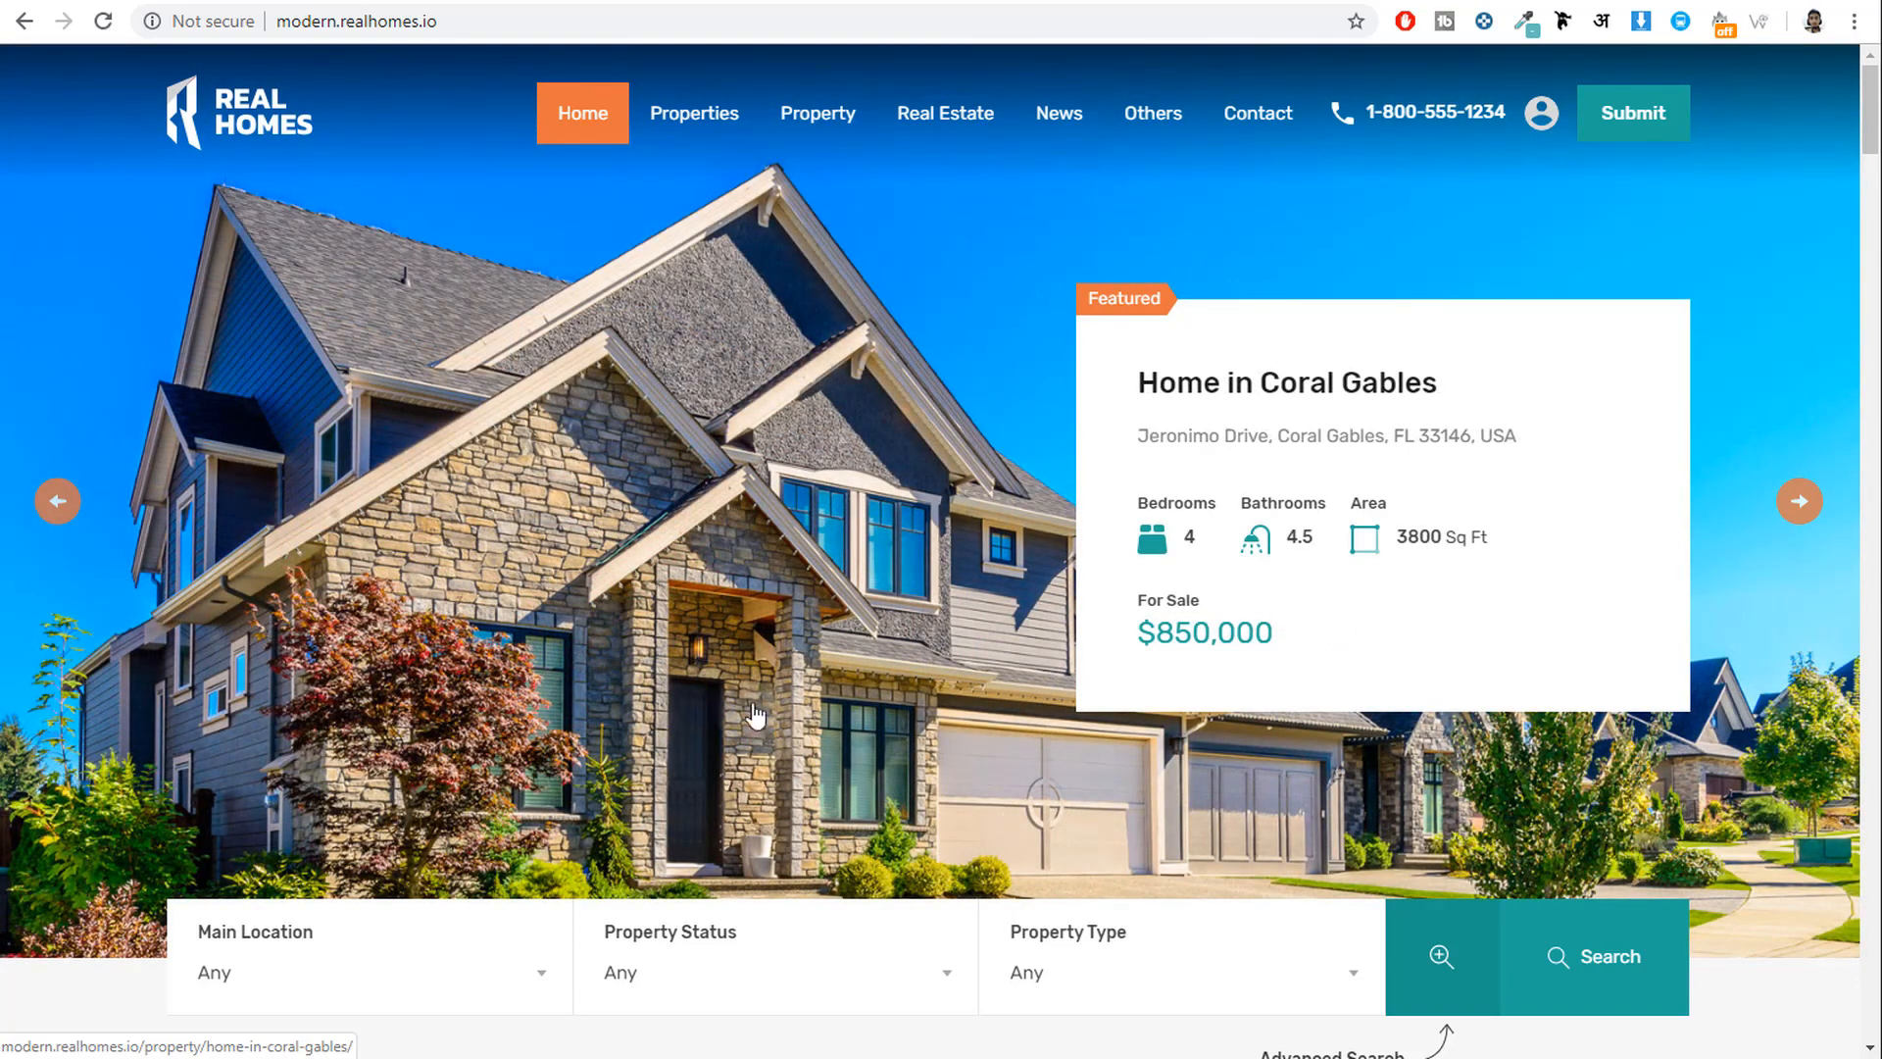
Advance the hero slider past Home in Merrick Way until Villa on Grand Avenue shows.
scroll(1325, 747, "down", 6)
scroll(1323, 739, "up", 6)
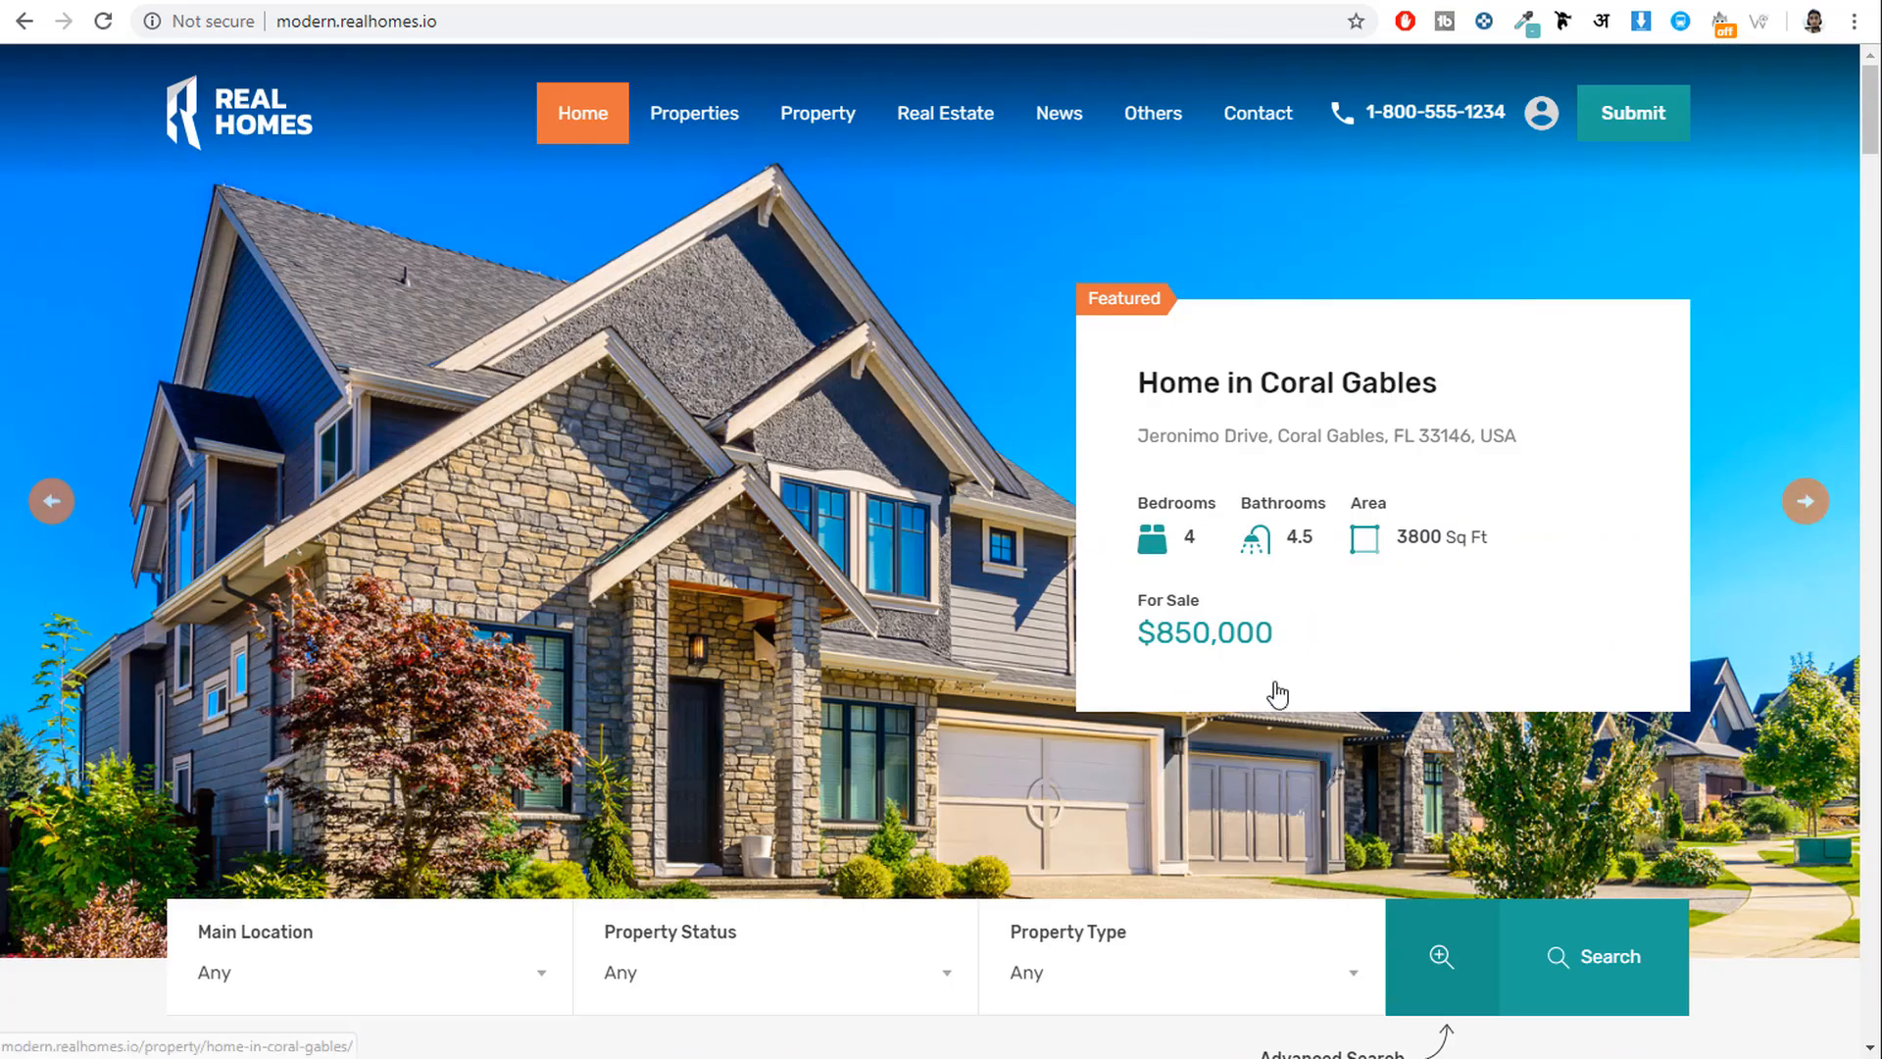
left_click(1816, 502)
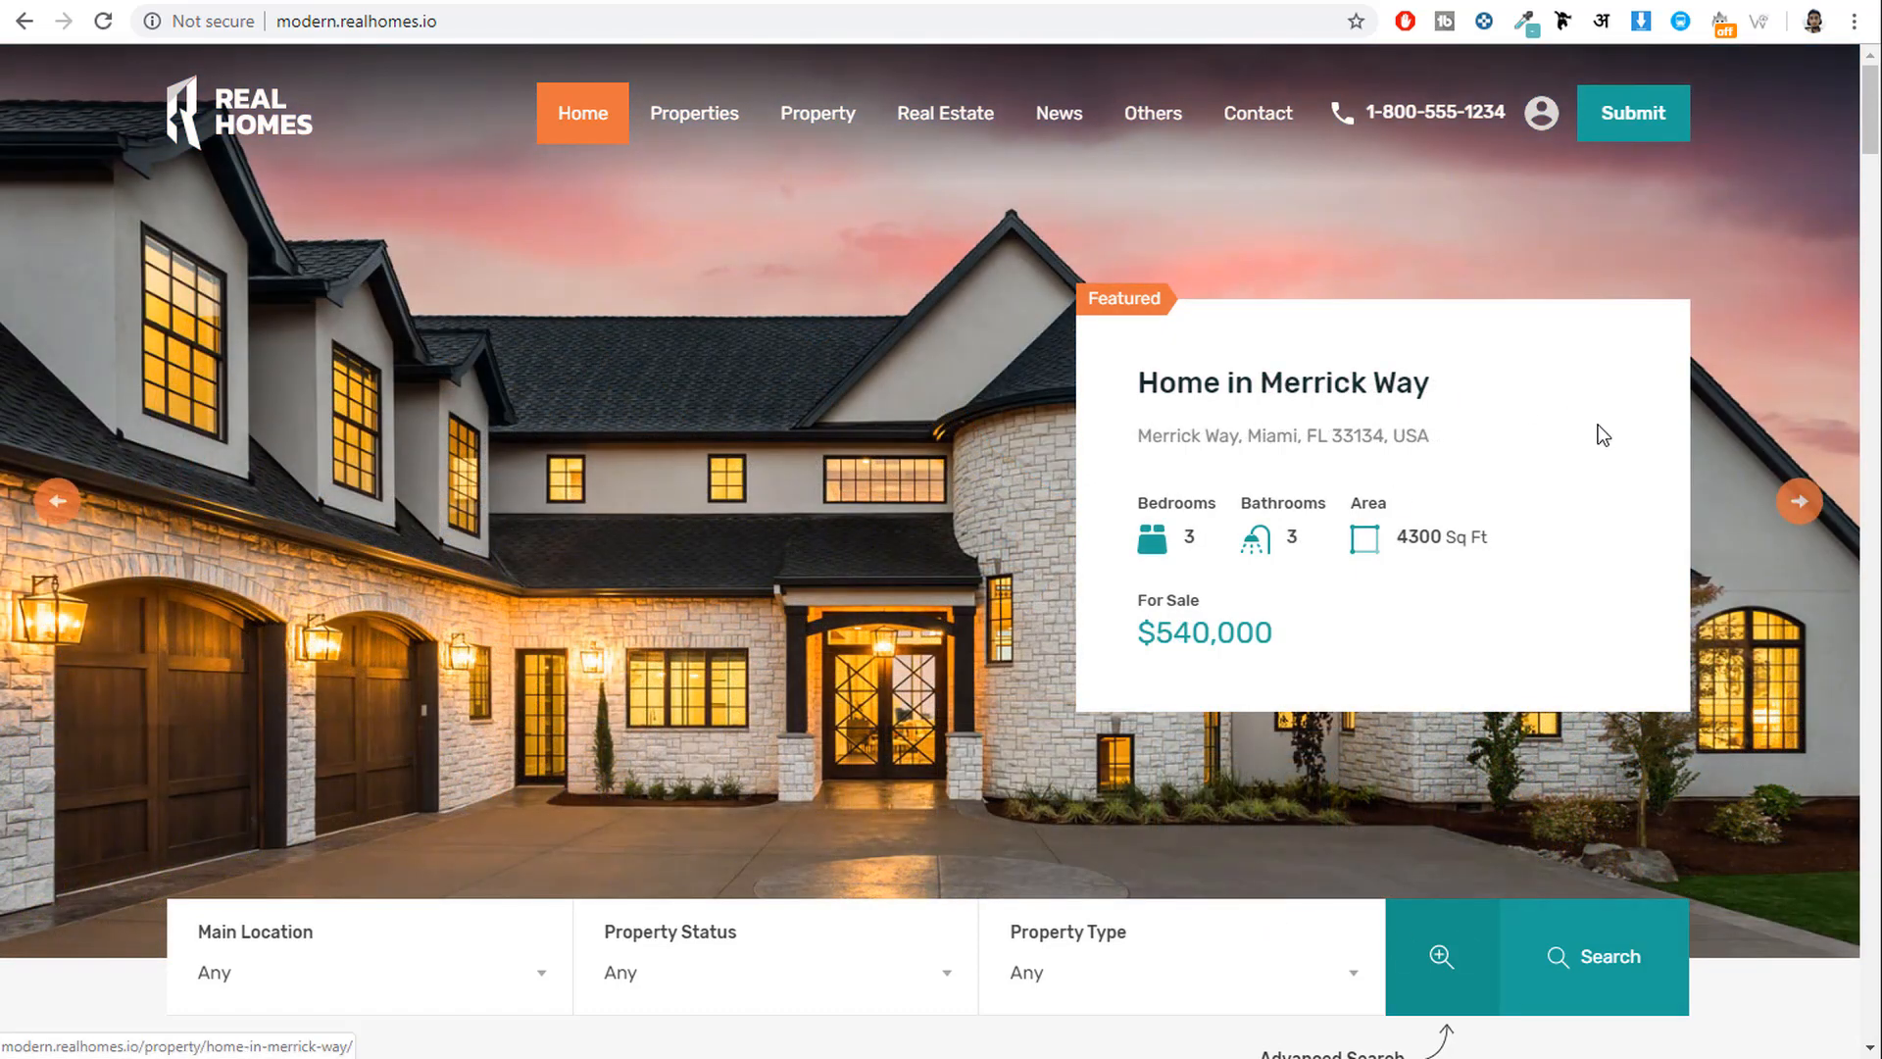
left_click(1800, 505)
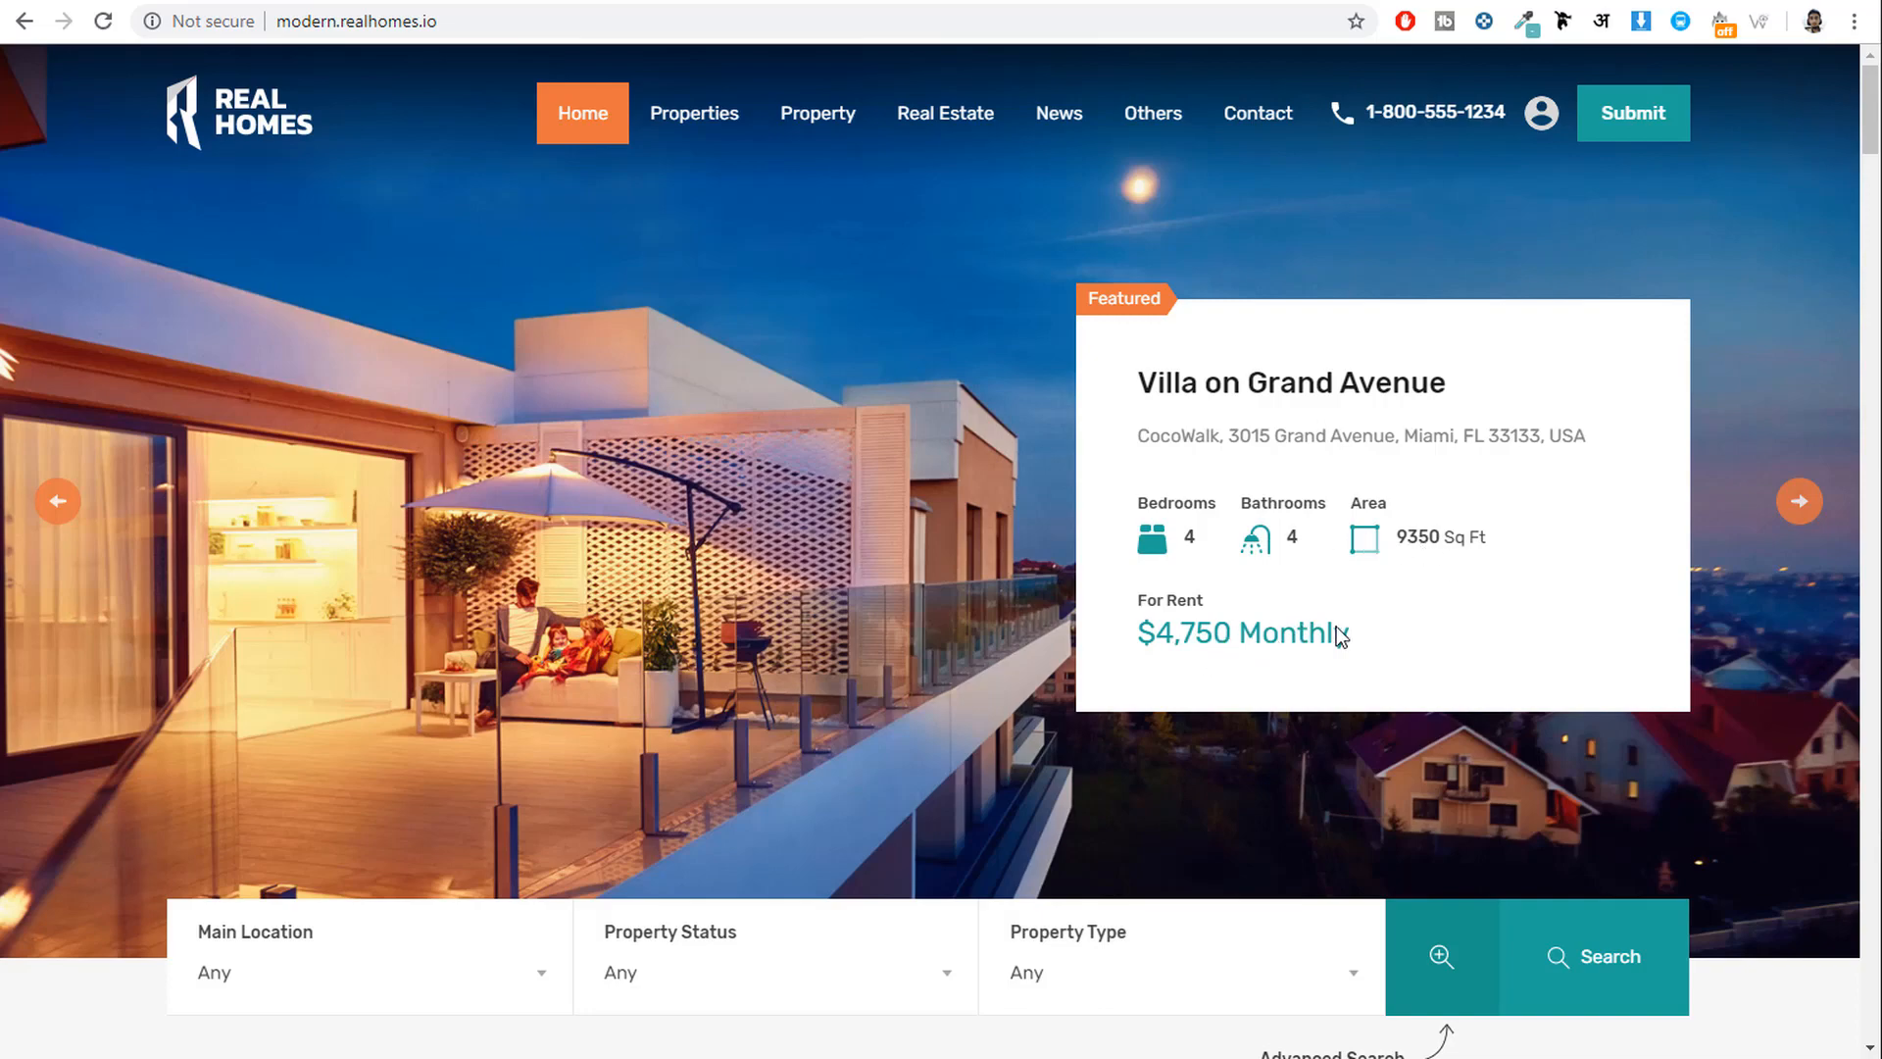
left_click(1786, 512)
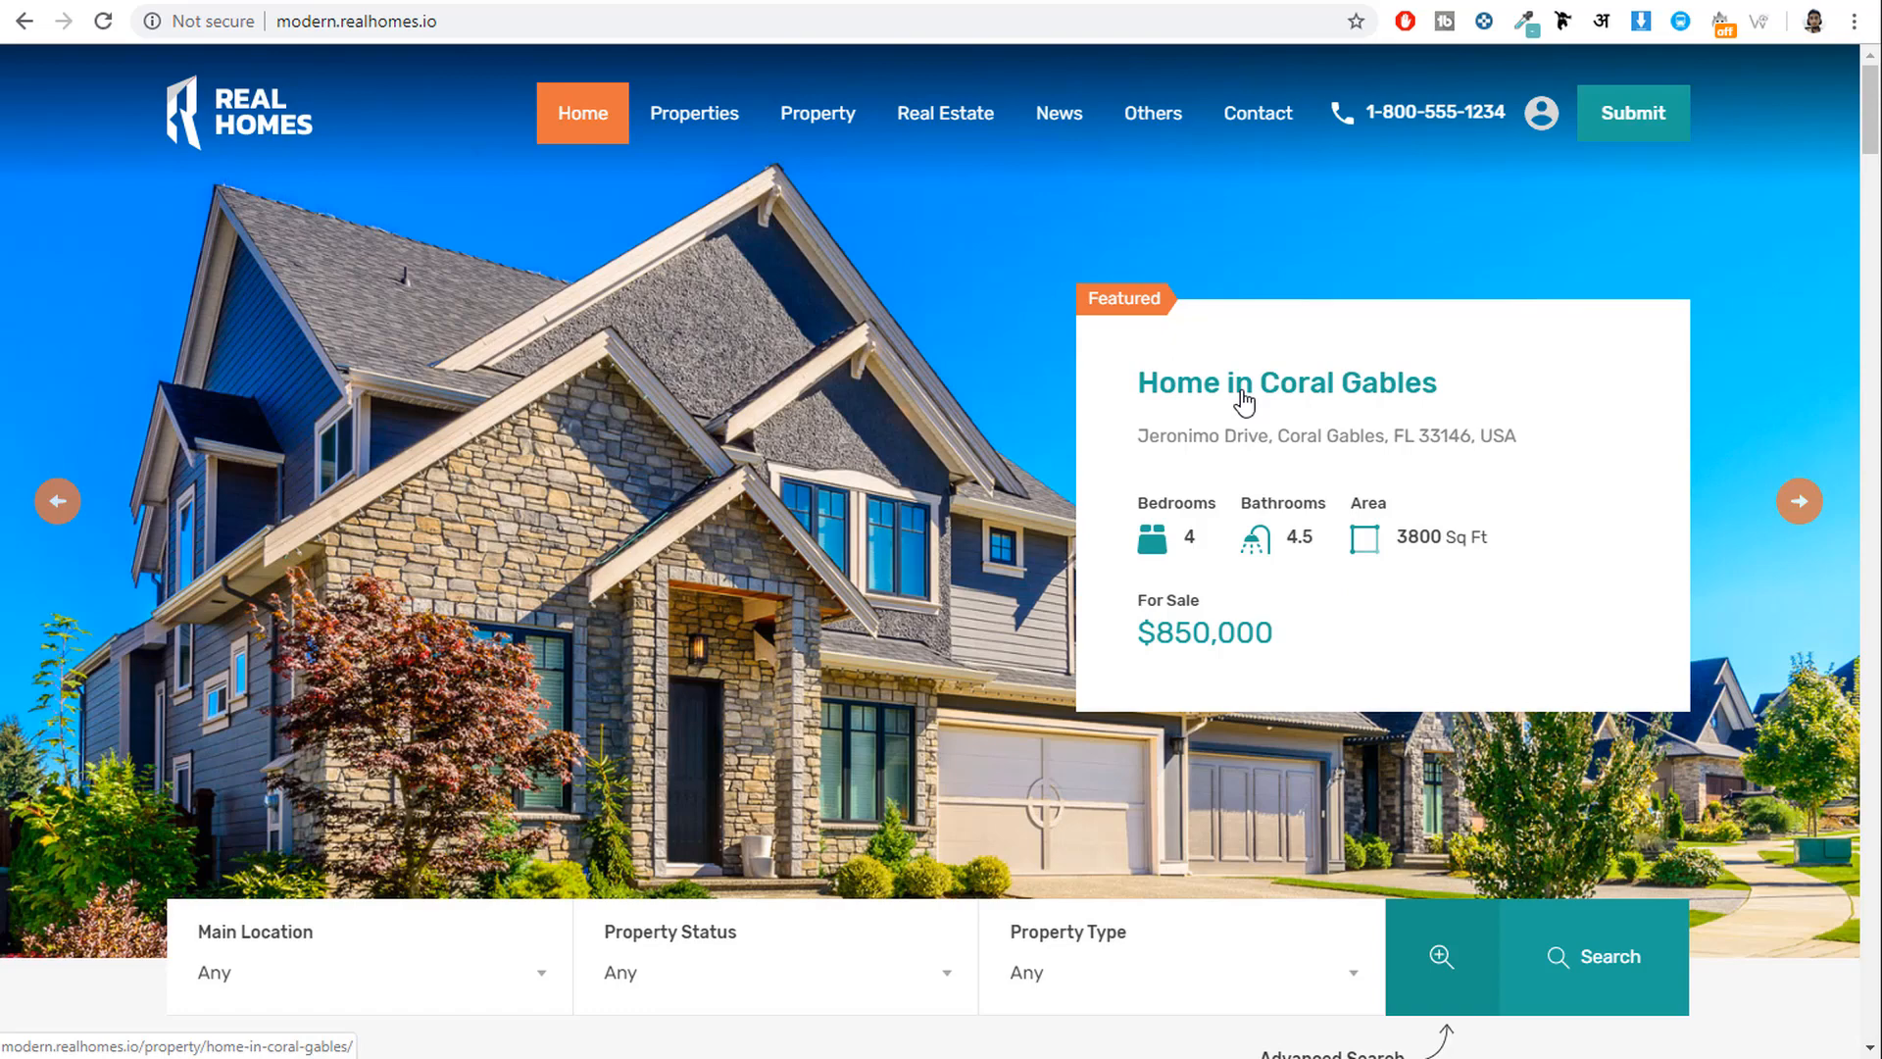
left_click(1800, 502)
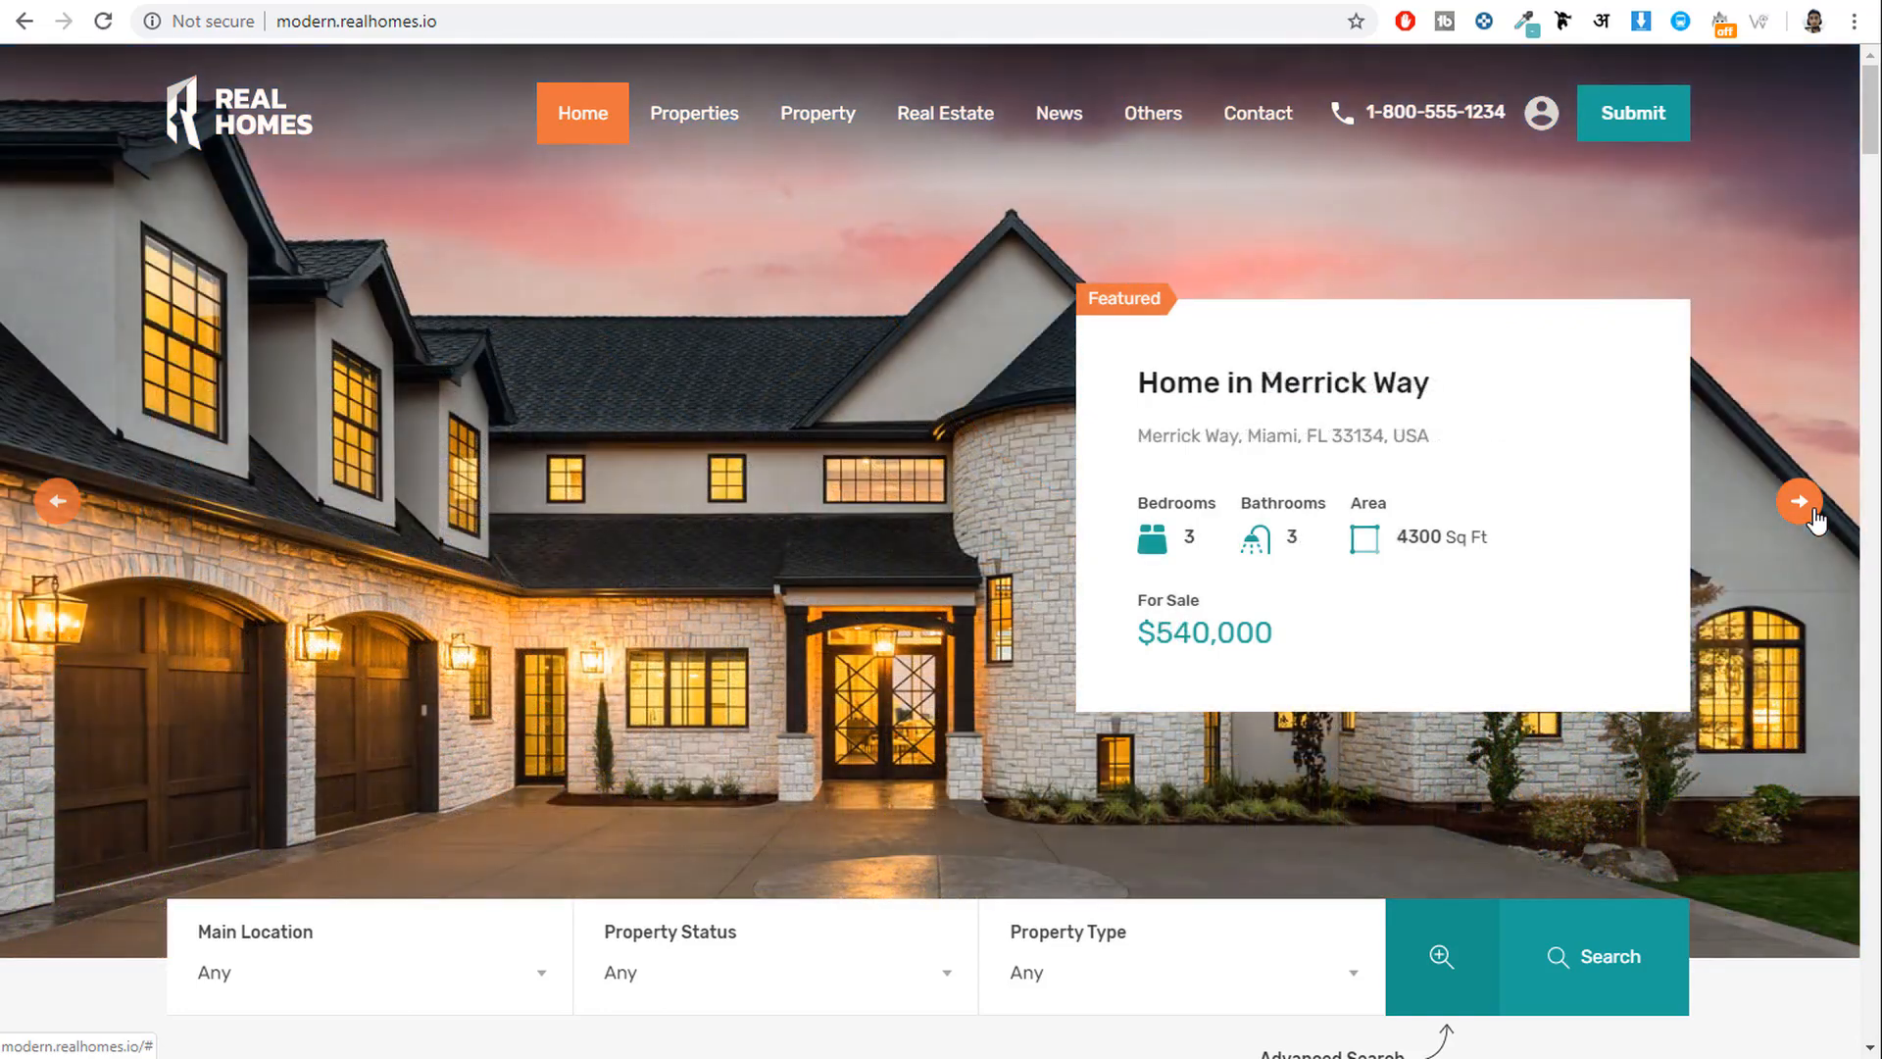
left_click(1801, 502)
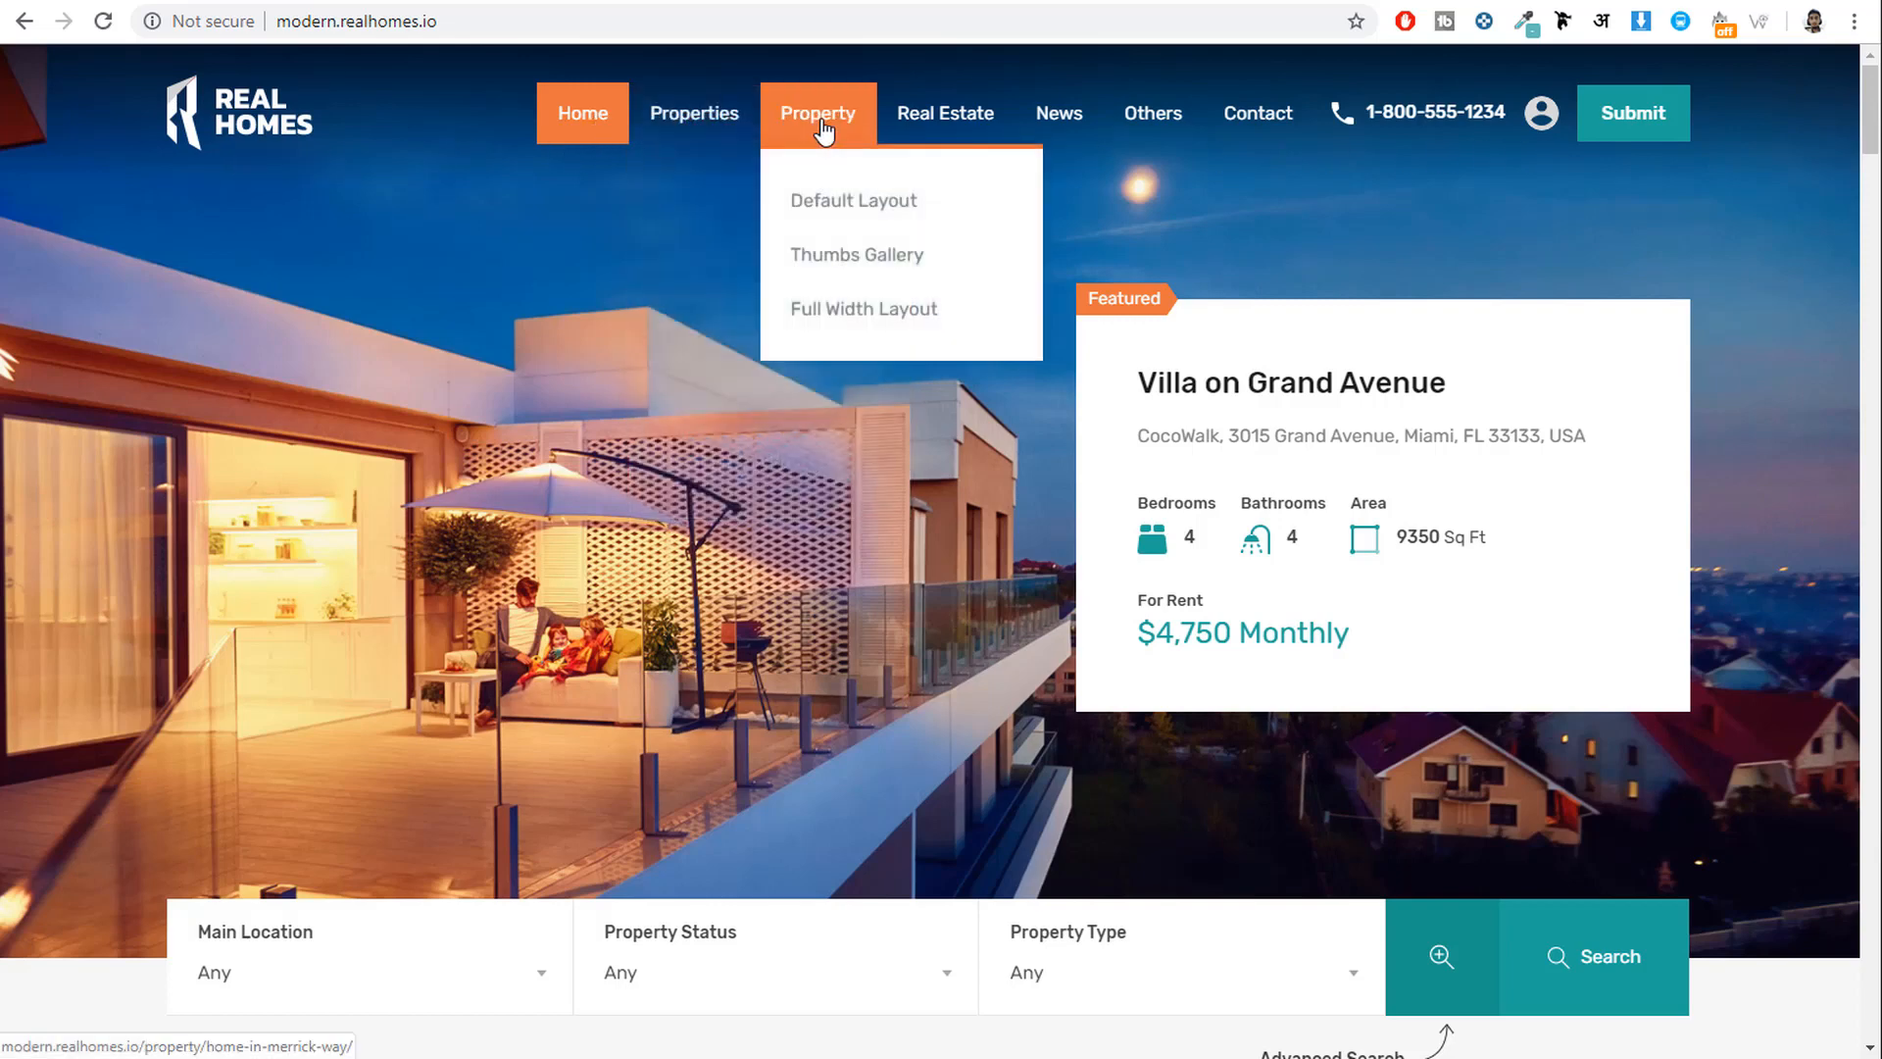
mouse_move(972, 134)
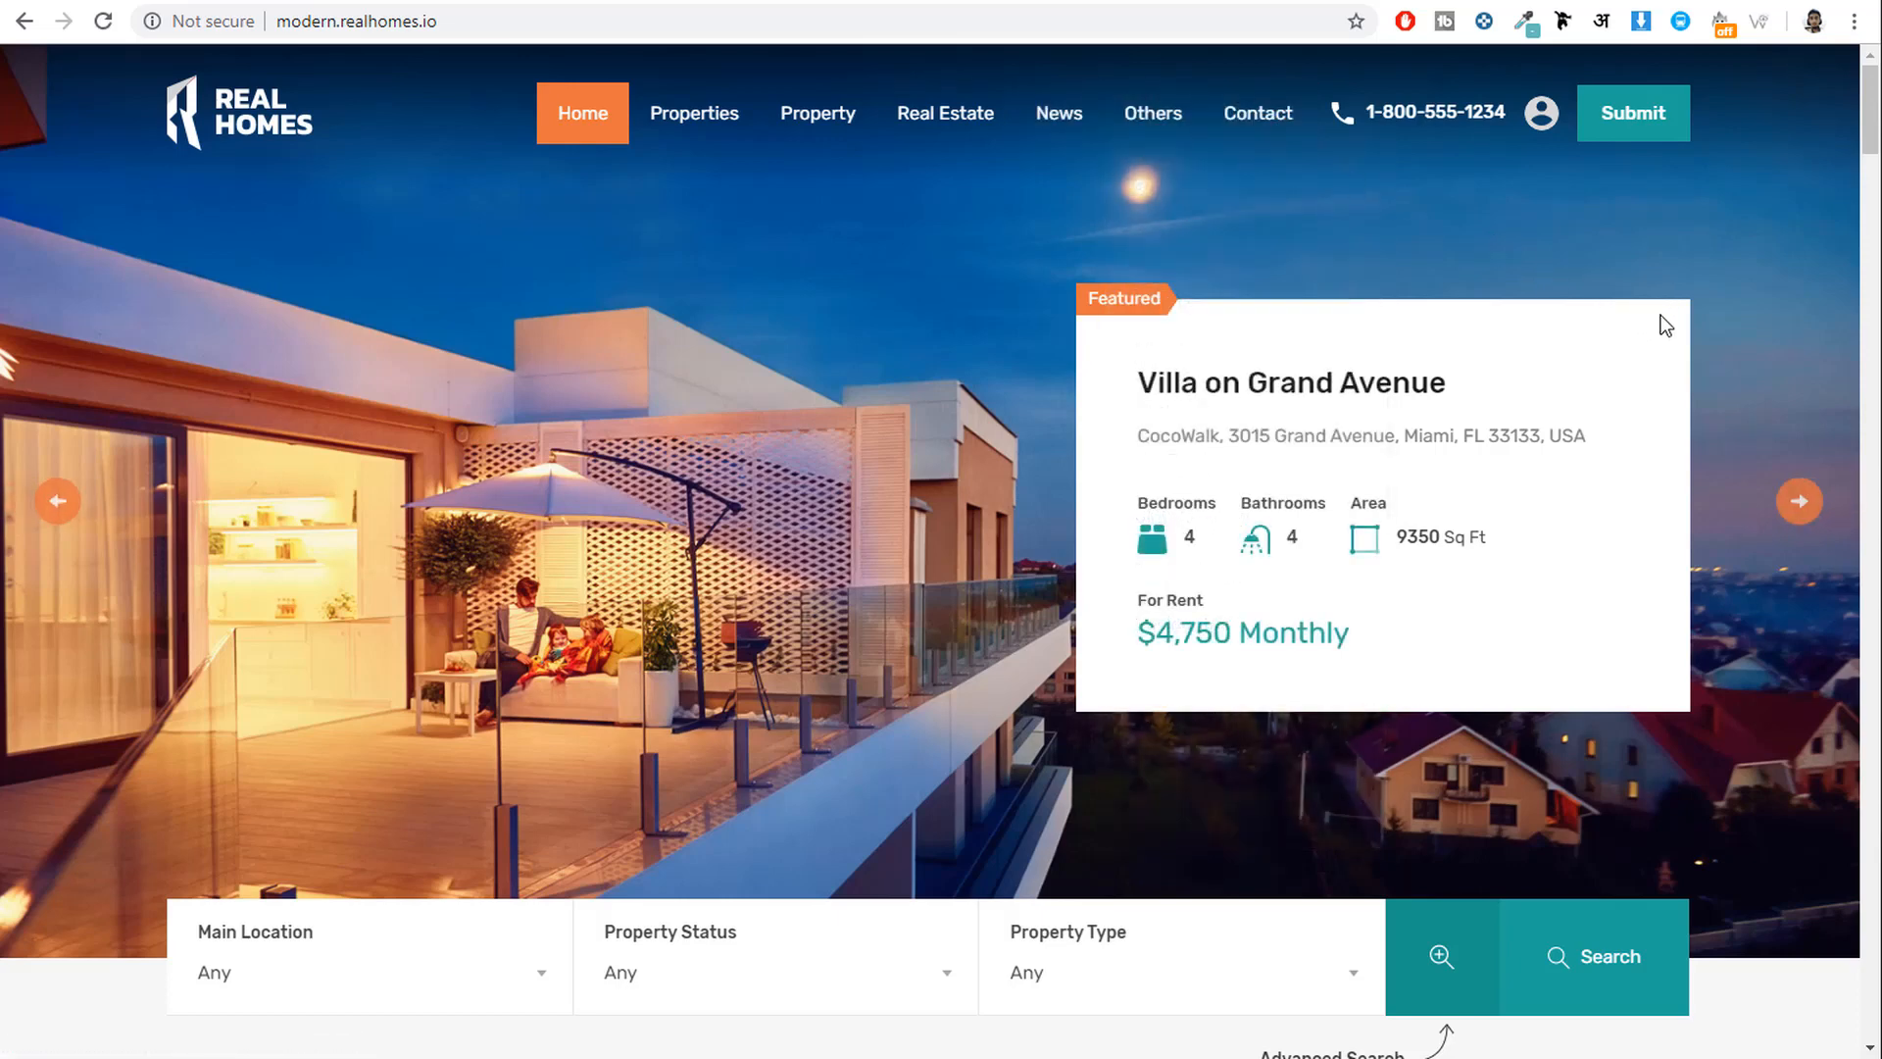
scroll(1675, 529, "down", 6)
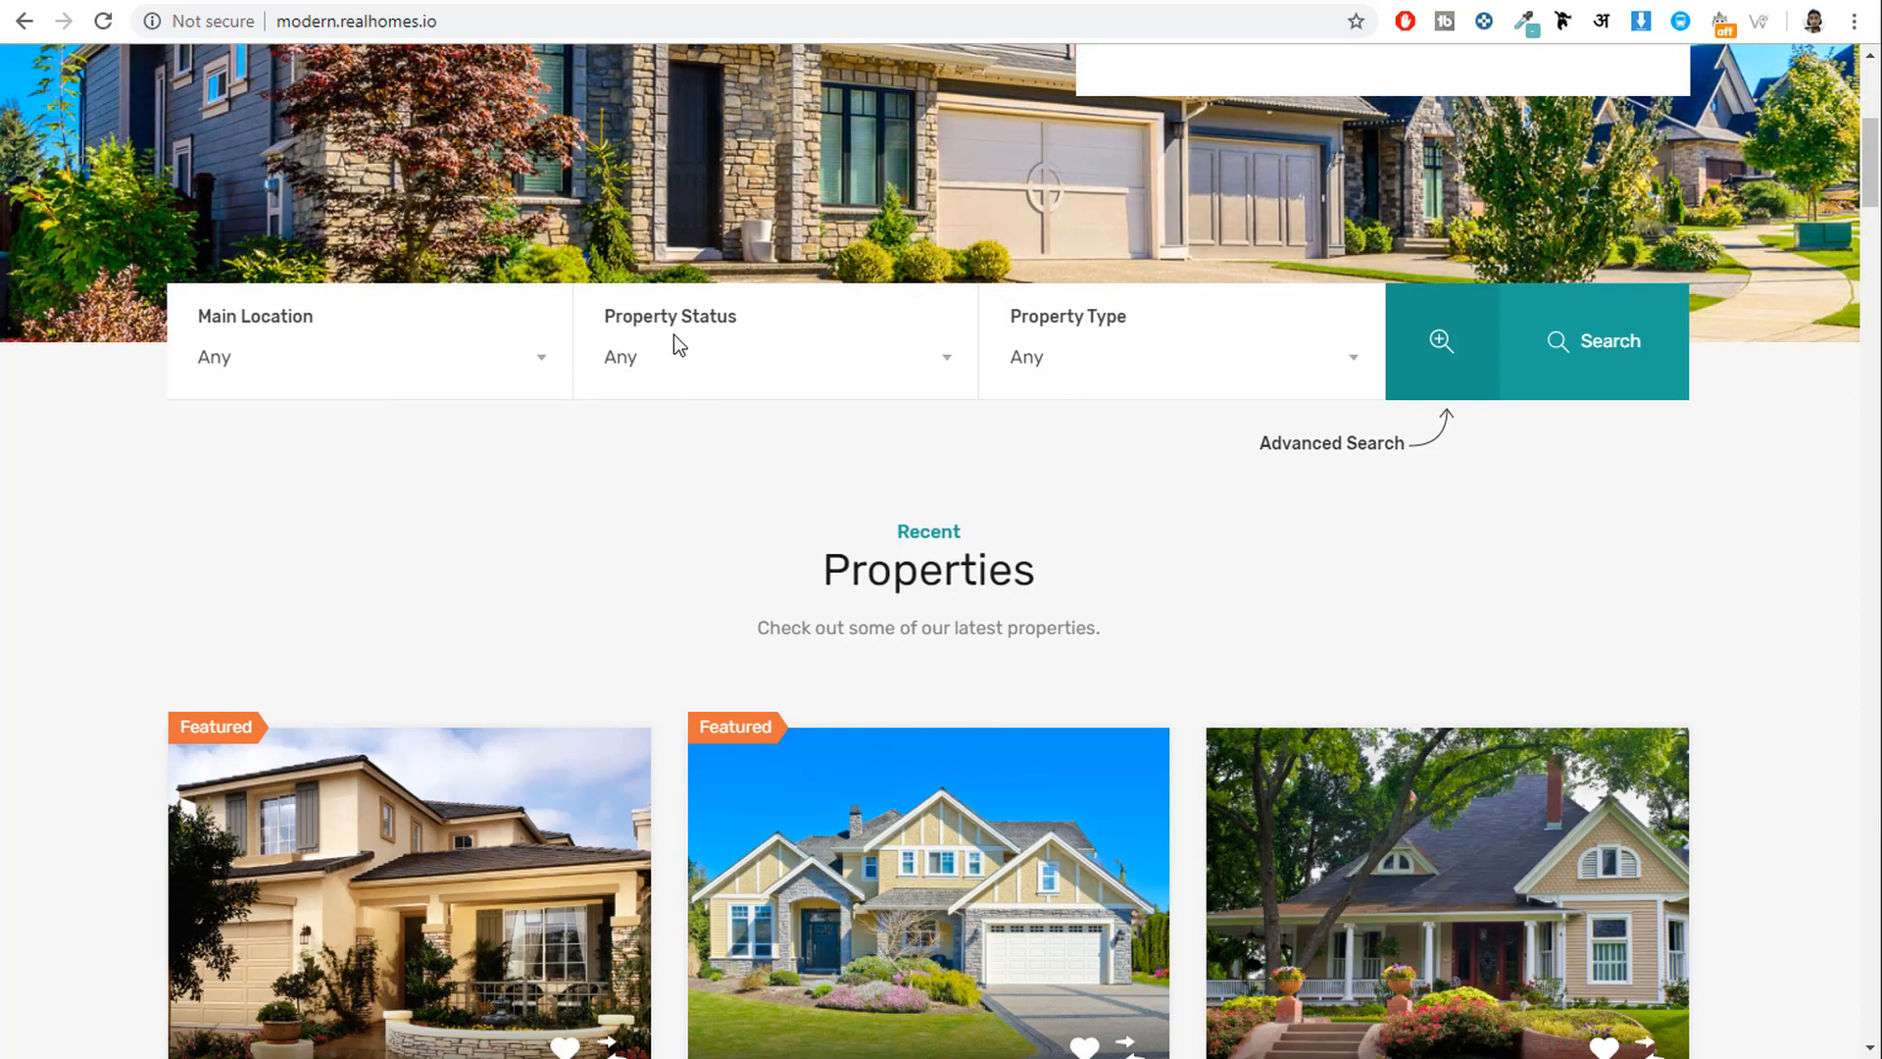
left_click(287, 369)
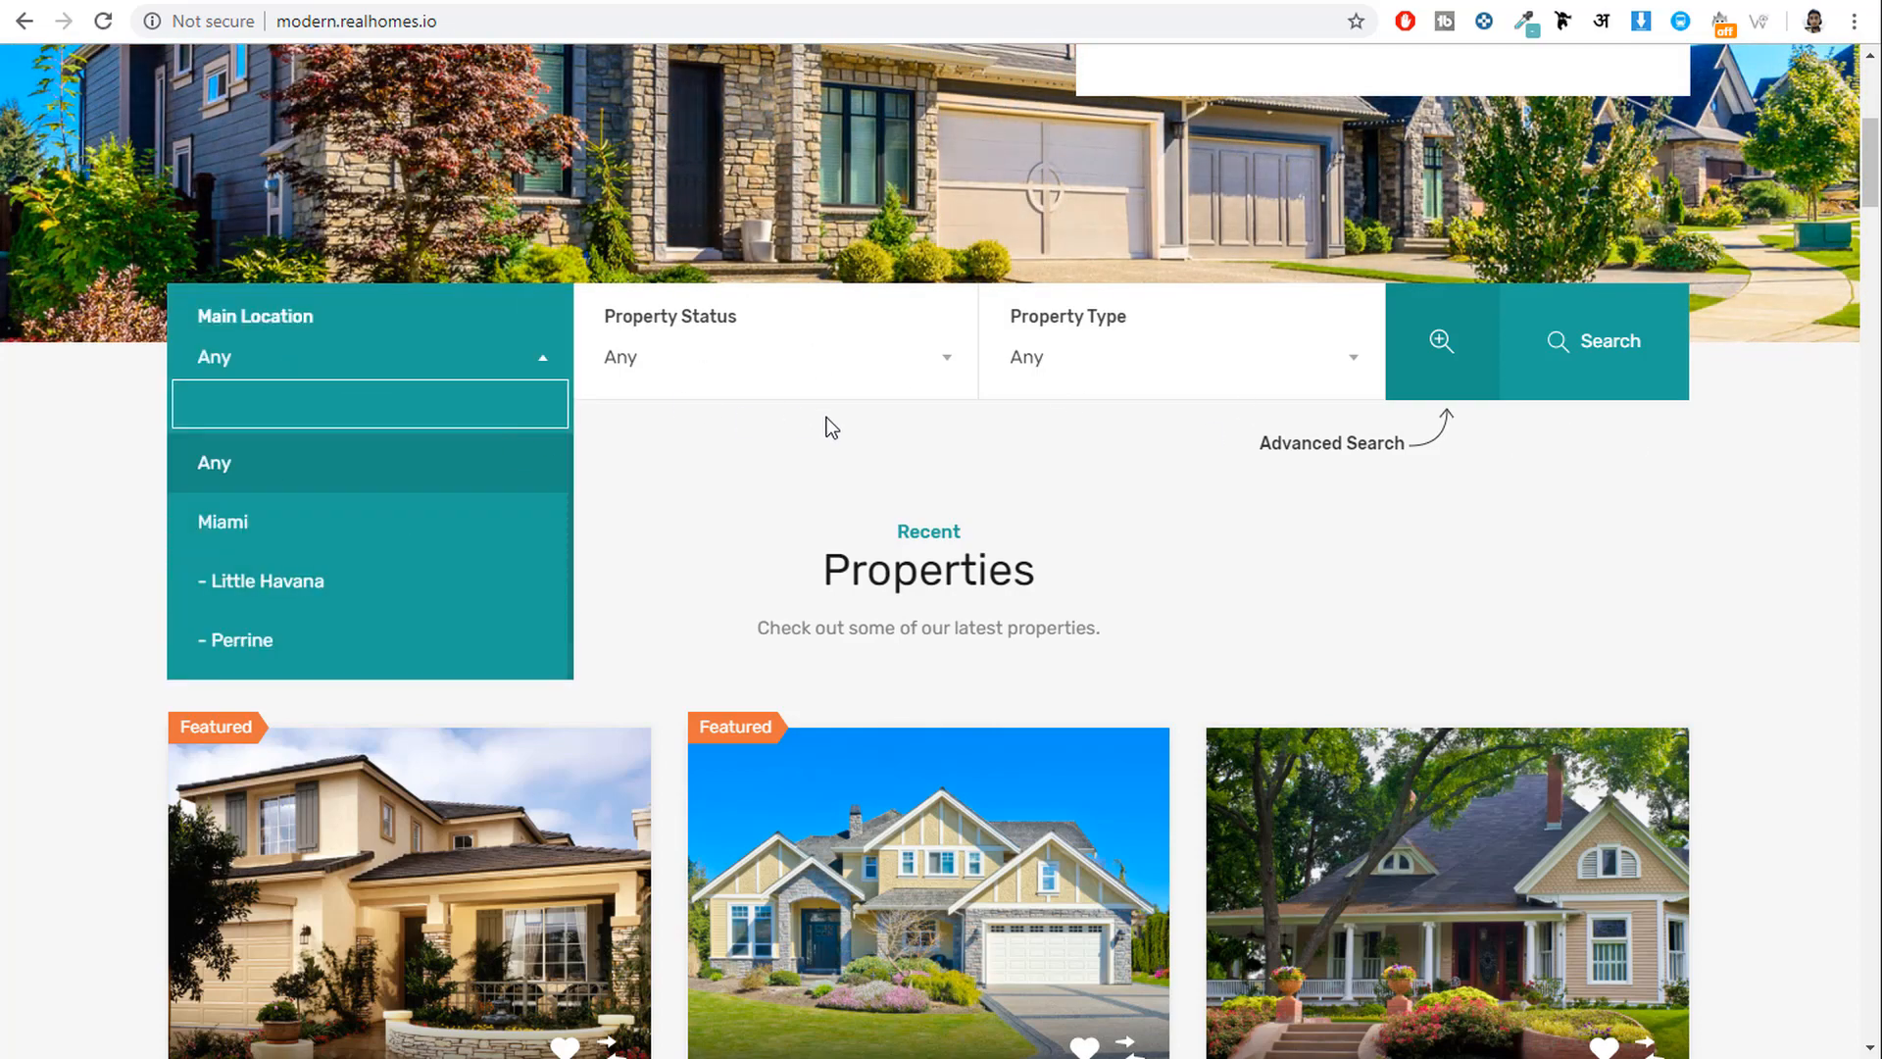
left_click(766, 431)
left_click(747, 378)
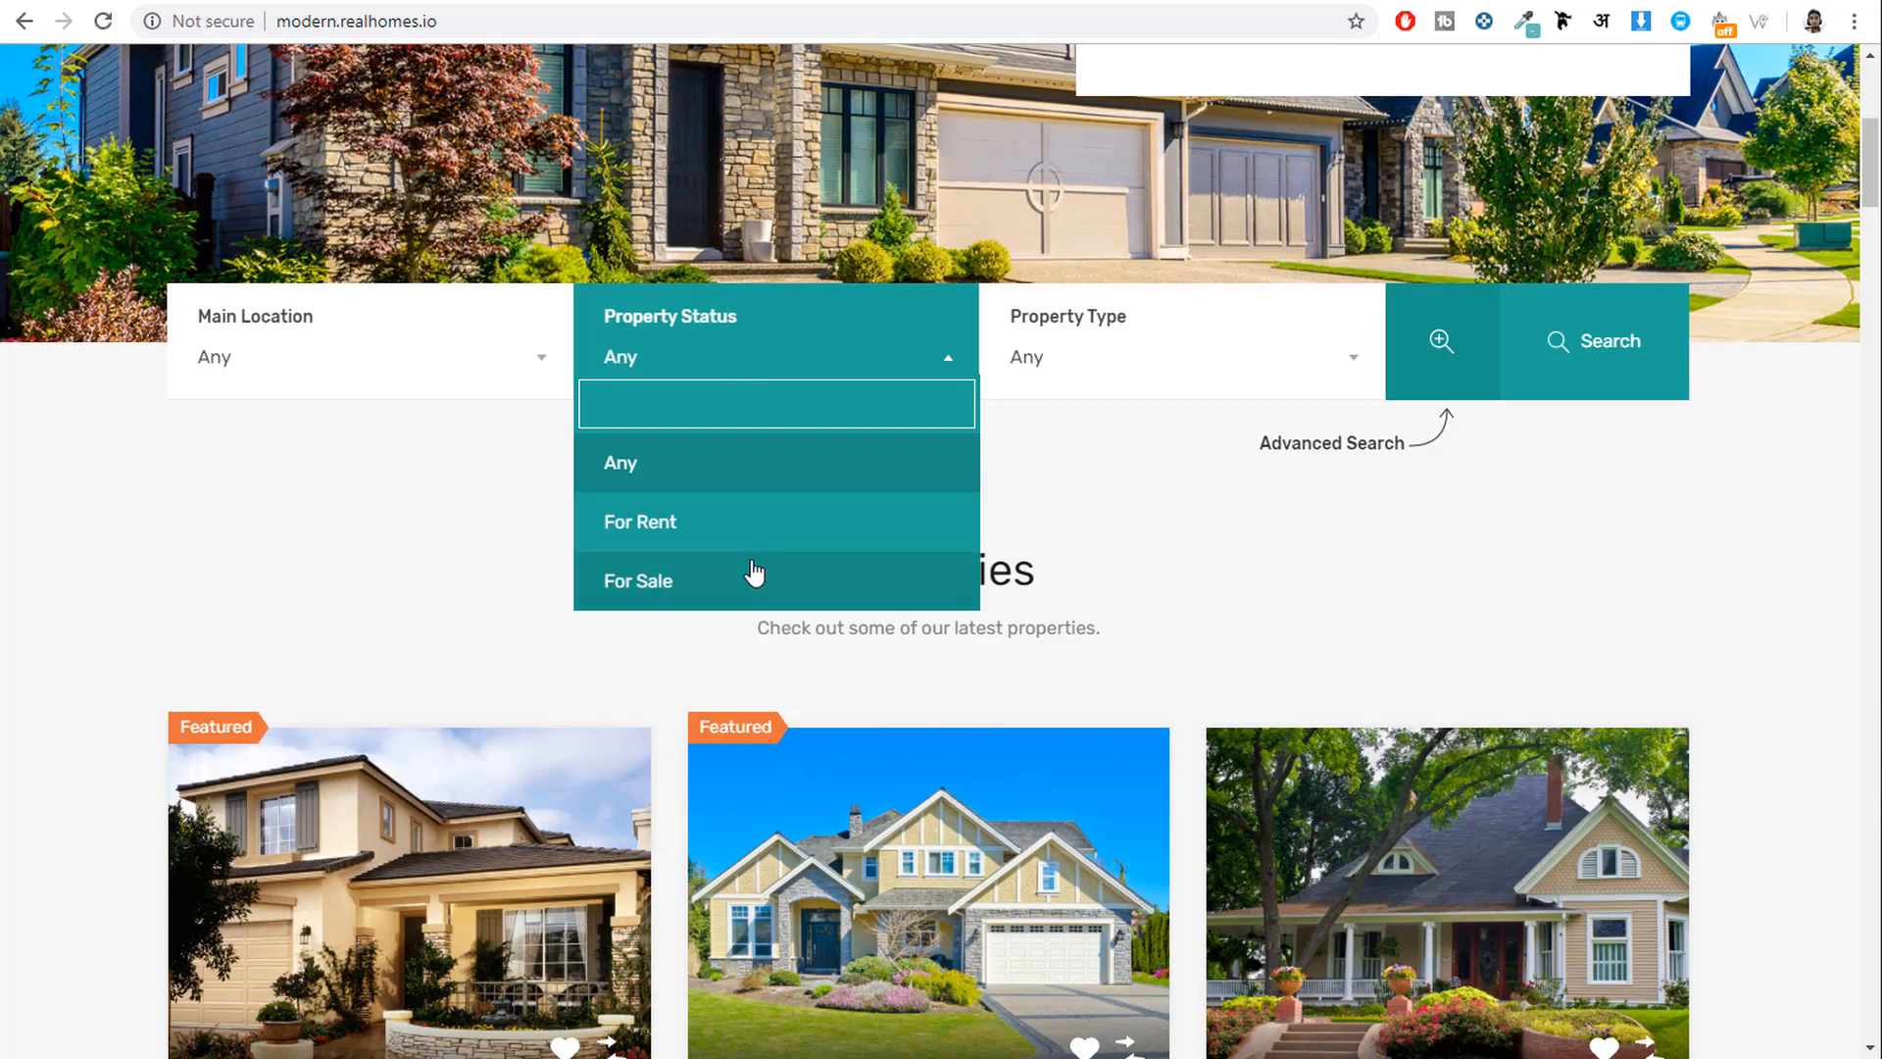
left_click(1141, 368)
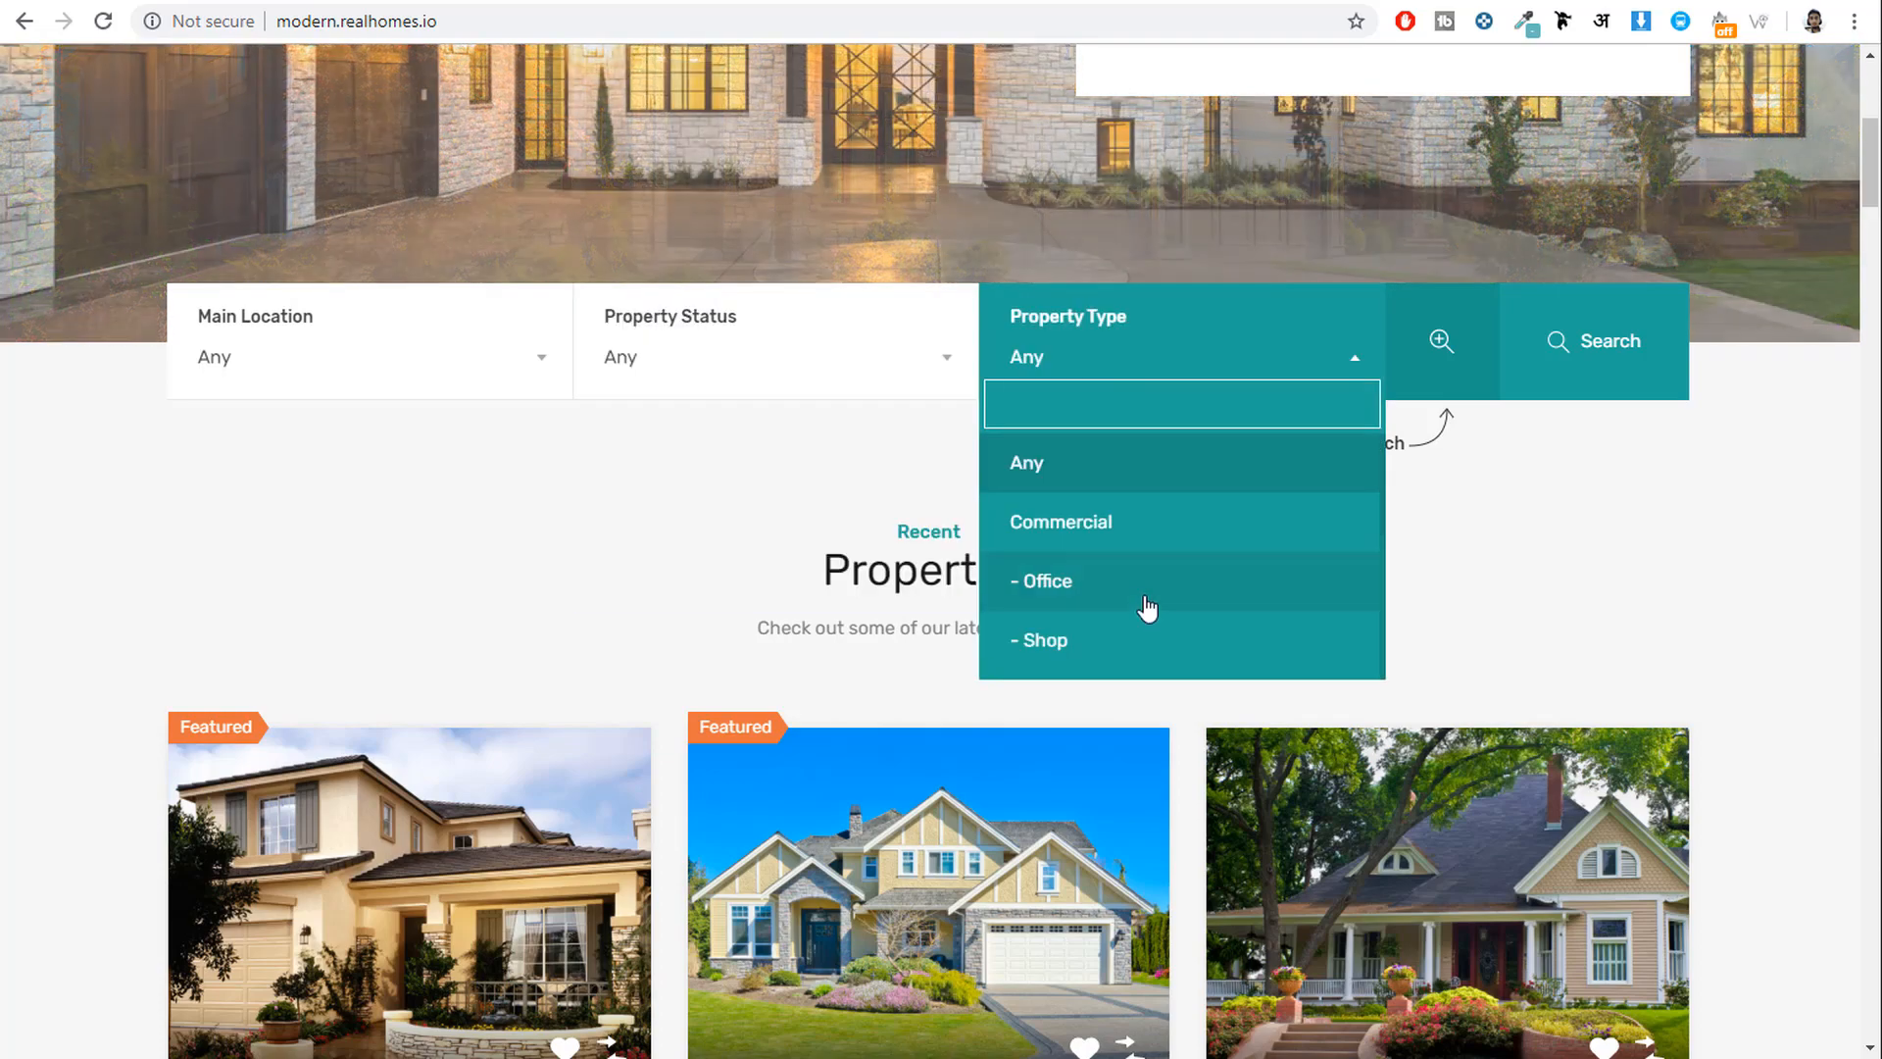
scroll(1143, 609, "down", 6)
scroll(1152, 603, "up", 7)
left_click(1491, 731)
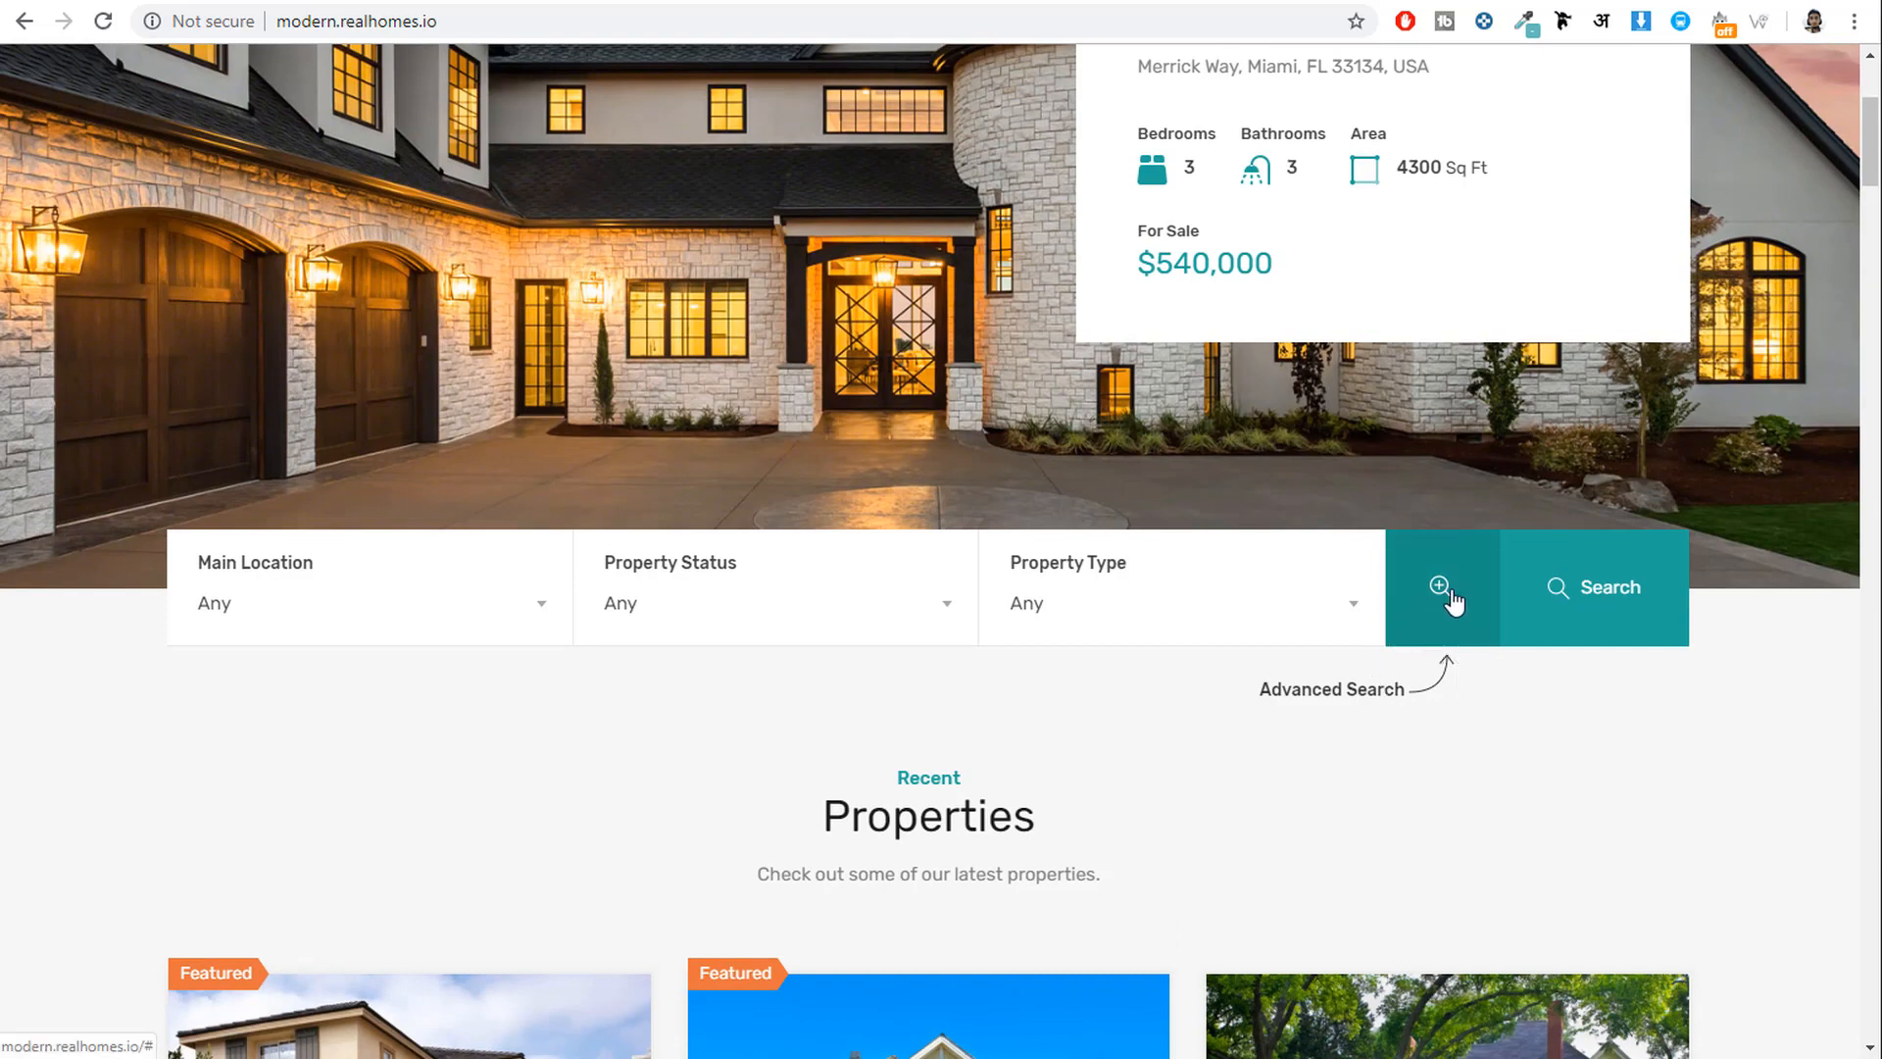
left_click(1446, 600)
scroll(698, 684, "down", 1)
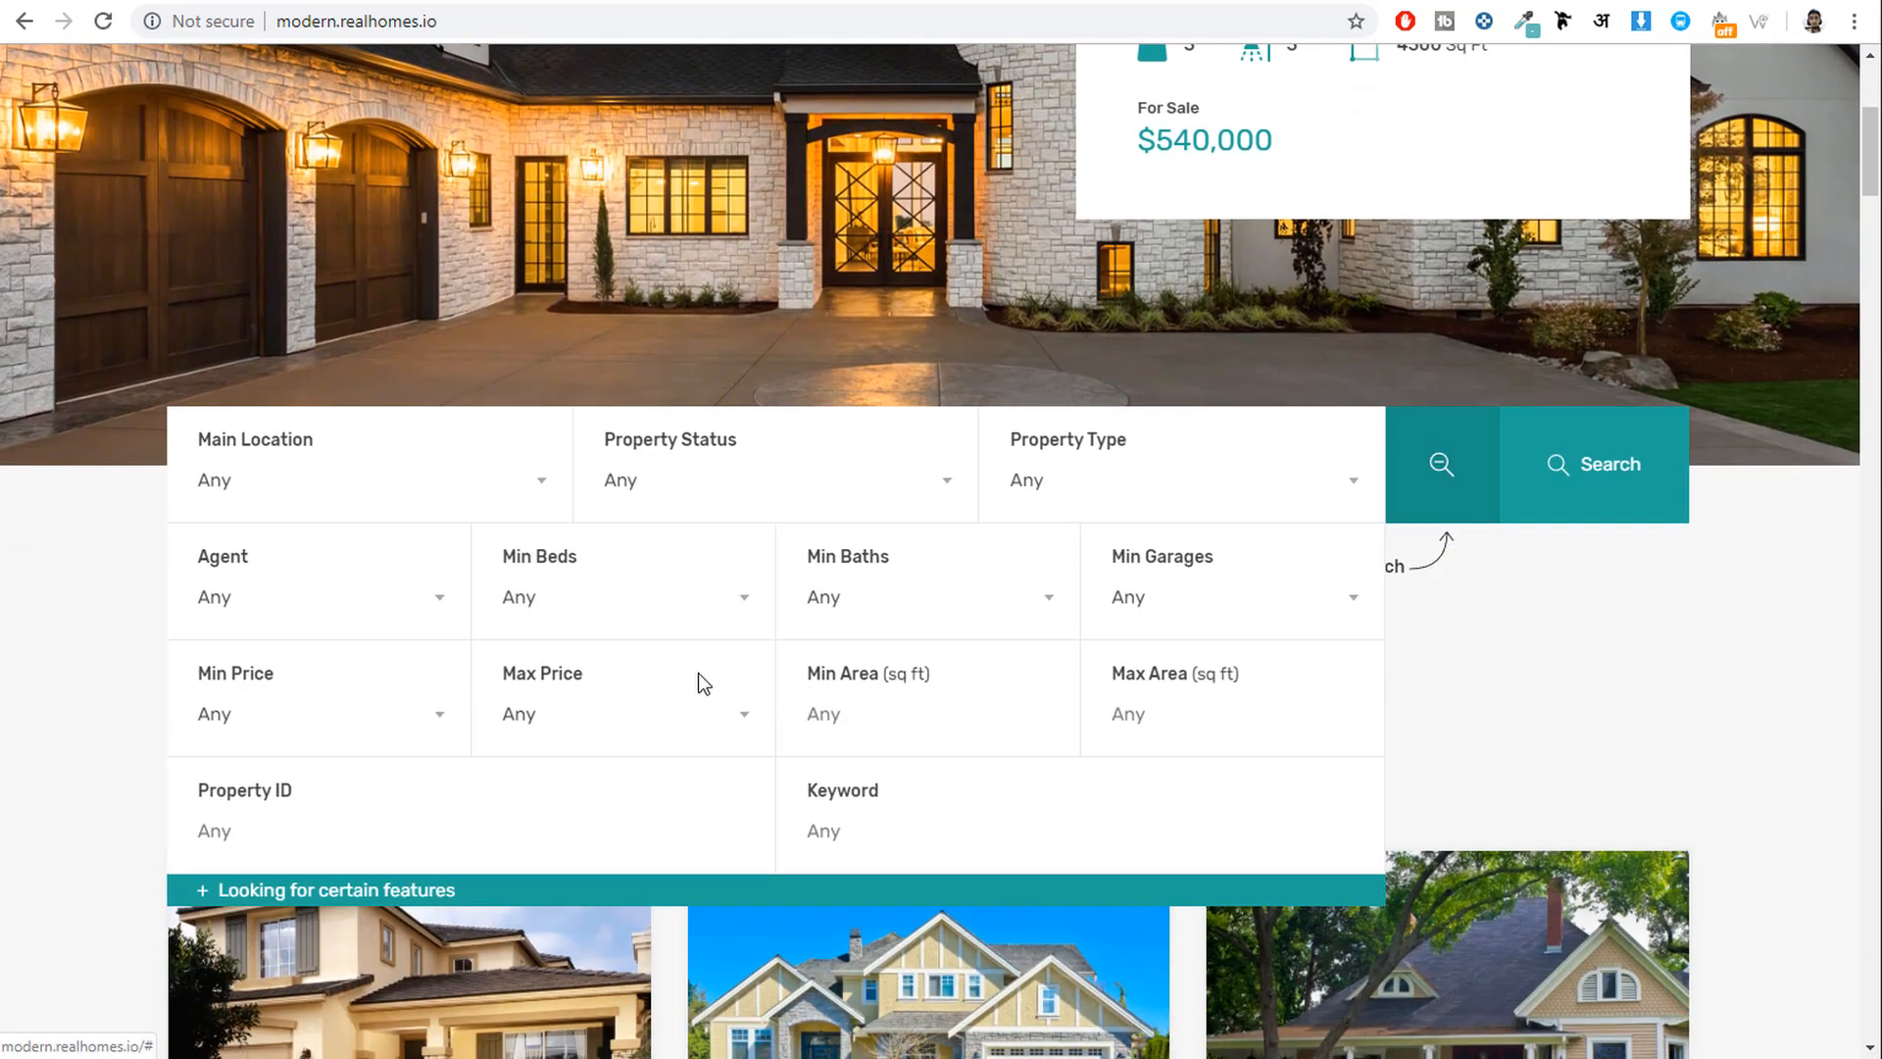
left_click(315, 597)
left_click(315, 597)
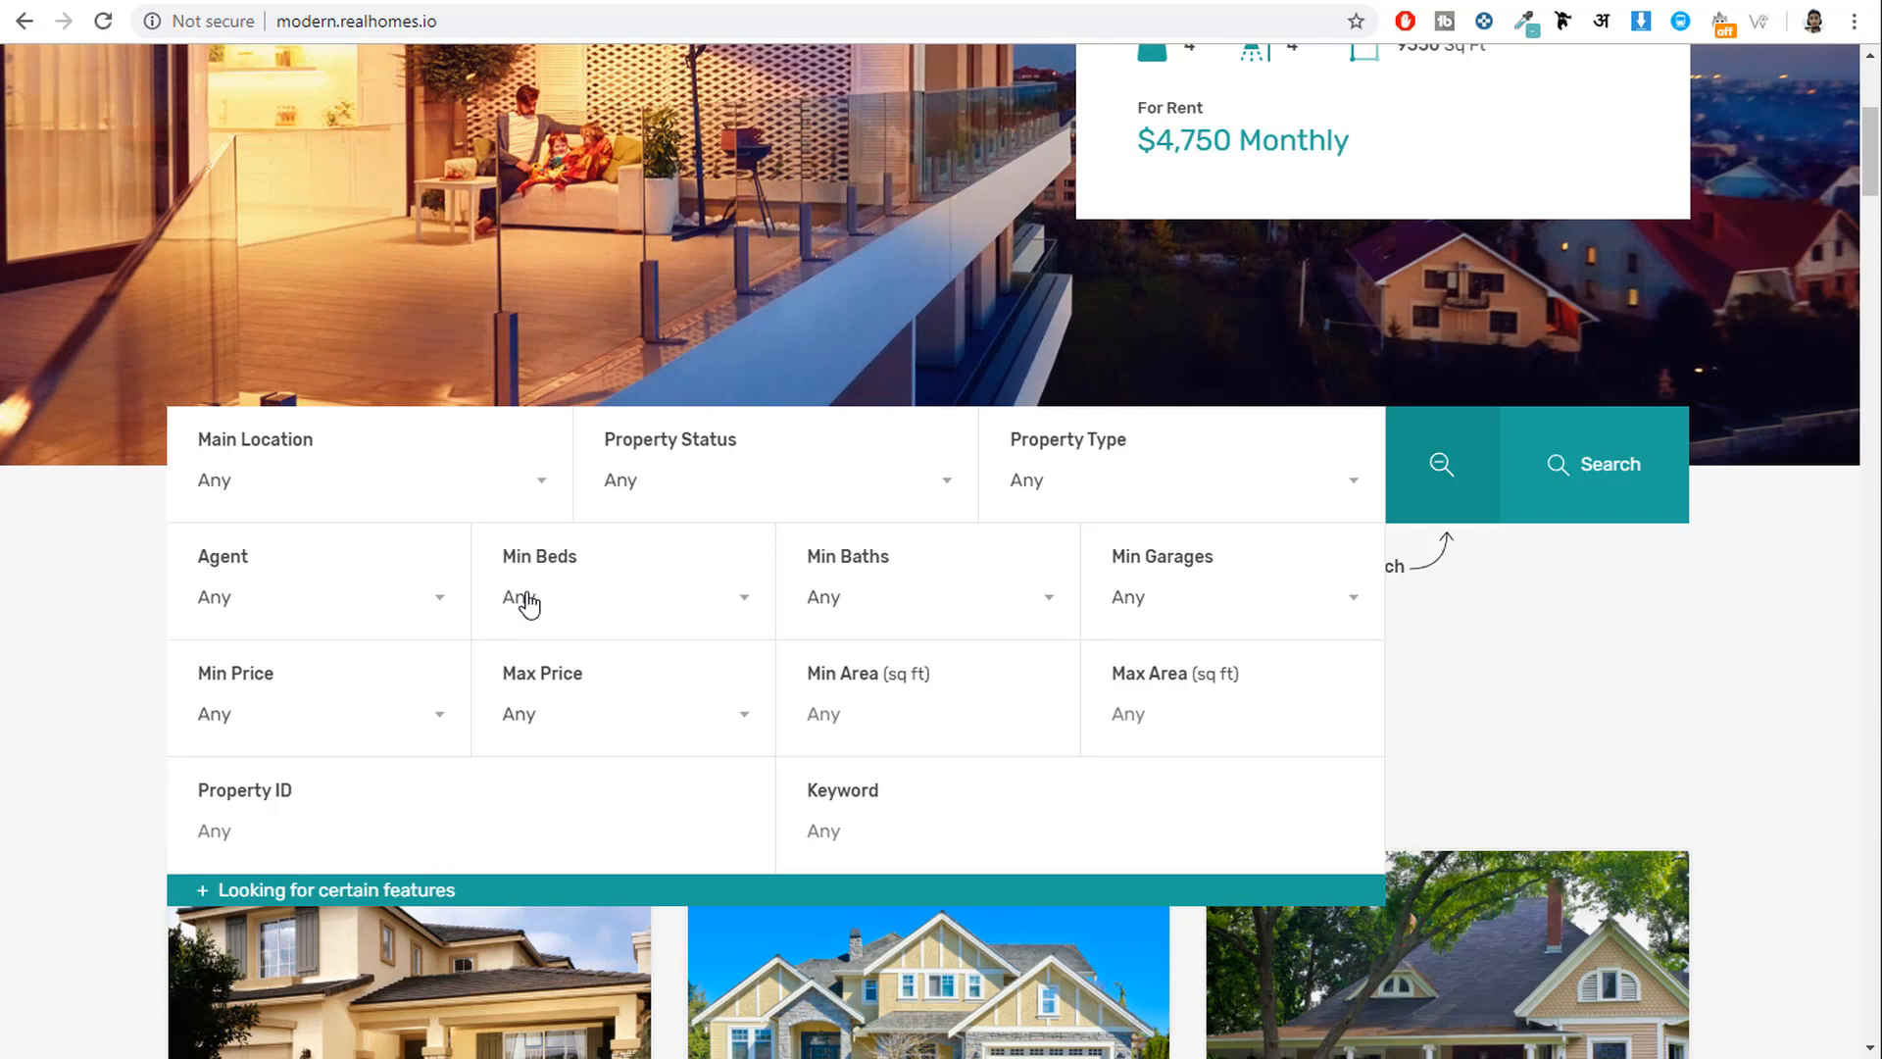
left_click(615, 601)
left_click(867, 597)
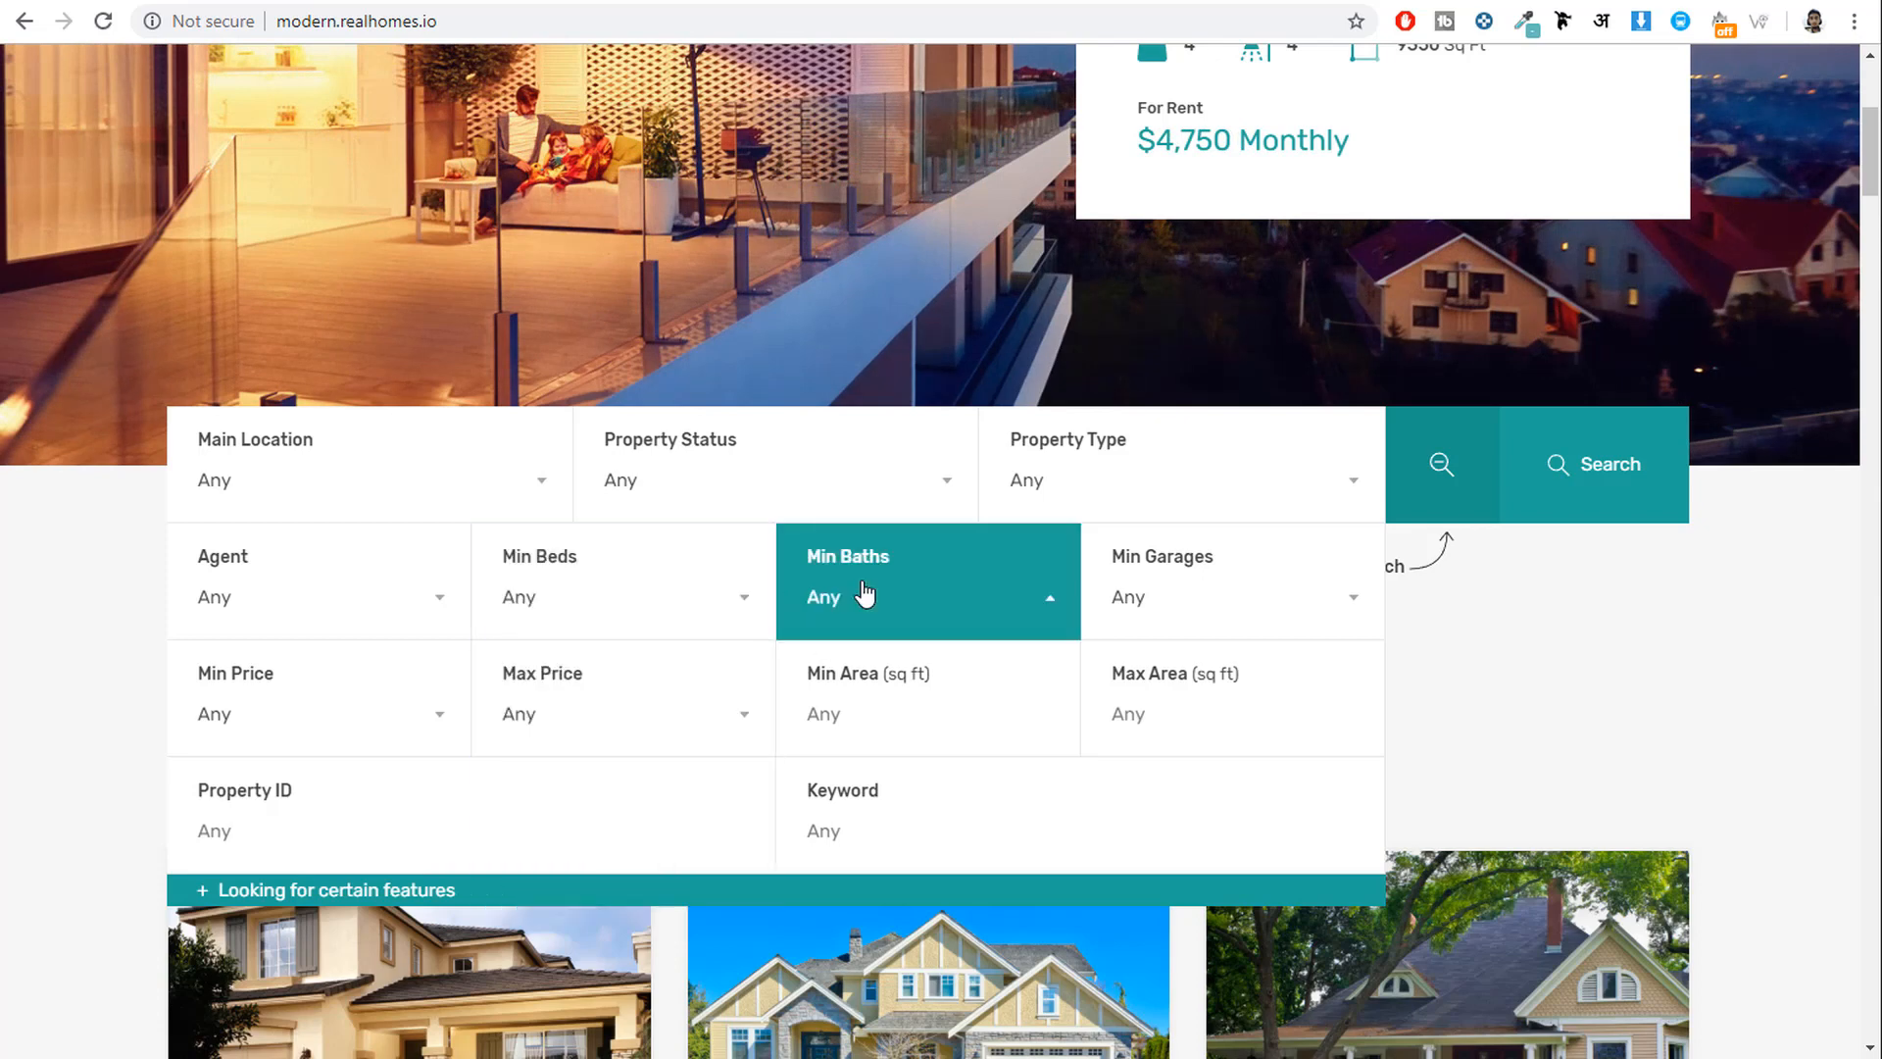
left_click(1434, 671)
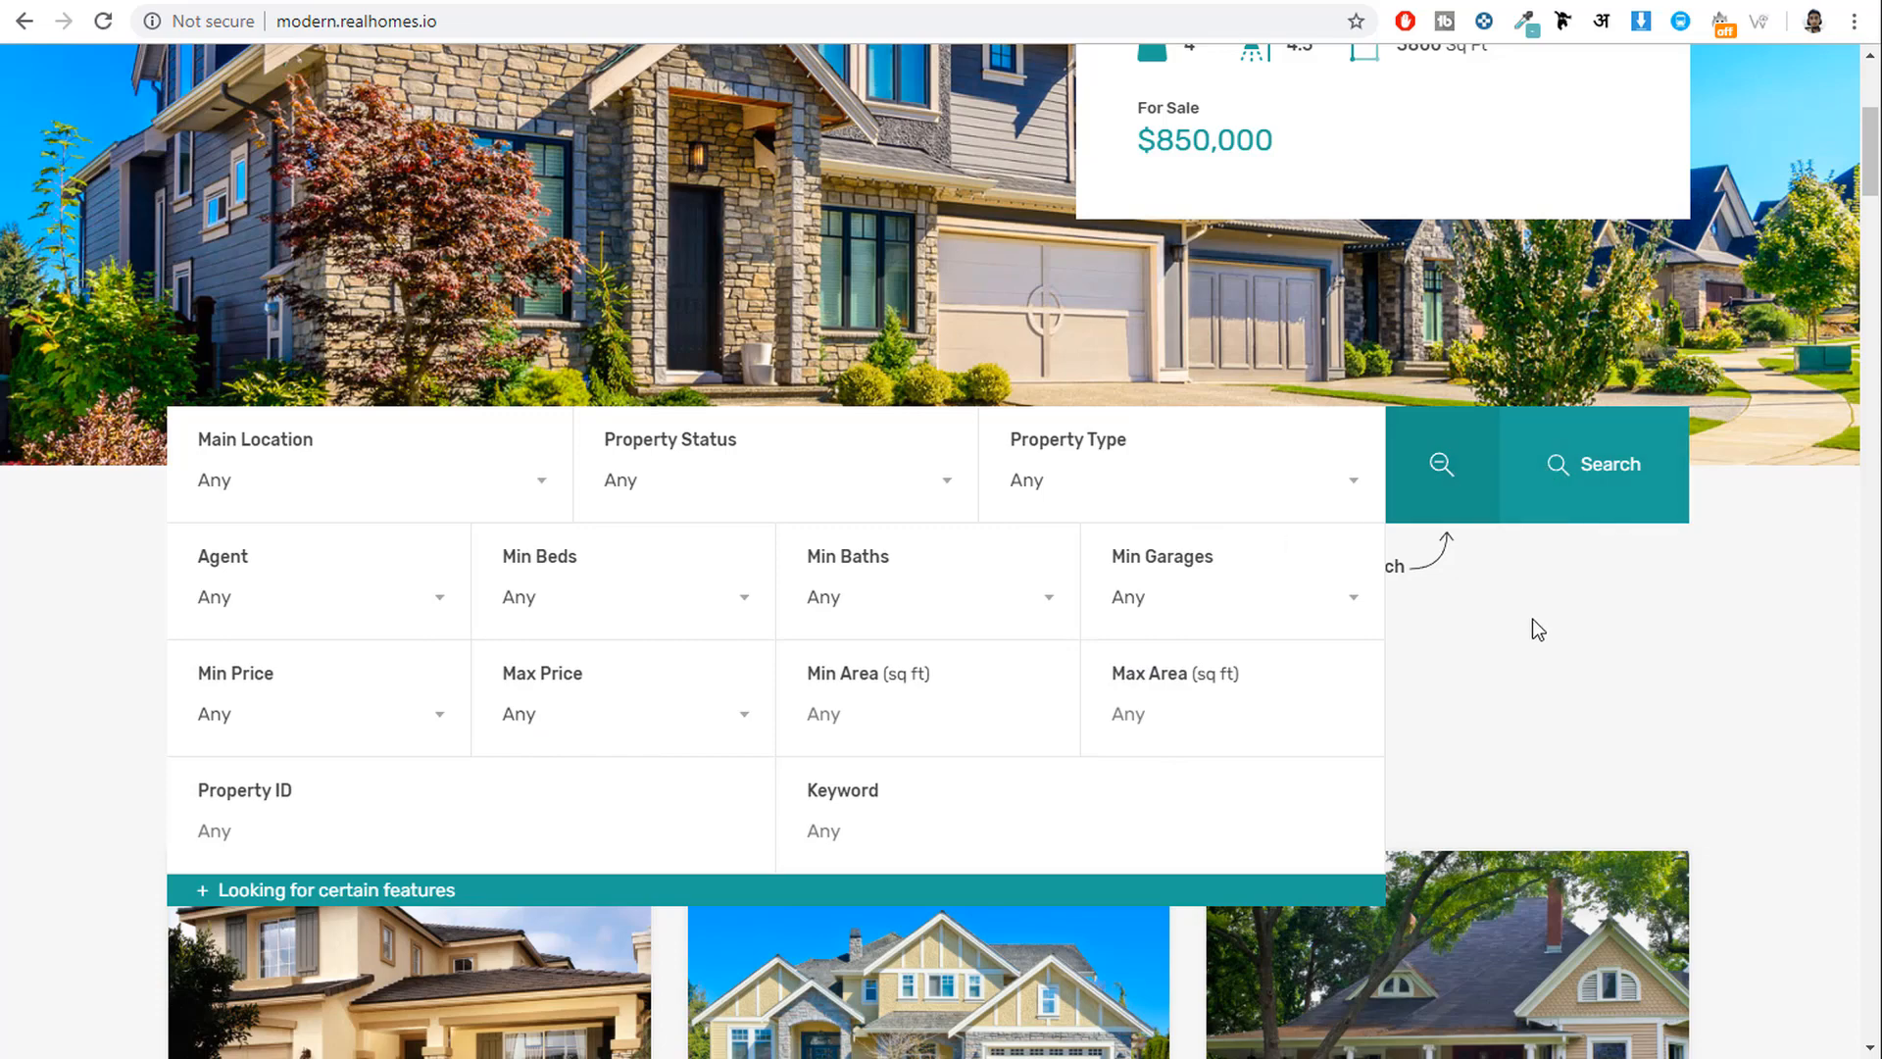
left_click(1463, 495)
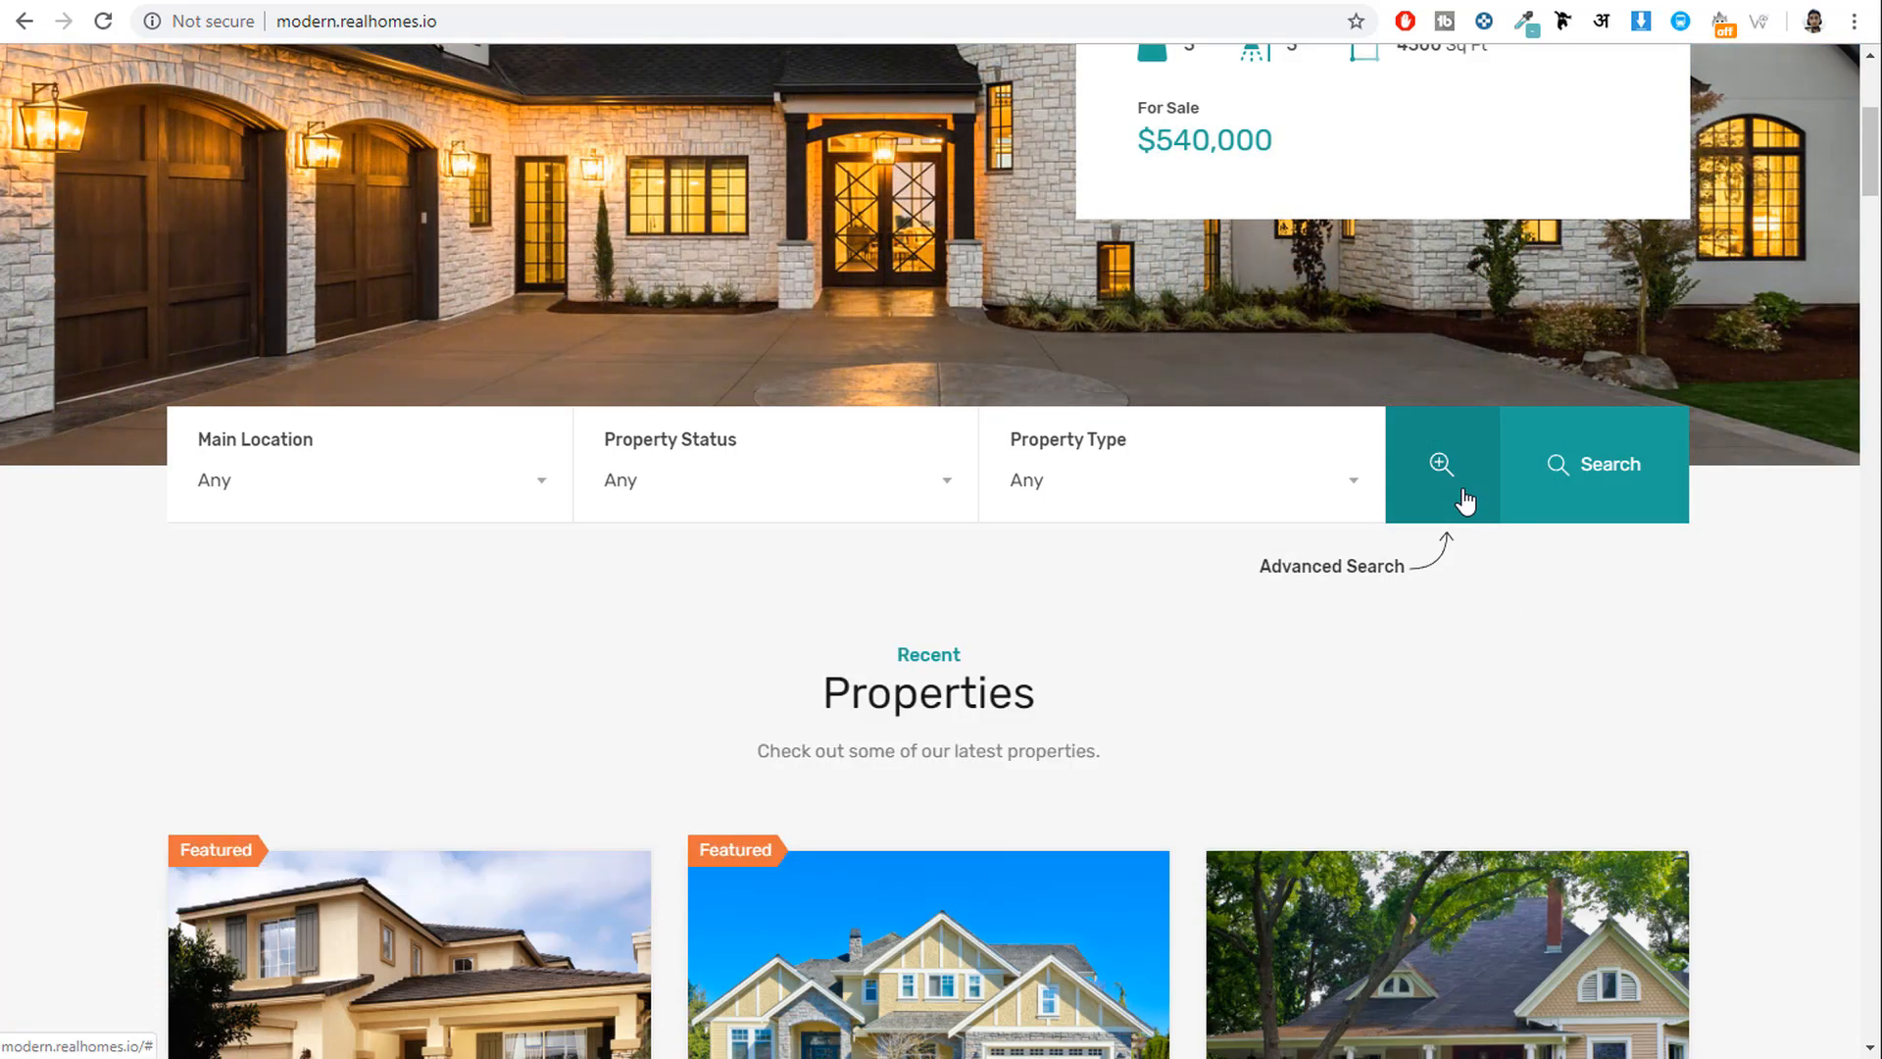
Page Featured Properties past Villa in Coral Gables and Villa on Grand Avenue to Home in Coral Gables.
scroll(1637, 599, "down", 5)
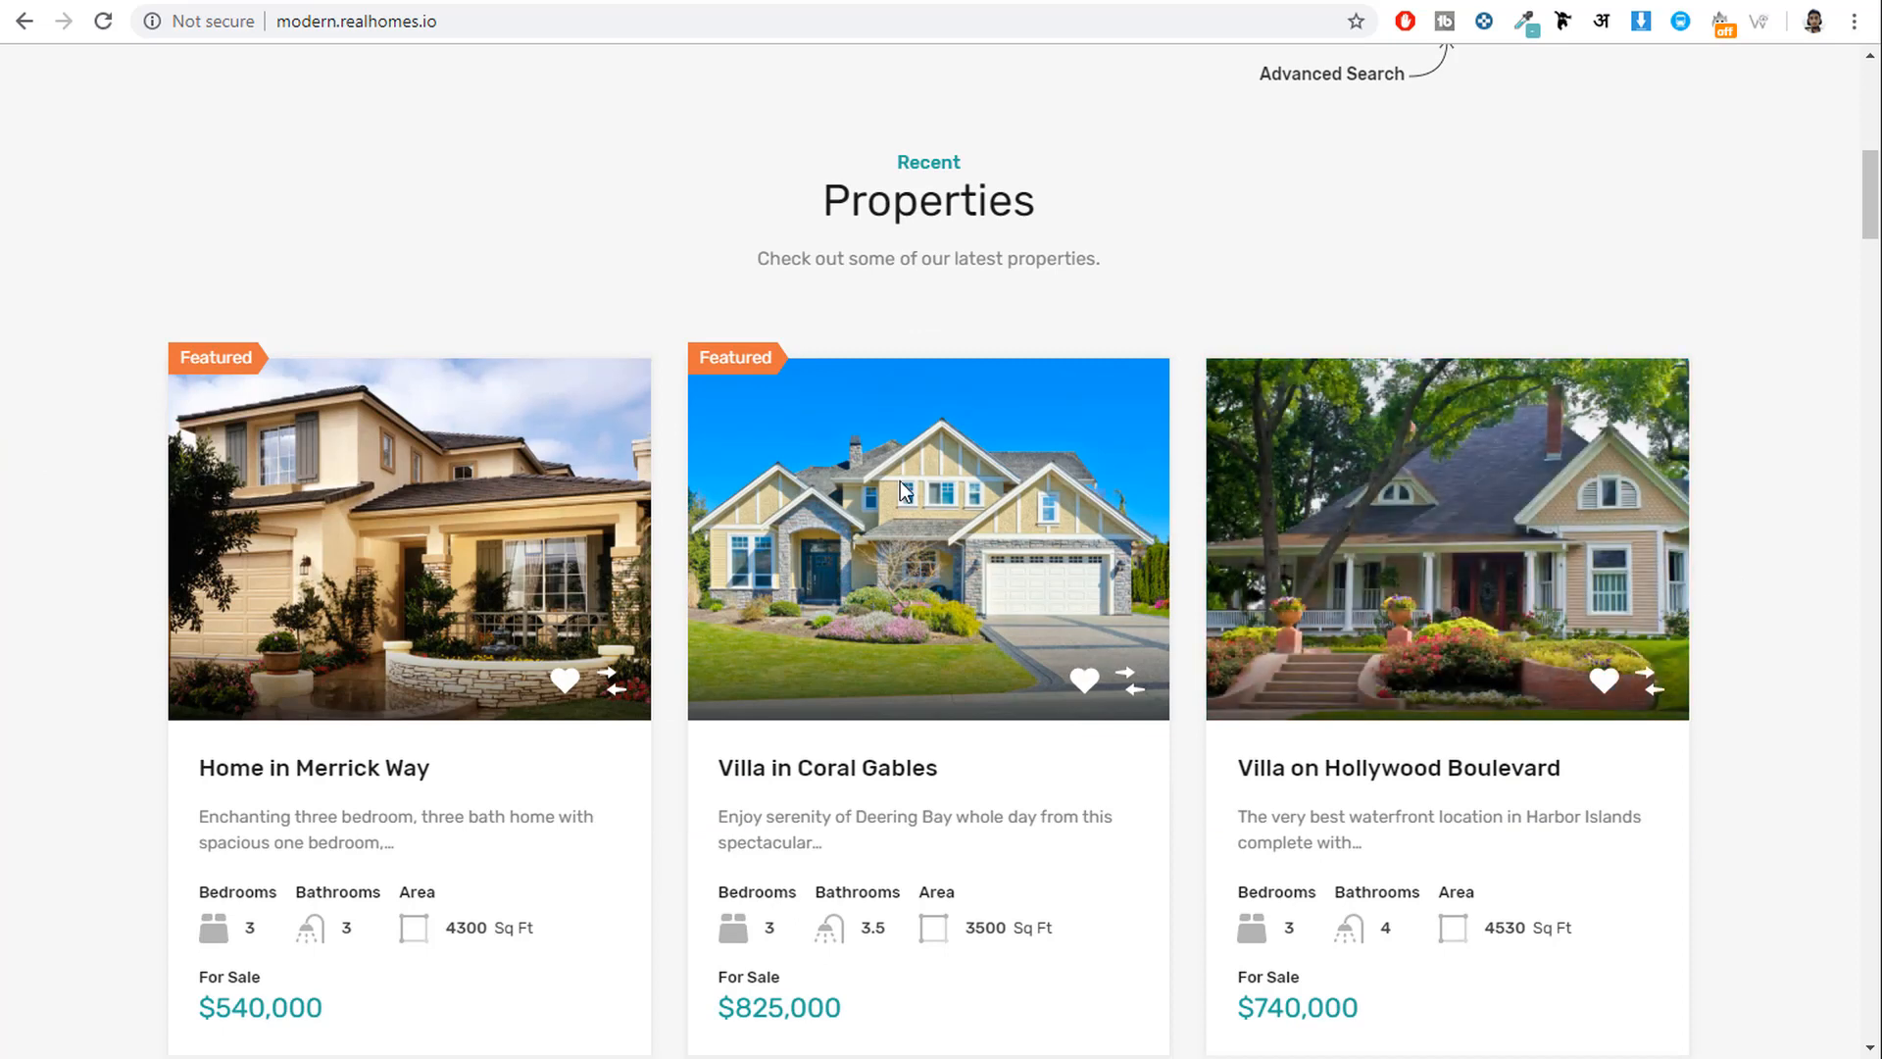
scroll(1569, 780, "down", 1)
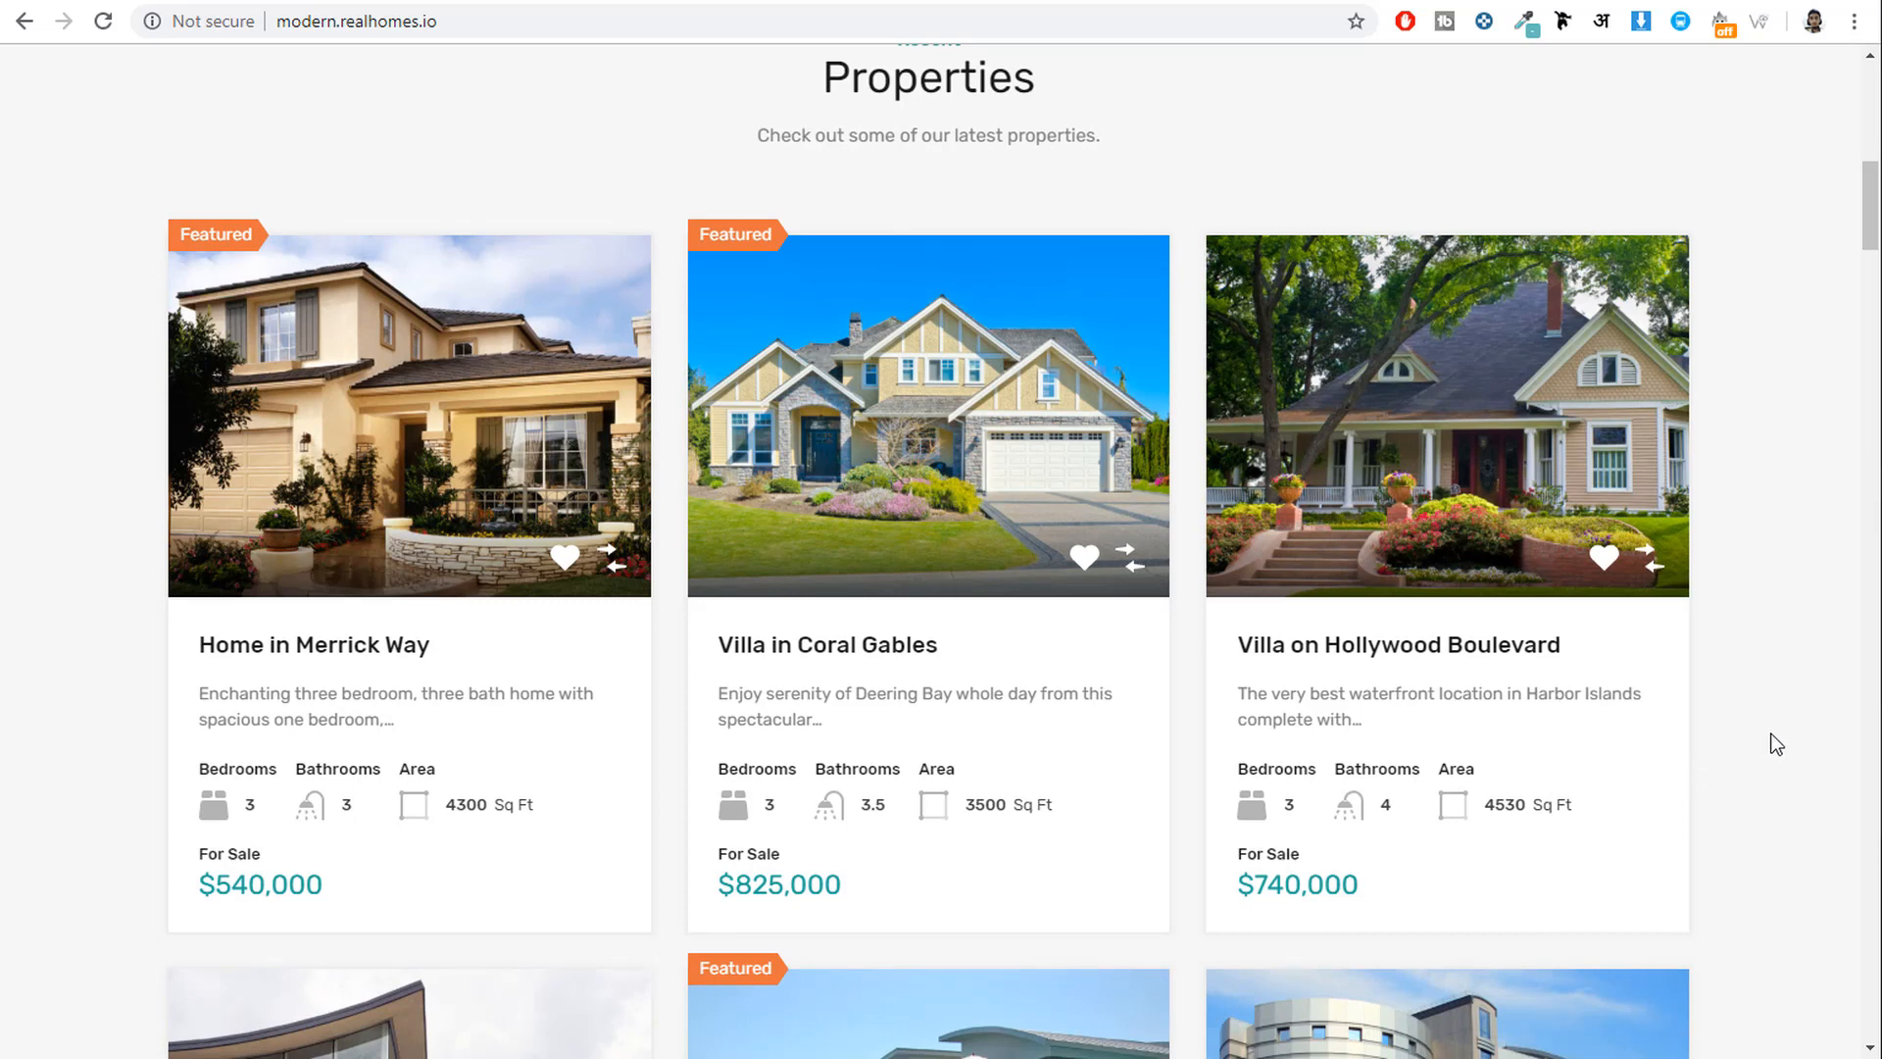
scroll(1386, 414, "down", 10)
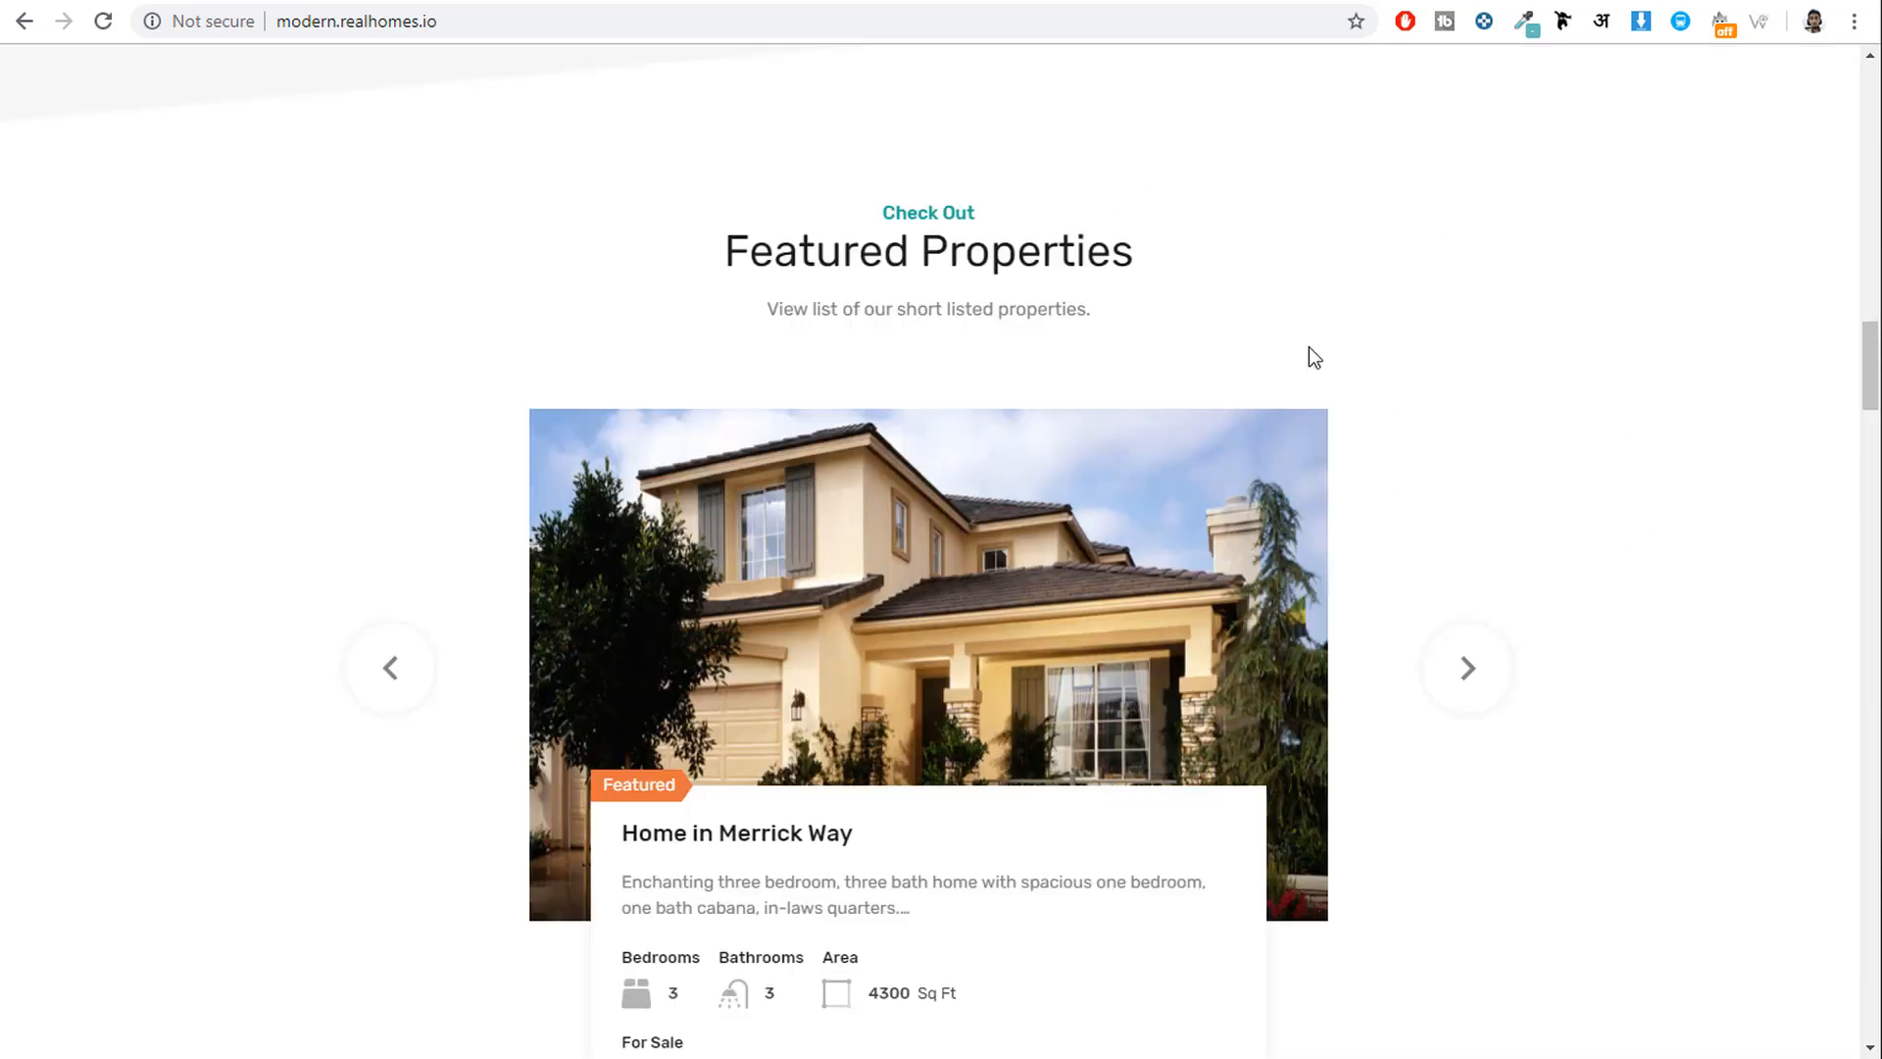
left_click(1466, 672)
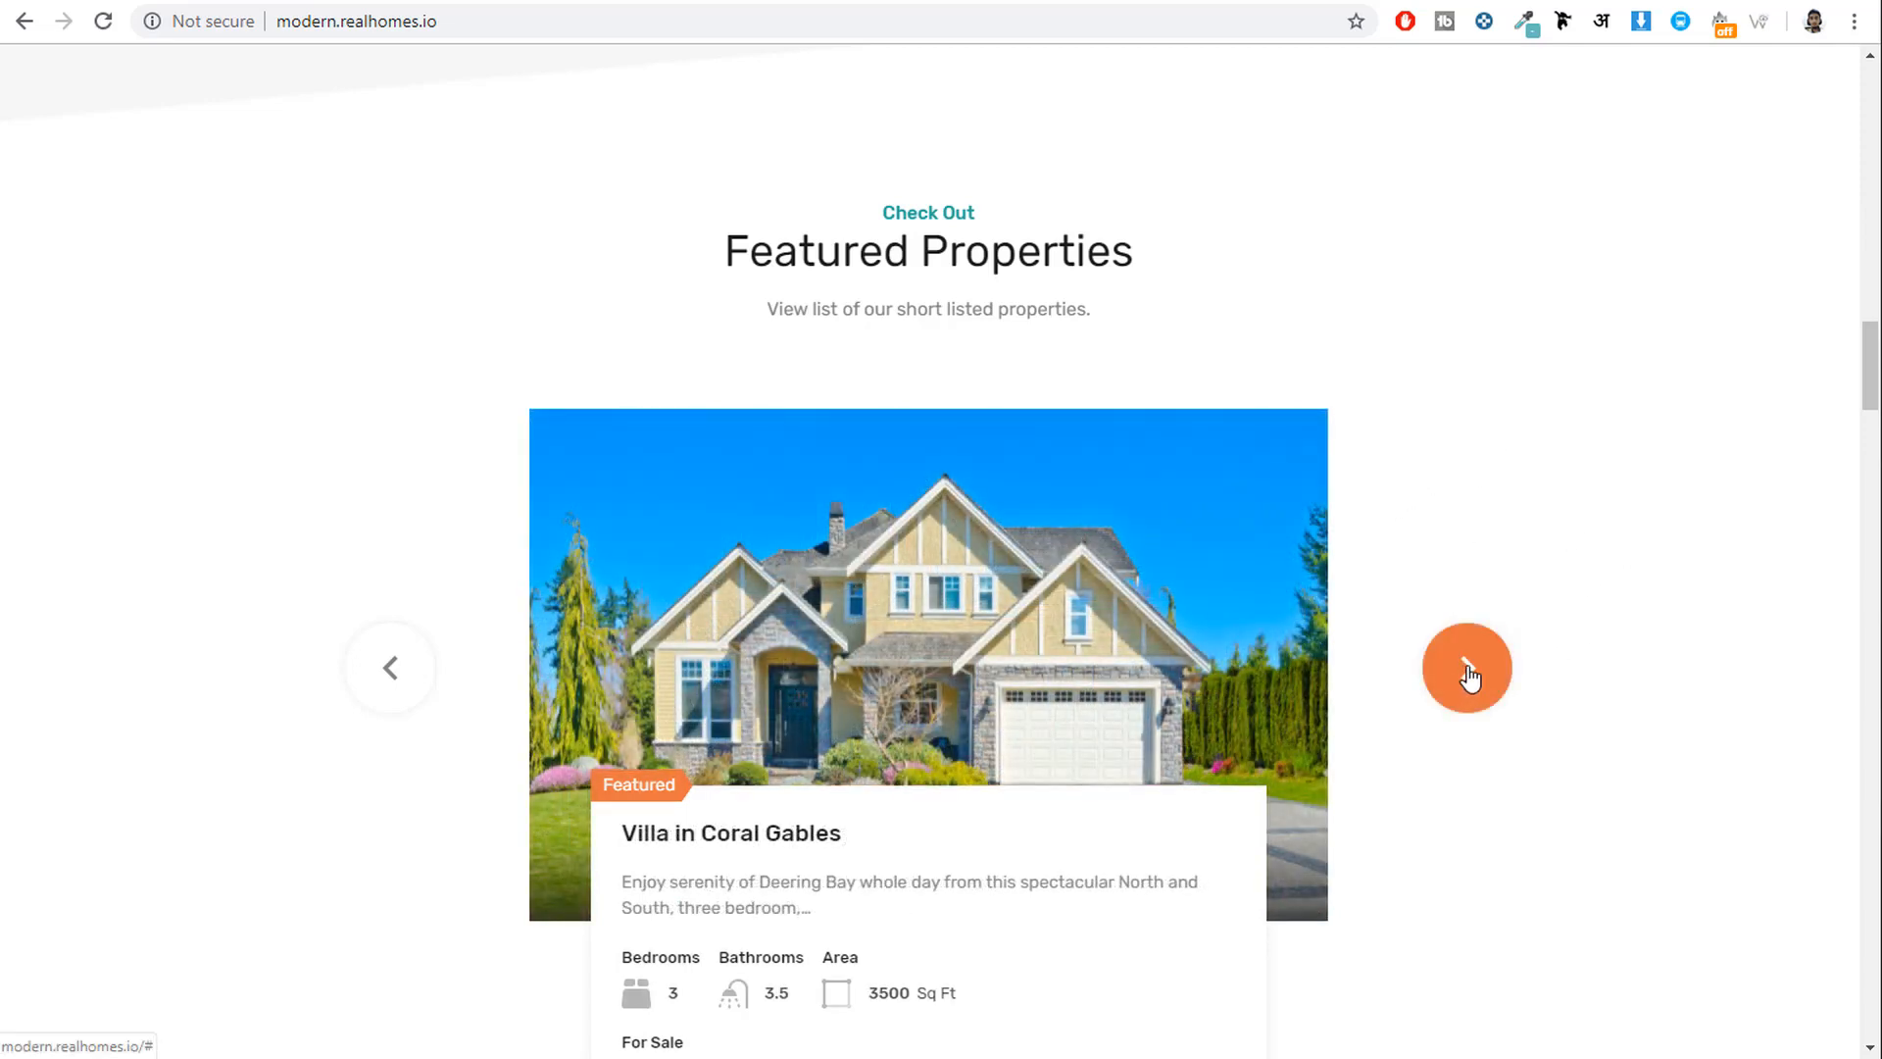
left_click(1467, 675)
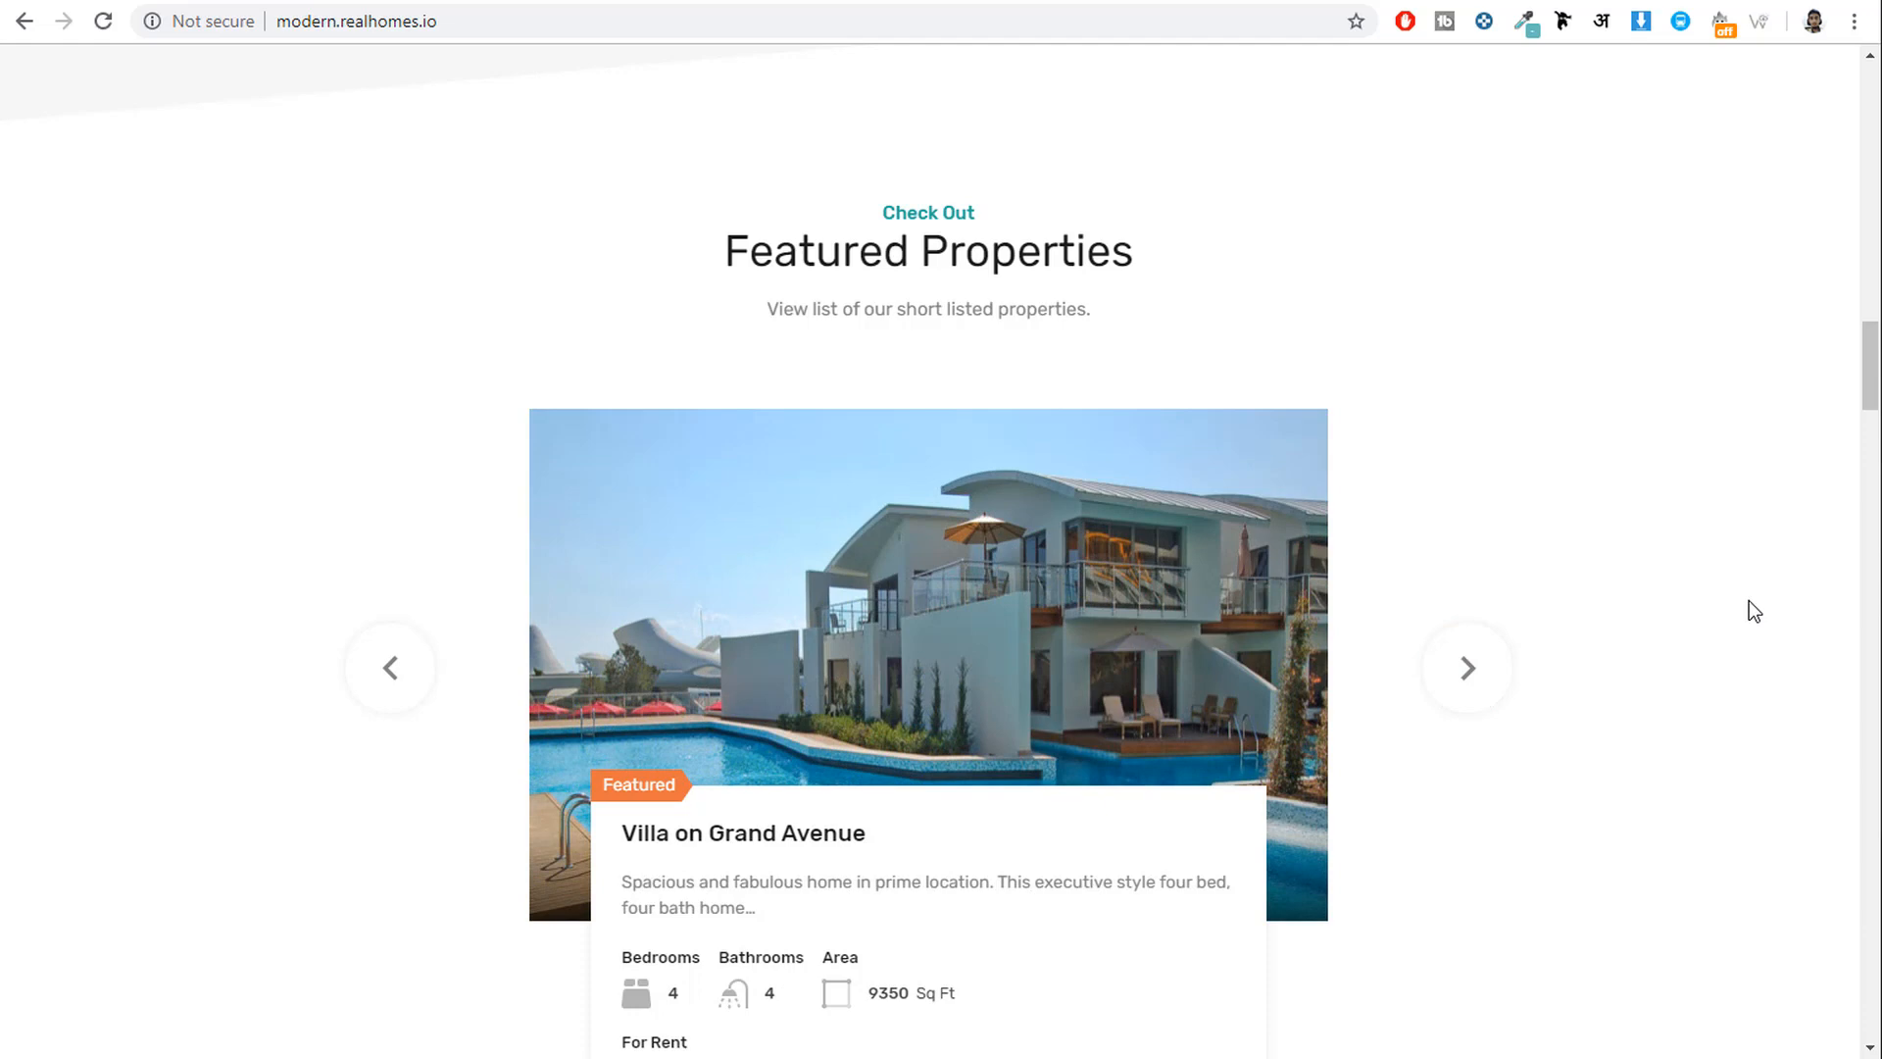
scroll(1748, 602, "down", 3)
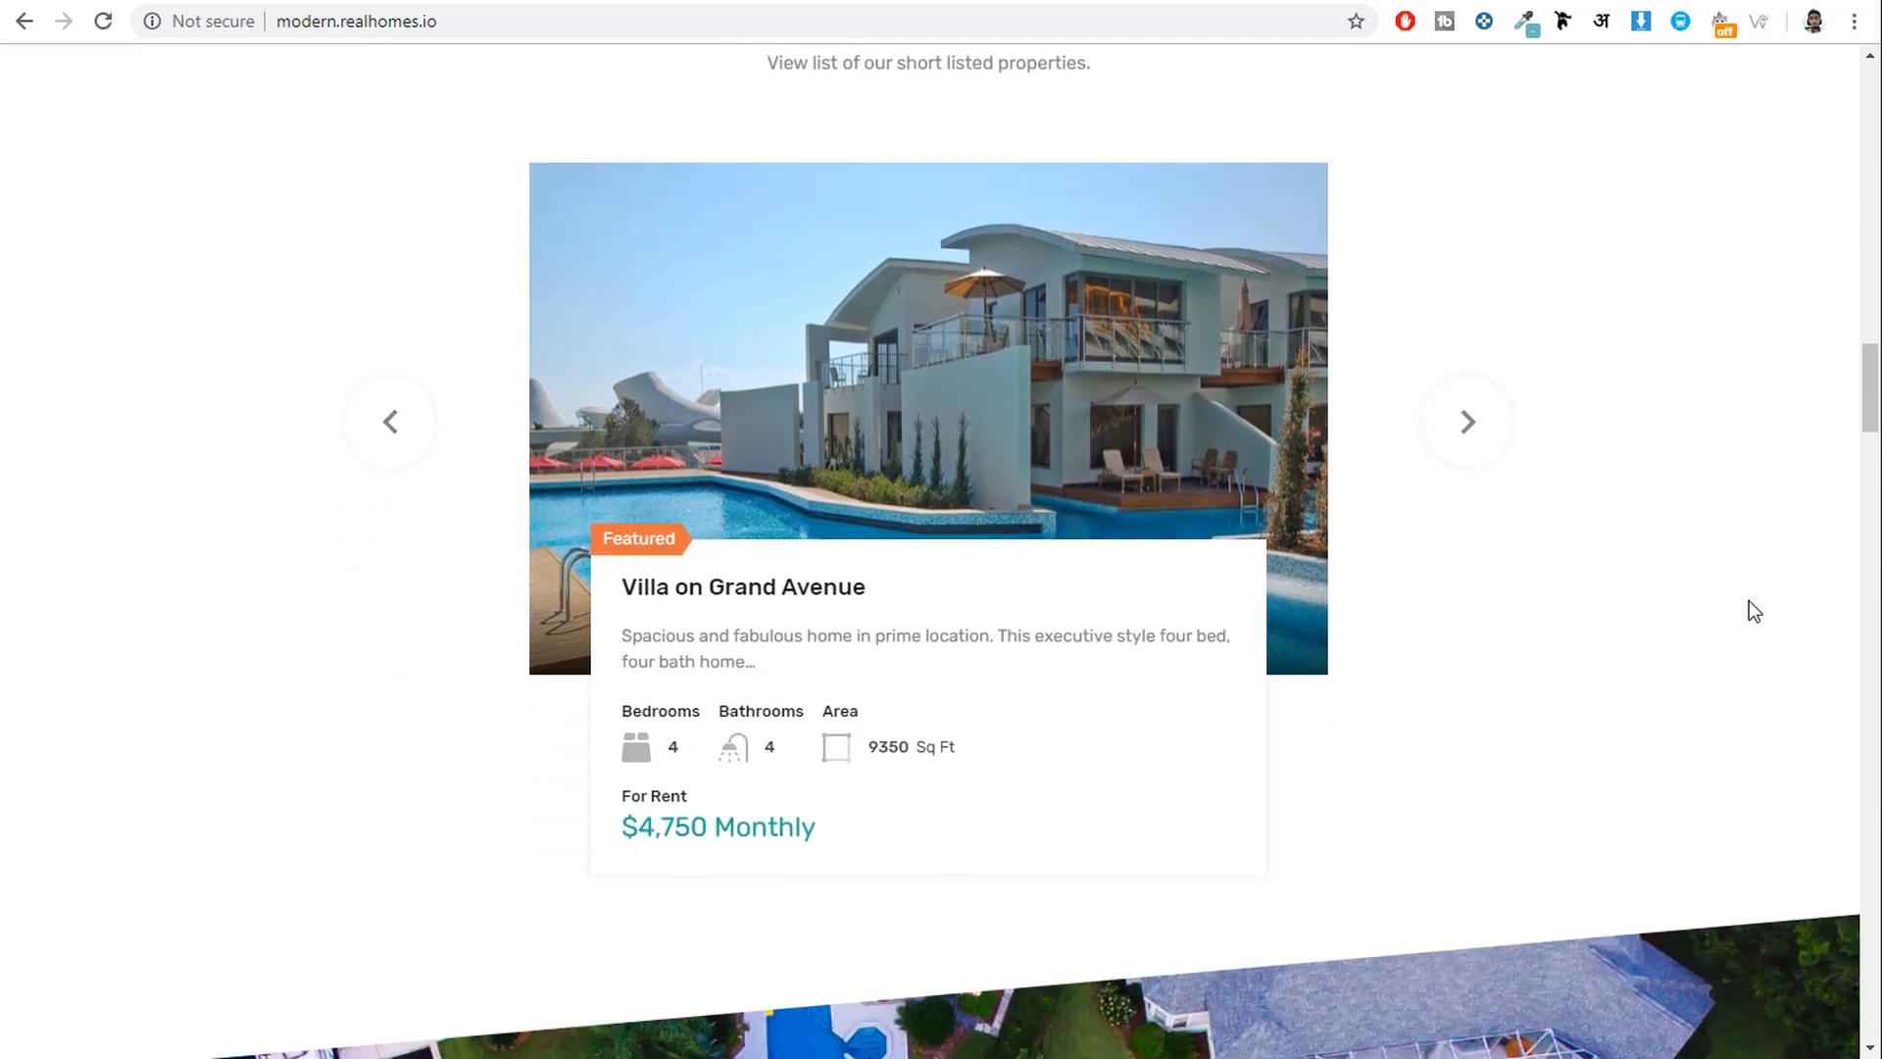
left_click(1467, 422)
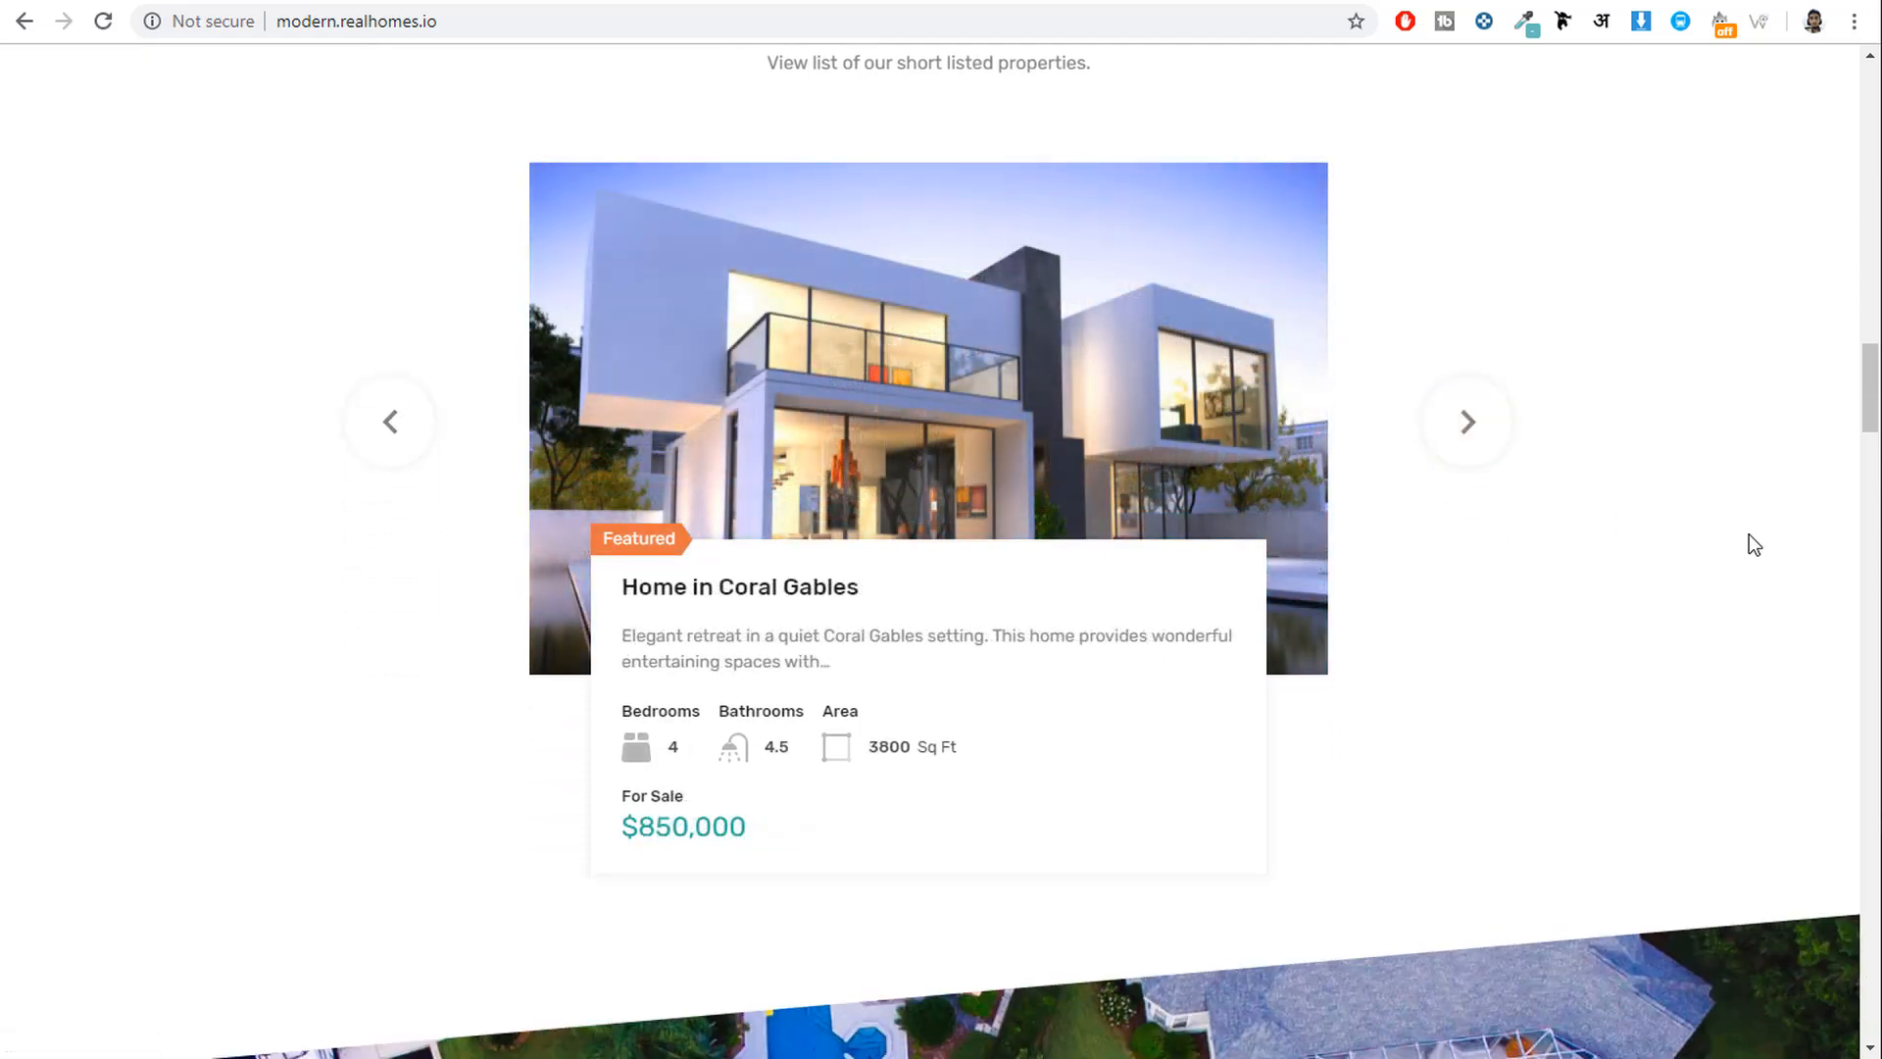
scroll(1750, 538, "down", 8)
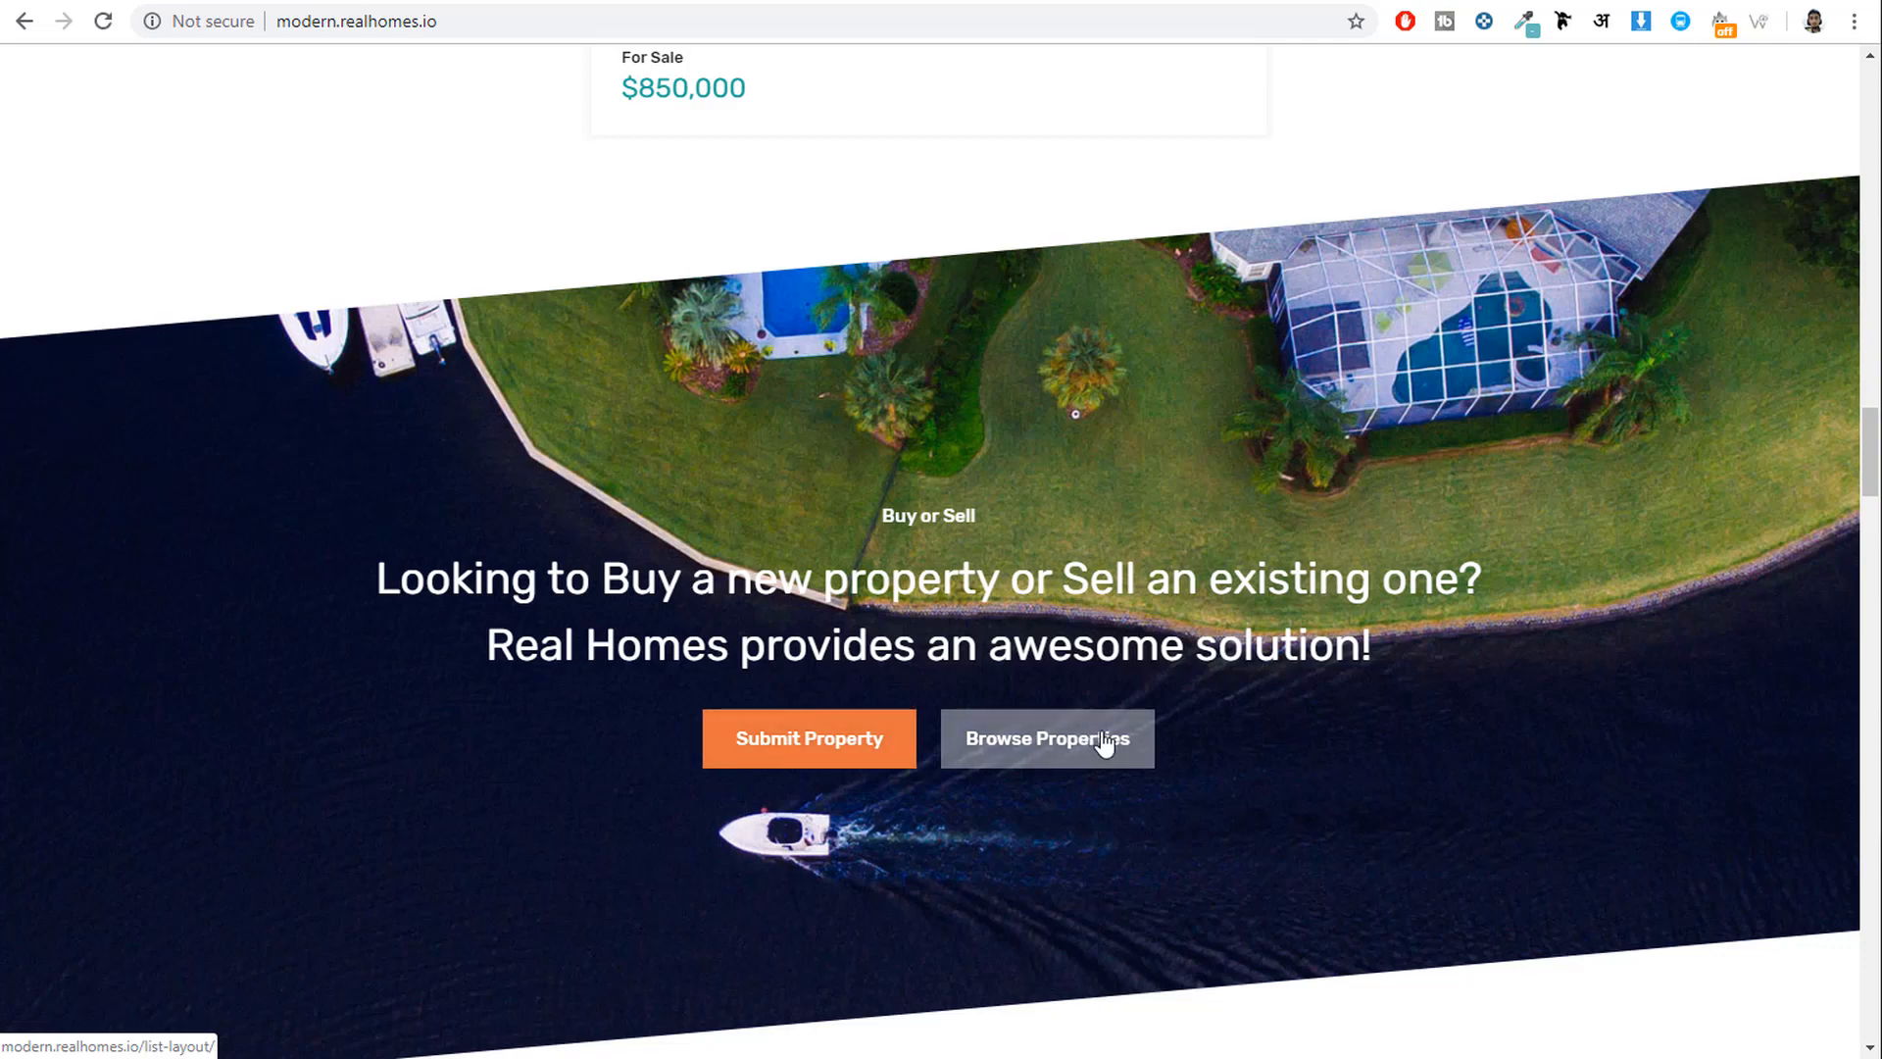
Scroll down past the call-to-action banner to the six Partners logos and footer.
scroll(1314, 691, "down", 6)
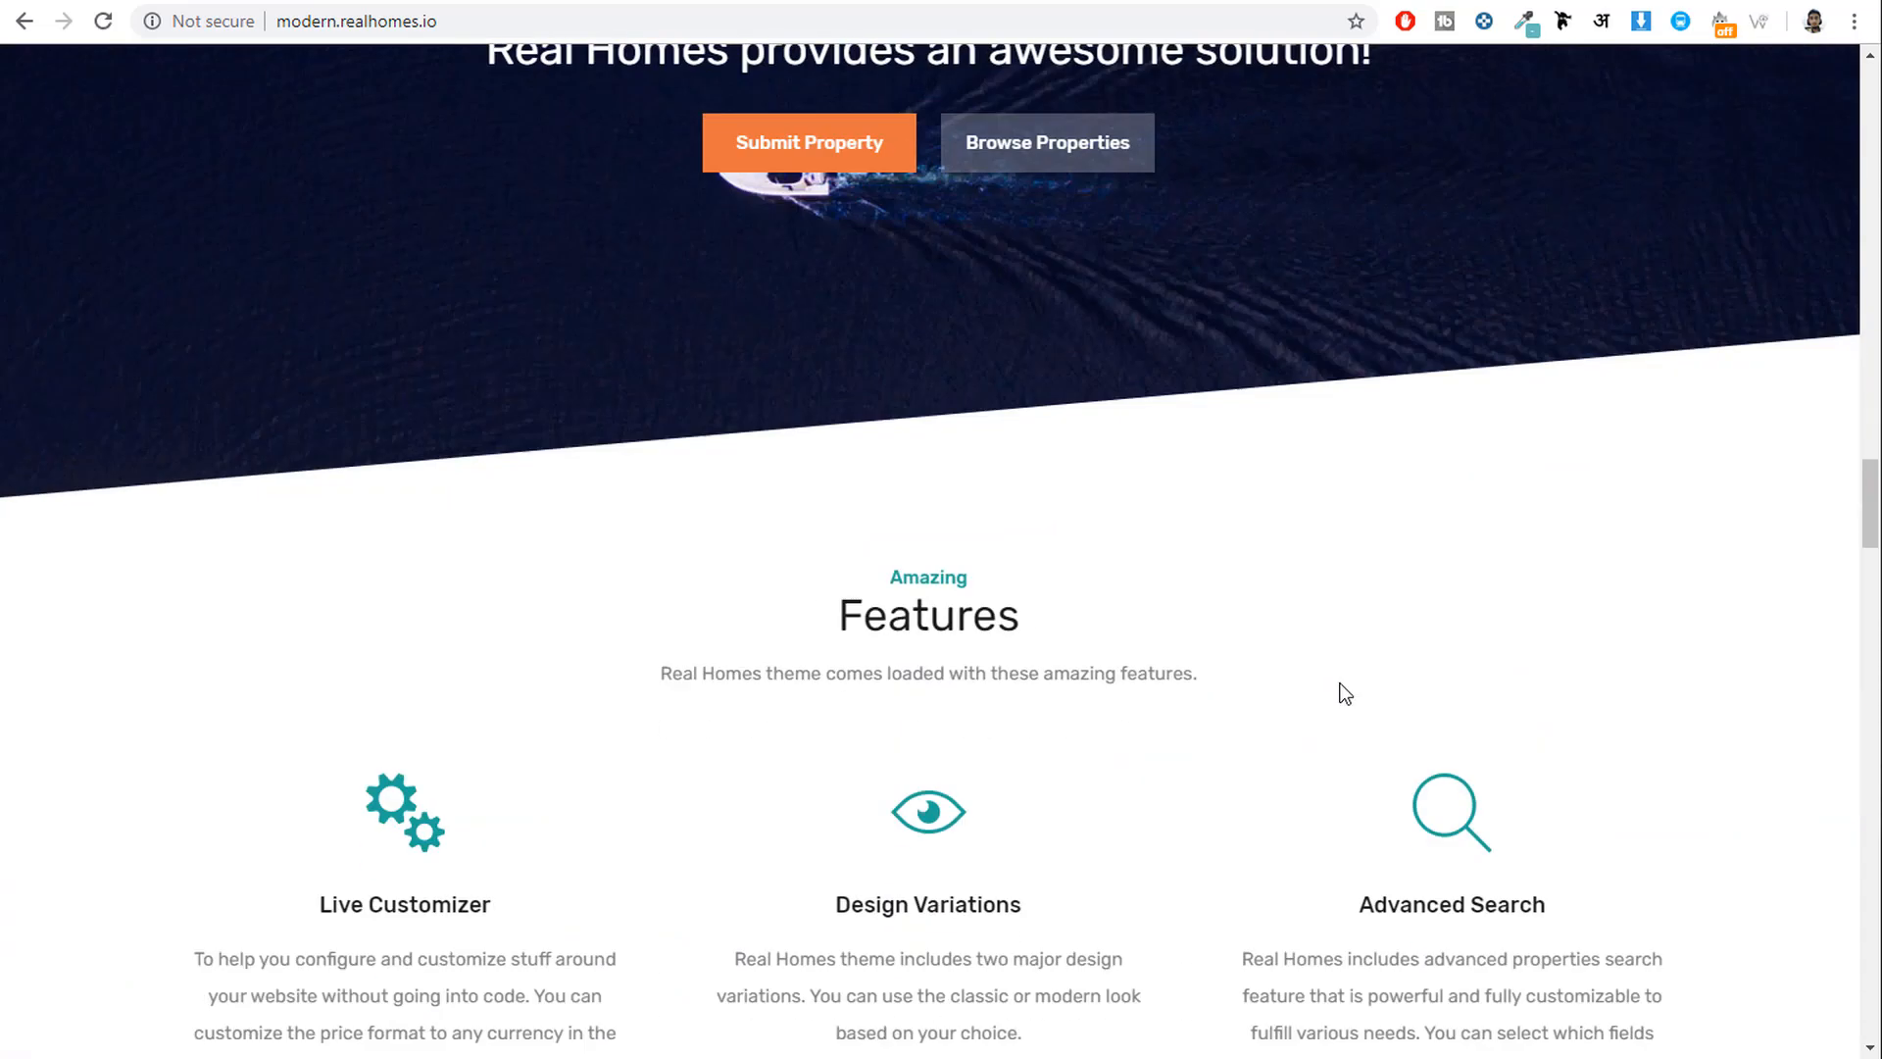
scroll(1345, 693, "down", 4)
scroll(1215, 500, "down", 3)
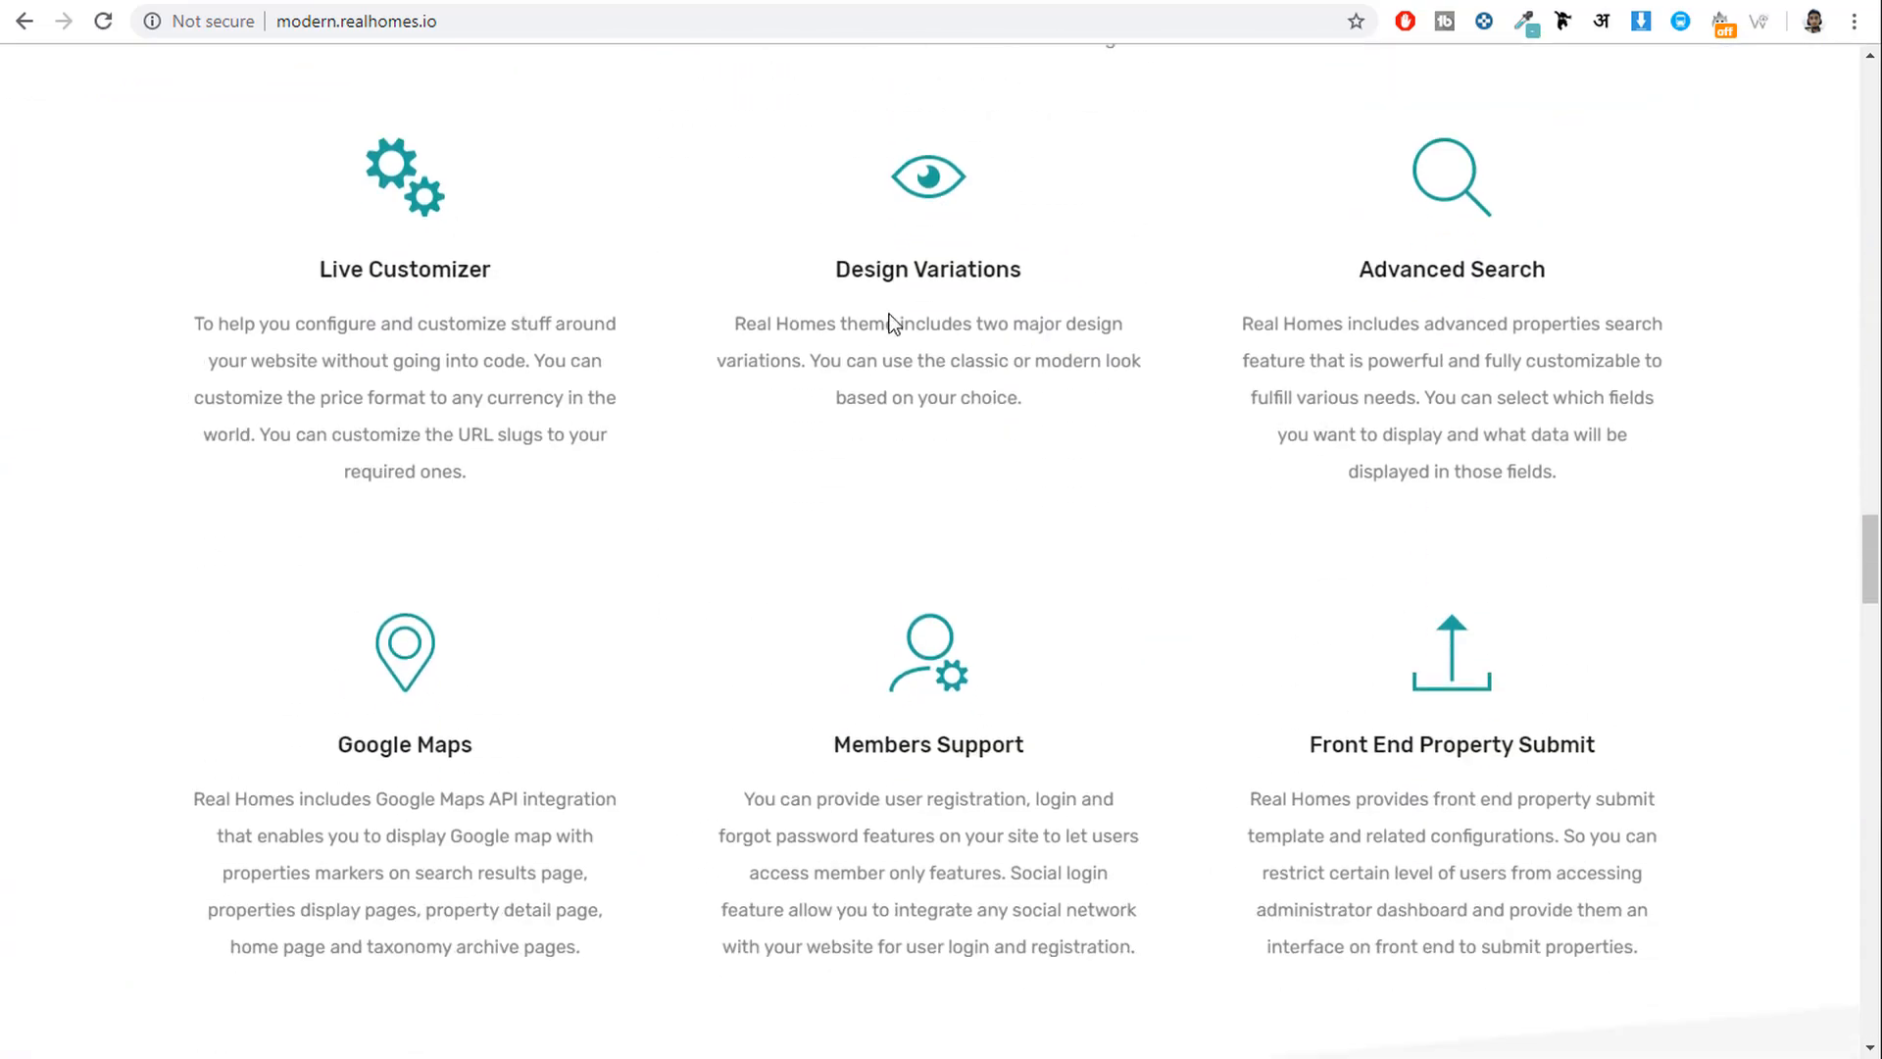
scroll(1250, 417, "up", 1)
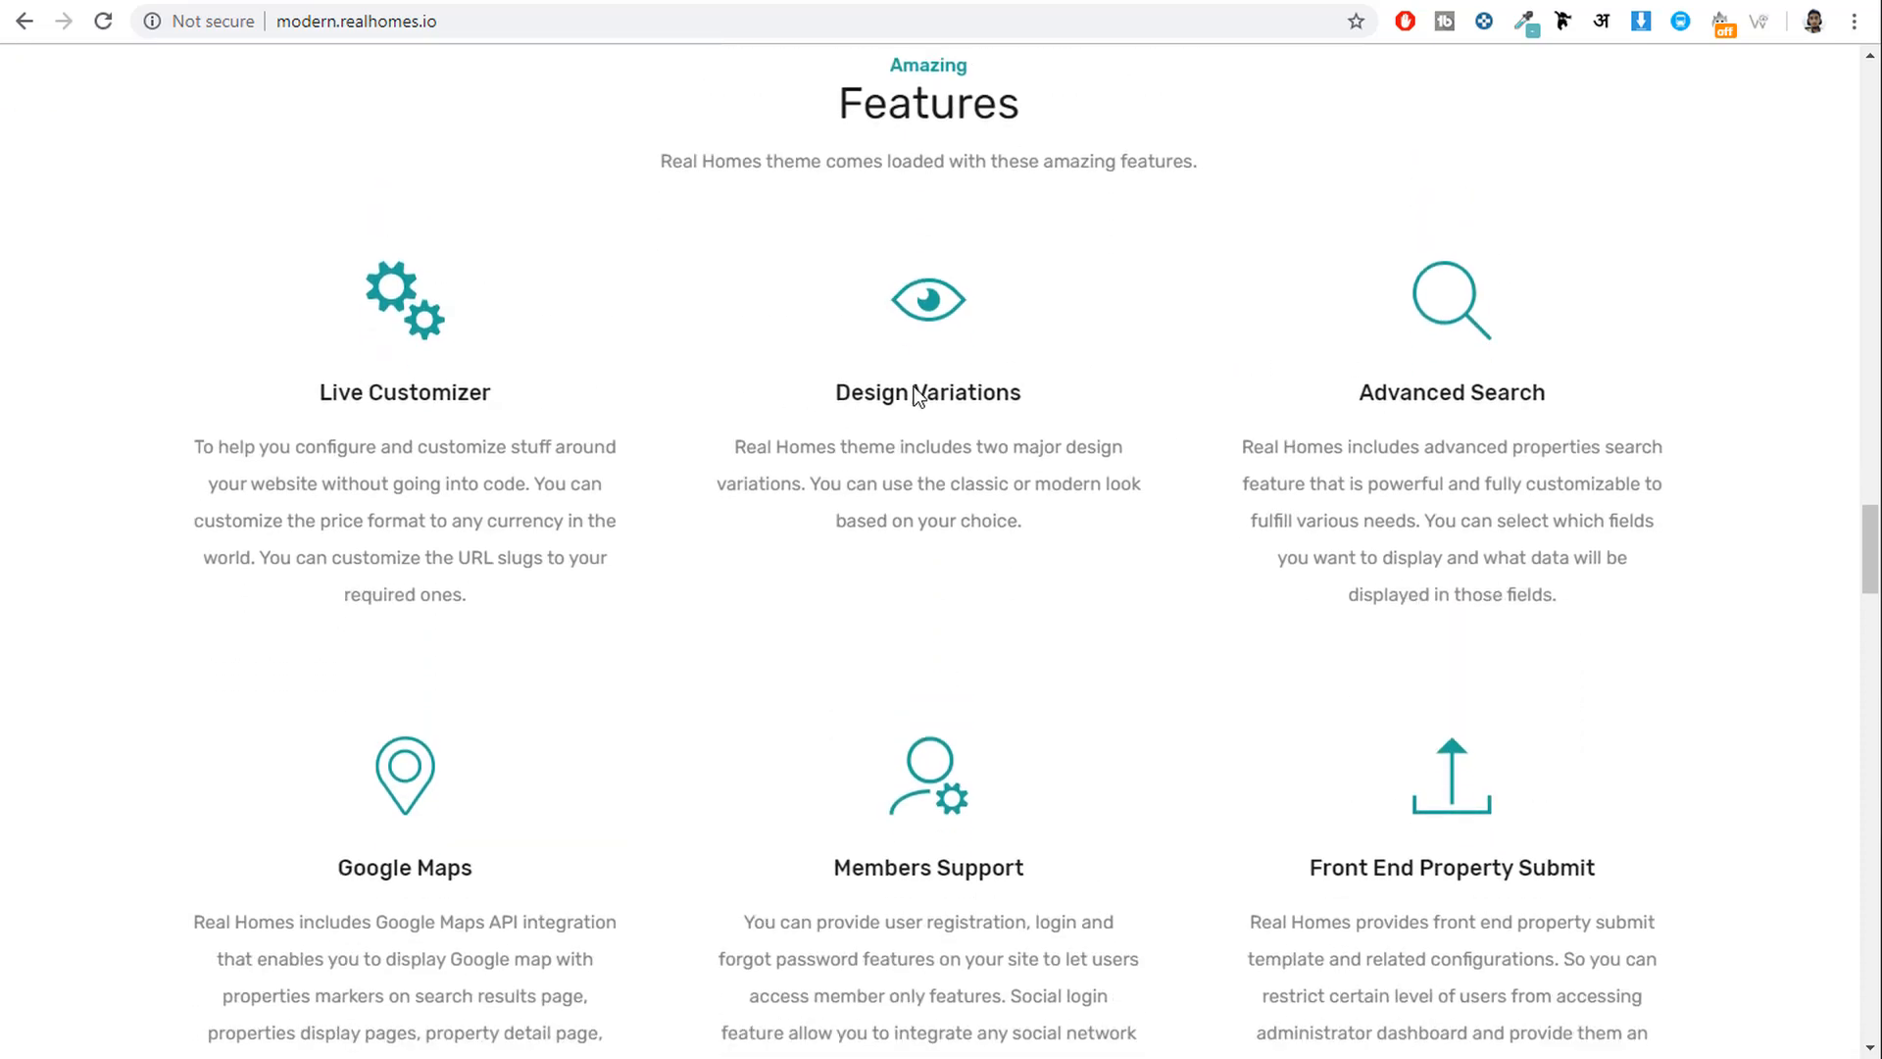
scroll(1341, 441, "down", 6)
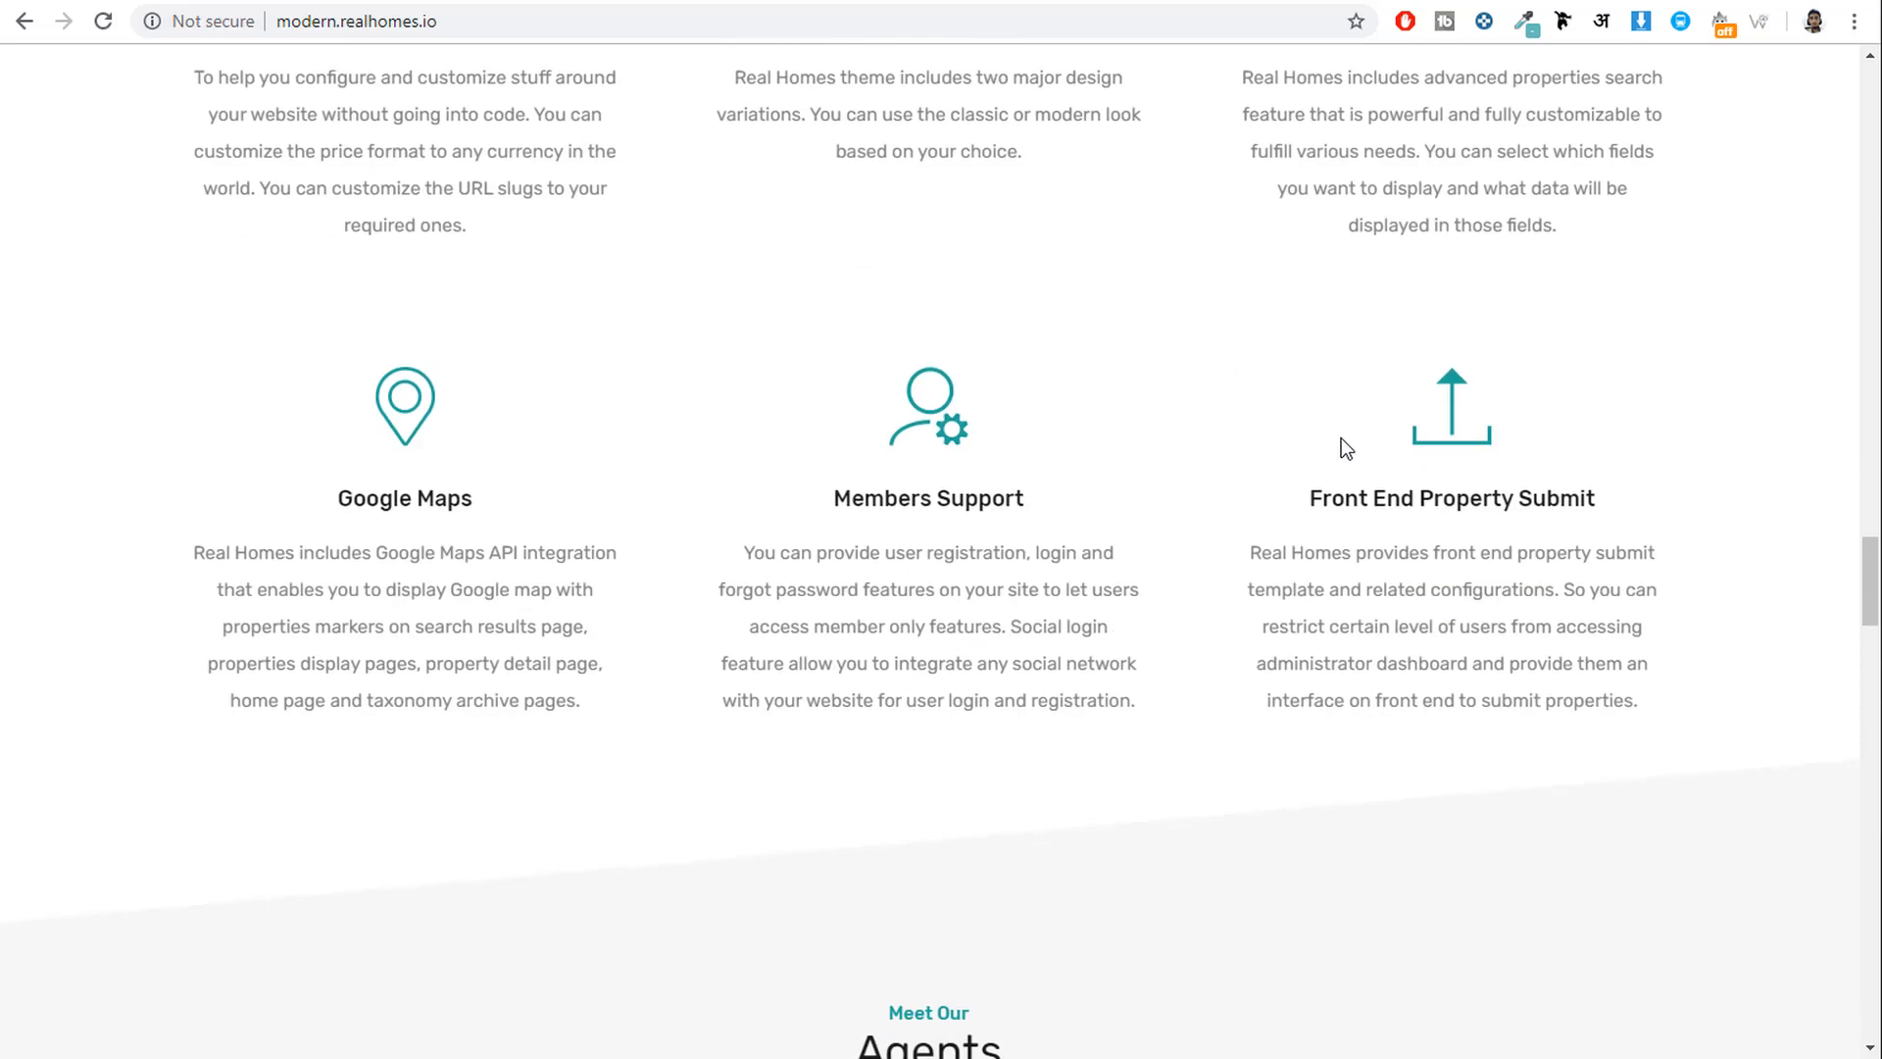
scroll(1492, 437, "down", 5)
scroll(1502, 439, "down", 1)
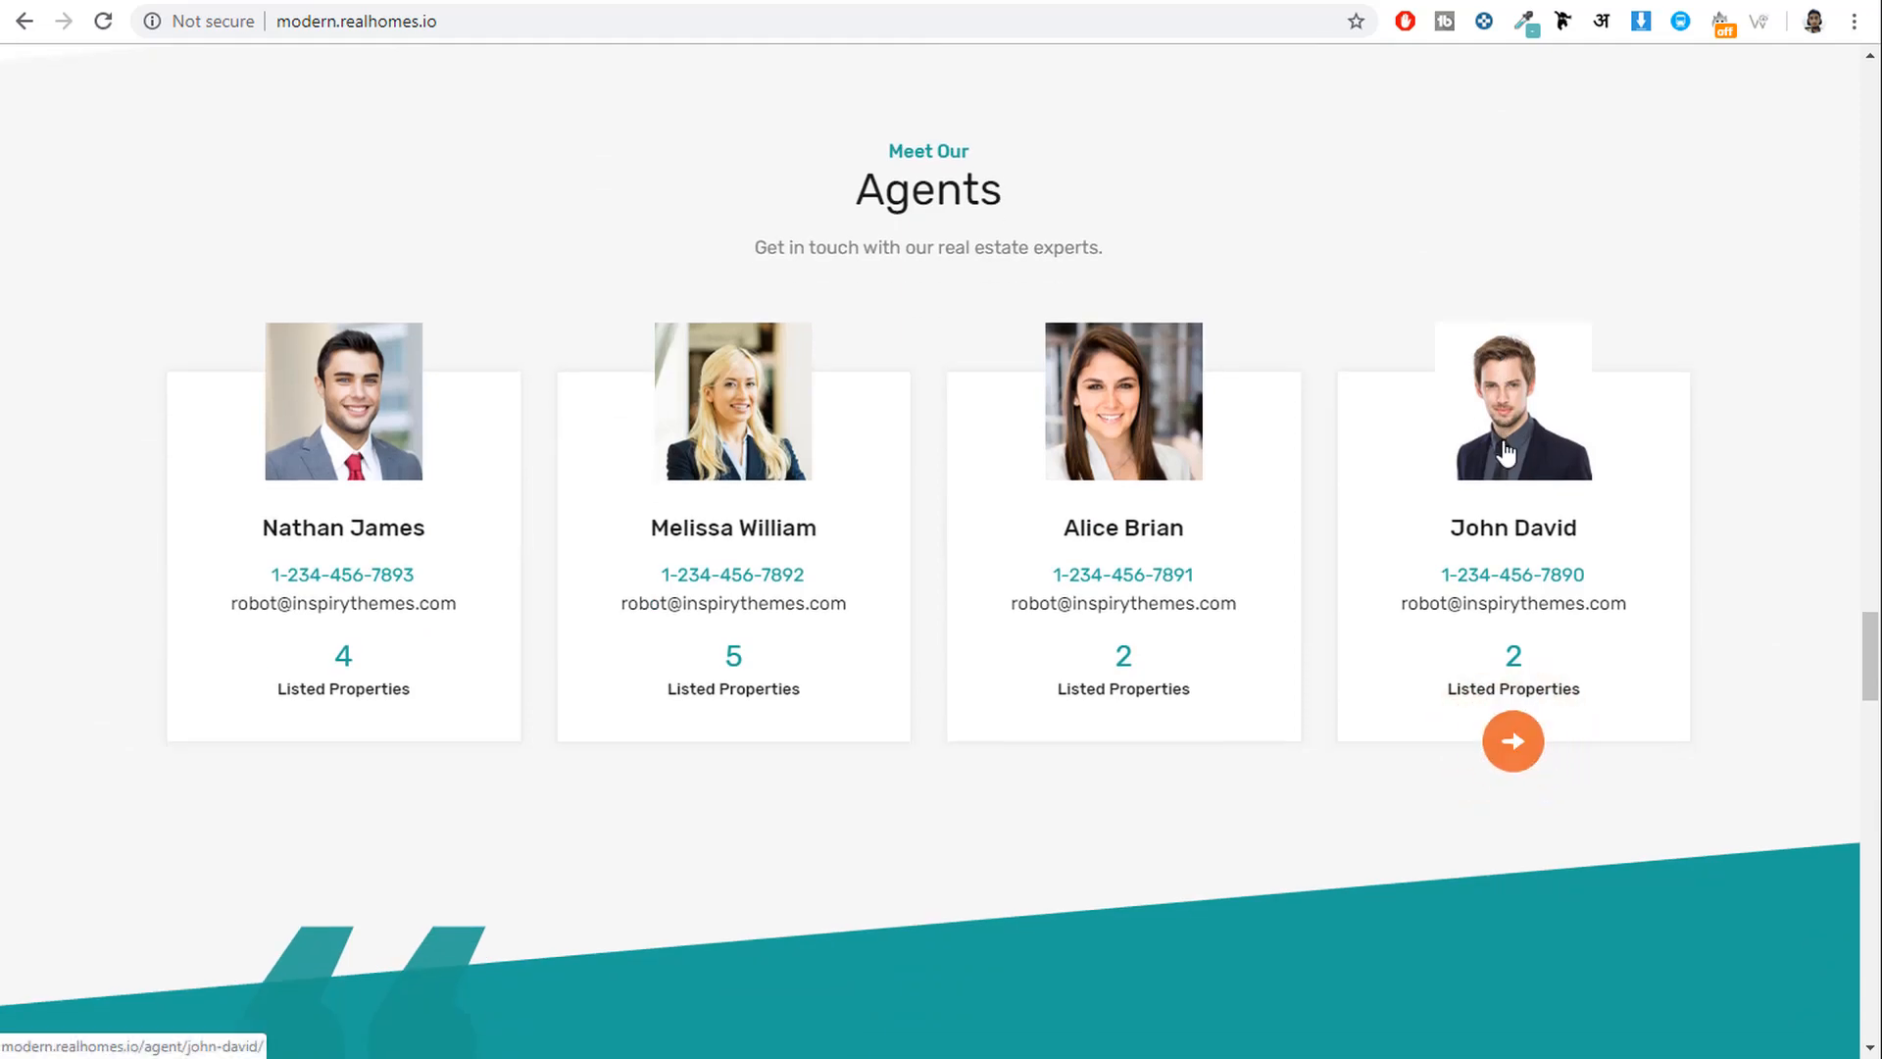
scroll(1490, 431, "up", 1)
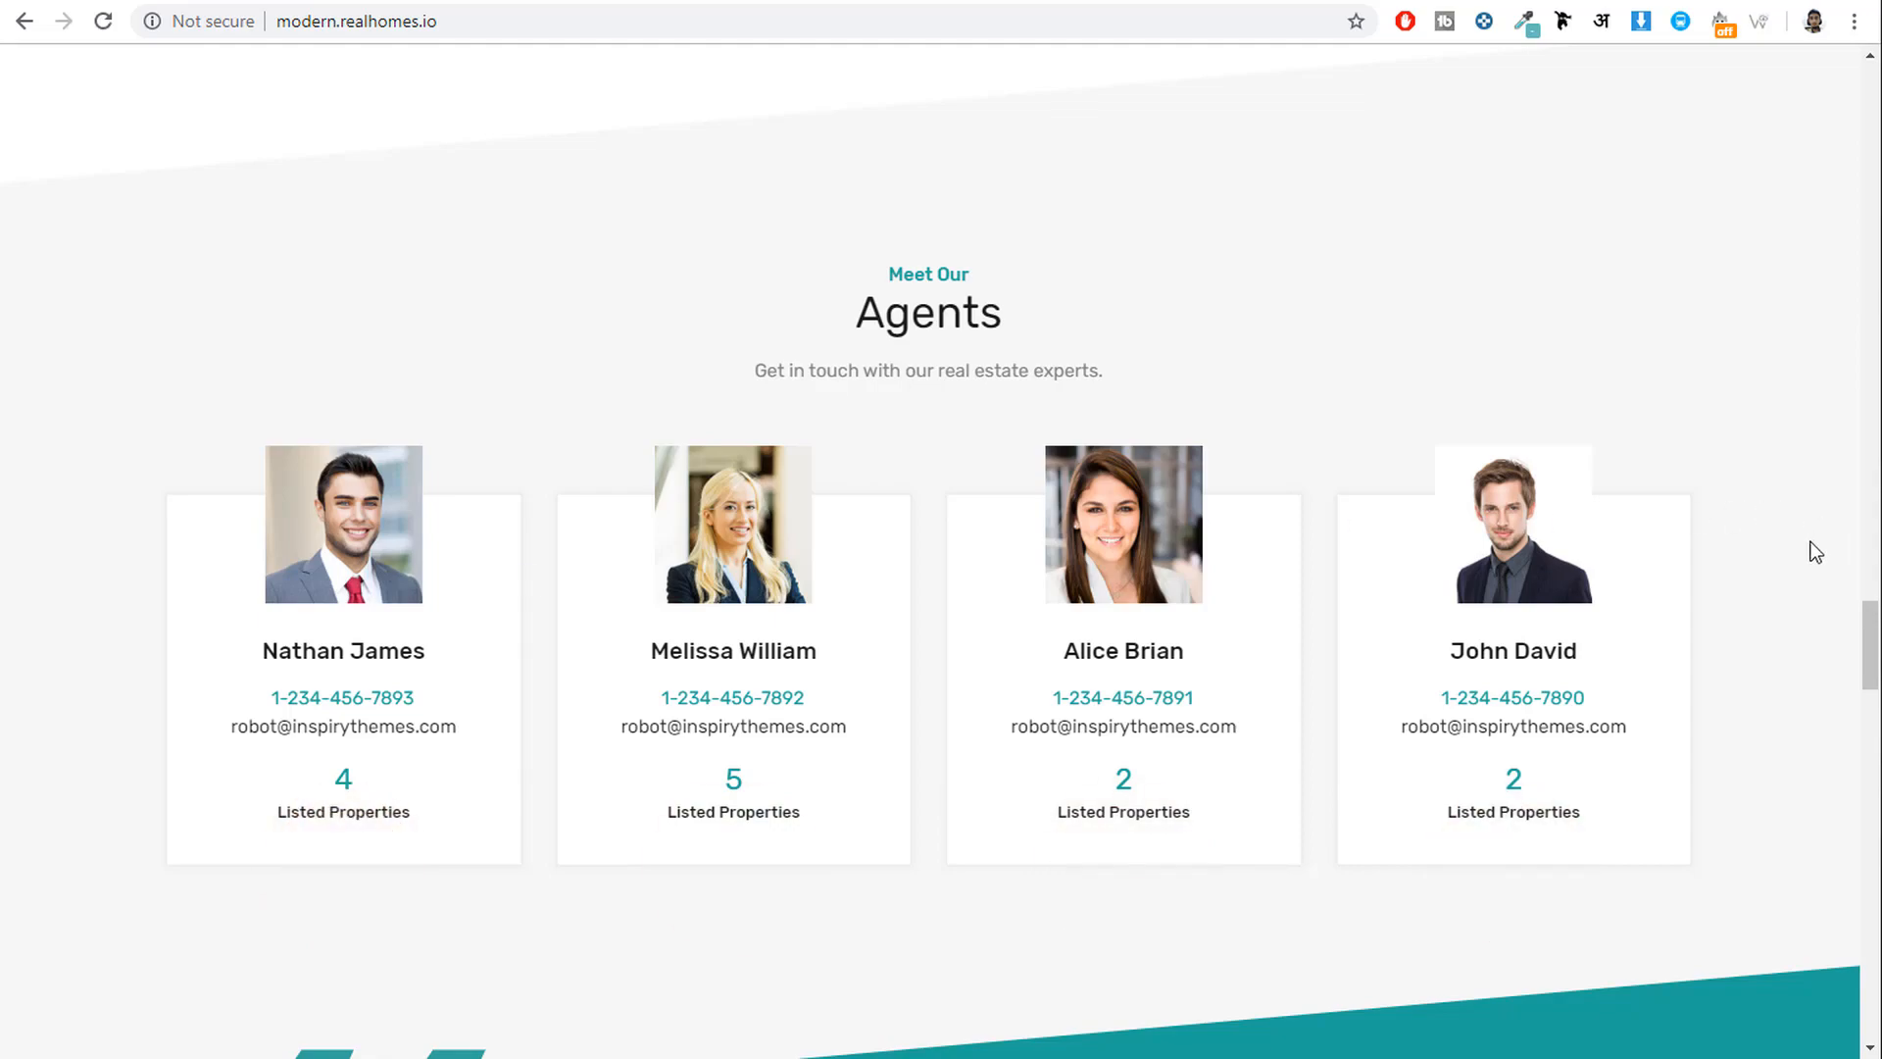
scroll(1380, 560, "down", 7)
scroll(1378, 554, "down", 11)
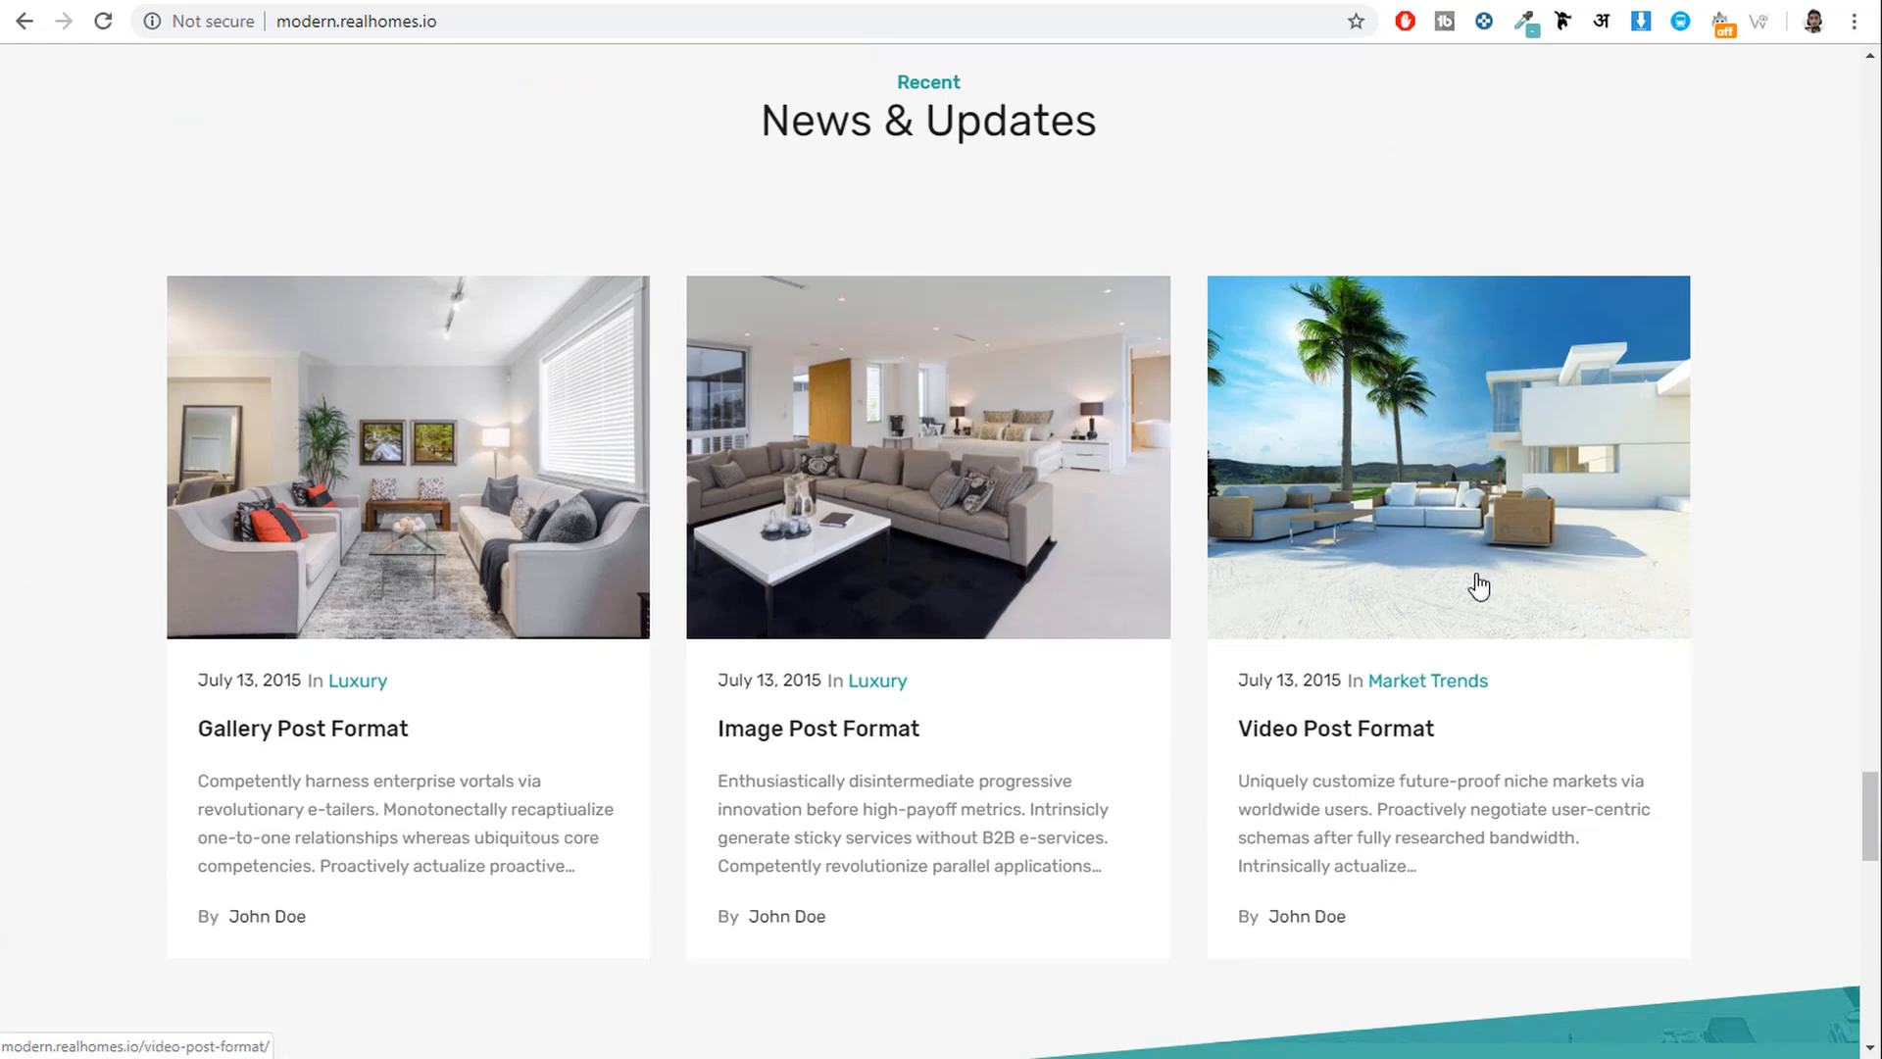
scroll(1609, 559, "down", 7)
scroll(1722, 557, "down", 1)
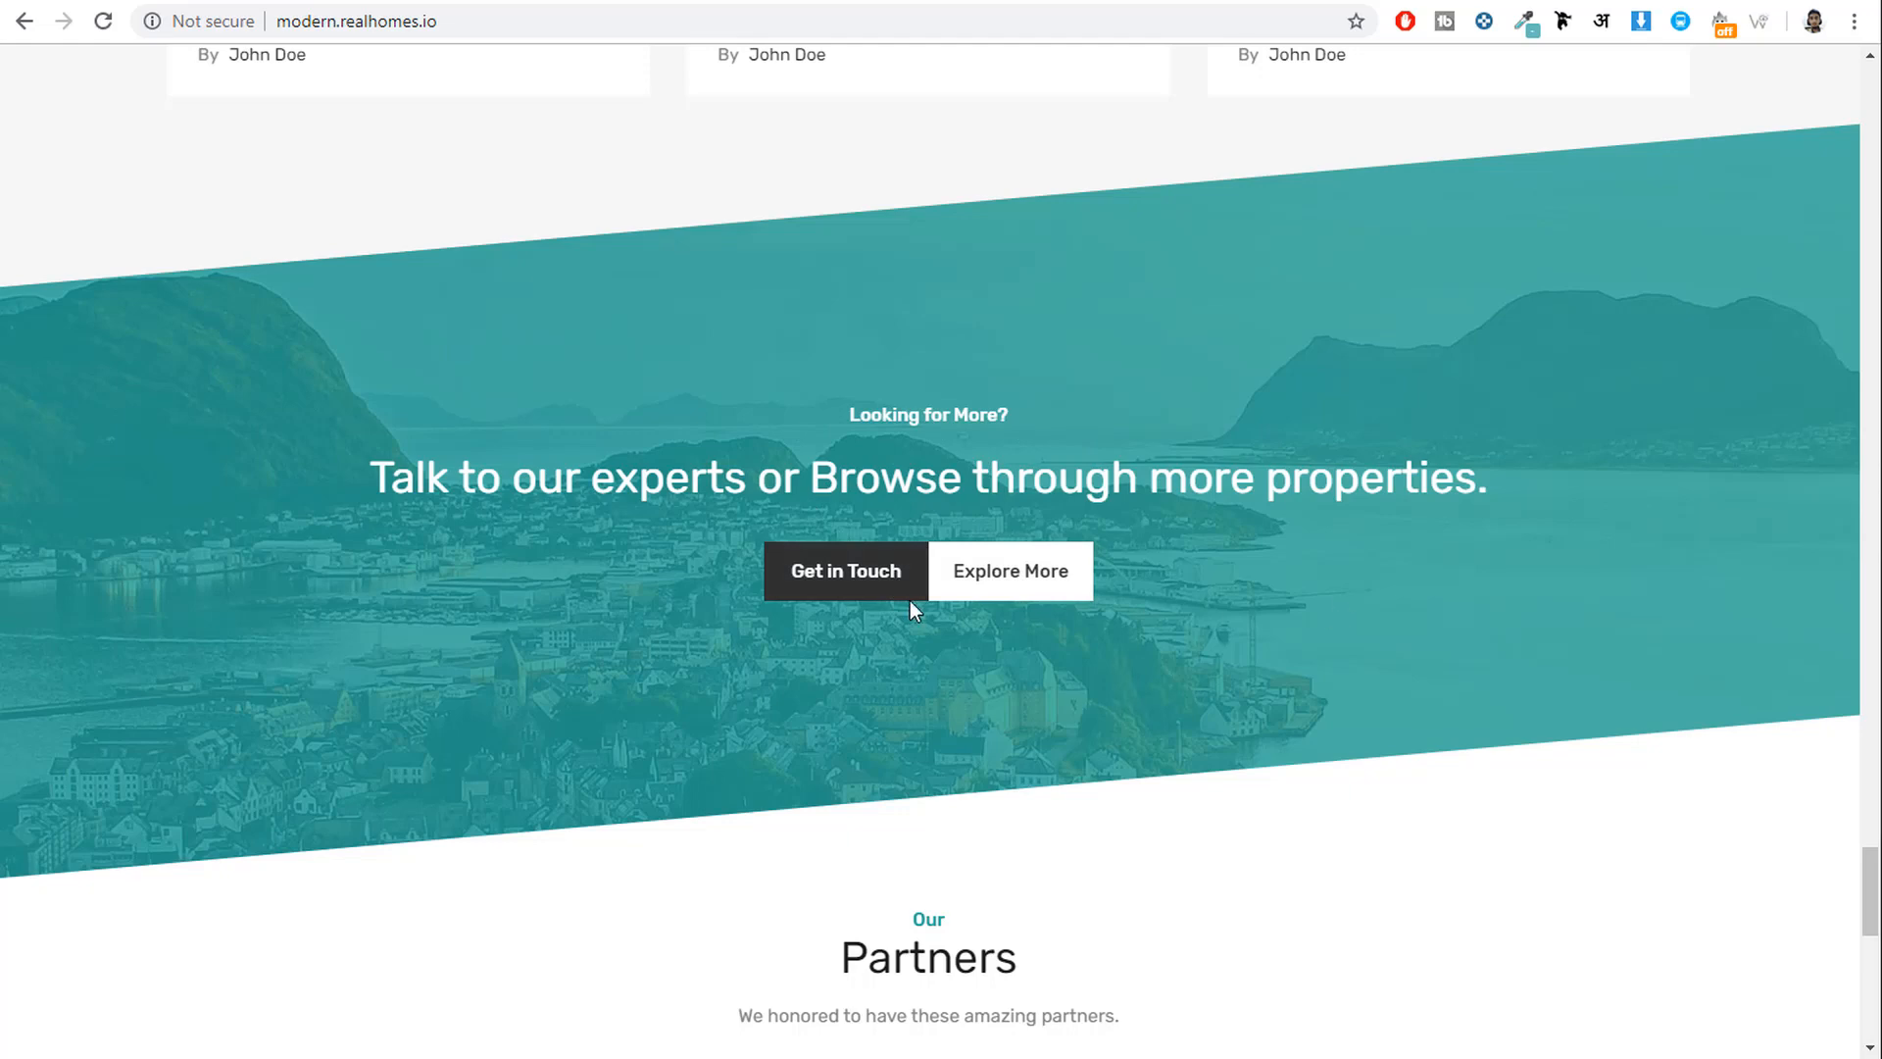
scroll(1521, 603, "down", 6)
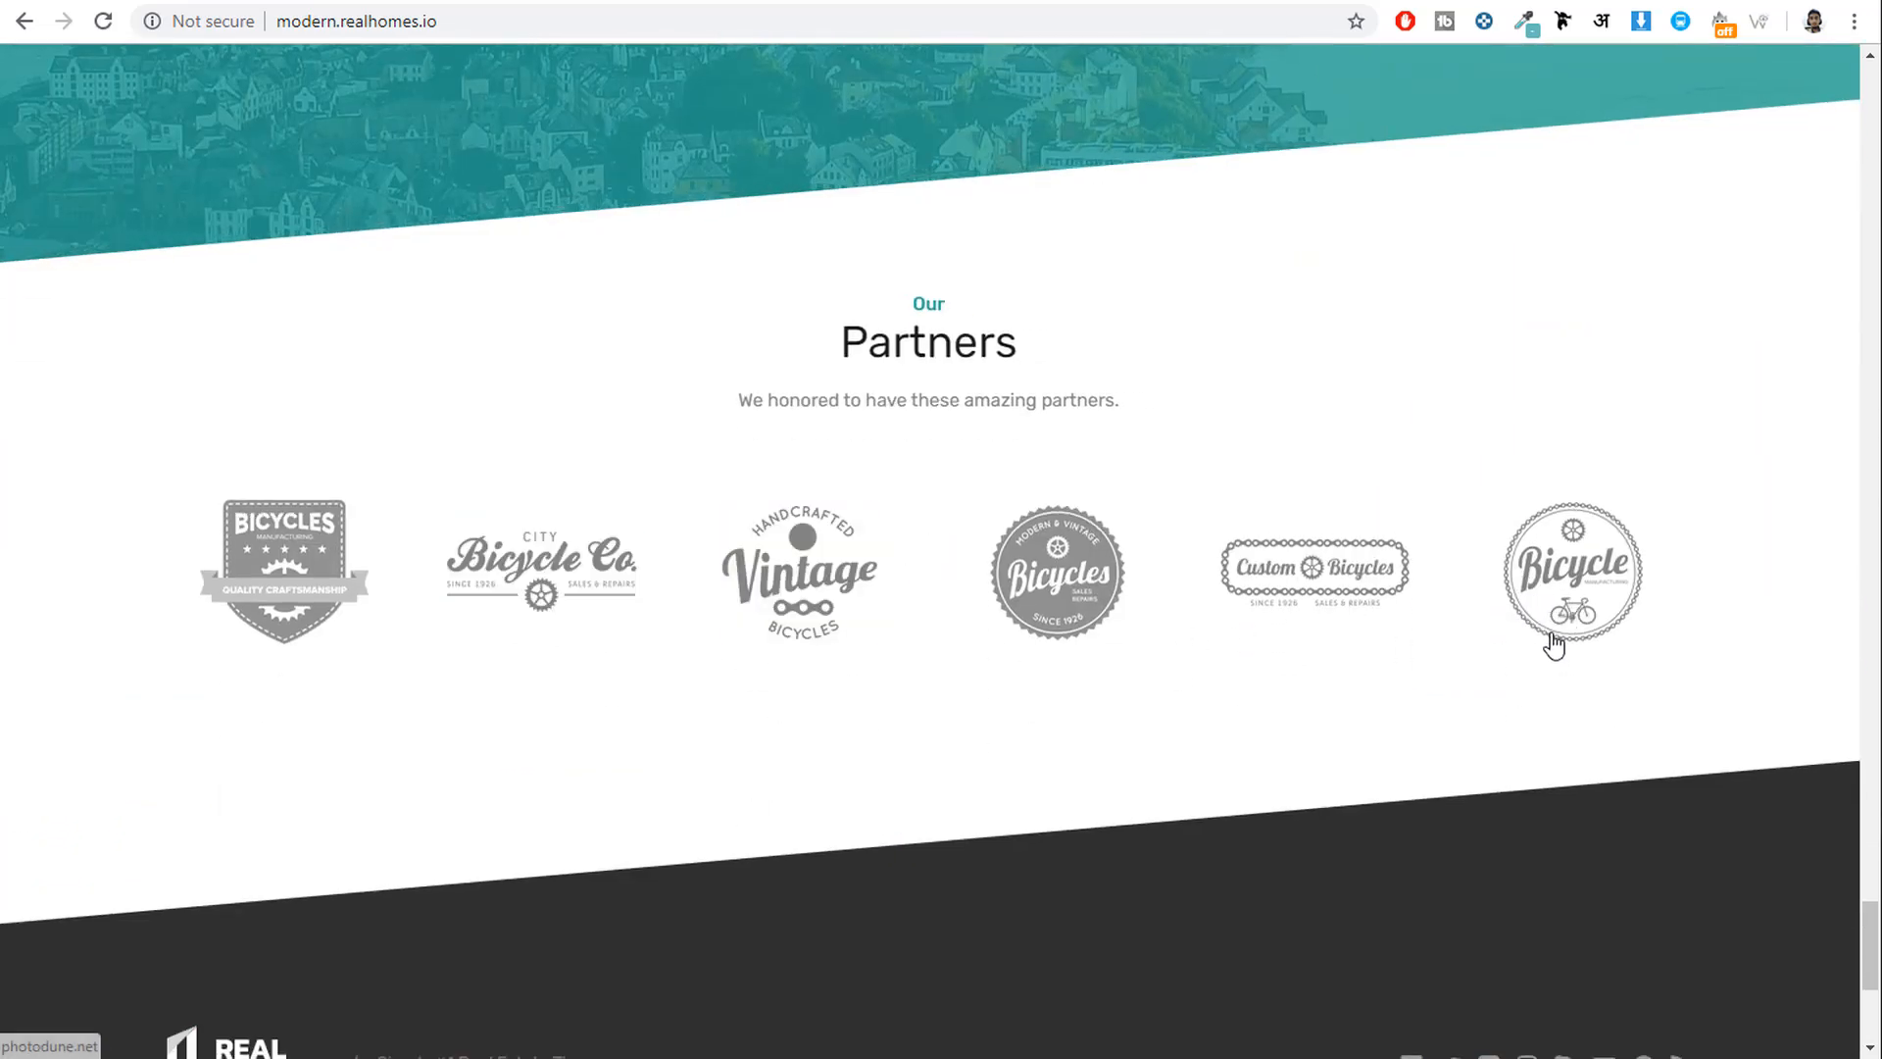
scroll(1554, 644, "down", 5)
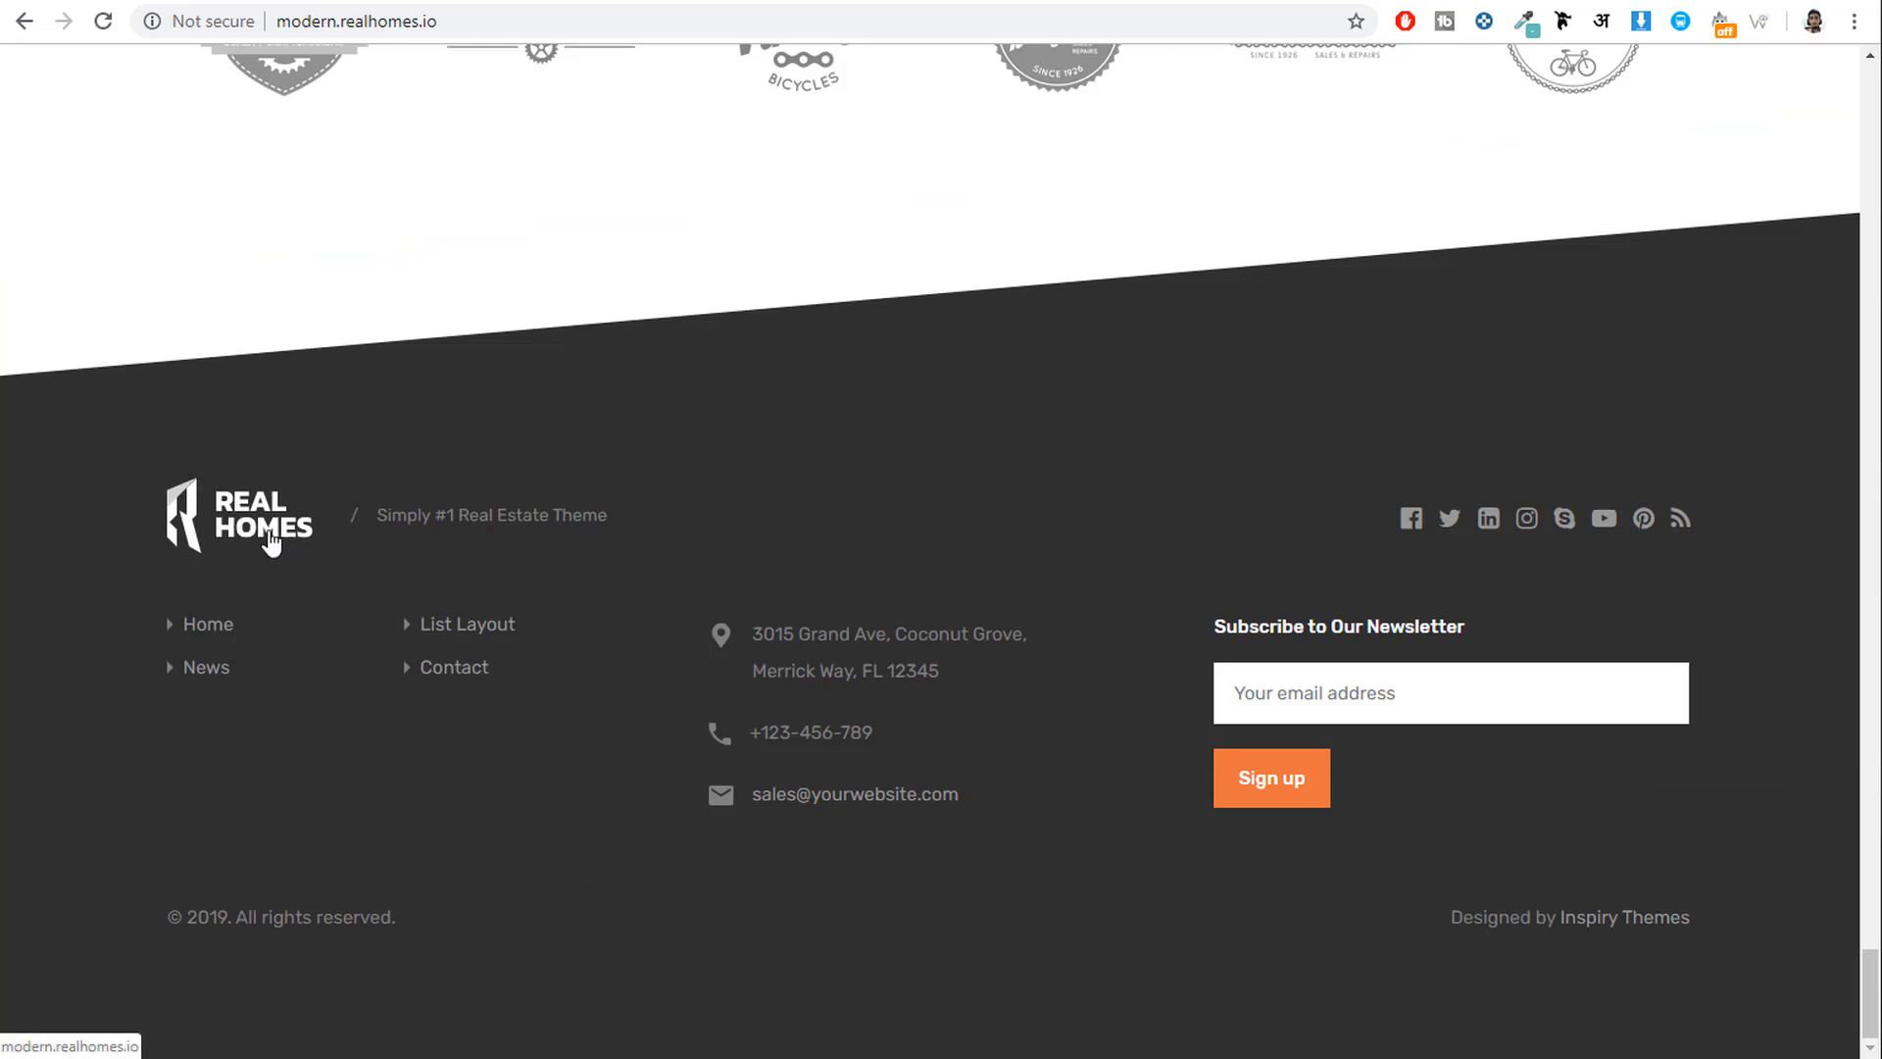
Select the footer tagline, street address and copyright line, then return to the page top.
left_click_drag(635, 510, 386, 515)
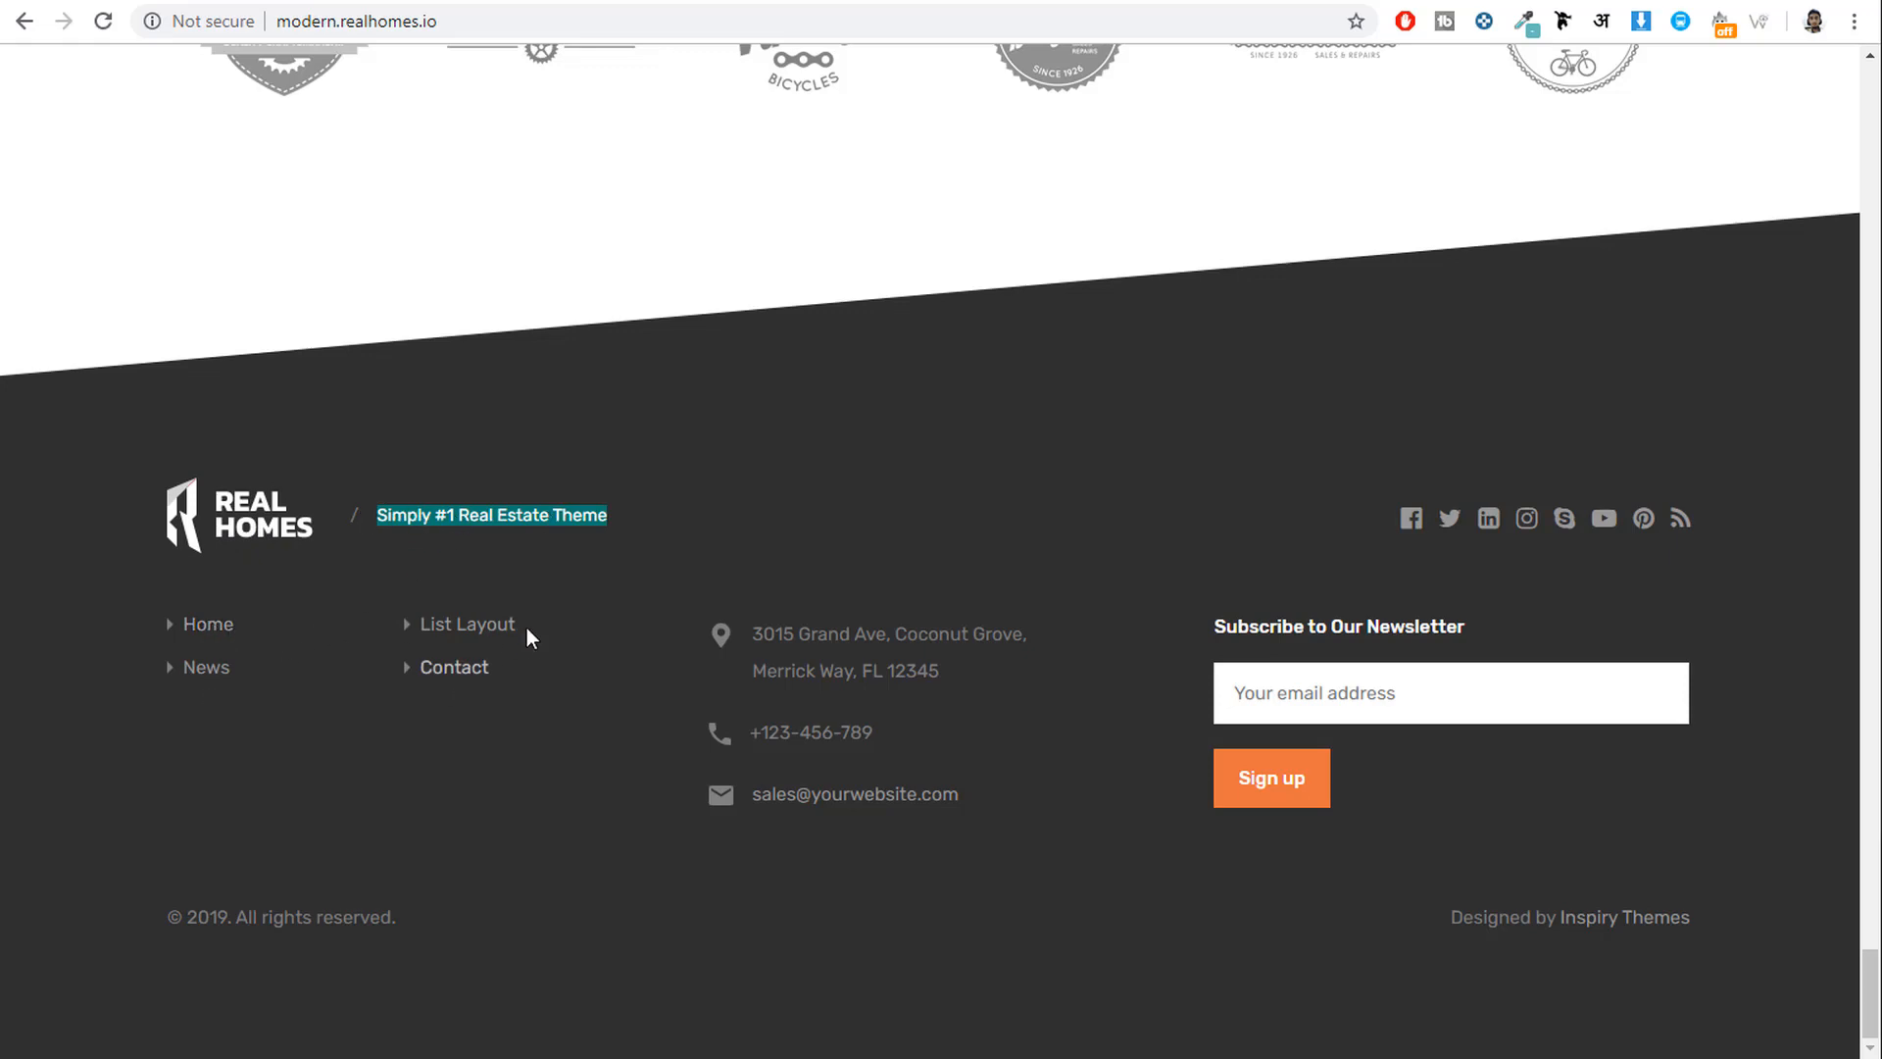
left_click_drag(908, 739, 744, 661)
left_click(802, 632)
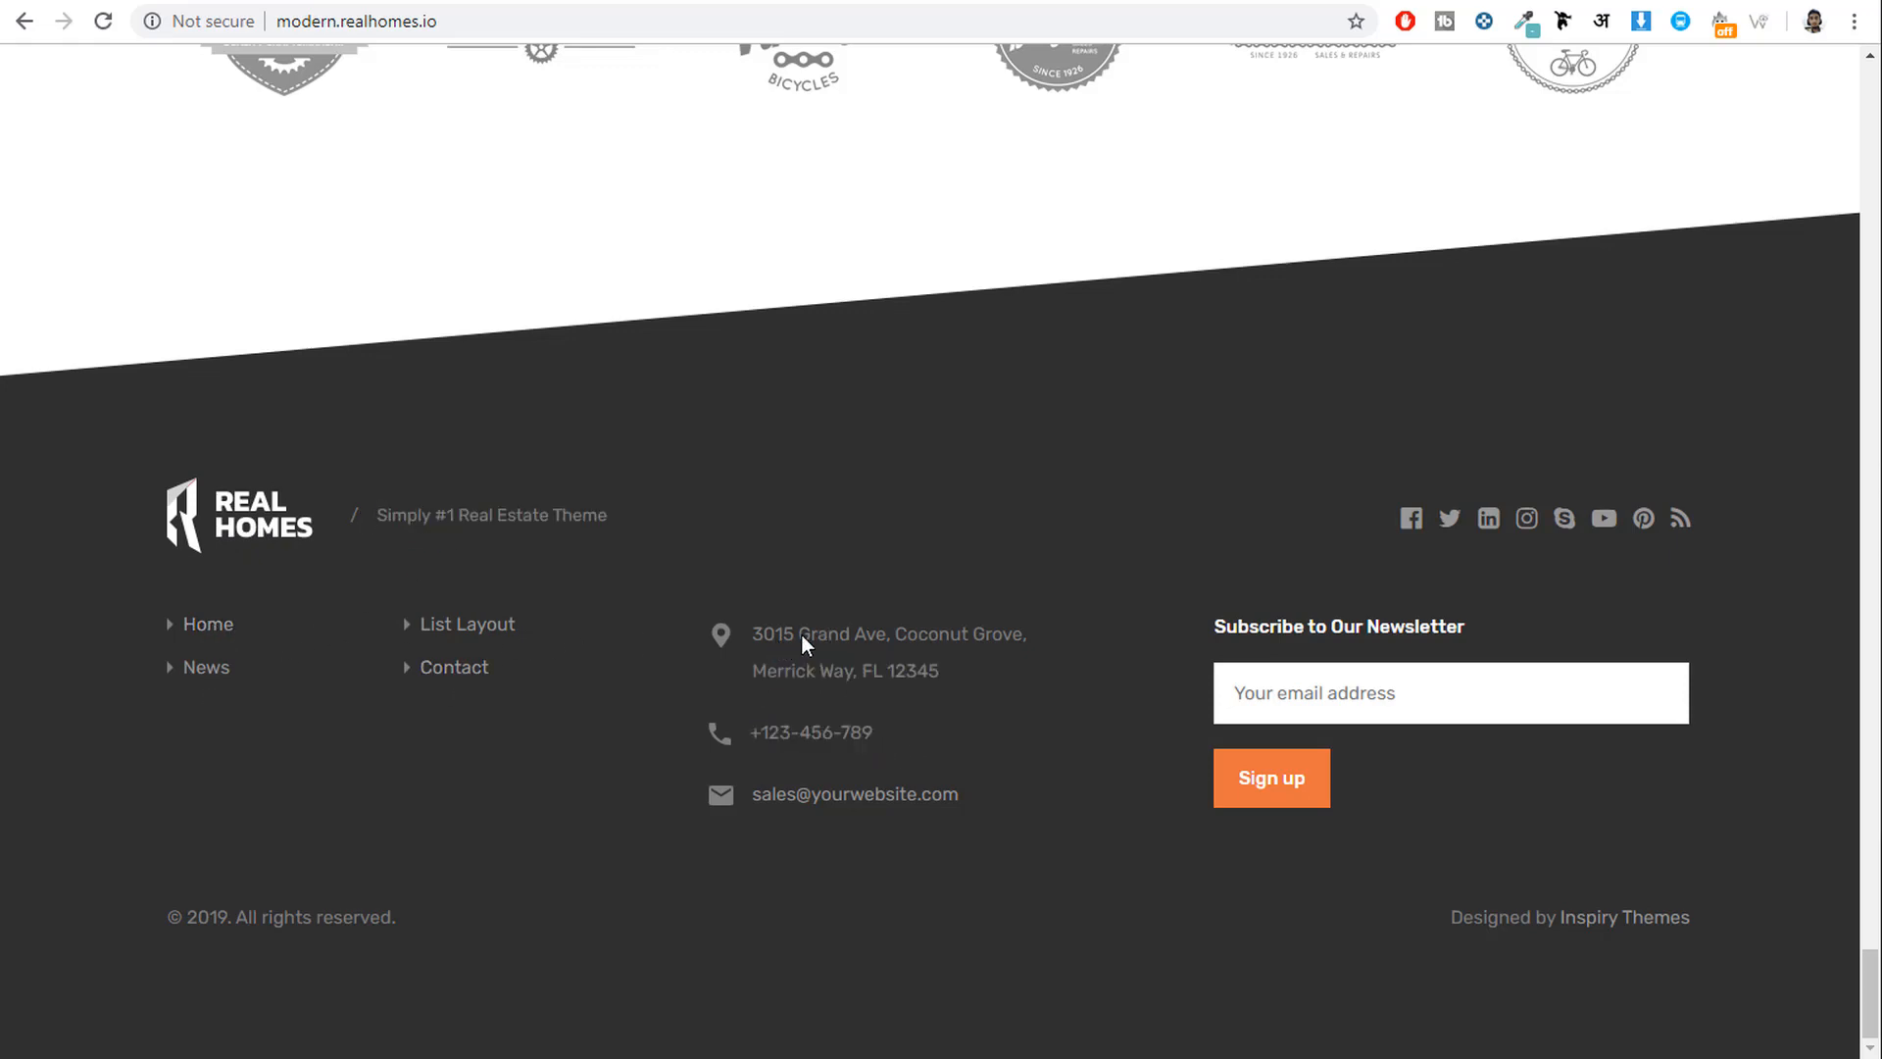
left_click_drag(1065, 665, 793, 635)
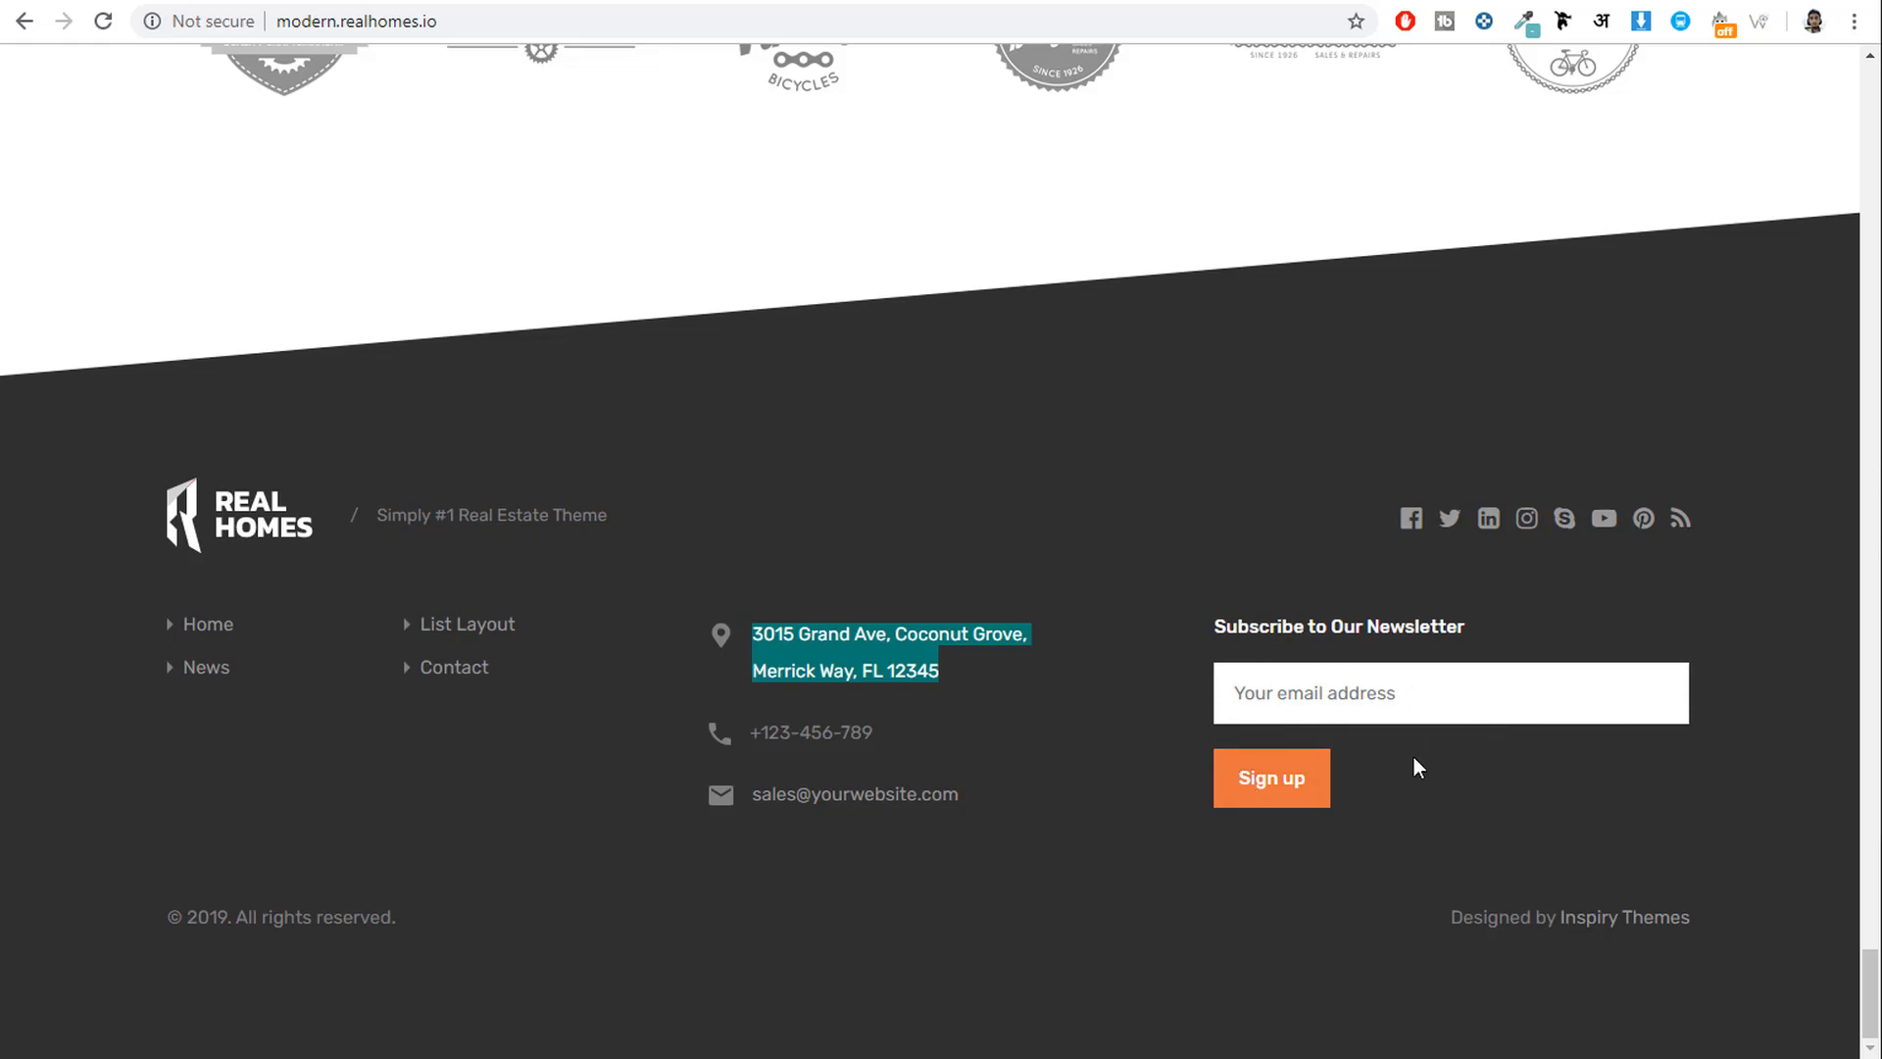
left_click_drag(398, 916, 167, 916)
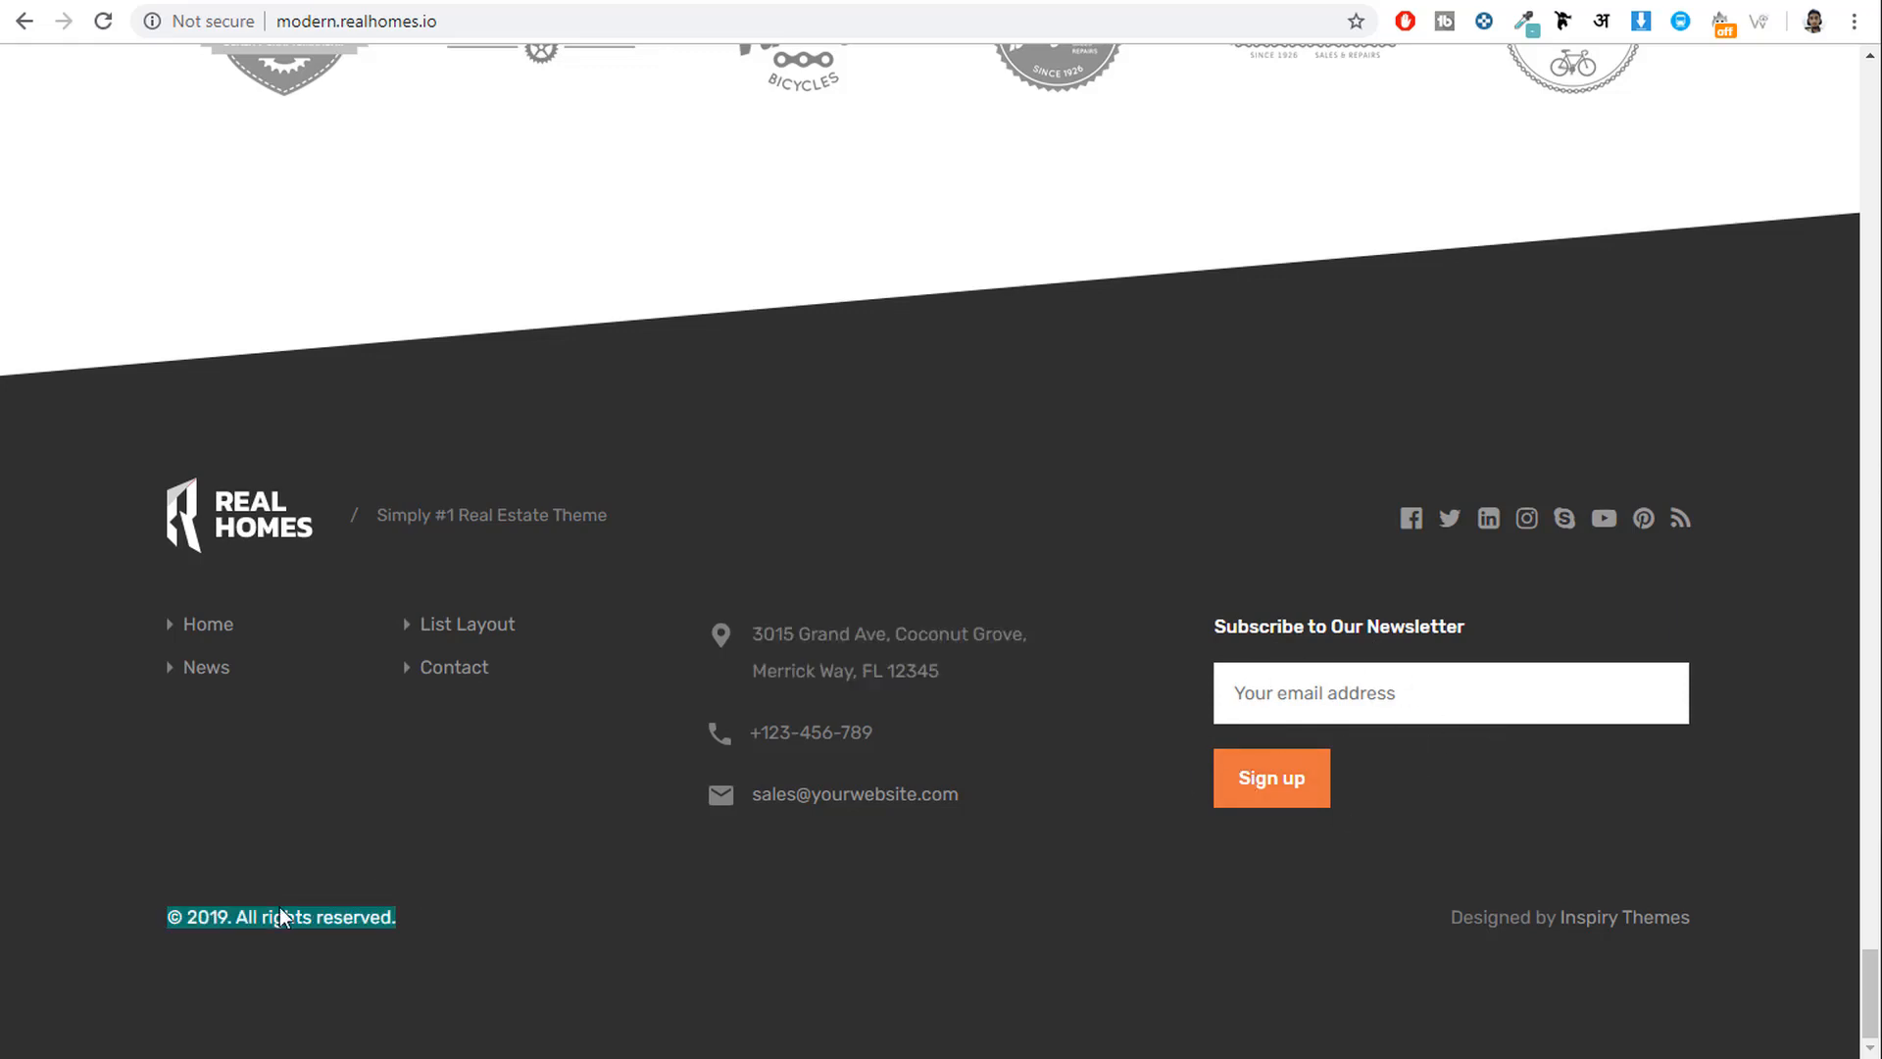
left_click(282, 914)
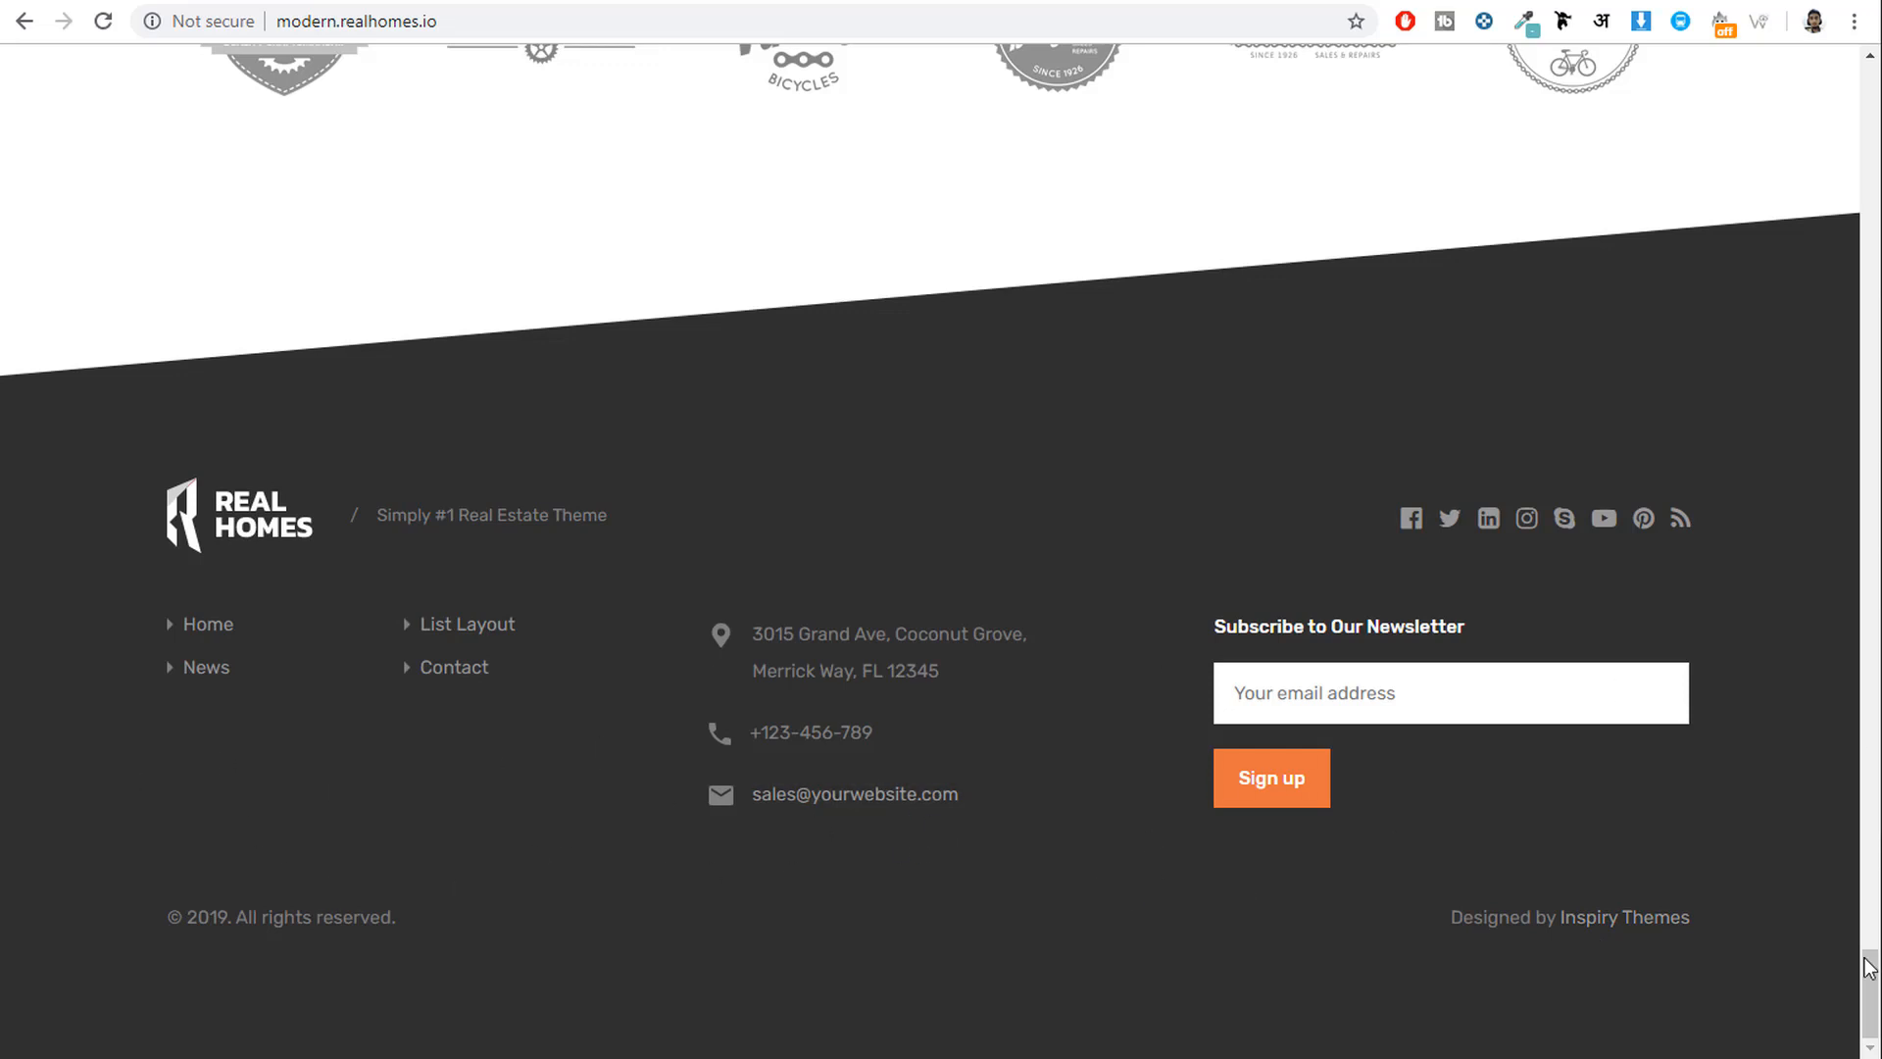
left_click_drag(1869, 967, 1875, 77)
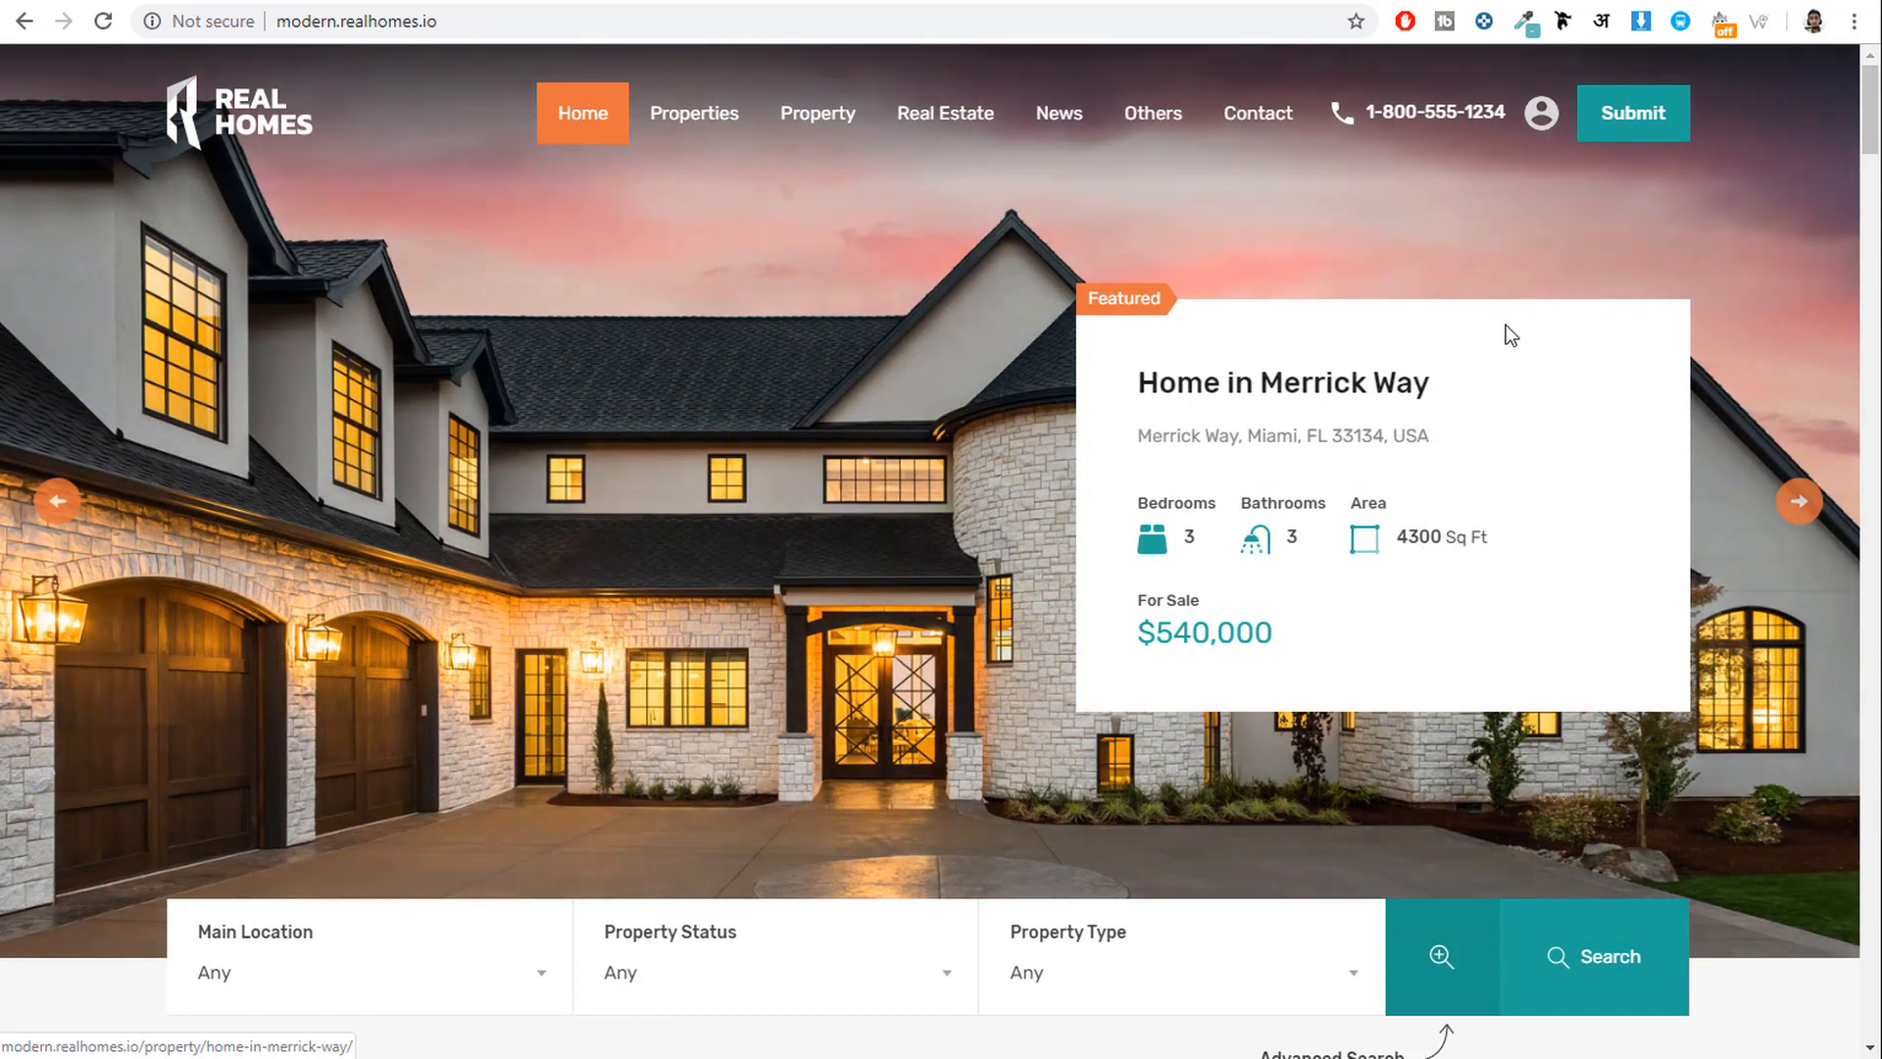
Open the List Layout properties page from the Properties menu.
scroll(1643, 441, "down", 5)
scroll(1643, 441, "up", 5)
mouse_move(730, 124)
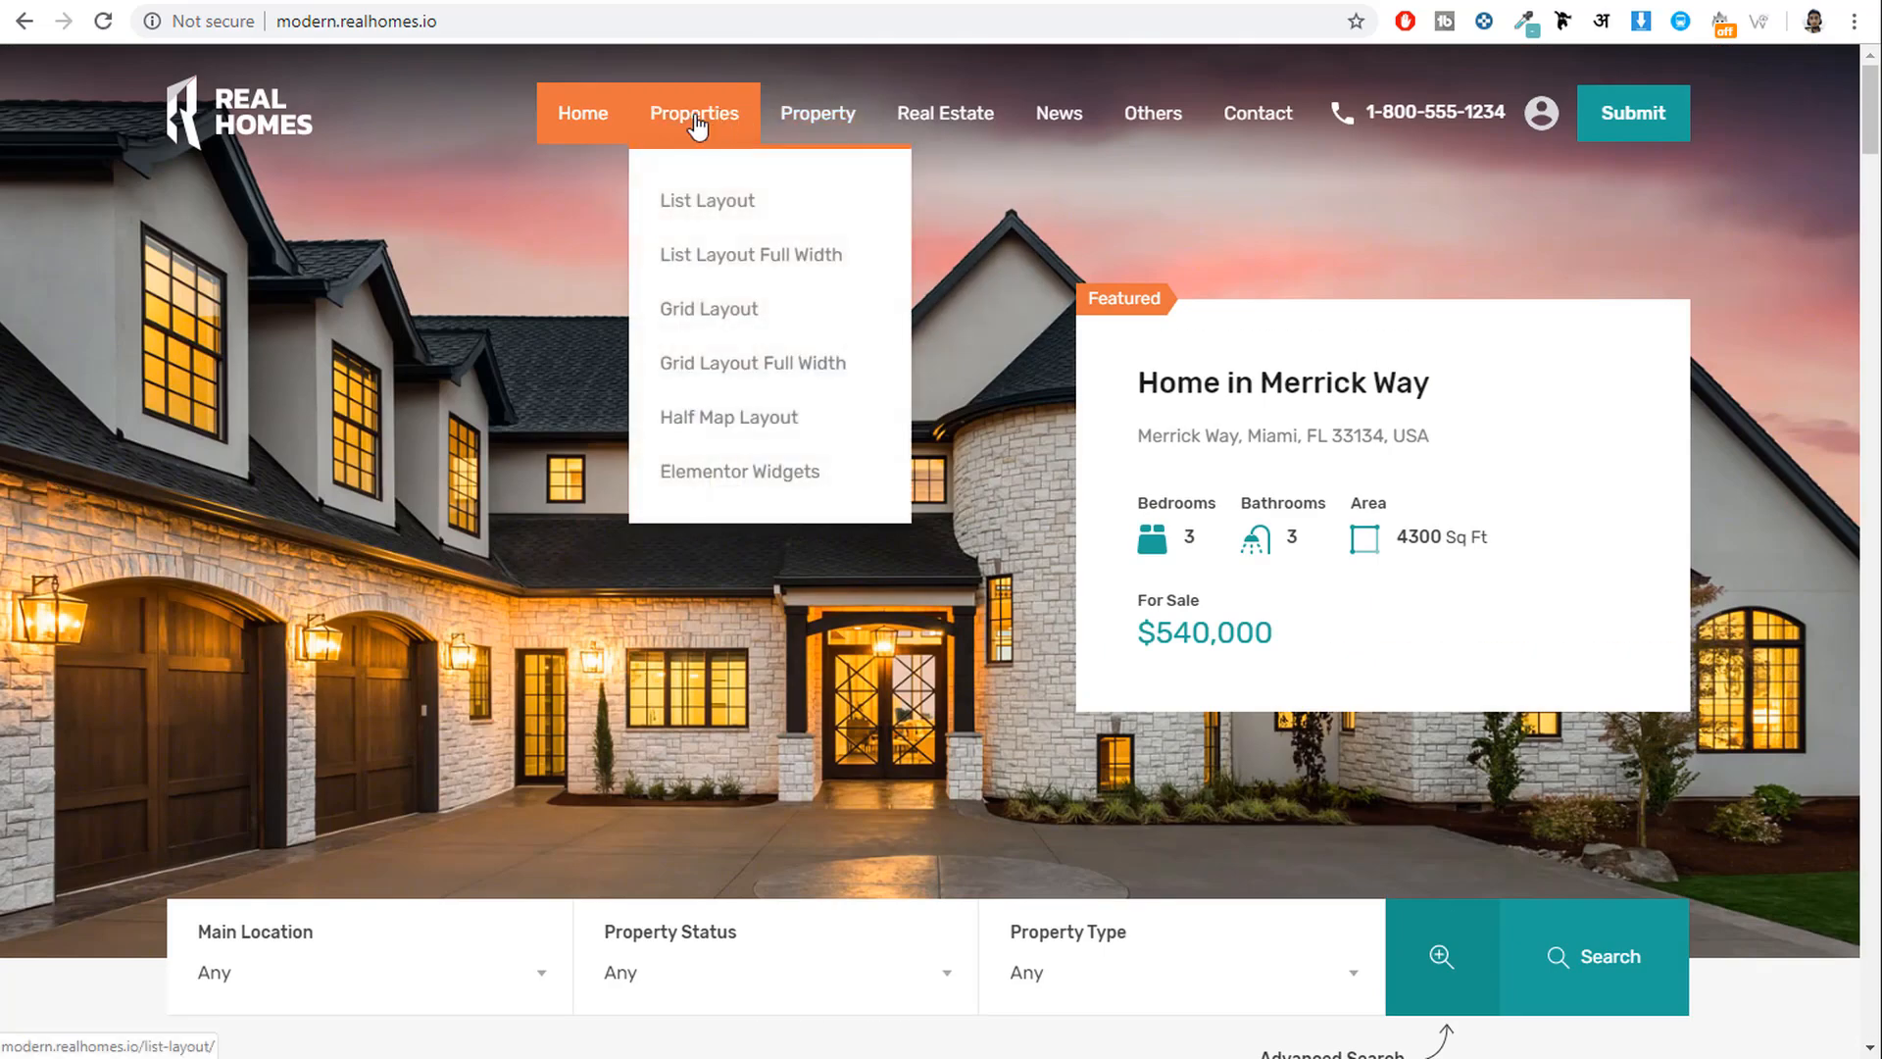
left_click(695, 118)
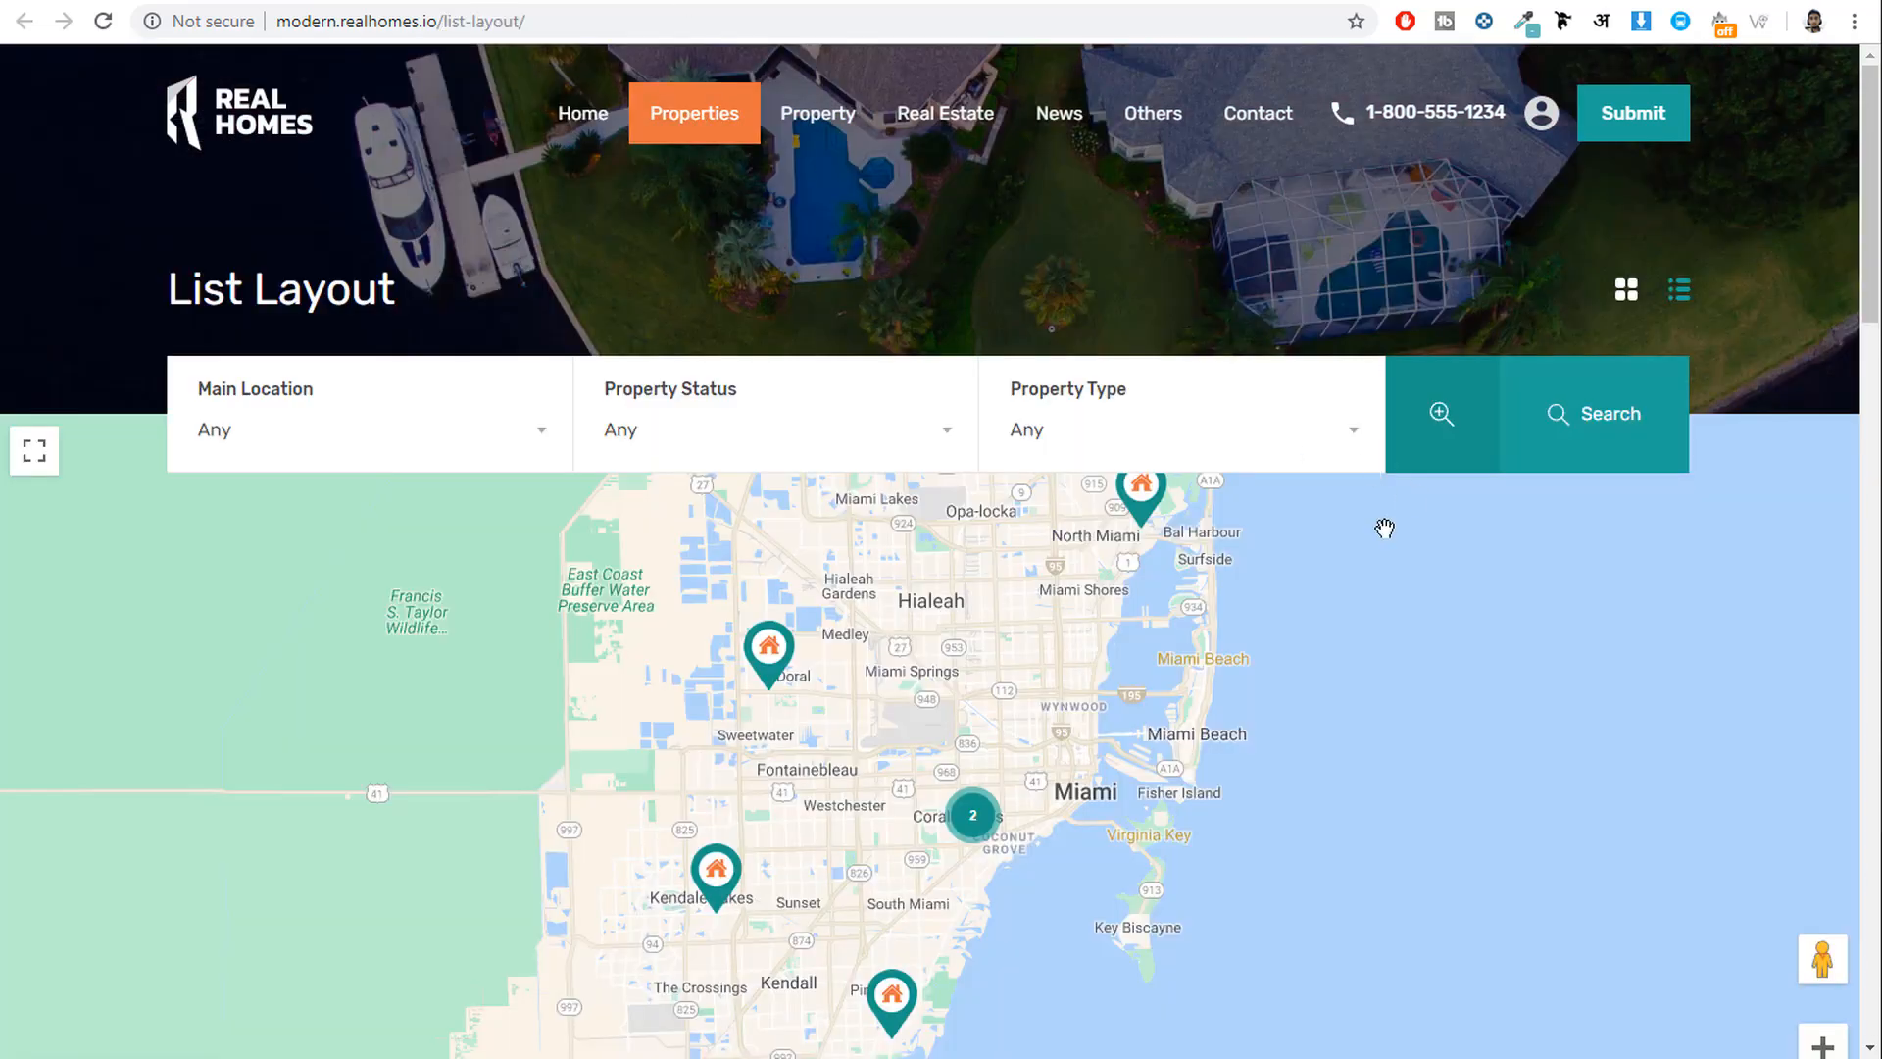
scroll(1533, 814, "down", 15)
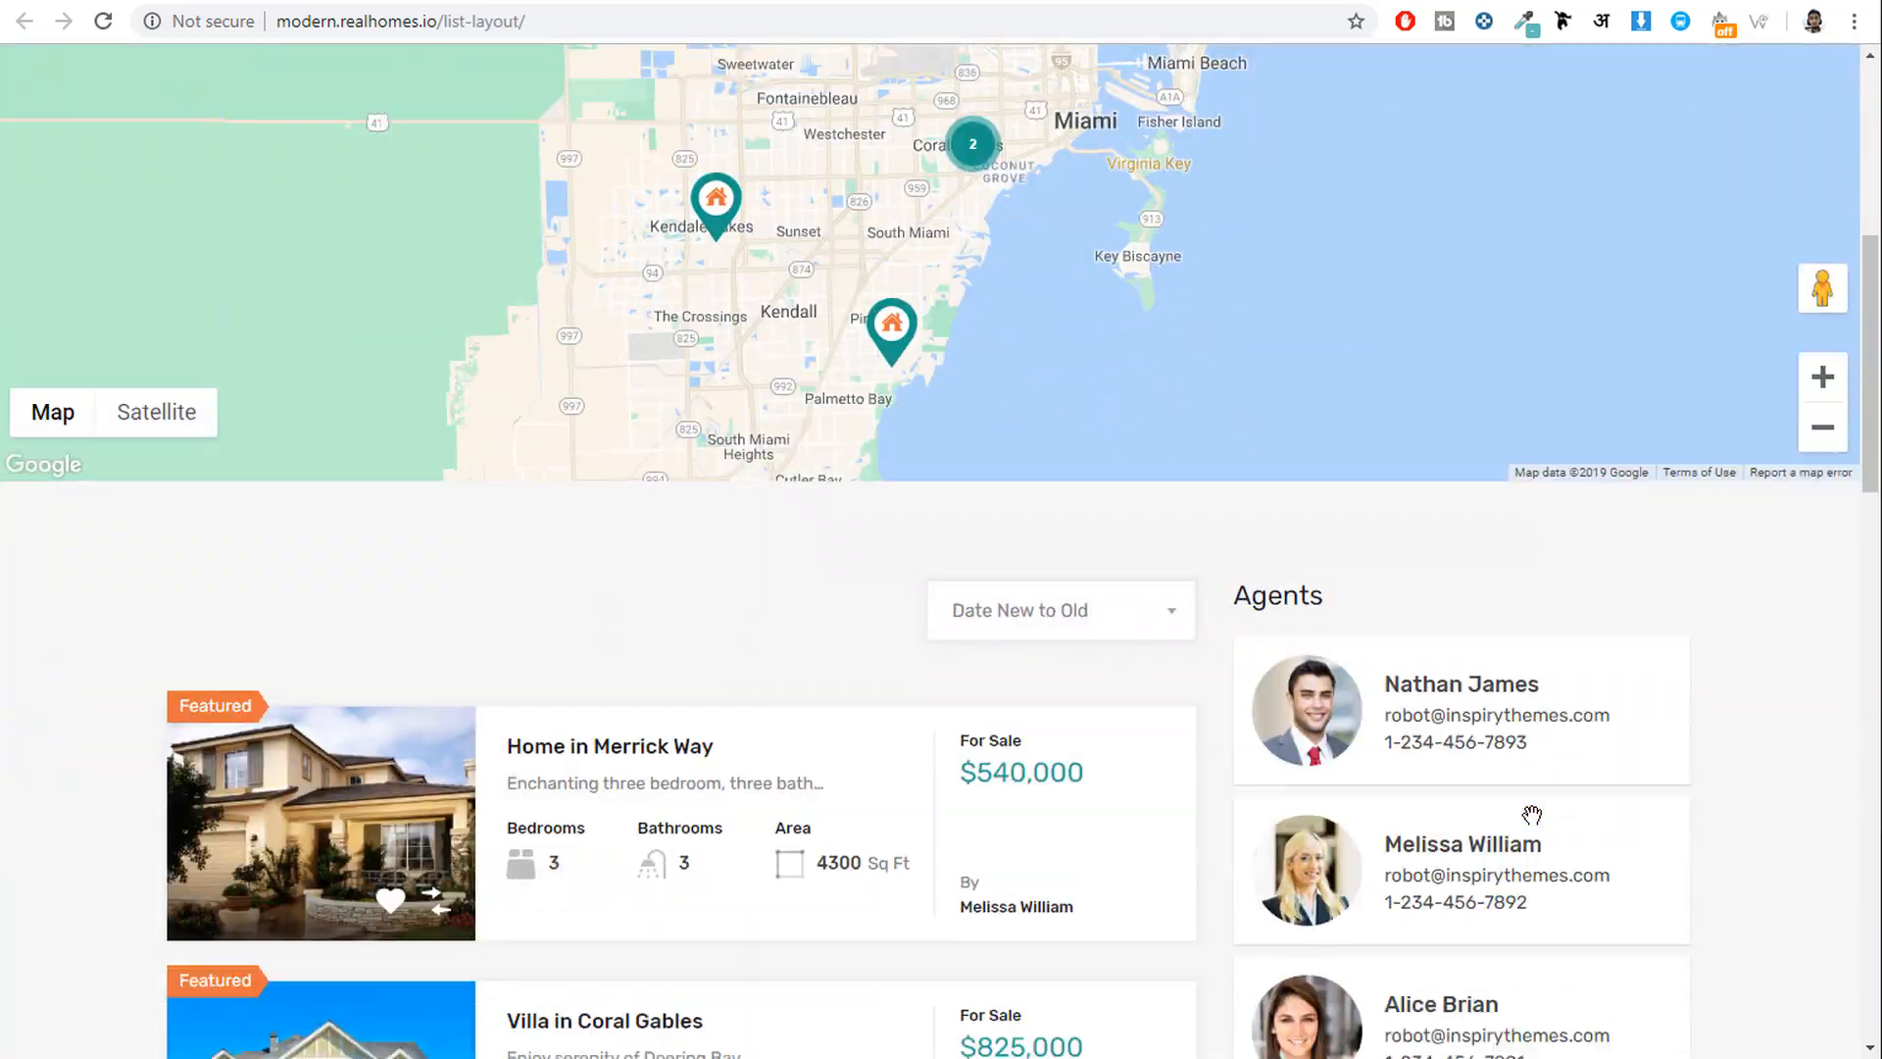
scroll(1532, 818, "down", 5)
scroll(1531, 818, "up", 20)
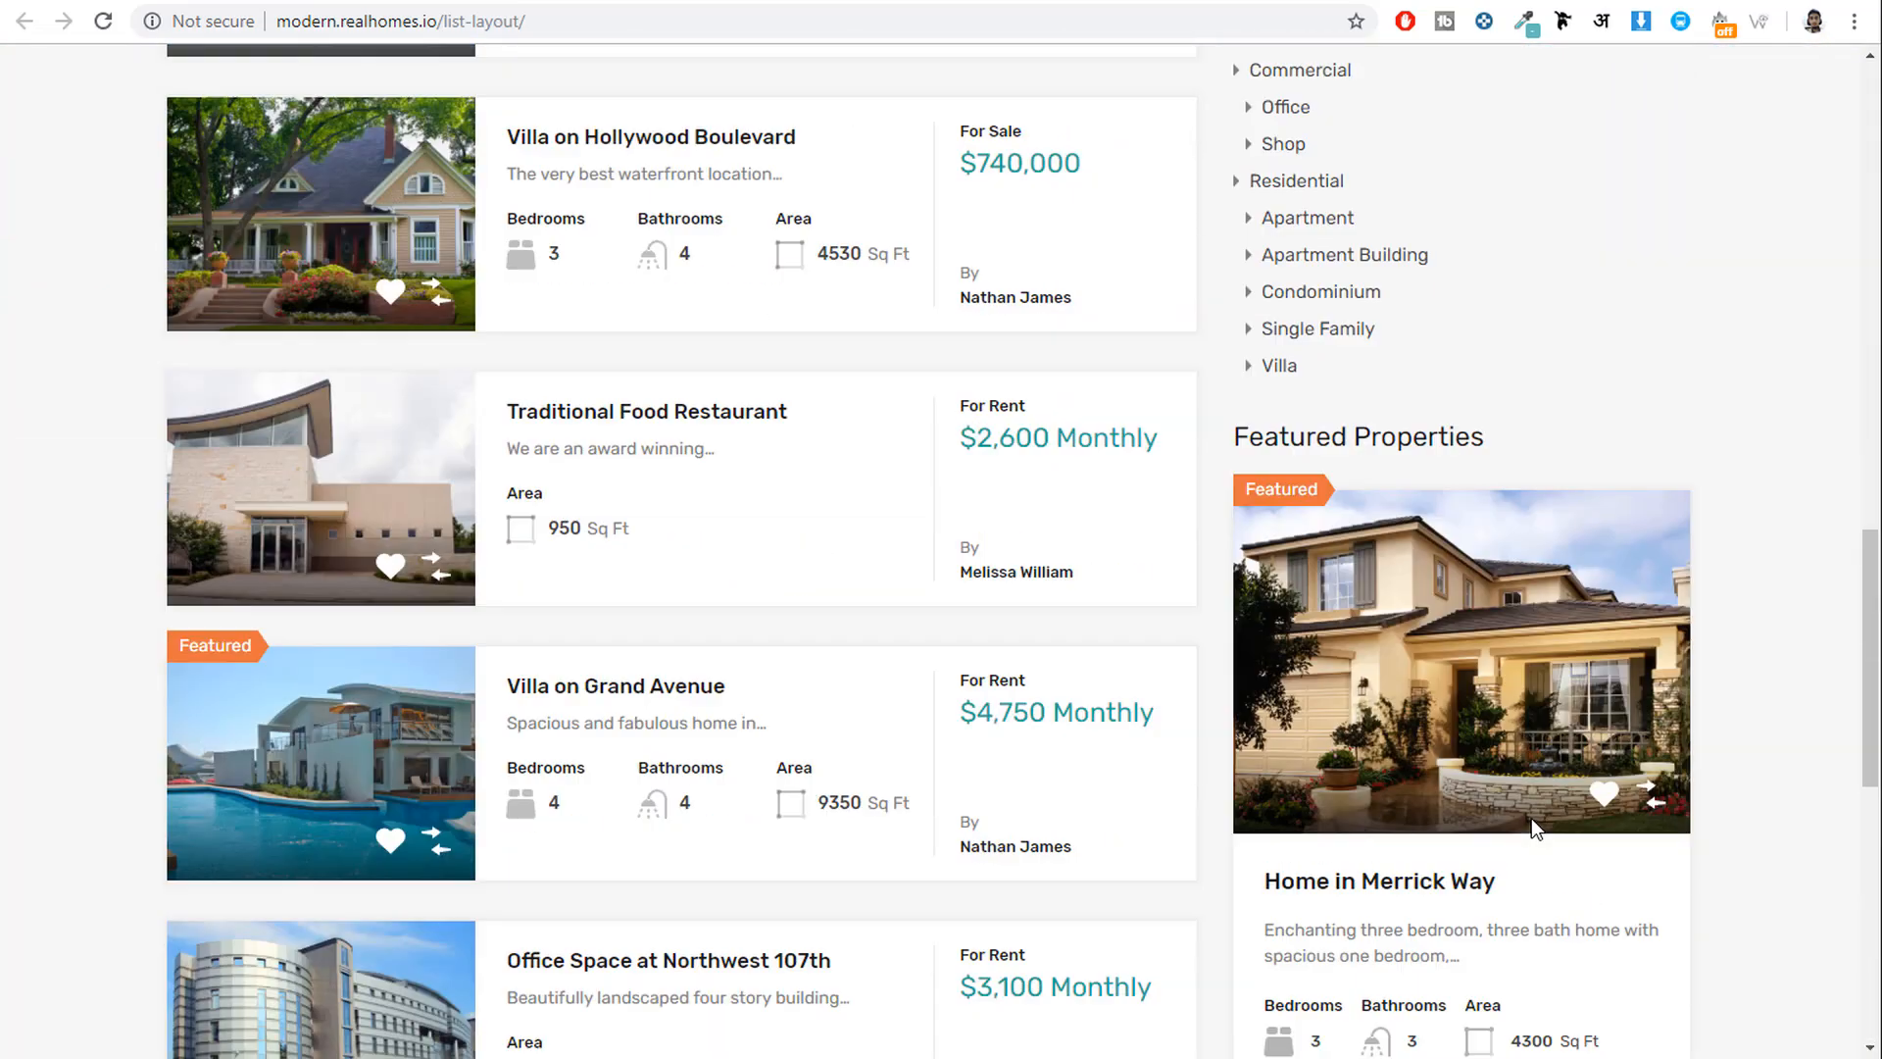
scroll(1191, 470, "up", 1)
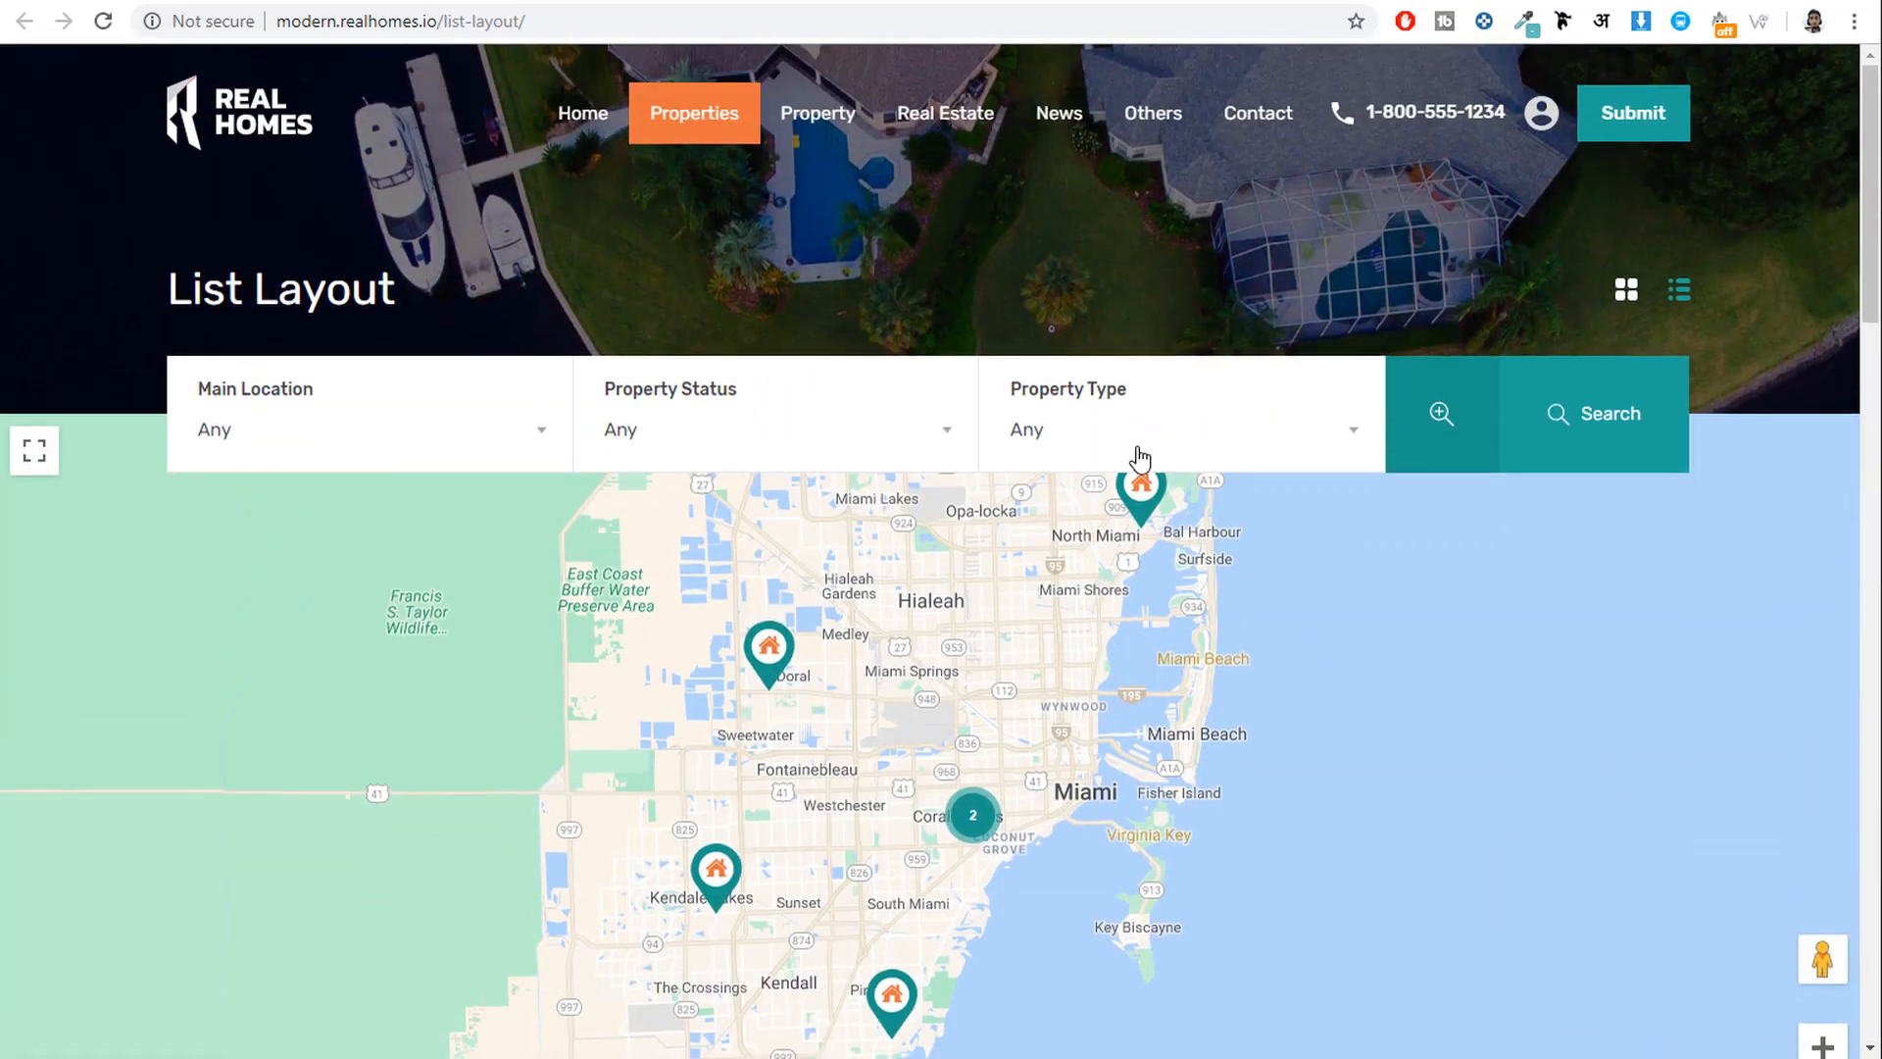
scroll(1741, 579, "down", 4)
scroll(1294, 504, "up", 4)
scroll(1294, 503, "down", 2)
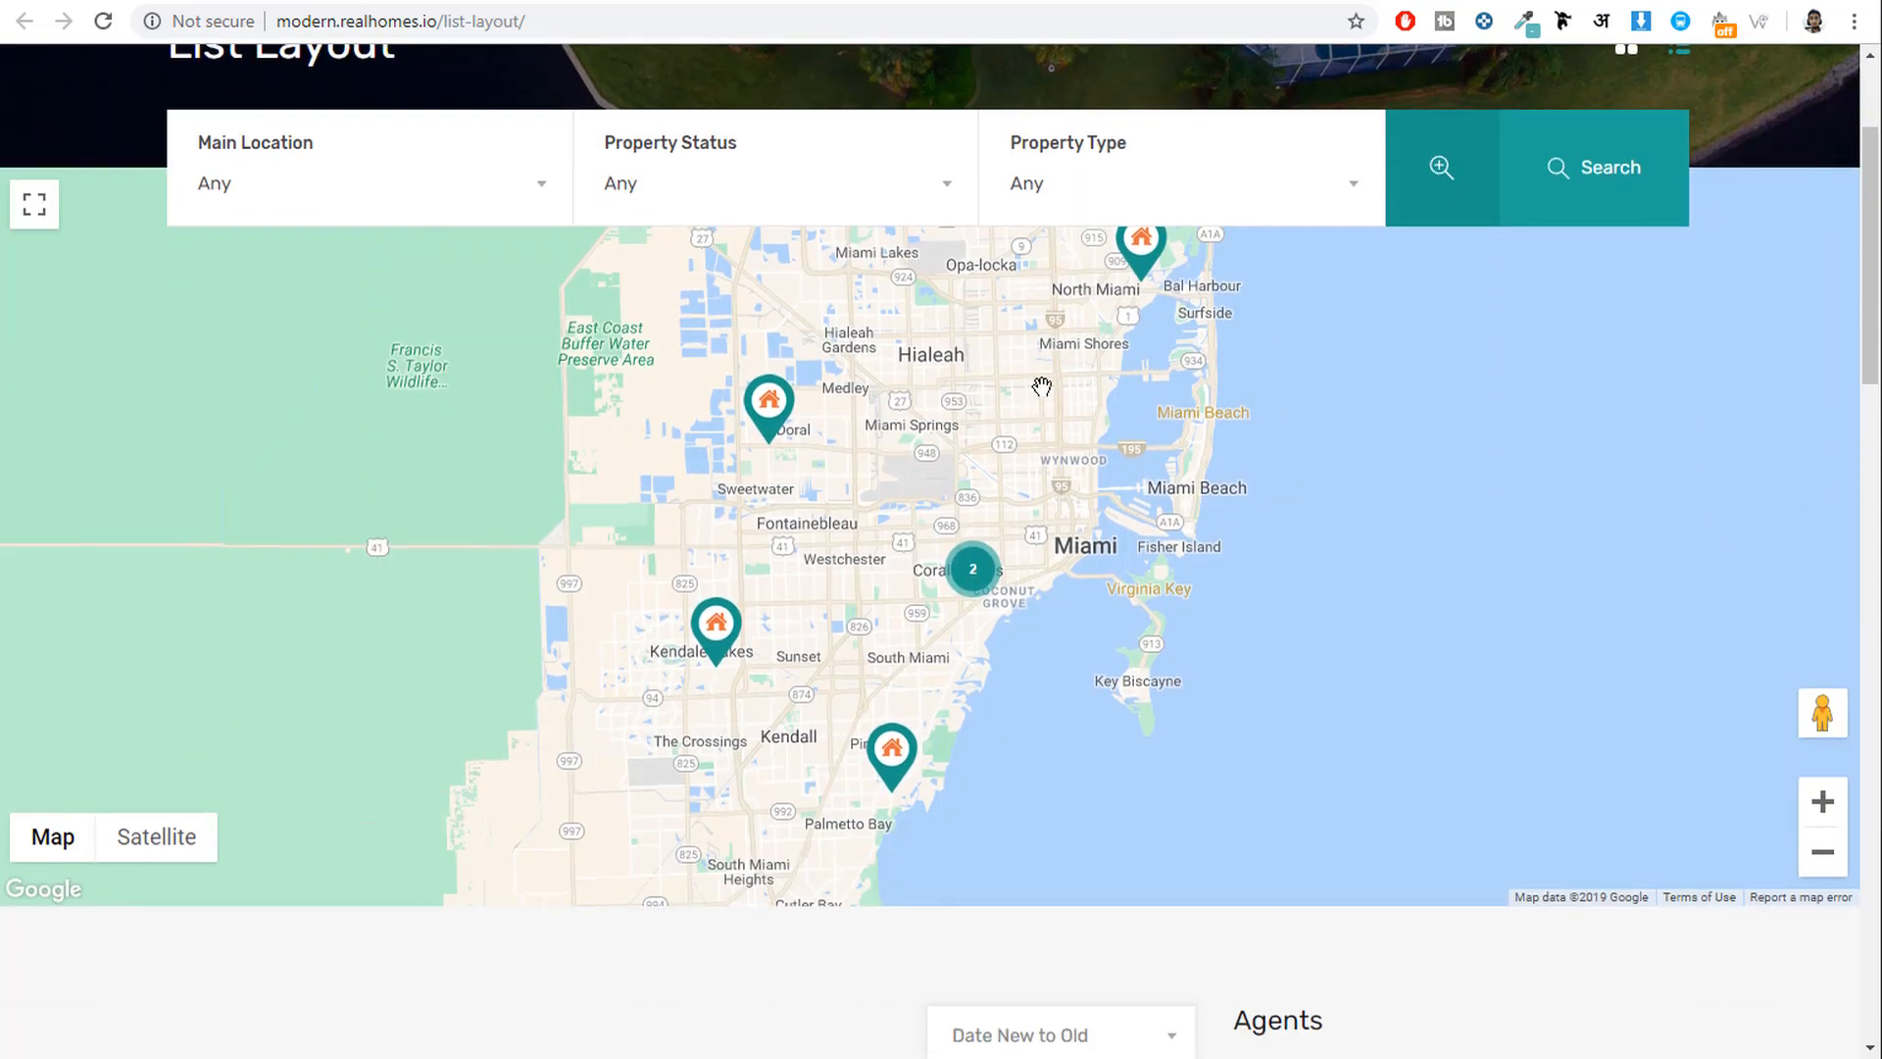
Preview Office Space at Northwest 107th and Villa on Hollywood Boulevard on the map.
left_click(764, 416)
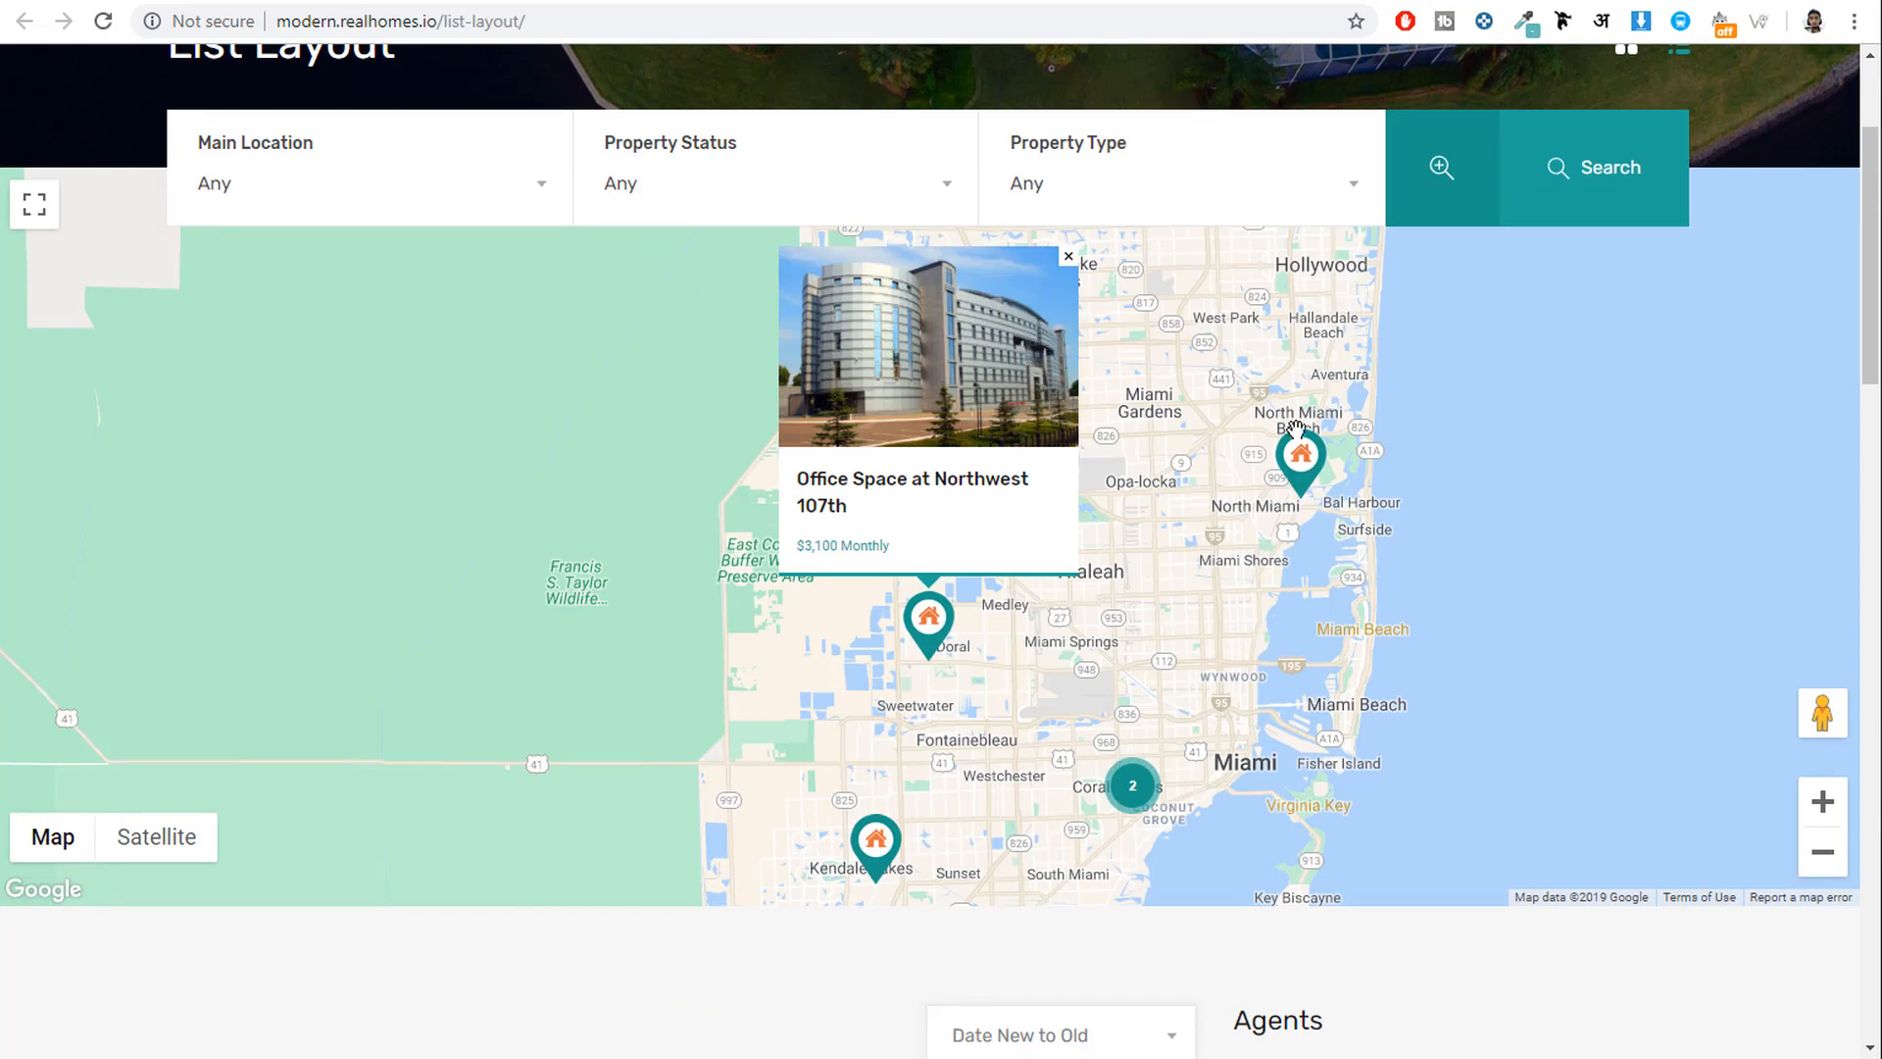
left_click(1302, 459)
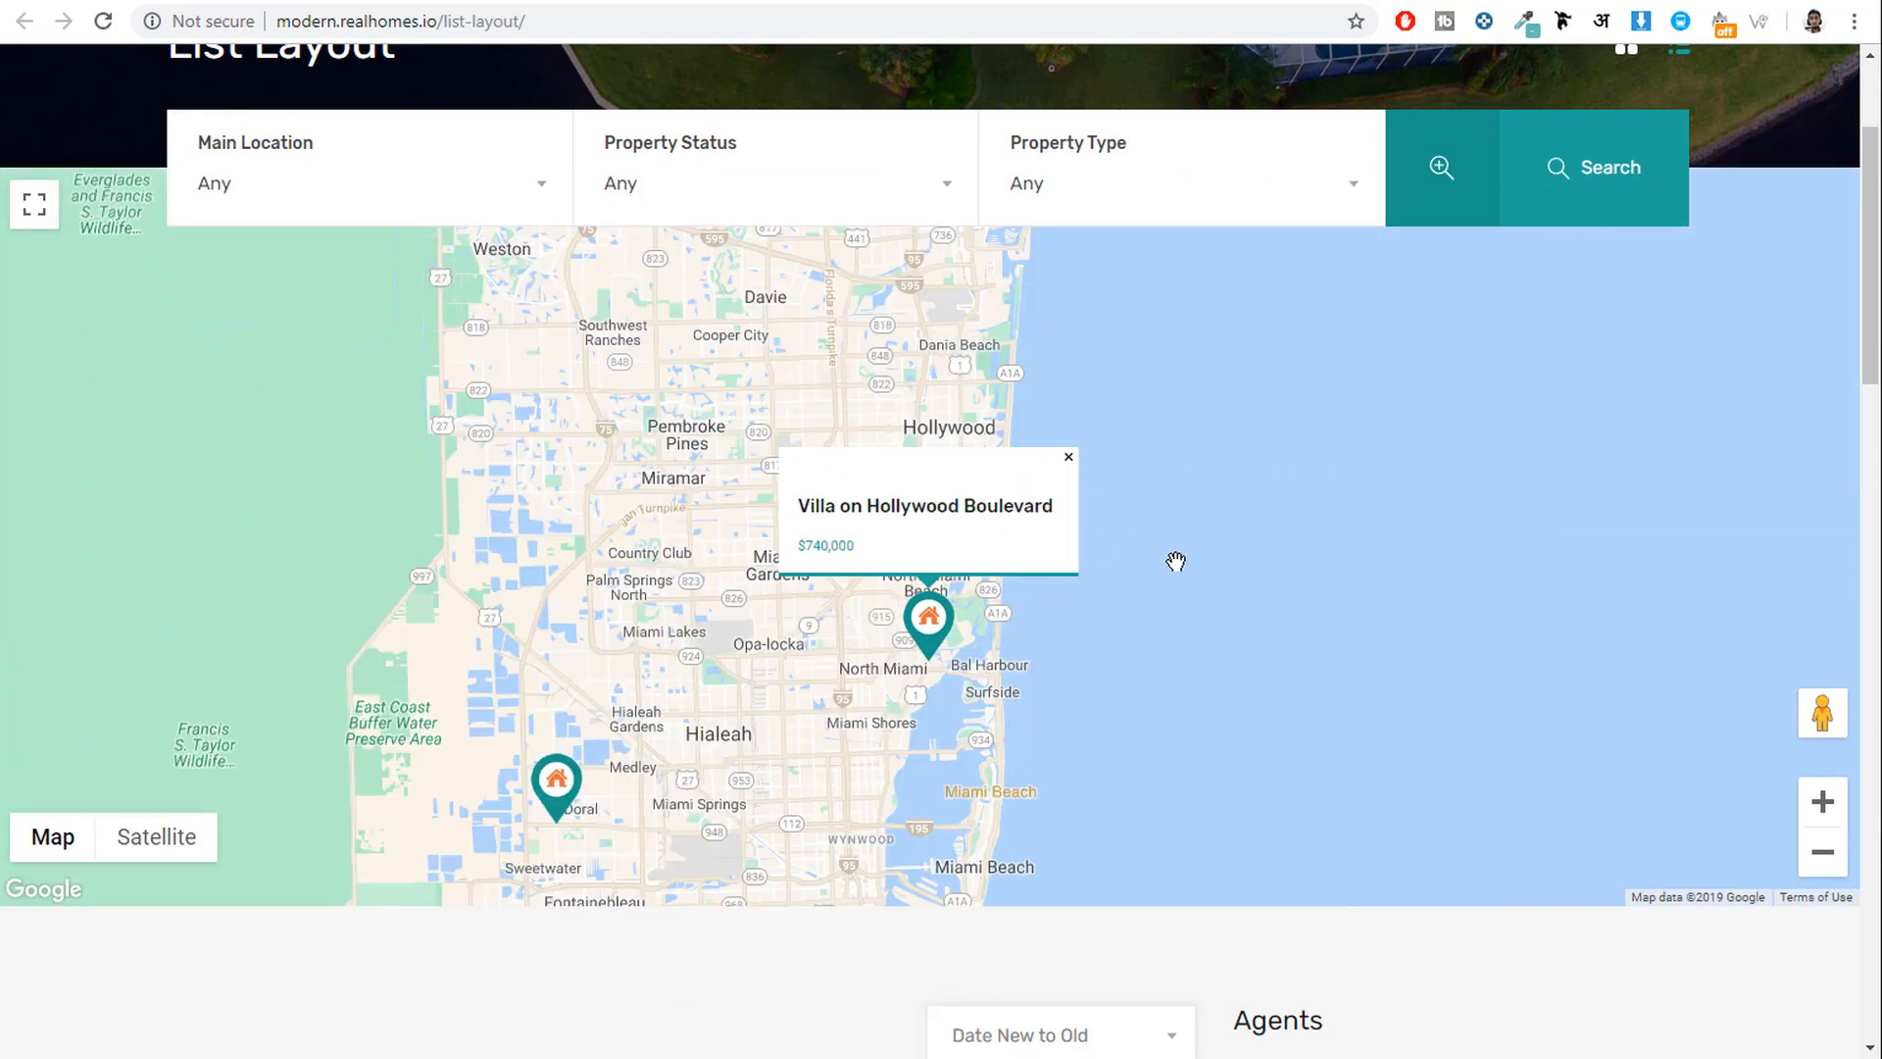
scroll(1176, 558, "down", 7)
scroll(814, 357, "down", 5)
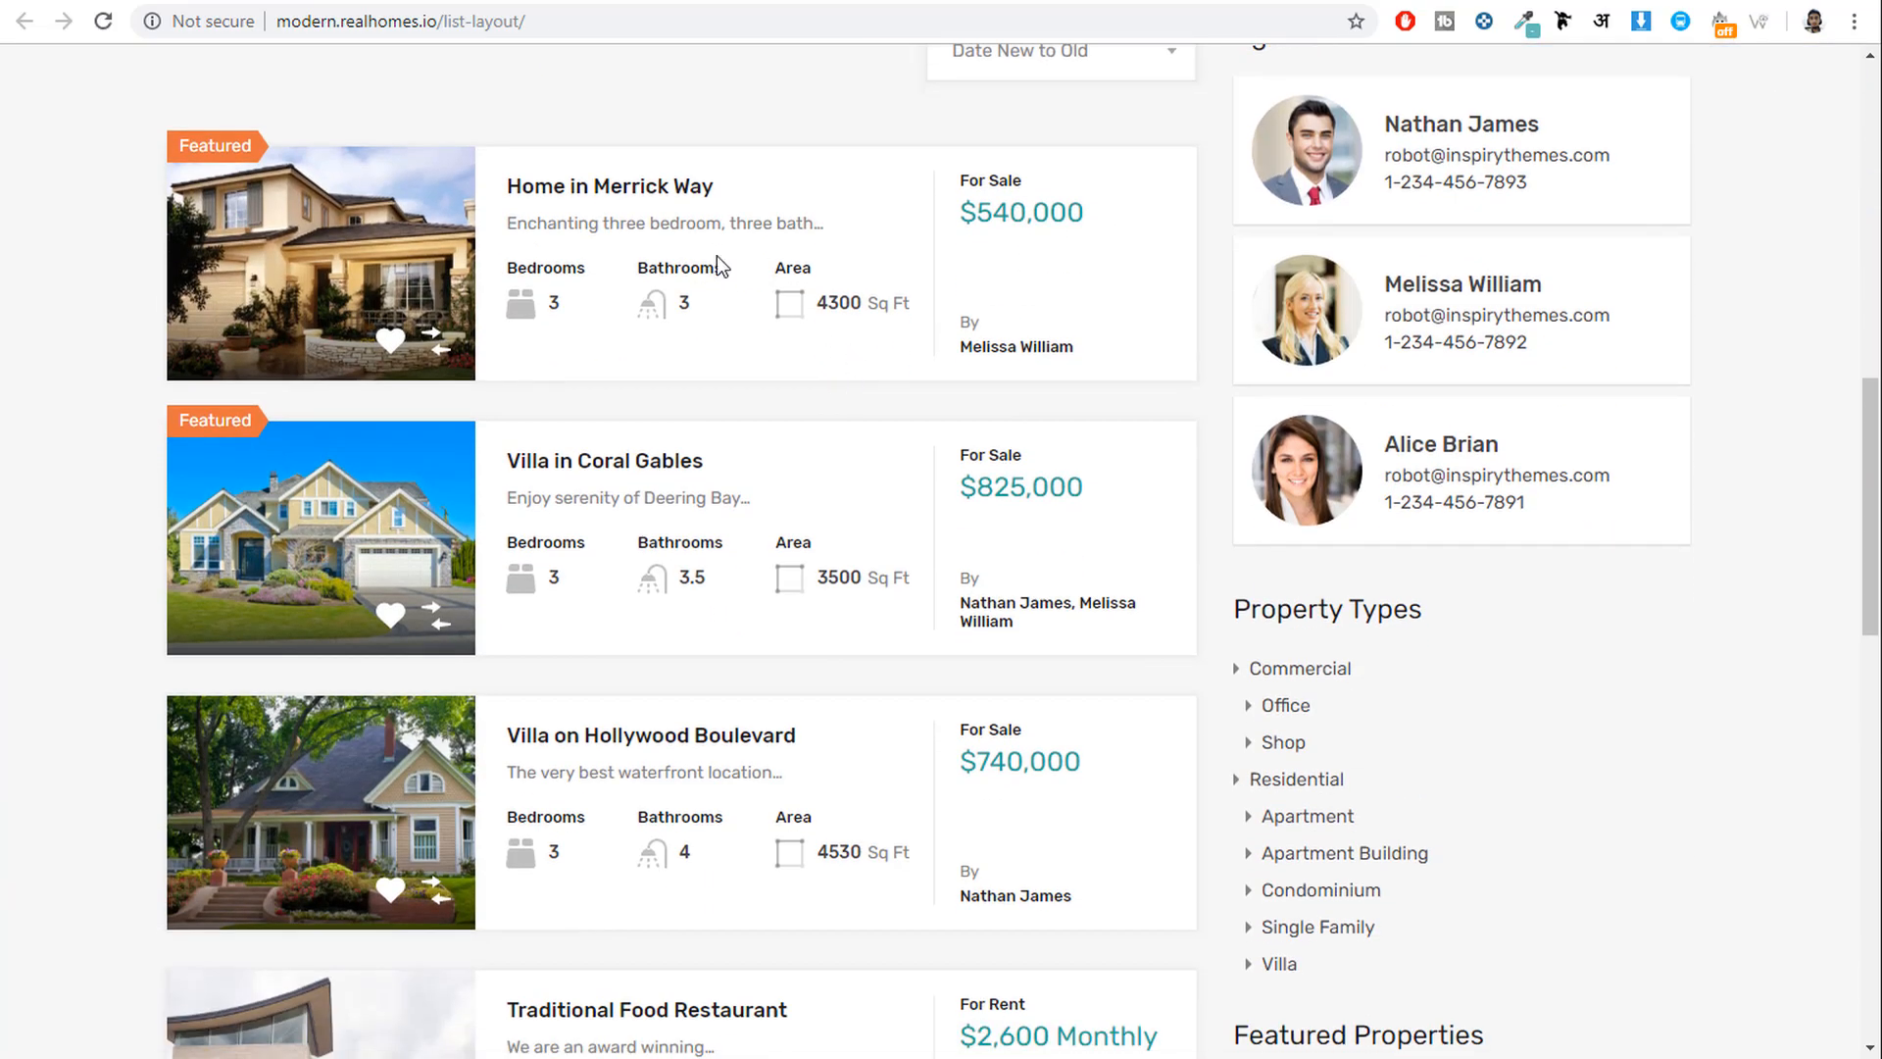
scroll(822, 296, "down", 8)
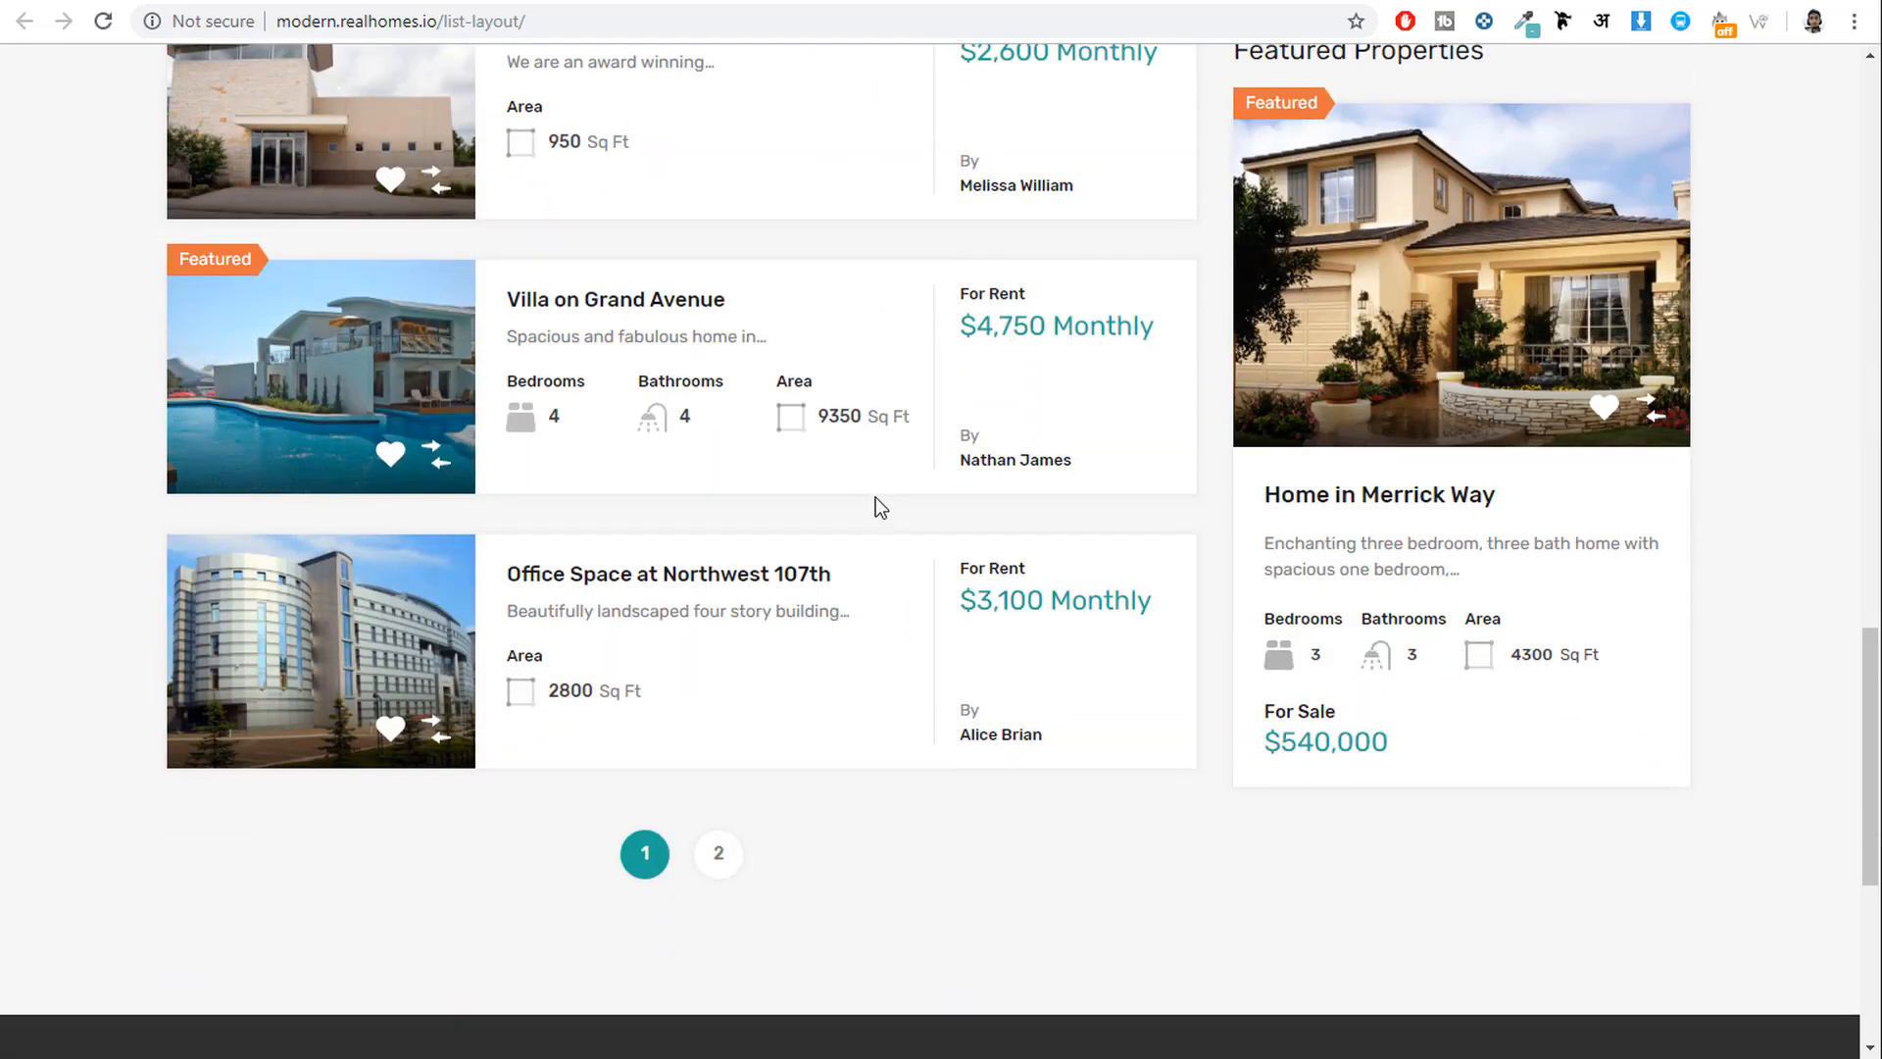
scroll(879, 504, "up", 20)
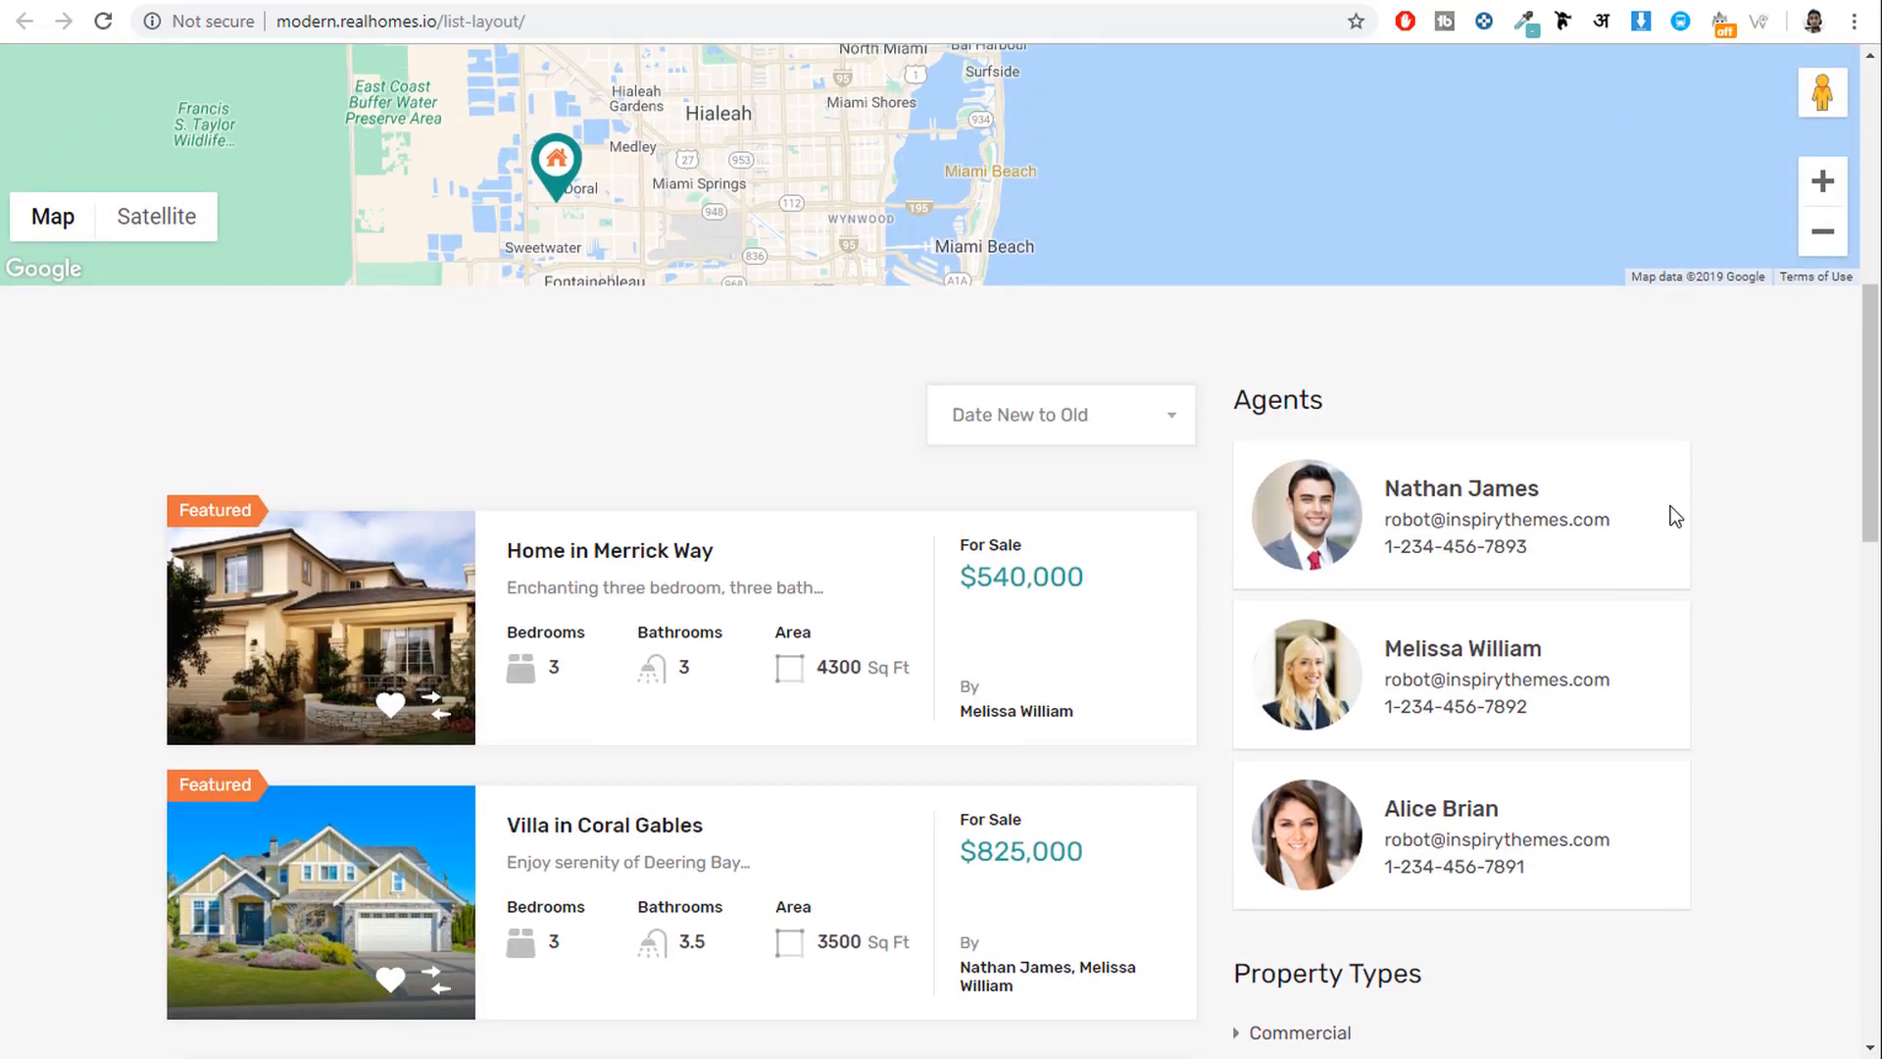
scroll(1419, 525, "down", 3)
scroll(1422, 527, "down", 10)
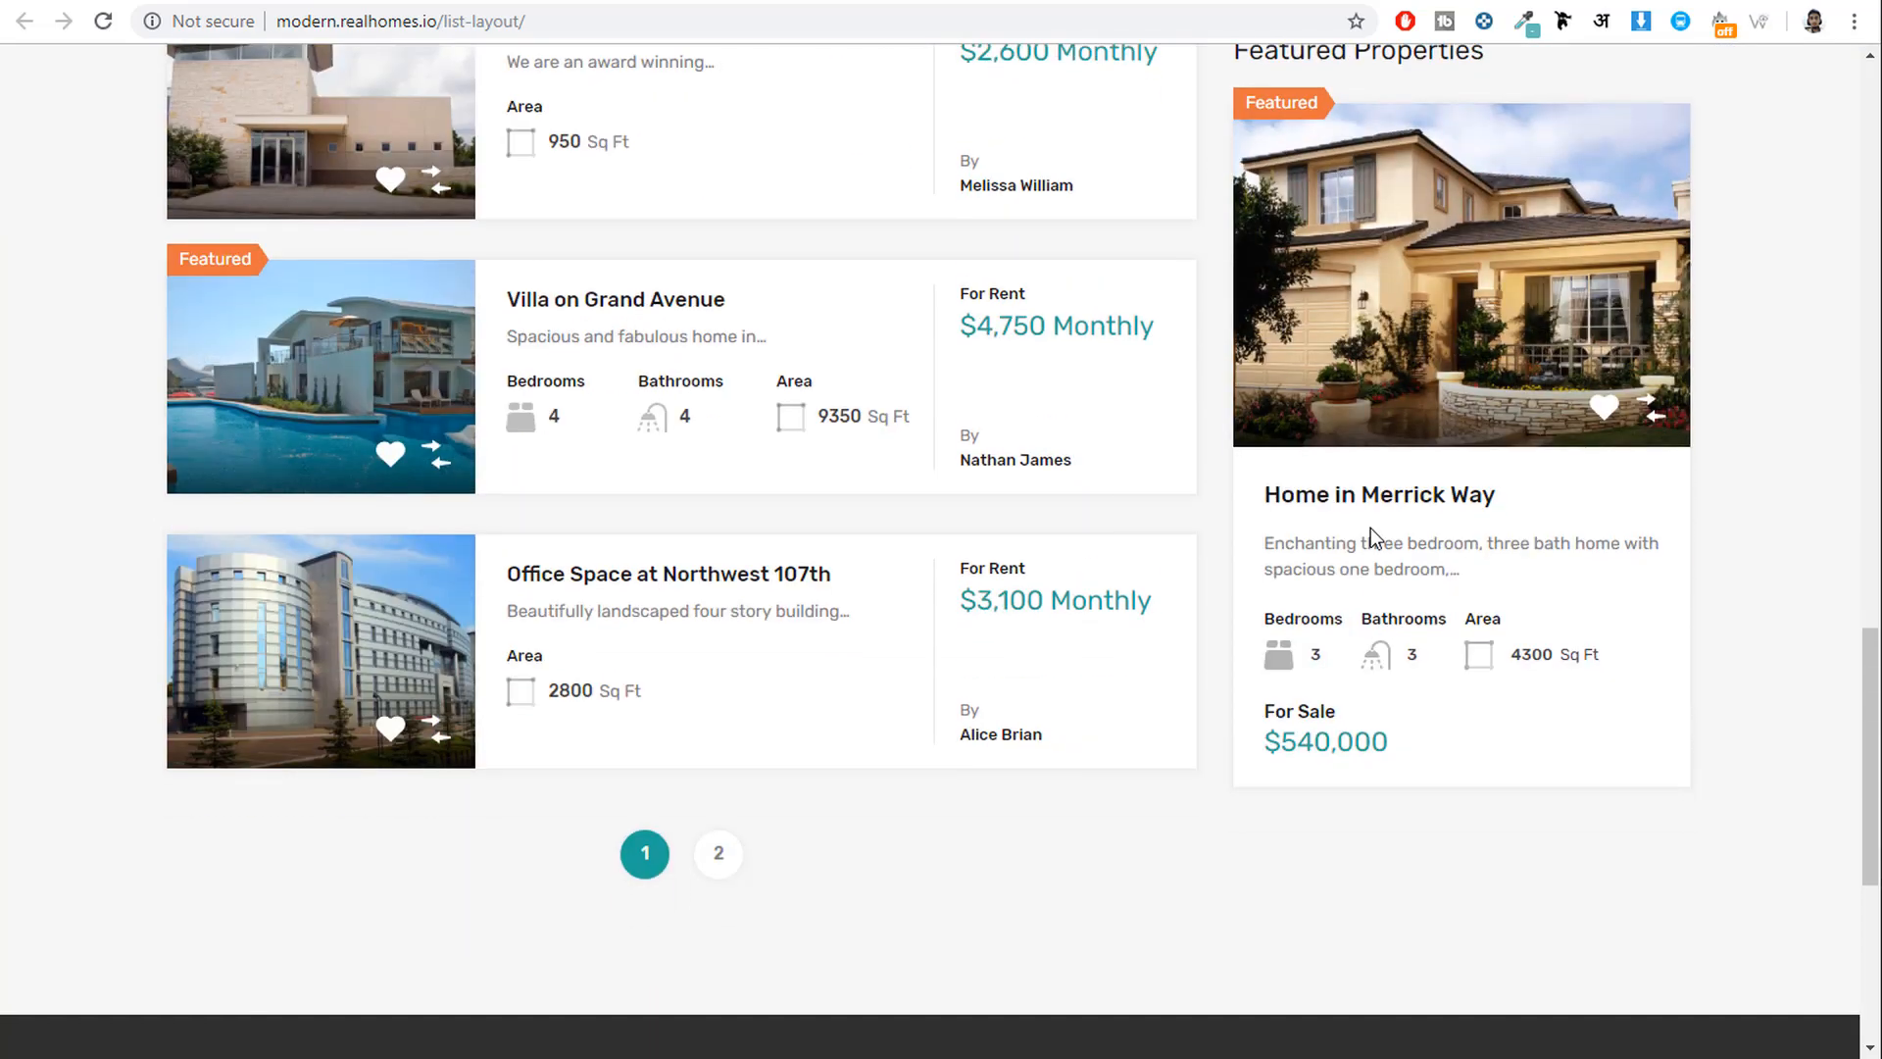
scroll(1431, 588, "up", 13)
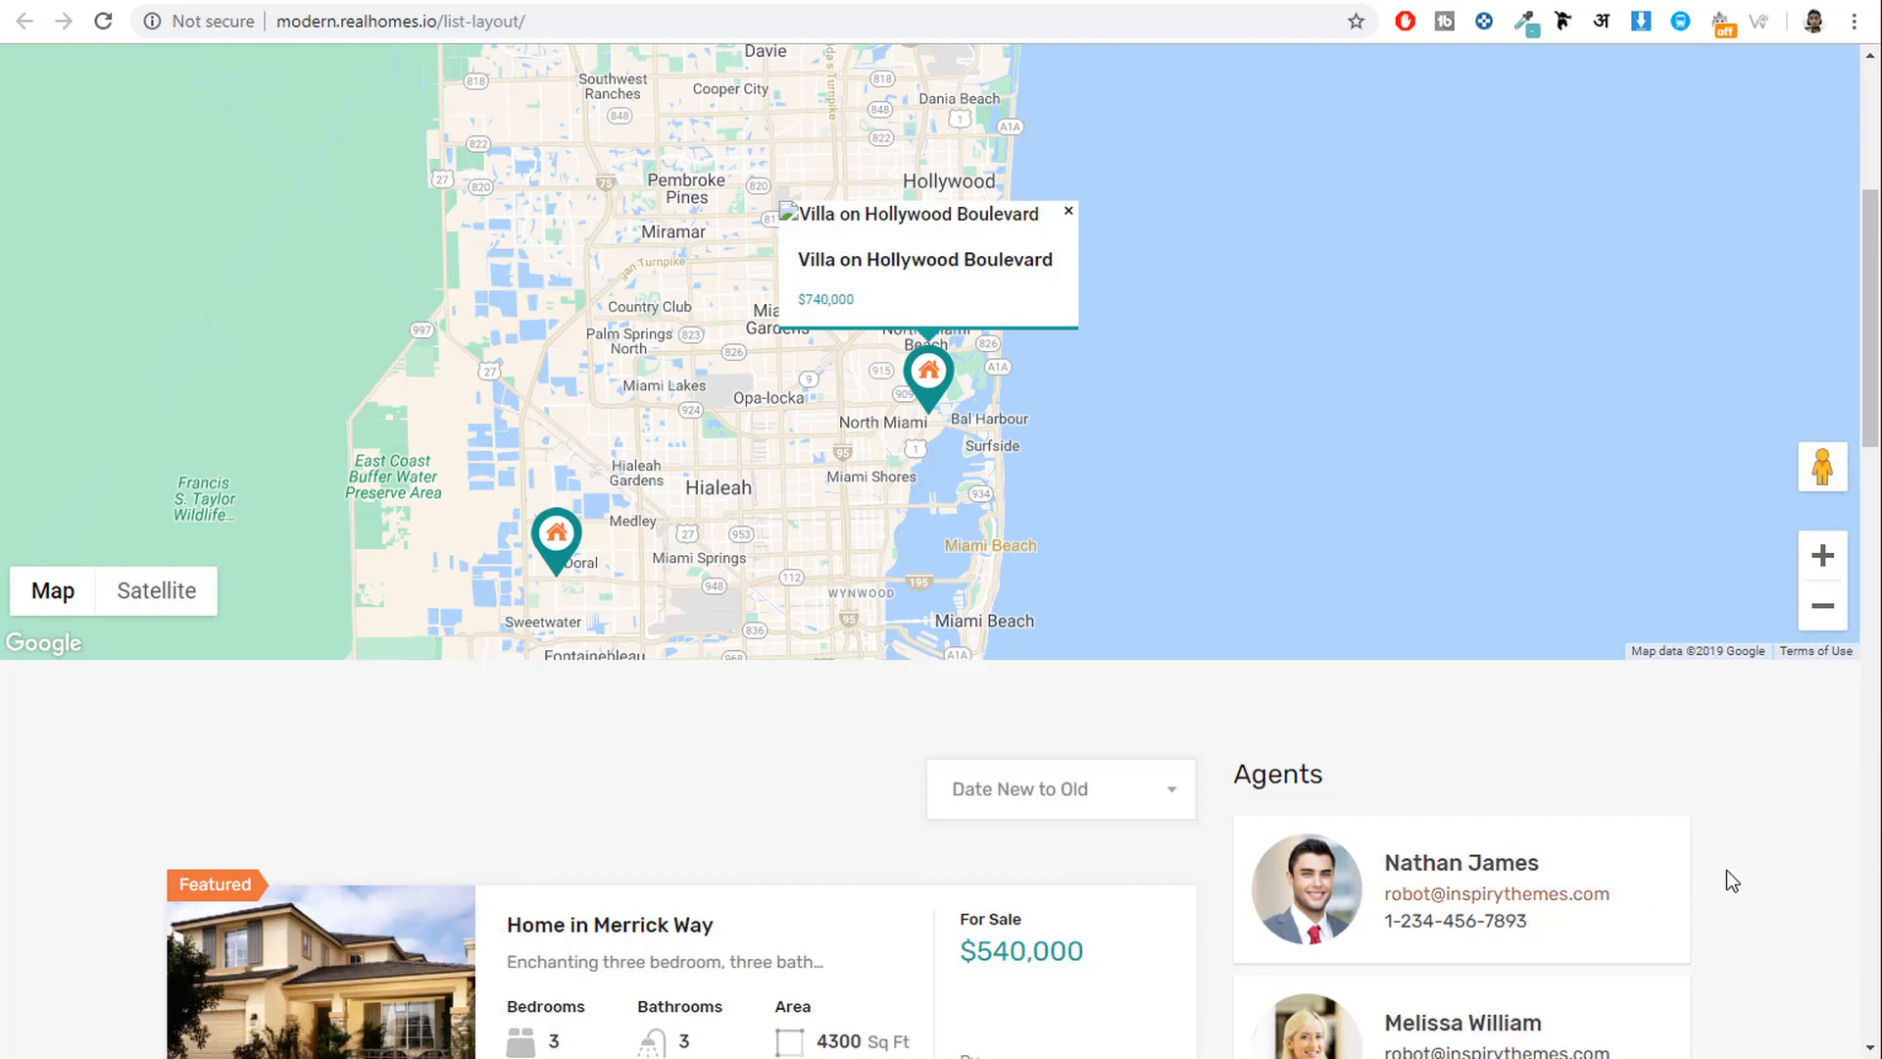
scroll(1732, 880, "down", 5)
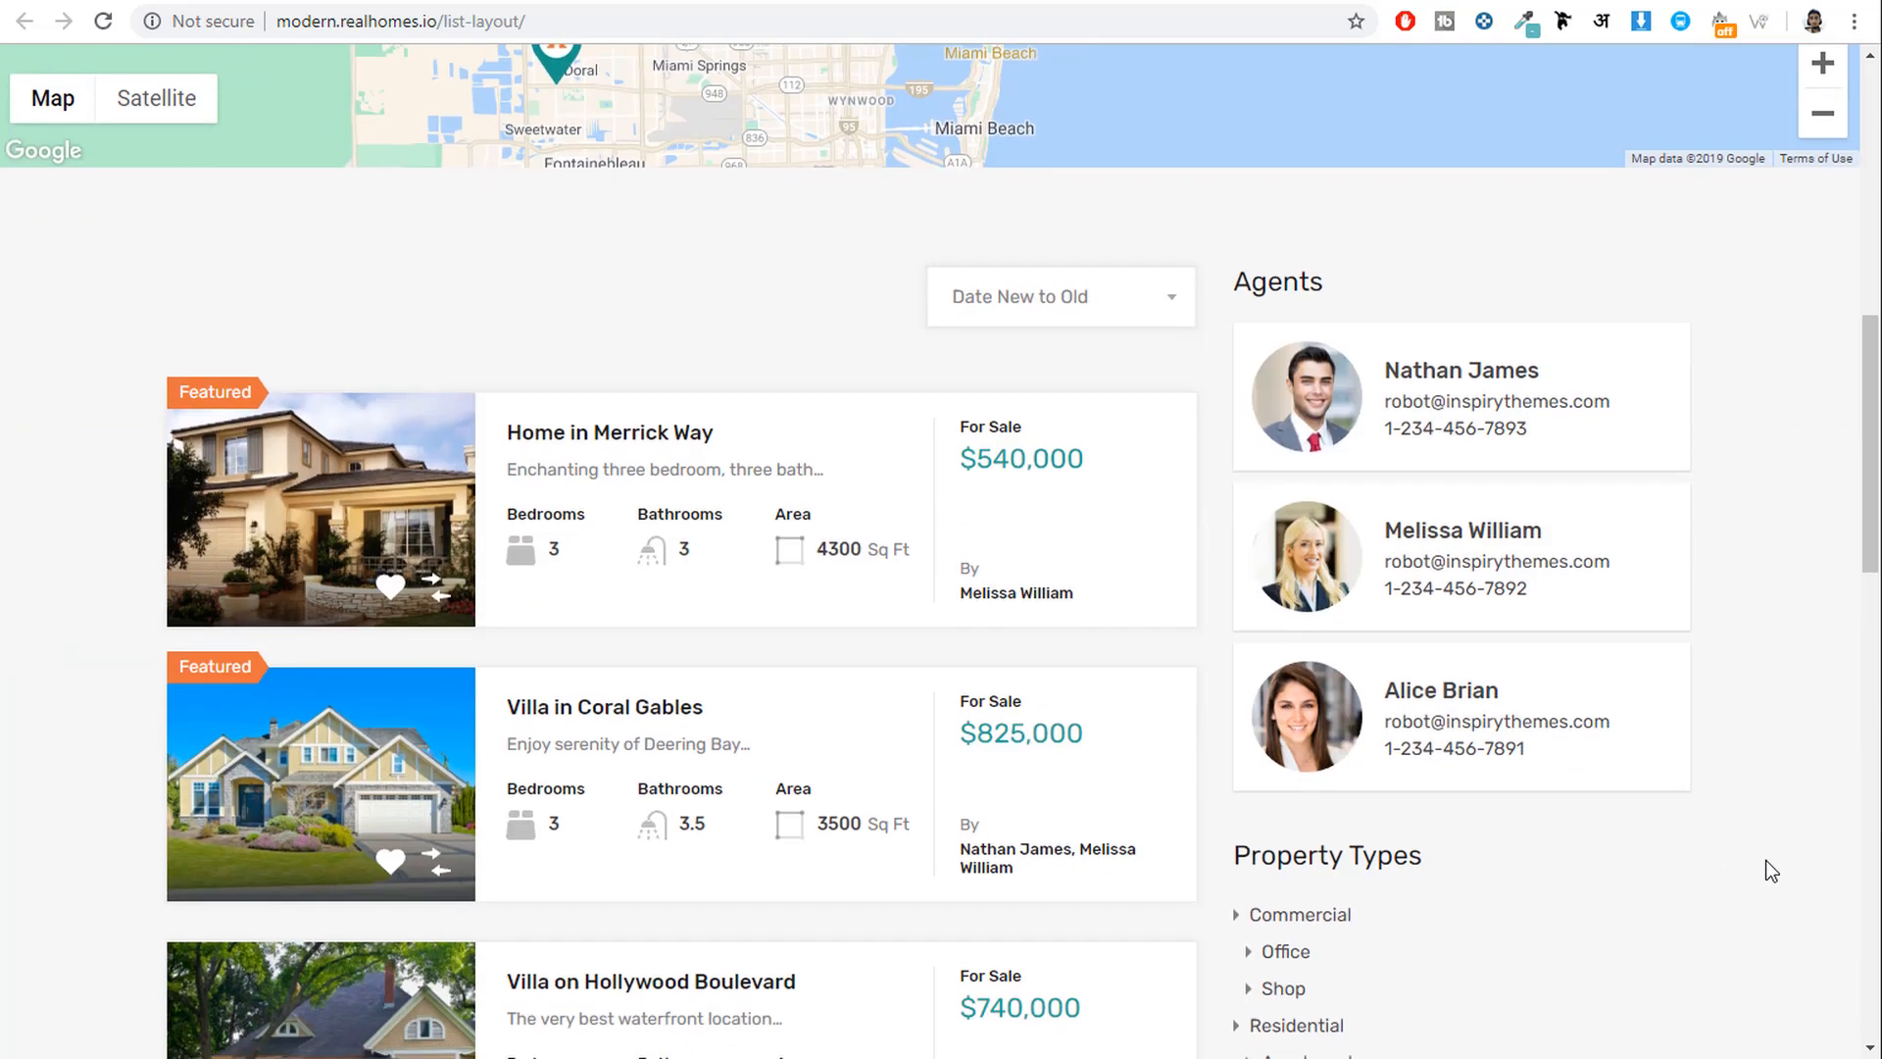
Open the Home in Merrick Way property page from the listings.
left_click(640, 439)
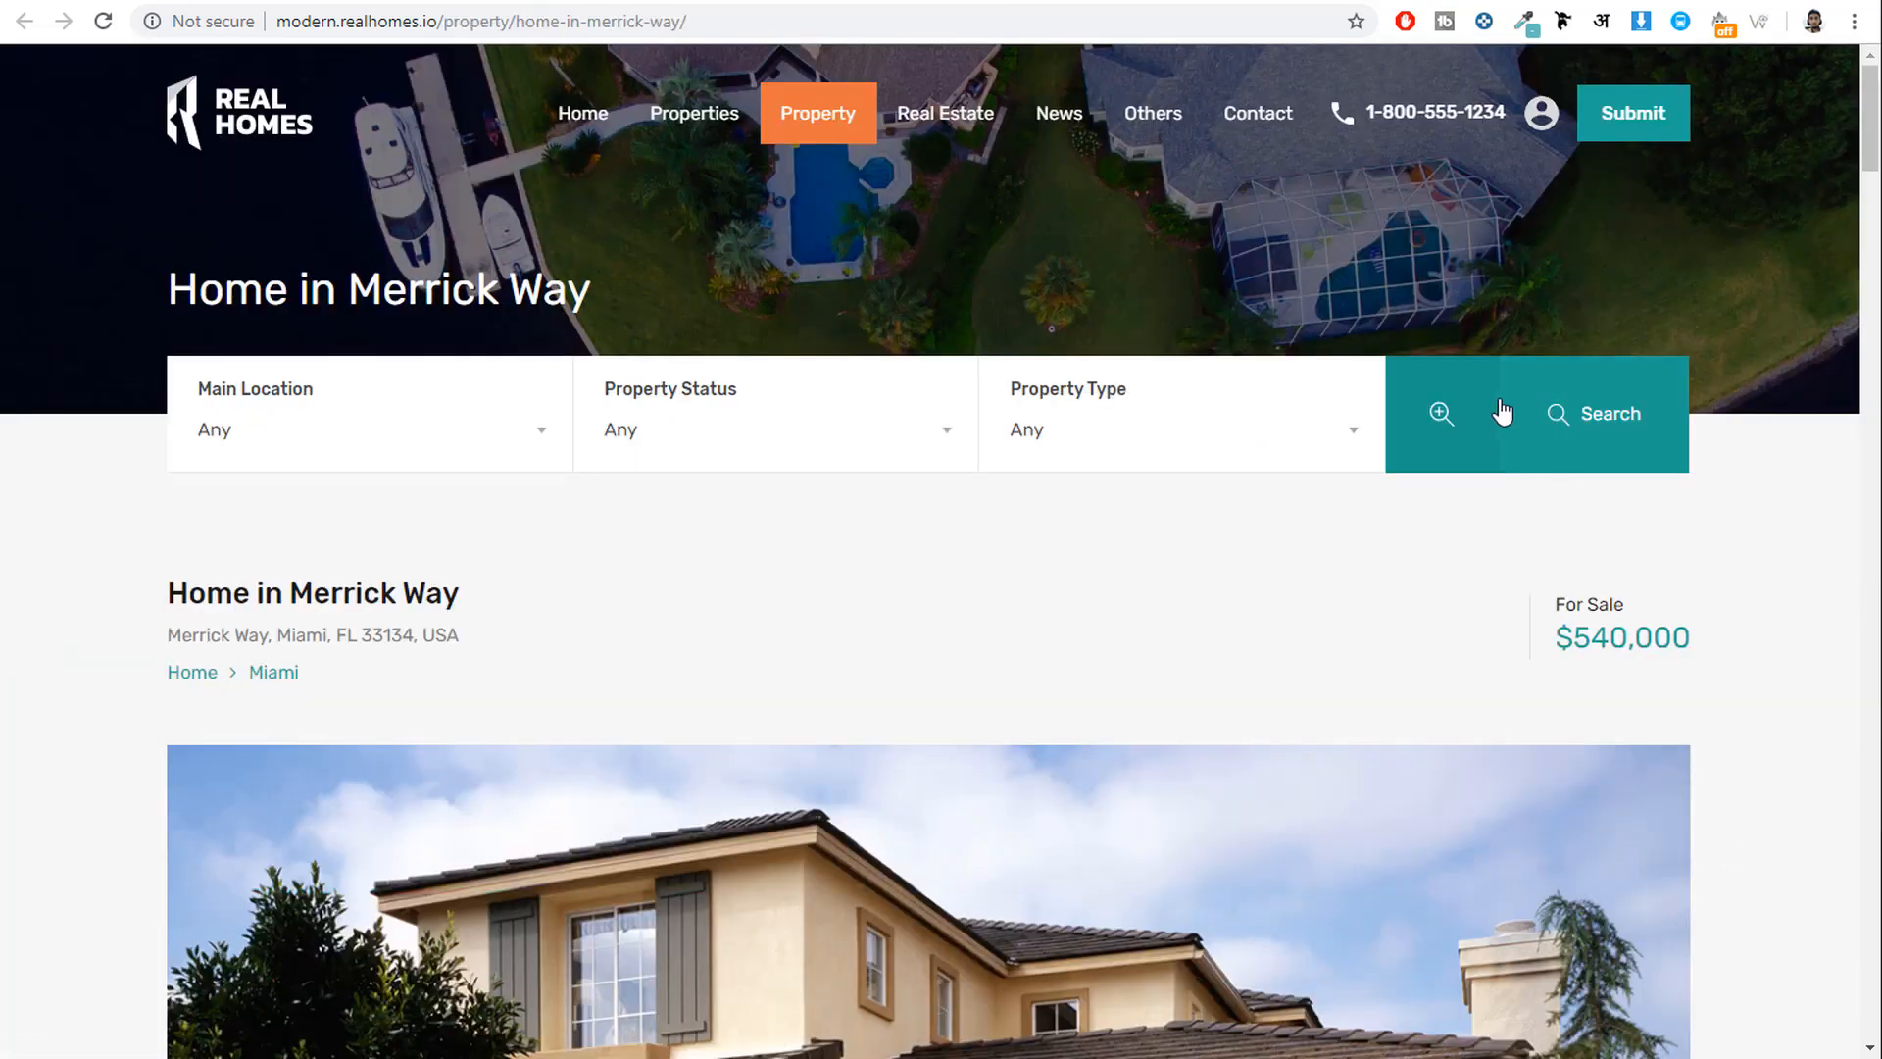
scroll(1590, 633, "down", 7)
scroll(1662, 664, "up", 7)
scroll(1465, 505, "down", 4)
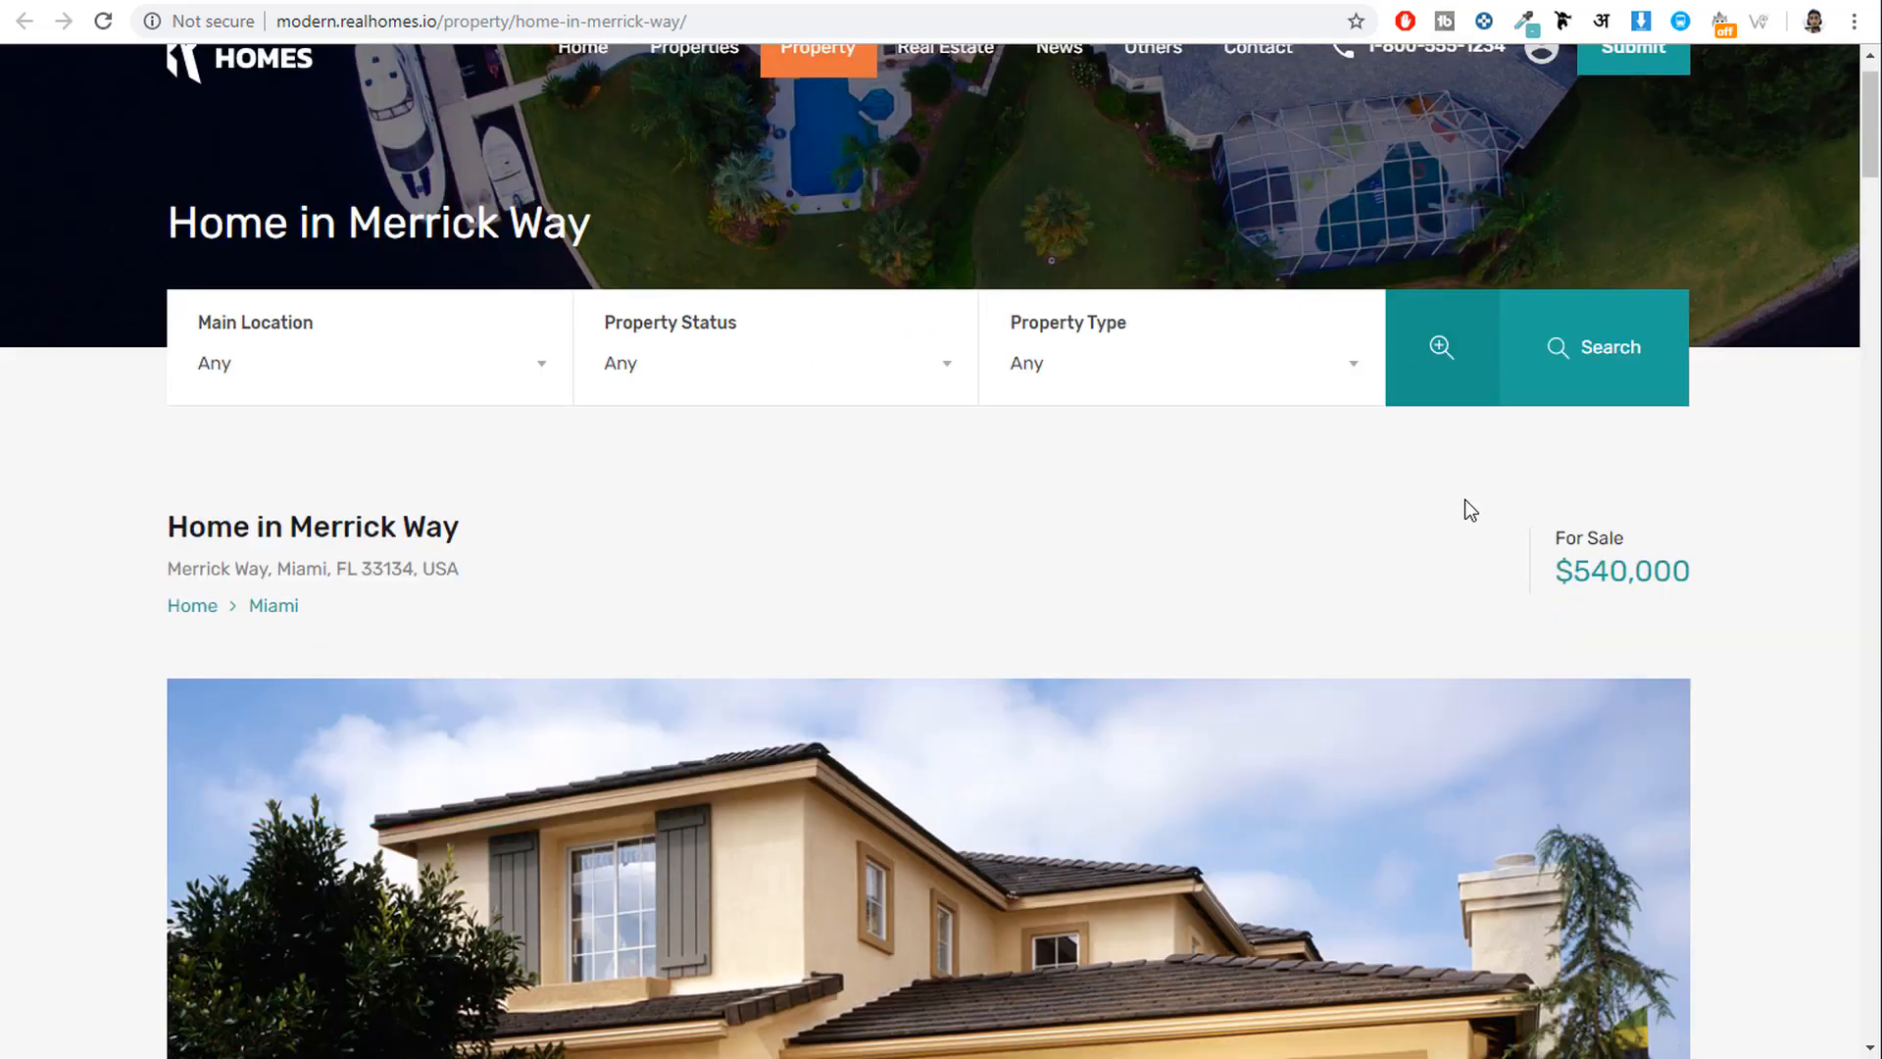
Select the property title, address line, For Sale label and $540,000 price.
left_click_drag(151, 215, 487, 229)
left_click(426, 224)
left_click_drag(179, 270, 453, 273)
left_click(1417, 268)
left_click_drag(1627, 247, 1550, 249)
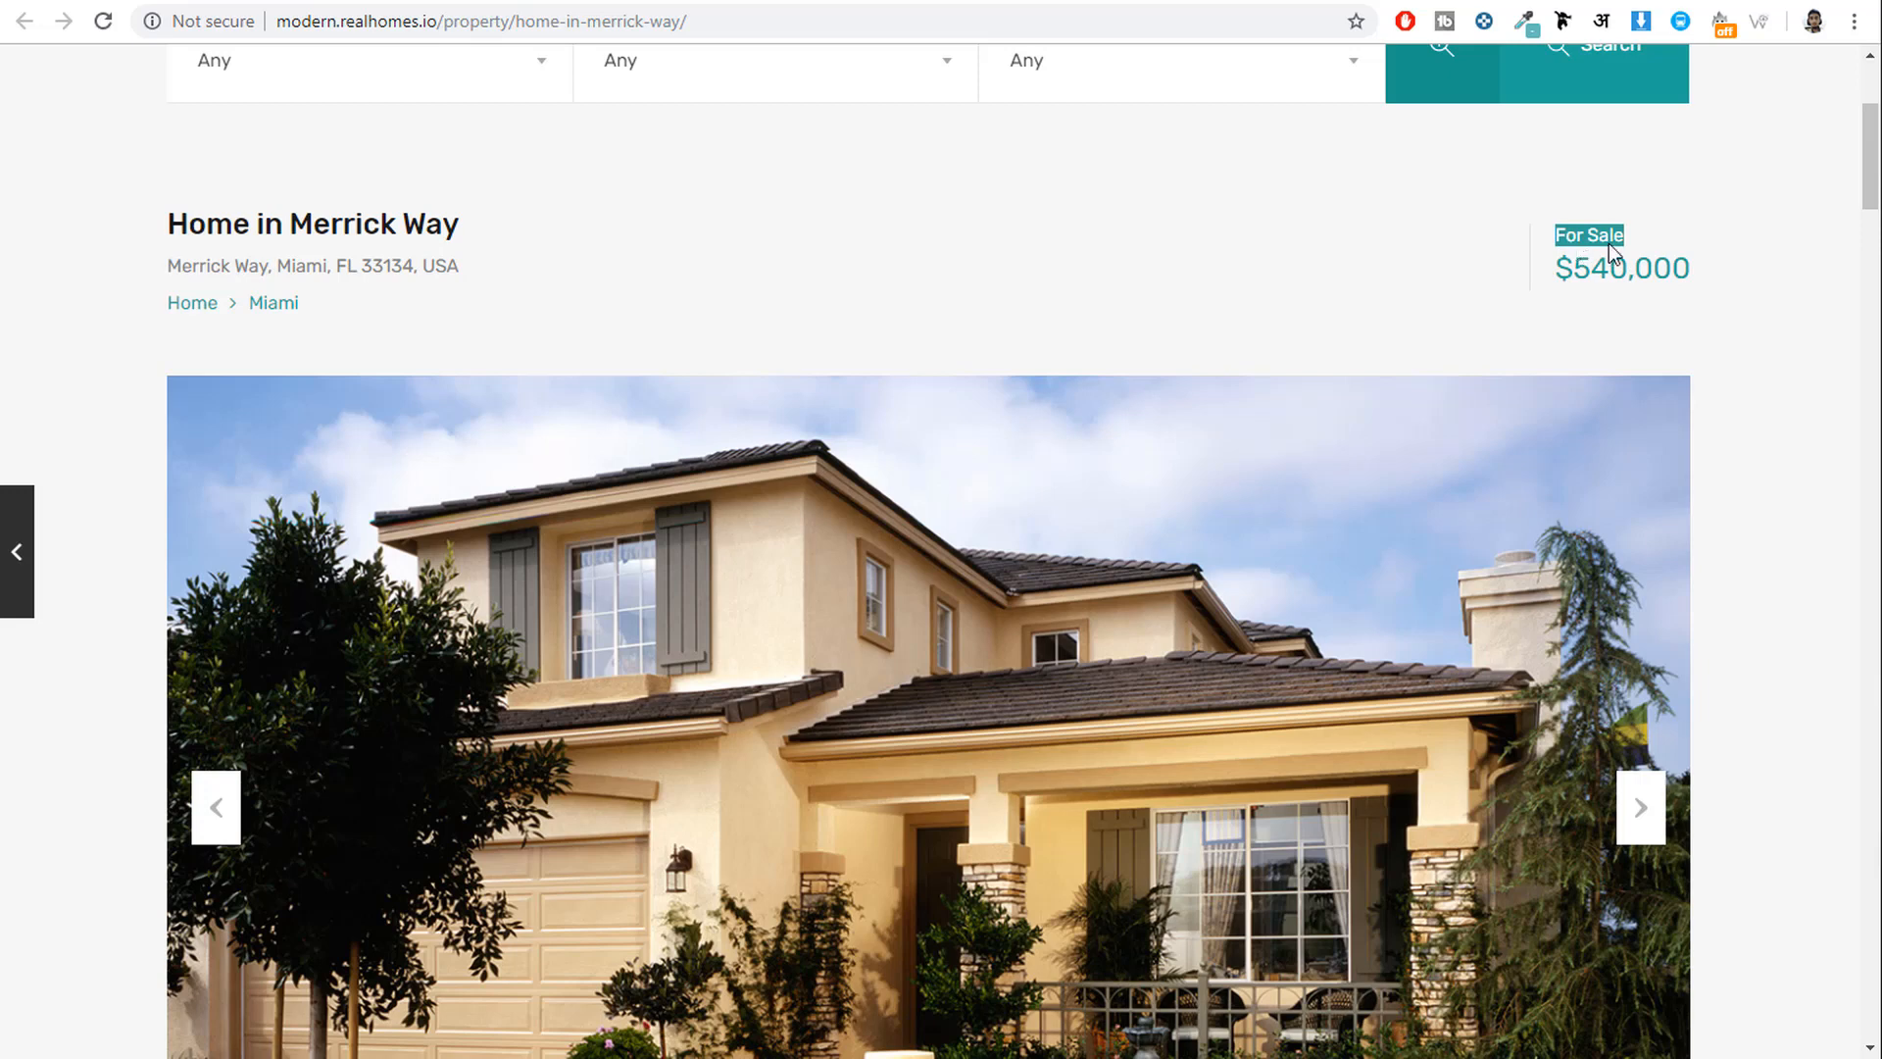
left_click_drag(1684, 269, 1545, 275)
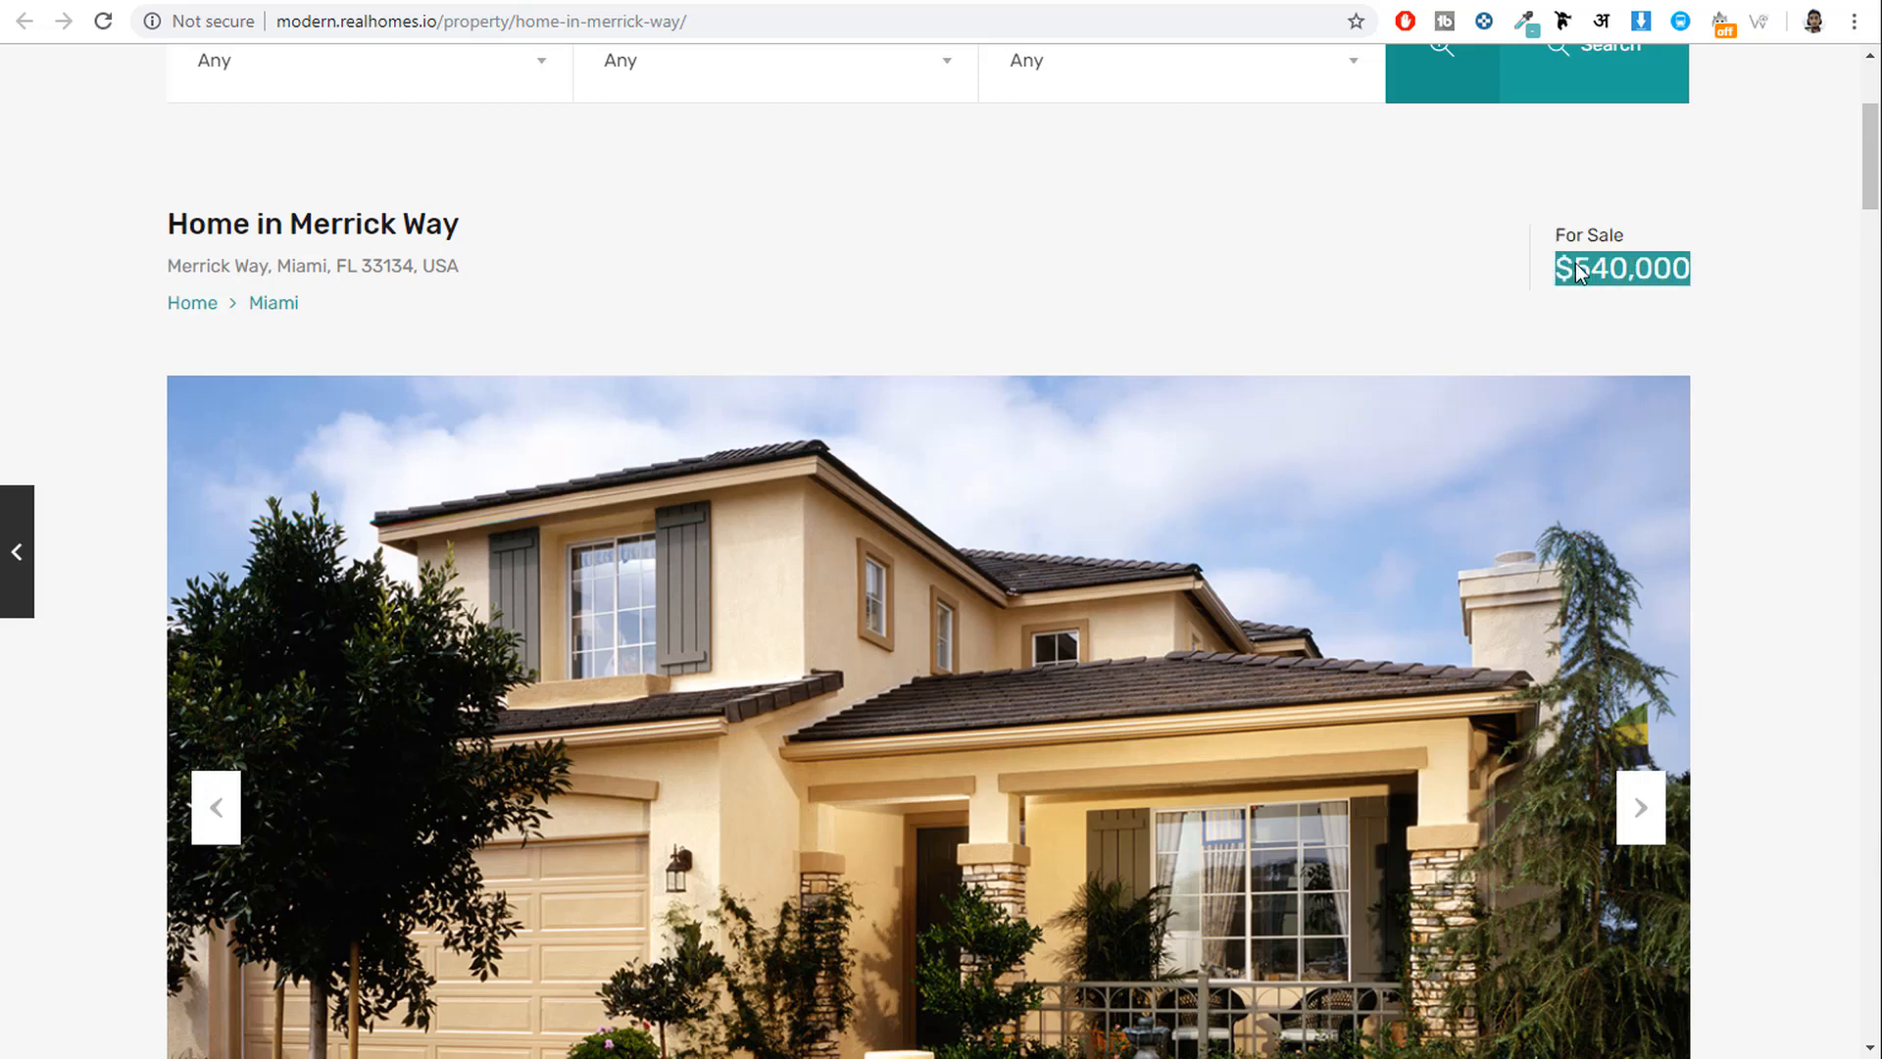
left_click(1626, 278)
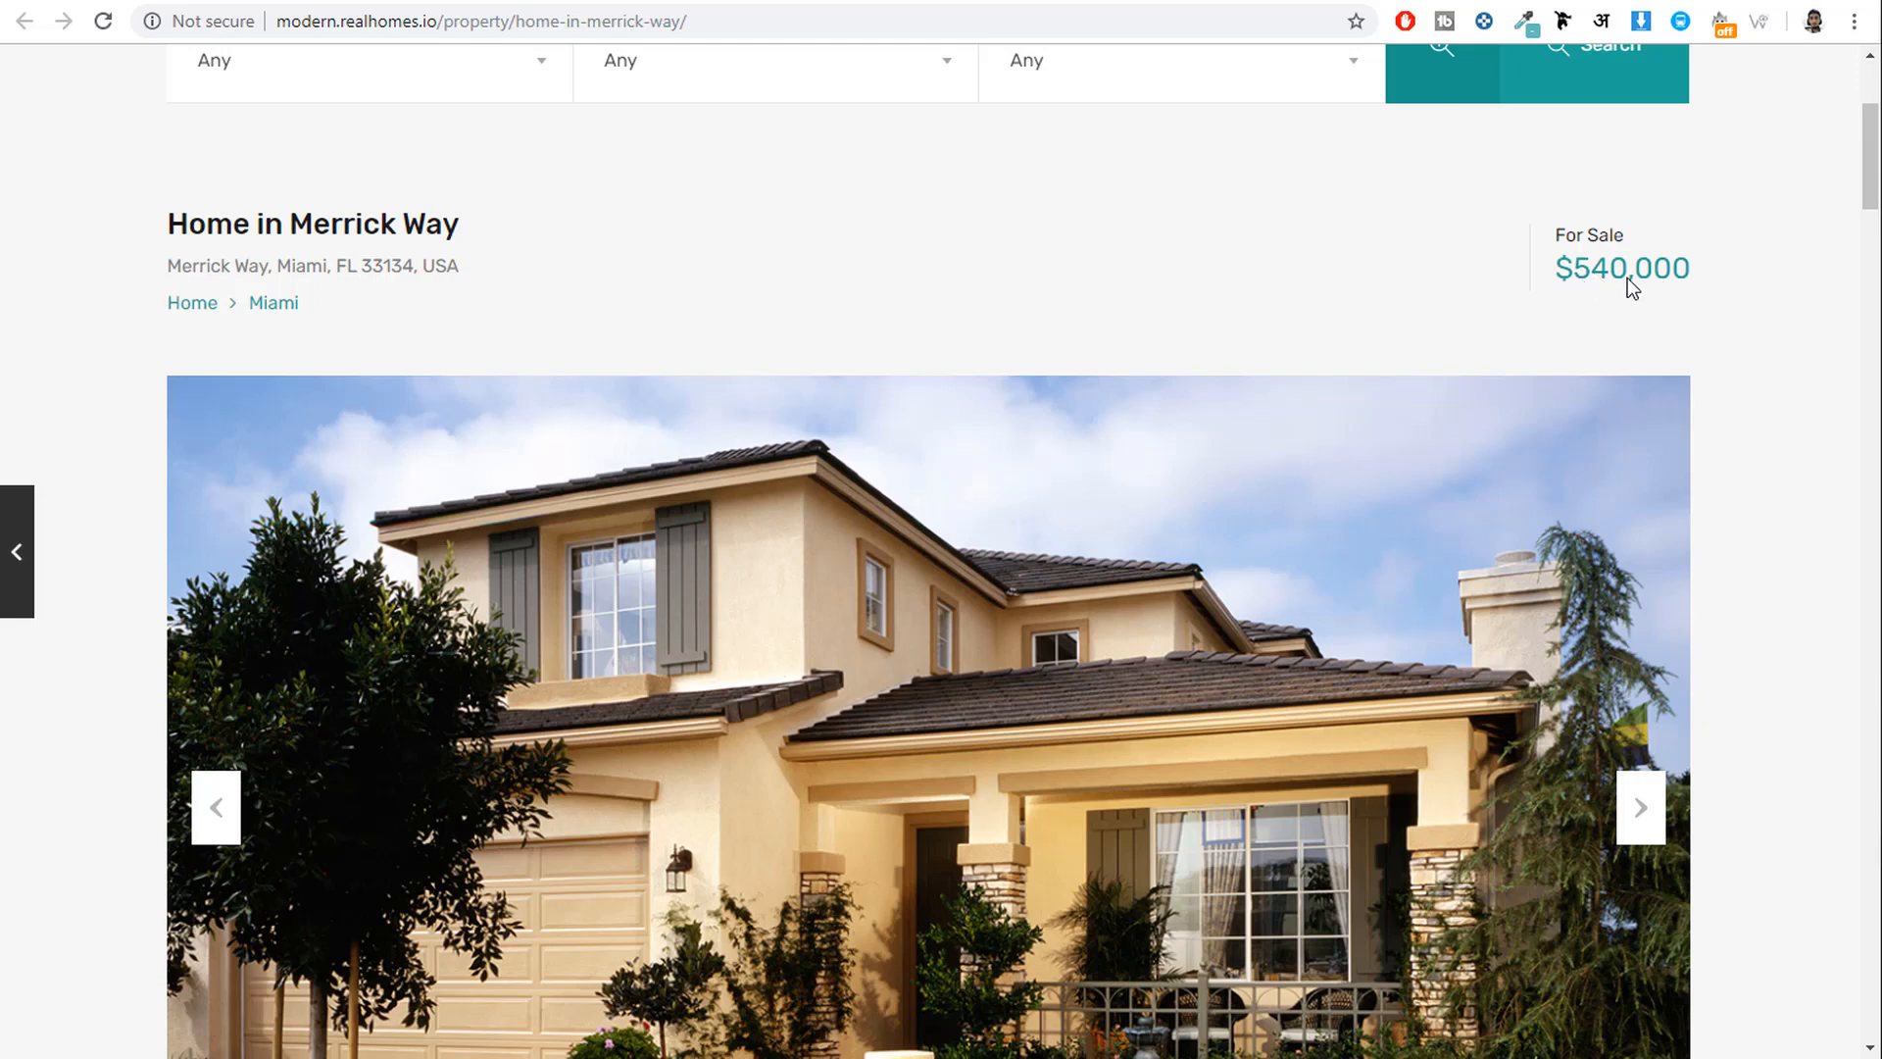
Cycle the photo gallery forward until it returns to the house exterior.
scroll(1755, 398, "down", 3)
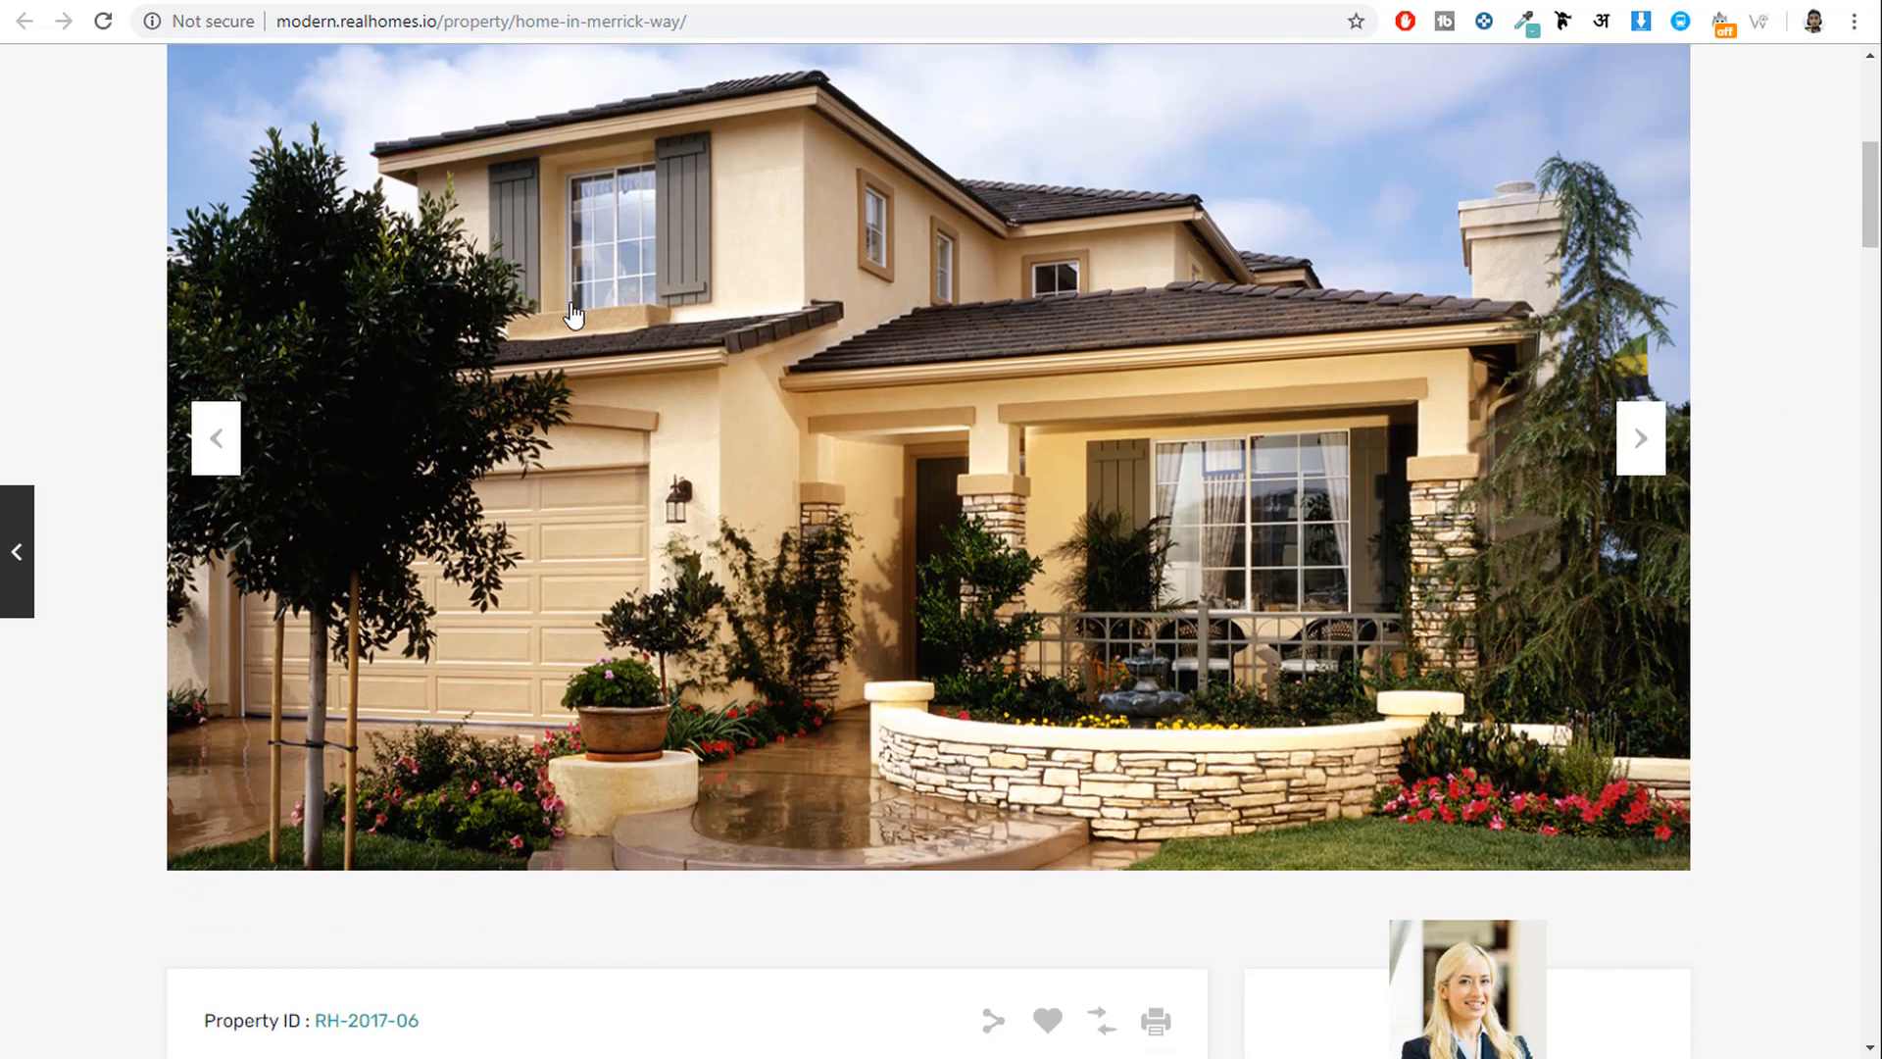
scroll(935, 439, "up", 1)
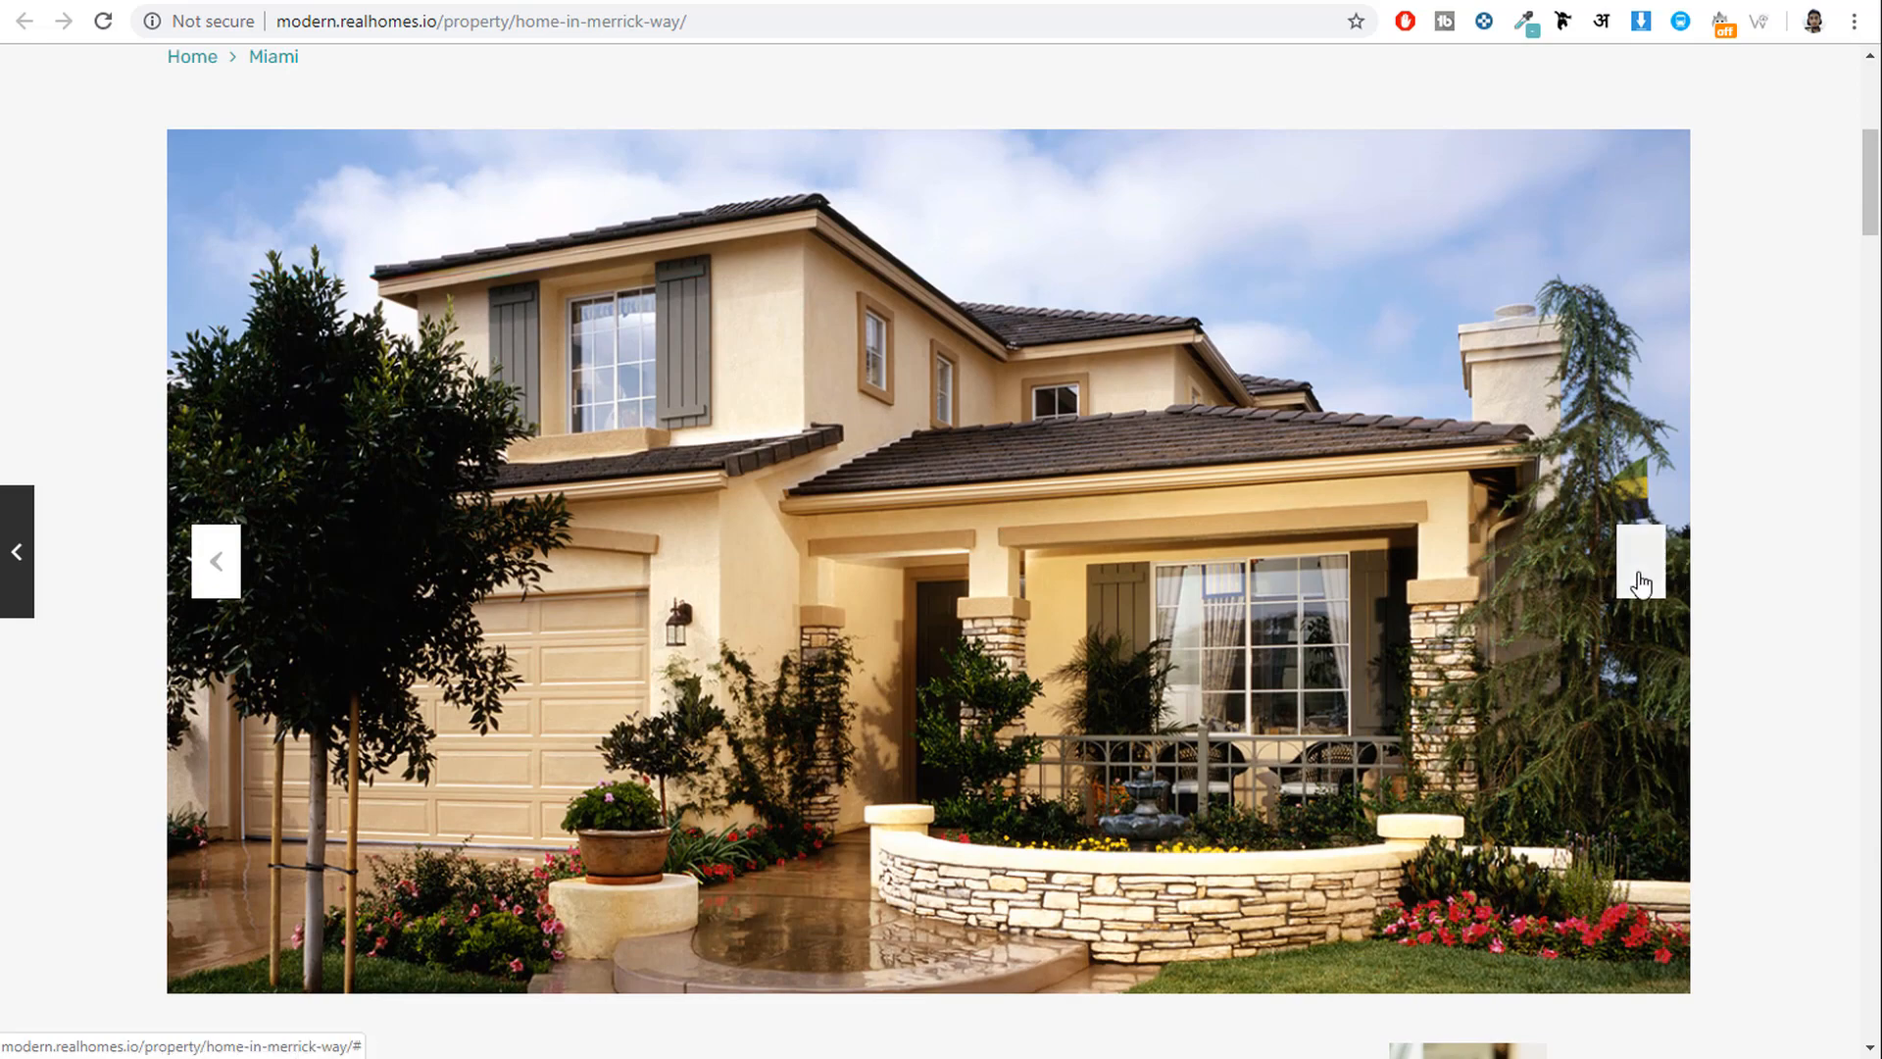
left_click(1643, 566)
left_click(1642, 574)
left_click(1641, 583)
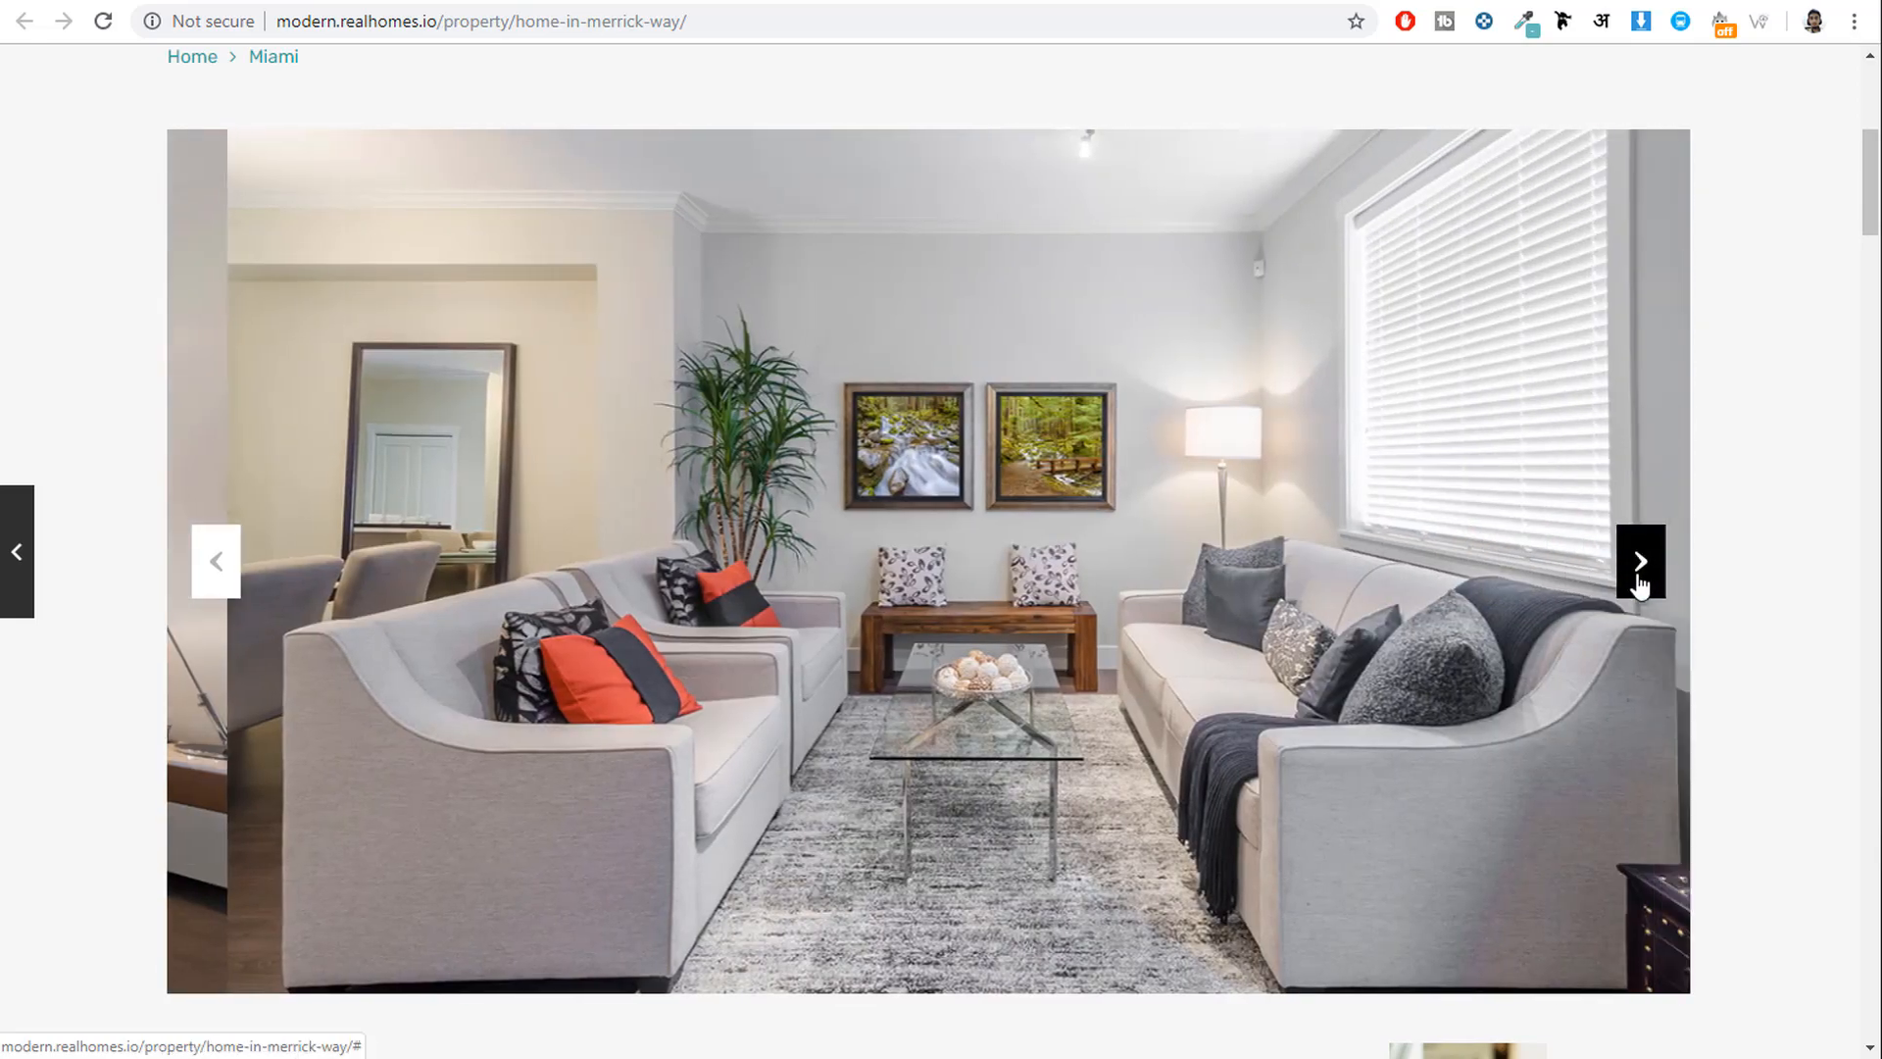
left_click(1639, 579)
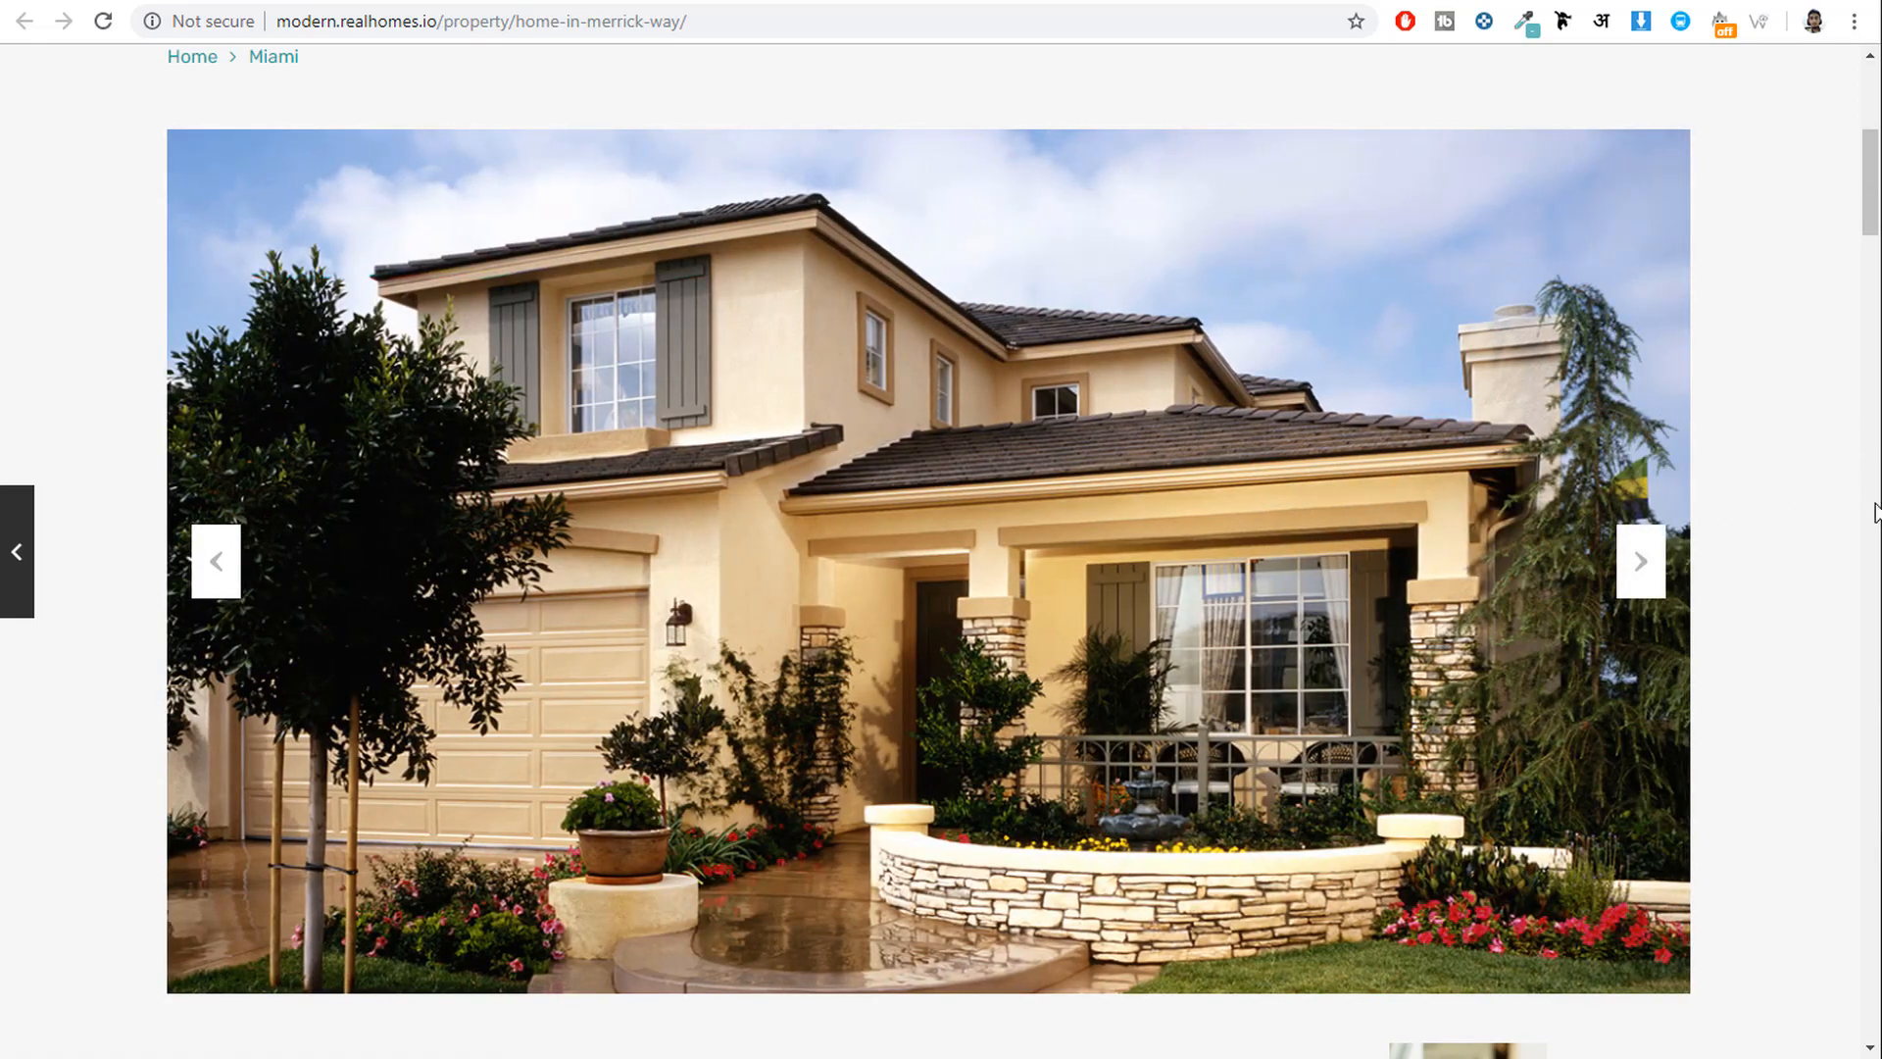
scroll(1877, 530, "down", 10)
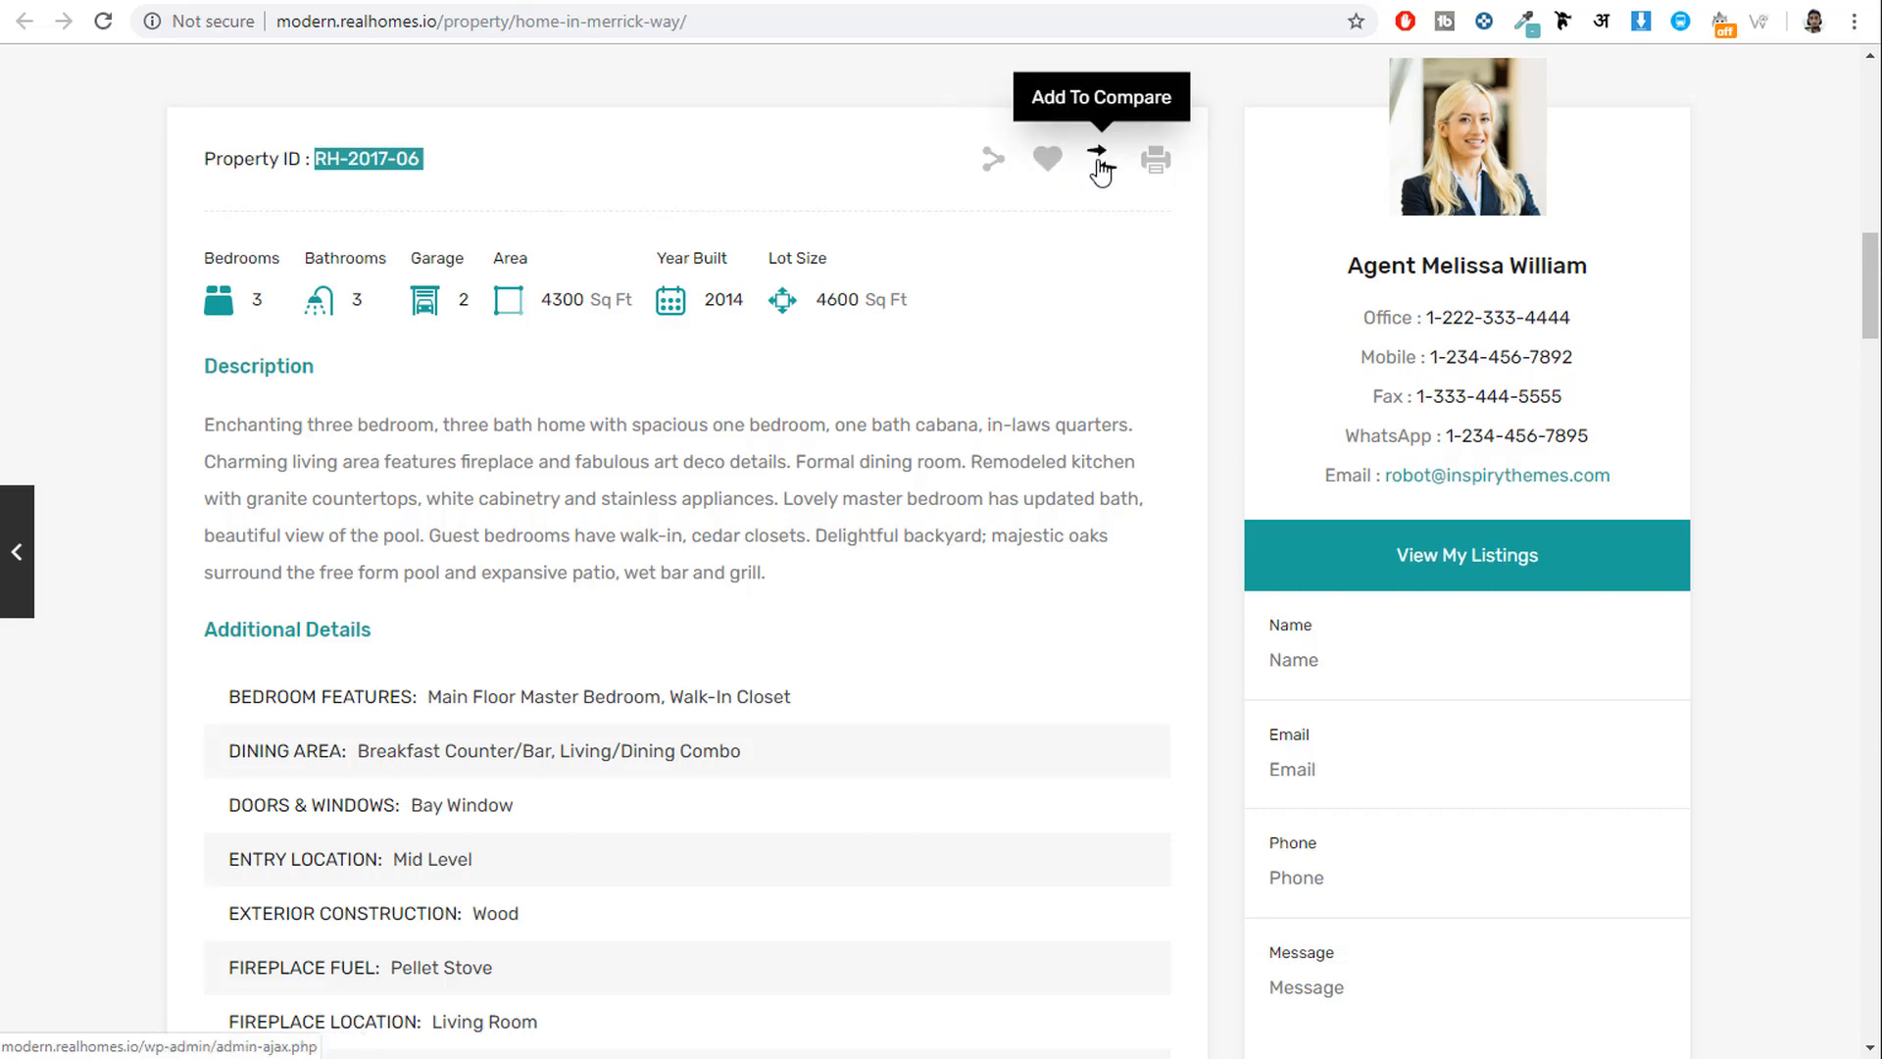
Favourite Home in Merrick Way, add it to compare, and check the (1/4) compare list.
left_click(1053, 173)
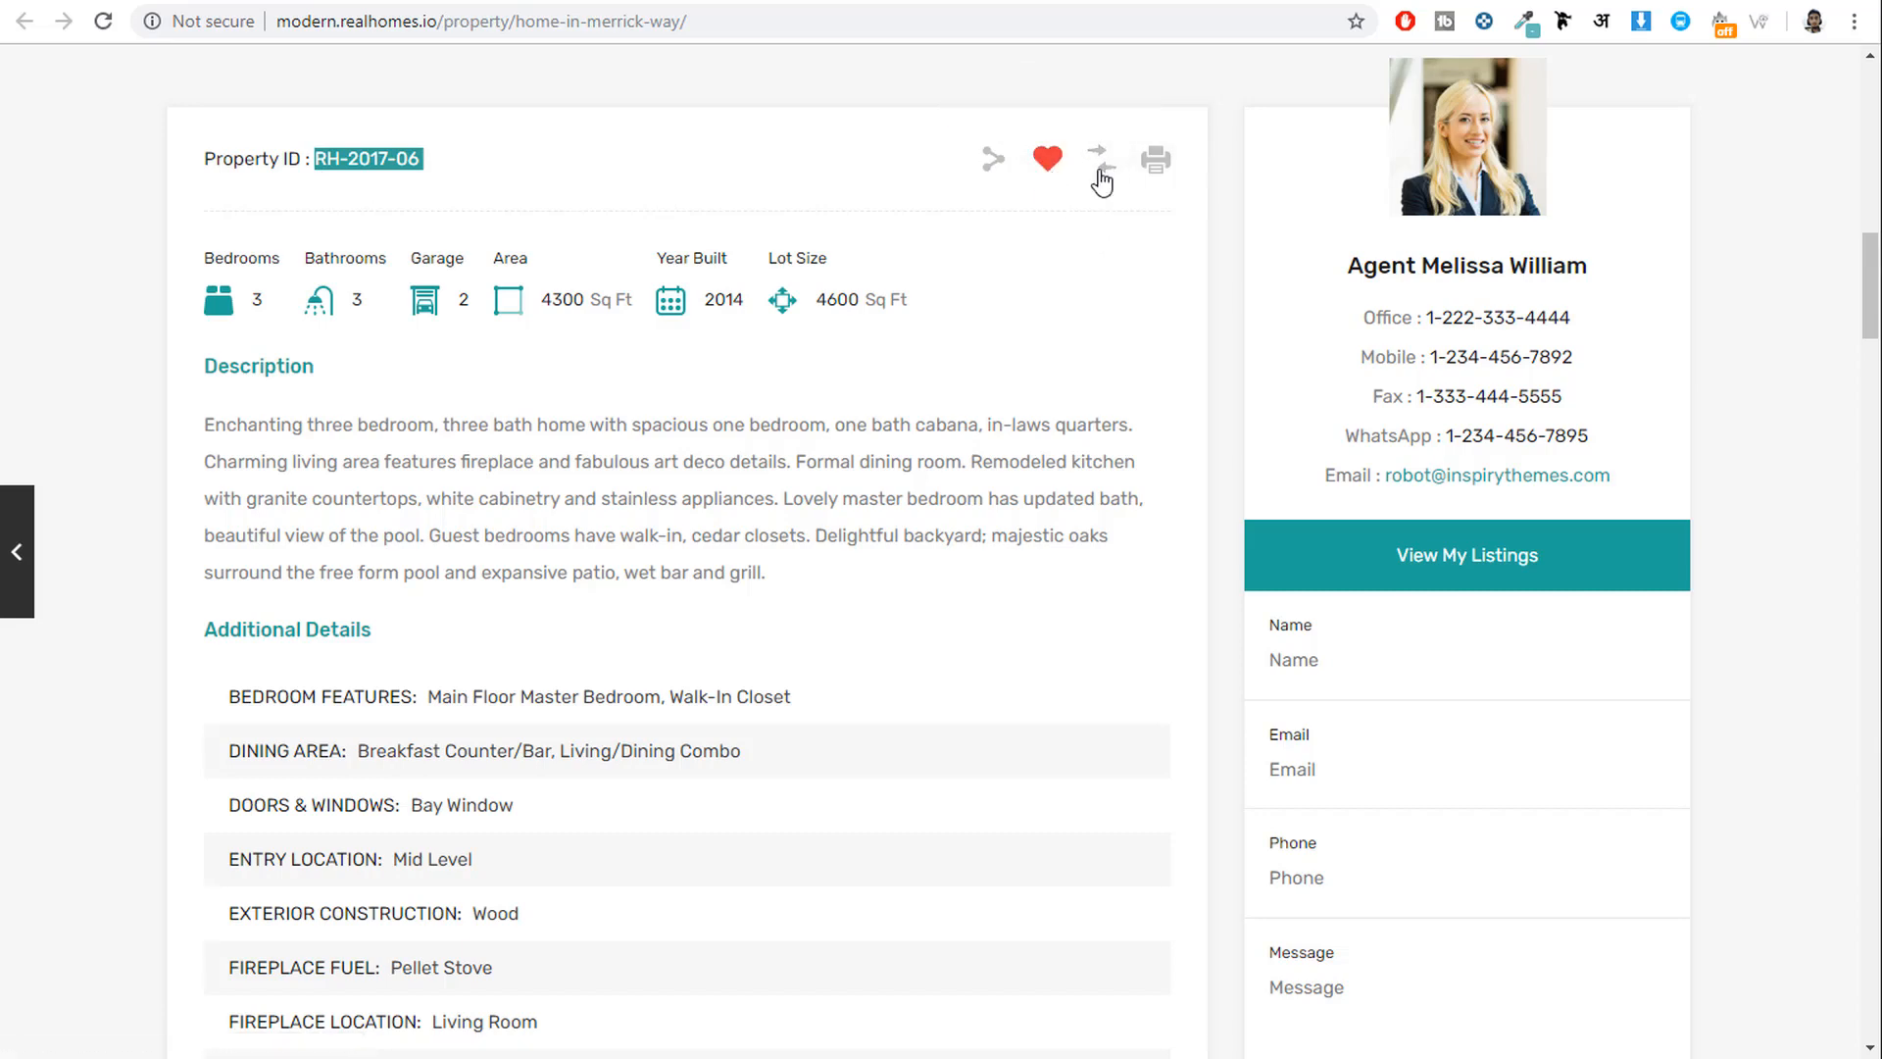
left_click(1102, 181)
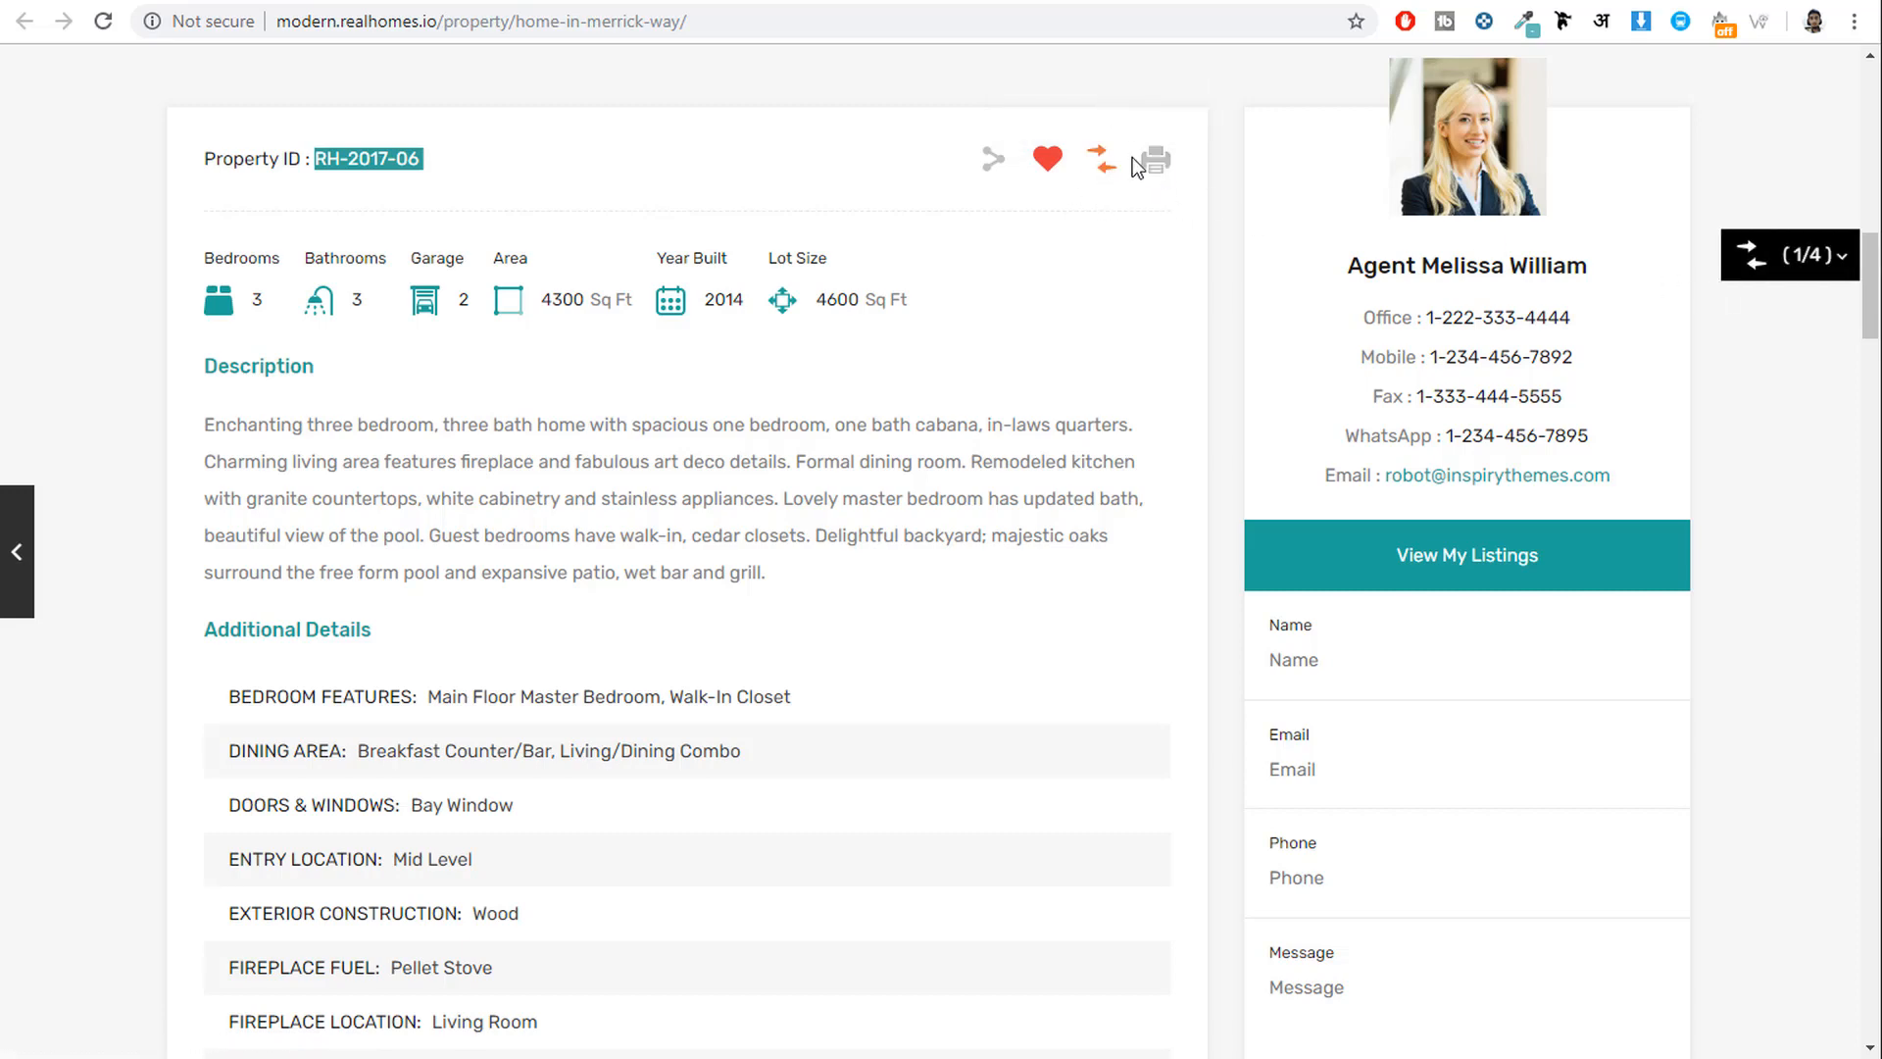
left_click(1799, 258)
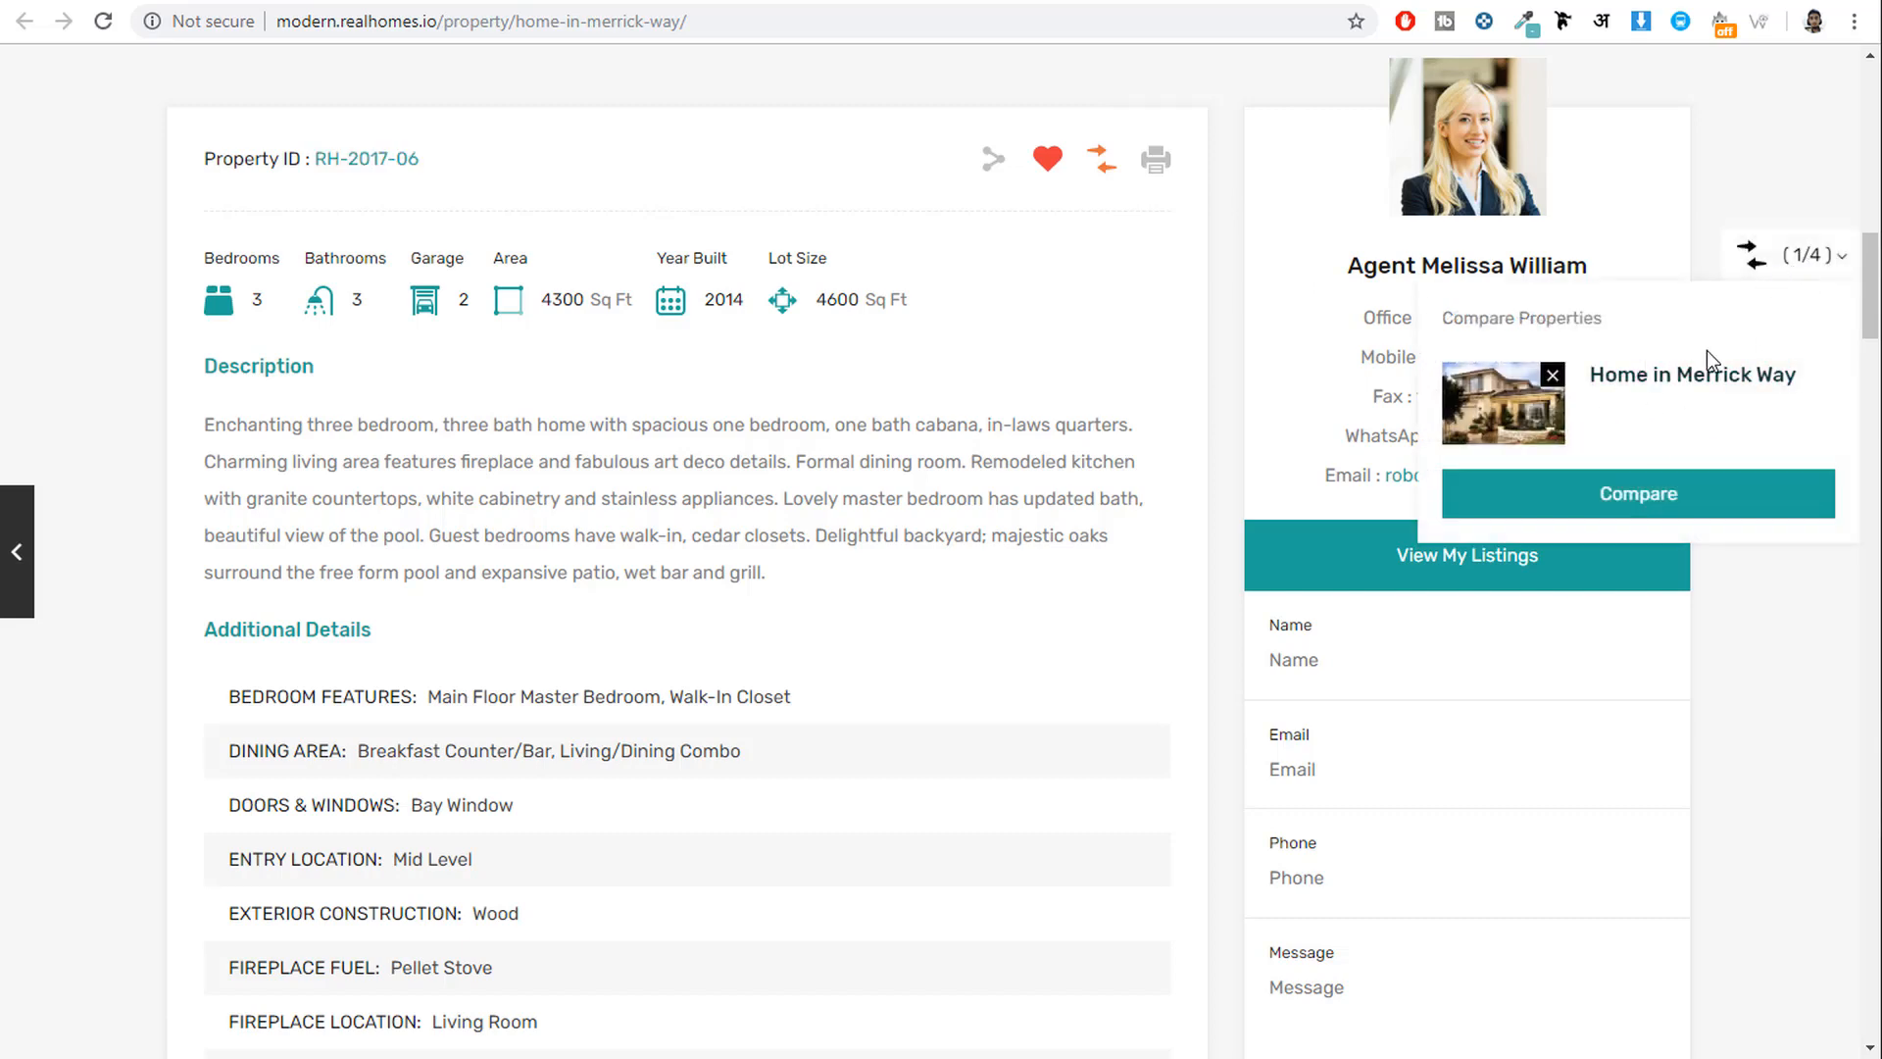
left_click(1788, 270)
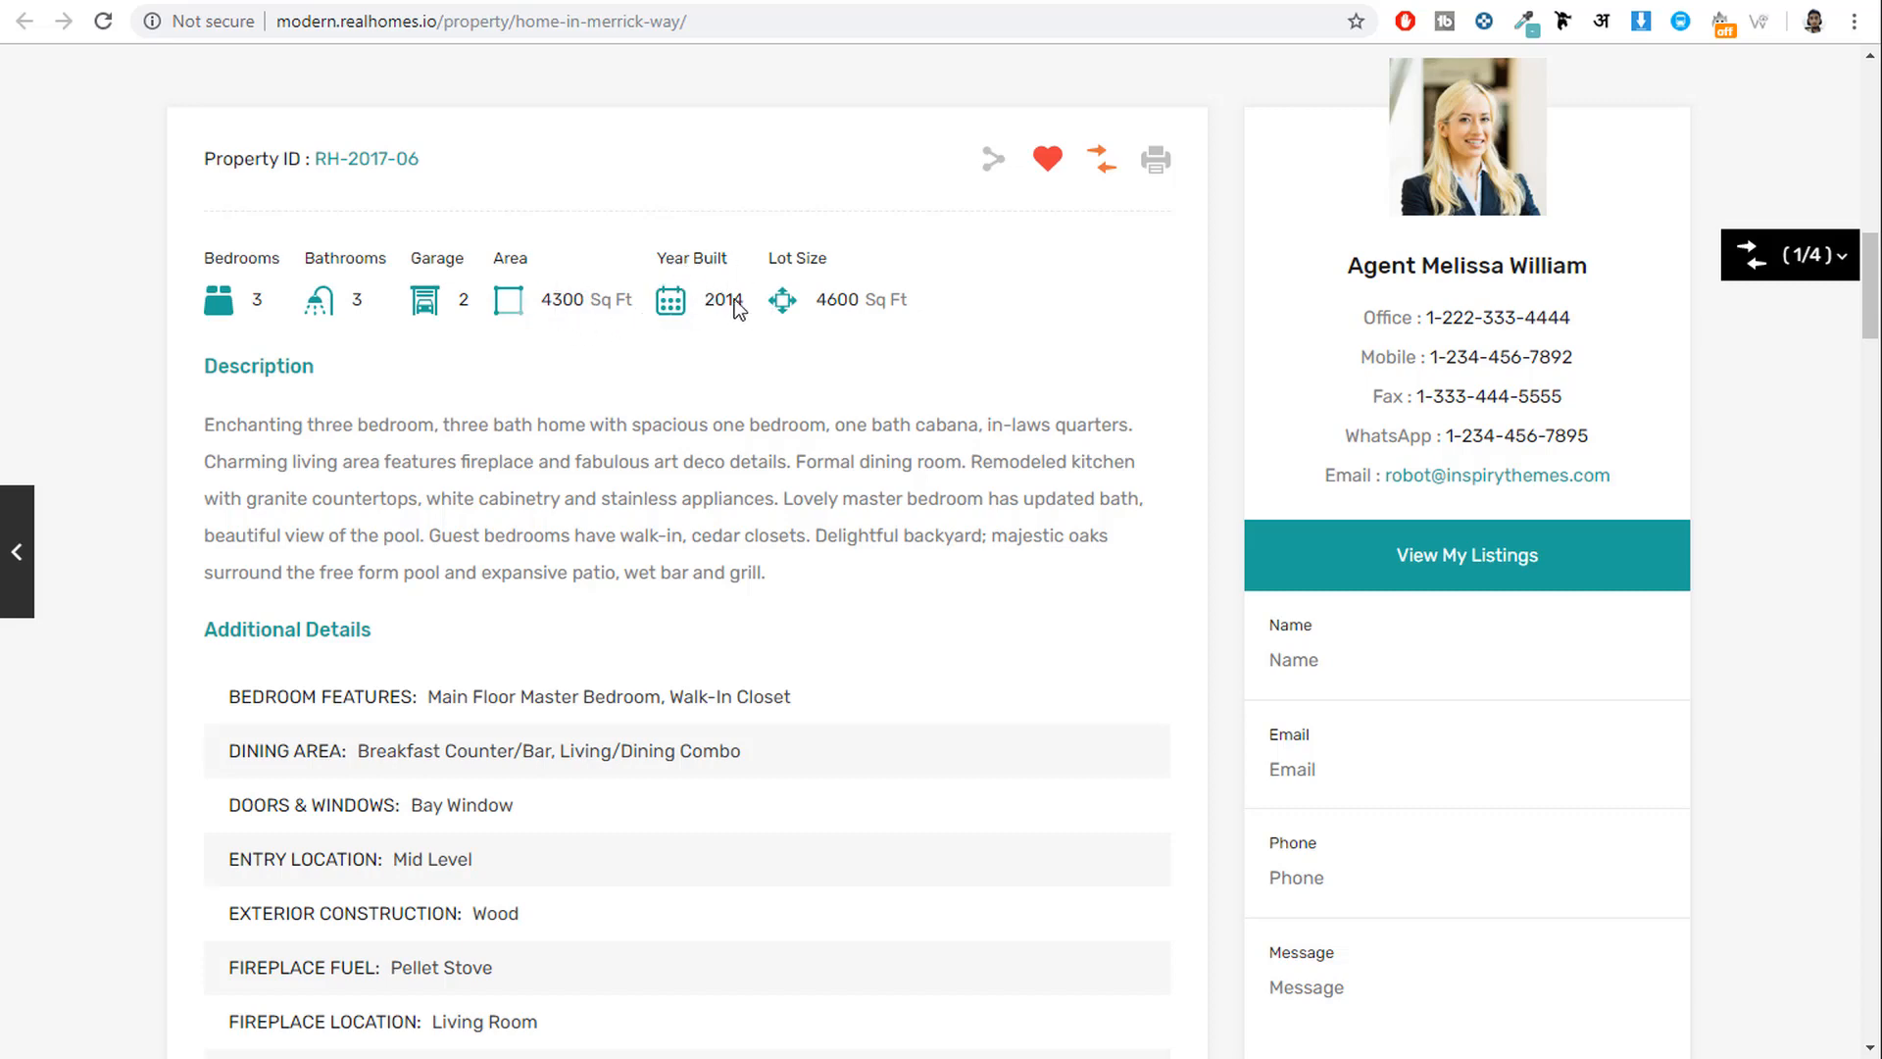
left_click_drag(957, 305, 785, 306)
left_click_drag(201, 424, 808, 530)
left_click(841, 531)
scroll(843, 532, "down", 4)
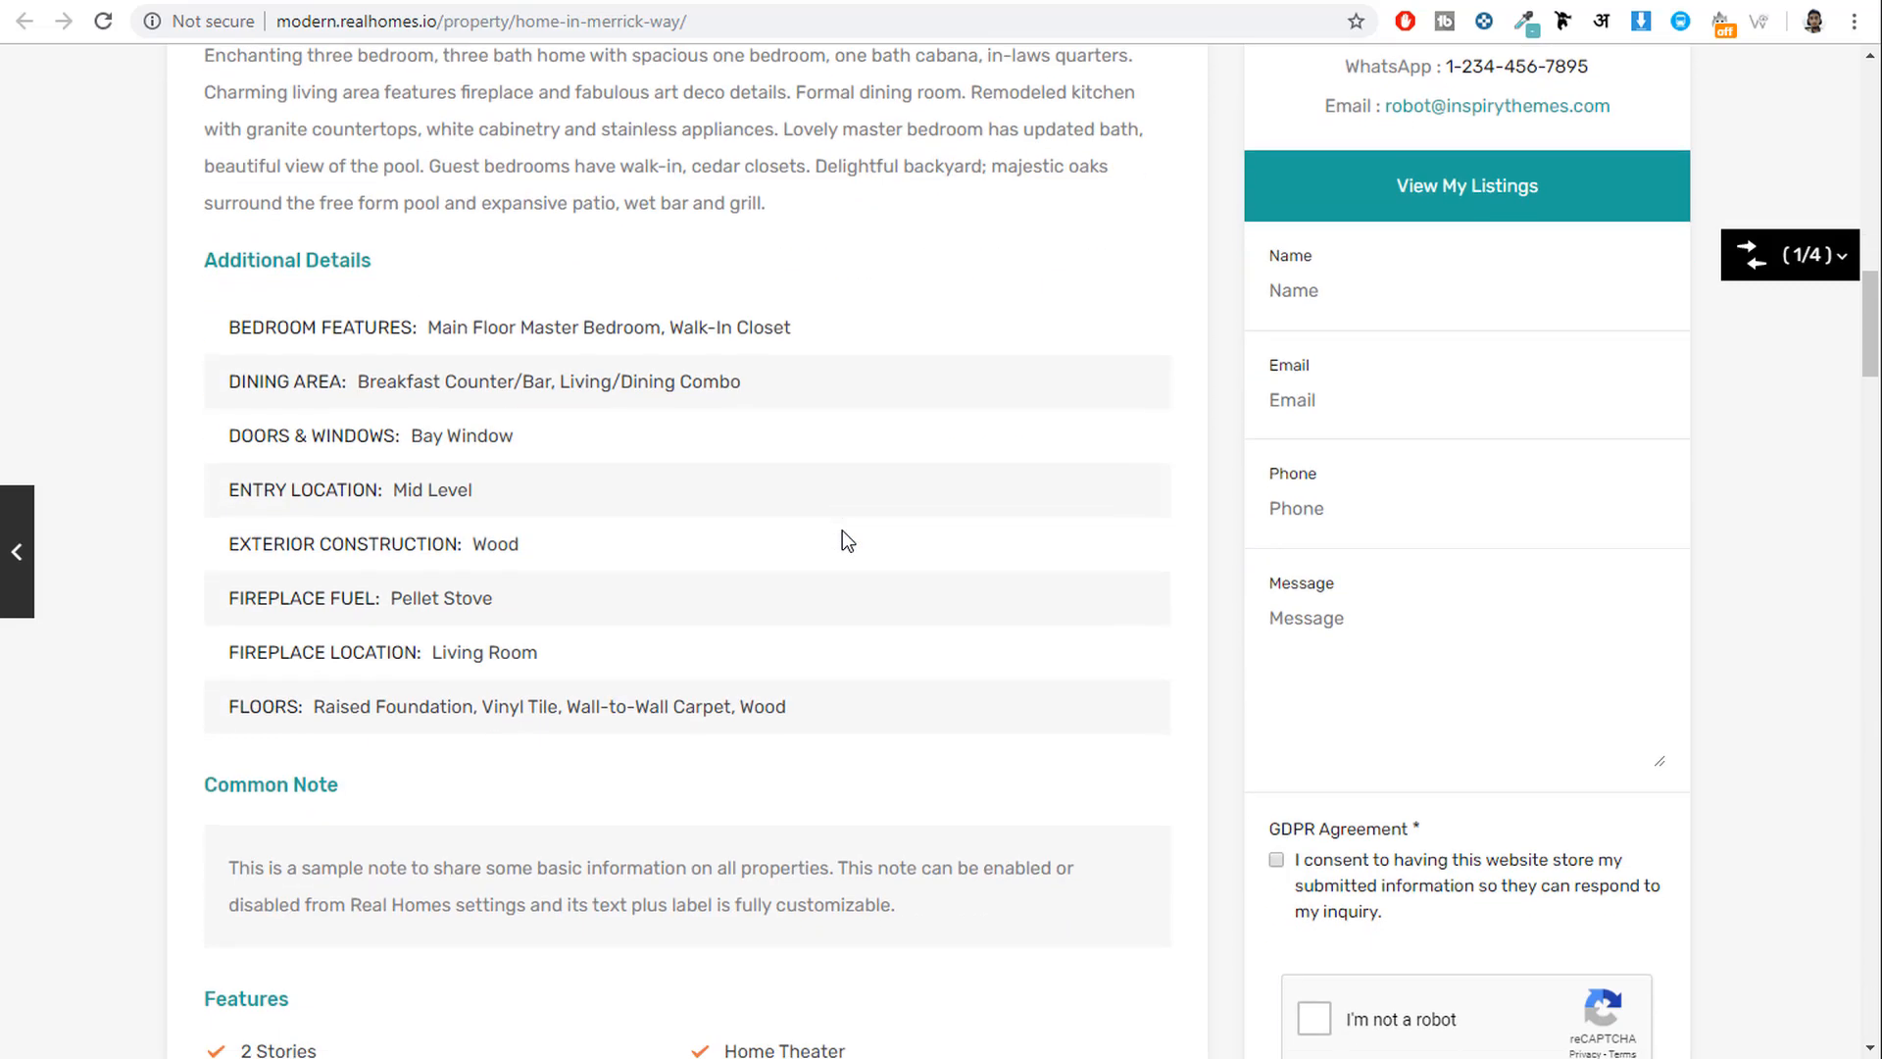
left_click_drag(229, 326, 417, 338)
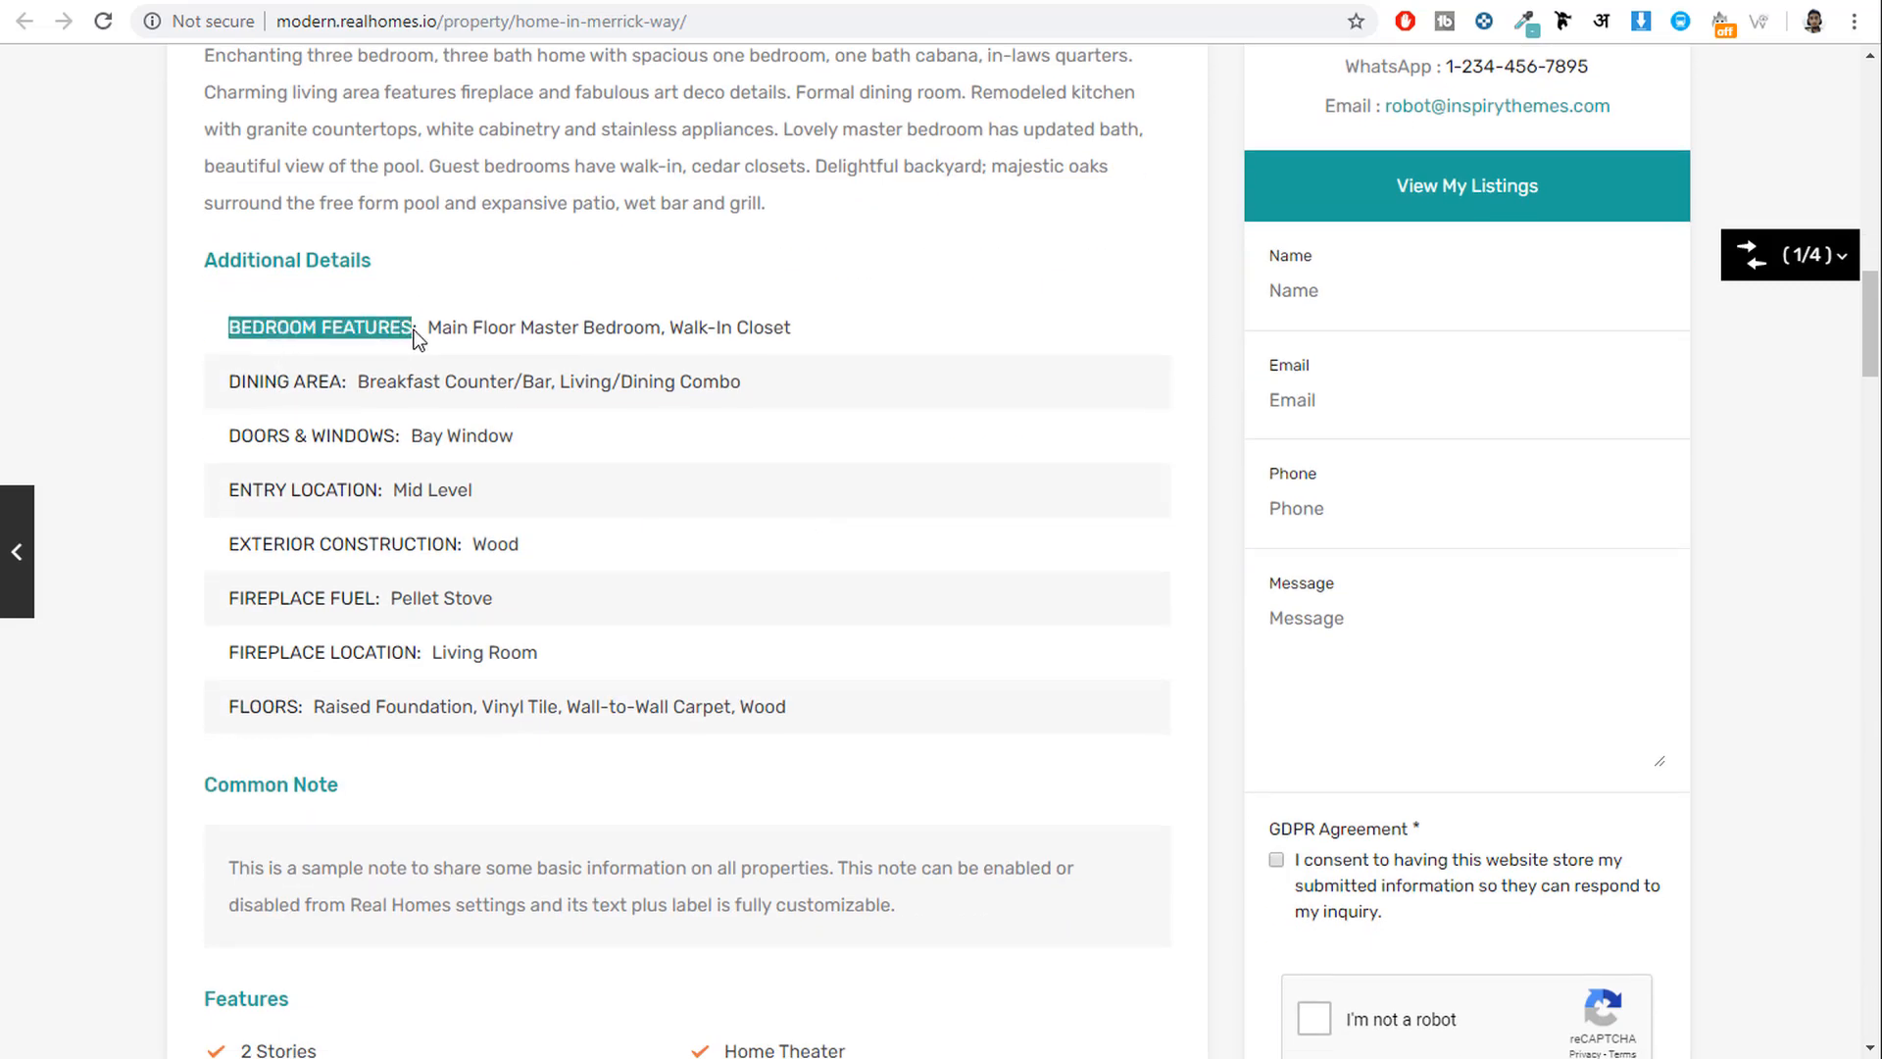
left_click_drag(246, 382, 361, 412)
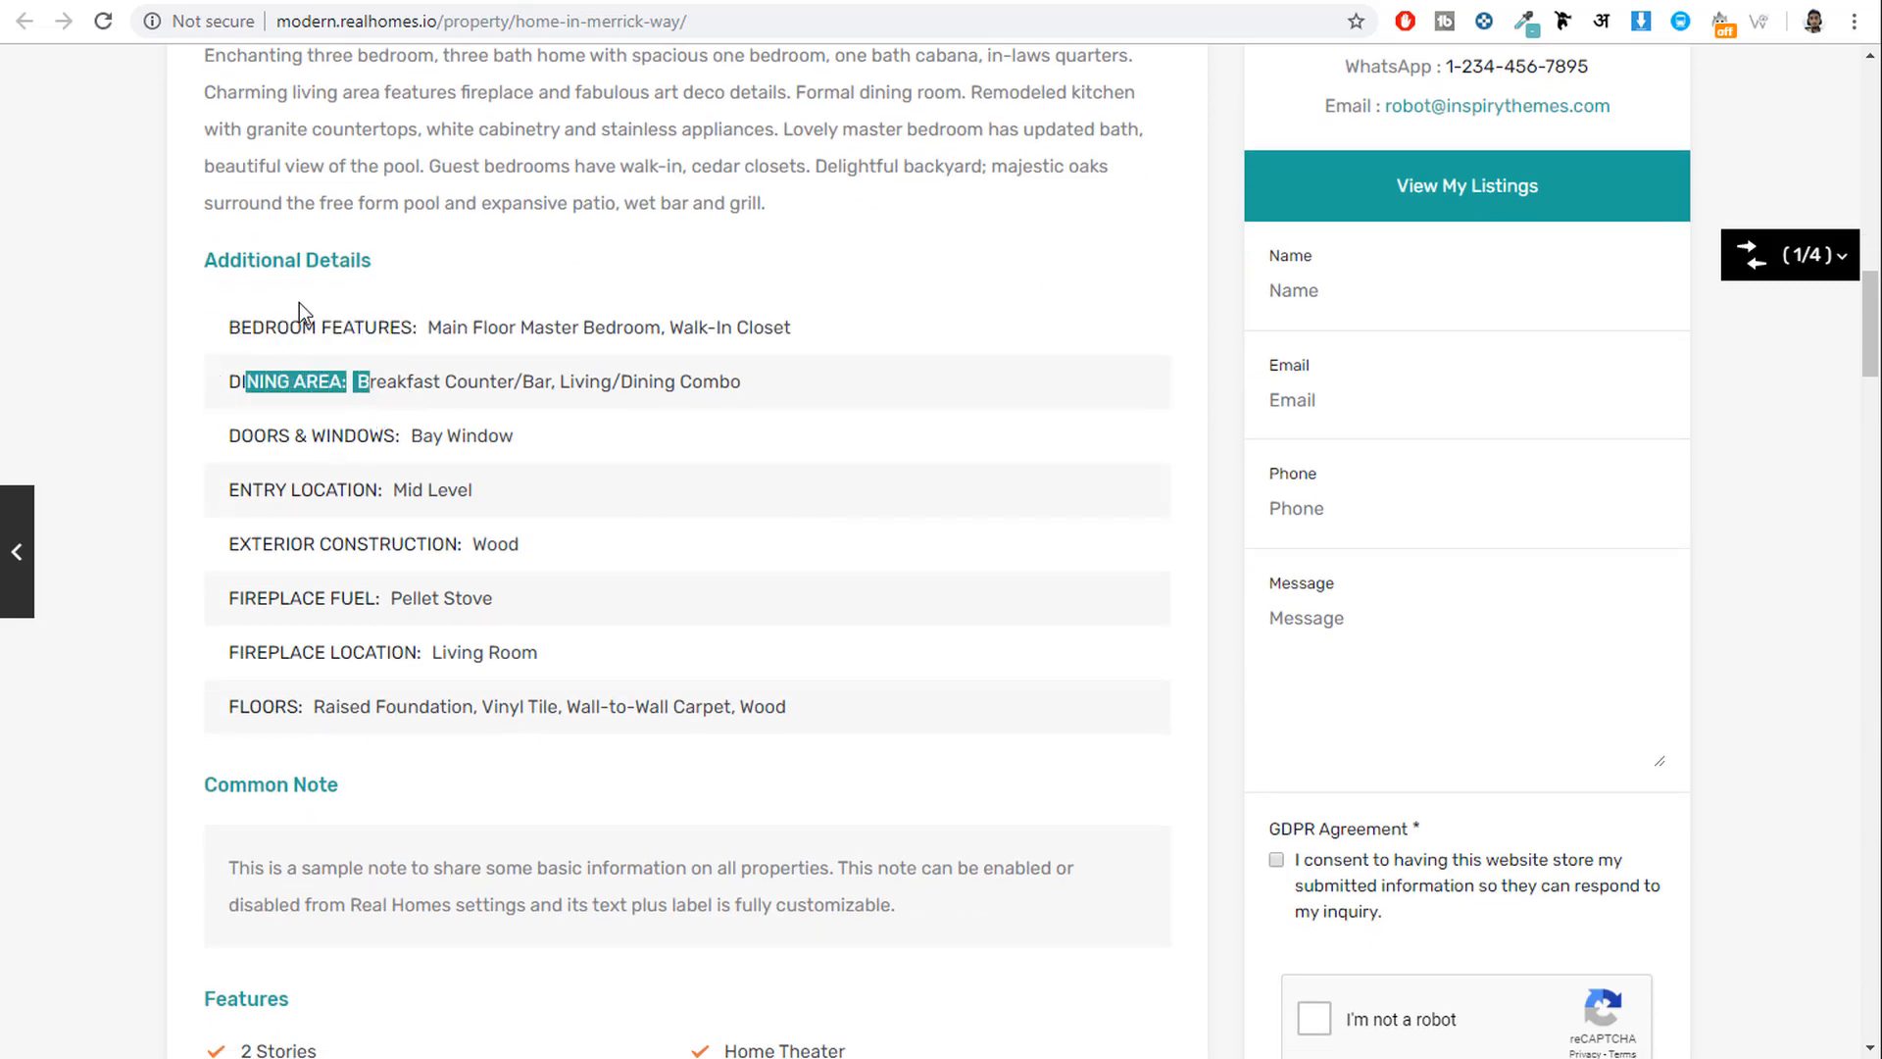
scroll(517, 633, "up", 3)
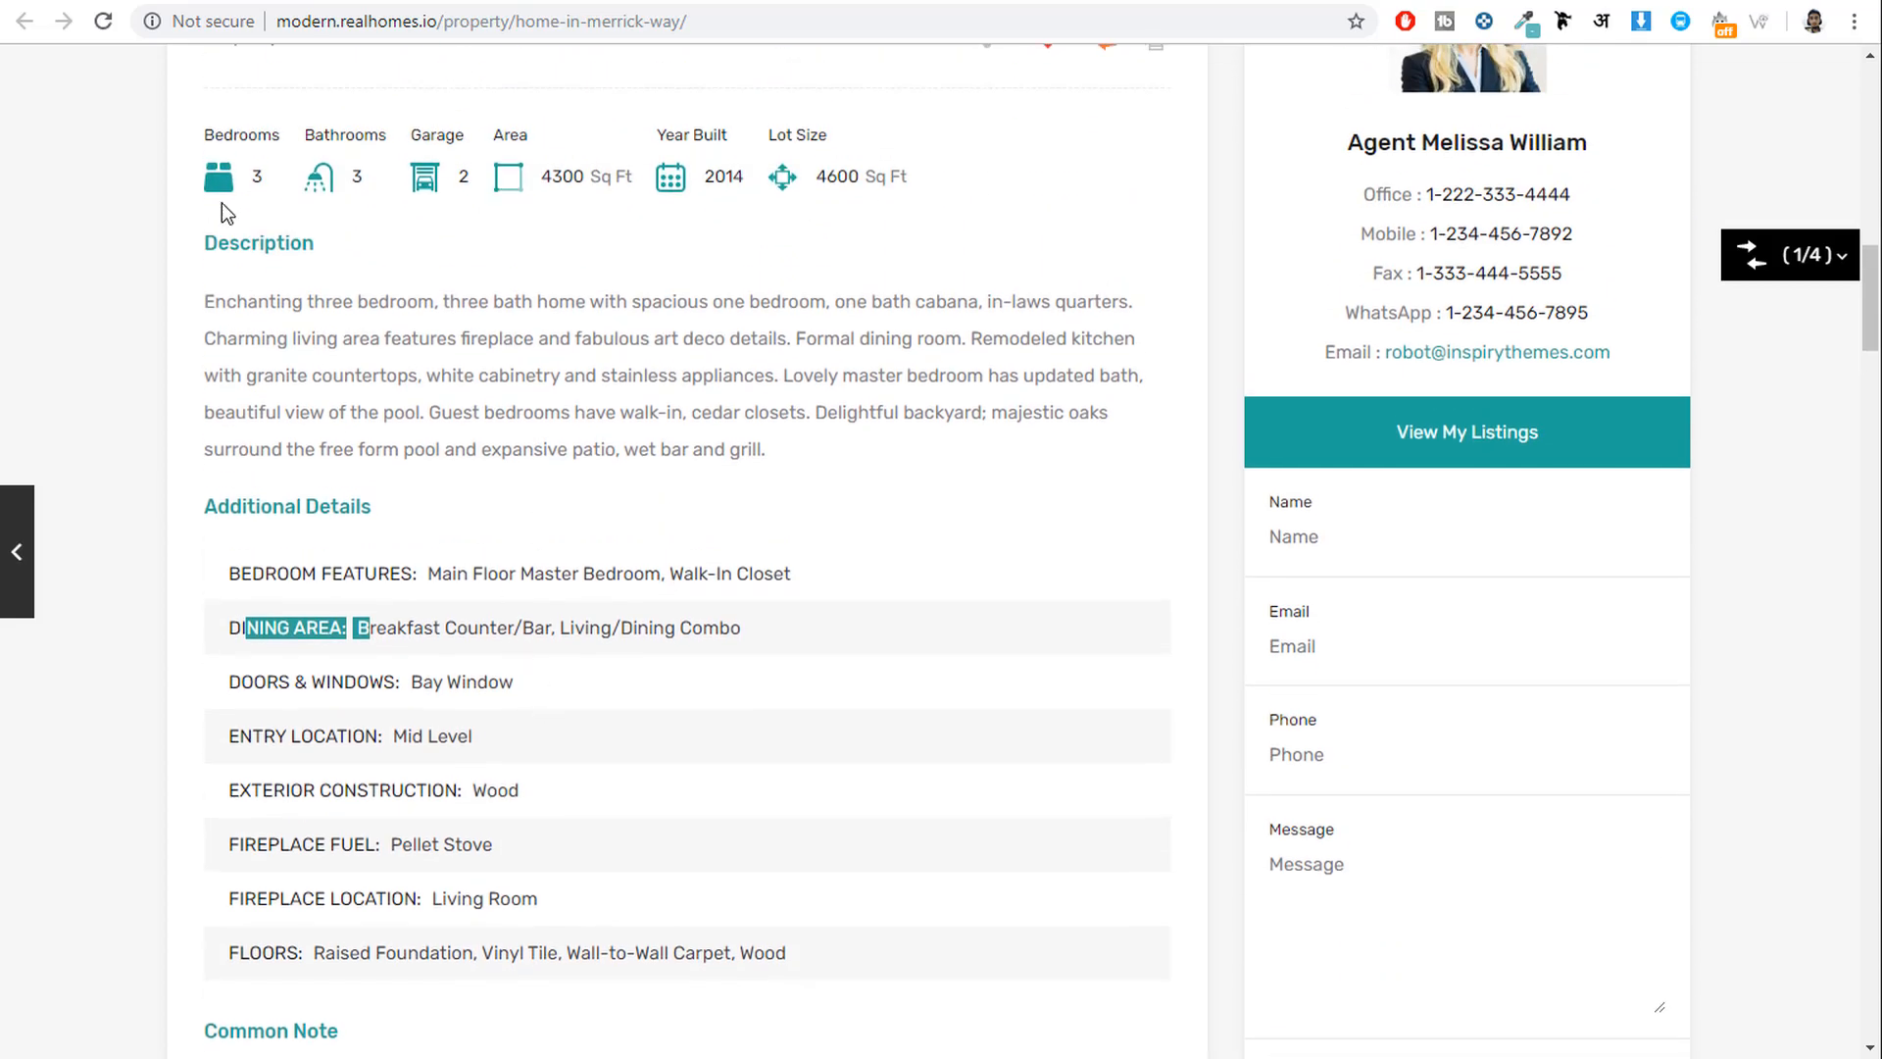
scroll(902, 368, "down", 8)
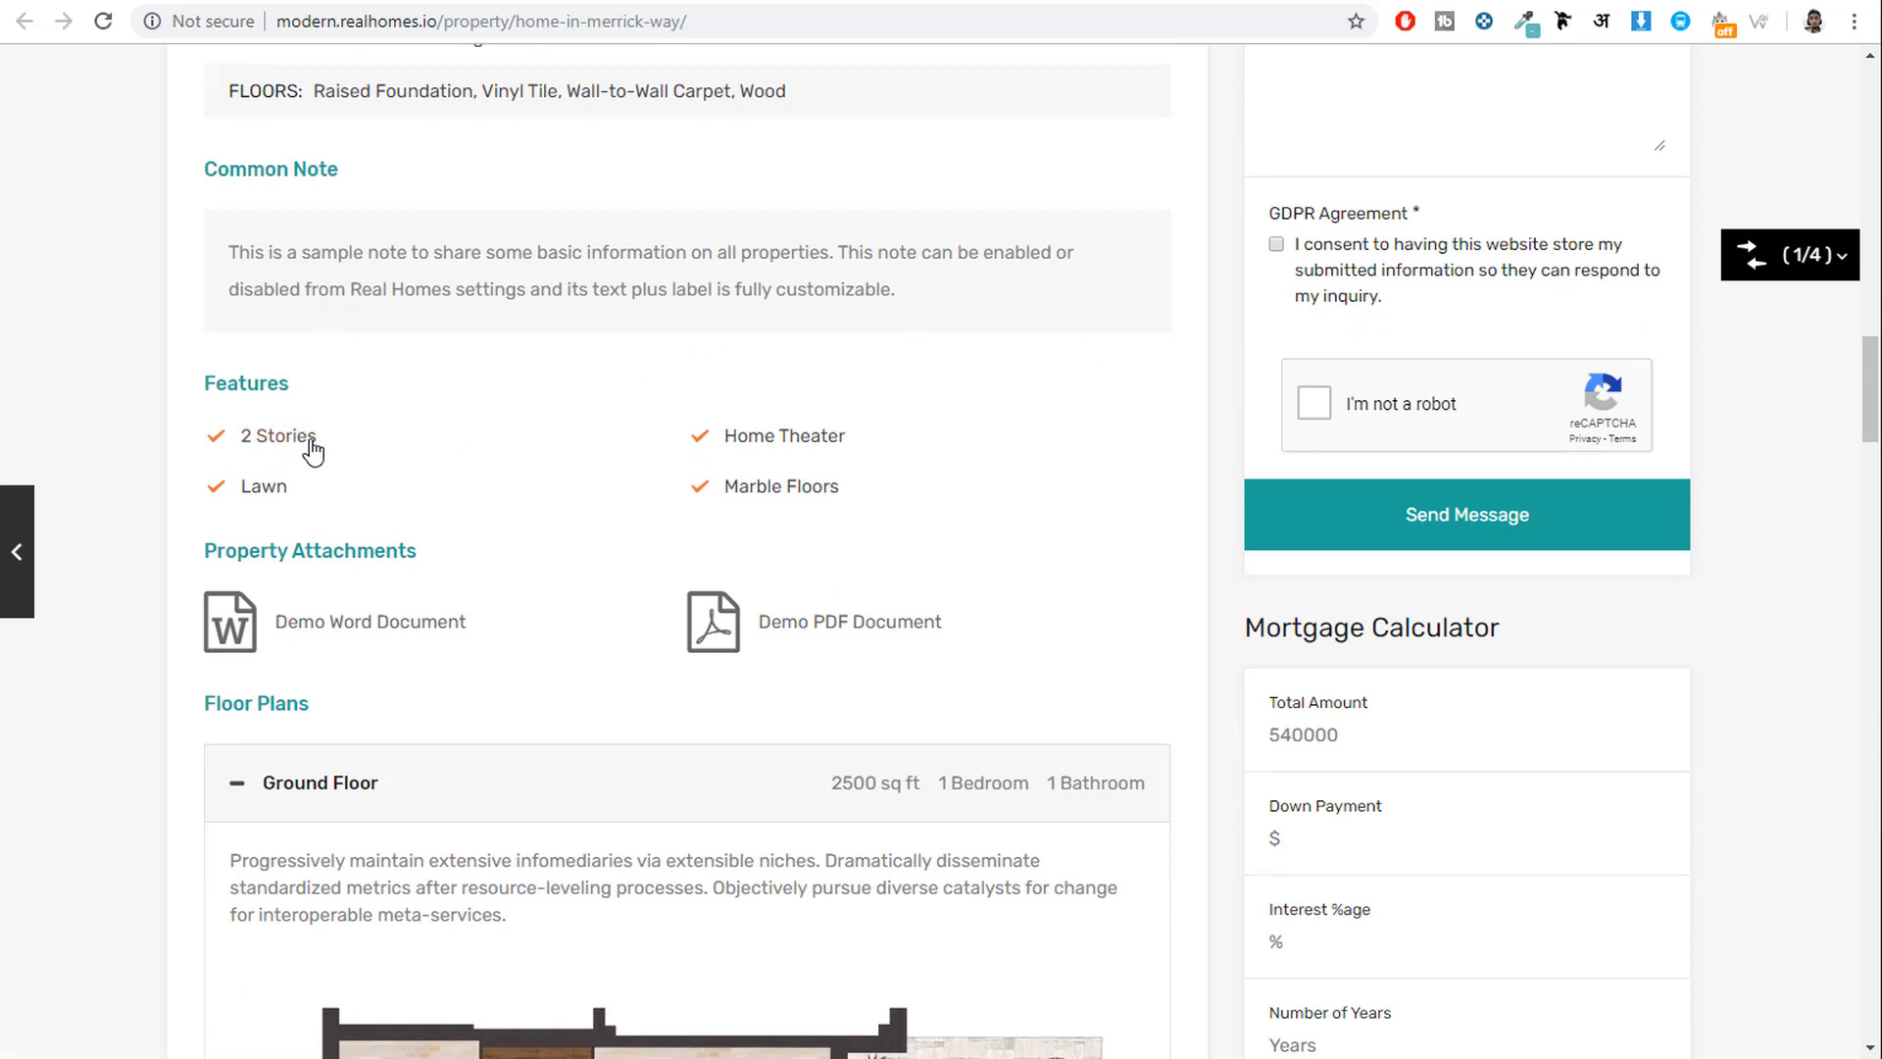
left_click_drag(873, 442, 710, 437)
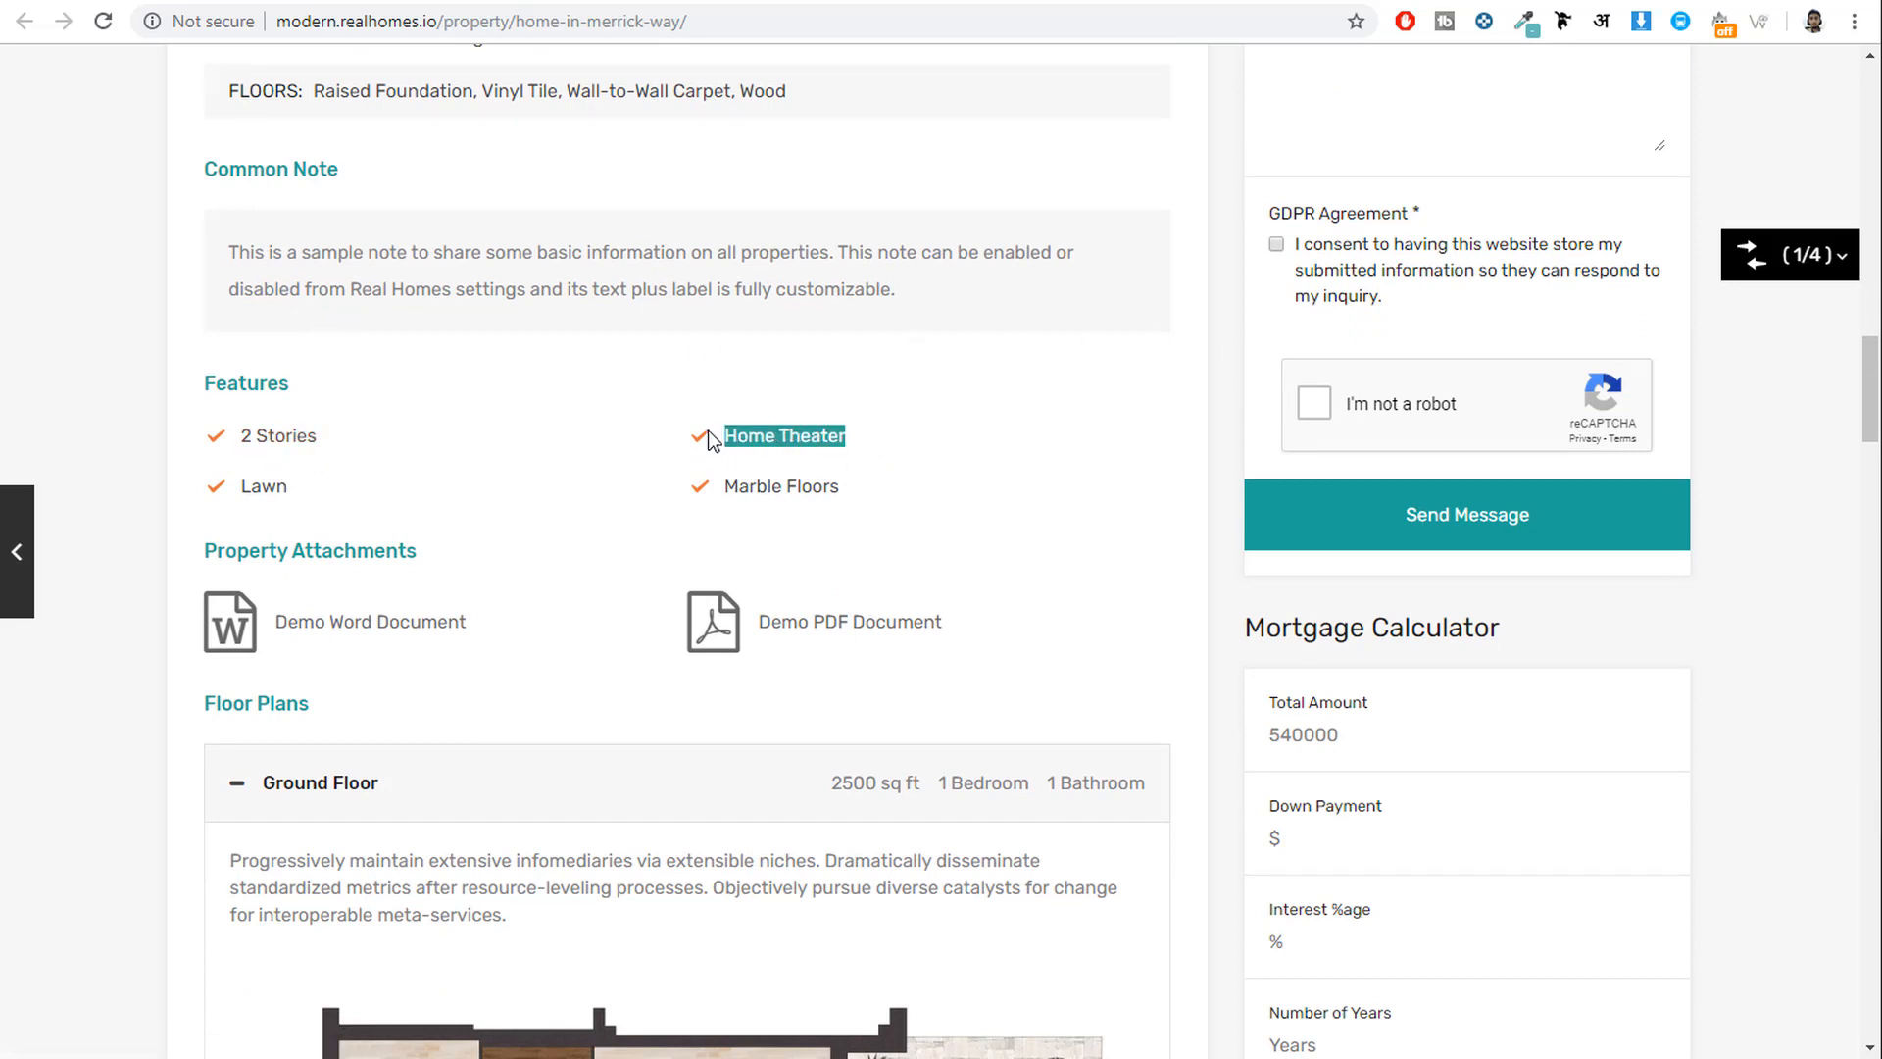
scroll(922, 505, "down", 2)
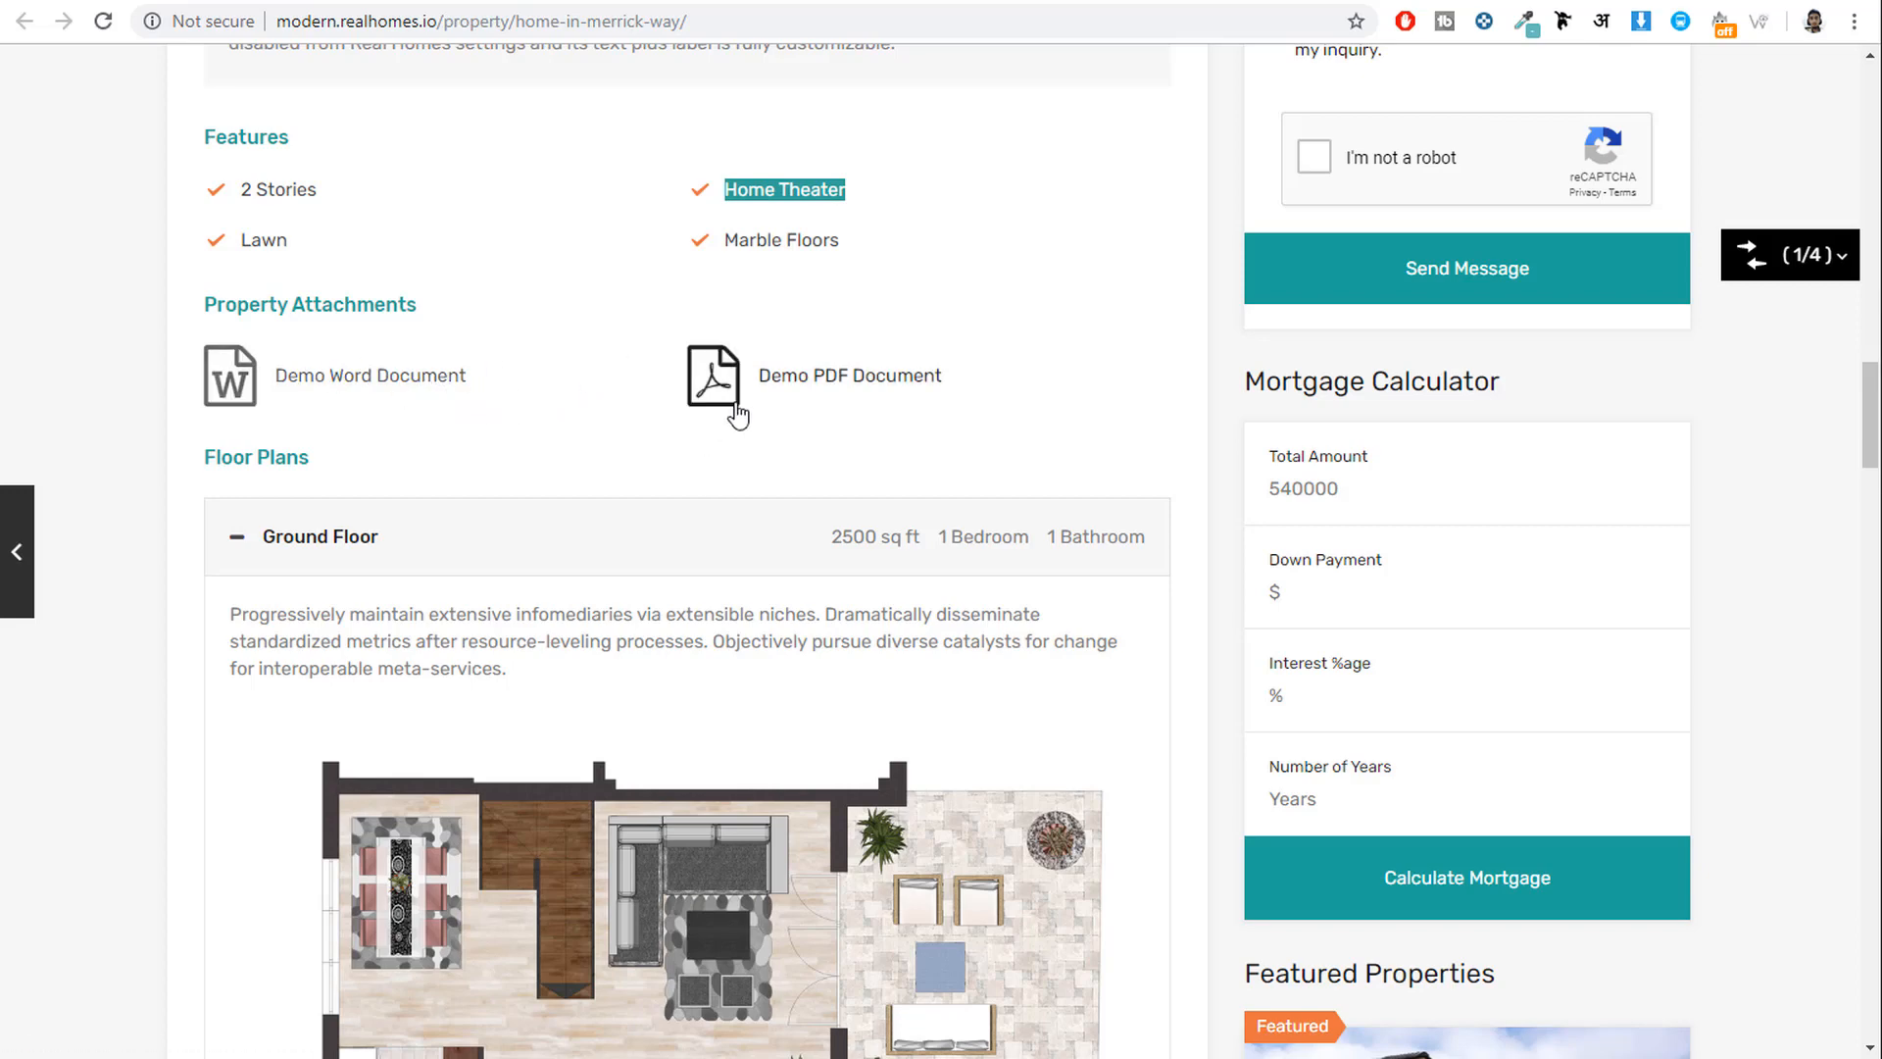
scroll(735, 406, "down", 4)
Expand and collapse the 1700 sq ft First Floor plan under Floor Plans.
left_click_drag(344, 85, 184, 98)
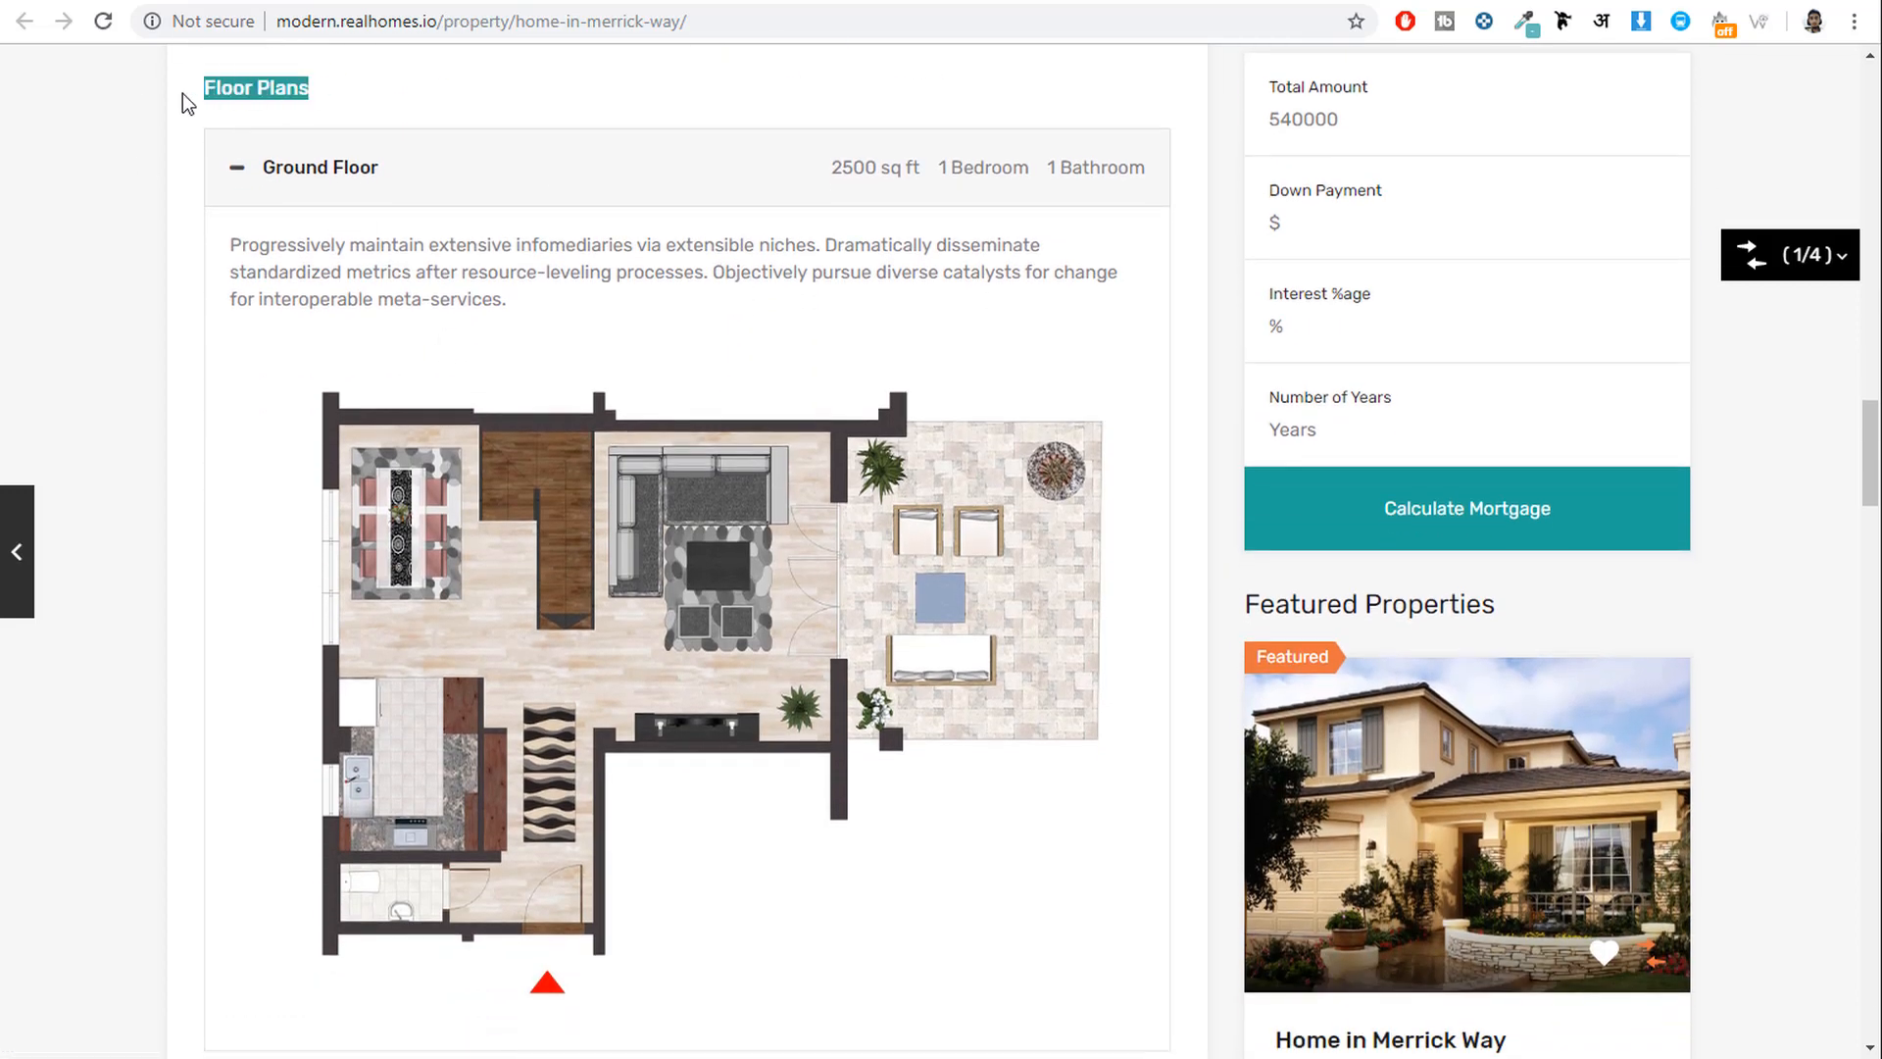
scroll(673, 356, "down", 5)
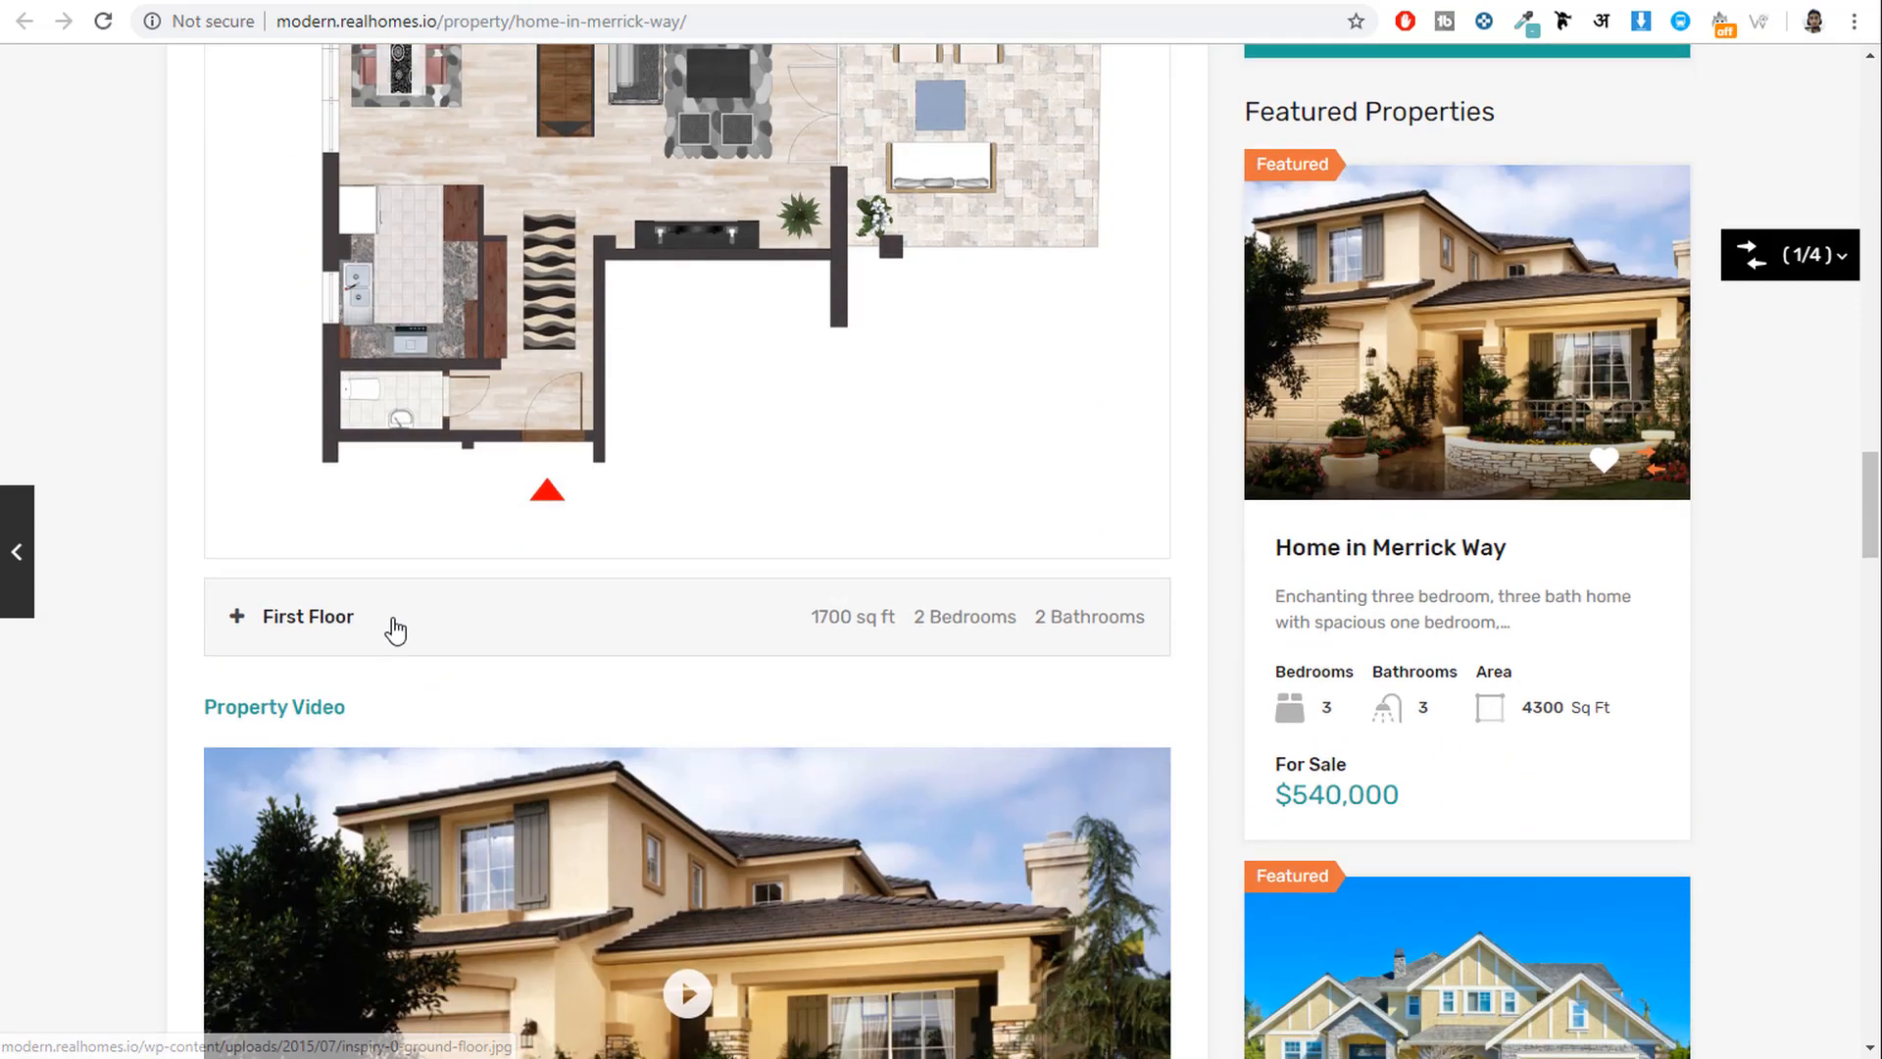
left_click(395, 631)
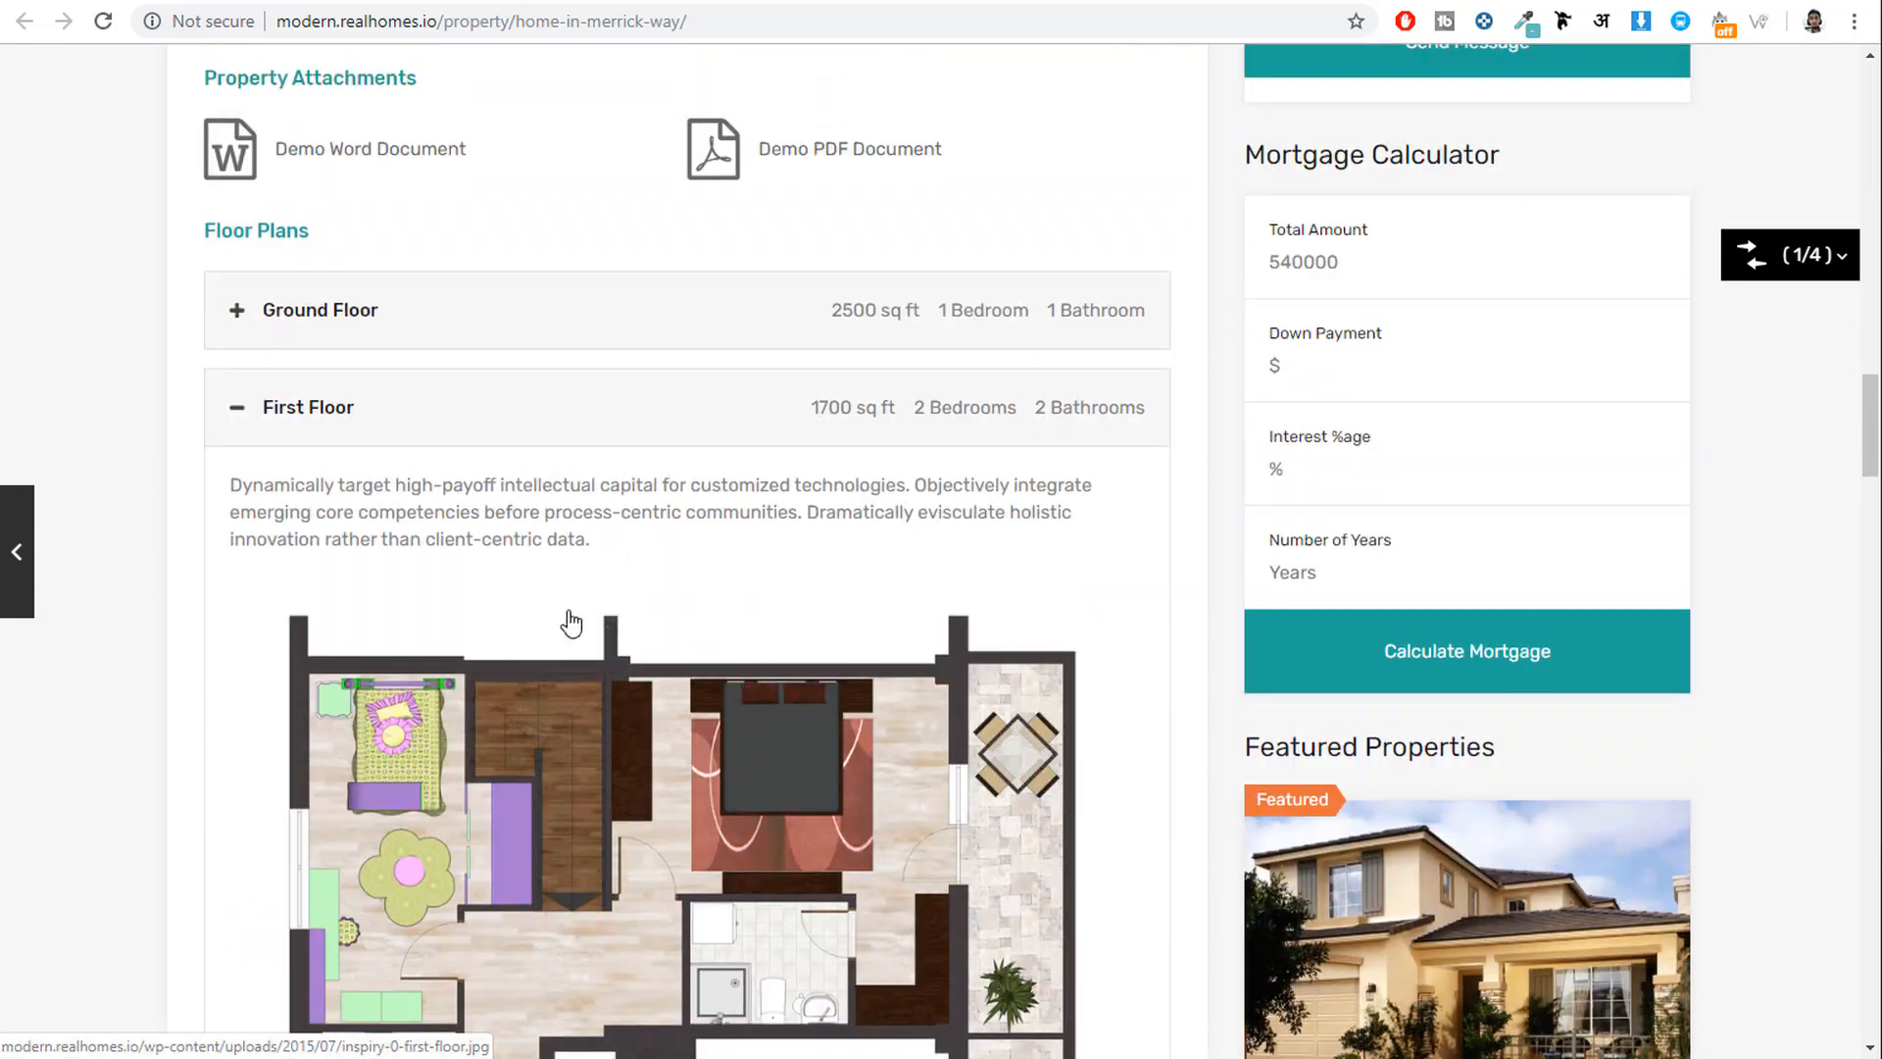
scroll(569, 618, "down", 7)
scroll(655, 583, "up", 5)
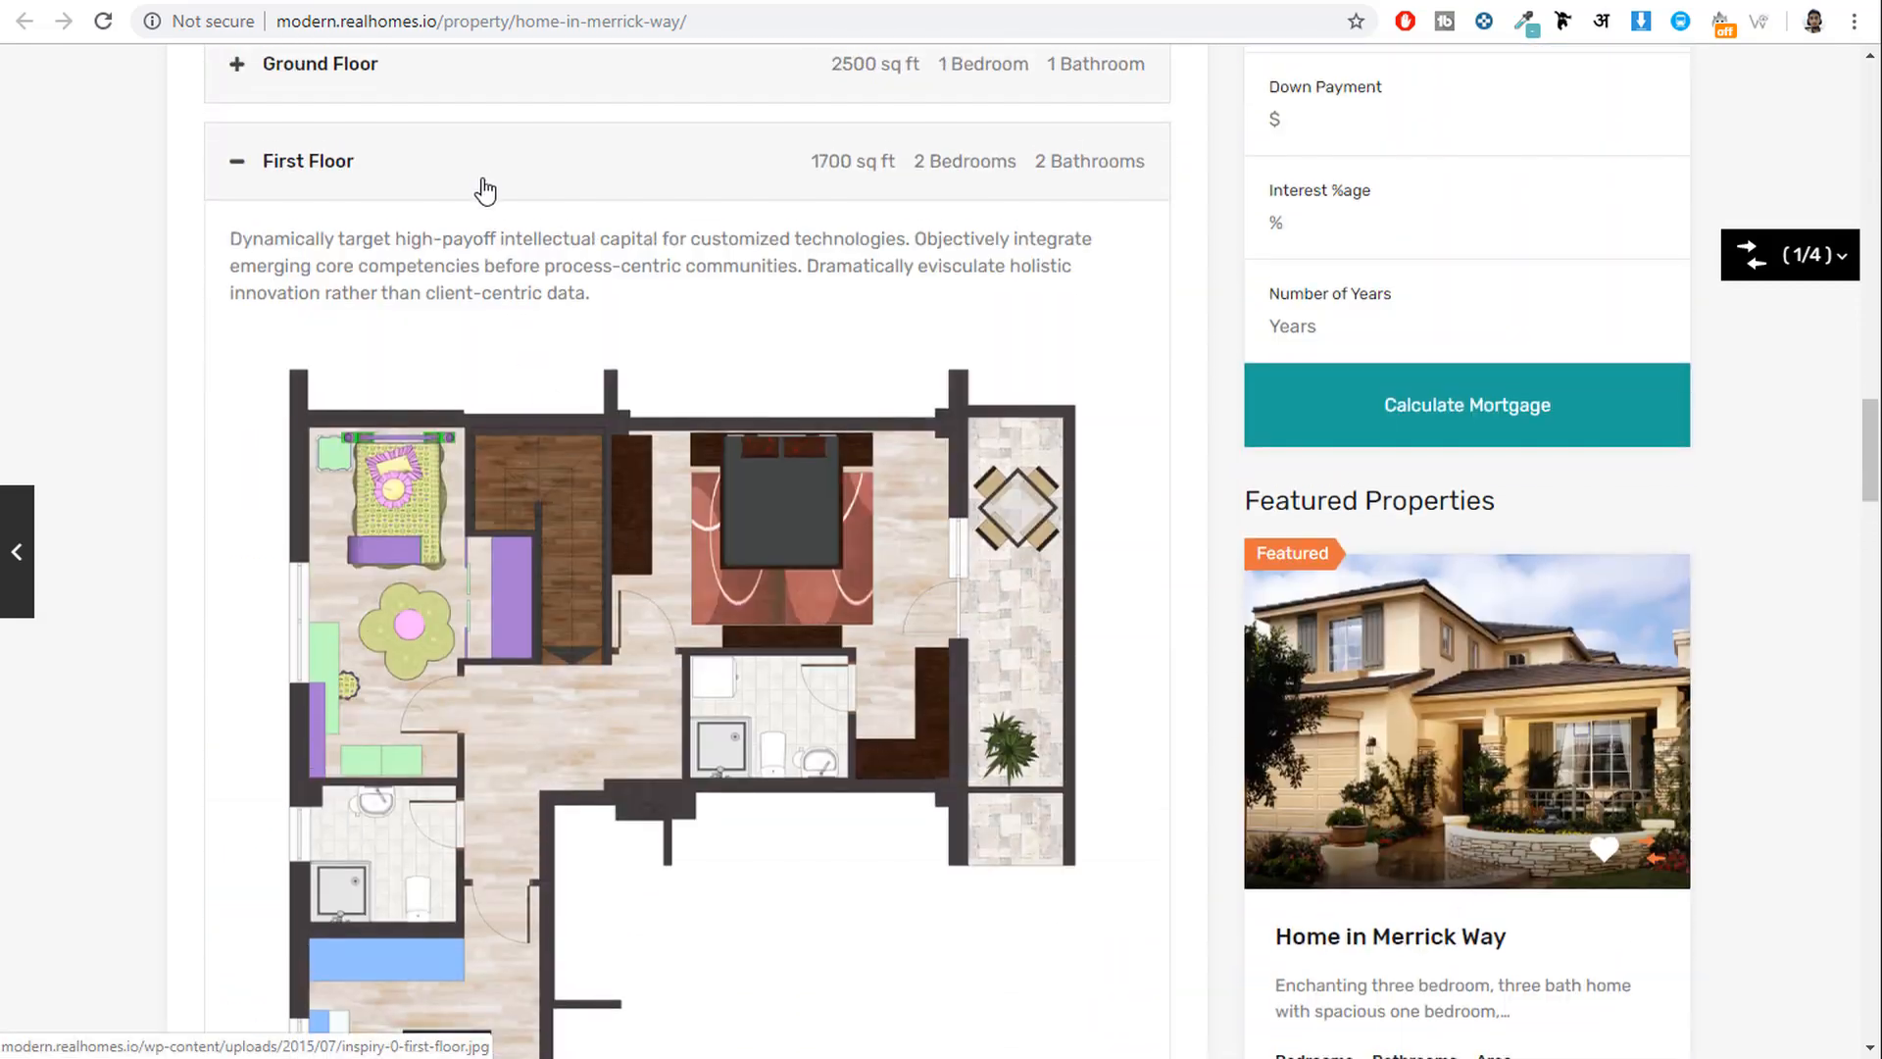
left_click(484, 189)
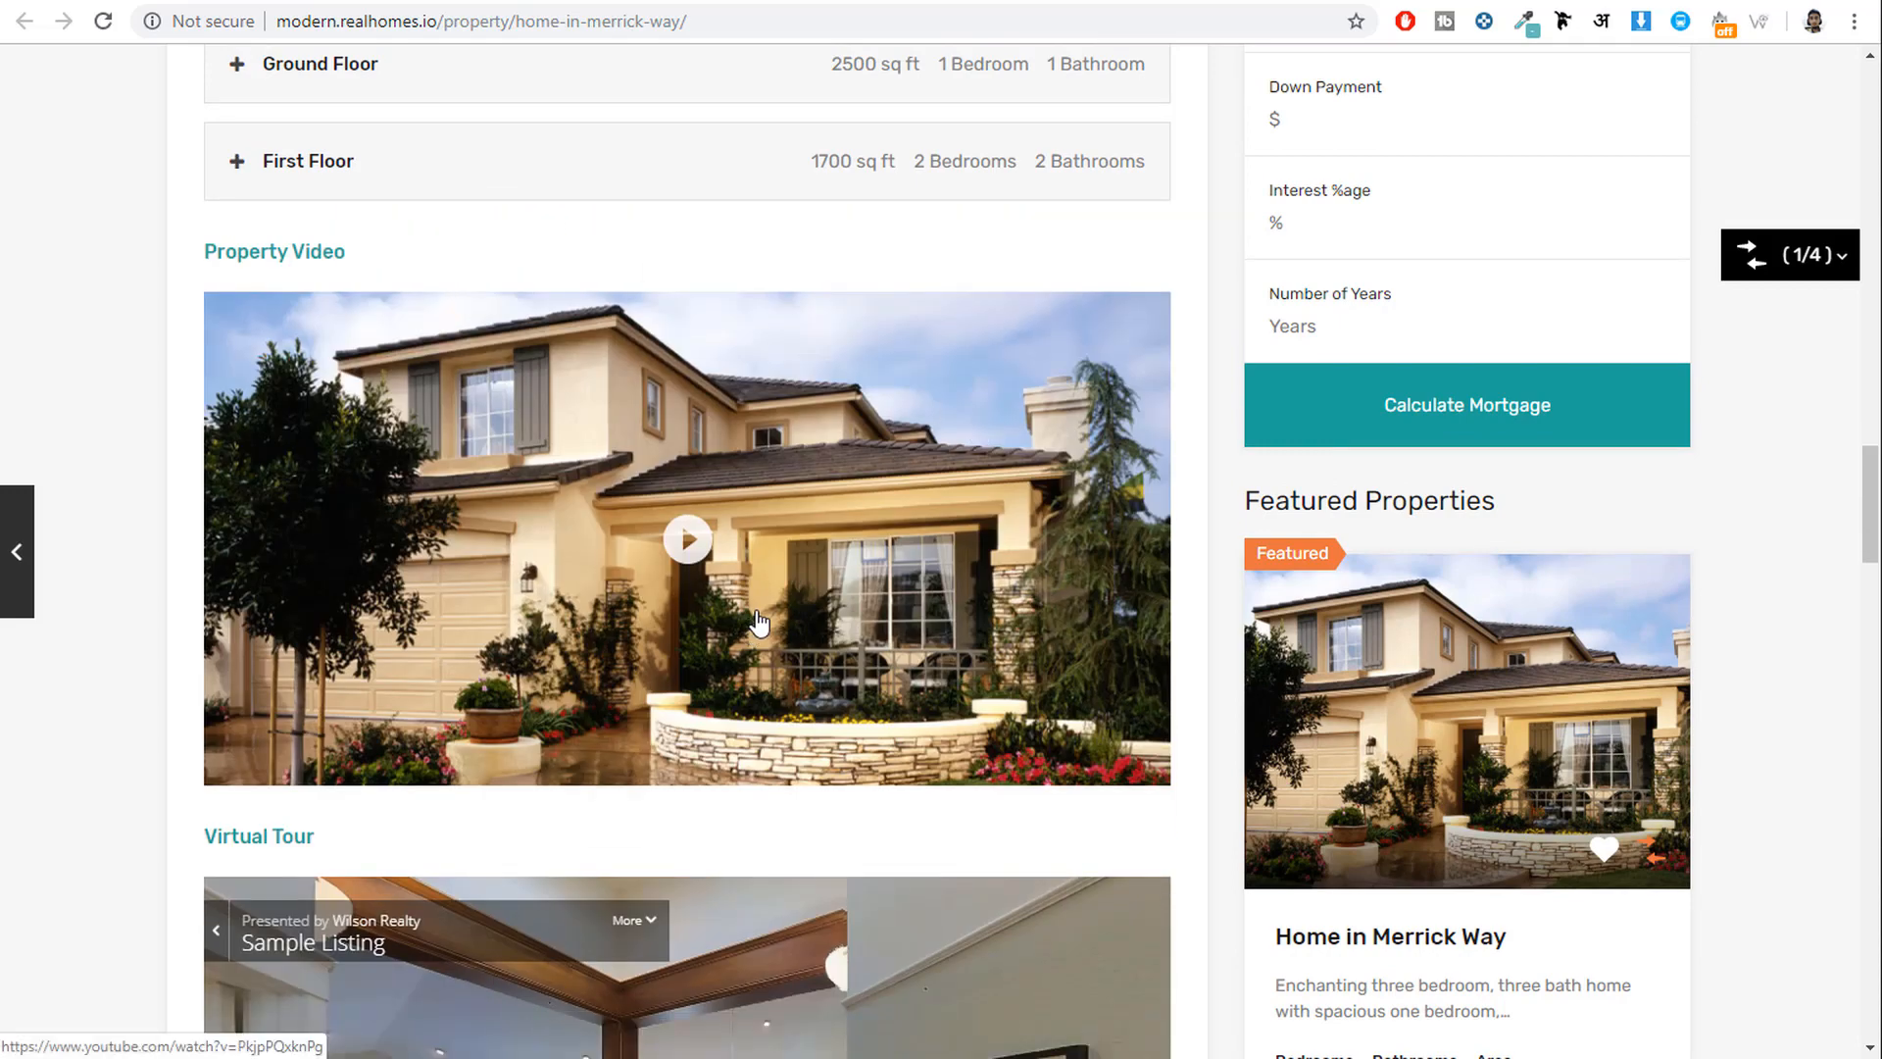
Scroll through the property video and virtual tour, highlighting the agent's name.
scroll(750, 555, "down", 7)
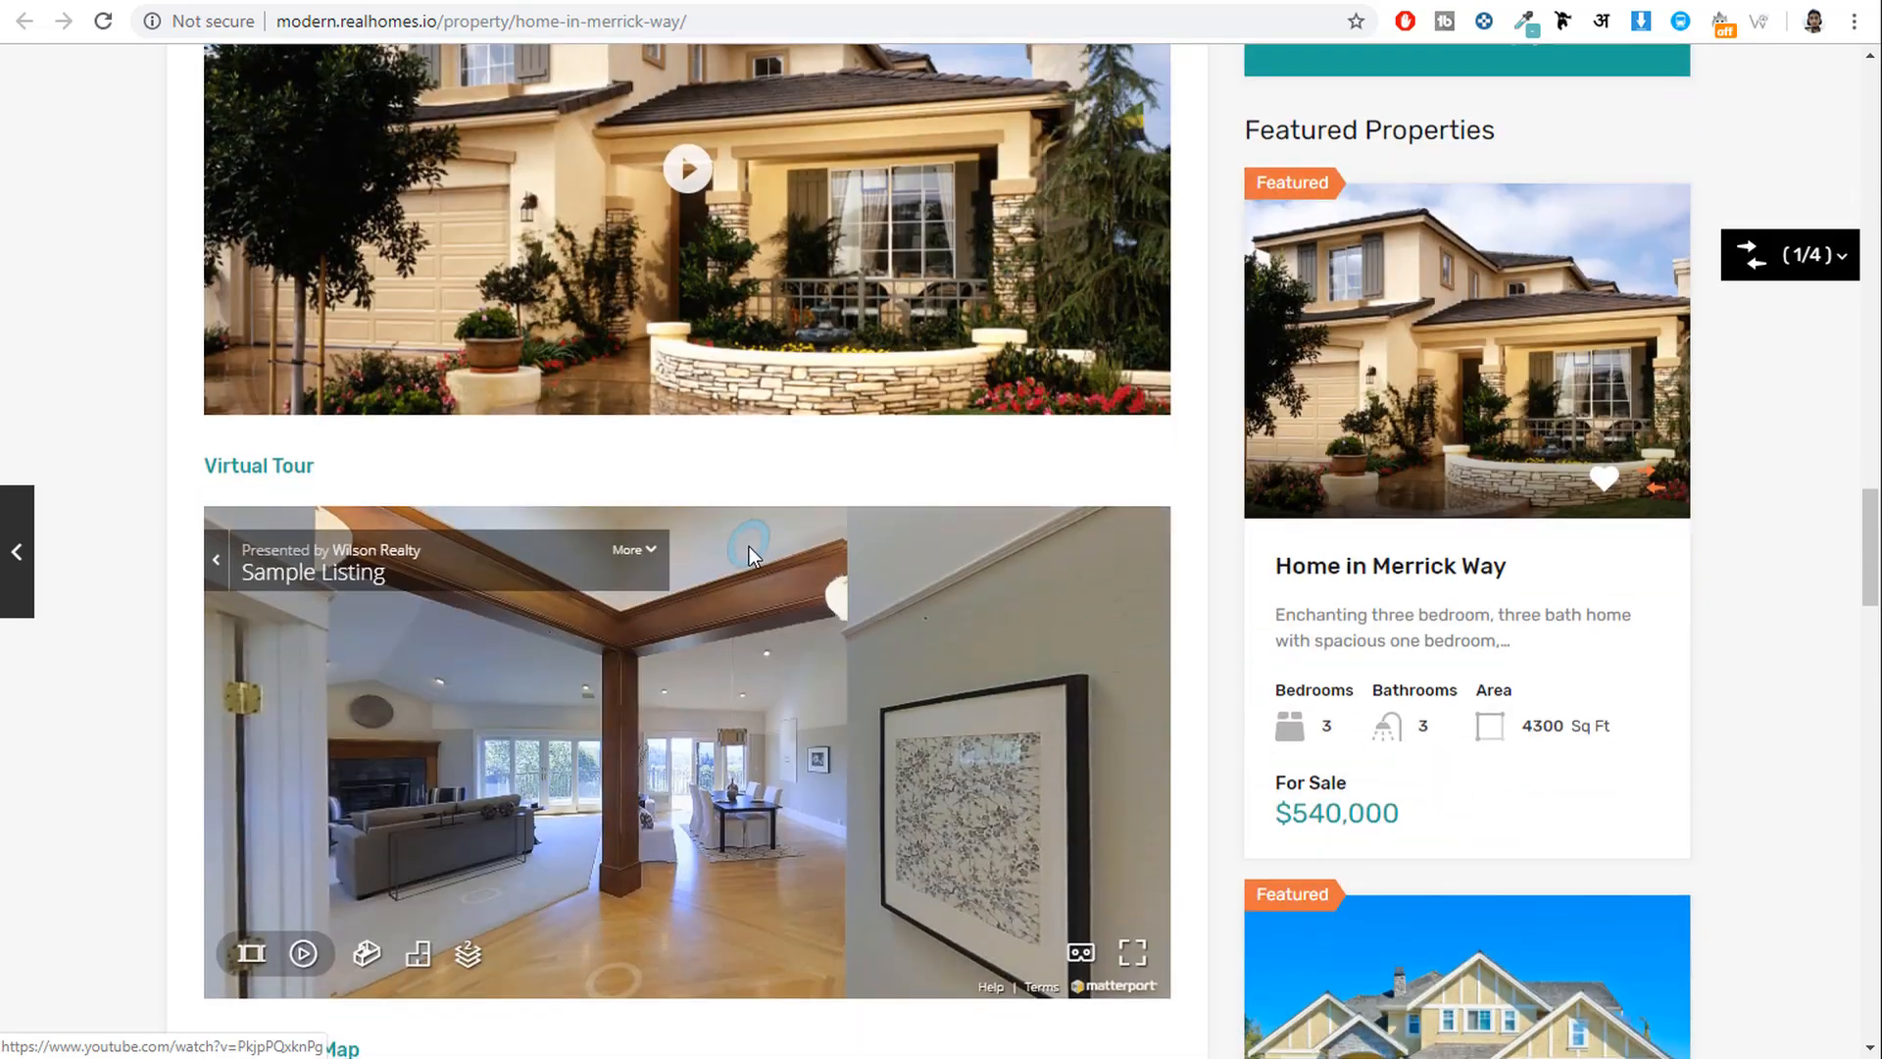
scroll(784, 781, "down", 1)
scroll(784, 781, "down", 4)
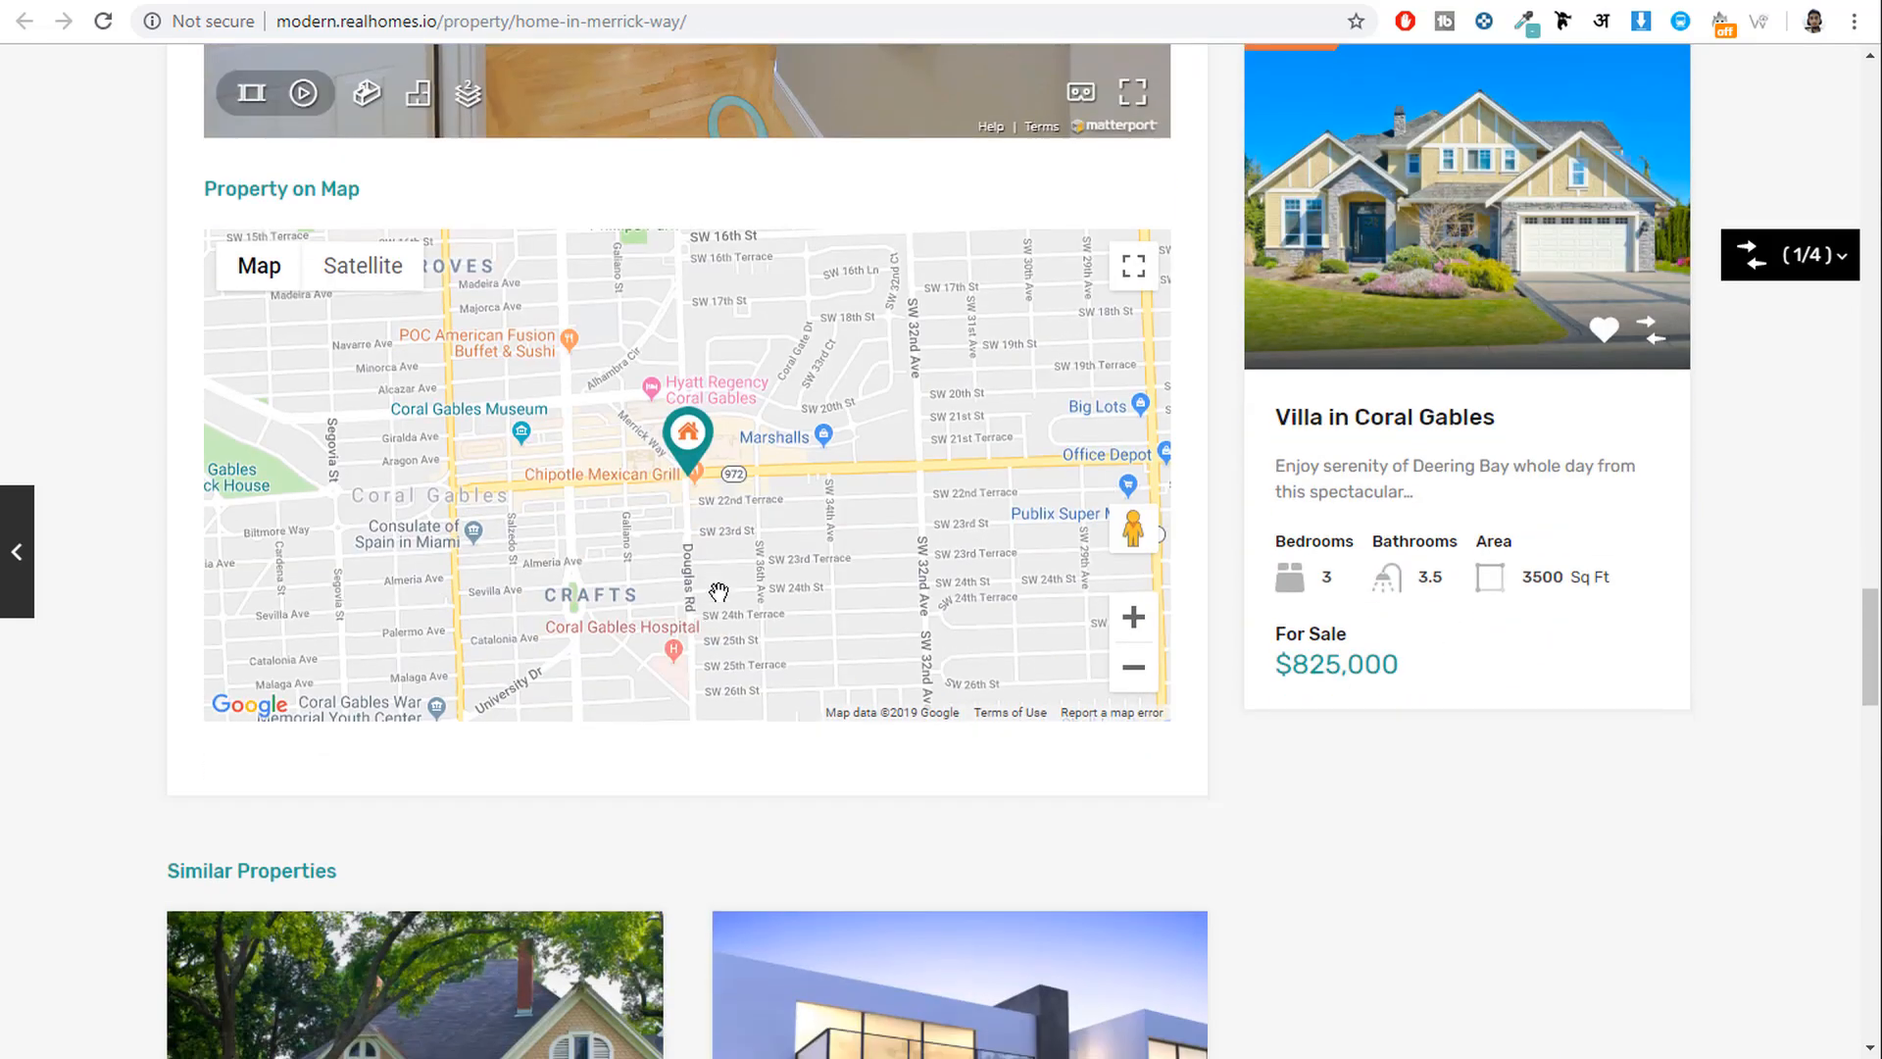
left_click_drag(722, 475, 824, 486)
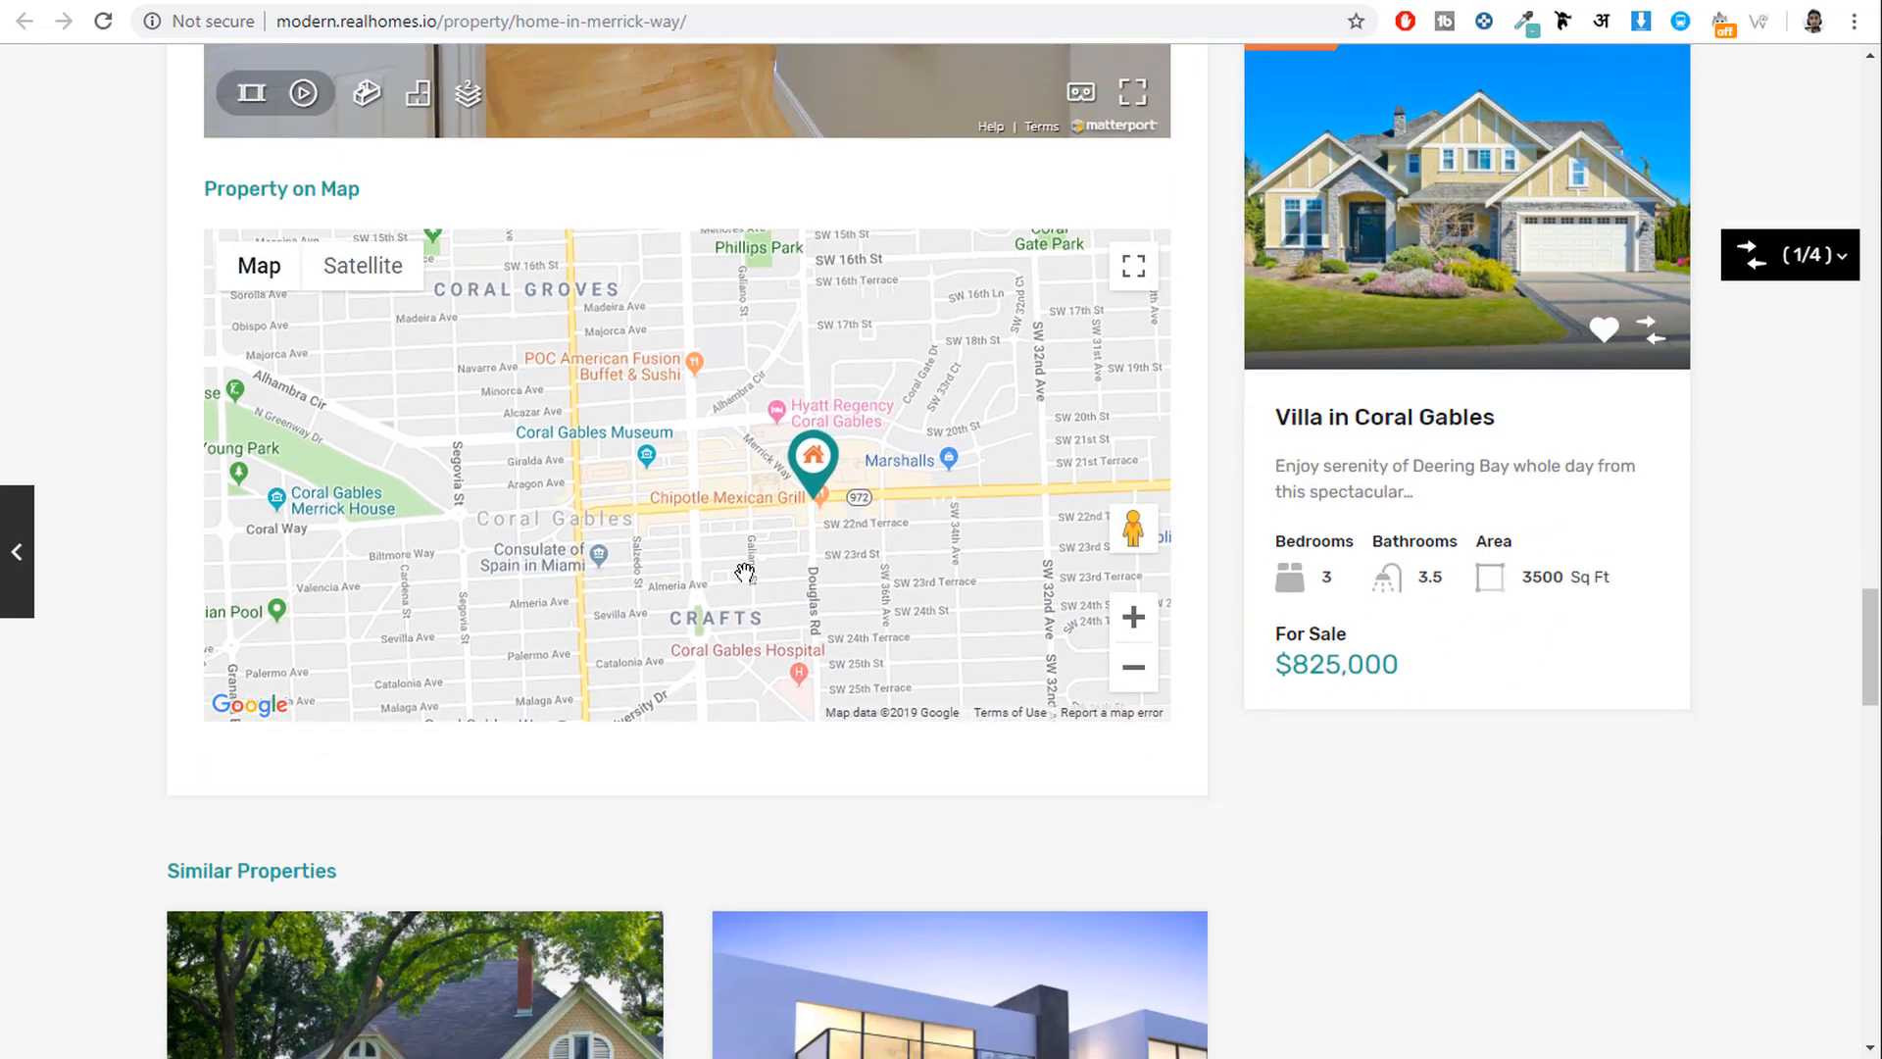
scroll(870, 500, "up", 6)
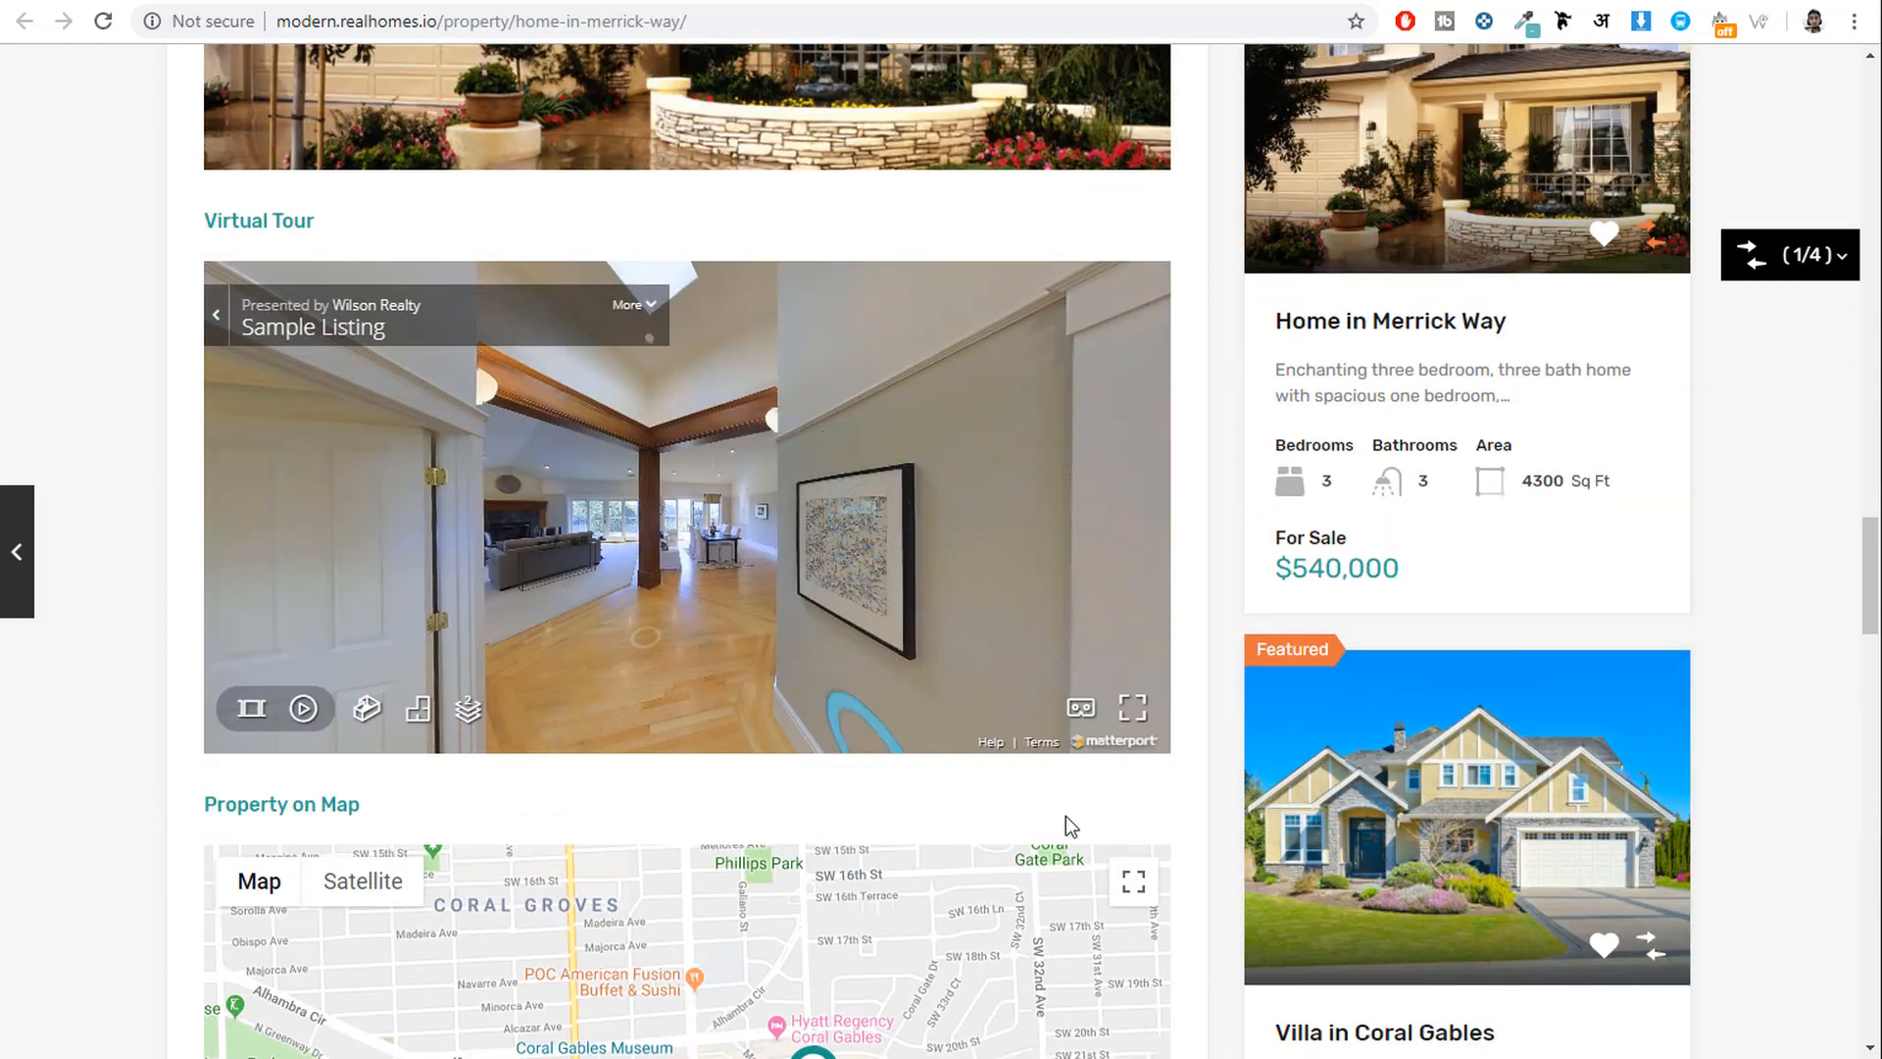
scroll(1213, 809, "down", 14)
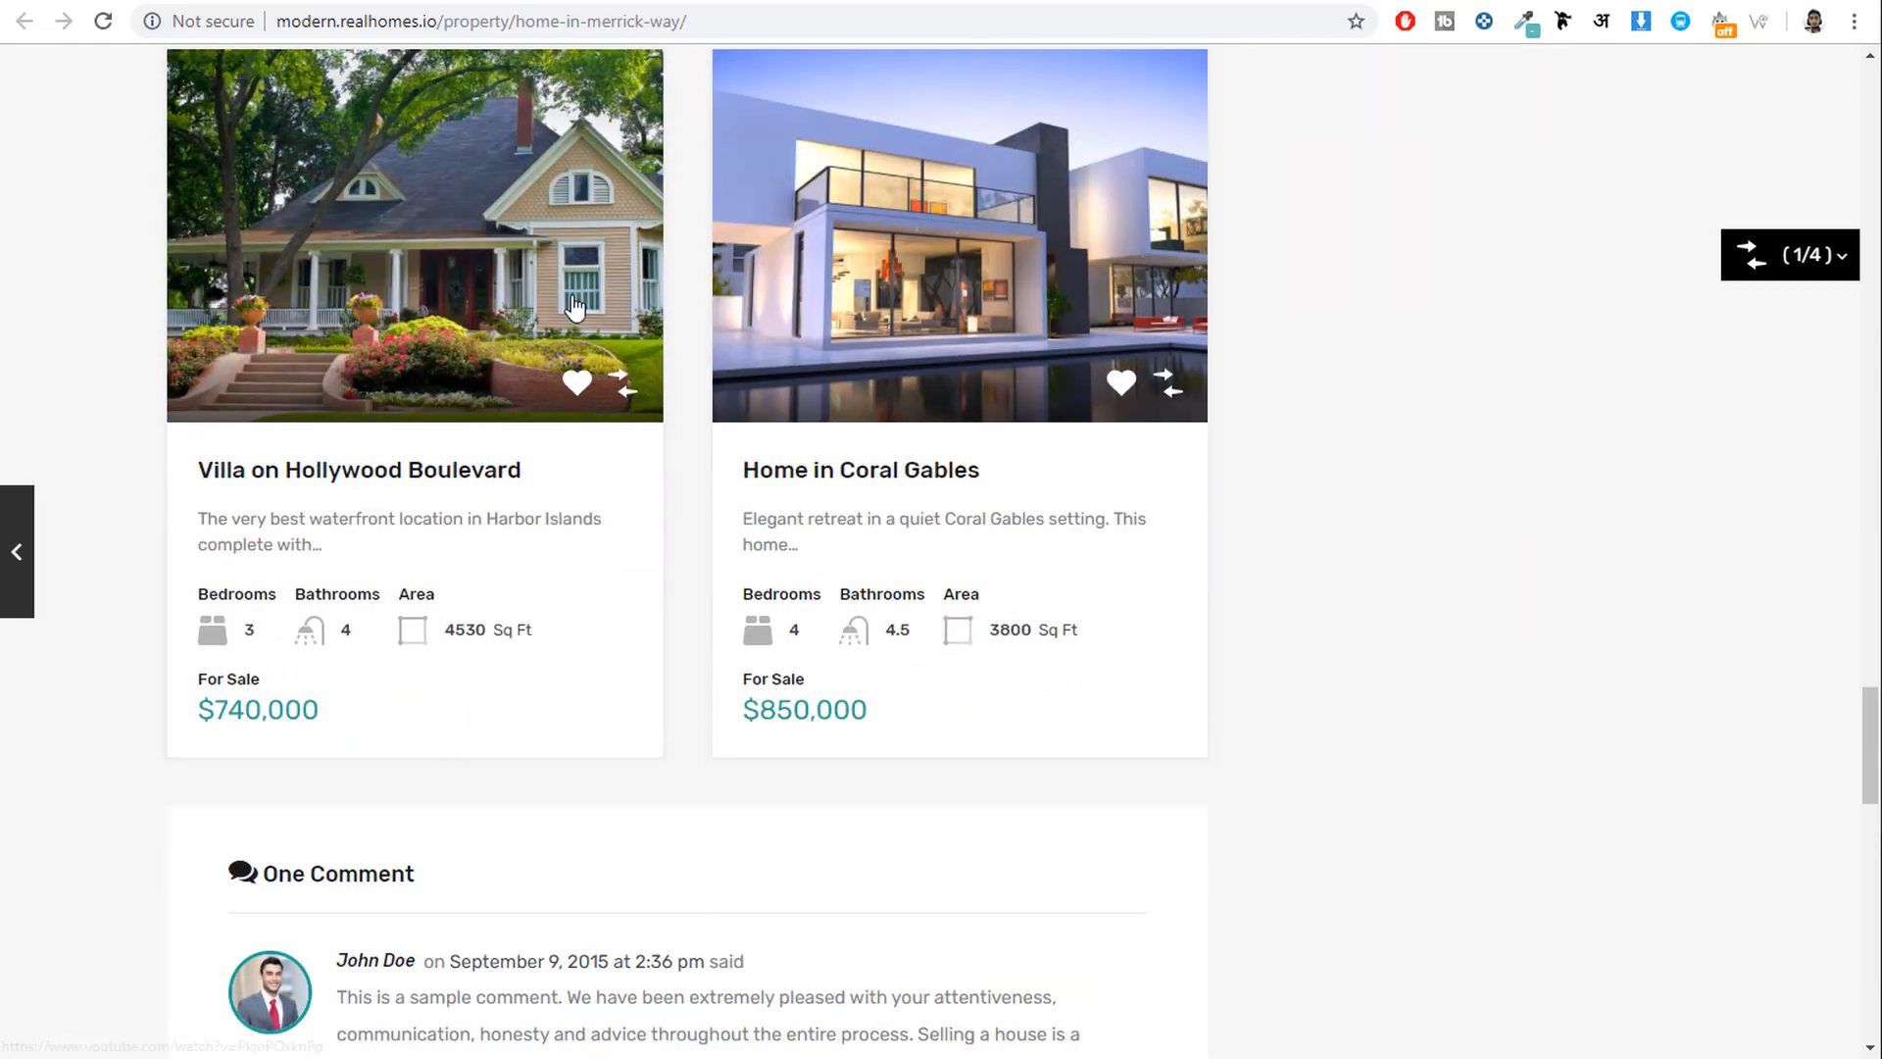
scroll(333, 486, "up", 2)
scroll(1314, 525, "down", 8)
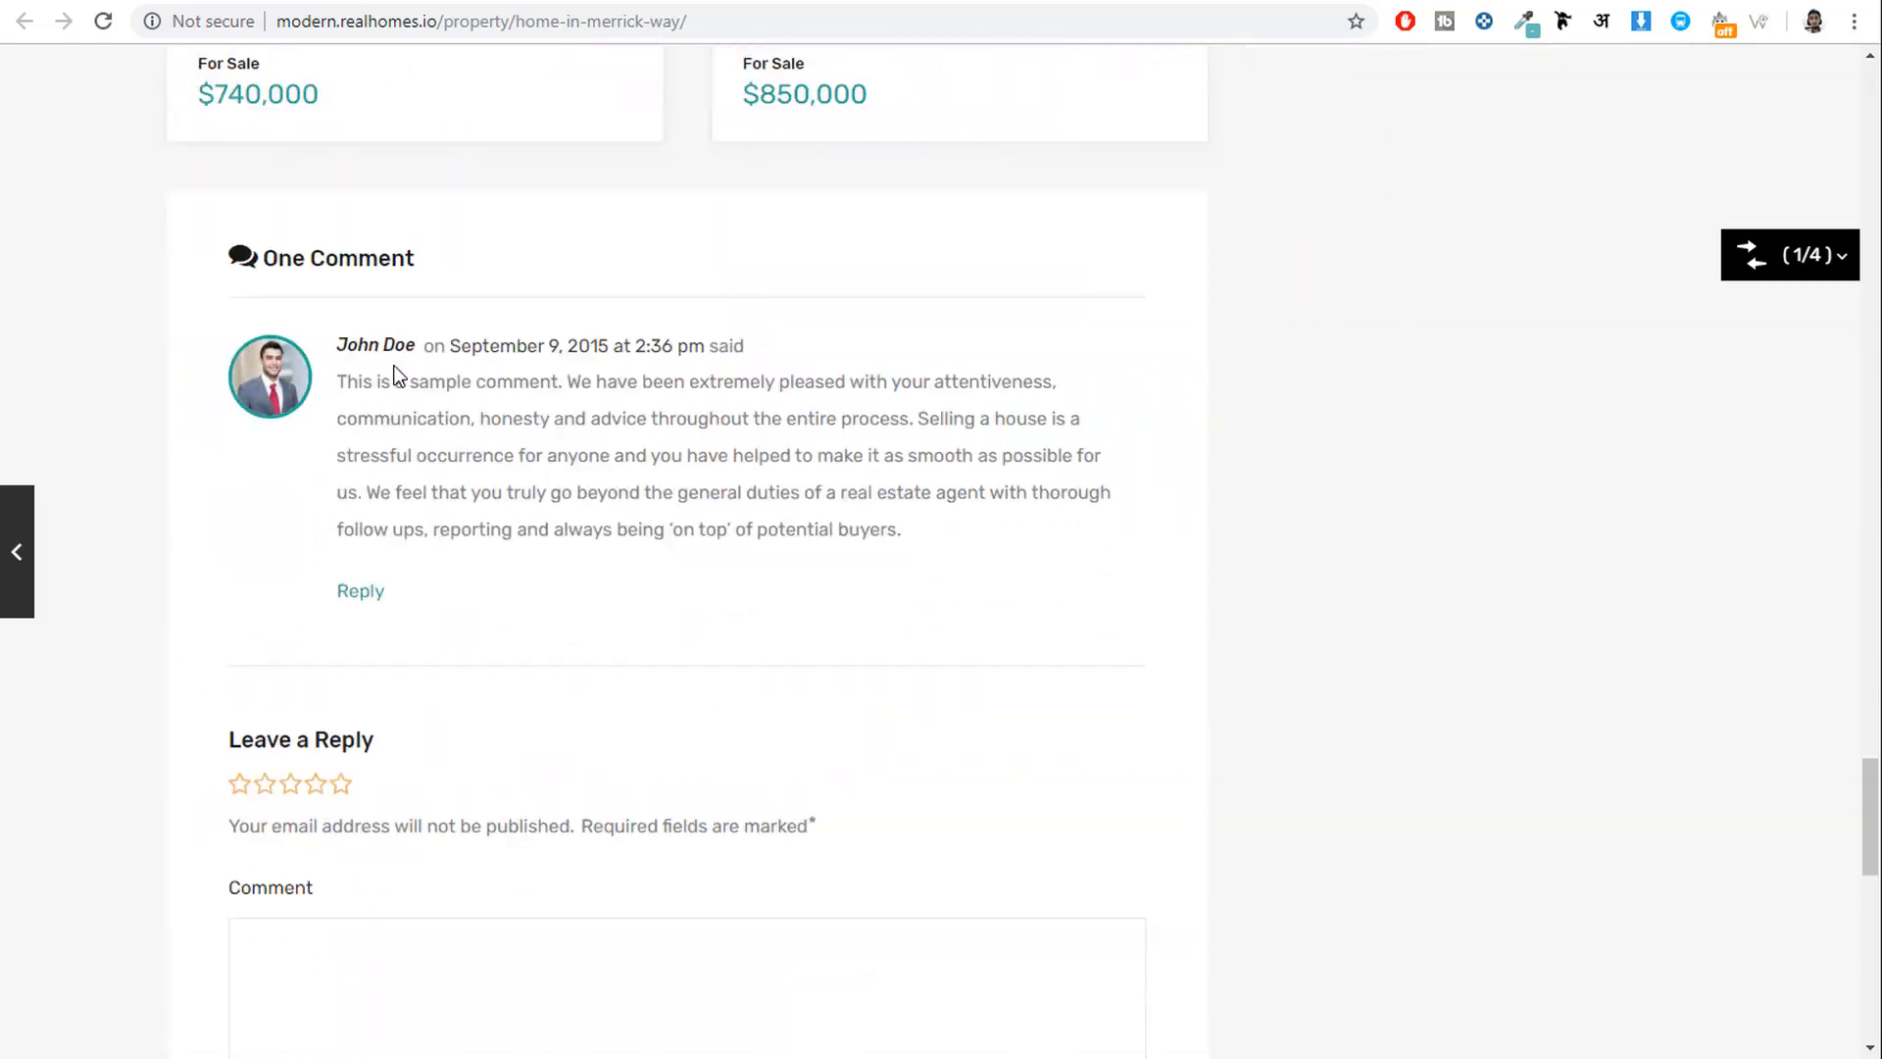
scroll(796, 527, "down", 14)
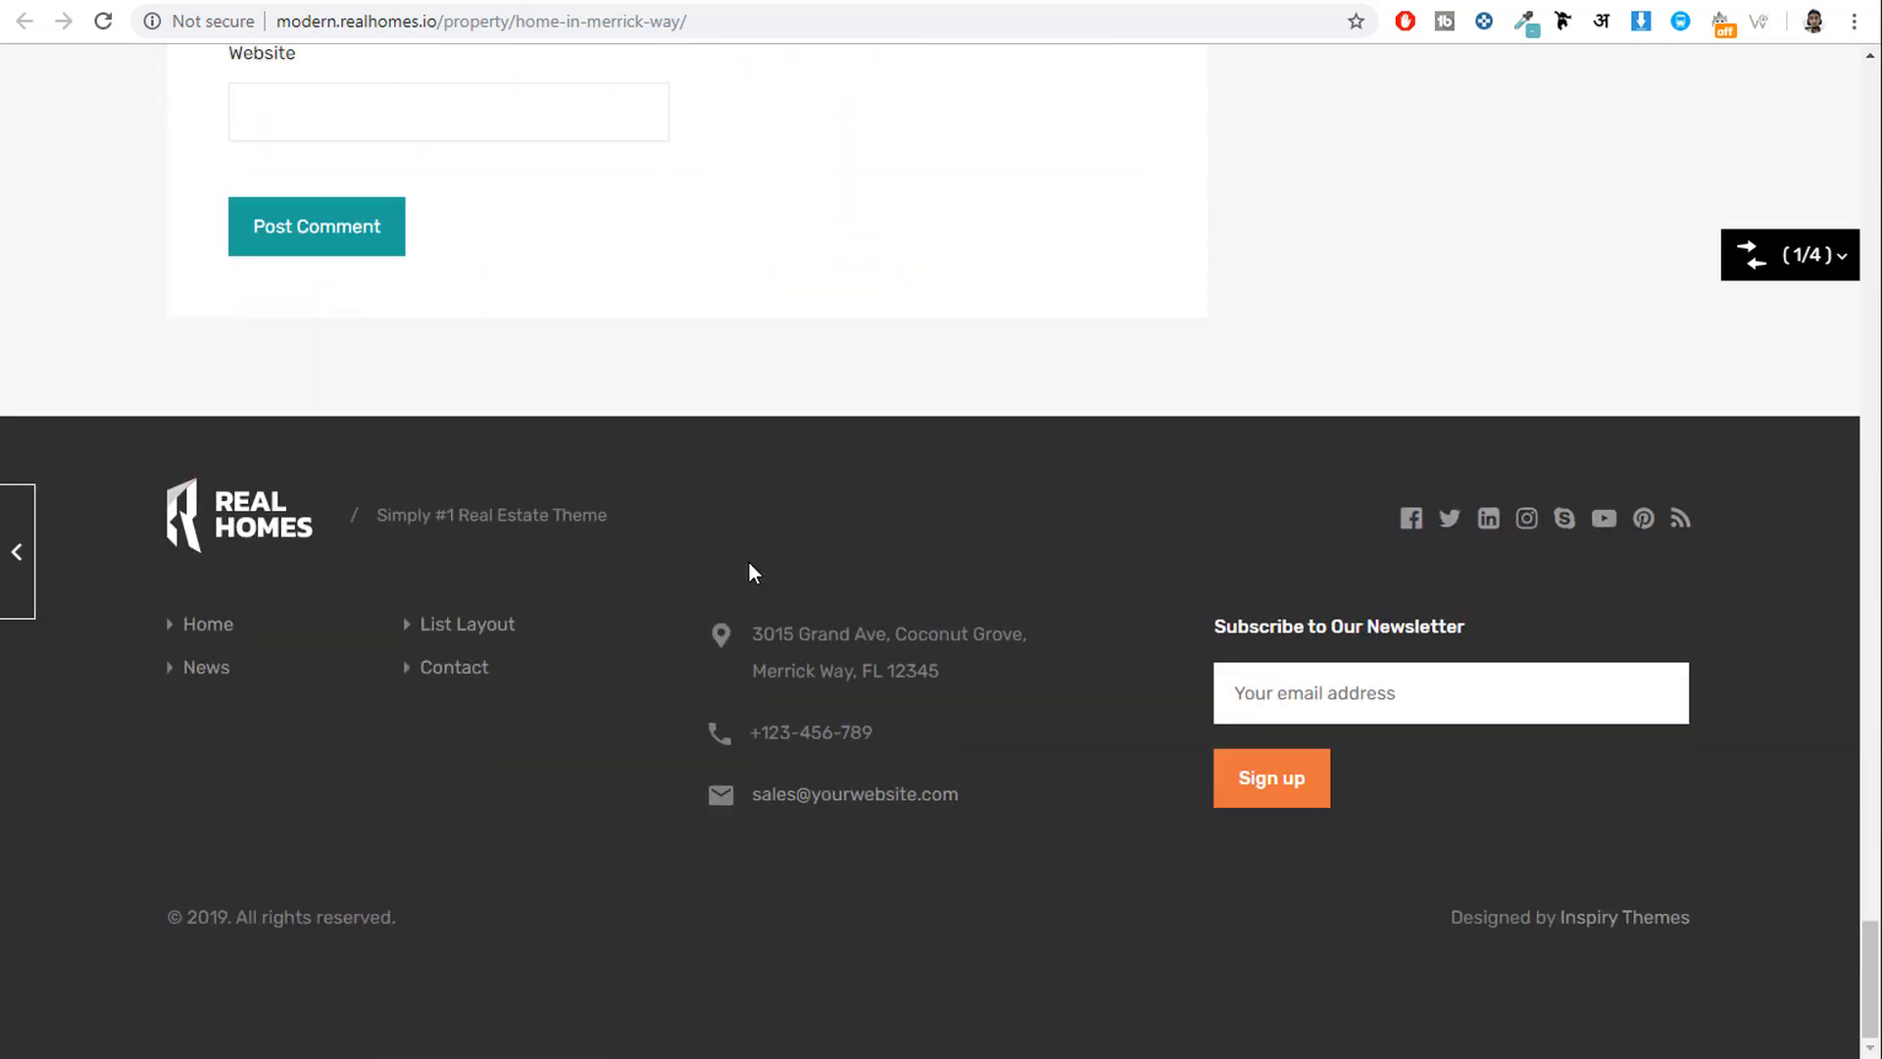
scroll(750, 561, "up", 20)
scroll(751, 561, "up", 20)
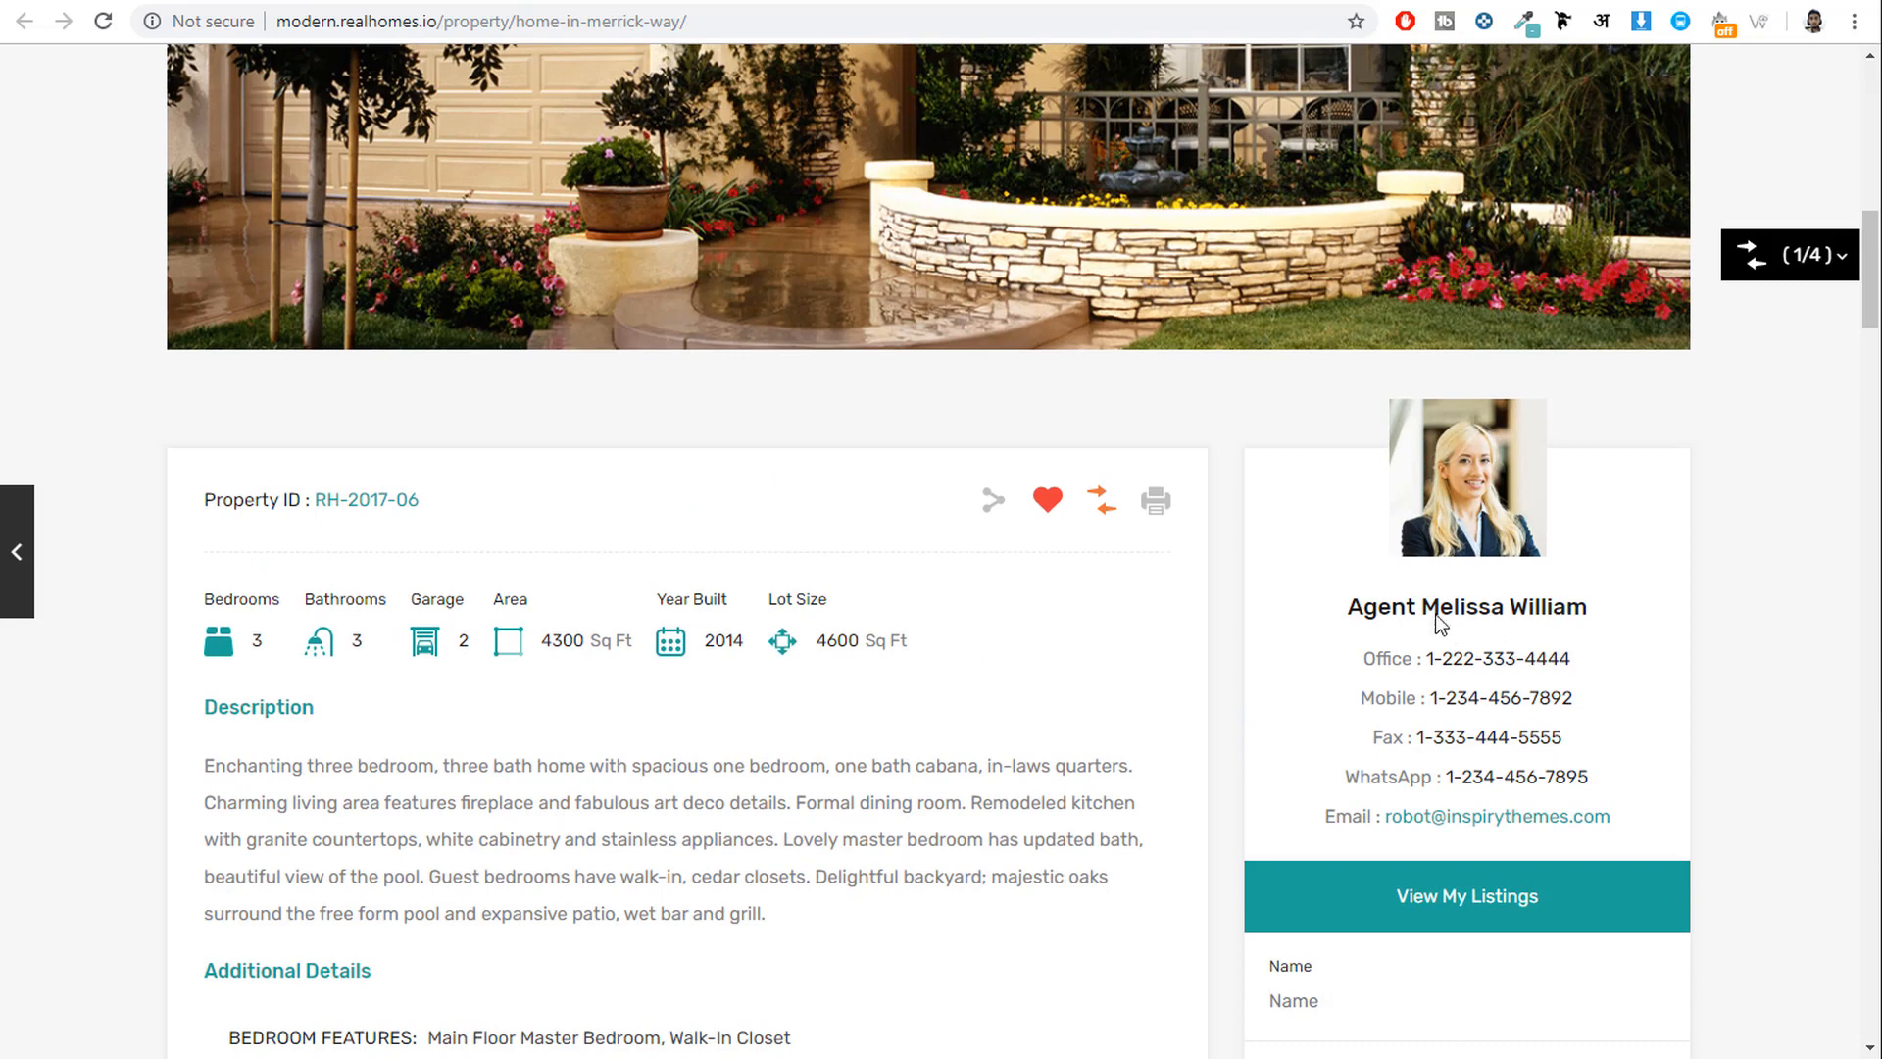
left_click_drag(1354, 621, 1597, 614)
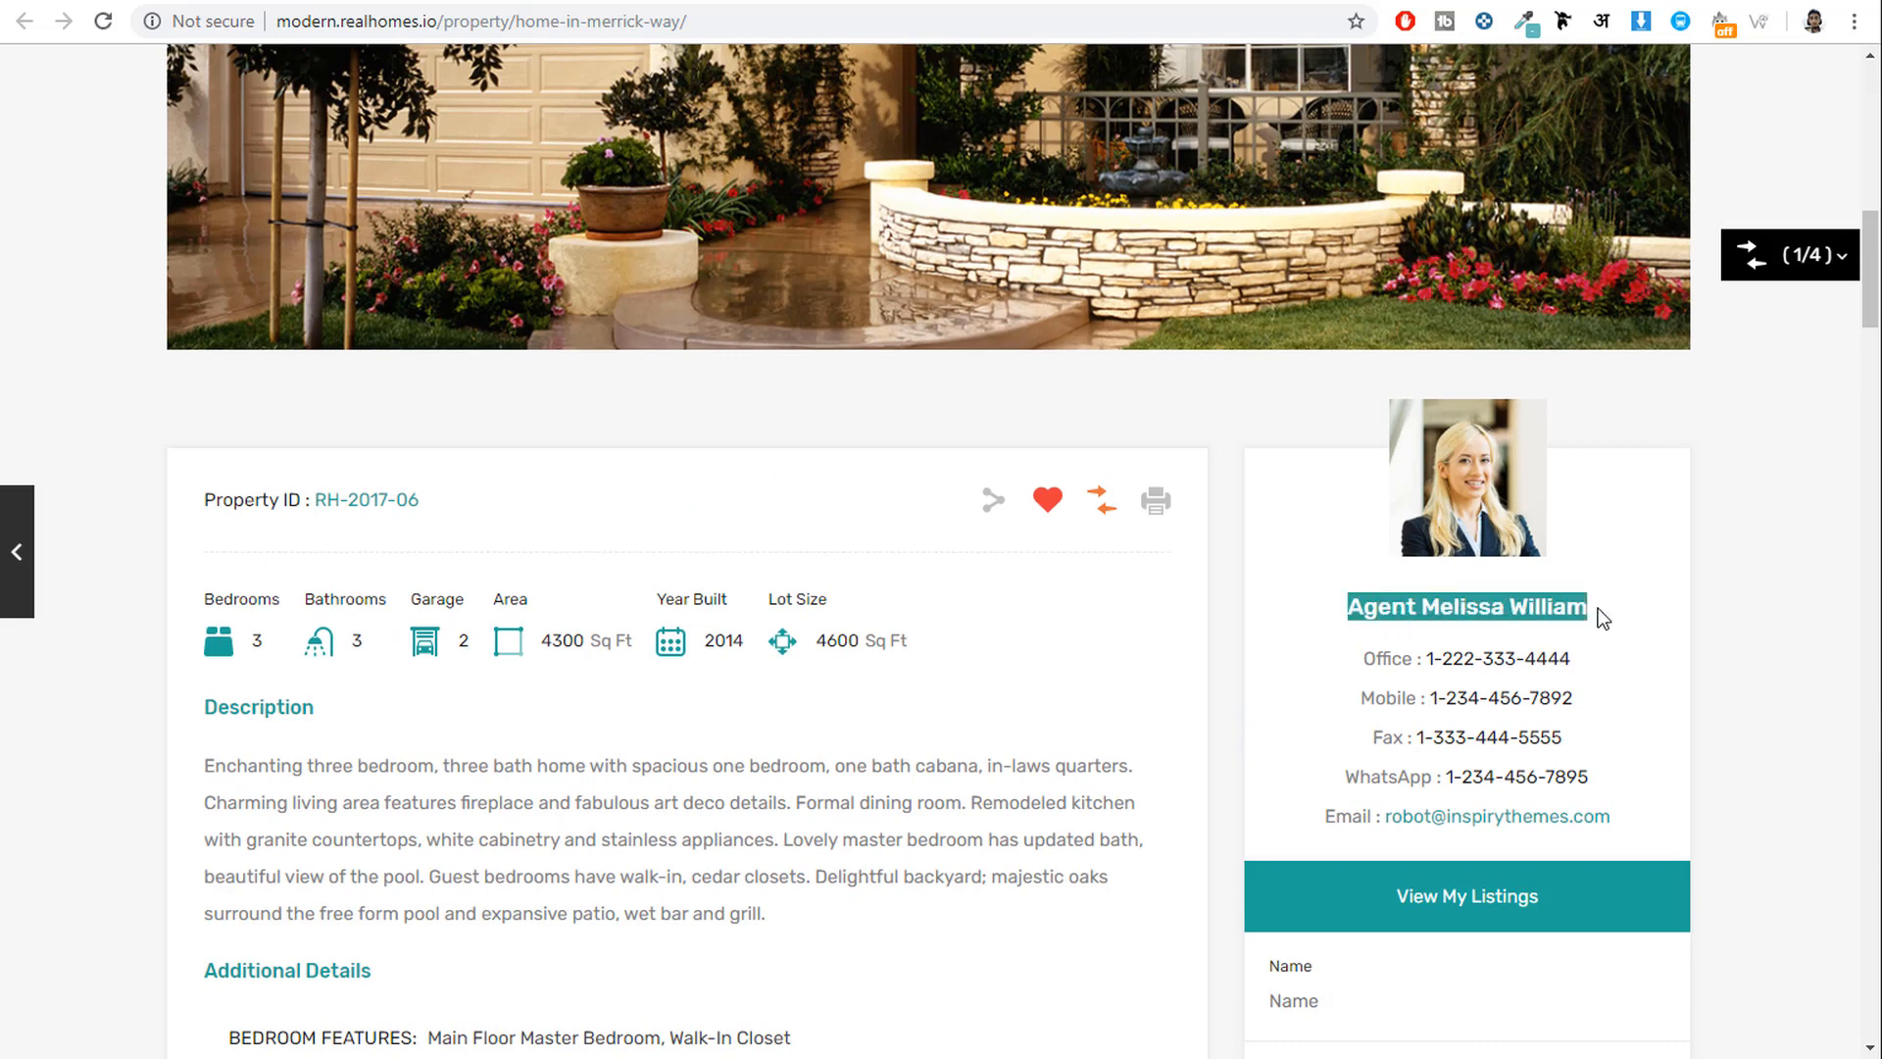
left_click(1597, 613)
Scroll further down to the Property on Map section.
scroll(1588, 604, "down", 2)
scroll(1506, 544, "down", 1)
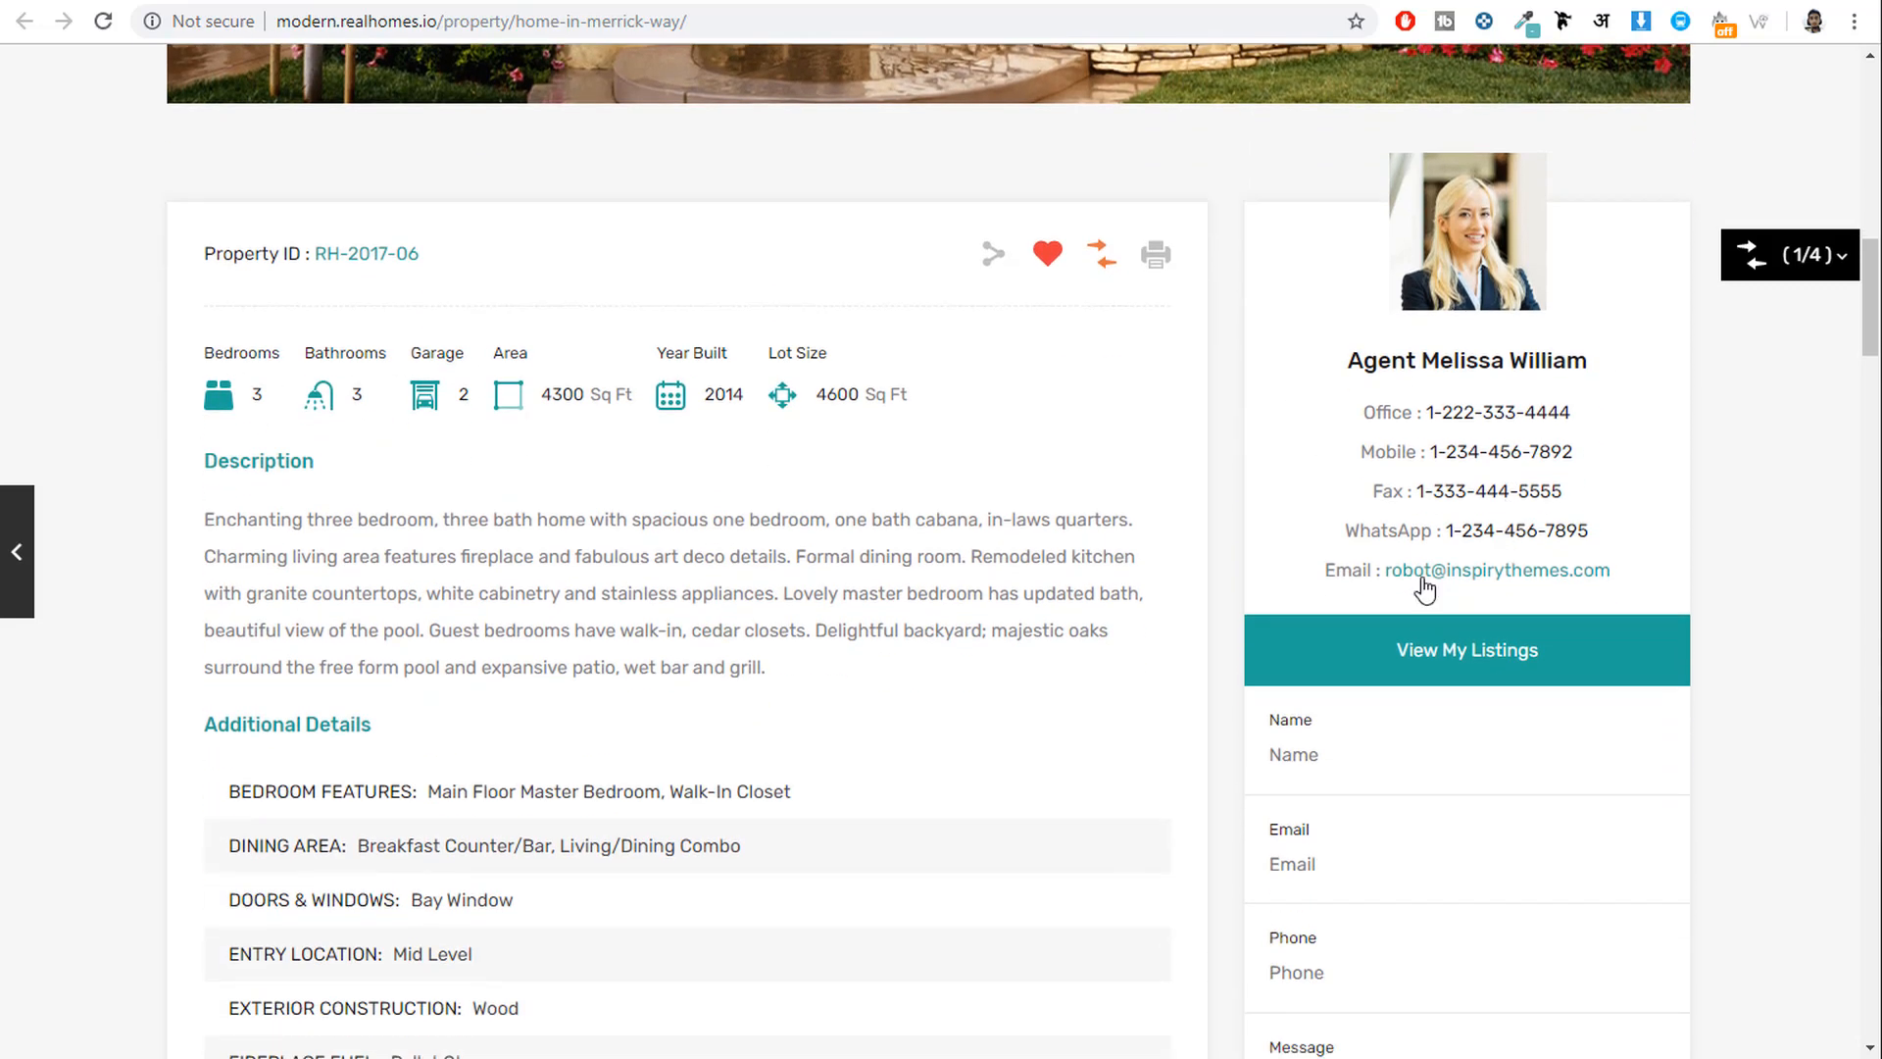
scroll(1622, 440, "down", 3)
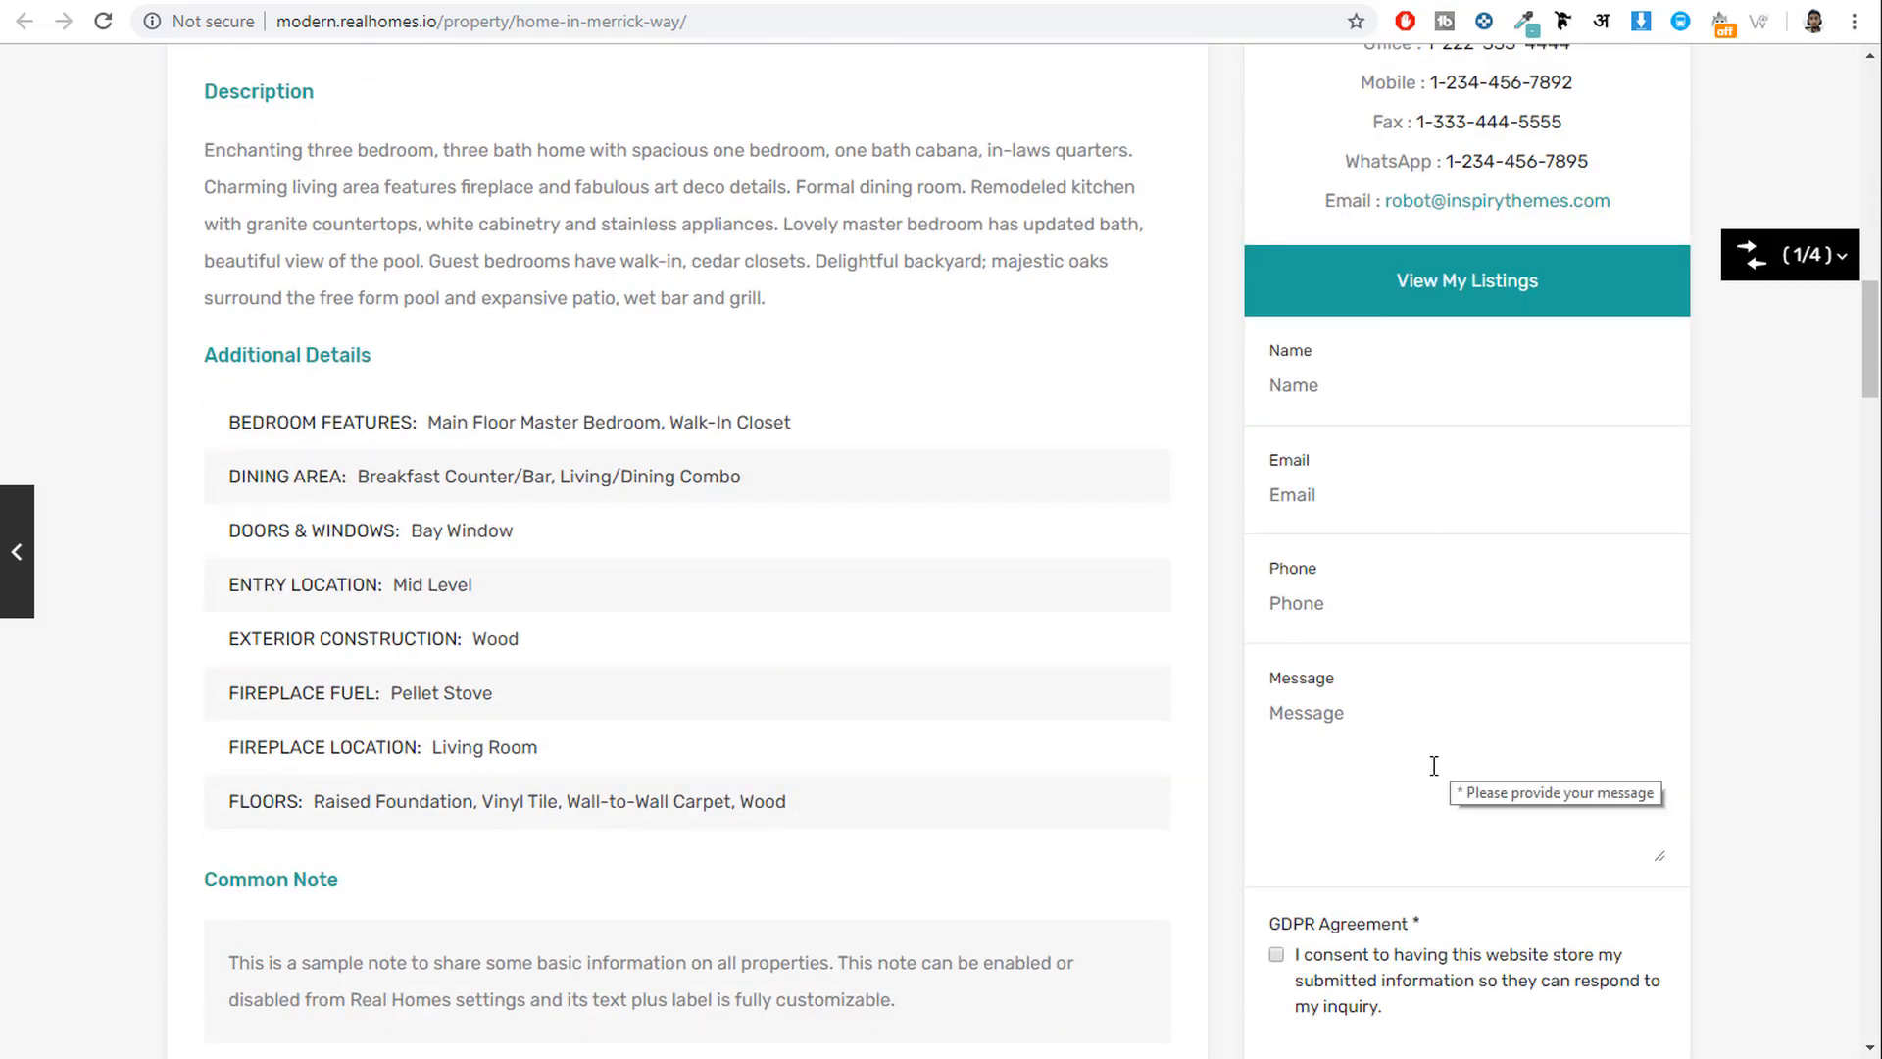
scroll(1739, 731, "down", 8)
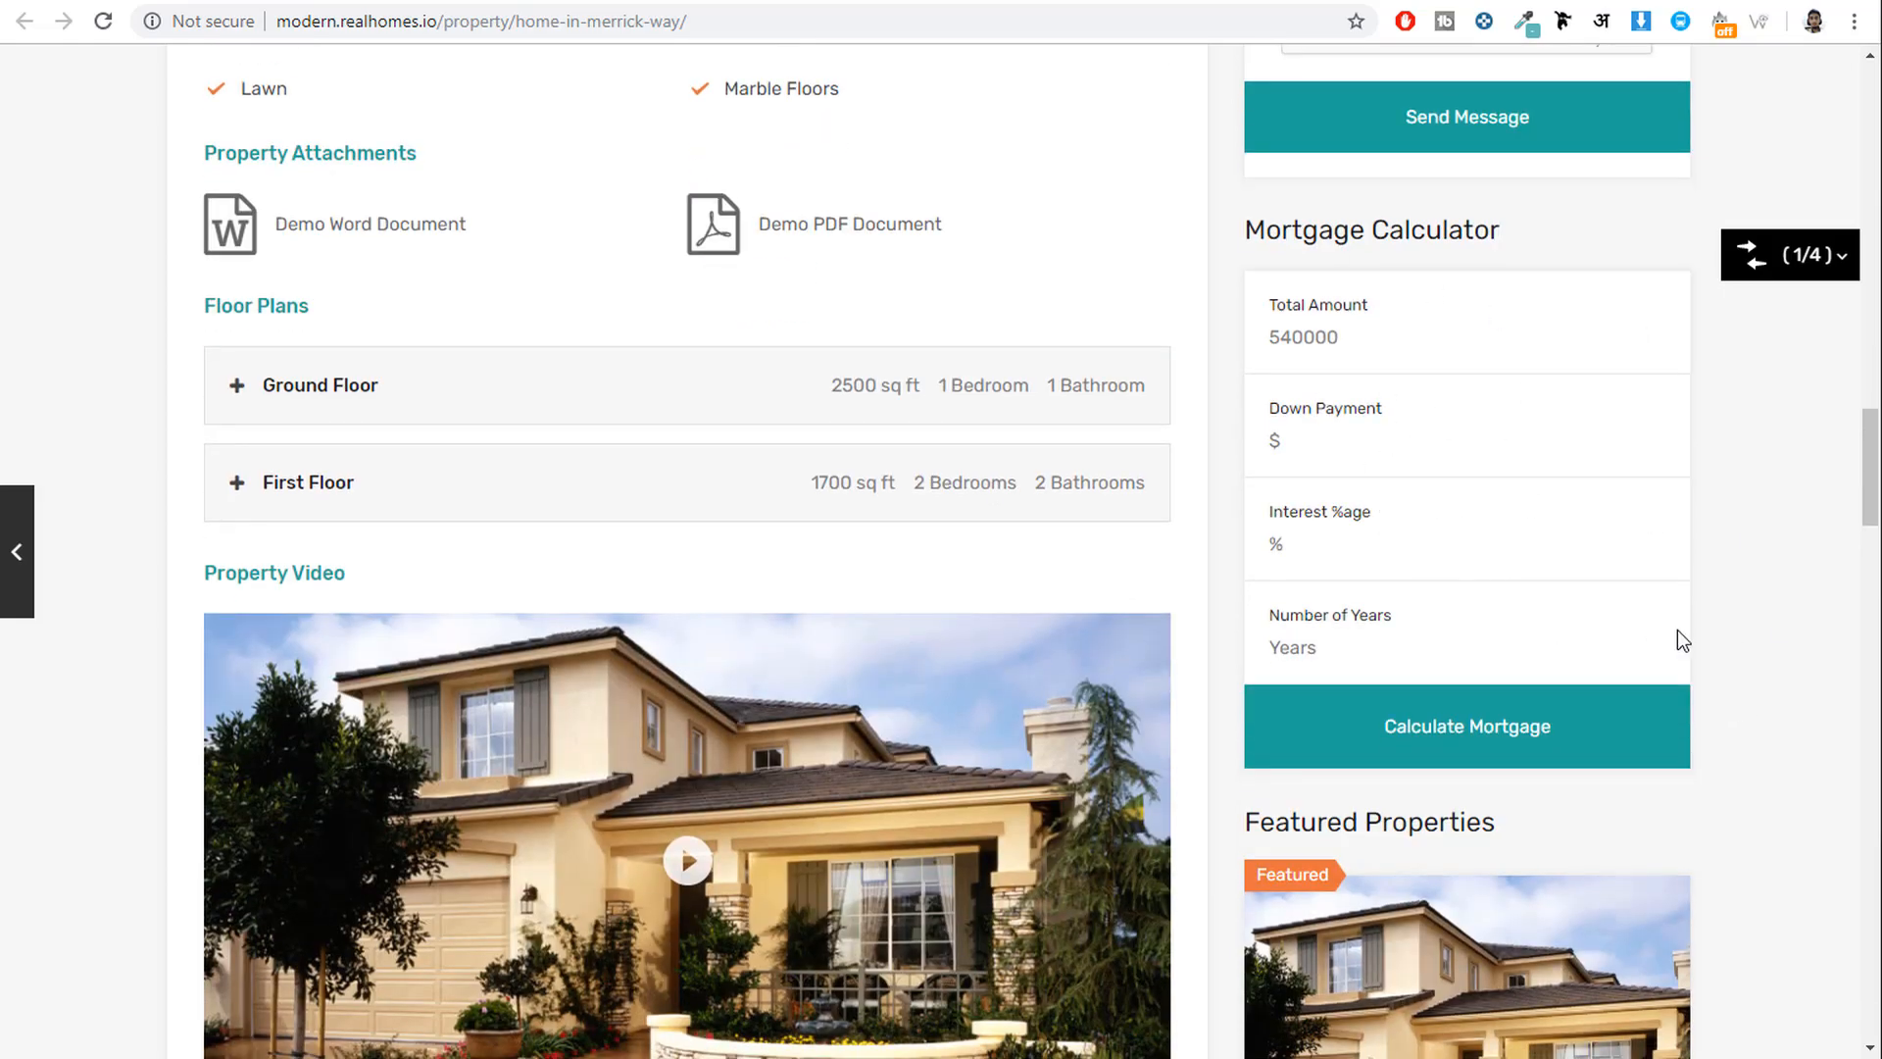
scroll(1702, 644, "down", 15)
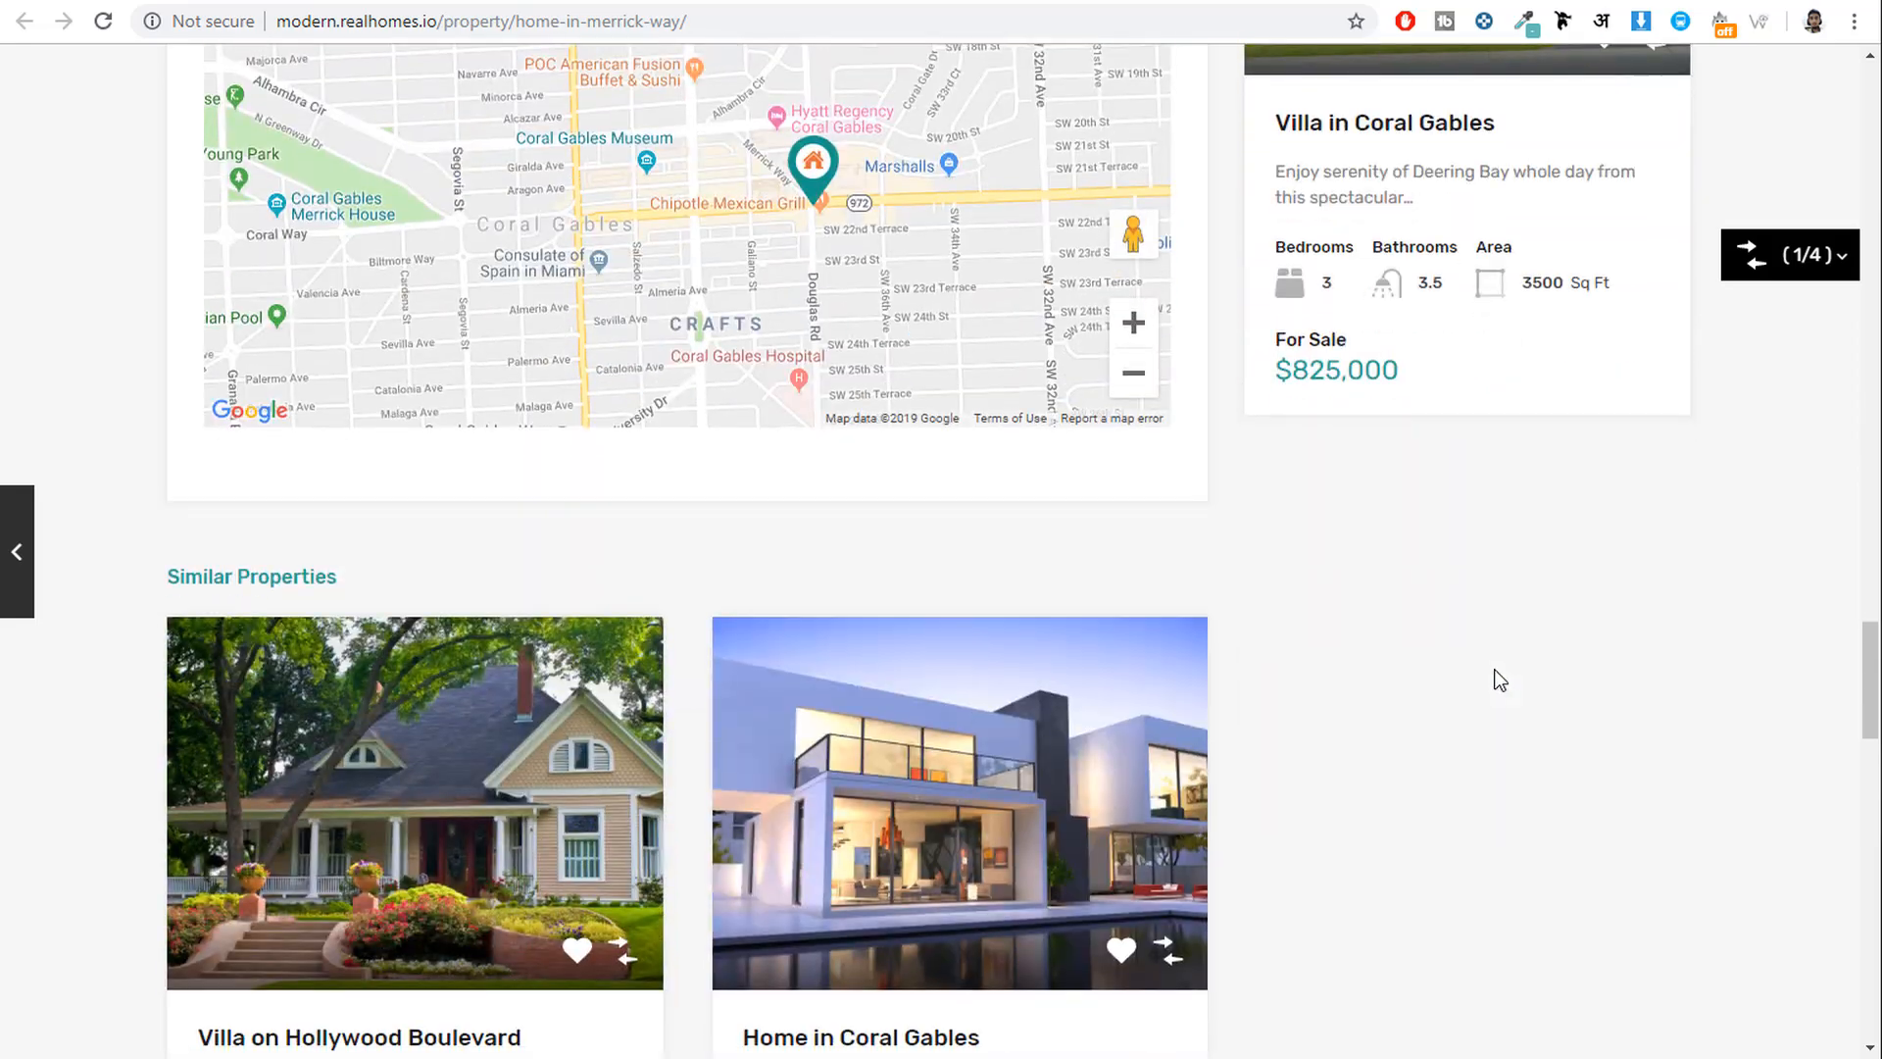
scroll(1500, 679, "down", 6)
scroll(1498, 685, "up", 20)
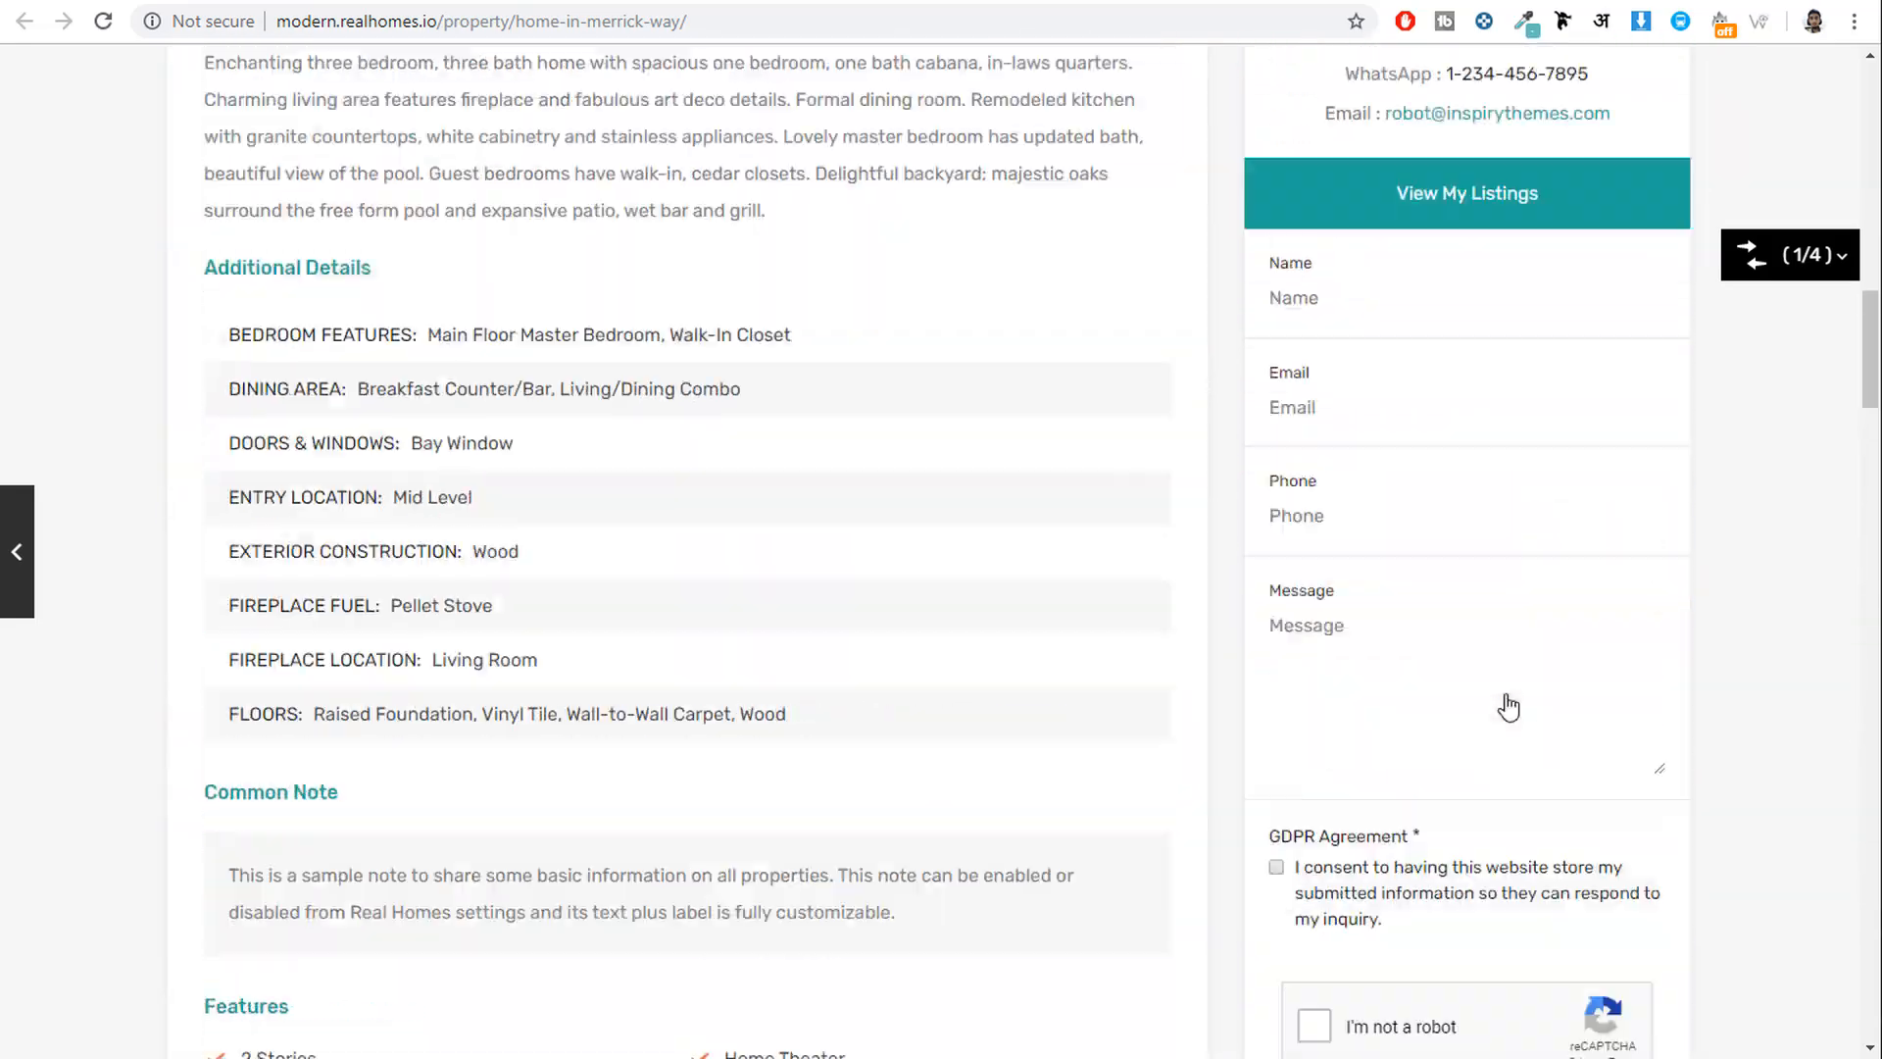
scroll(1508, 706, "up", 15)
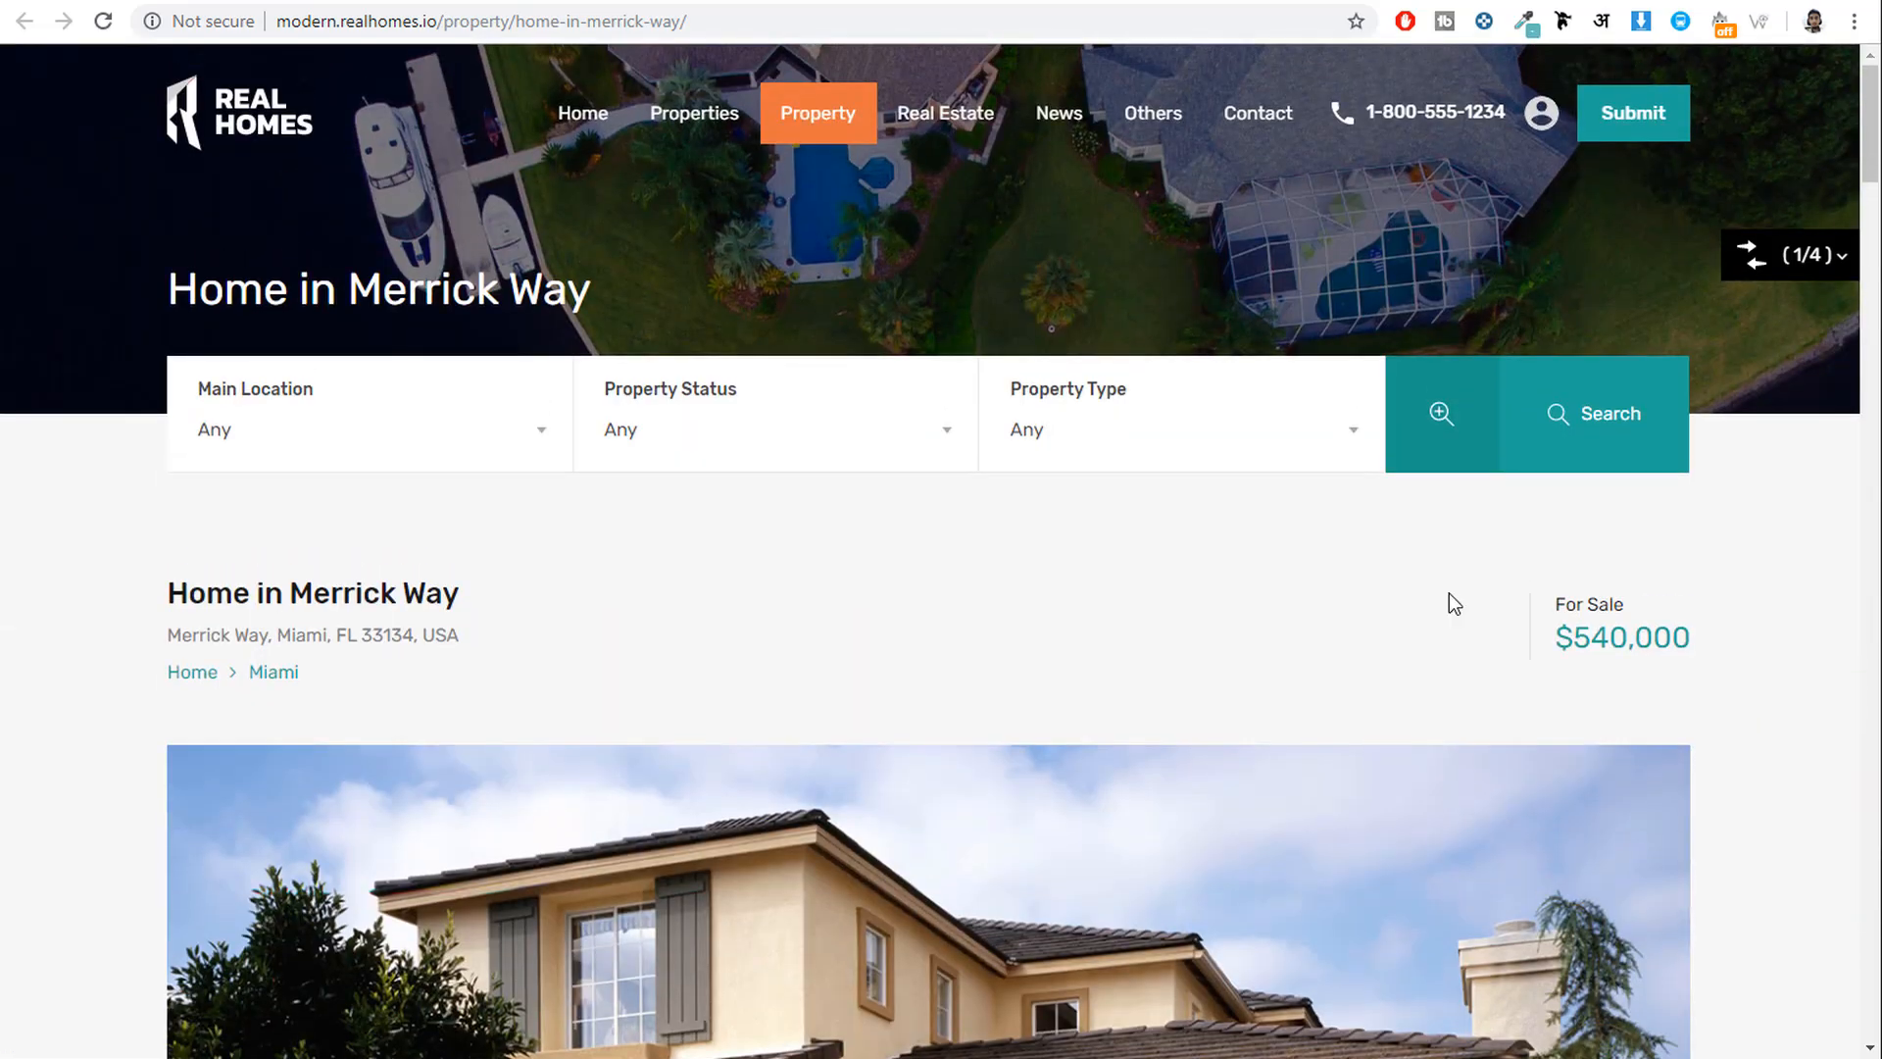
scroll(1449, 592, "down", 7)
scroll(1350, 298, "up", 8)
scroll(1325, 356, "down", 6)
scroll(1786, 533, "down", 20)
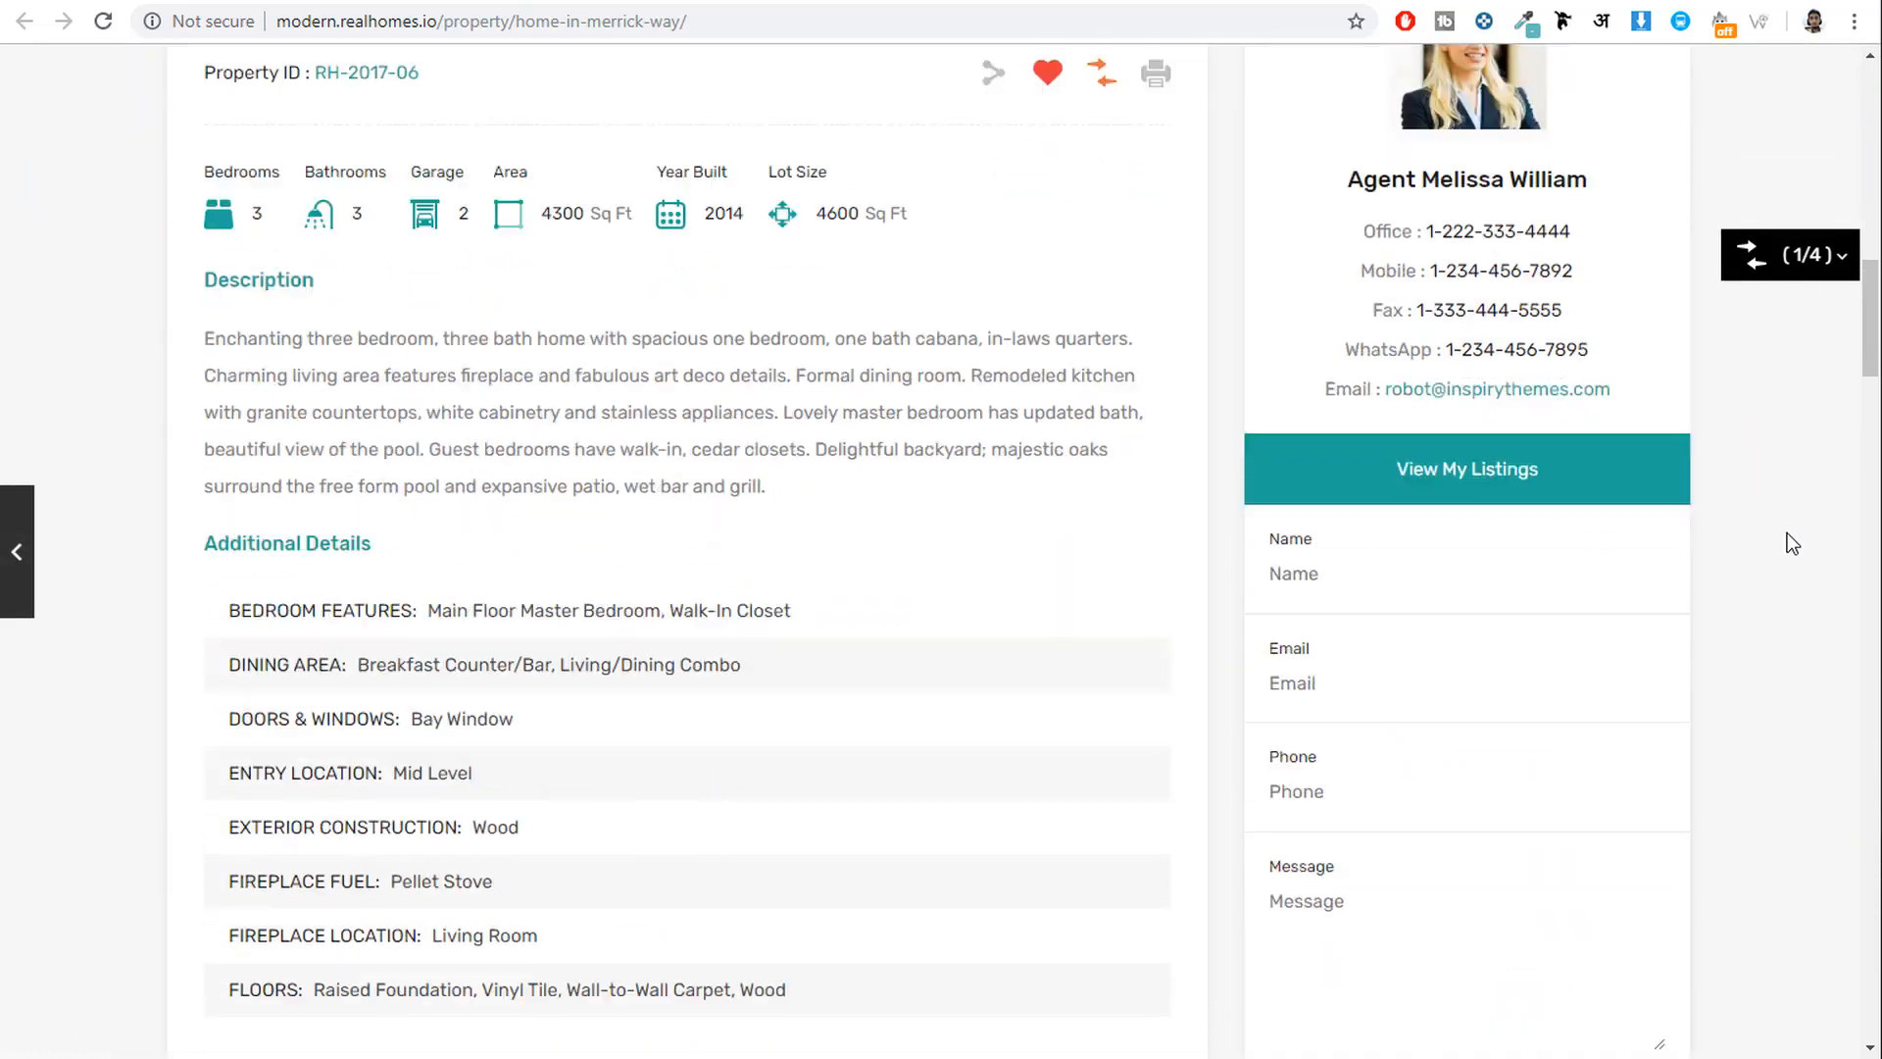
scroll(1786, 532, "down", 12)
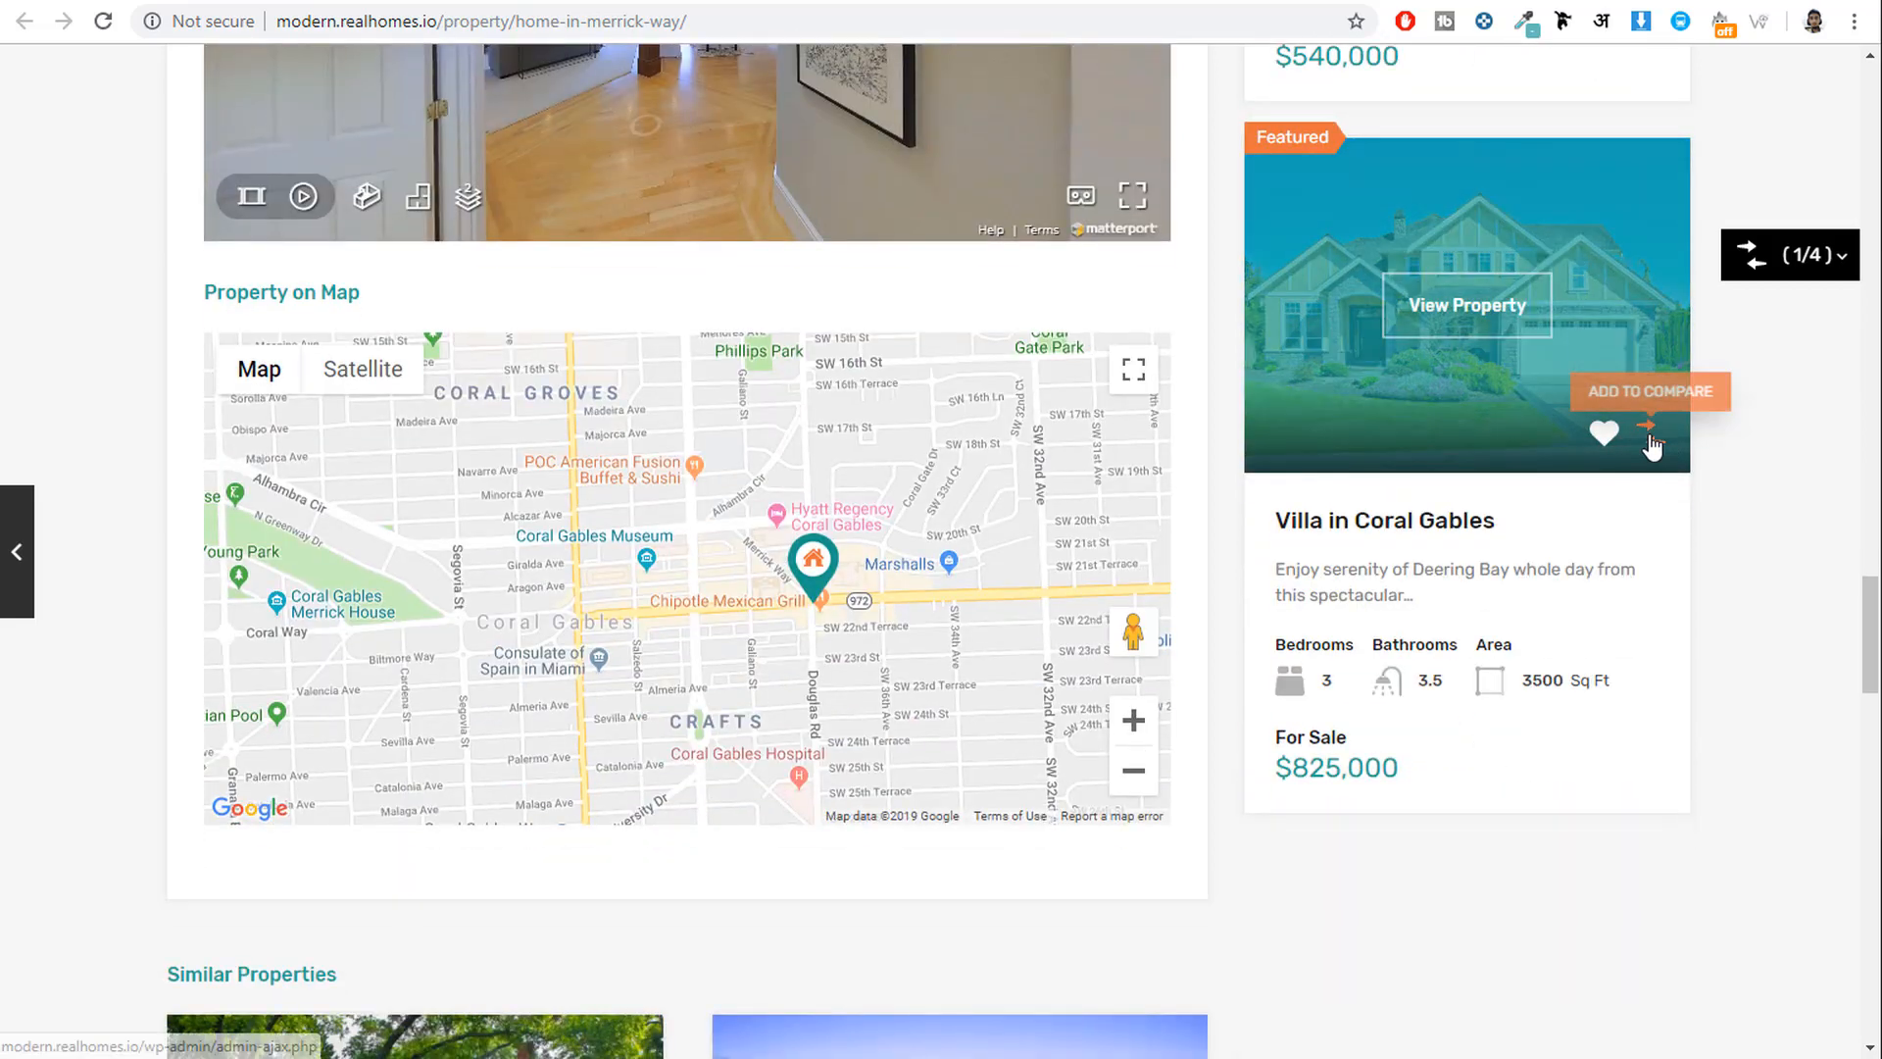
Add Villa in Coral Gables to the (2/4) compare list and open Compare Properties.
left_click(1652, 434)
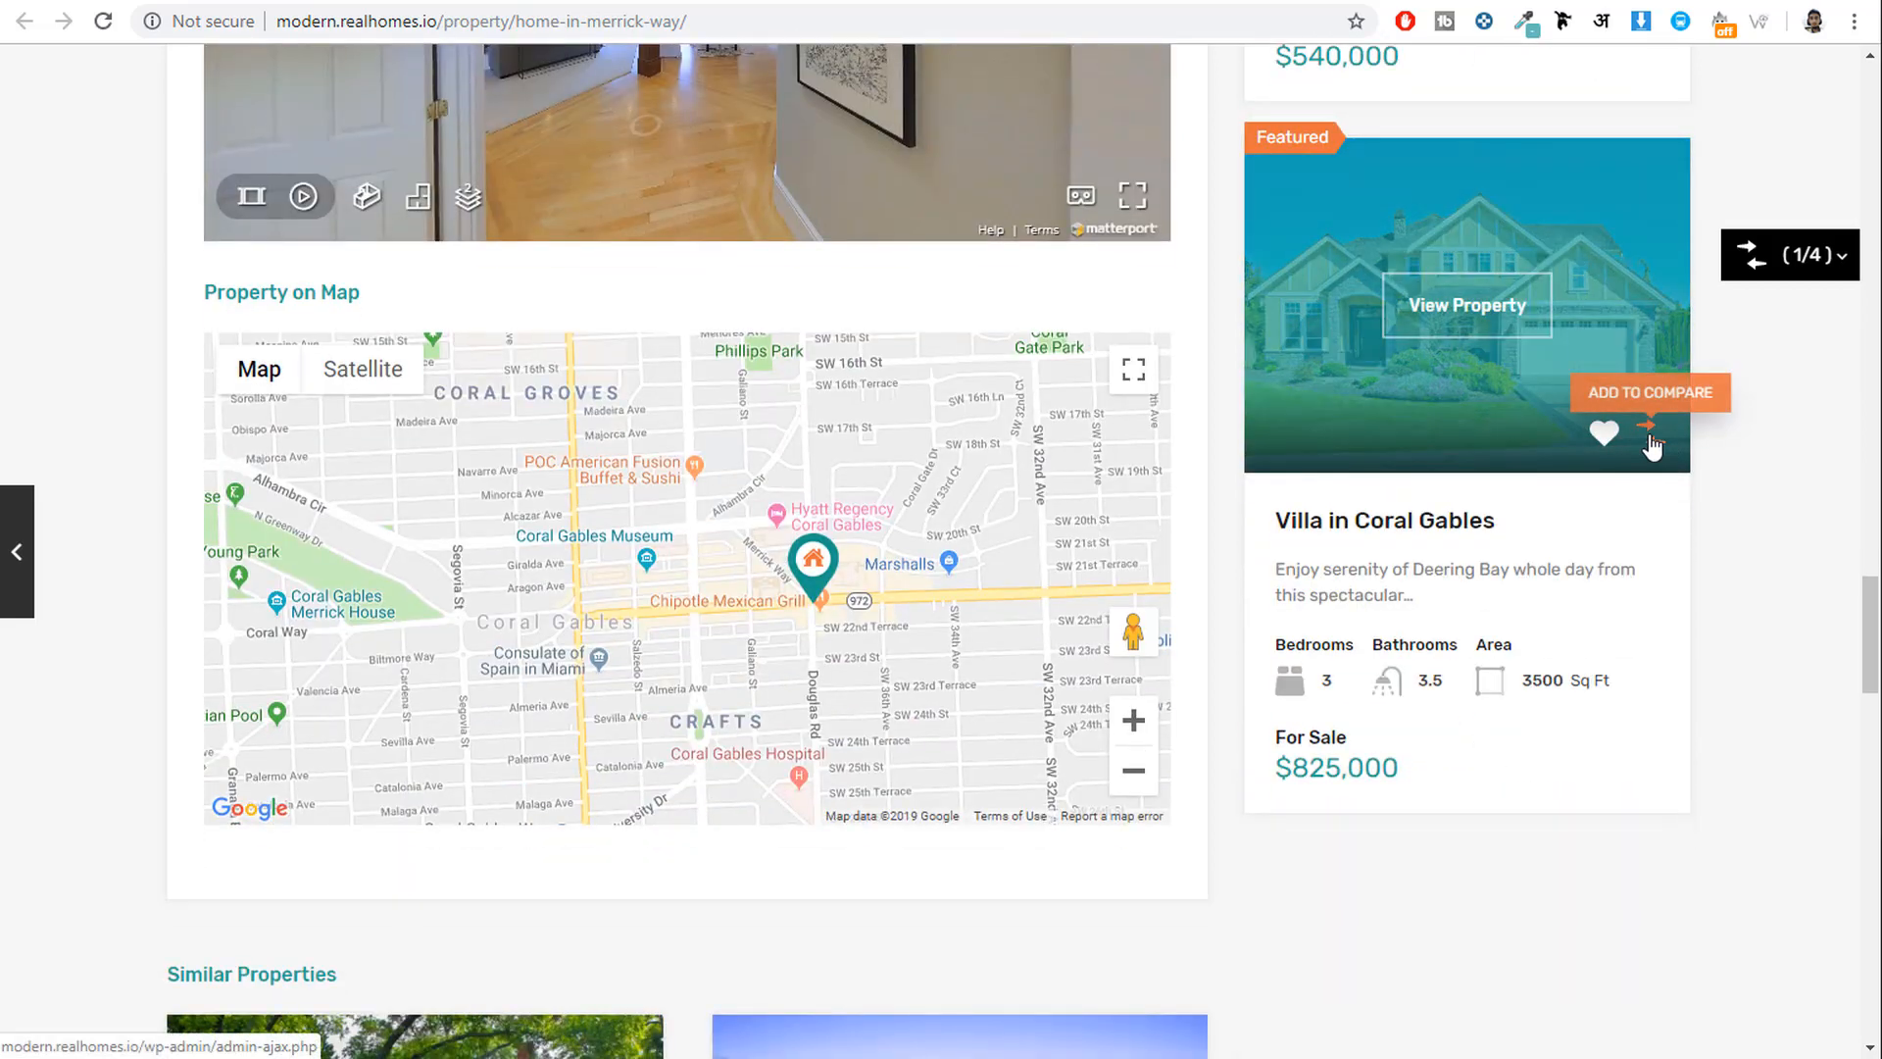
left_click(1777, 270)
left_click(1677, 602)
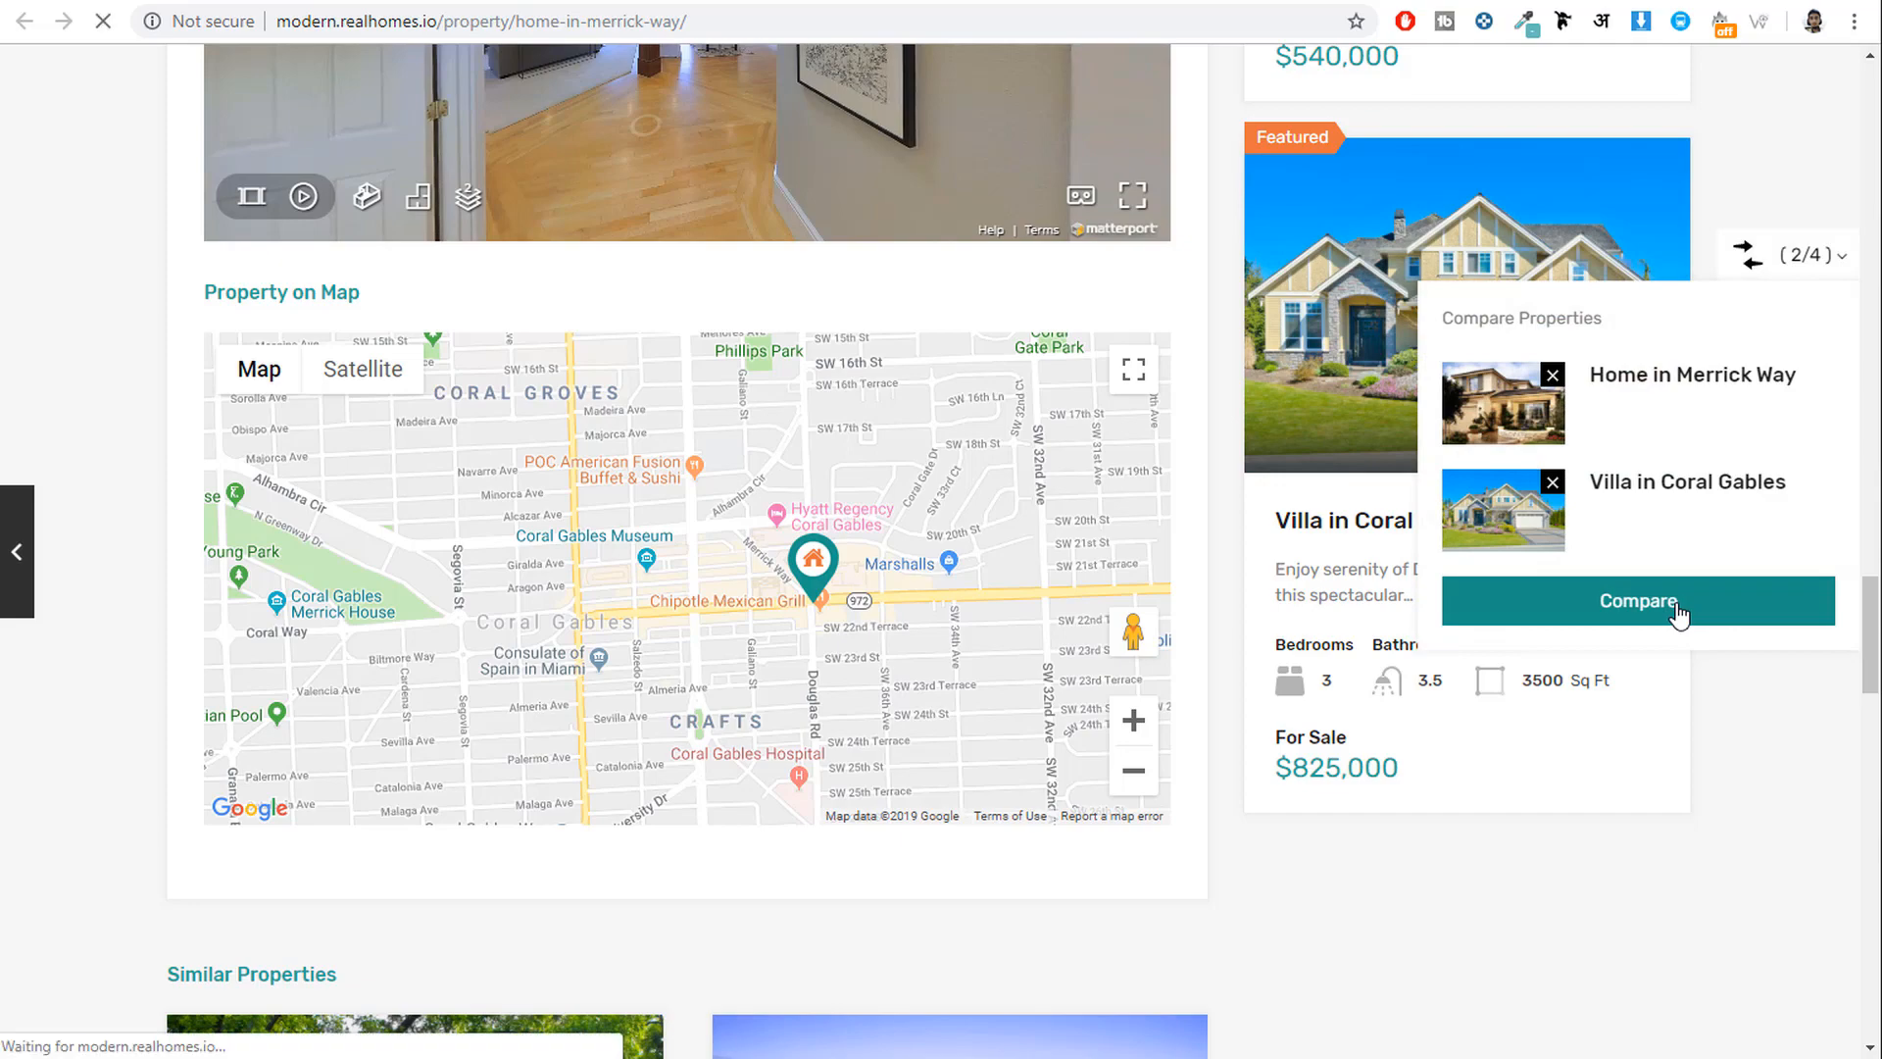
scroll(1615, 572, "down", 9)
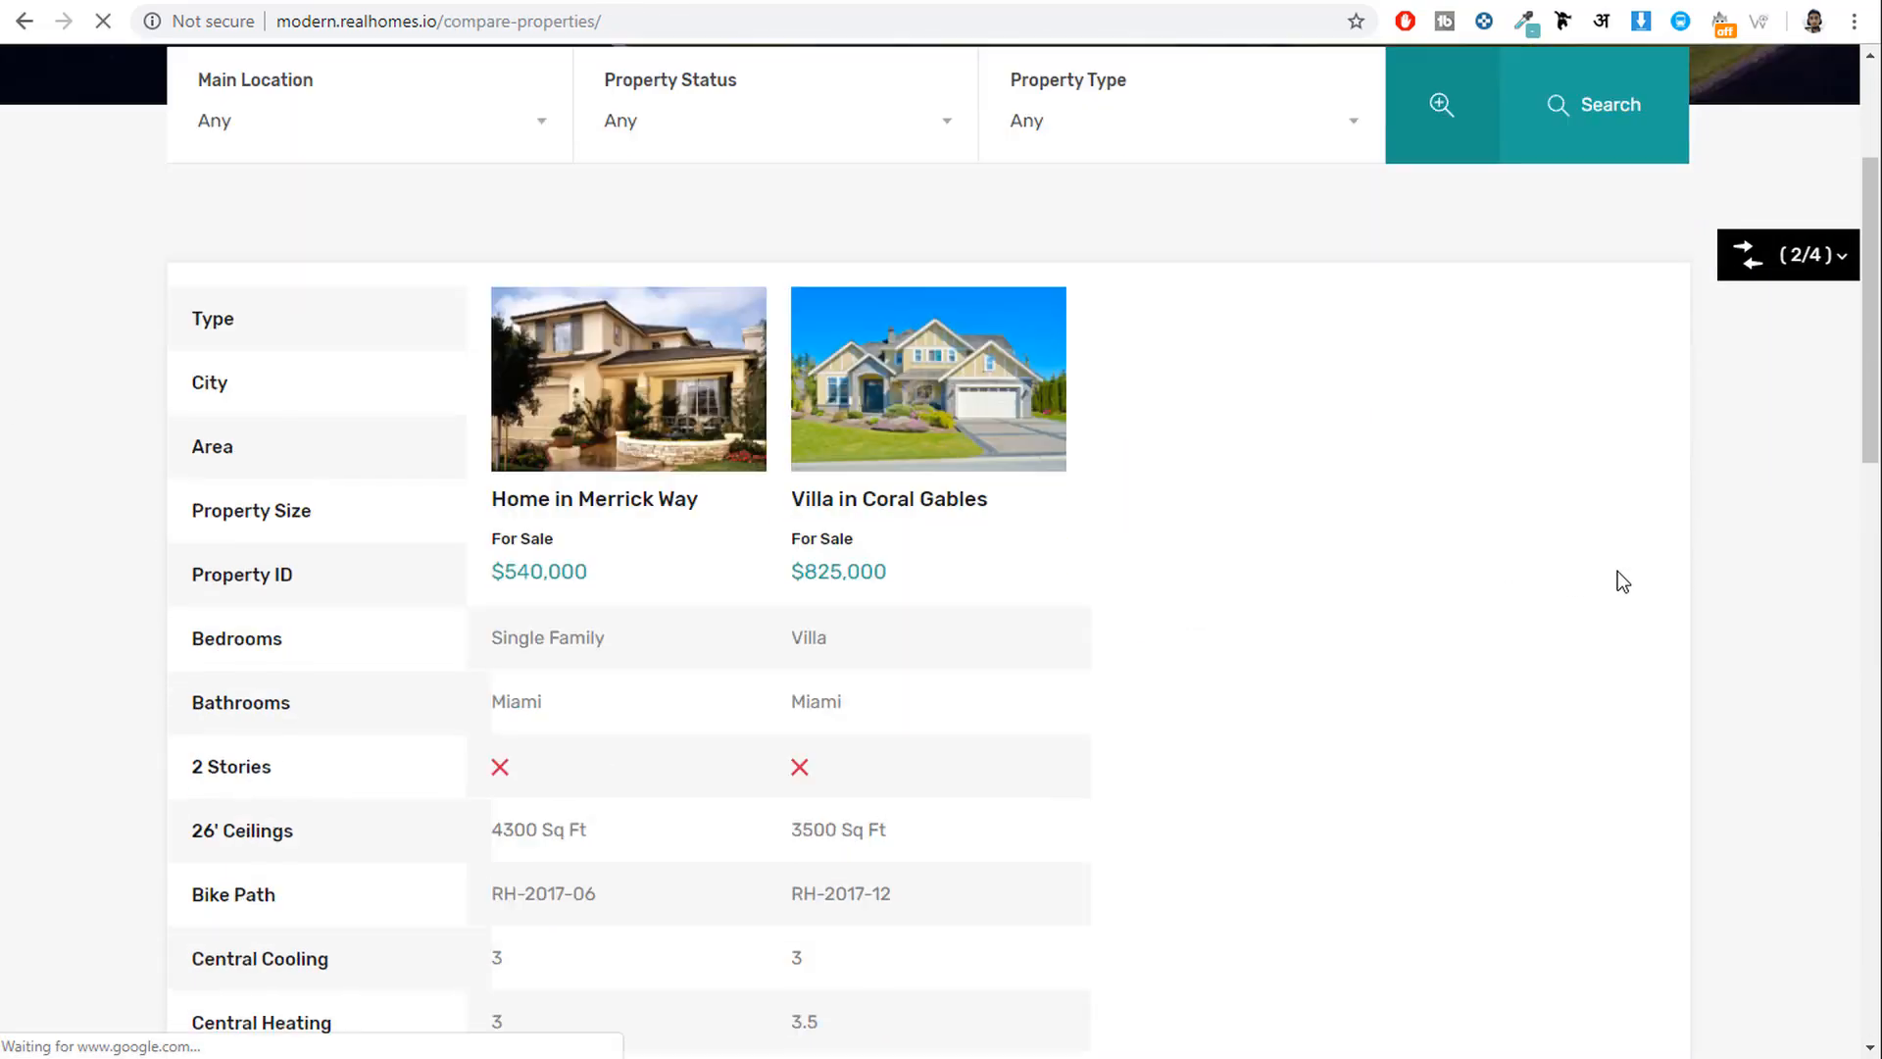
scroll(1616, 571, "up", 9)
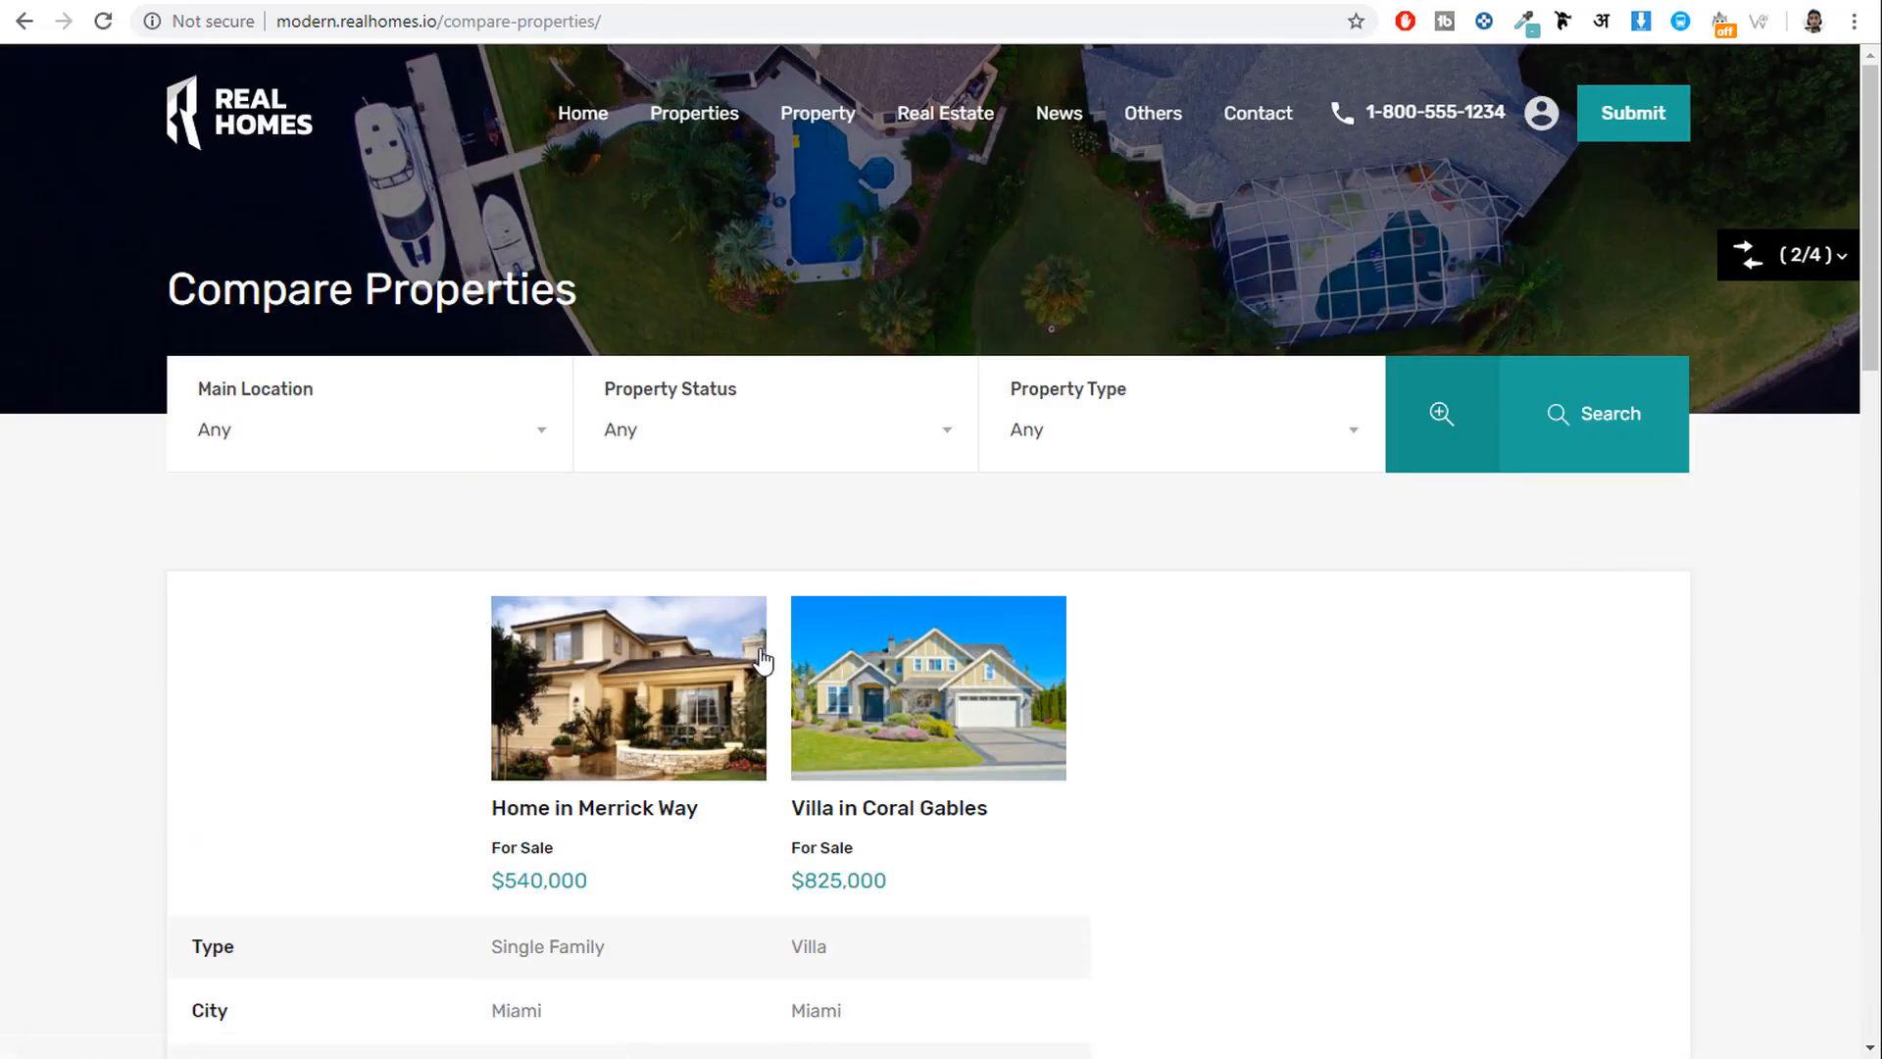
scroll(1343, 686, "down", 1)
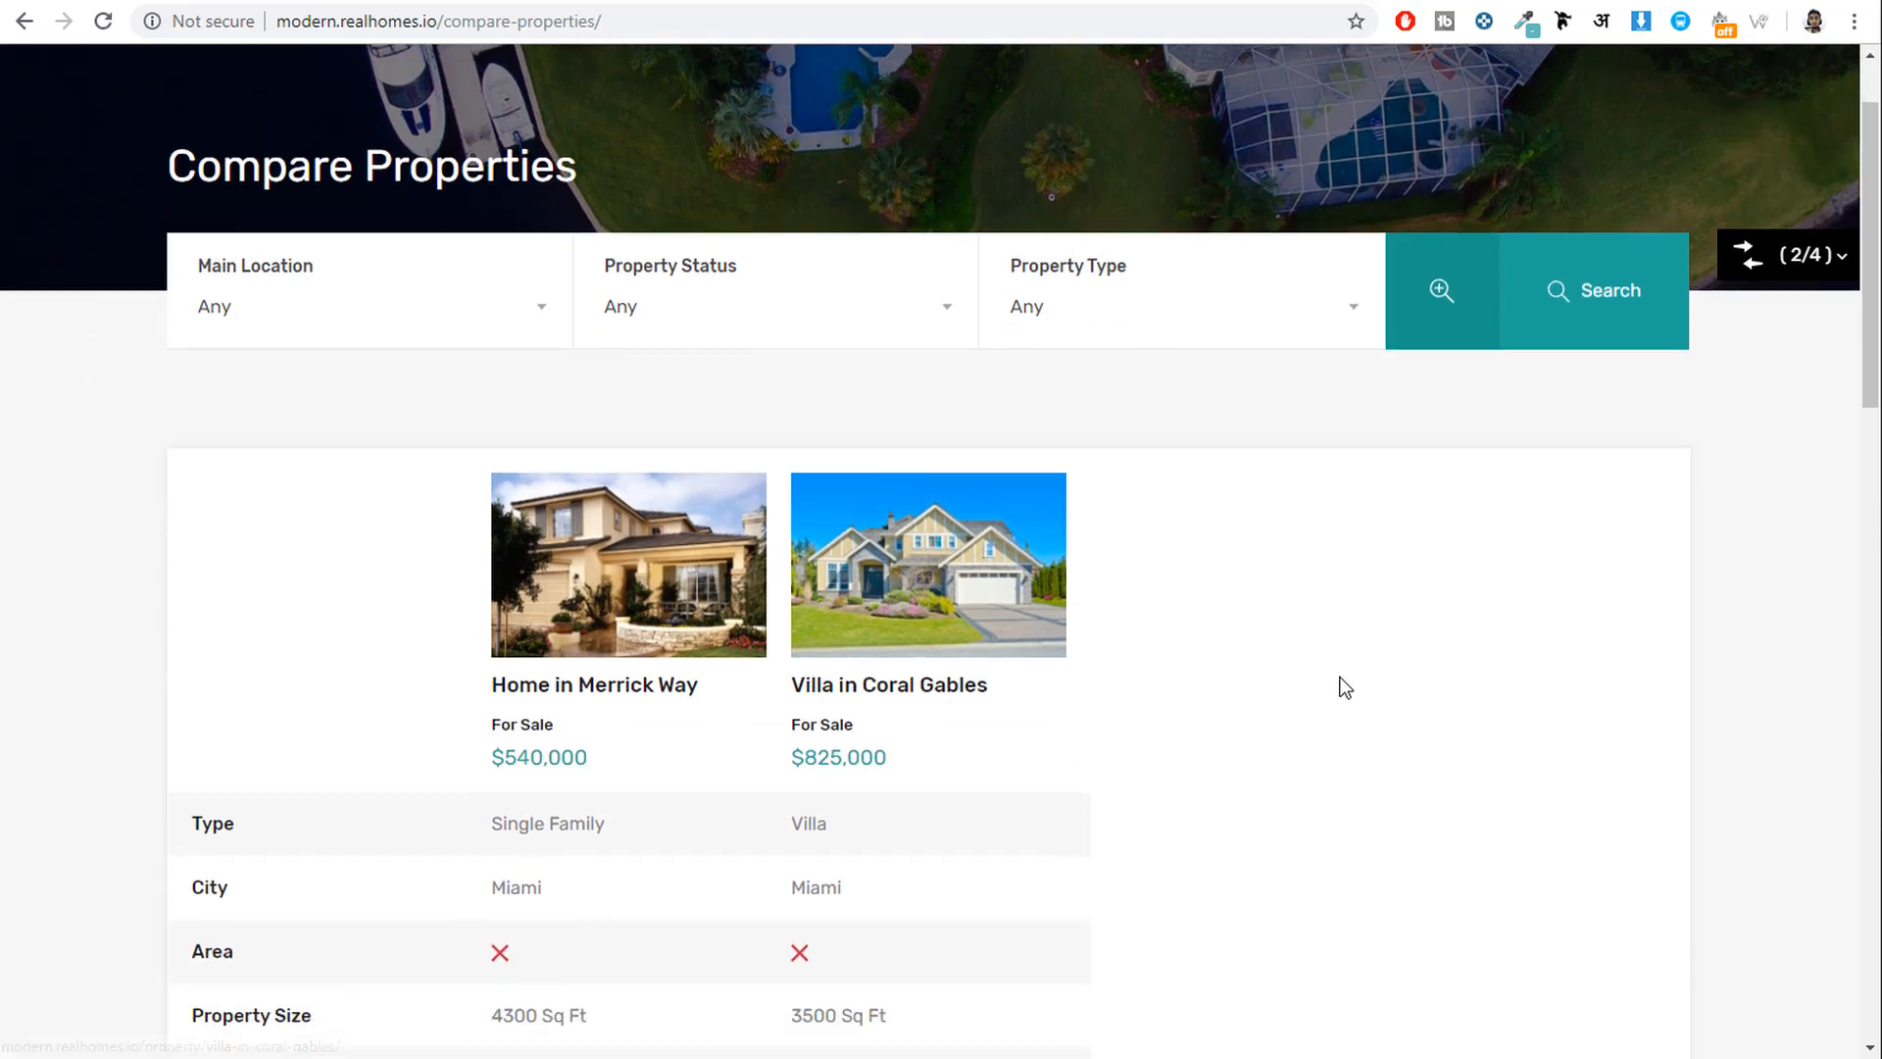
scroll(1345, 687, "down", 1)
Highlight the $540,000 and $825,000 prices in the comparison table.
left_click_drag(856, 642, 481, 644)
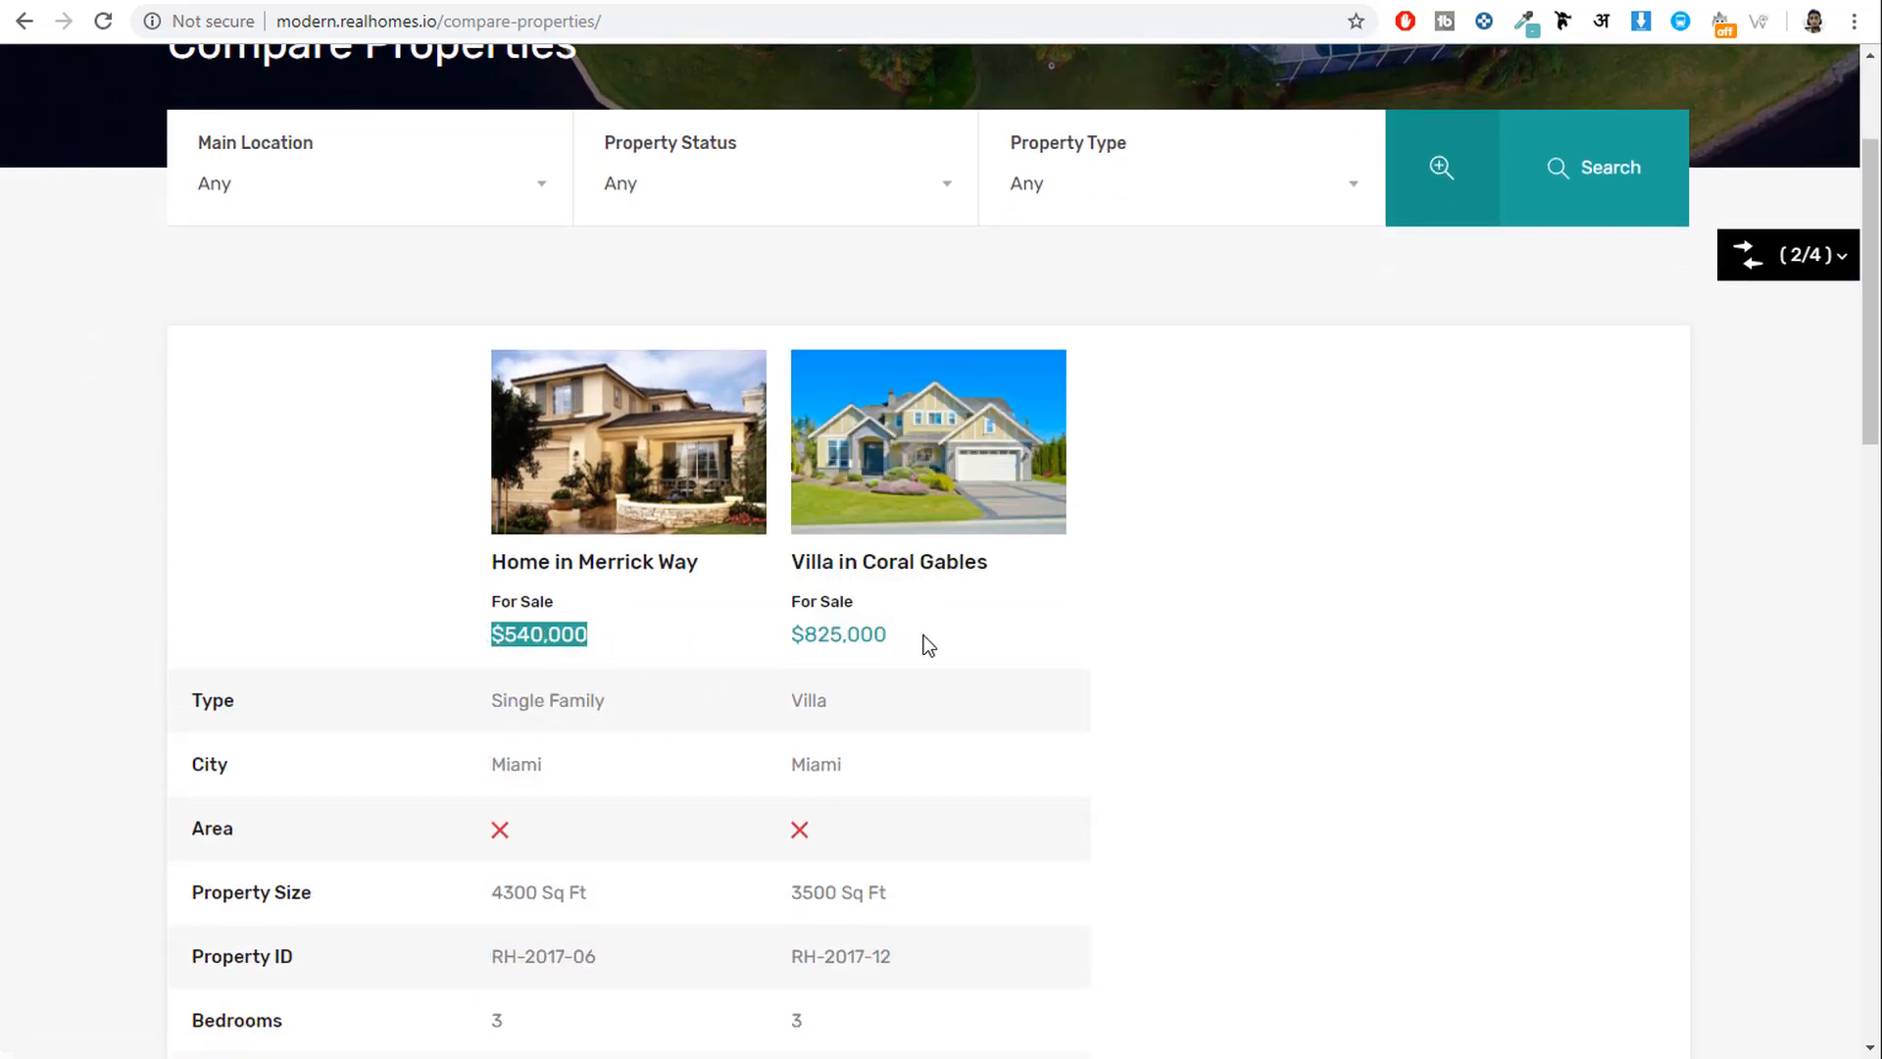
left_click(831, 635)
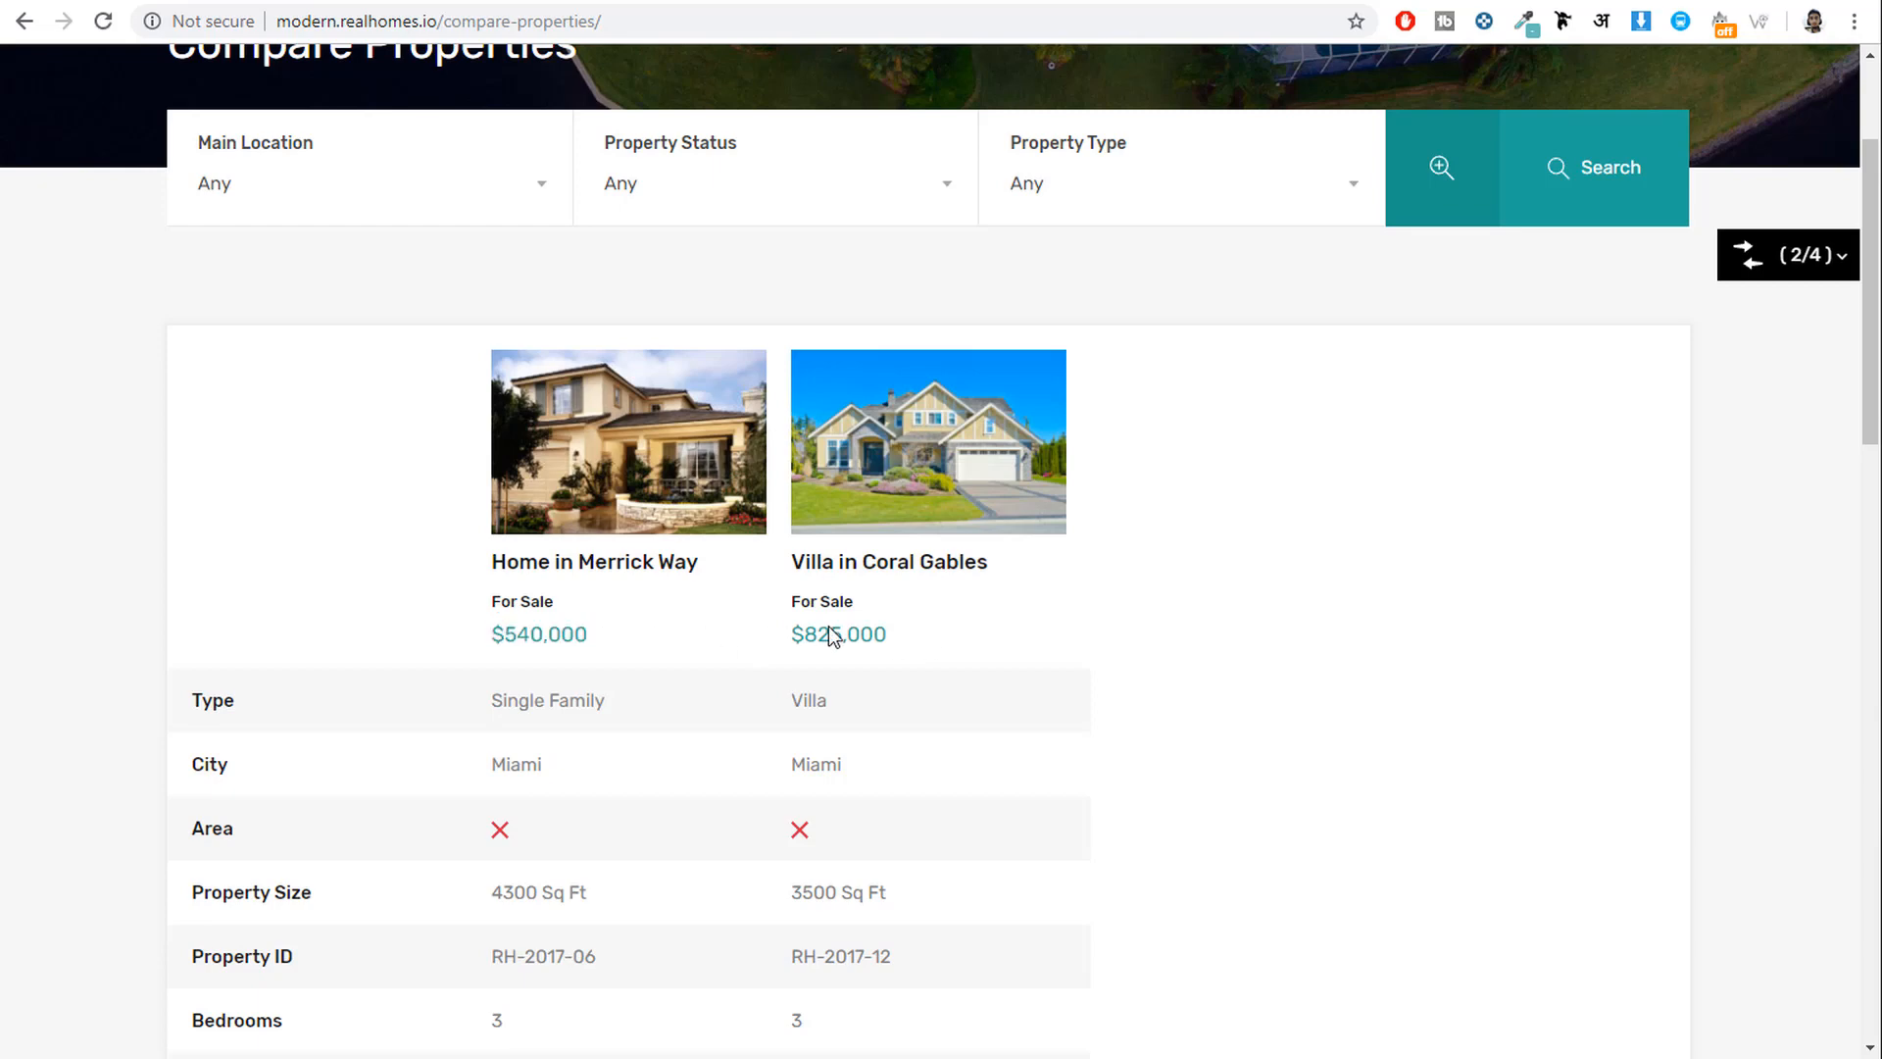
left_click_drag(812, 636, 792, 639)
left_click_drag(667, 639, 488, 637)
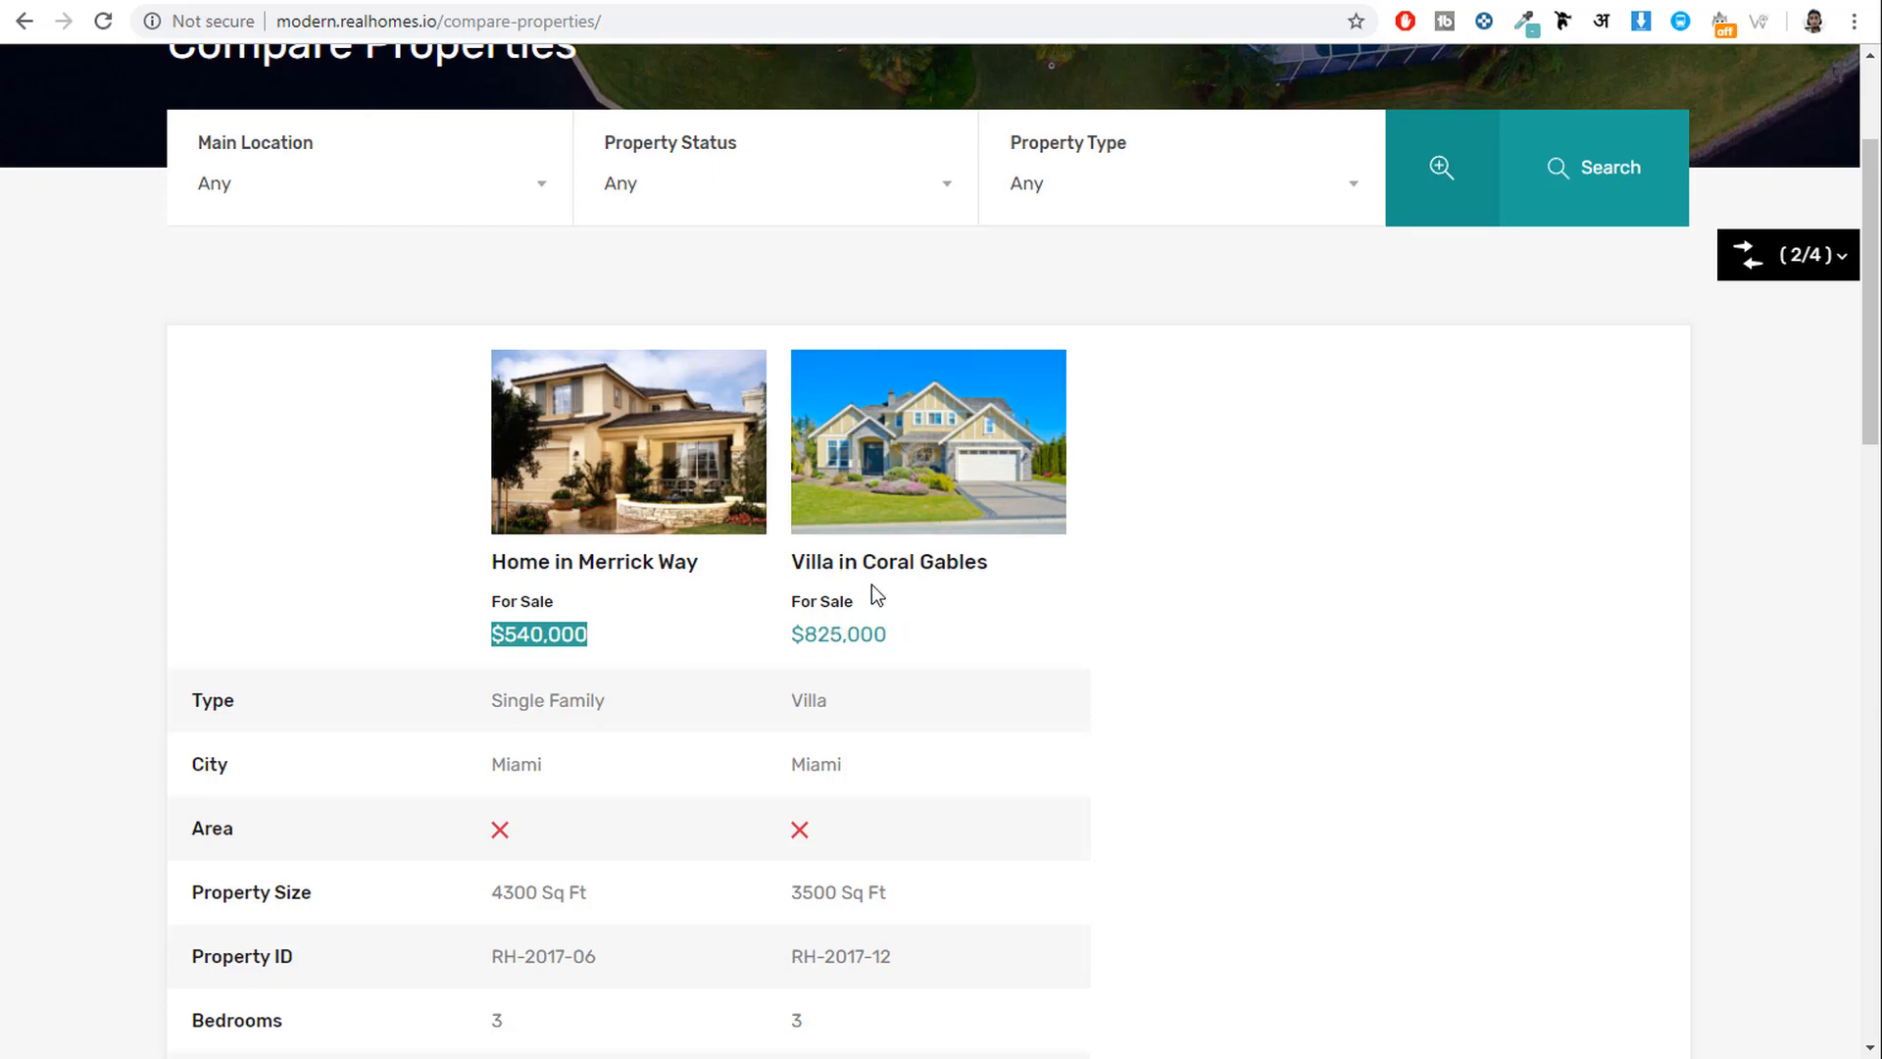
Highlight the Single Family property type and both homes' City values in the table.
scroll(1038, 640, "down", 3)
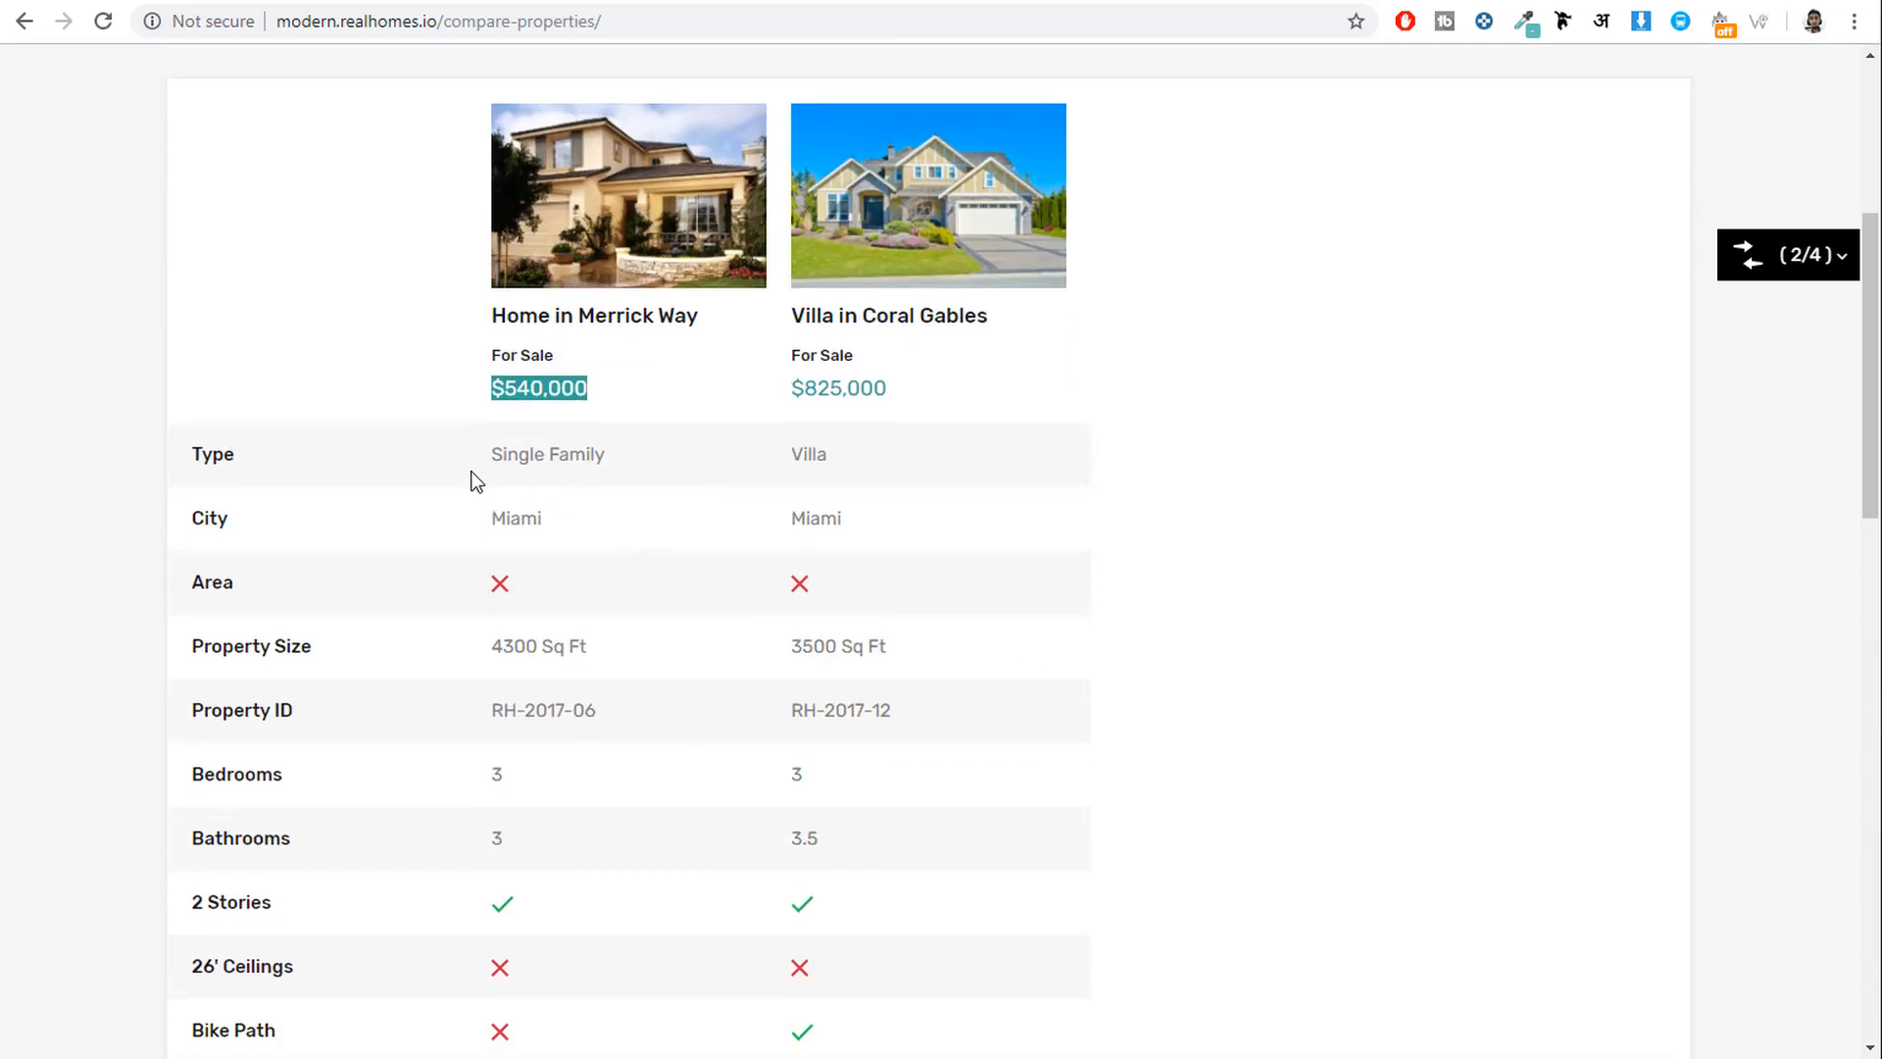
left_click_drag(472, 477, 617, 479)
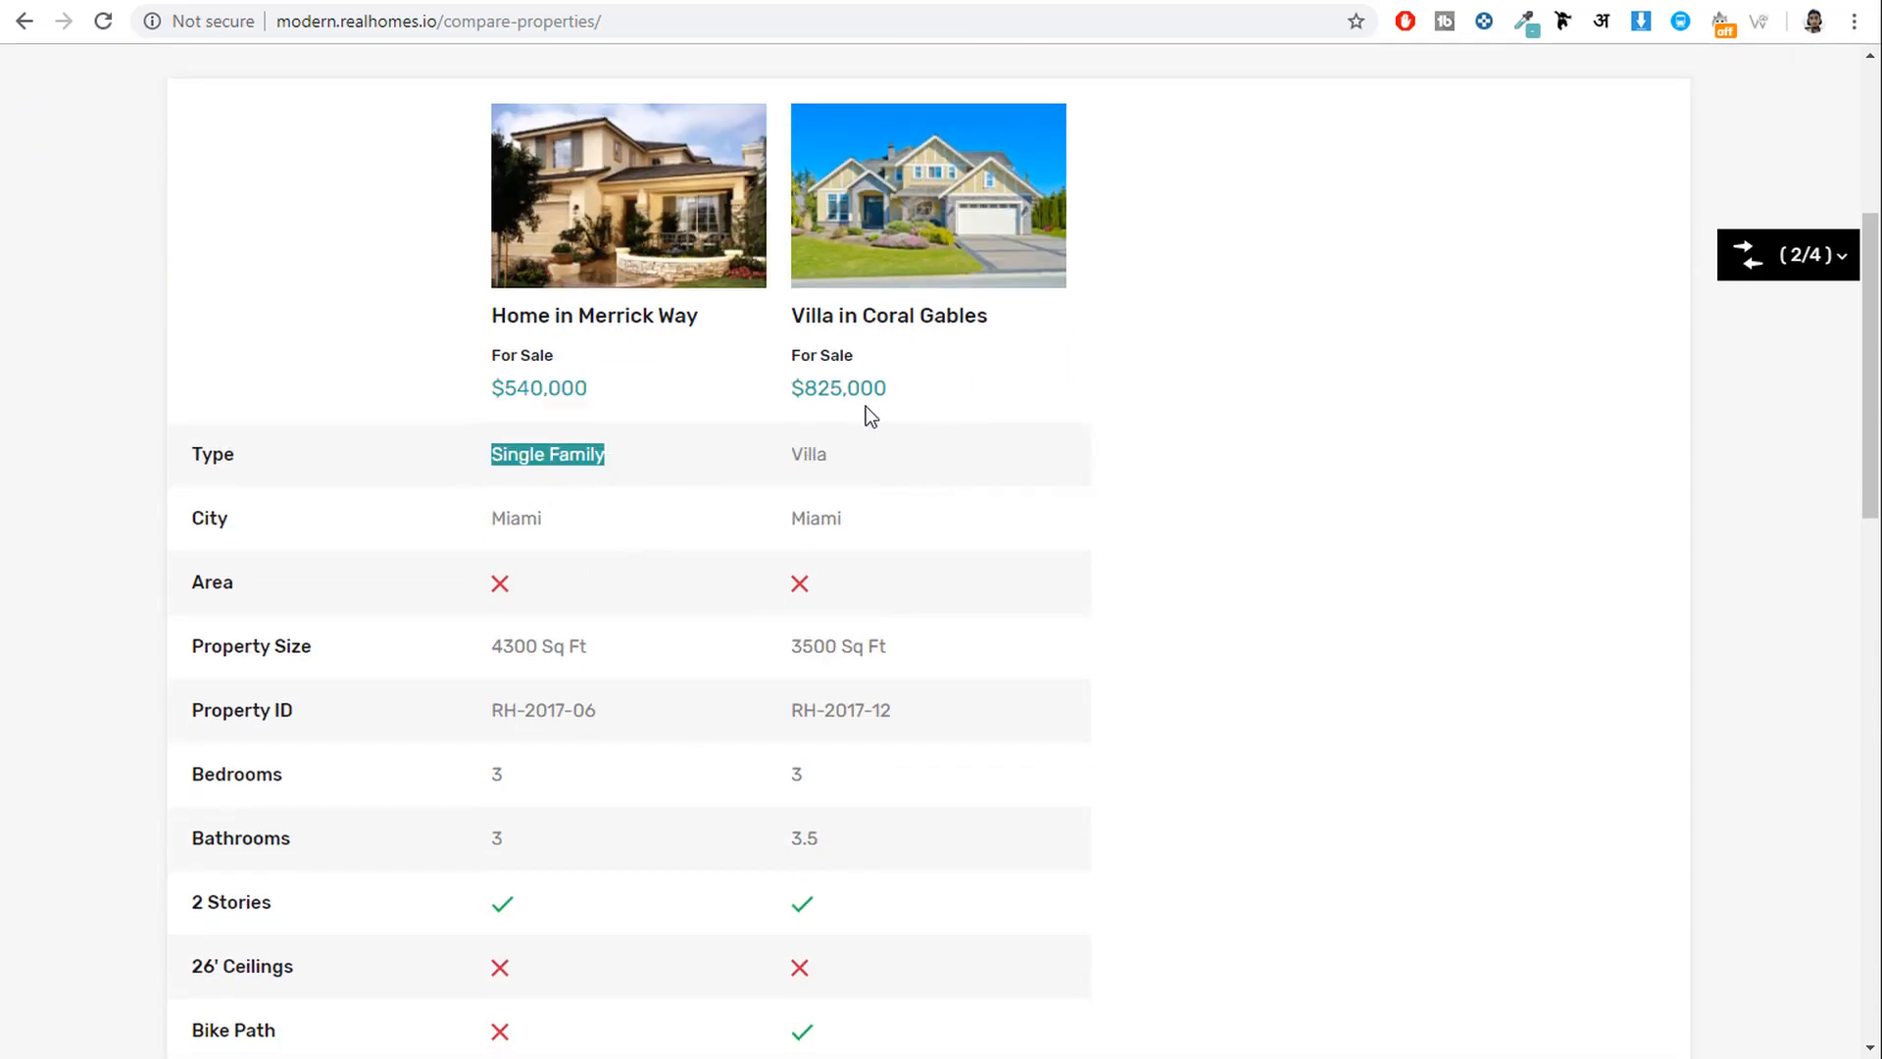
scroll(1037, 513, "down", 4)
scroll(535, 575, "up", 3)
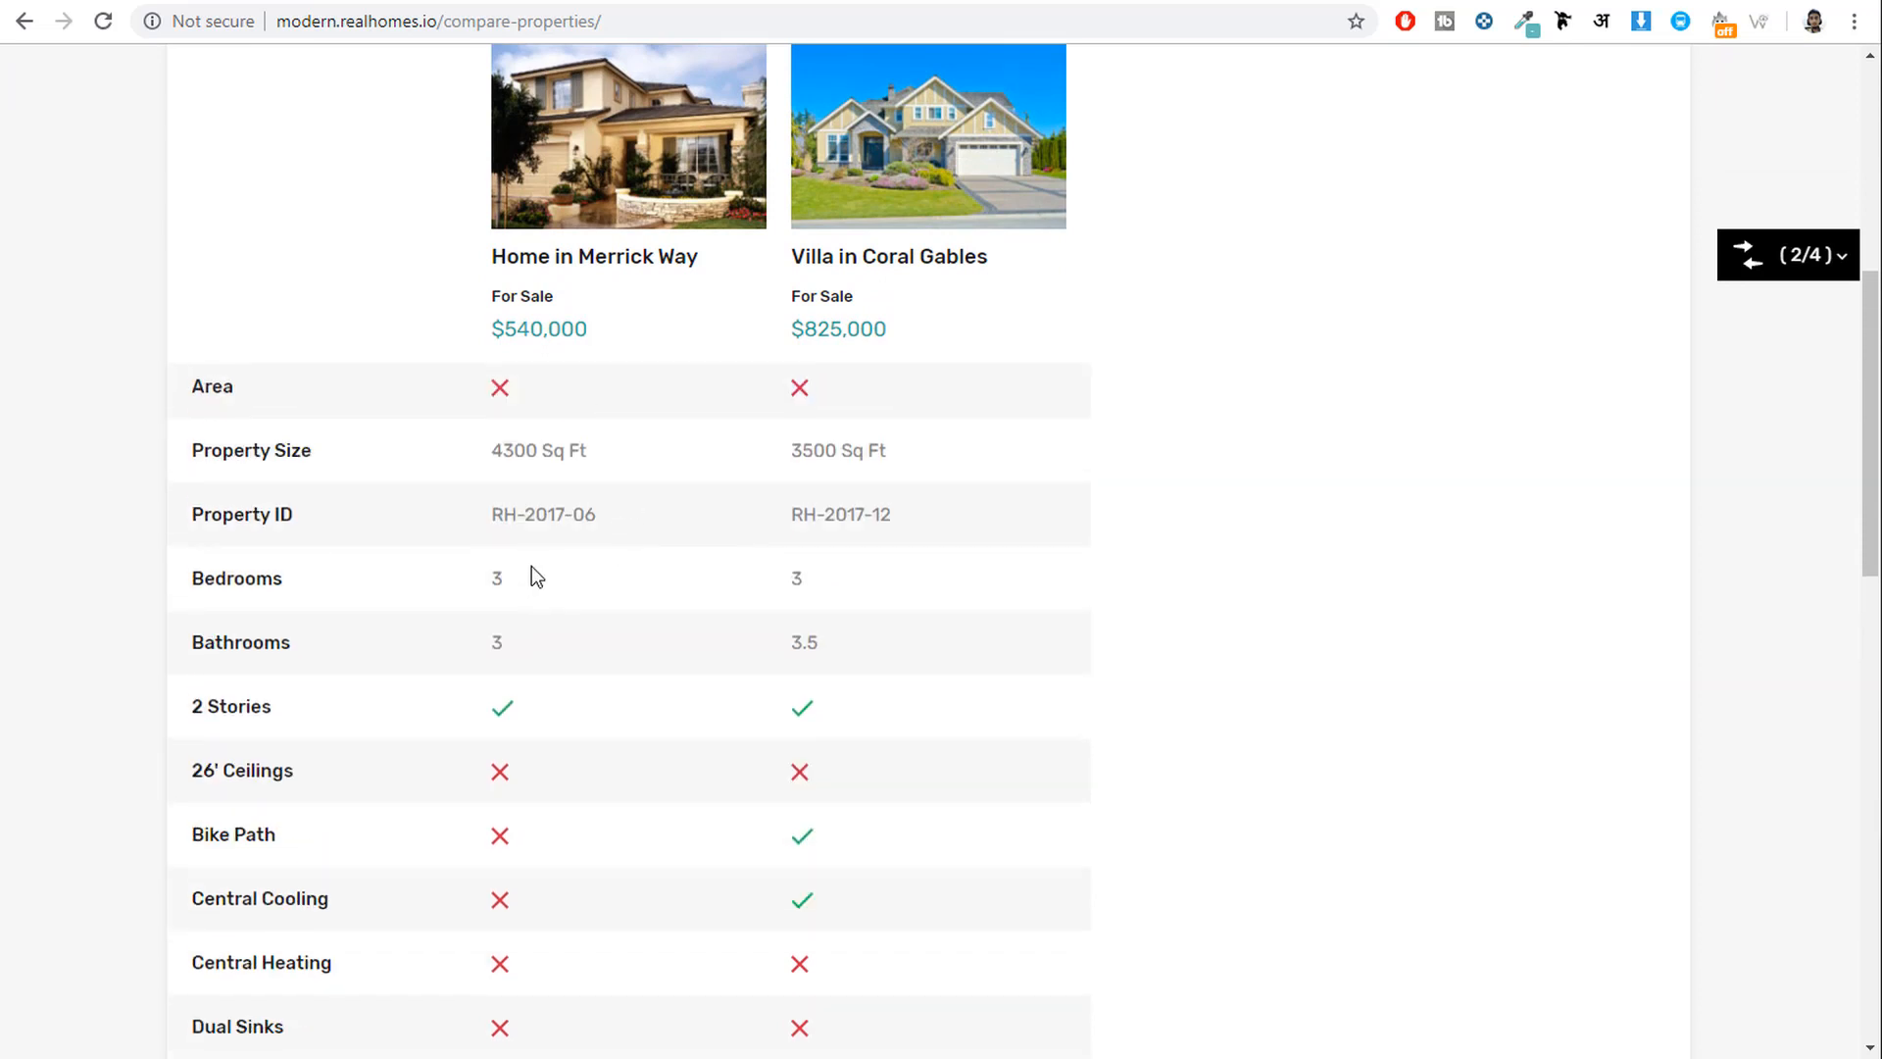
scroll(836, 610, "up", 3)
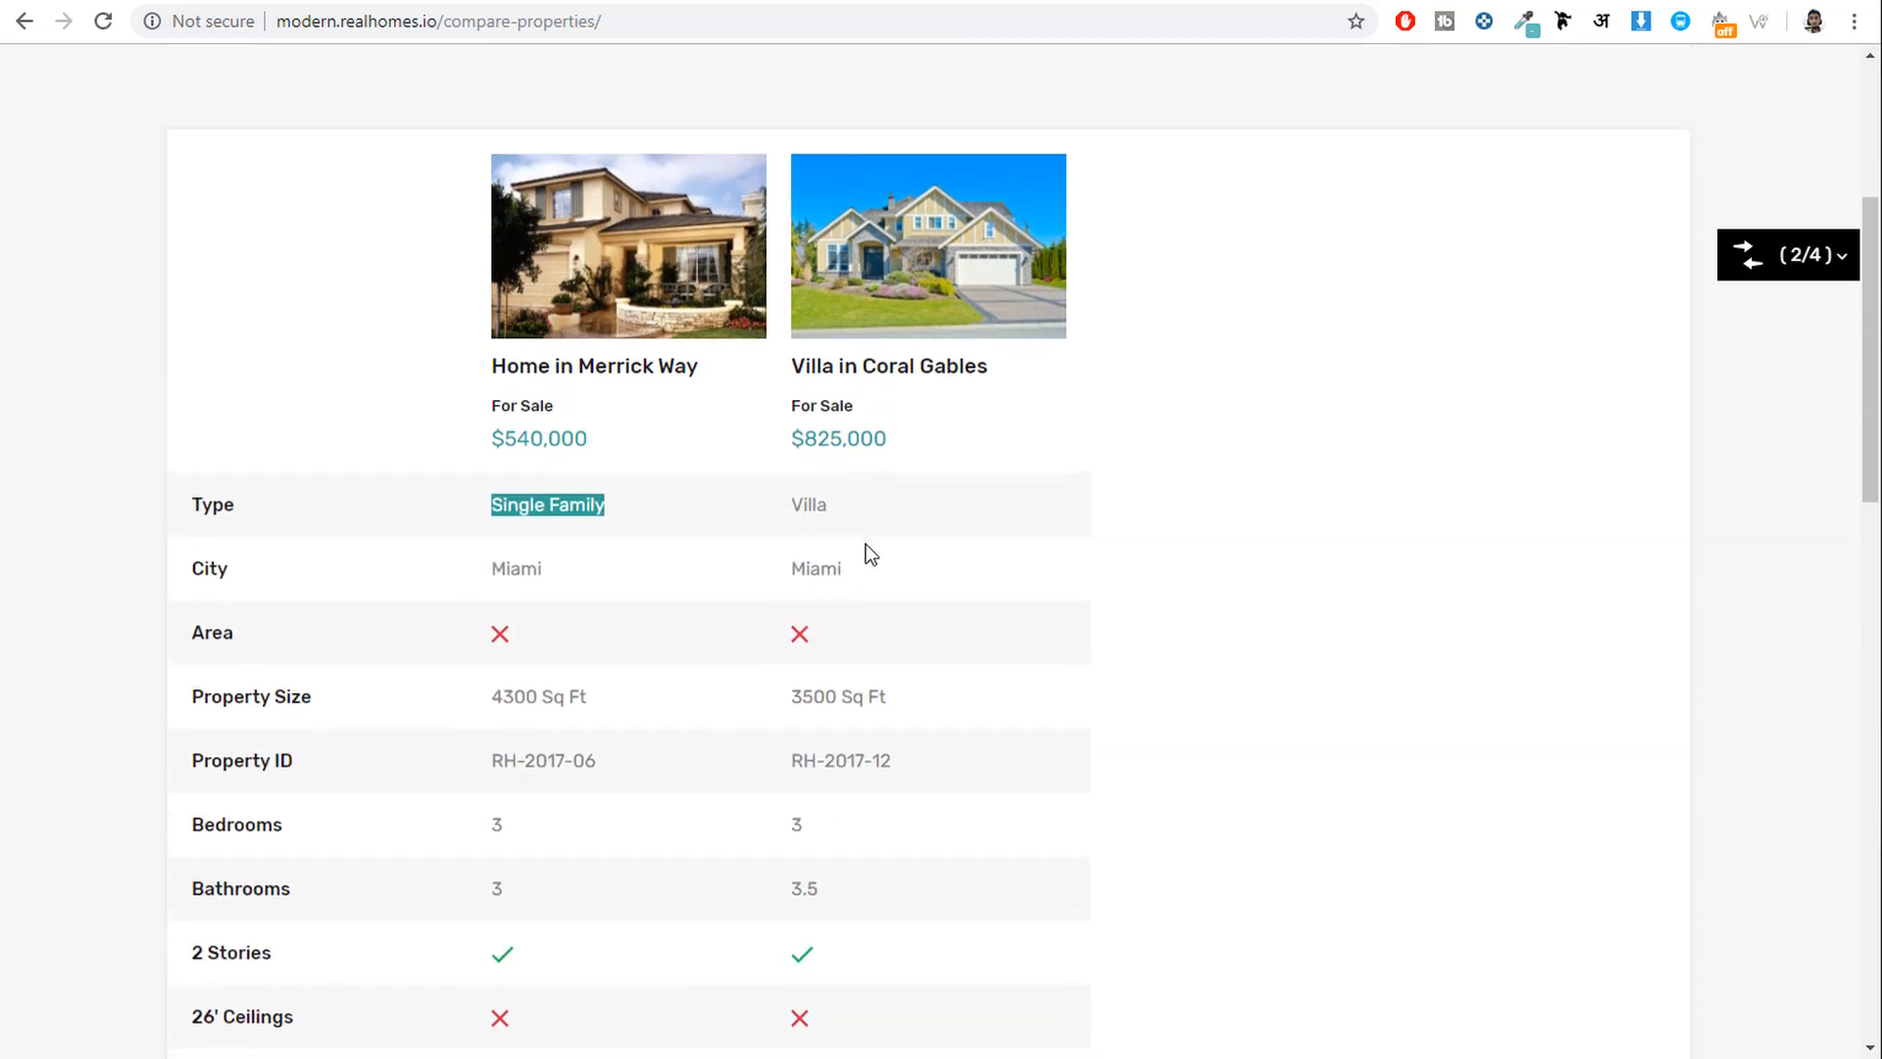
left_click_drag(843, 569, 537, 584)
left_click(538, 584)
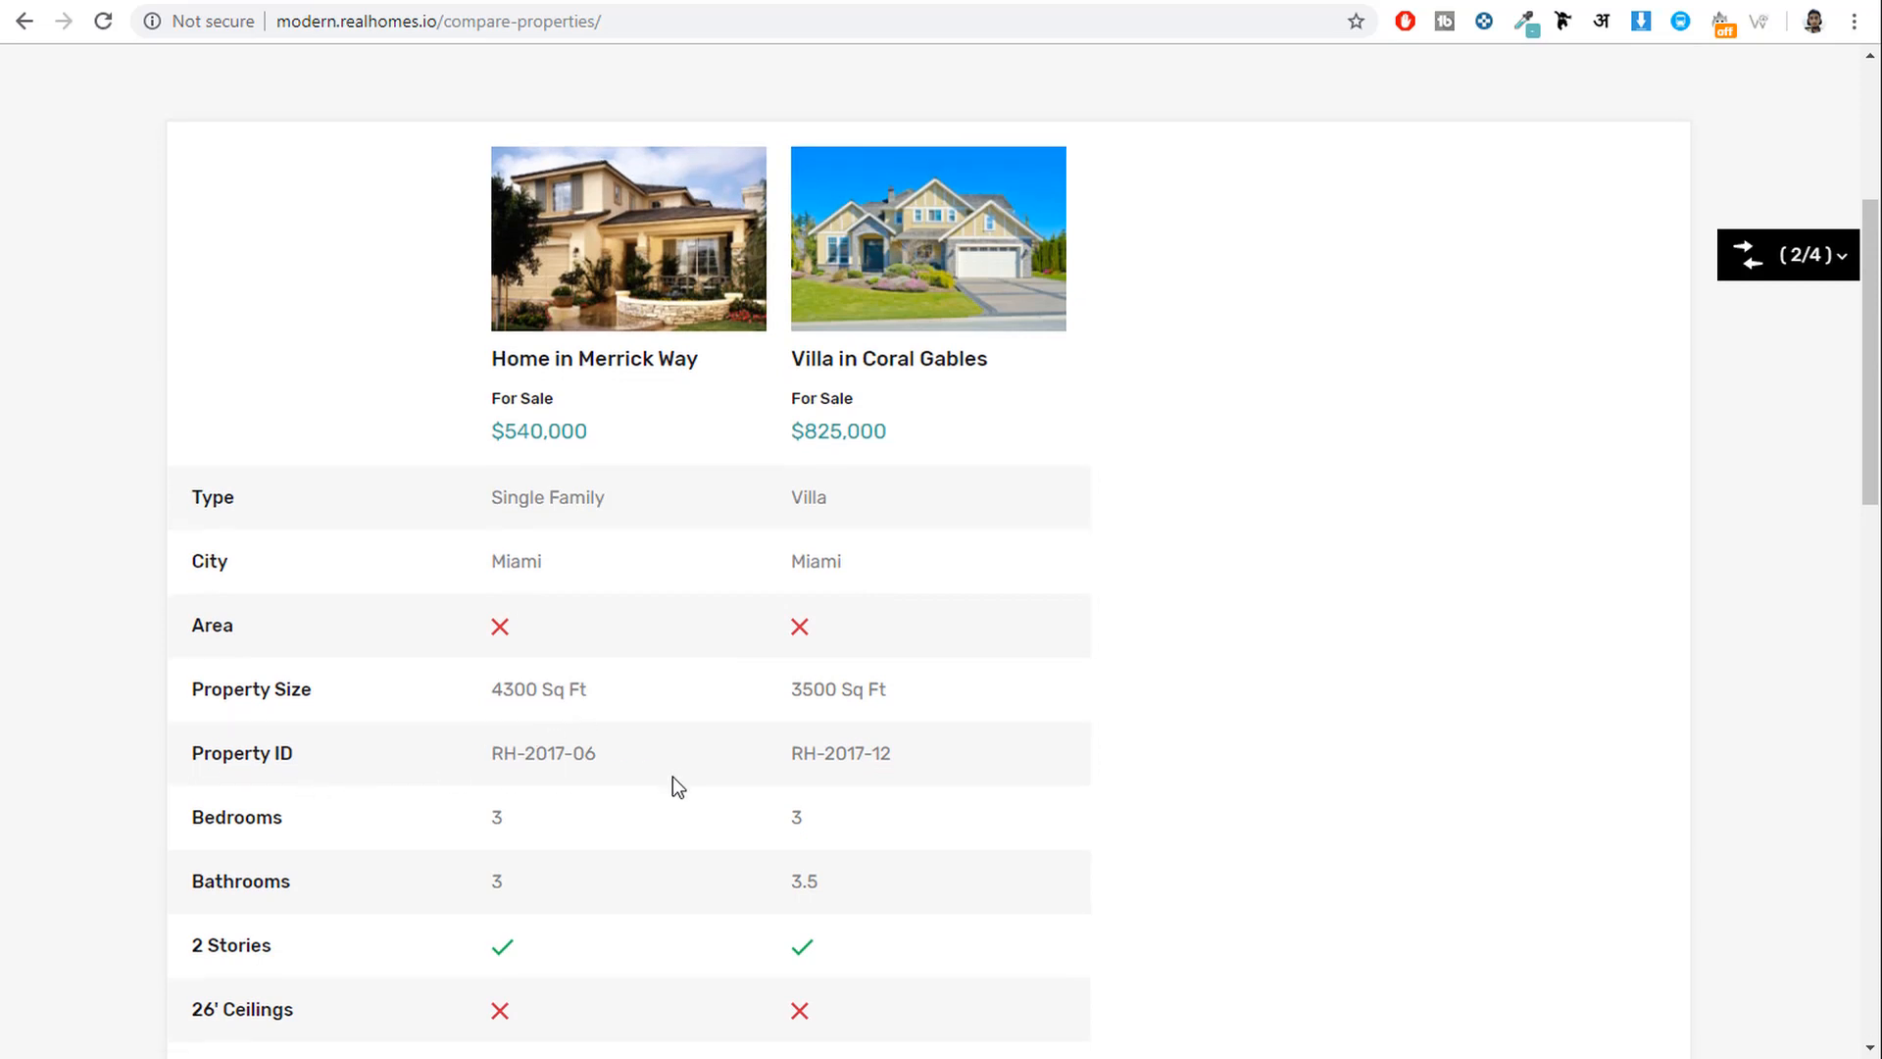
scroll(673, 784, "down", 2)
scroll(727, 747, "down", 2)
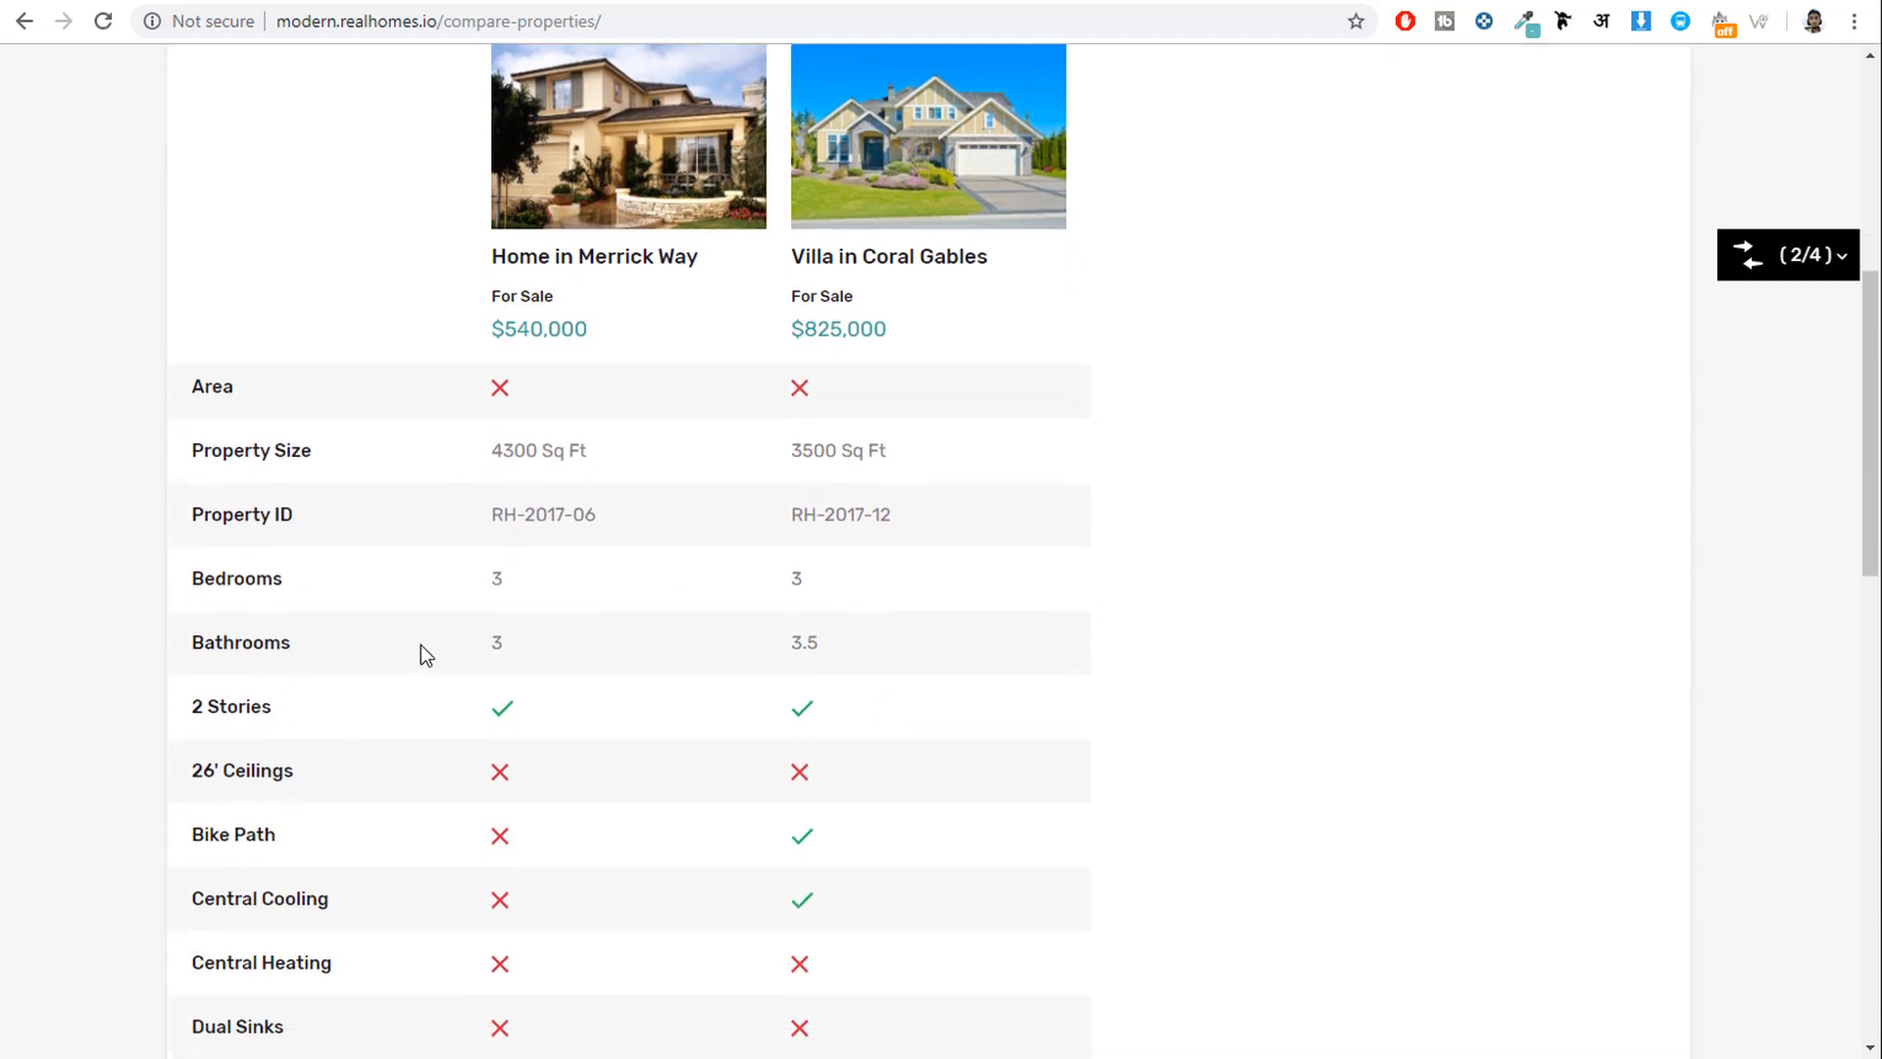
scroll(1130, 775, "down", 8)
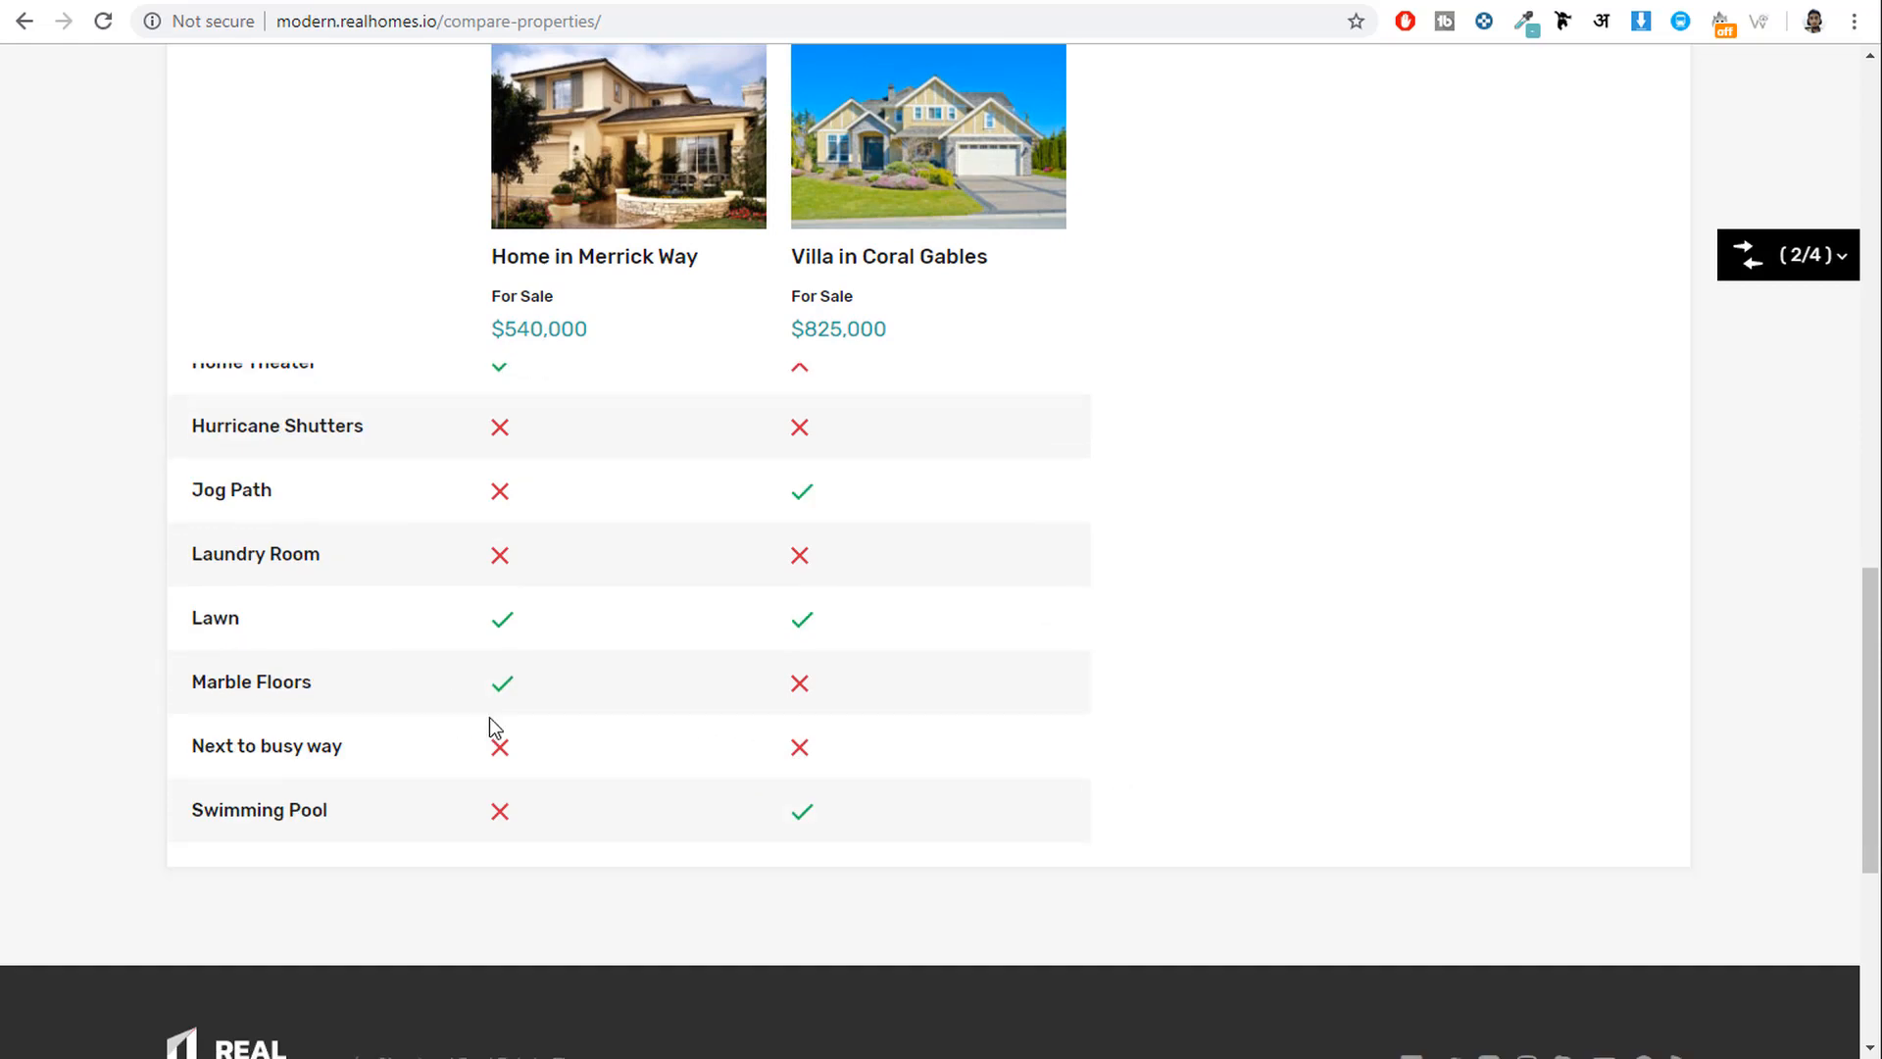
scroll(891, 750, "up", 15)
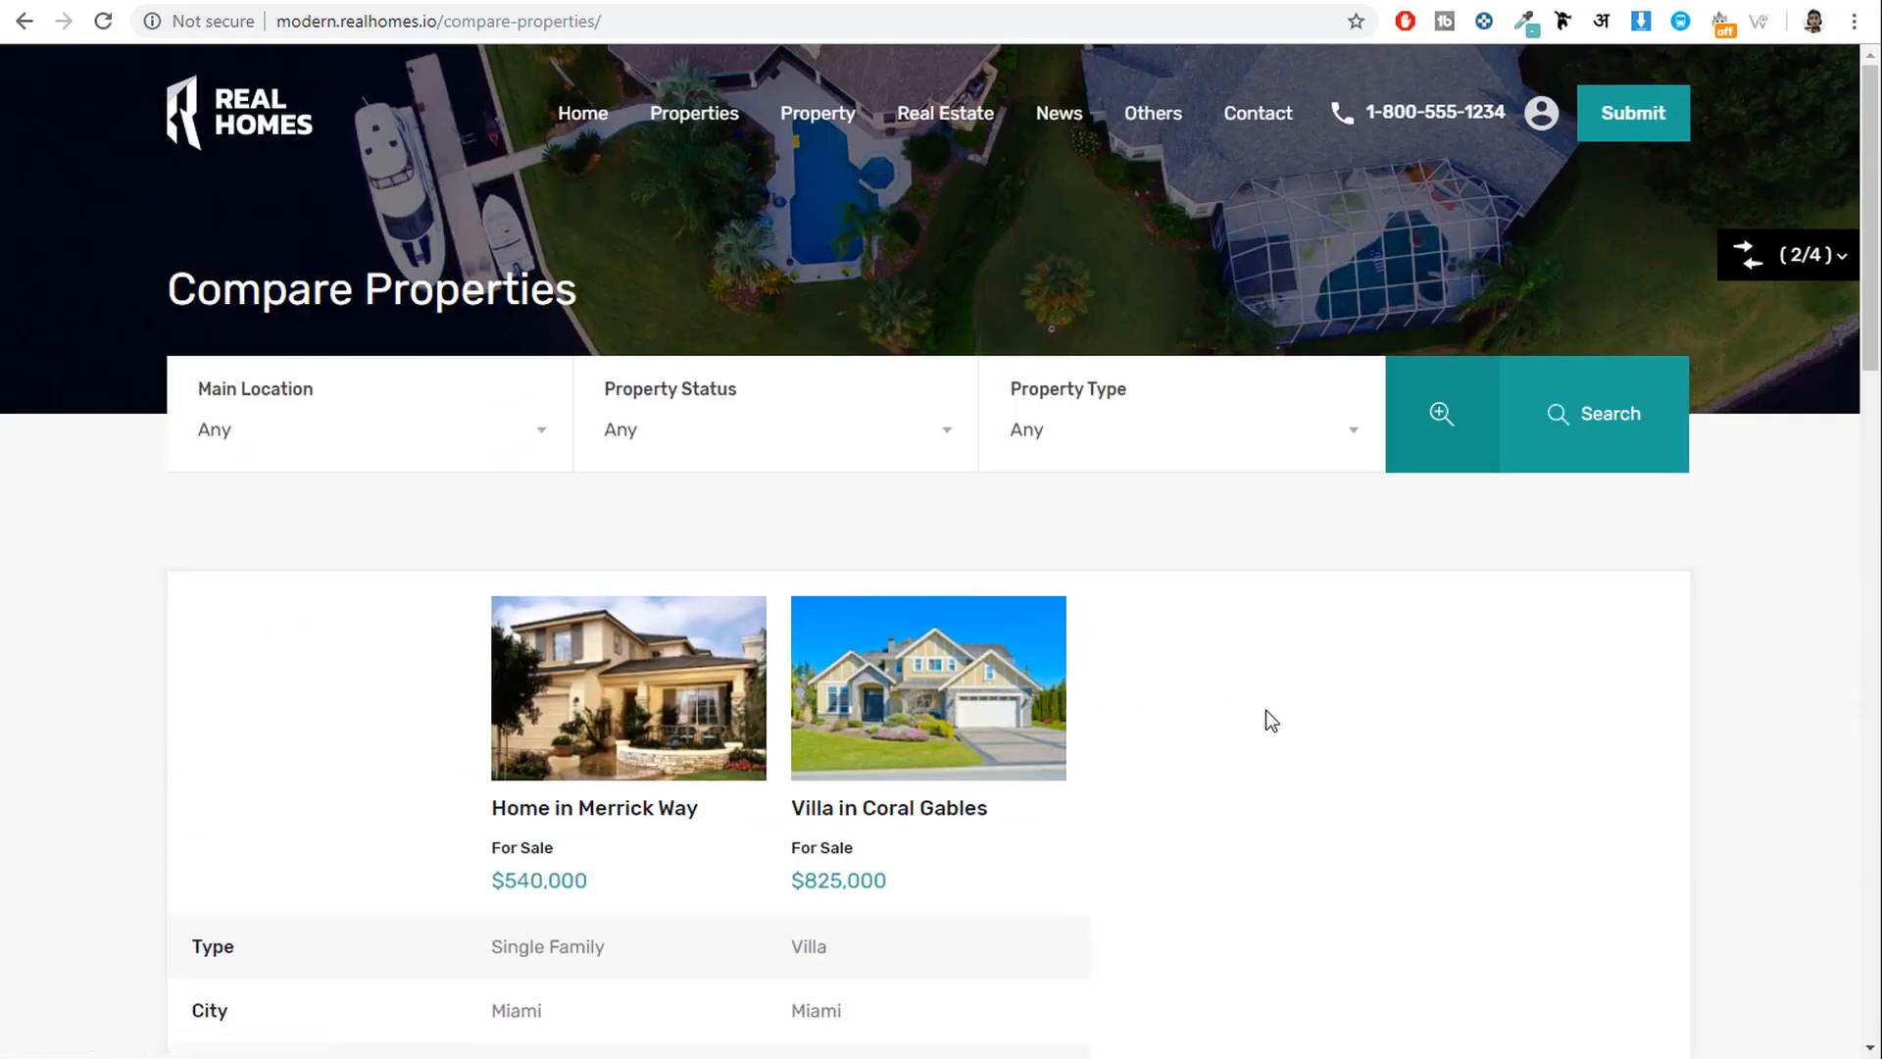
Go to the Contact page, select its web address, and browse the form and map.
left_click(1246, 130)
left_click(392, 20)
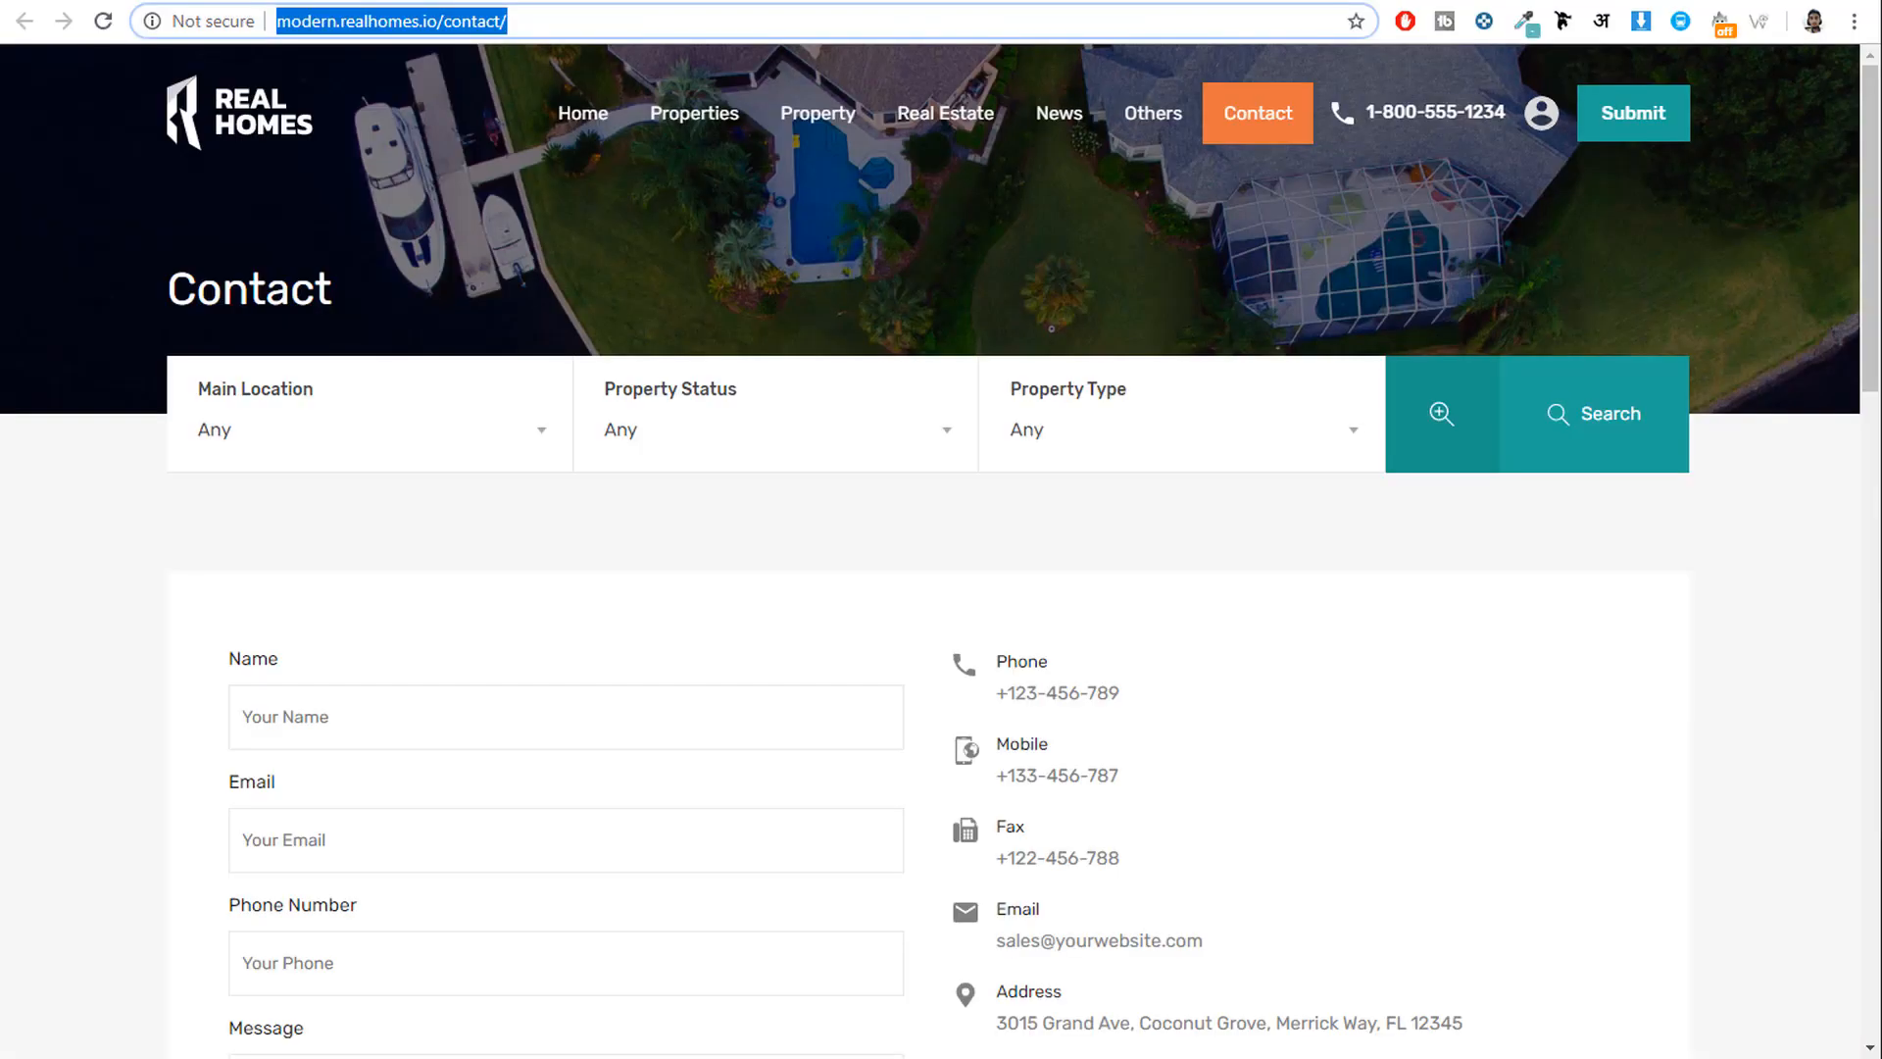
scroll(1689, 547, "down", 4)
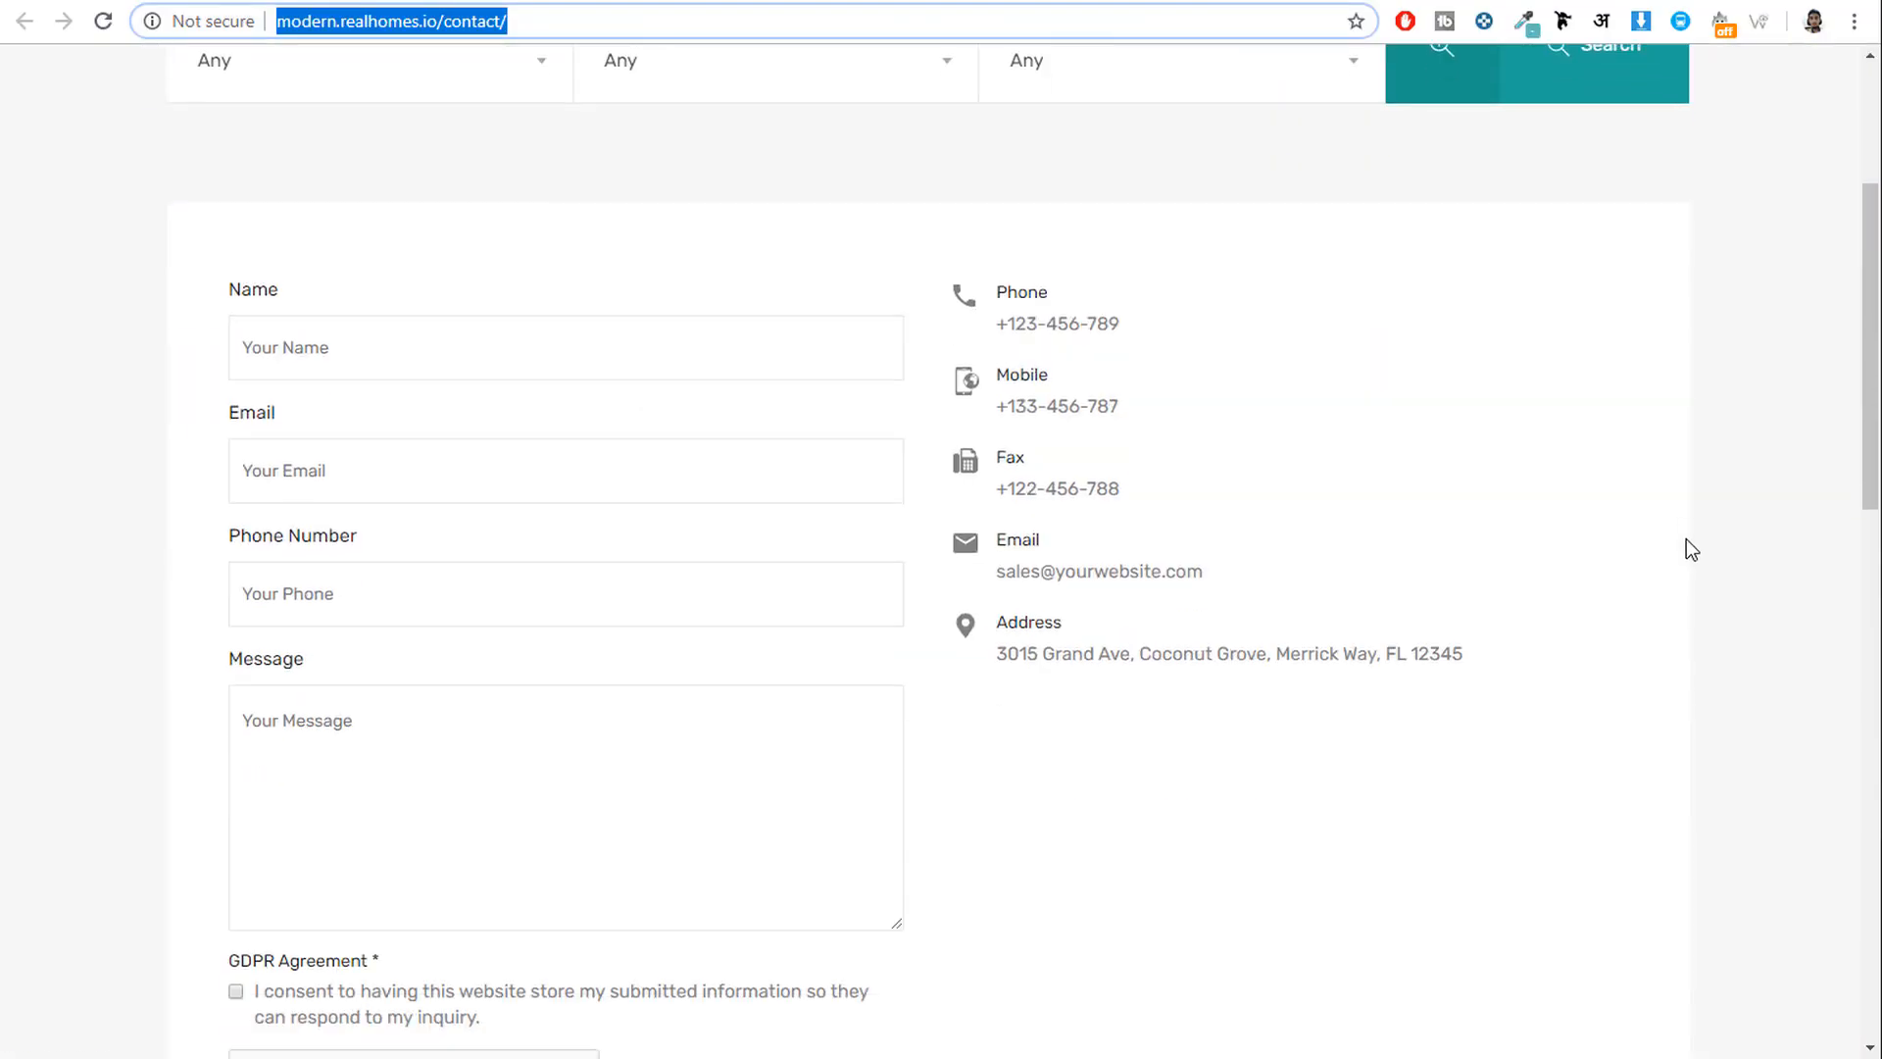
scroll(1686, 549, "down", 10)
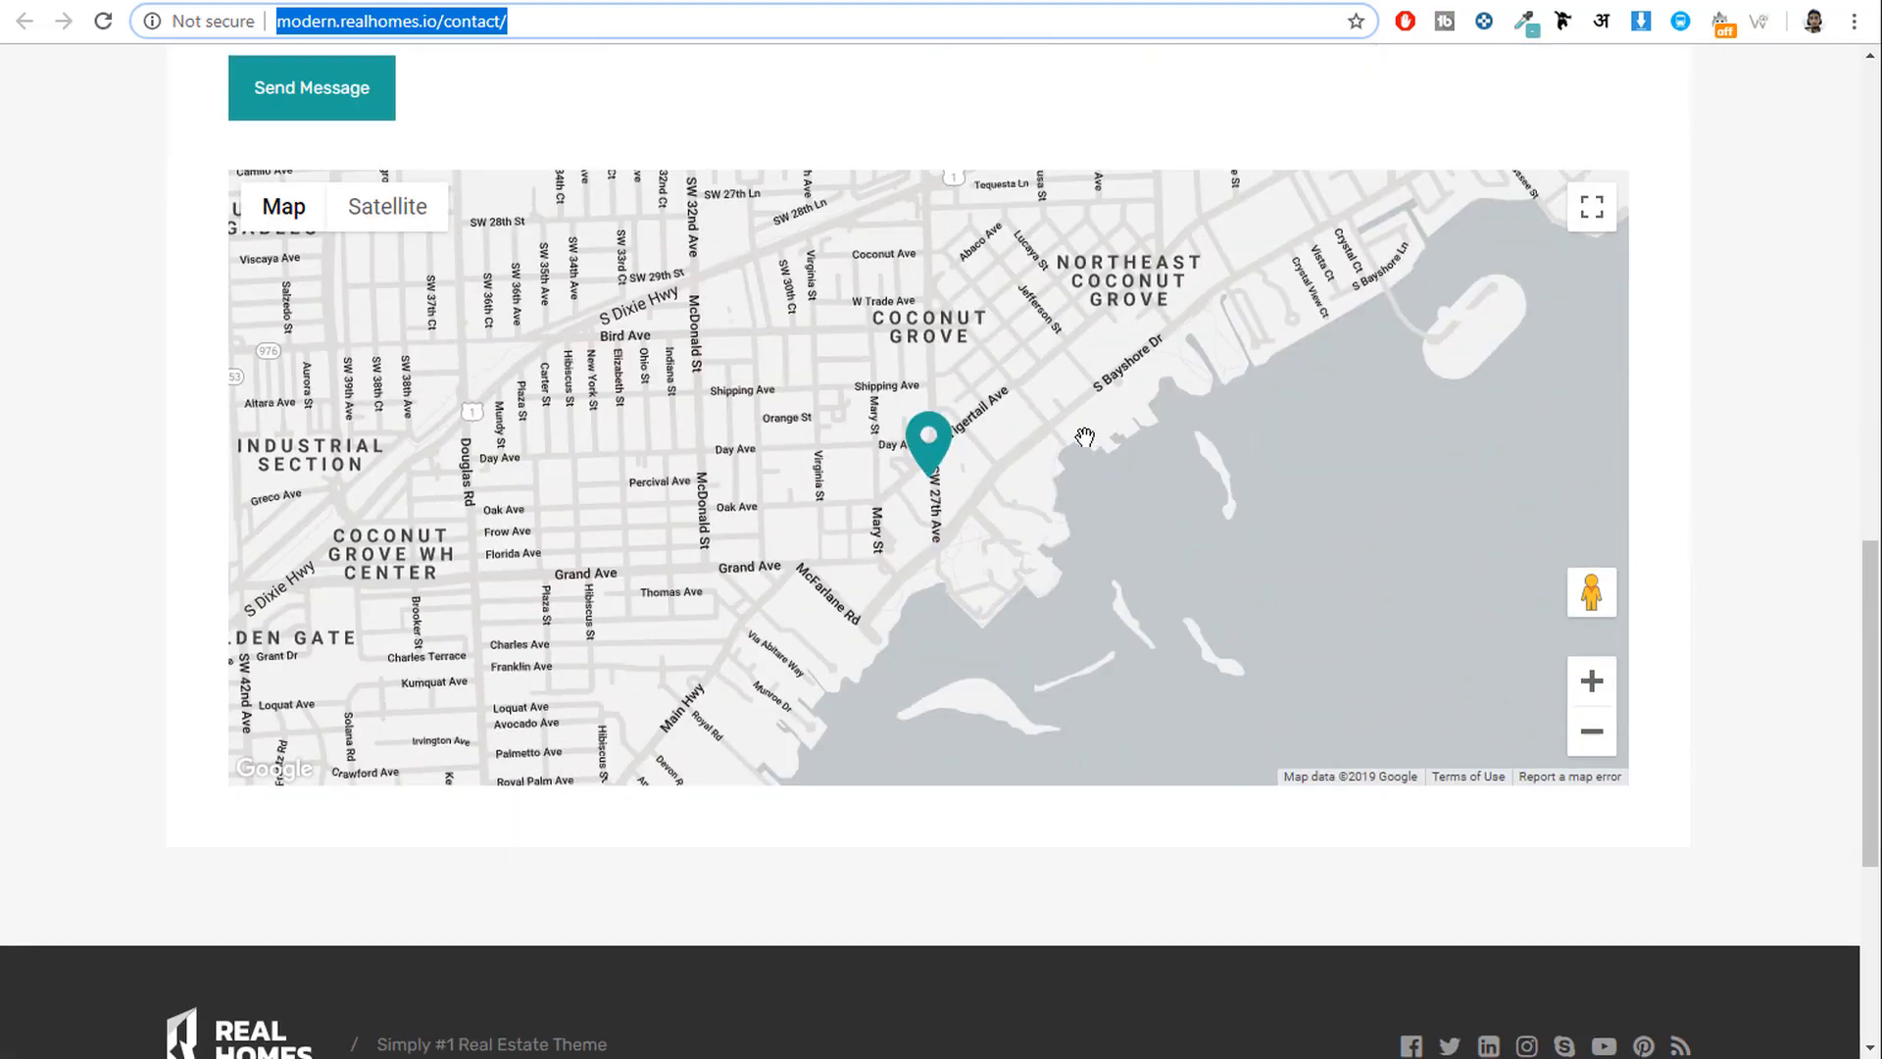
scroll(386, 355, "up", 10)
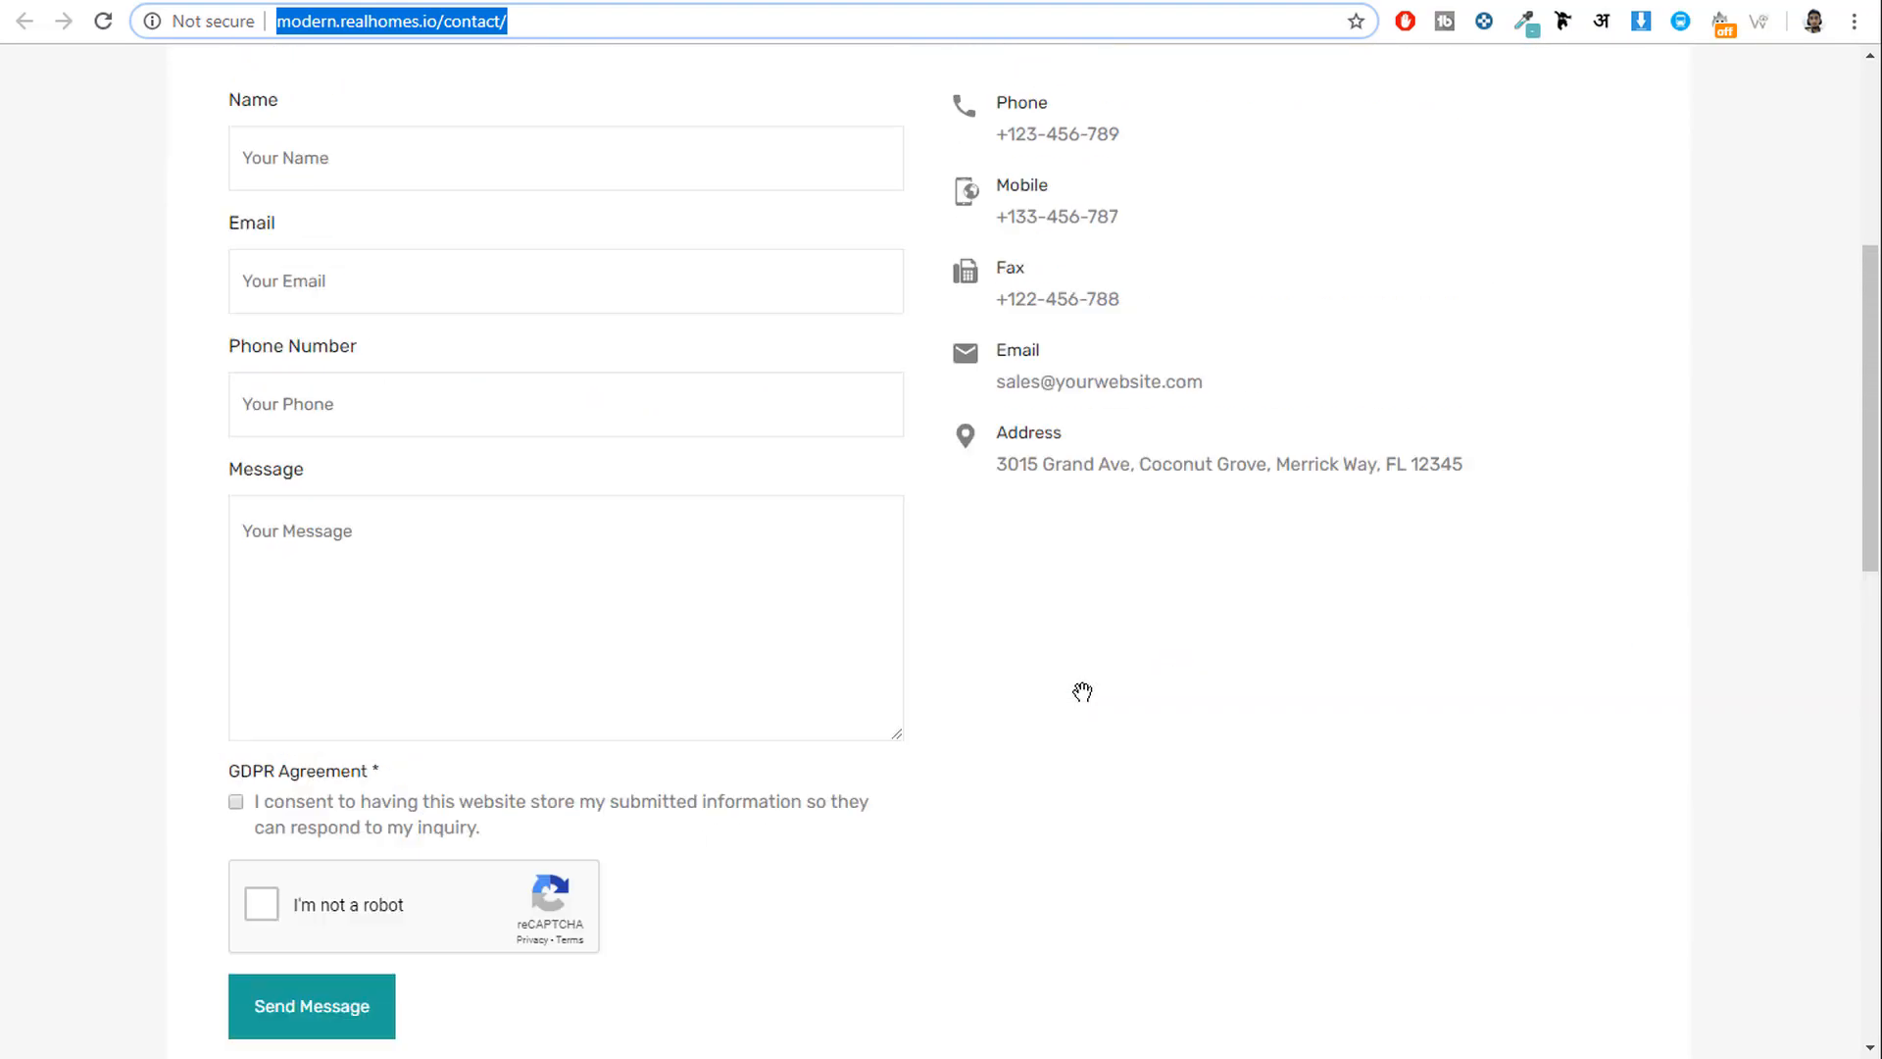
scroll(1255, 608, "up", 4)
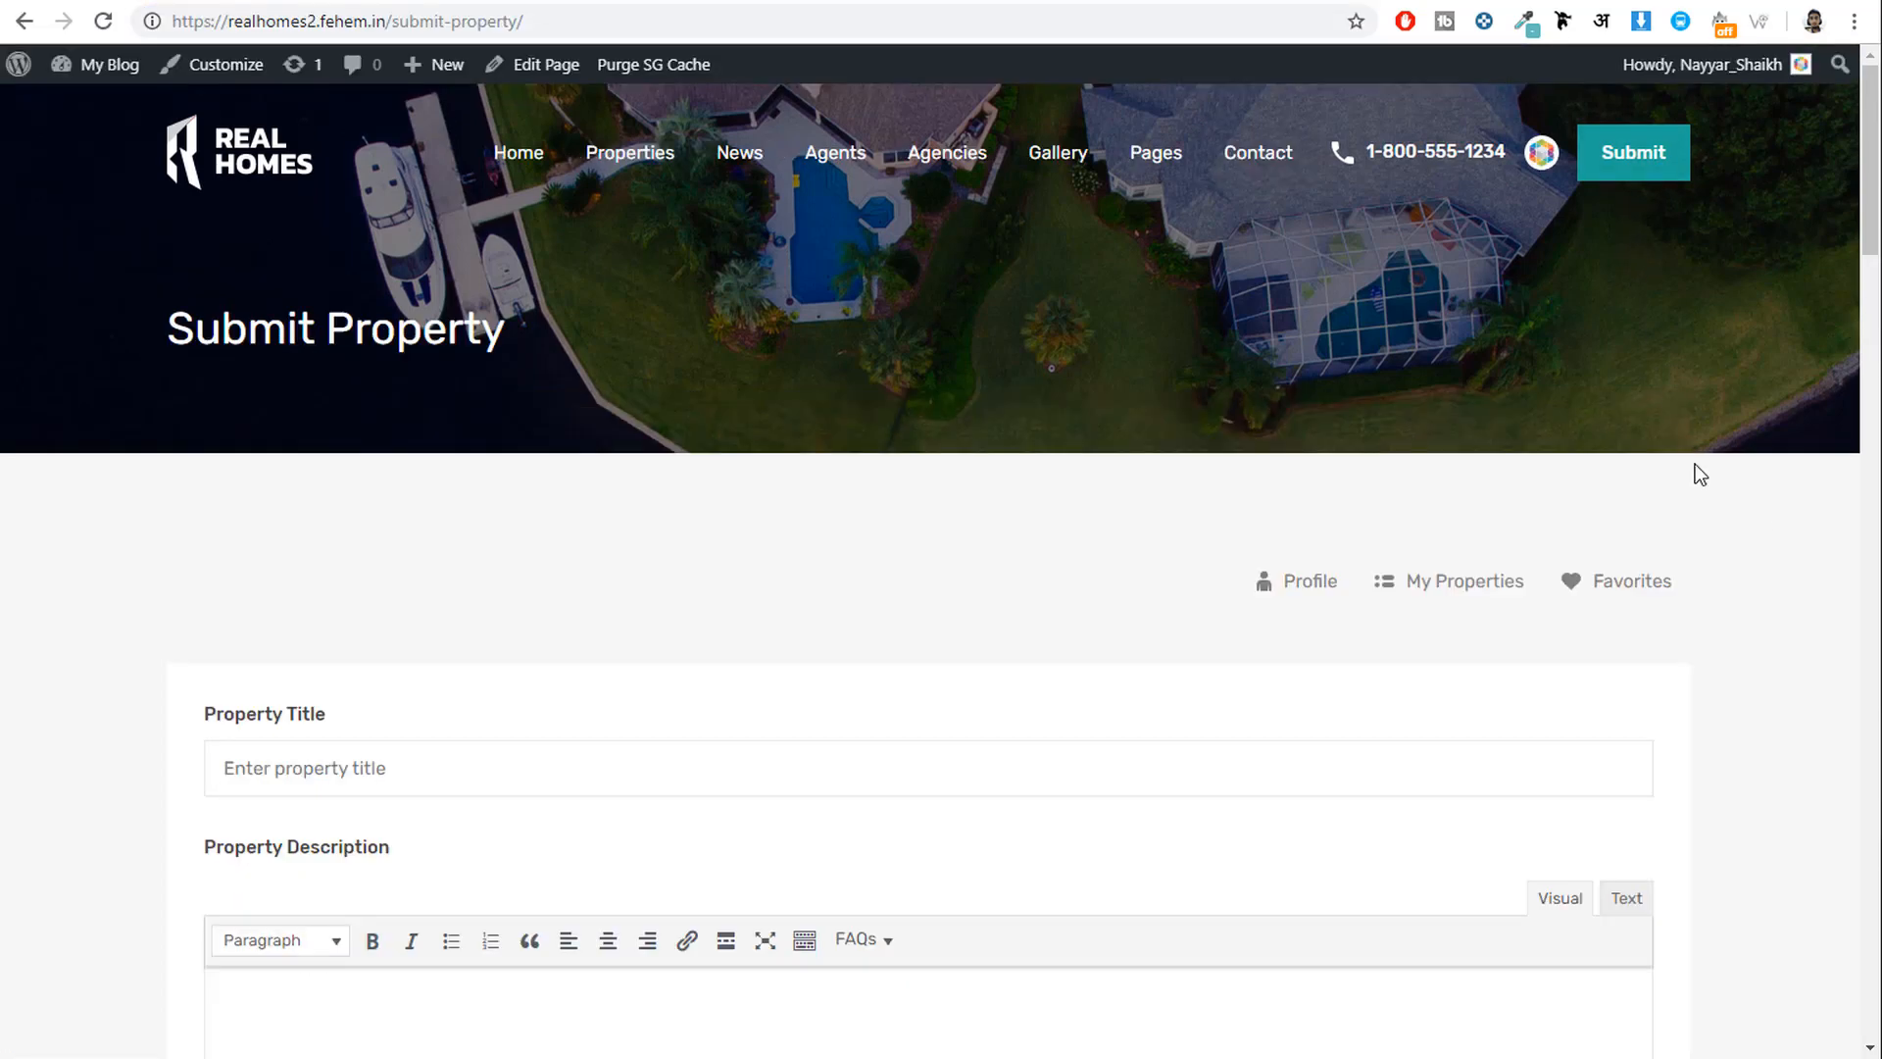
Scroll through the Submit Property form's listing fields, from Property Title down to Floor Plans.
scroll(1739, 545, "down", 5)
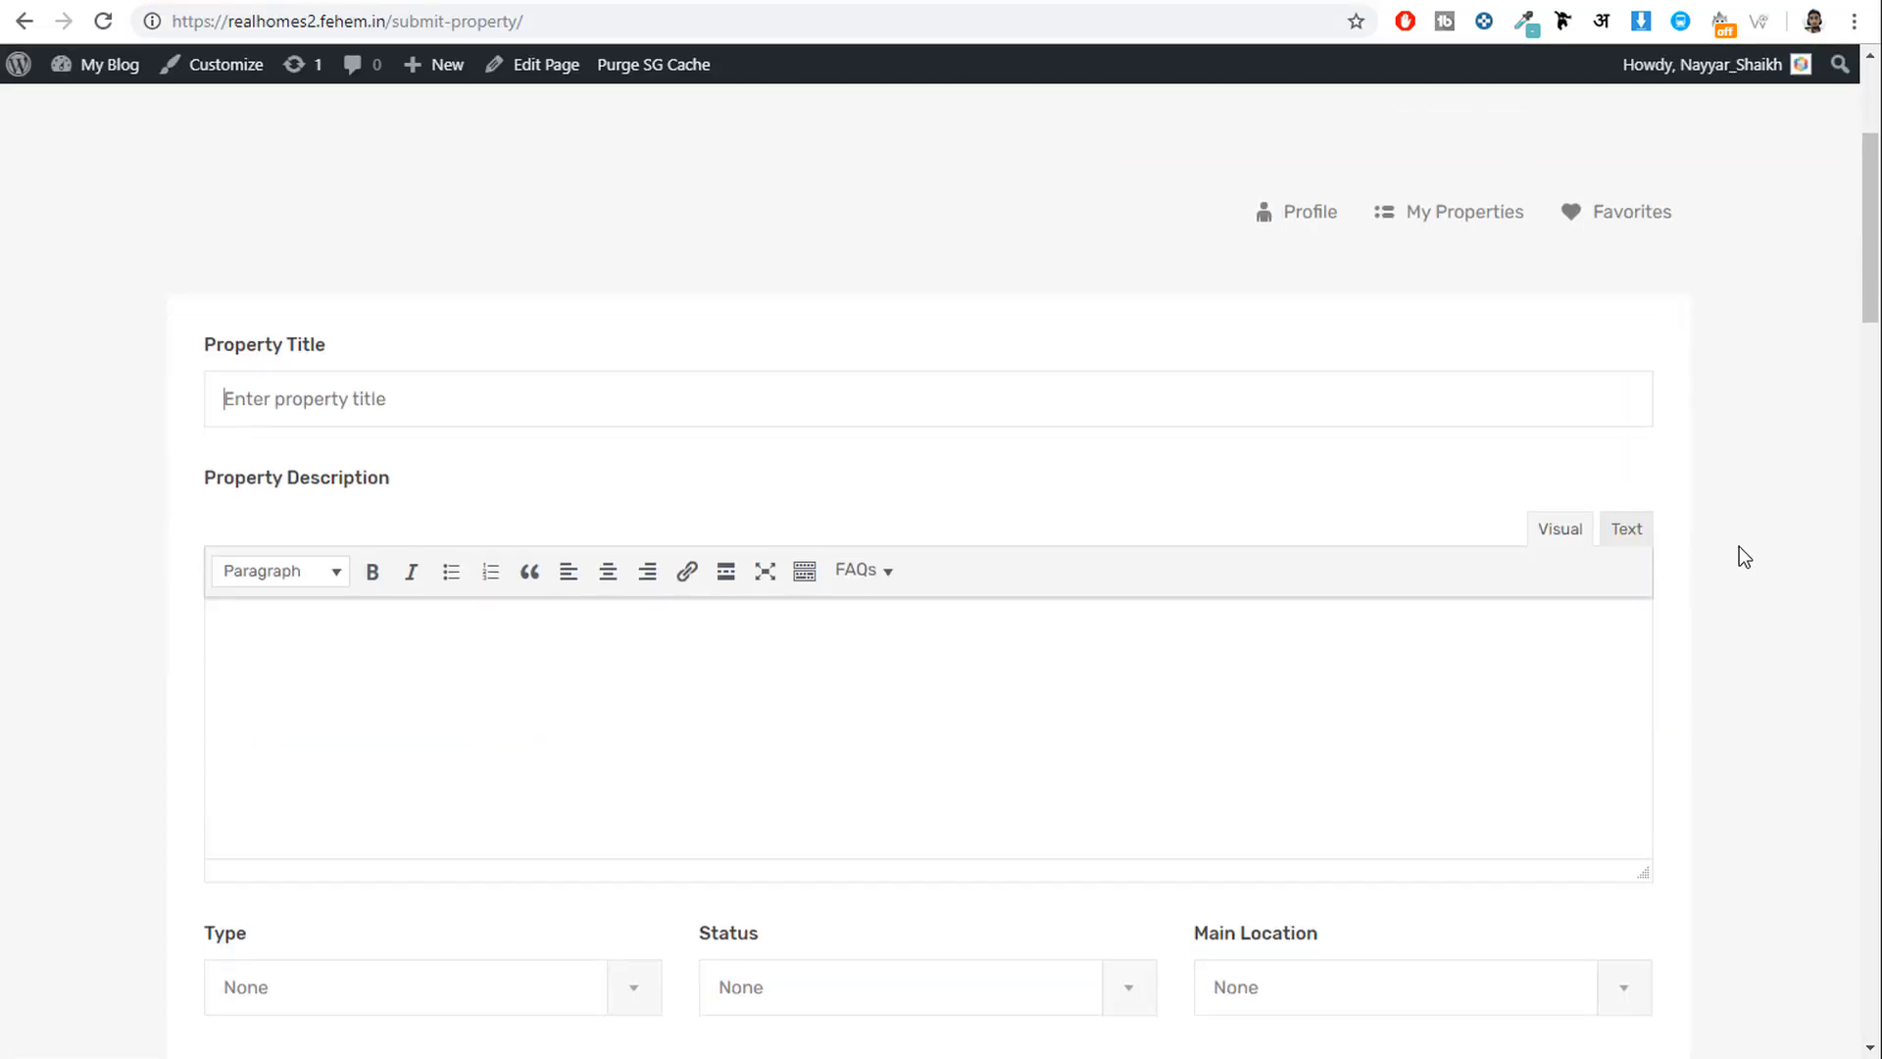
scroll(1739, 547, "up", 5)
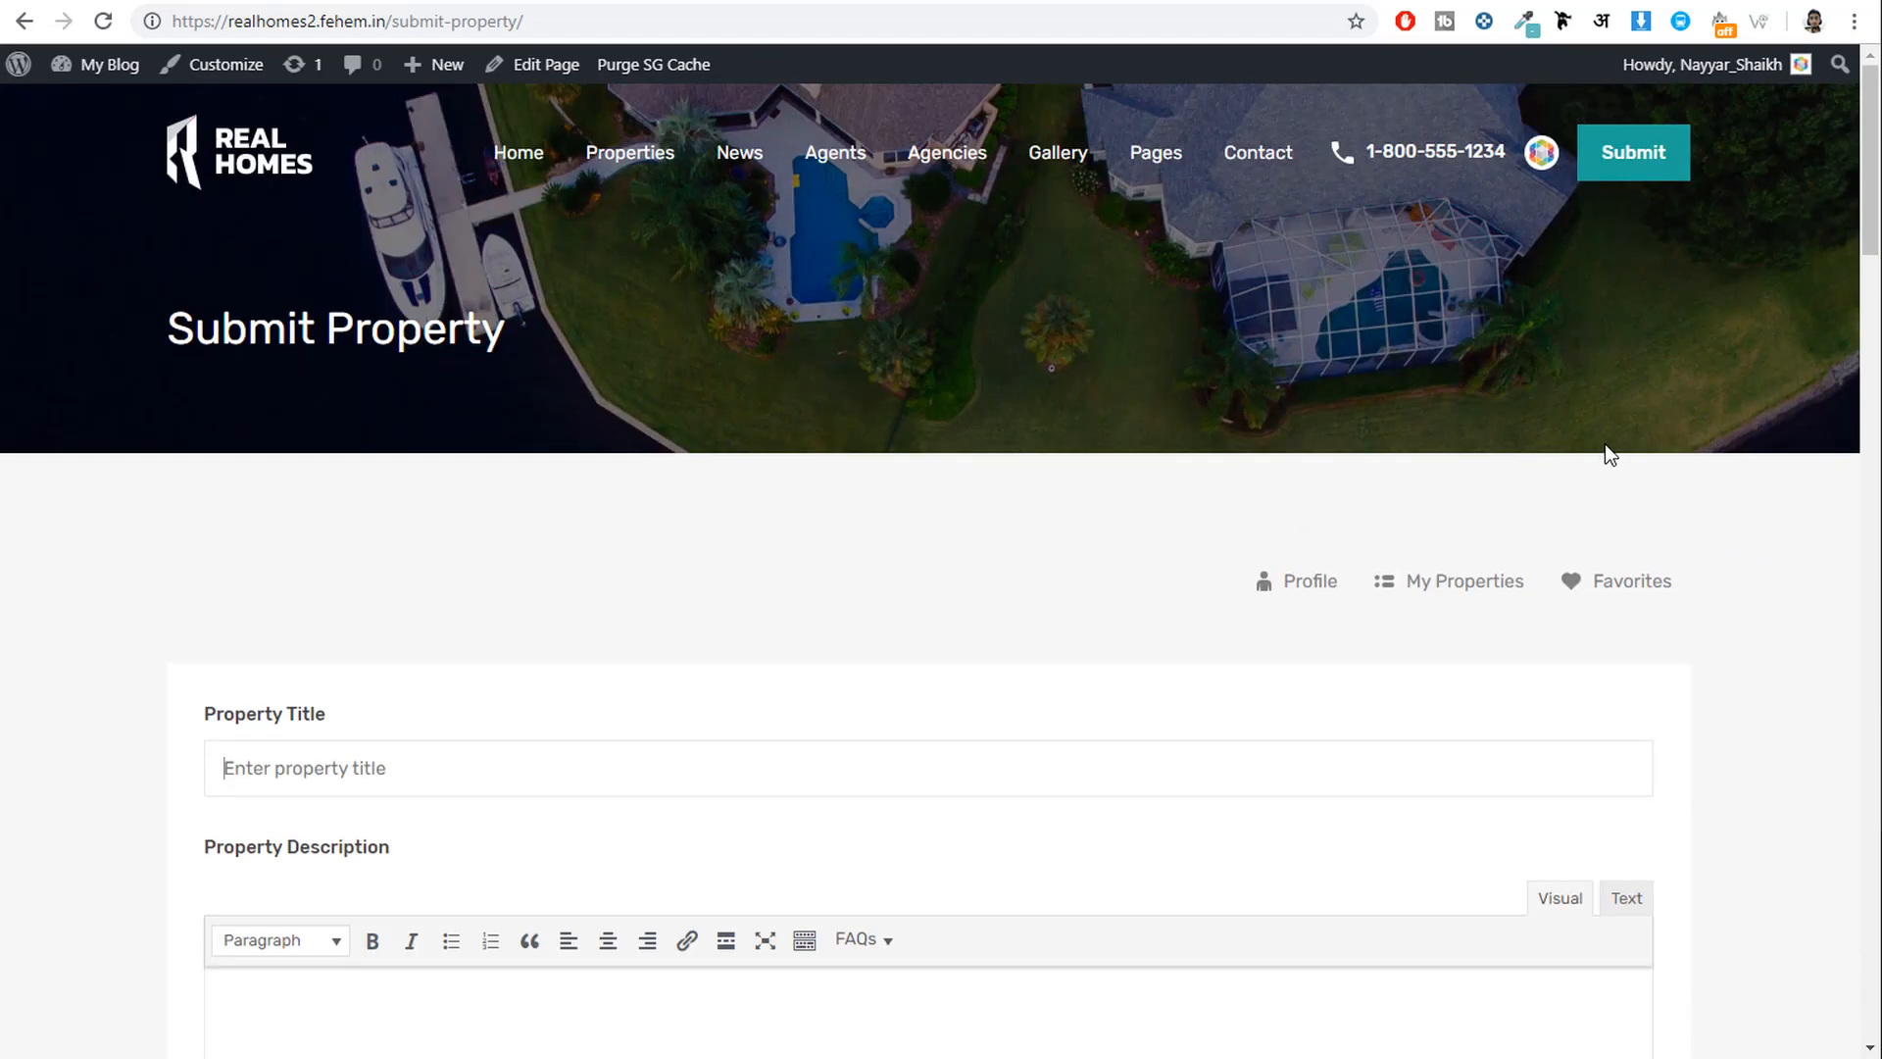
scroll(1128, 580, "down", 5)
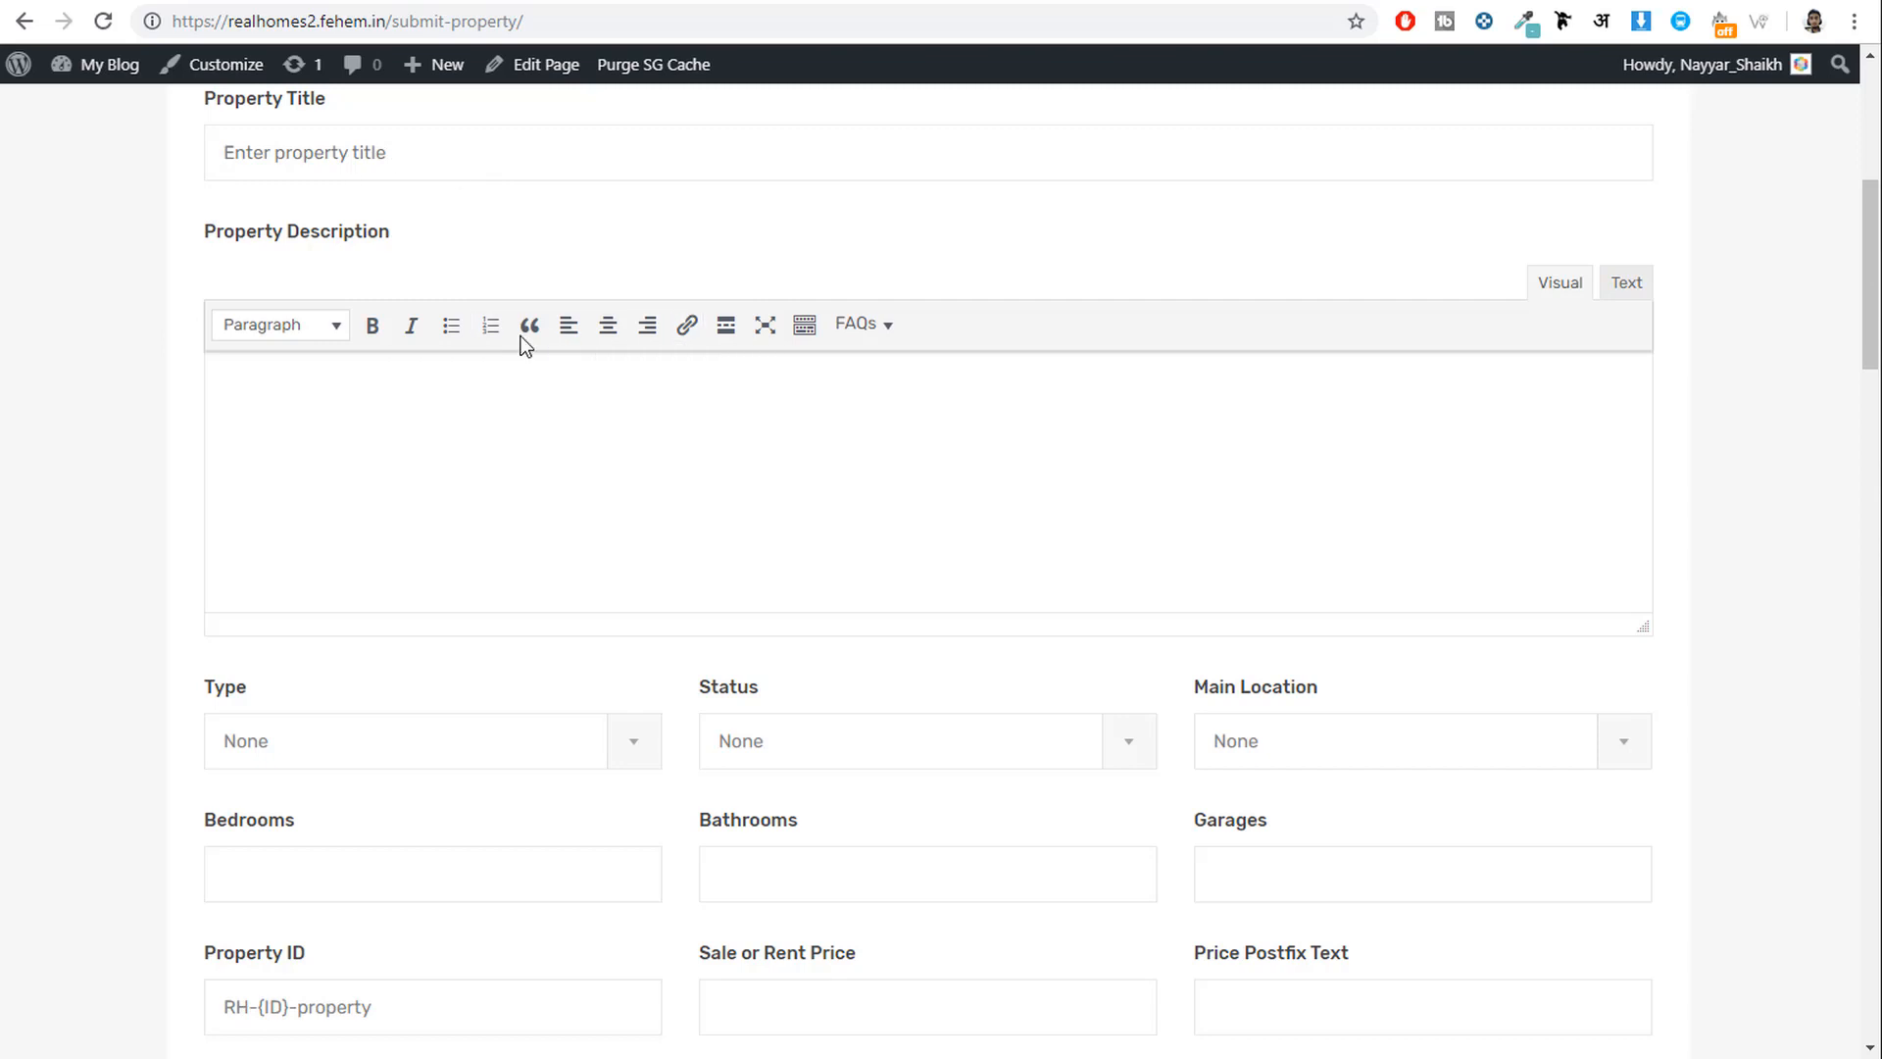
scroll(898, 482, "down", 3)
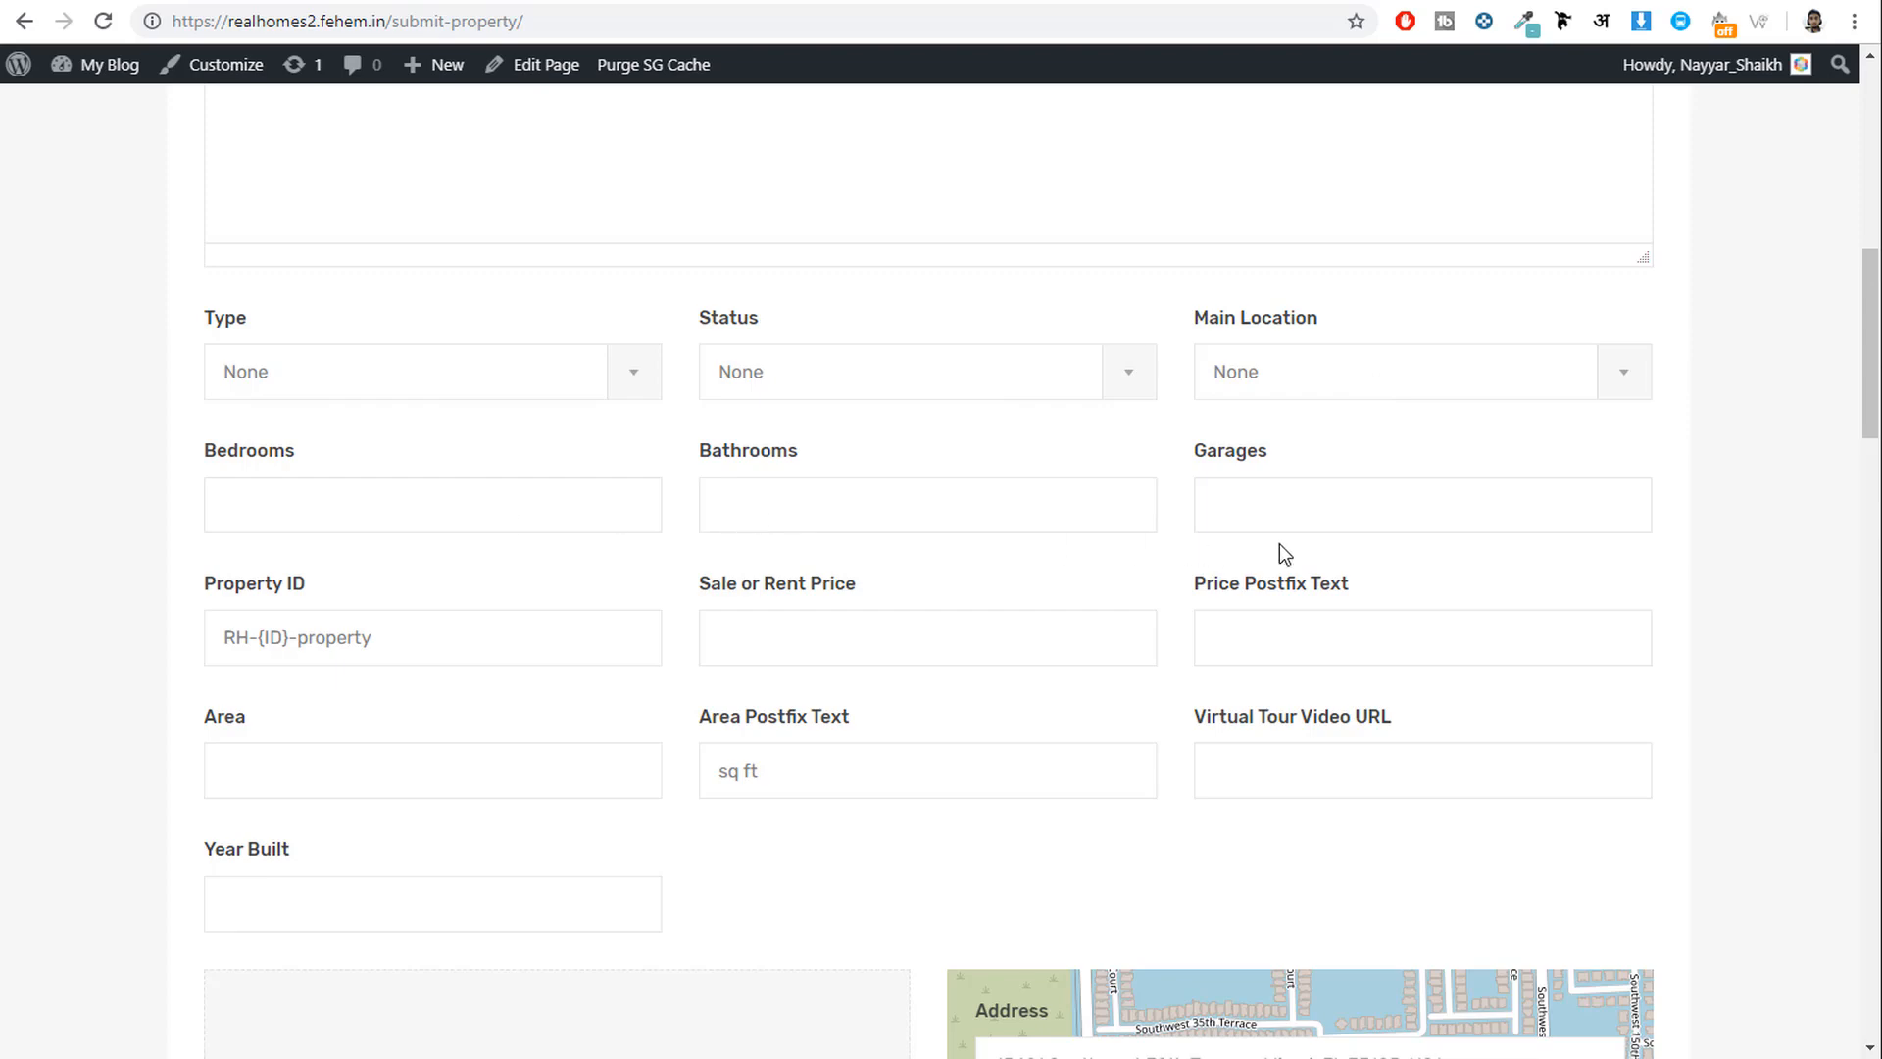
scroll(878, 790, "down", 7)
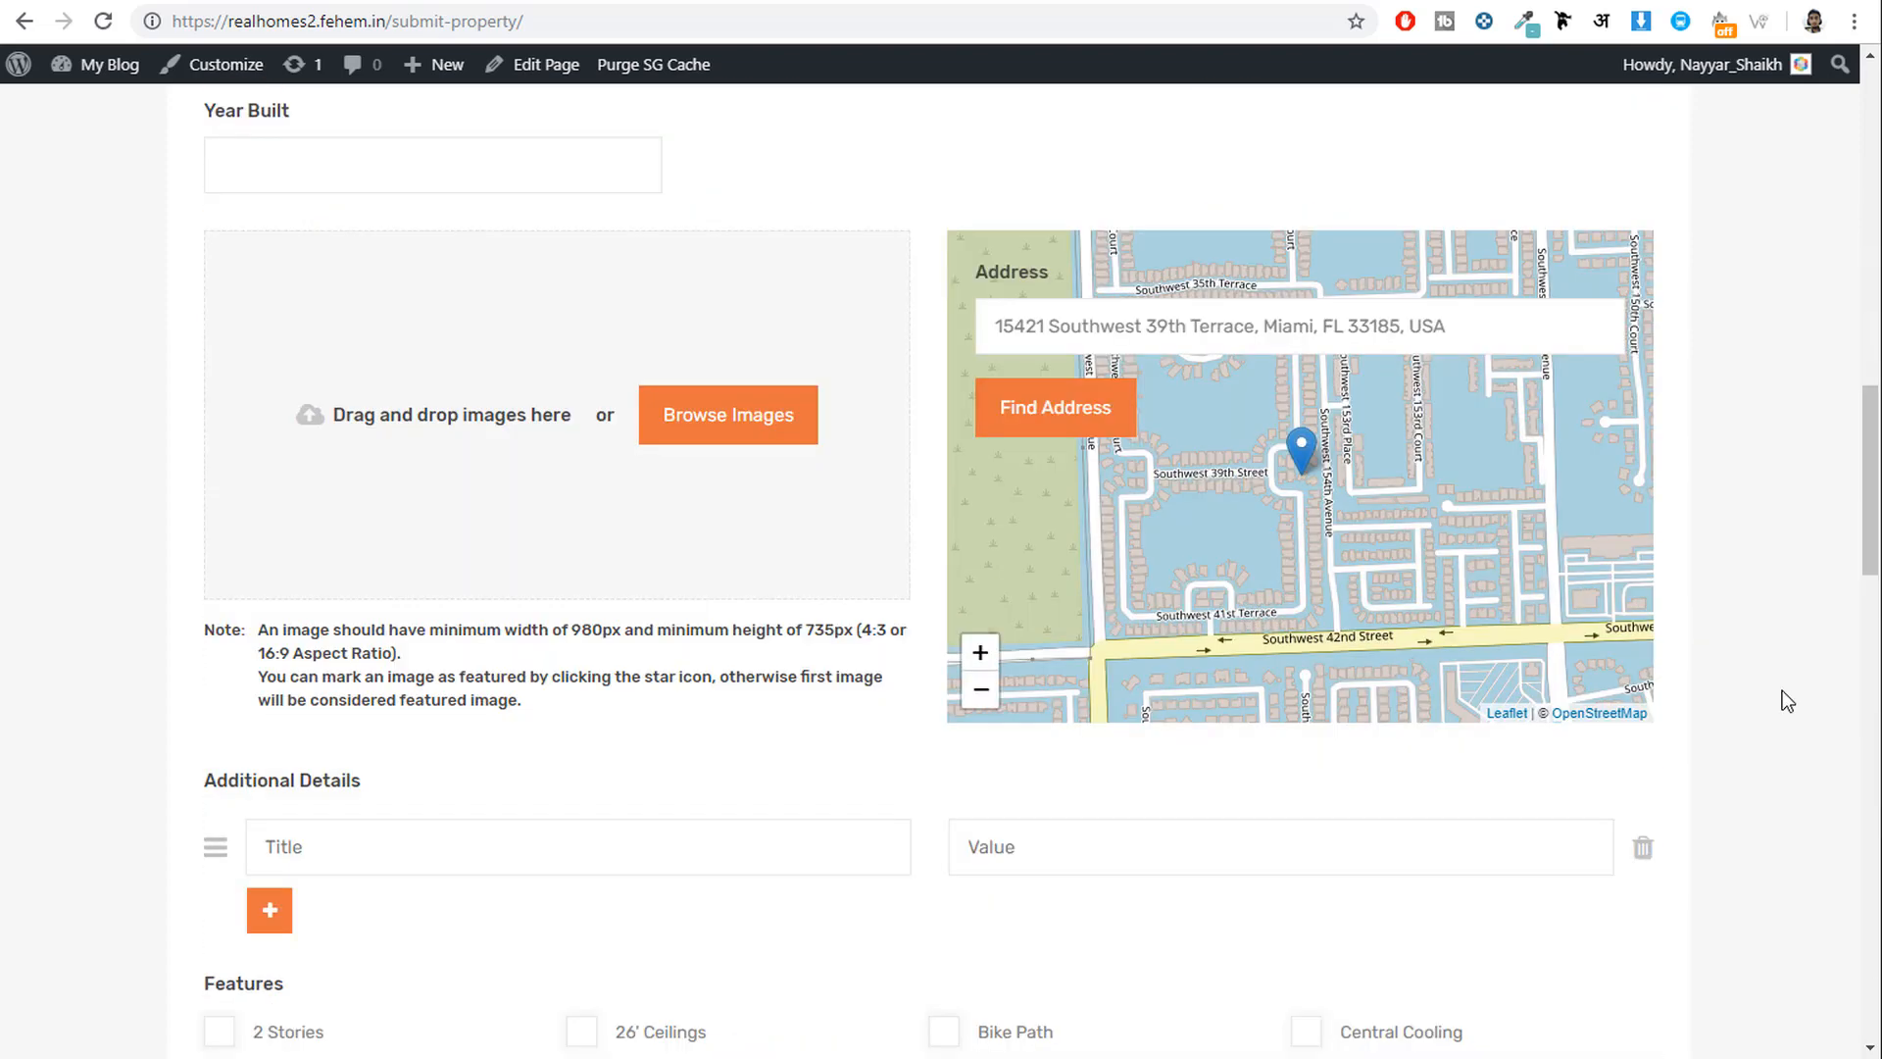
scroll(1767, 672, "up", 4)
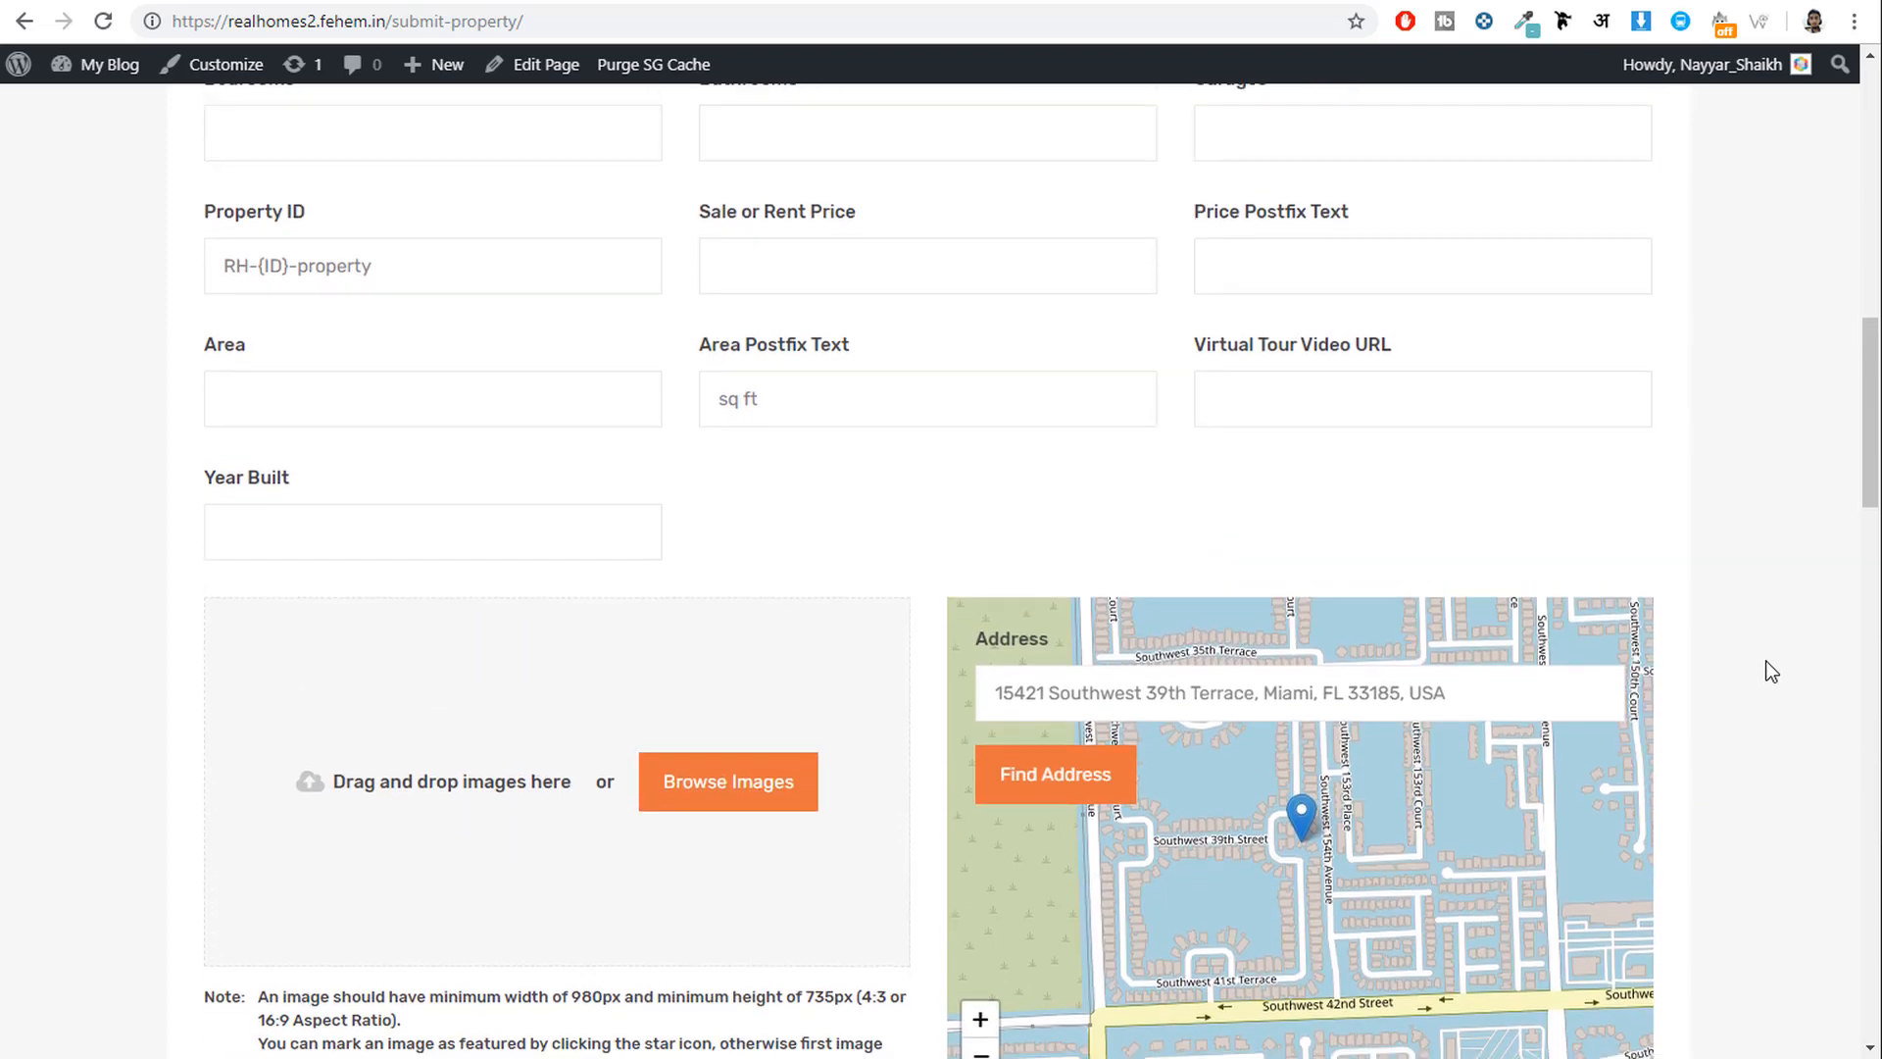
scroll(1768, 672, "down", 13)
scroll(455, 480, "up", 4)
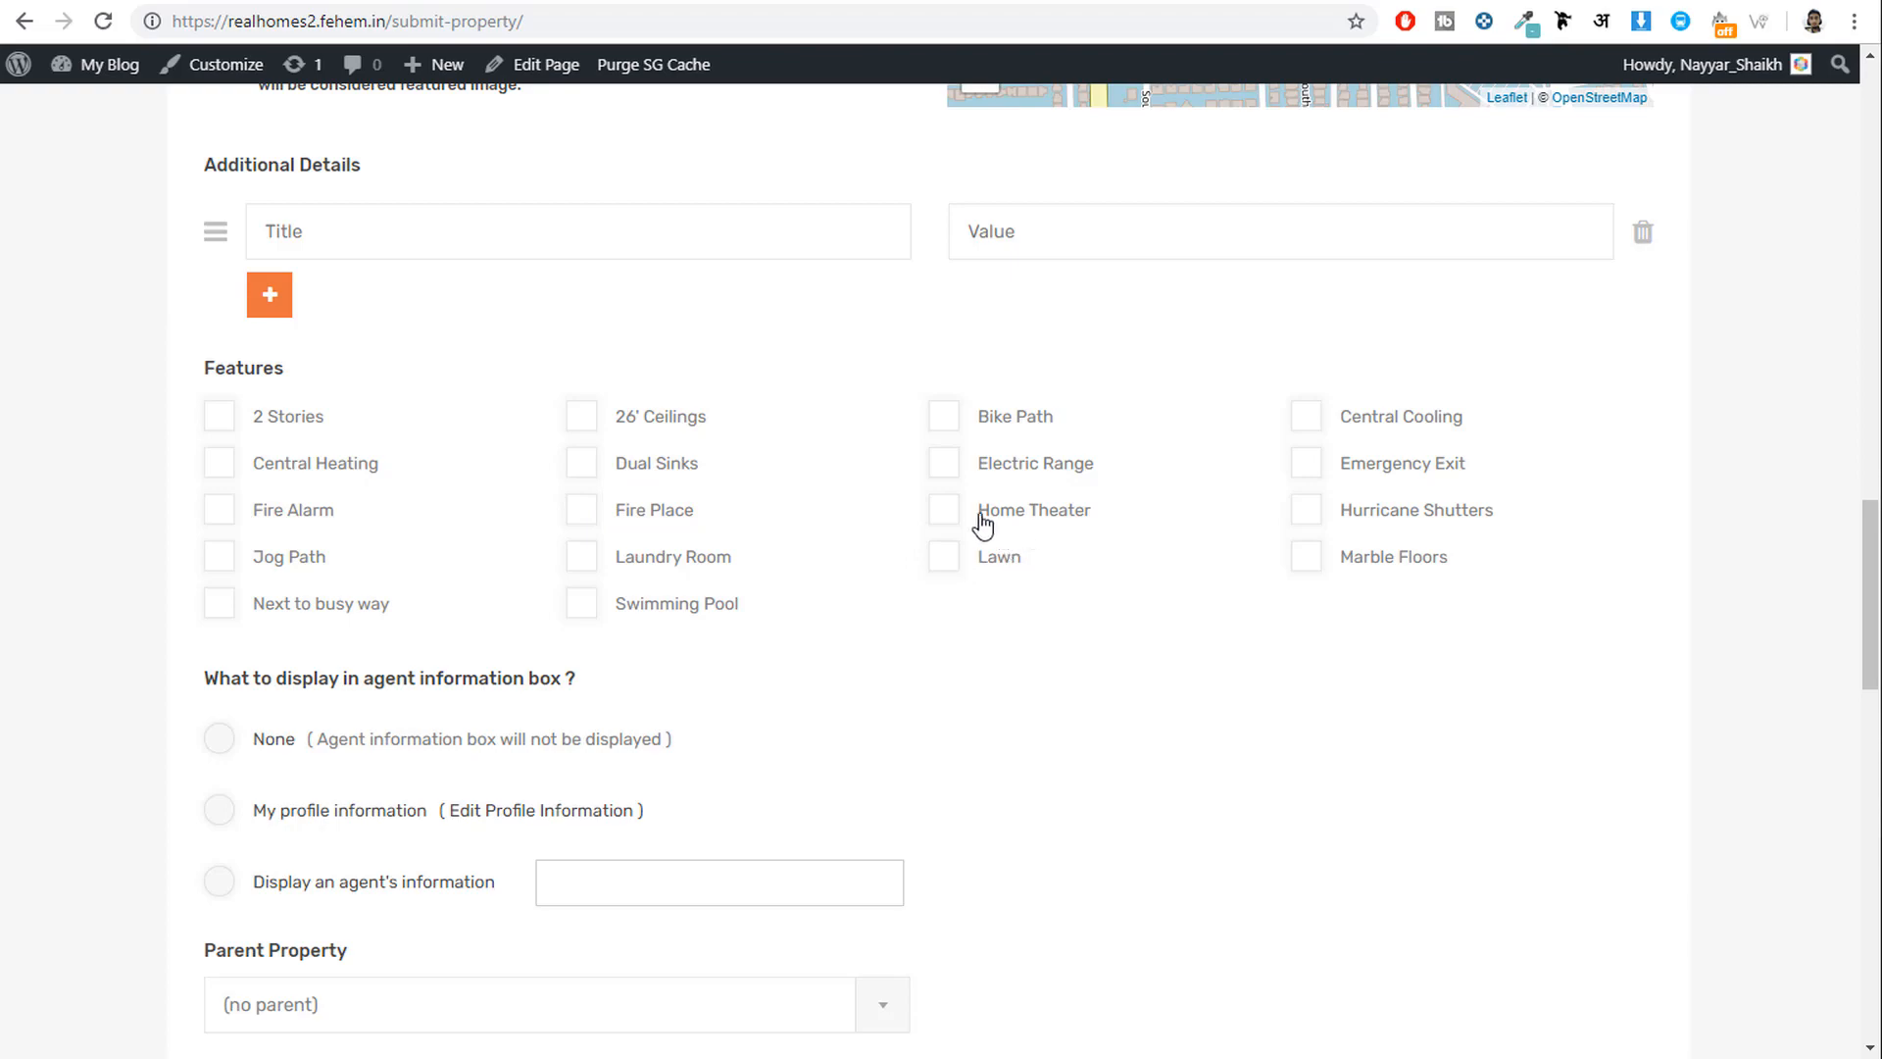
scroll(1304, 578, "down", 15)
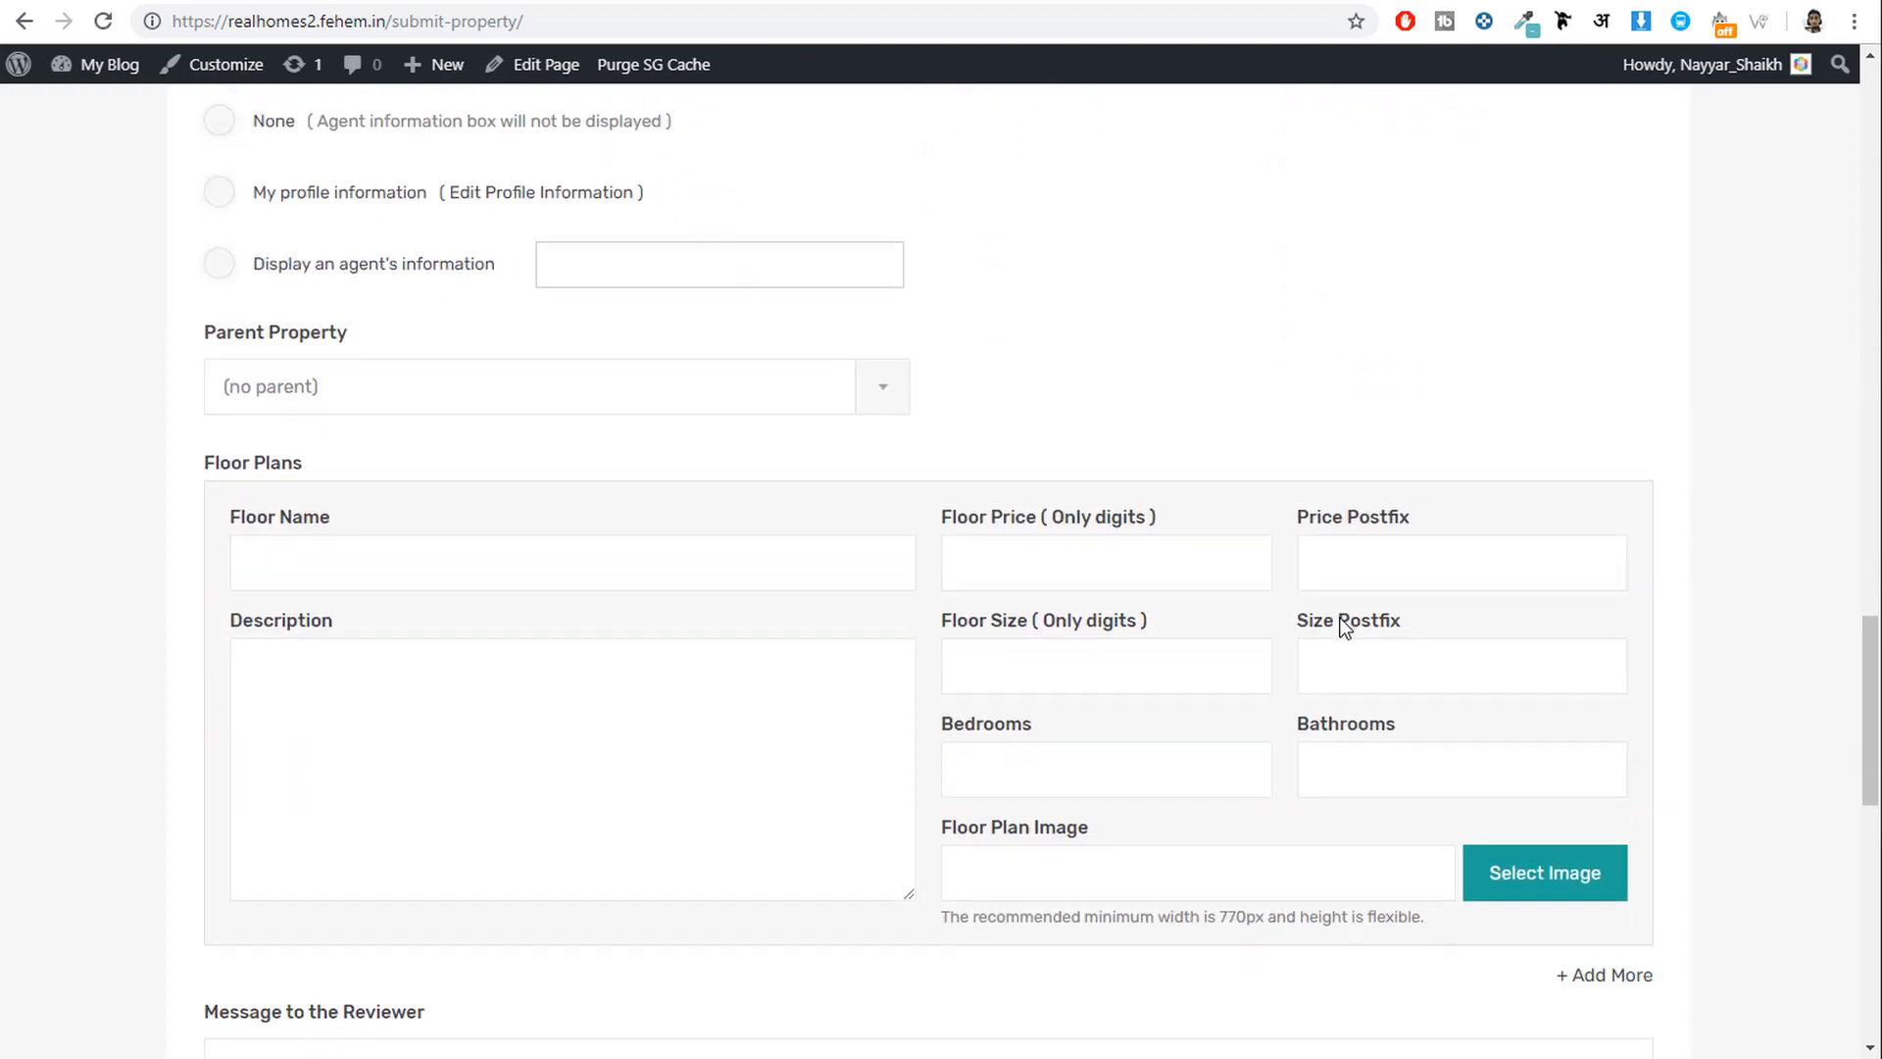
scroll(1531, 813, "up", 20)
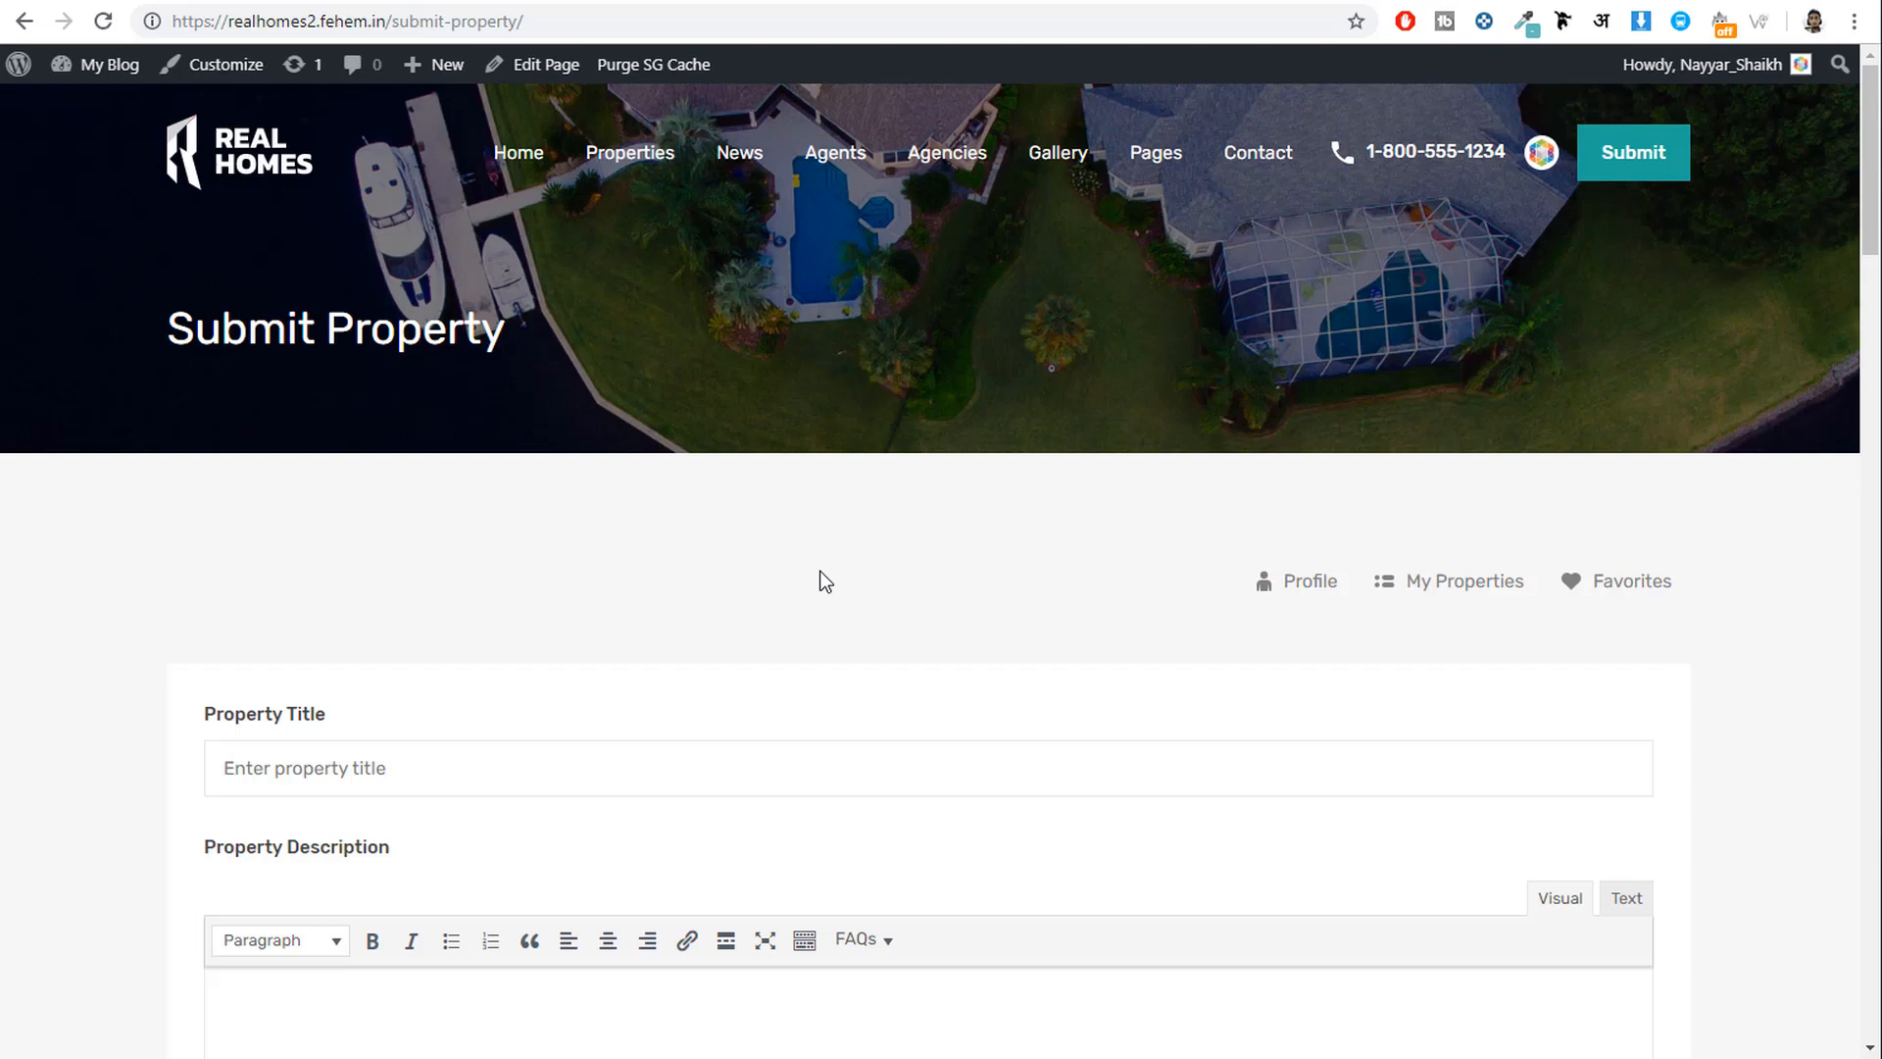
key("alt+Left")
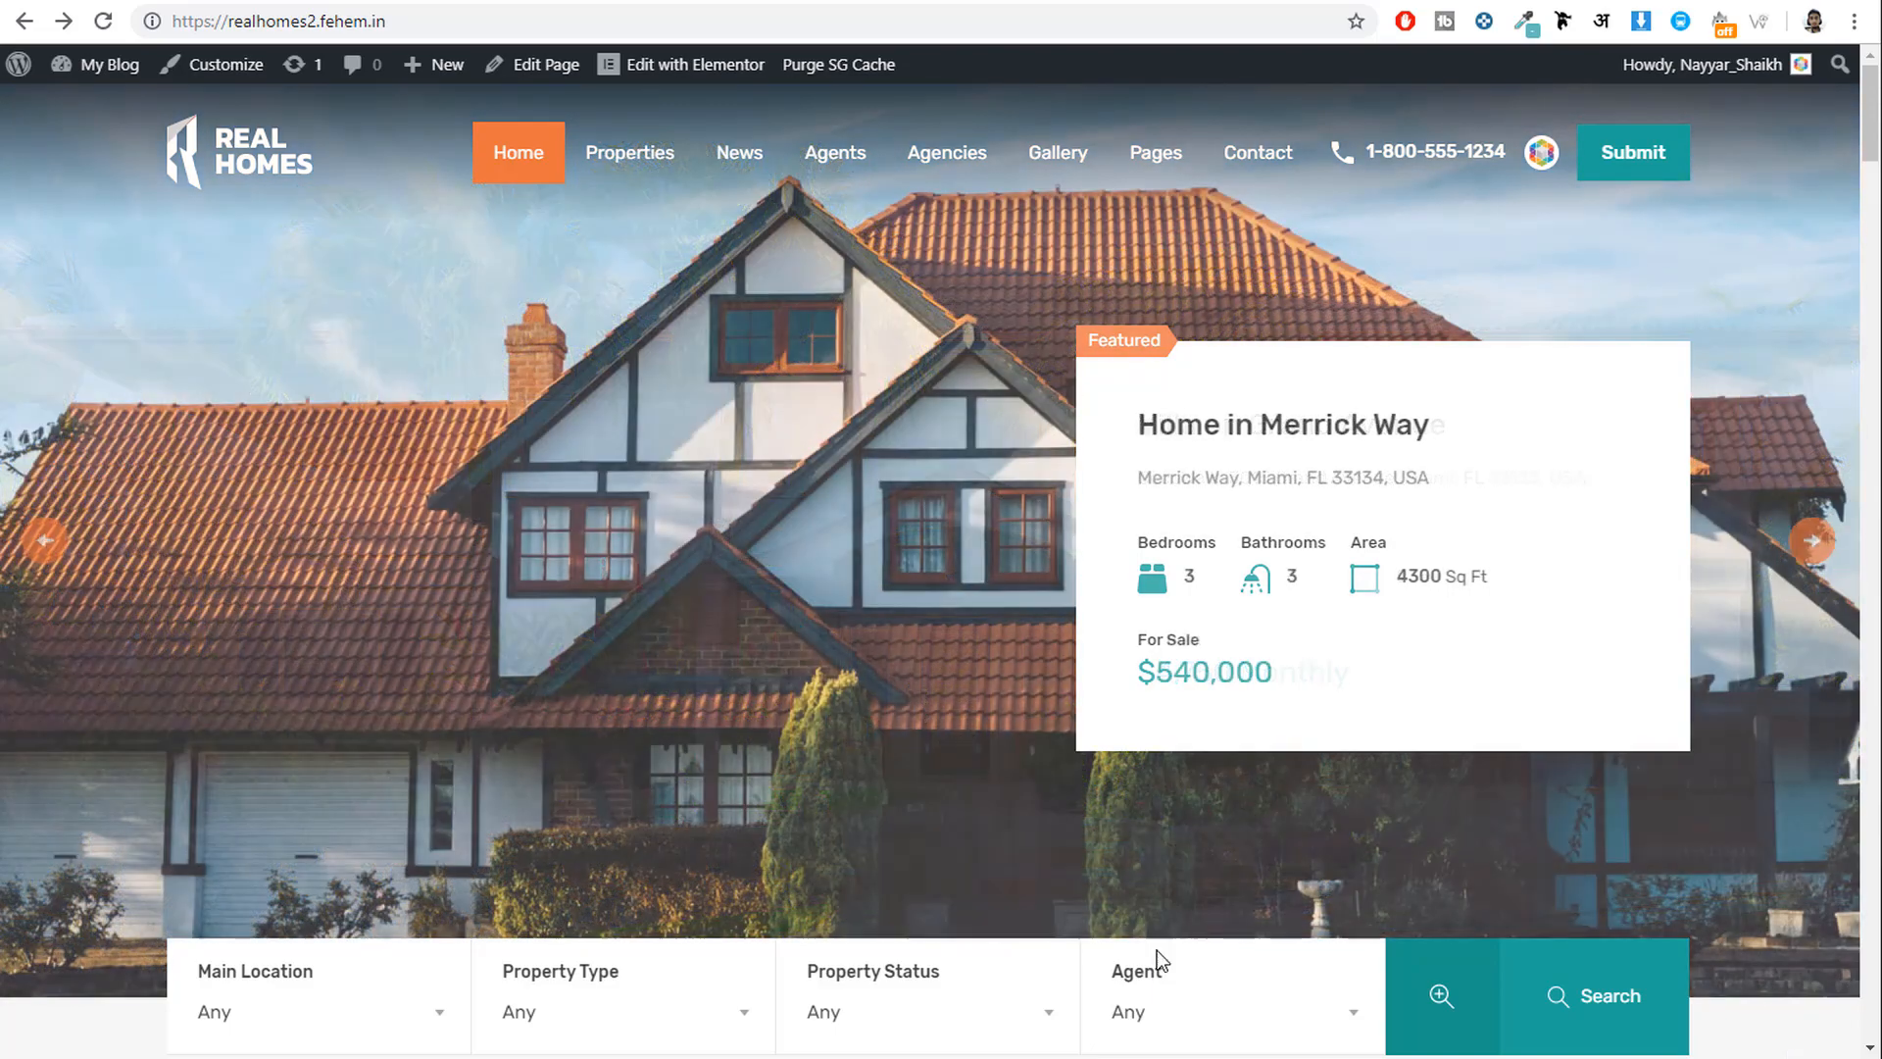
scroll(1021, 438, "down", 8)
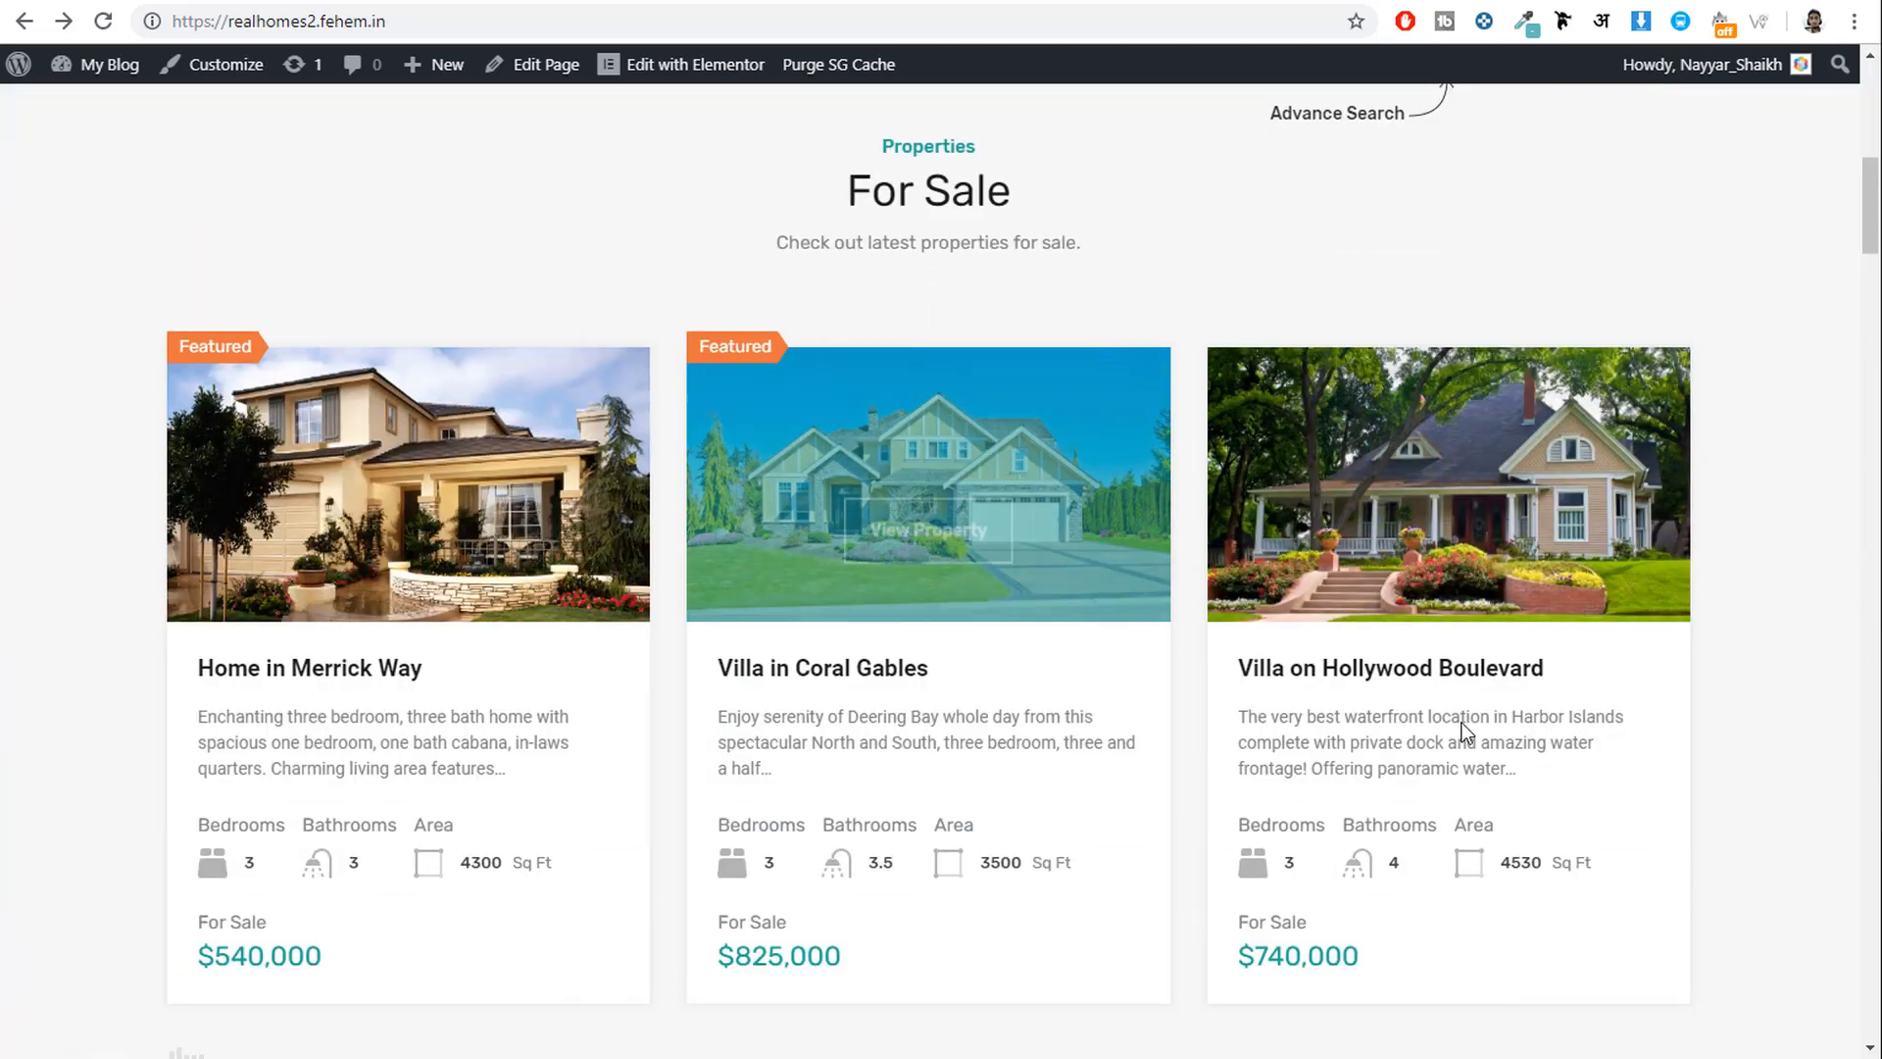
scroll(1462, 722, "down", 12)
scroll(1561, 789, "up", 20)
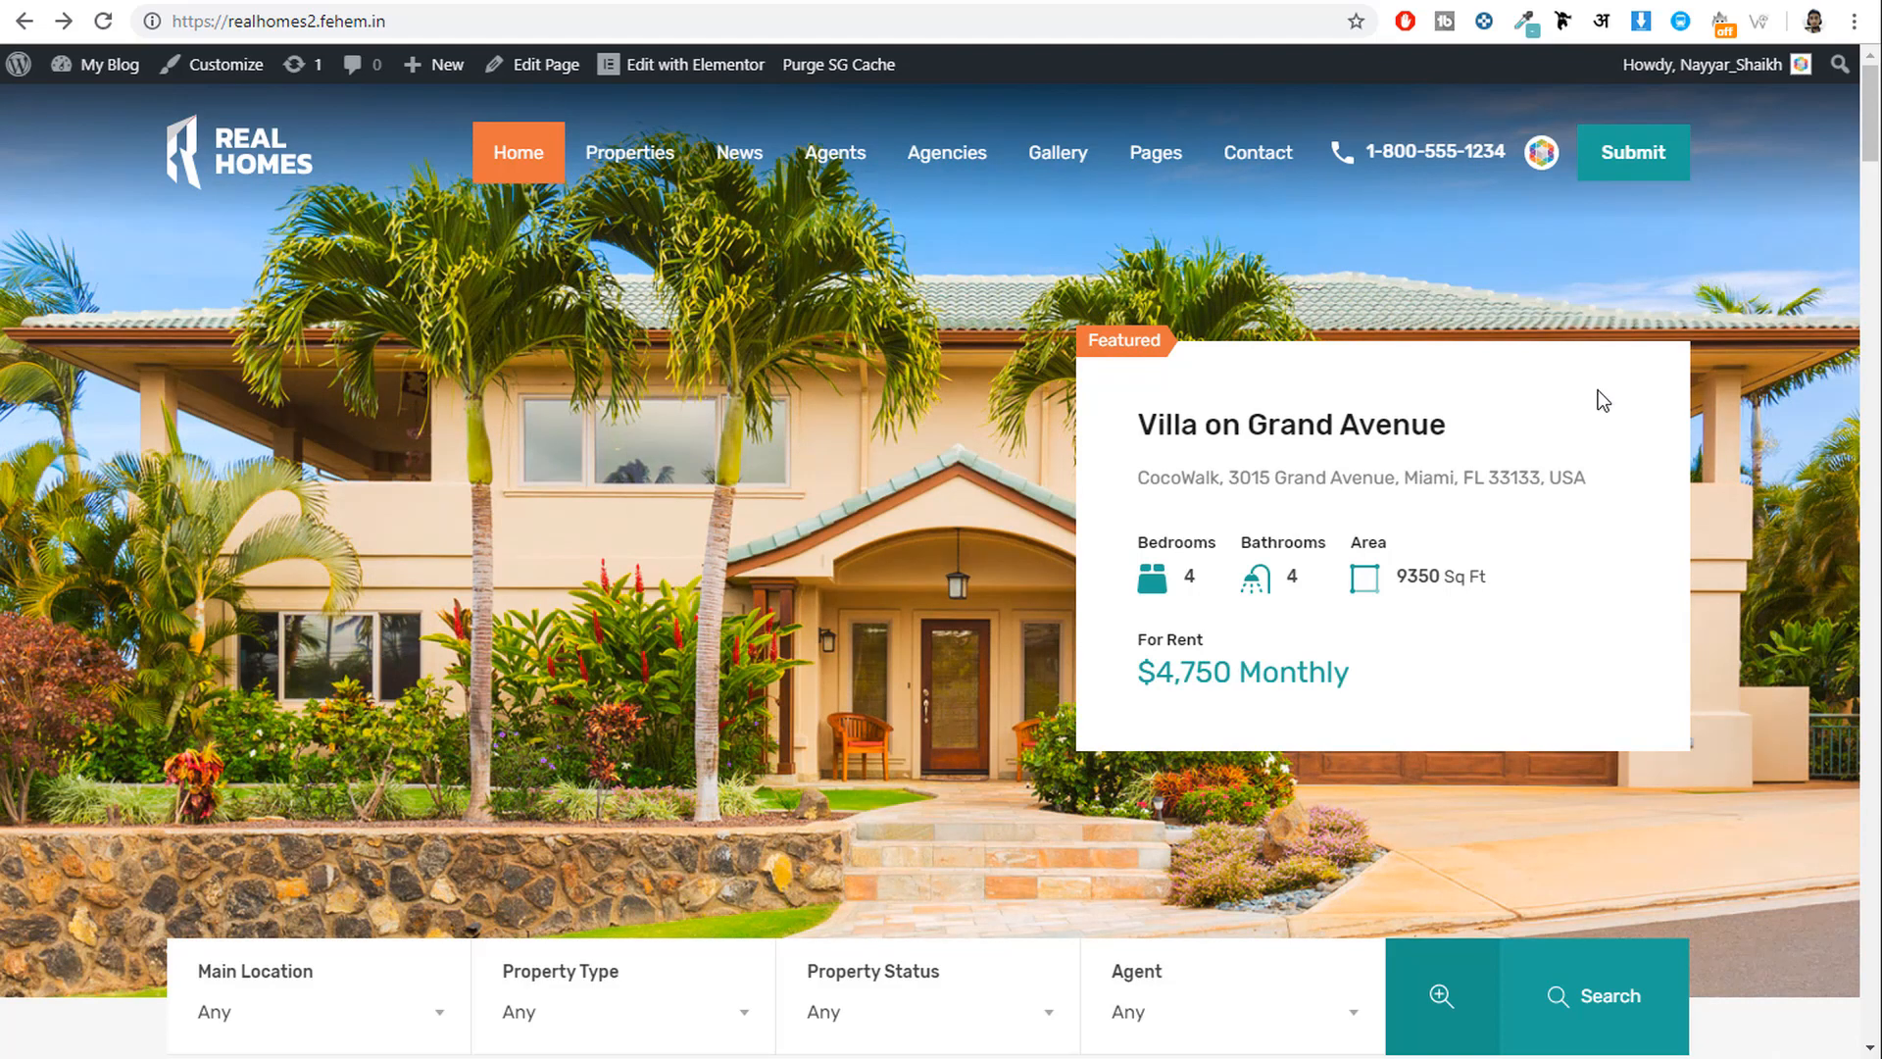
Load bloggdude.com/sg in a new tab to reach the SiteGround homepage.
key("ctrl+t")
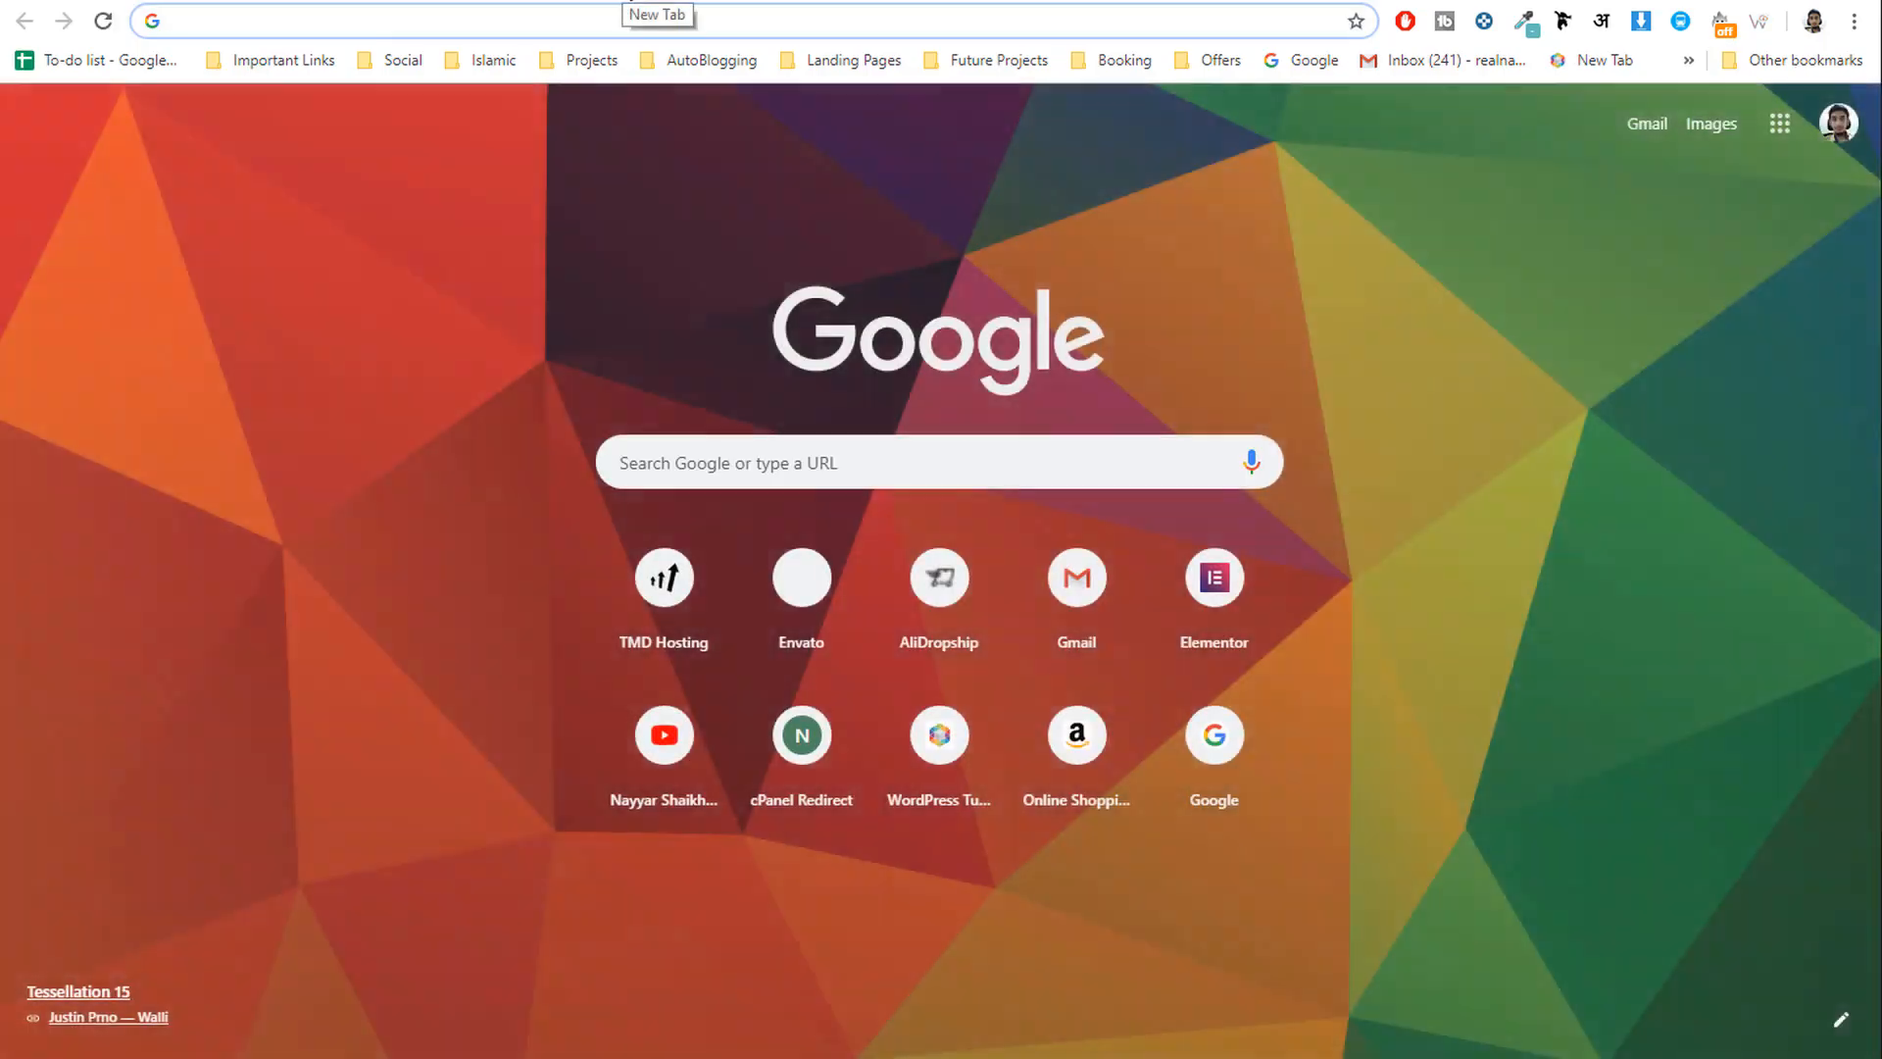
type("bloggdude.com/sg")
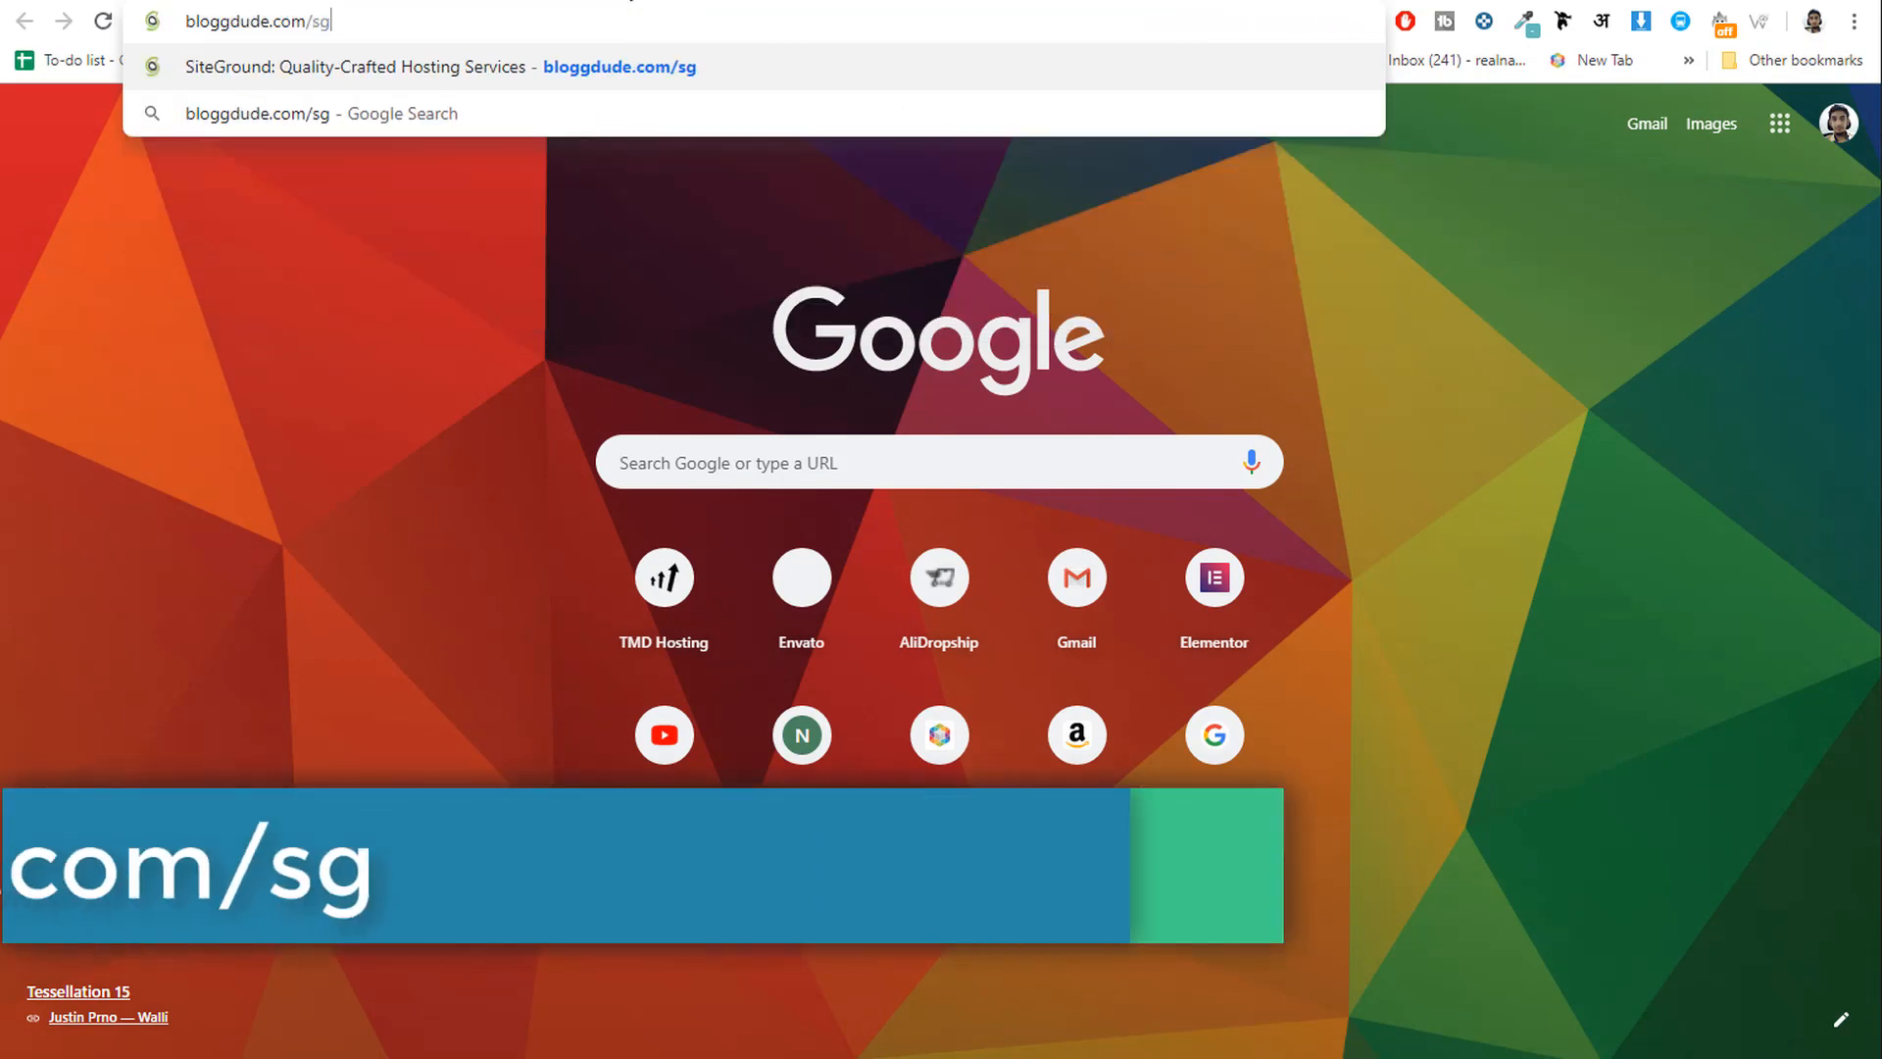
key("Return")
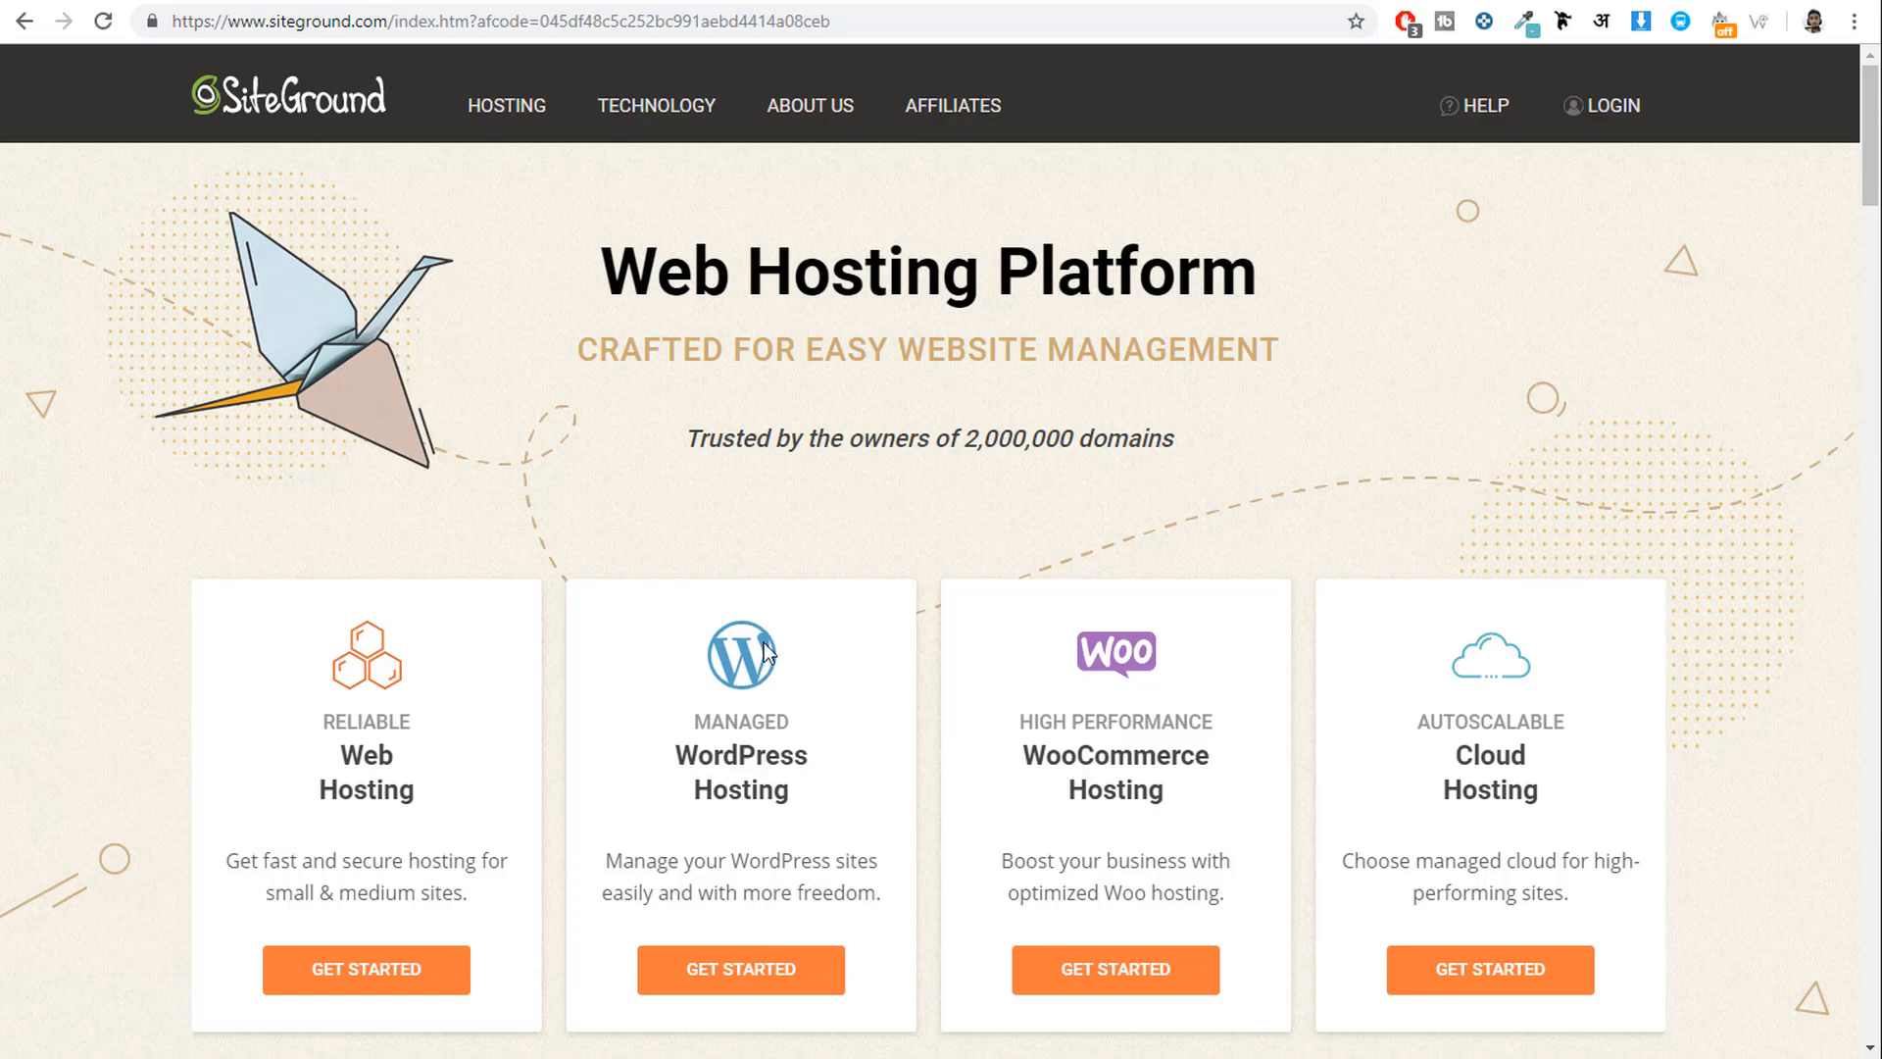
Open Web Hosting plans: StartUp $3.95/mo, GrowBig $5.95/mo, GoGeek $11.95/mo.
scroll(616, 647, "down", 1)
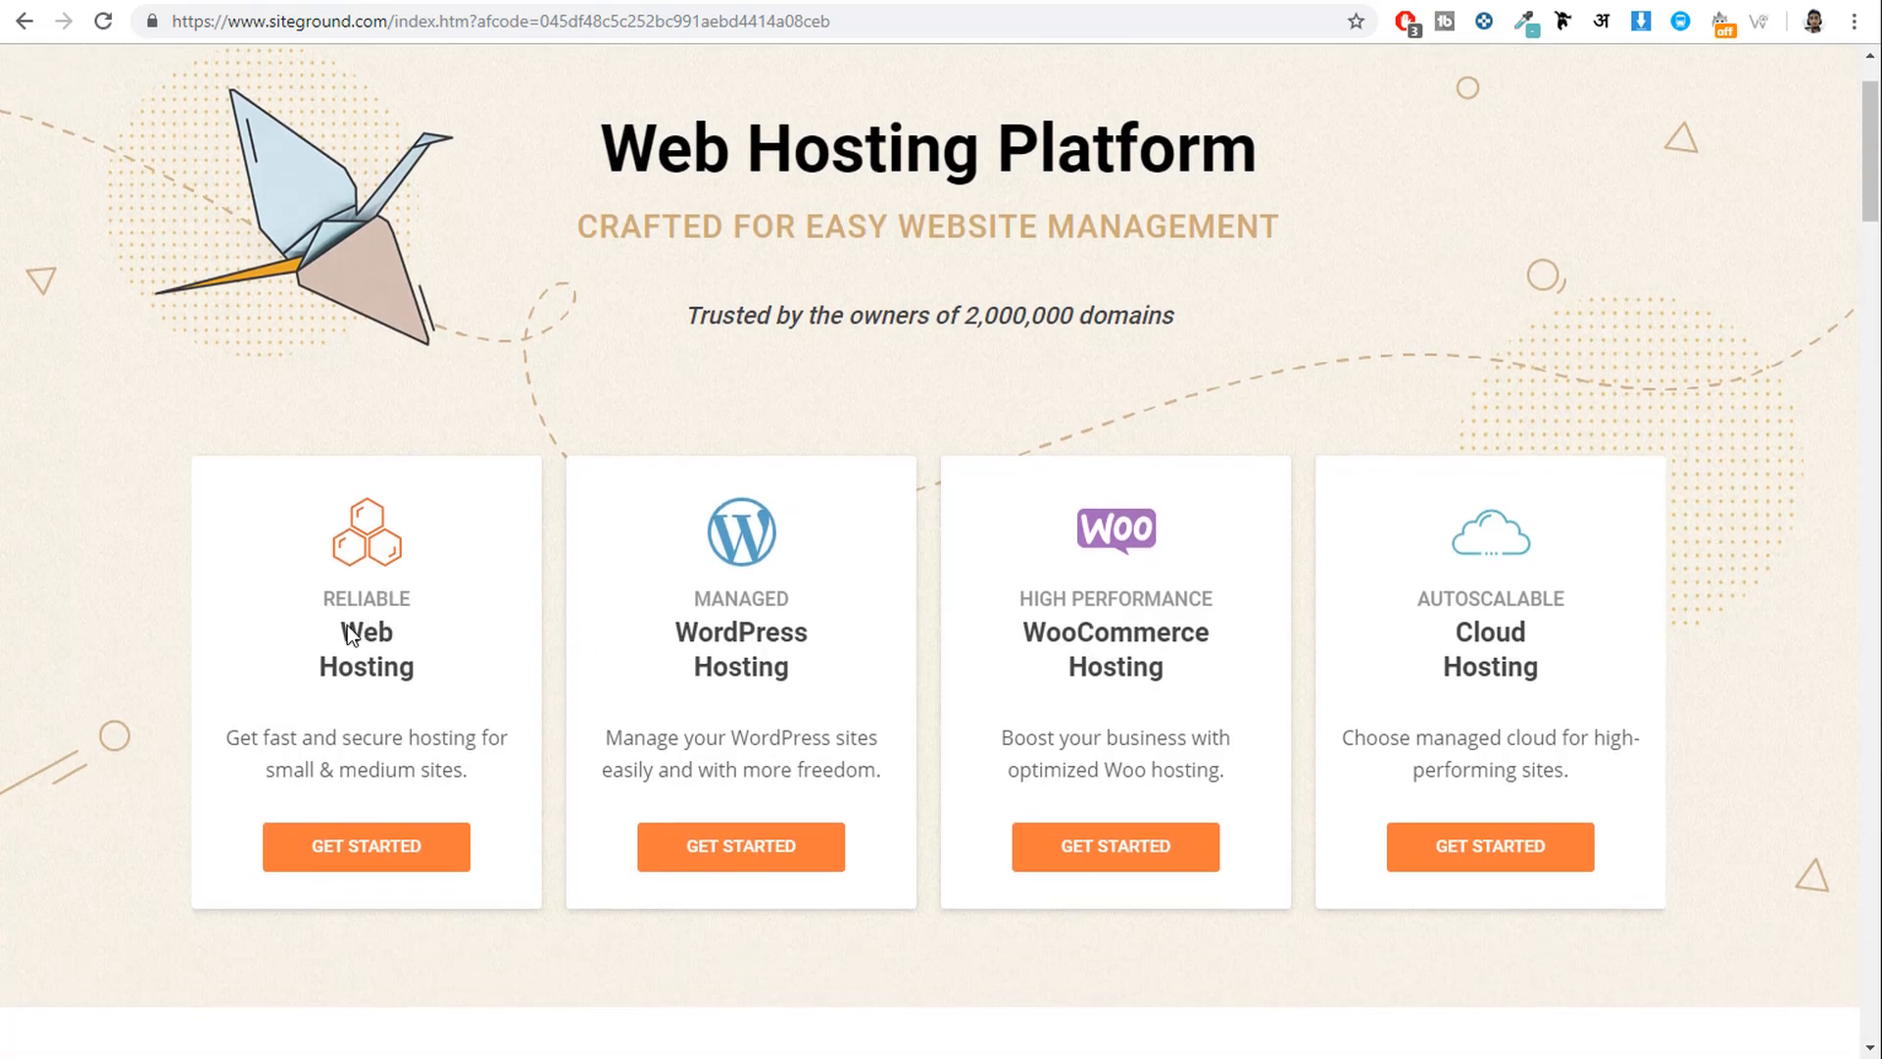
left_click(392, 845)
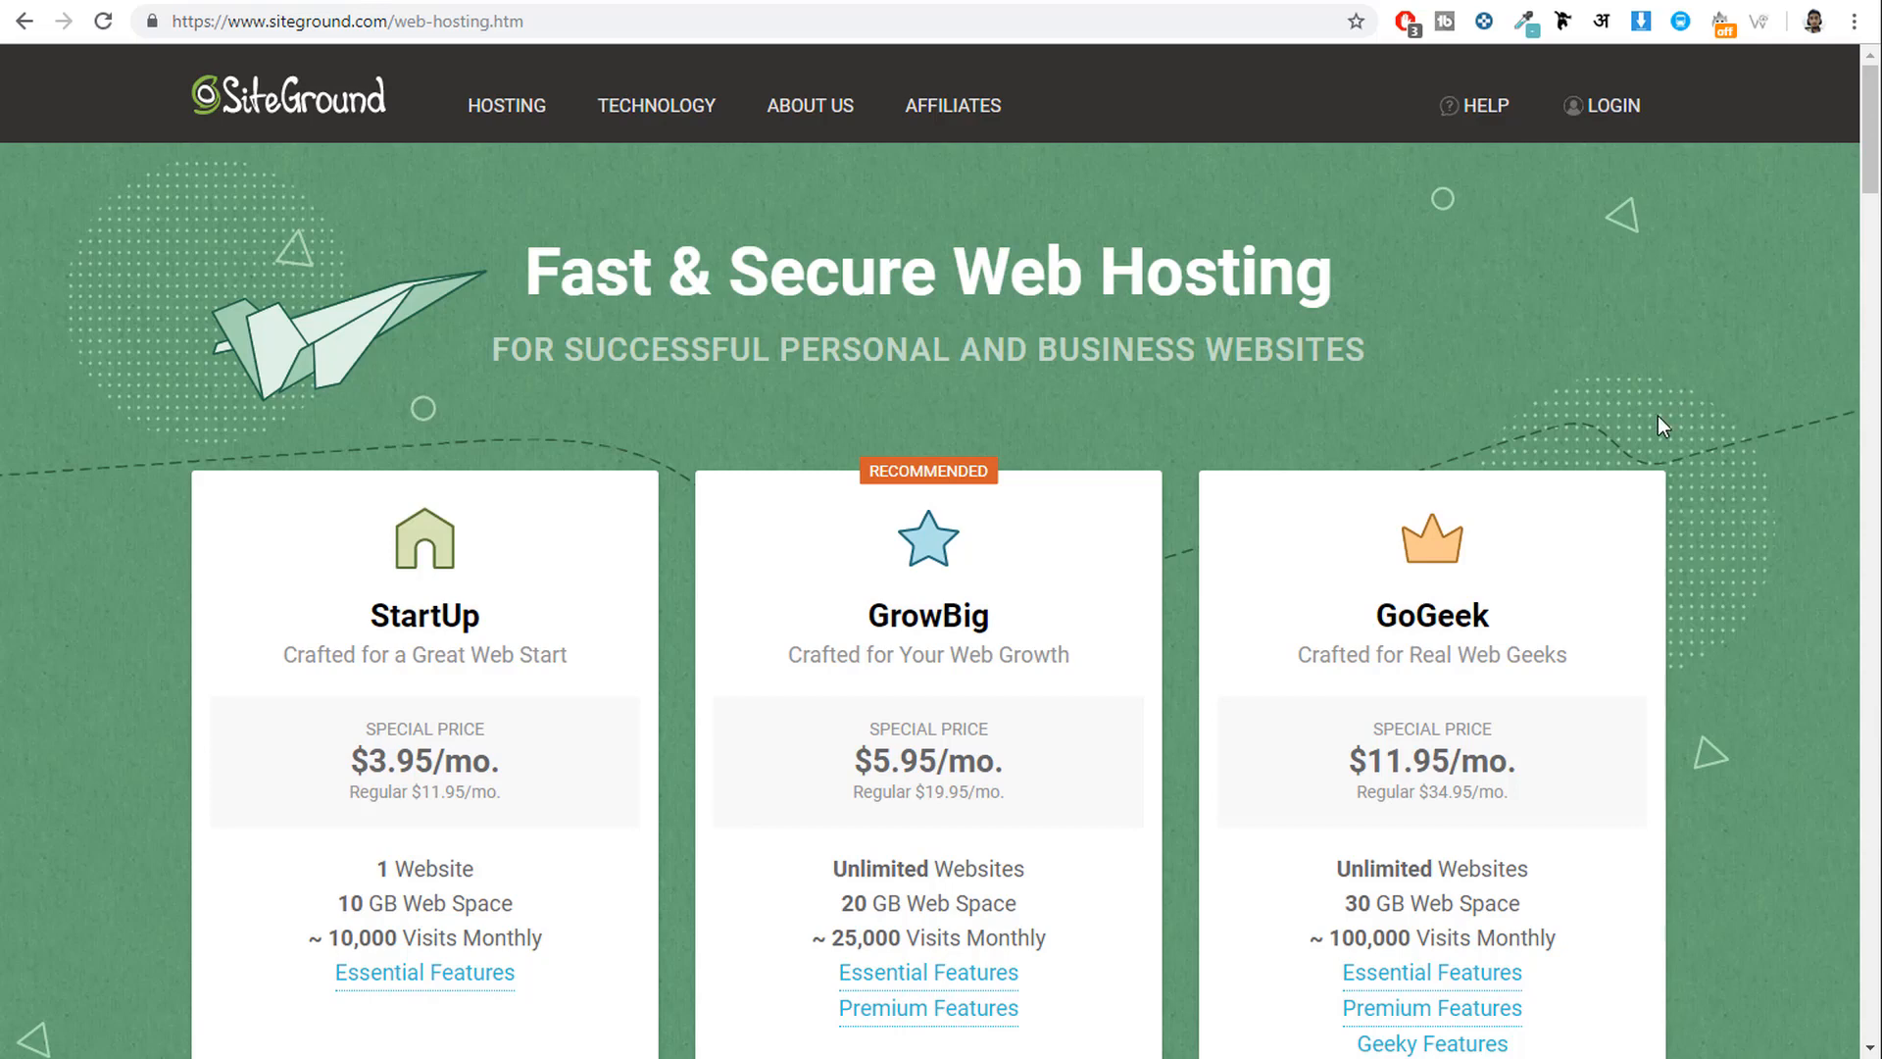
scroll(1739, 487, "down", 1)
scroll(1739, 477, "down", 1)
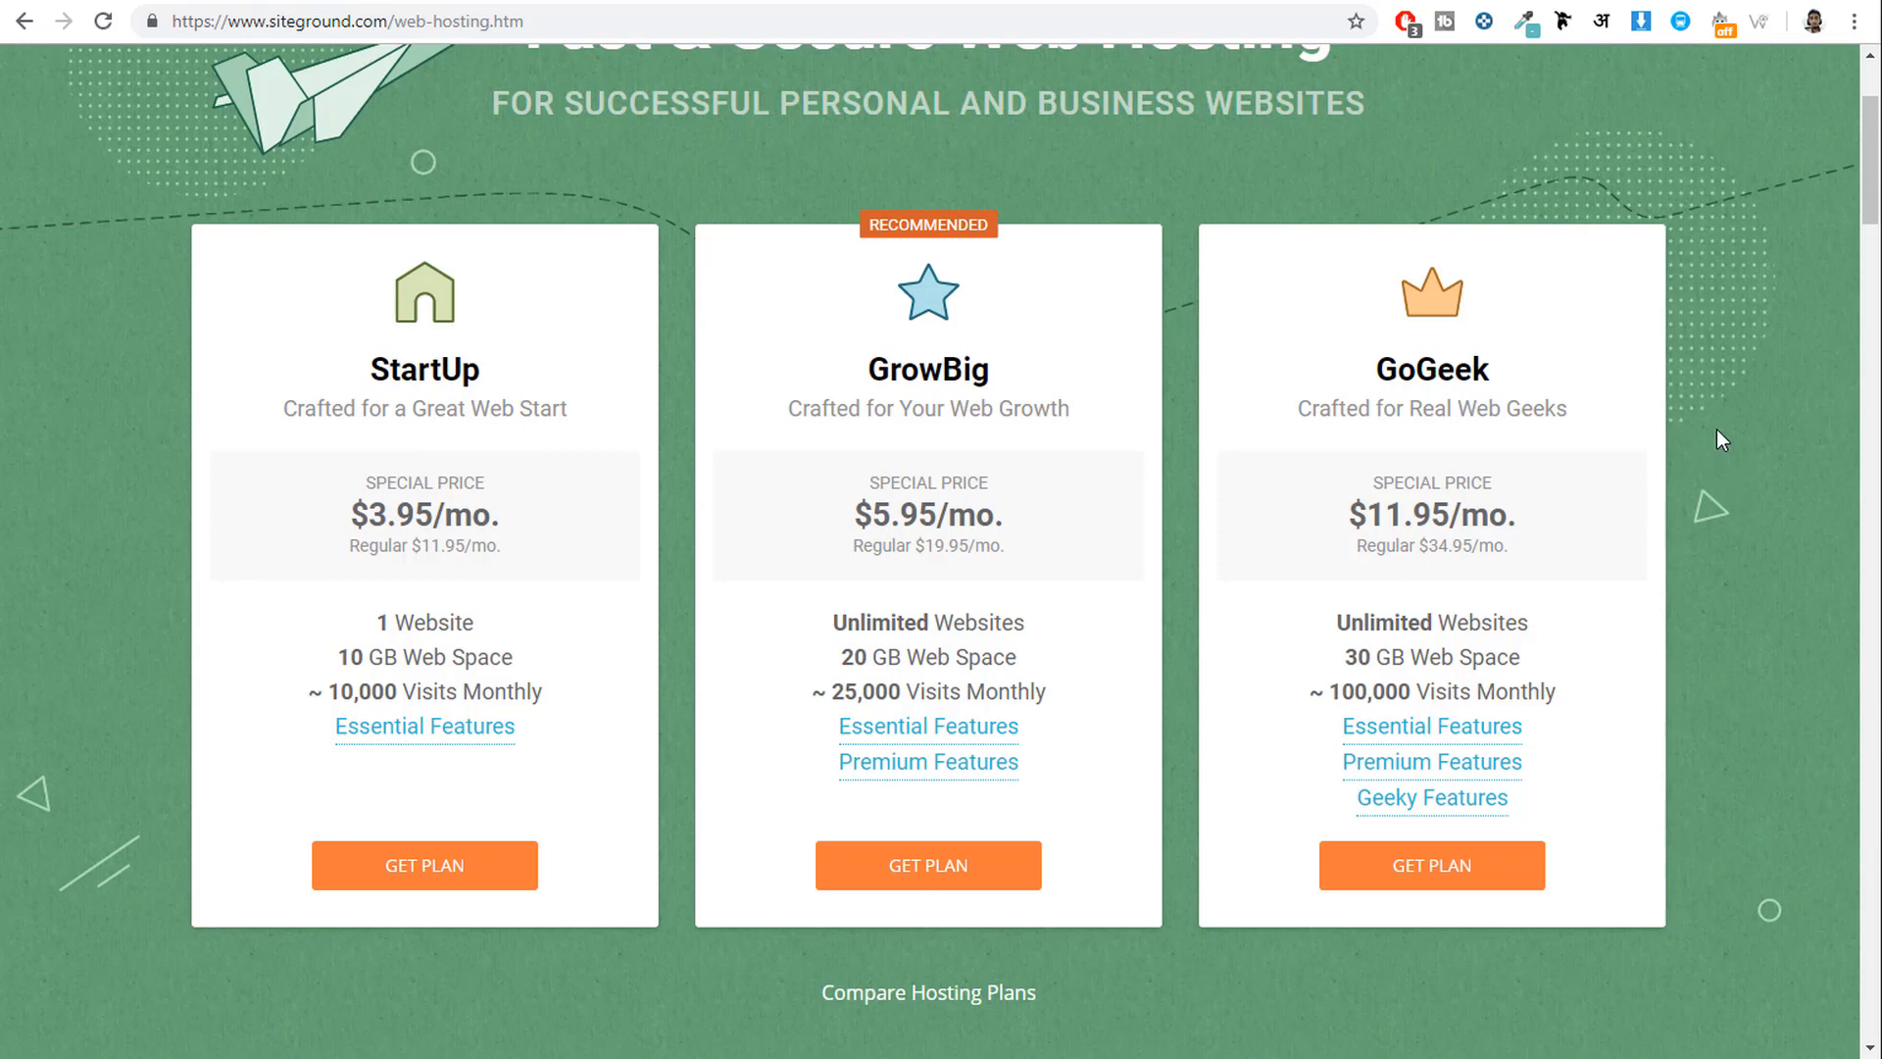
scroll(1825, 149, "up", 3)
scroll(1831, 175, "down", 2)
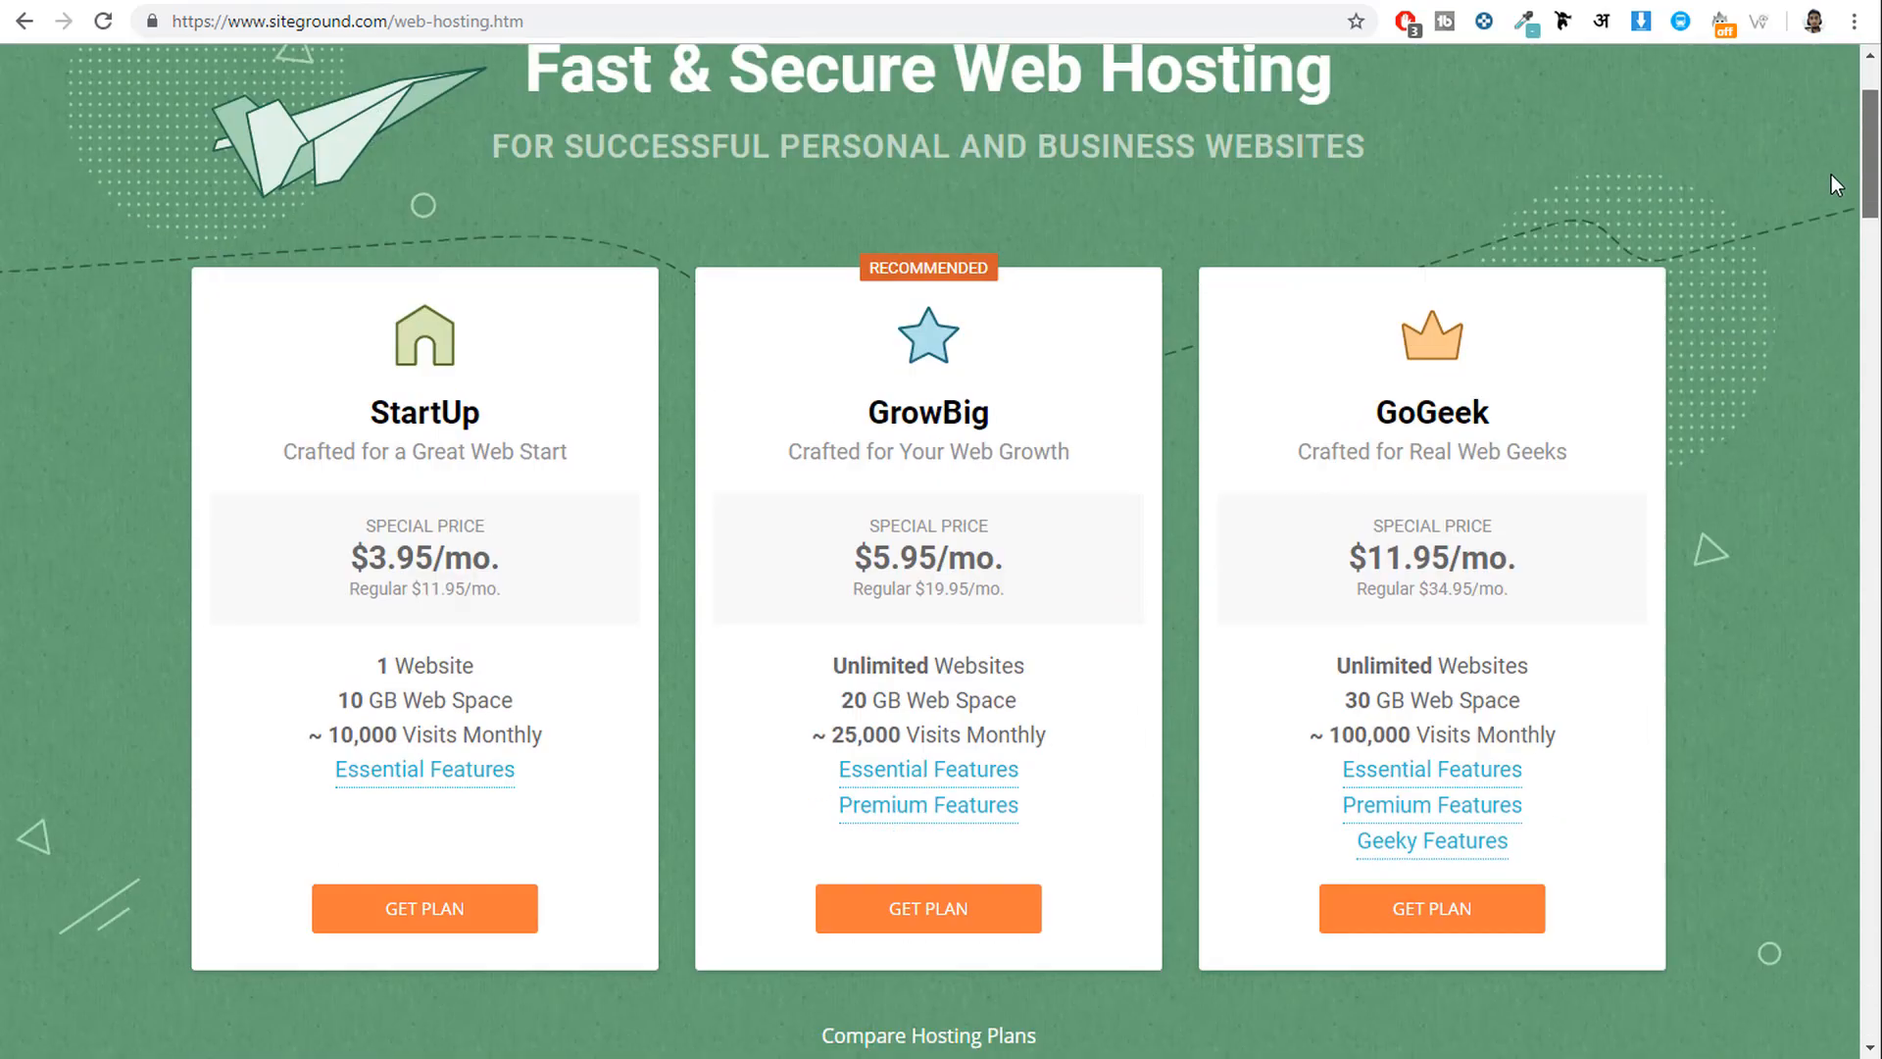
scroll(1831, 175, "down", 20)
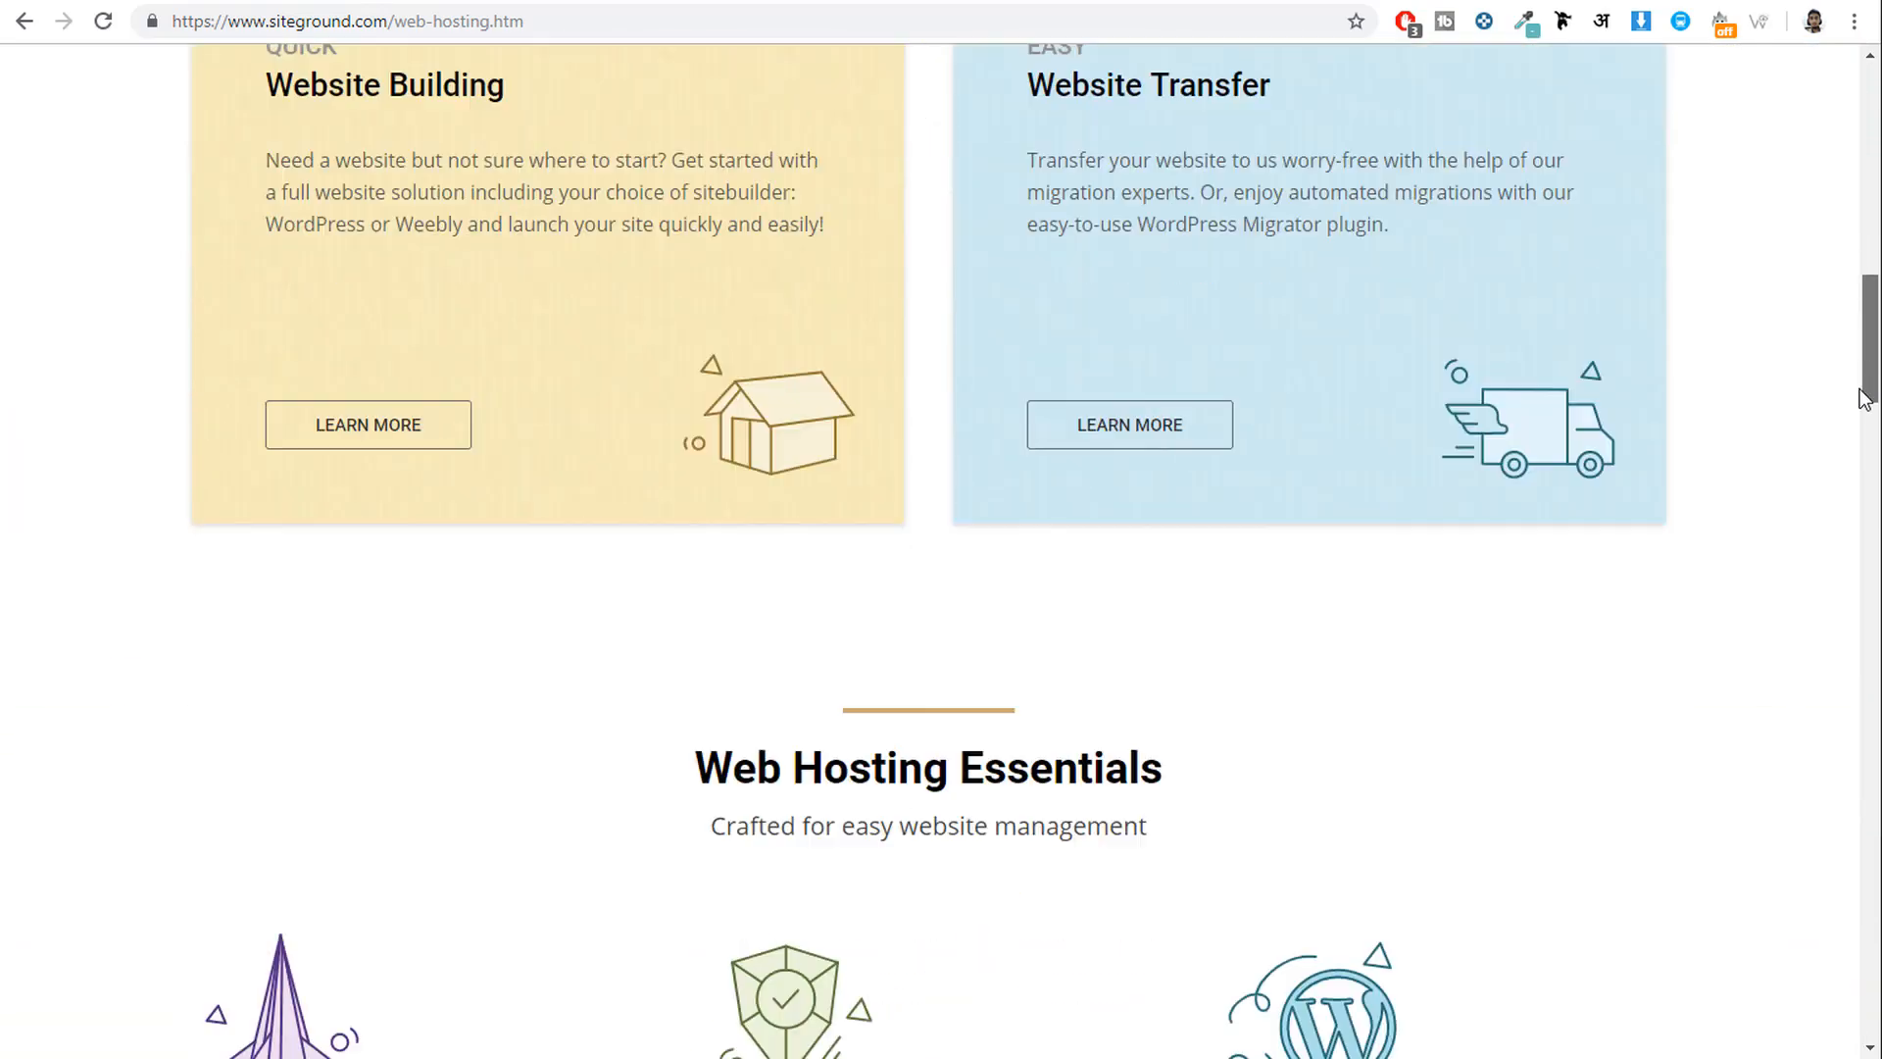
scroll(1851, 862, "down", 15)
scroll(1850, 863, "up", 4)
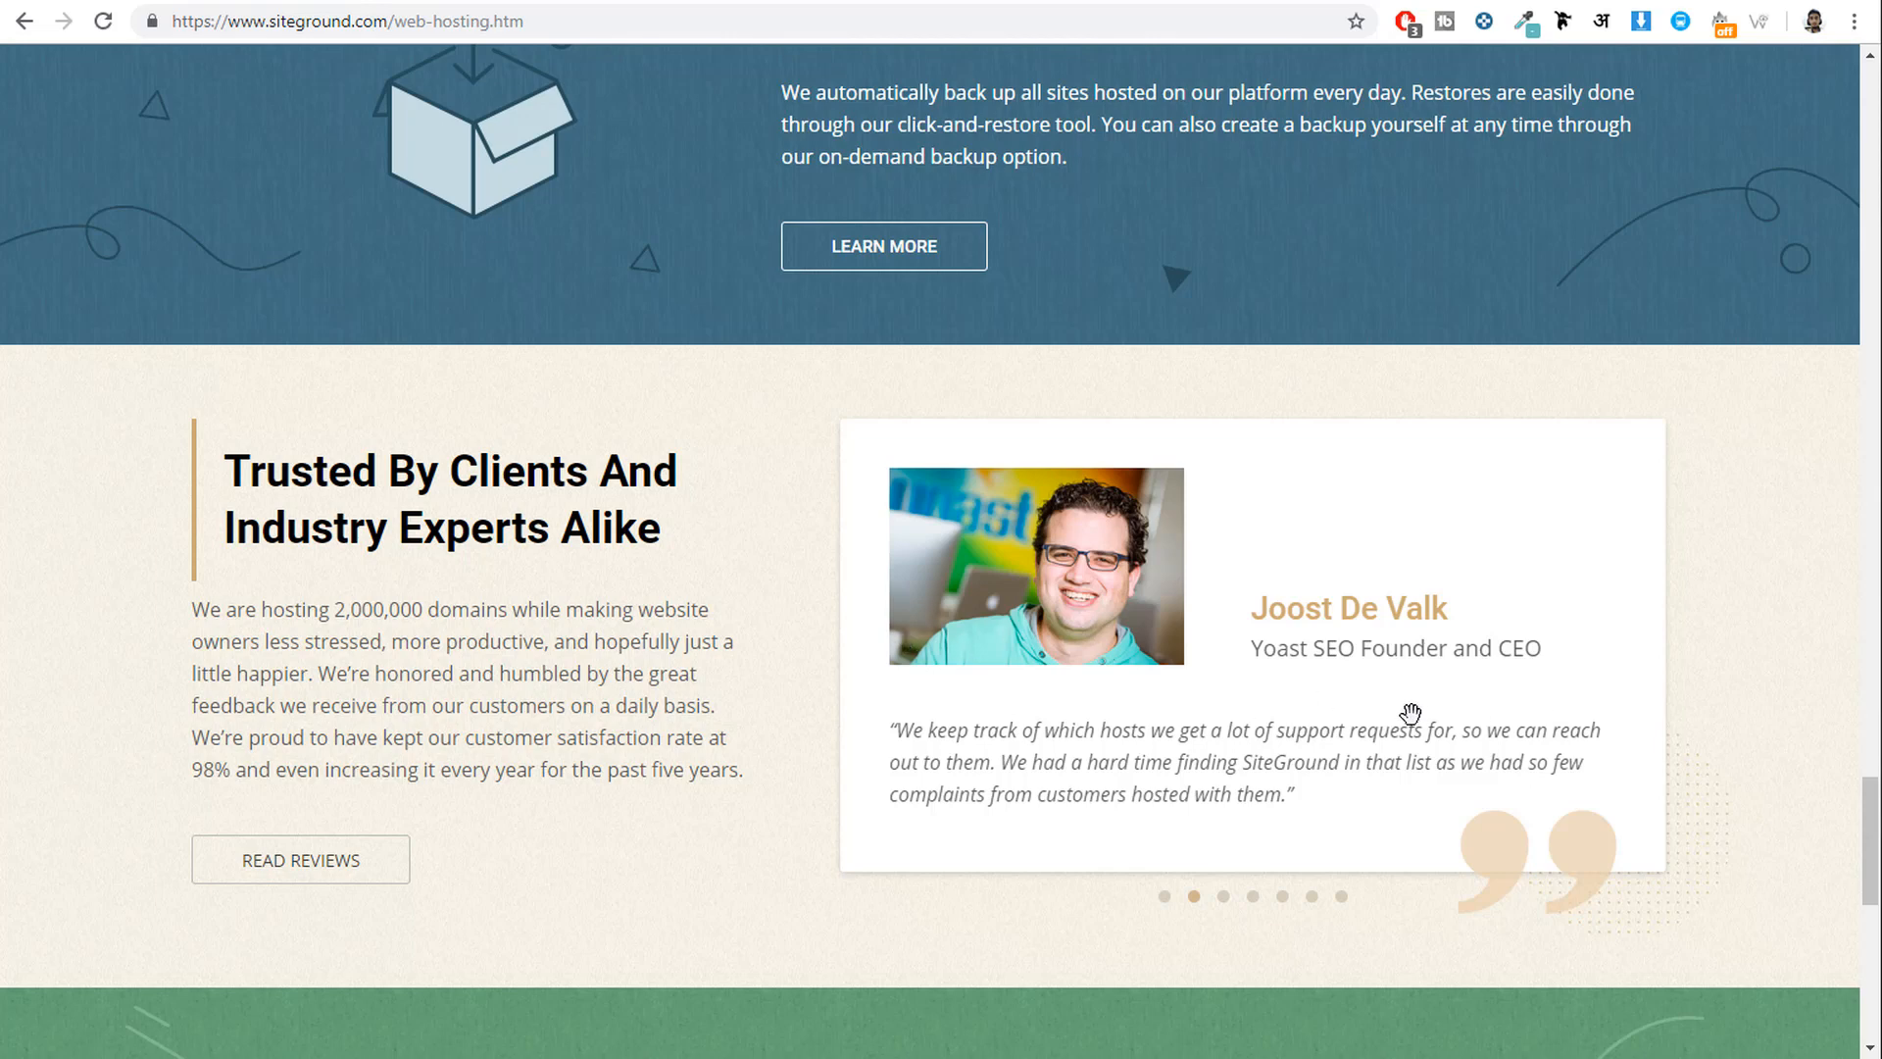
left_click_drag(1410, 714, 873, 715)
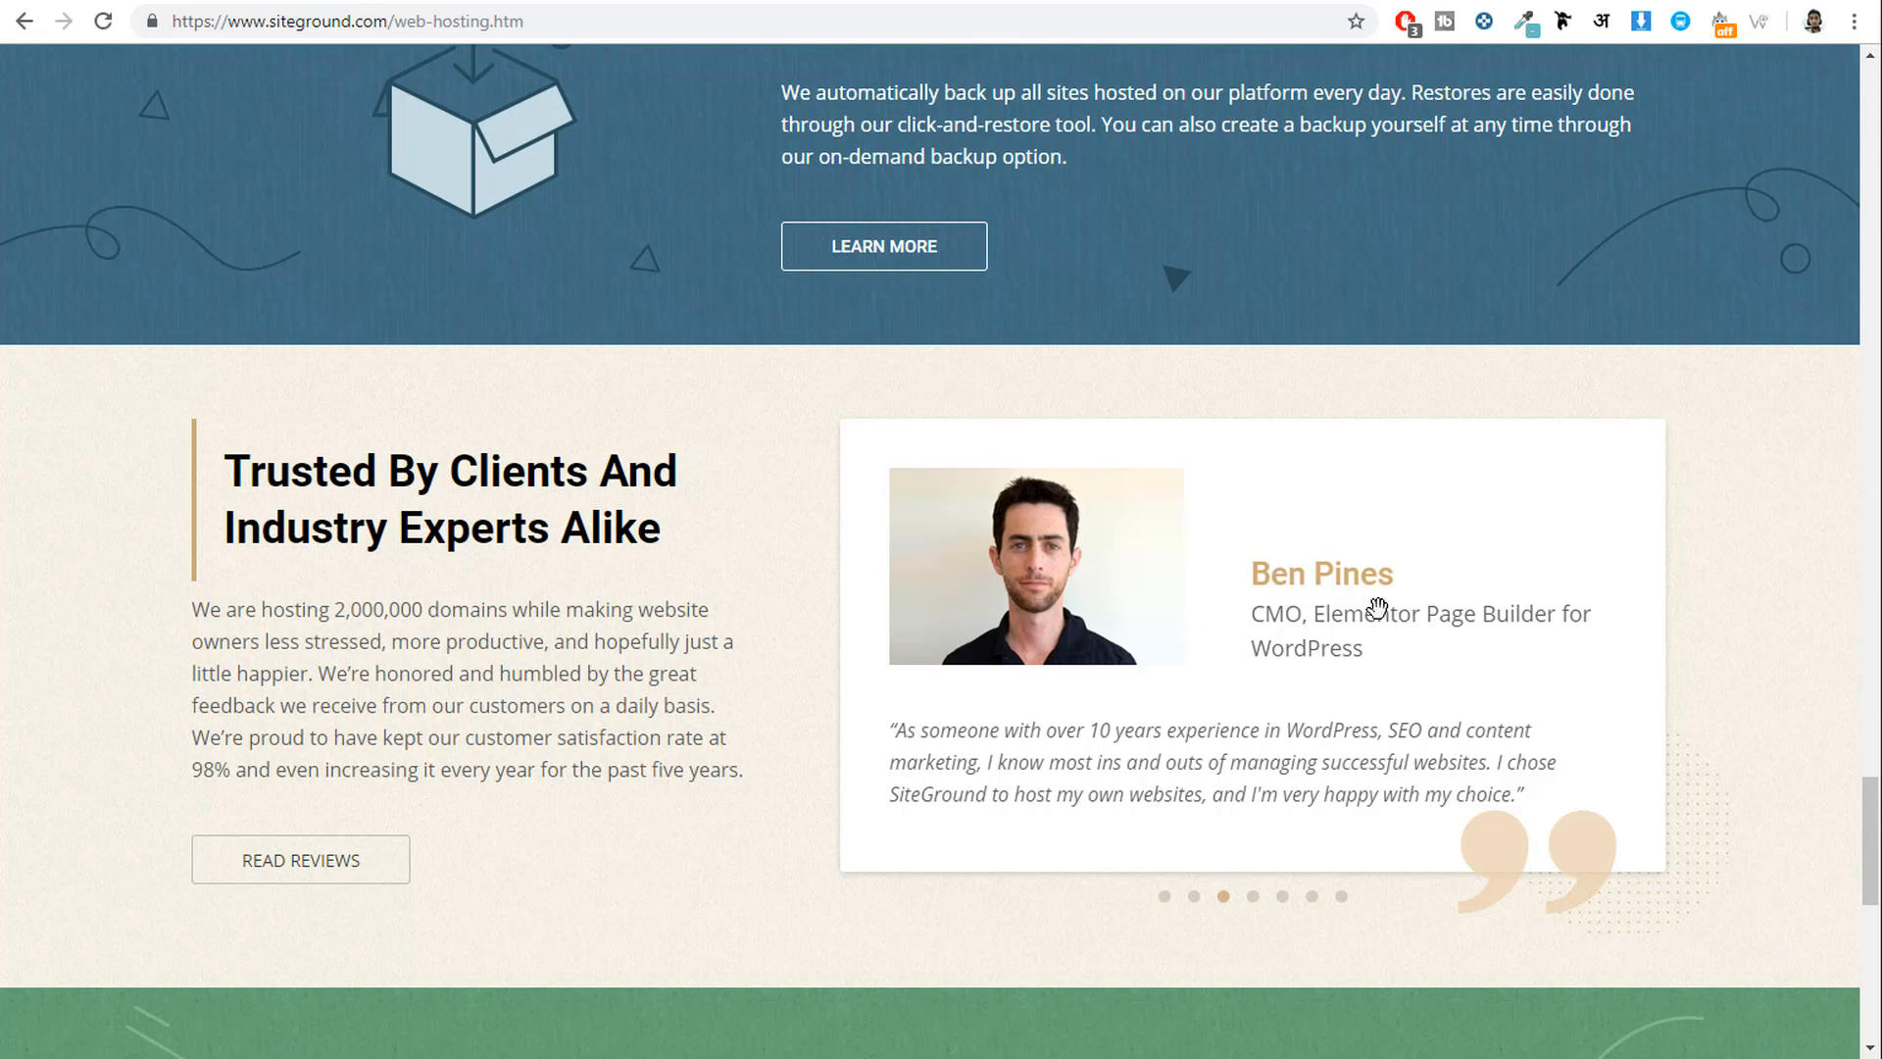
left_click(1872, 637)
left_click_drag(1872, 637, 1826, 86)
scroll(1781, 453, "down", 2)
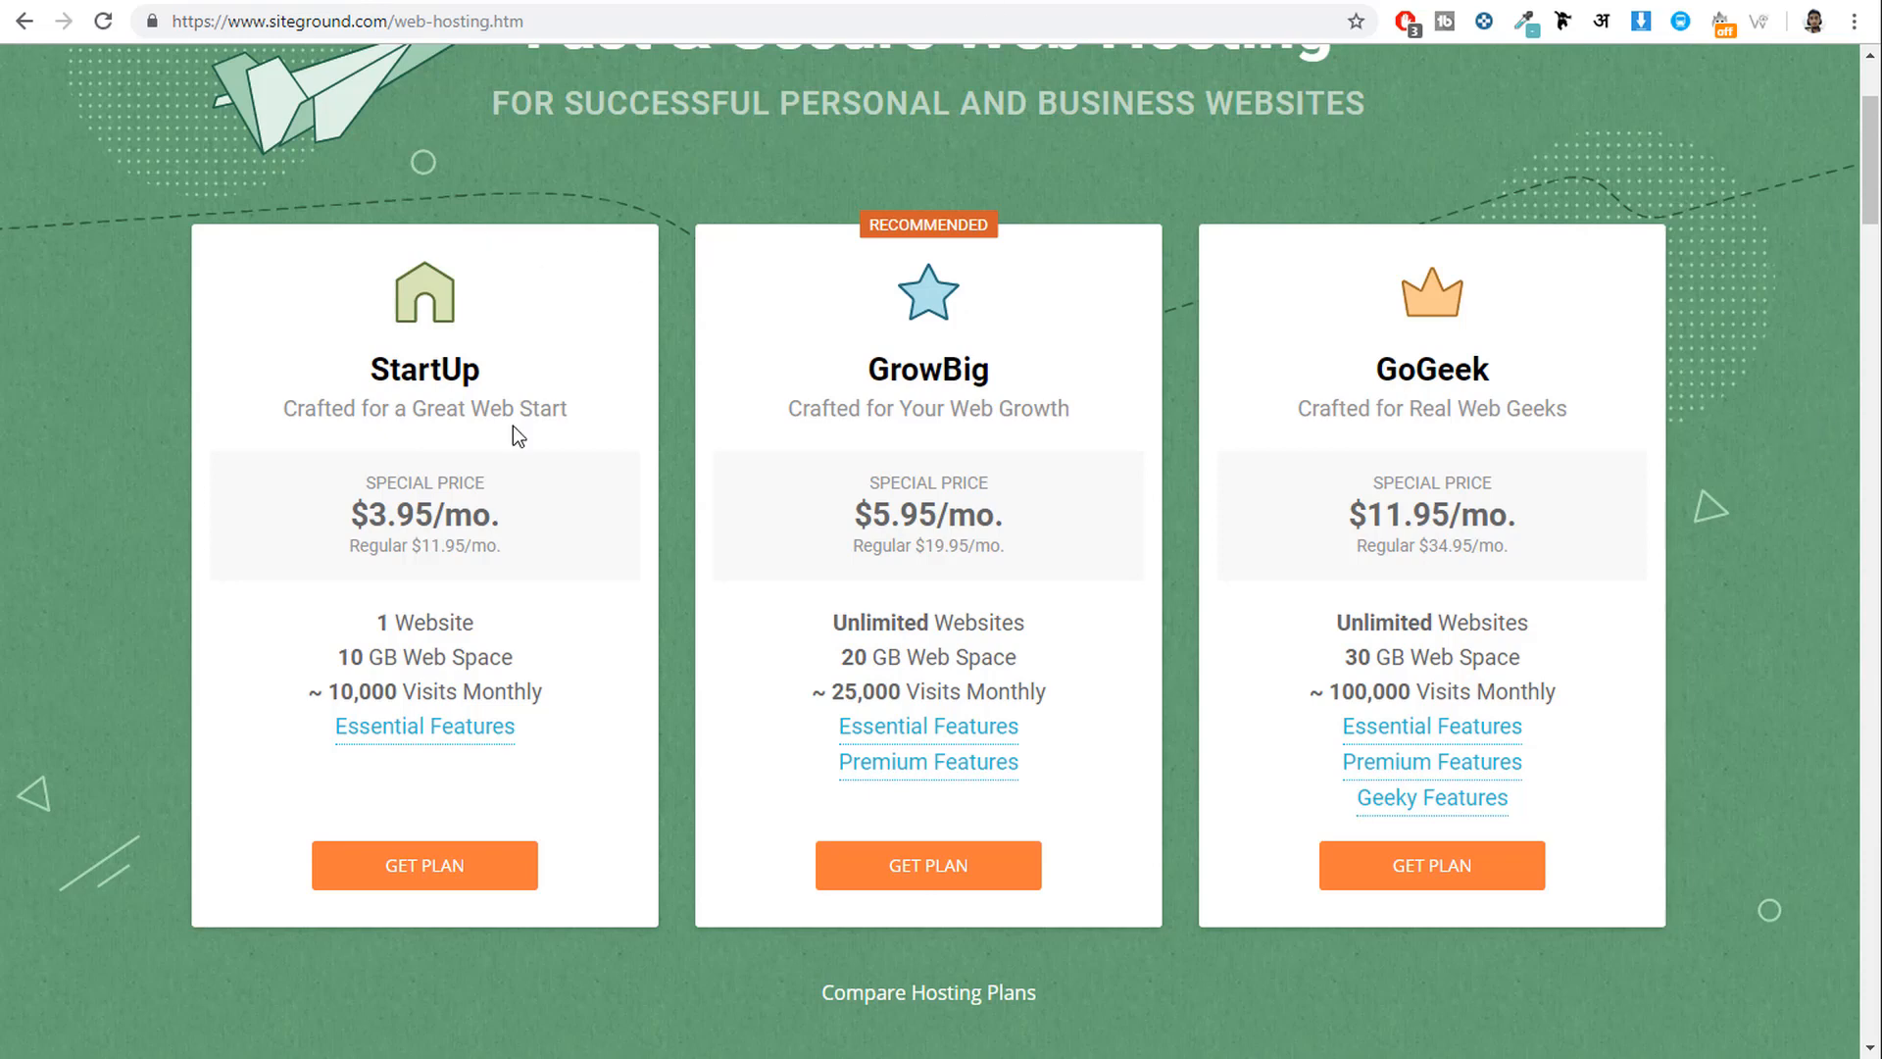
left_click_drag(360, 373, 460, 371)
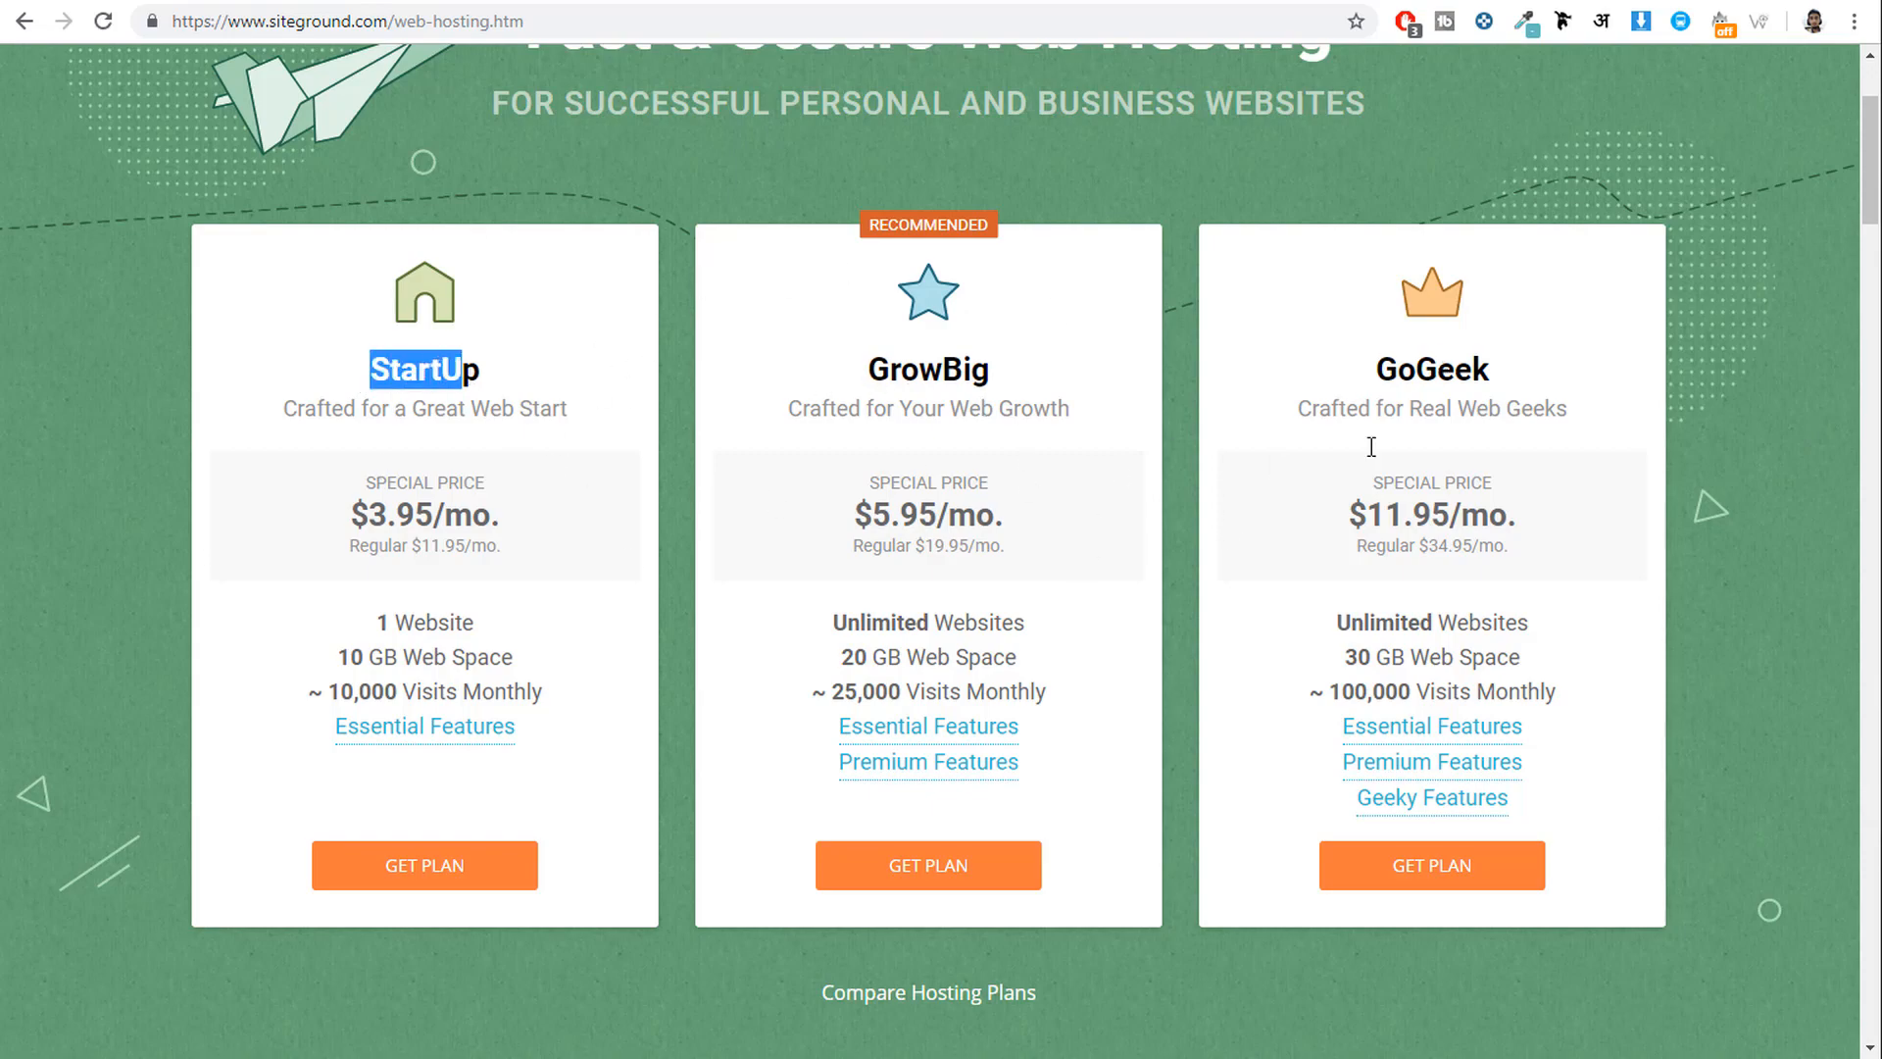
left_click(158, 1)
scroll(883, 431, "down", 5)
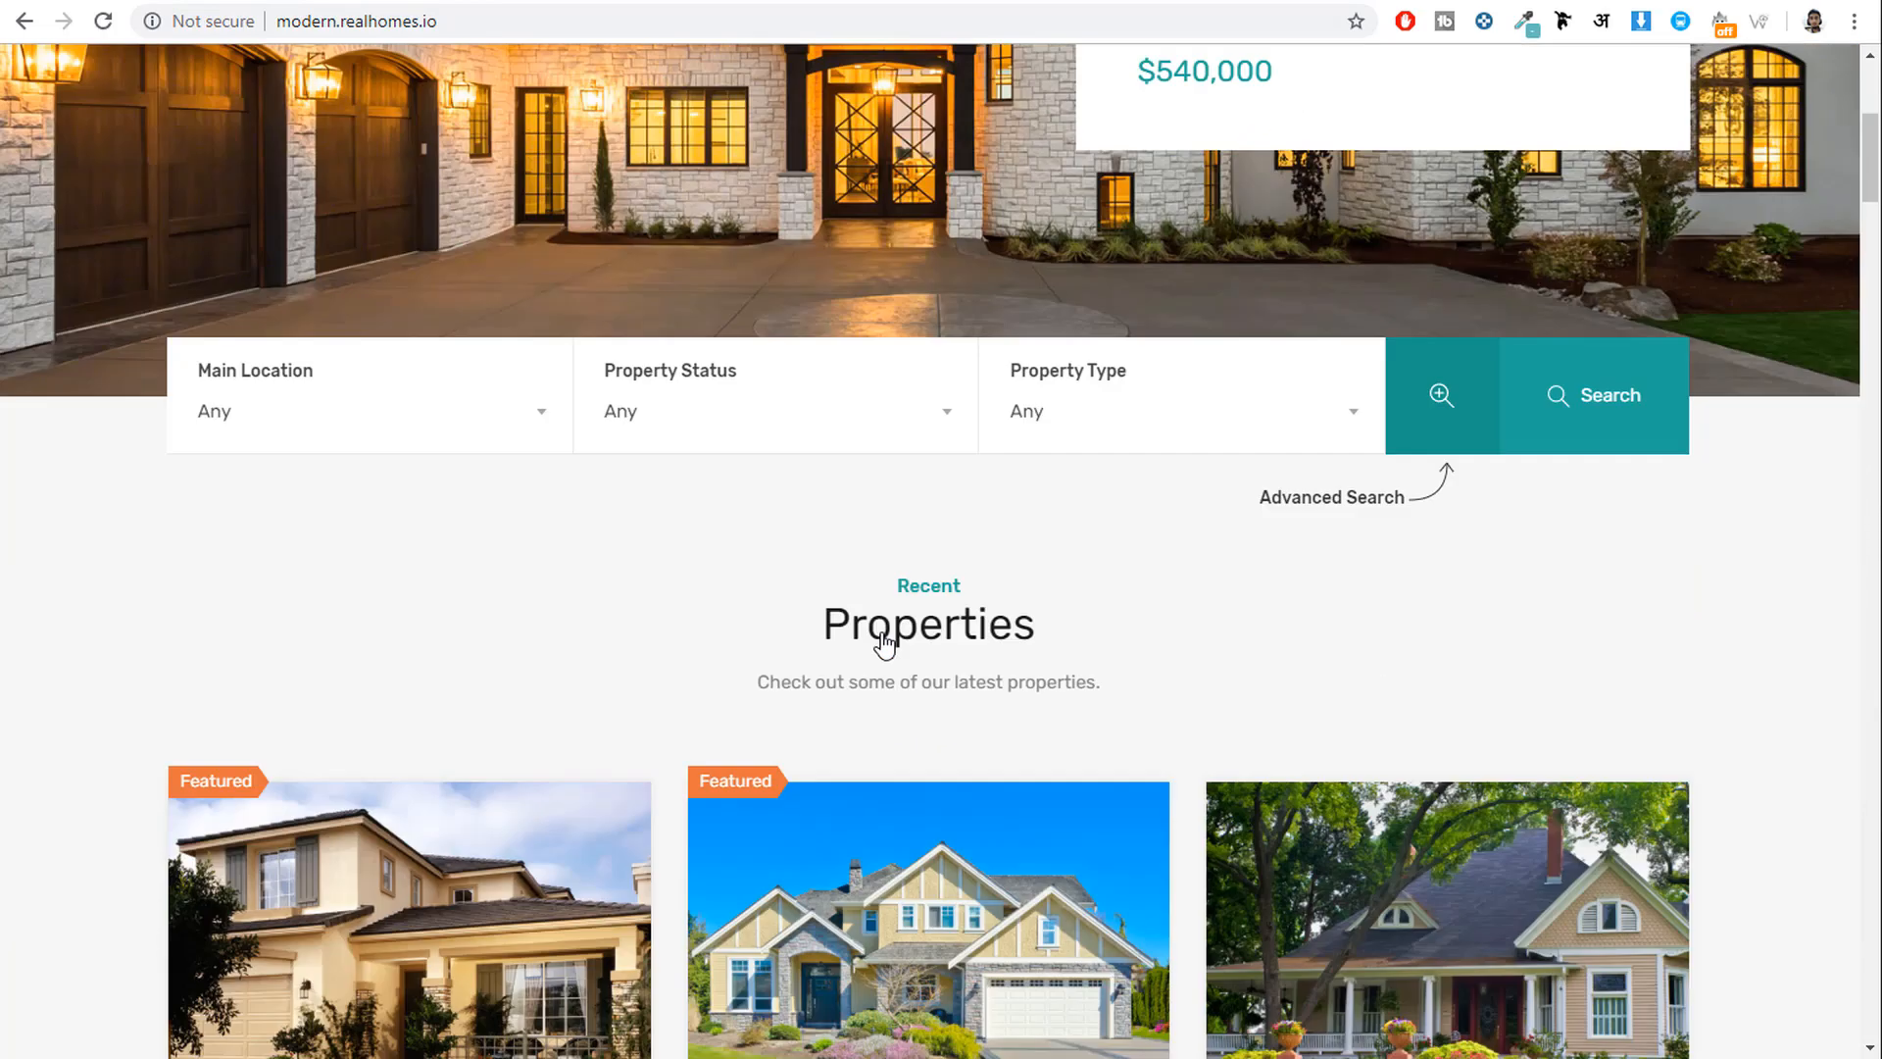
scroll(936, 686, "up", 5)
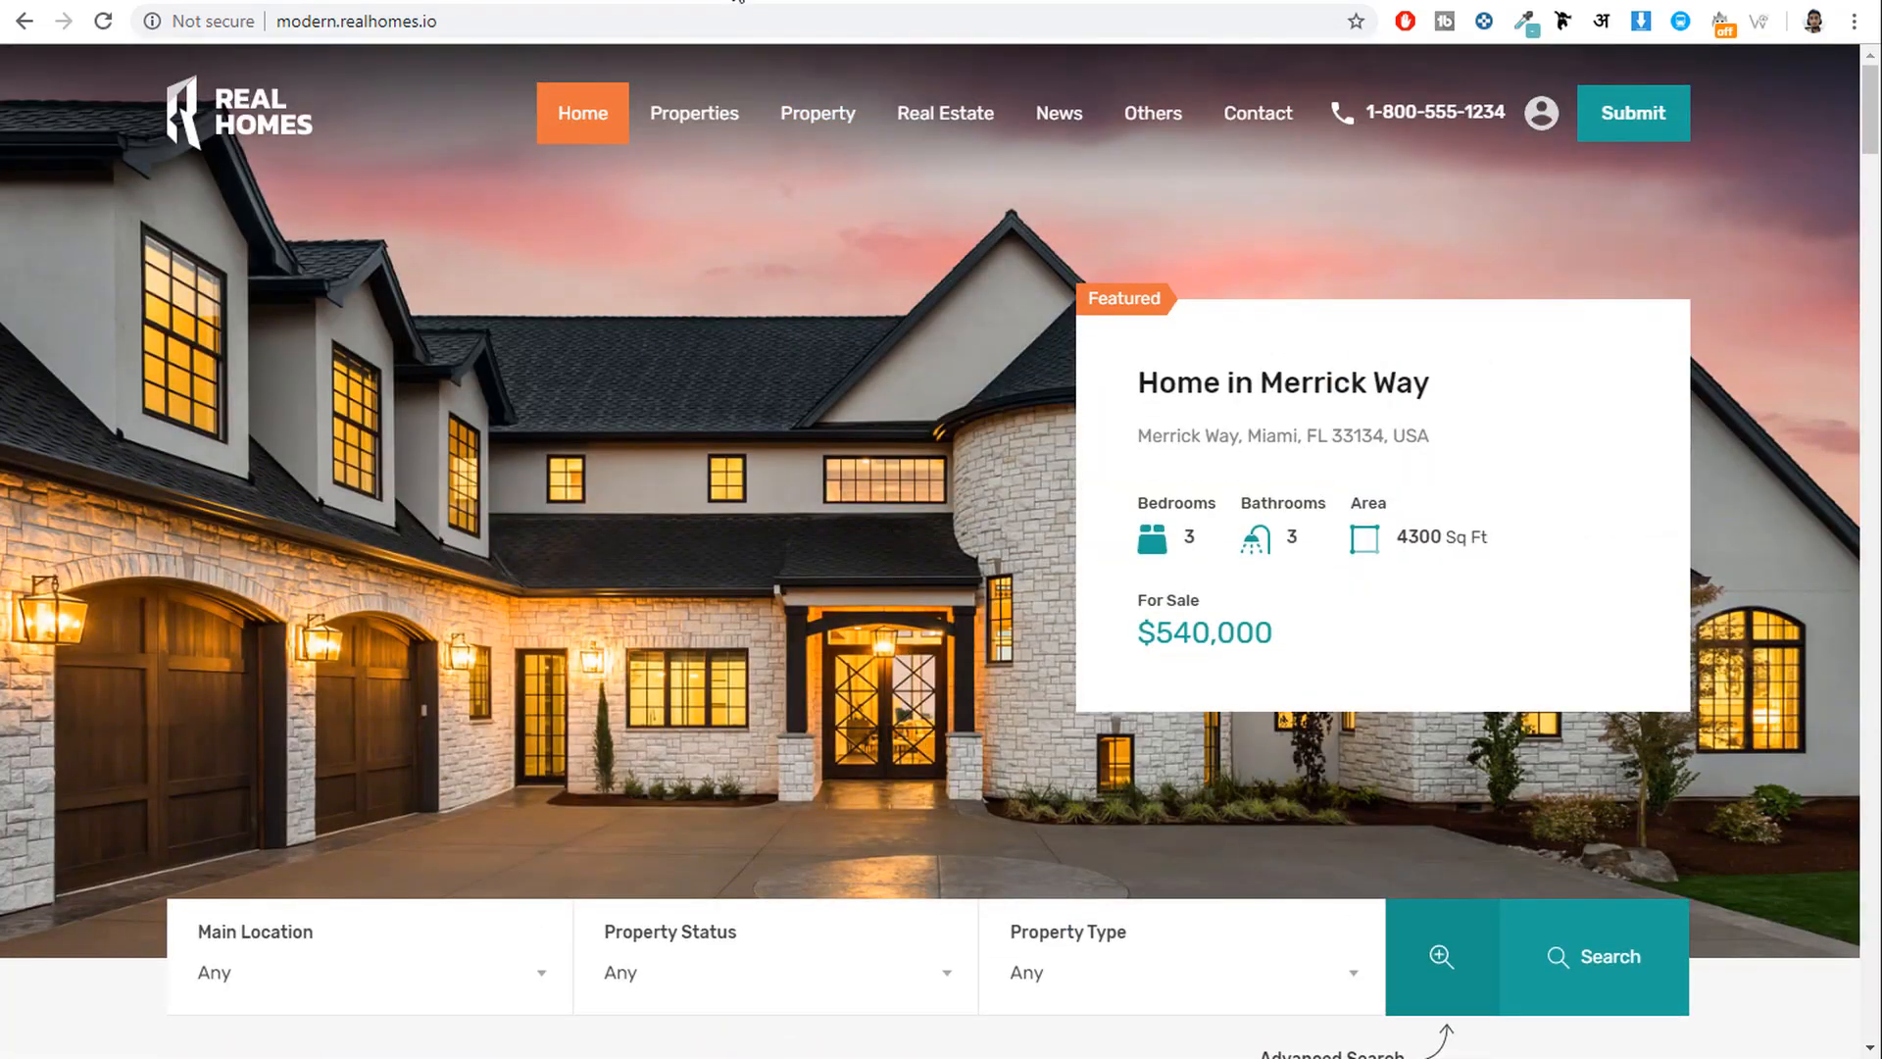
left_click(738, 1)
left_click_drag(861, 368, 1005, 368)
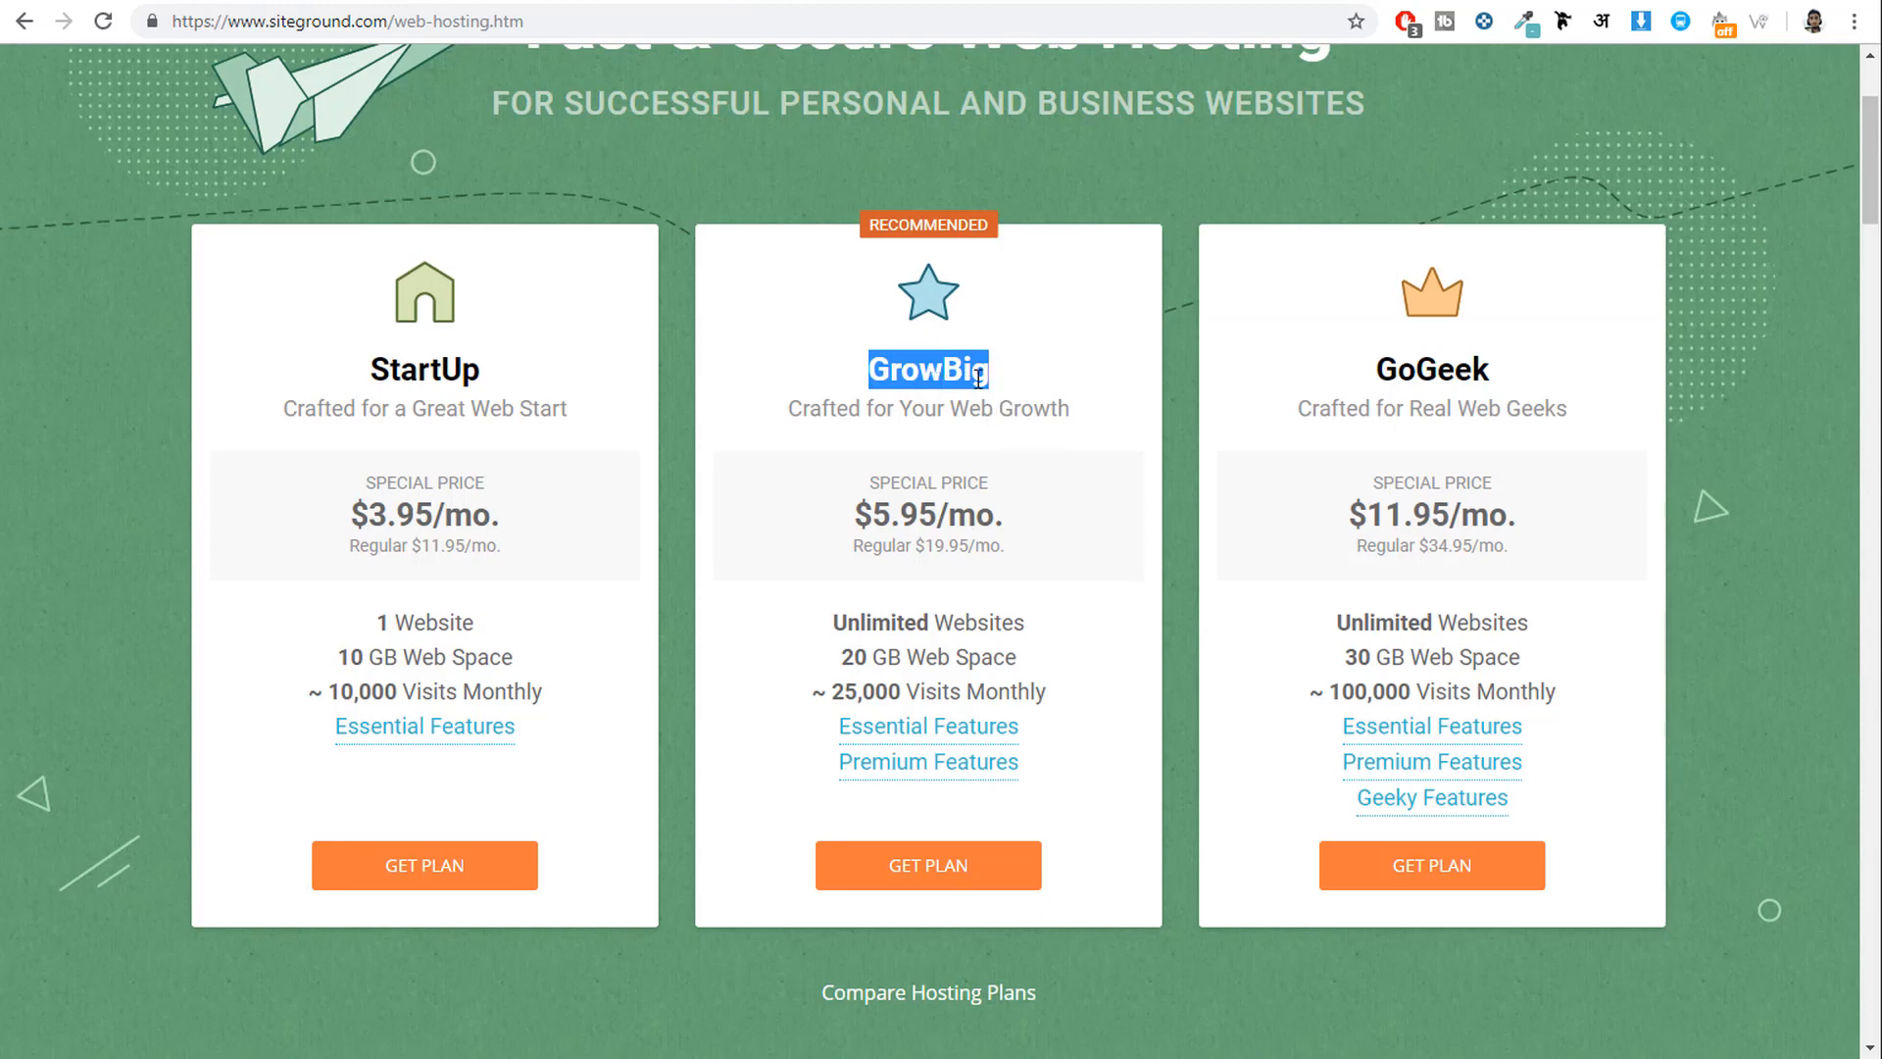
left_click(892, 374)
left_click_drag(867, 369, 1004, 372)
left_click(451, 3)
left_click(737, 3)
left_click_drag(1525, 377, 1315, 369)
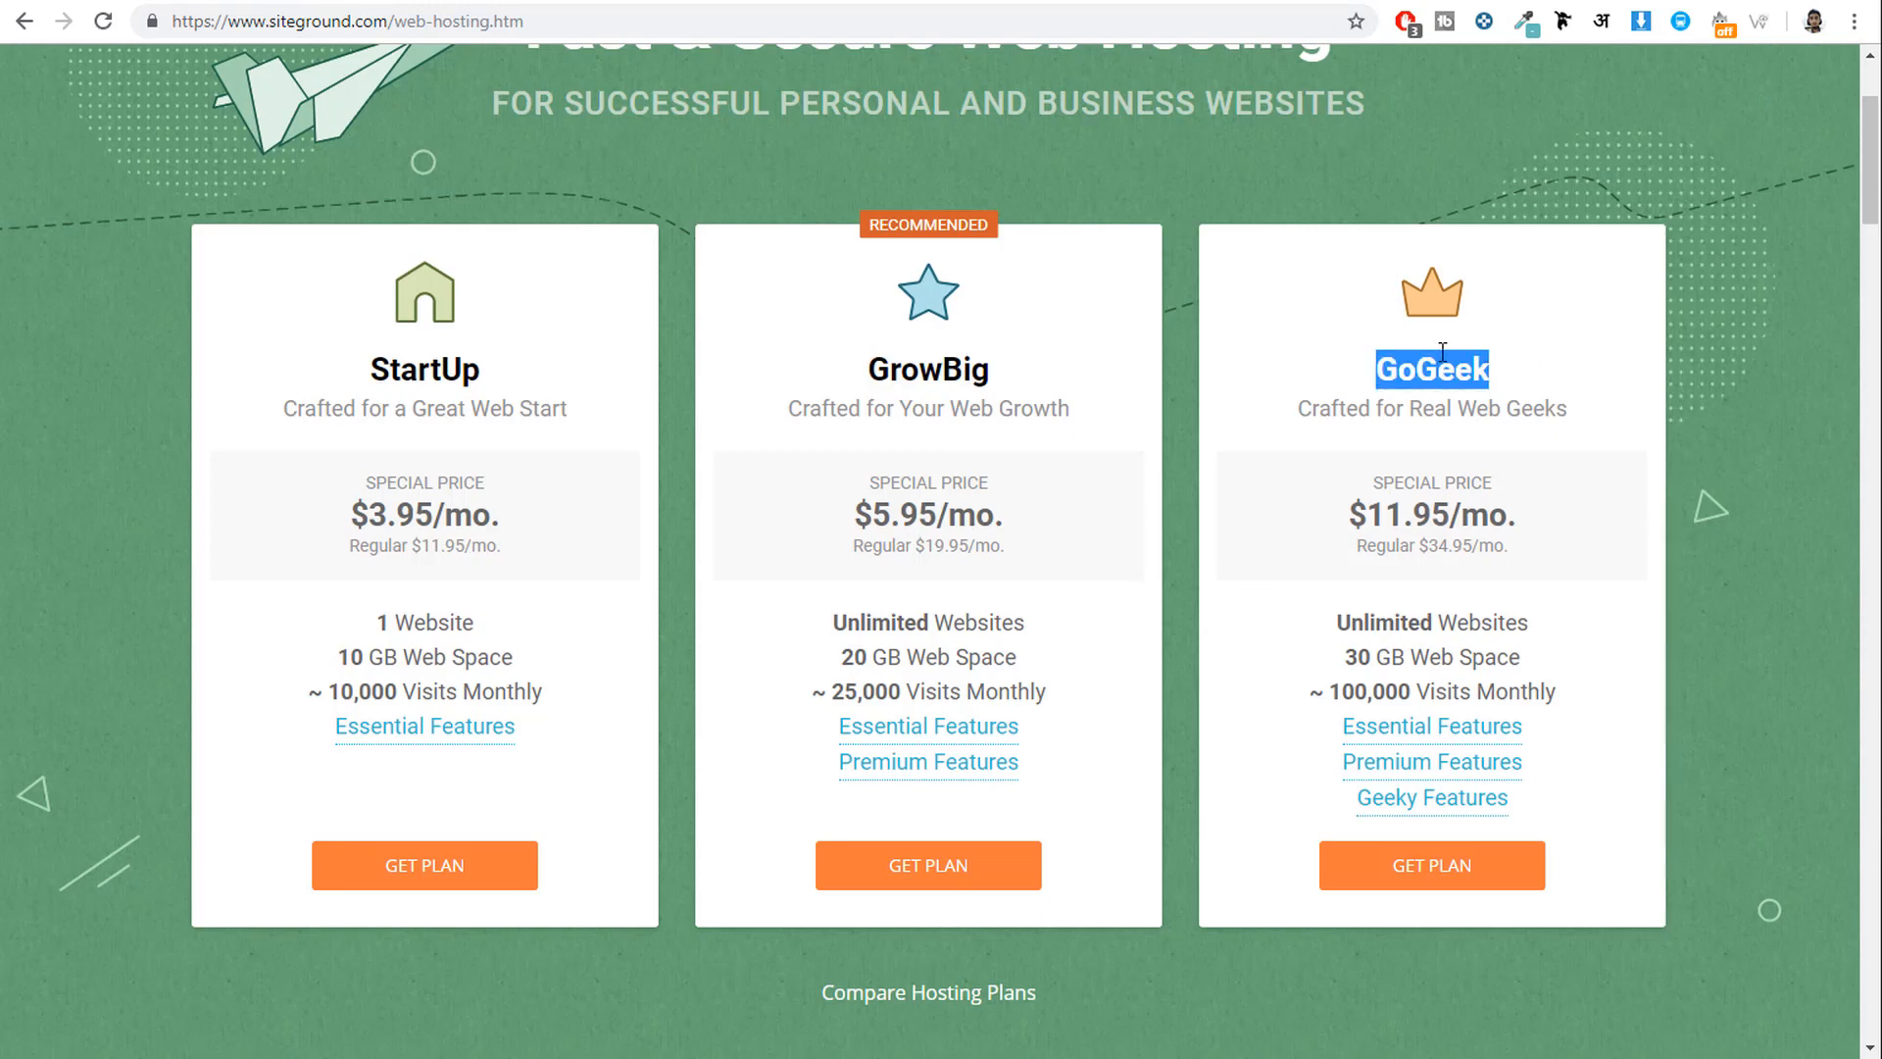
left_click(1473, 392)
left_click_drag(1378, 368, 1536, 380)
left_click_drag(843, 378, 1026, 386)
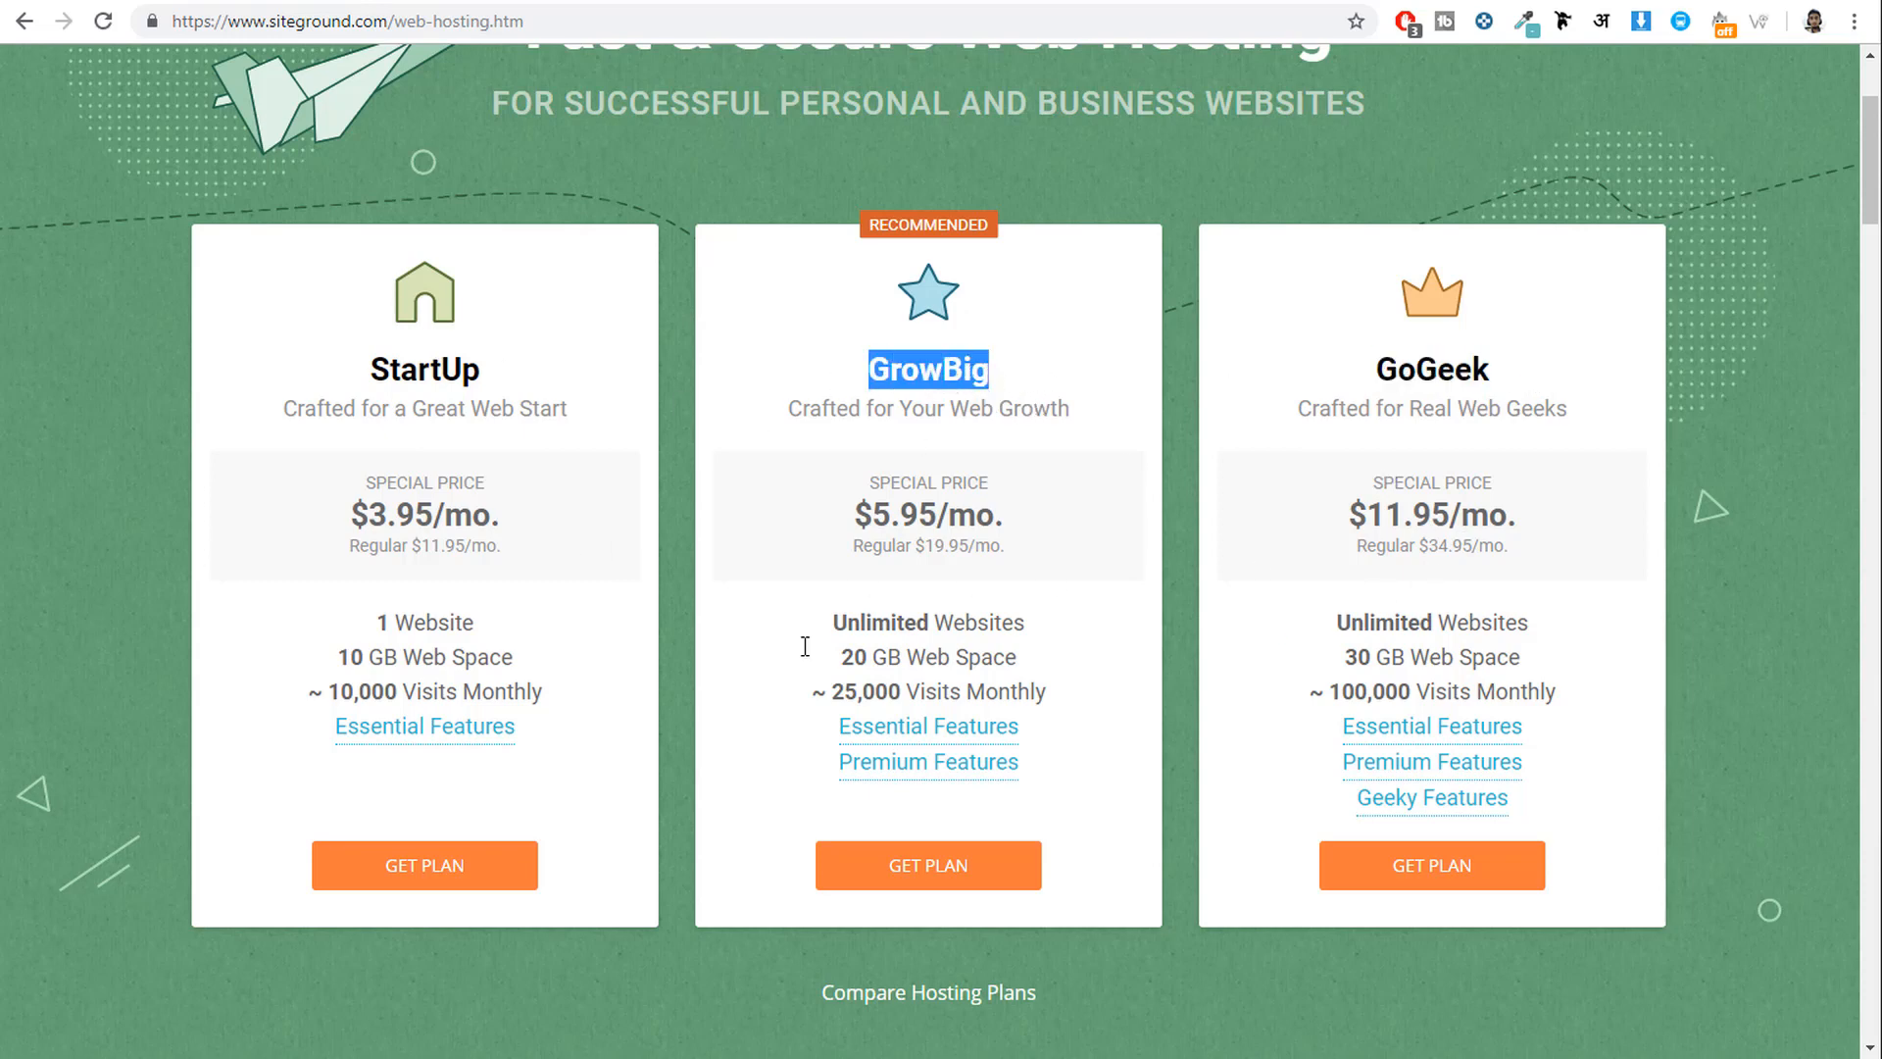
left_click_drag(378, 623, 513, 626)
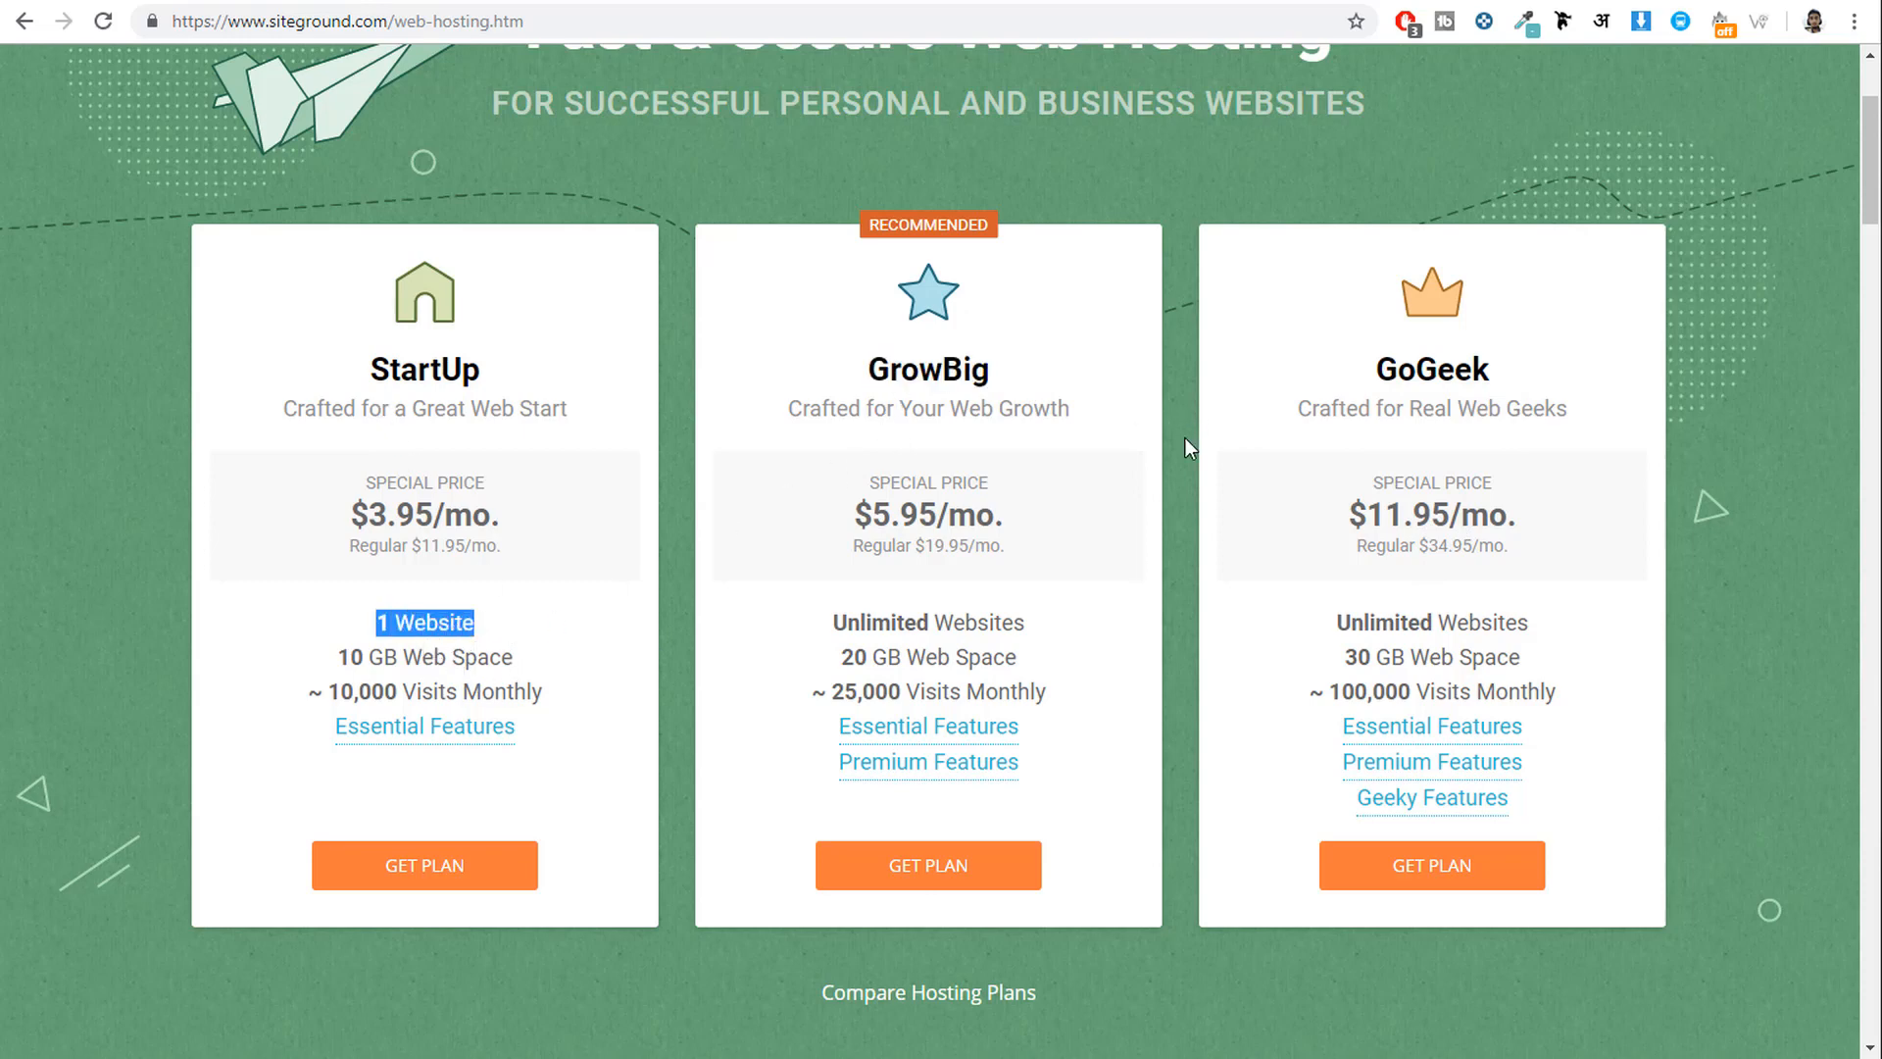
left_click_drag(833, 623, 1058, 627)
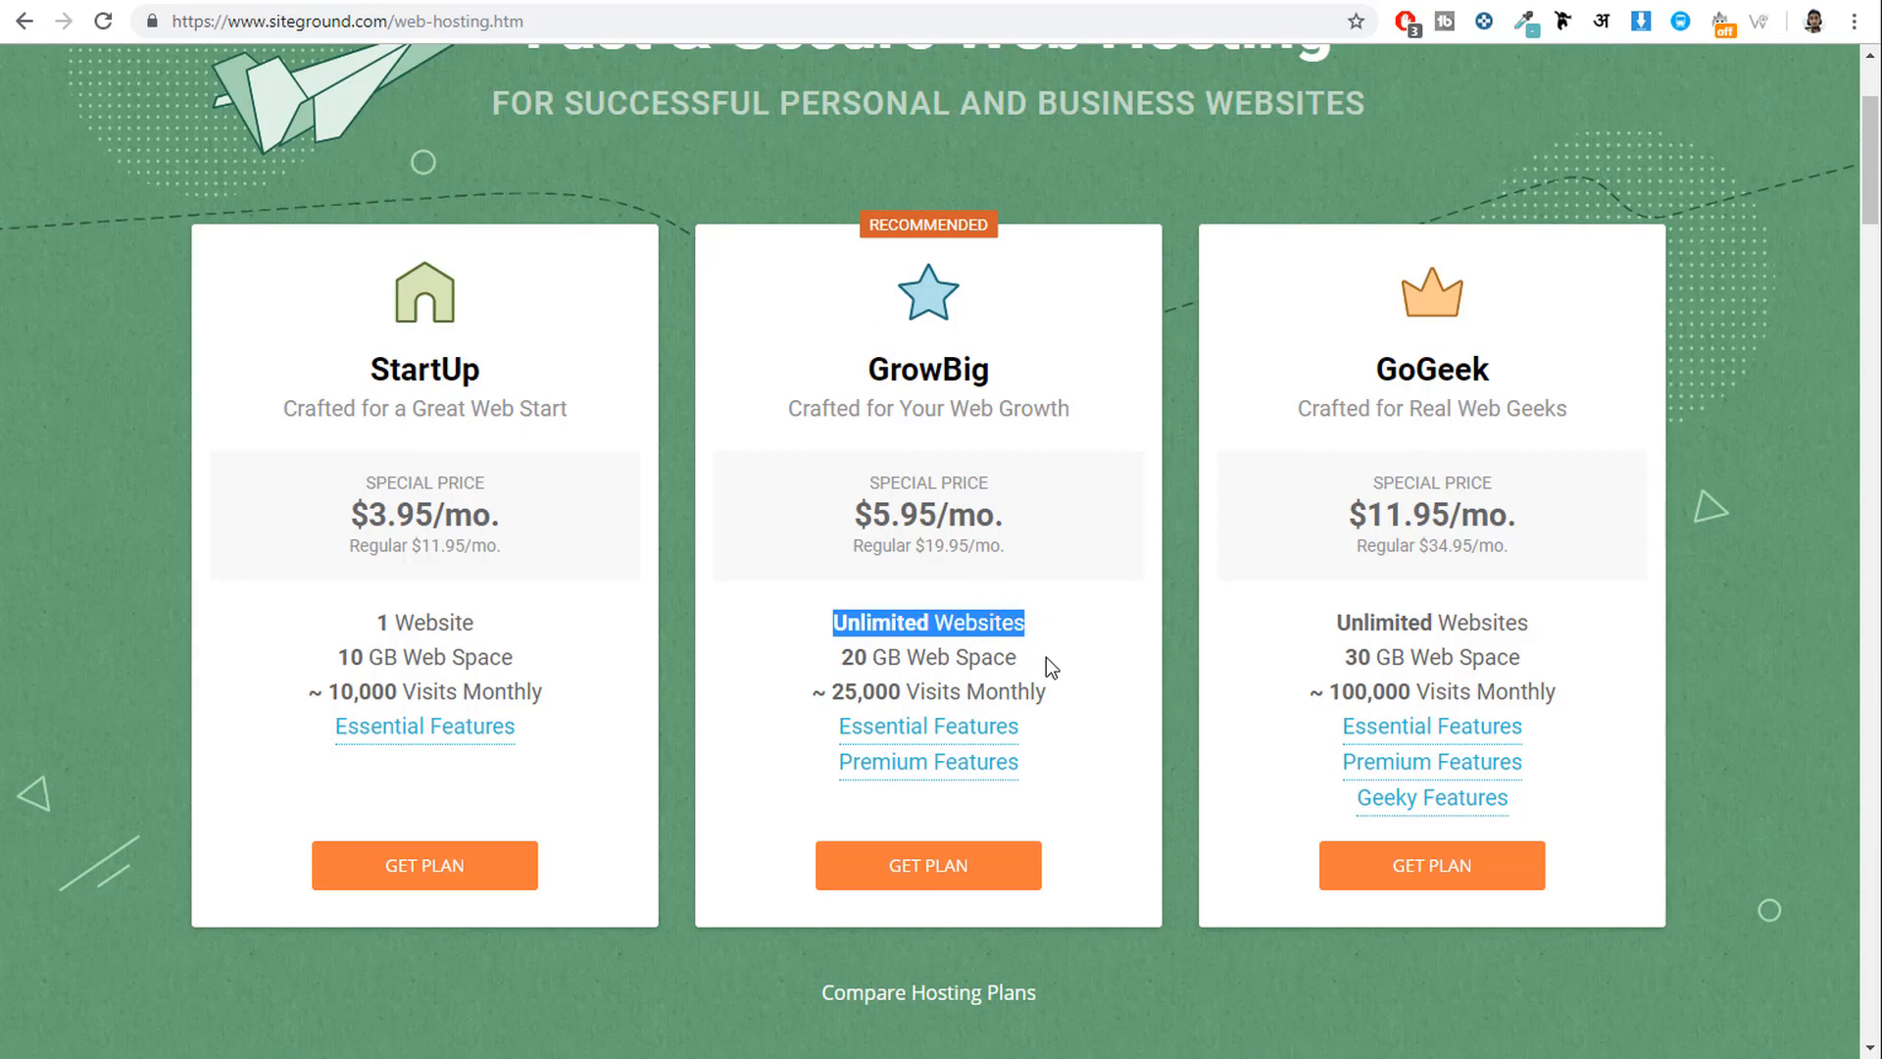
left_click_drag(1037, 655, 865, 655)
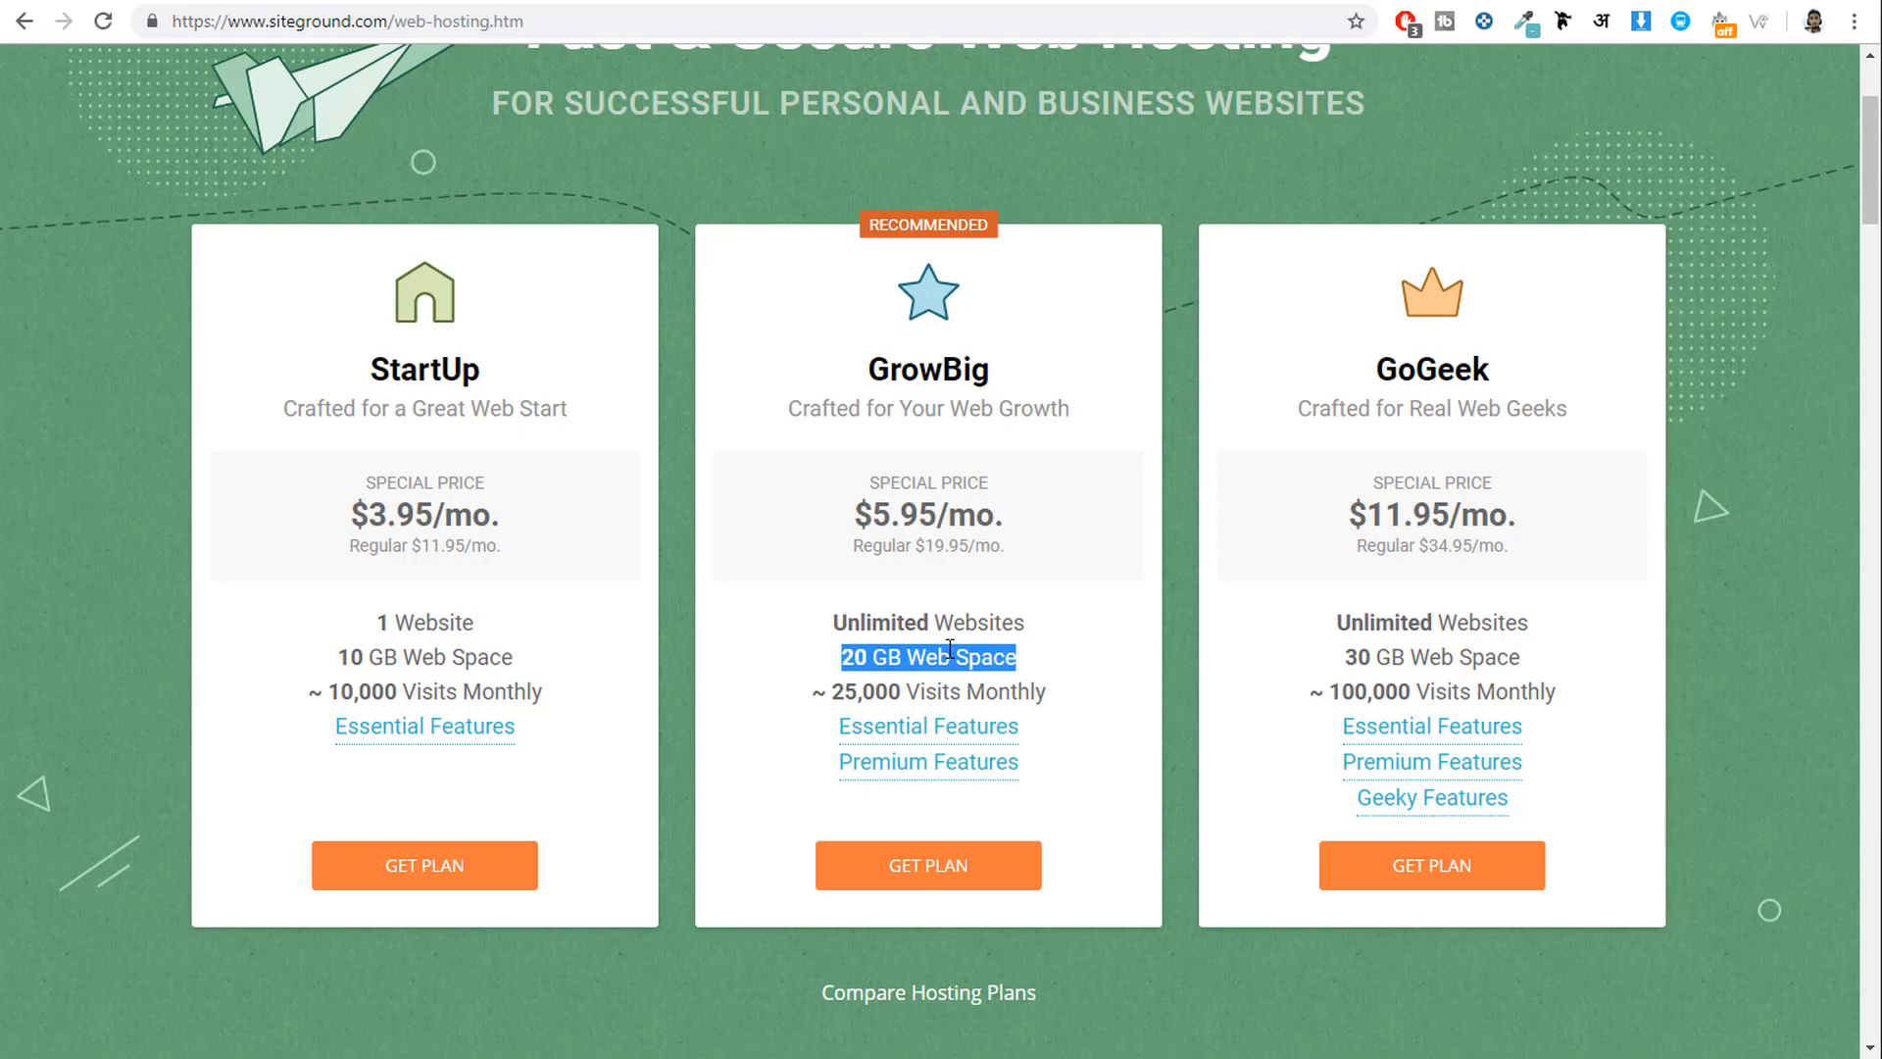
mouse_move(872, 657)
left_mouse_down()
mouse_move(843, 658)
mouse_move(866, 657)
left_mouse_up()
left_click(843, 658)
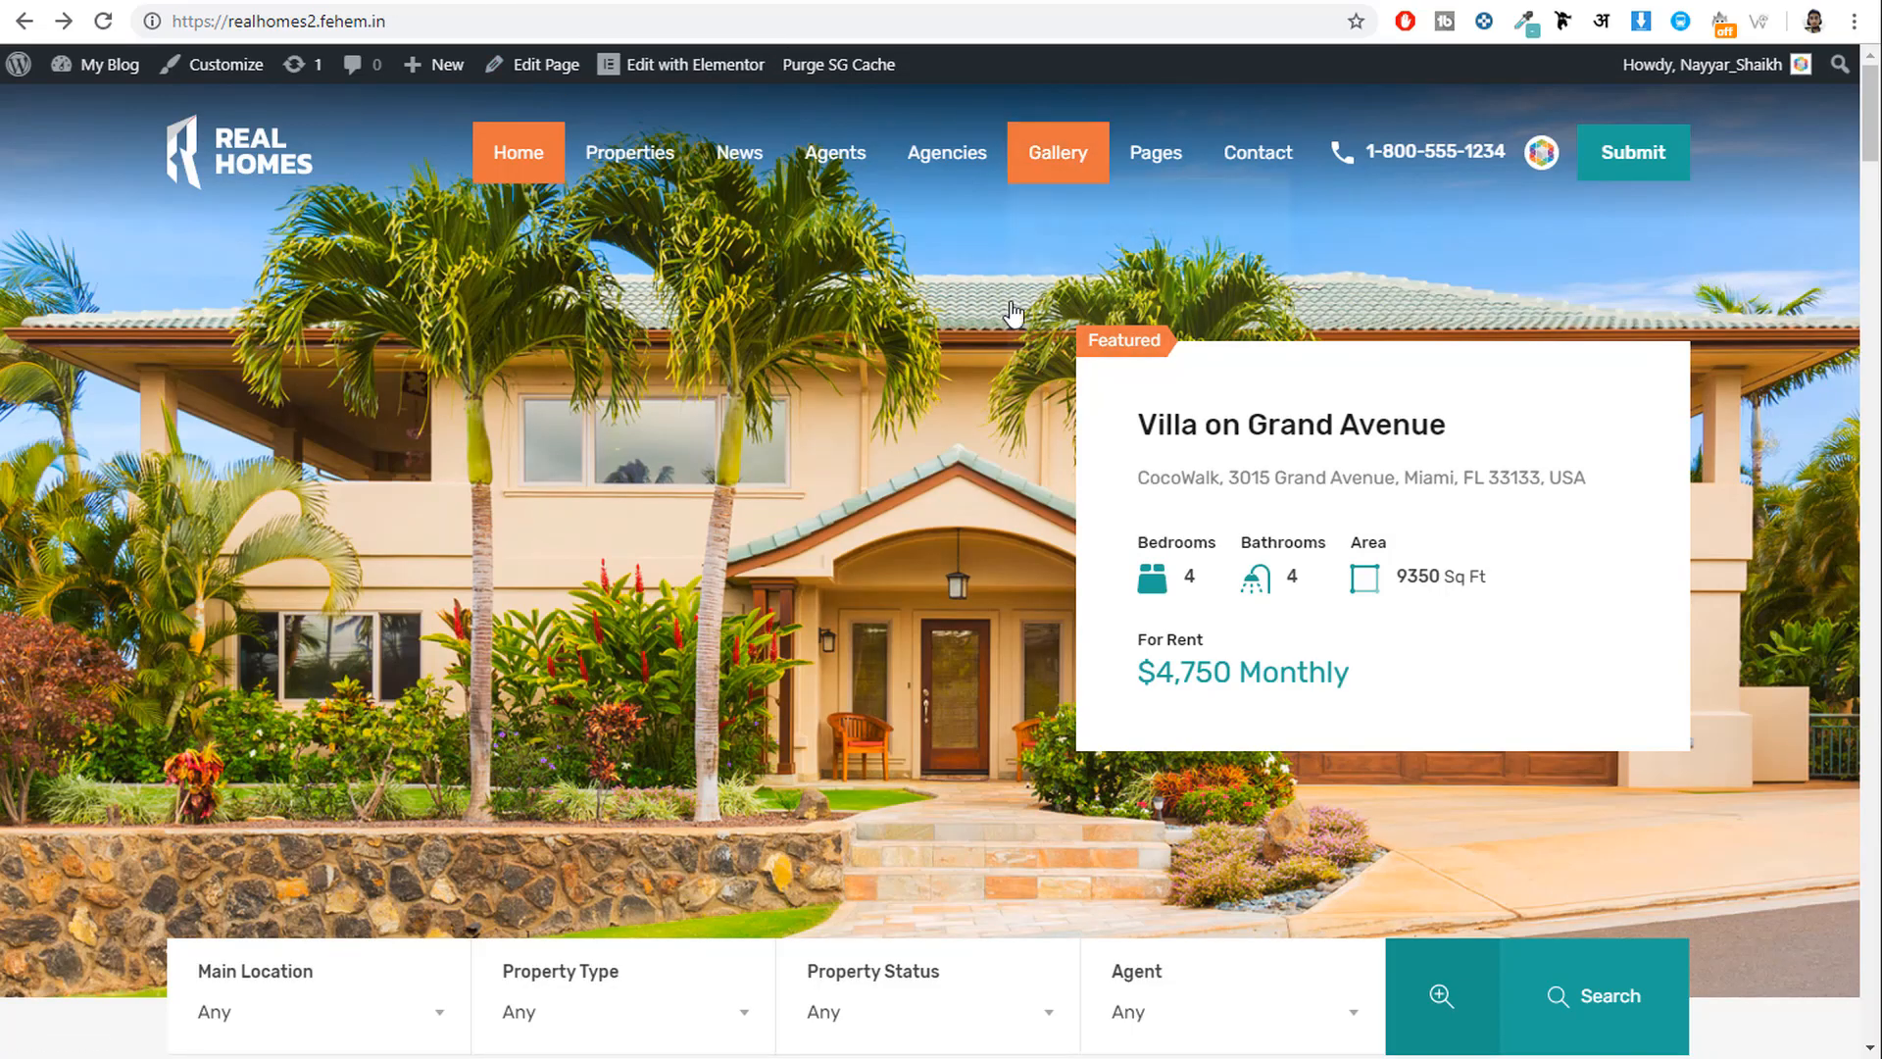
scroll(1017, 588, "down", 8)
scroll(1037, 726, "down", 9)
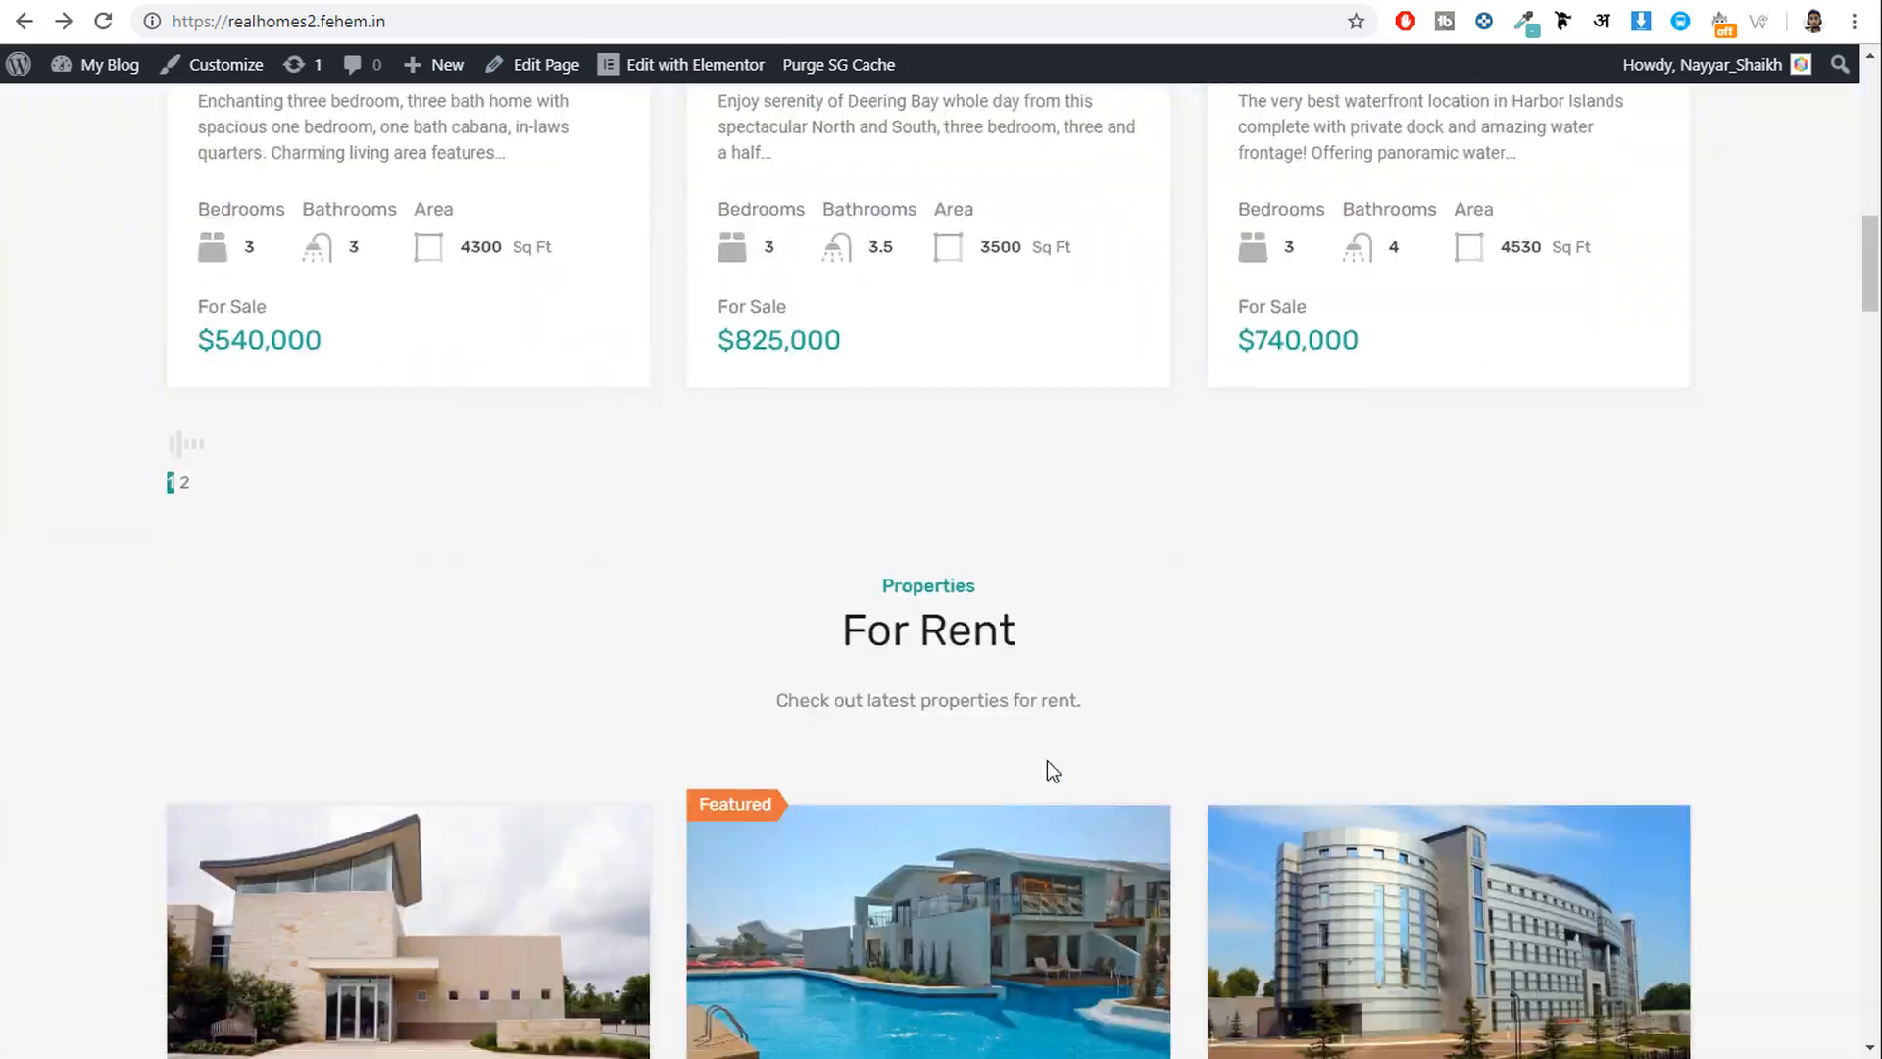
scroll(1051, 767, "up", 16)
left_click(759, 1)
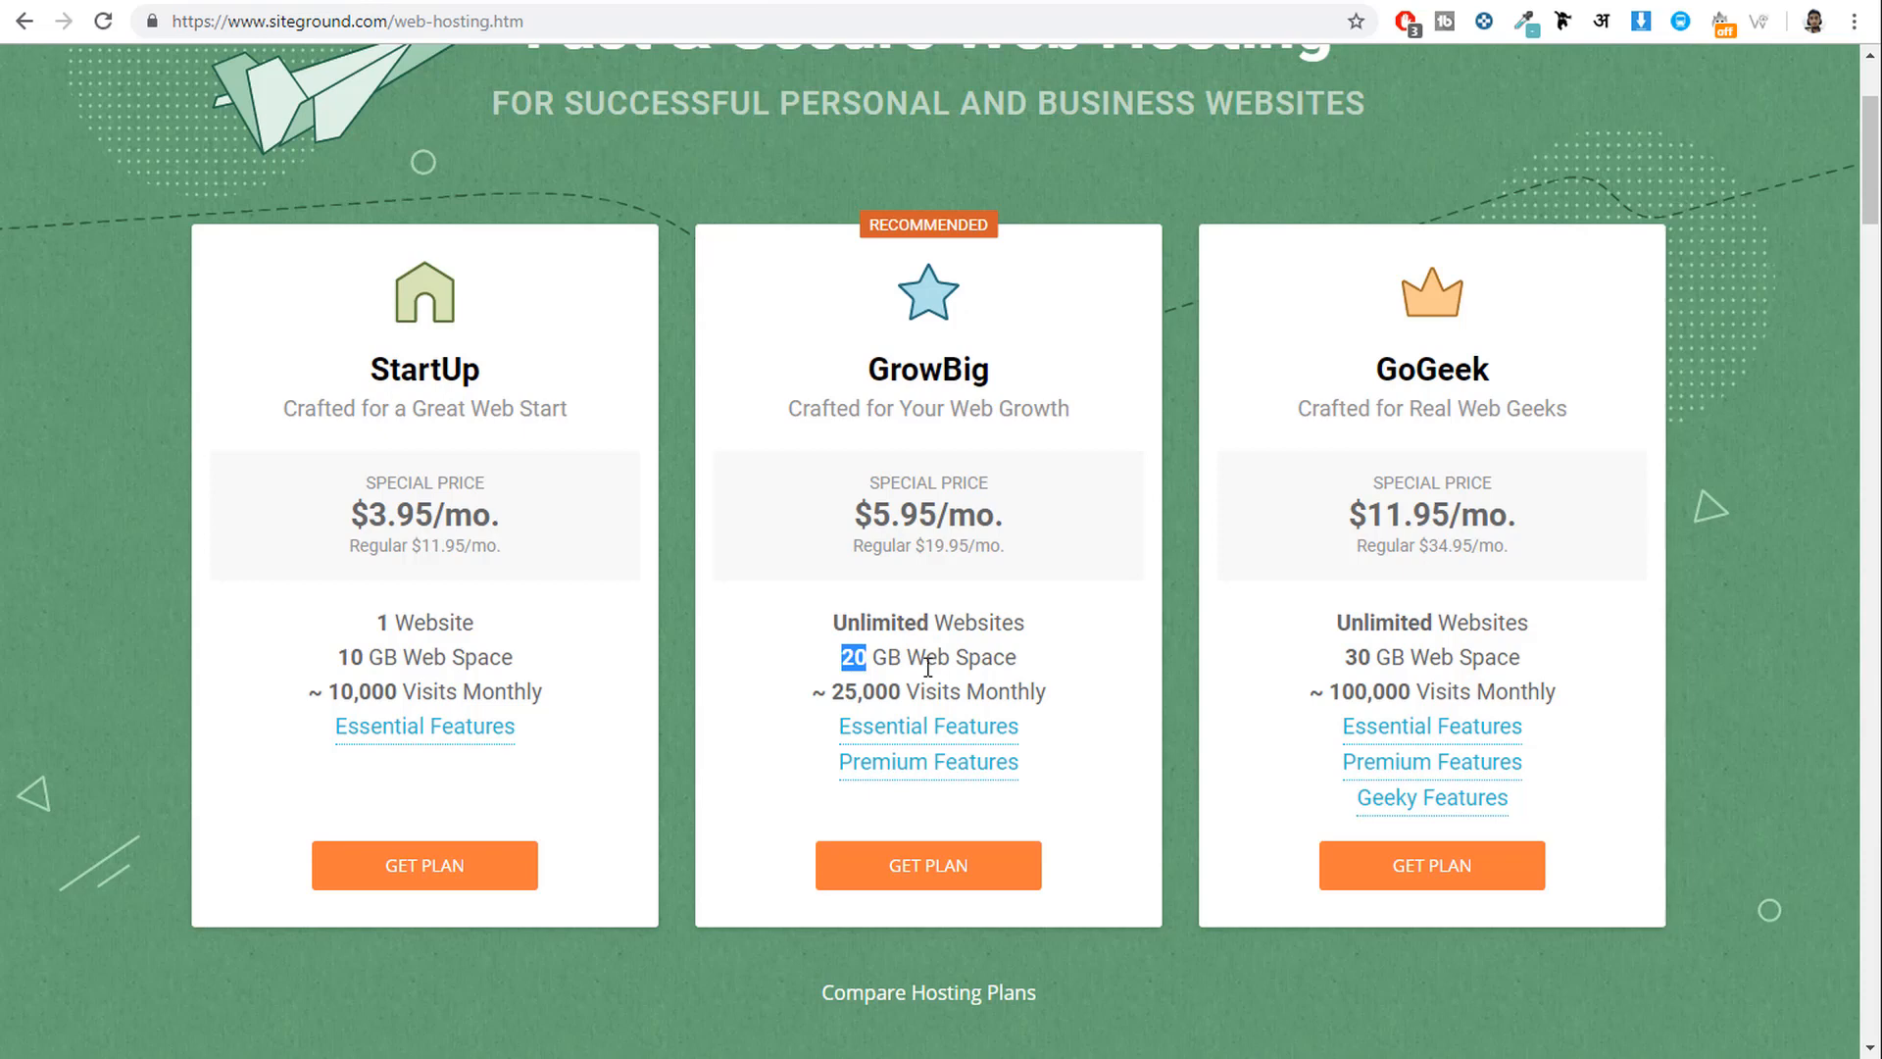
left_click(931, 639)
left_click_drag(831, 691, 1069, 698)
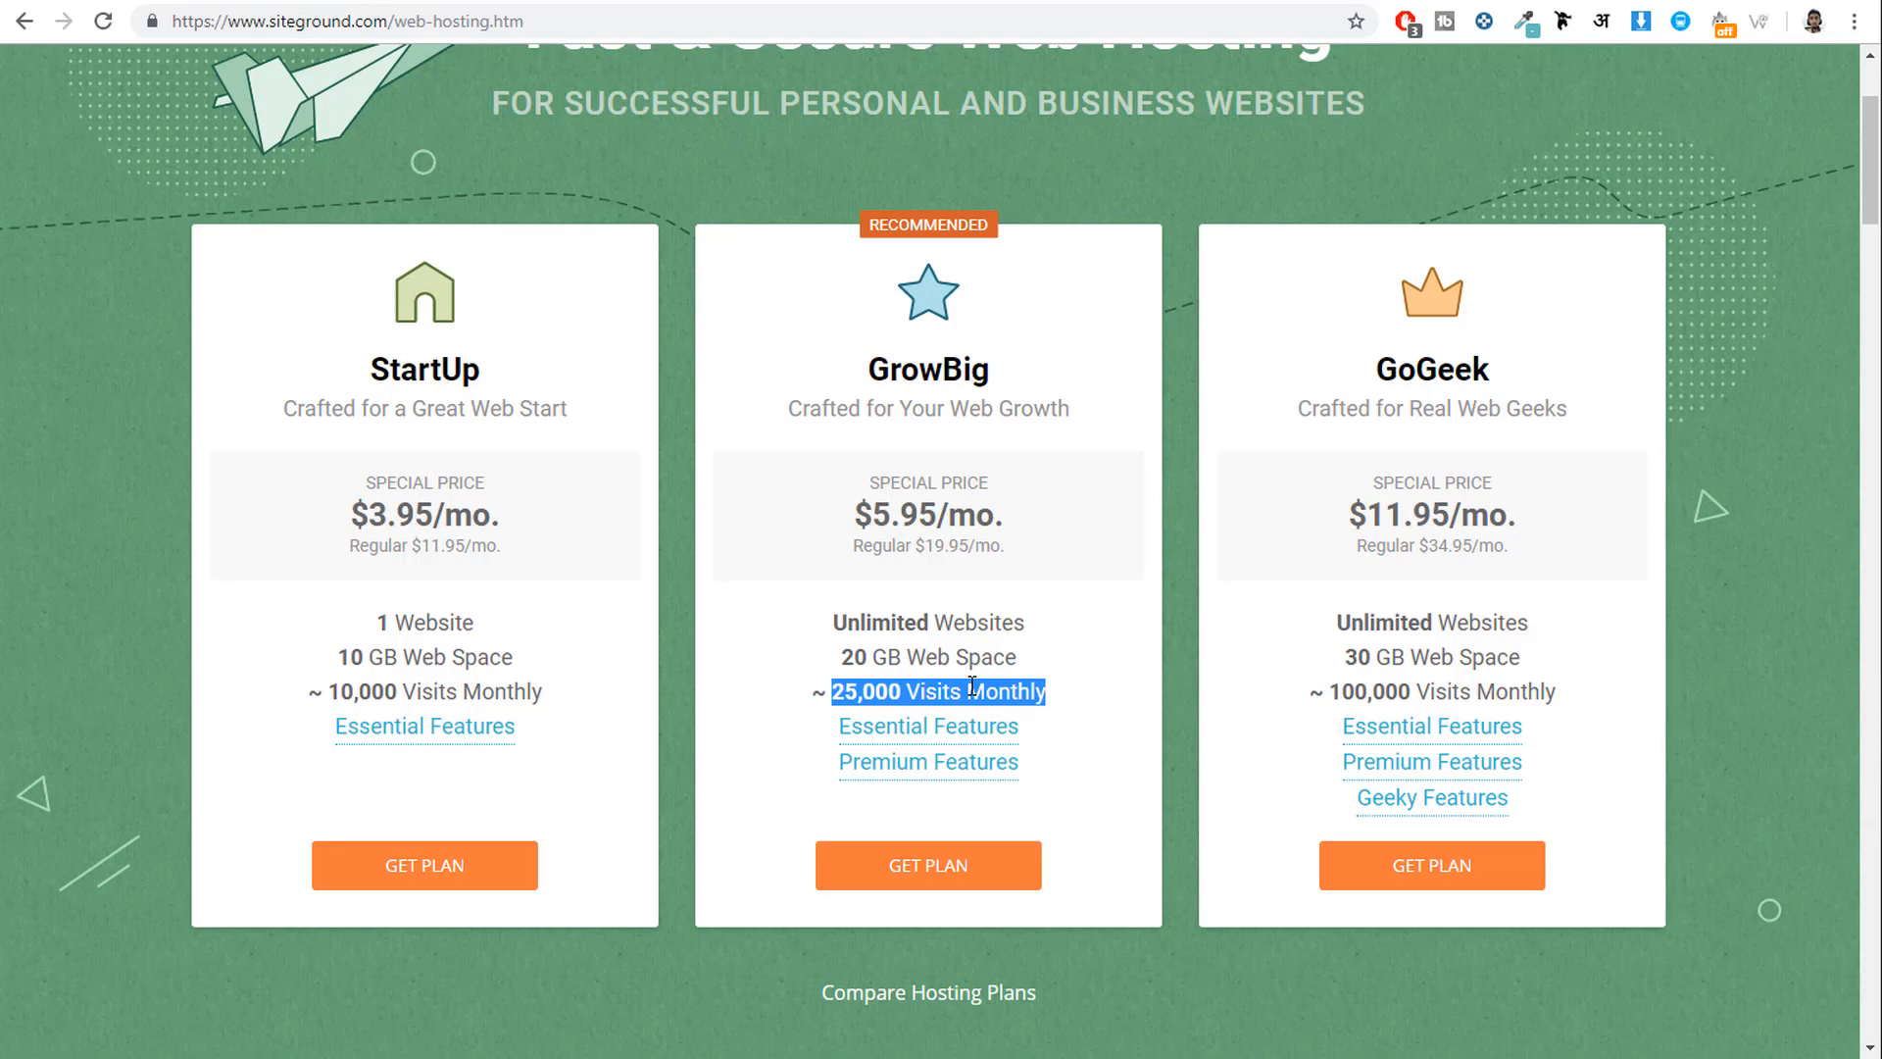
left_click_drag(868, 373, 992, 371)
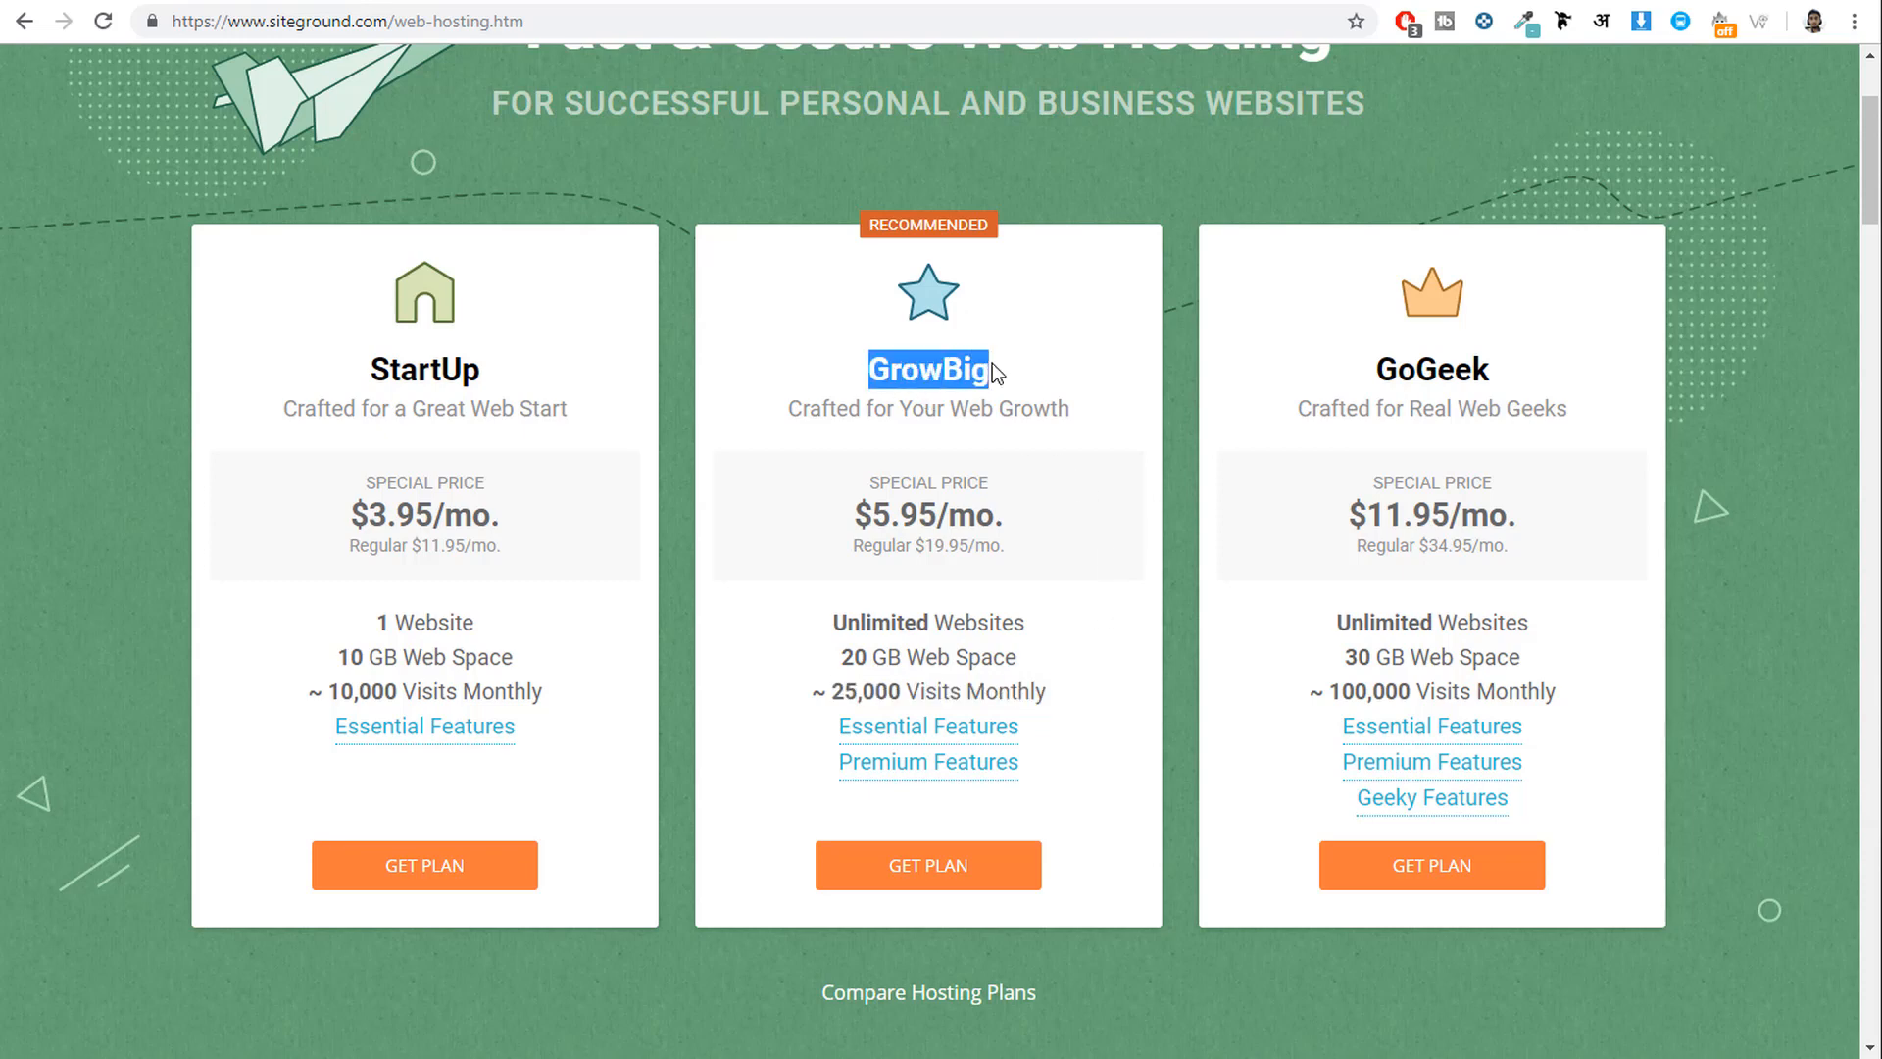
left_click_drag(1374, 369, 1502, 355)
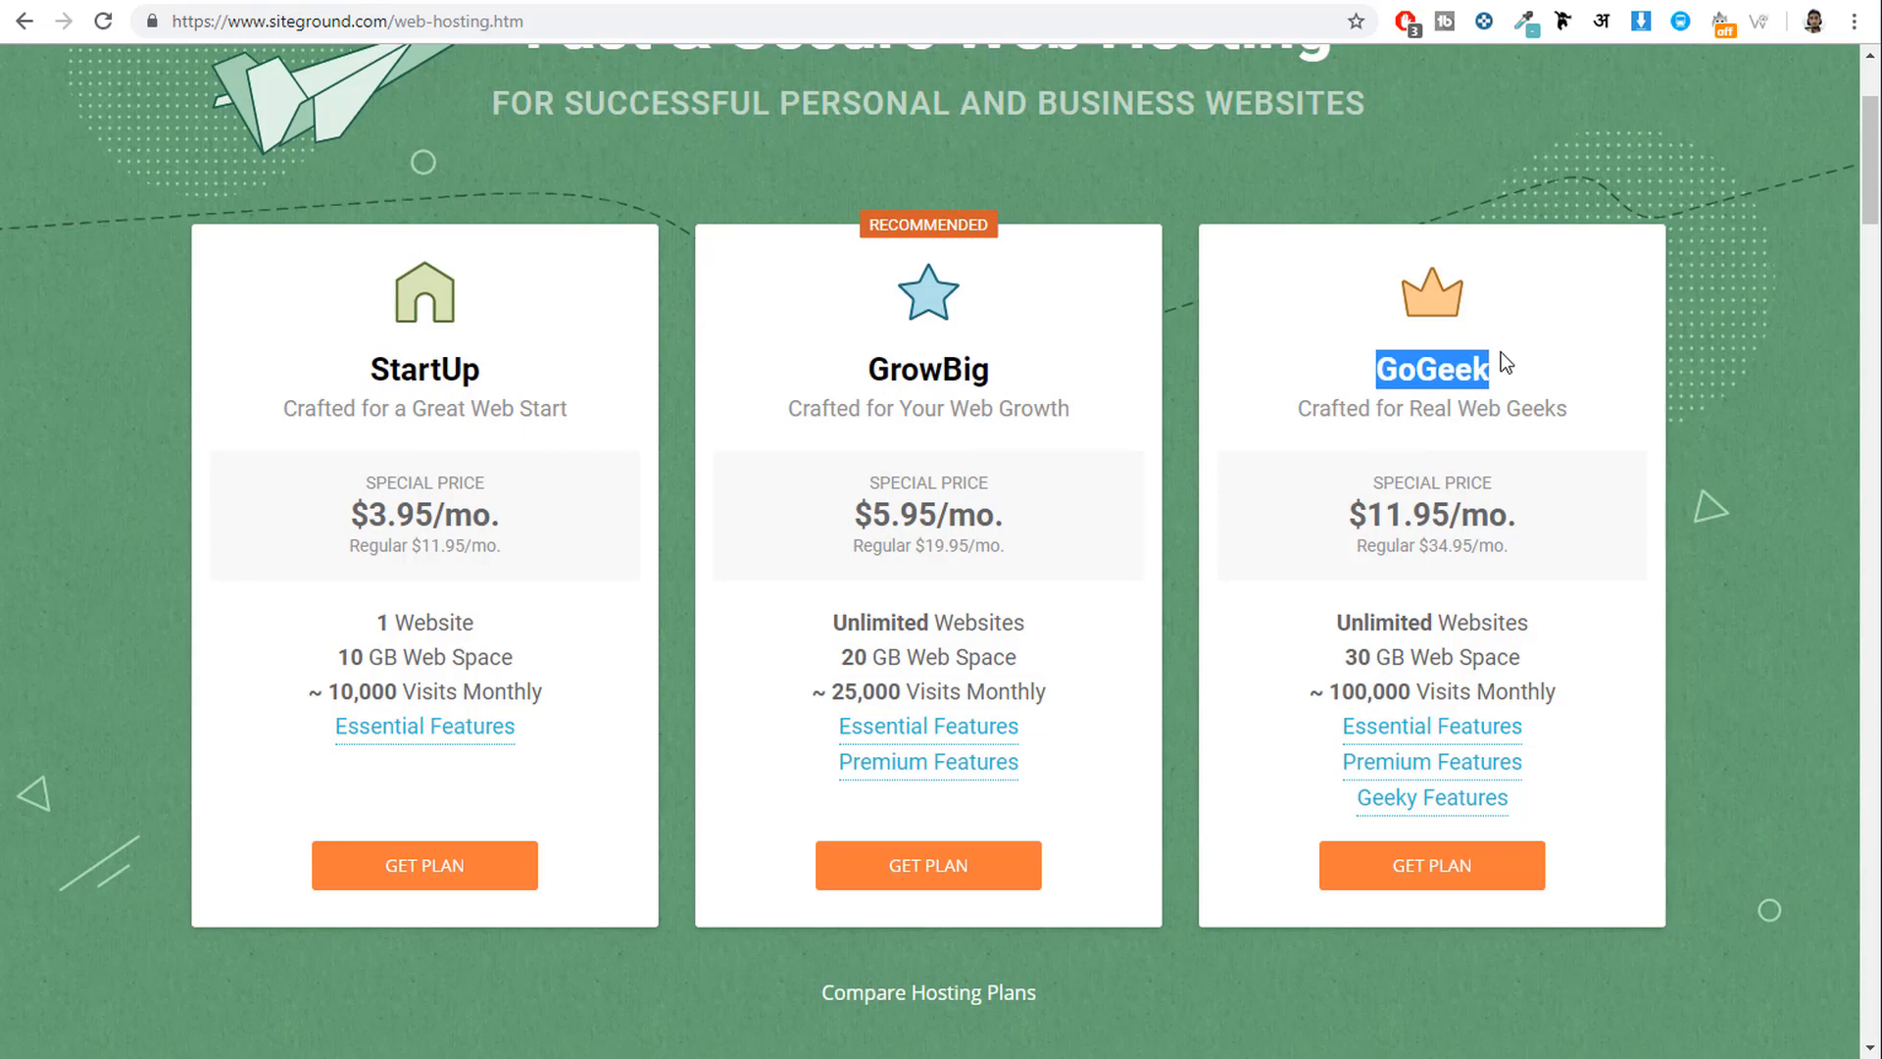
left_click_drag(831, 692, 1071, 692)
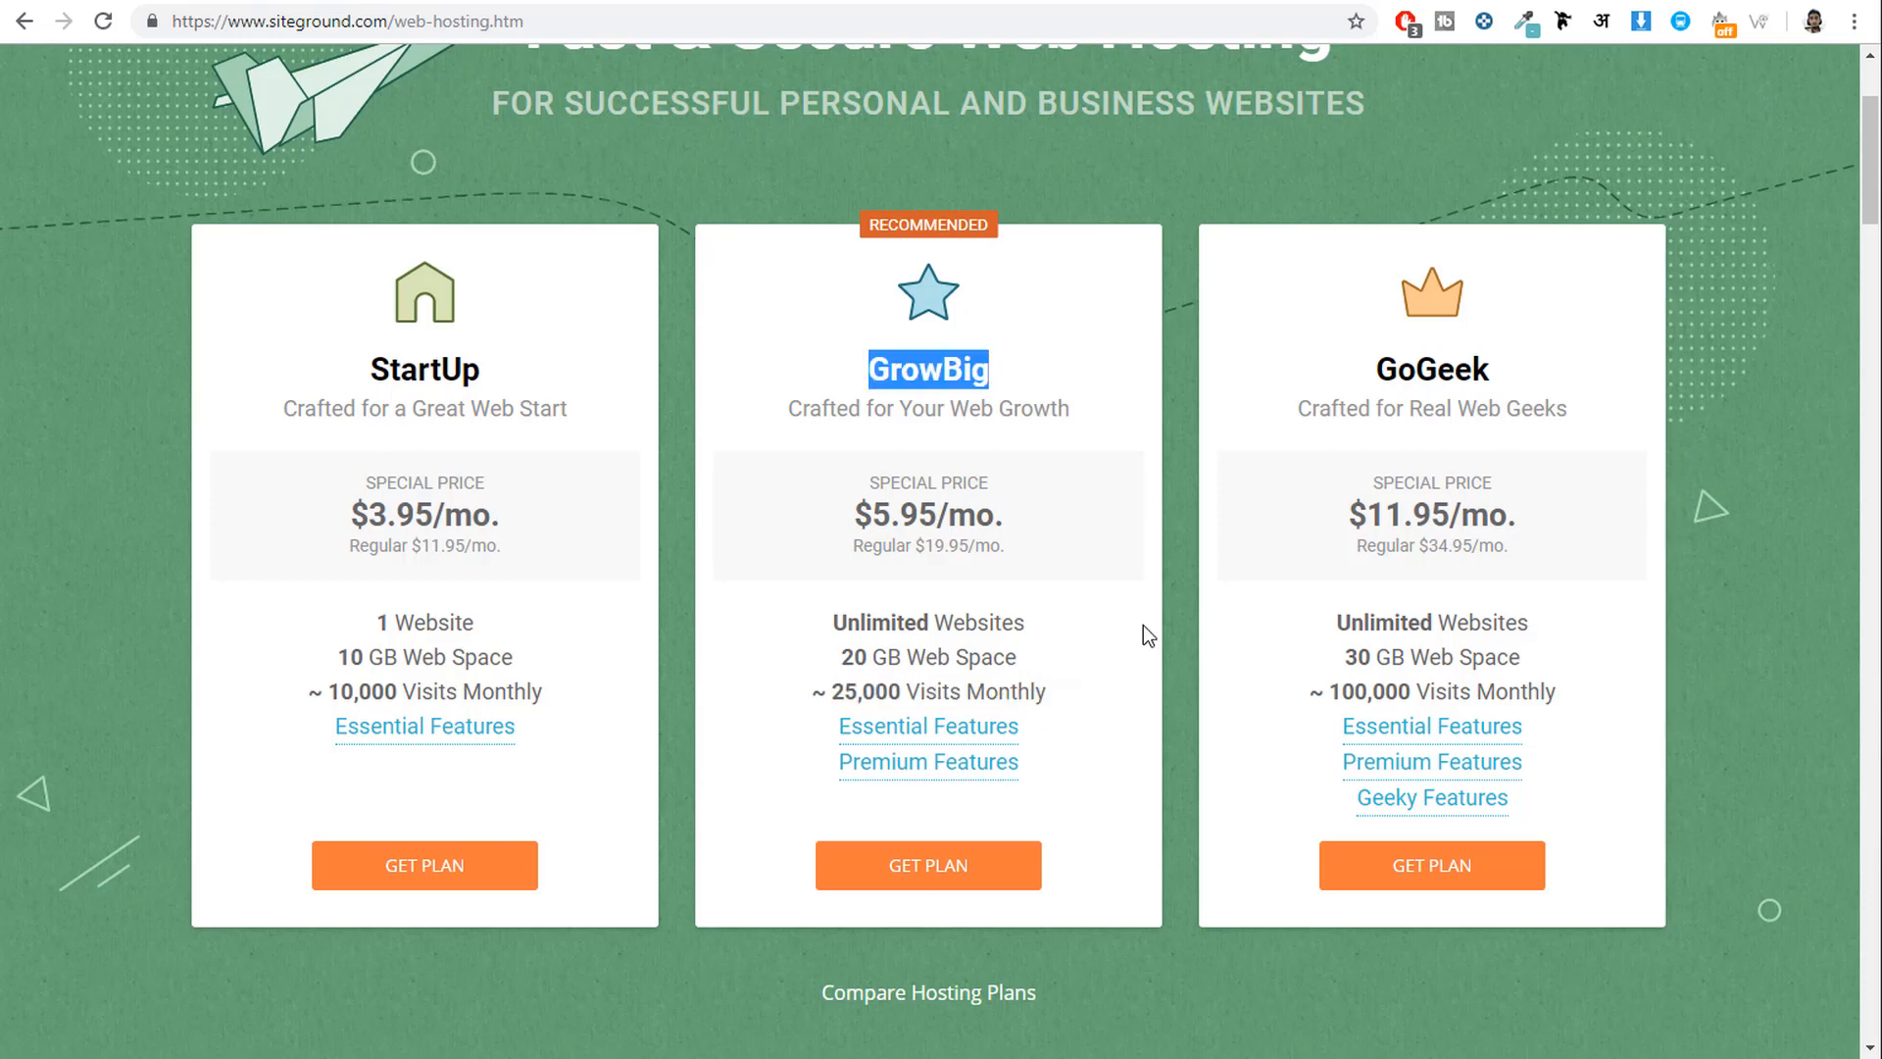
left_click_drag(1084, 686, 828, 691)
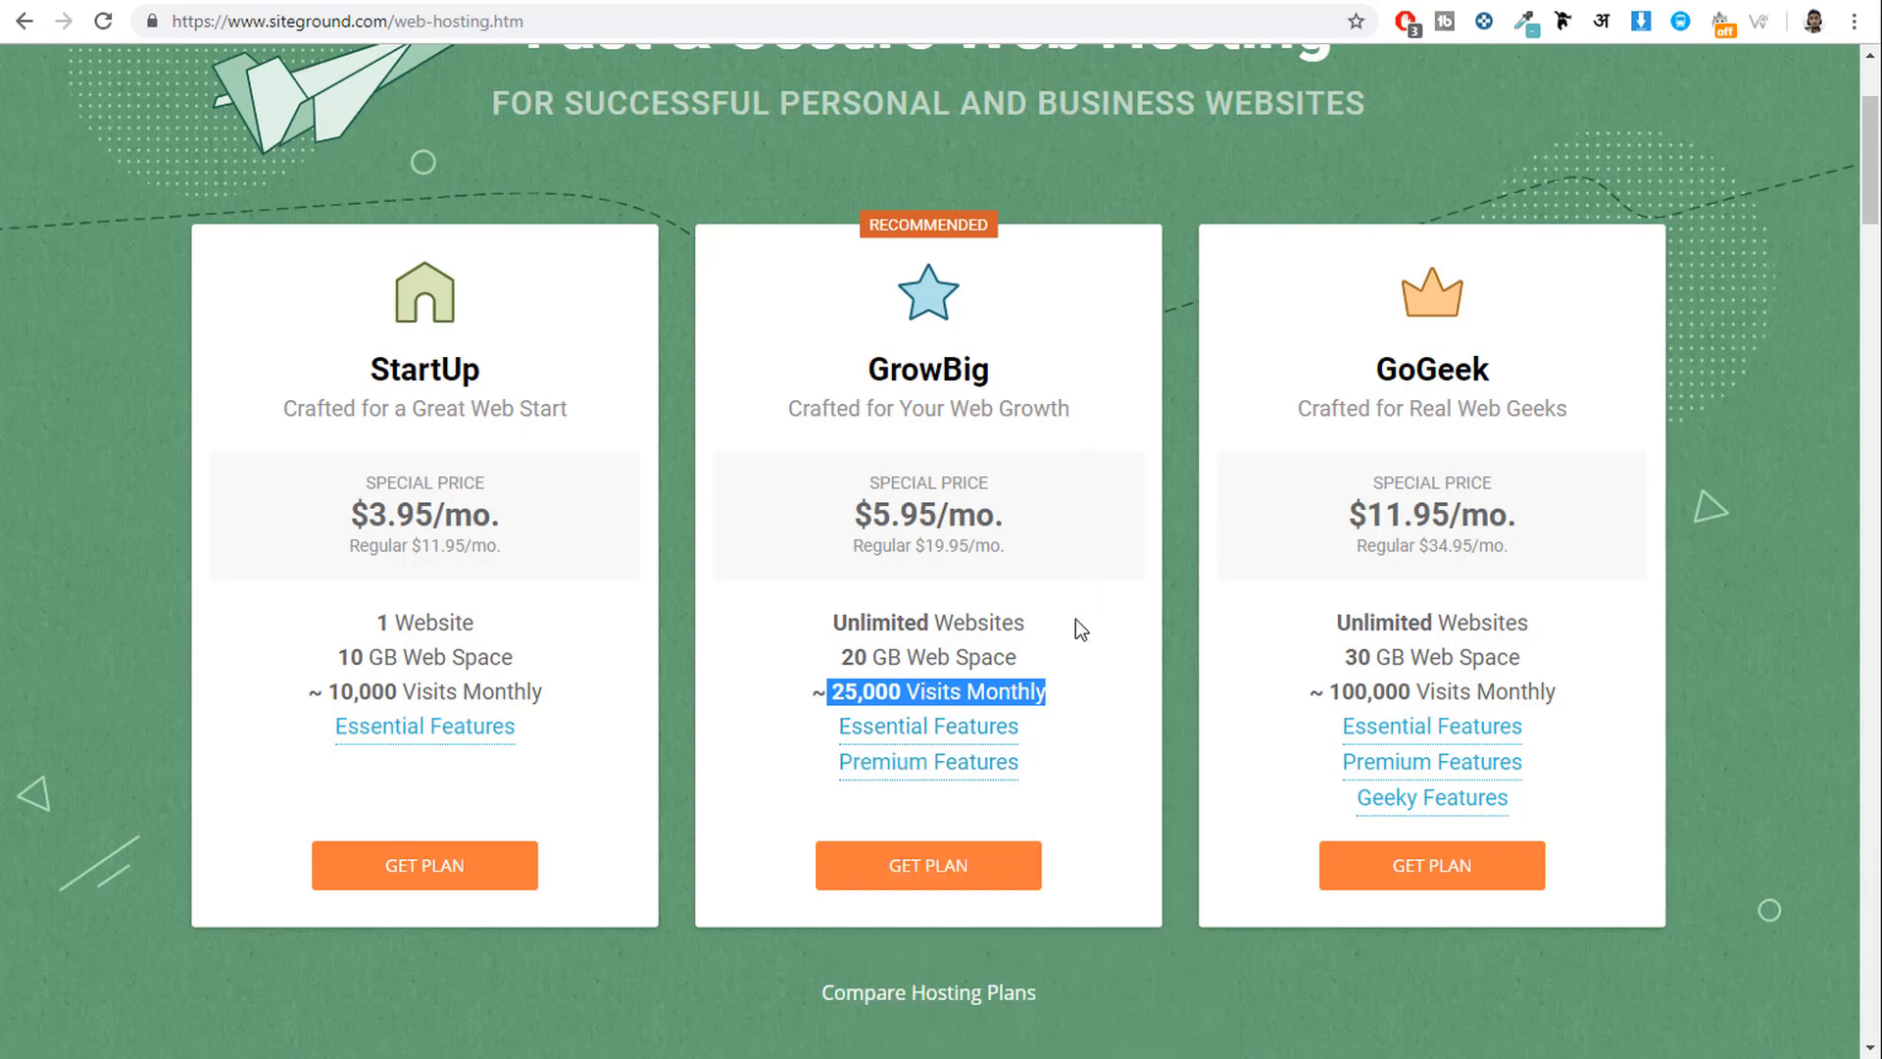
Check the site's connection security details from the lock icon, then dismiss them.
mouse_move(985, 729)
left_click(152, 22)
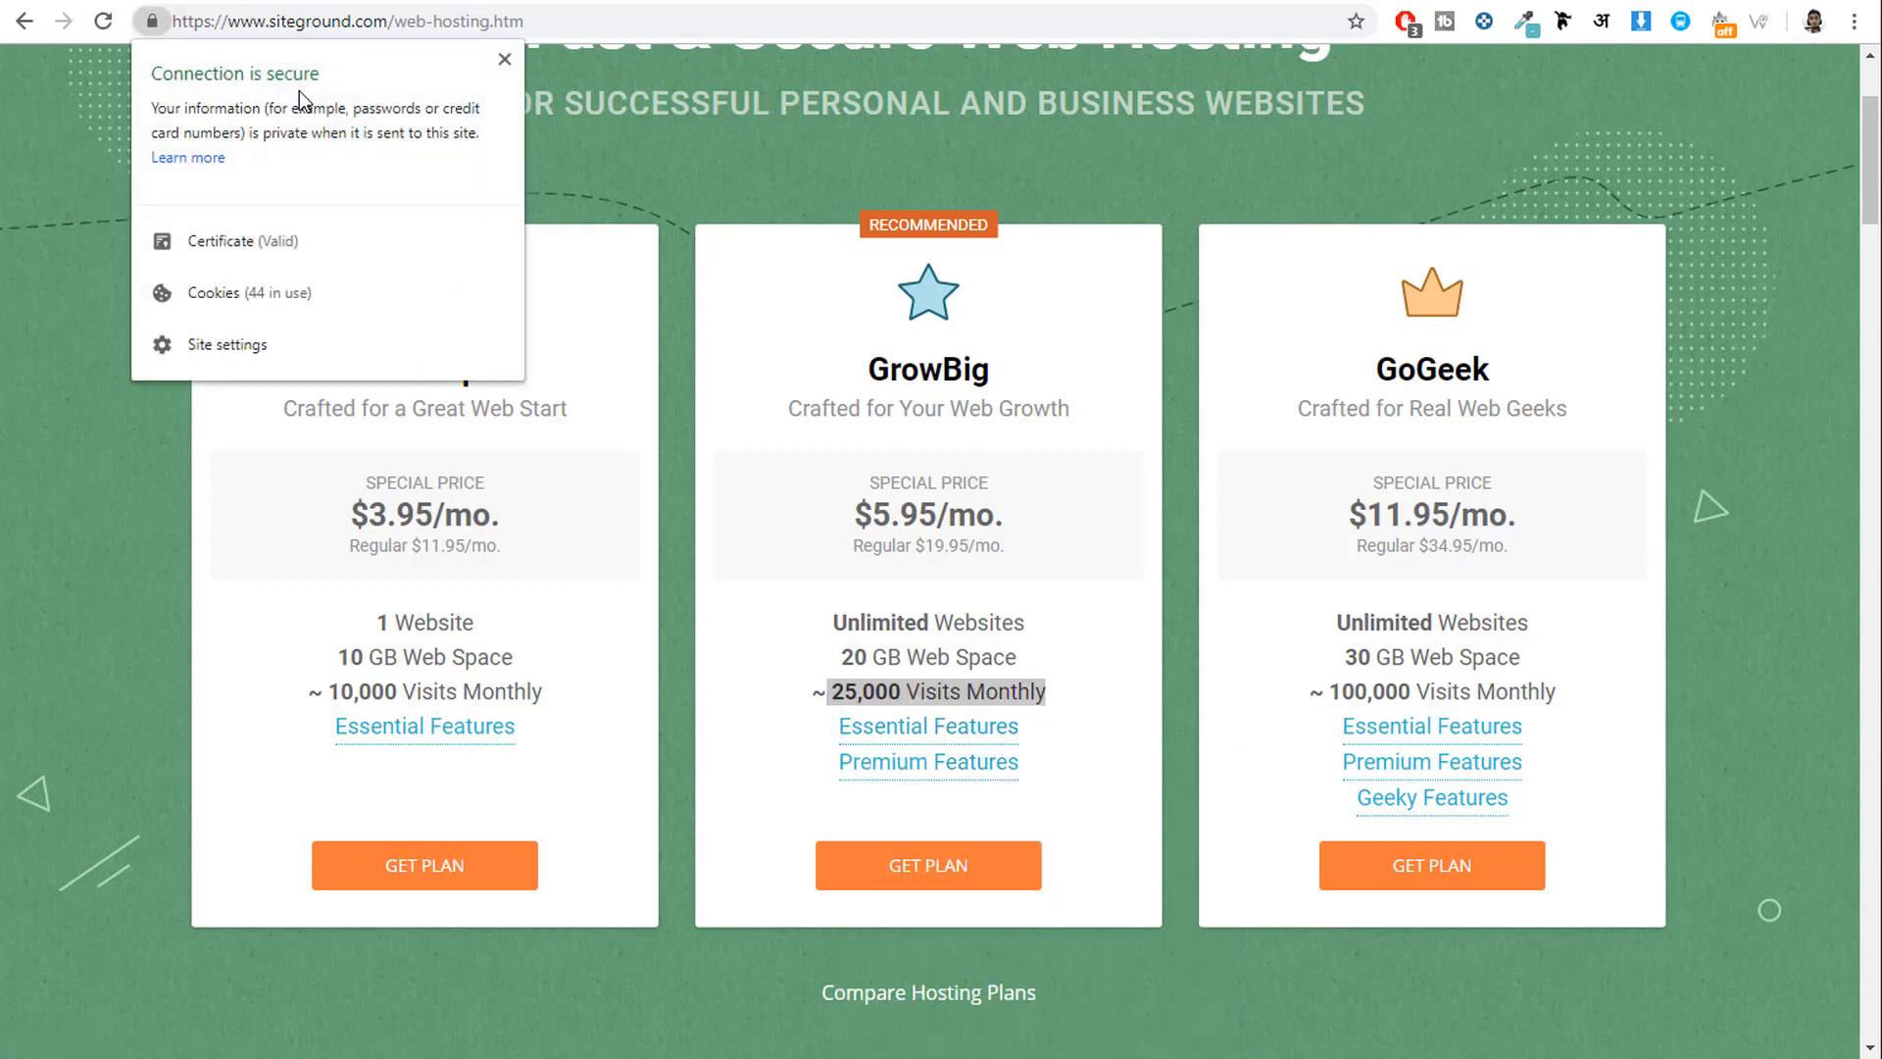
left_click(504, 60)
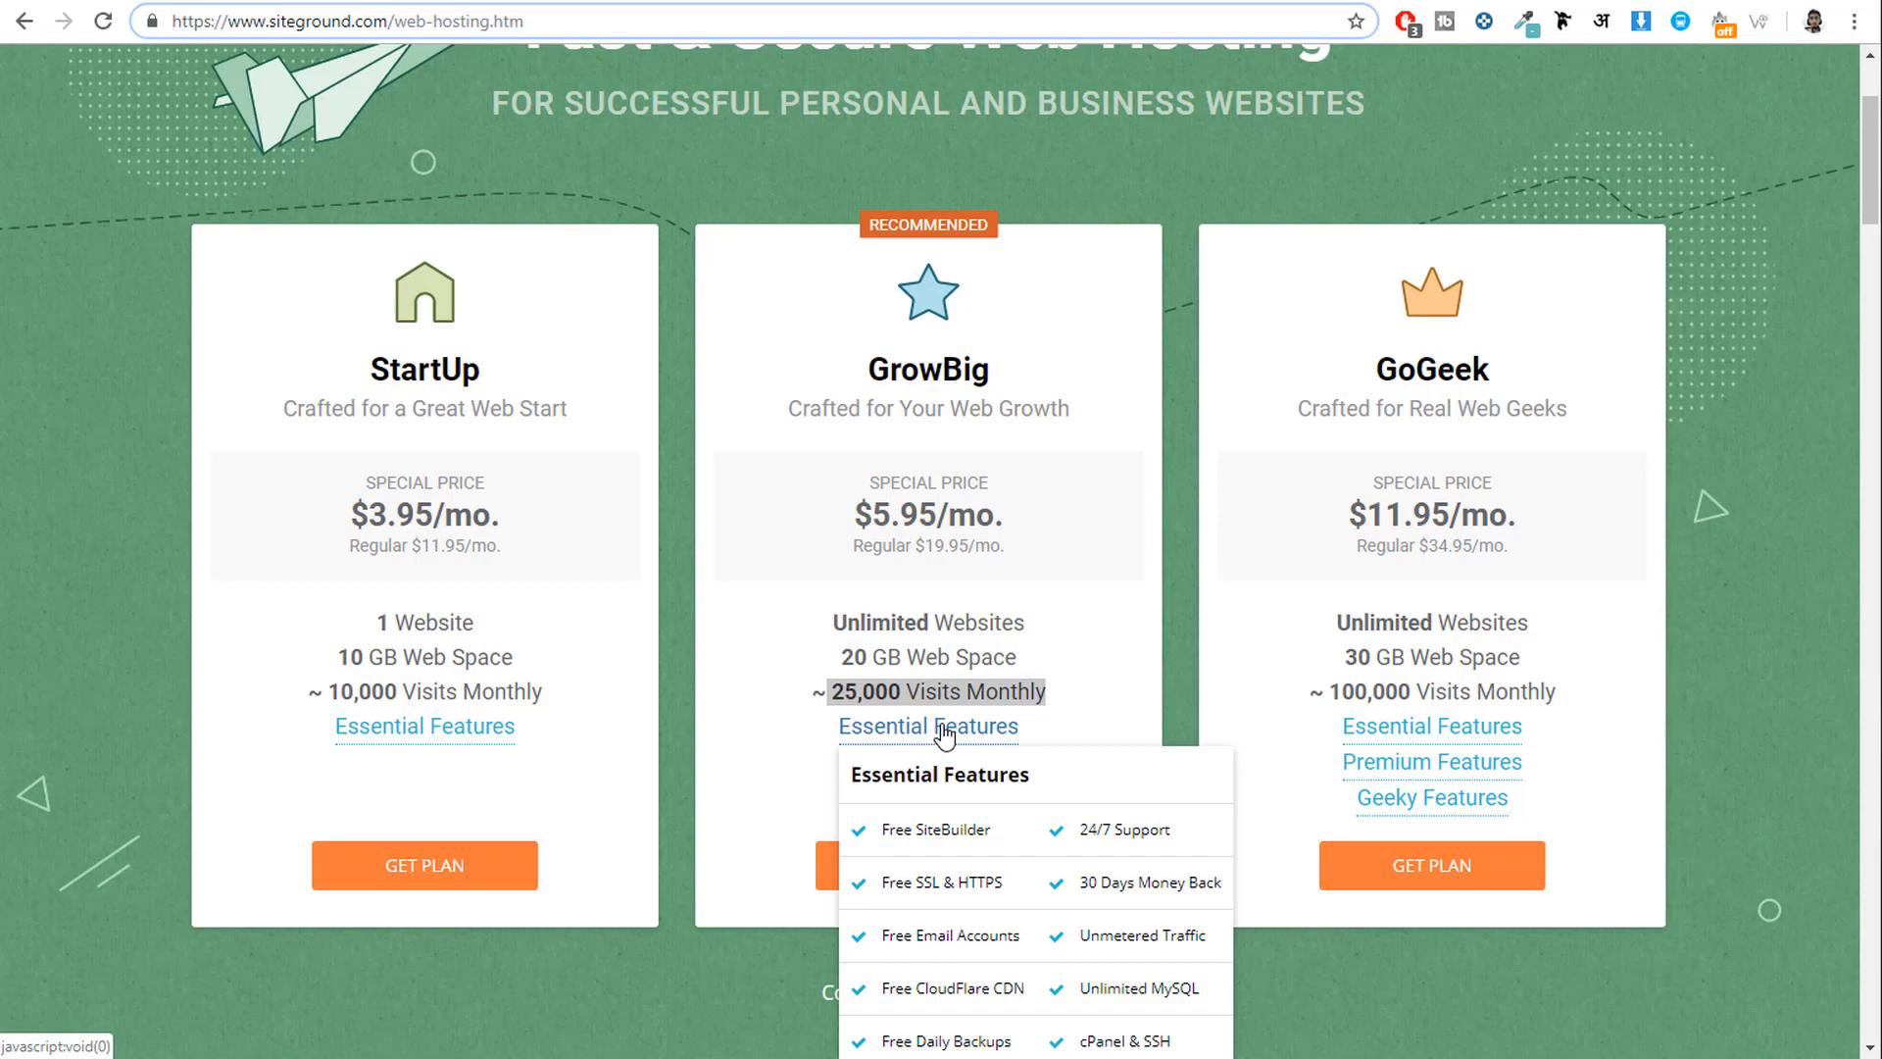
Close GrowBig's Essential Features list and highlight the GrowBig plan title.
left_click(943, 734)
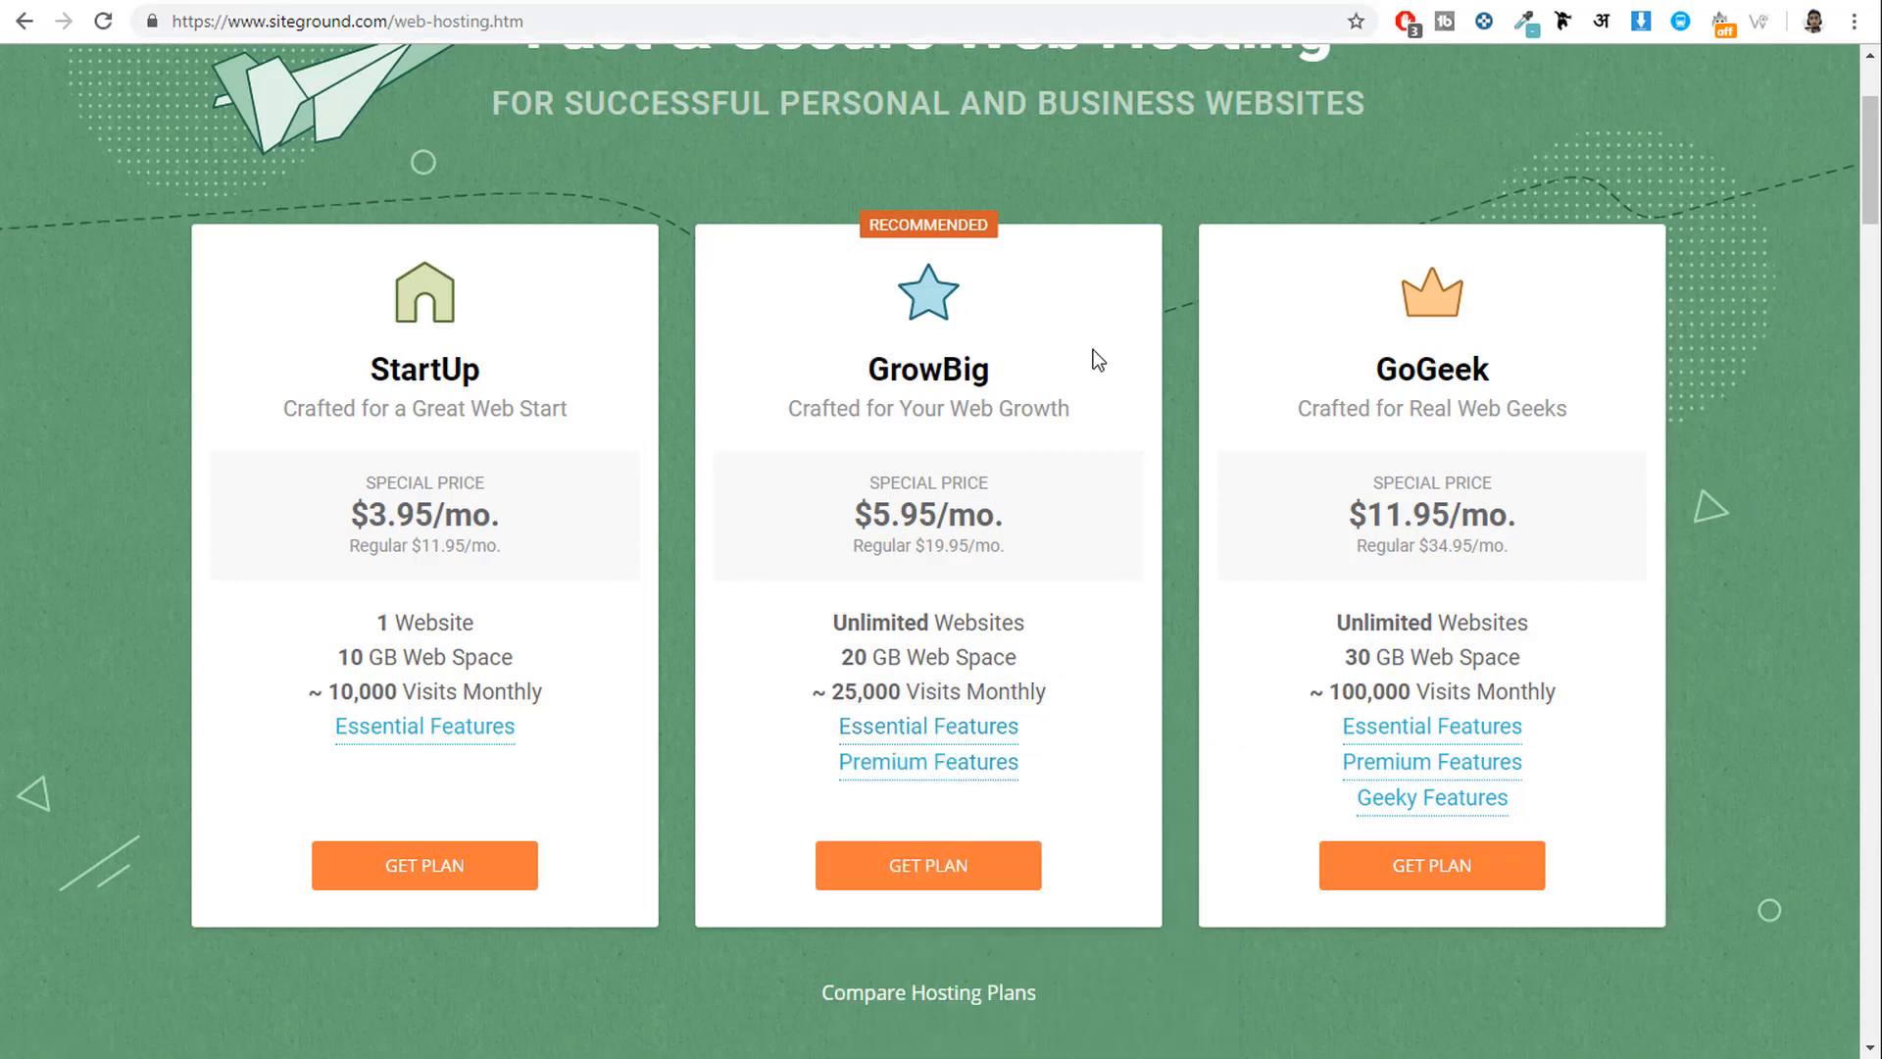
left_click_drag(867, 368, 950, 368)
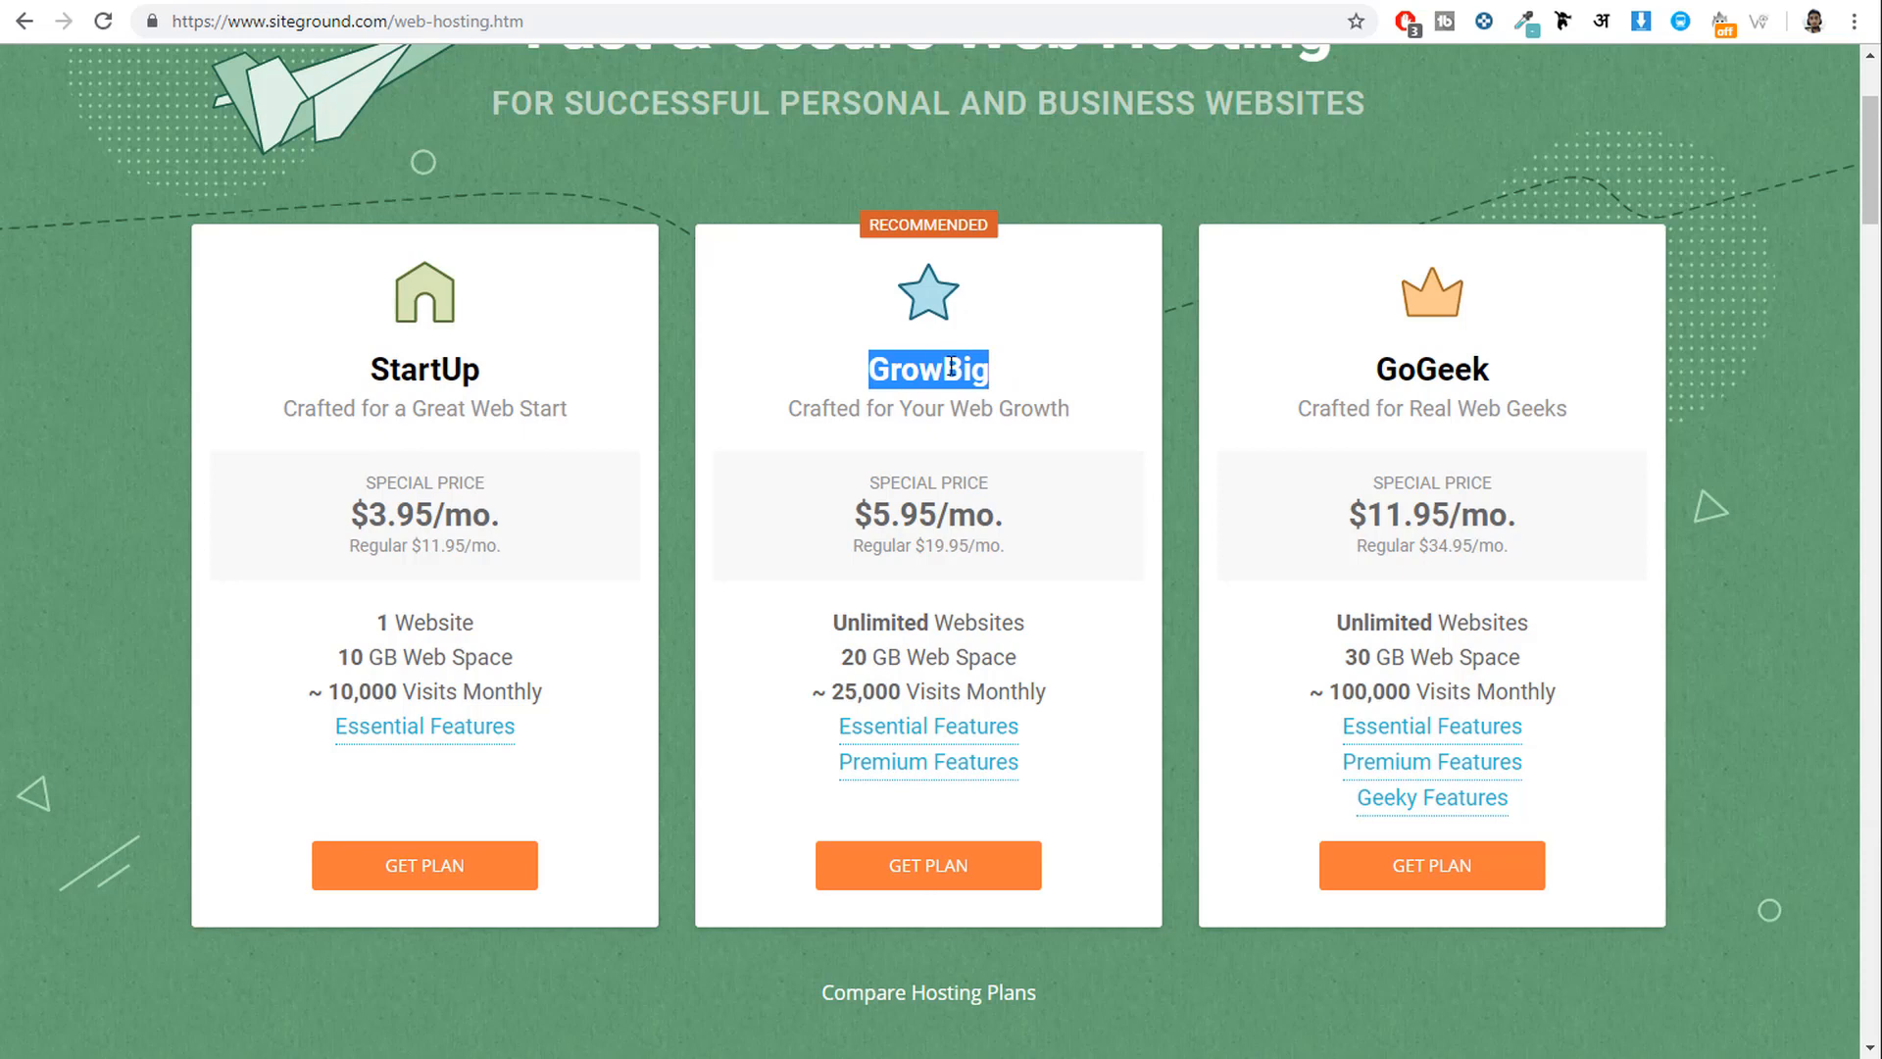
Order the GrowBig plan and enter a domain name, checking the domain extension list.
left_click(951, 869)
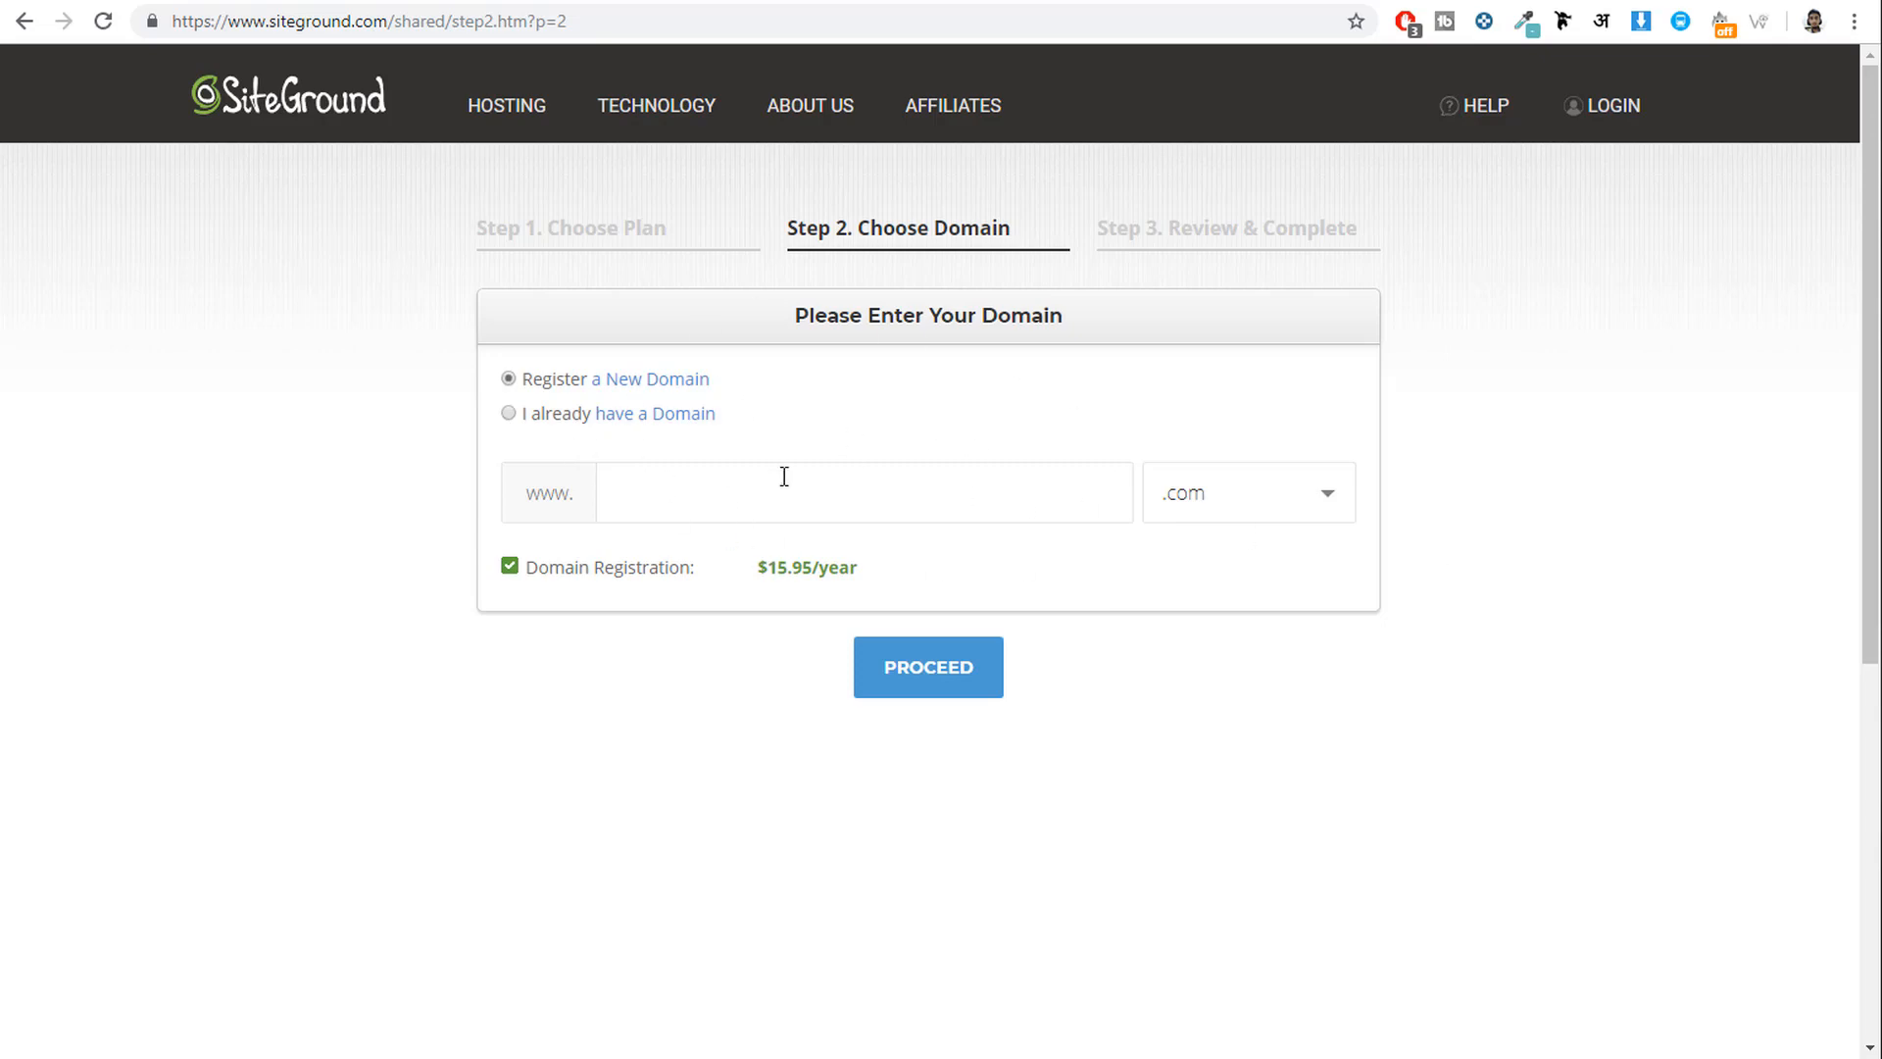
left_click(844, 502)
type("nayyarshaikh")
left_click_drag(760, 484, 574, 486)
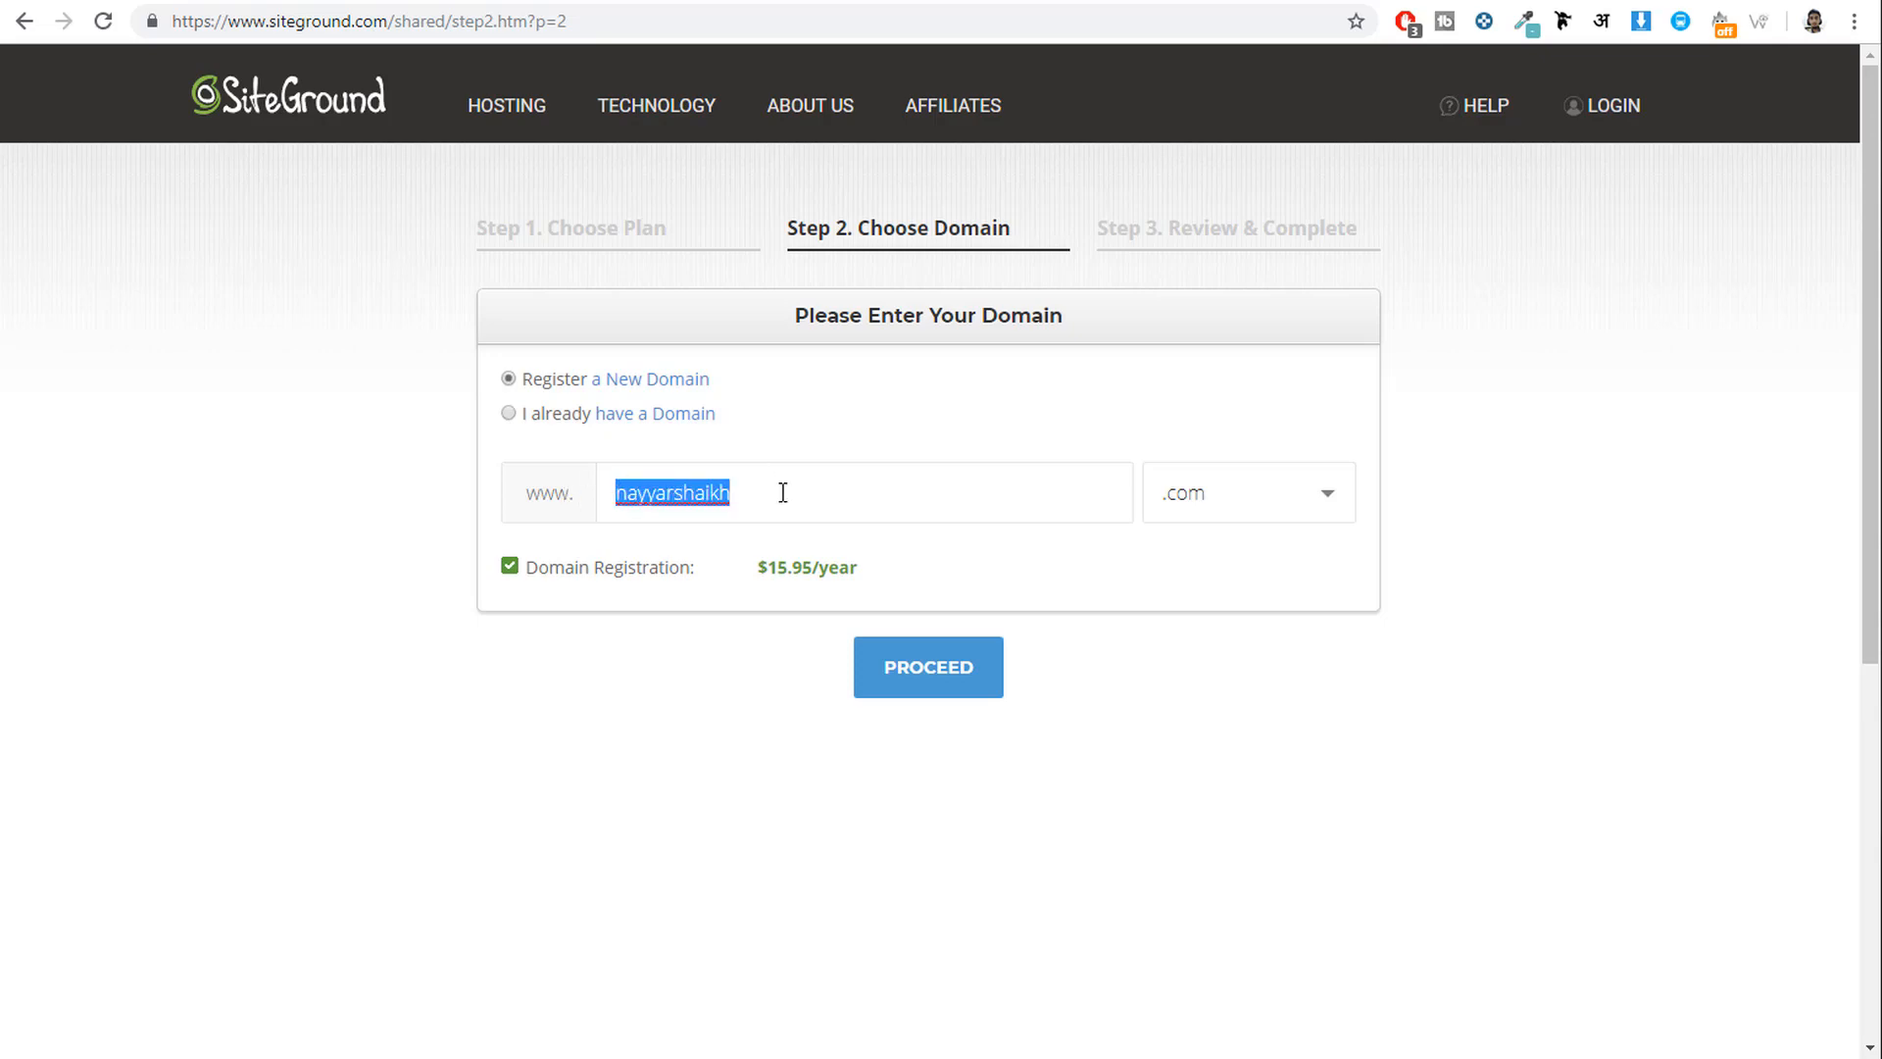
left_click(1268, 503)
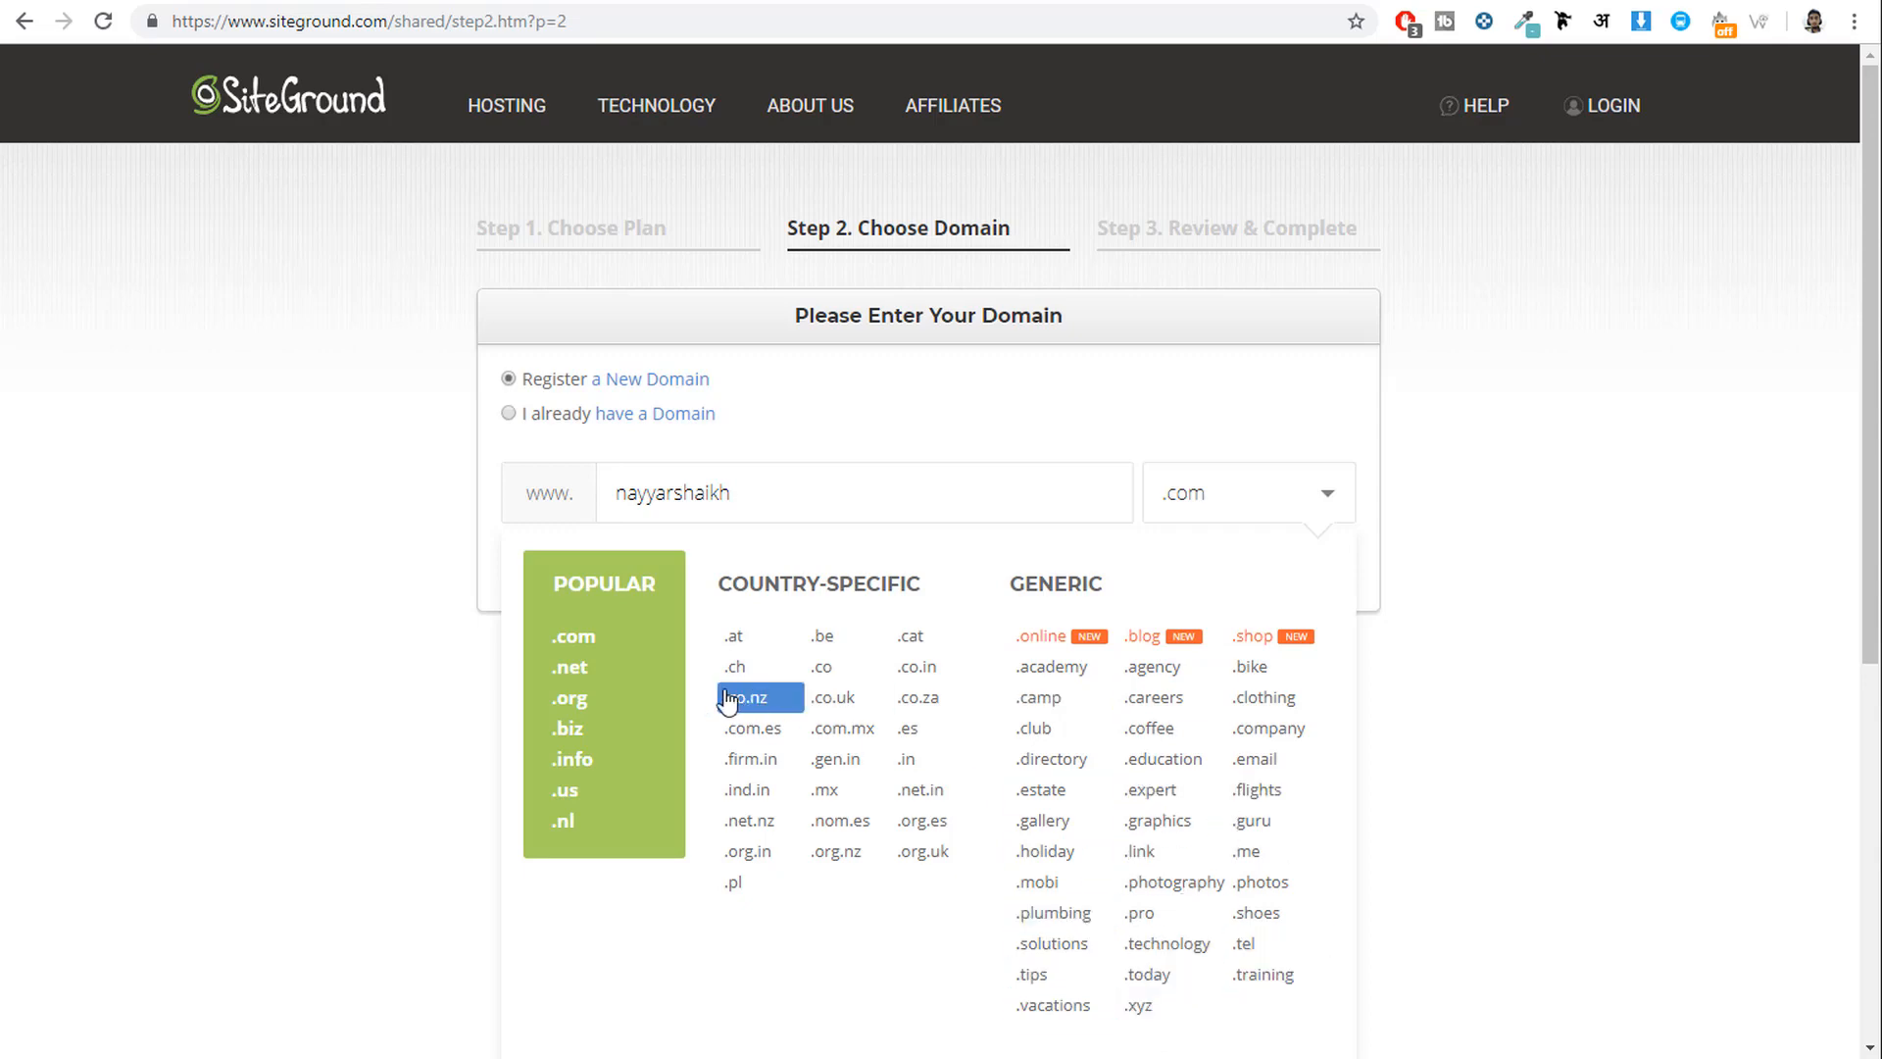
left_click_drag(781, 497, 580, 487)
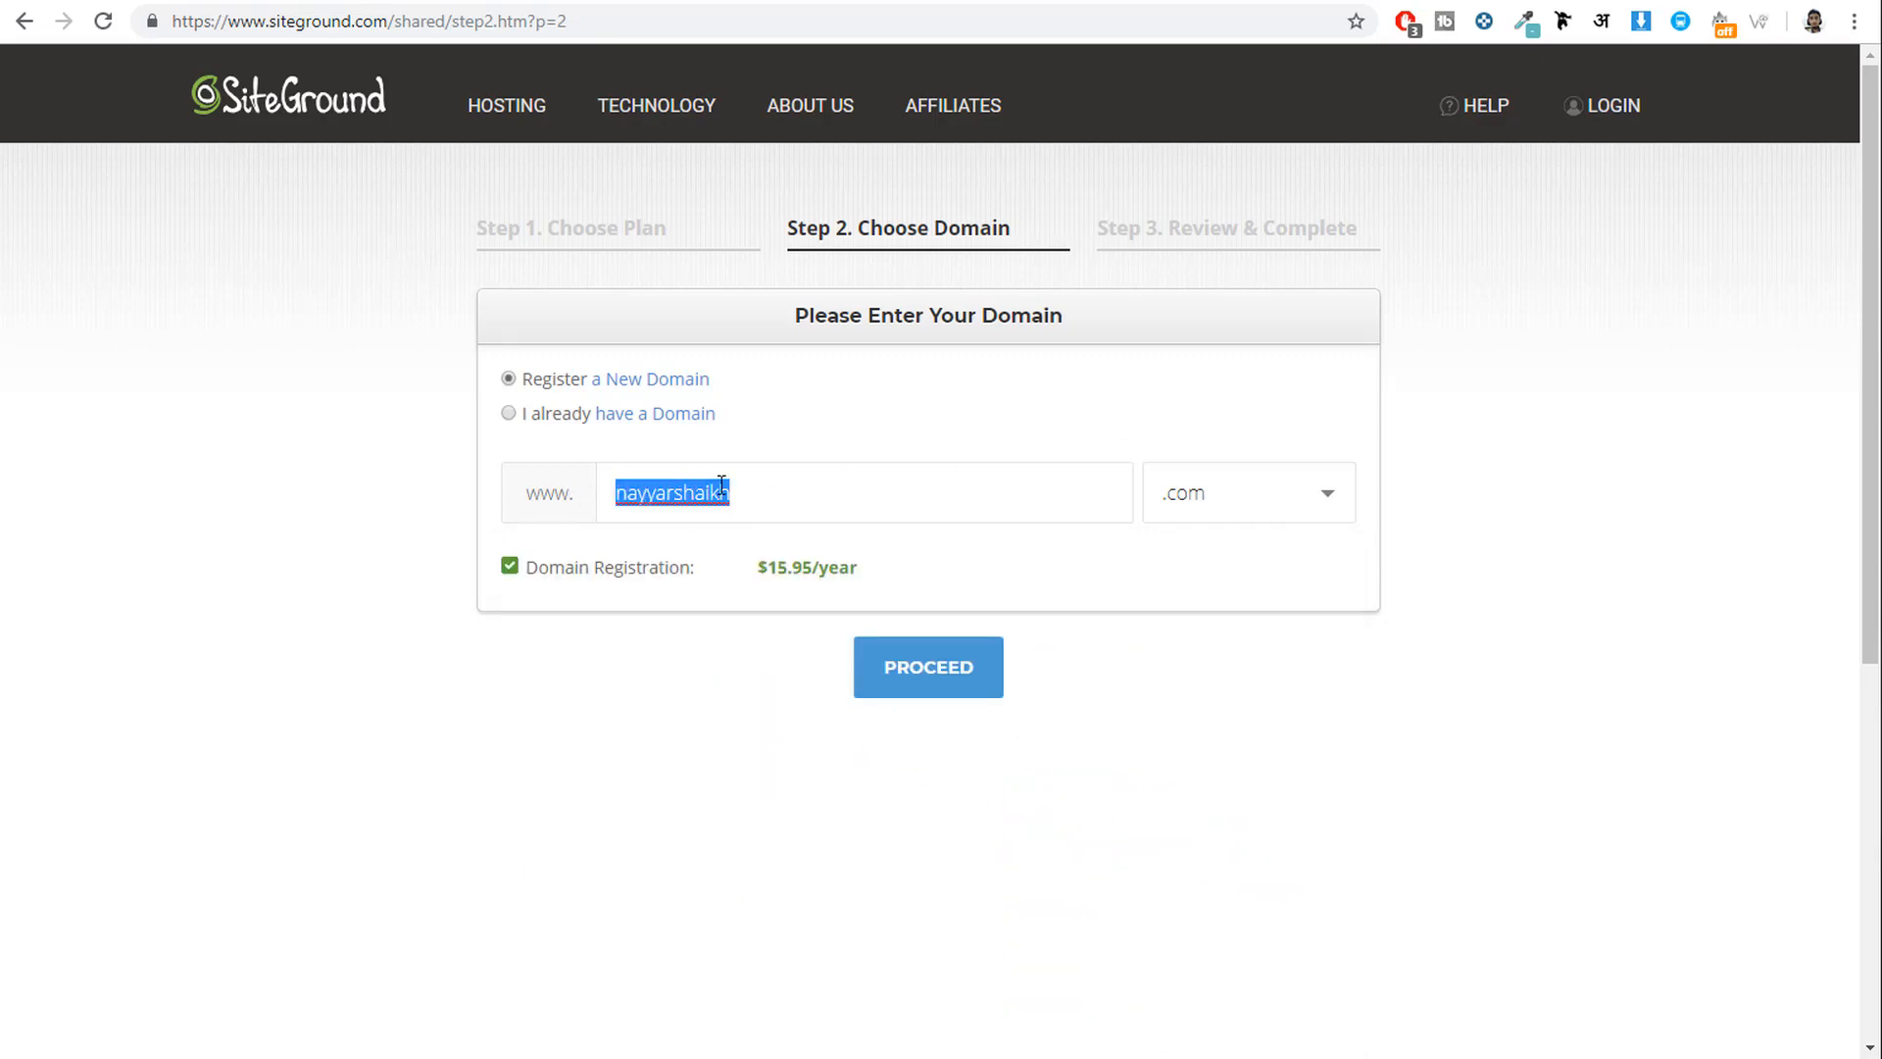
left_click(1268, 500)
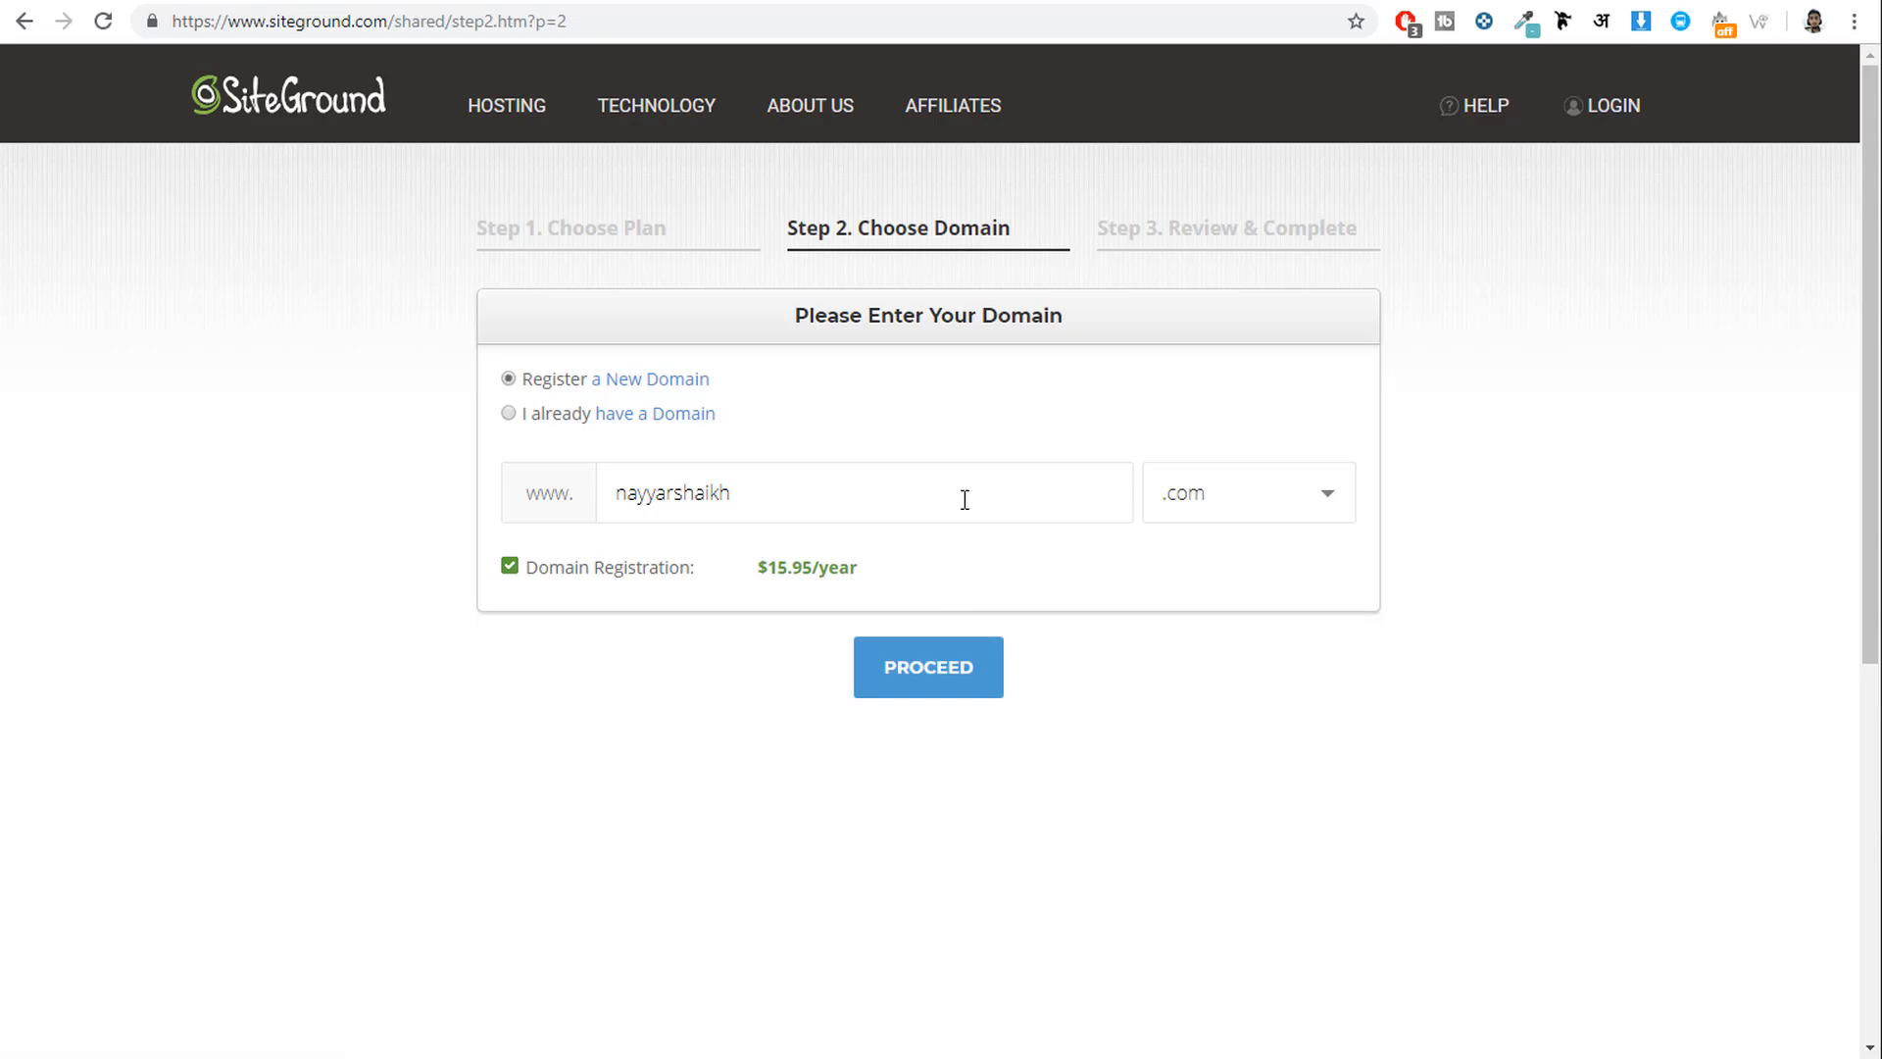
Switch to 'I already have a Domain' with the existing domain and proceed.
left_click(514, 409)
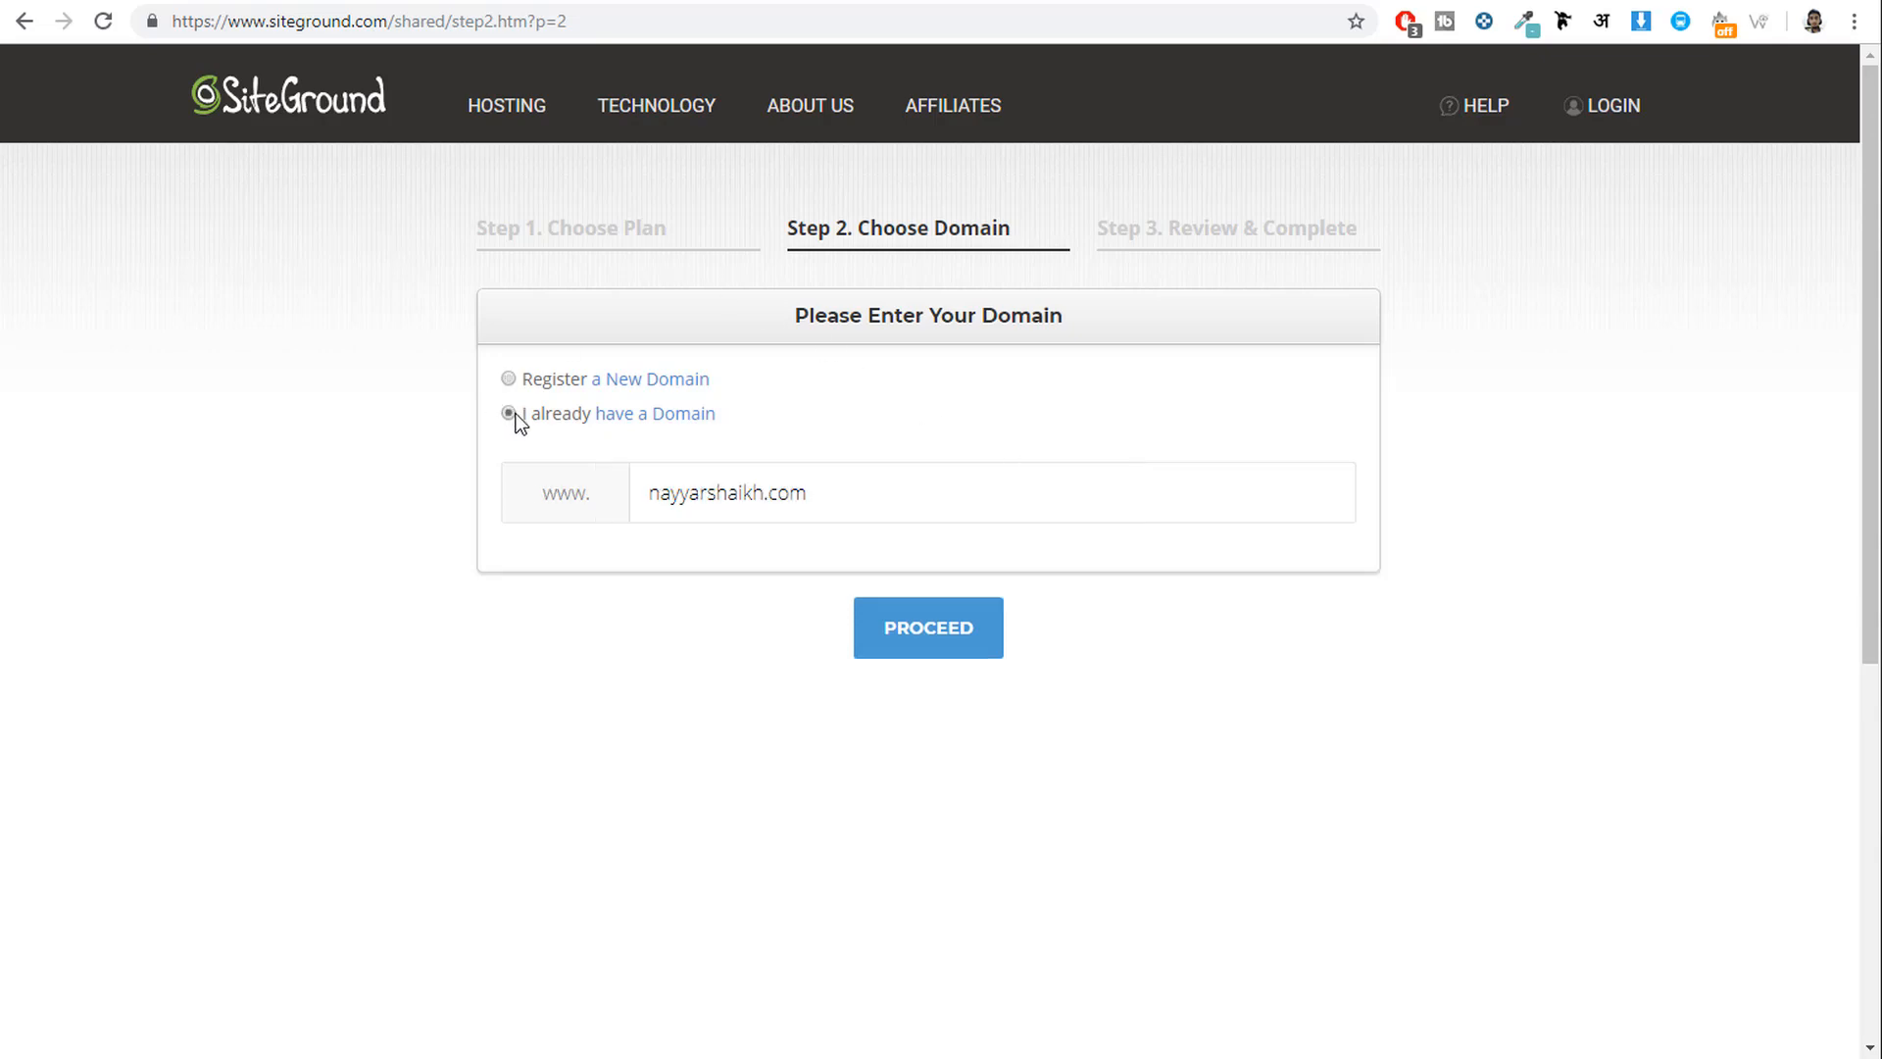
left_click_drag(832, 484, 455, 484)
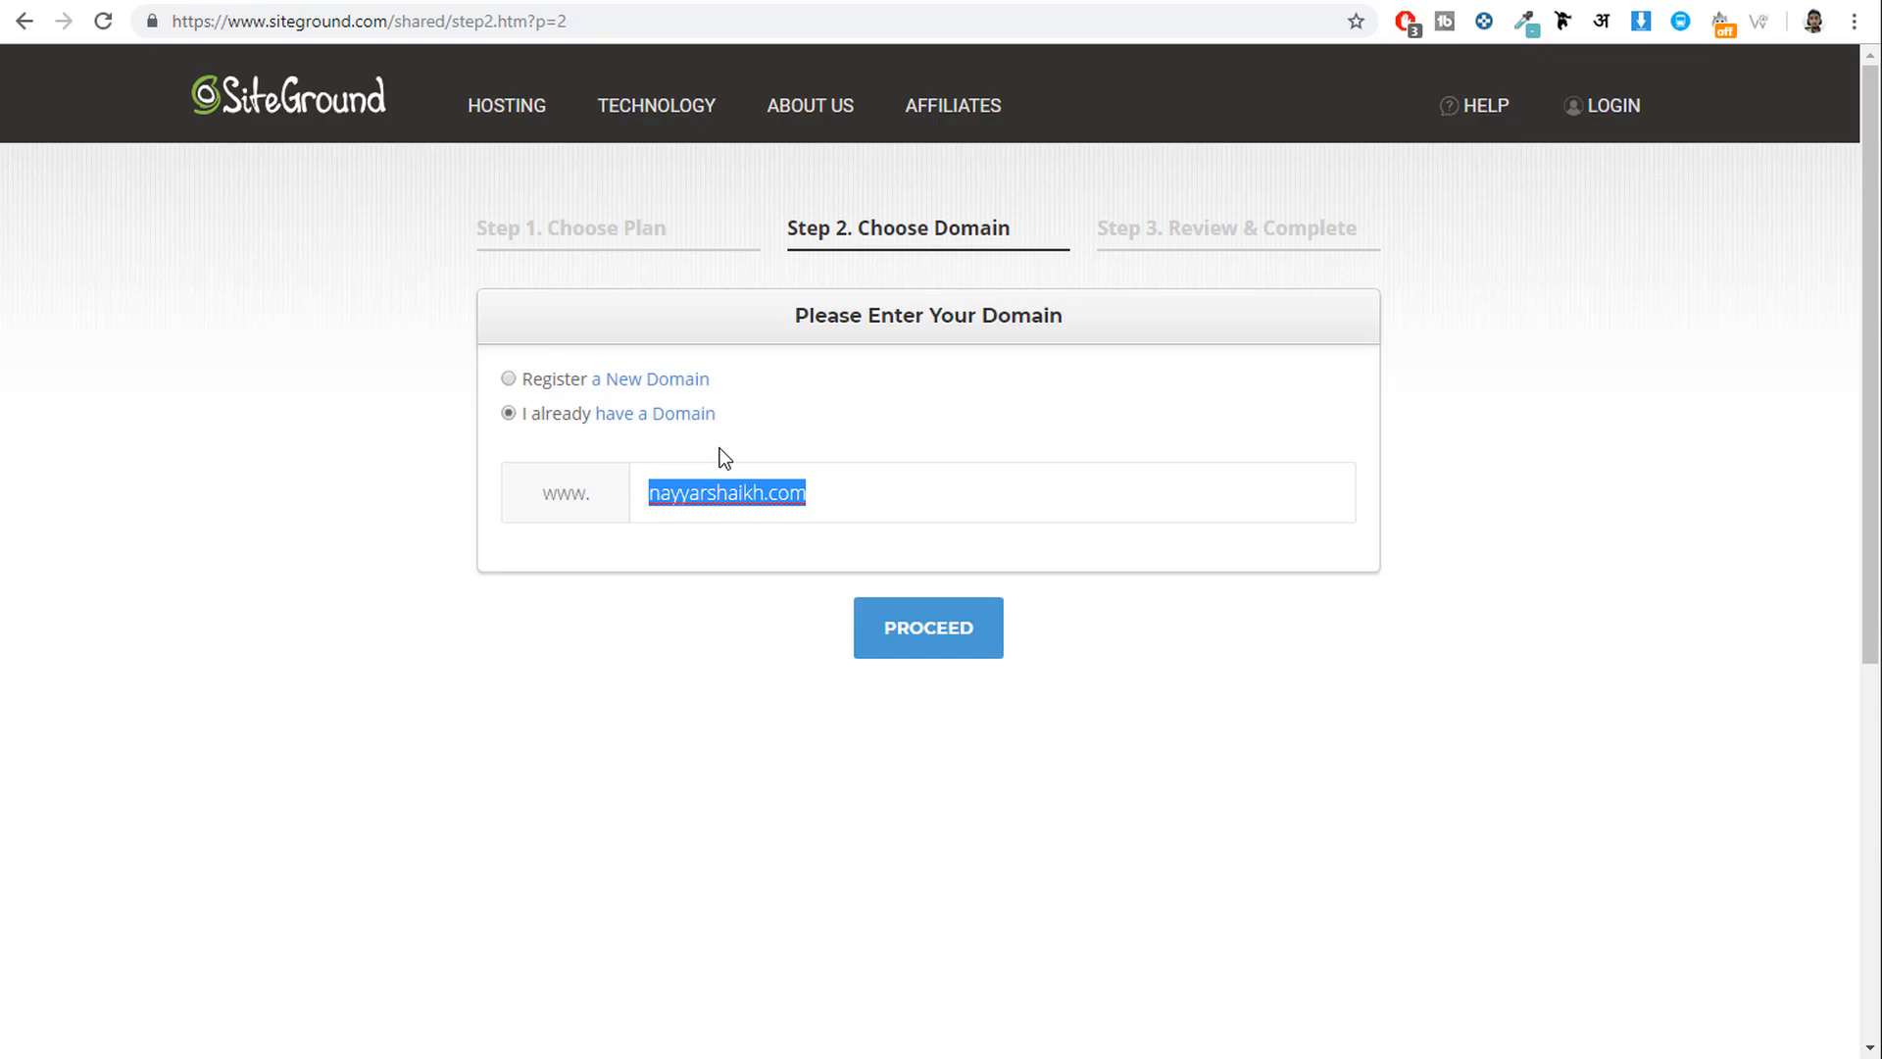
left_click(909, 629)
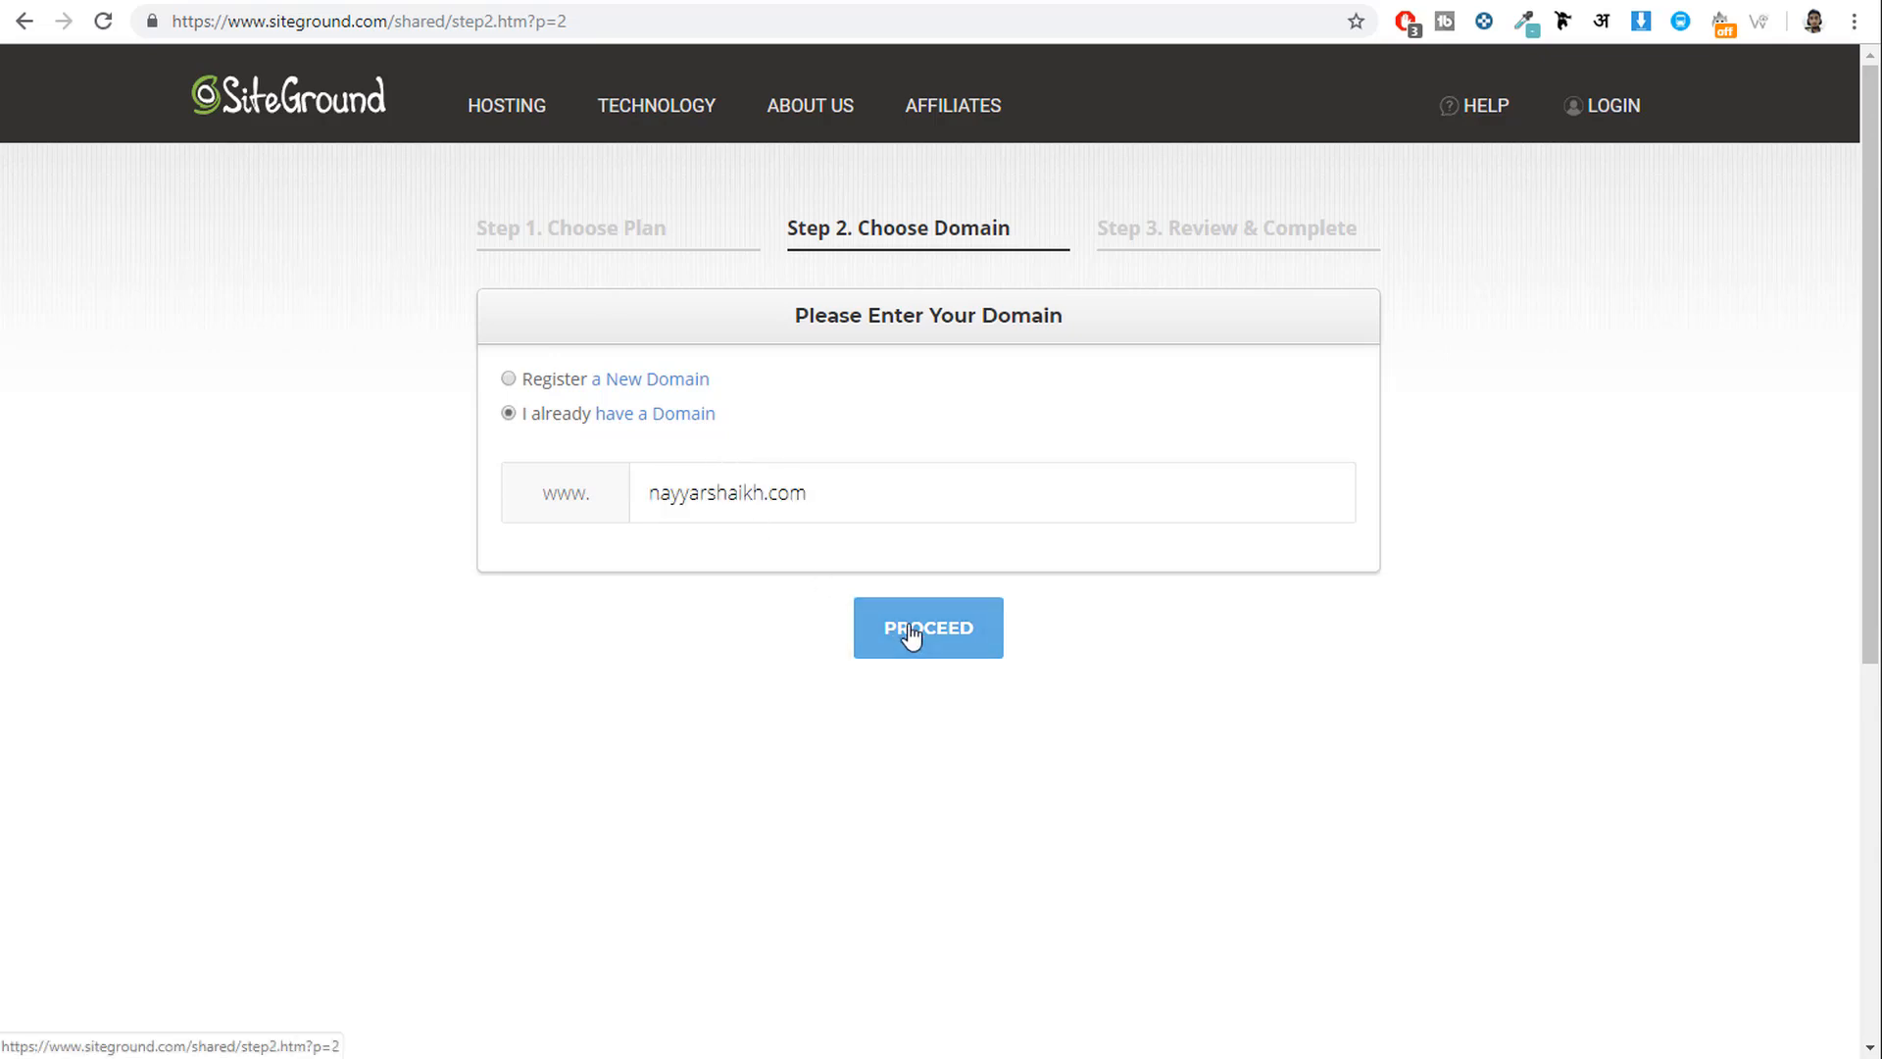
scroll(1572, 633, "down", 2)
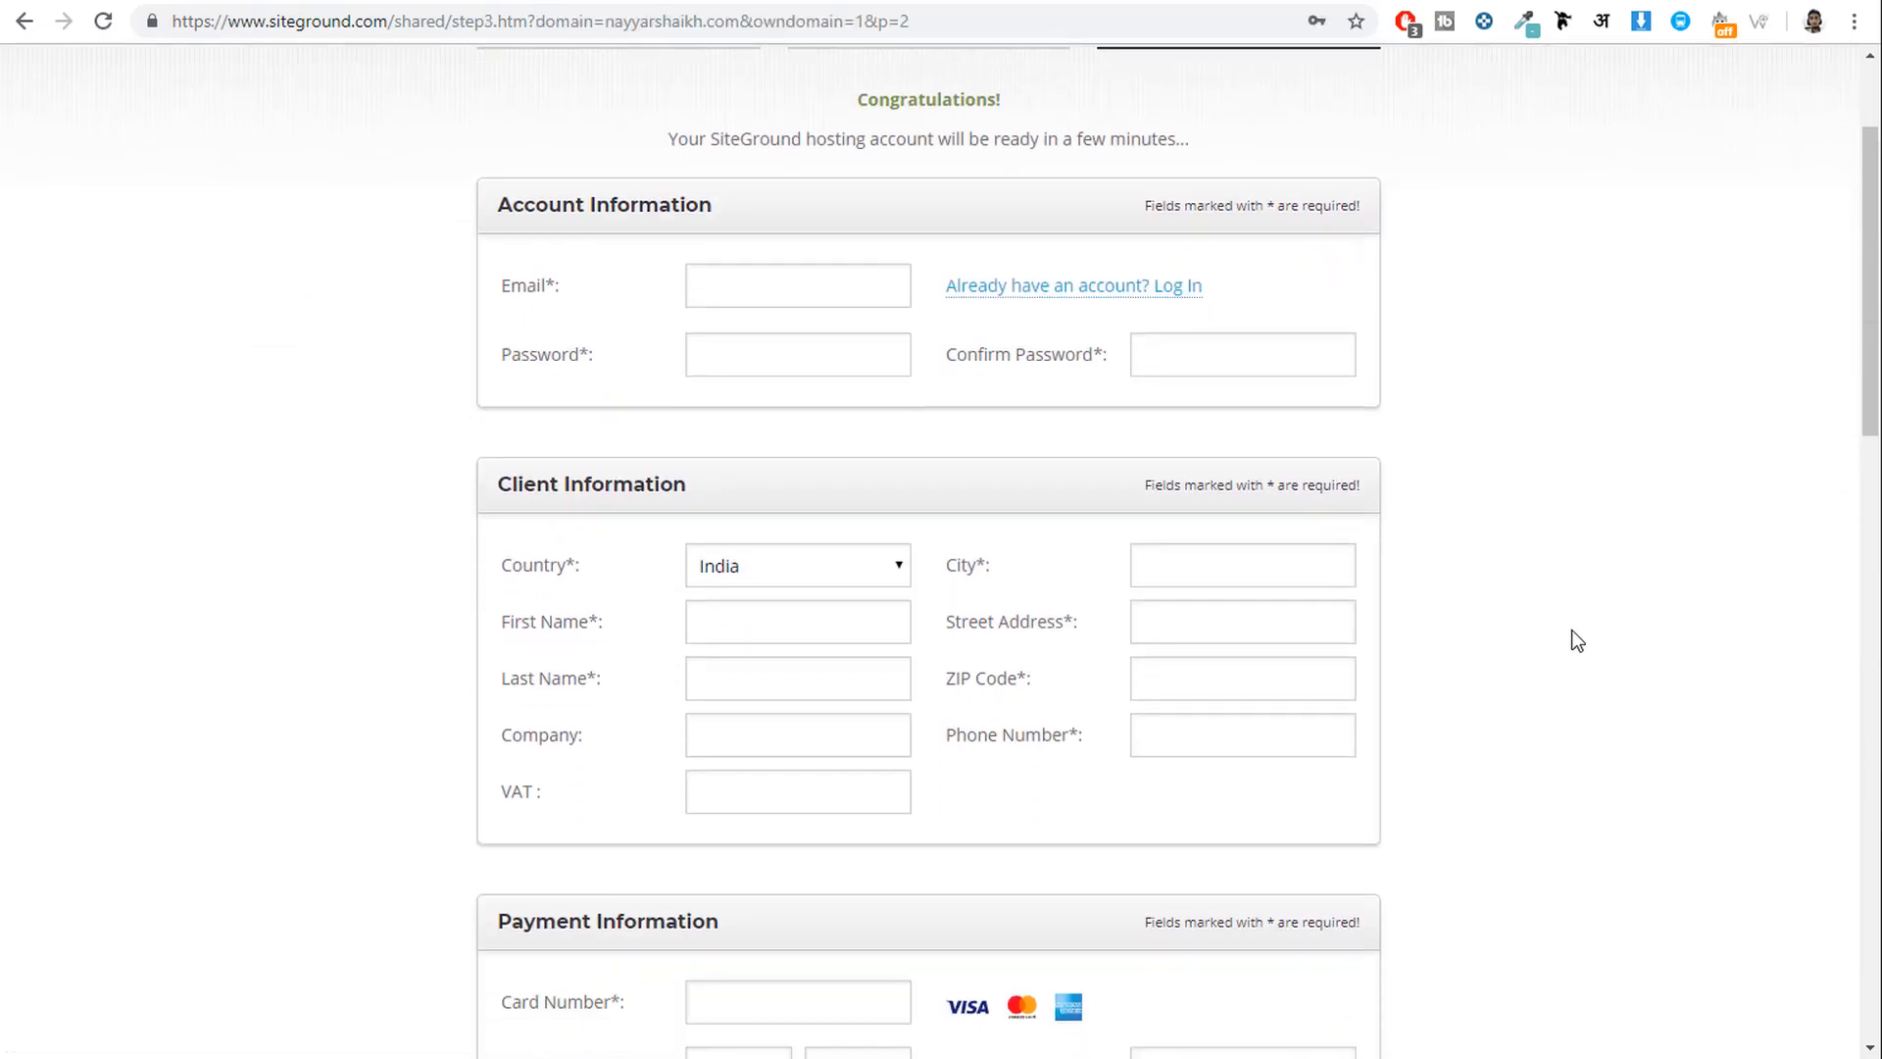
scroll(1554, 637, "up", 2)
left_click_drag(708, 405, 470, 398)
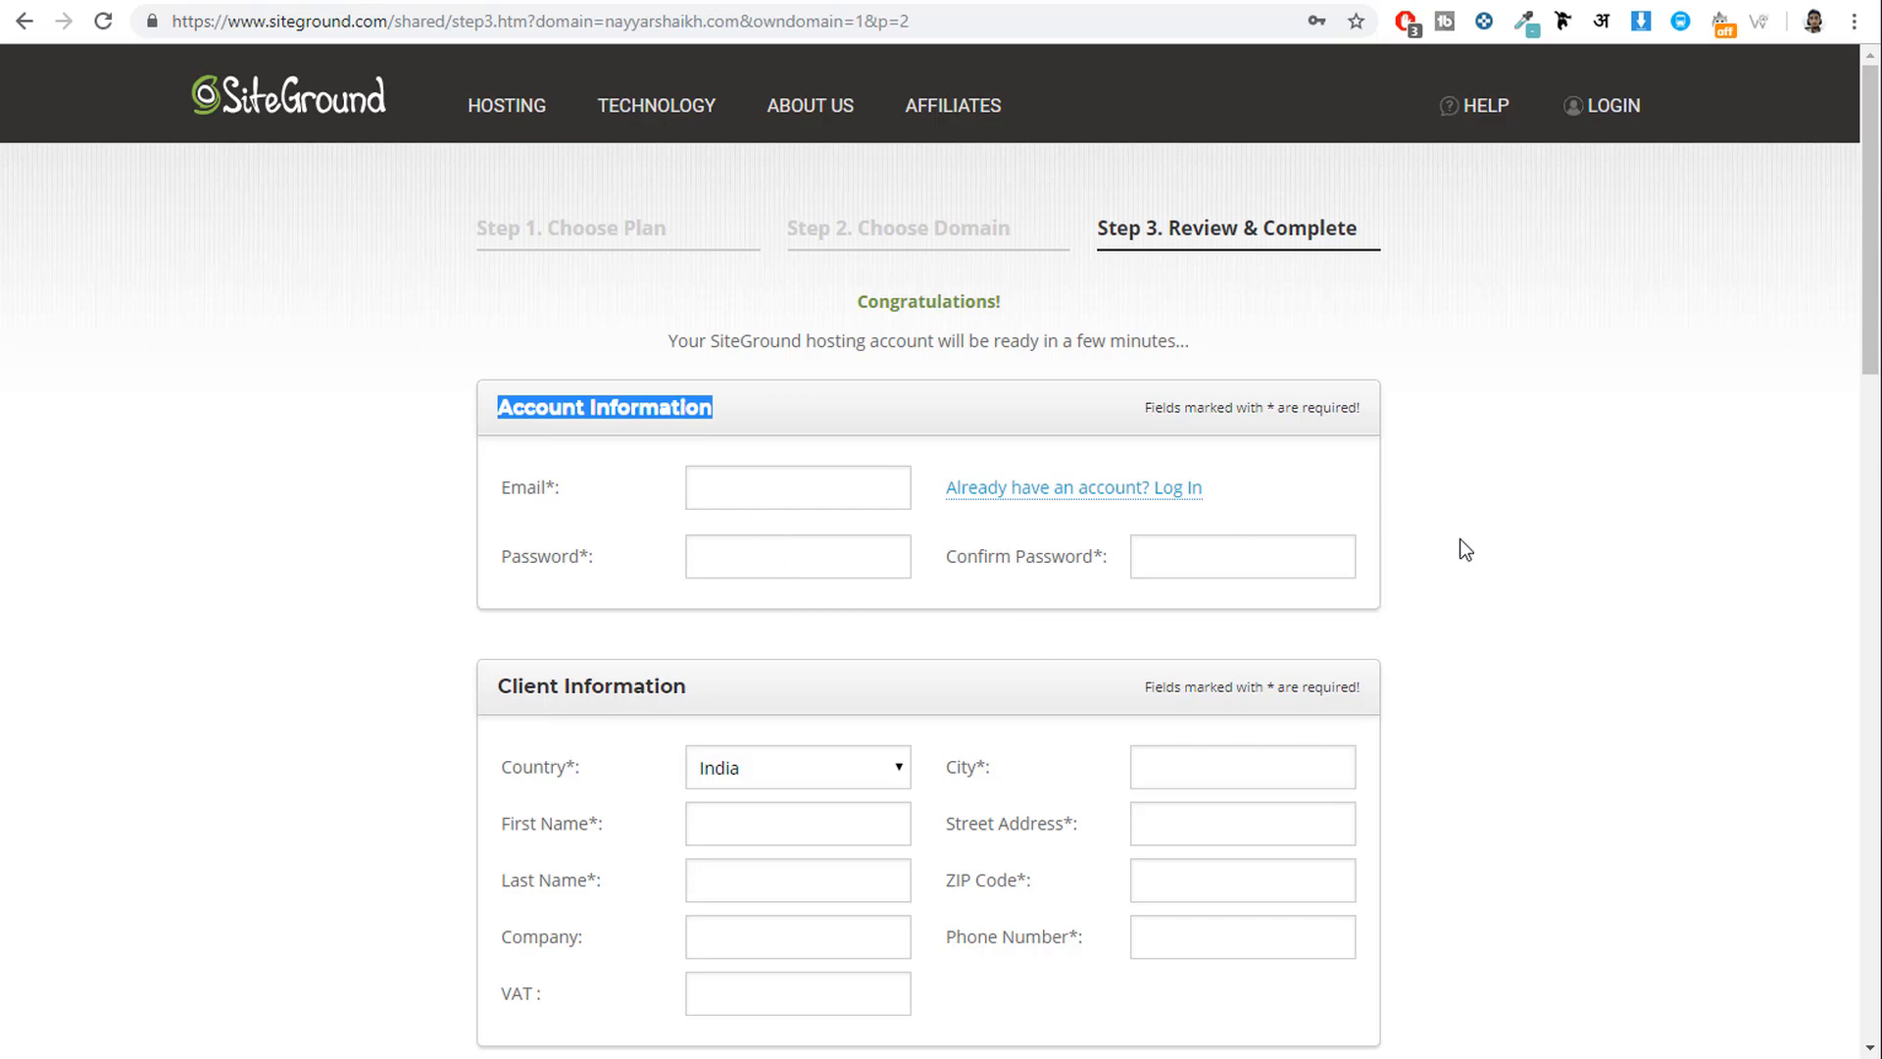
left_click(1495, 531)
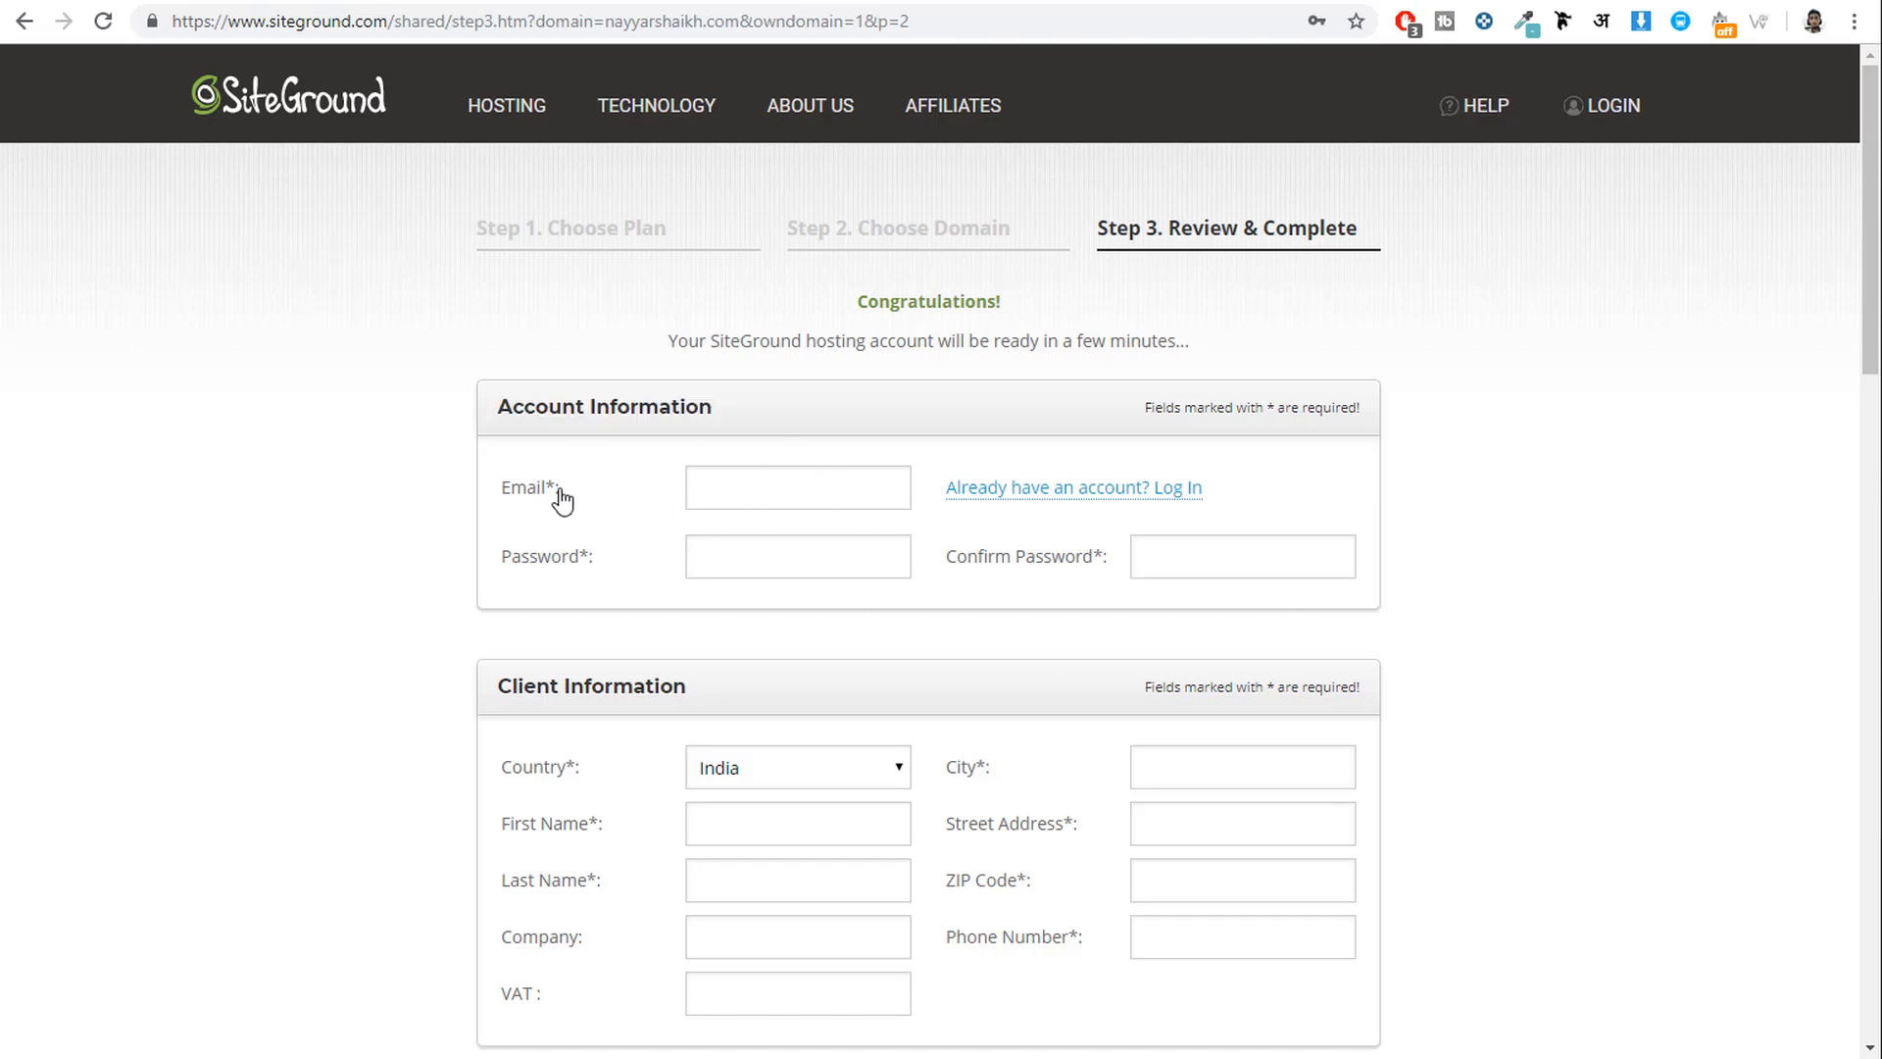
left_click_drag(564, 489, 485, 490)
left_click_drag(590, 556, 486, 555)
scroll(1458, 706, "down", 5)
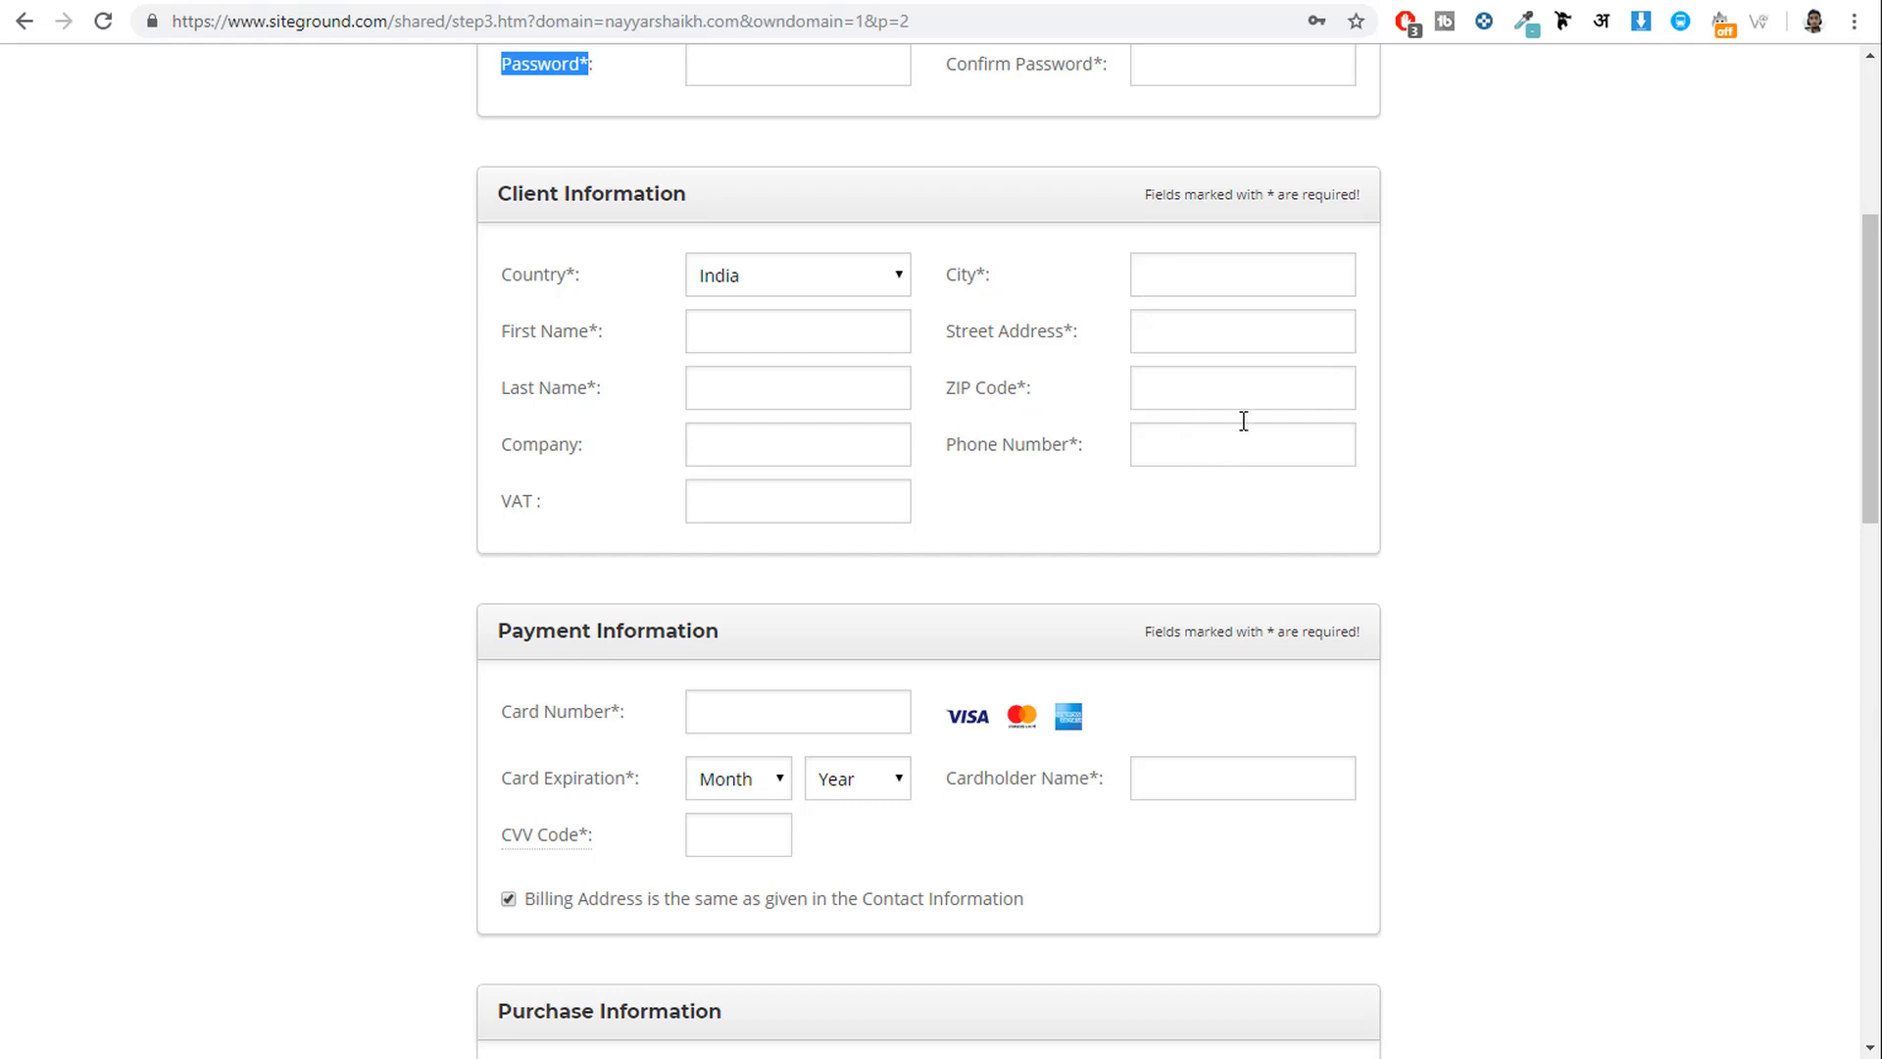
scroll(1690, 588, "down", 4)
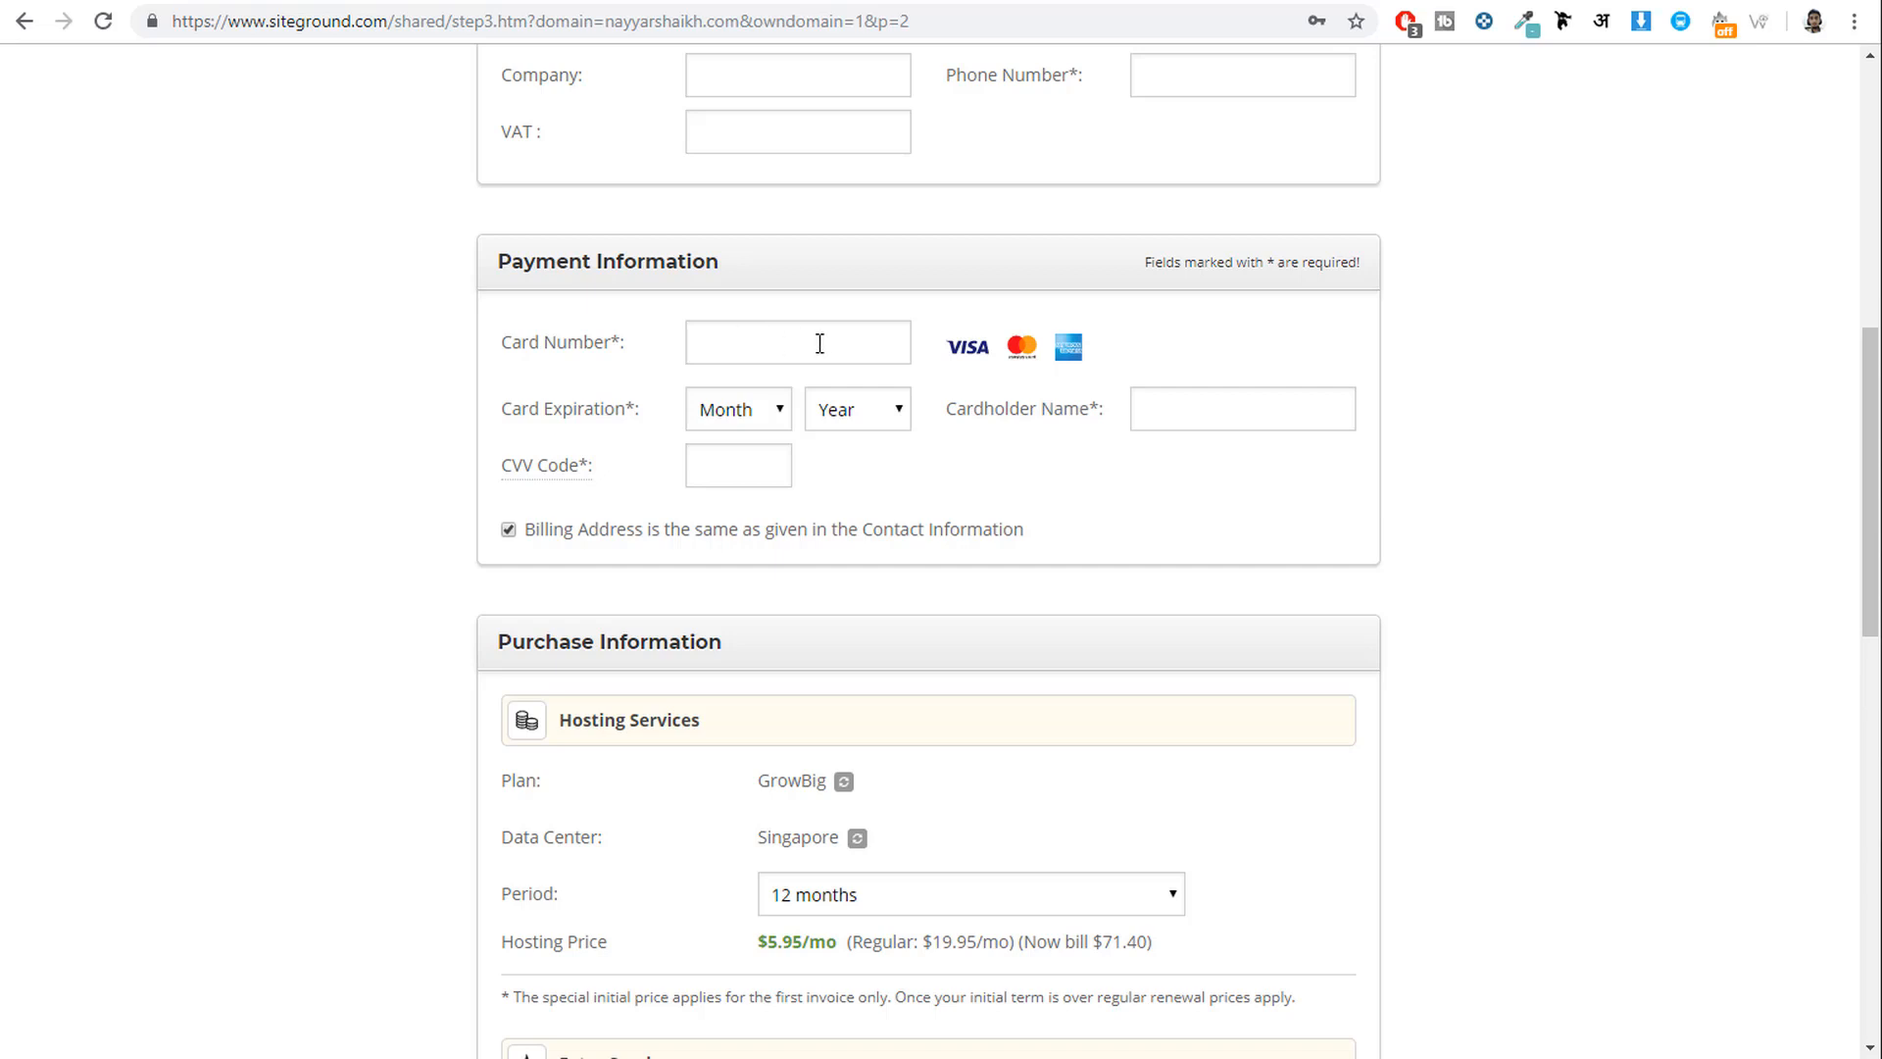
left_click(741, 420)
left_click(755, 415)
mouse_move(576, 478)
scroll(1555, 596, "down", 5)
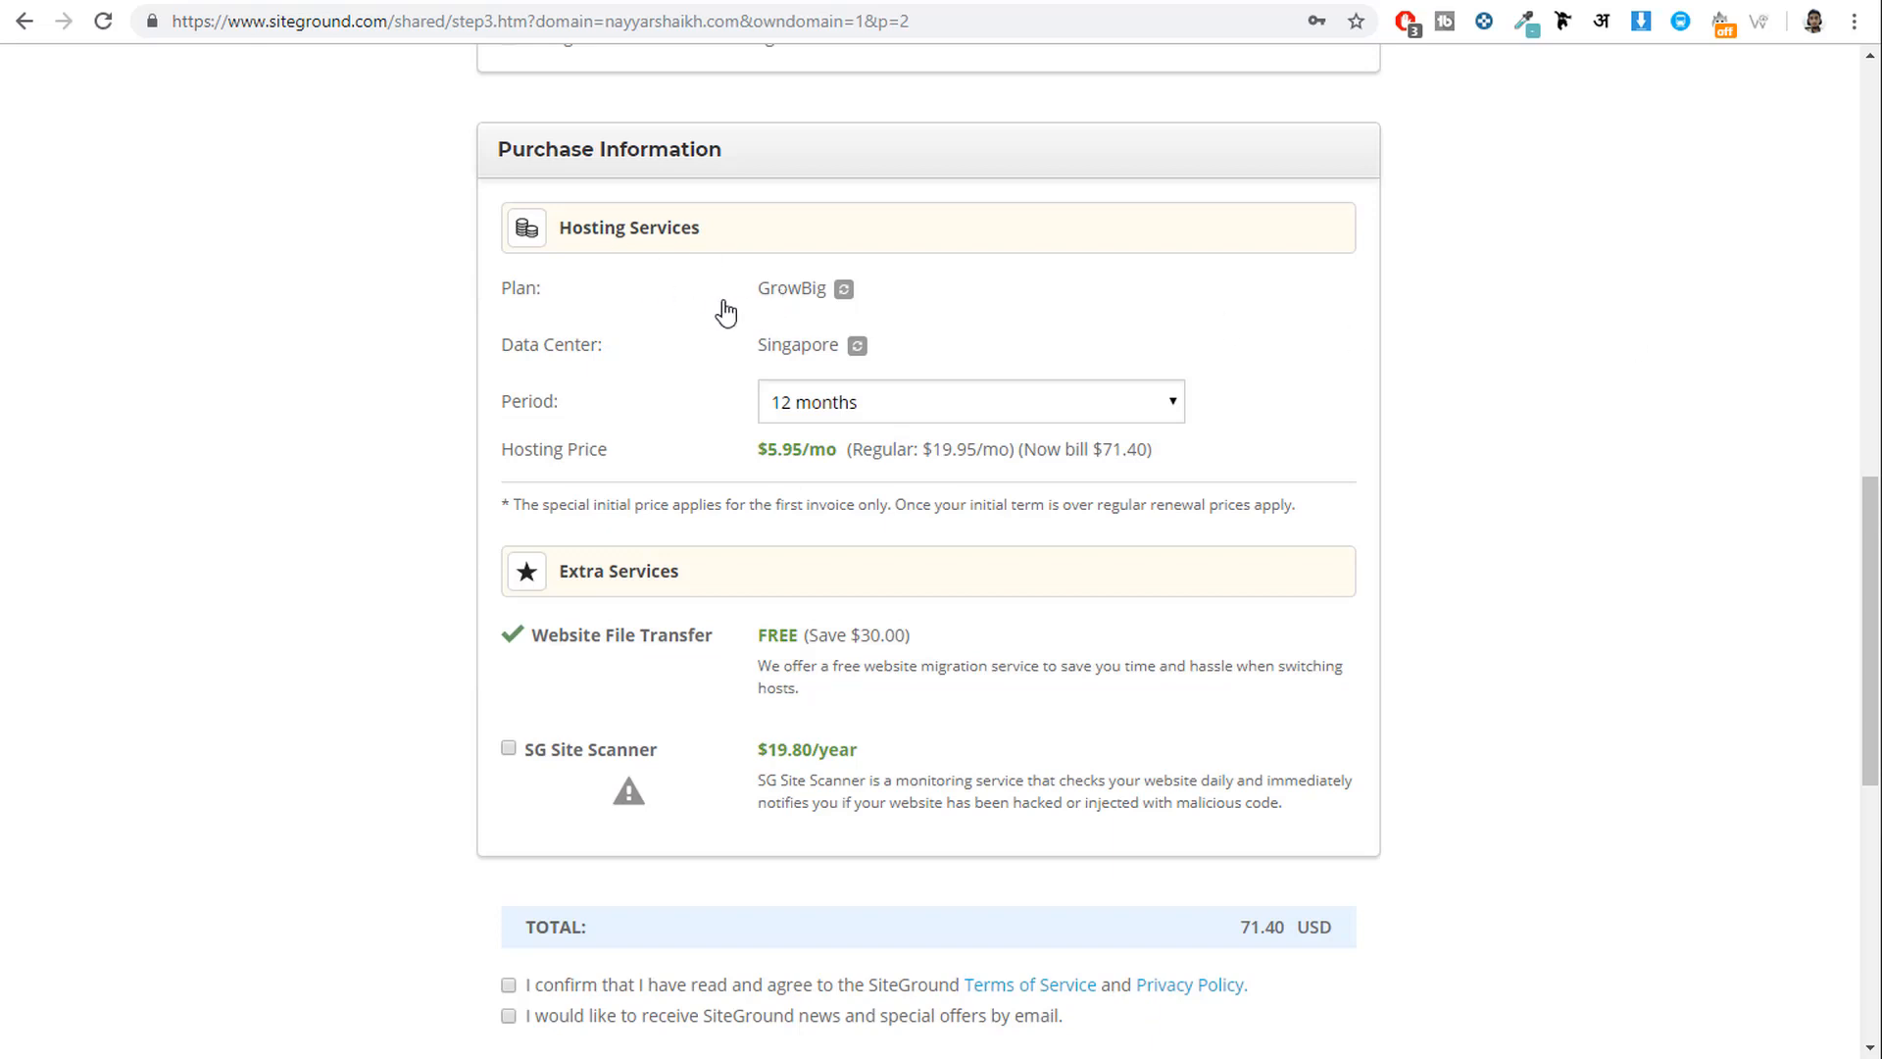
left_click_drag(542, 299, 500, 299)
left_click_drag(575, 350, 483, 358)
left_click_drag(760, 344, 836, 343)
scroll(1601, 538, "down", 4)
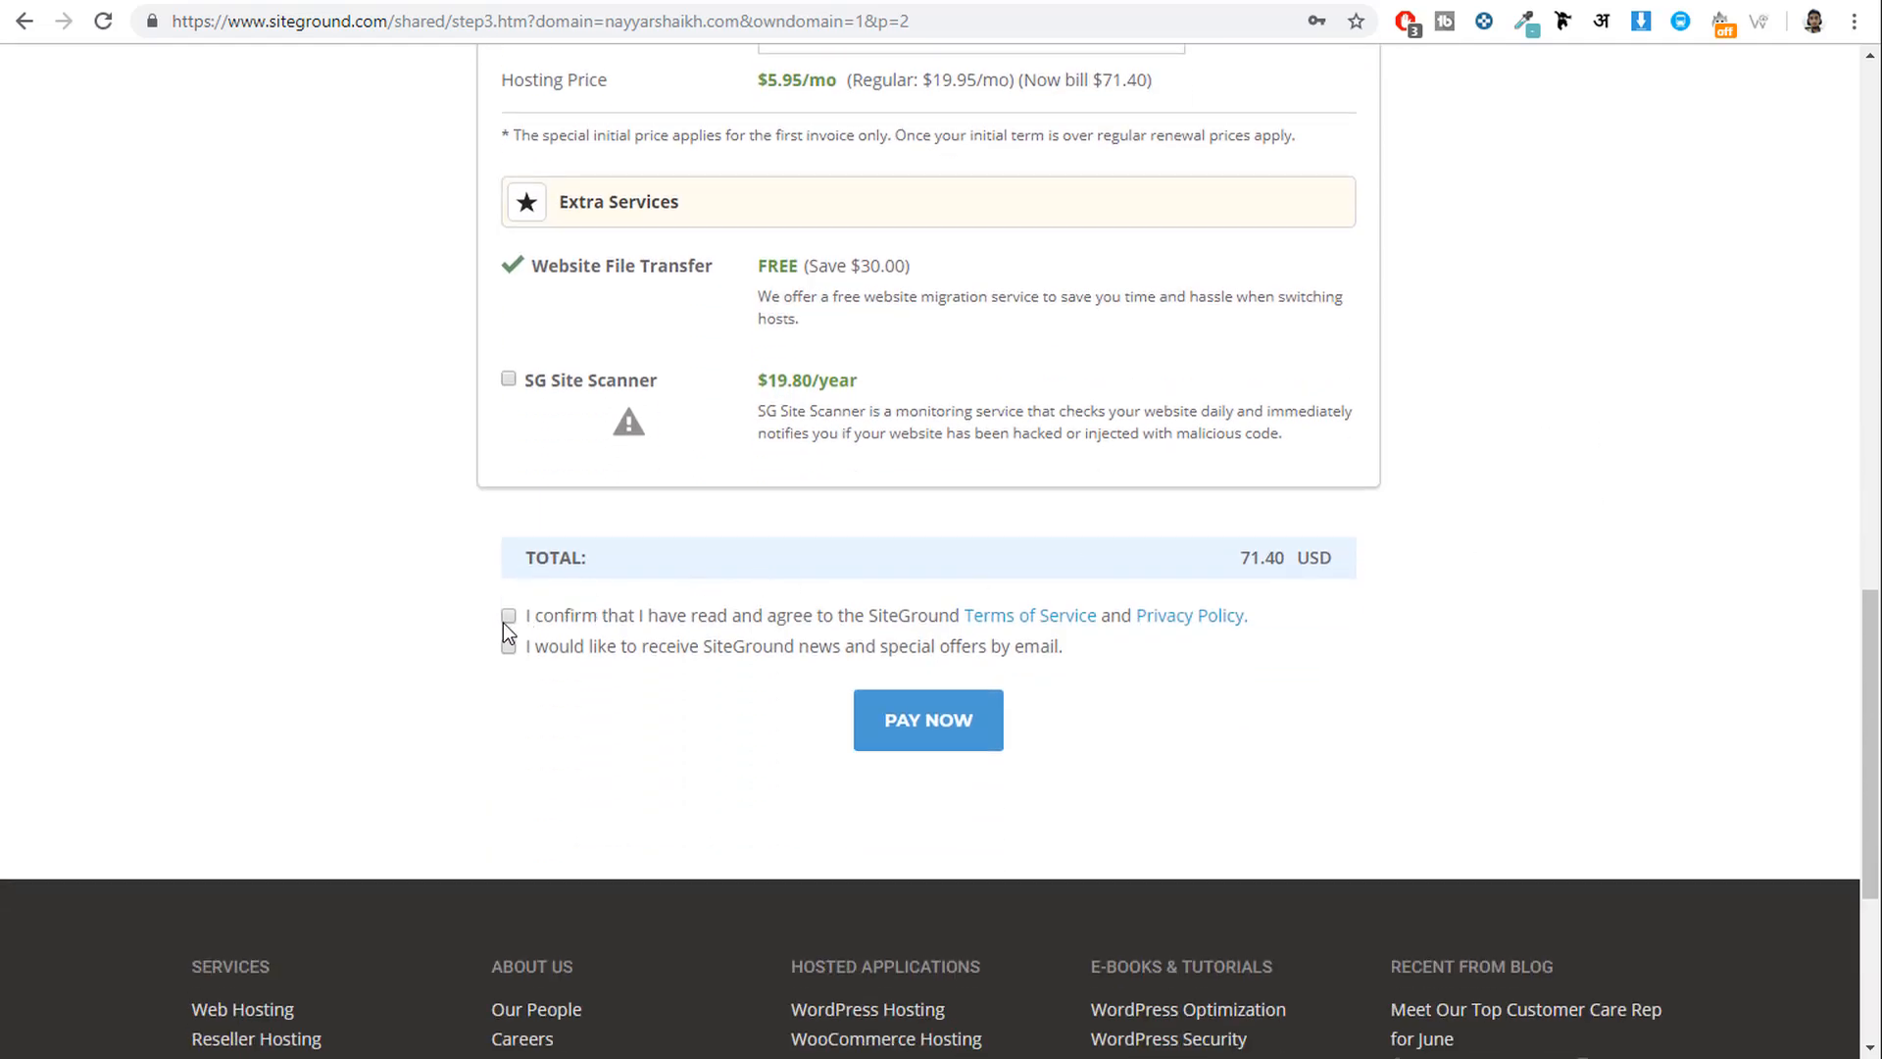
Agree to the terms of service and privacy policy and opt in to news and offers.
left_click(508, 615)
left_click(507, 646)
scroll(1450, 756, "up", 1)
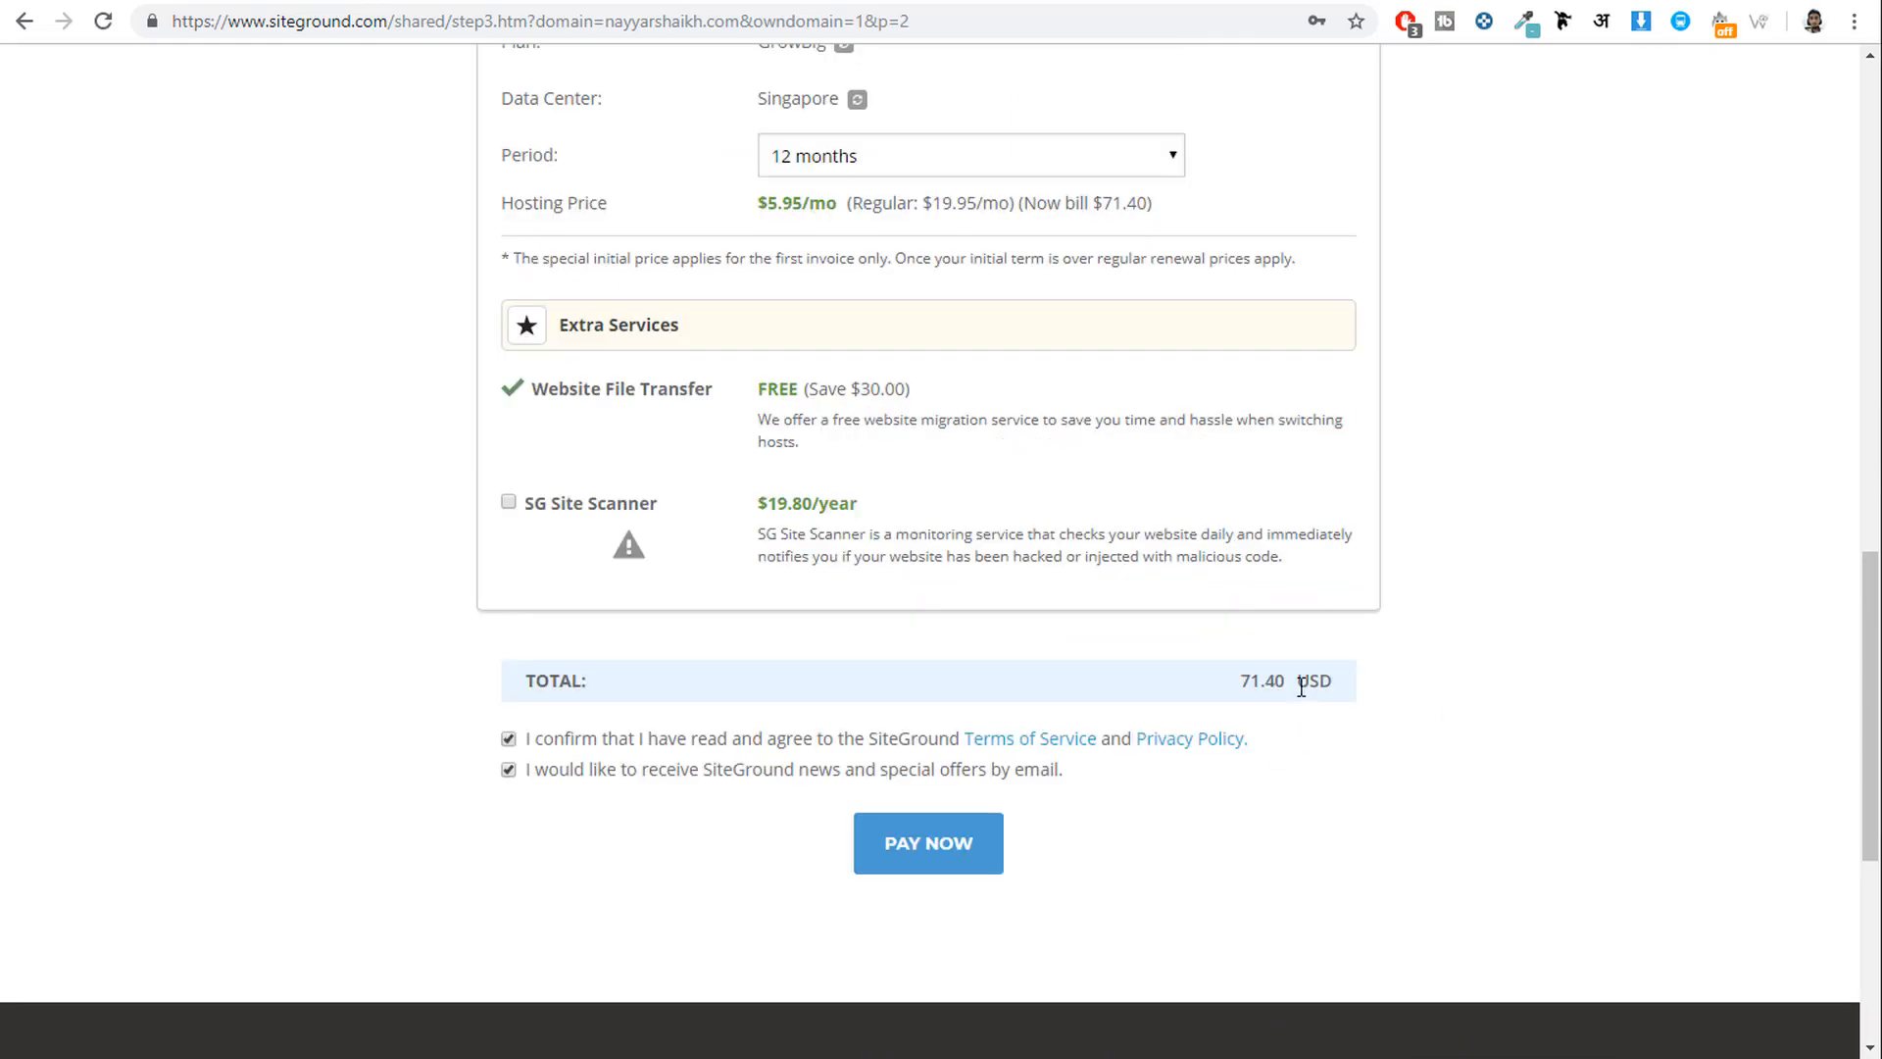
scroll(1471, 637, "up", 15)
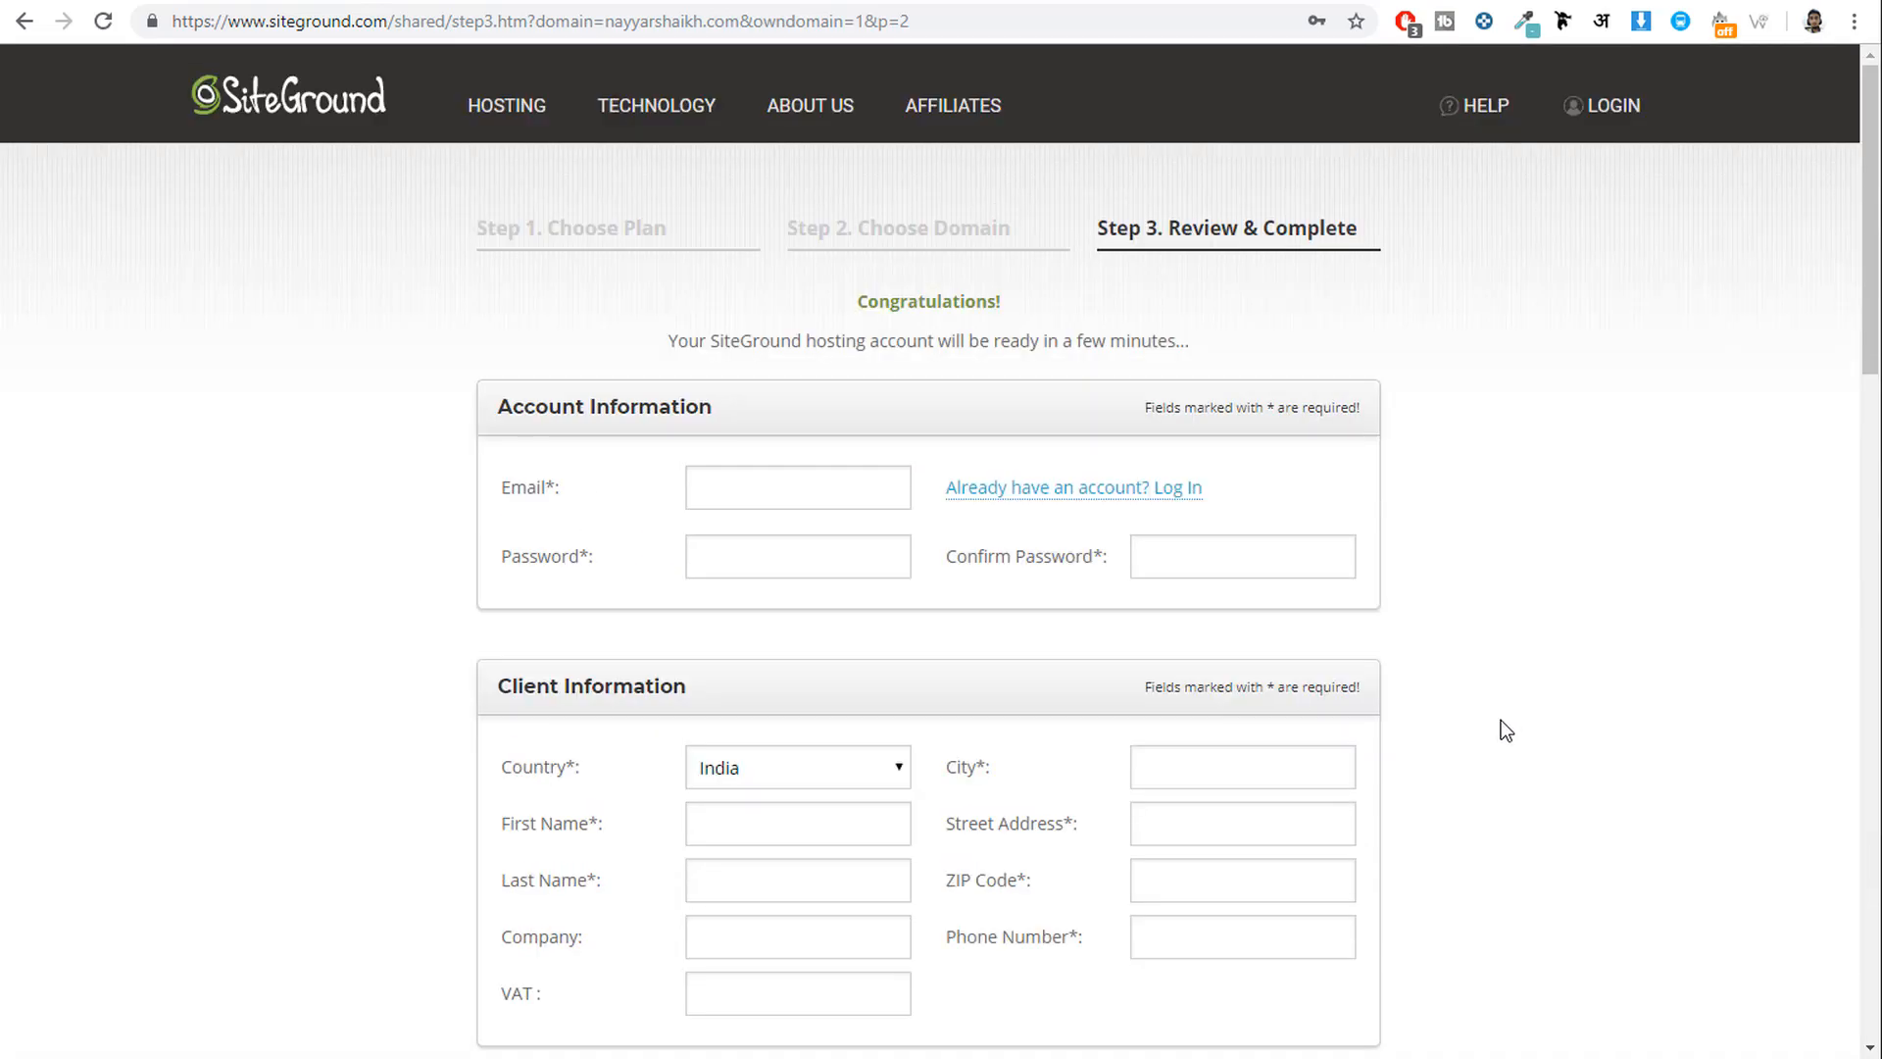
scroll(1502, 726, "down", 10)
scroll(1500, 731, "down", 10)
scroll(1498, 727, "up", 4)
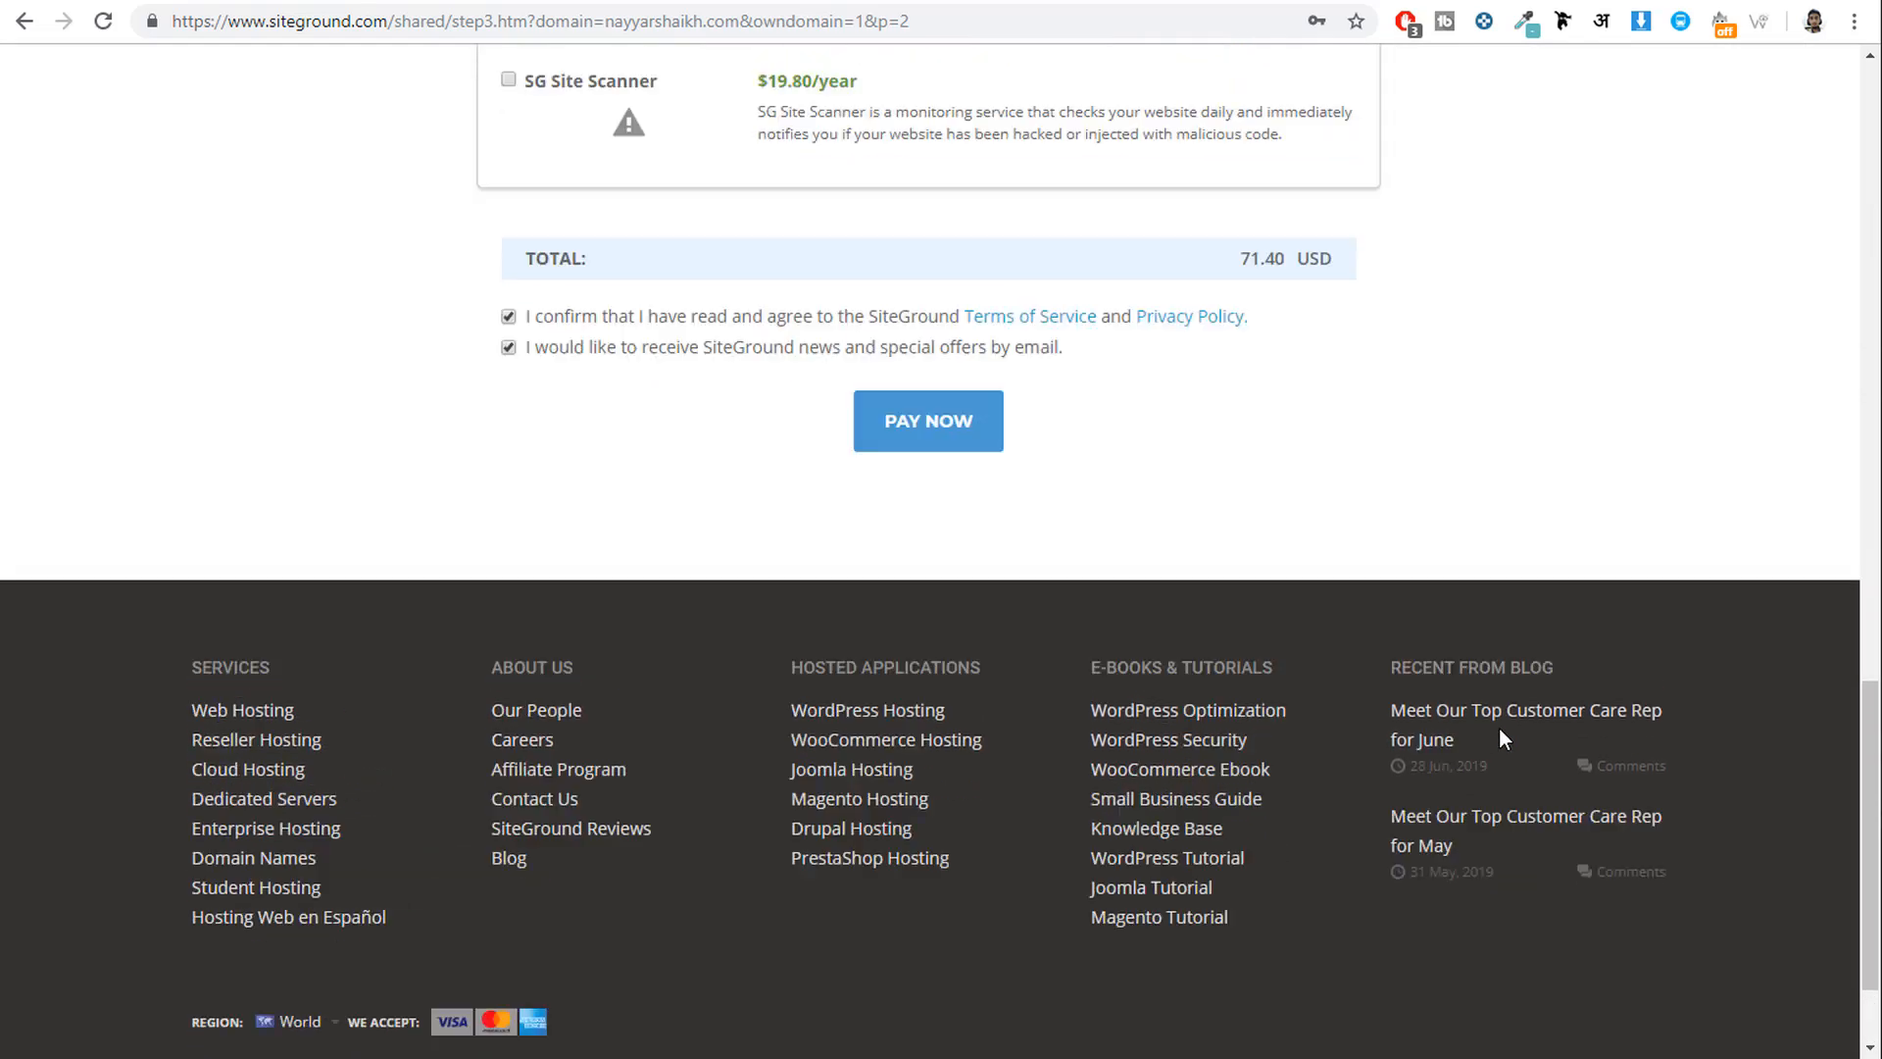
Point out the order's 71.40 USD total.
mouse_move(1295, 596)
left_mouse_down()
mouse_move(1248, 594)
mouse_move(1277, 595)
left_mouse_up()
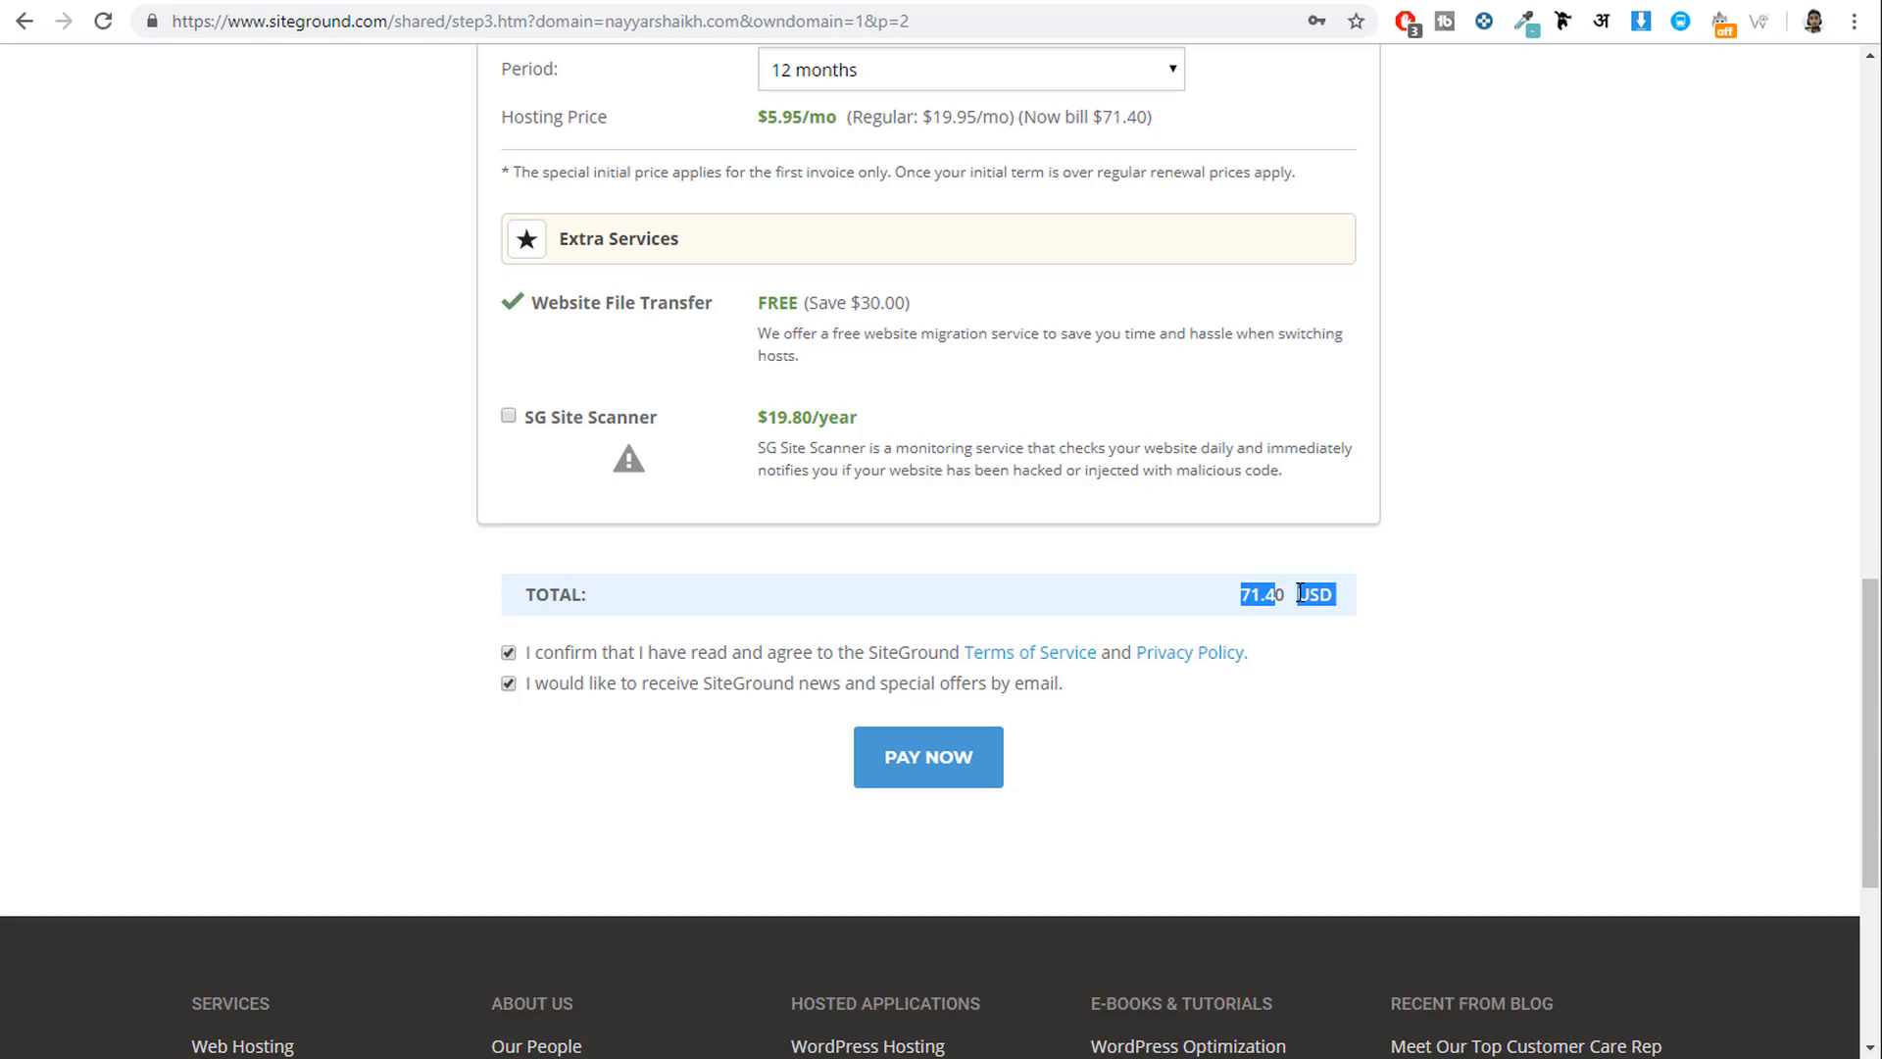
left_click(1398, 657)
mouse_move(1285, 593)
left_mouse_down()
mouse_move(1249, 594)
mouse_move(1267, 595)
left_mouse_up()
left_click(1247, 594)
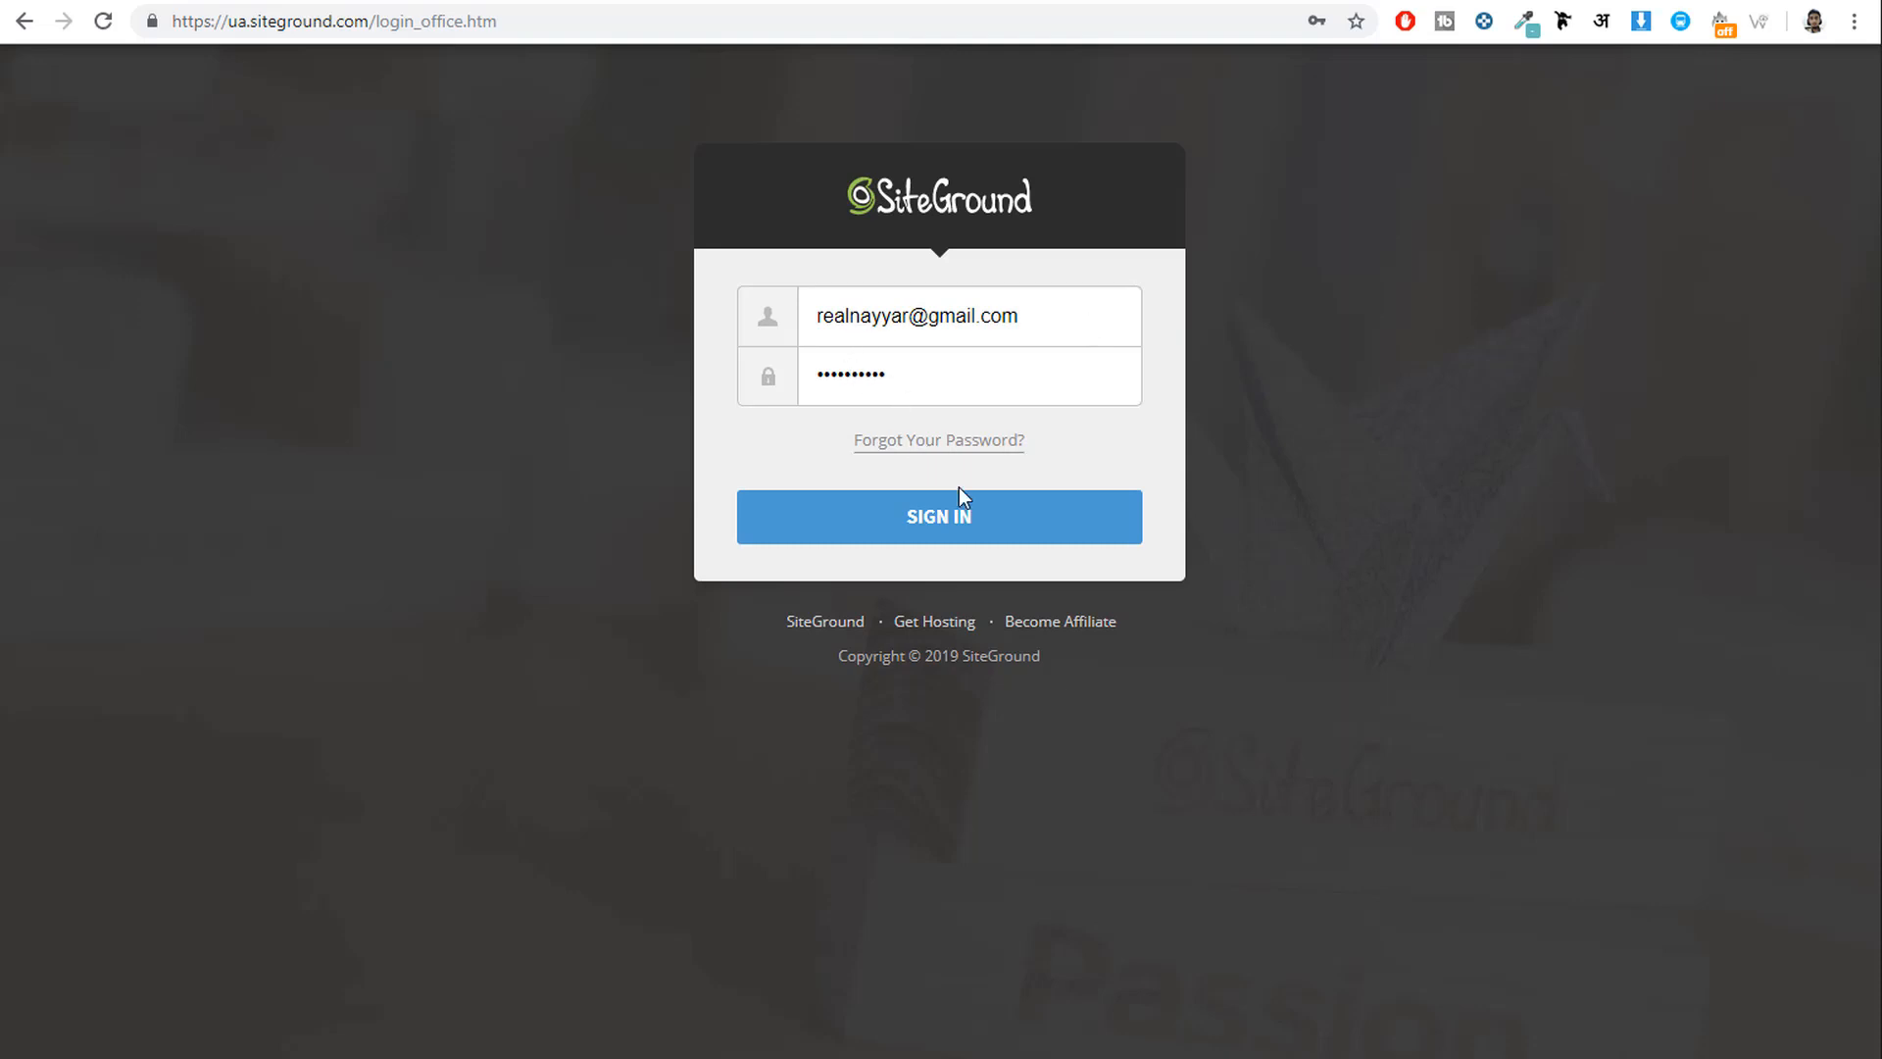
Sign in to SiteGround, open the hosting account's cPanel from My Accounts, then a new tab.
left_click(969, 525)
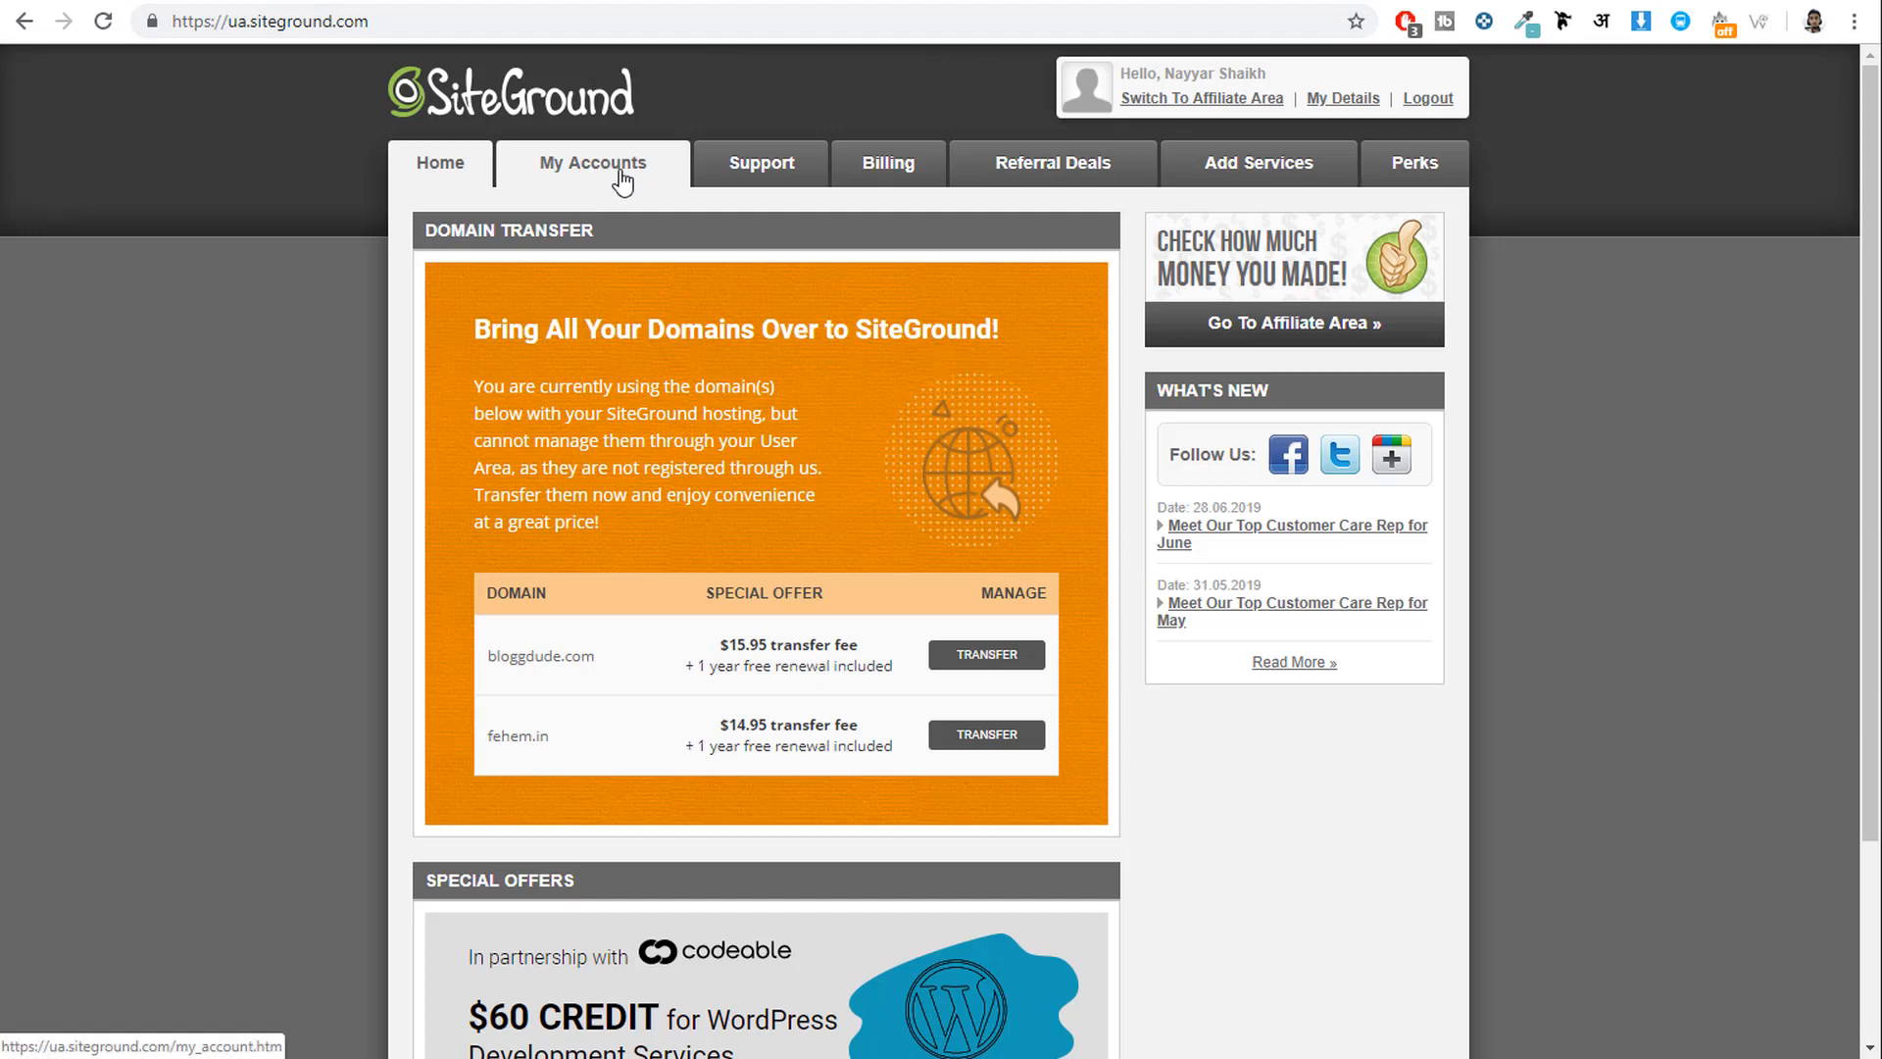
left_click(588, 175)
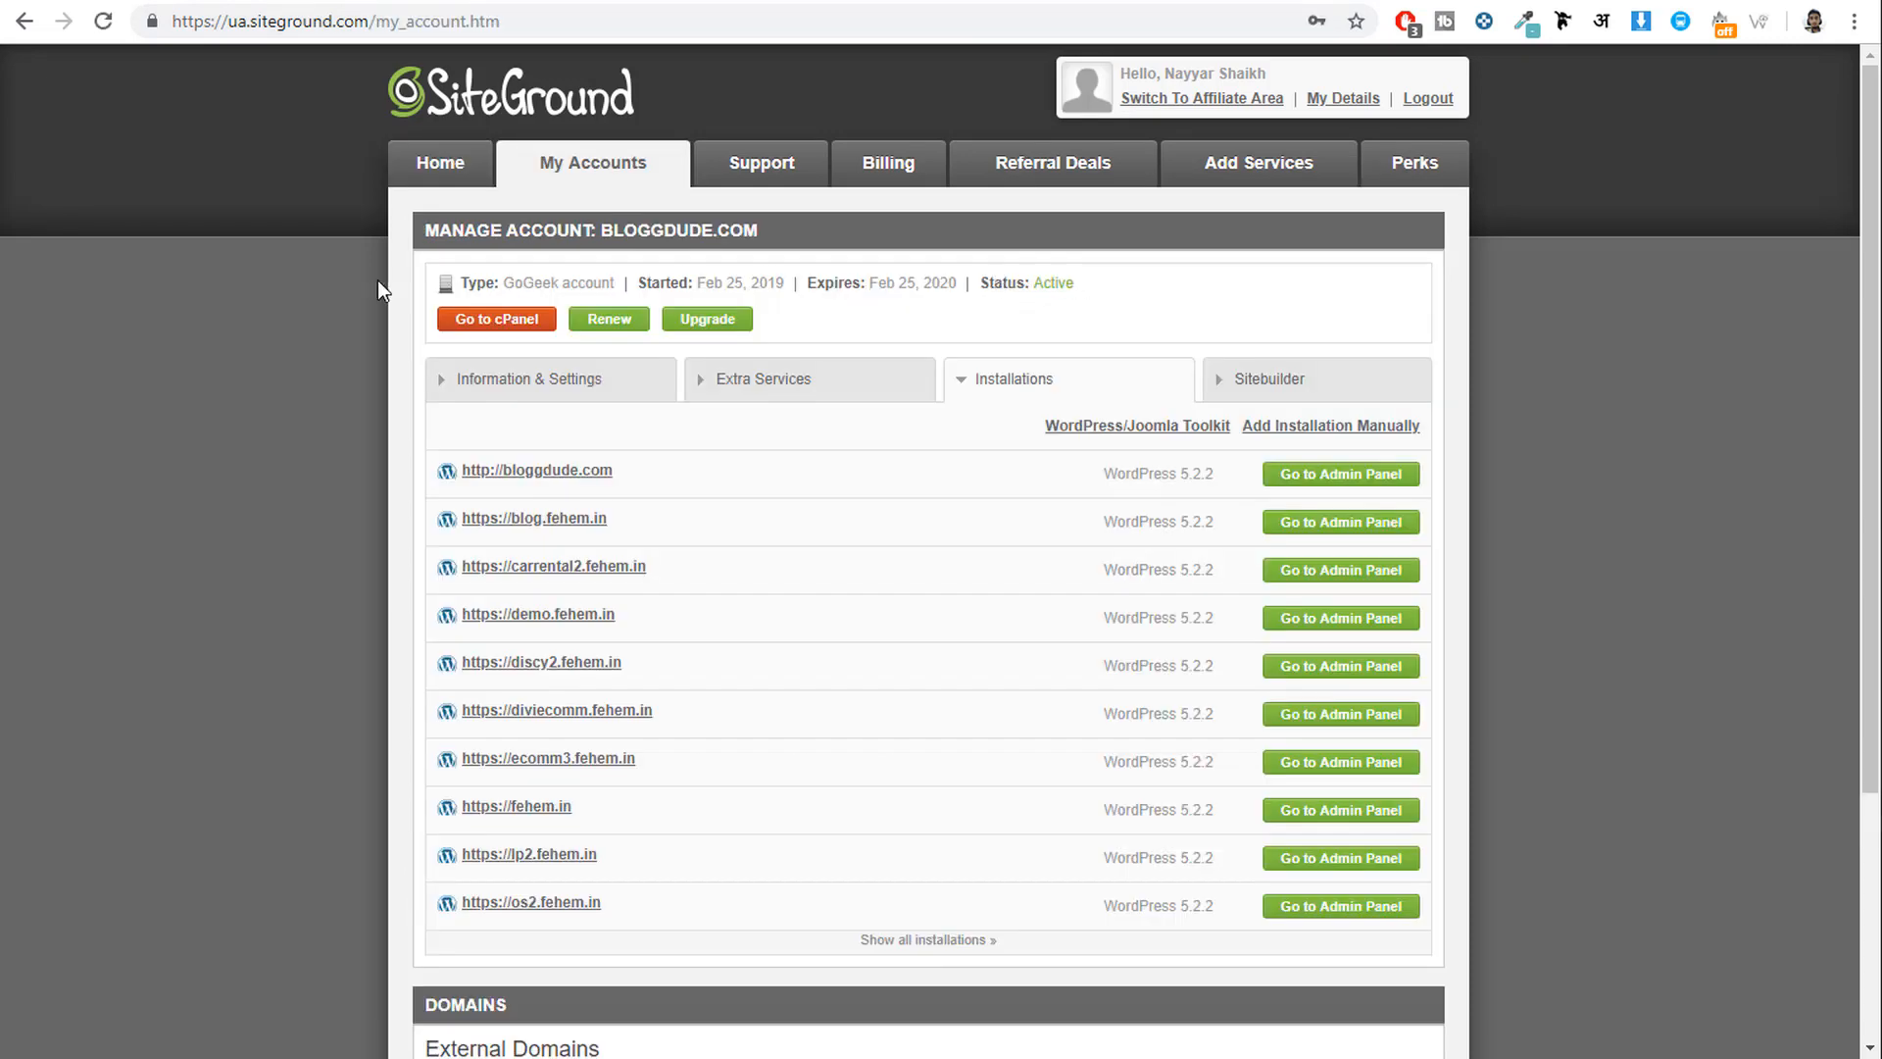
left_click(500, 321)
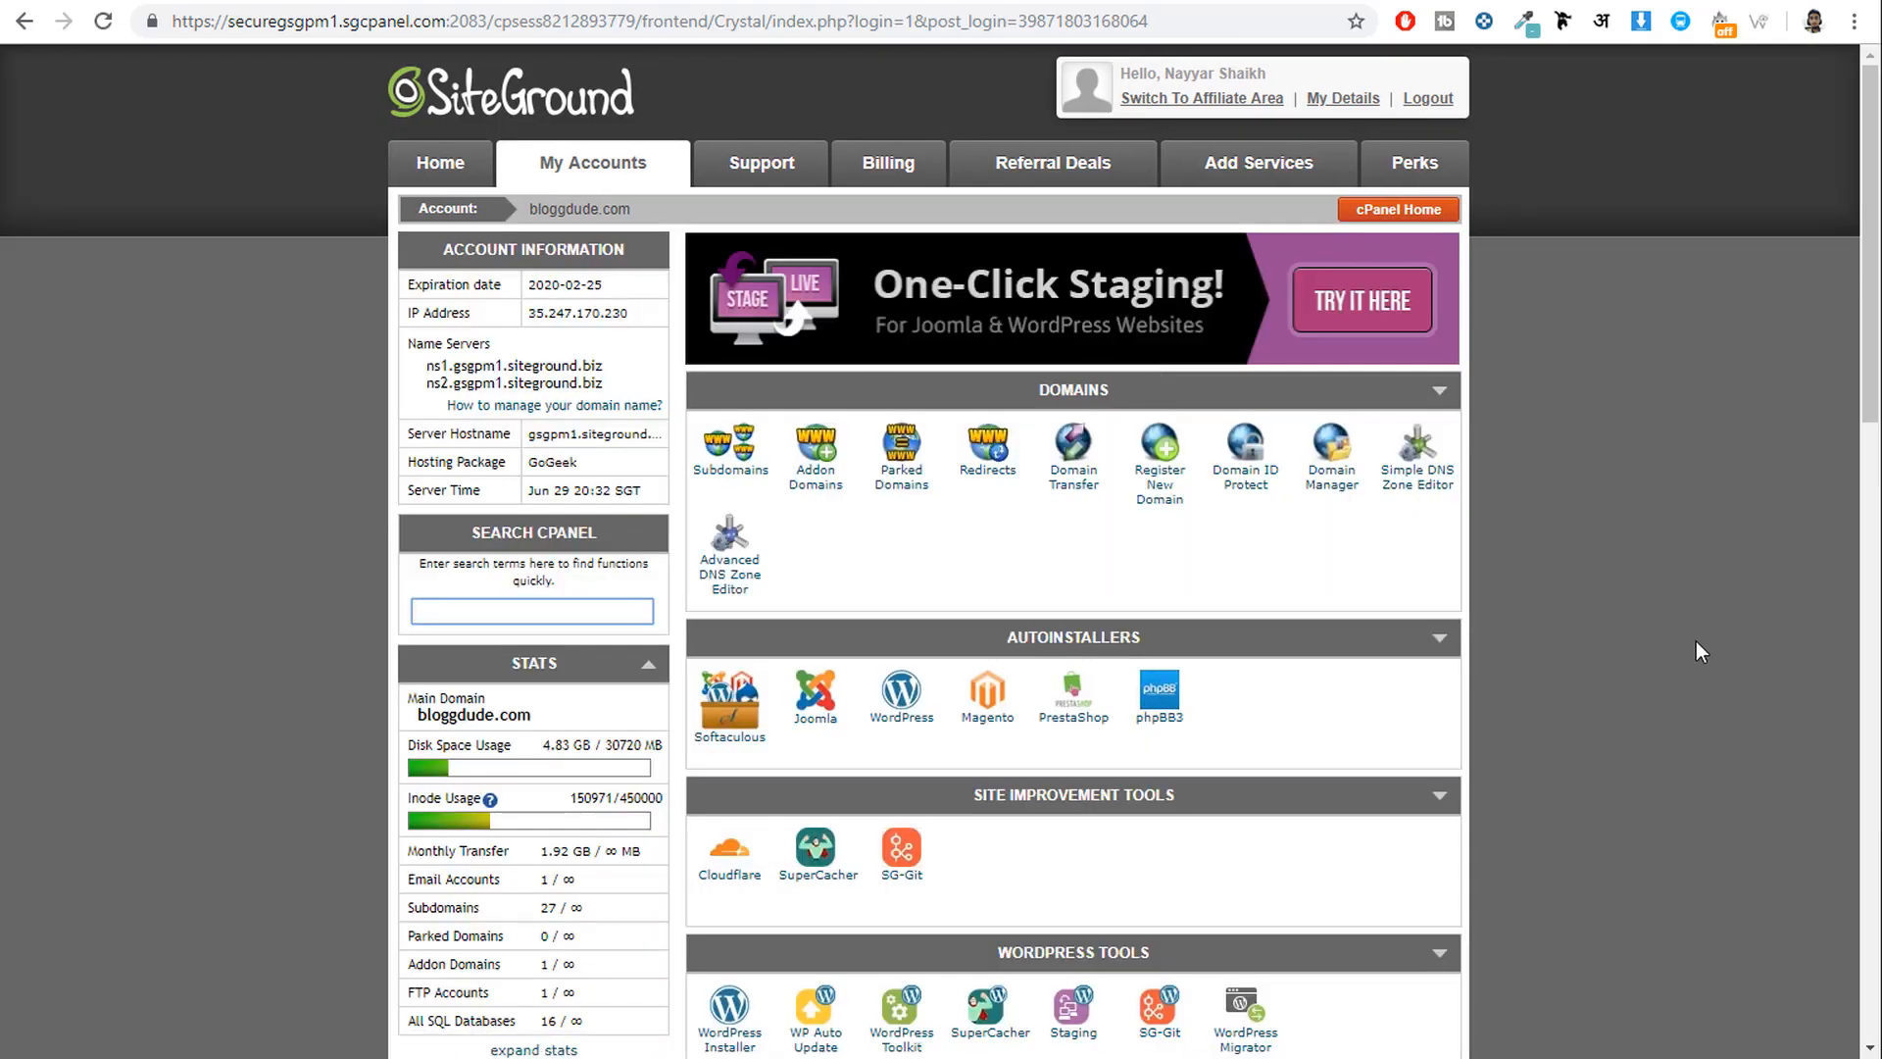
scroll(1726, 624, "down", 15)
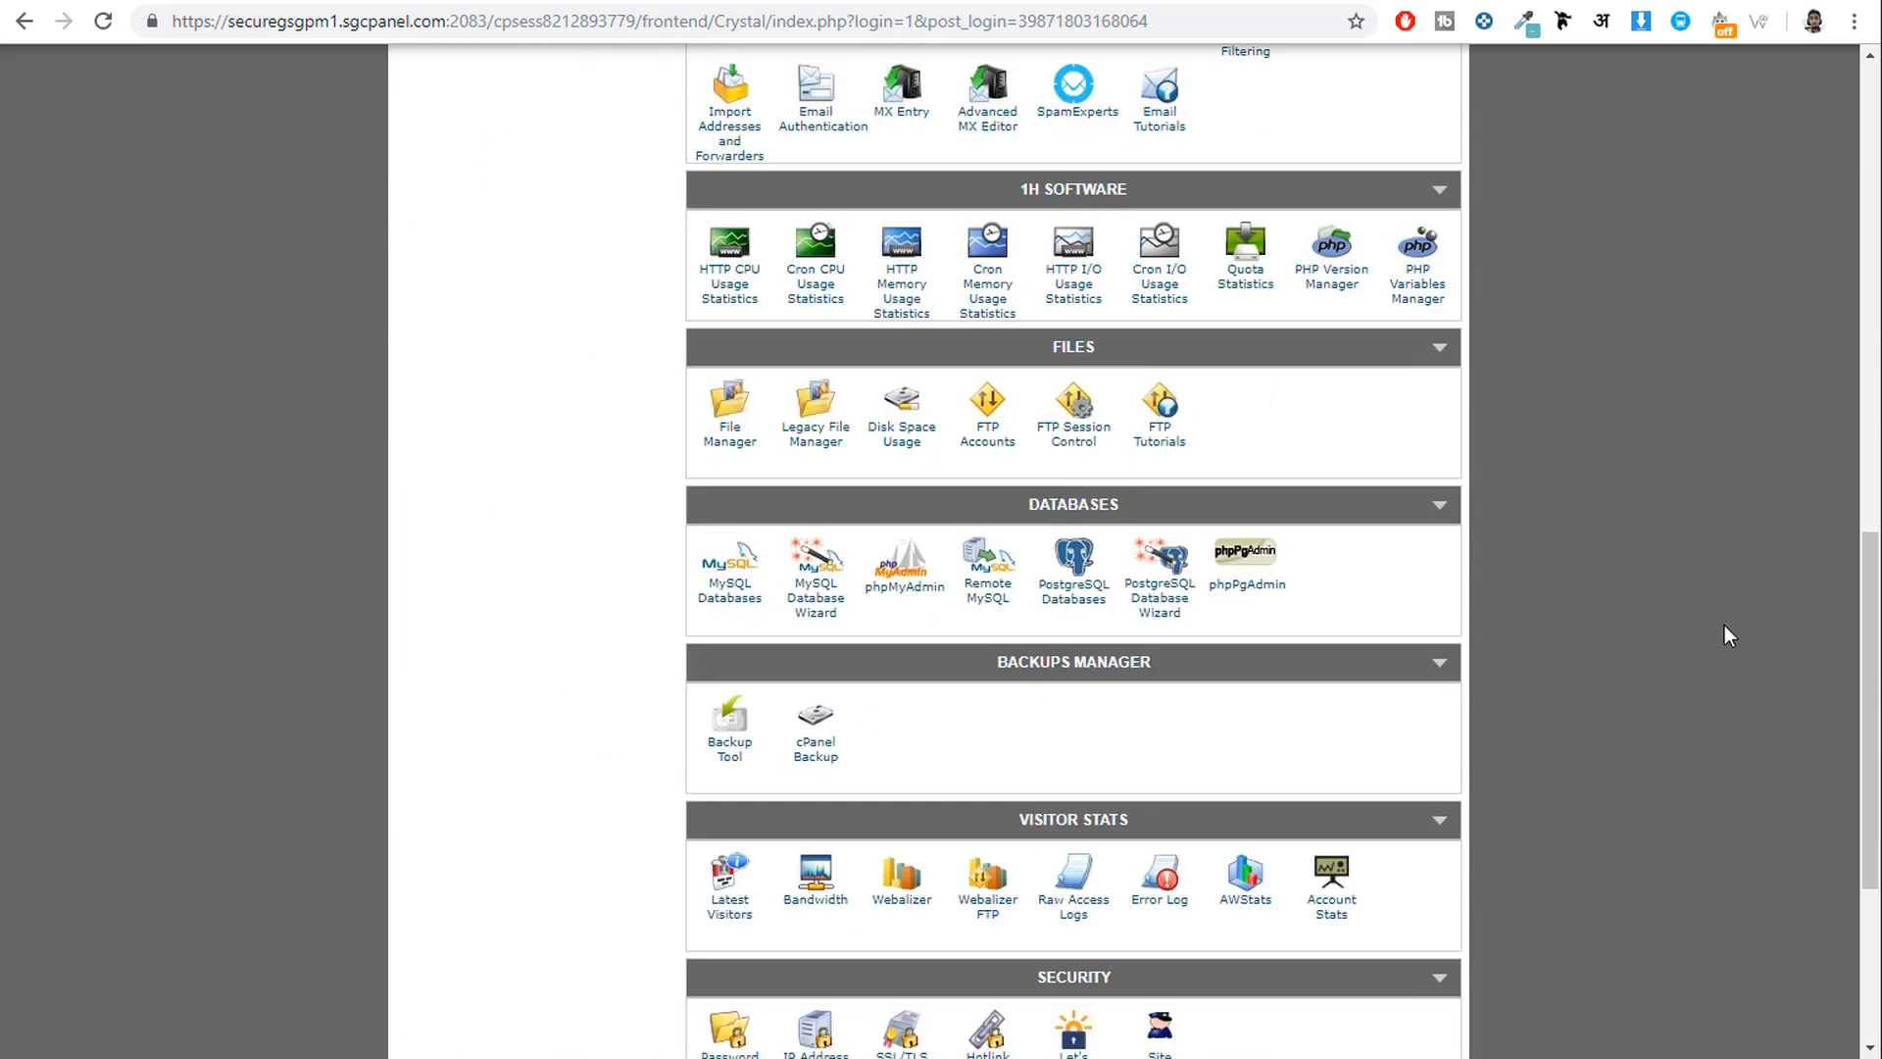
scroll(1726, 627, "up", 13)
scroll(1722, 639, "up", 2)
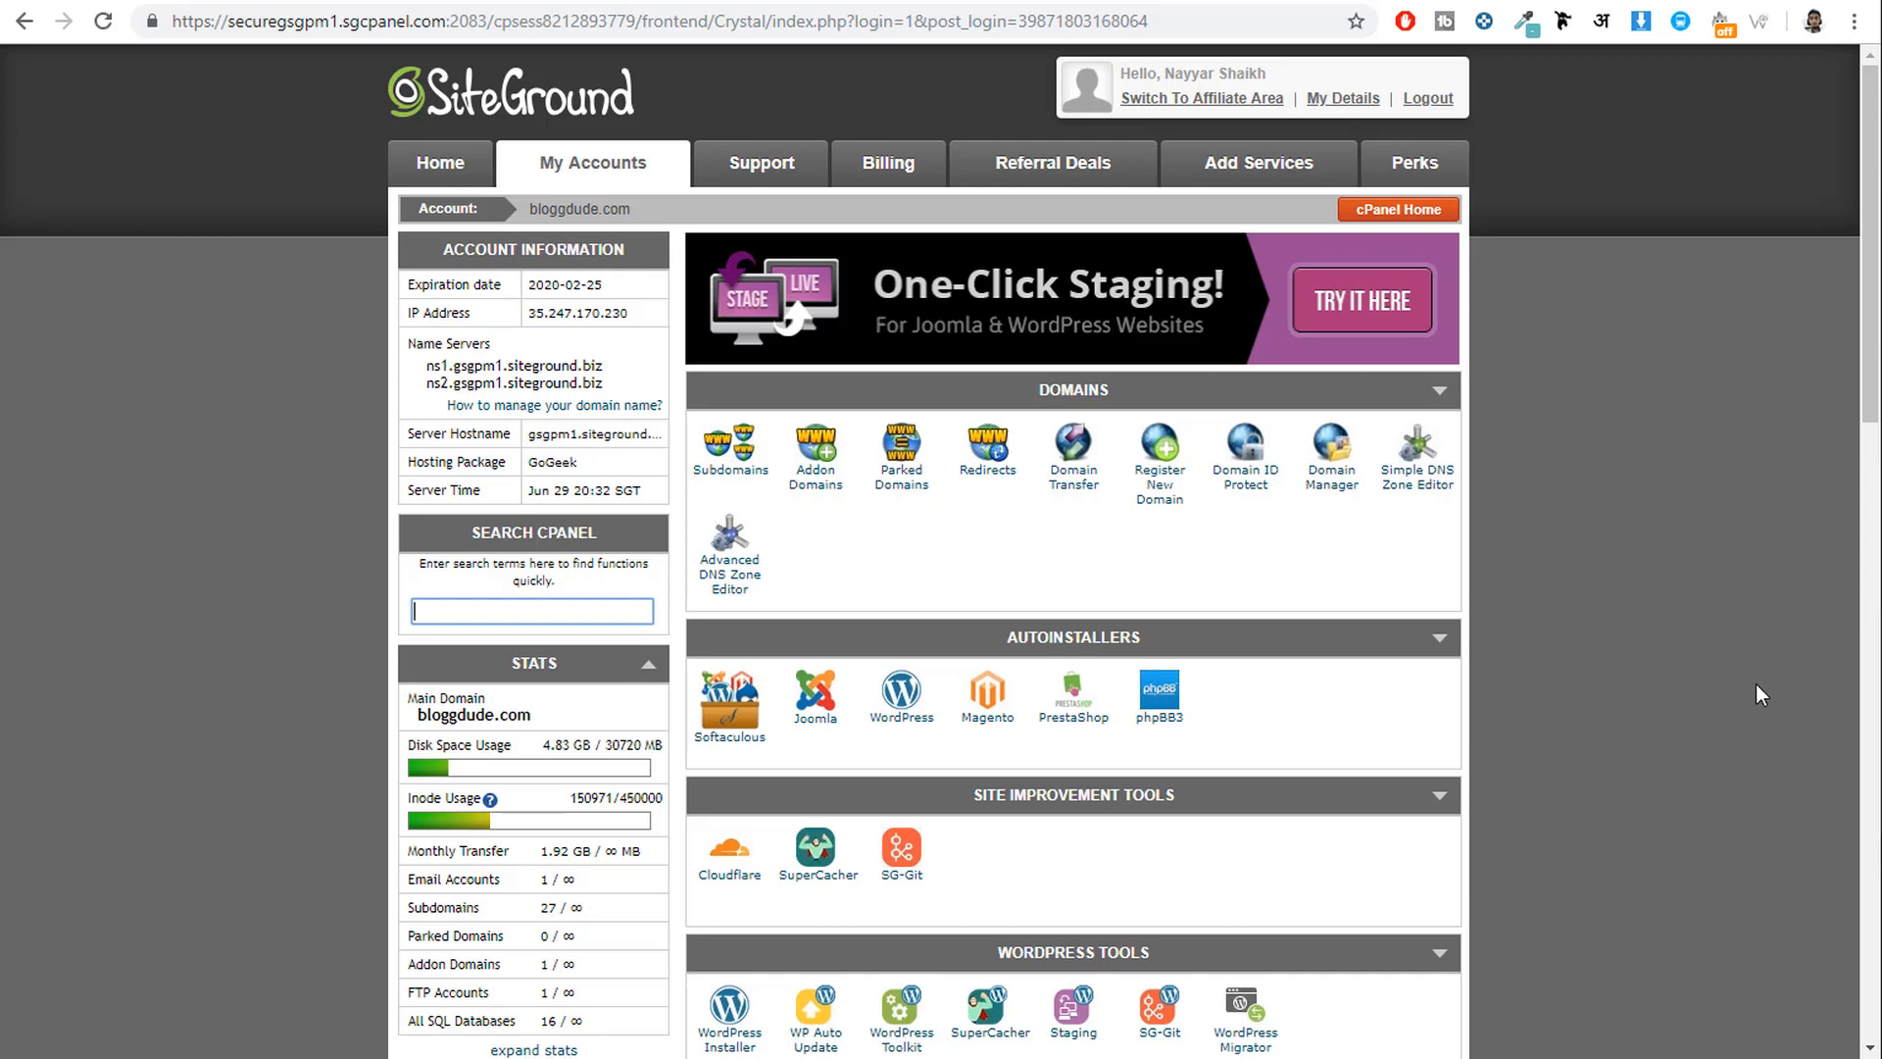
left_click(926, 0)
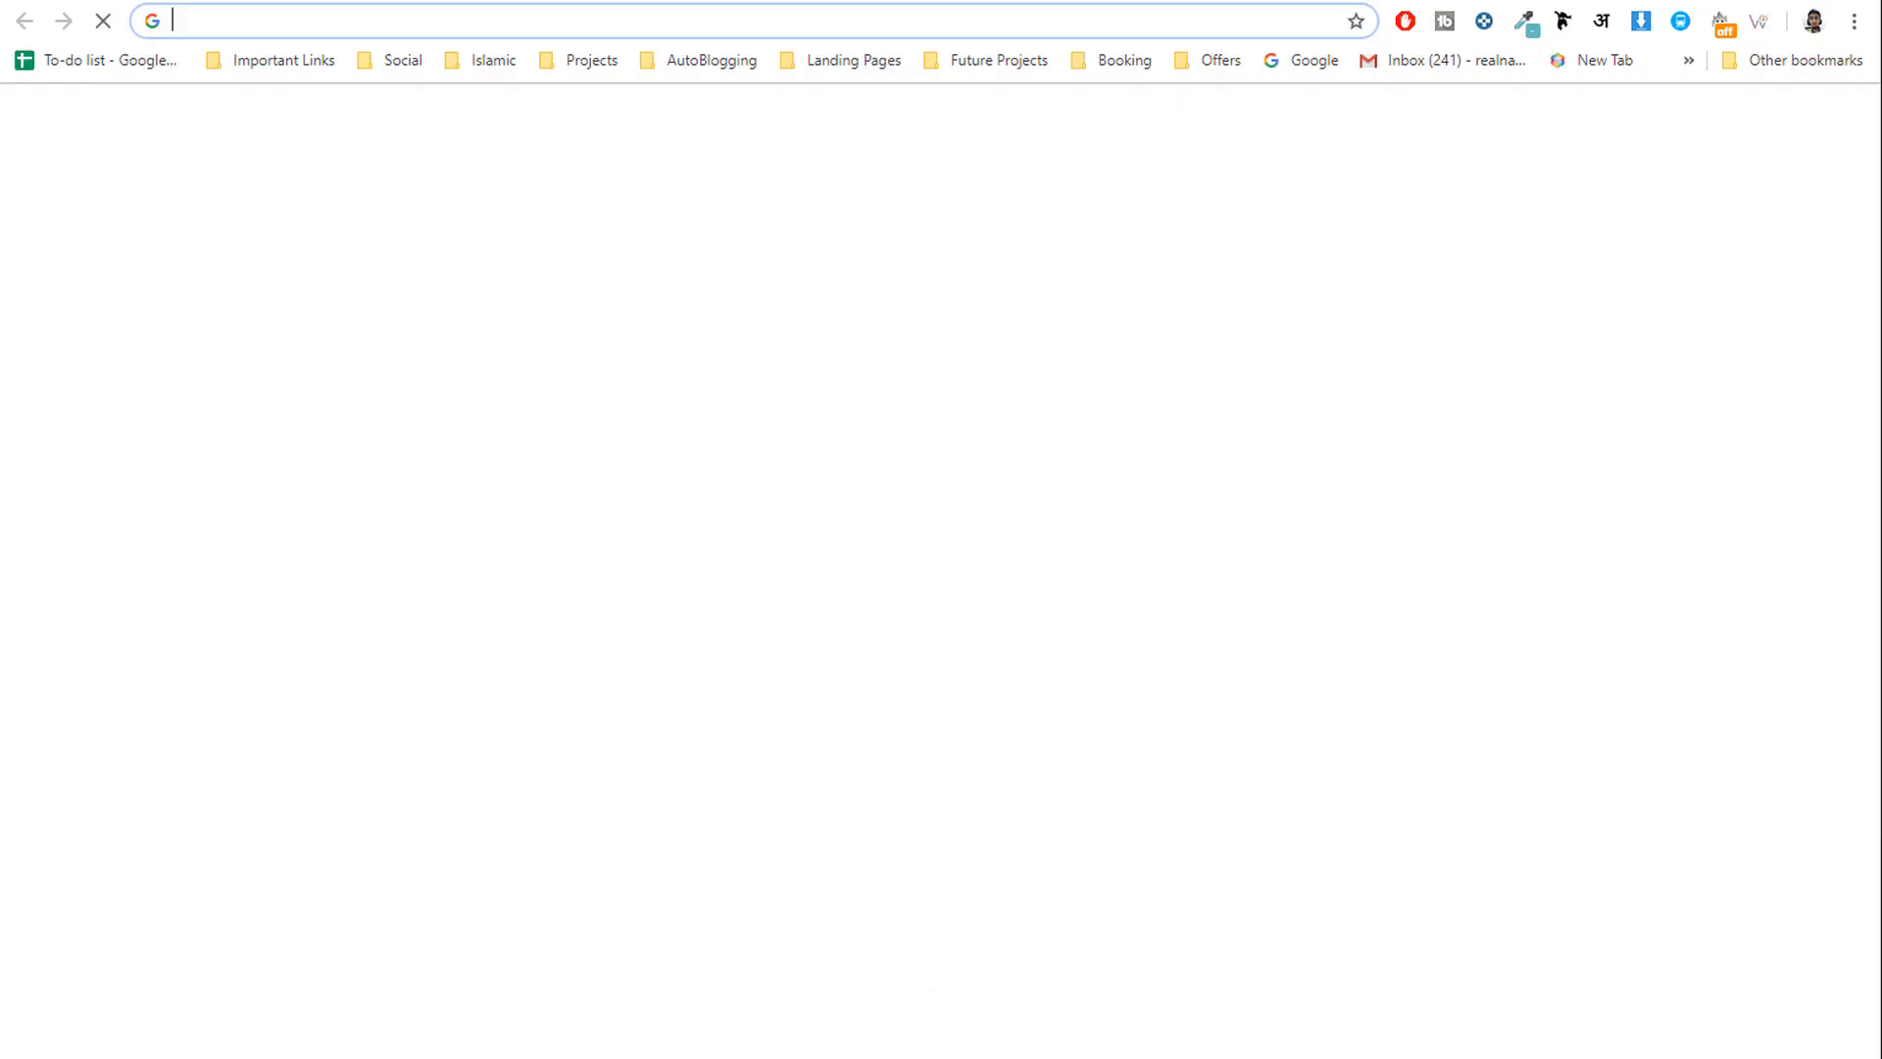
Sign in to GoDaddy and open the DNS settings for fehem.in.
type("goda")
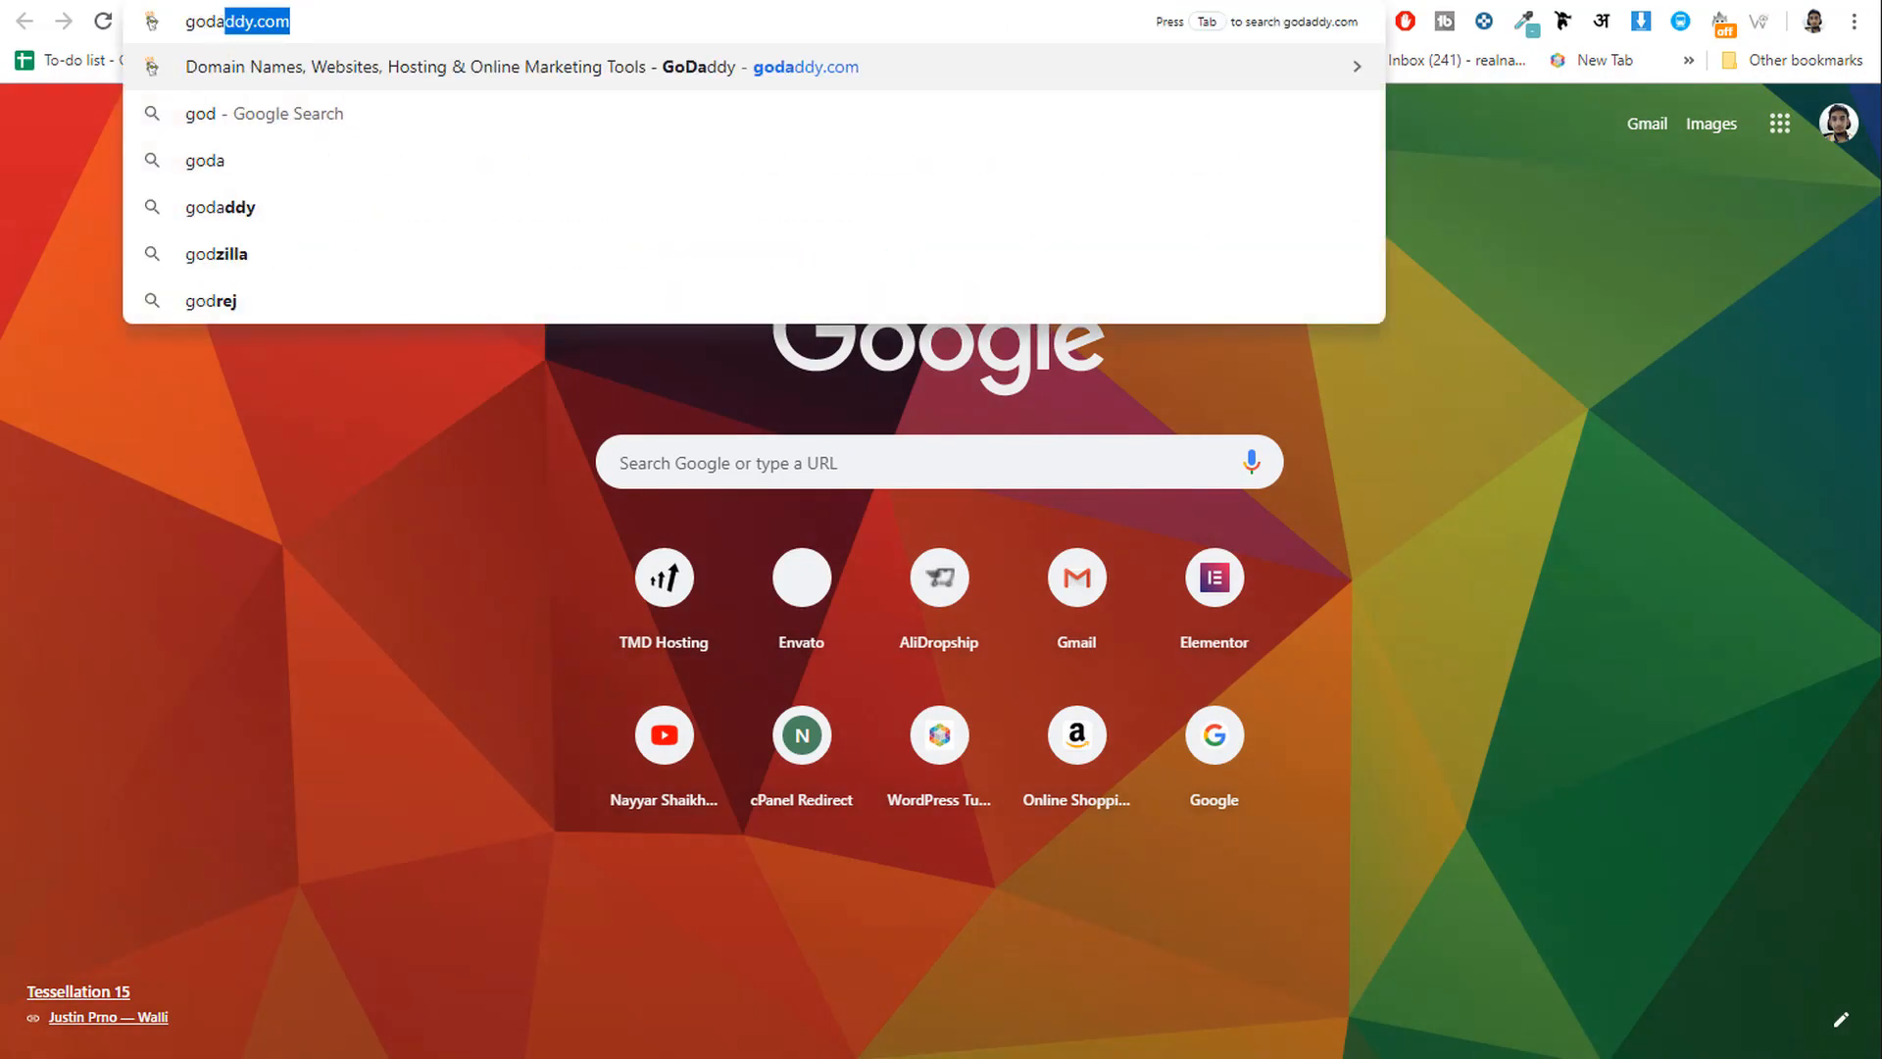
key("Return")
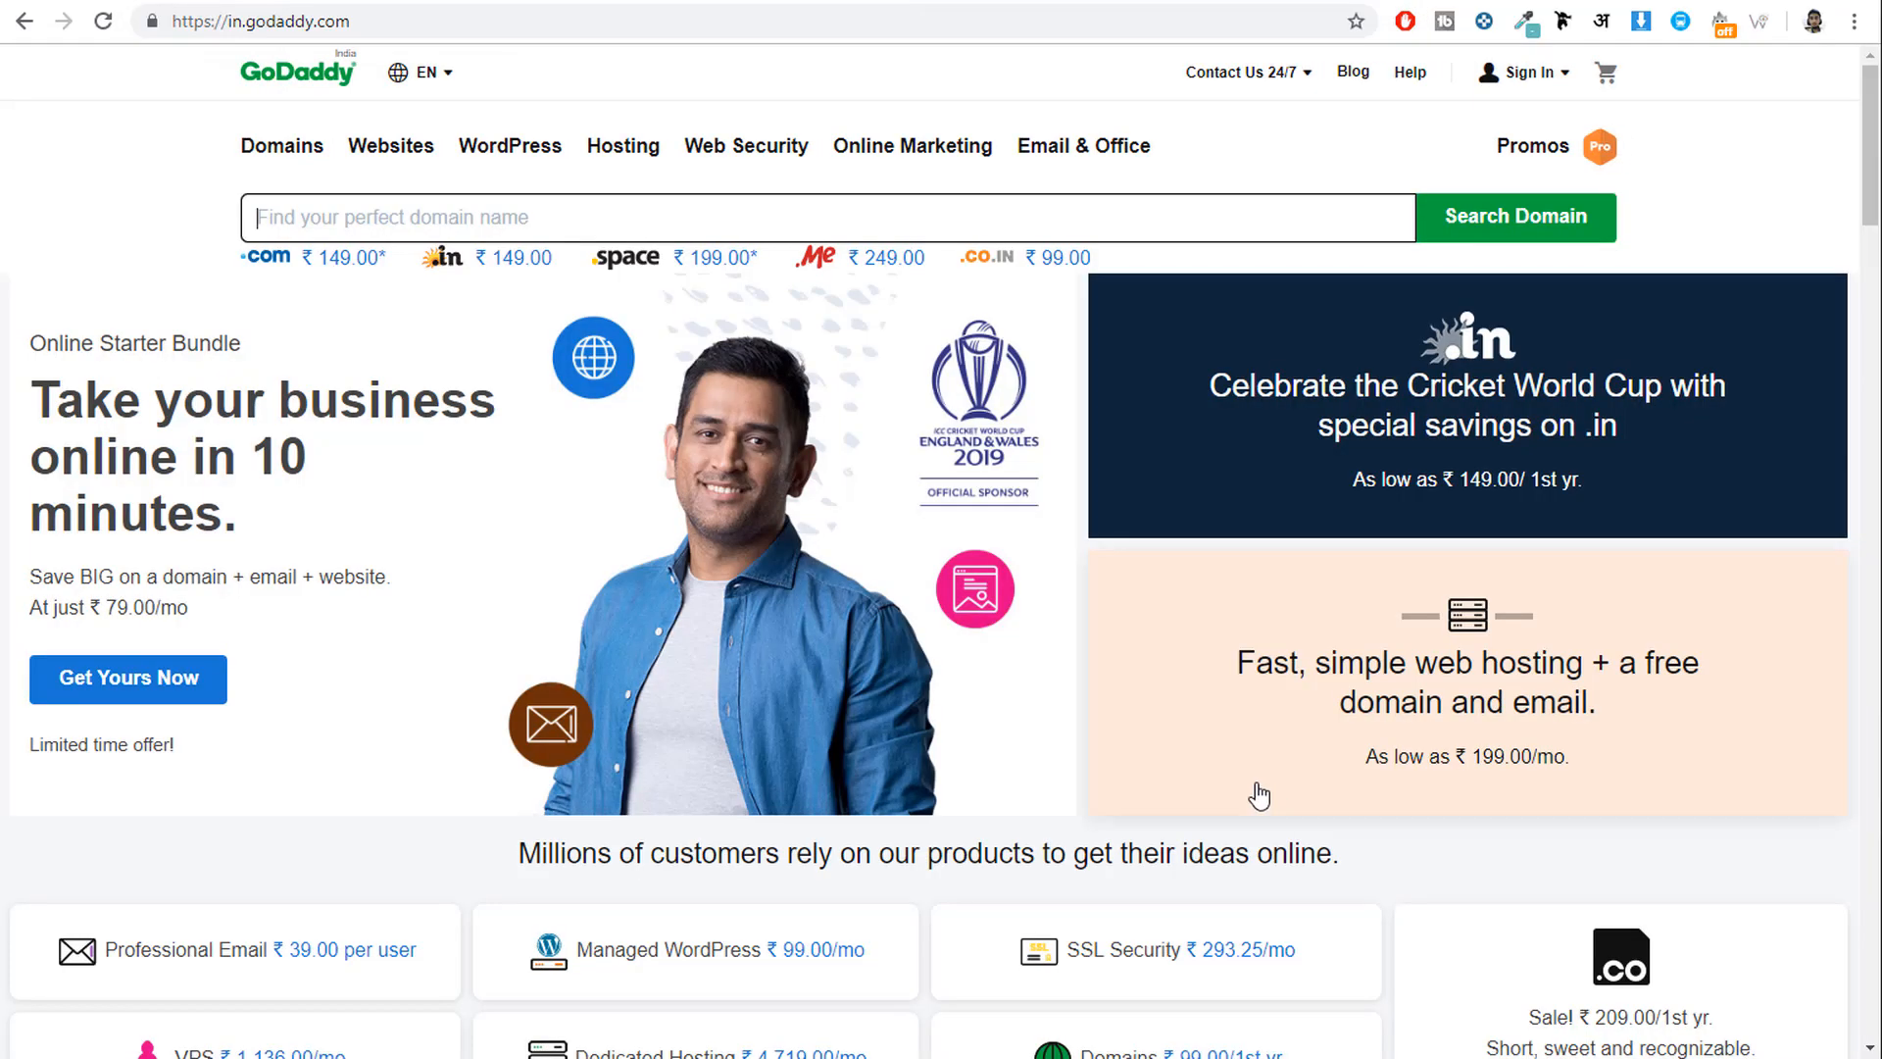
left_click(1520, 73)
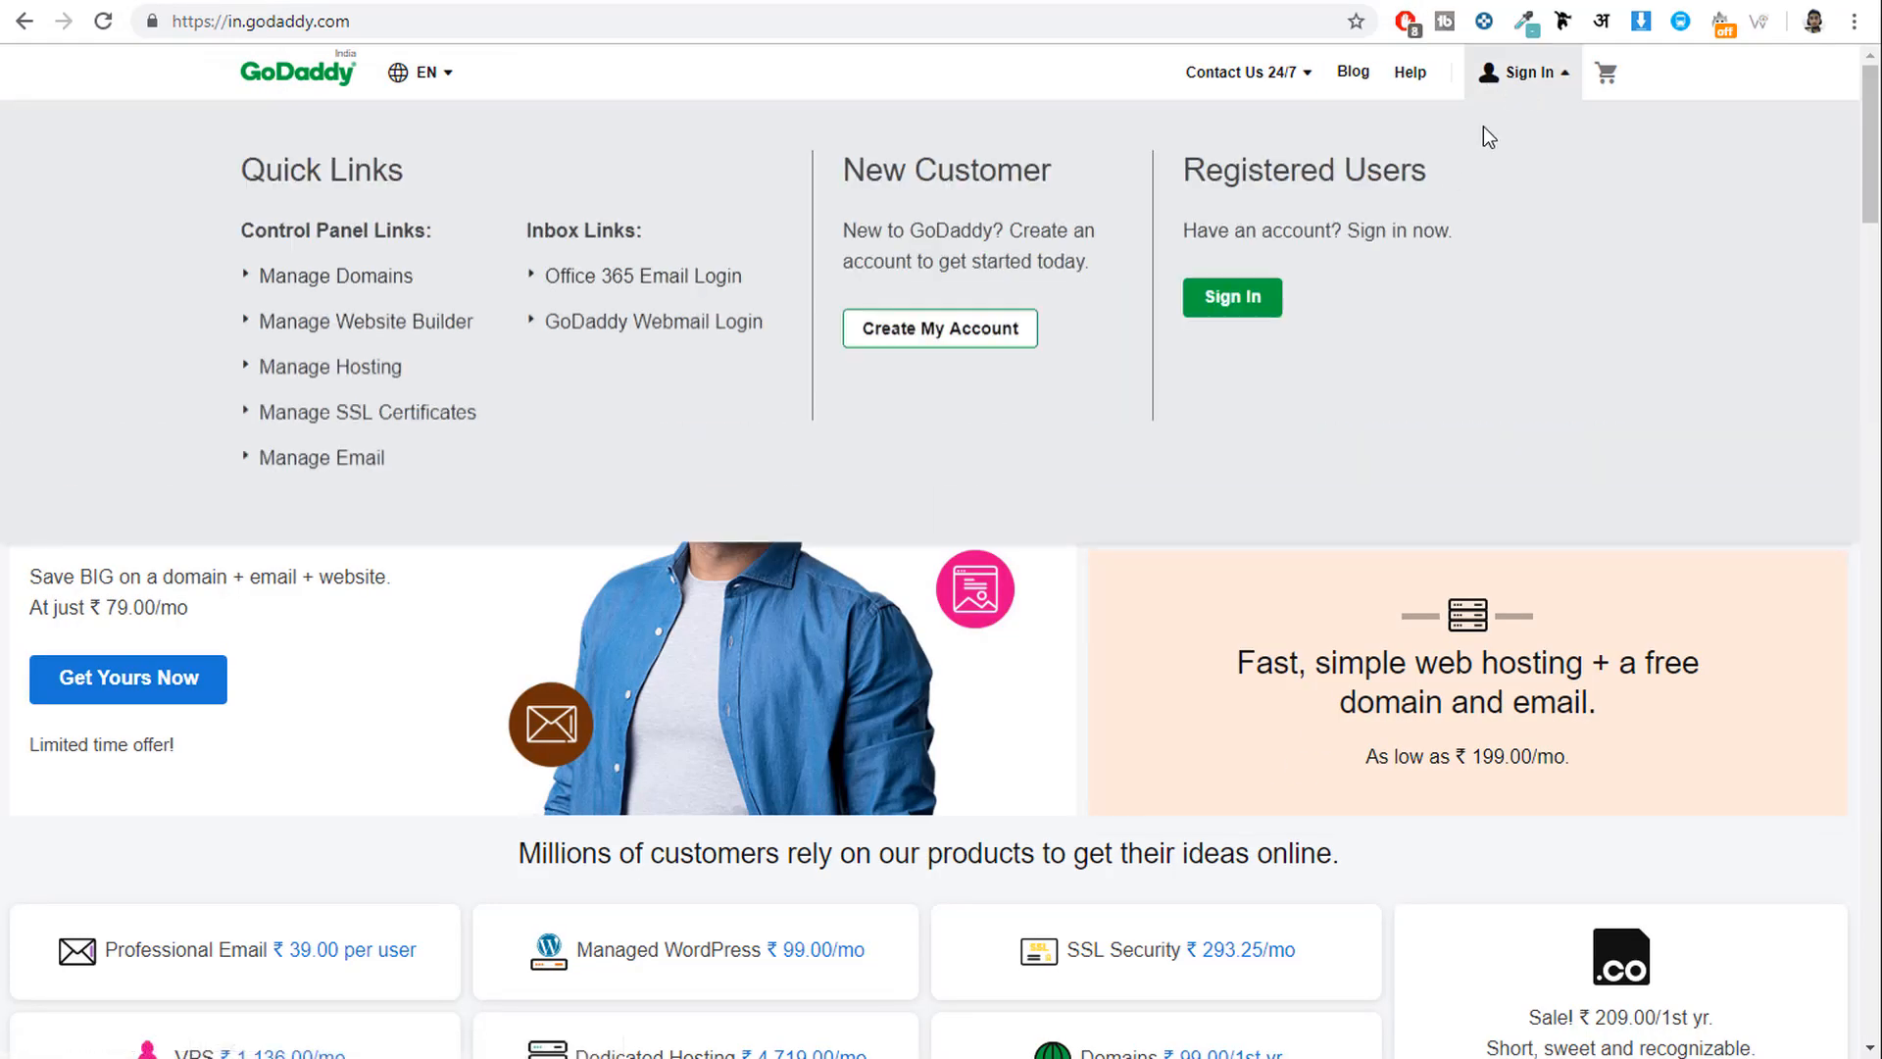
left_click(1219, 294)
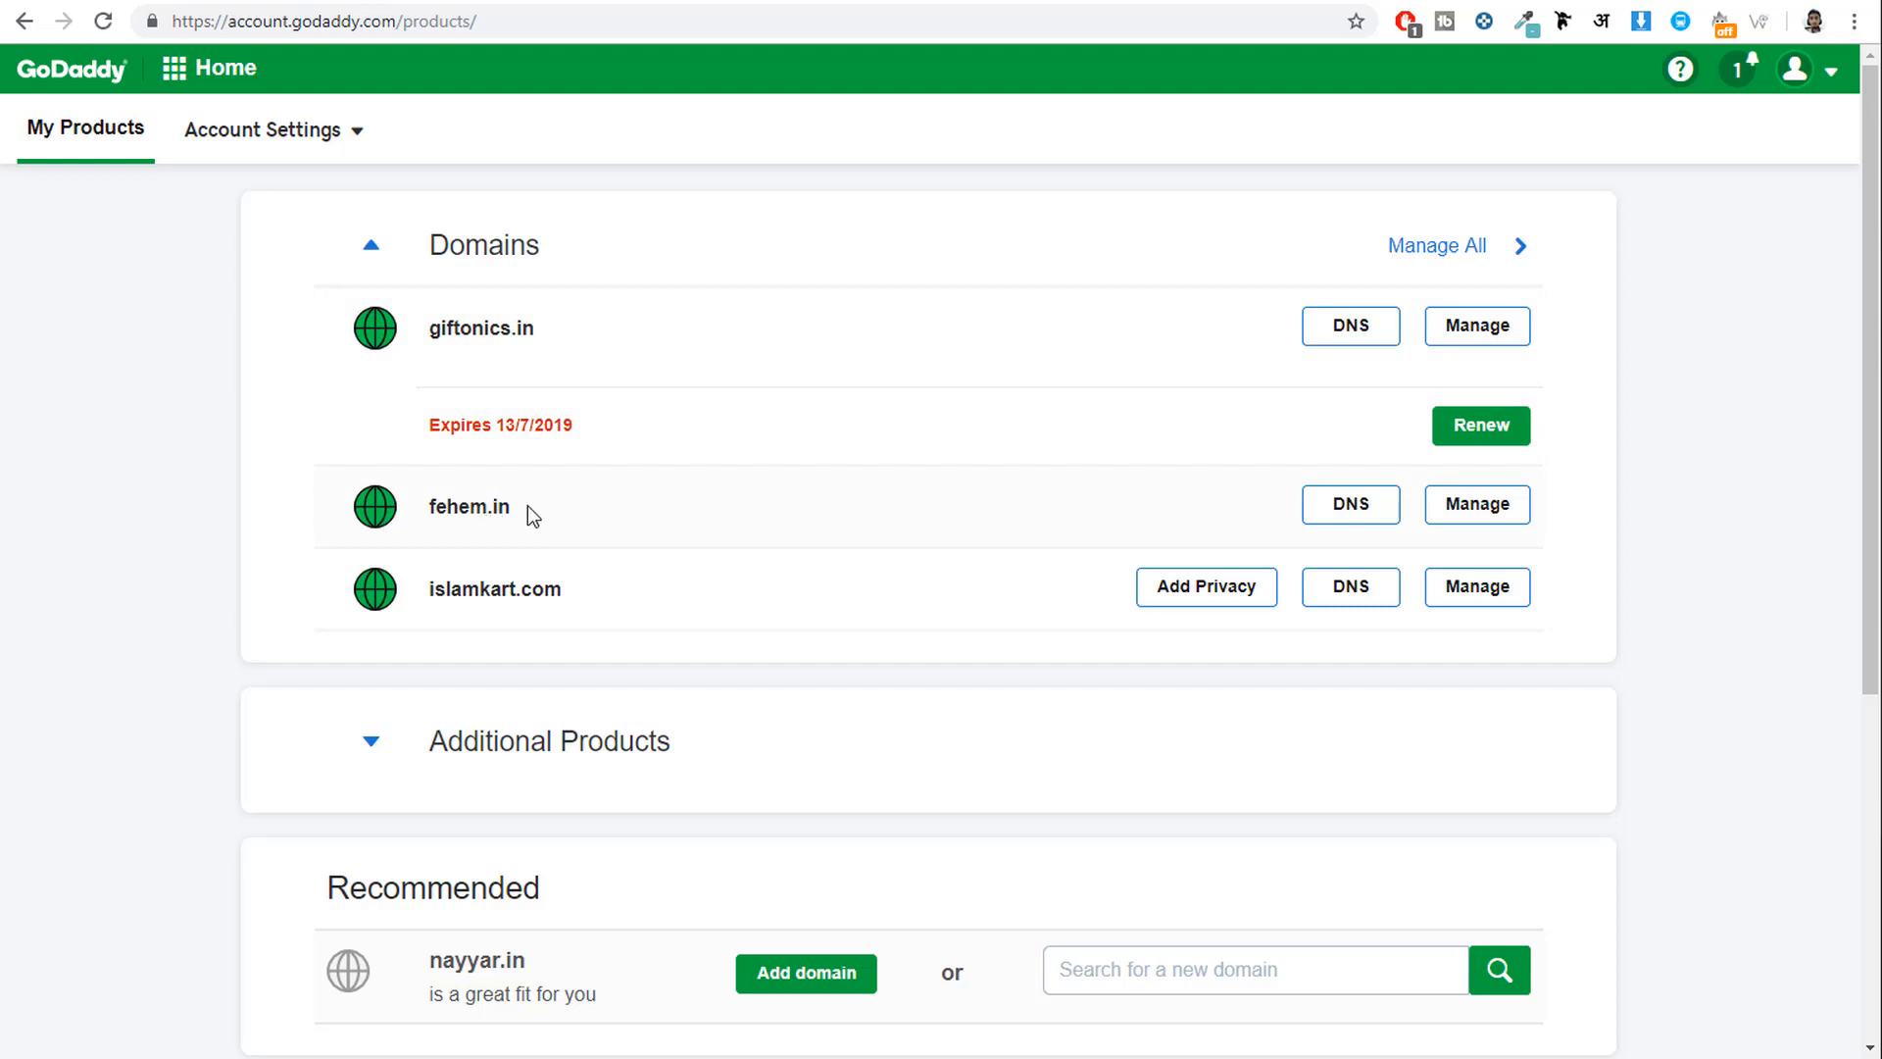
left_click_drag(459, 503, 431, 506)
left_click(1349, 517)
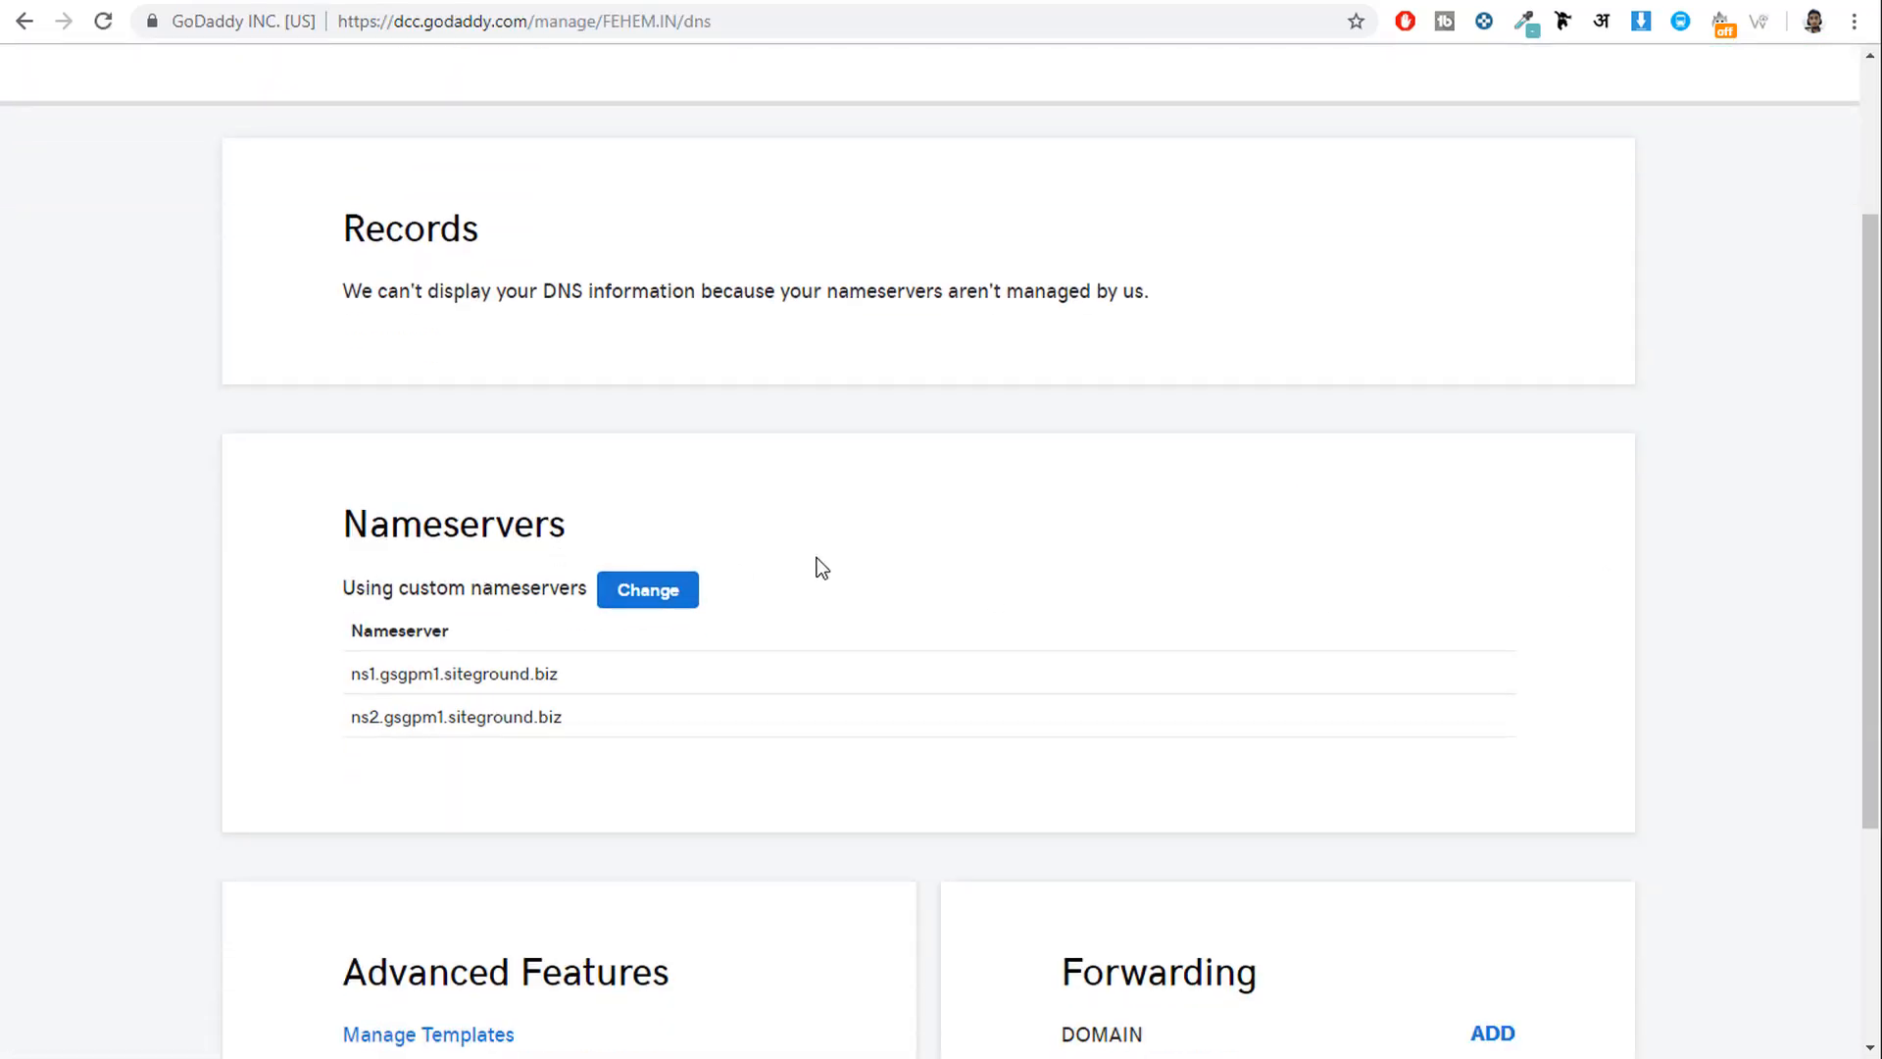
Open the nameserver editor and clear both existing nameserver entries.
left_click(661, 604)
left_click_drag(707, 767, 138, 759)
key("BackSpace")
left_click_drag(651, 831, 242, 826)
key("BackSpace")
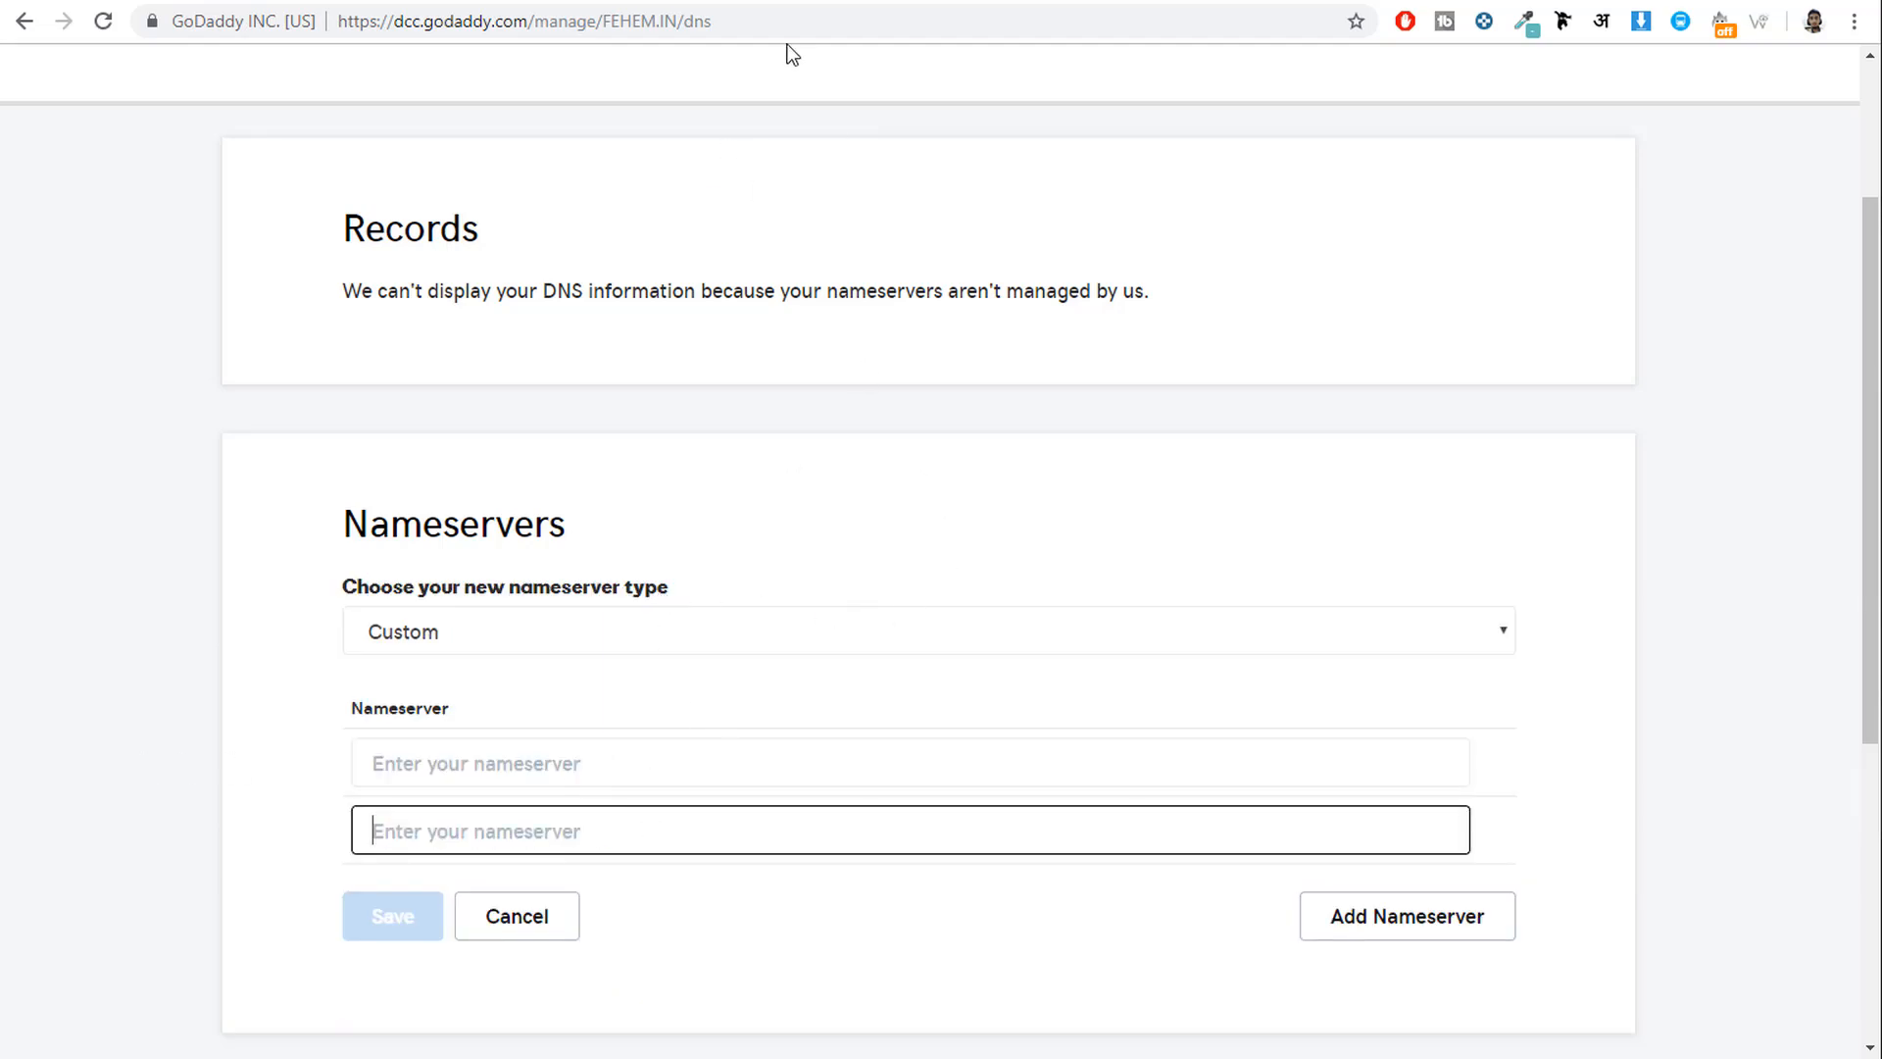
Copy ns1.gsgpm1.siteground.biz from cPanel into GoDaddy's first nameserver field.
key("ctrl+Tab")
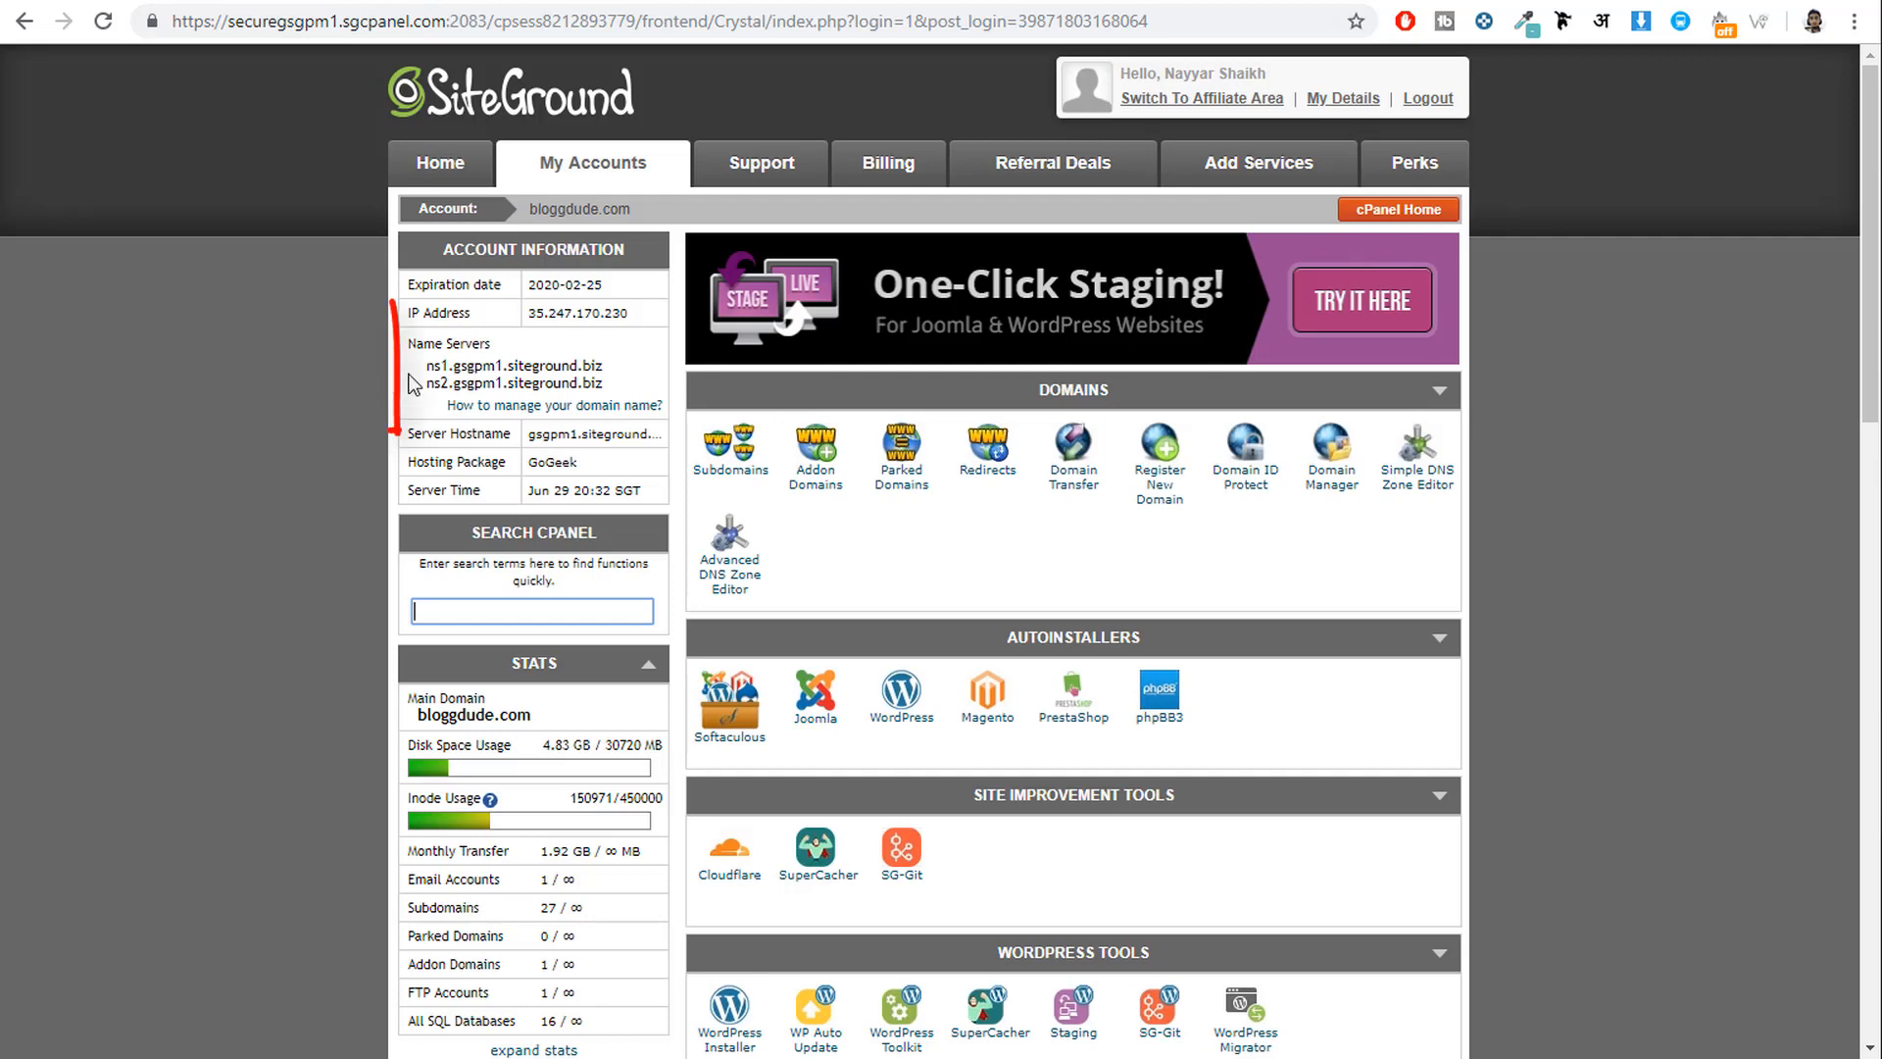
left_click_drag(407, 343, 618, 386)
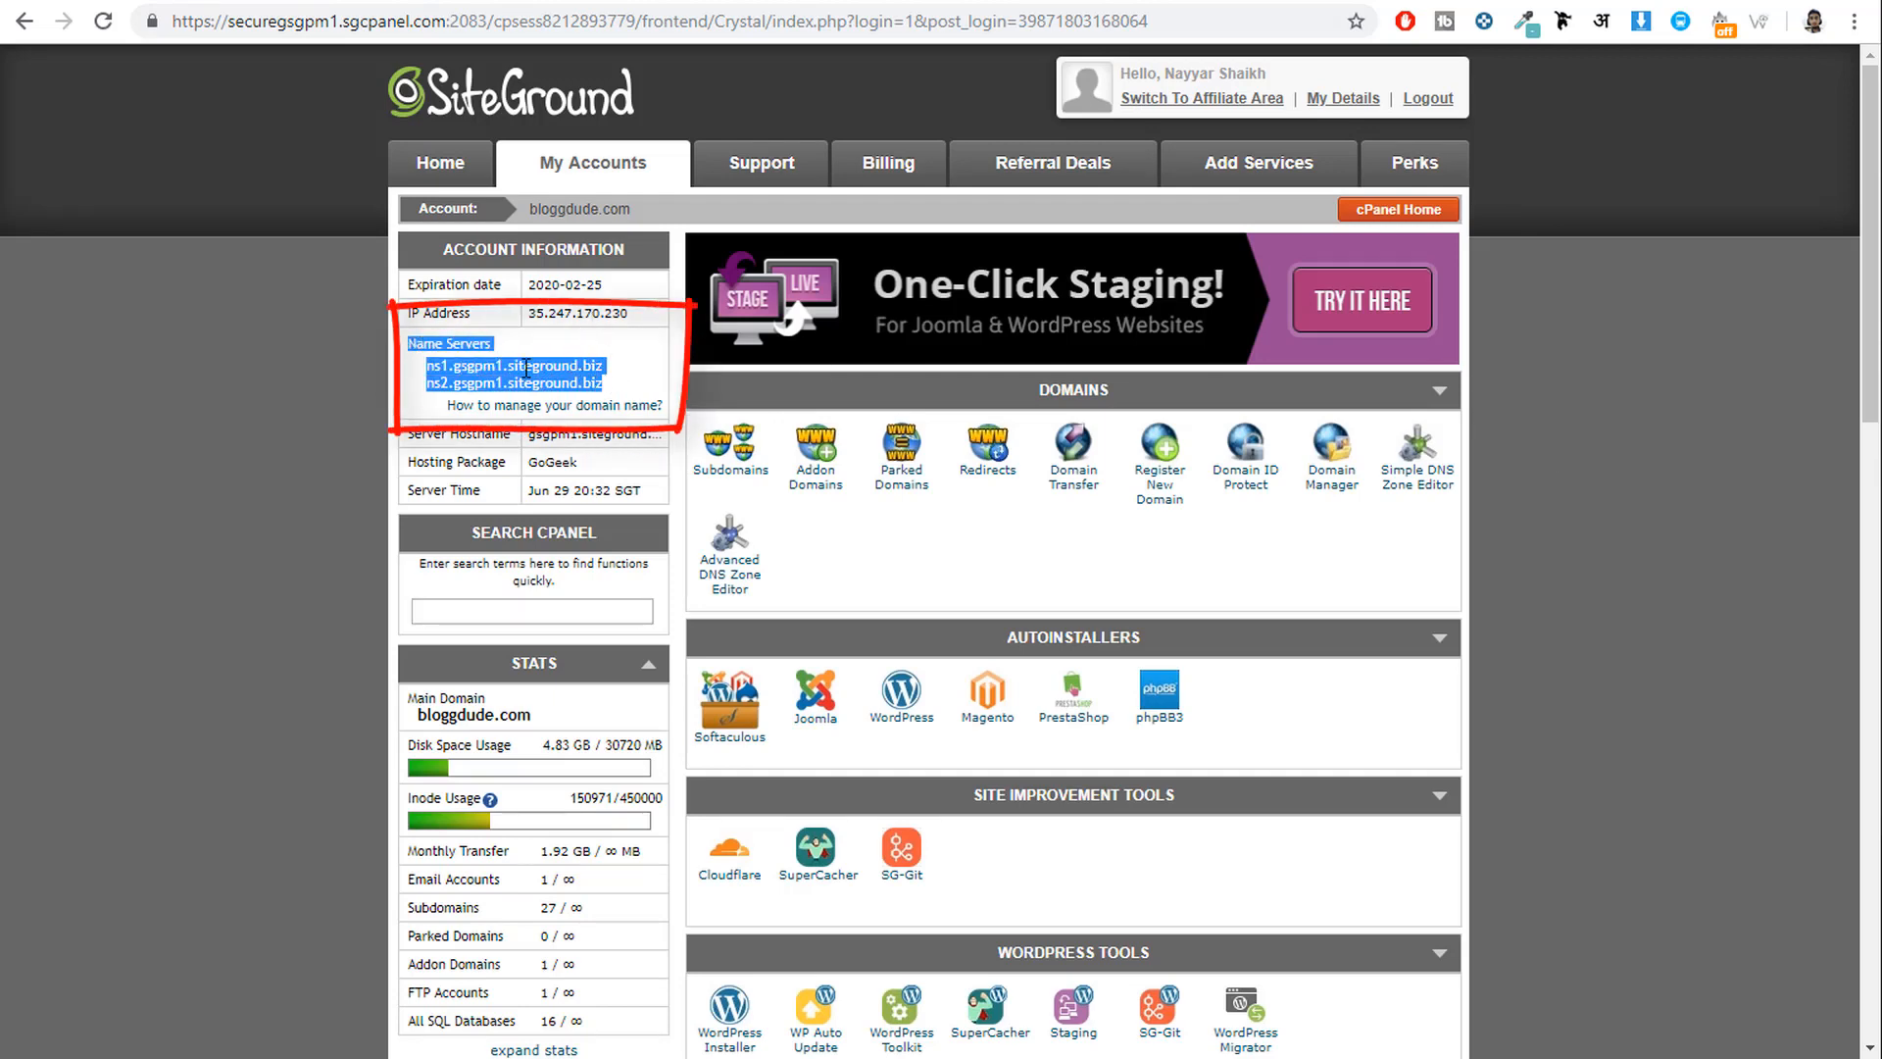
left_click(470, 368)
left_click_drag(427, 366, 608, 370)
key("ctrl+c")
left_click(1008, 3)
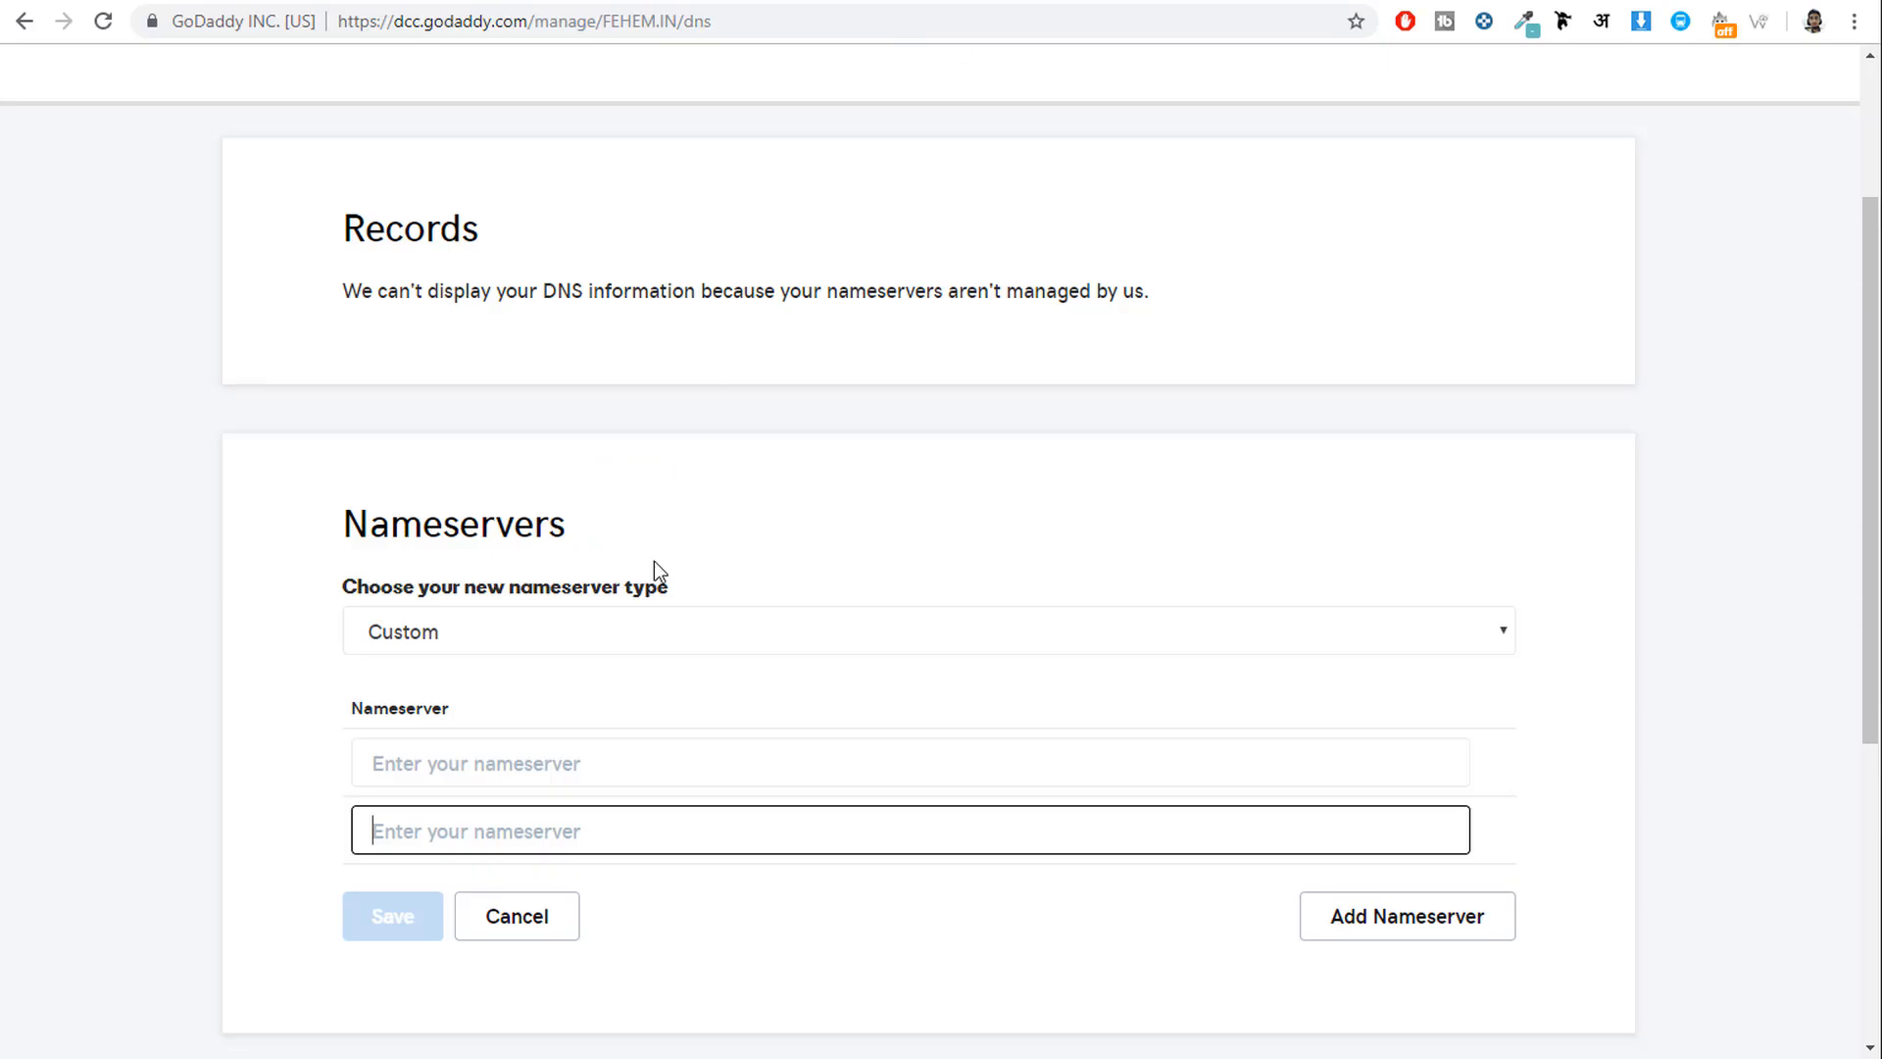
left_click(559, 759)
key("ctrl+v")
Copy ns2.gsgpm1.siteground.biz into the second nameserver field and save both nameservers.
scroll(703, 748, "down", 1)
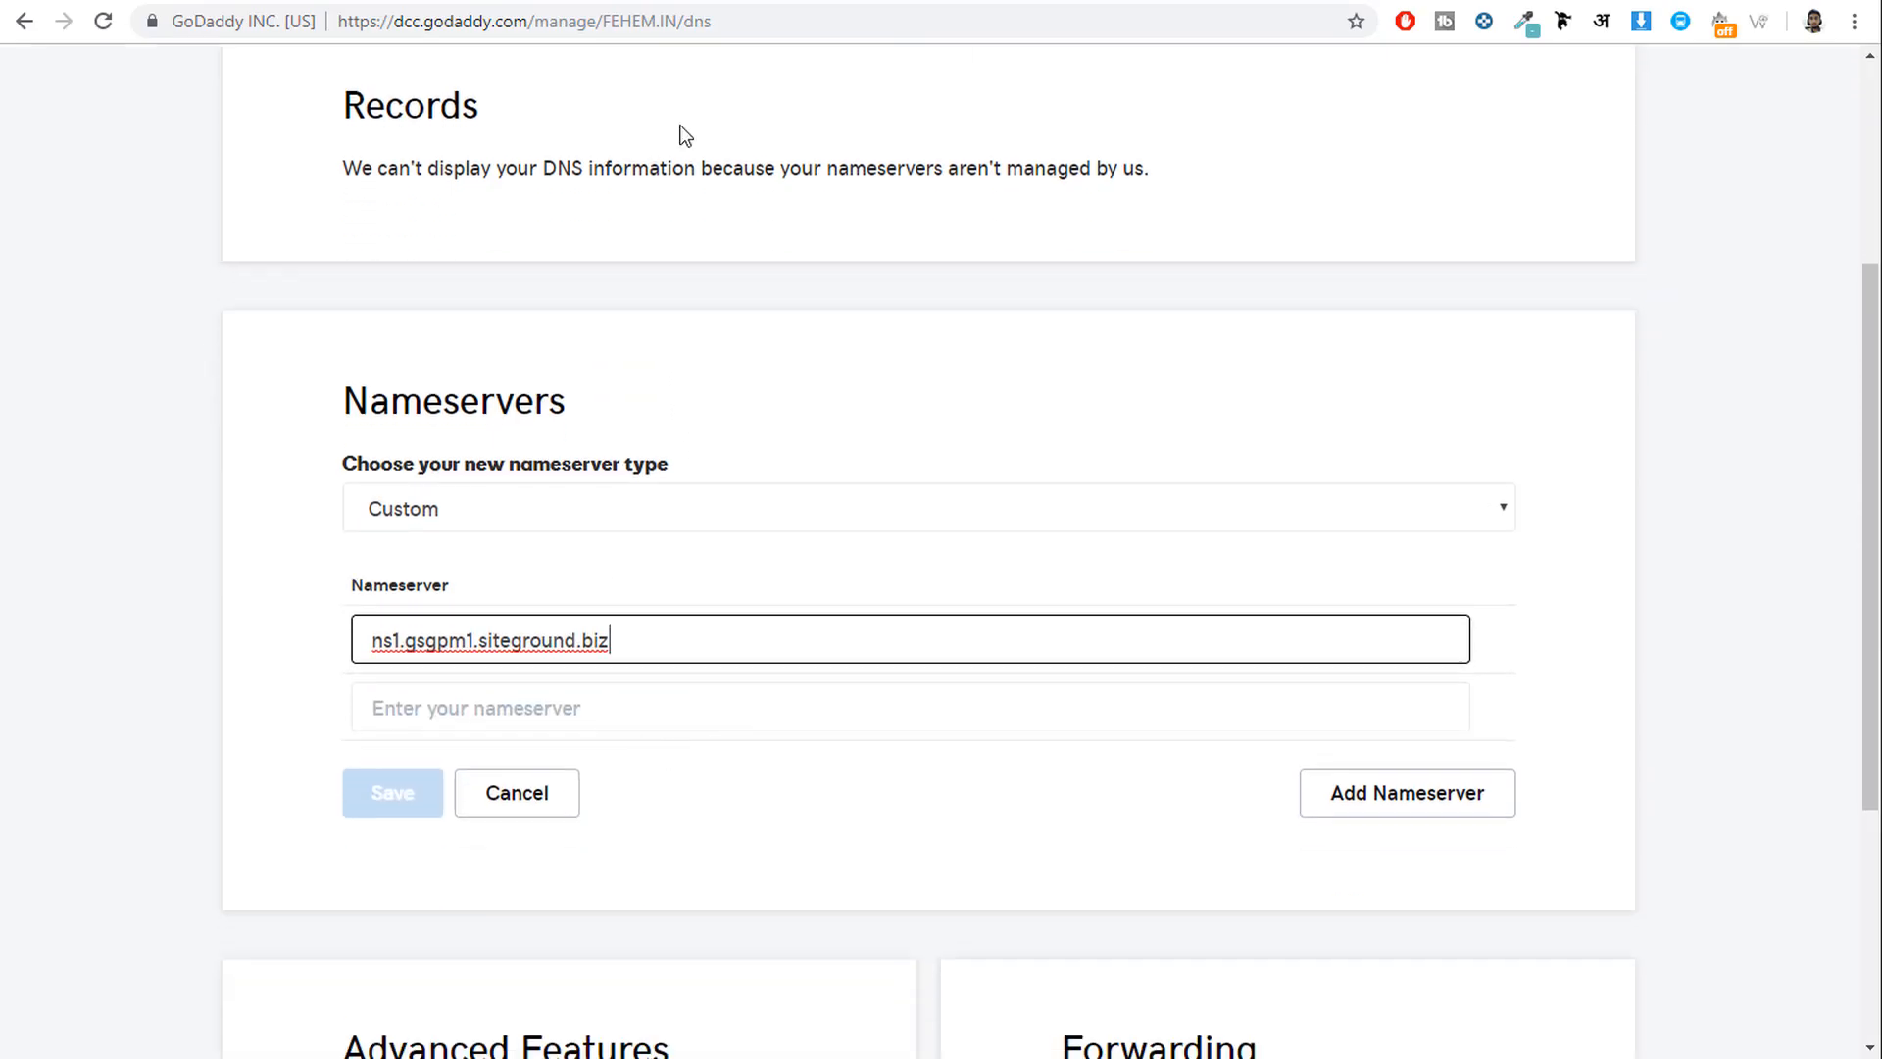
left_click(686, 6)
left_click_drag(424, 383, 594, 379)
left_click(1008, 3)
left_click(575, 700)
type("ns2.gsgpm1.siteground.biz")
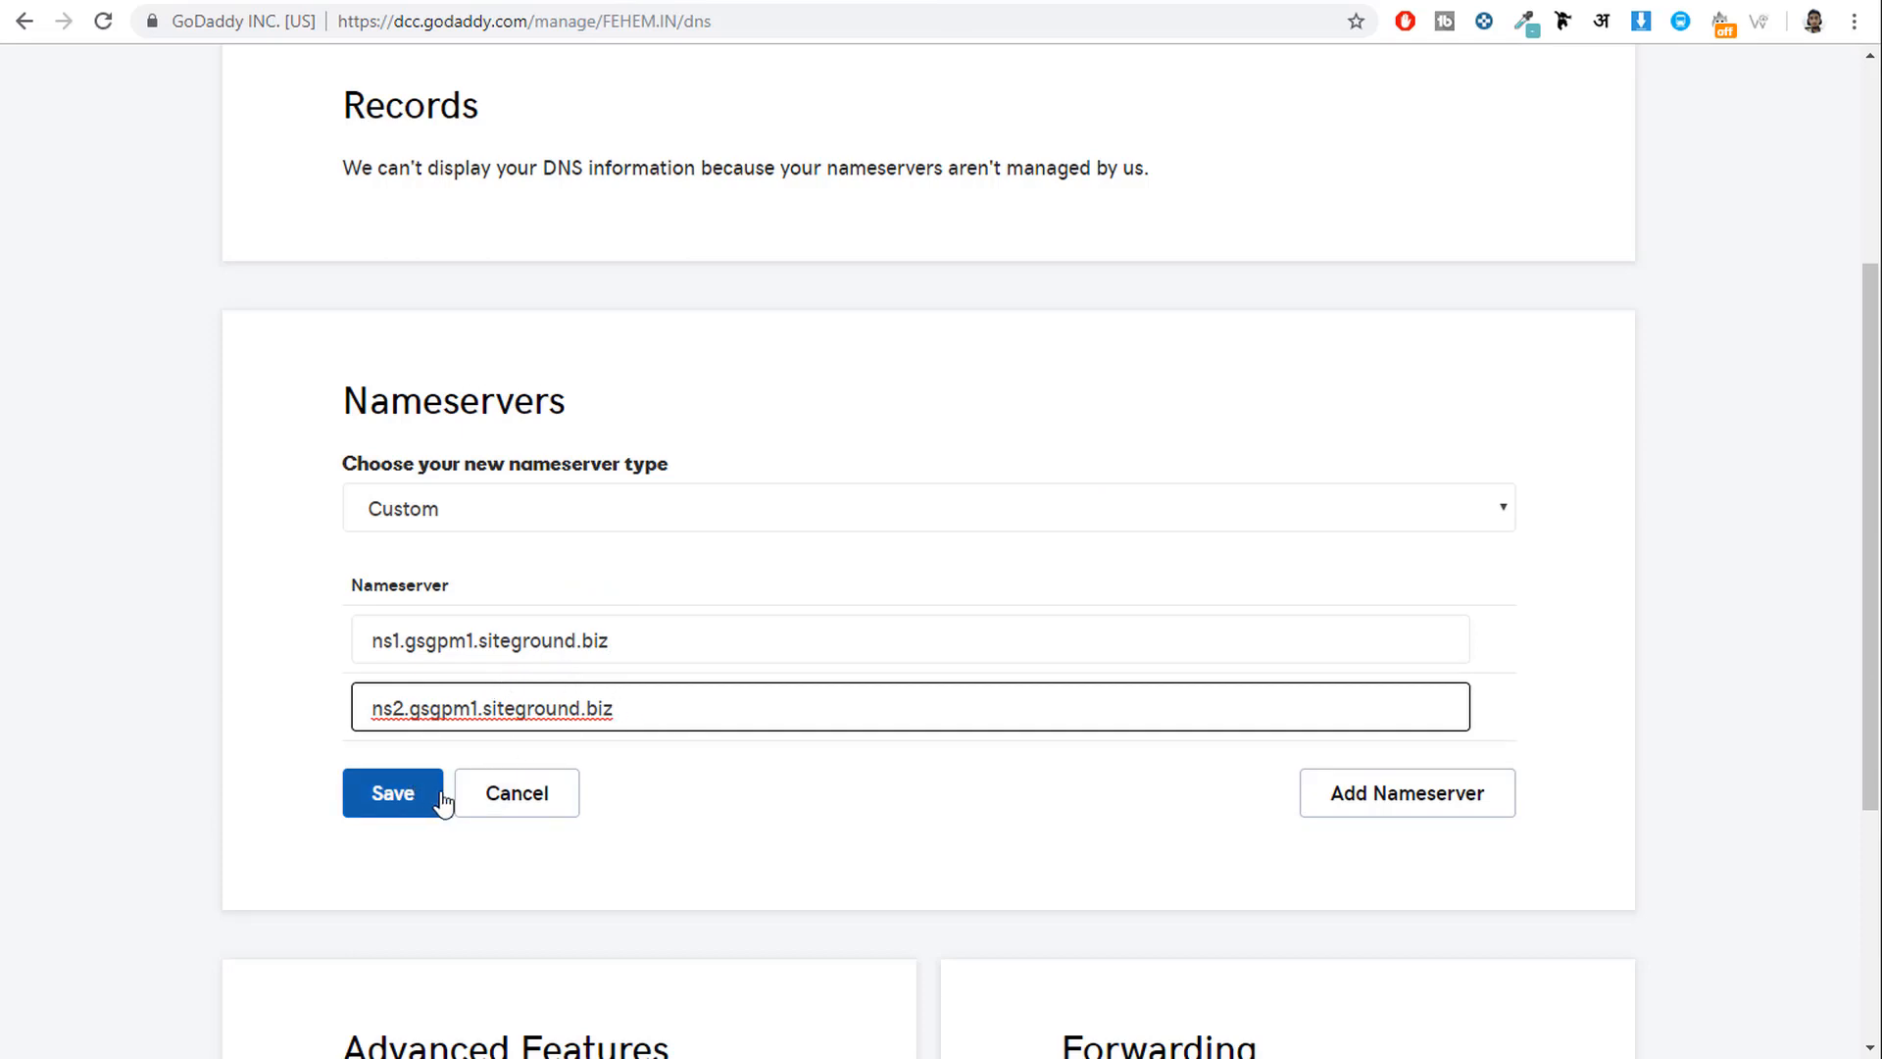
left_click(497, 810)
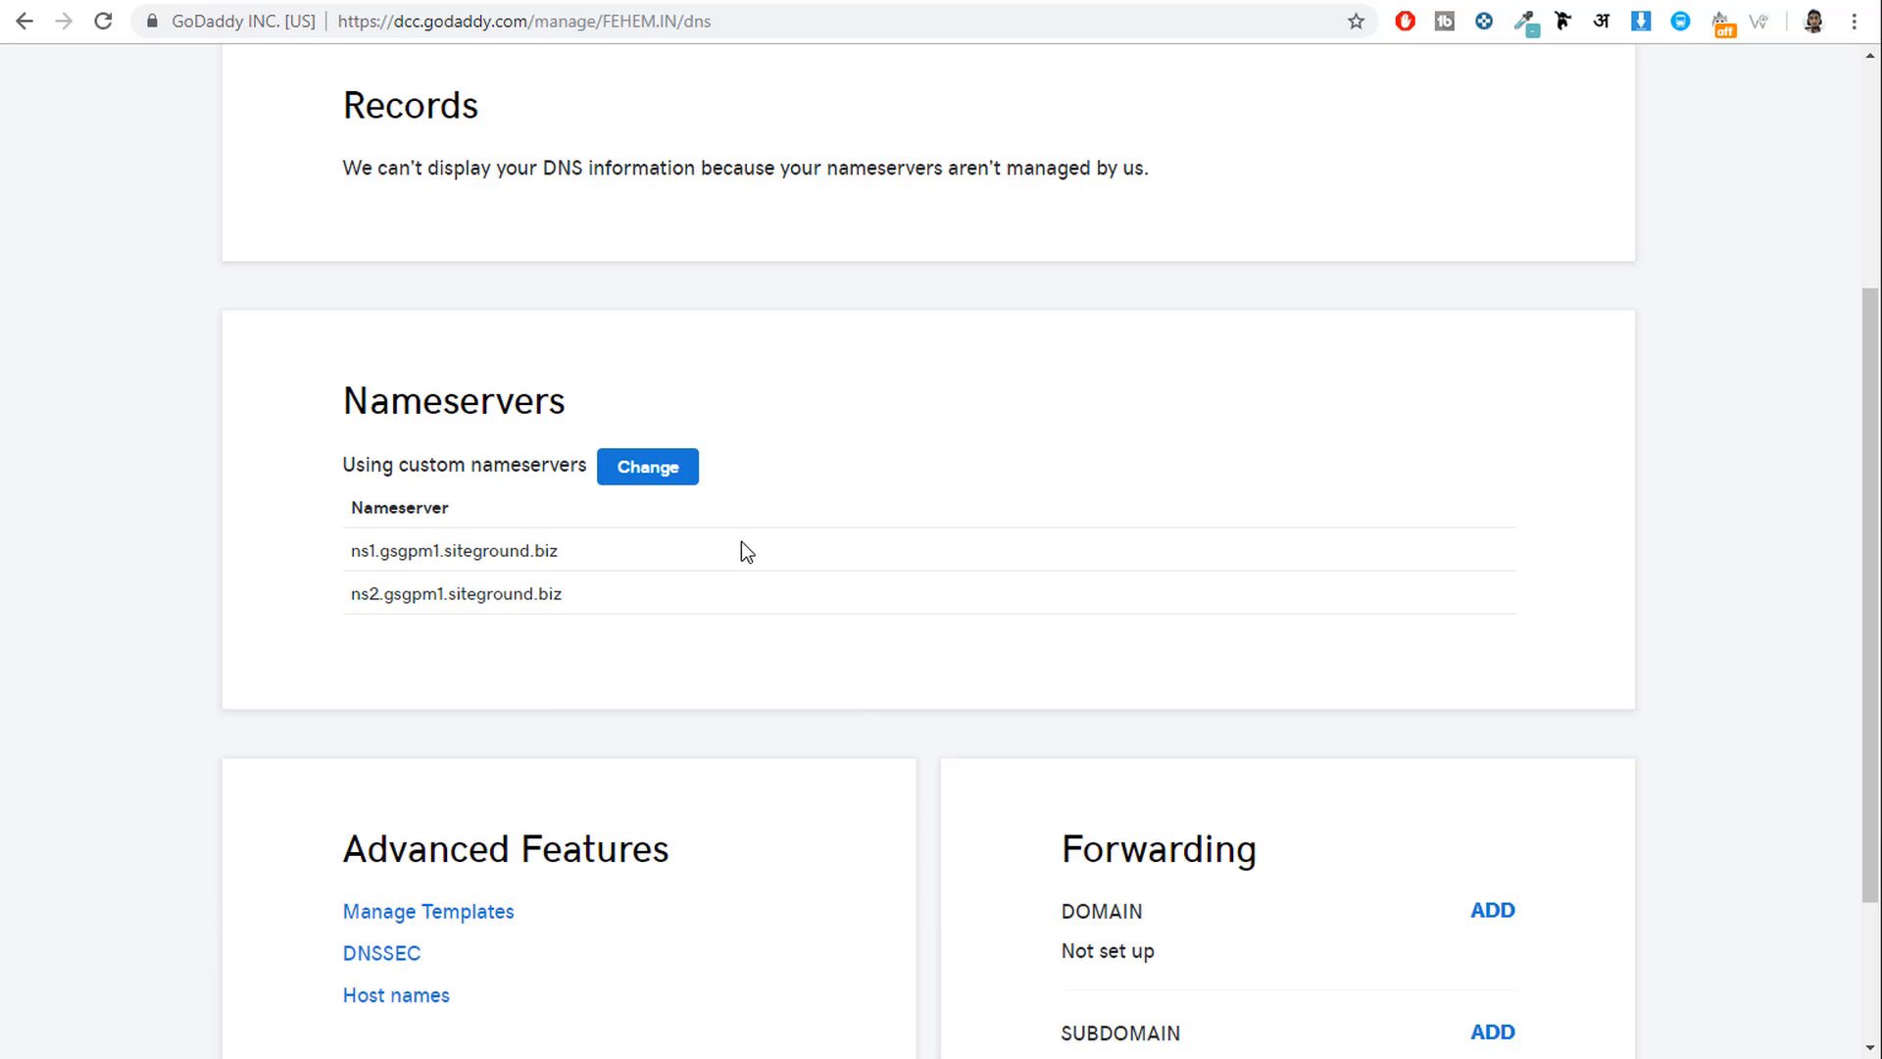
Back in cPanel's Addon Domains form, enter fehem.com as the new domain.
left_click(800, 2)
scroll(1113, 400, "up", 4)
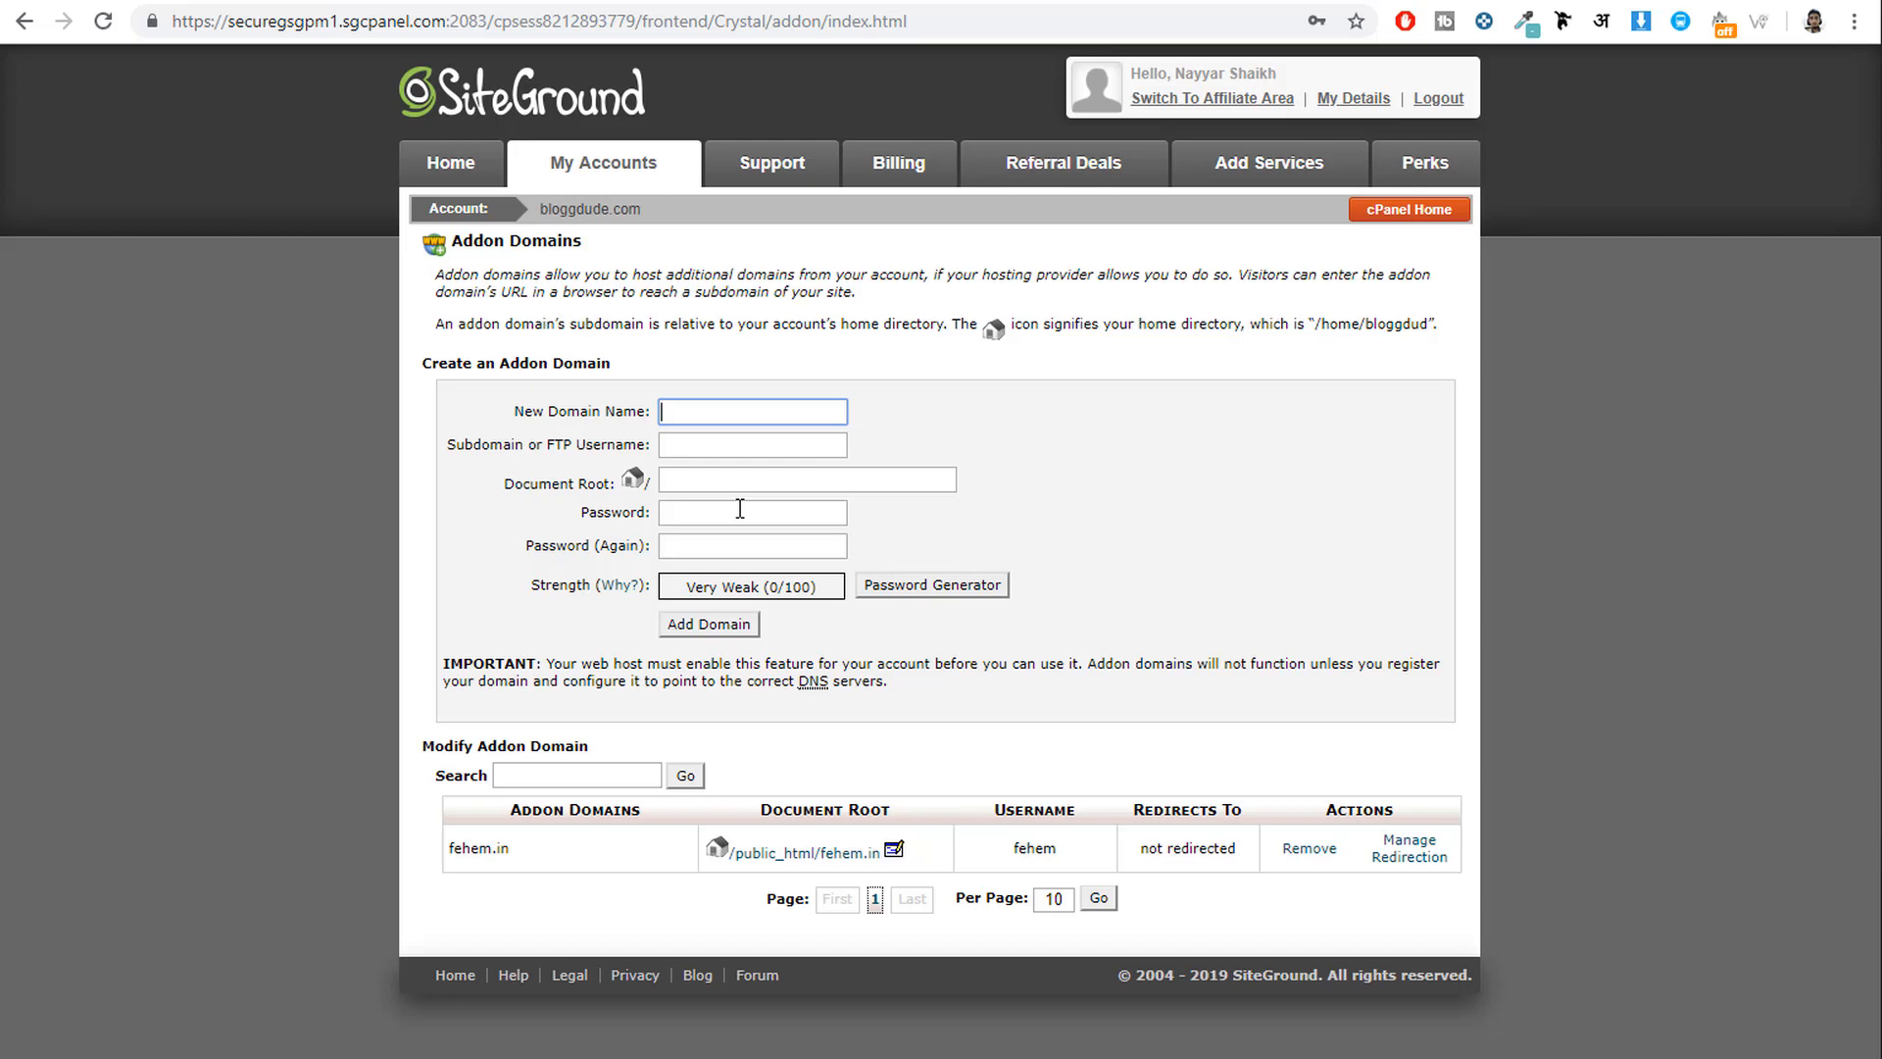
type("fe")
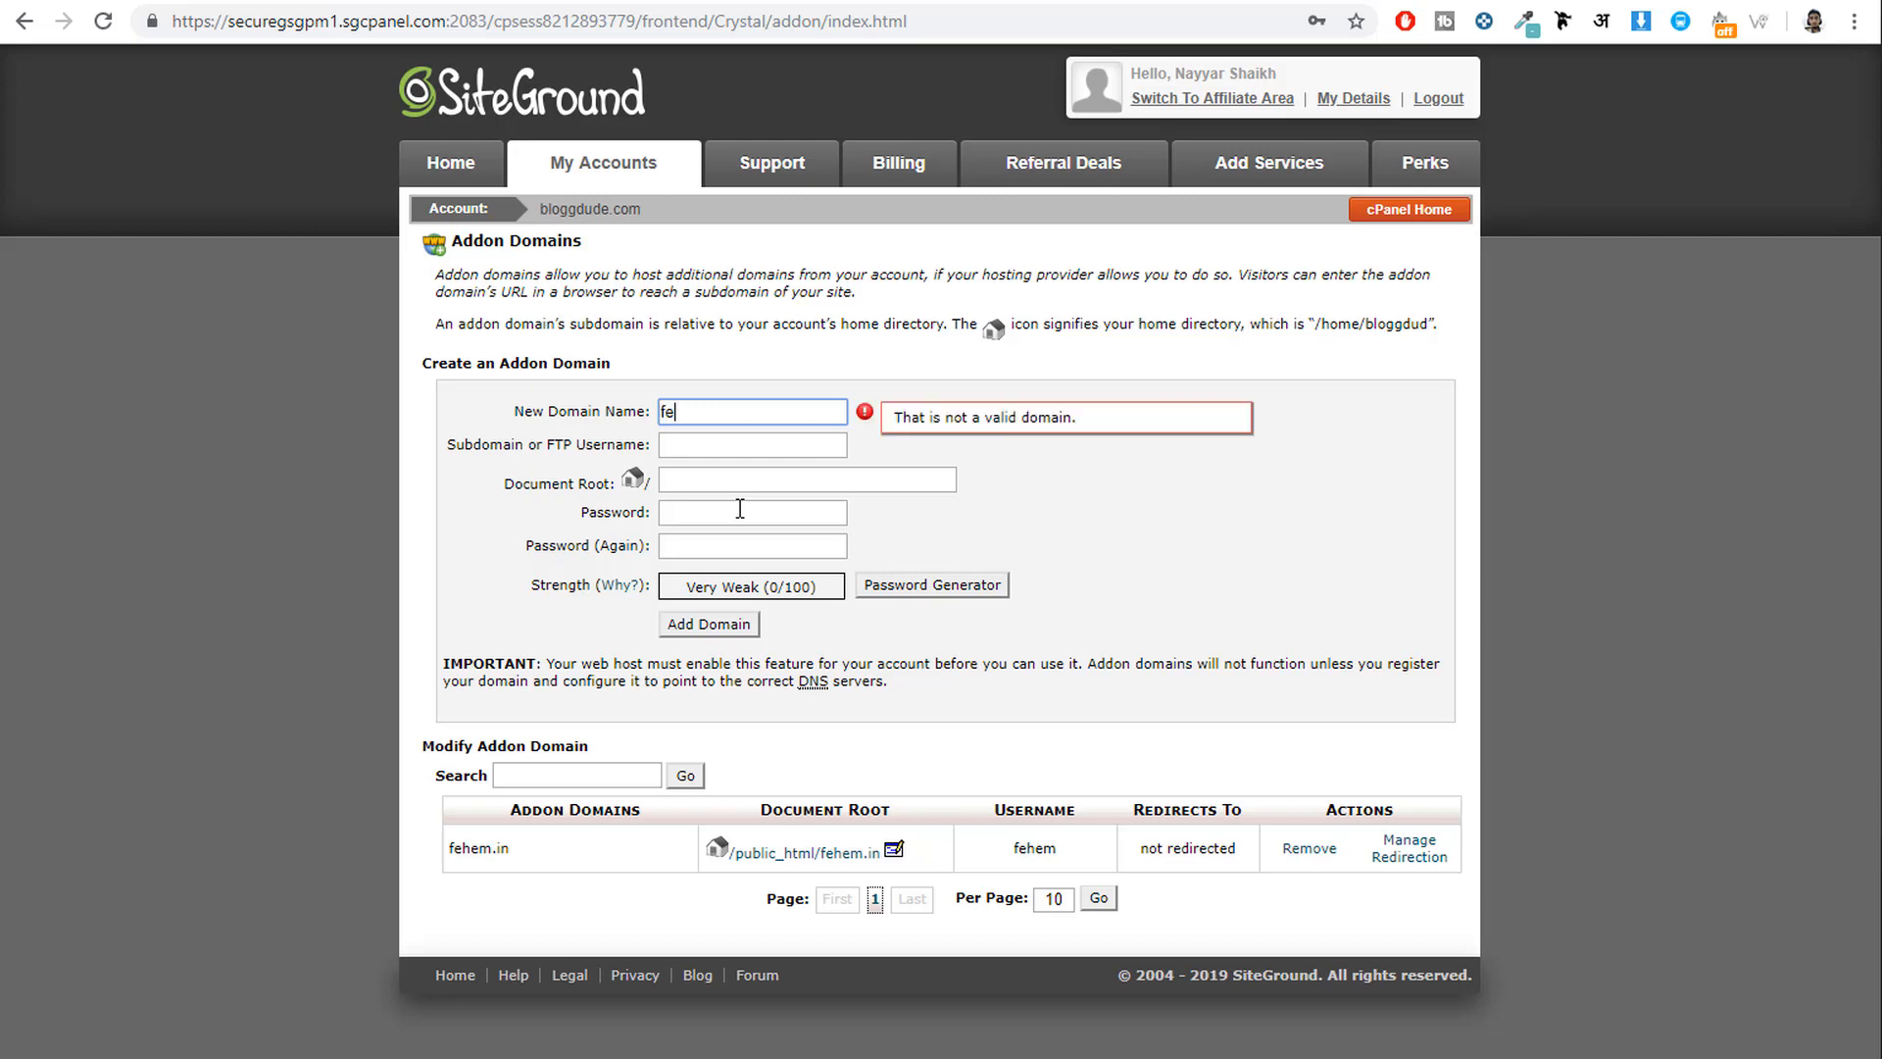
type("hem.com")
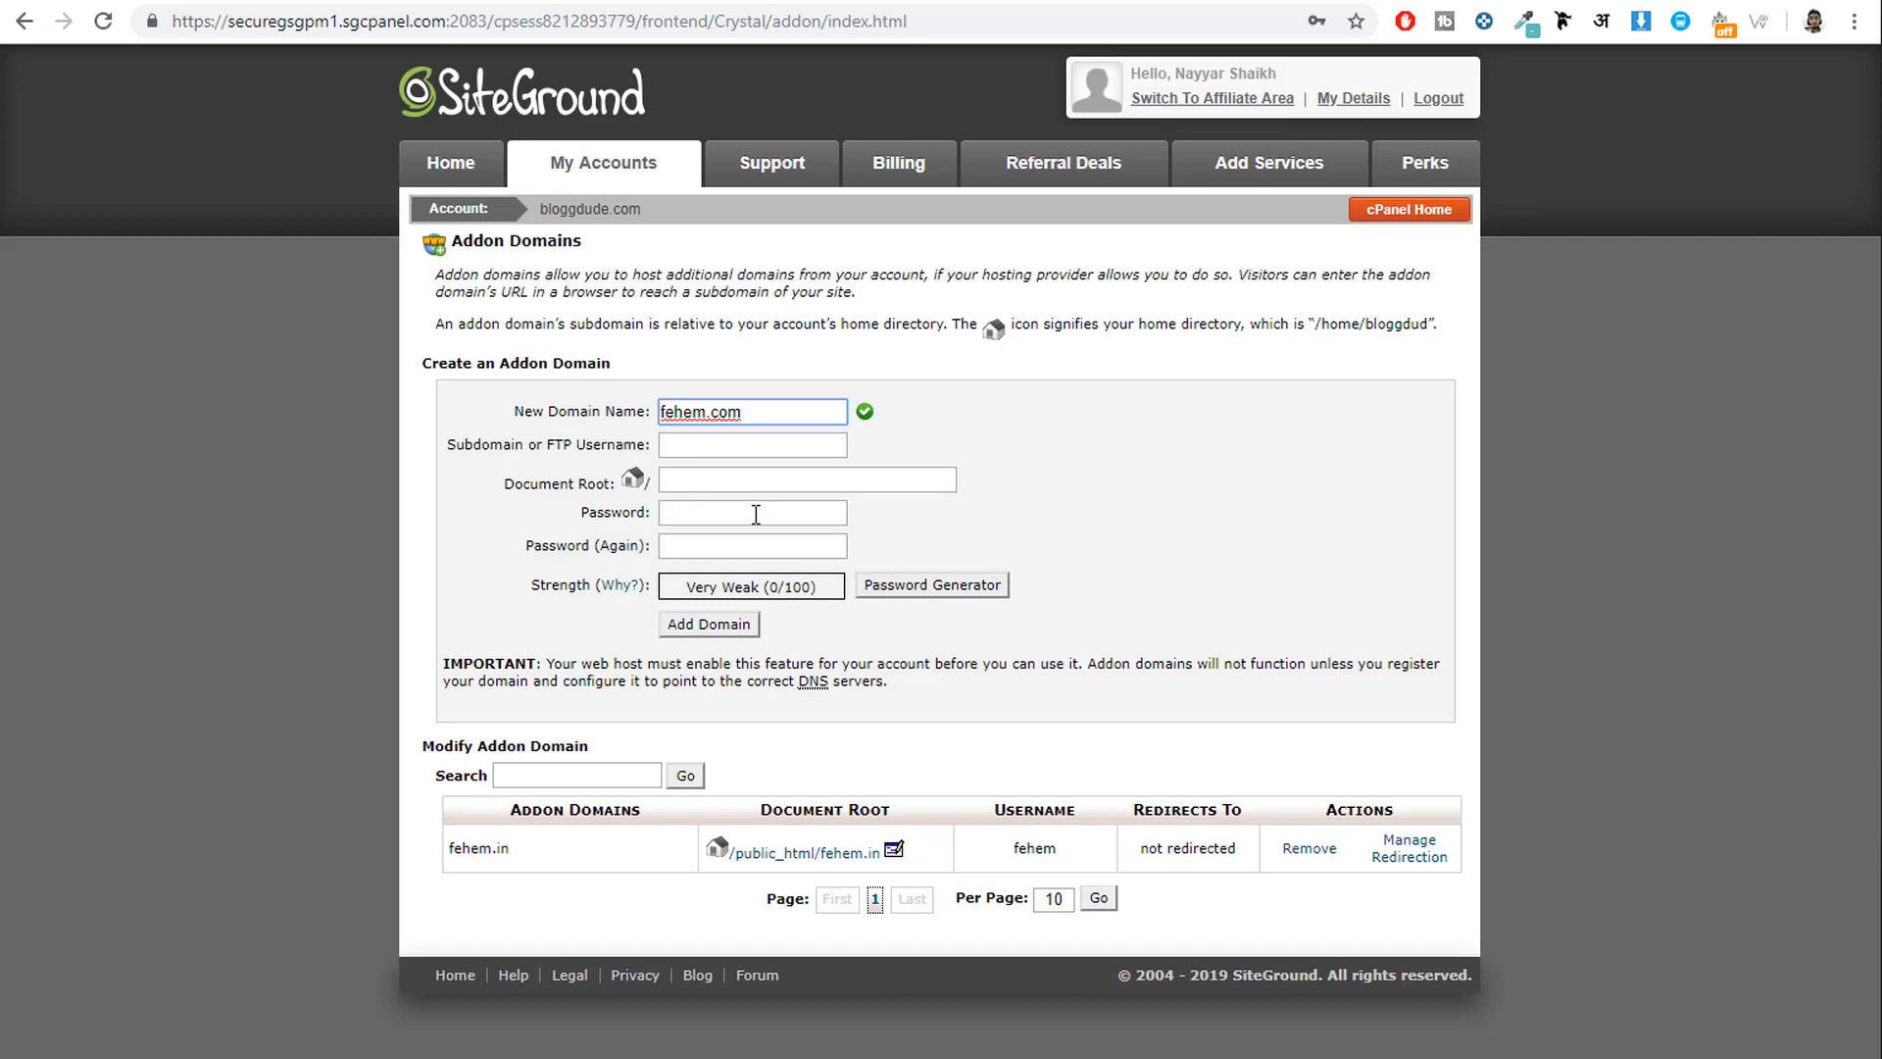
Let the subdomain and document root auto-fill, then try the document root and password fields.
key("Tab")
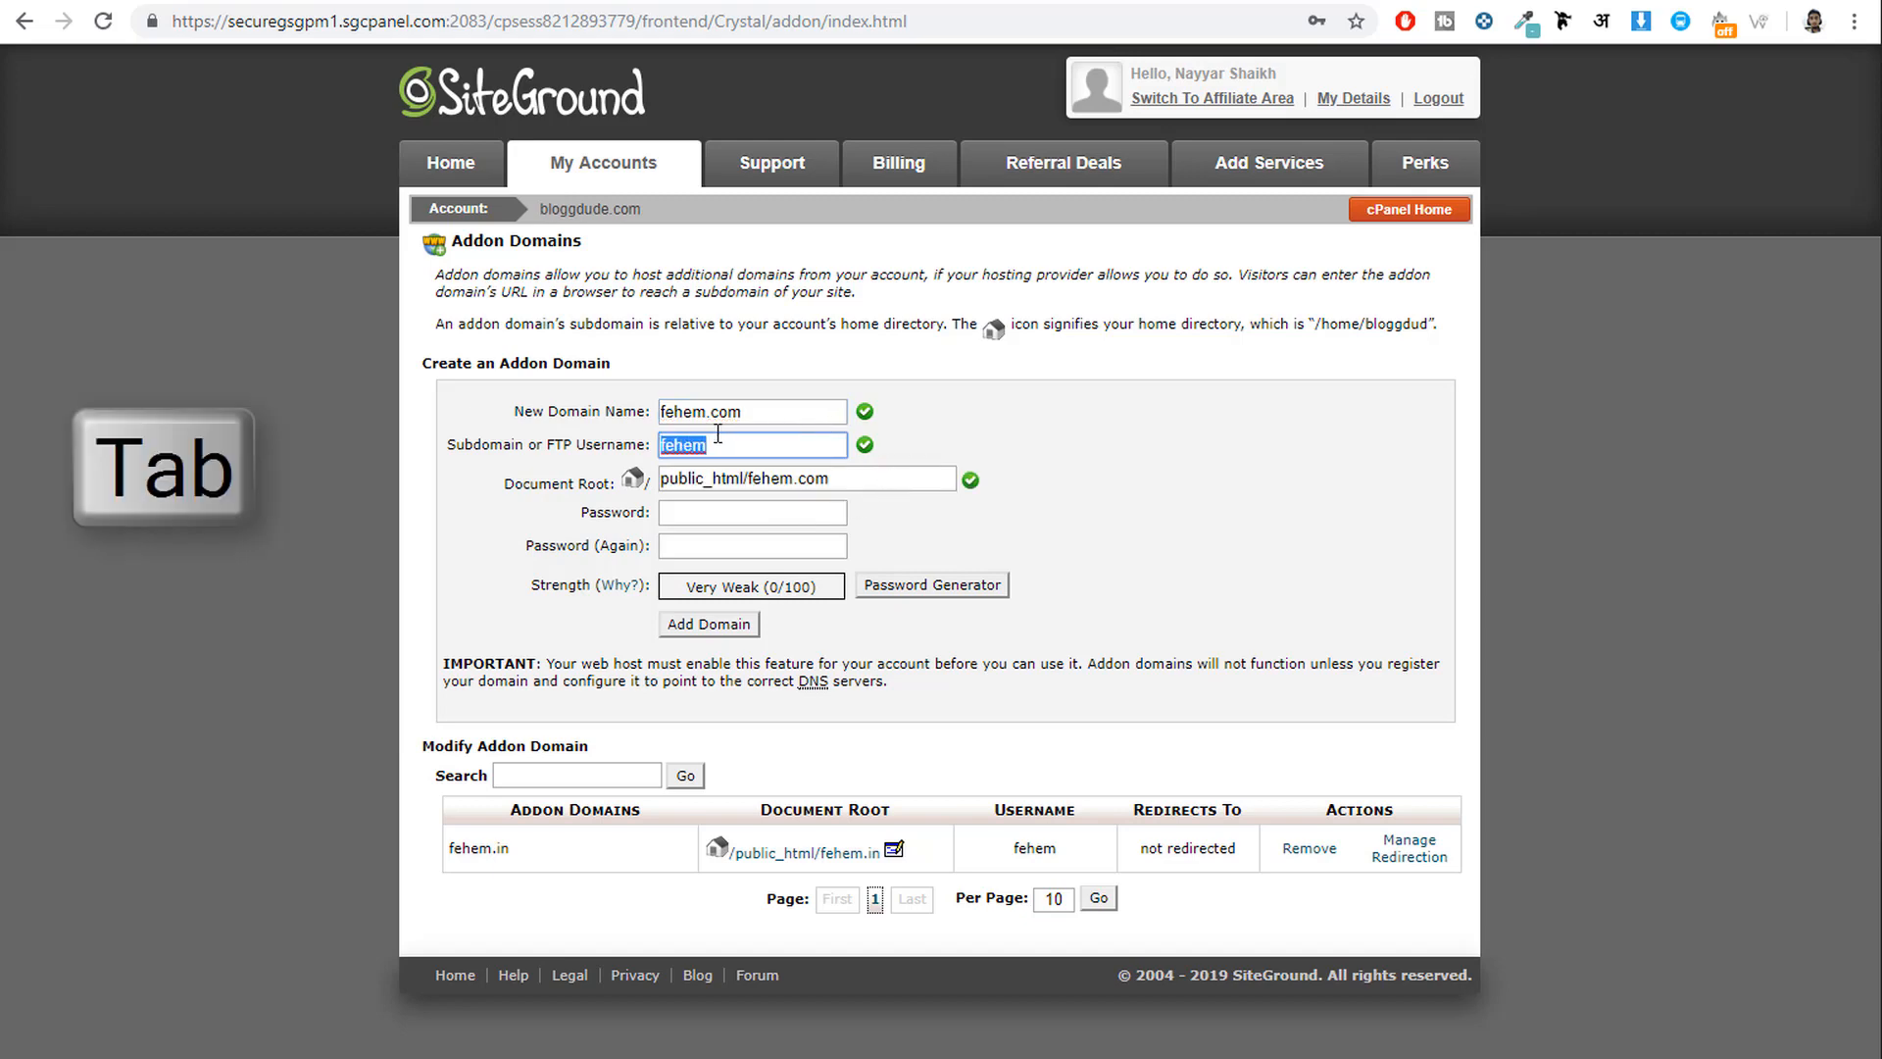
left_click(773, 447)
left_click(862, 481)
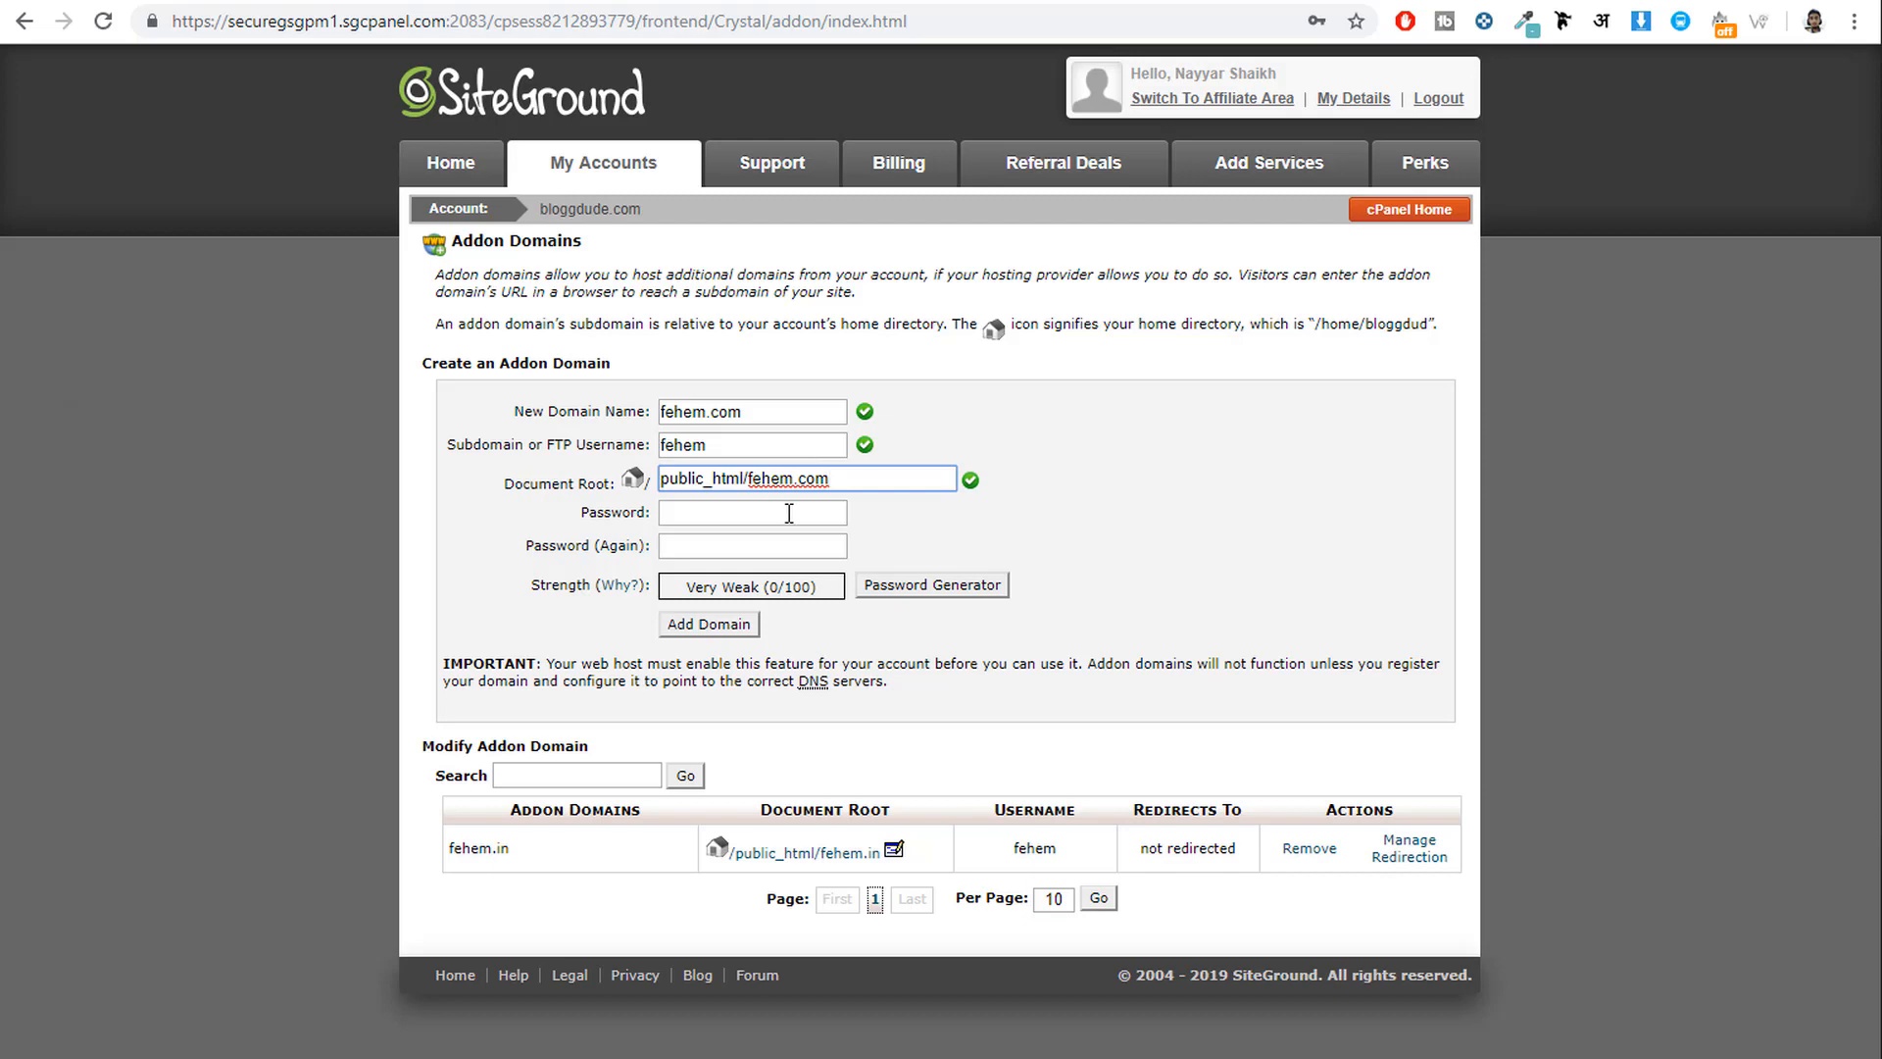
left_click(784, 512)
left_click(1047, 531)
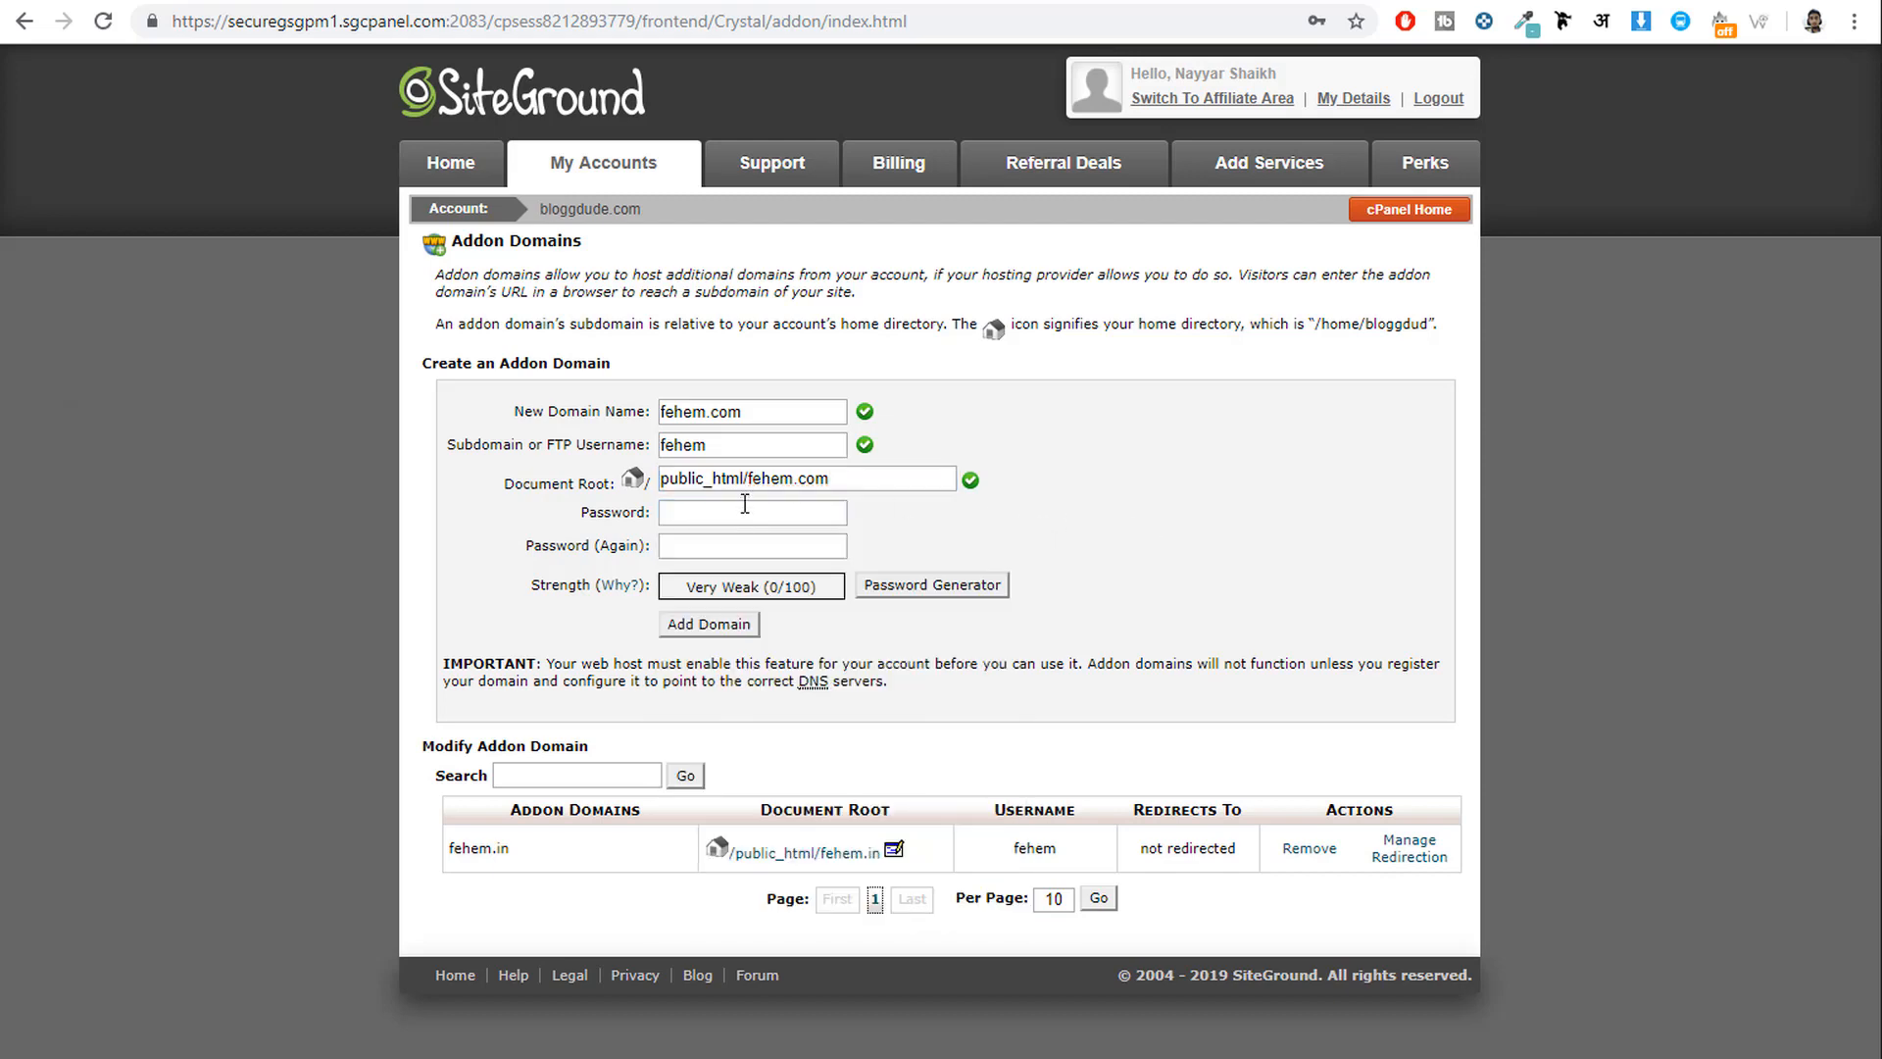
left_click(744, 509)
left_click(1137, 539)
left_click(709, 545)
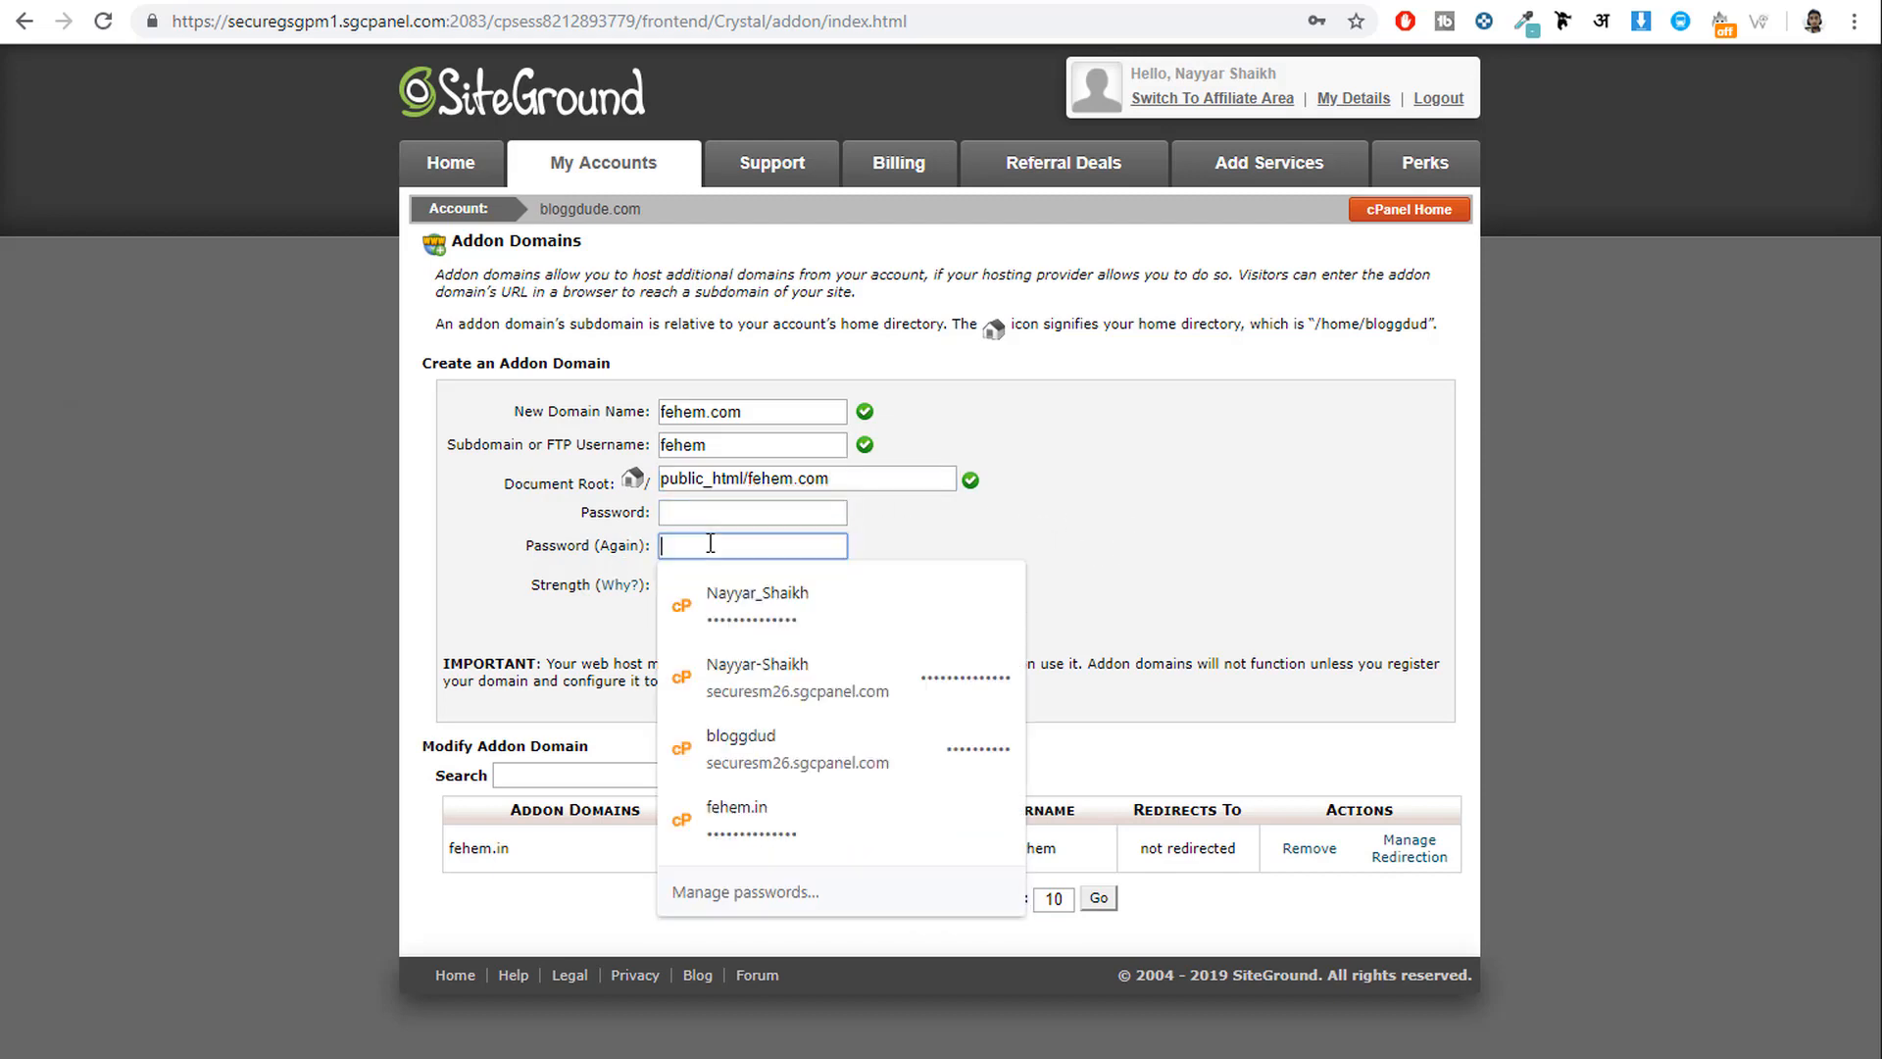
left_click(1166, 547)
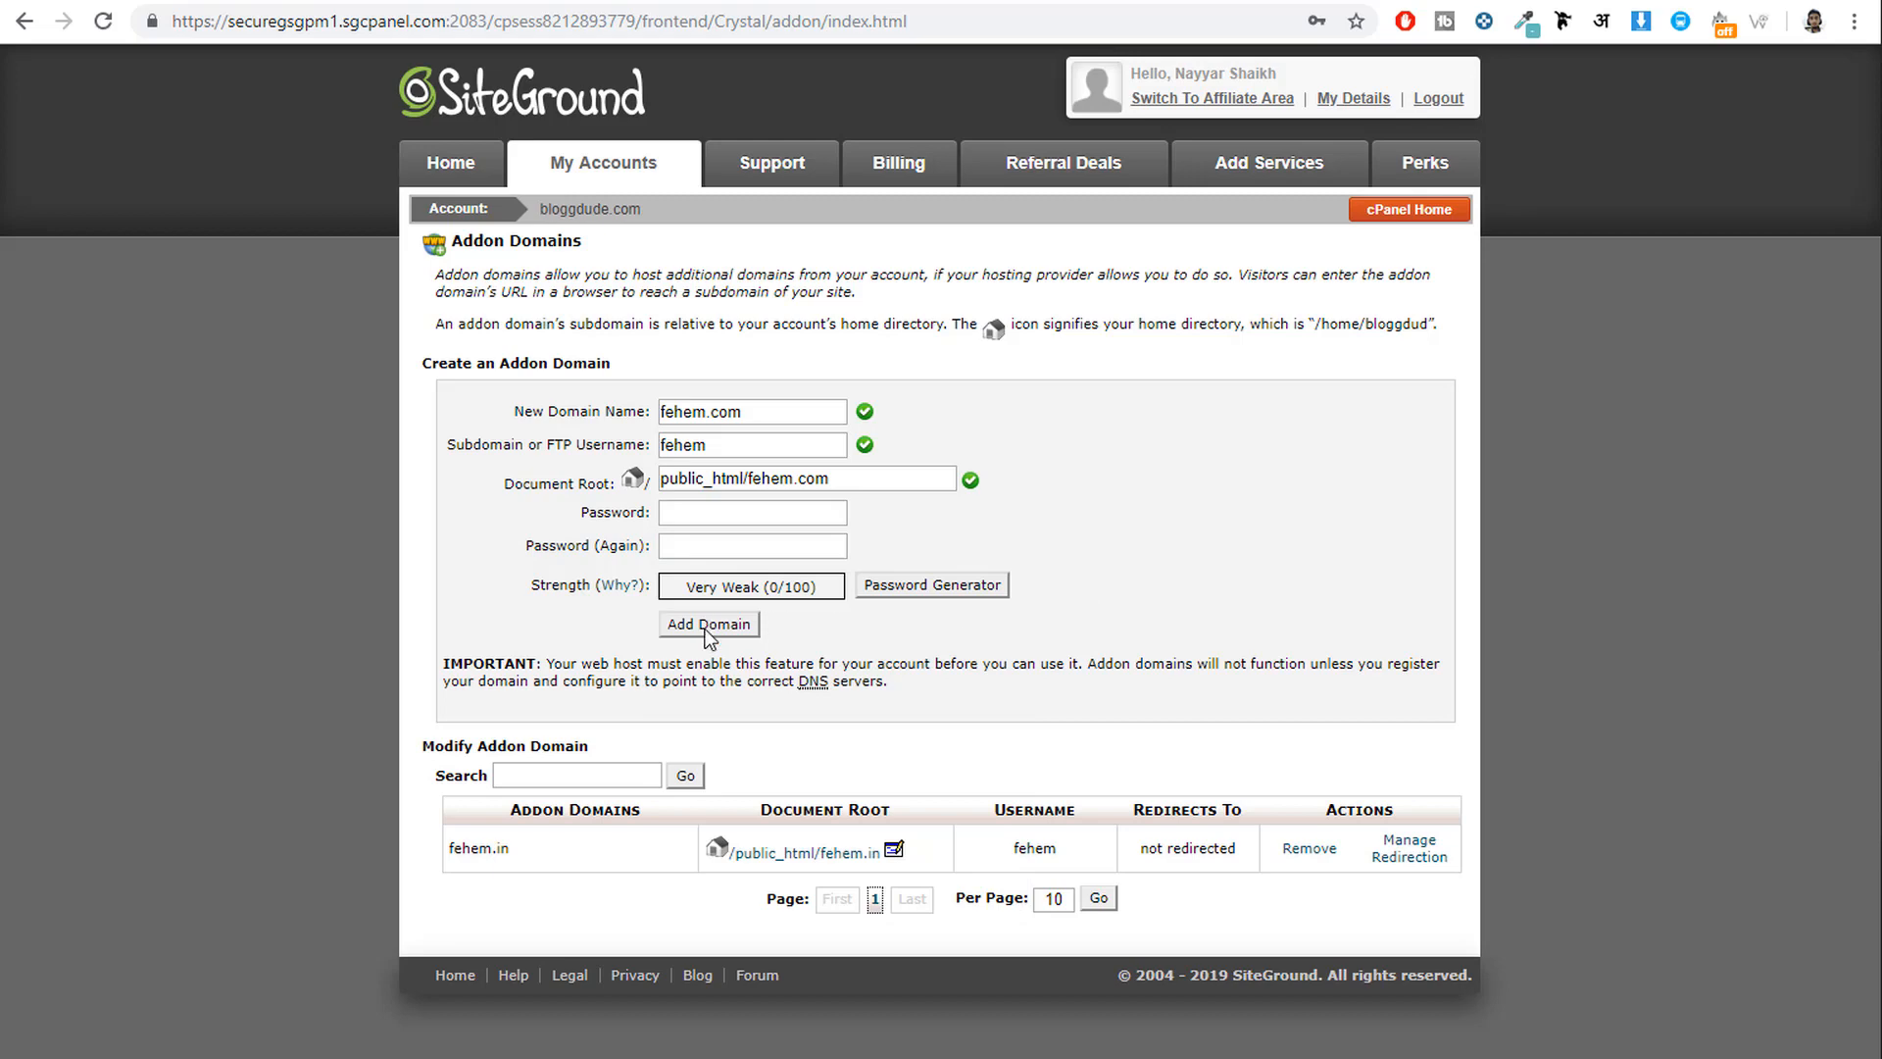
Highlight the existing fehem.in addon domain (/public_html/fehem.in) and return to cPanel home.
left_click_drag(506, 851, 448, 849)
left_click(535, 849)
left_click(489, 848)
left_click_drag(517, 857, 448, 853)
left_click(1416, 211)
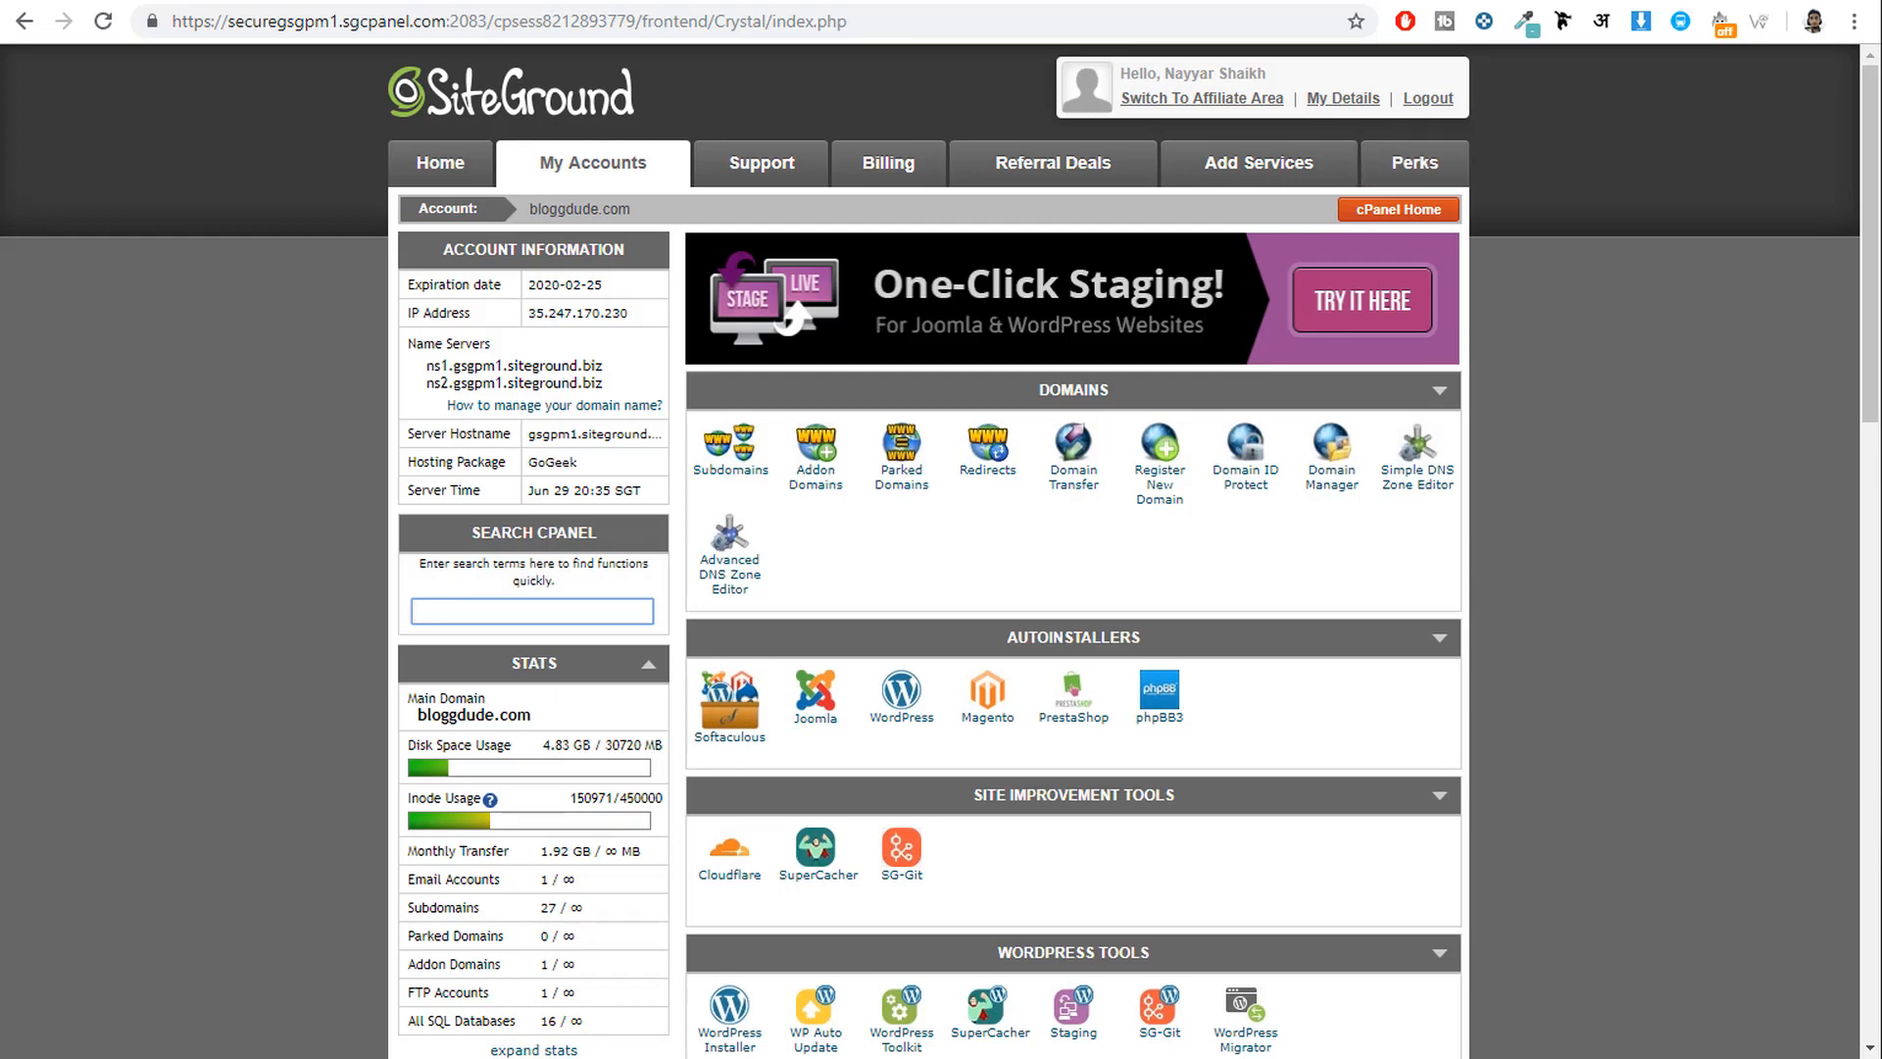
left_click(943, 0)
left_click(756, 0)
scroll(1669, 725, "down", 20)
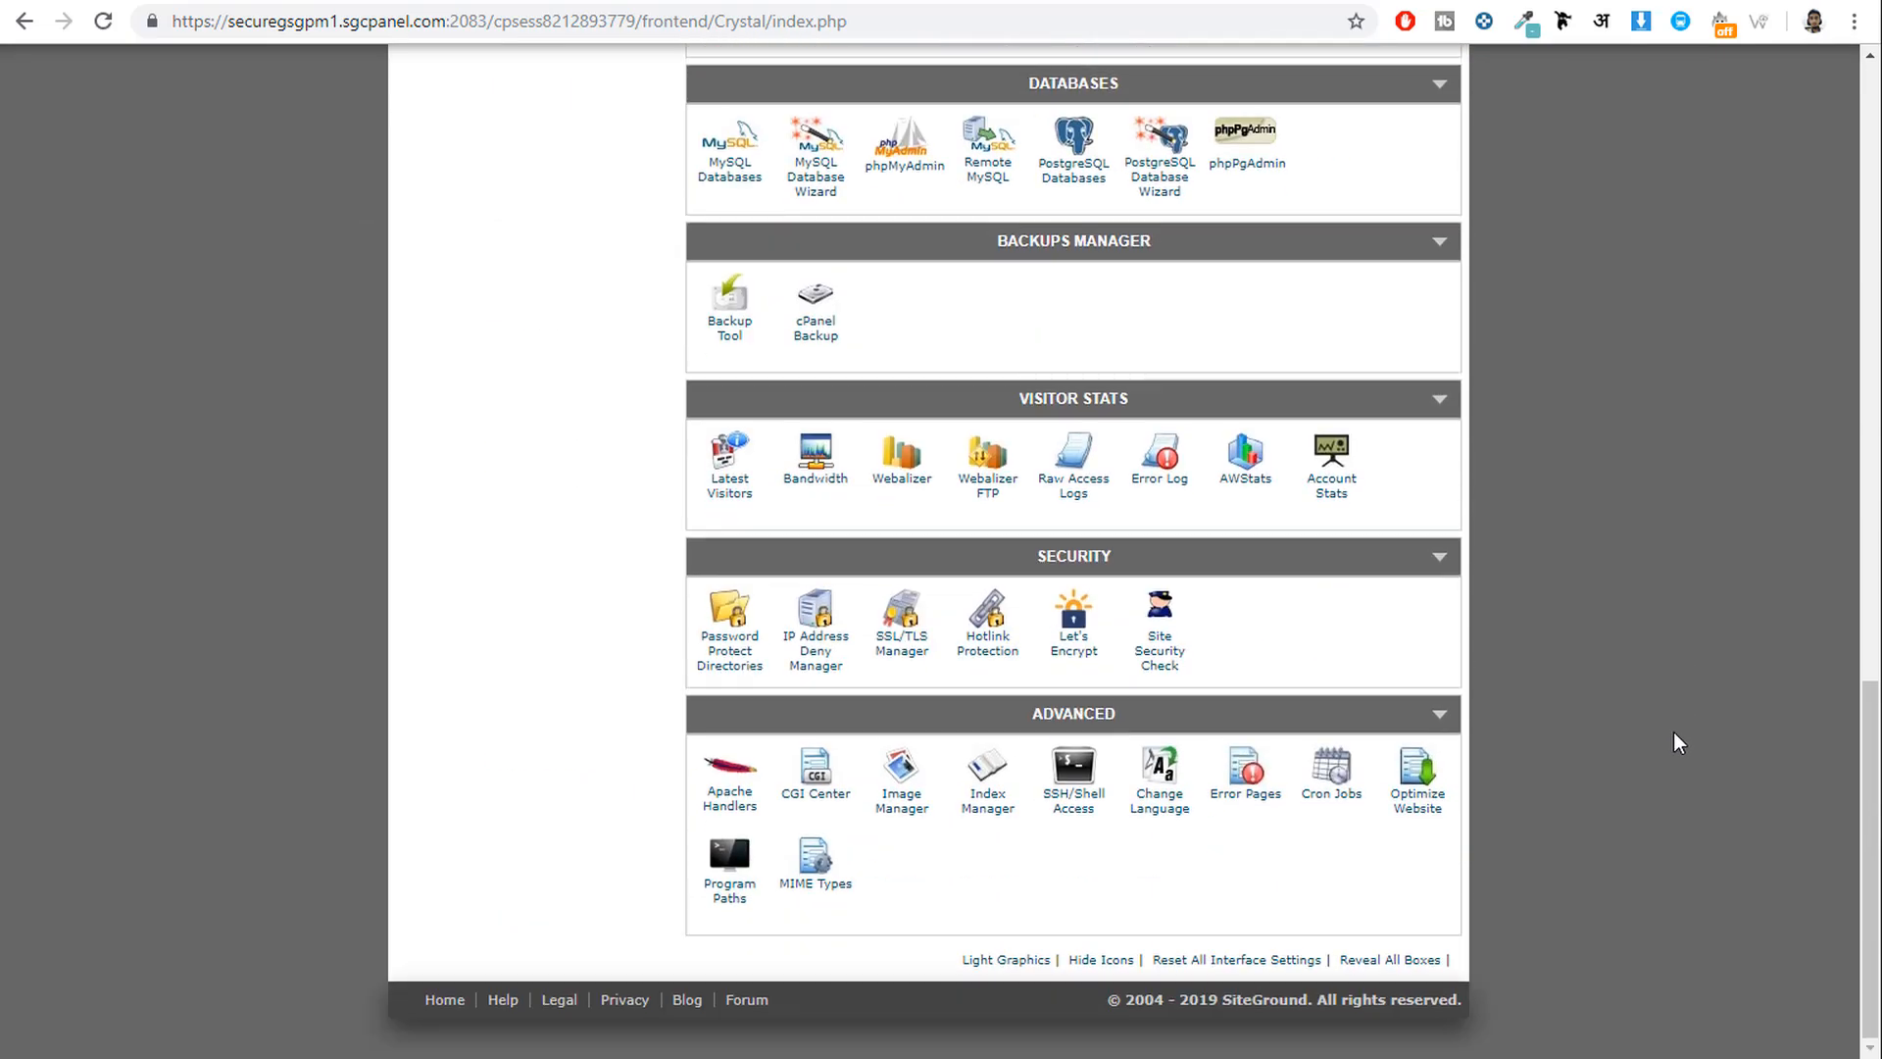
left_click(1086, 651)
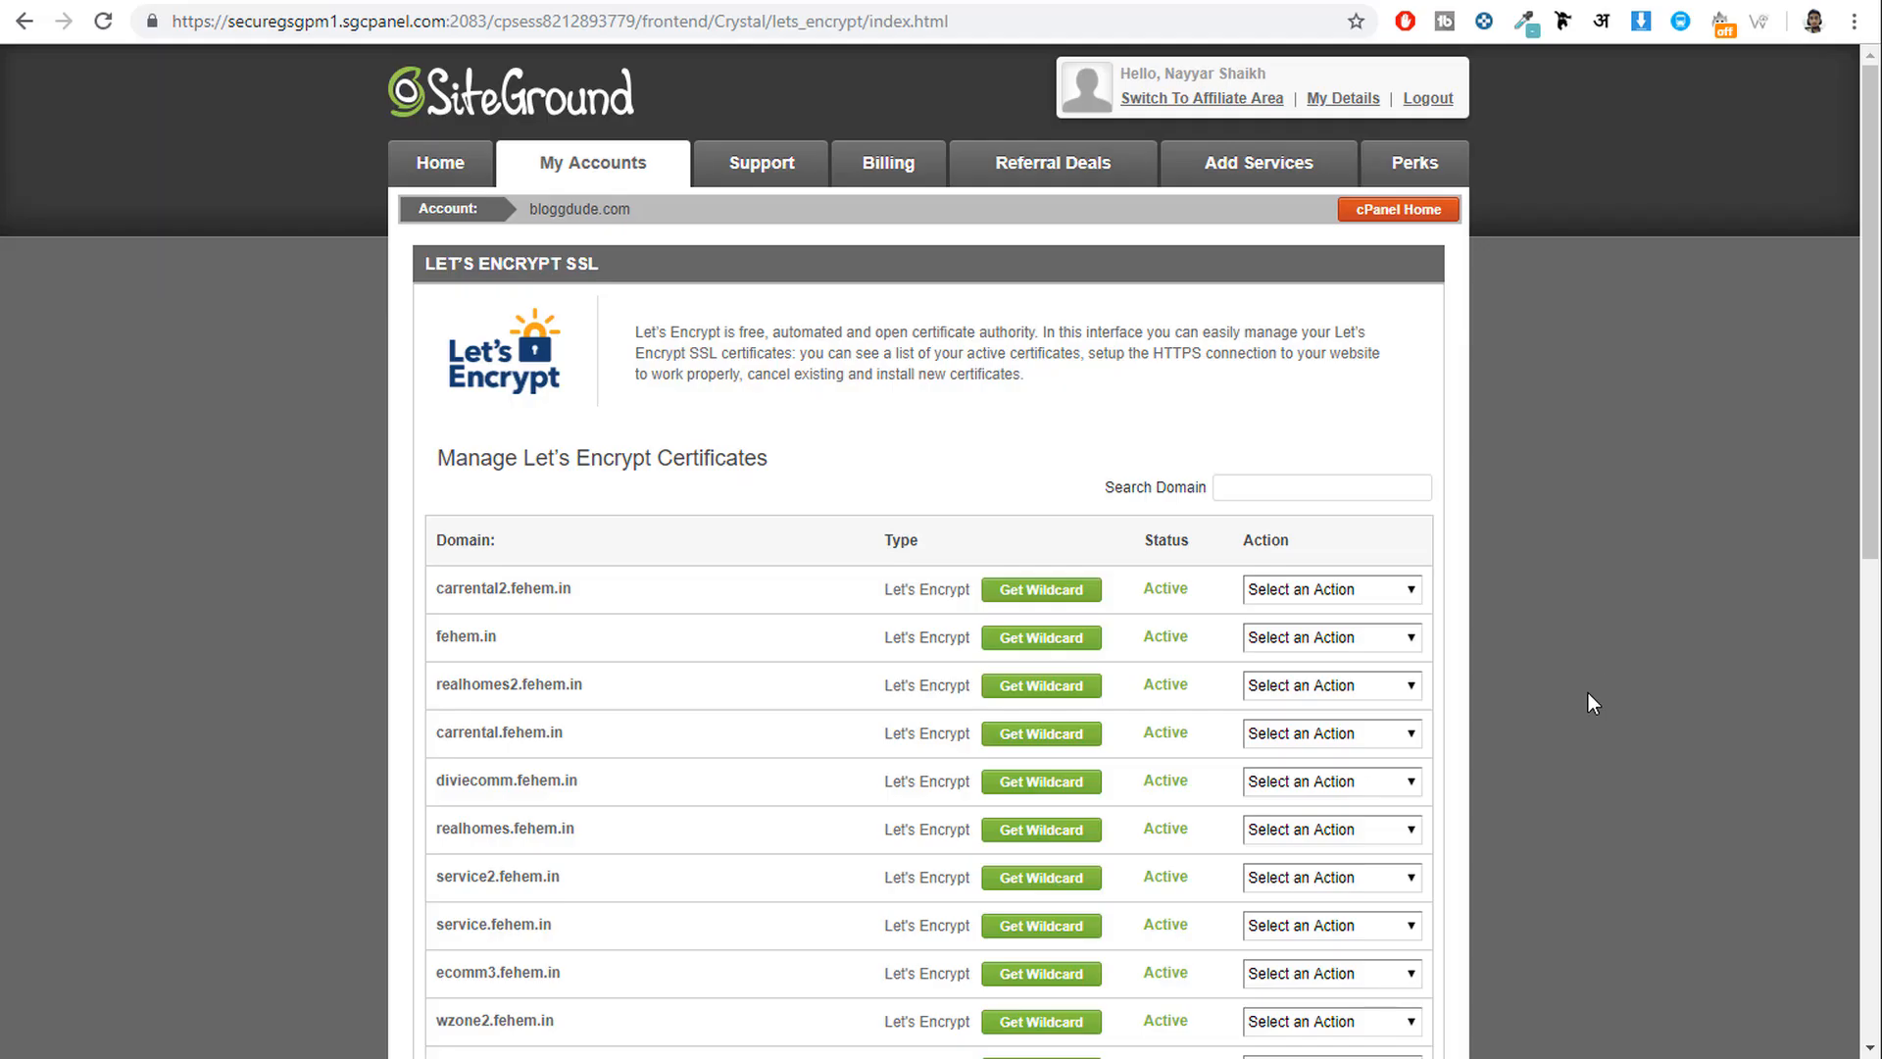
scroll(1637, 674, "down", 10)
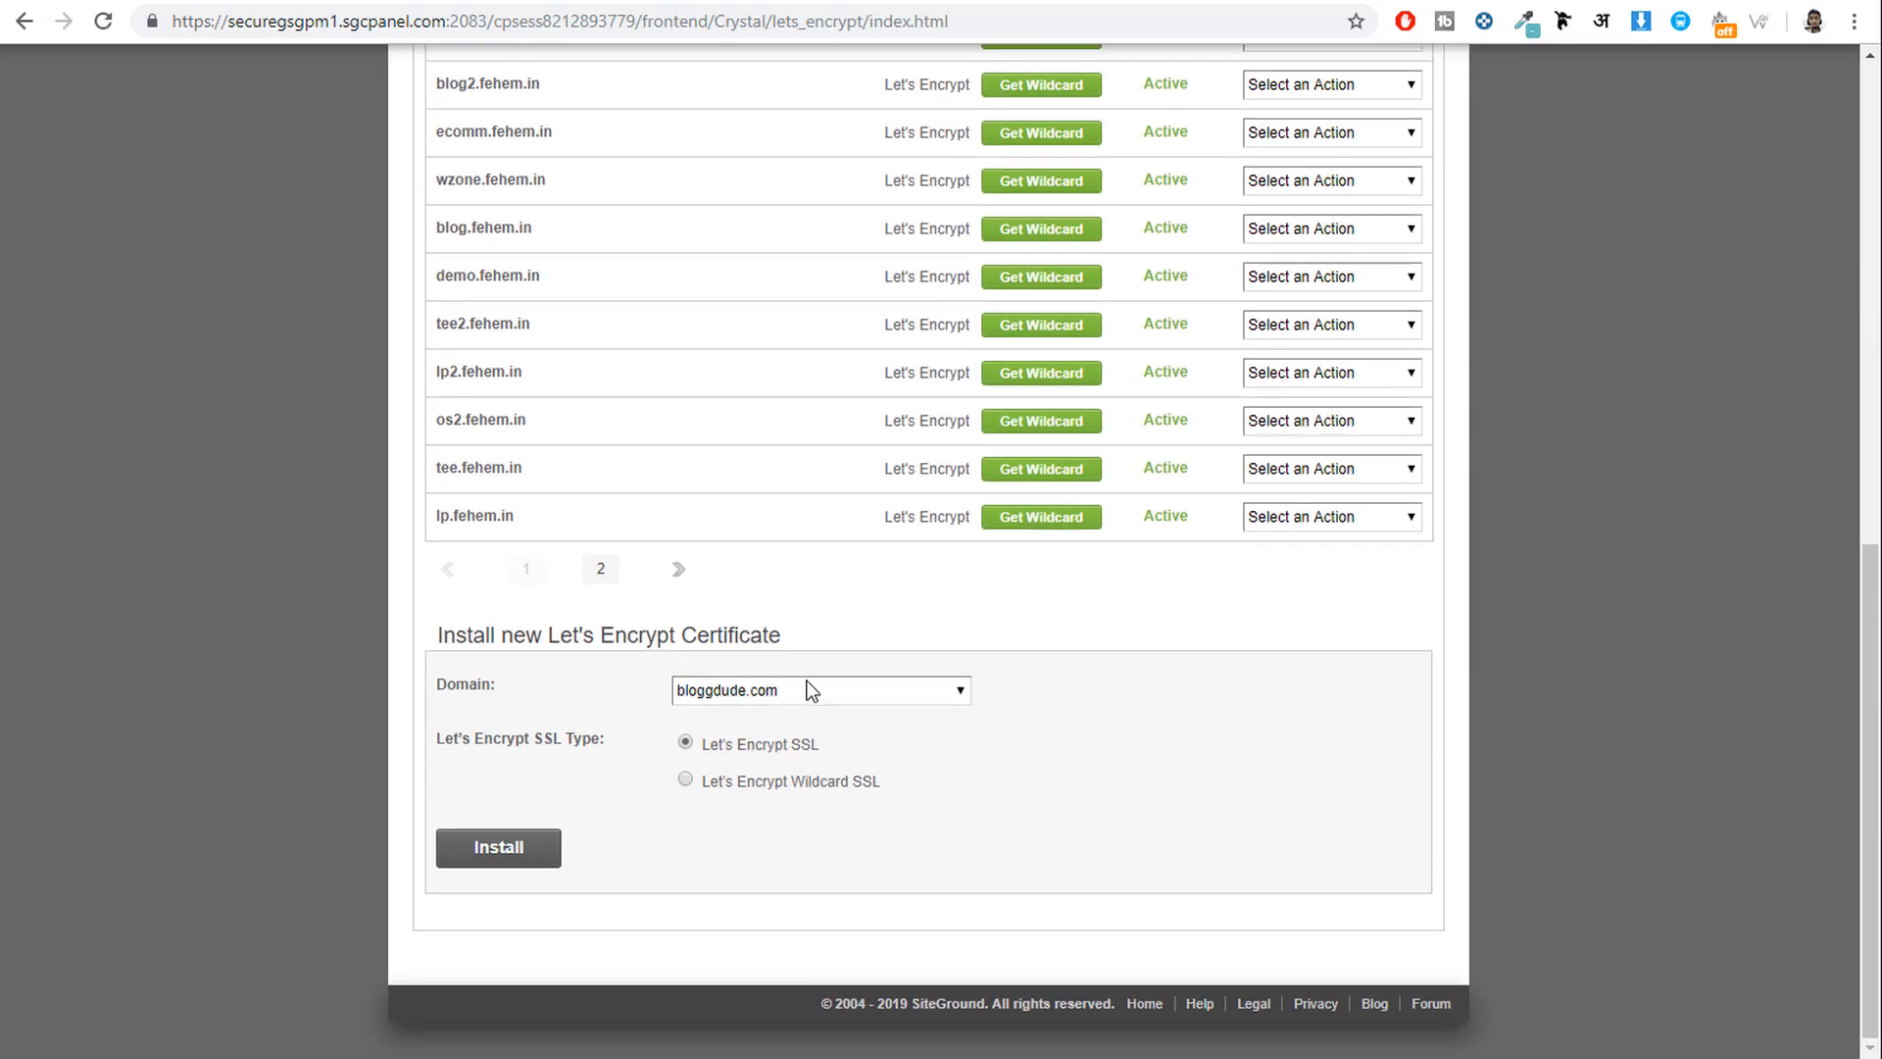
left_click(810, 690)
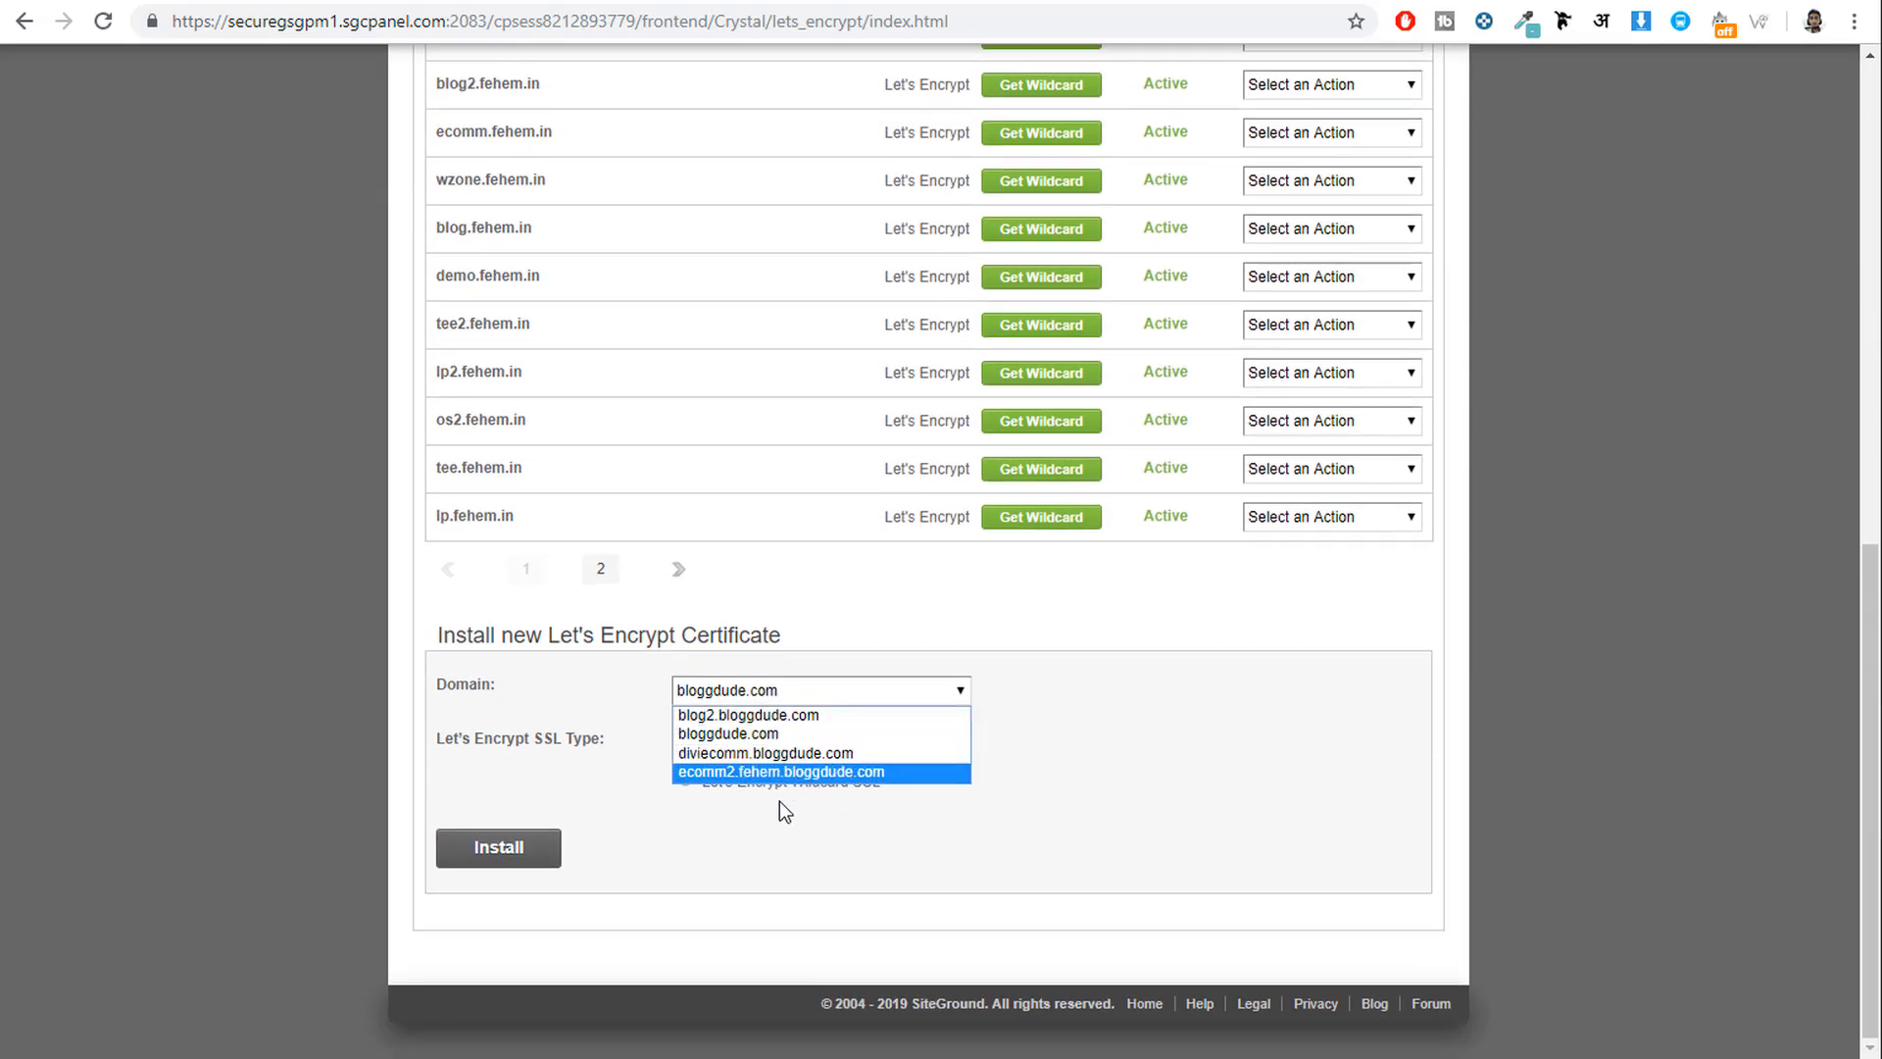
left_click(799, 753)
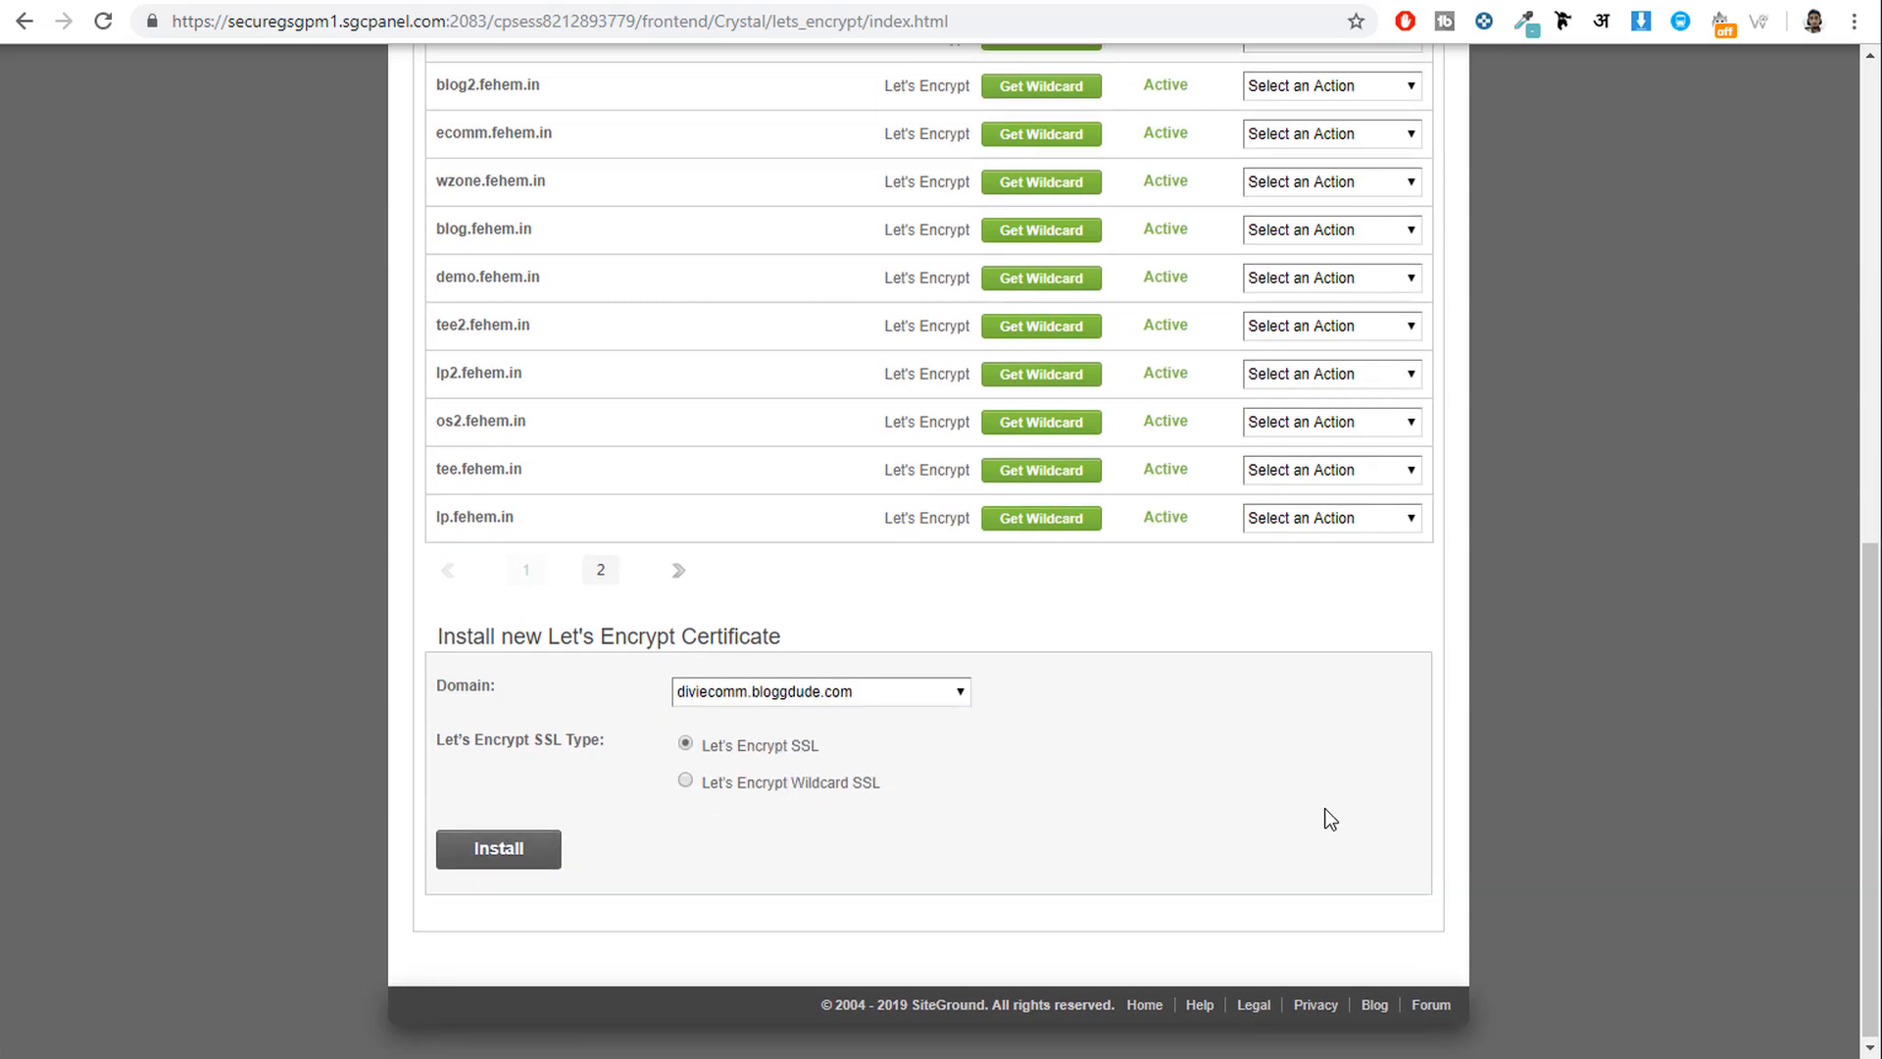
scroll(1372, 810, "up", 9)
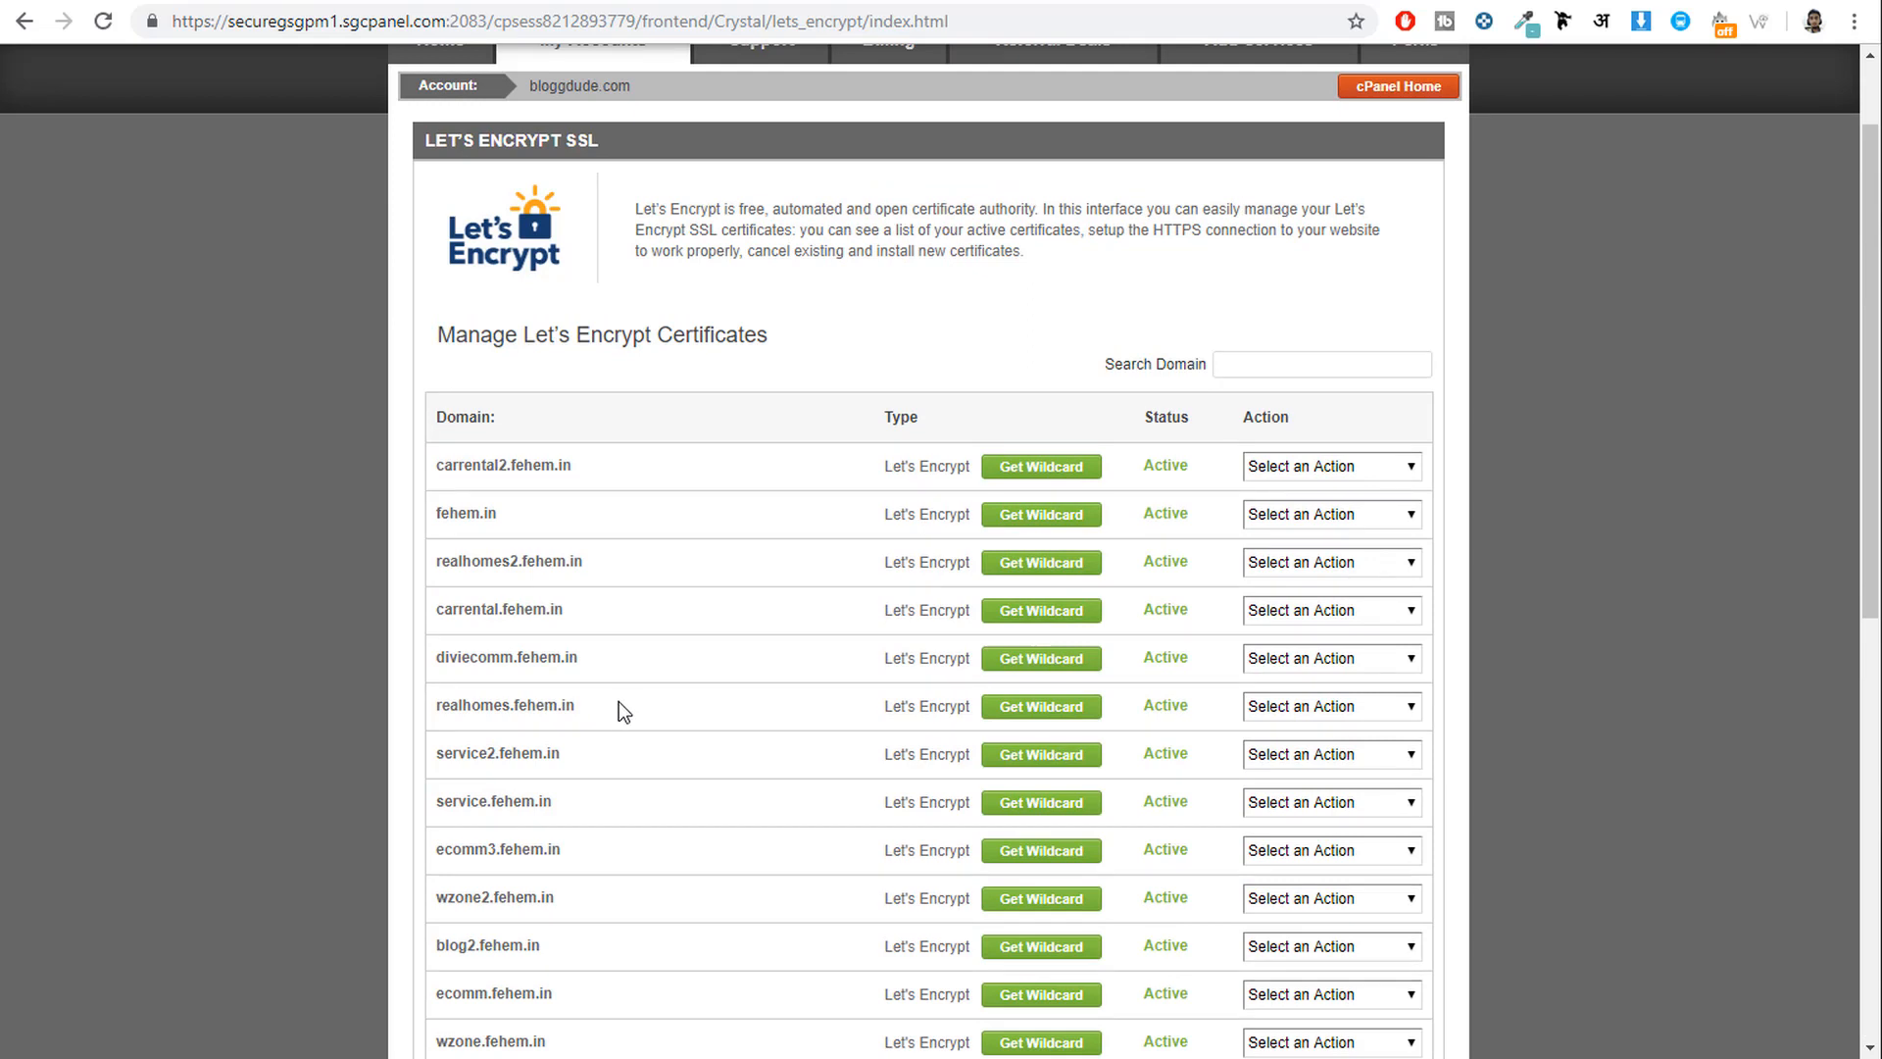
left_click_drag(620, 701, 441, 707)
left_click(702, 710)
left_click_drag(601, 664, 429, 655)
left_click(603, 668)
scroll(686, 627, "down", 5)
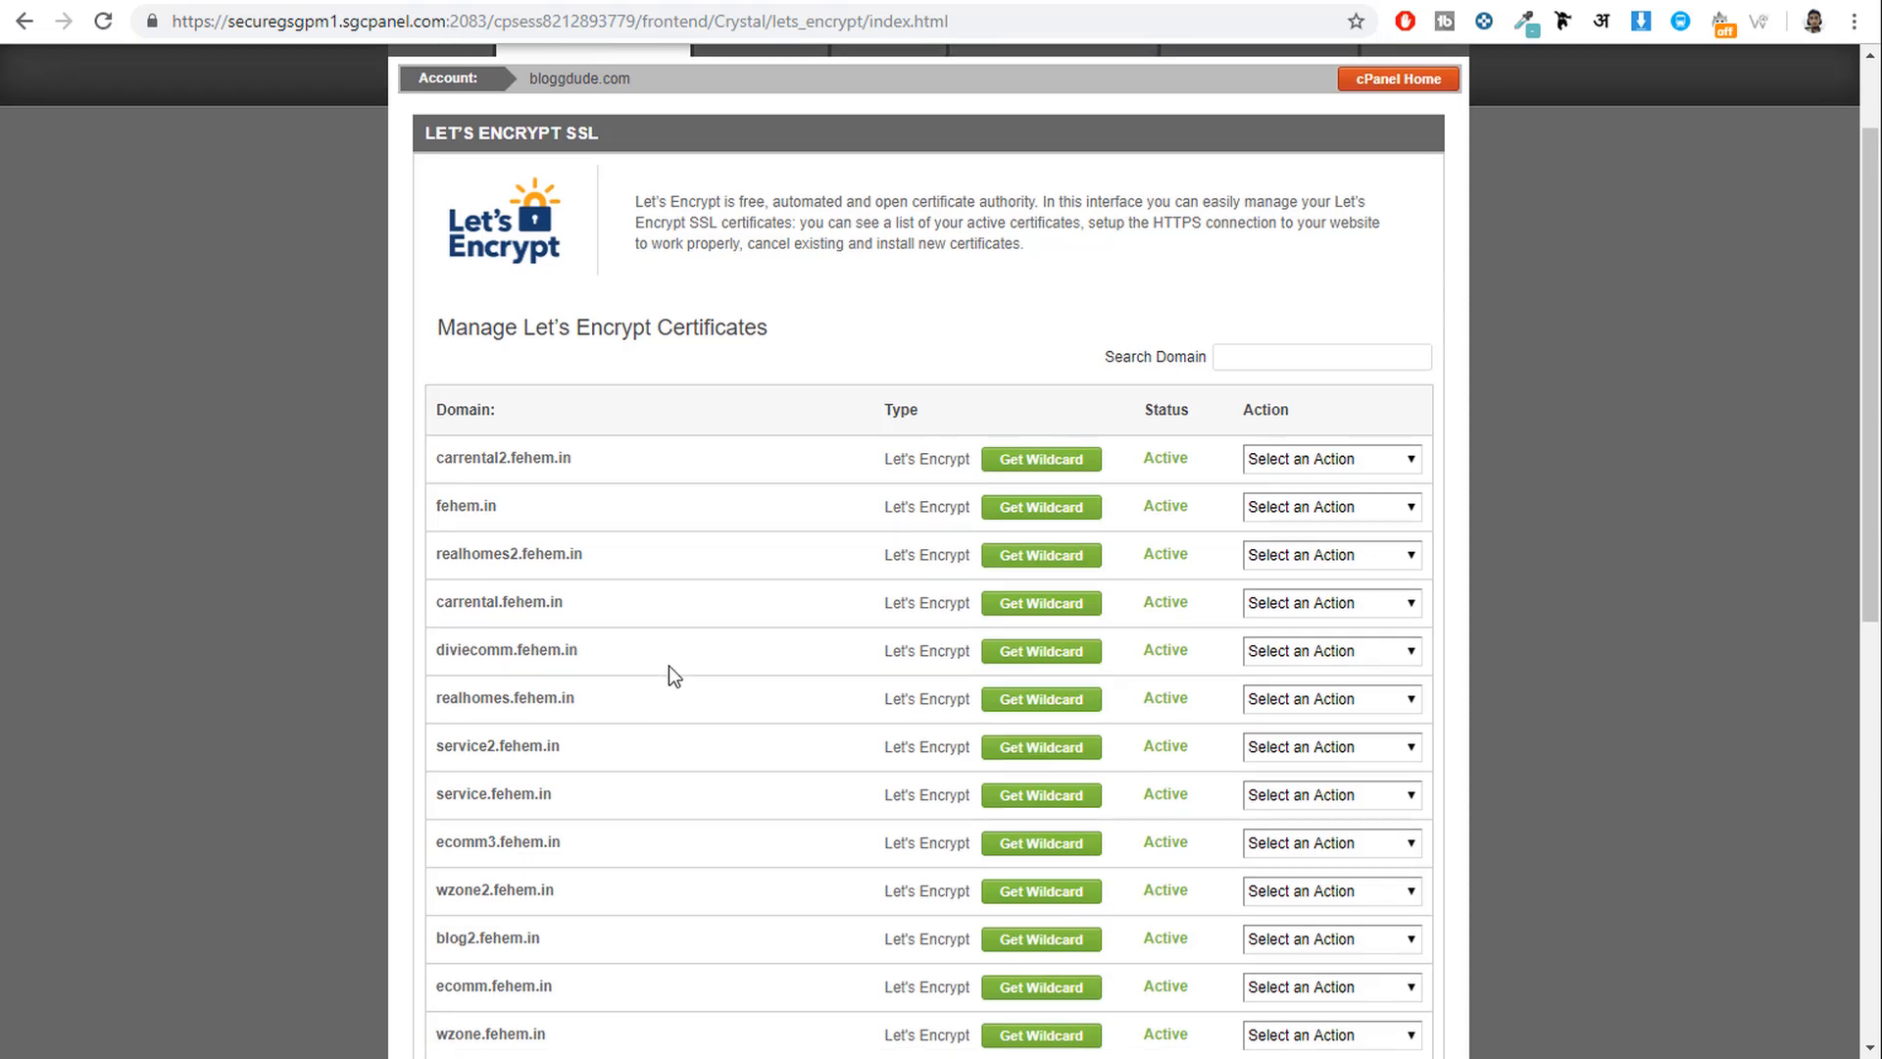
scroll(594, 568, "up", 6)
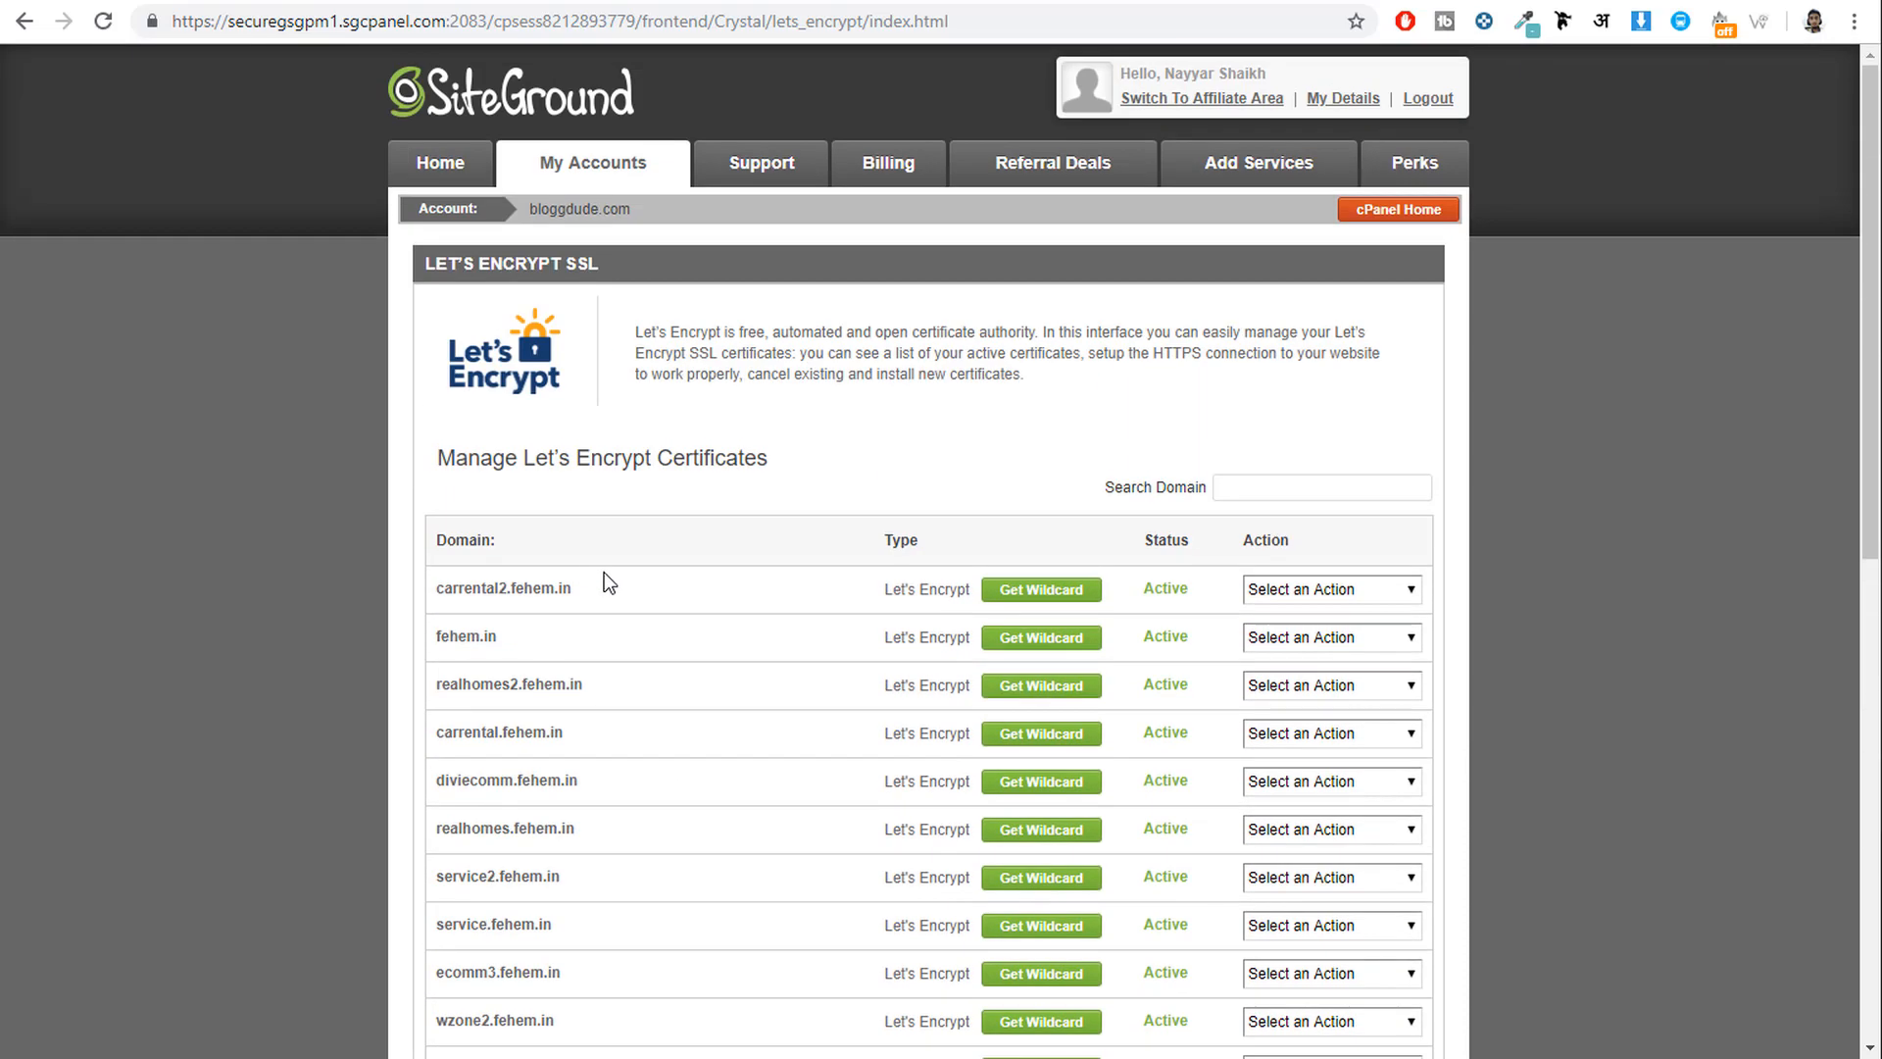
left_click(1439, 212)
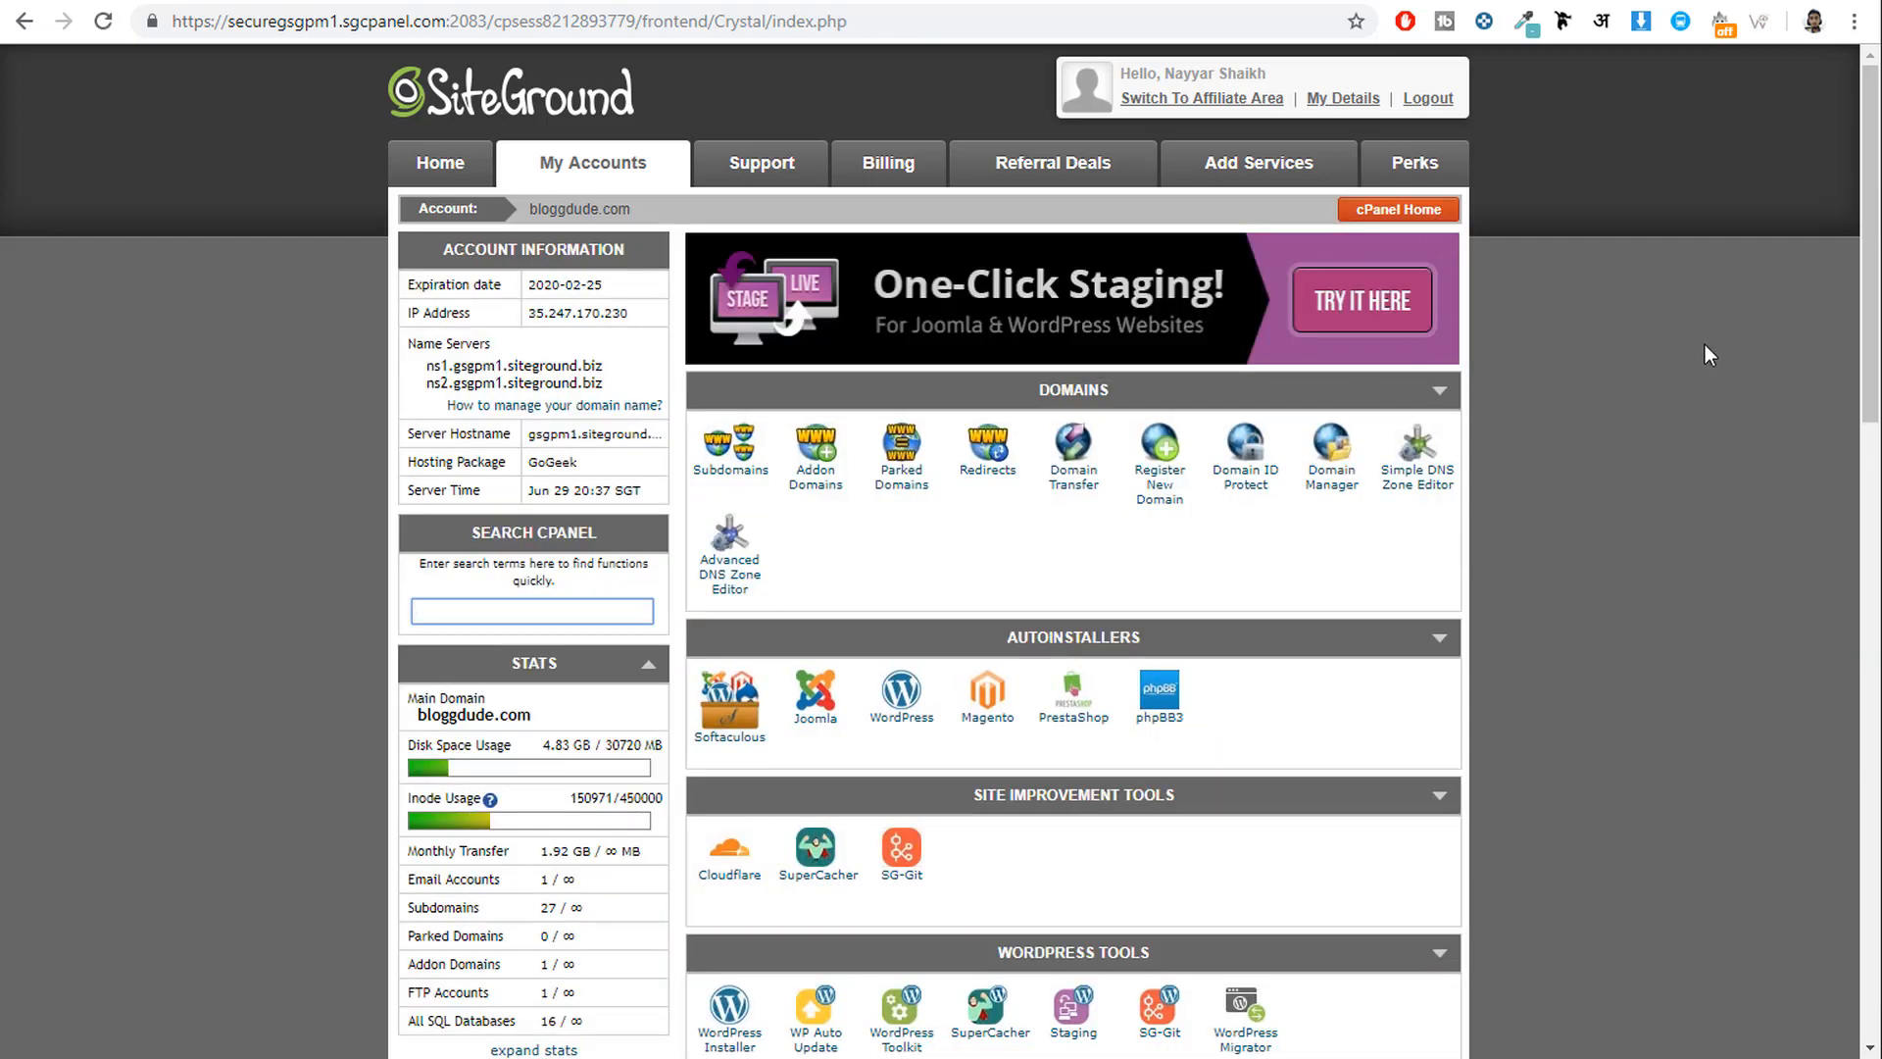
Open the WordPress autoinstaller's installation setup form in Softaculous.
left_click(879, 724)
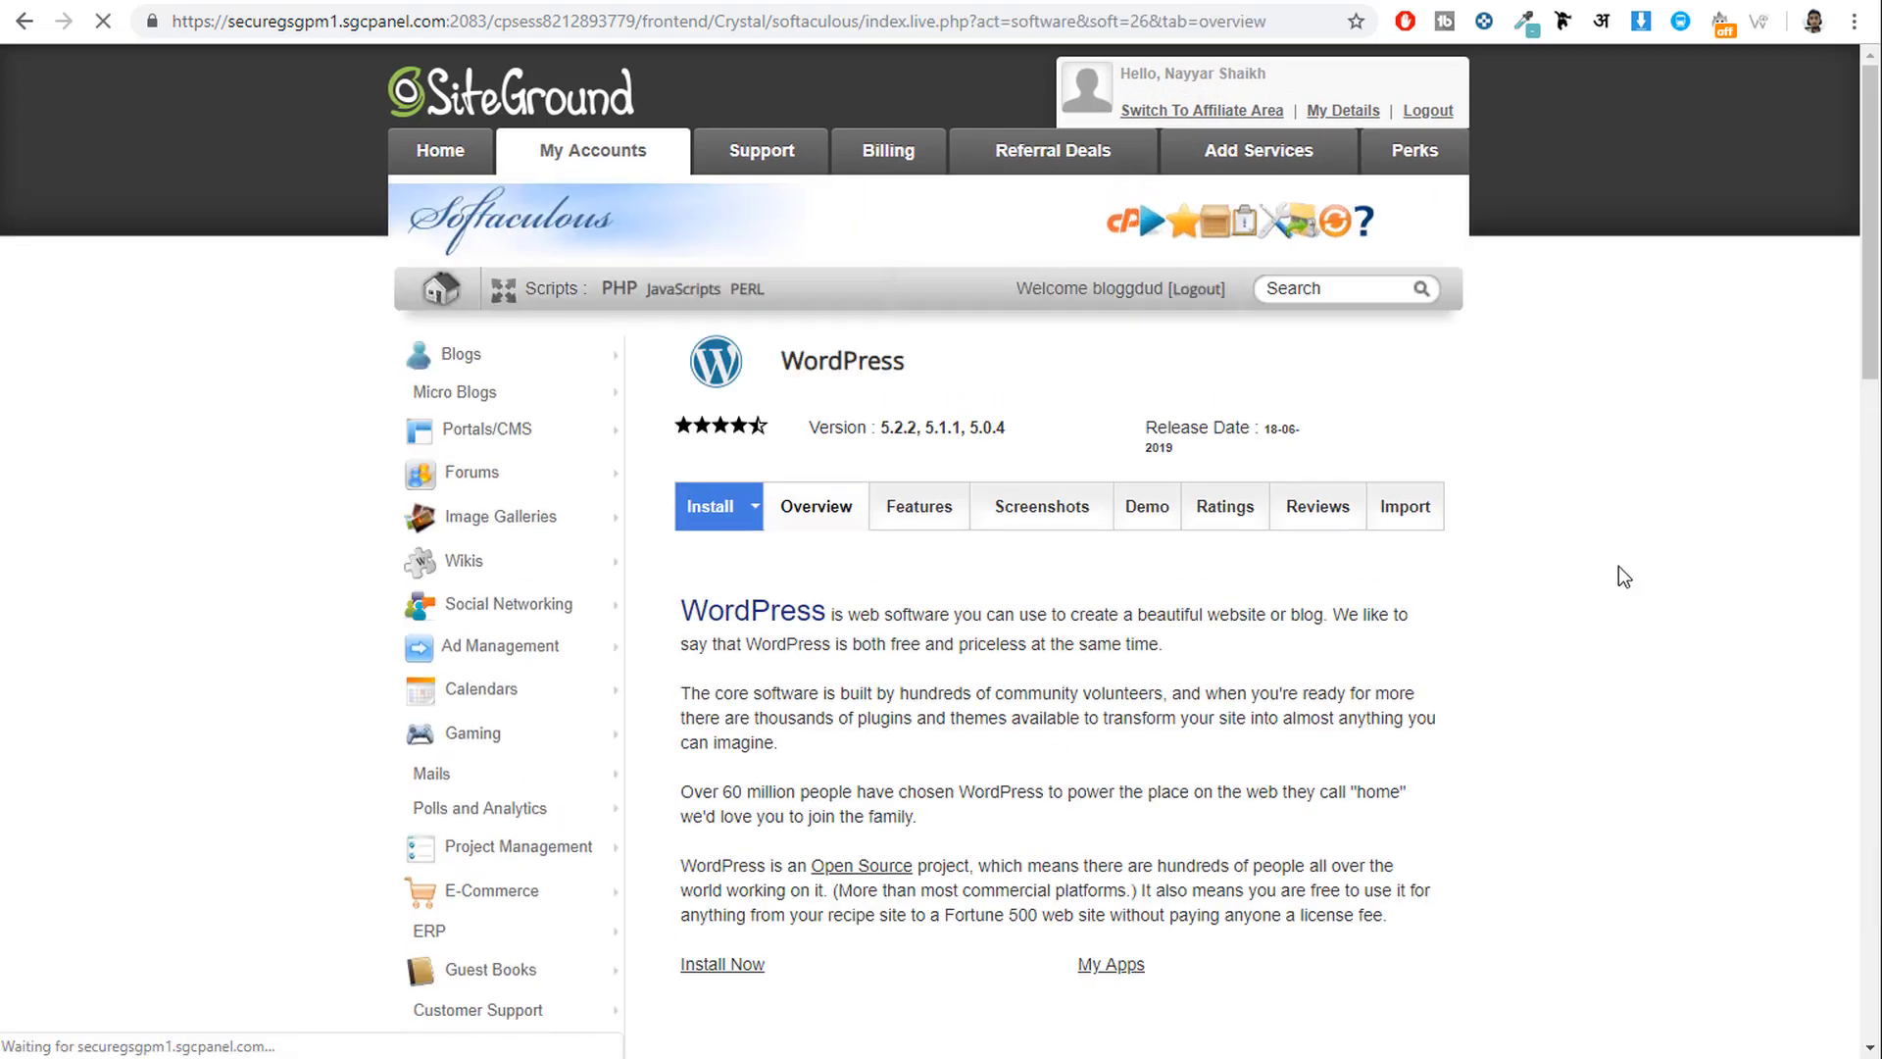
left_click(699, 518)
scroll(1516, 567, "down", 4)
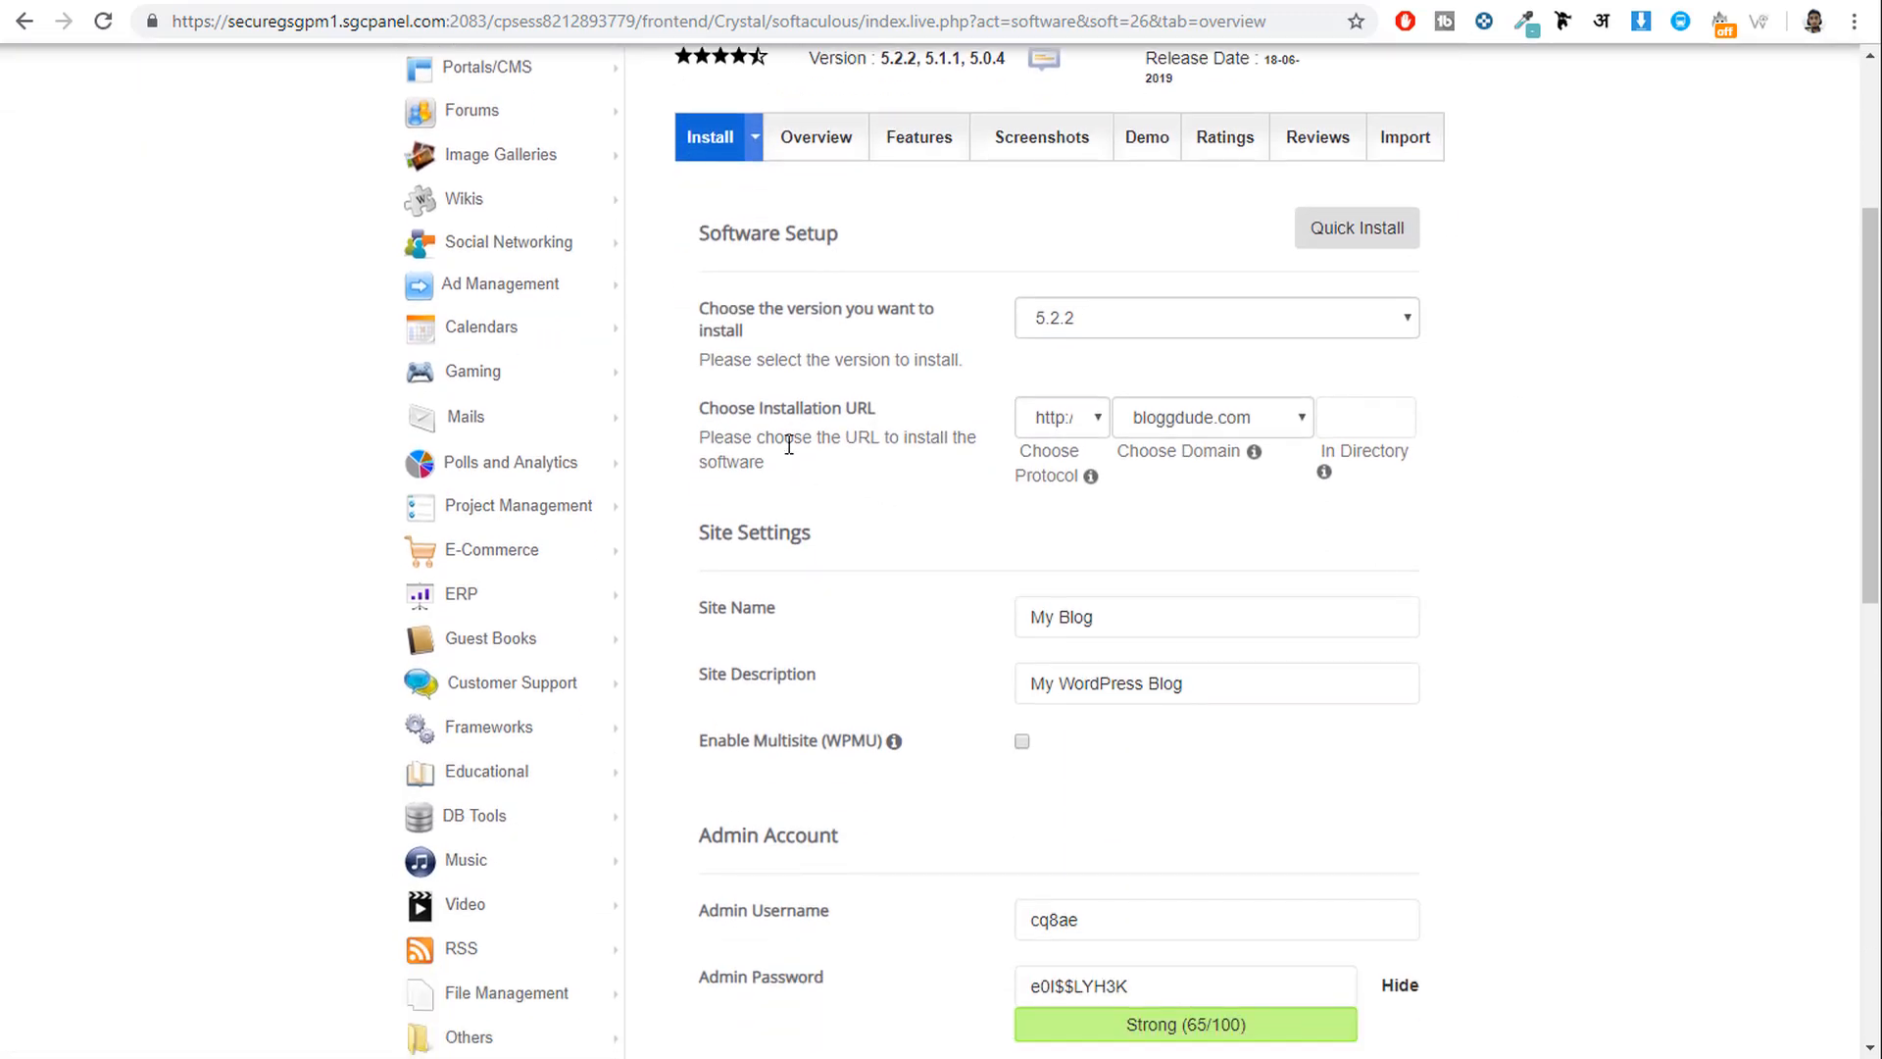
left_click(1074, 416)
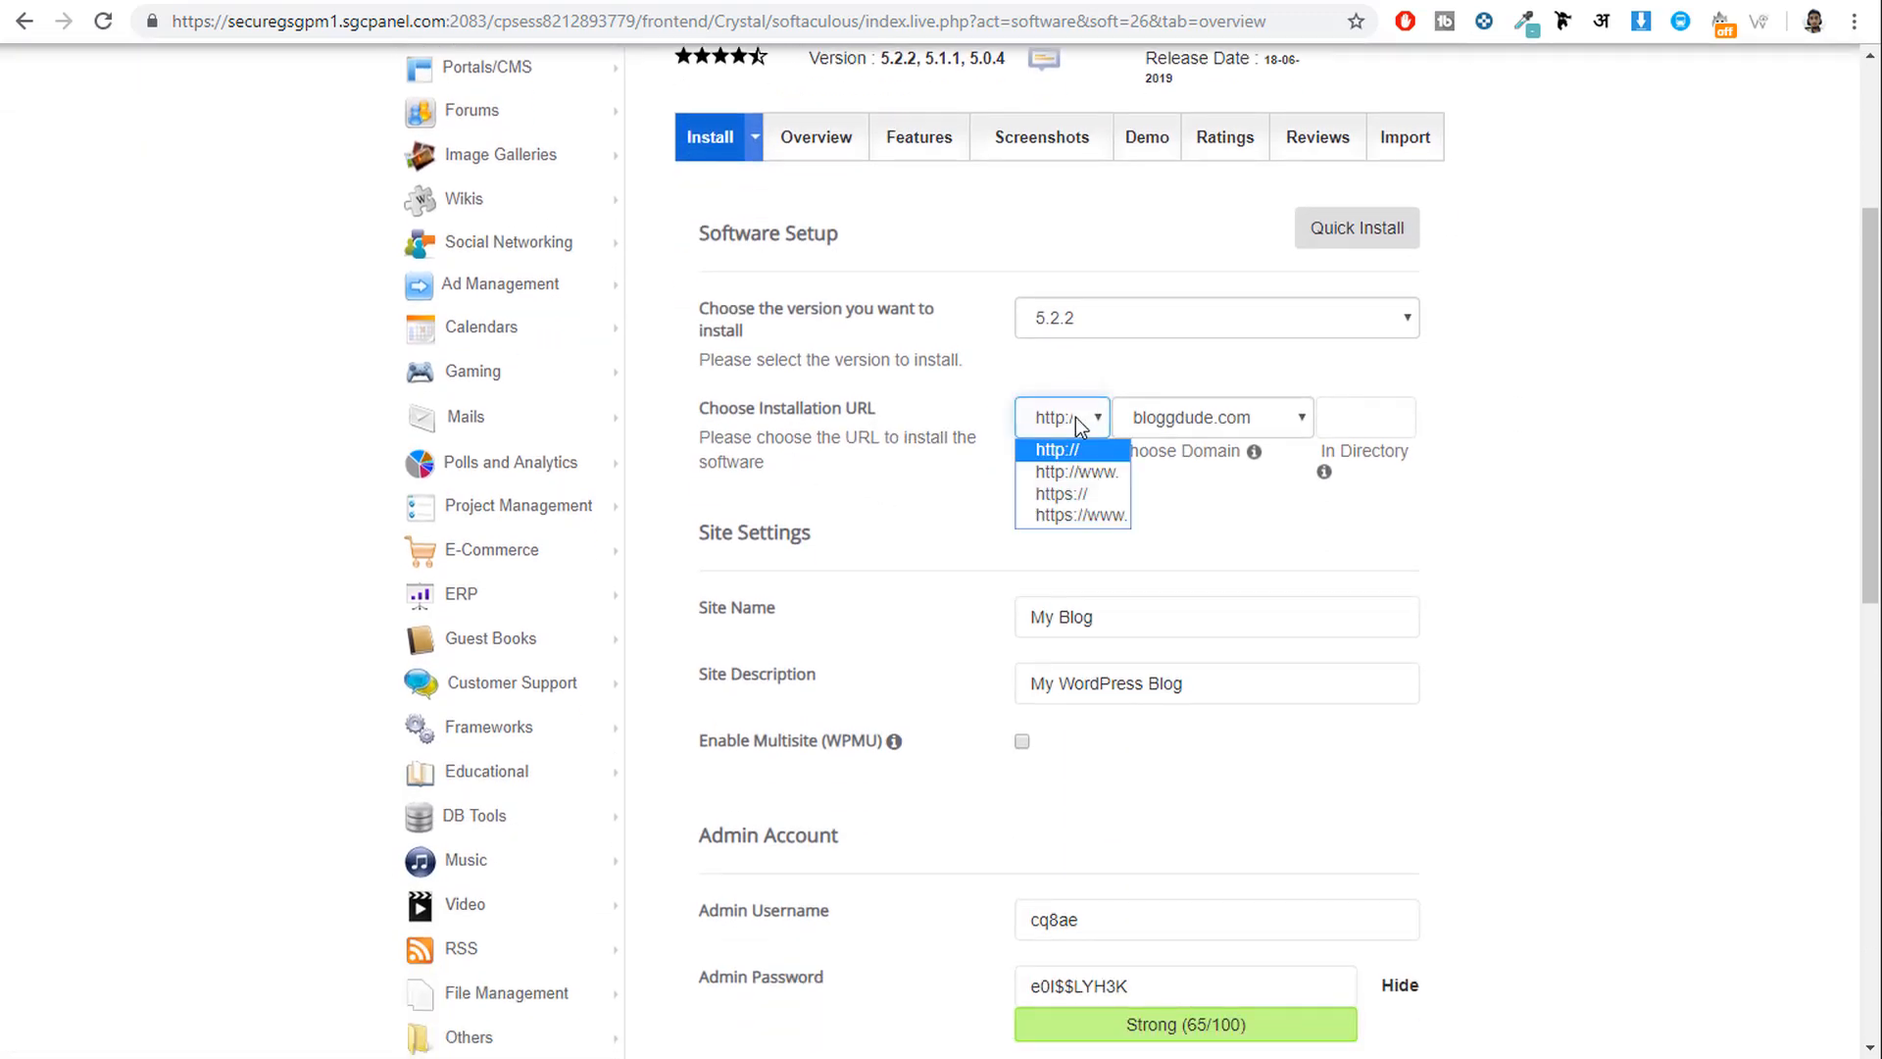
left_click(1057, 495)
left_click(1214, 422)
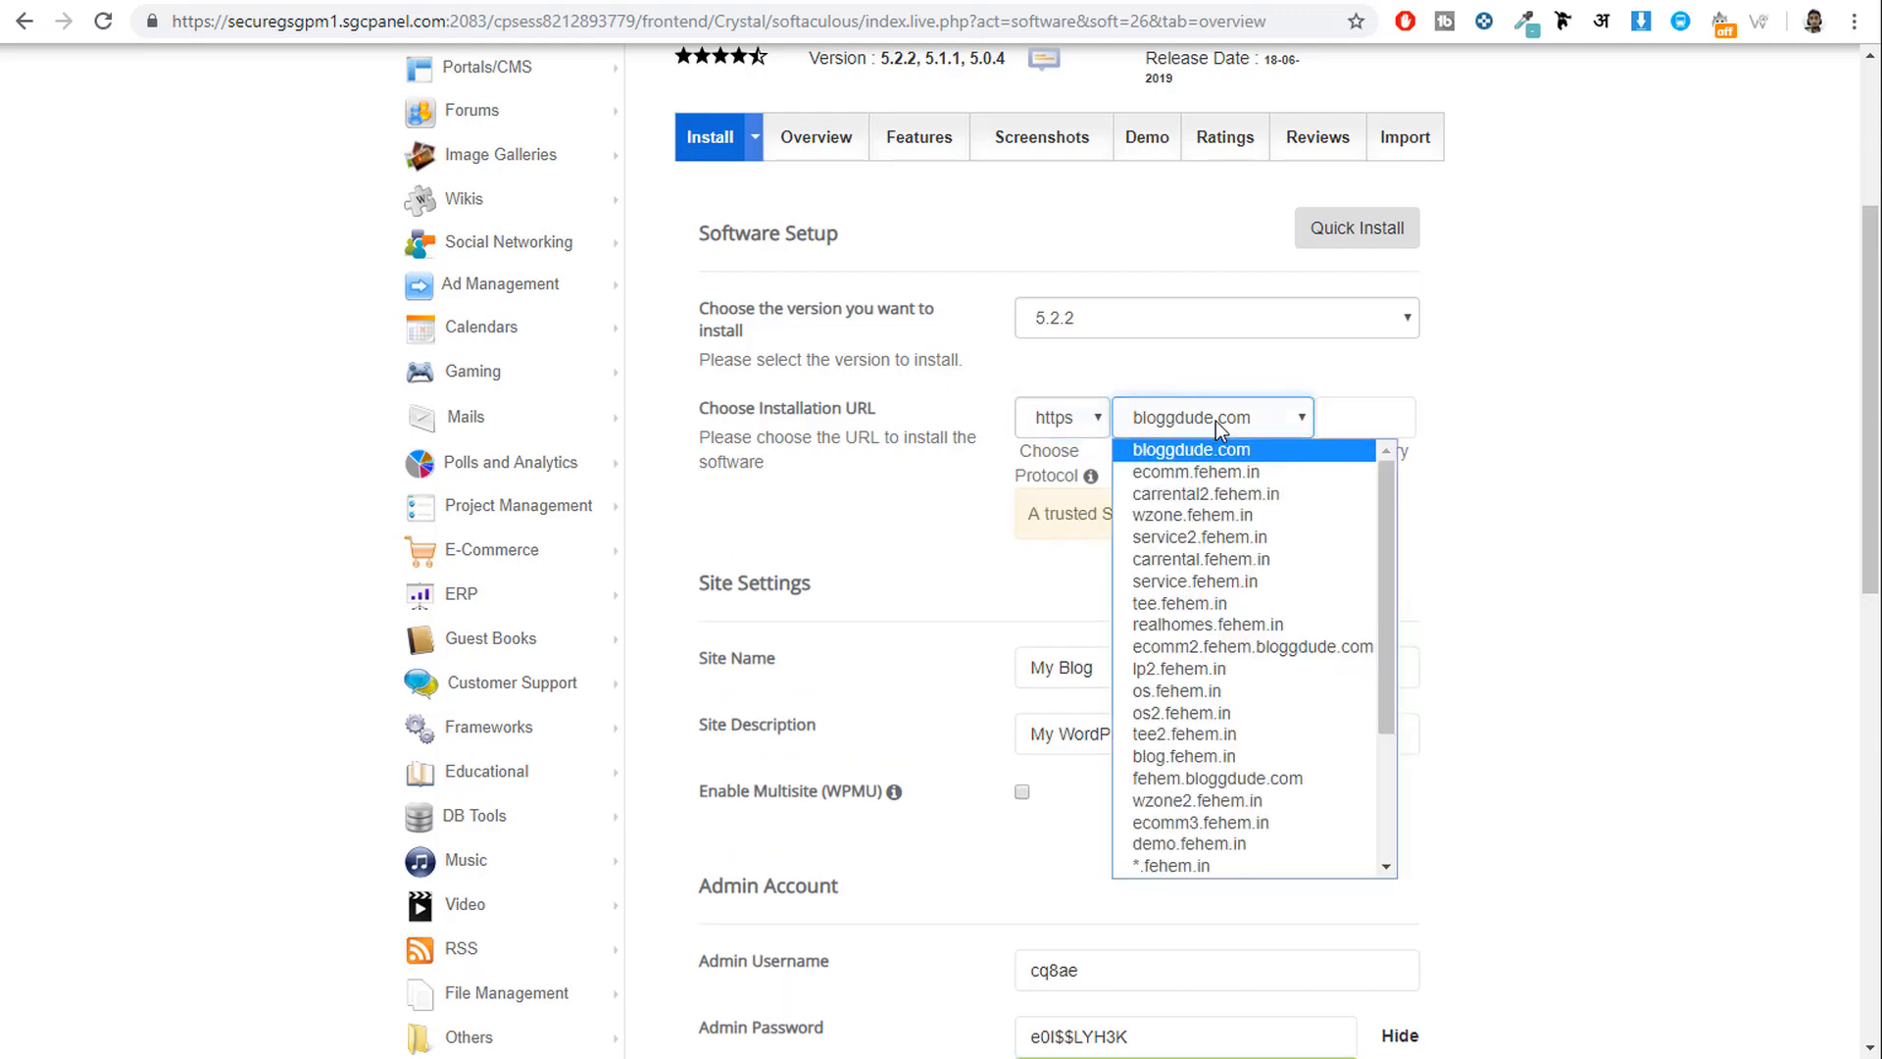
key("r")
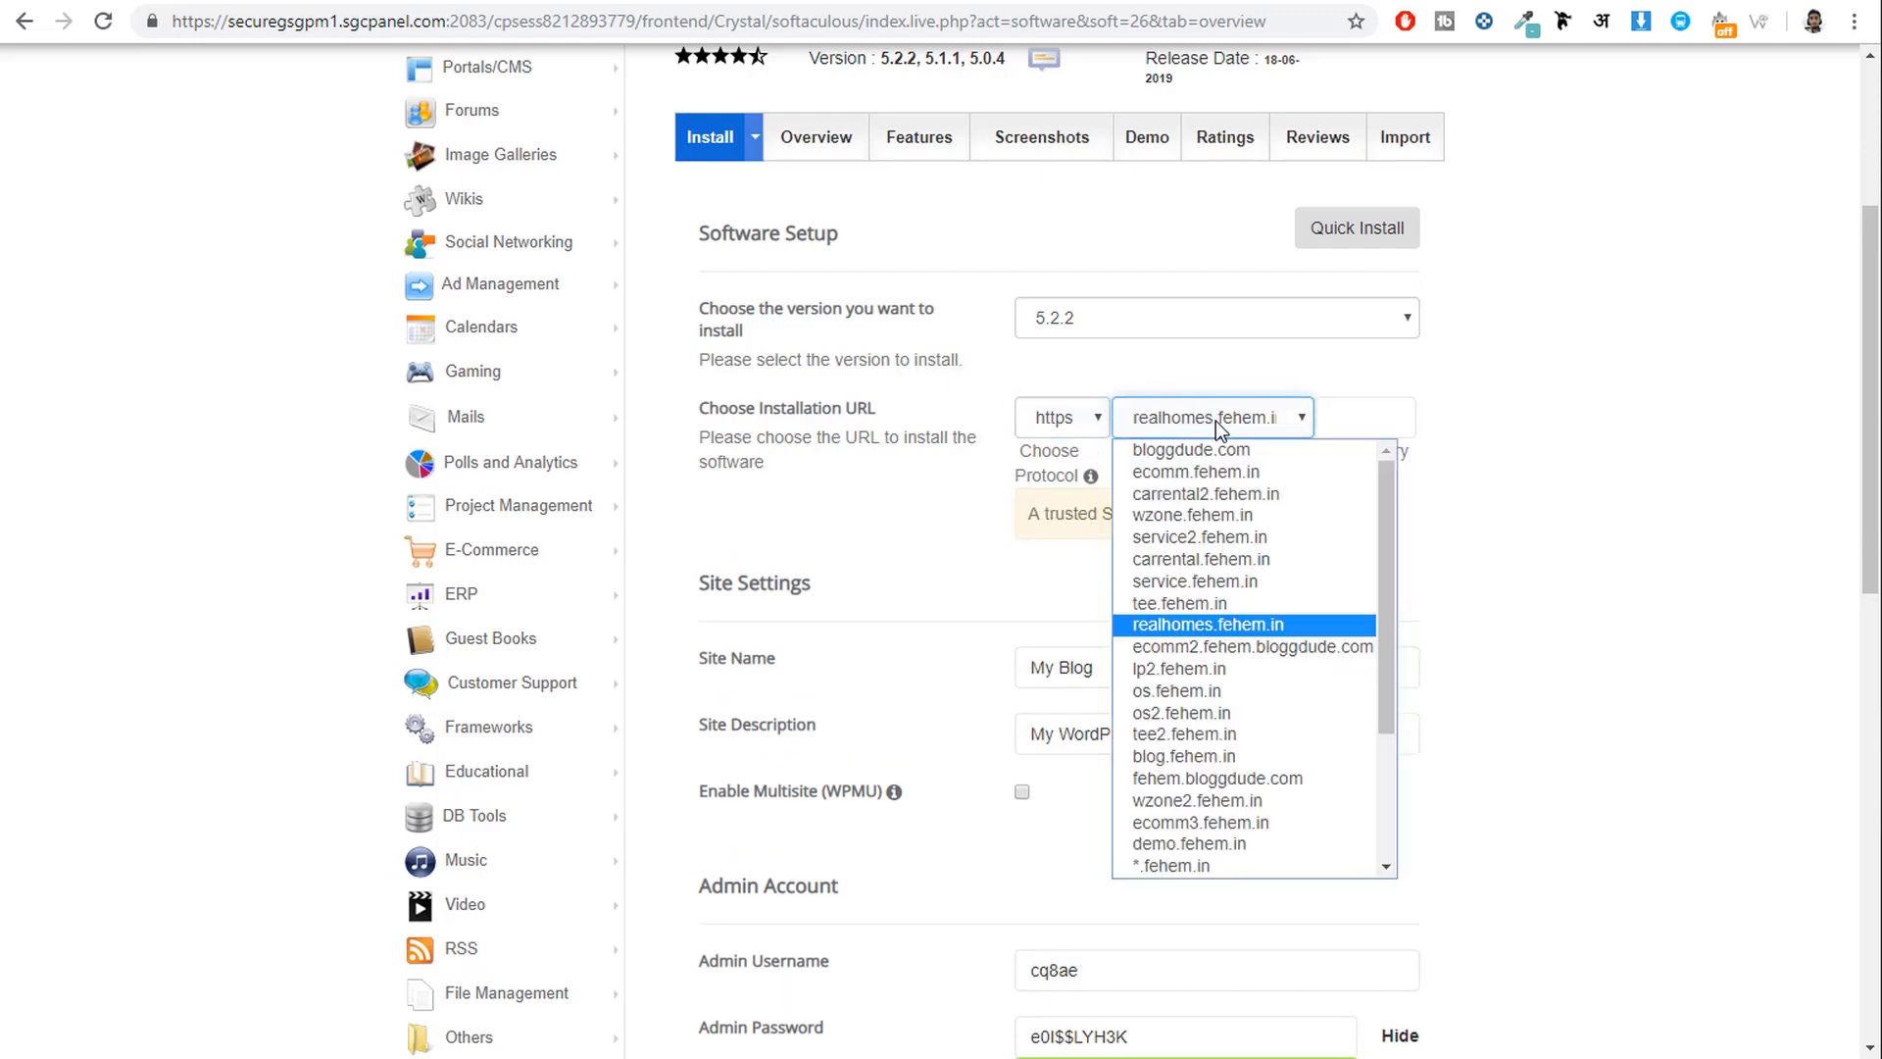
key("Return")
left_click(1413, 601)
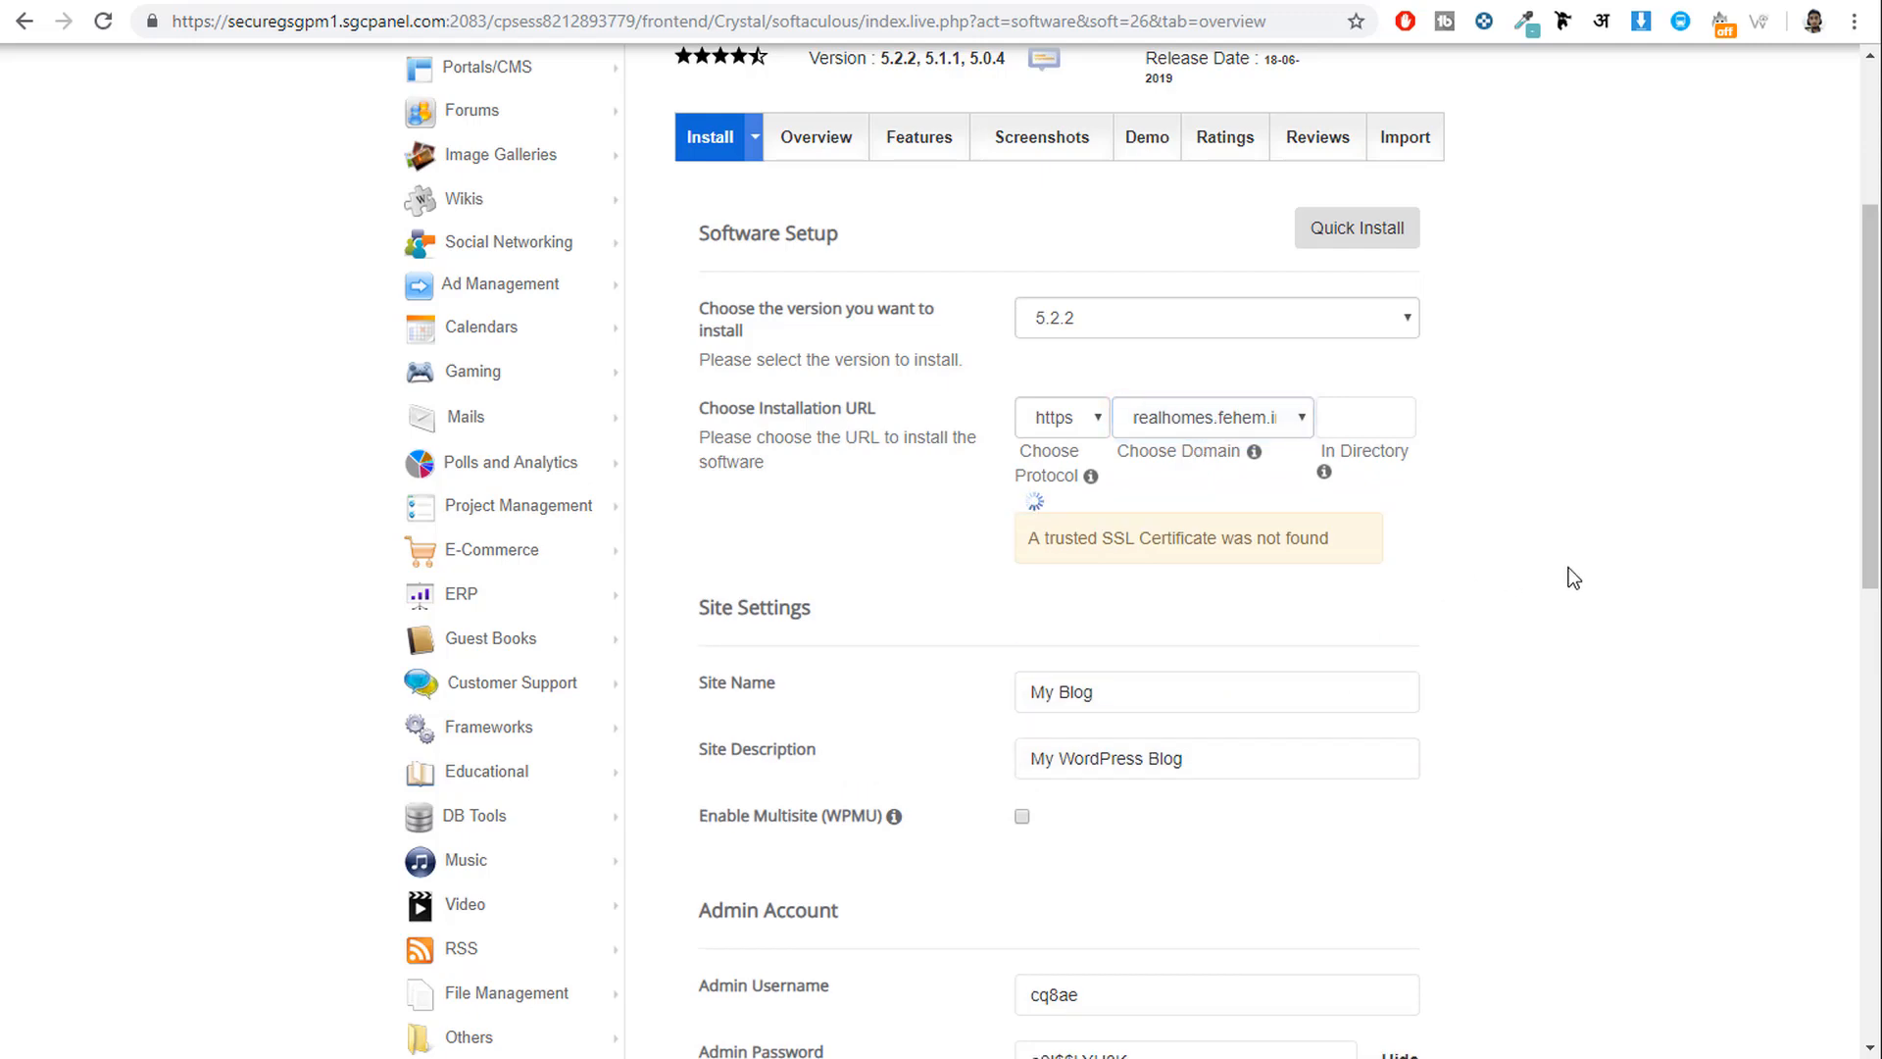
left_click(1333, 418)
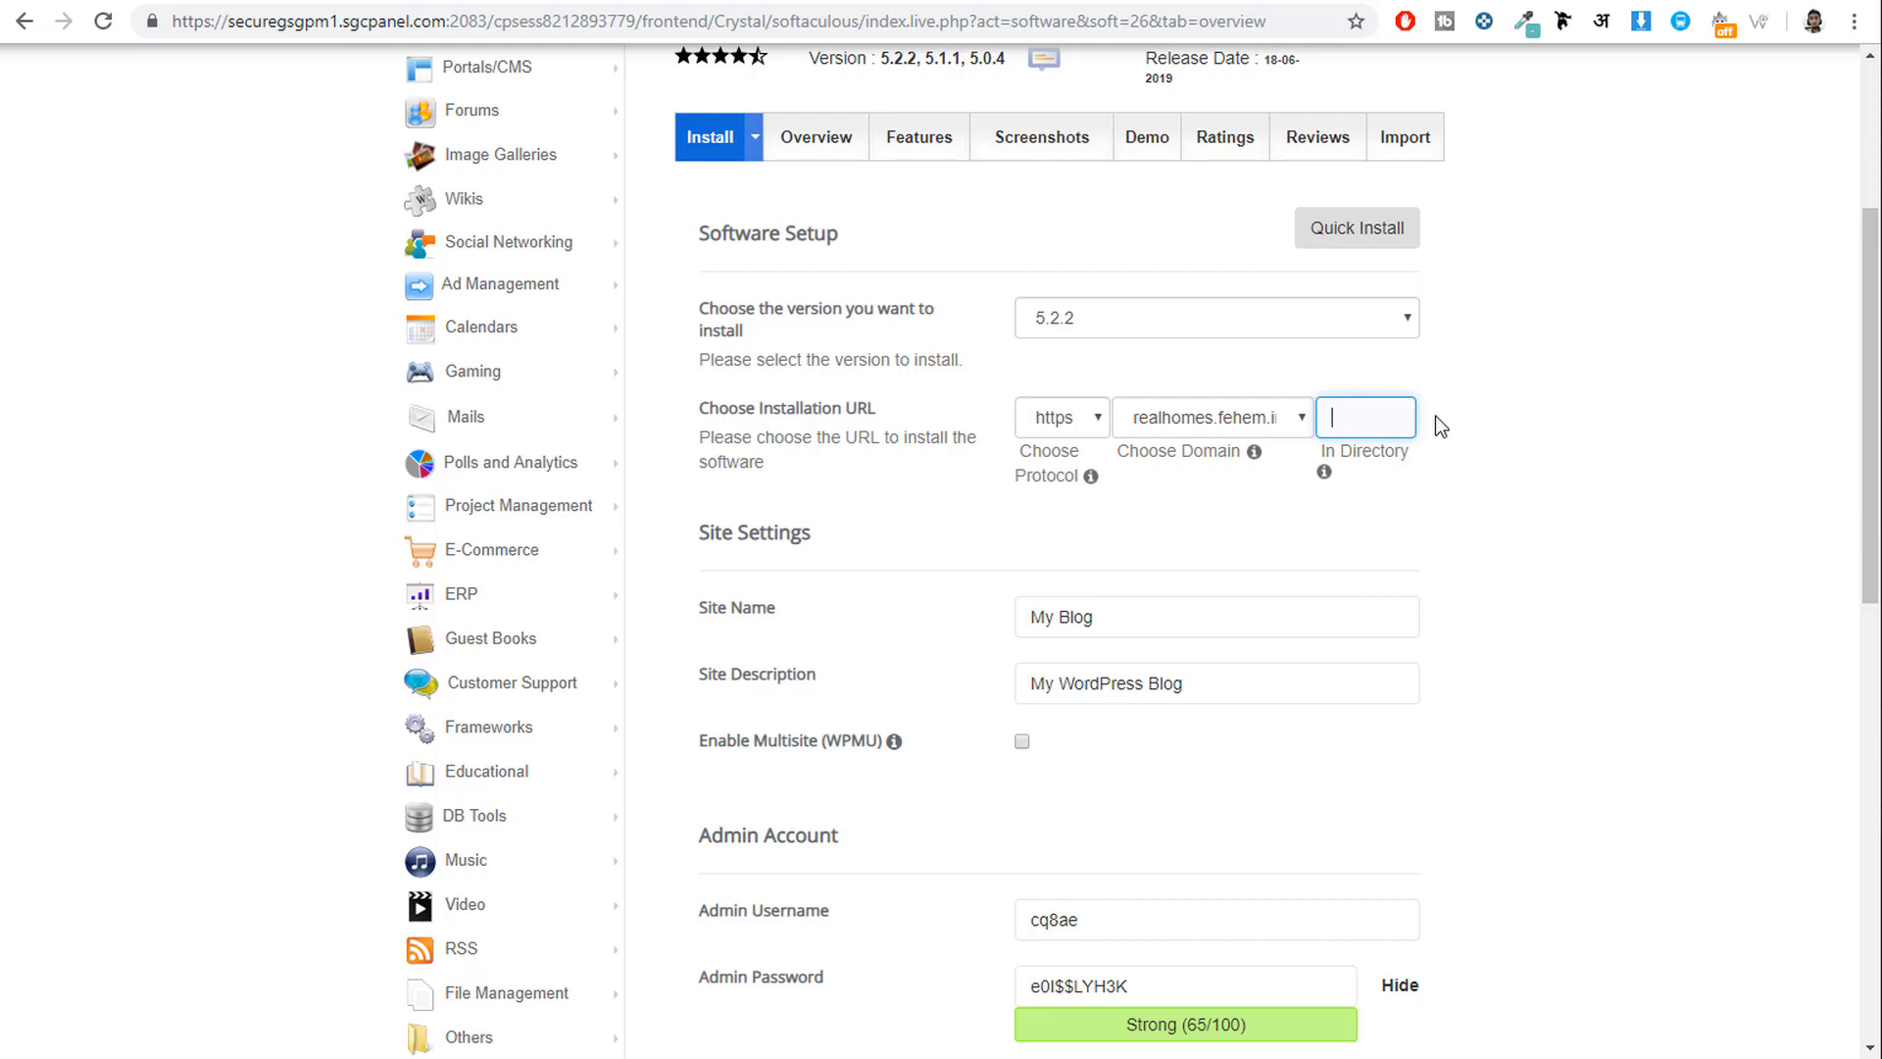
left_click(1091, 426)
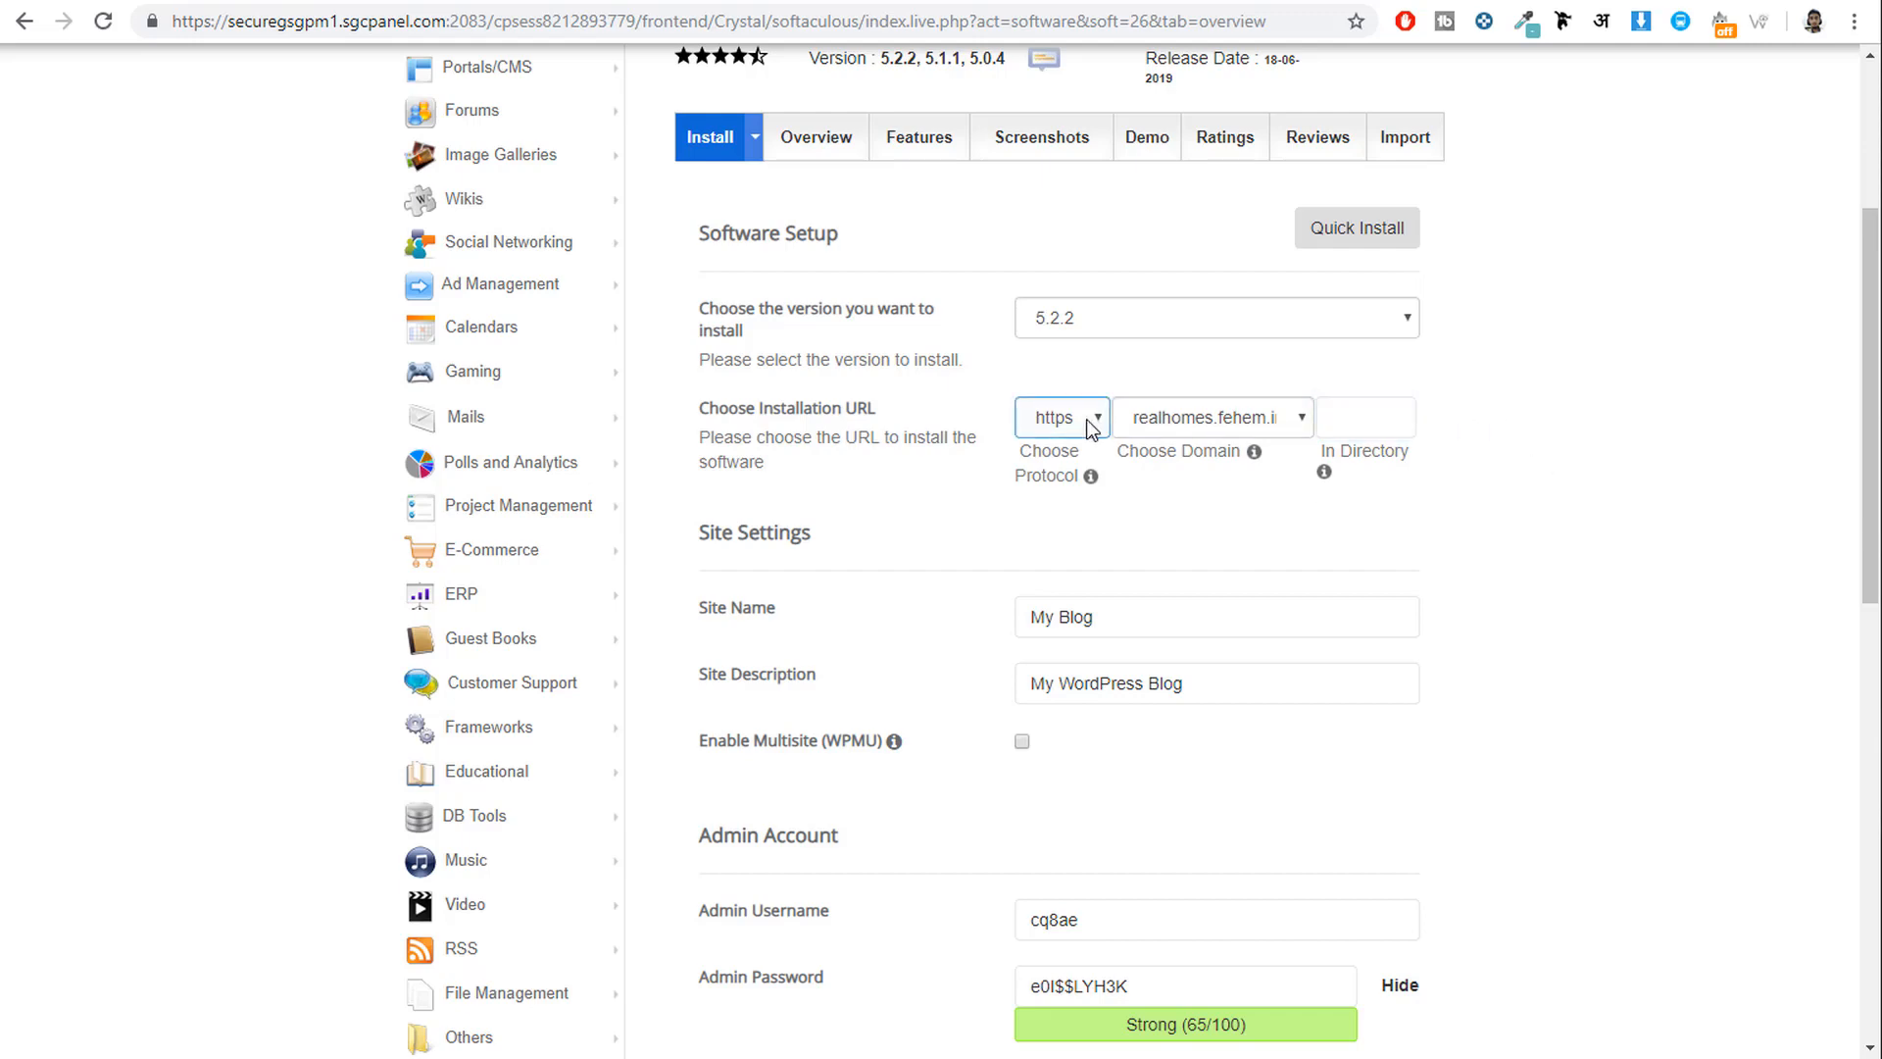
left_click(1091, 426)
left_click(1077, 515)
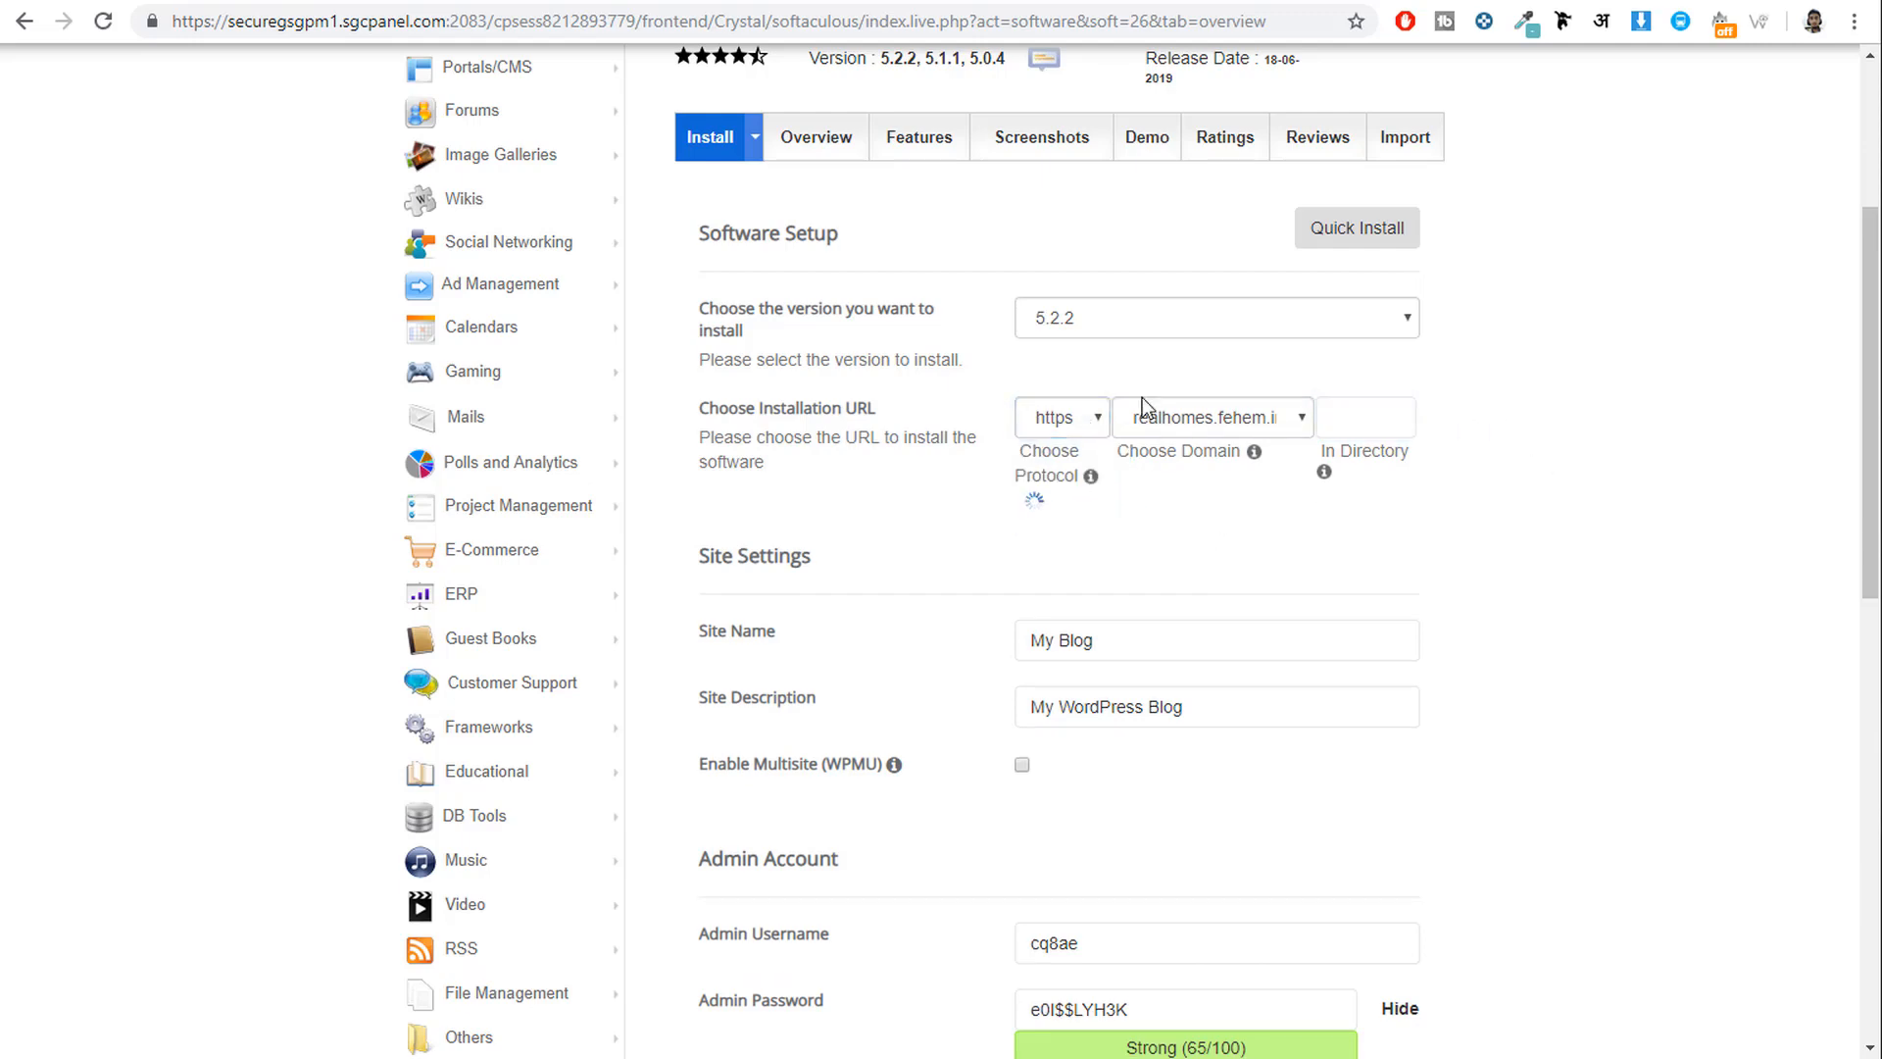
left_click(1346, 415)
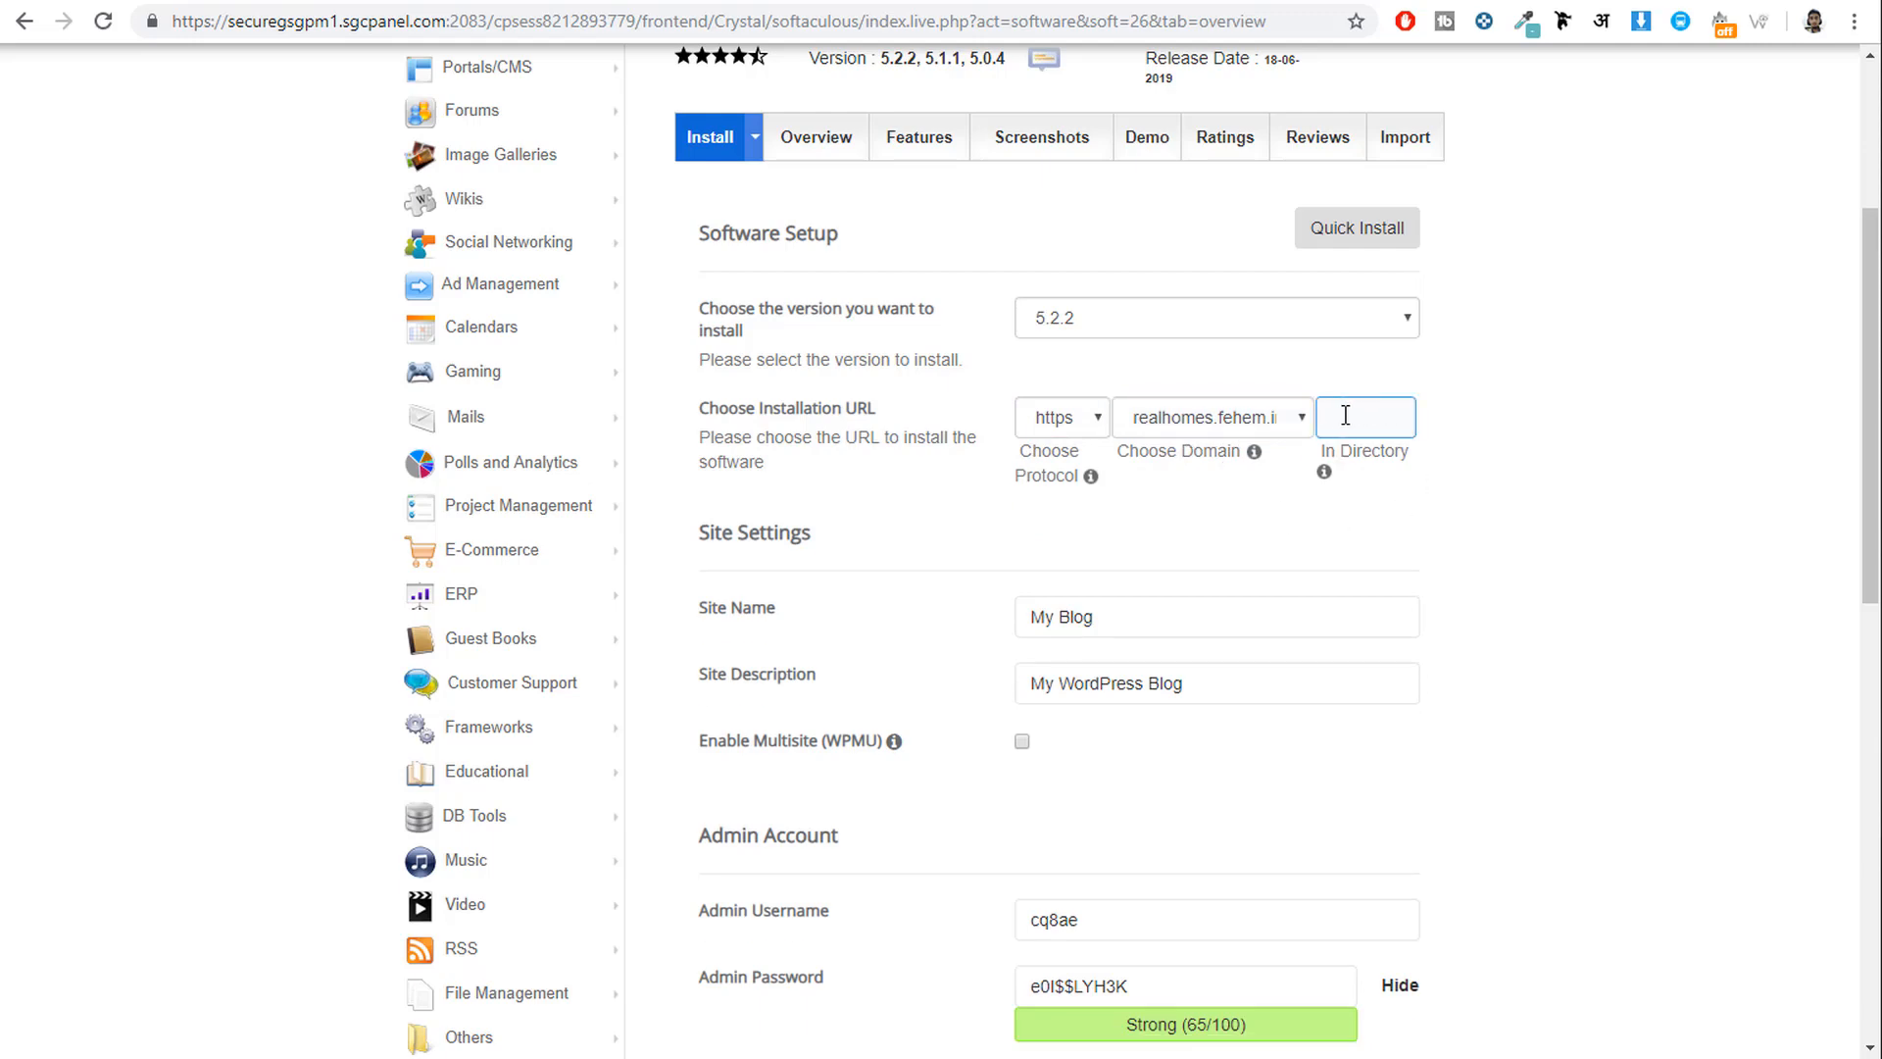
Set Site Name to 'Real Homes' and Site Description to 'Real Estate Website for Mumbai'.
scroll(1684, 550, "down", 5)
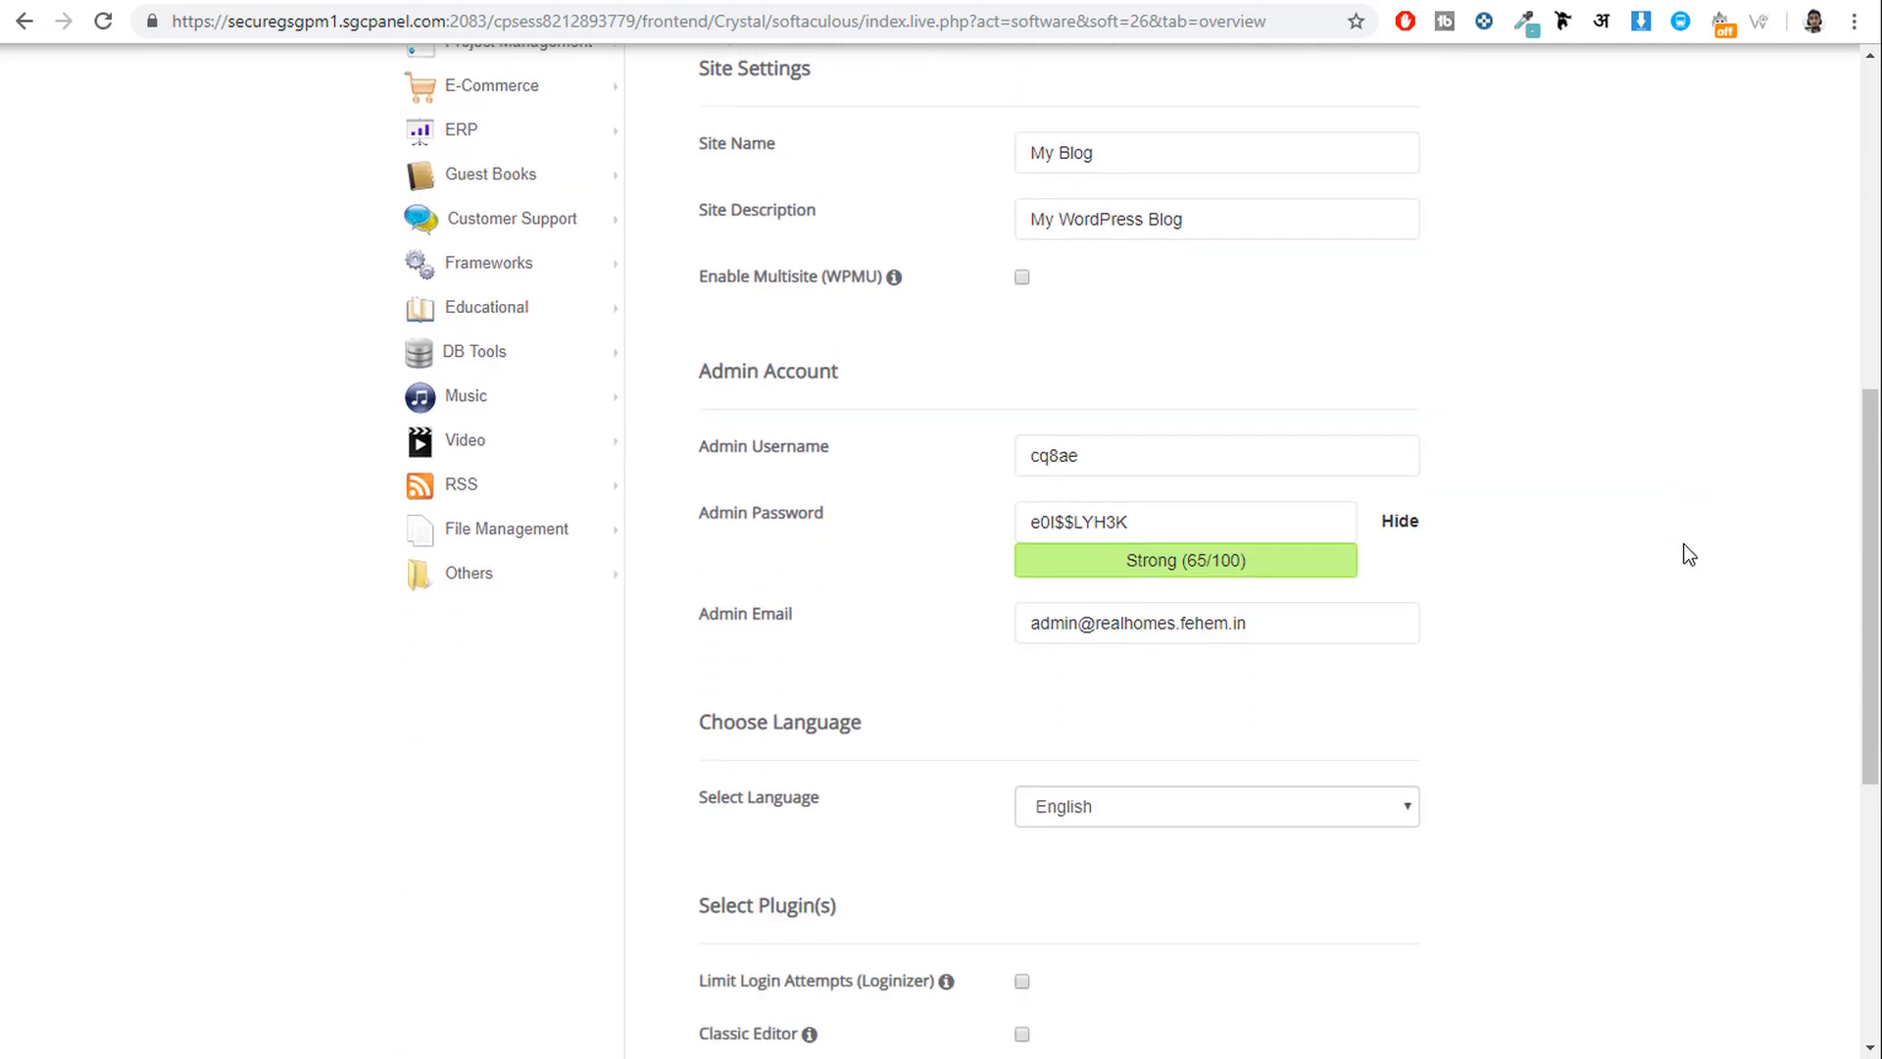
scroll(902, 186, "up", 1)
left_click_drag(1197, 256, 790, 231)
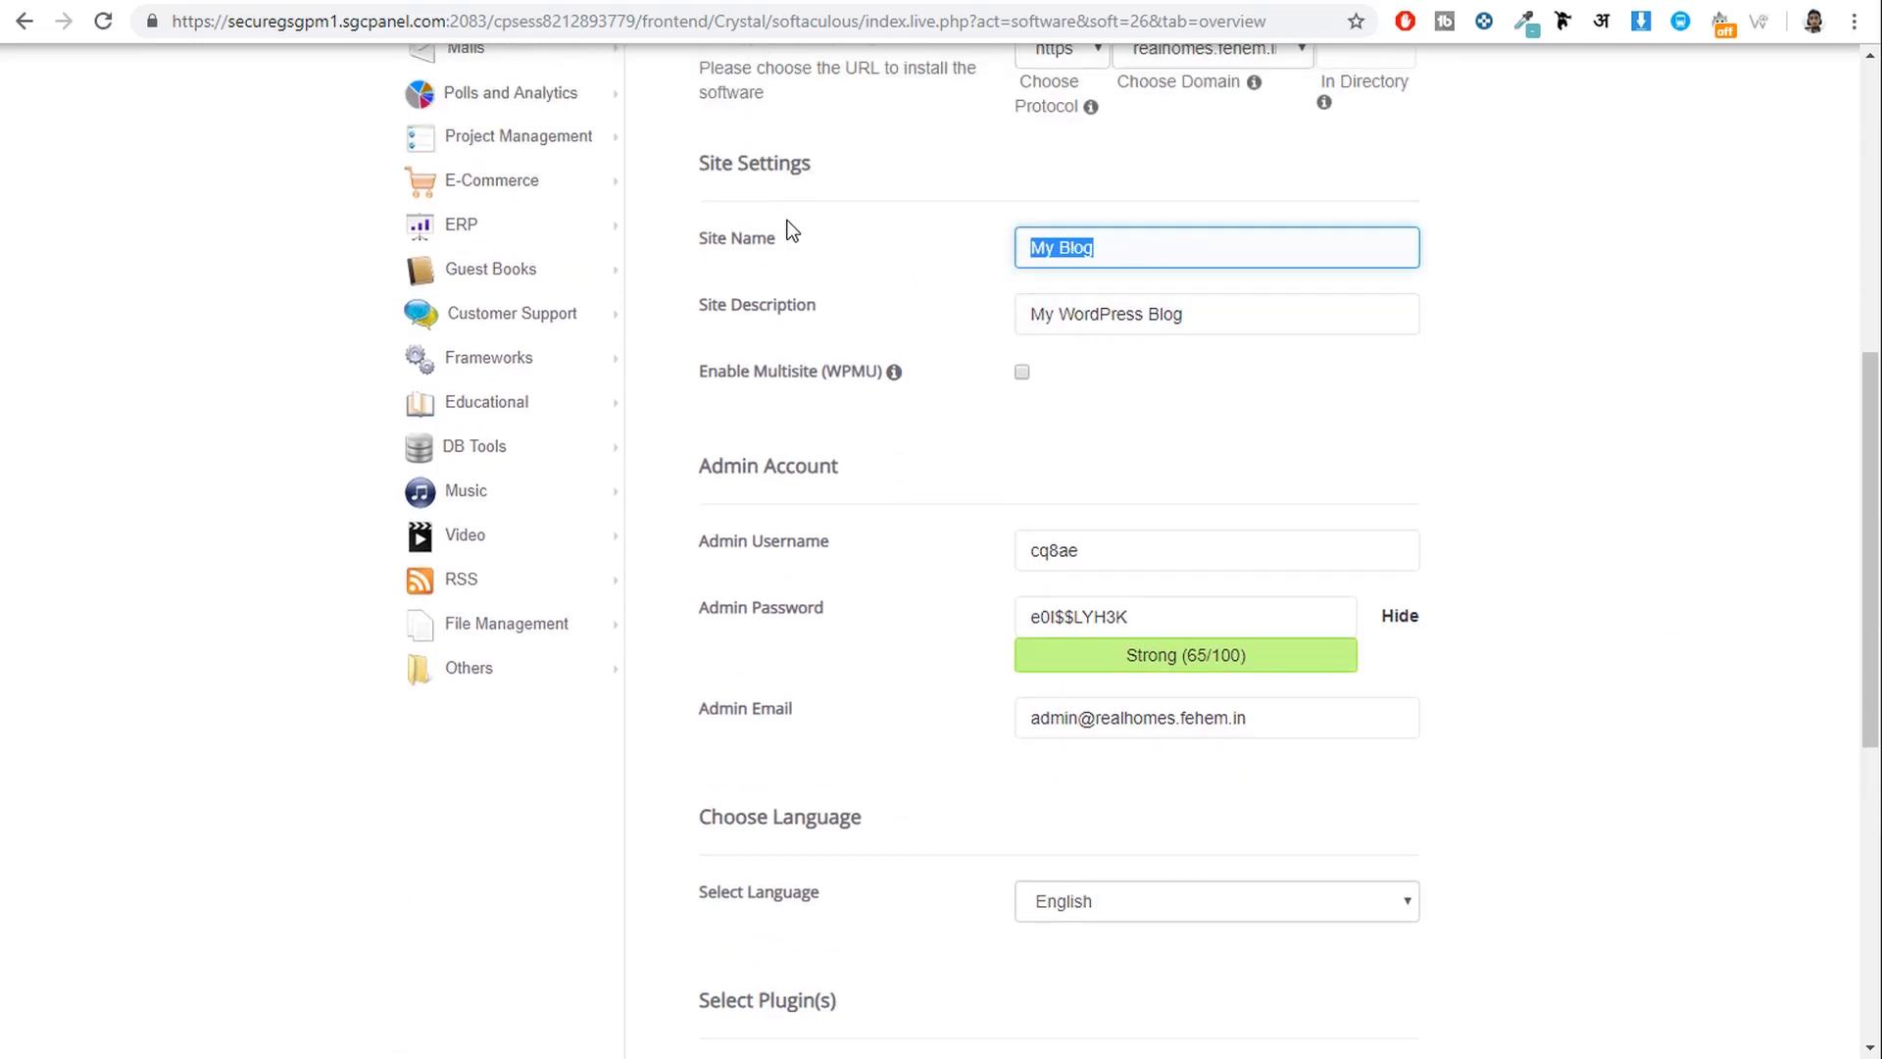
left_click_drag(1213, 326, 844, 311)
left_click_drag(1114, 256, 771, 268)
type("RE")
key("BackSpace")
type("eal Homes")
key("Tab")
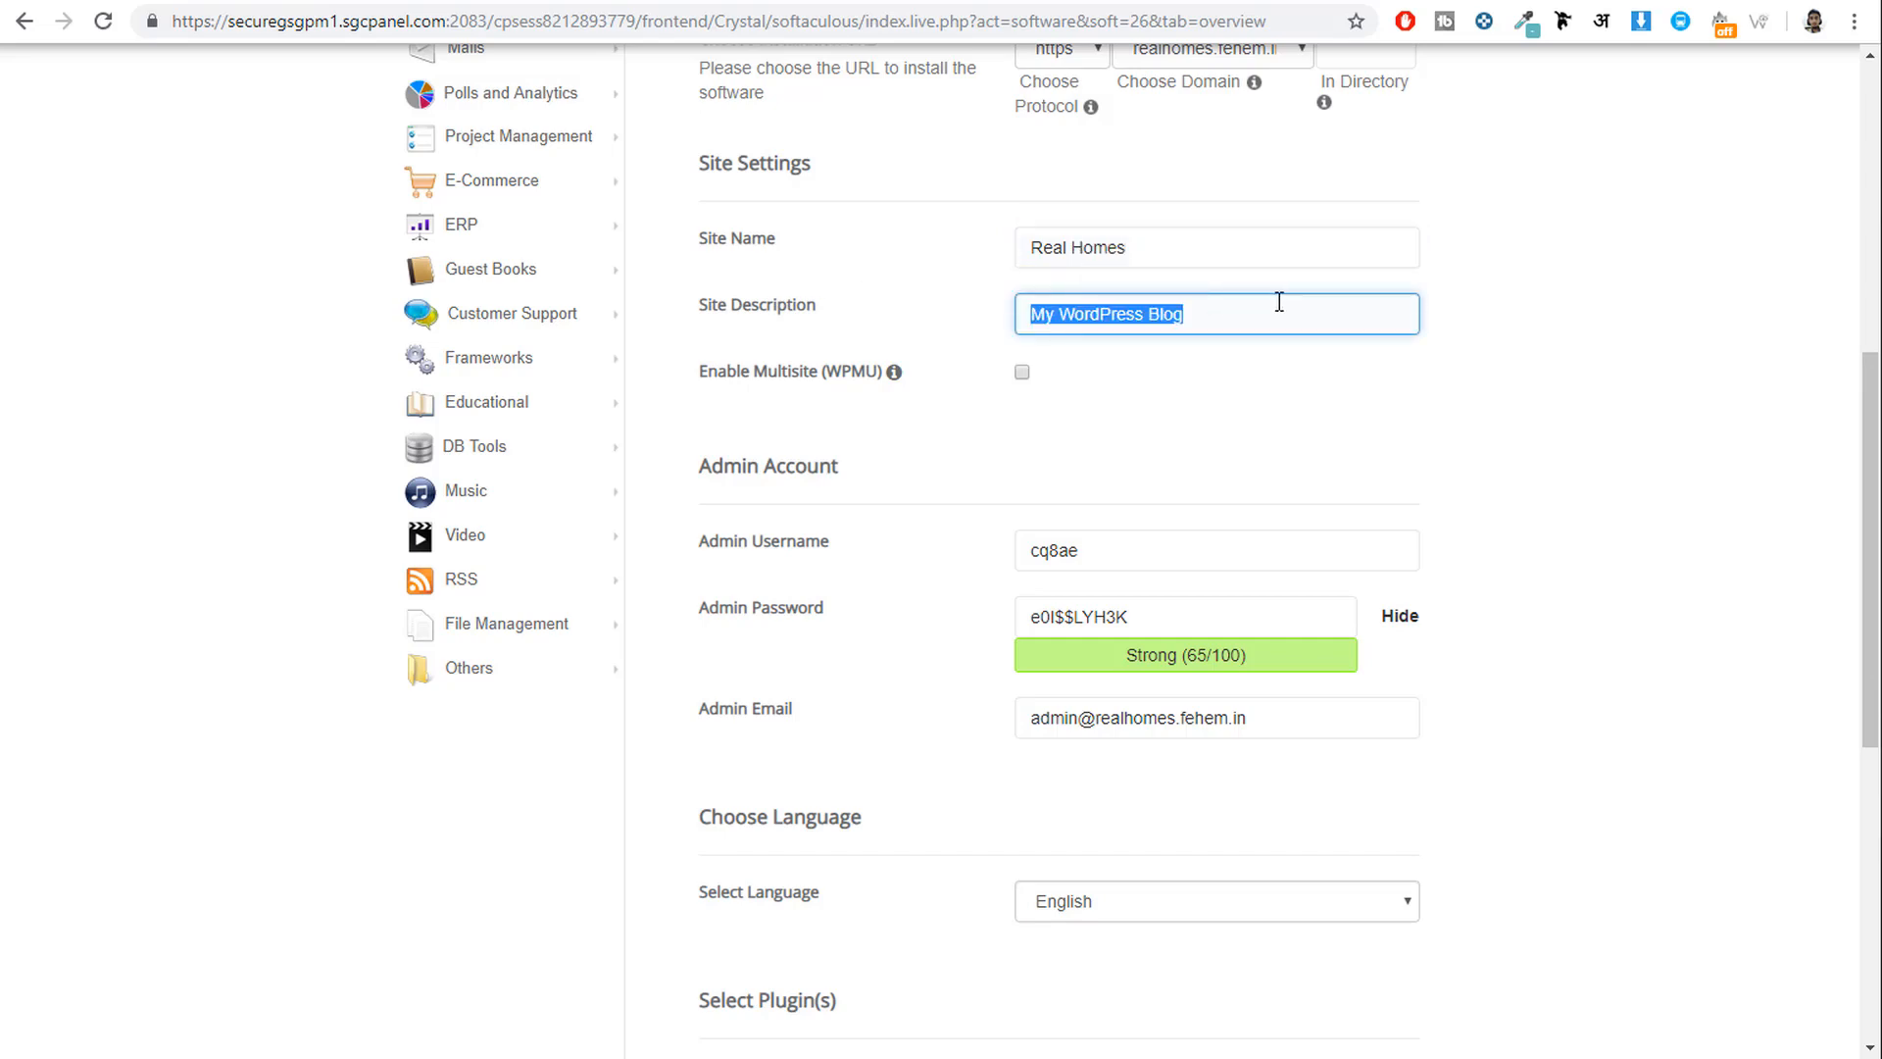
type("Real E")
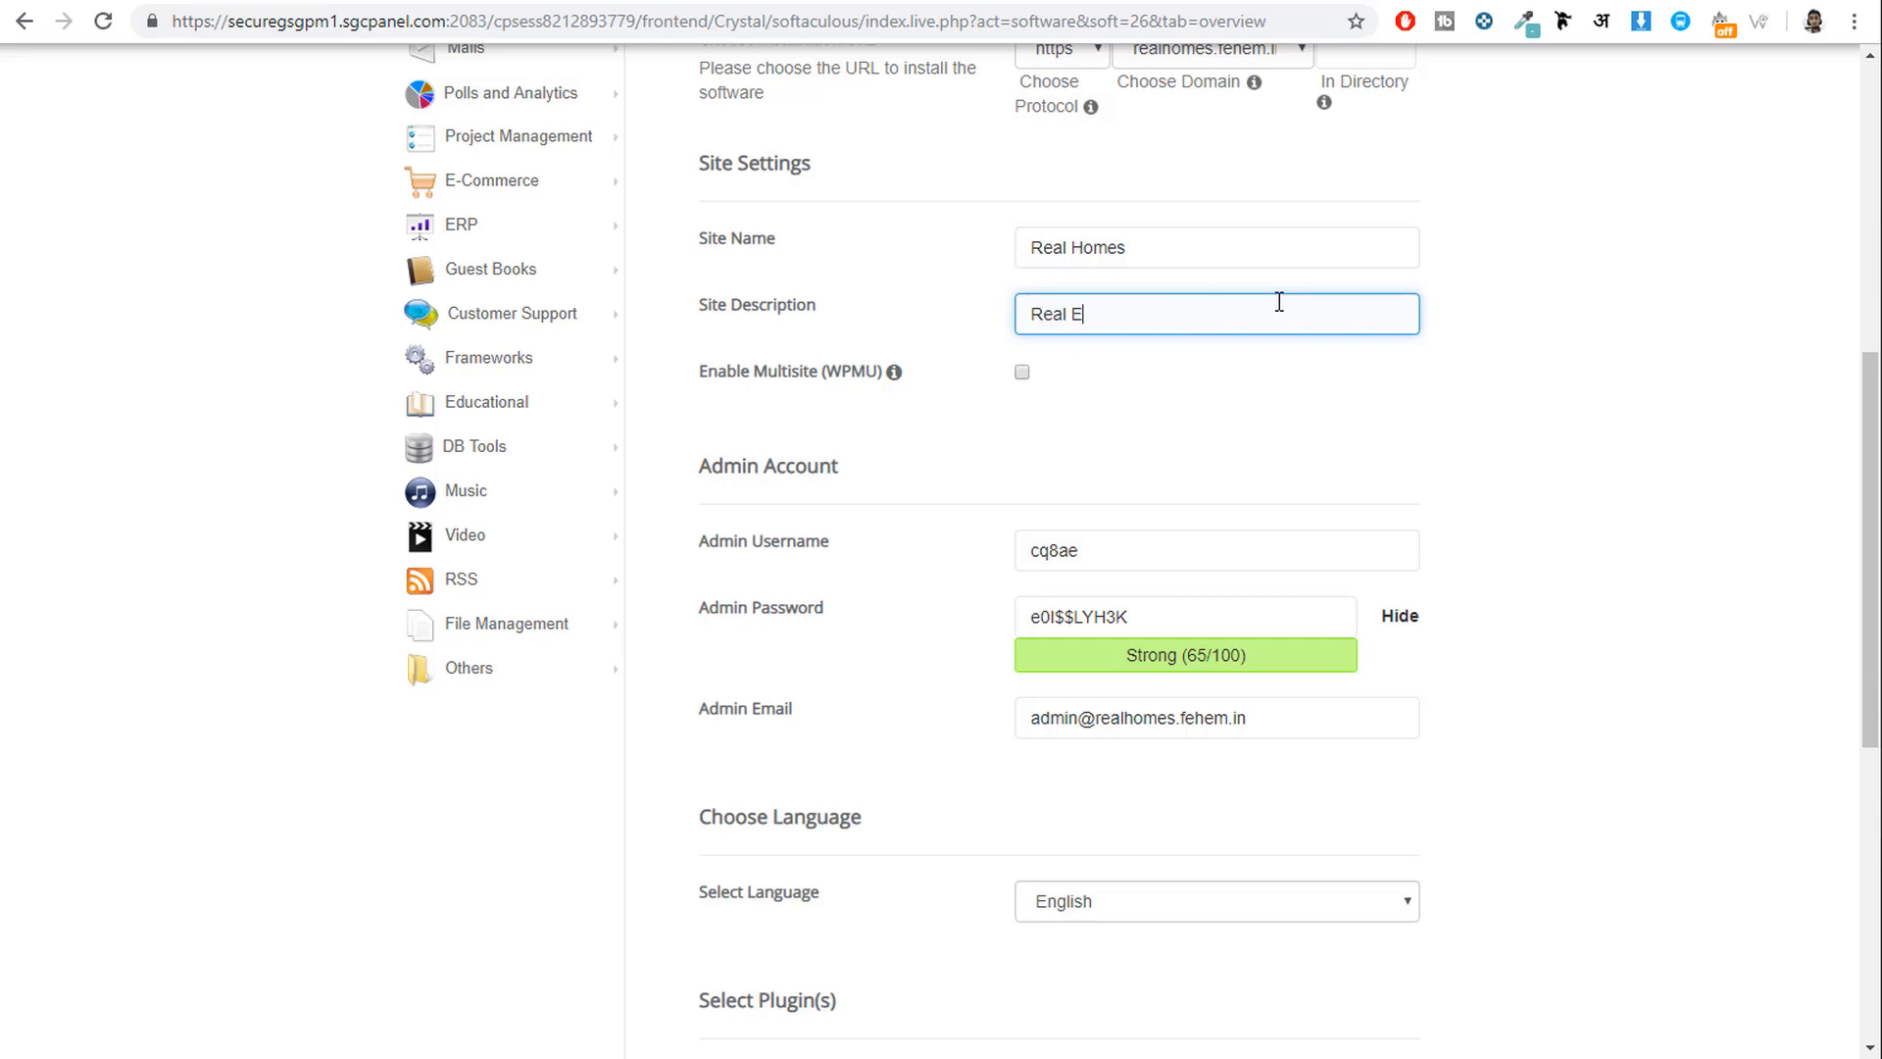
type("state Web")
type("site for Mumbai")
Replace the default admin username with a new one and mask the admin password.
scroll(1432, 375, "down", 3)
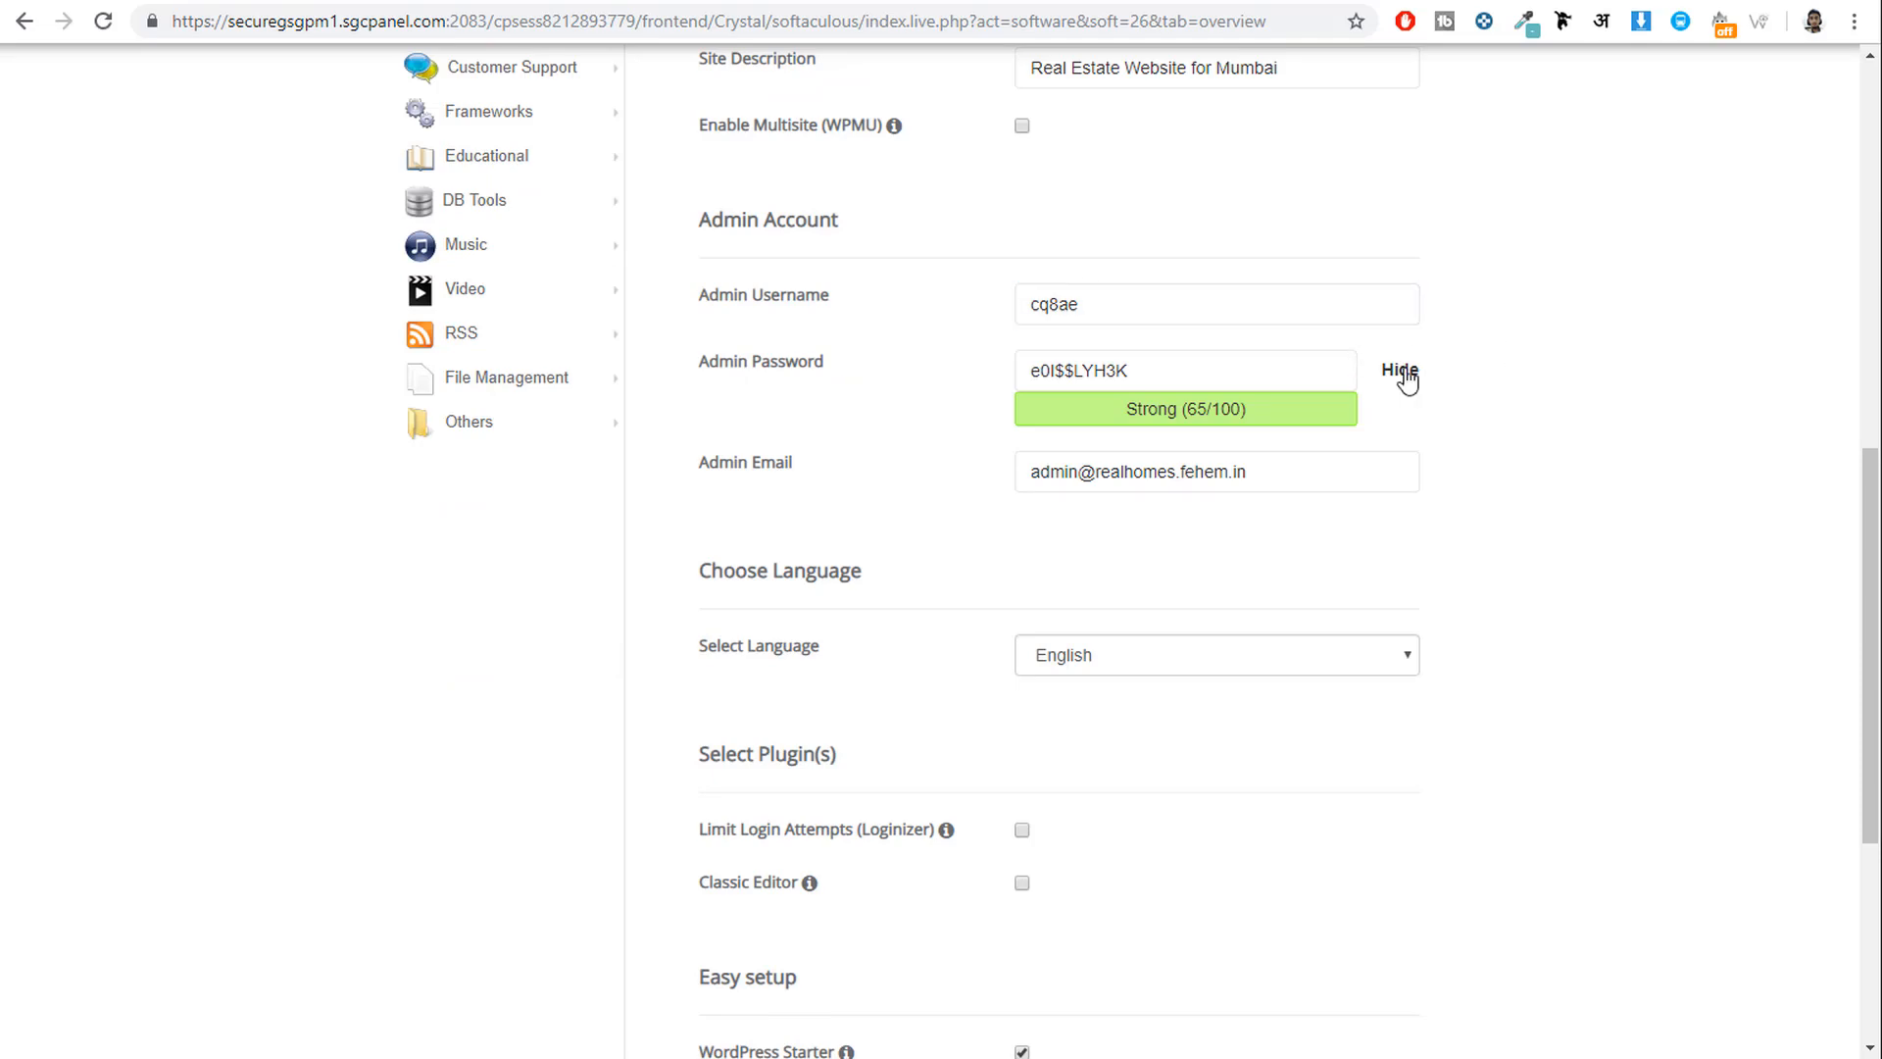
left_click_drag(1220, 304, 684, 297)
type("Nay")
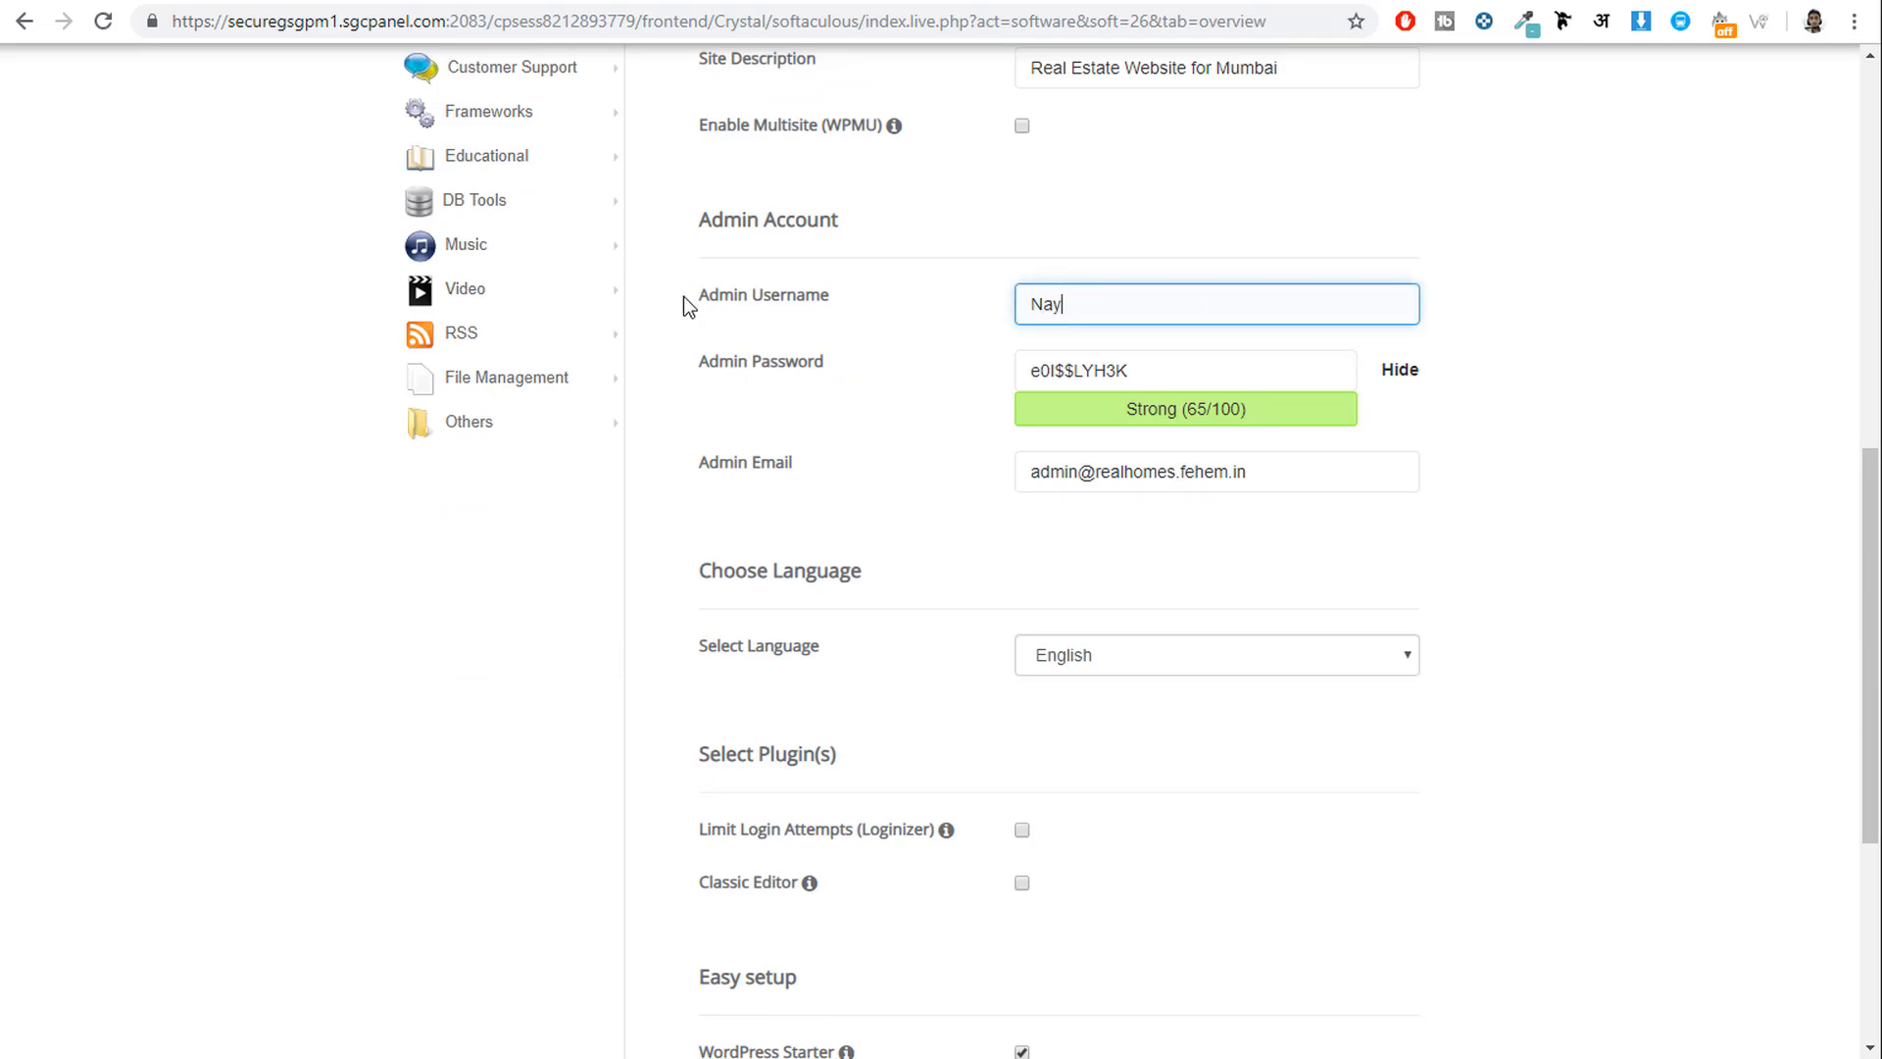
type("yar_Shaikh")
key("Tab")
left_click(1402, 381)
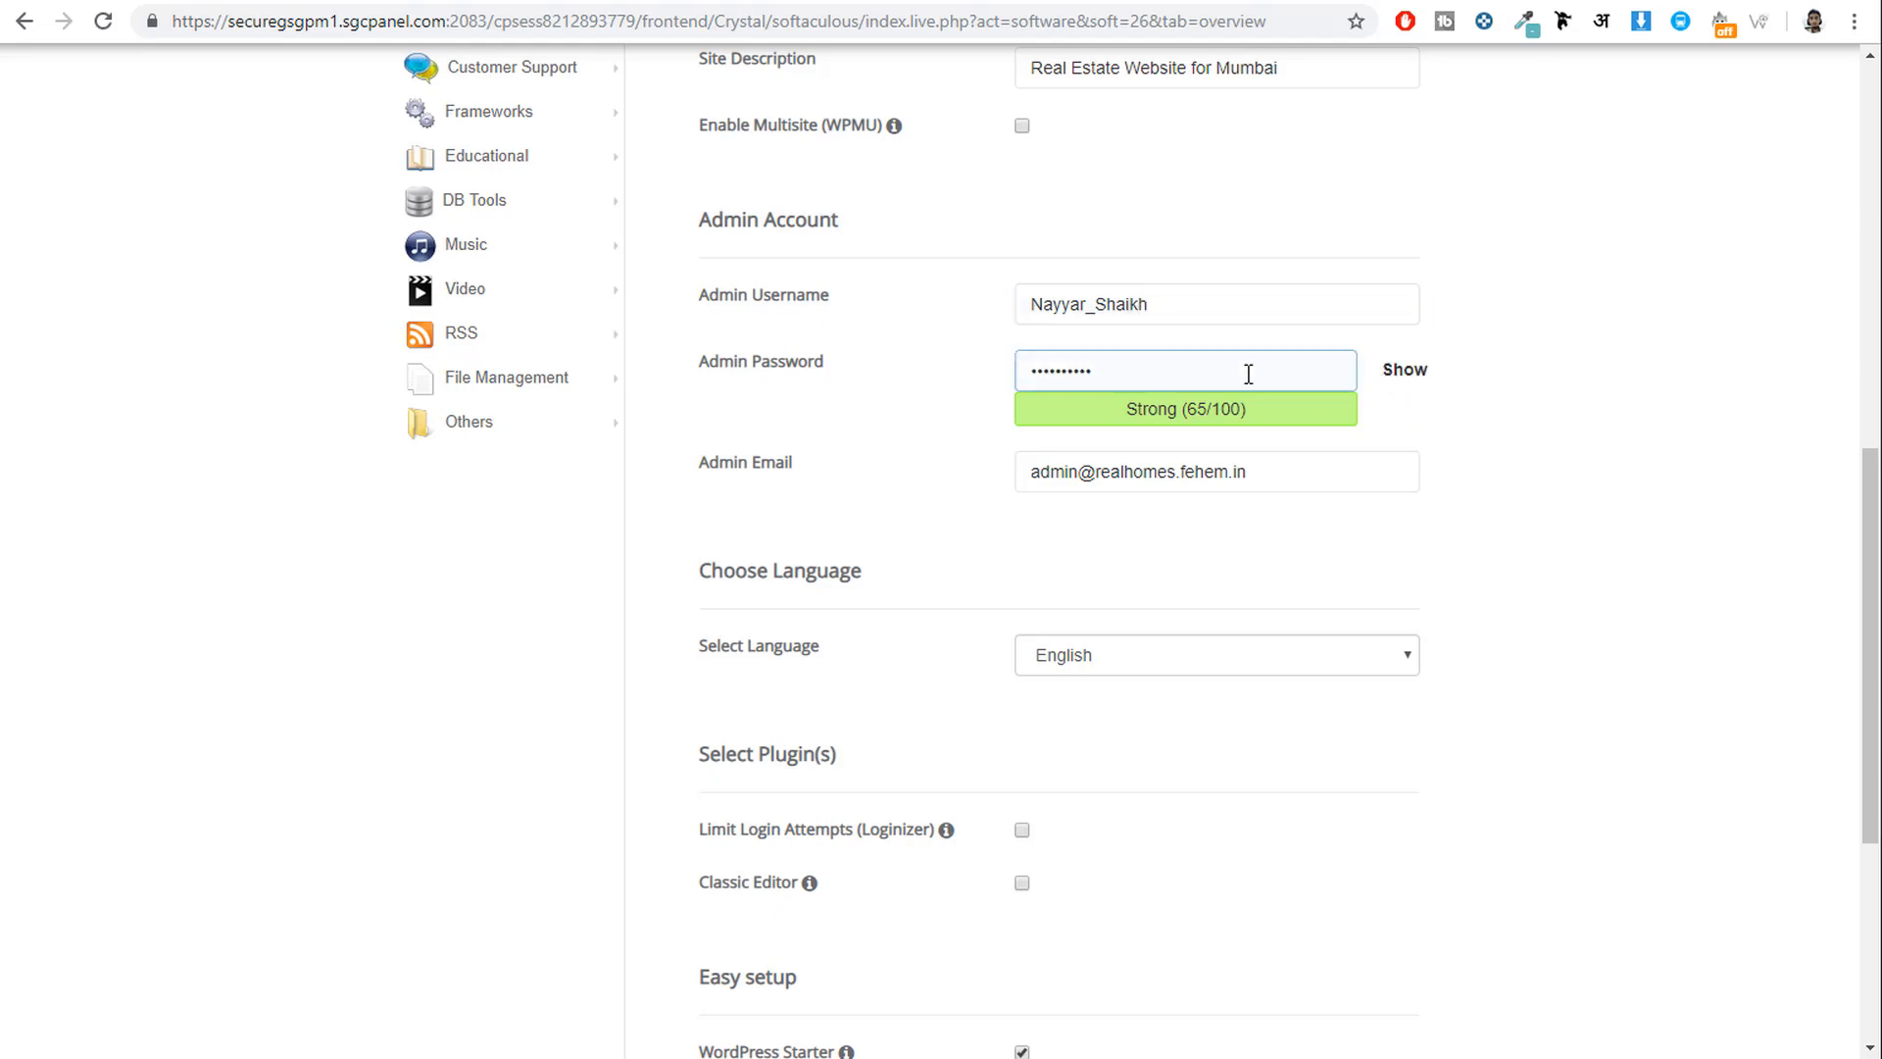
Recheck the admin username and password fields, dismissing the browser's saved-login suggestions.
left_click(1149, 303)
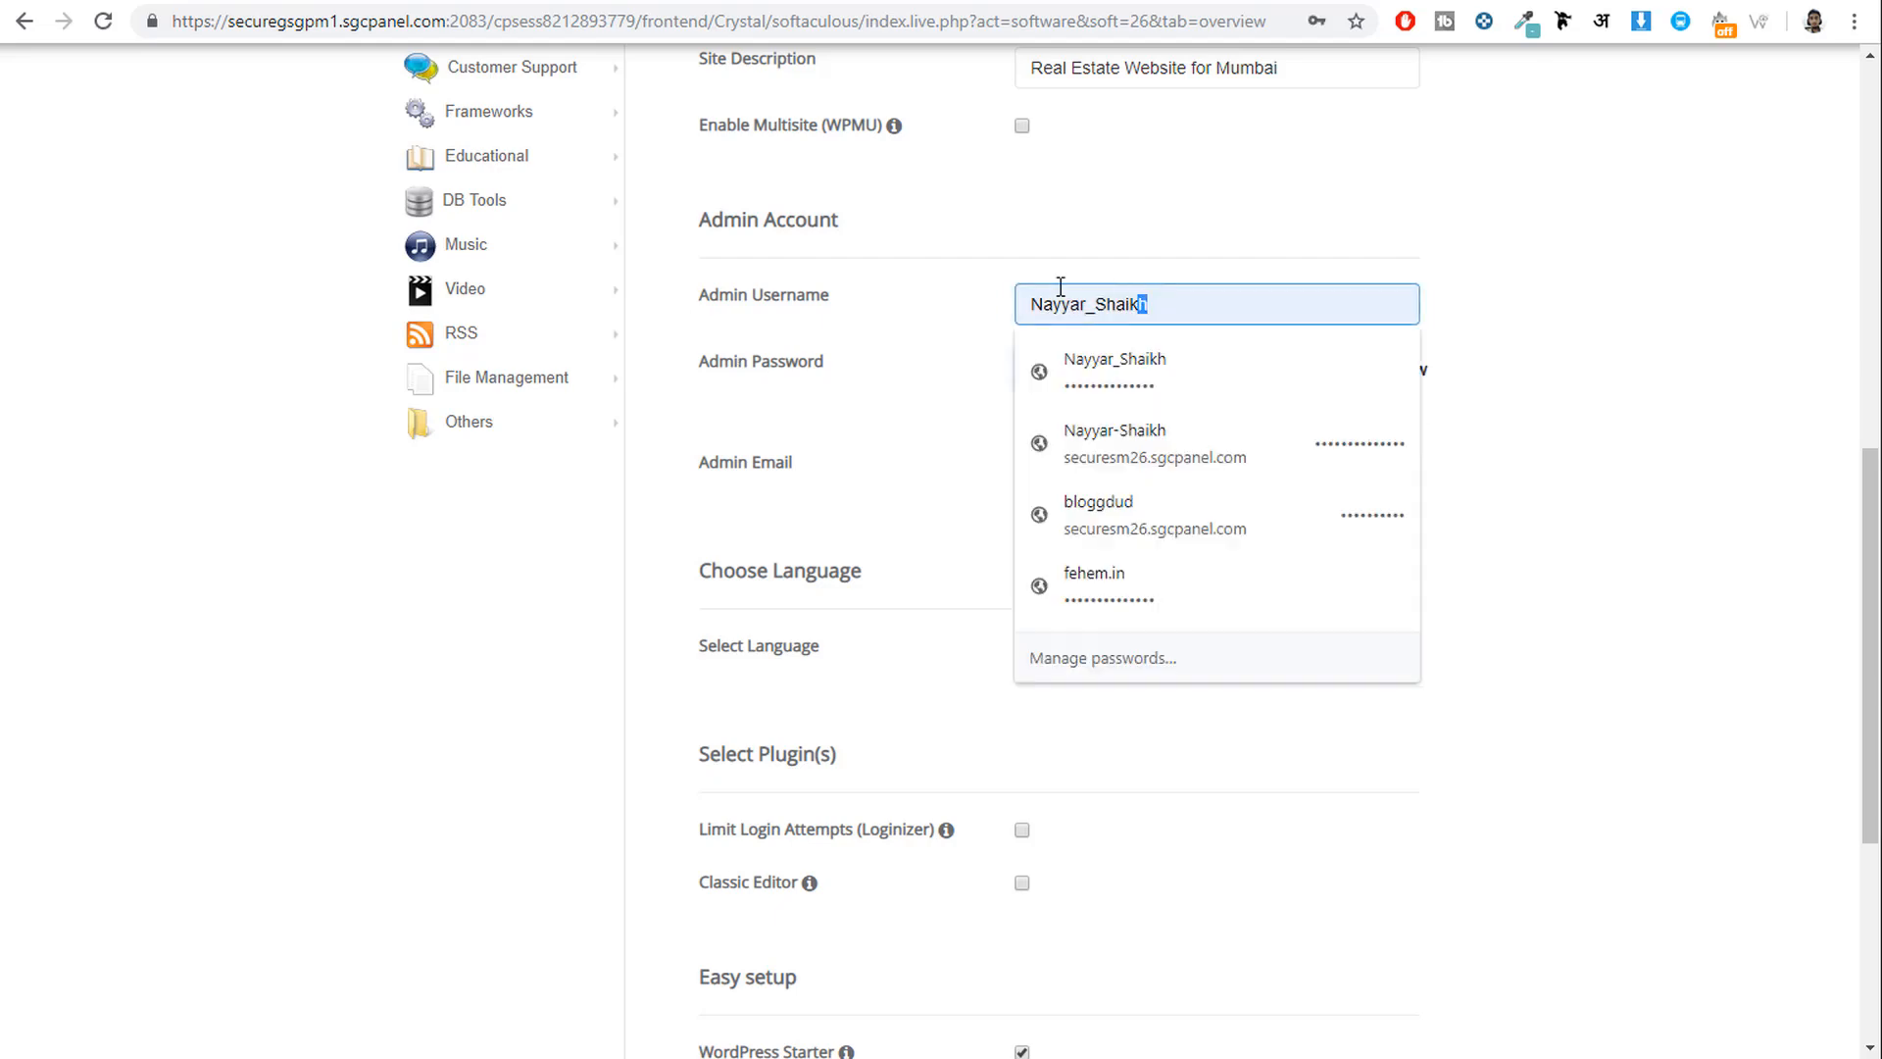
double_click(1103, 294)
left_click(1483, 252)
double_click(1157, 371)
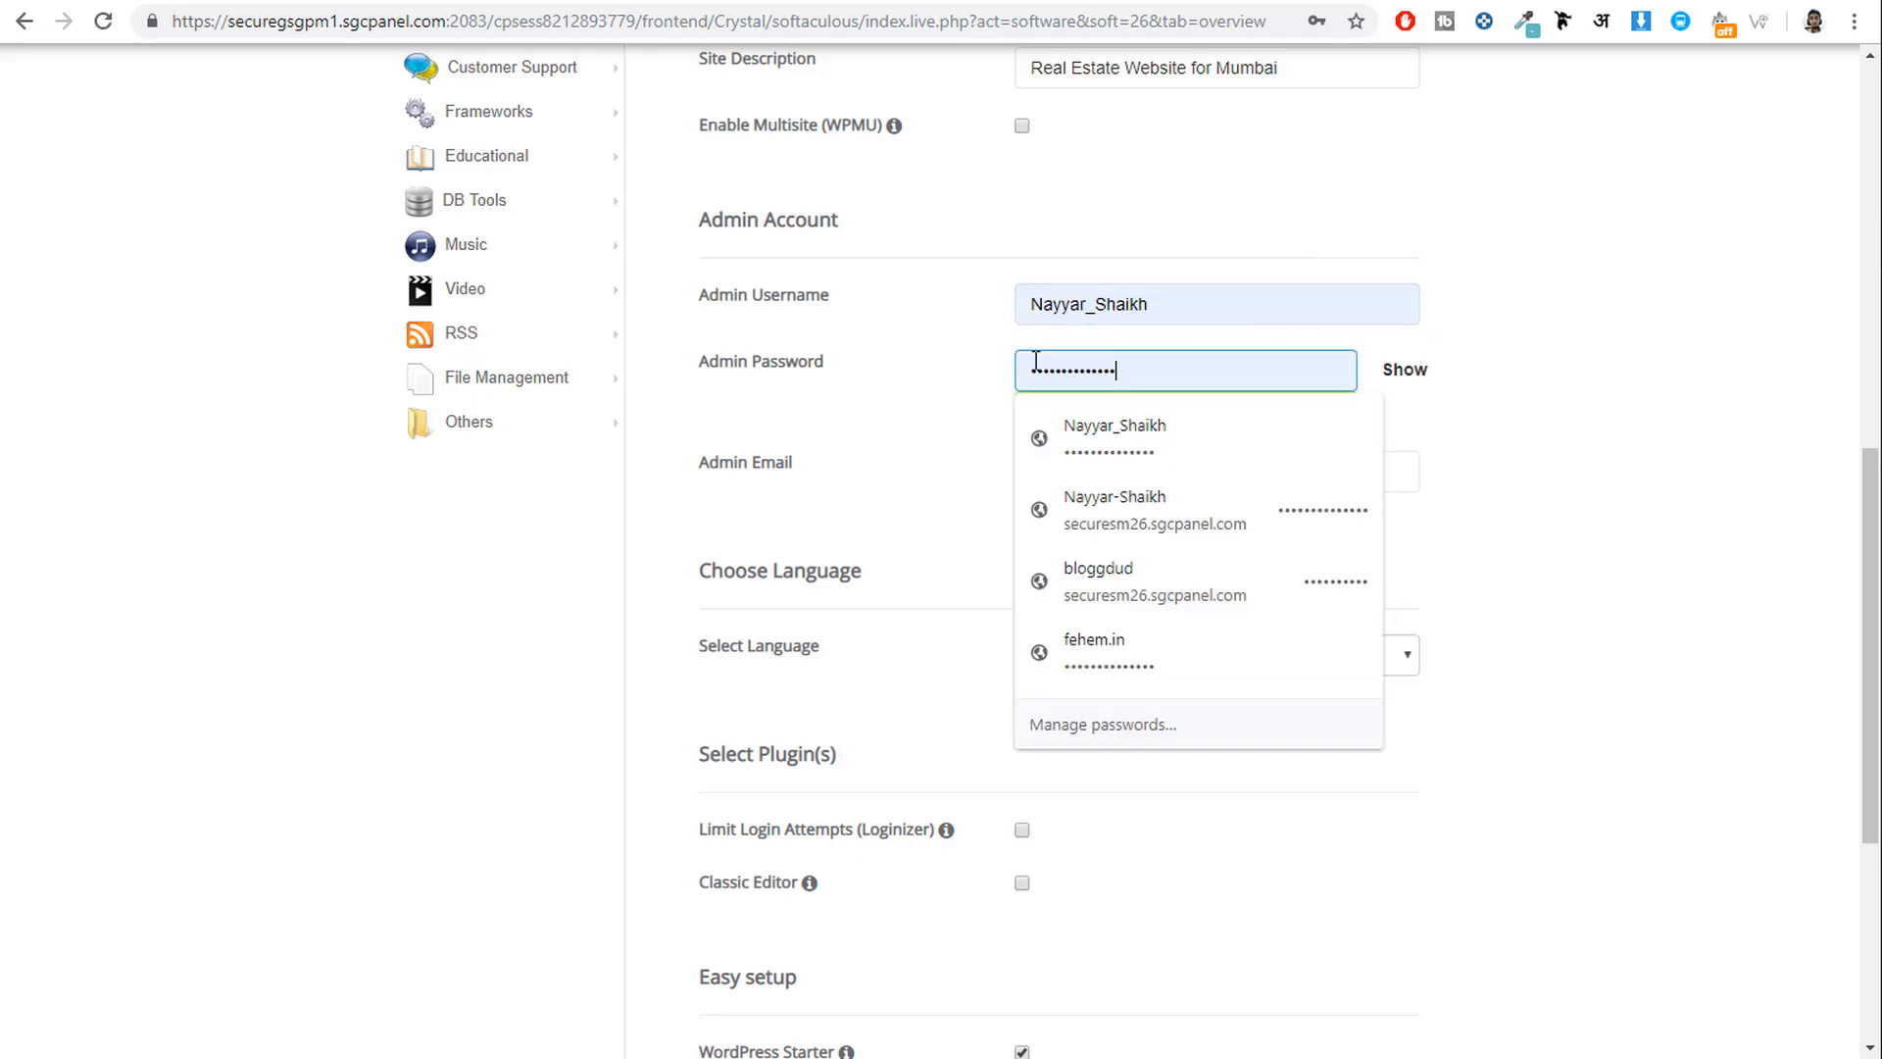
left_click(1623, 352)
left_click(1153, 303)
left_click(1114, 187)
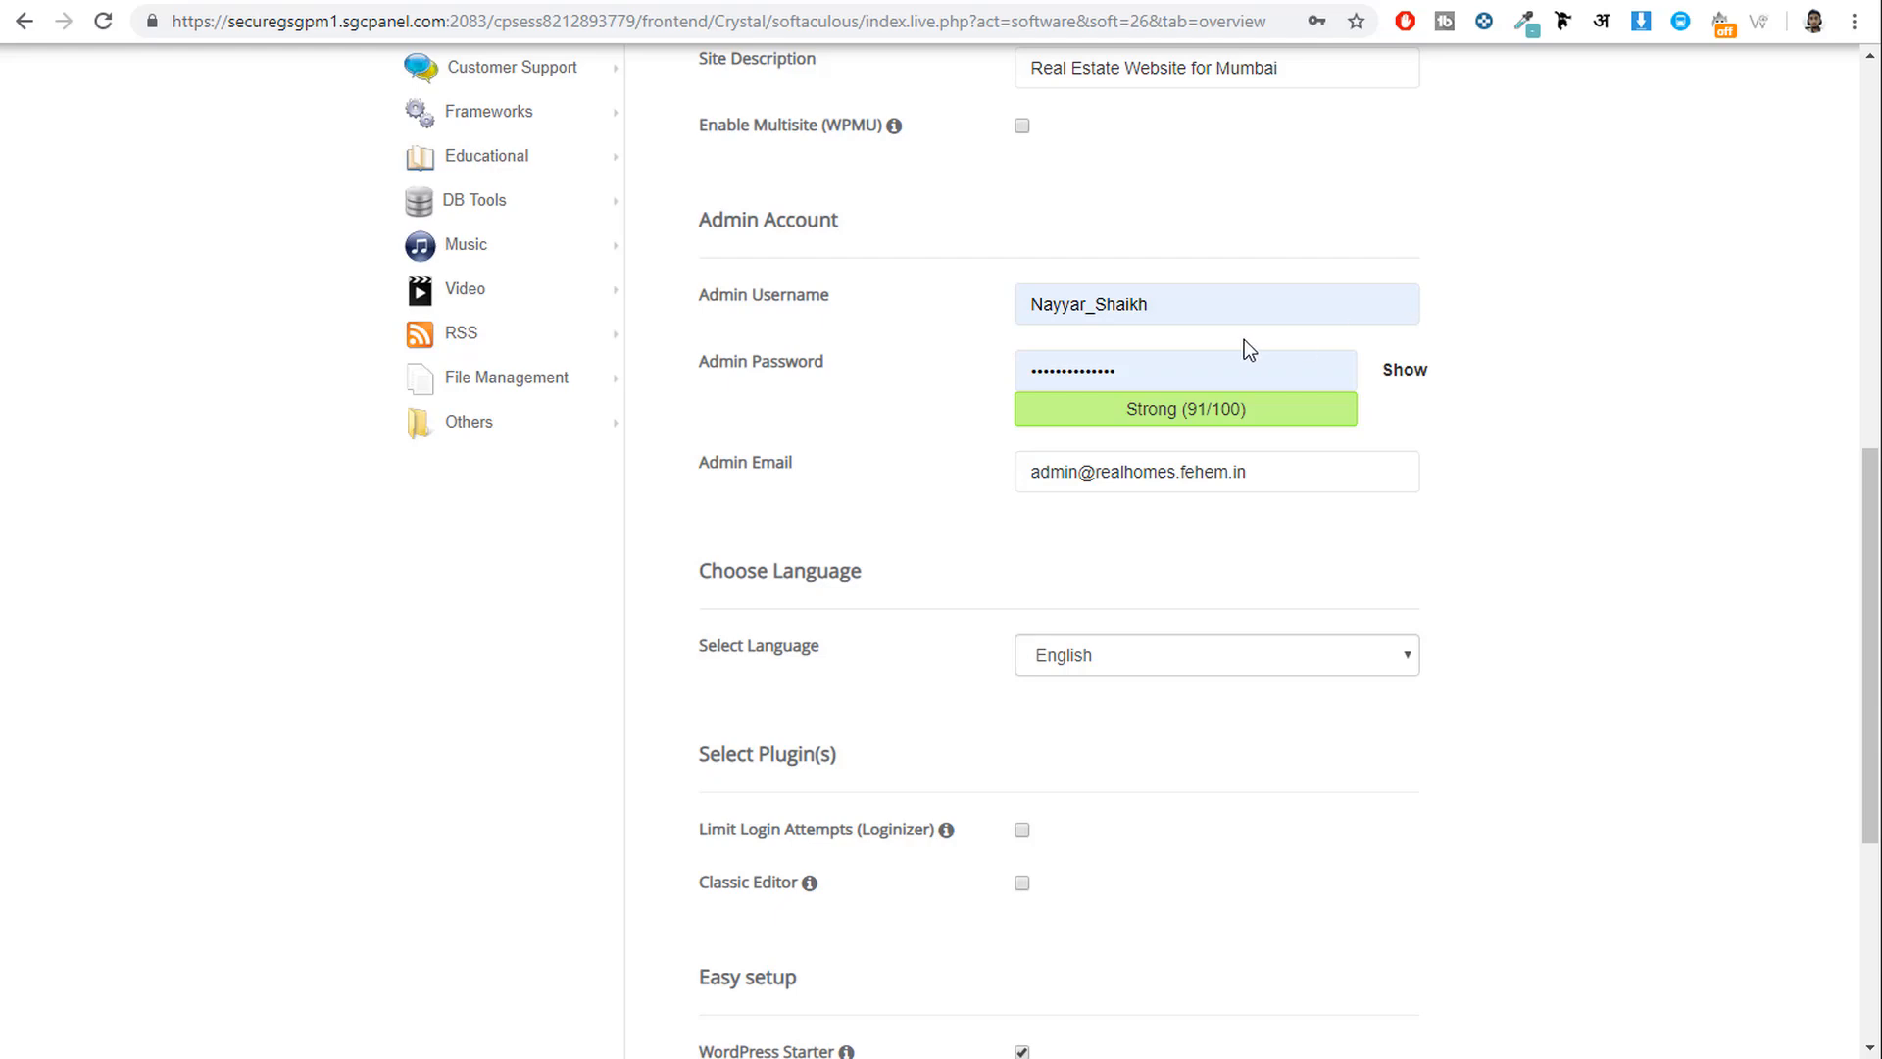
left_click(1139, 312)
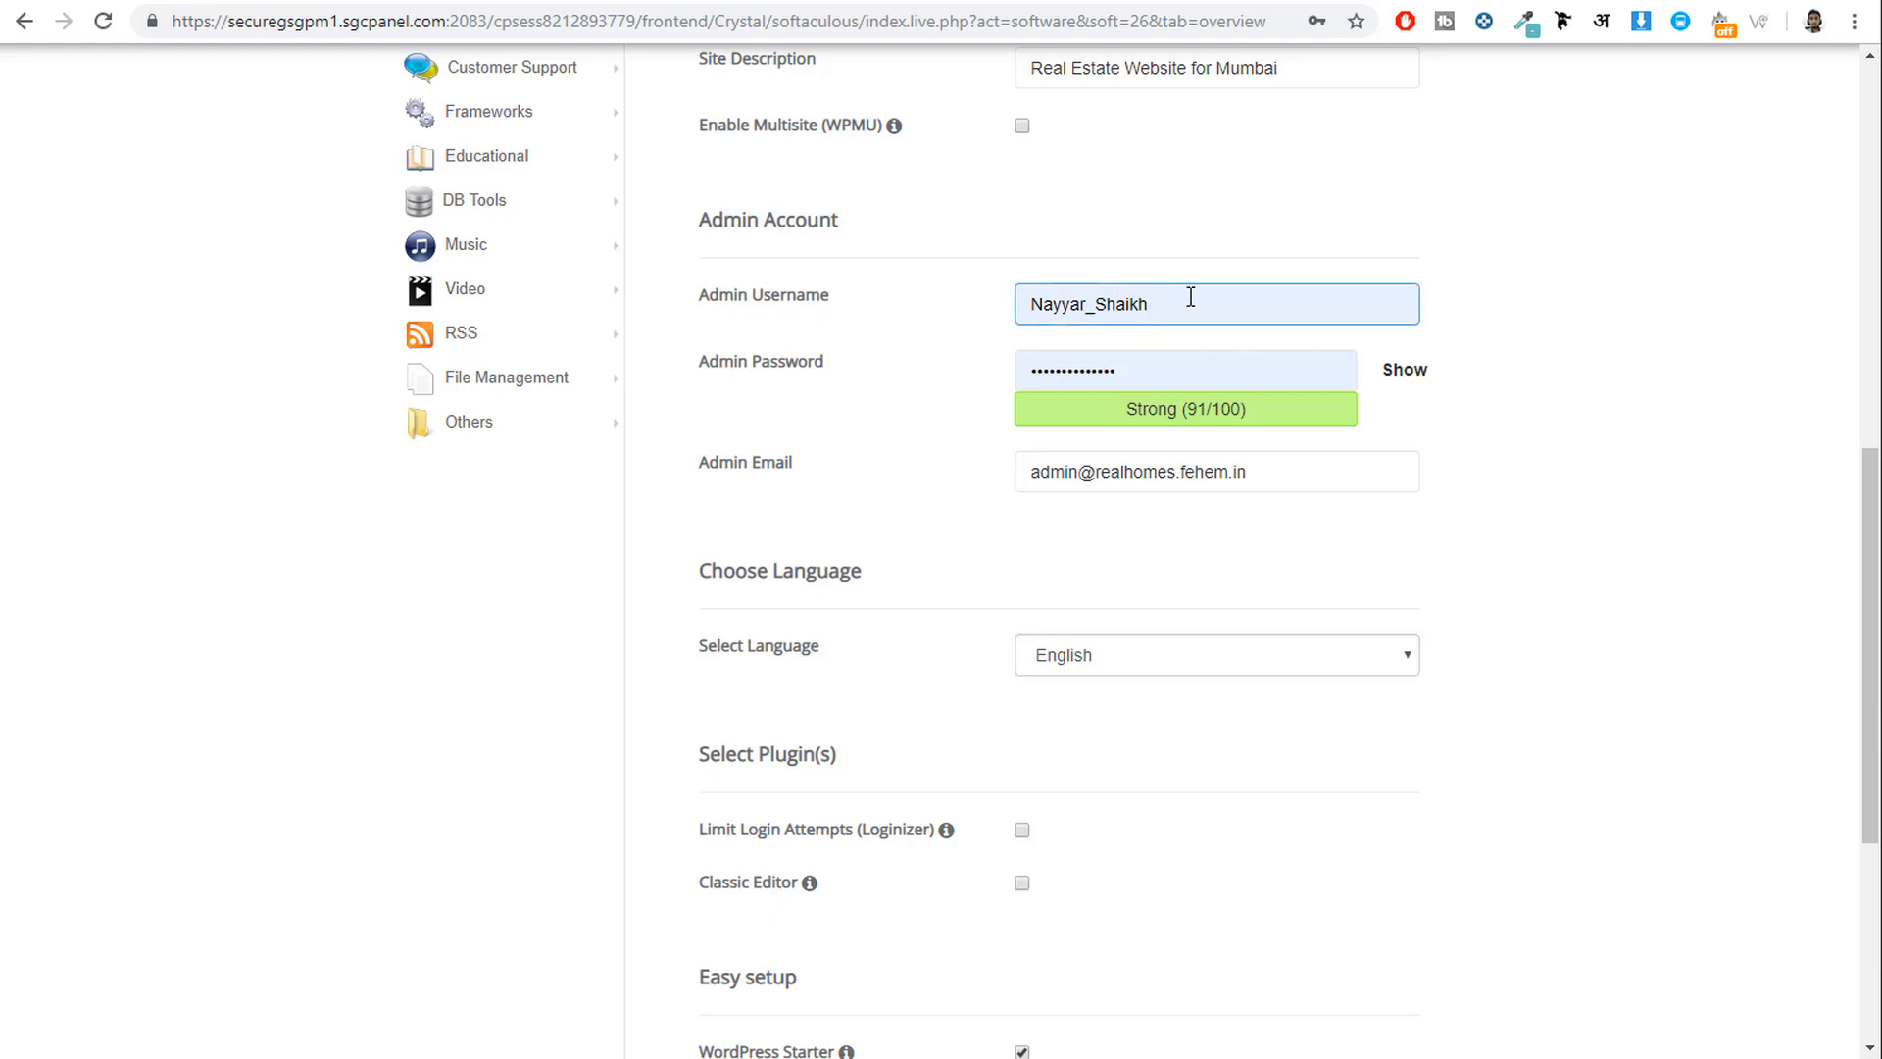
left_click_drag(1190, 296, 965, 310)
left_click_drag(1143, 364, 924, 380)
left_click(985, 451)
Replace the default admin email with a personal address from the autofill suggestion.
left_click_drag(1264, 474, 802, 471)
key("BackSpace")
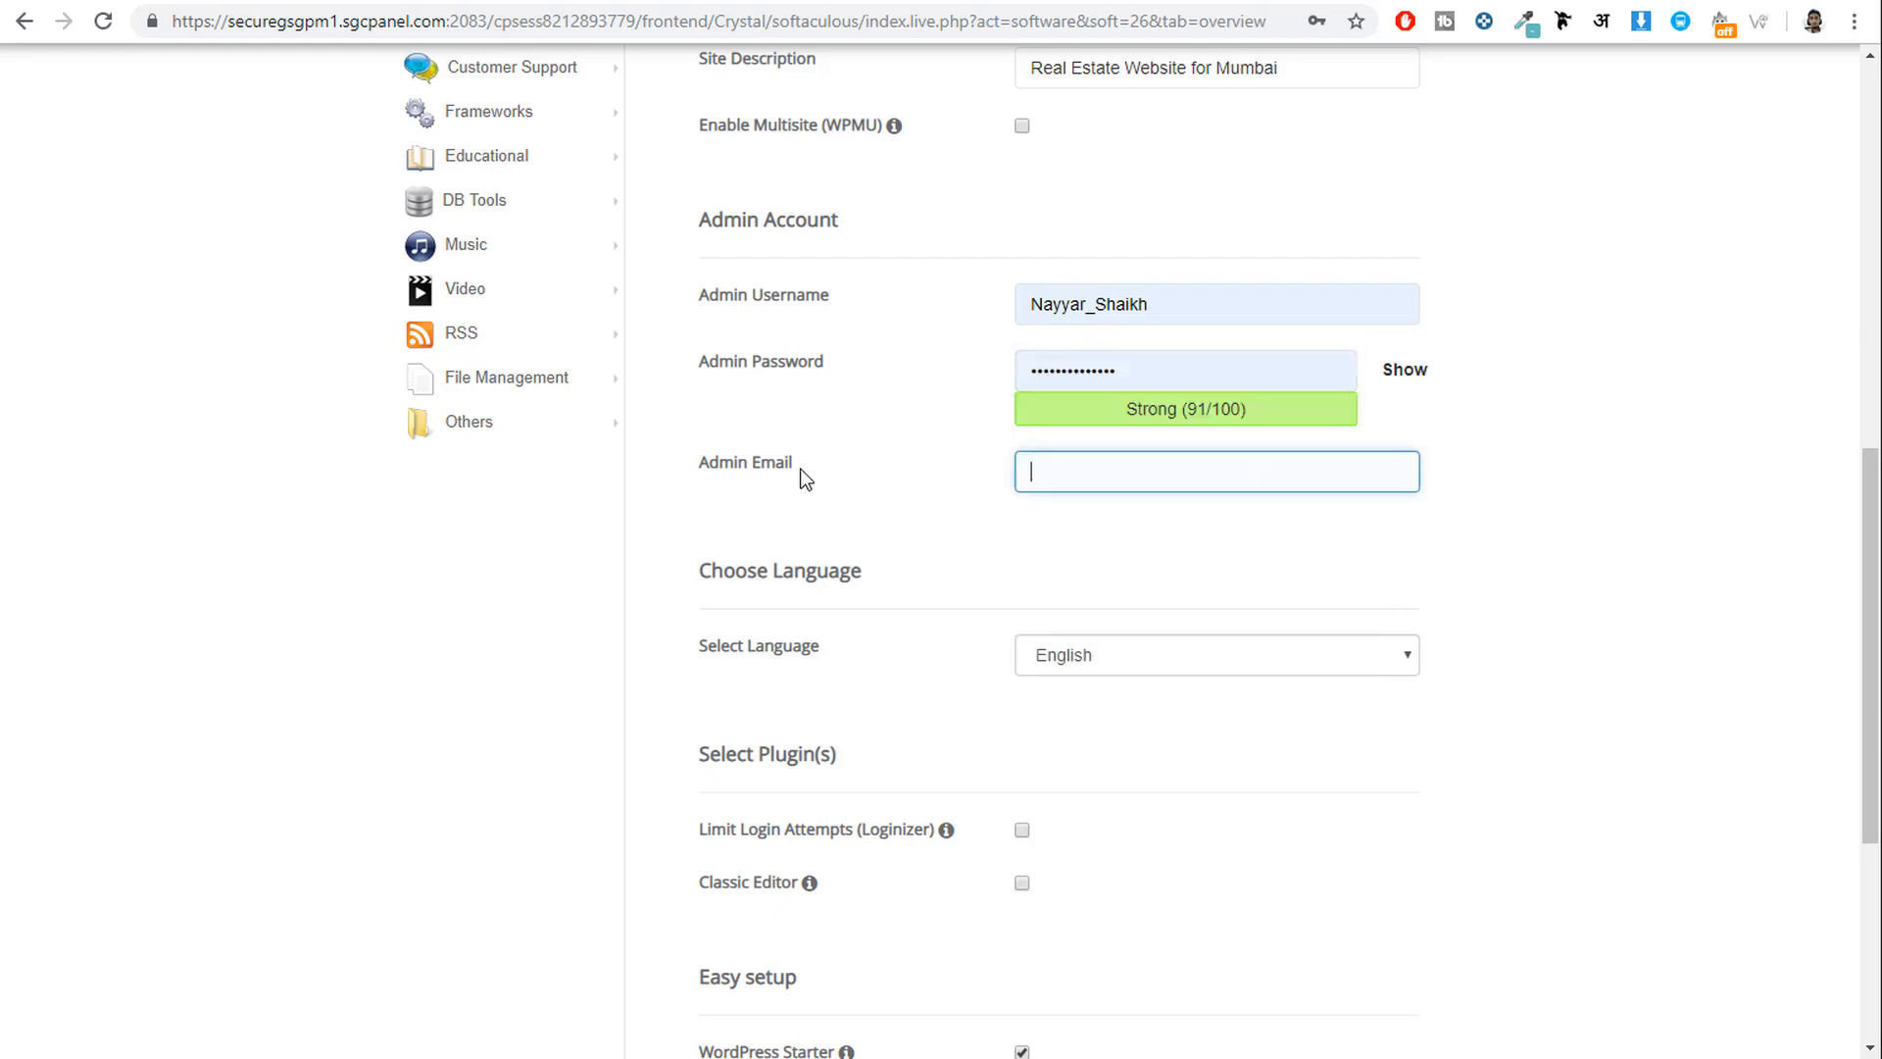
type("re")
left_click(1121, 529)
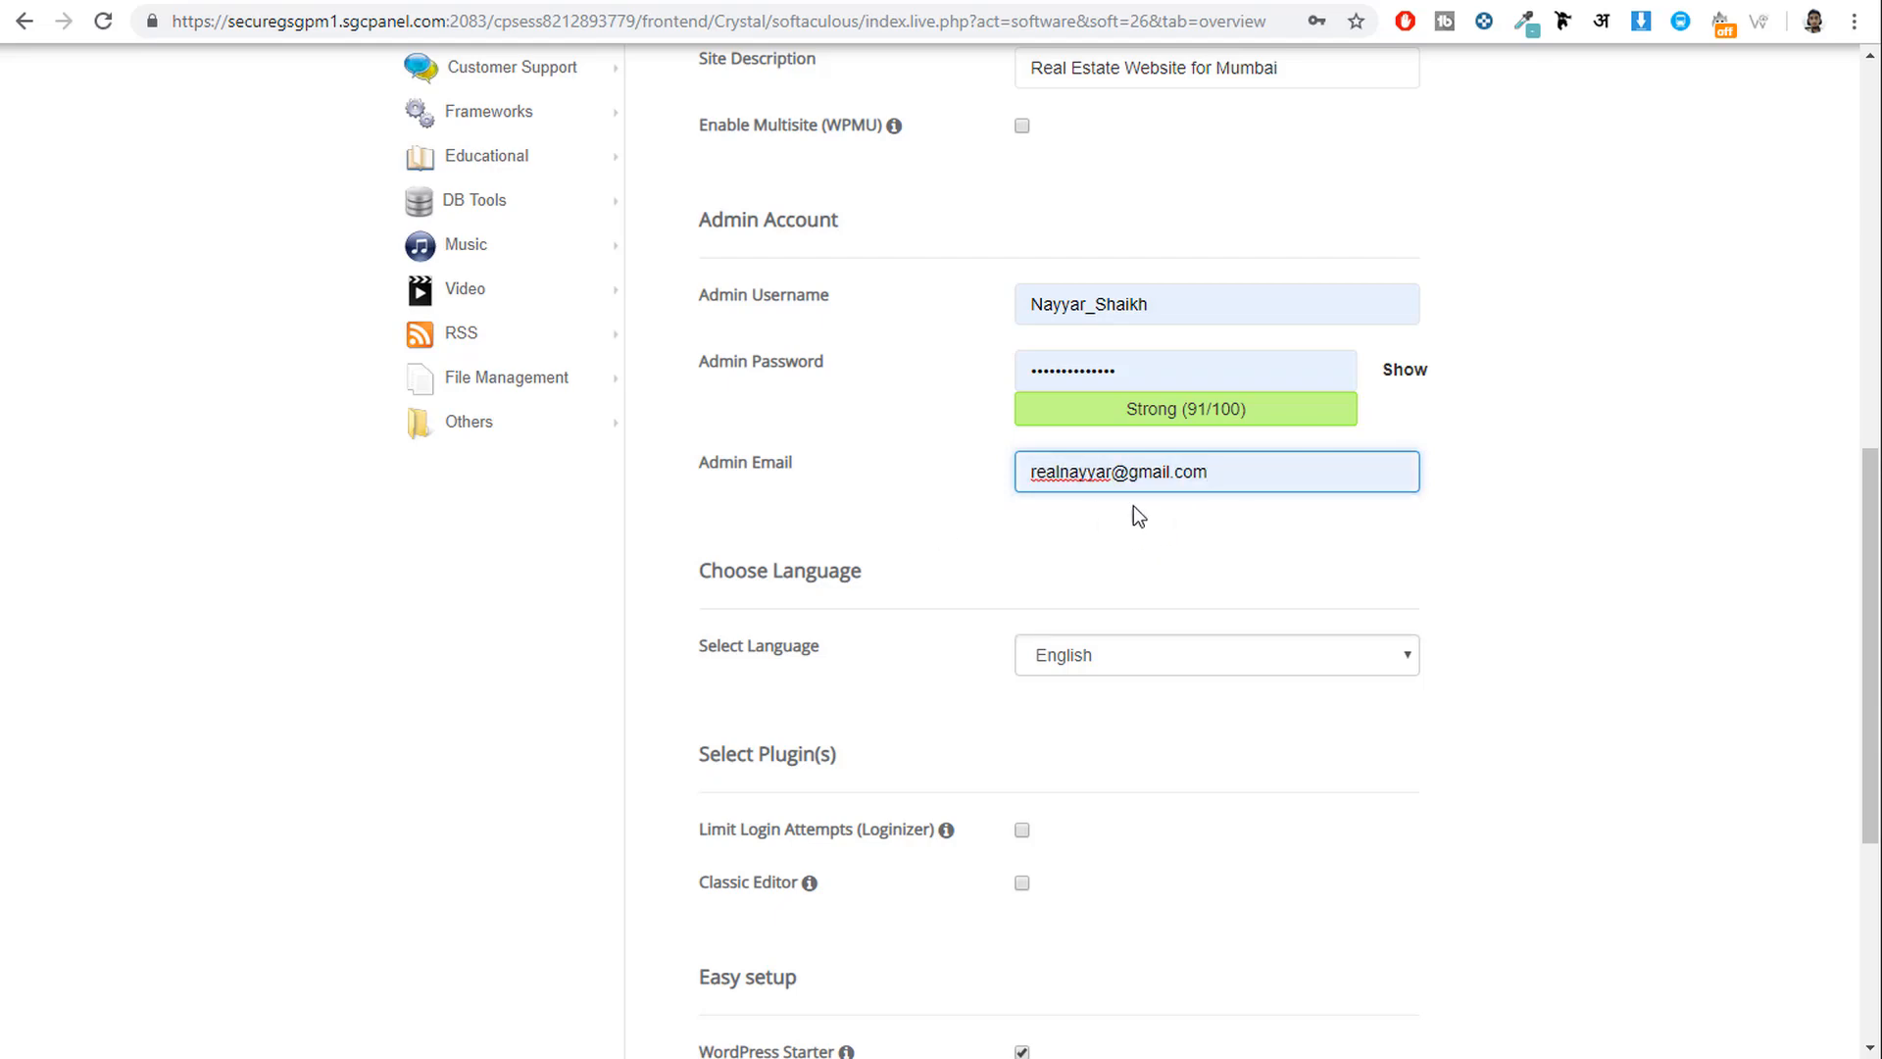
scroll(1748, 617, "down", 5)
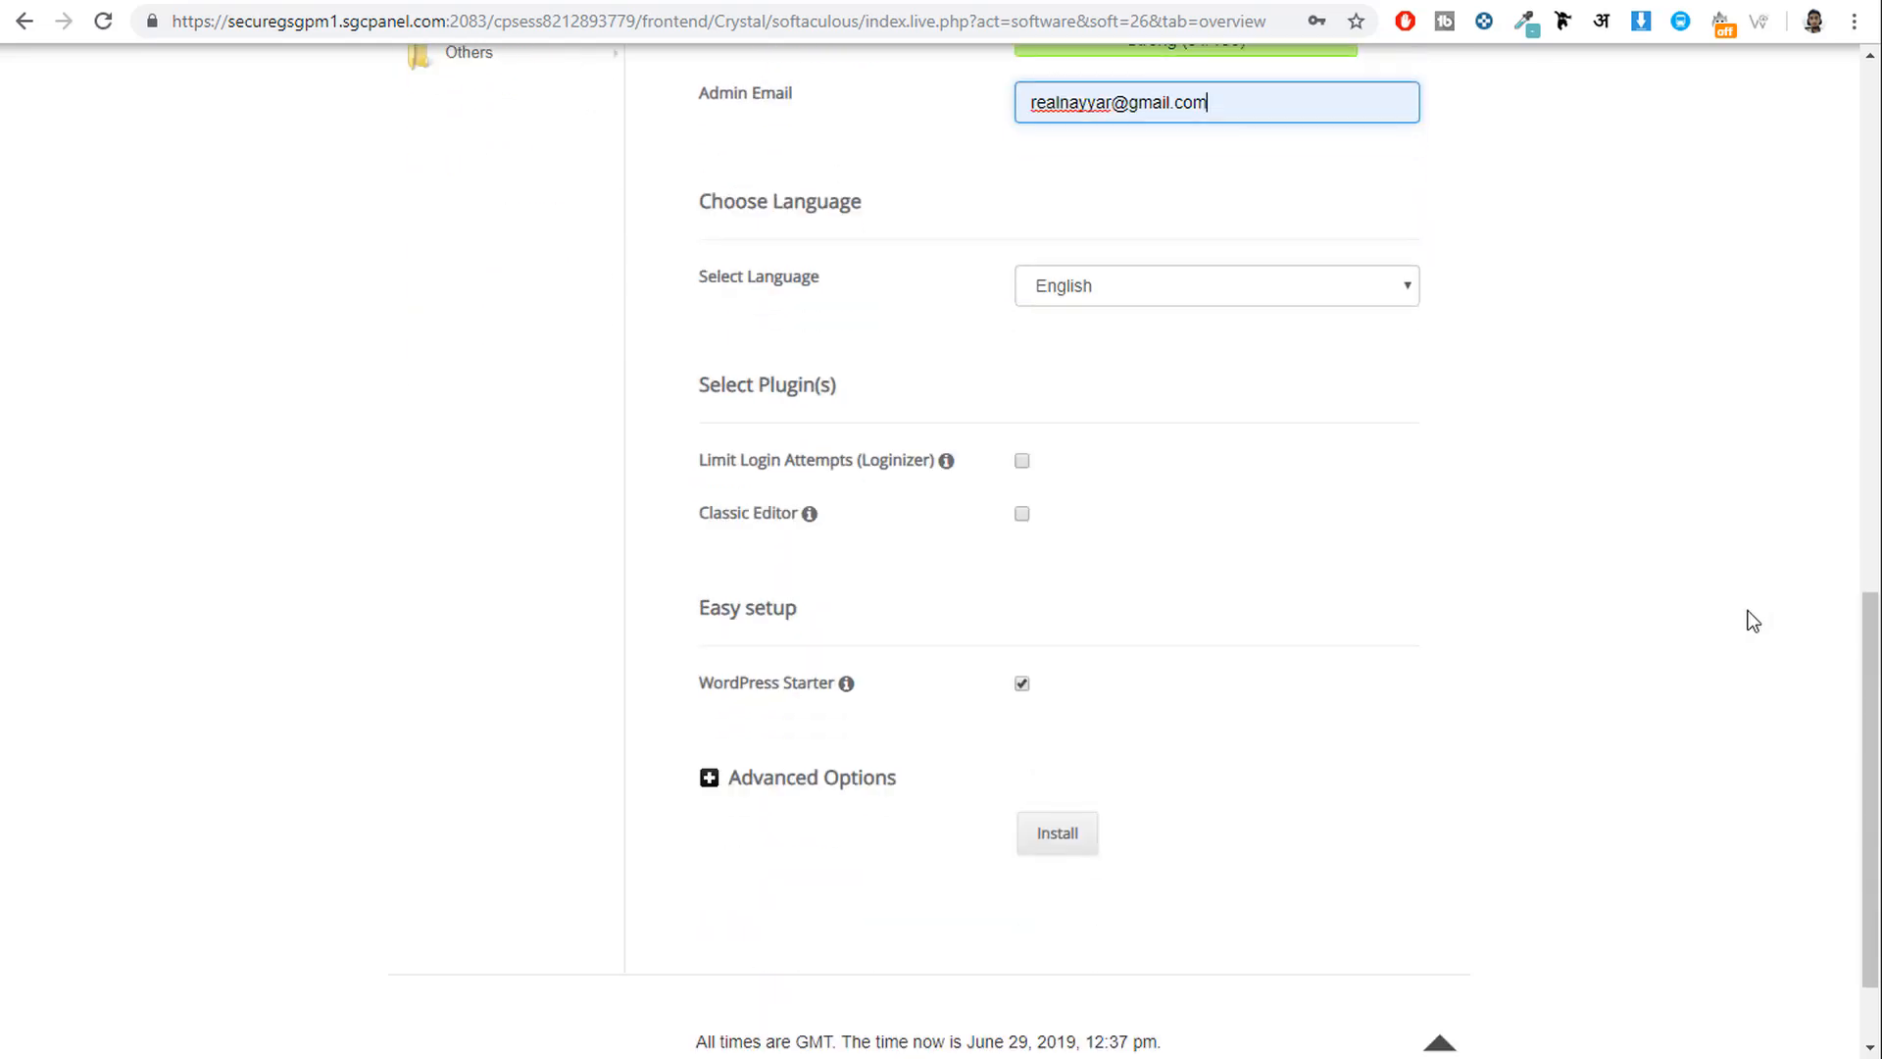
left_click_drag(673, 479, 809, 478)
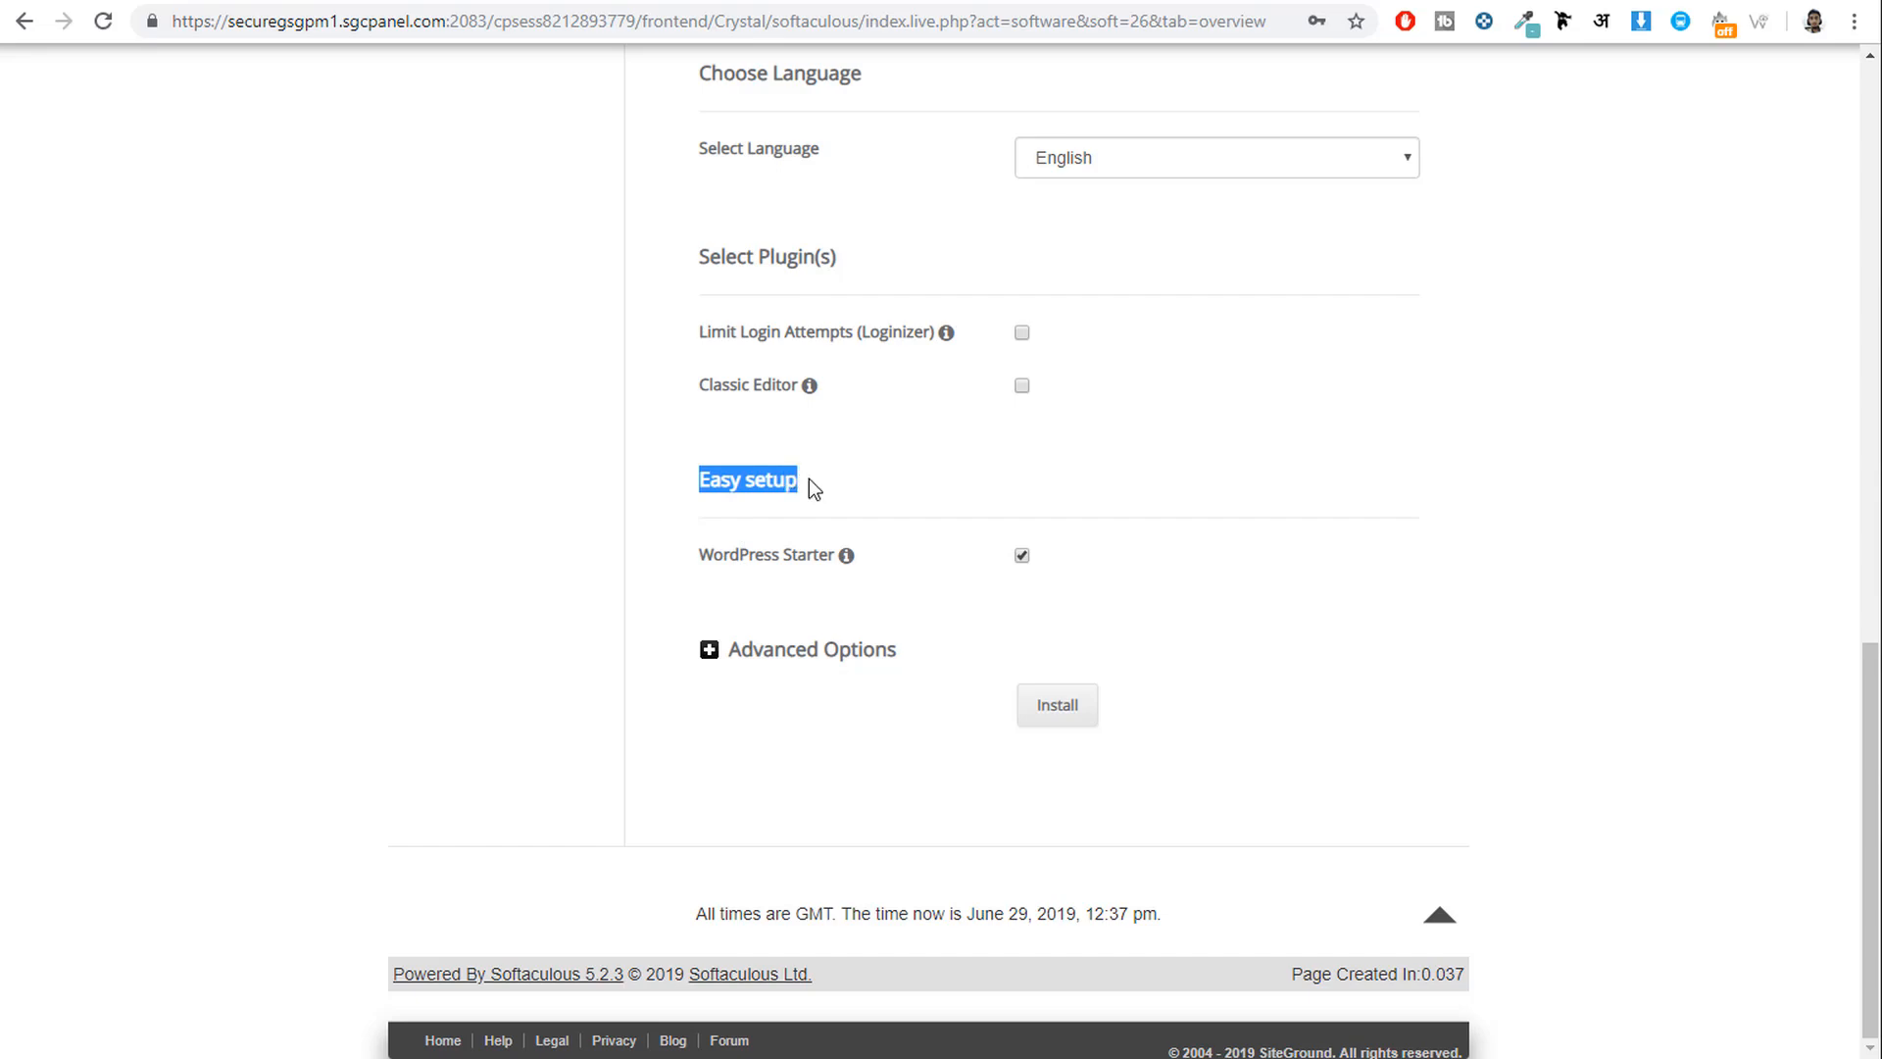
left_click(1021, 555)
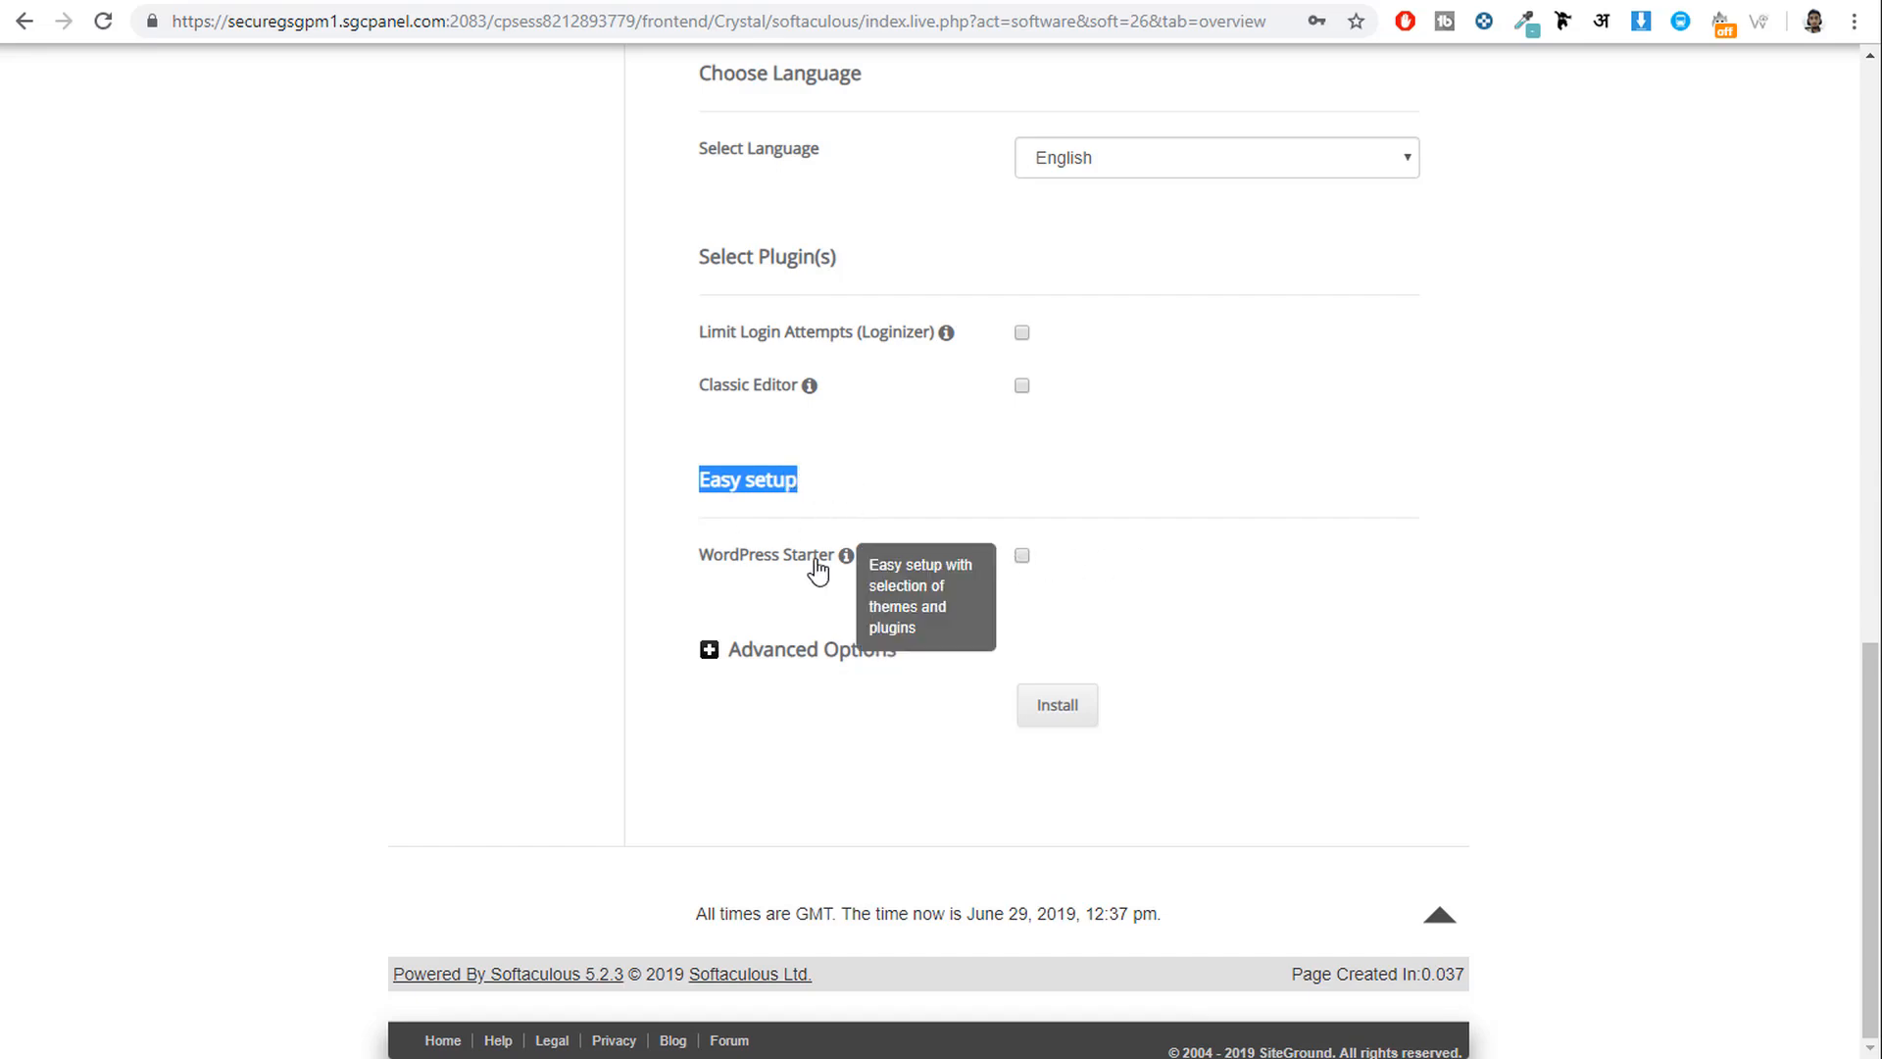
left_click(1081, 720)
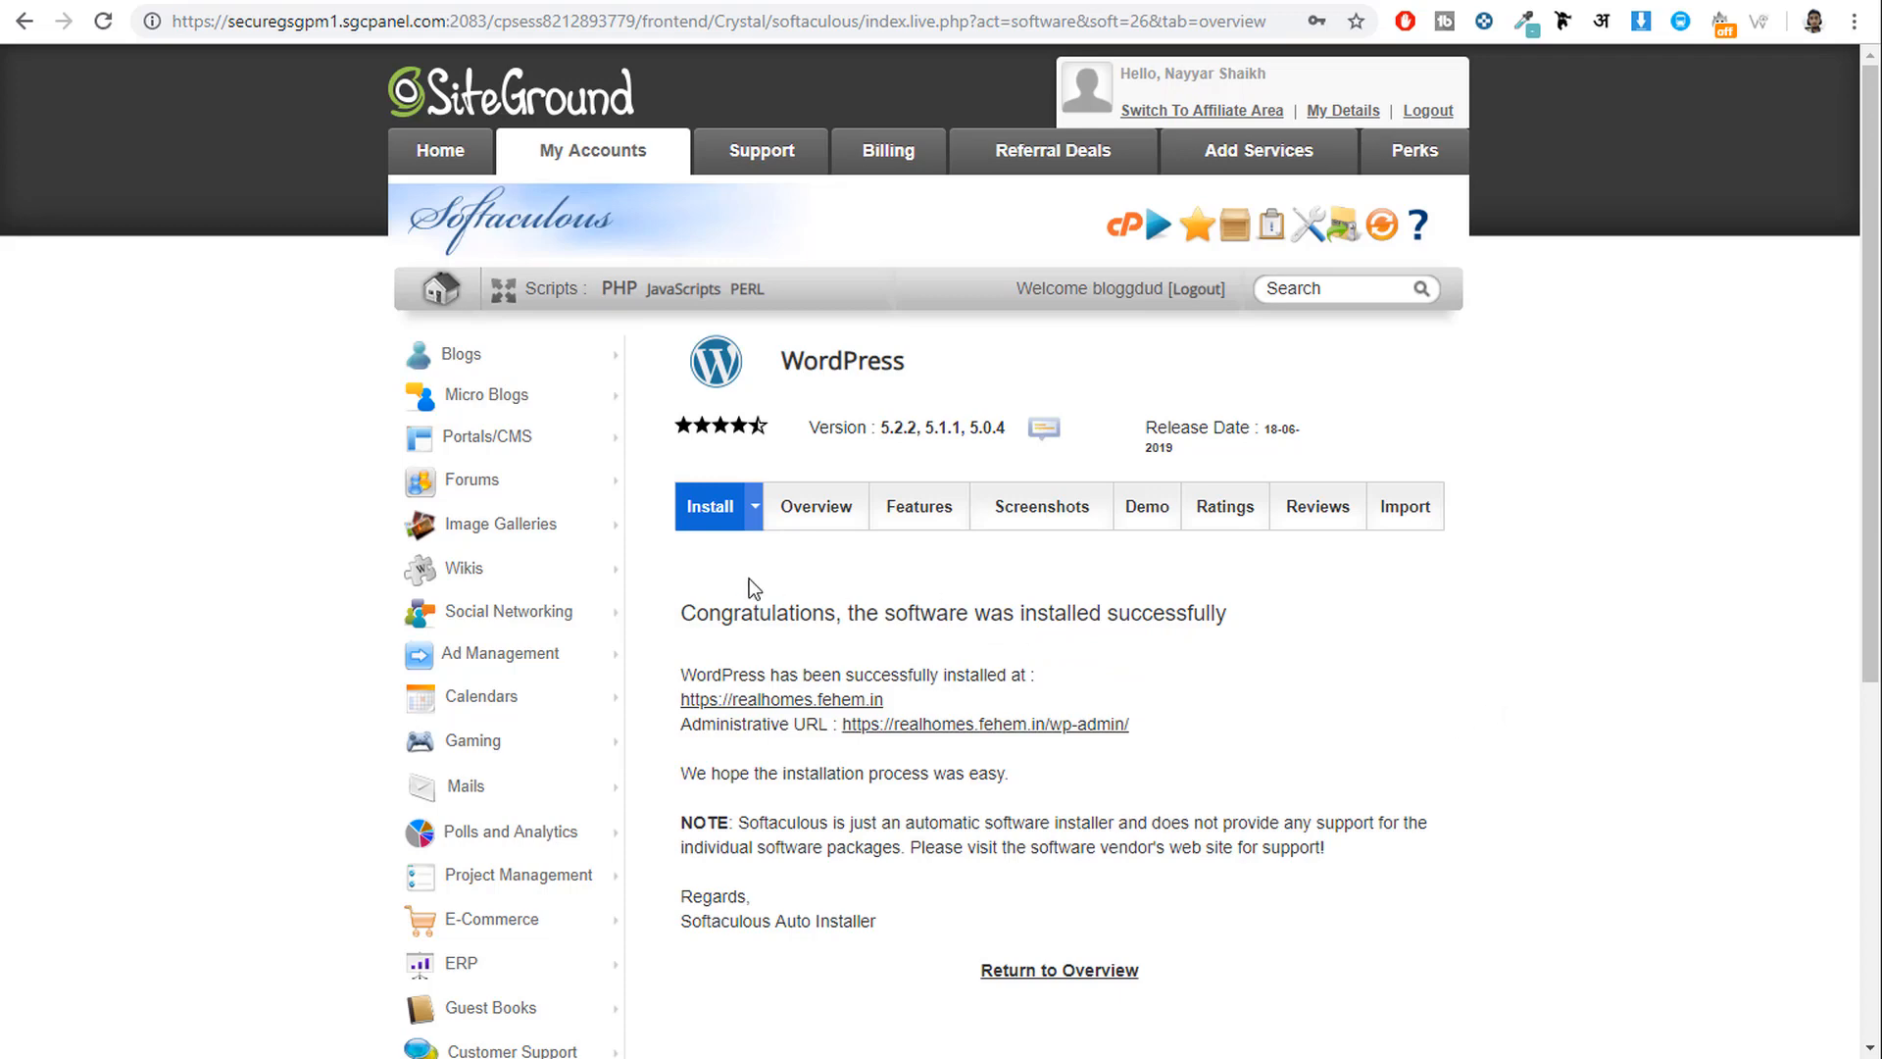
scroll(1450, 683, "down", 3)
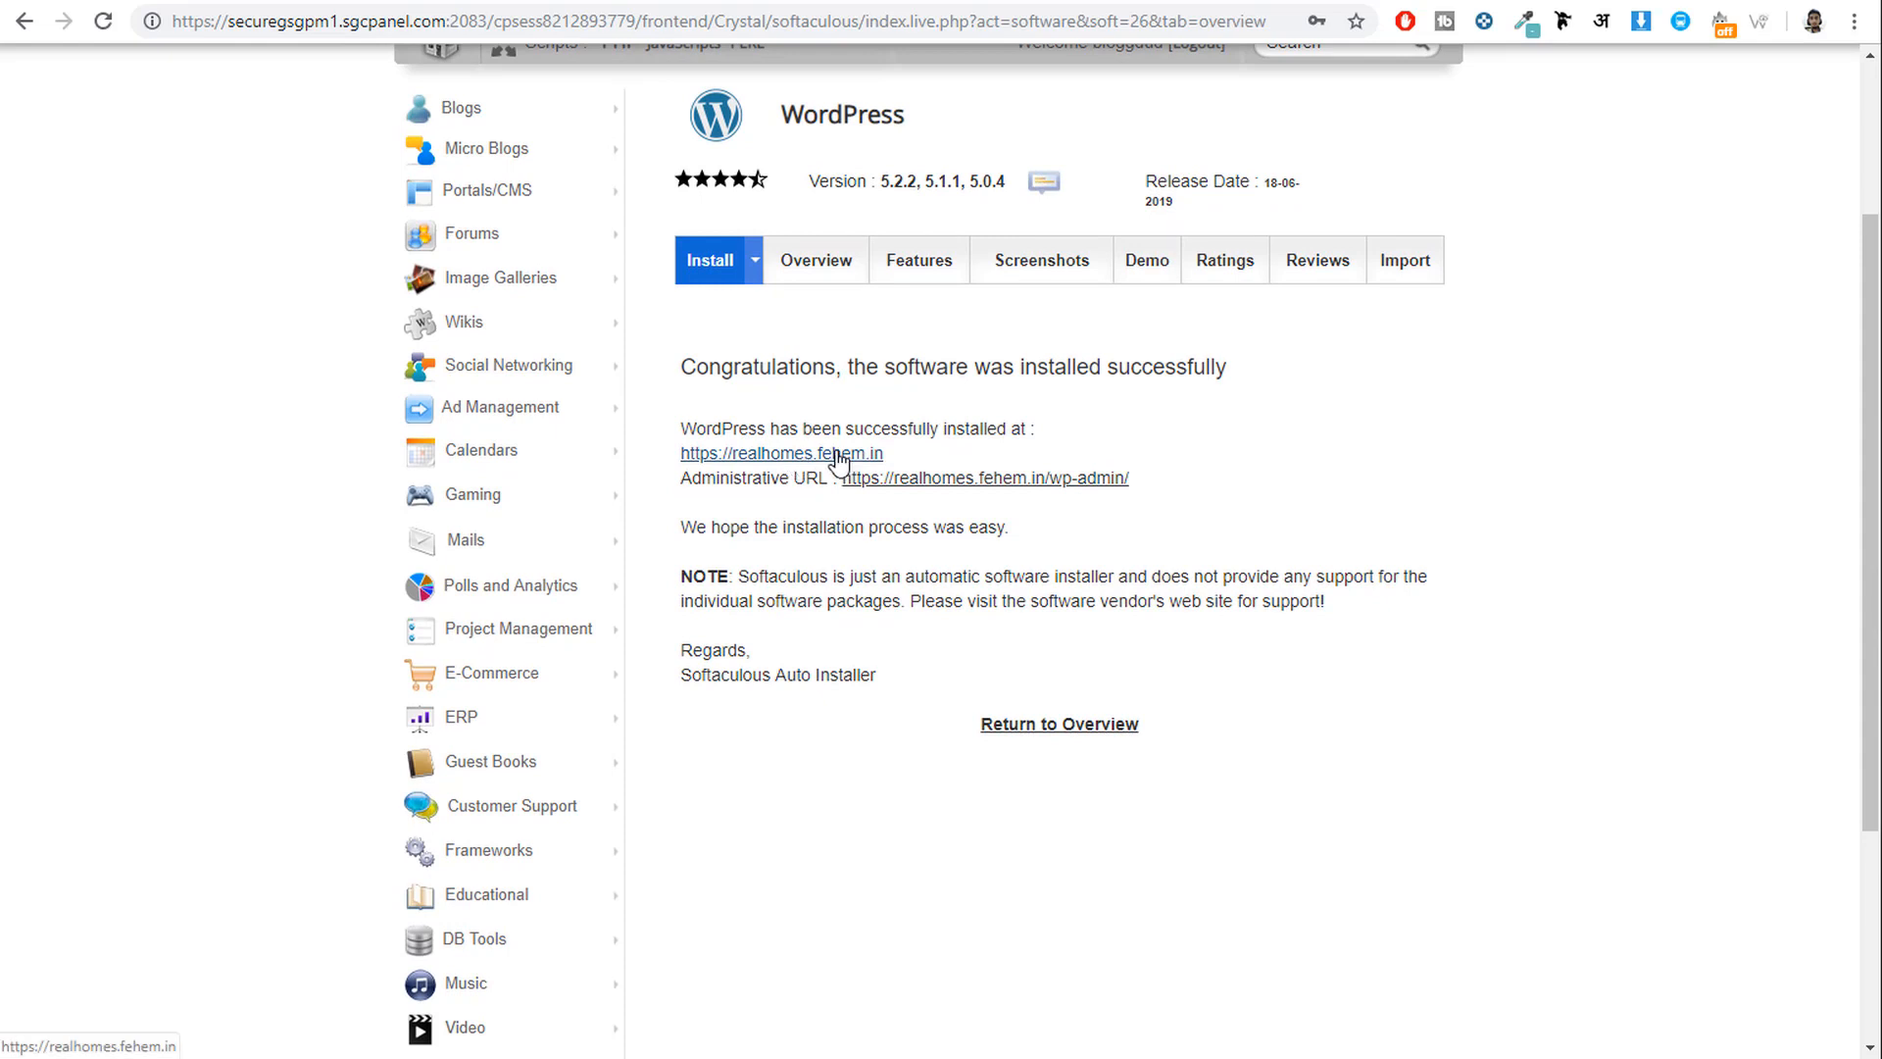
Follow the Administrative URL link and scroll through the new Real Homes front page.
left_click(1014, 481)
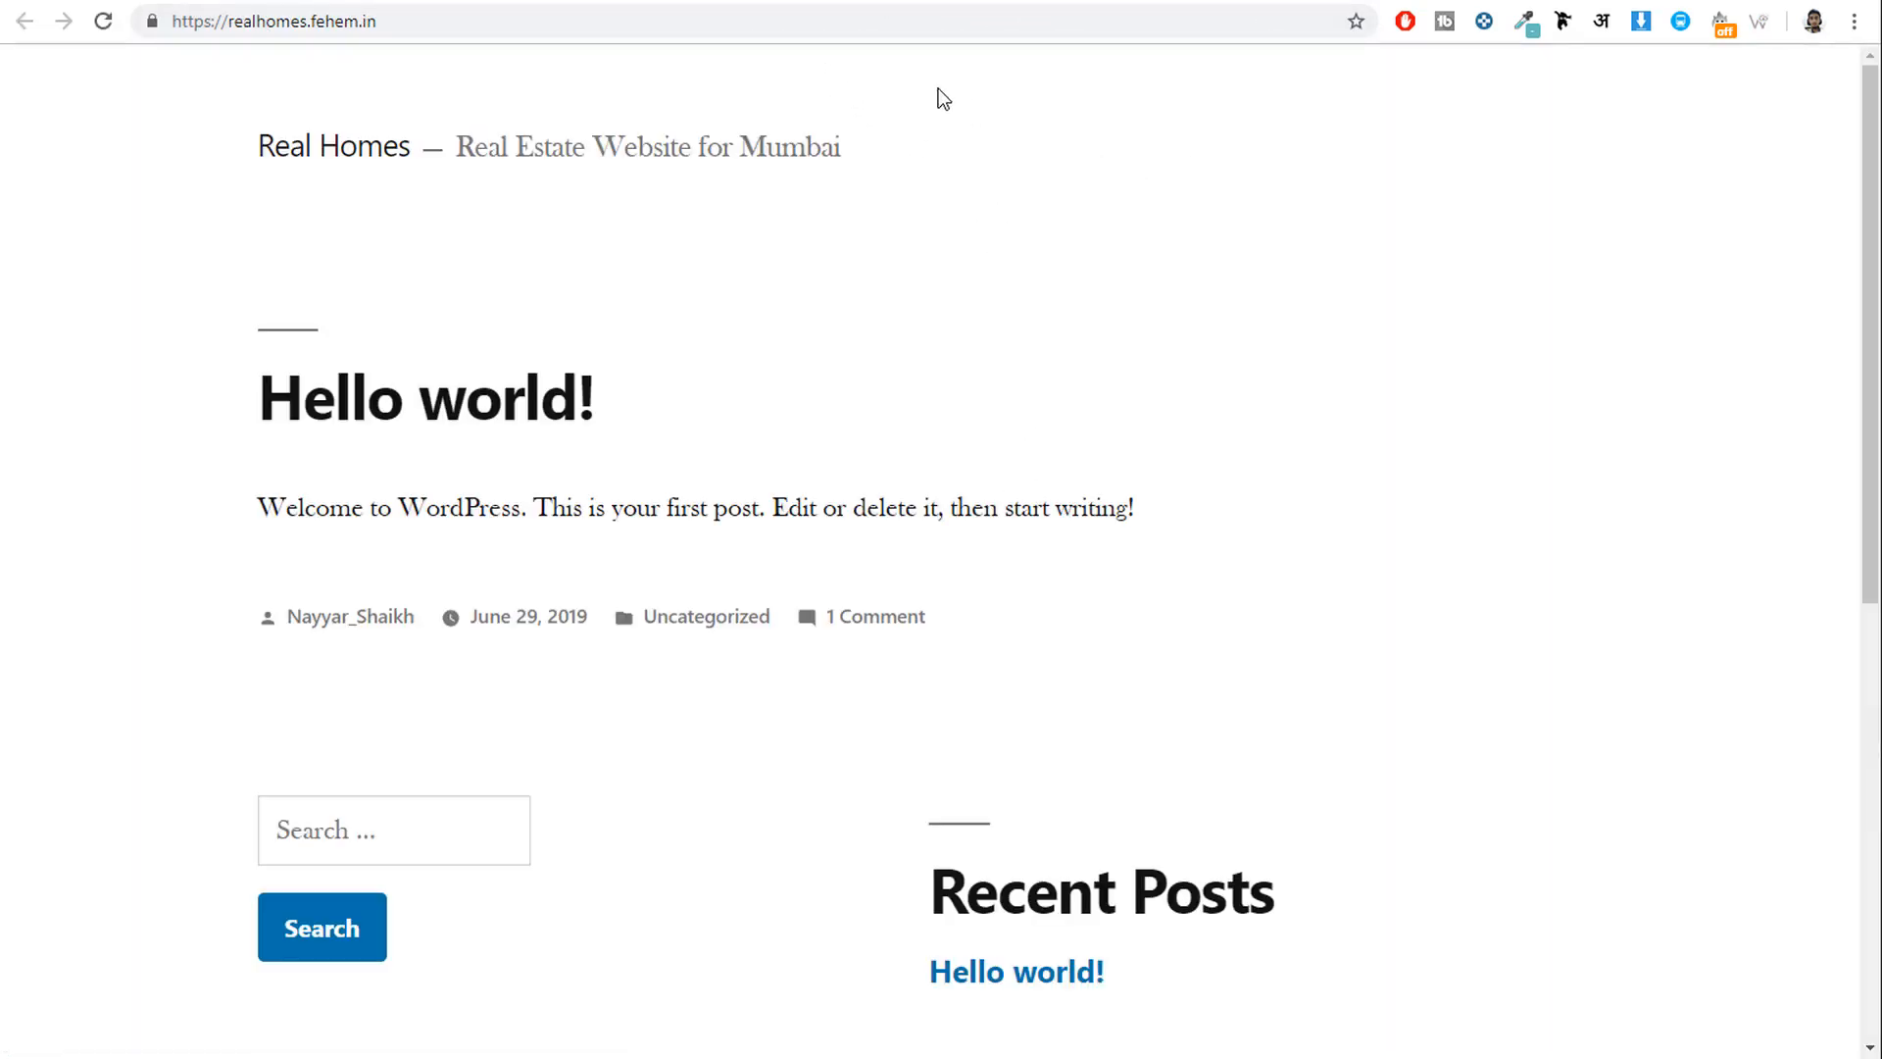
scroll(957, 638, "down", 8)
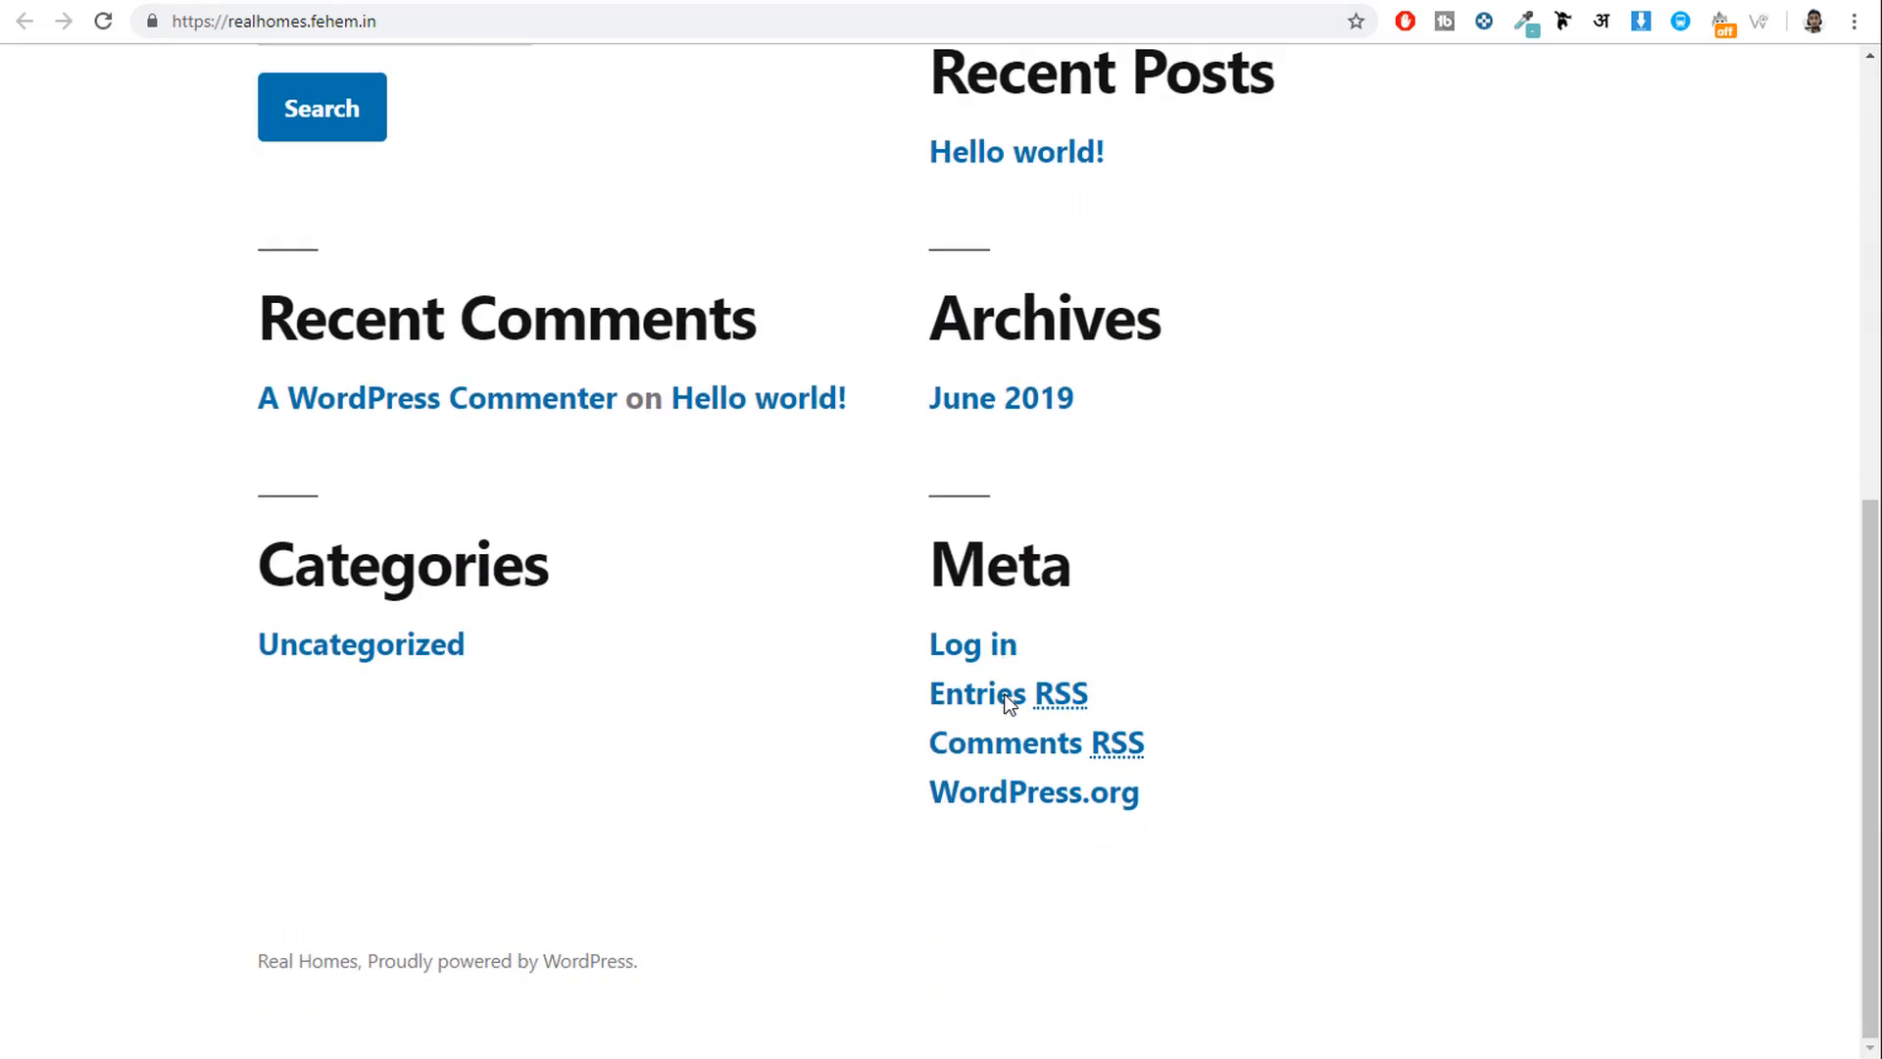
scroll(1009, 701, "up", 8)
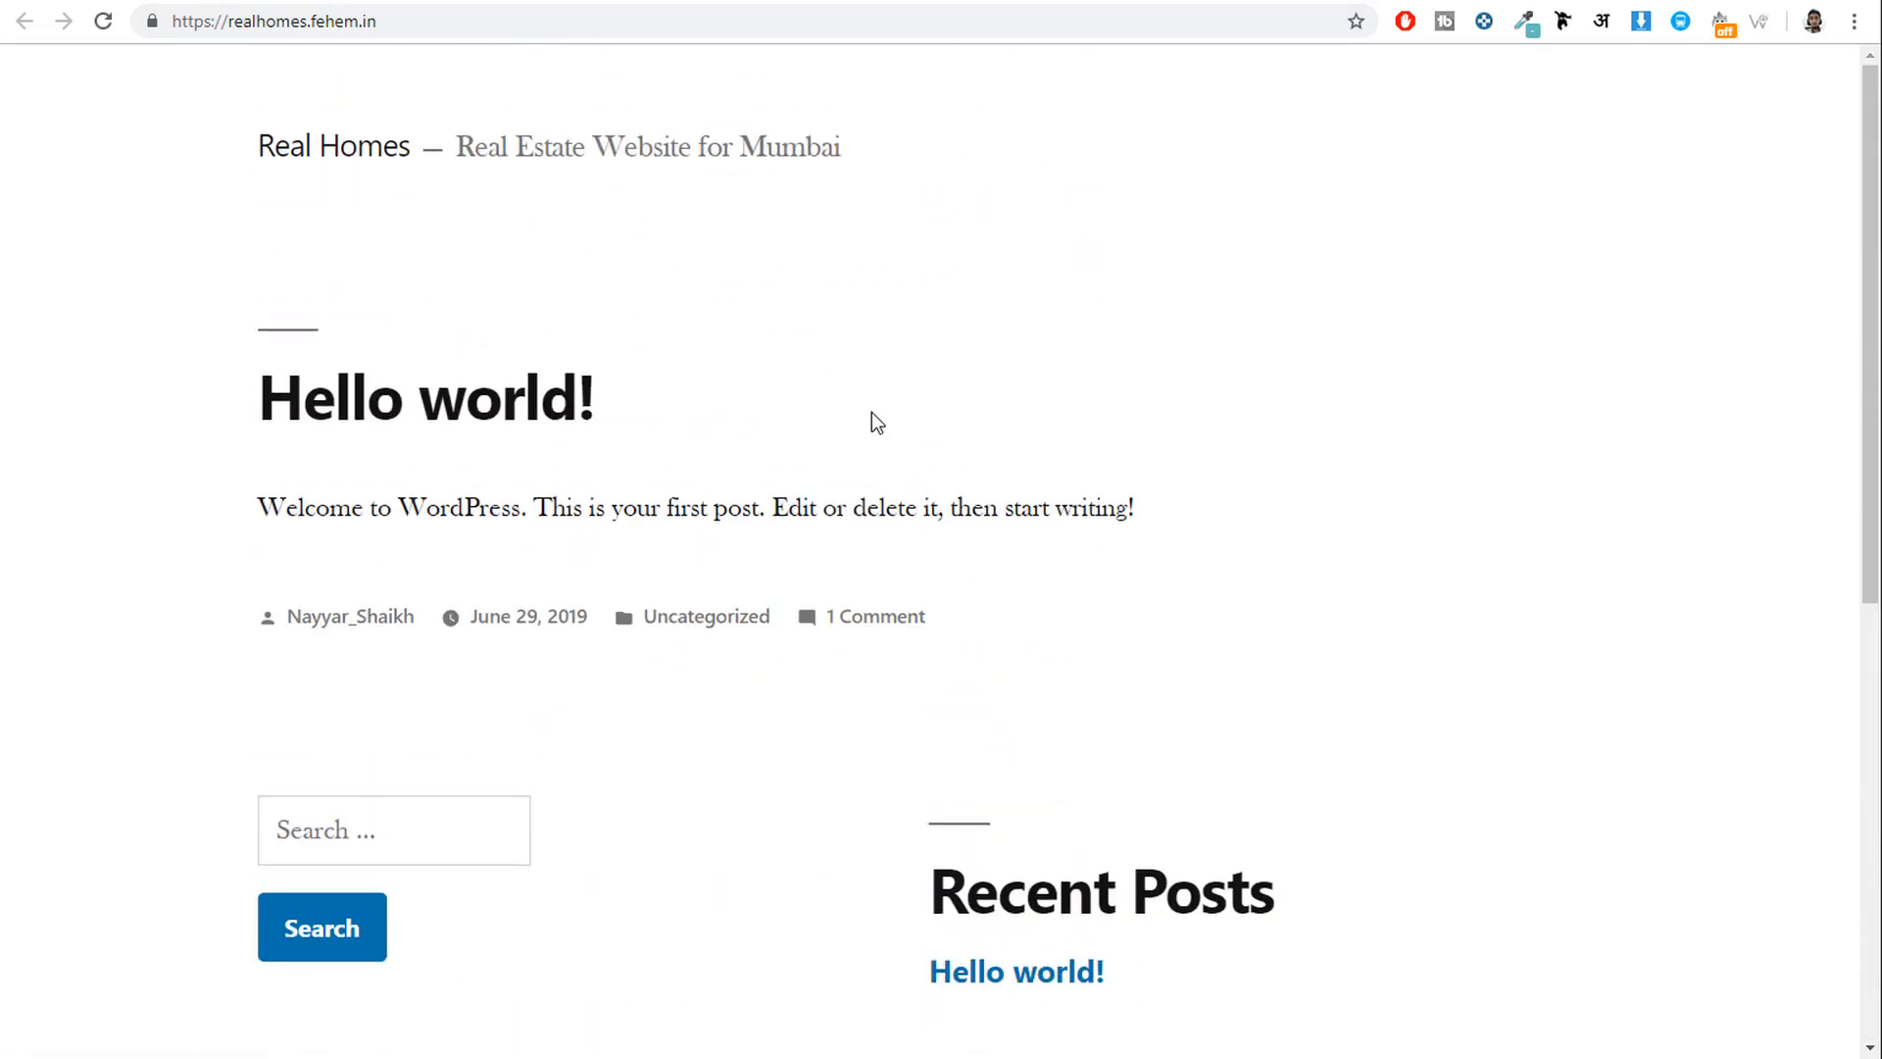
scroll(1096, 739, "down", 9)
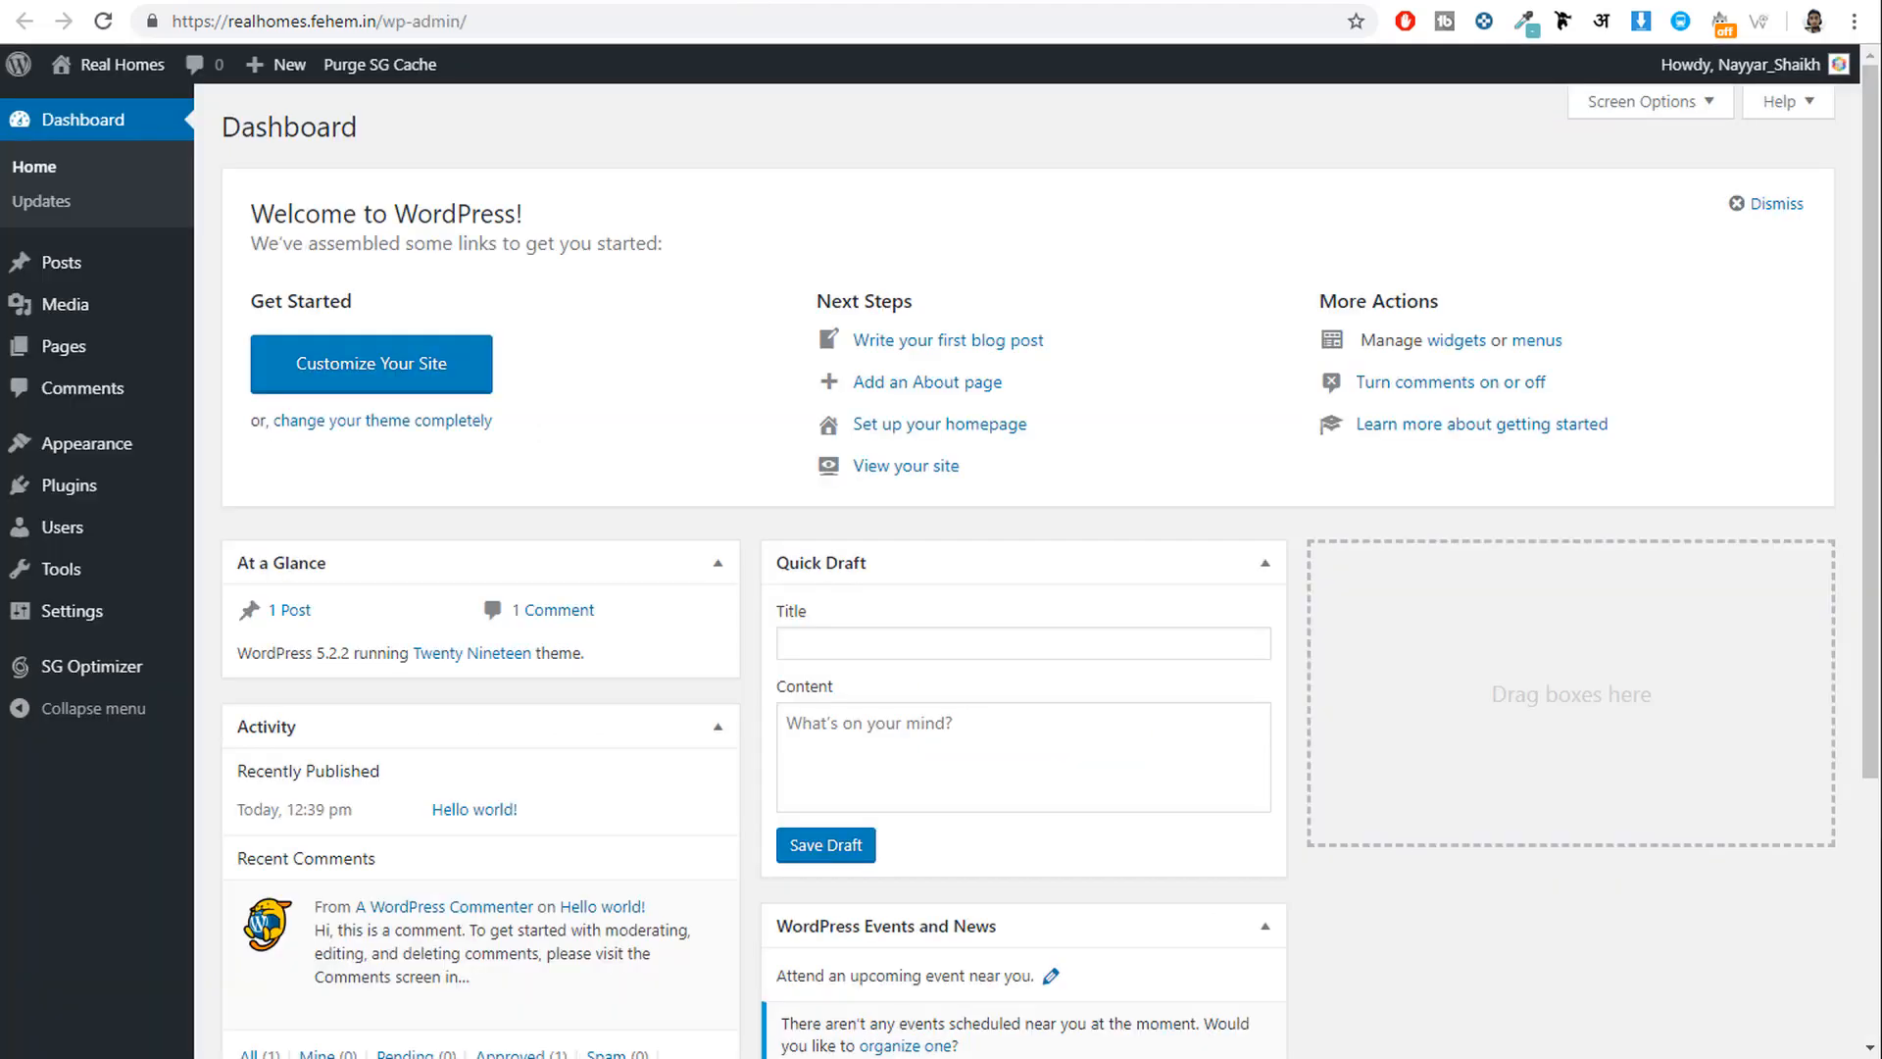
scroll(1127, 618, "down", 3)
scroll(1010, 568, "up", 3)
left_click_drag(175, 21, 387, 20)
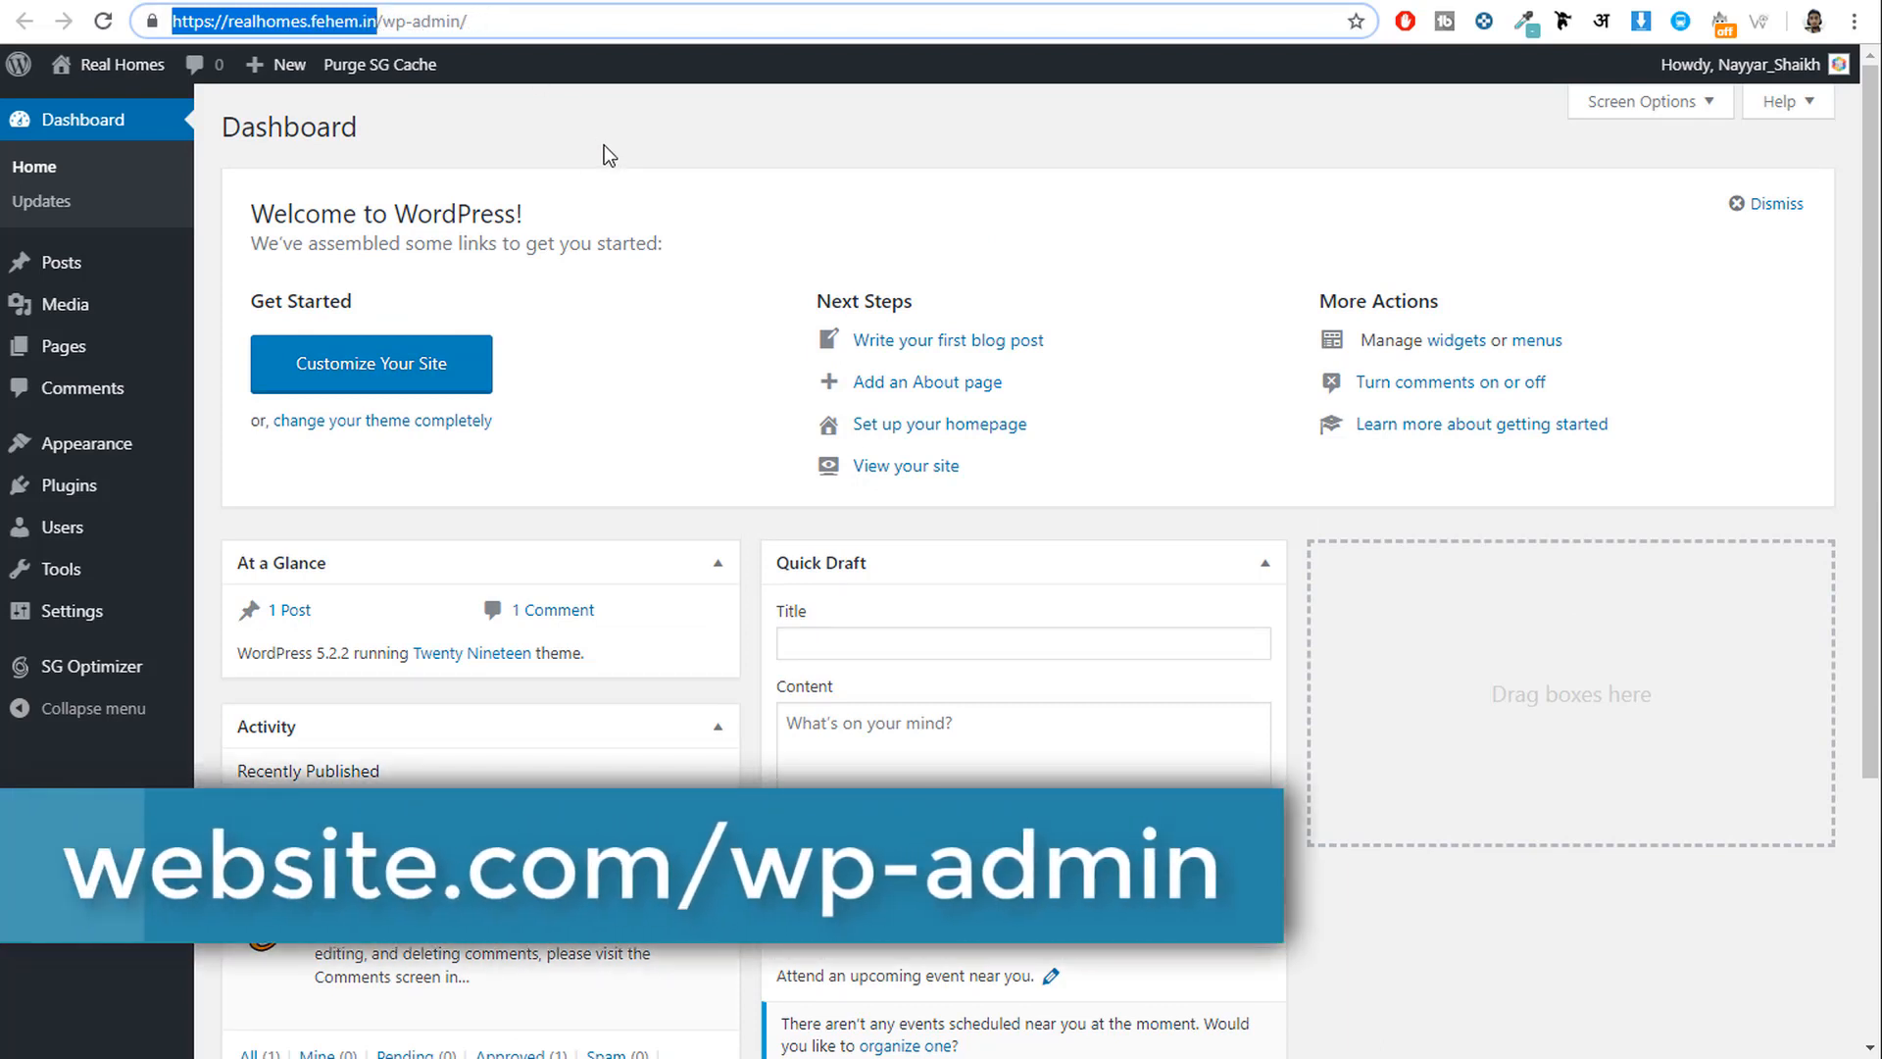
left_click(424, 20)
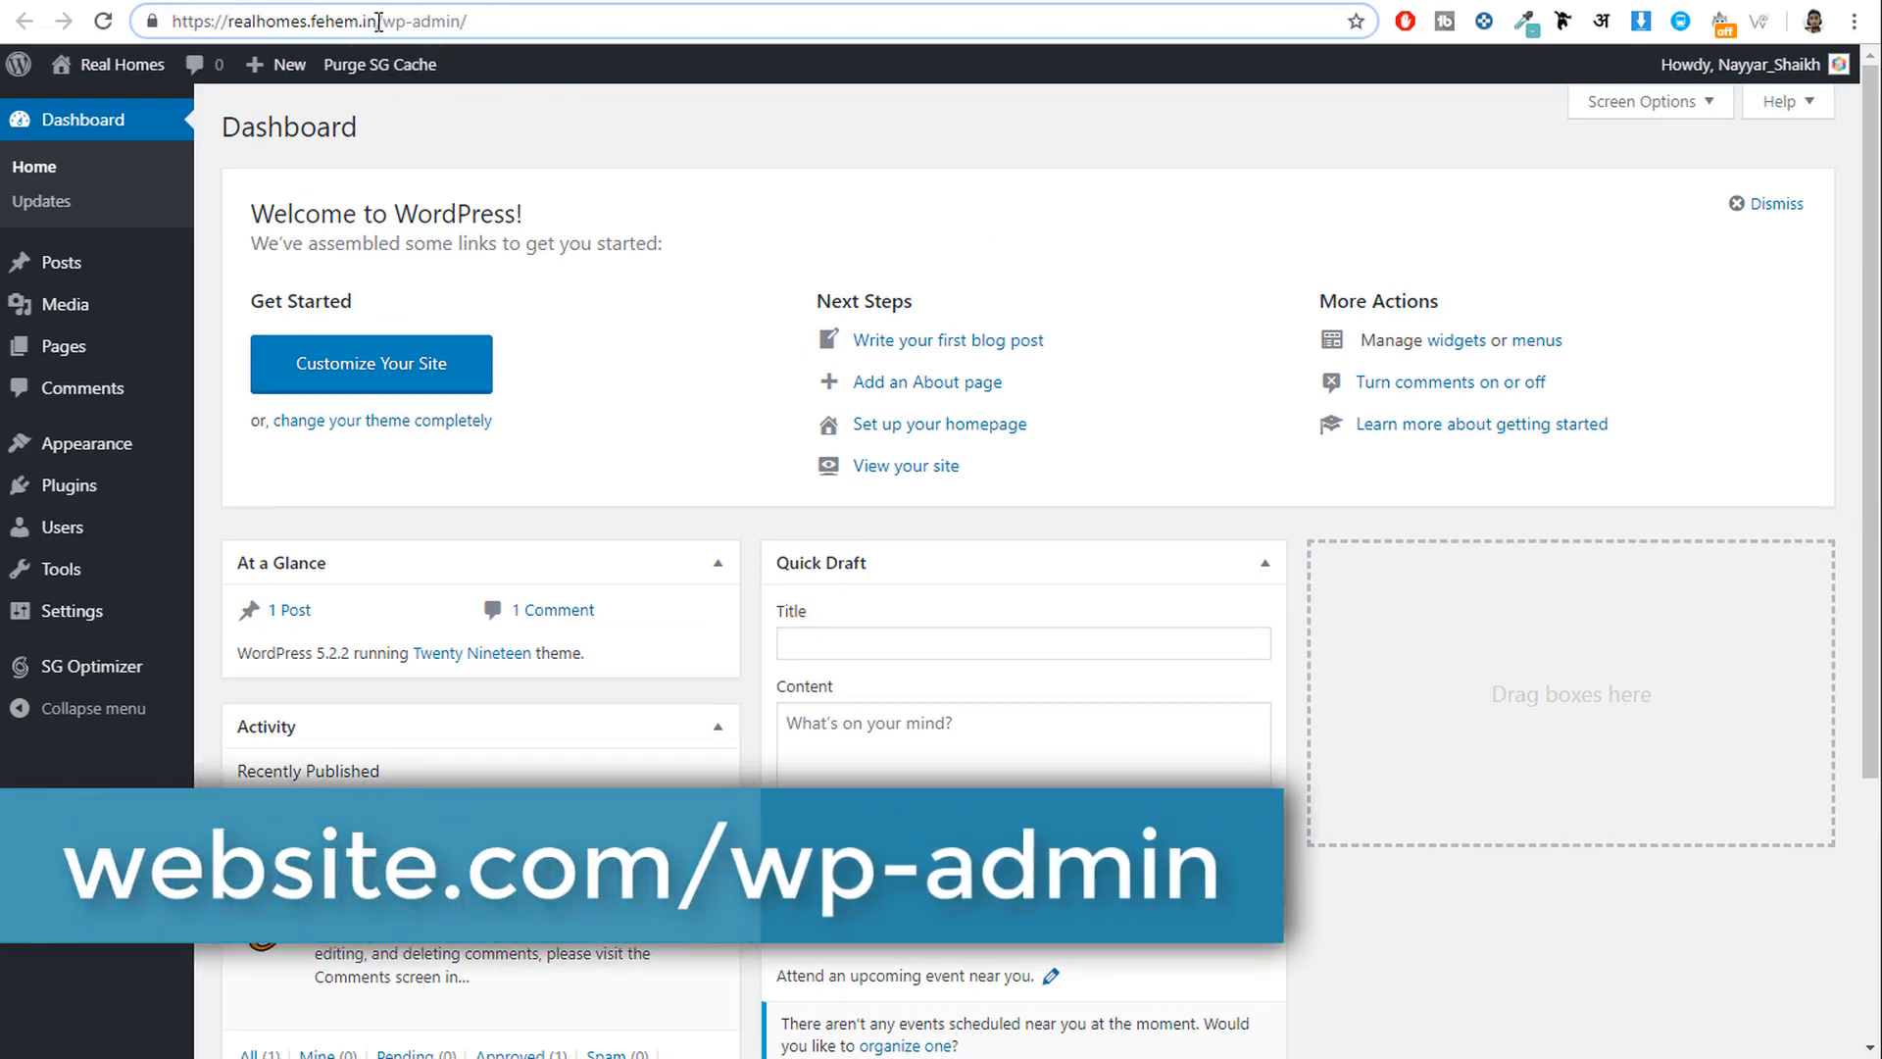
left_click_drag(379, 20, 468, 20)
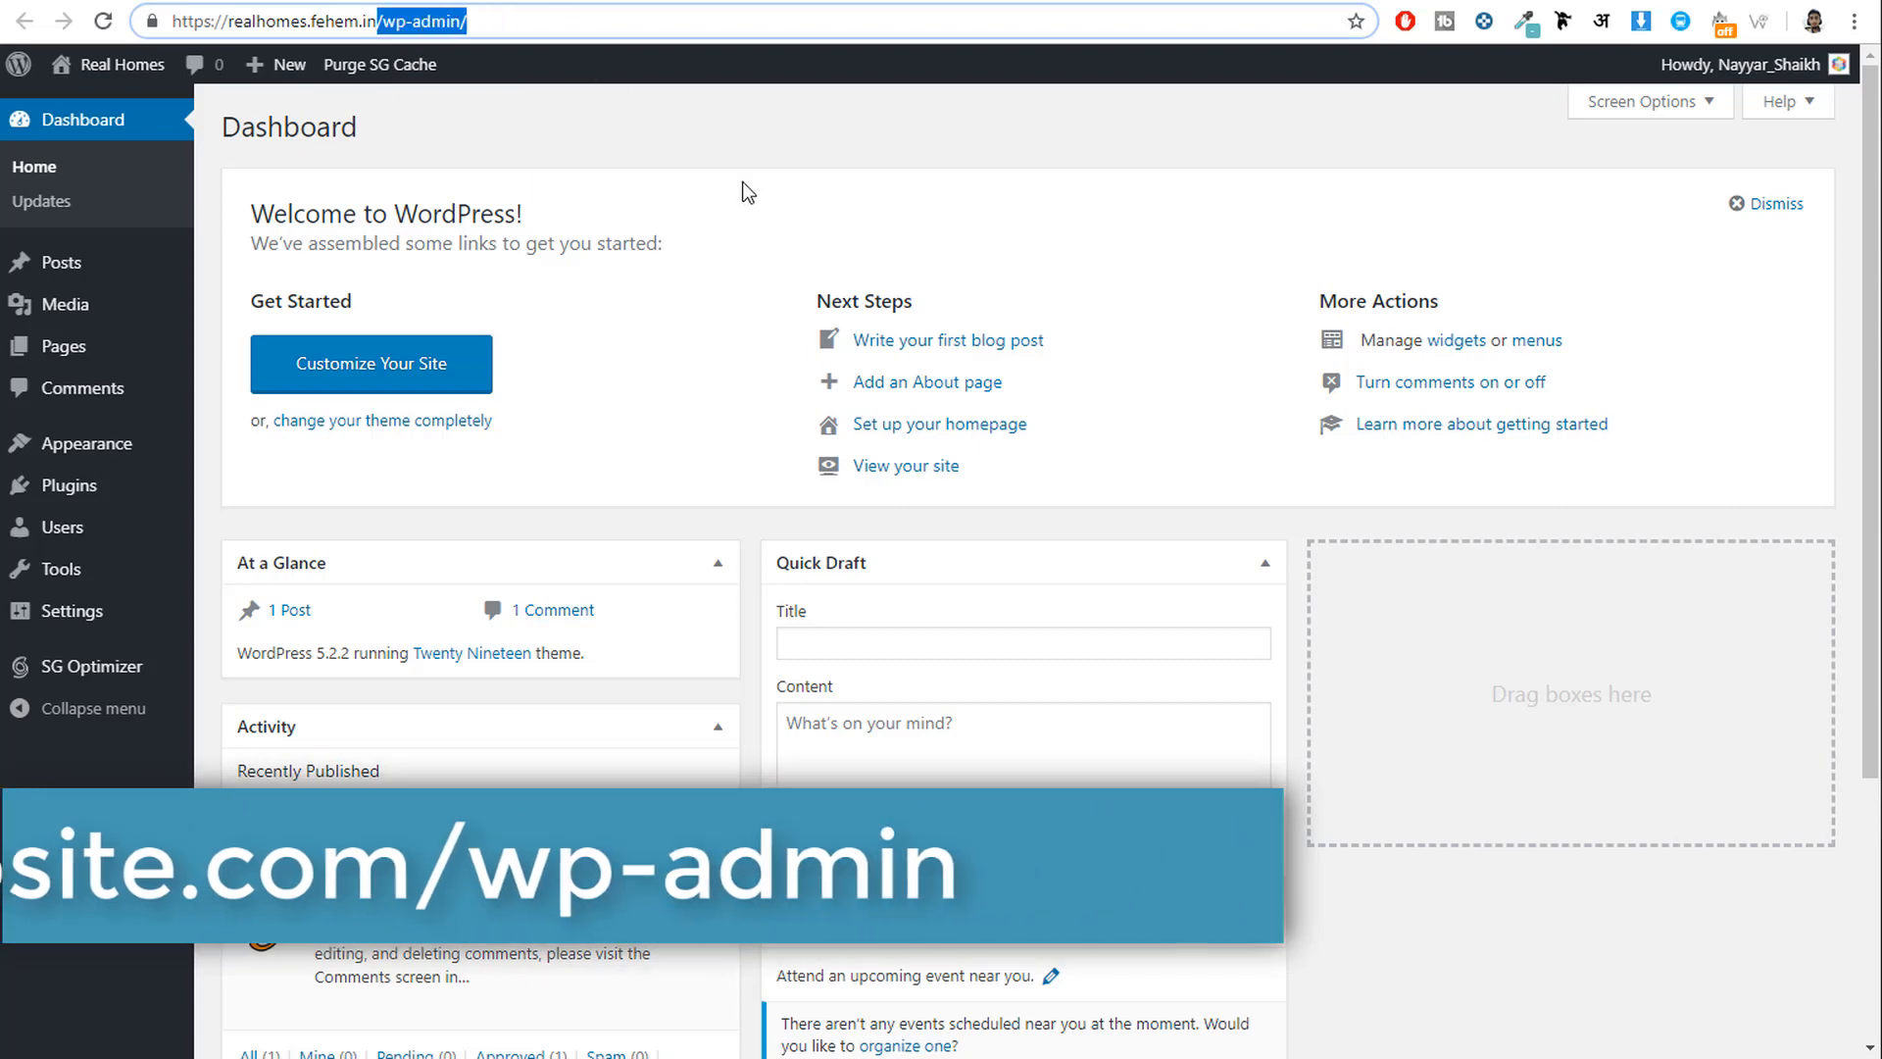
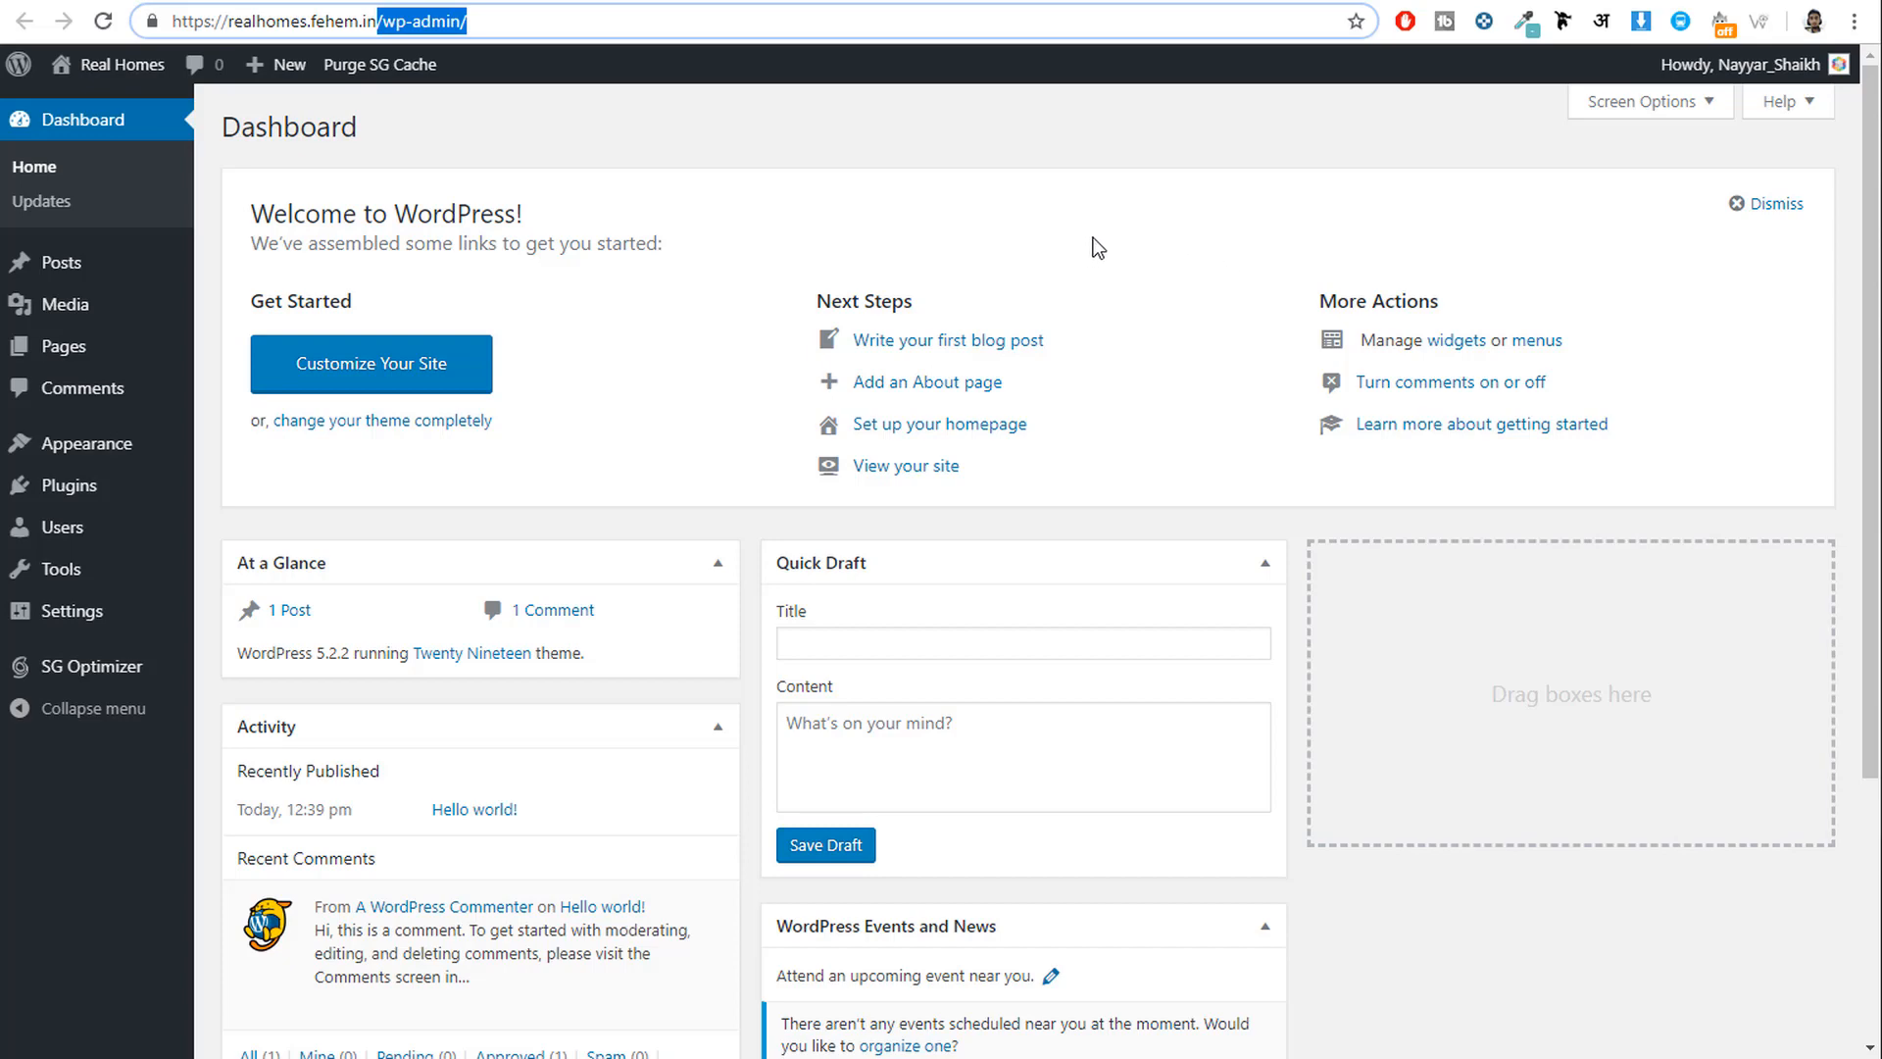
Open the Themes page and point out Twenty Nineteen as the active theme.
left_click(88, 447)
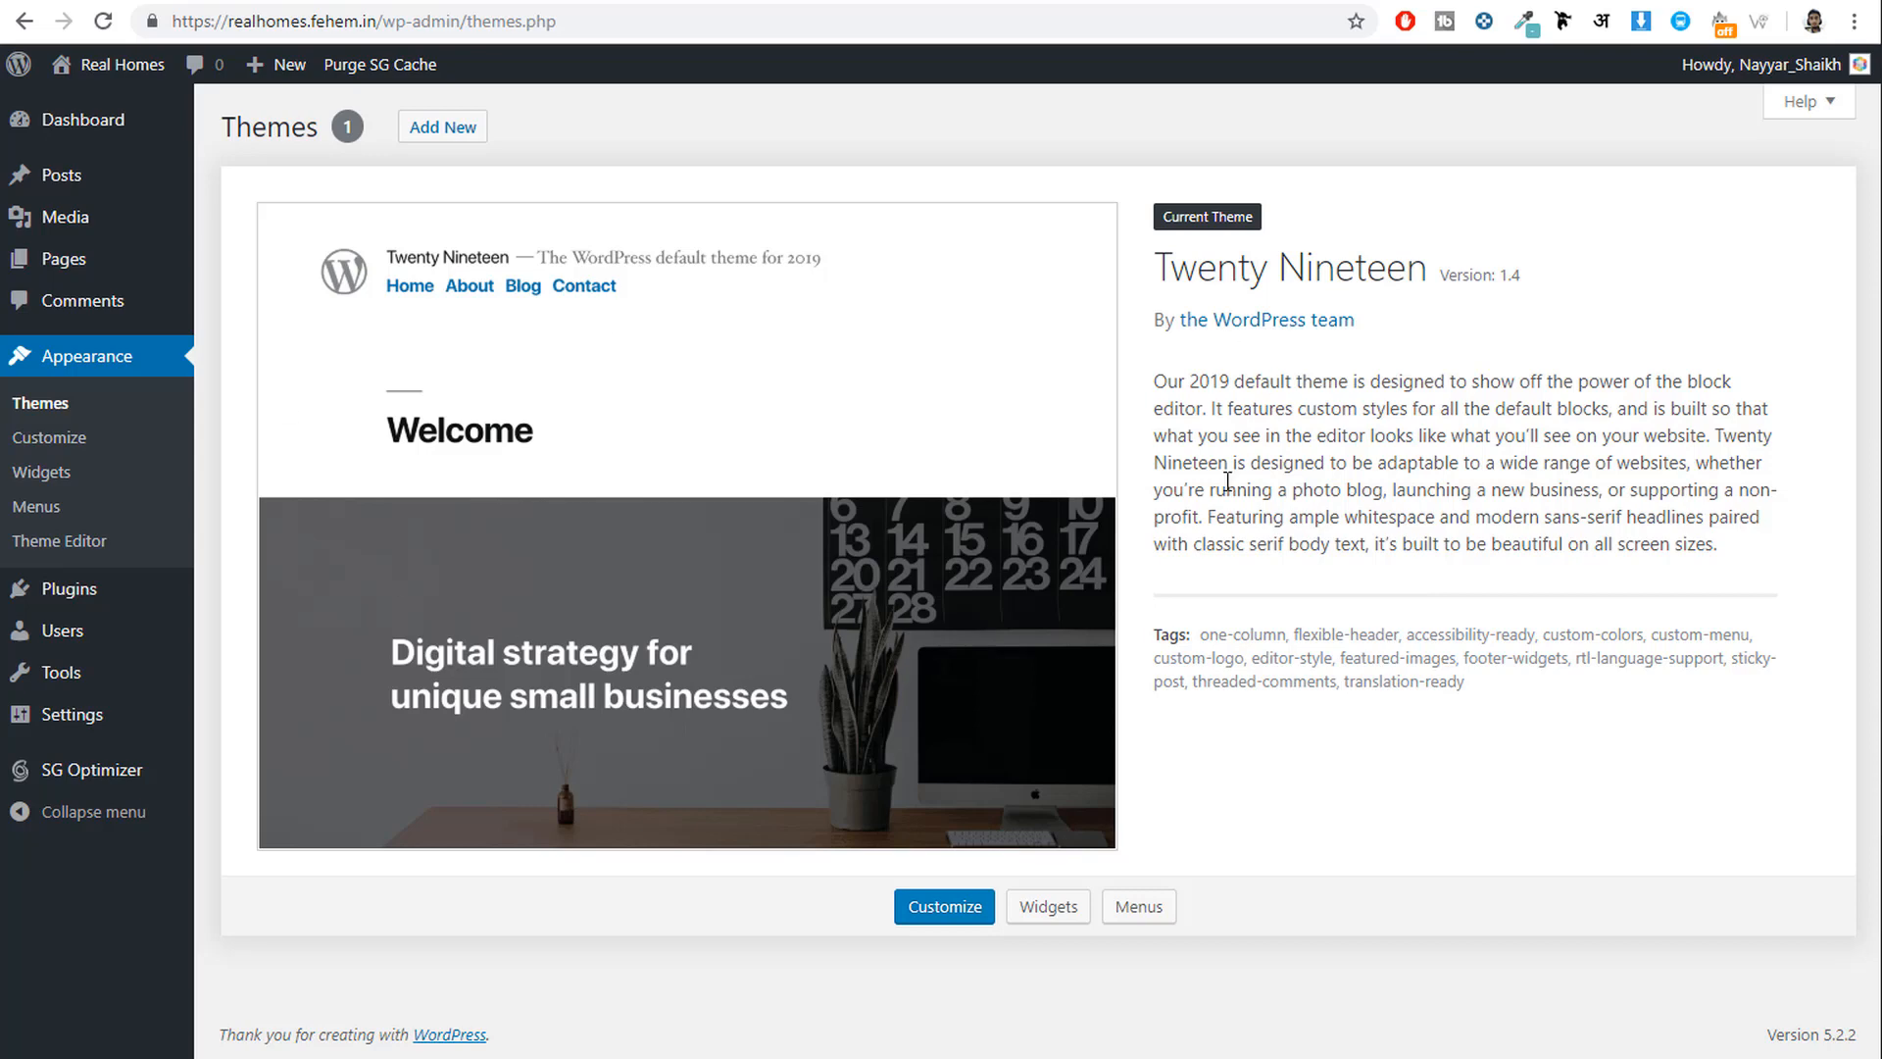
left_click_drag(1154, 261, 1421, 252)
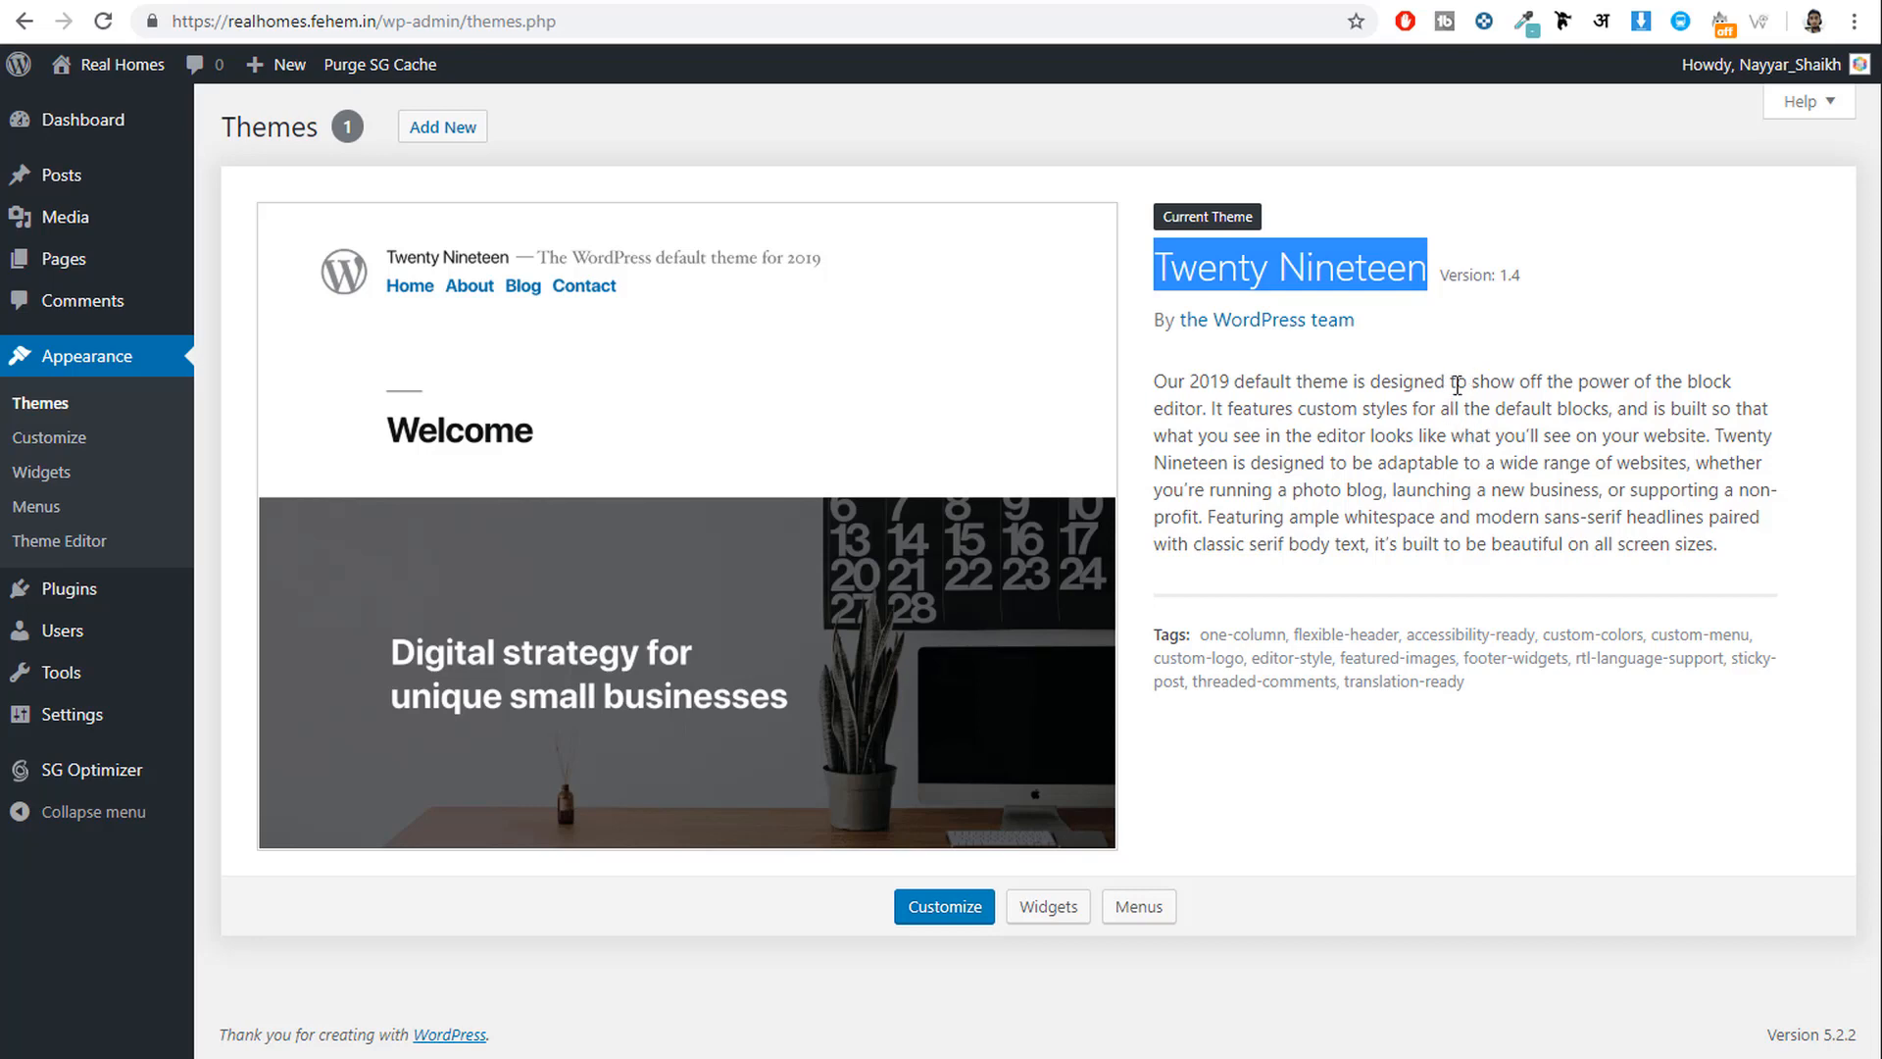
left_click(876, 307)
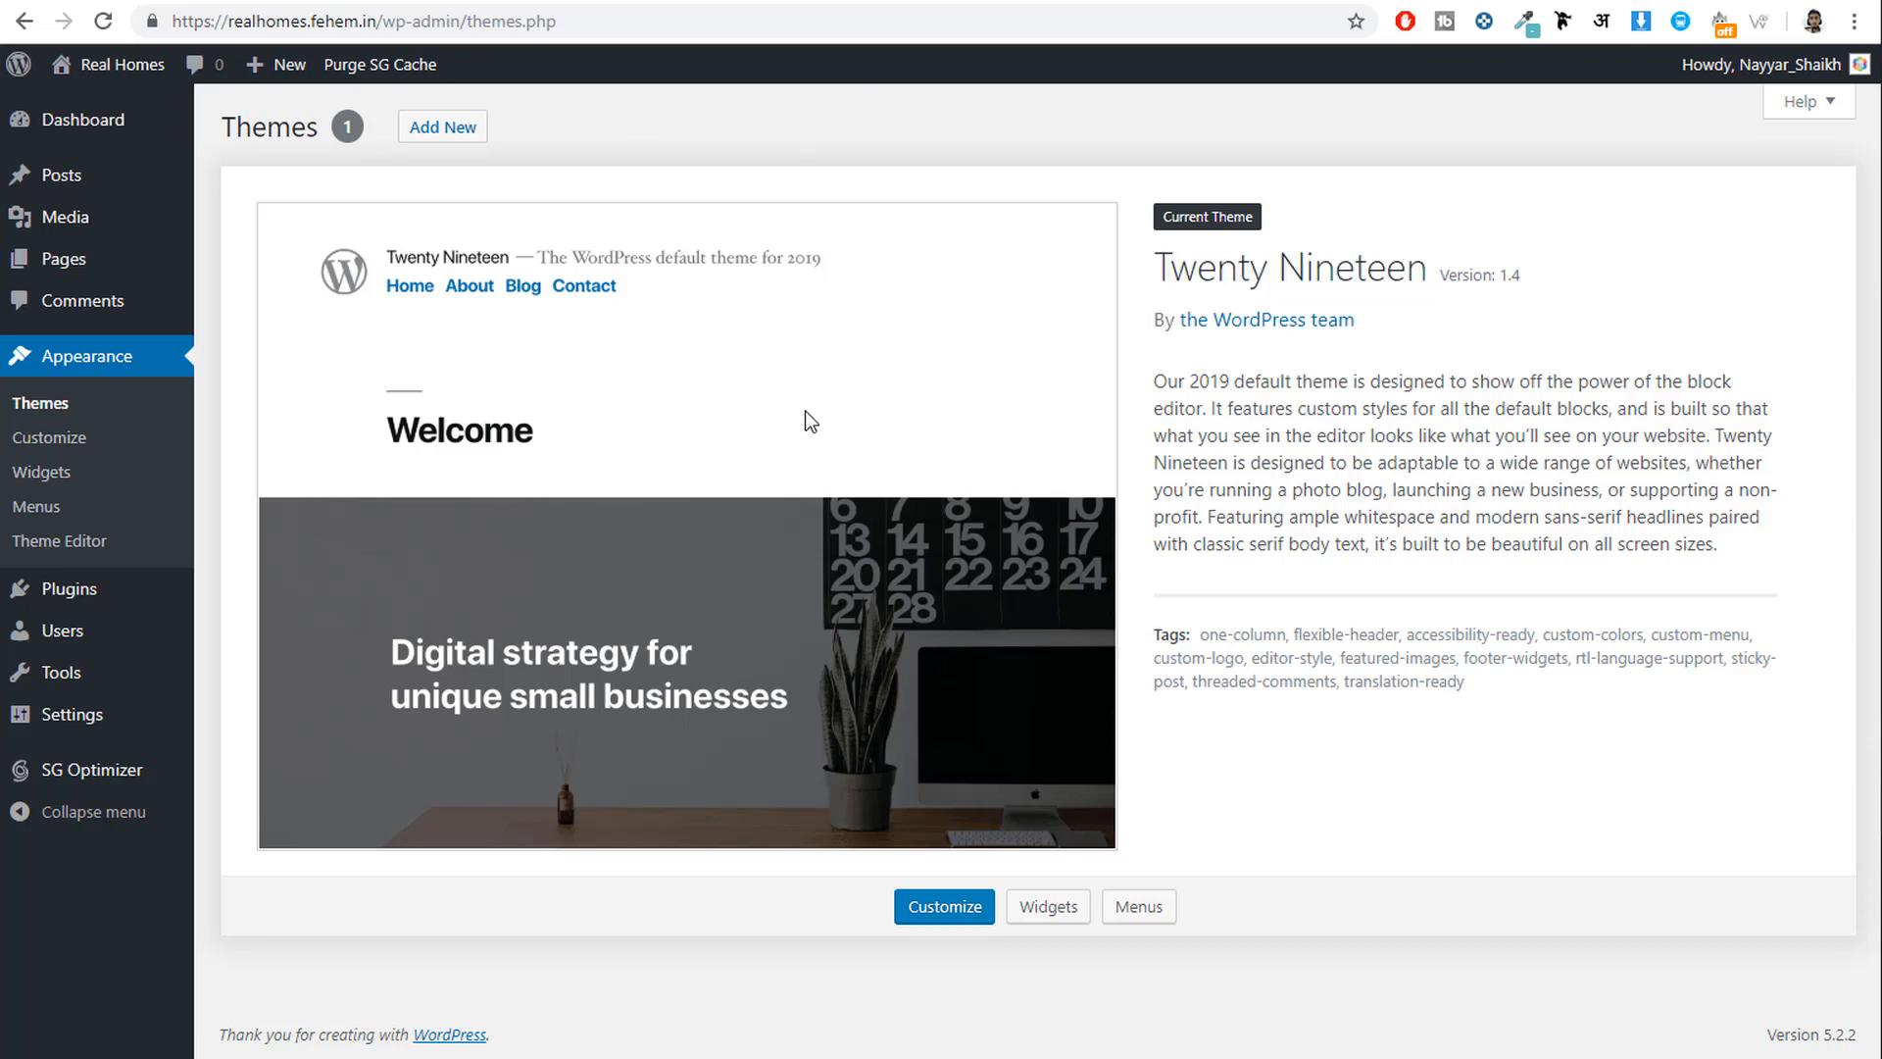
Compare the live Twenty Nineteen front page and the Real Homes demo site with the Themes page.
left_click(1015, 2)
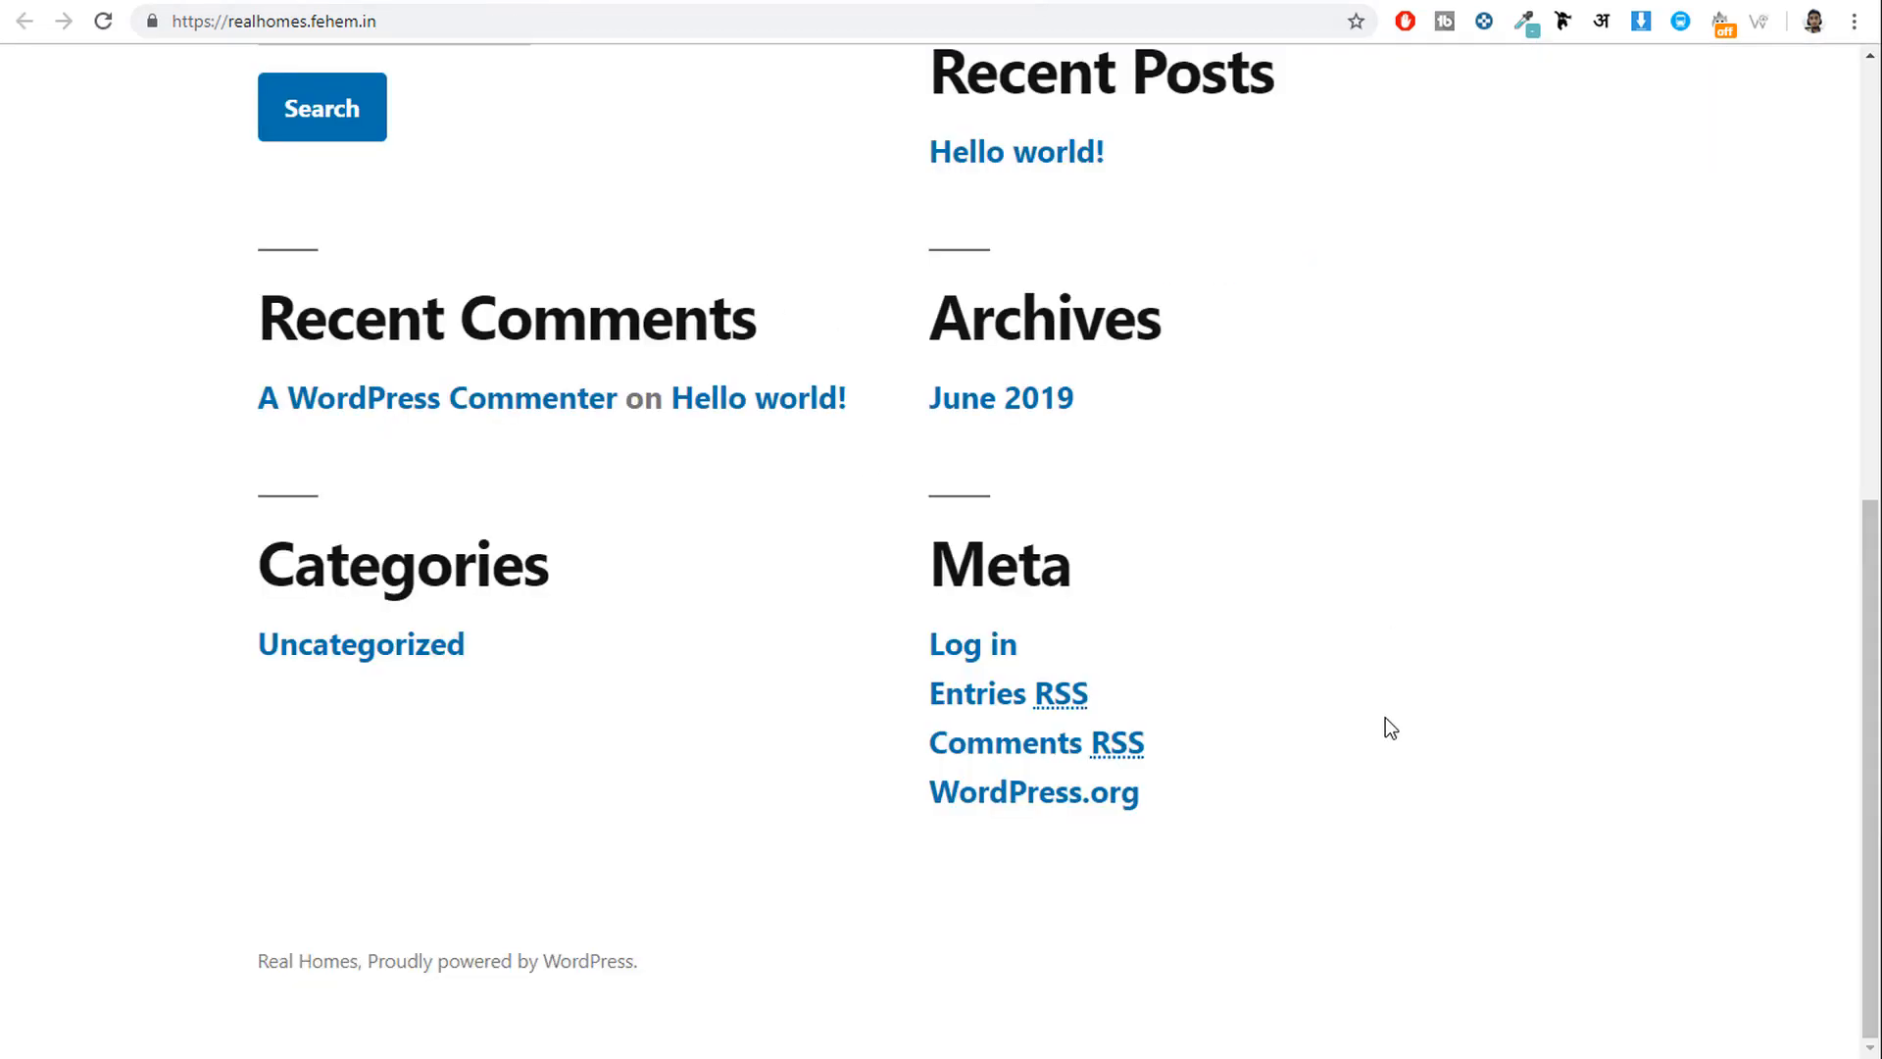
scroll(1387, 735, "up", 7)
left_click(941, 2)
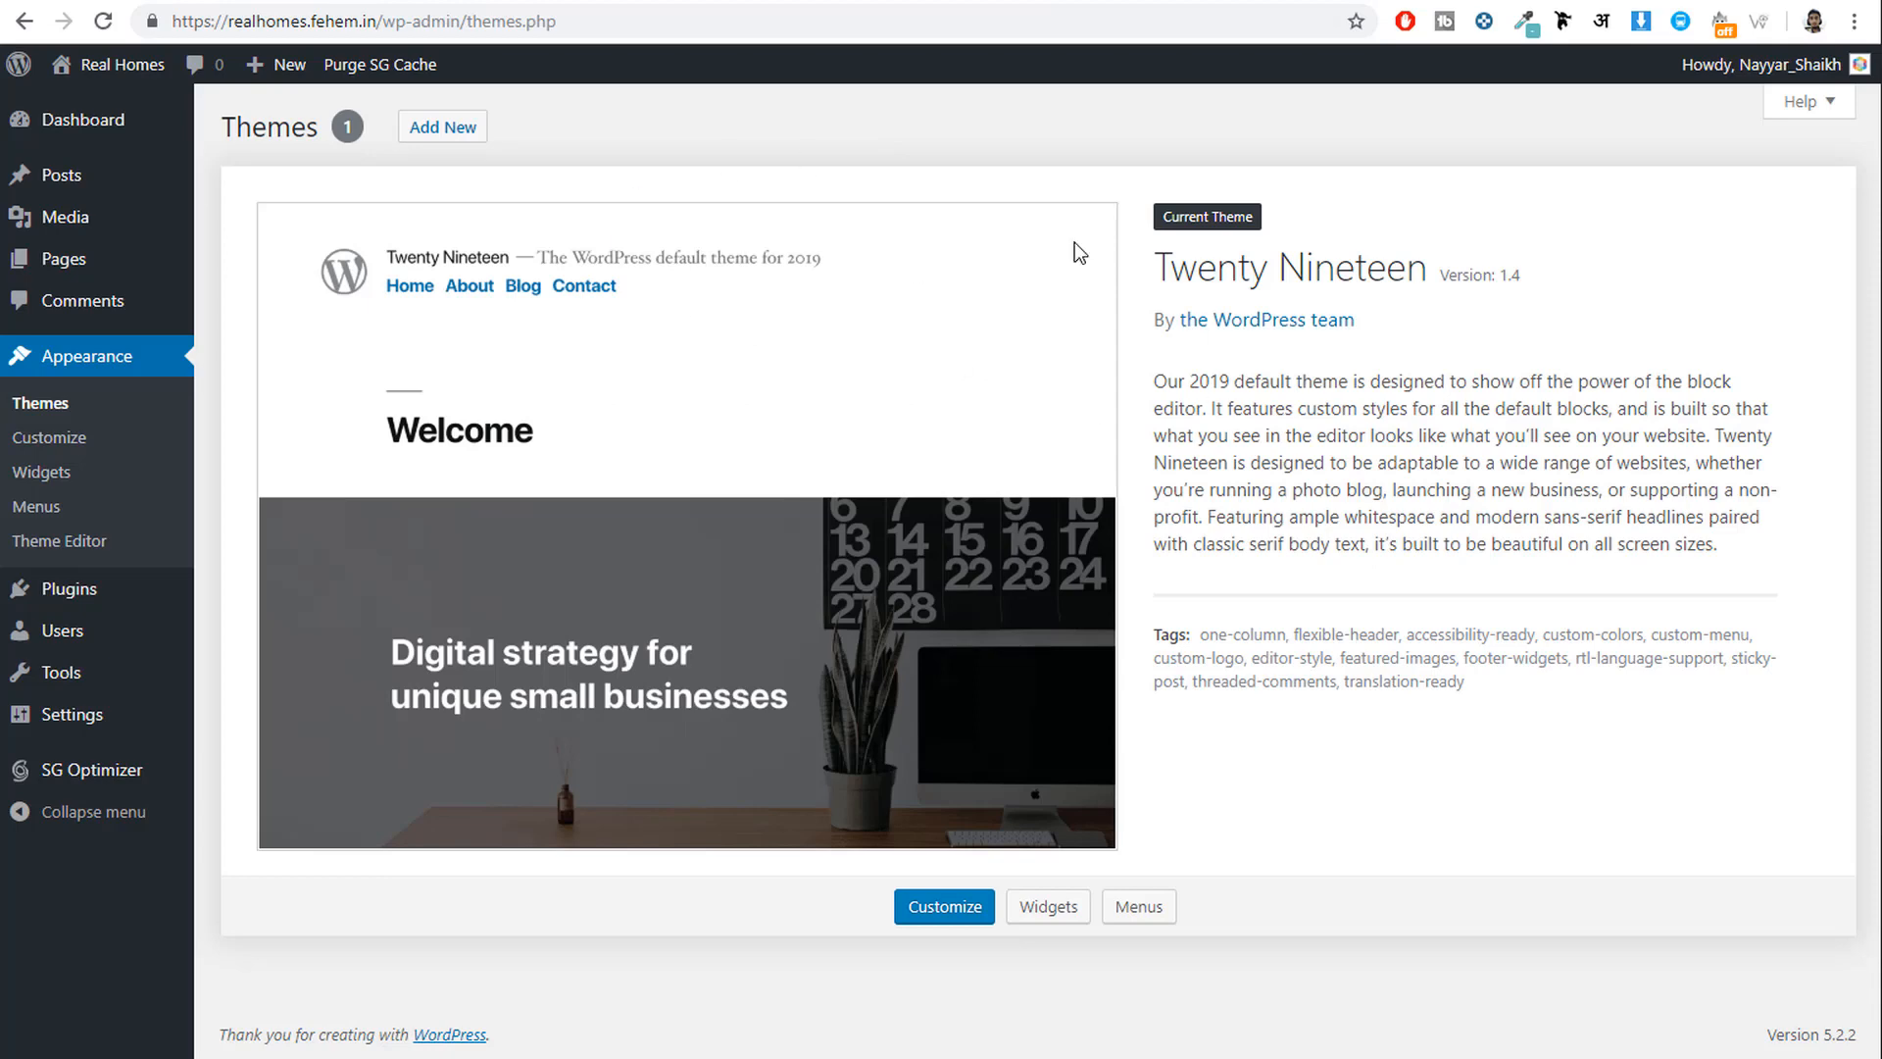
left_click(1019, 3)
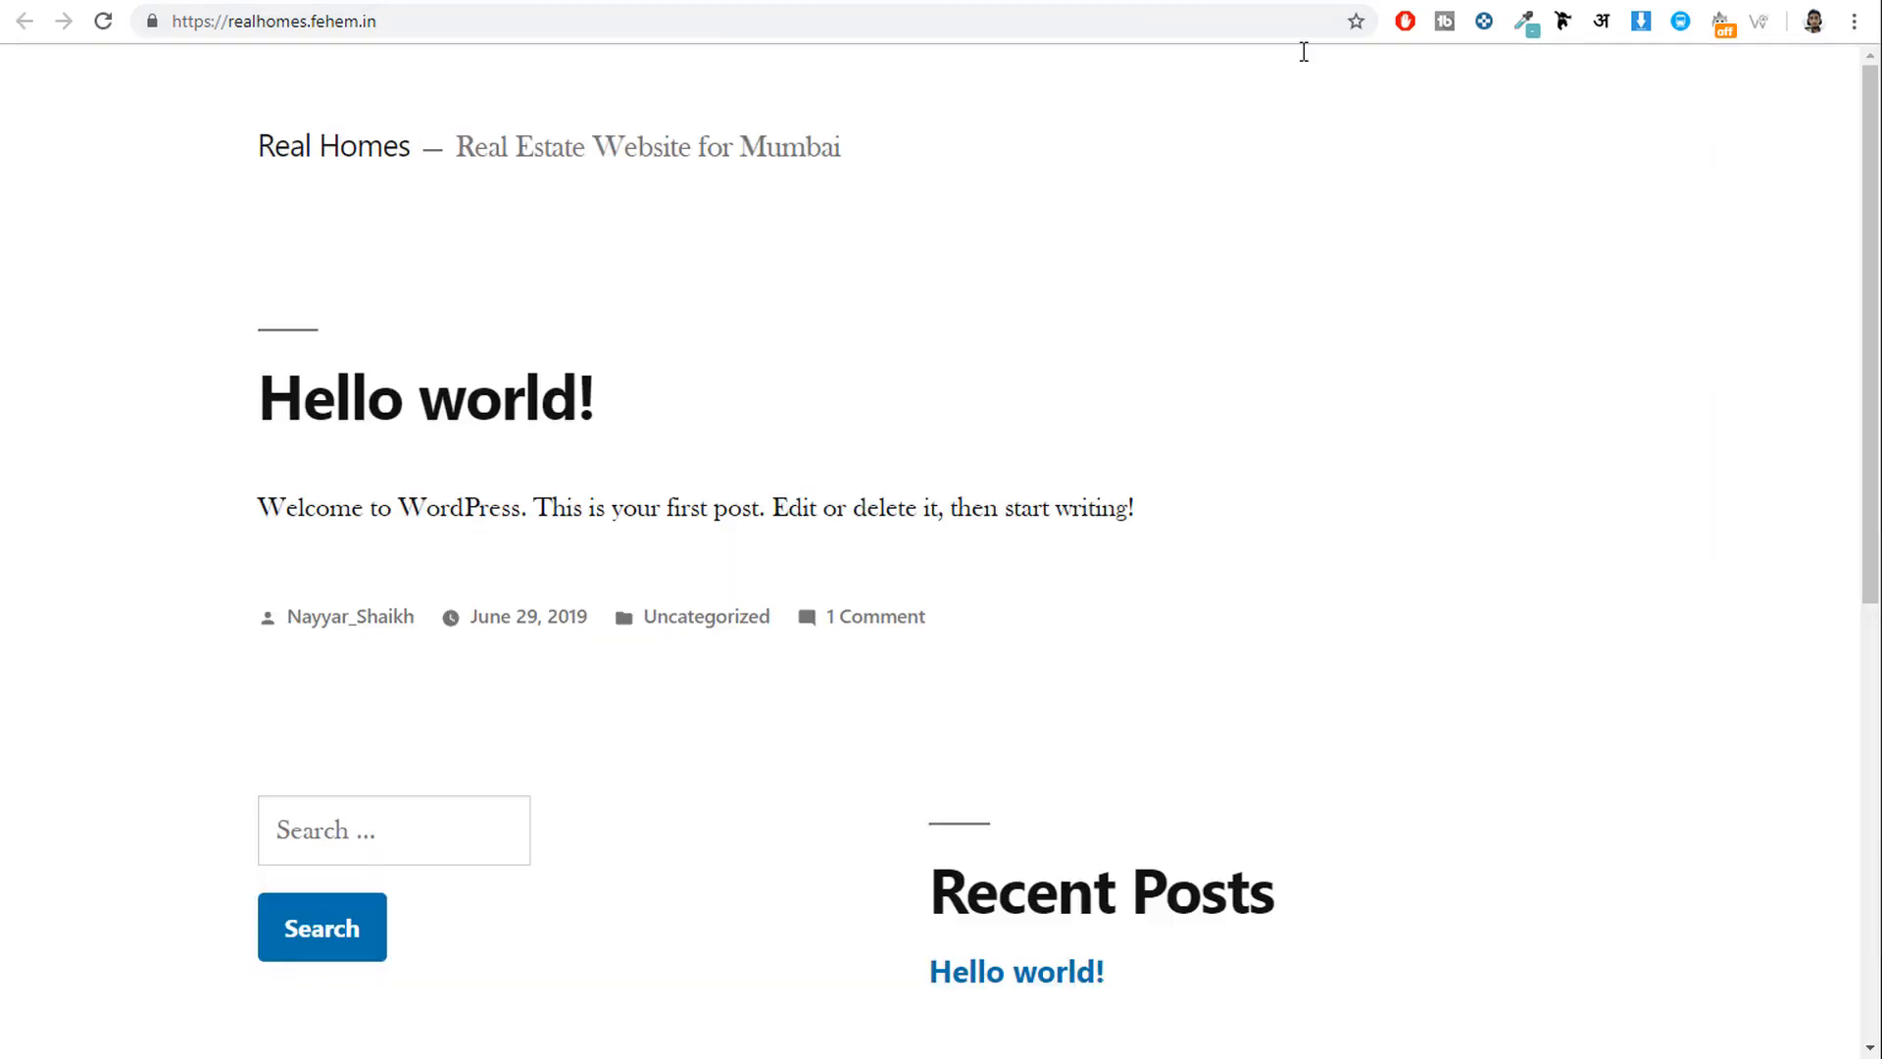
left_click(760, 3)
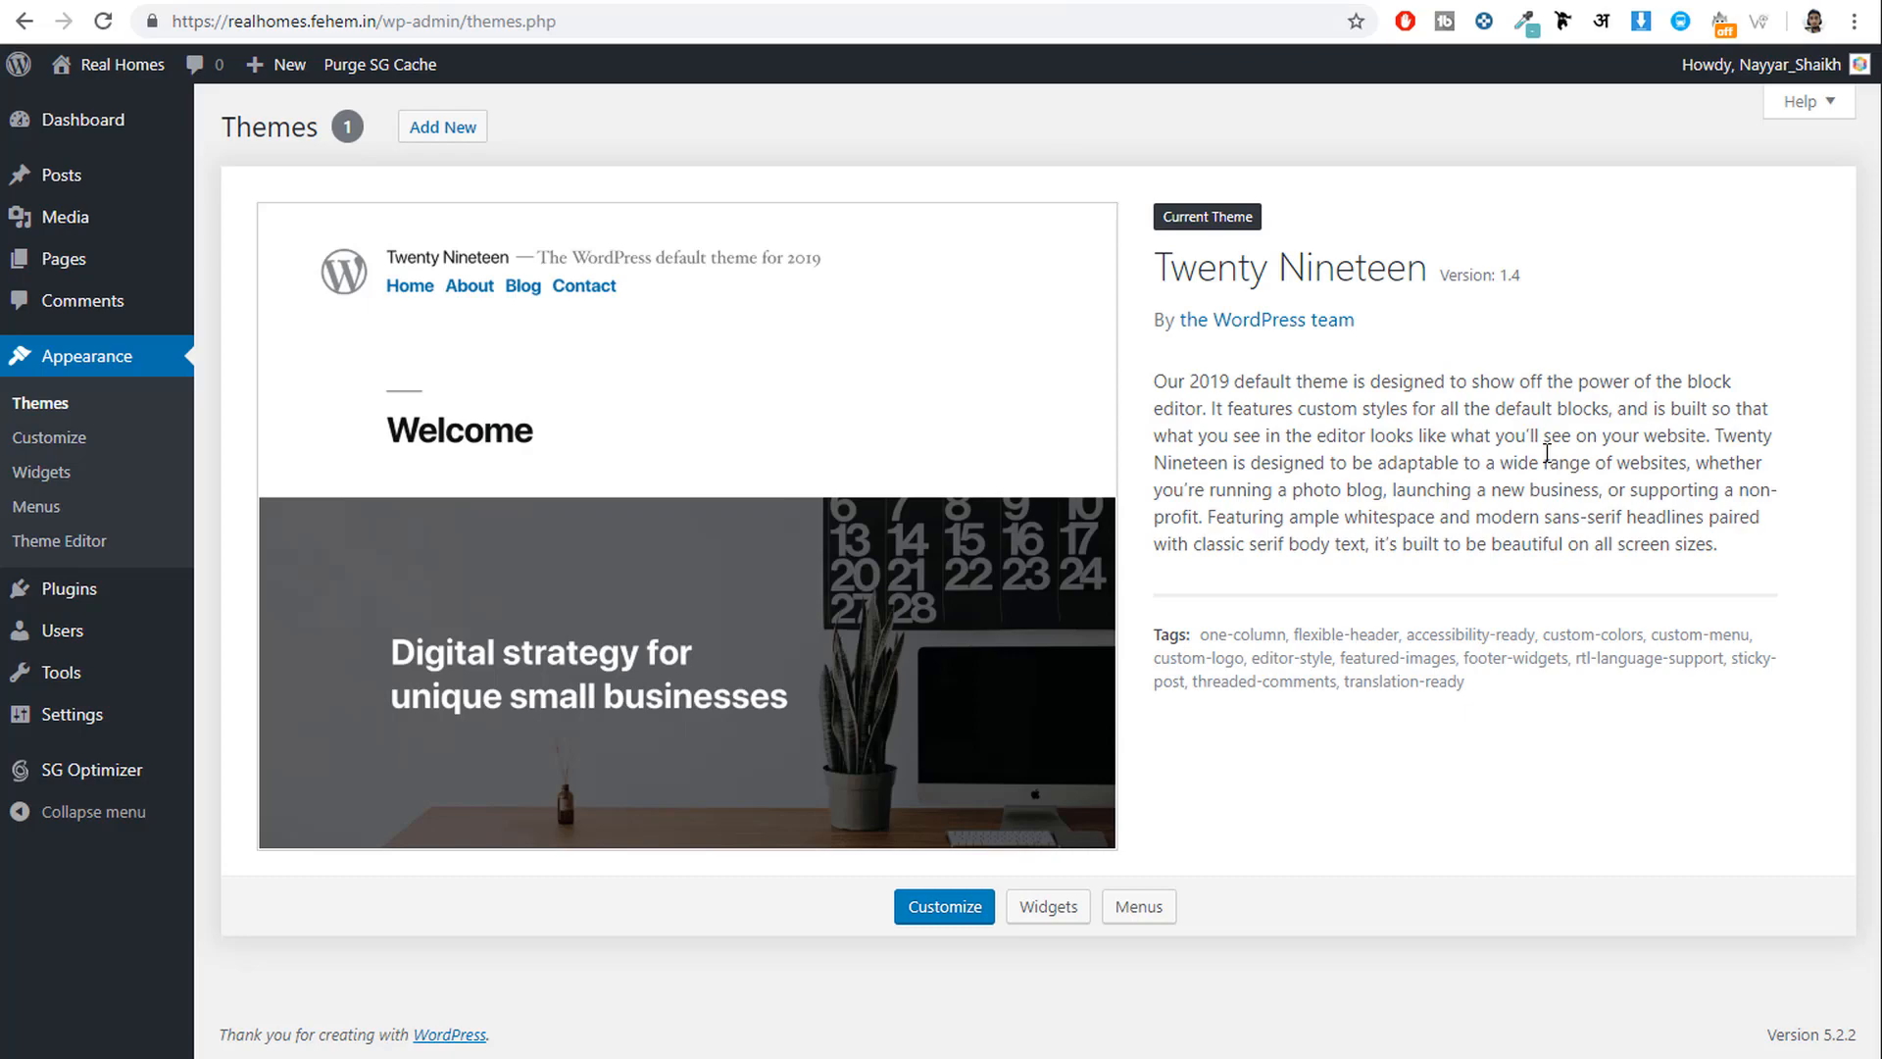
left_click(988, 3)
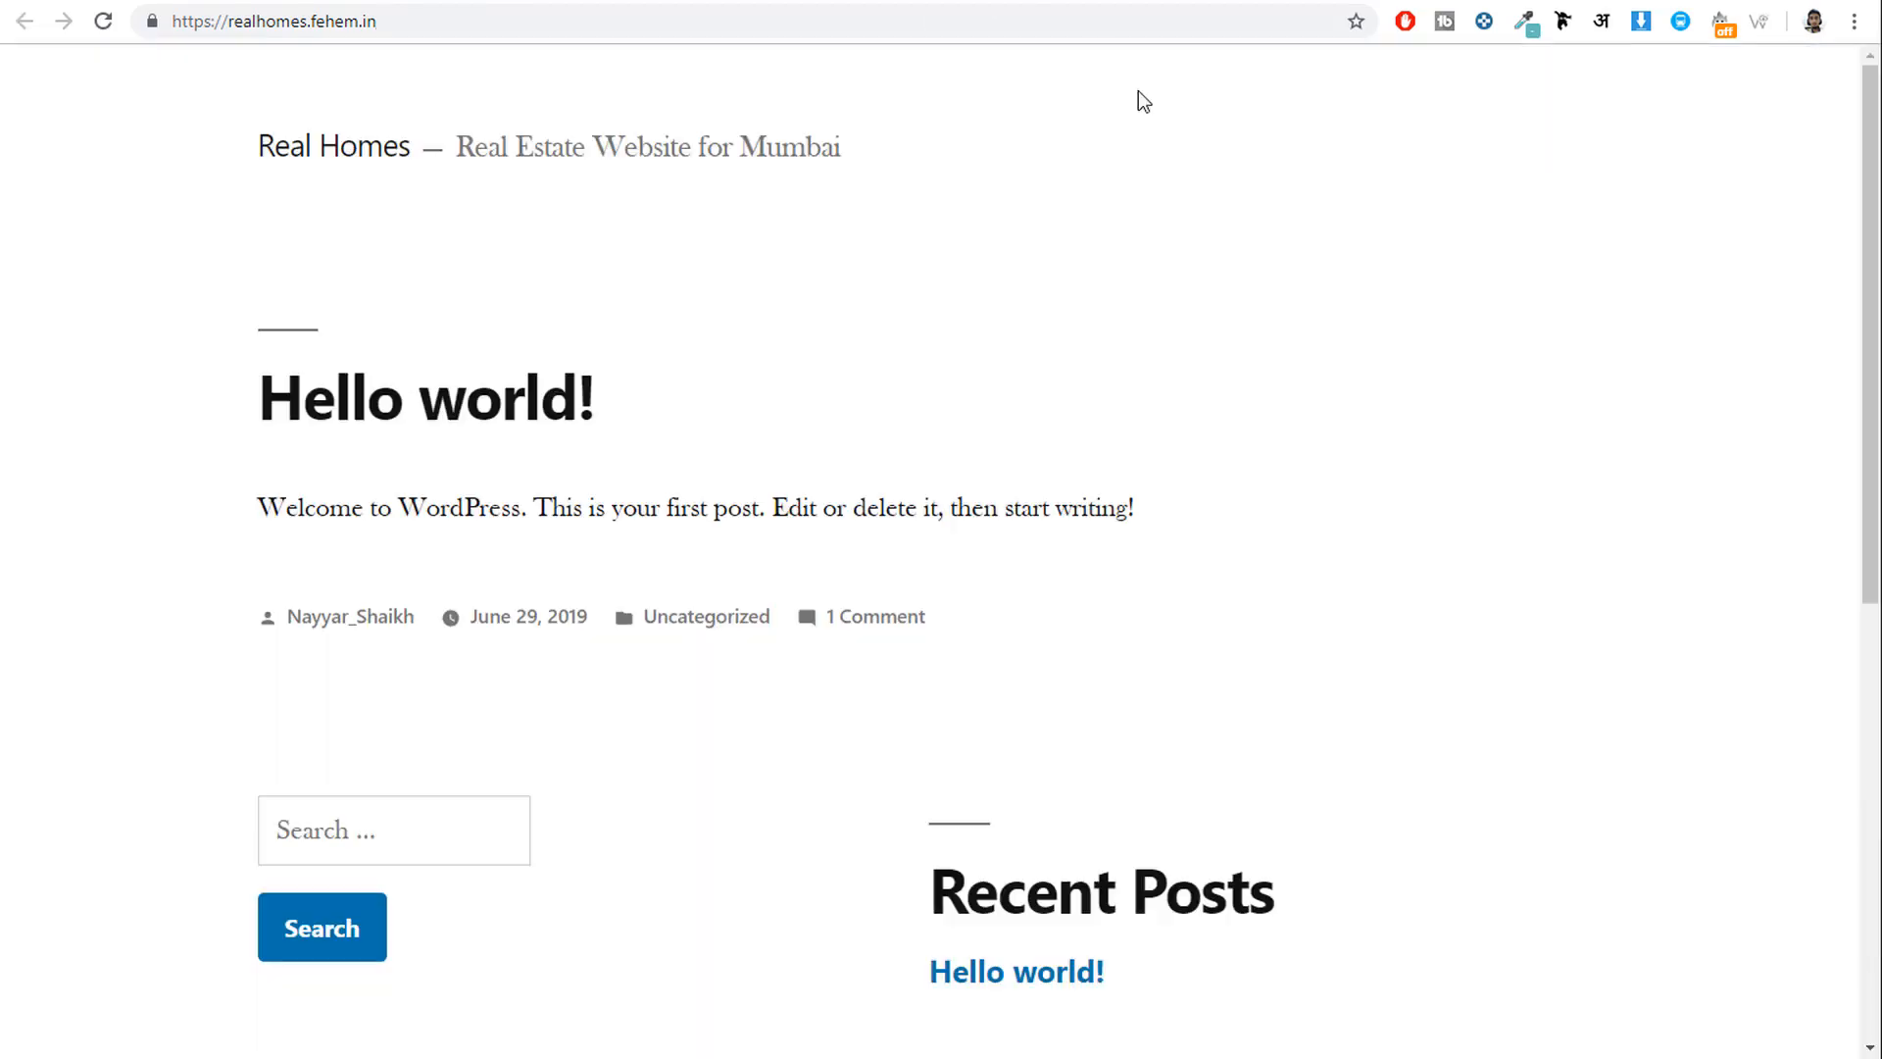
left_click(275, 5)
scroll(1056, 538, "down", 8)
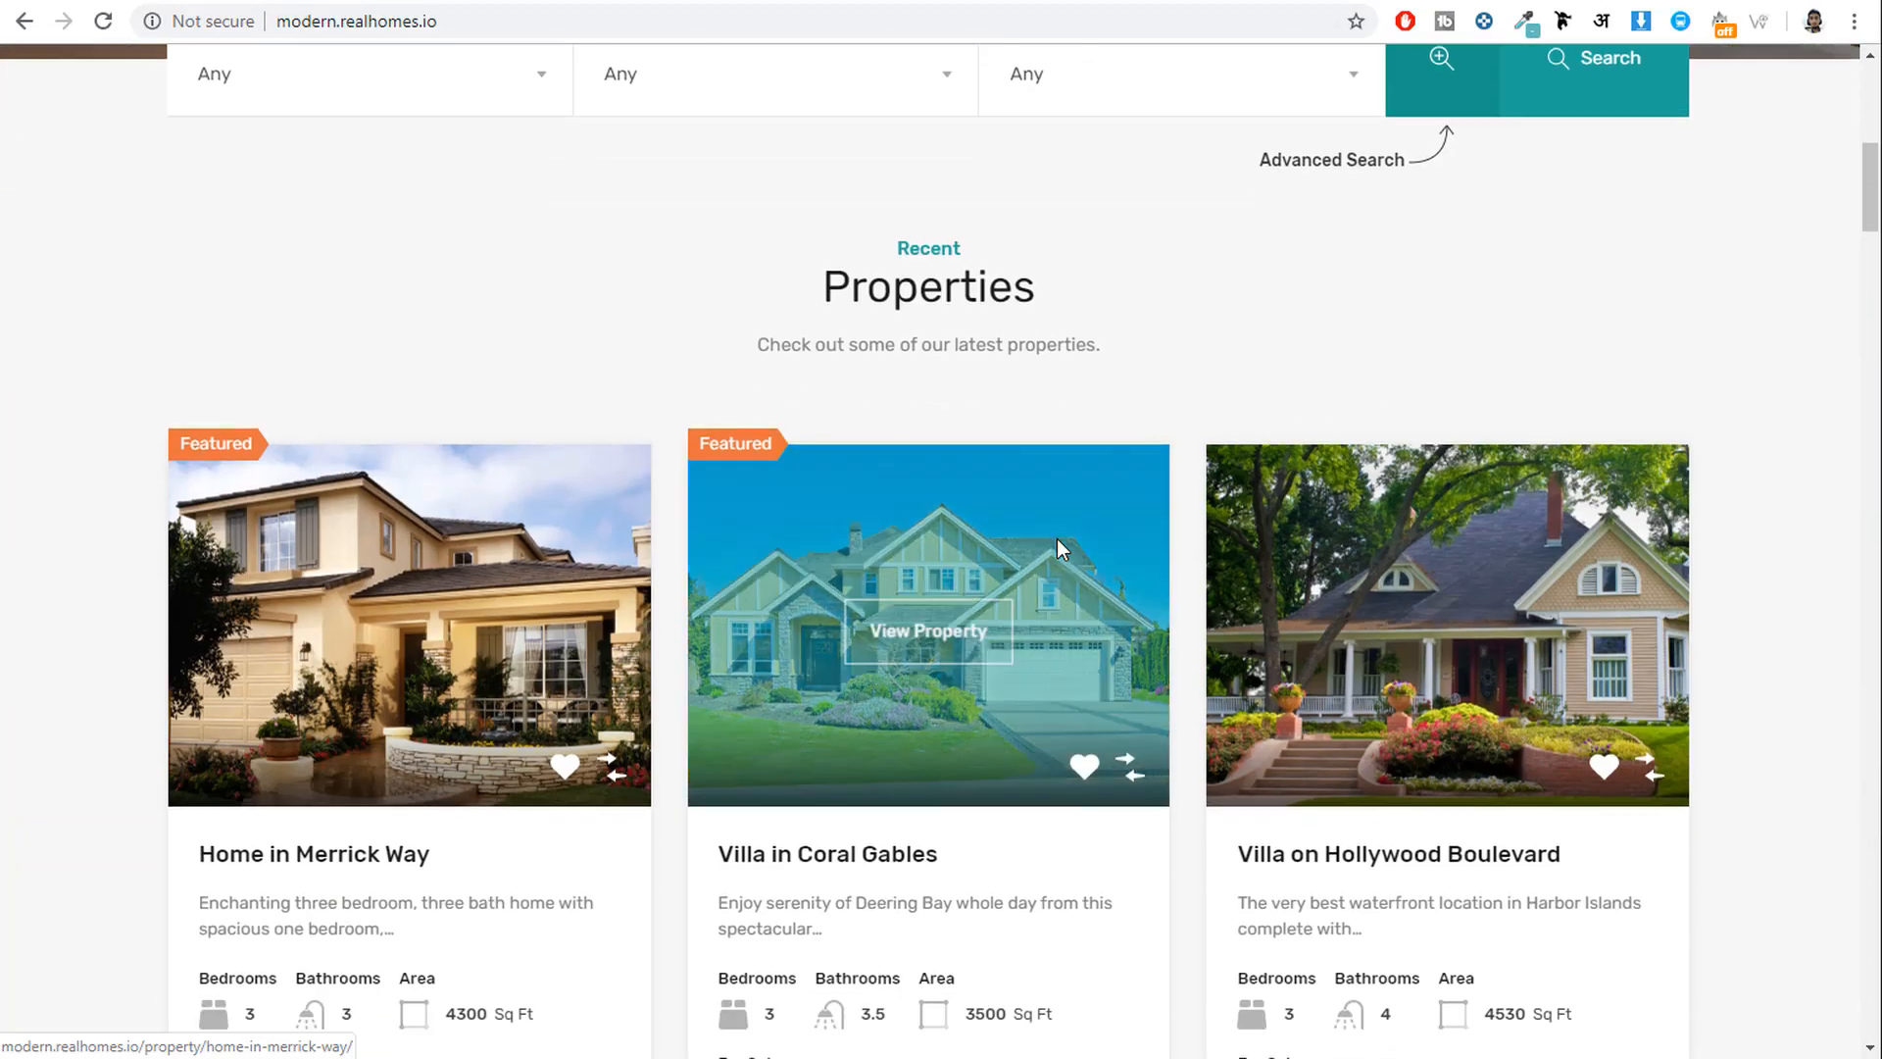
scroll(1057, 538, "up", 8)
left_click(713, 4)
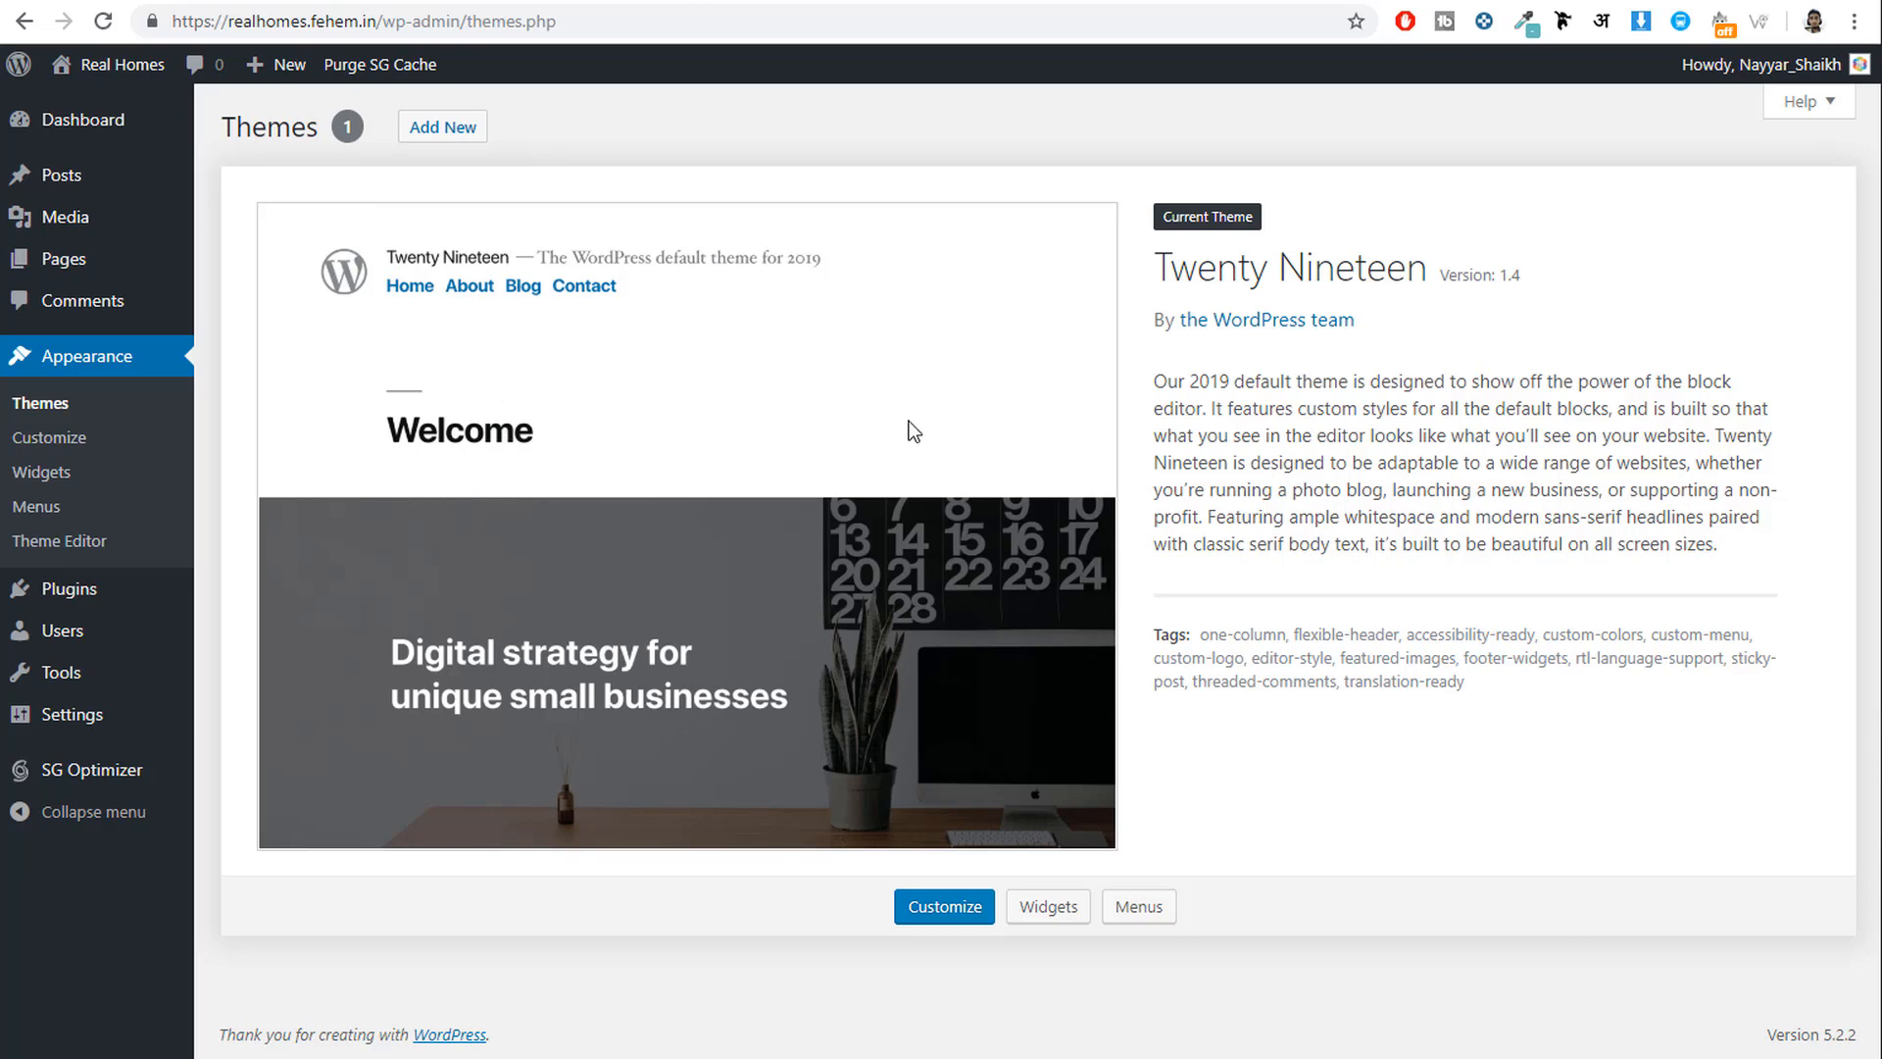
left_click(997, 4)
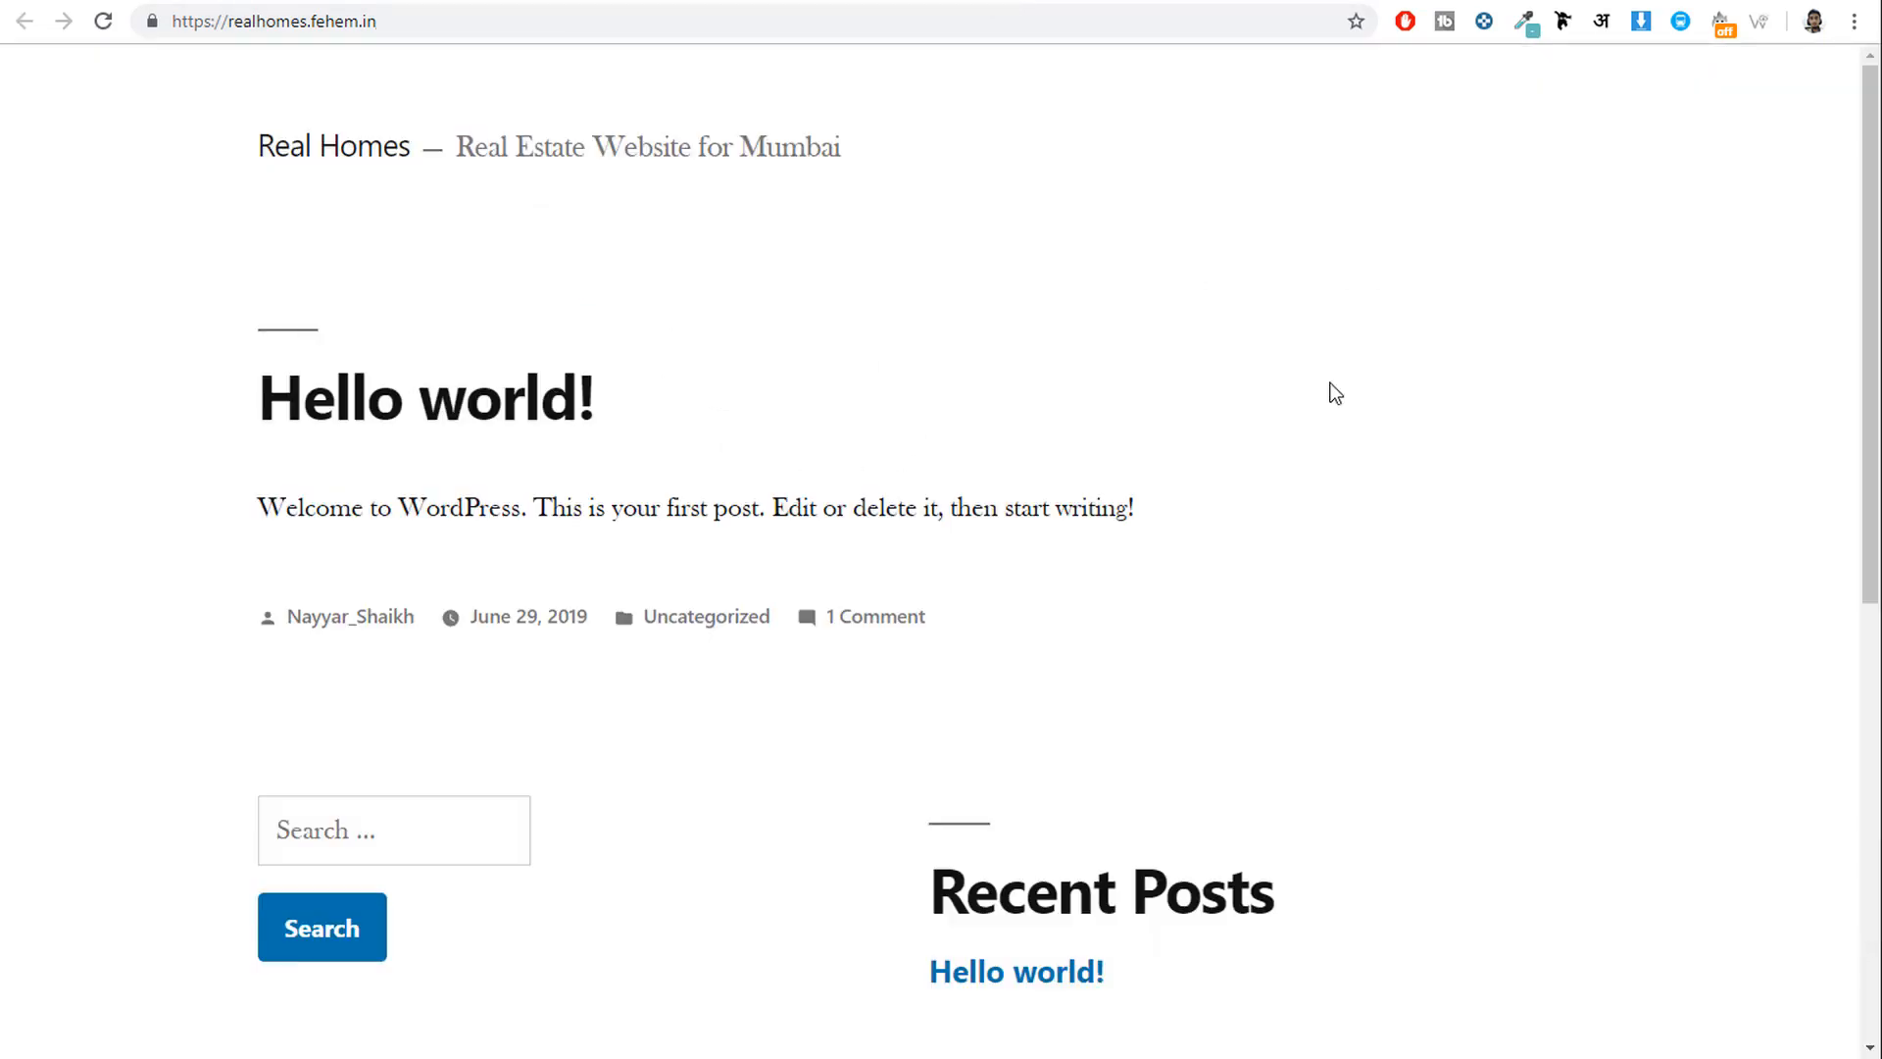
left_click(769, 4)
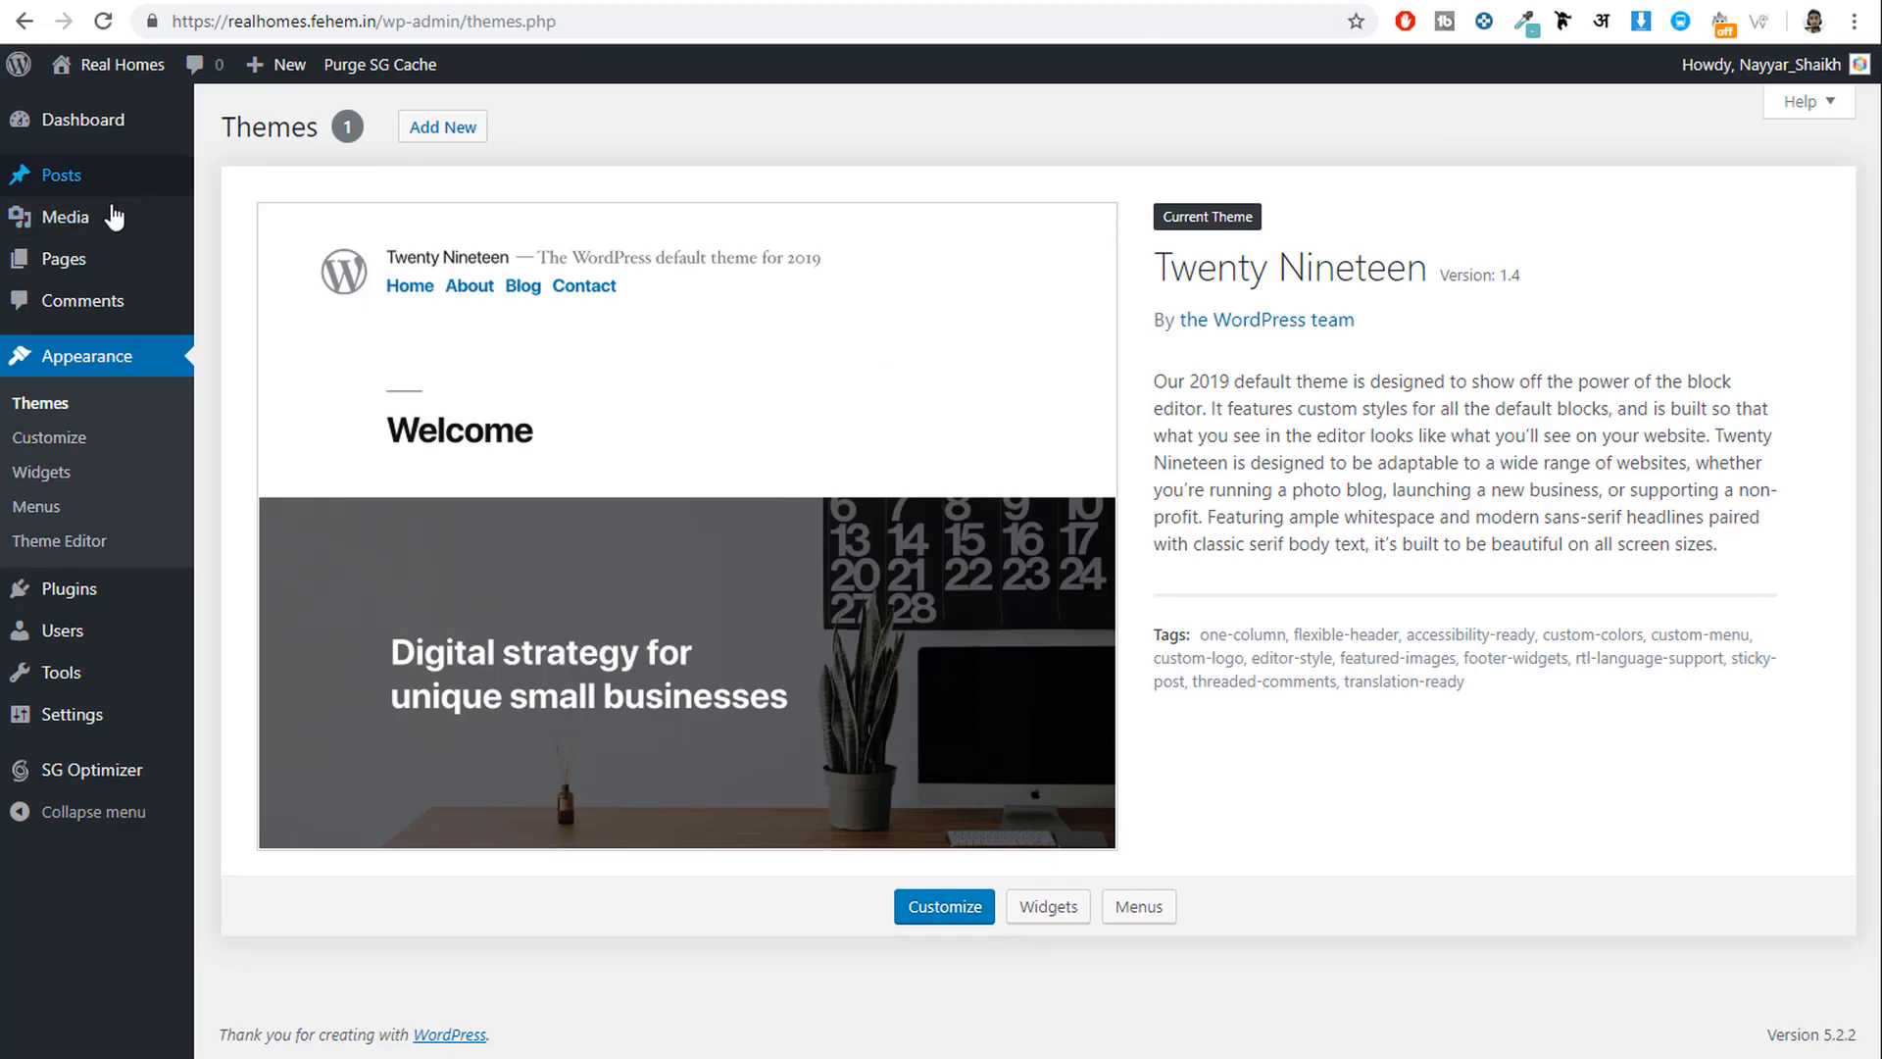
Check the installed plugins list, where SG Optimizer is the only plugin.
left_click(69, 594)
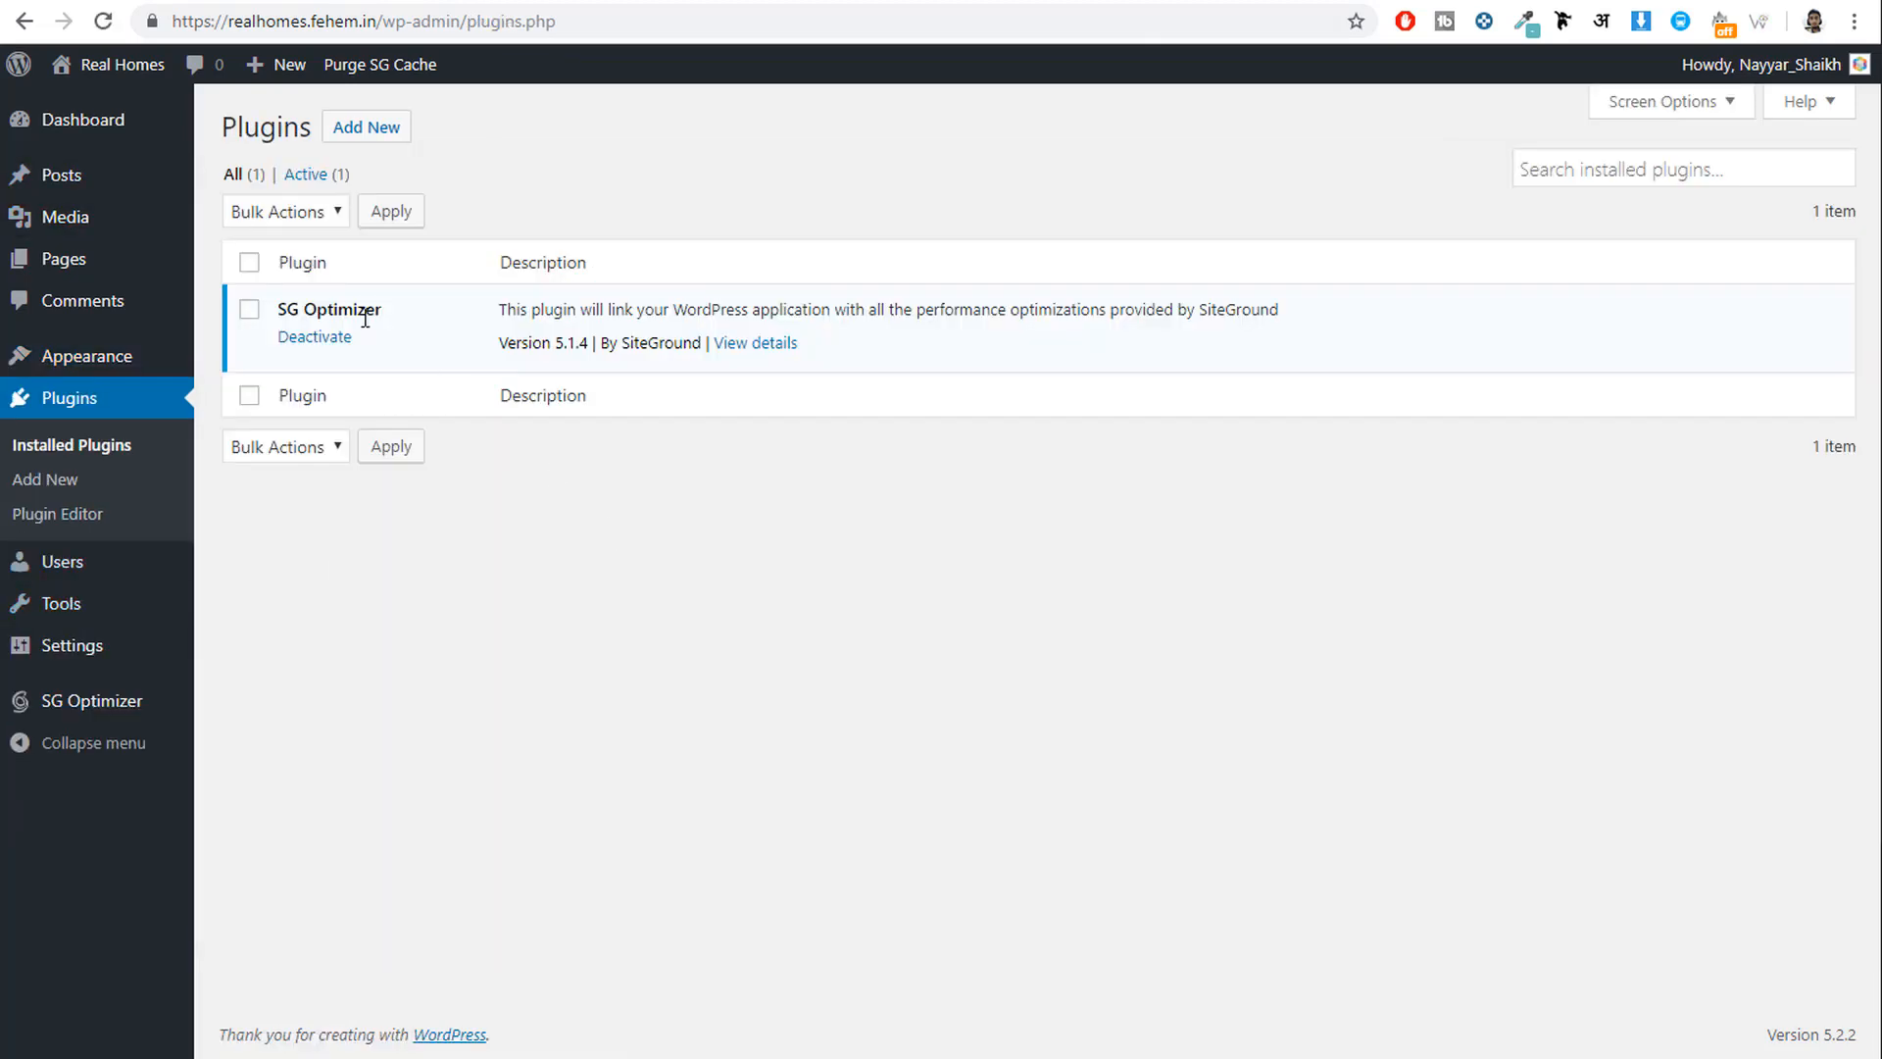
left_click_drag(278, 310, 383, 312)
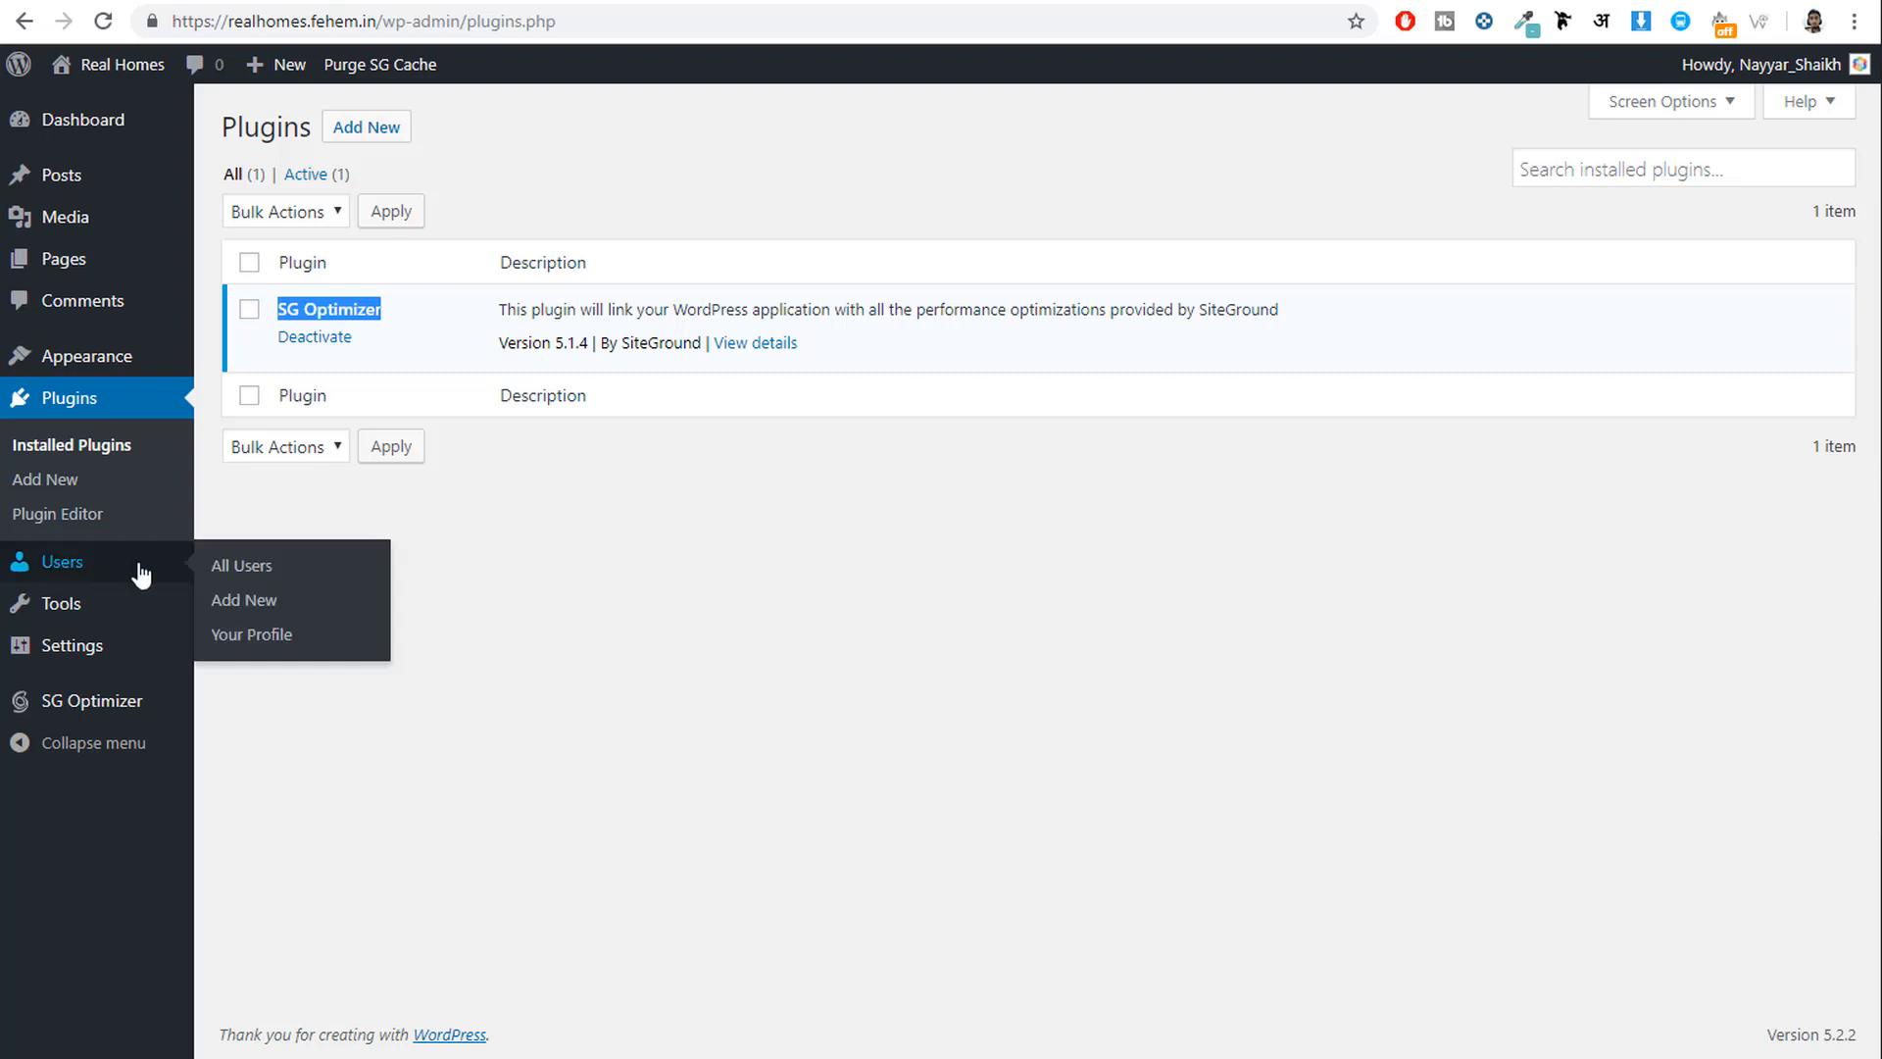
left_click(98, 657)
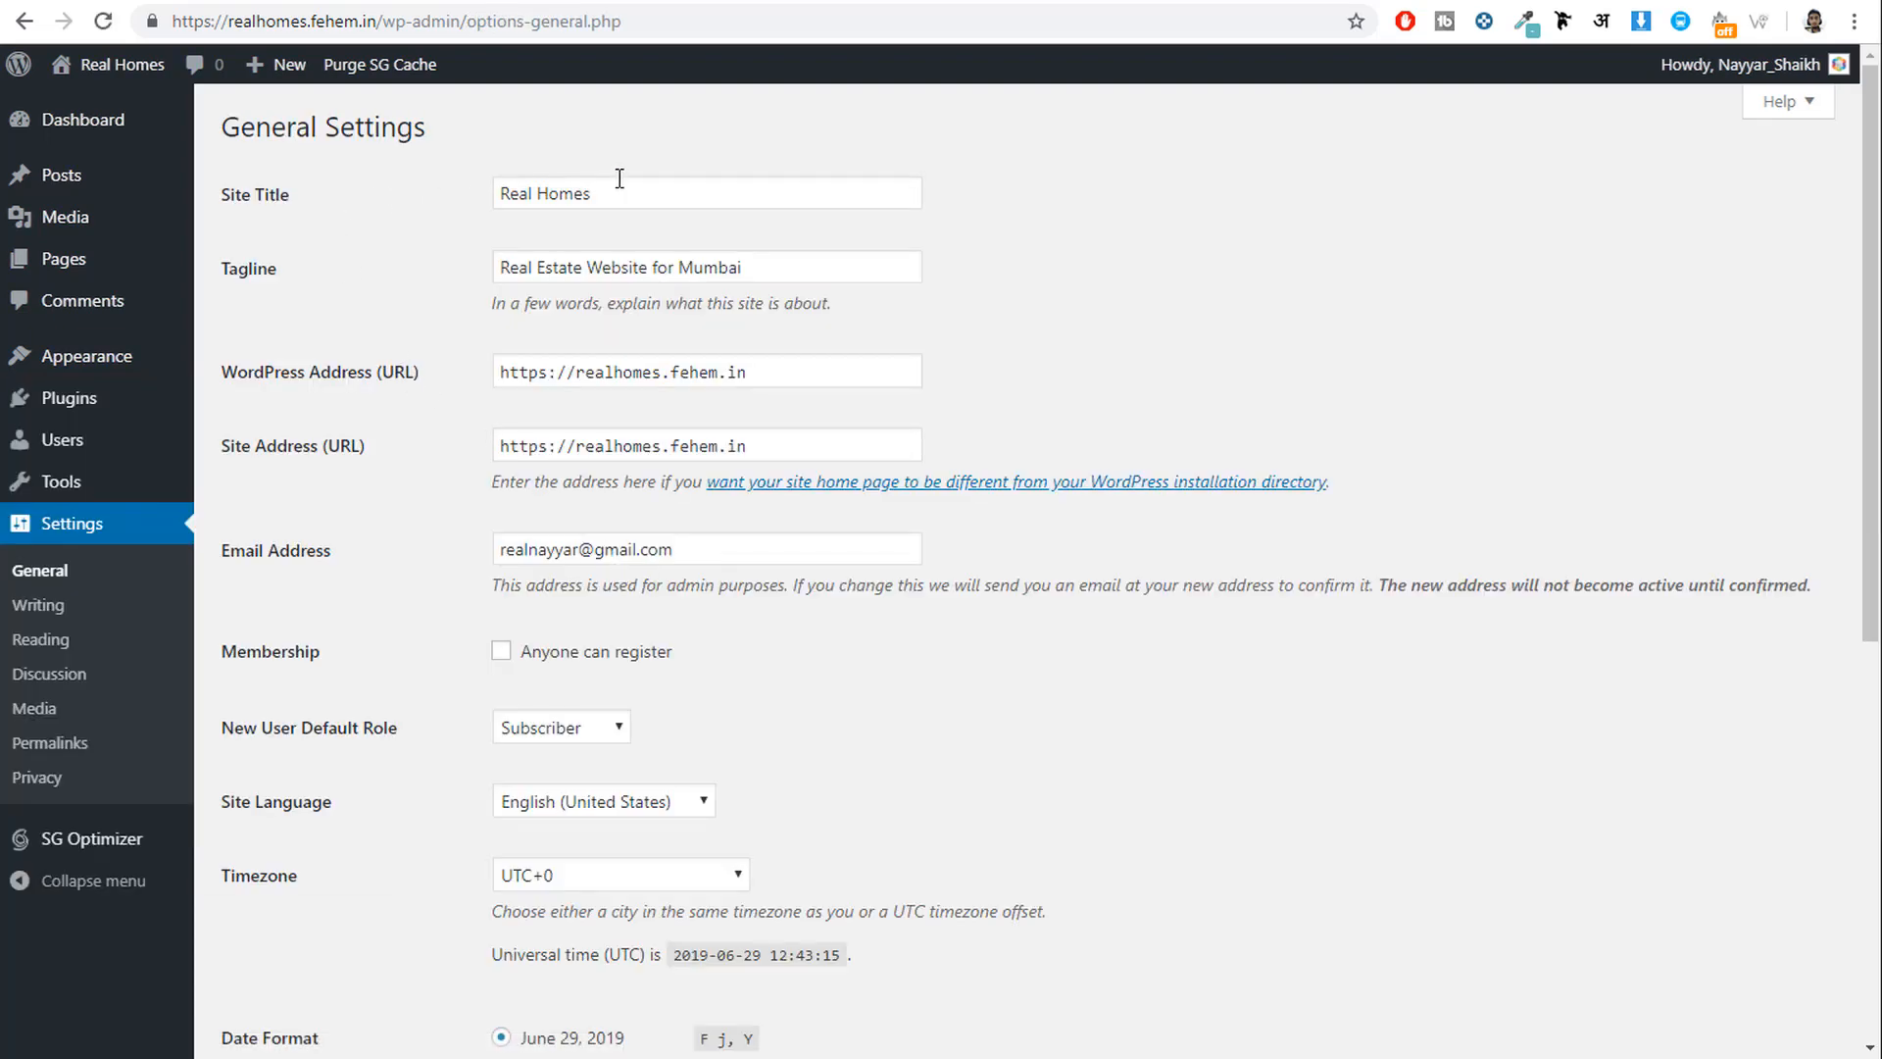
Review the site title and admin email, enable 'Anyone can register', and save General settings.
left_click_drag(617, 187, 400, 181)
key("Tab")
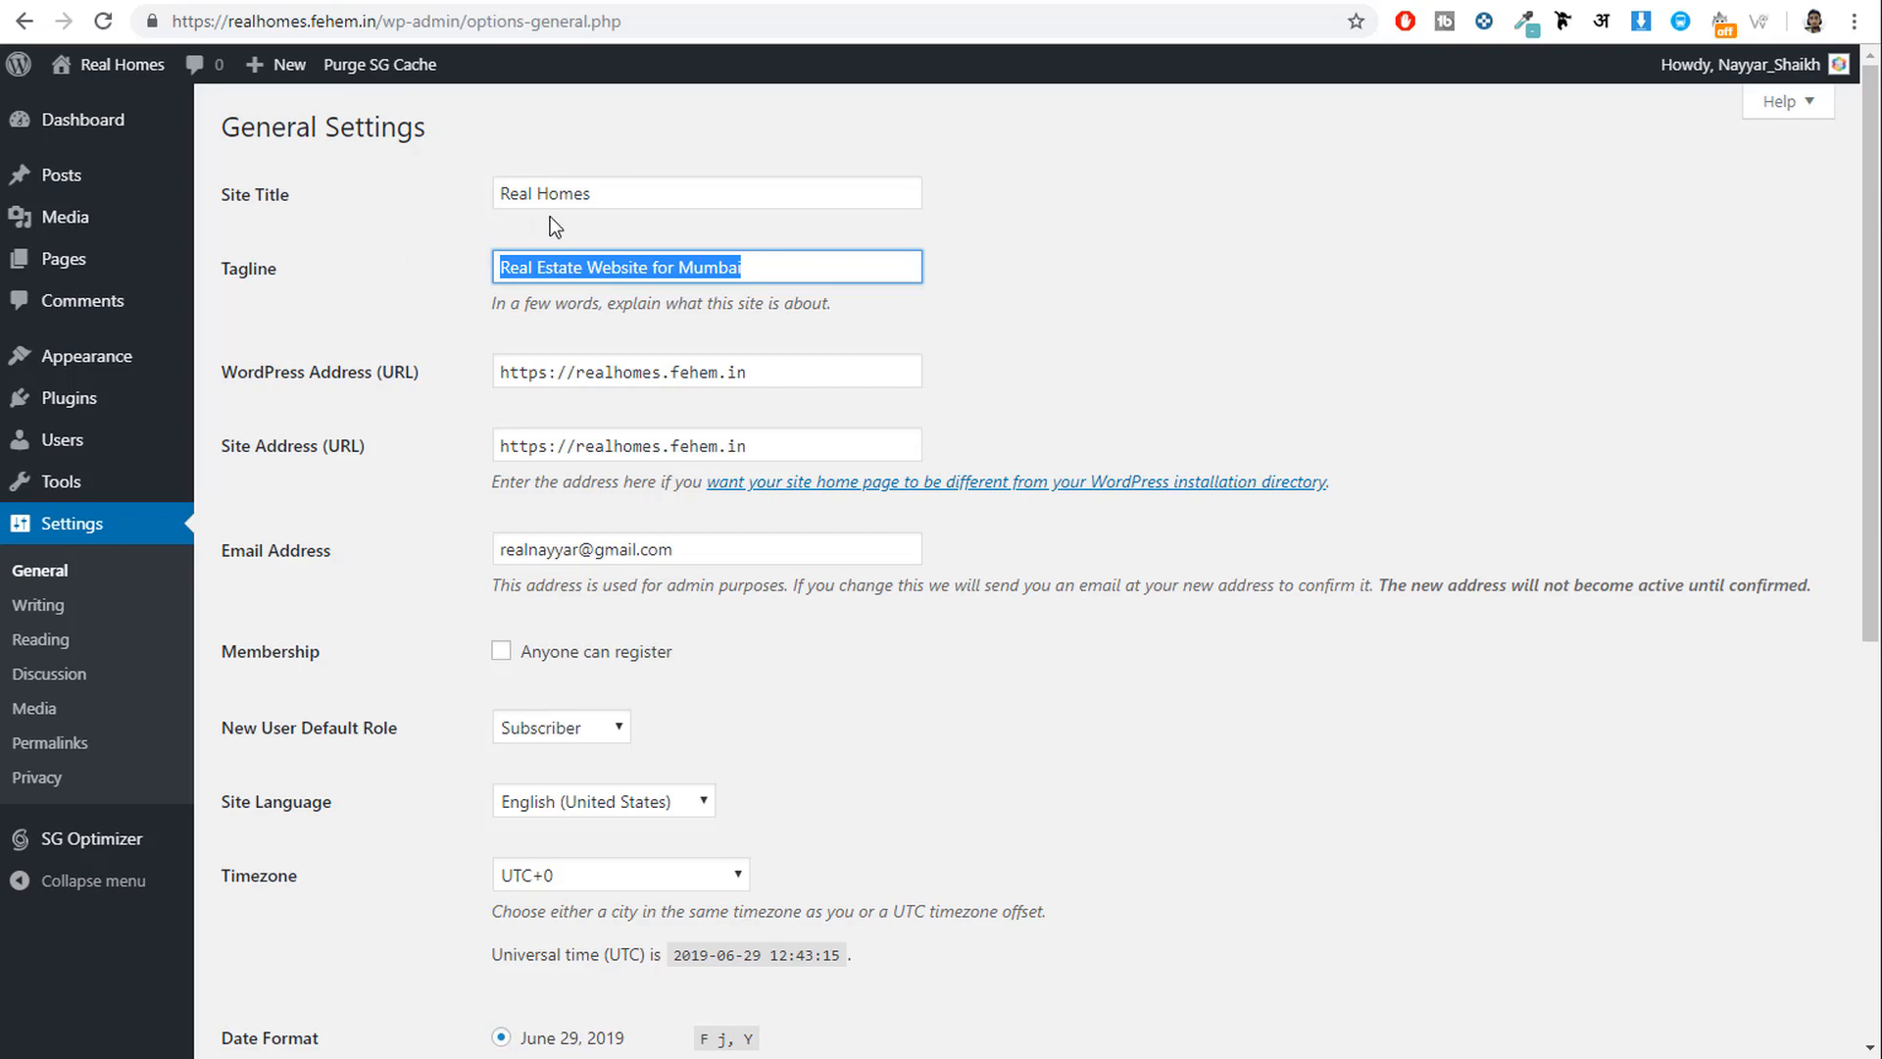
scroll(1327, 467, "down", 4)
left_click_drag(752, 171, 484, 189)
left_click(1241, 324)
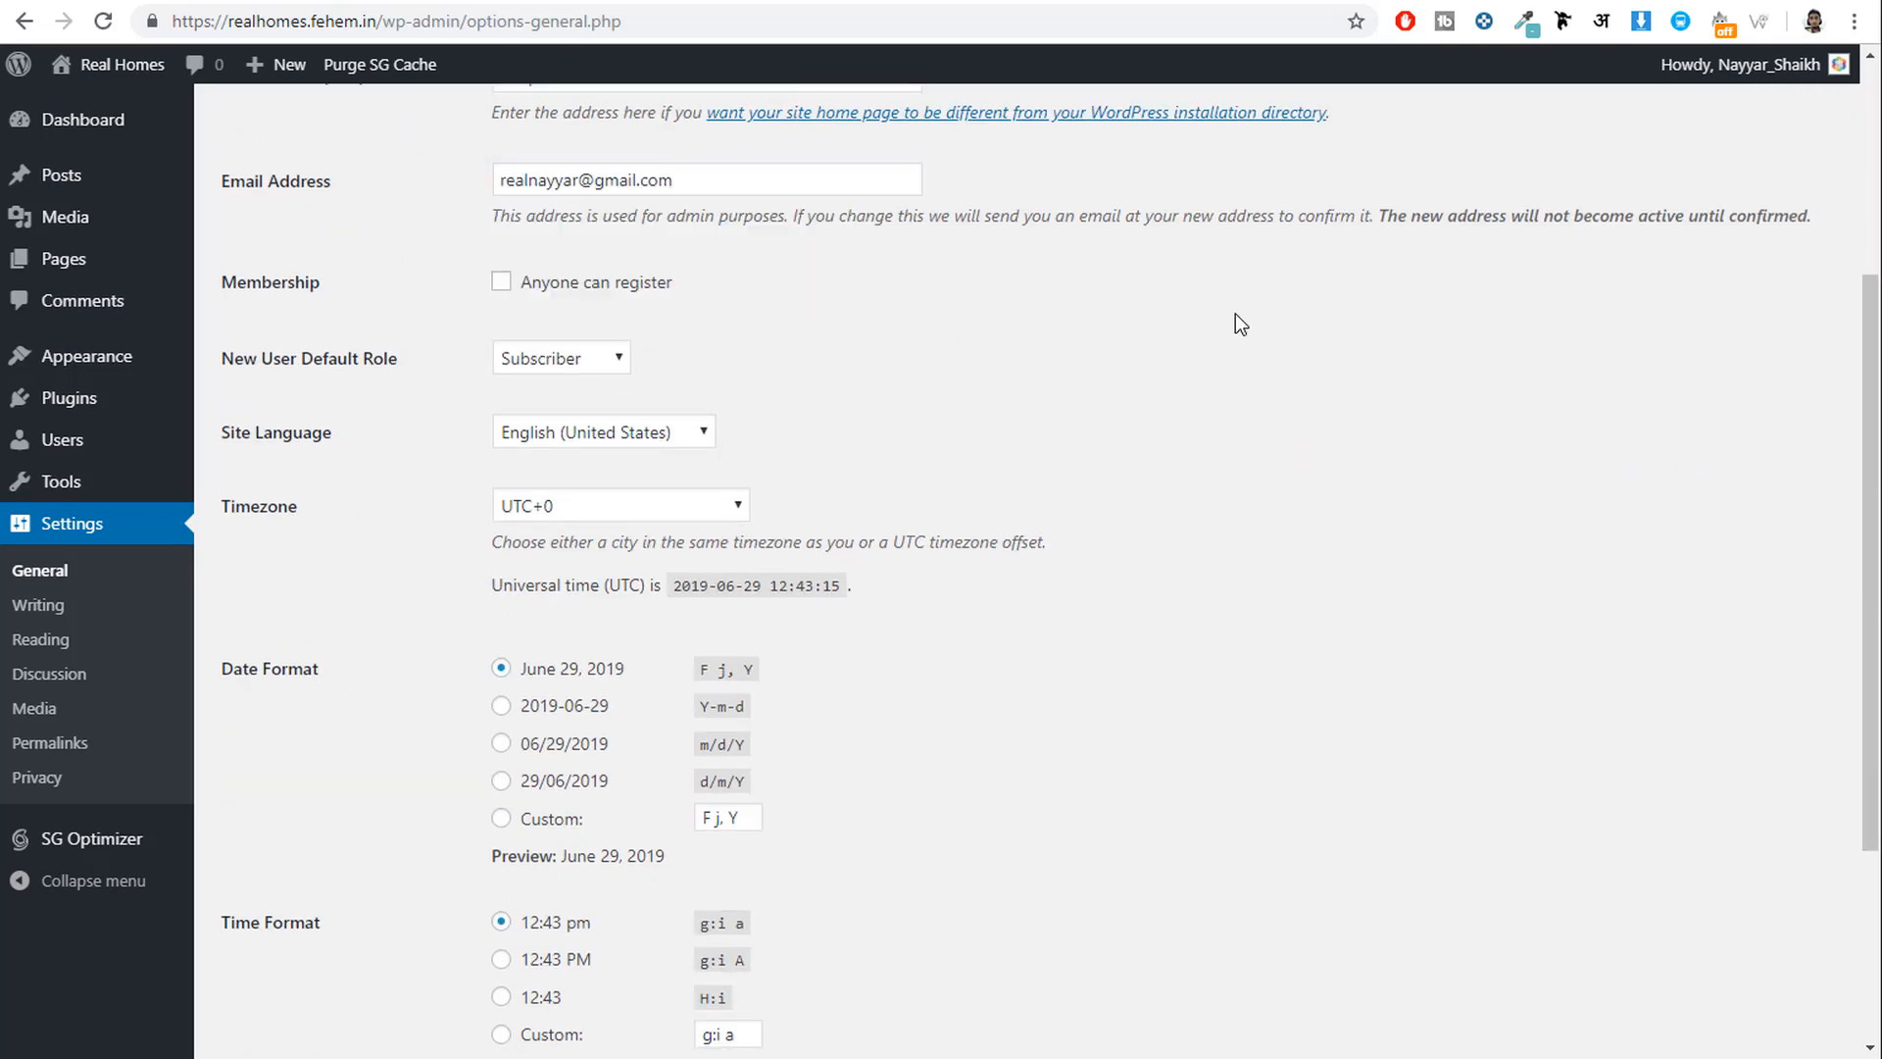
left_click_drag(217, 282, 327, 283)
left_click(343, 285)
left_click(500, 284)
scroll(1068, 534, "down", 3)
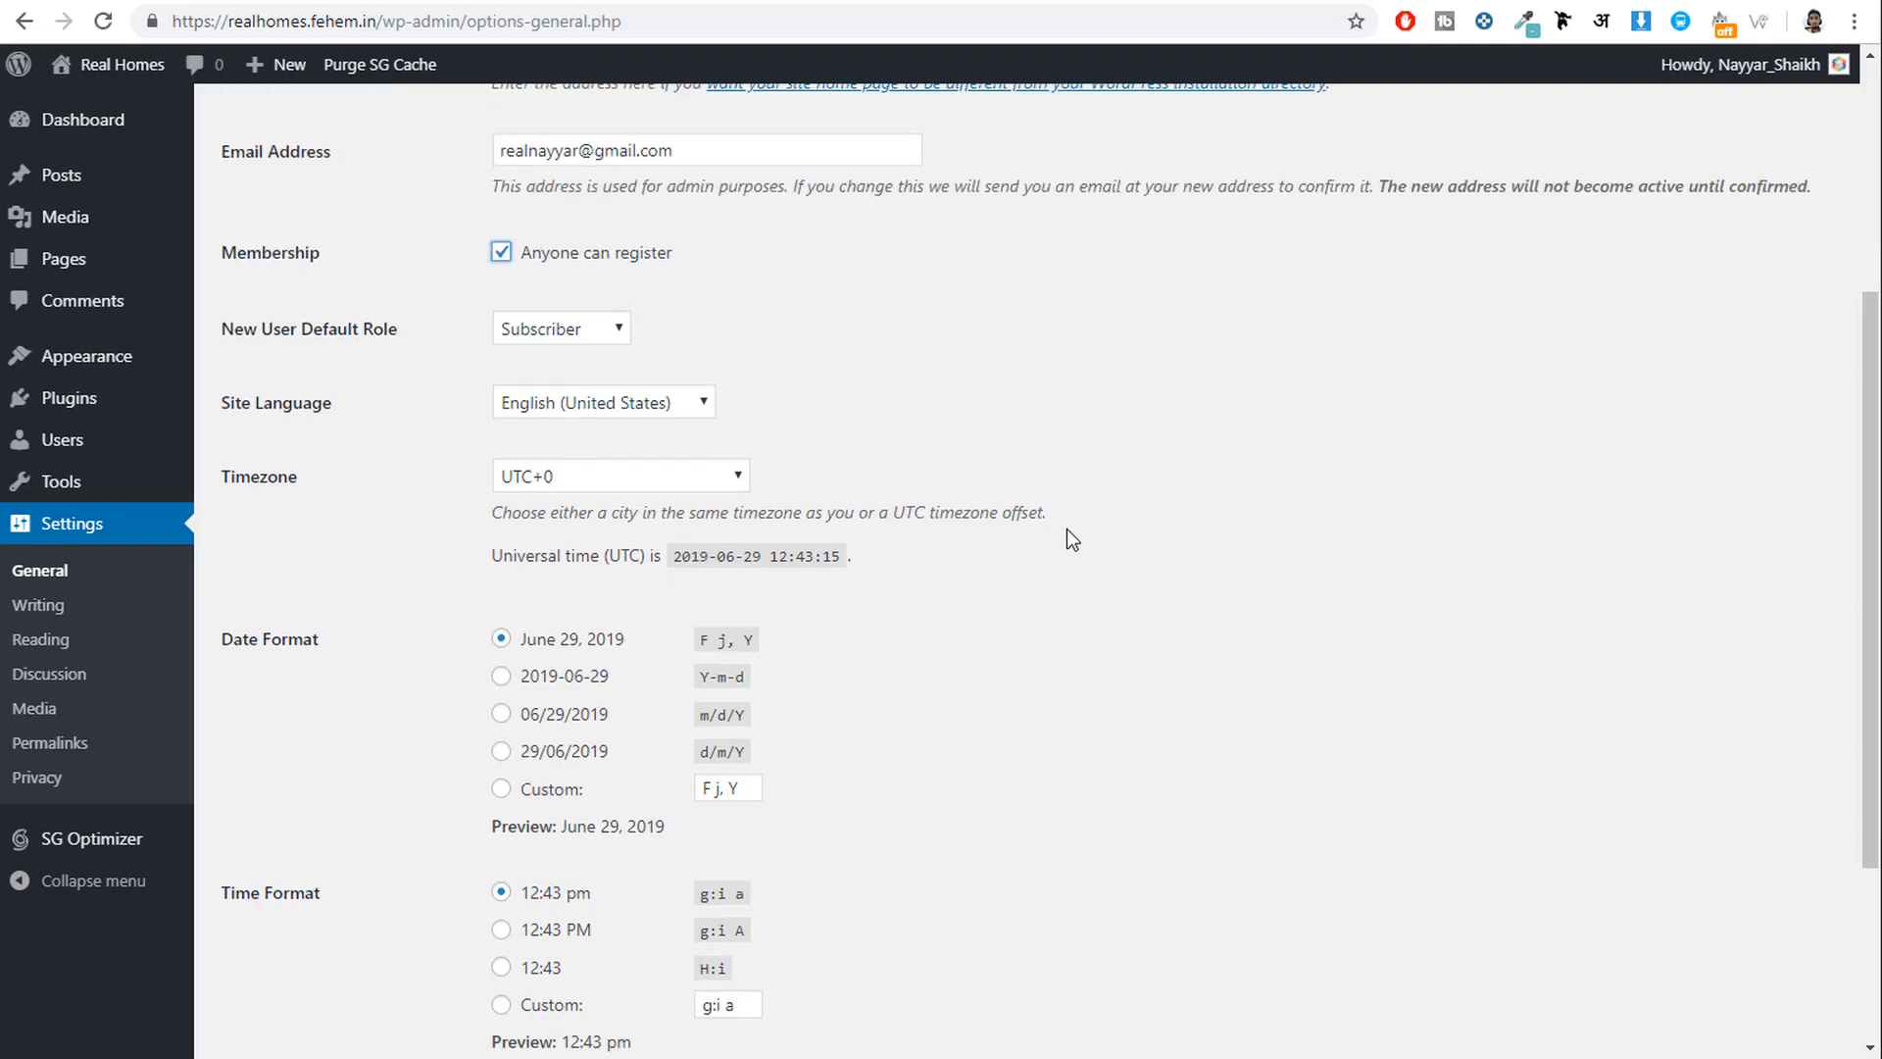
left_click(274, 932)
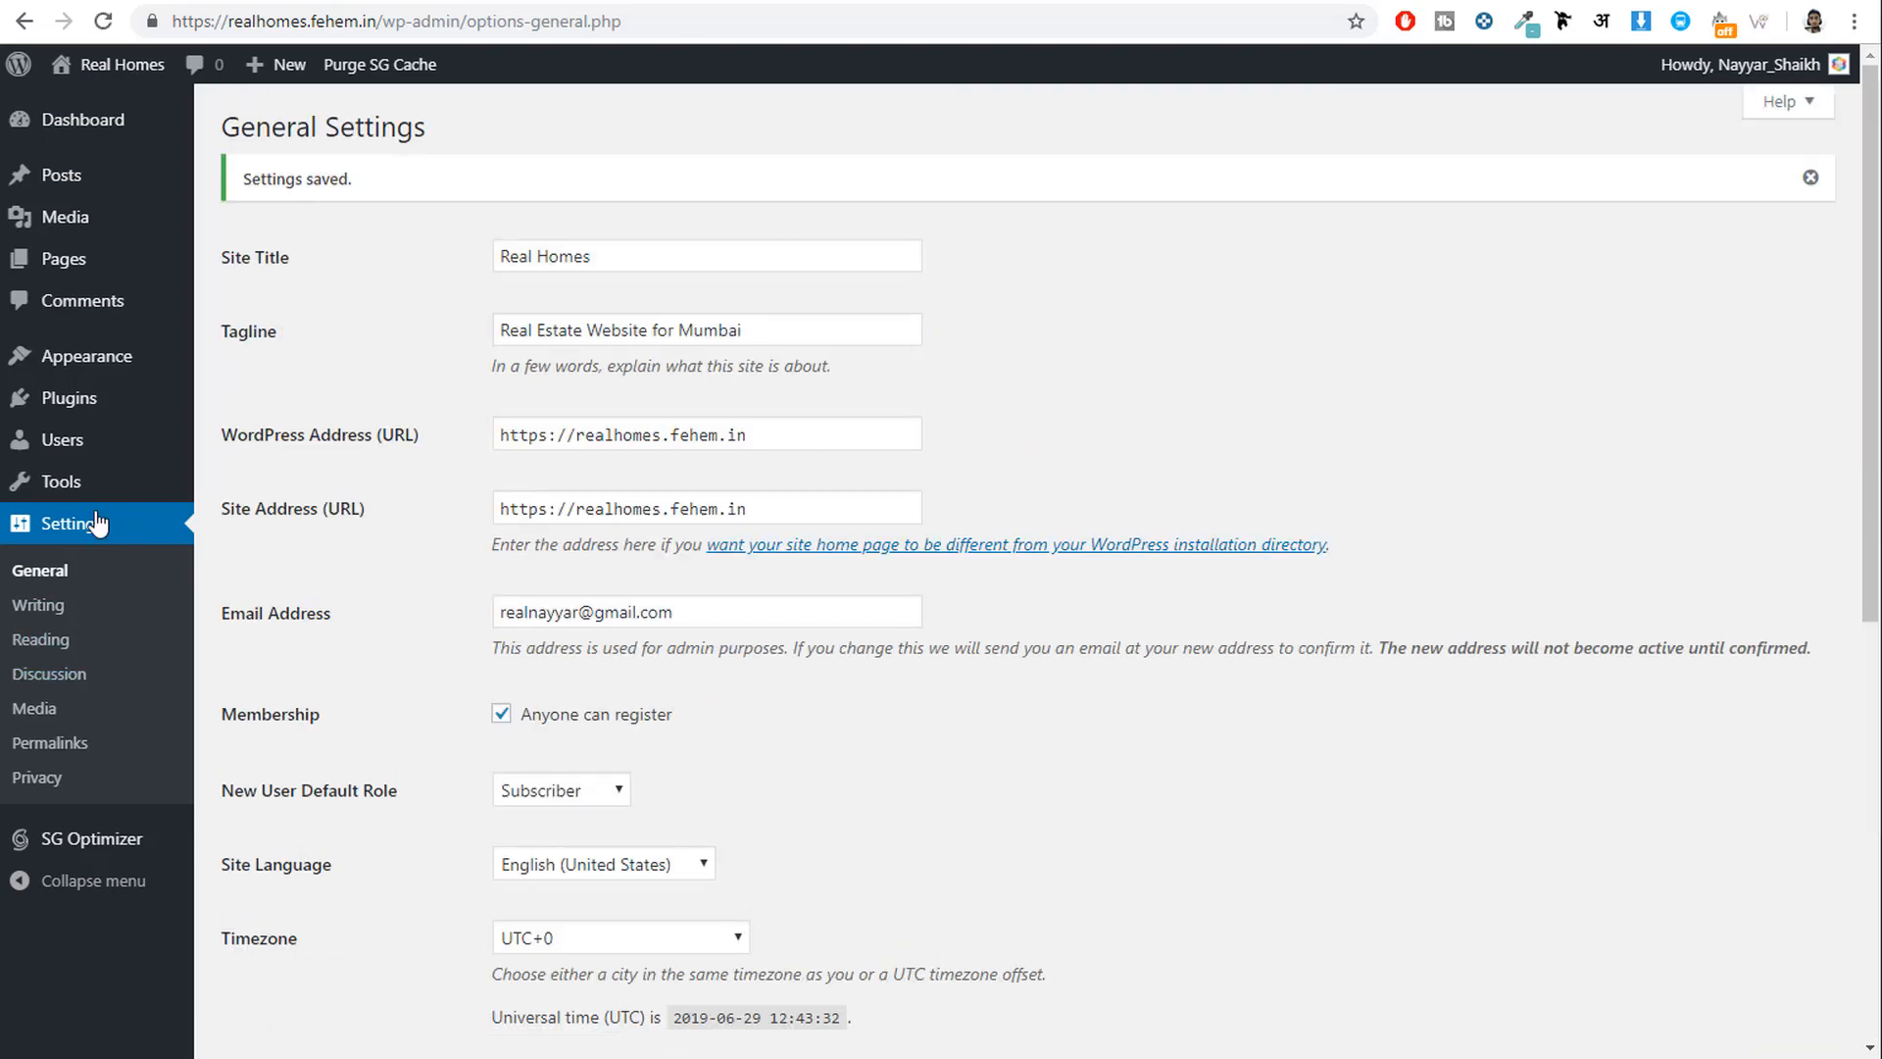
Switch permalinks from Day and name to Post name (/%postname%/) and save.
left_click(61, 744)
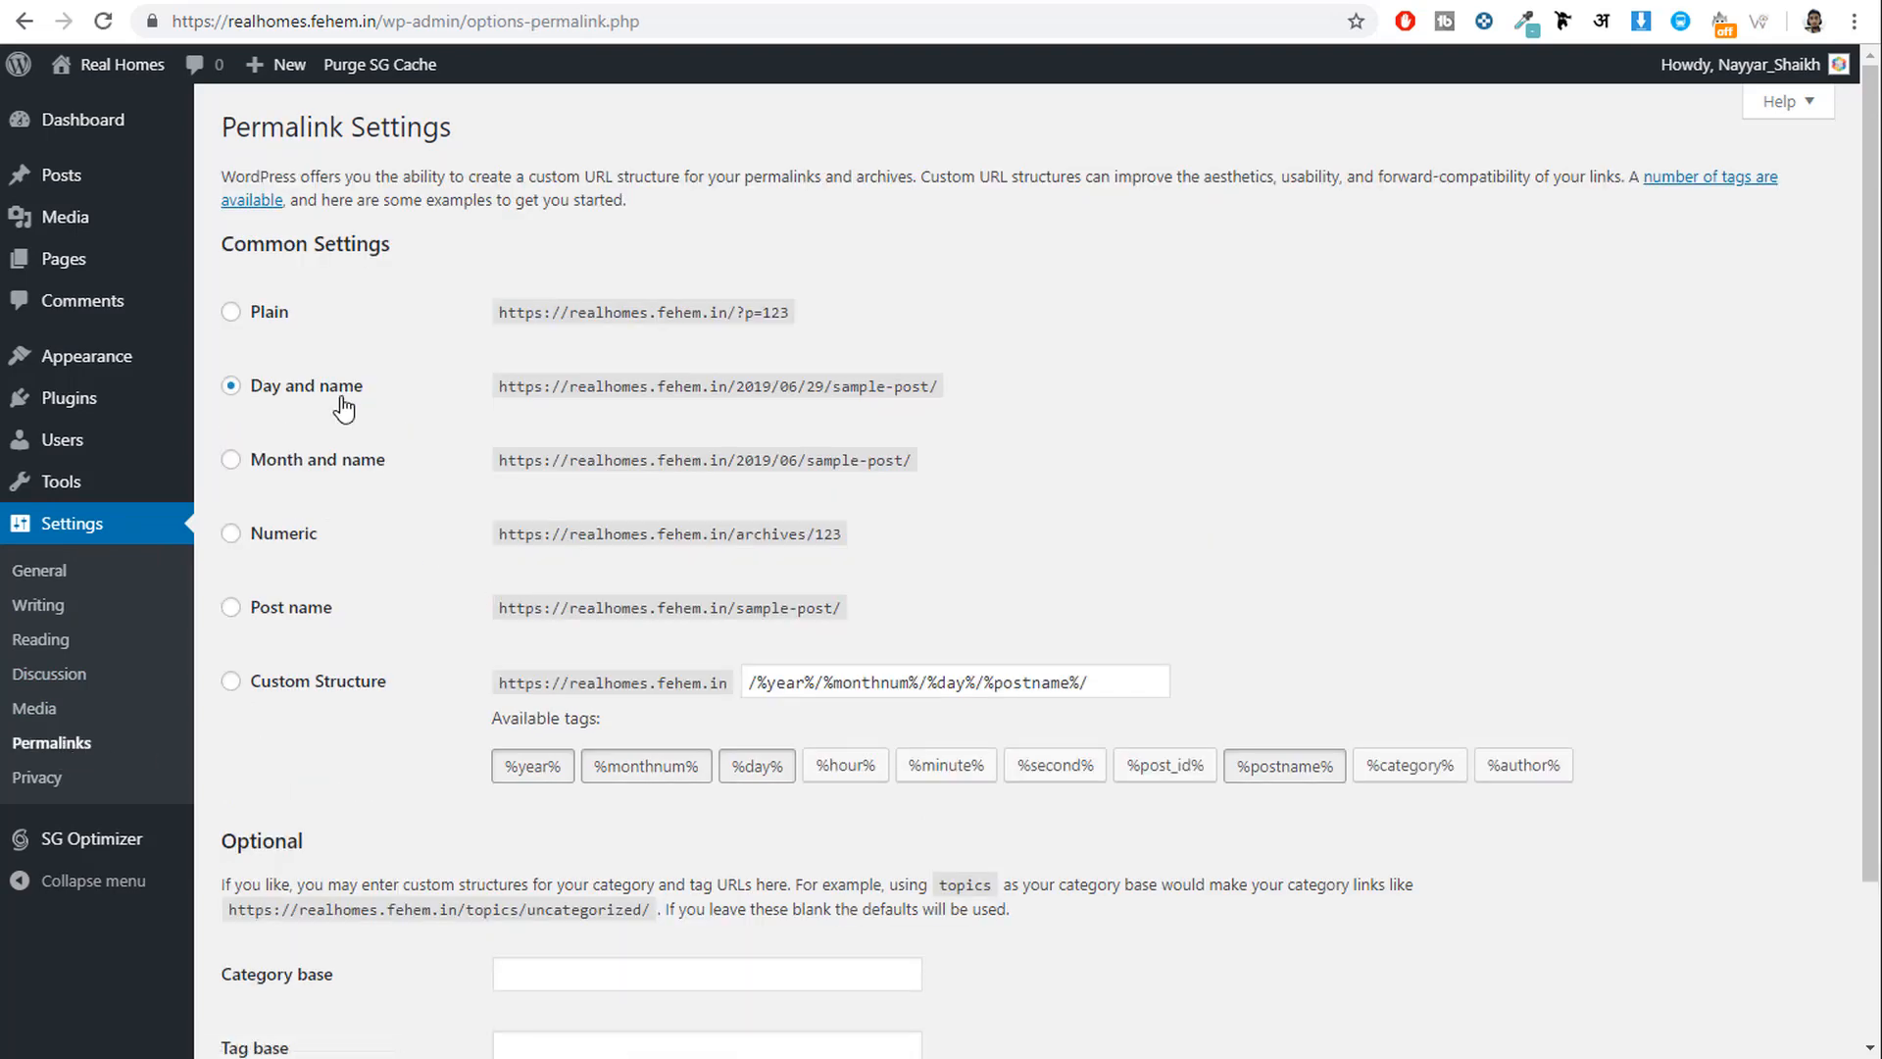
left_click_drag(363, 387, 252, 397)
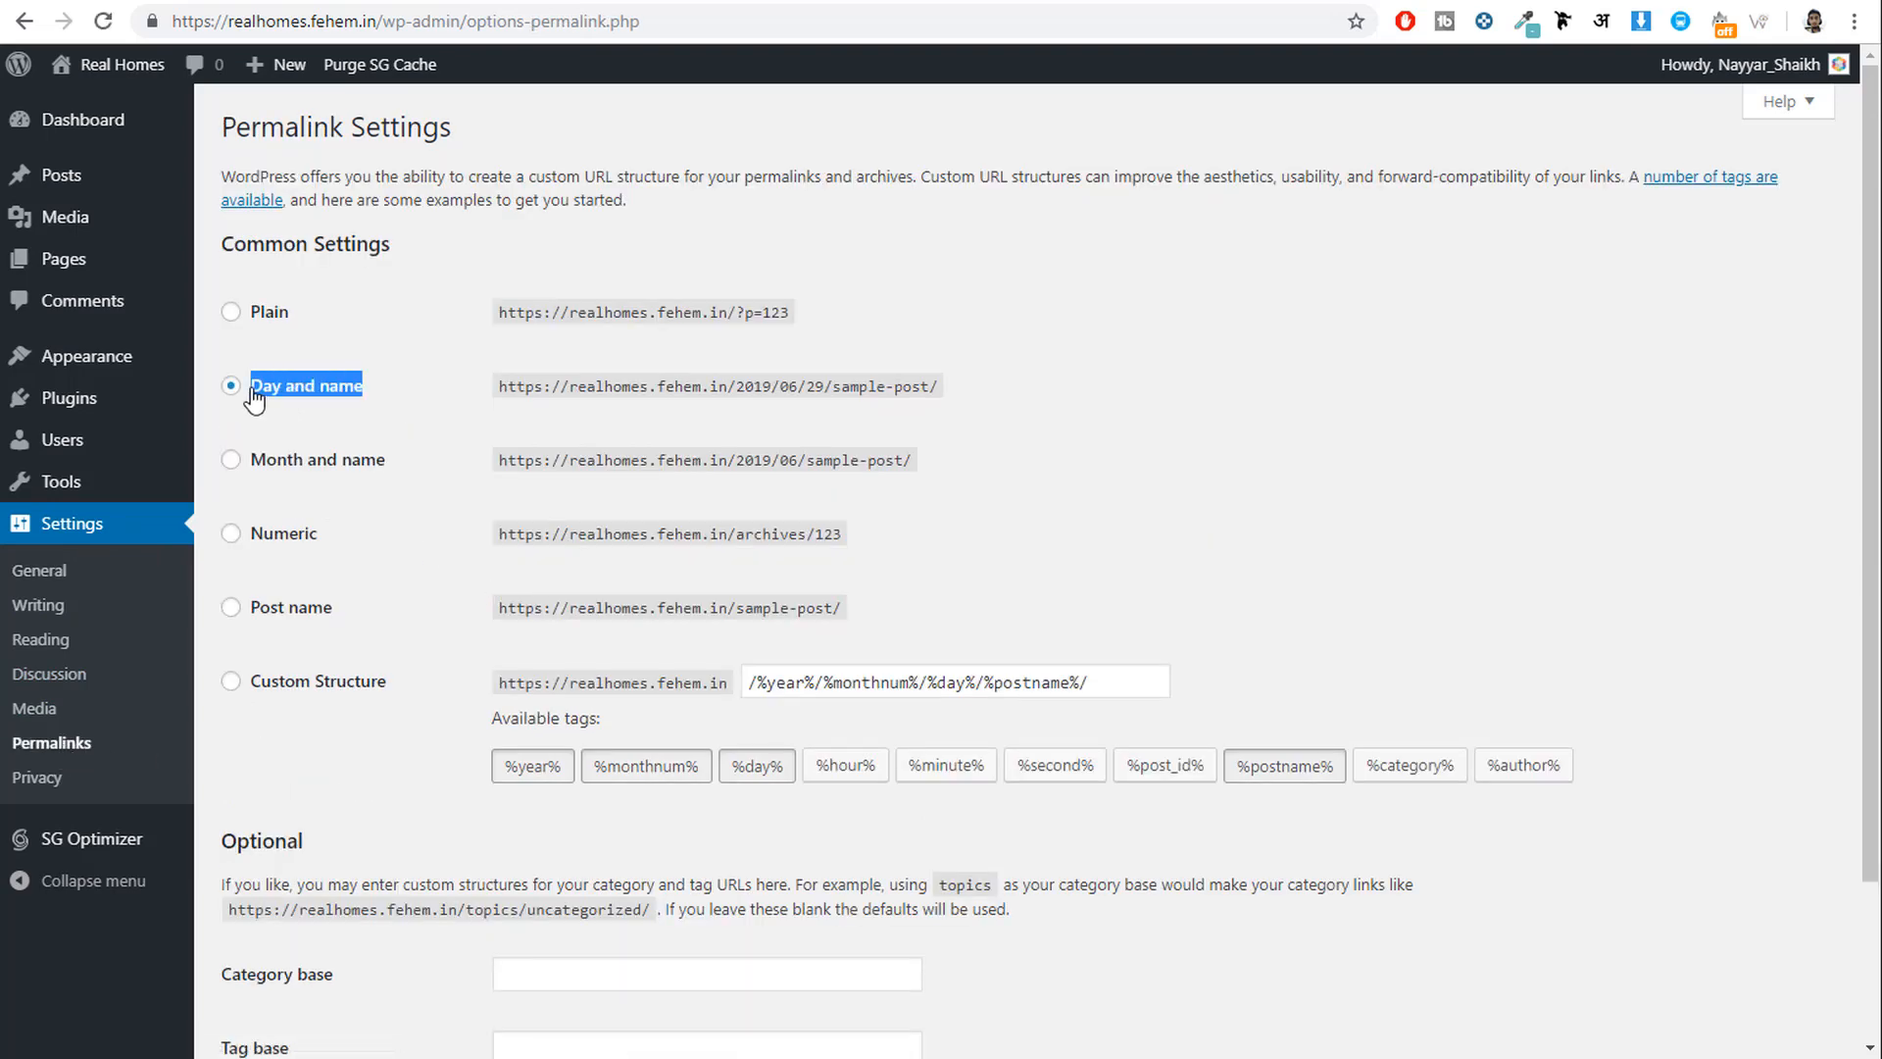
left_click(309, 614)
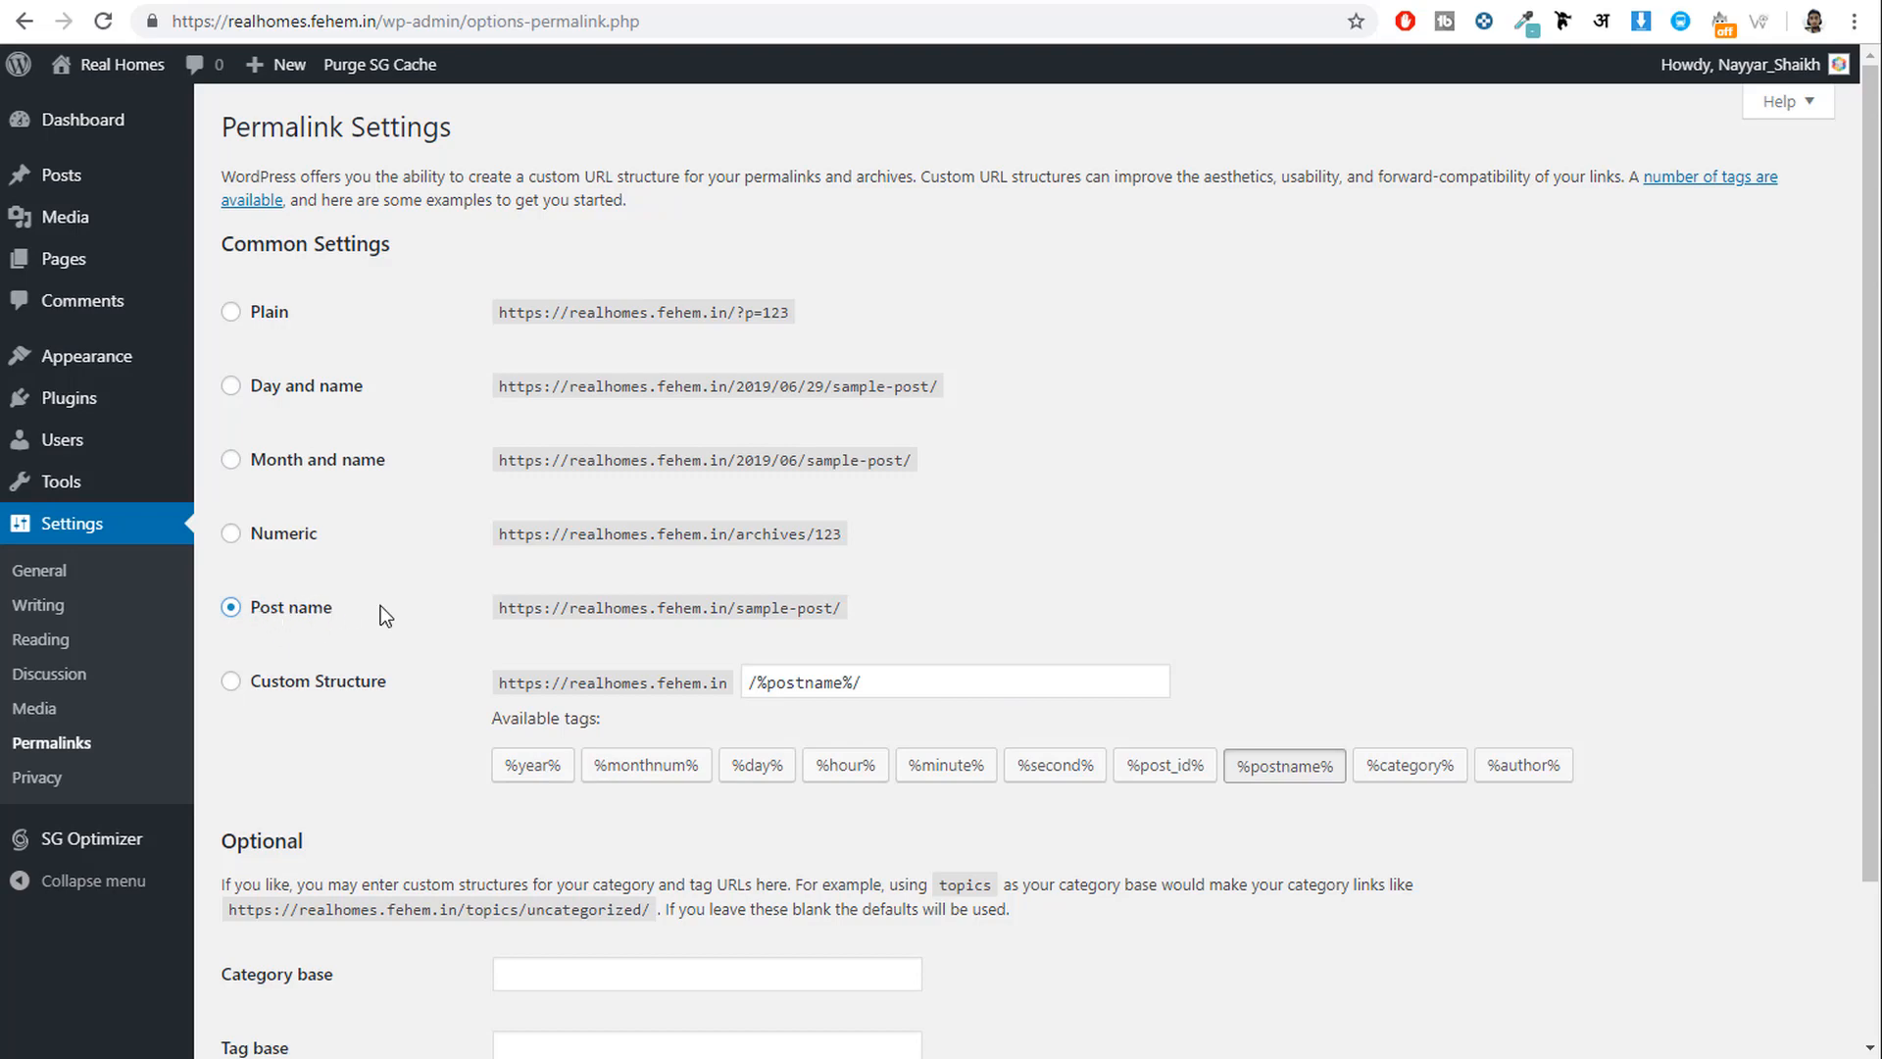
scroll(406, 658, "down", 3)
left_click(297, 929)
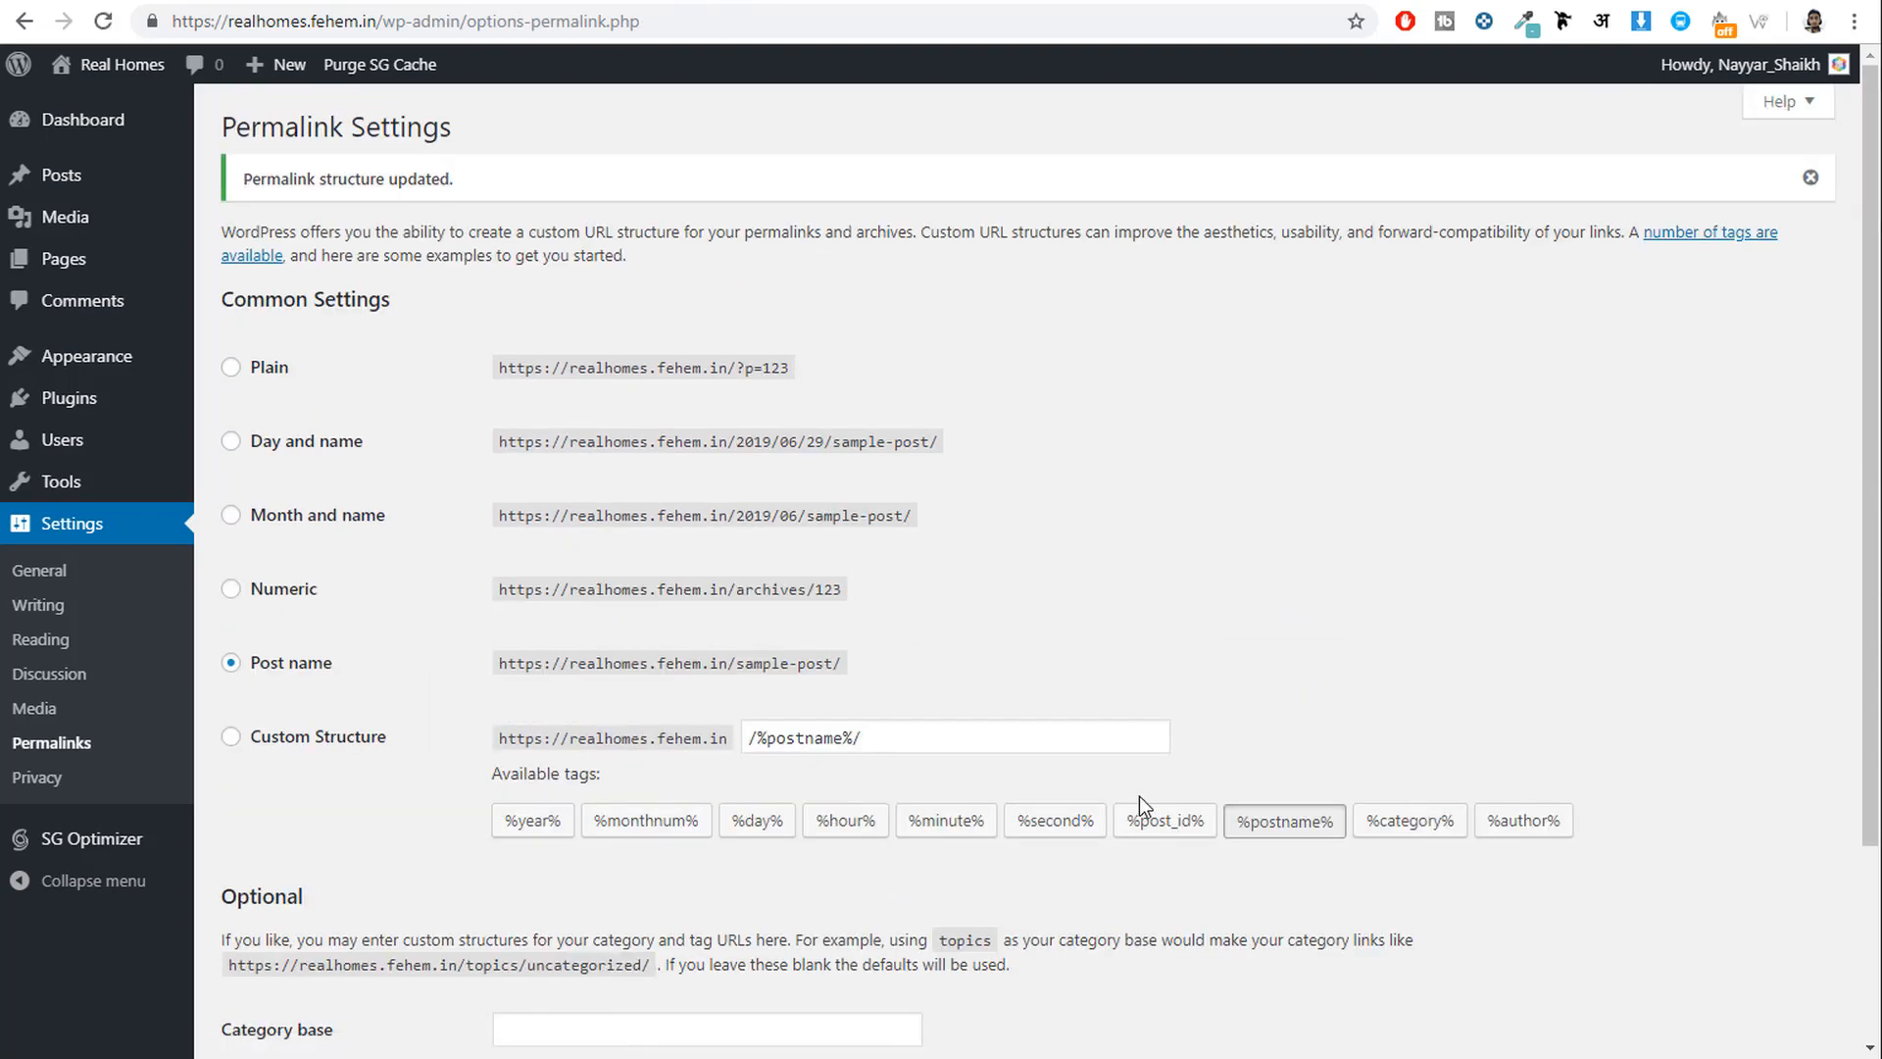
left_click(102, 129)
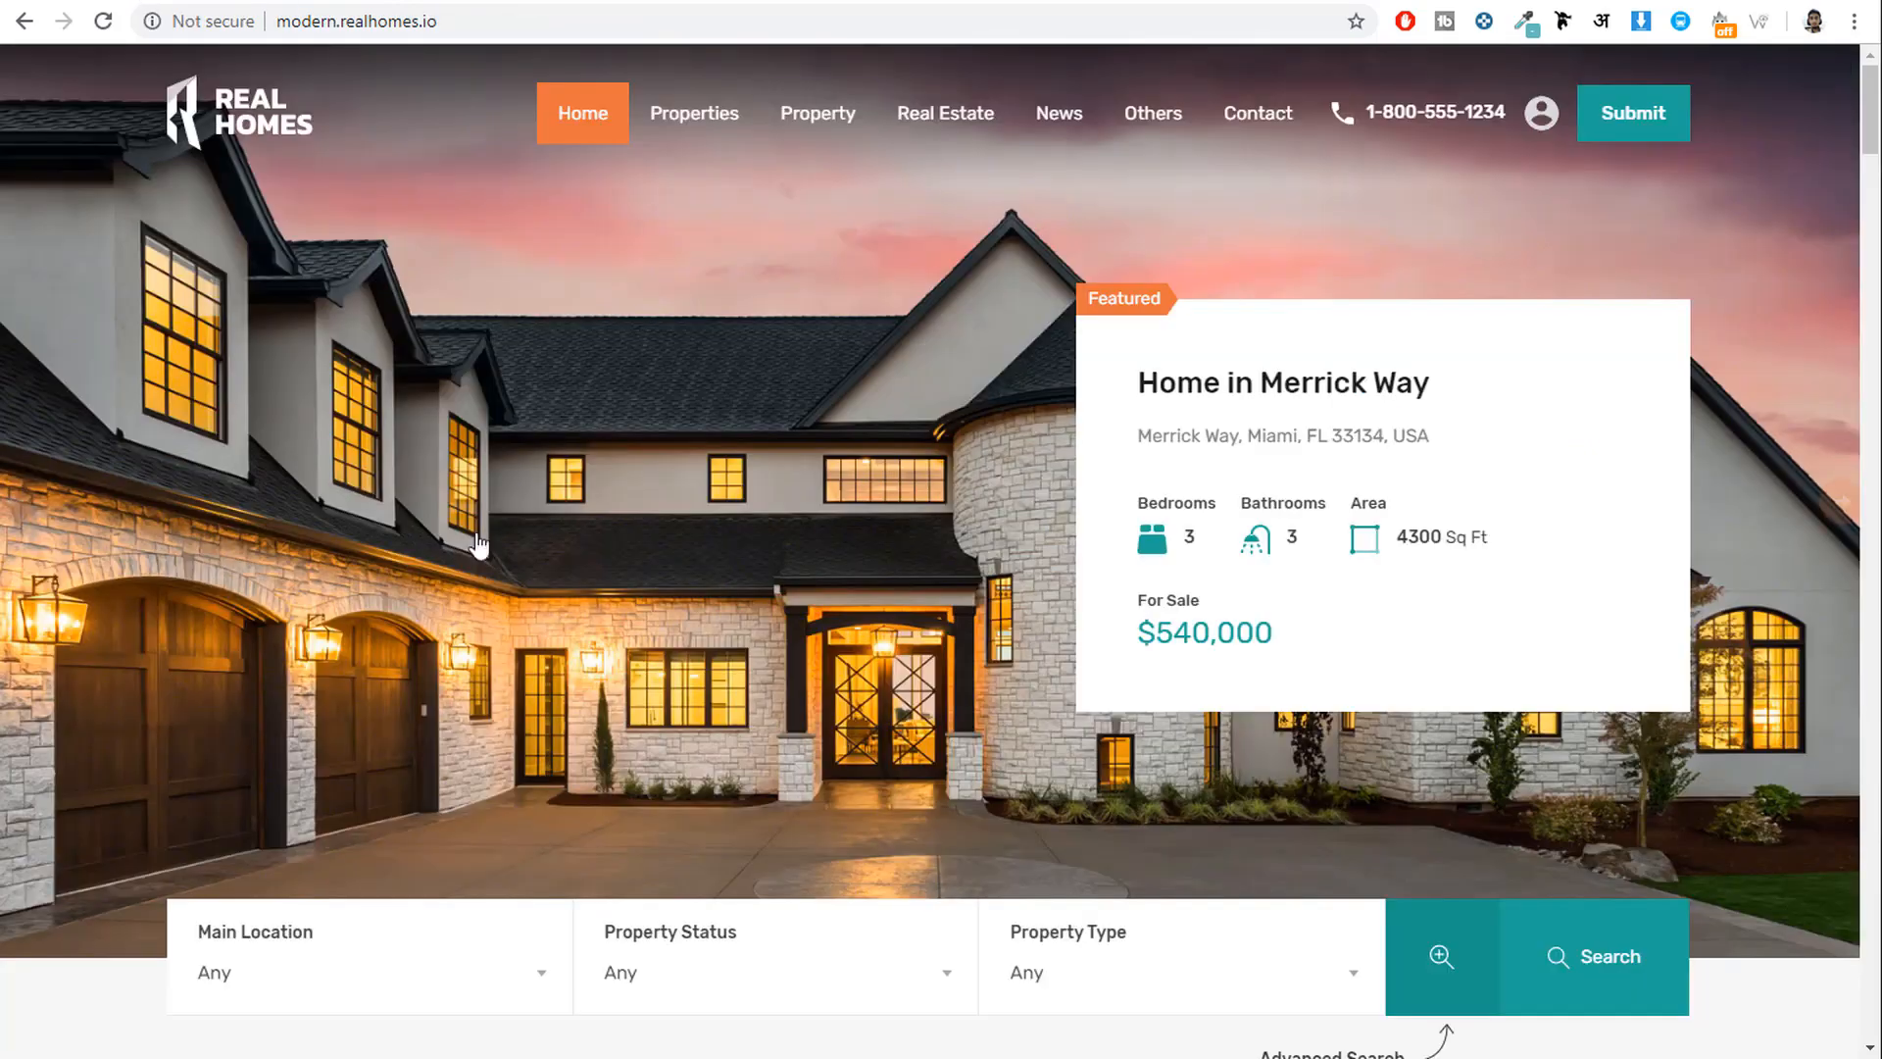
Load bloggdude.com/realhomes in a new tab to reach the Real Homes theme page.
scroll(992, 679, "down", 8)
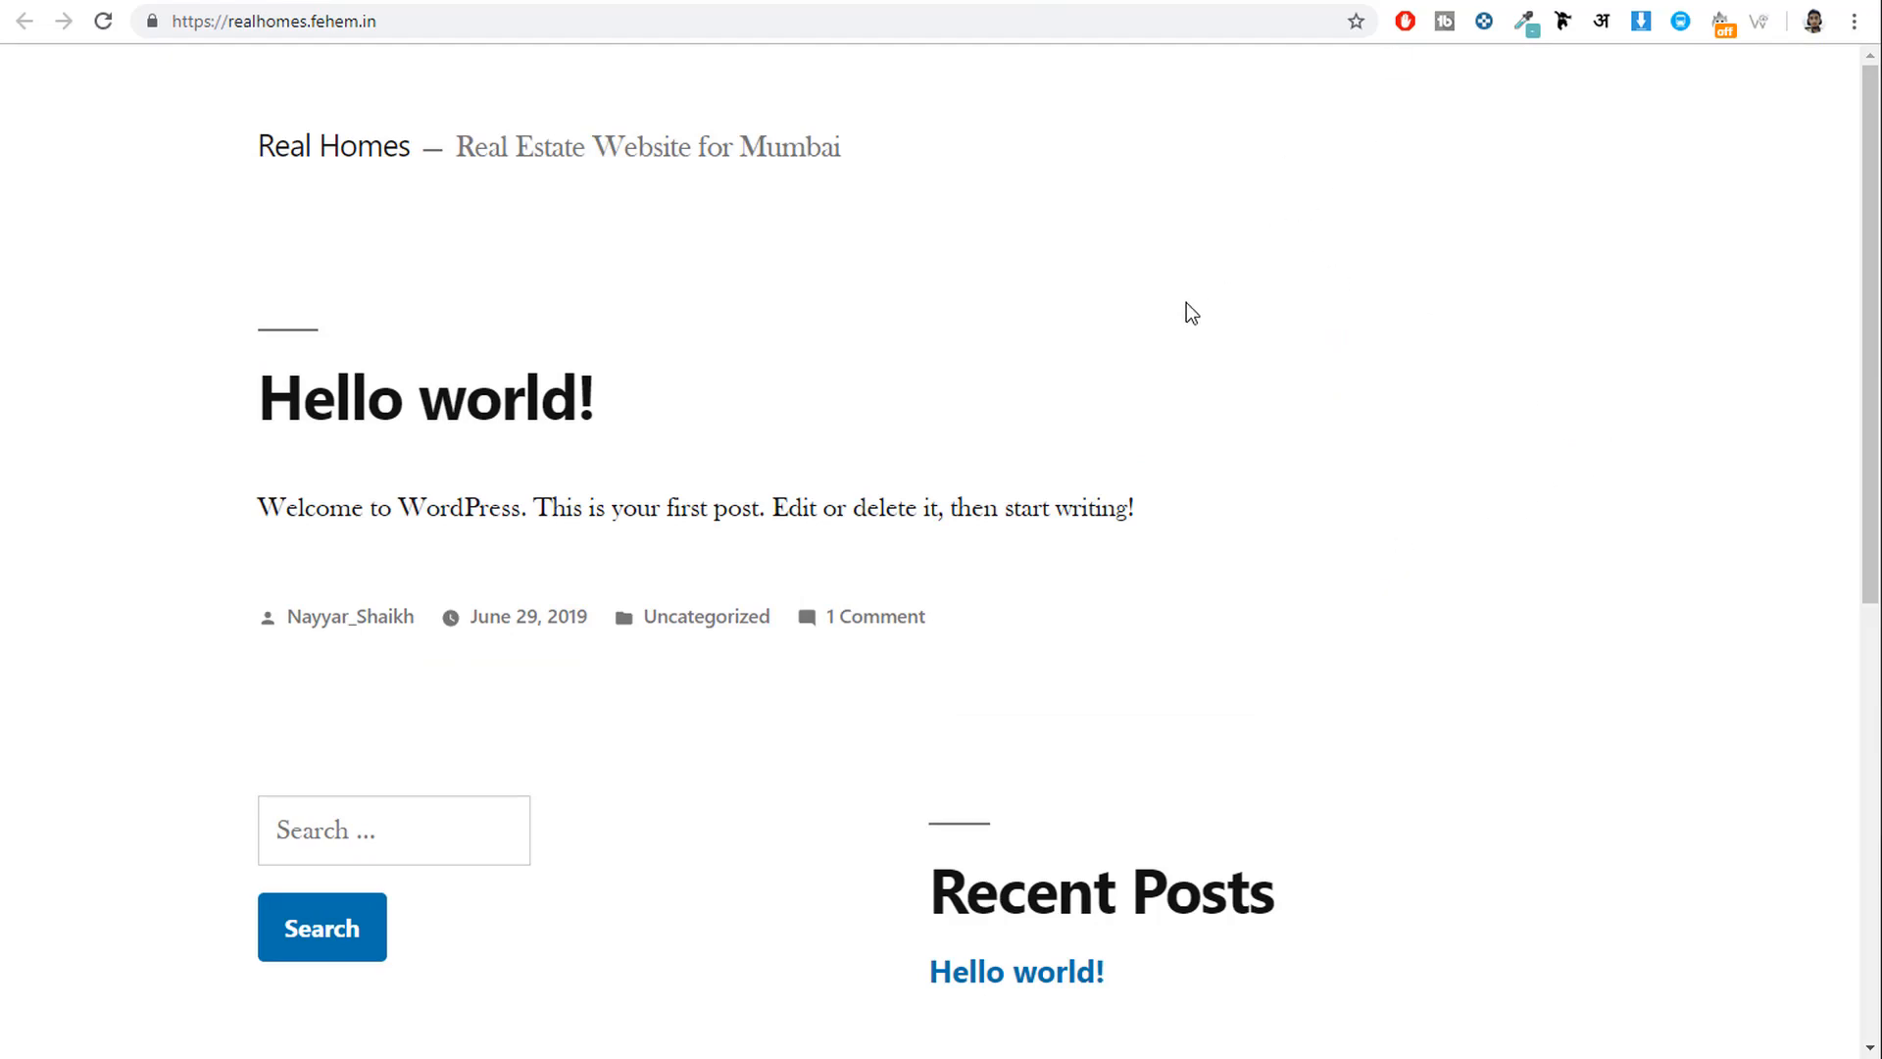
left_click(1222, 1)
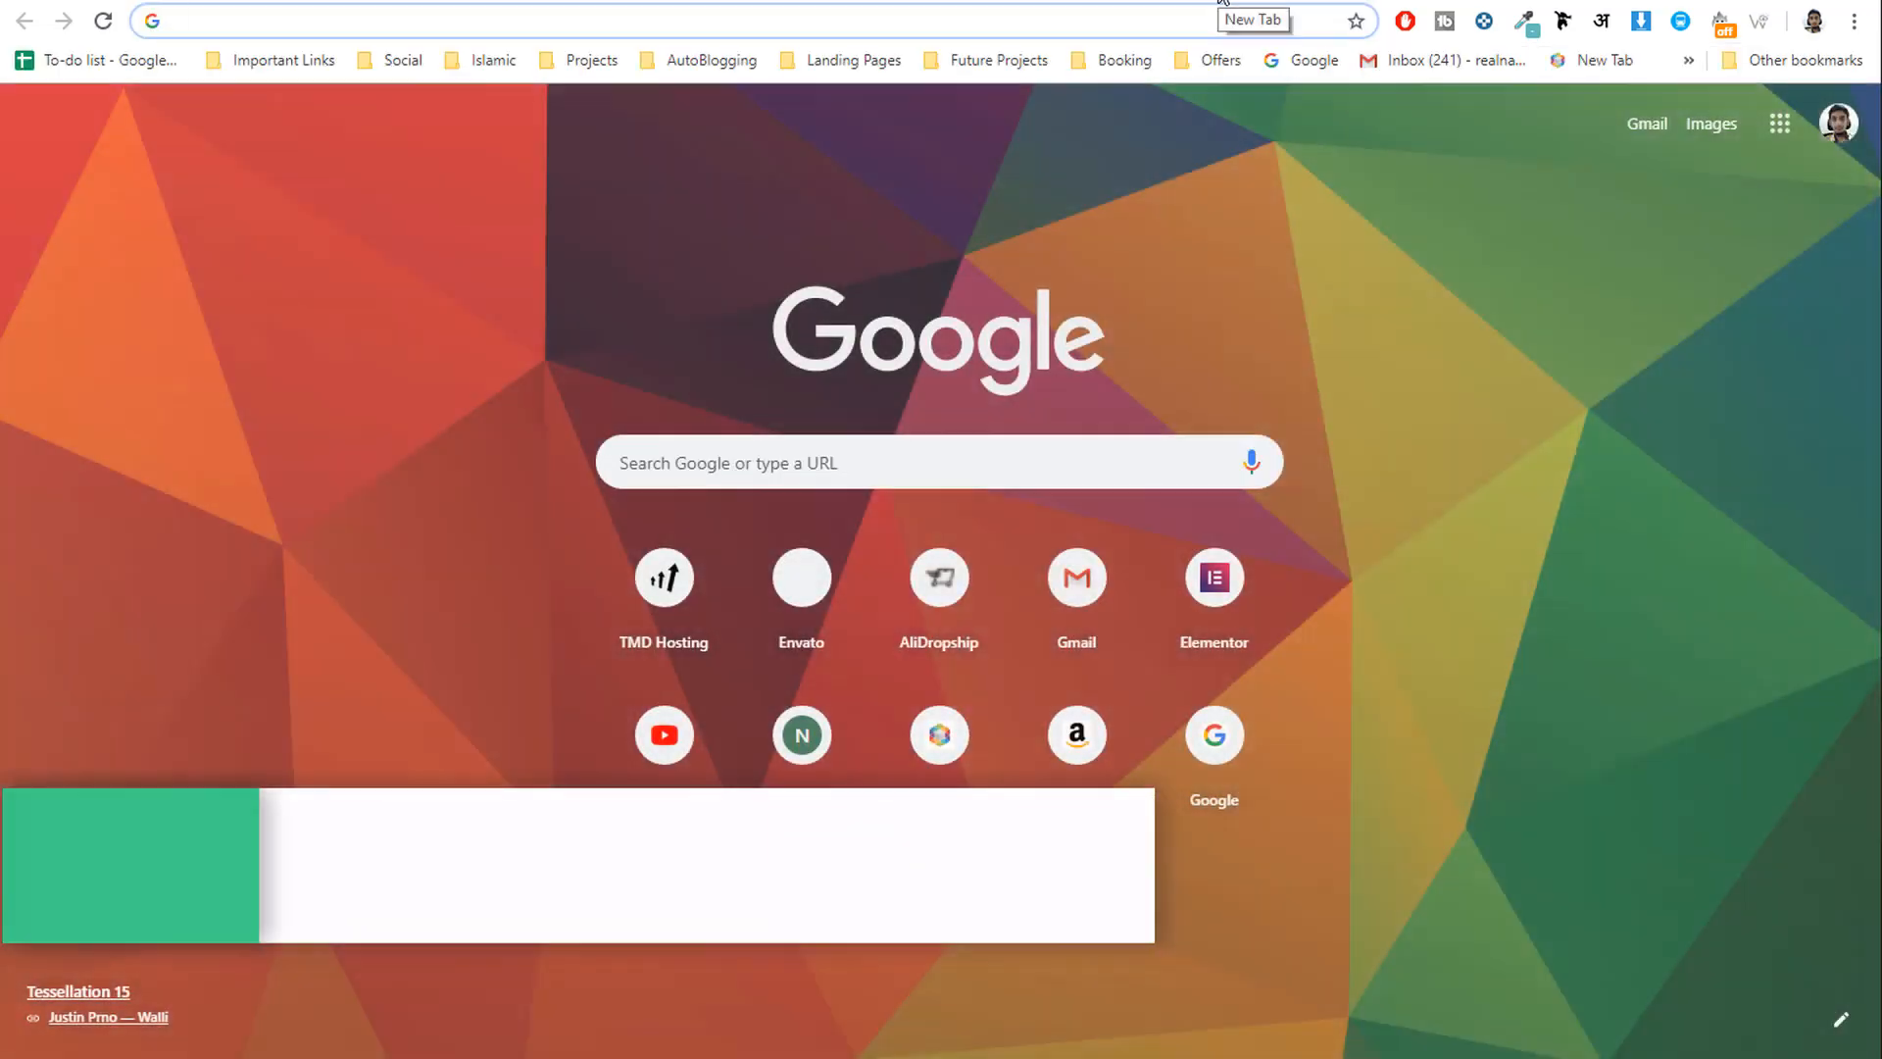
type("bloggdude.com/re")
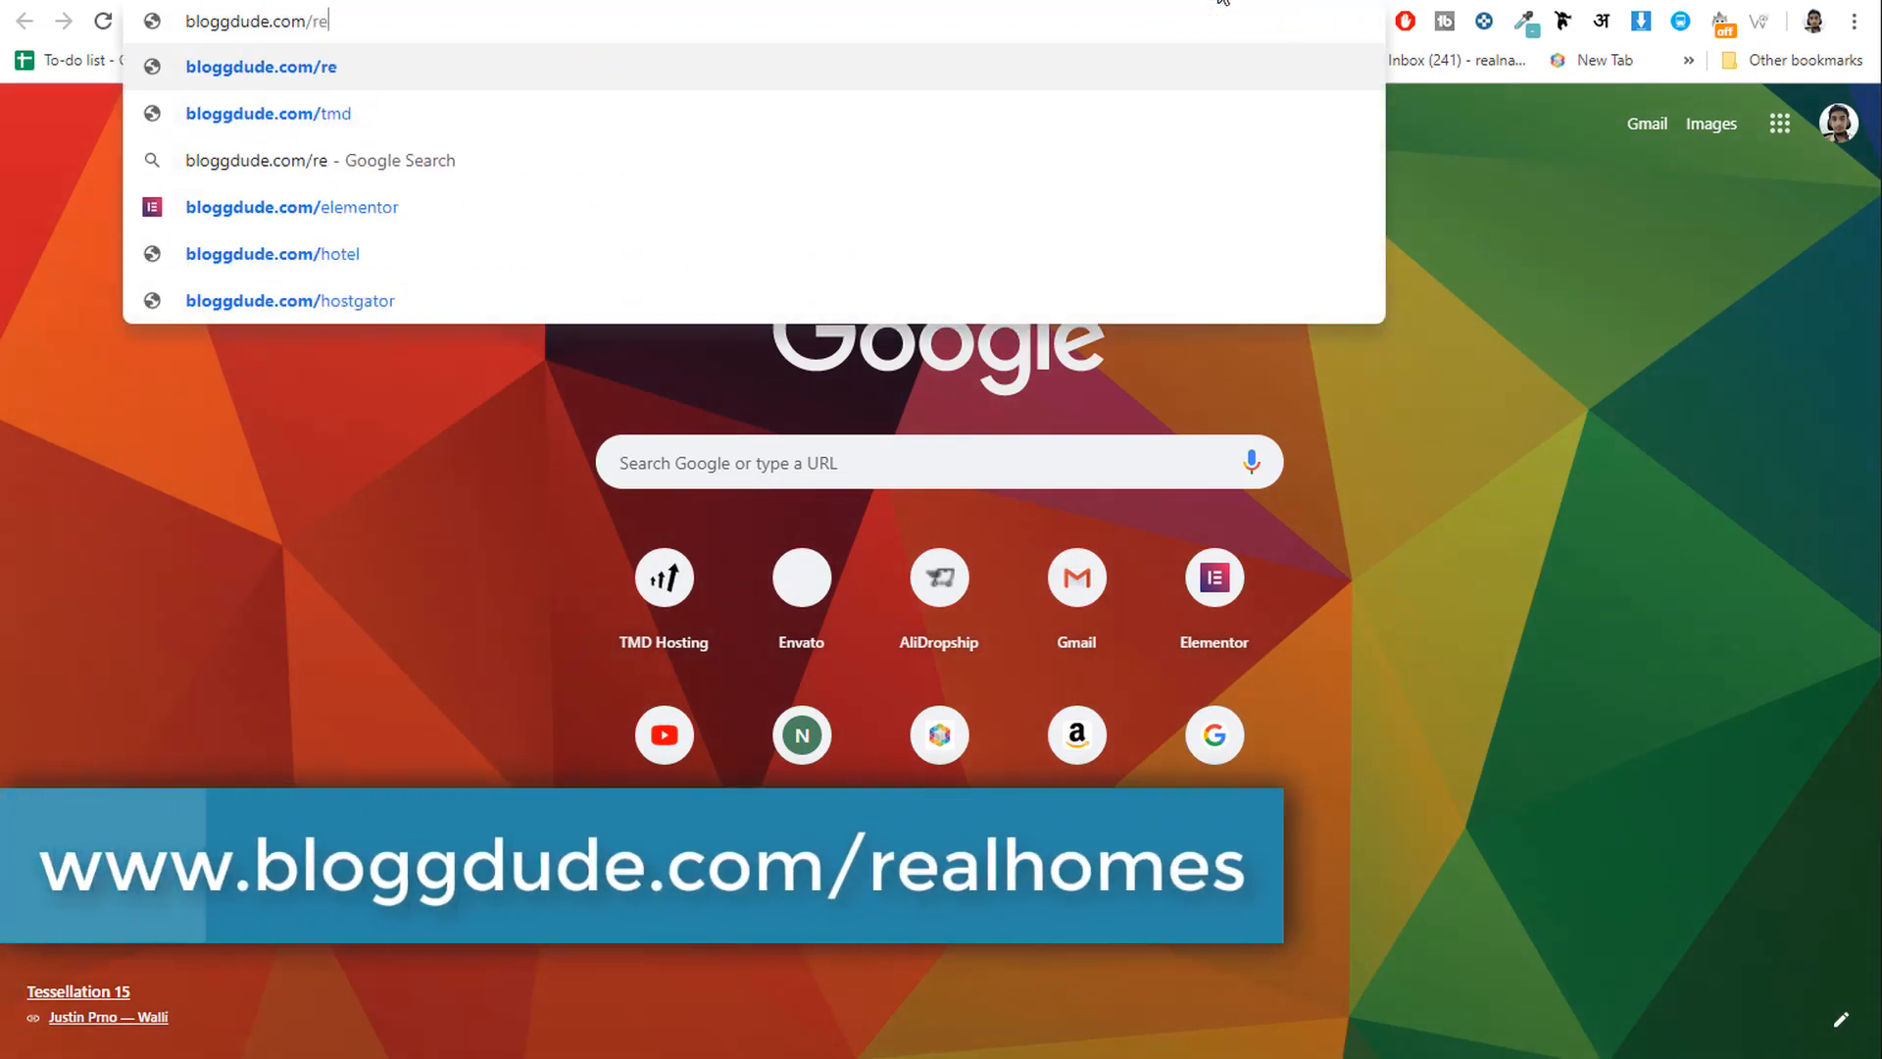
type("alhomes")
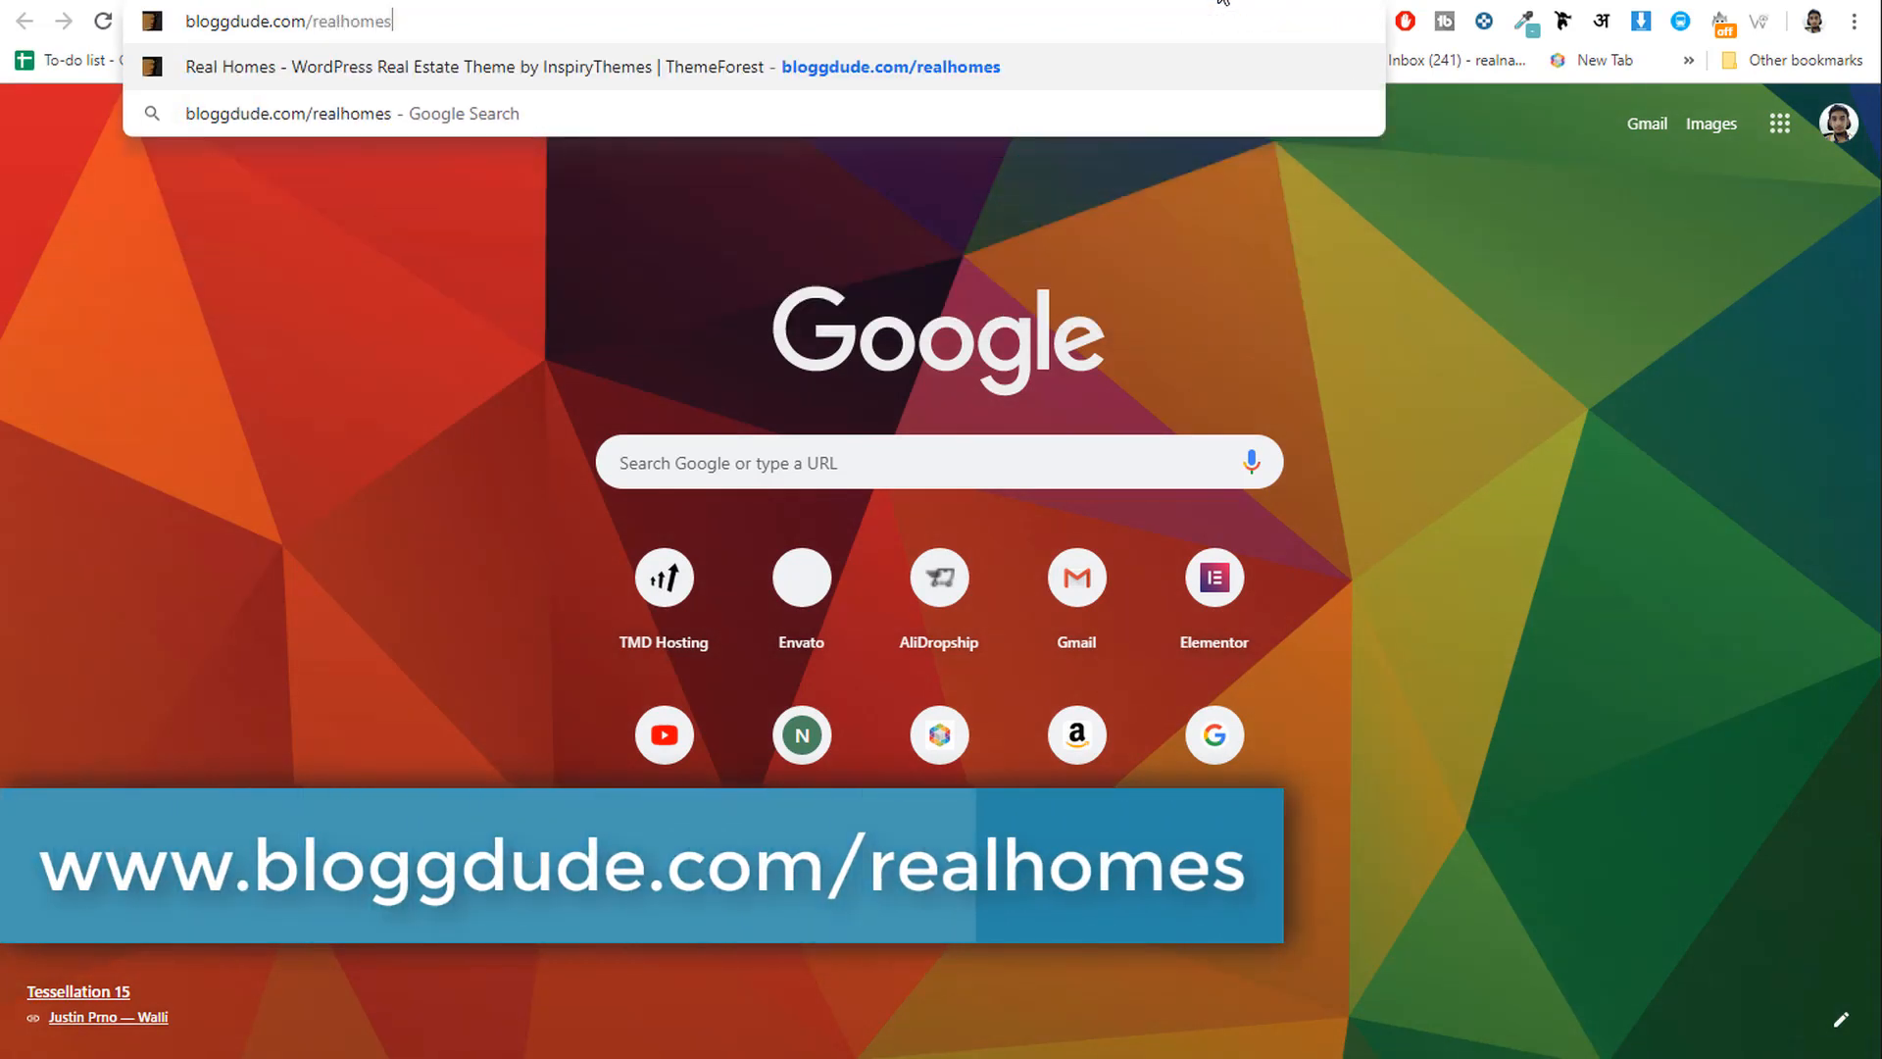
key("Return")
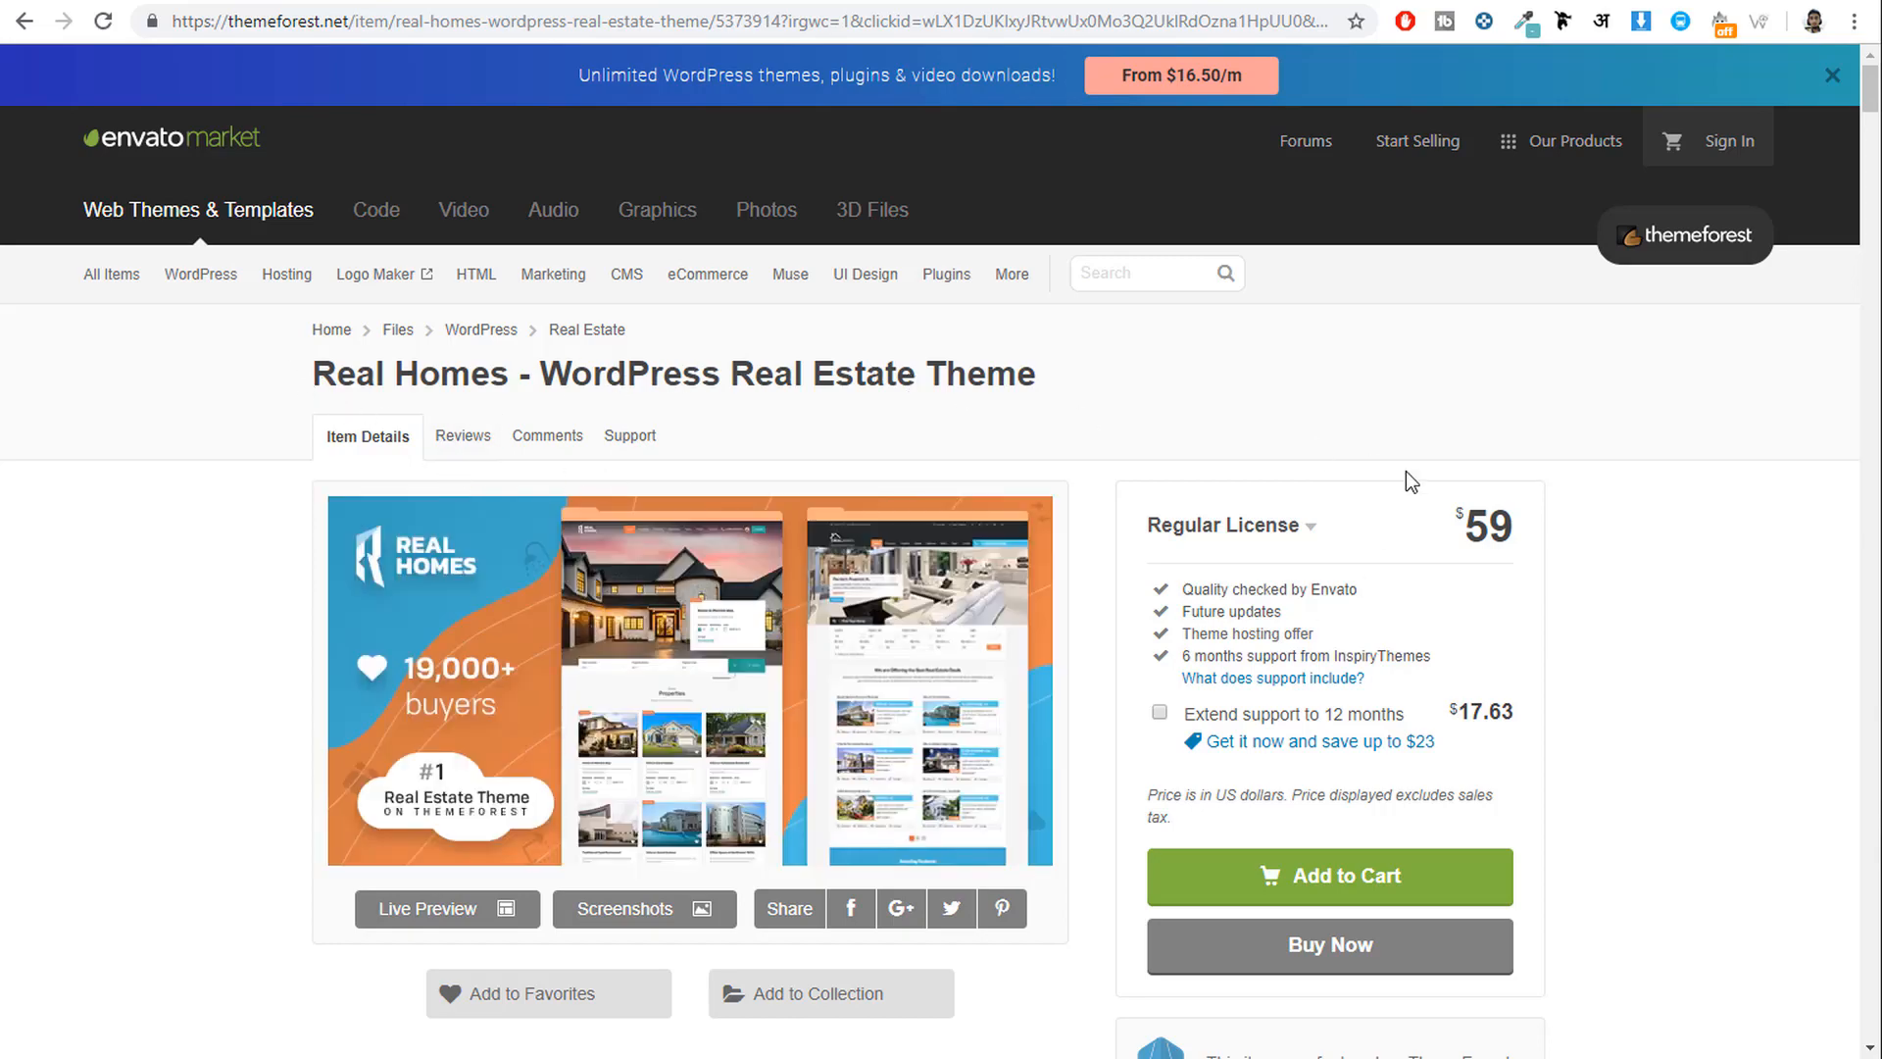
Highlight the listing's 19,245 sales, 4.68 rating and $59 price.
scroll(1715, 563, "down", 10)
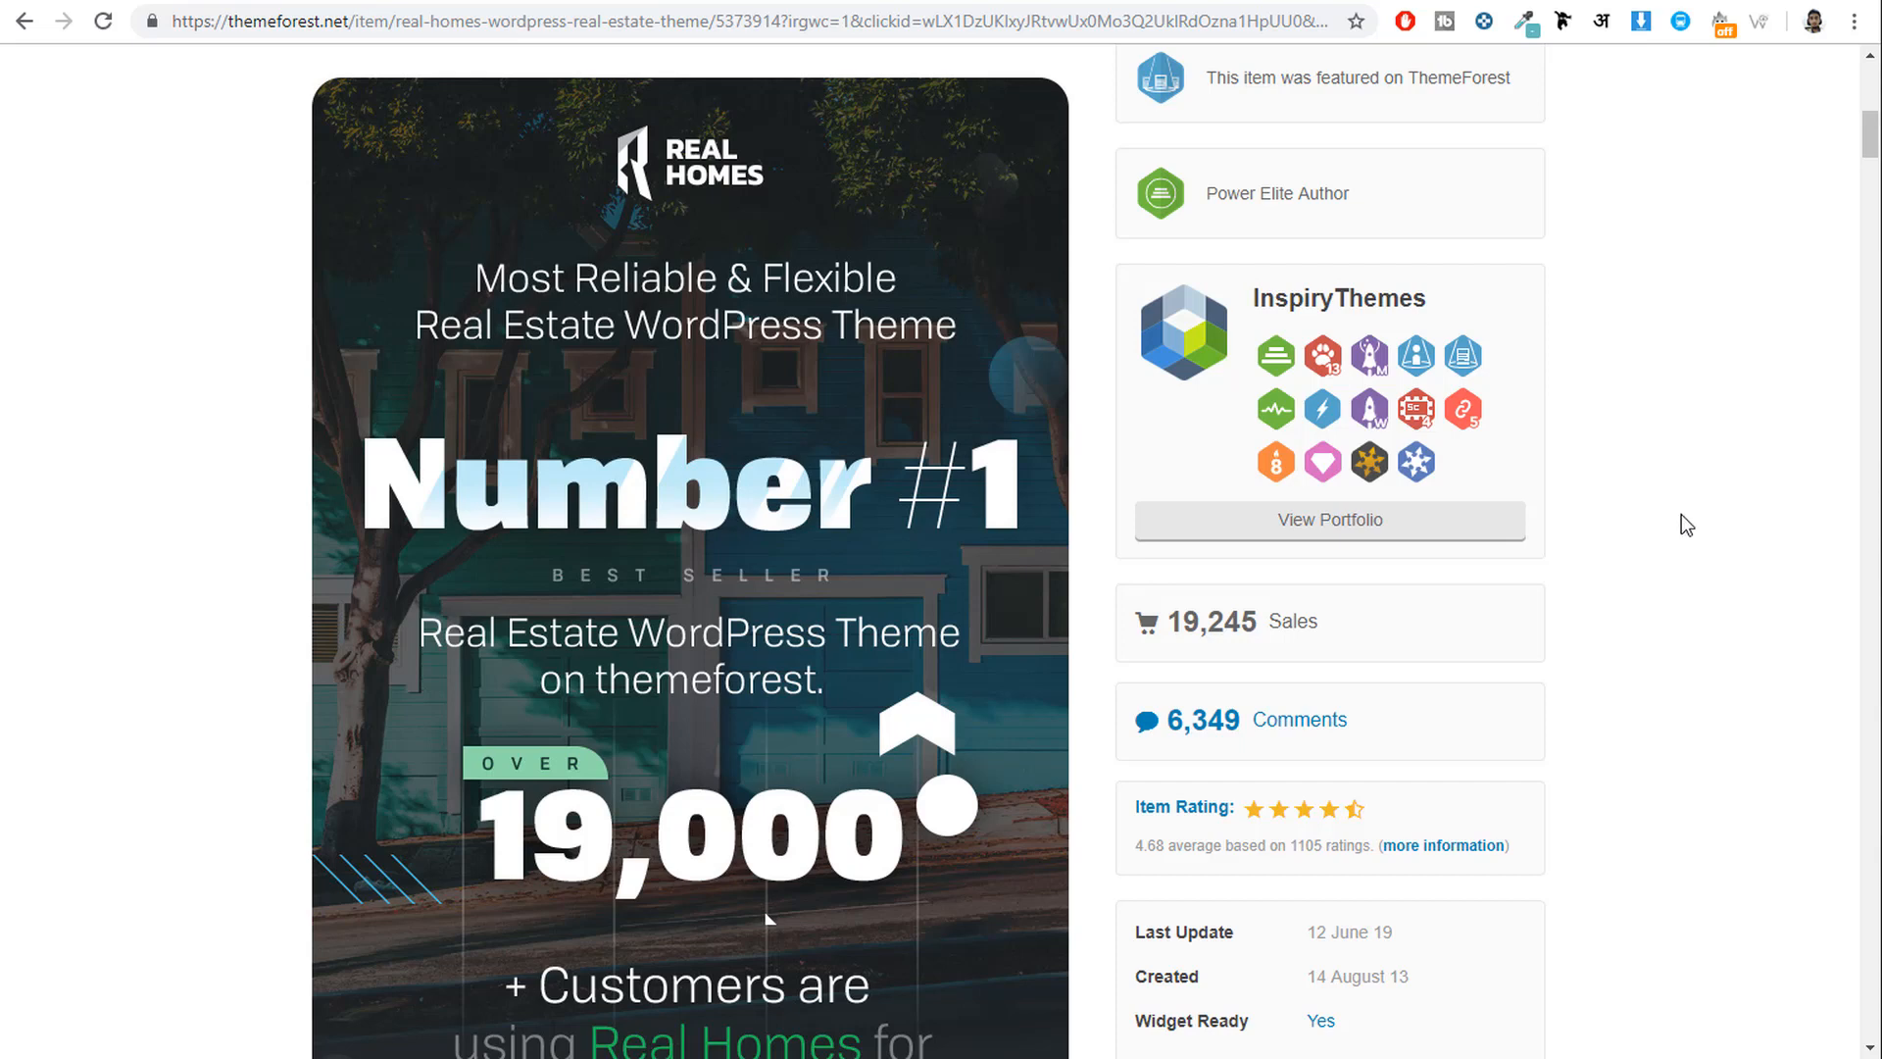
scroll(1515, 619, "up", 1)
scroll(1512, 615, "up", 8)
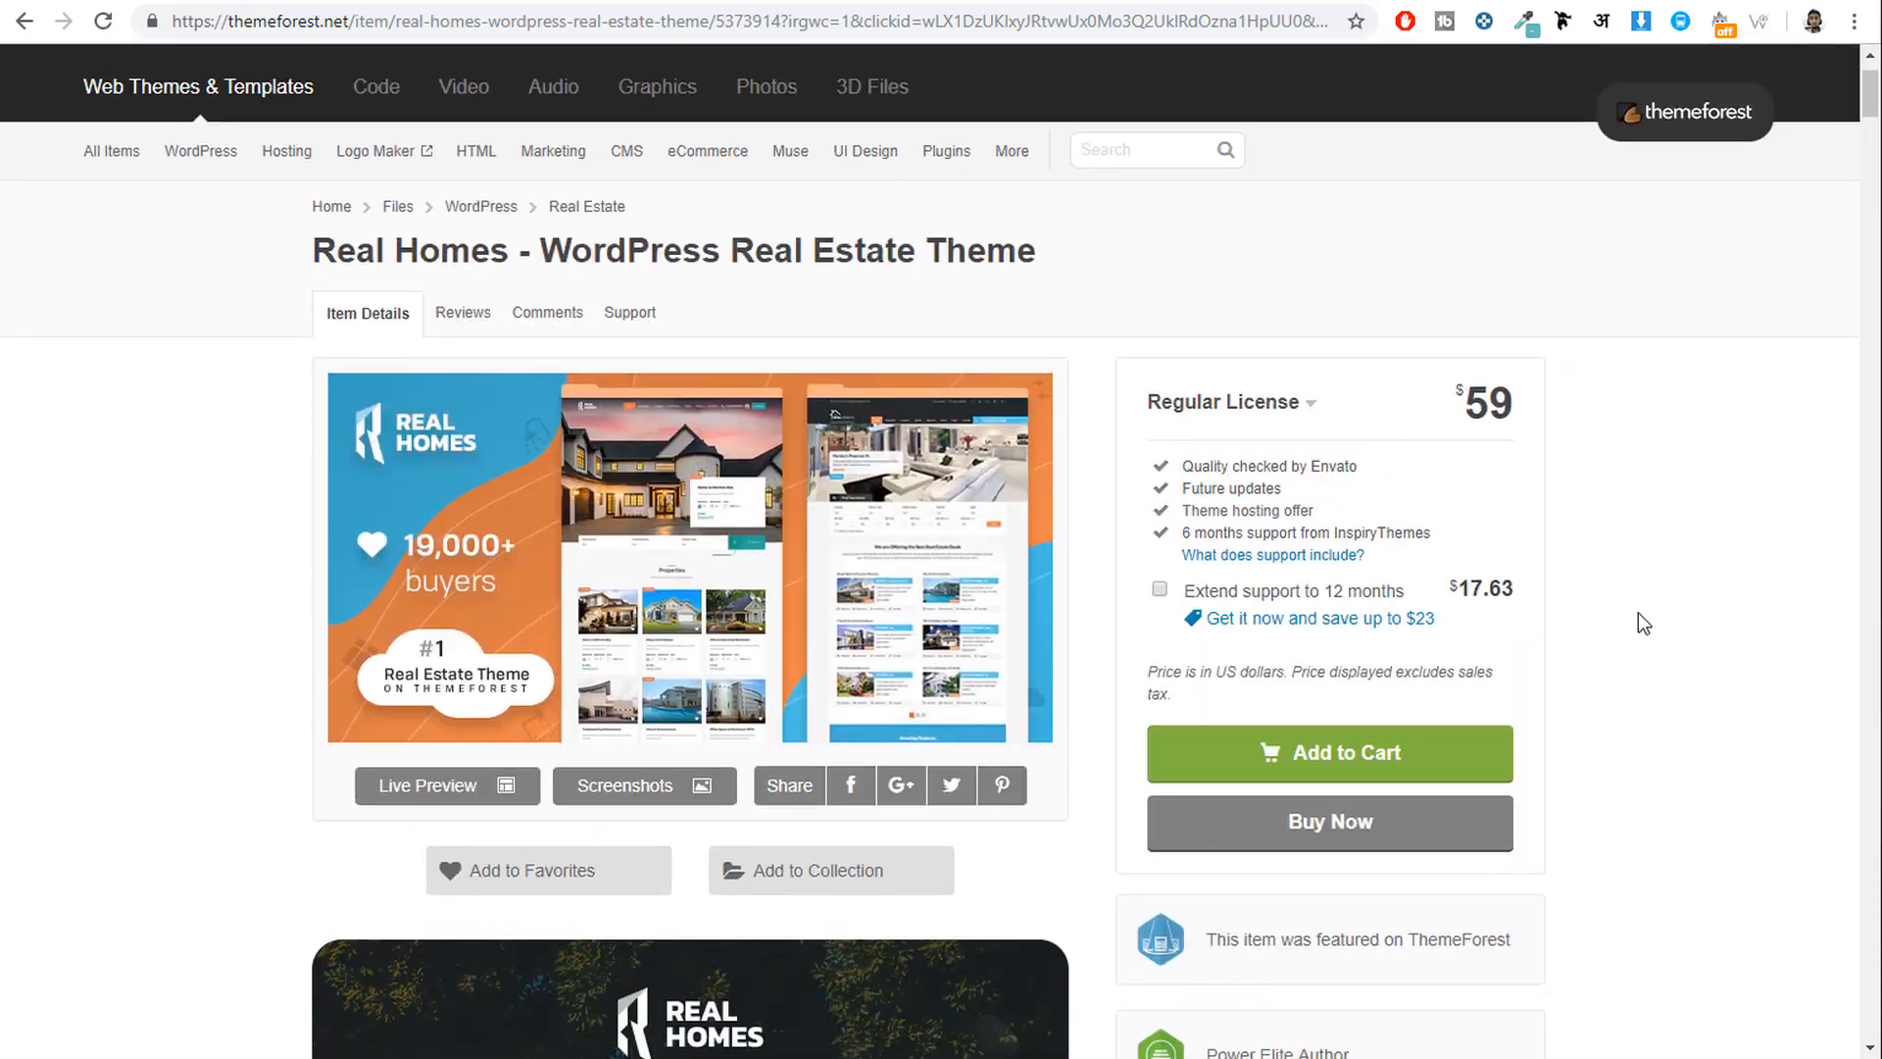
scroll(1644, 619, "down", 7)
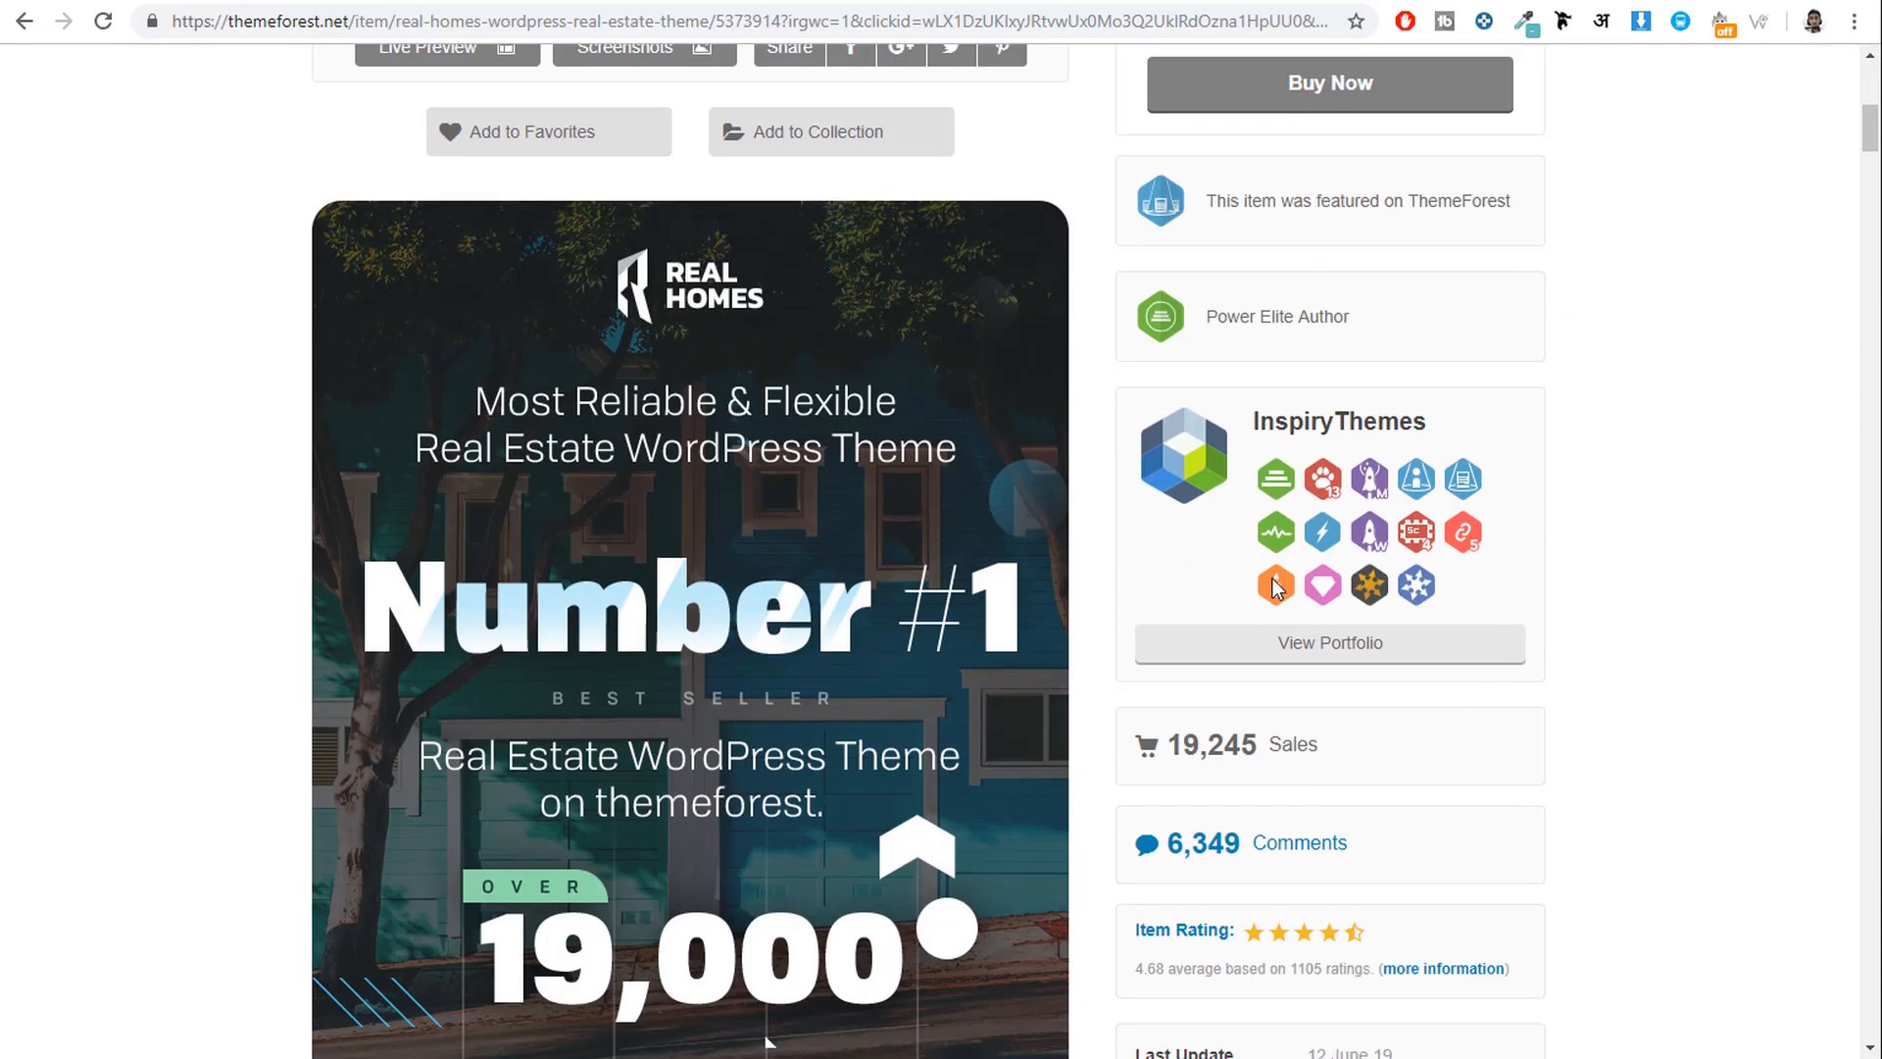
left_click_drag(1172, 735, 1292, 721)
scroll(1637, 727, "down", 2)
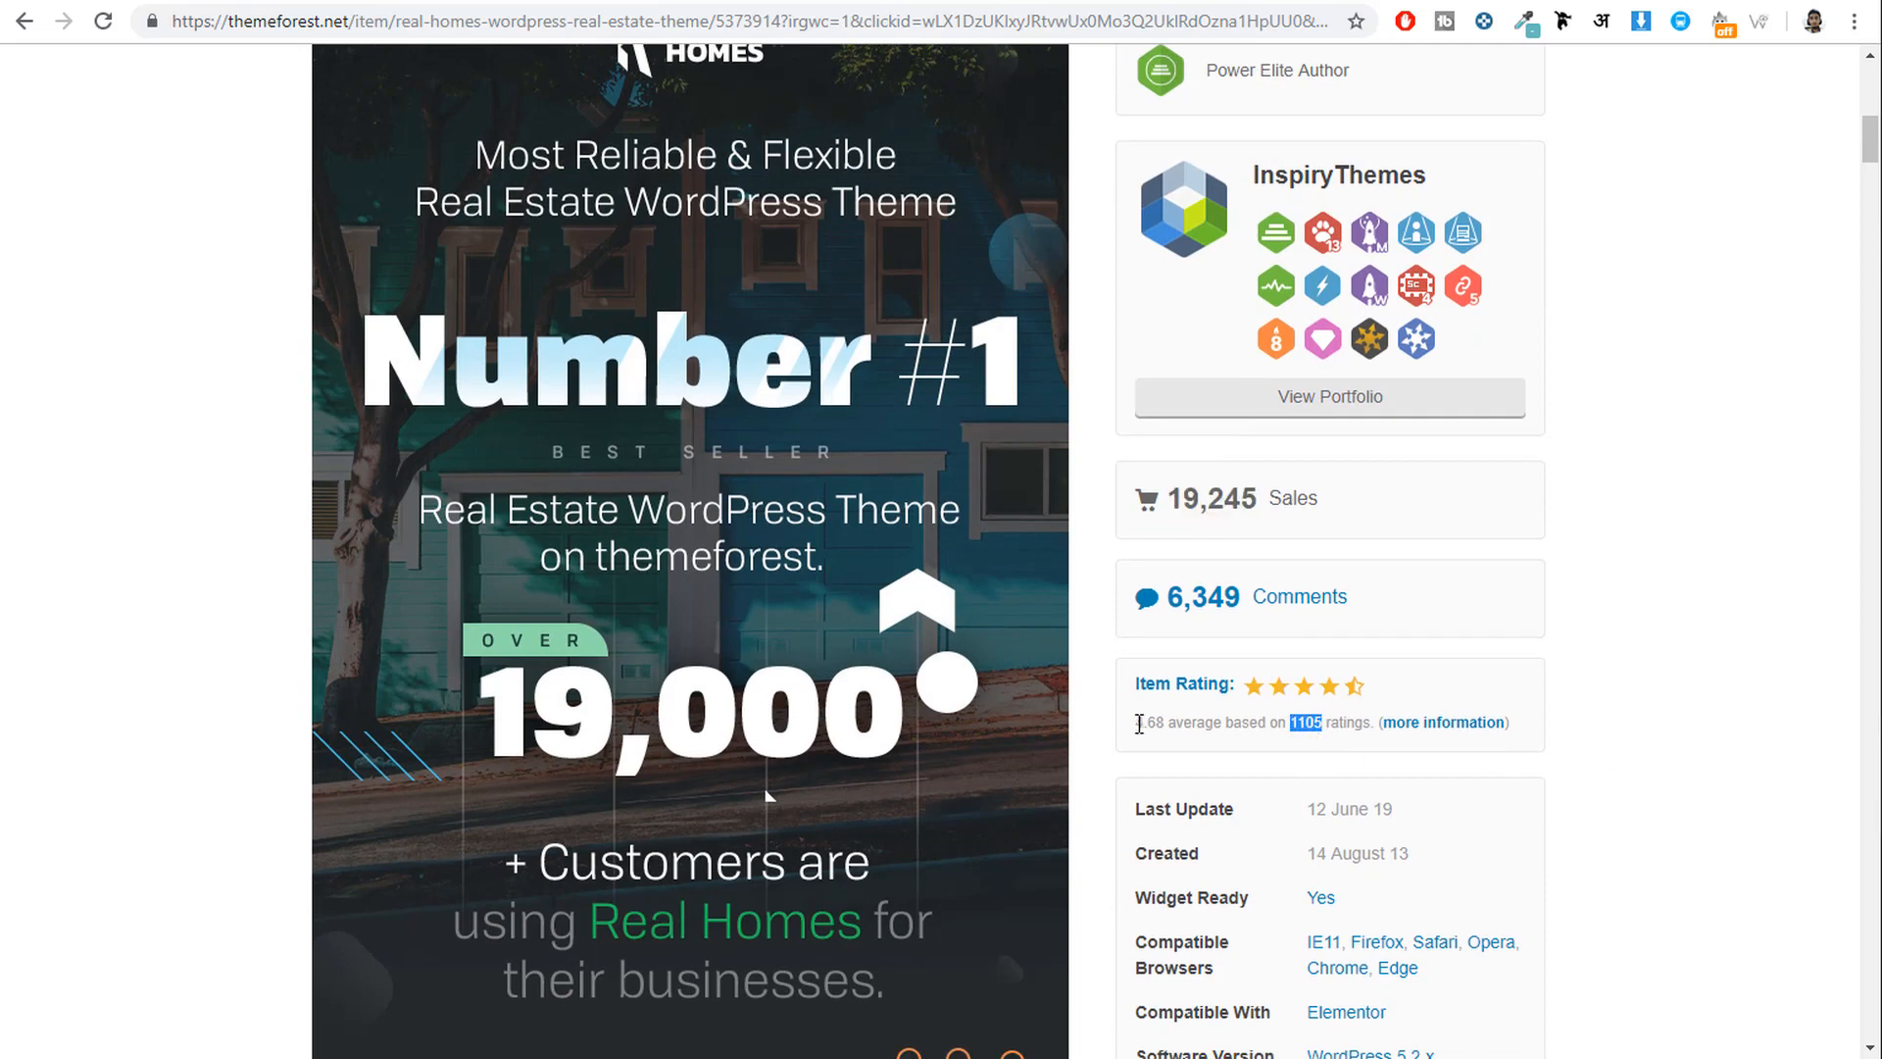
left_click_drag(1139, 723, 1170, 723)
scroll(1765, 712, "down", 6)
scroll(1757, 727, "up", 9)
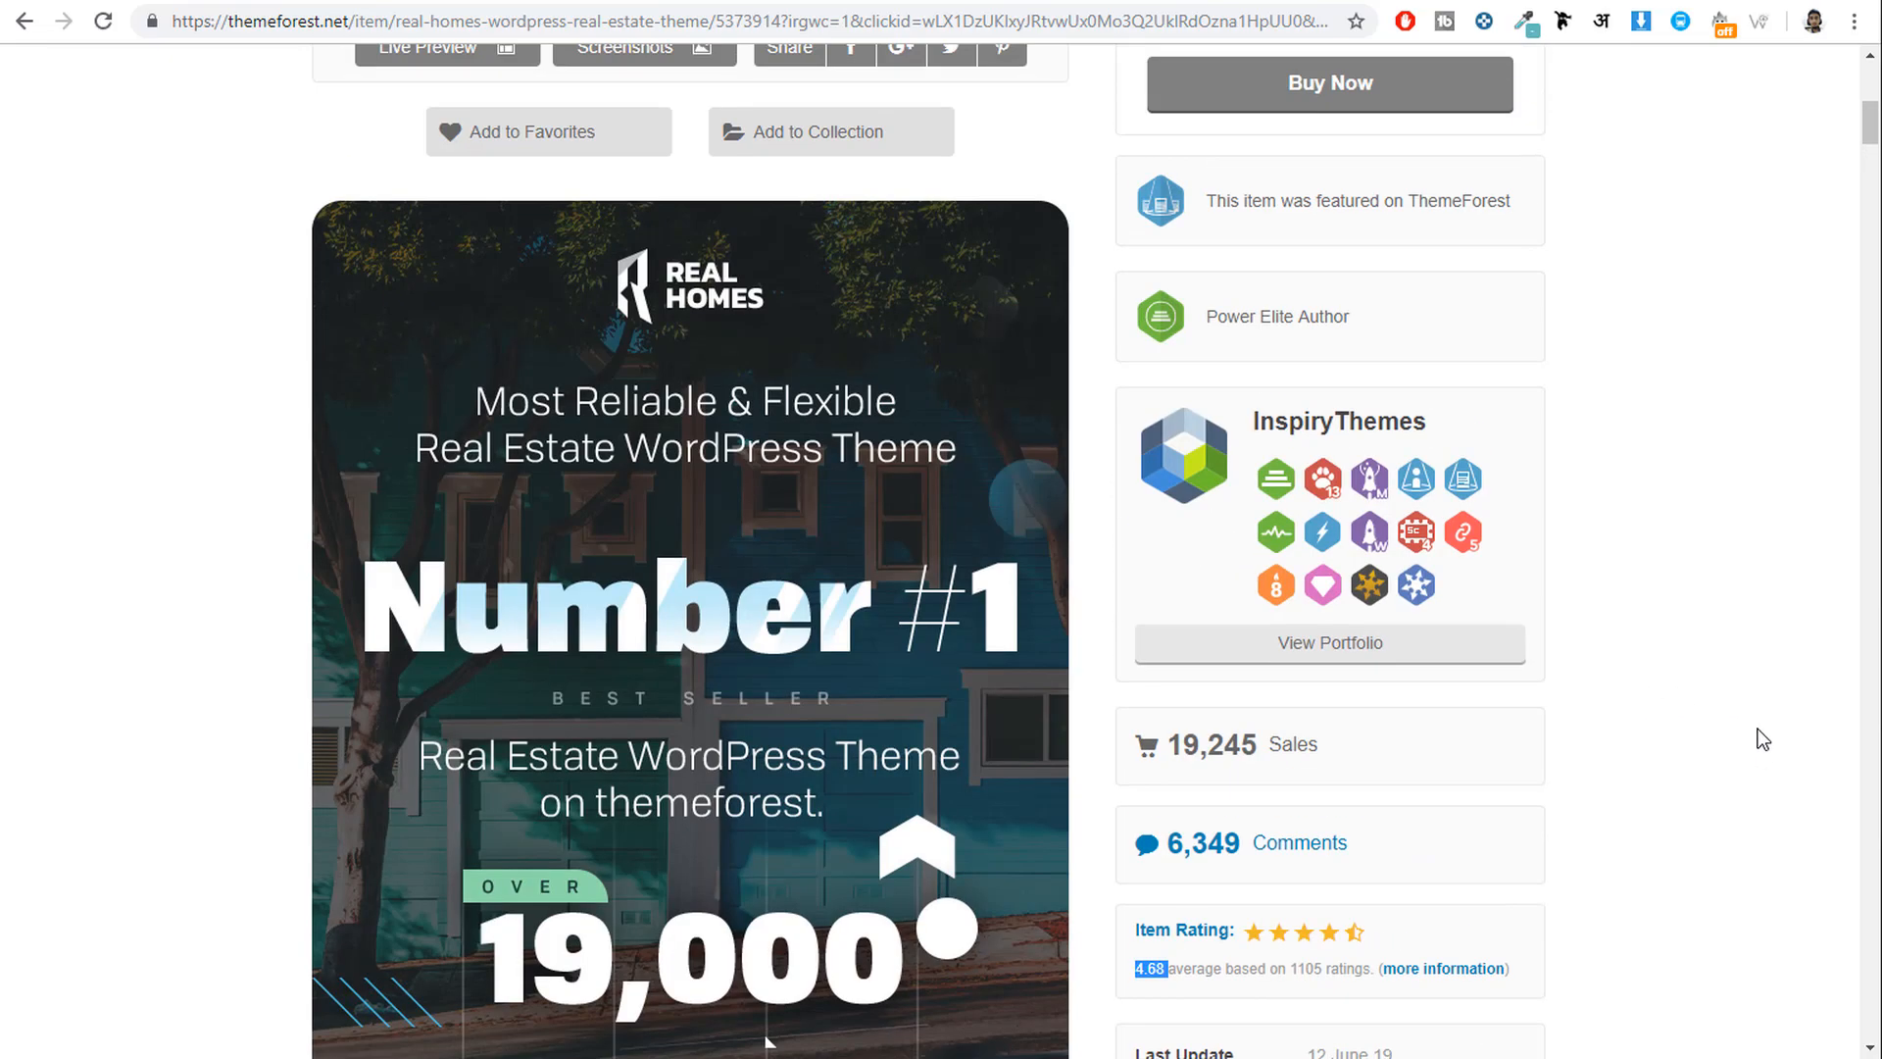
scroll(1757, 729, "up", 9)
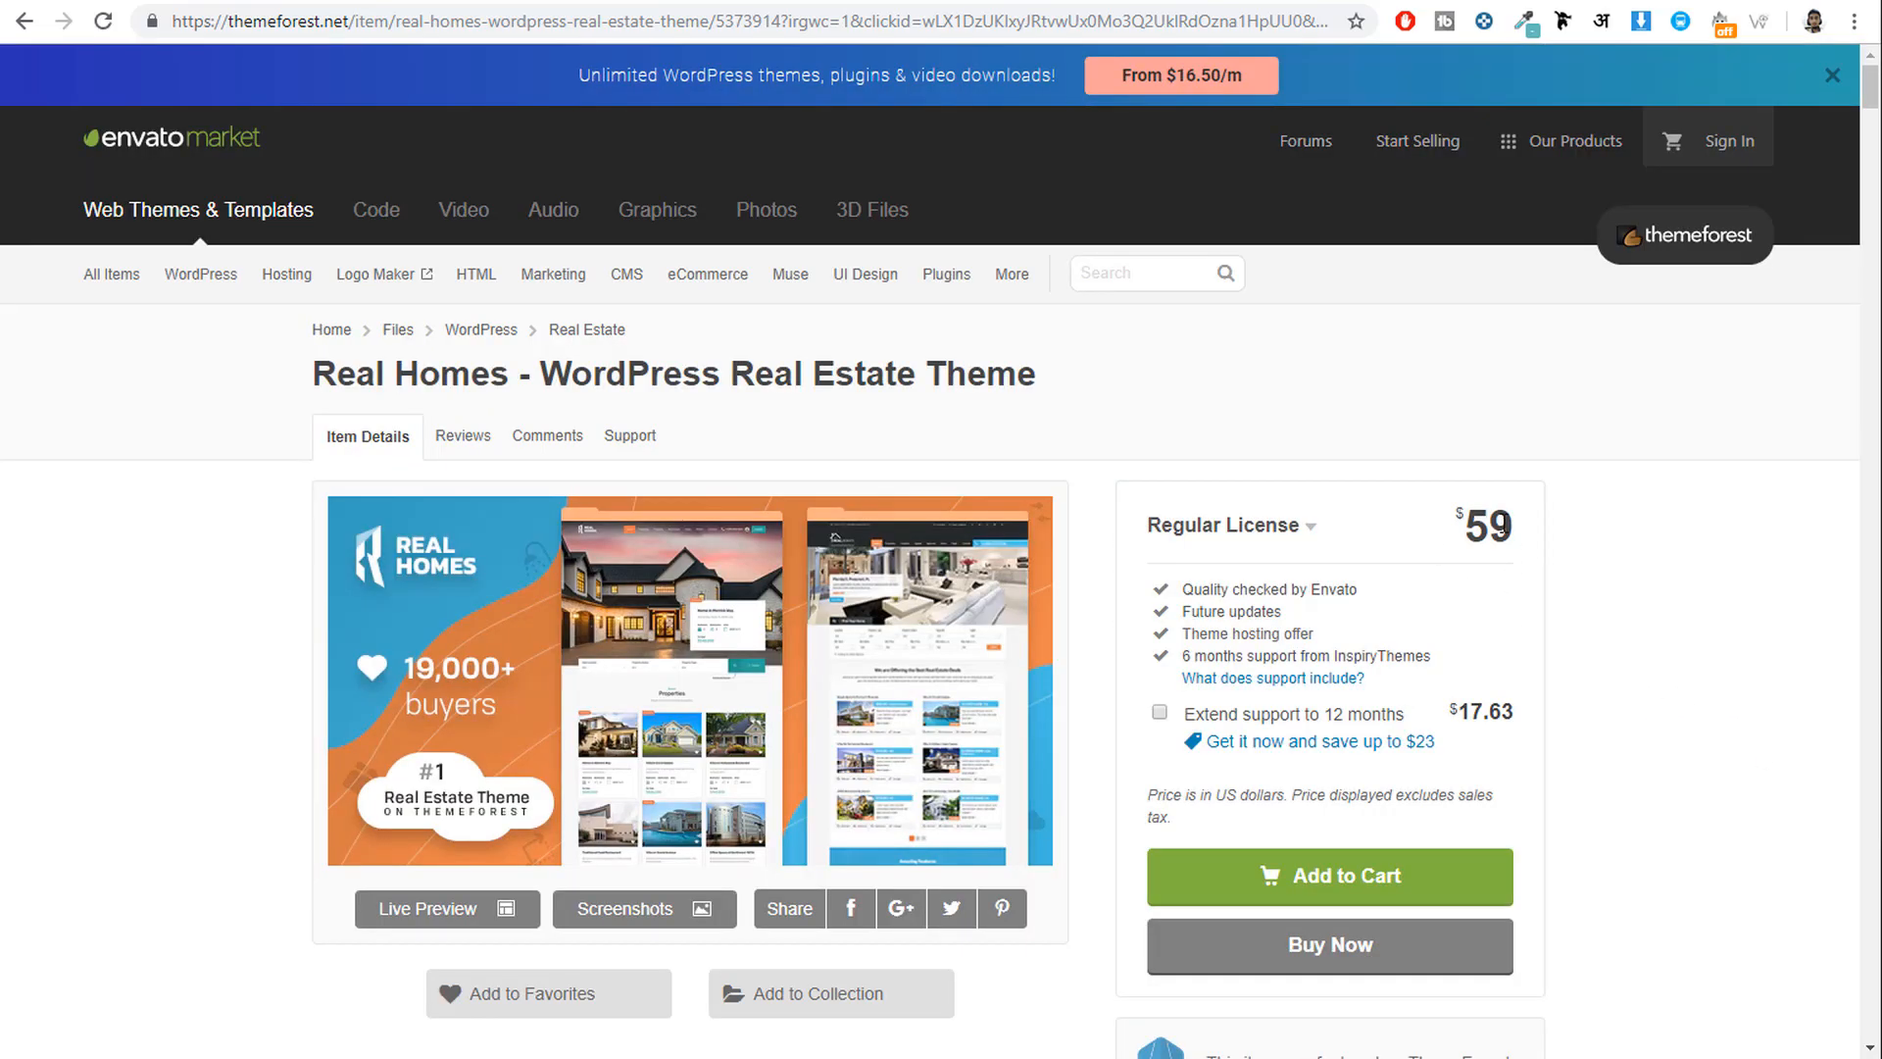
left_click_drag(1513, 519, 1451, 521)
left_click(1615, 544)
Dismiss the banner, sign in to ThemeForest, and open the Downloads list.
left_click(1832, 76)
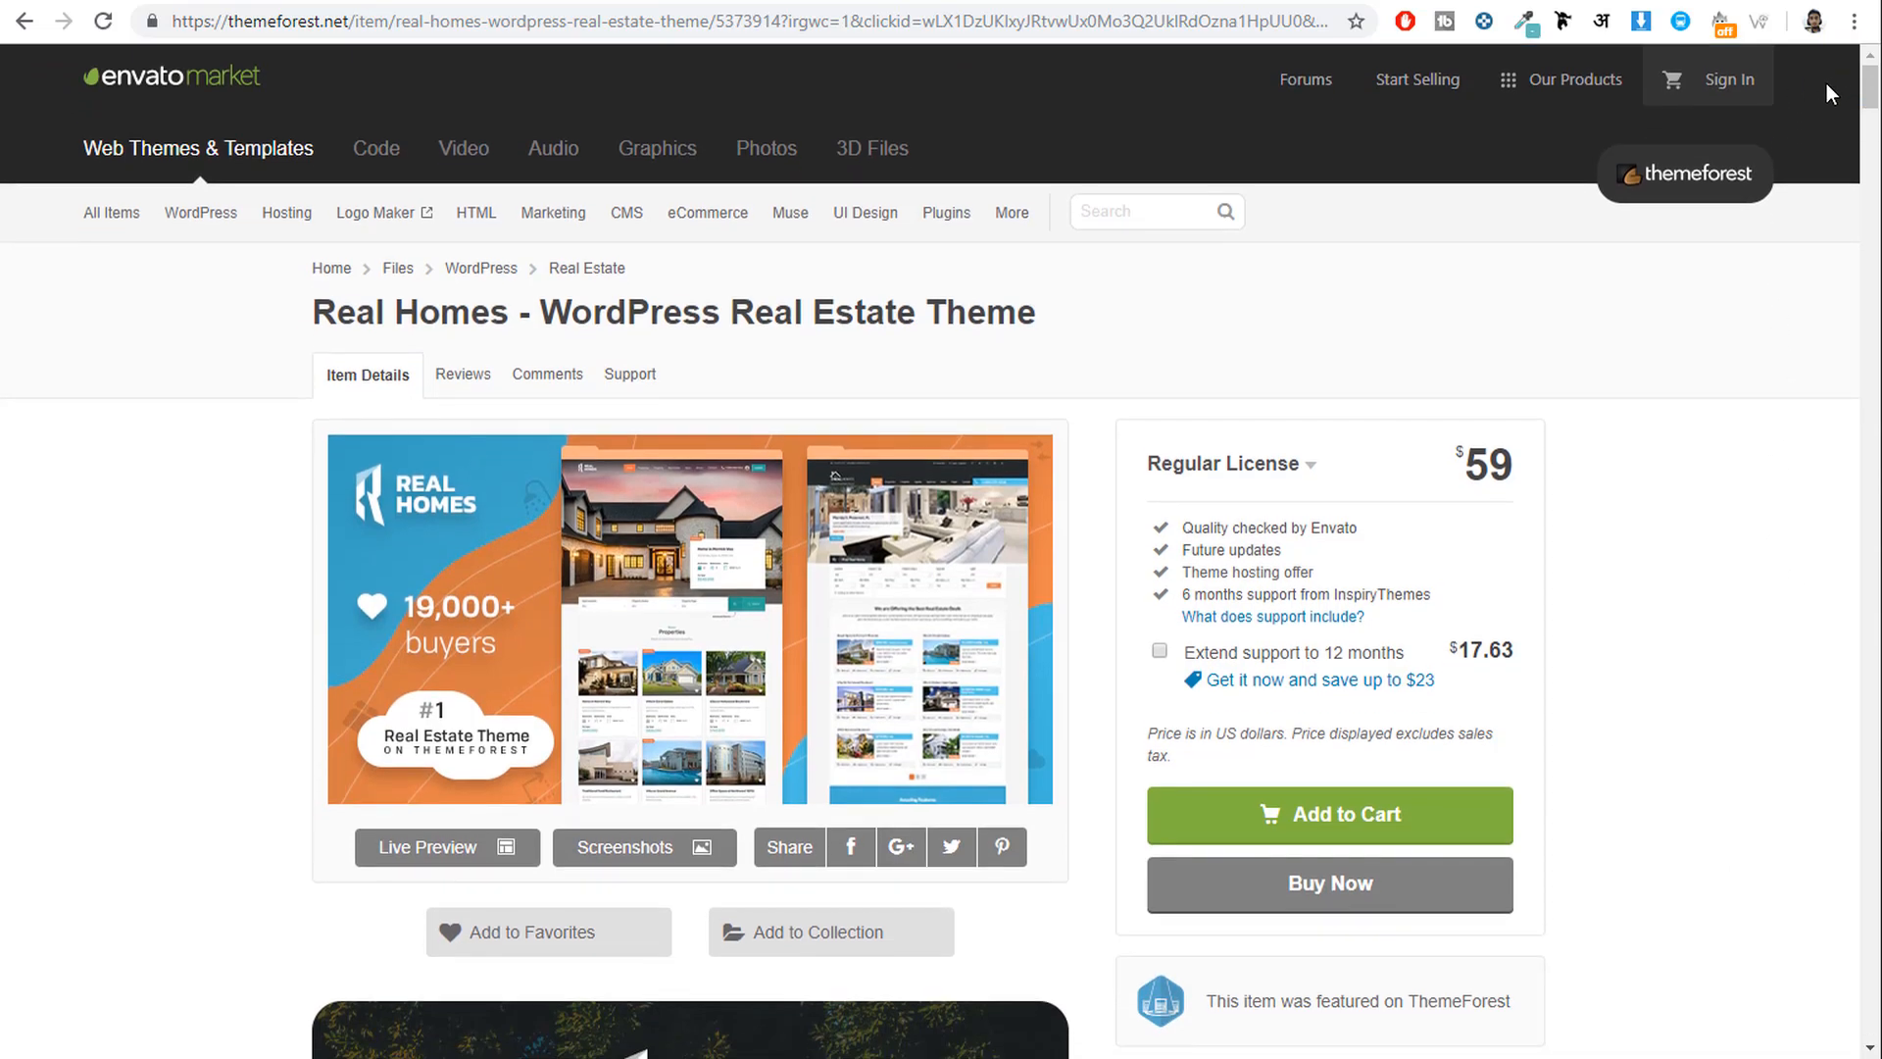
left_click(1723, 85)
left_click(892, 653)
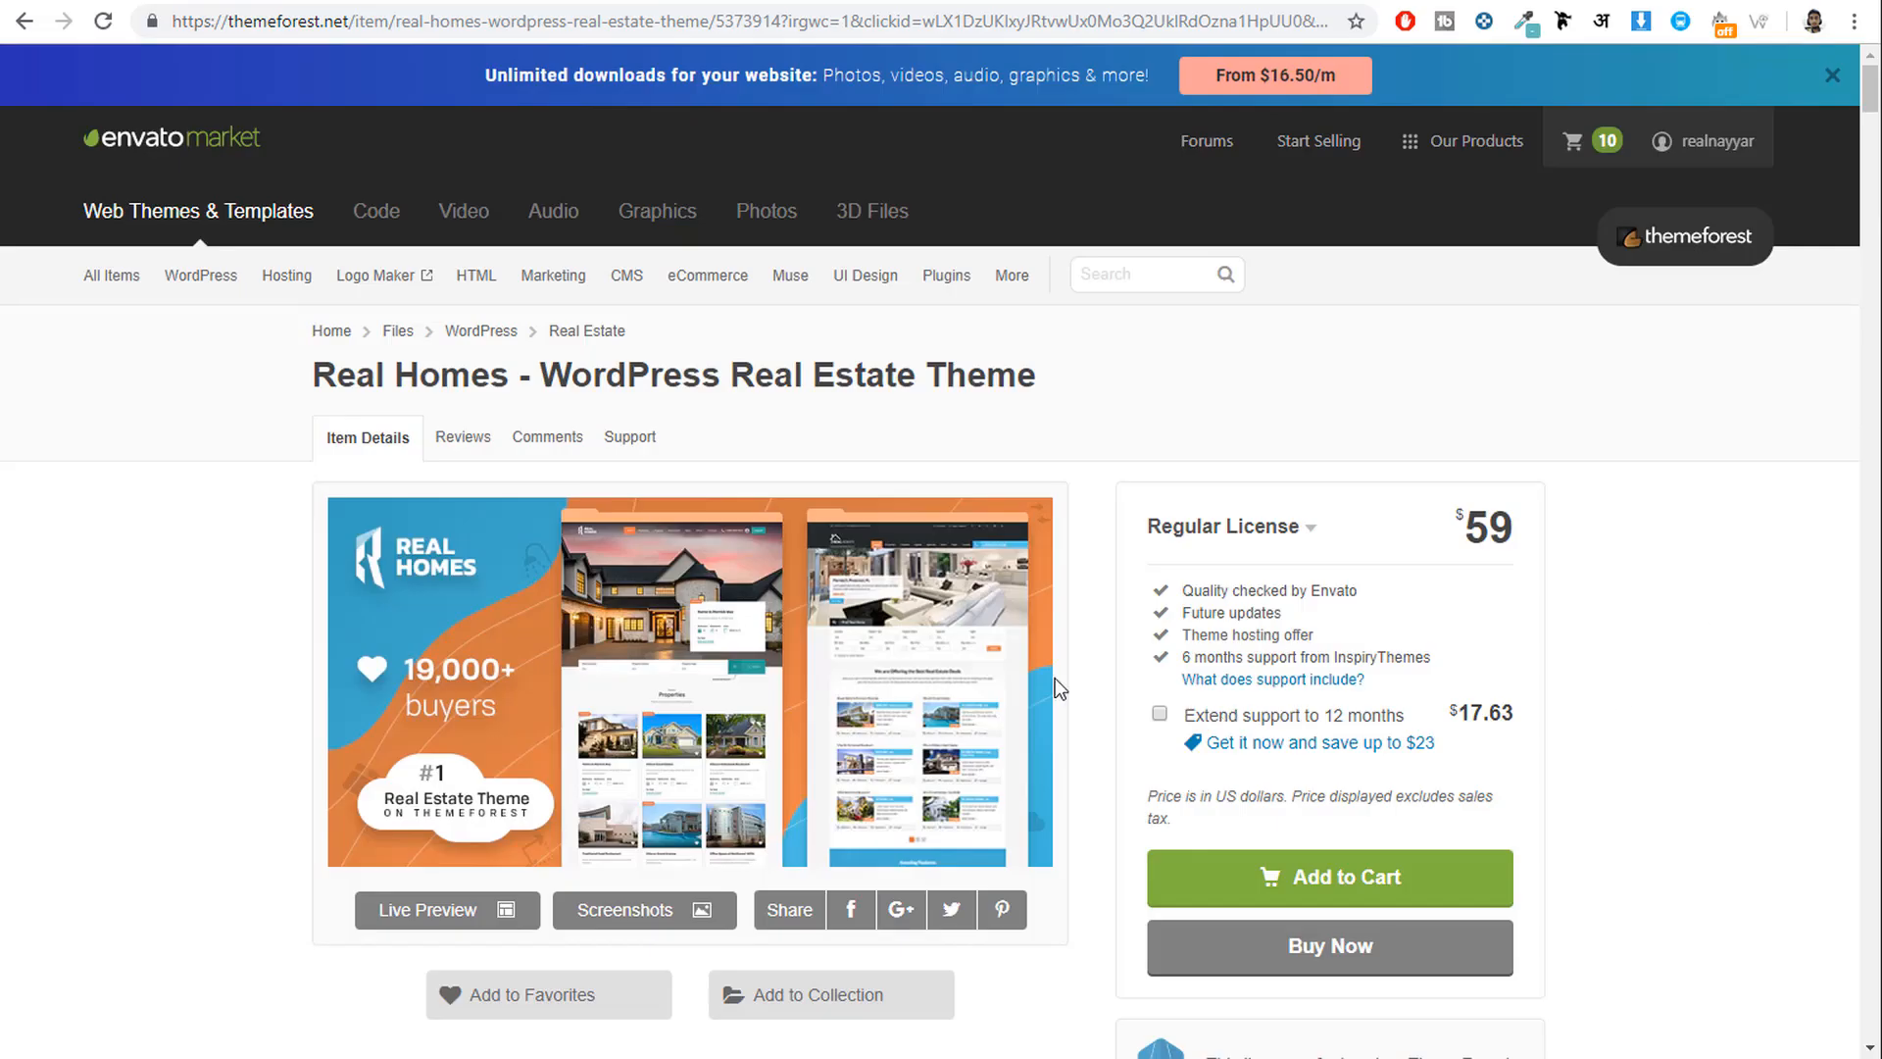
mouse_move(1719, 139)
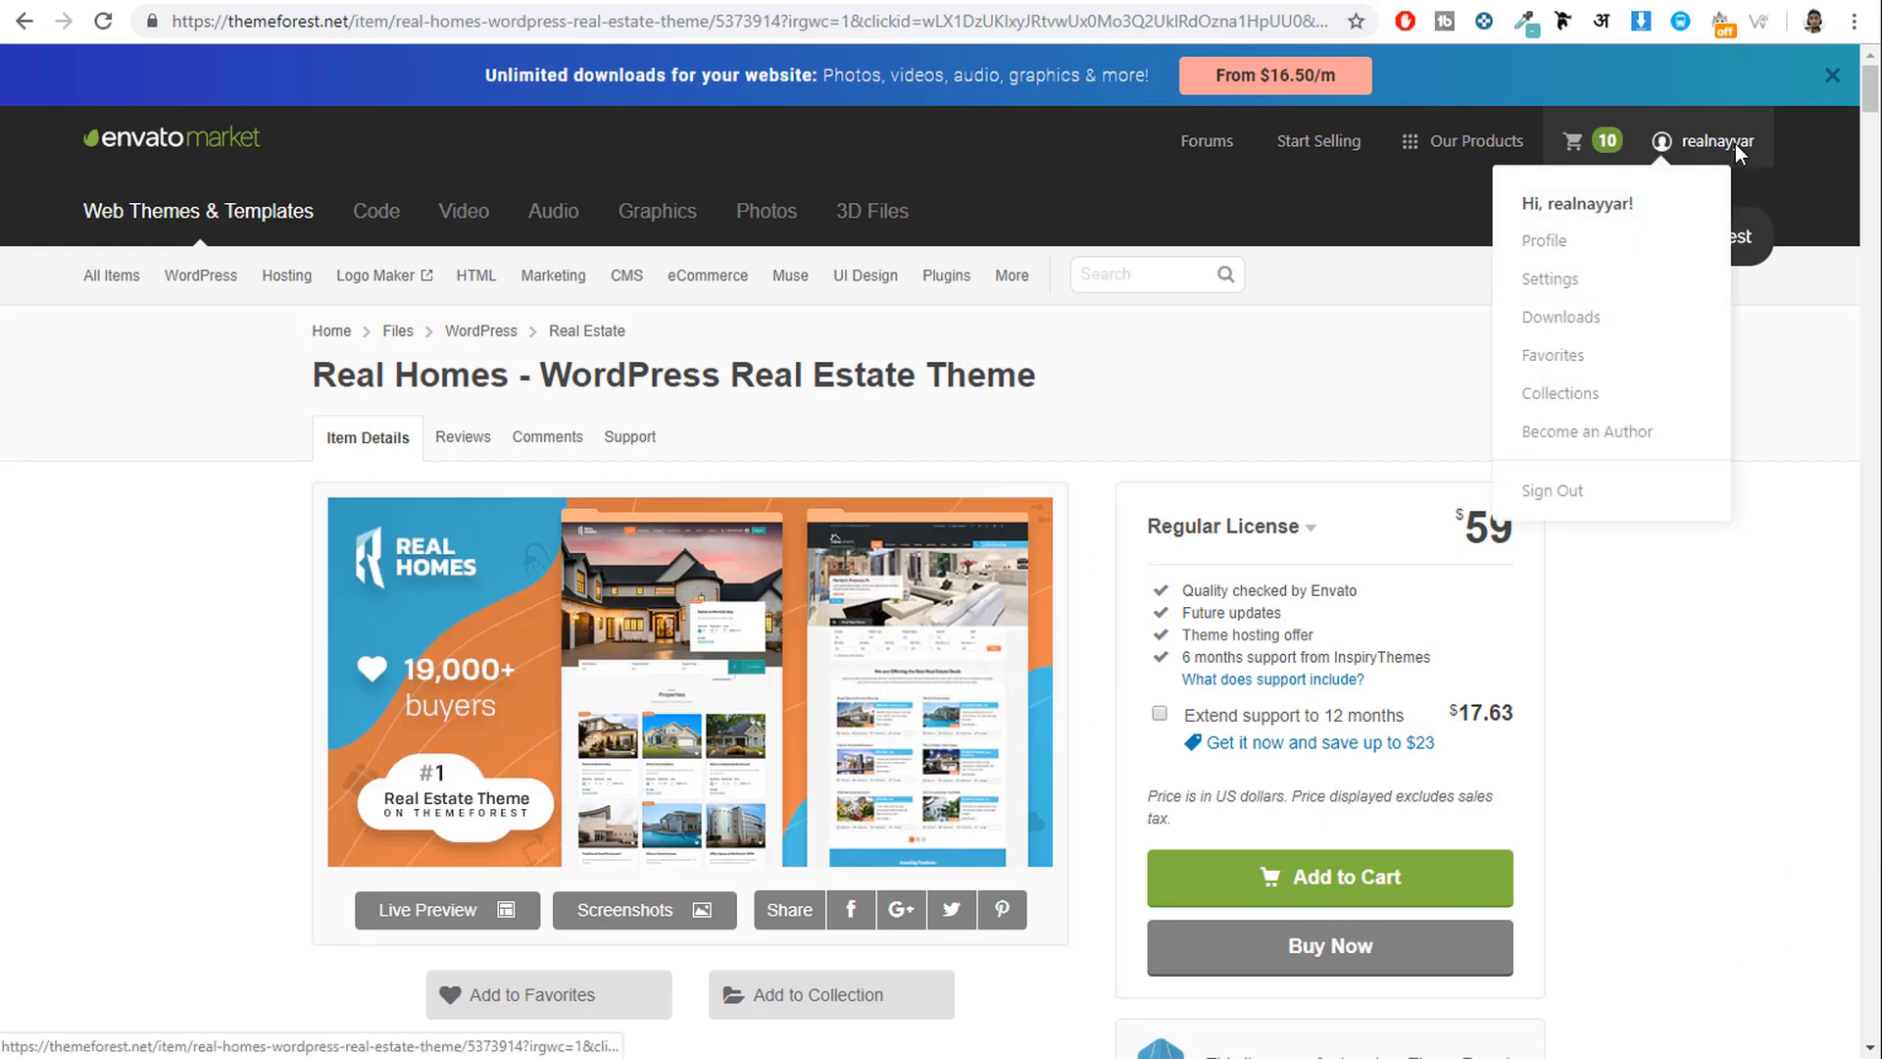
left_click(1592, 318)
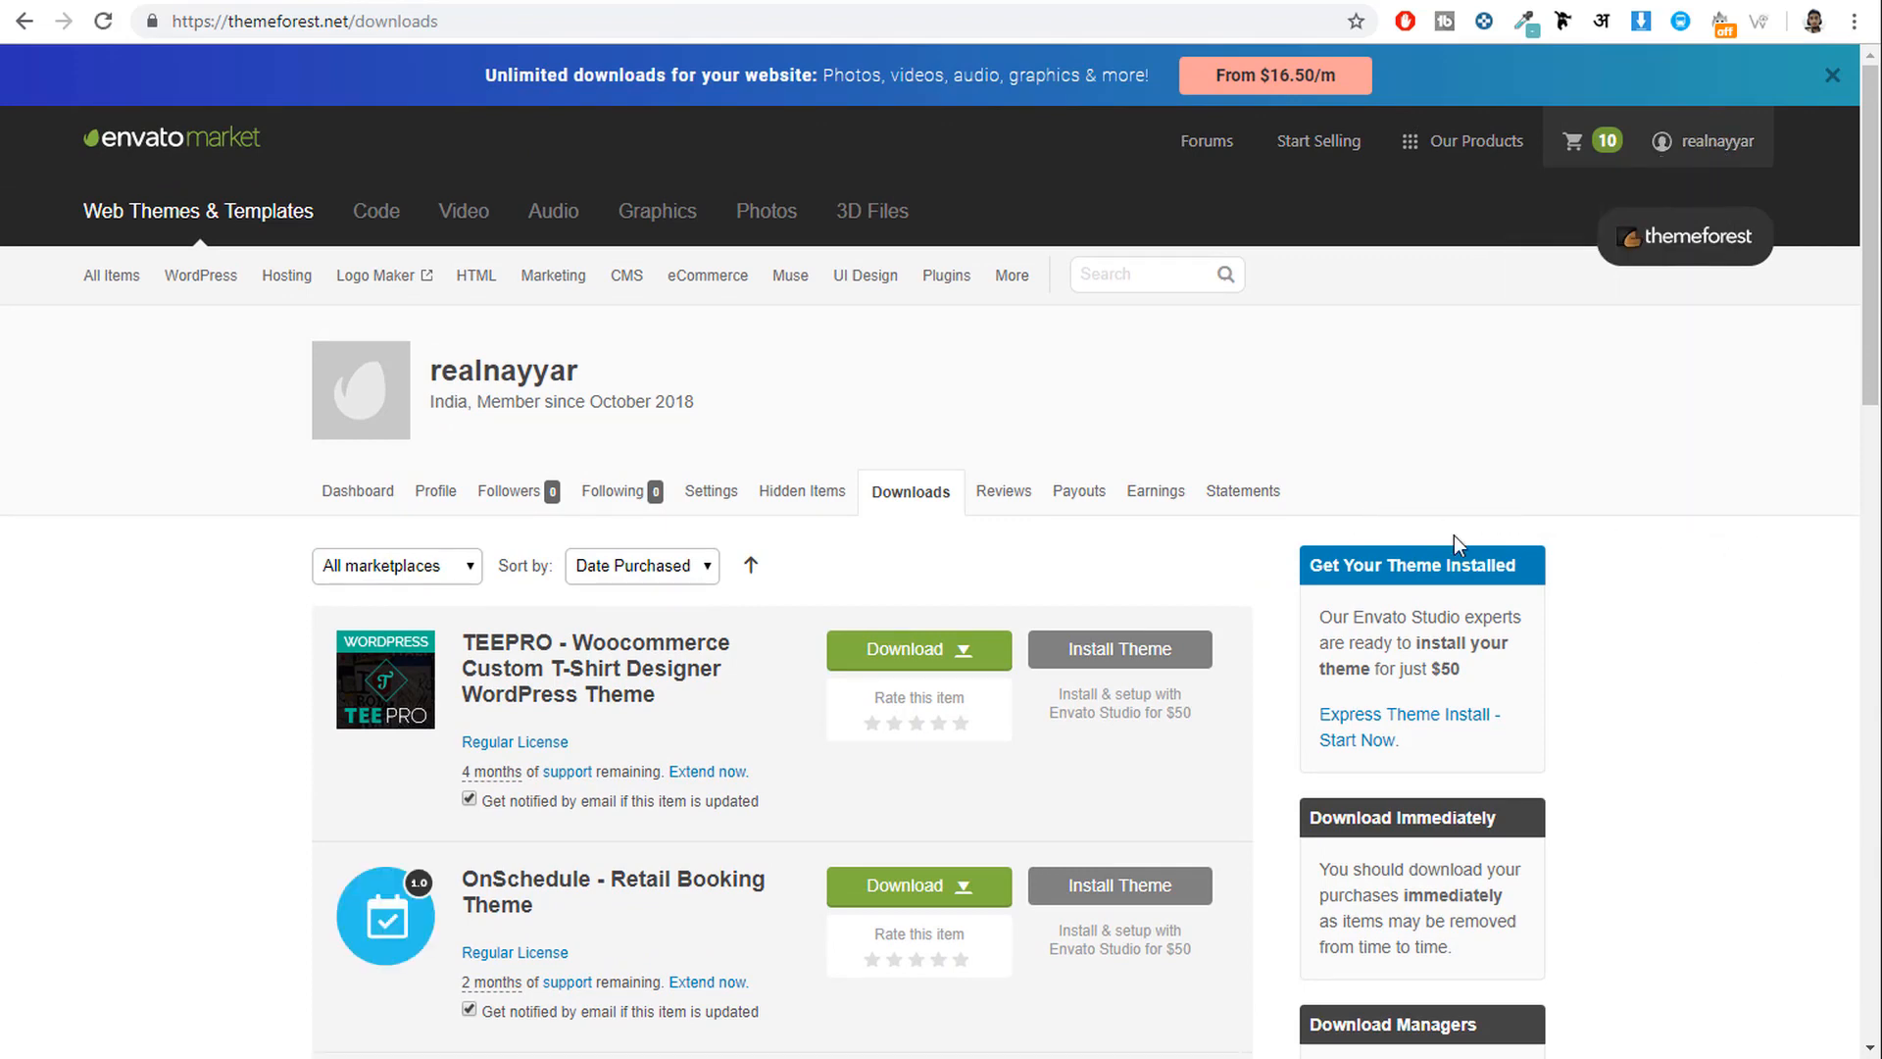
Download the first item's 'All files & documentation' archive, then cancel and close the downloads strip.
left_click(921, 652)
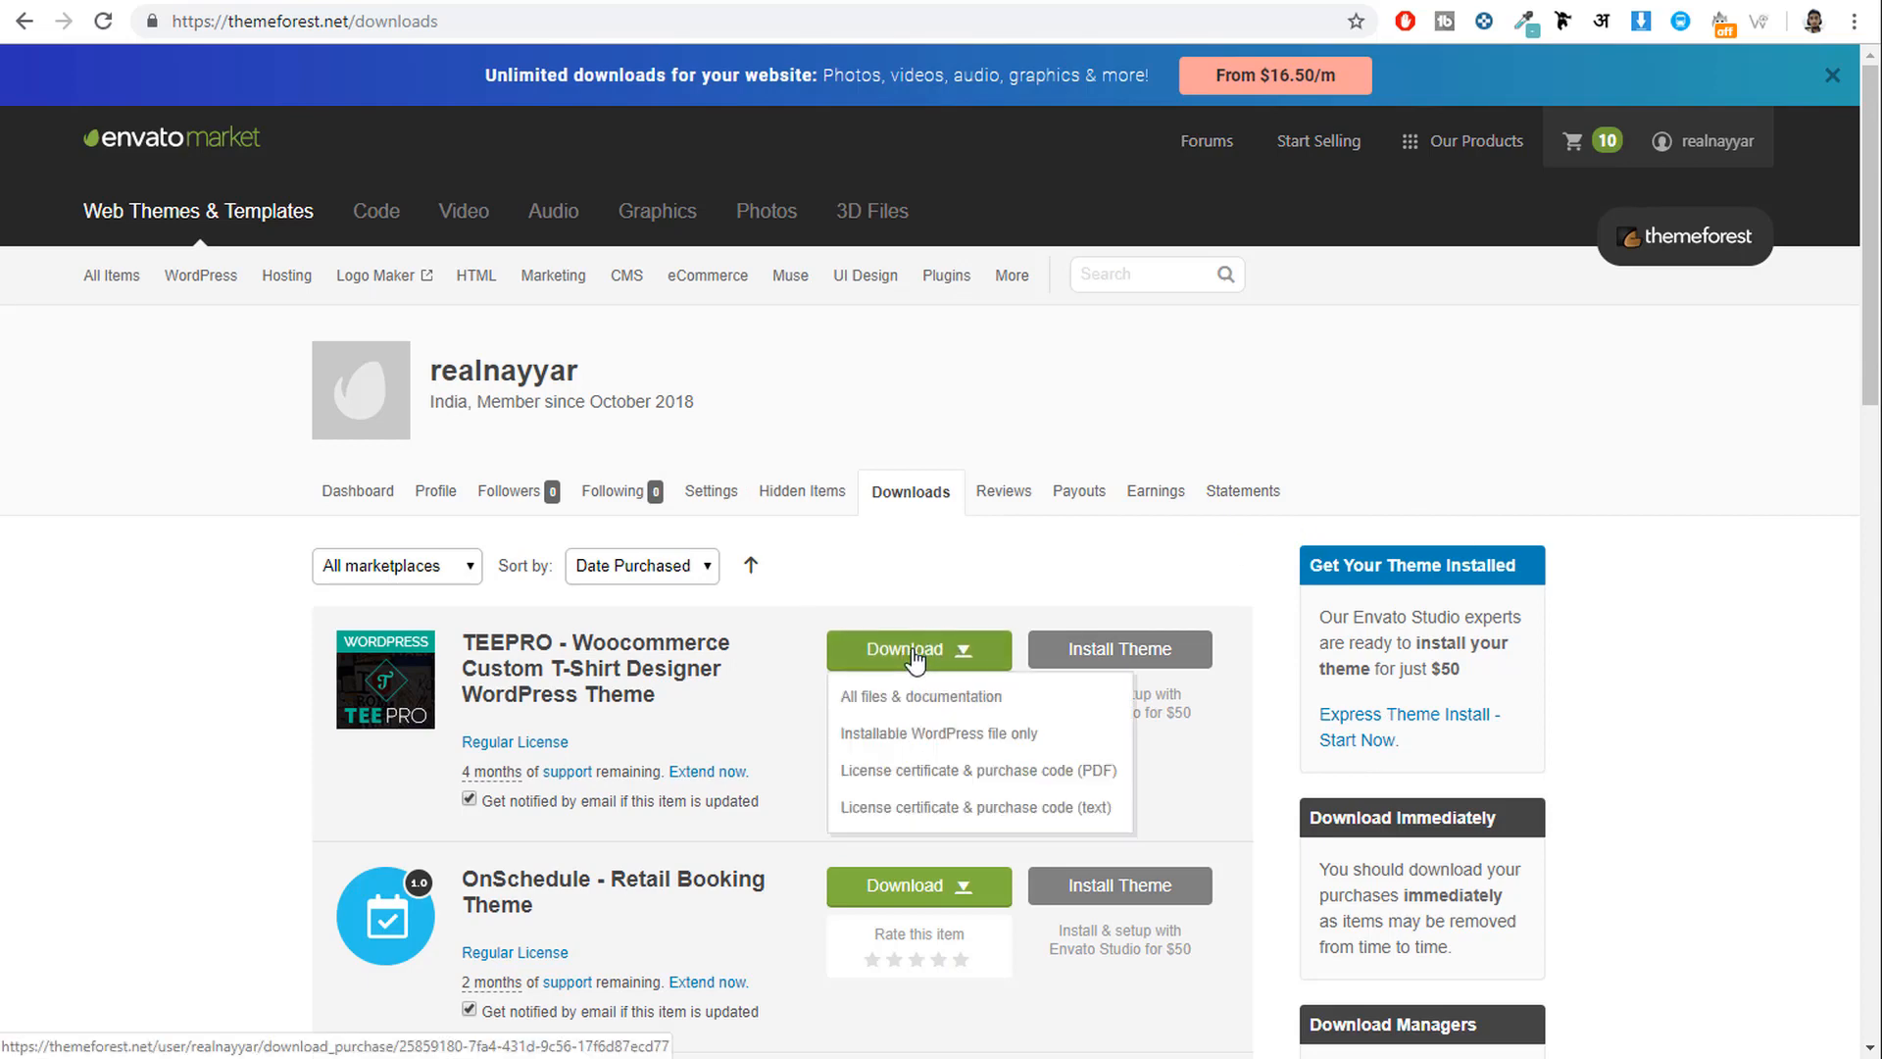
left_click(889, 703)
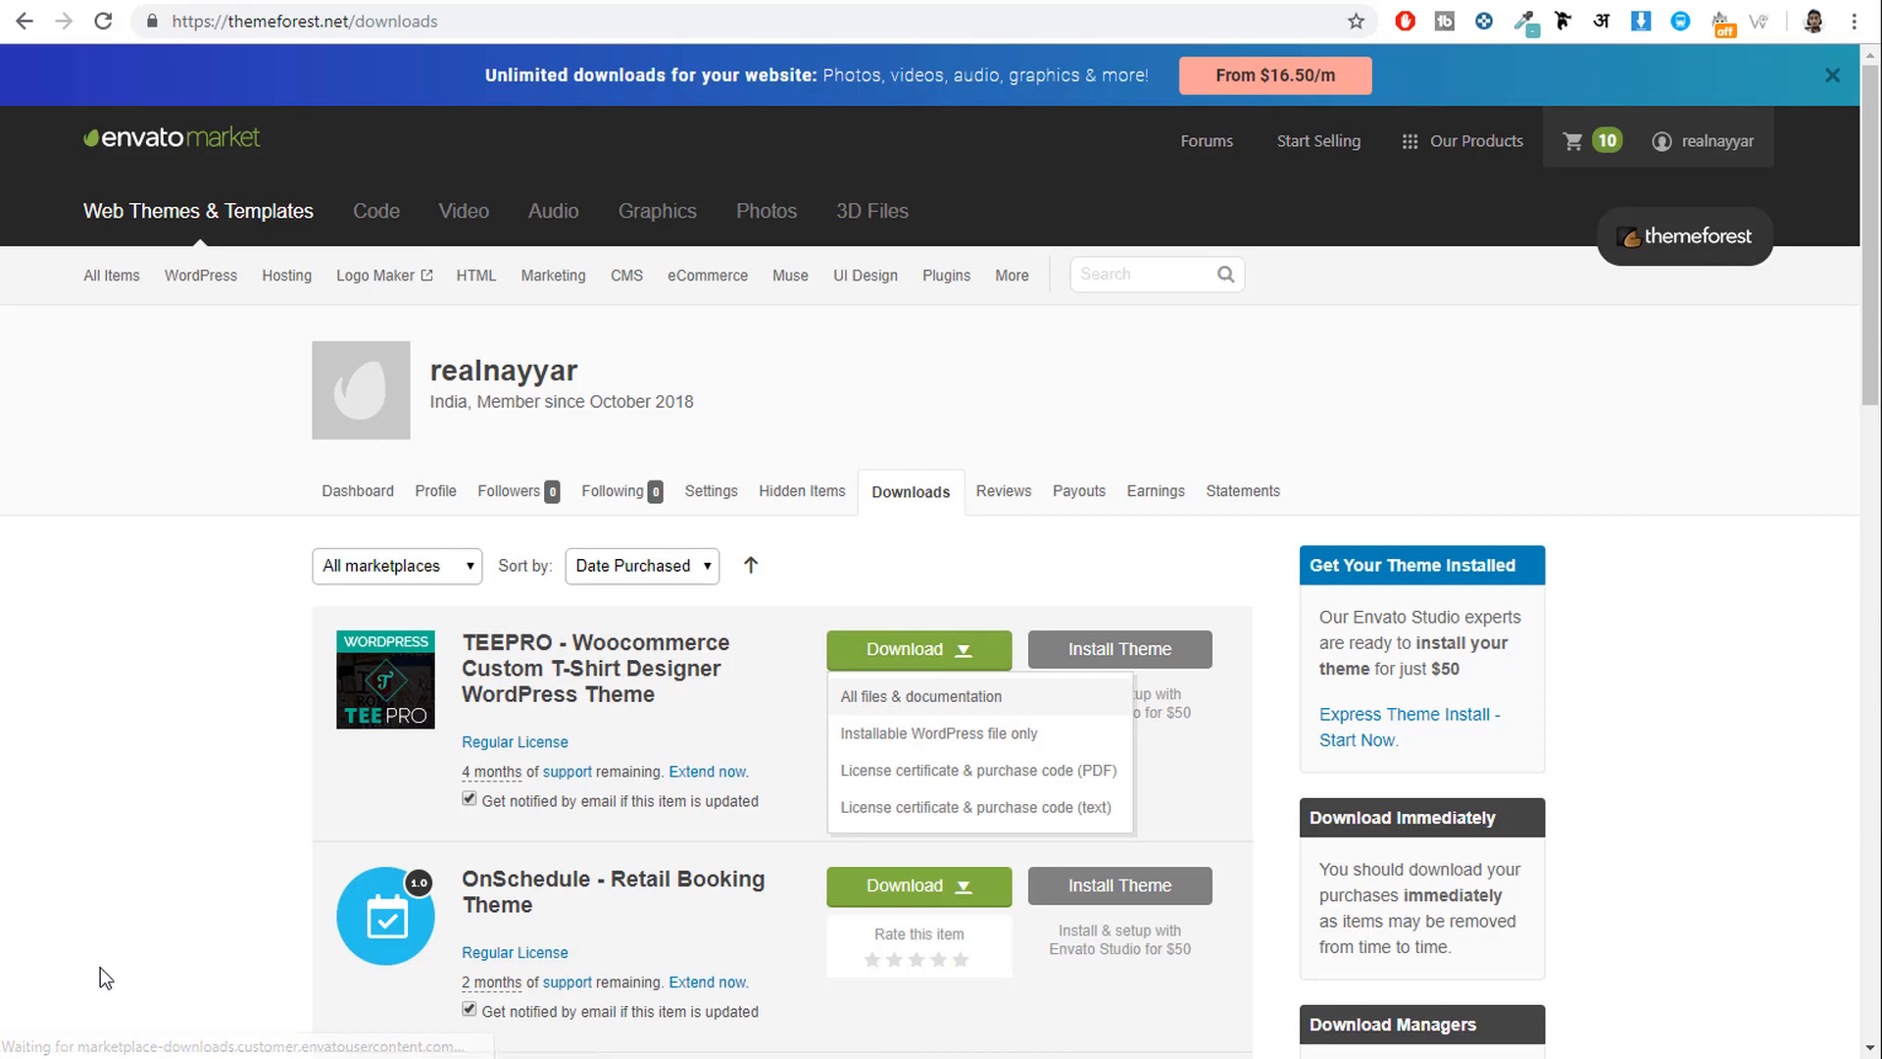
left_click(253, 1045)
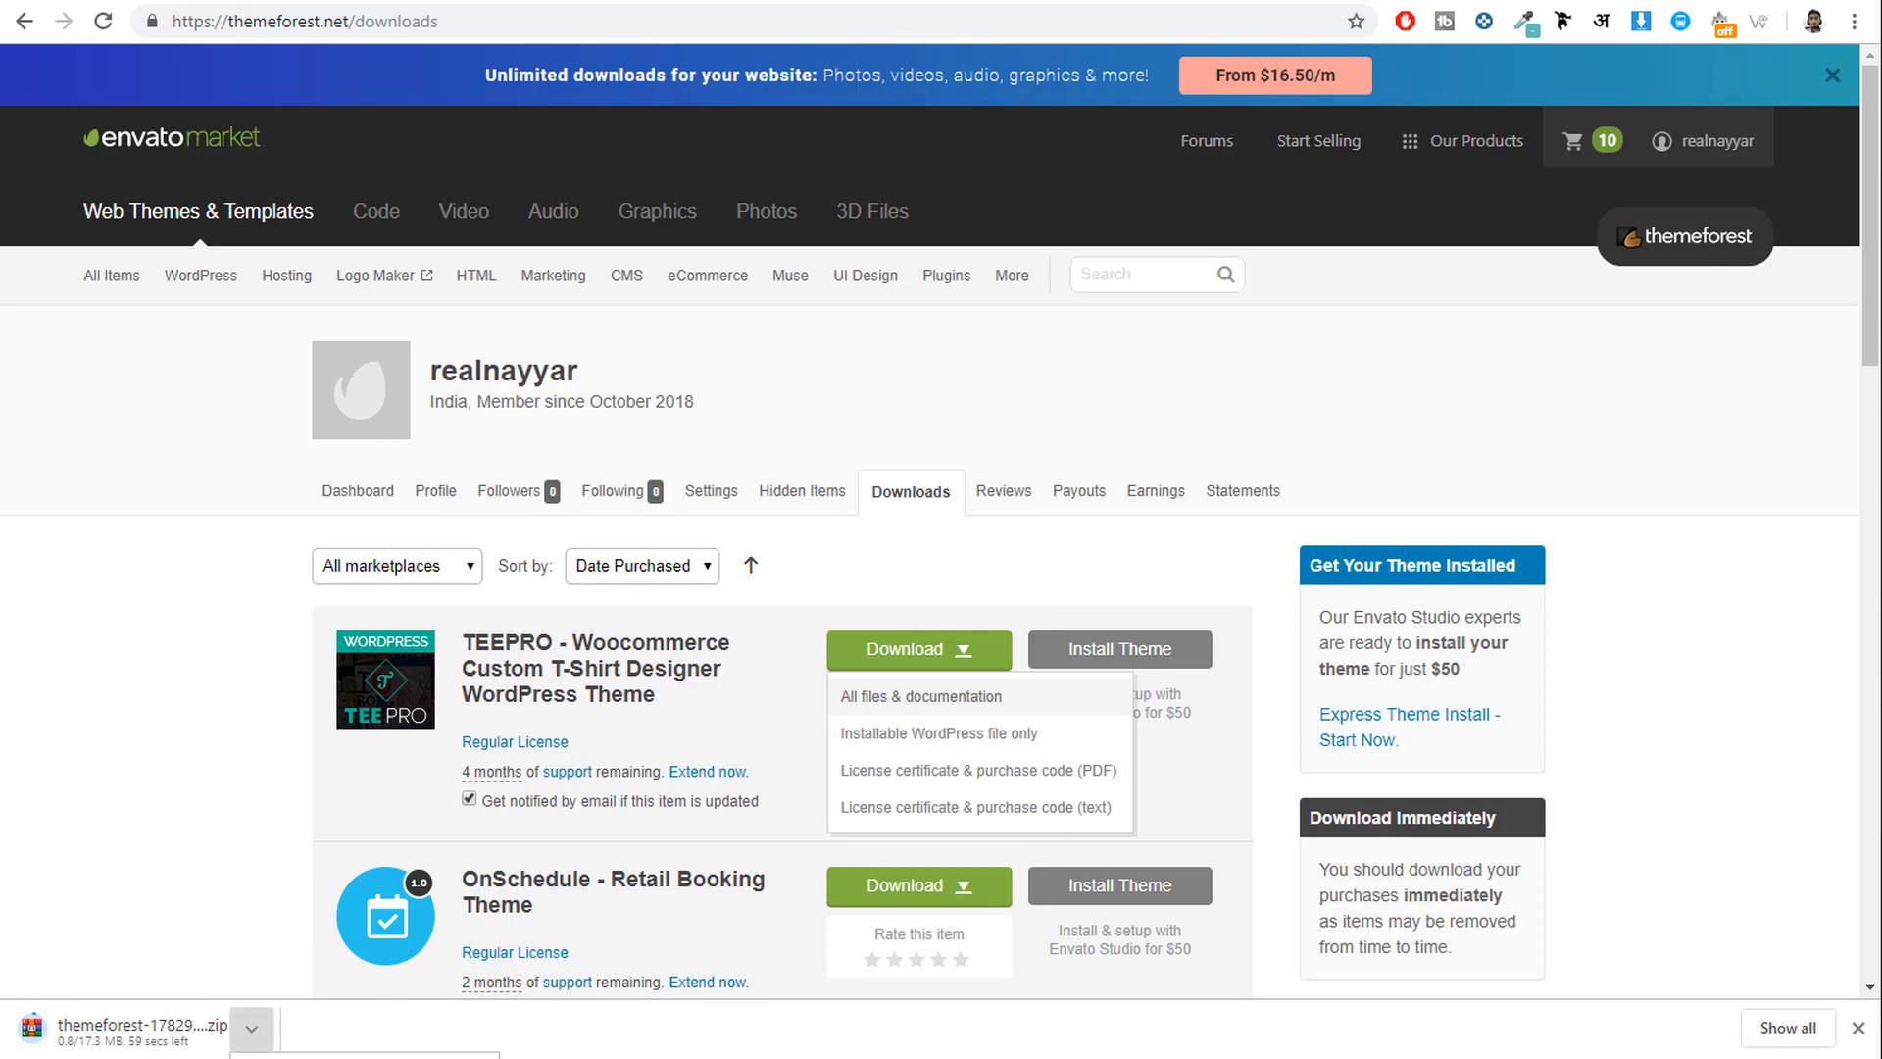
left_click(1857, 1027)
left_click(667, 1)
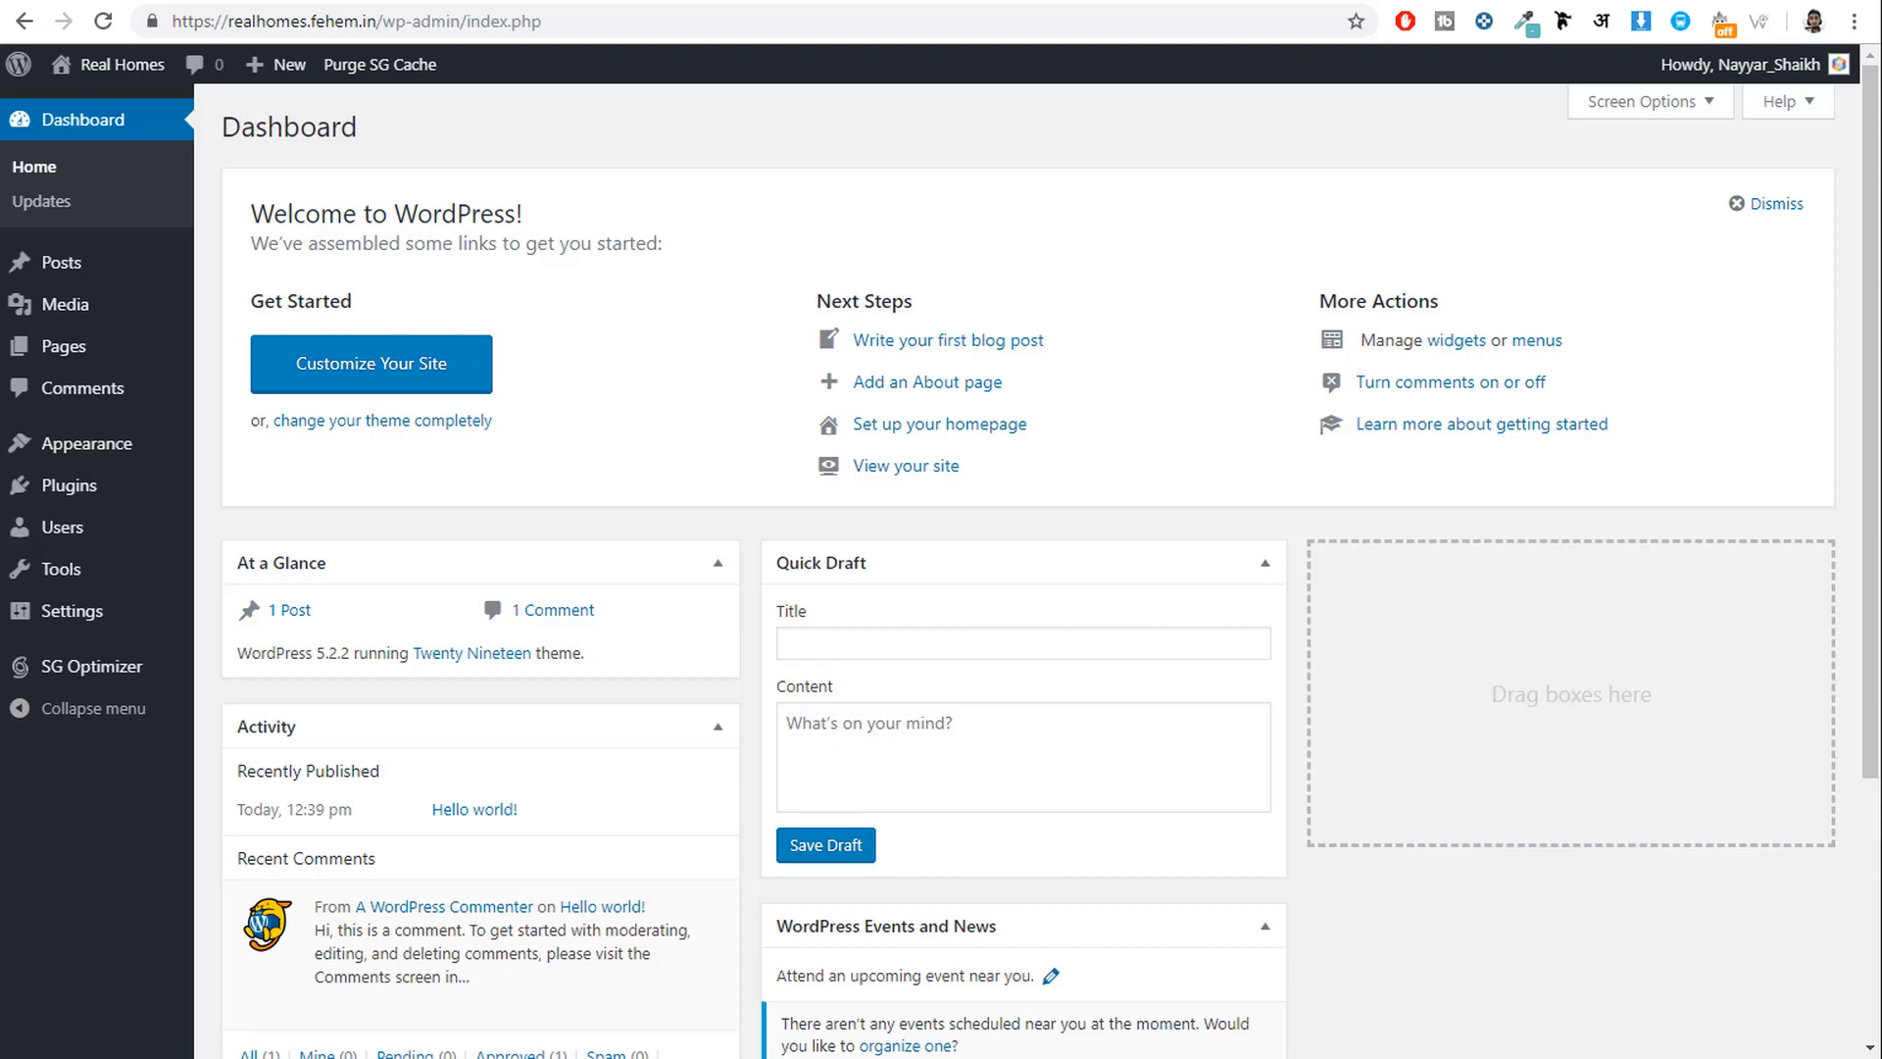
Extract rh-main-package.zip into an rh-main-package folder.
left_click(851, 1058)
left_click(856, 888)
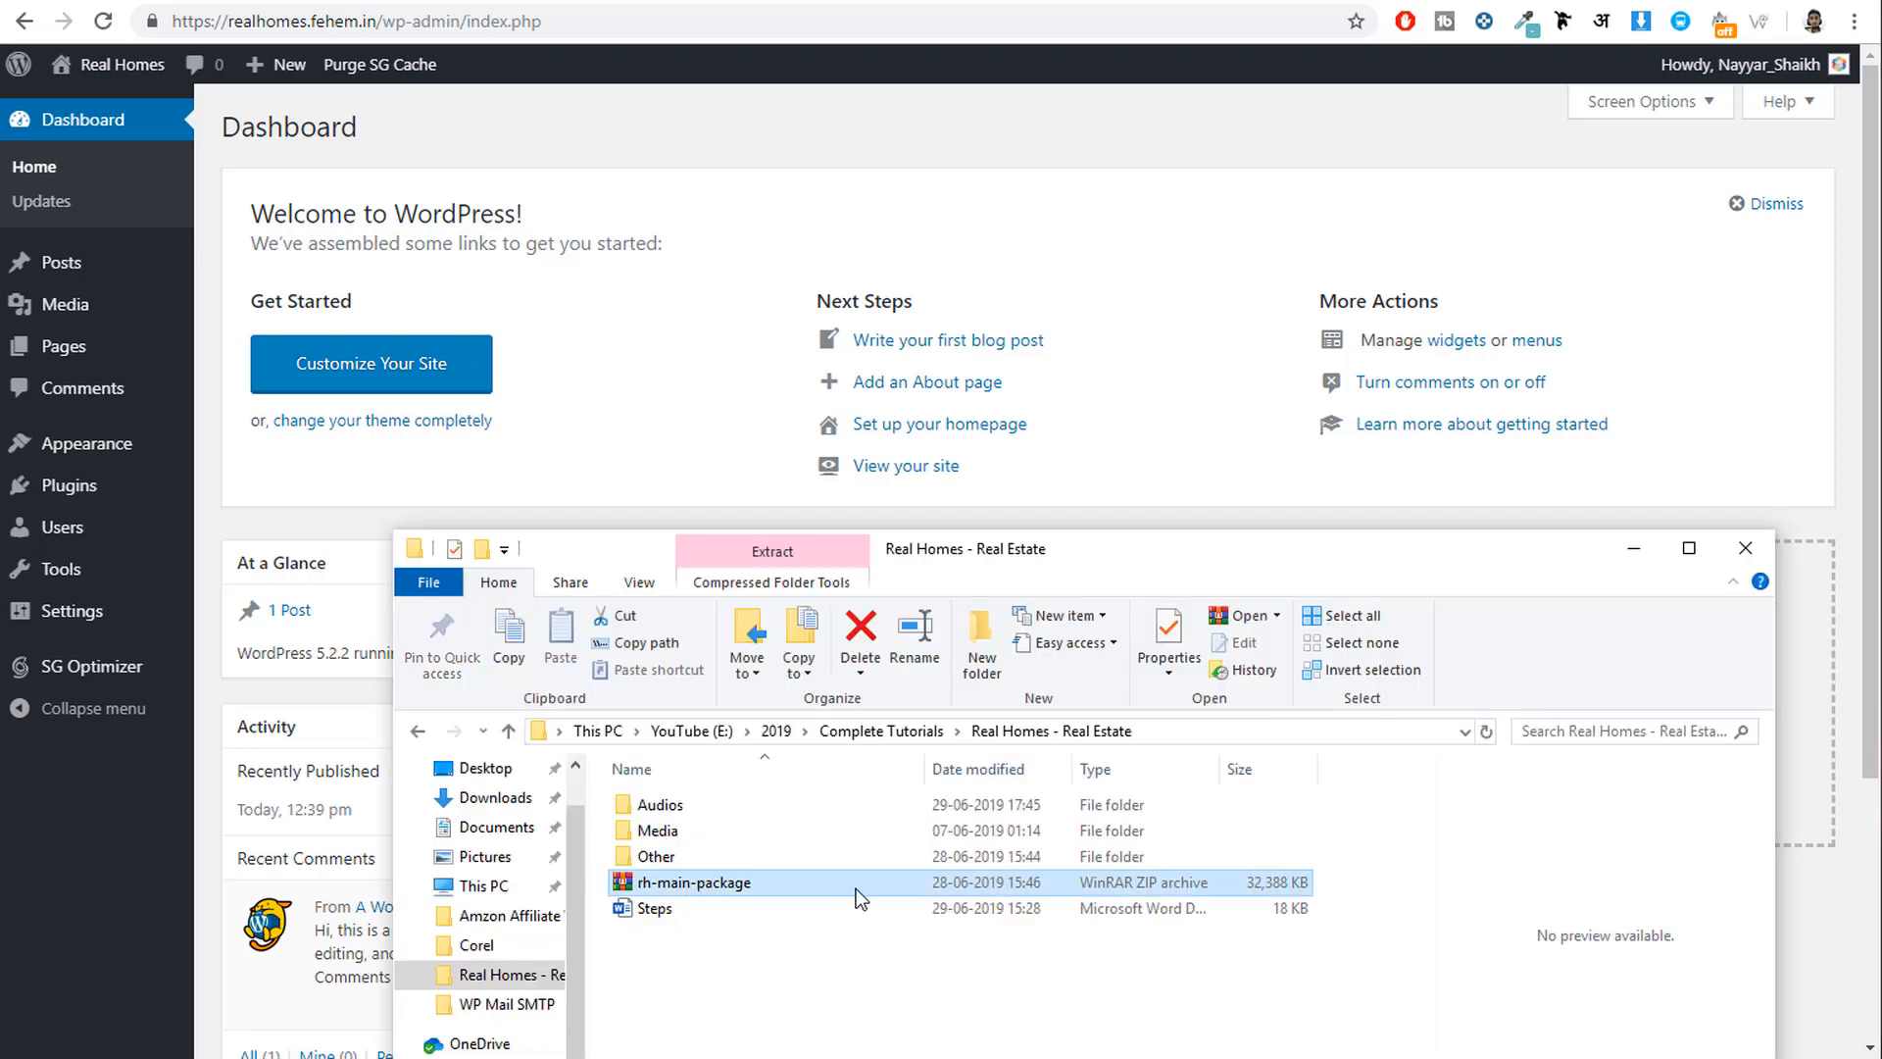
right_click(689, 889)
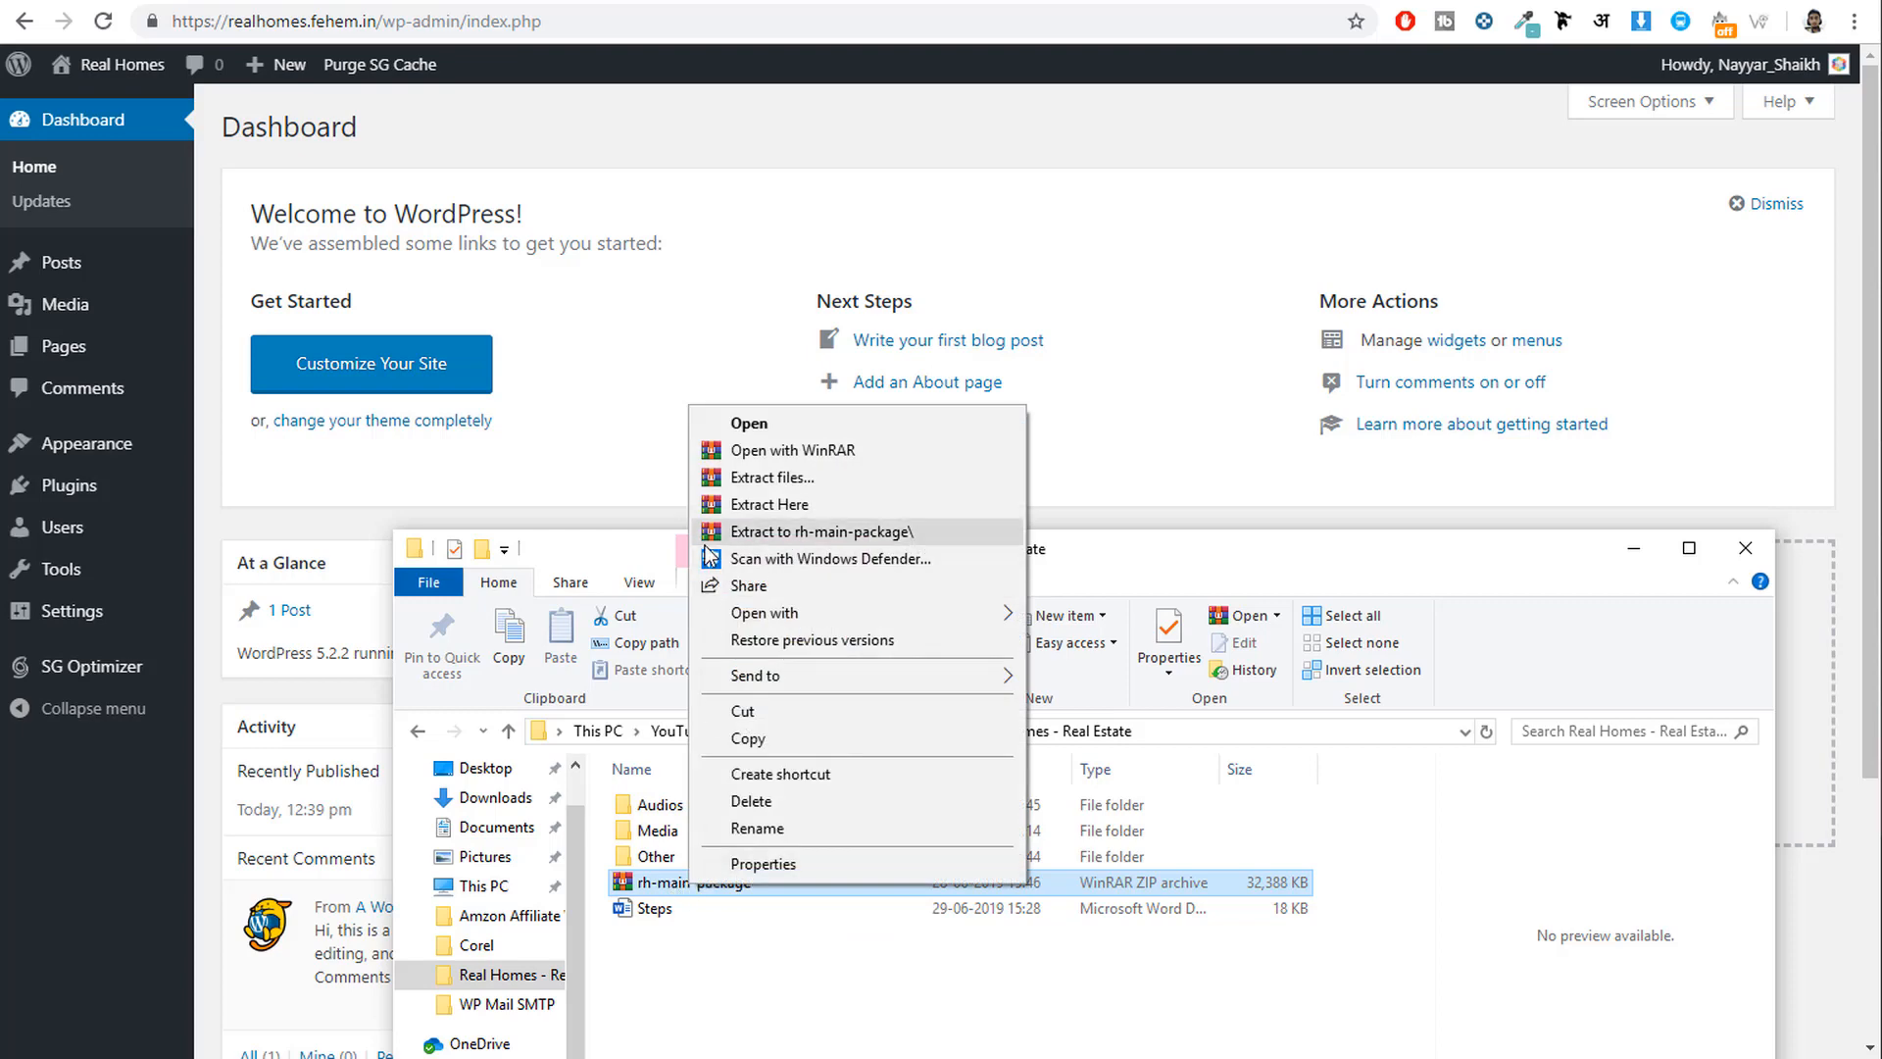
left_click(770, 481)
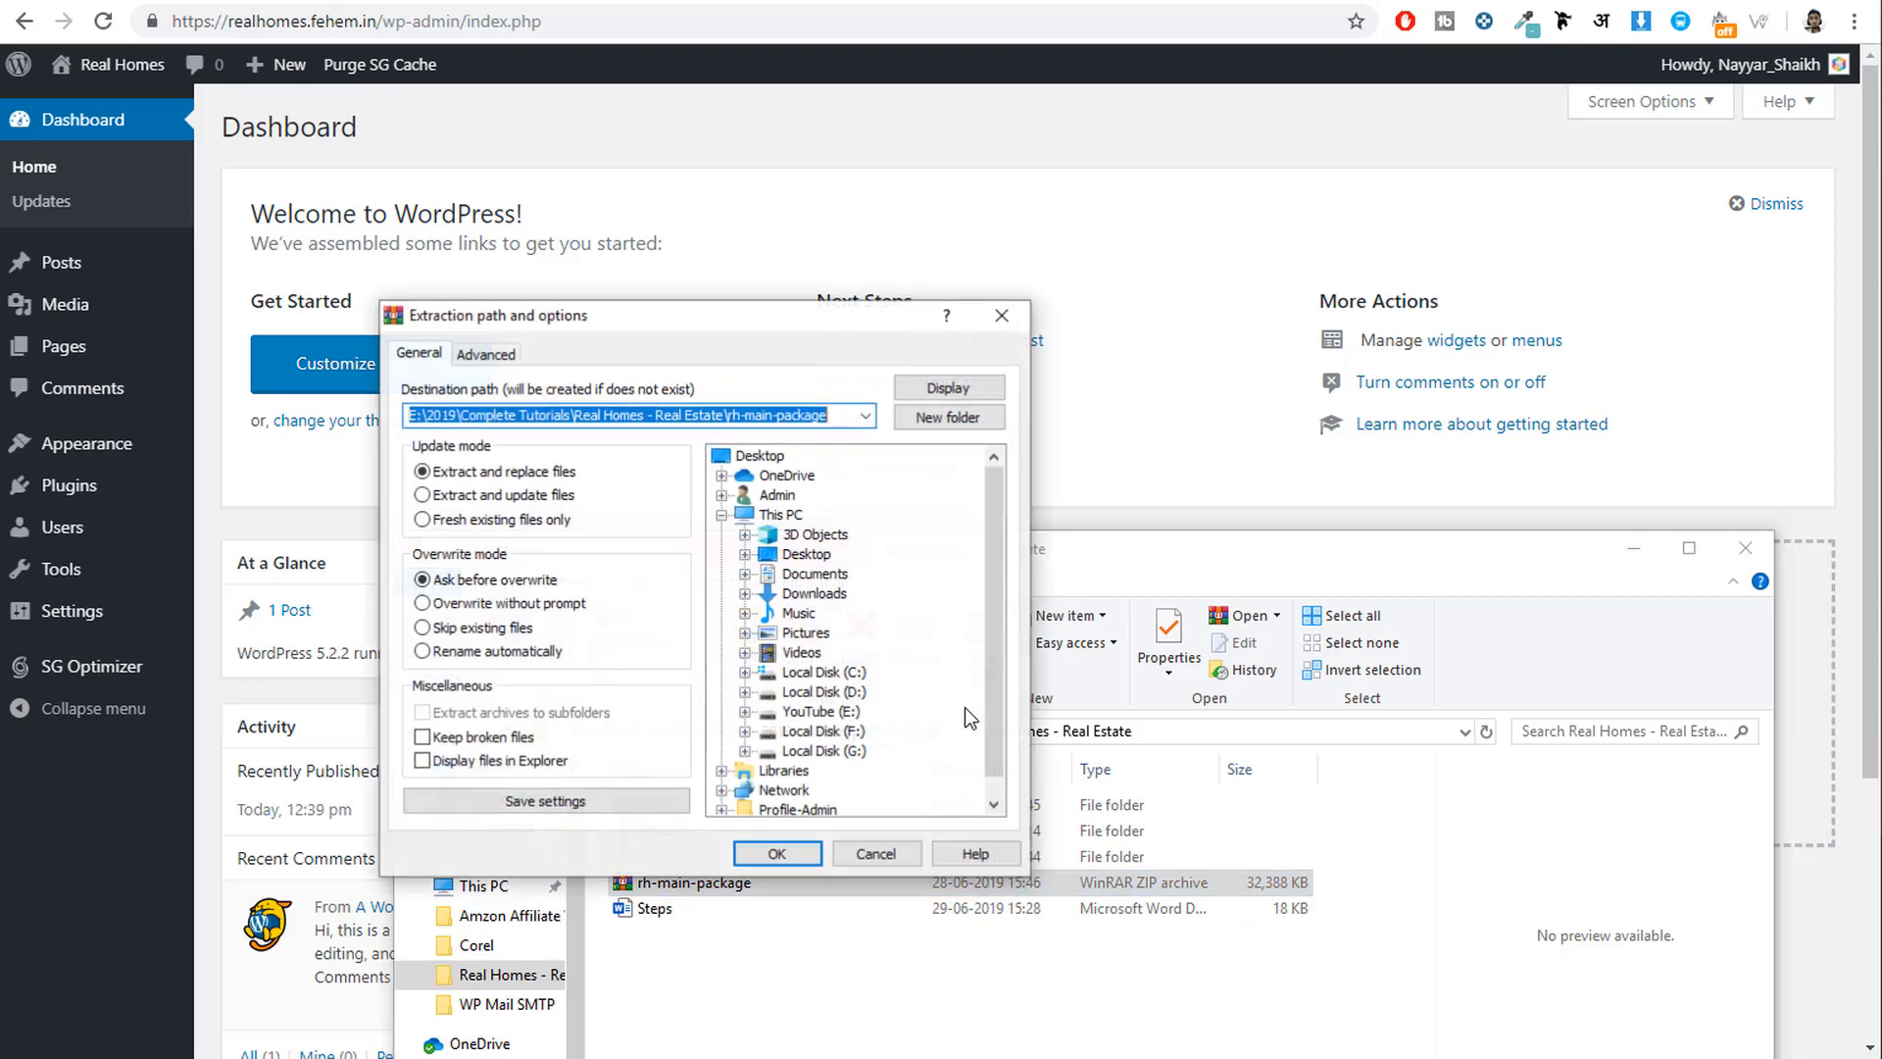
left_click(774, 854)
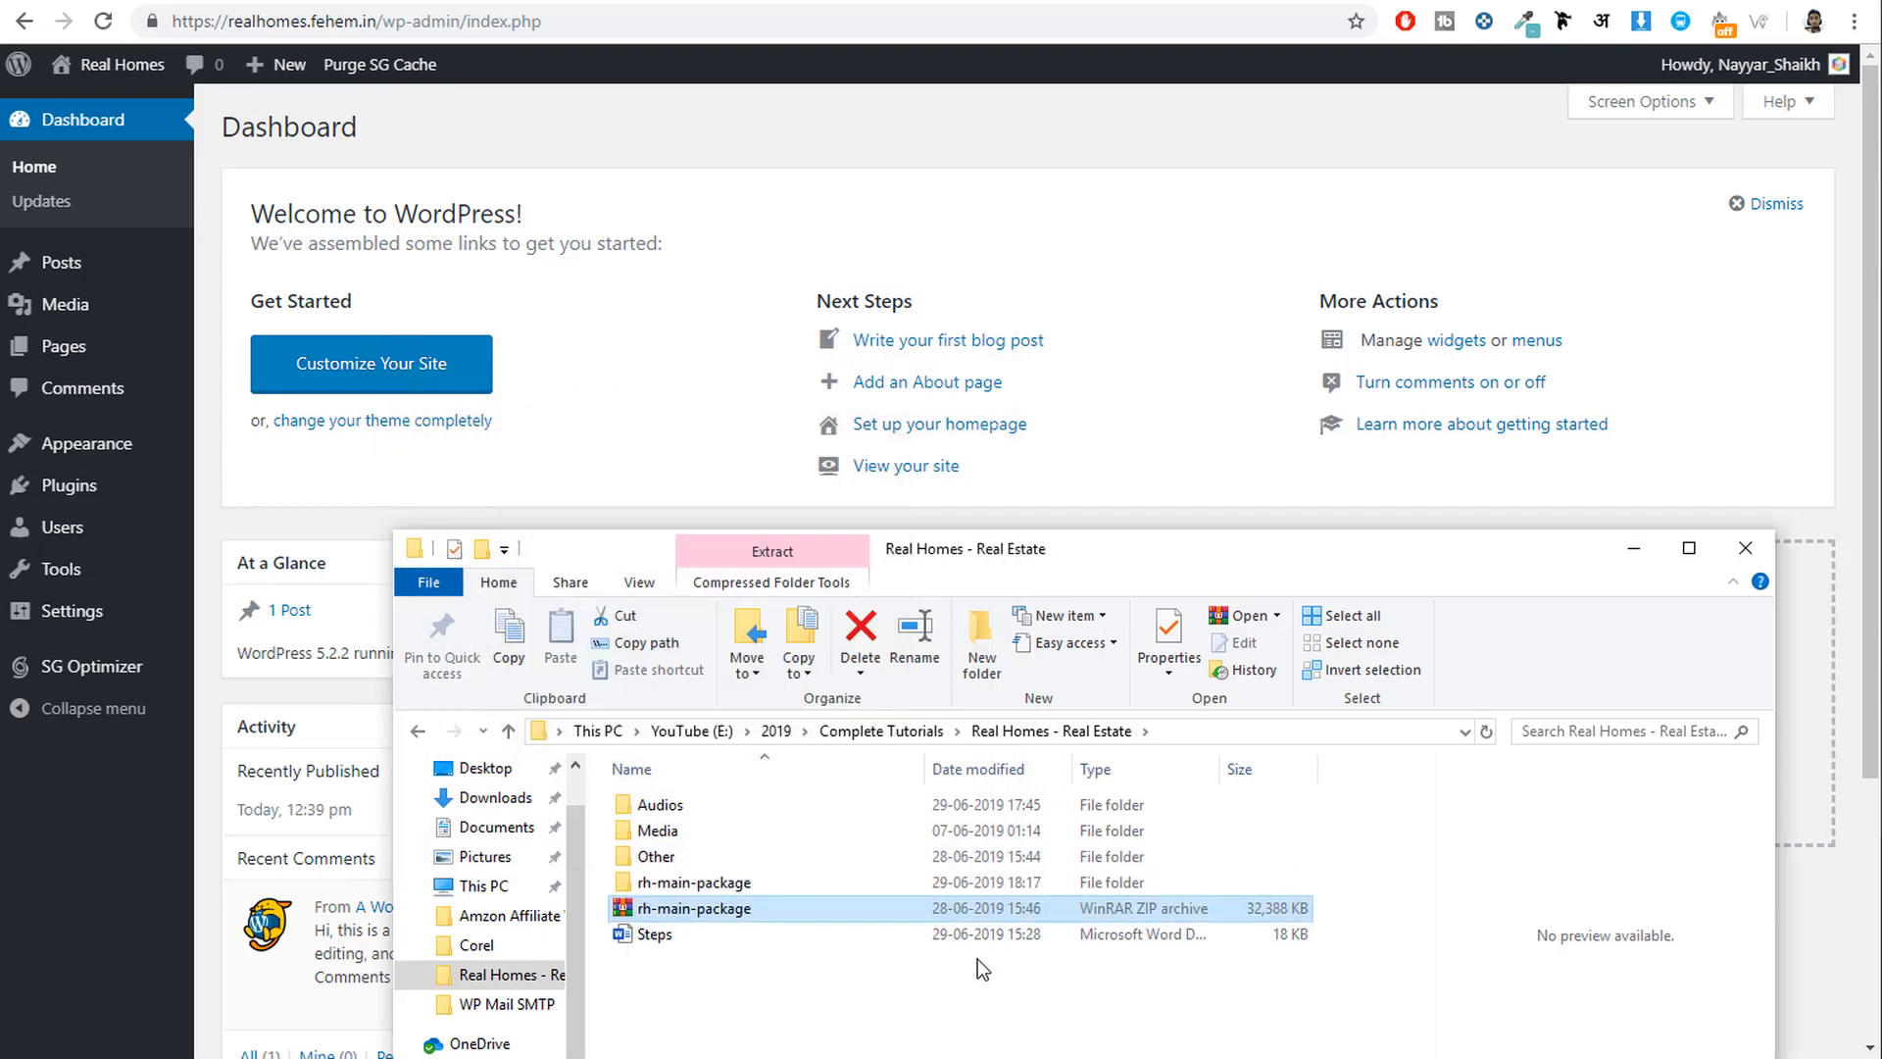
Open the nested rh-main-package folders and locate the realhomes.zip theme file.
left_click(698, 885)
left_click(701, 908)
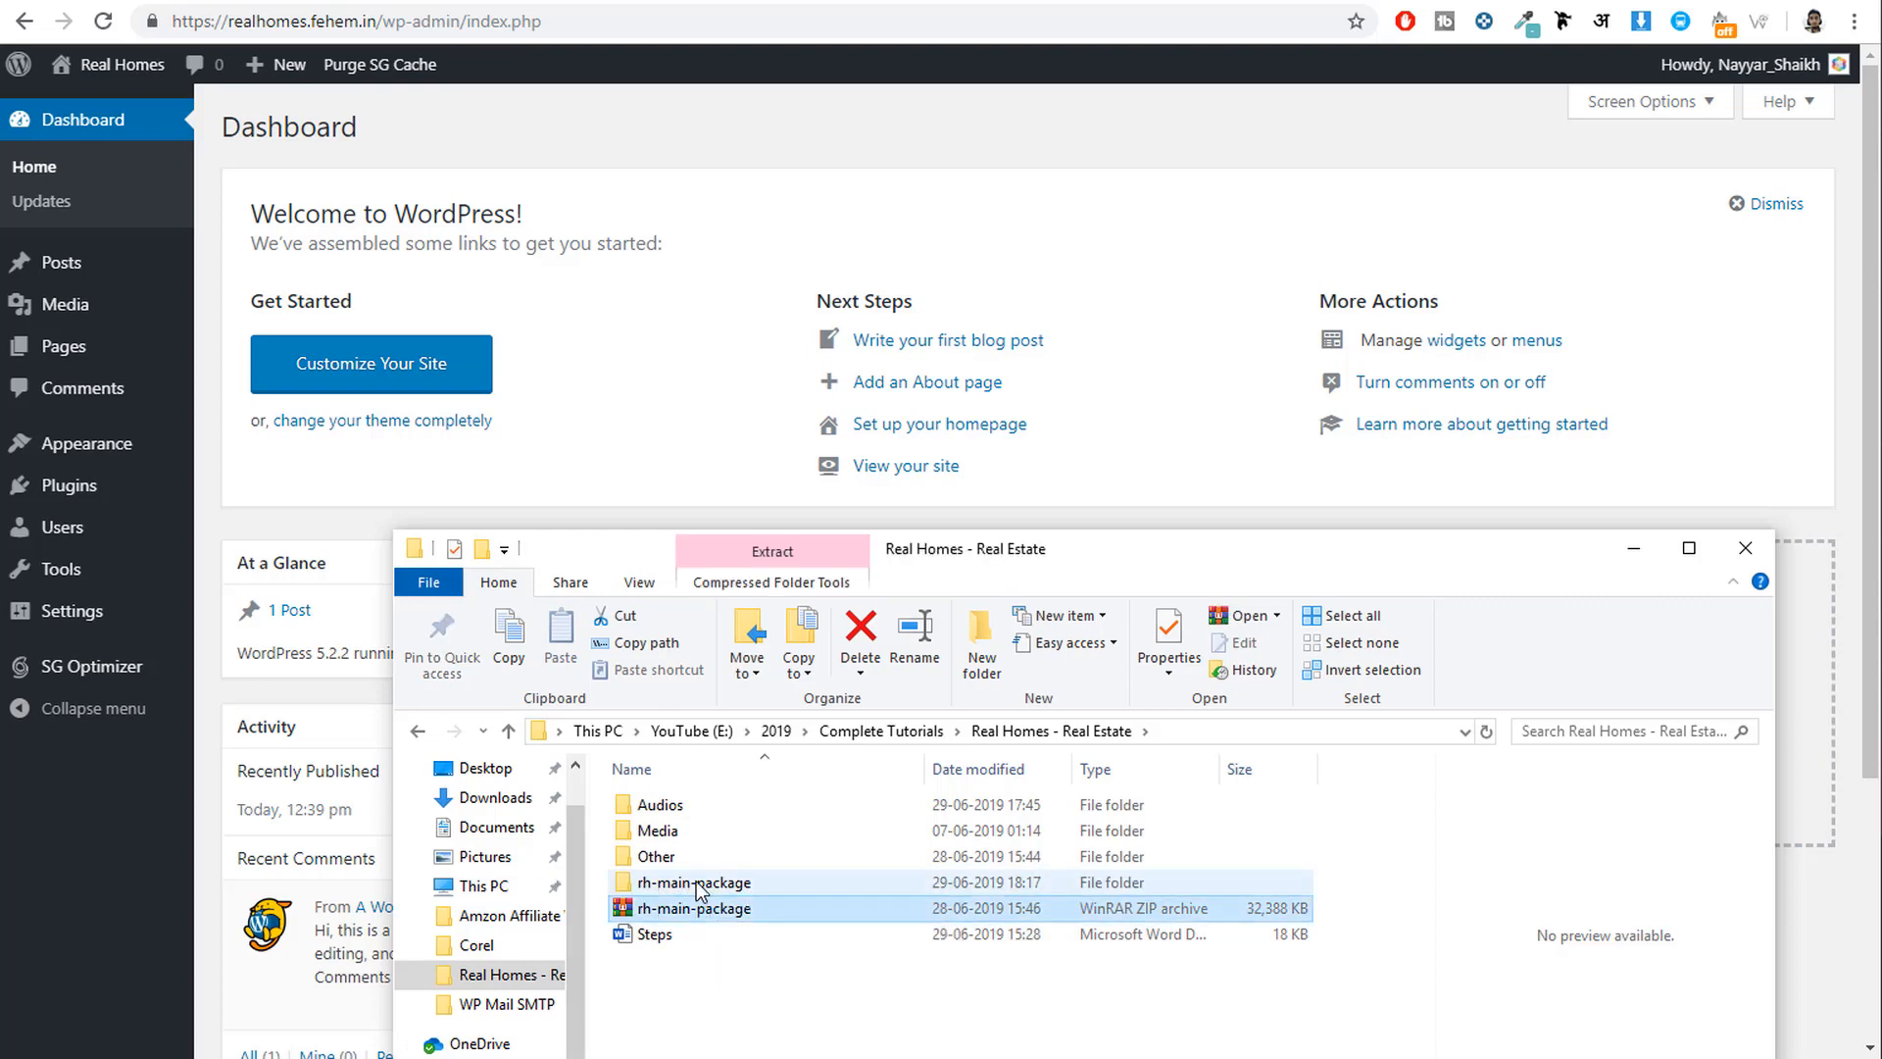
left_click(696, 882)
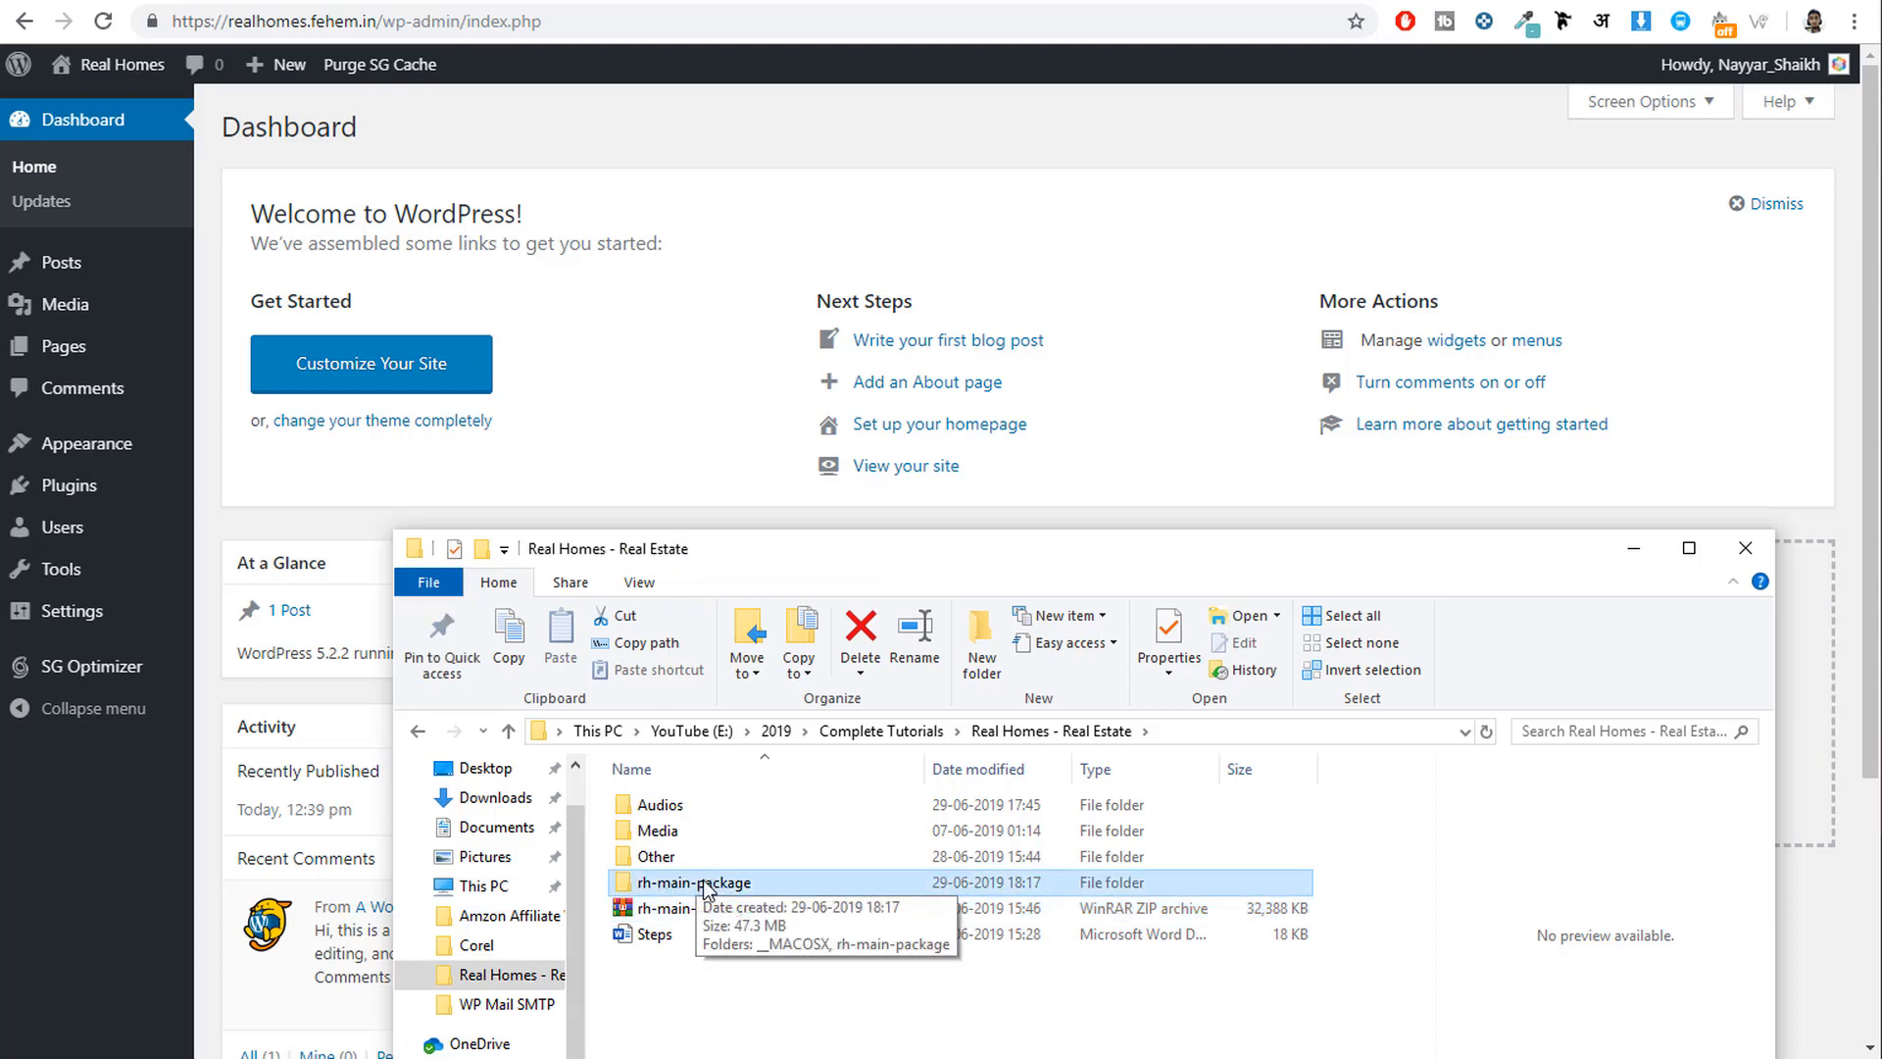
double_click(706, 879)
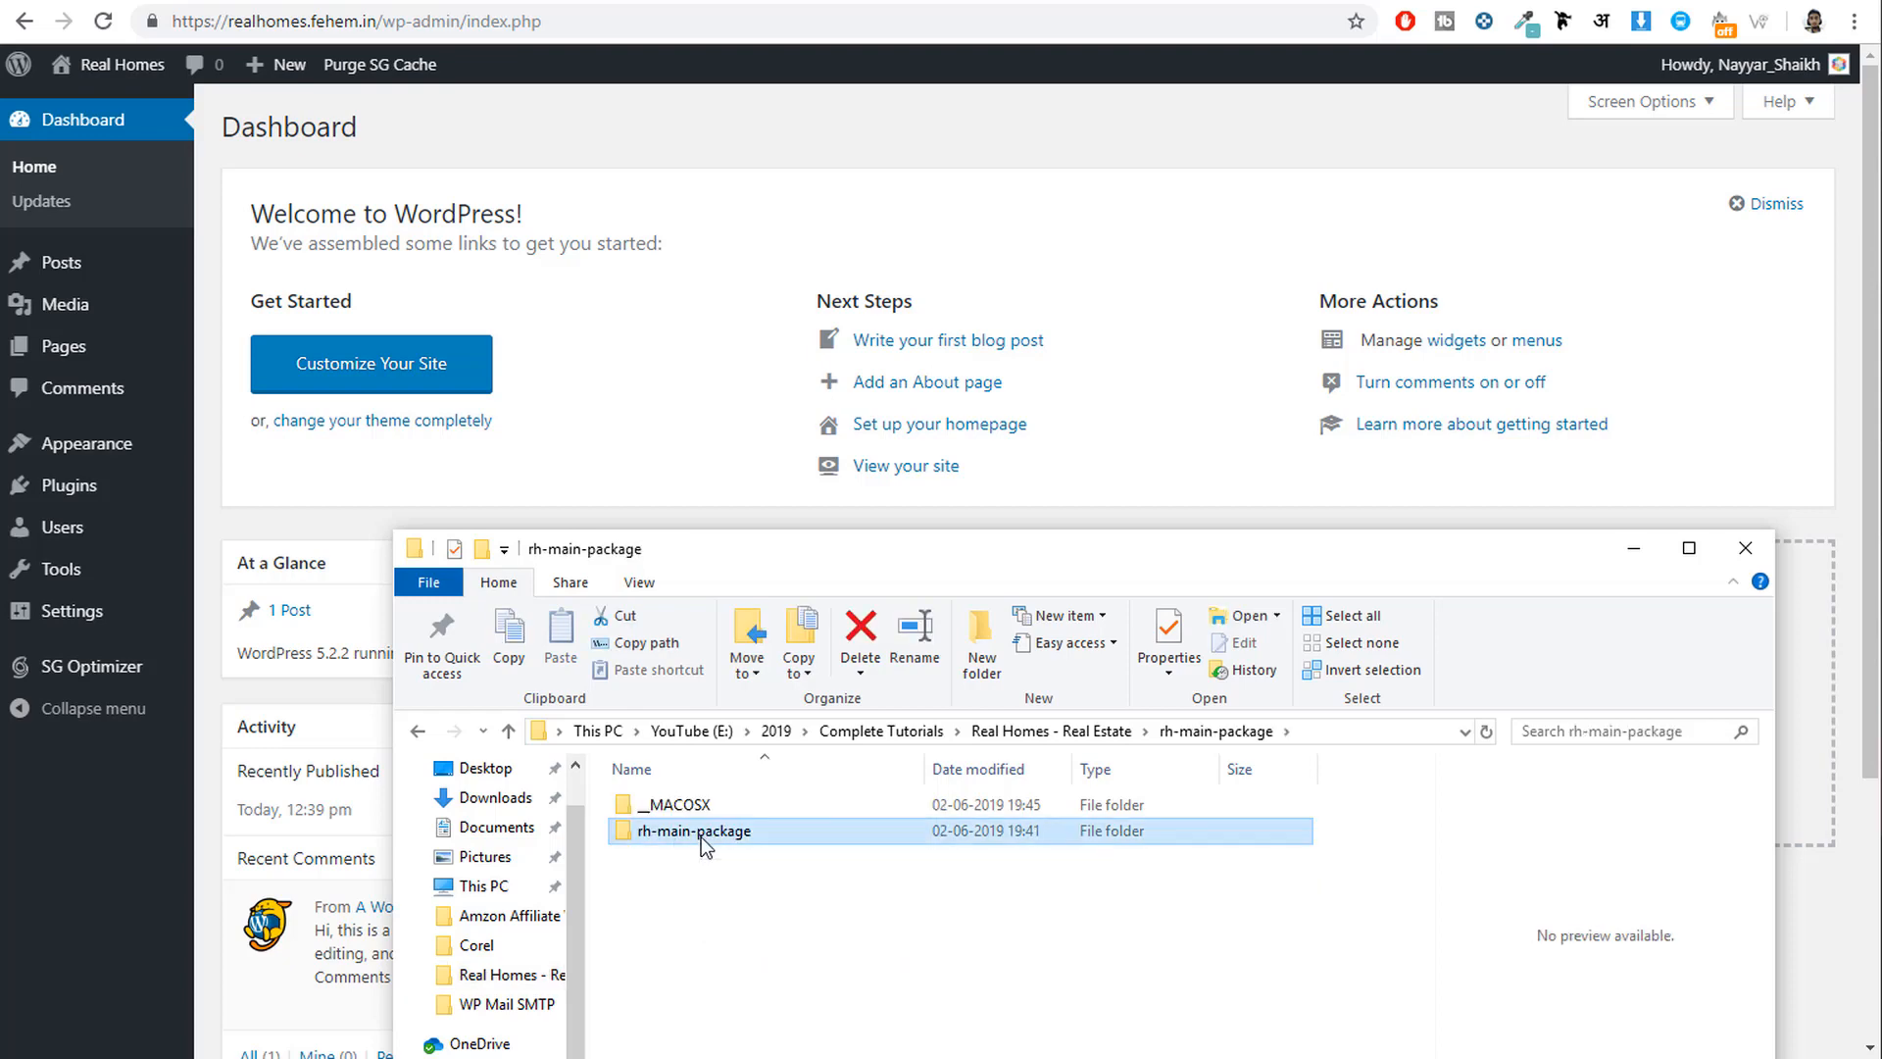
double_click(704, 838)
left_click(730, 983)
left_click(725, 957)
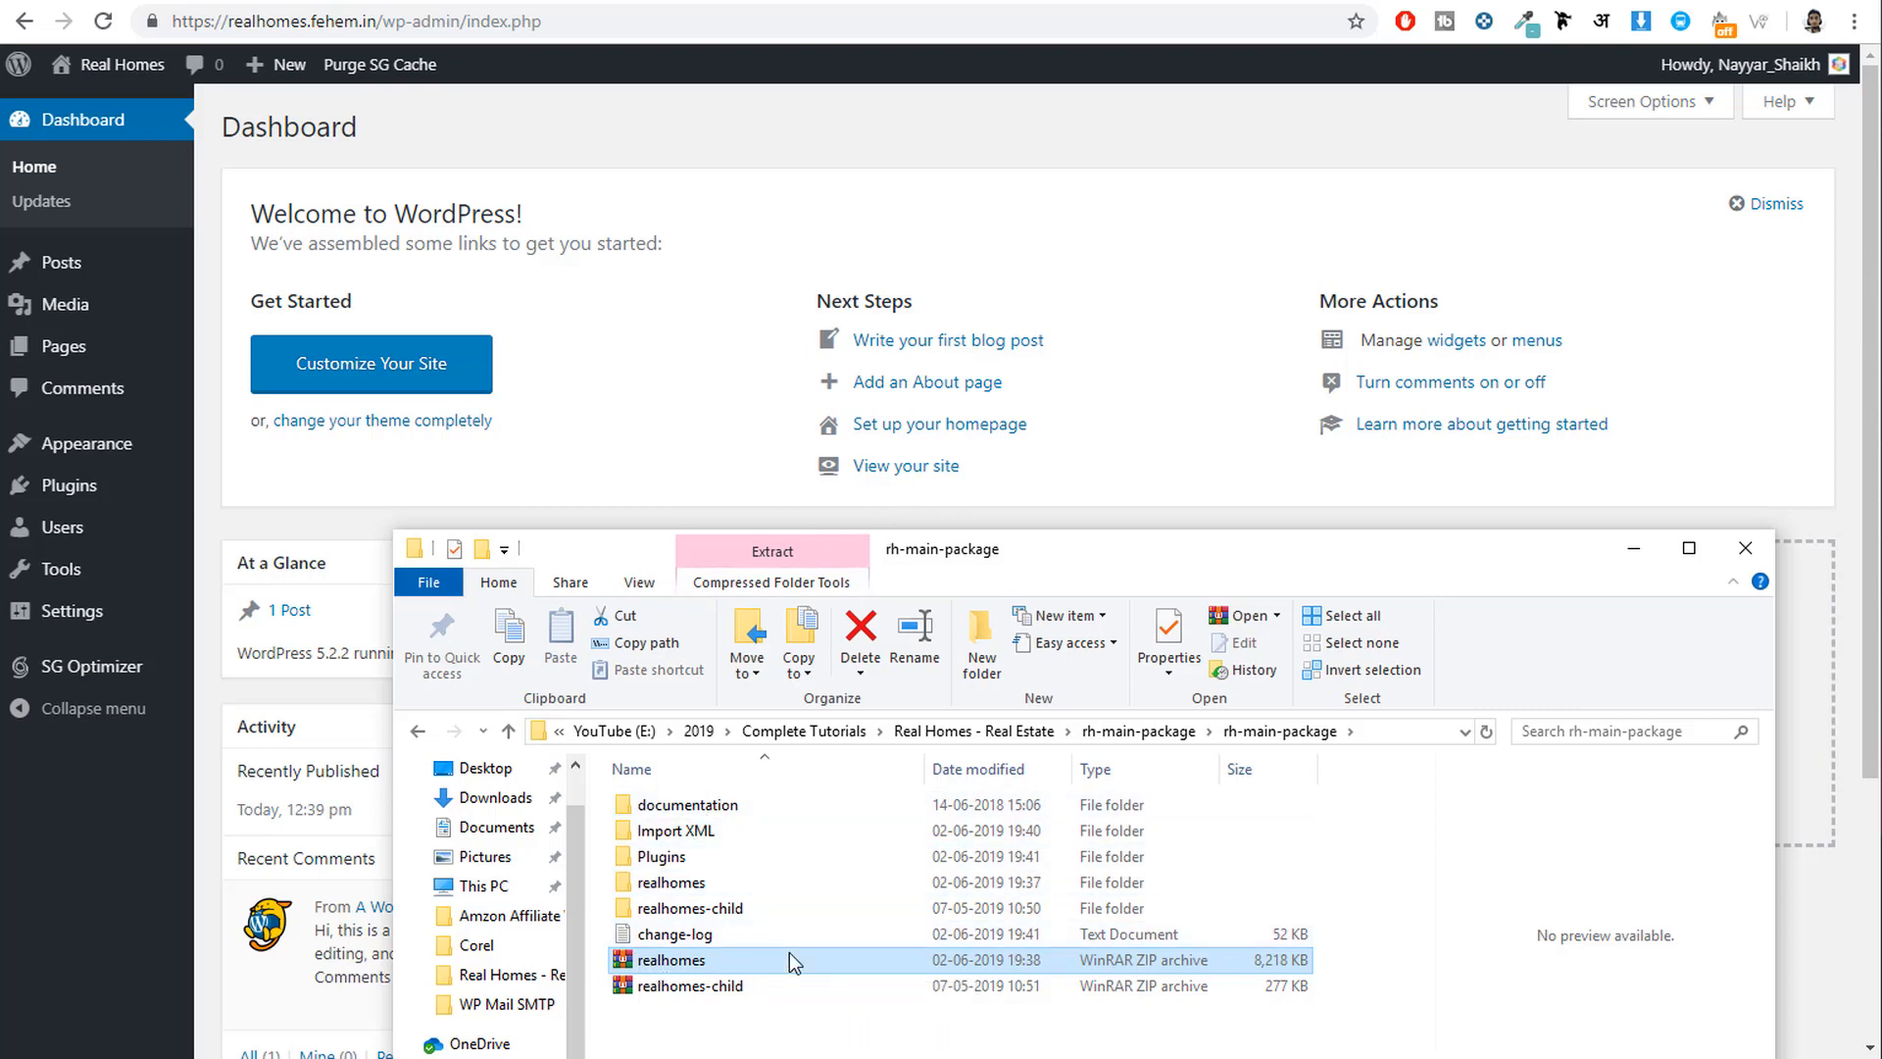
left_click(704, 0)
Upload realhomes.zip from rh-main-package/rh-main-package as a new theme and install it.
left_click(126, 445)
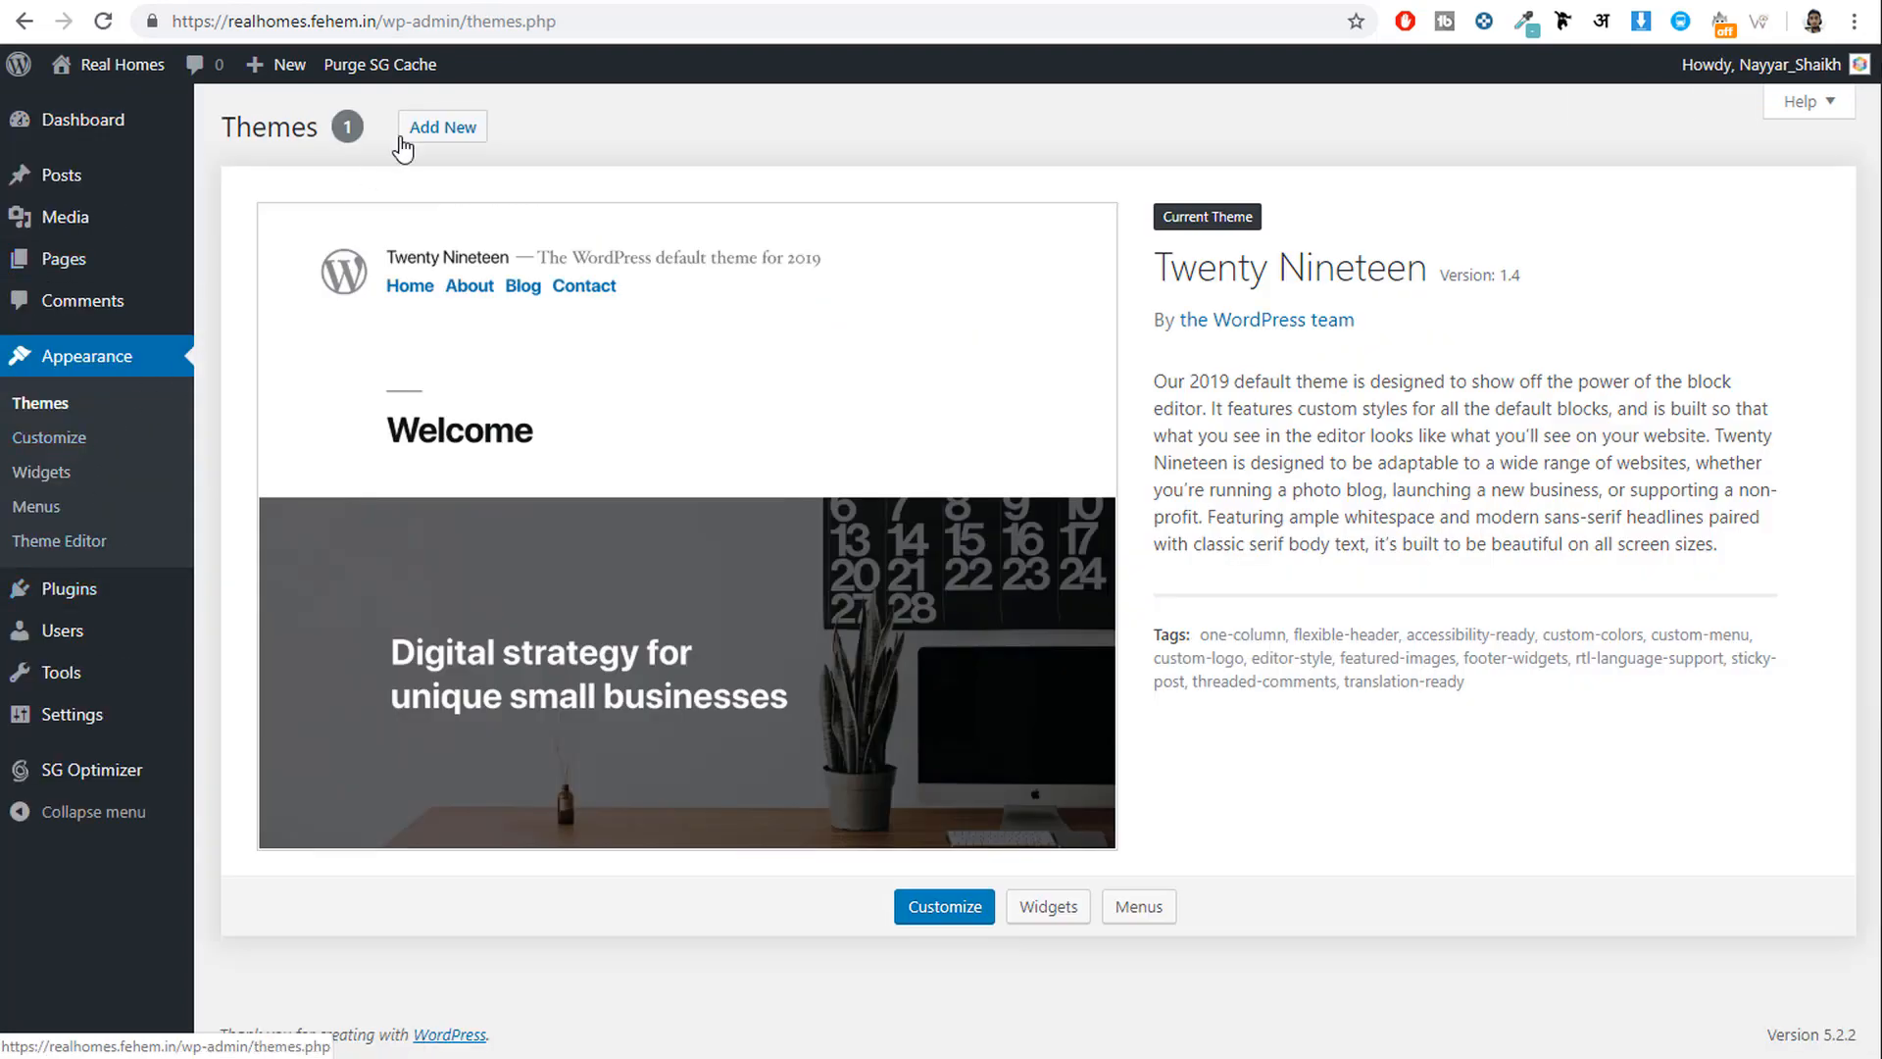
left_click(417, 127)
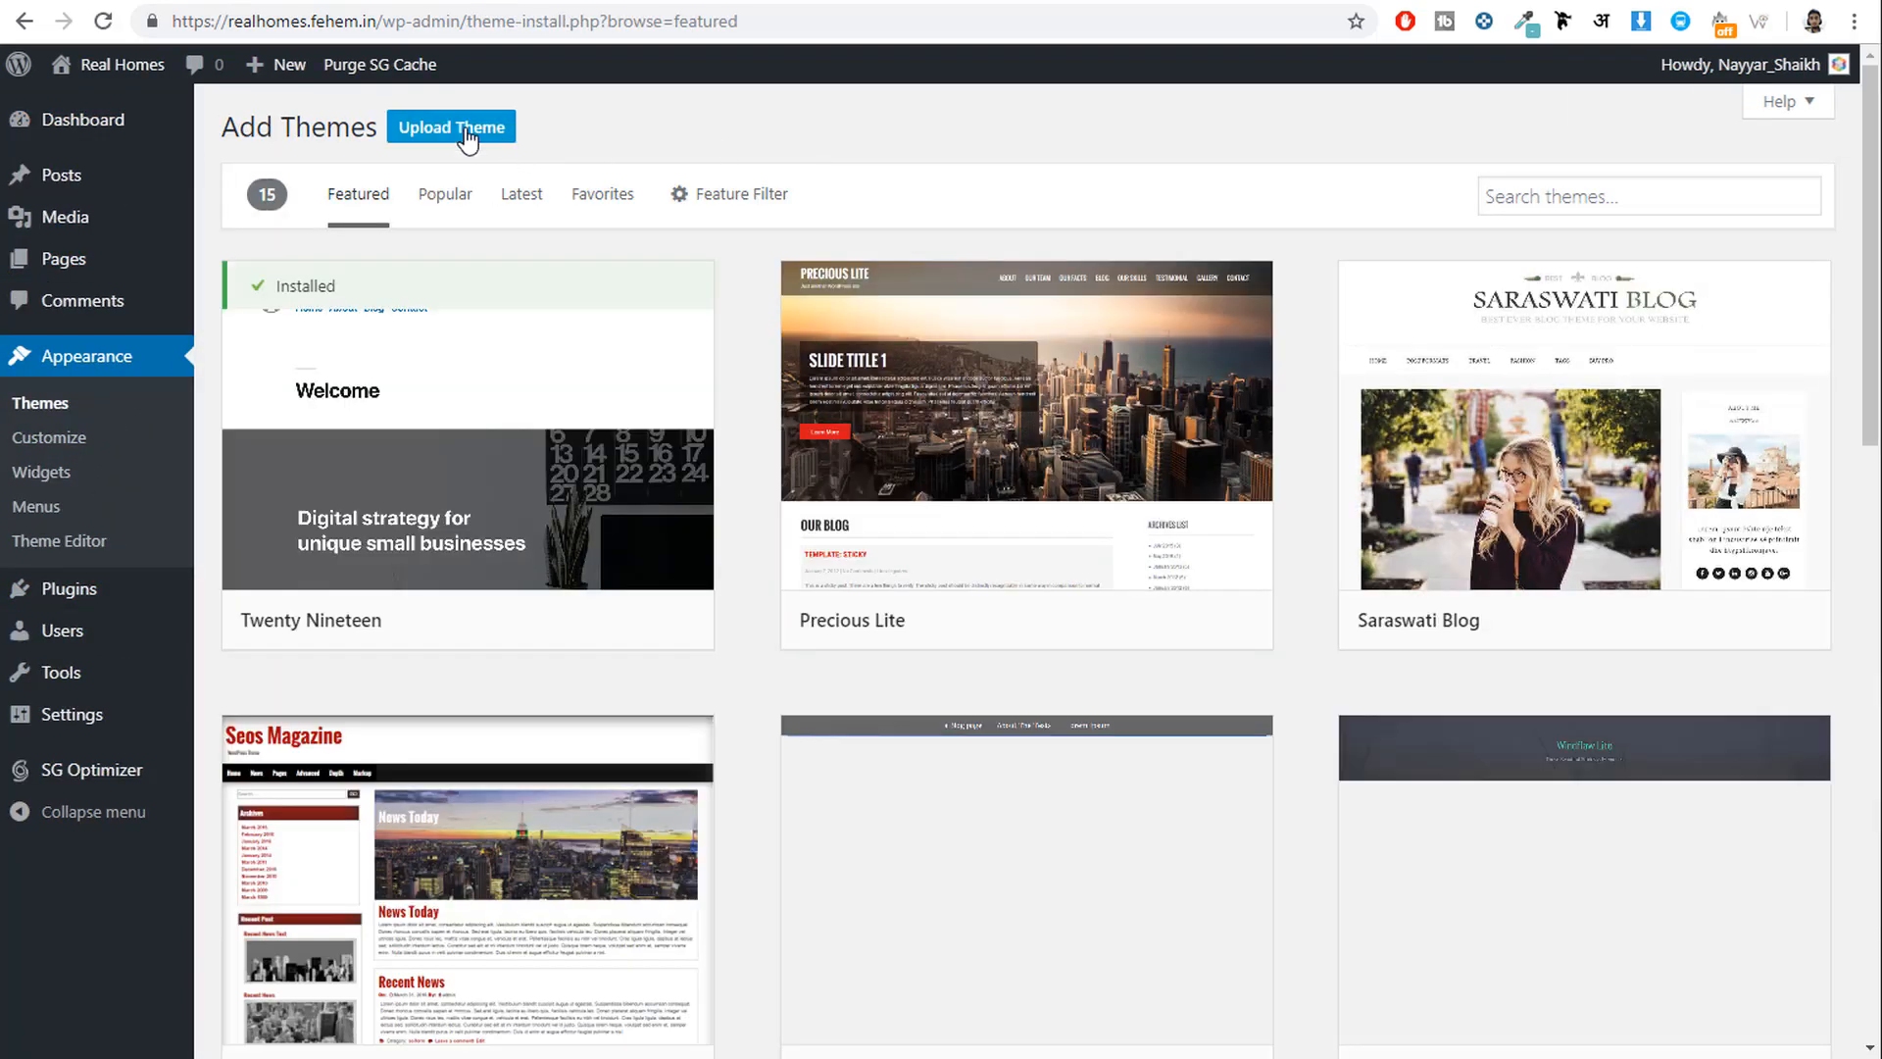
left_click(453, 130)
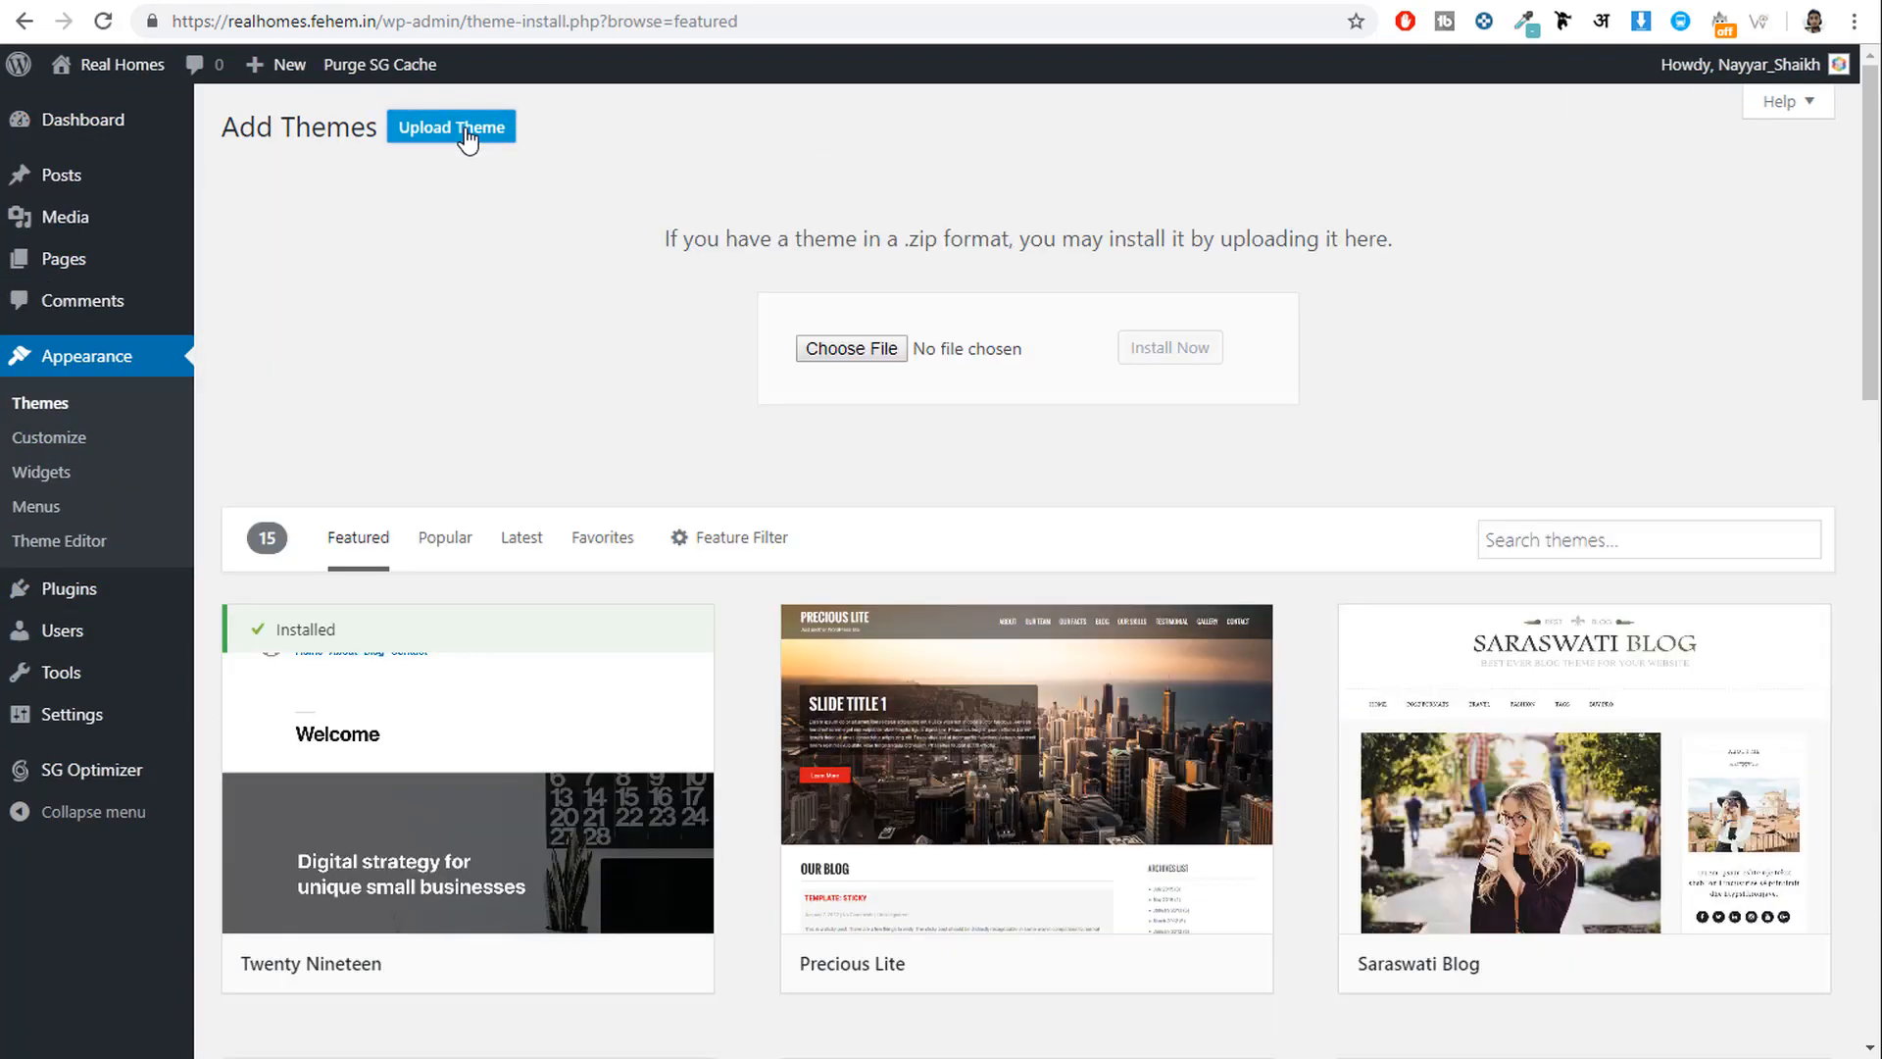
left_click(843, 351)
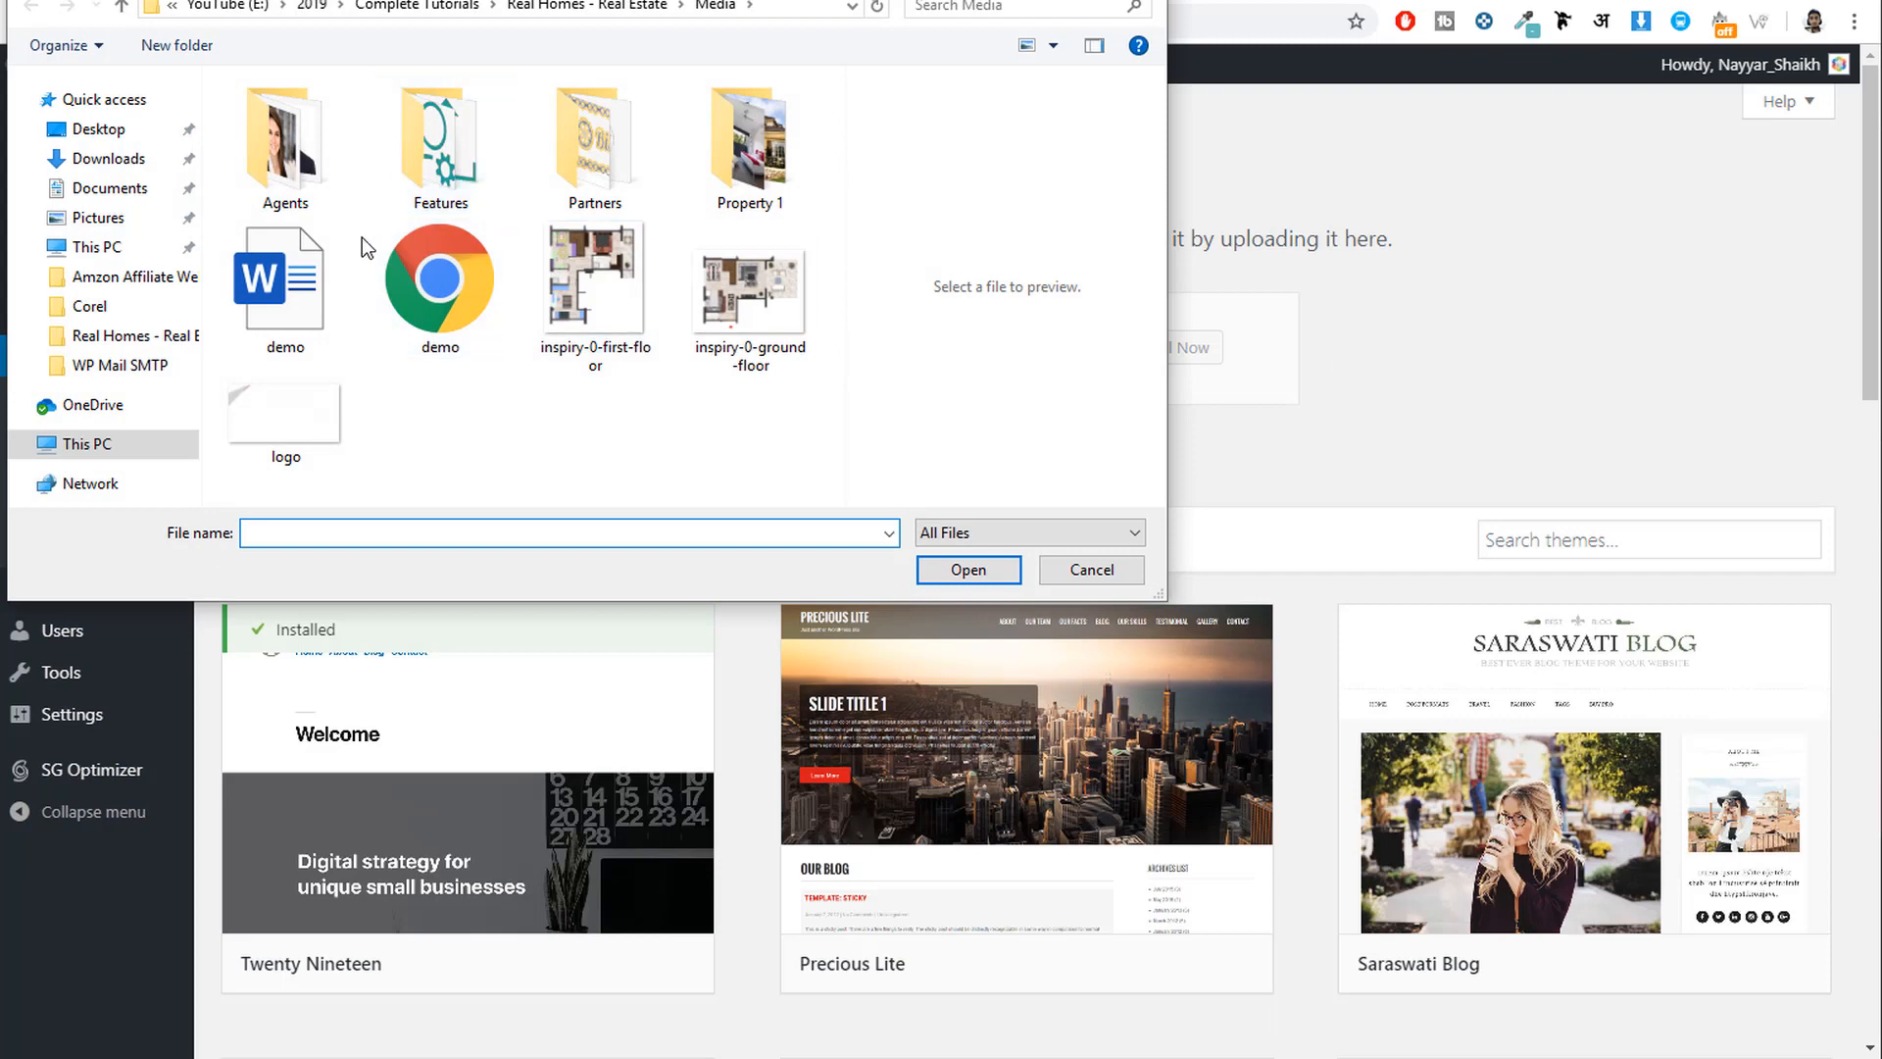
left_click(169, 345)
double_click(323, 195)
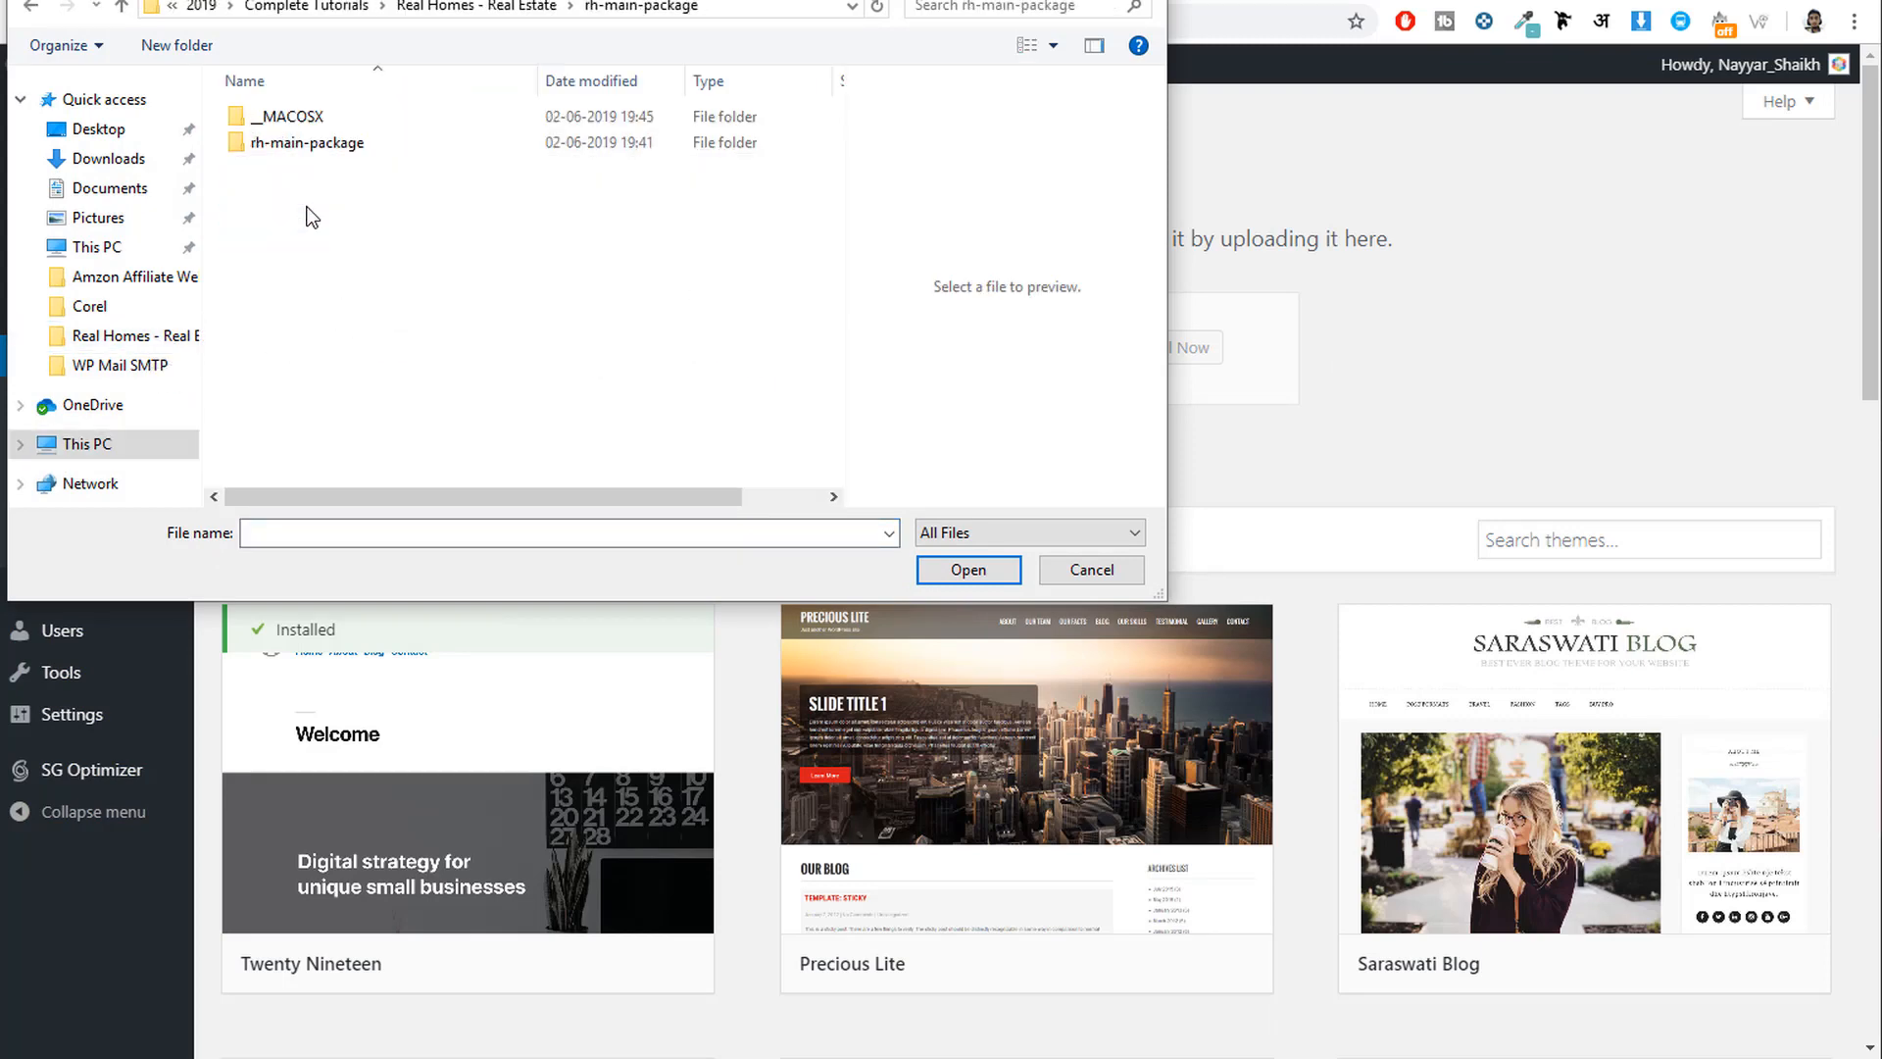
double_click(298, 143)
left_click(323, 275)
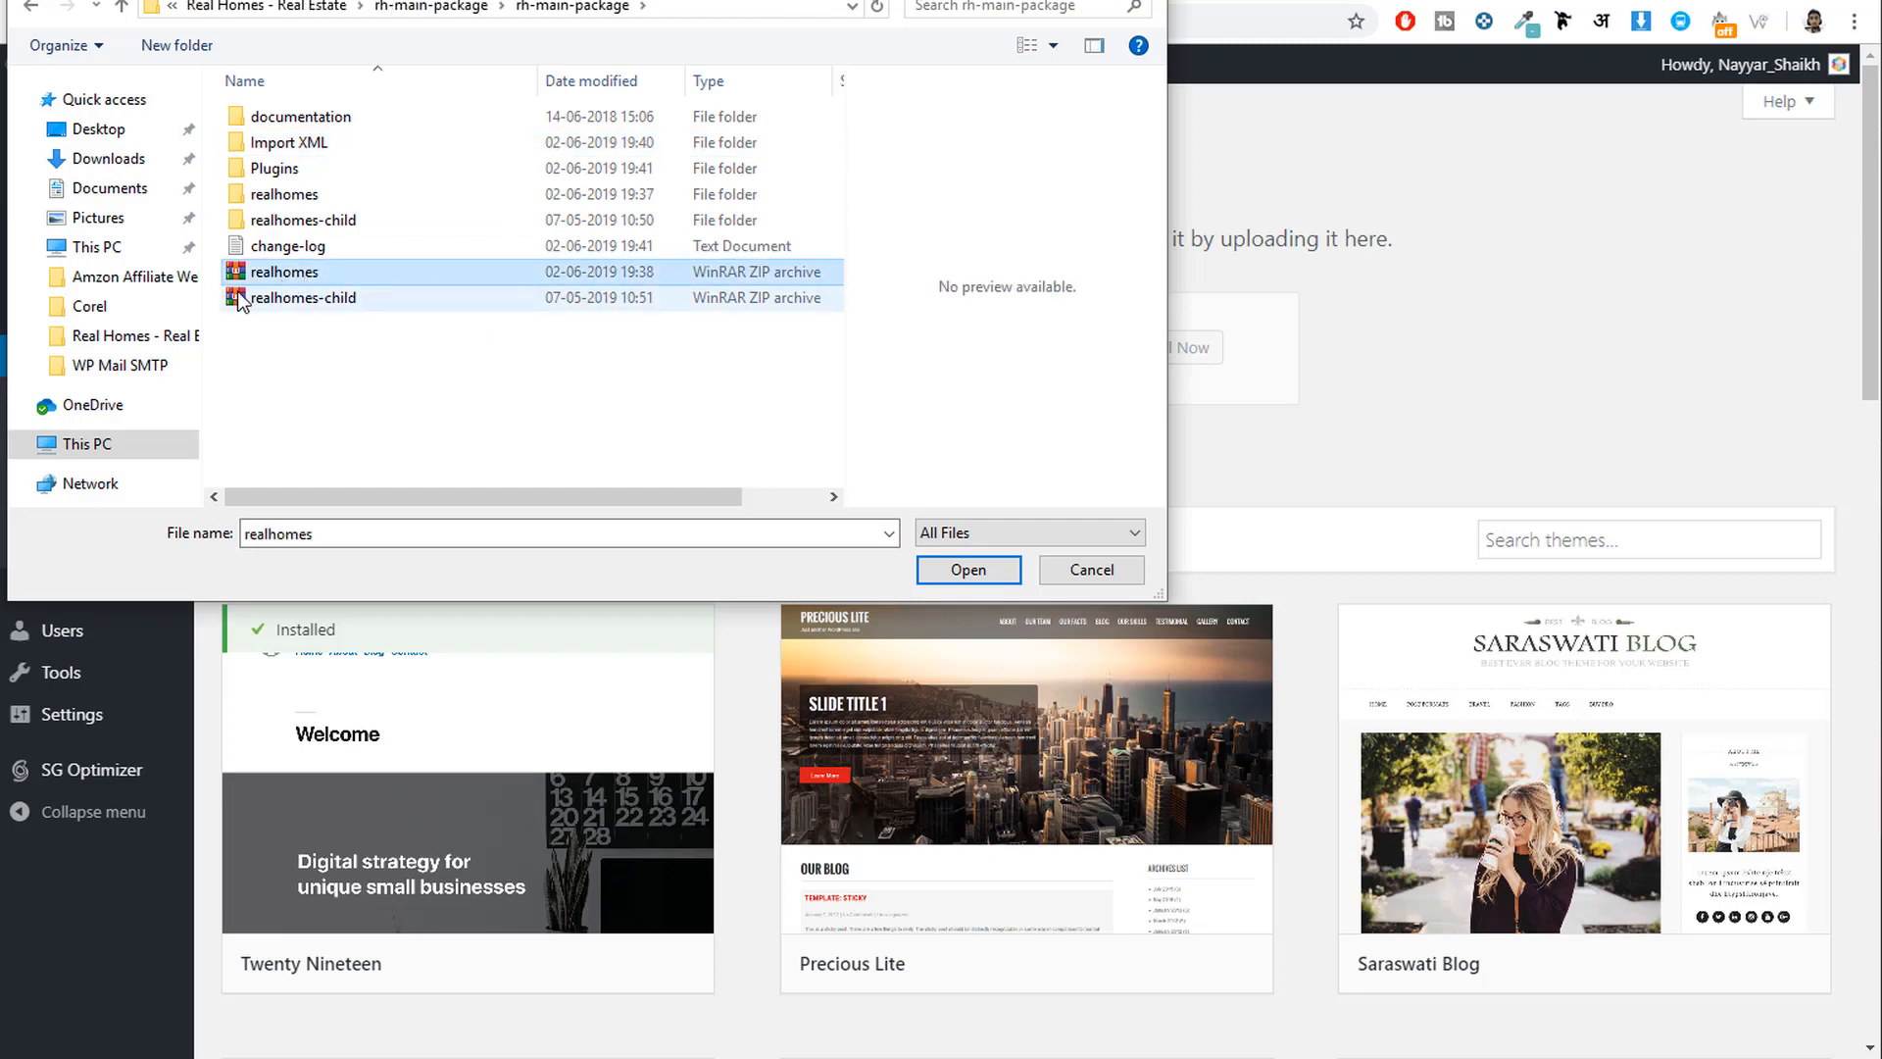
left_click(969, 571)
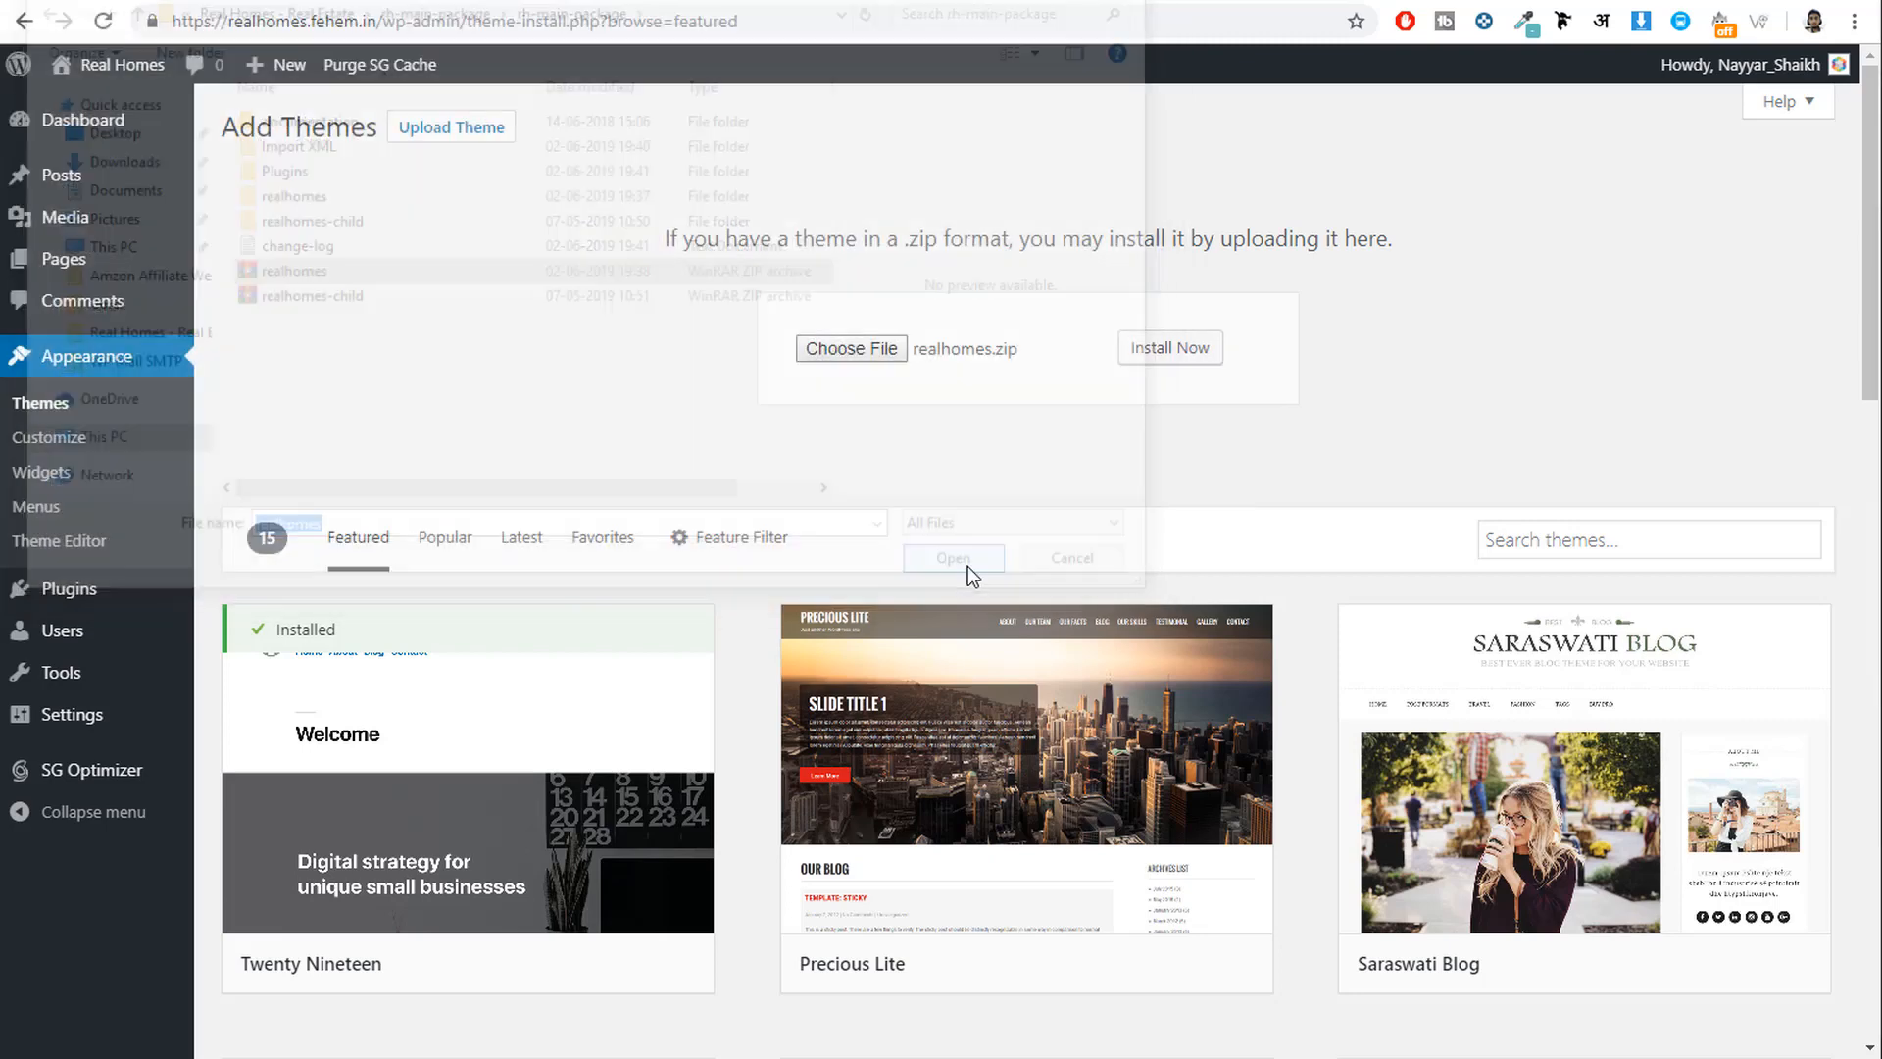
left_click(1189, 354)
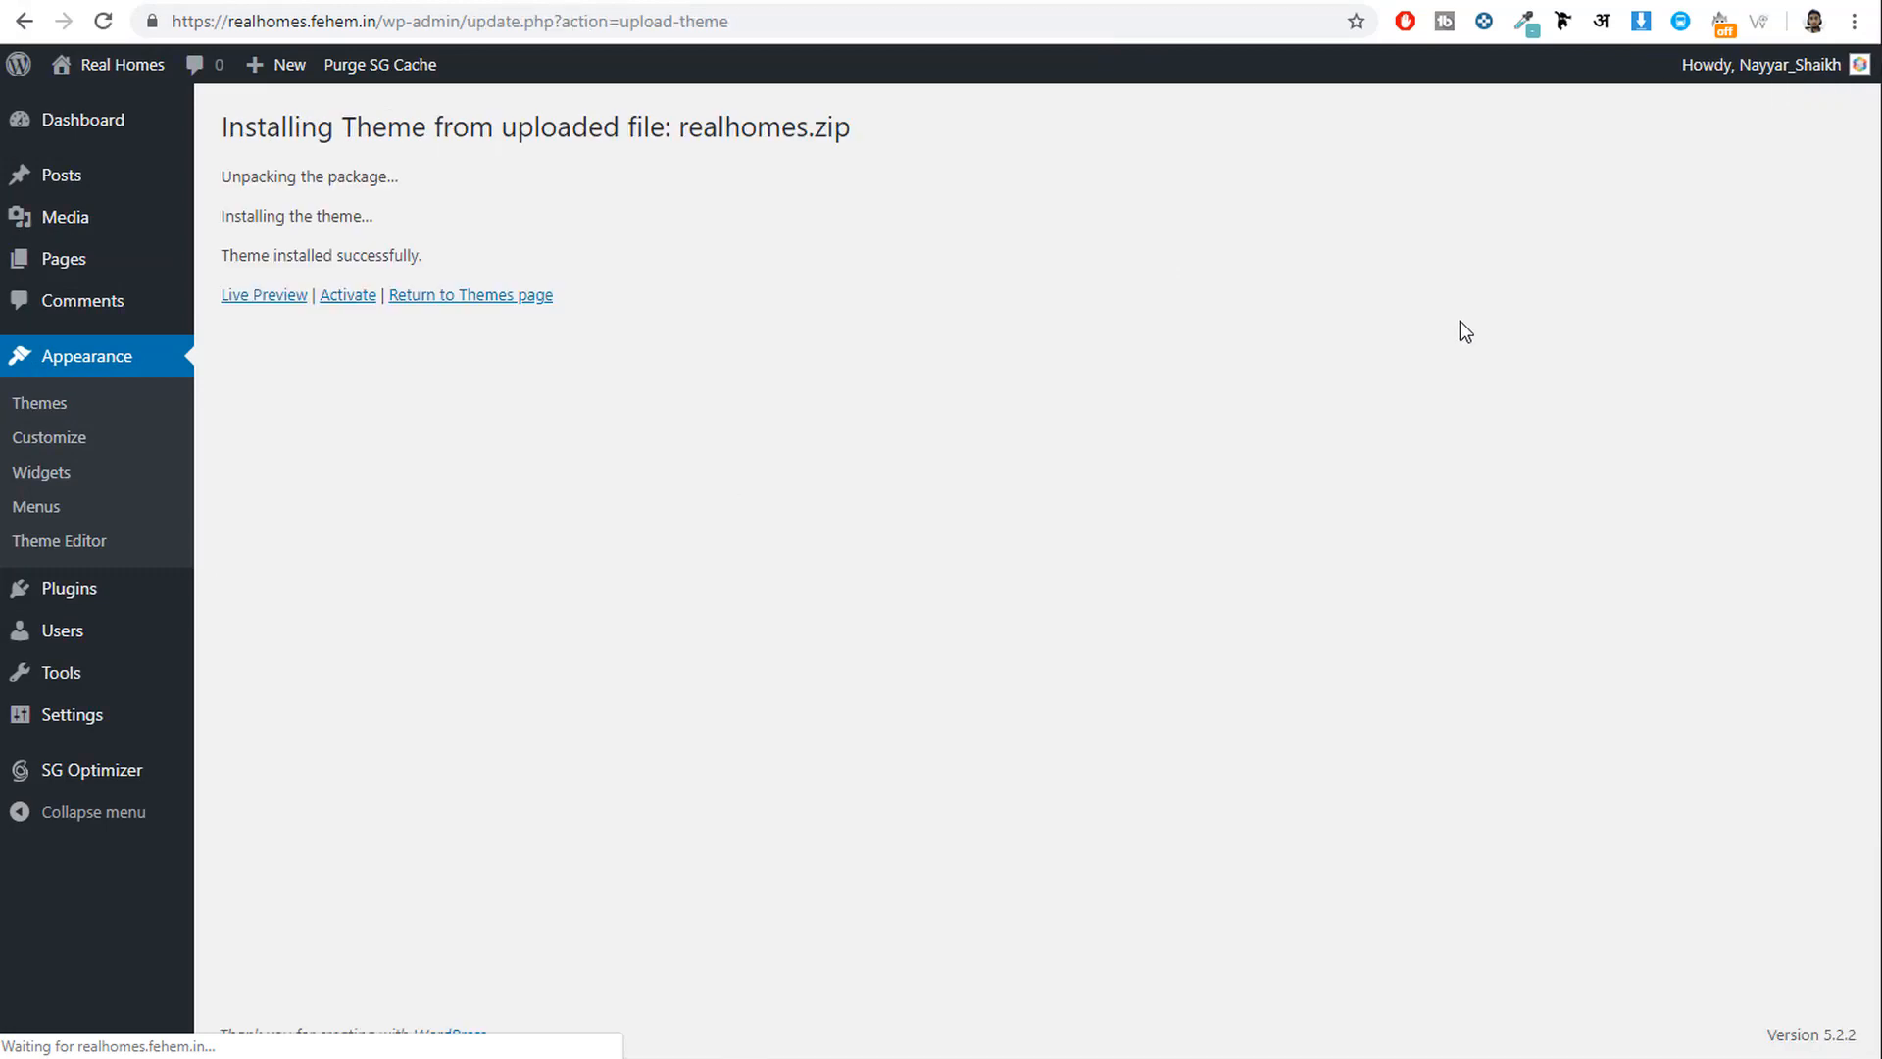
Activate Real Homes 3.9.1 and highlight its required-plugins notice on the Design page.
left_click(348, 296)
scroll(1261, 467, "down", 4)
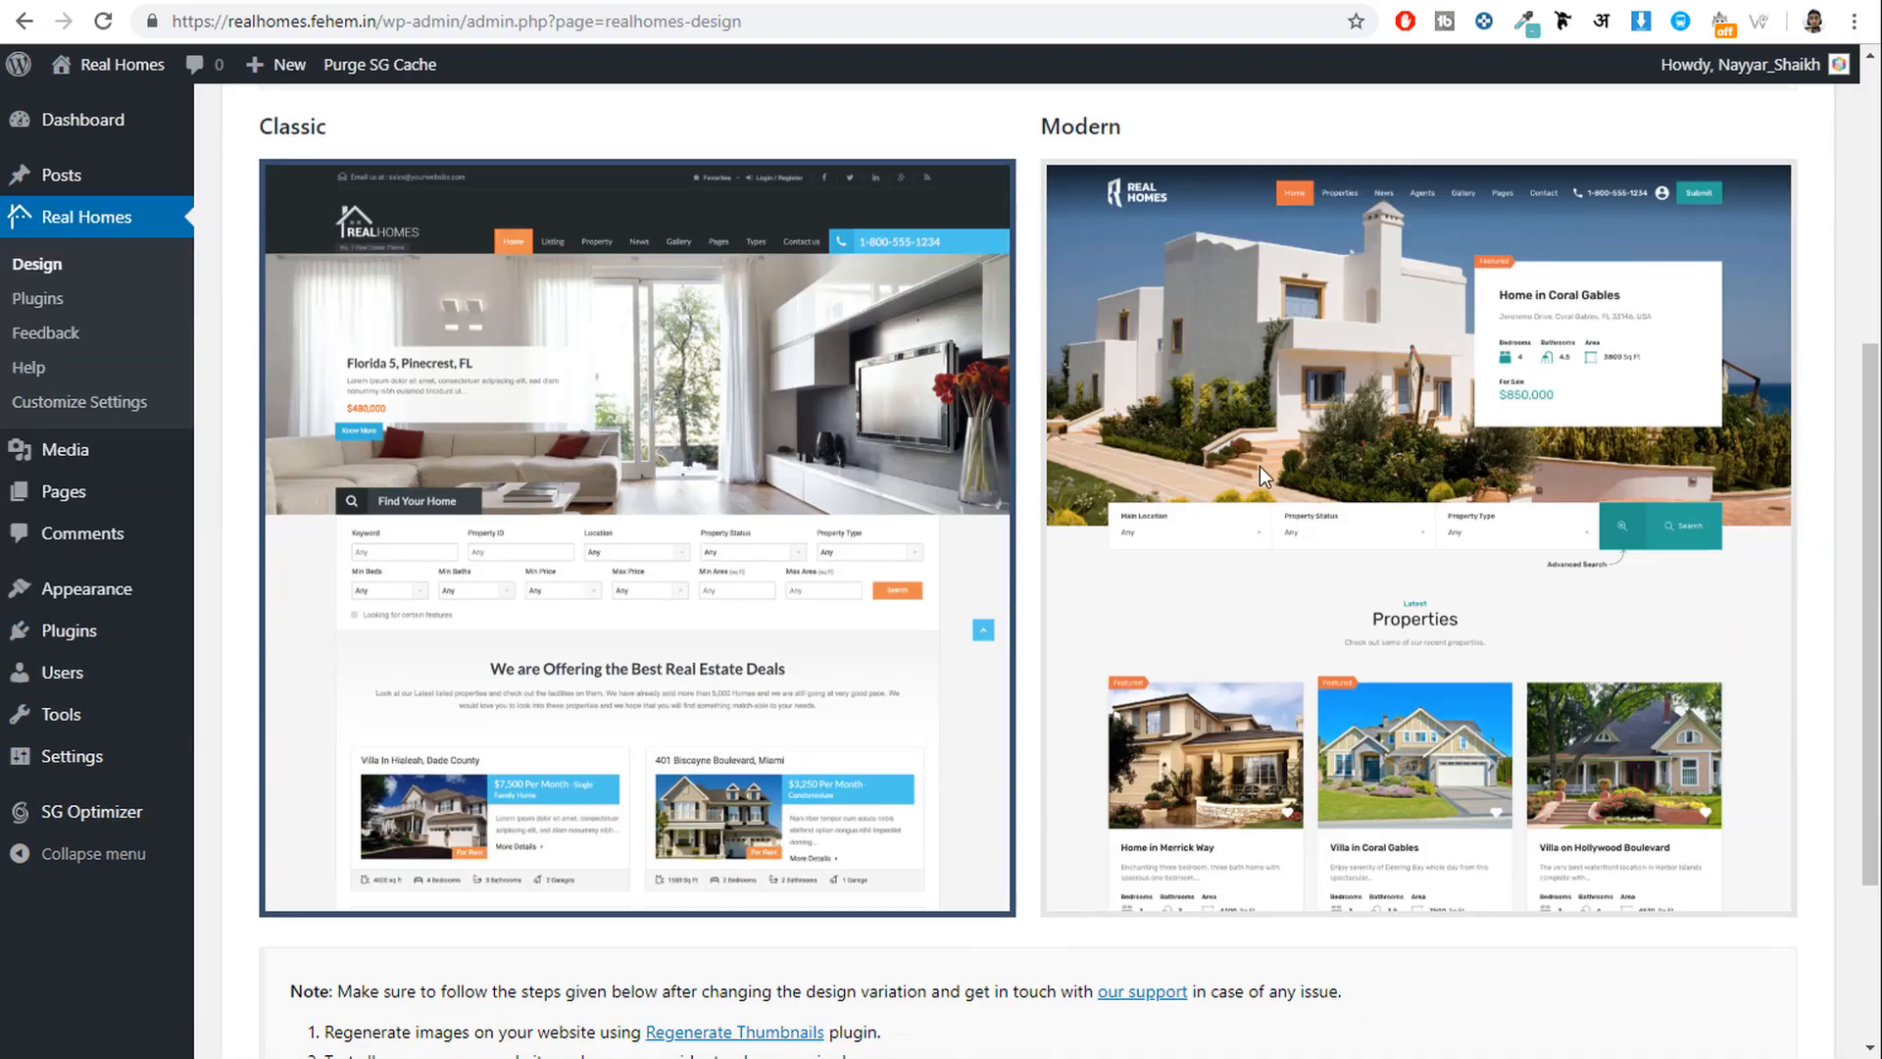
scroll(1262, 488, "up", 4)
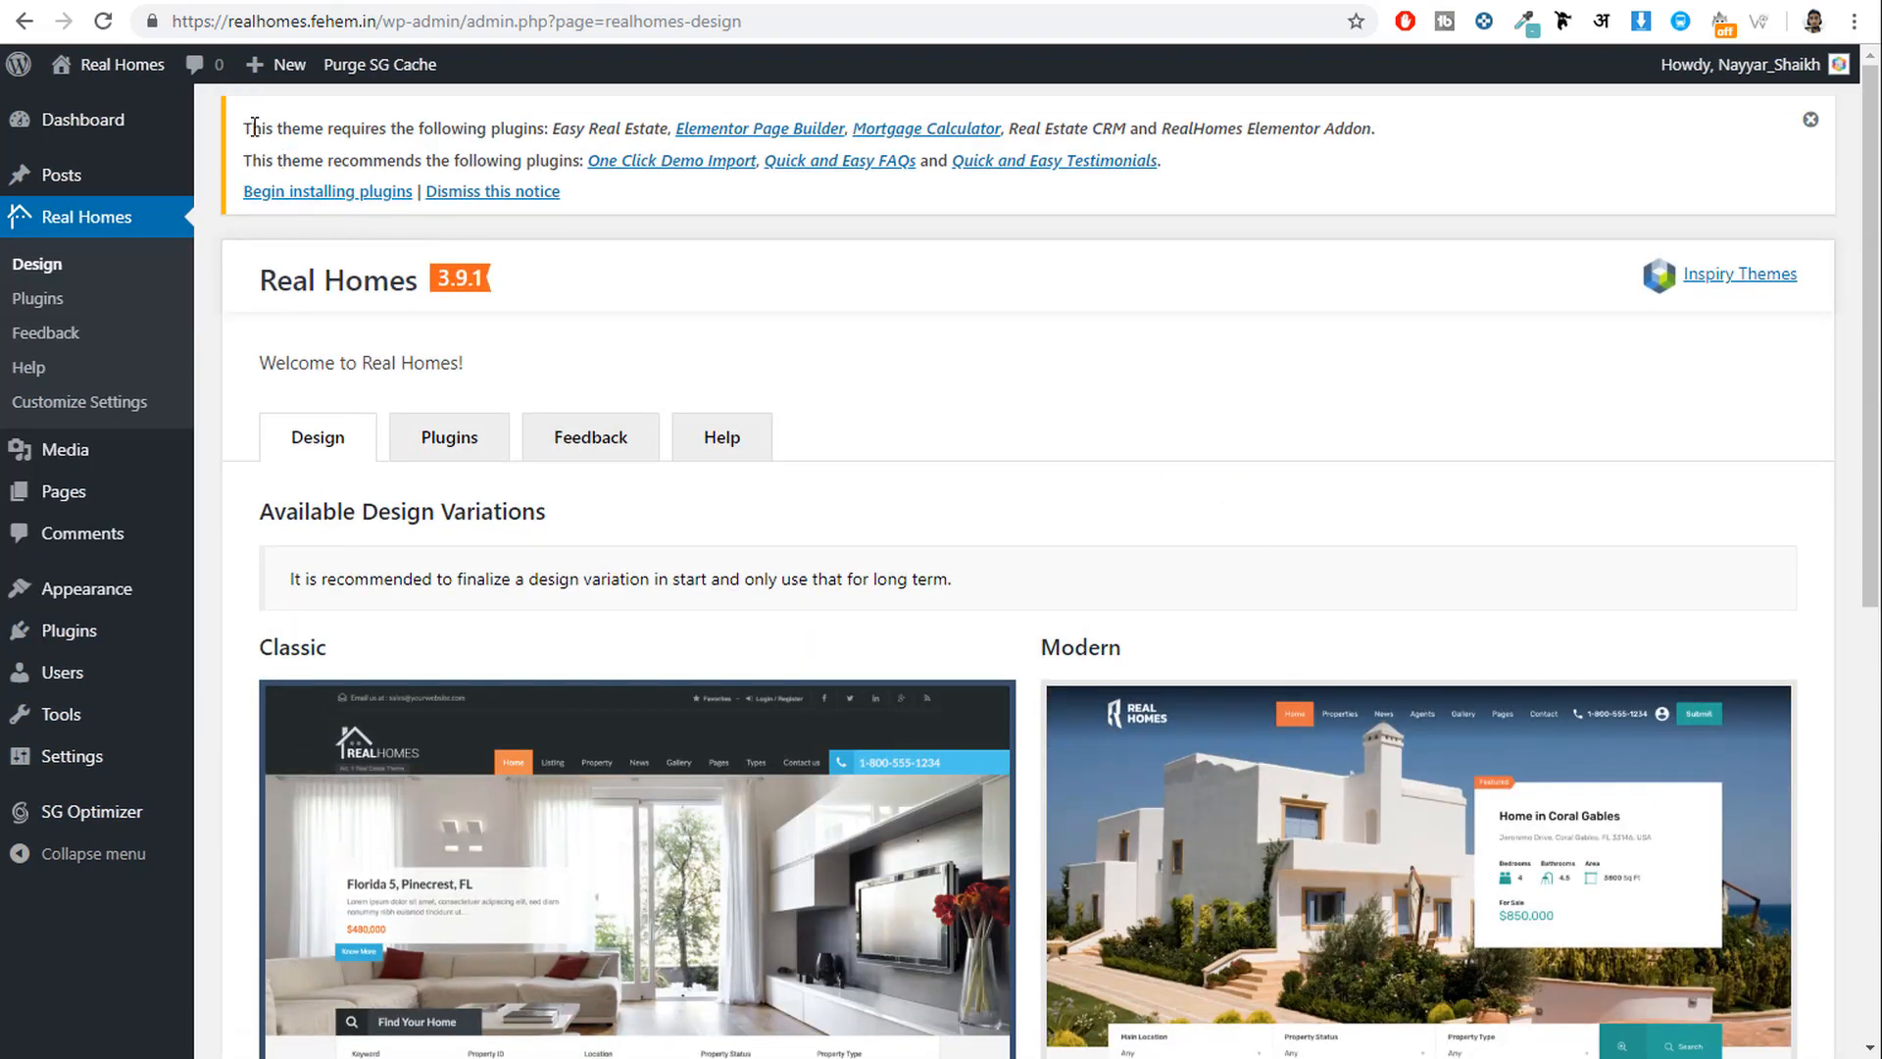
left_click_drag(244, 128, 567, 128)
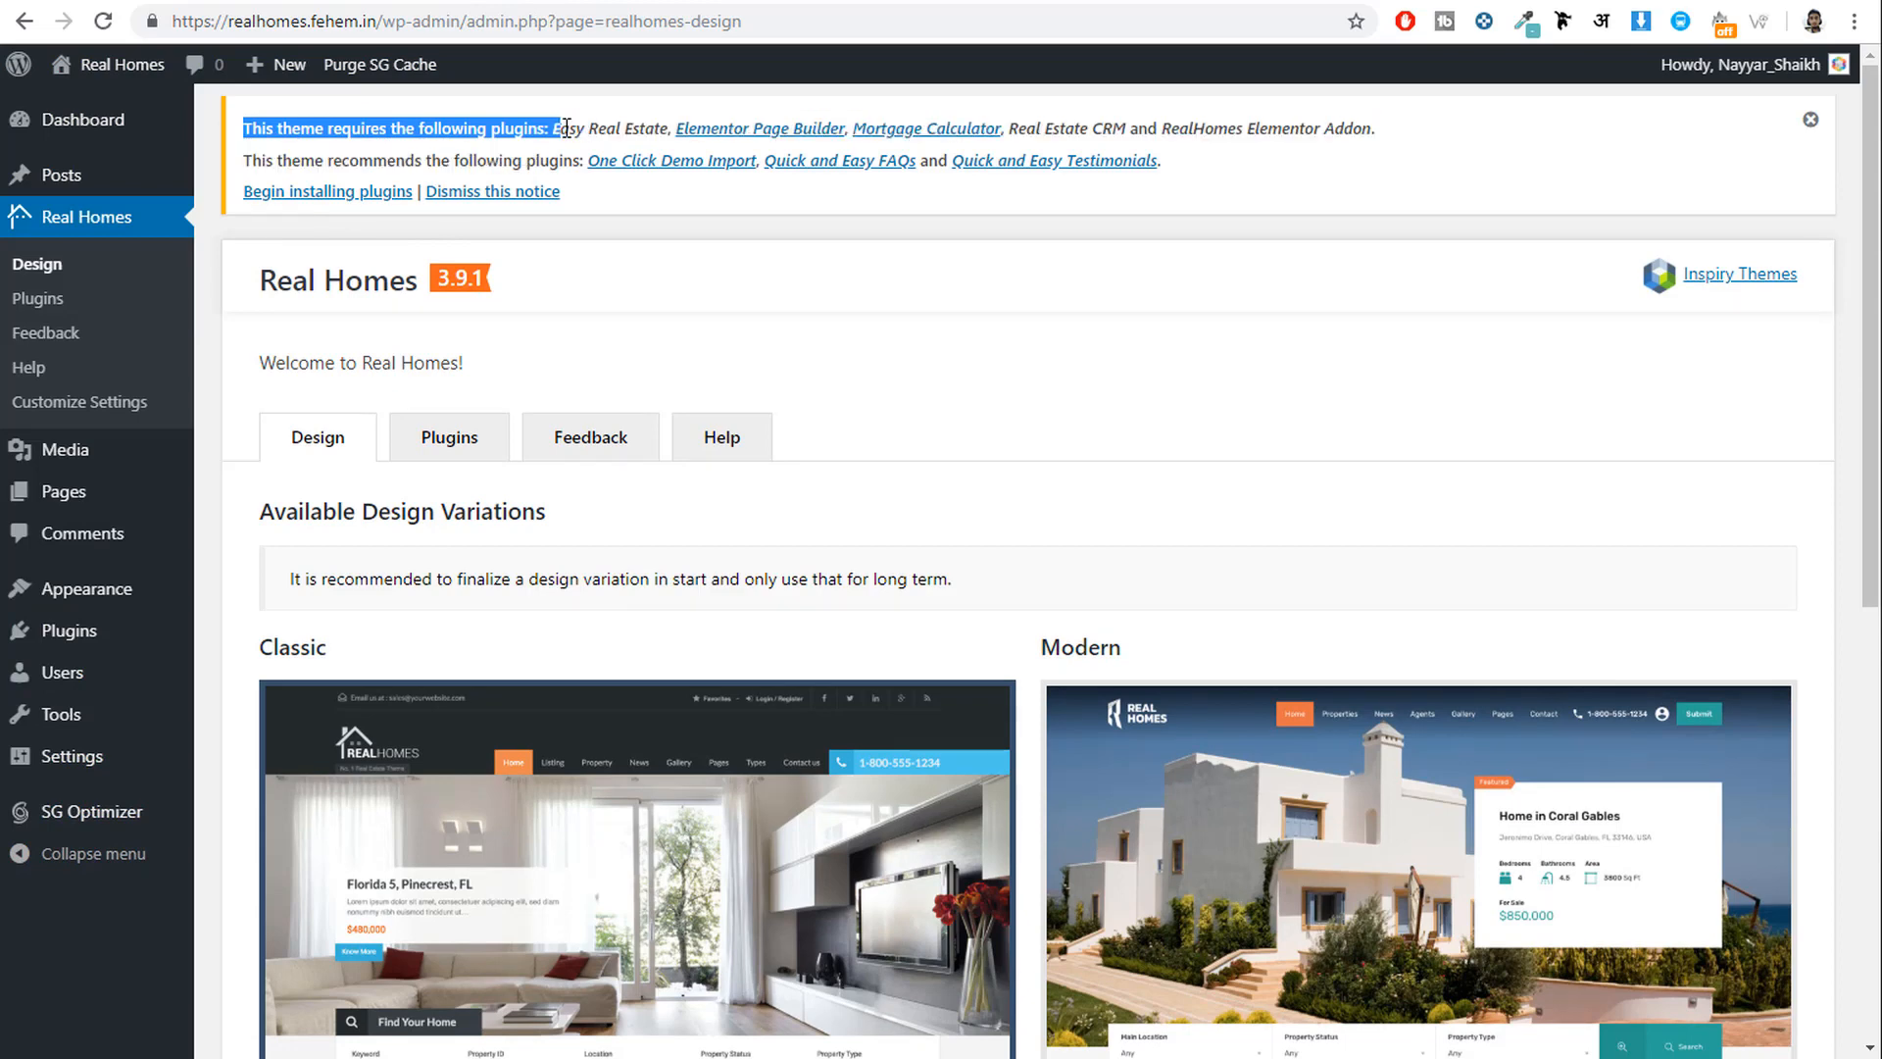
Bulk-install all eight required and recommended Real Homes plugins, then return to the installer list.
left_click(319, 196)
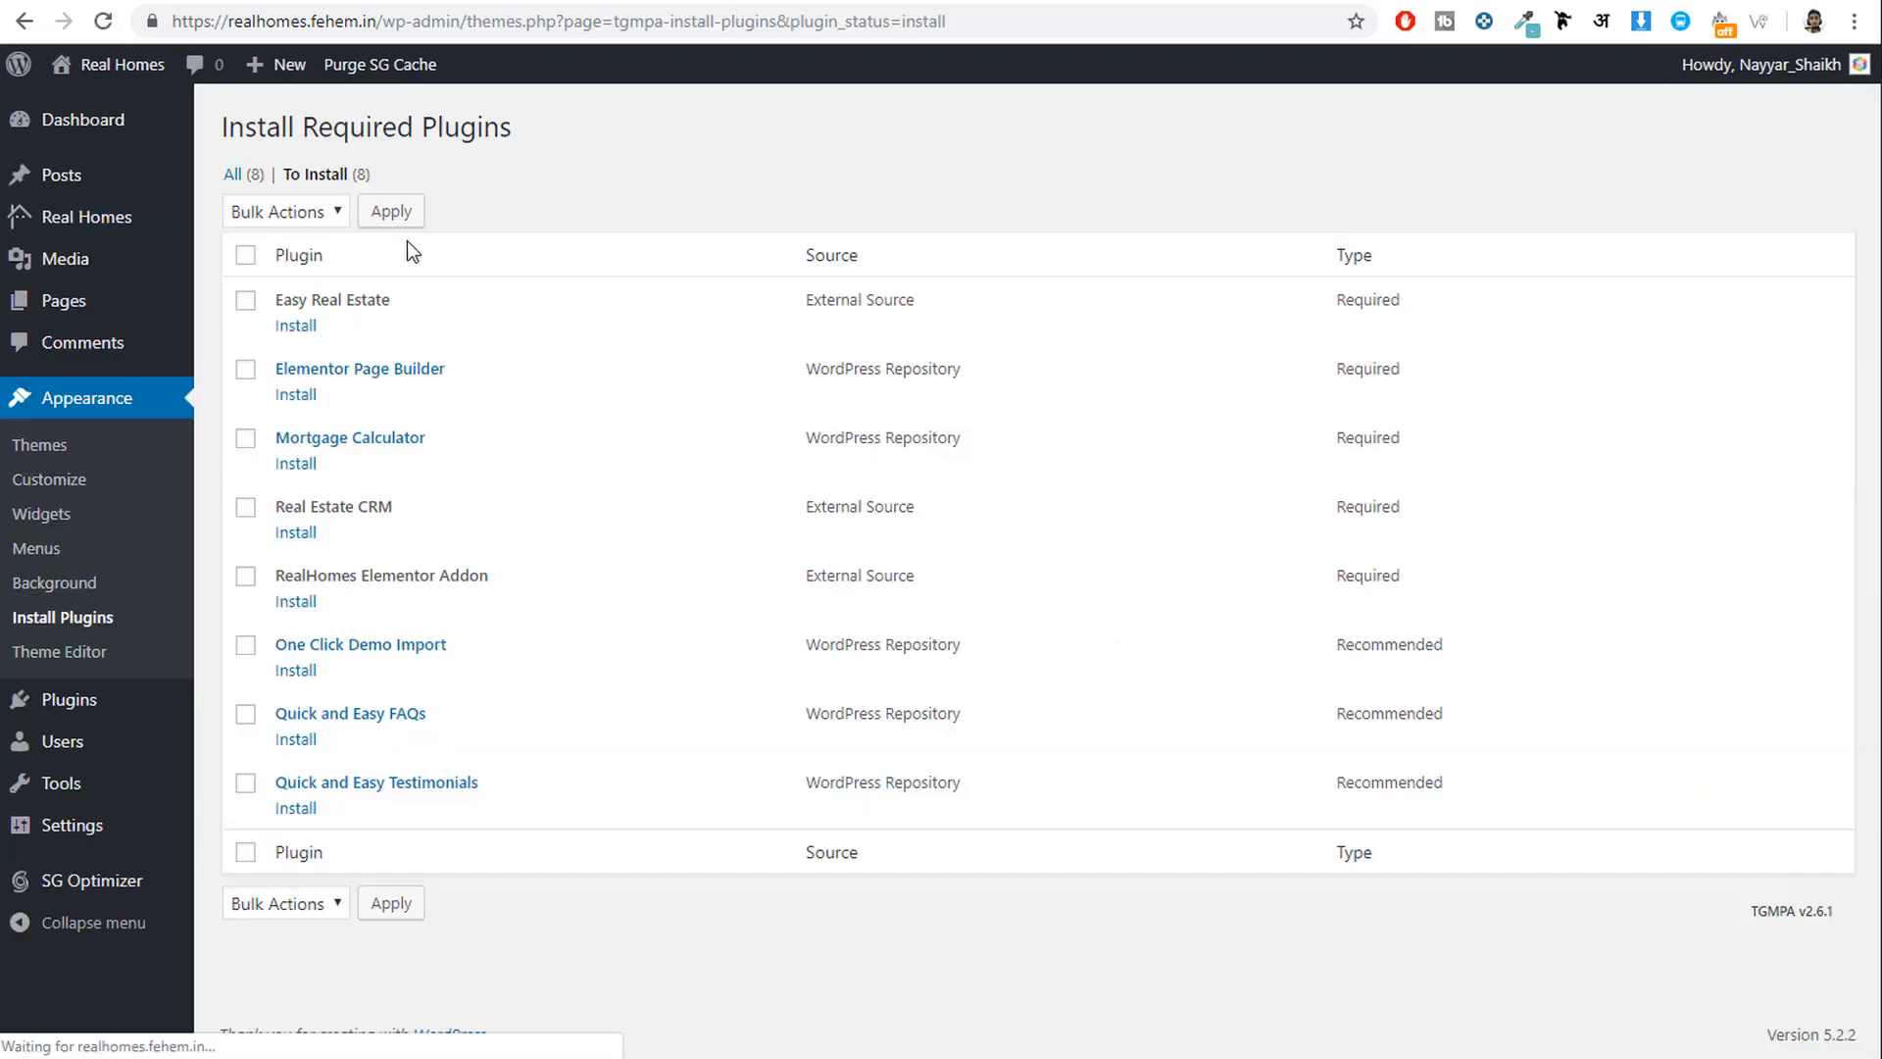
left_click(245, 256)
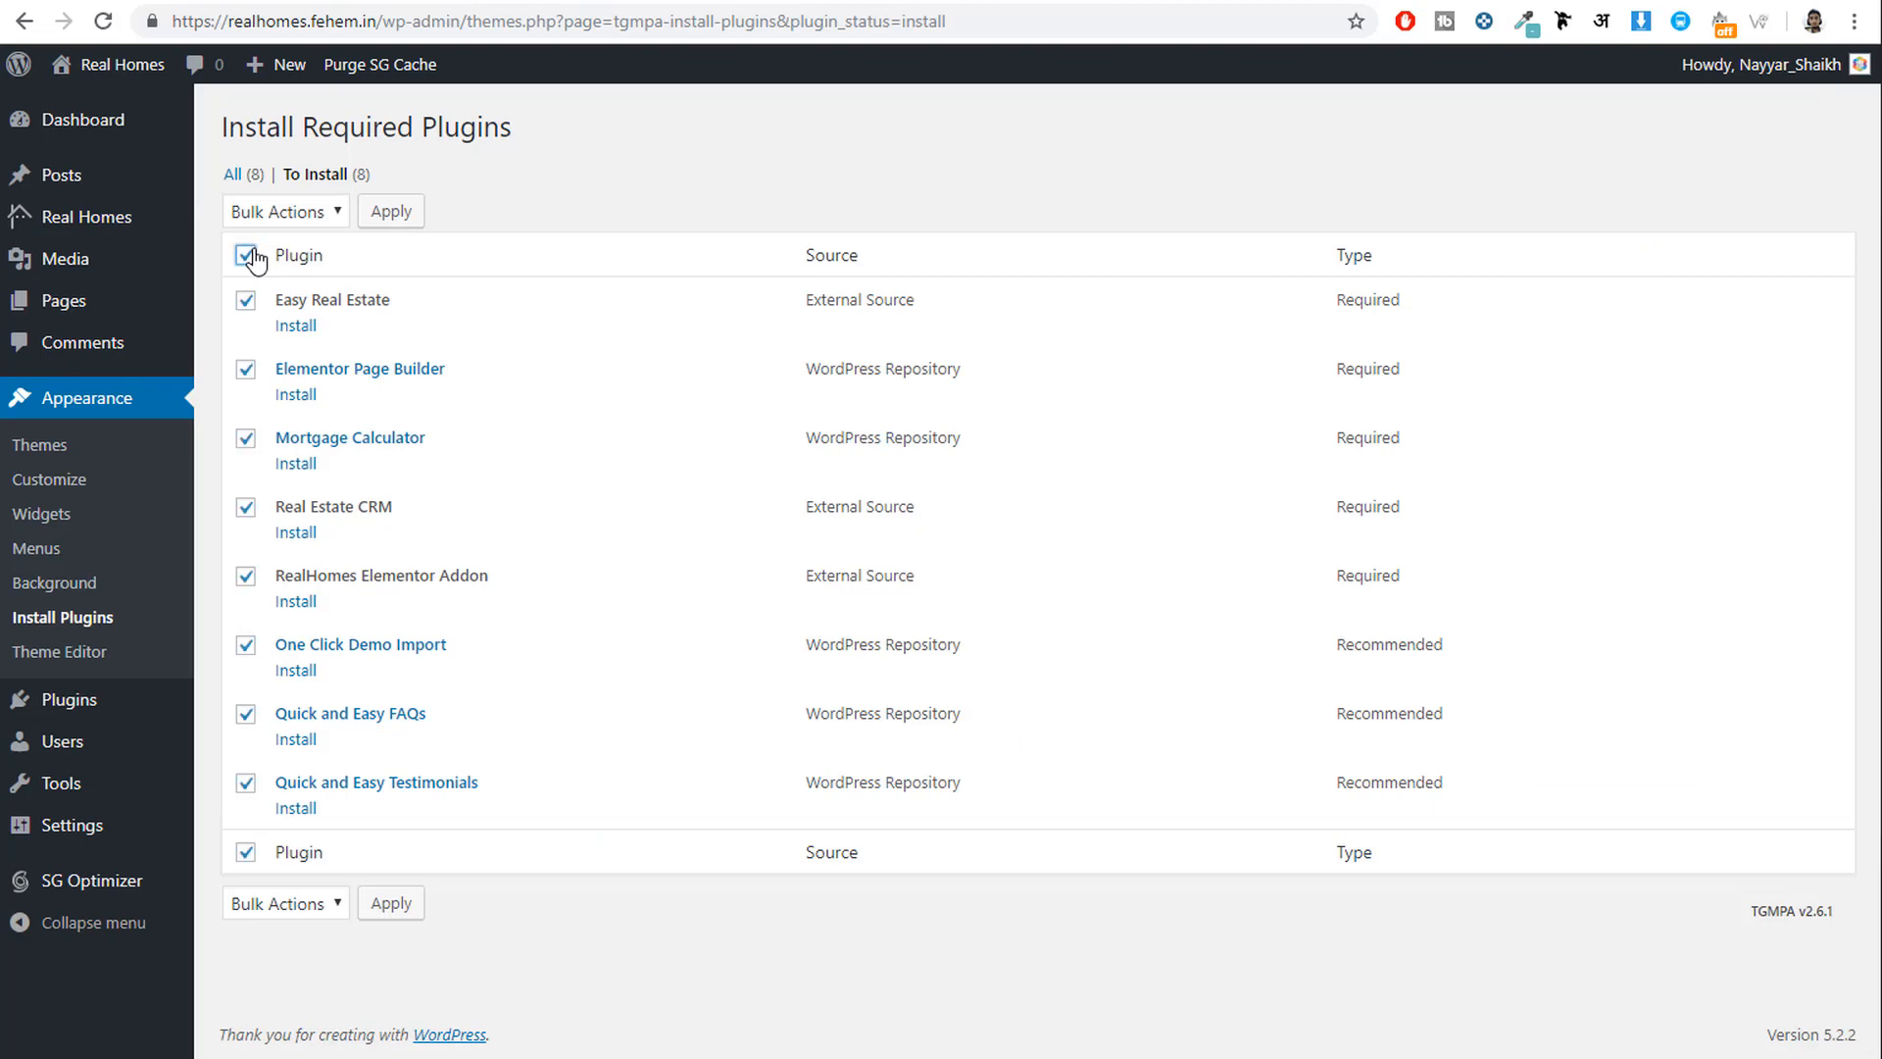
left_click(294, 210)
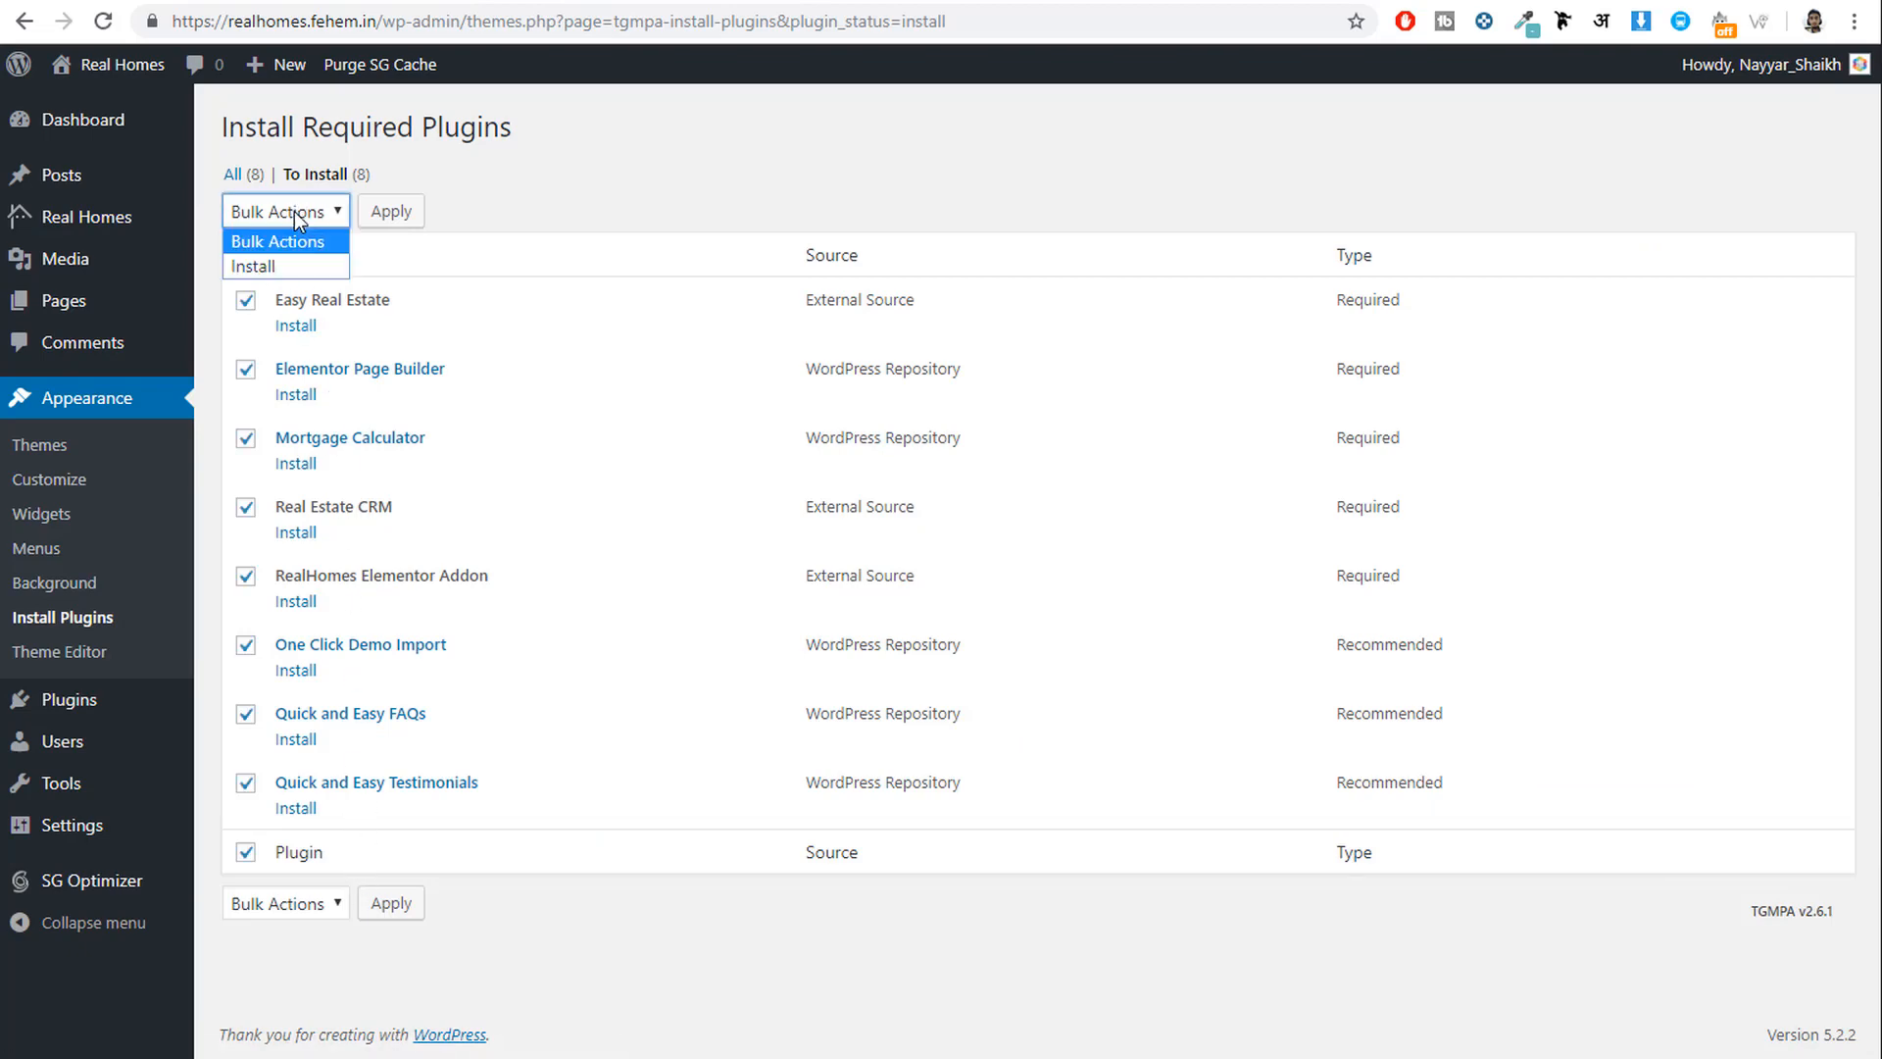
left_click(296, 265)
left_click(422, 213)
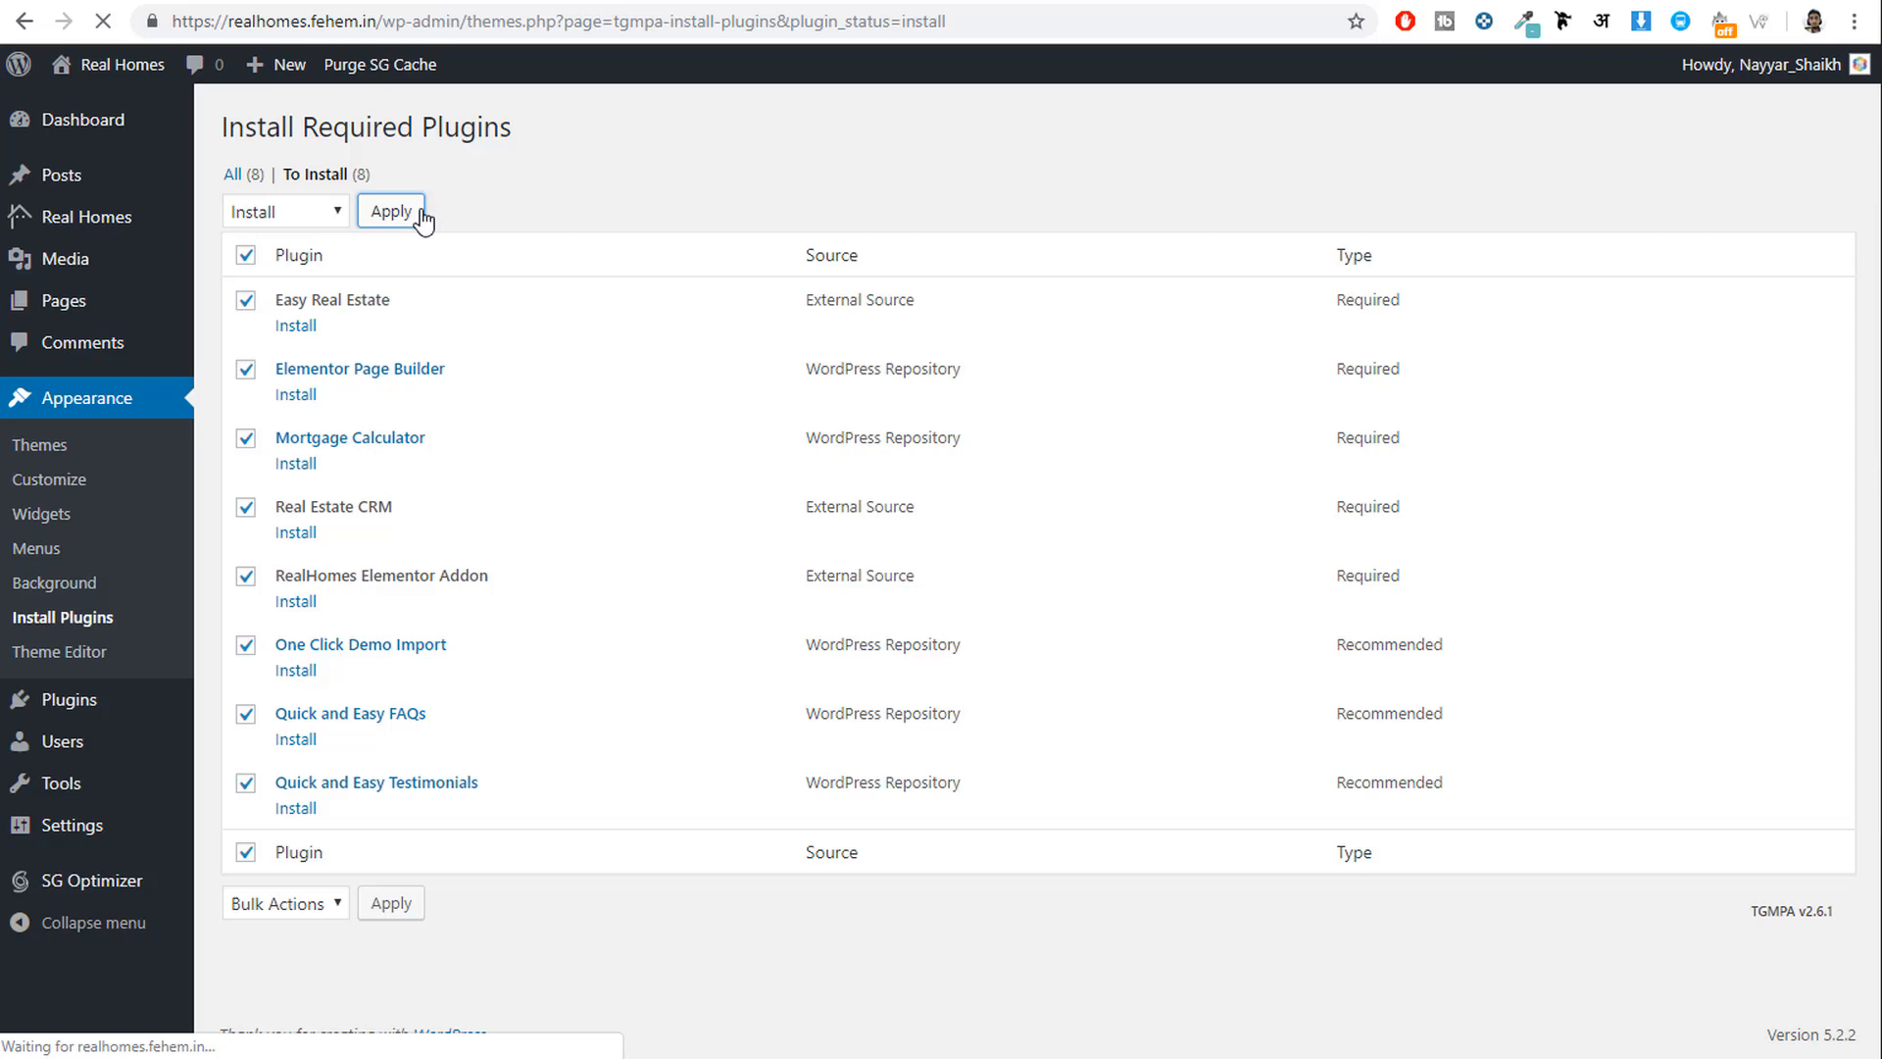
scroll(593, 497, "down", 3)
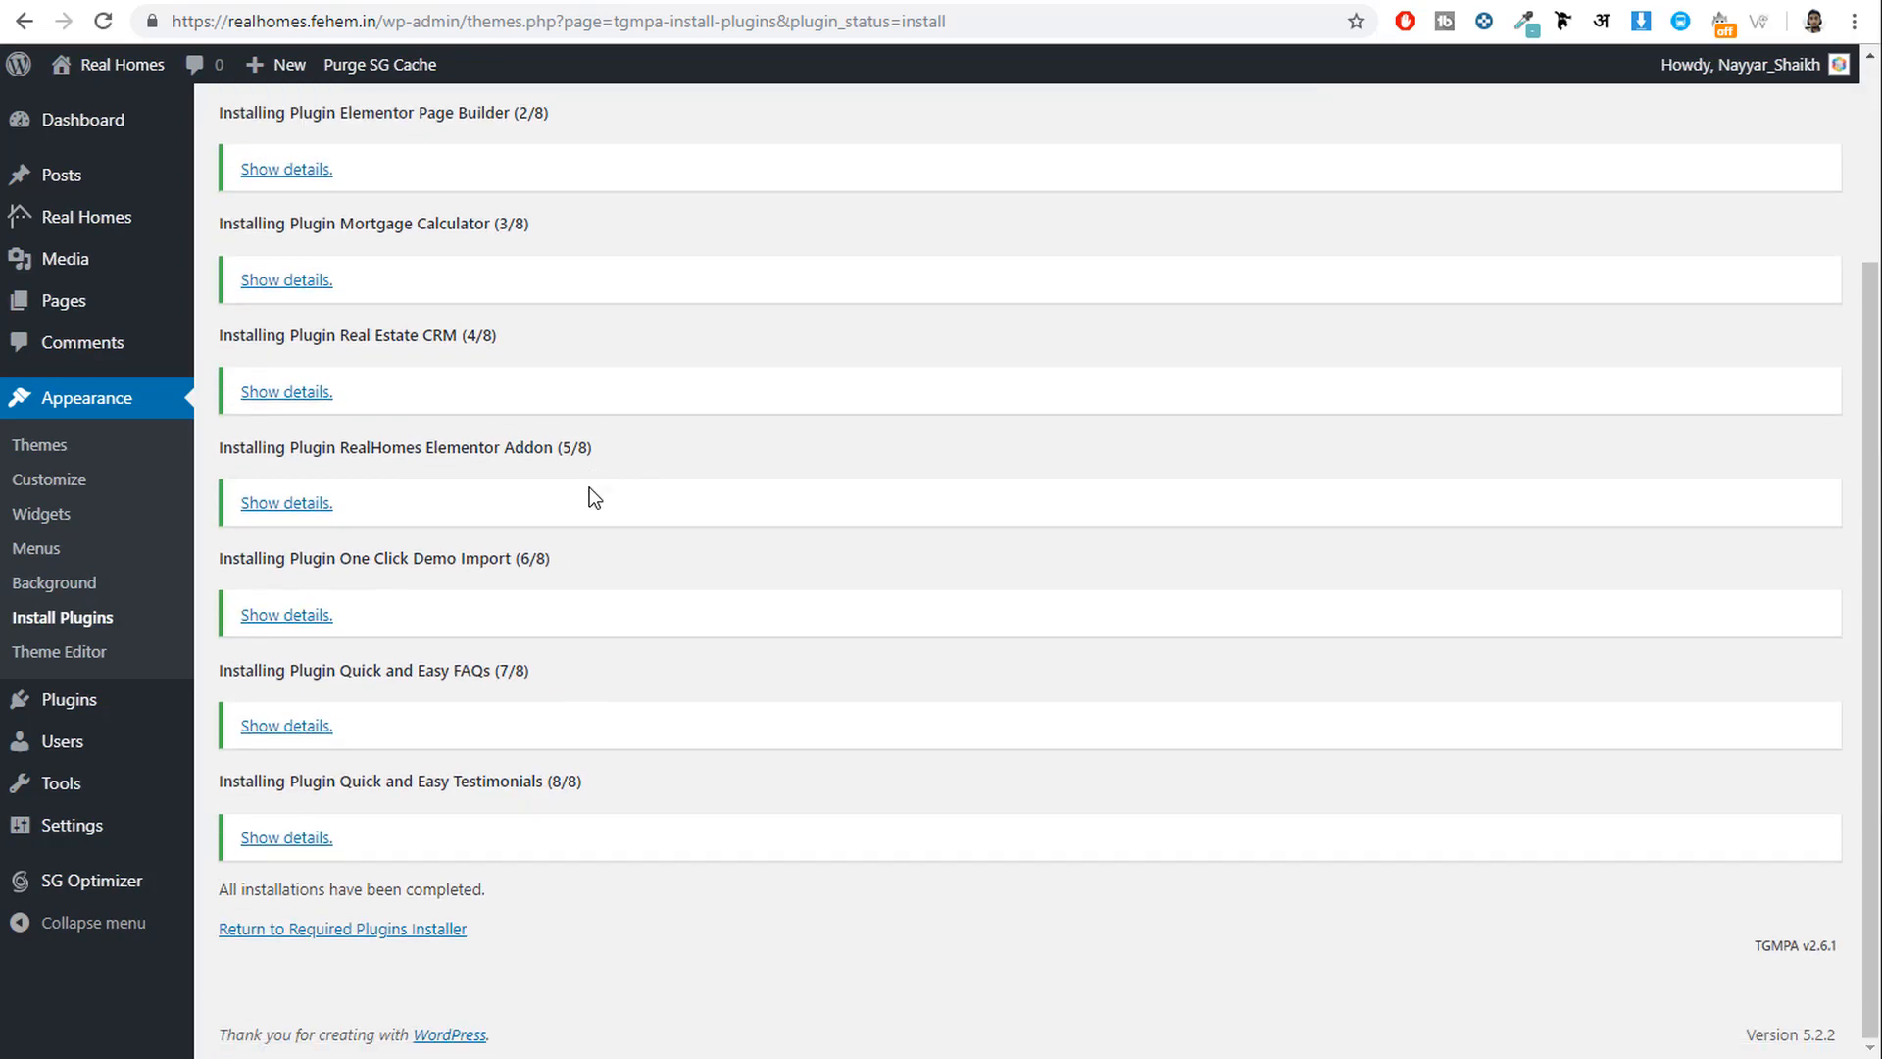
left_click(358, 932)
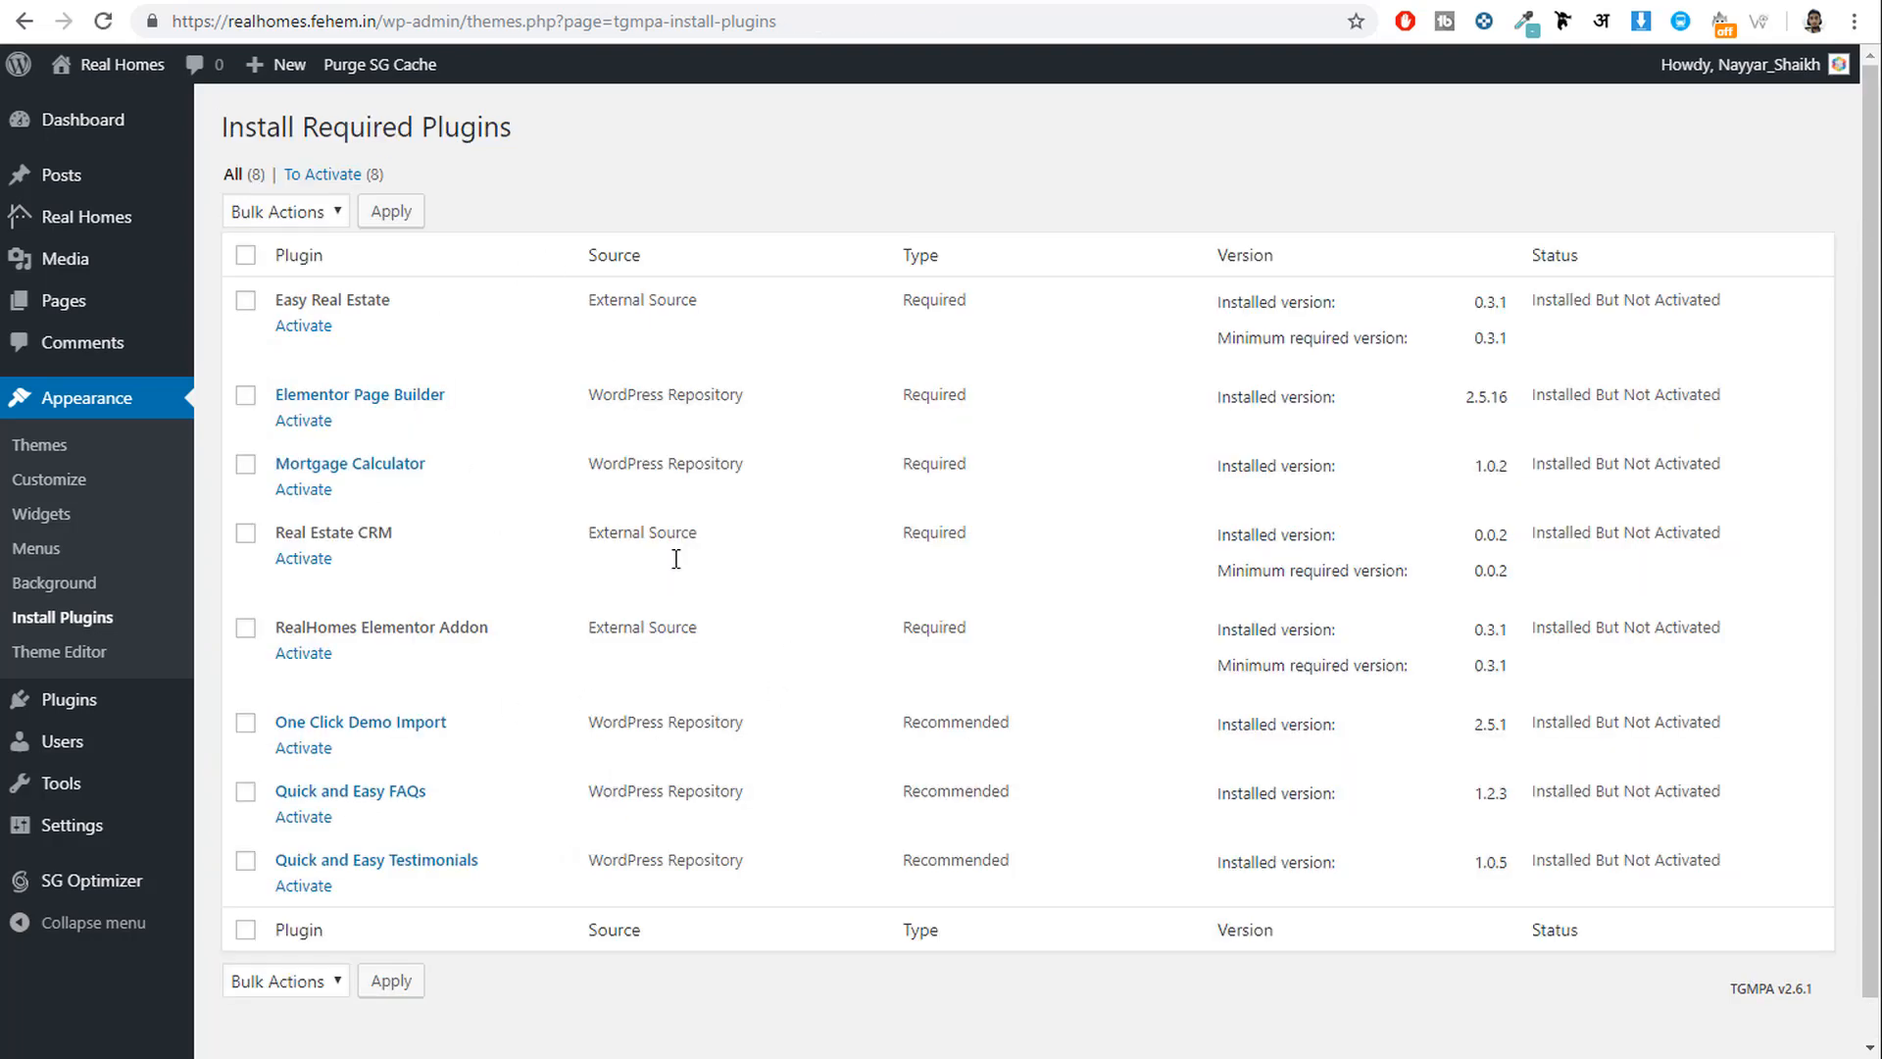
Select all eight installed plugins and bulk-activate them.
left_click(247, 257)
scroll(421, 843, "down", 1)
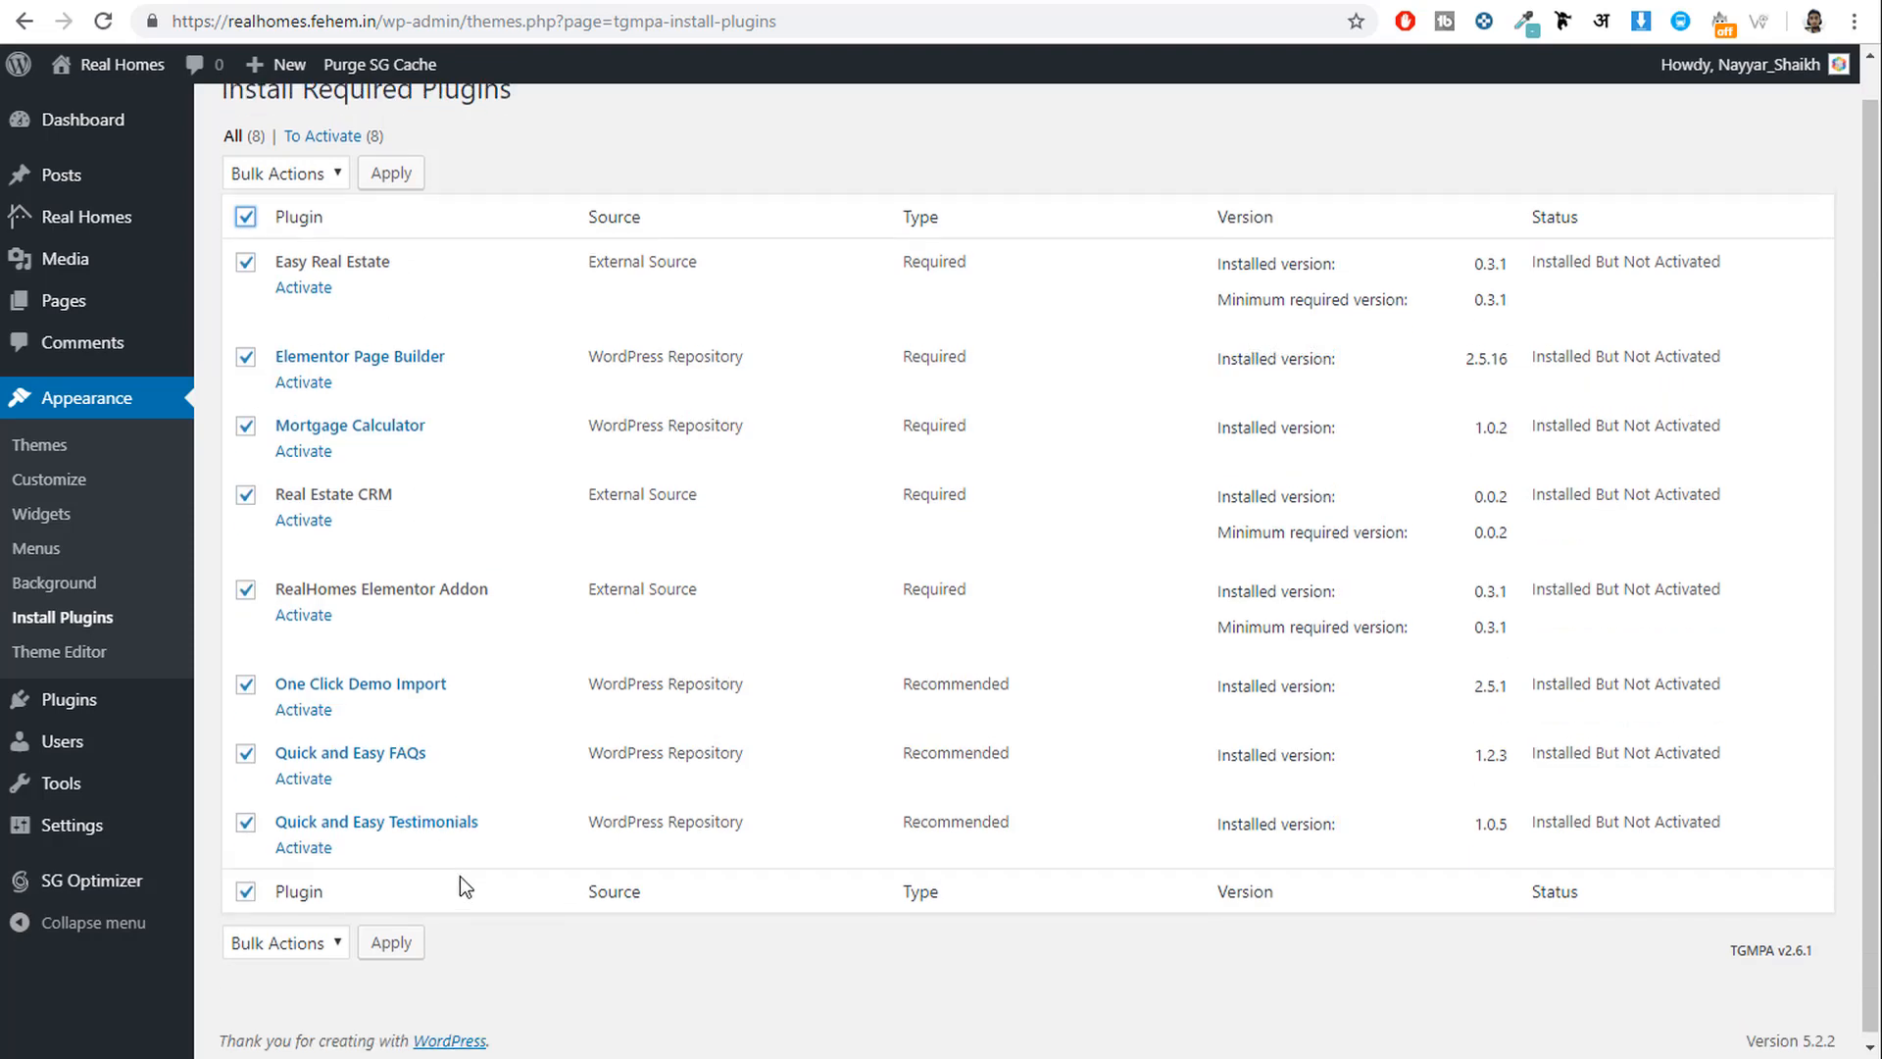
scroll(461, 875, "up", 1)
left_click(279, 213)
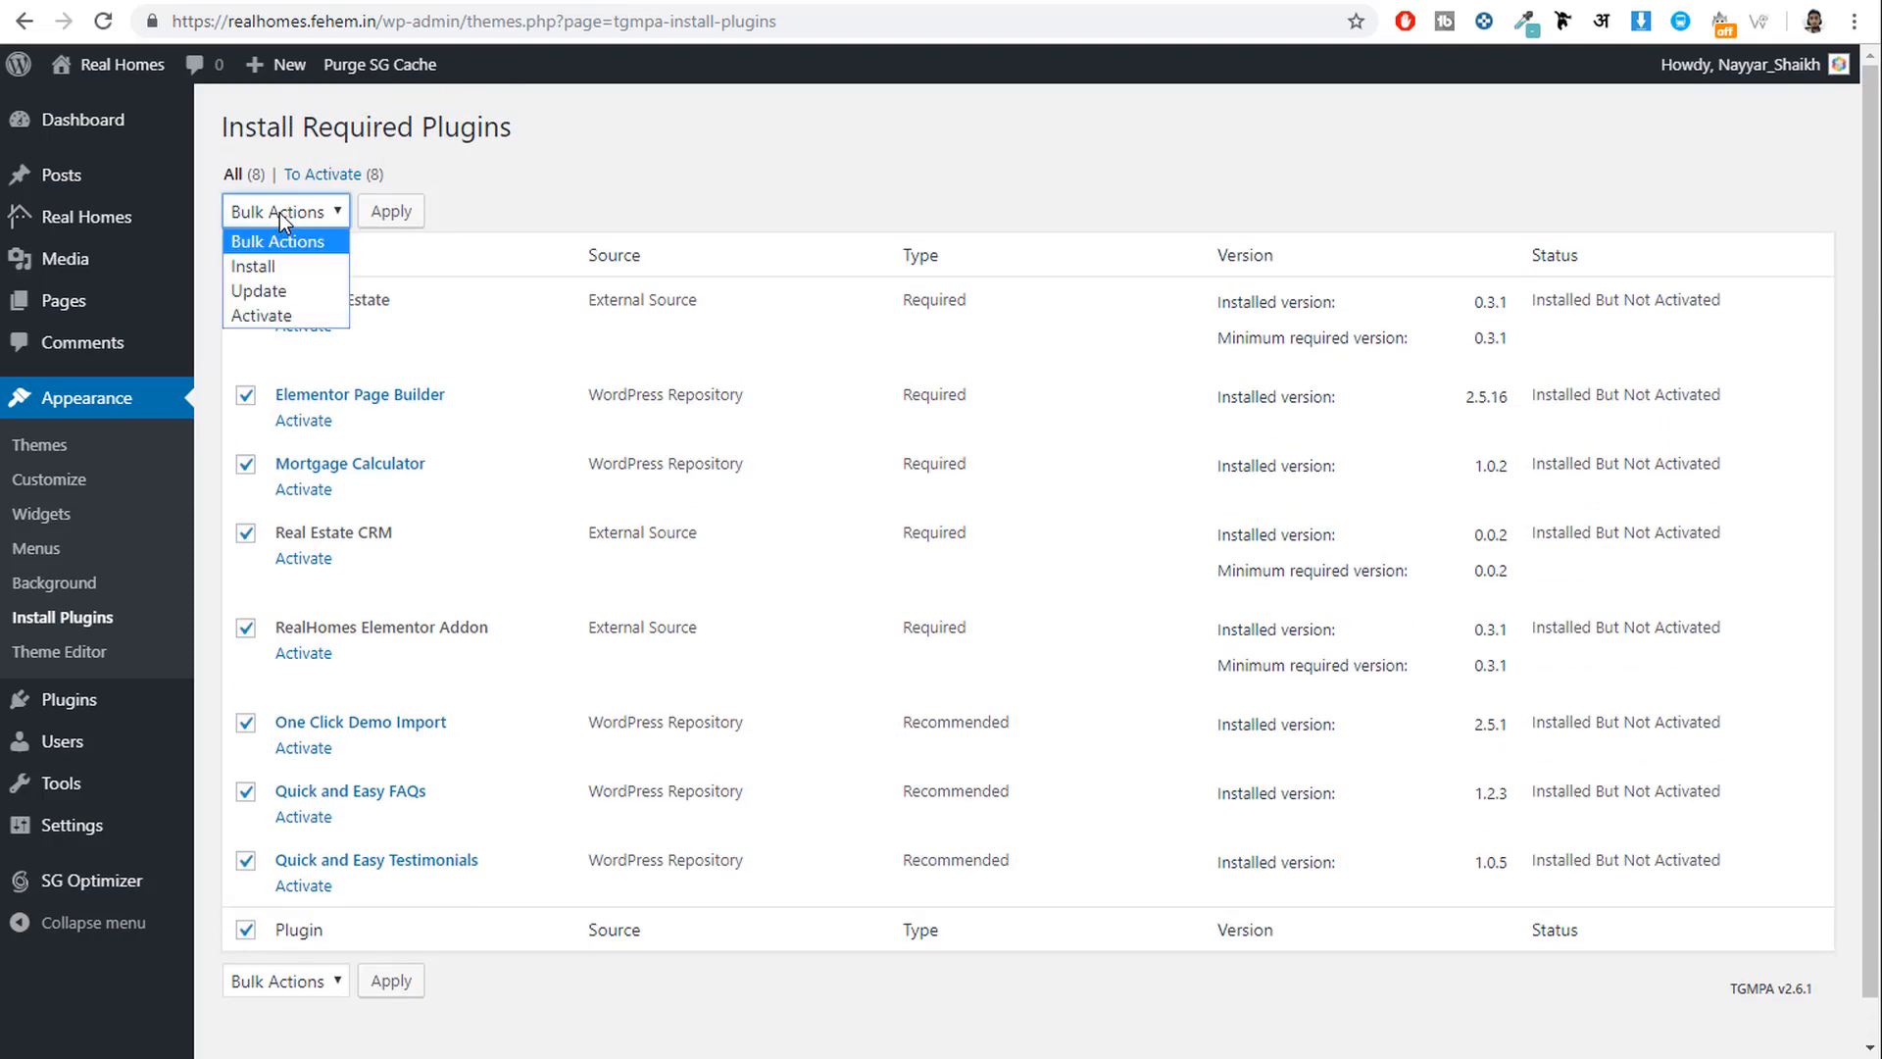
left_click(284, 316)
left_click(391, 208)
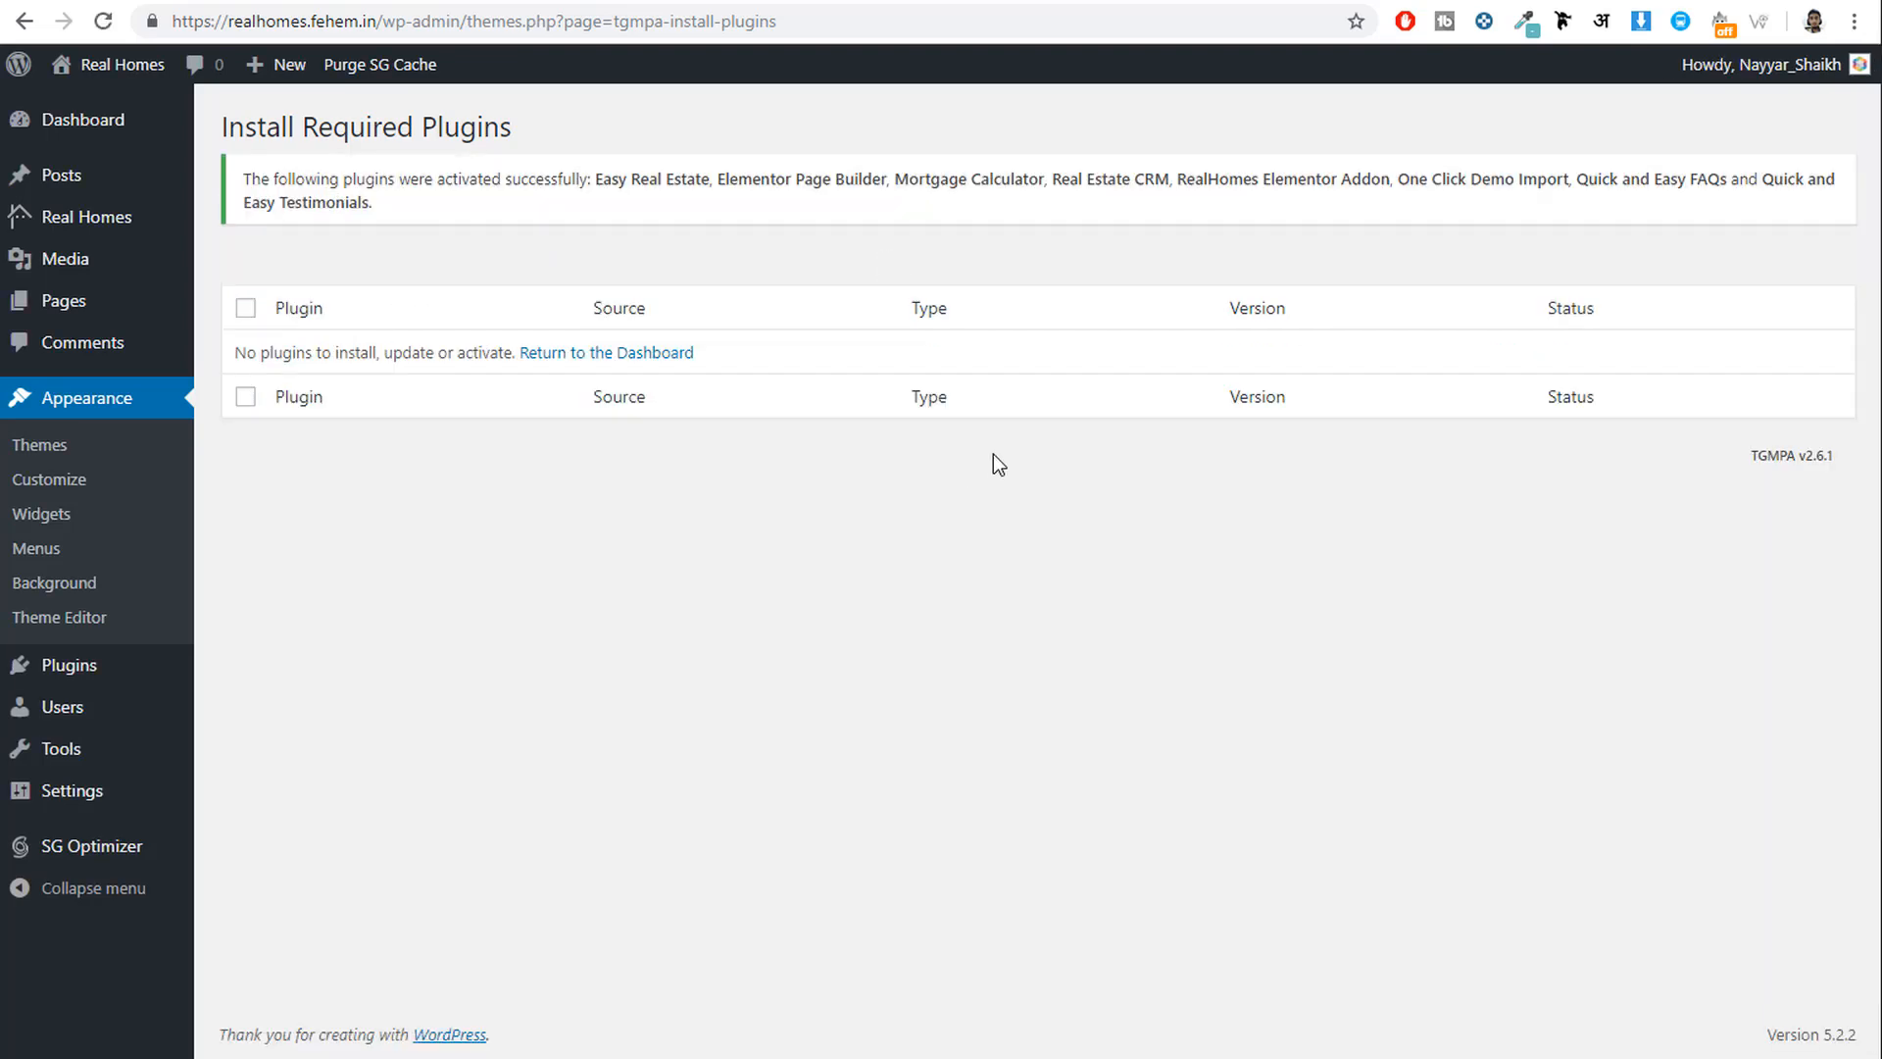
left_click(1010, 0)
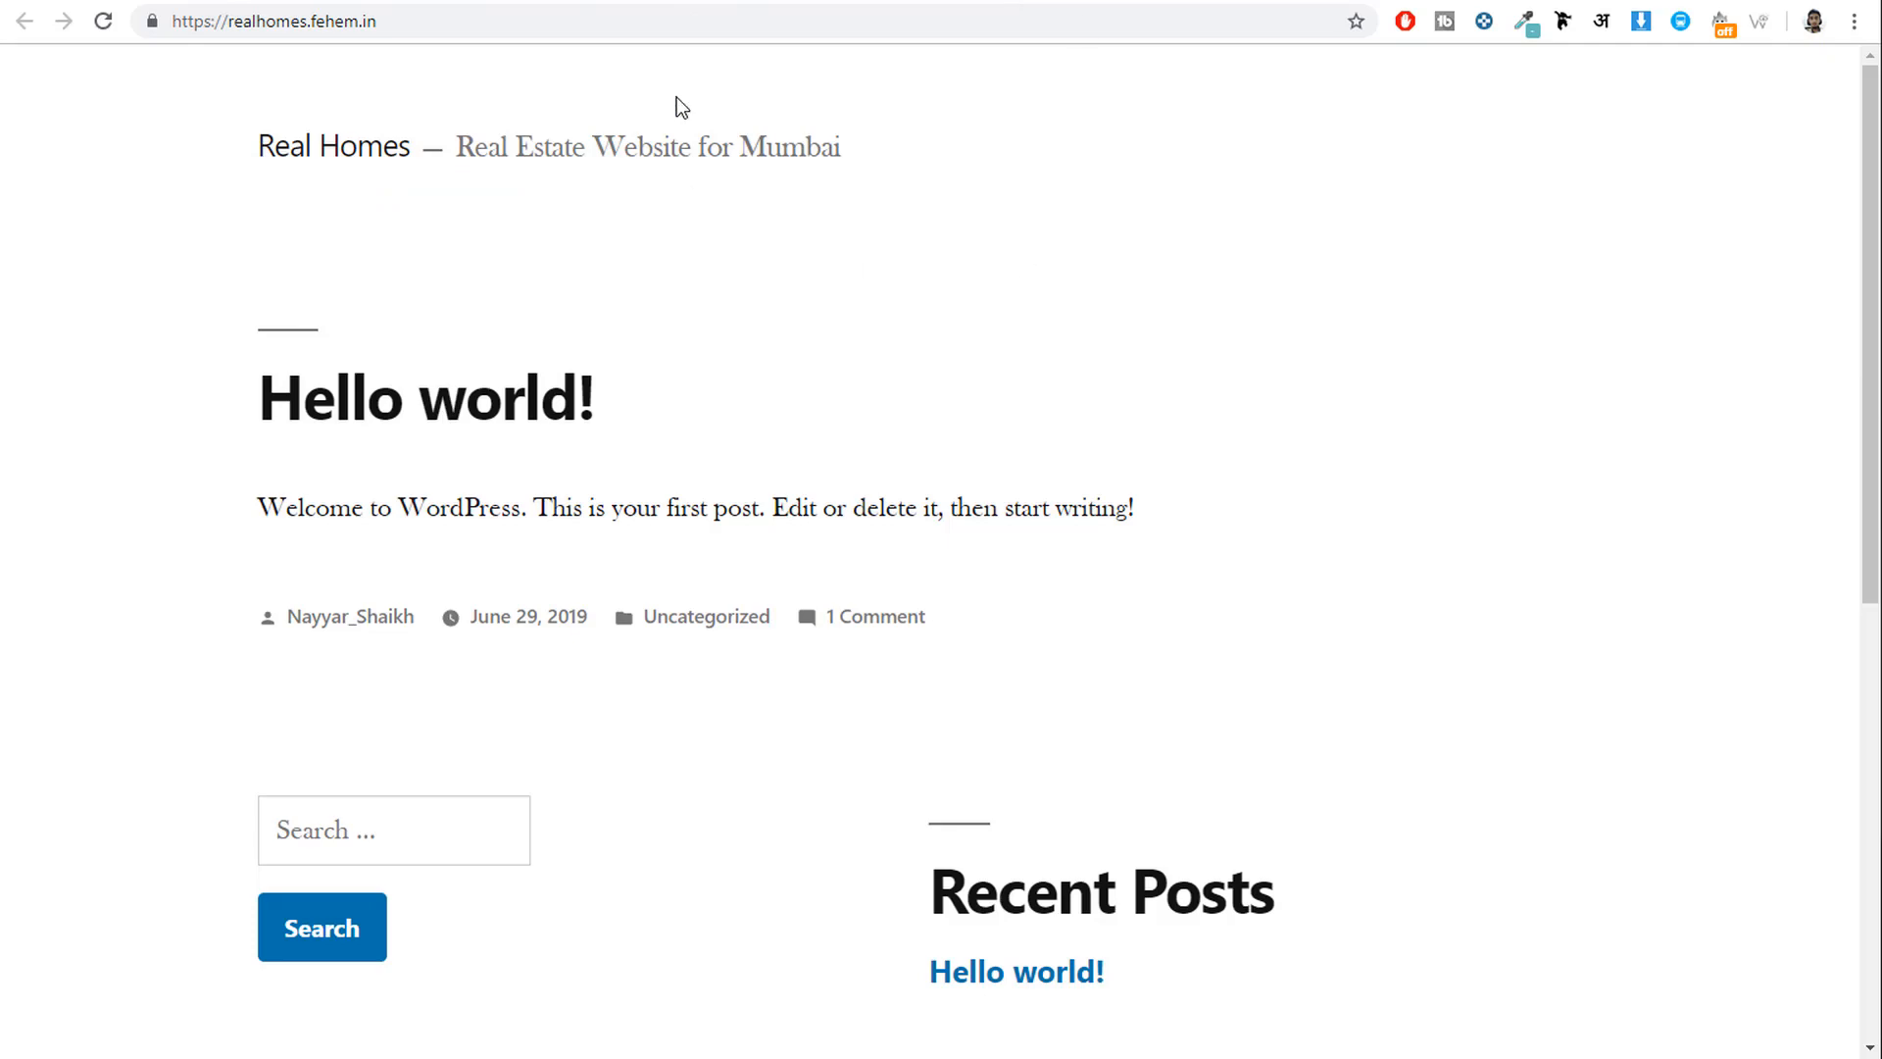
left_click(115, 17)
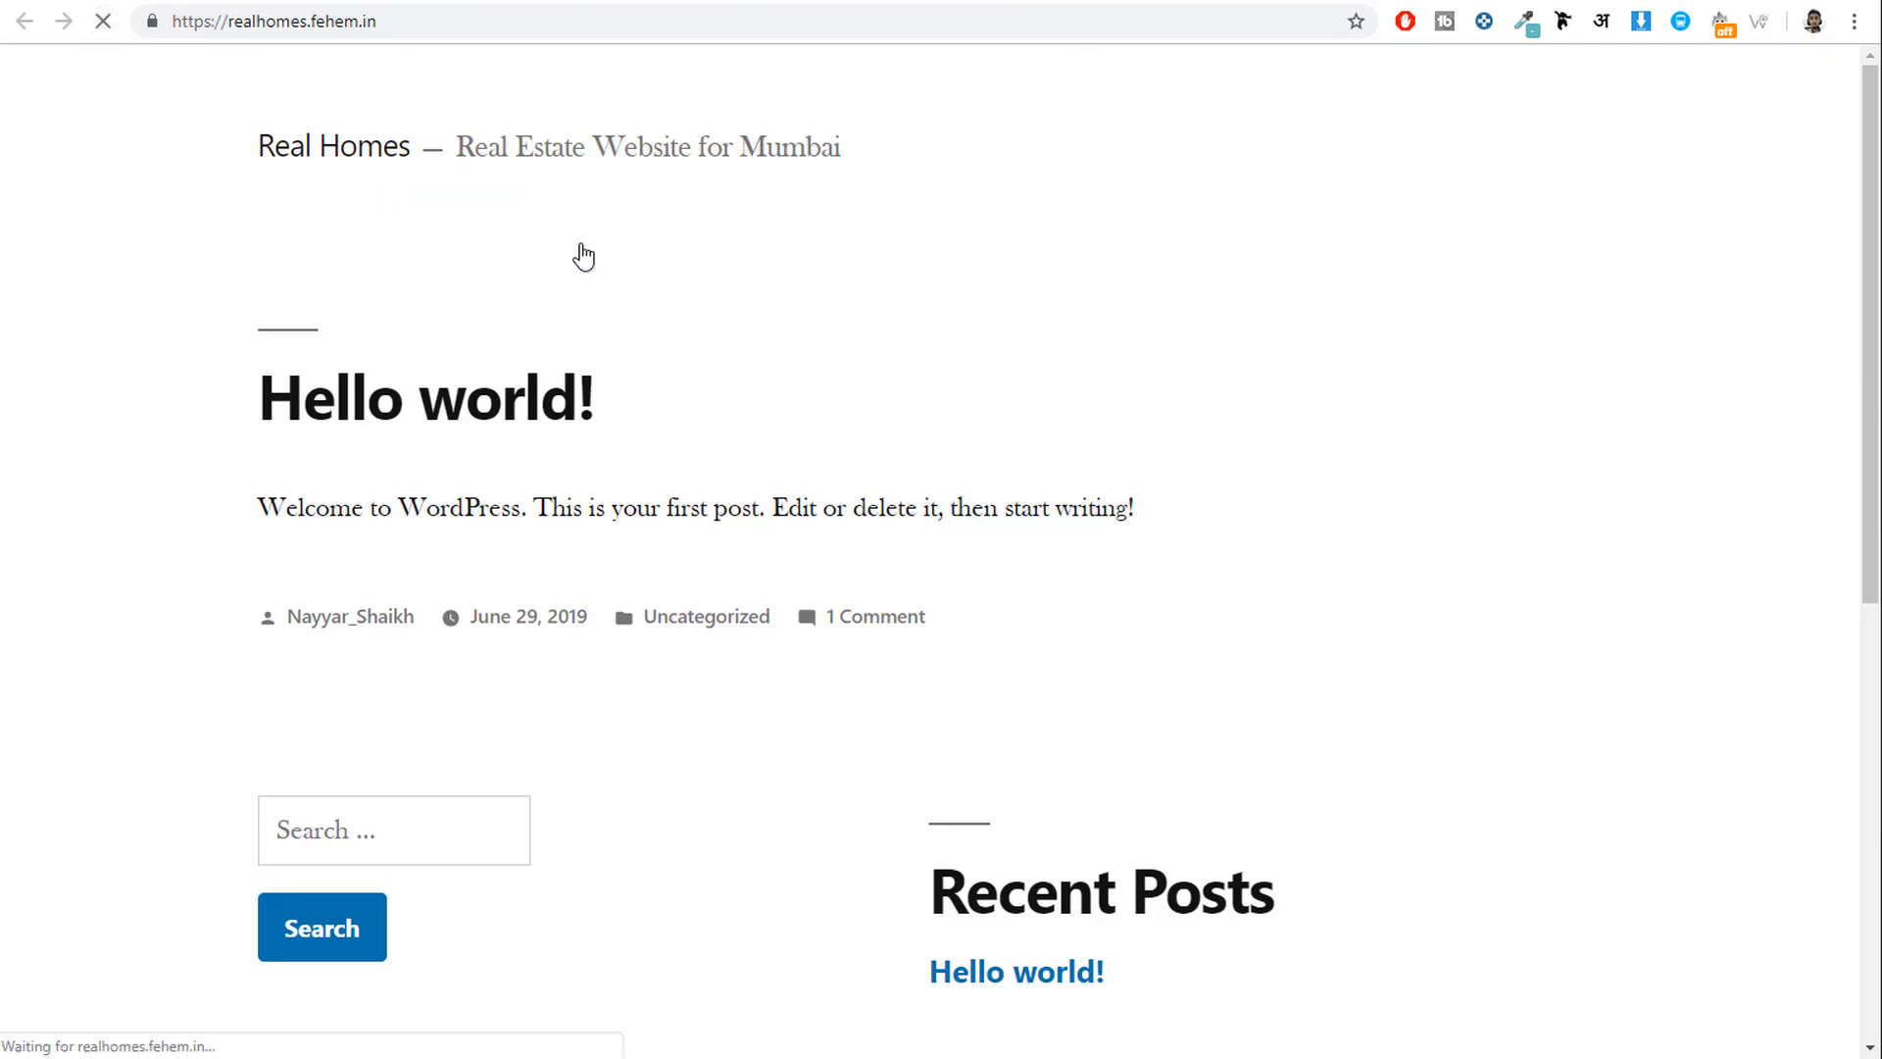
scroll(867, 700, "down", 8)
scroll(873, 725, "up", 8)
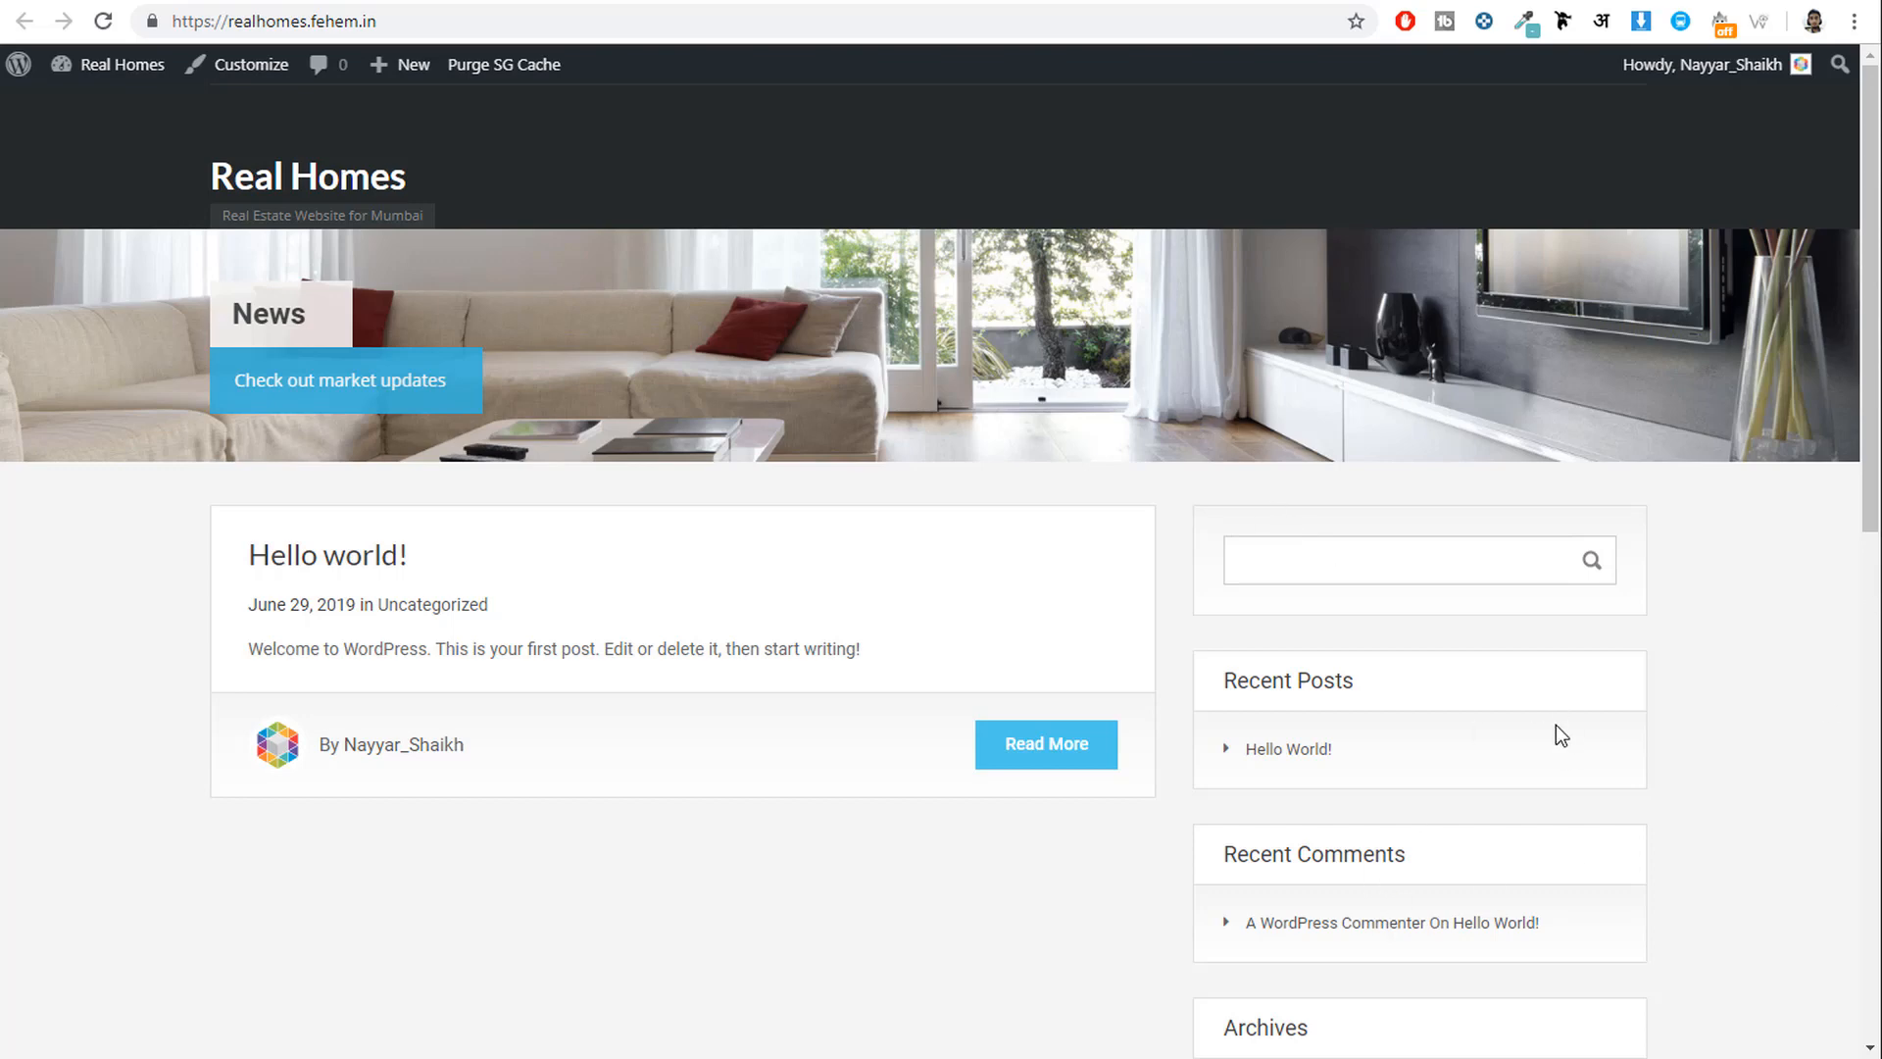
left_click(727, 0)
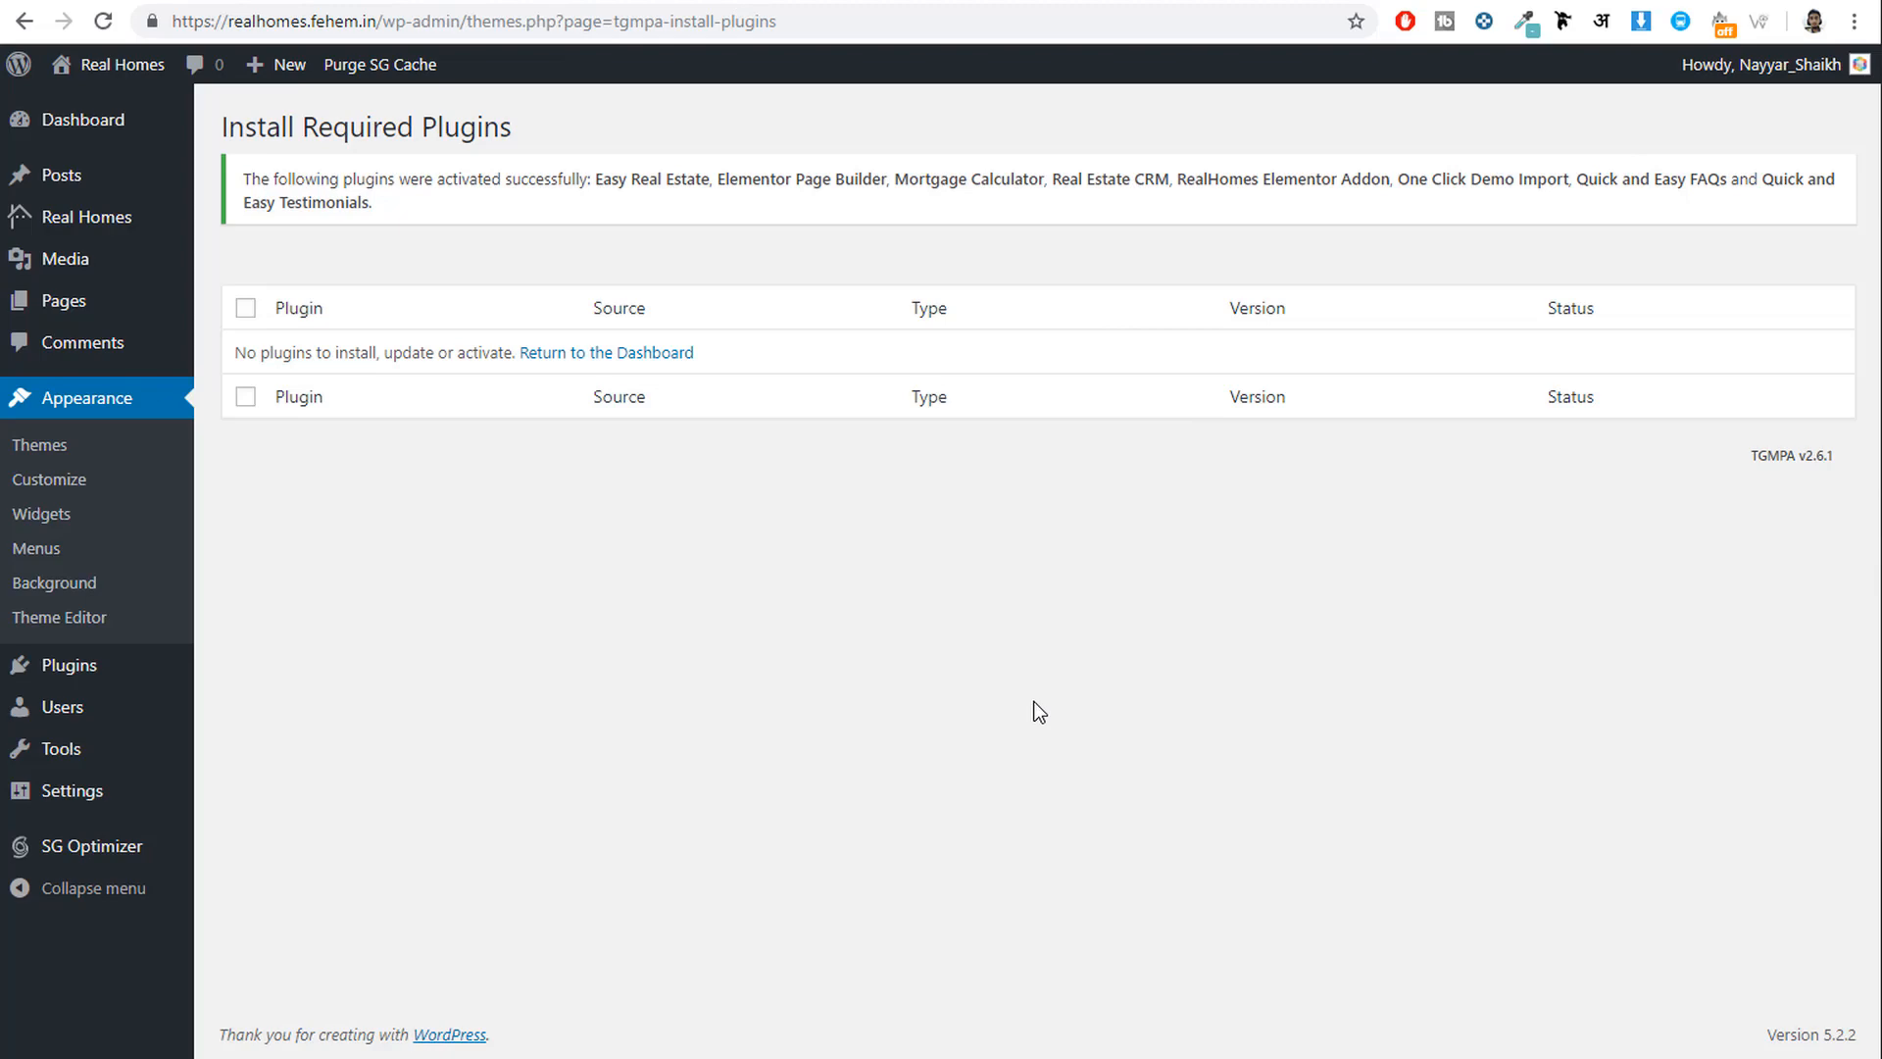
mouse_move(74, 312)
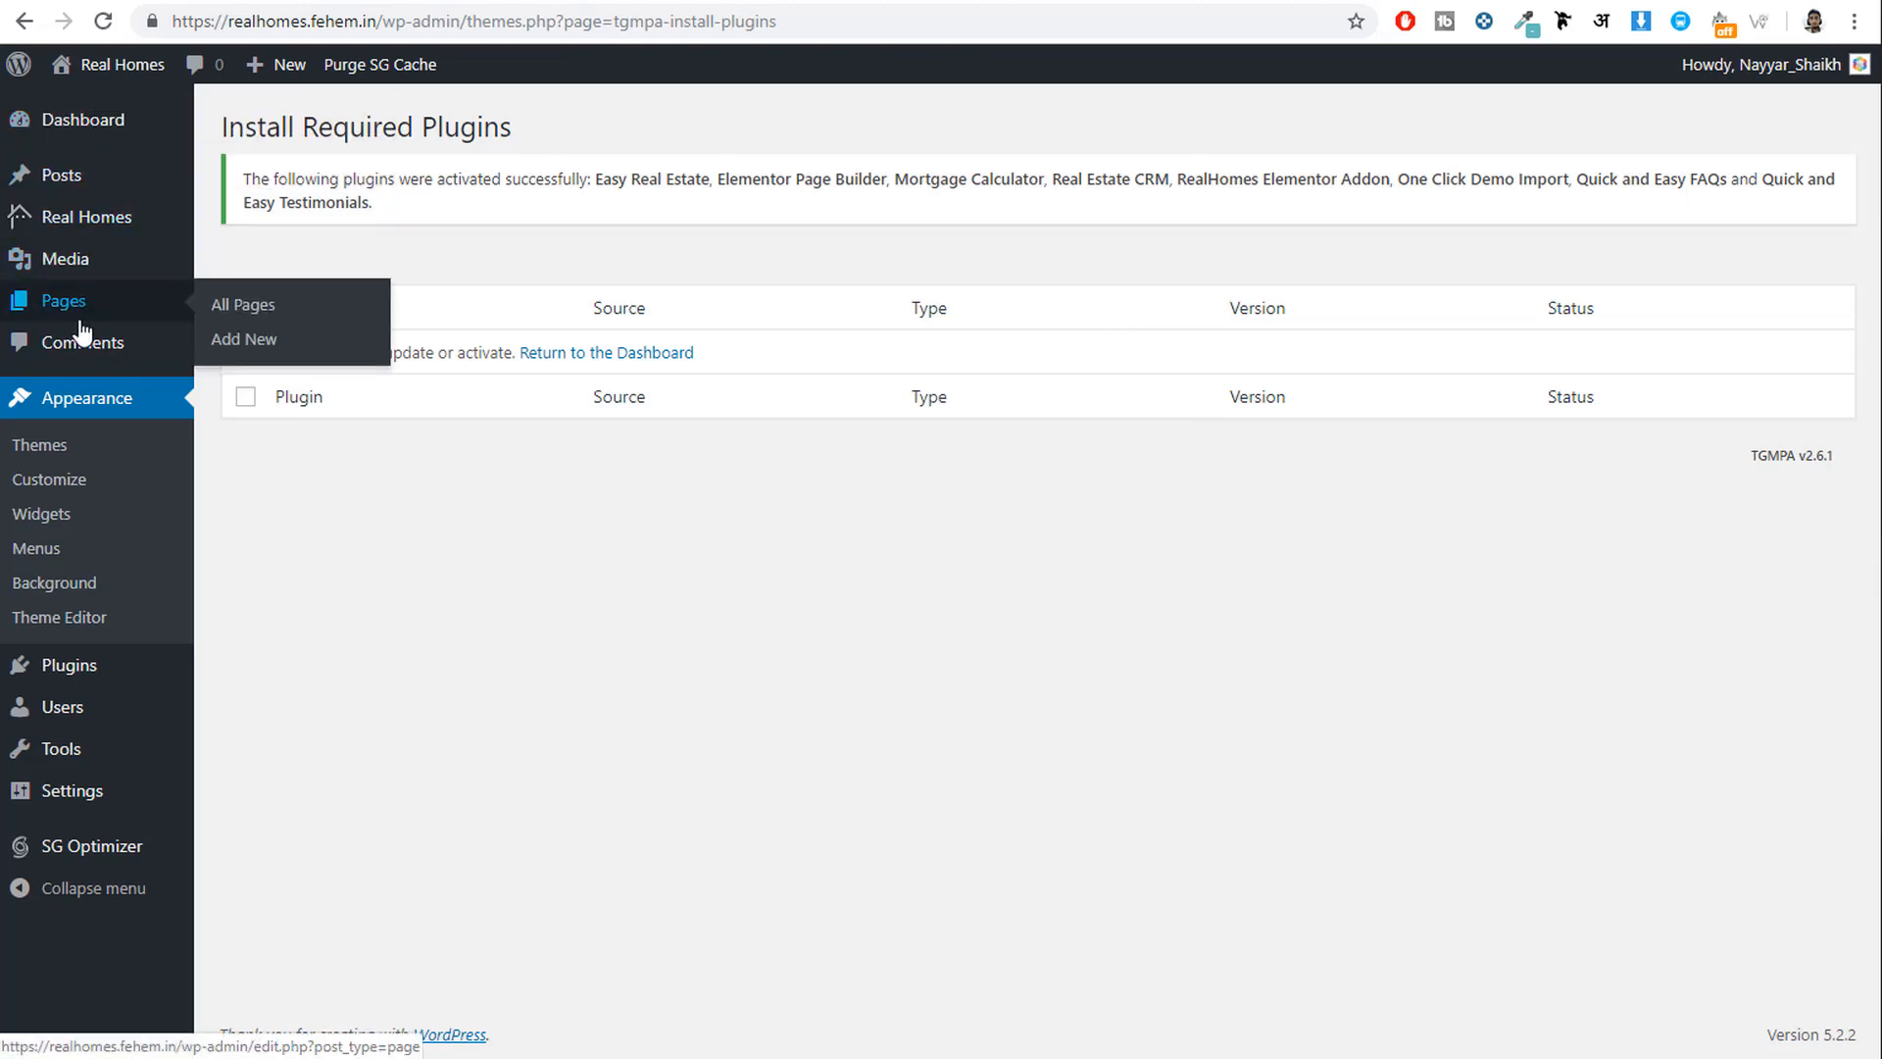
Open a blank Add New Page editor after checking the demo site's Pages menu for reference.
left_click(245, 339)
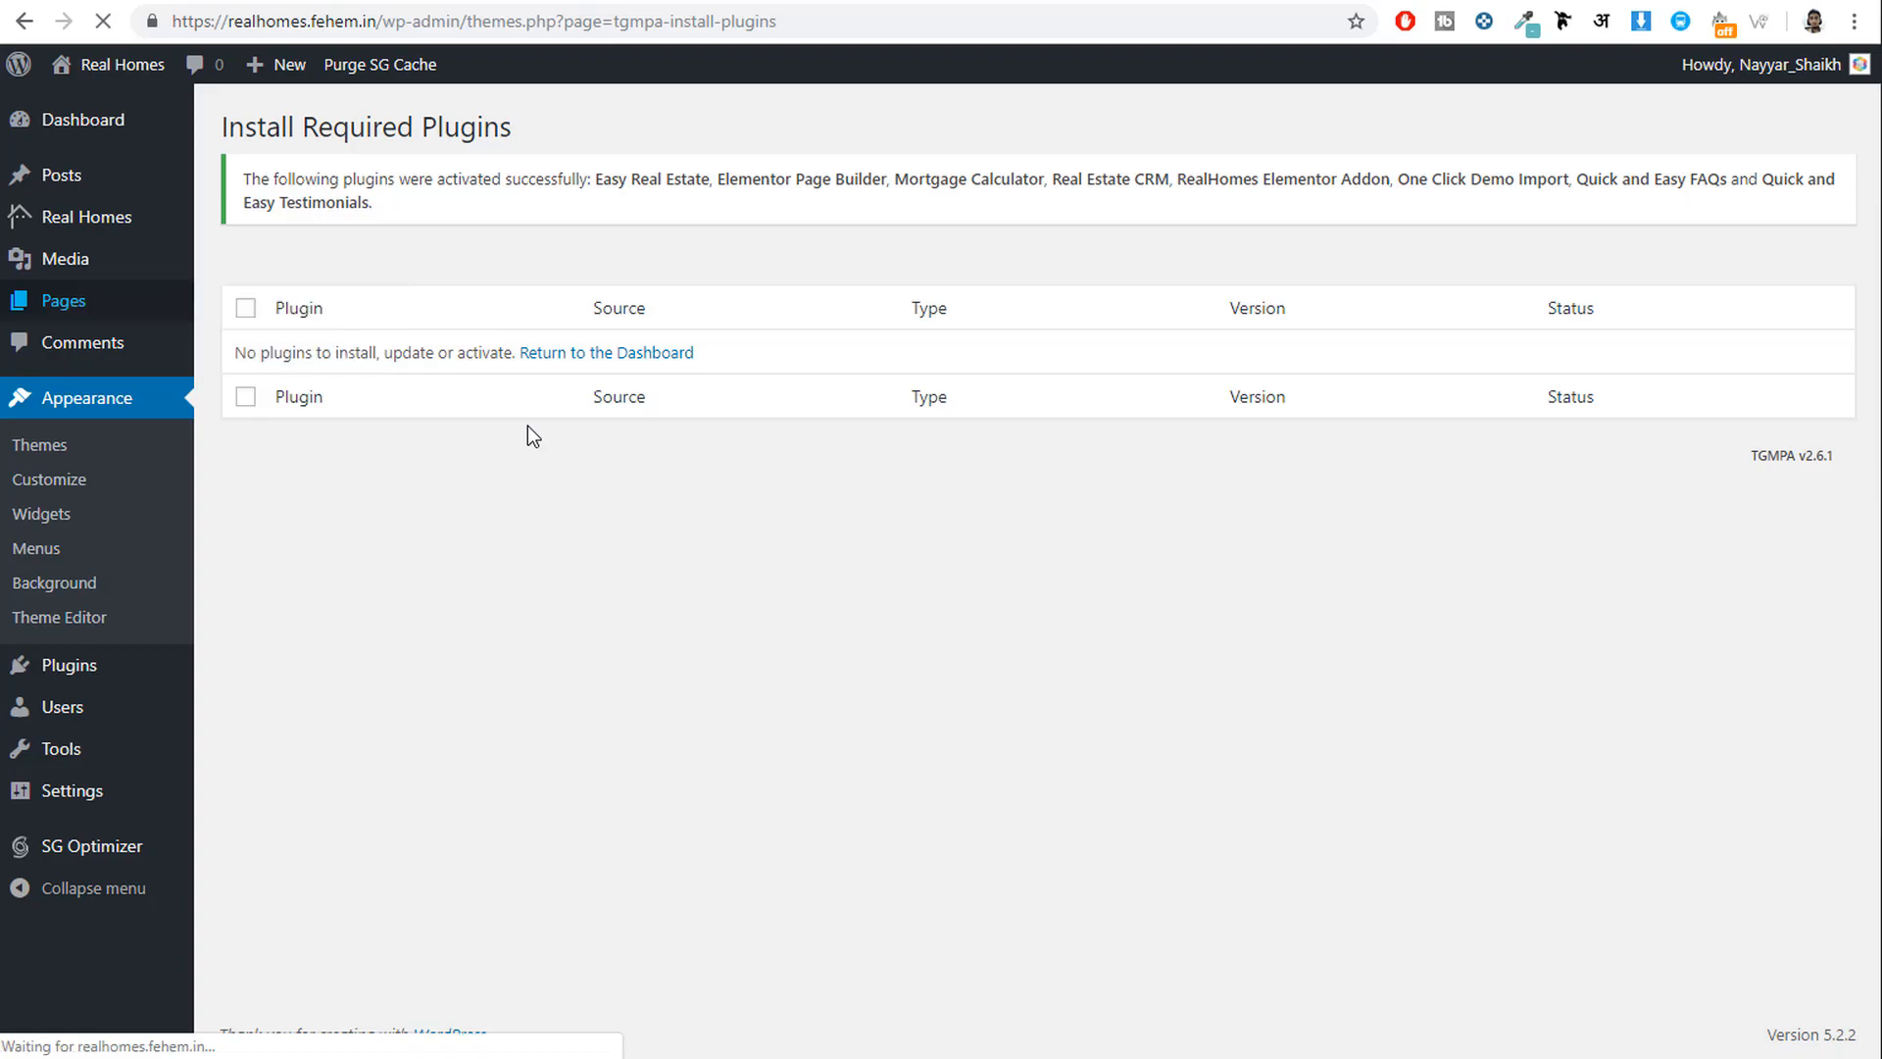
left_click(497, 0)
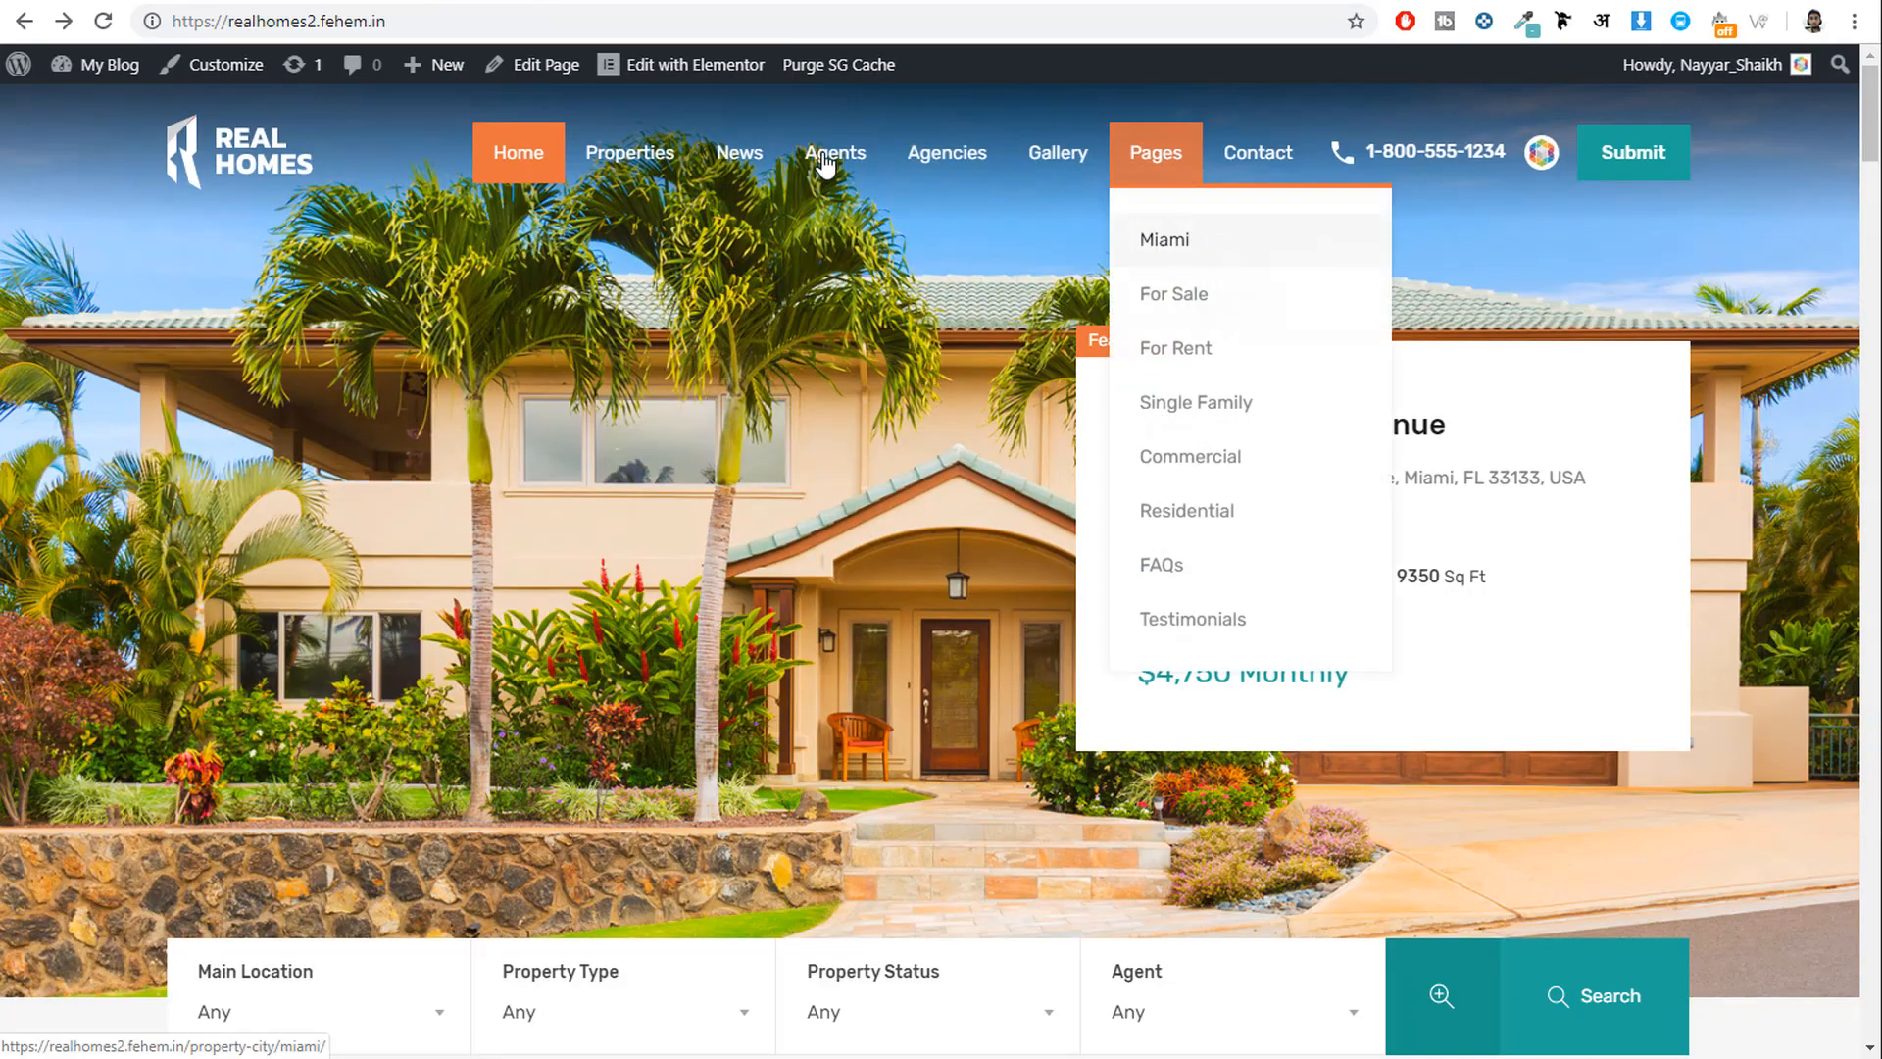
mouse_move(1130, 161)
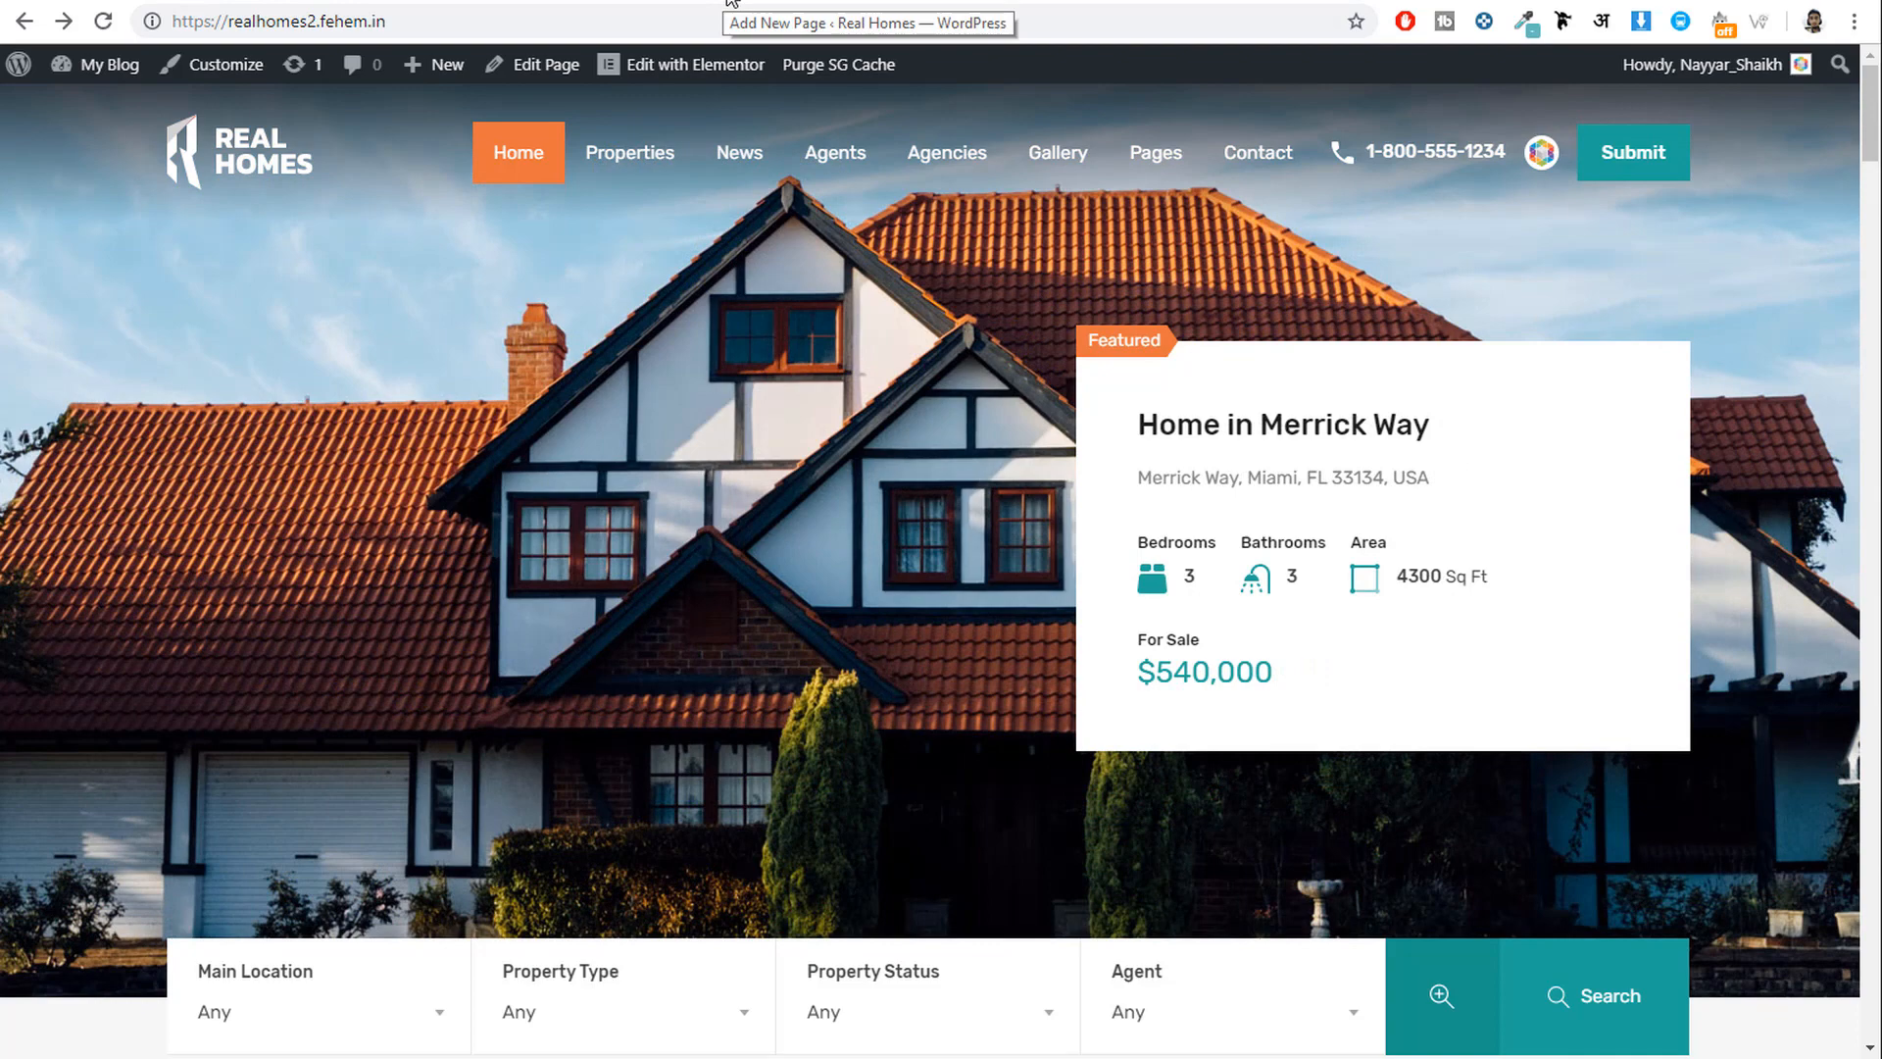
left_click(731, 2)
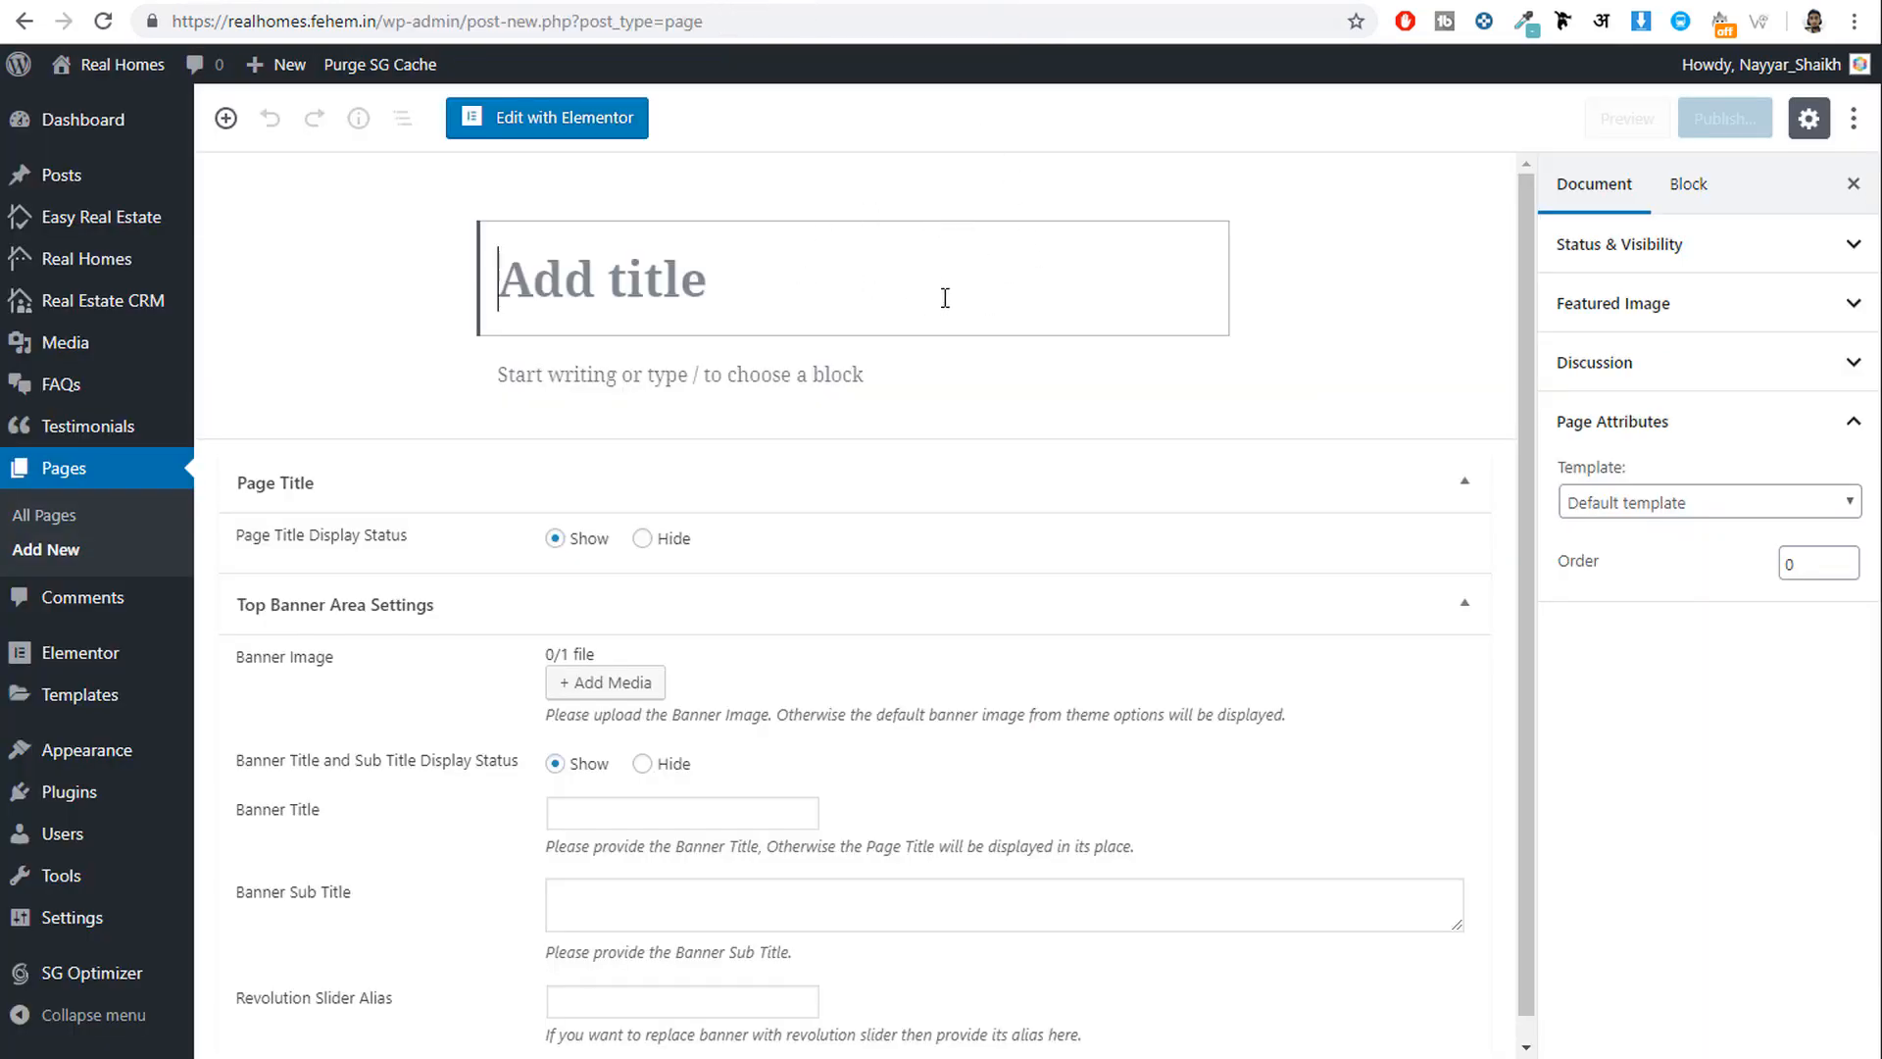
Title the page 'Agents', apply the Agents List template, and publish it.
type("A")
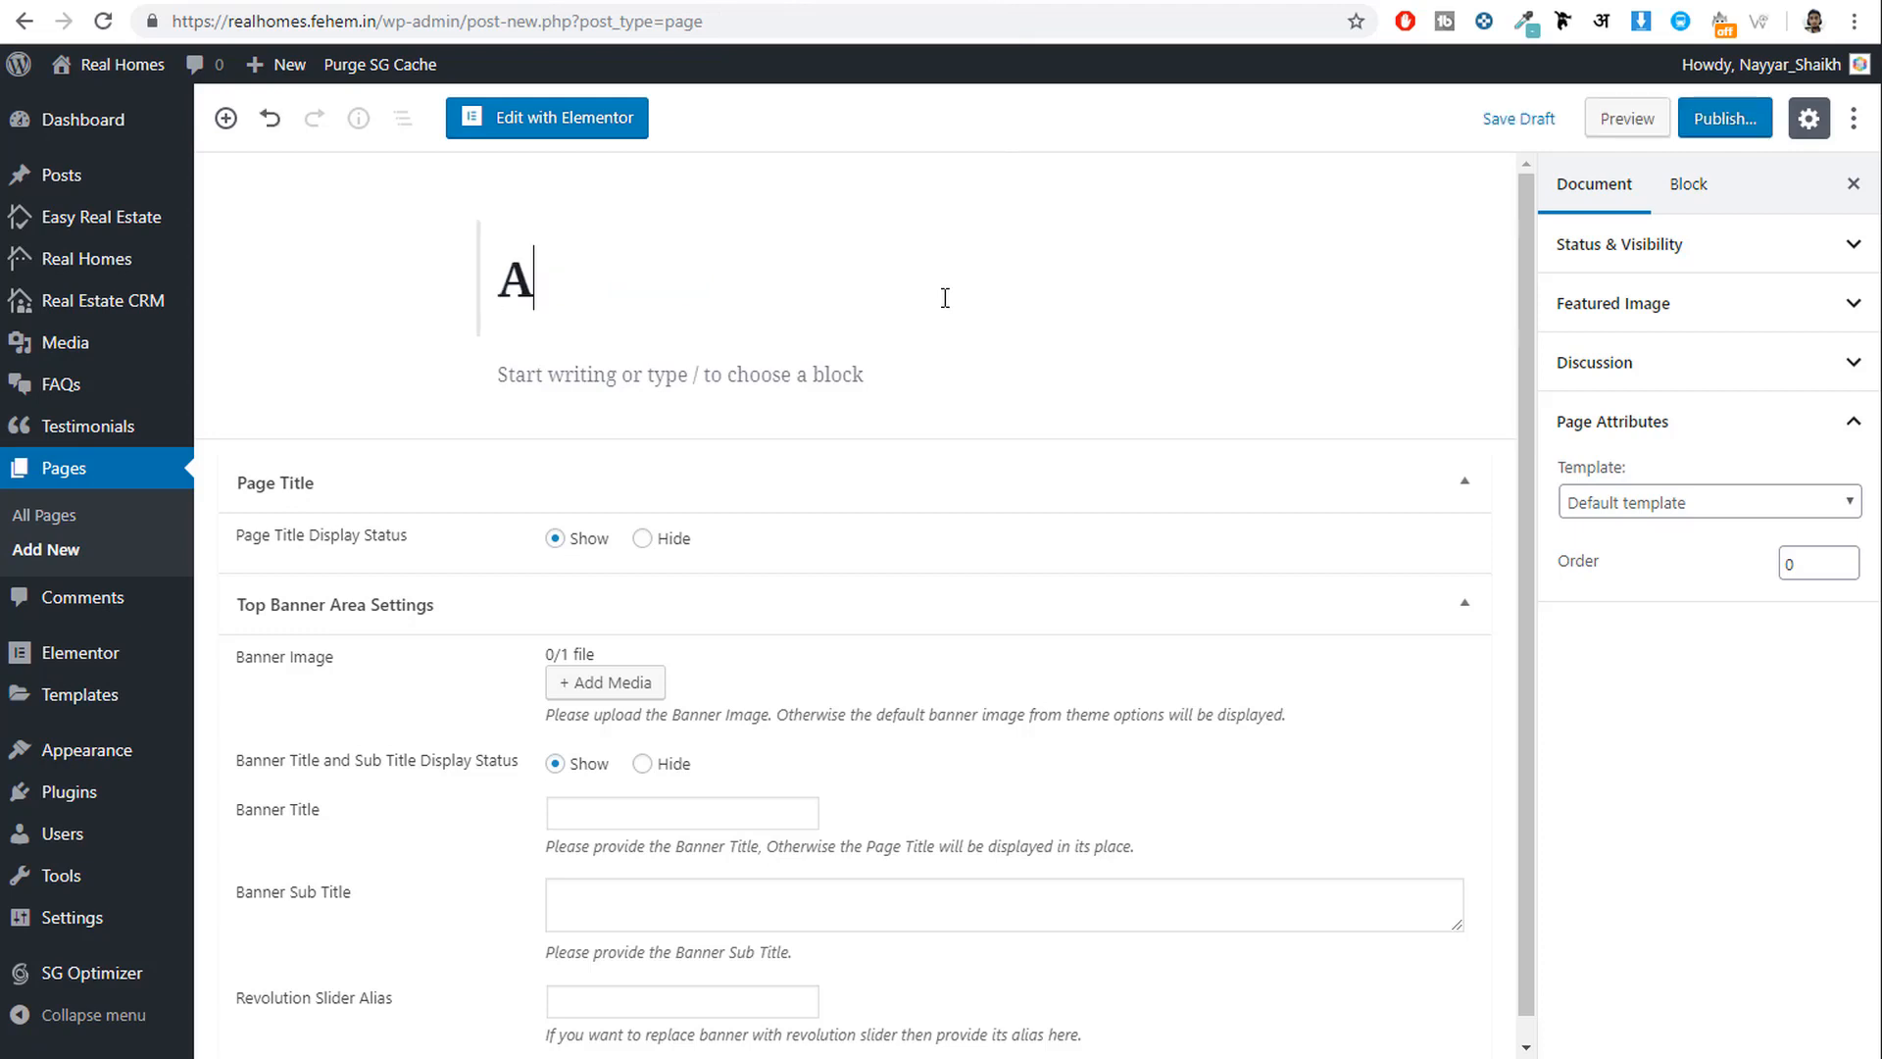
type("gents")
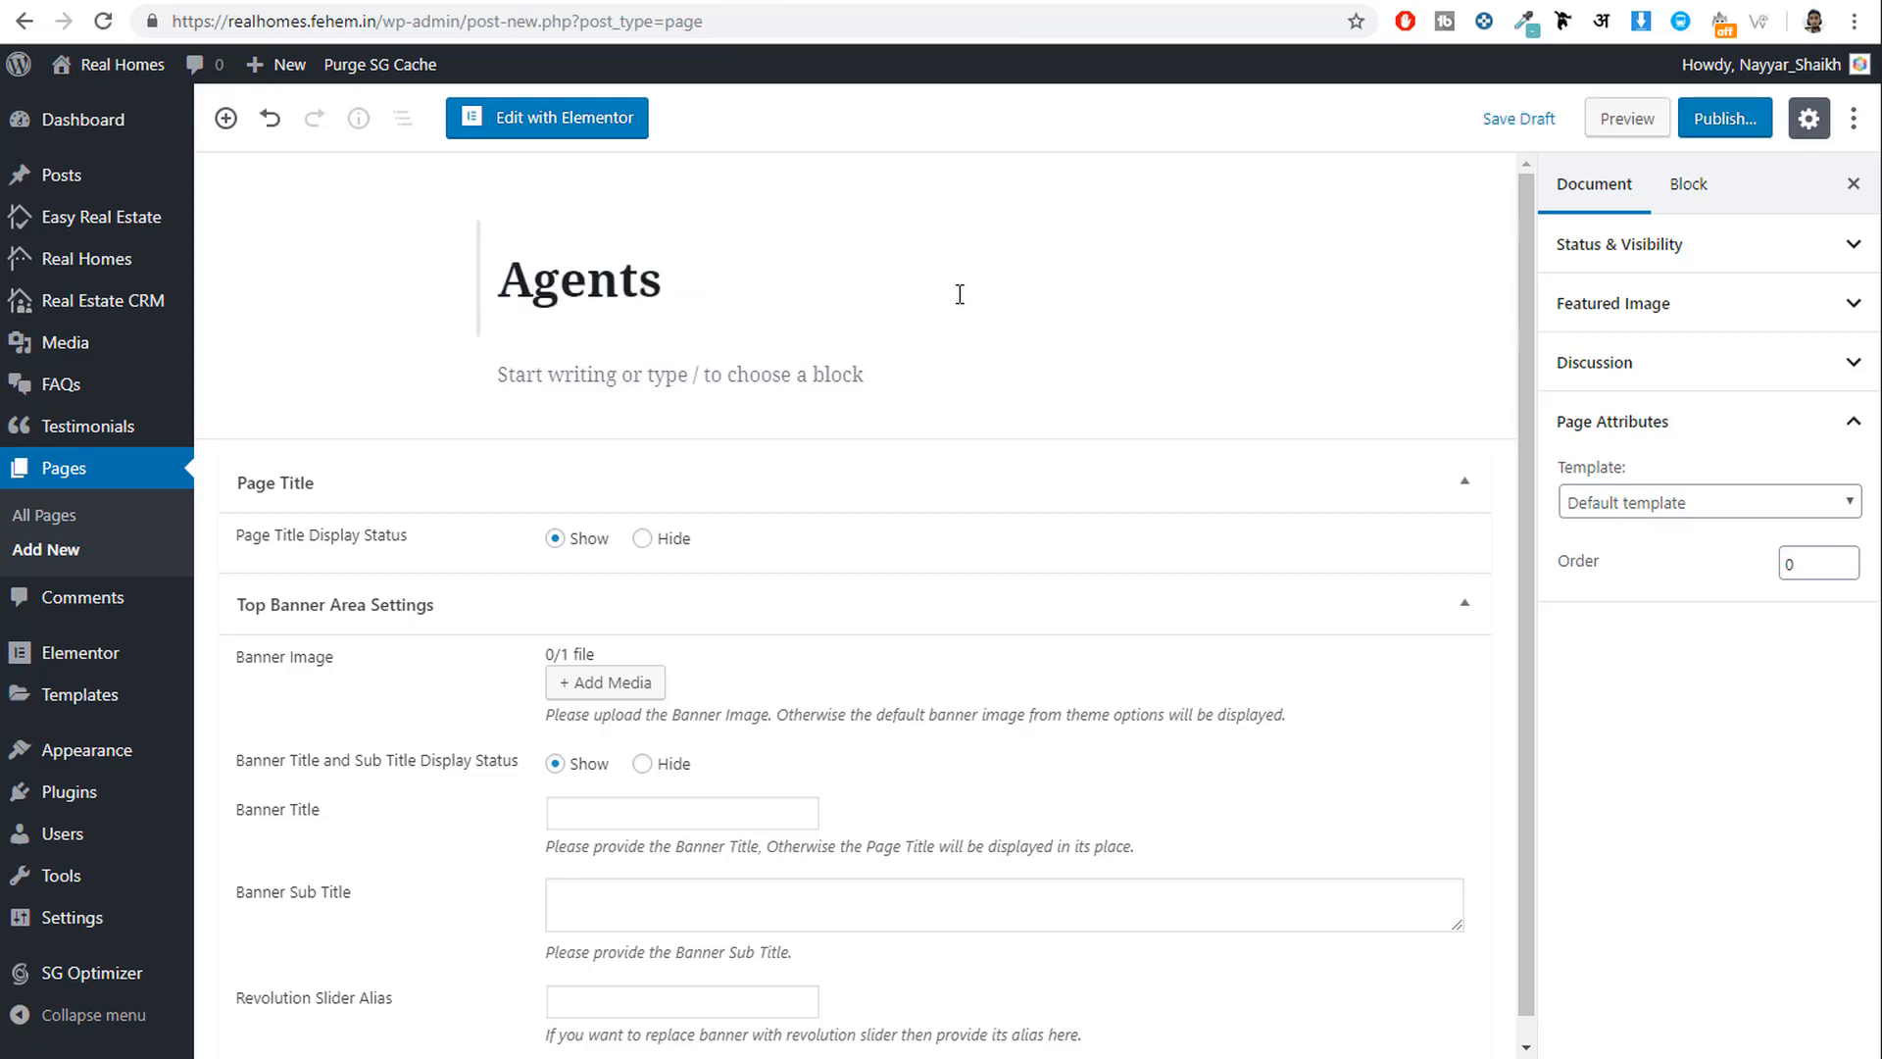
key("shift+Left")
left_click_drag(538, 274, 449, 276)
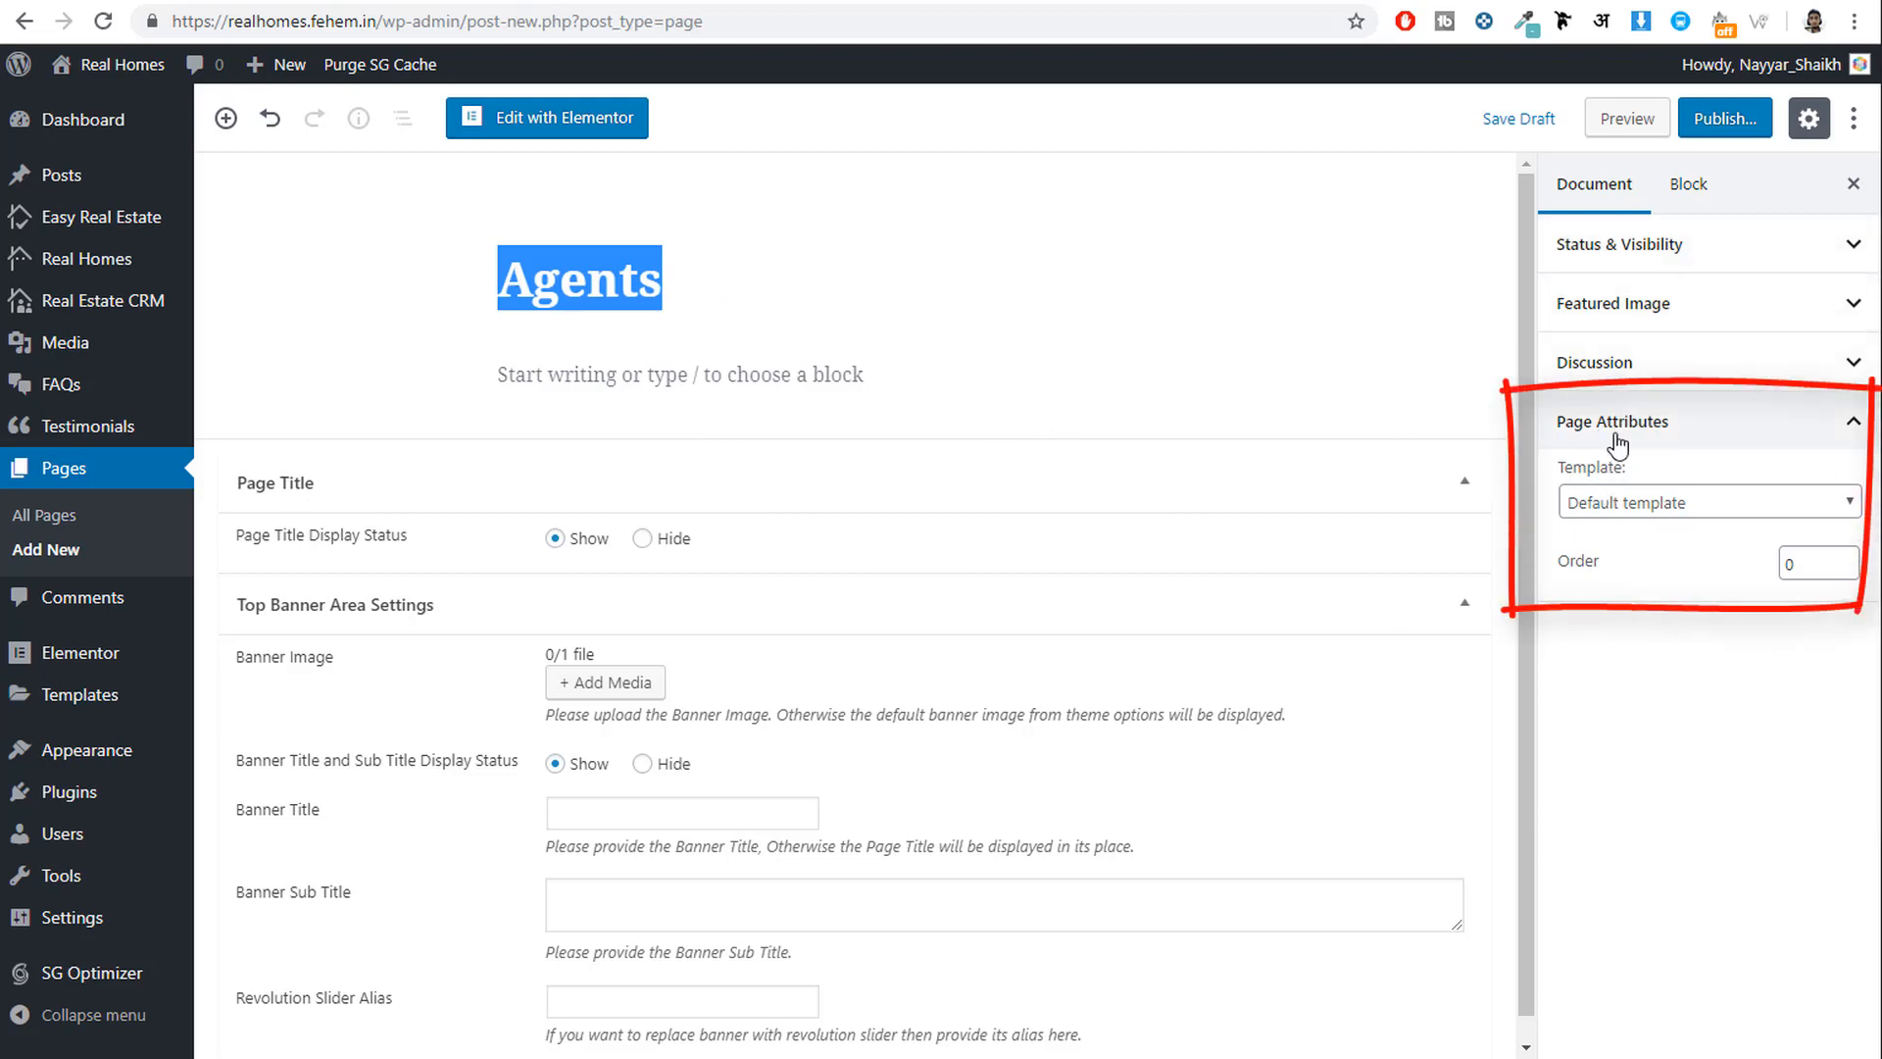
left_click(1635, 505)
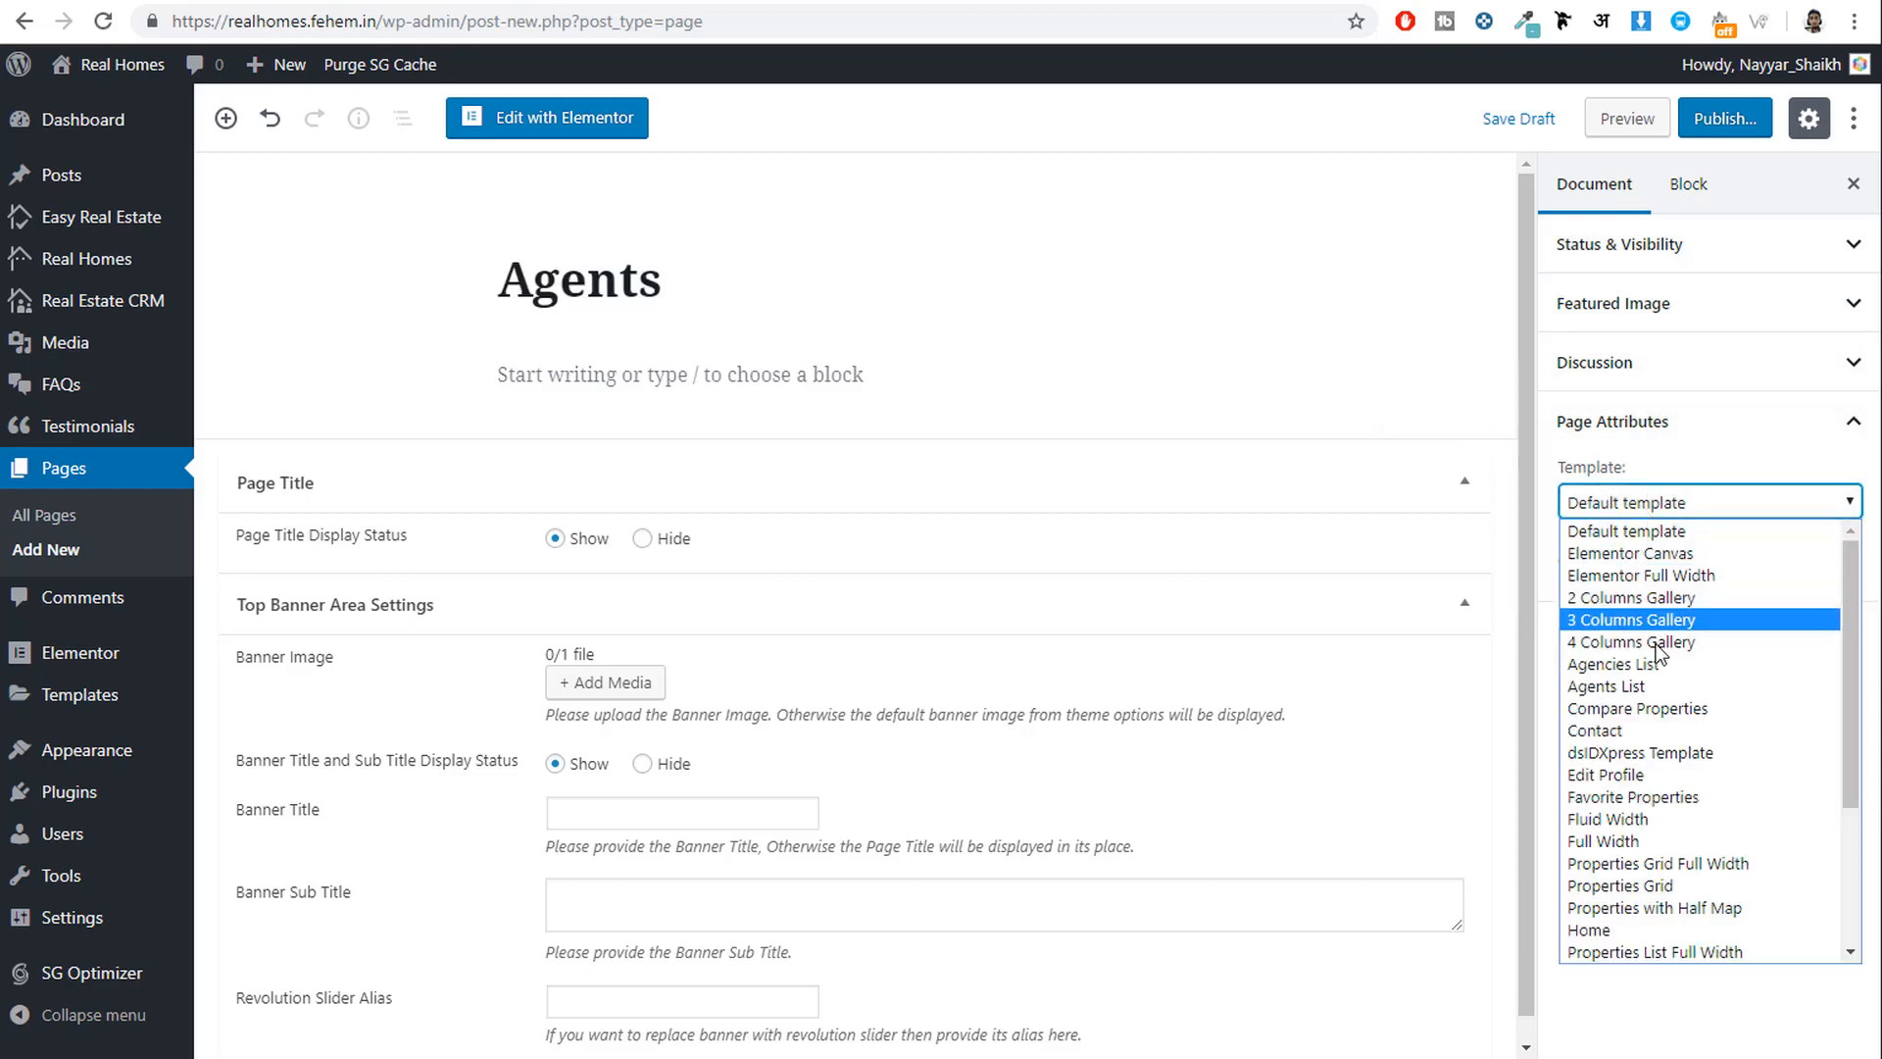
scroll(1666, 774, "down", 2)
scroll(1669, 777, "up", 2)
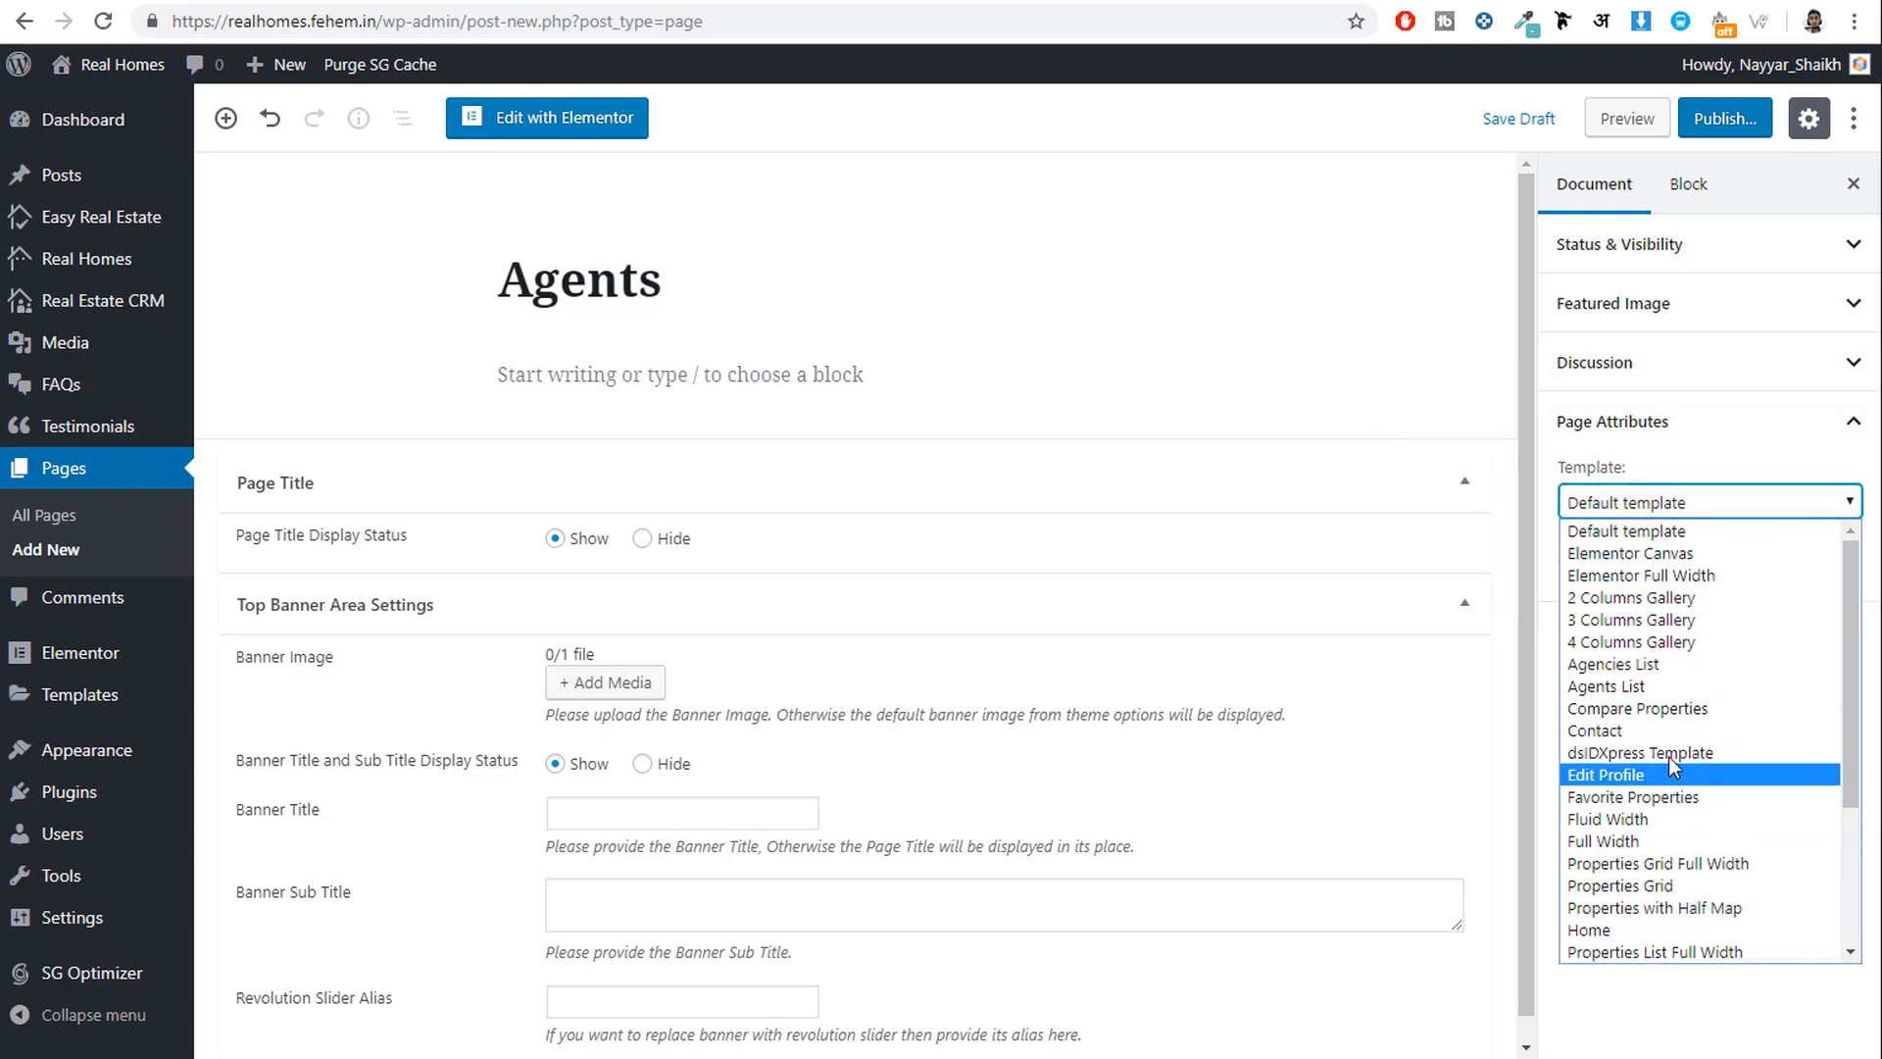
left_click(1632, 687)
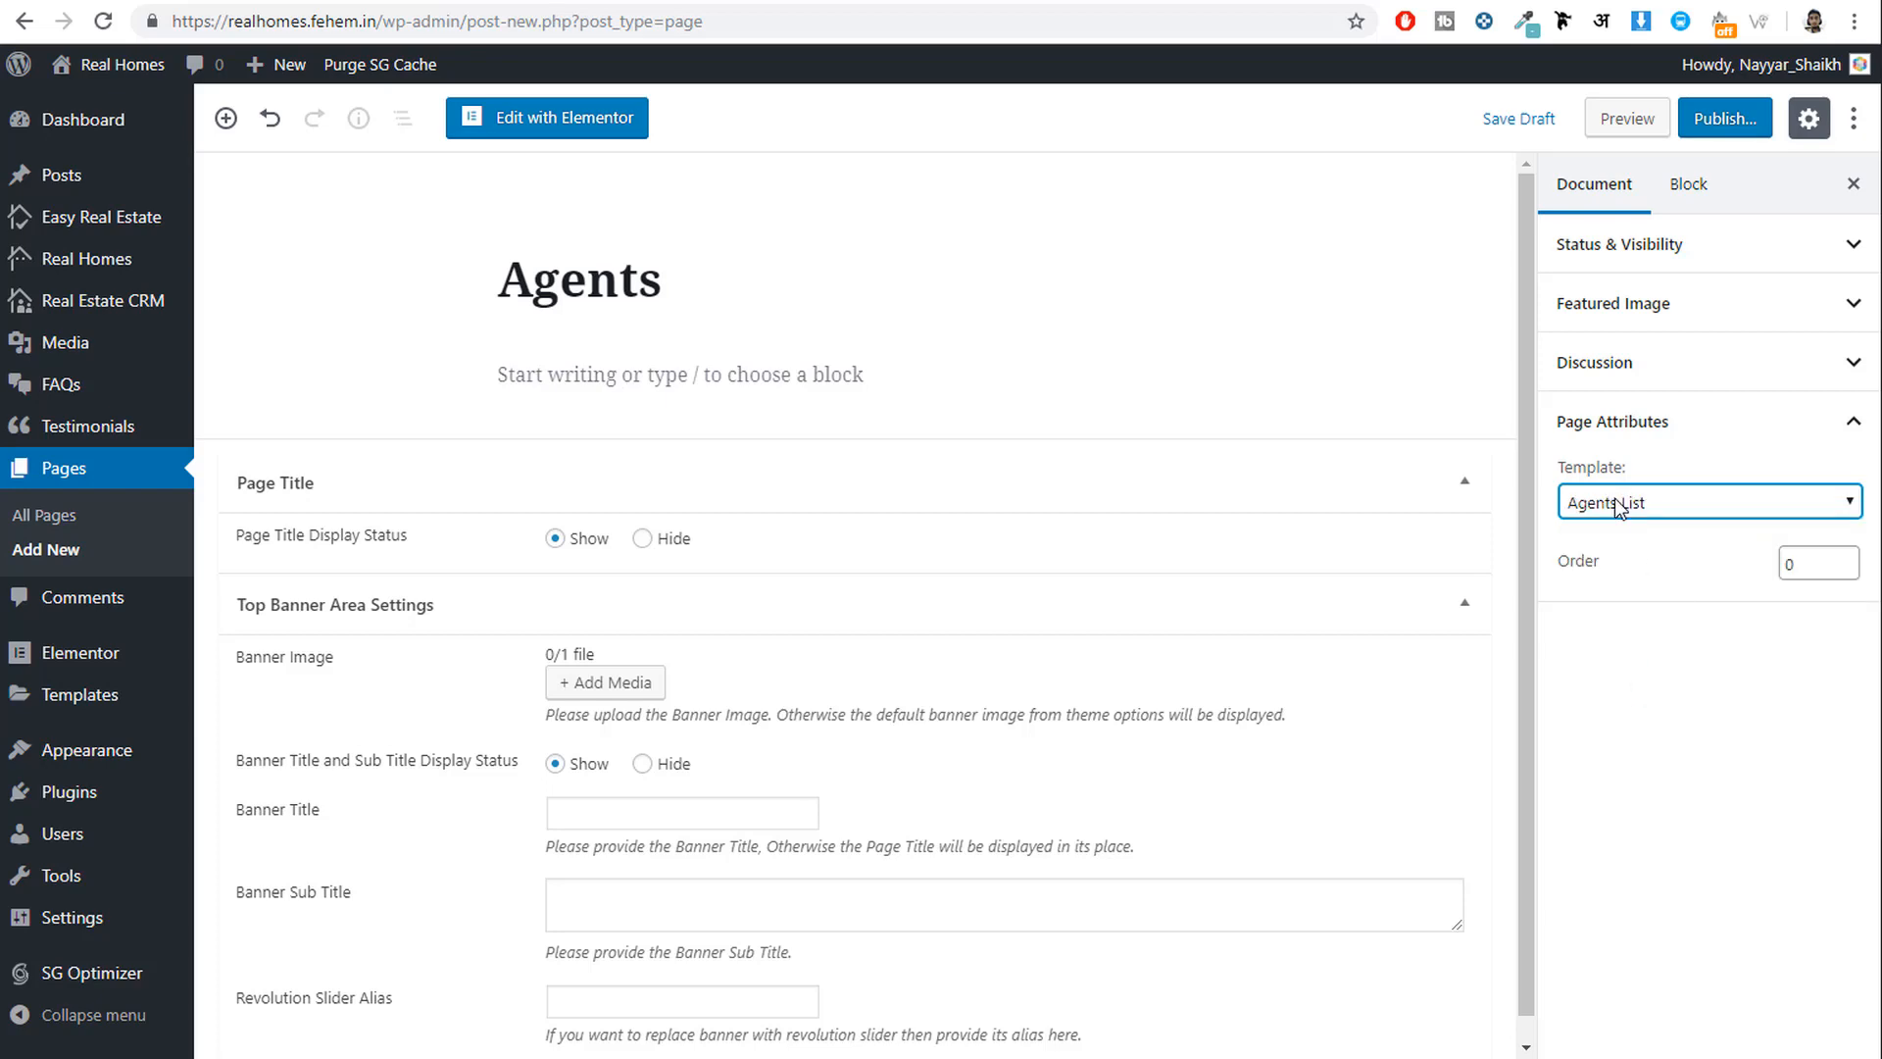
left_click(1723, 118)
left_click(1704, 120)
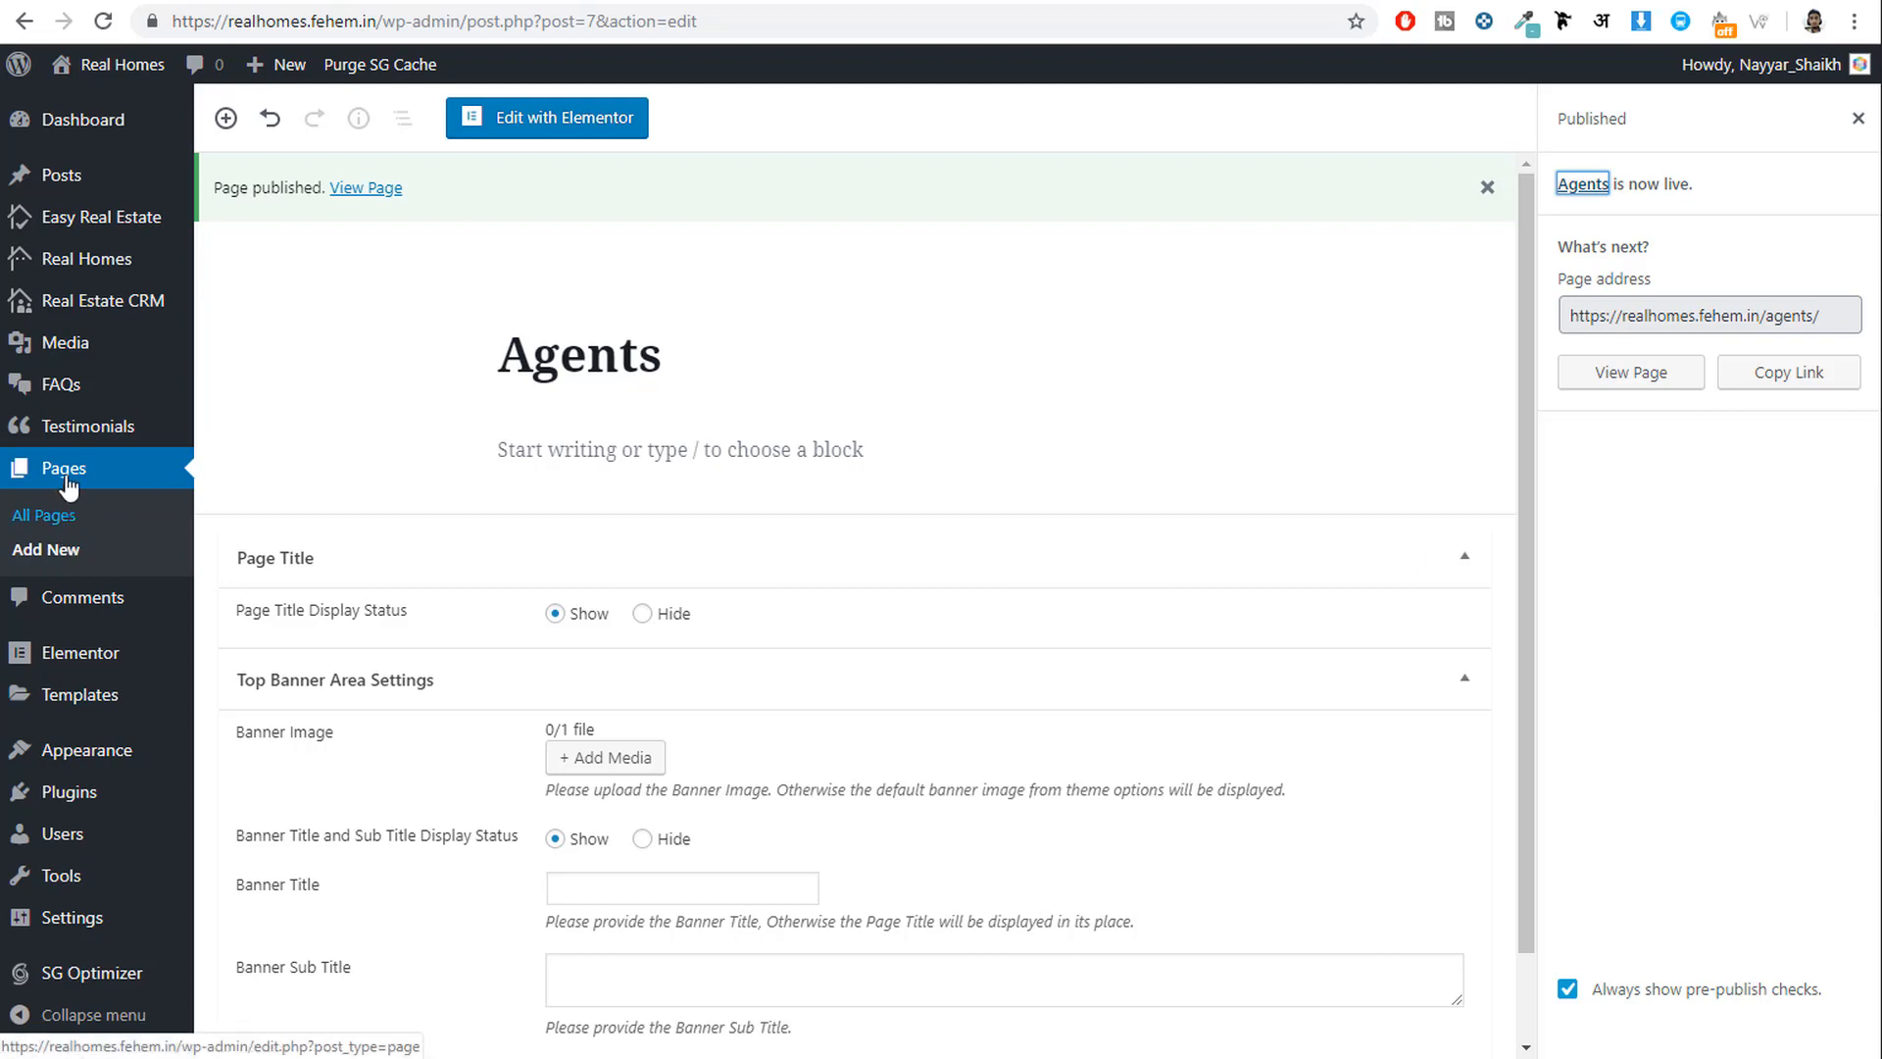
left_click(54, 551)
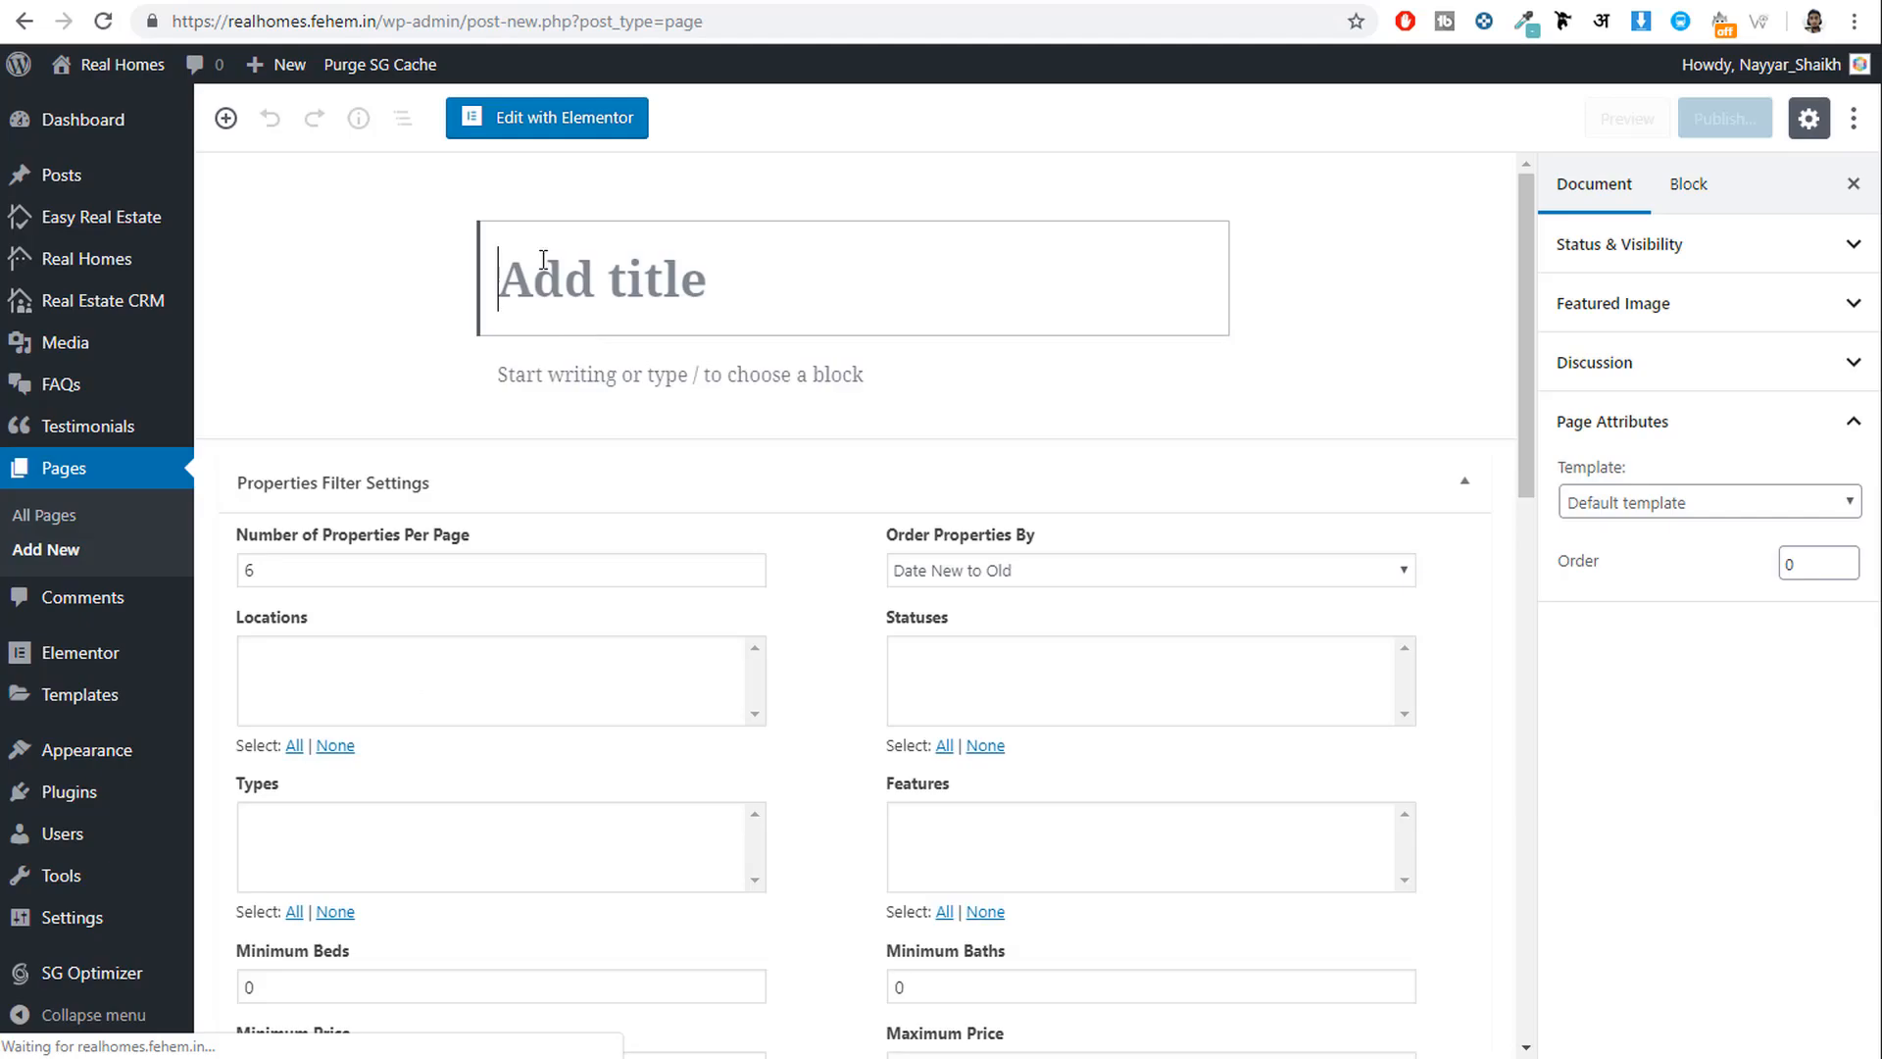
Title the page 'Compare Properties', apply the Compare Properties template, and publish it.
type("C")
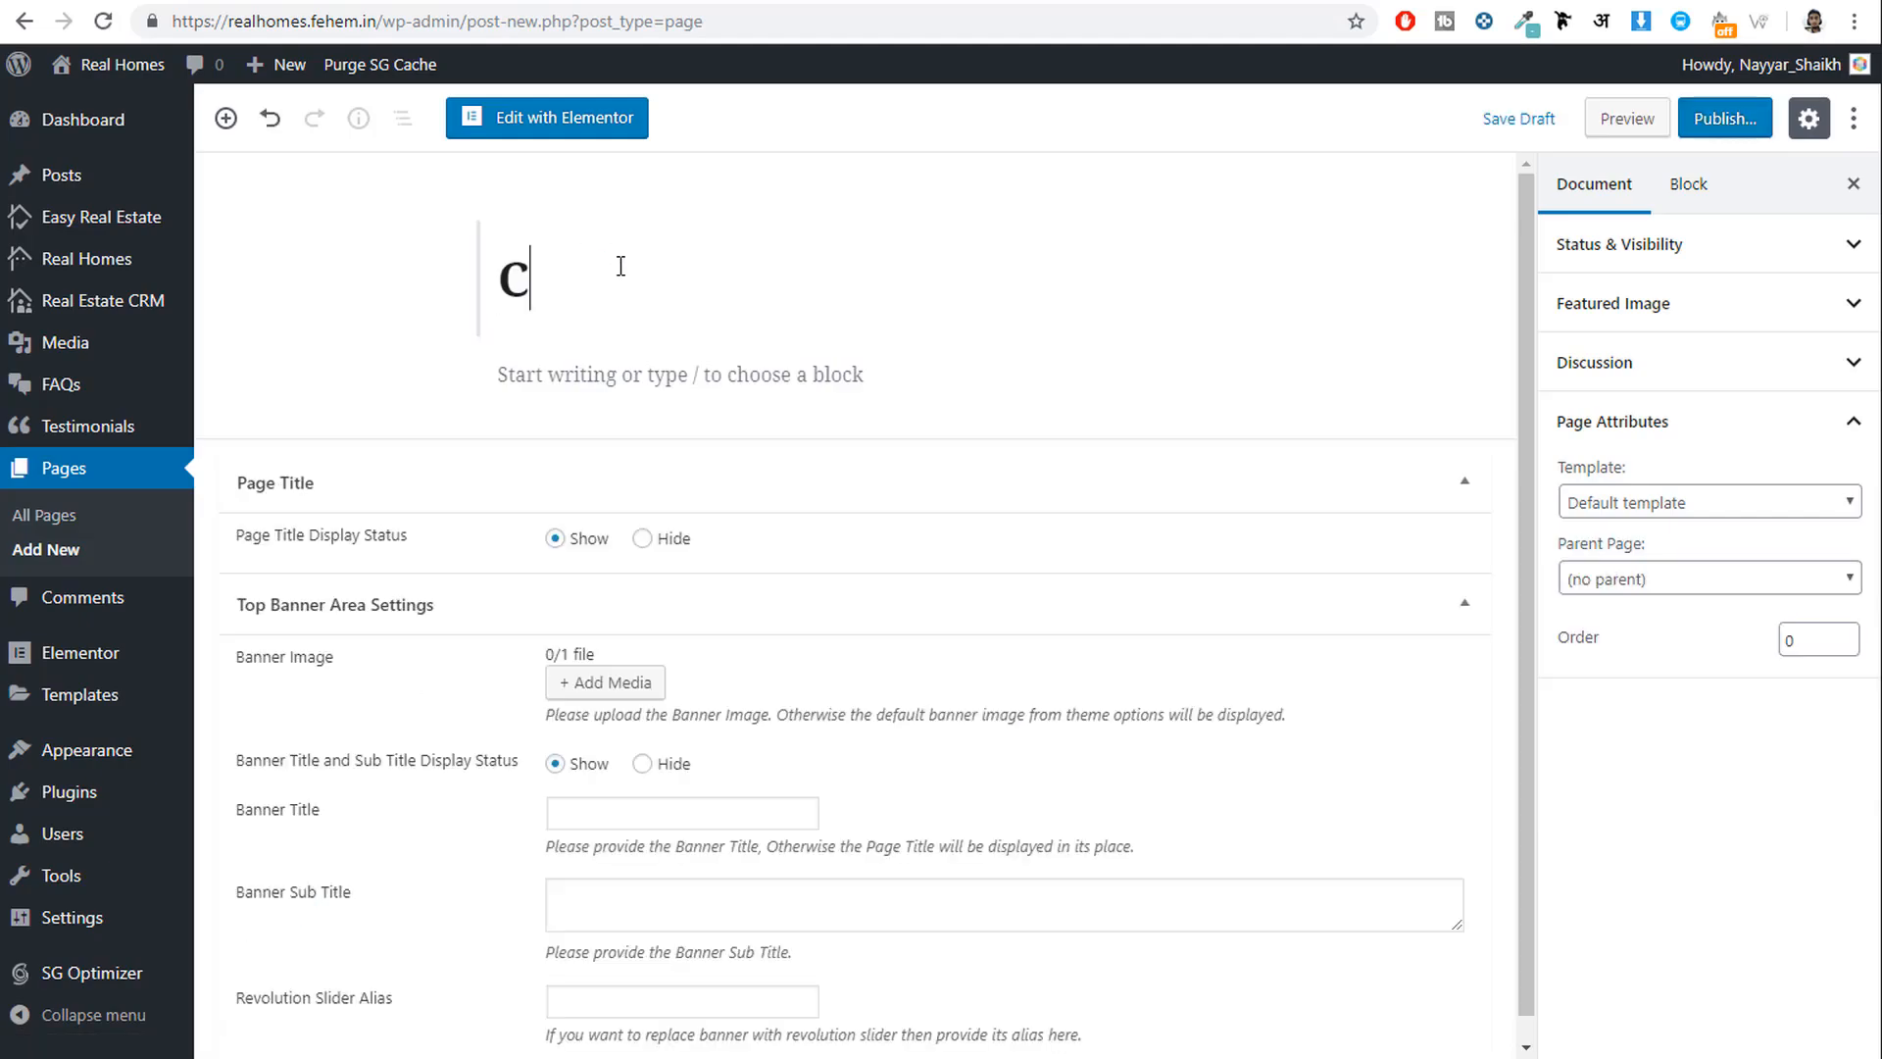
type("ompare Properties")
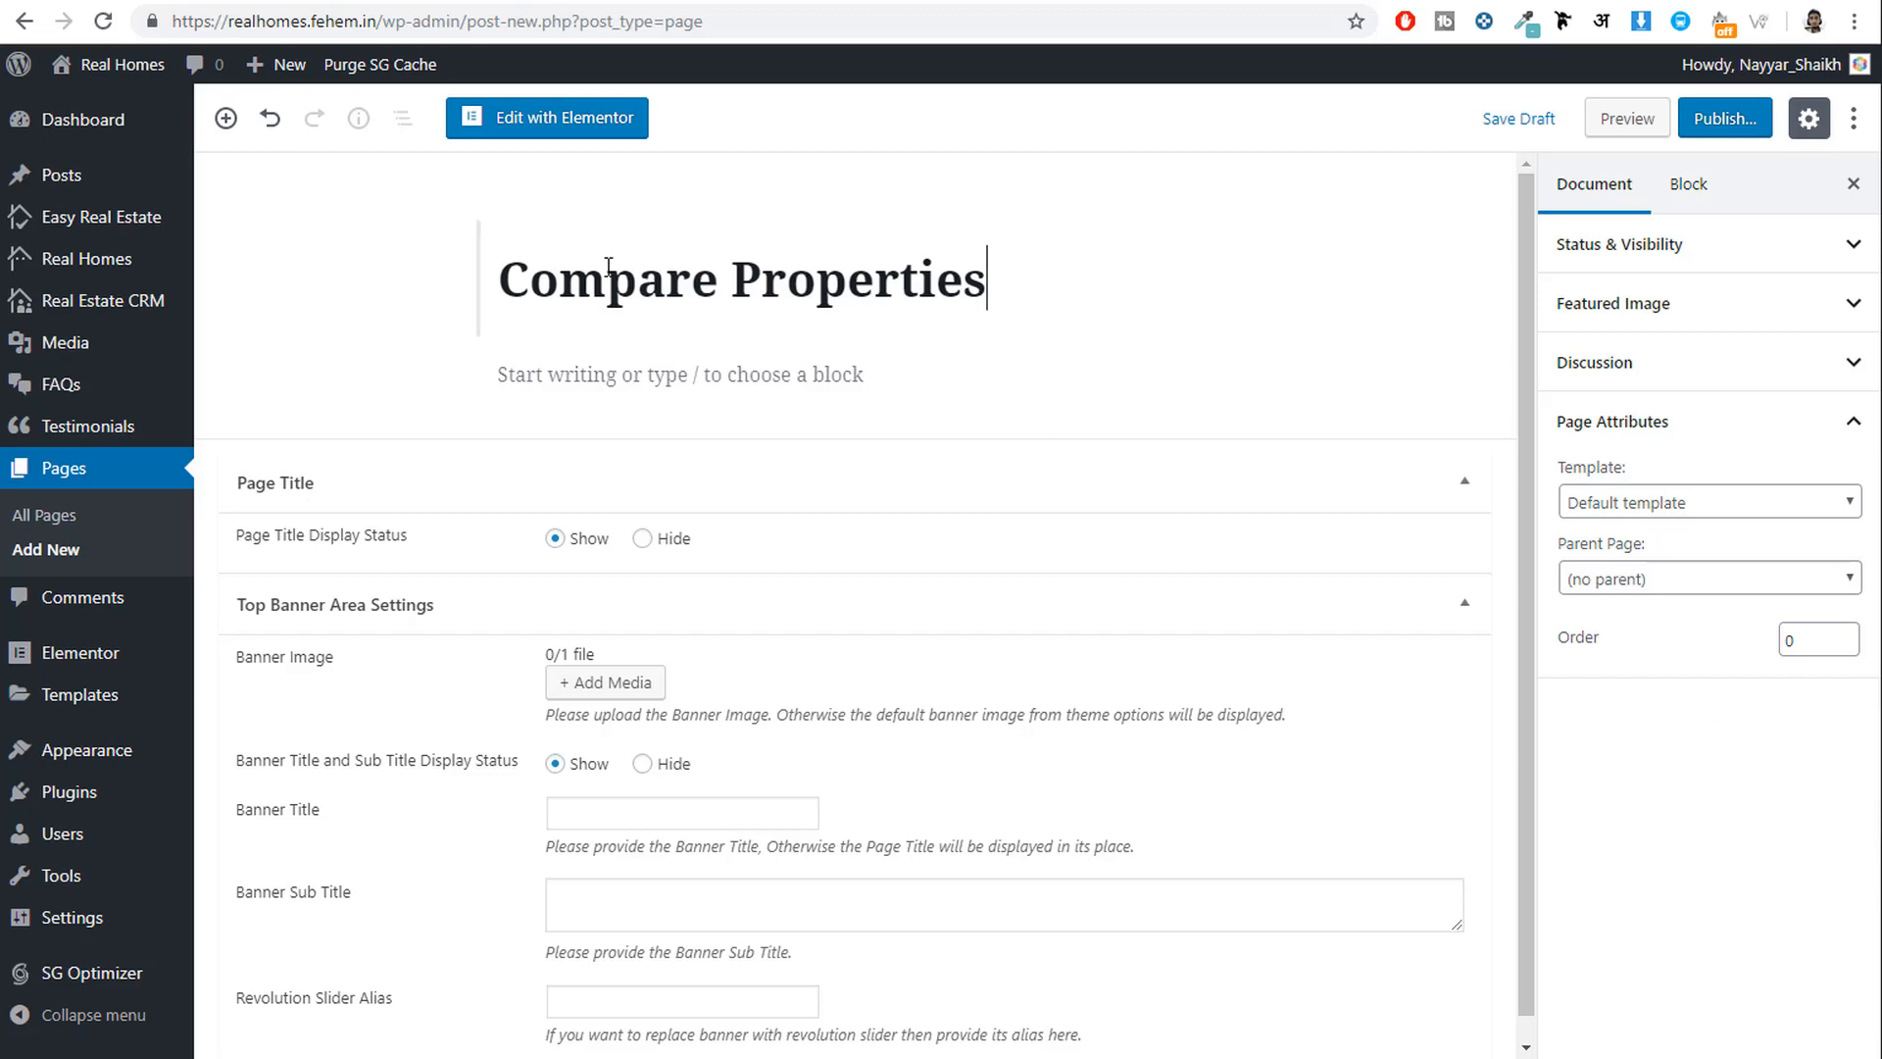
double_click(717, 279)
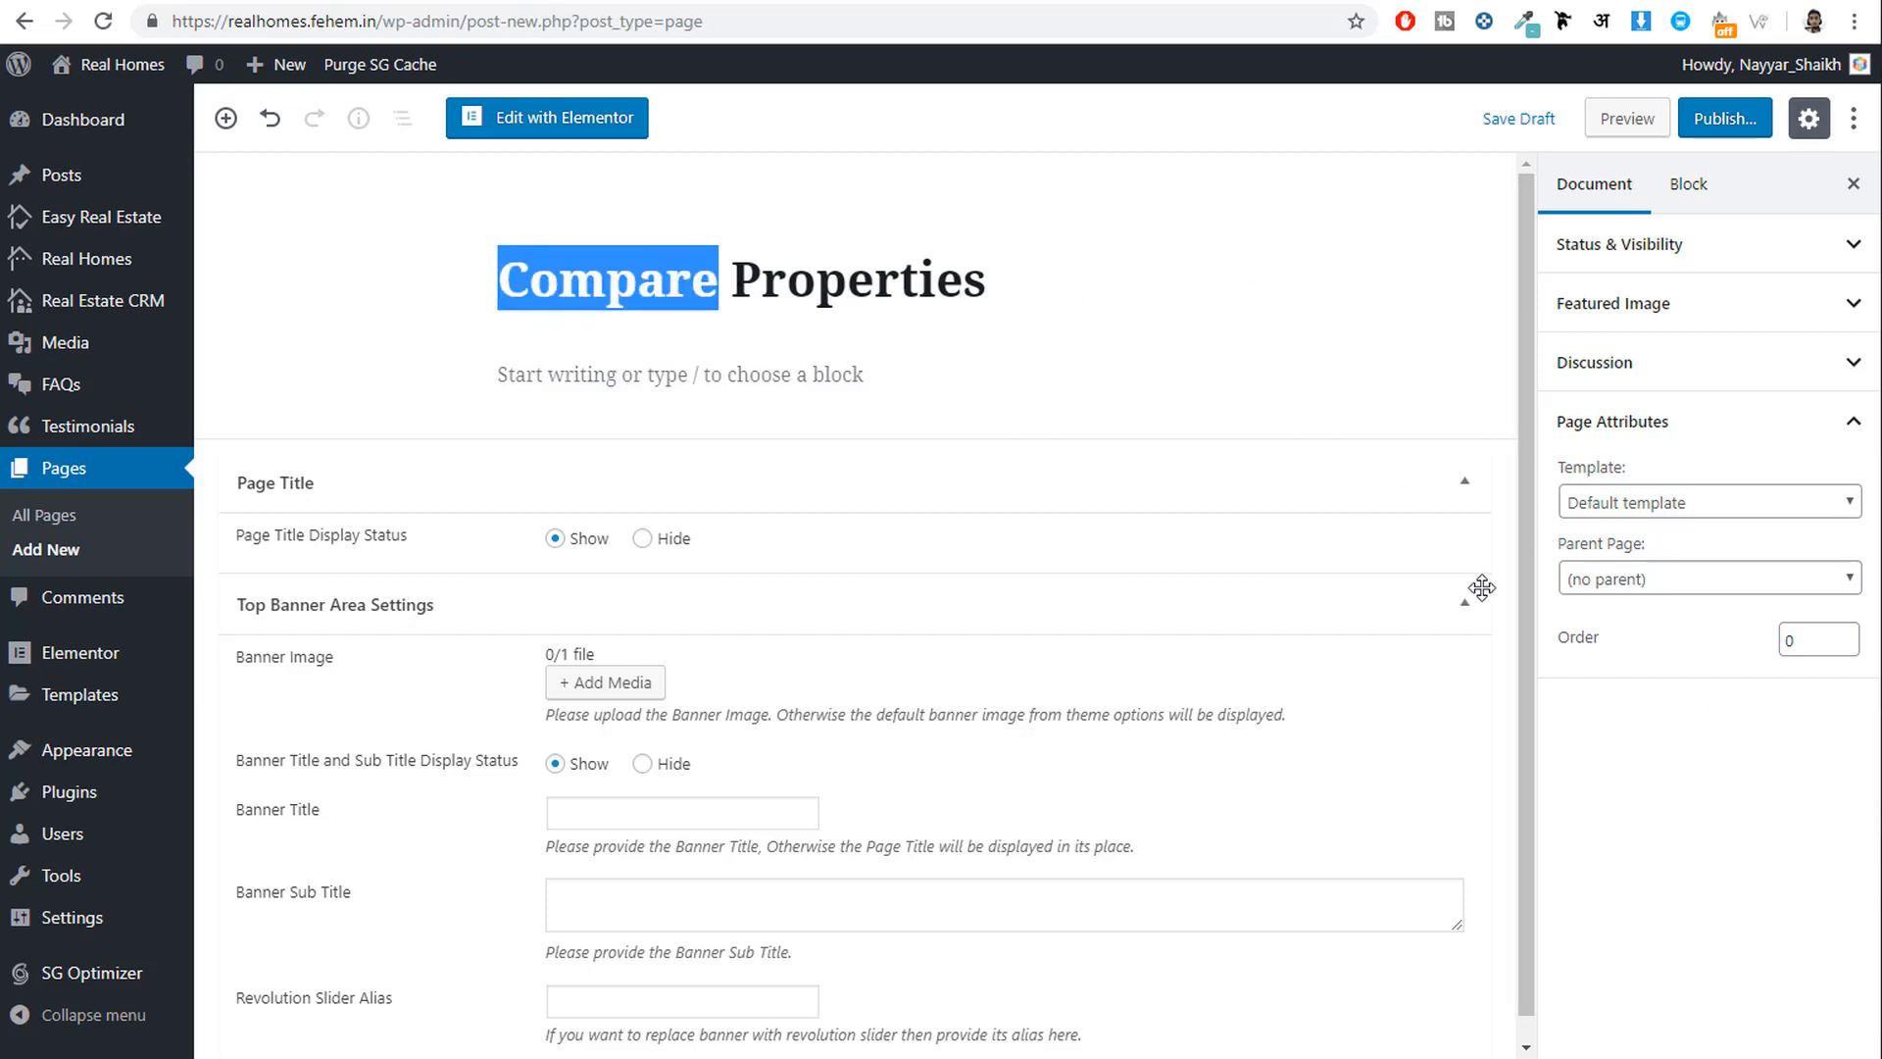
left_click(1650, 507)
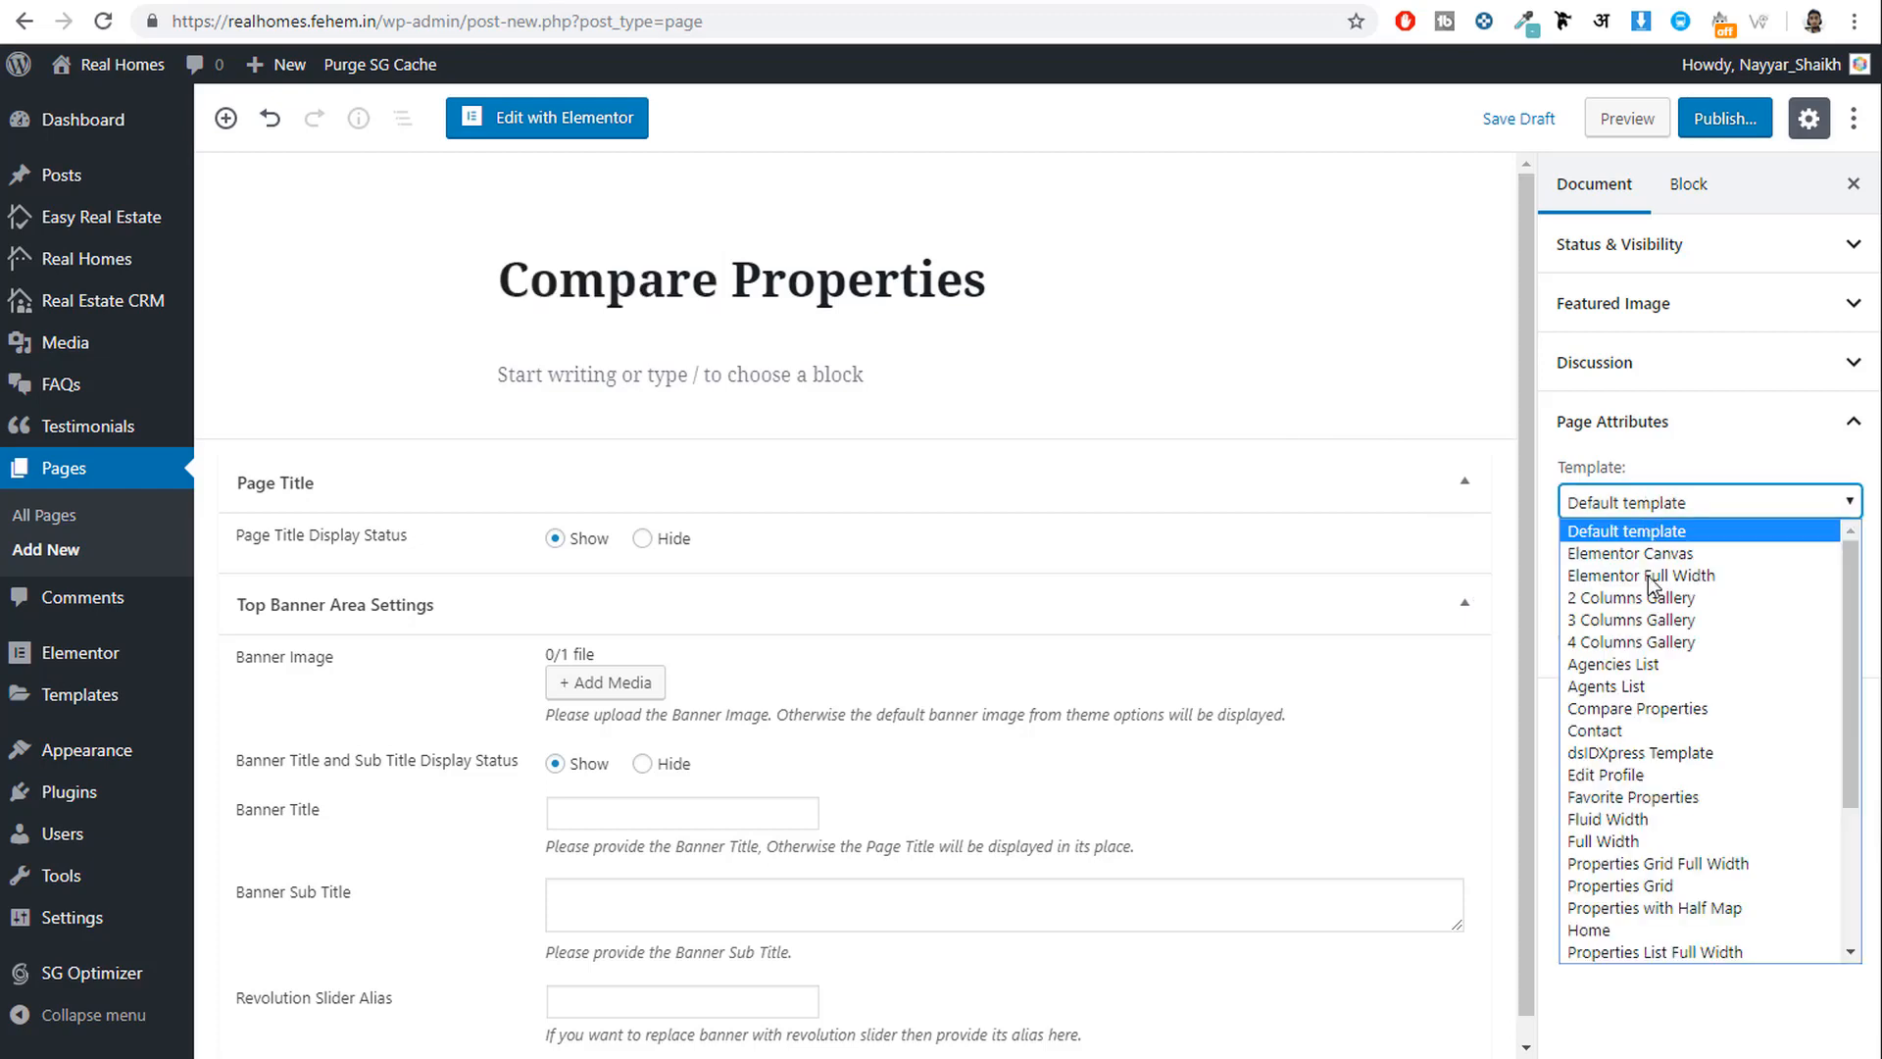
left_click(1674, 728)
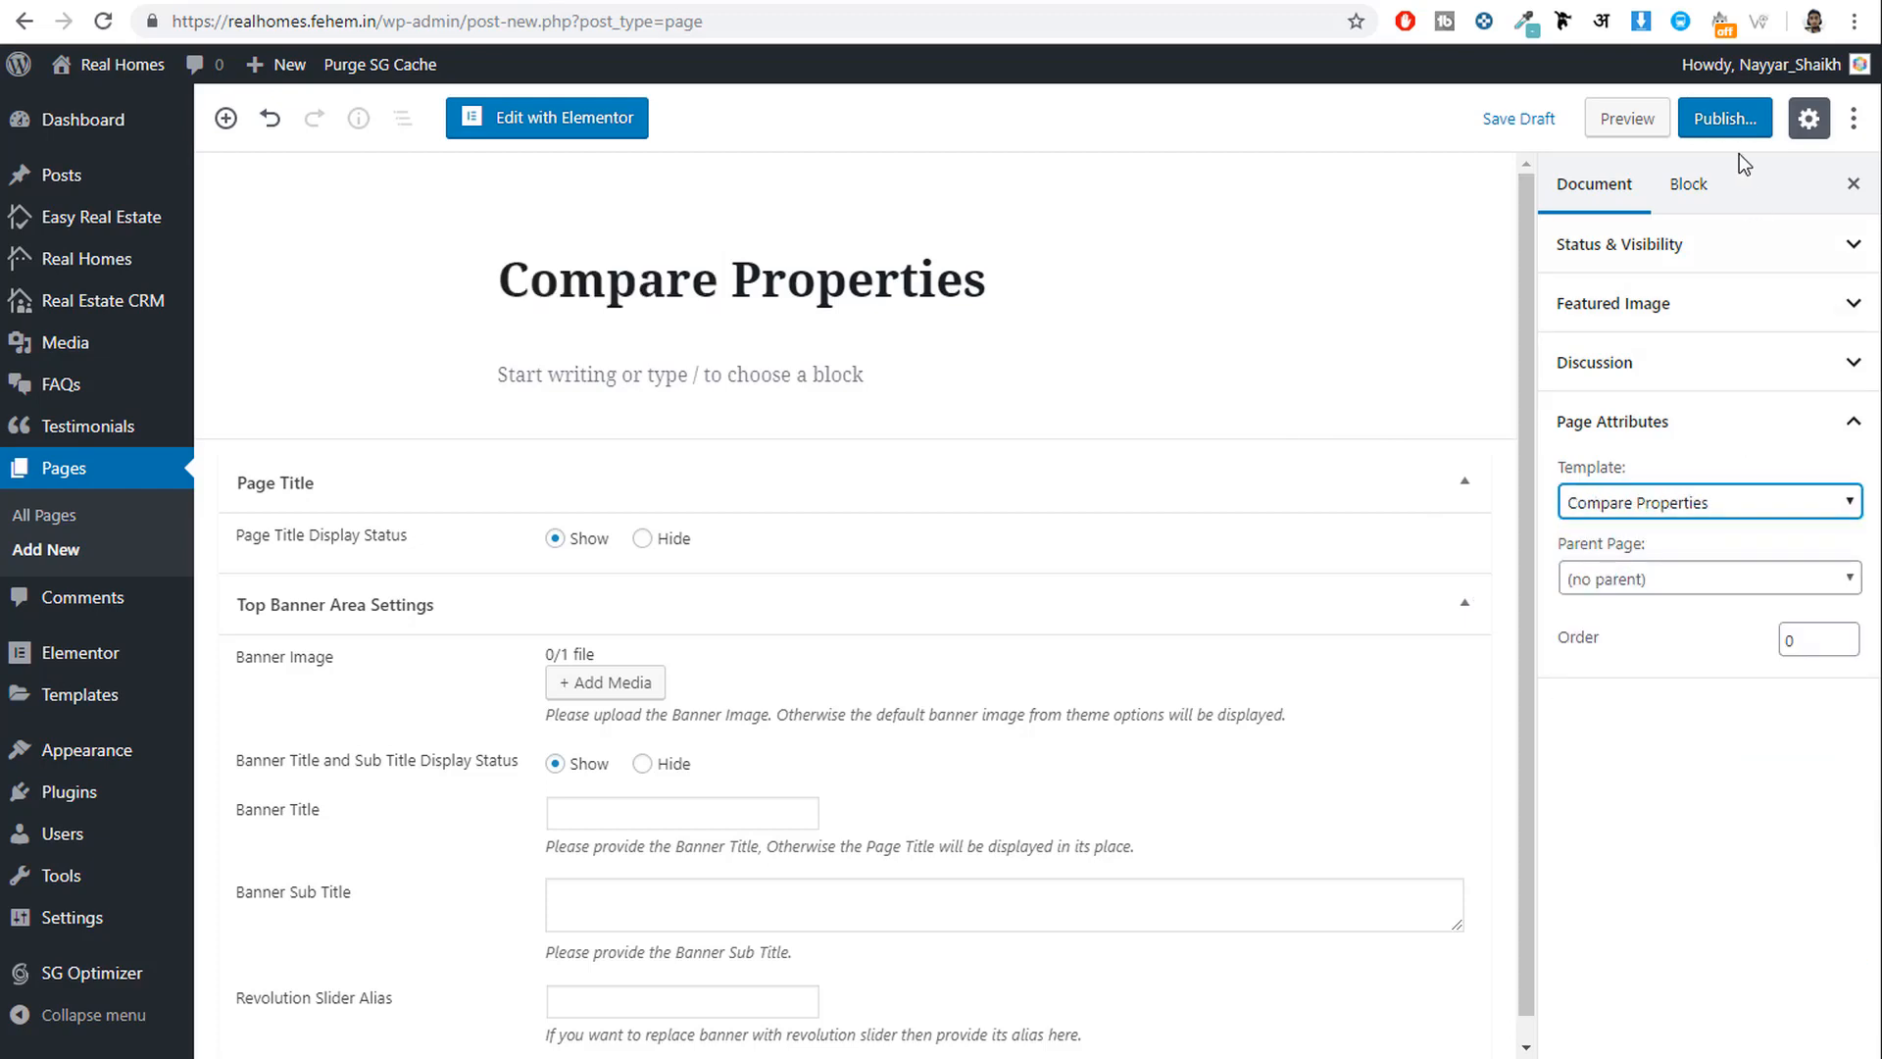
left_click(1733, 120)
left_click(1735, 121)
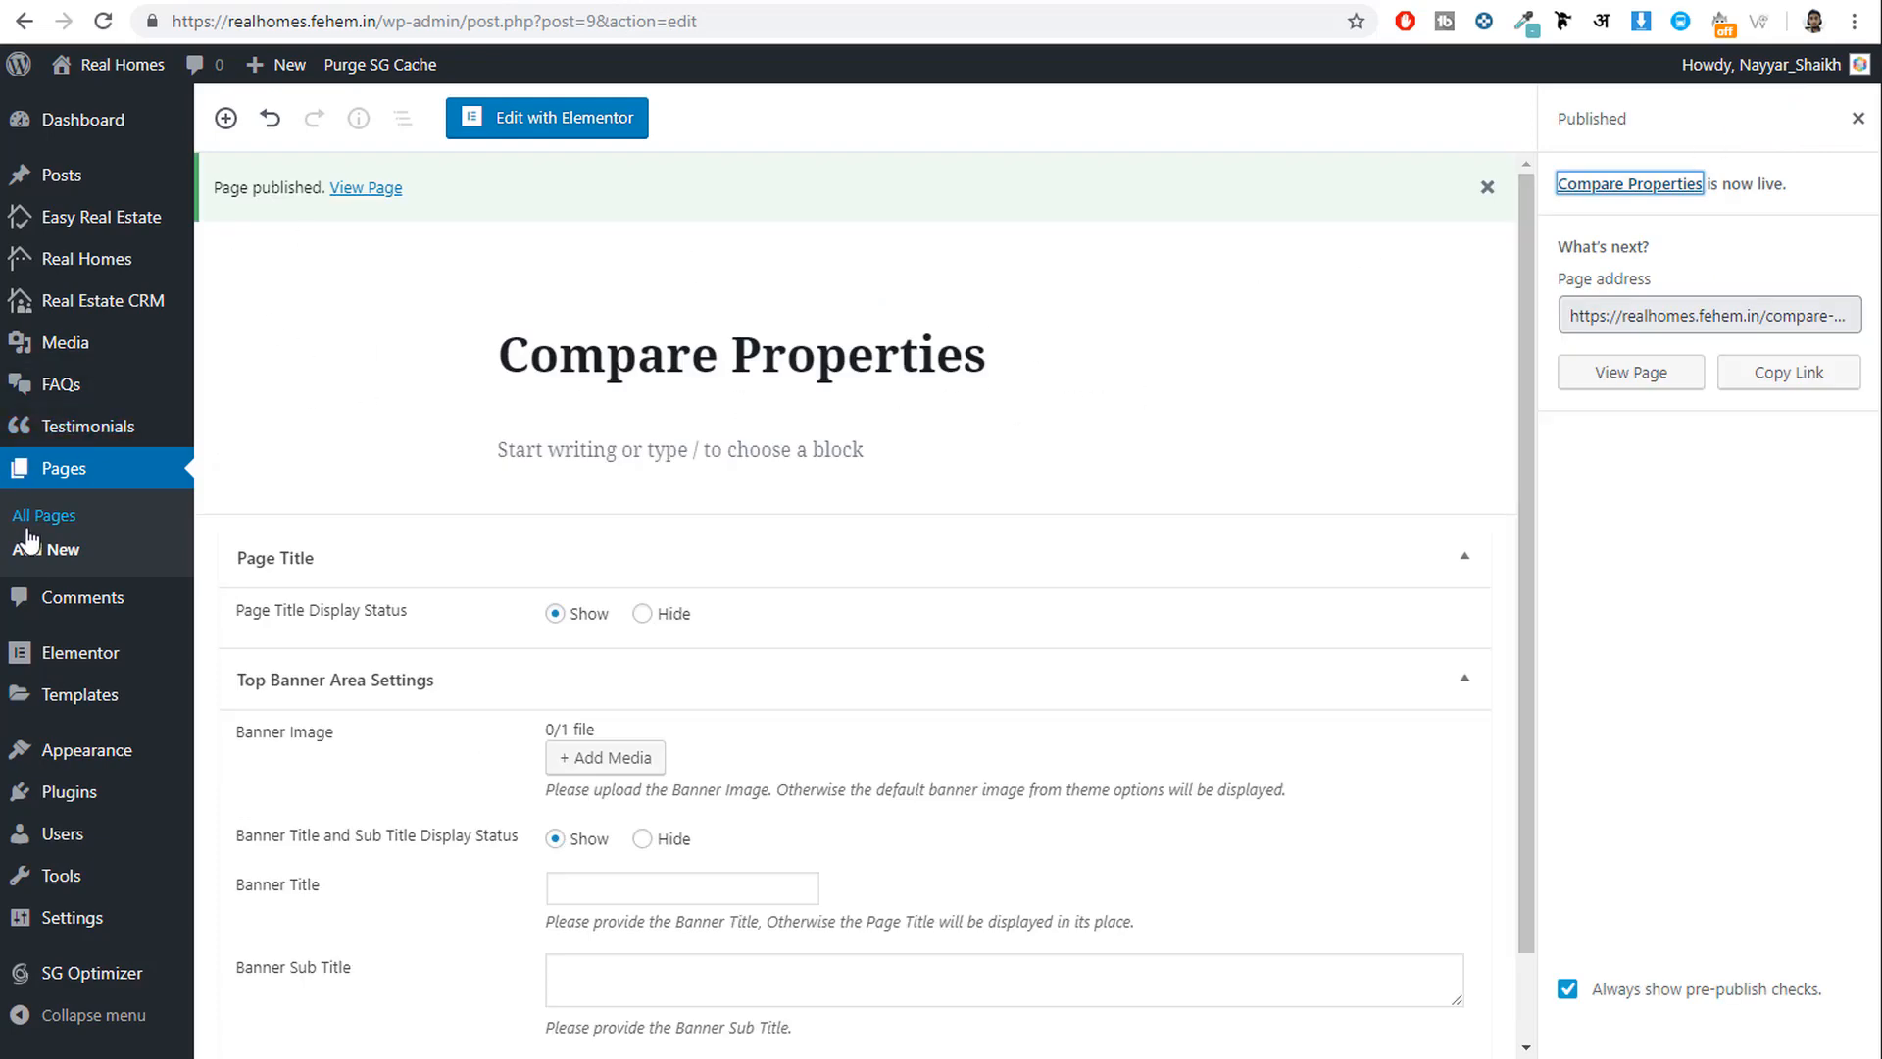
Publish a new page titled 'Contact' using the Contact template.
left_click(52, 559)
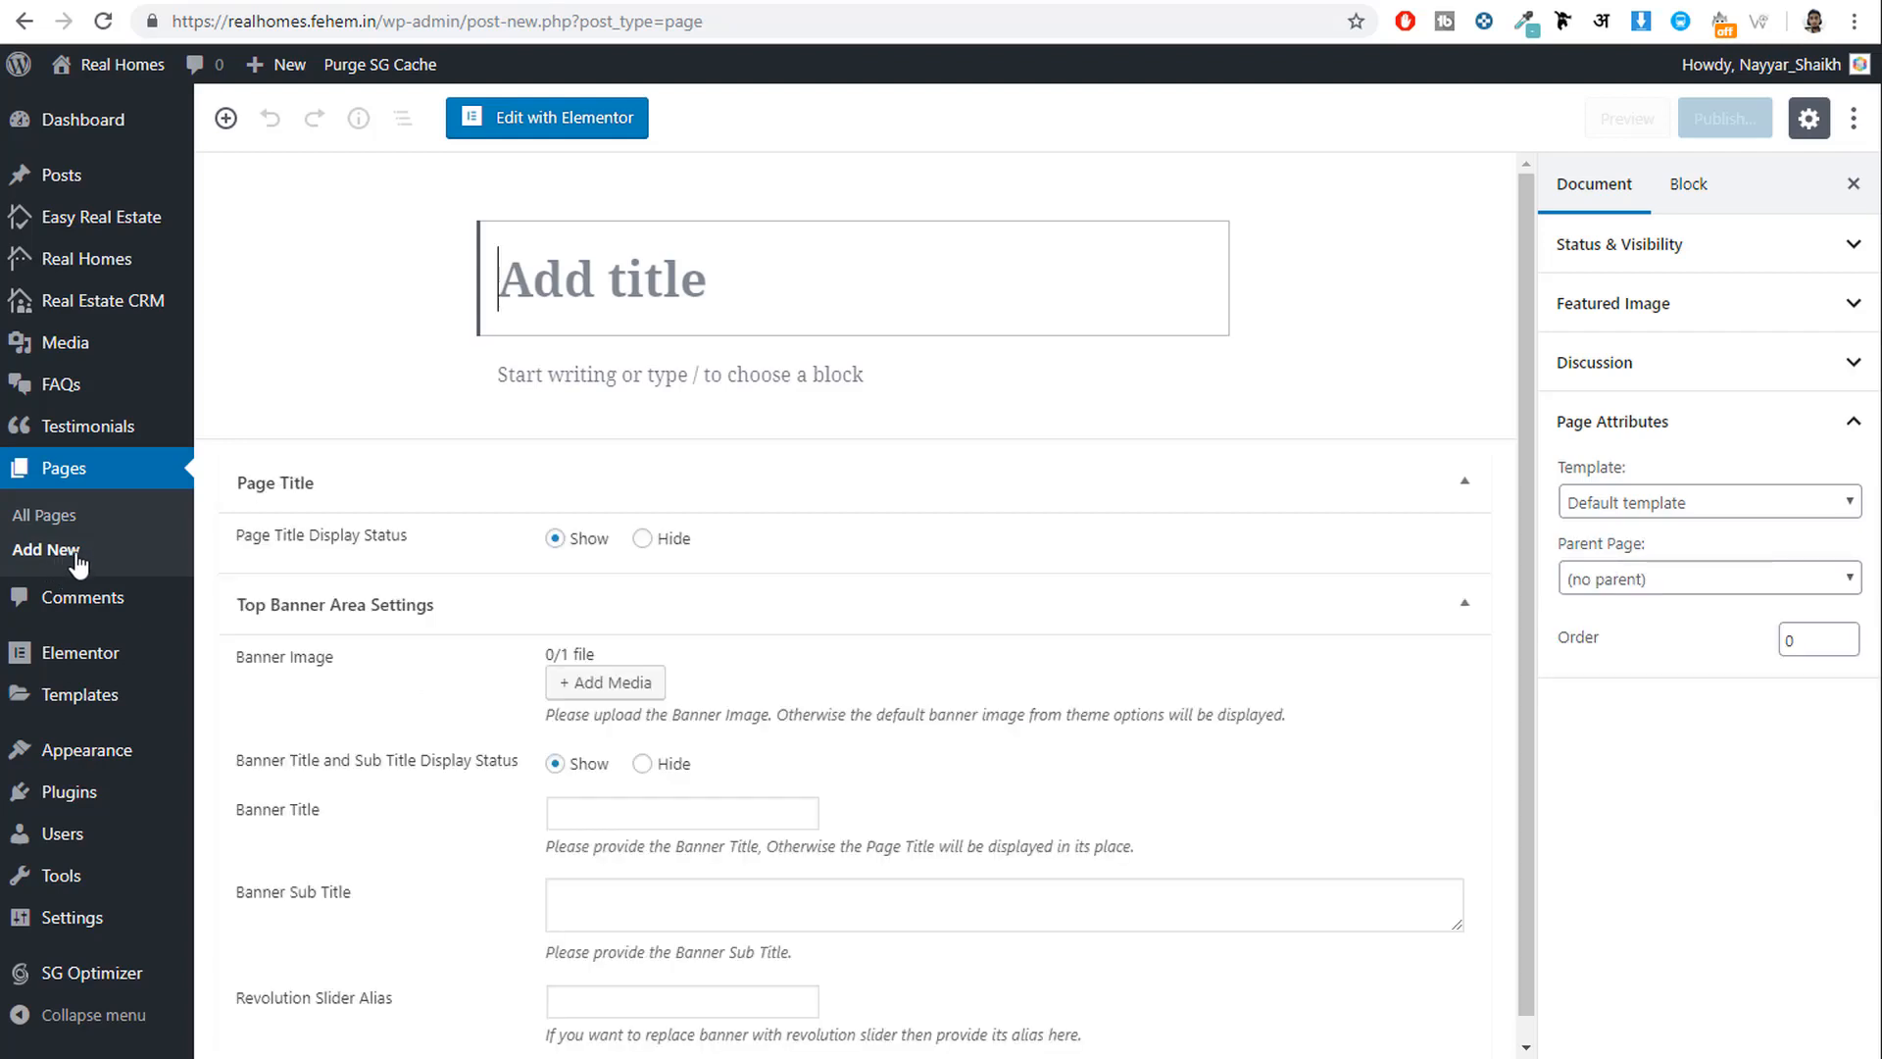
type("Contact")
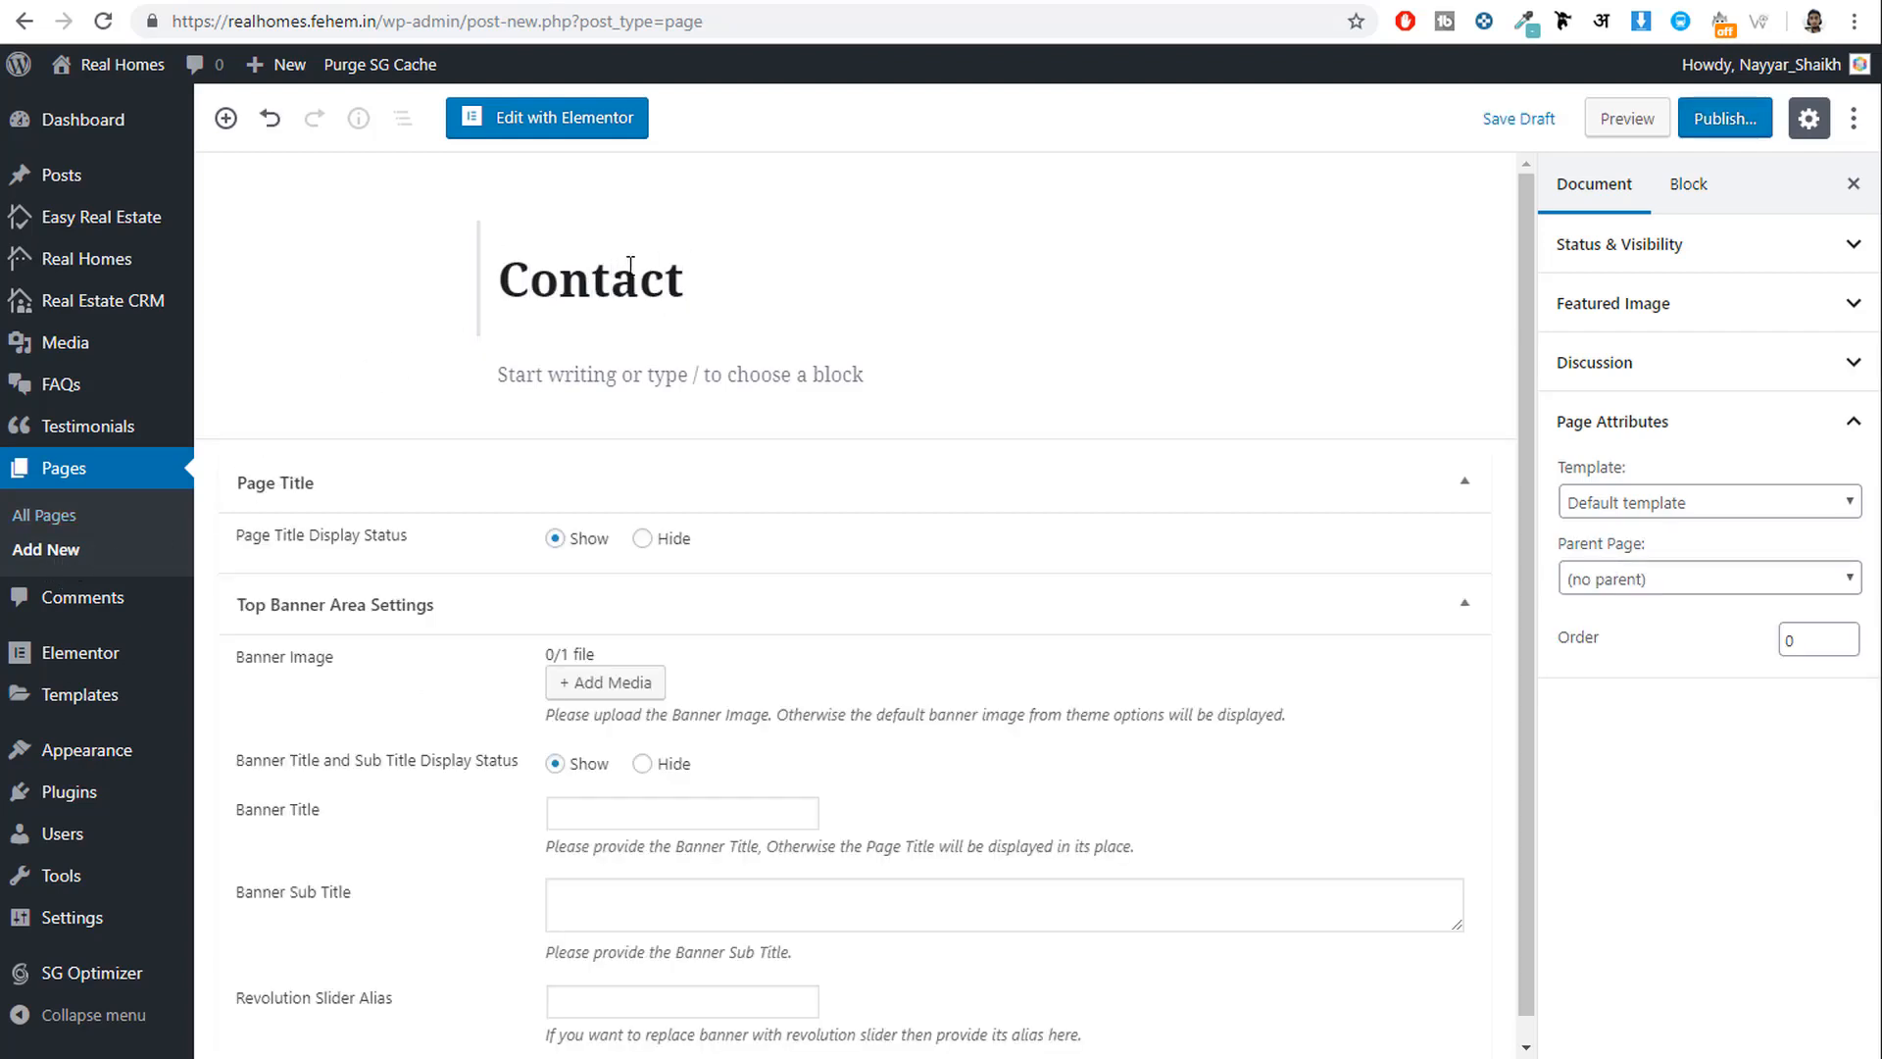
left_click(1627, 503)
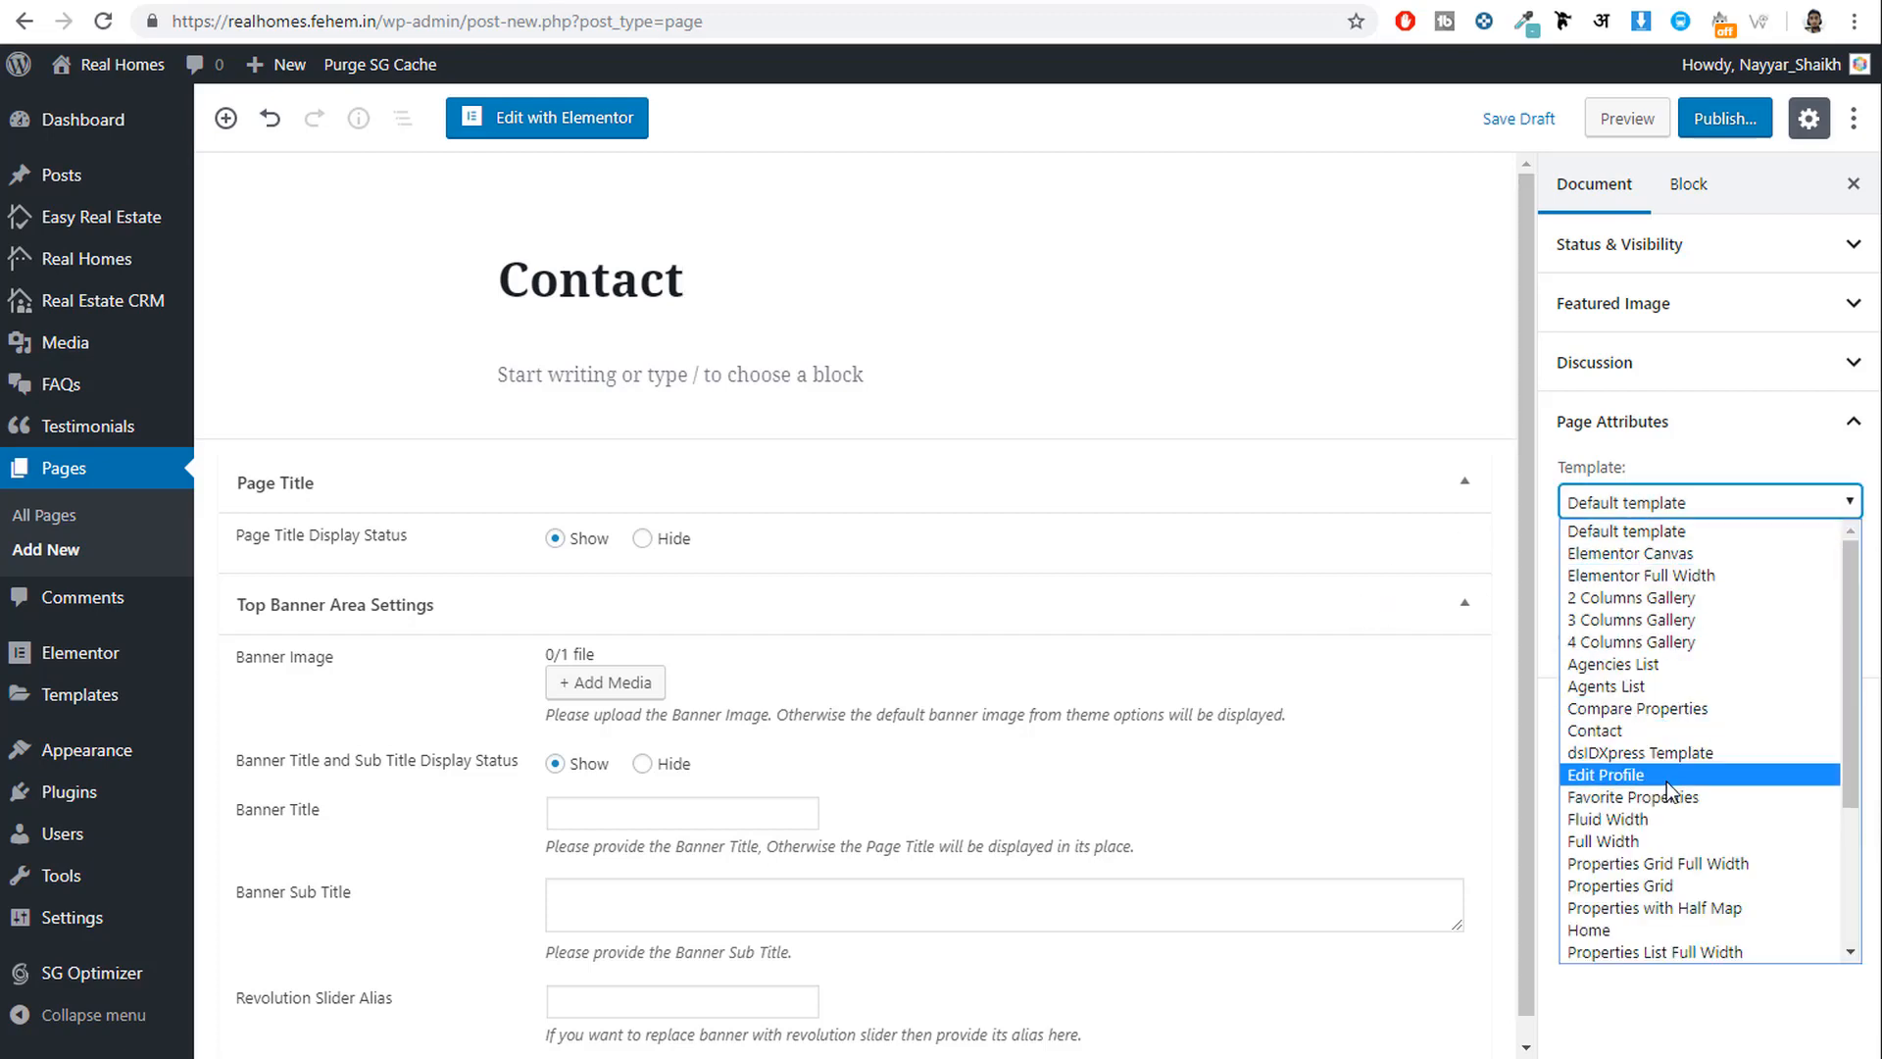
left_click(1663, 731)
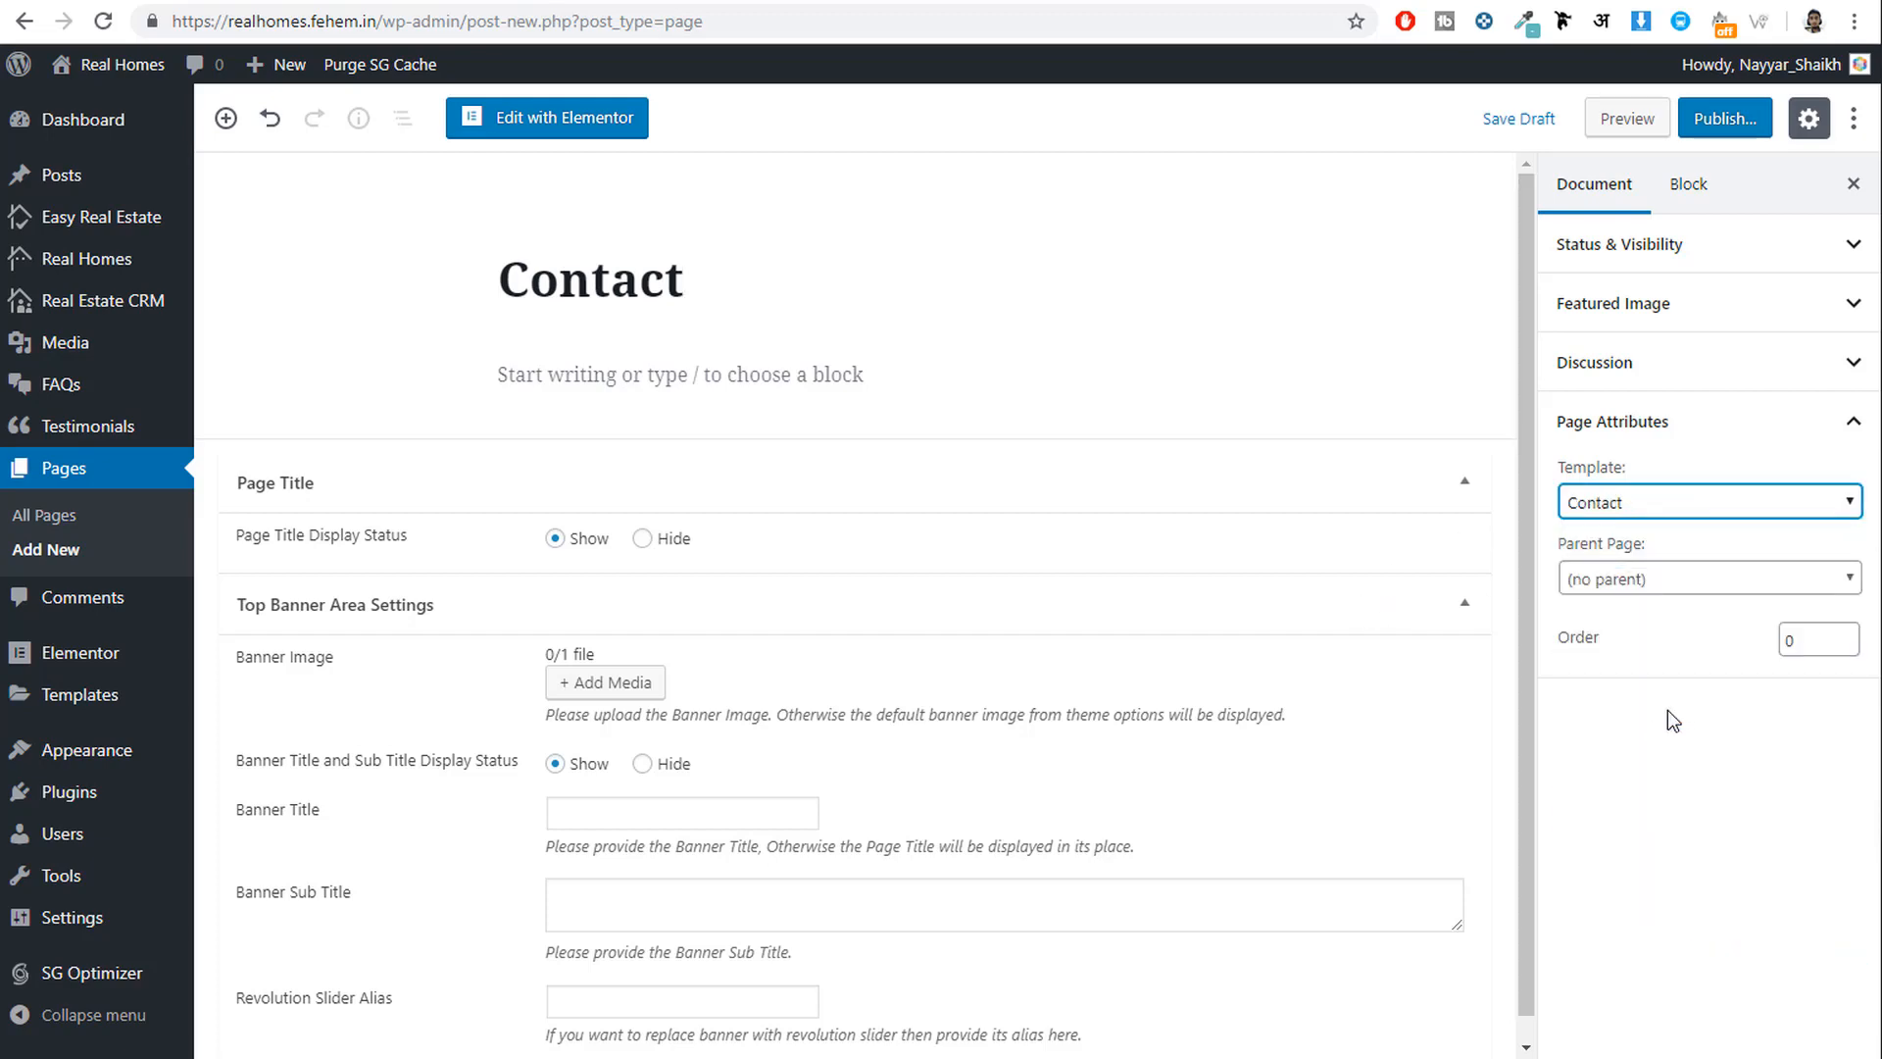
left_click(1722, 119)
left_click(1731, 116)
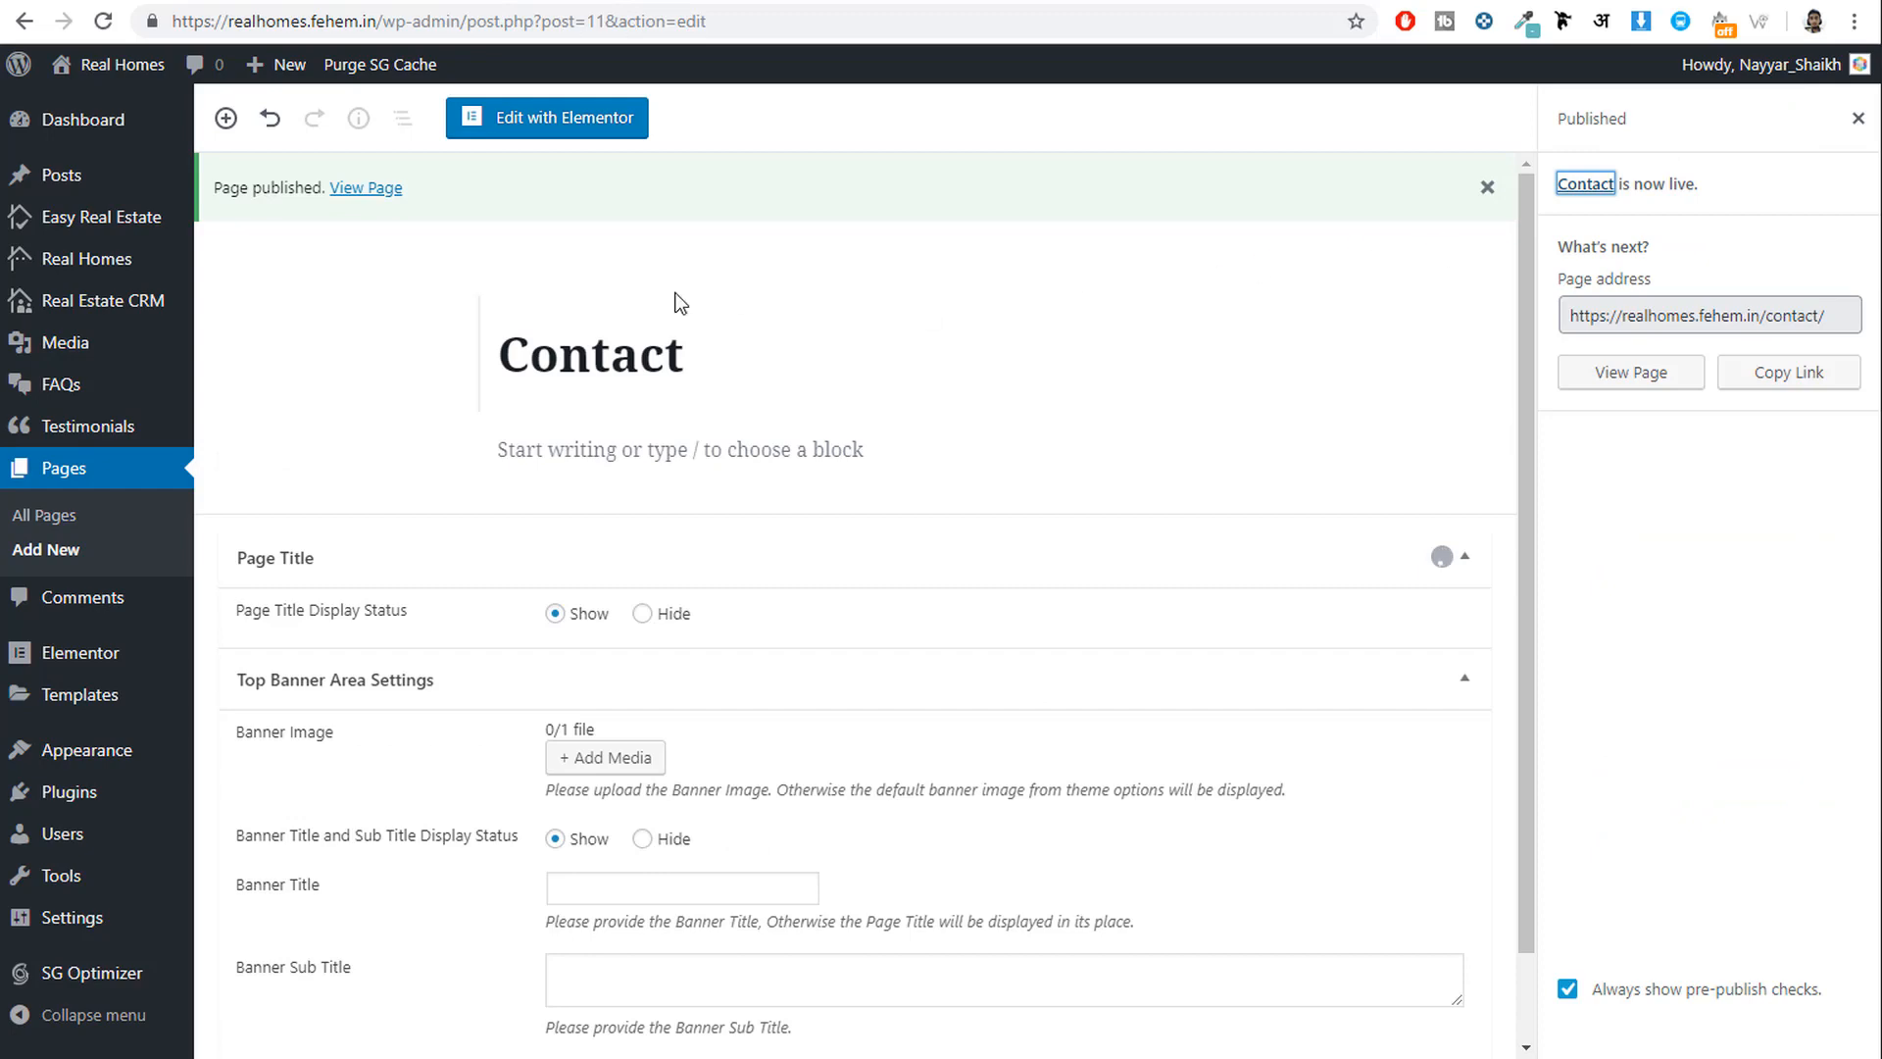
Publish a new page titled 'Edit Profile' using the Edit Profile template.
left_click(54, 553)
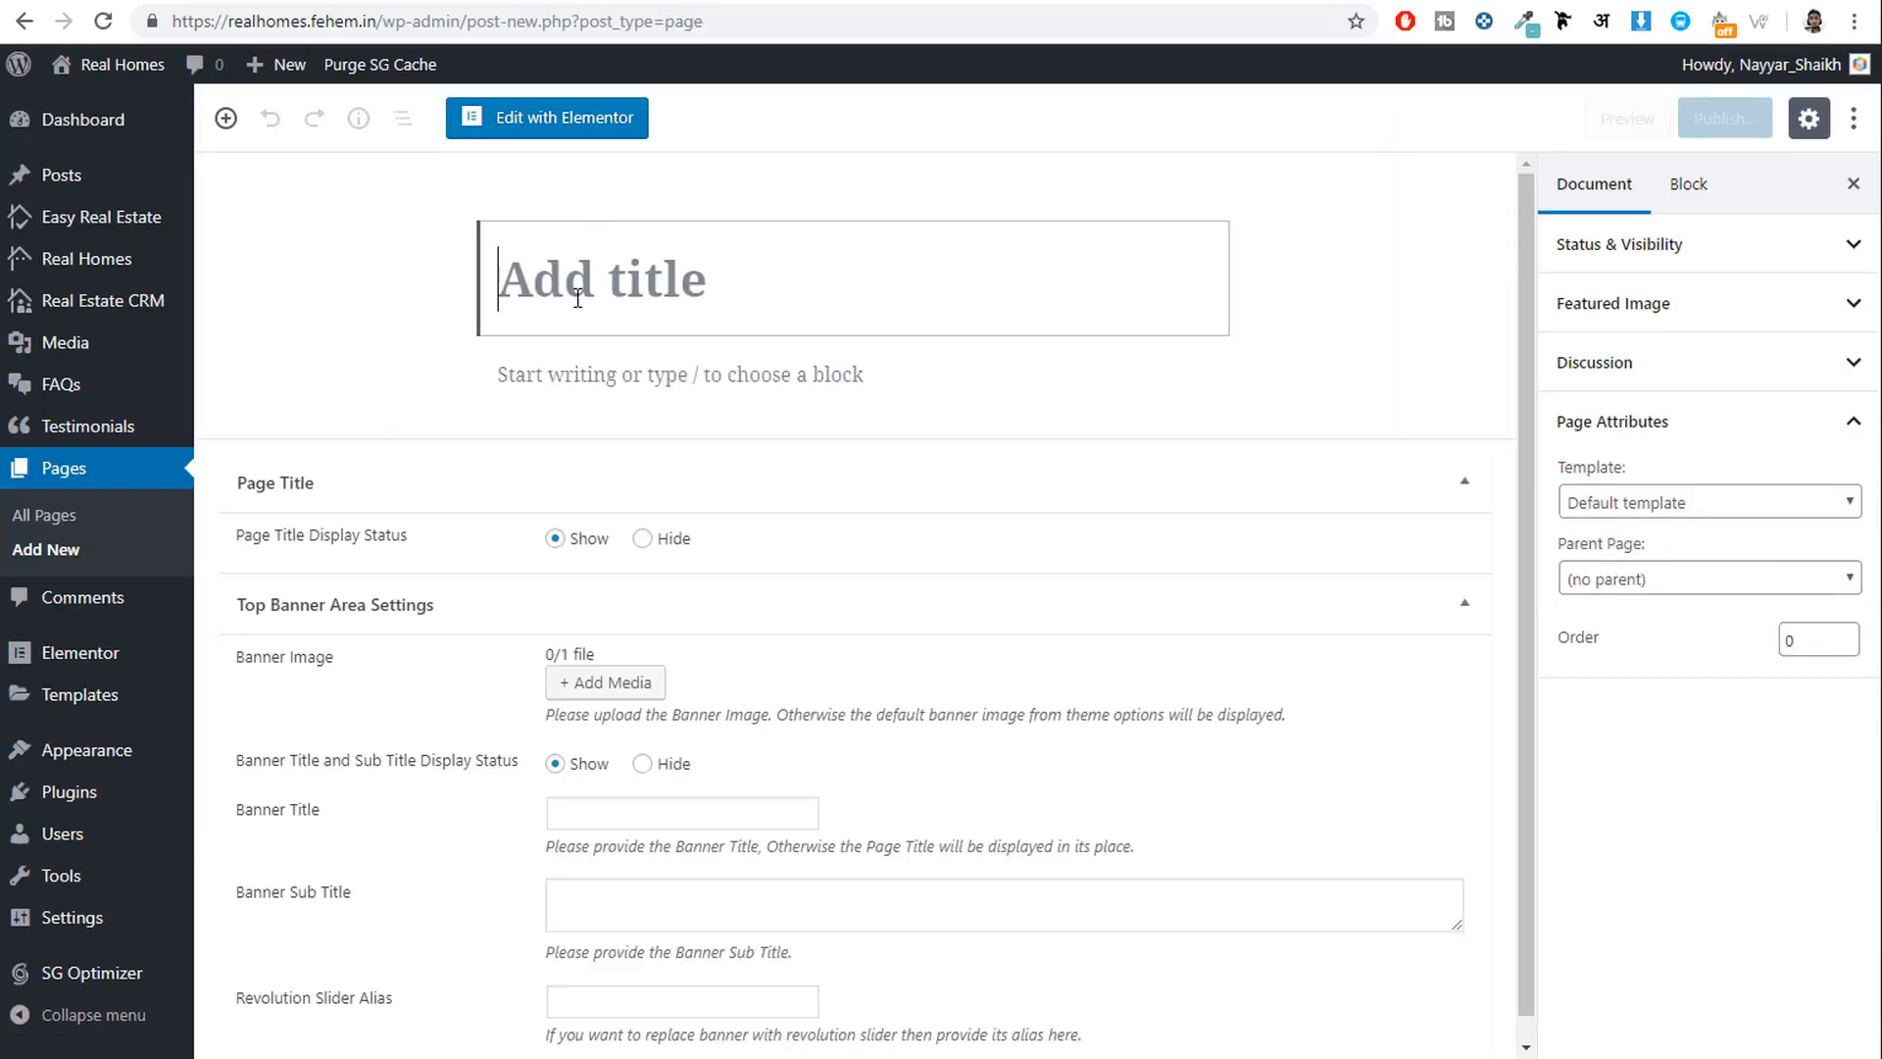
type("Edit ")
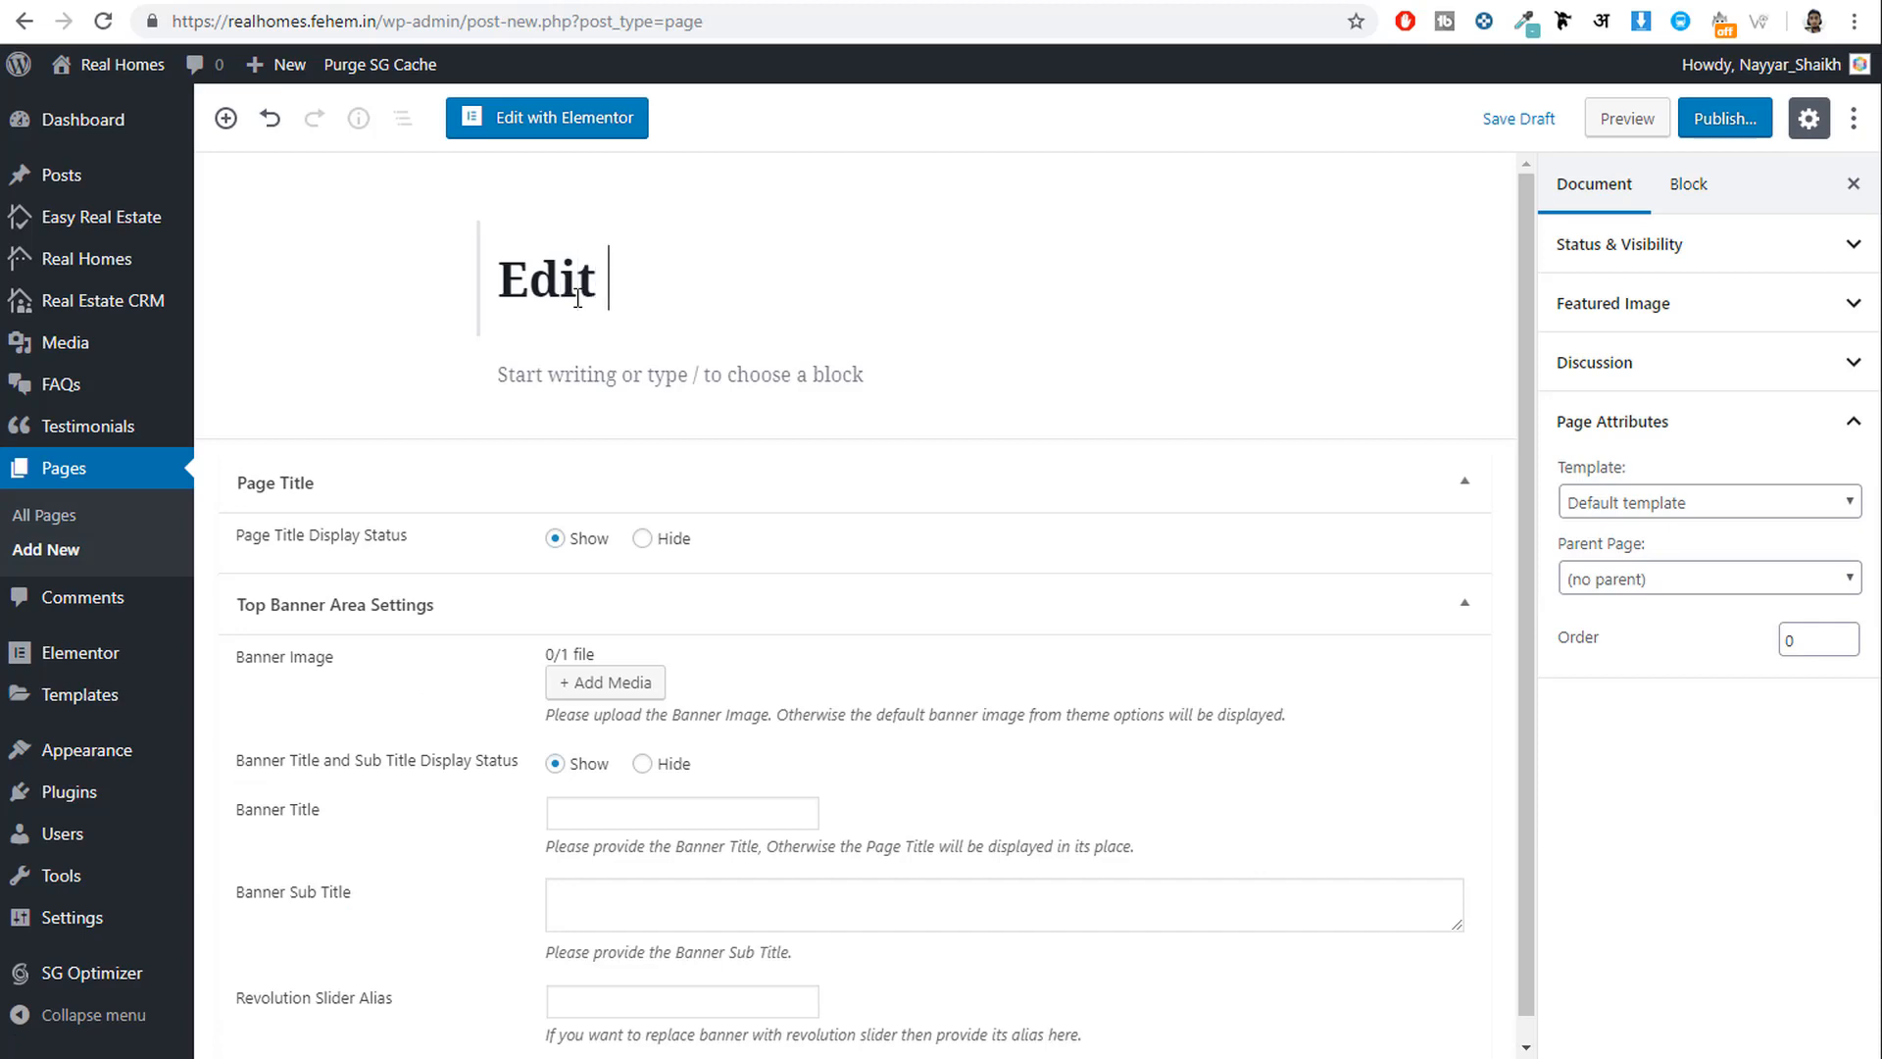
type("Profile")
left_click(1634, 490)
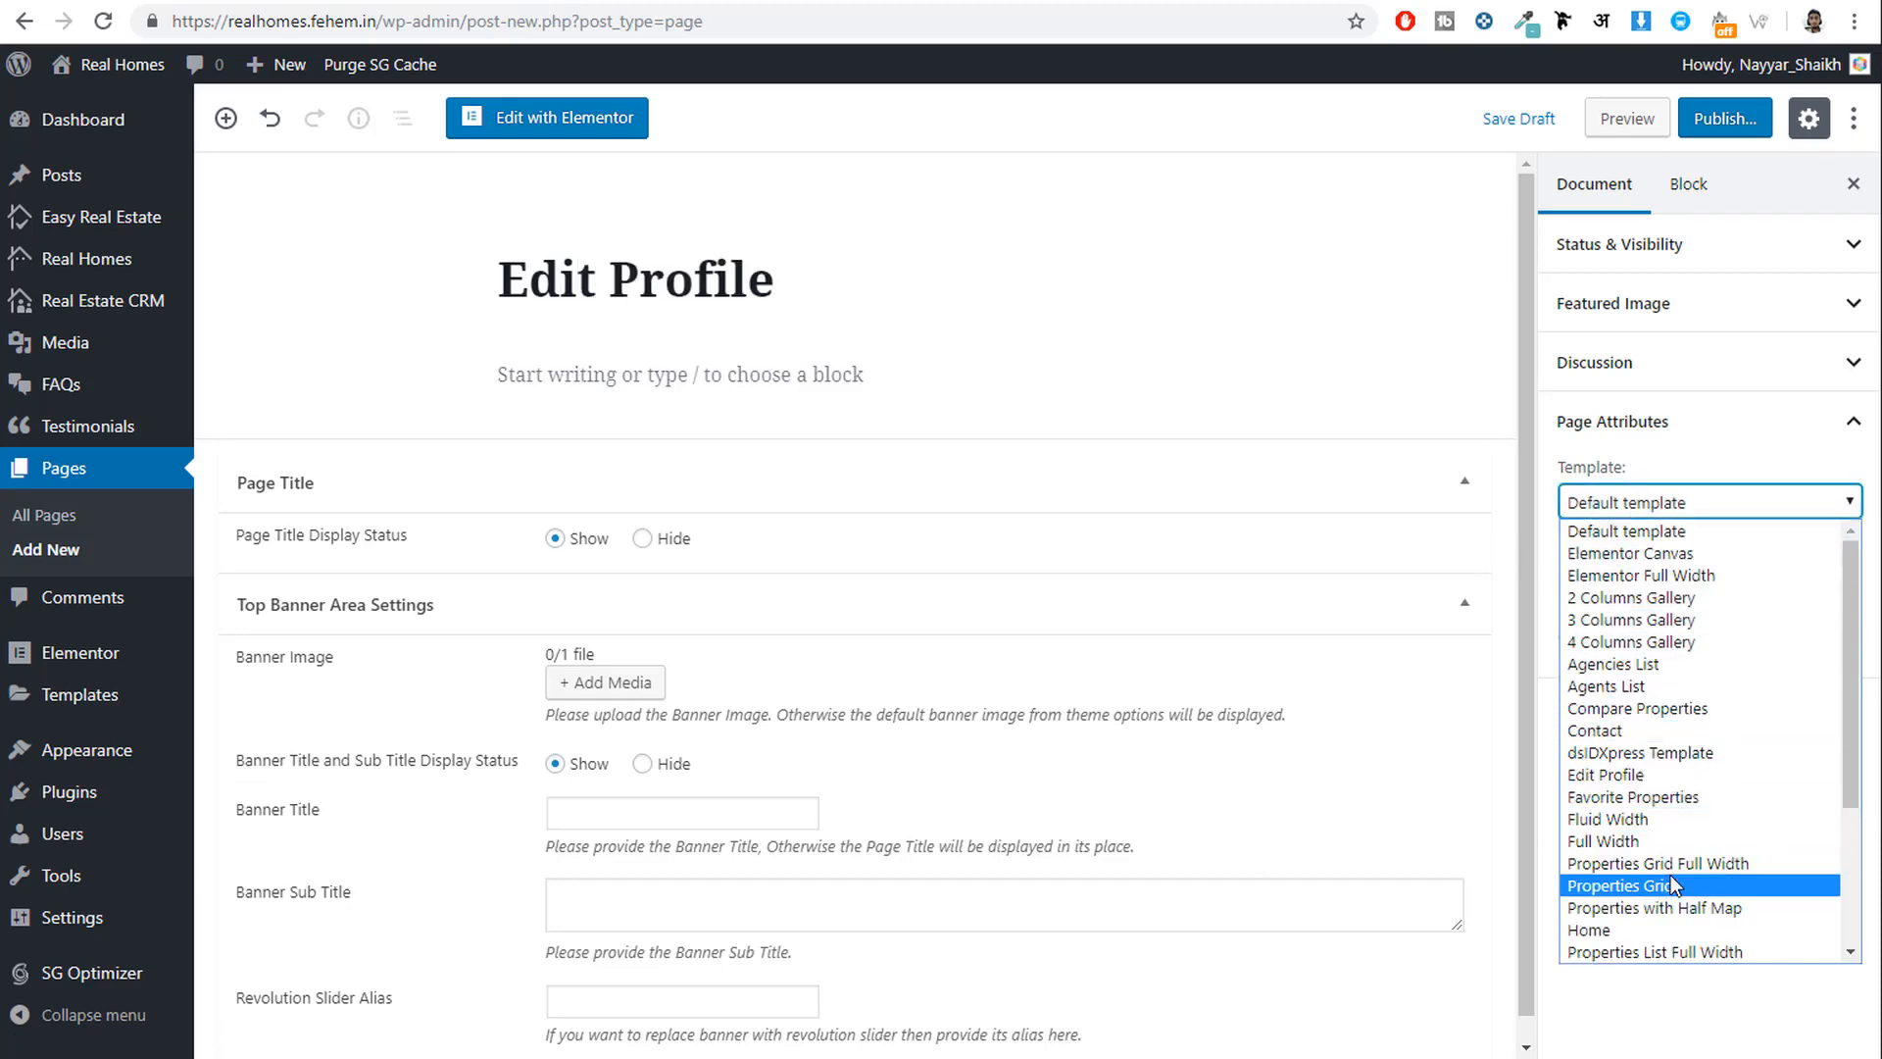
left_click(1665, 774)
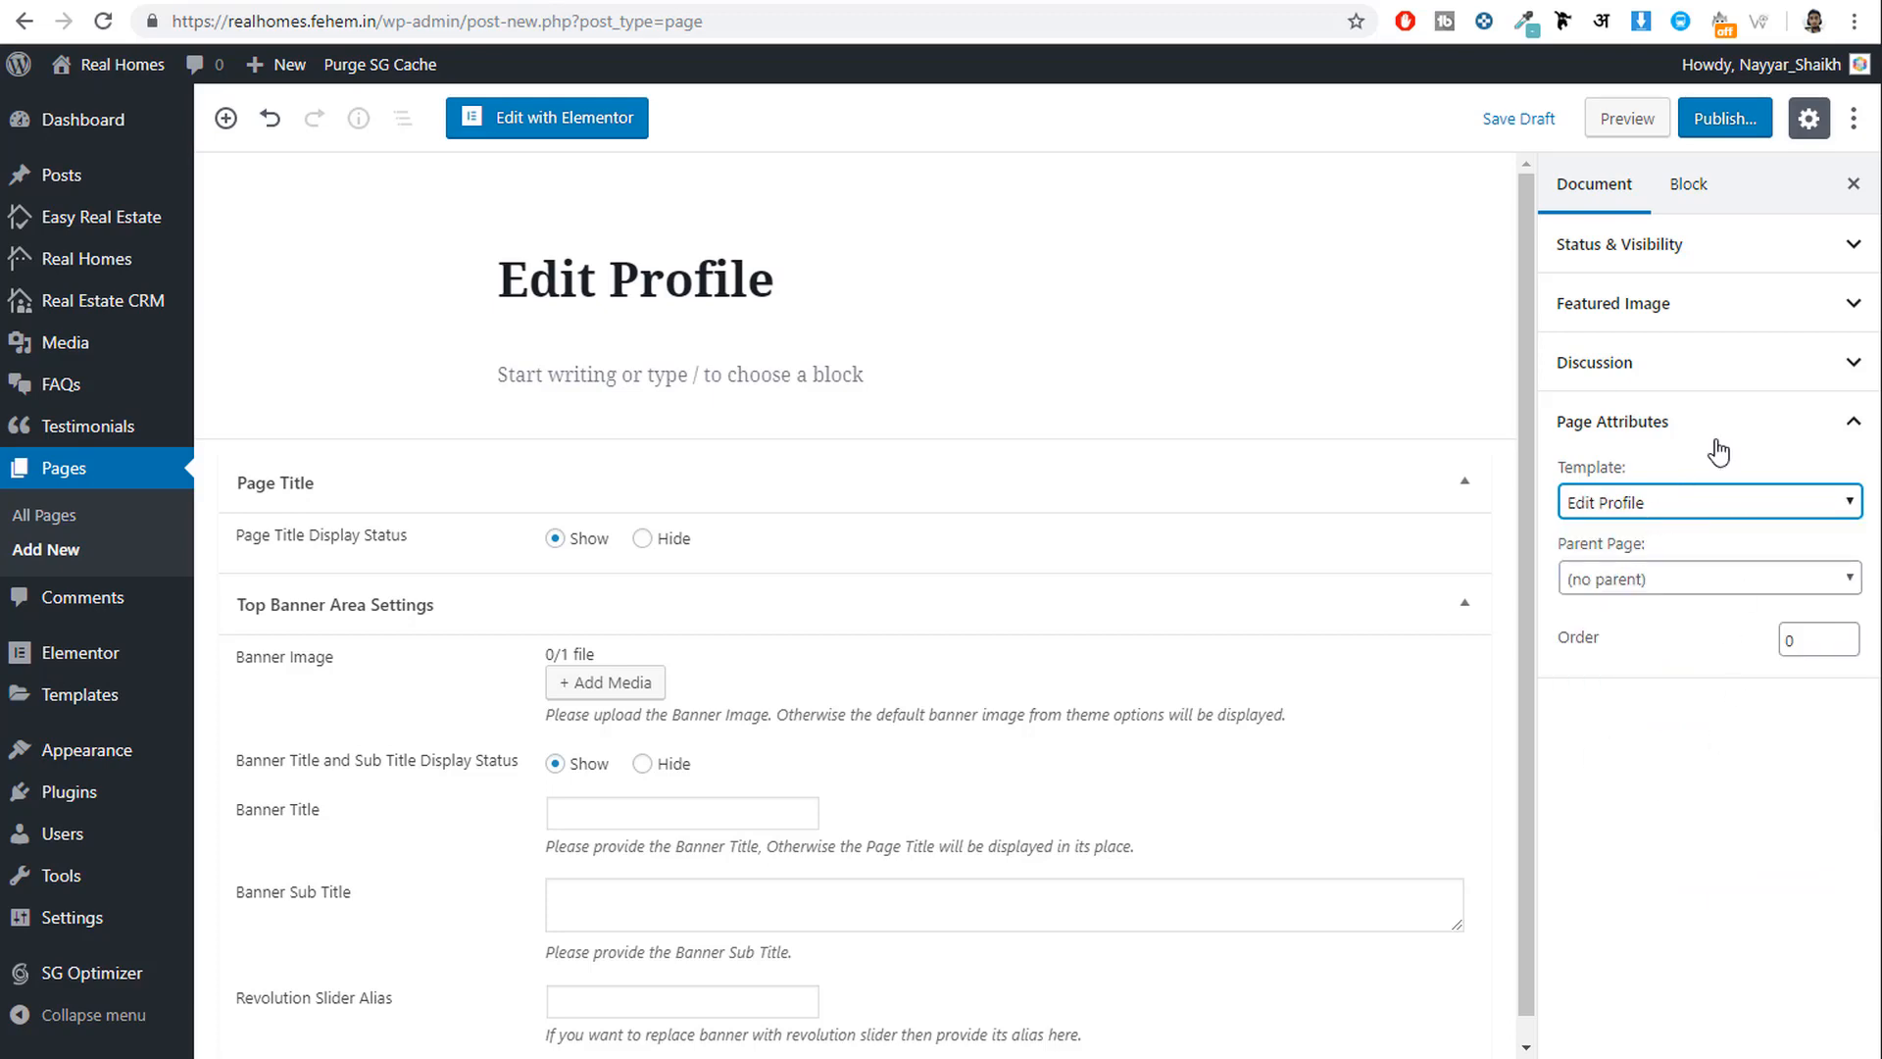
left_click(1732, 125)
left_click(1729, 118)
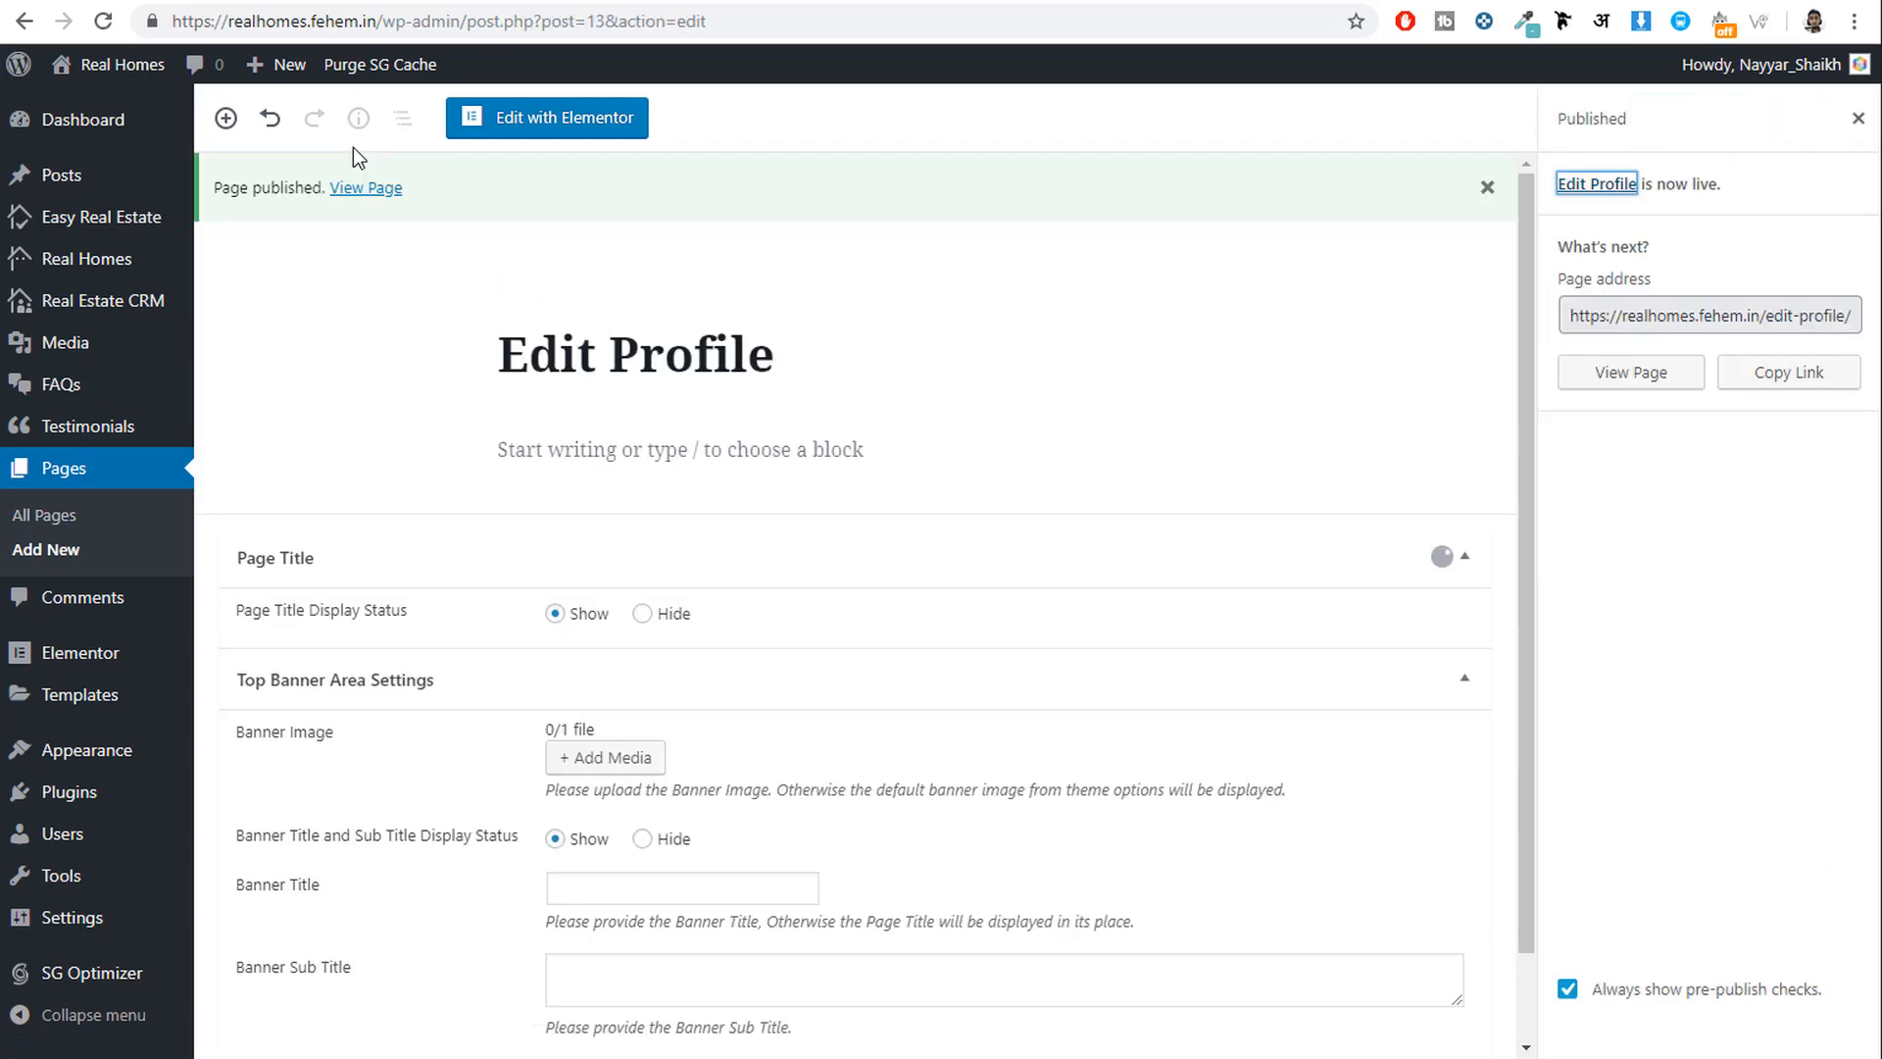
left_click(58, 552)
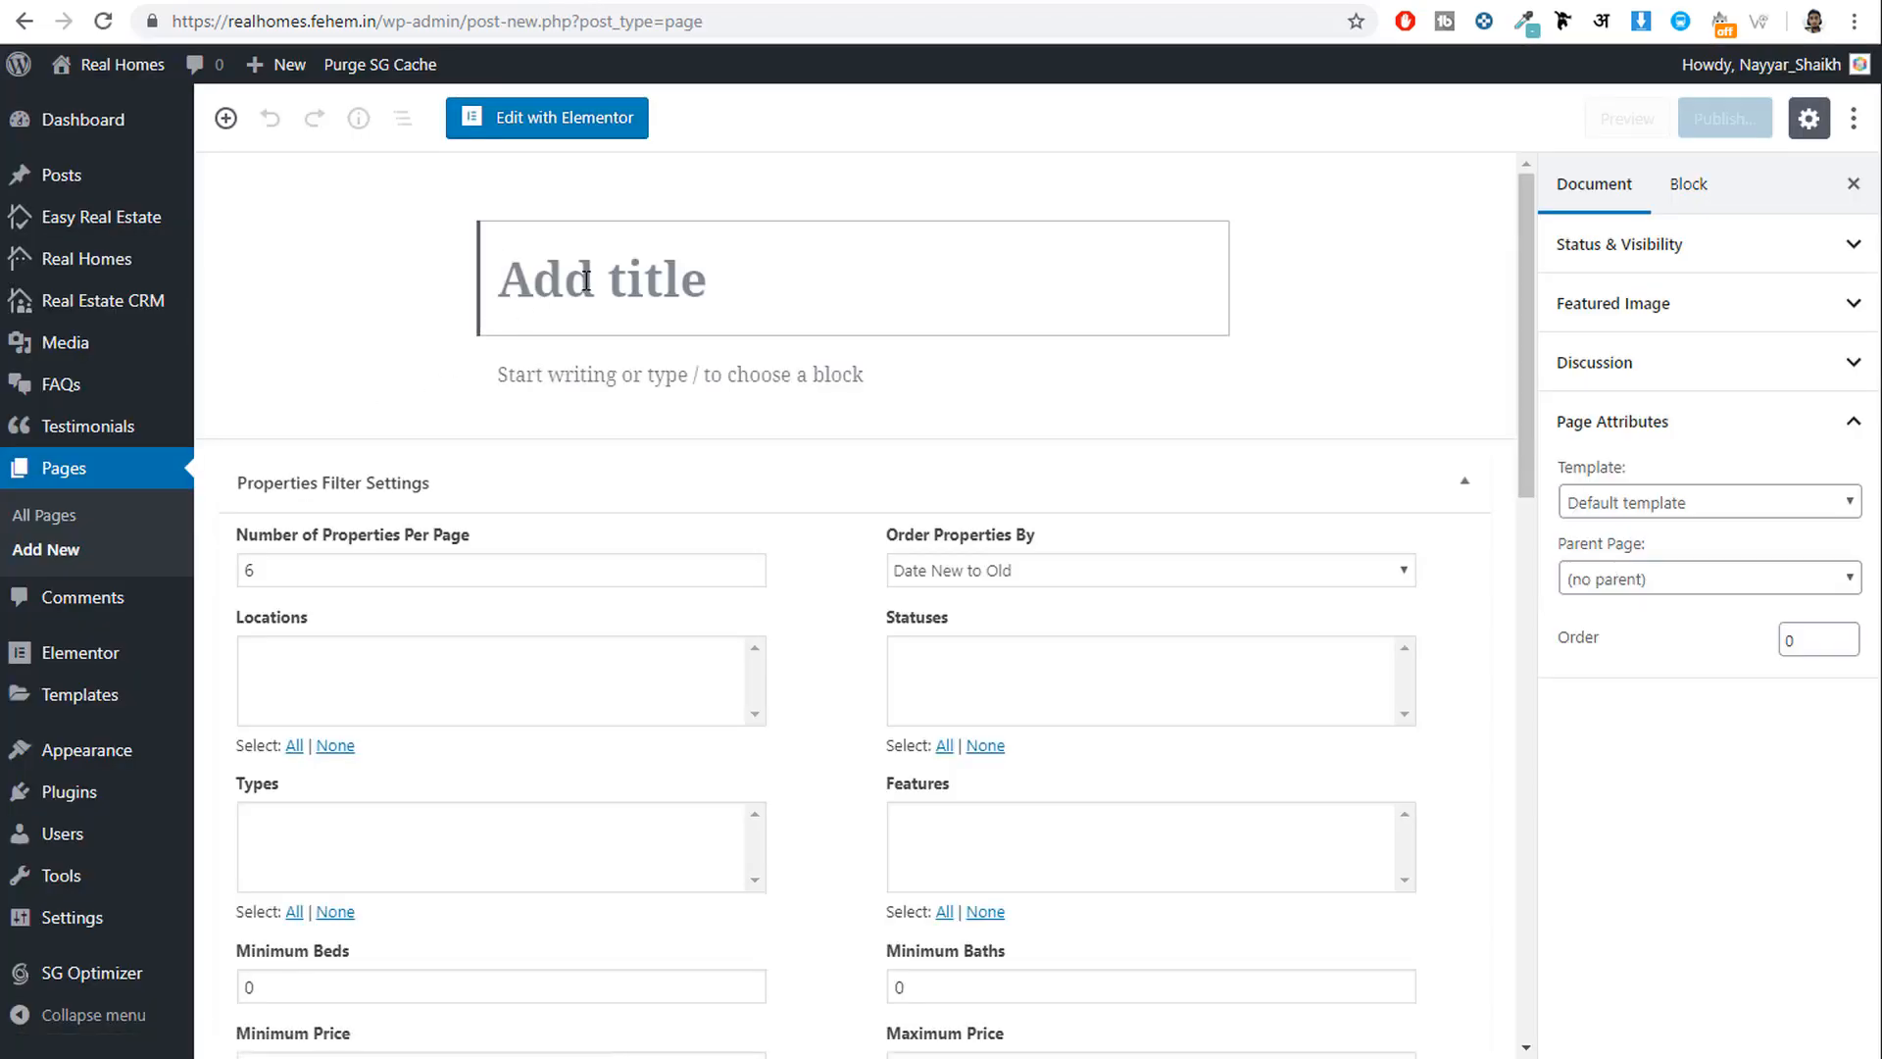
Title the new page 'FAQs' and keep the Default template.
left_click(586, 280)
type("FAQs")
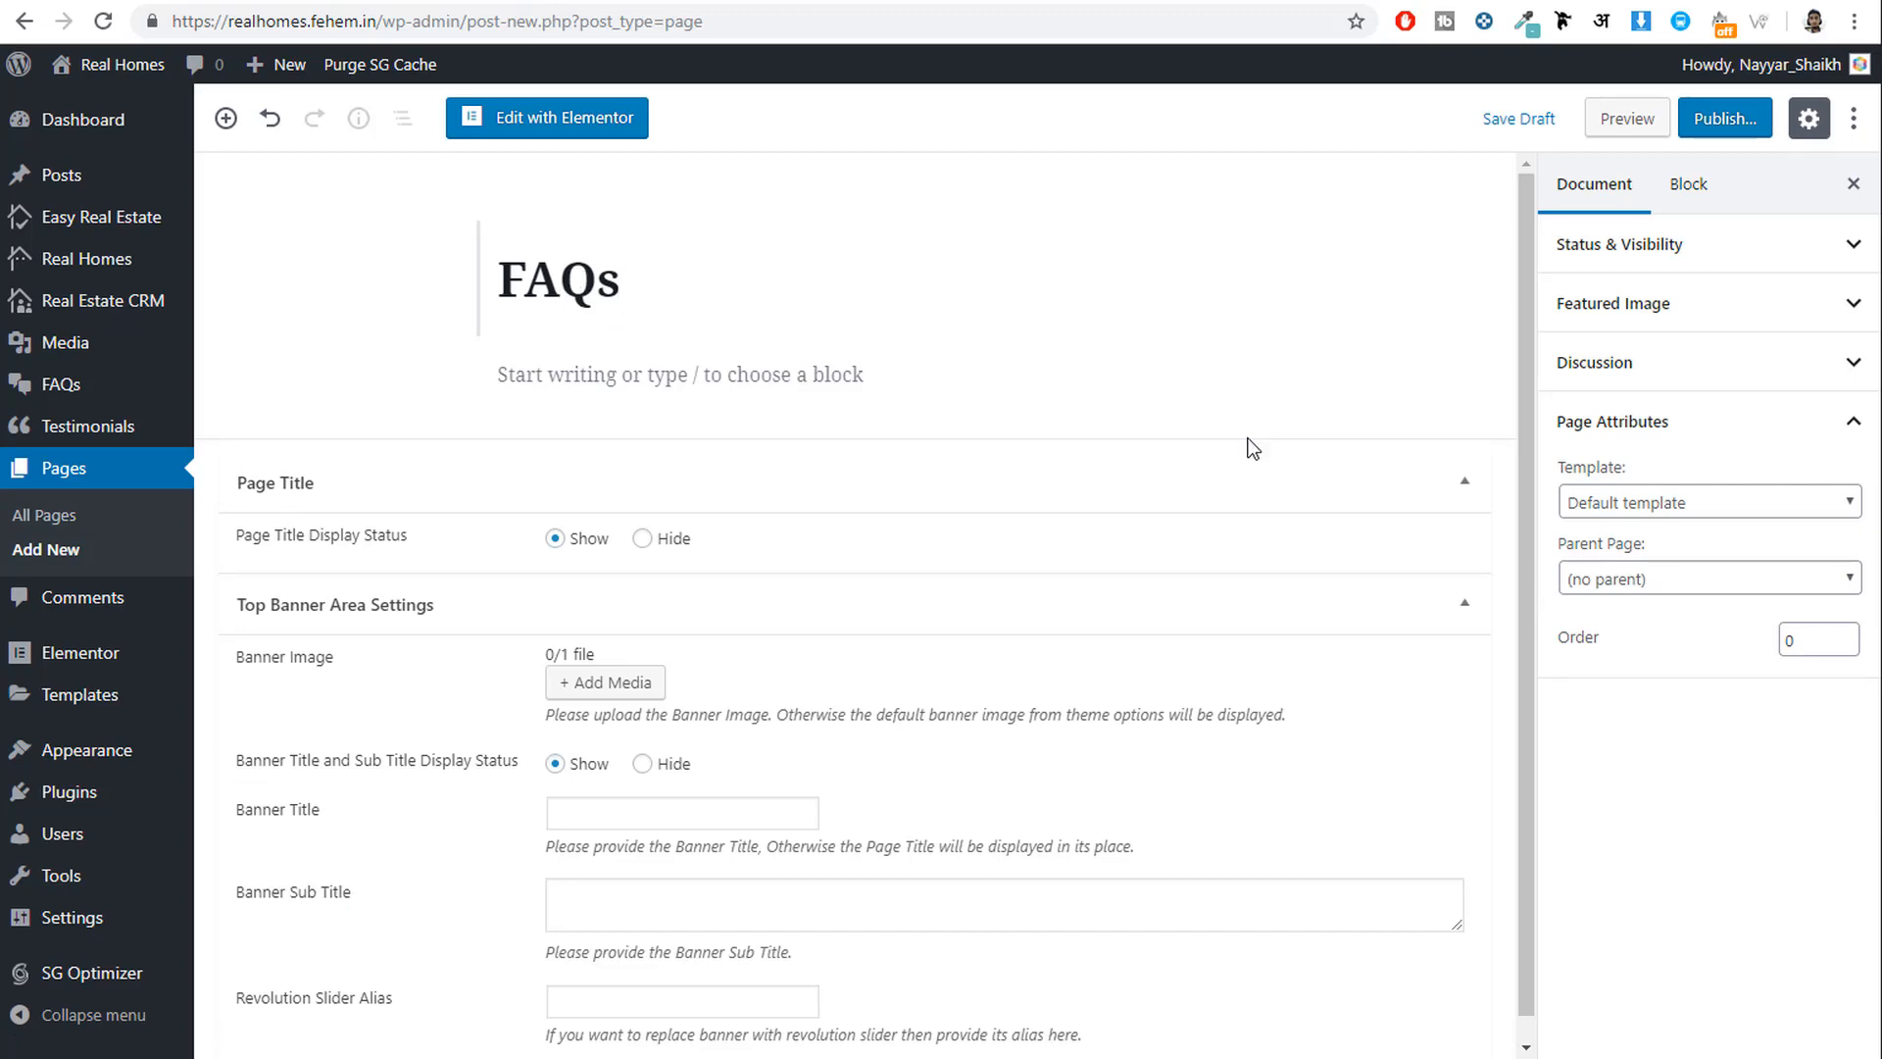
left_click(1638, 498)
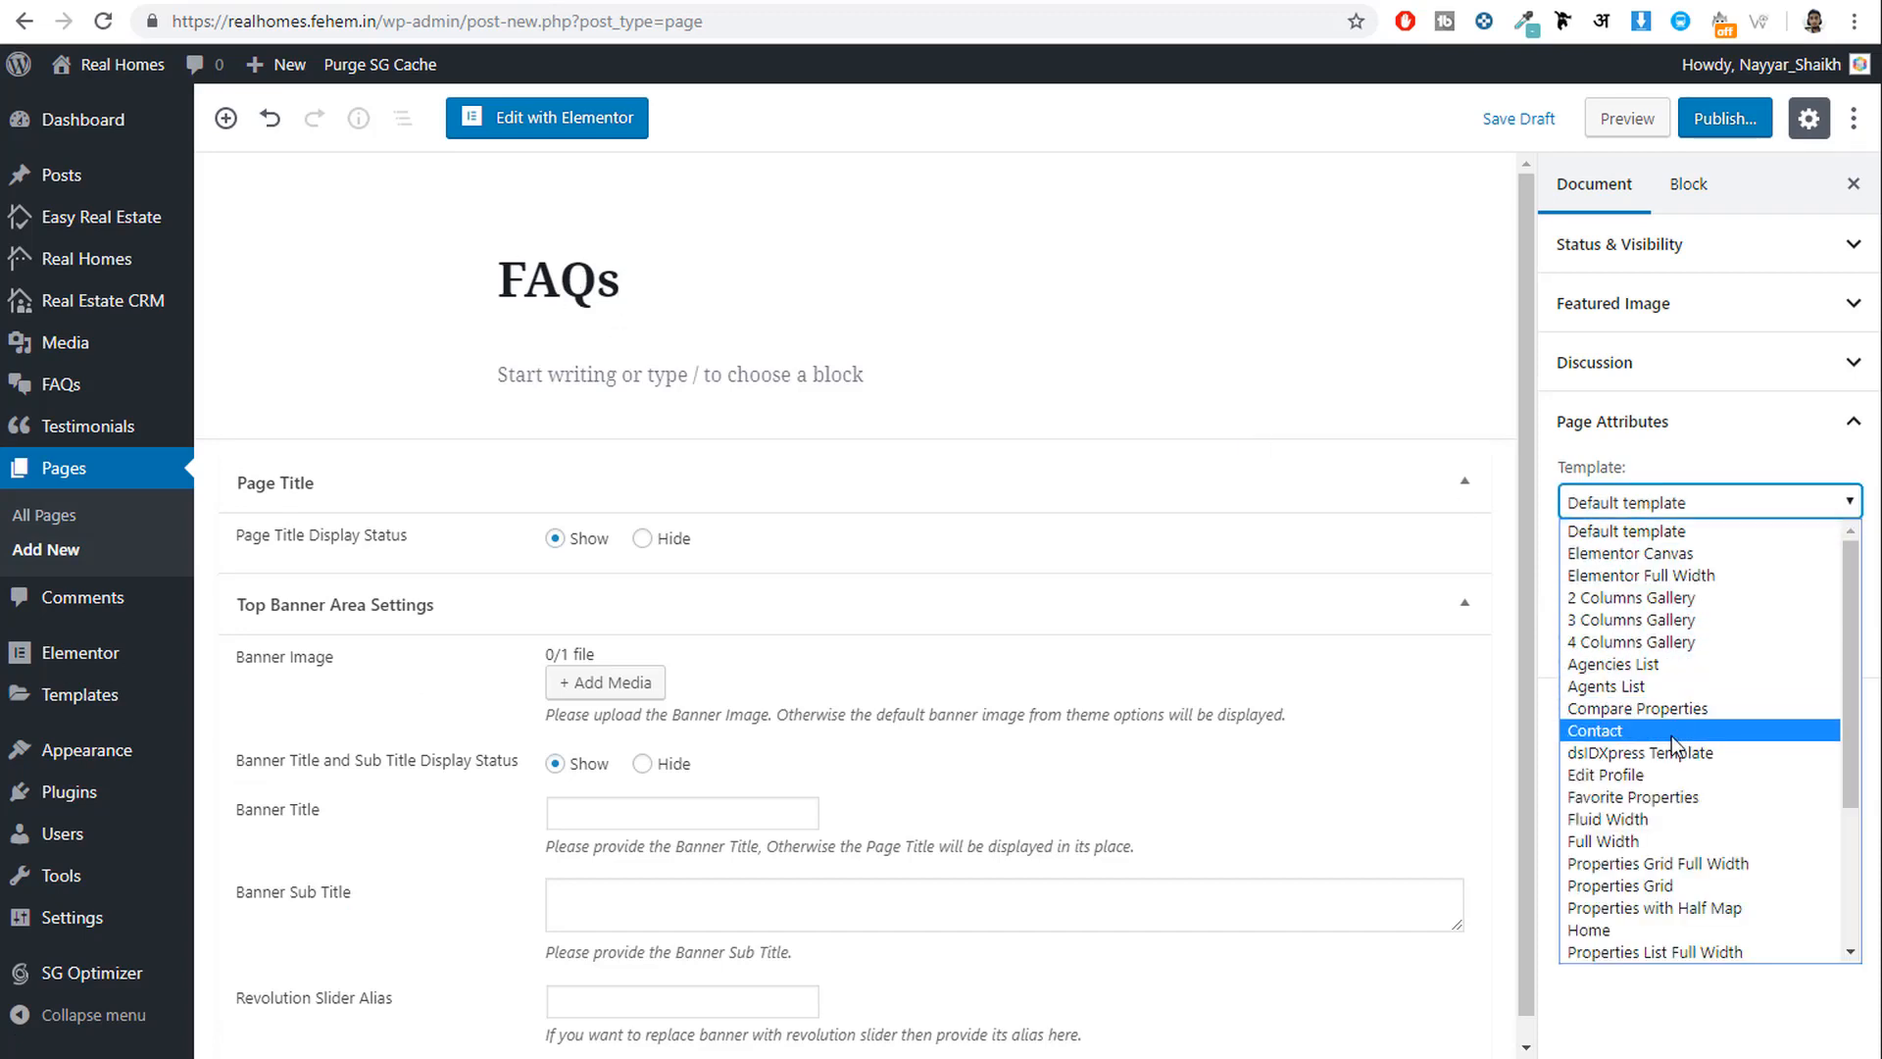
scroll(1672, 749, "down", 3)
scroll(1676, 777, "up", 5)
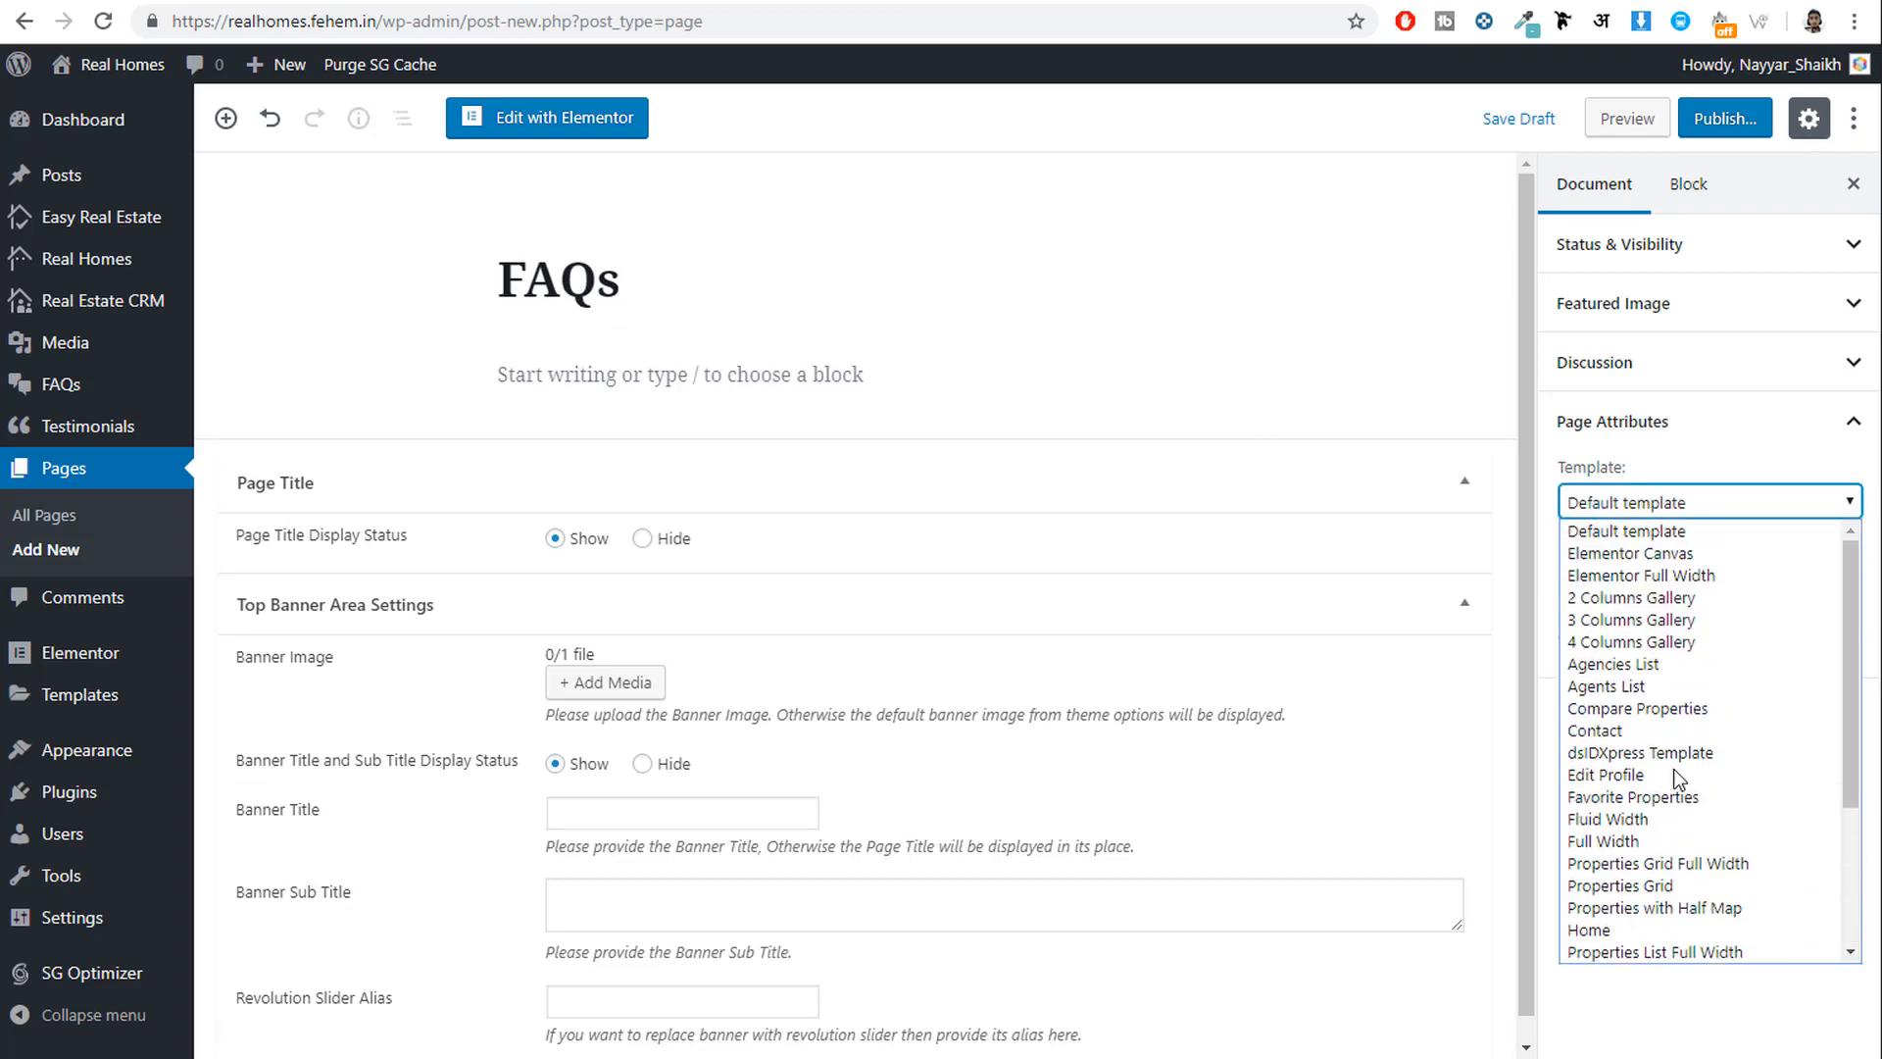
left_click(1685, 484)
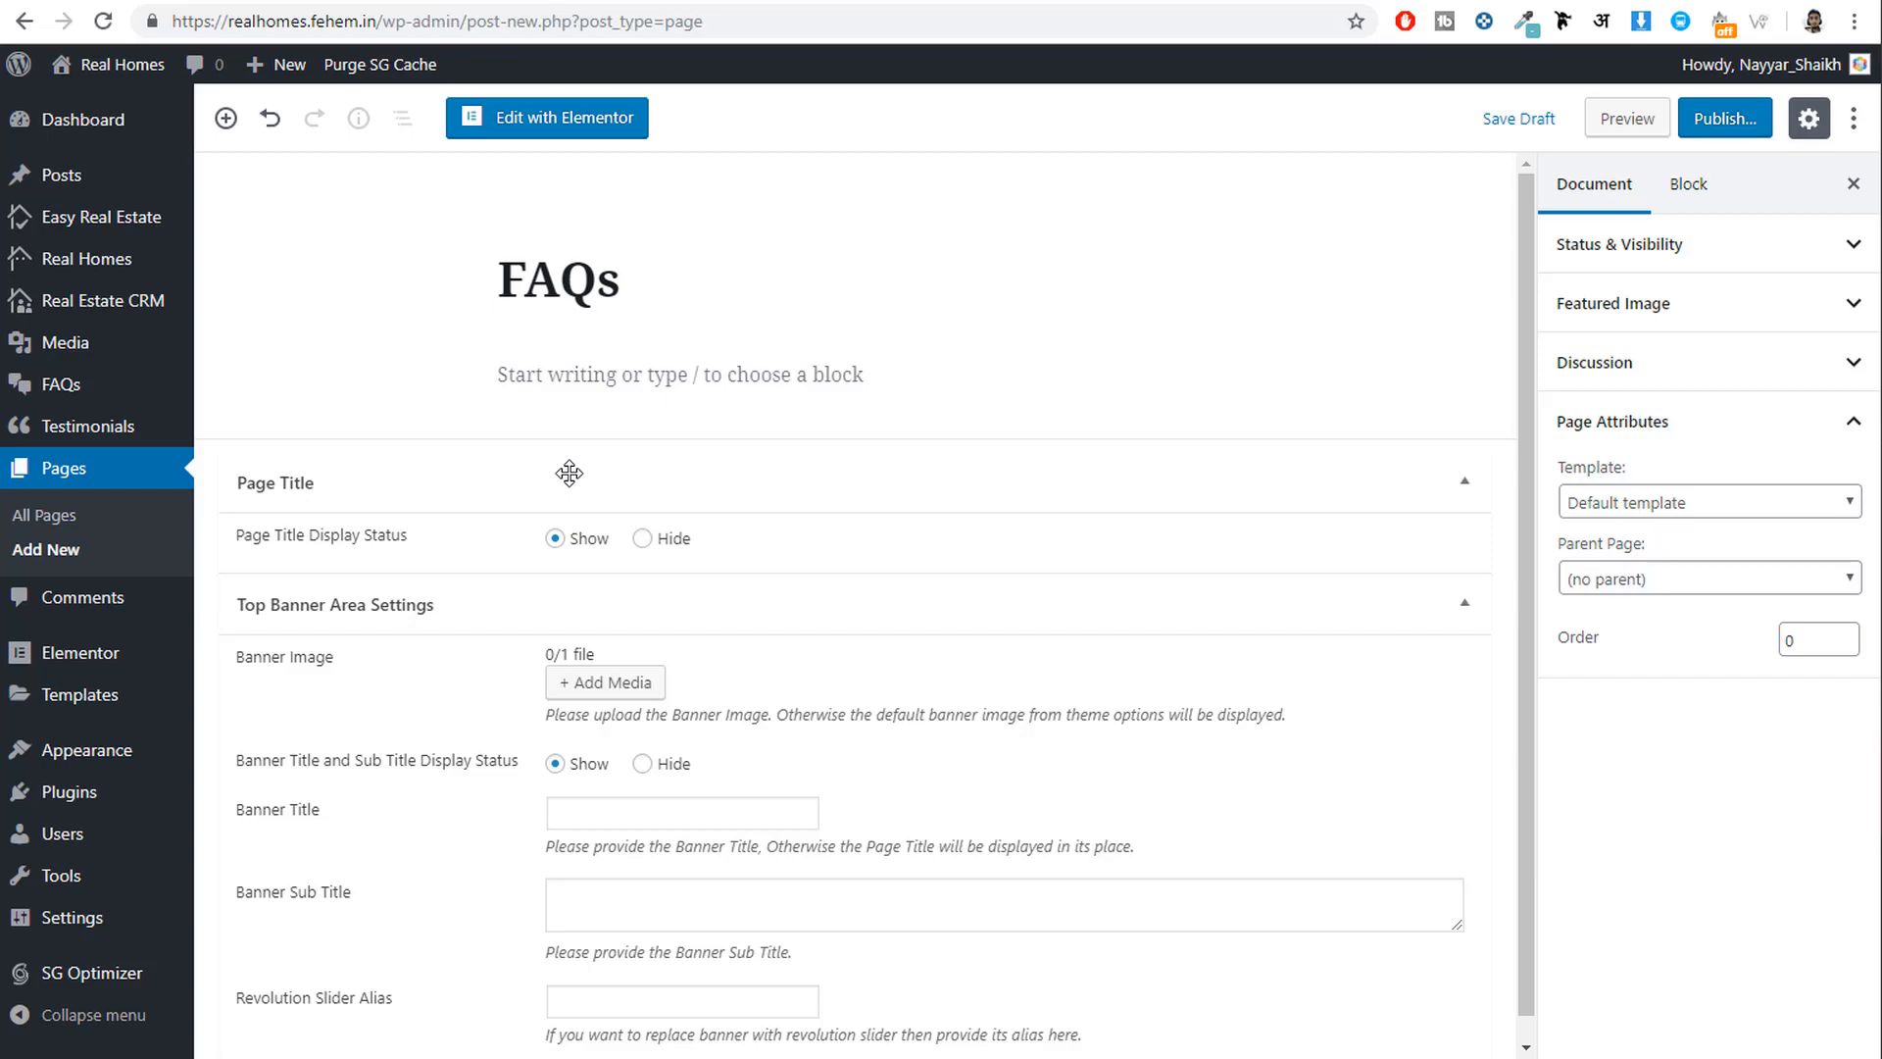
Add a Shortcode block containing [faqs style="filterable-toggle"] and publish the page.
left_click(519, 387)
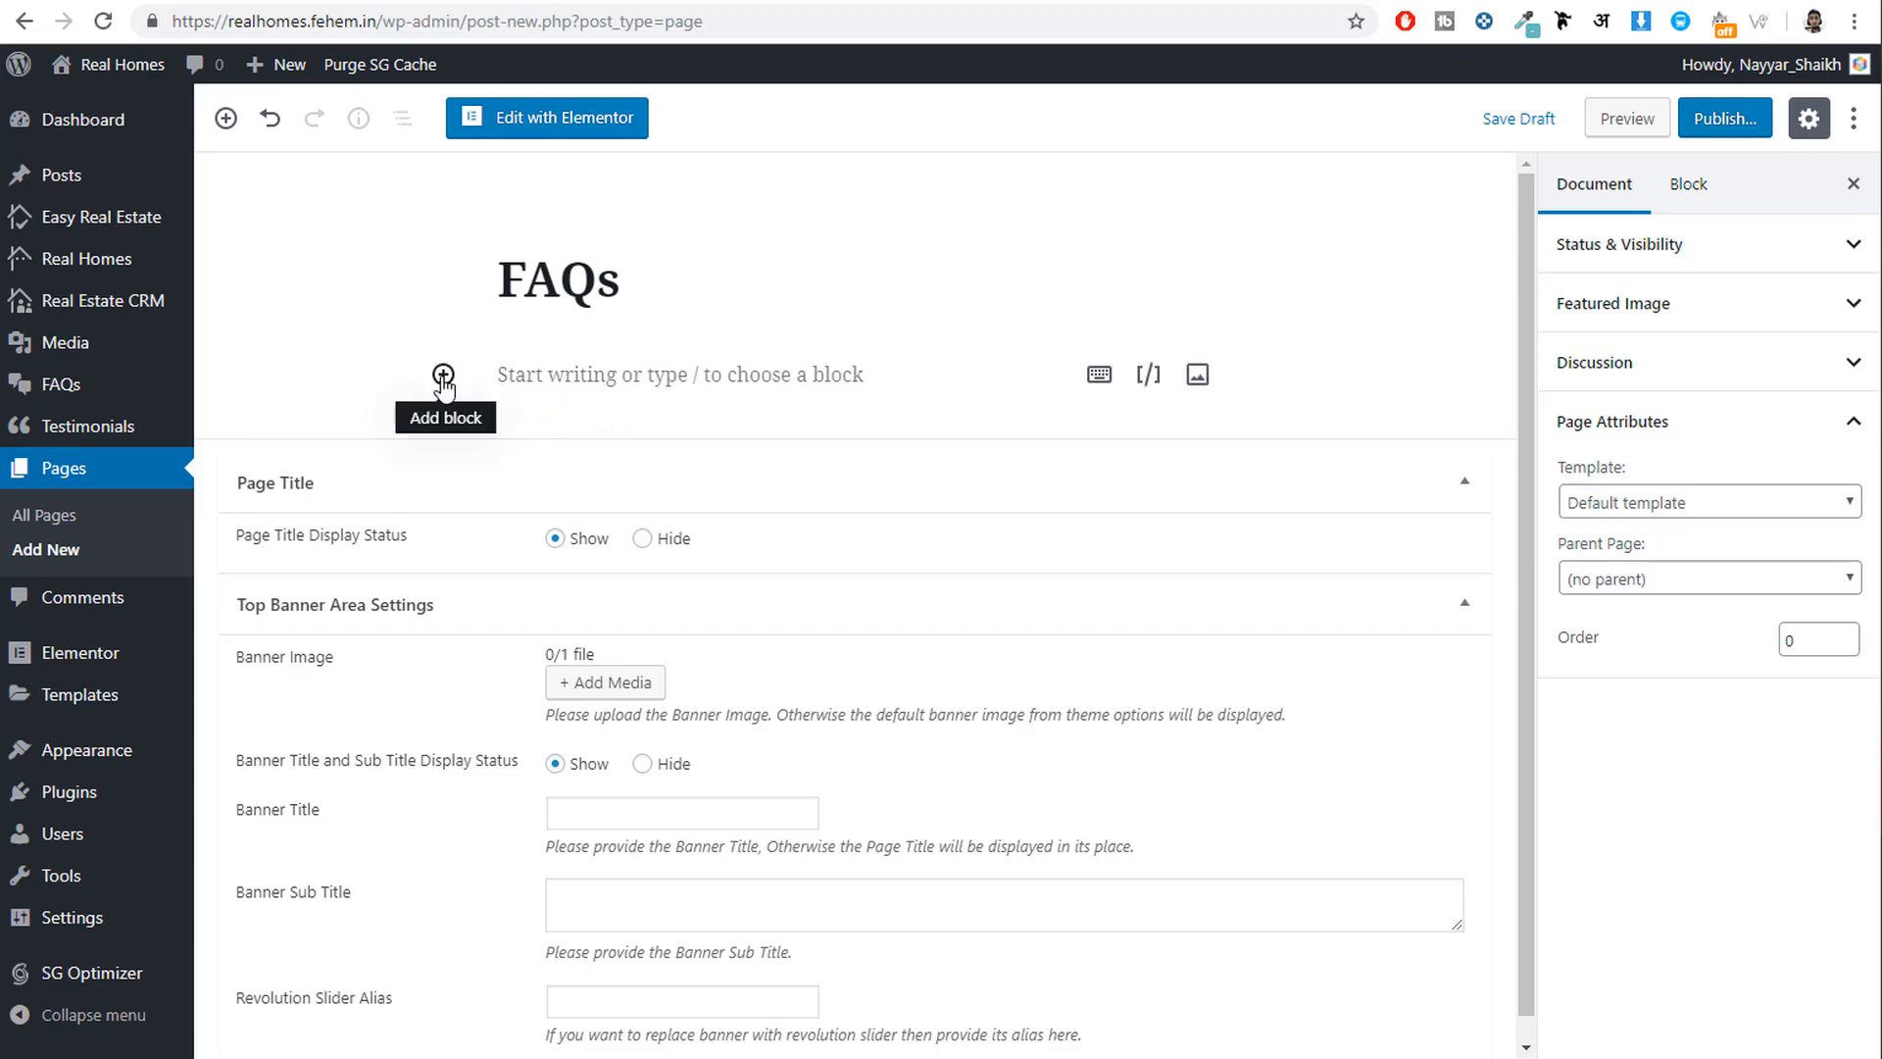
left_click(444, 376)
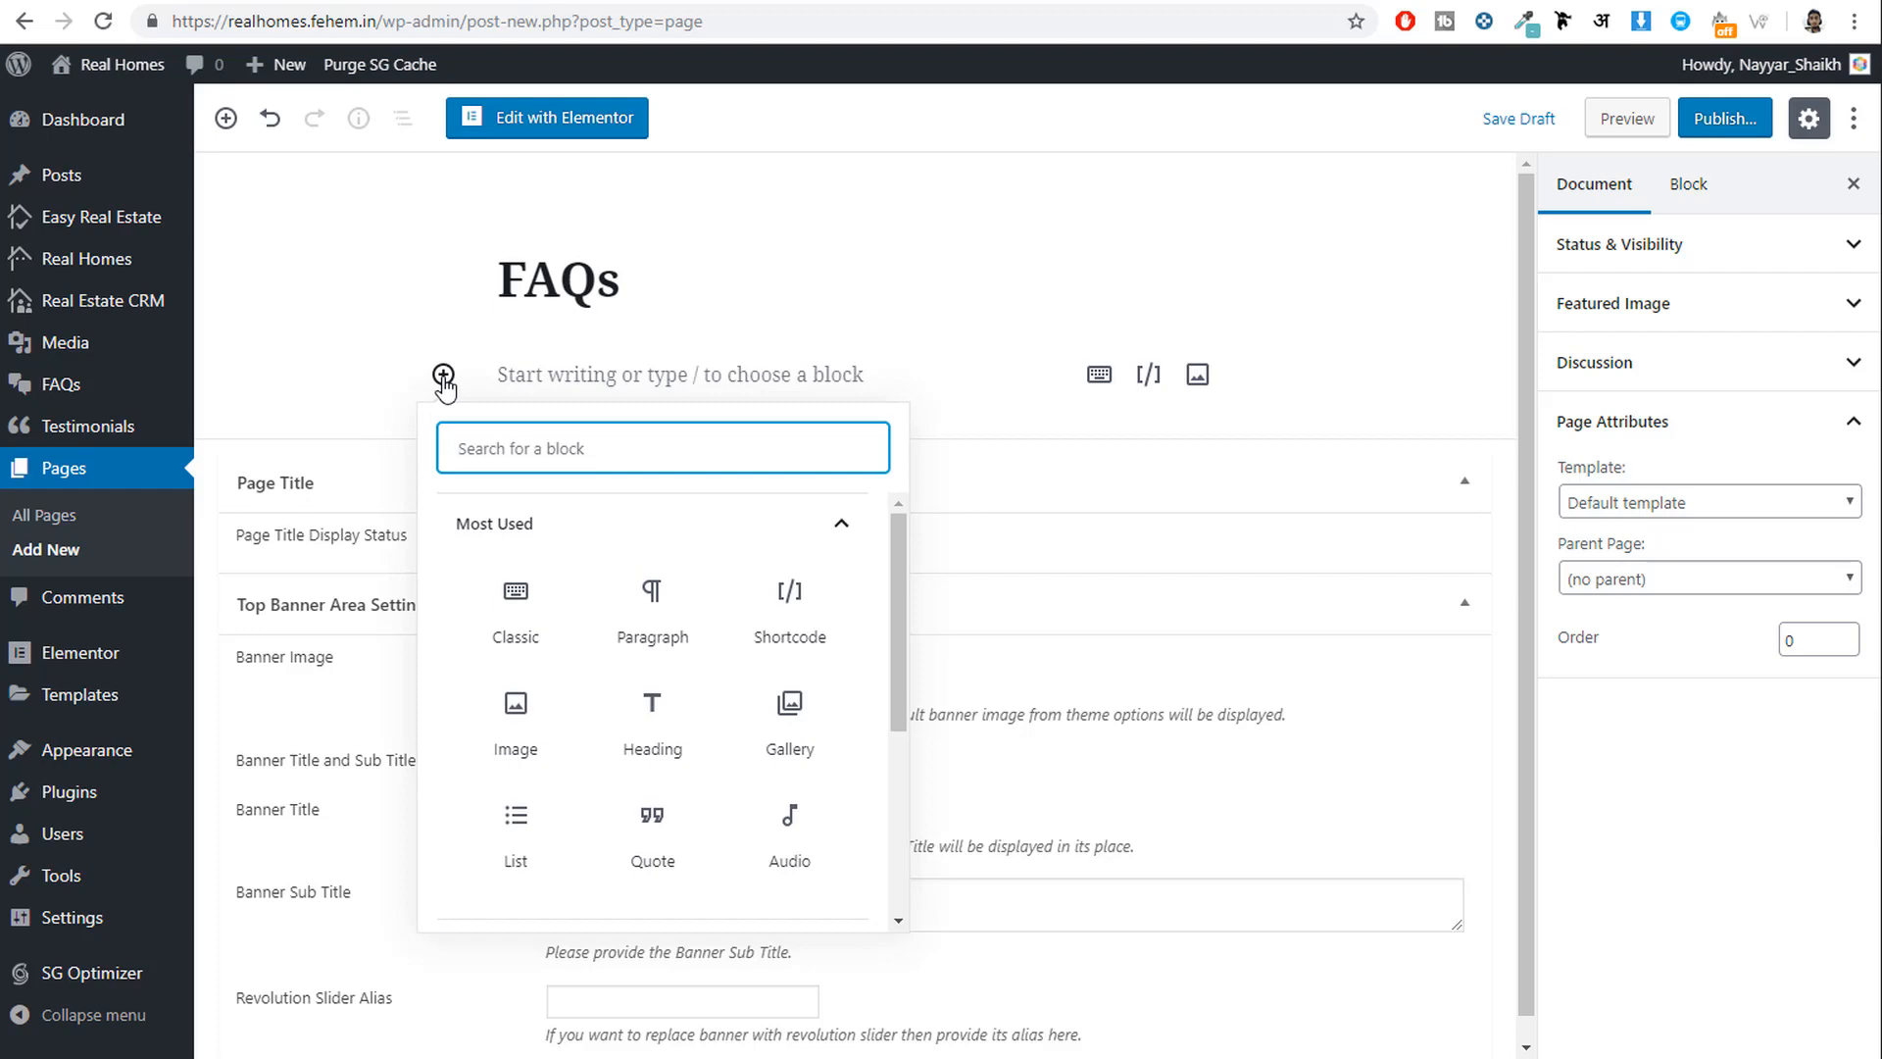
type("short")
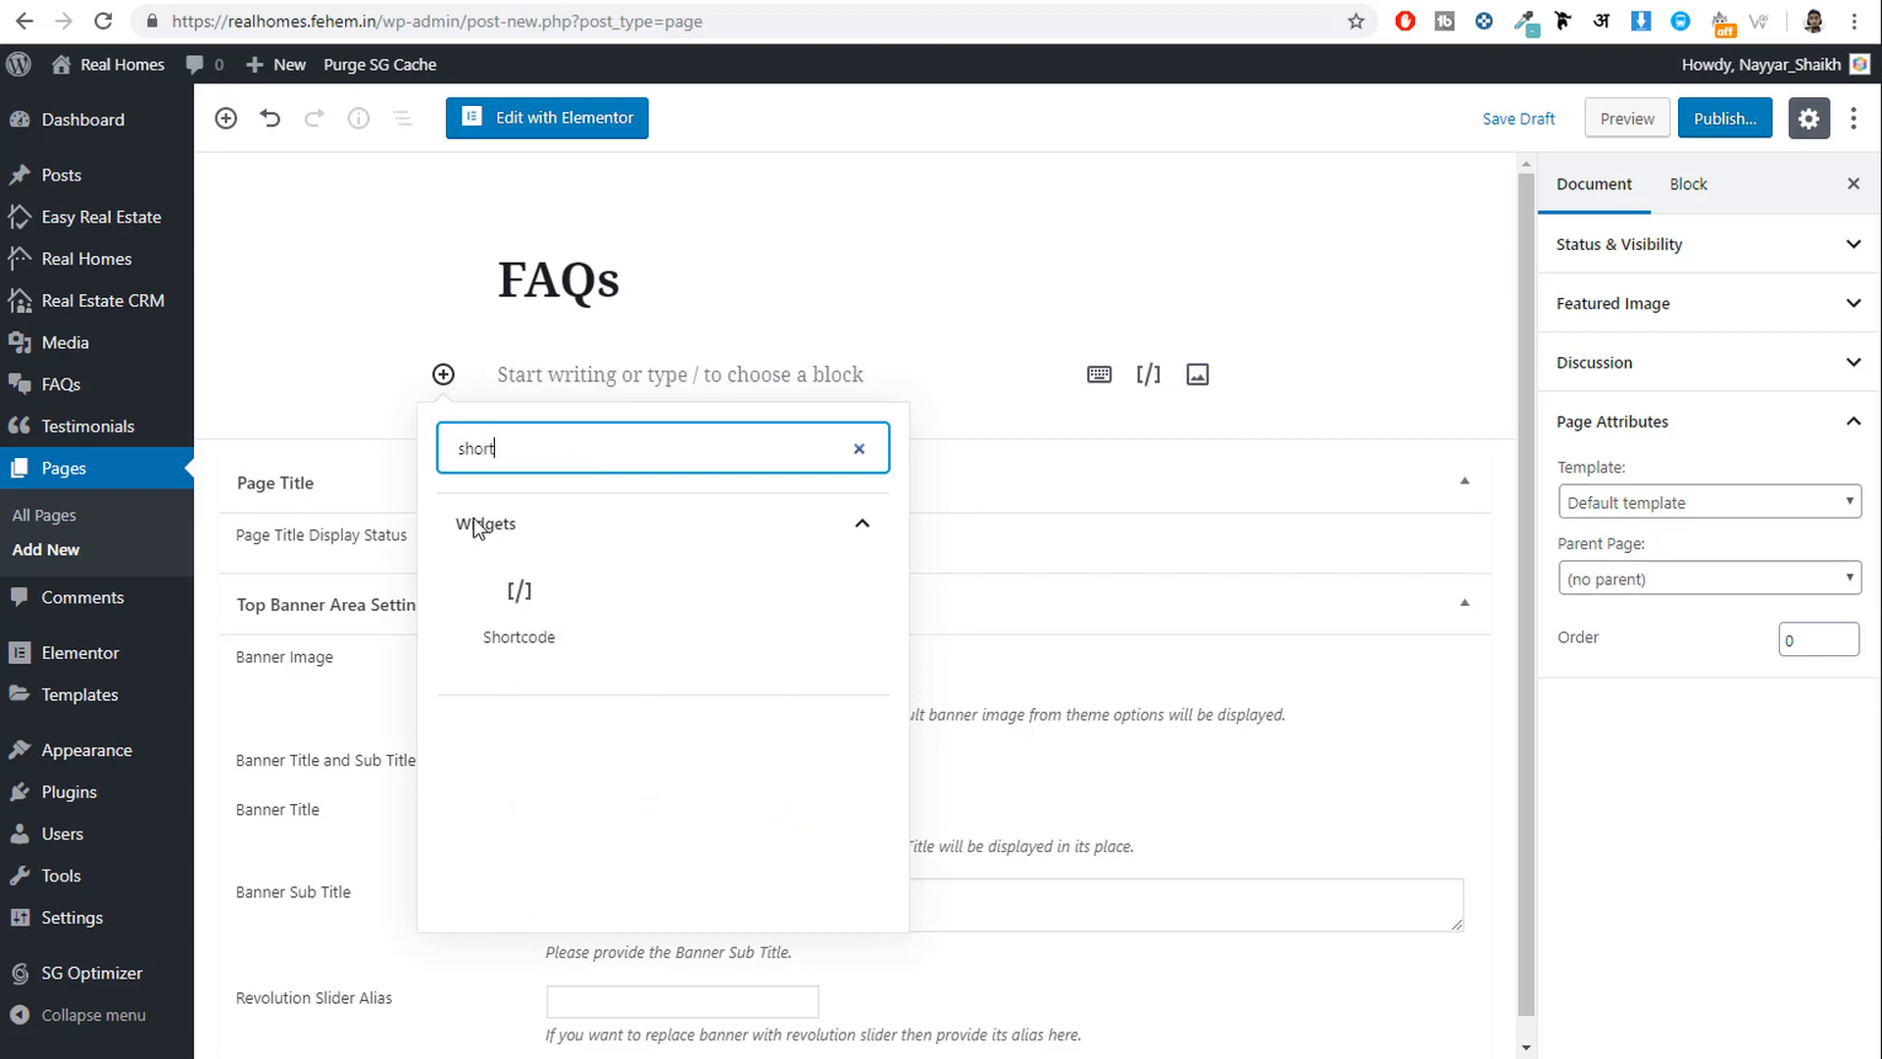
left_click(517, 628)
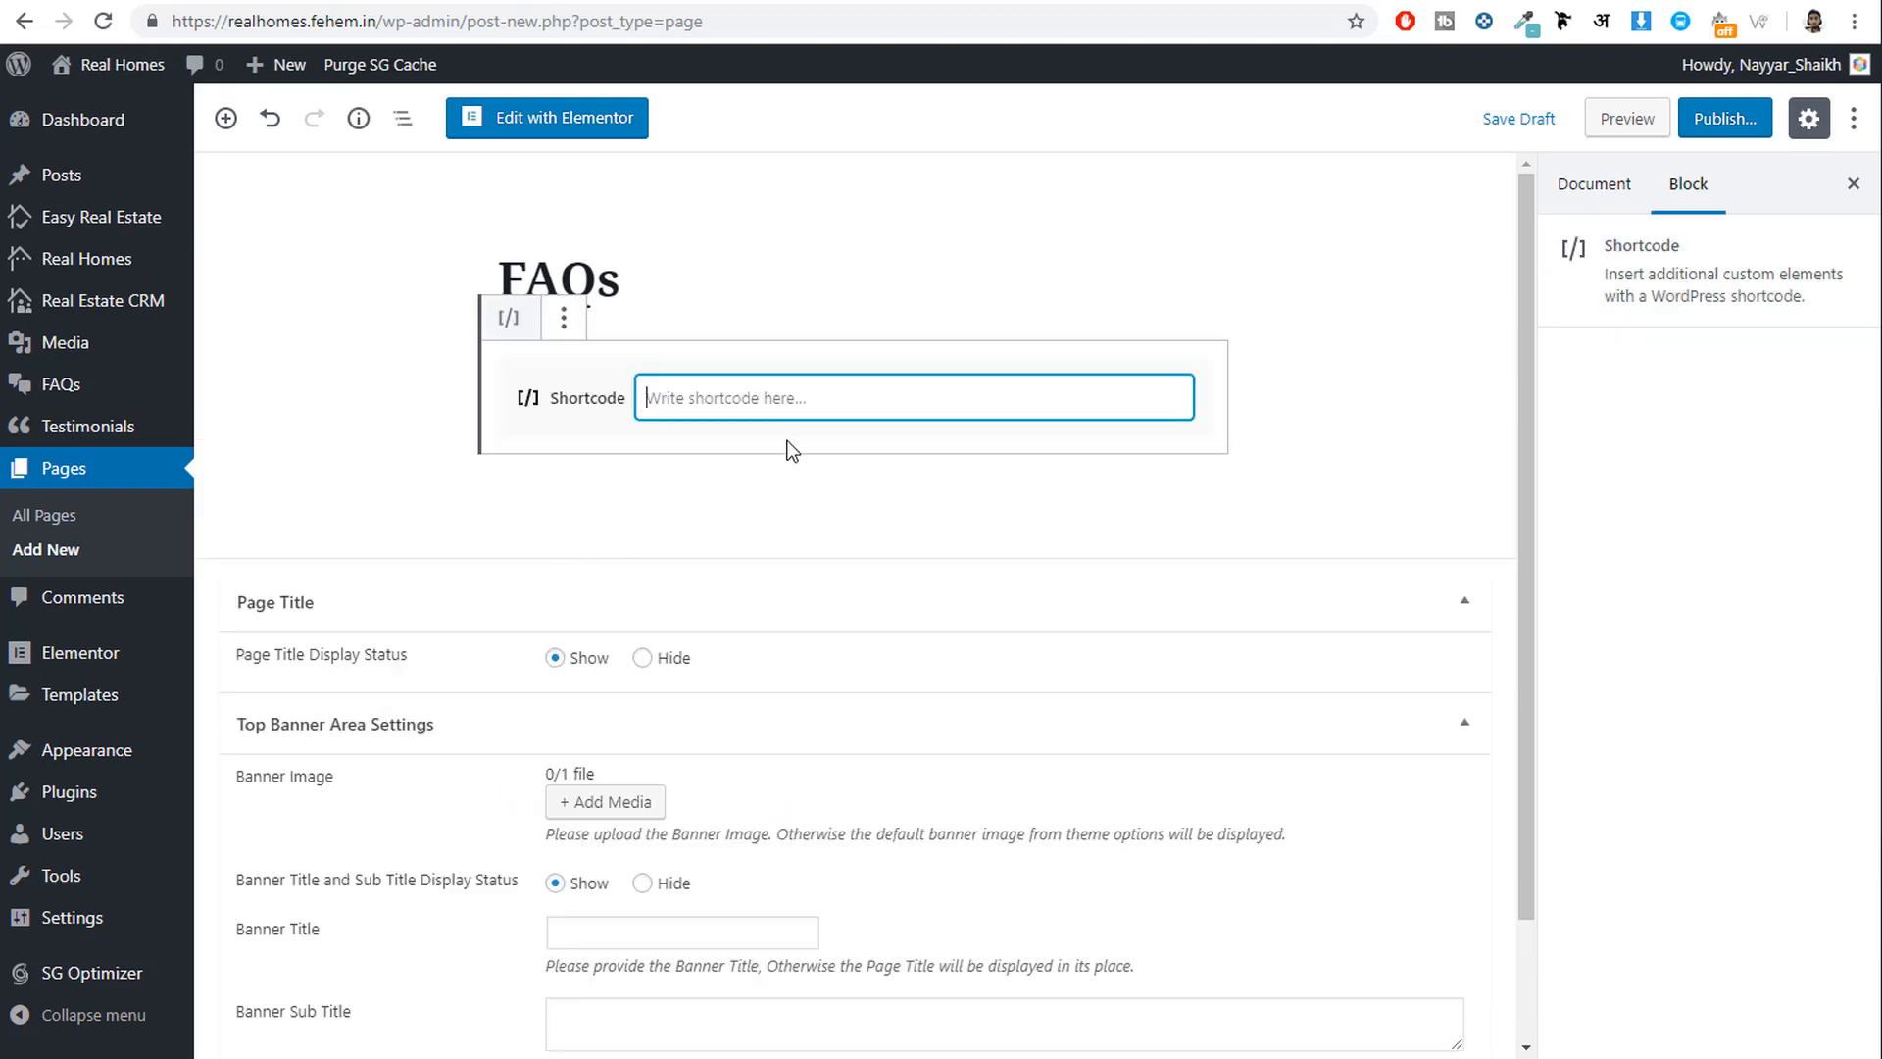
type("[faqs style=\"filterable-toggle\"]")
left_click_drag(861, 396, 639, 380)
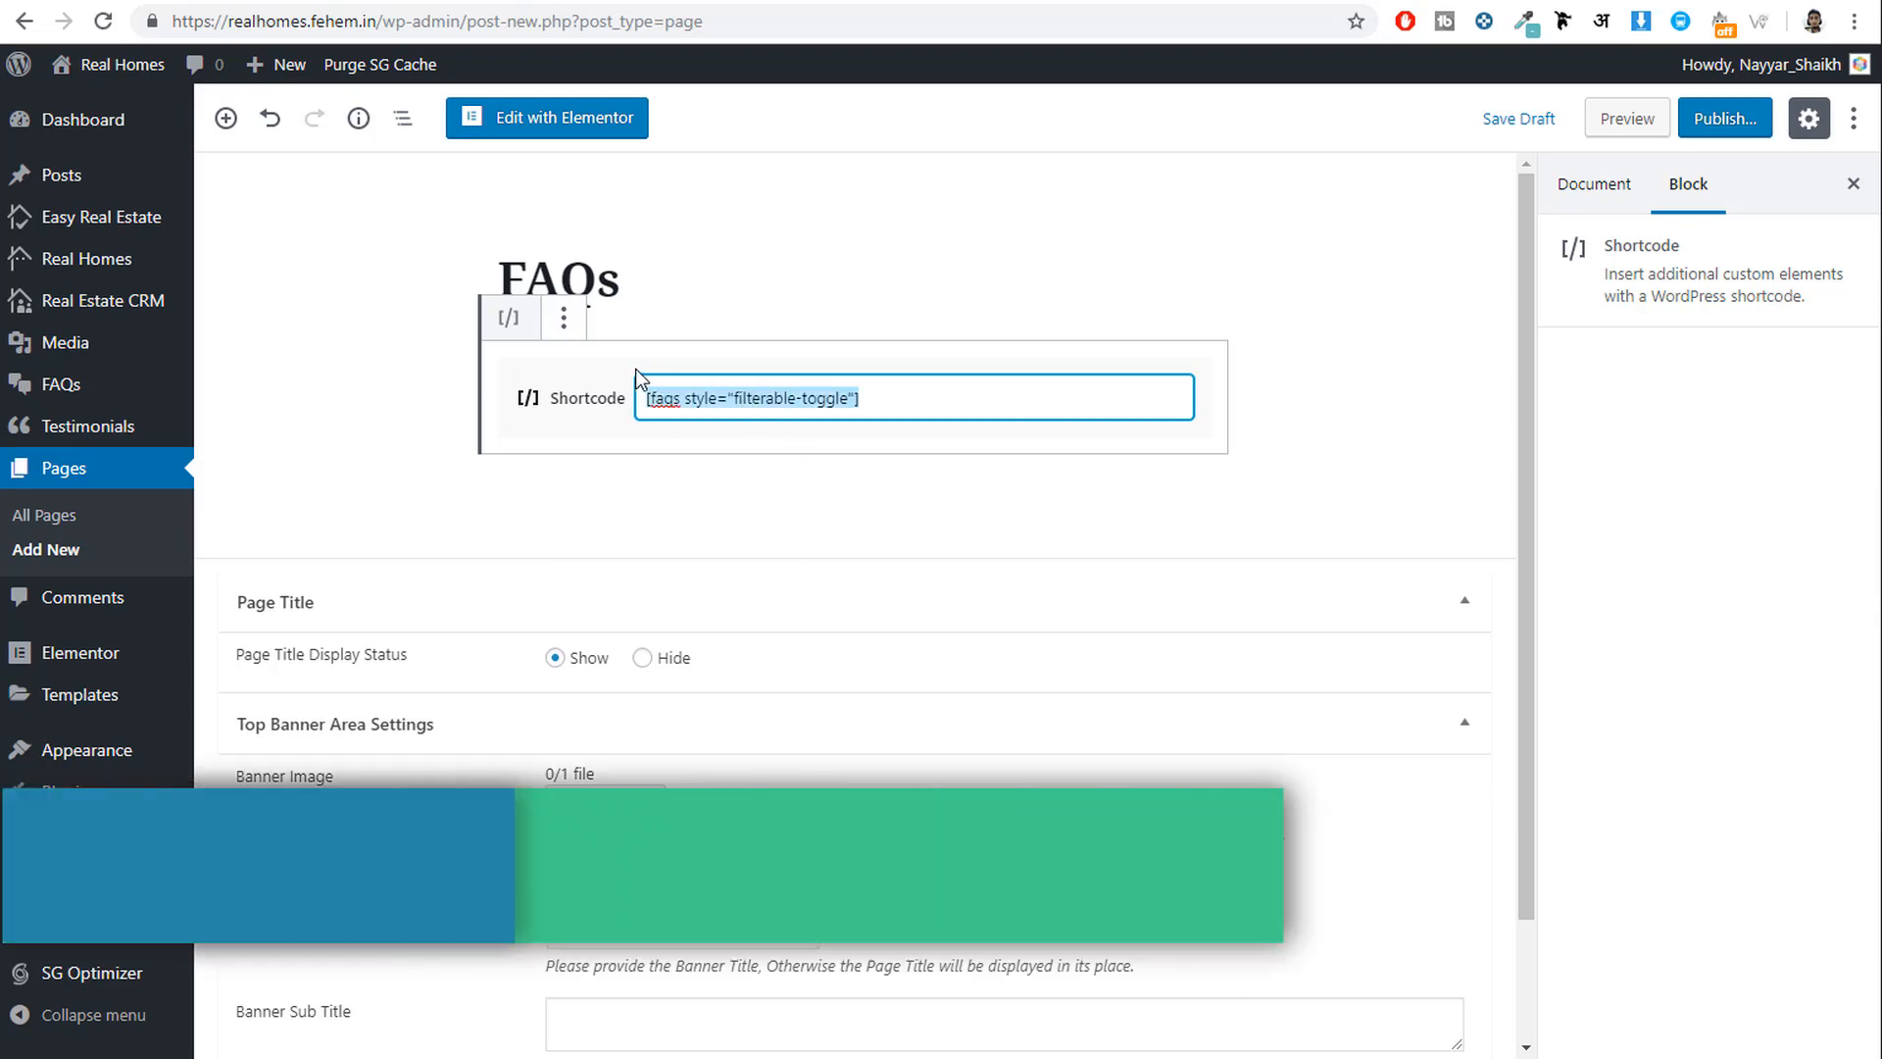
left_click(915, 398)
key("ctrl+a")
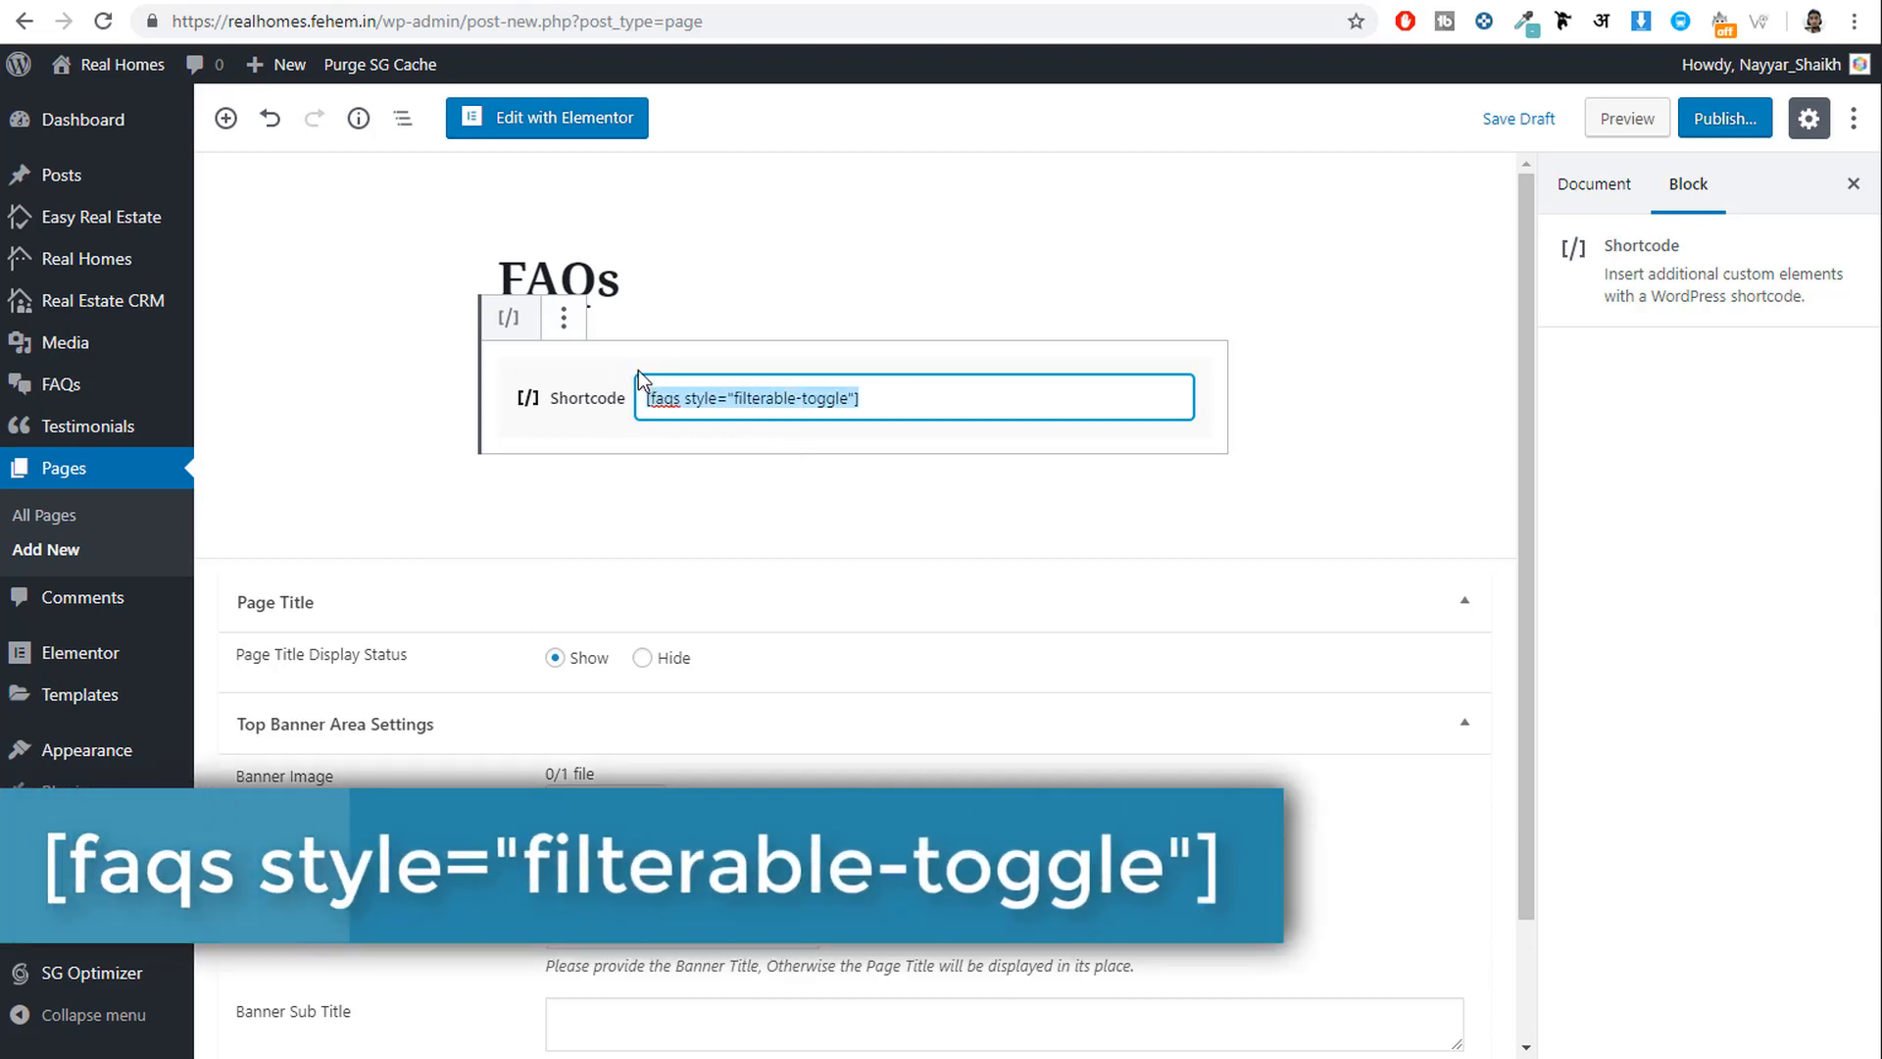
left_click(945, 391)
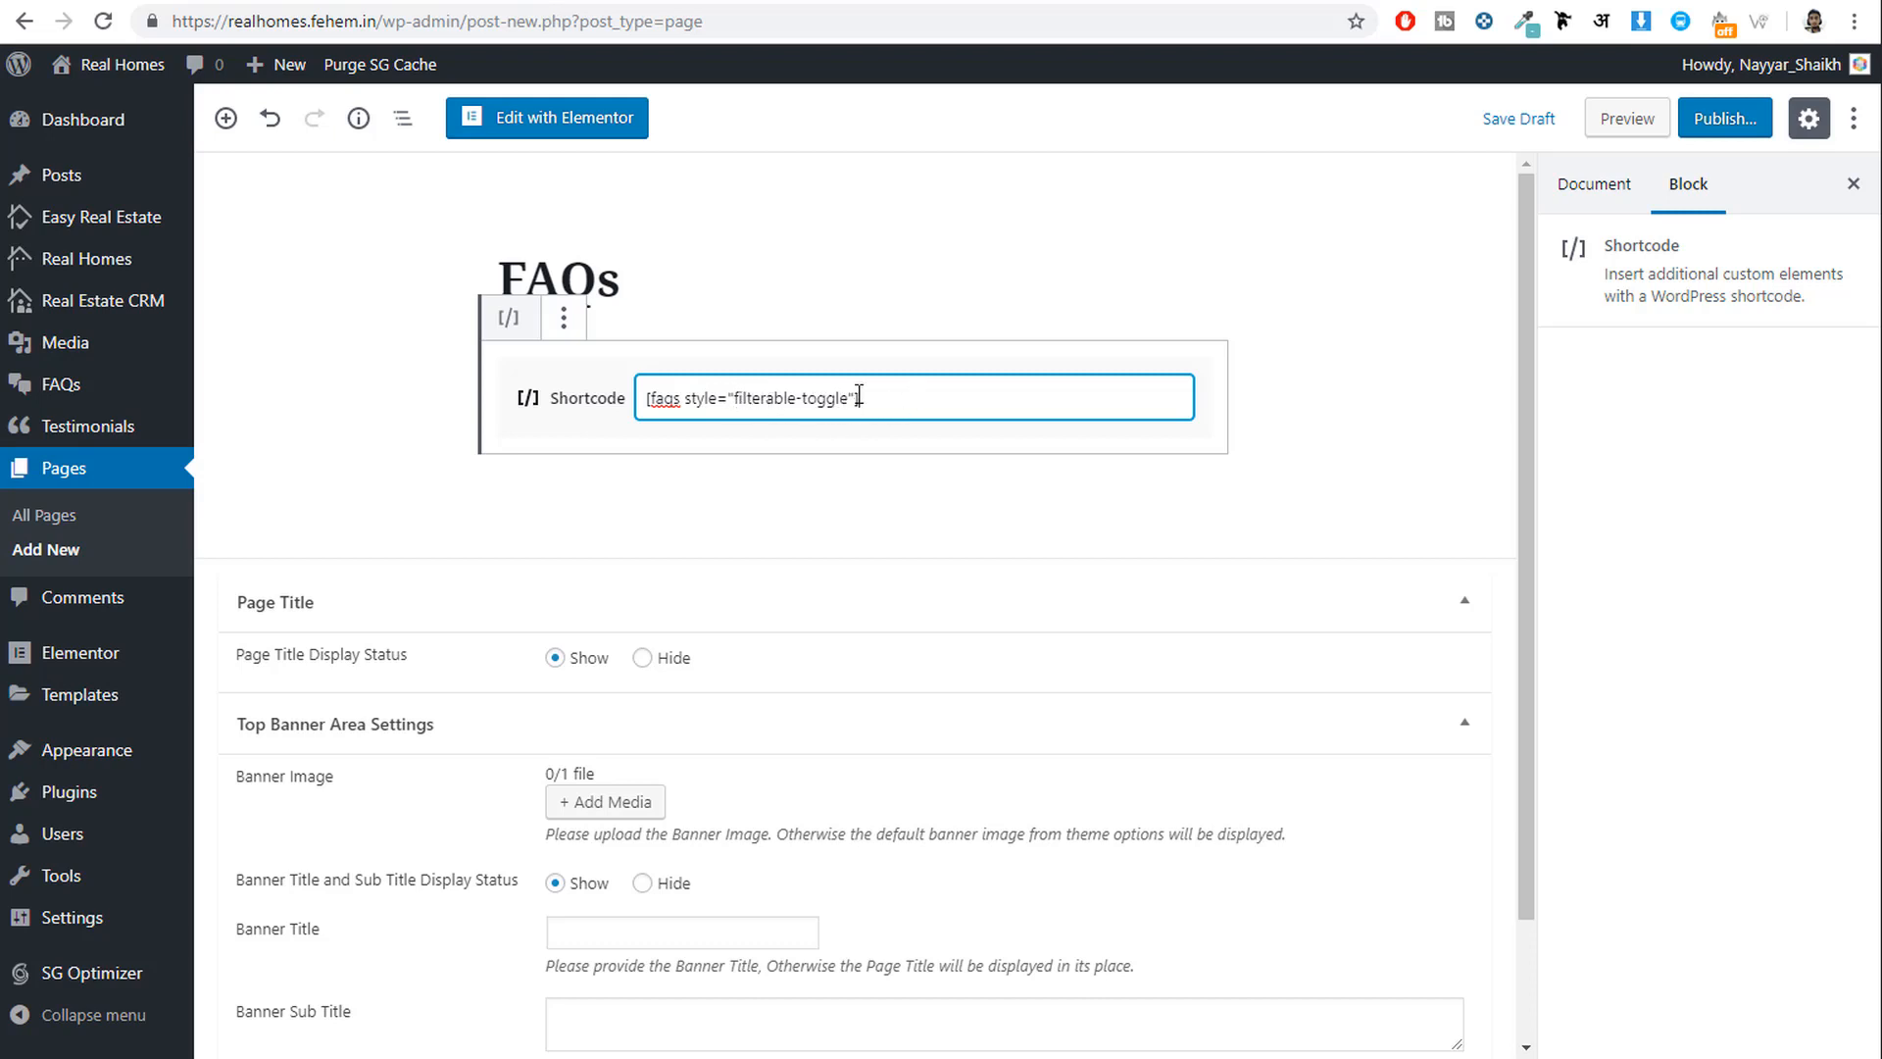
left_click(1745, 129)
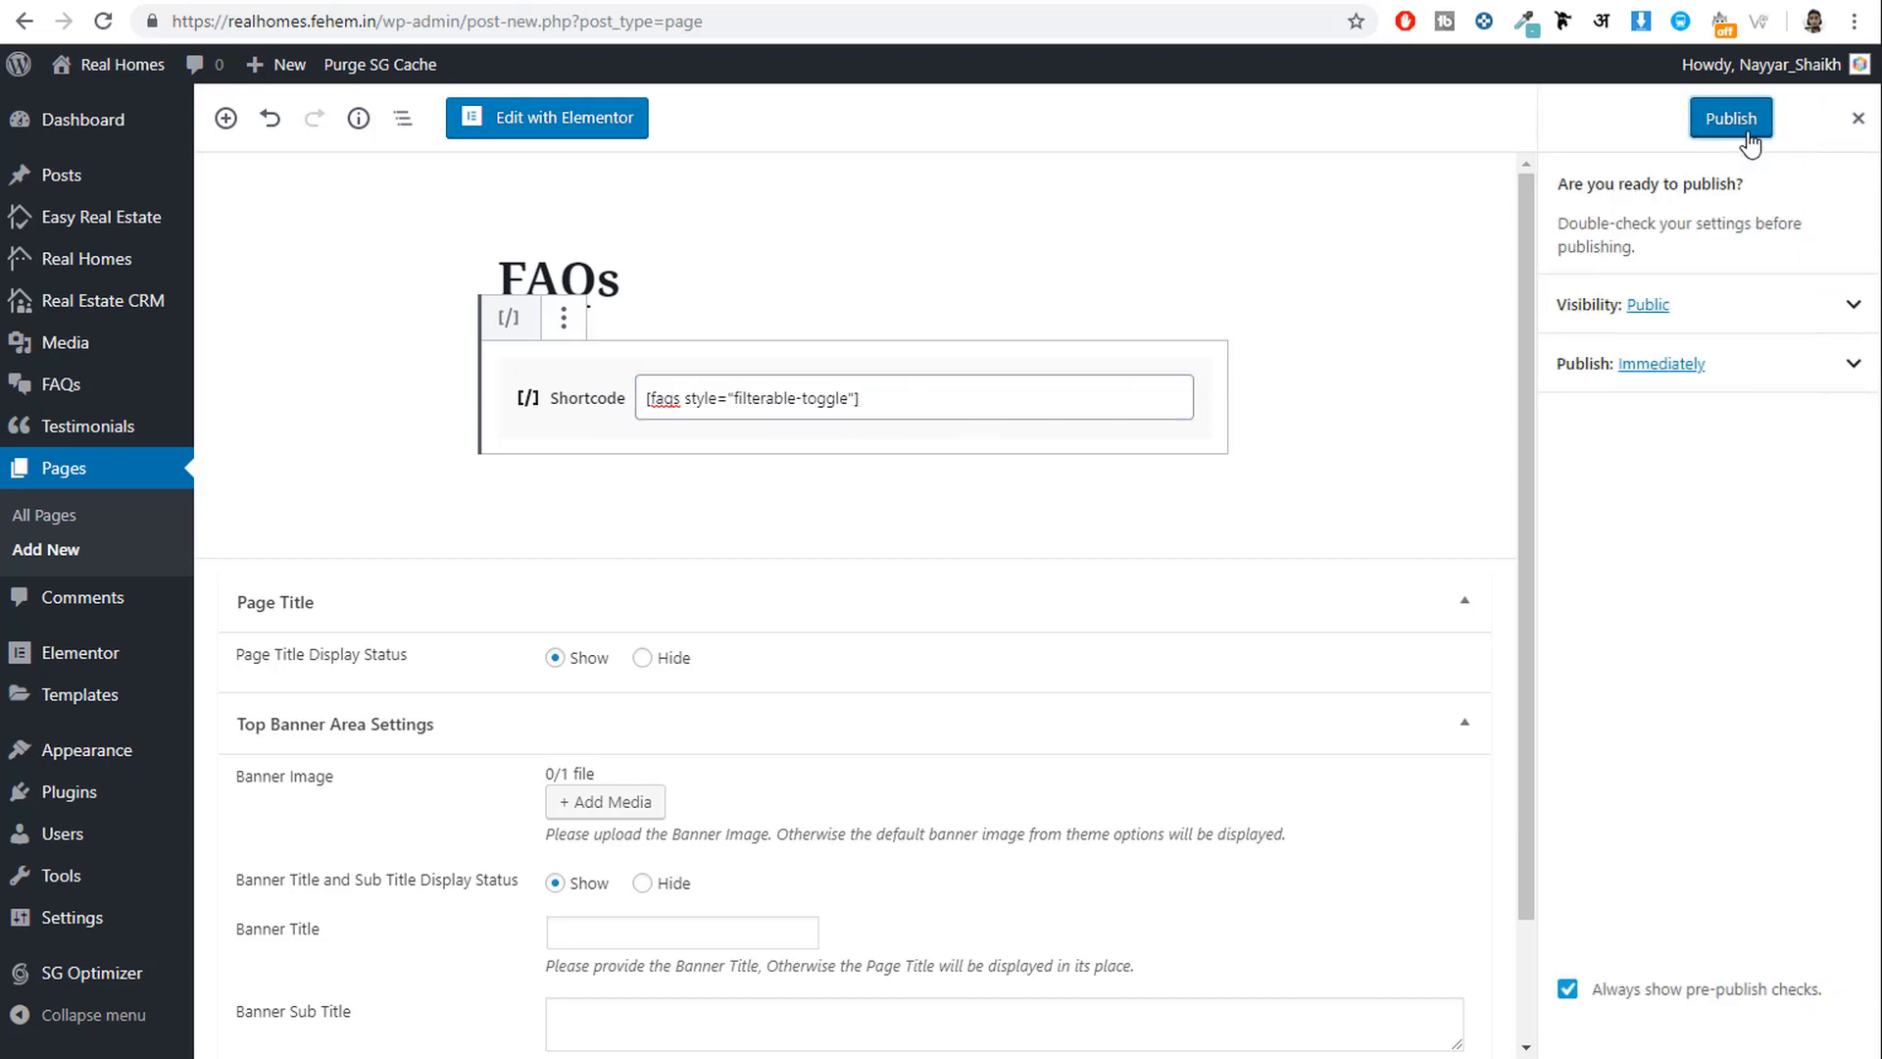
left_click(1745, 131)
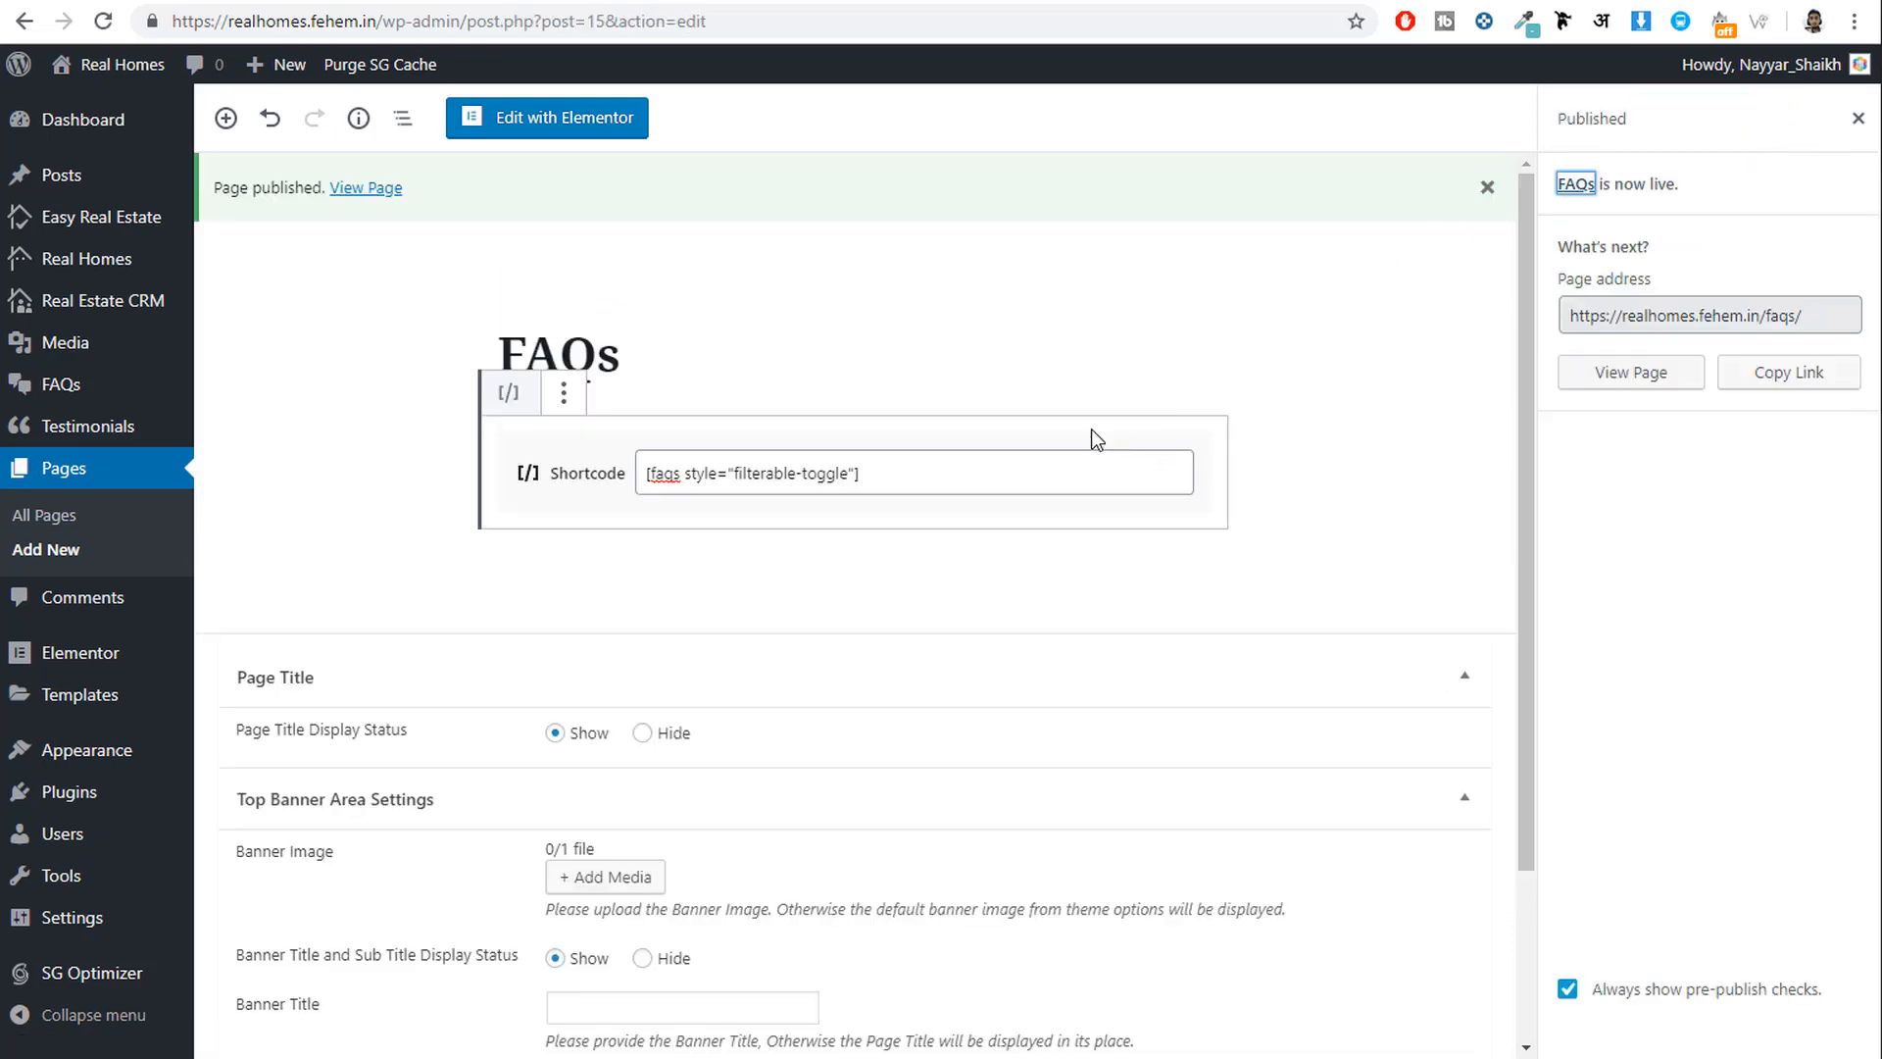
left_click(71, 555)
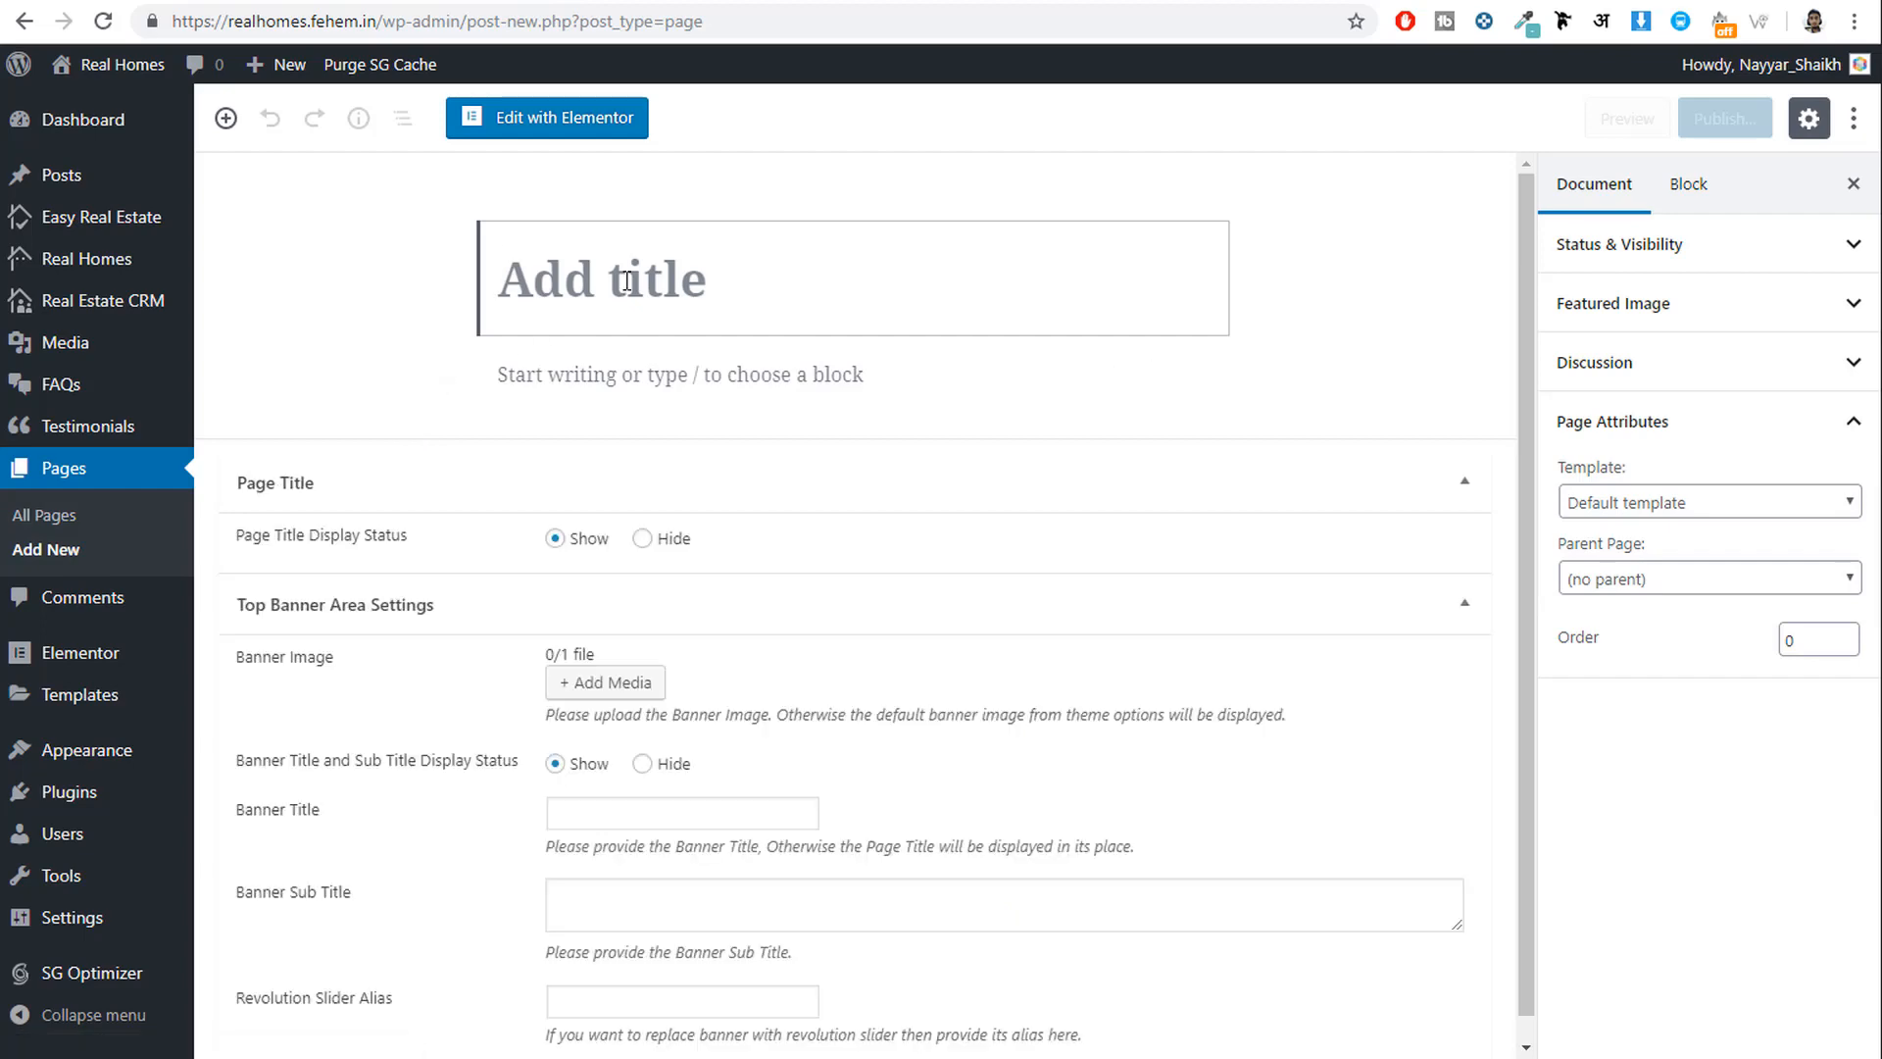
Publish a page titled 'Favorites' using the Favorite Properties template.
type("Favorites")
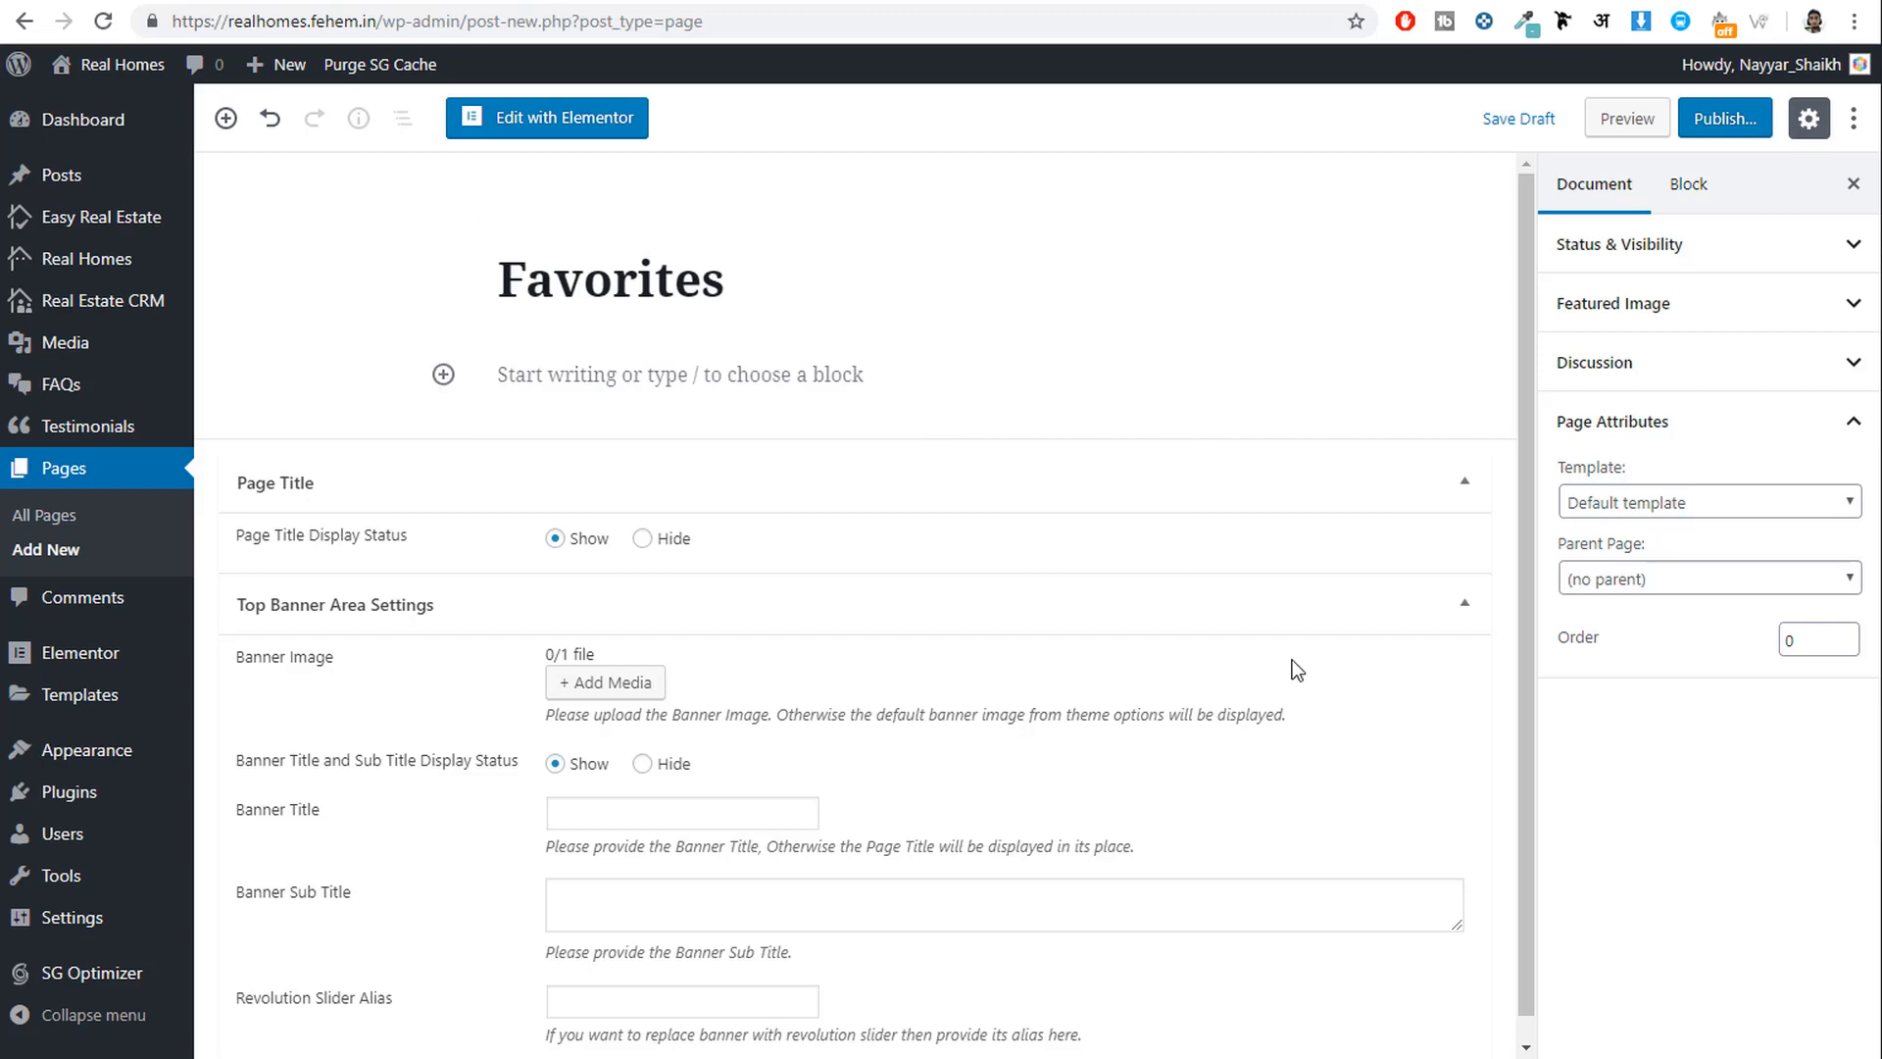
left_click(1678, 502)
scroll(1686, 799, "down", 3)
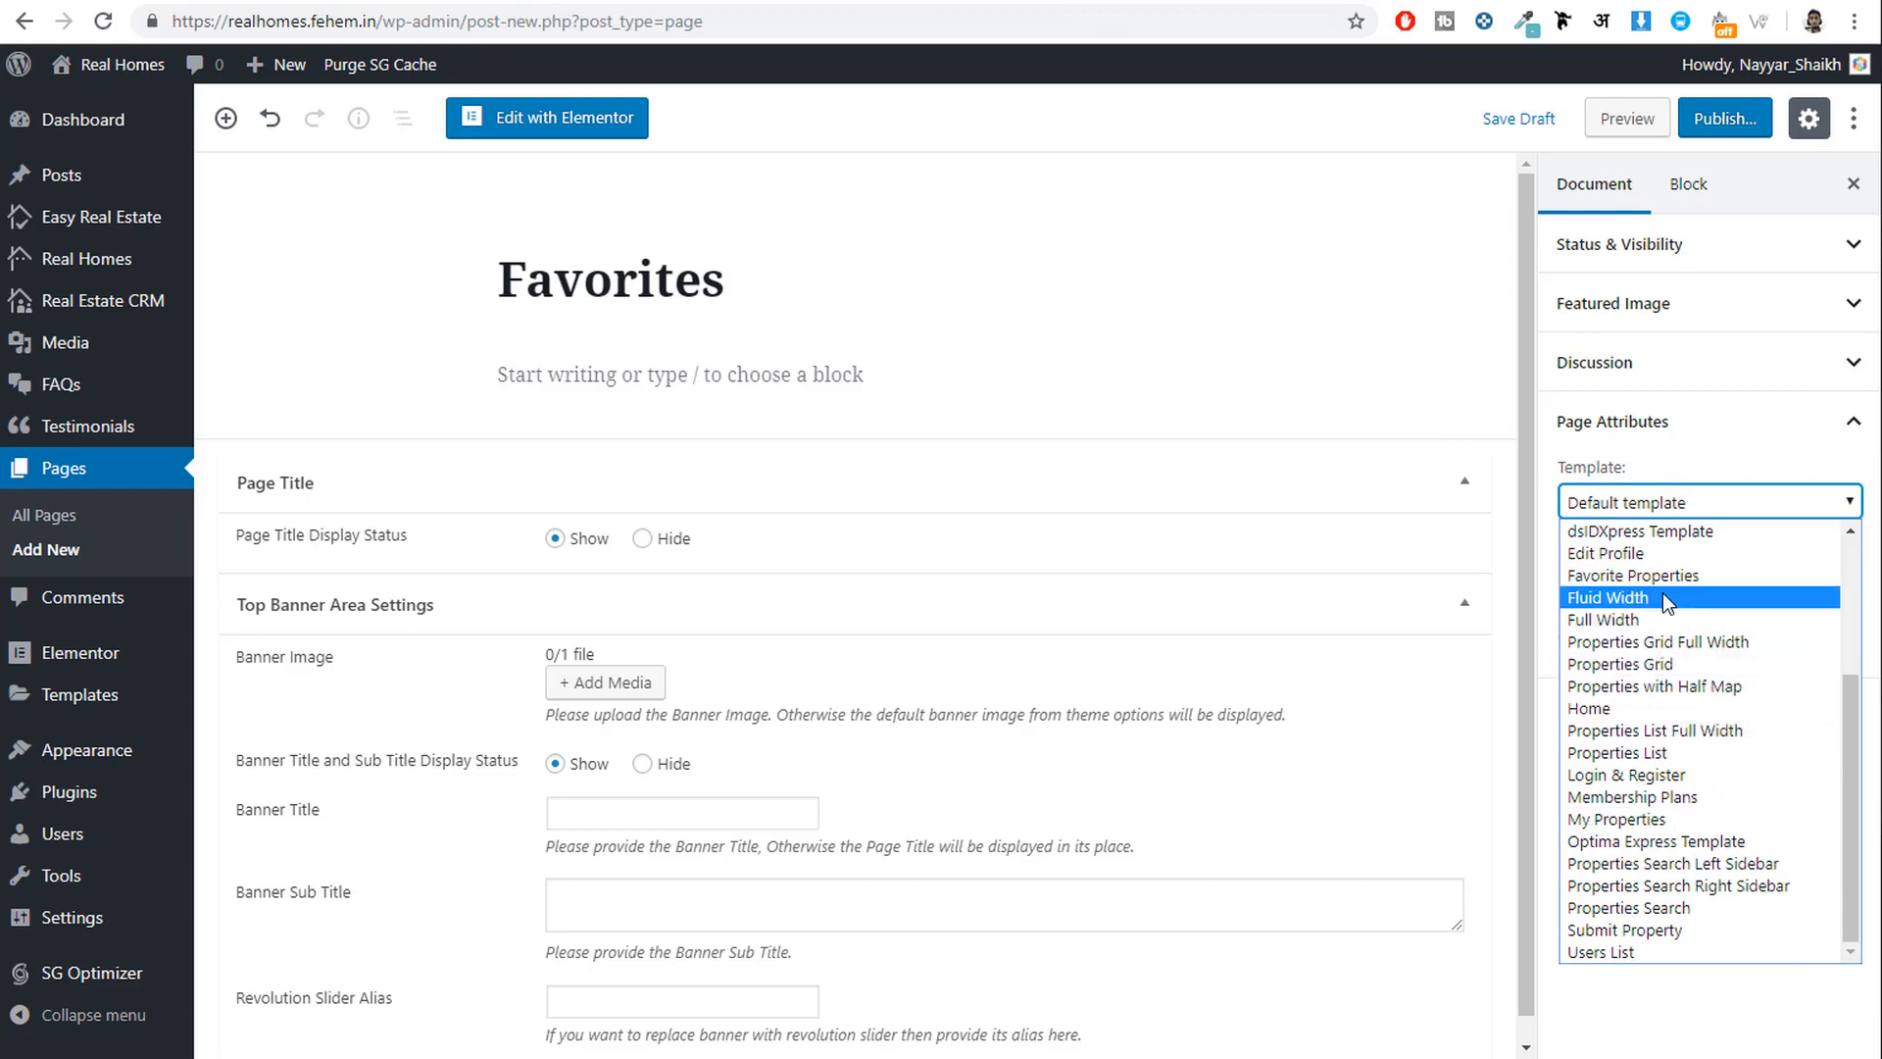
left_click(1710, 578)
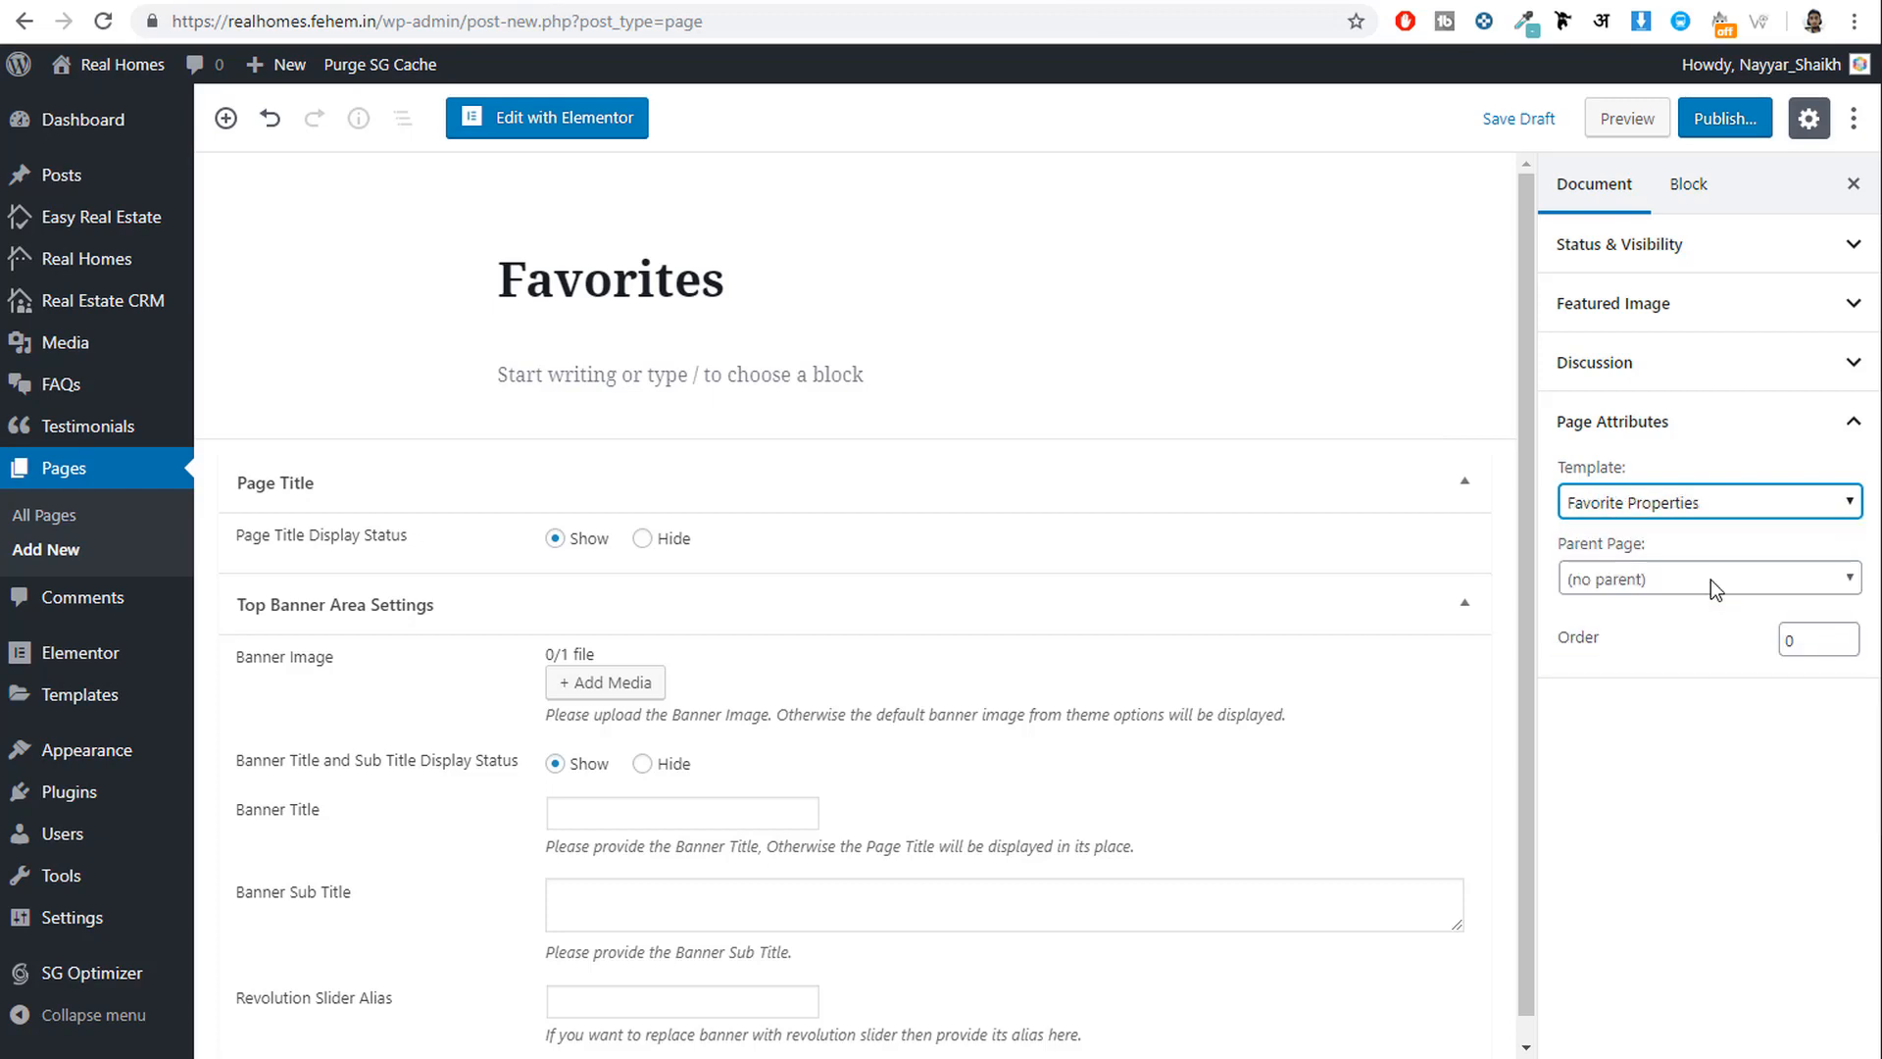
left_click(1726, 118)
left_click(1723, 118)
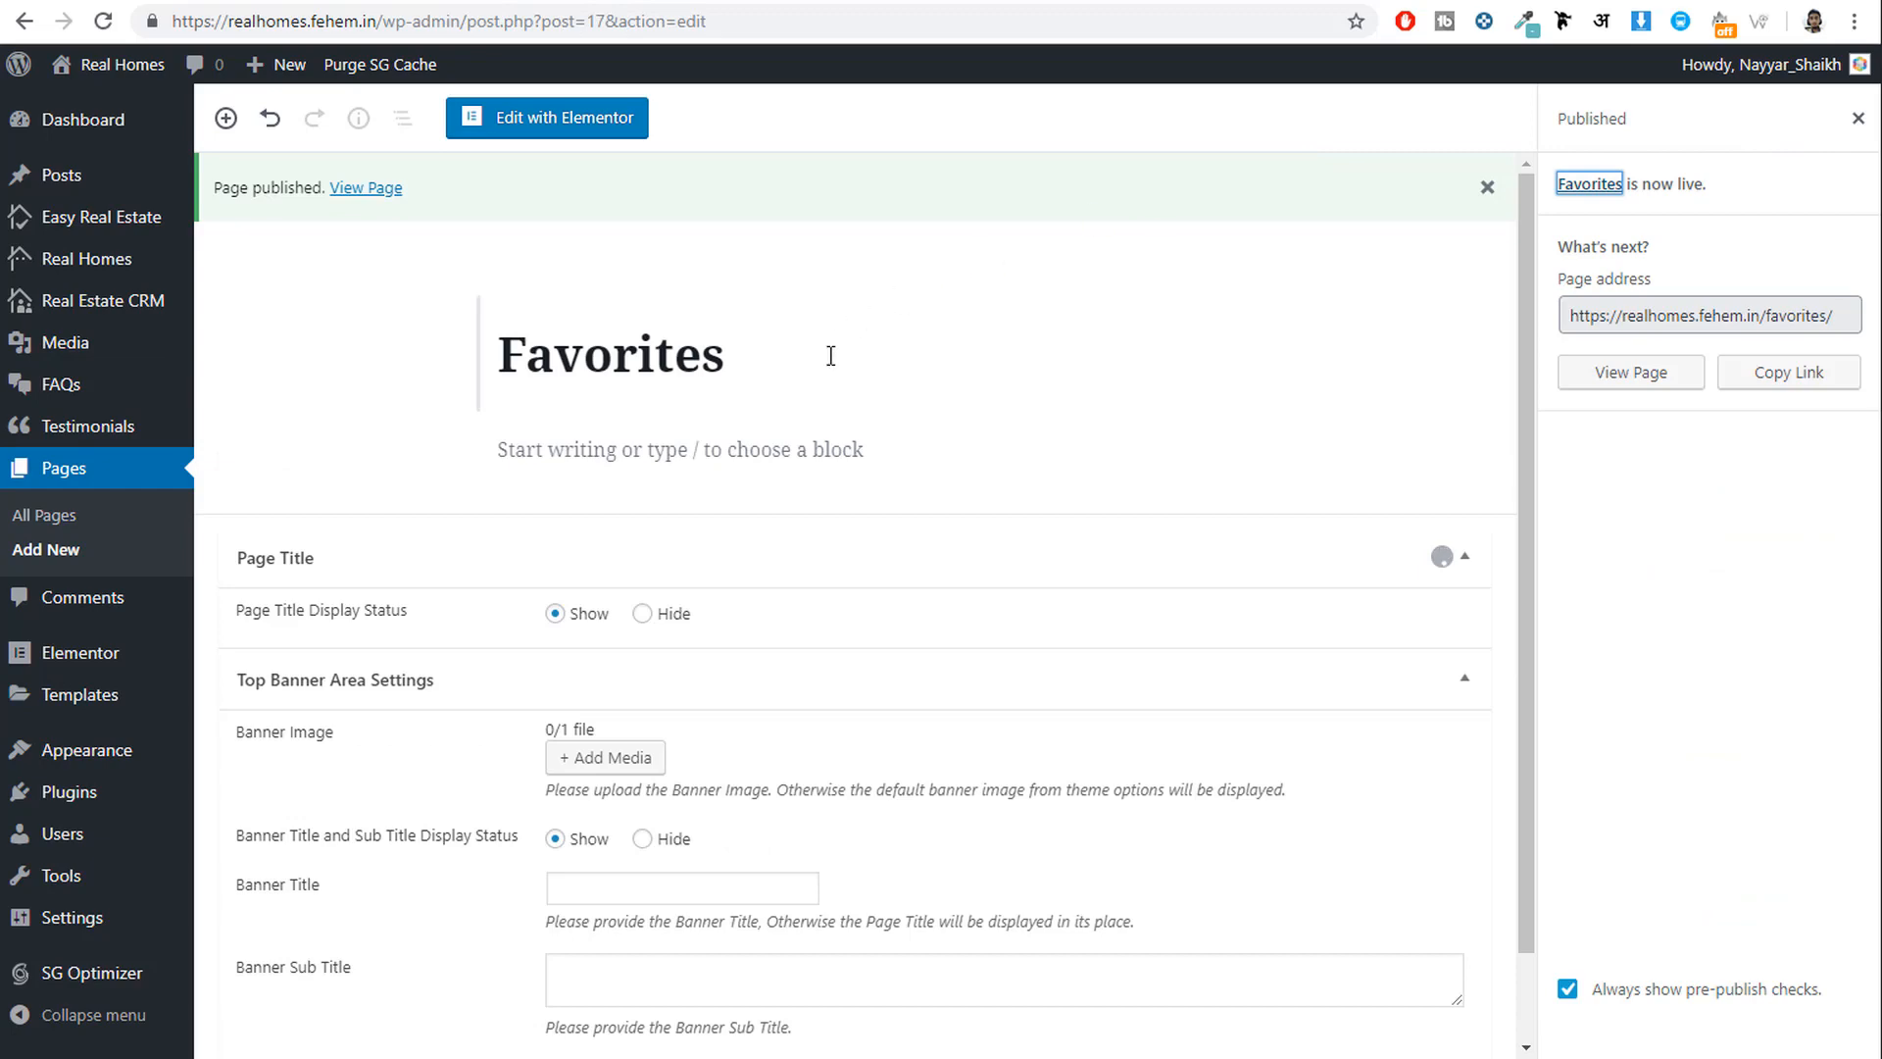
Publish a new page titled 'Home' with the Home template and no parent page.
left_click(71, 563)
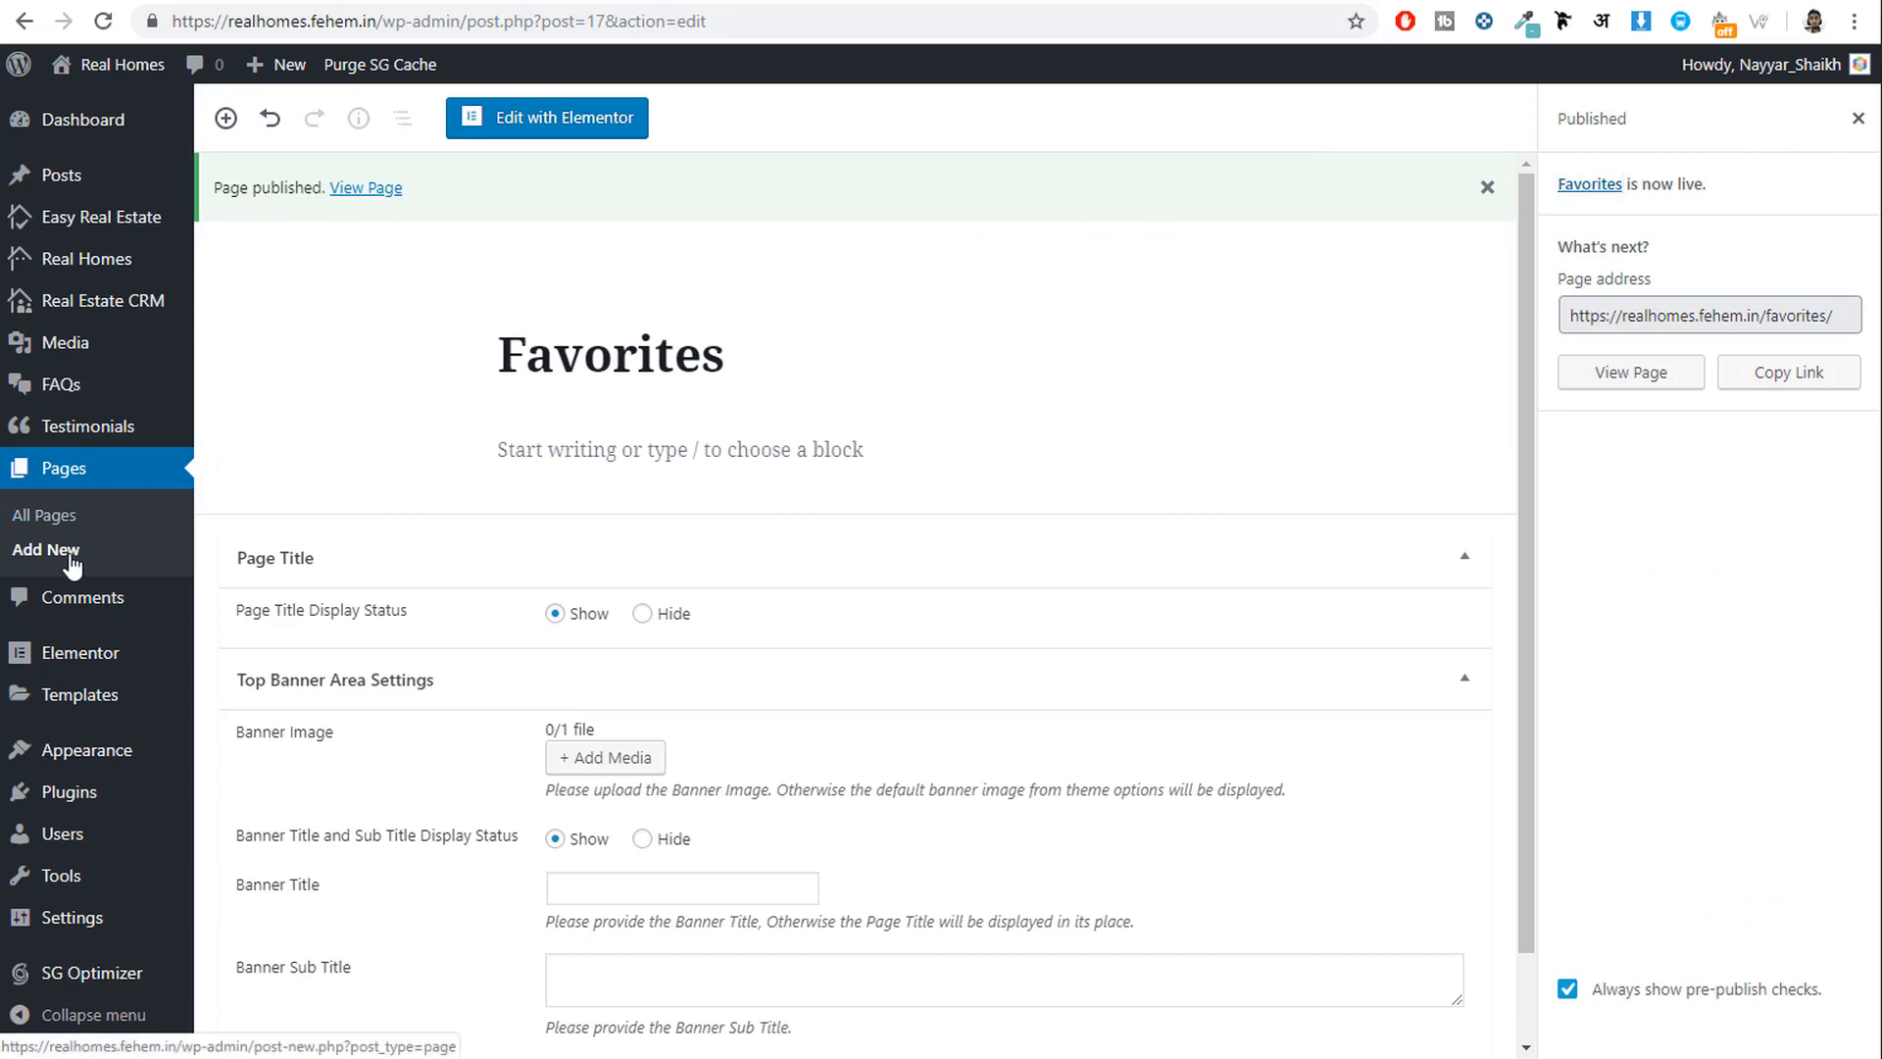
left_click(71, 564)
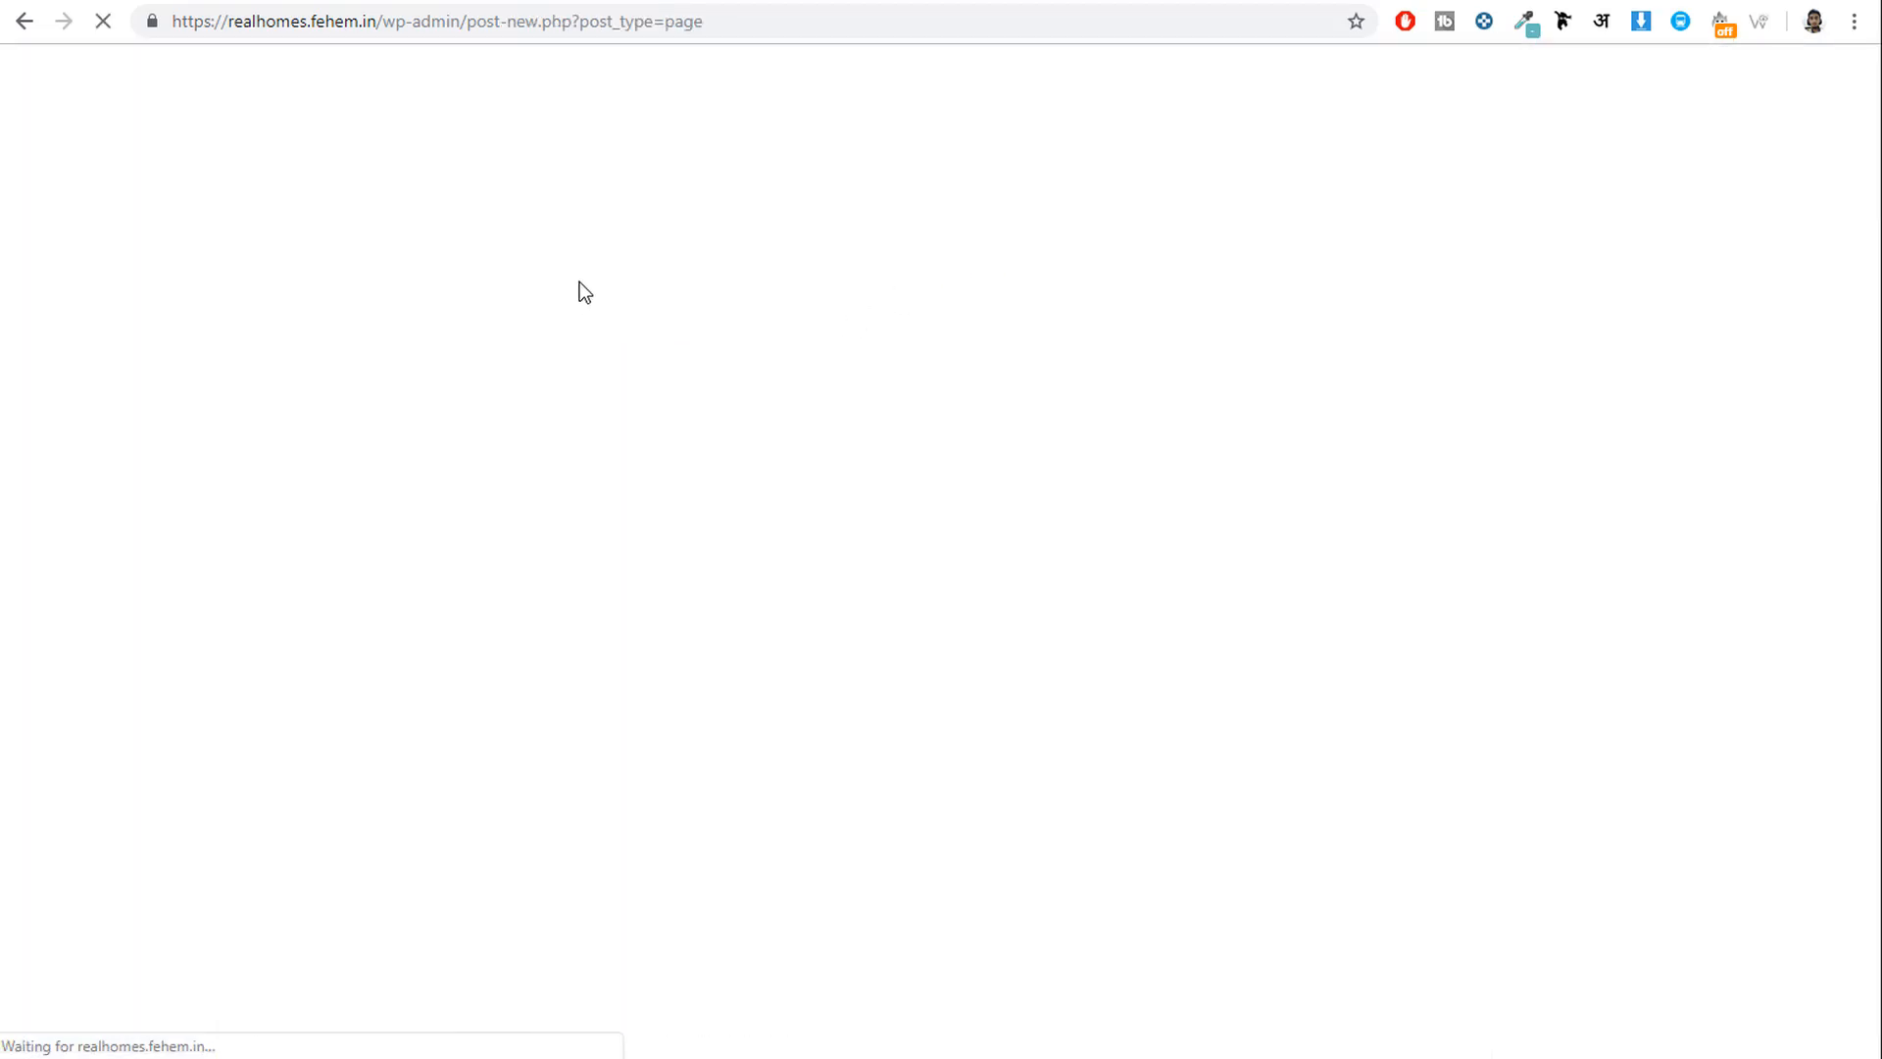
type("Home")
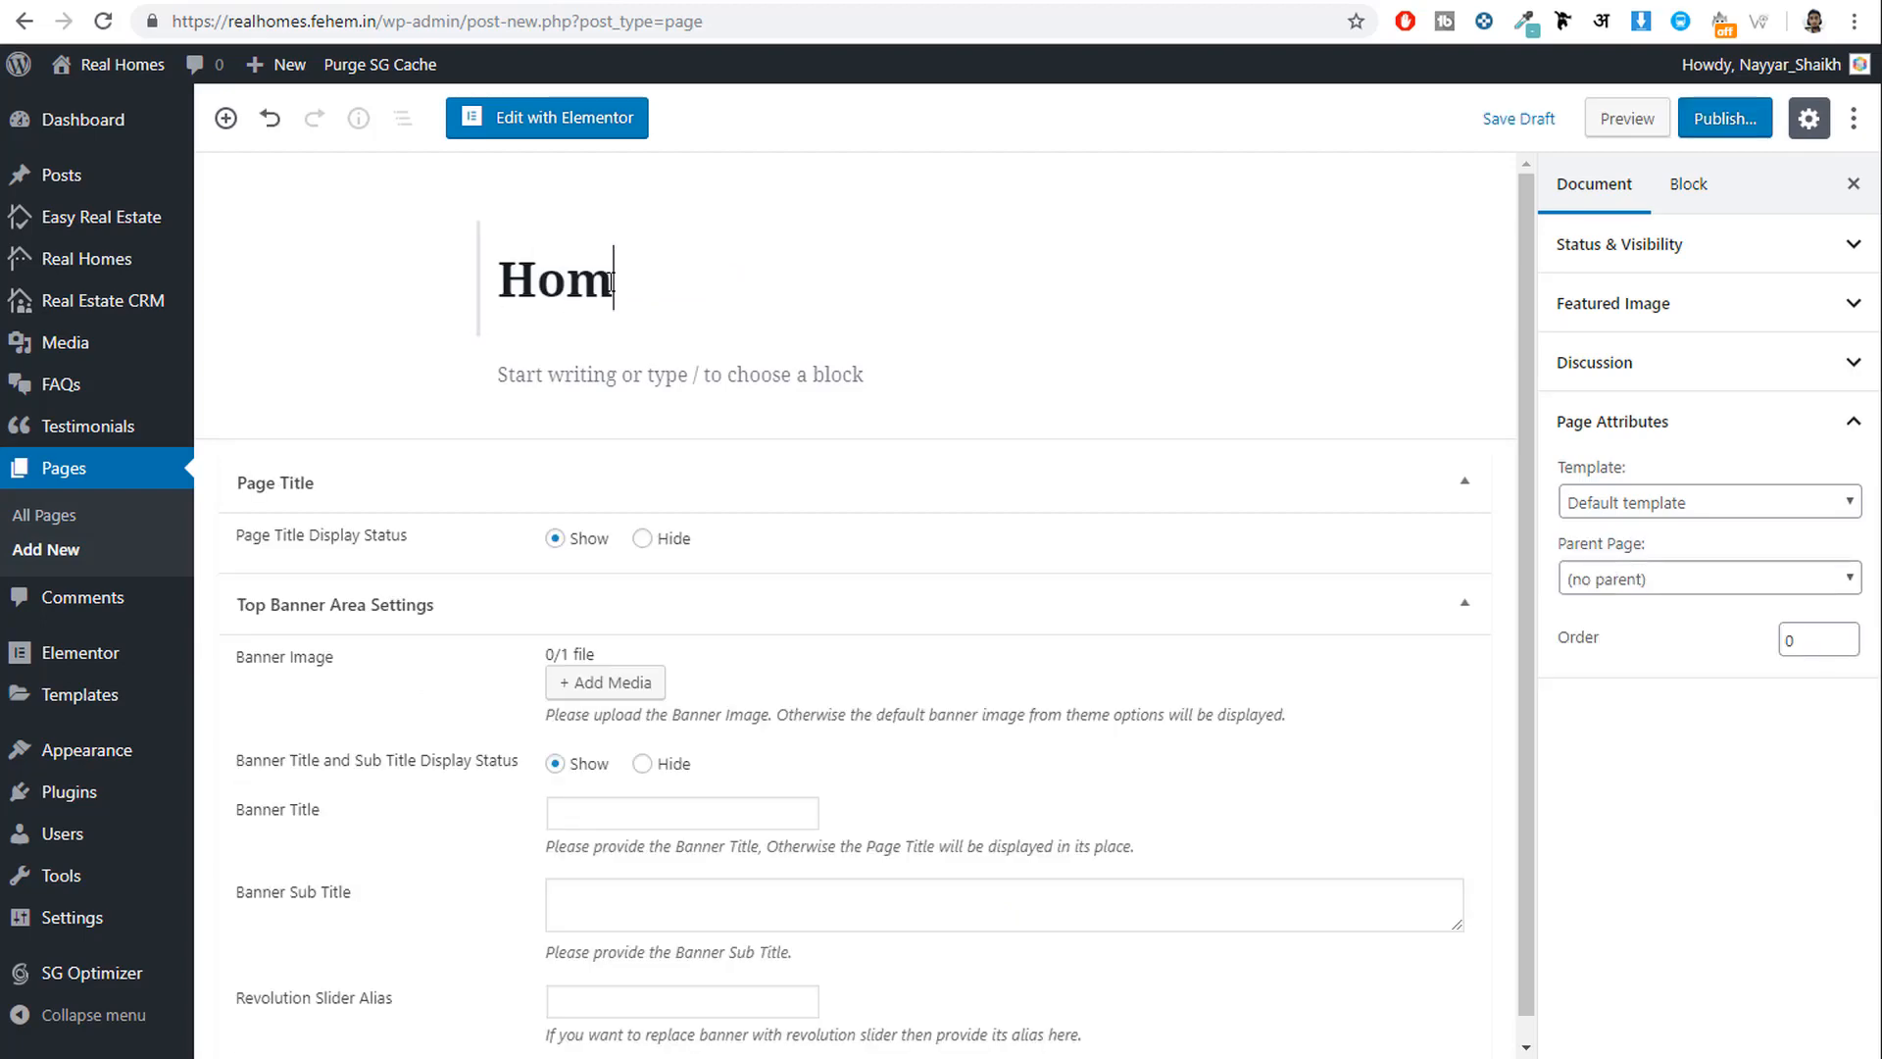
left_click(1663, 580)
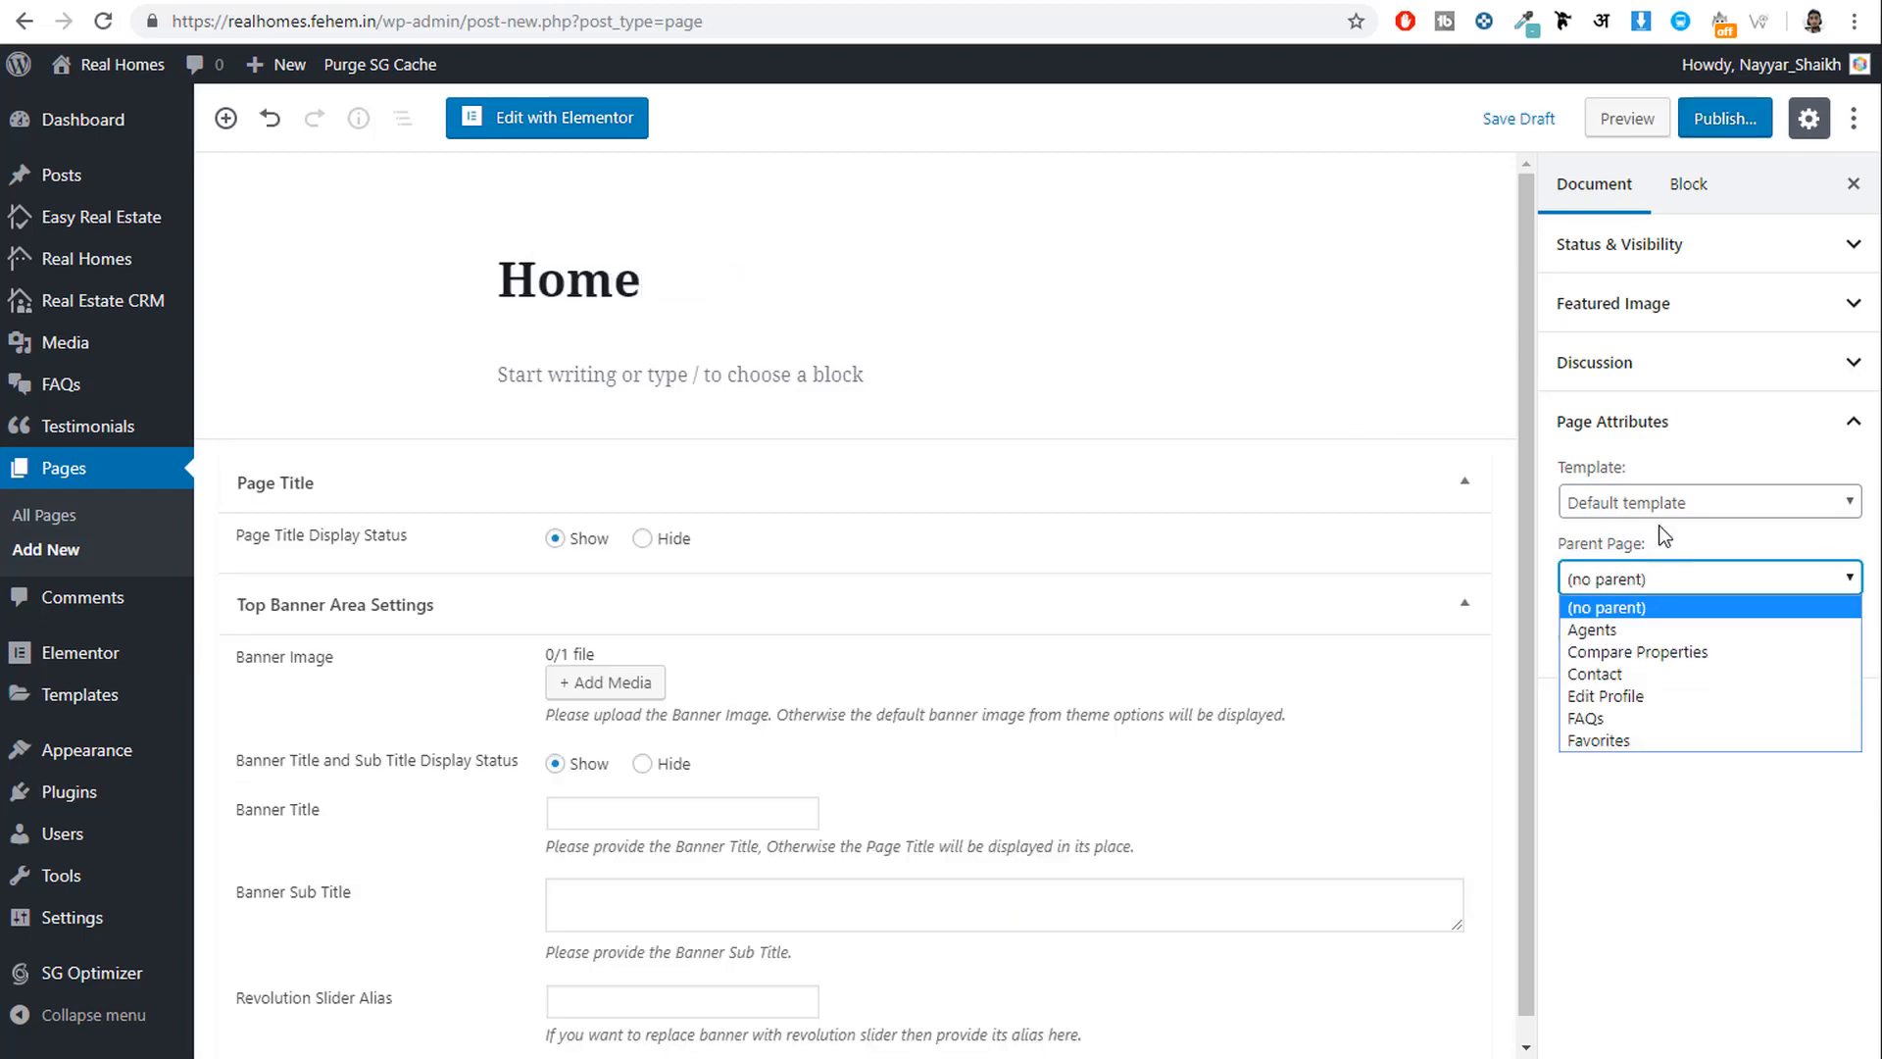
left_click(1657, 504)
left_click(1657, 504)
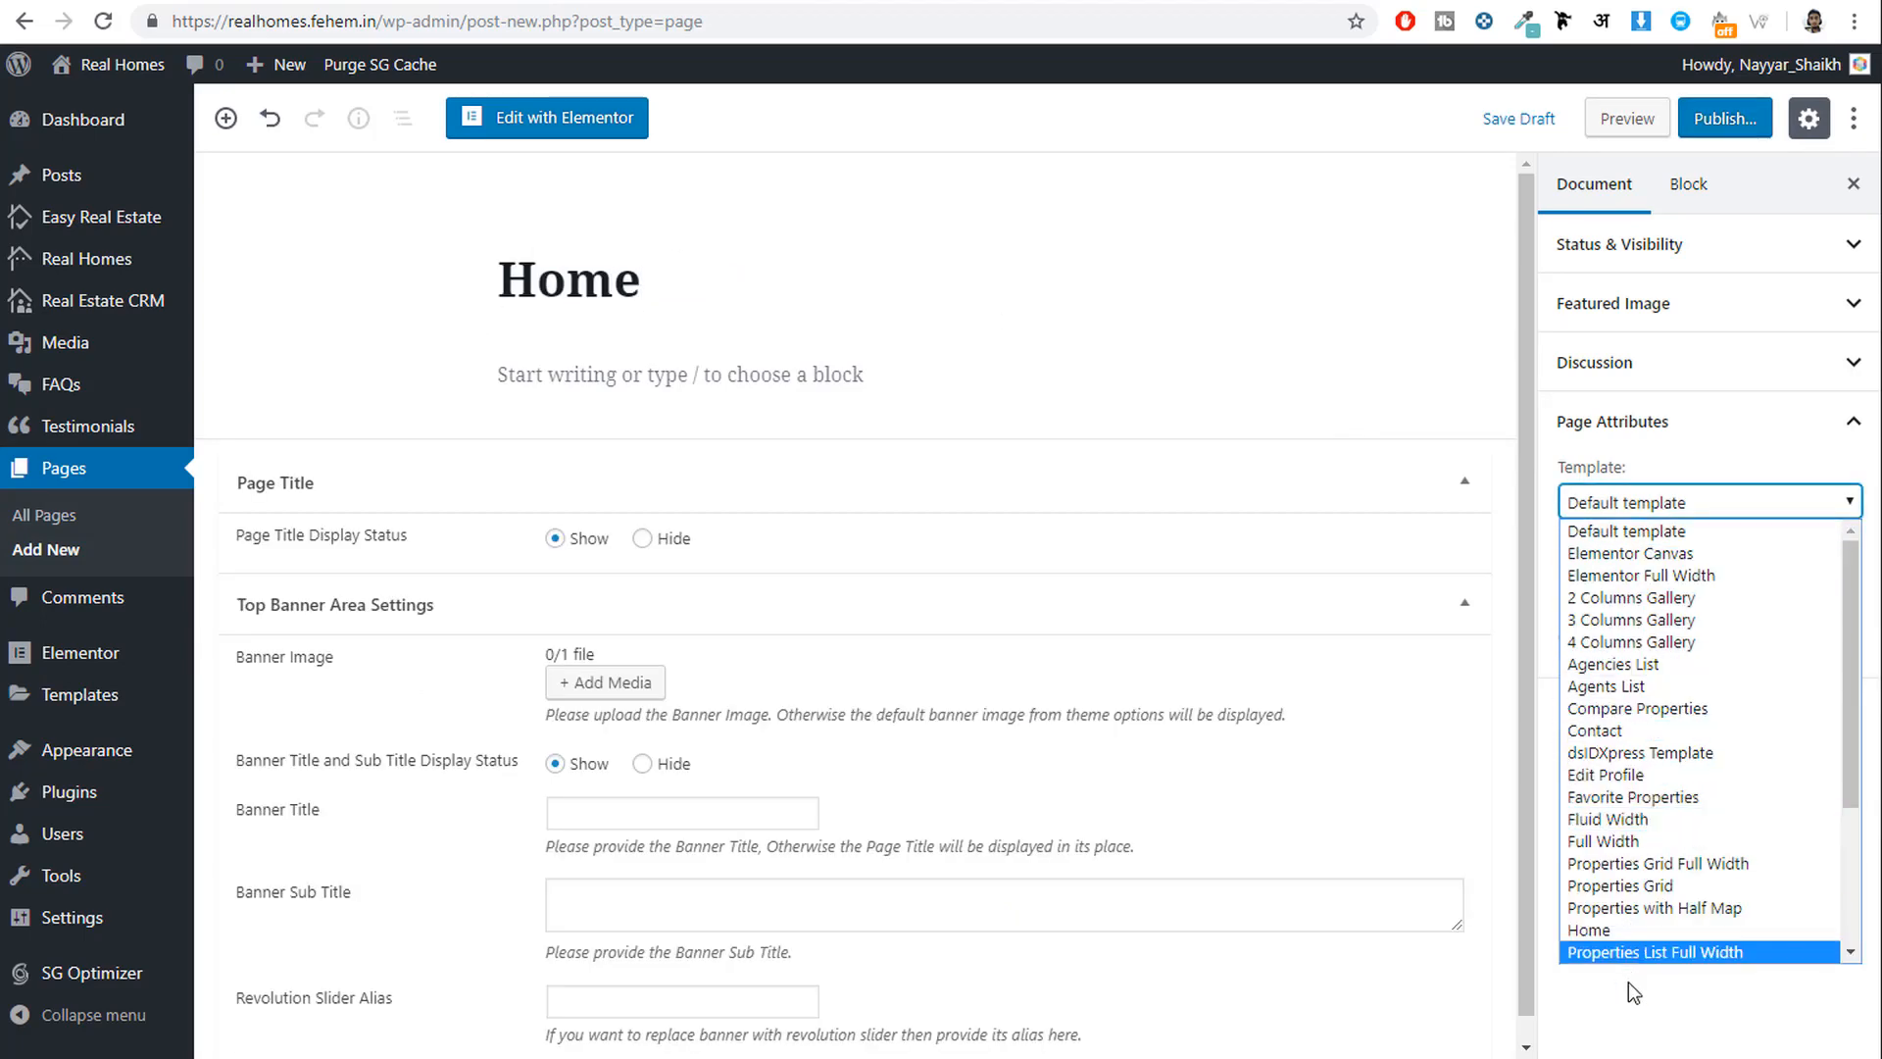
left_click(1602, 930)
left_click(1733, 121)
left_click(1733, 125)
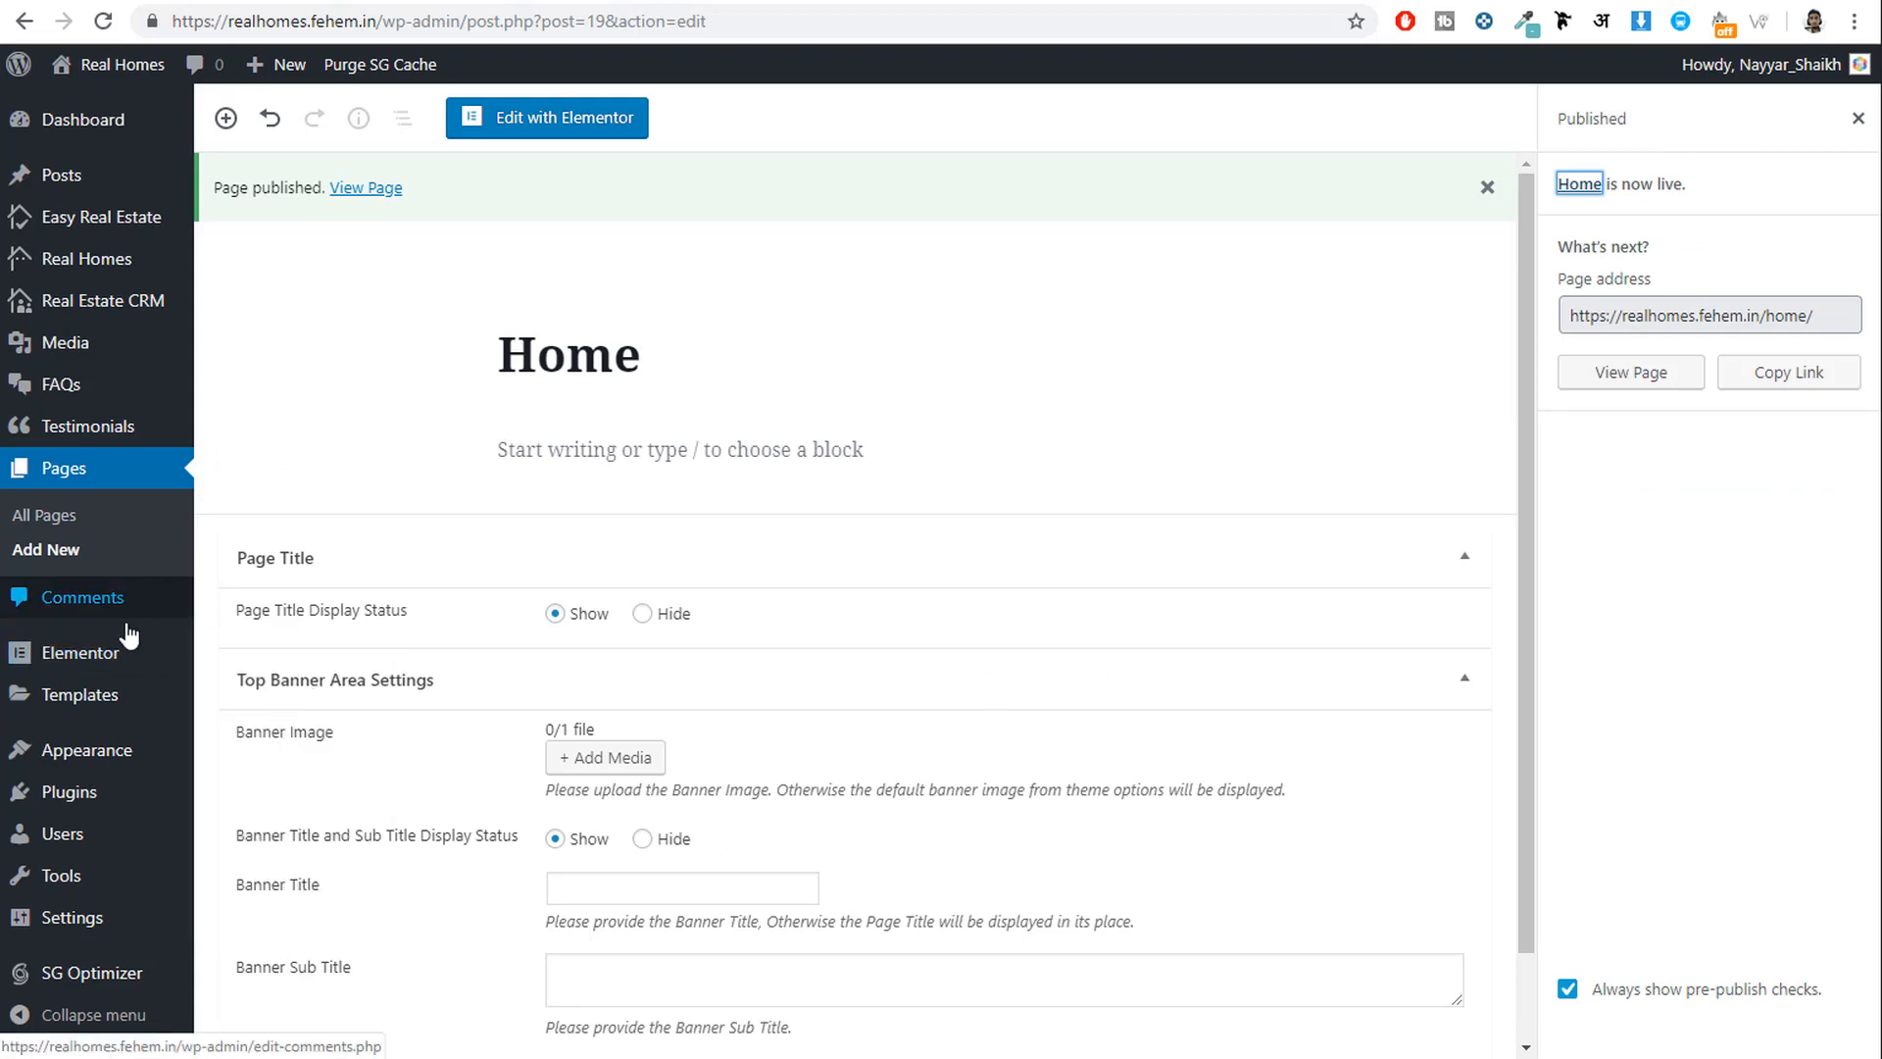
mouse_move(93, 923)
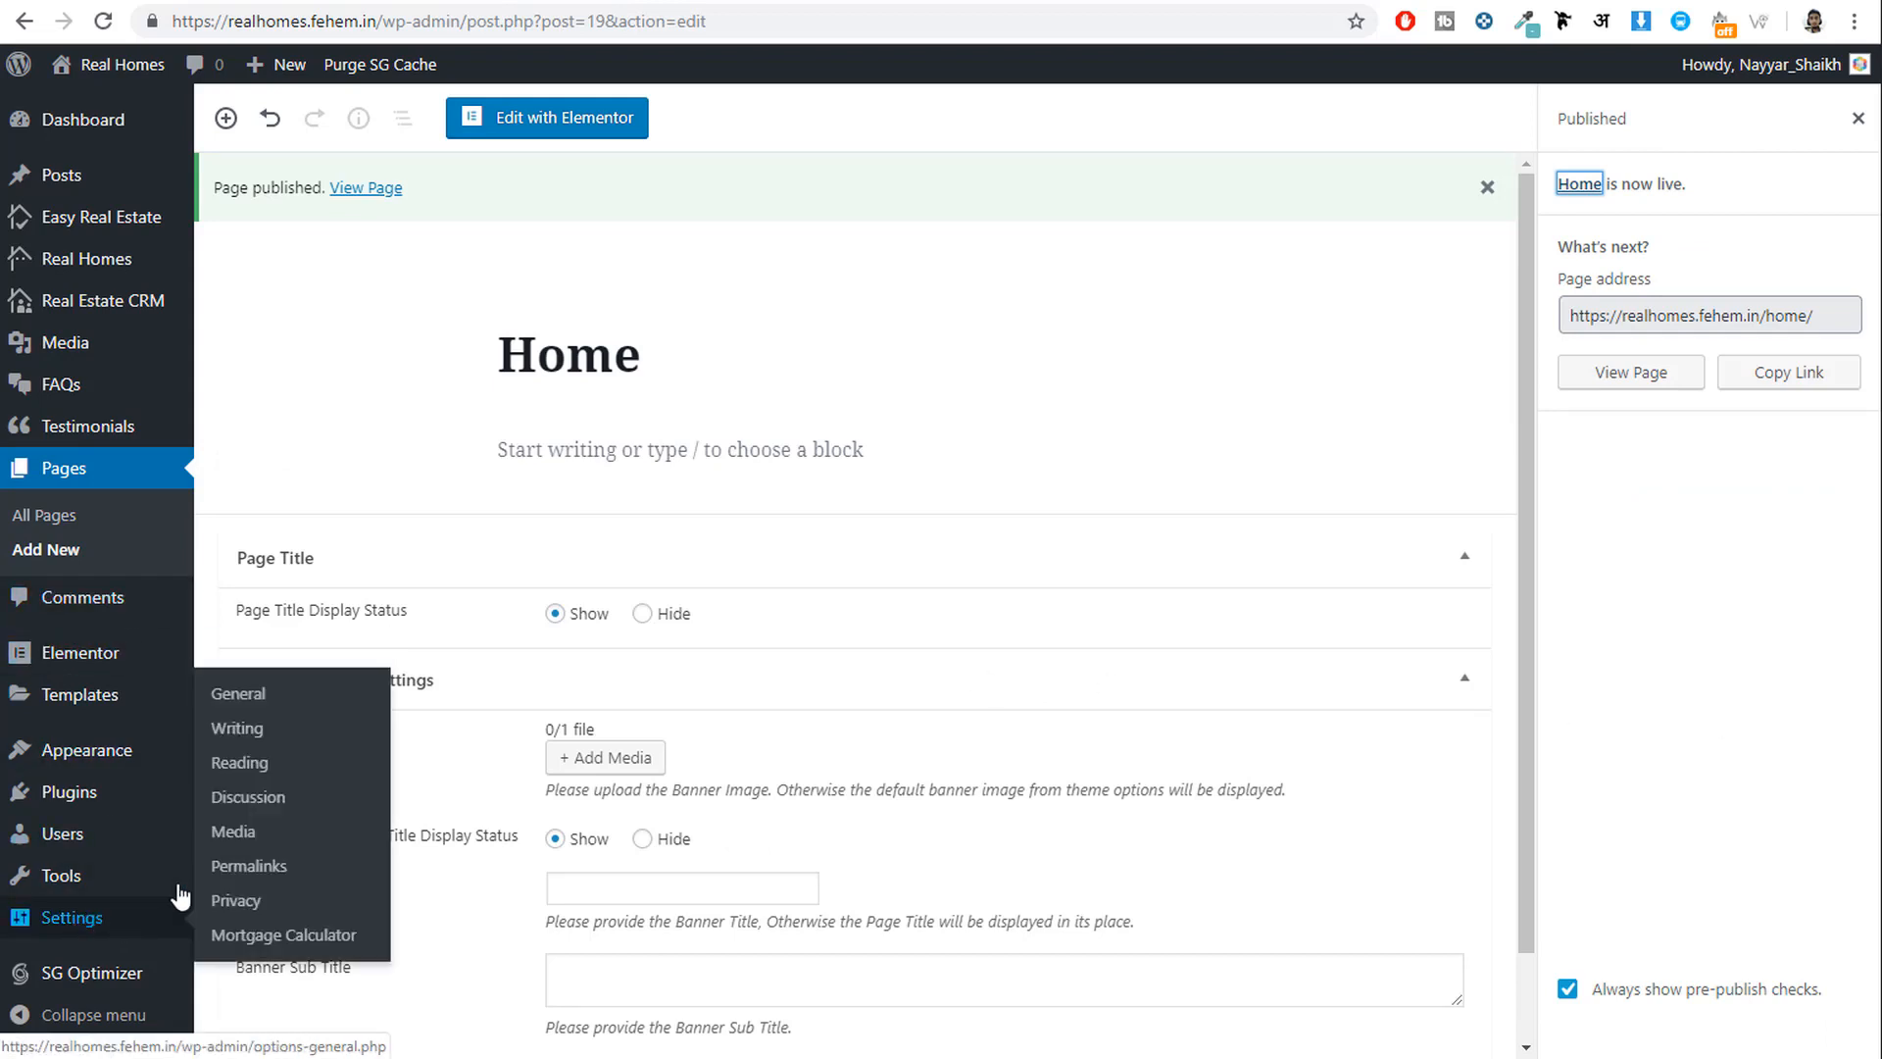
In Reading settings, set the homepage to the static page Home and save.
right_click(242, 771)
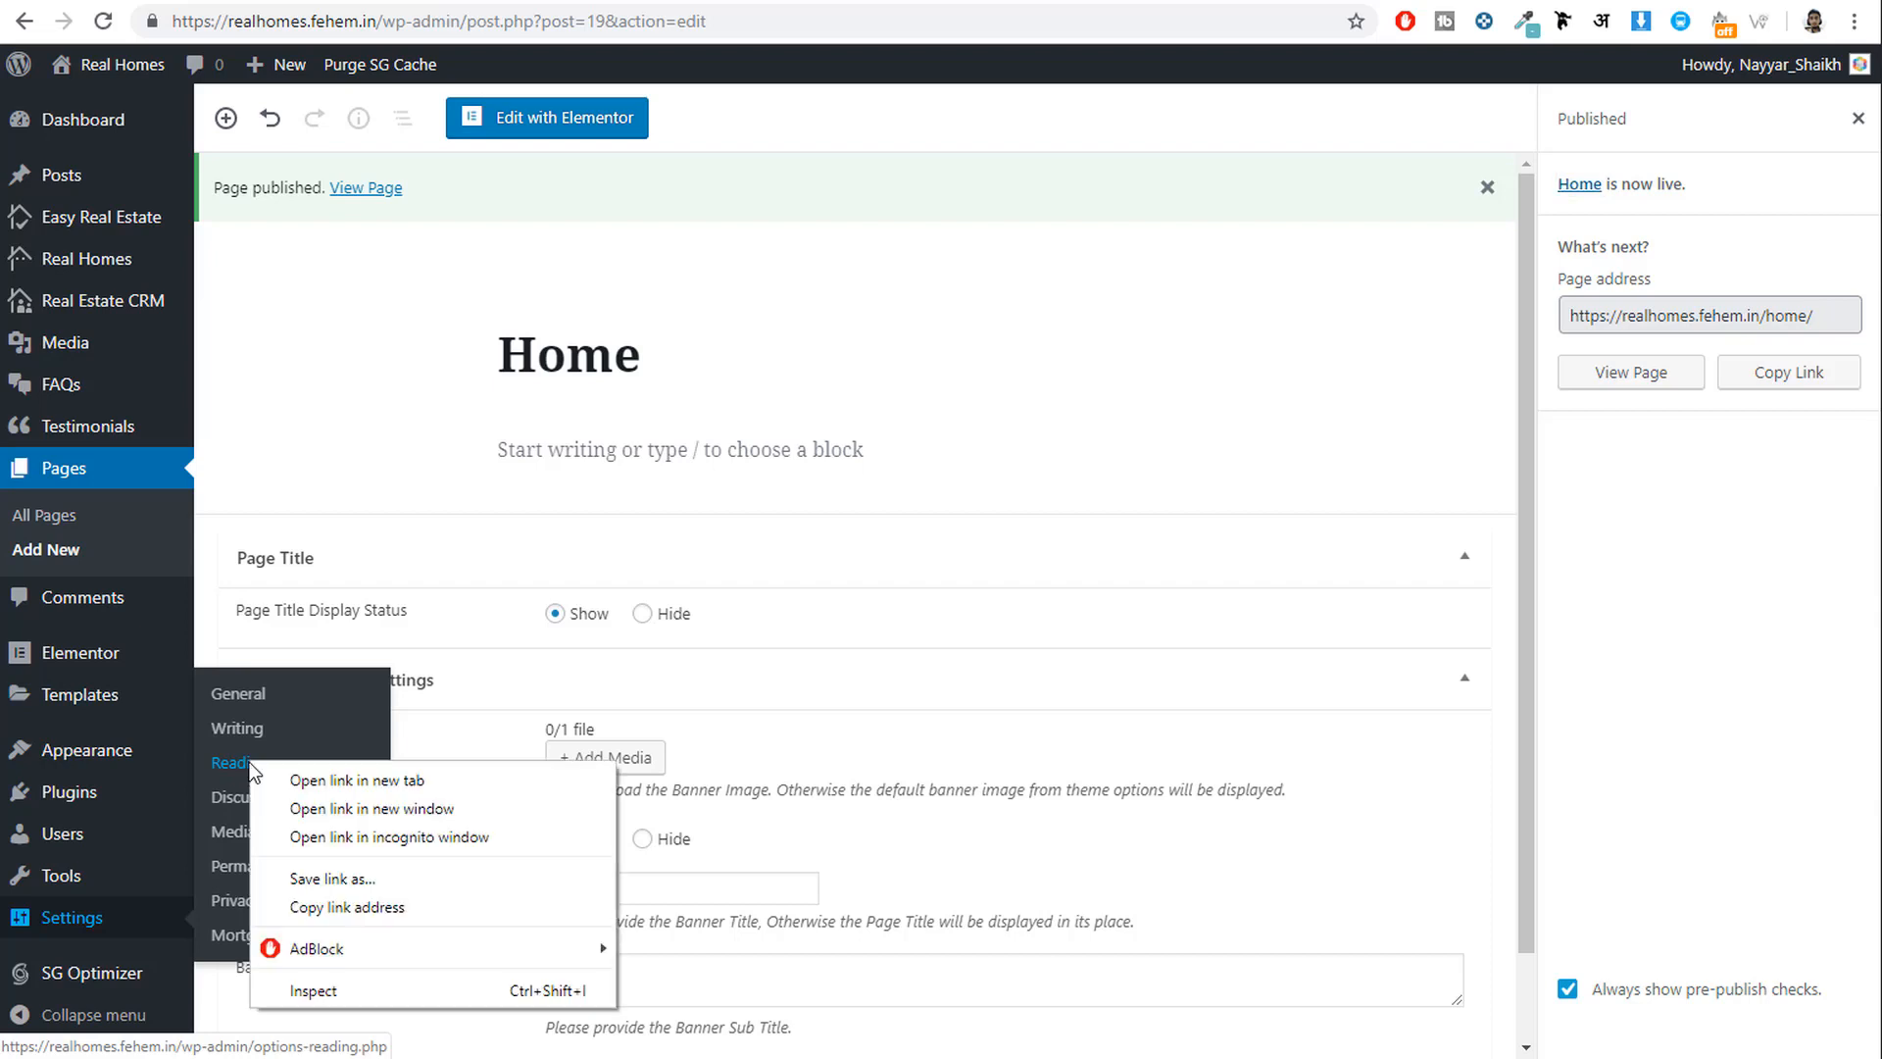
left_click(294, 779)
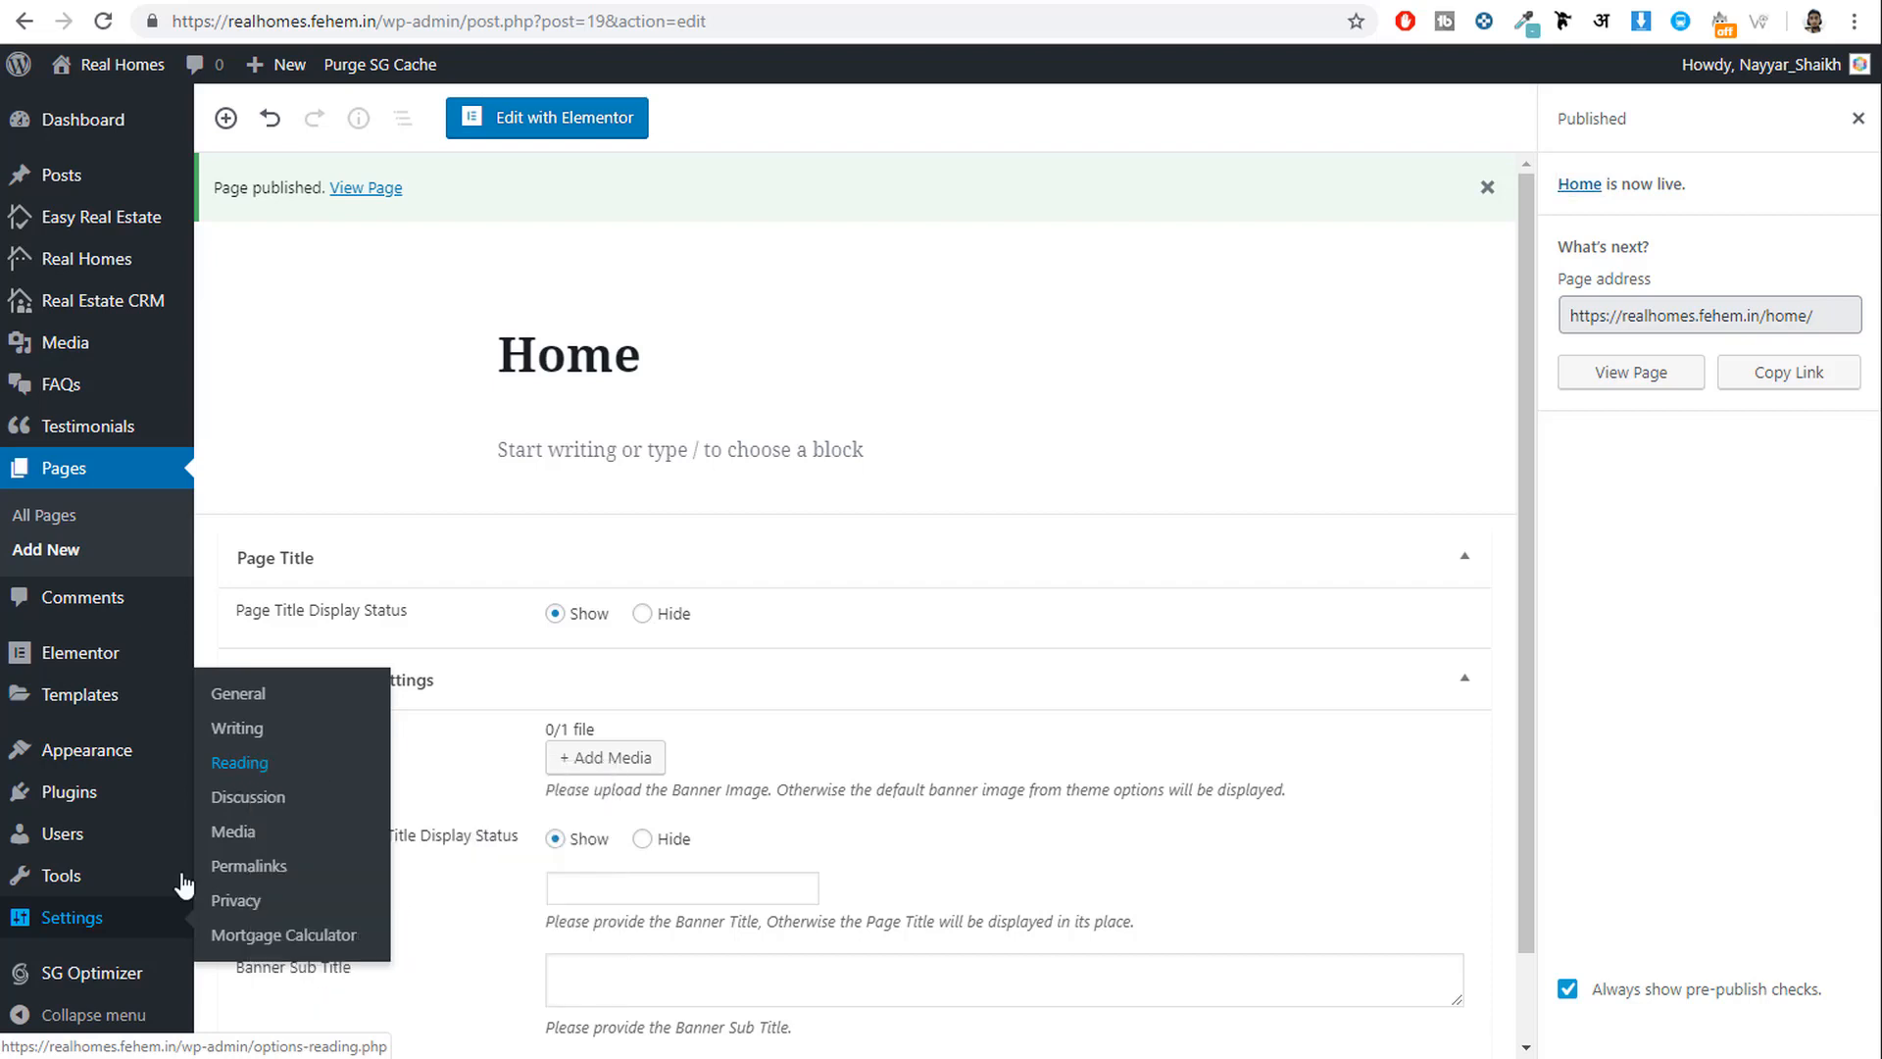
left_click(244, 771)
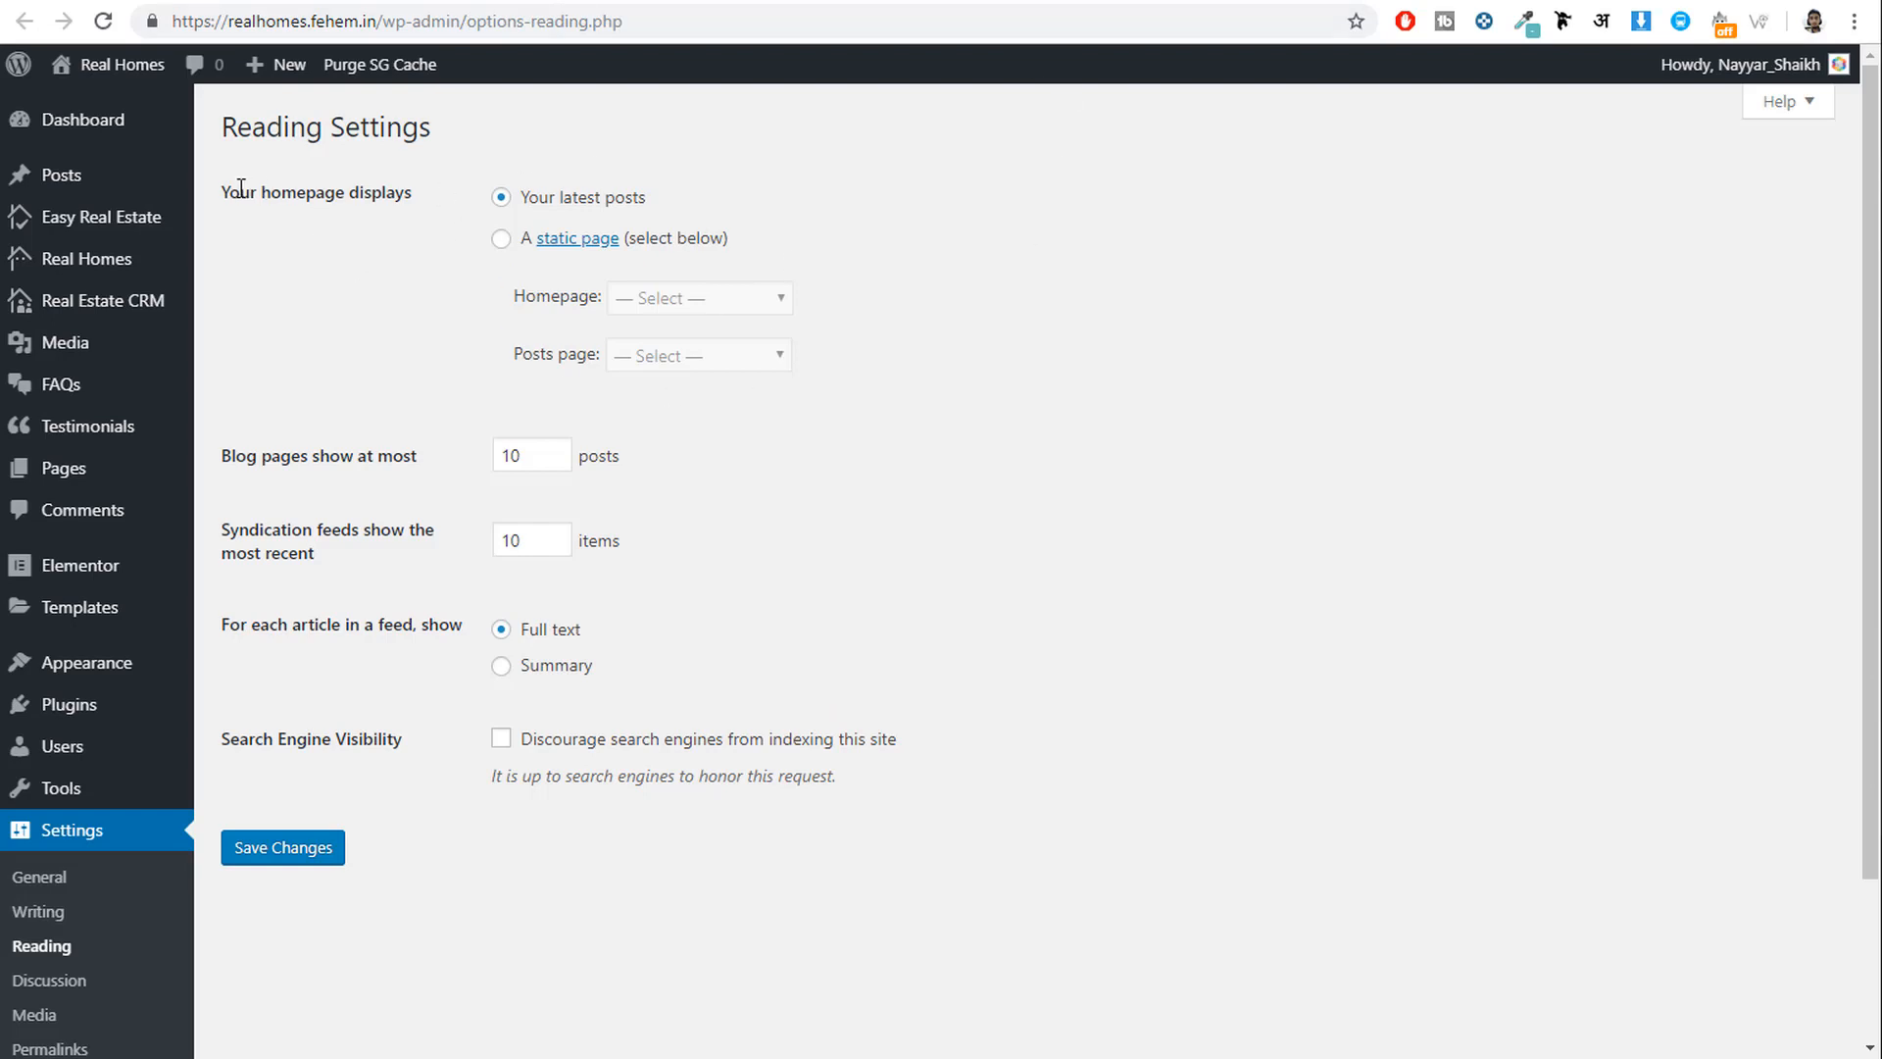
left_click_drag(225, 199, 412, 177)
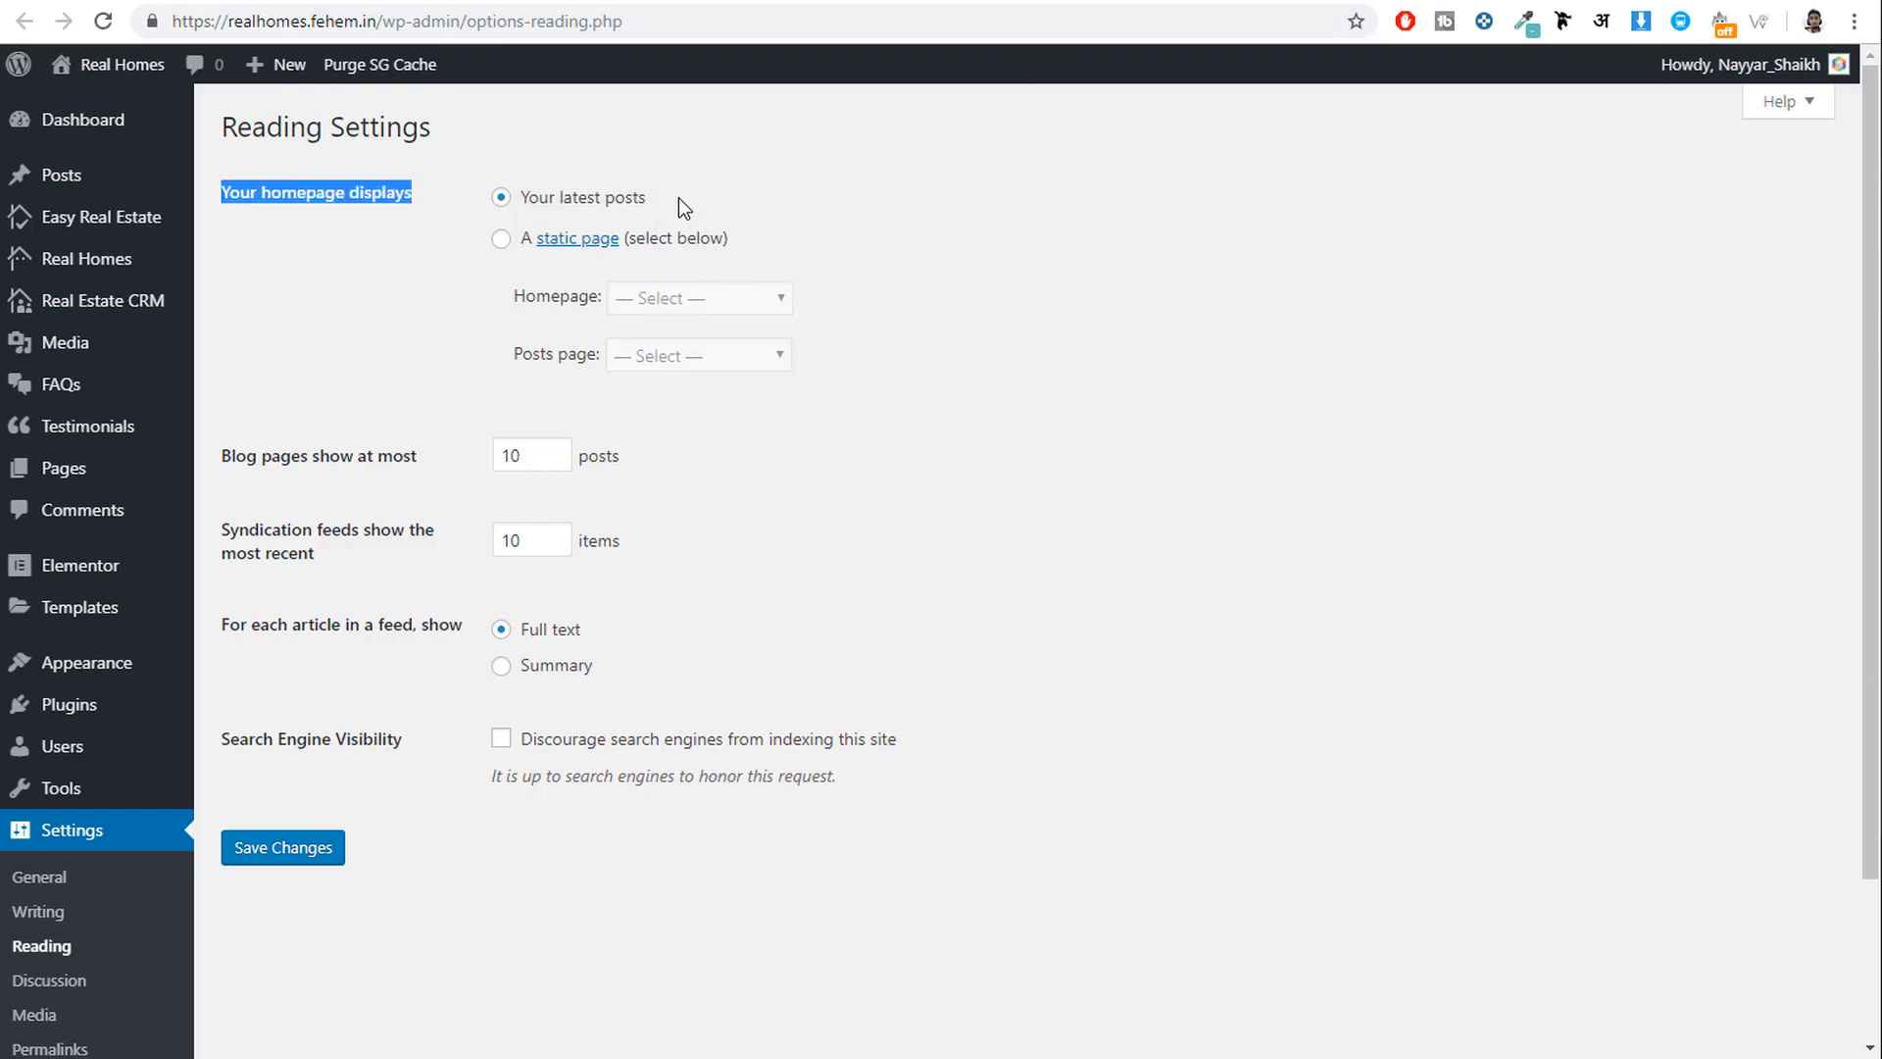
left_click_drag(678, 197, 523, 200)
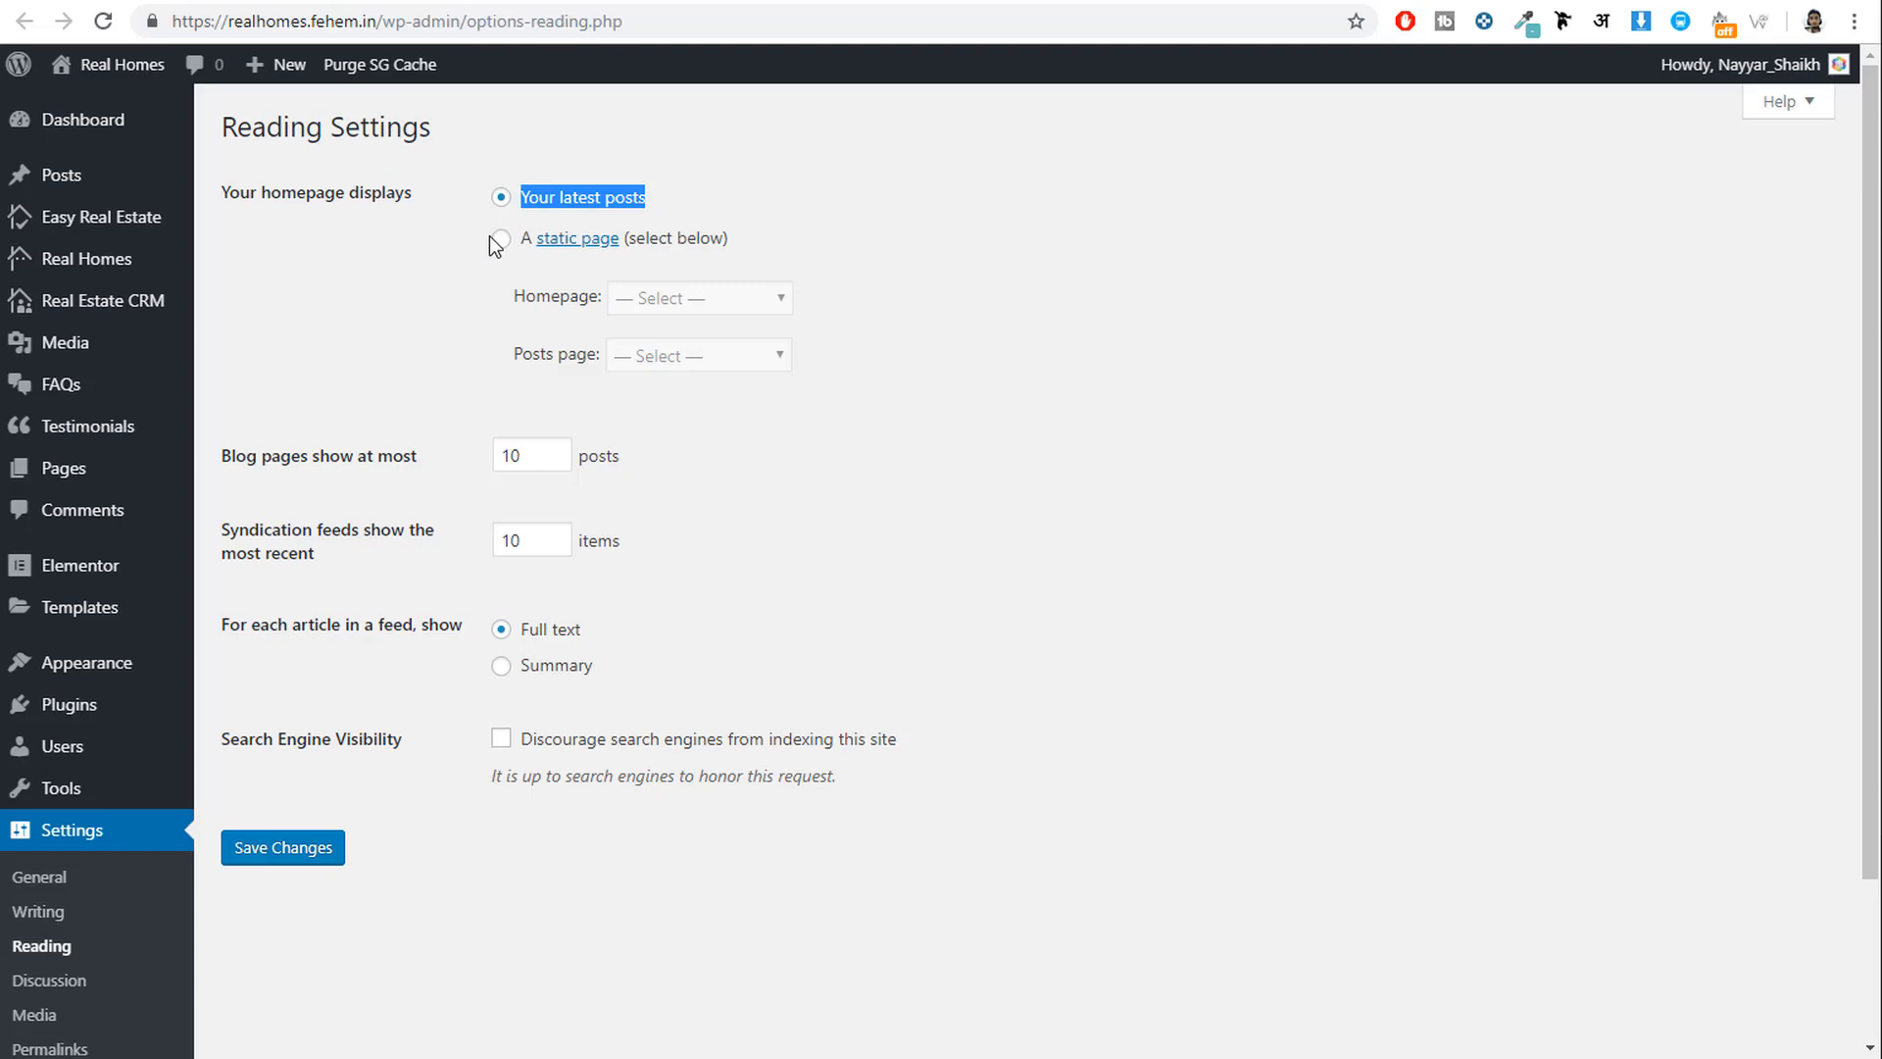
left_click(501, 241)
left_click(620, 299)
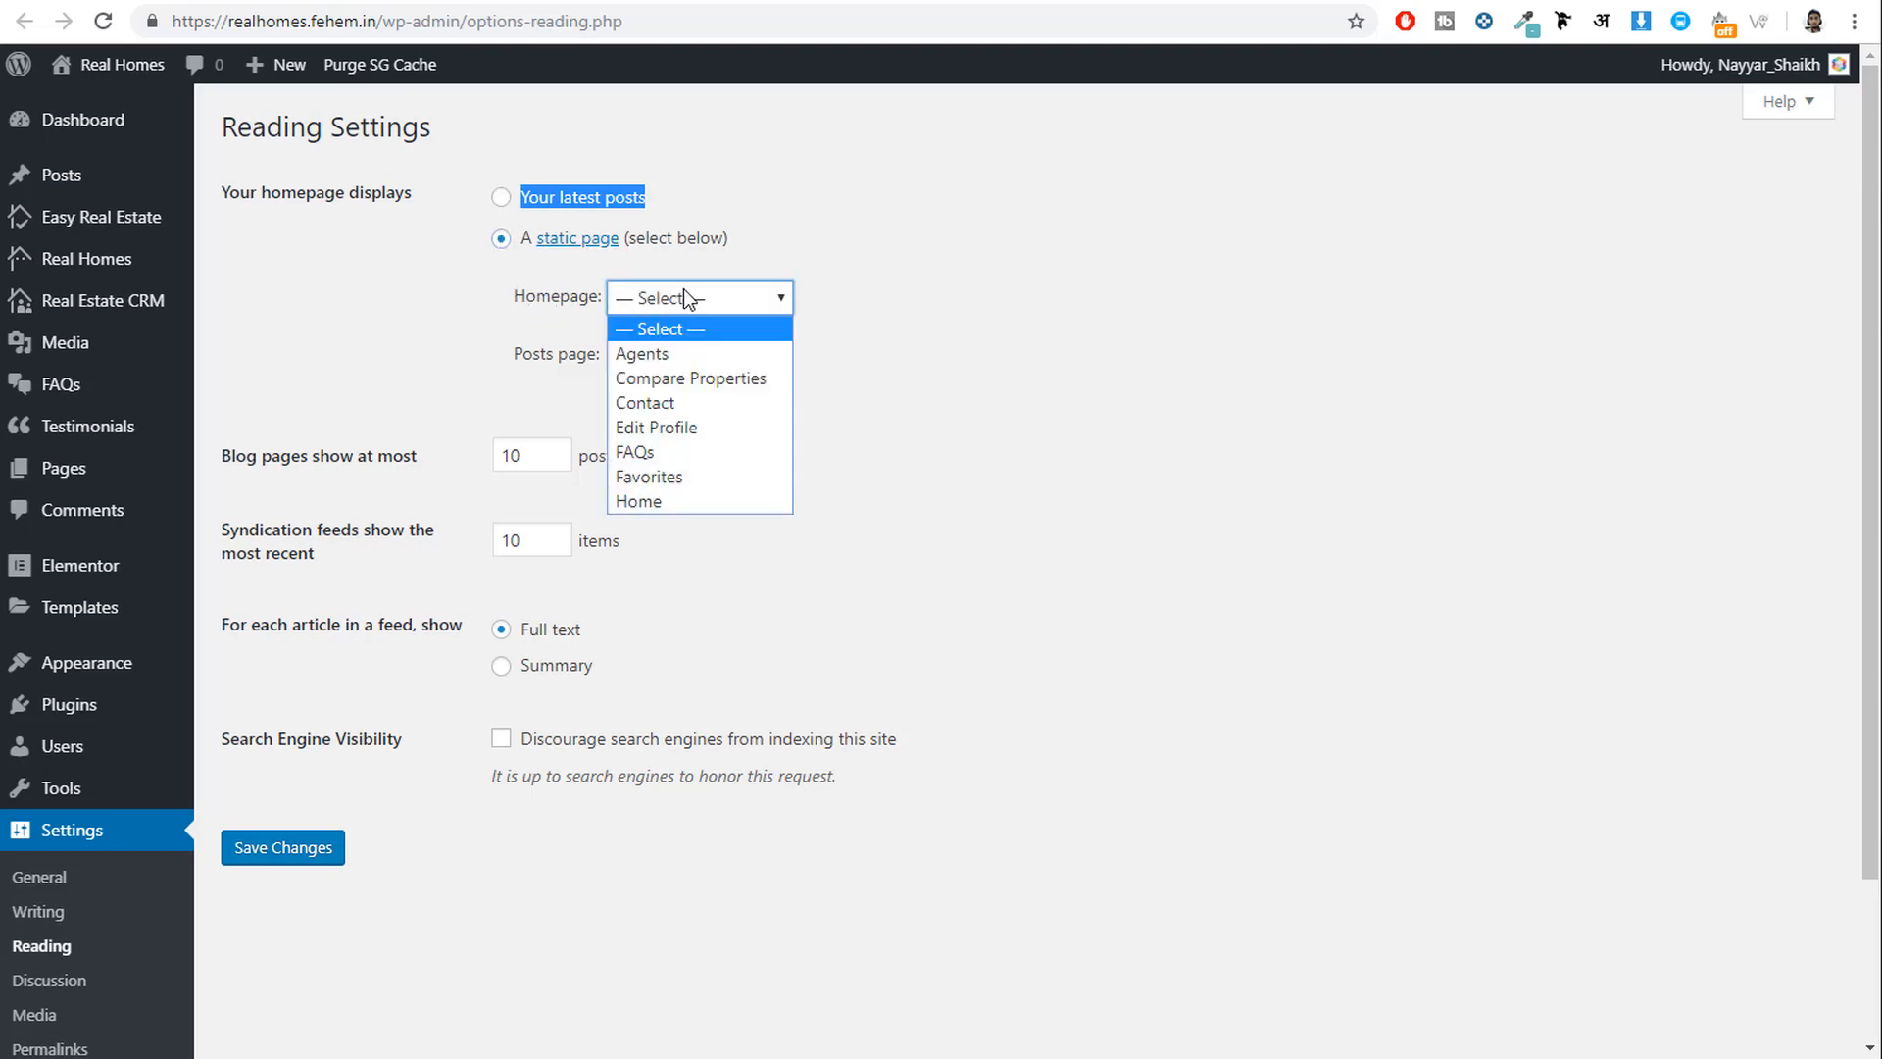
left_click(666, 500)
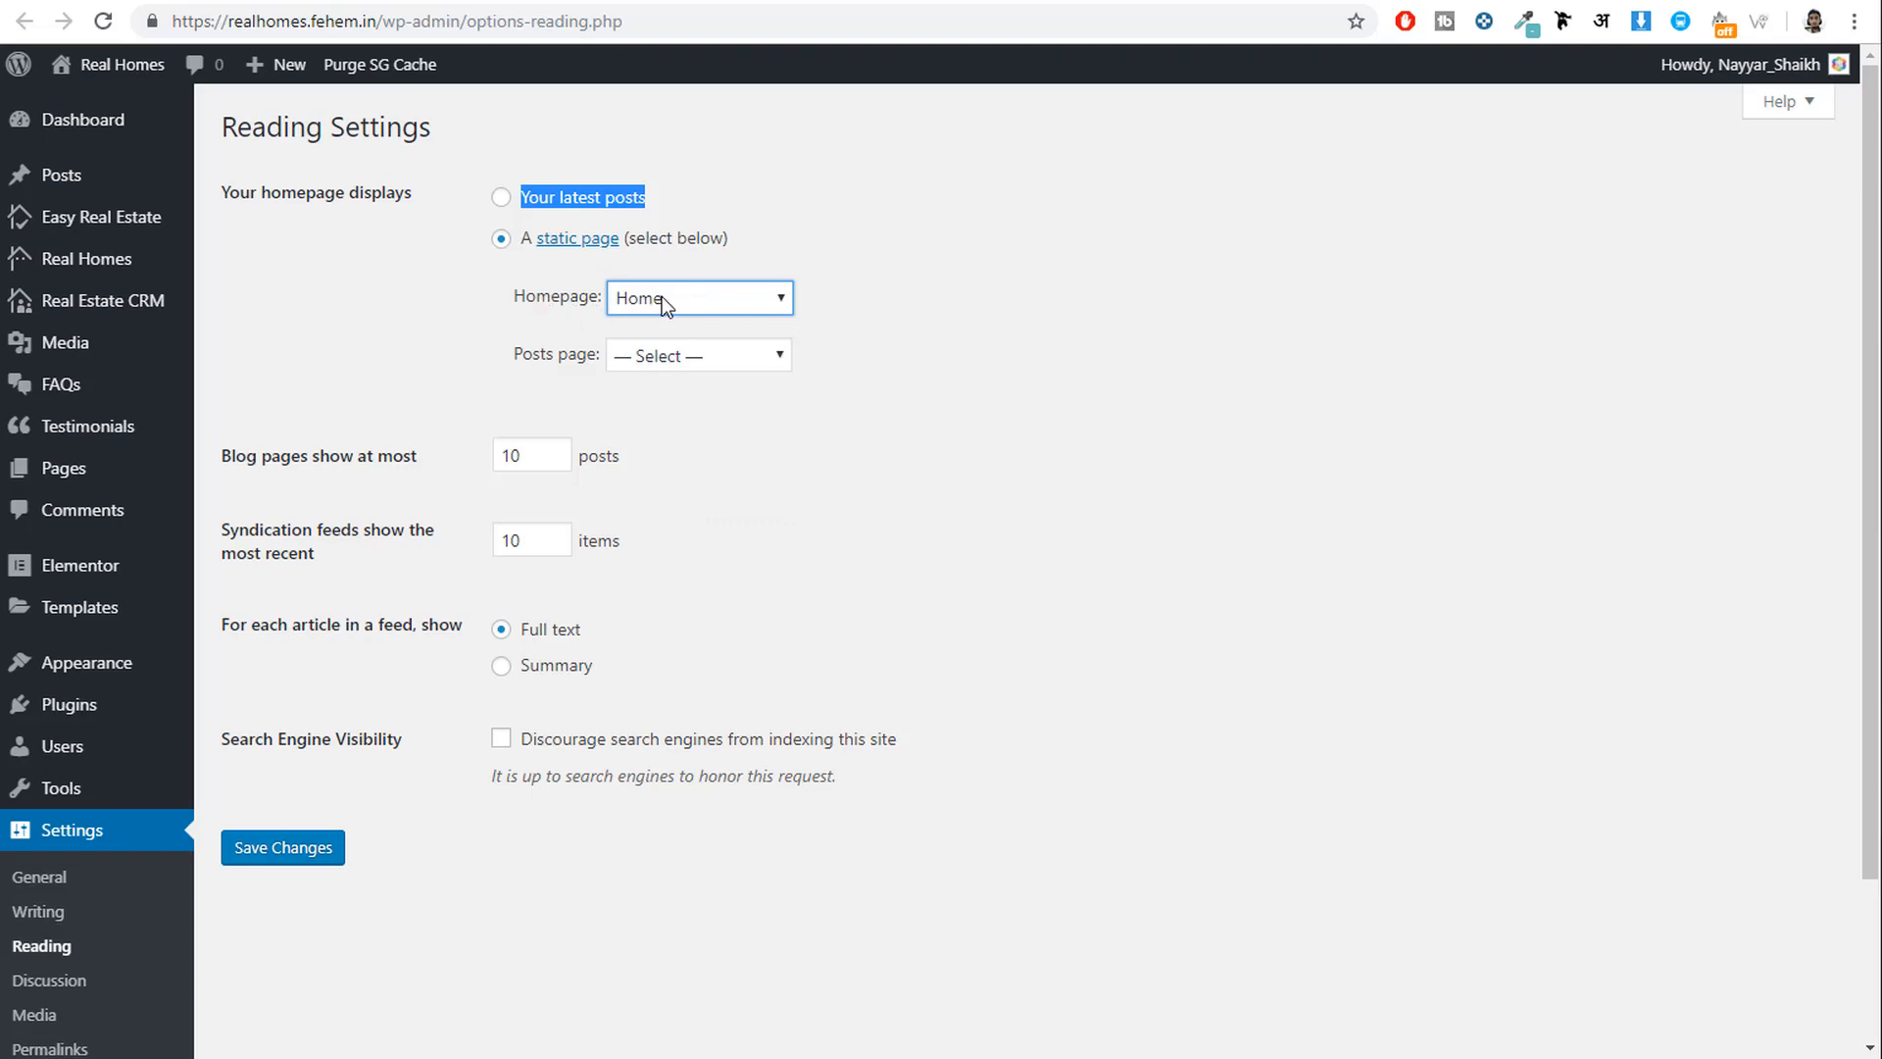
left_click(661, 296)
left_click(653, 498)
left_click(269, 851)
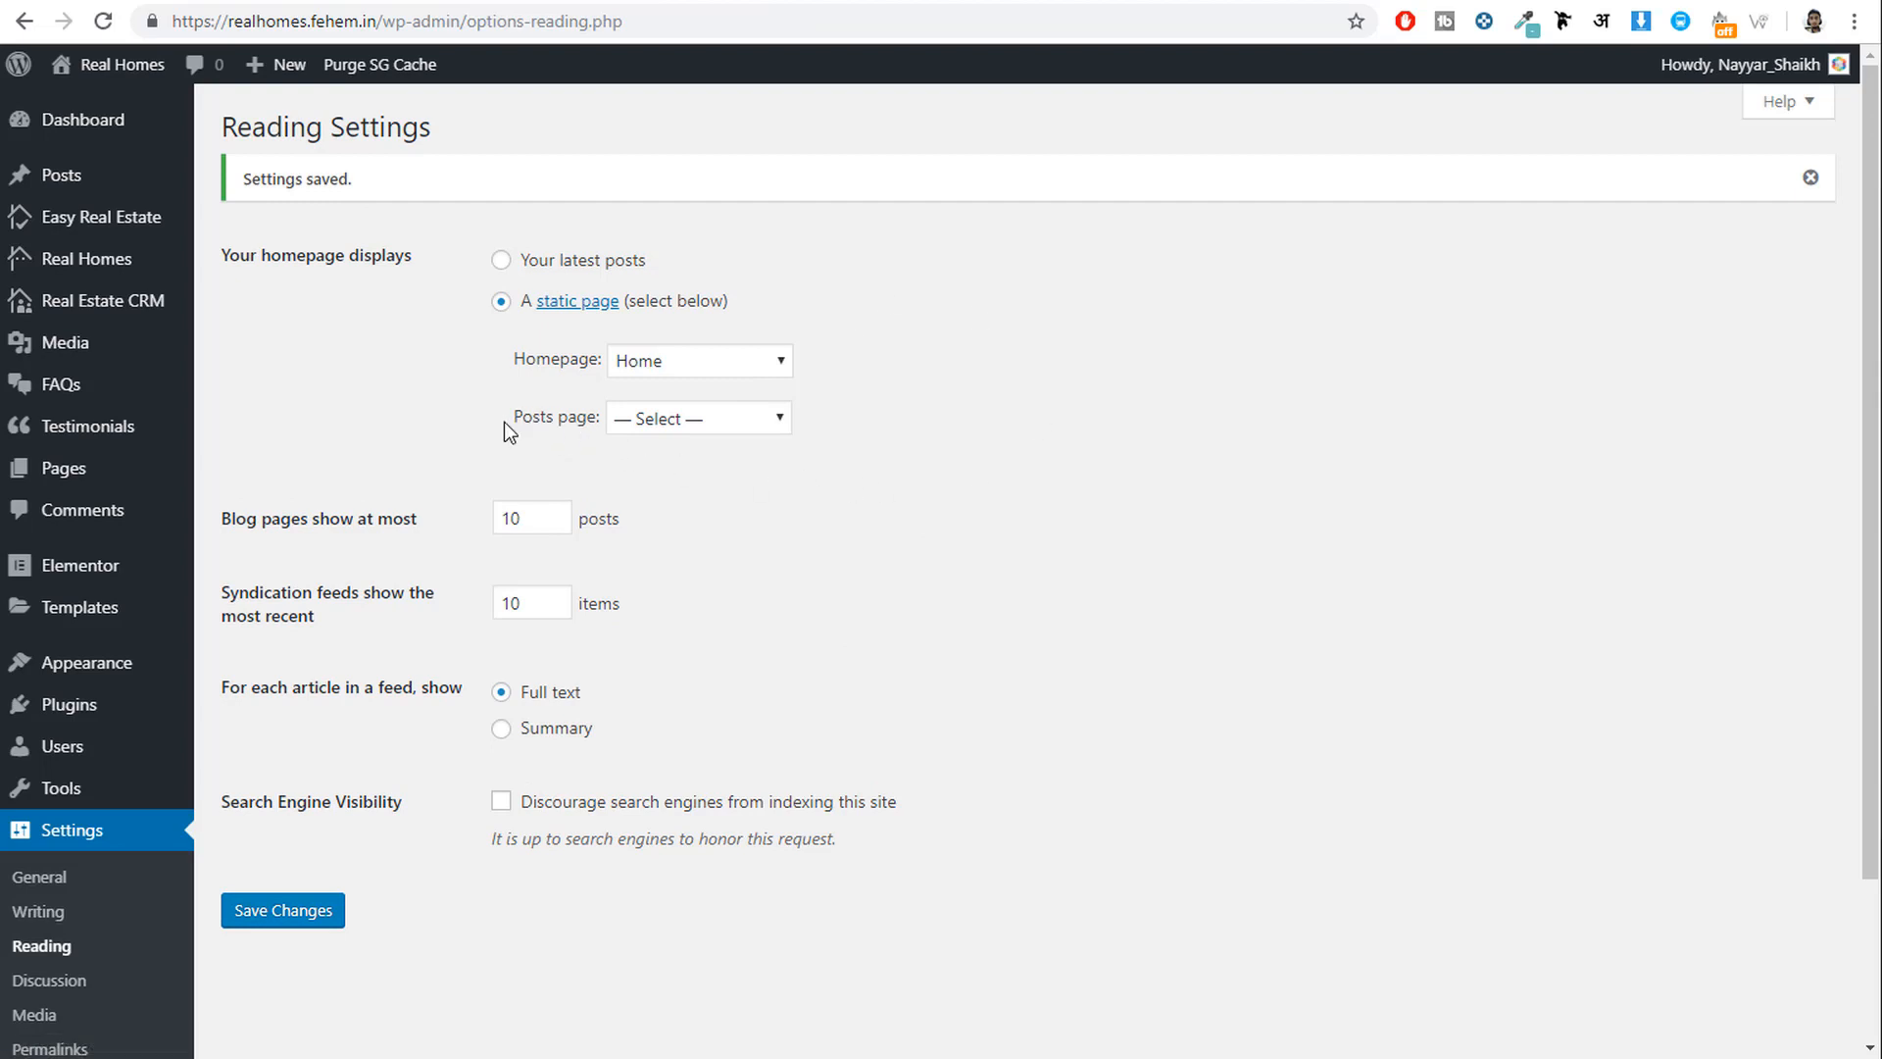
Review the Posts page options without changing them, then go to a new page editor.
left_click_drag(503, 421, 599, 427)
left_click(677, 420)
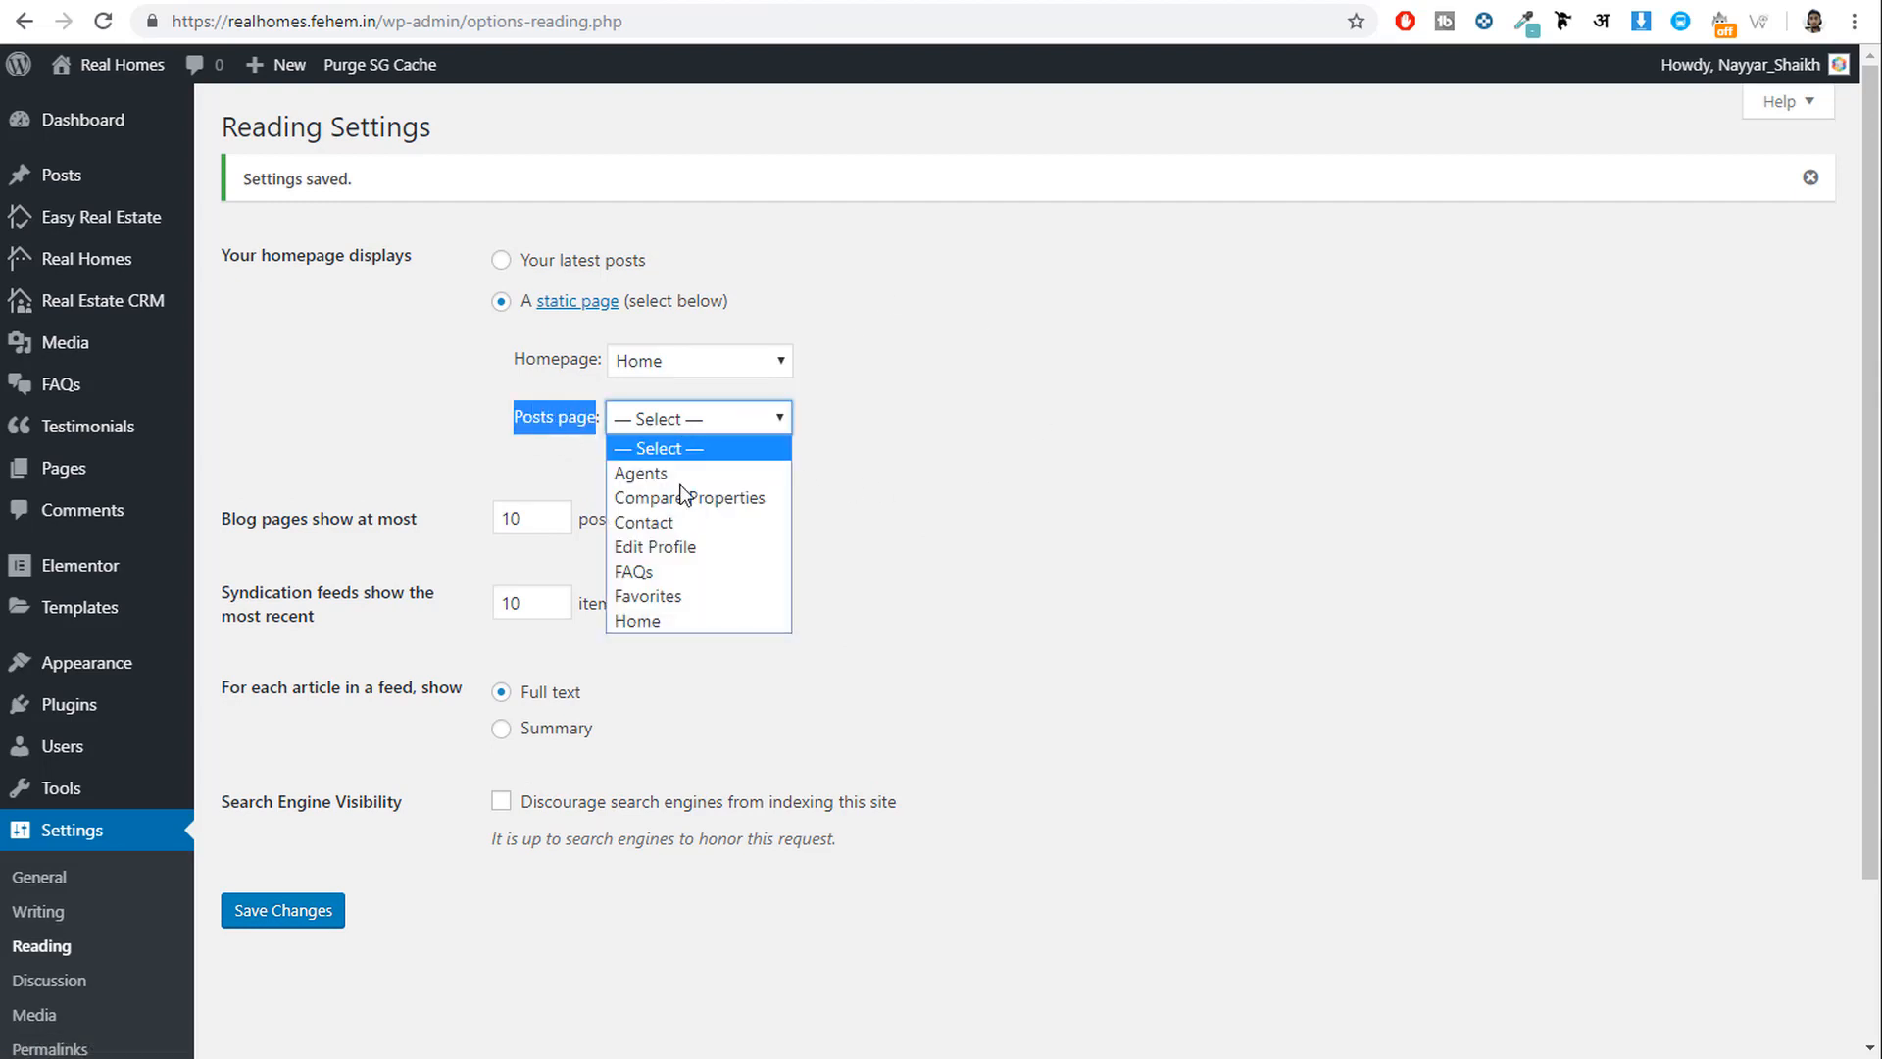
left_click(994, 464)
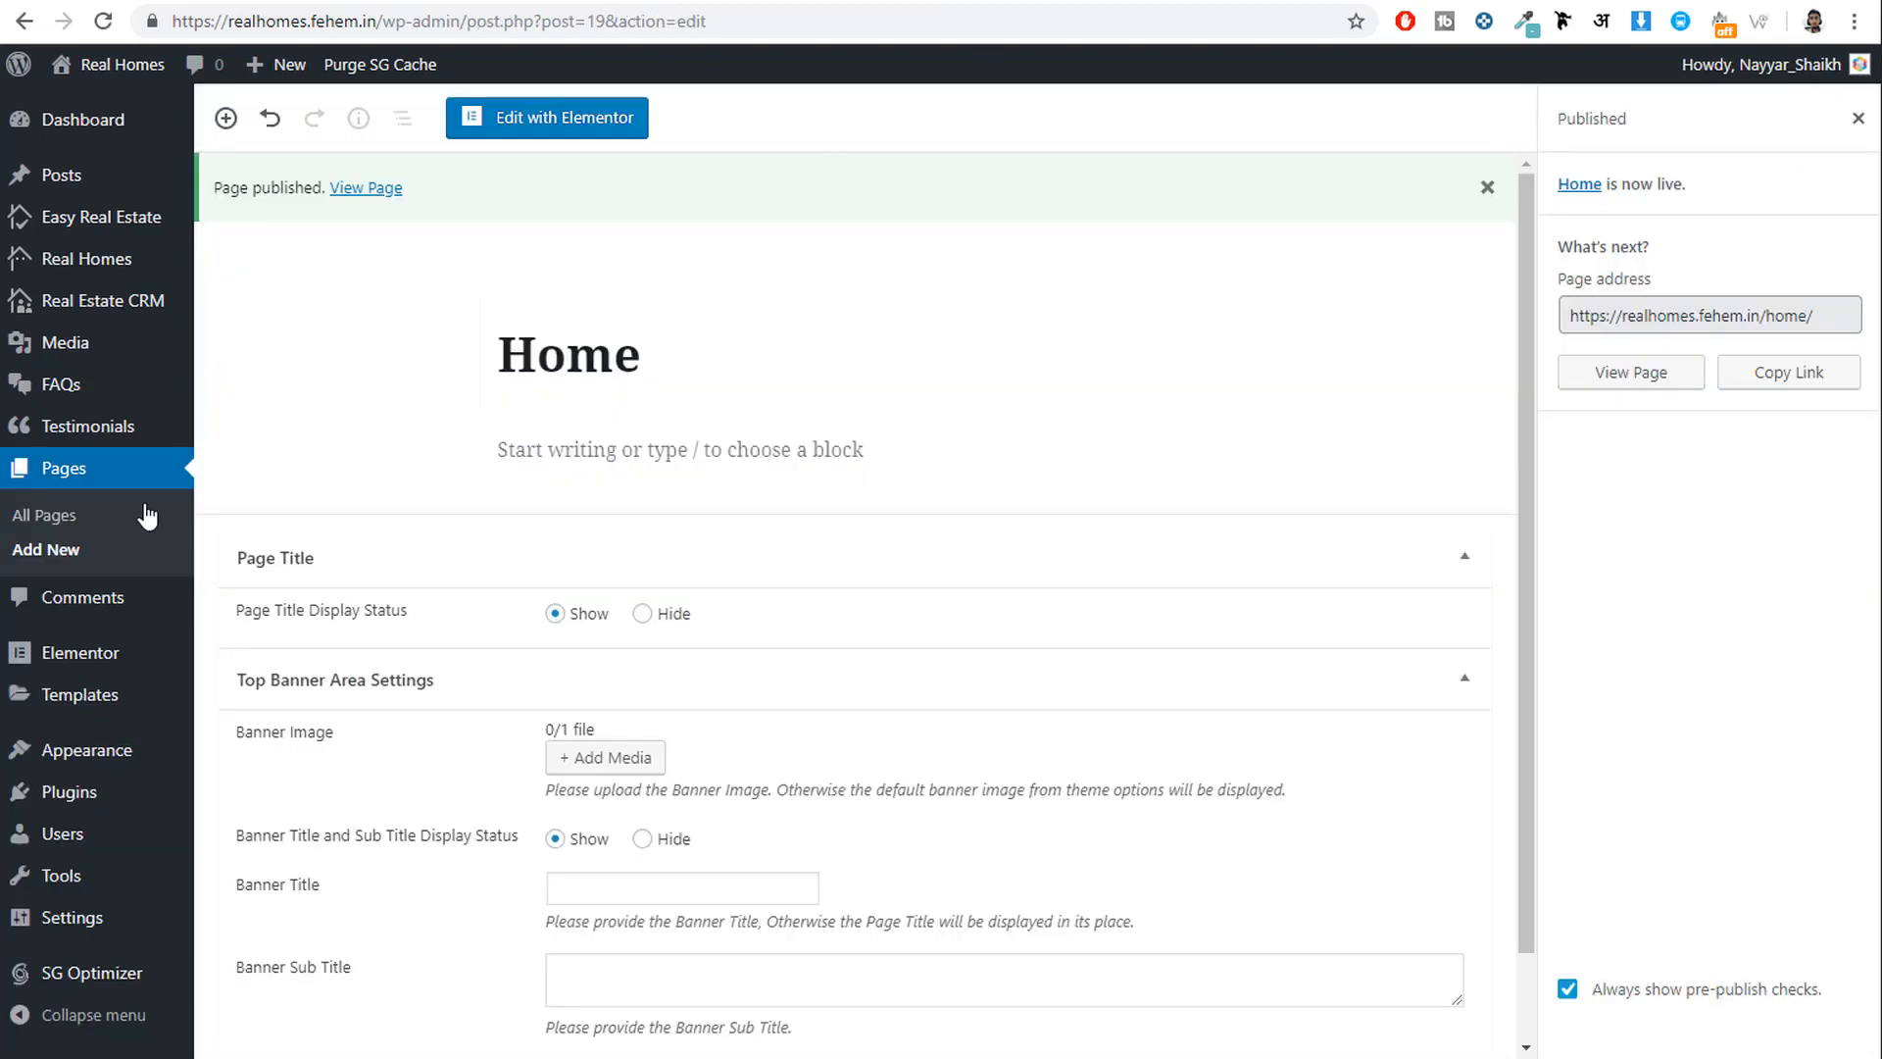
left_click(54, 551)
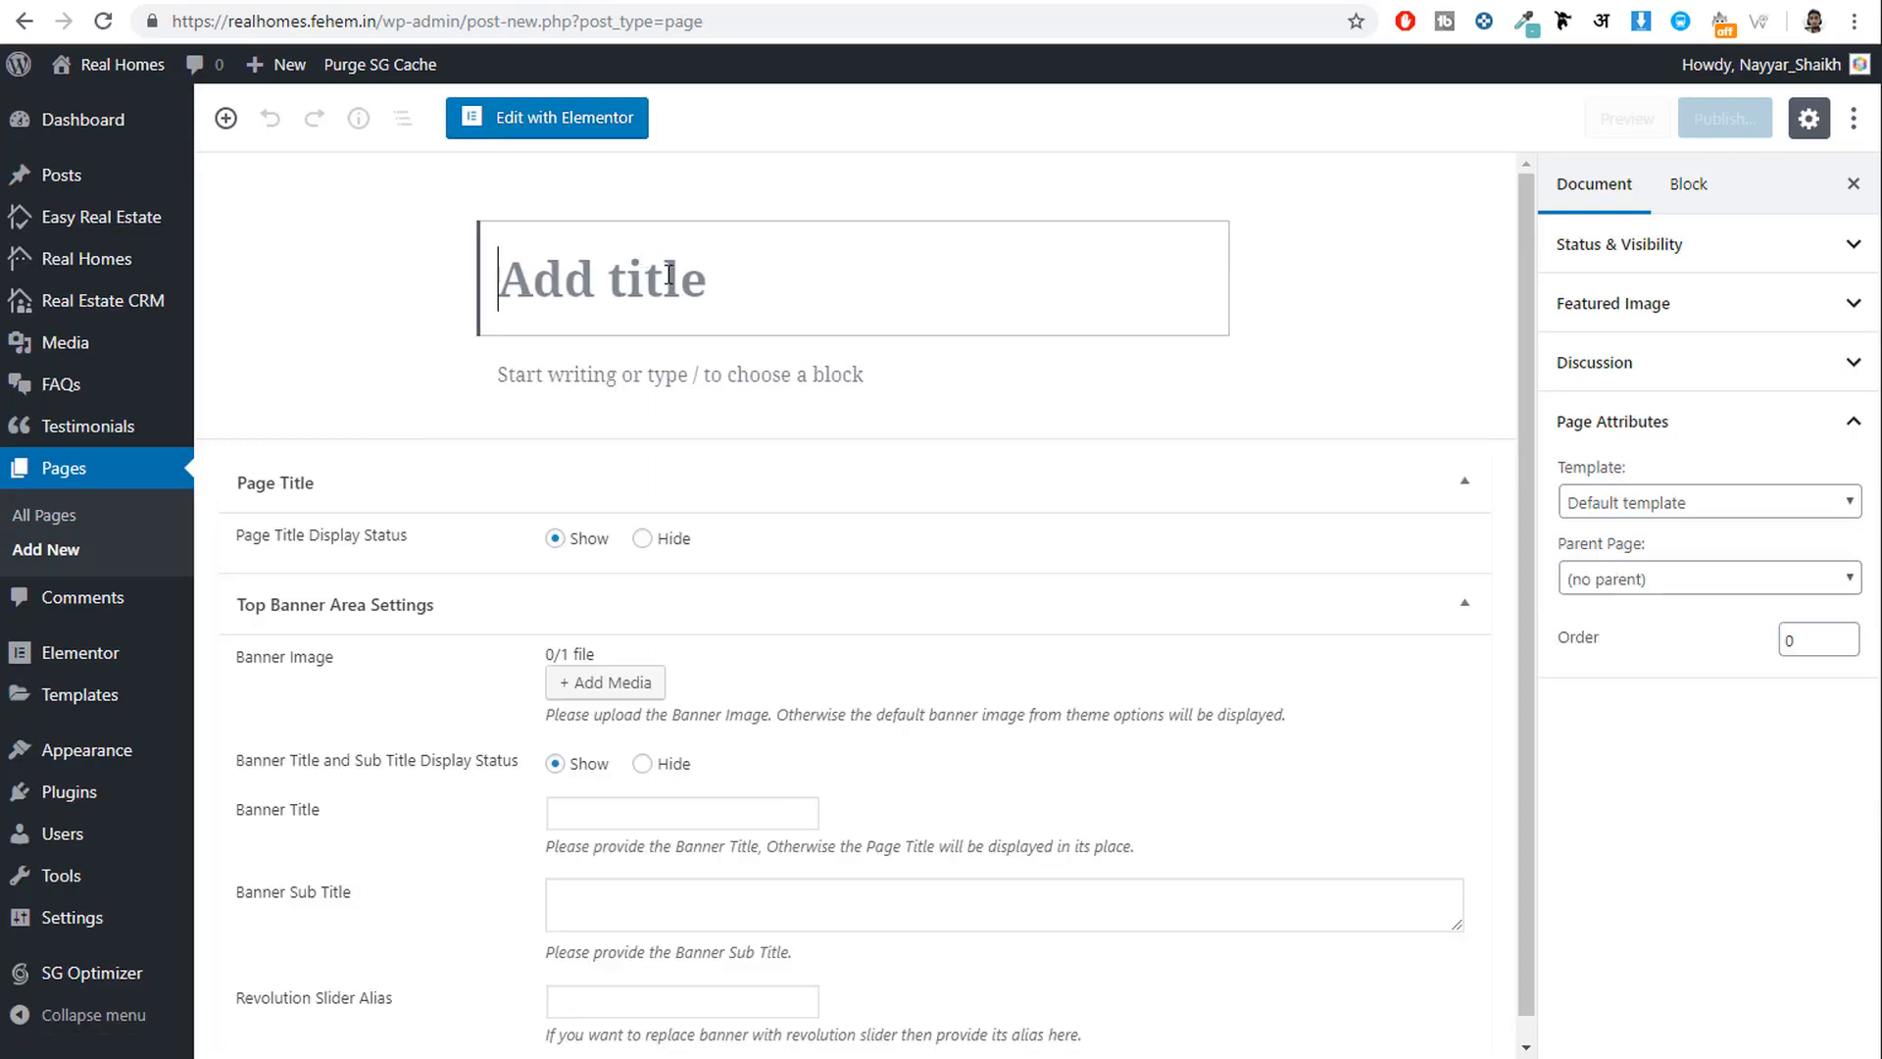
Title the page 'My Properties', apply the My Properties template, and publish it.
type("My Pro")
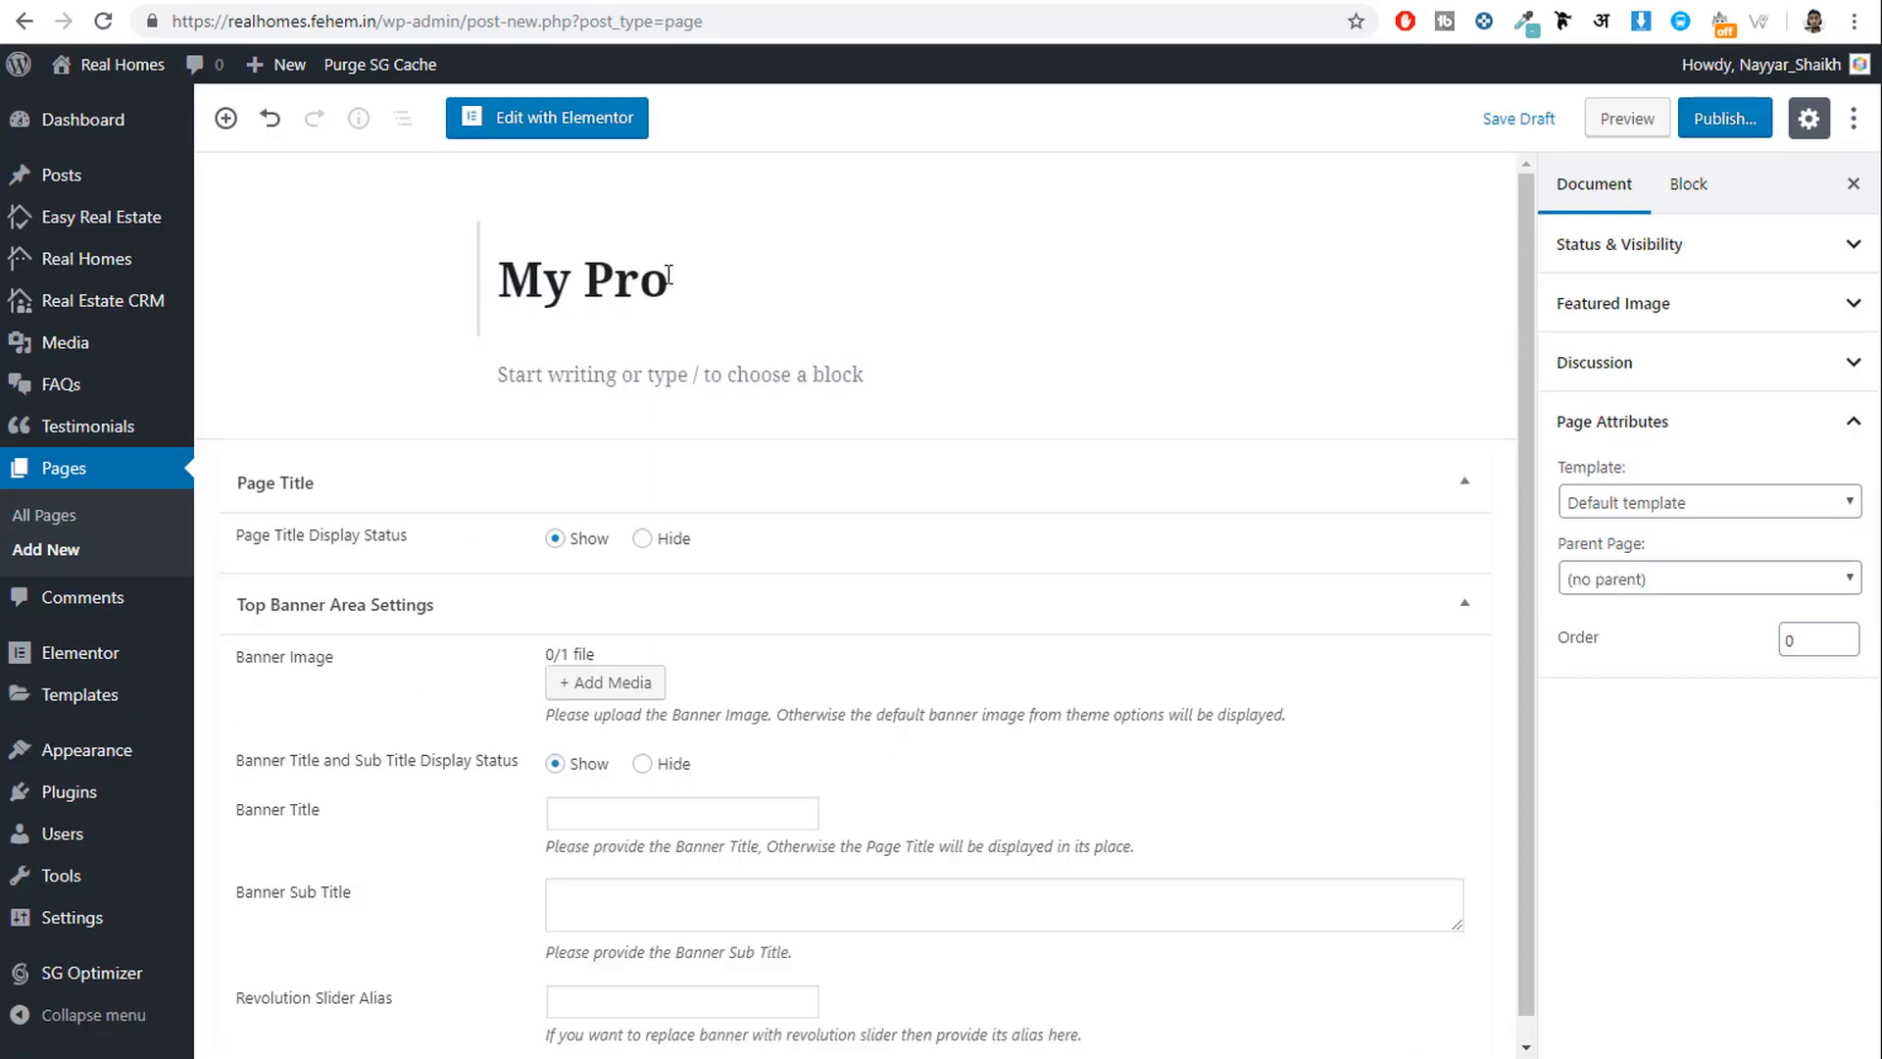
type("perties")
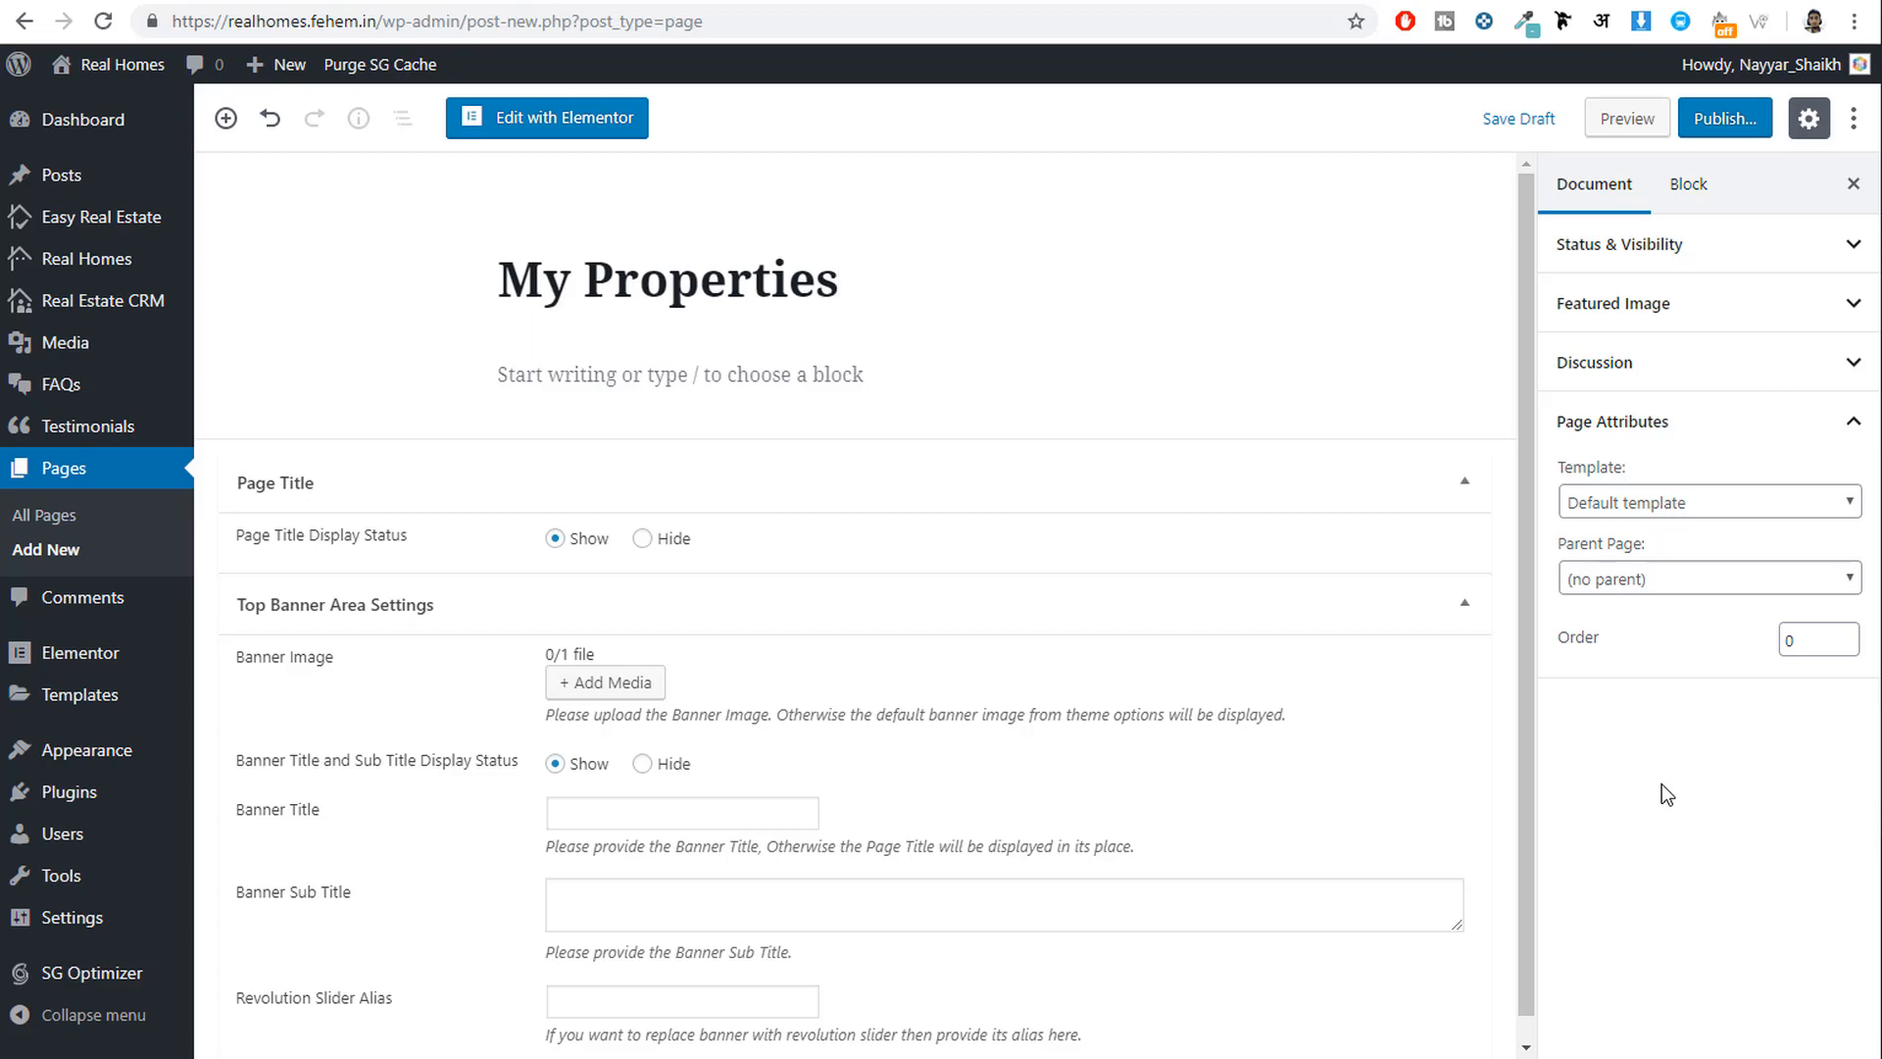
left_click(1731, 509)
scroll(1692, 812, "down", 2)
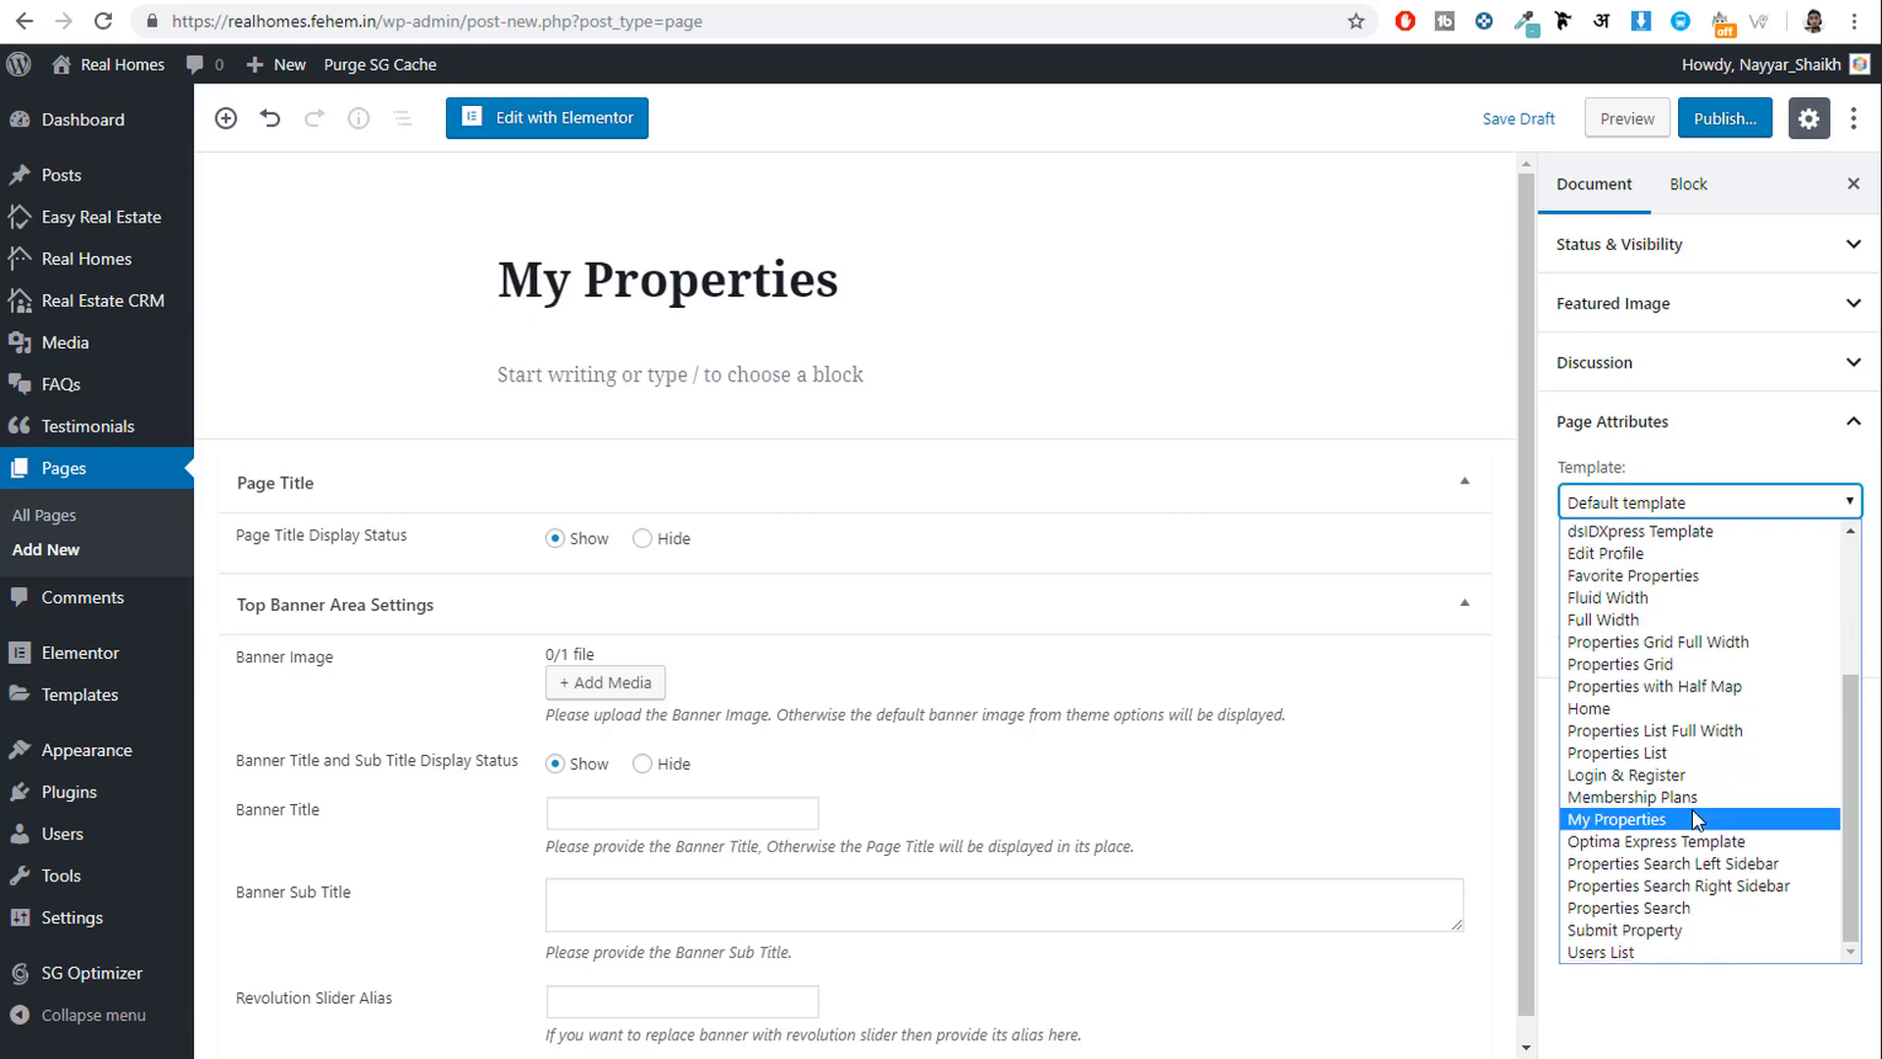
left_click(1694, 819)
left_click(1725, 117)
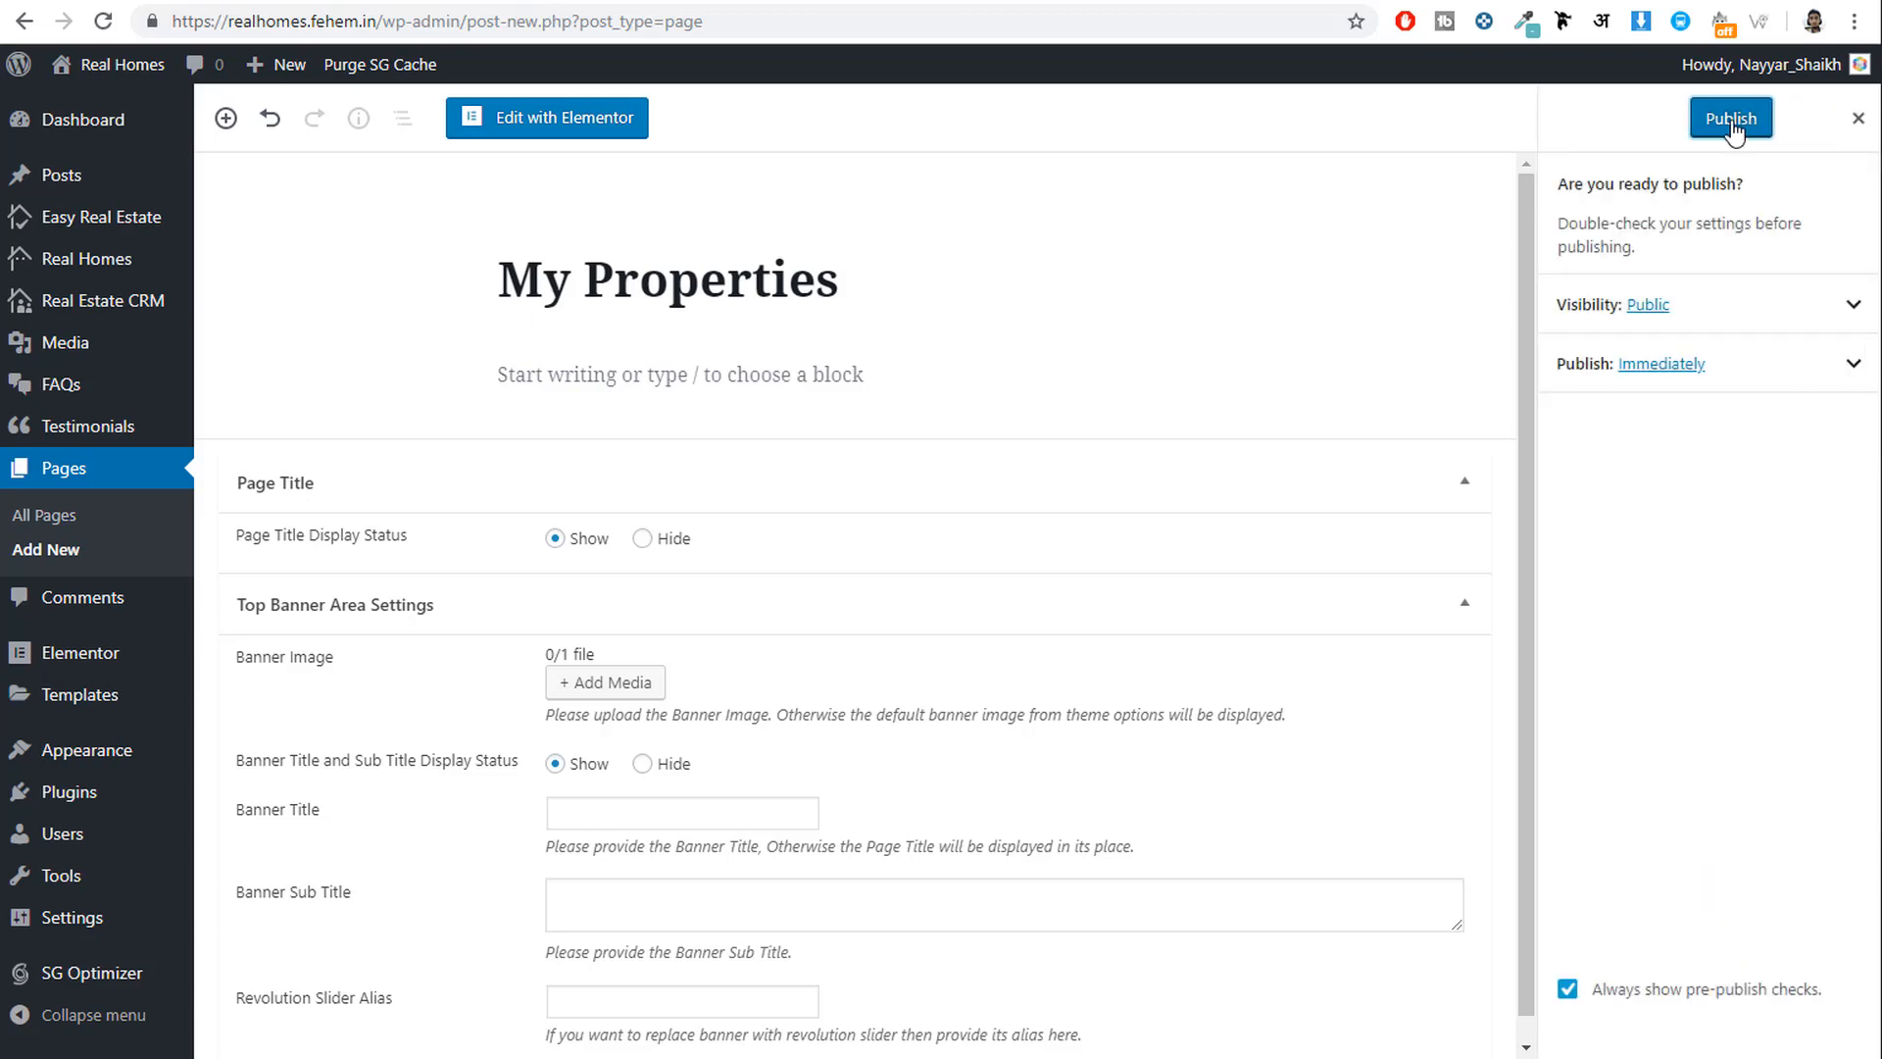
left_click(1732, 119)
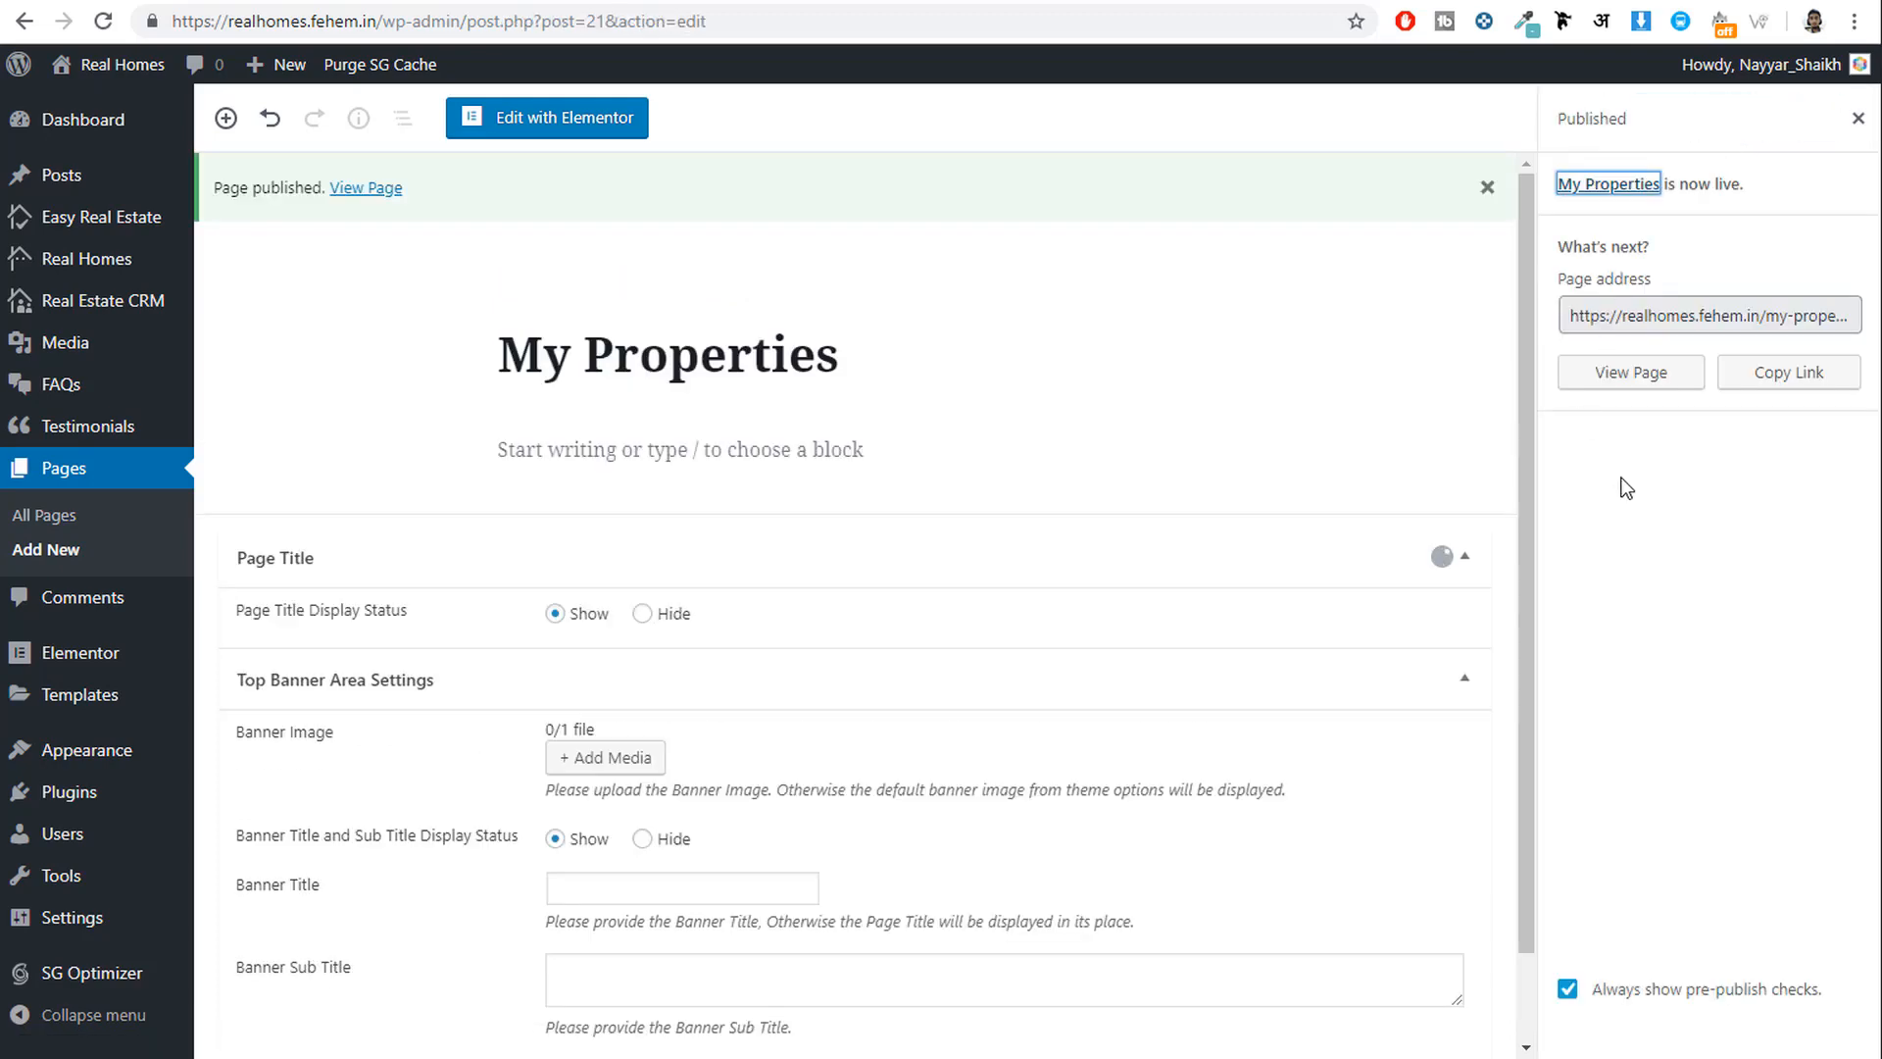
left_click(61, 555)
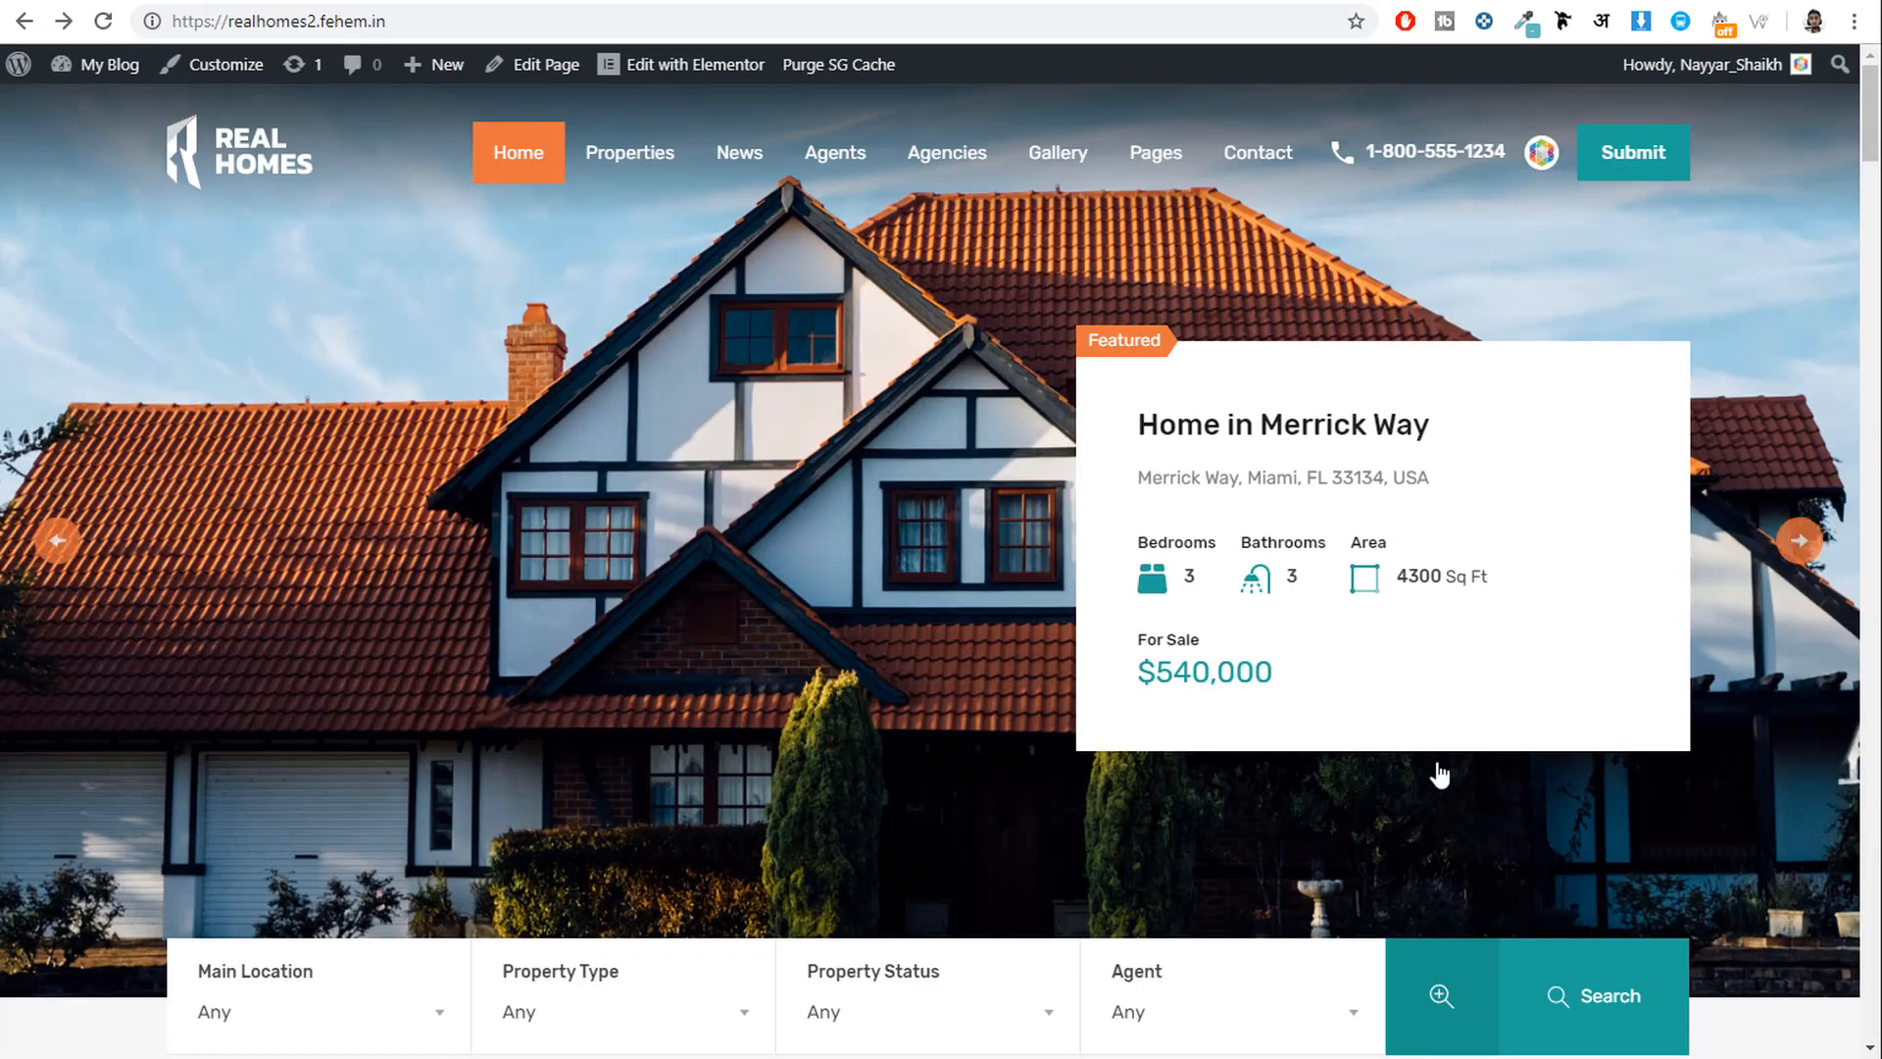
Run a property search on the Real Homes demo site for reference.
scroll(1437, 773, "down", 3)
left_click(1649, 781)
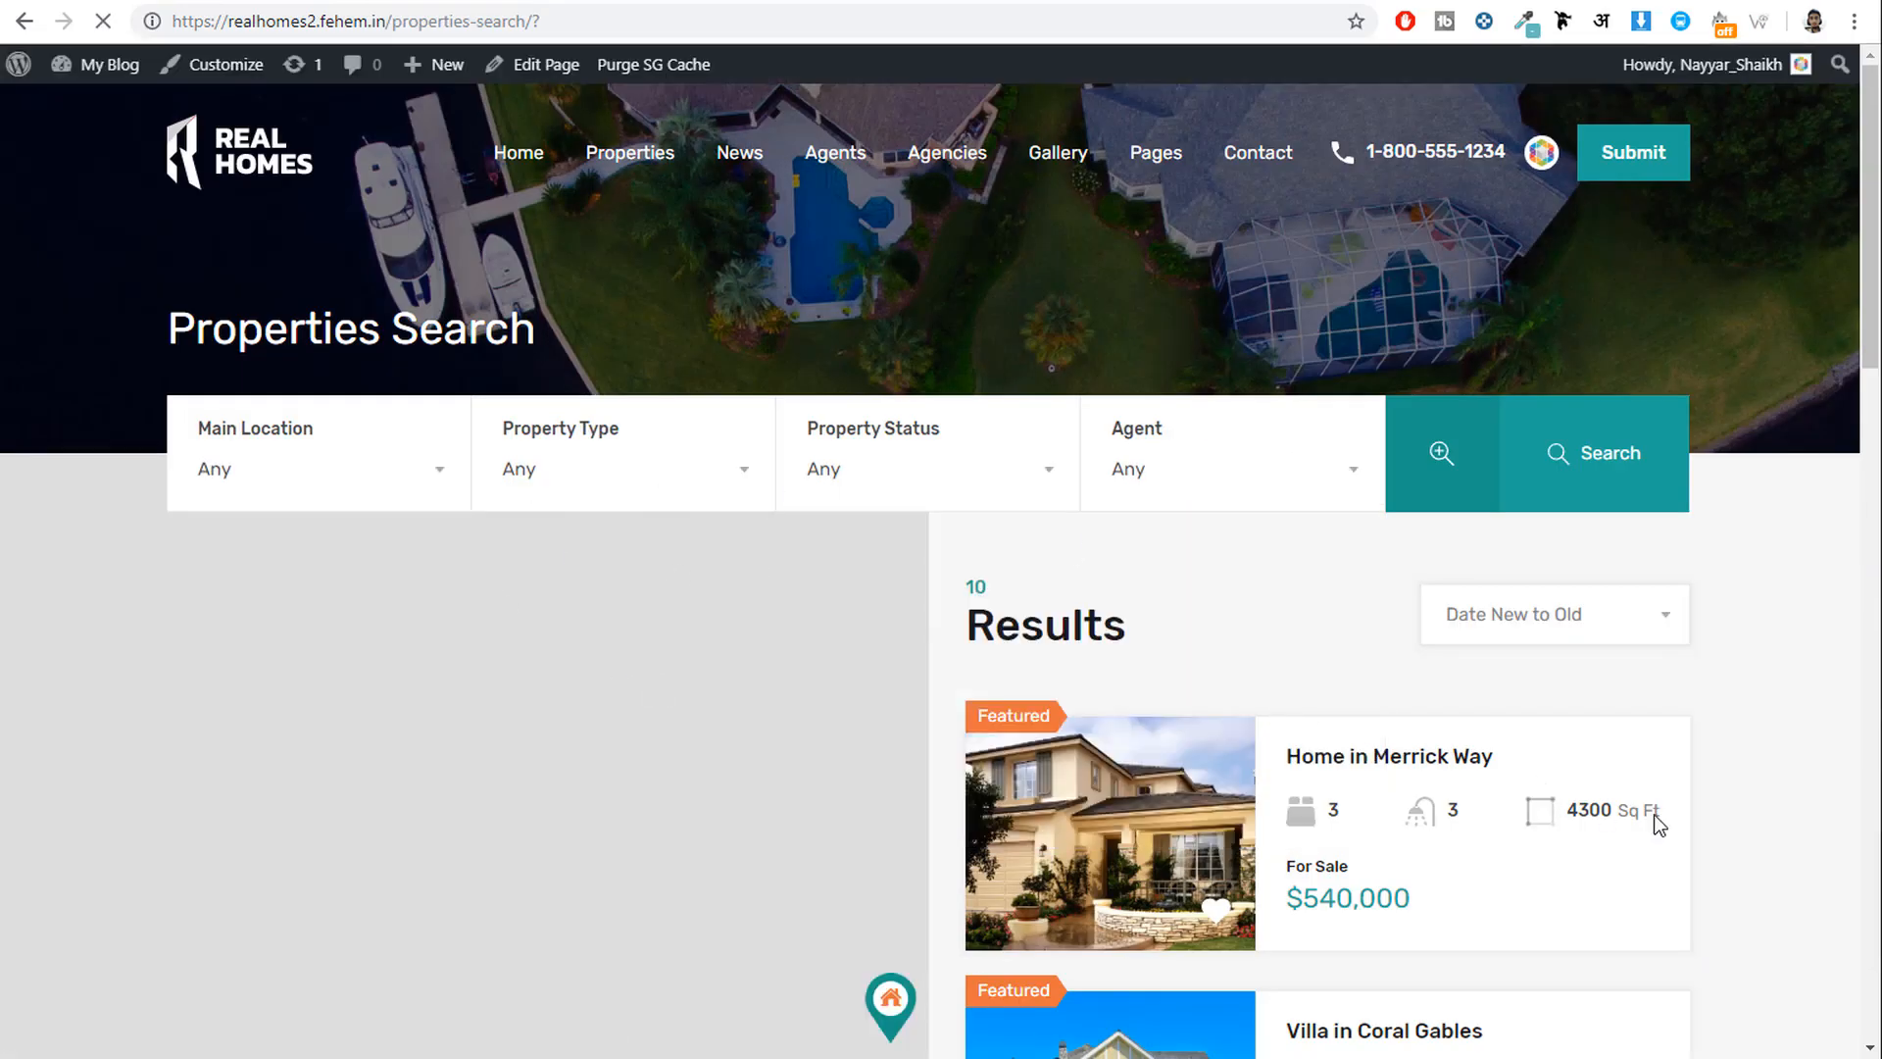
scroll(1798, 791, "down", 5)
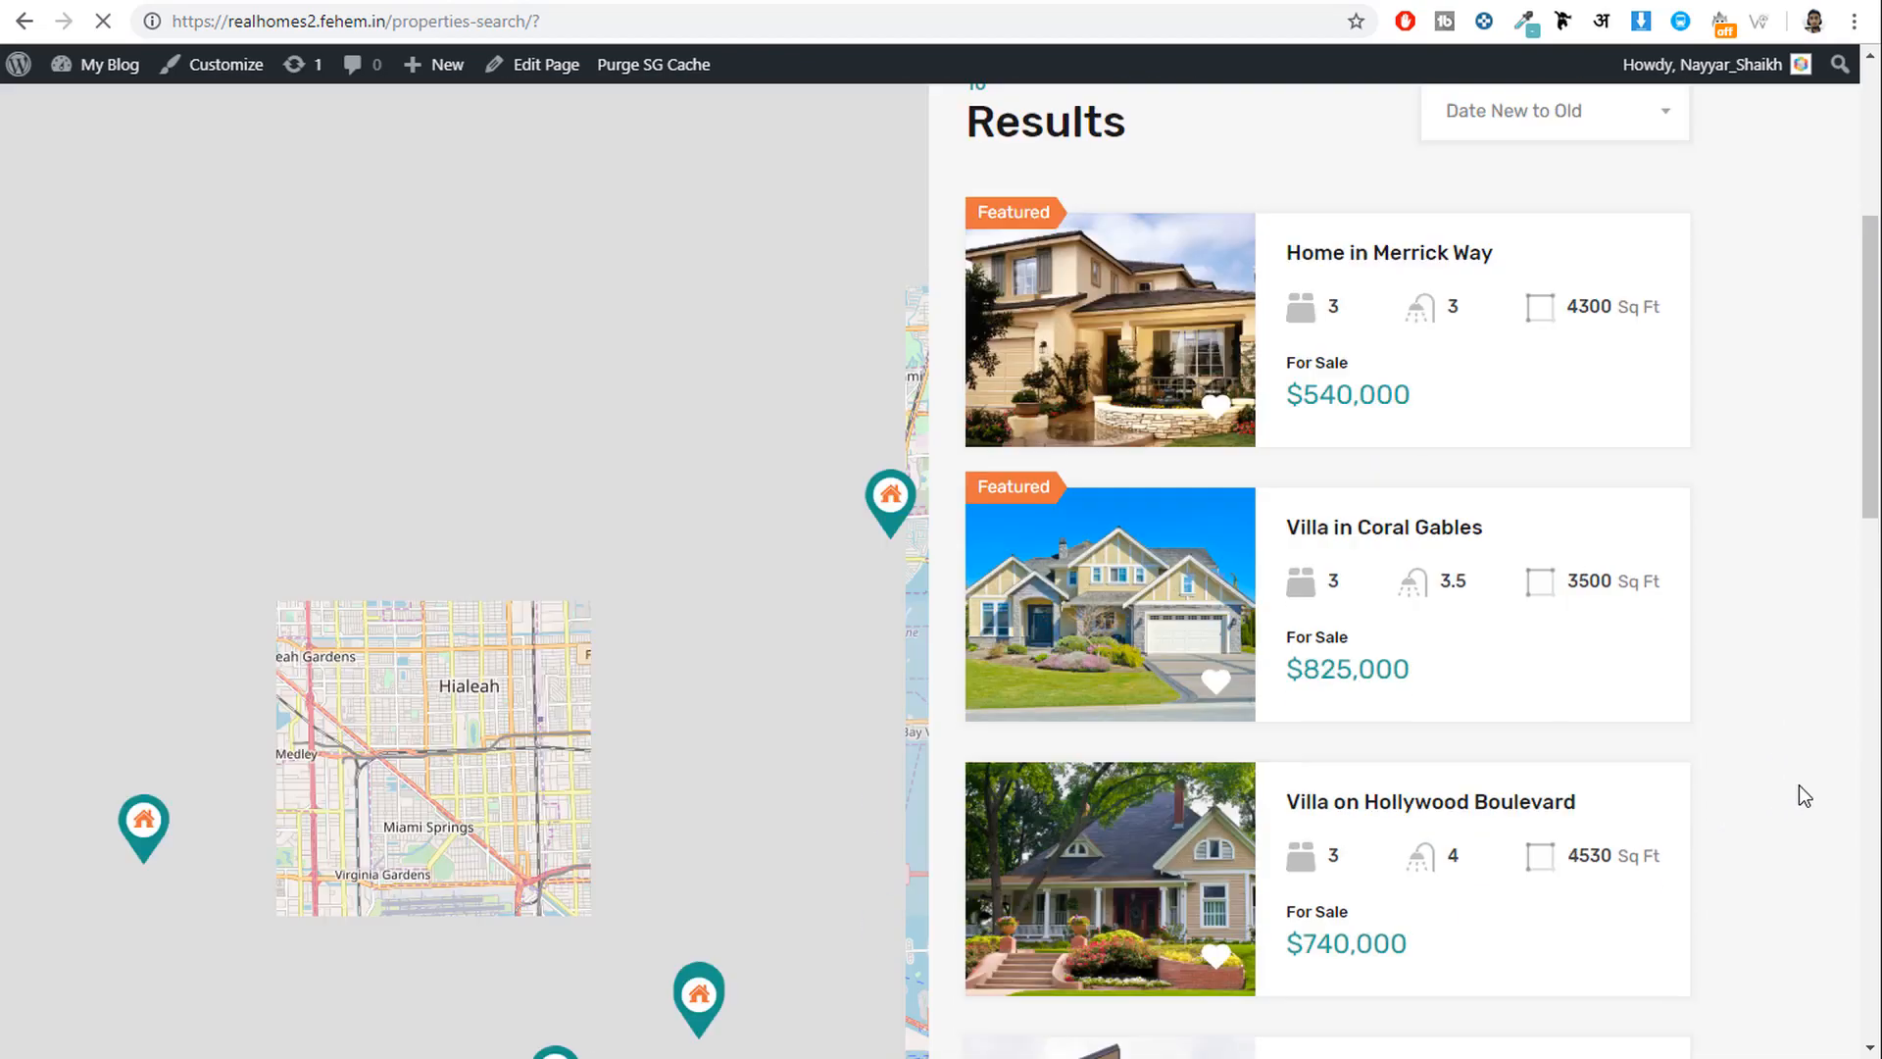
scroll(1800, 796, "up", 3)
scroll(1798, 793, "up", 3)
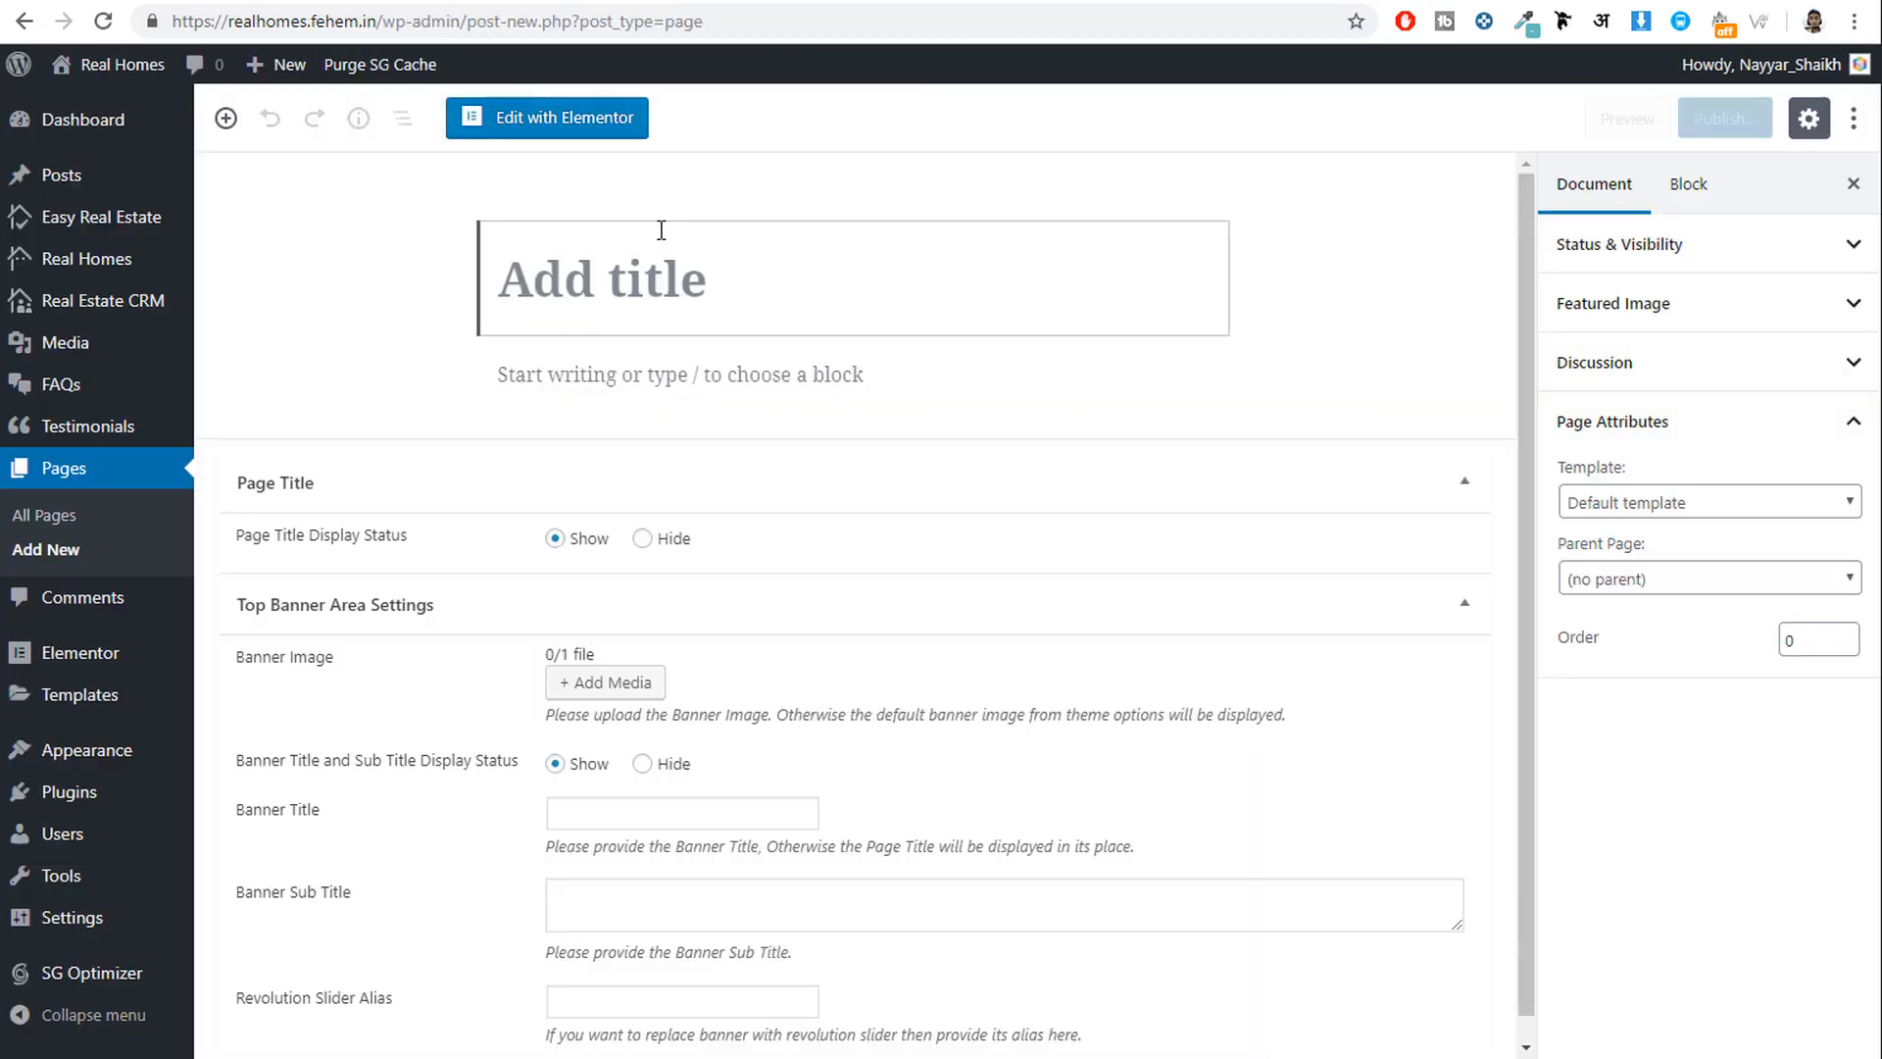
Publish a page titled 'Properties' using the Properties Search template.
type("Proper")
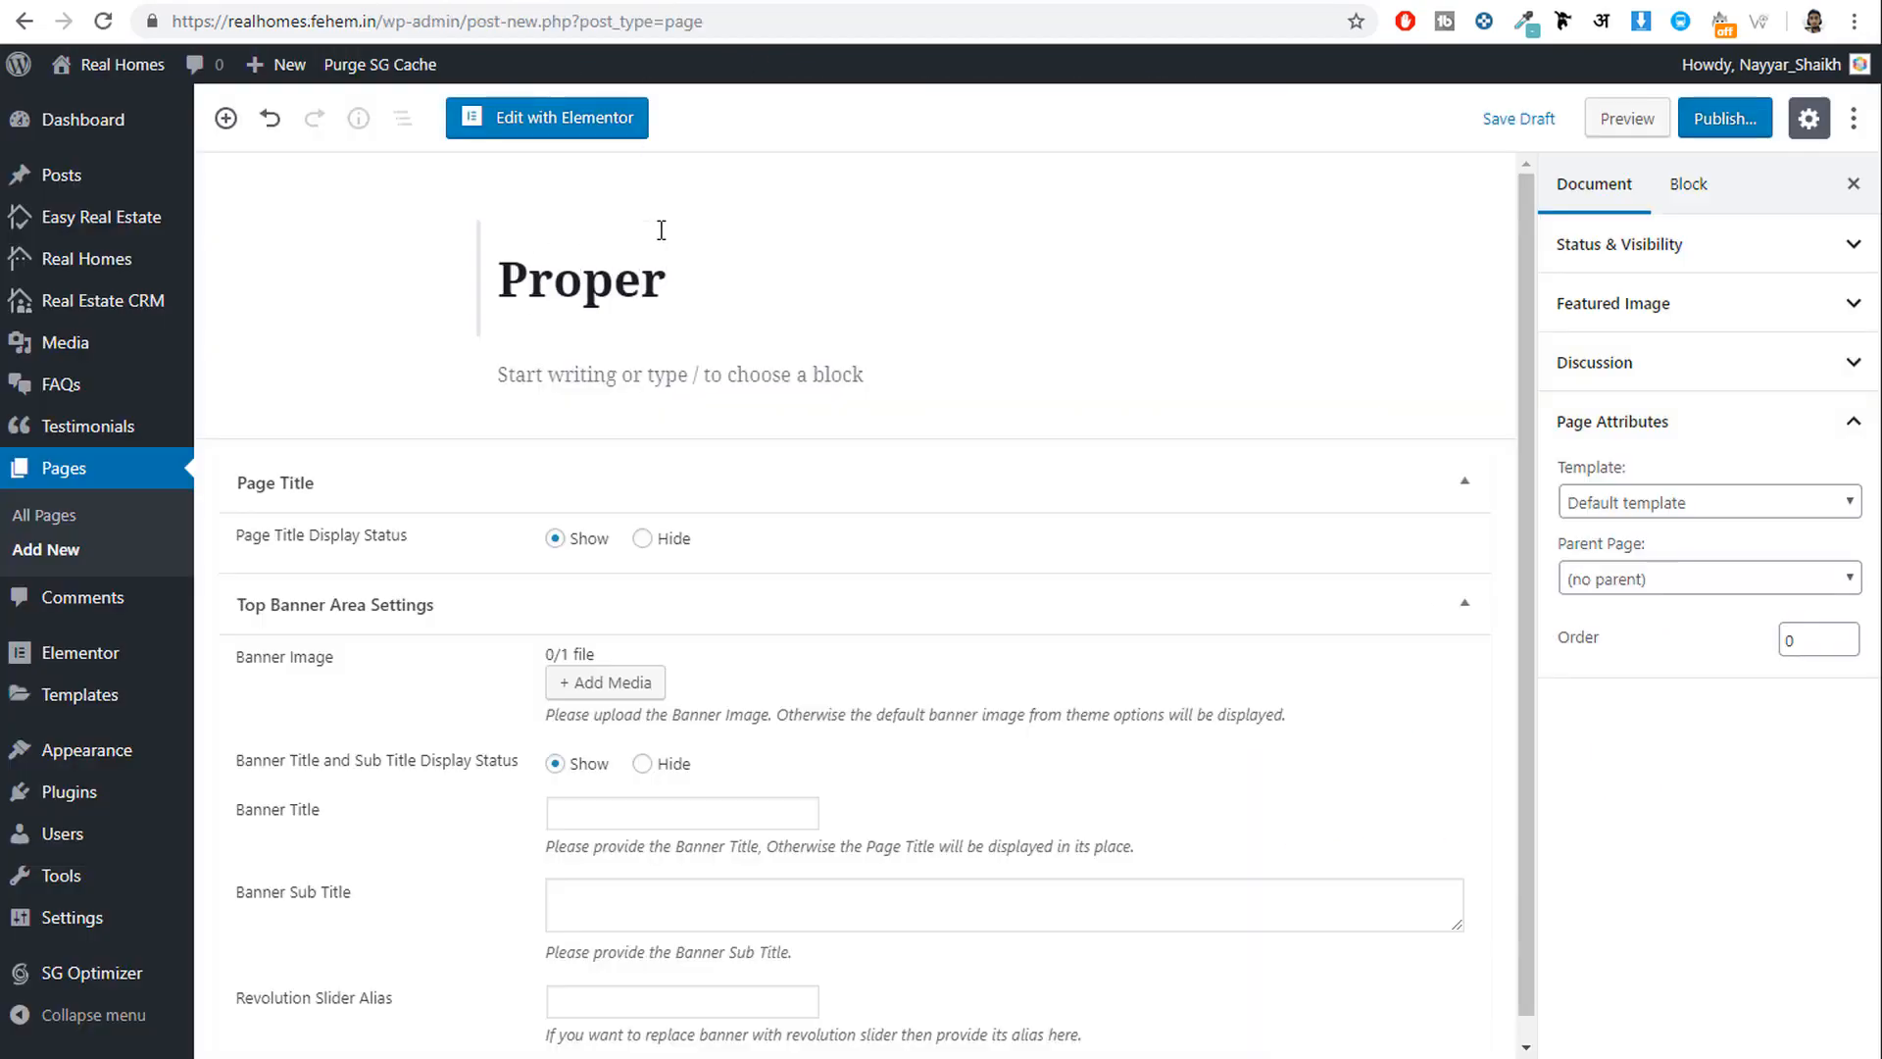
type("ties")
left_click(1663, 504)
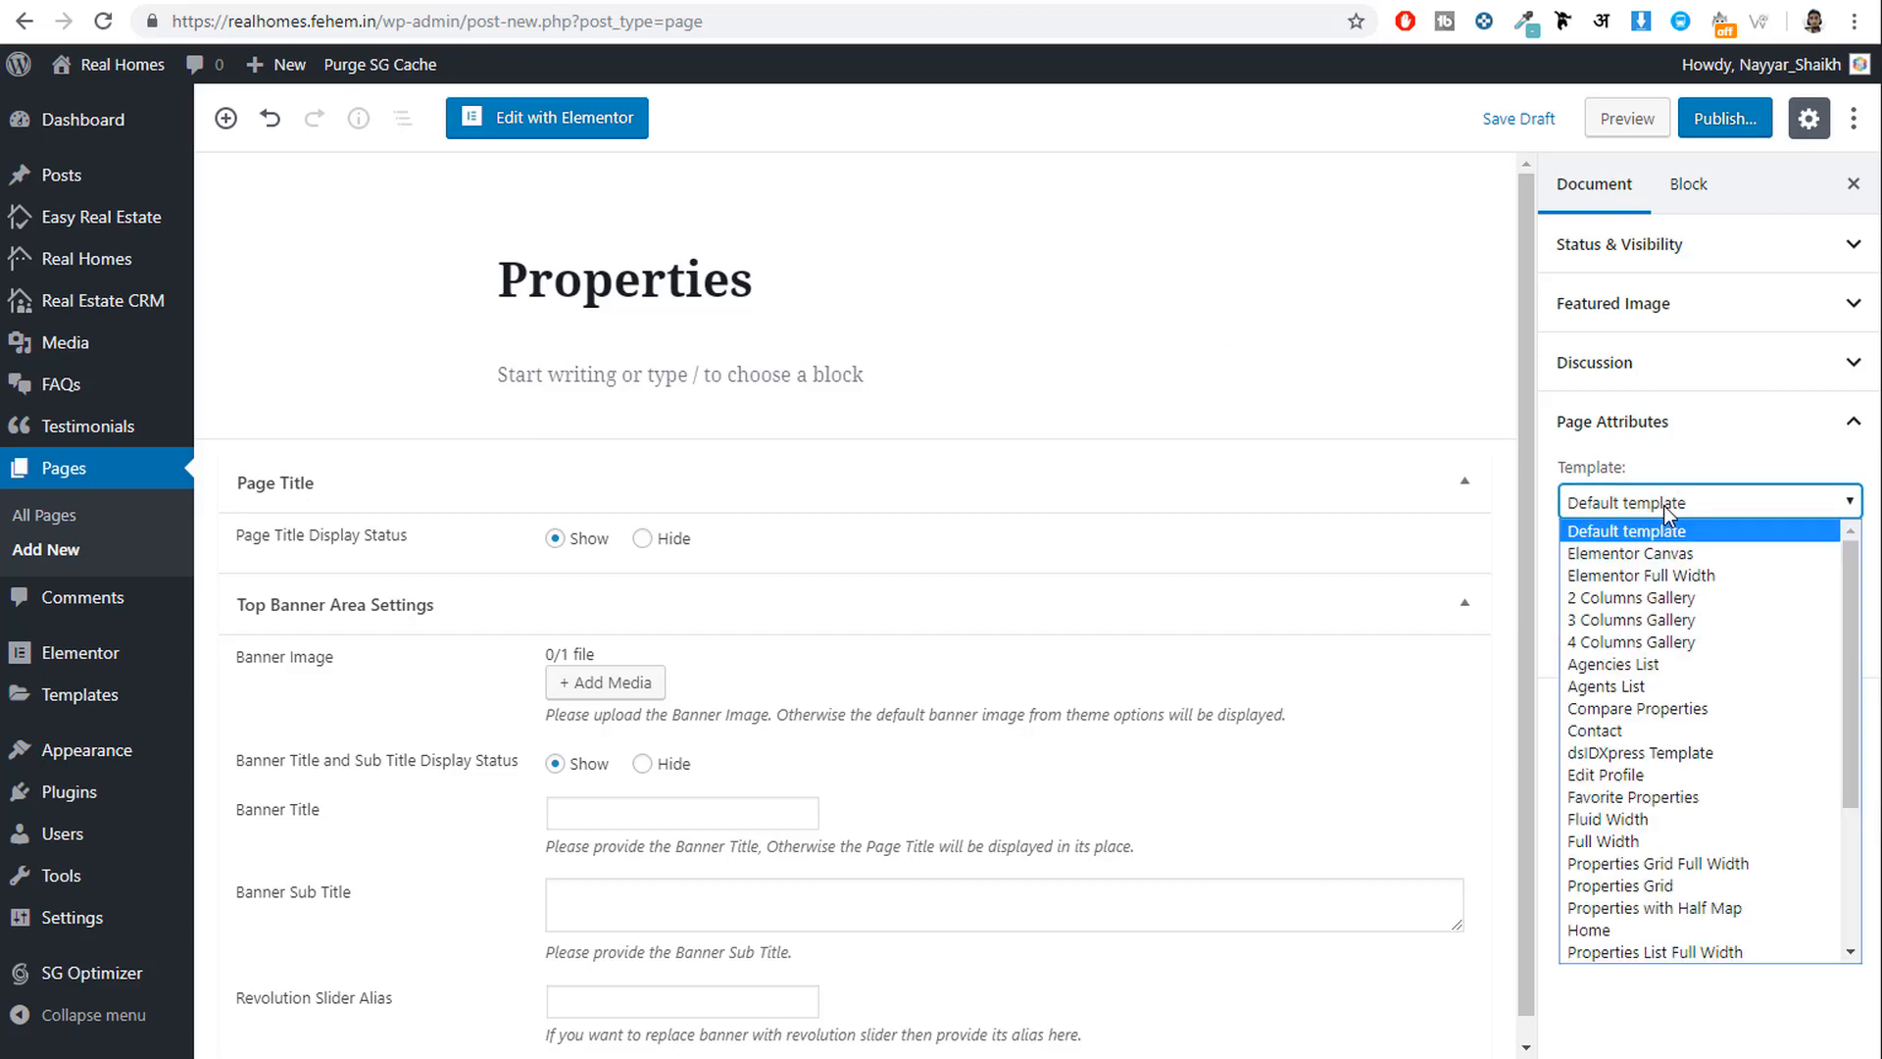
scroll(1697, 774, "down", 1)
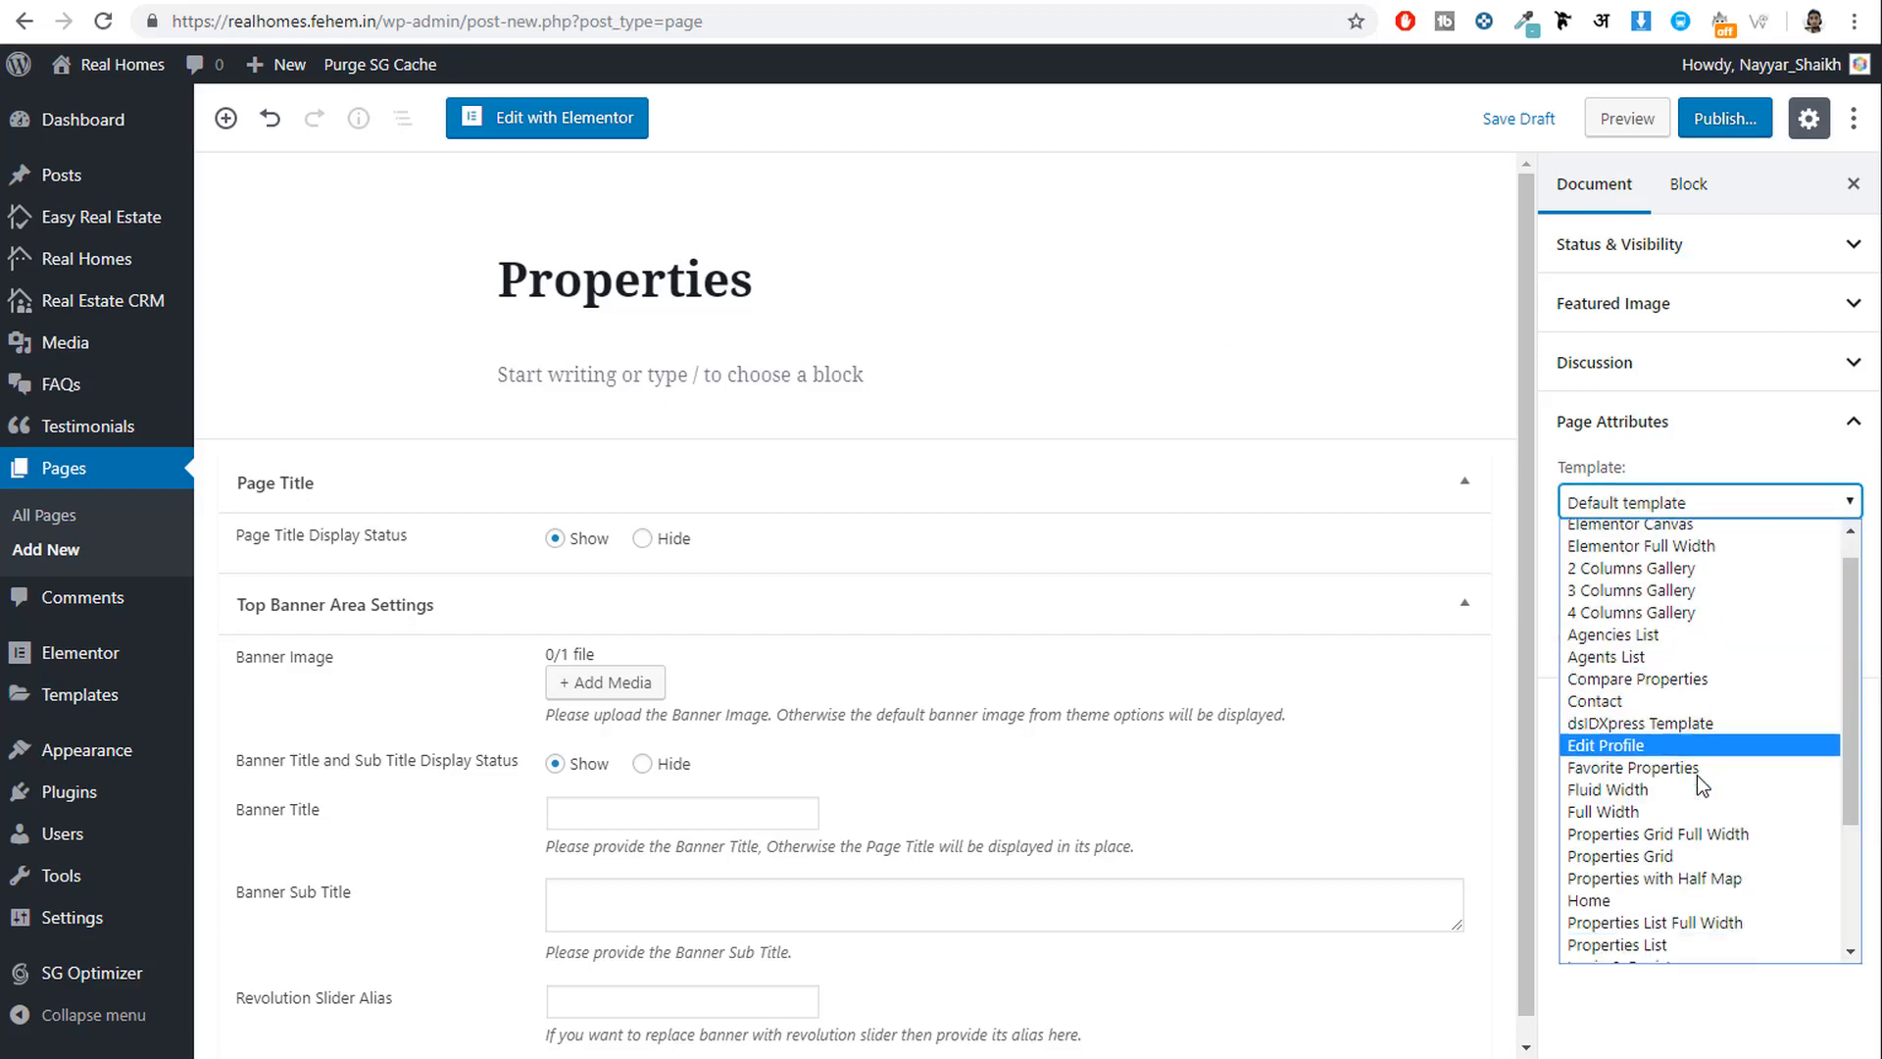
scroll(1697, 775, "down", 3)
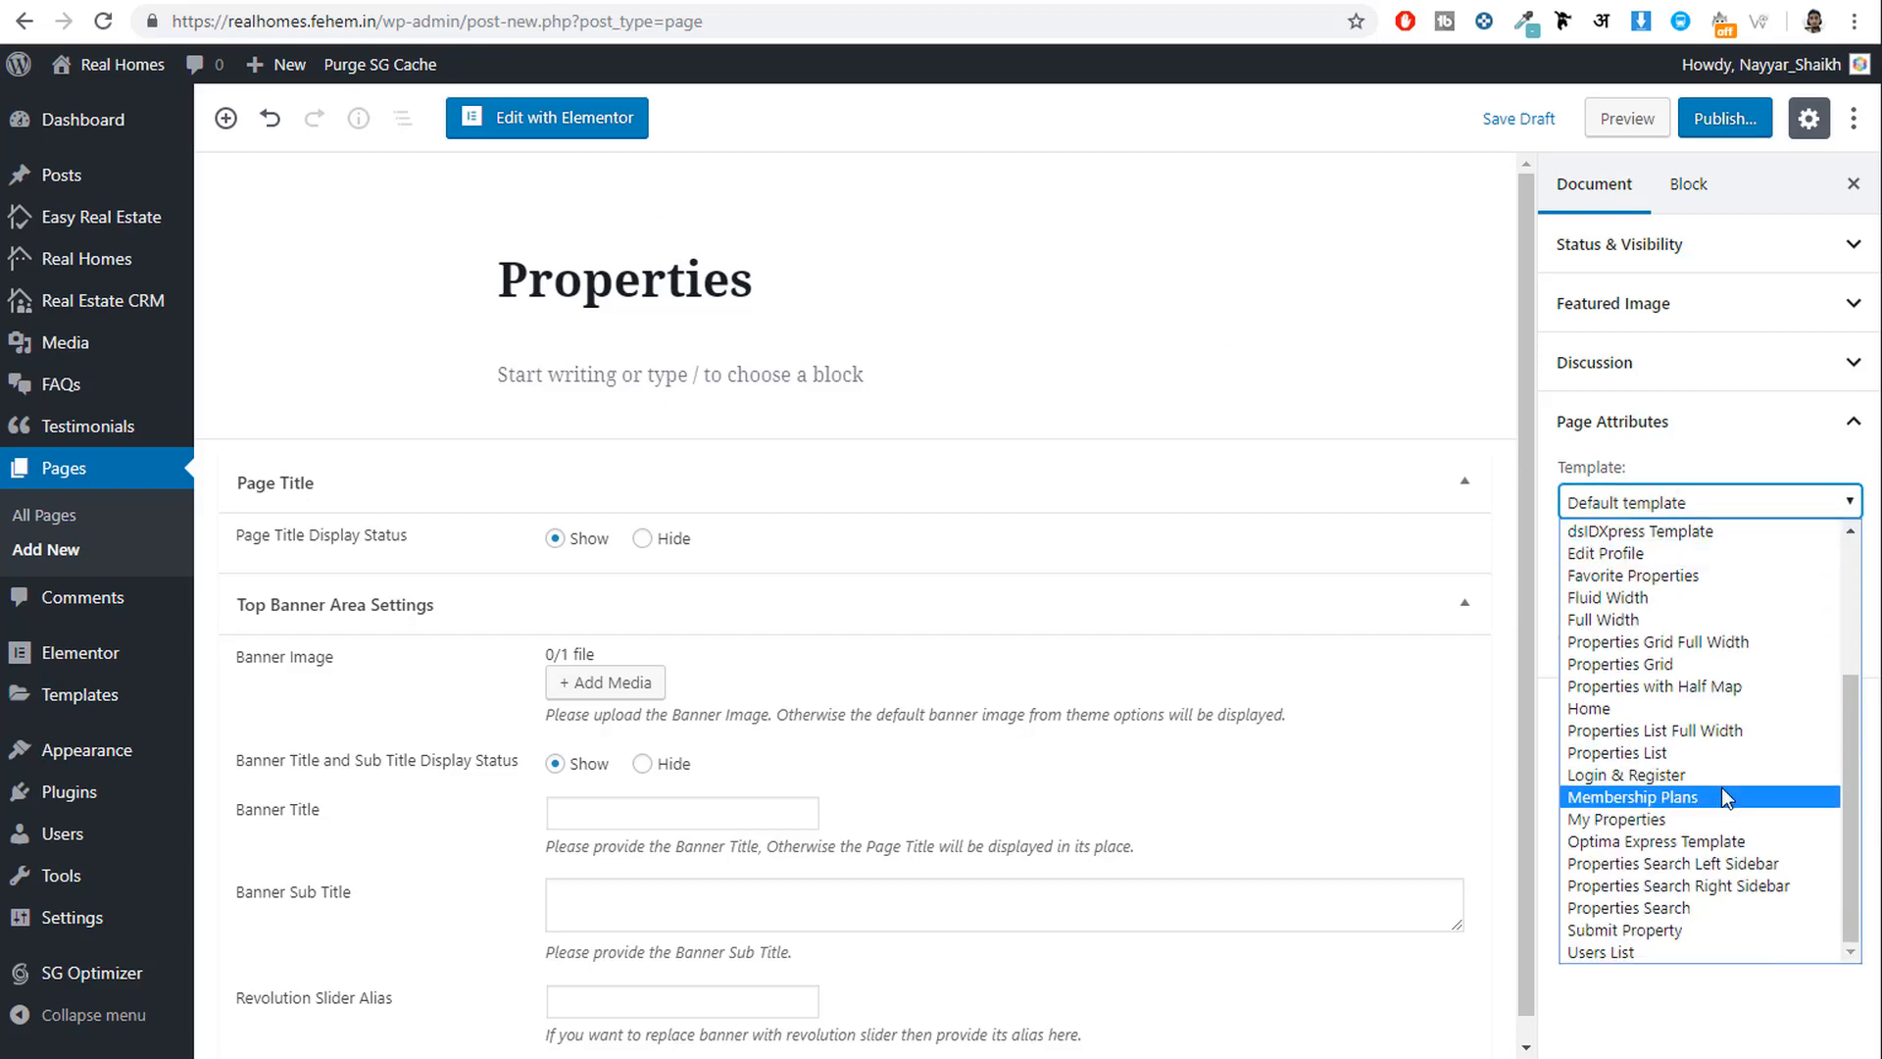
left_click(1679, 908)
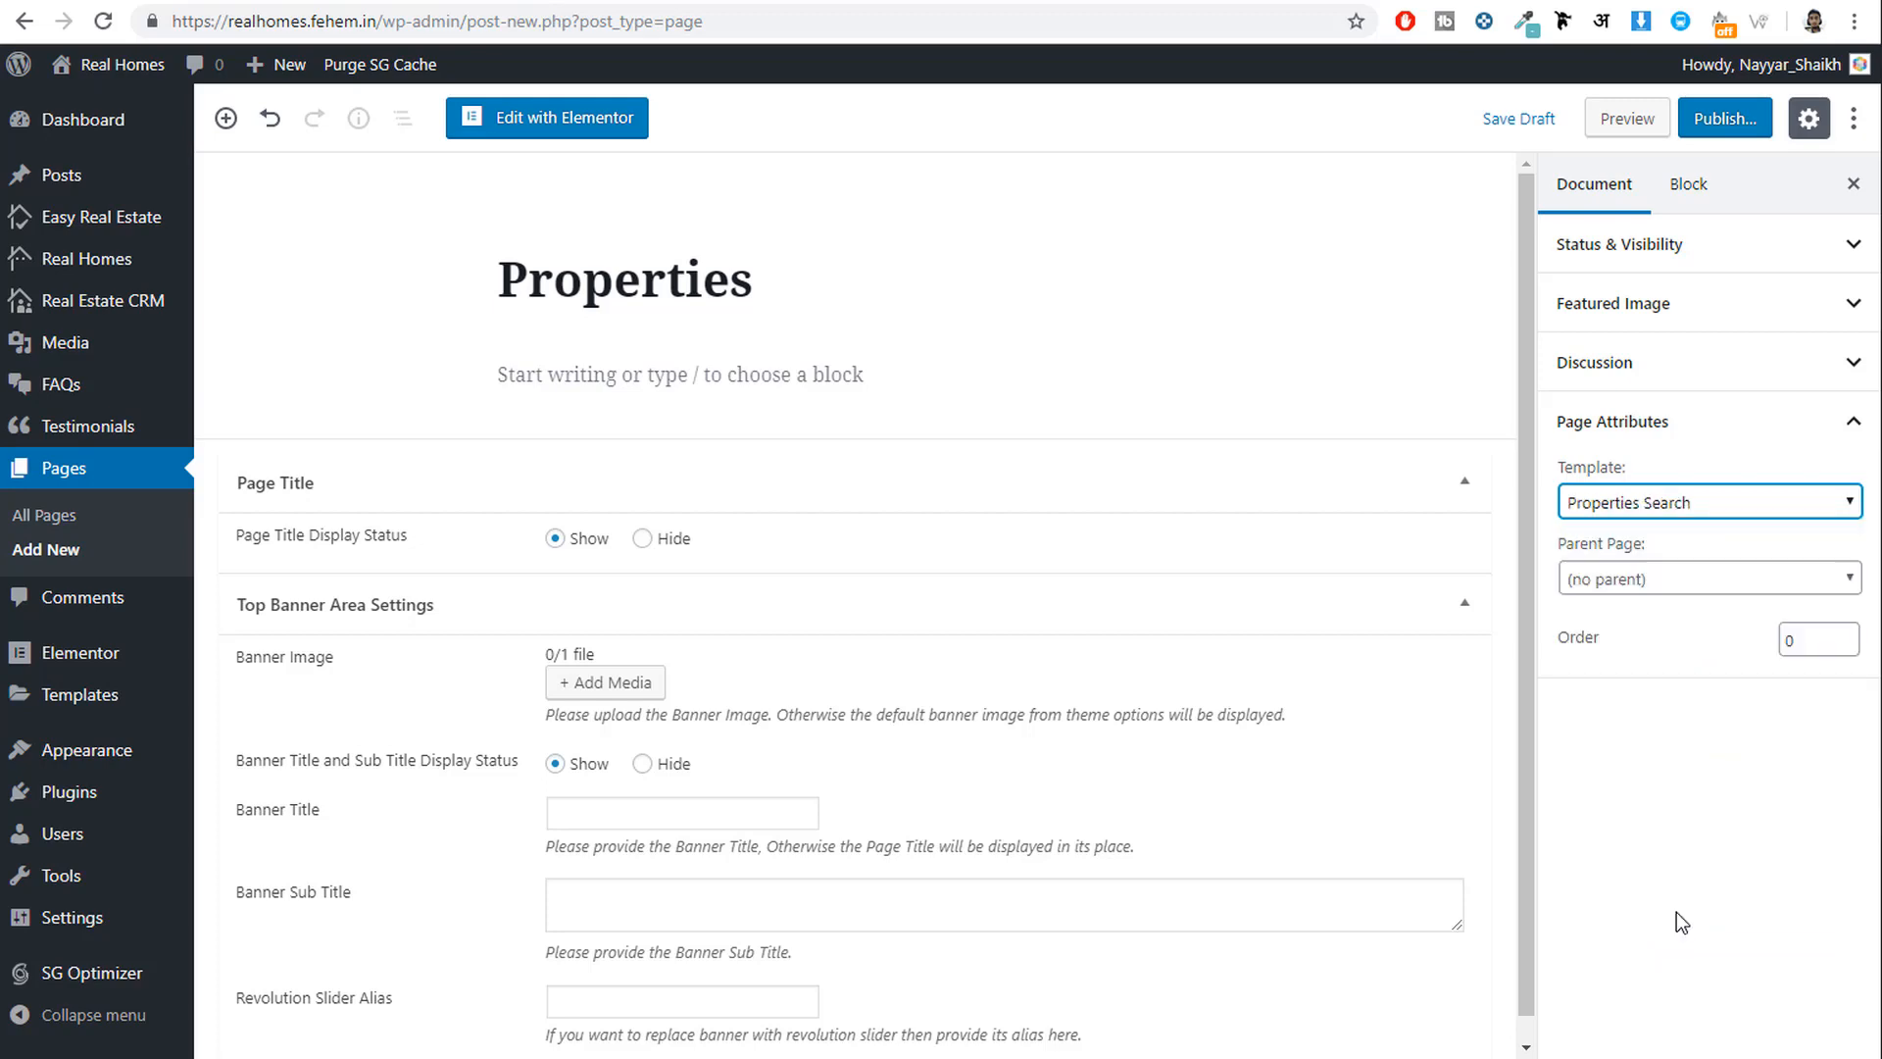
left_click(1730, 118)
left_click(1731, 117)
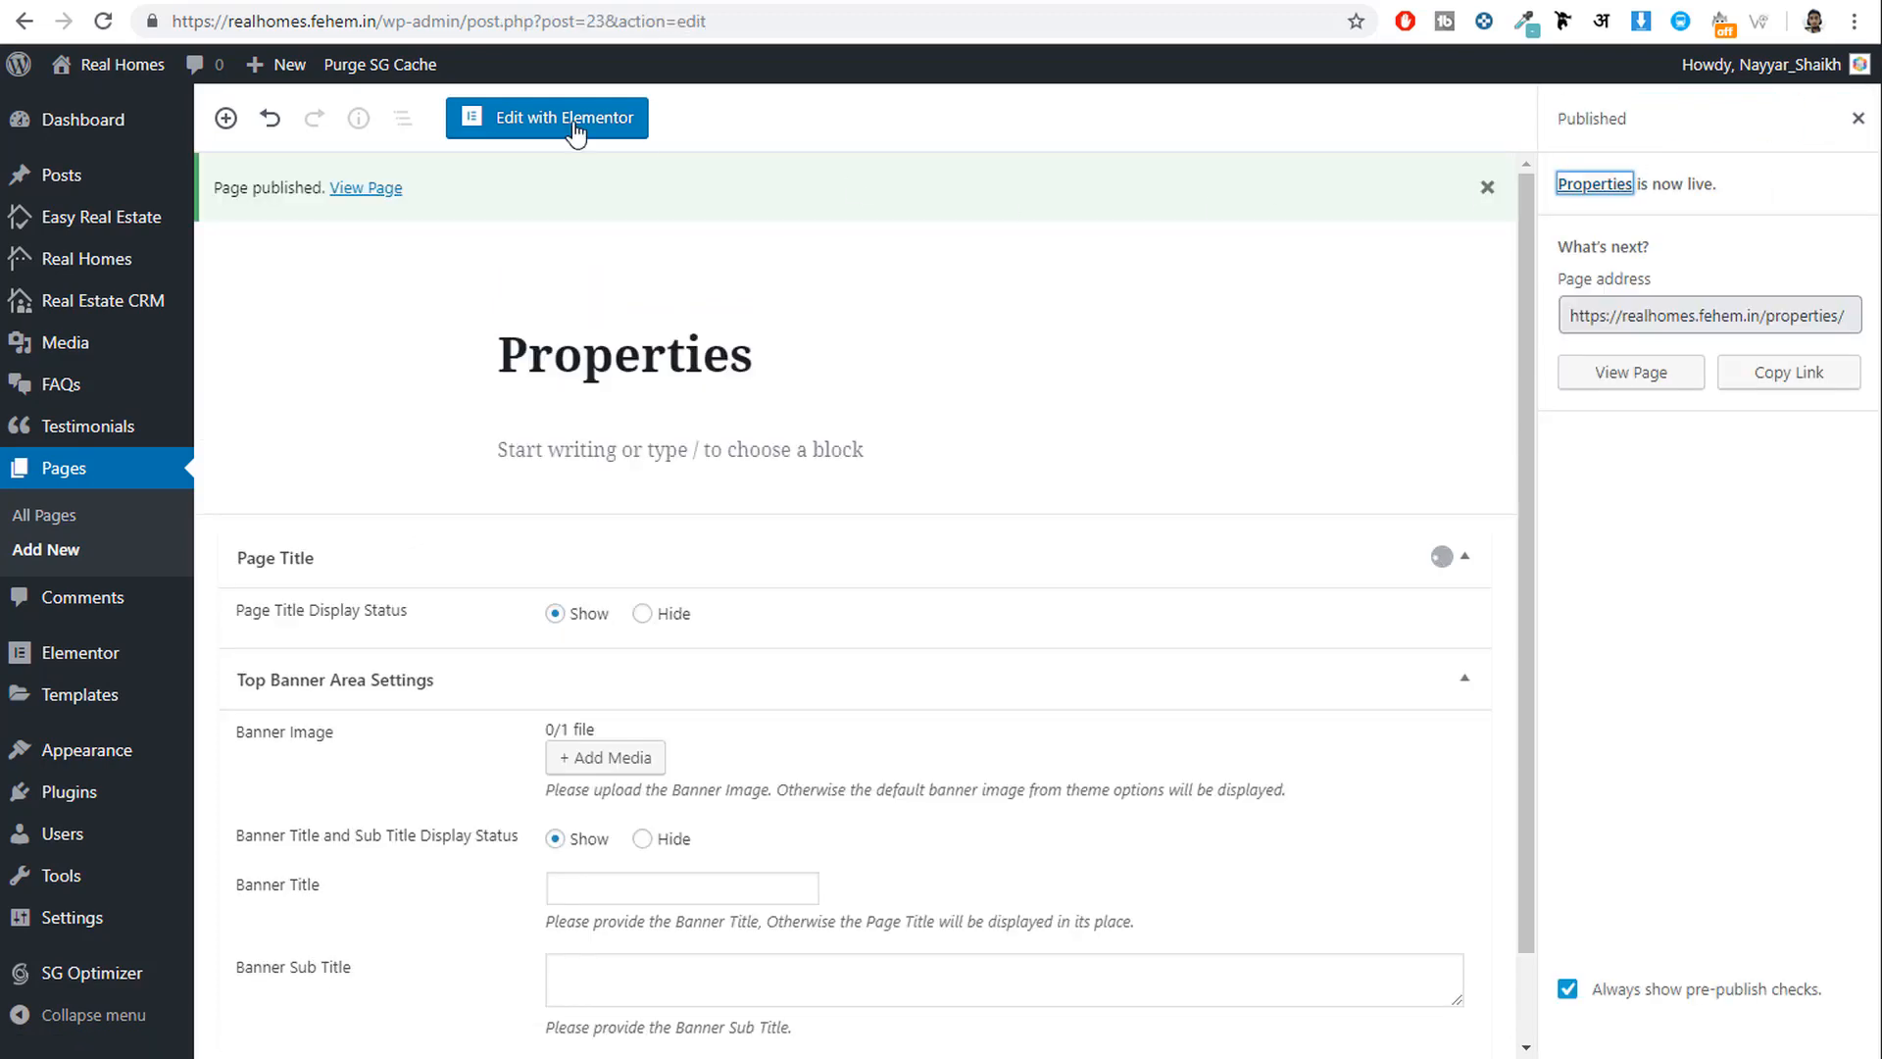
left_click(40, 550)
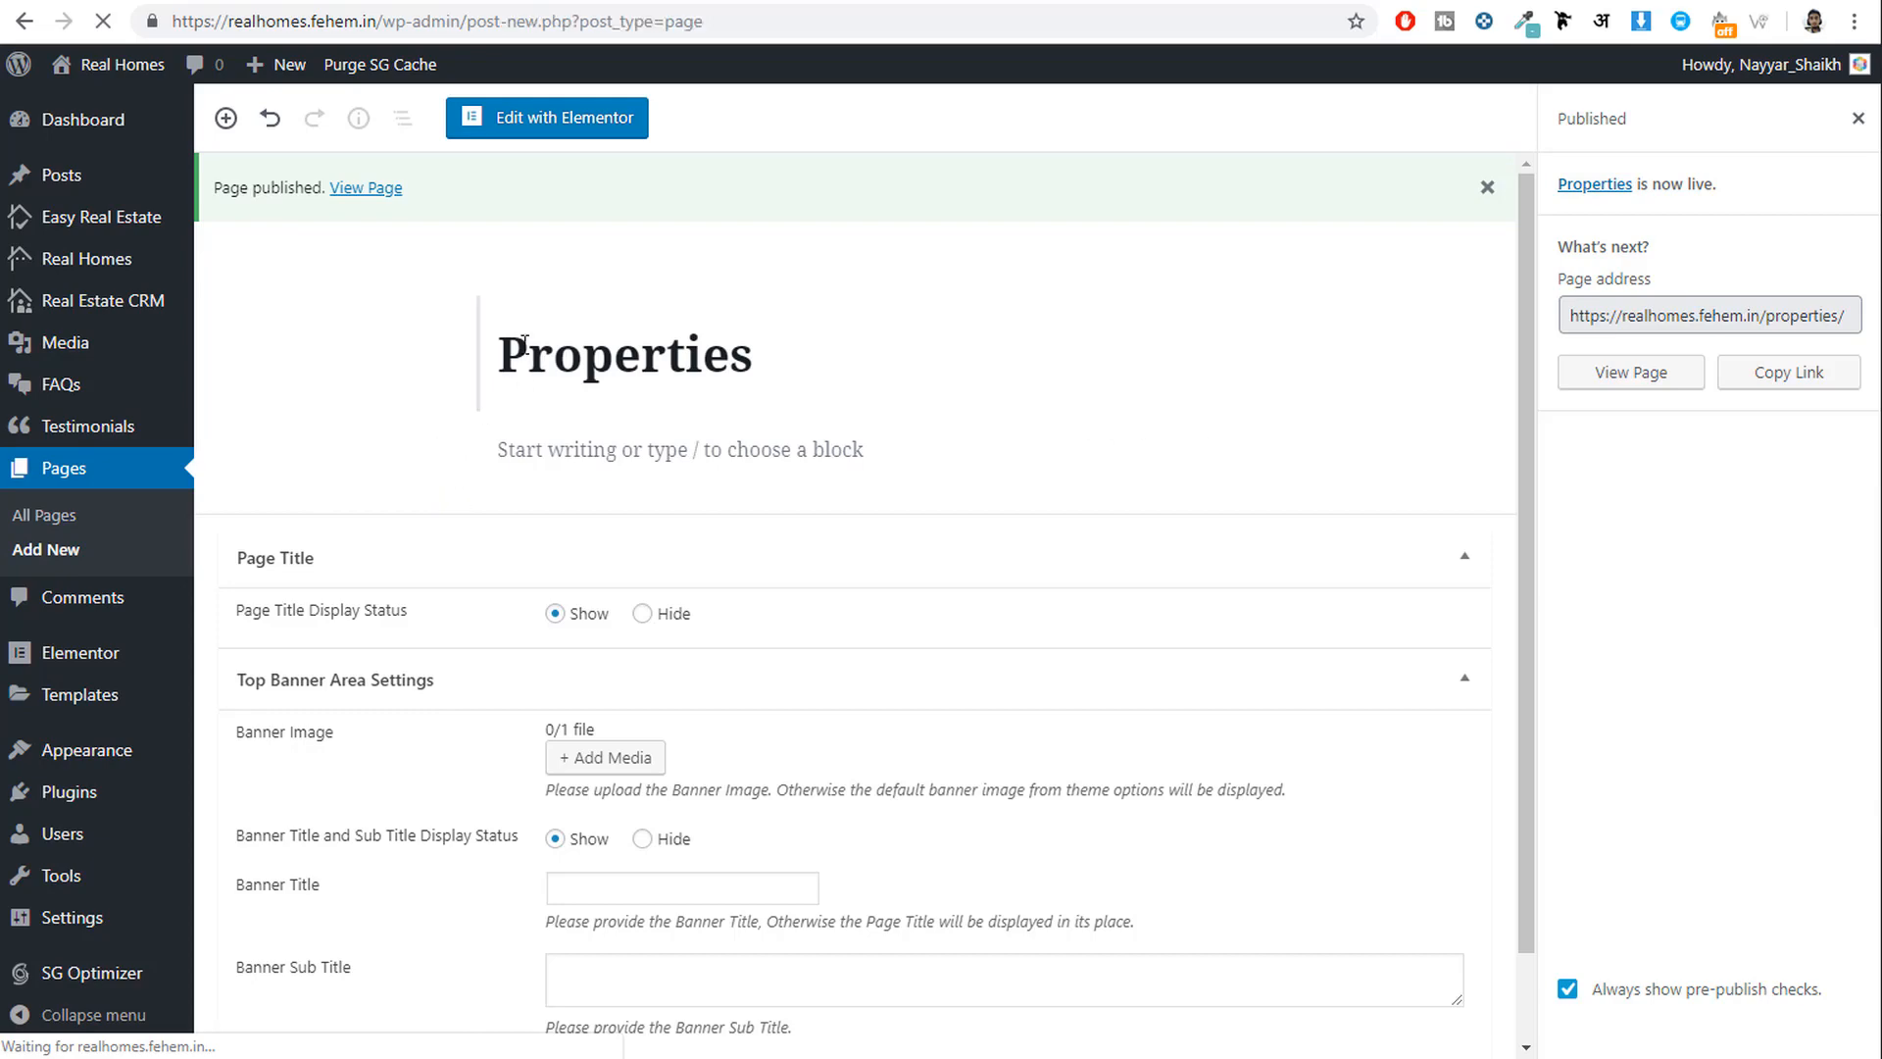
Publish a new page titled 'News'.
type("N")
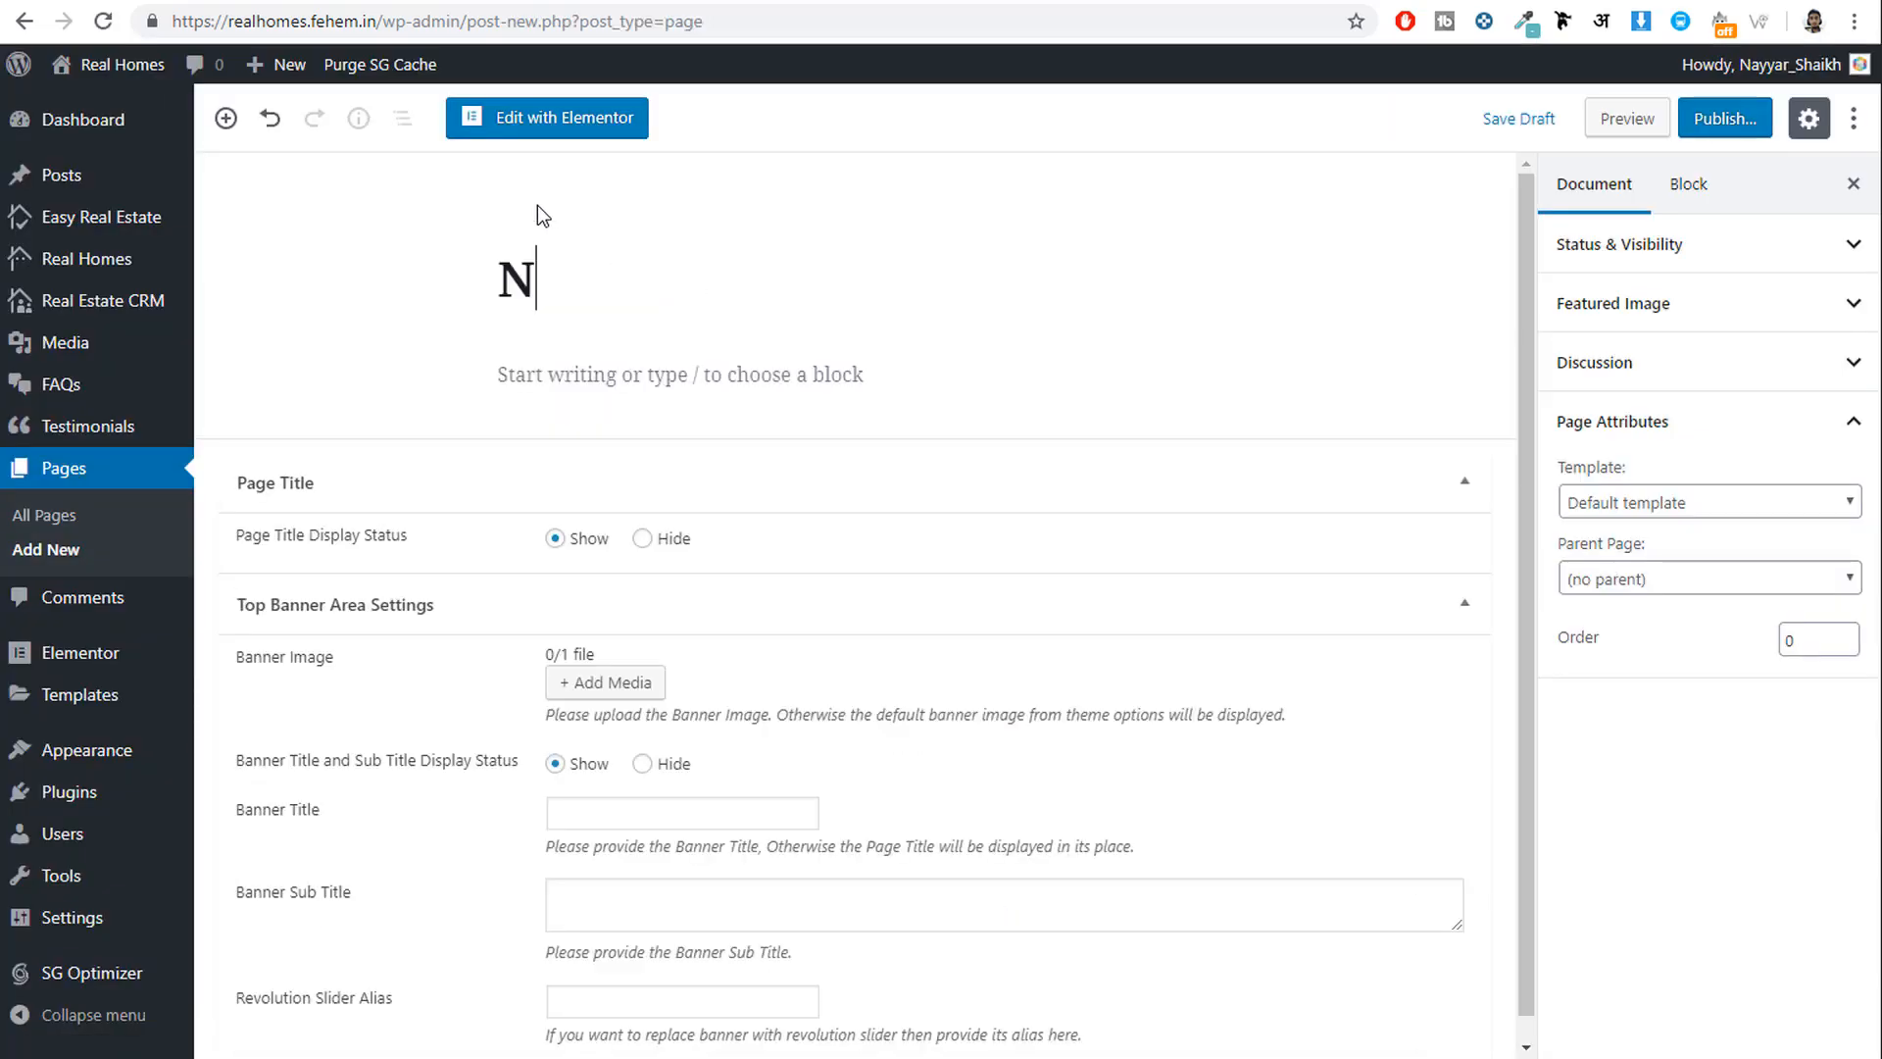
type("ews")
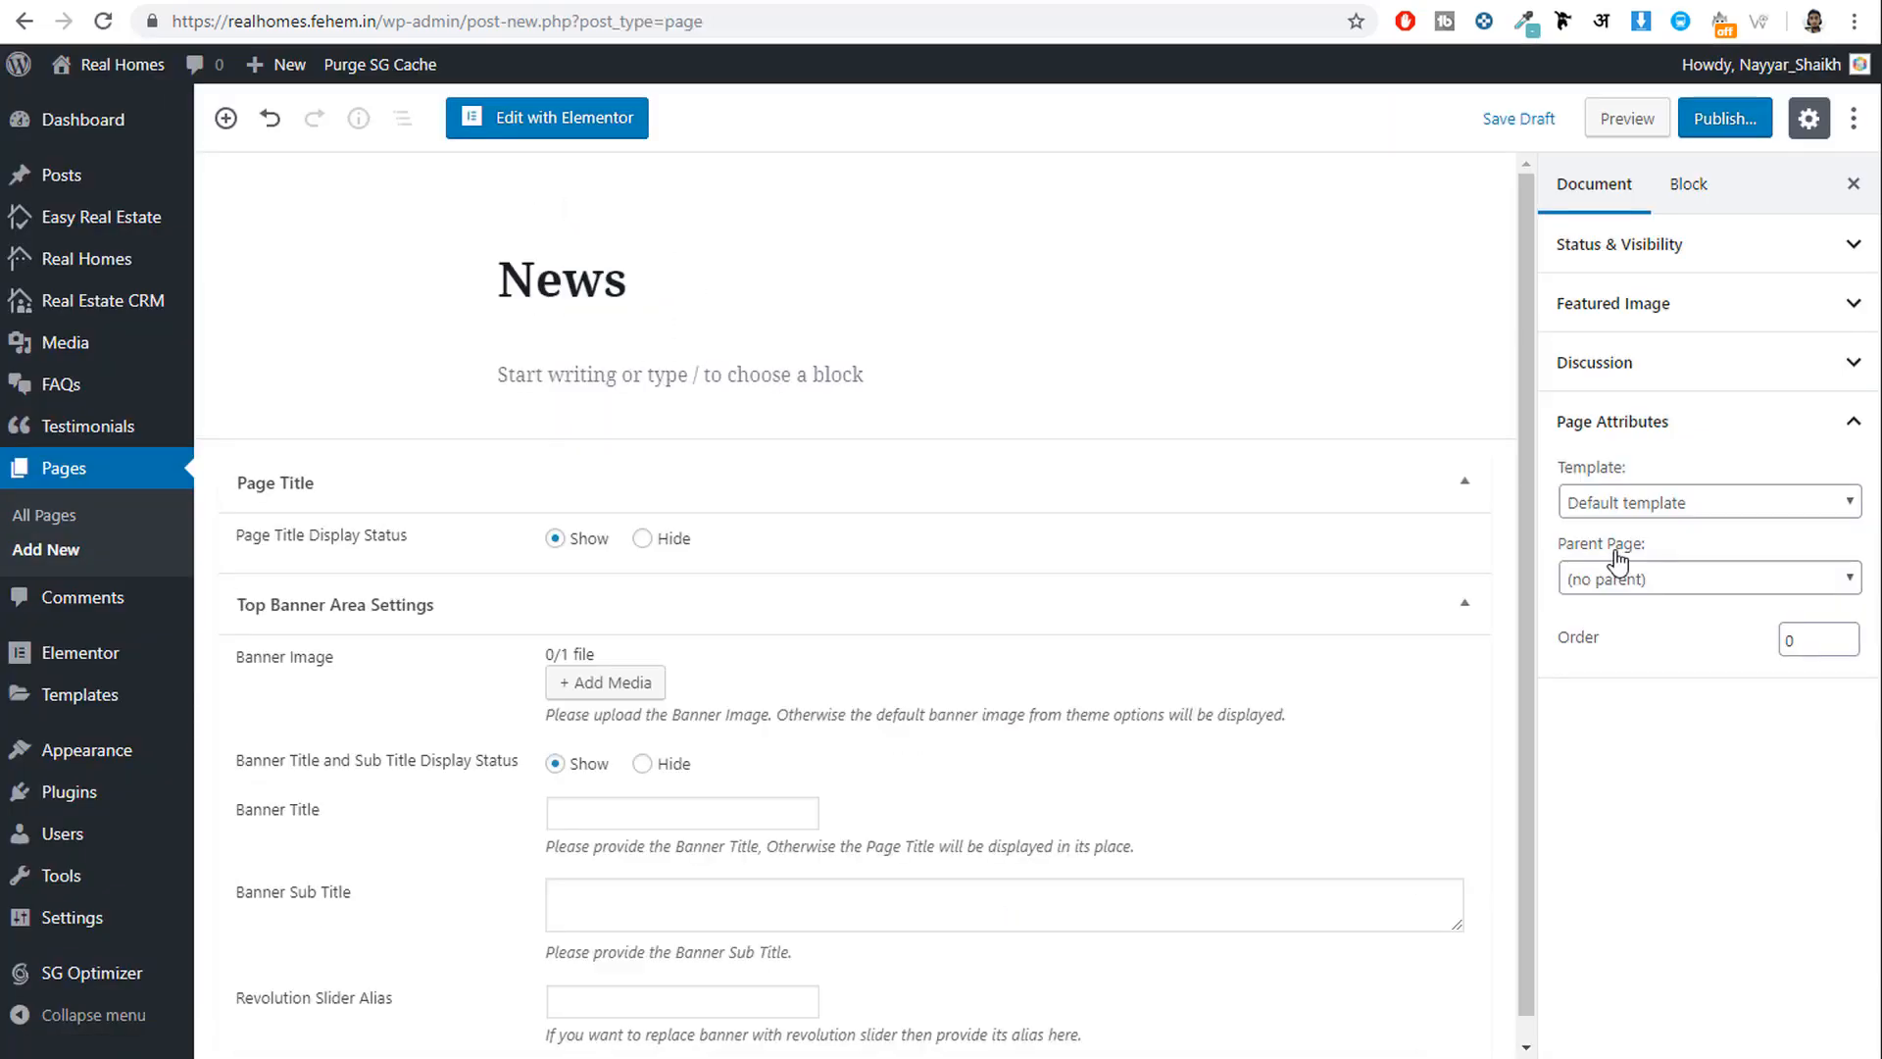
double_click(615, 267)
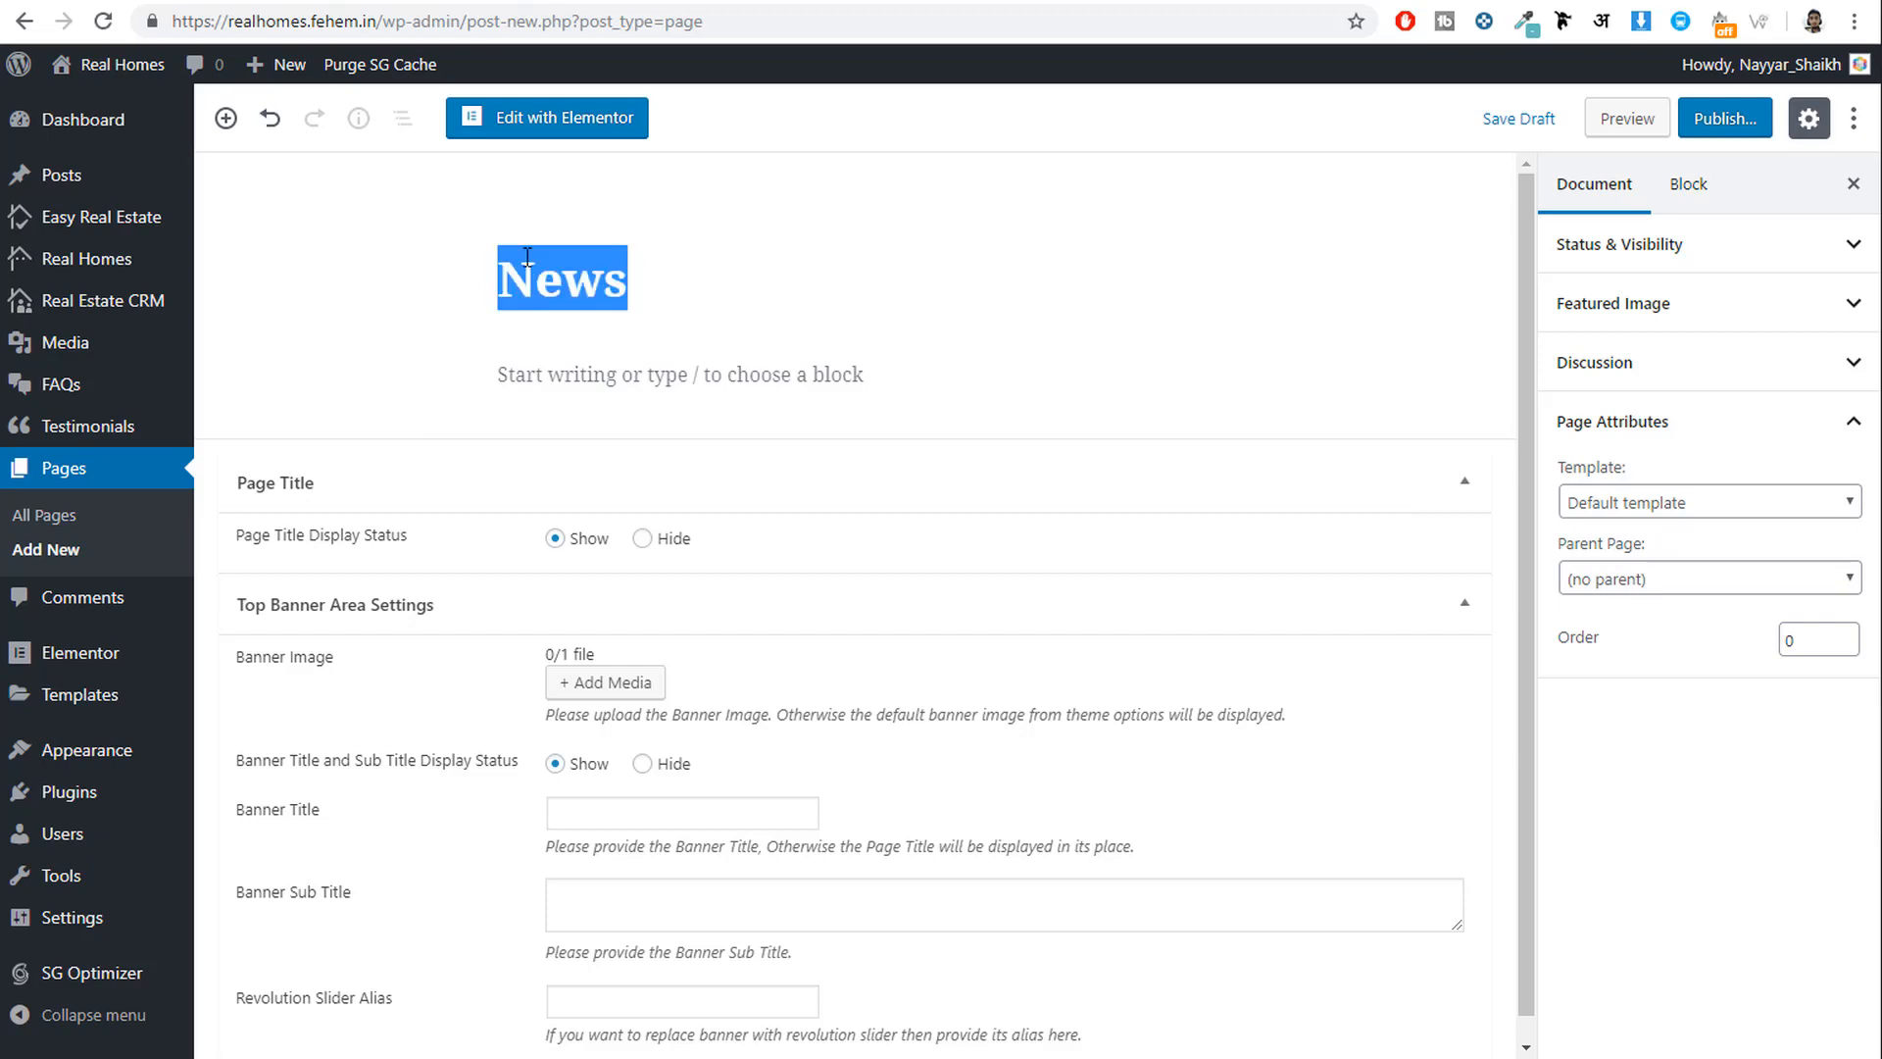
left_click(1723, 119)
left_click(1733, 137)
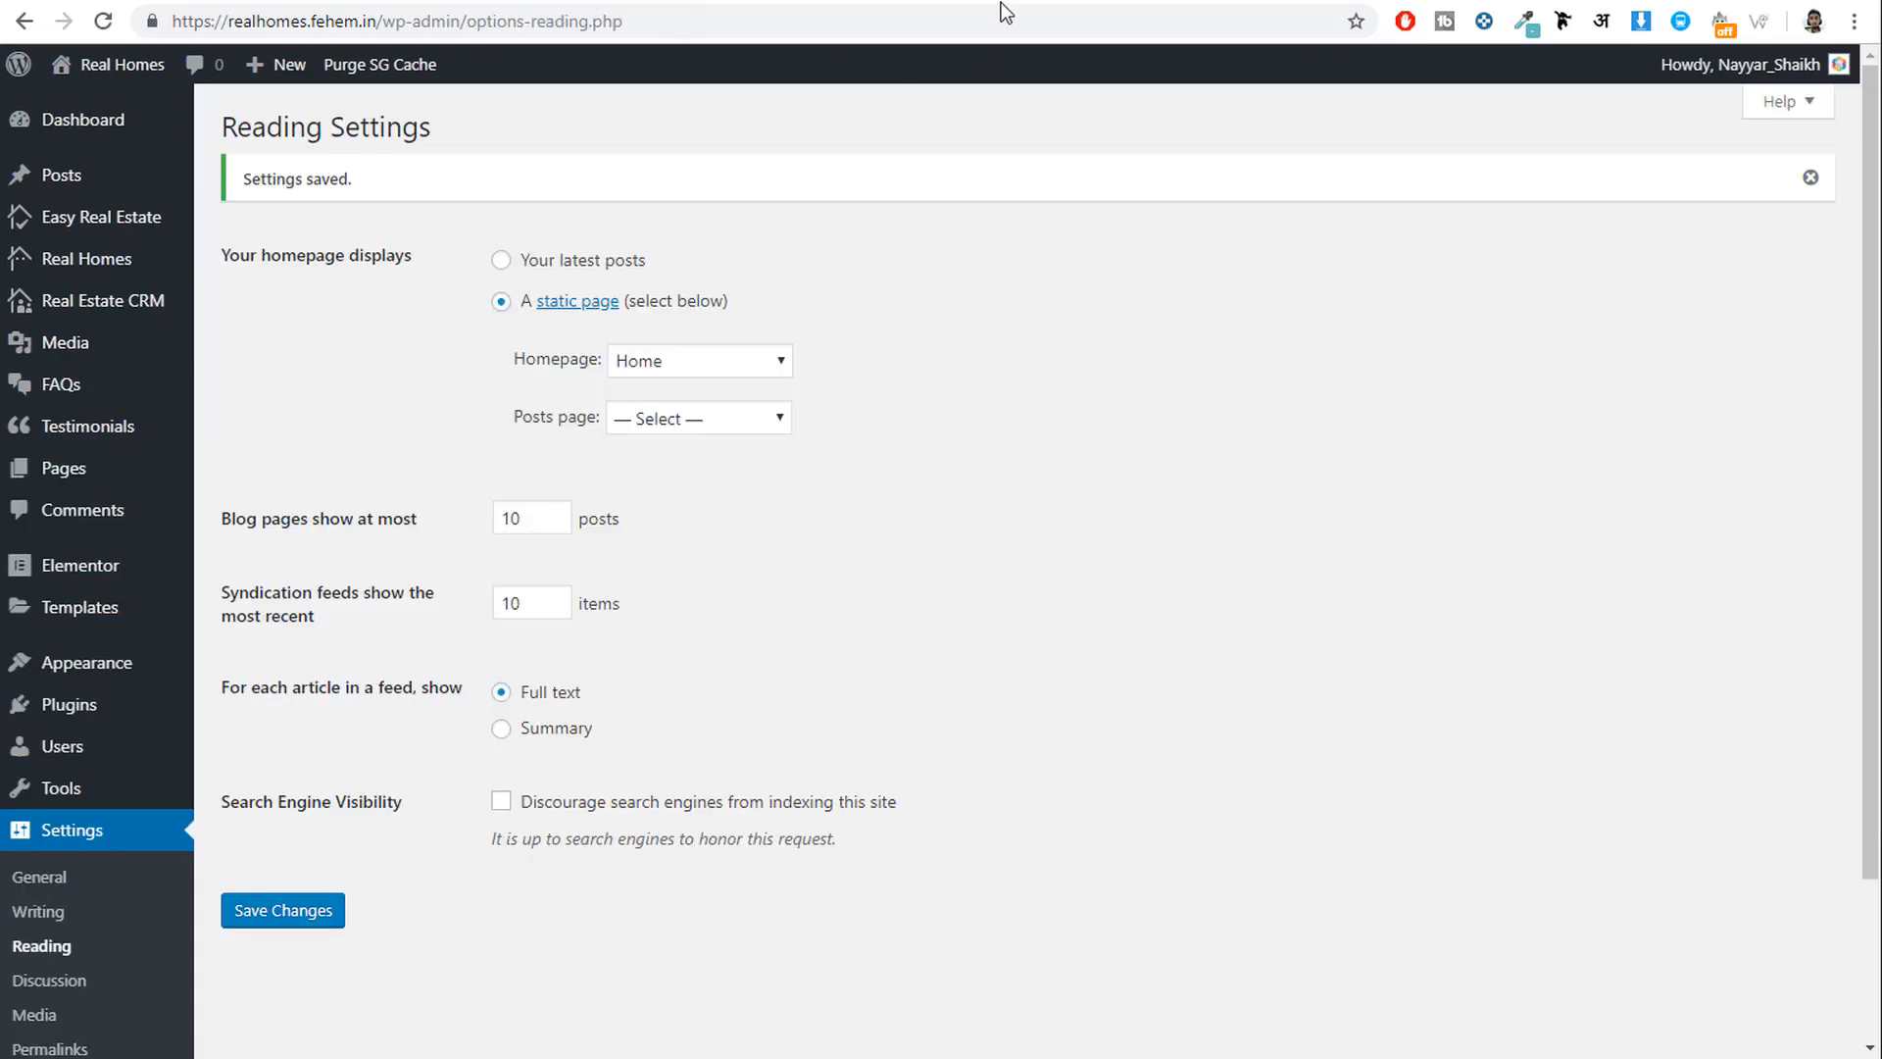
In Reading settings, keep Home as homepage, set News as the Posts page, and save.
scroll(55, 765, "down", 3)
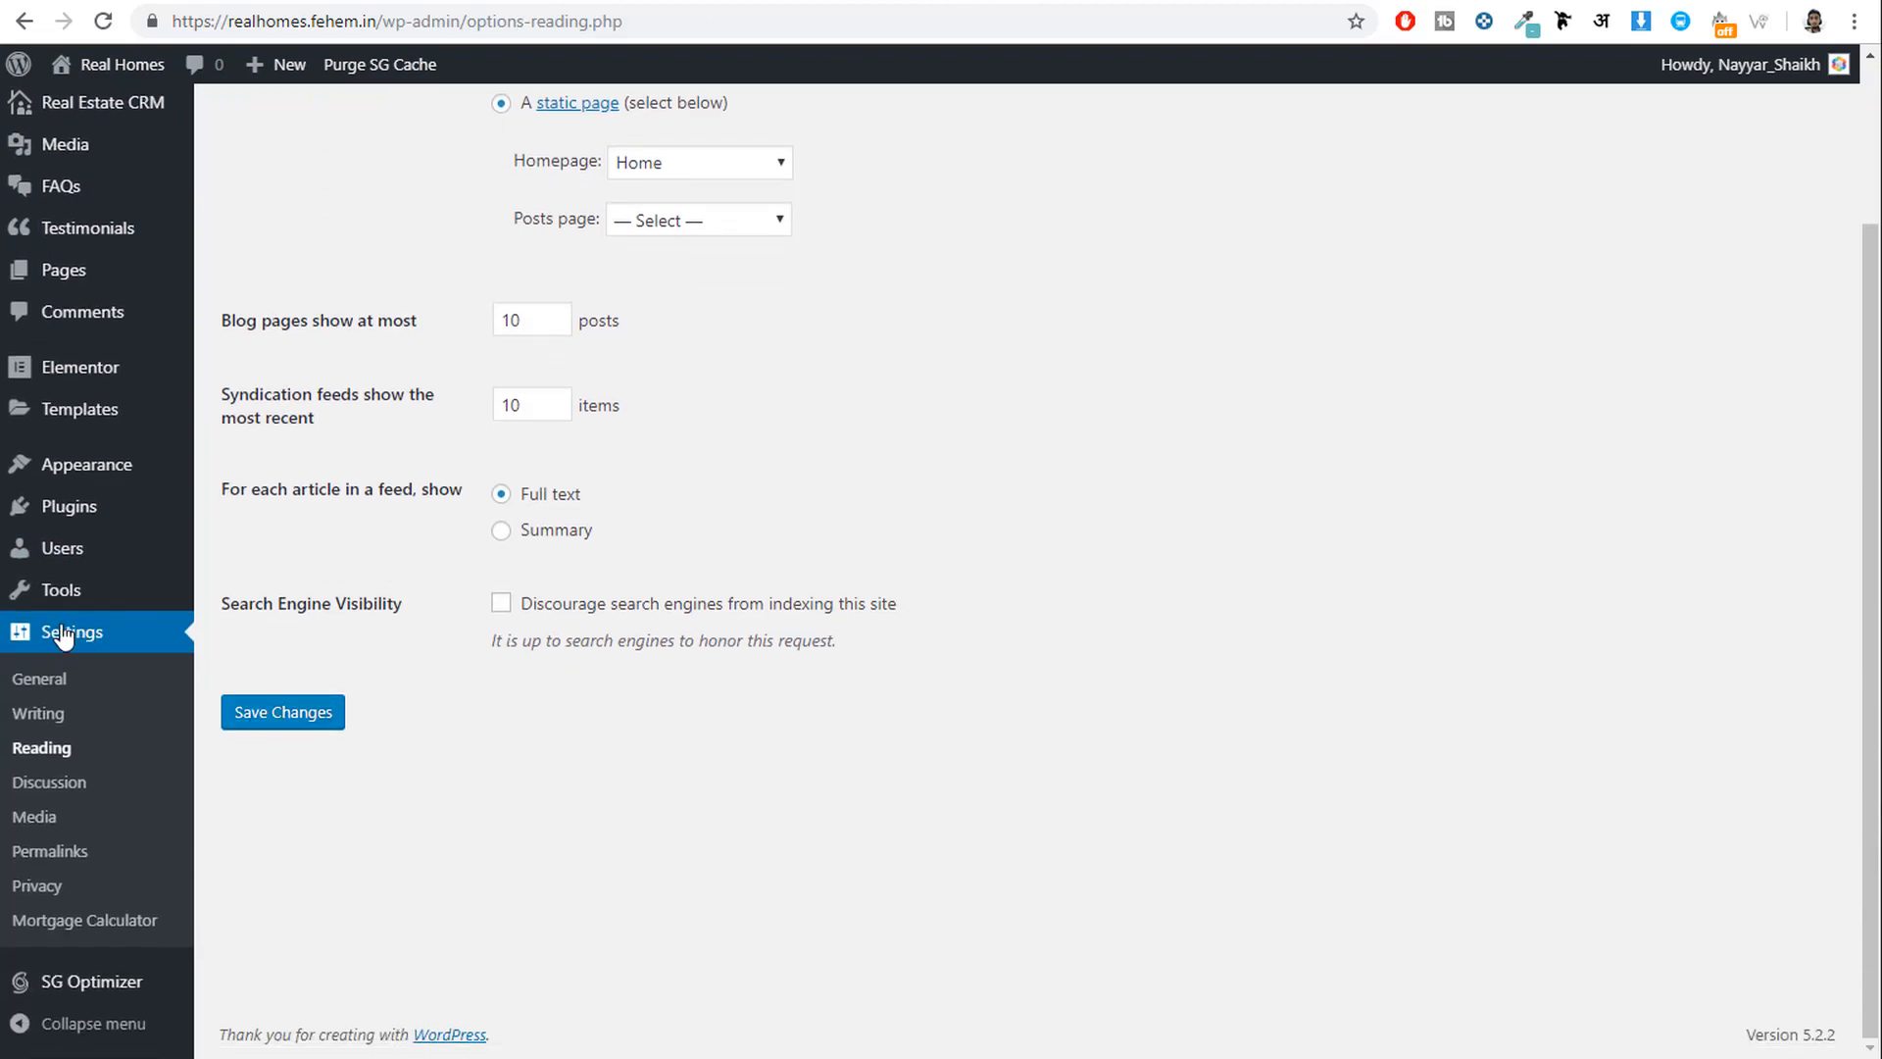
scroll(588, 549, "up", 2)
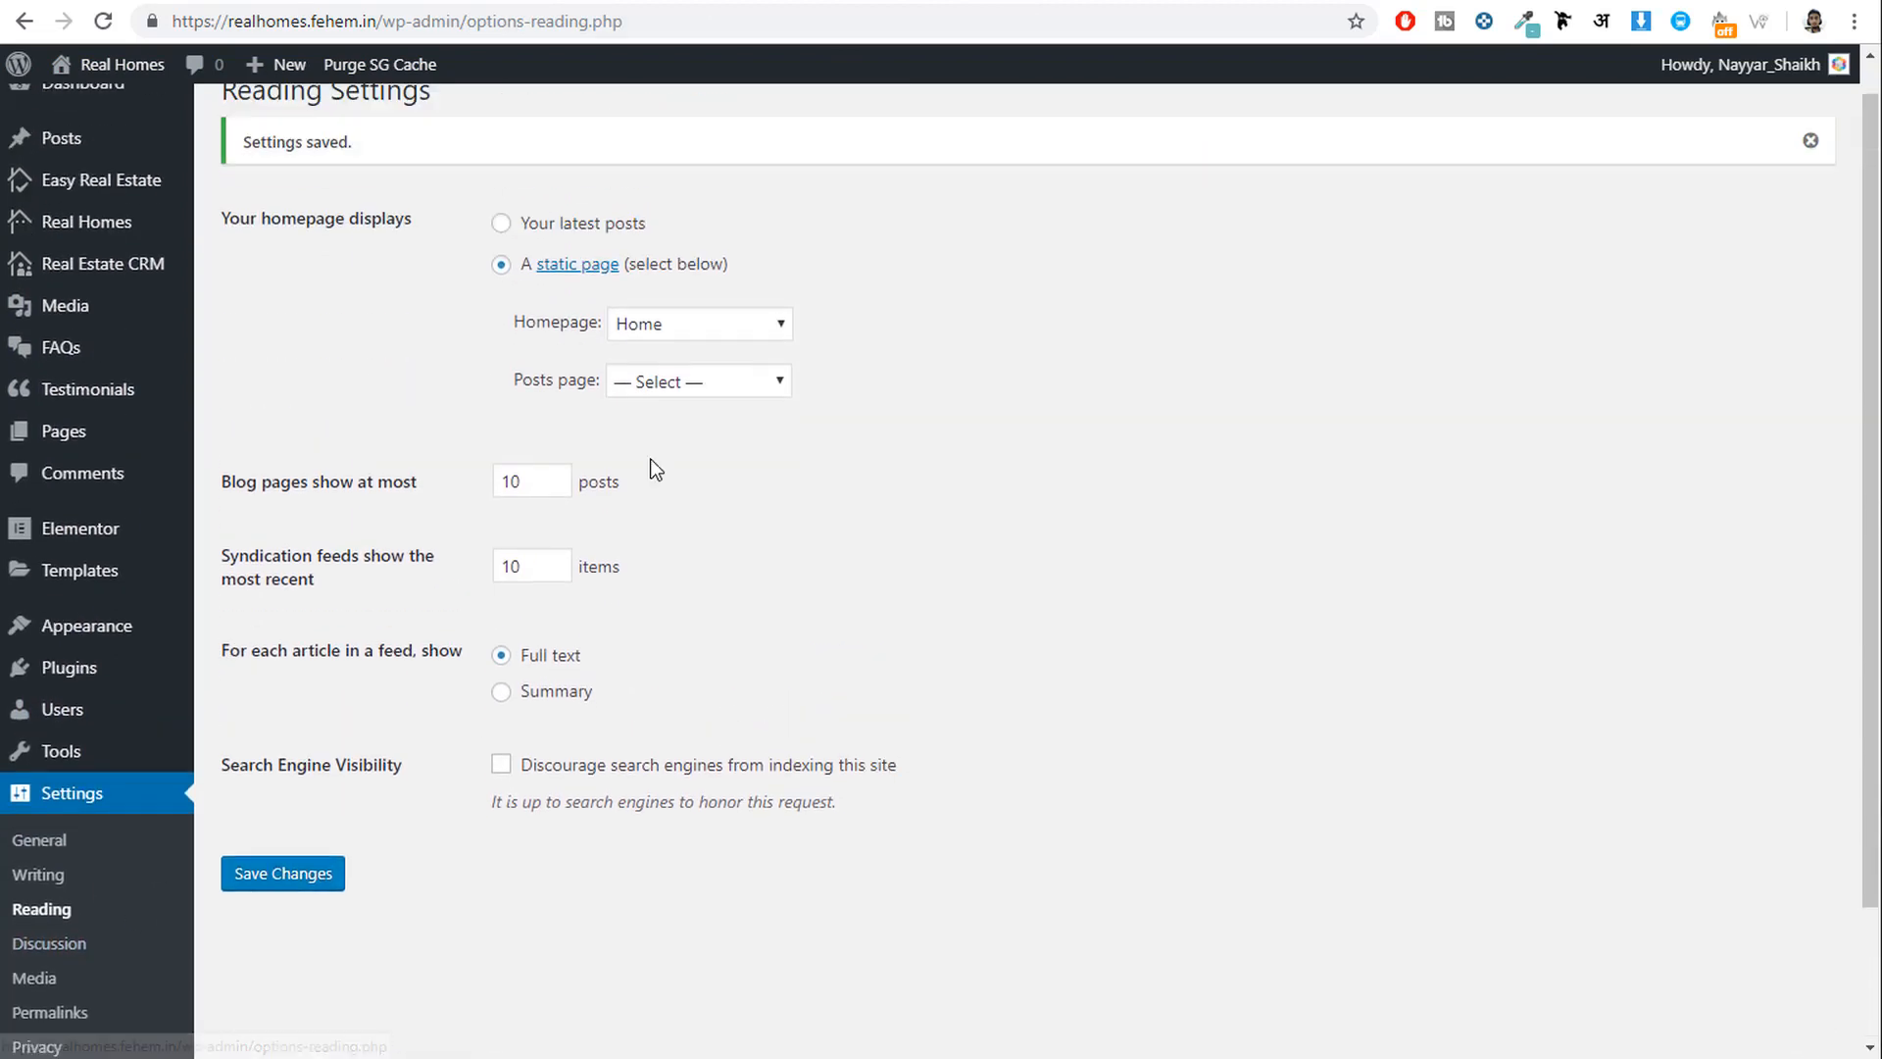
left_click(103, 20)
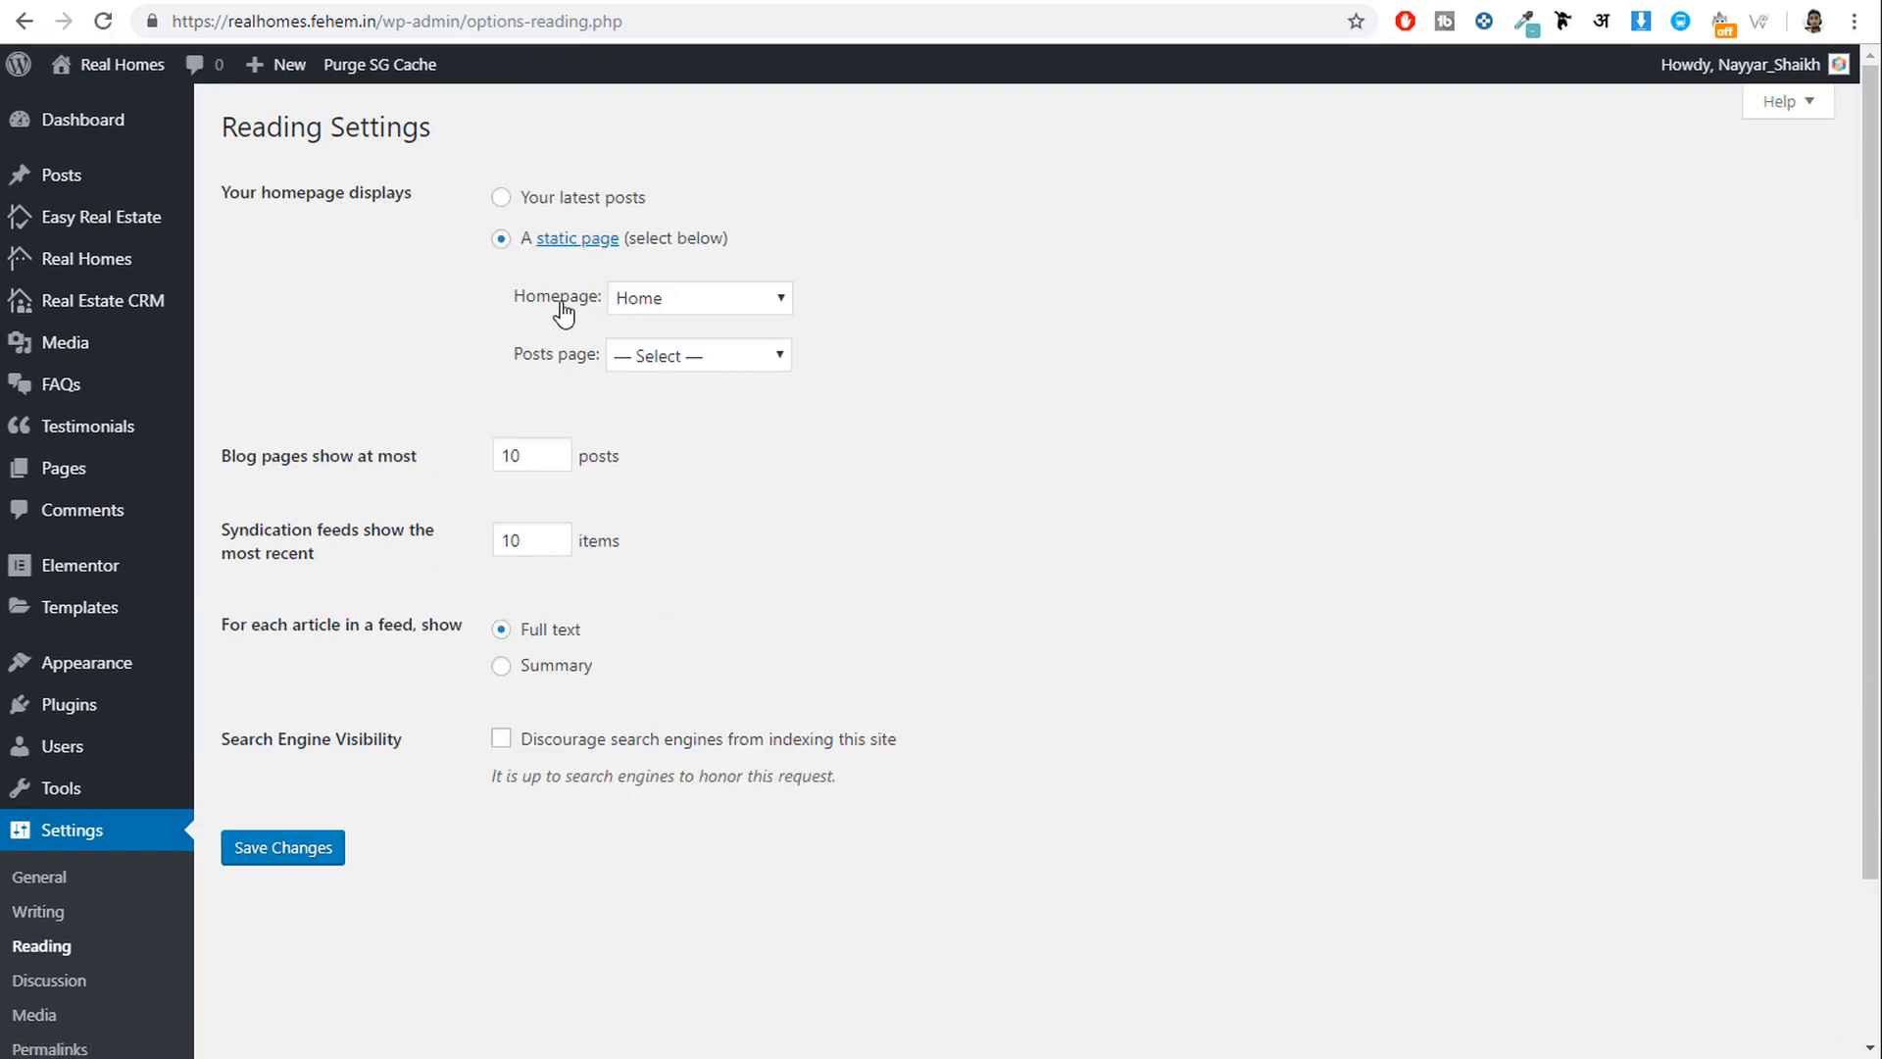
left_click(677, 297)
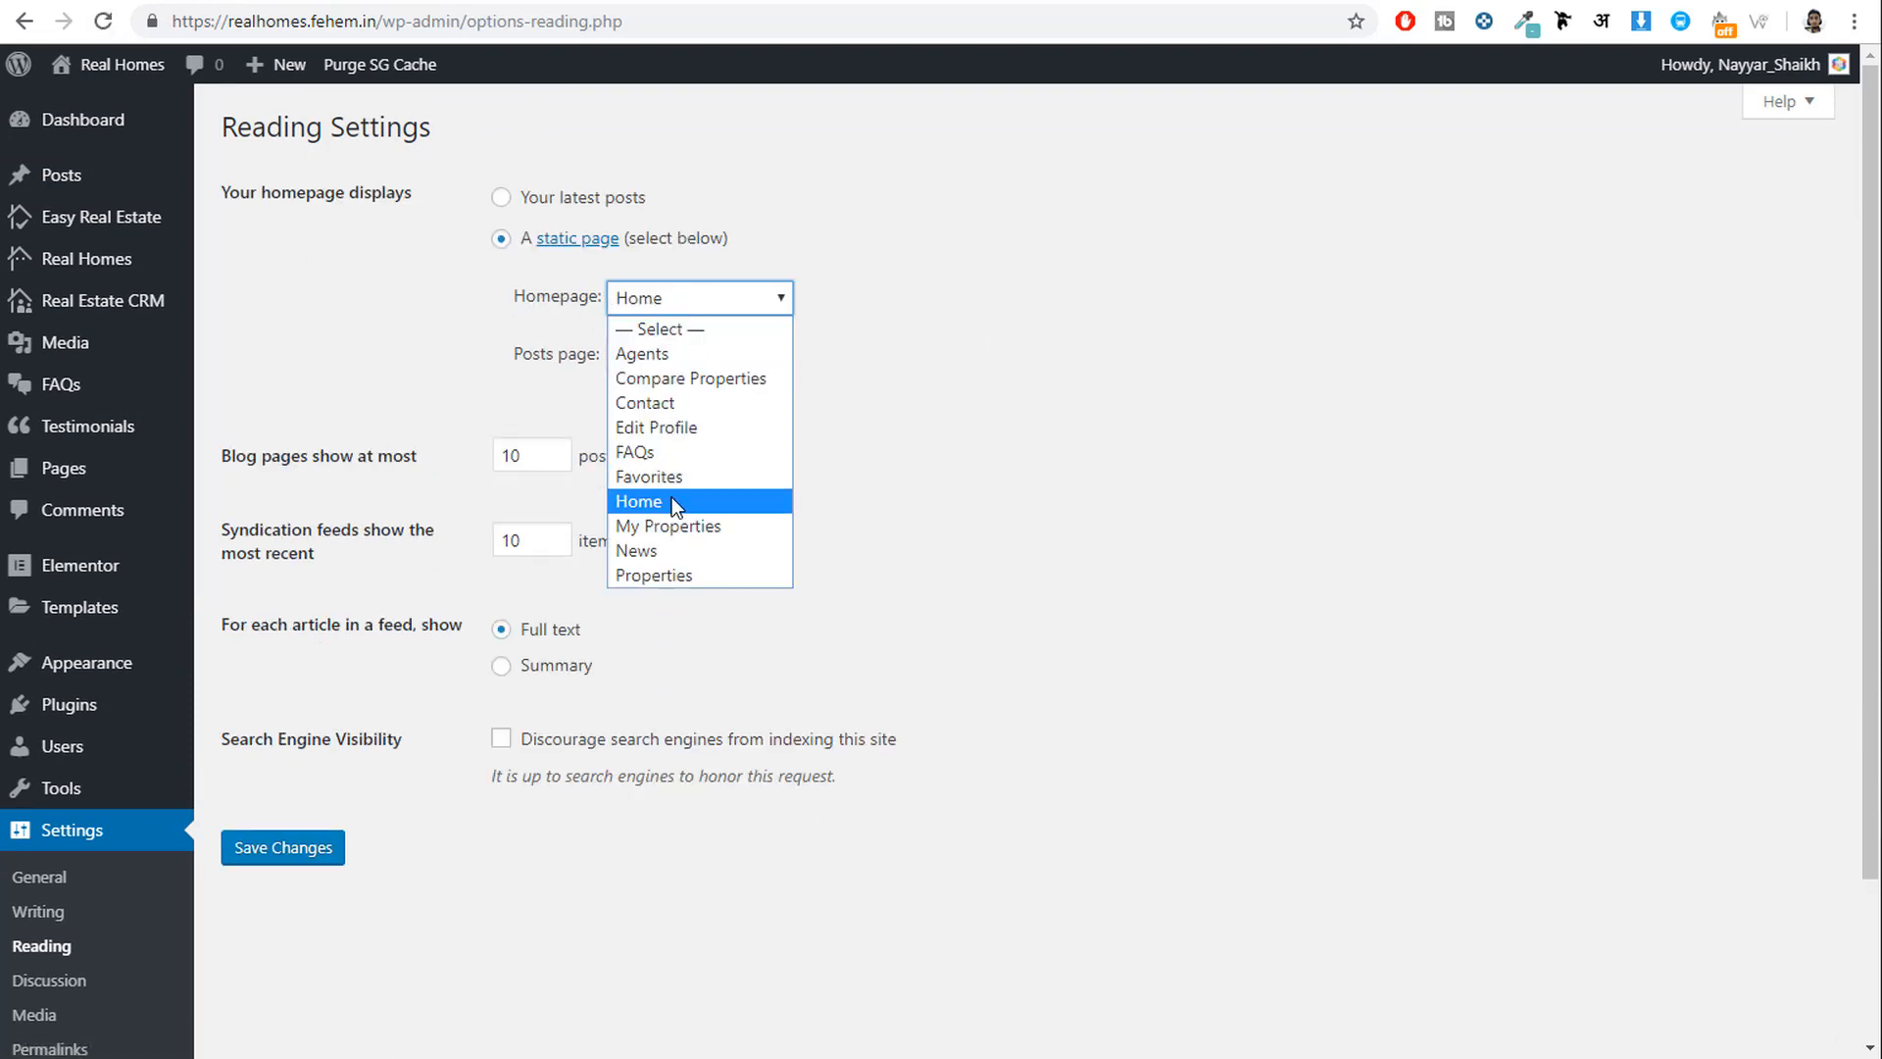
left_click(672, 499)
left_click(733, 361)
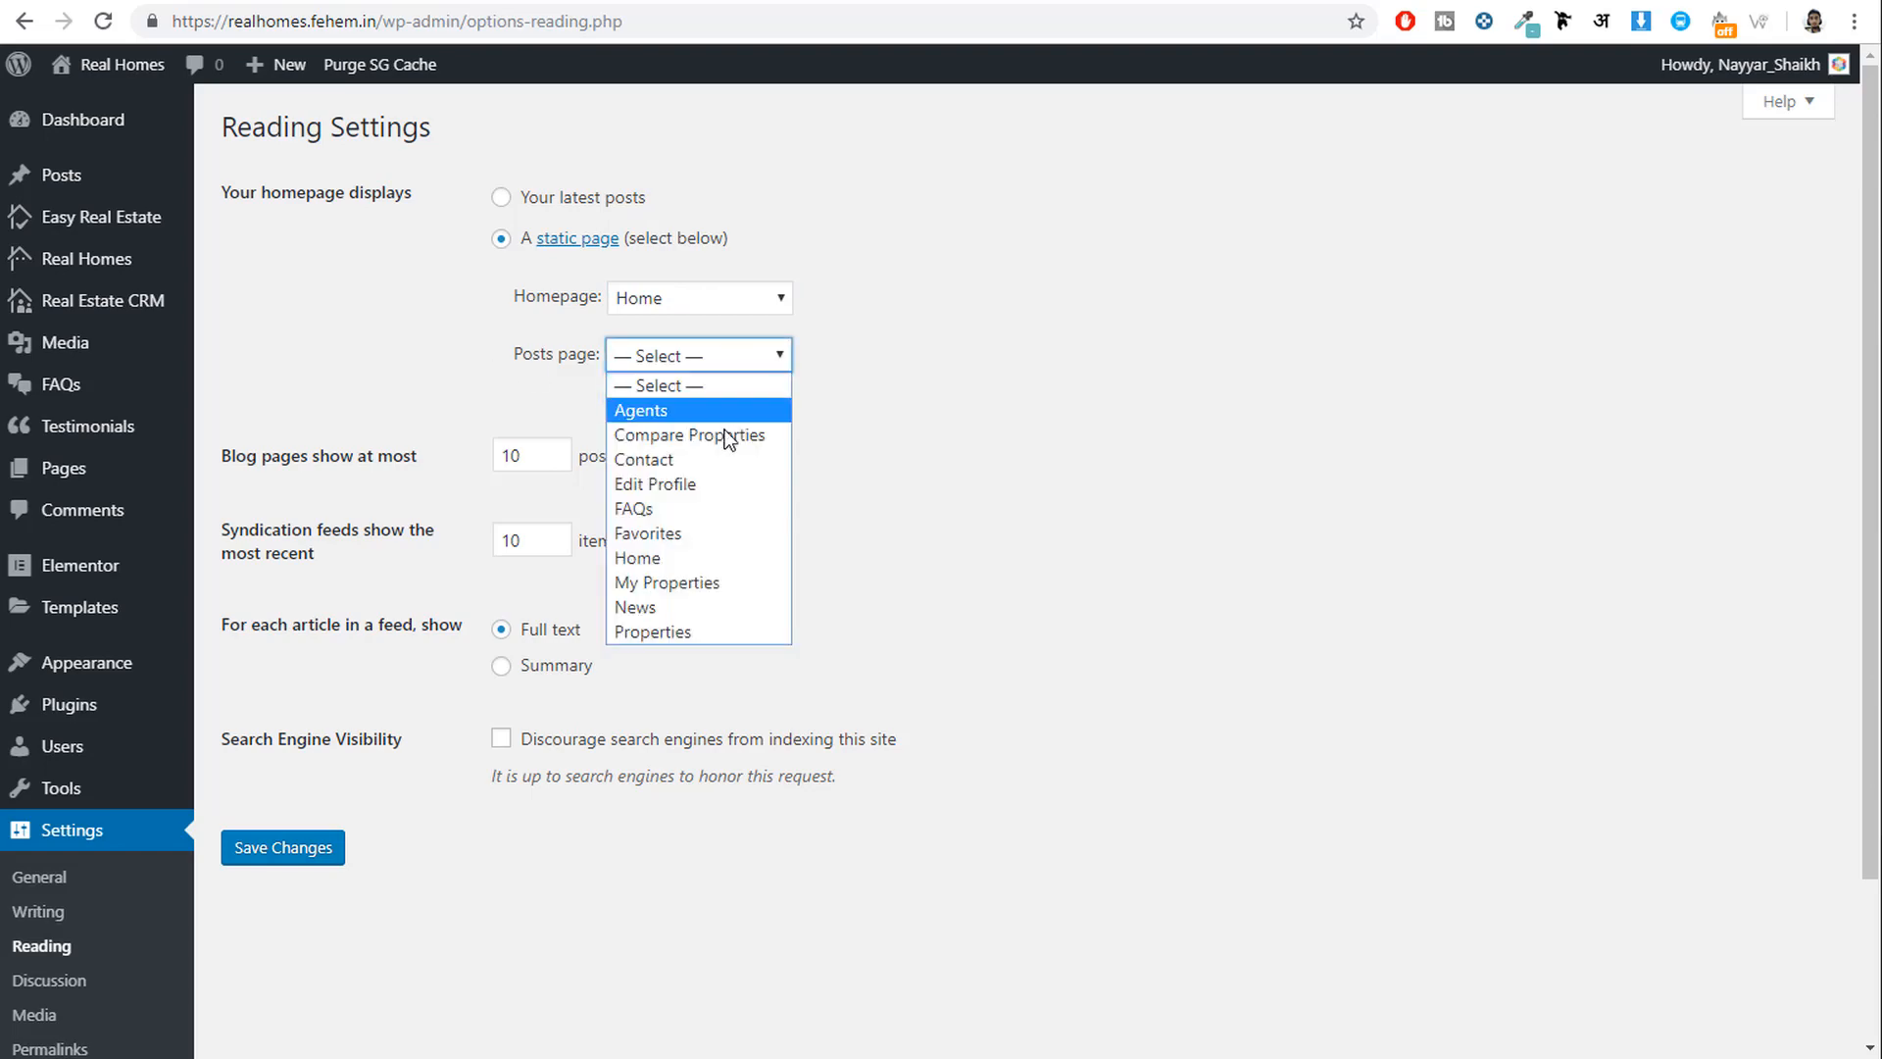
left_click(664, 603)
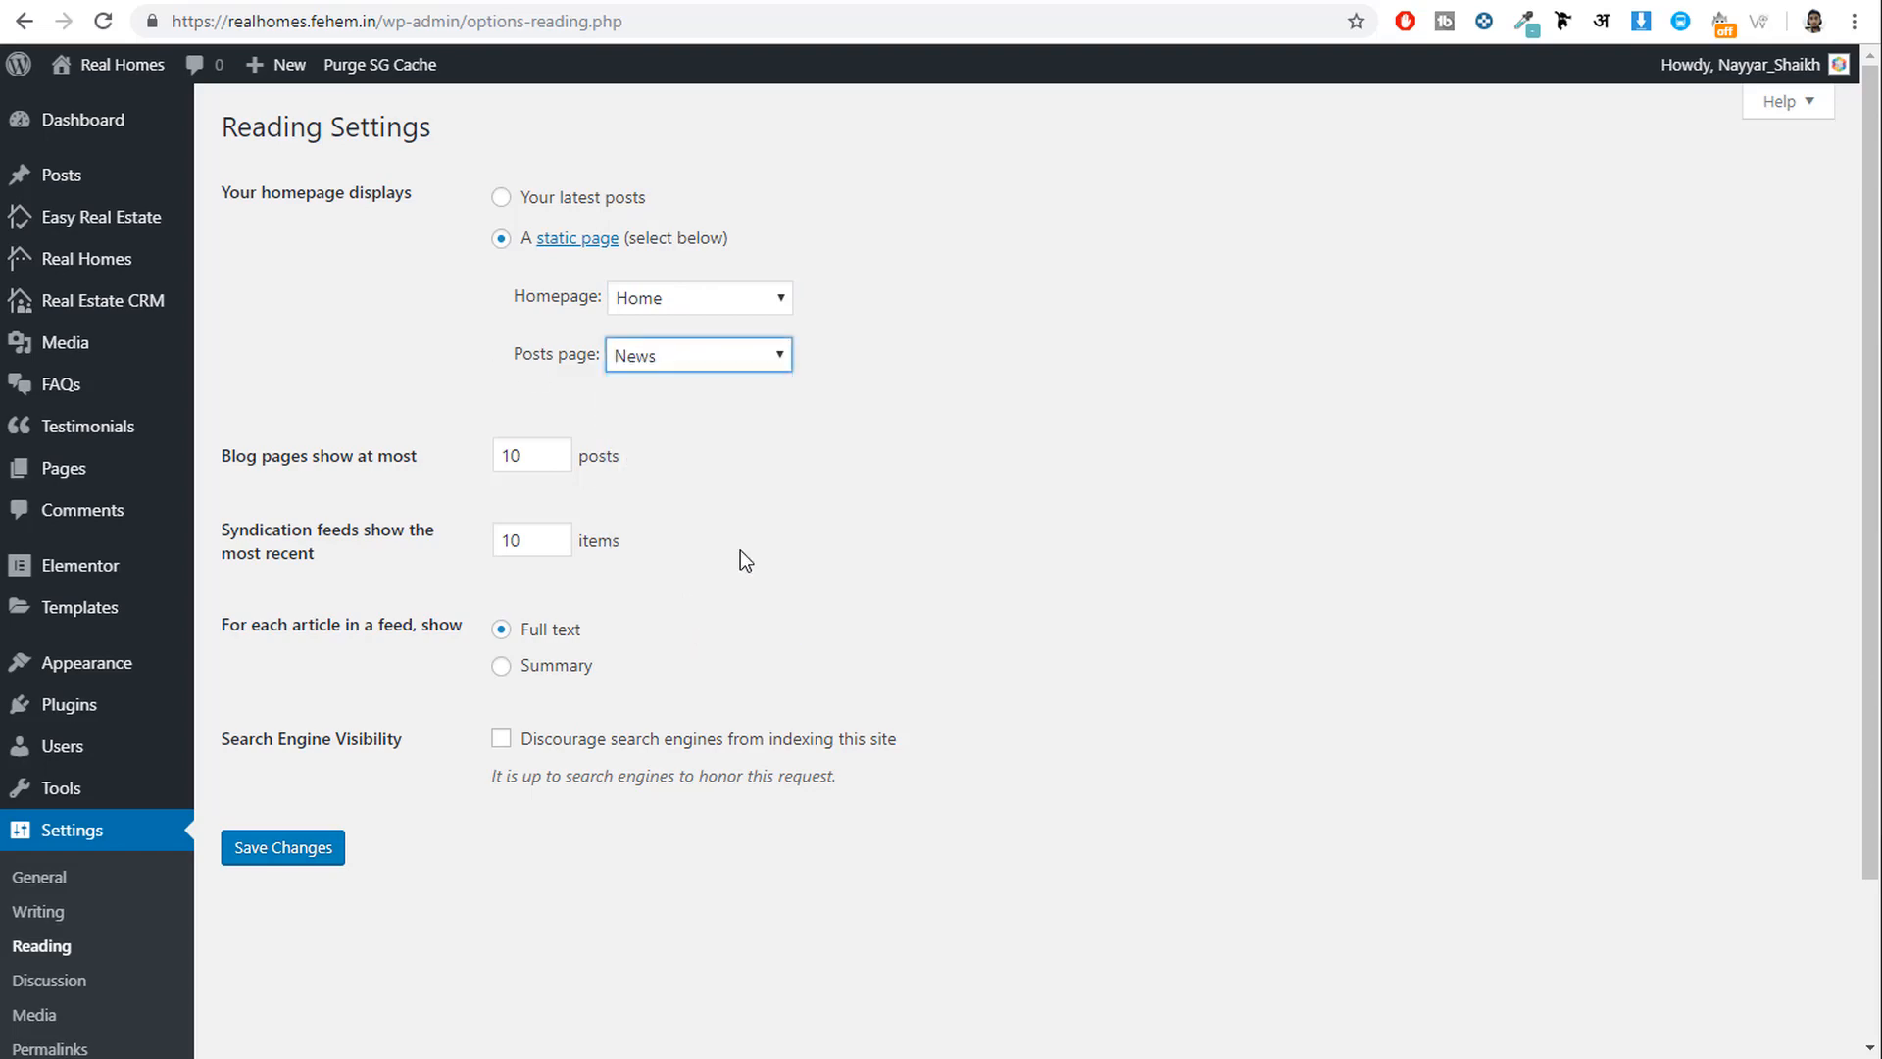
left_click_drag(522, 354, 592, 362)
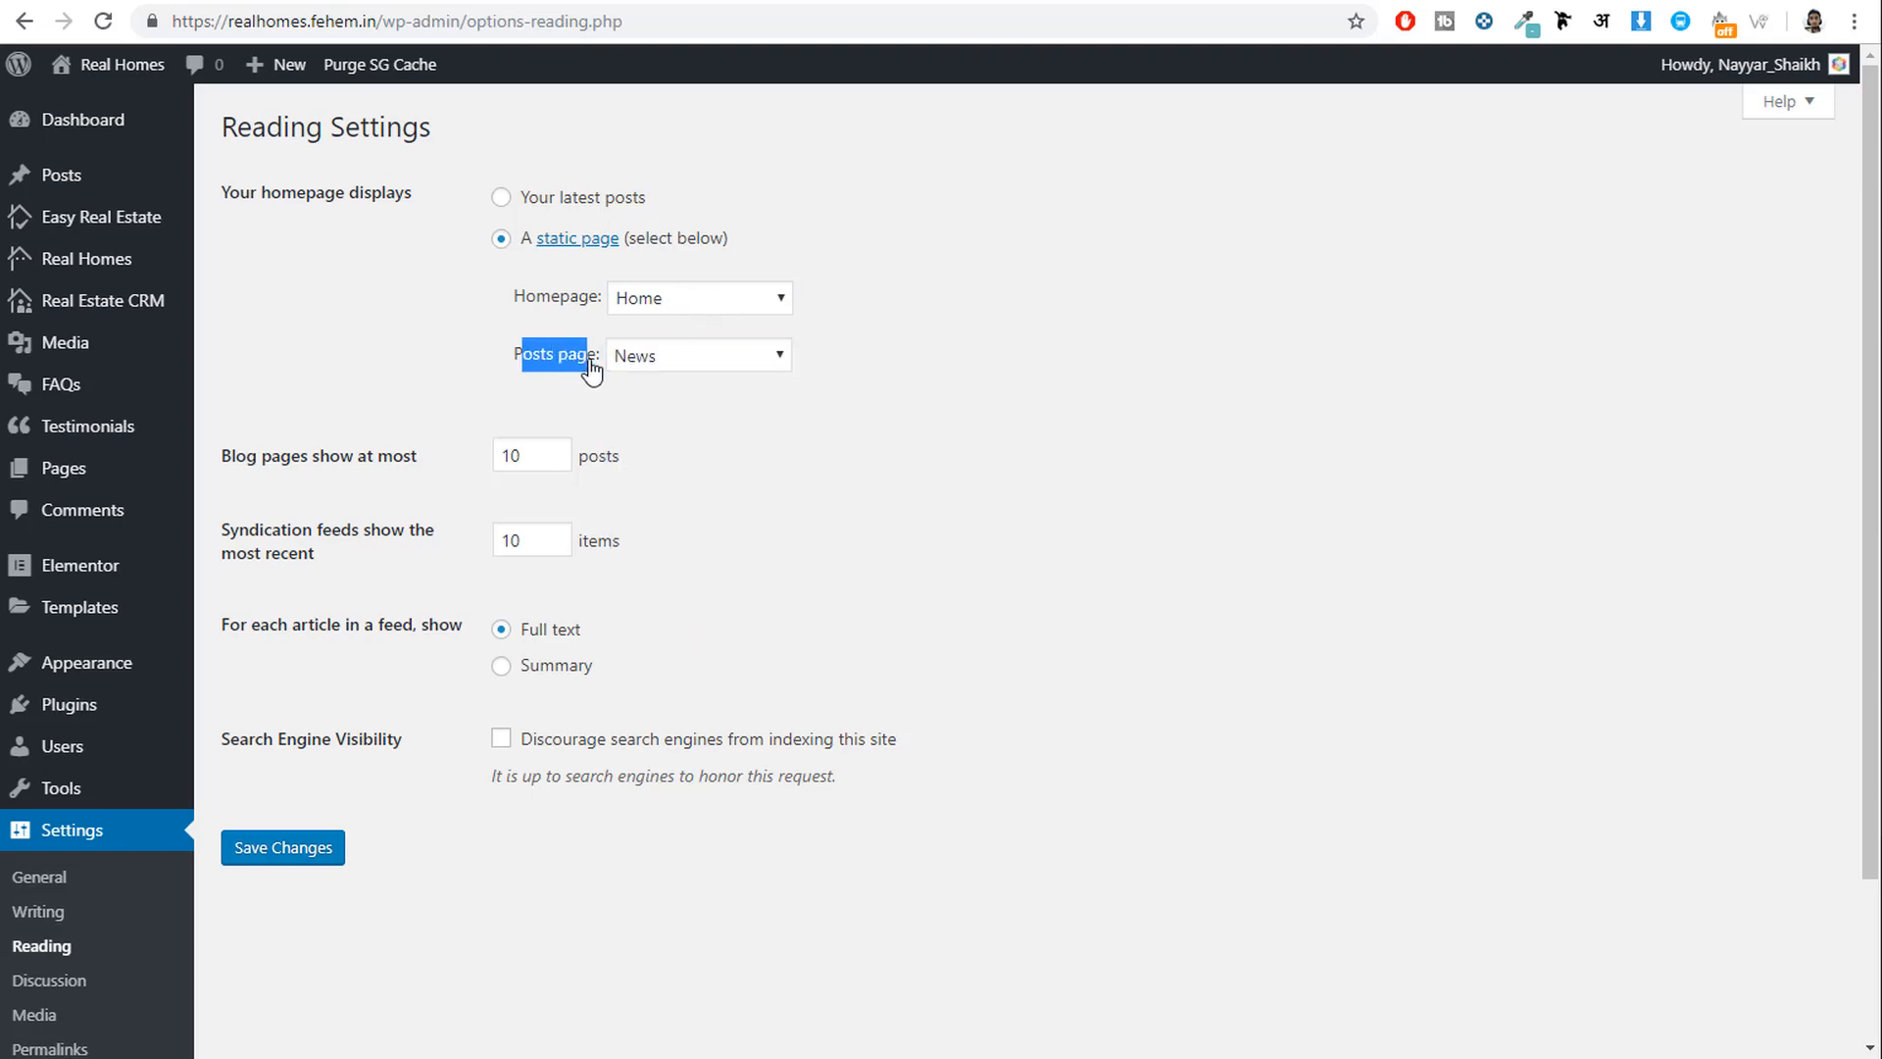
left_click(849, 502)
left_click(239, 862)
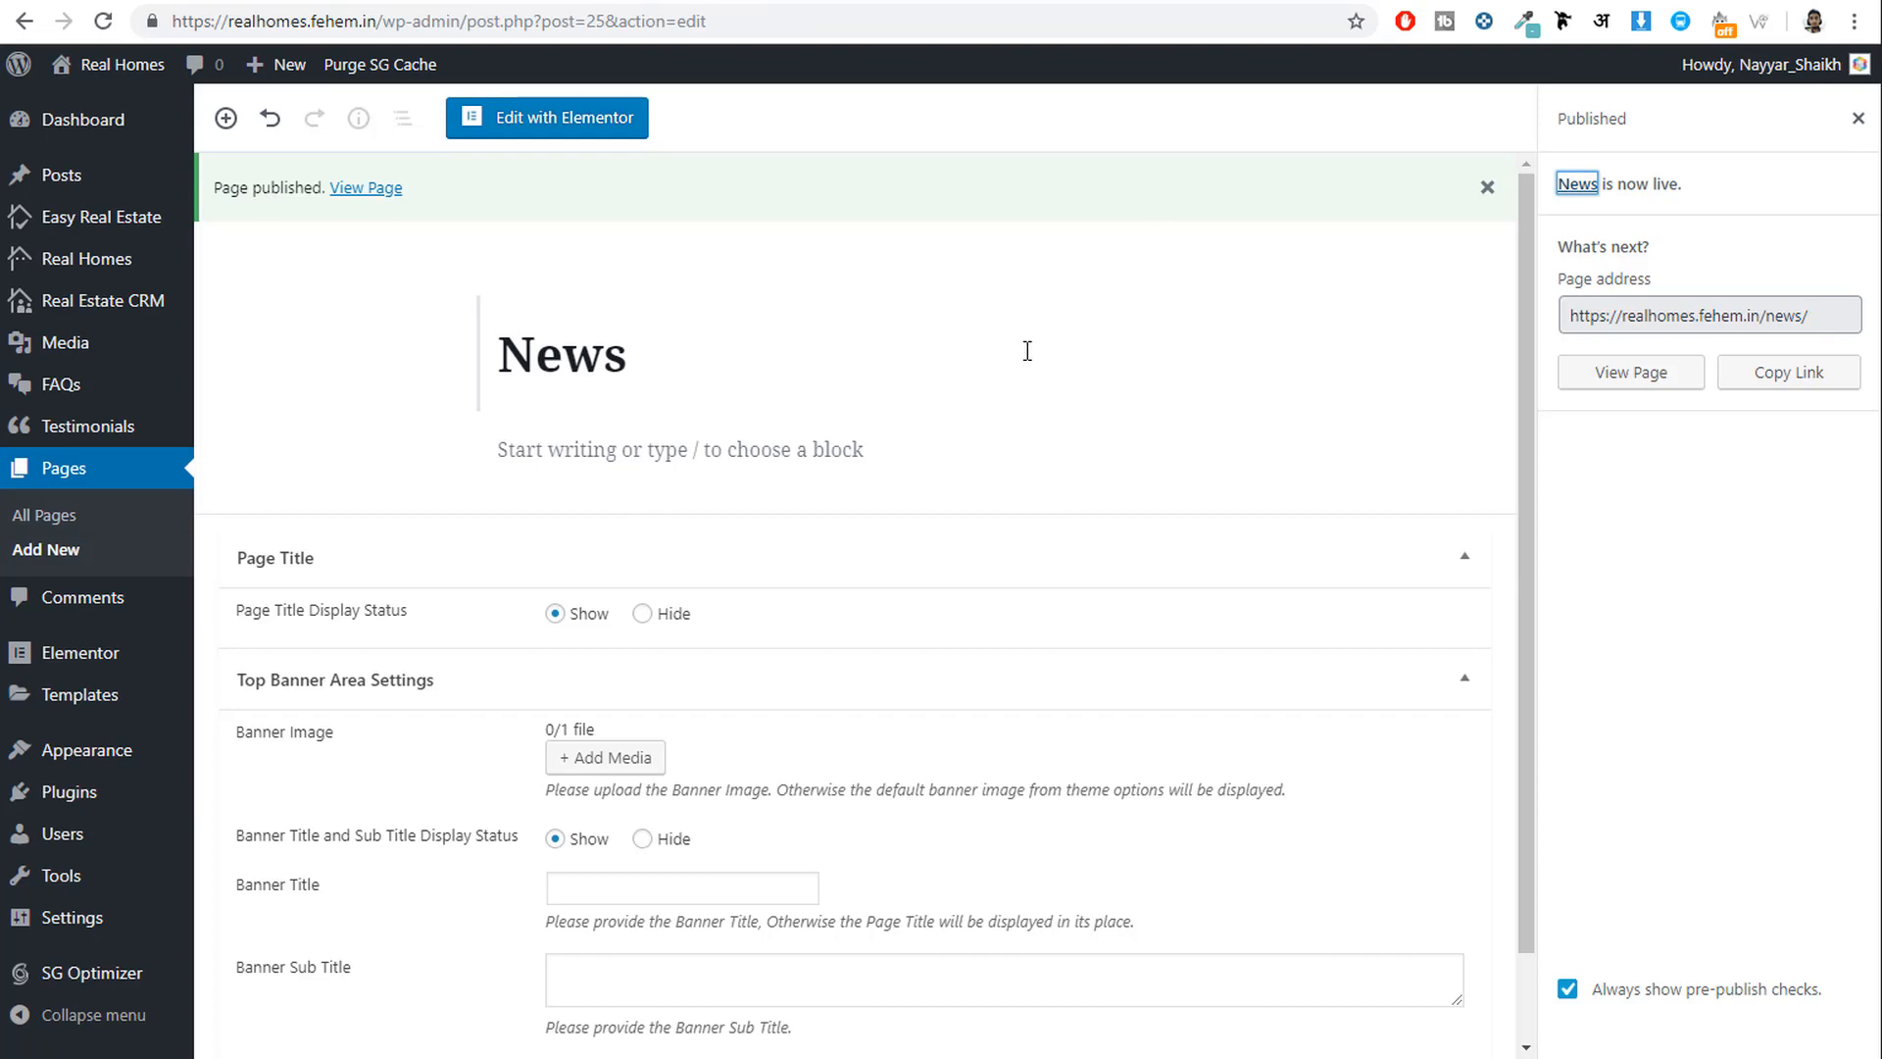
Publish a new page titled 'Submit Property' with the Submit Property page template.
left_click(52, 557)
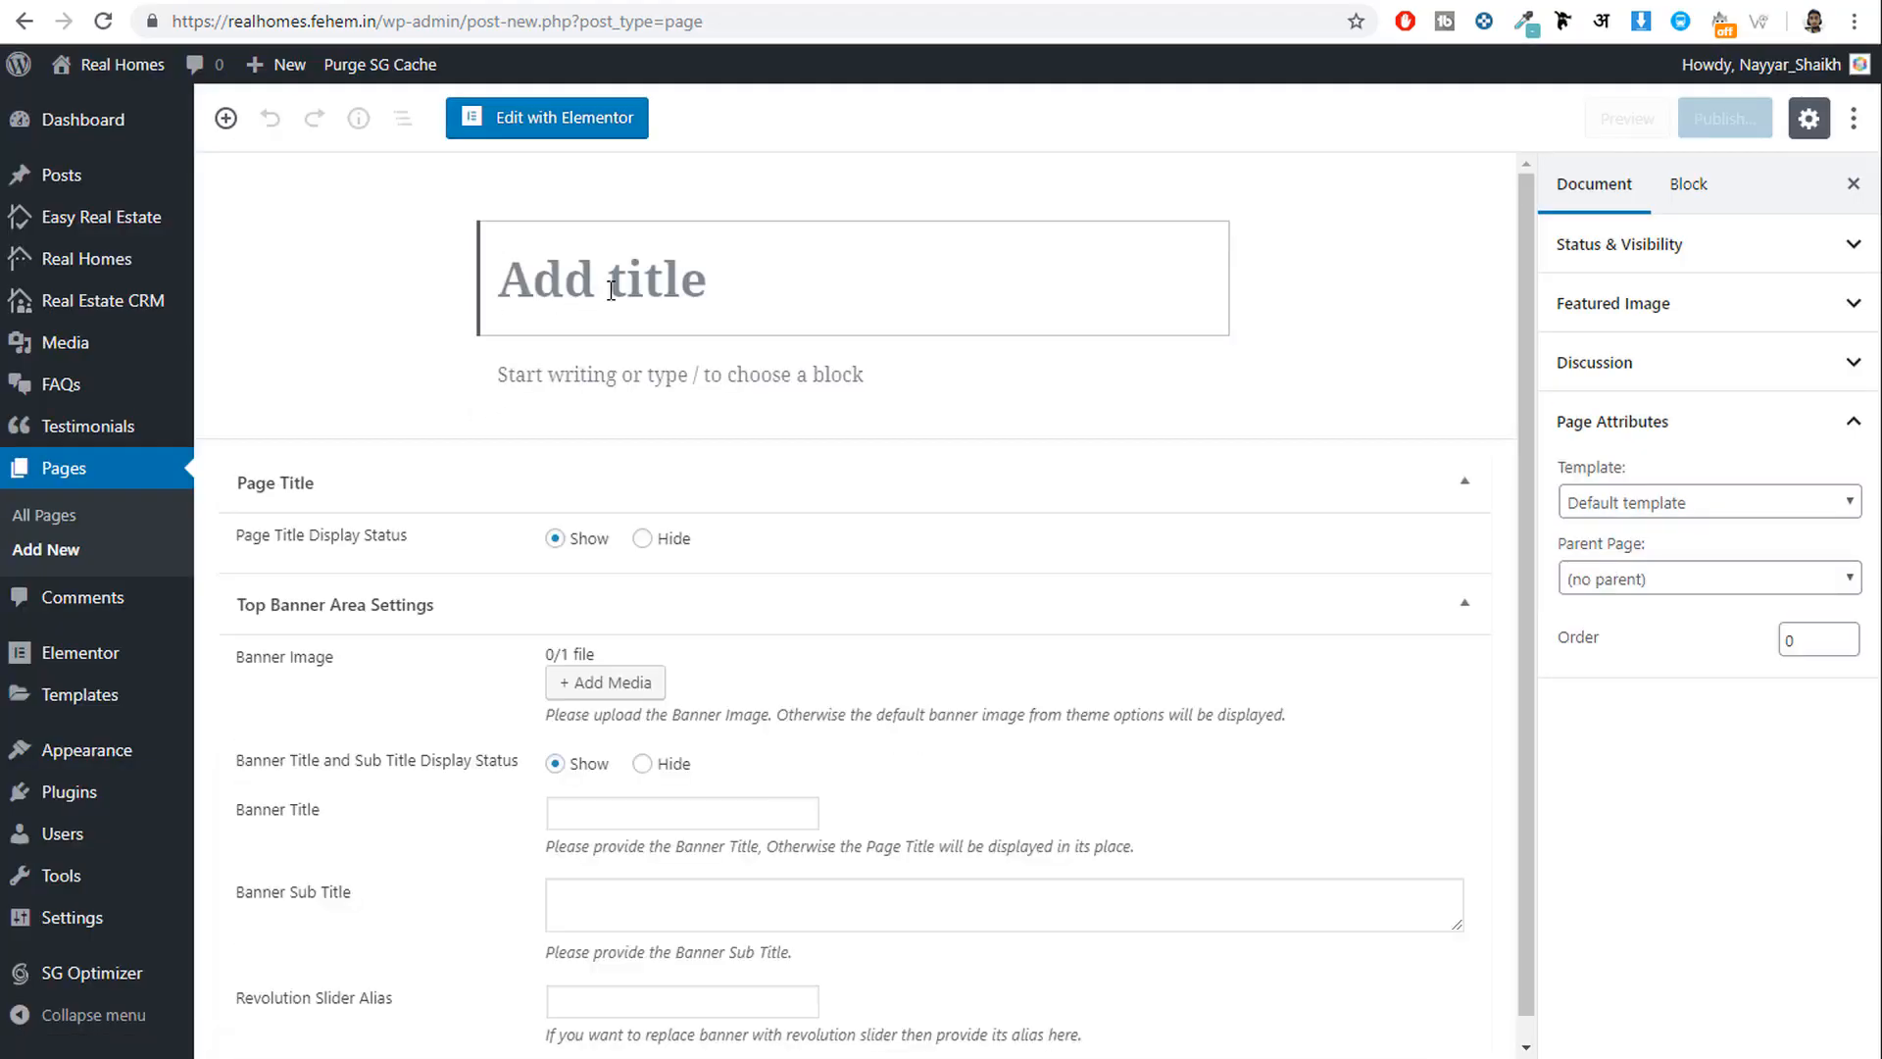
type("Submit")
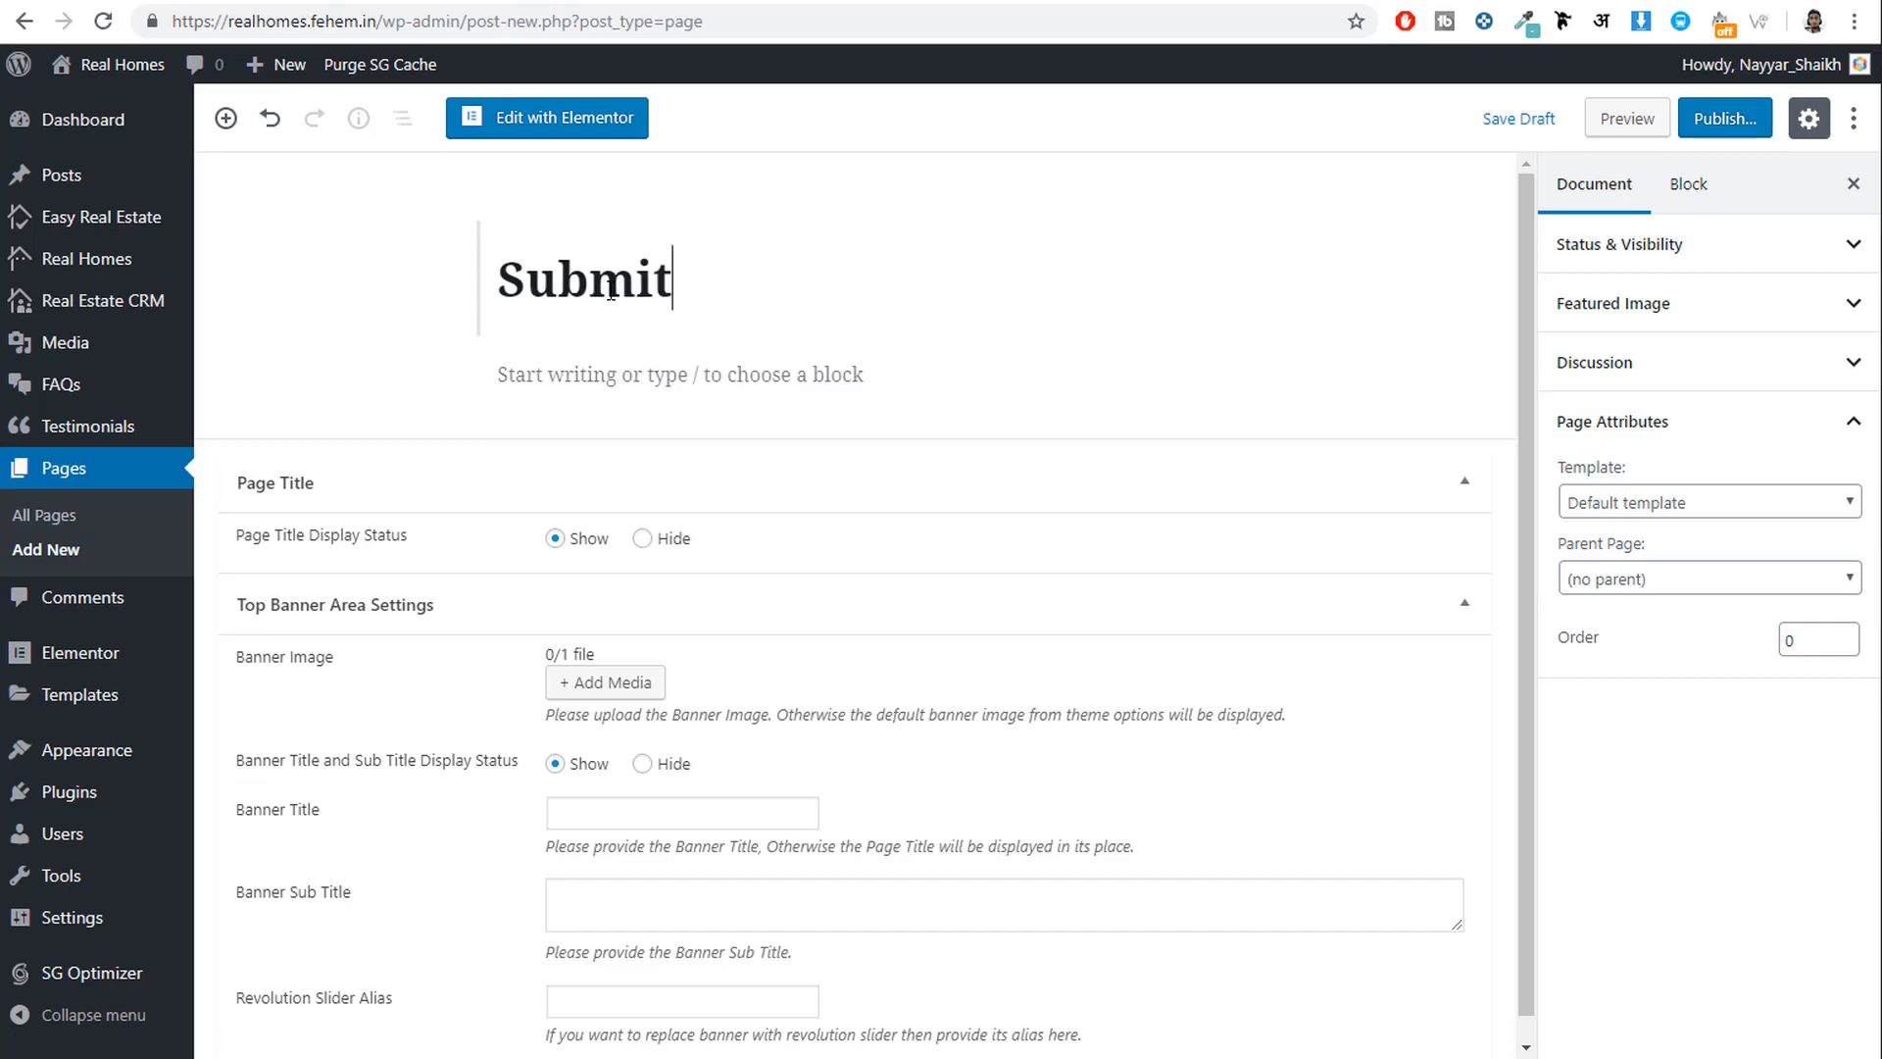
type(" Propert")
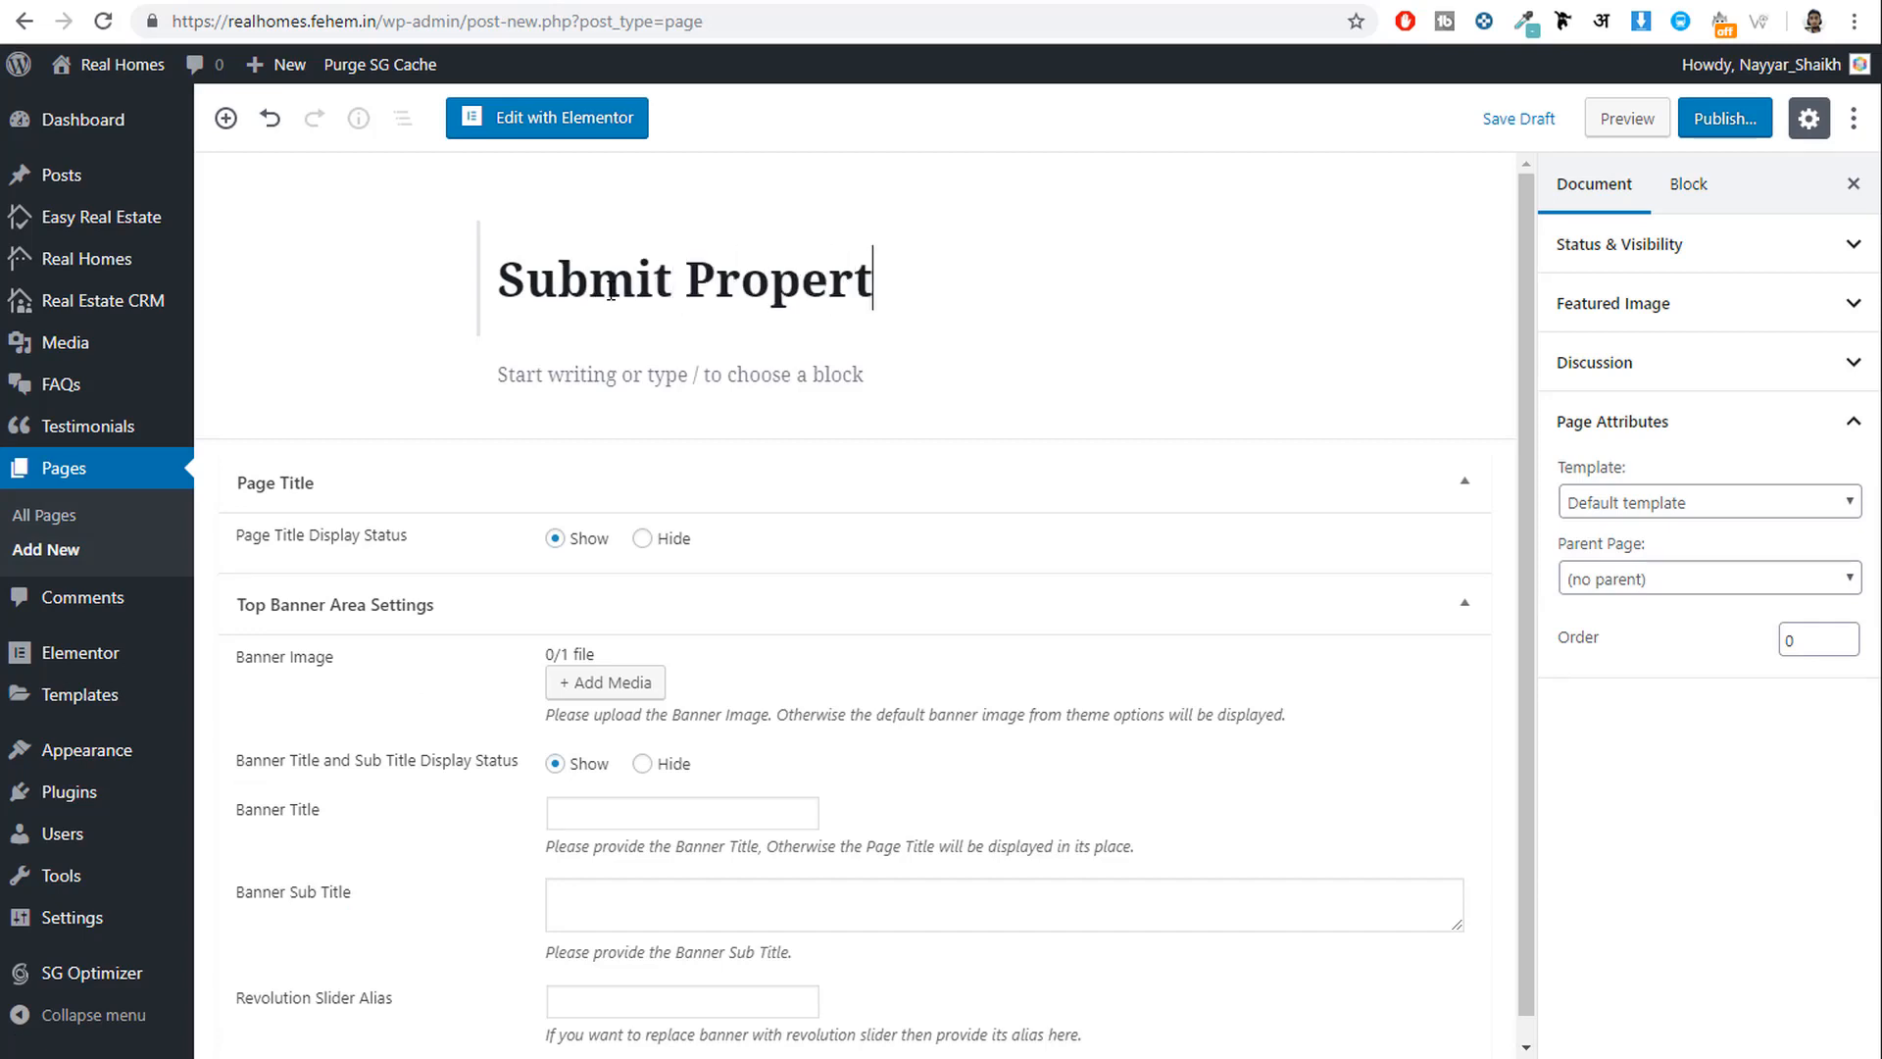
type("y")
left_click(1662, 510)
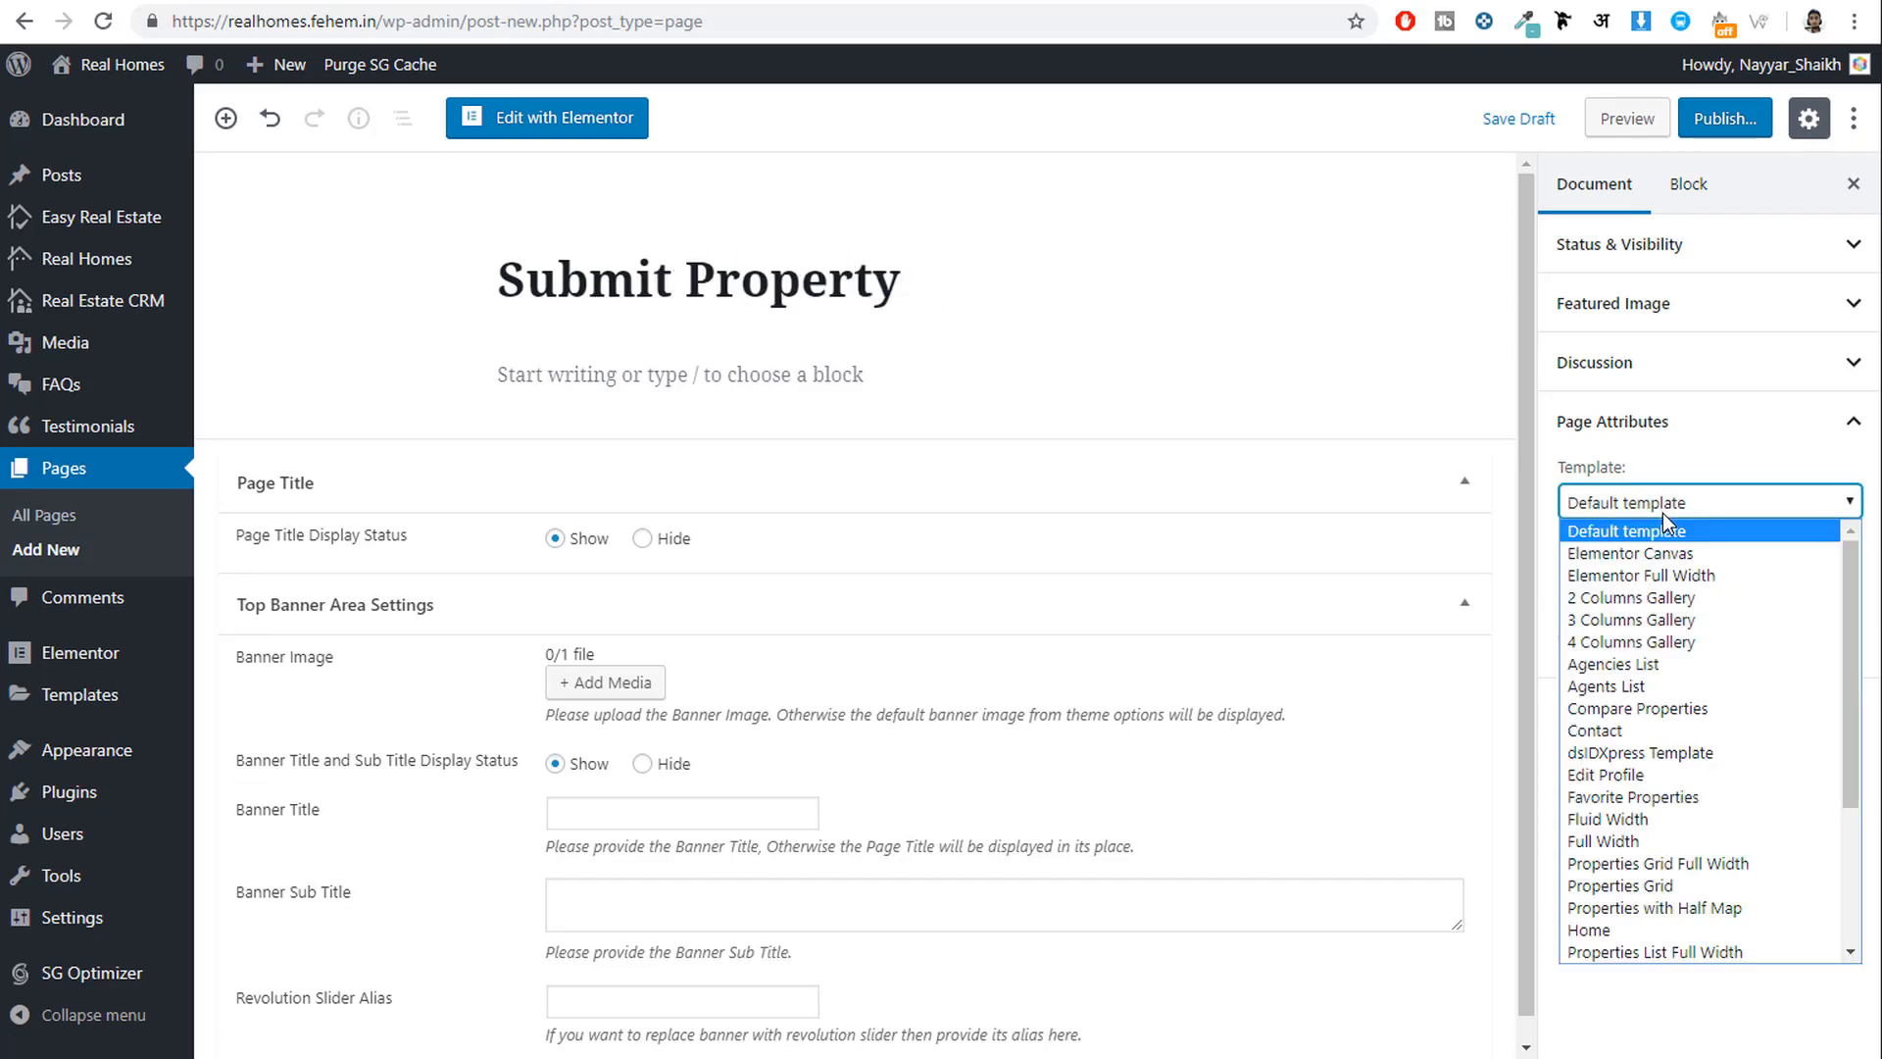
scroll(1696, 862, "down", 3)
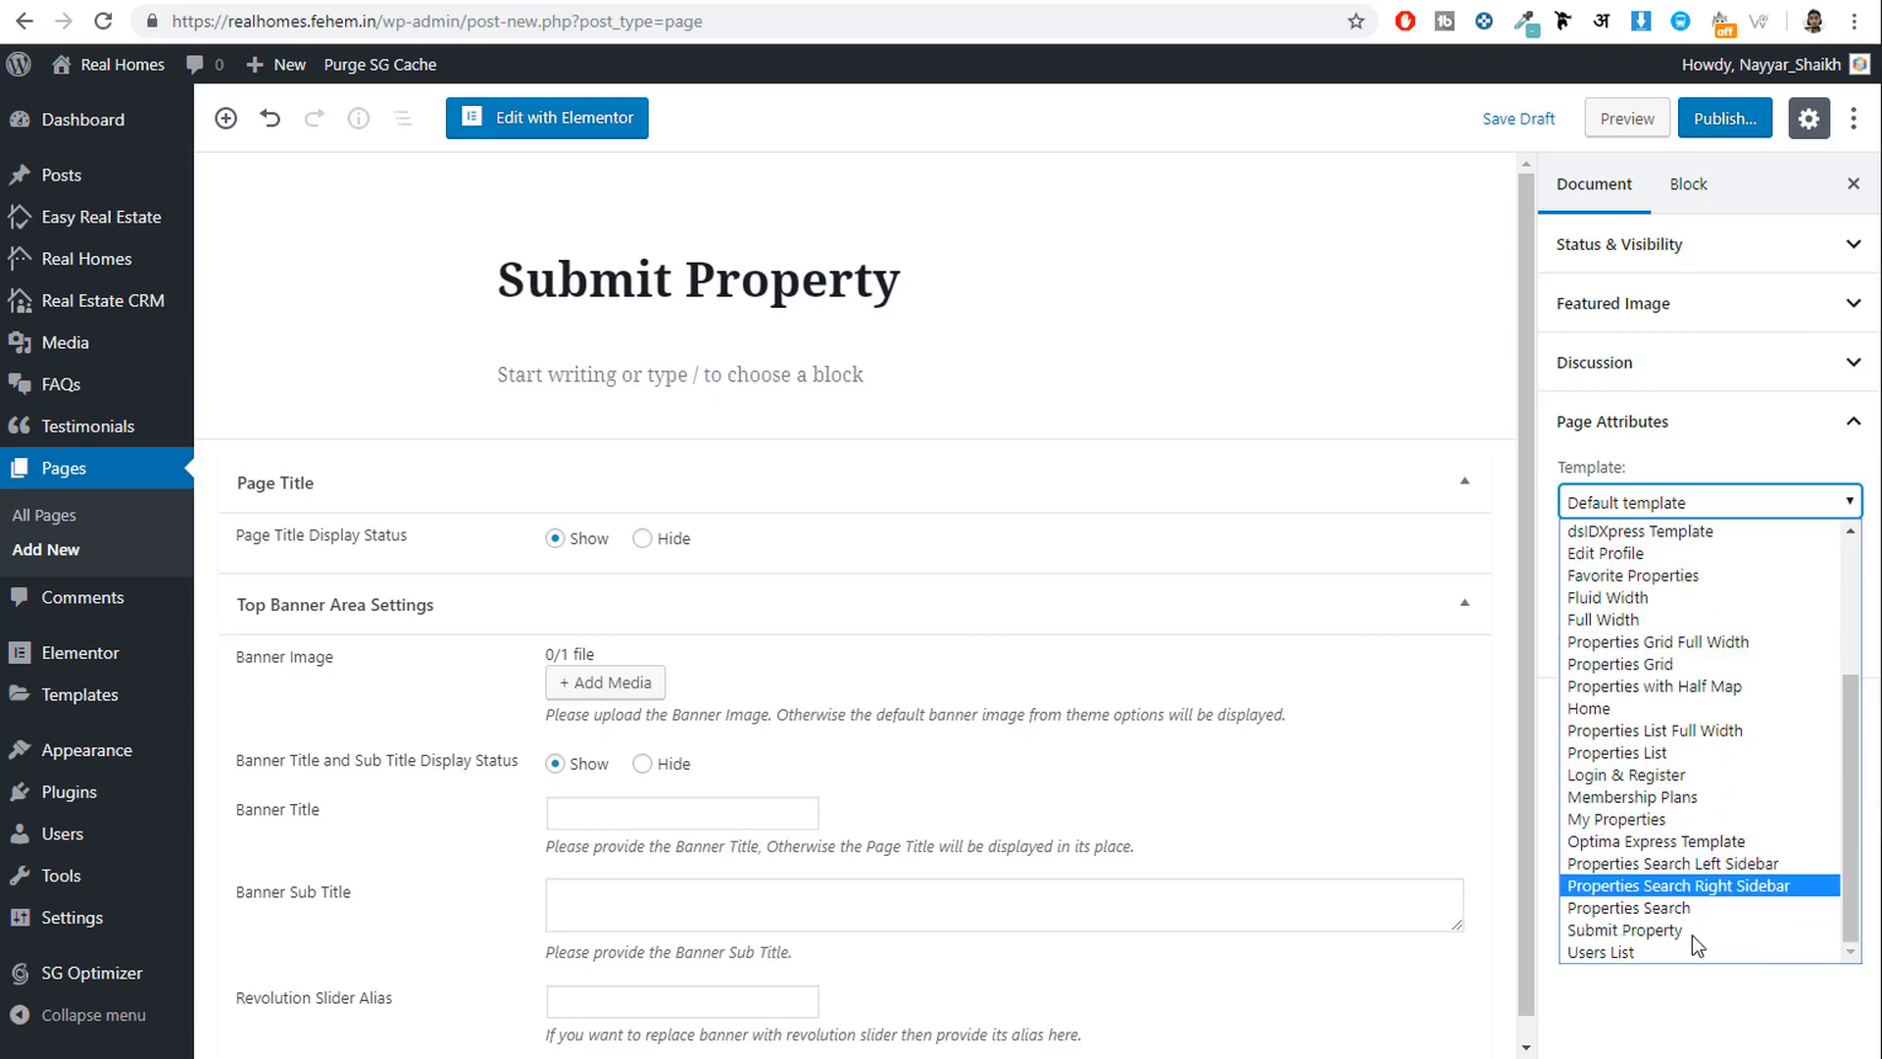
left_click(1653, 929)
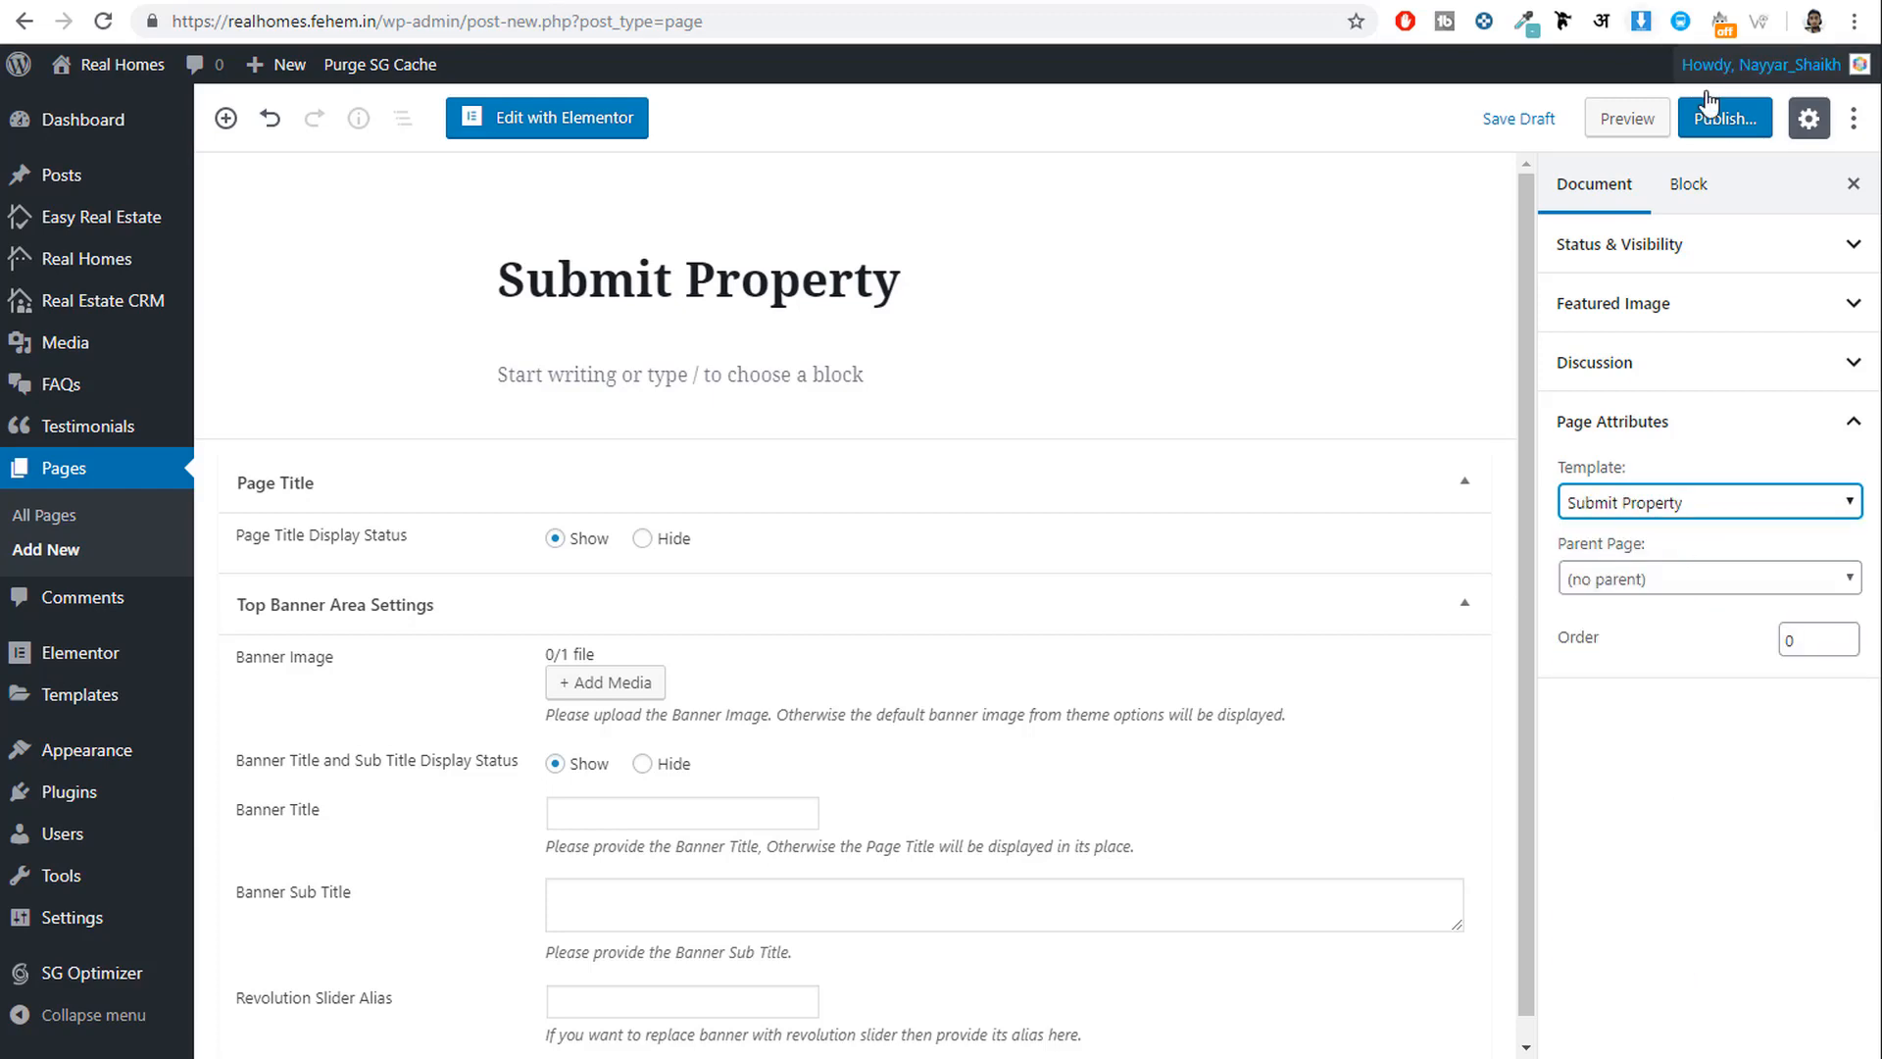
left_click(1725, 118)
left_click(1733, 118)
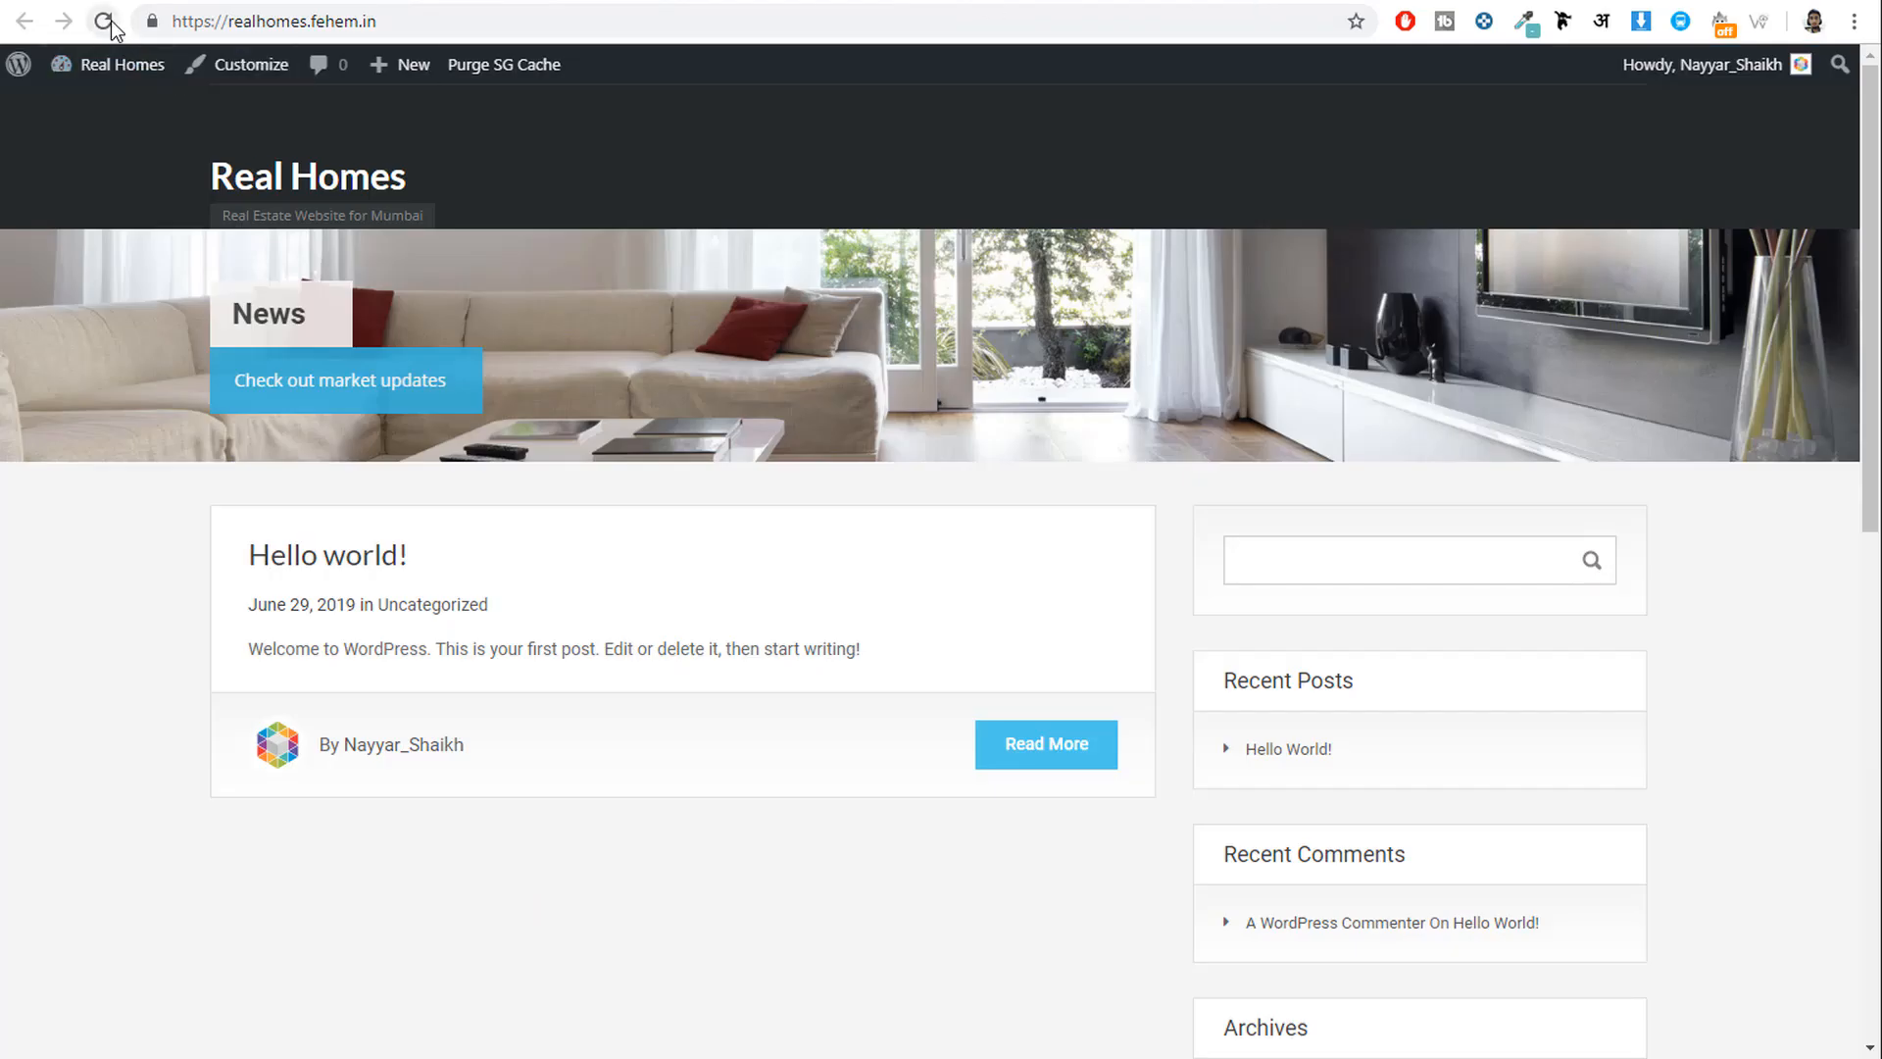
Reload the site's front page to see the new static homepage, then return to the Submit Property editor.
left_click(108, 21)
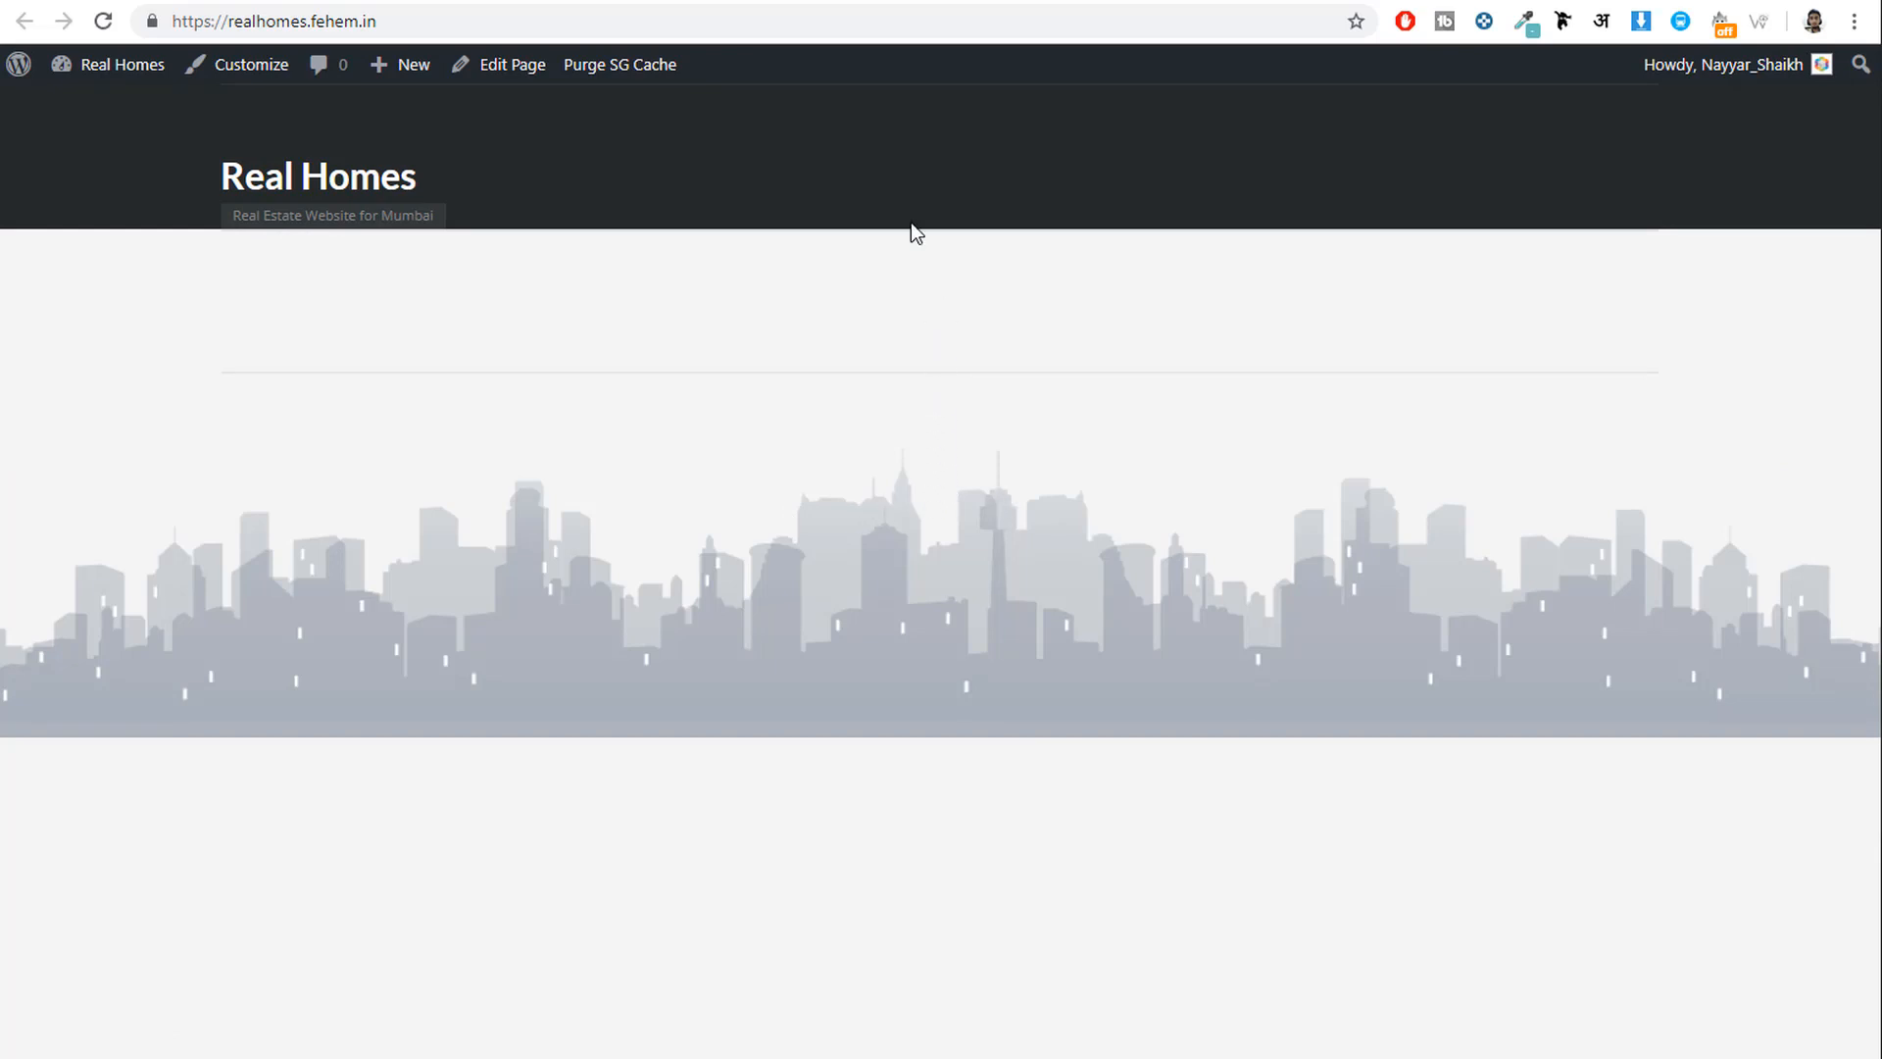
left_click(707, 0)
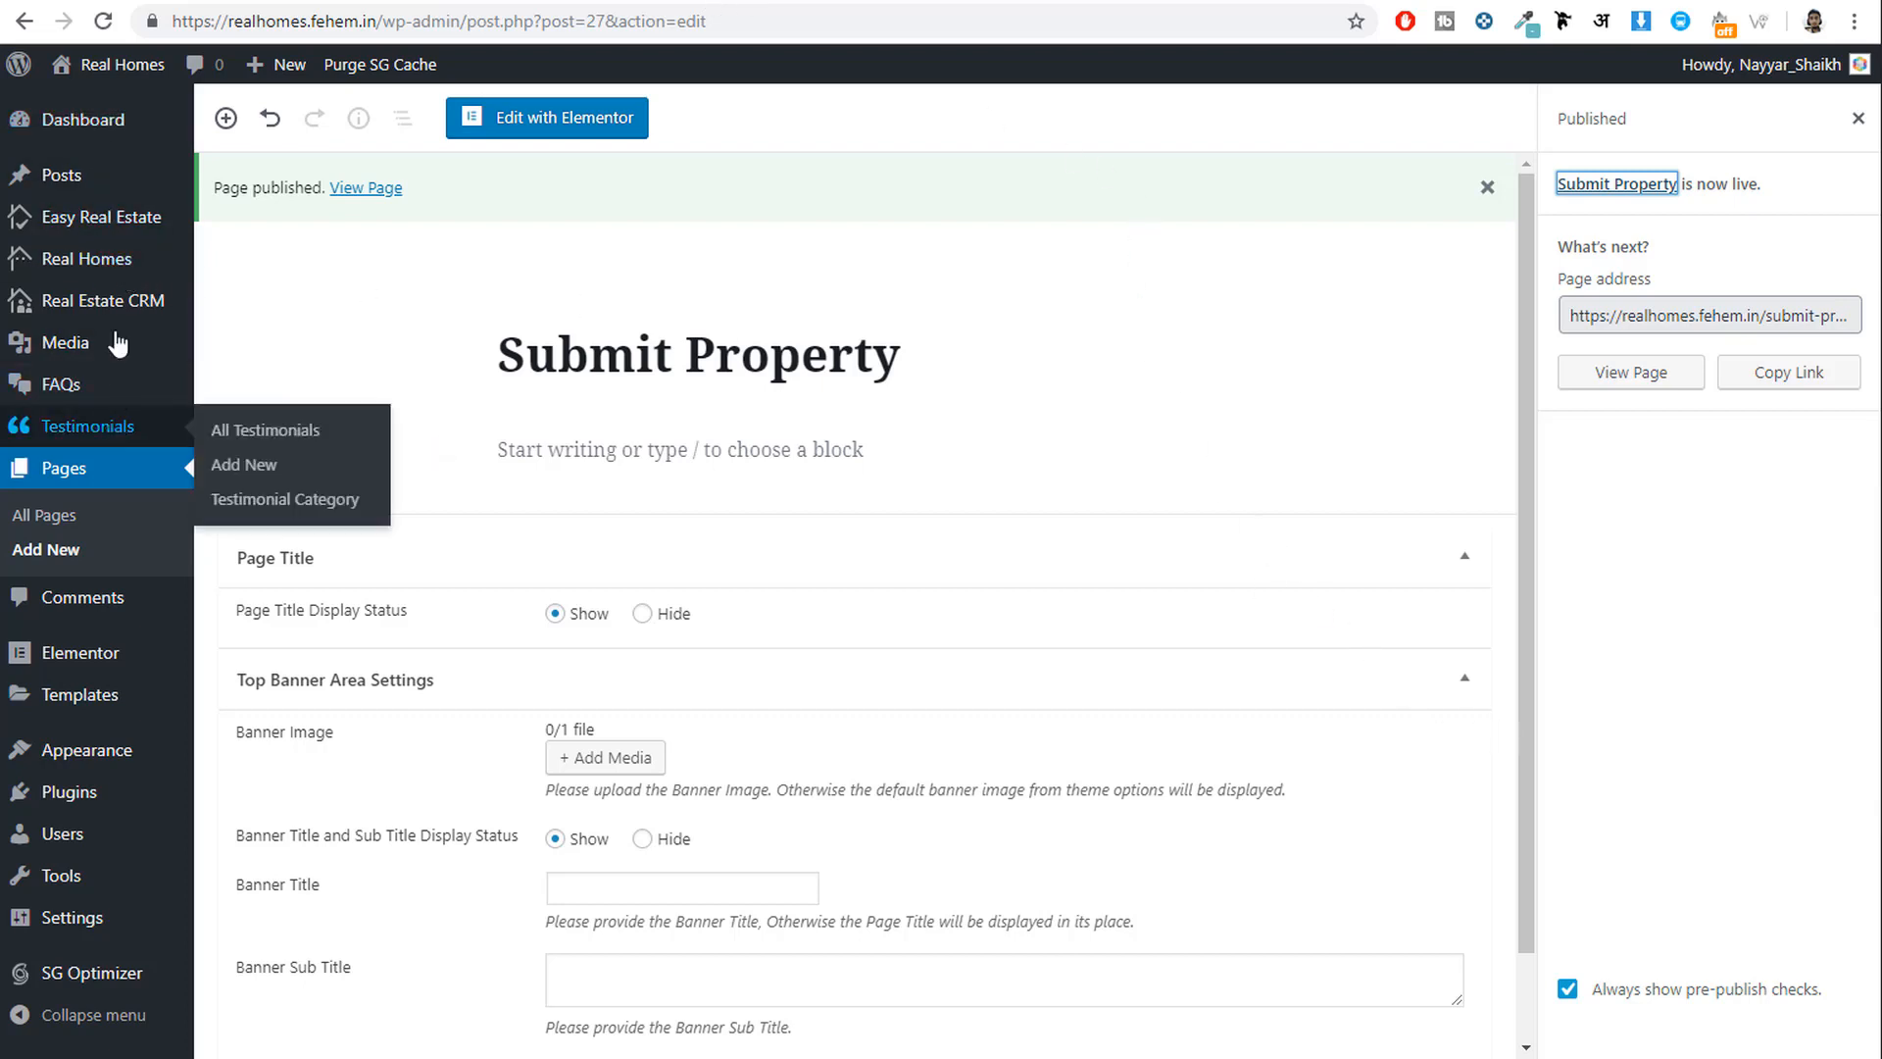
mouse_move(90, 260)
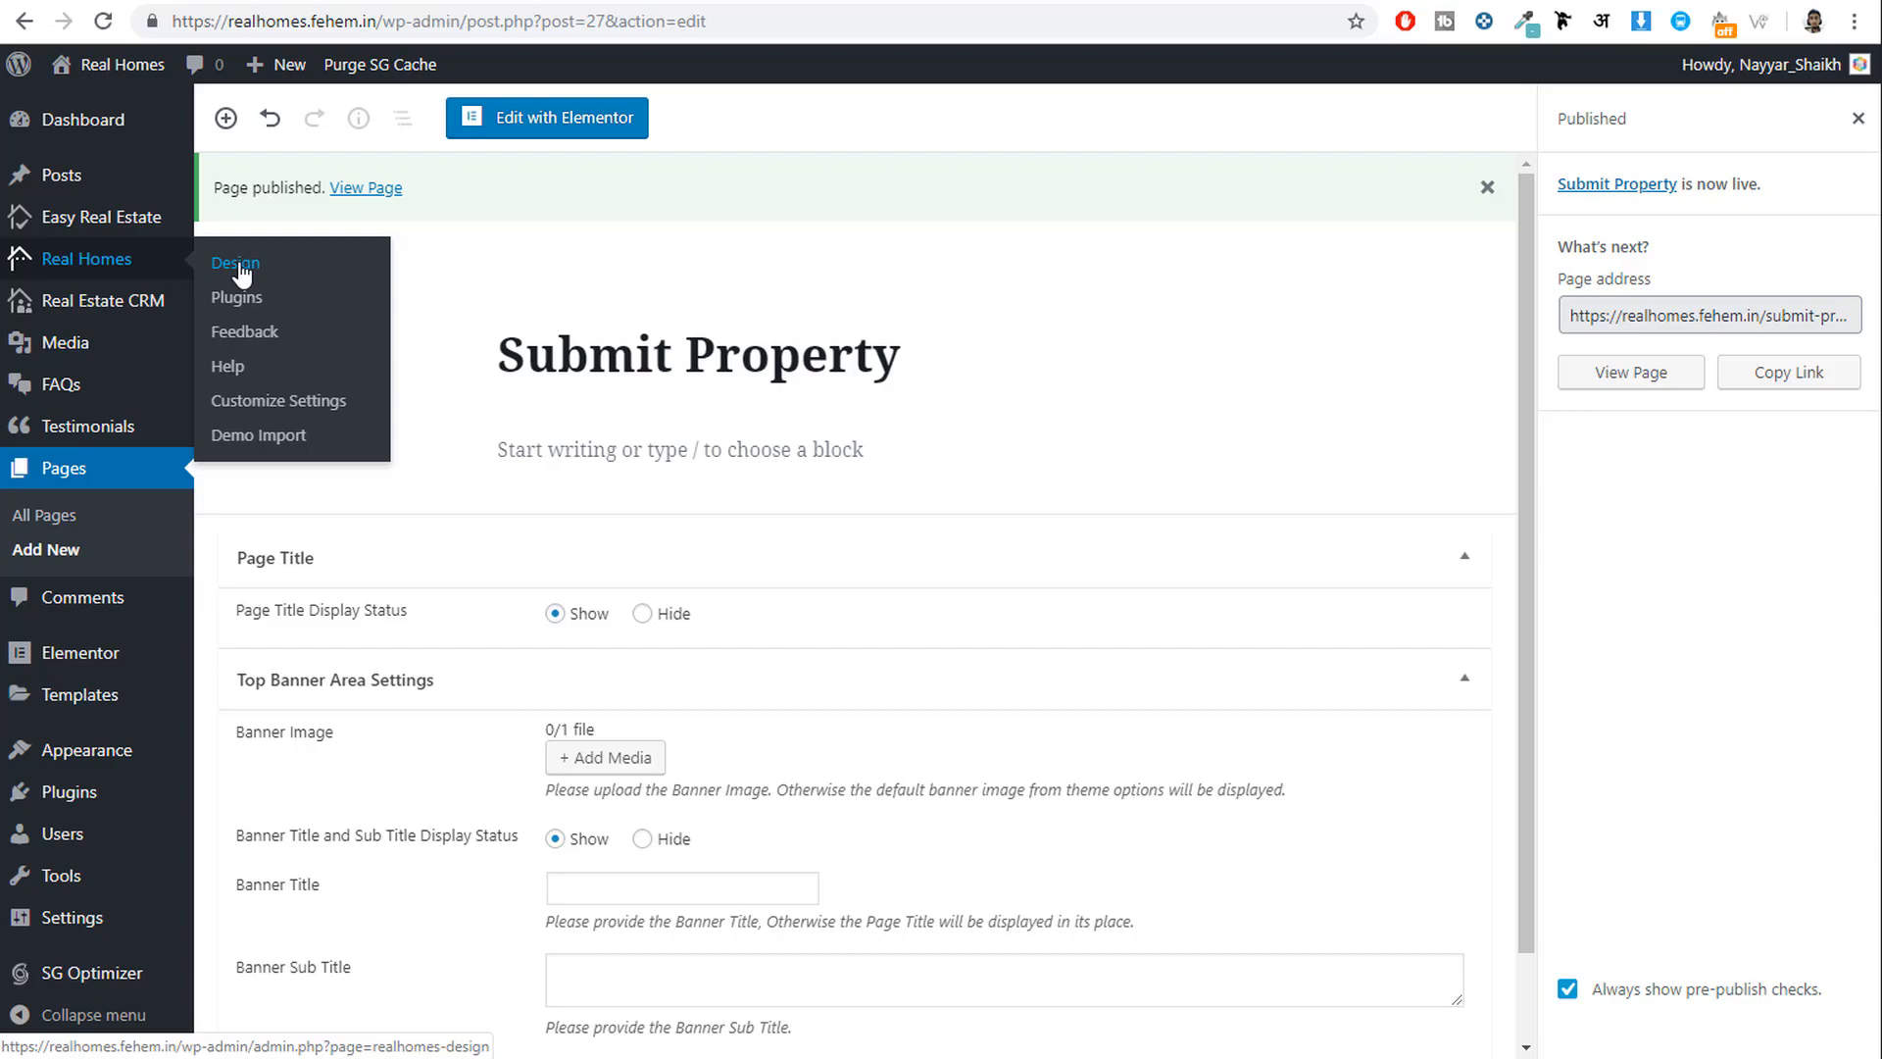
Change the Real Homes design variation from Classic to Modern and save the change.
left_click(240, 267)
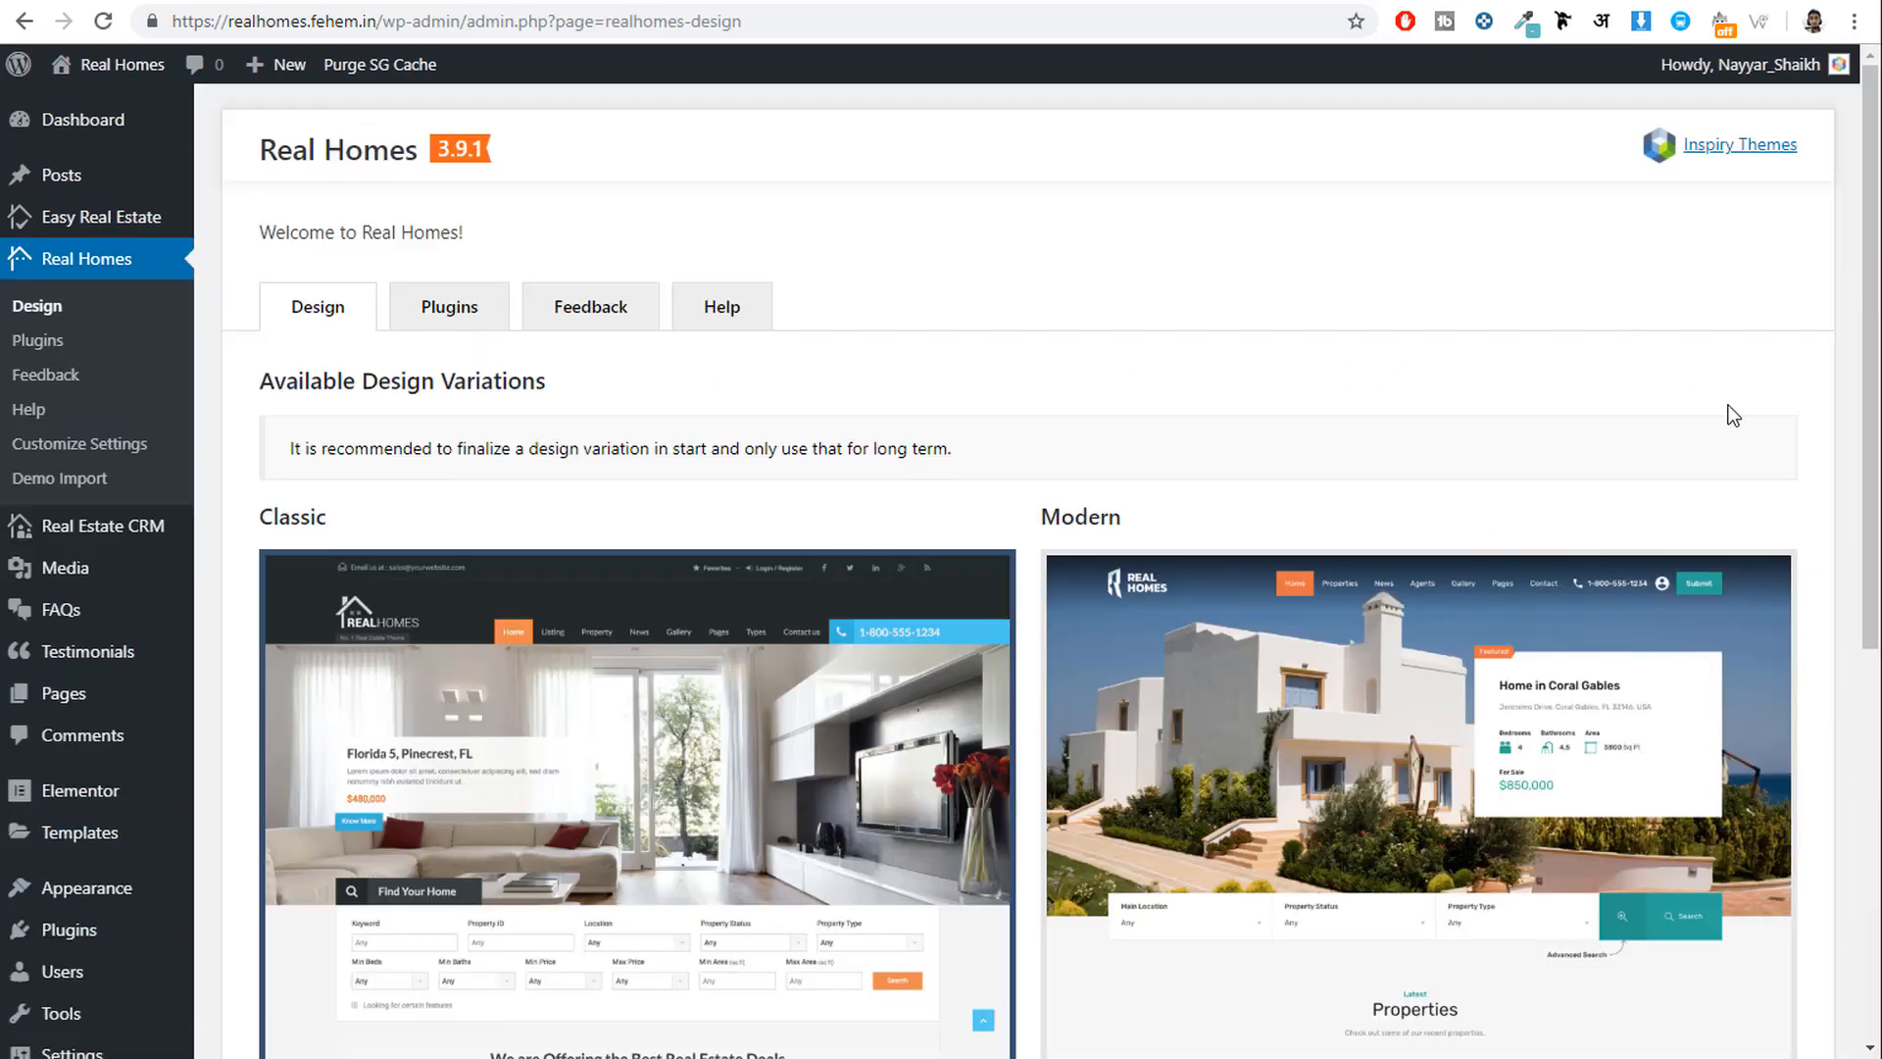
scroll(1733, 415, "down", 5)
scroll(644, 515, "up", 4)
scroll(644, 515, "down", 2)
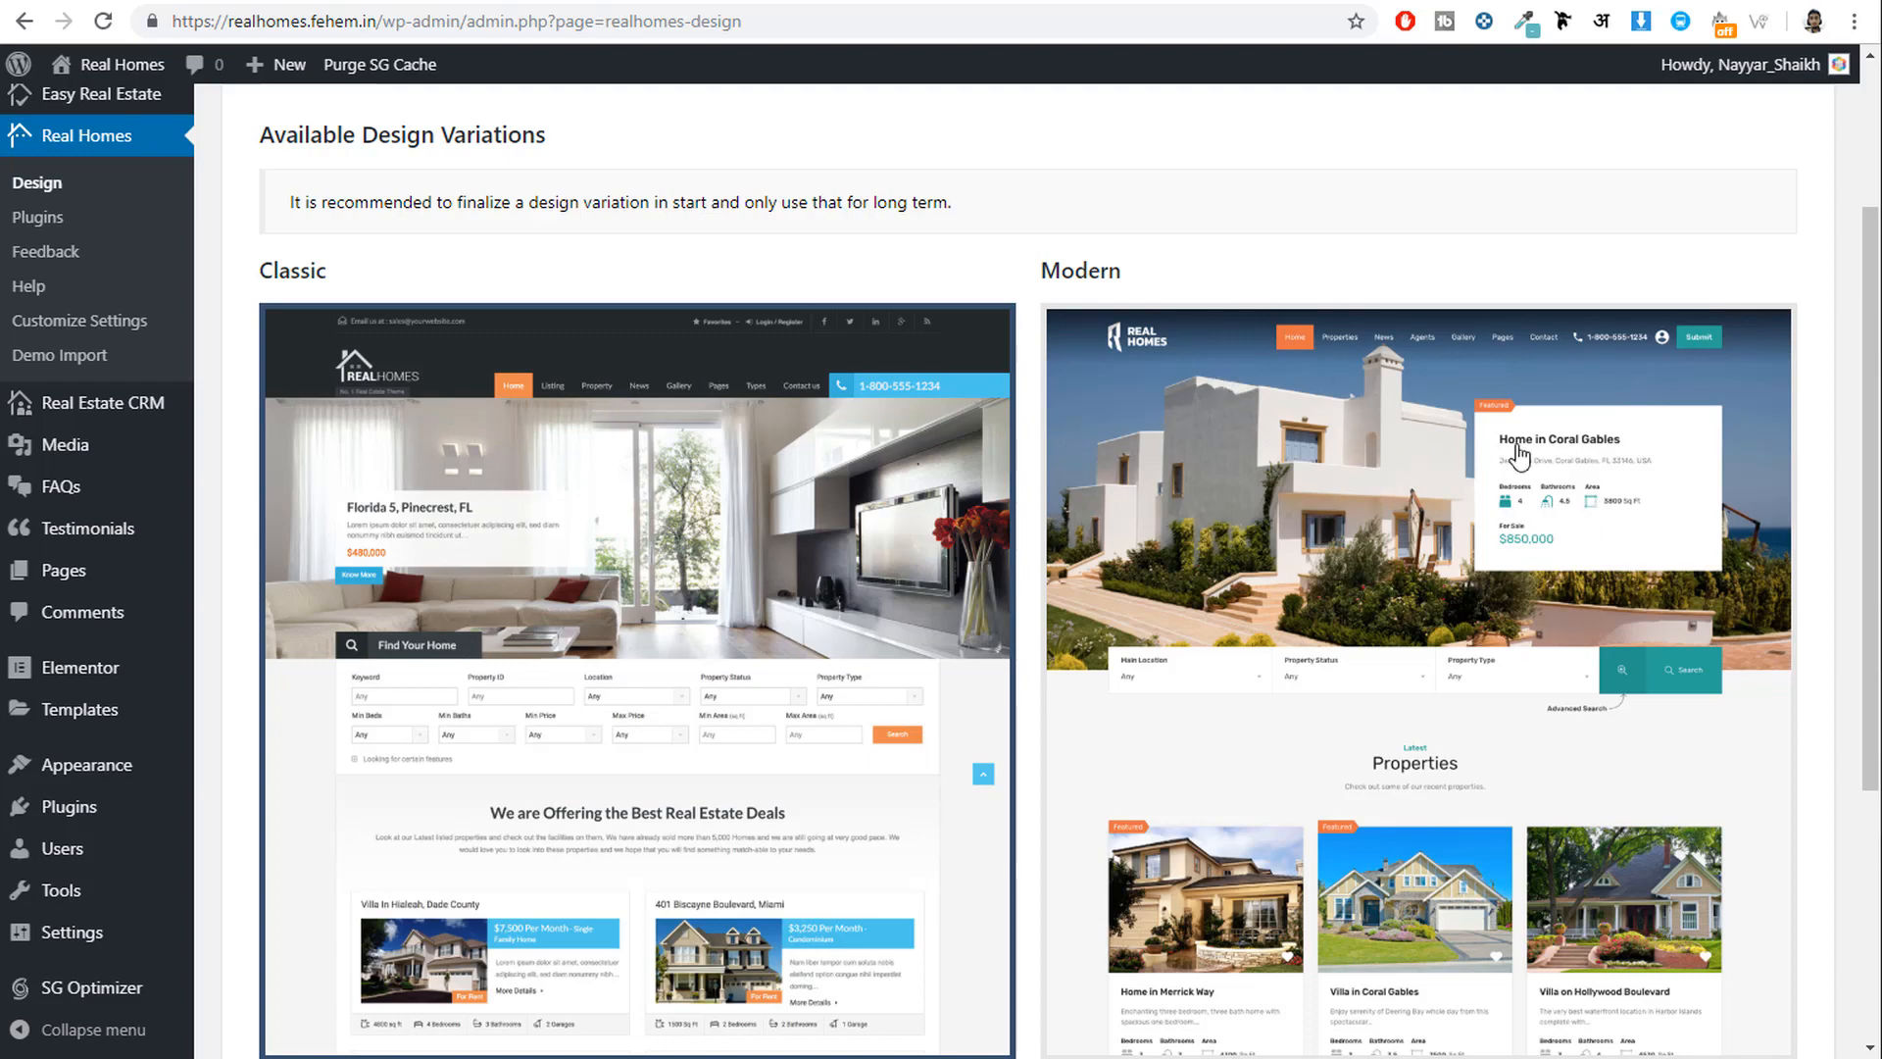
scroll(1519, 456, "down", 2)
left_click(1386, 466)
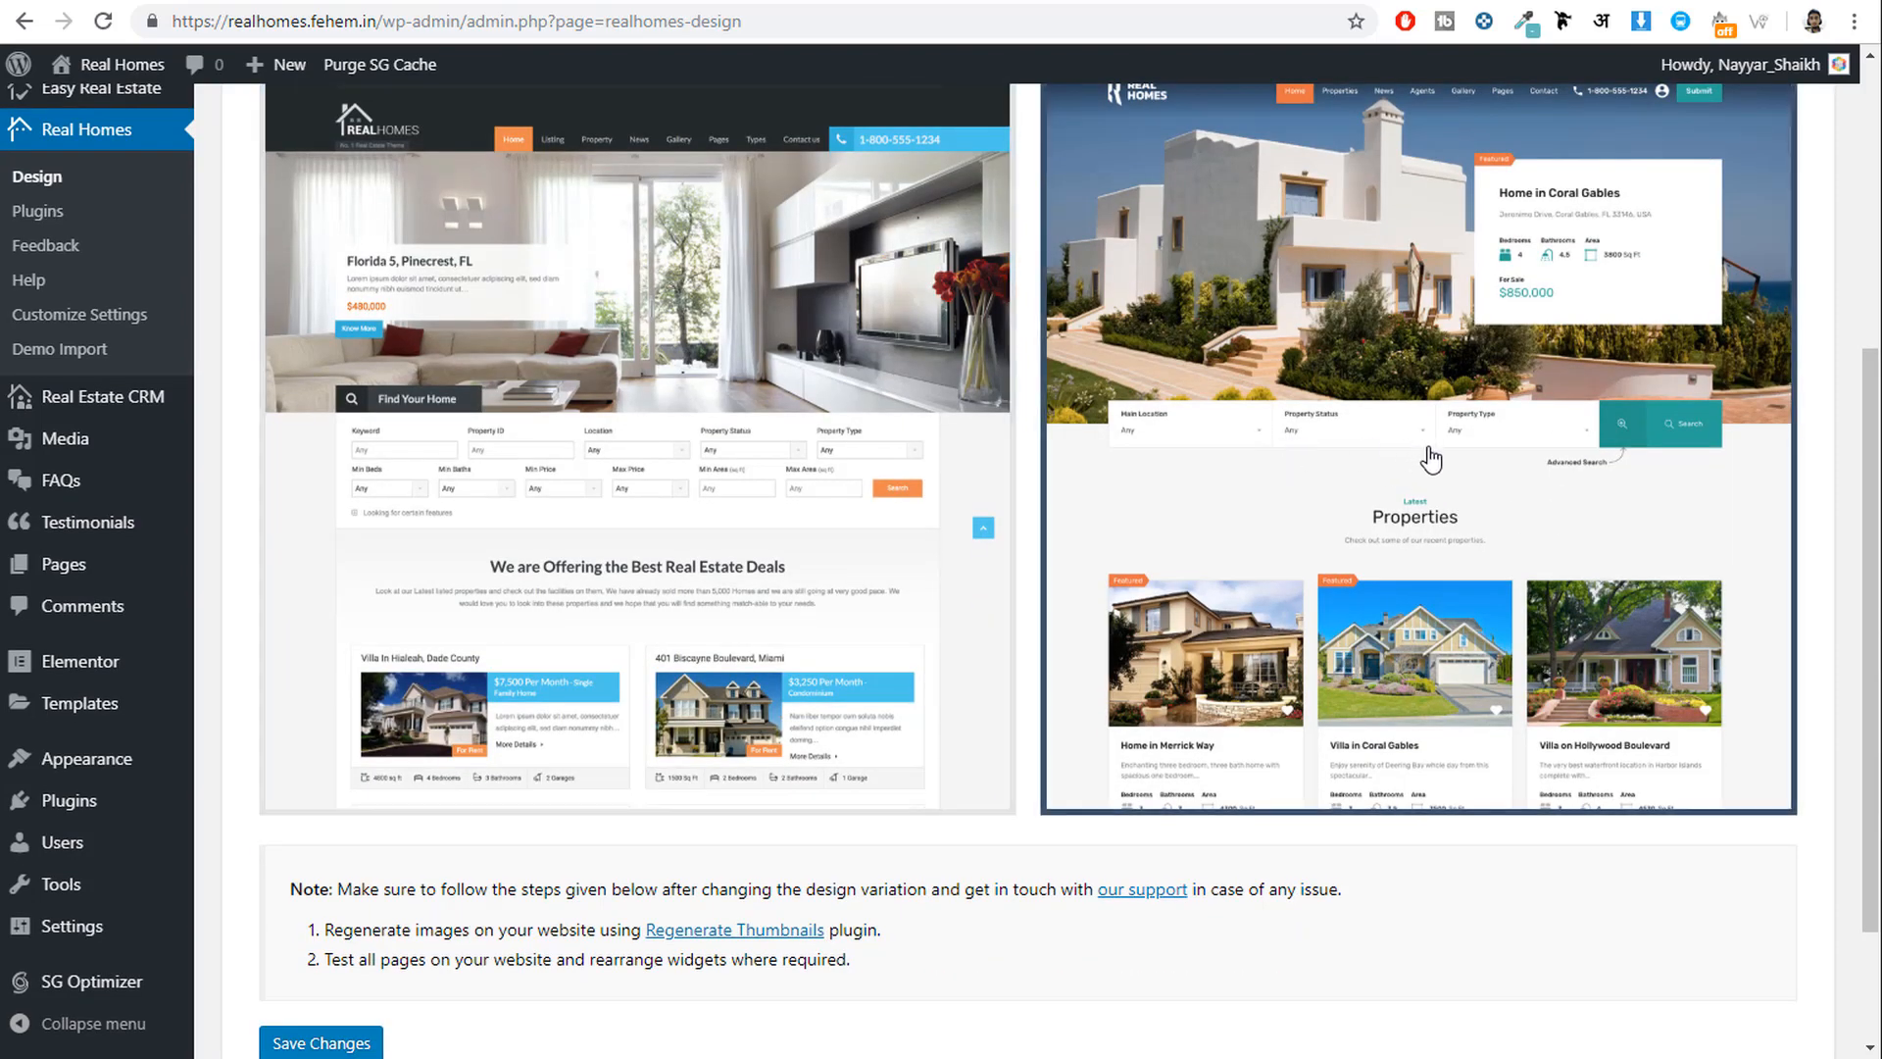
scroll(1431, 458, "up", 2)
left_click_drag(1123, 270, 1032, 265)
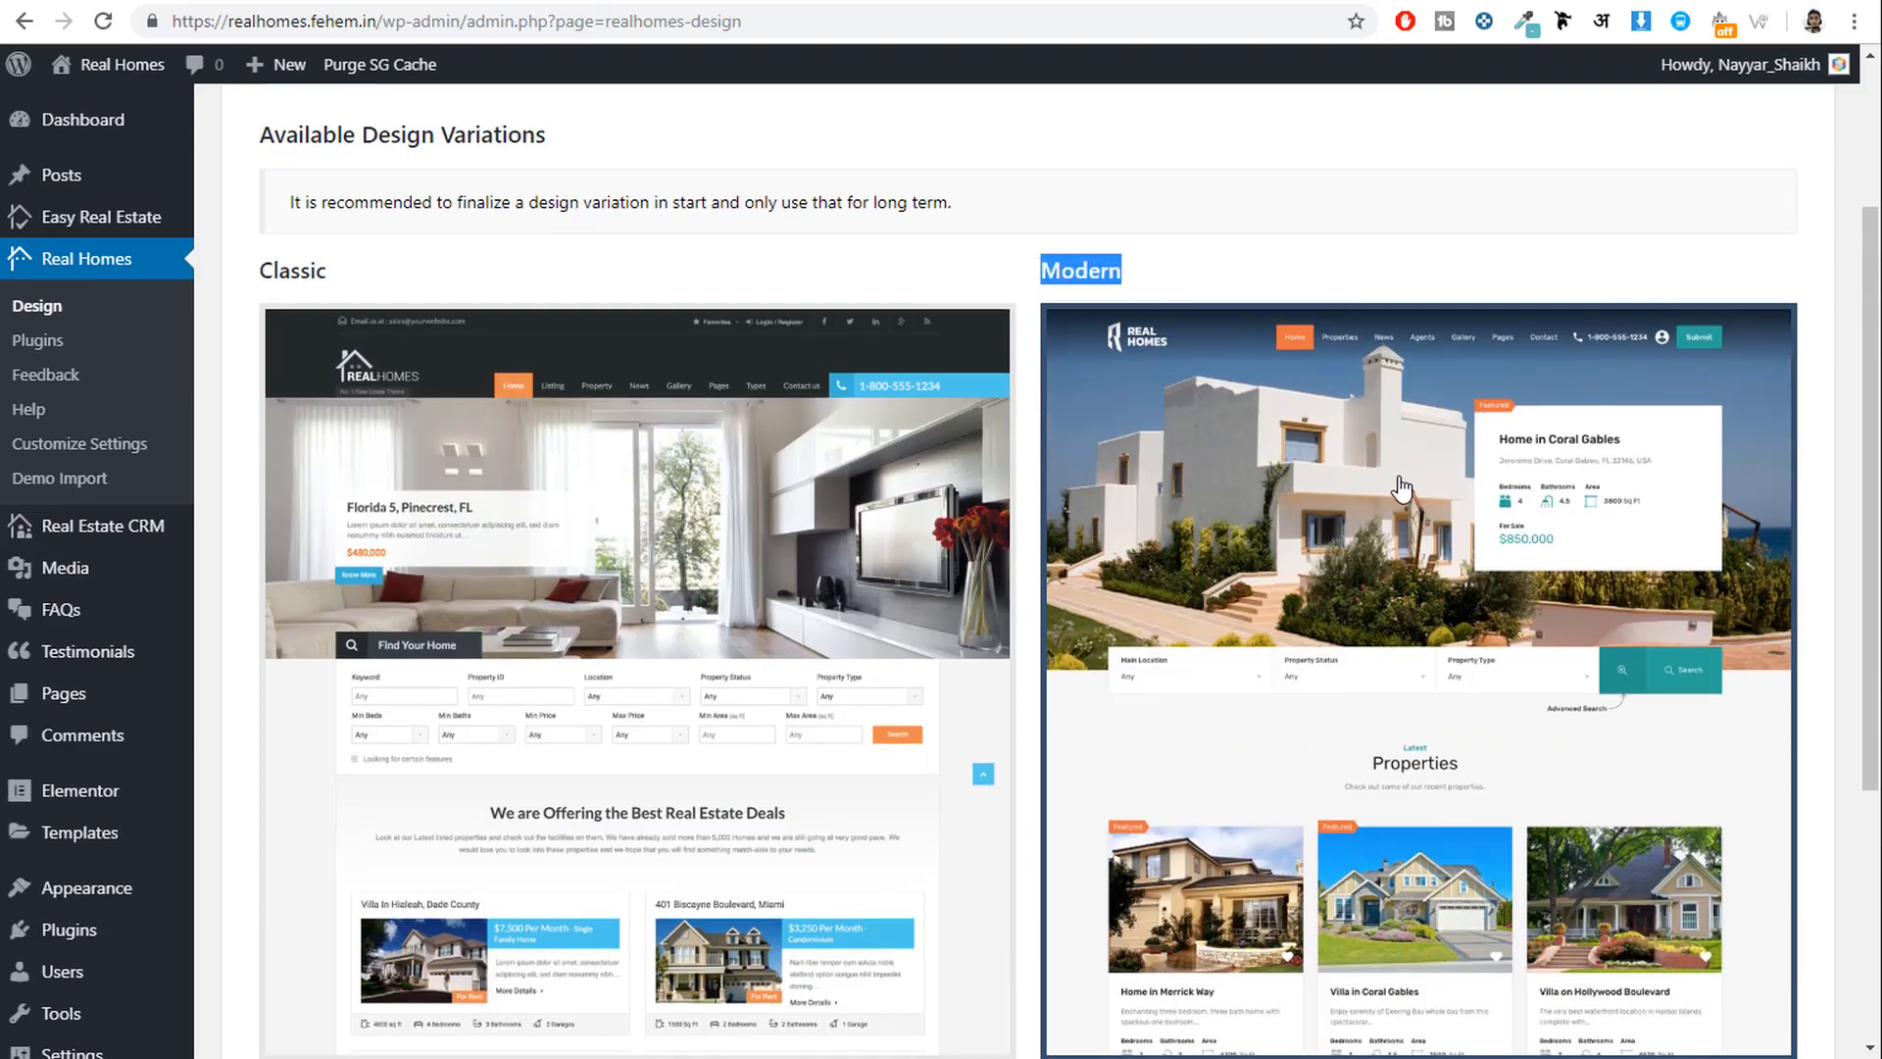
scroll(1284, 539, "down", 4)
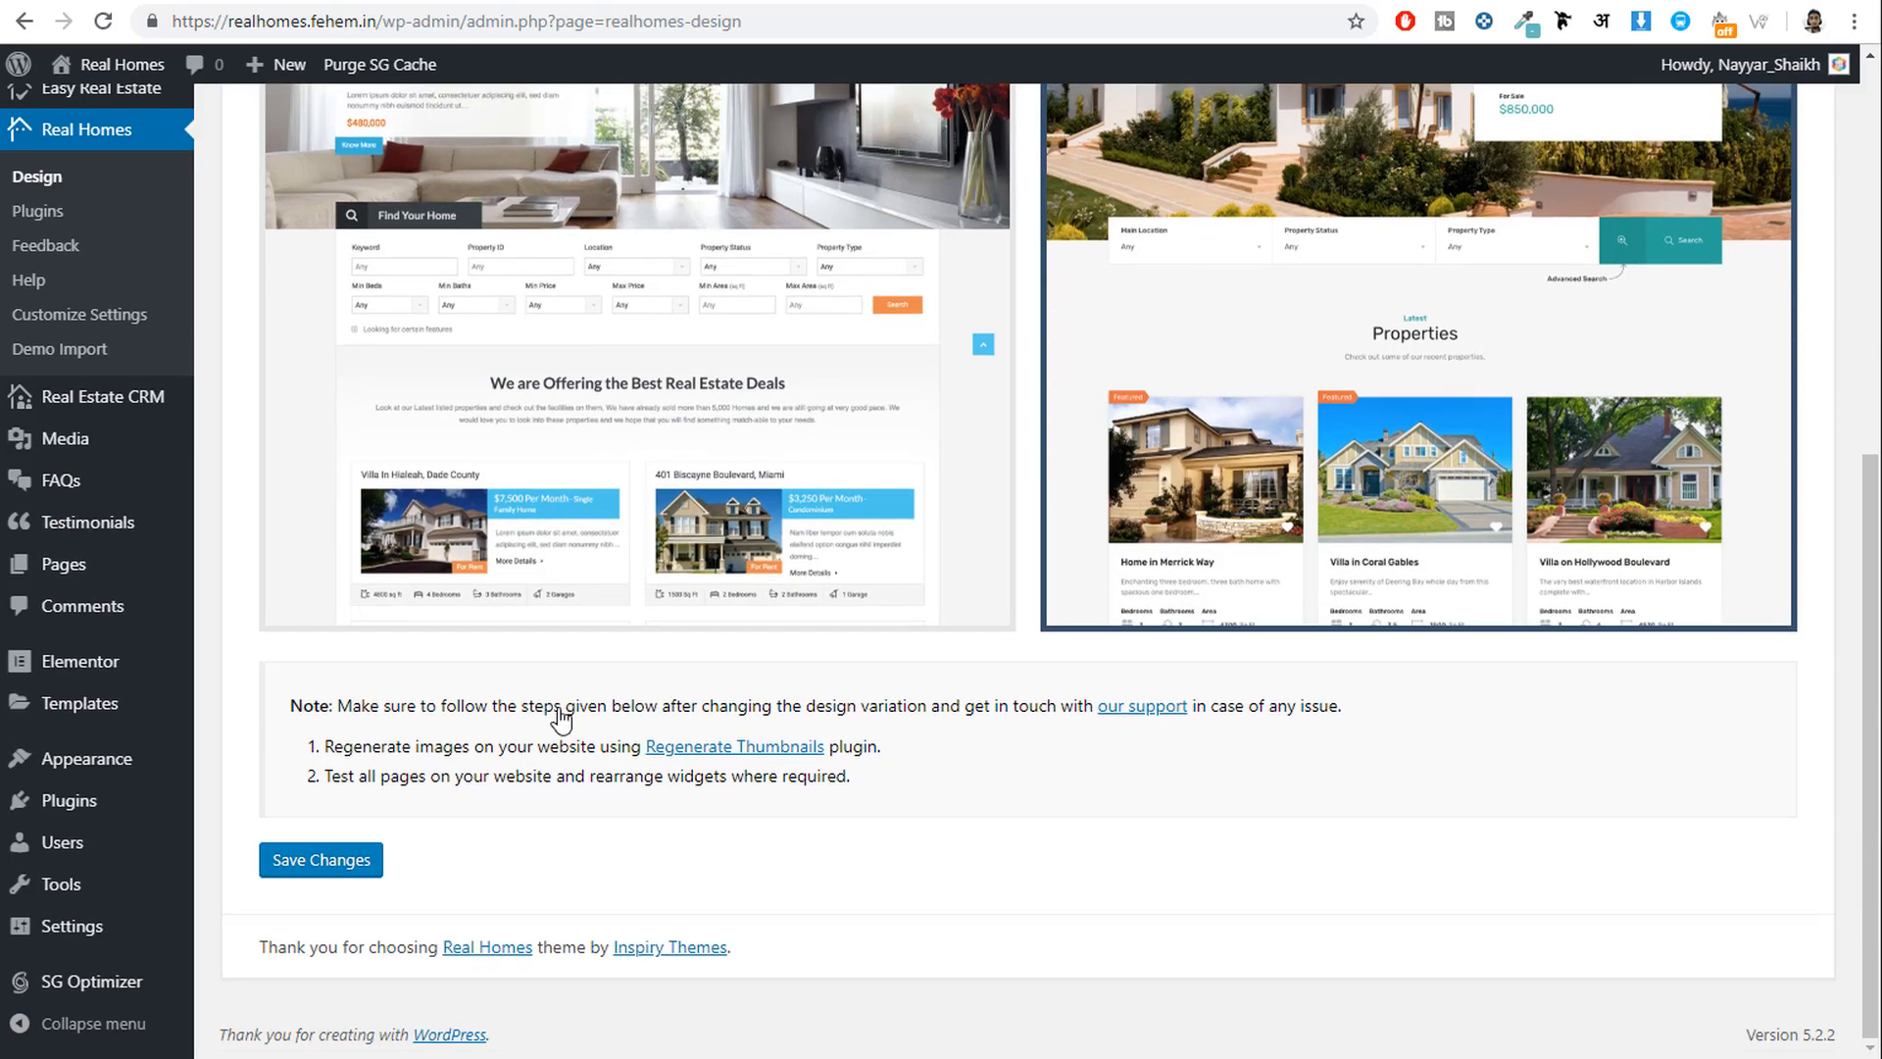
left_click(355, 860)
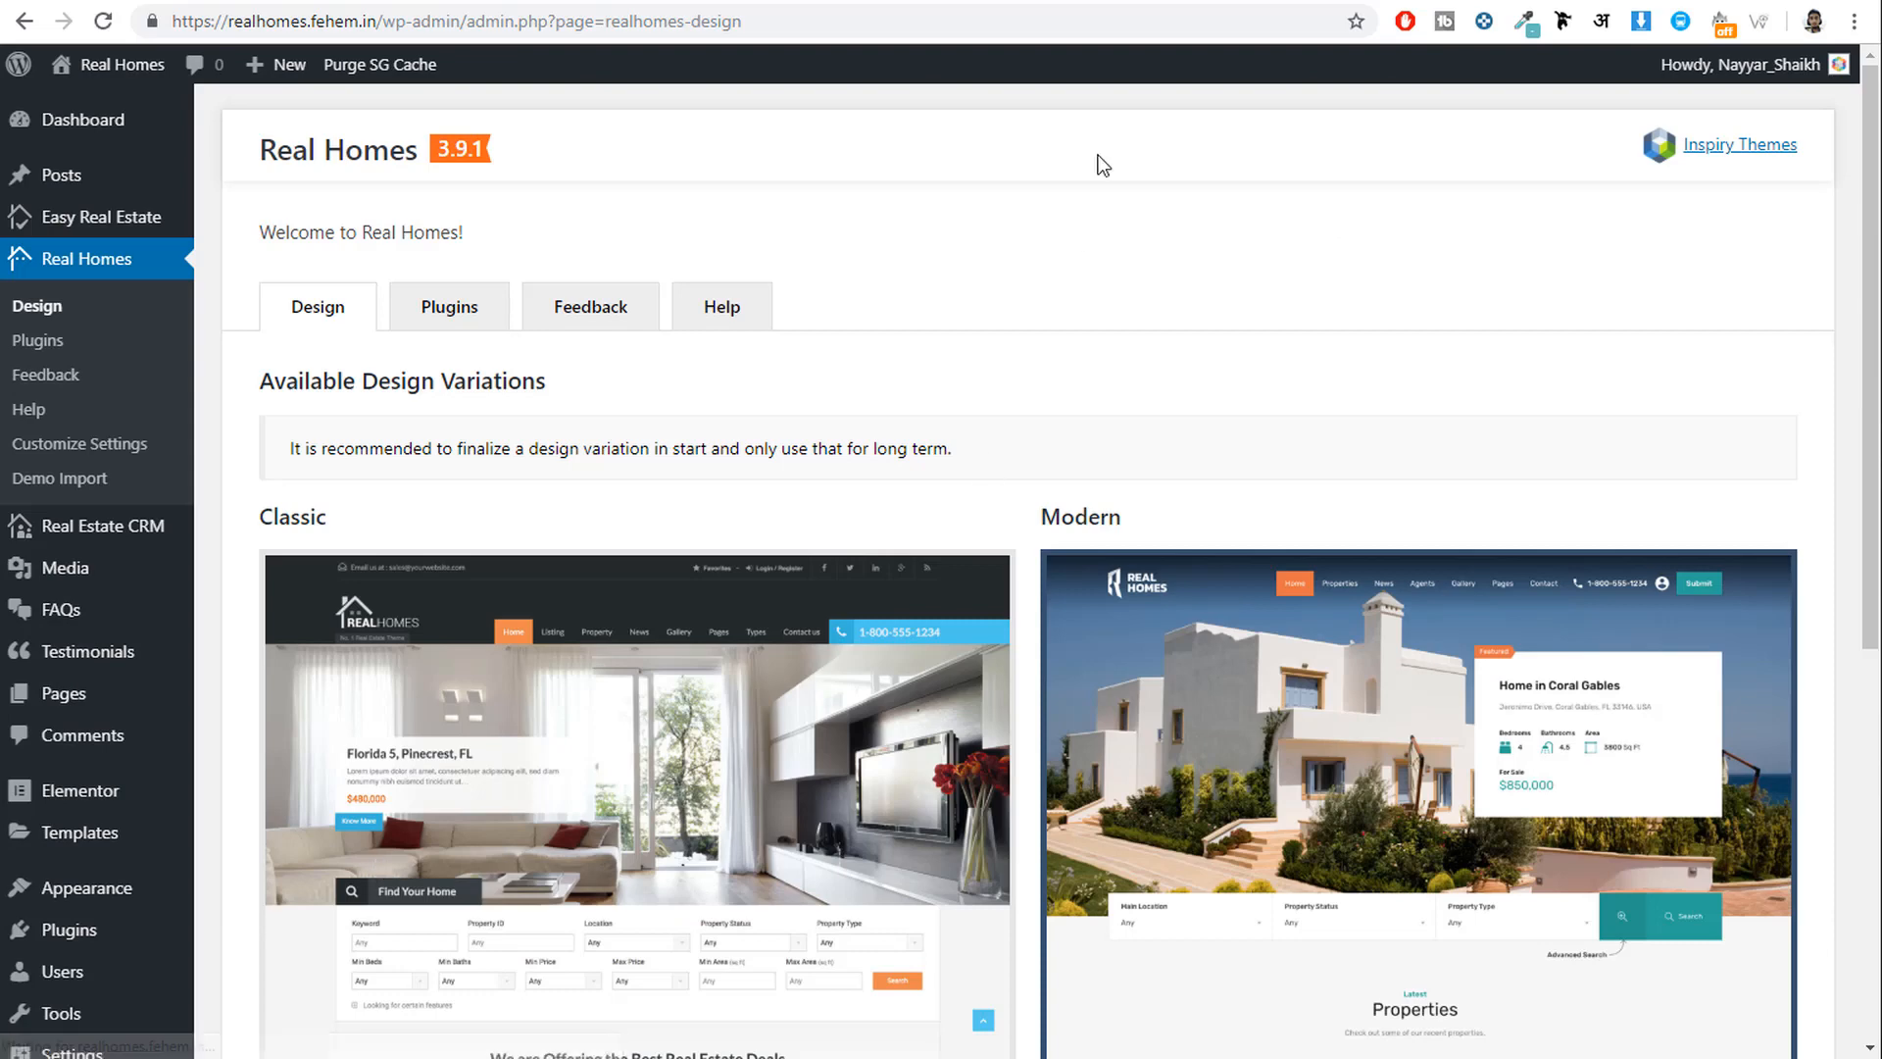
left_click(441, 0)
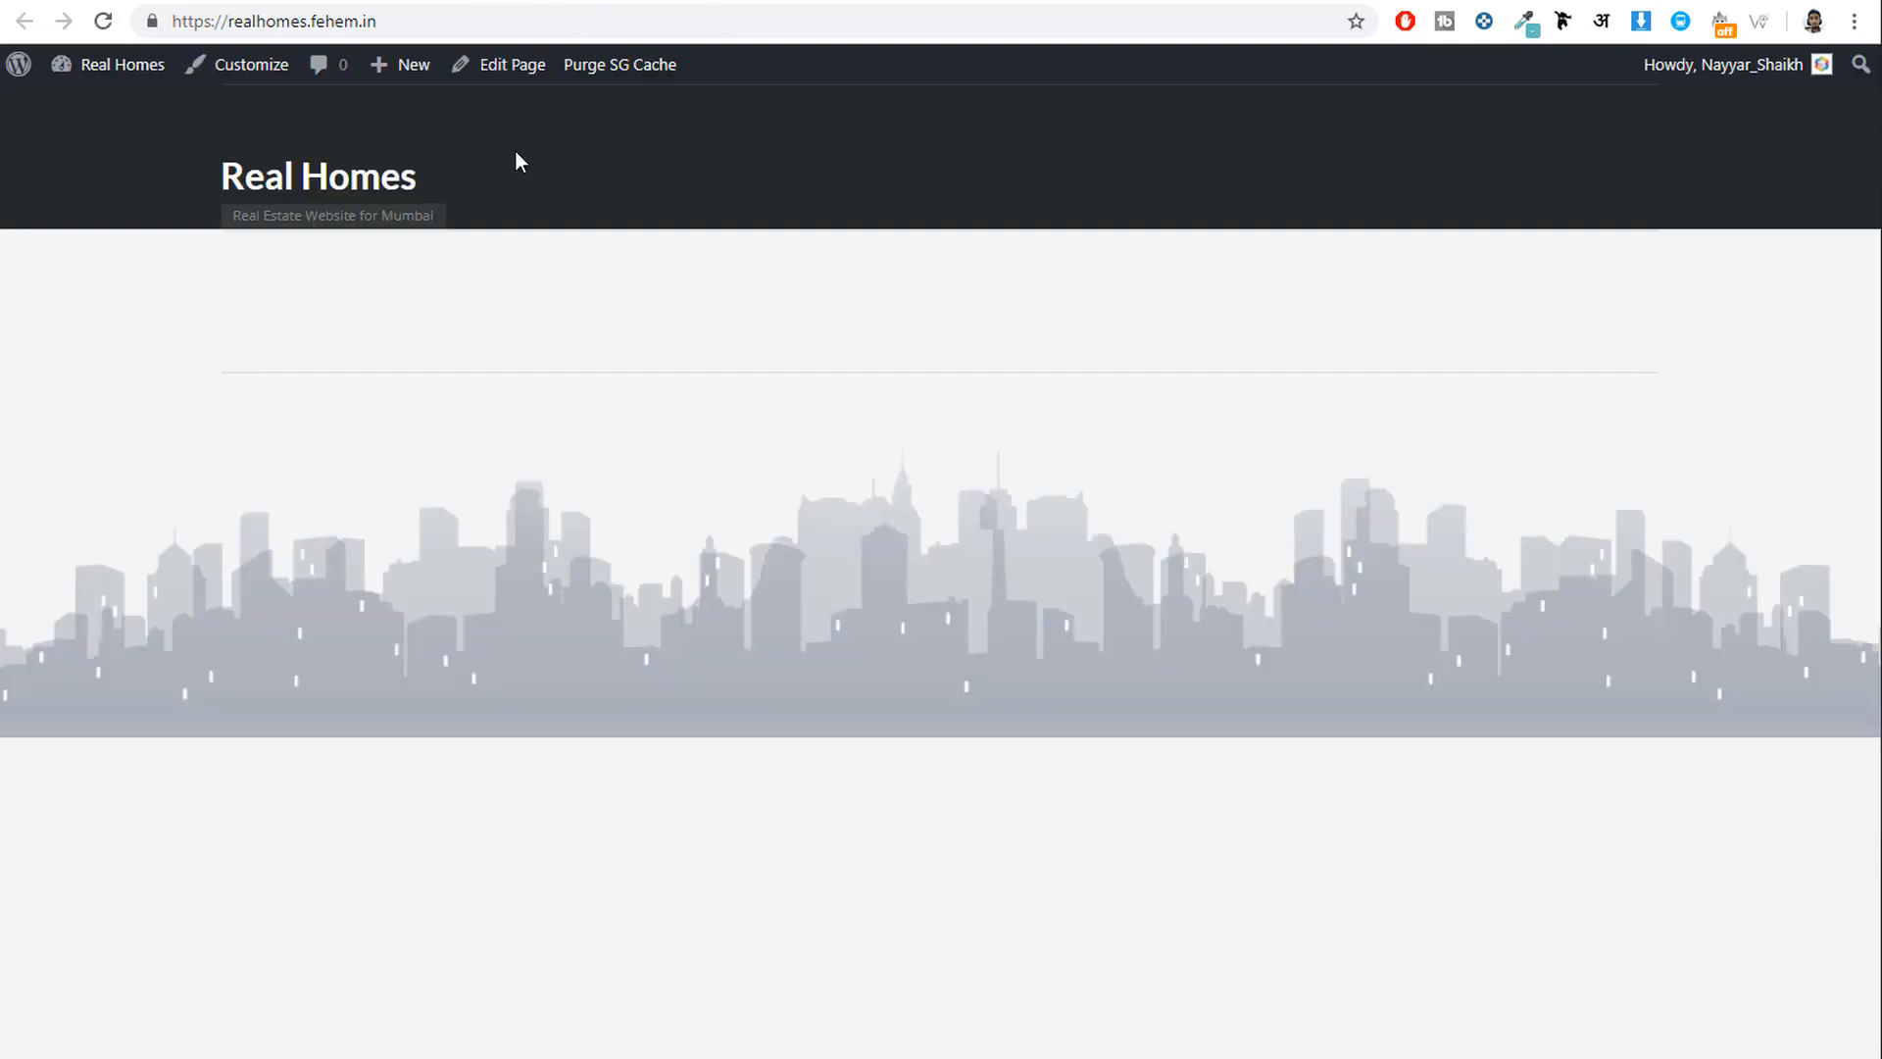
Reload the front page to view the site in the Modern design.
left_click(103, 24)
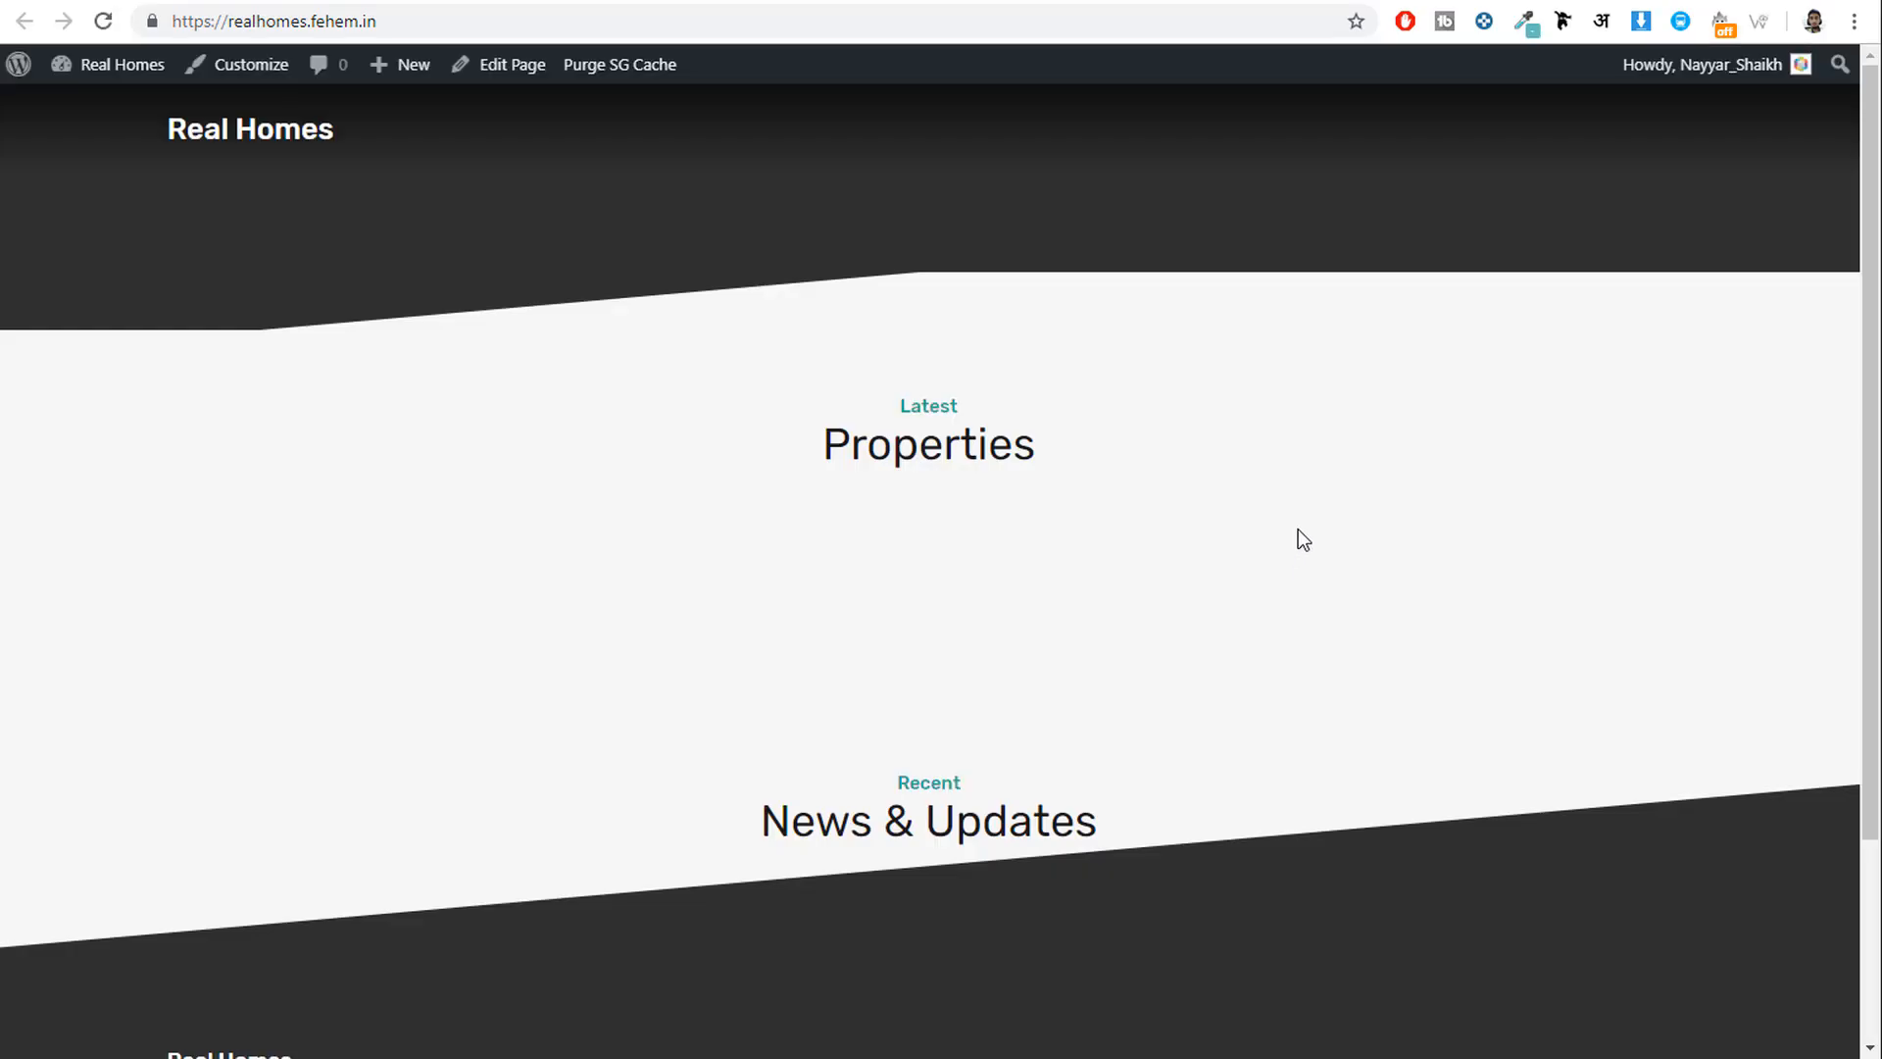
scroll(1304, 538, "down", 3)
scroll(1314, 559, "up", 3)
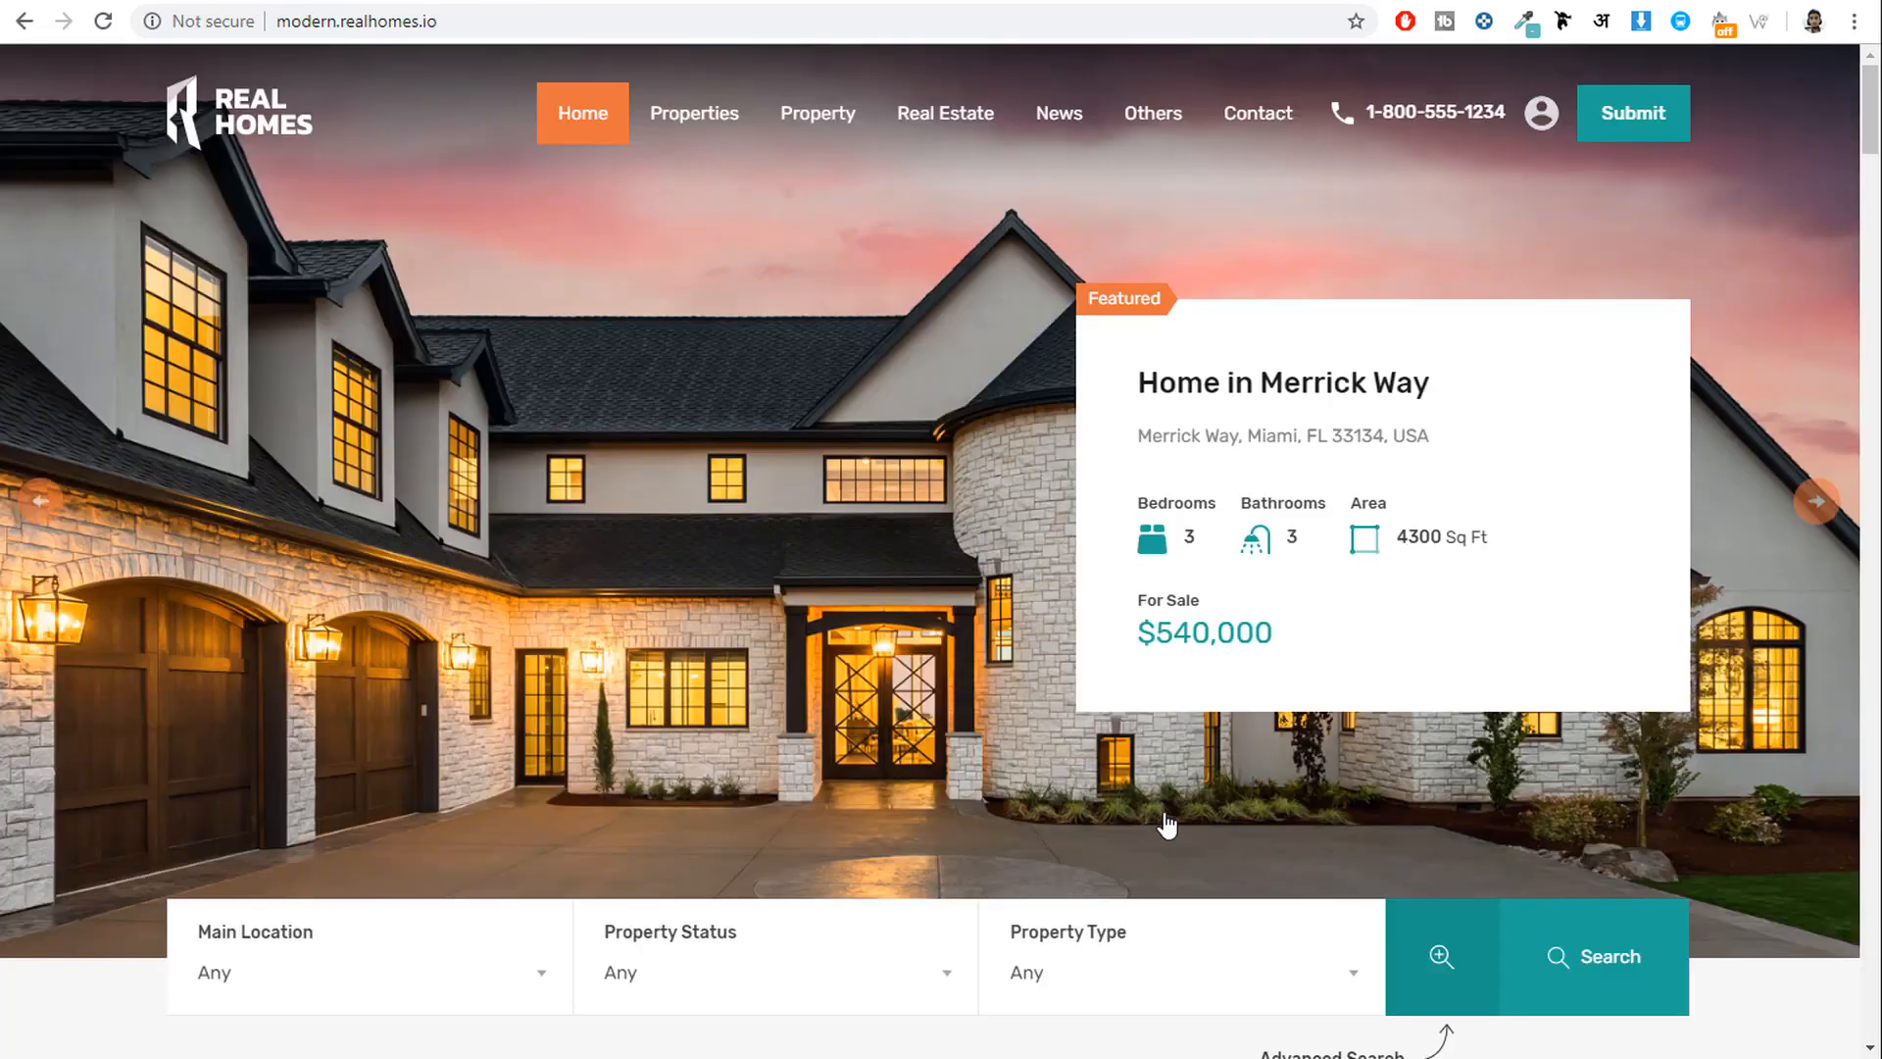
Scroll through the Properties Search page's Miami map and its 10 property results.
scroll(1173, 831, "down", 12)
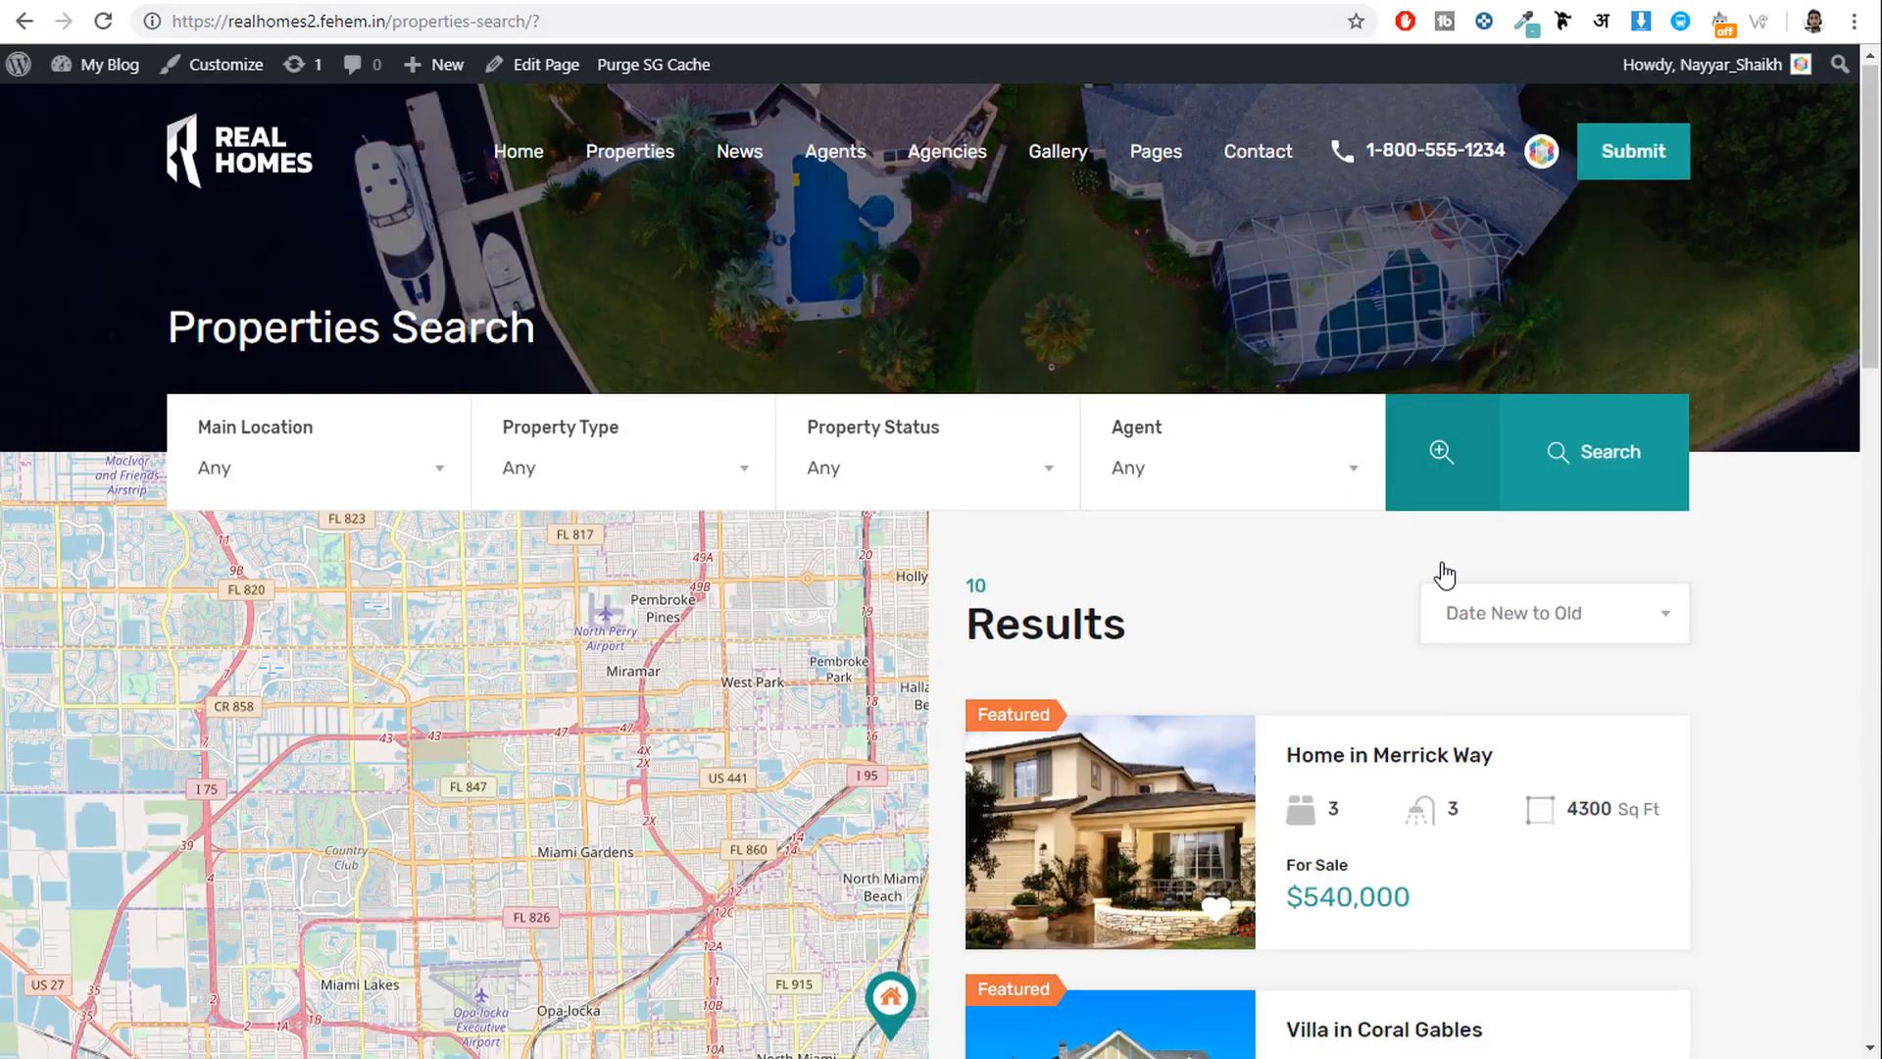
scroll(767, 463, "down", 5)
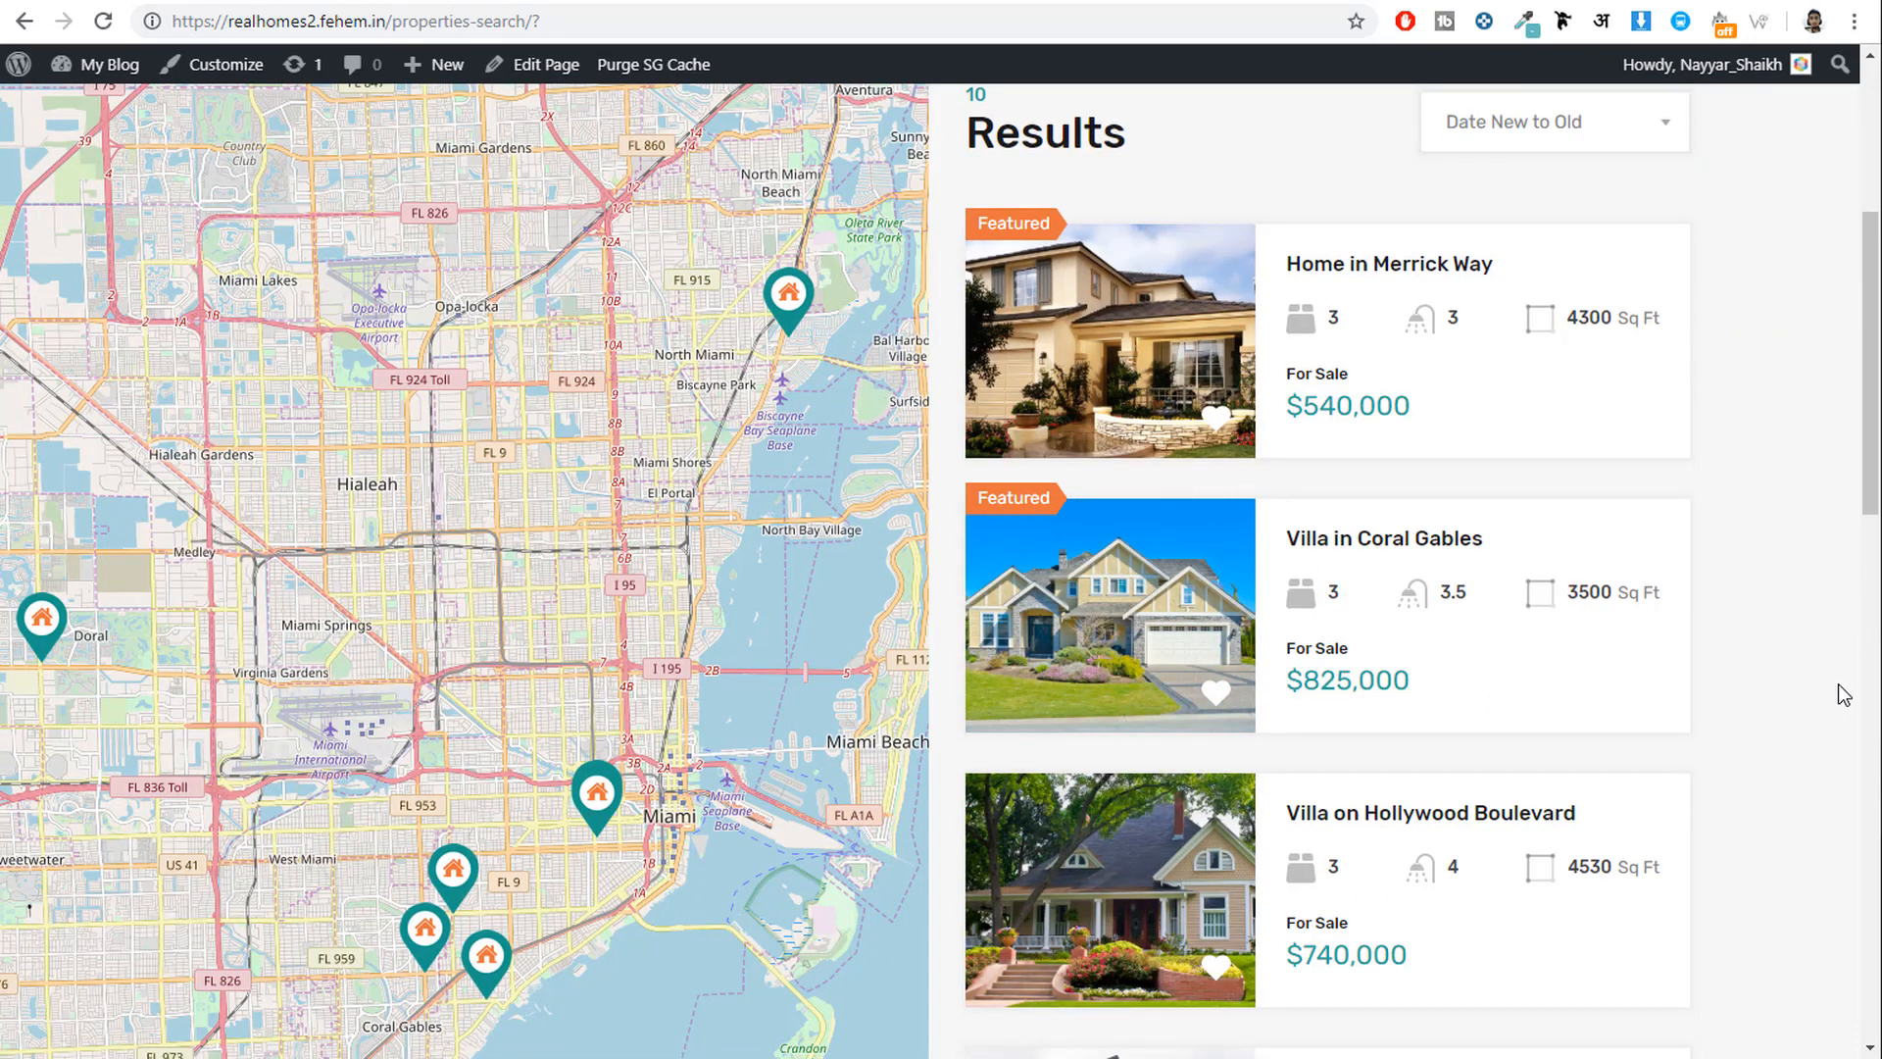
scroll(1841, 700, "up", 2)
scroll(1843, 706, "up", 3)
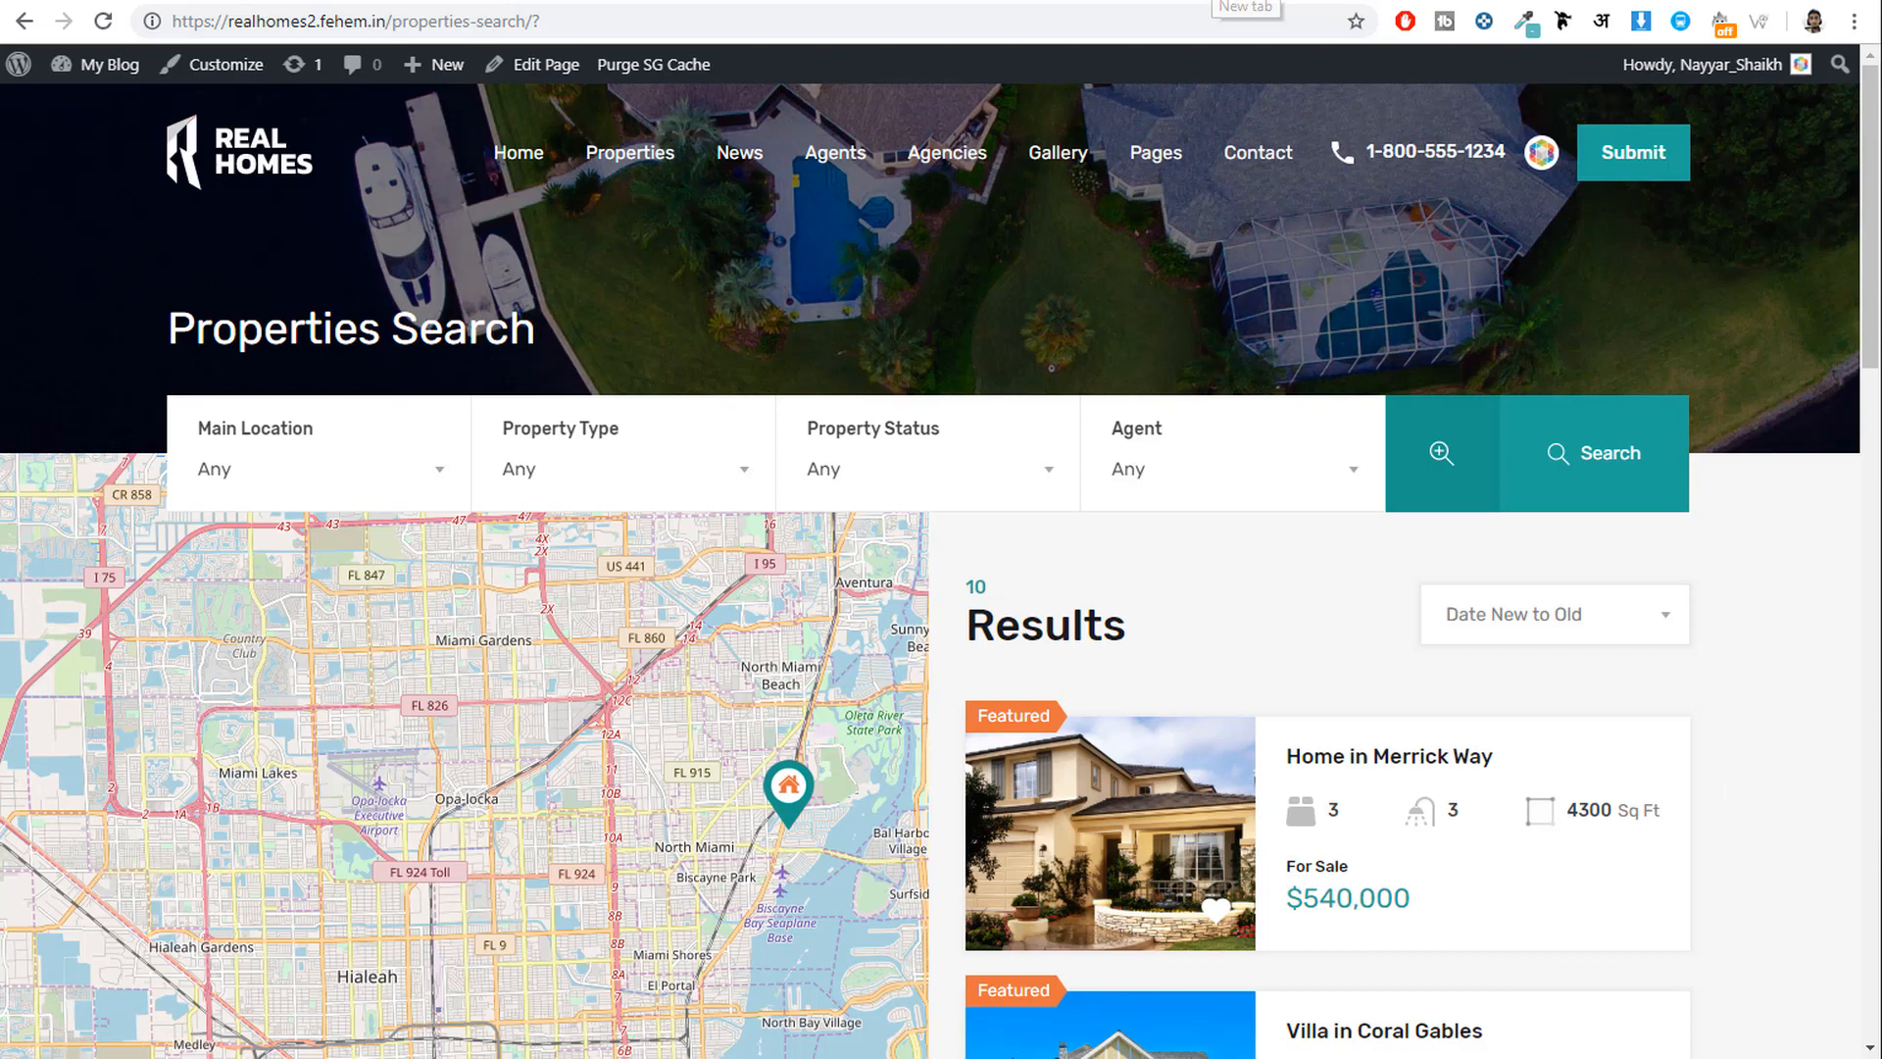
Go to bloggdude.com/google-api in a new tab to reach Google's Get an API Key guide.
left_click(1212, 1)
type("bloggdude.com")
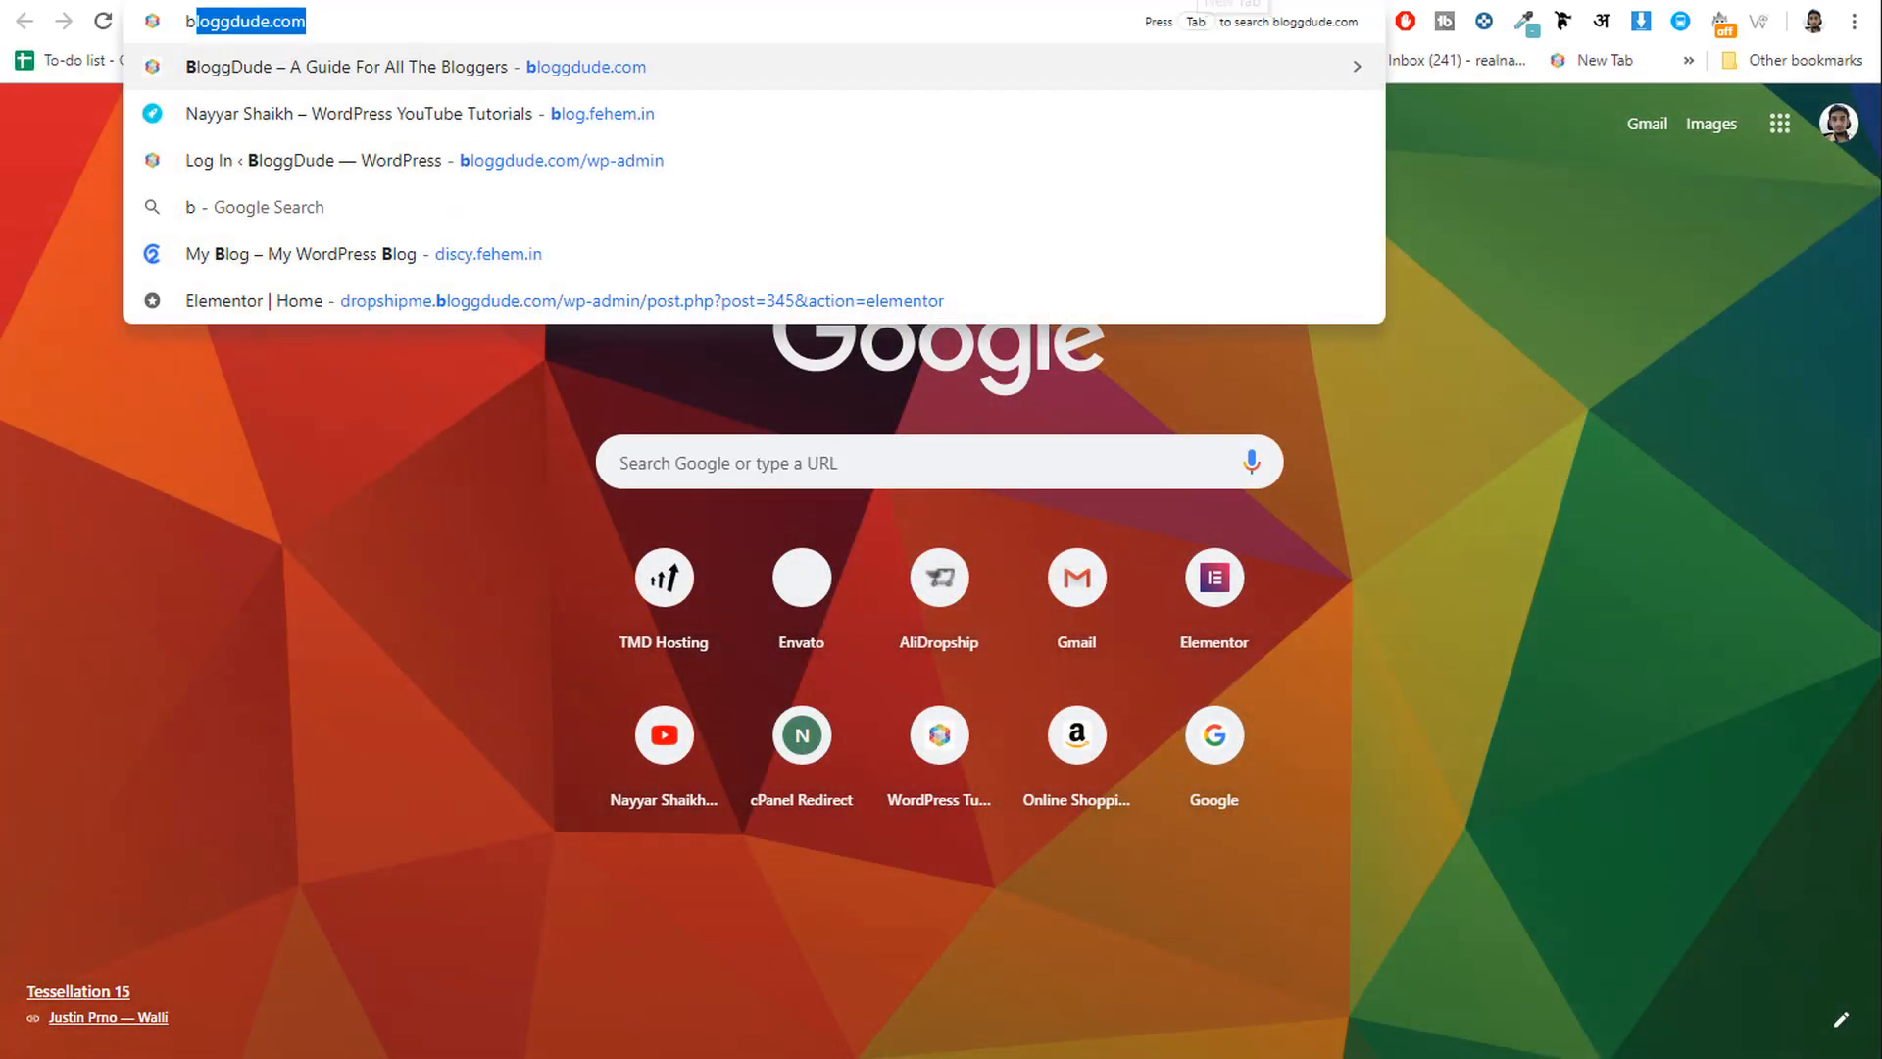
type("/google-api")
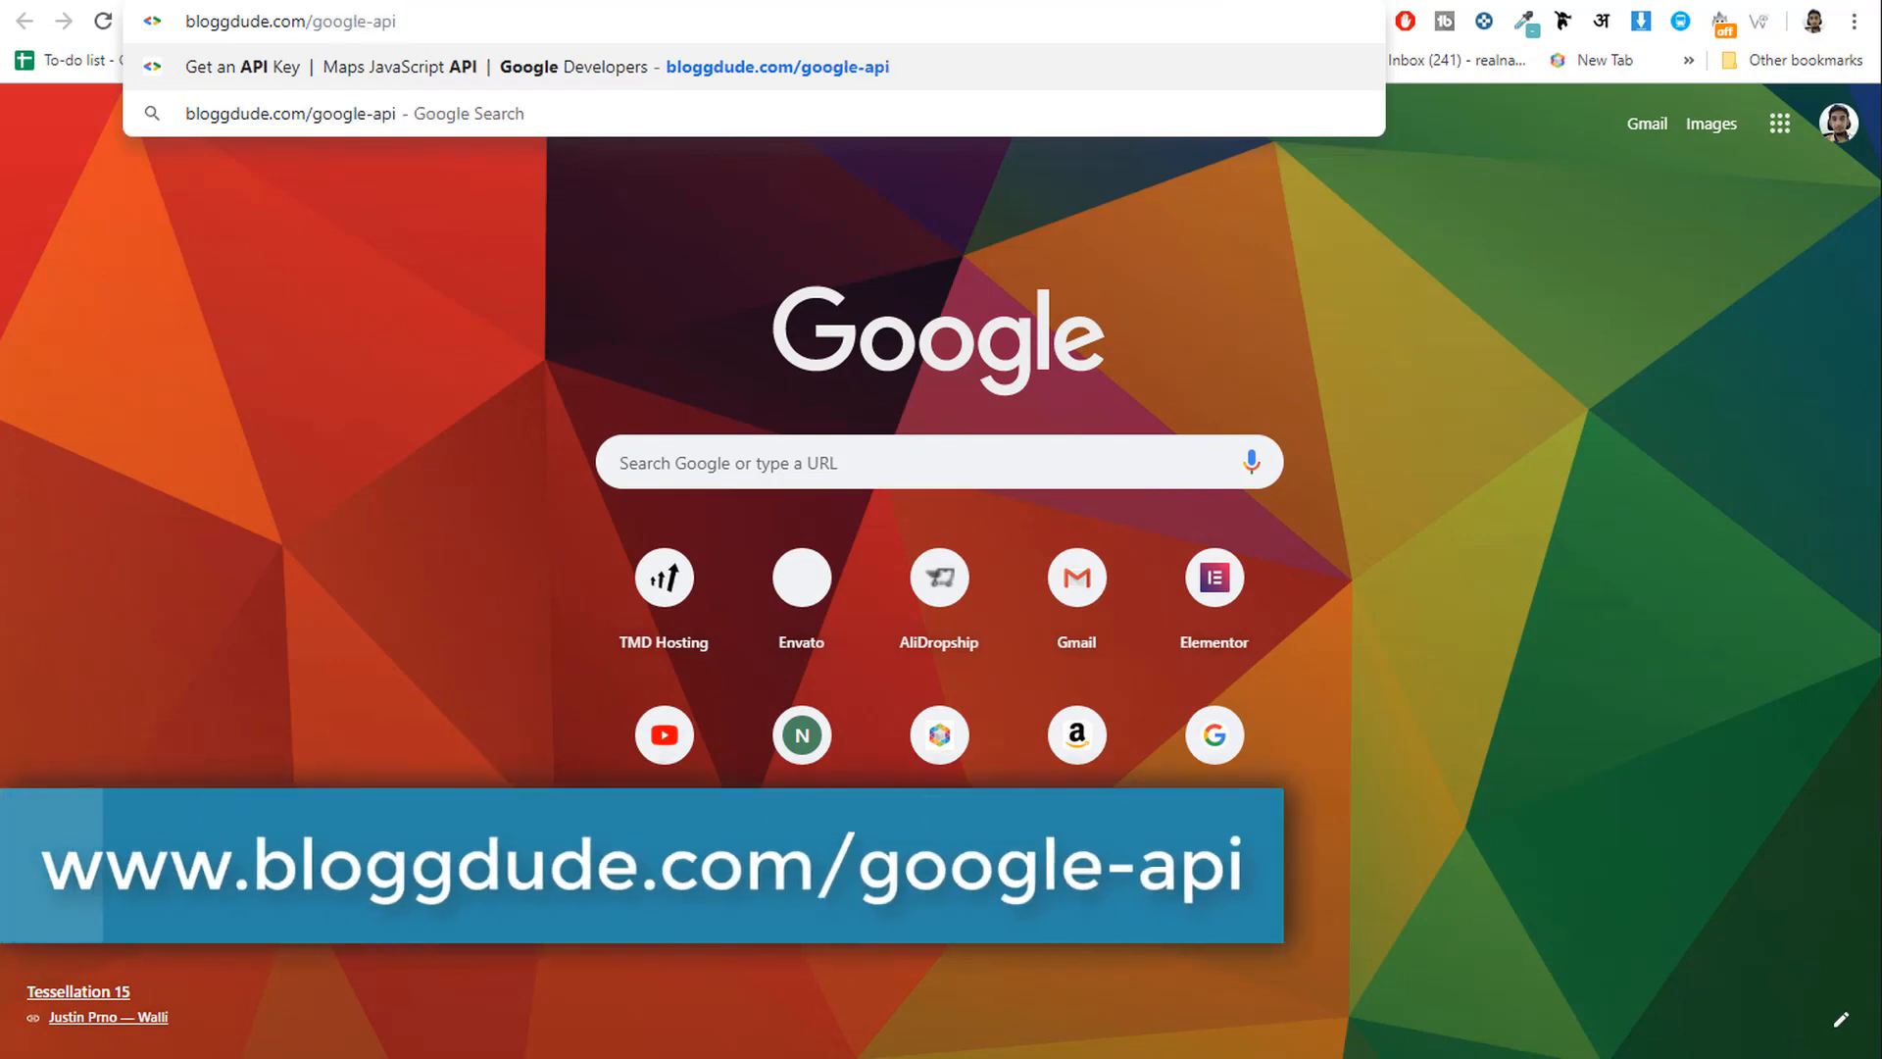
key("Return")
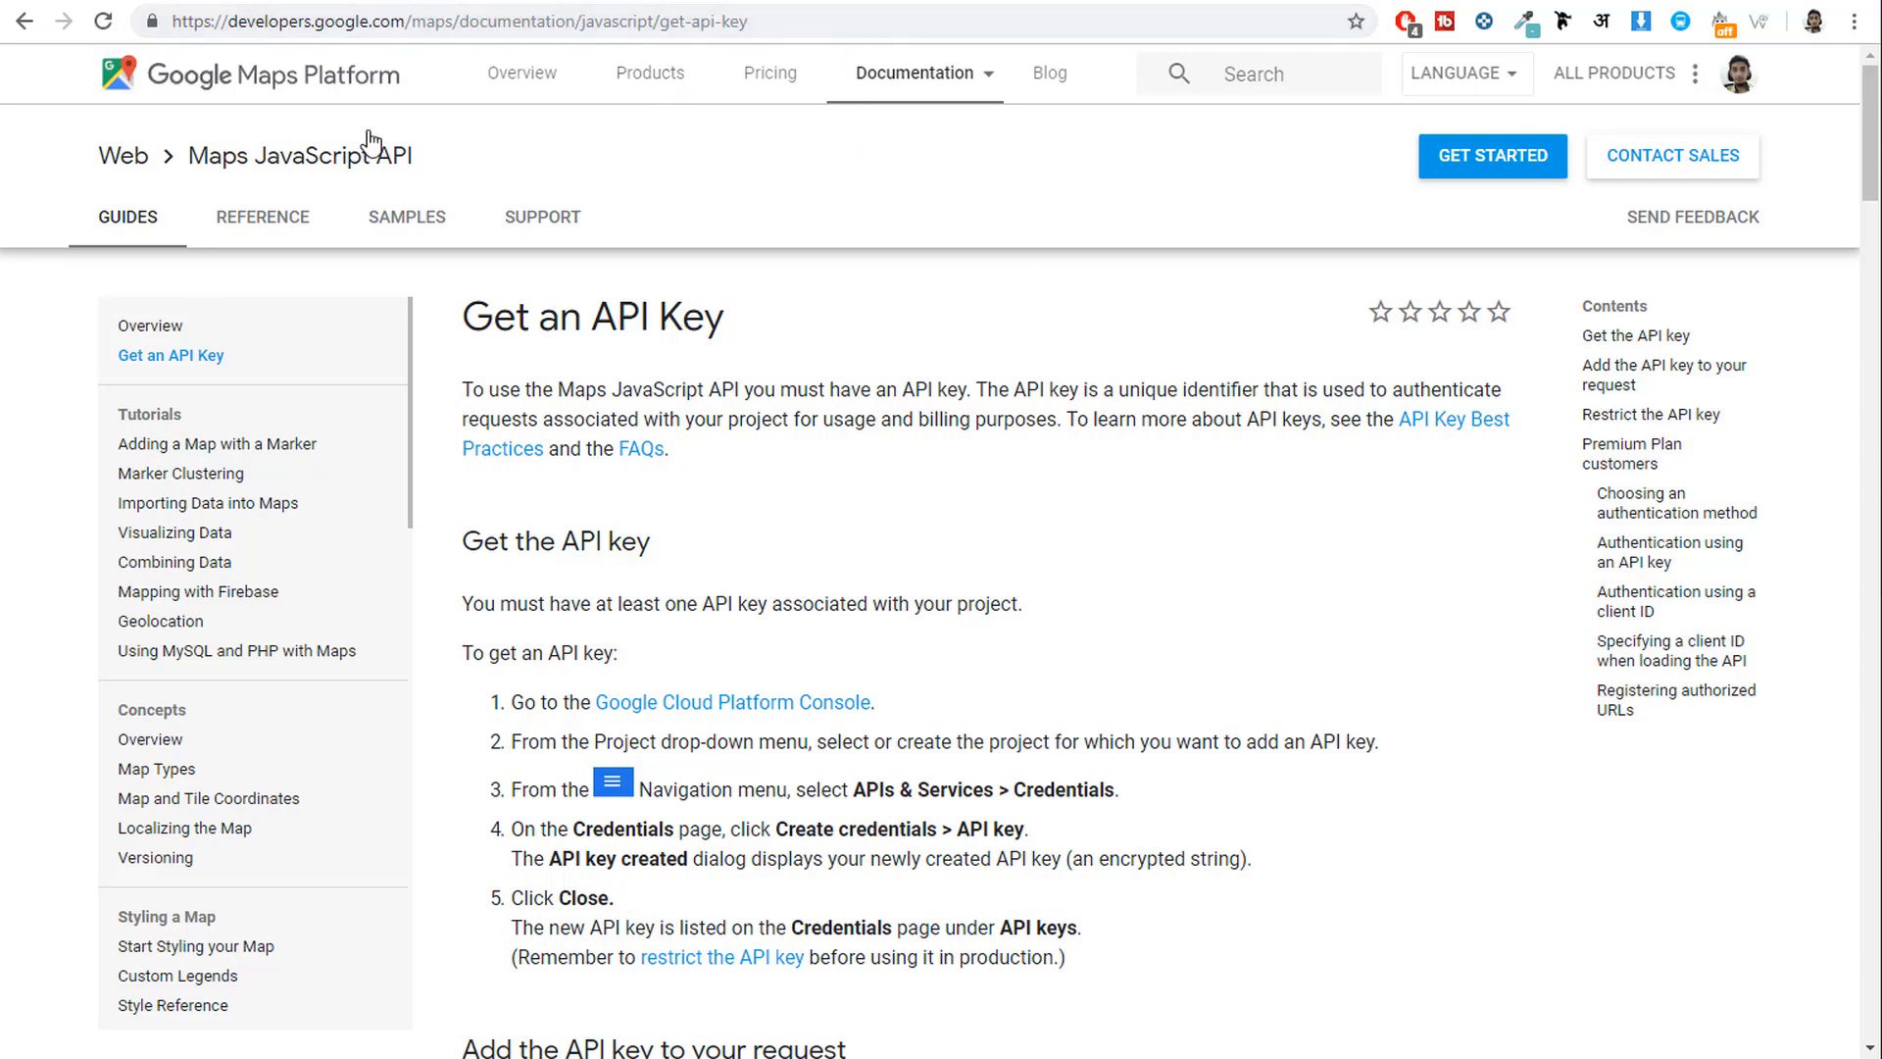
Start the Google Maps Platform setup with the Maps, Routes and Places products selected.
left_click(1505, 176)
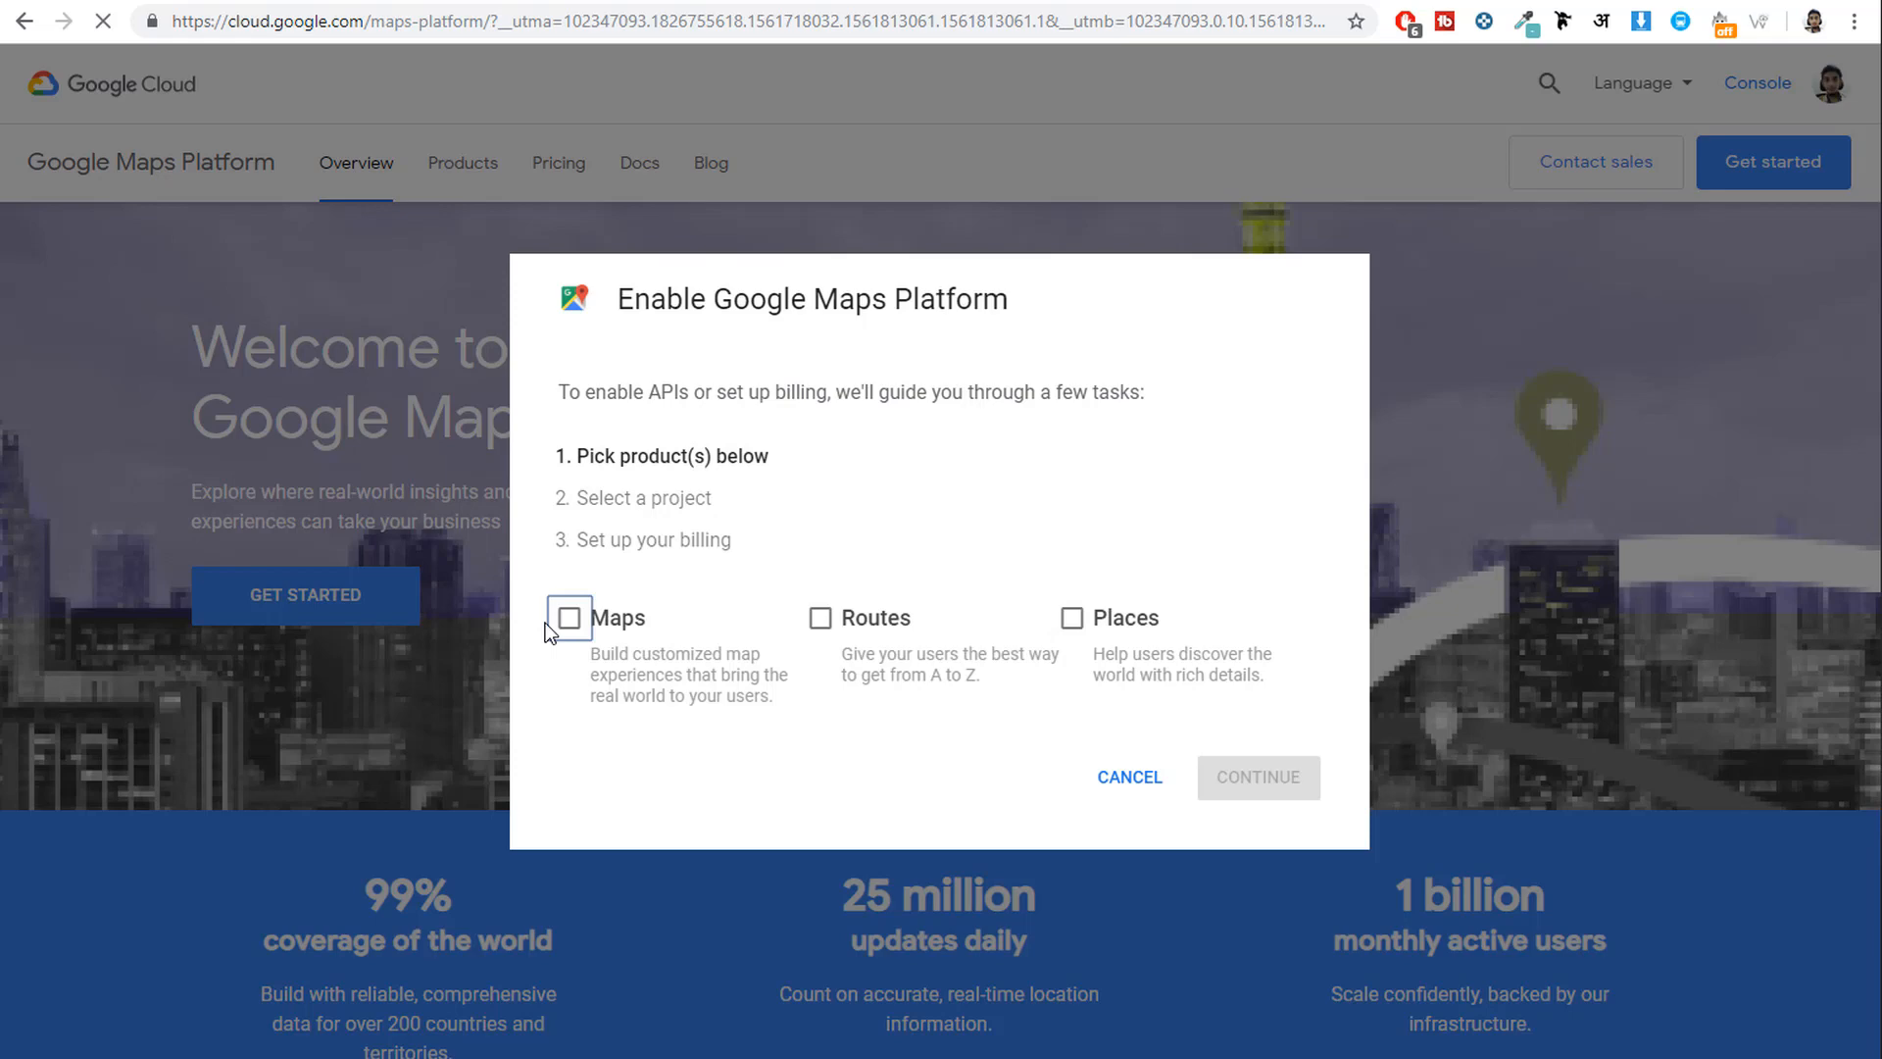
left_click(569, 617)
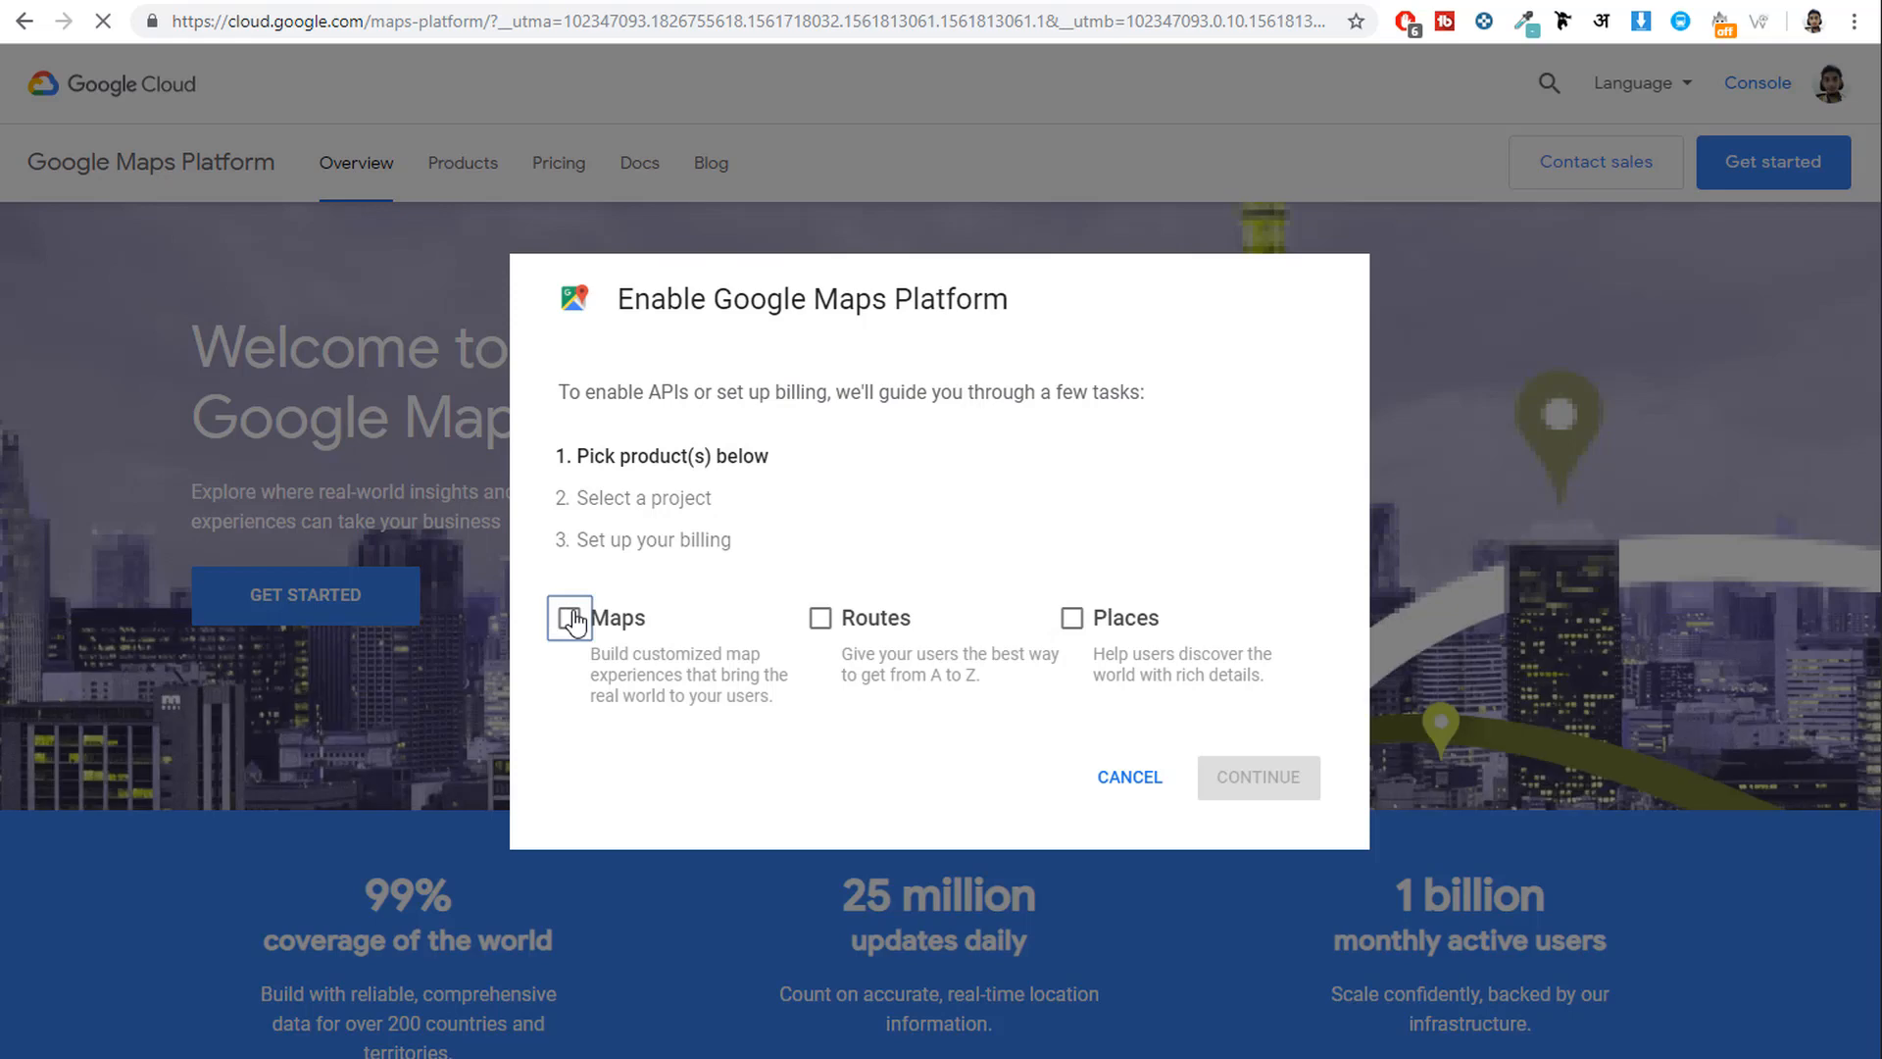
left_click(821, 620)
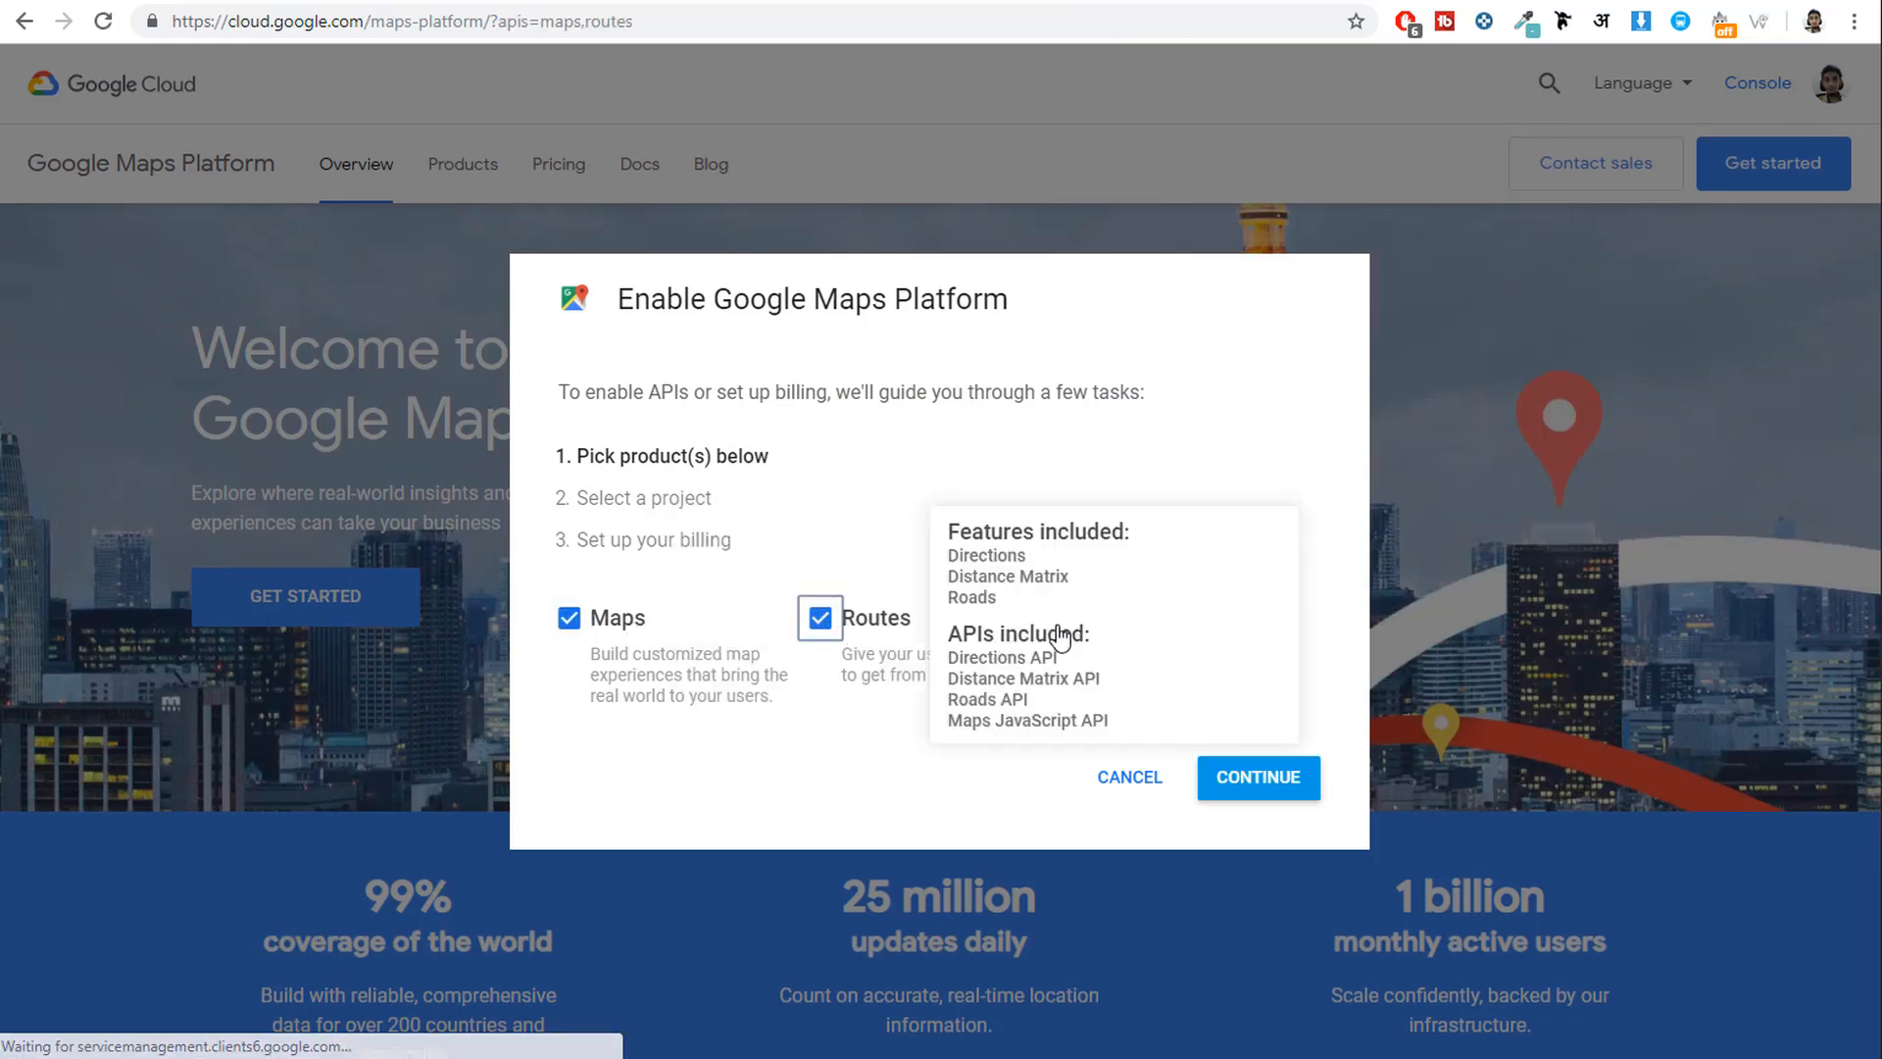
left_click(1072, 618)
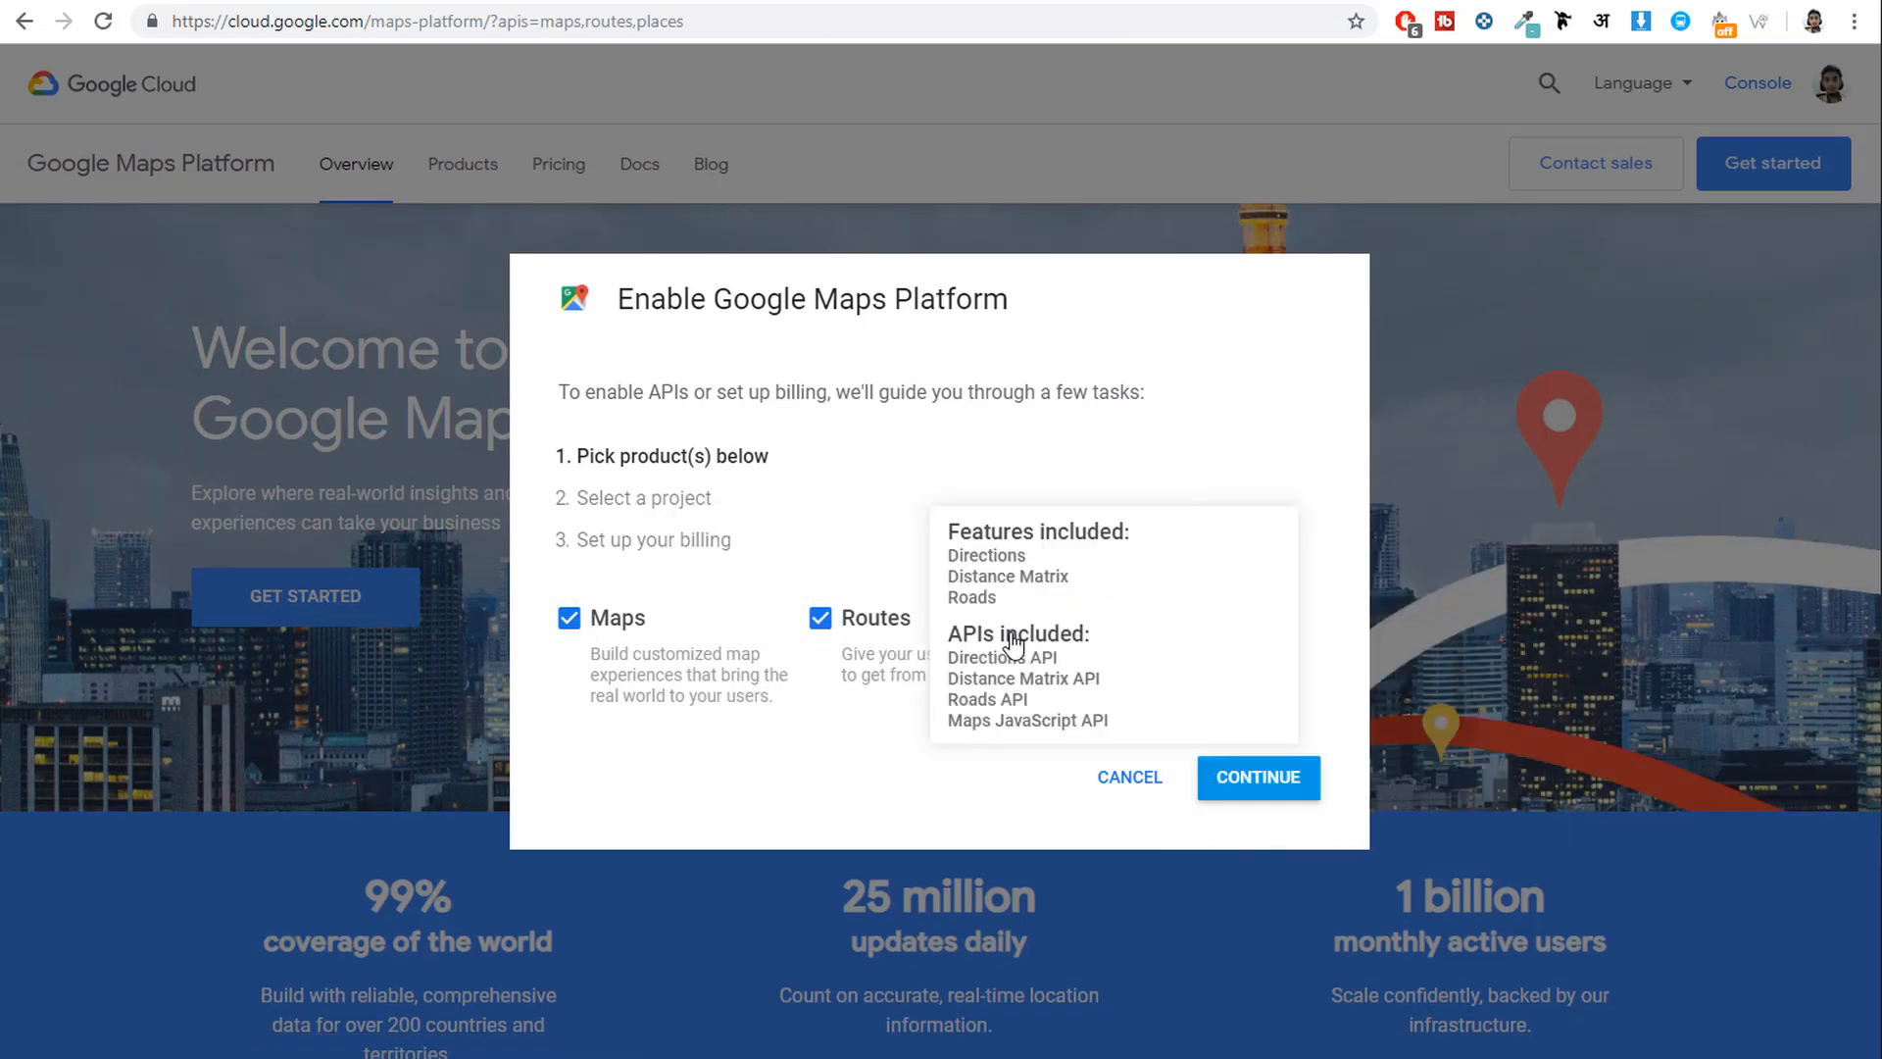
left_click(1260, 779)
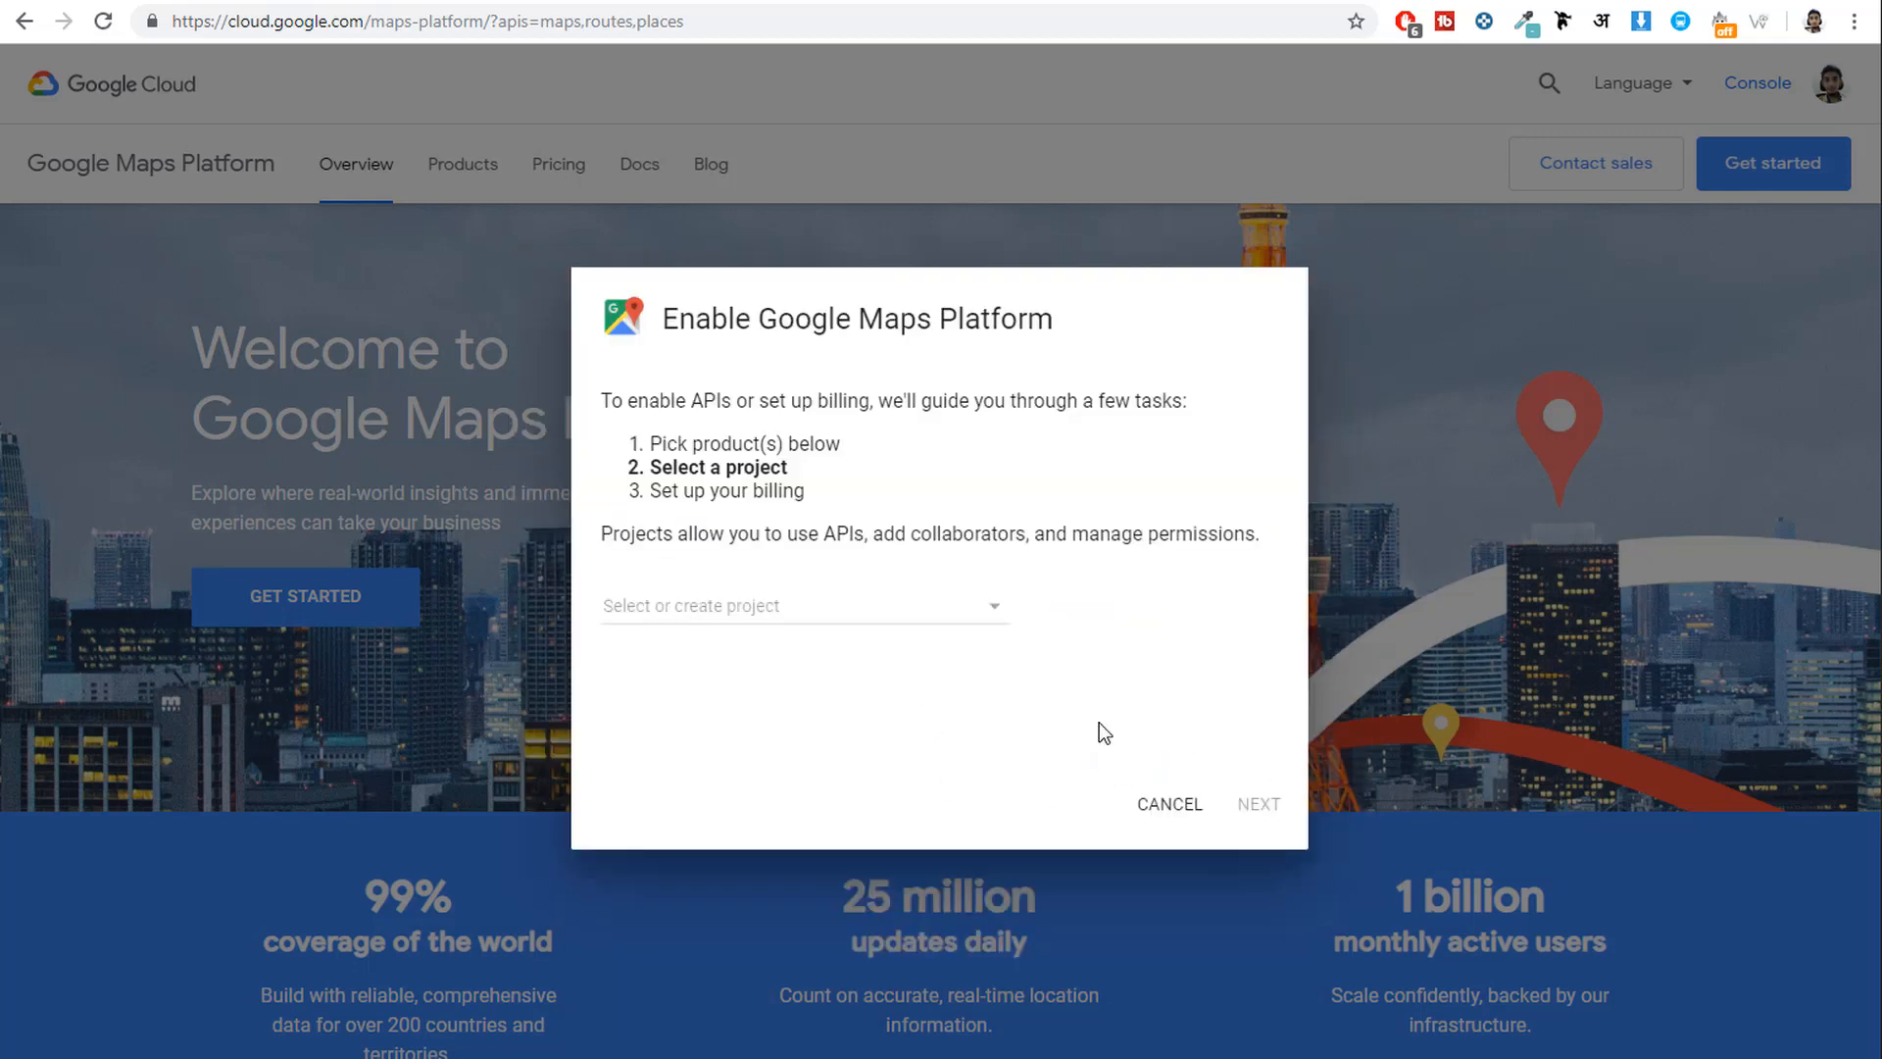
Create a new project named RealHomes2019 in place of the default name.
left_click(826, 613)
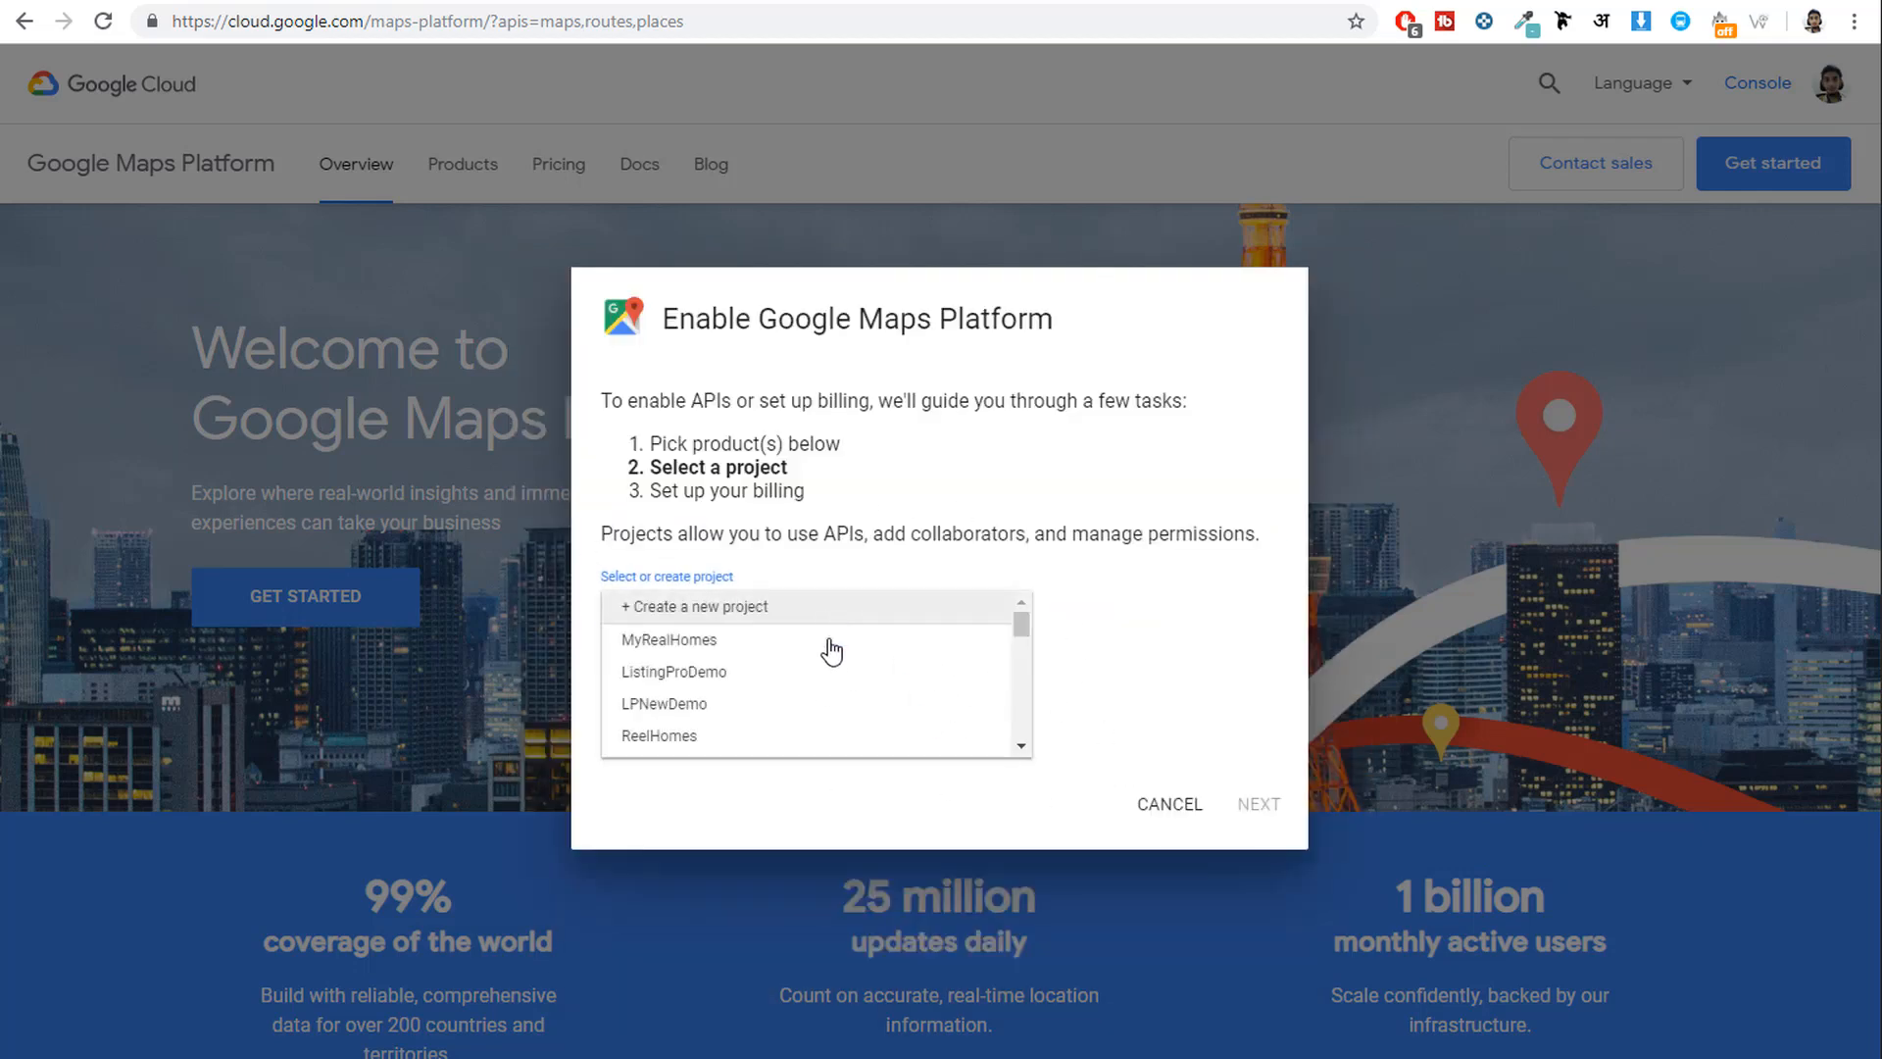
scroll(829, 731, "down", 6)
scroll(828, 710, "up", 6)
left_click(721, 616)
left_click_drag(748, 607, 507, 615)
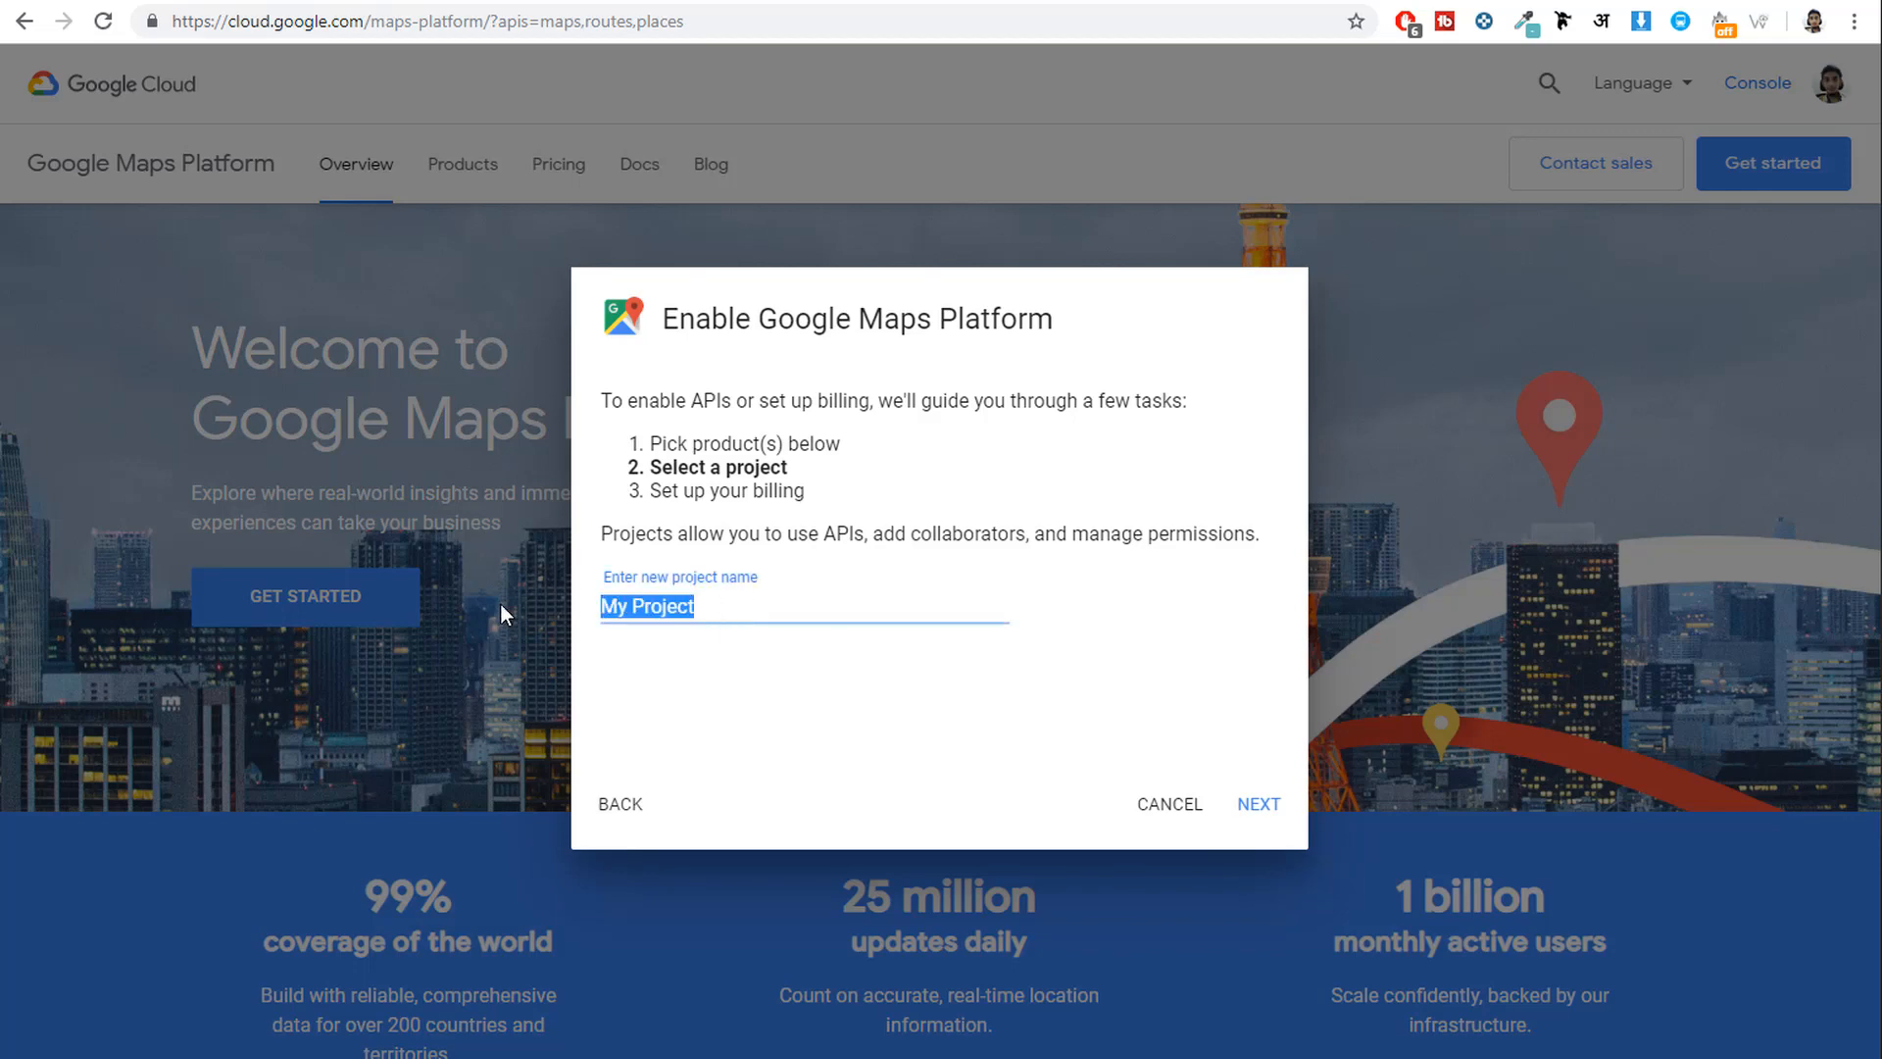
key("BackSpace")
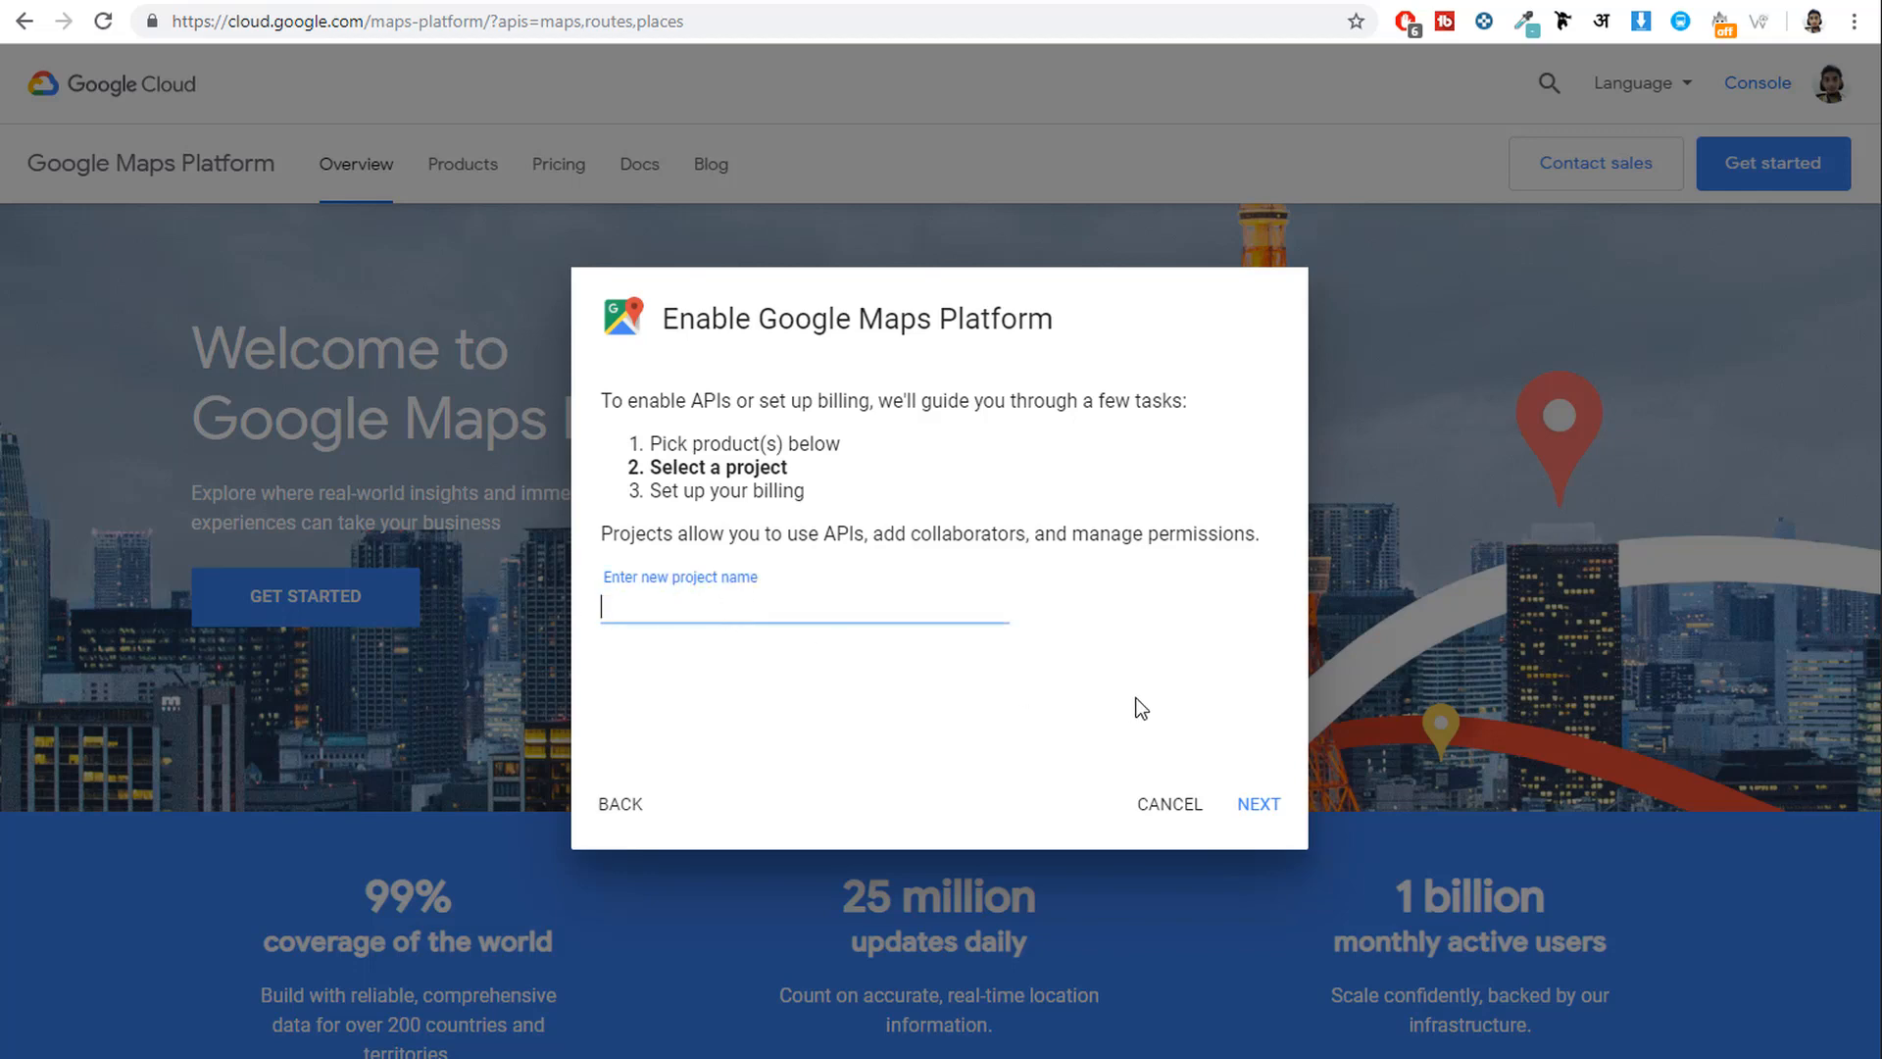
type("Real")
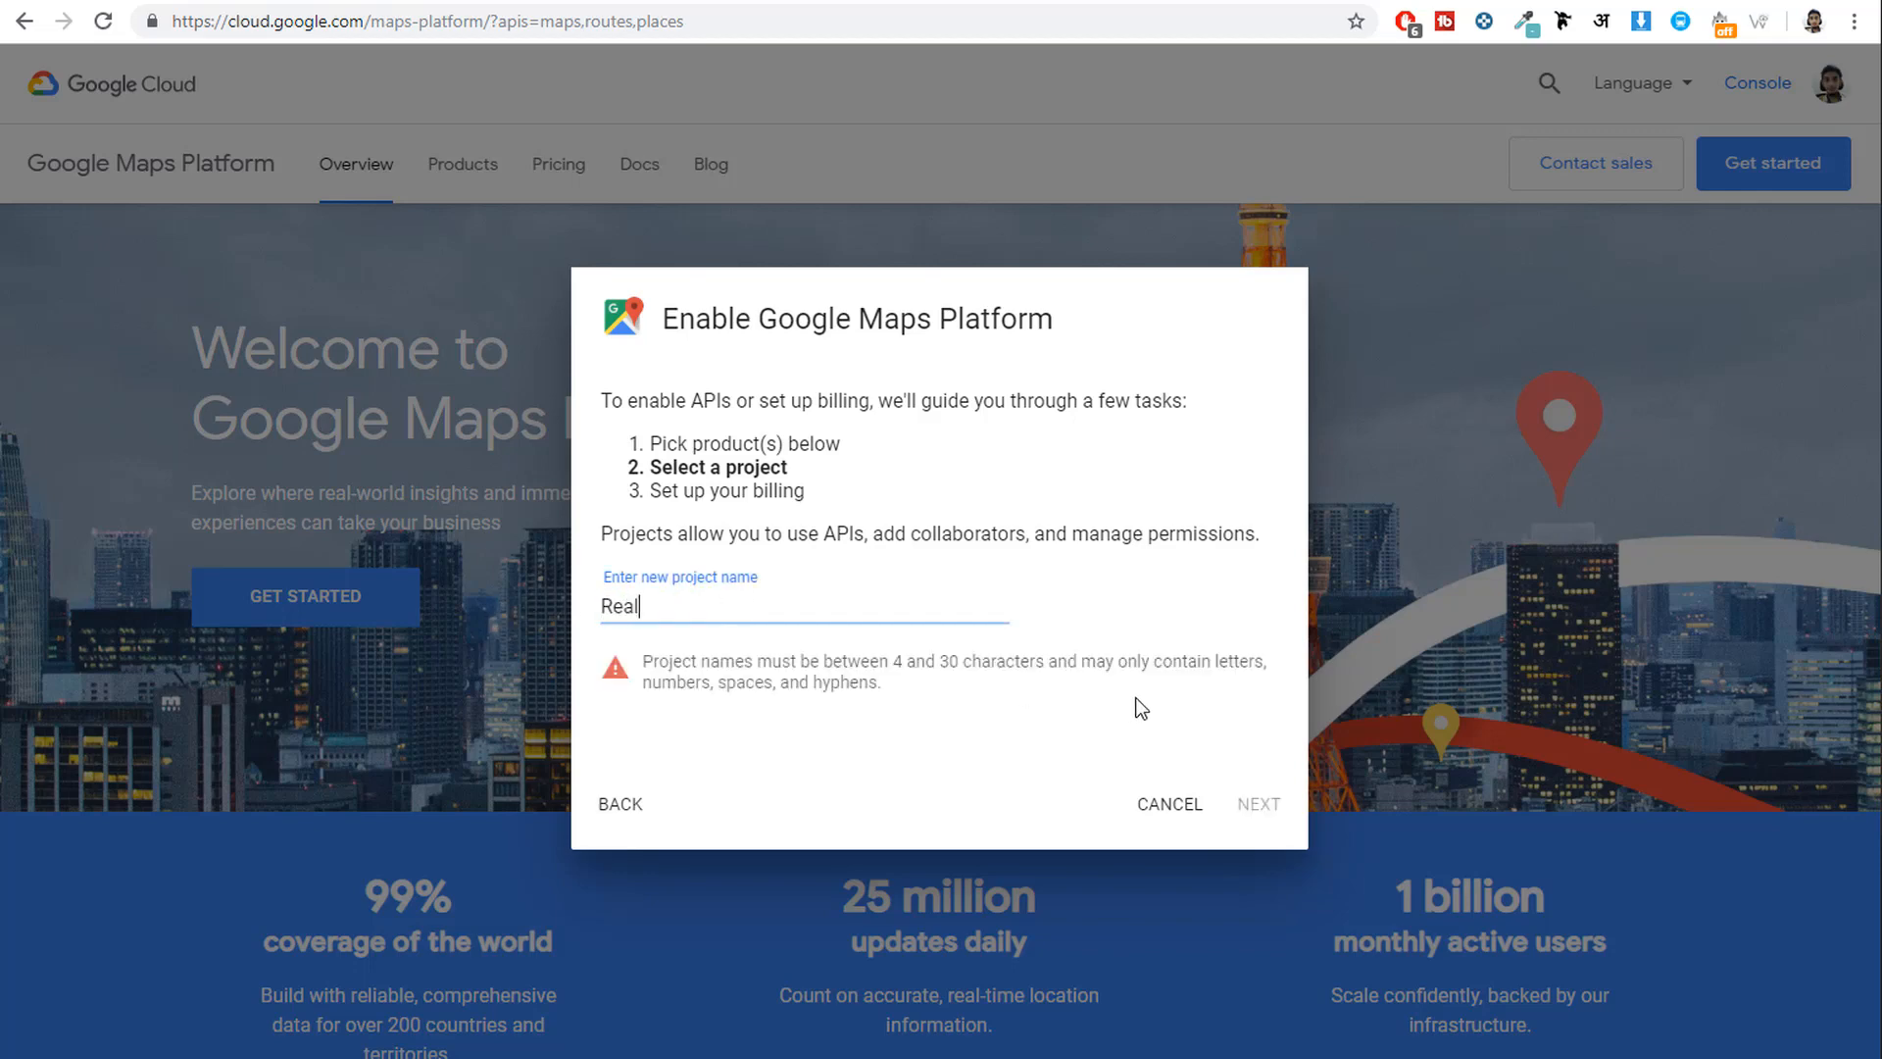
type("Homes2019")
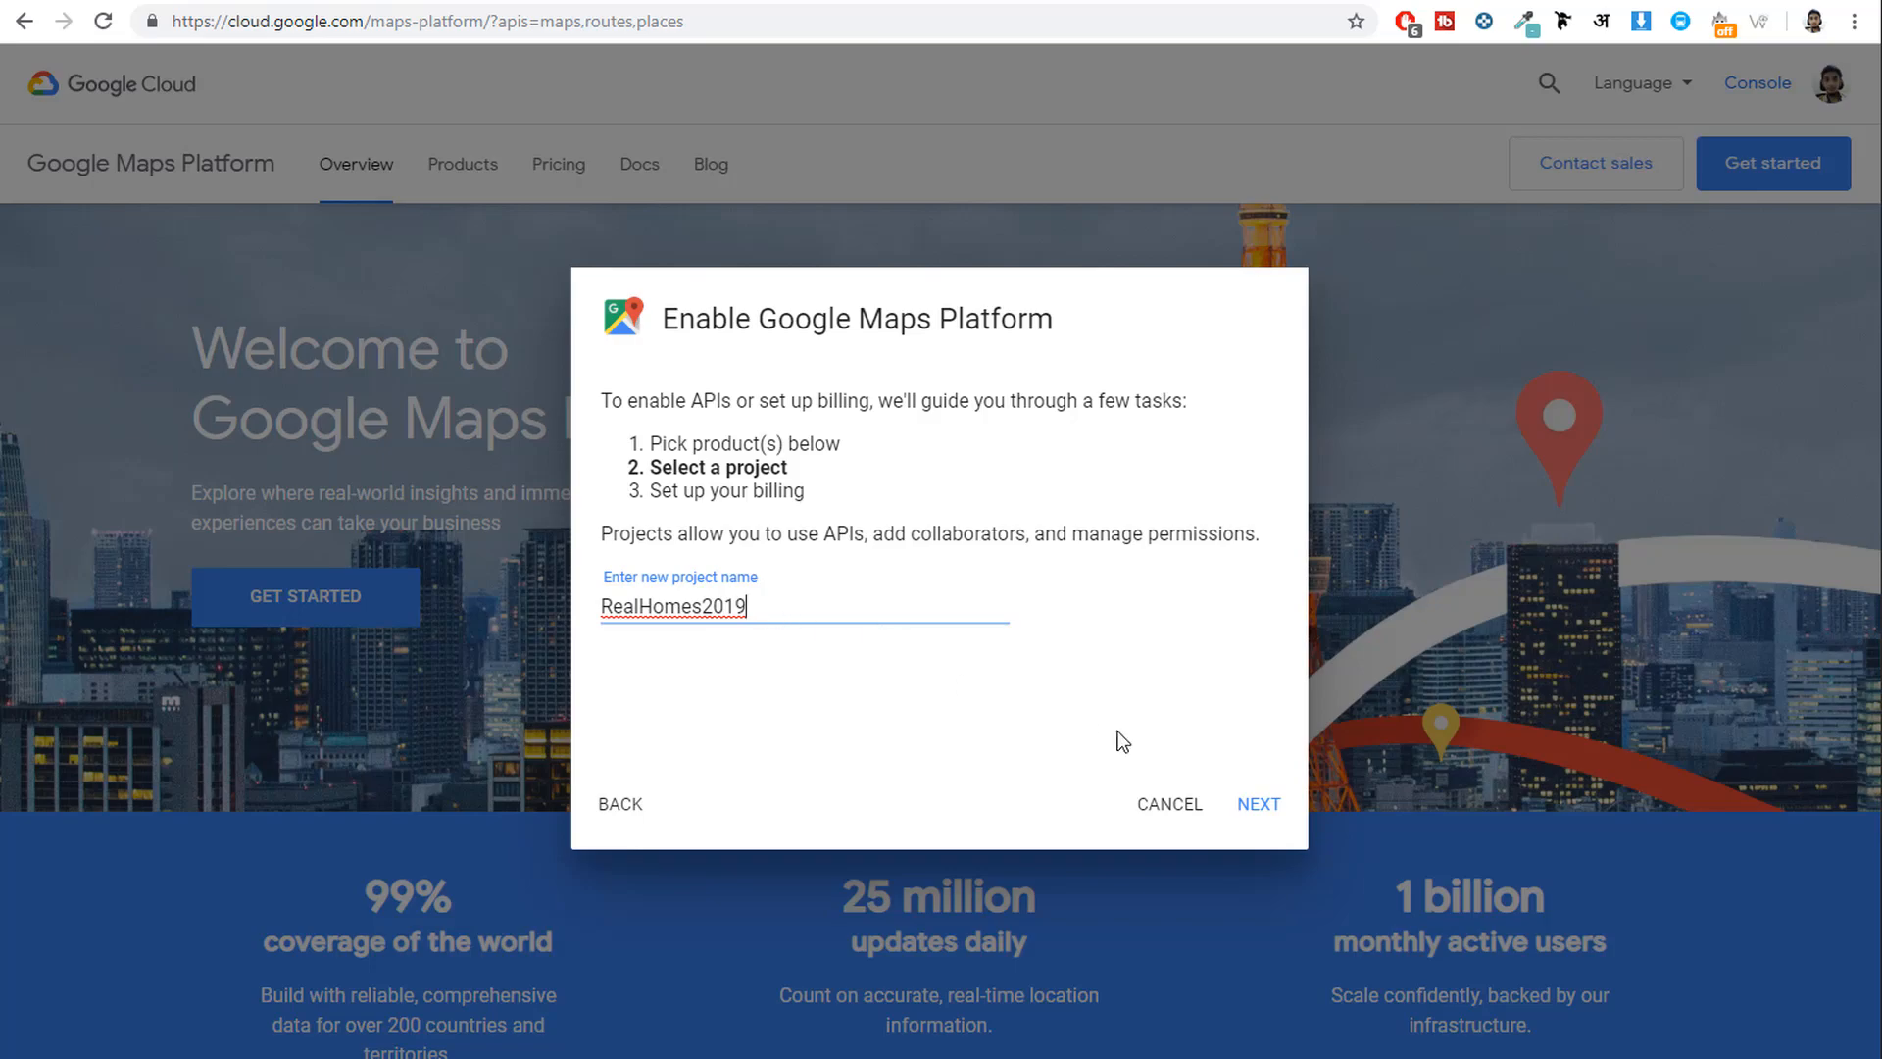
left_click(1284, 818)
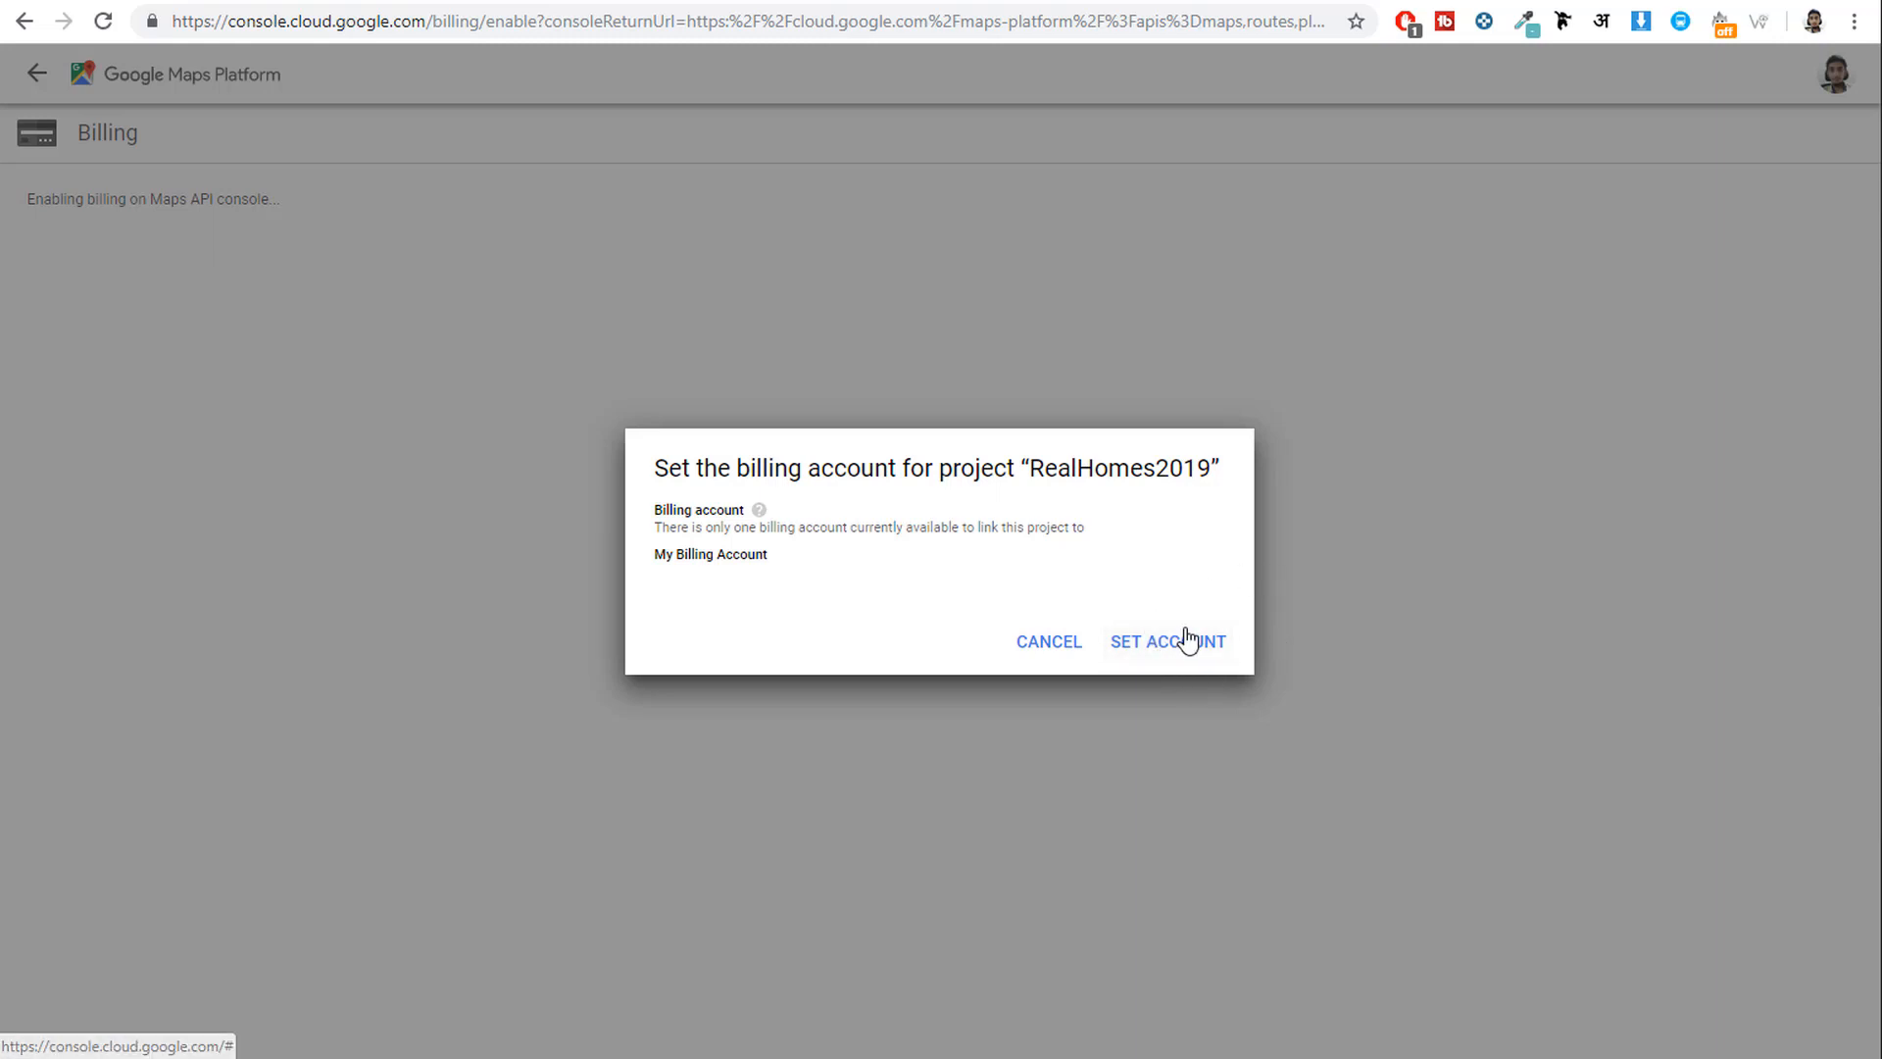
Link the billing account to RealHomes2019 and enable the Maps APIs to generate a key.
left_click(1165, 647)
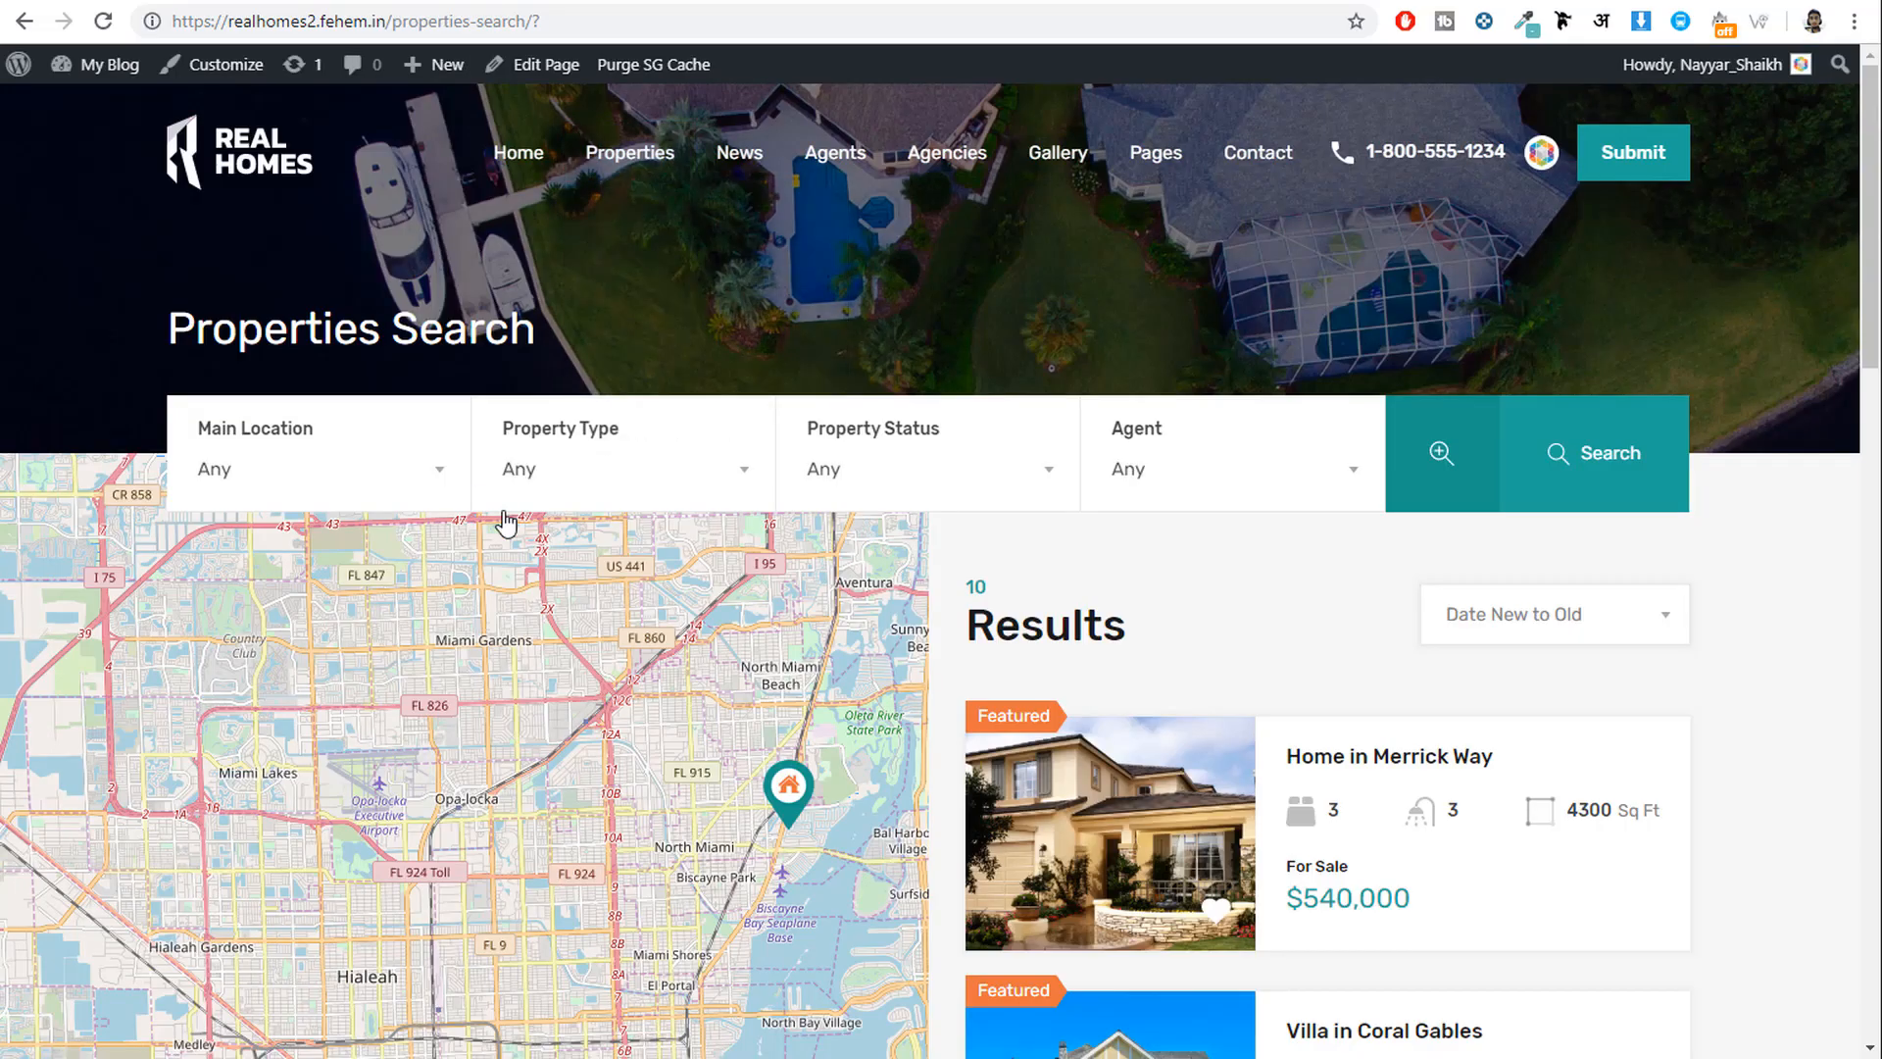
scroll(576, 668, "down", 4)
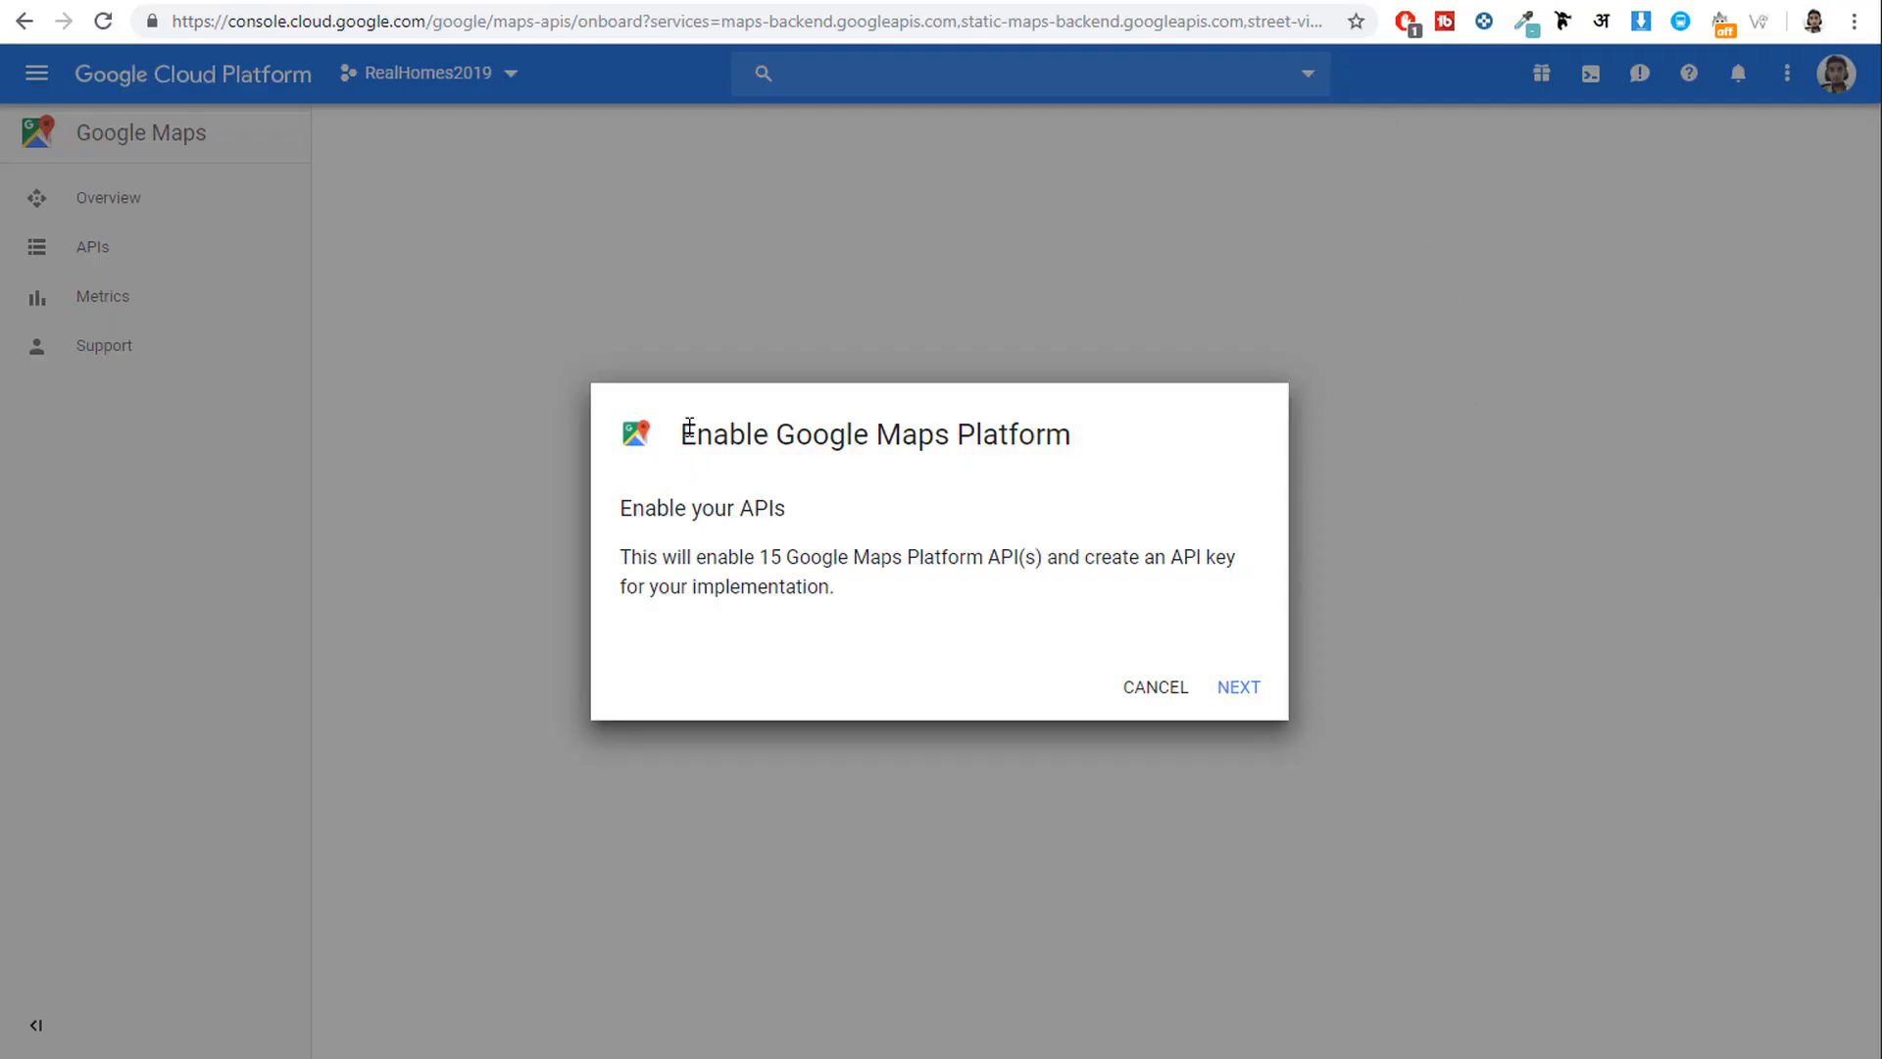
left_click_drag(680, 431, 1090, 438)
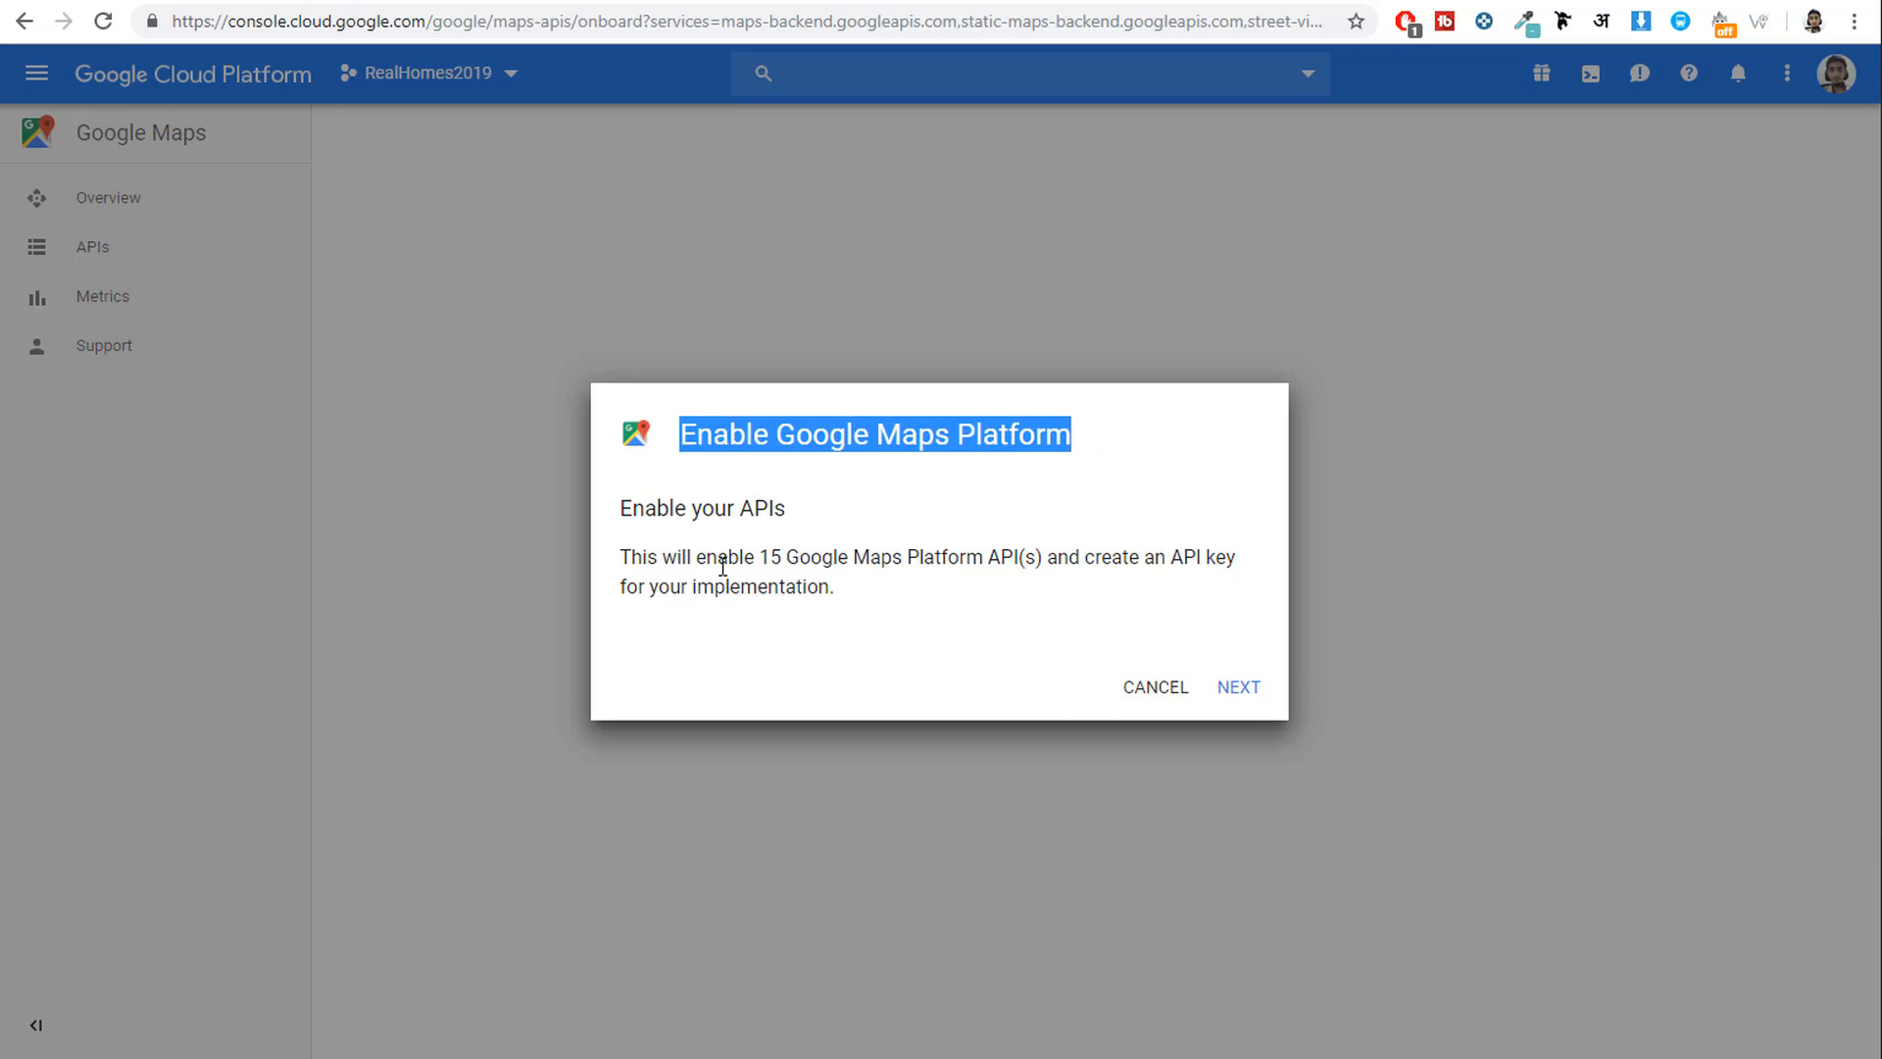
left_click_drag(760, 557, 1038, 557)
left_click(1220, 686)
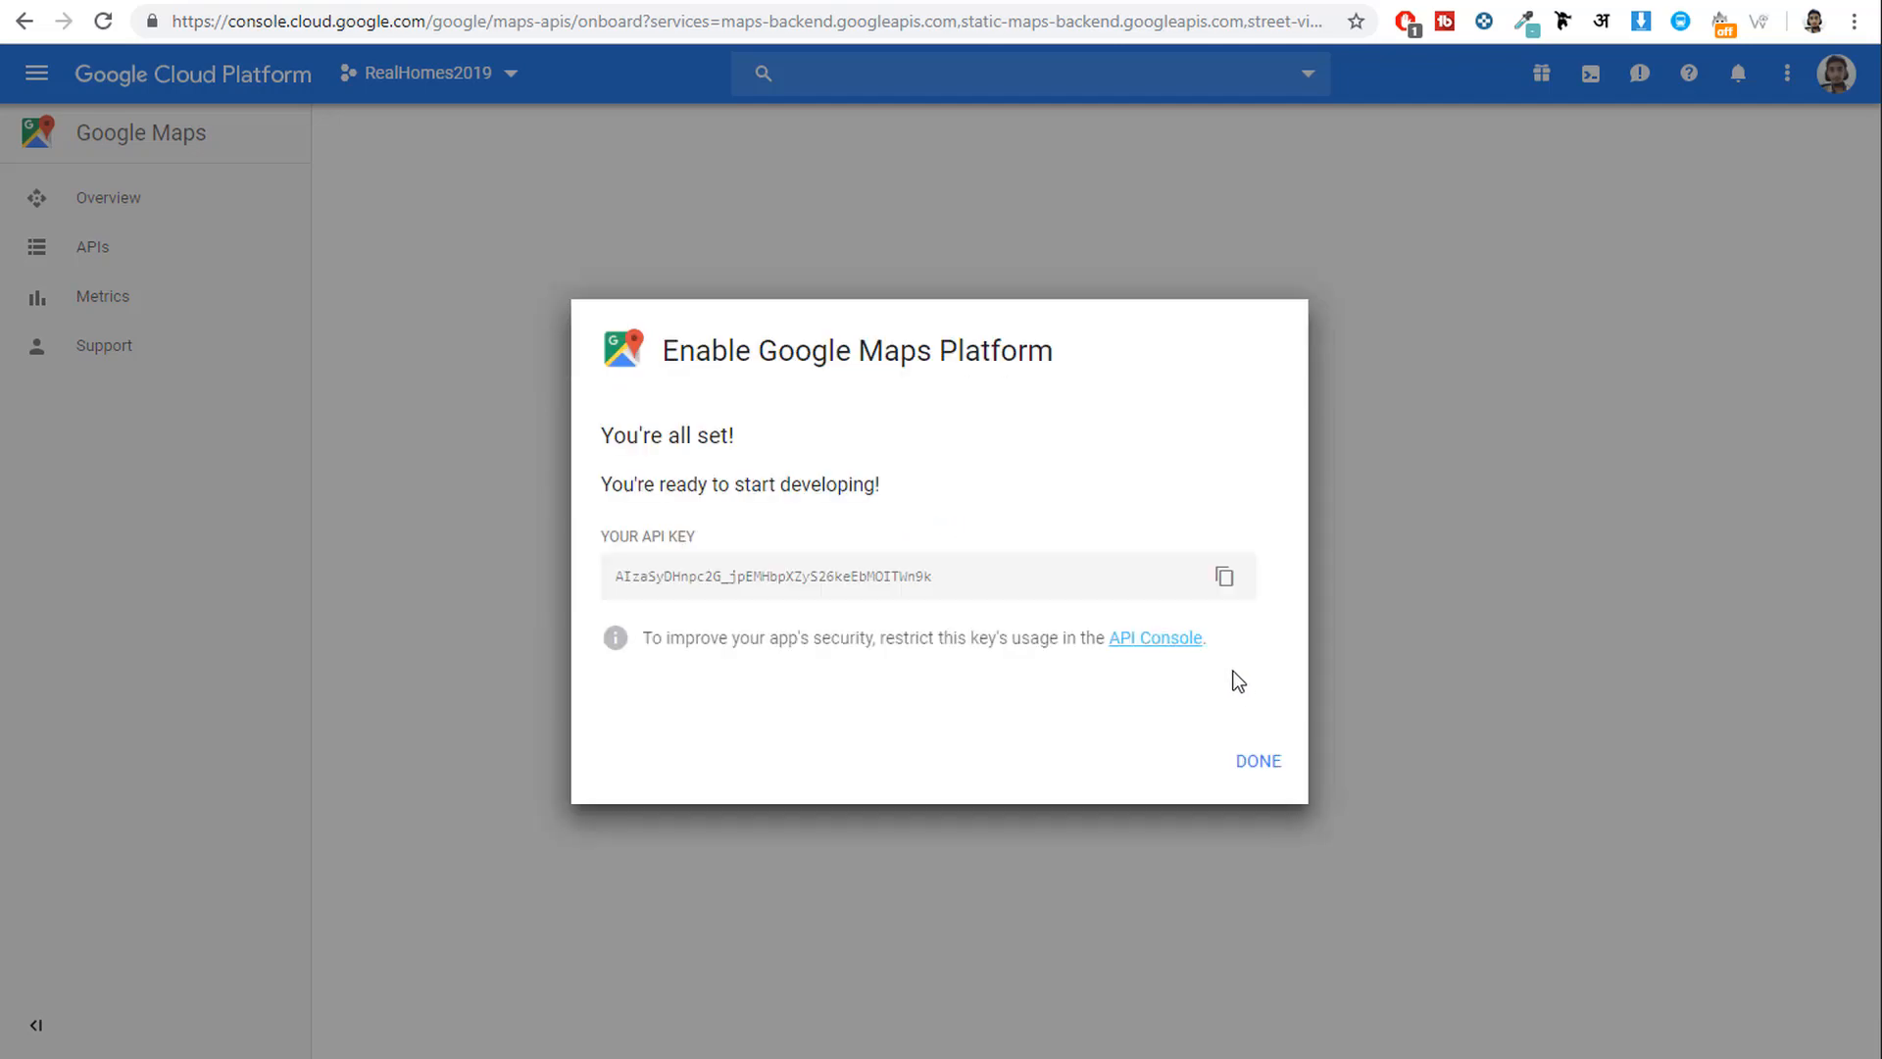
Copy the newly generated API key and go back to WordPress admin.
left_click(1224, 578)
left_click_drag(1010, 582, 614, 577)
double_click(631, 575)
right_click(642, 578)
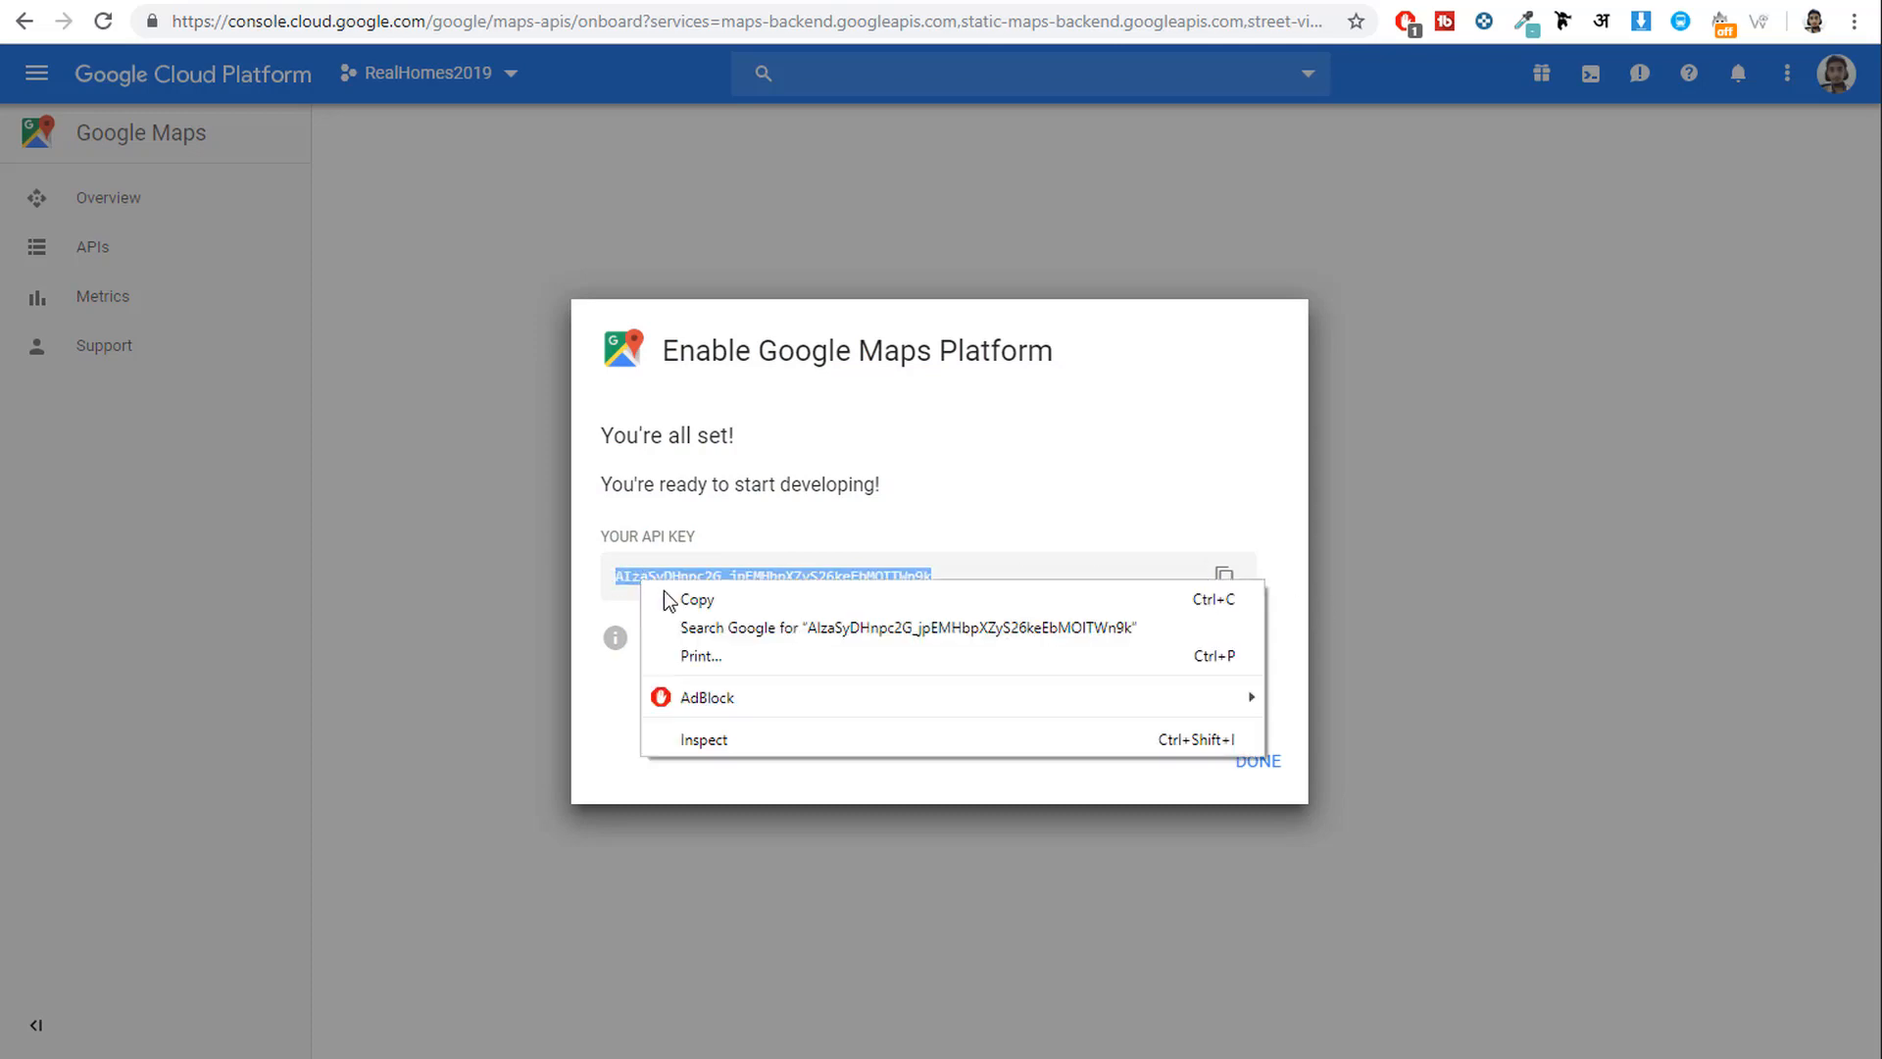
left_click(723, 599)
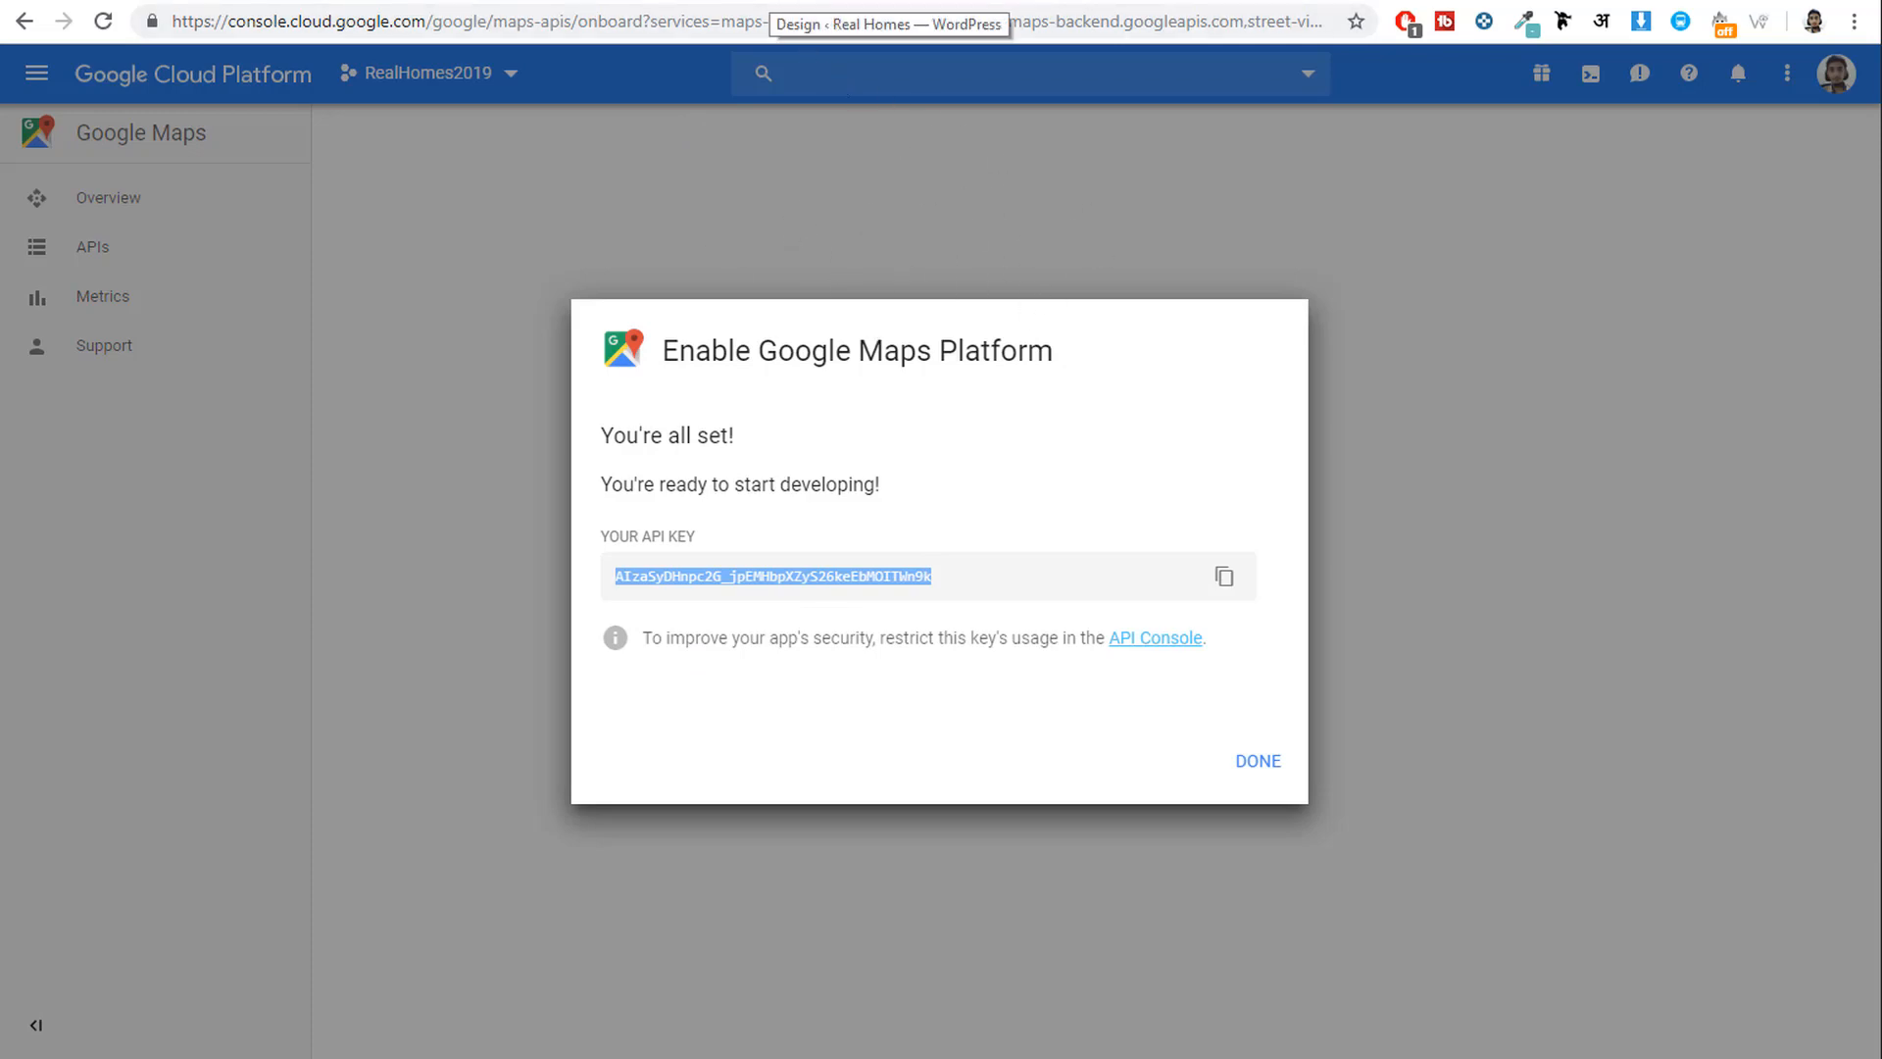
left_click(779, 4)
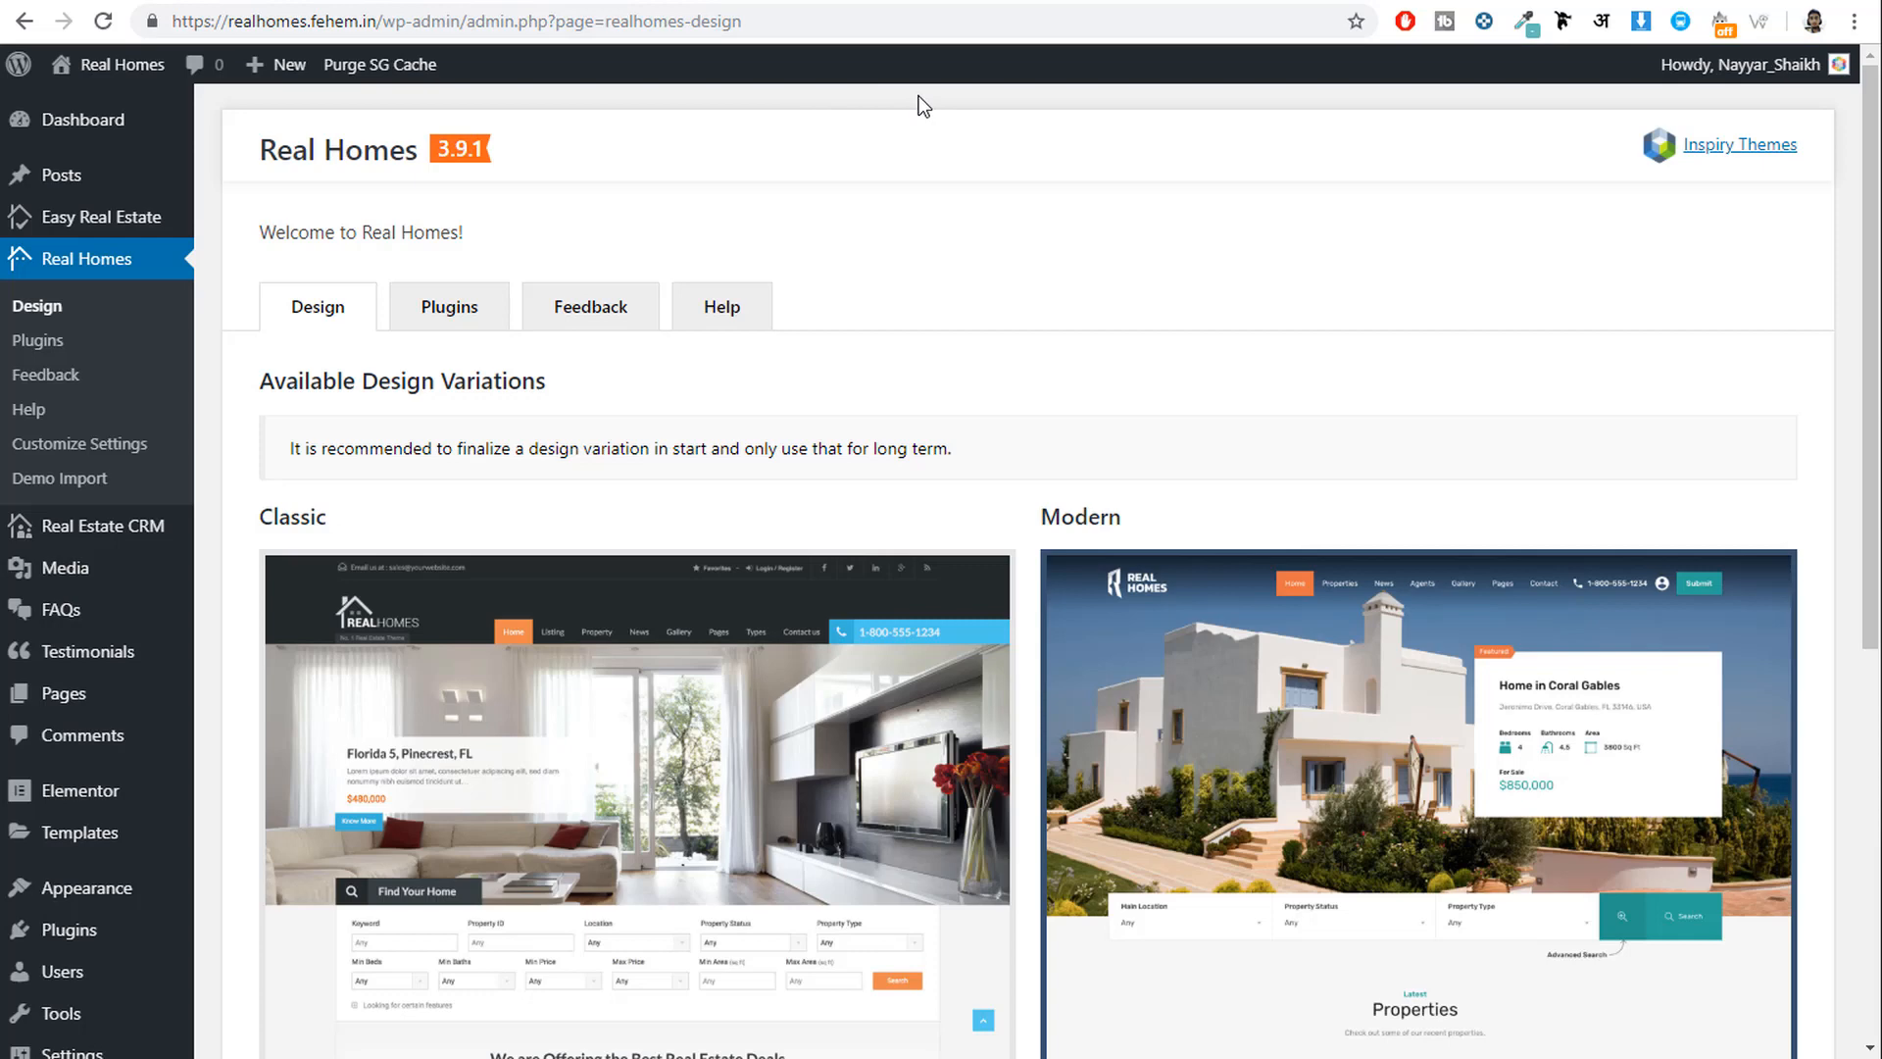
Paste the copied key into Easy Real Estate's Maps settings as the Google Maps API Key and save.
mouse_move(138, 230)
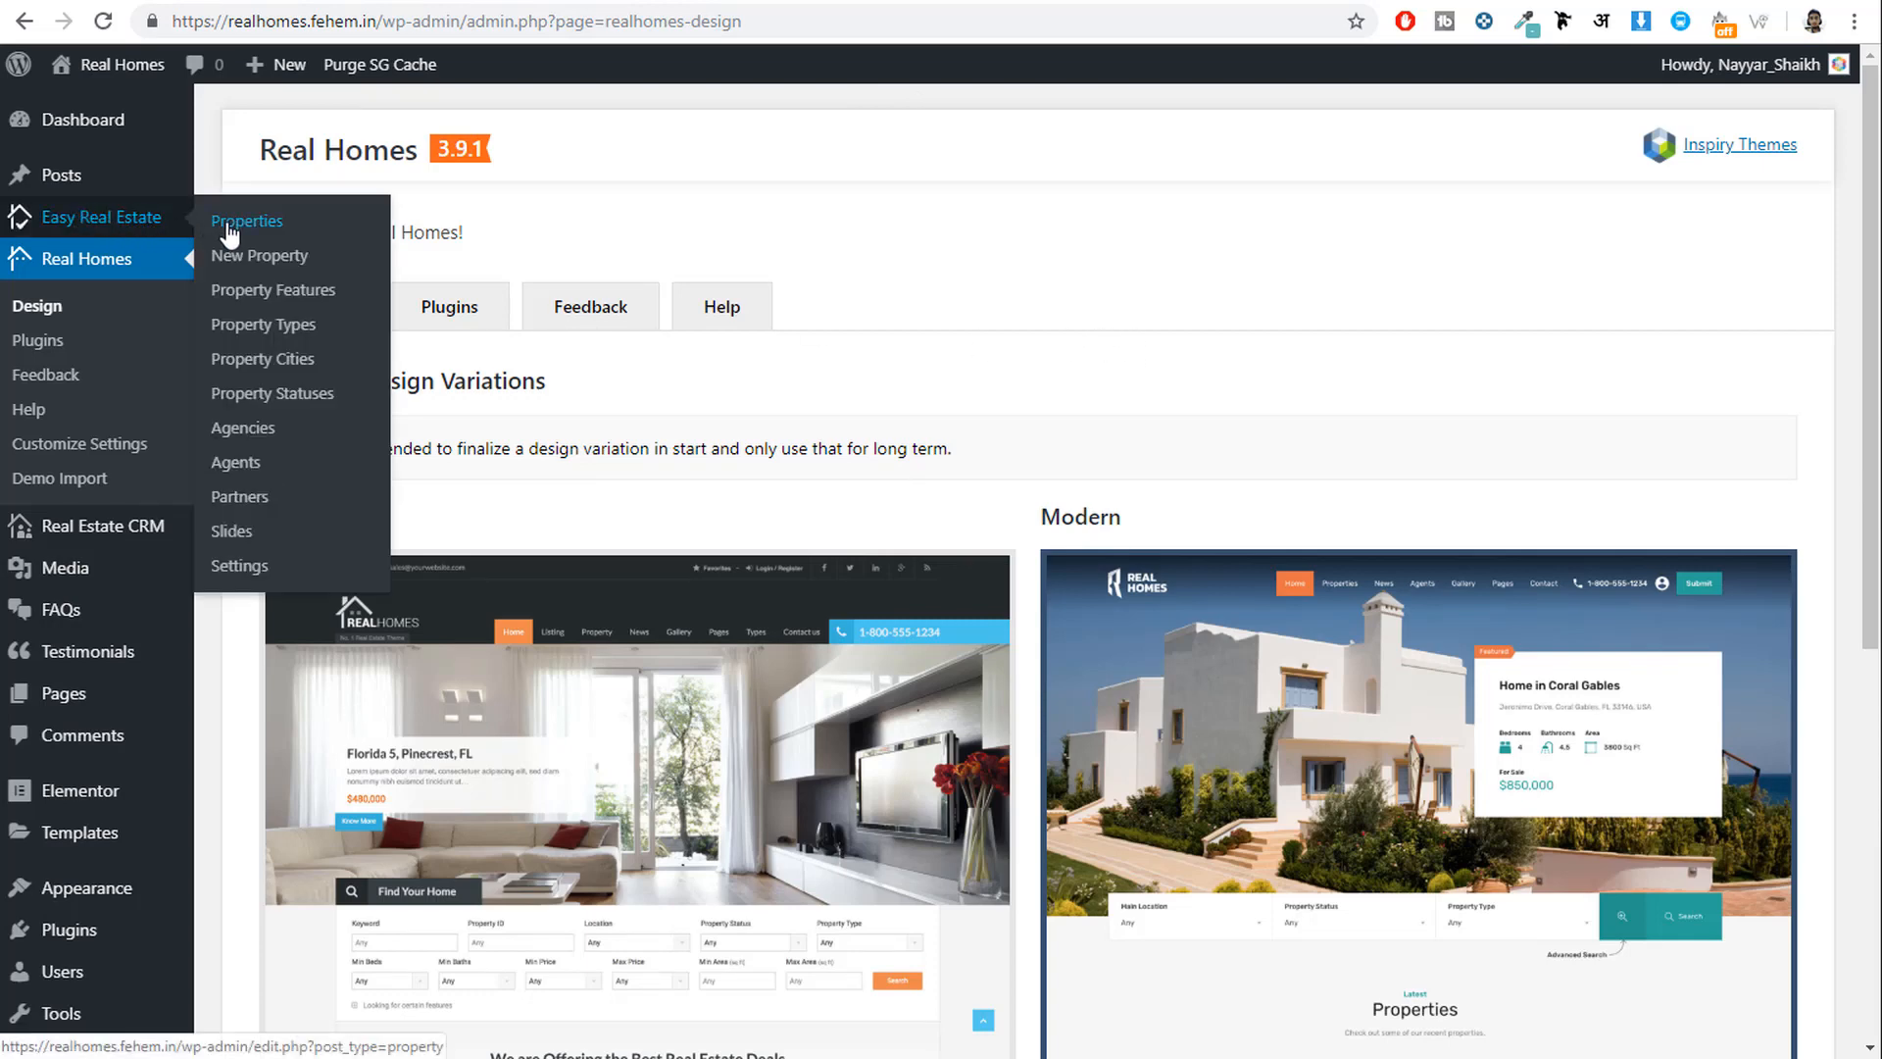
left_click(232, 584)
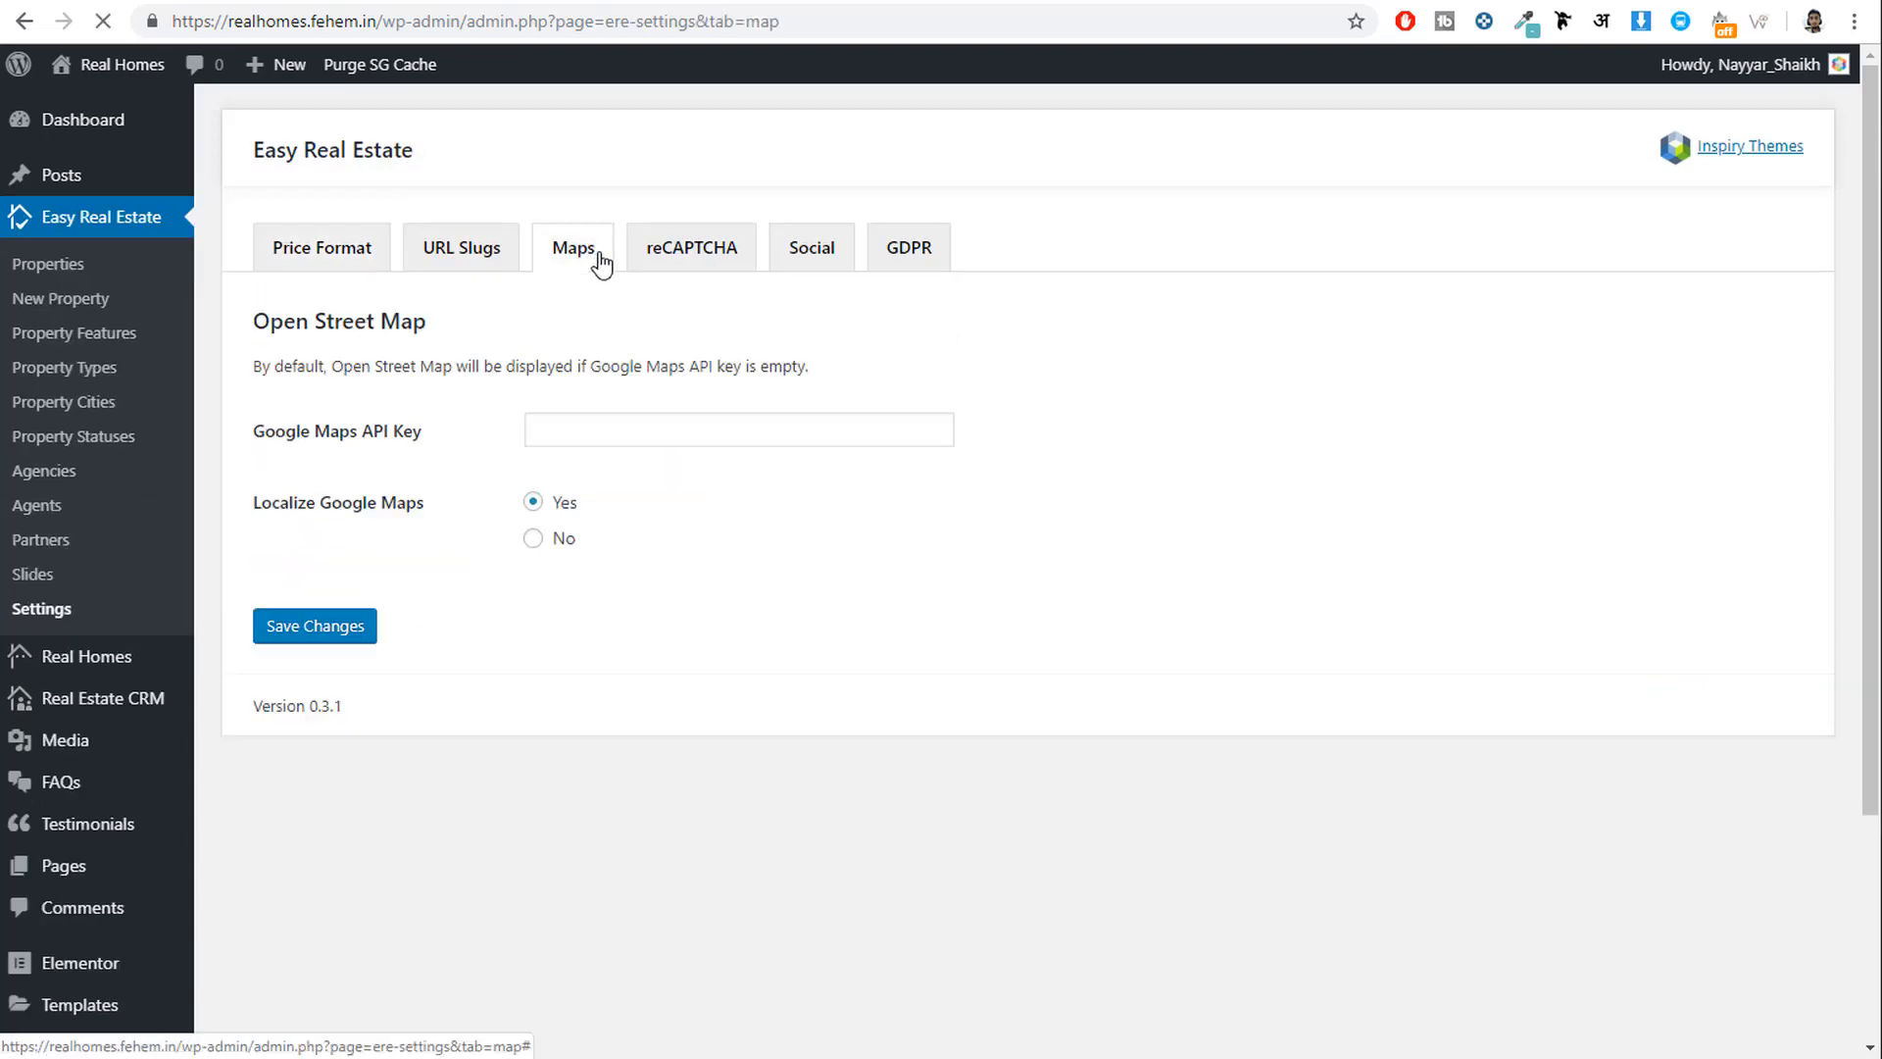
left_click(632, 431)
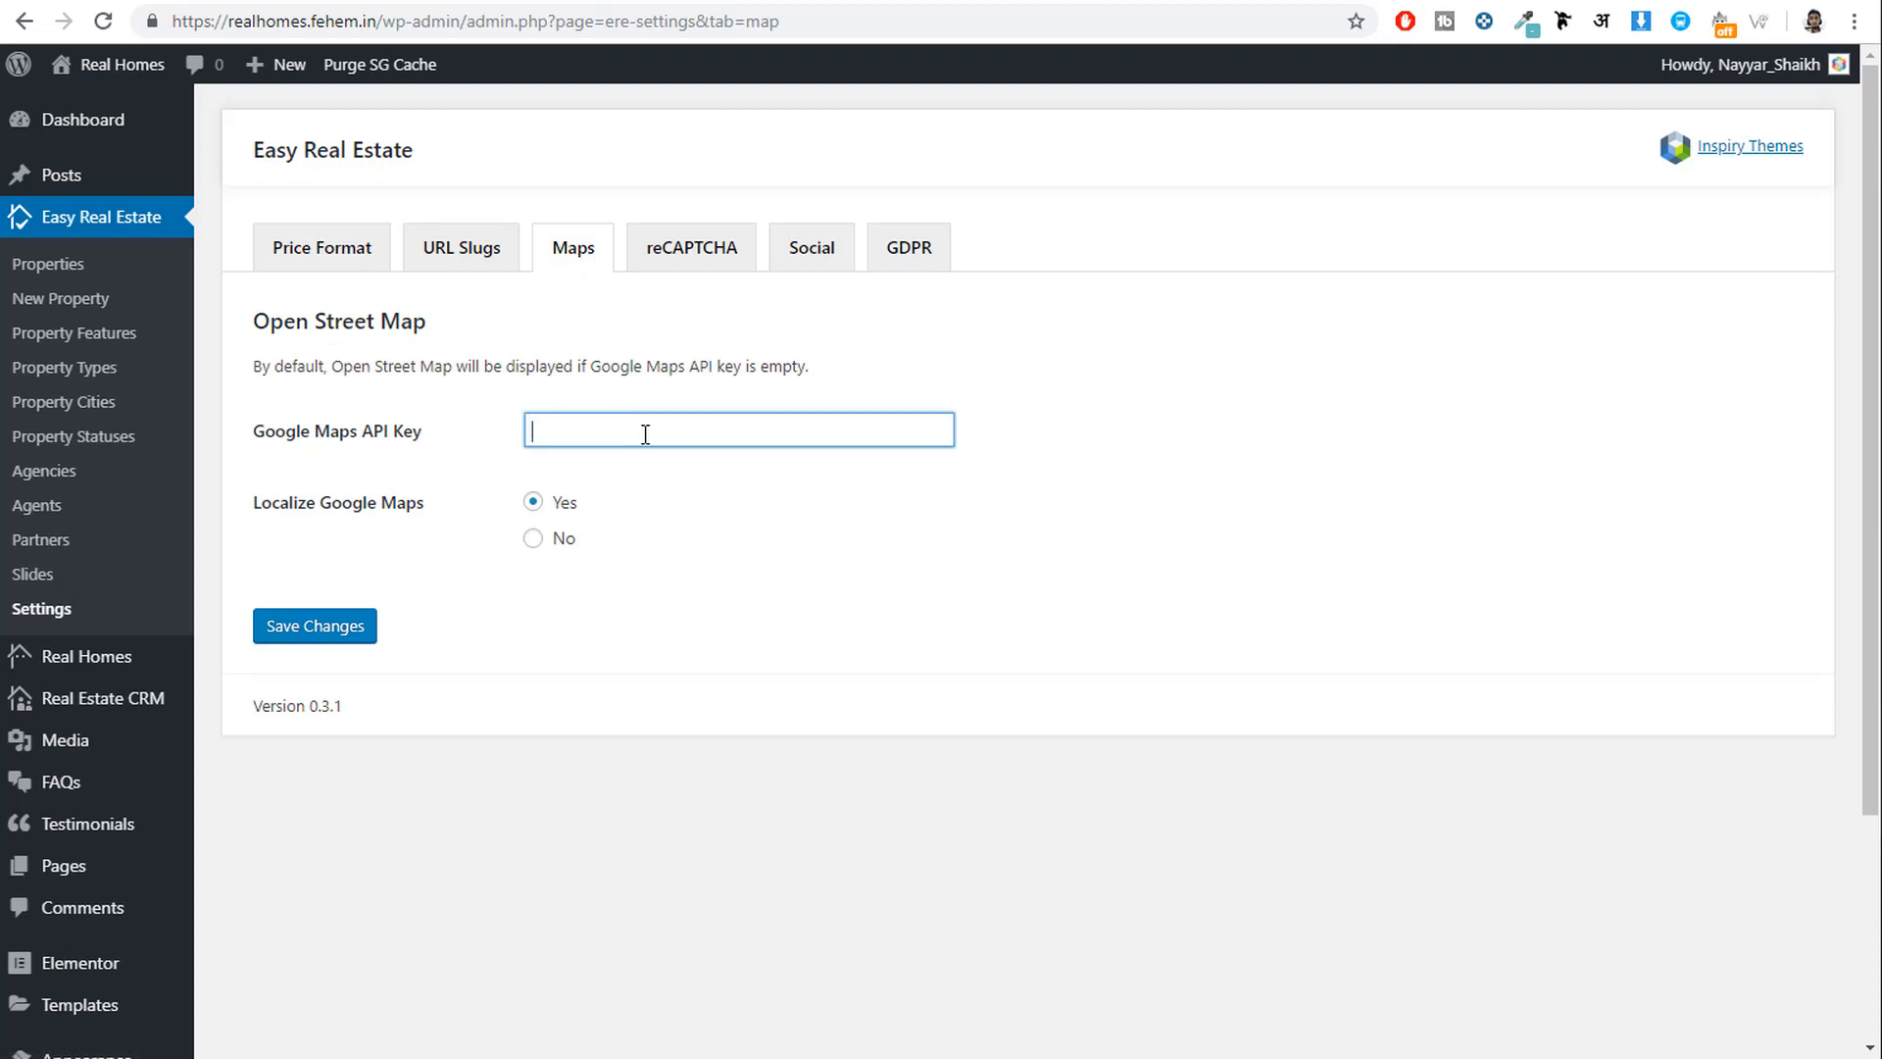
key("ctrl+v")
left_click(350, 637)
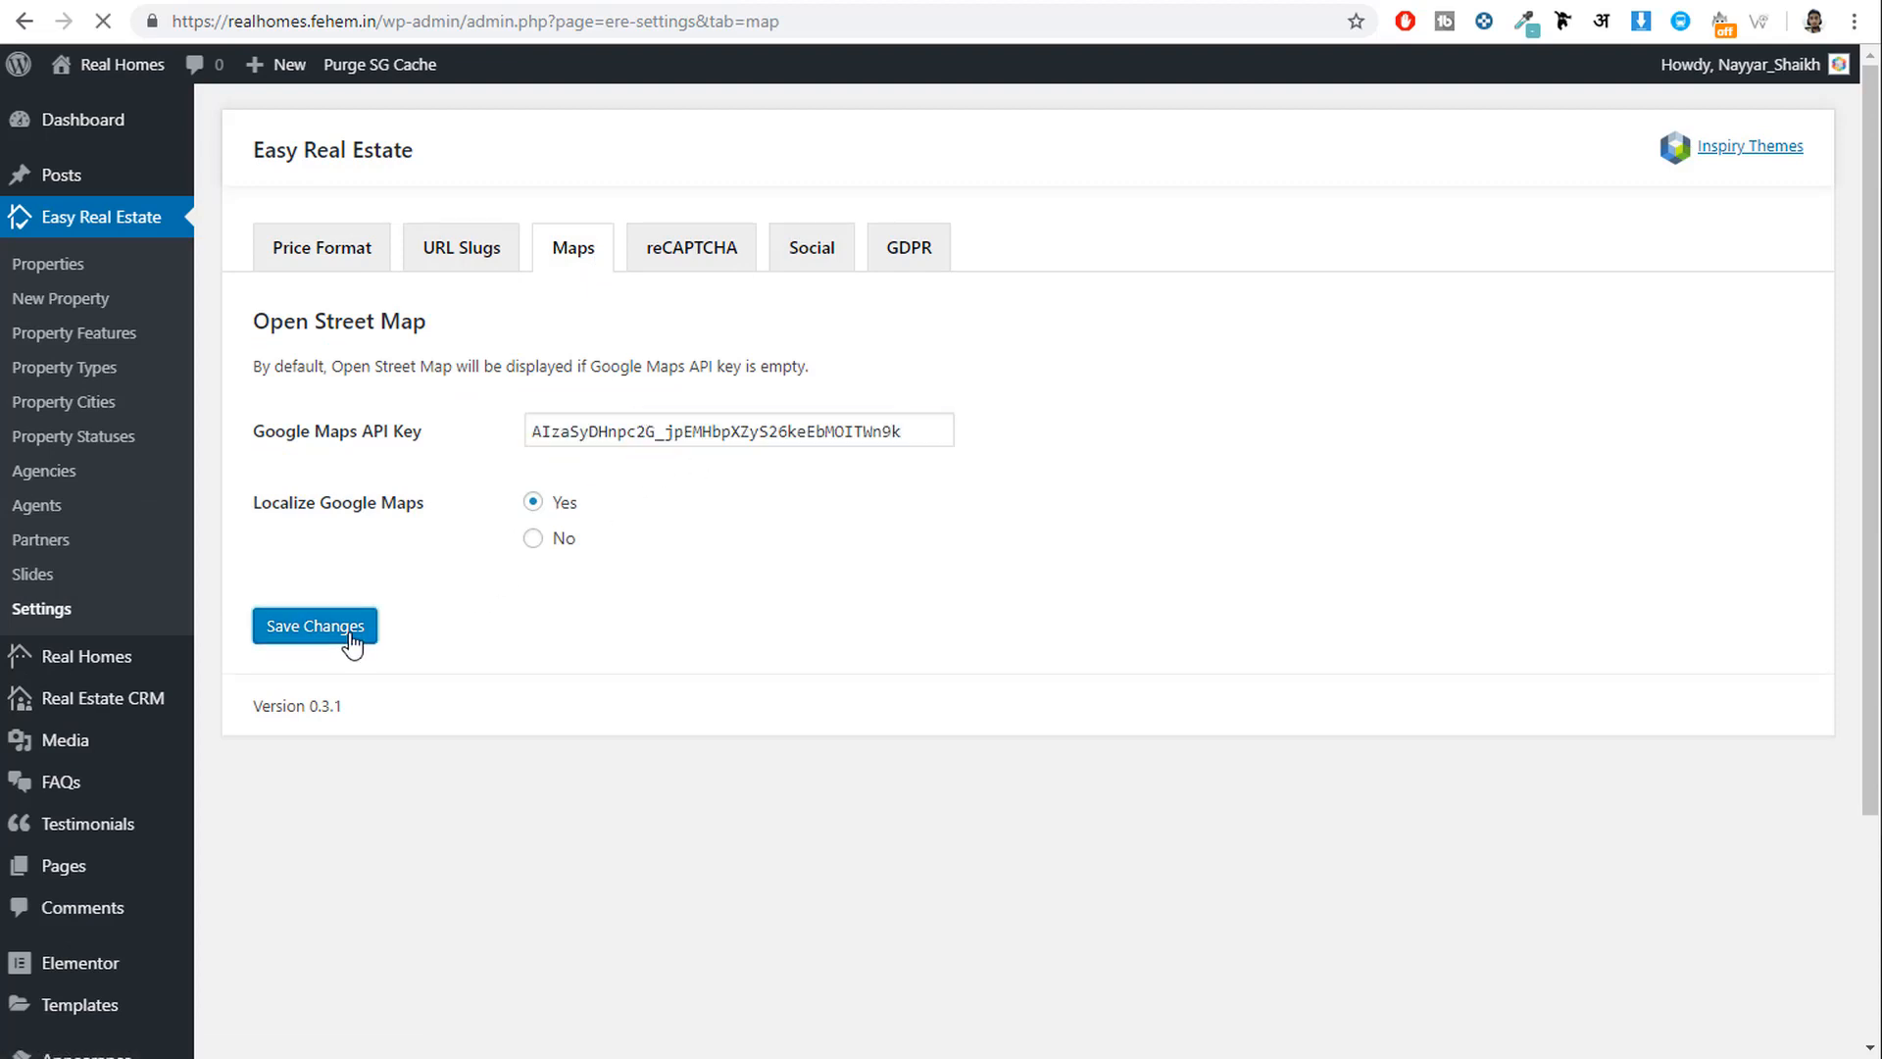
Reload the site's front page, then return to the Google Cloud key dialog.
left_click(909, 0)
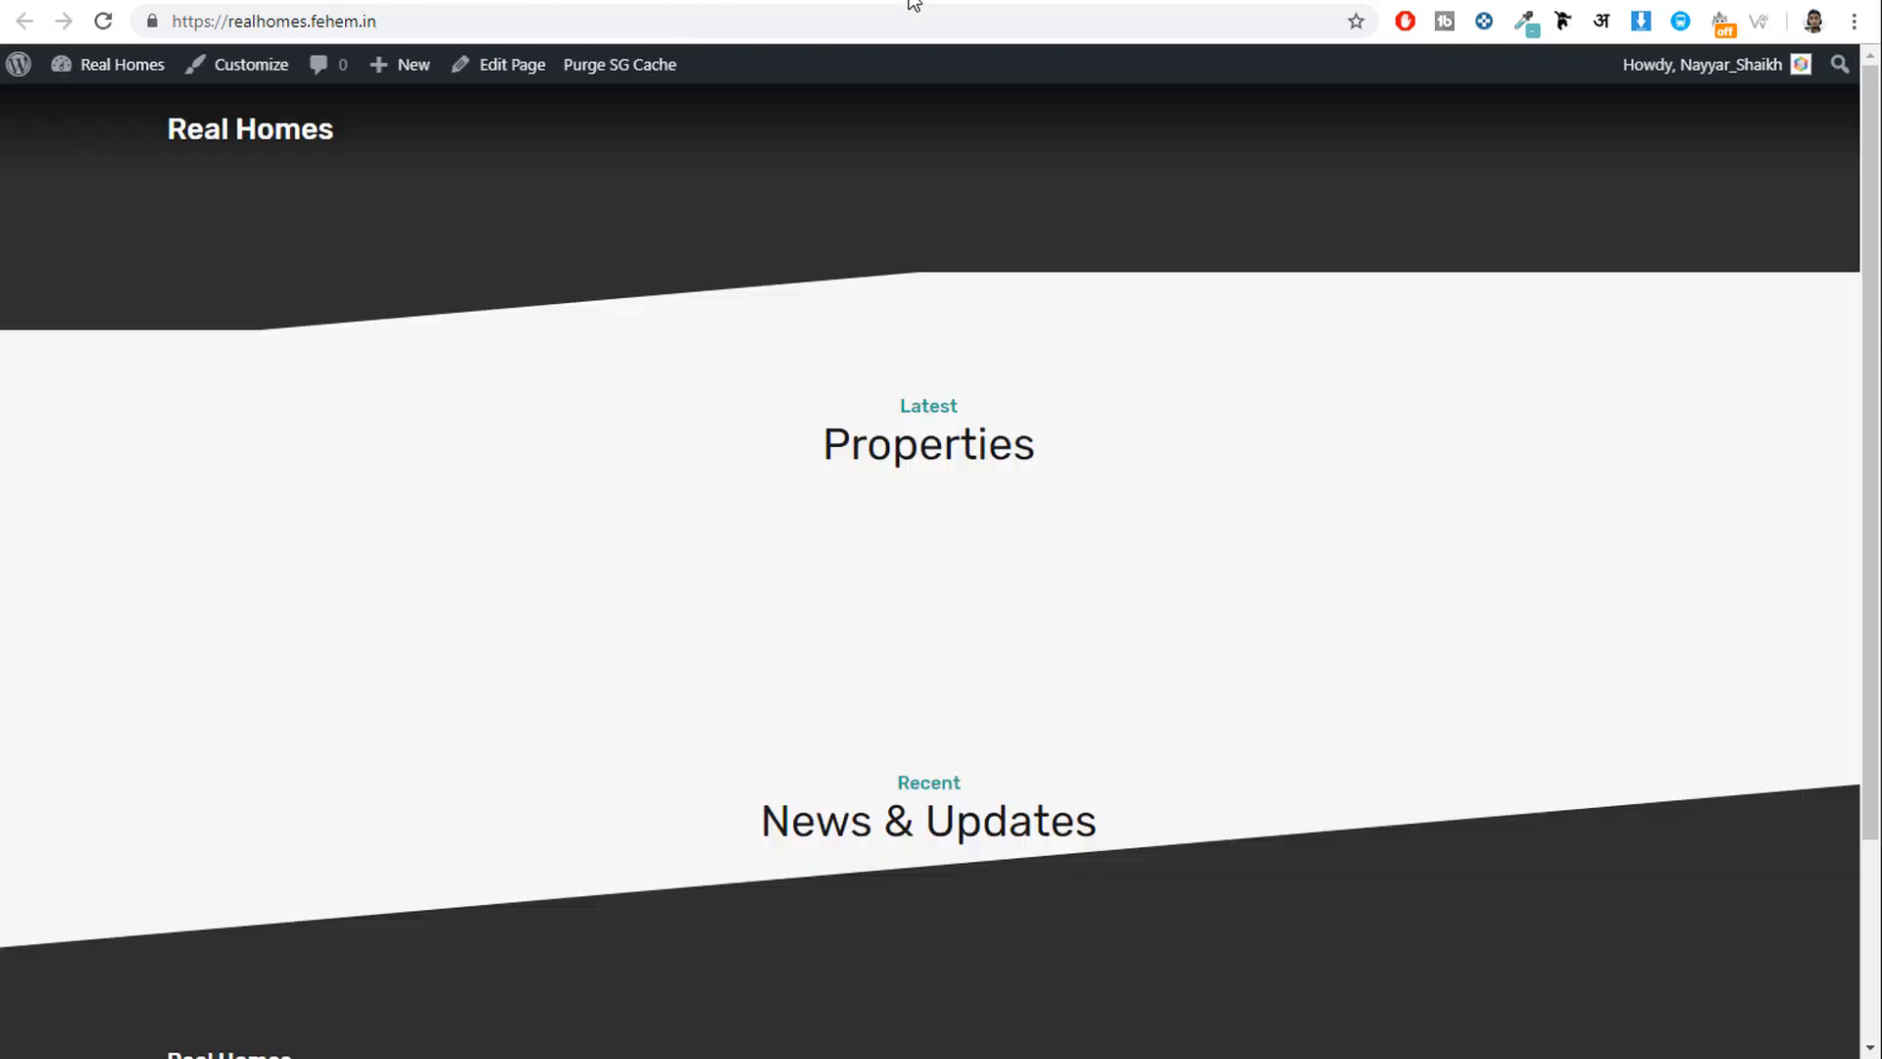
left_click(103, 22)
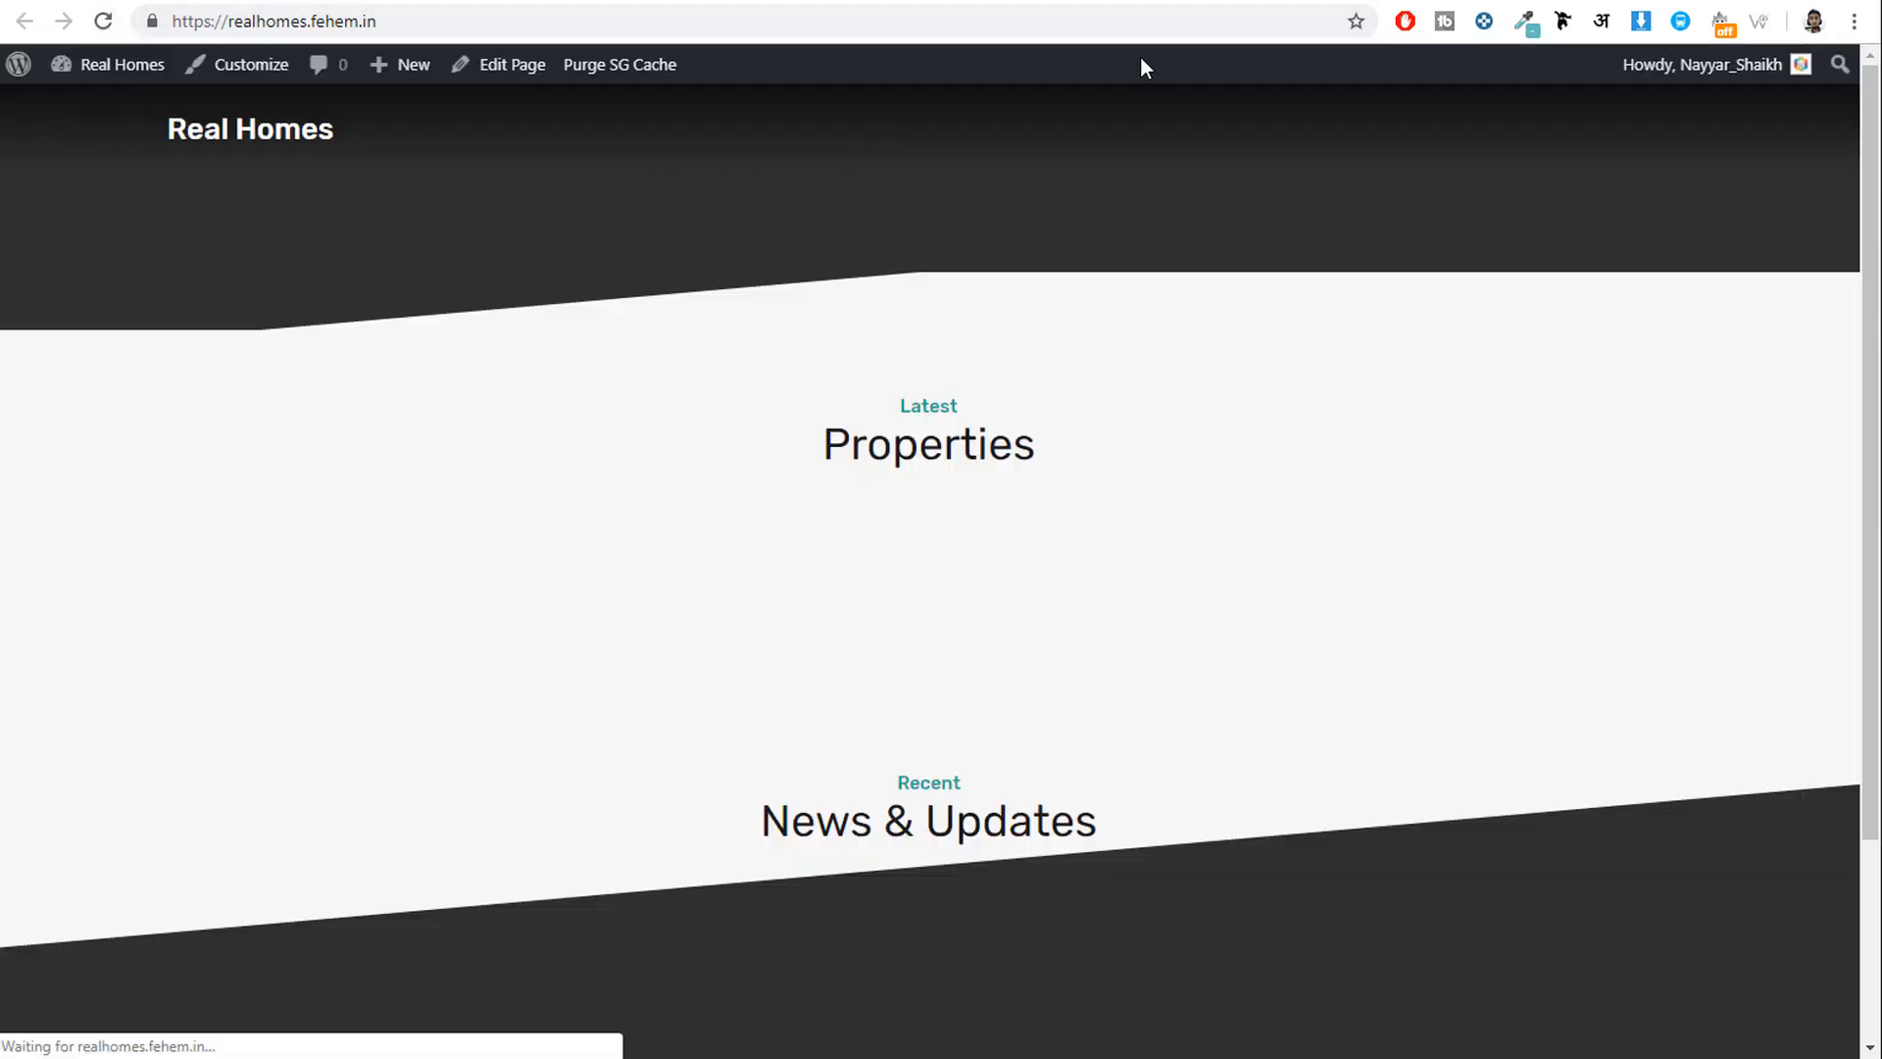
left_click(1175, 1)
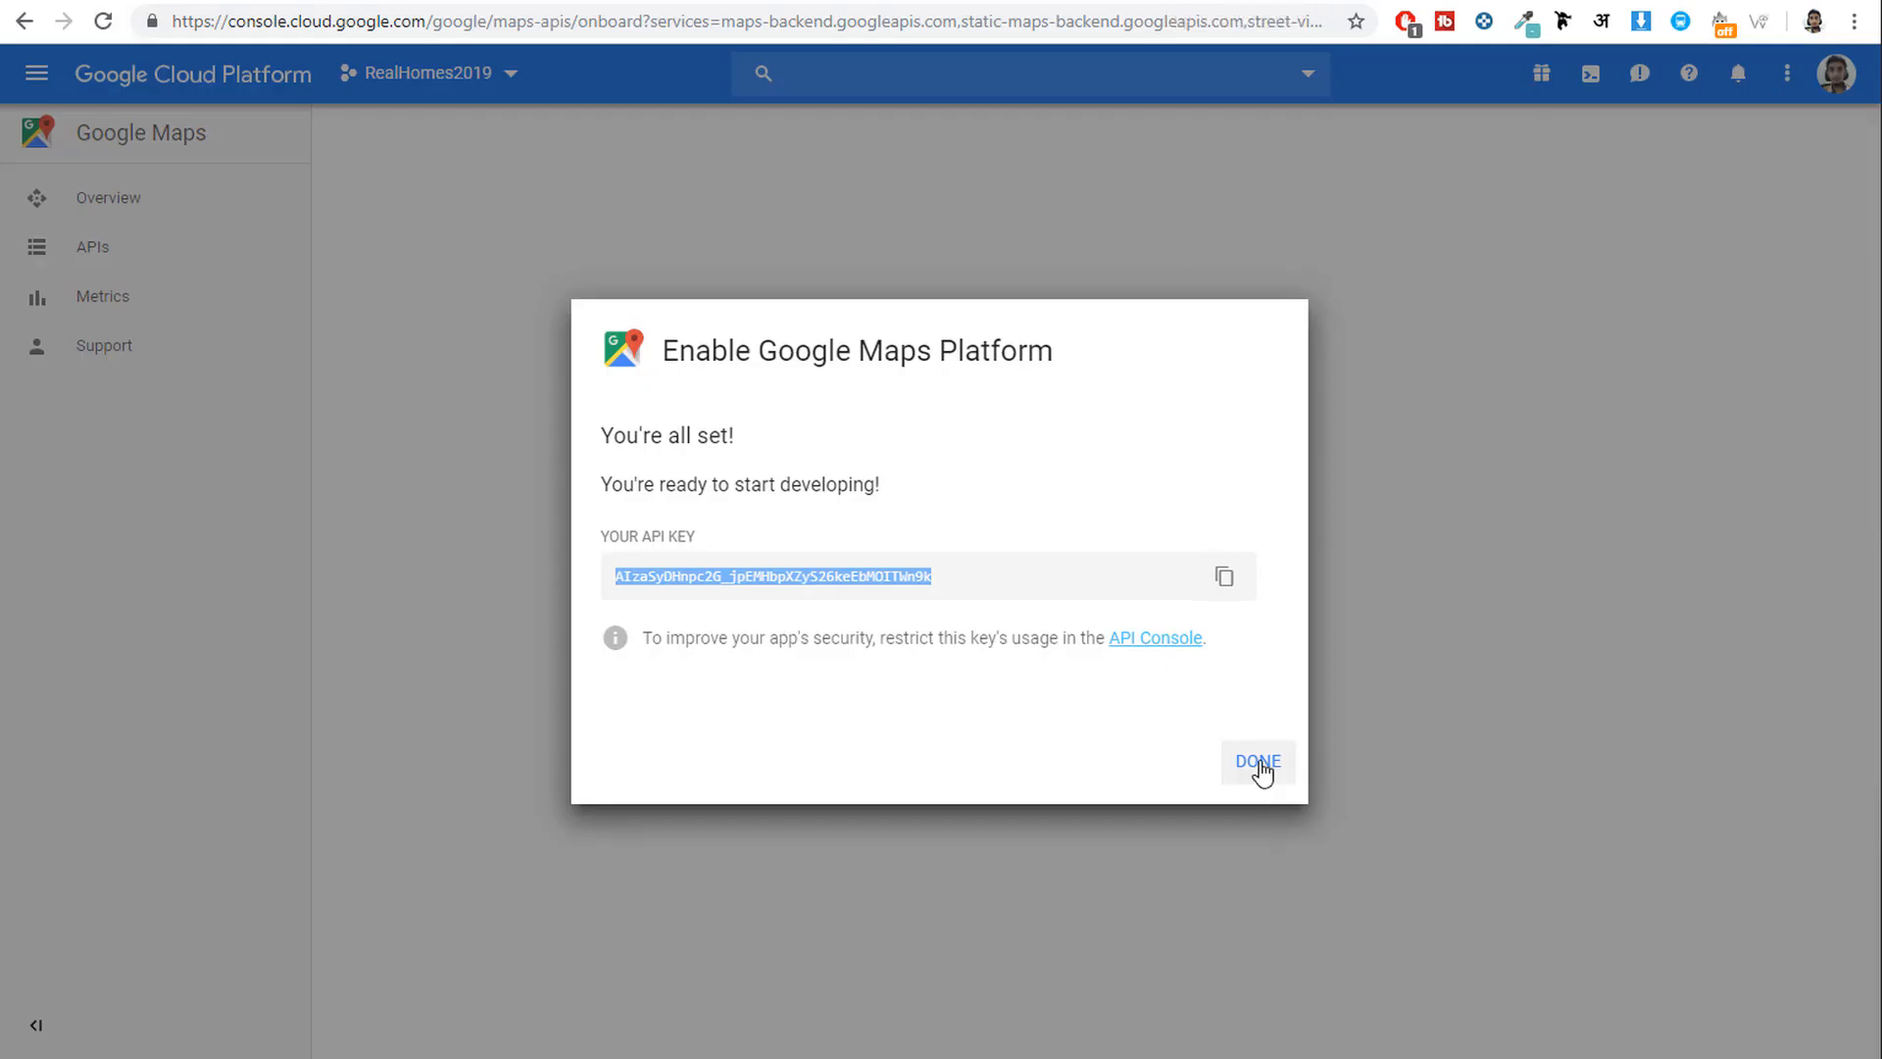
Finish the Maps Platform setup and go to the APIs & Services dashboard.
left_click(1260, 765)
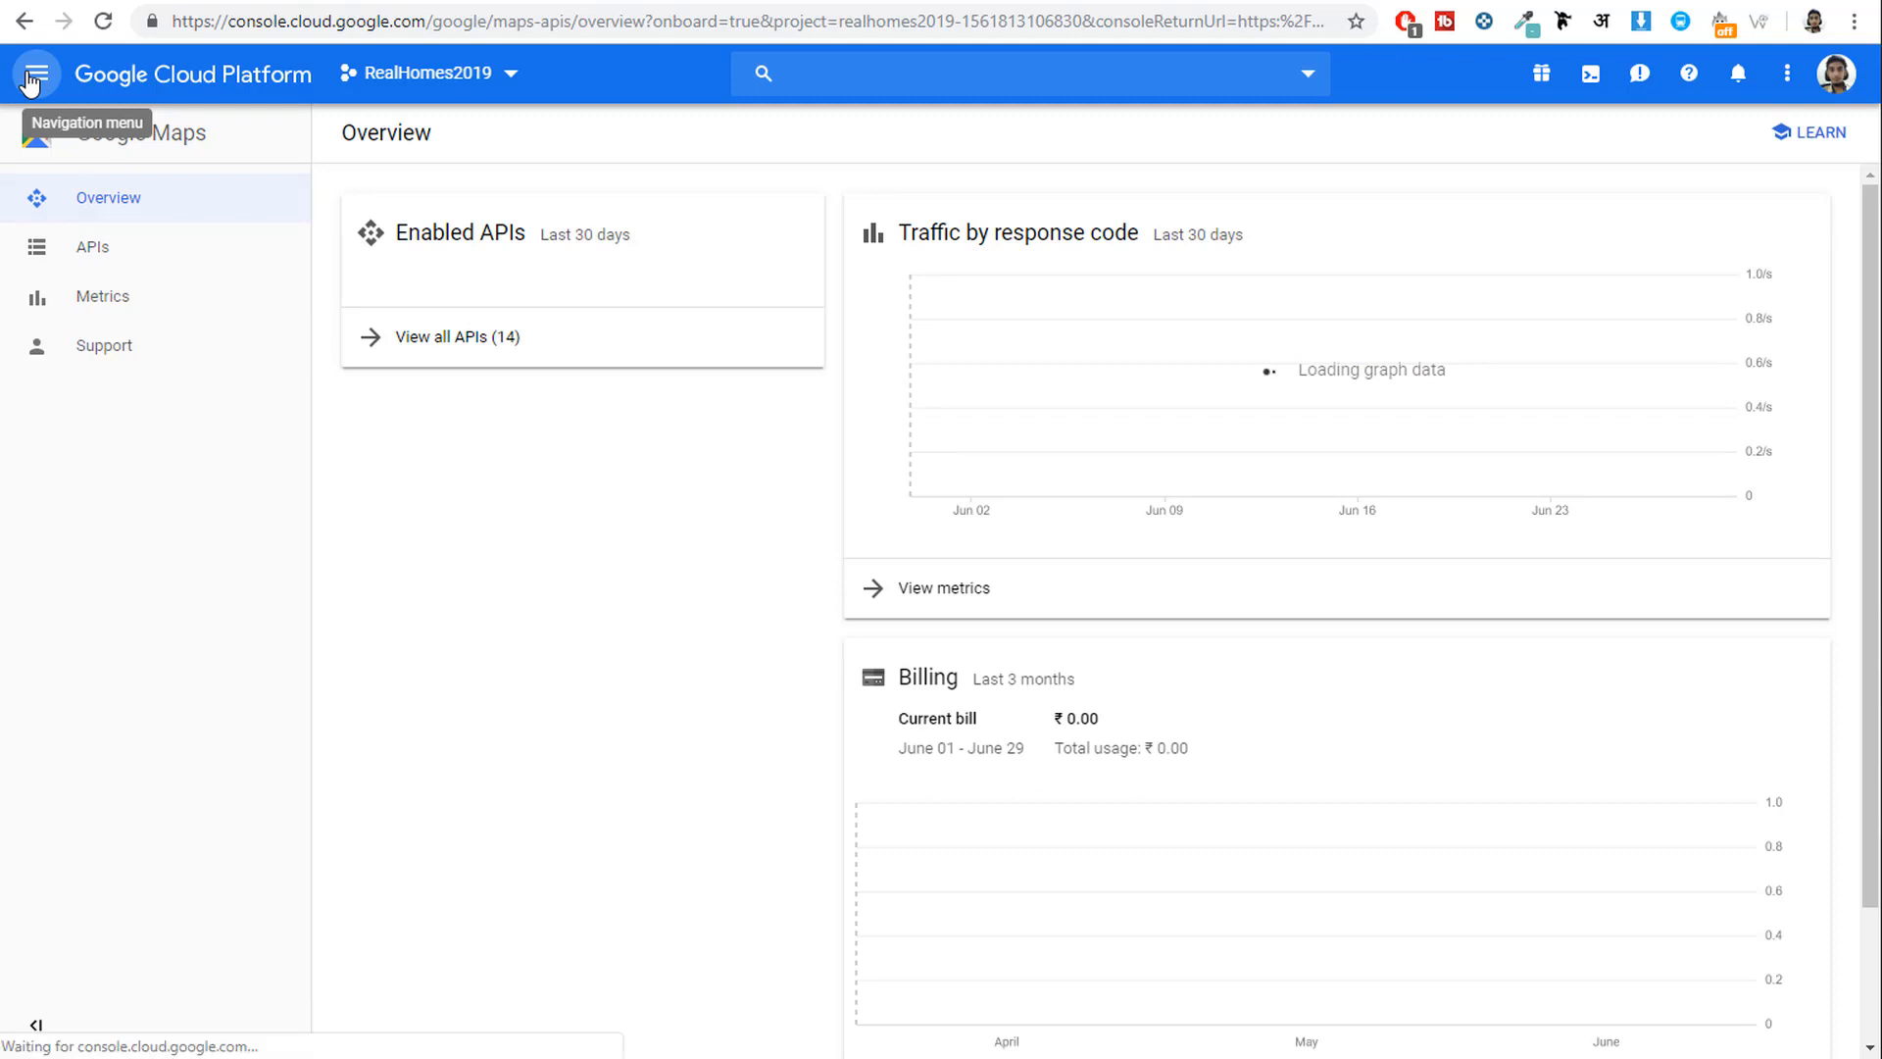
left_click(32, 79)
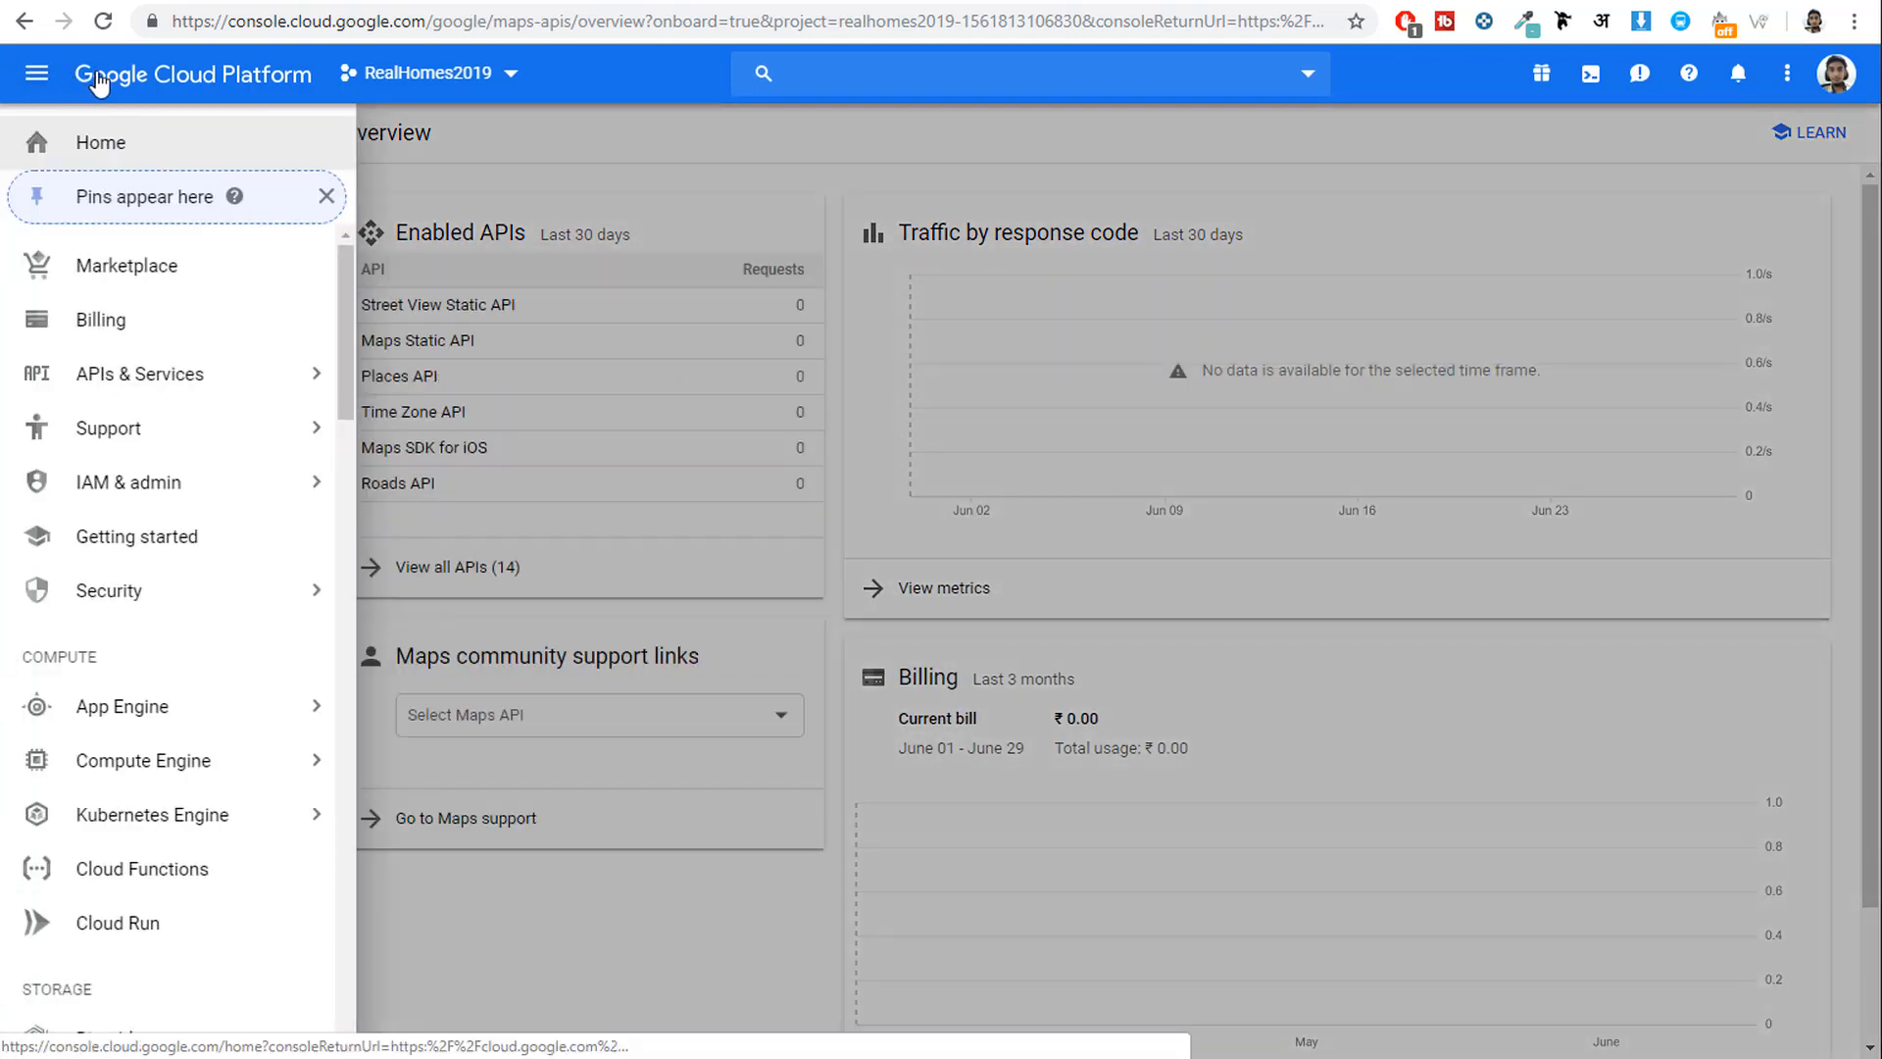
mouse_move(132, 387)
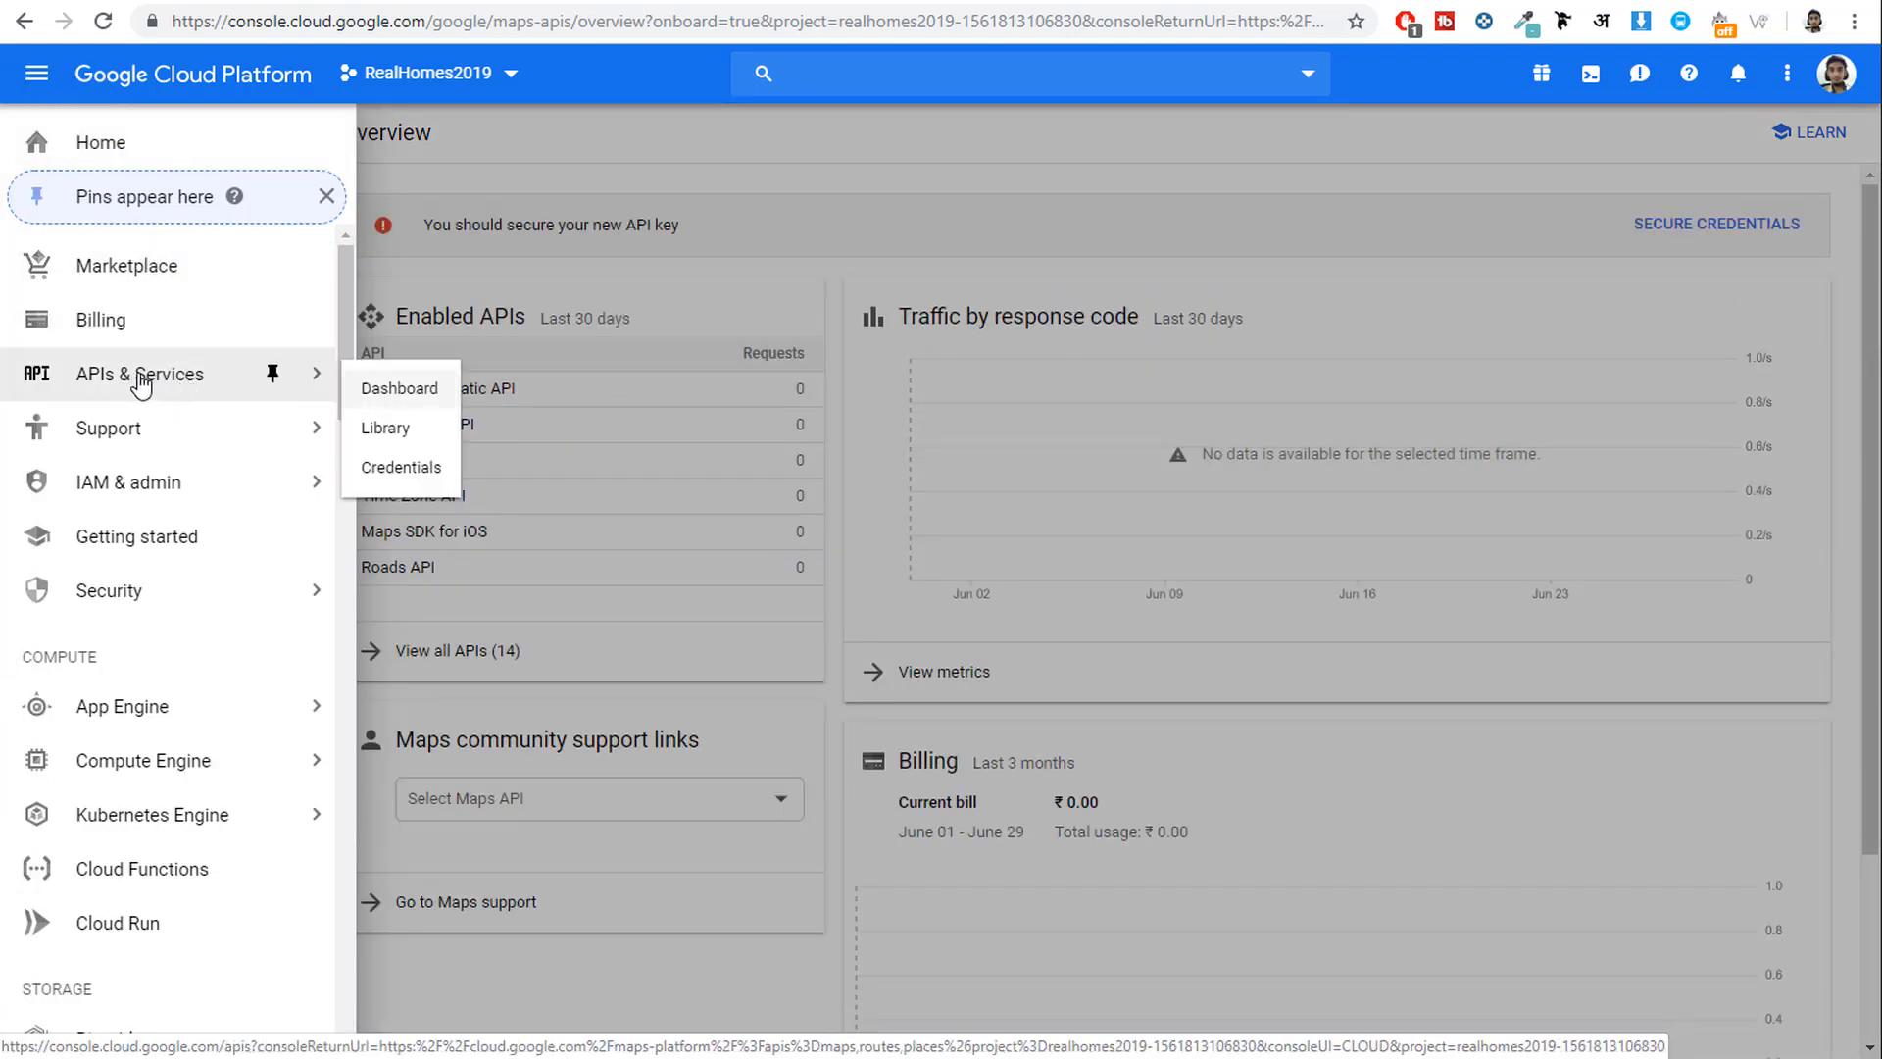
left_click(135, 385)
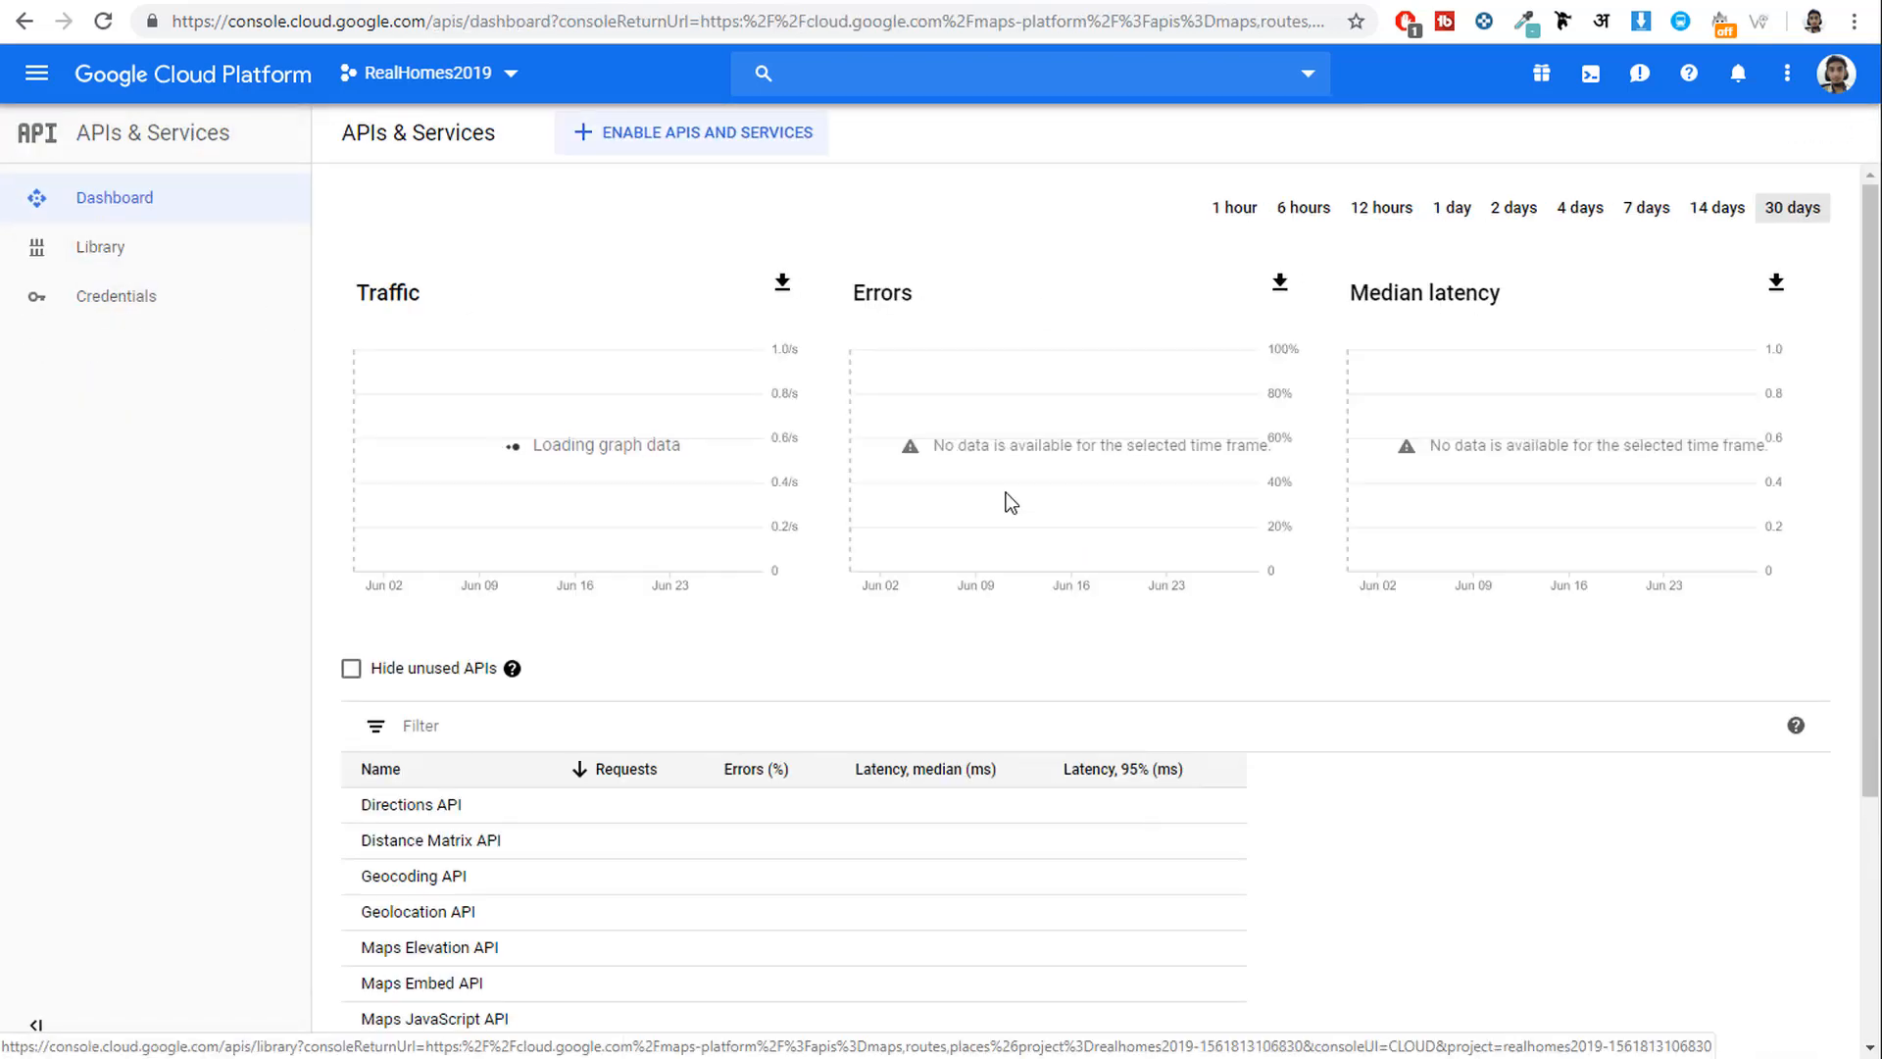
Begin adding a domain under Credentials > Domain verification.
left_click(135, 310)
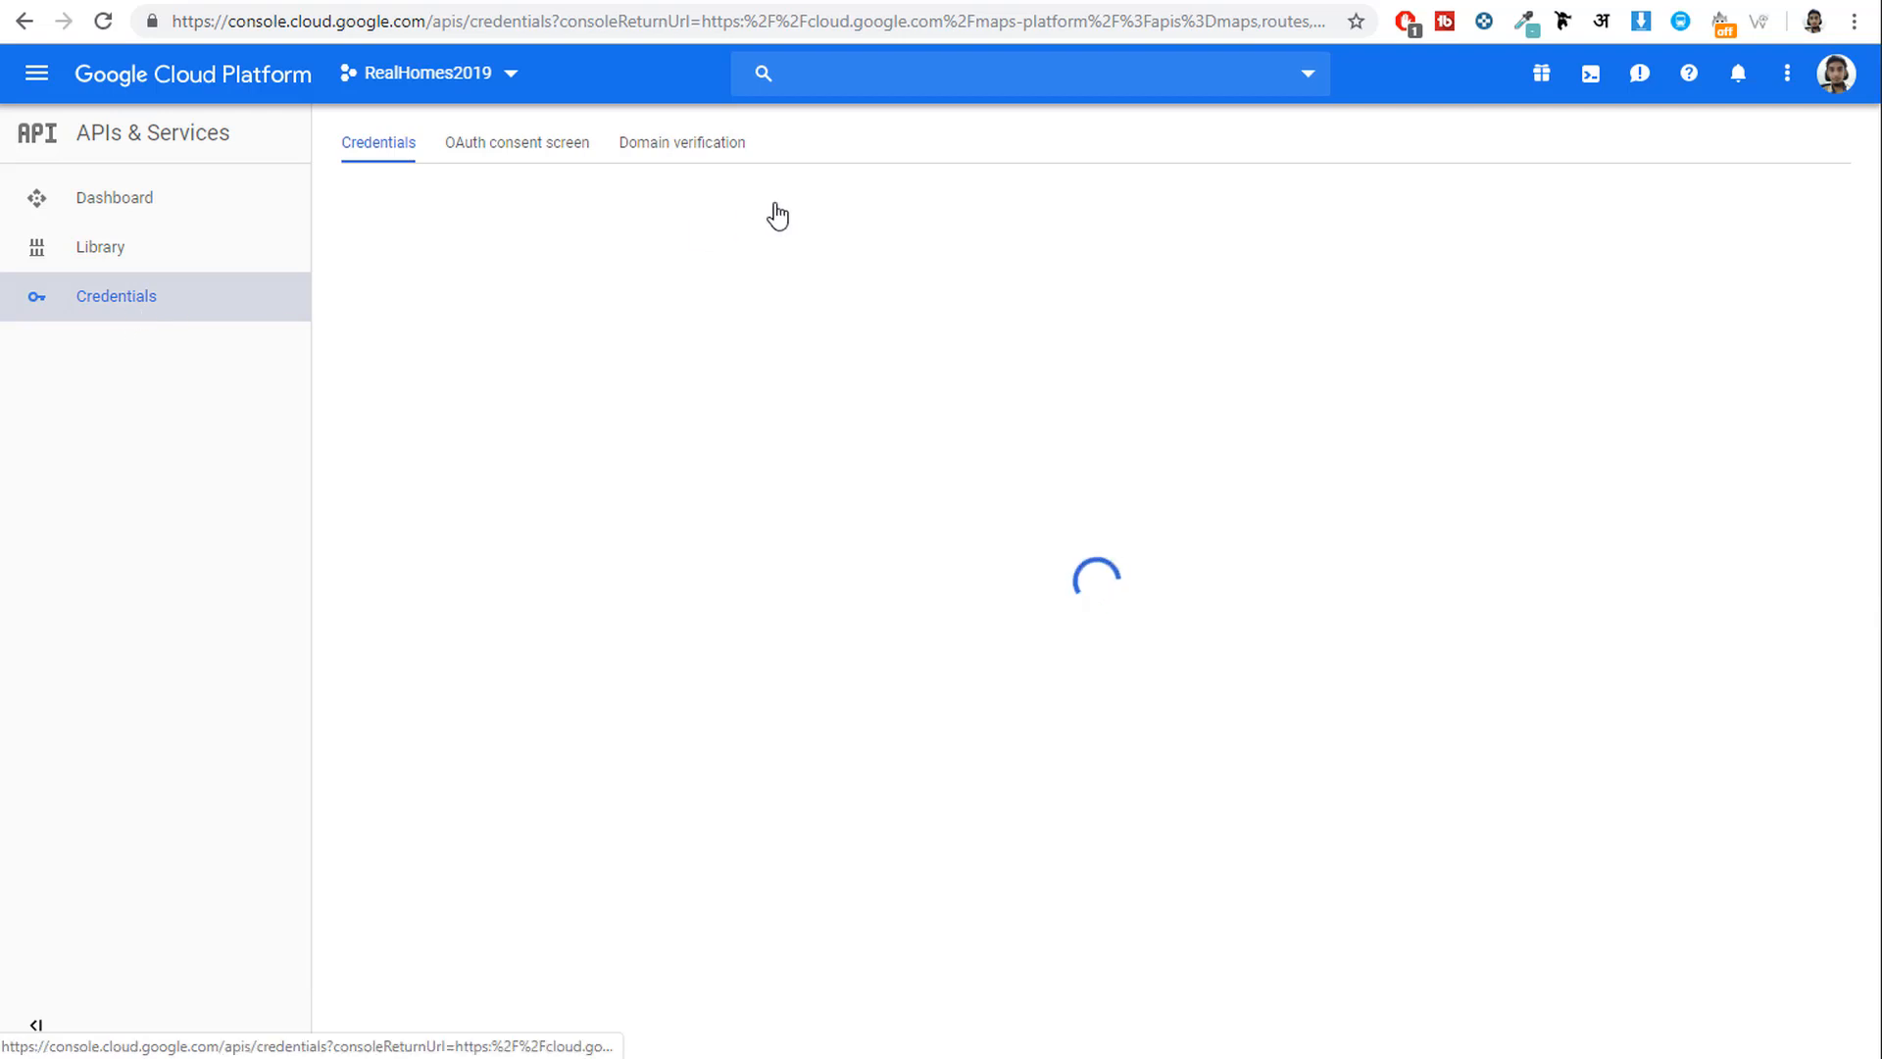
left_click(714, 208)
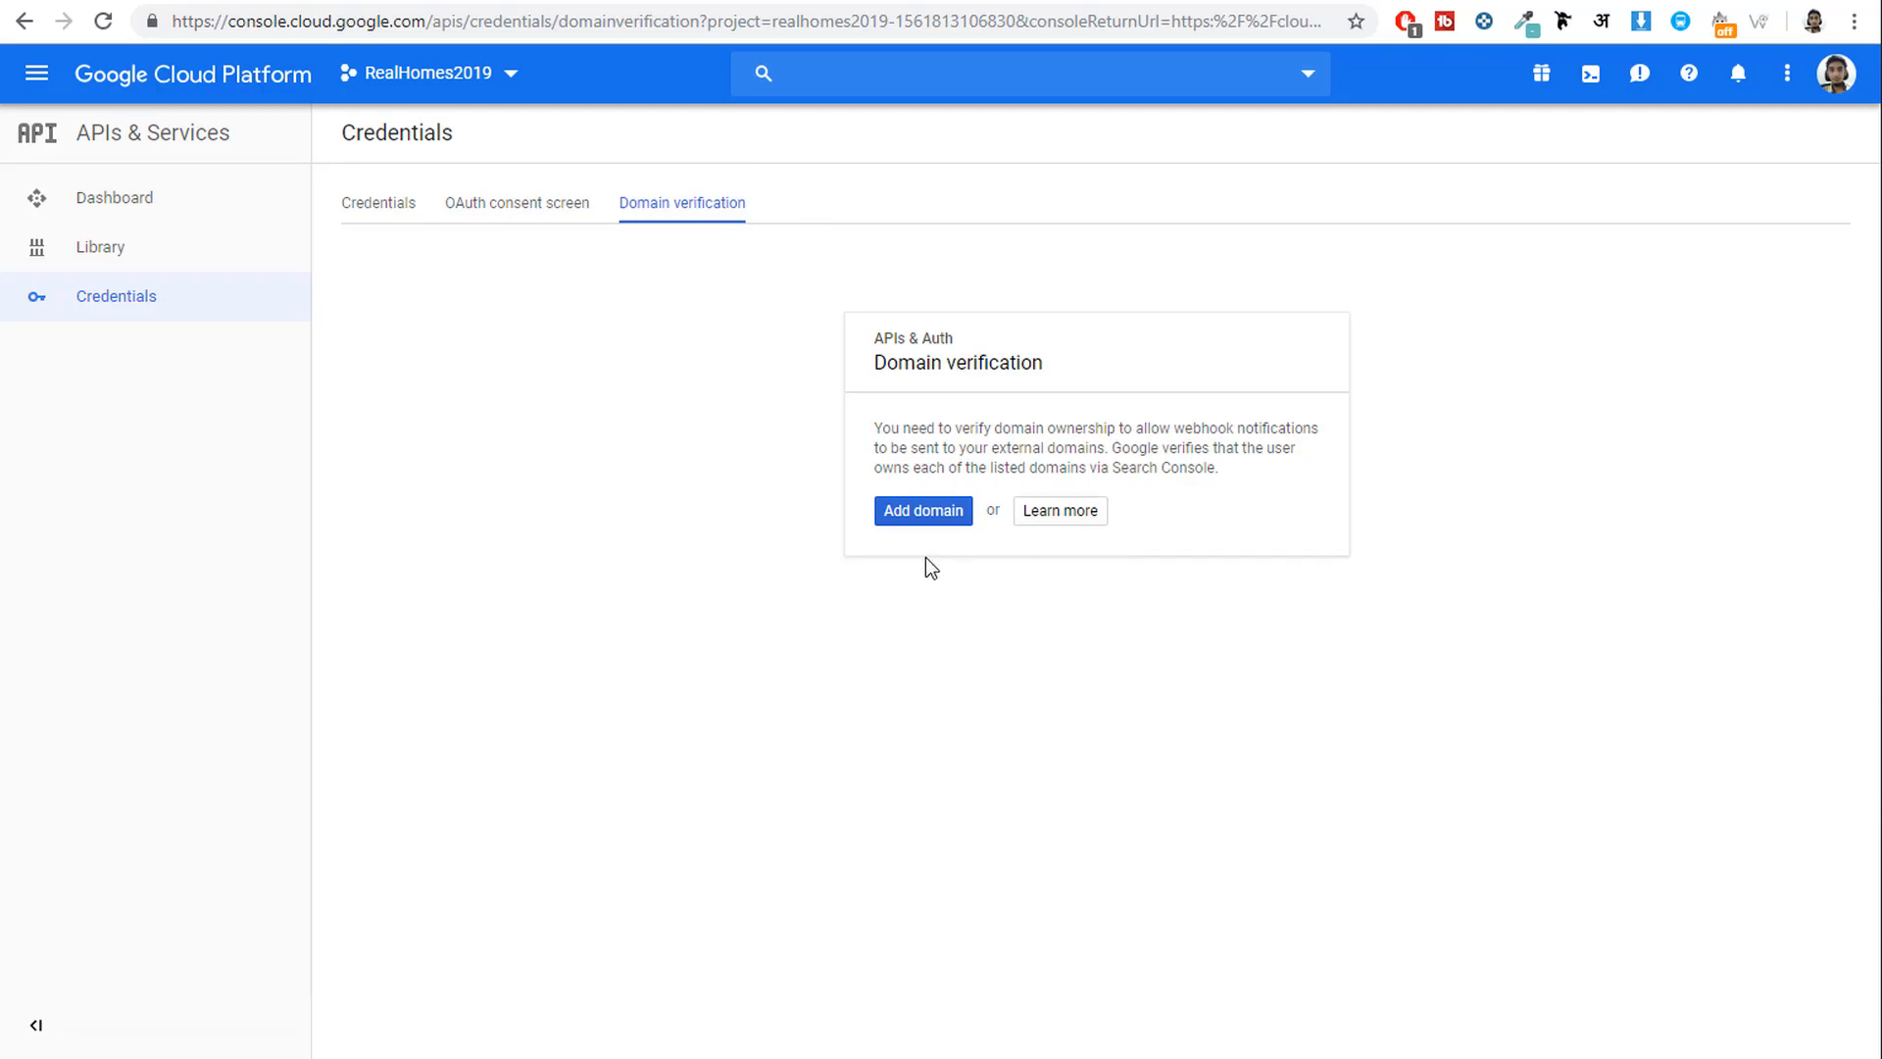
left_click(920, 511)
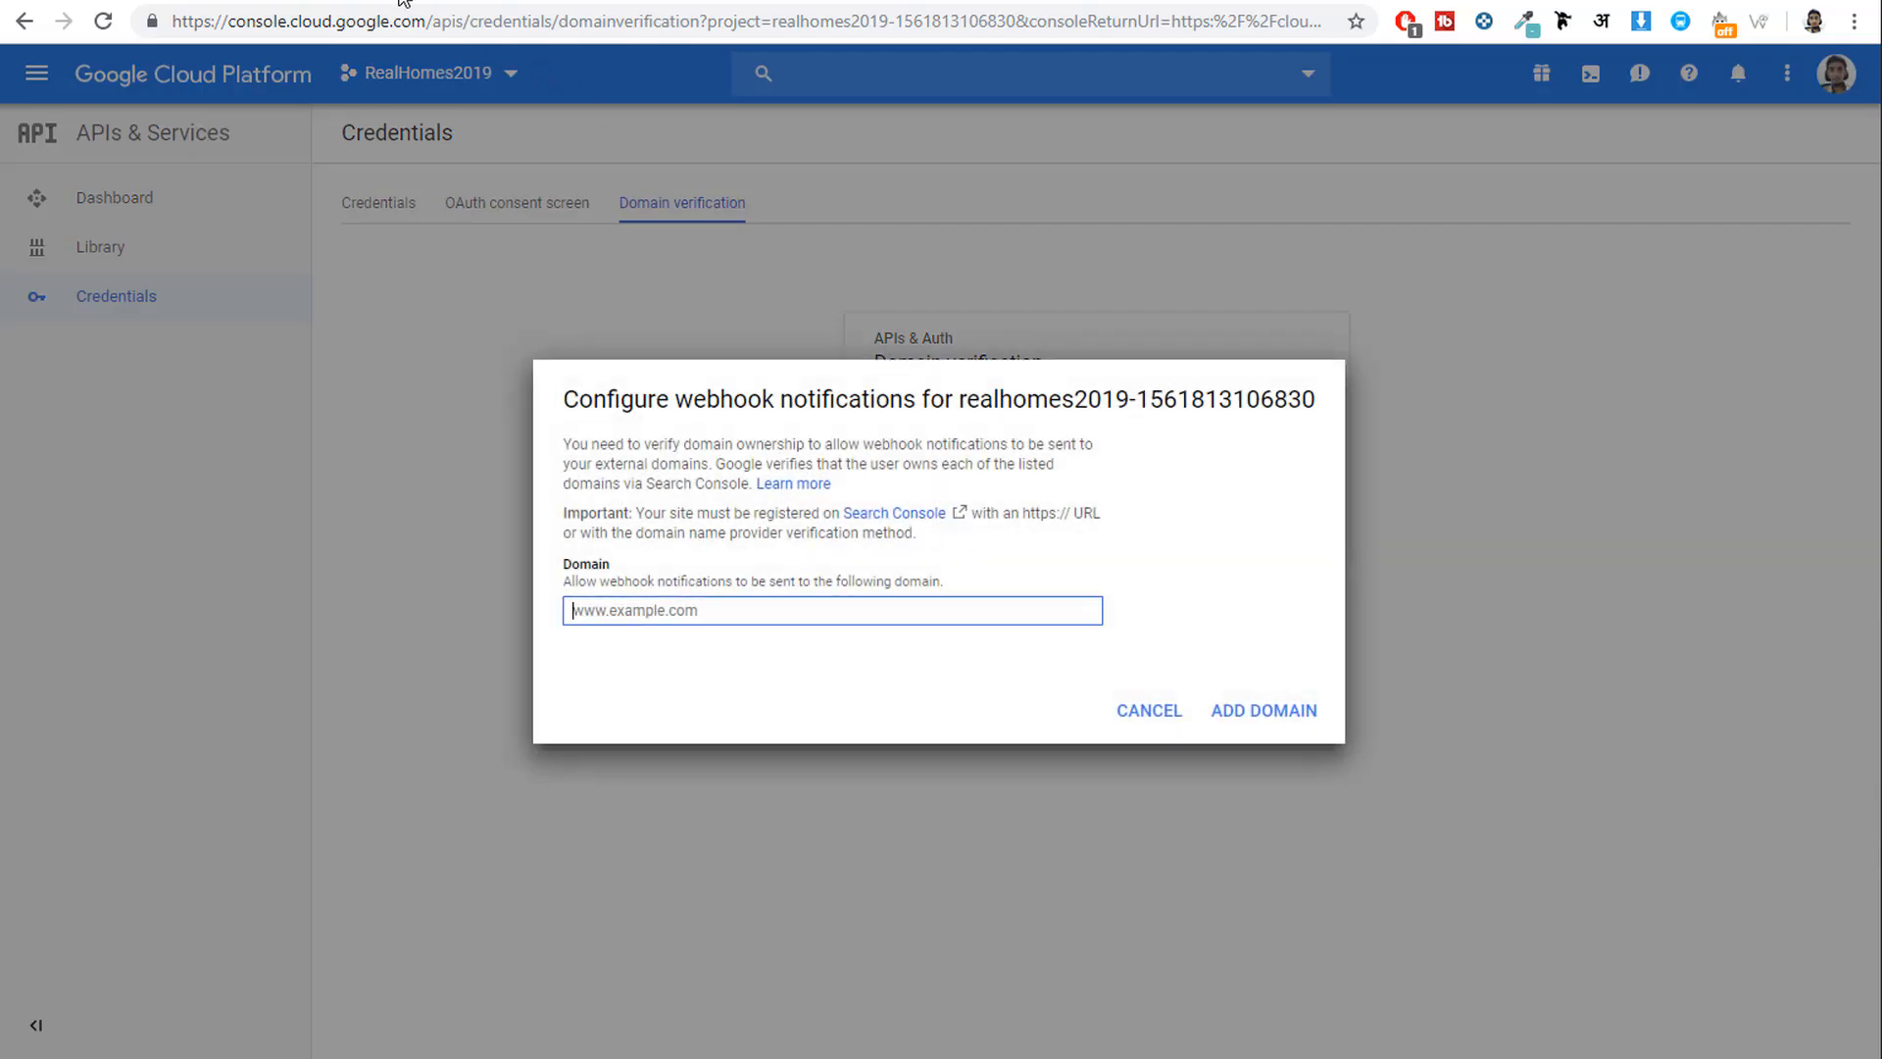
left_click(400, 0)
left_click(93, 0)
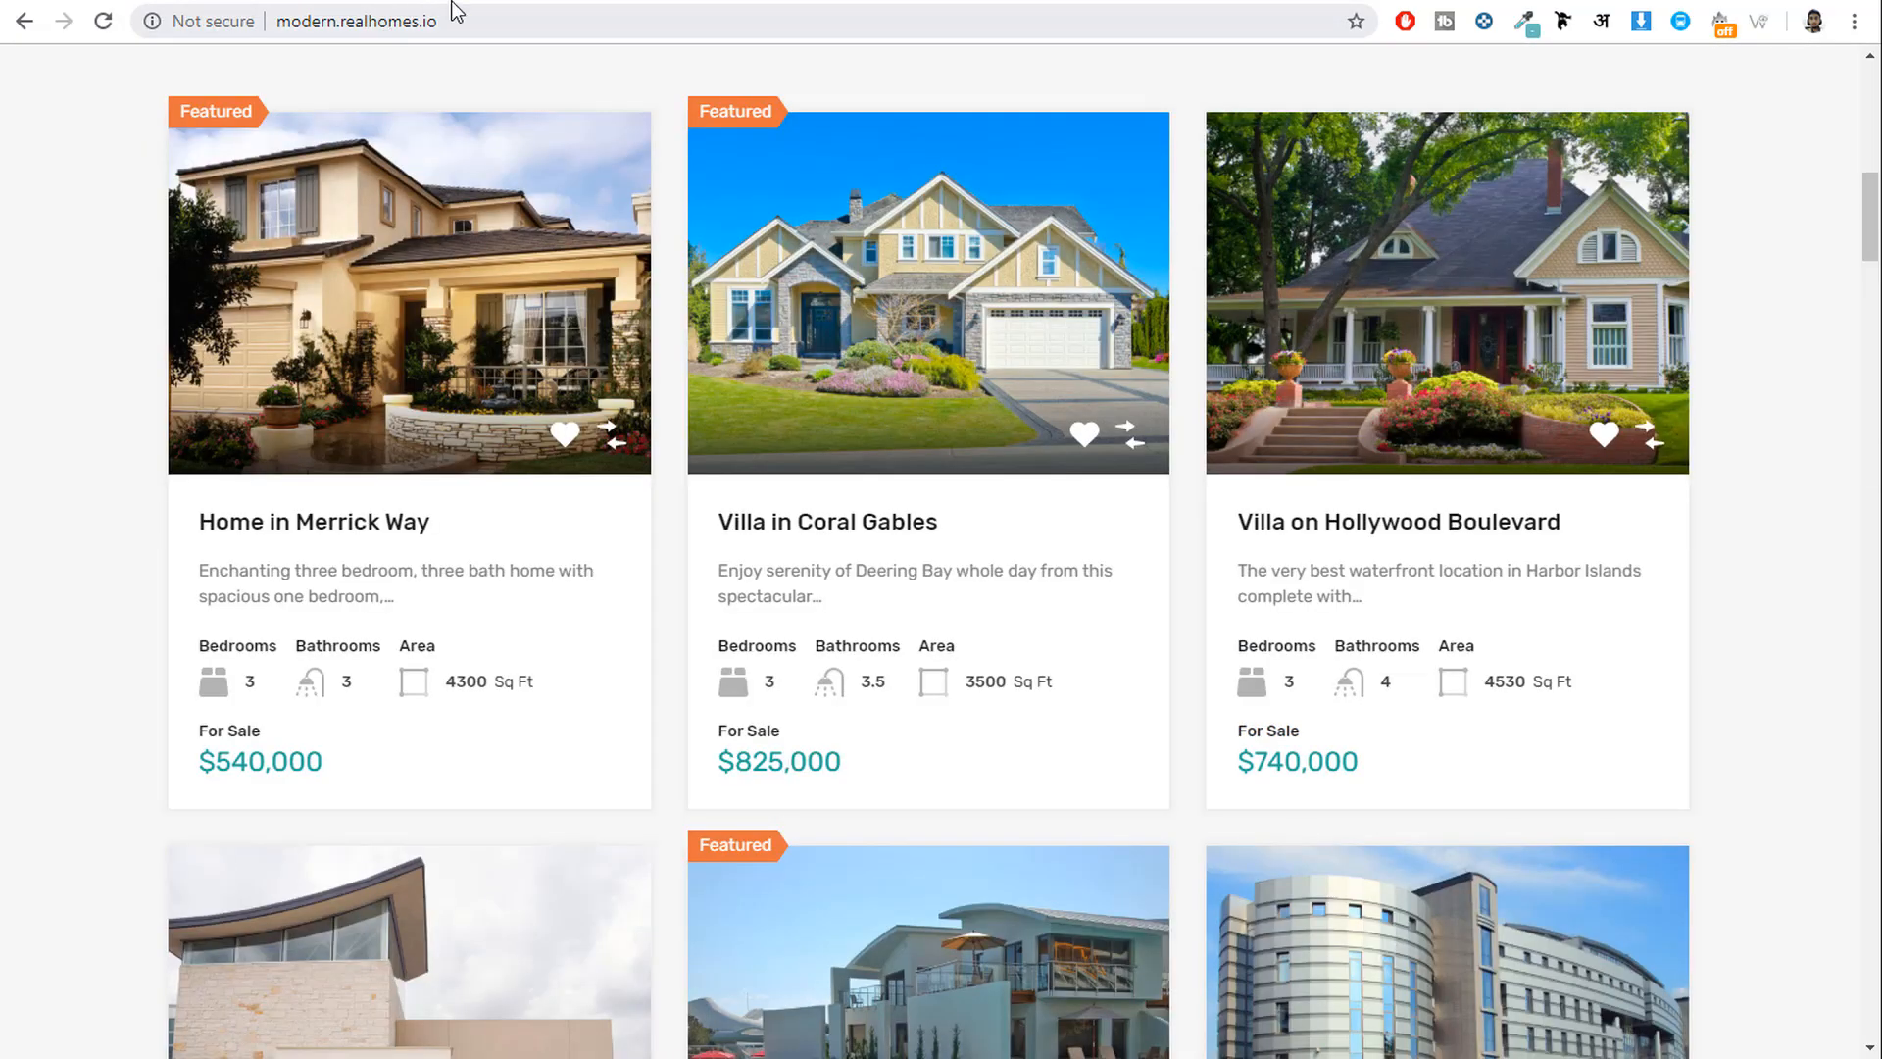
left_click(468, 0)
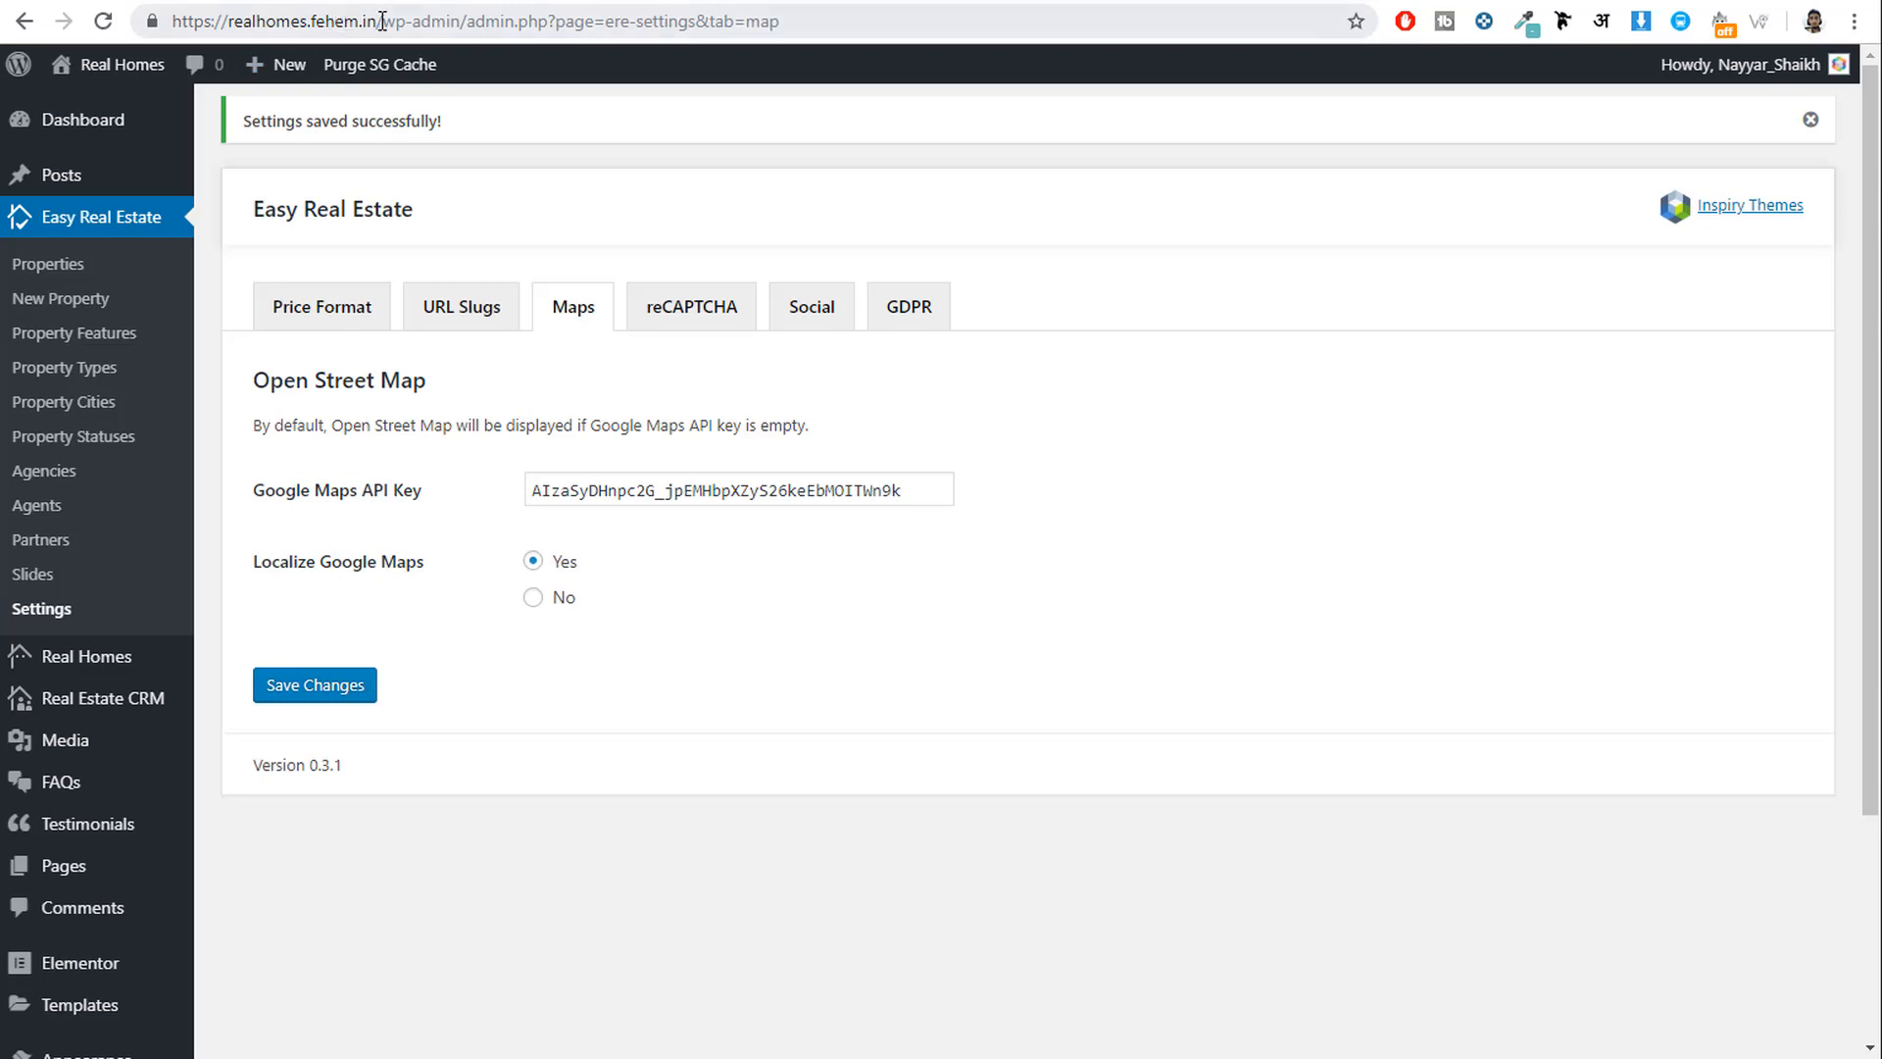
left_click_drag(382, 21, 87, 20)
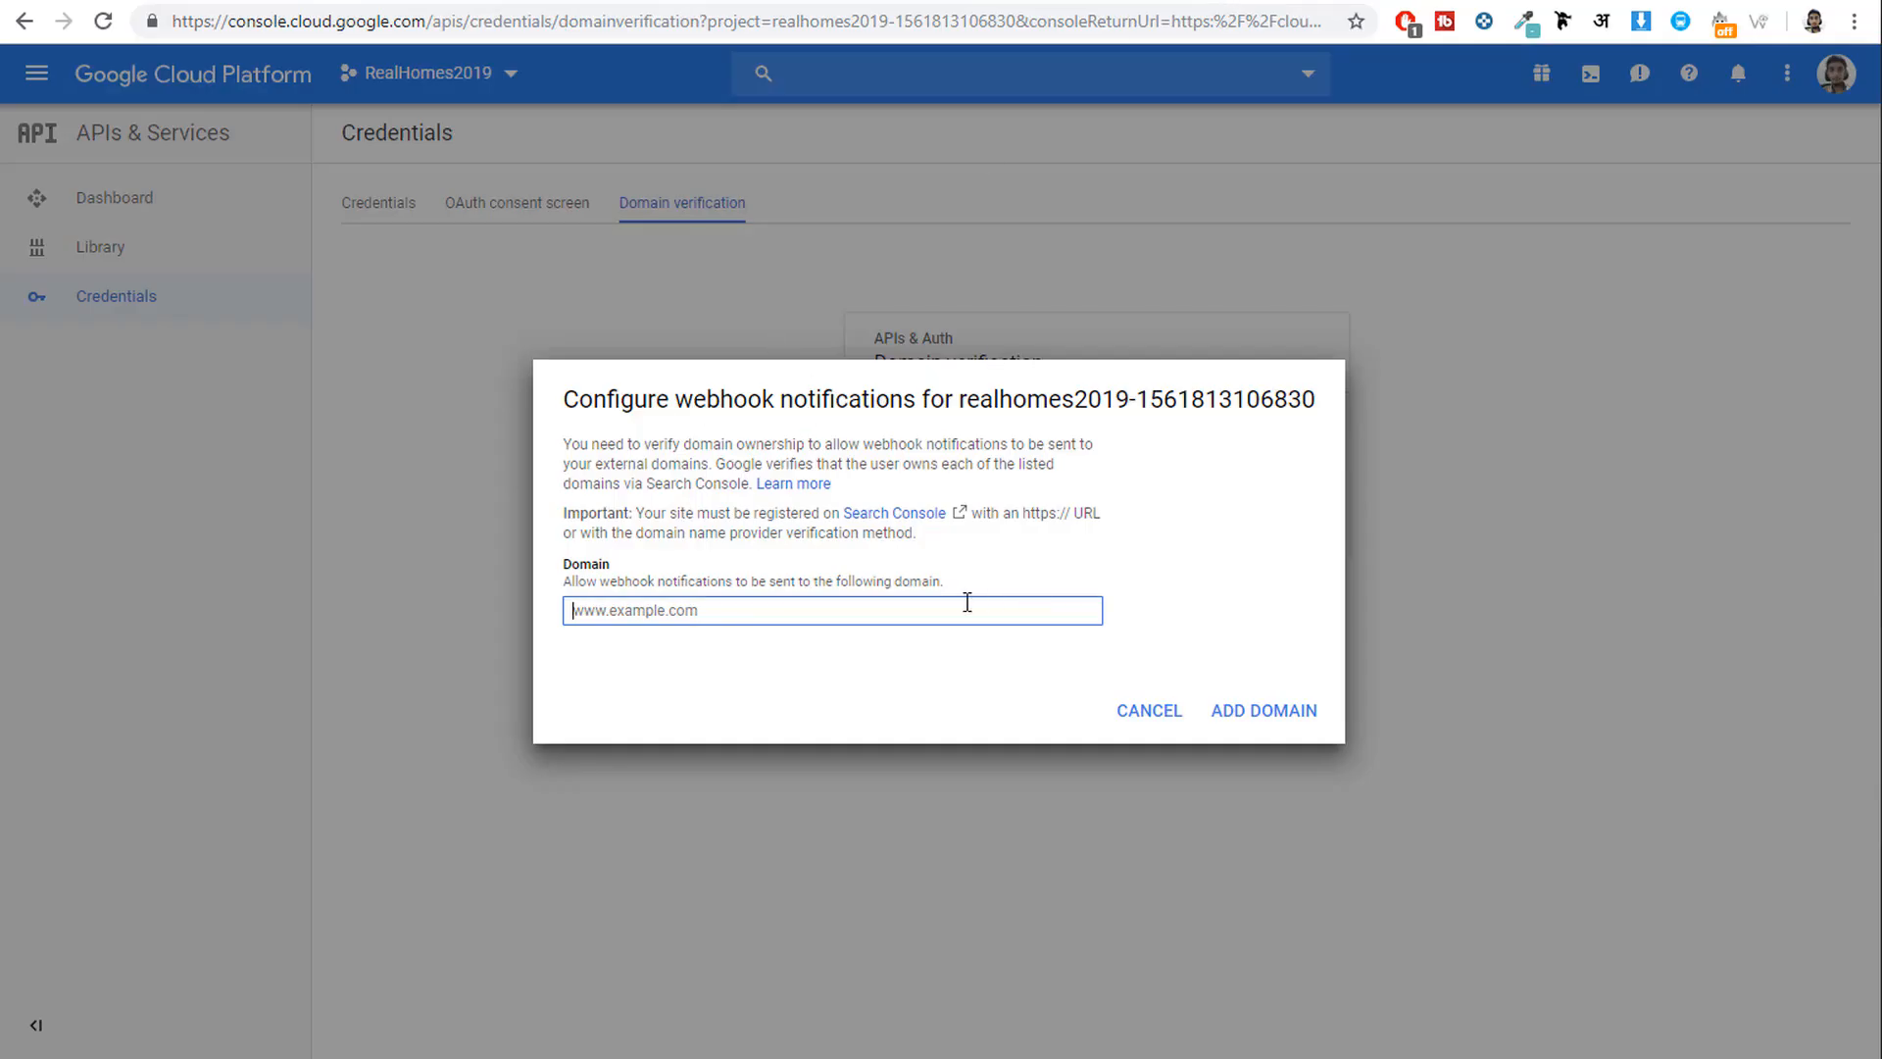
type("https://realhomes.fehem.in/")
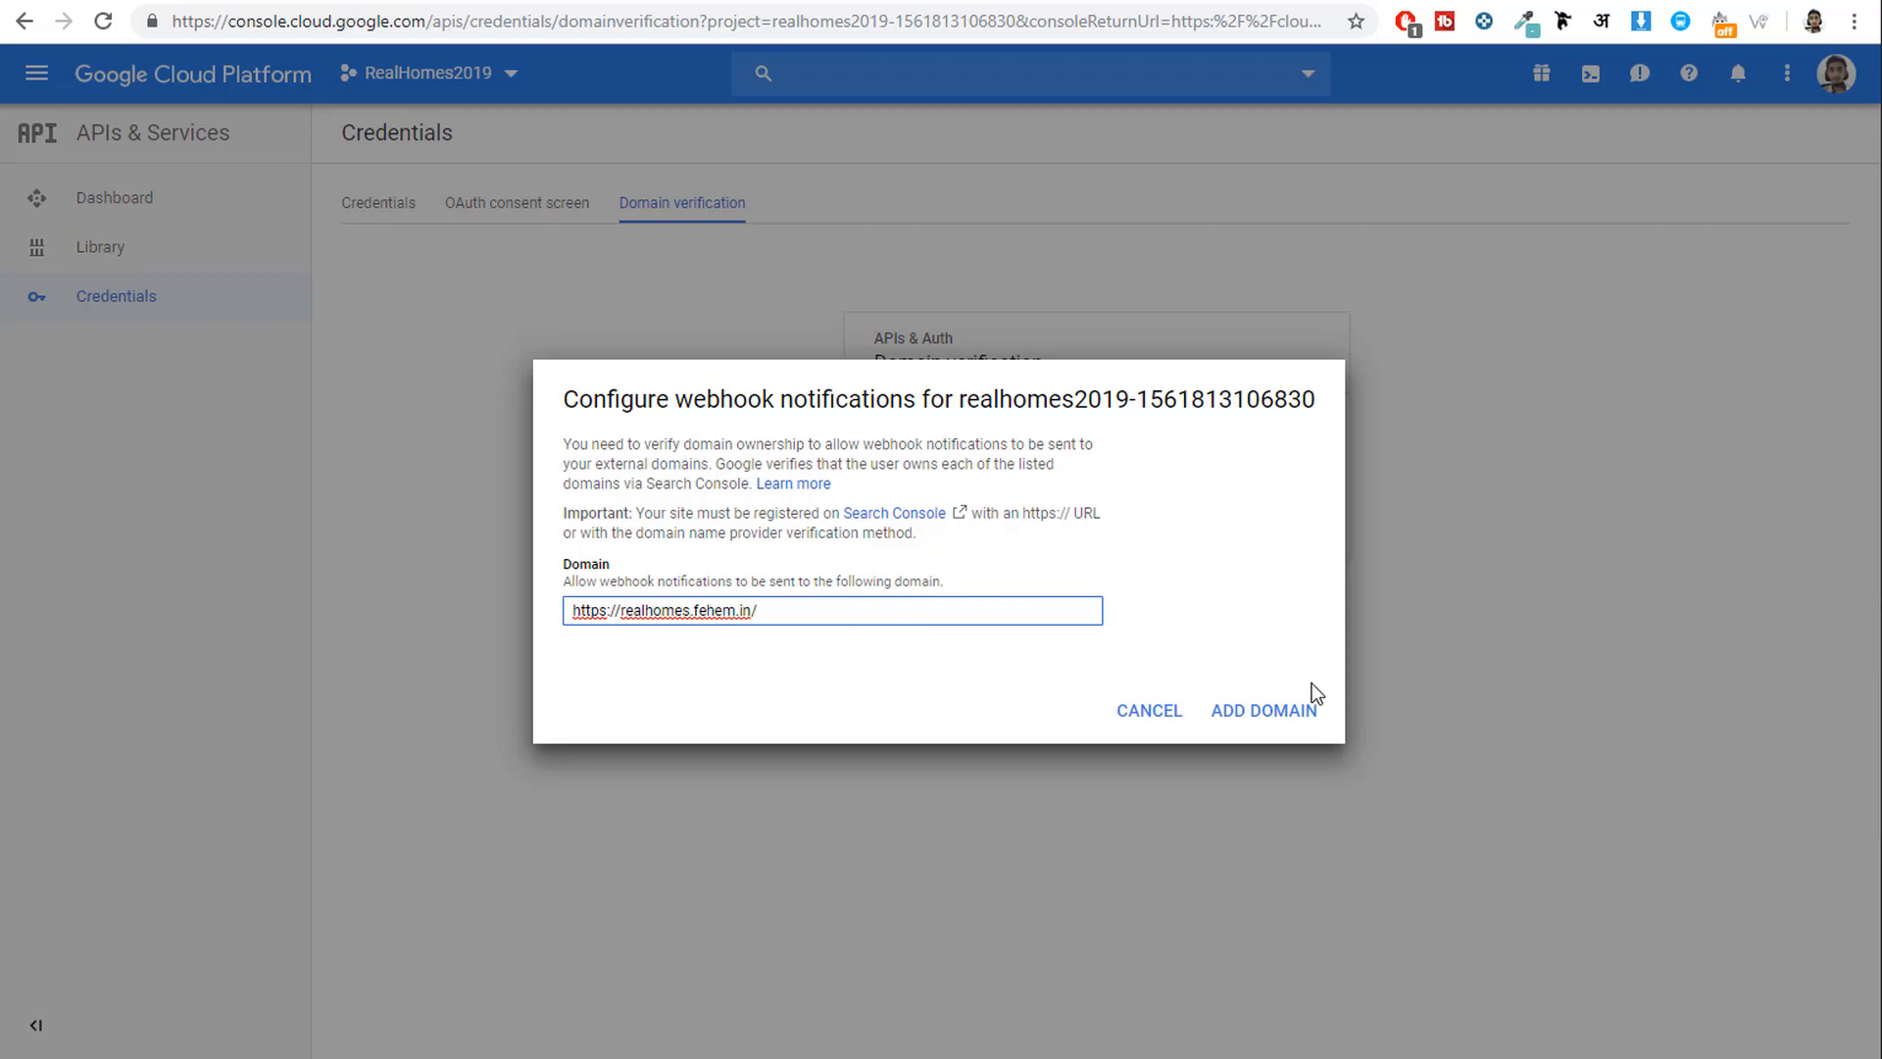
left_click(1260, 708)
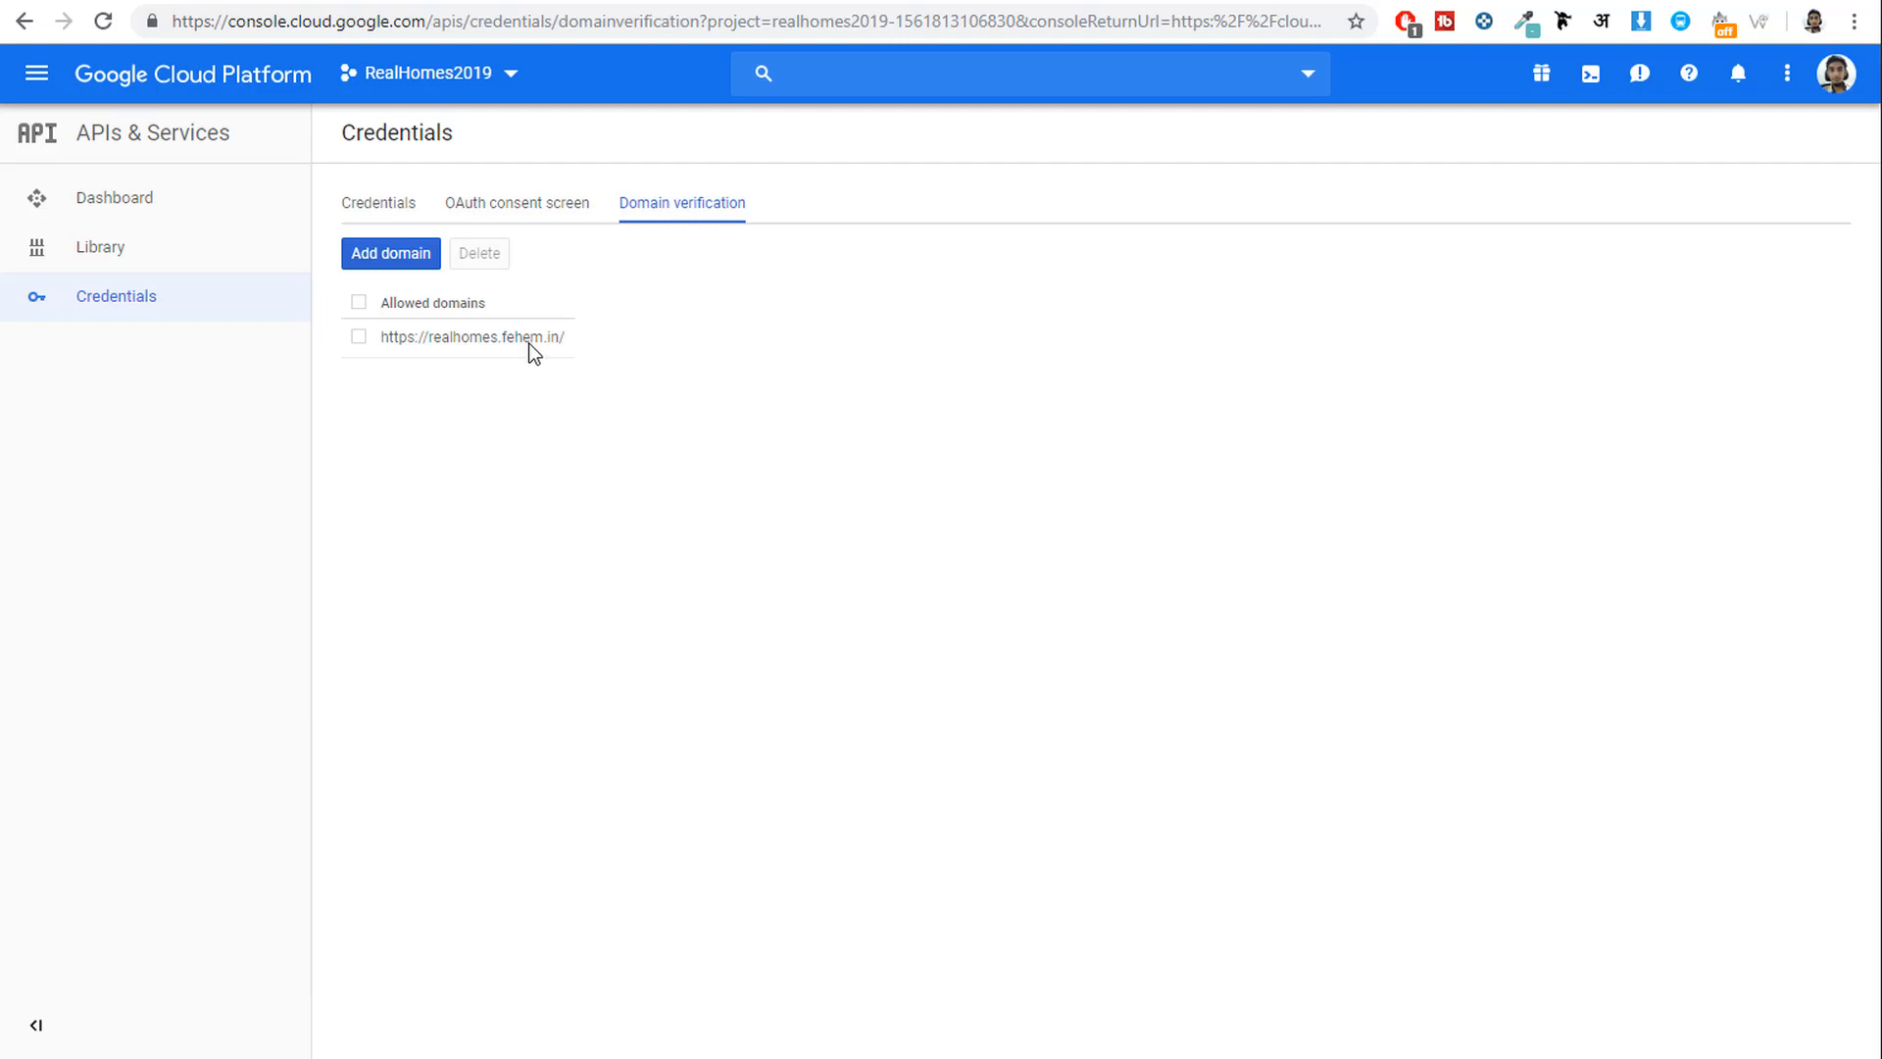
Add bloggdude.com as an allowed domain and go to Webmaster Central to verify ownership.
left_click(402, 257)
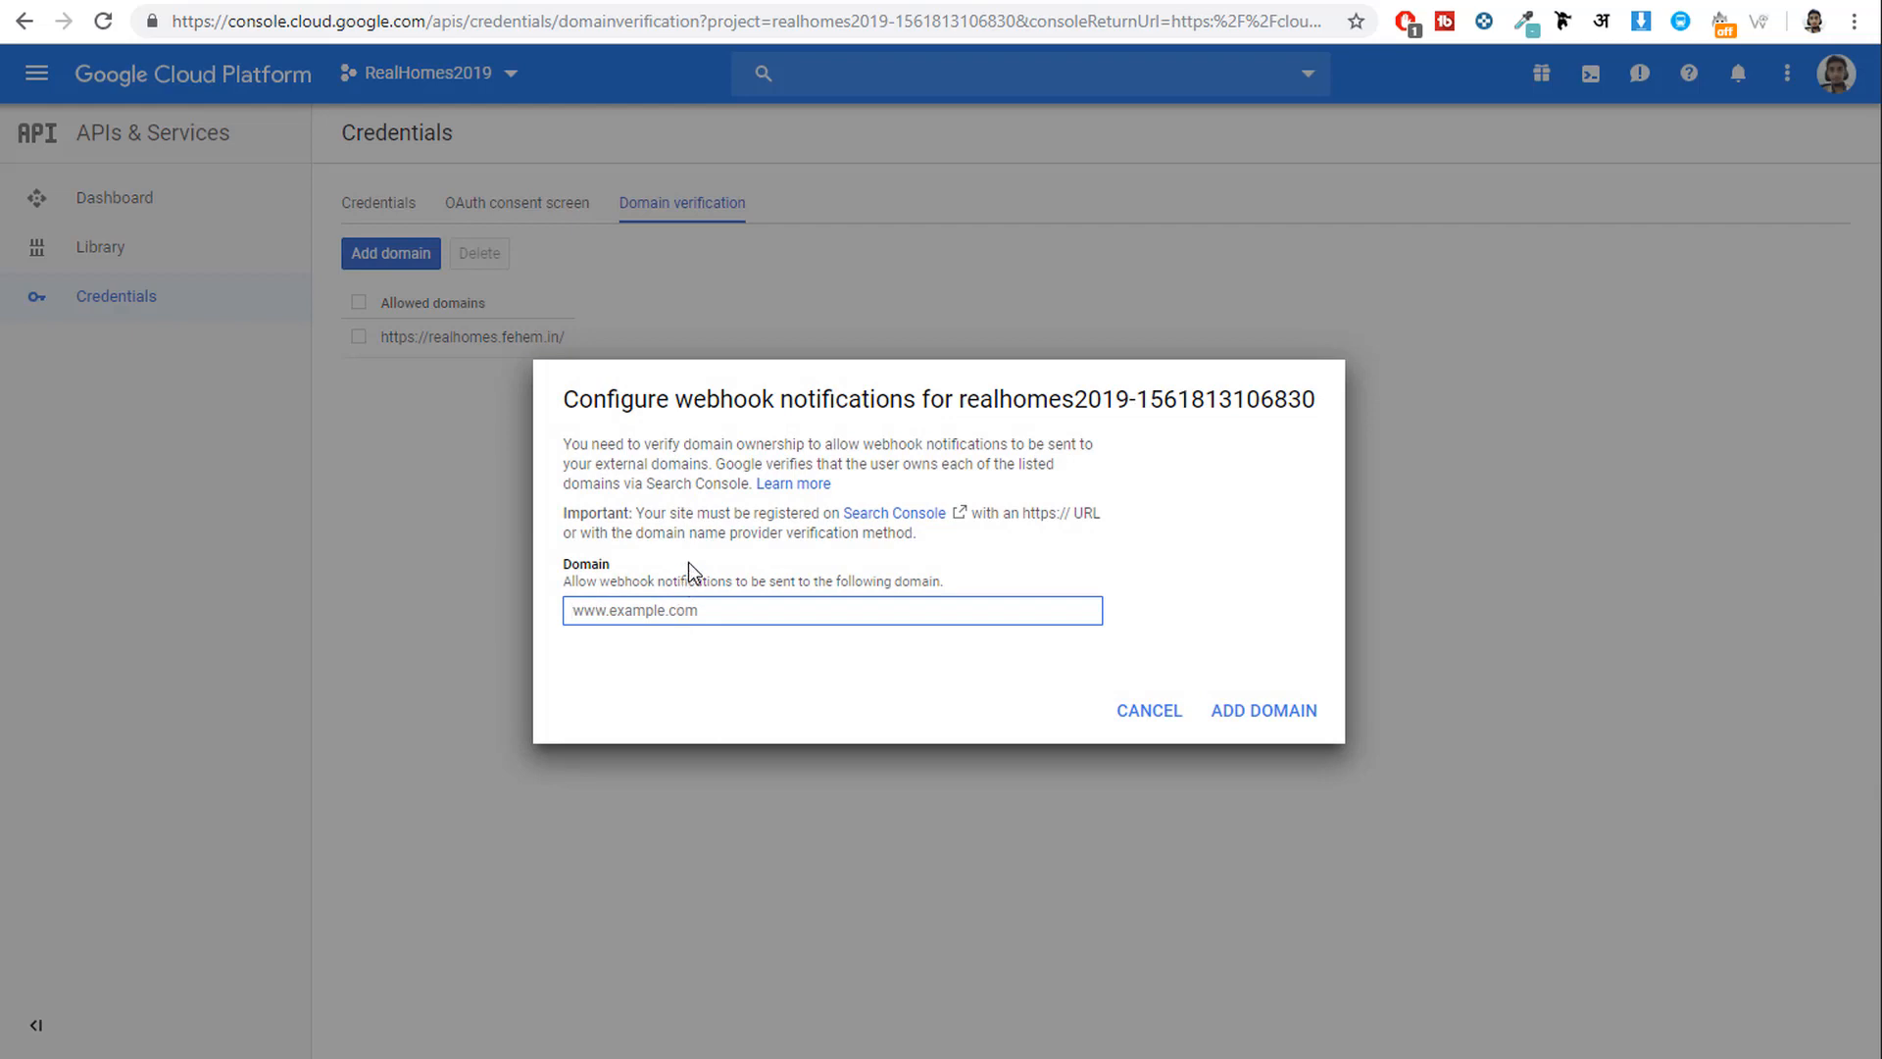
type("bloggdude.com")
left_click(1265, 713)
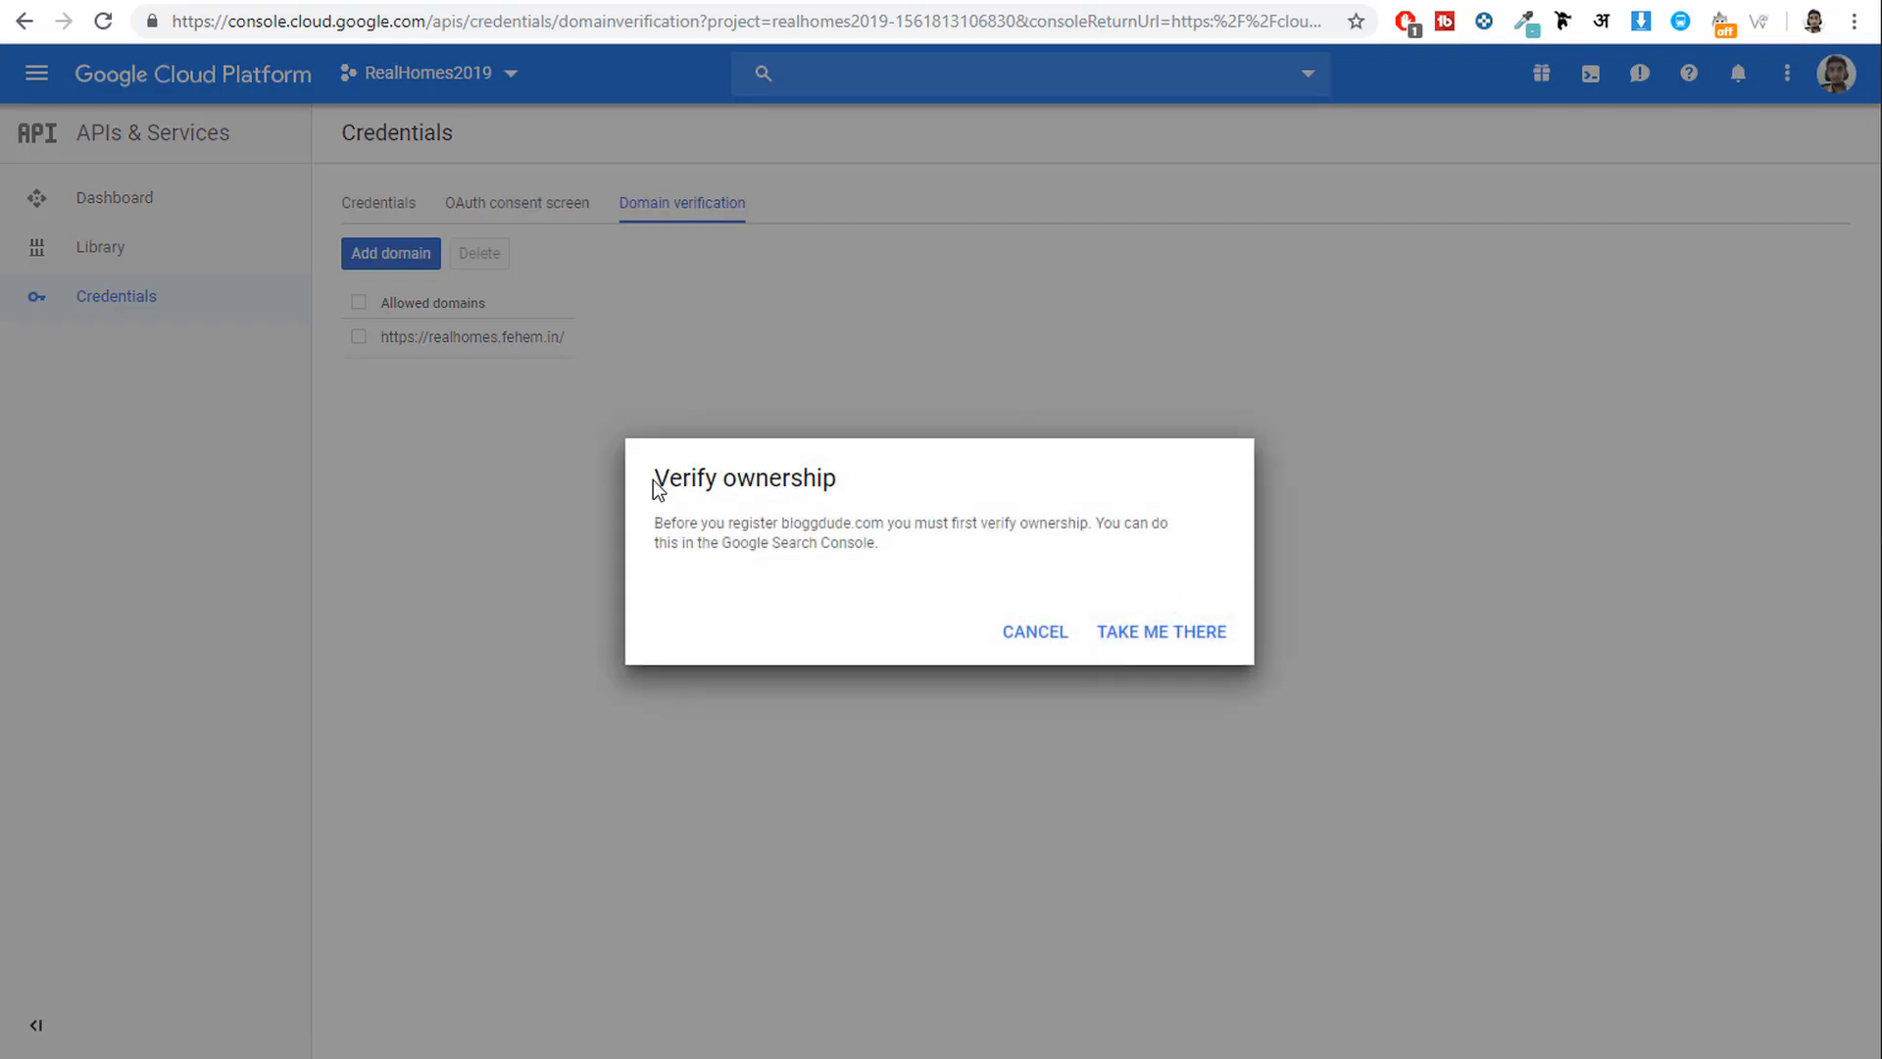
left_click_drag(653, 481, 845, 478)
left_click(1173, 634)
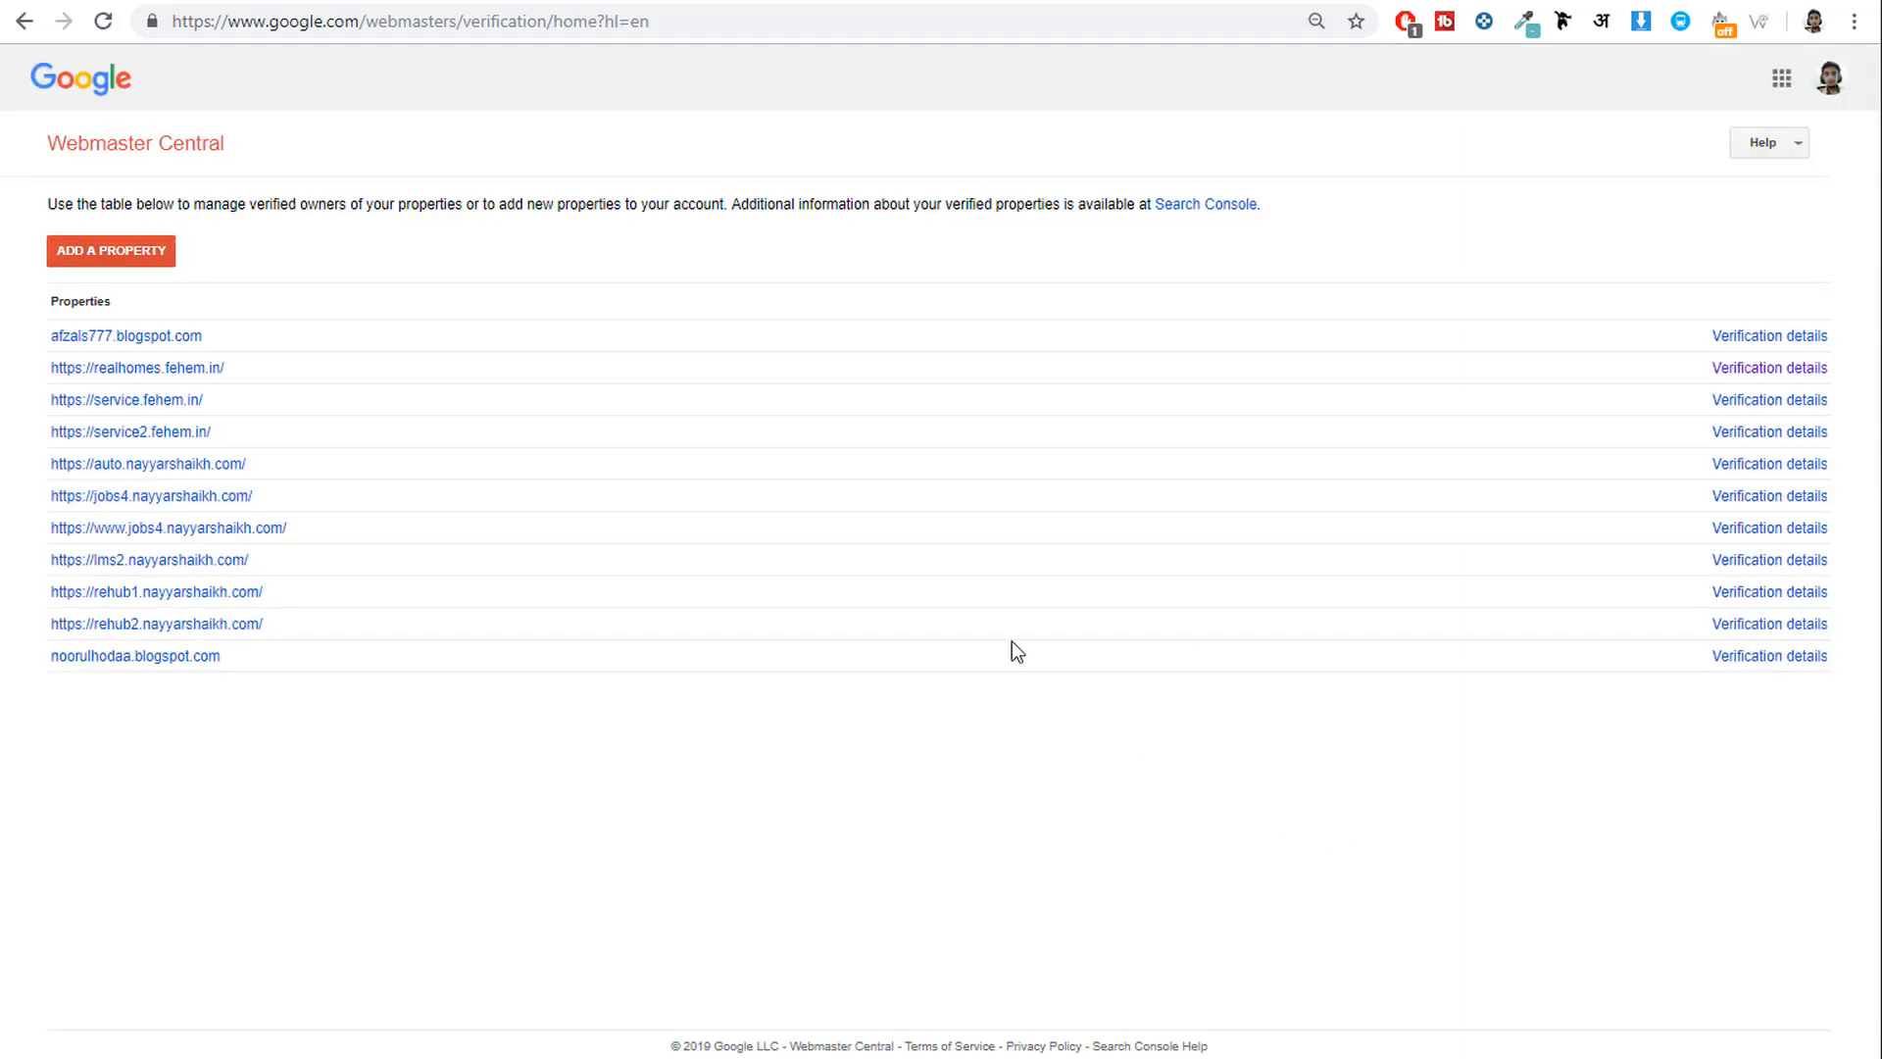
Add bloggdude.com as a new Webmaster Central property and continue to verification.
left_click(96, 253)
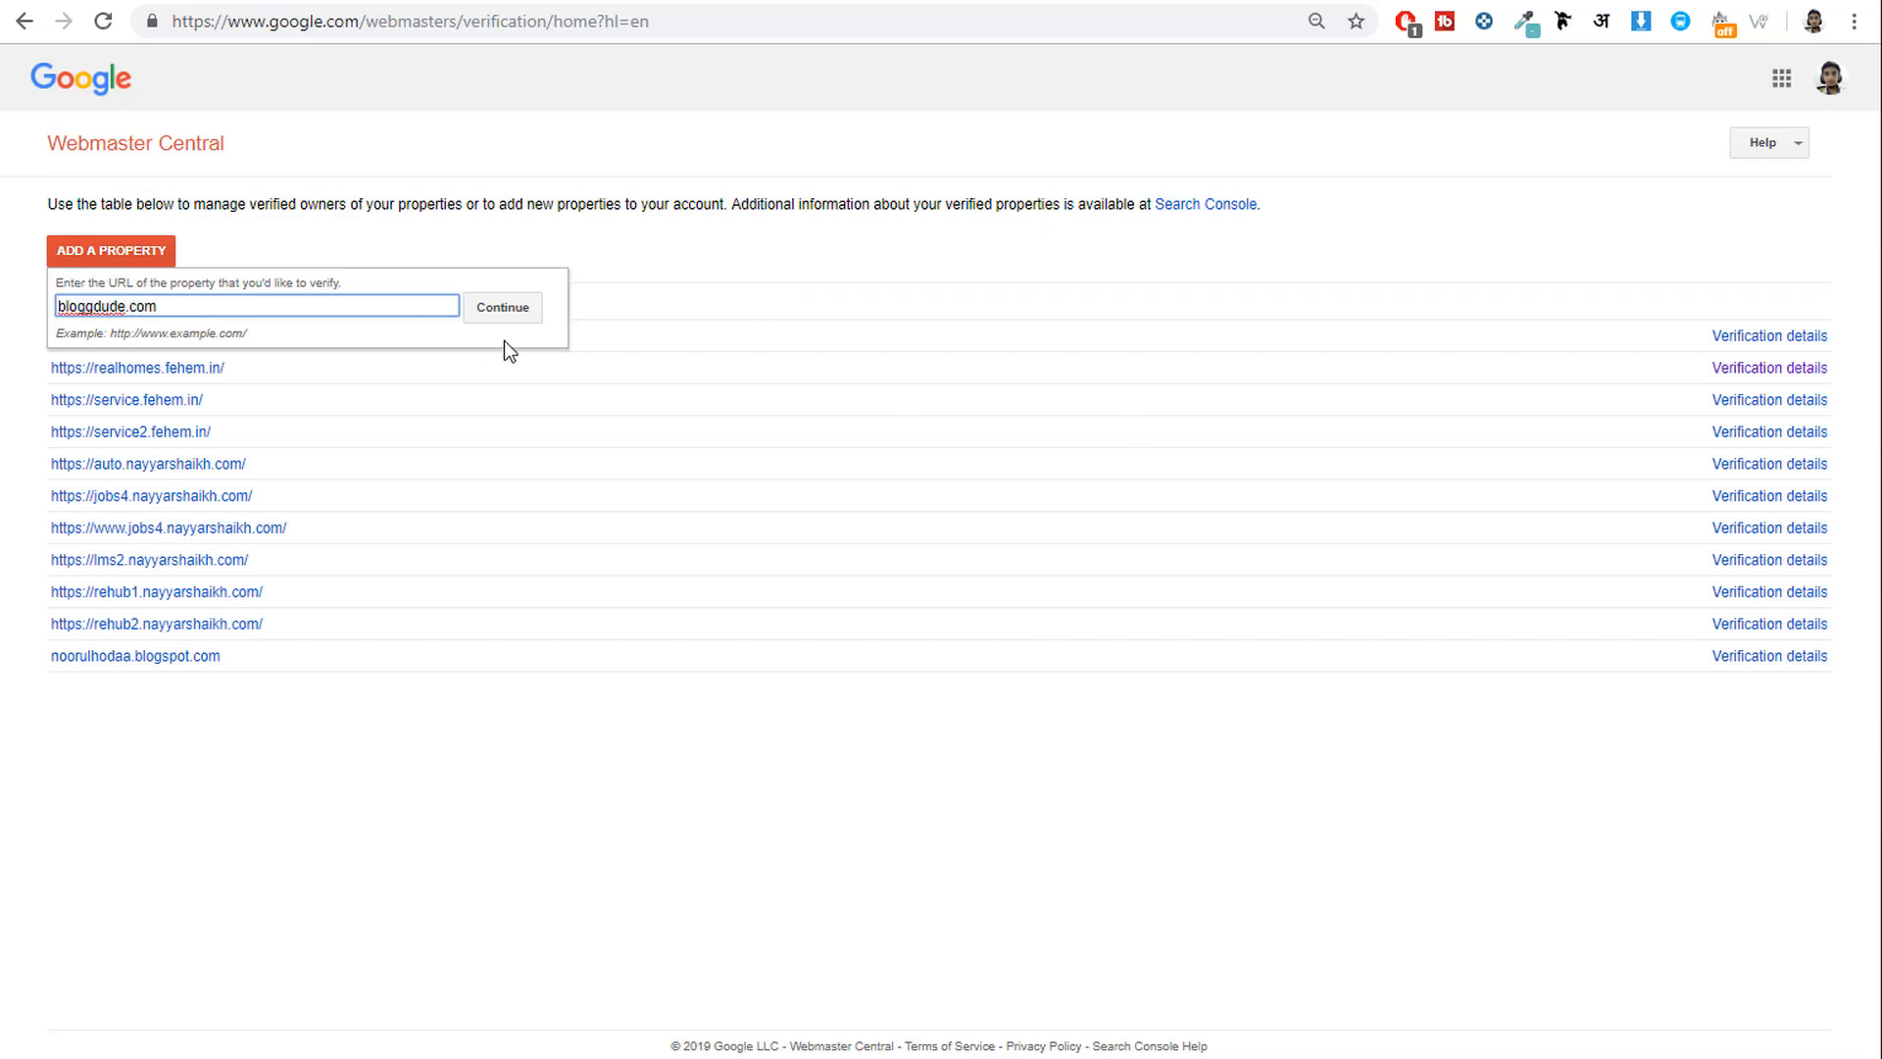
left_click(516, 309)
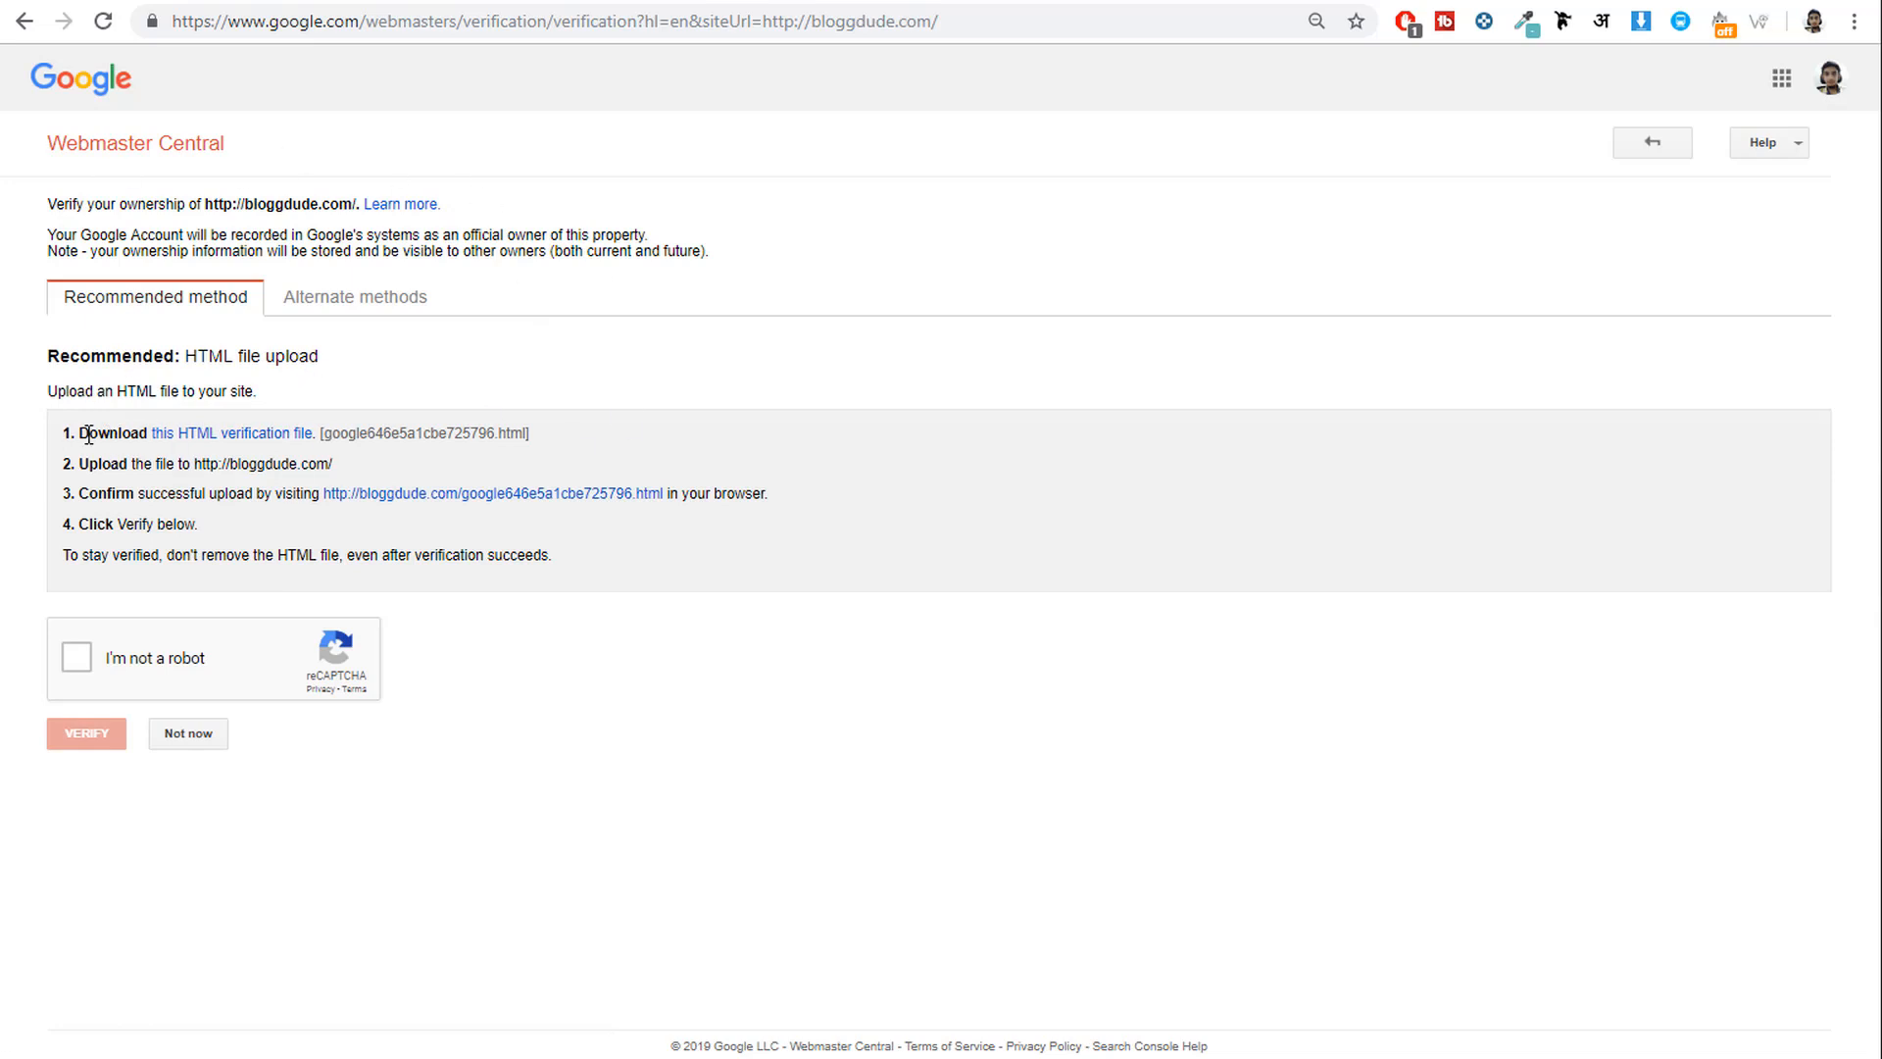
Download google646e5a1cbe725796.html via the HTML verification file link and dismiss the download bar.
left_click_drag(78, 432, 300, 427)
left_click(353, 364)
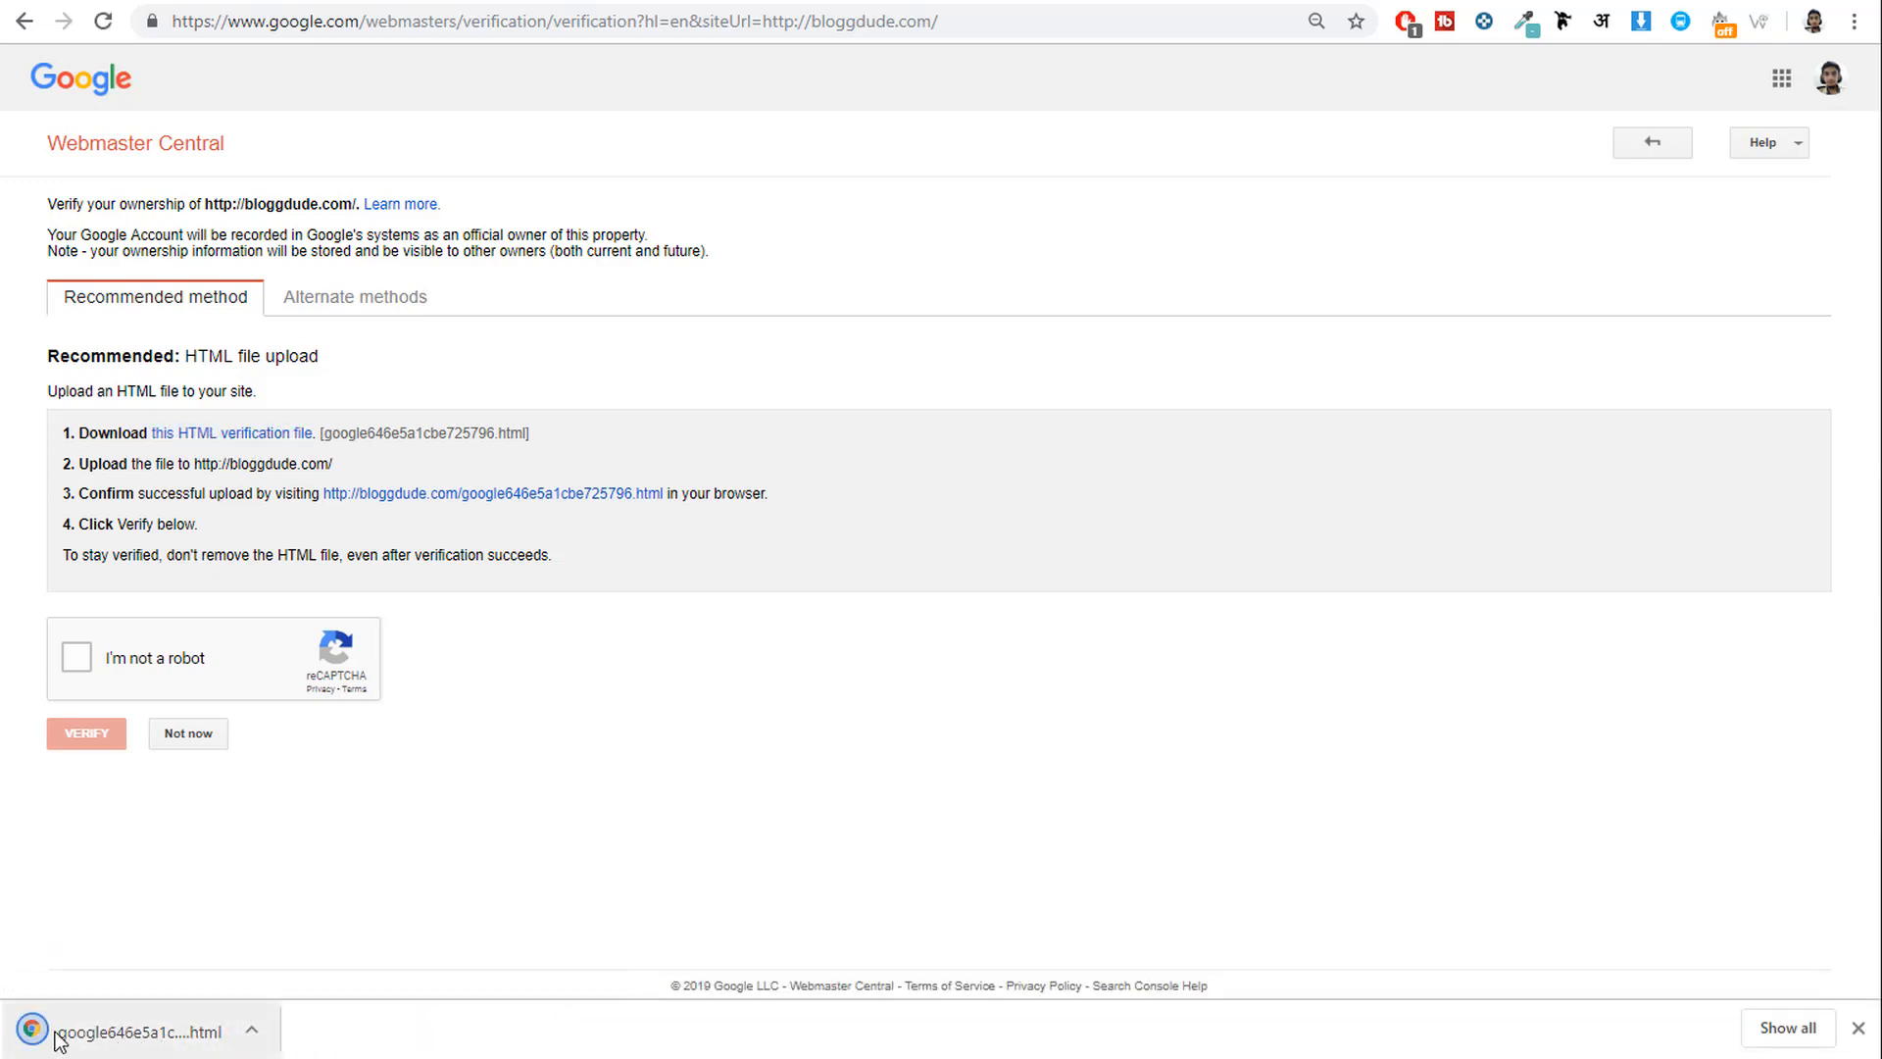
left_click(1857, 1029)
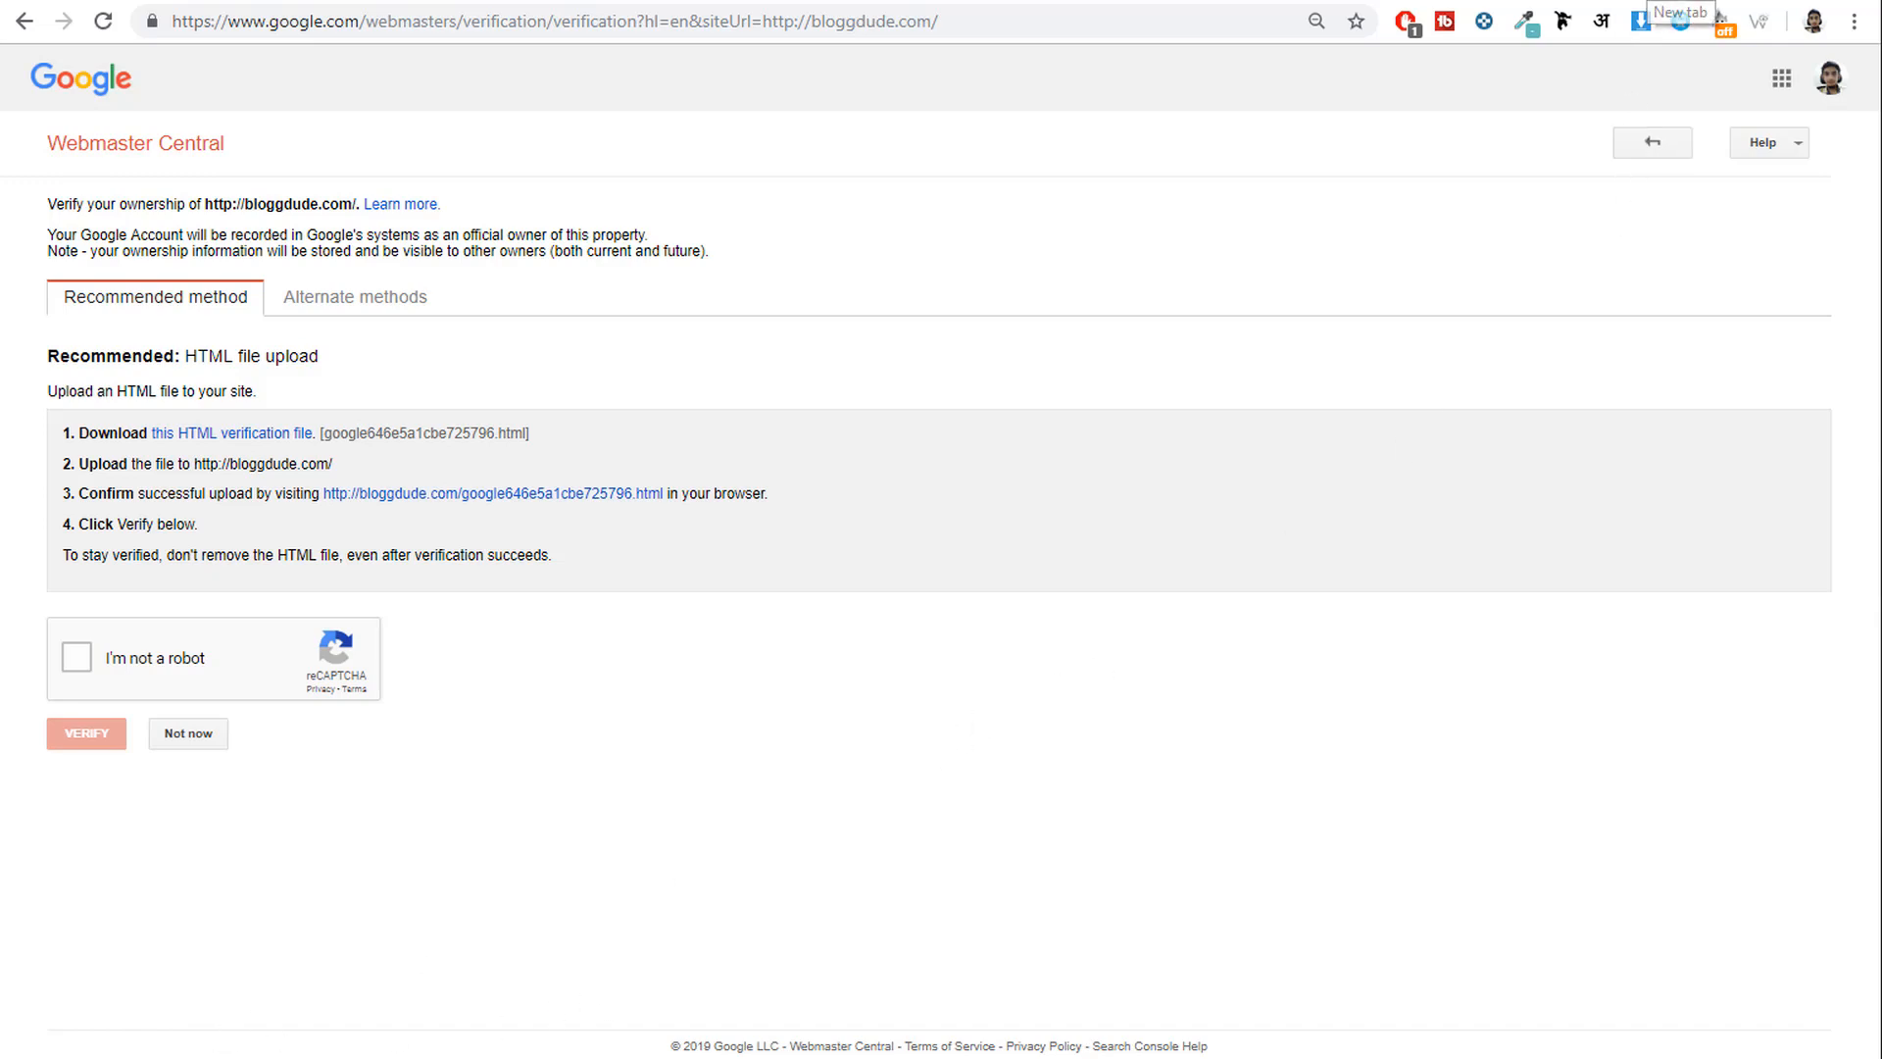
From the SiteGround user area, open cPanel File Manager at realhomes.fehem.in's document root.
key("ctrl+t")
type("ua")
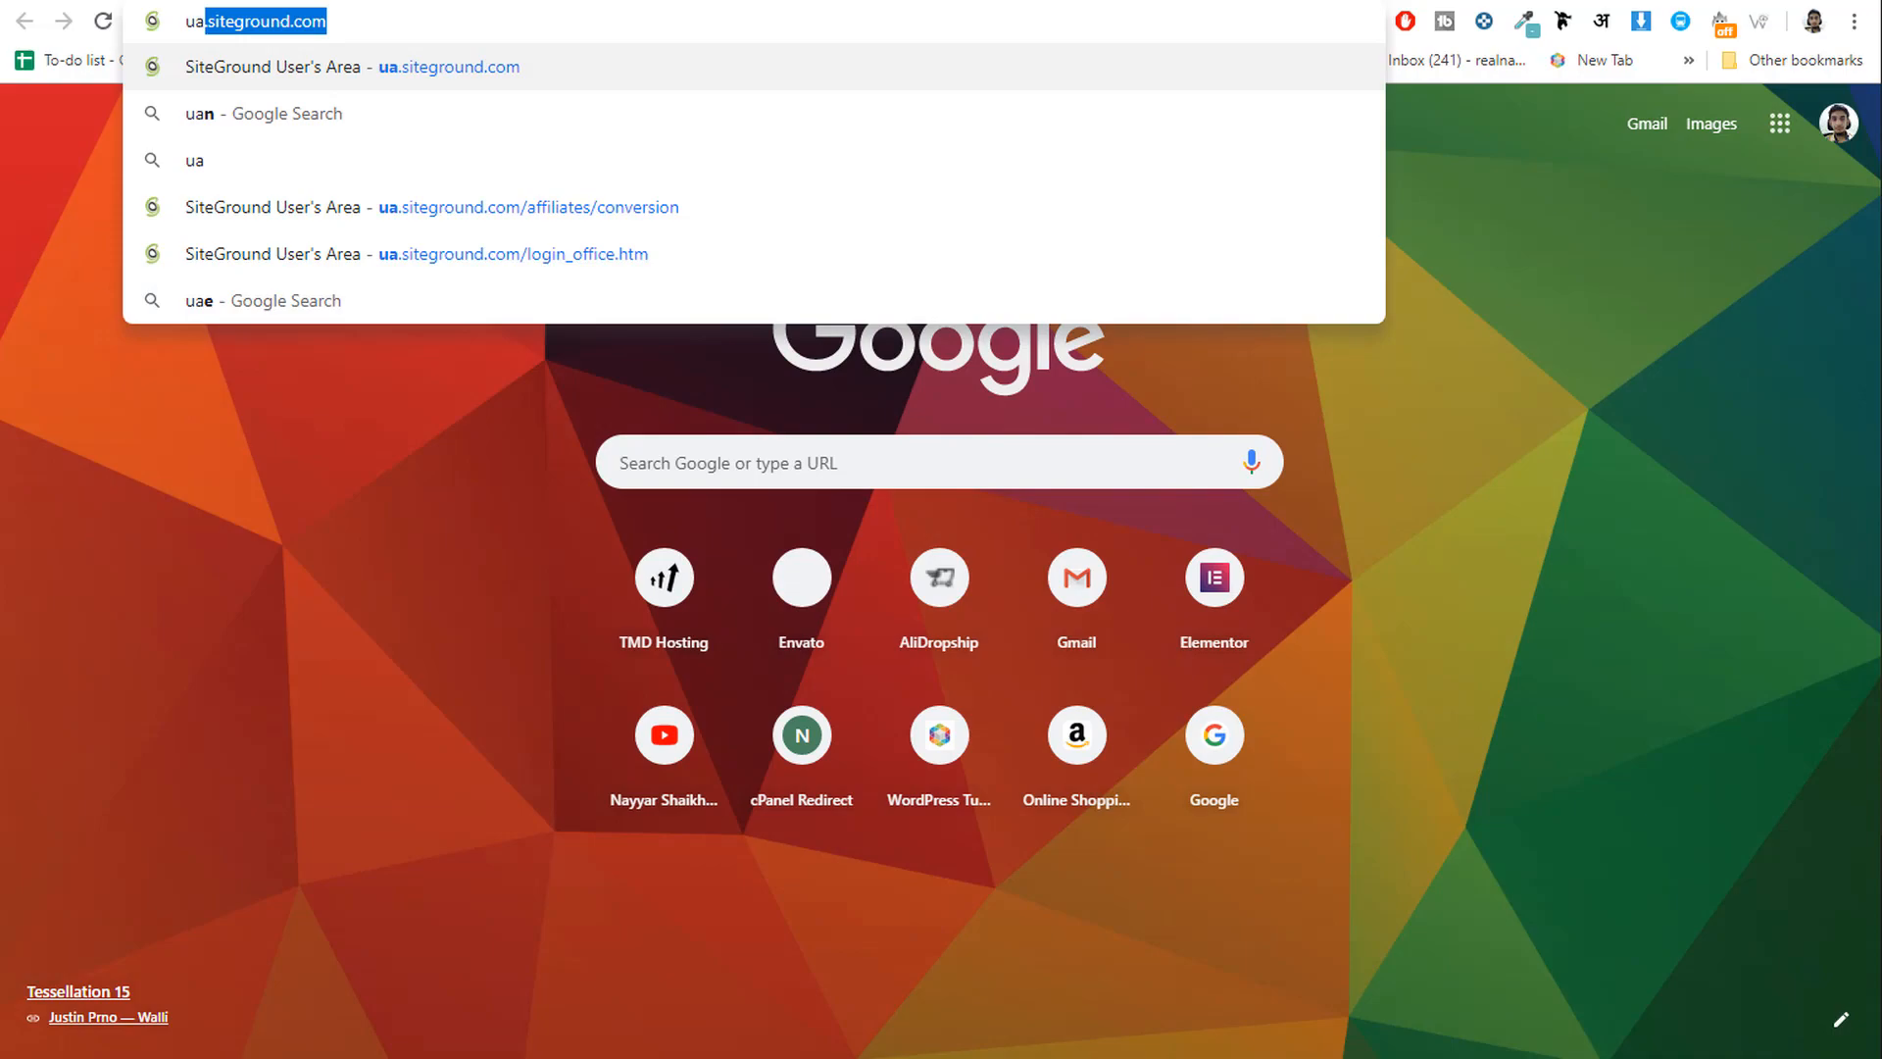
key("Return")
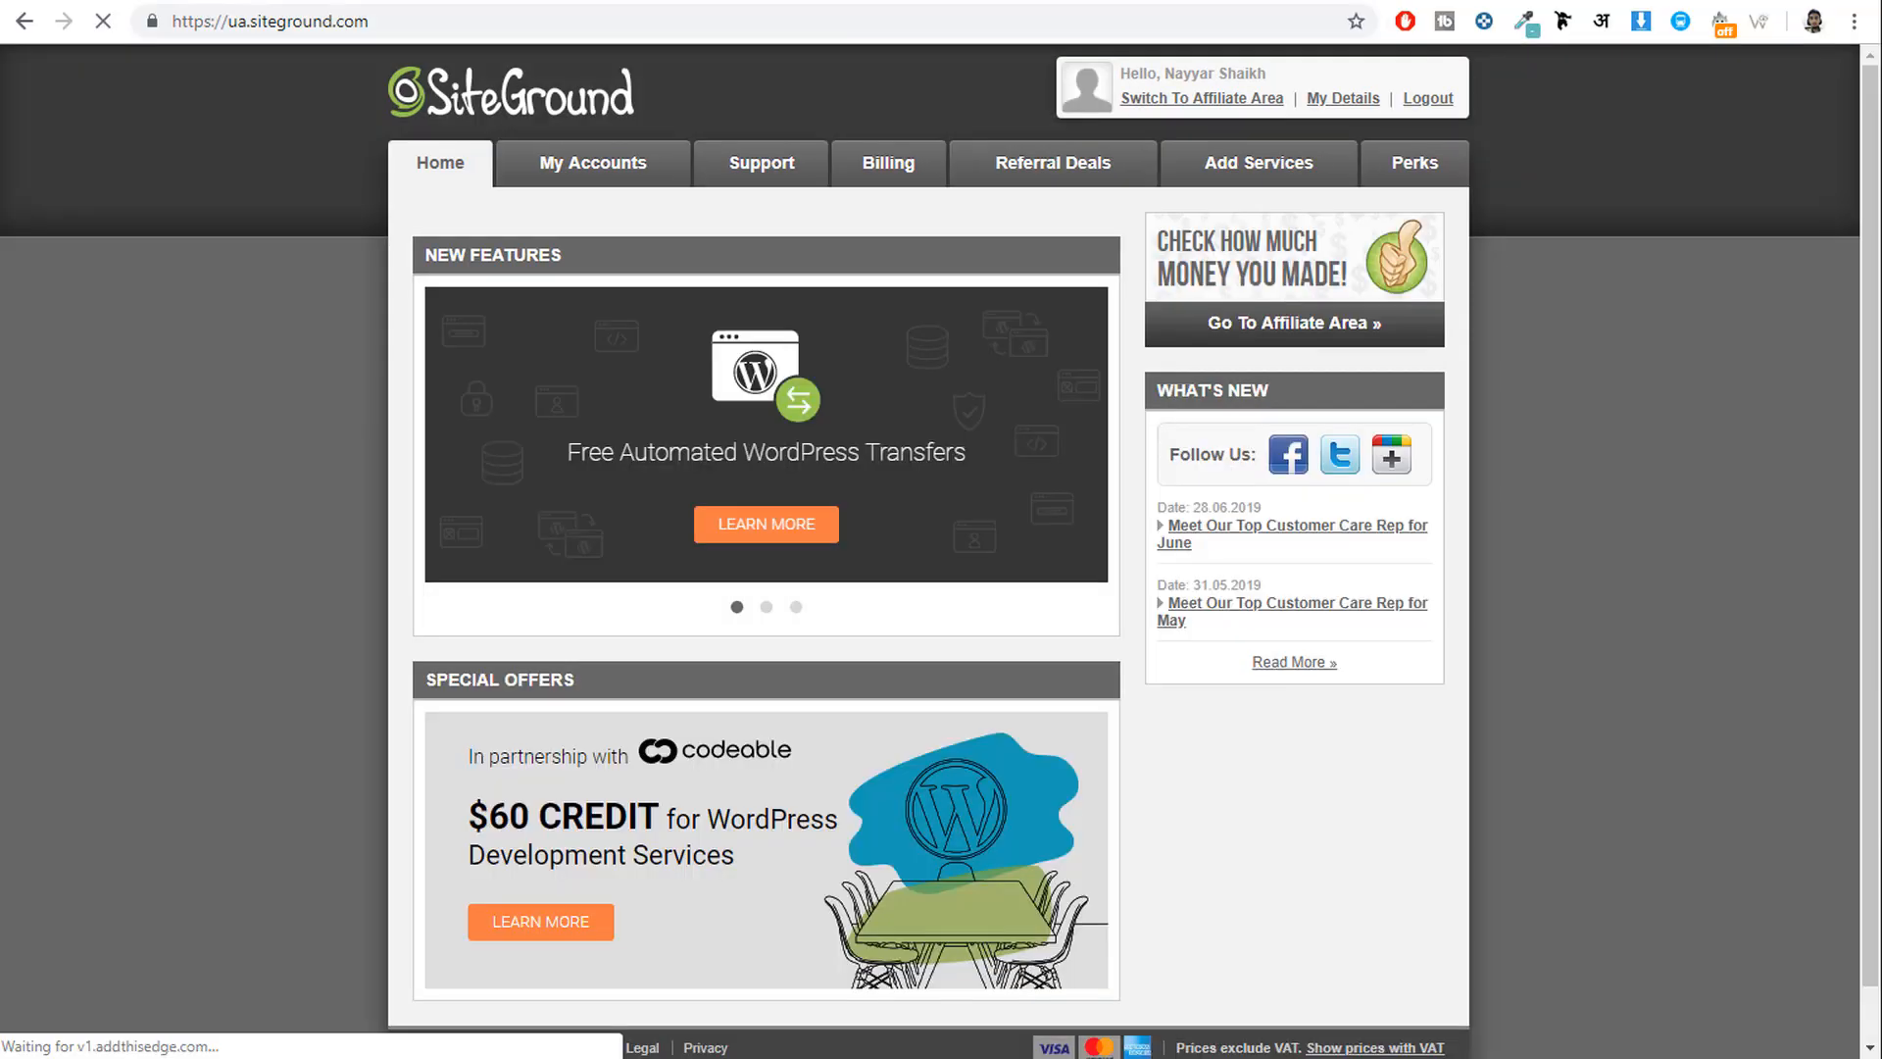
left_click(529, 176)
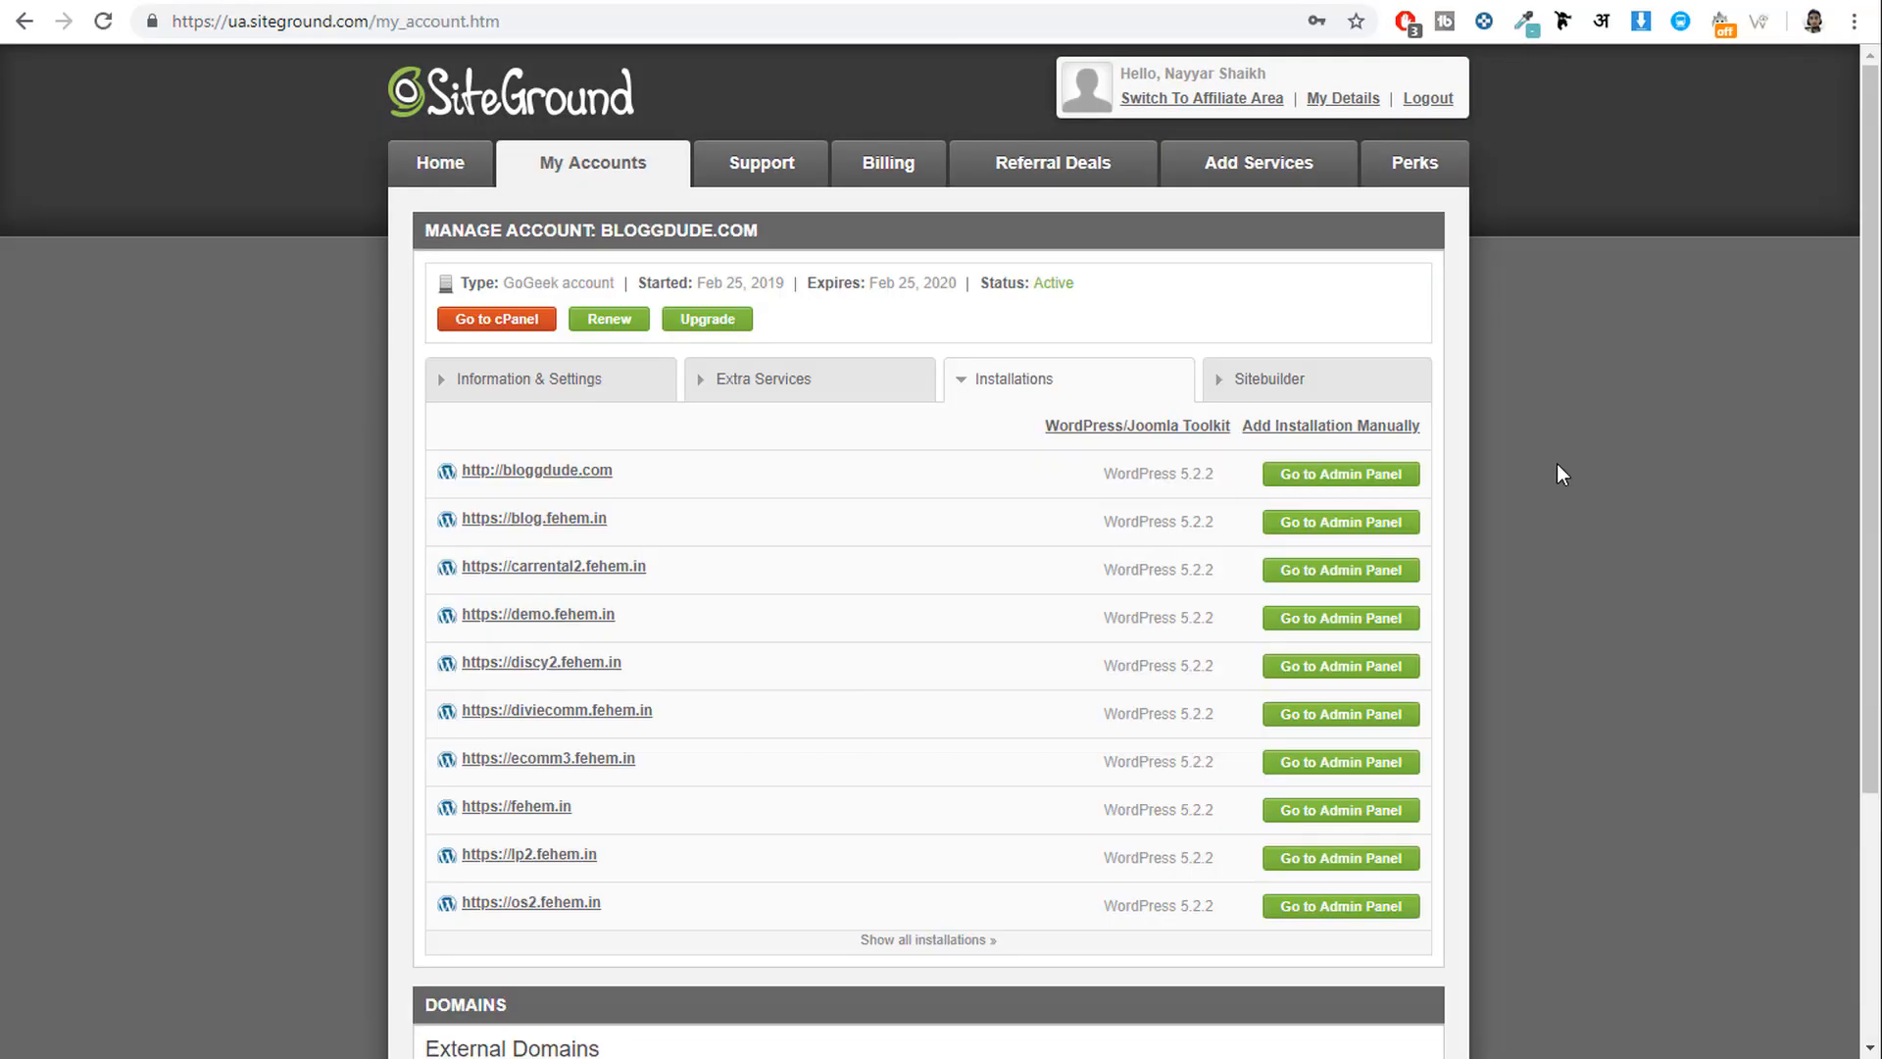
left_click(454, 328)
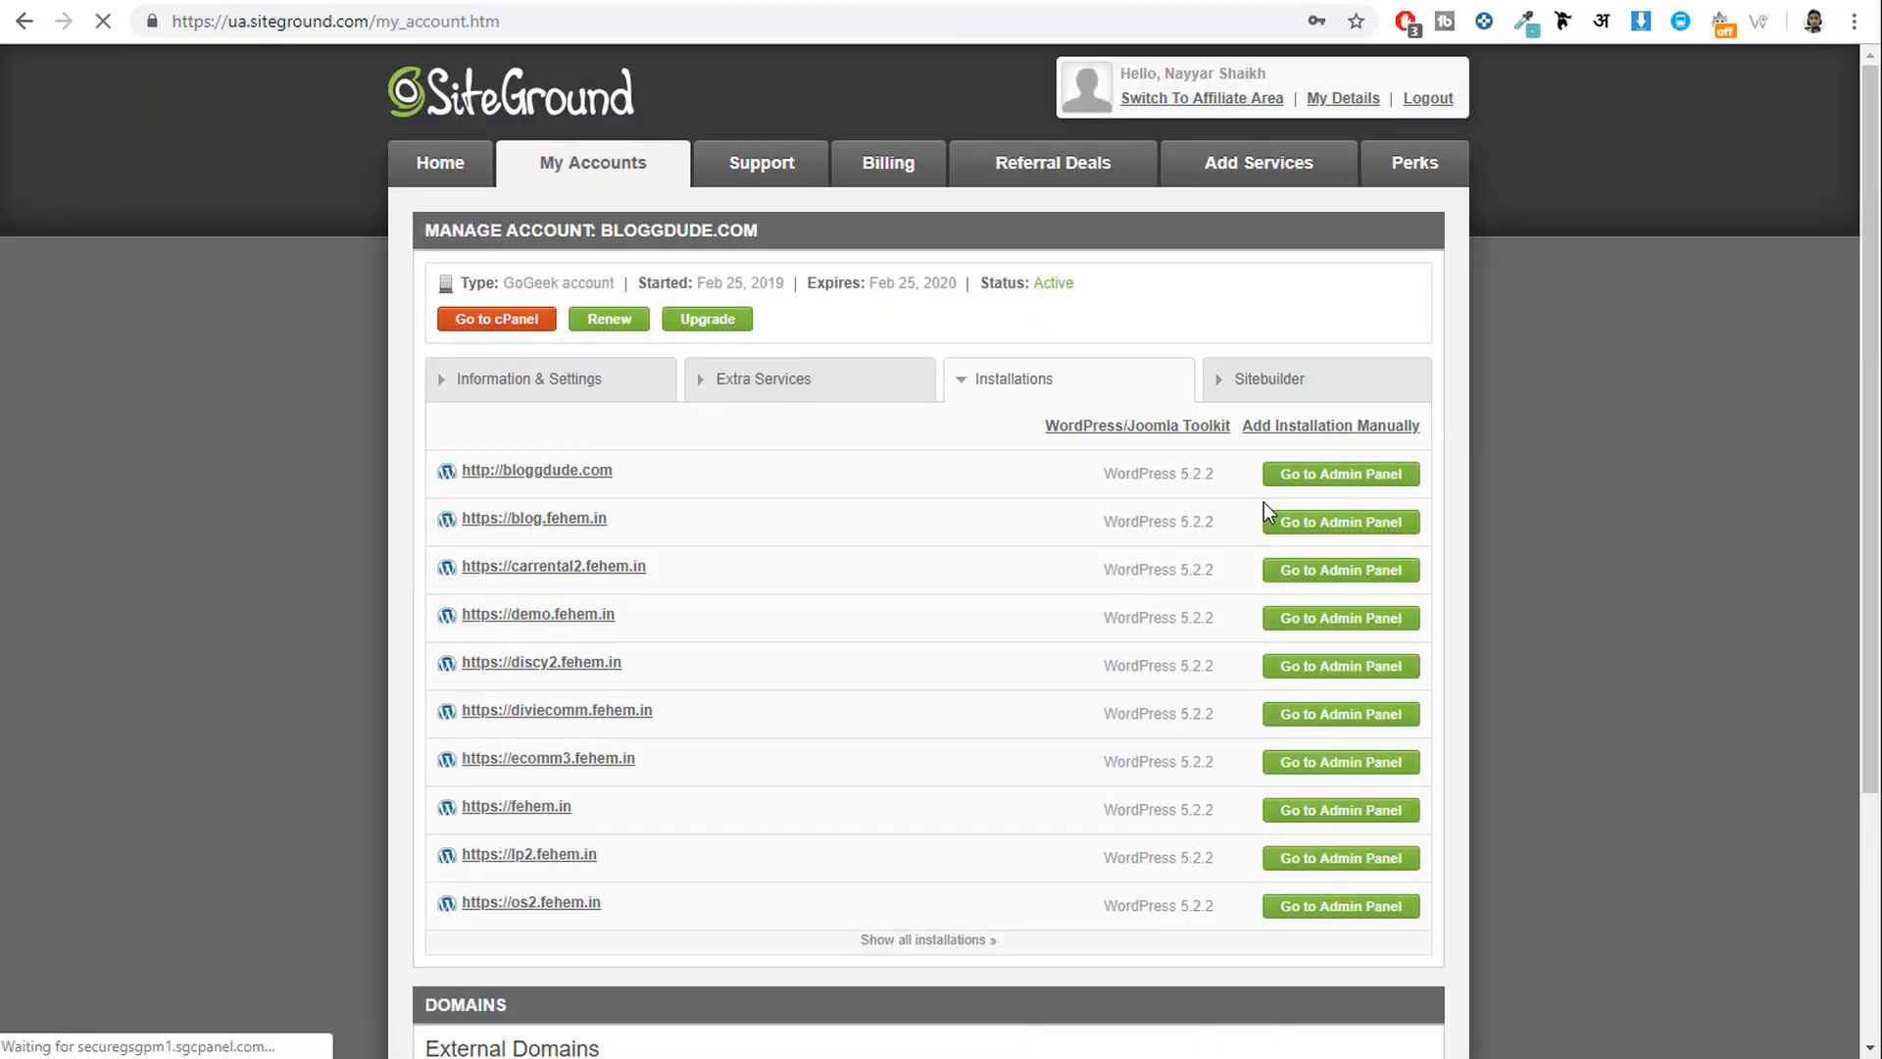
scroll(1656, 574, "down", 15)
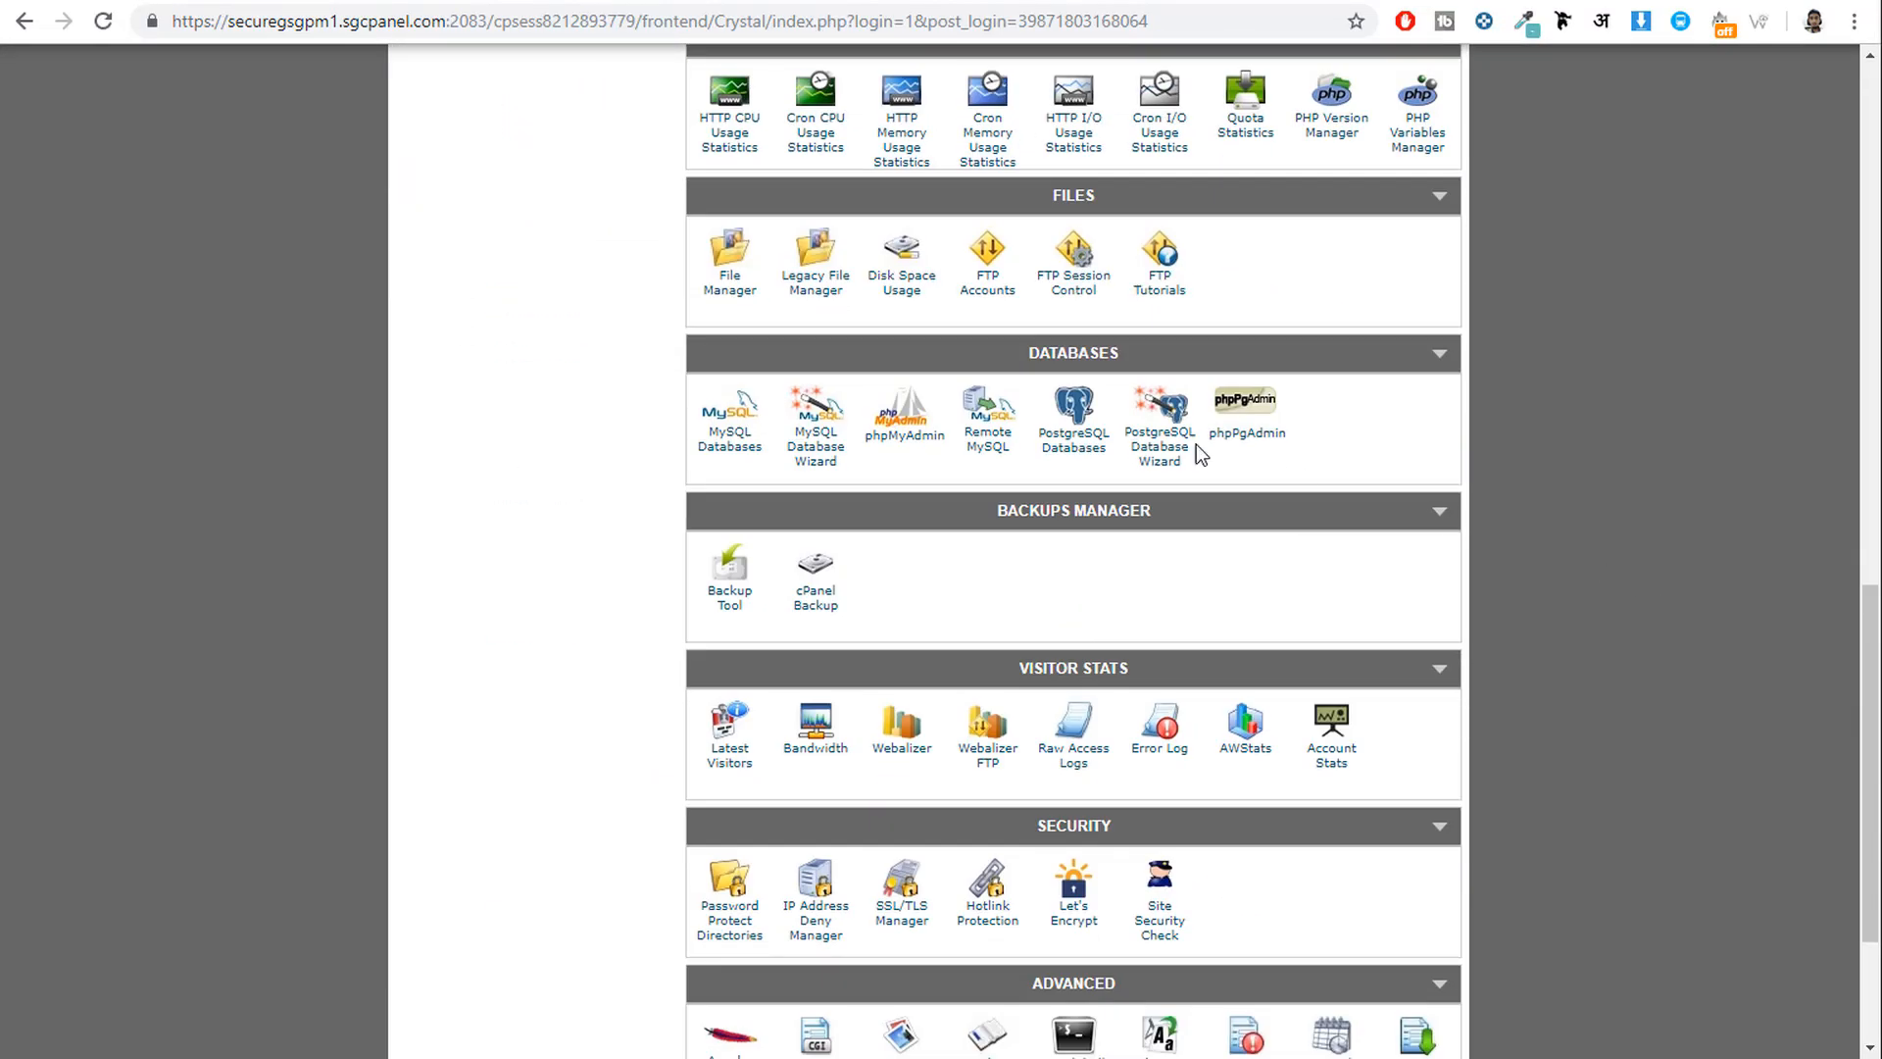
scroll(1115, 378, "up", 1)
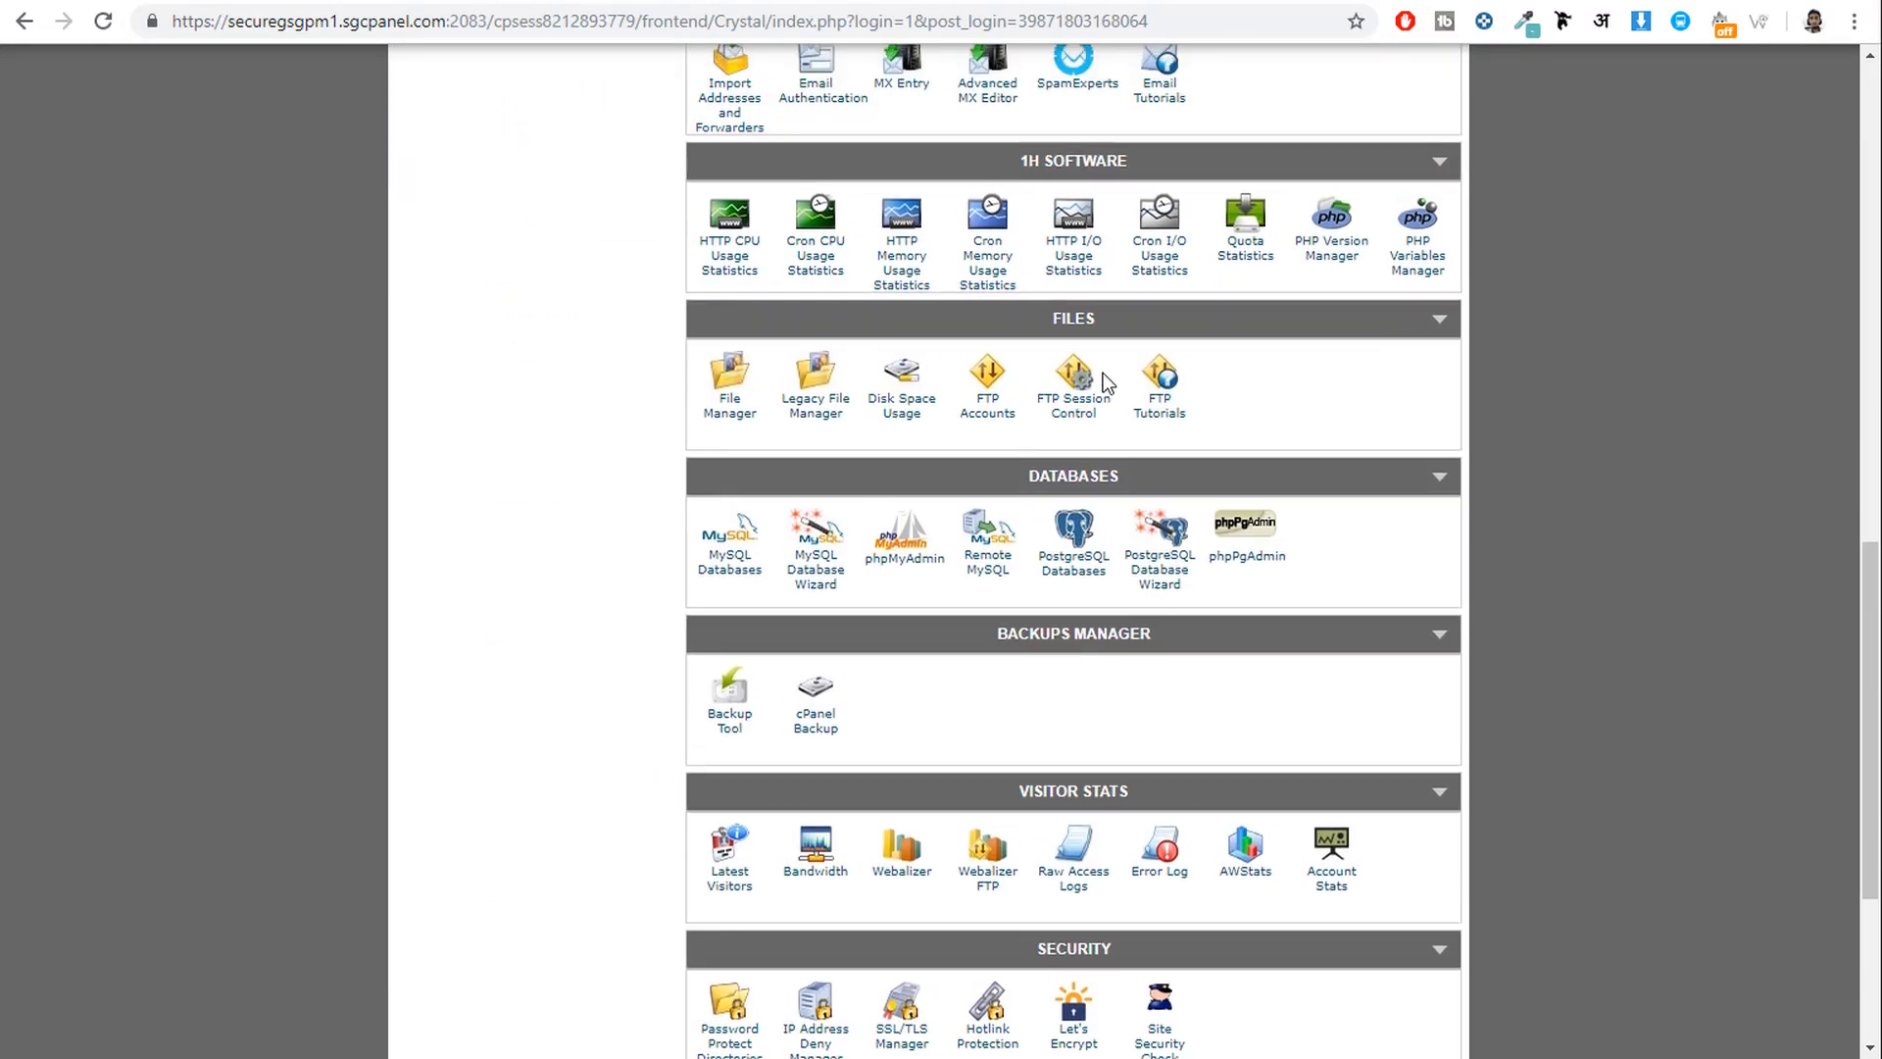
left_click(729, 410)
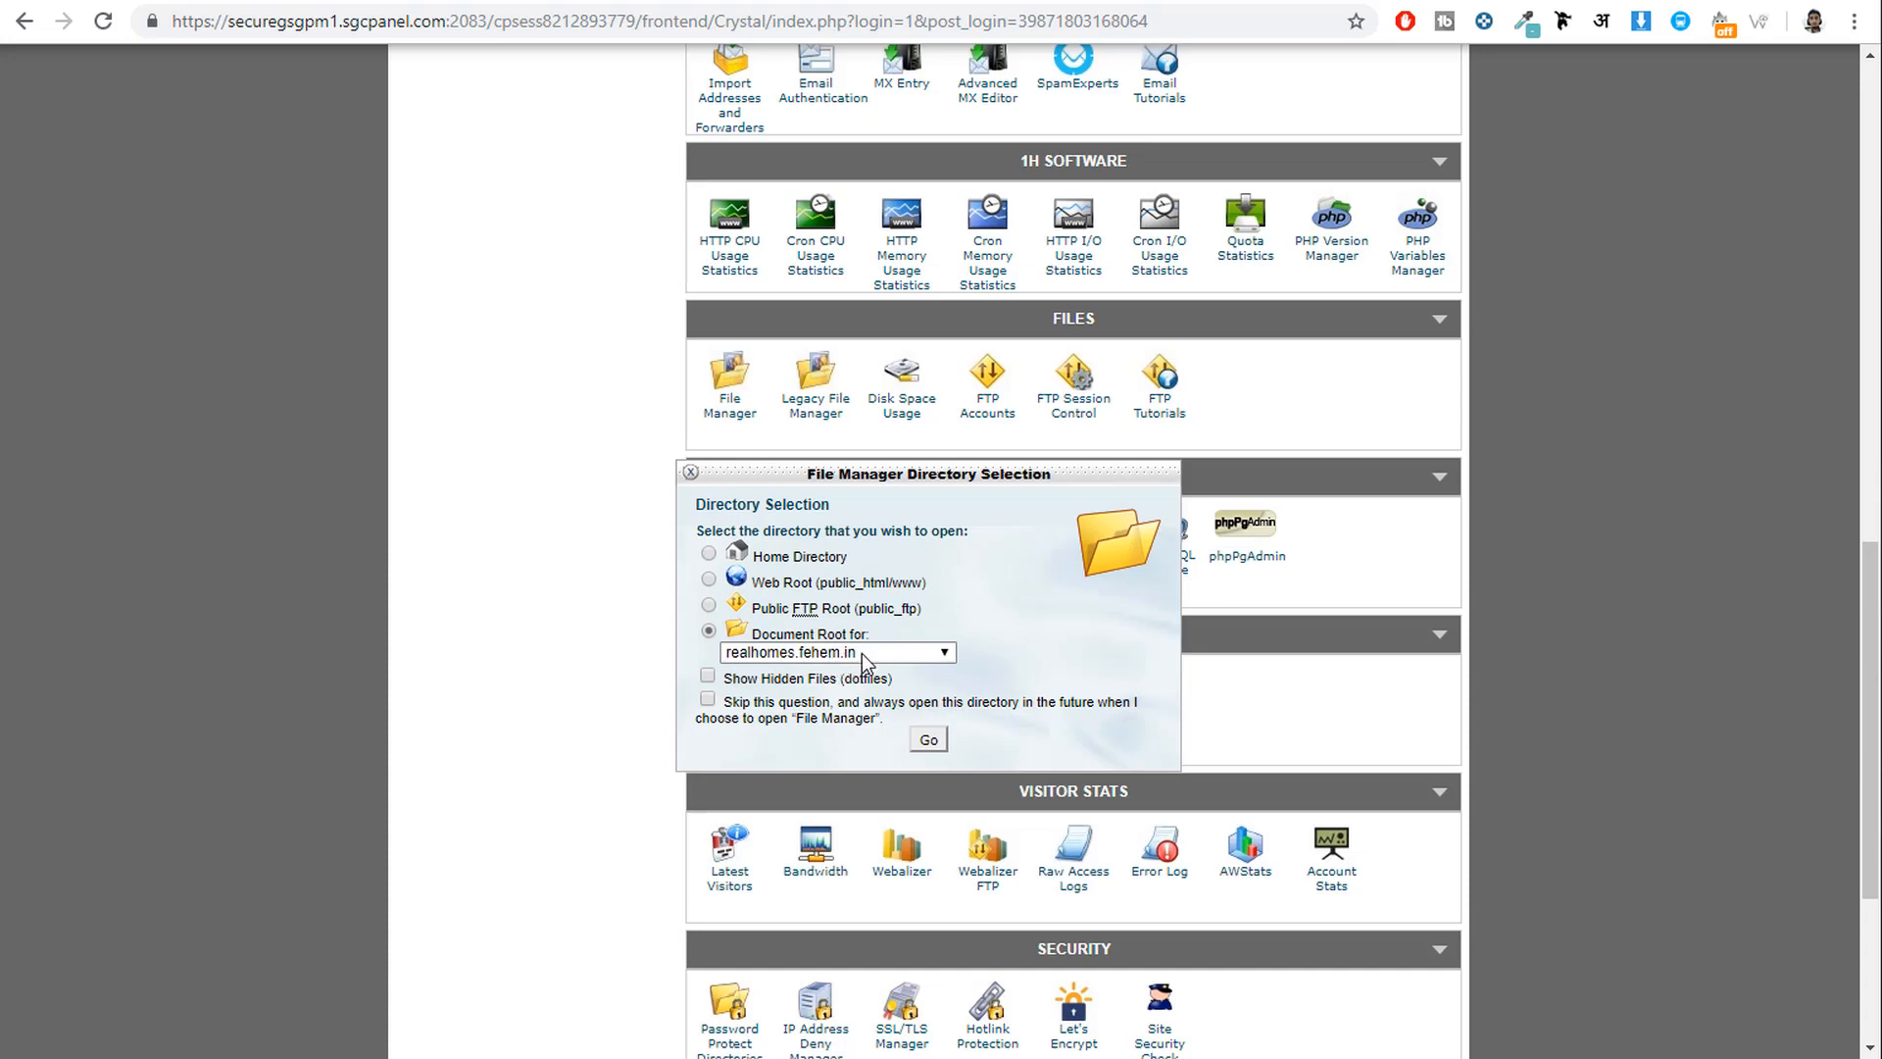
left_click(926, 739)
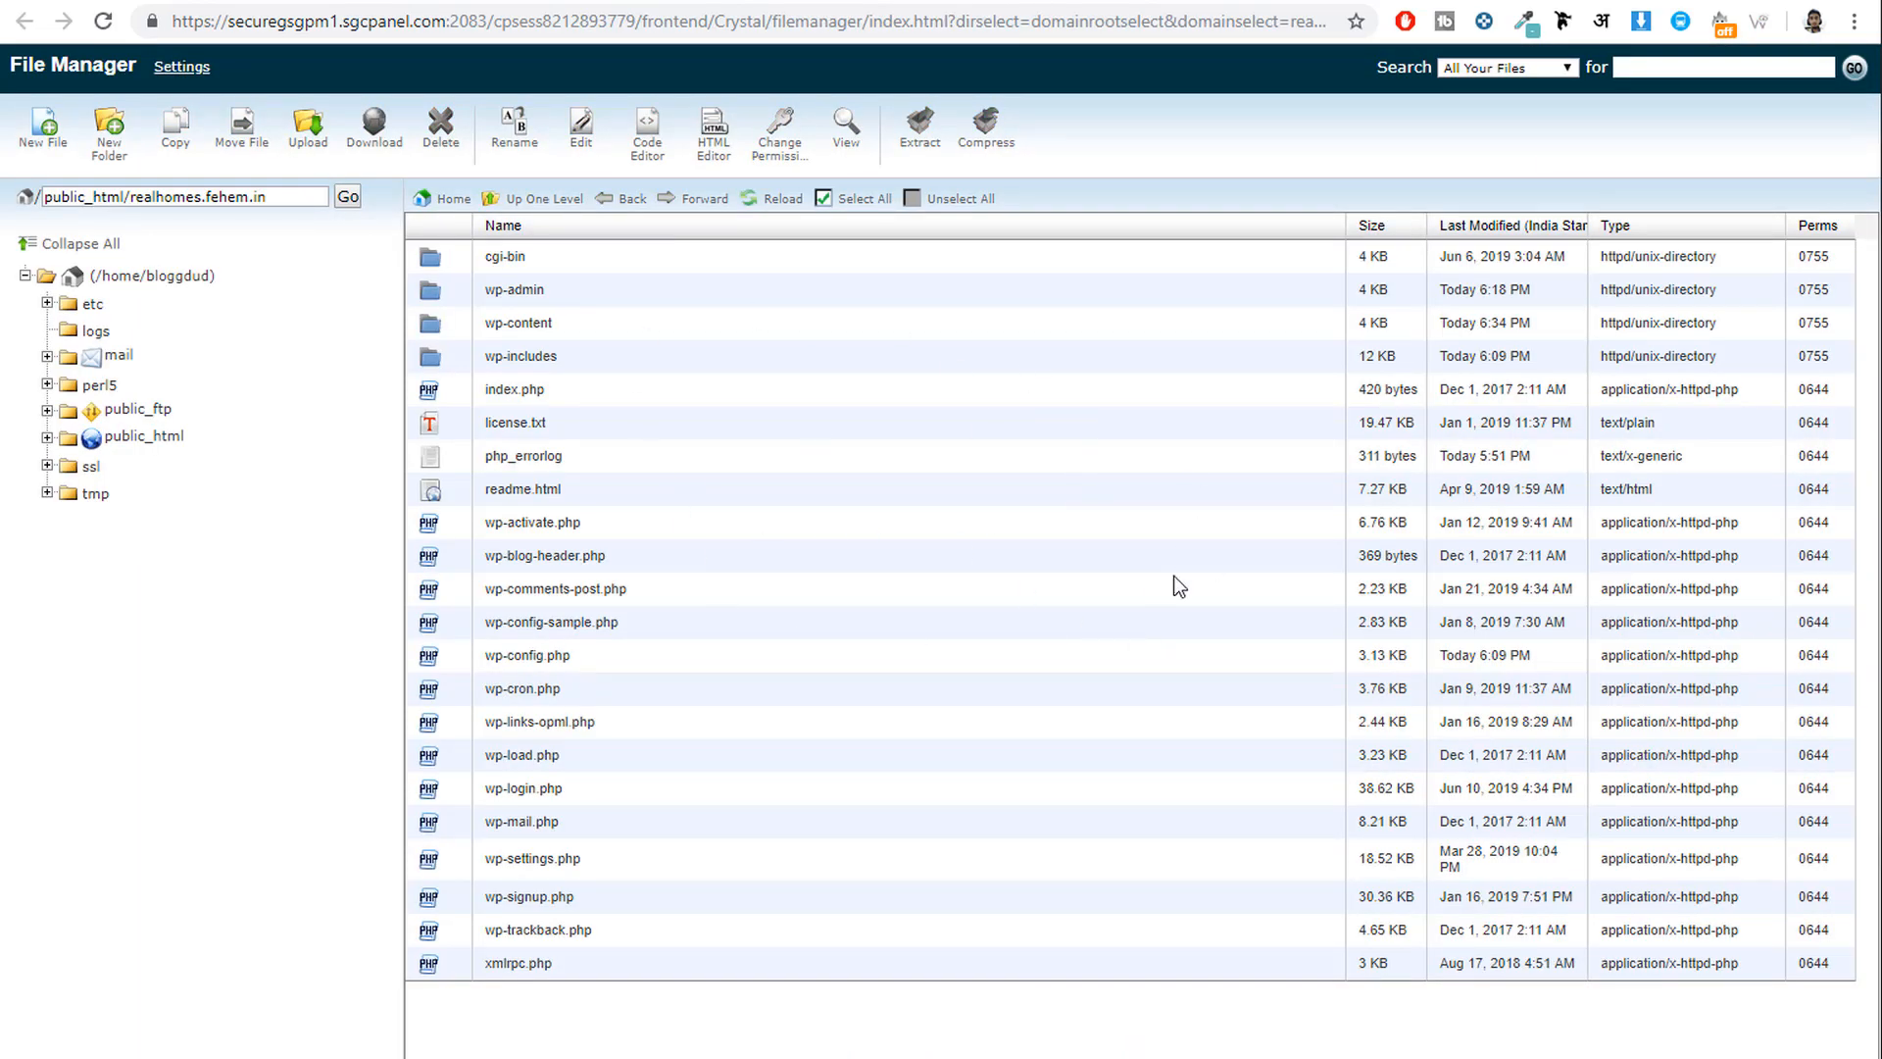
Upload google646e5a1cbe725796.html to the realhomes.fehem.in root, then tick I'm not a robot.
left_click(312, 139)
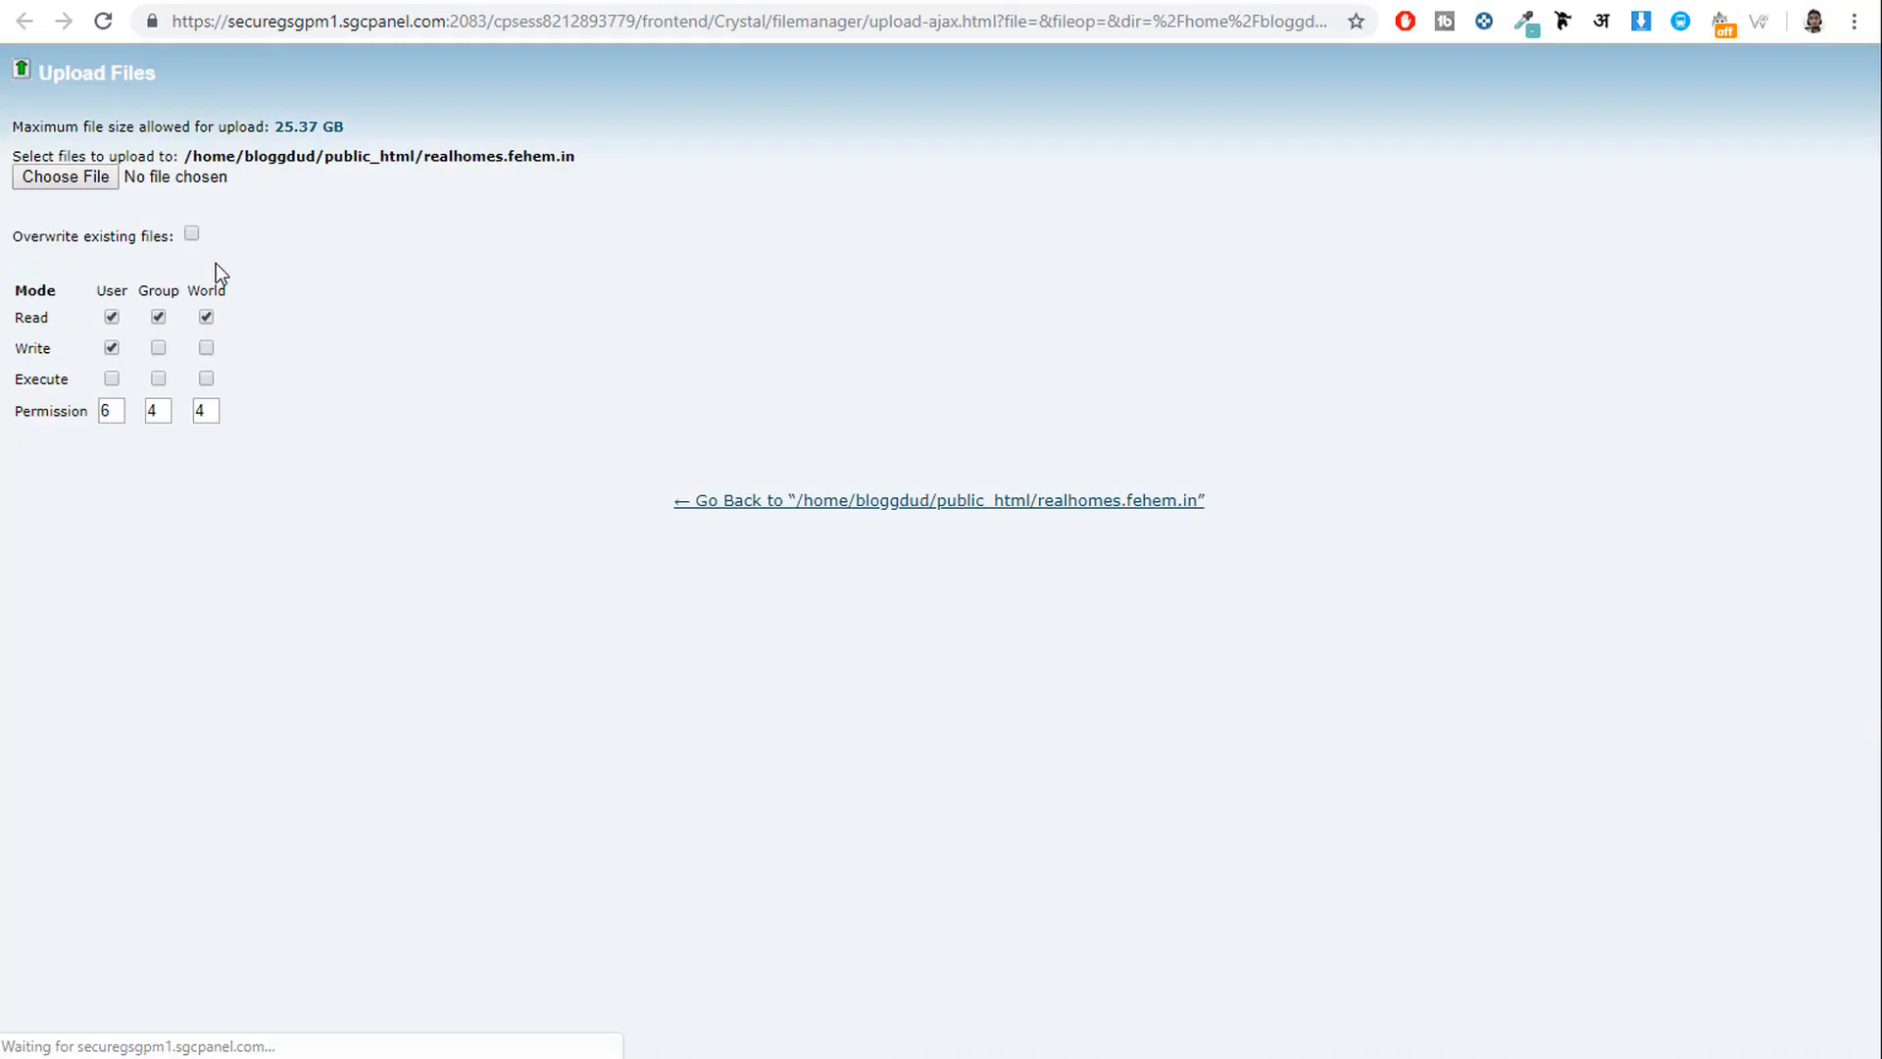
left_click(85, 181)
left_click(366, 119)
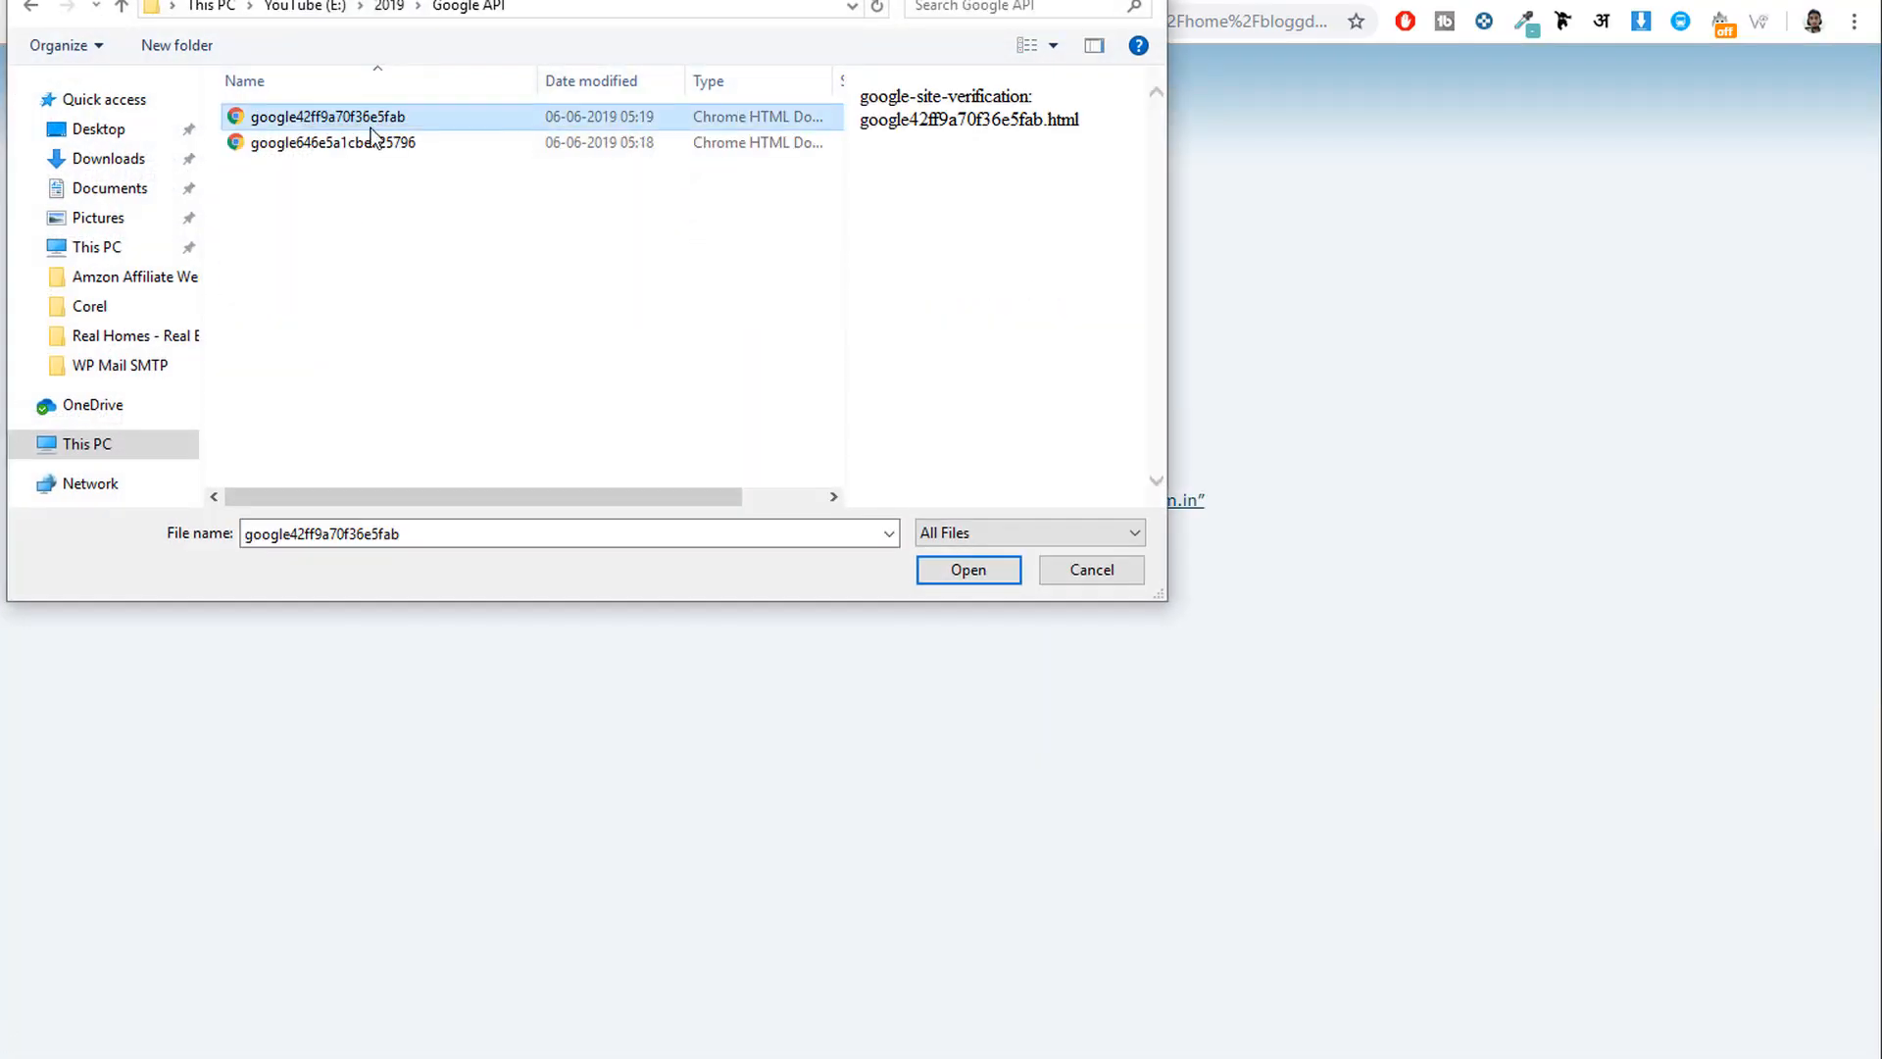
left_click(410, 145)
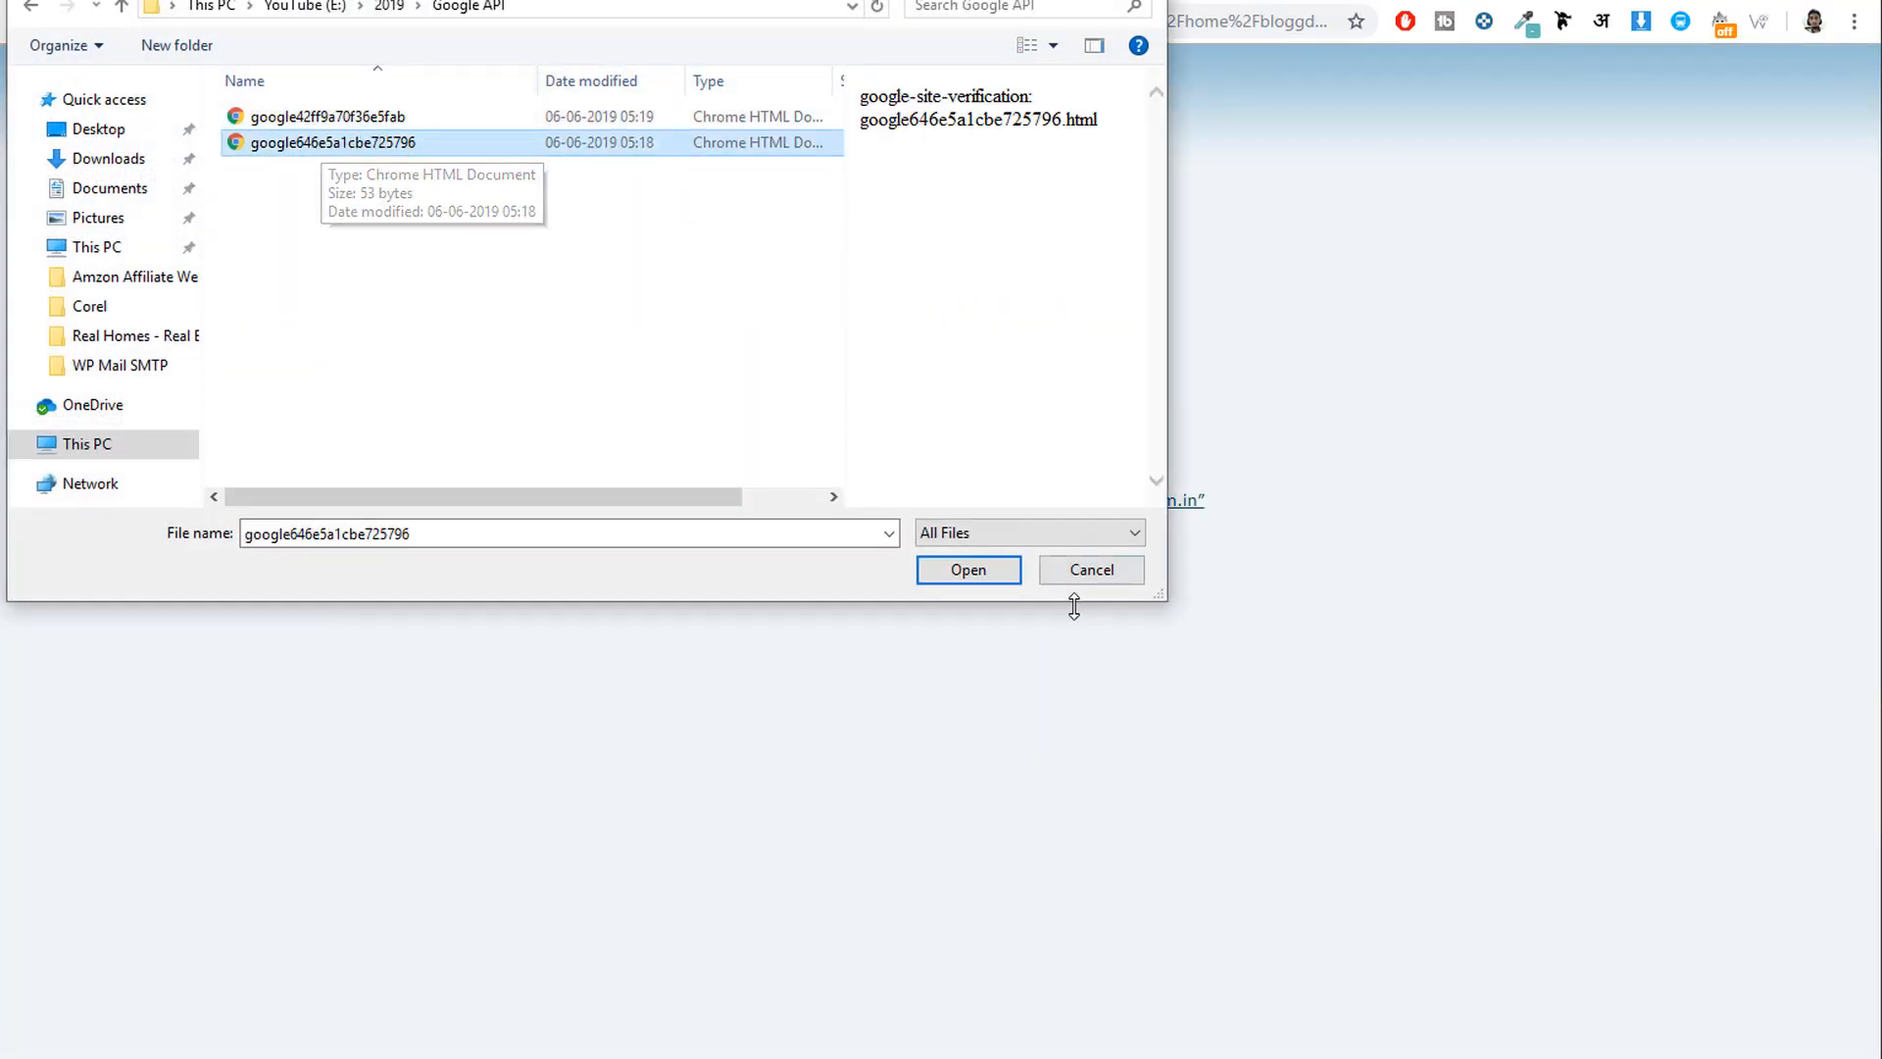
left_click(946, 570)
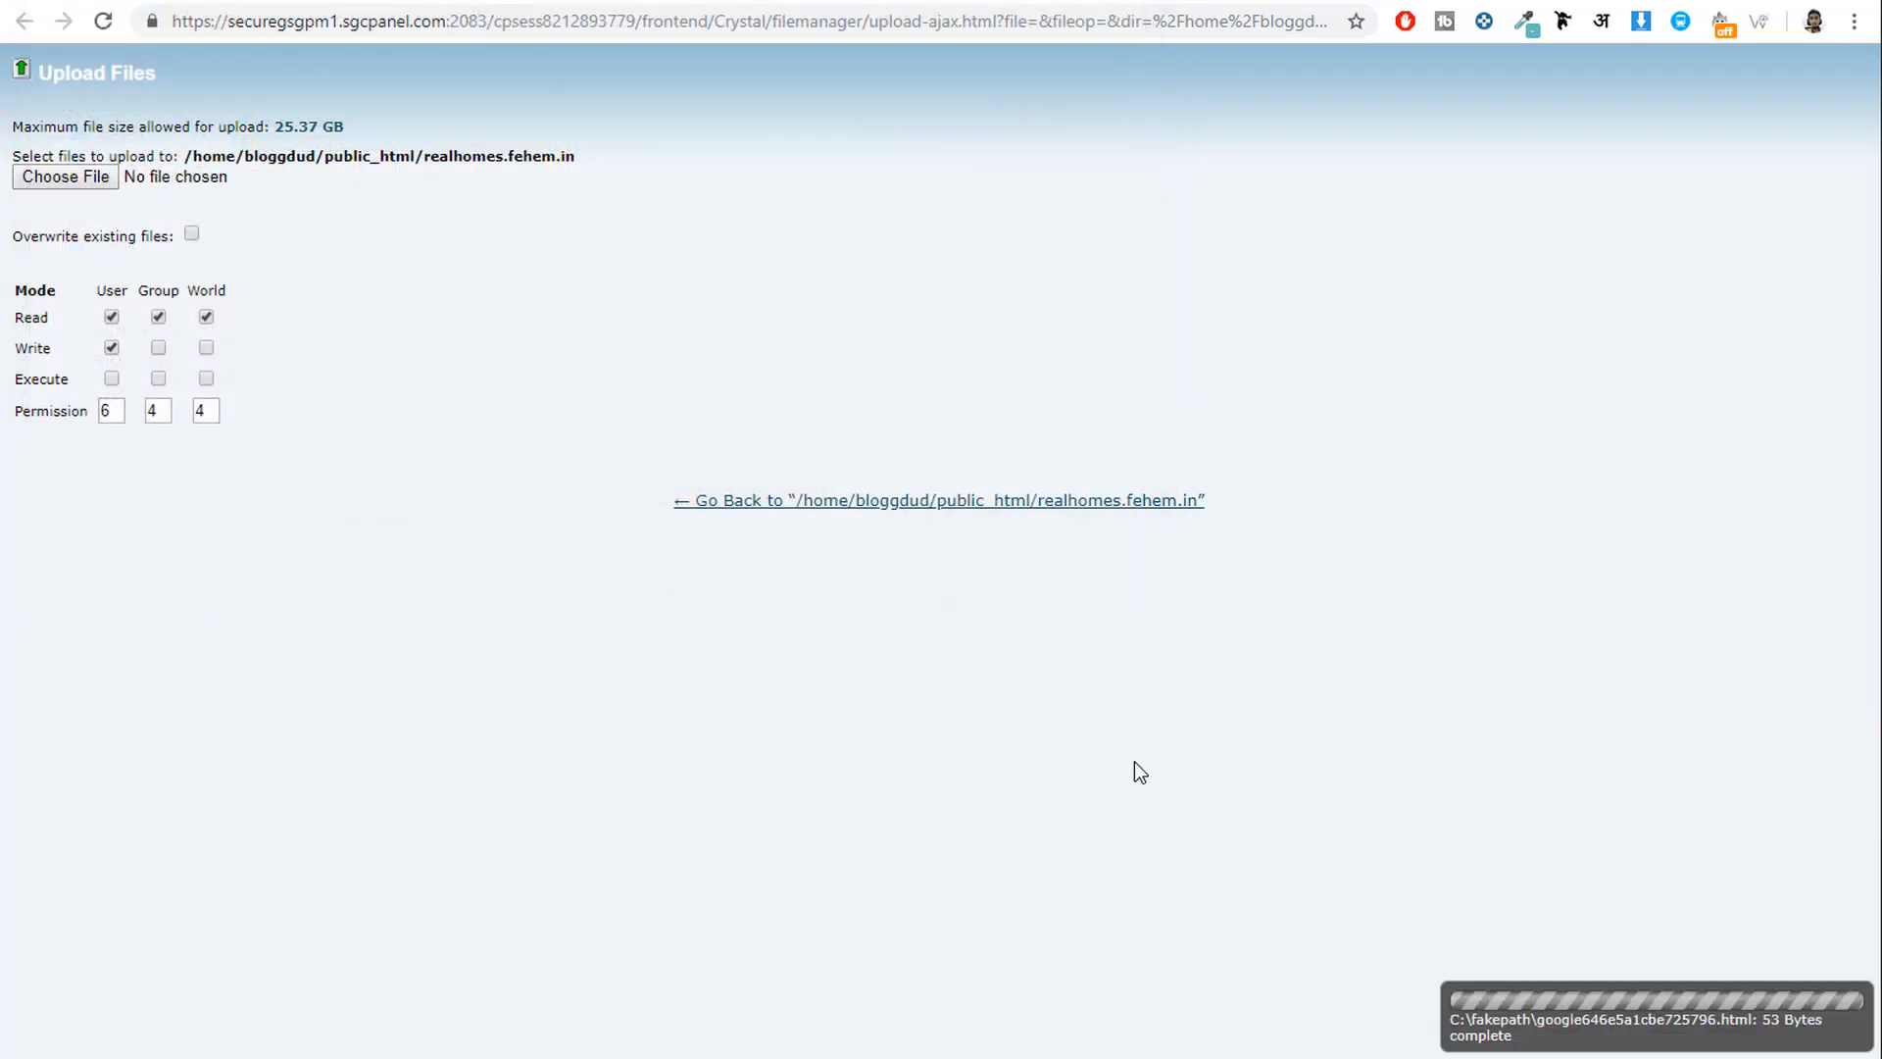
left_click(739, 504)
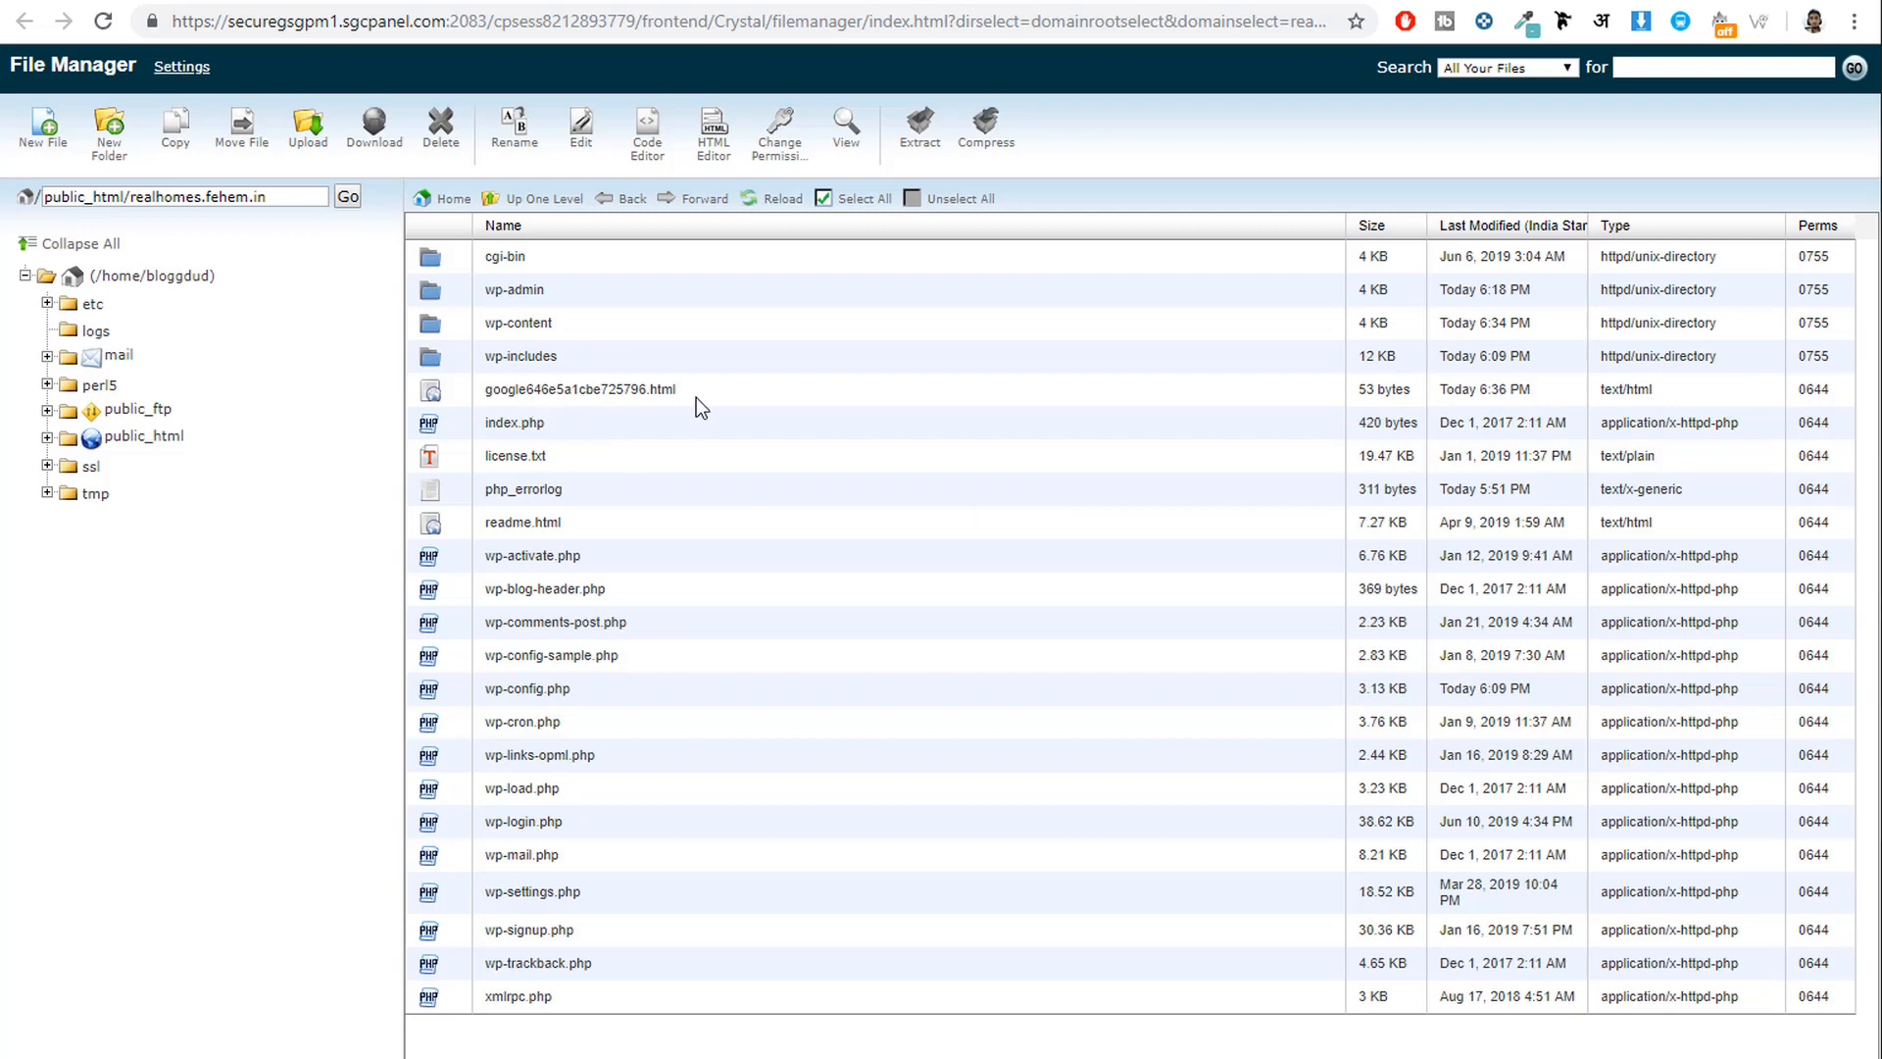
left_click(696, 398)
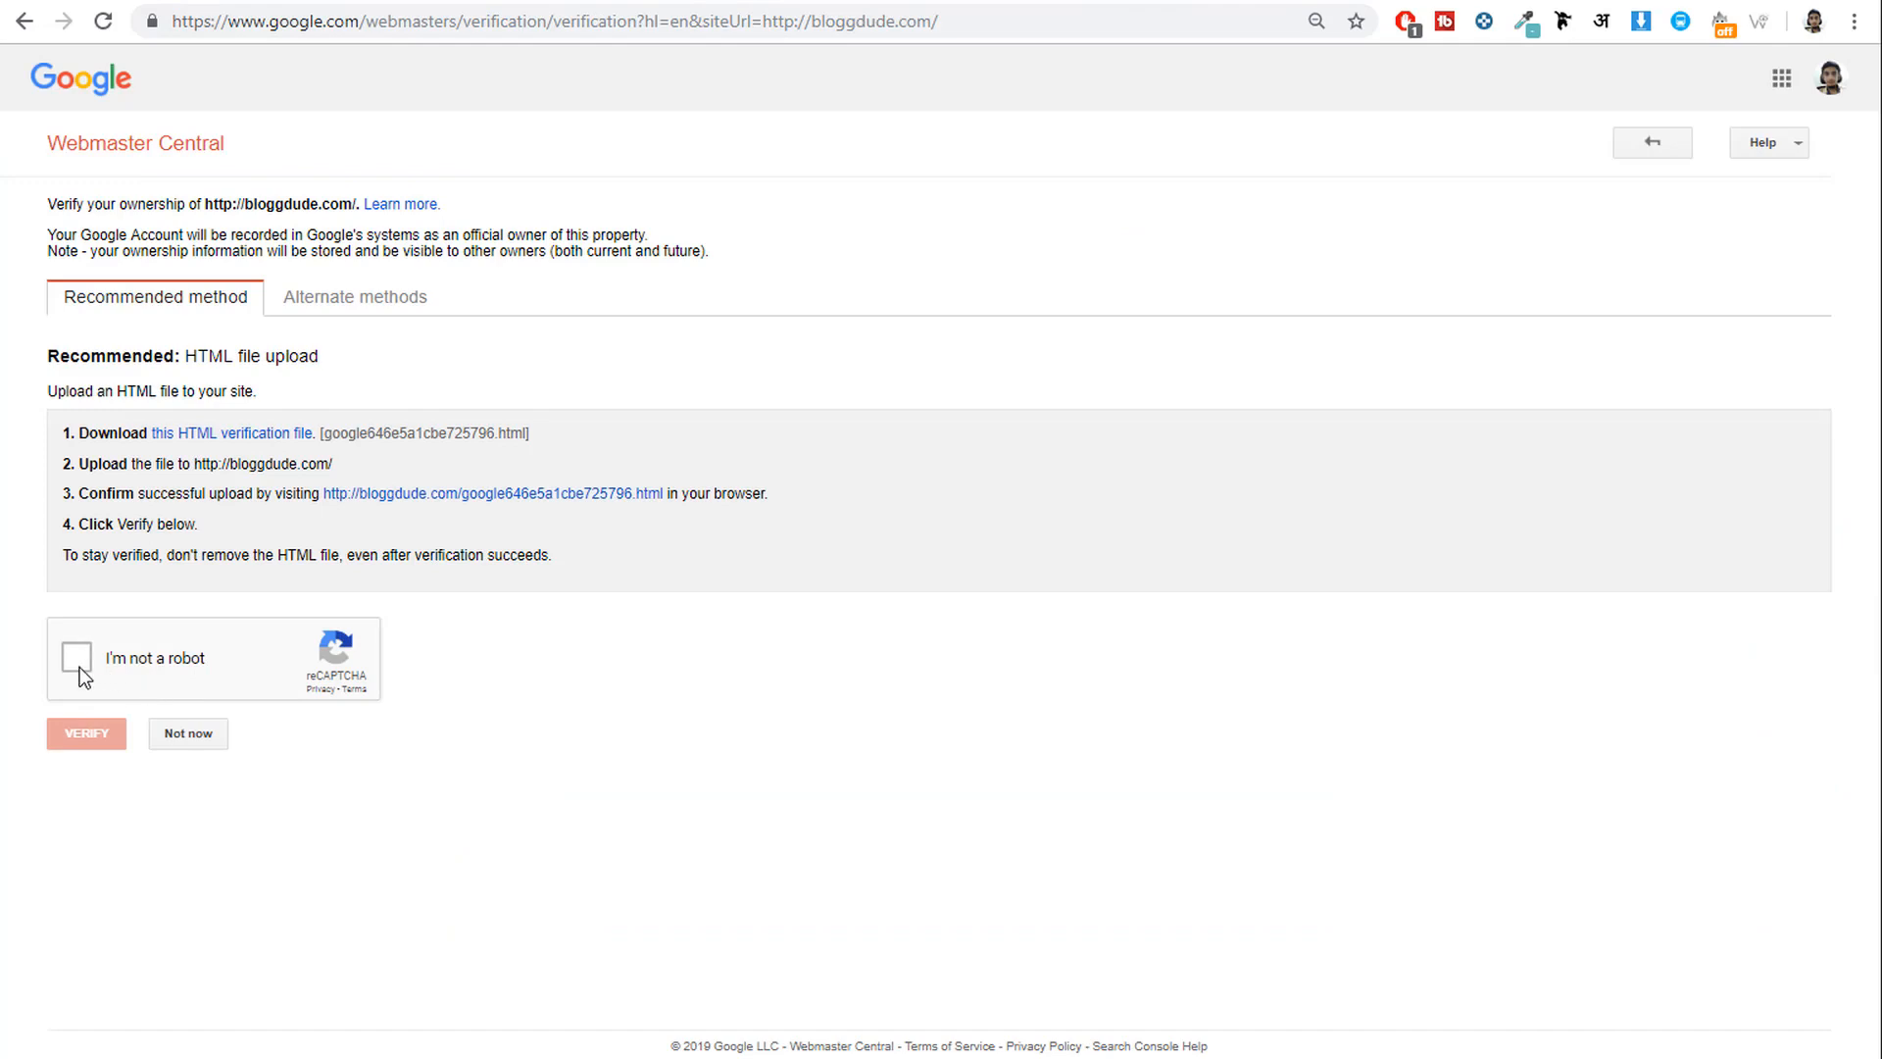
left_click(79, 663)
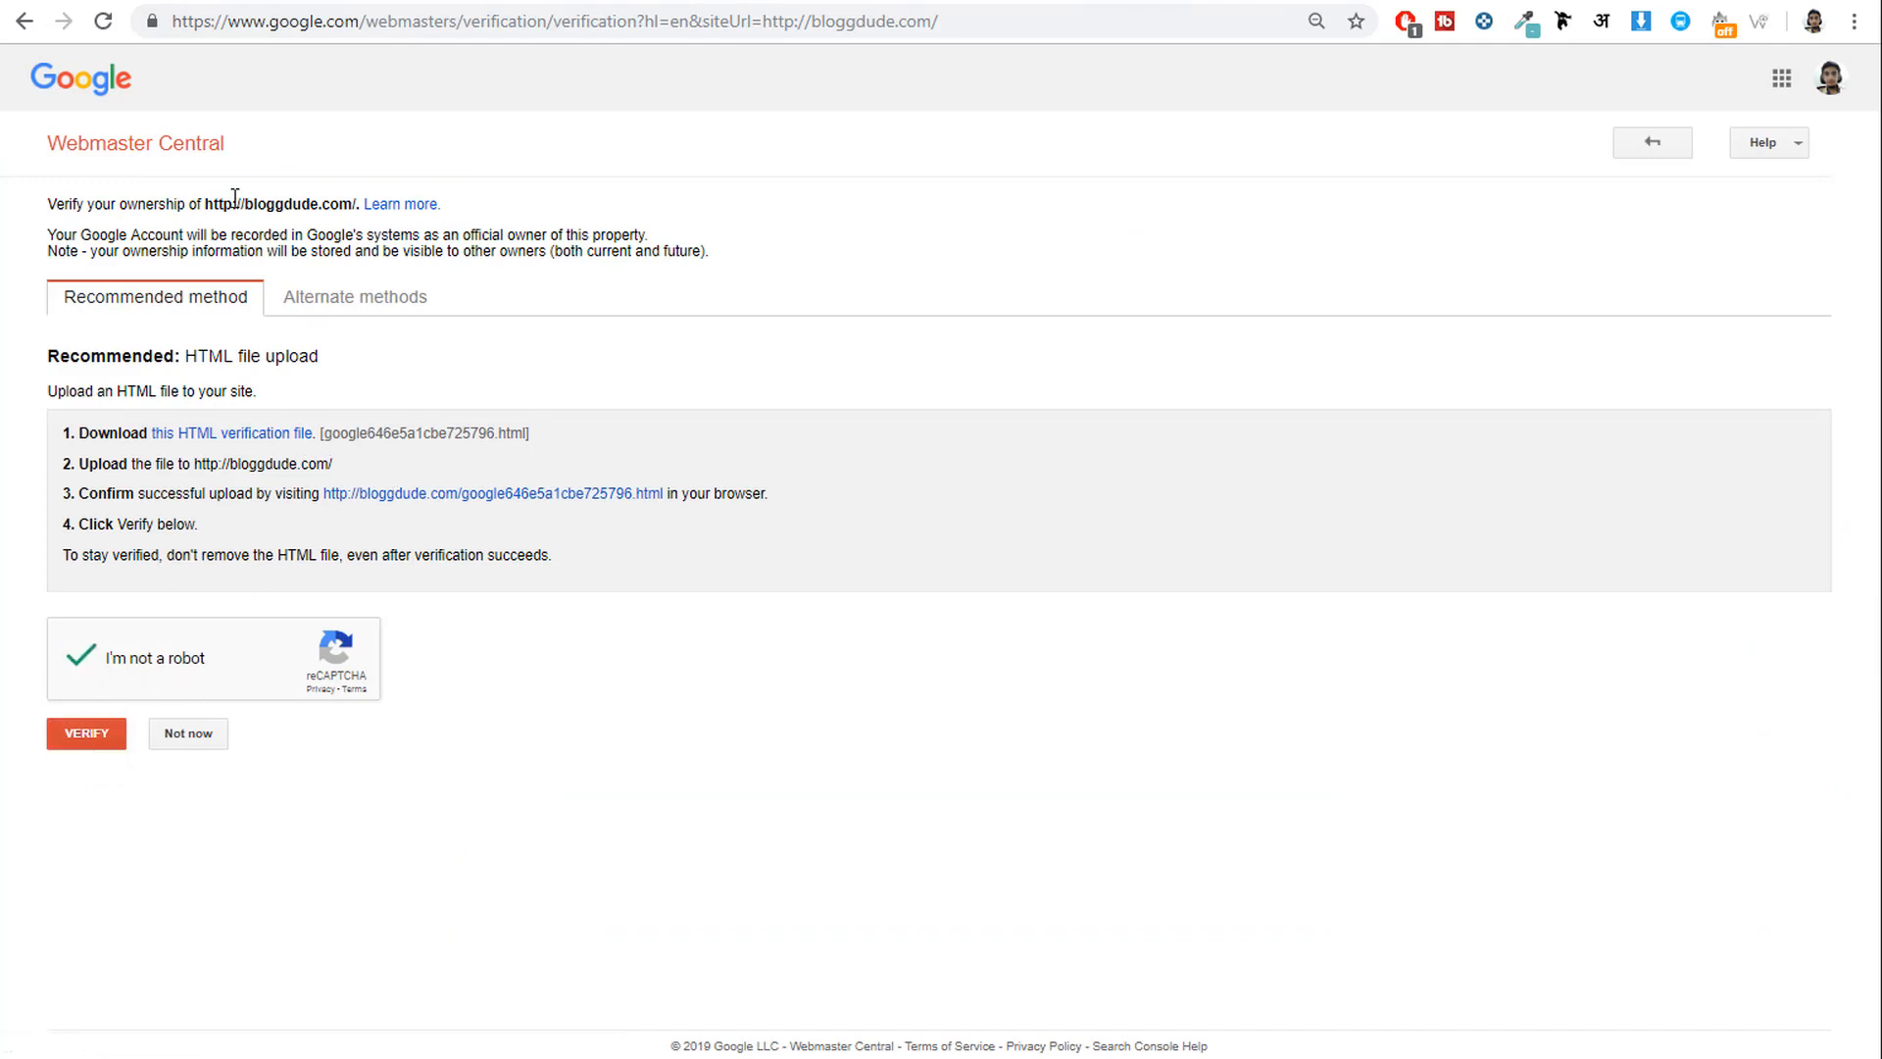
left_click_drag(207, 203, 343, 194)
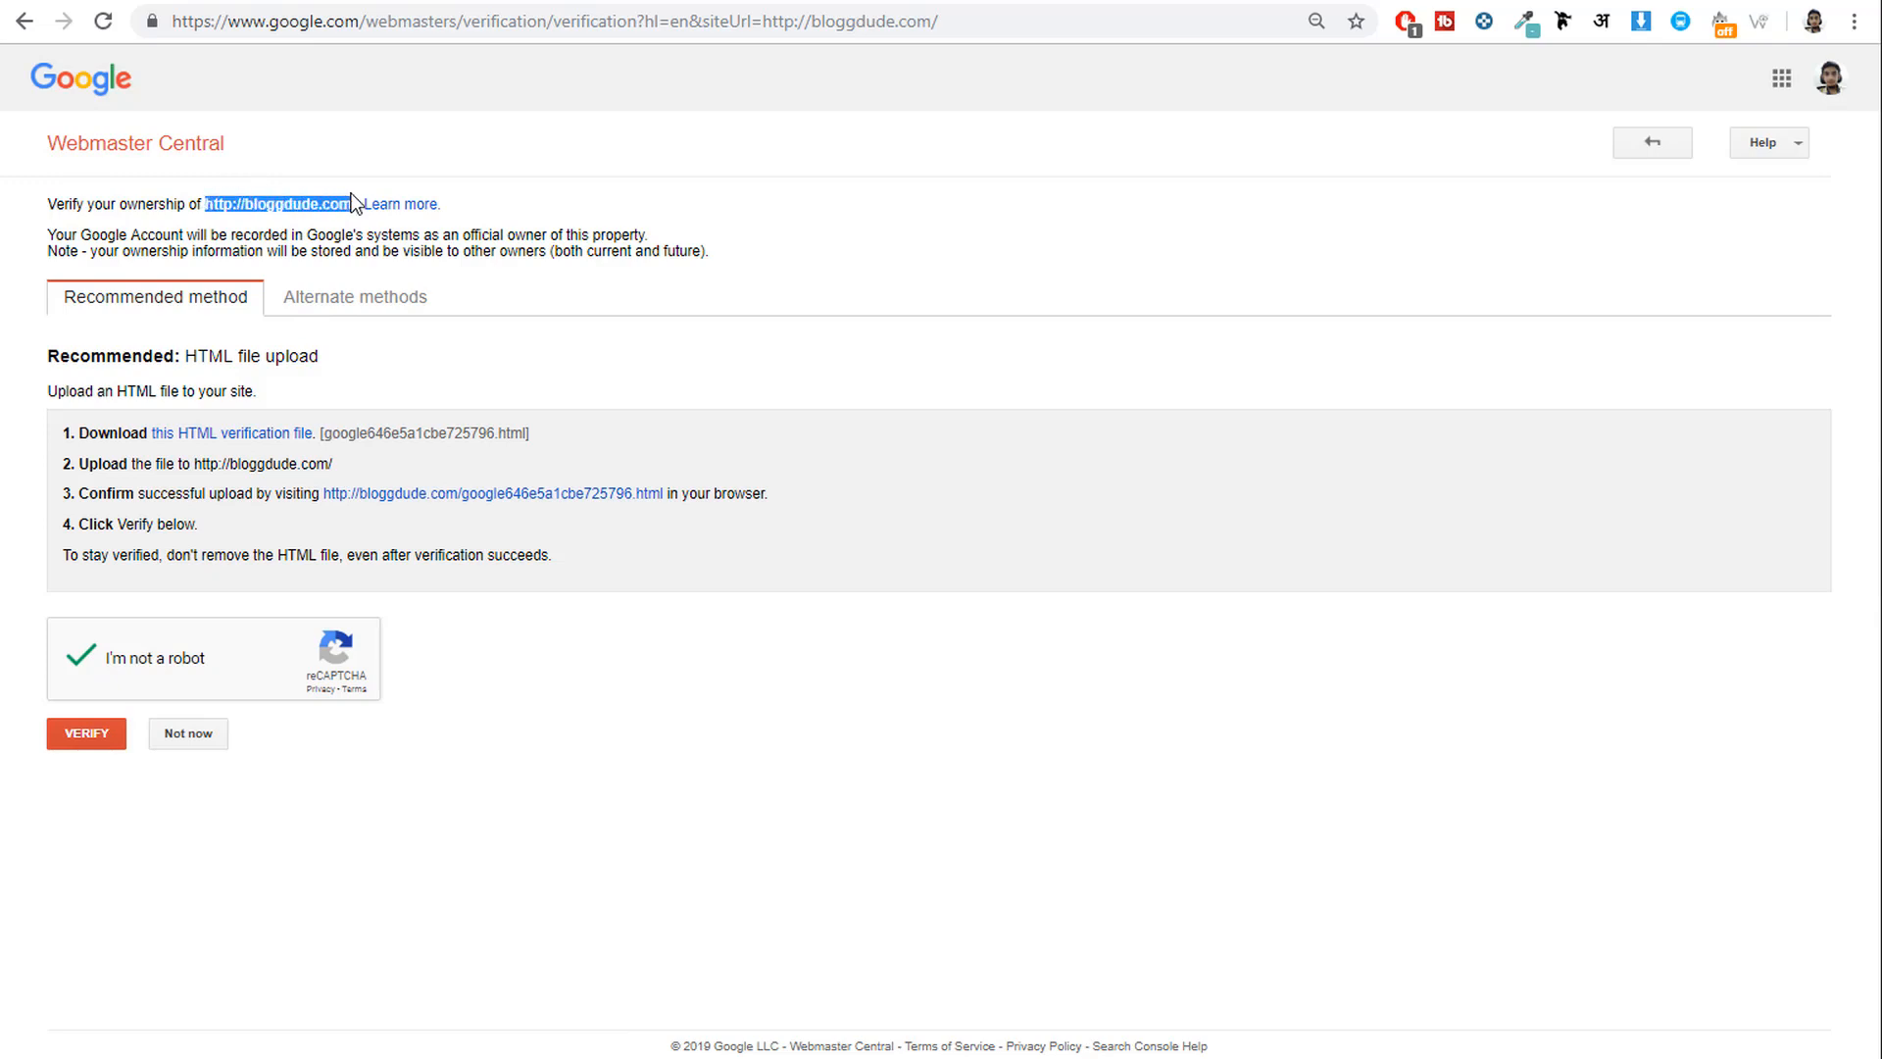
left_click(1250, 2)
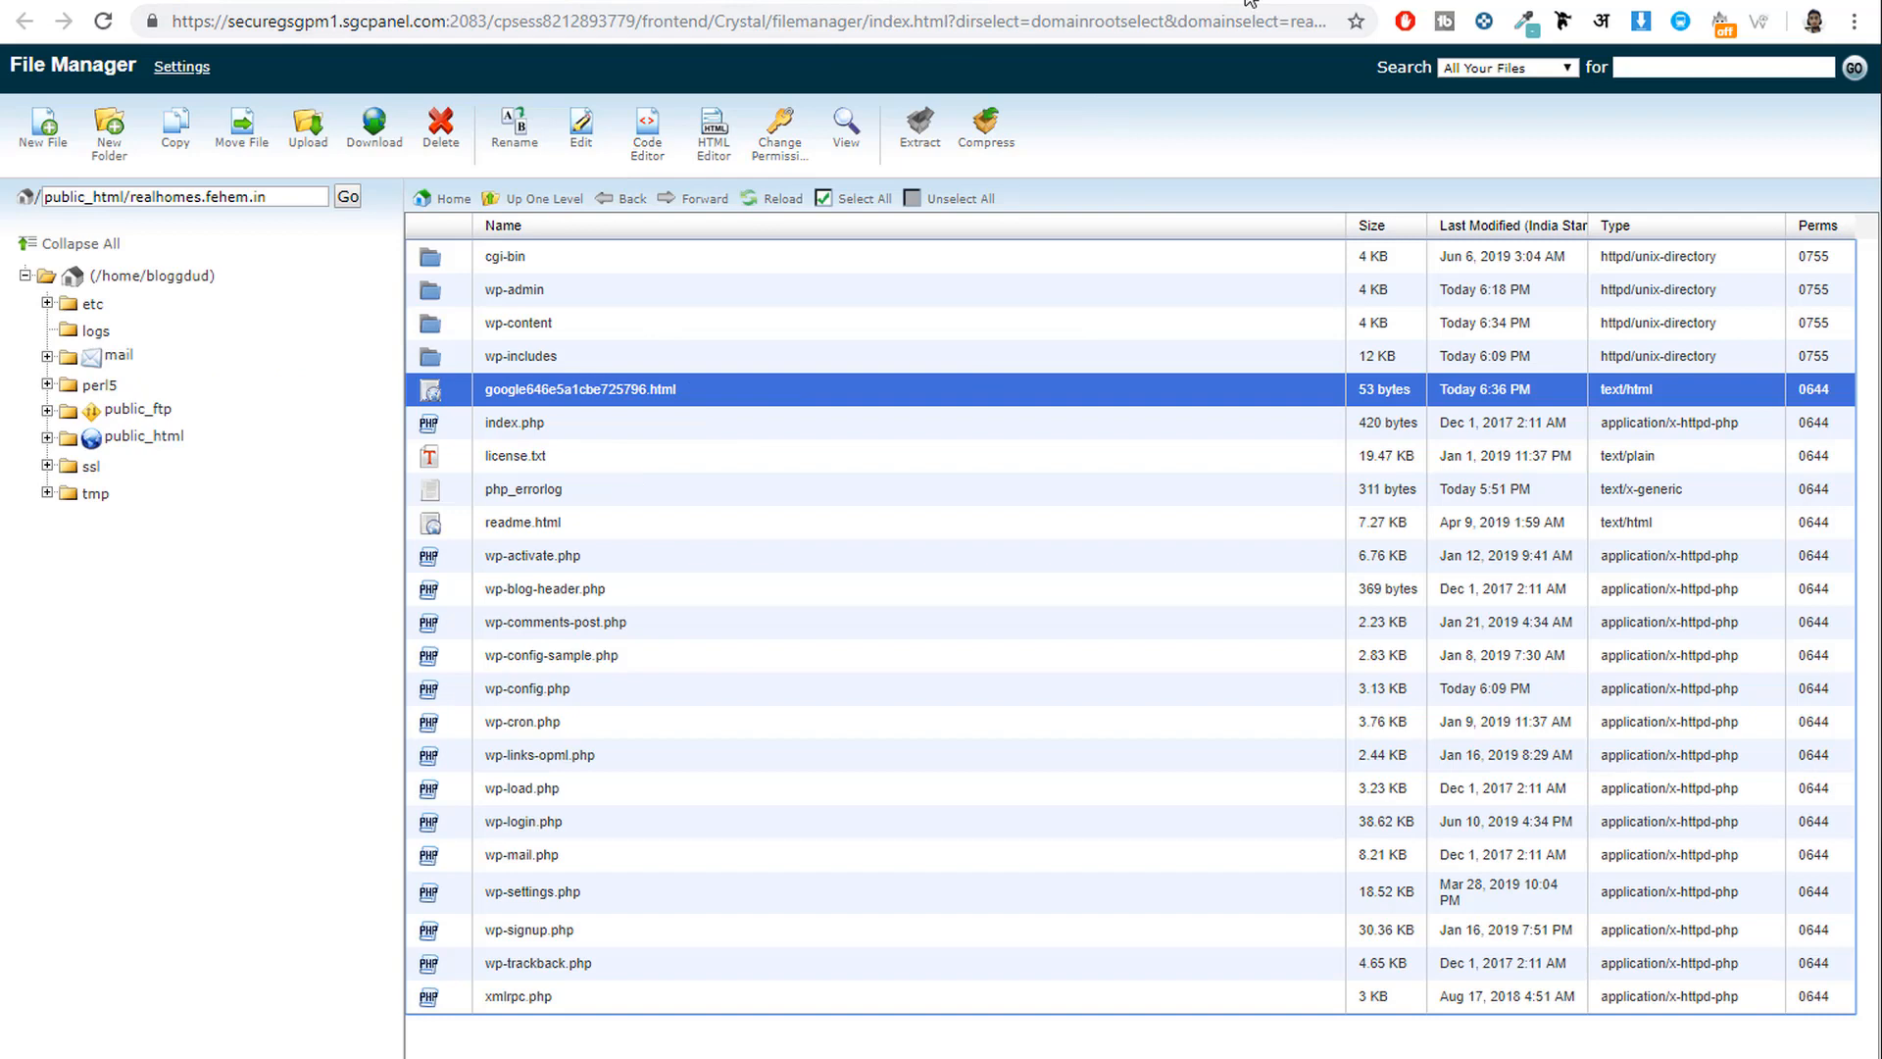
left_click(1343, 2)
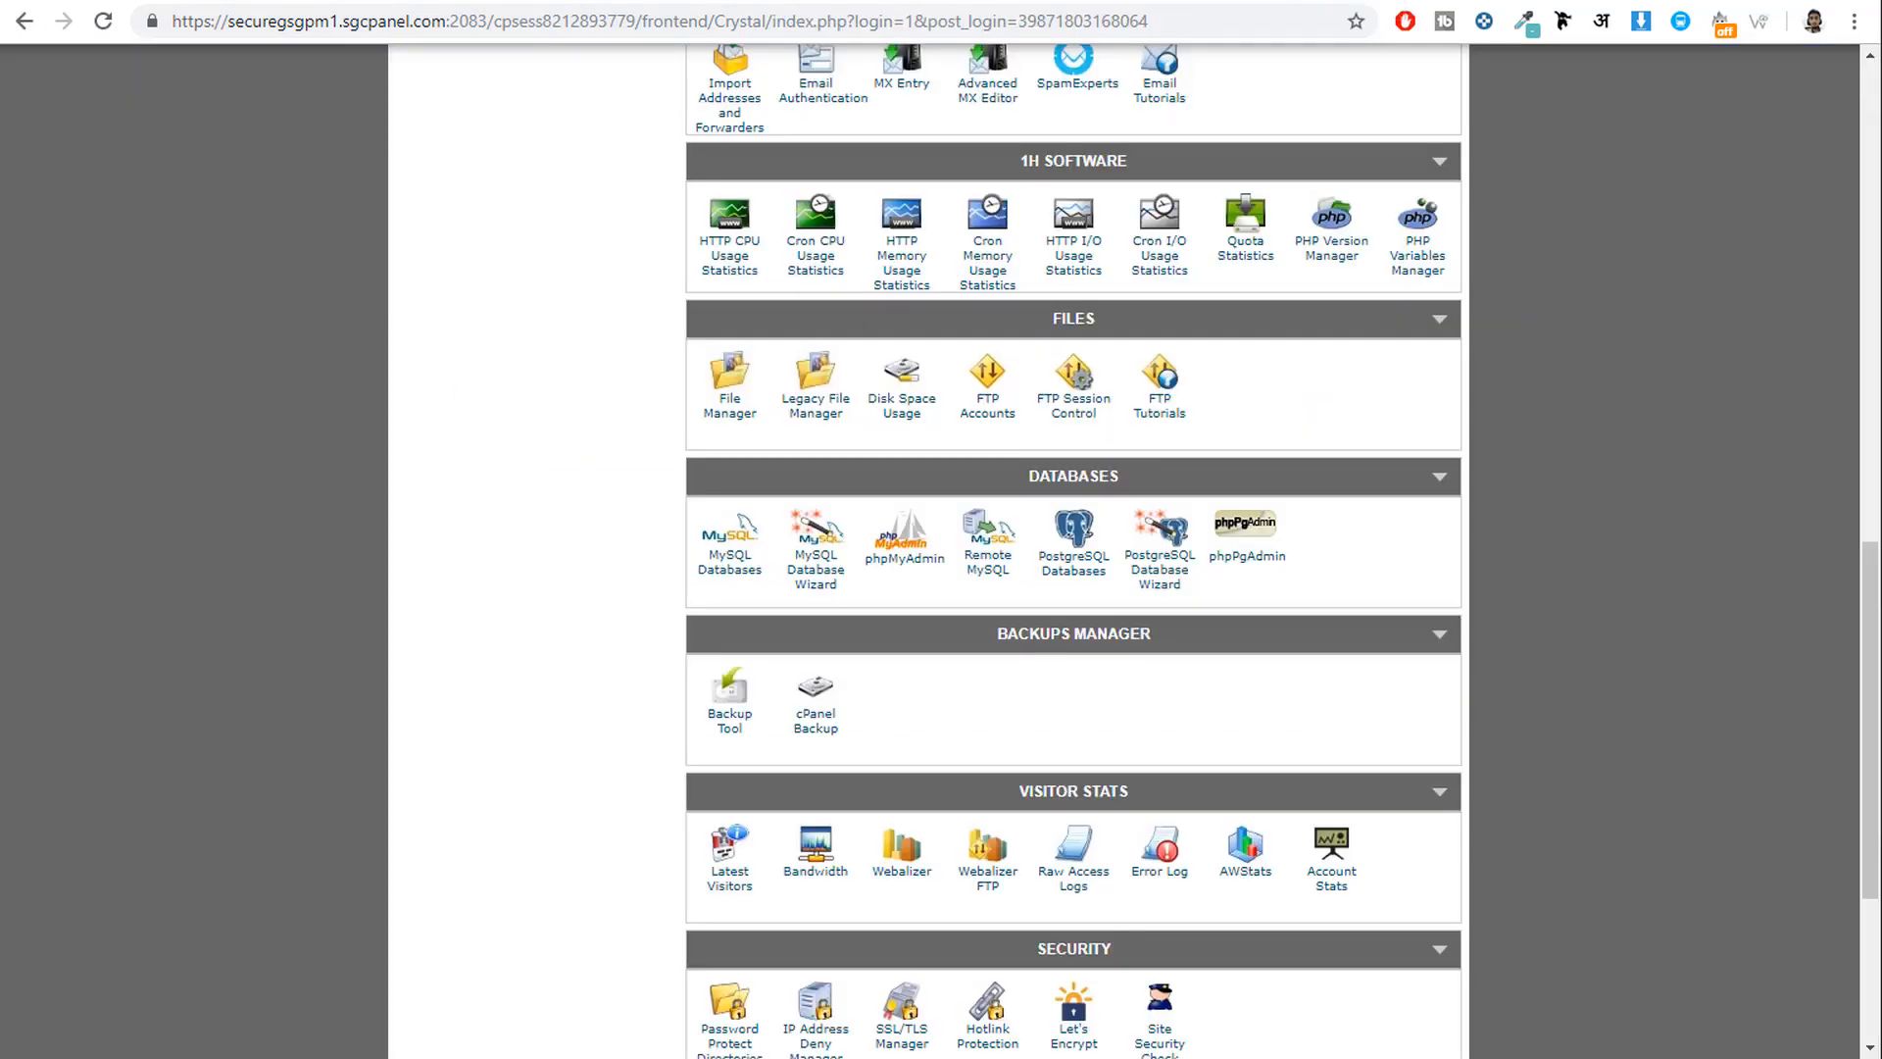
left_click(1143, 2)
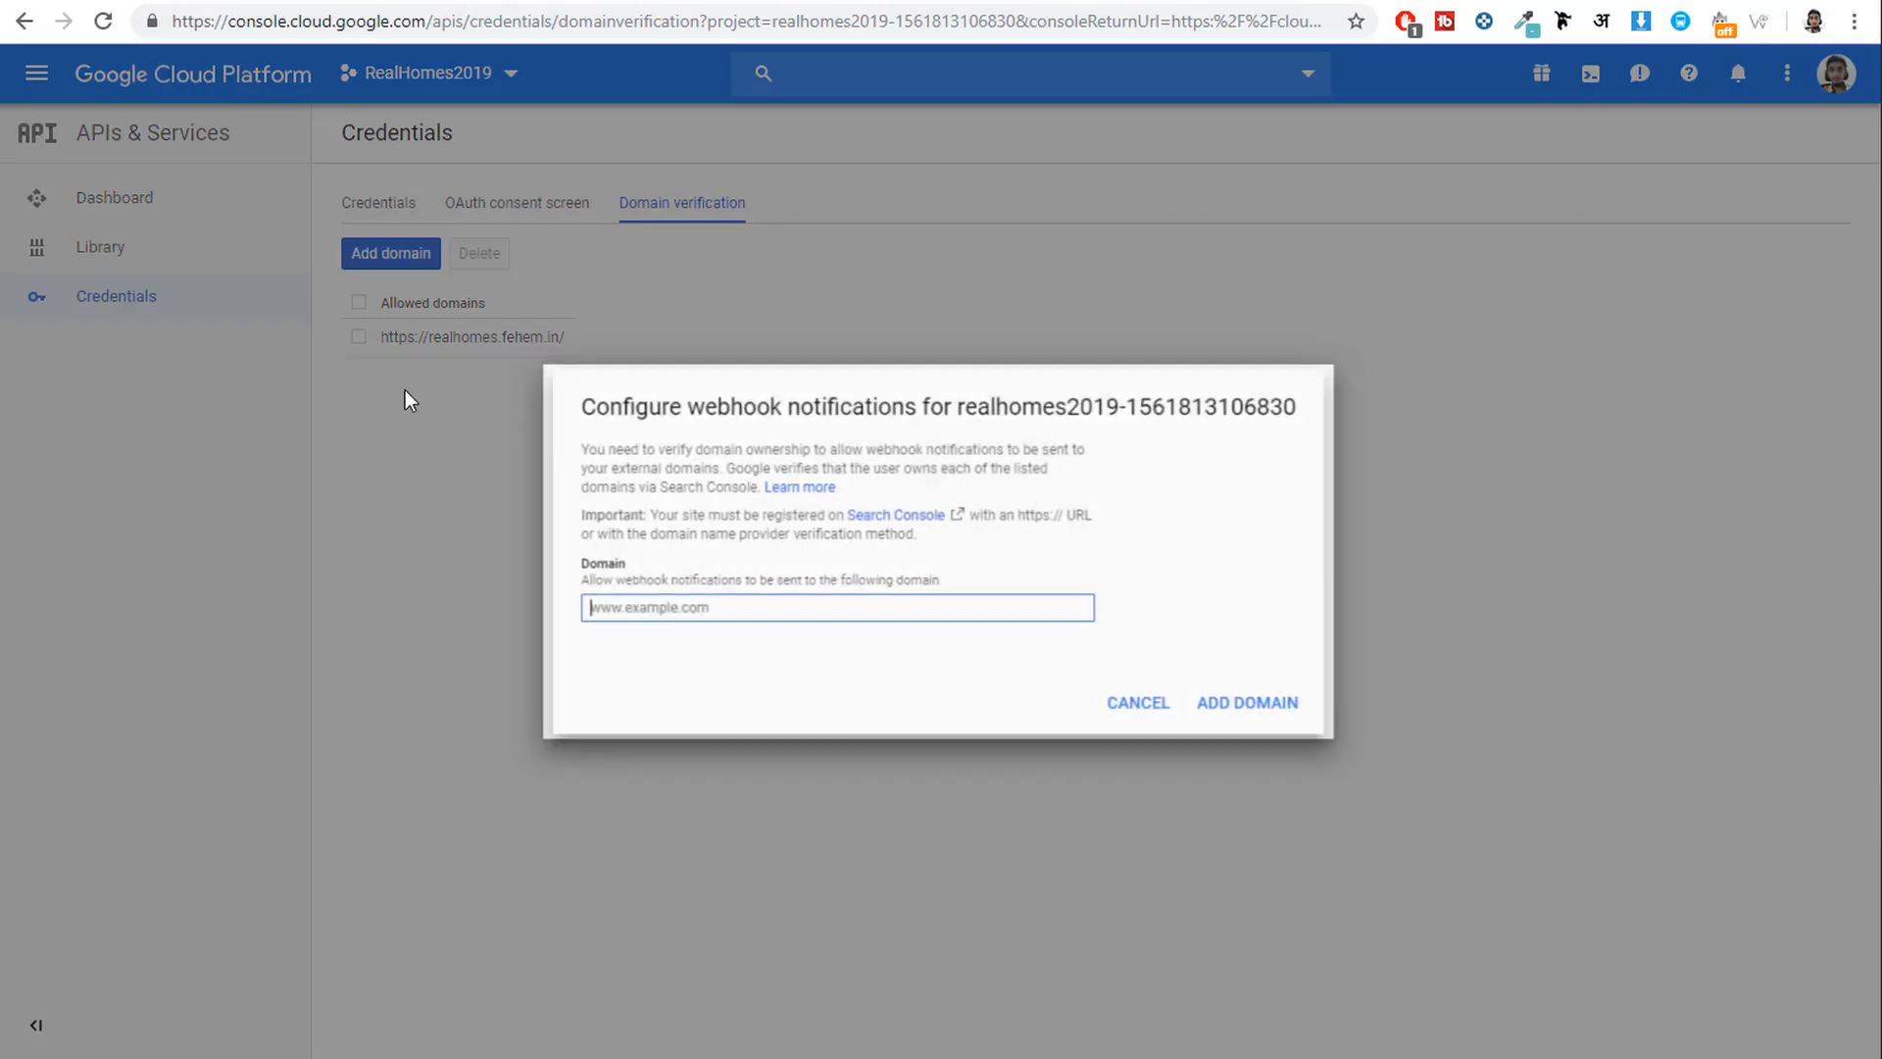
Cancel the Configure webhook notifications dialog and return to the realhomes.fehem.in tab.
key("Escape")
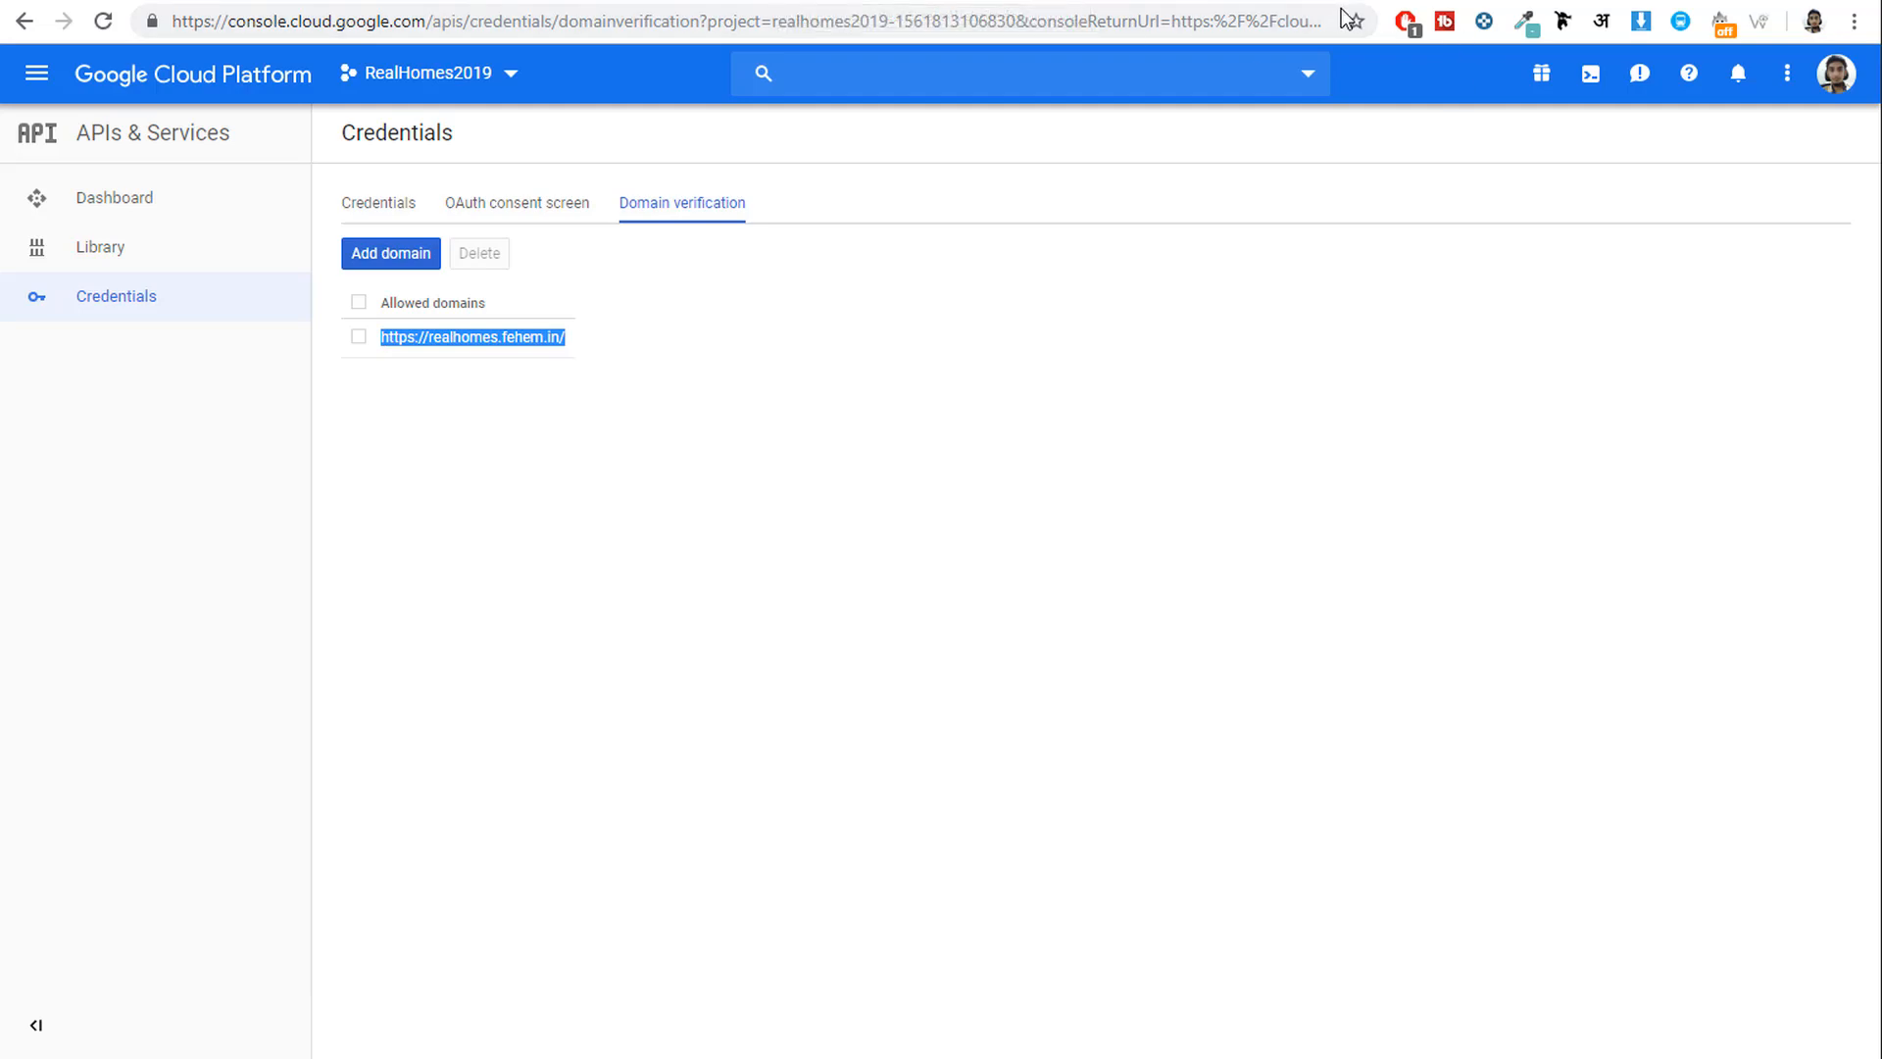
left_click(1140, 0)
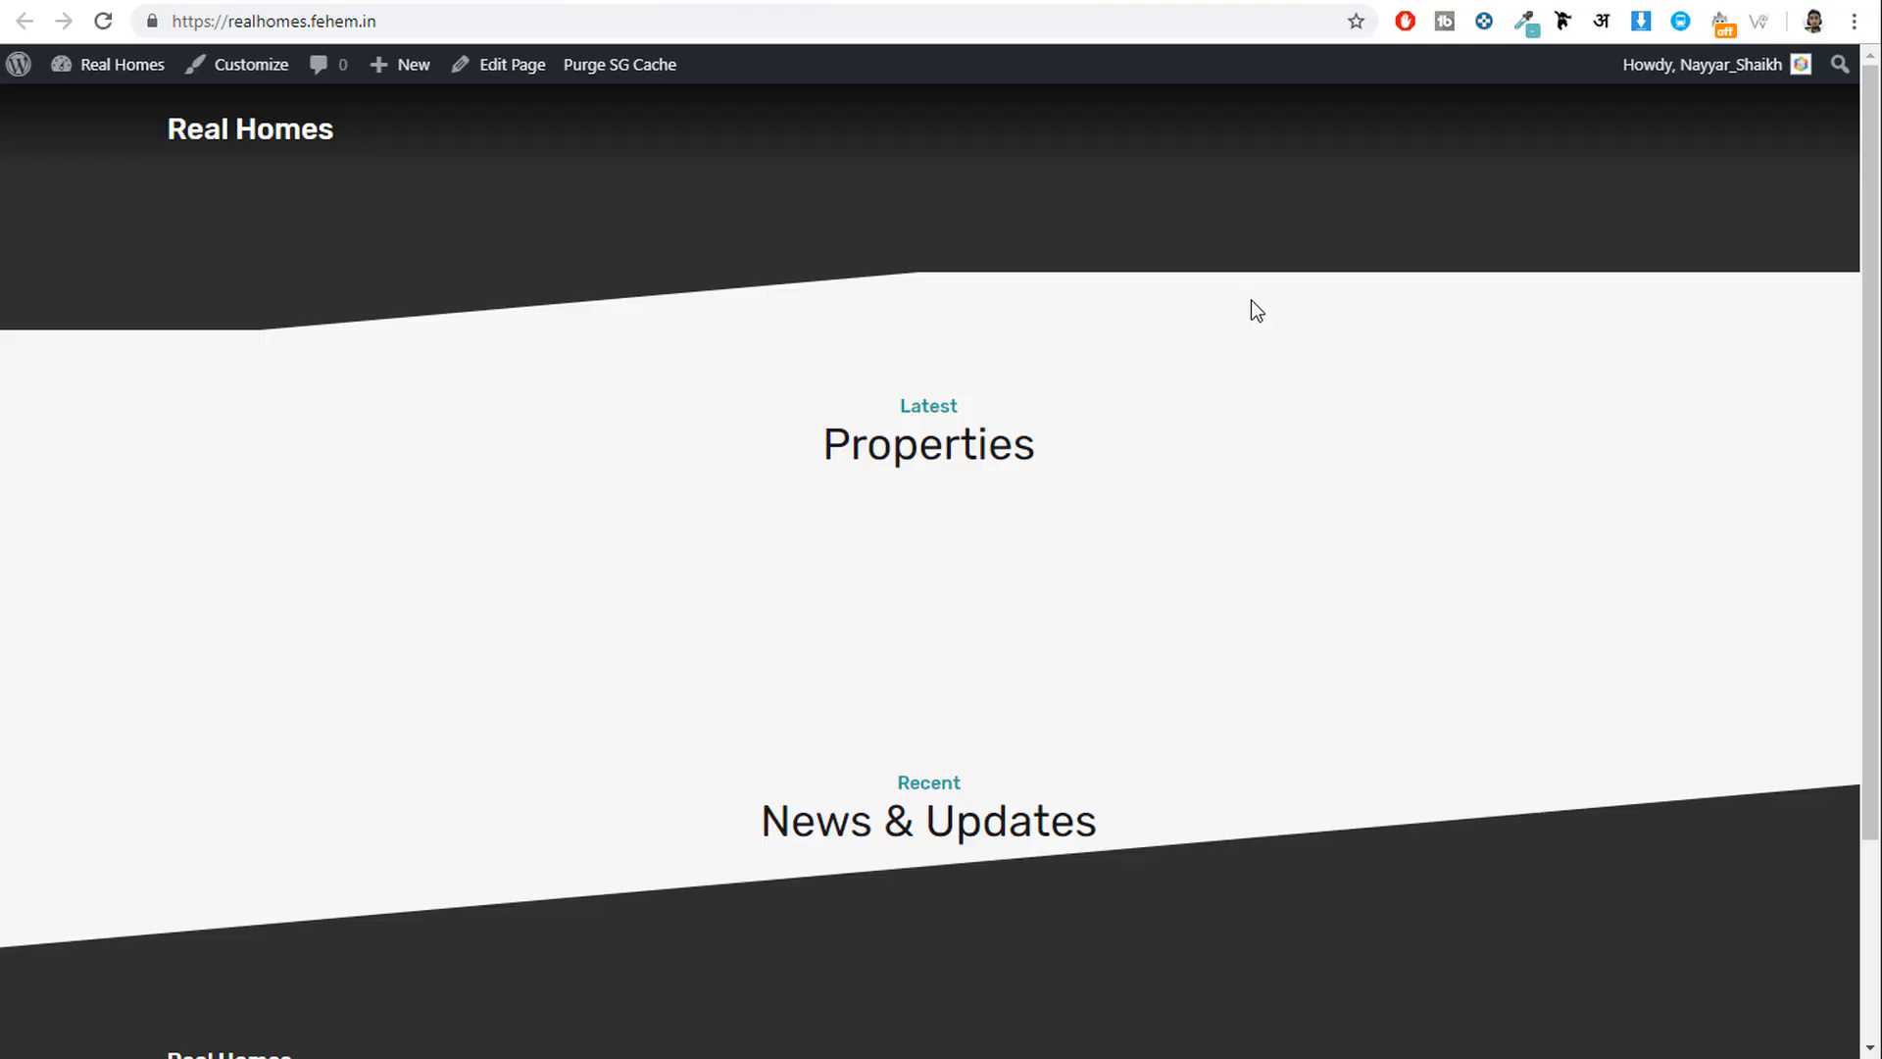
Browse the Submit Property form's Type, Status and Main Location dropdown options.
left_click(810, 2)
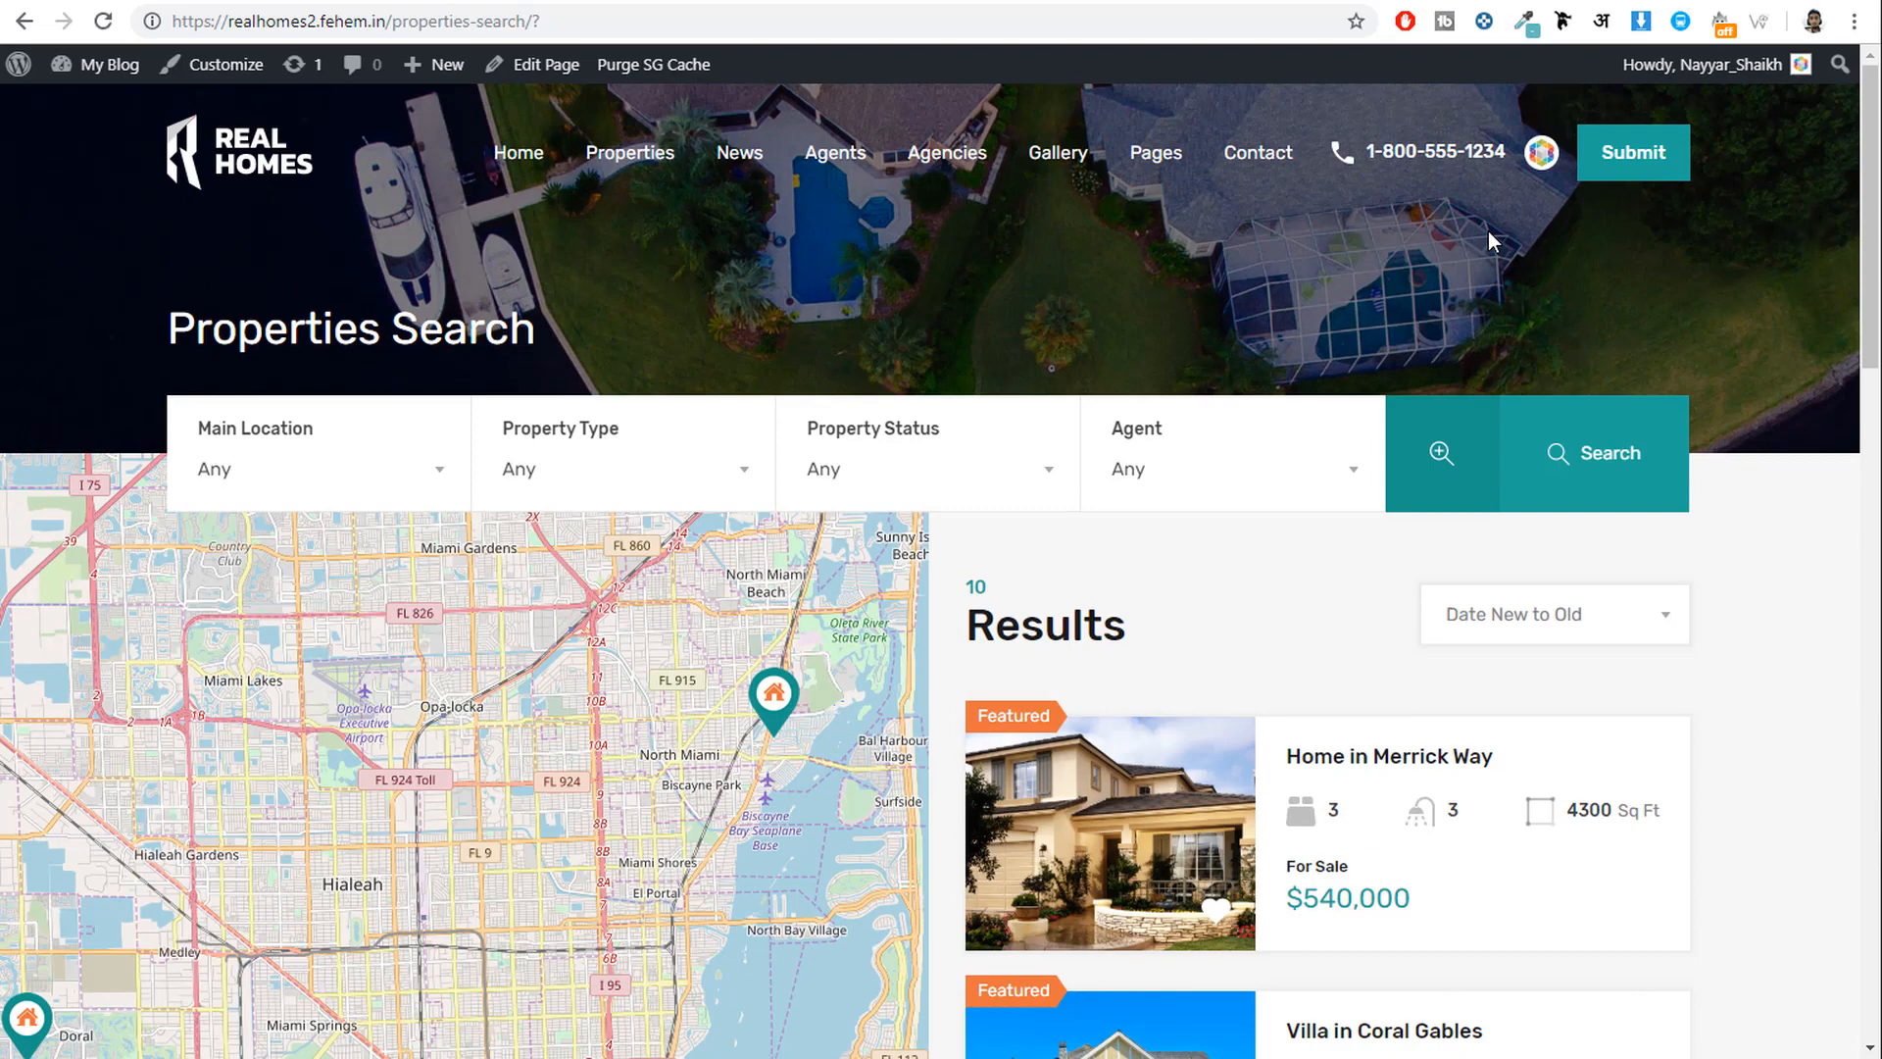
left_click(1647, 165)
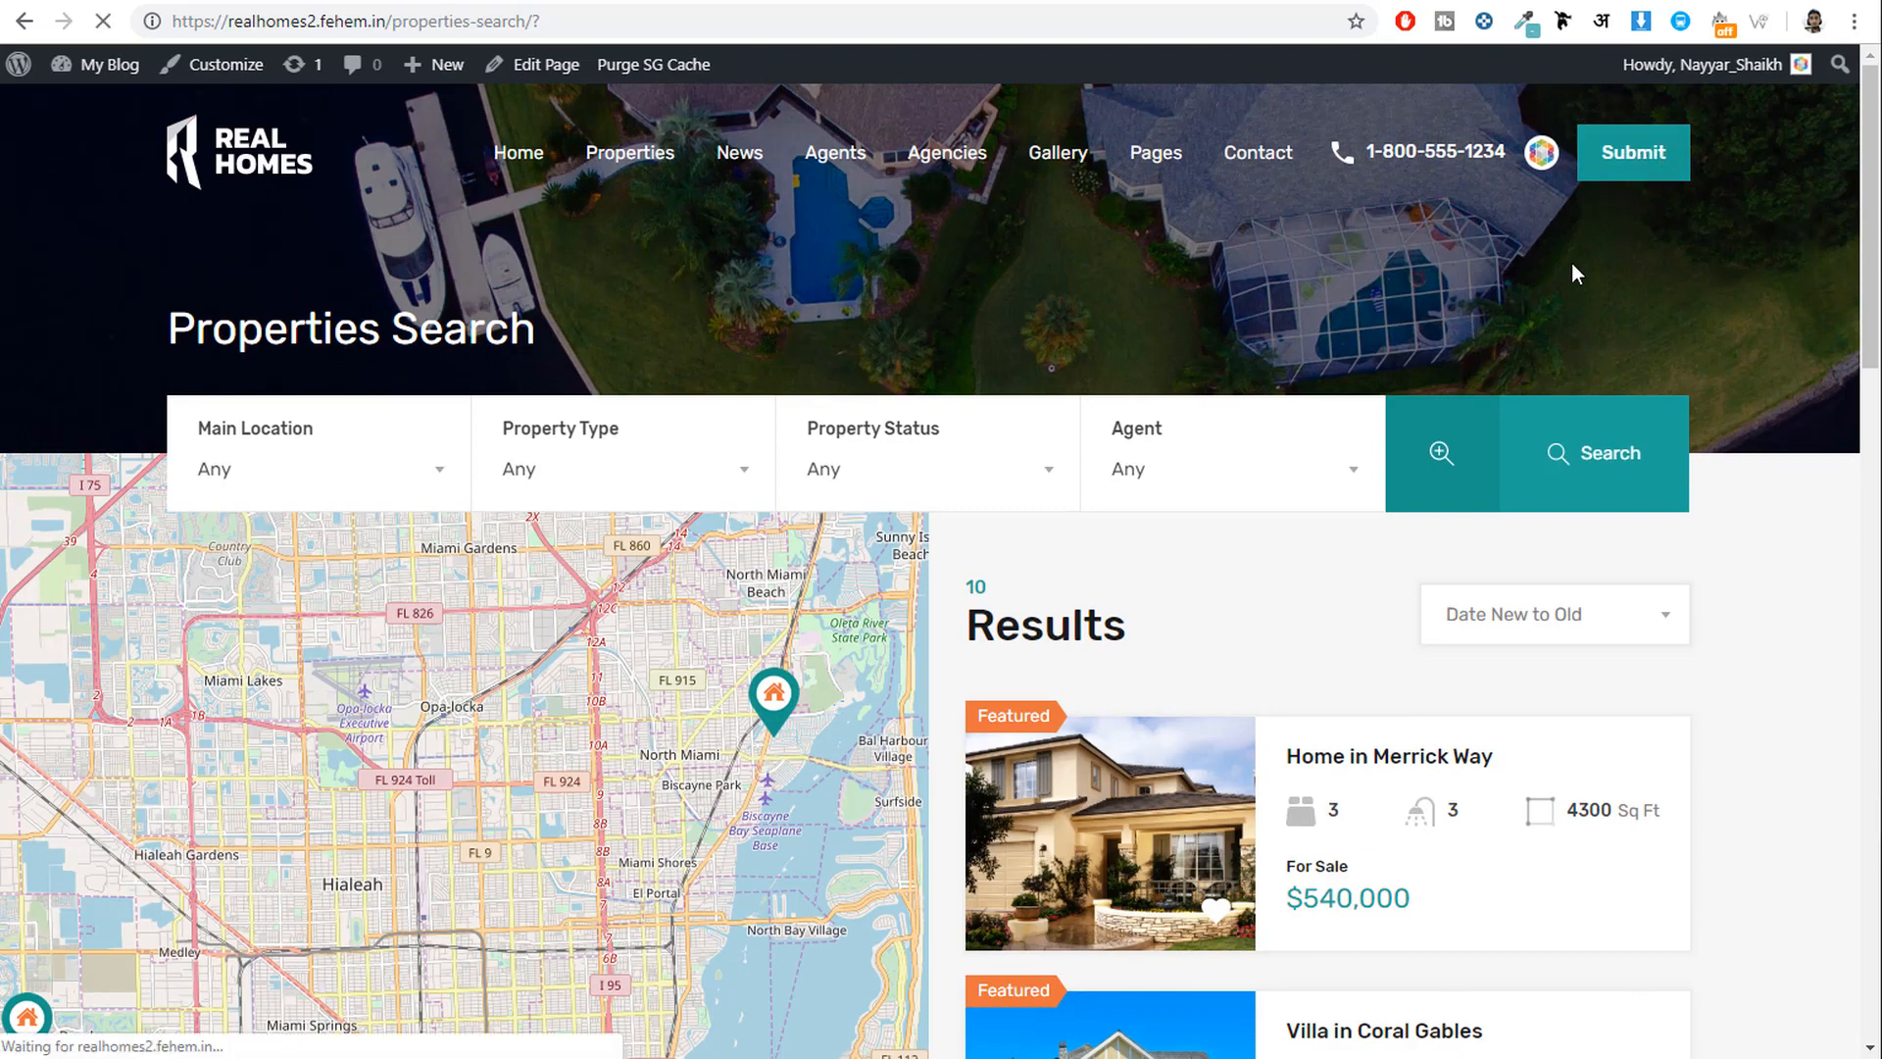
scroll(1764, 624, "down", 10)
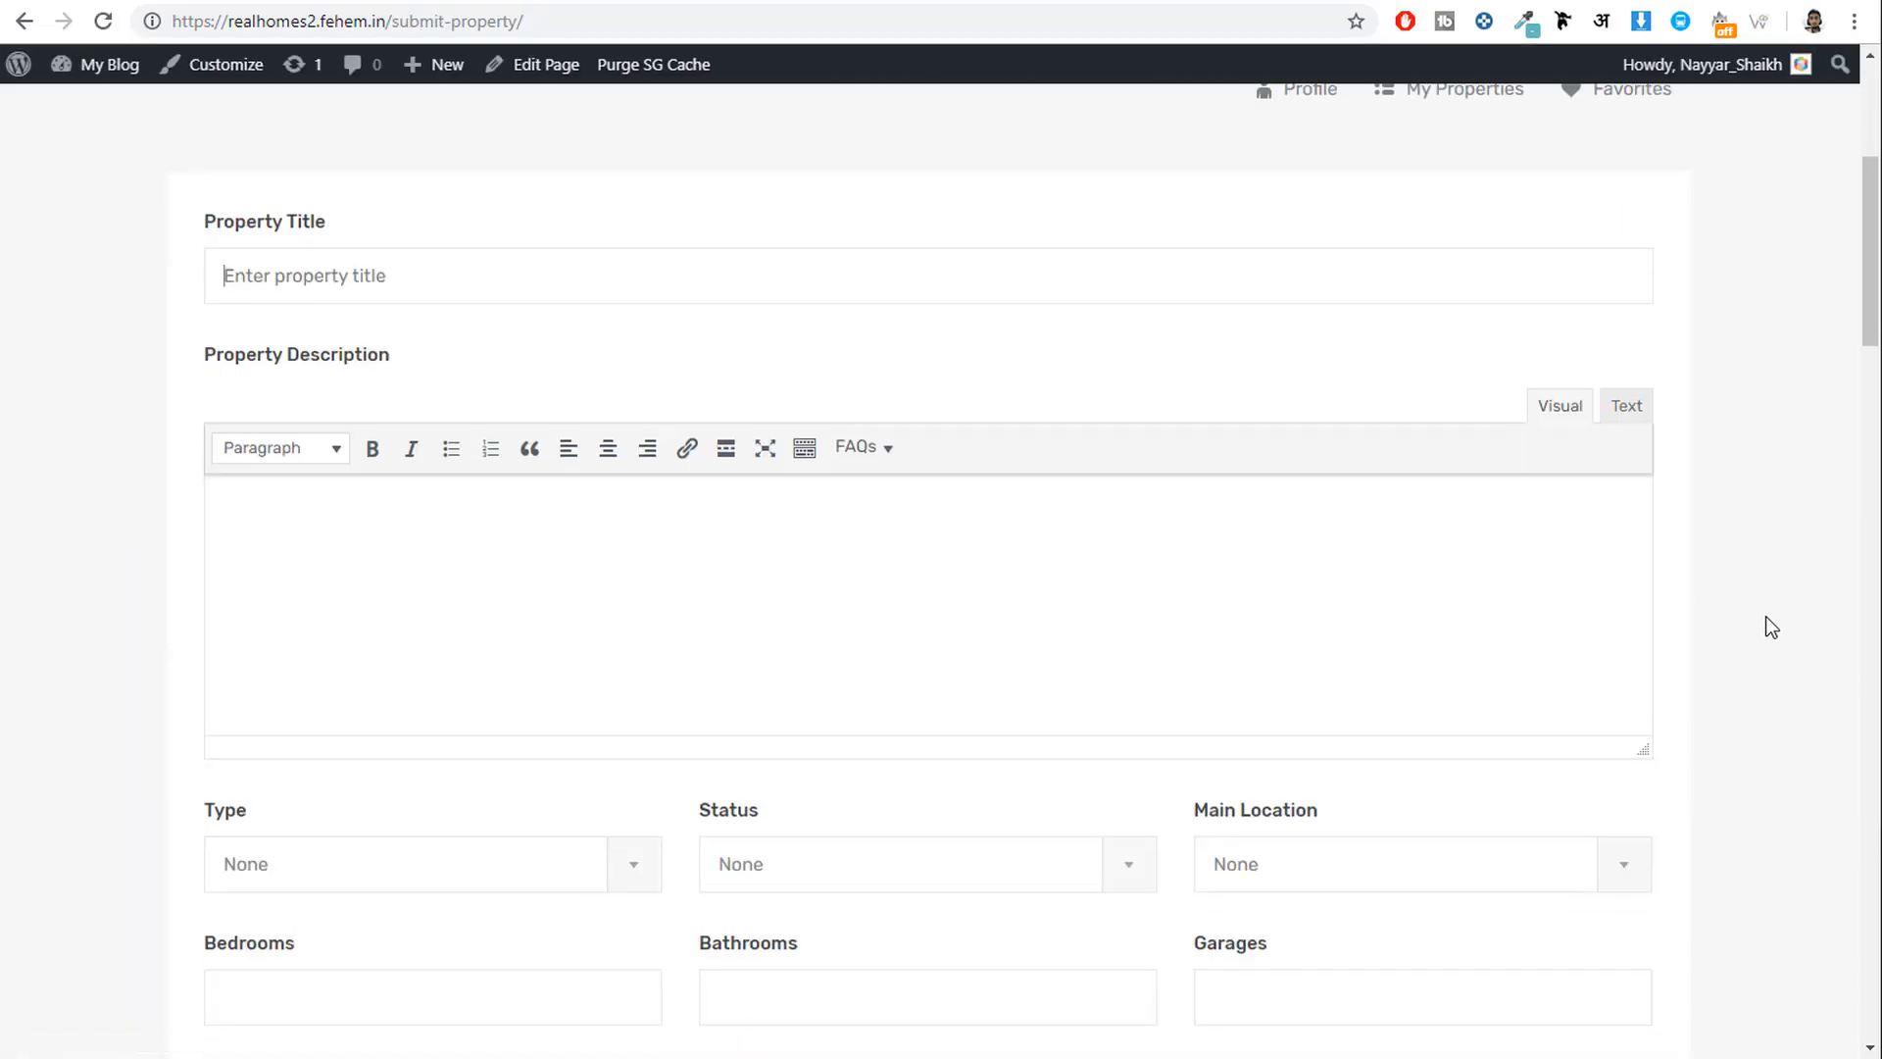
left_click(444, 384)
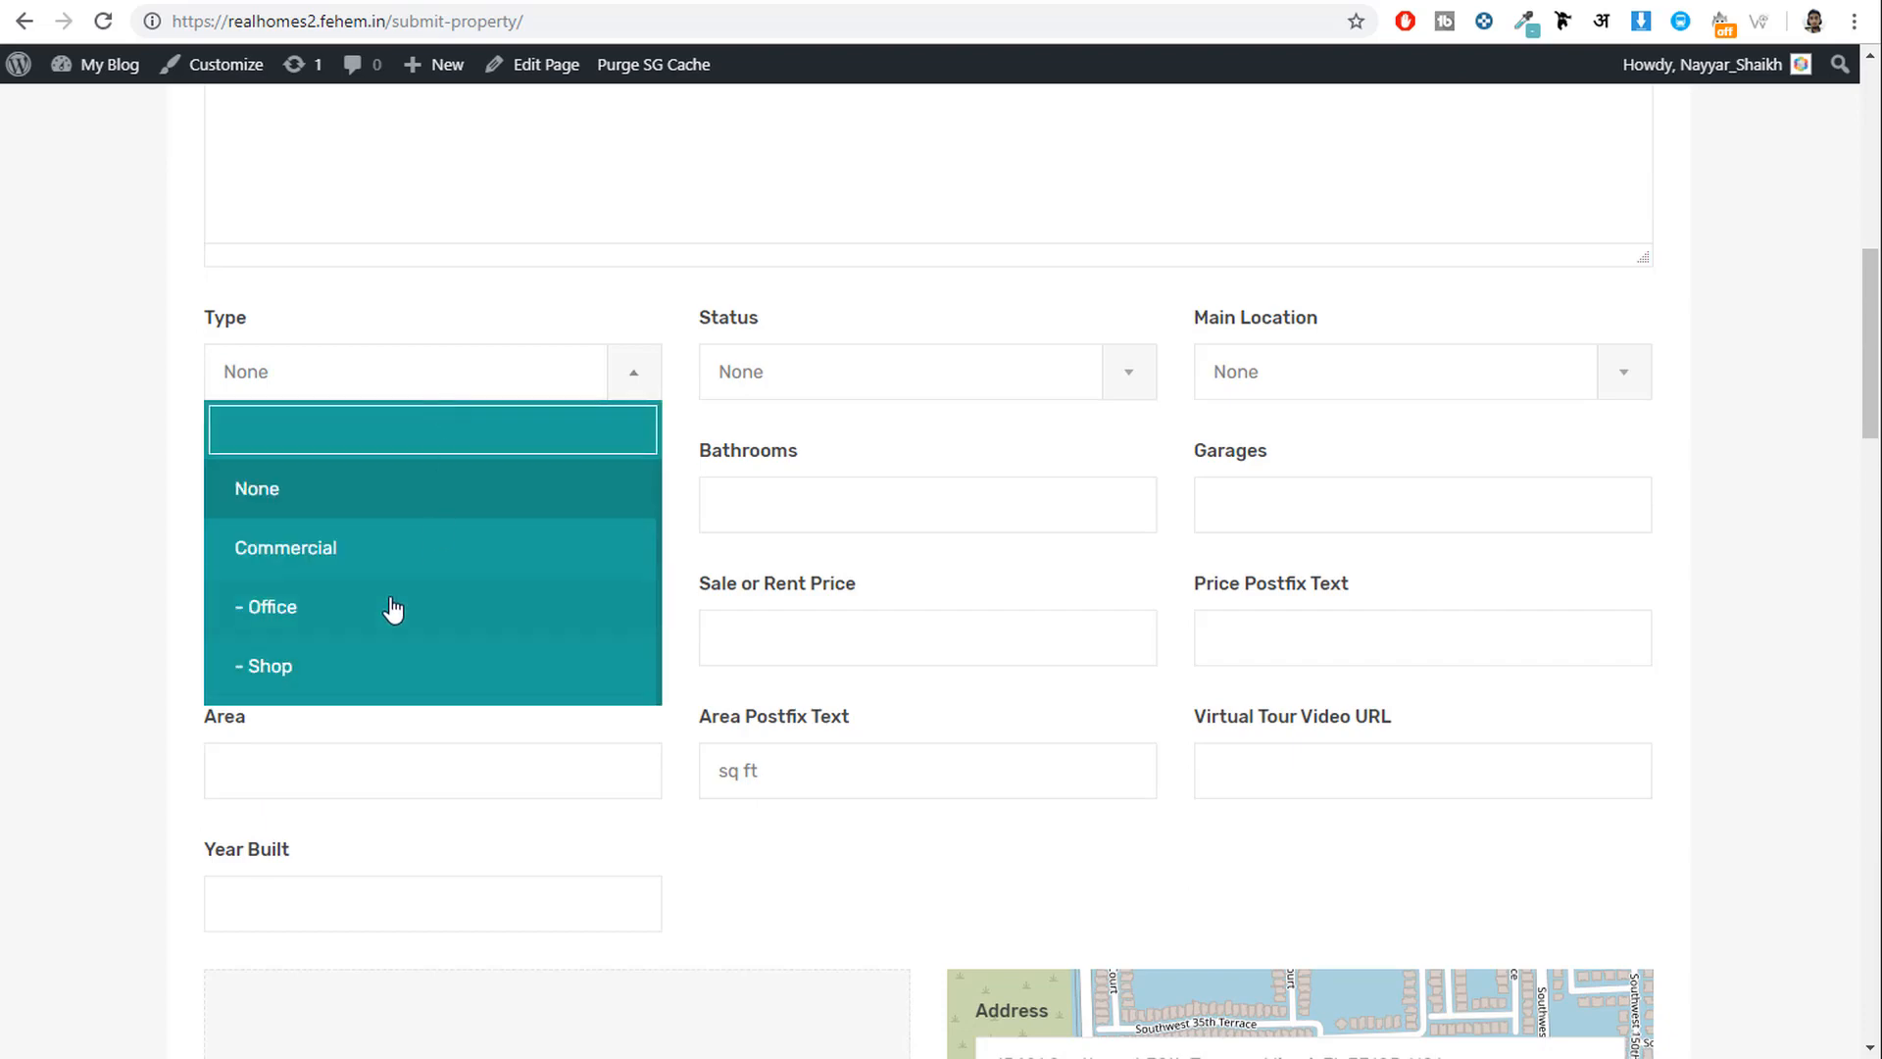
scroll(387, 598, "down", 3)
scroll(373, 588, "up", 3)
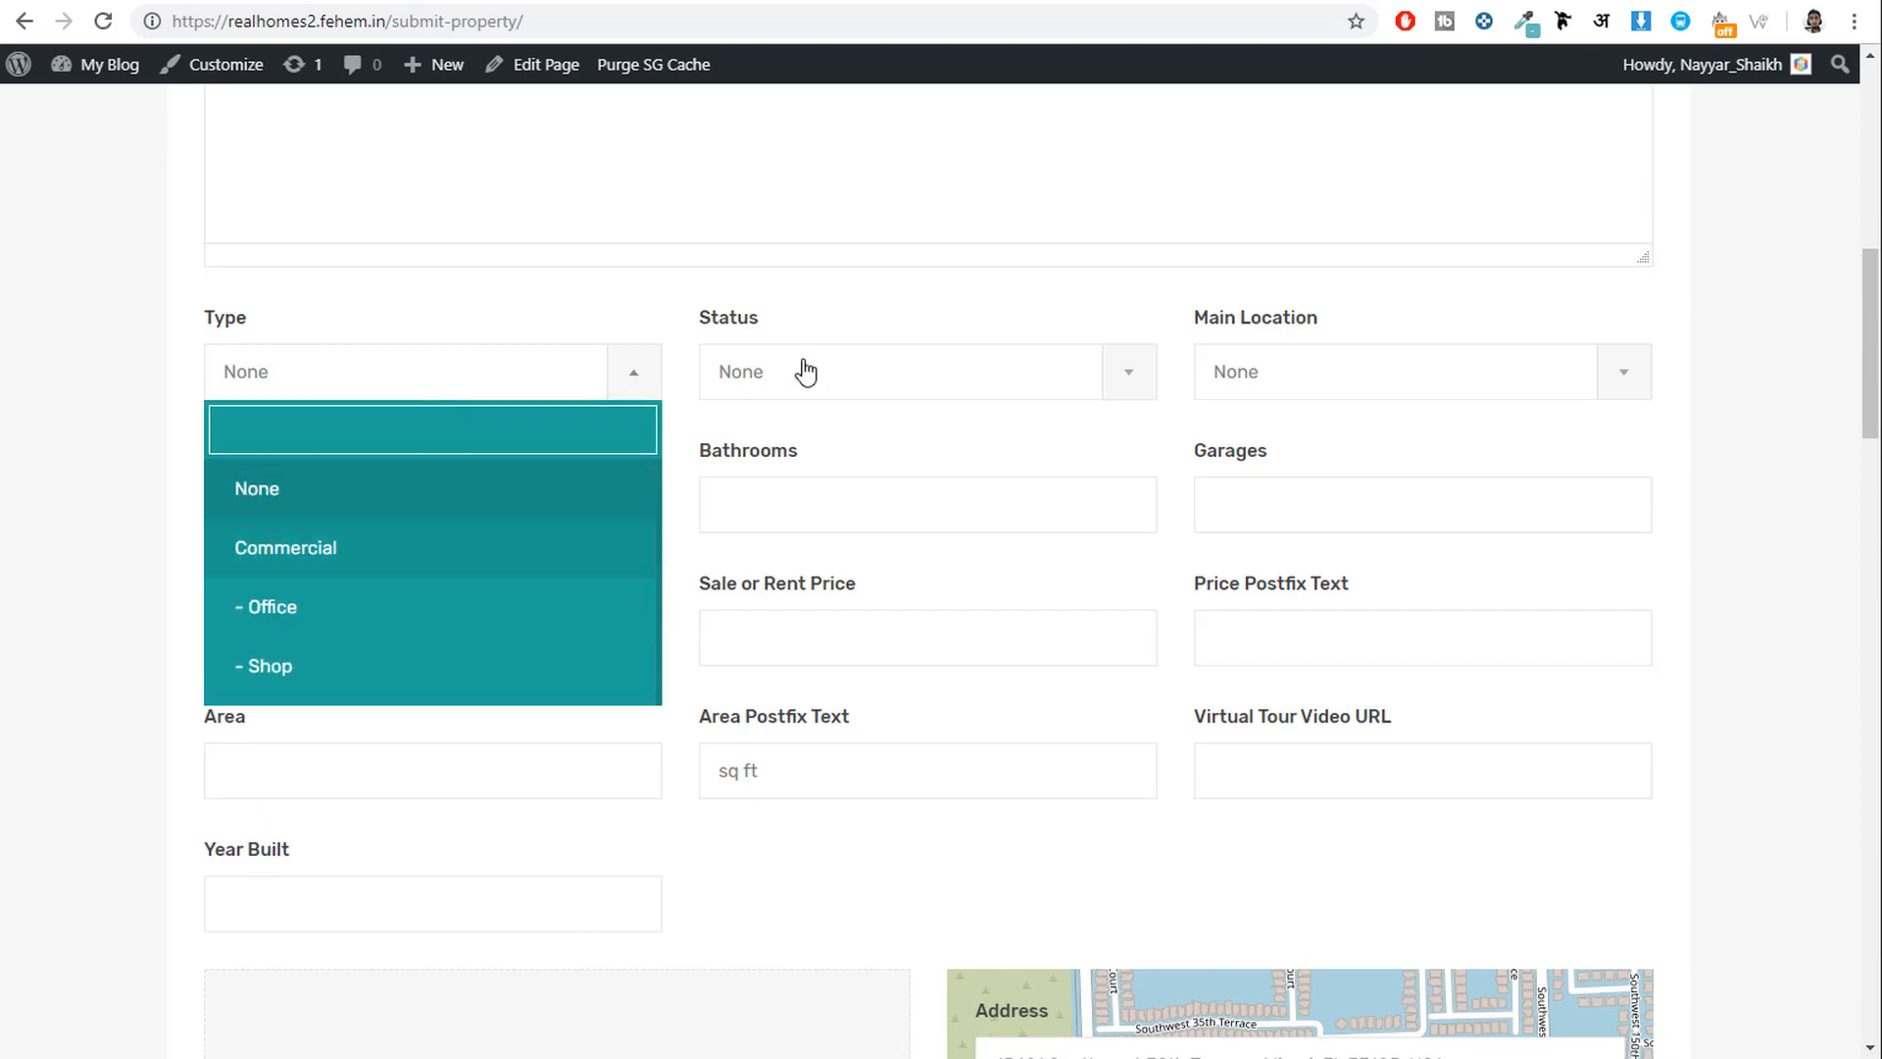
left_click(803, 373)
left_click(815, 397)
left_click(1384, 390)
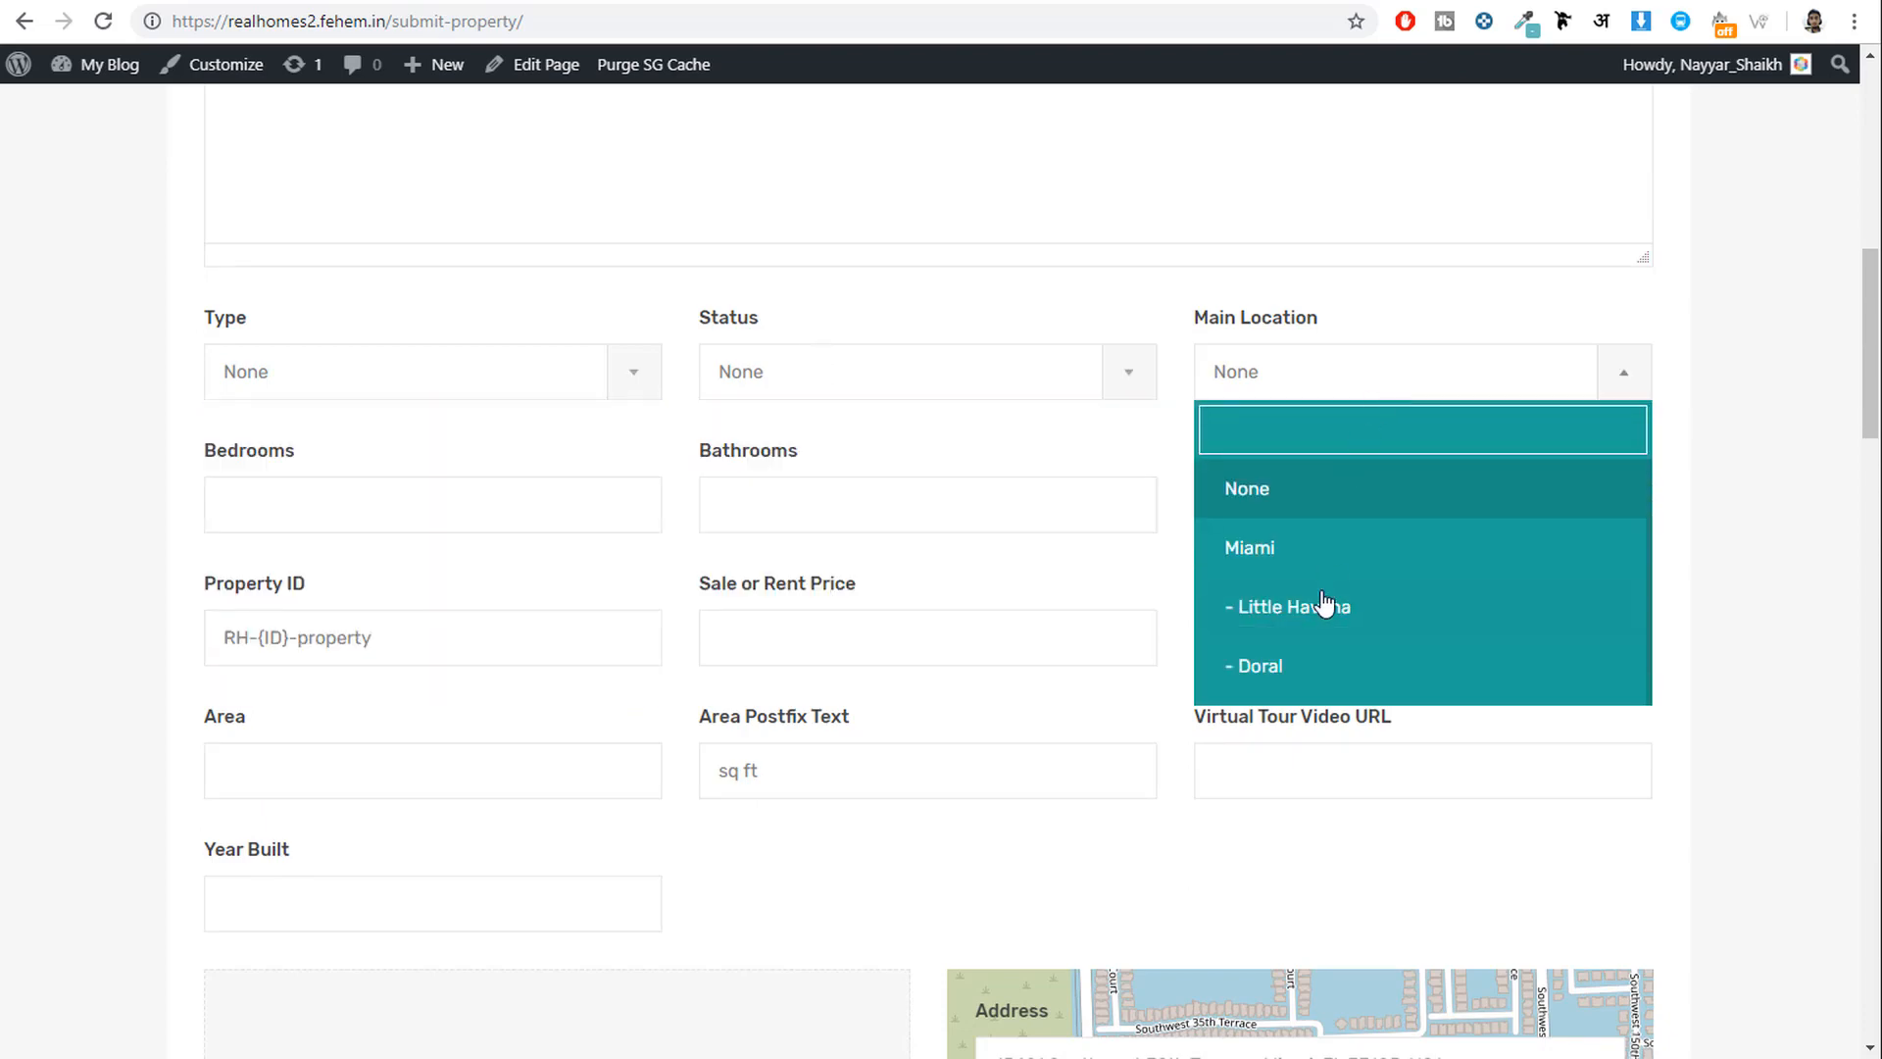
scroll(1428, 630, "down", 1)
scroll(1428, 628, "up", 1)
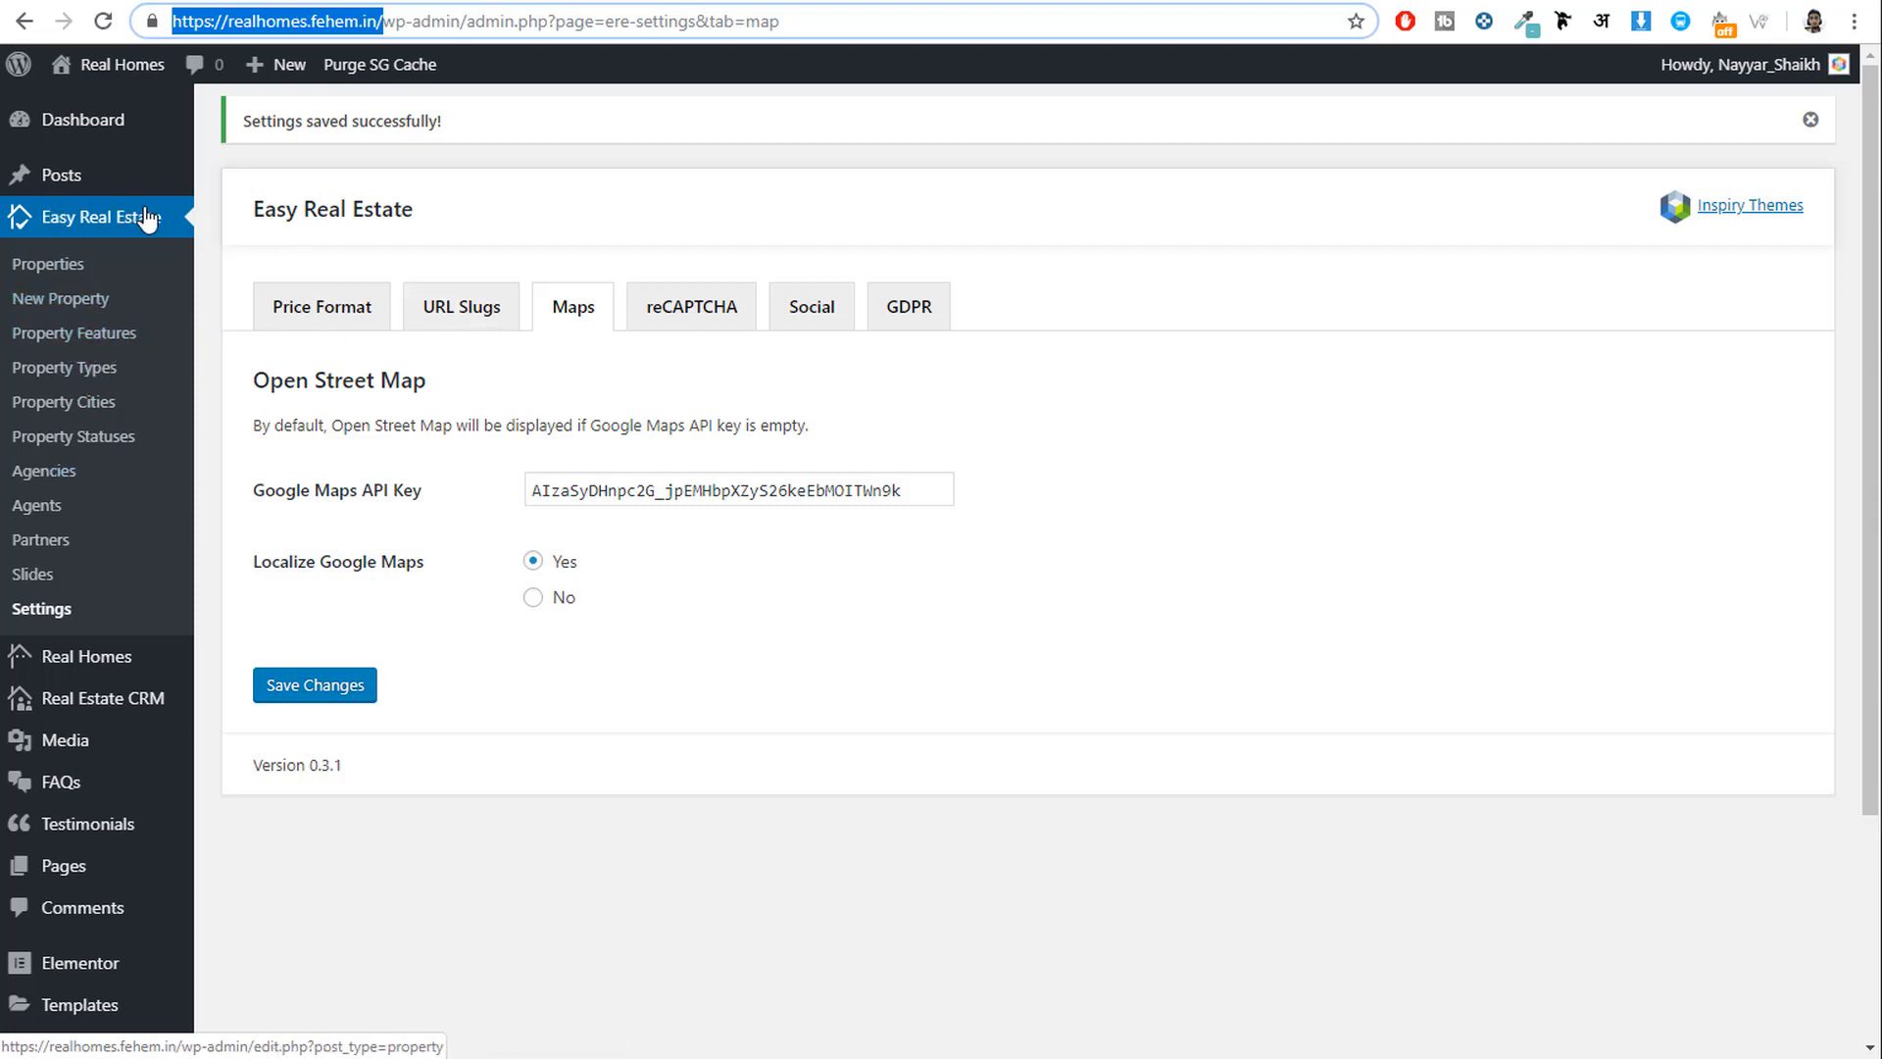
Open Easy Real Estate > Property Features, then go back to the modern.realhomes.io listings.
left_click(61, 339)
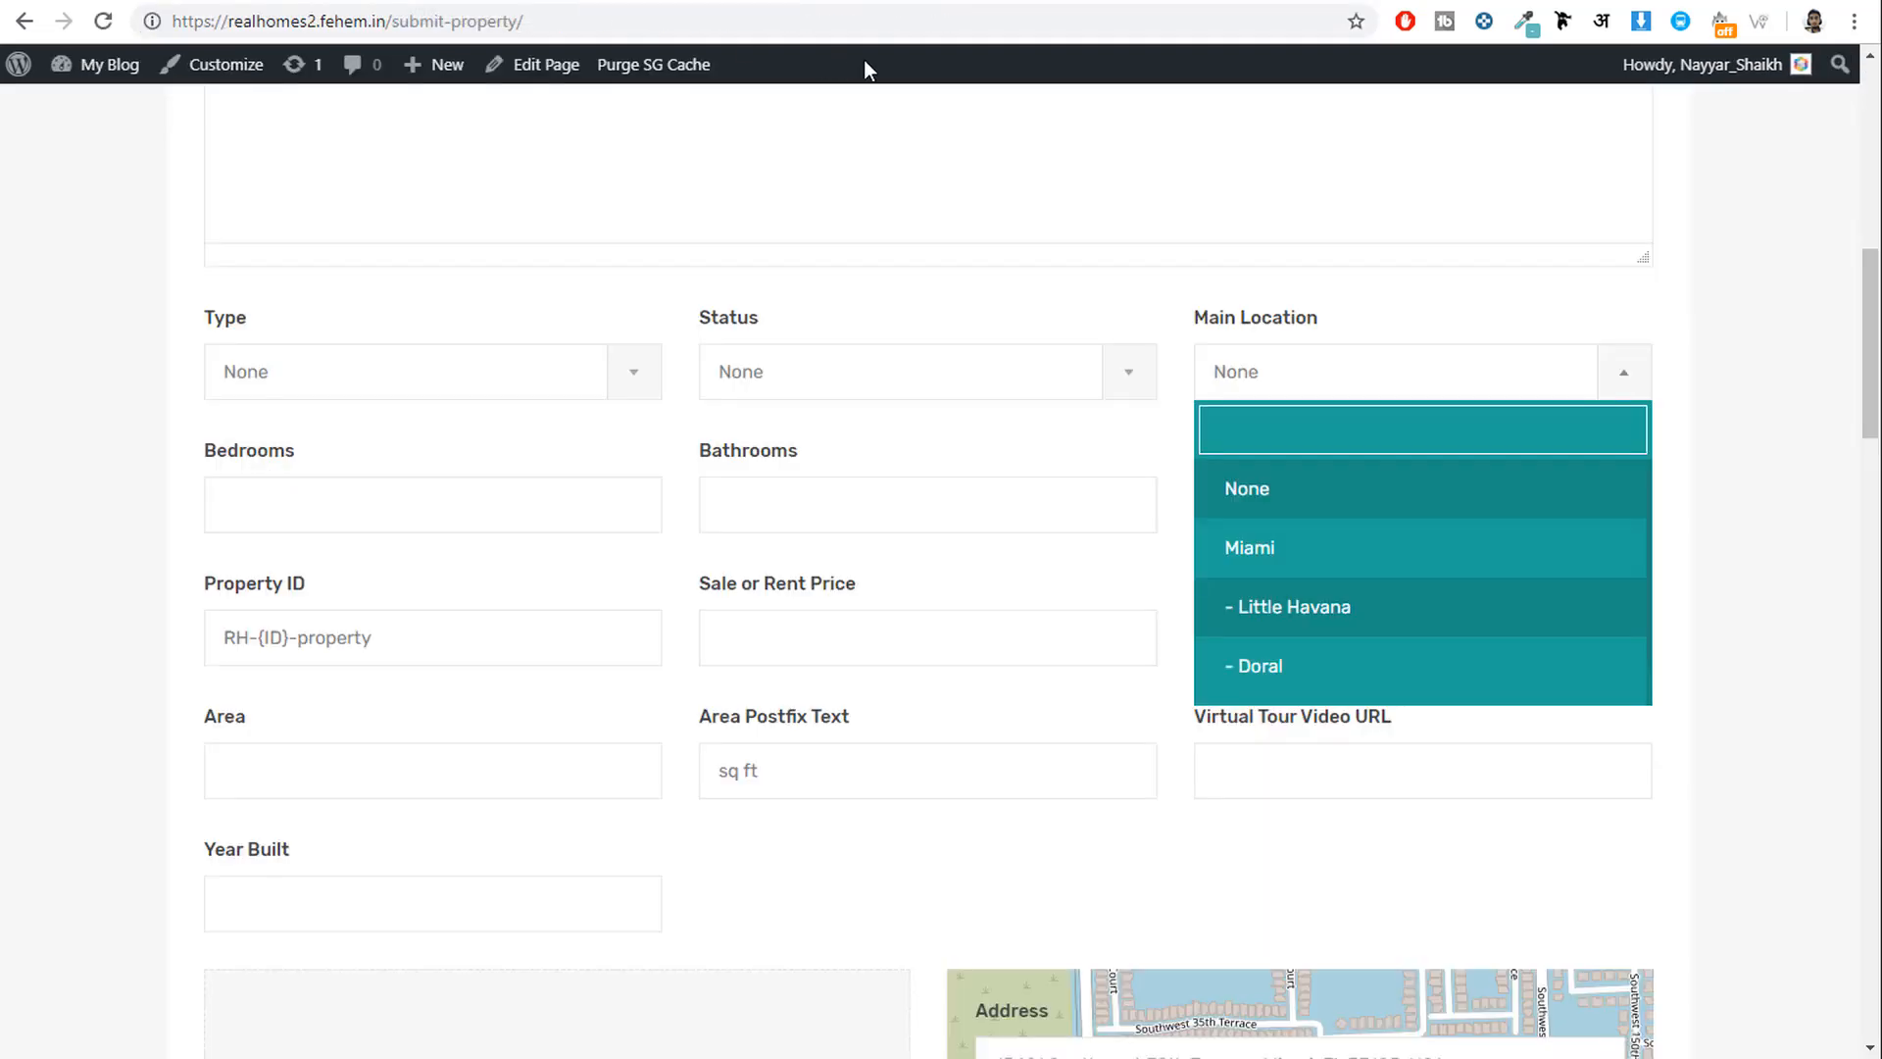
scroll(1607, 500, "up", 10)
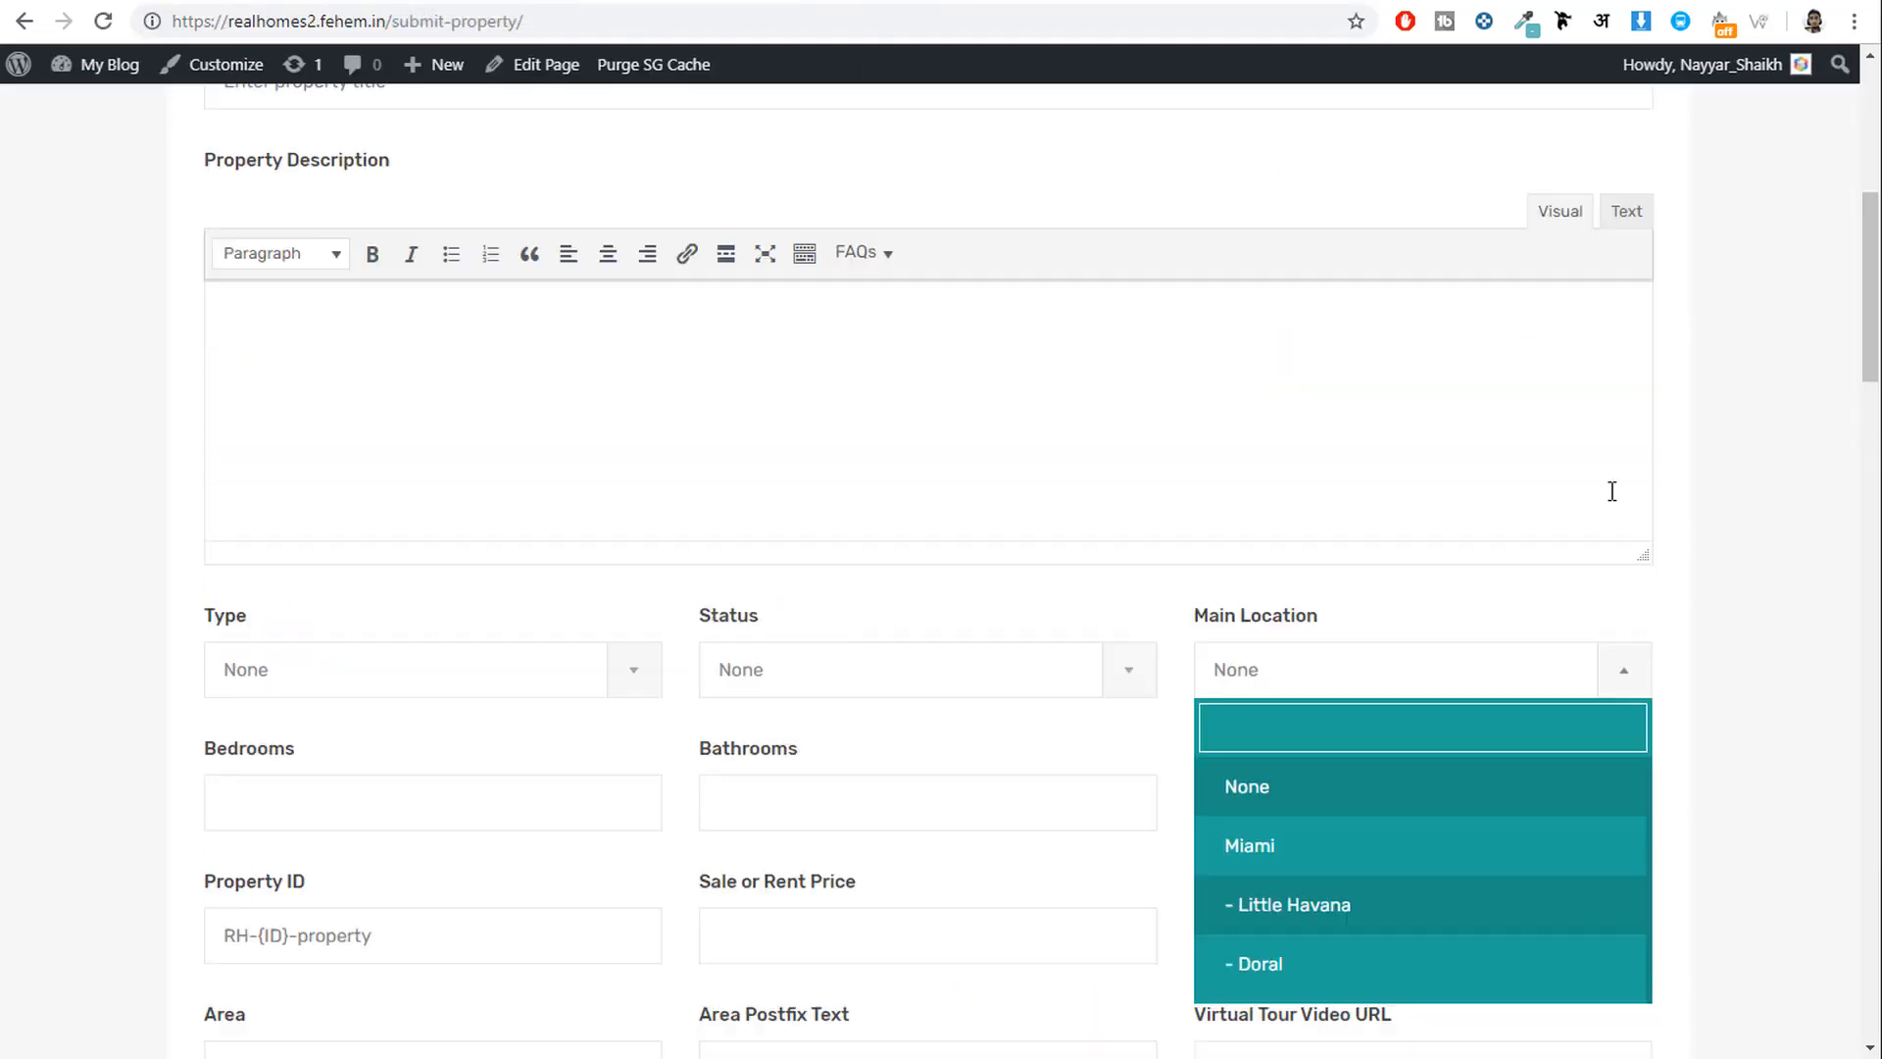
key("alt+Left")
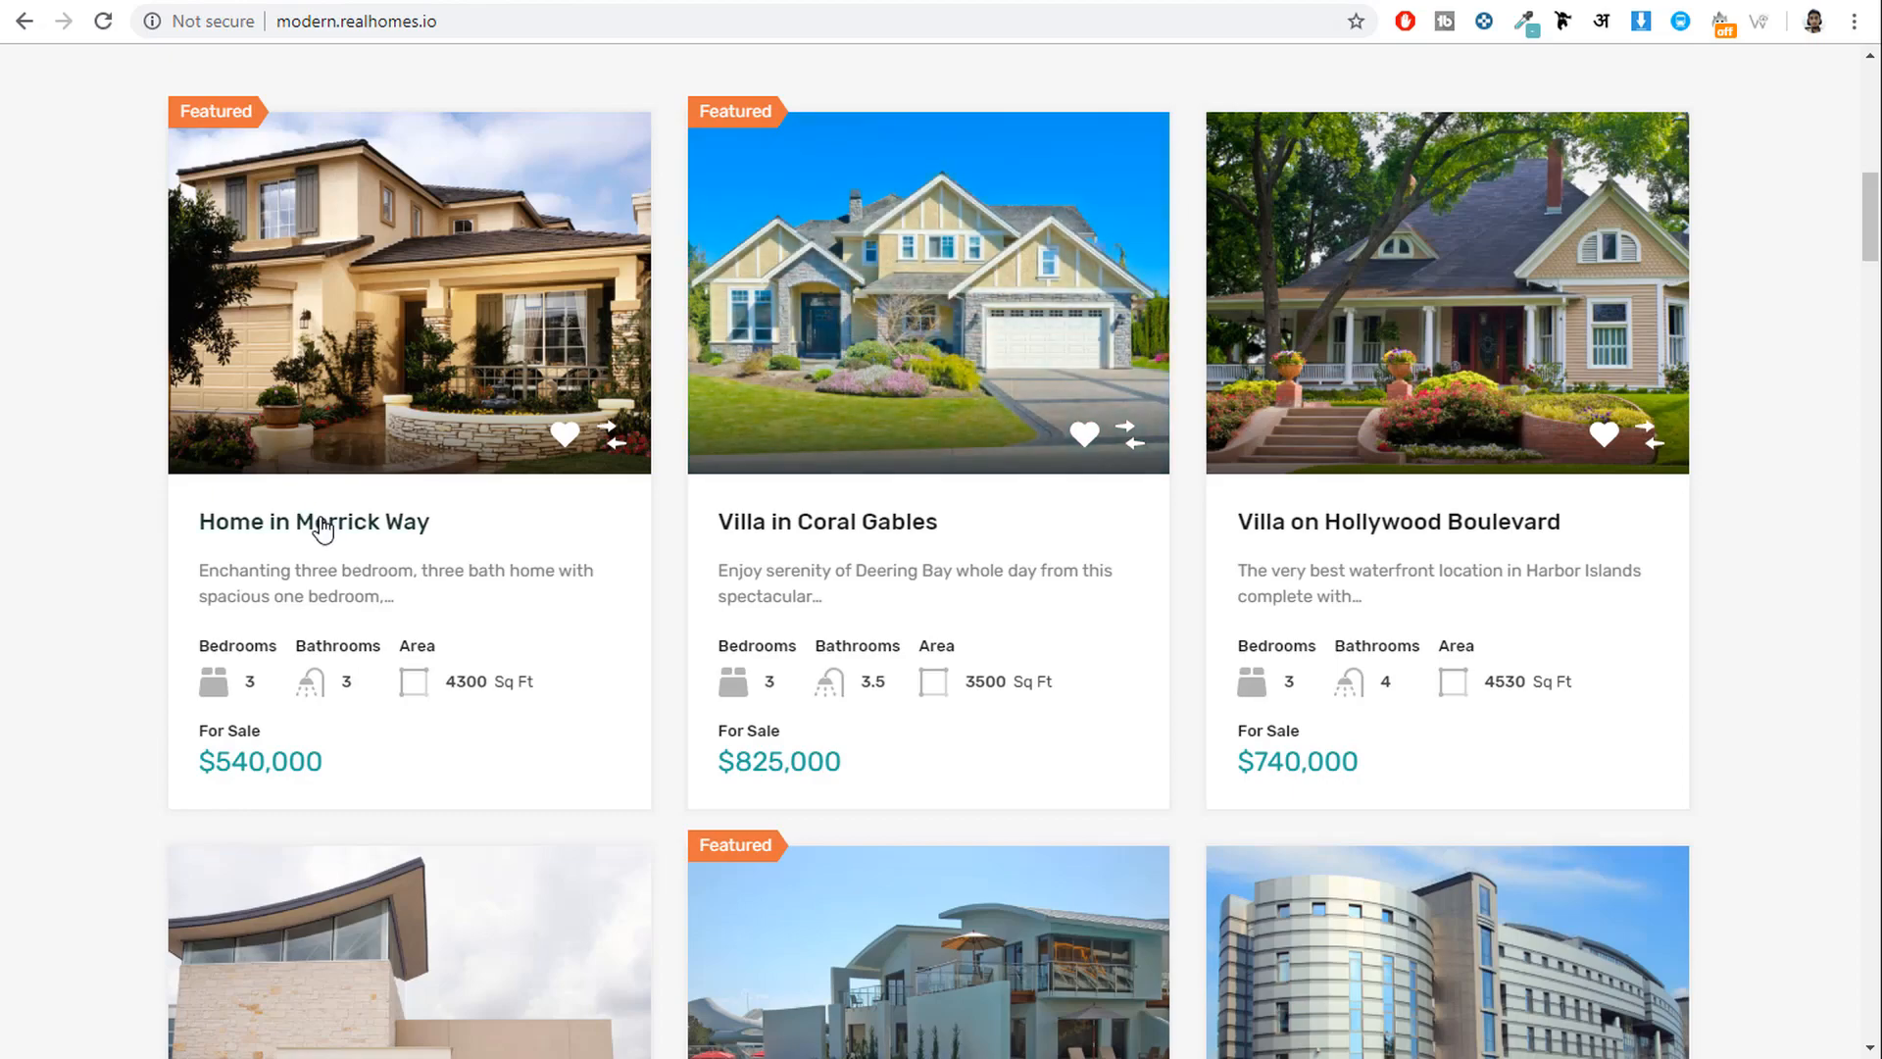
Check Home in Merrick Way's Features list, then return to the Property Features admin tab.
left_click(324, 530)
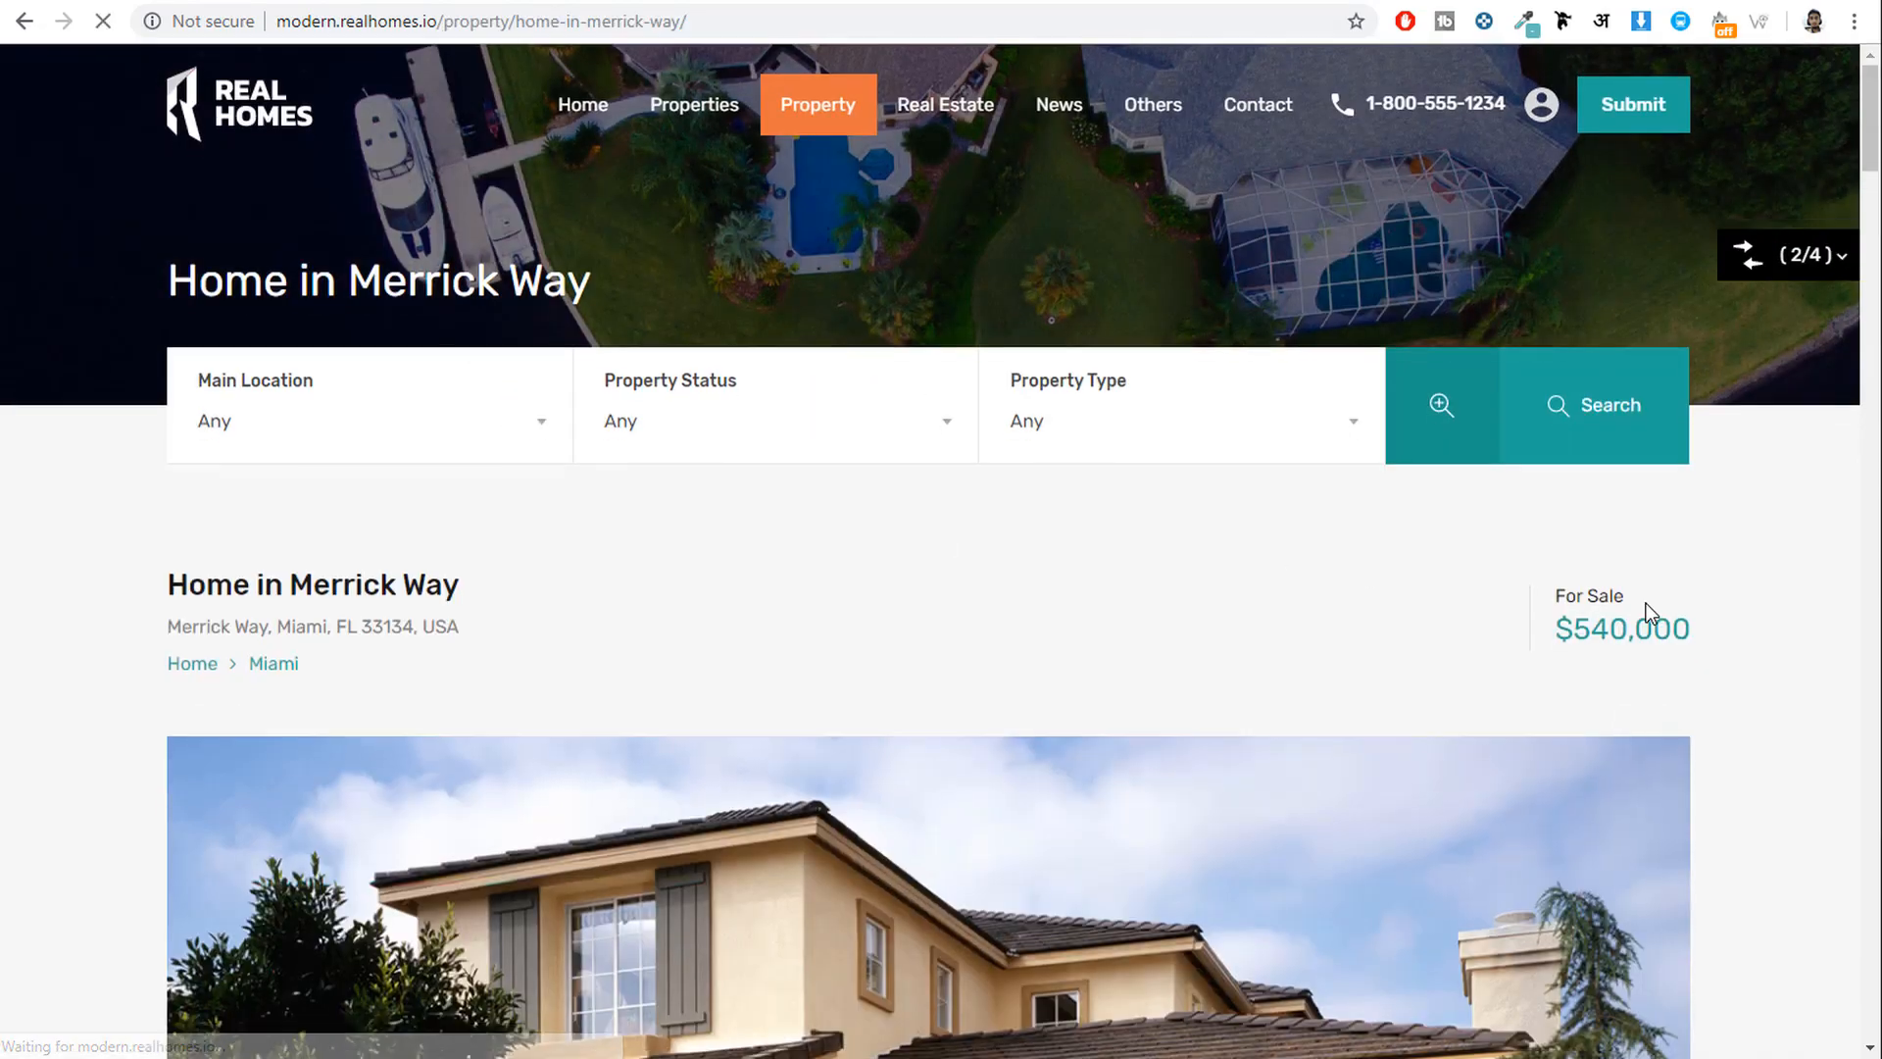
scroll(1647, 608, "down", 5)
scroll(1647, 616, "down", 8)
scroll(1647, 615, "down", 9)
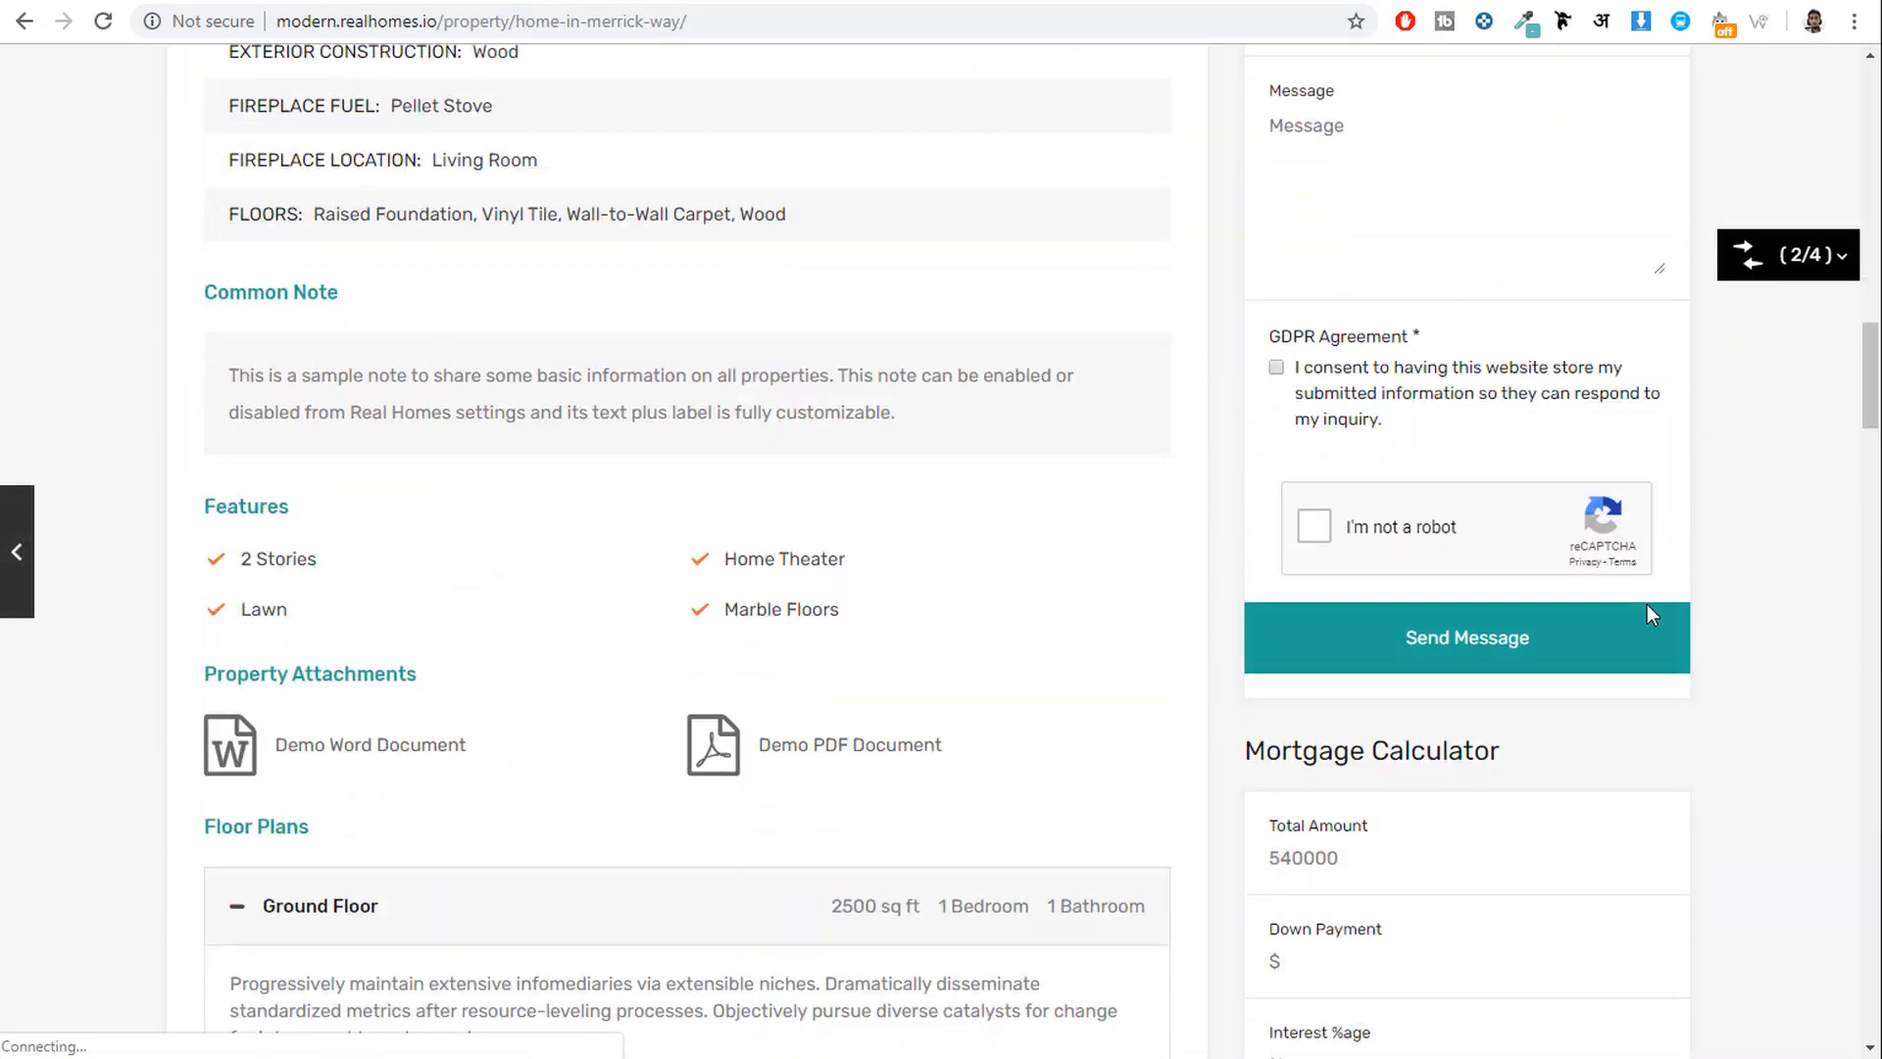
left_click_drag(329, 436, 243, 431)
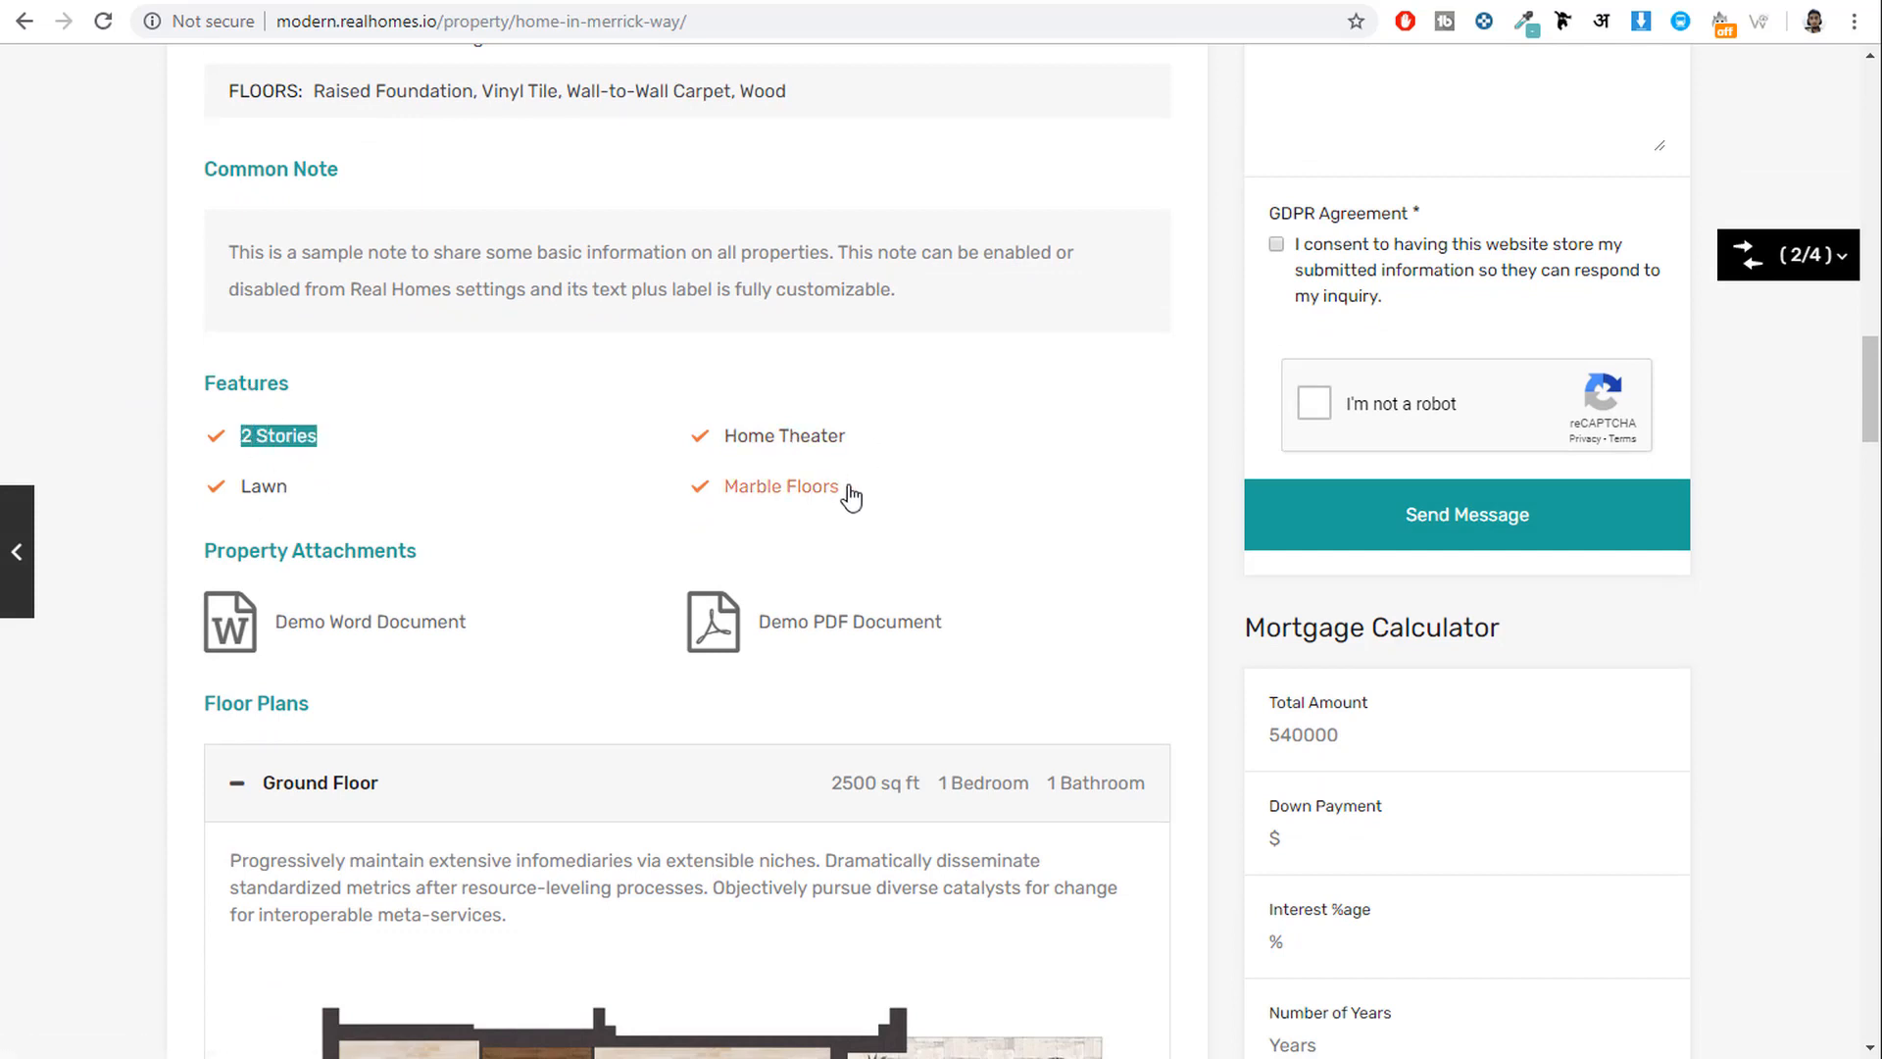
left_click(977, 499)
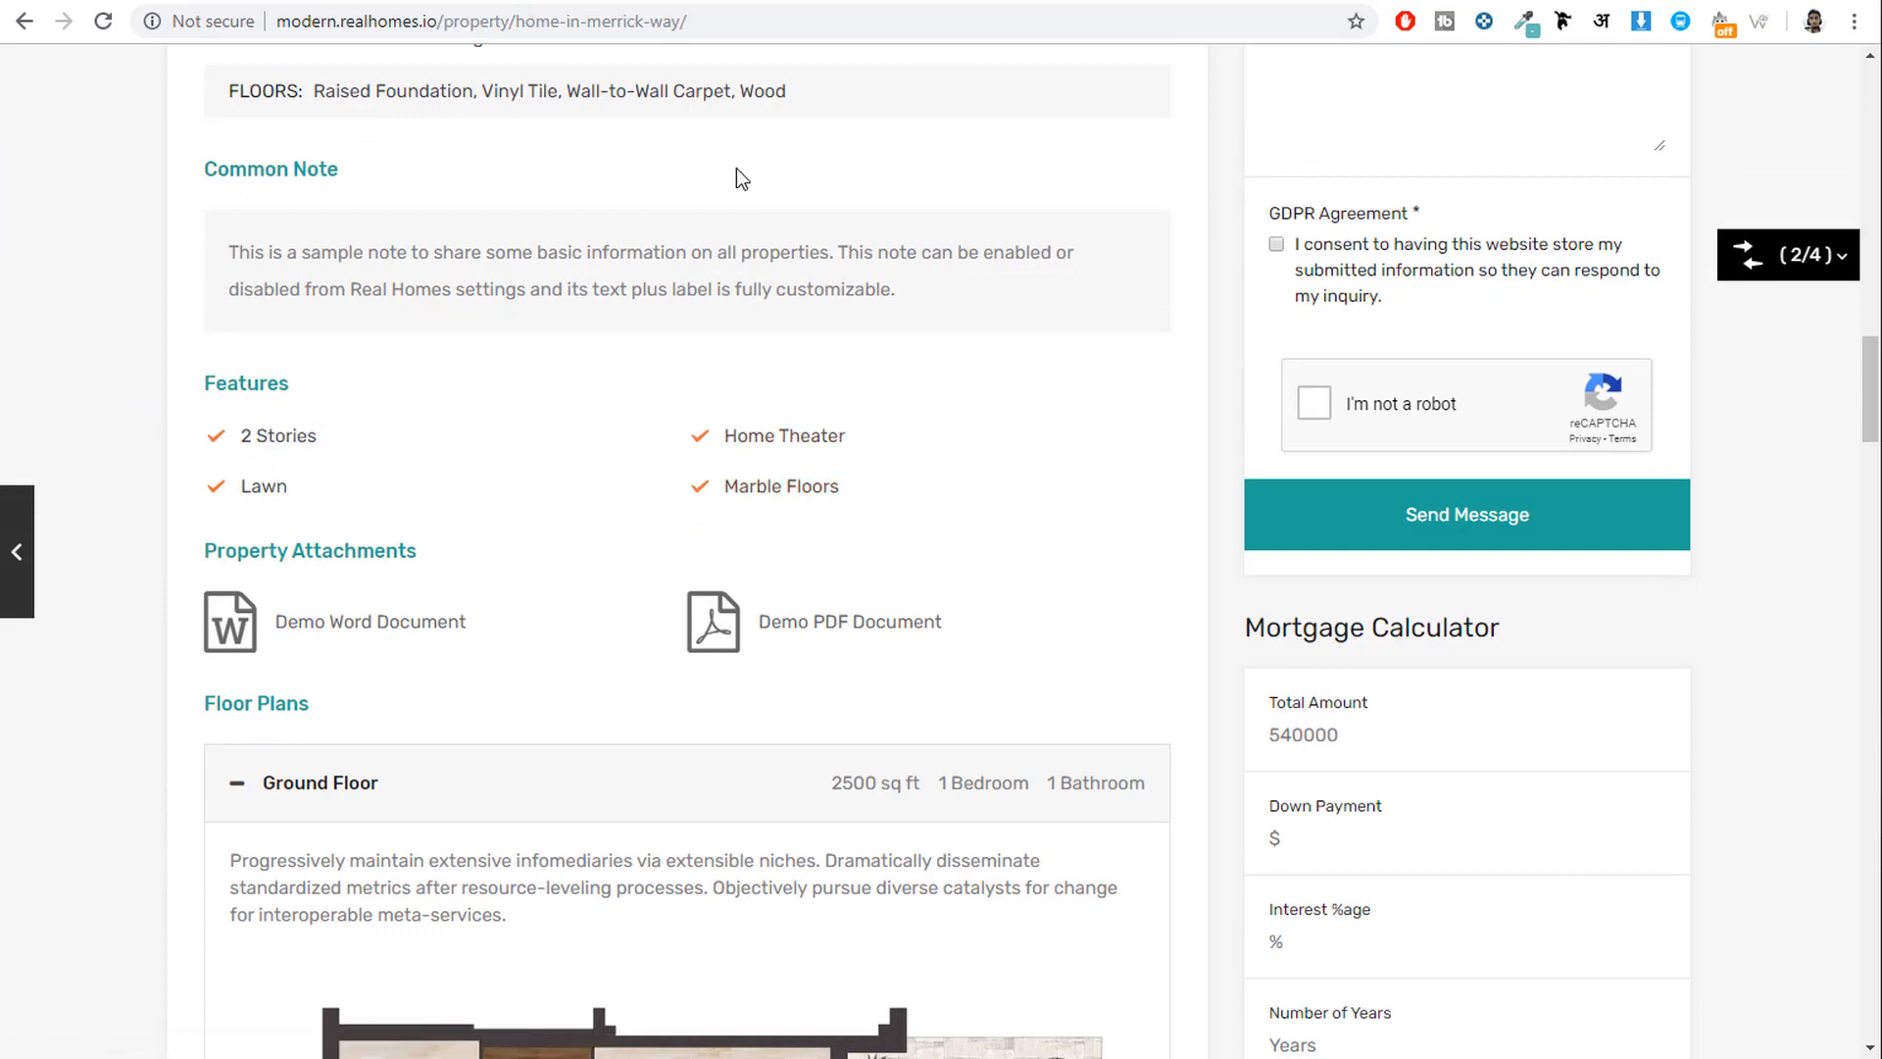
left_click(697, 0)
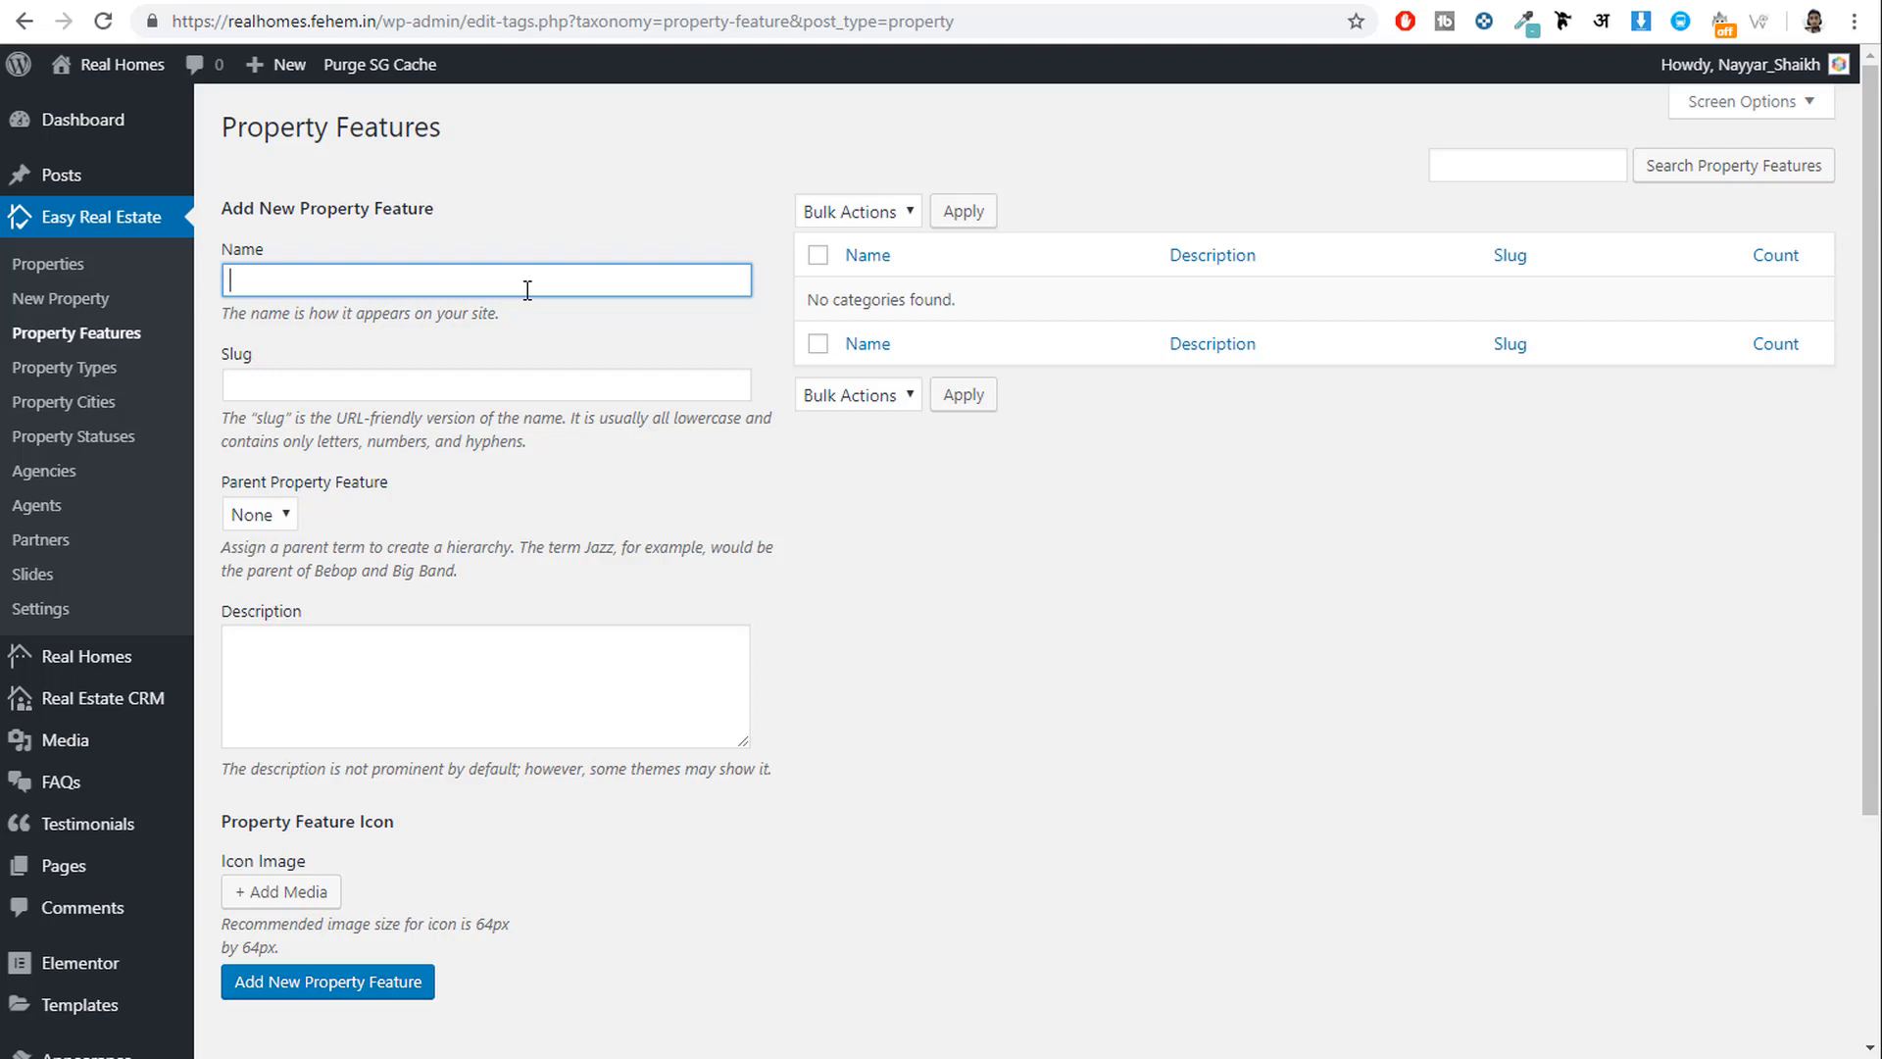
Add Marble Floors as a property feature.
type("Marble Floors")
scroll(475, 496, "down", 1)
left_click_drag(355, 157, 231, 157)
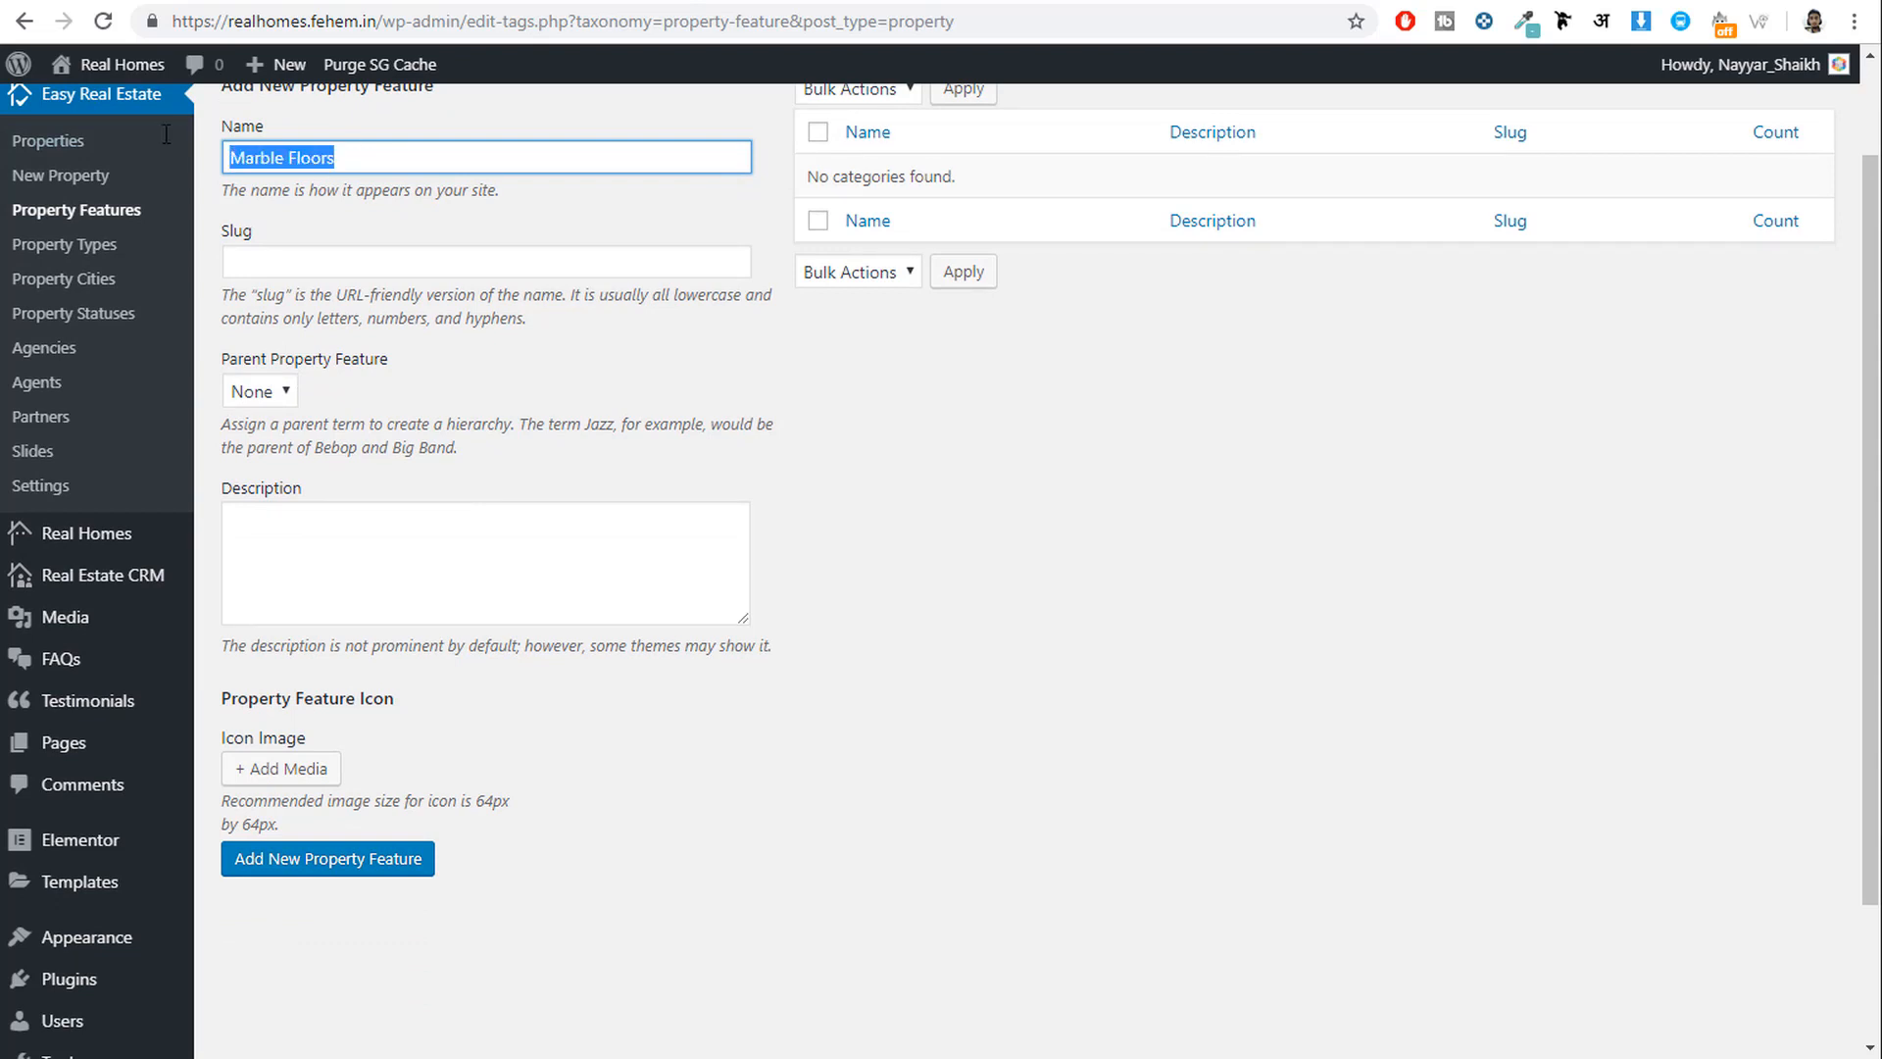
left_click(308, 861)
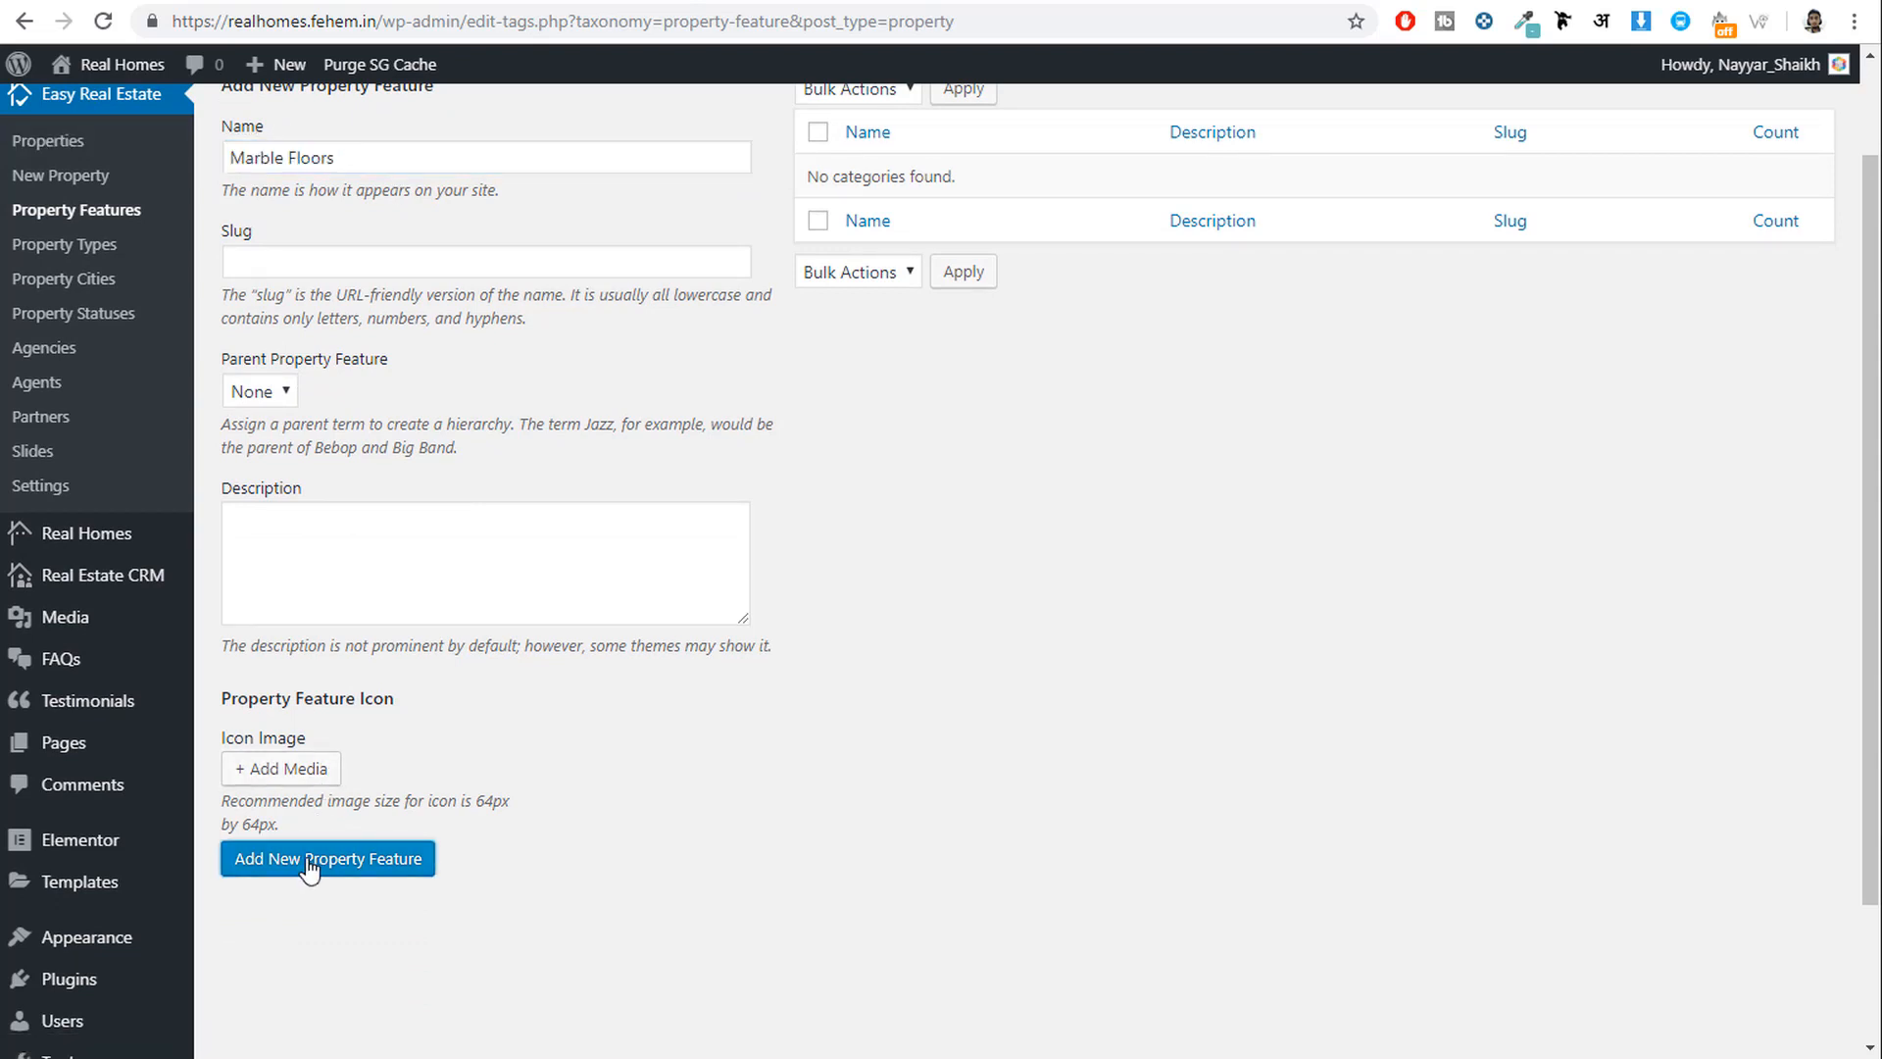
scroll(590, 788, "up", 1)
Add Home Theater and Garden as property features, then open Property Types.
left_click(342, 283)
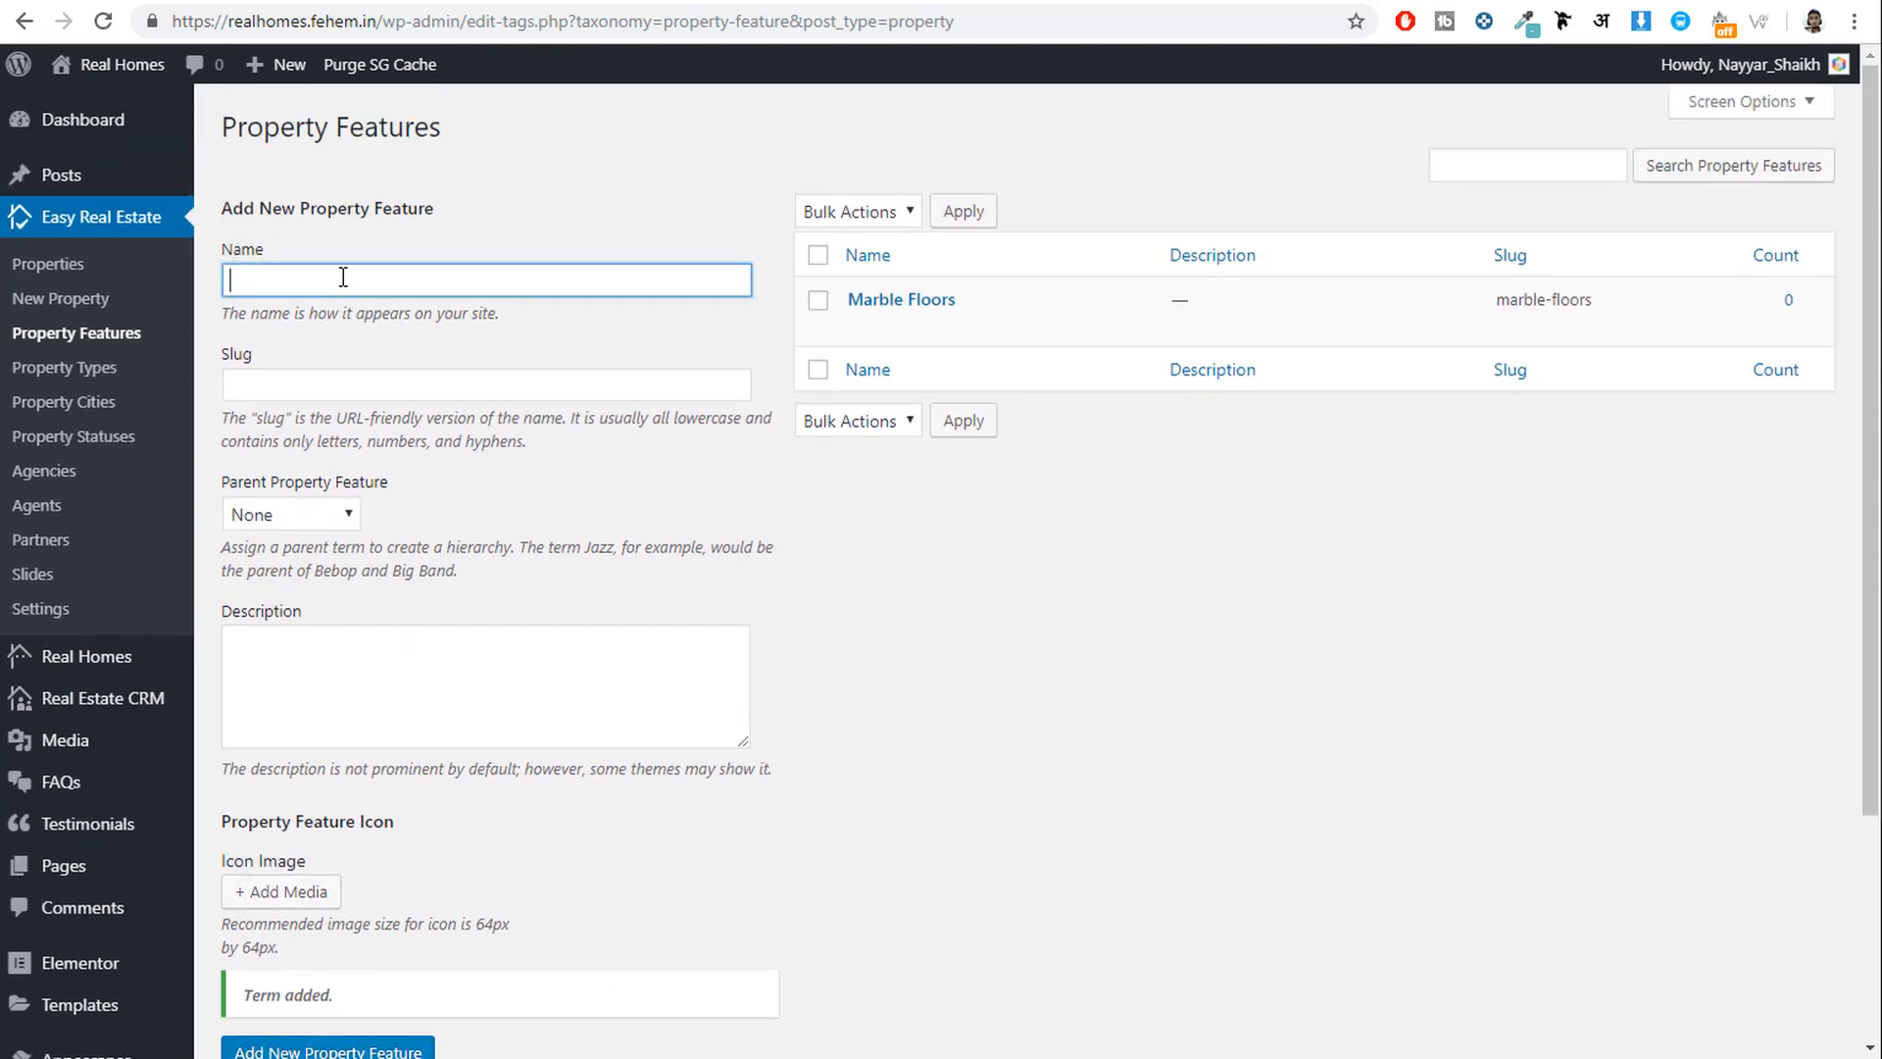
type("Home Theater")
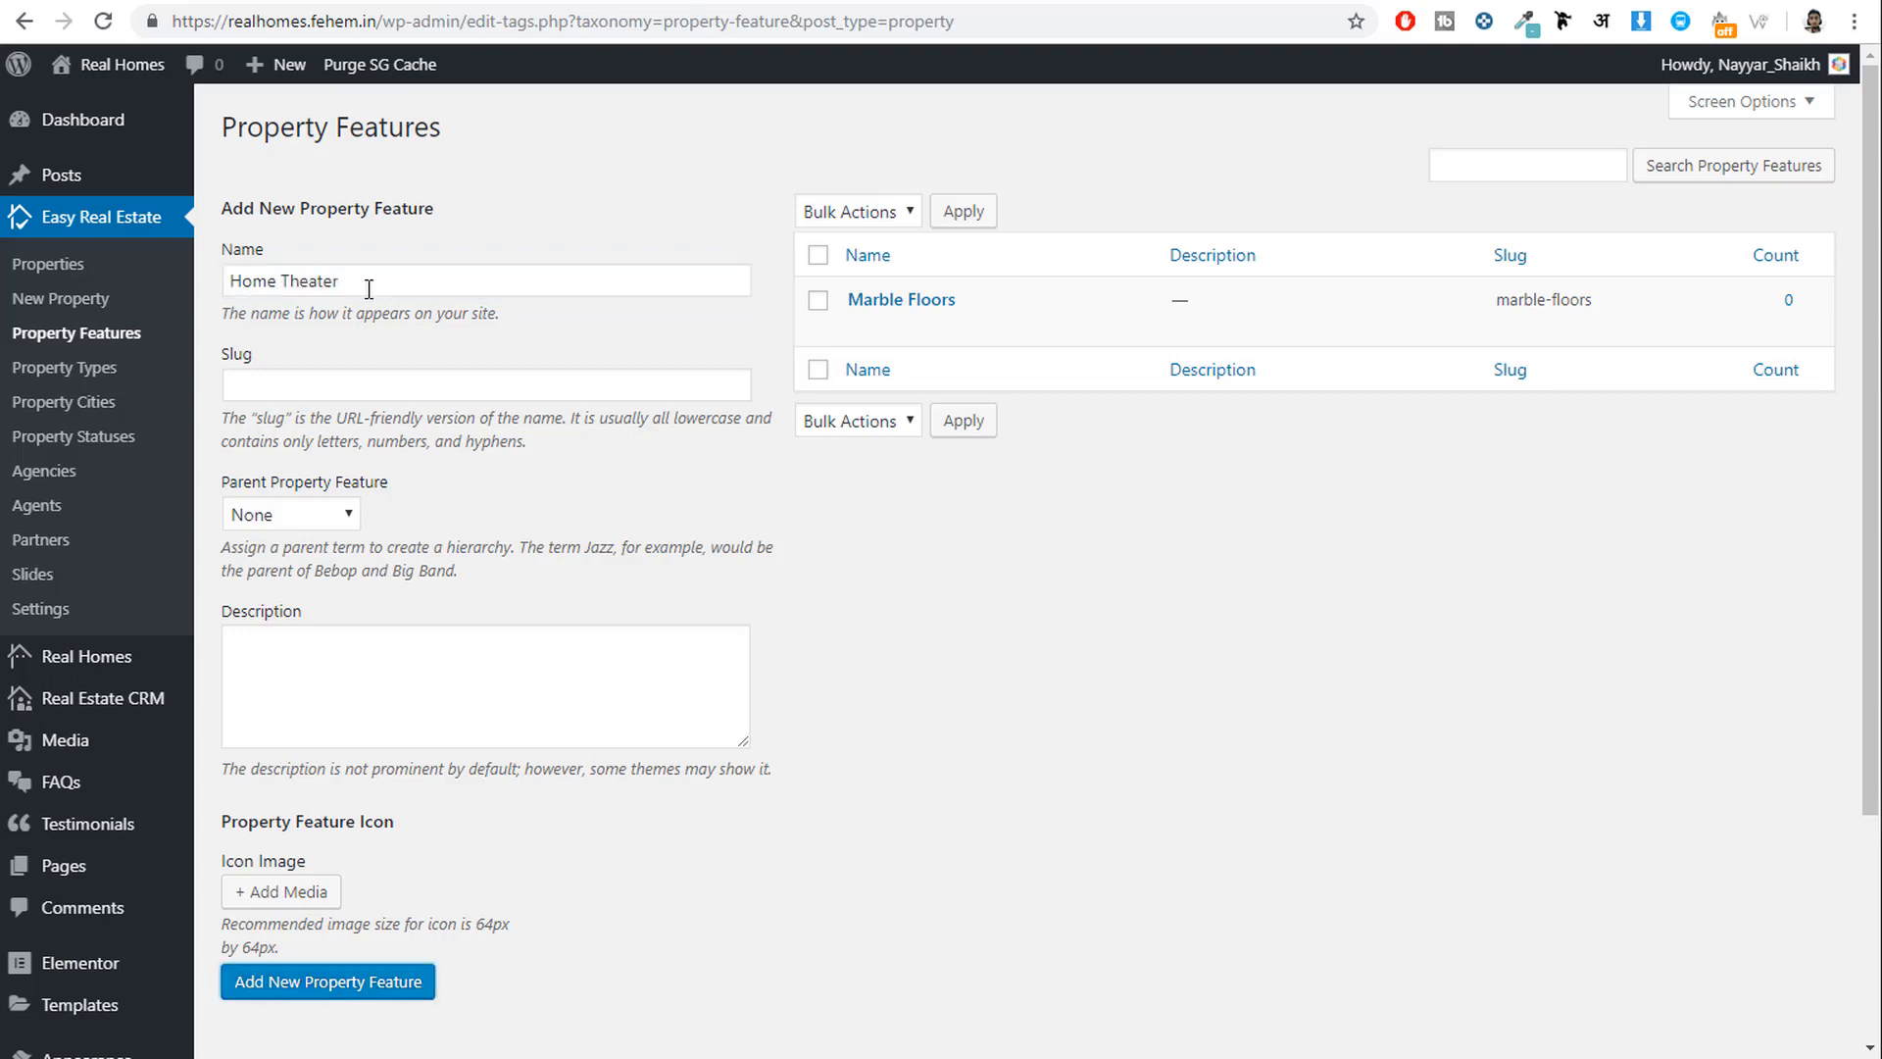
key("Return")
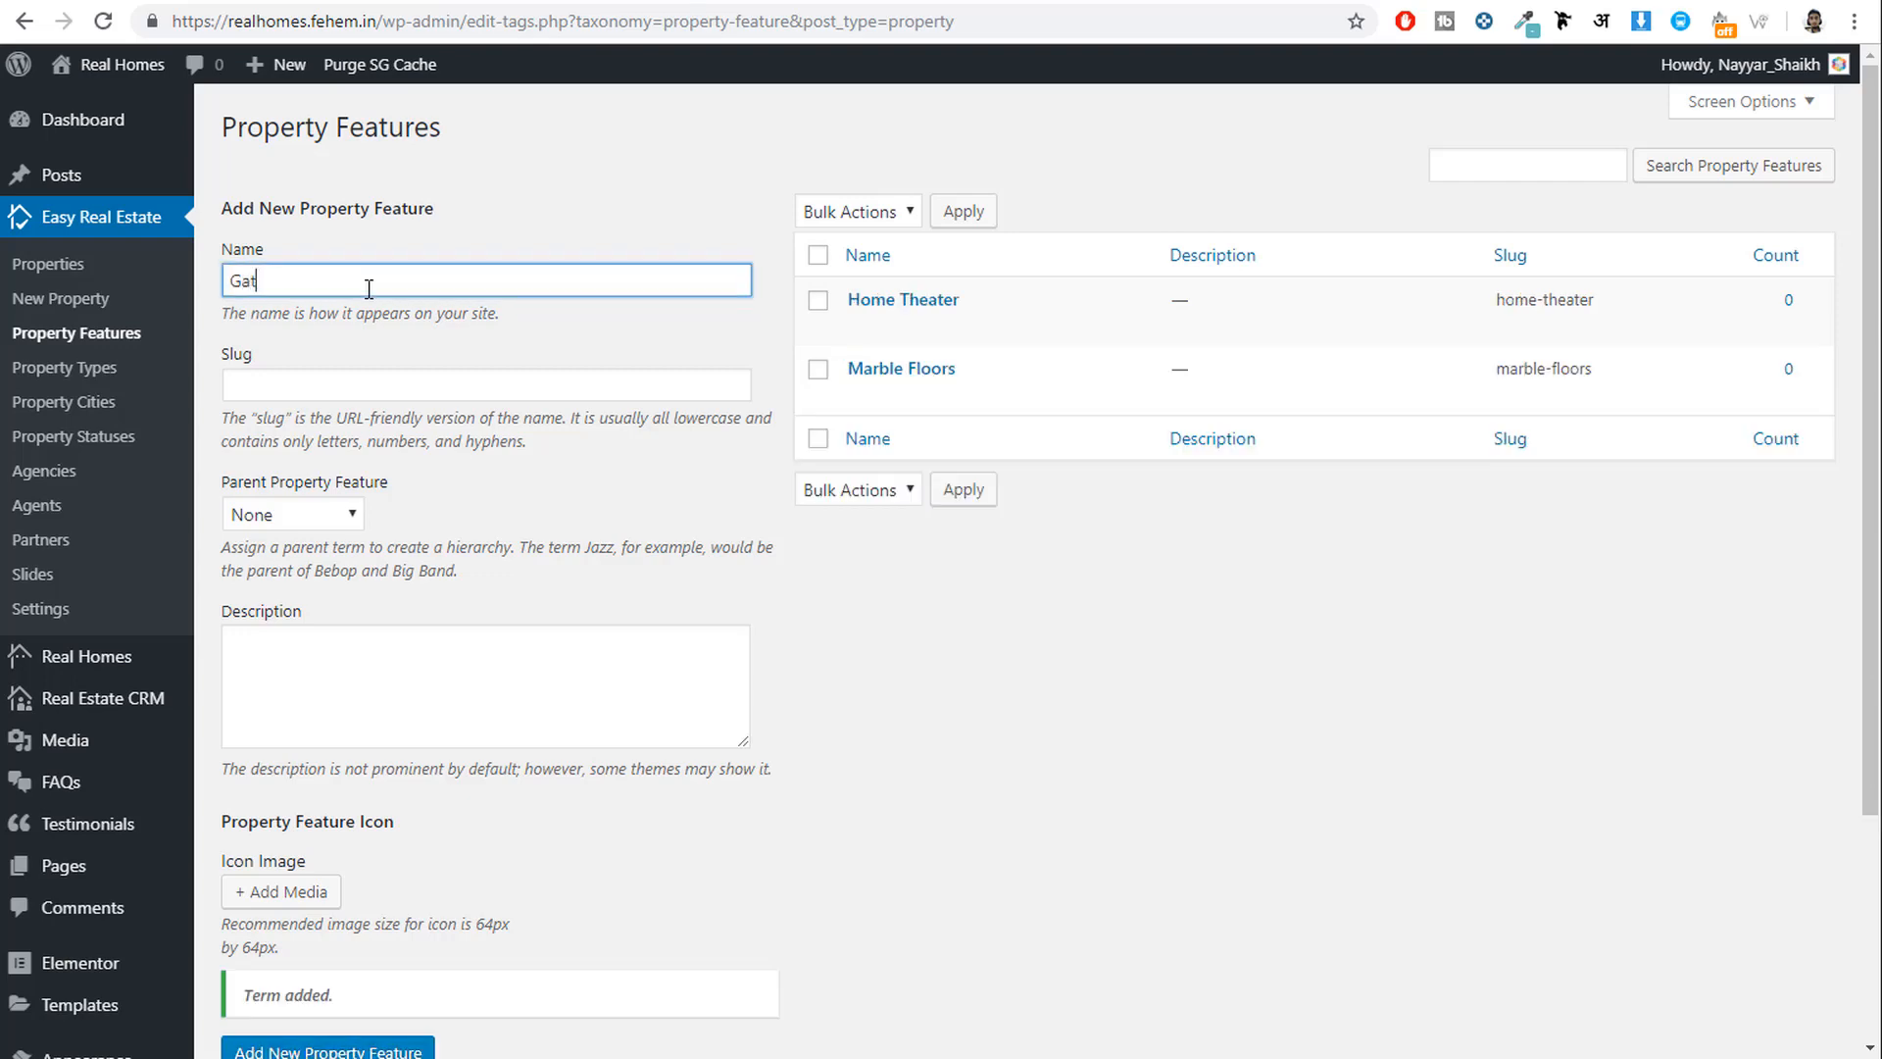
type("Garden")
scroll(380, 877, "down", 1)
left_click(351, 936)
scroll(986, 921, "up", 1)
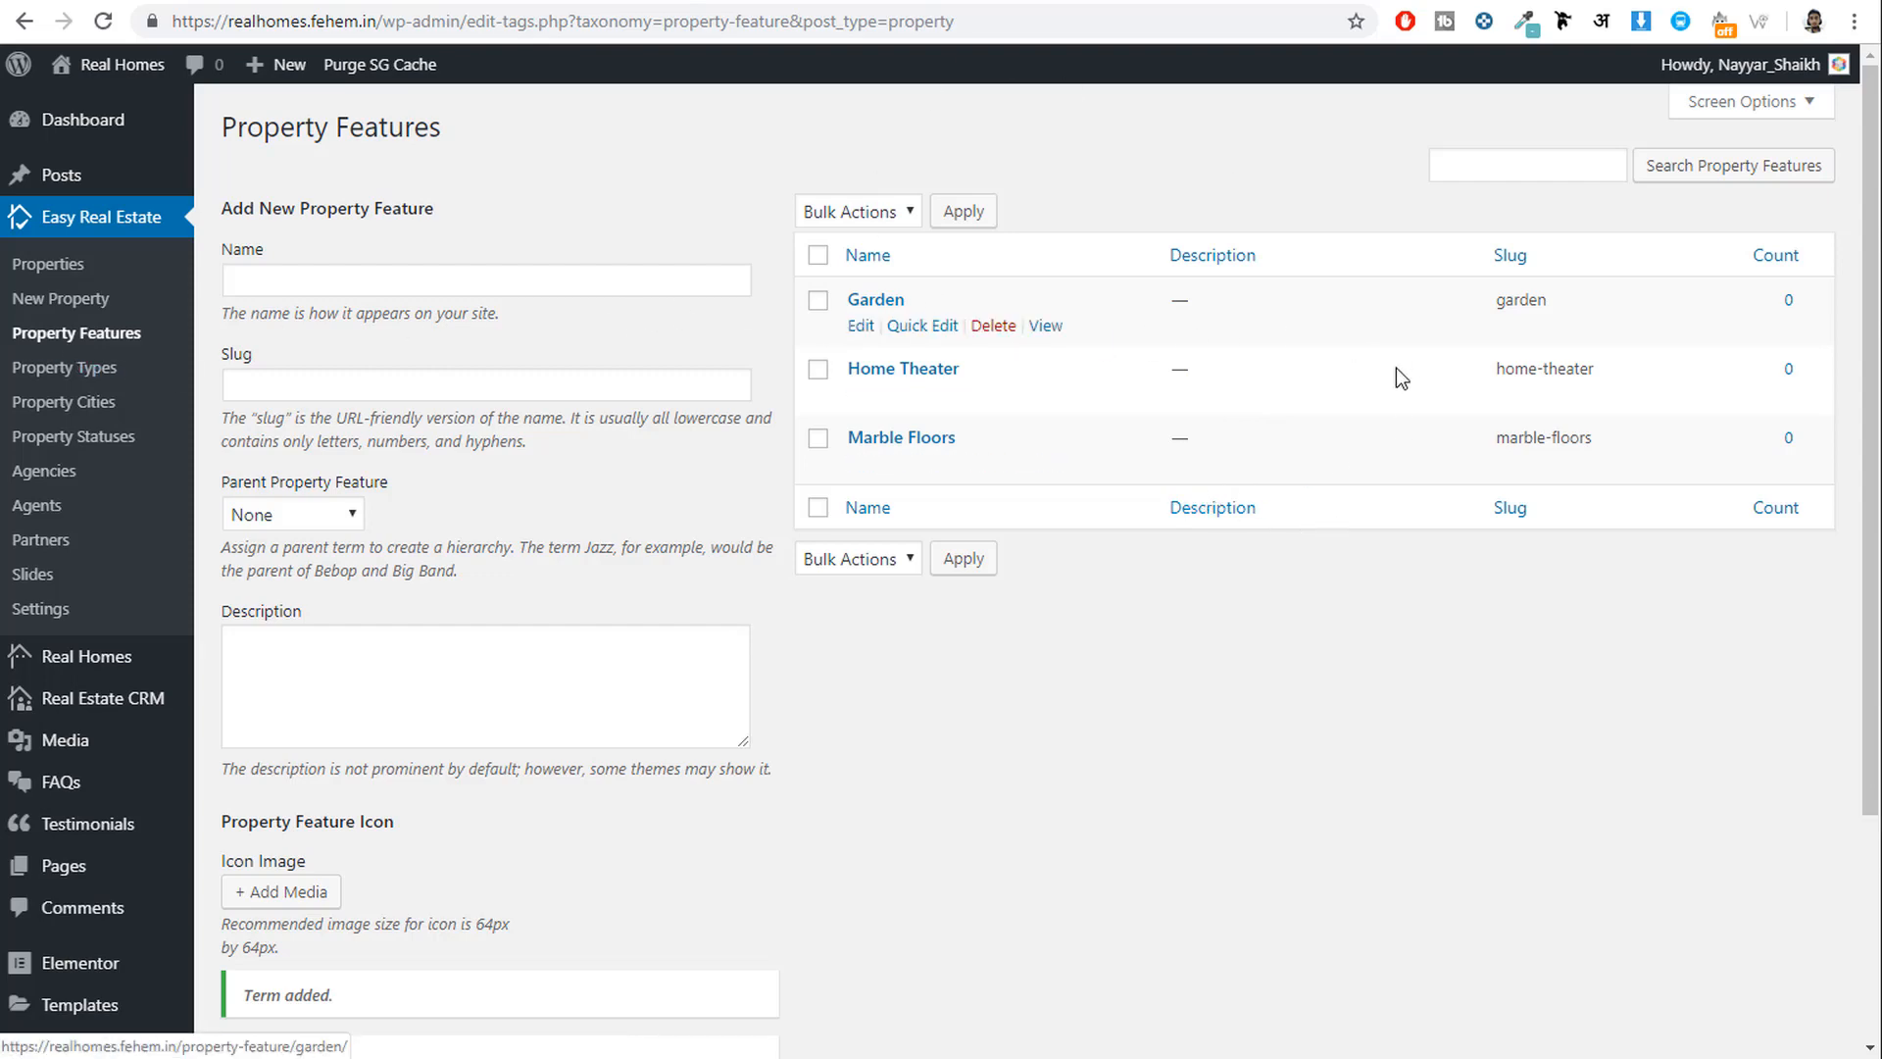
left_click(77, 372)
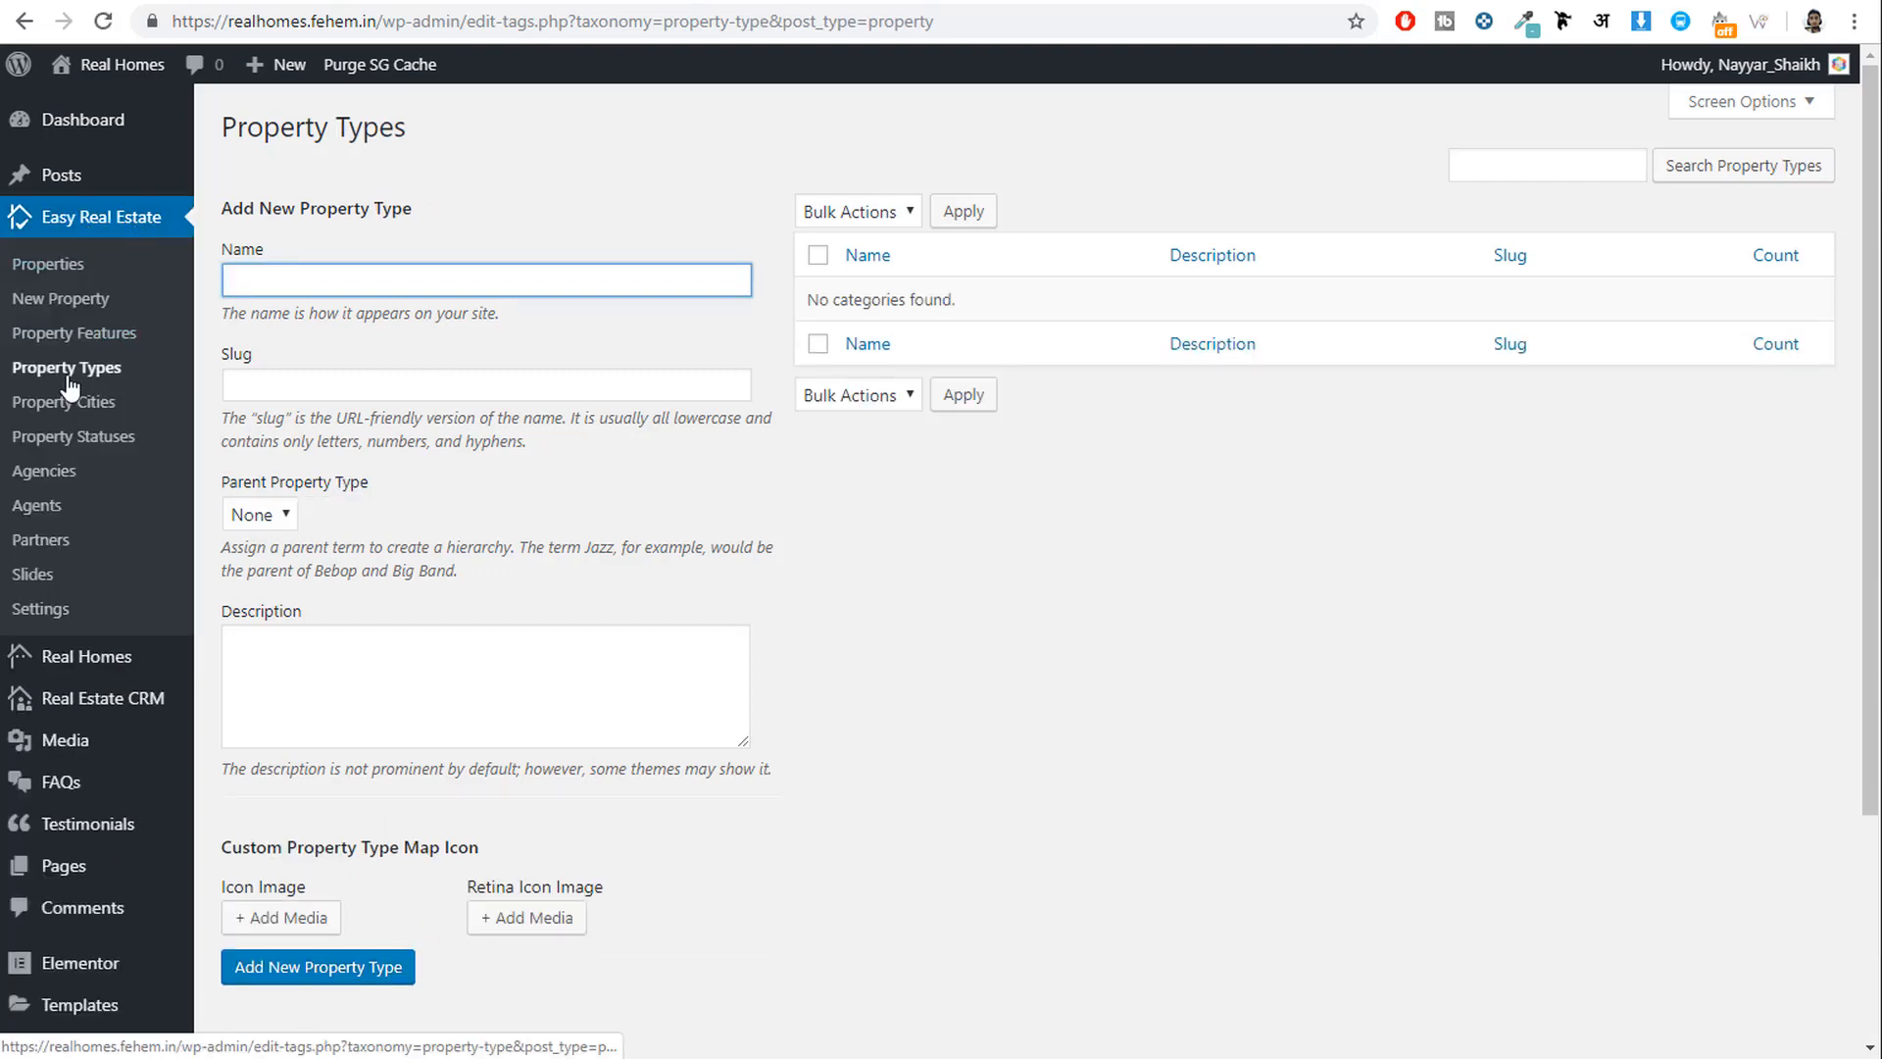
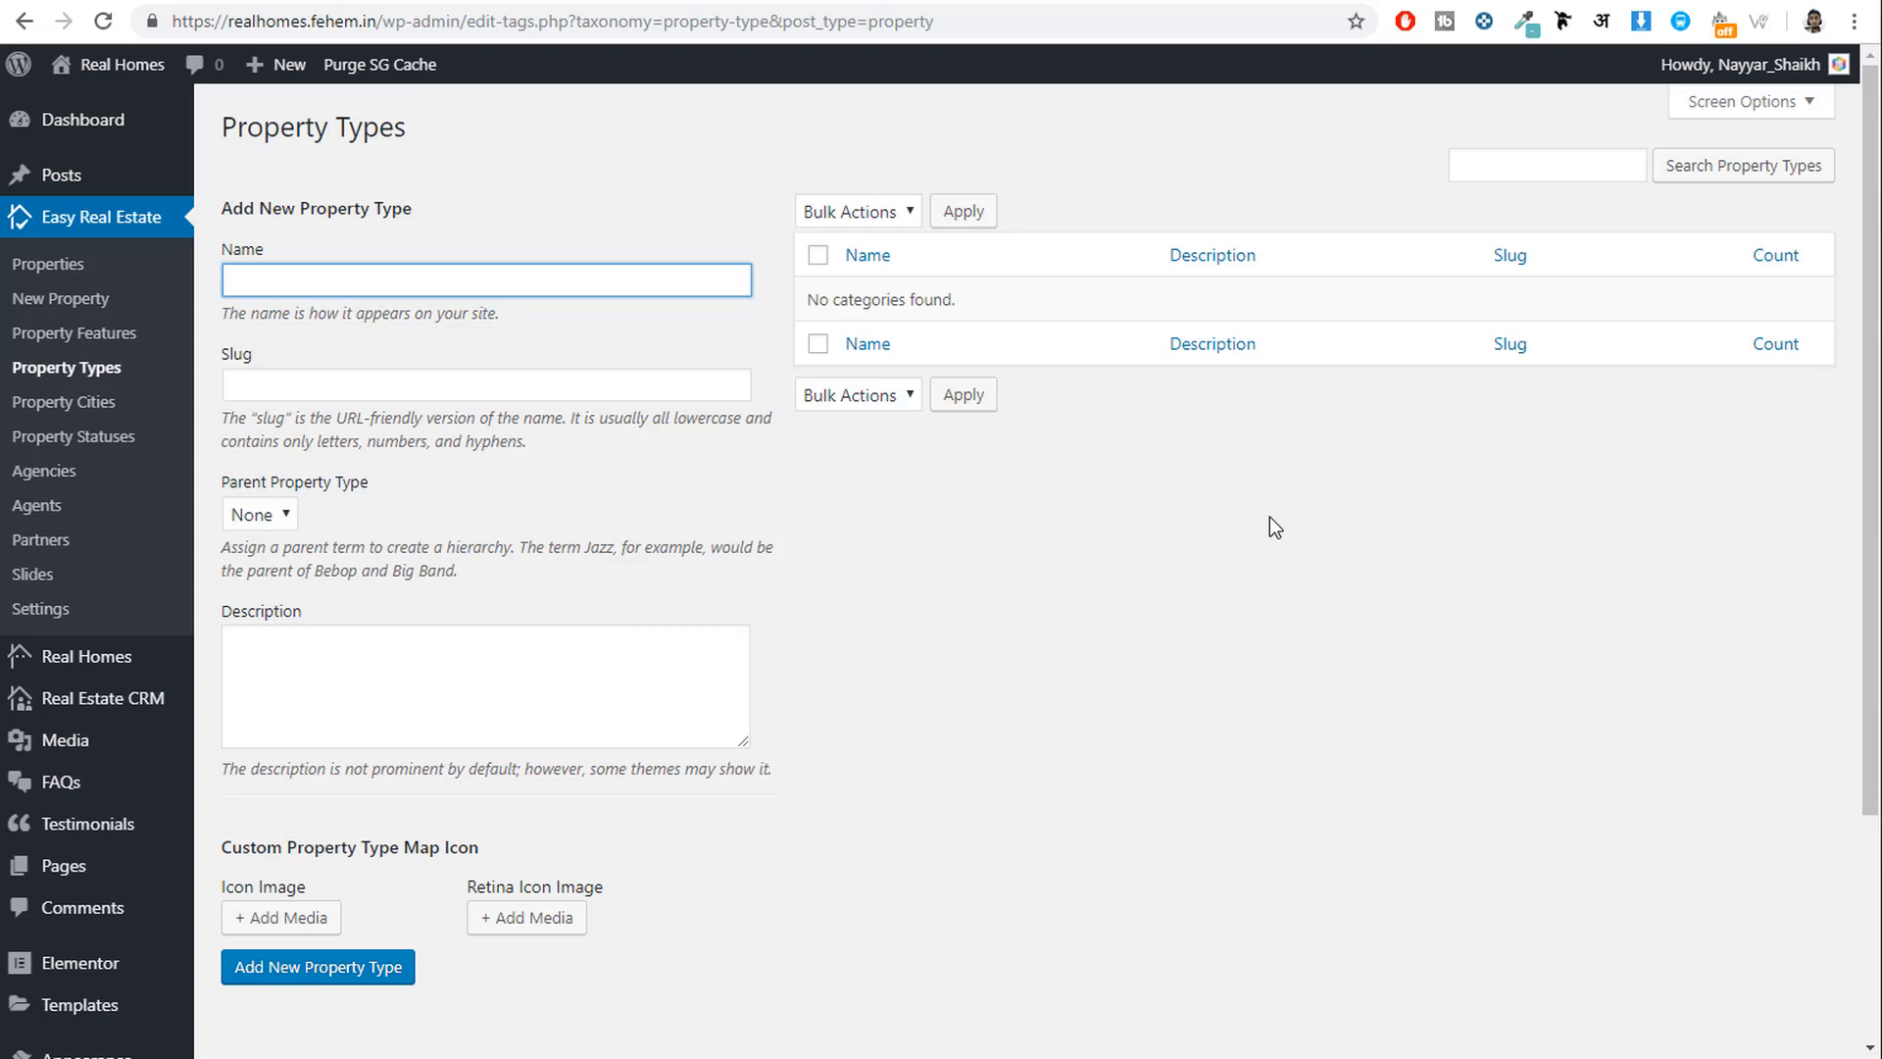
Add Commercial and Residential as top-level property types.
type("Commercial")
scroll(1265, 520, "down", 2)
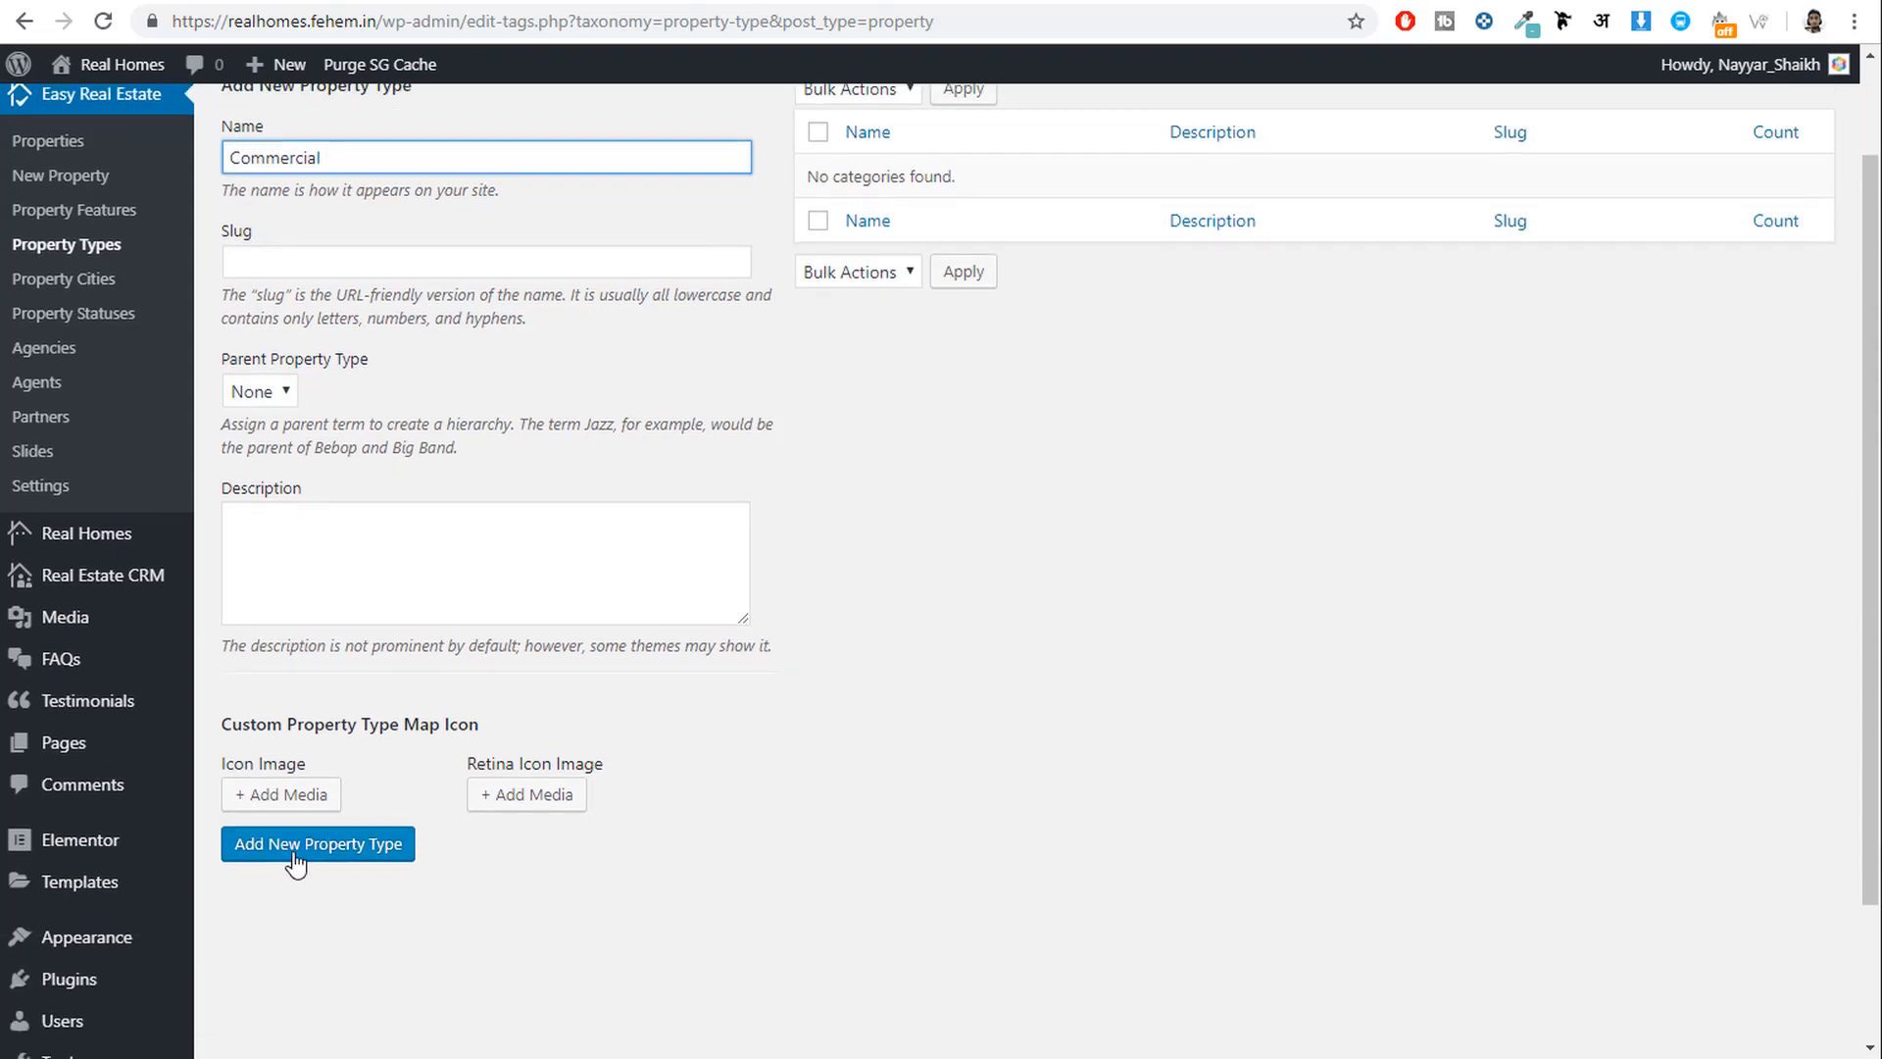
left_click(294, 863)
scroll(321, 350, "up", 2)
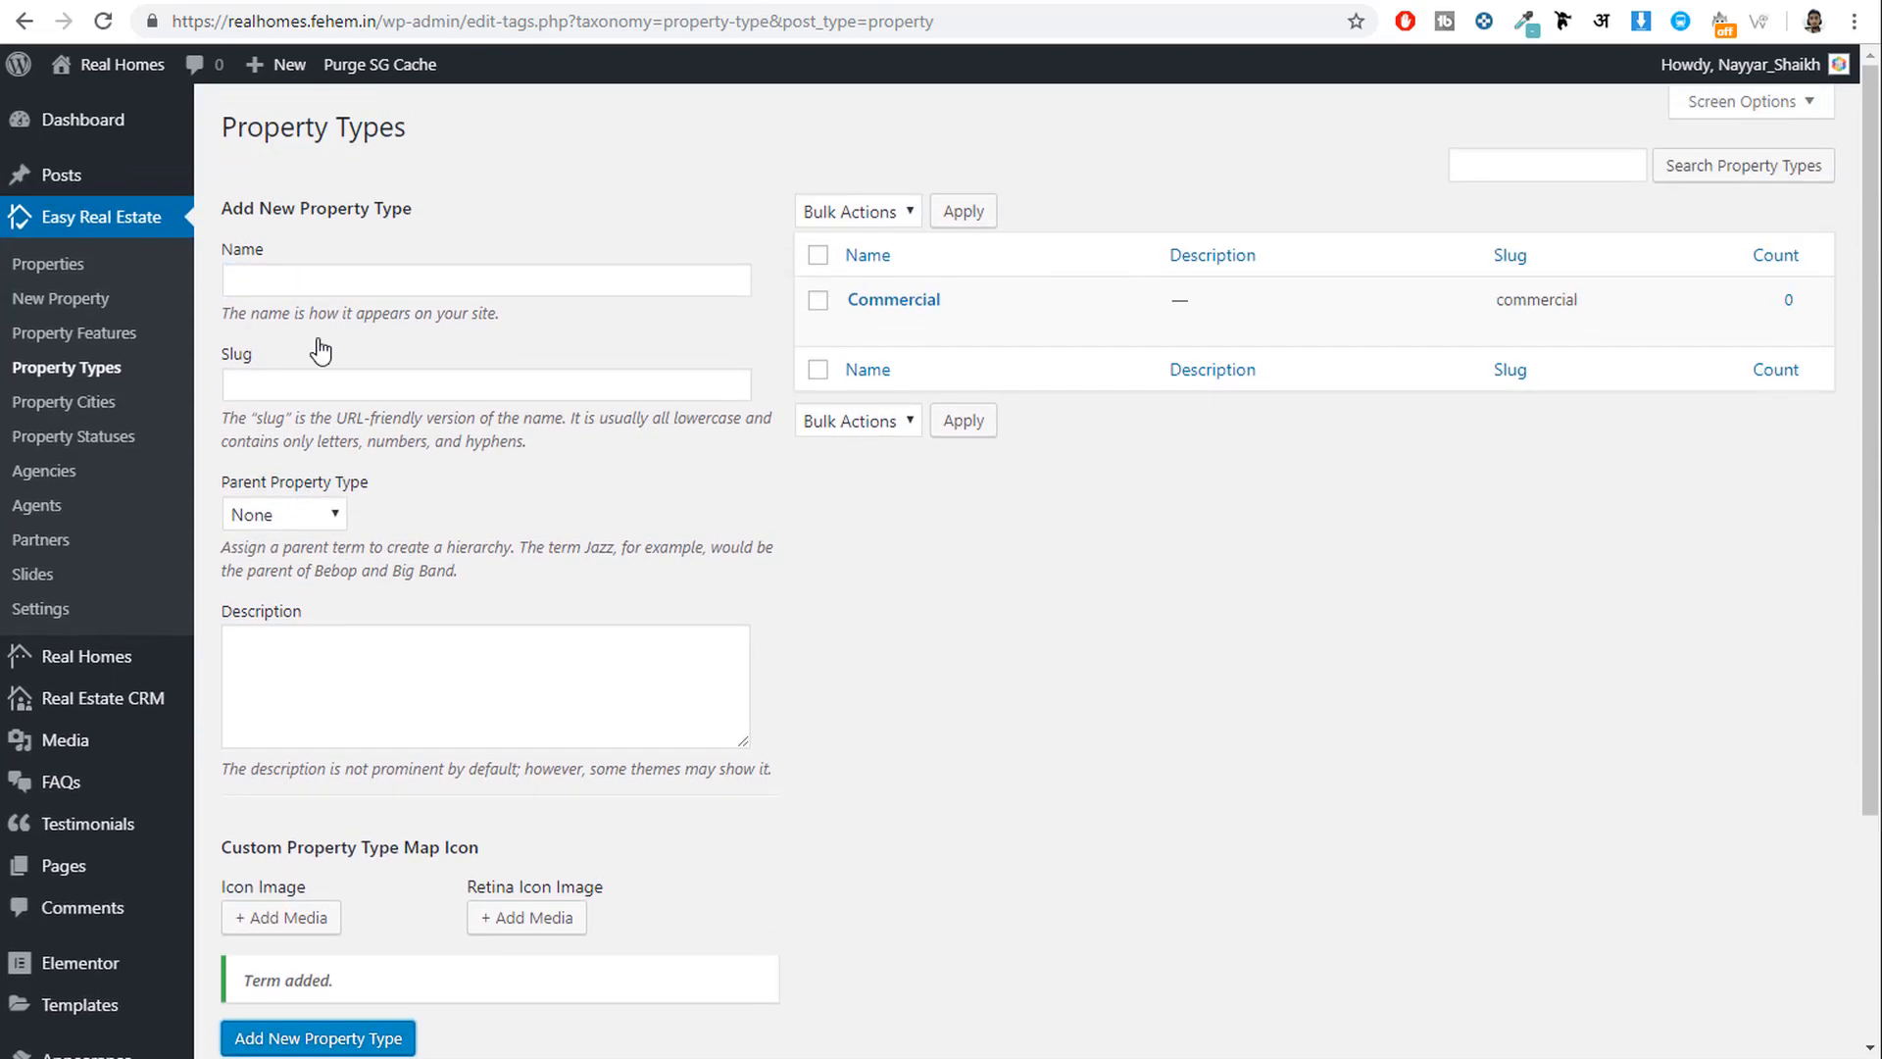
left_click(386, 283)
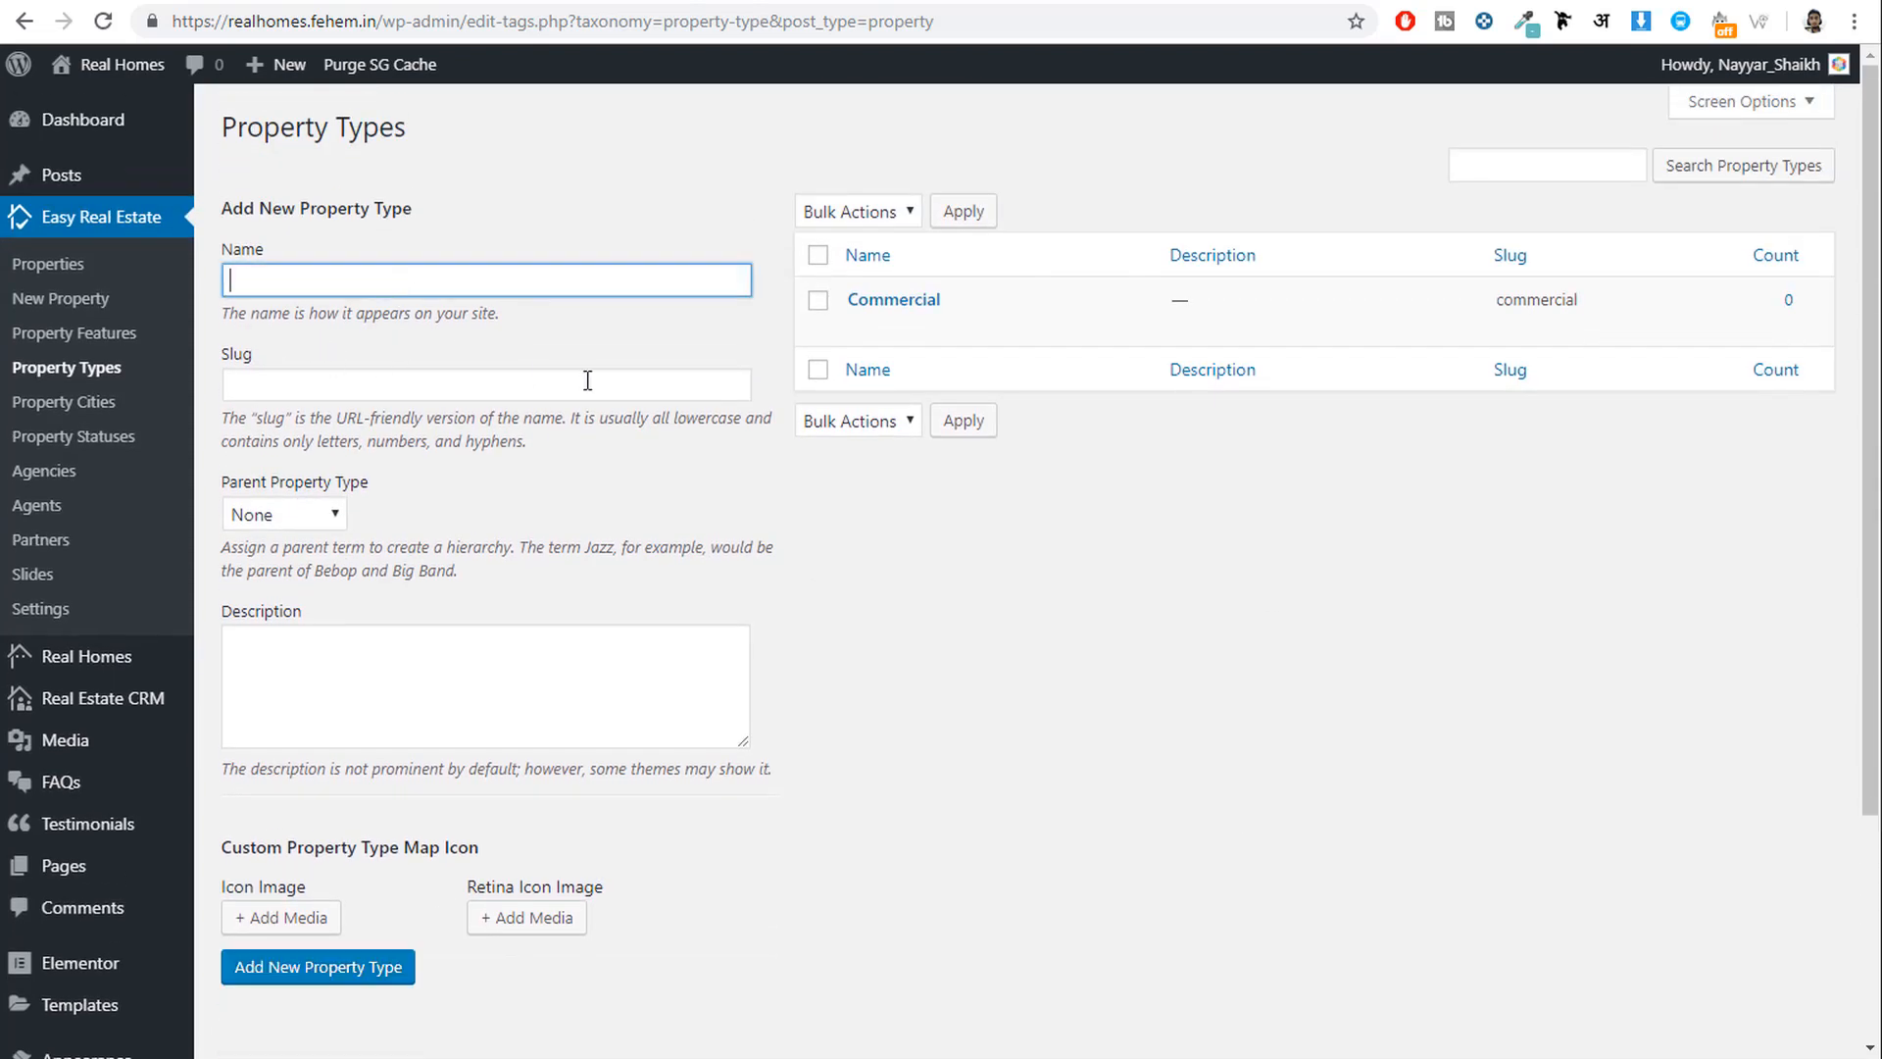
type("Residential")
scroll(627, 392, "down", 1)
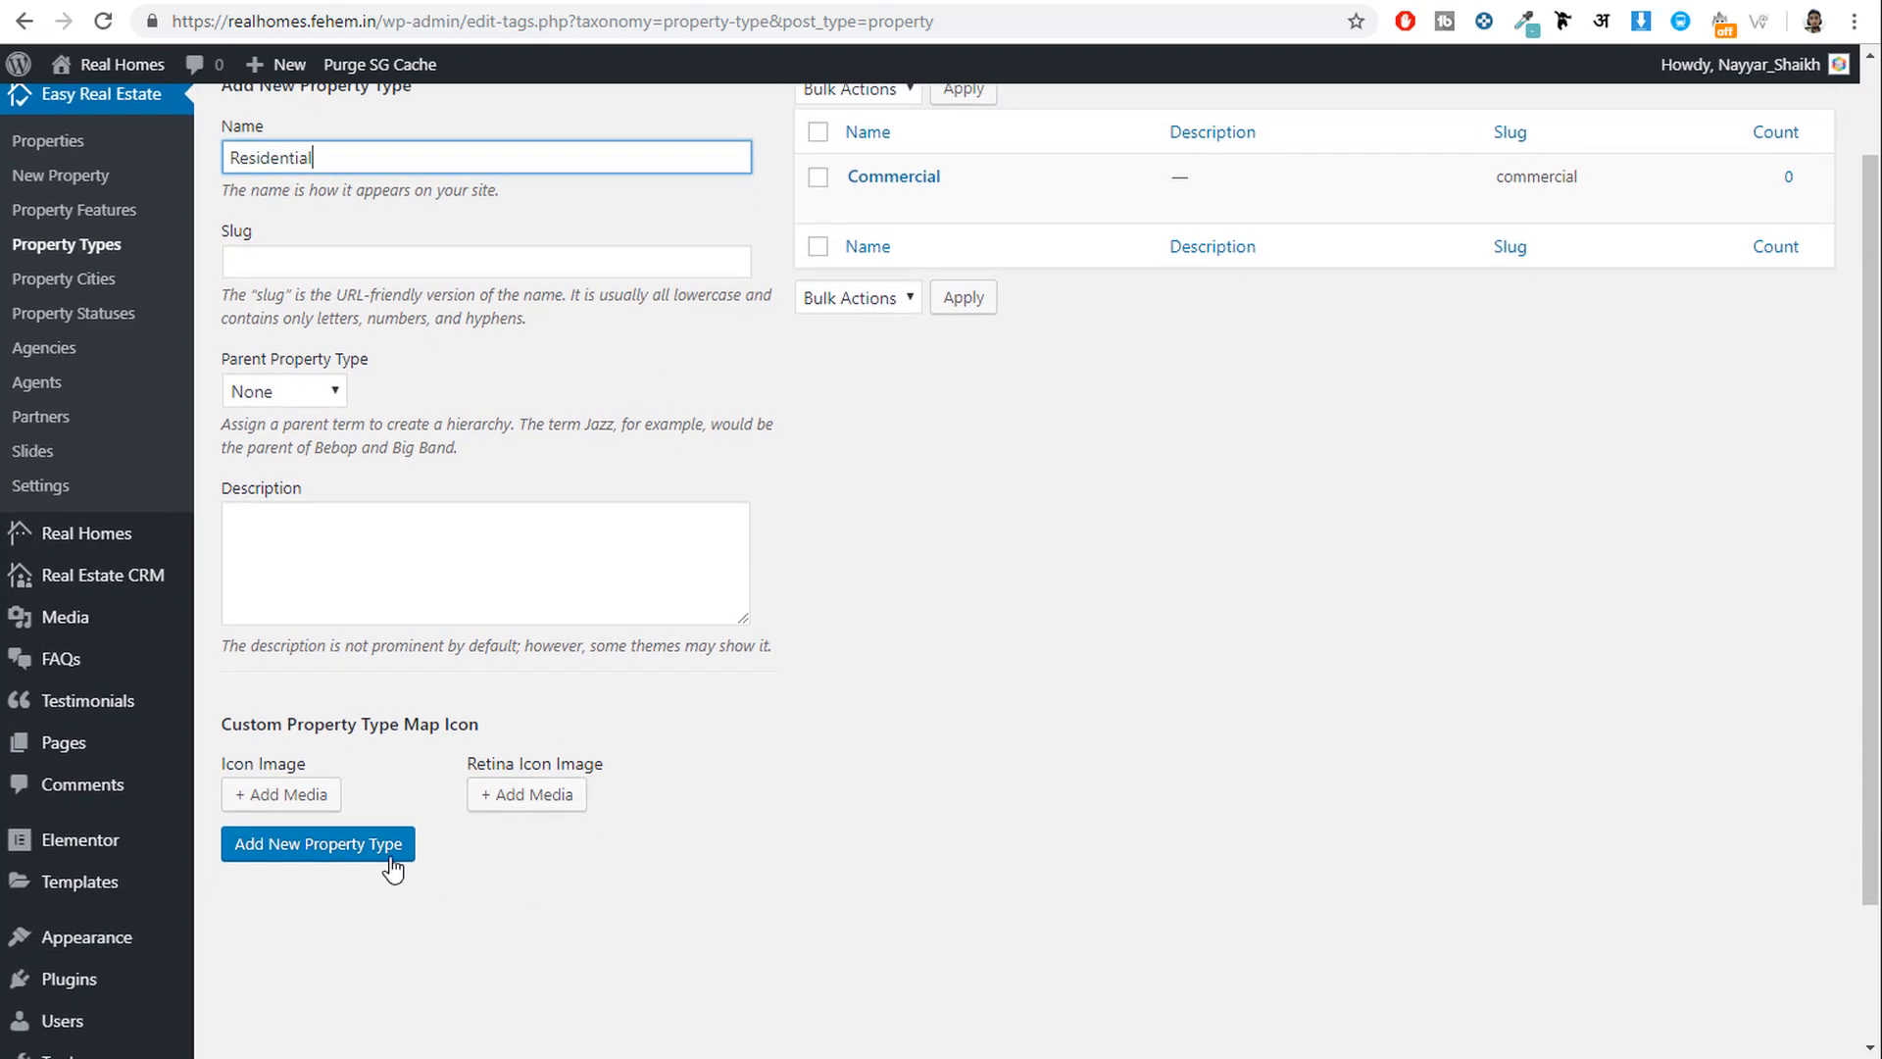
left_click(378, 845)
scroll(849, 812, "up", 1)
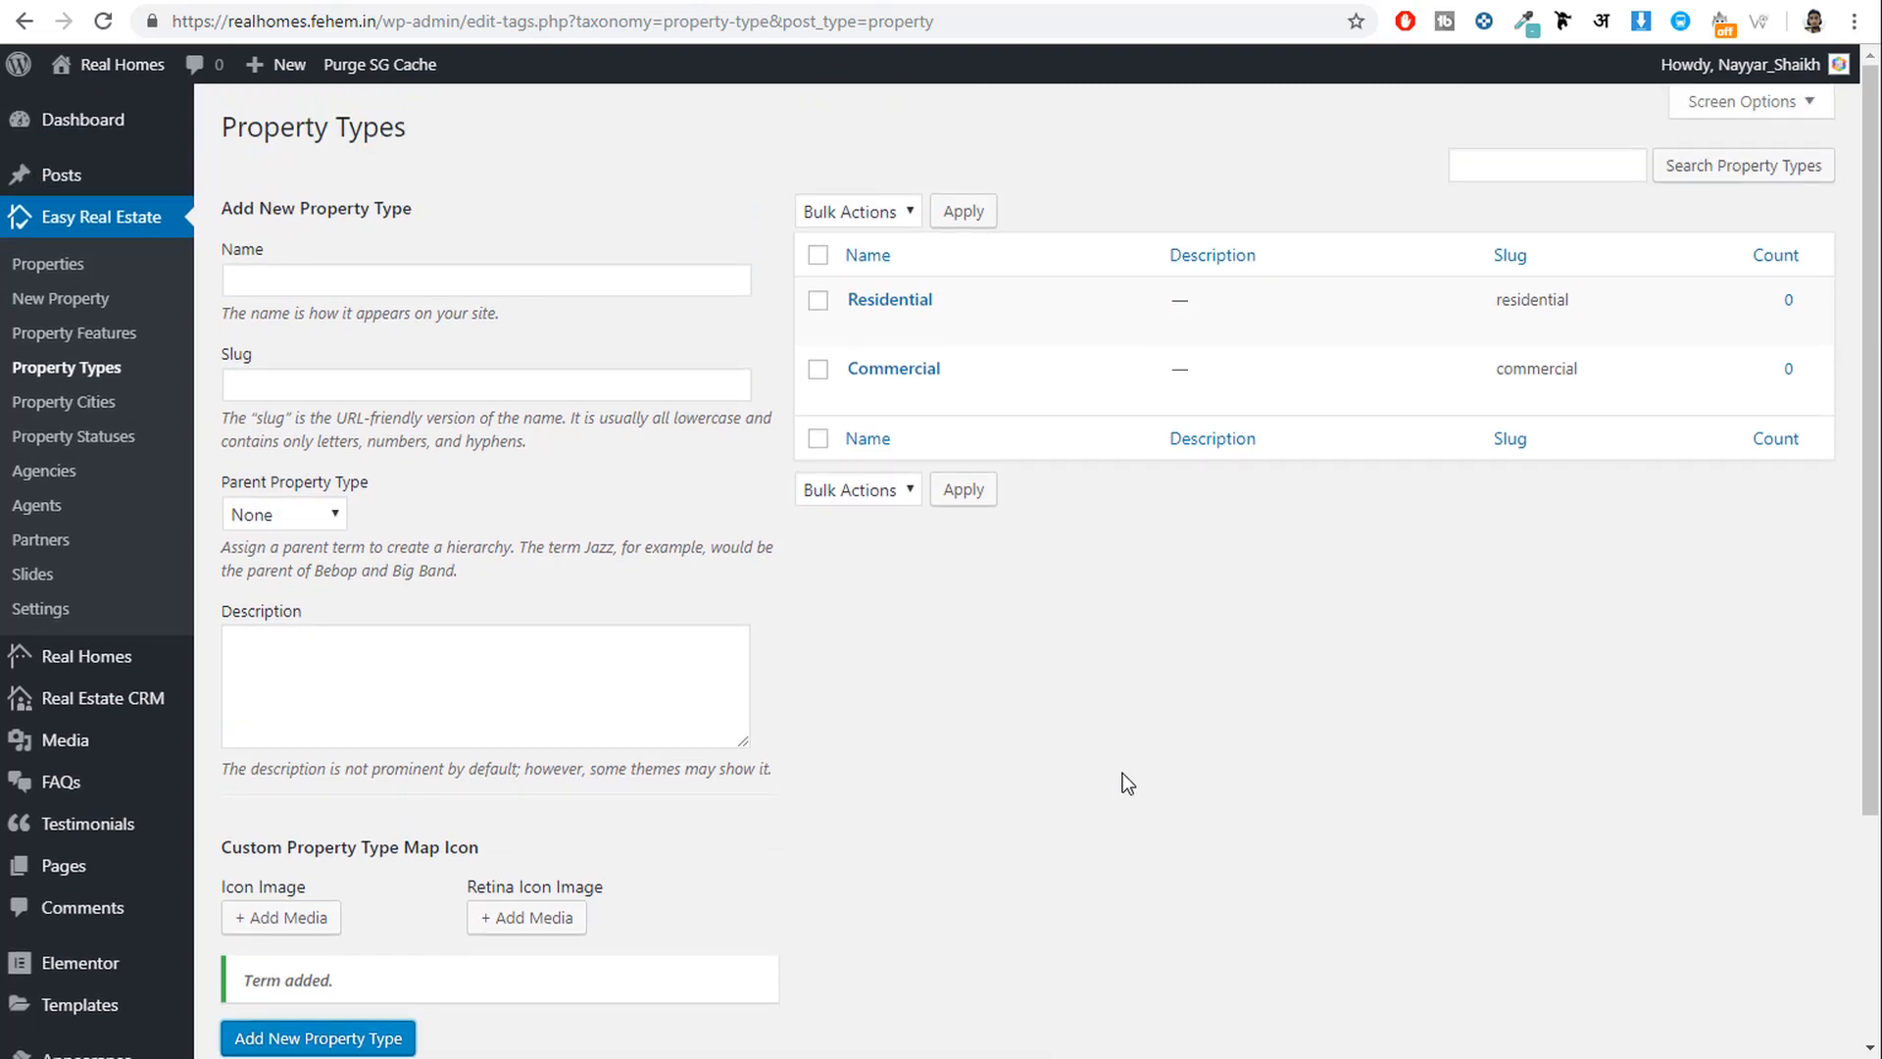
Add Office as a property type with Commercial as its parent.
left_click(388, 278)
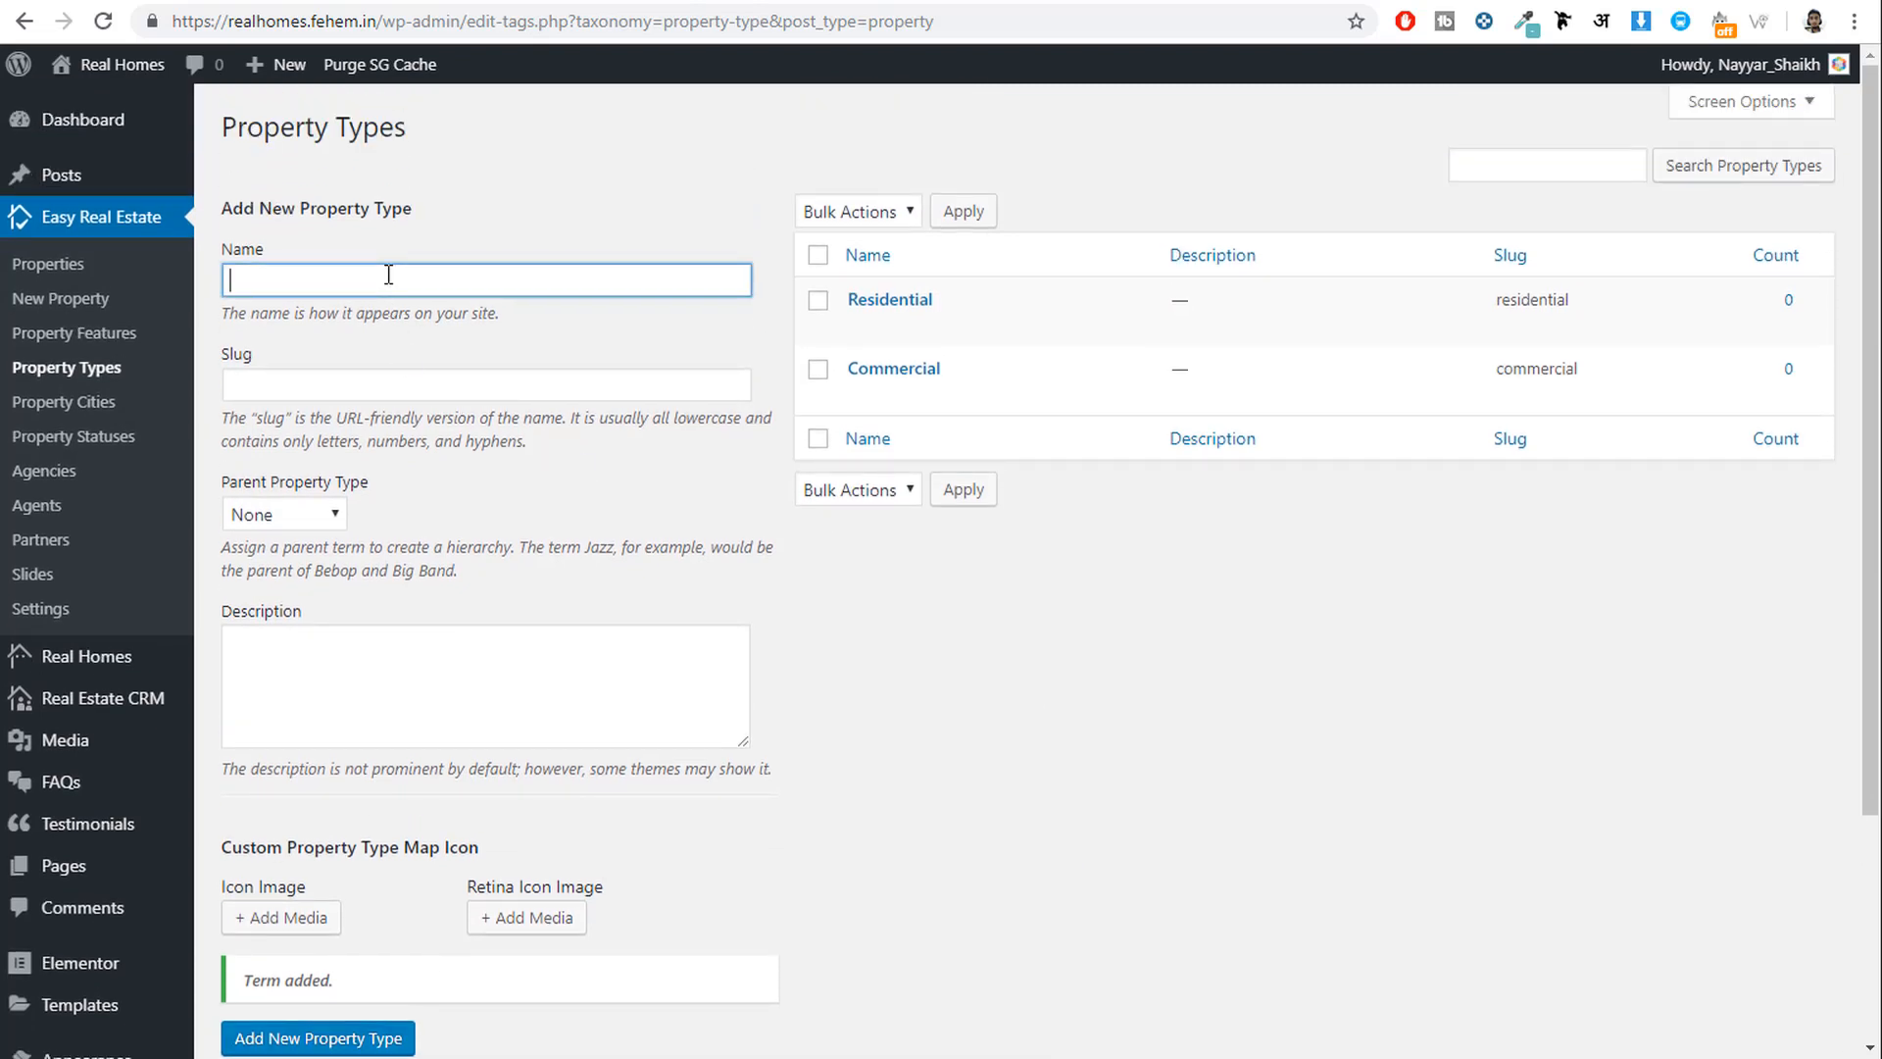
type("Office")
scroll(351, 516, "down", 1)
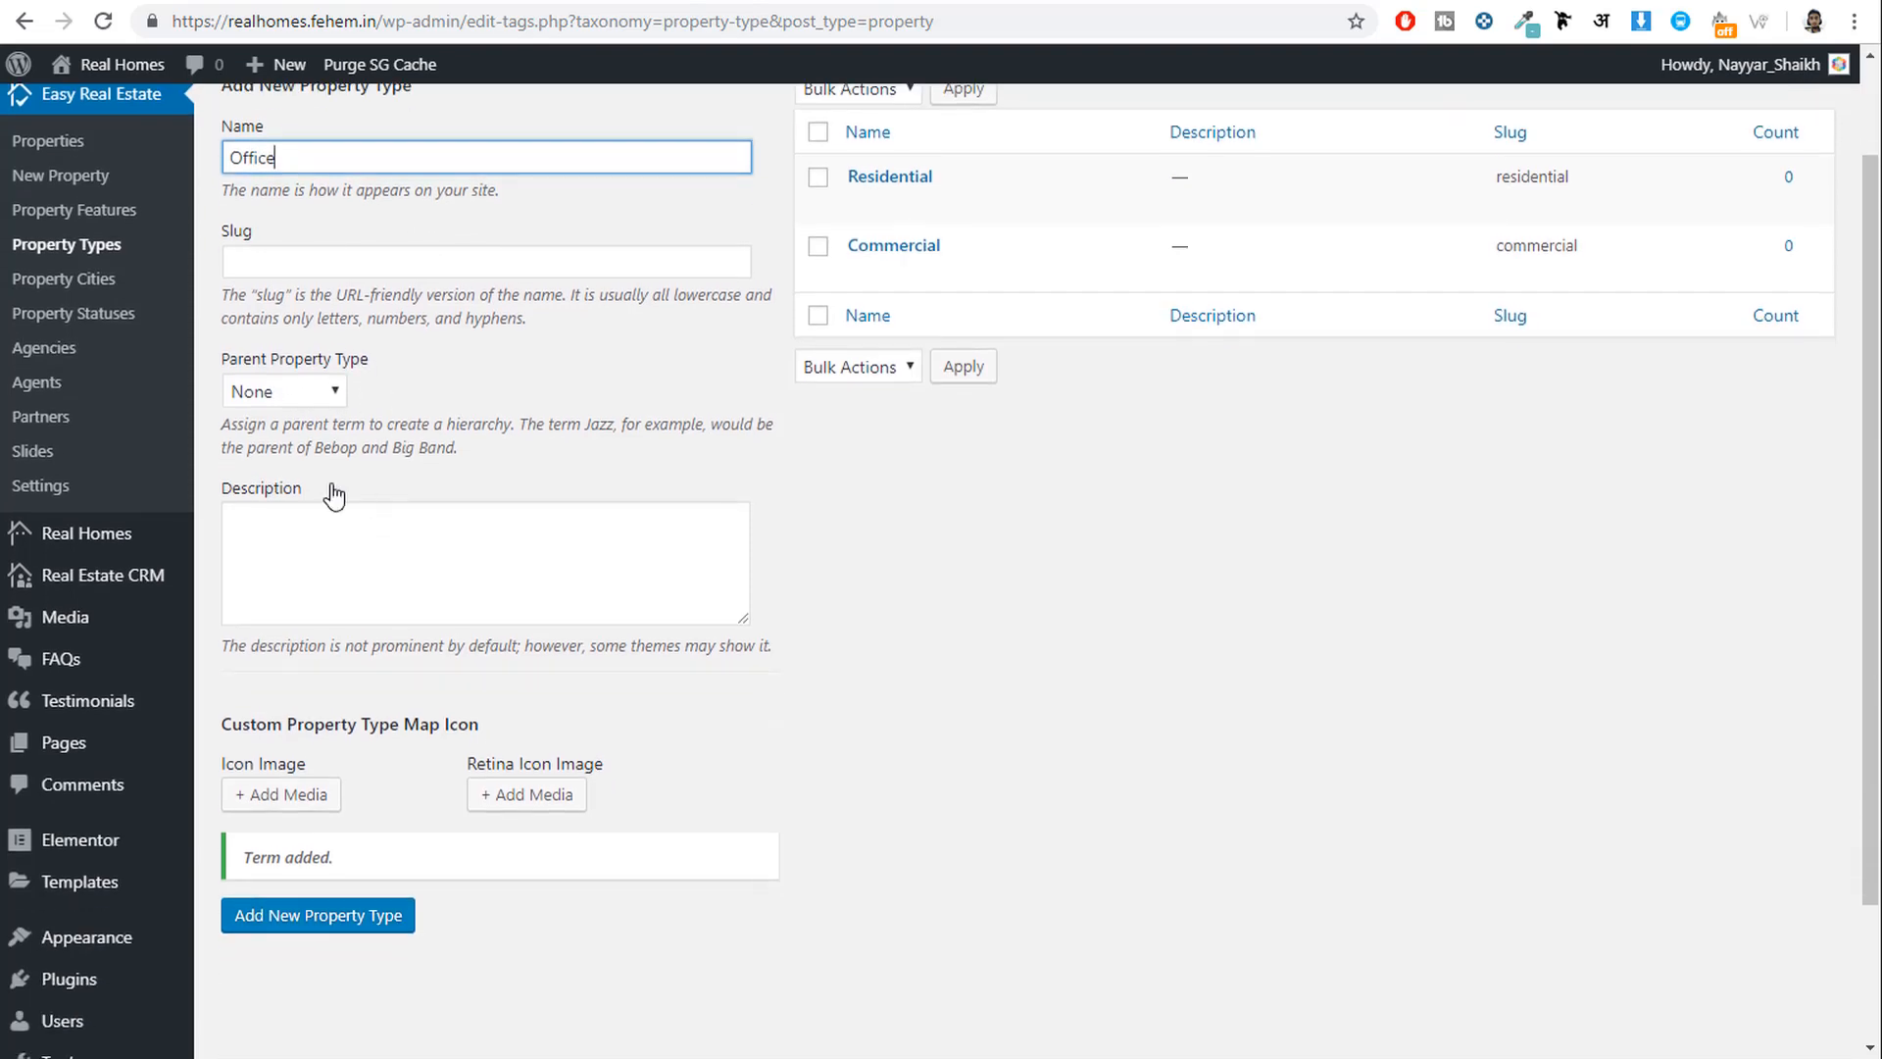
left_click_drag(214, 363, 387, 372)
left_click(293, 390)
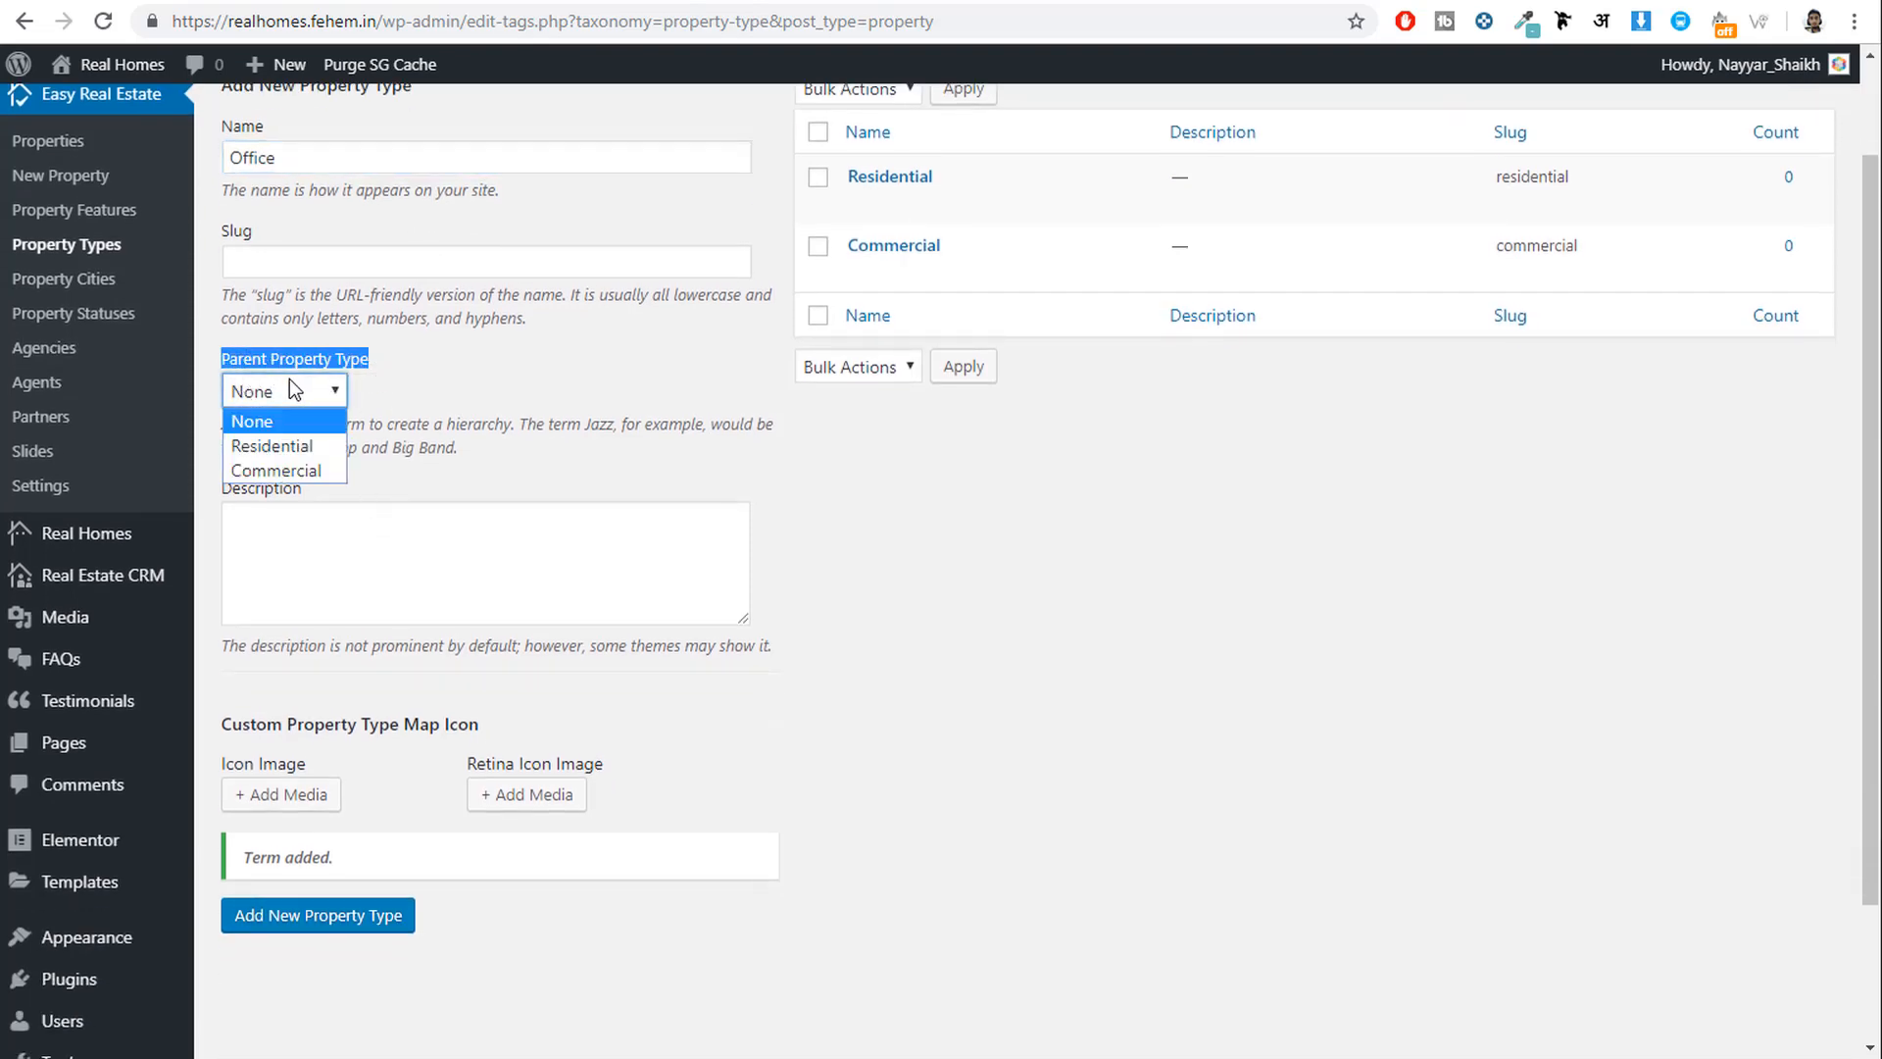
left_click(284, 468)
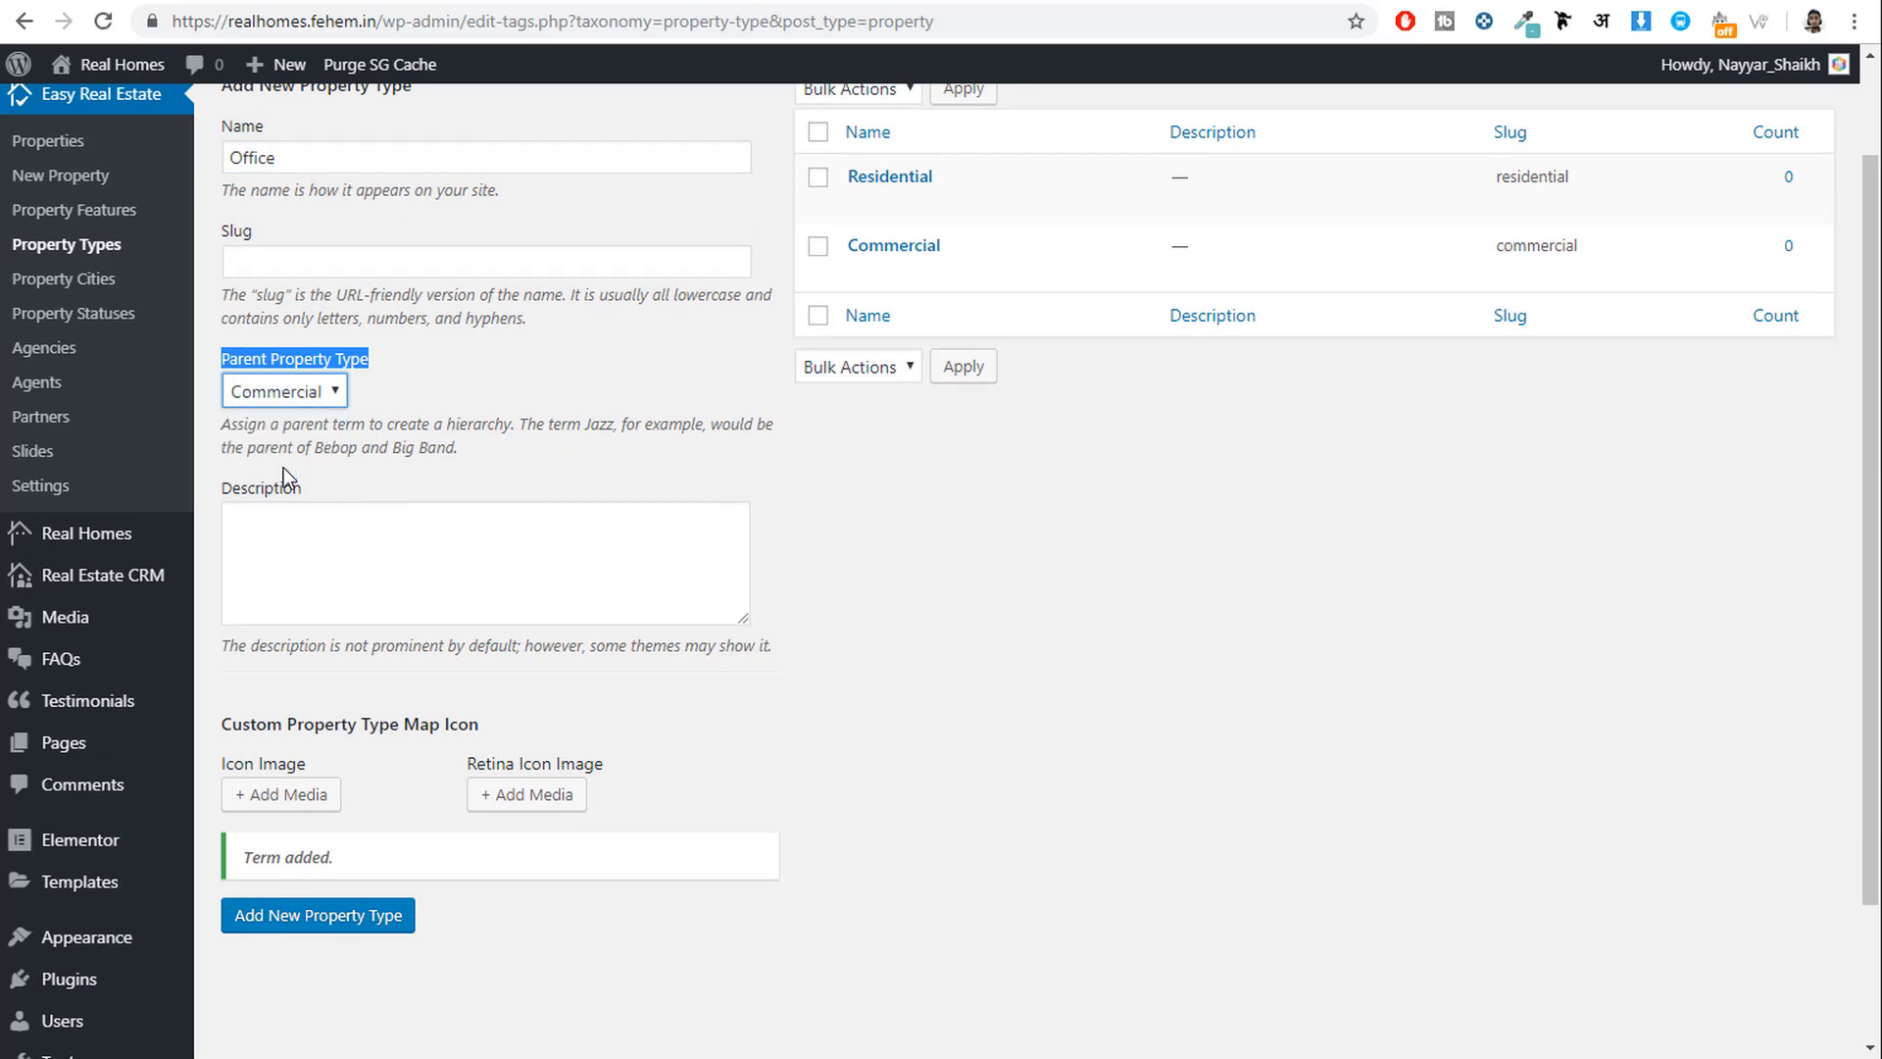
left_click(291, 918)
scroll(1104, 680, "up", 1)
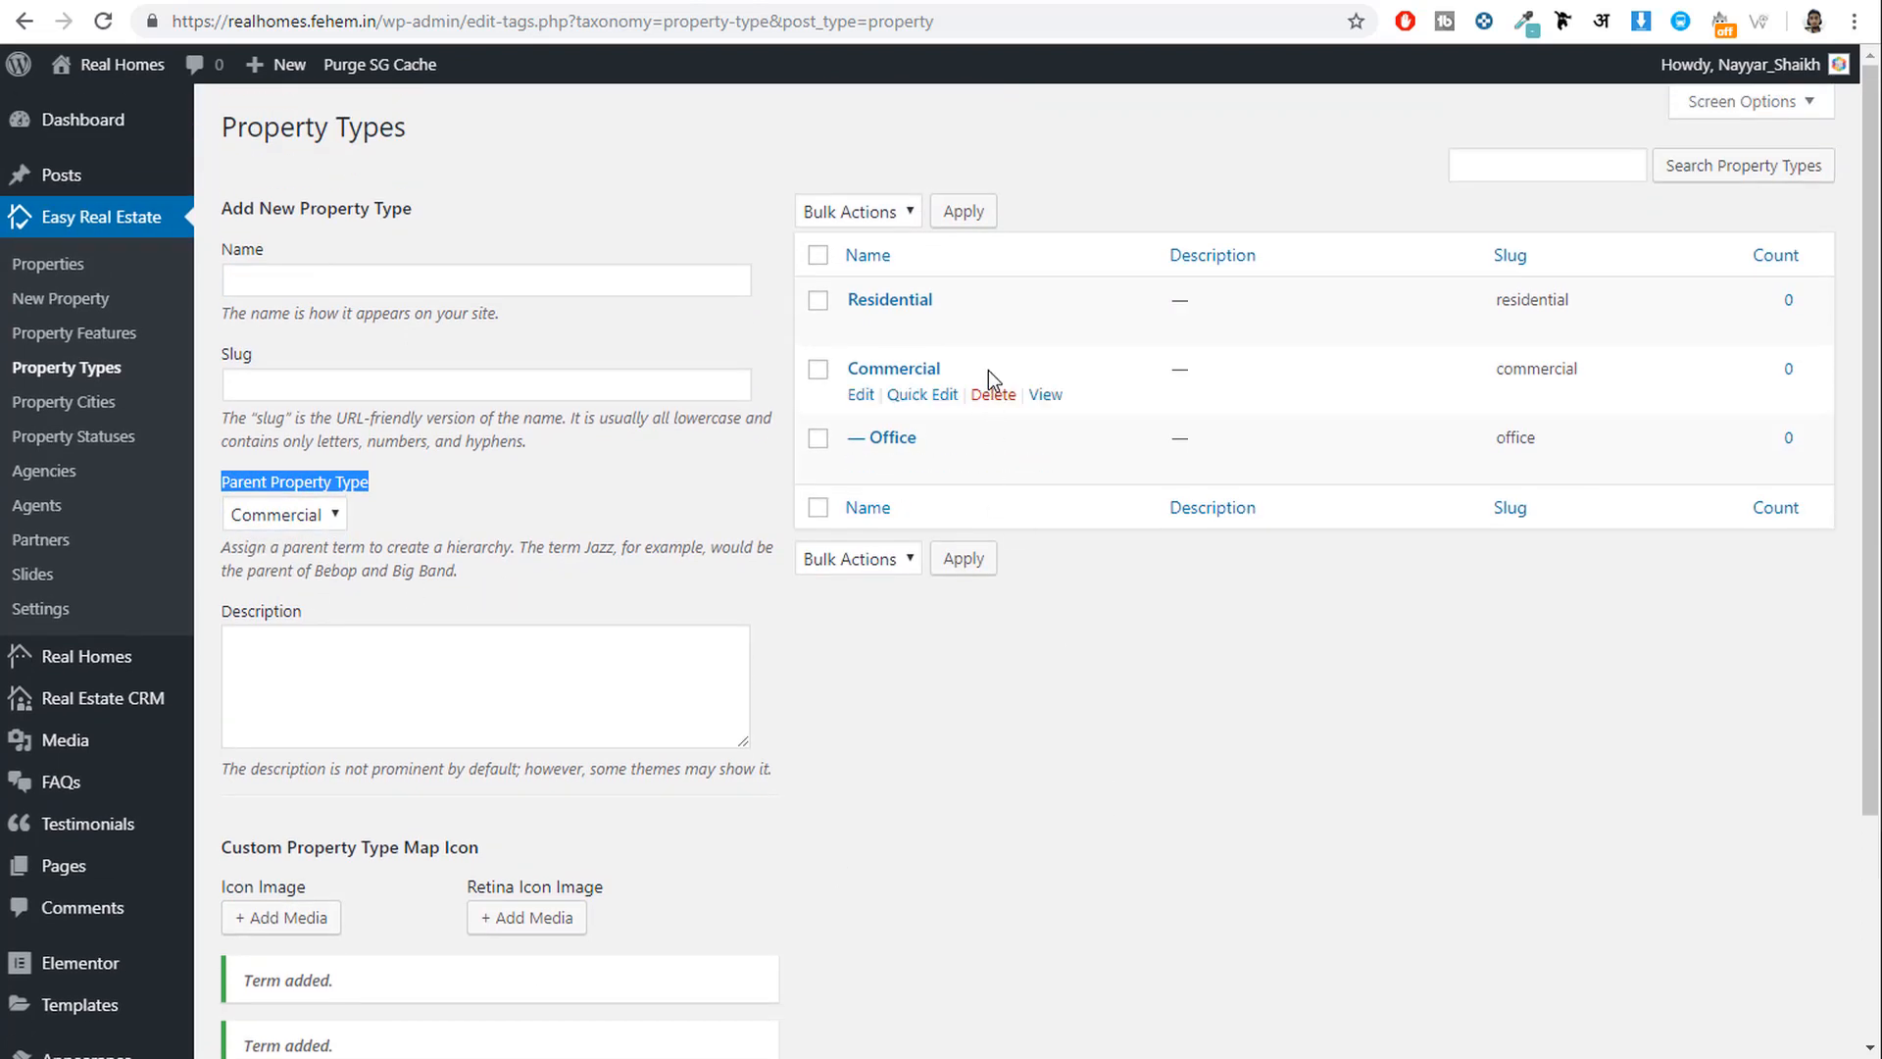
left_click_drag(942, 369, 846, 371)
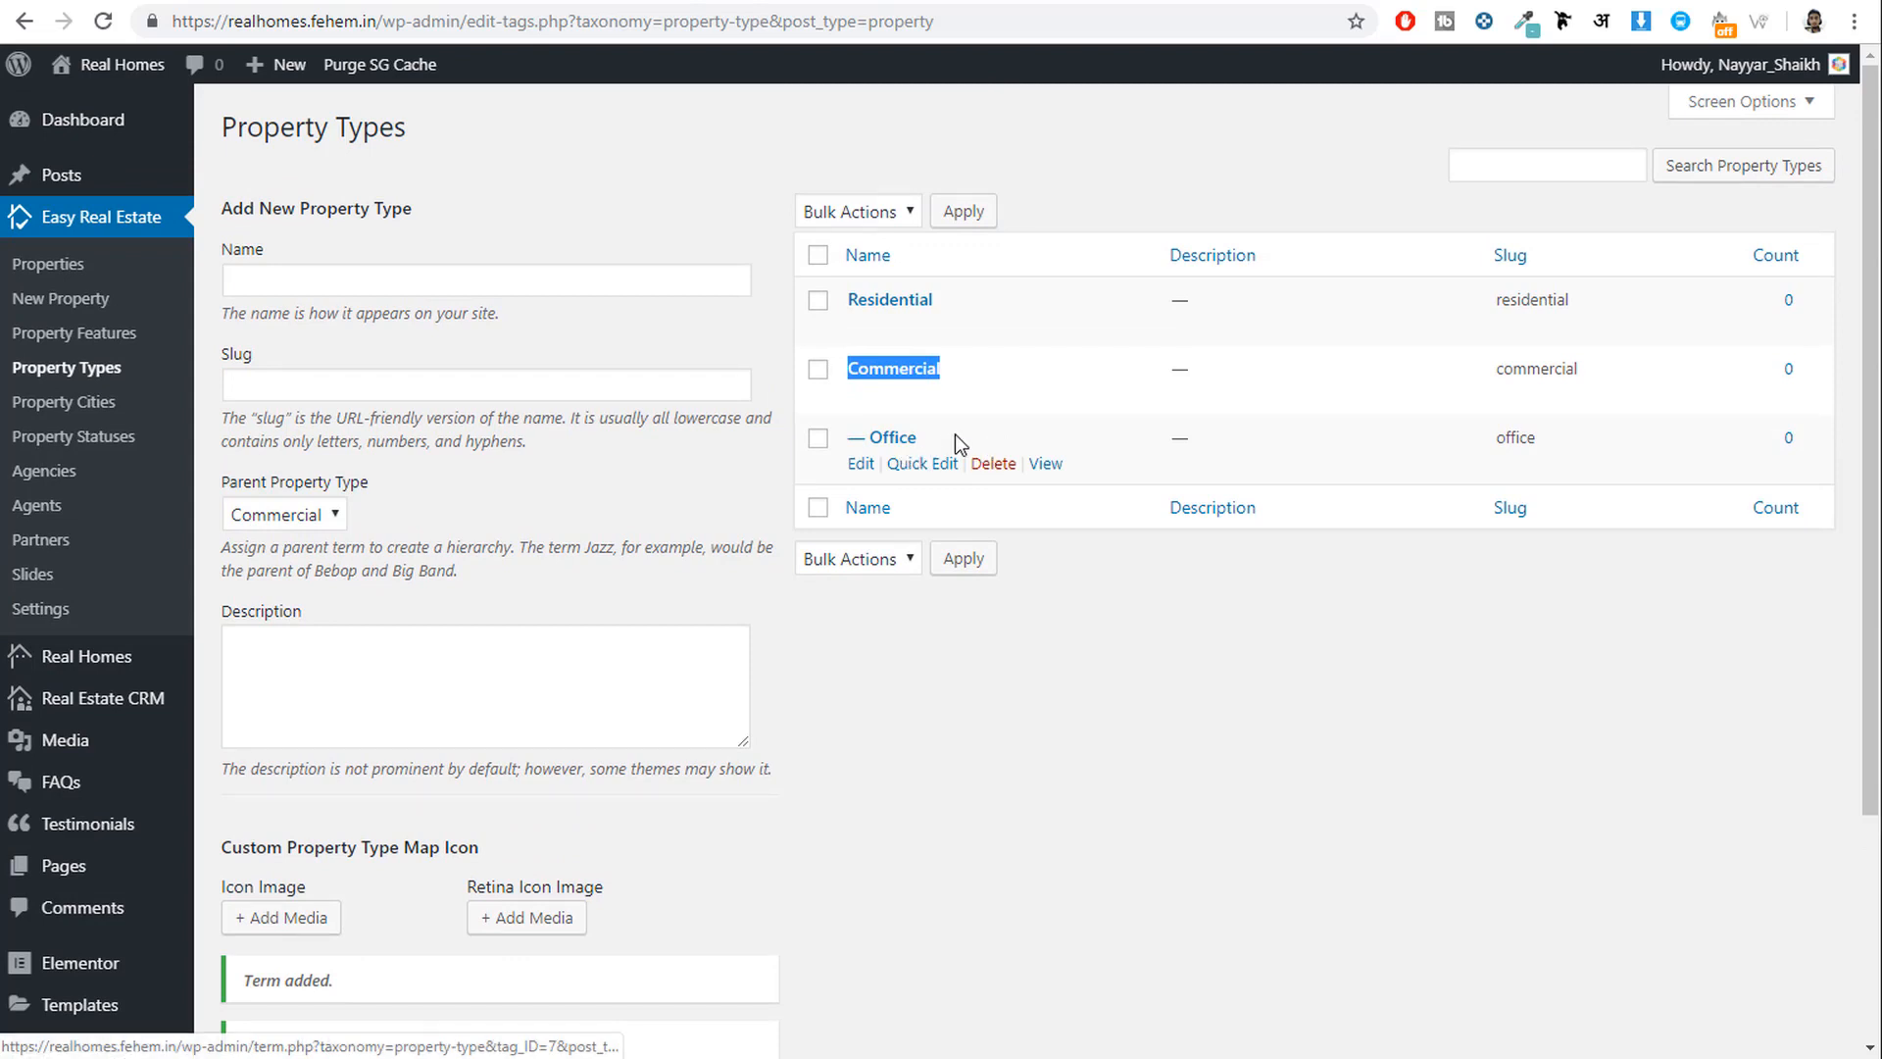
left_click(1045, 779)
Add Apartment and Villa as property types under the Residential parent.
left_click(470, 282)
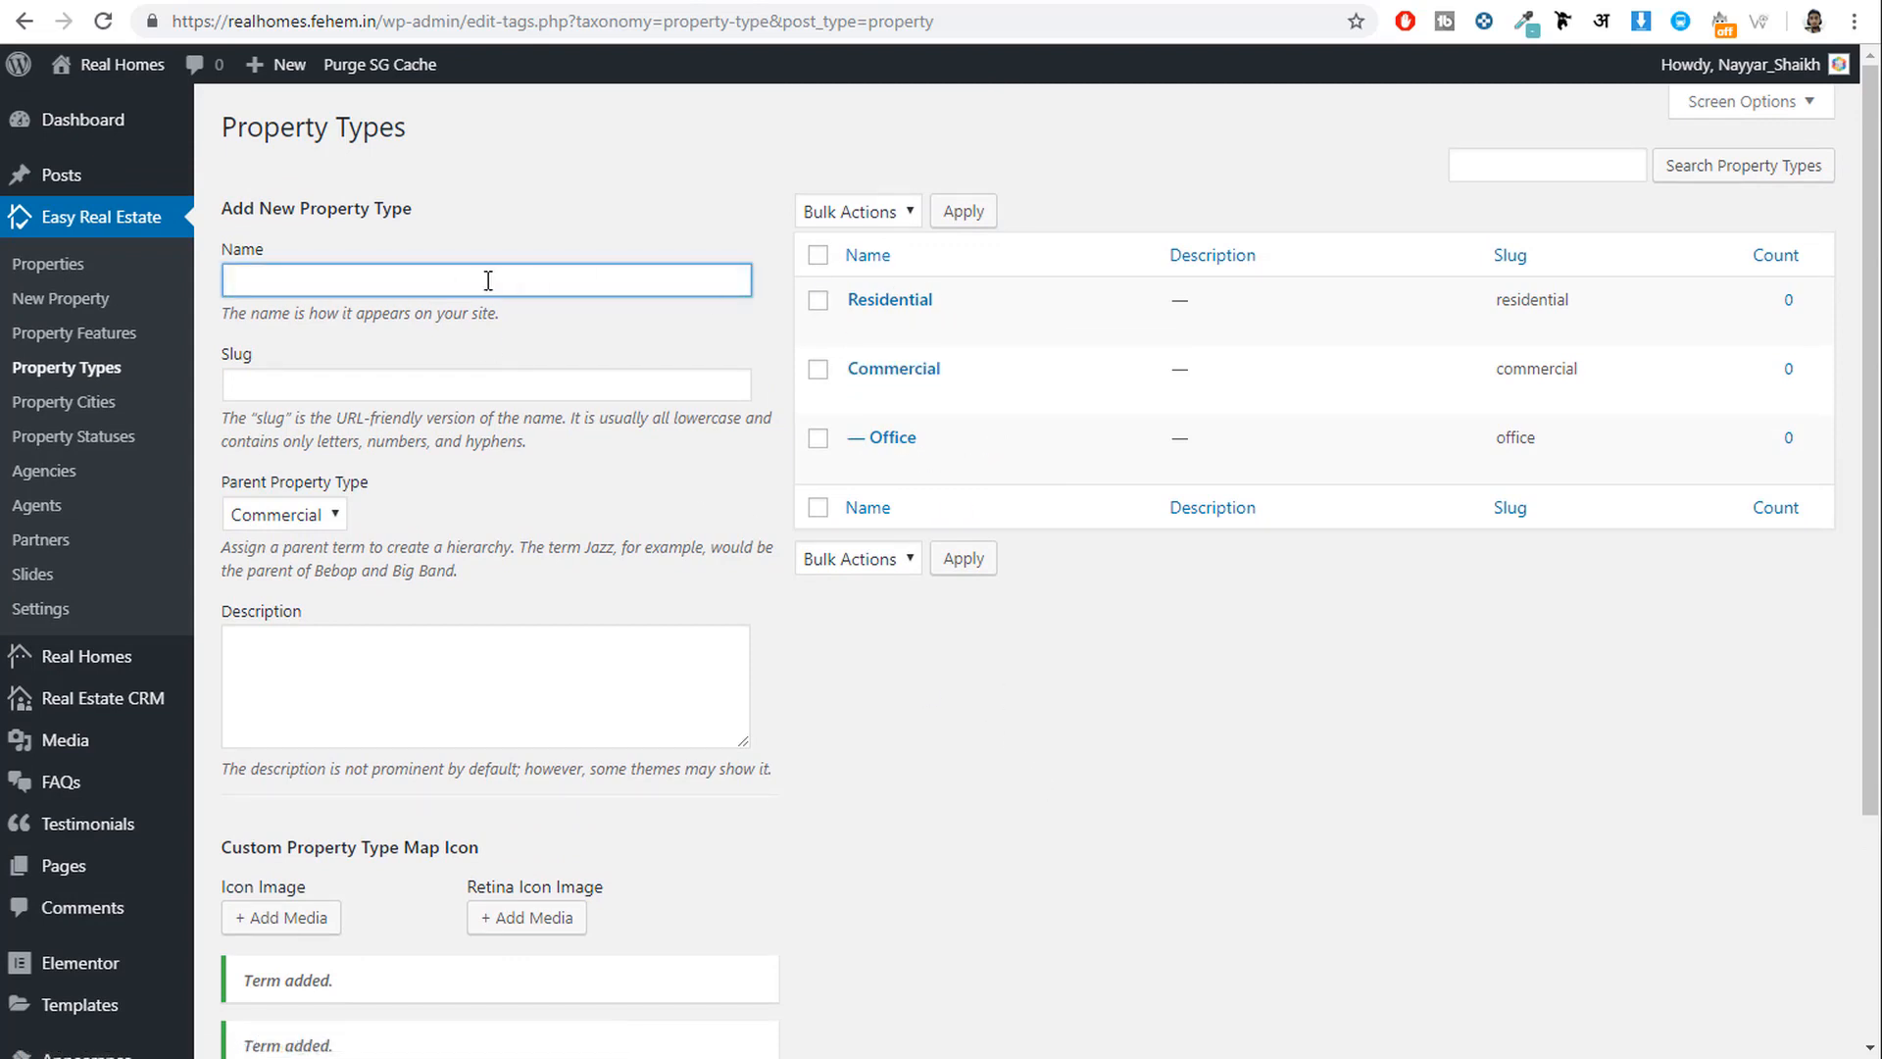
type("Apartment")
scroll(479, 344, "down", 1)
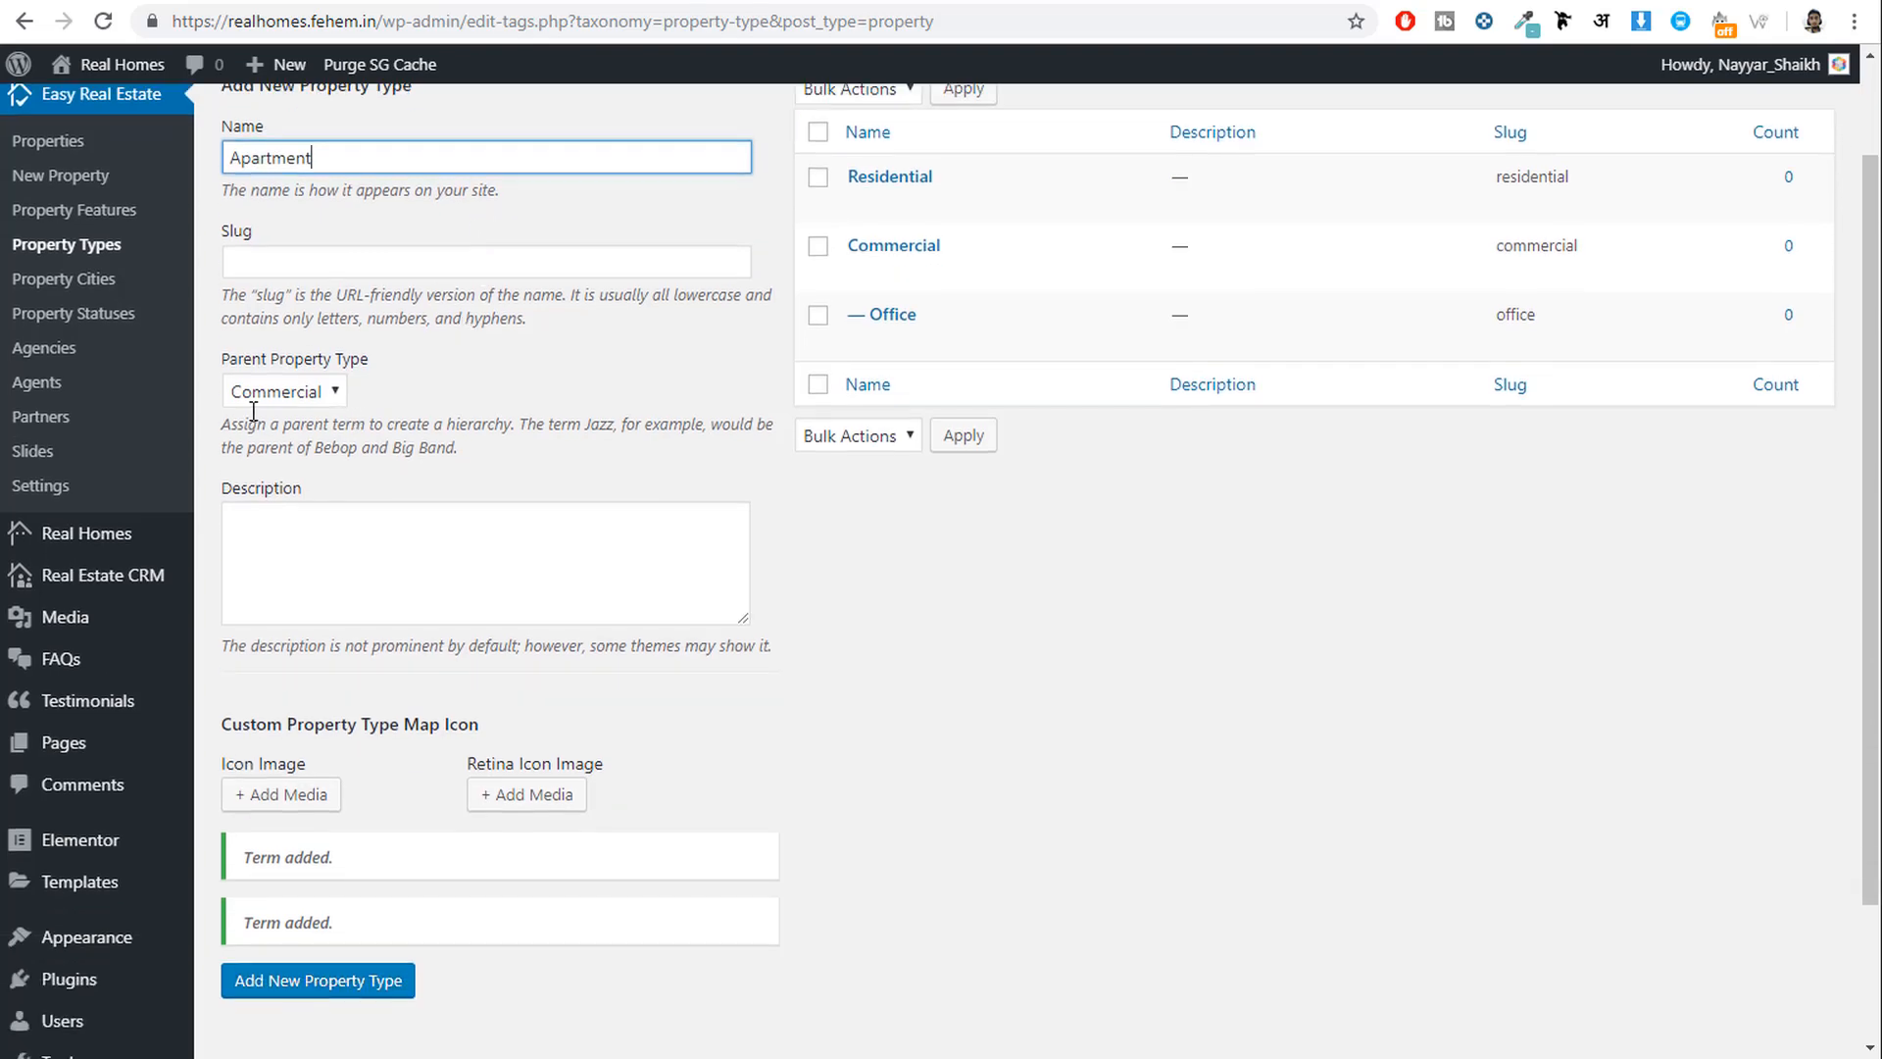
left_click(304, 384)
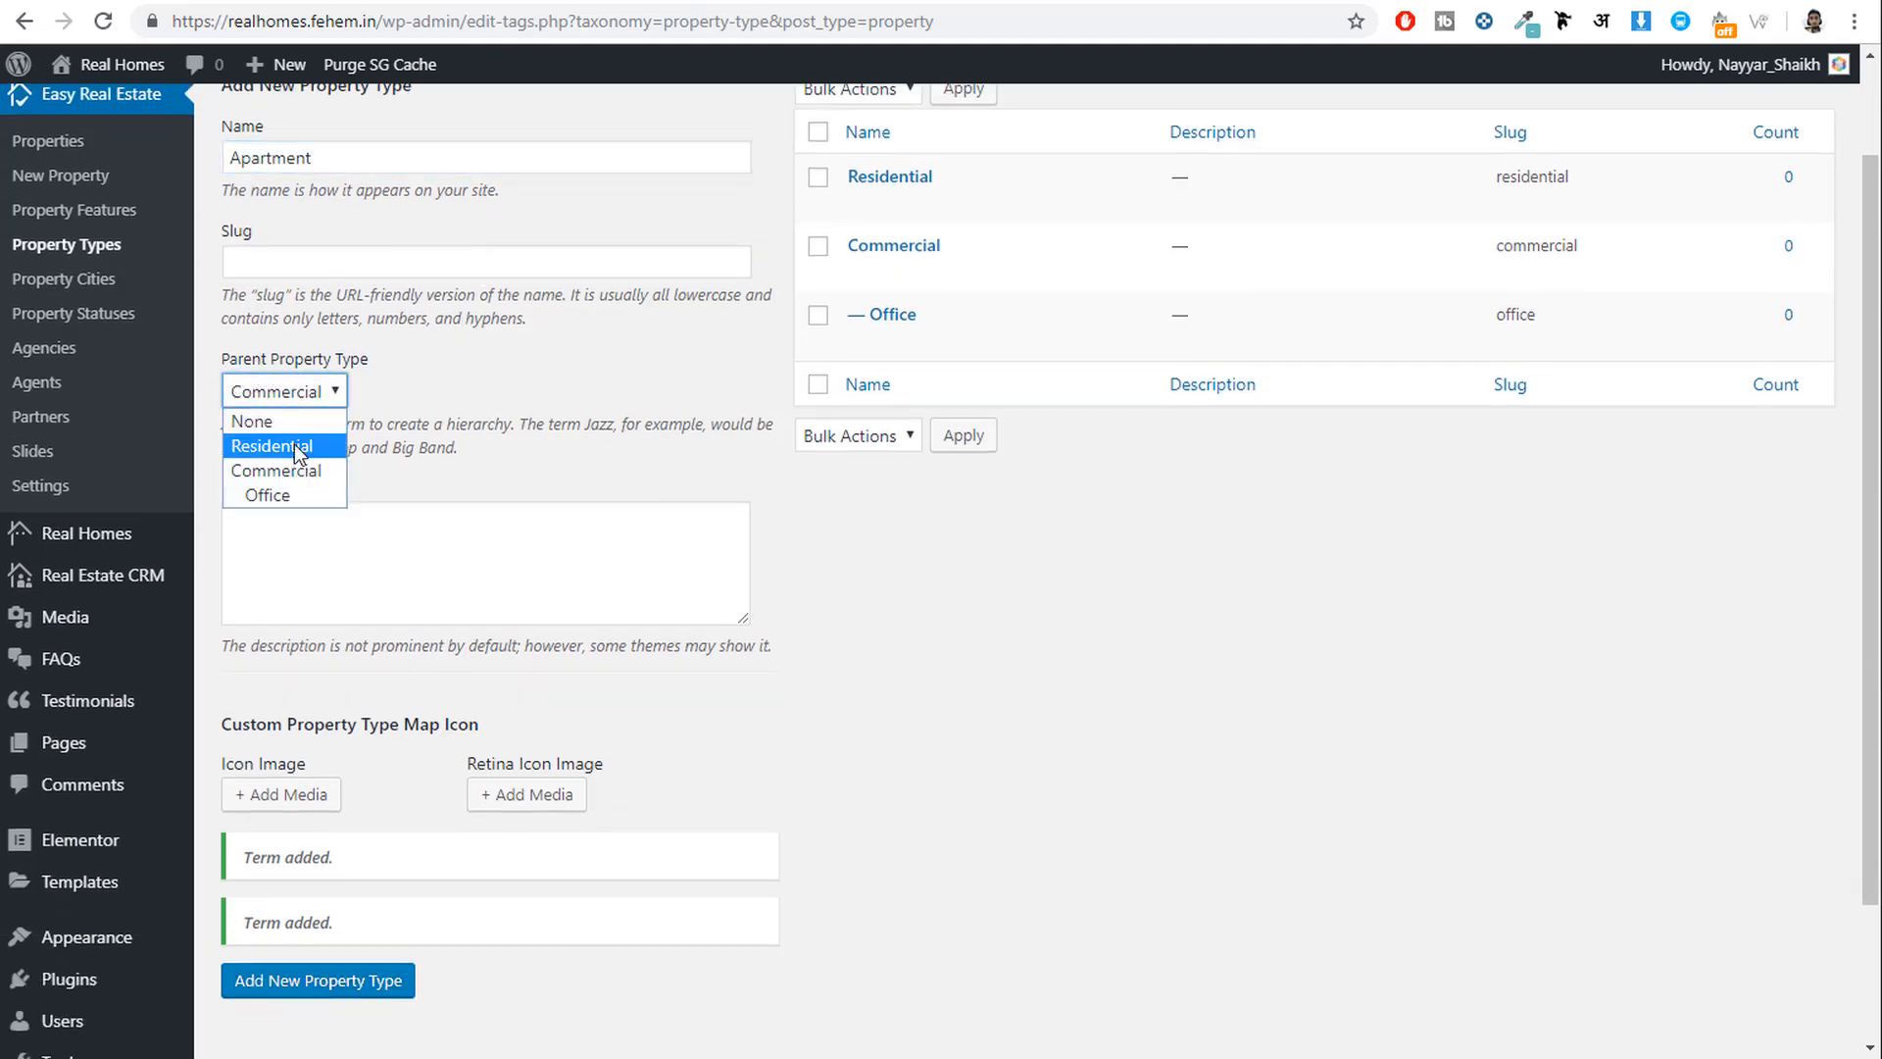
left_click(294, 444)
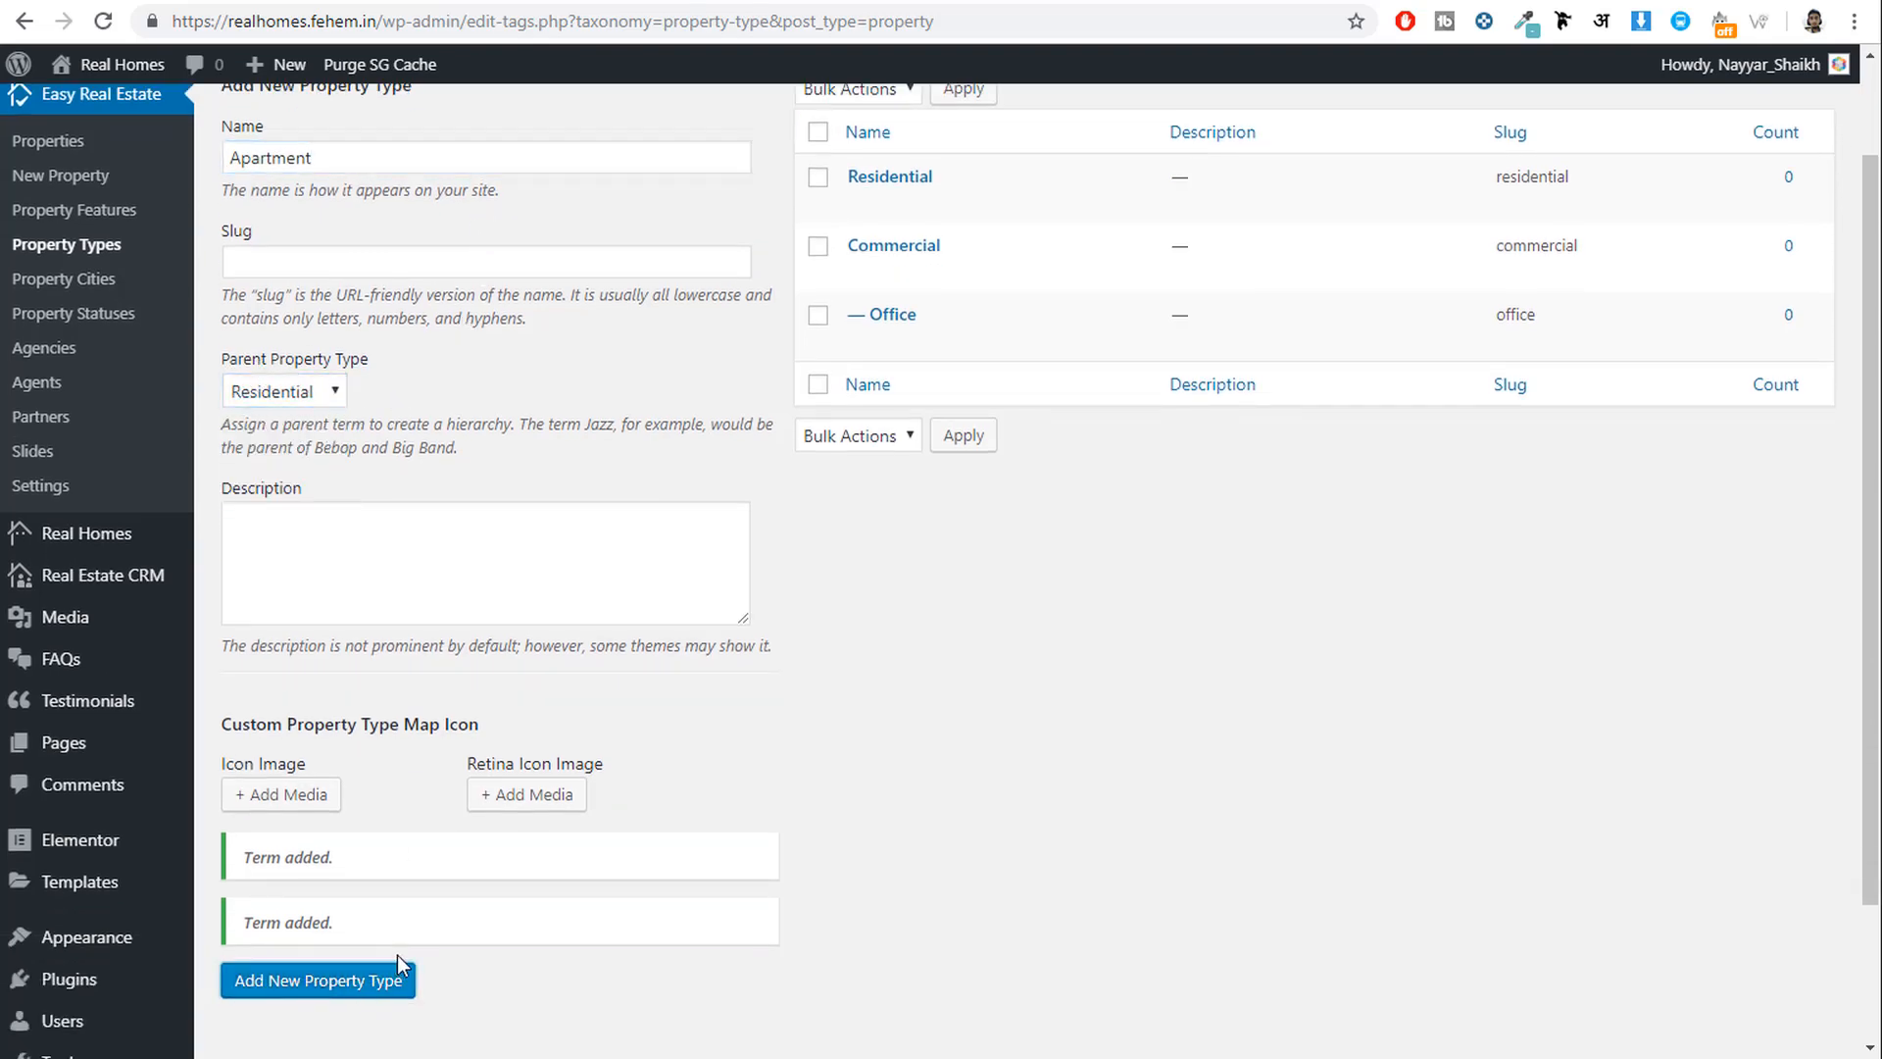
scroll(731, 941, "up", 1)
left_click(357, 275)
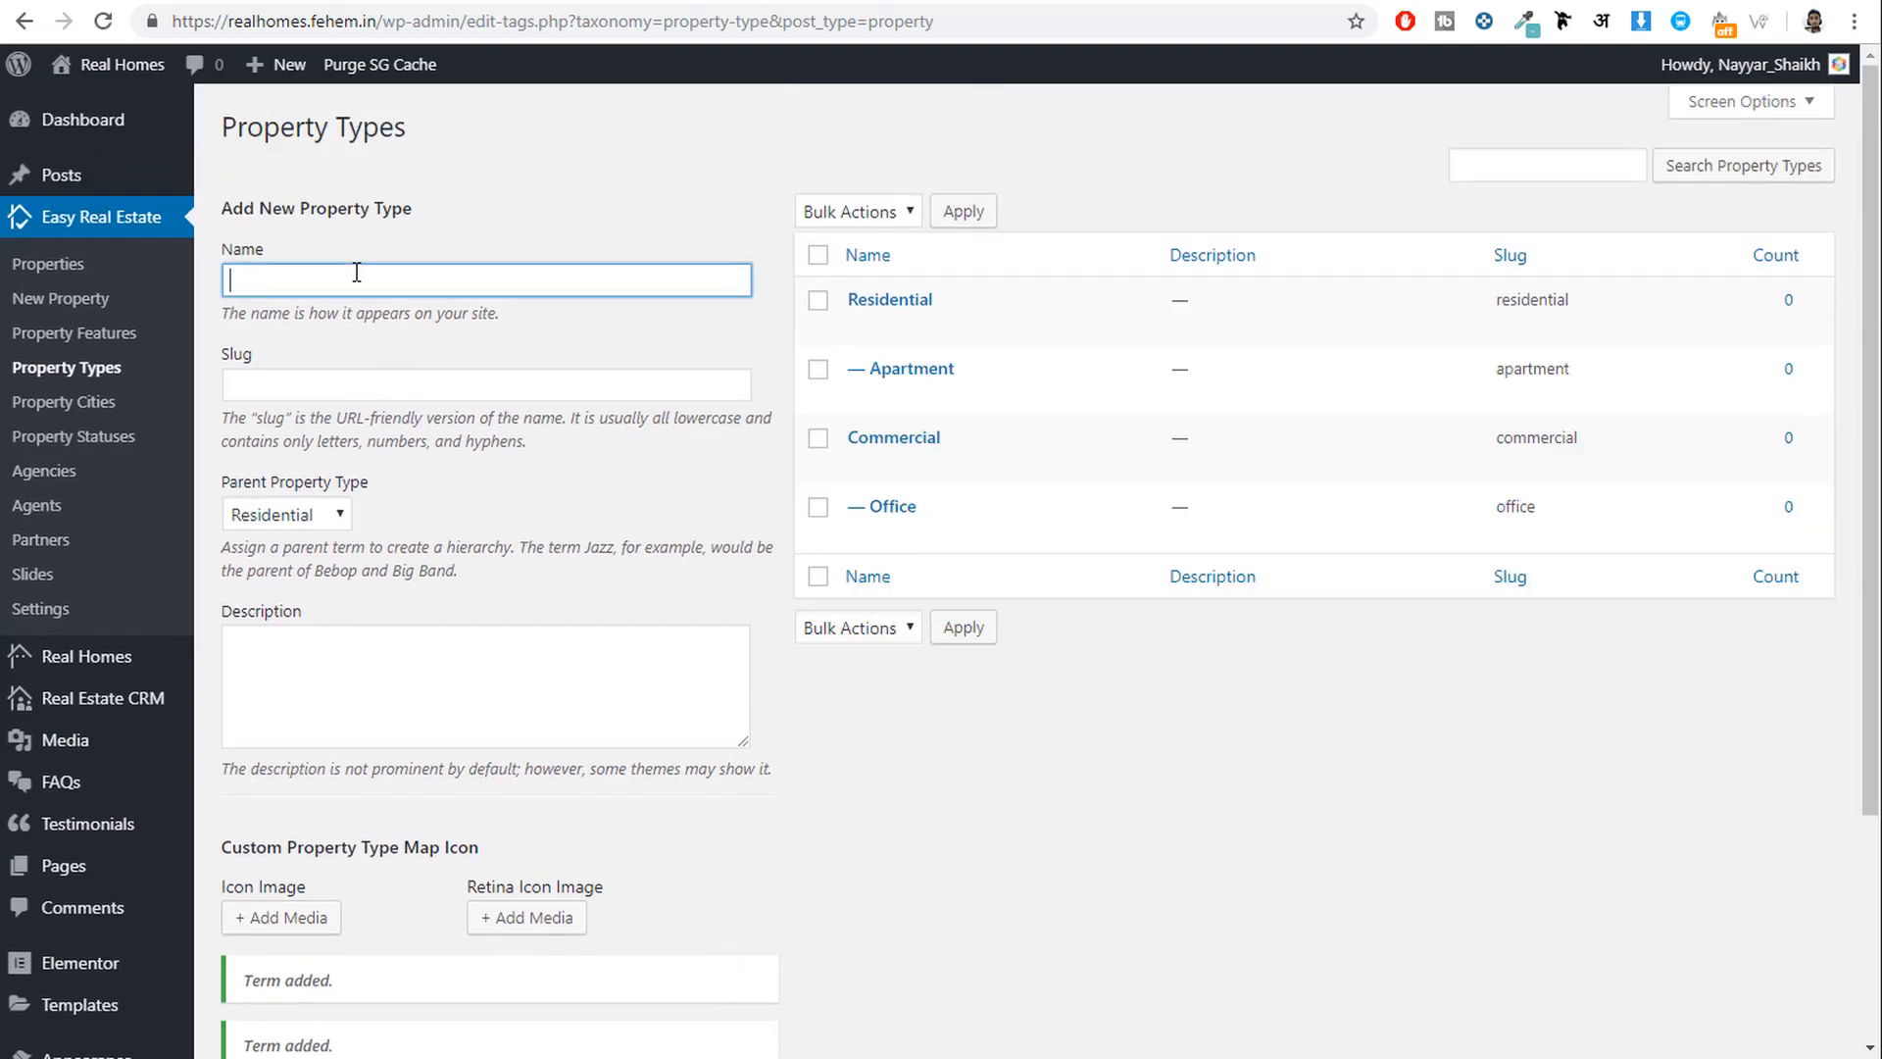
type("Villa")
scroll(425, 525, "down", 3)
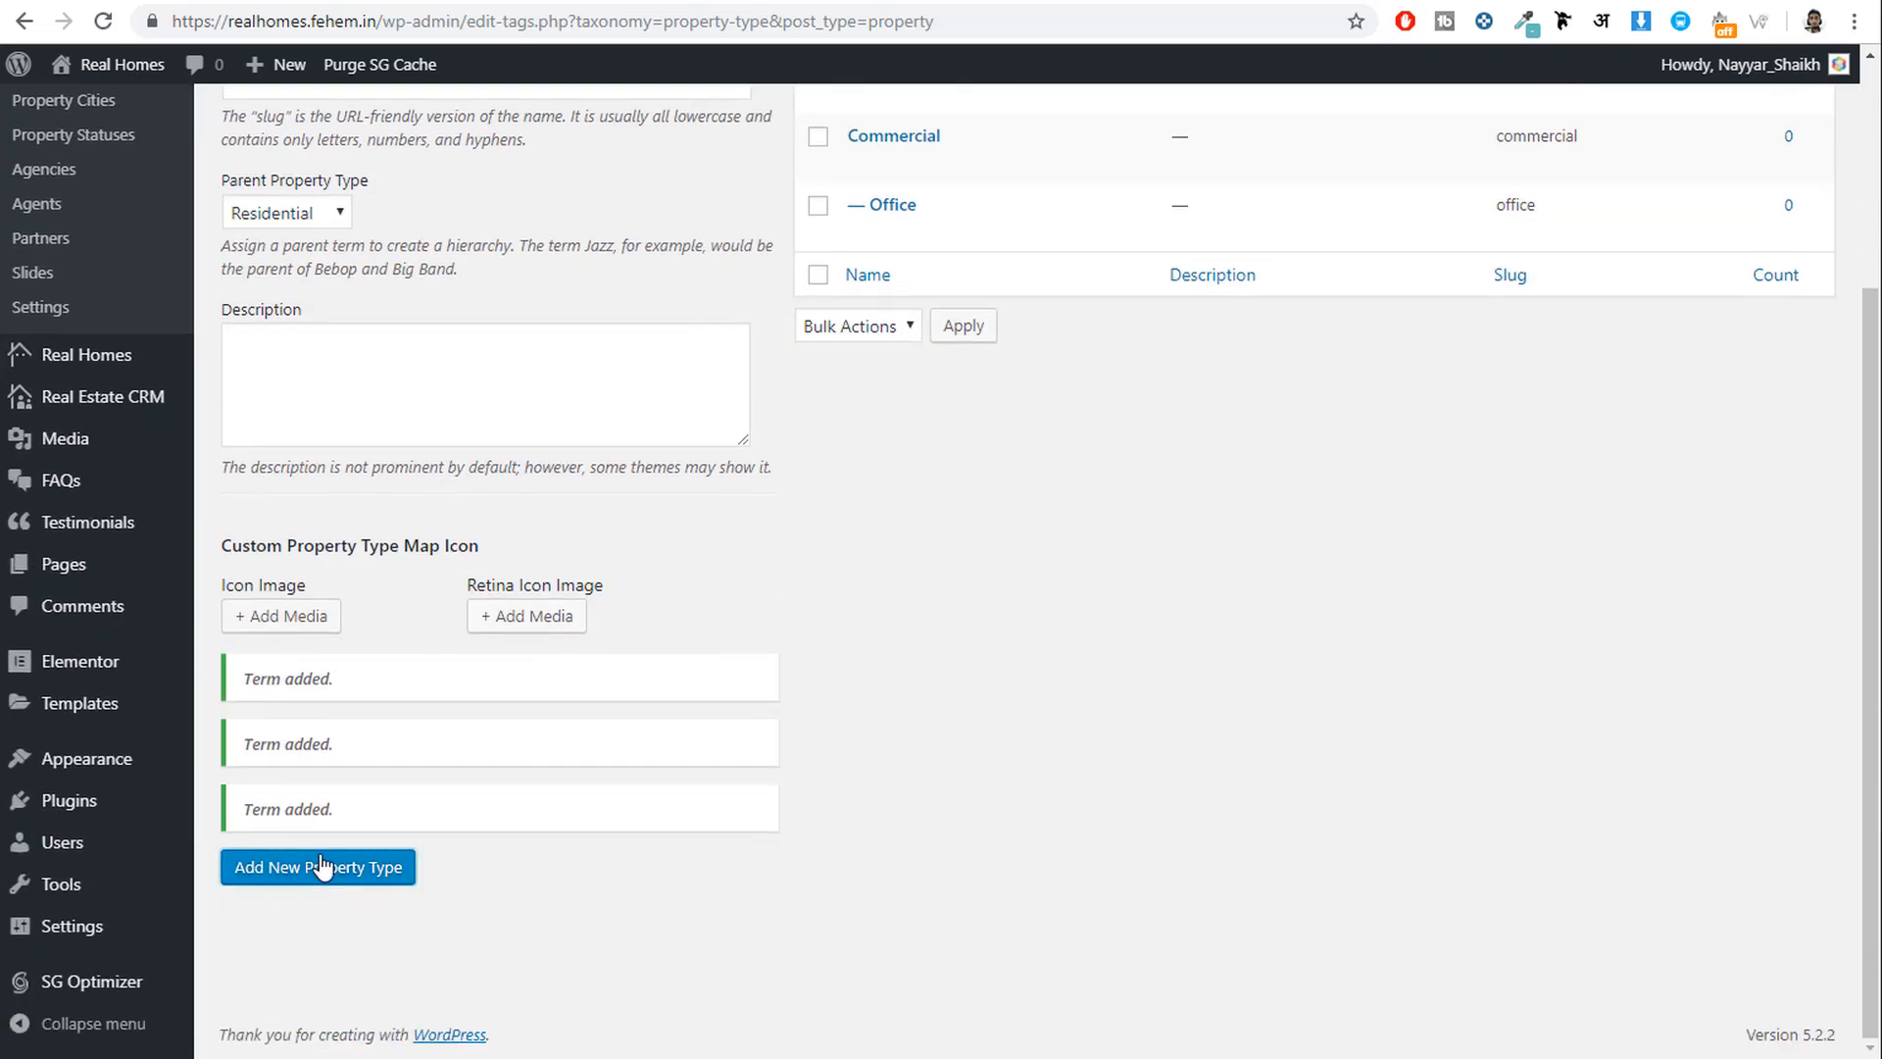
left_click(320, 867)
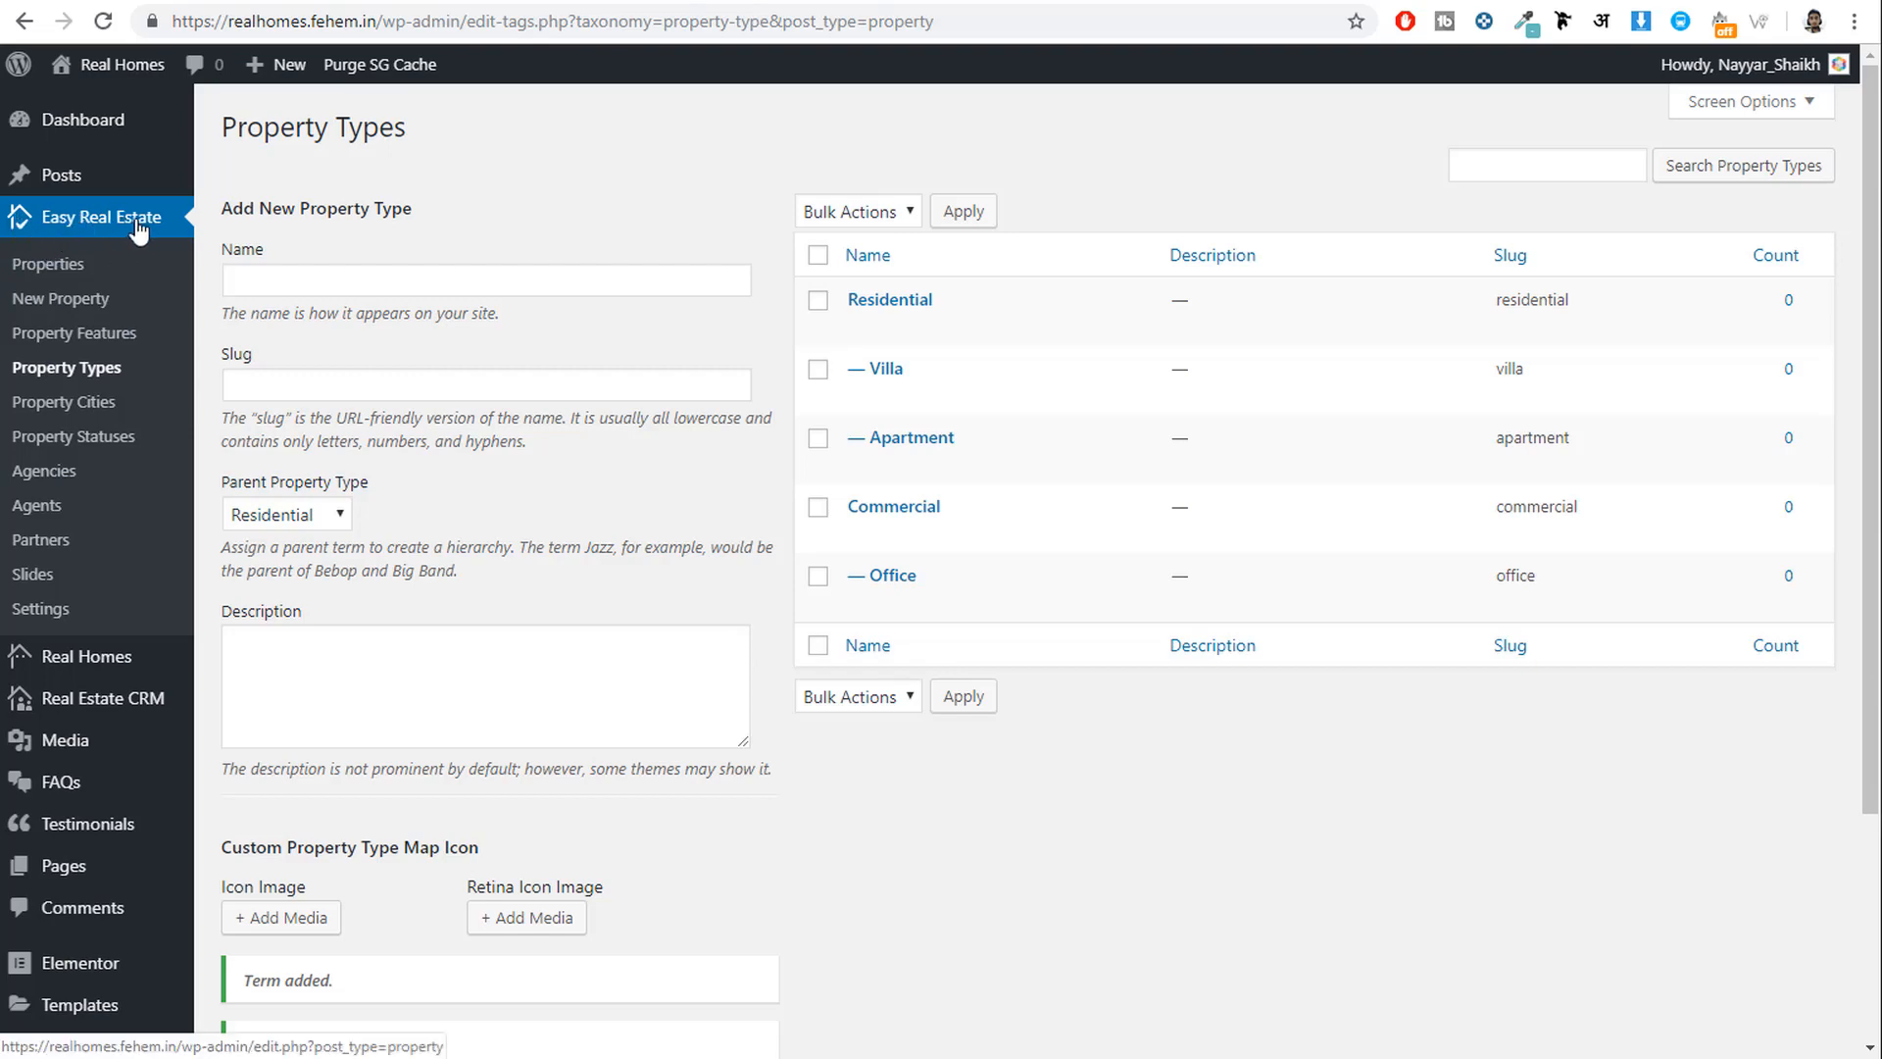
left_click(87, 416)
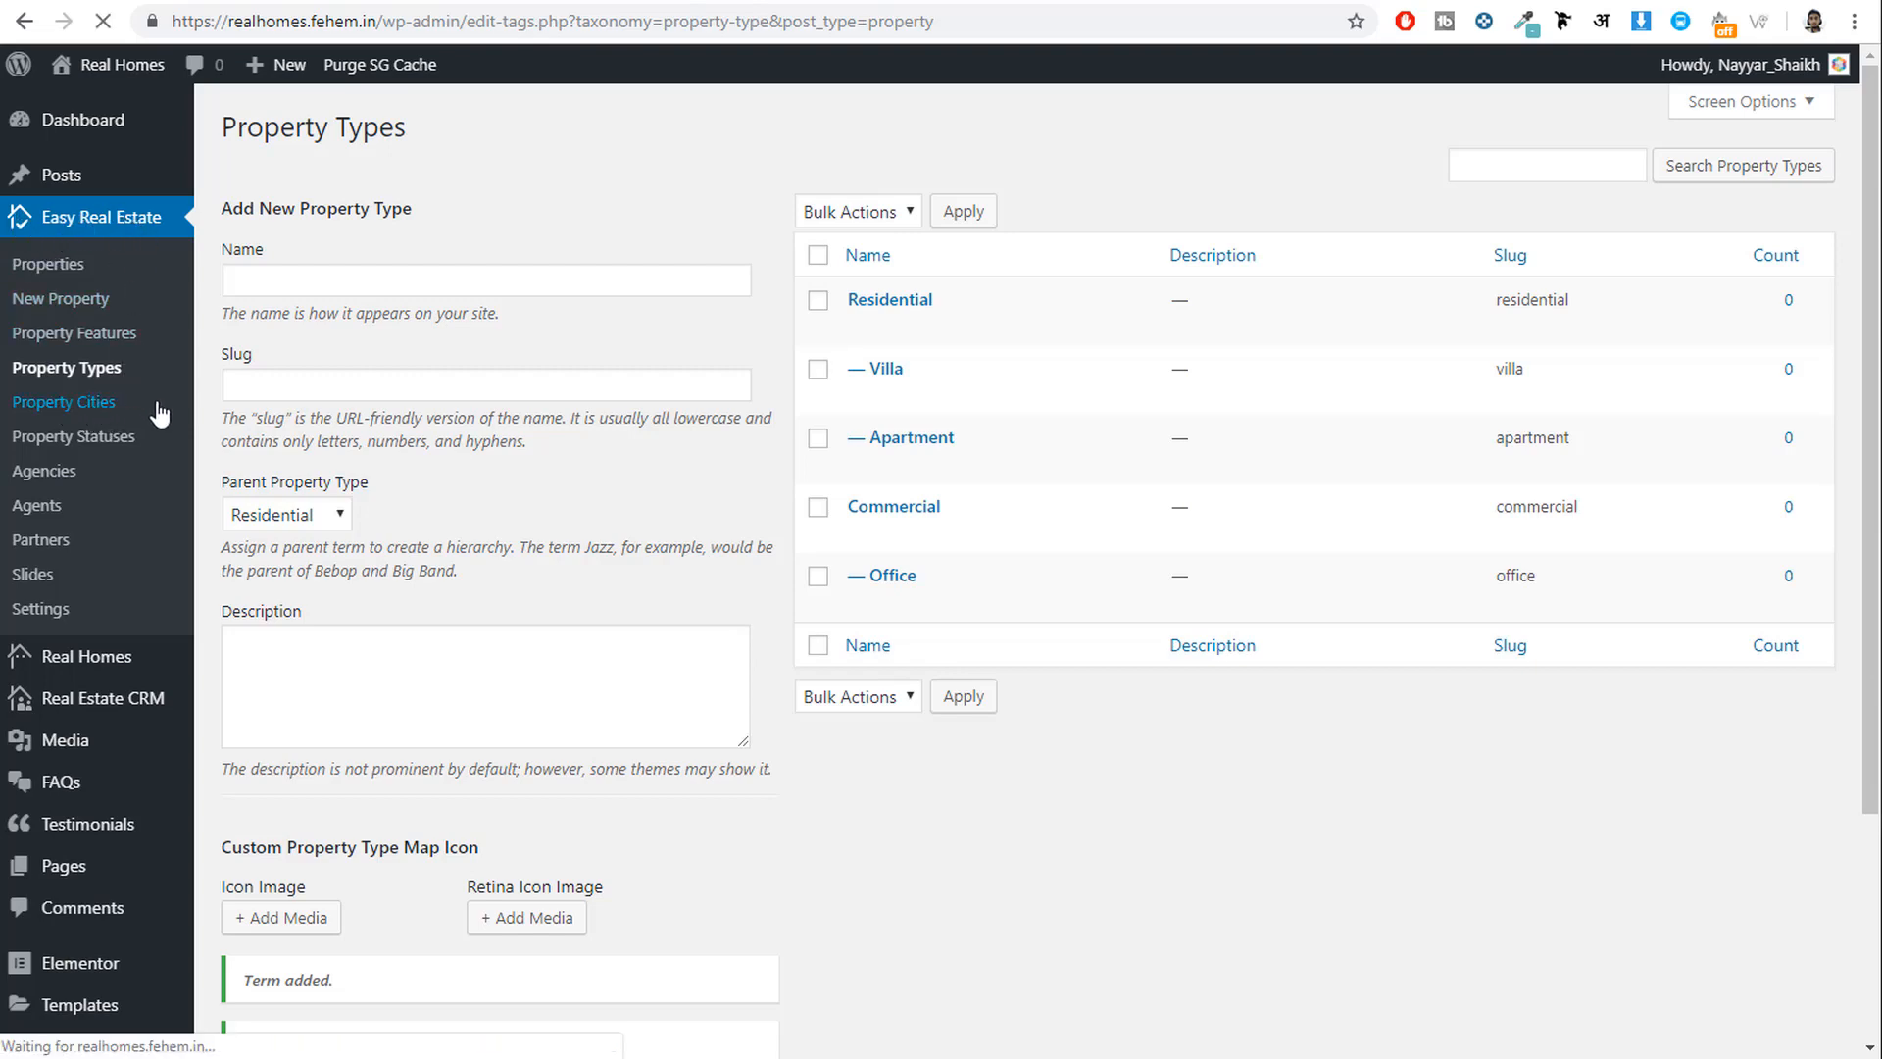
Add Mumbai and Pune as property cities and begin entering Nashik, fixing the typo.
left_click(408, 284)
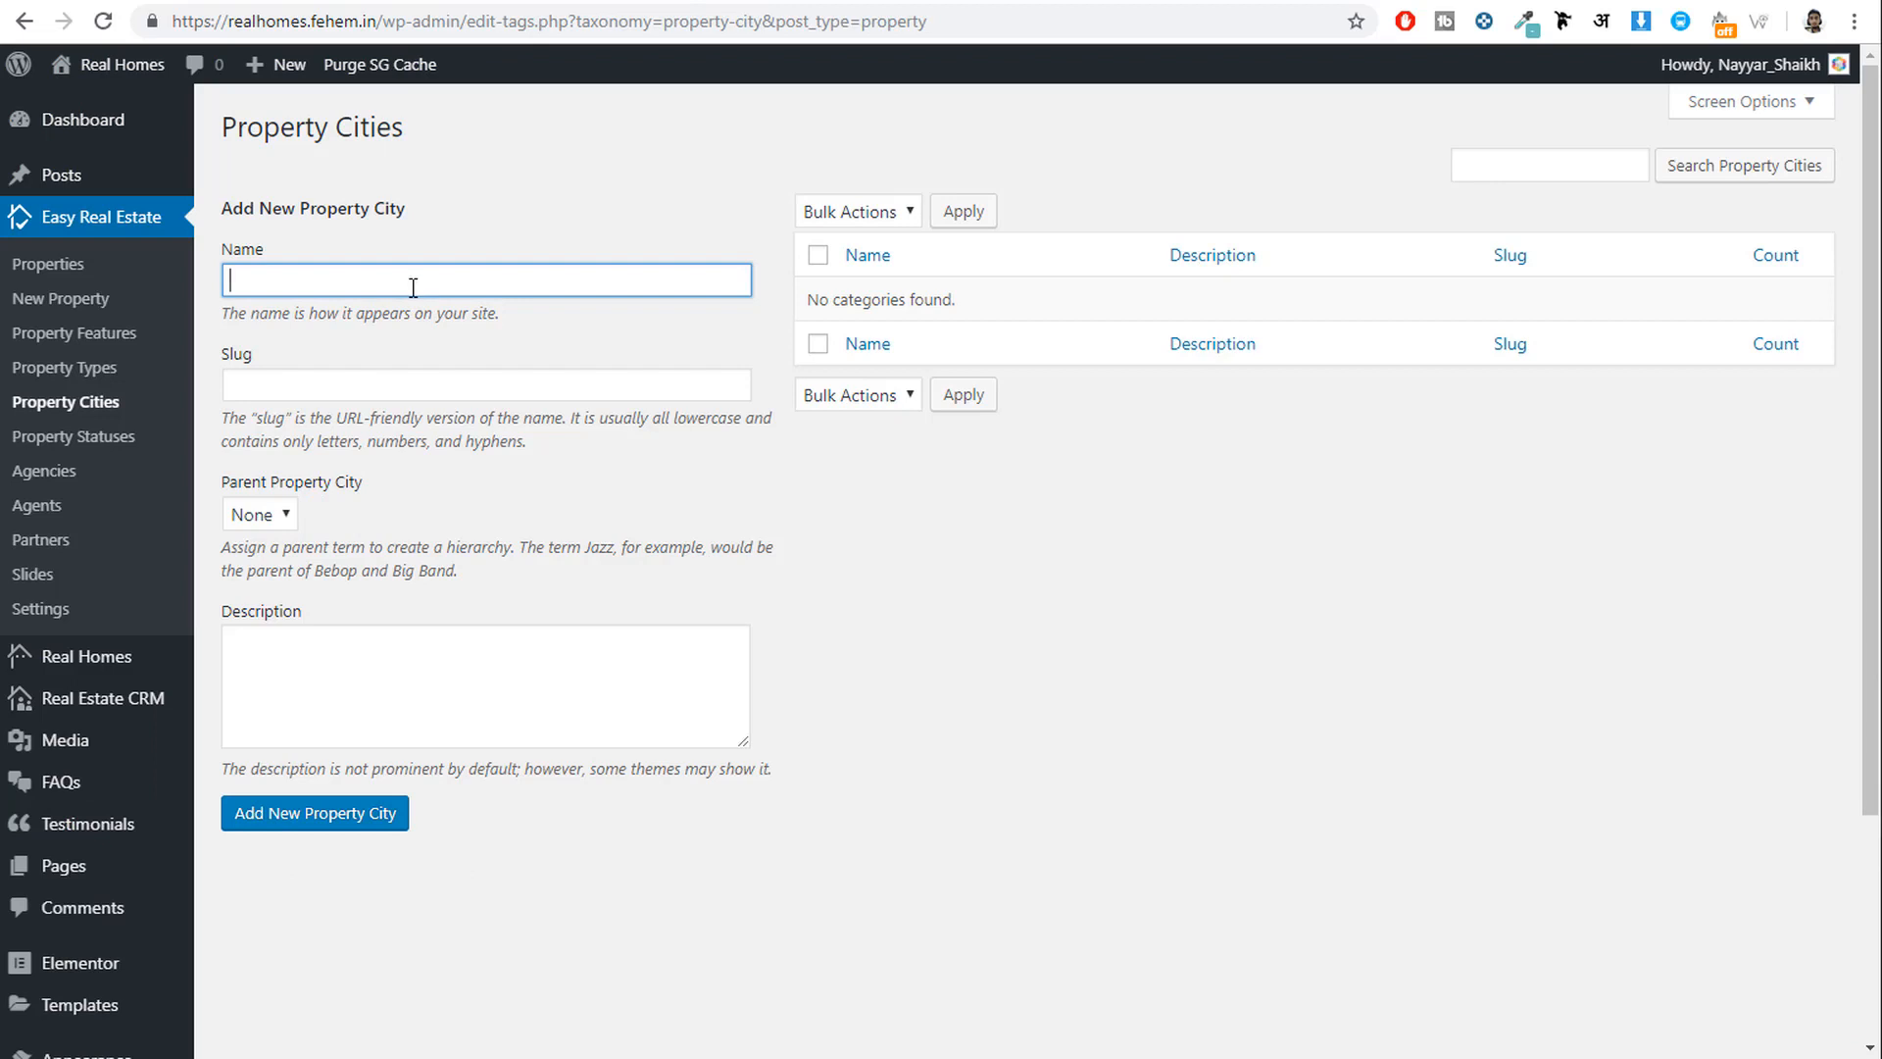
type("Mumbai")
left_click(331, 836)
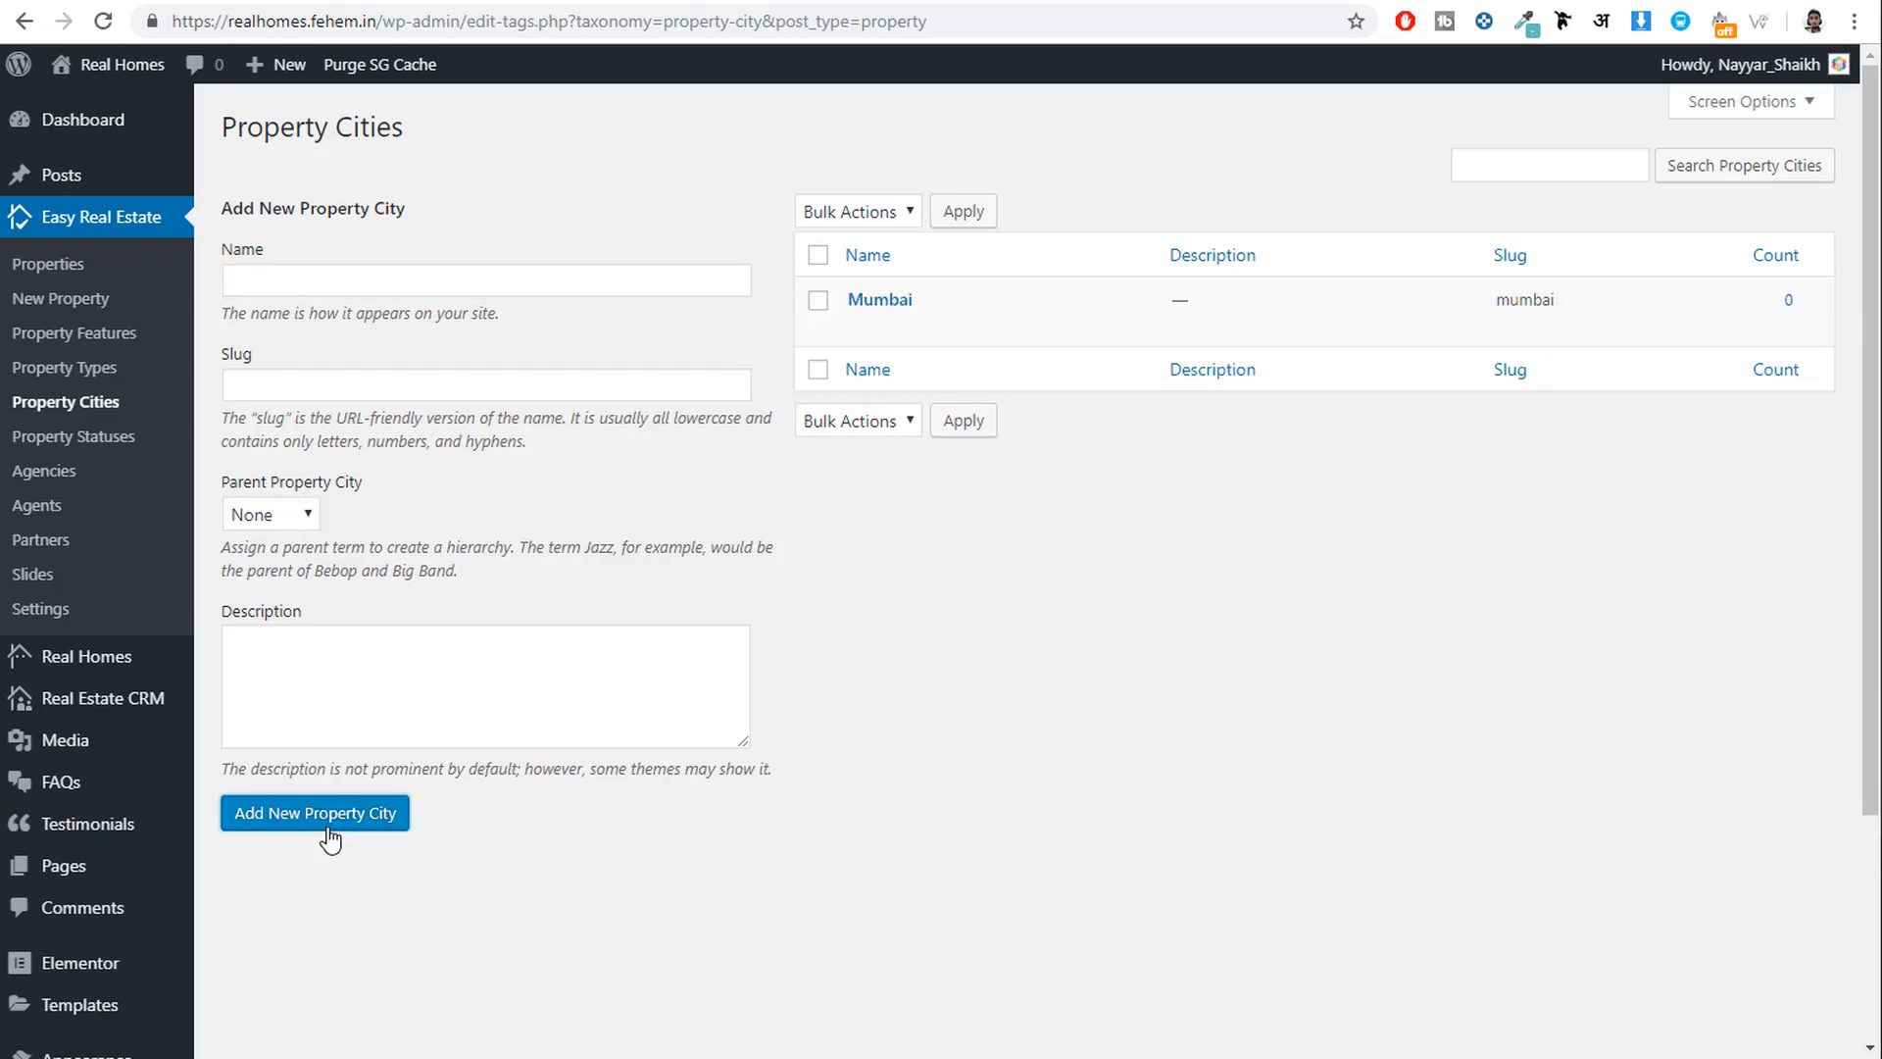
left_click(358, 274)
type("P")
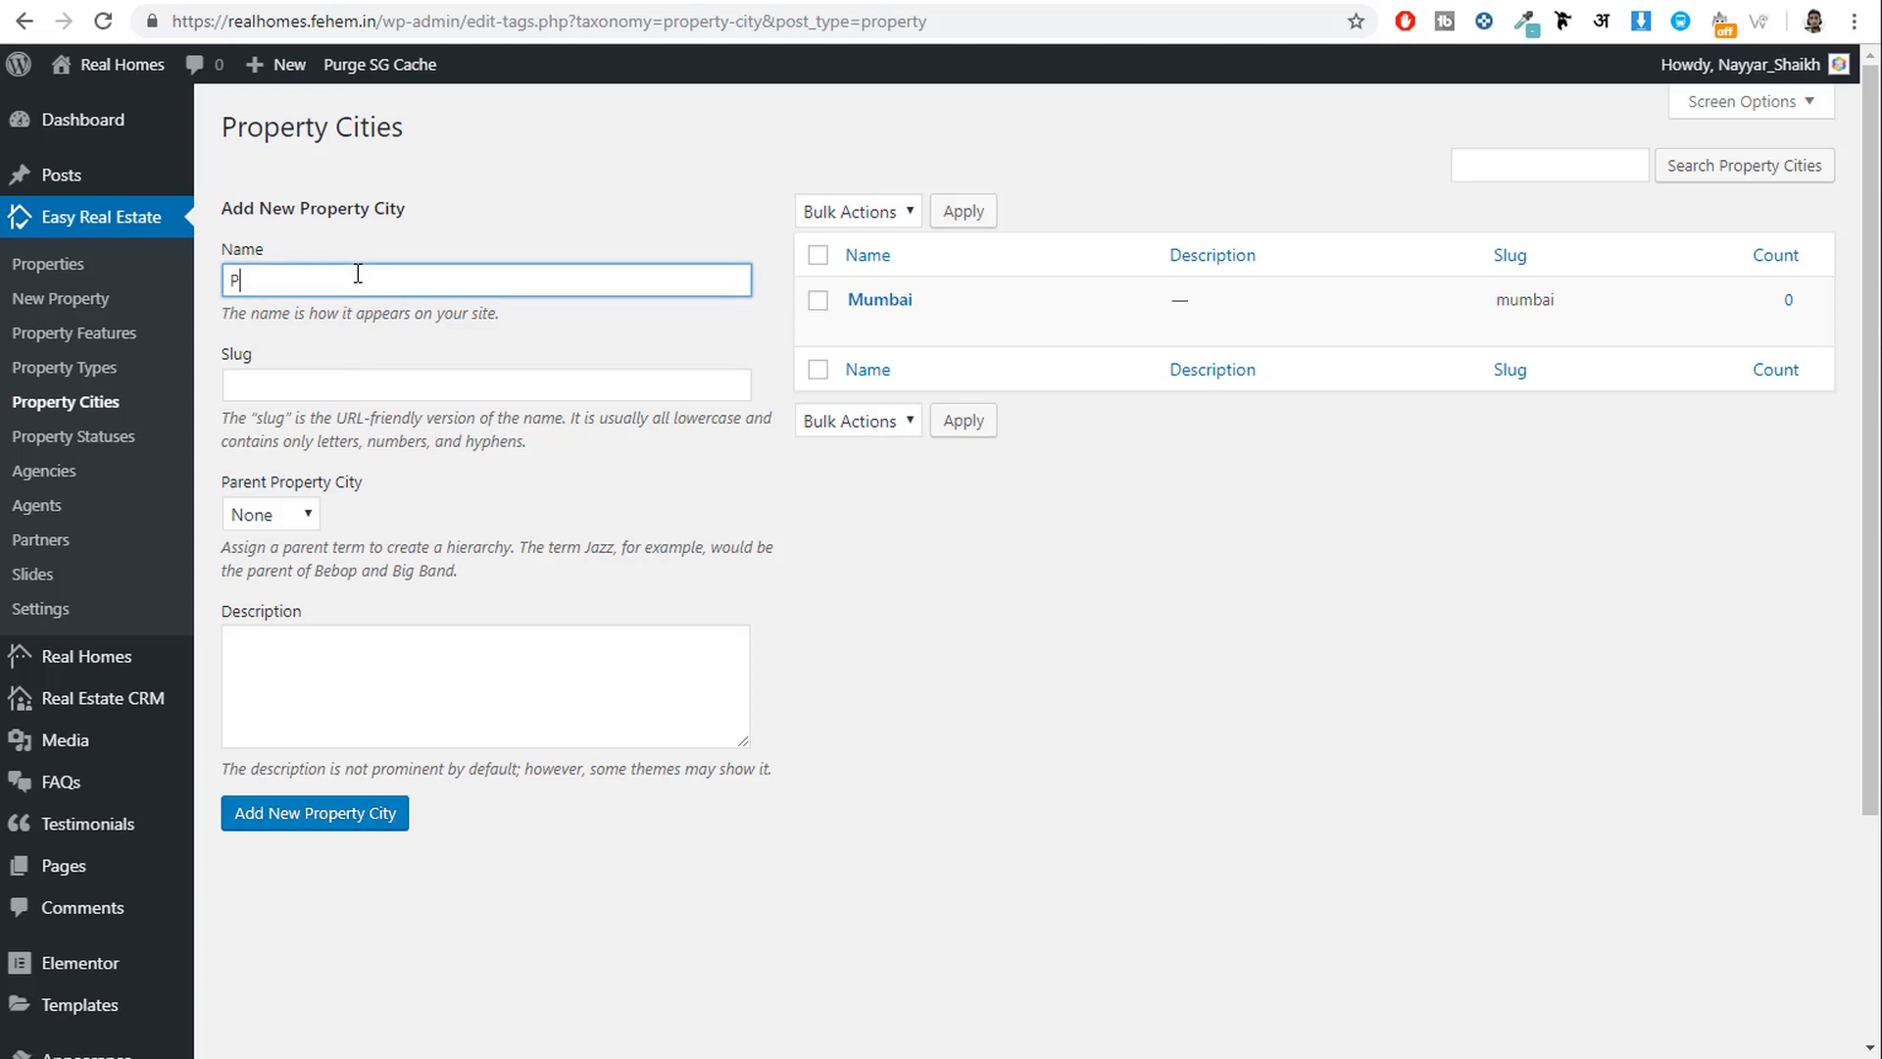
type("une")
left_click(302, 832)
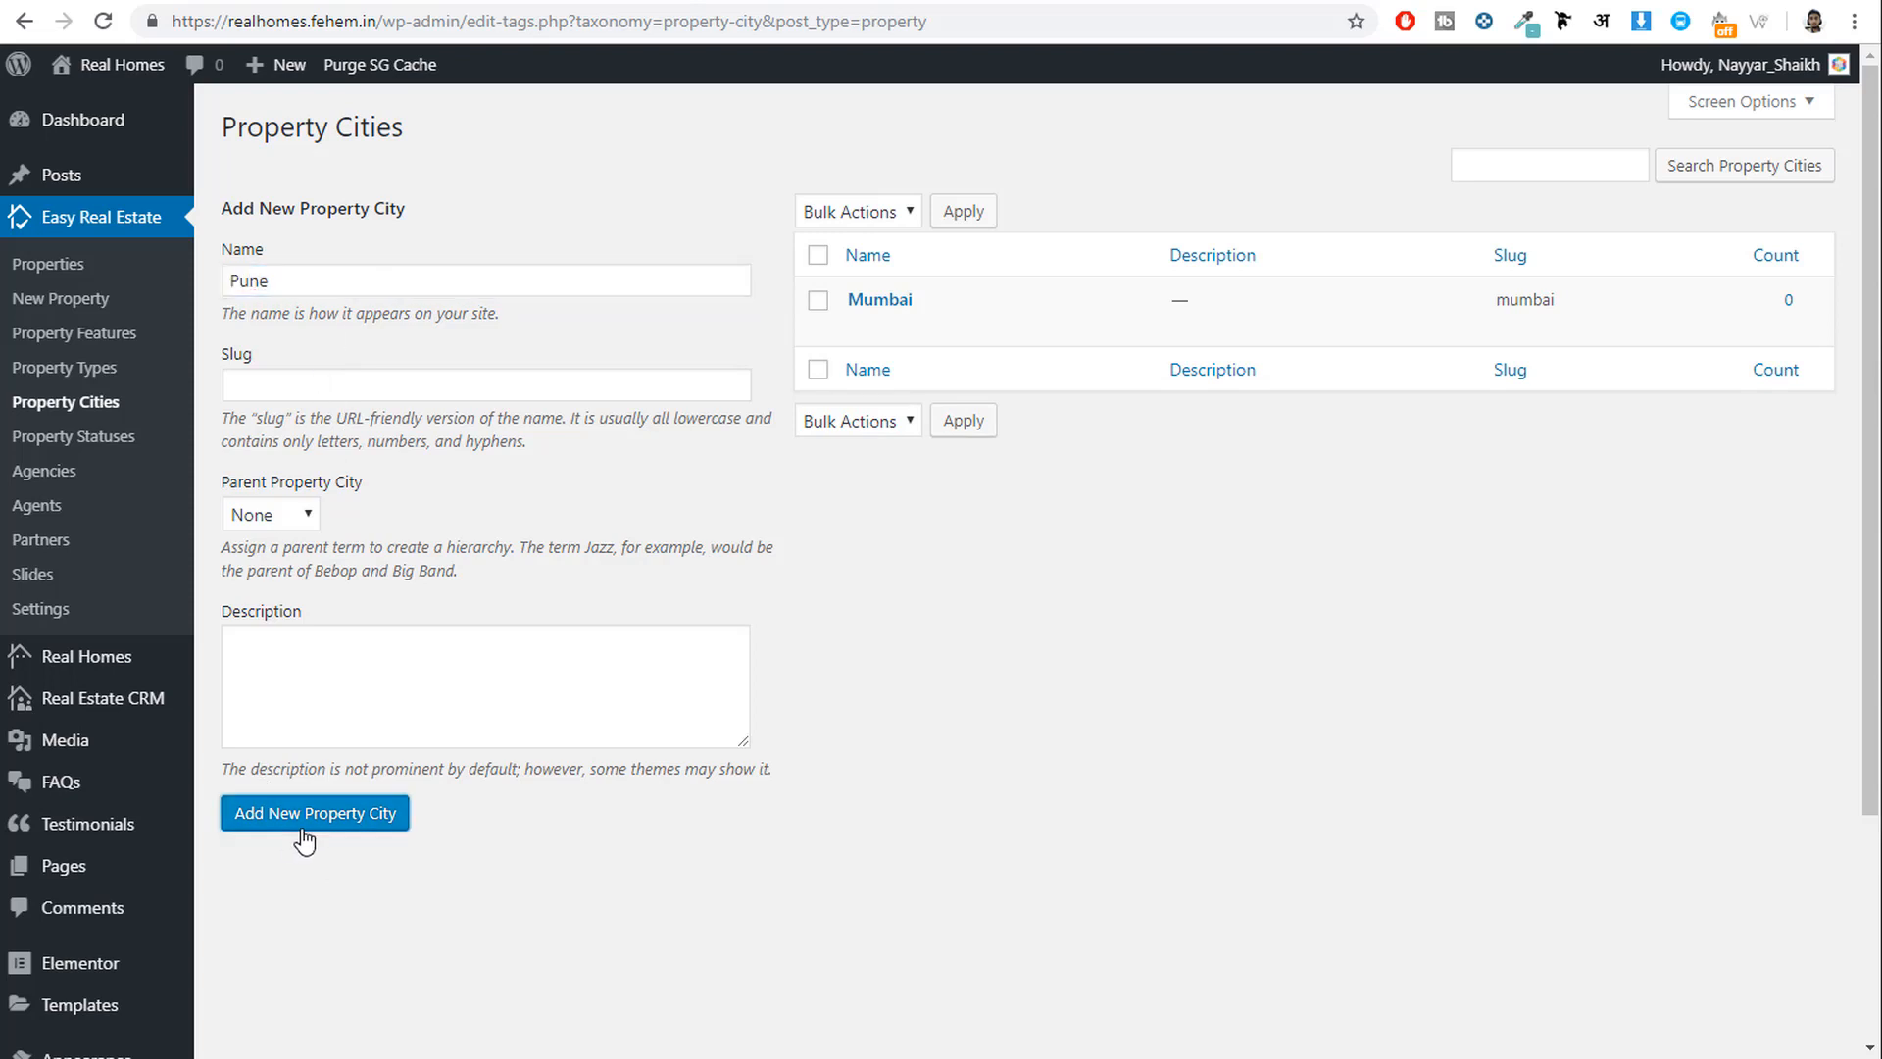
left_click(416, 284)
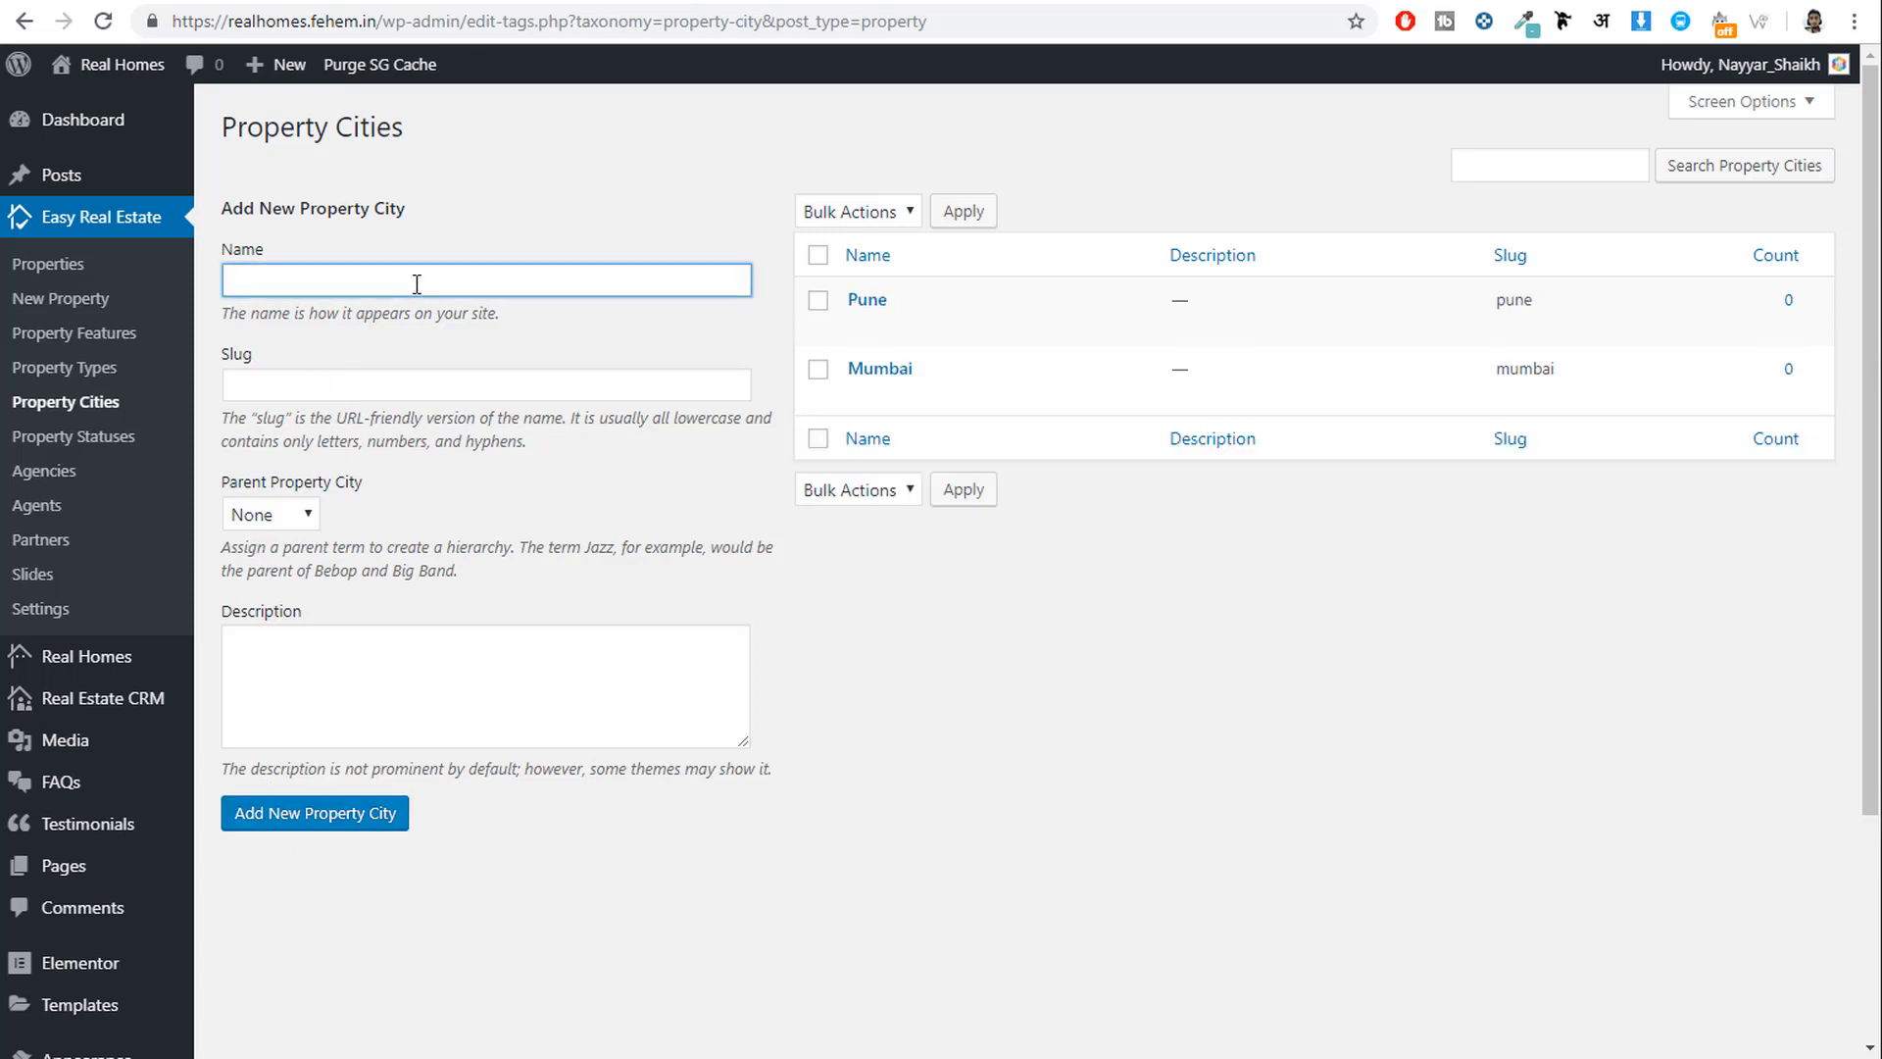
type("Nashki")
key("BackSpace")
key("BackSpace")
Finish adding Nashik as a city, then add For Rent and For Sale property statuses.
type("ik")
left_click(366, 826)
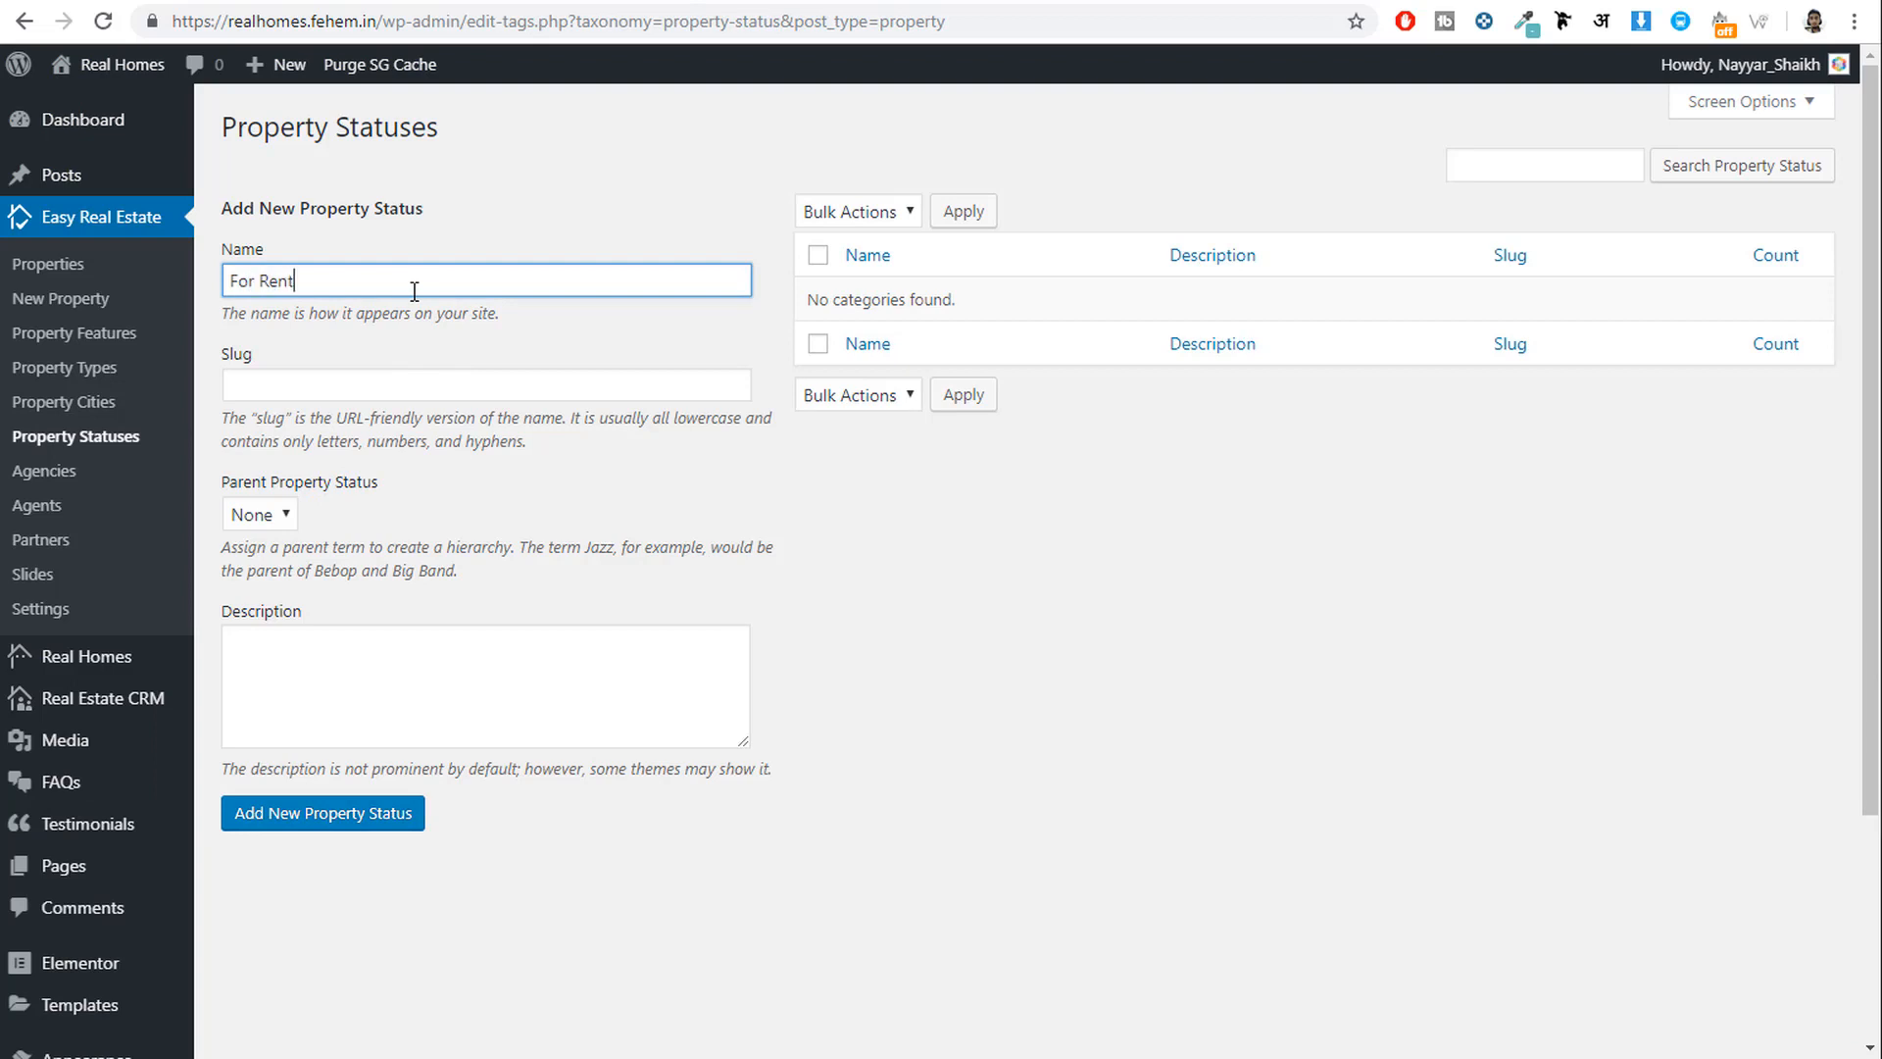
left_click(353, 832)
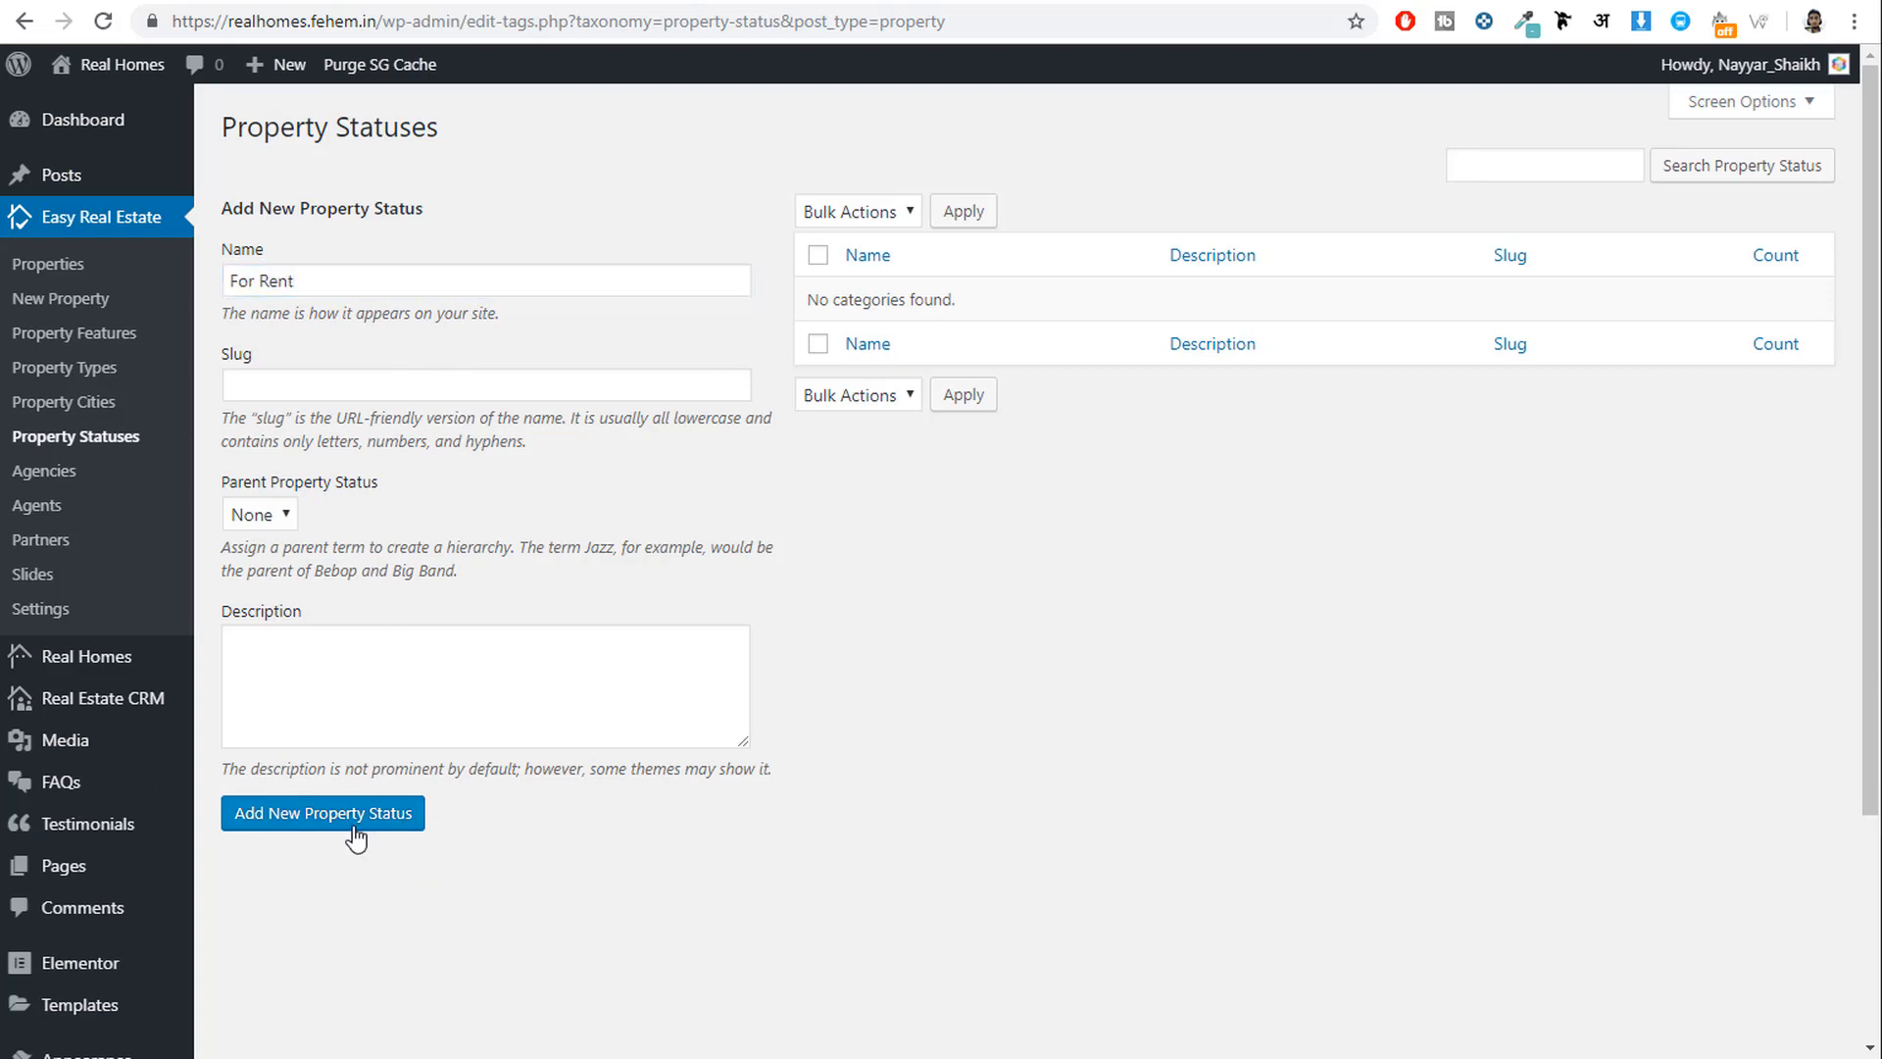
left_click(301, 291)
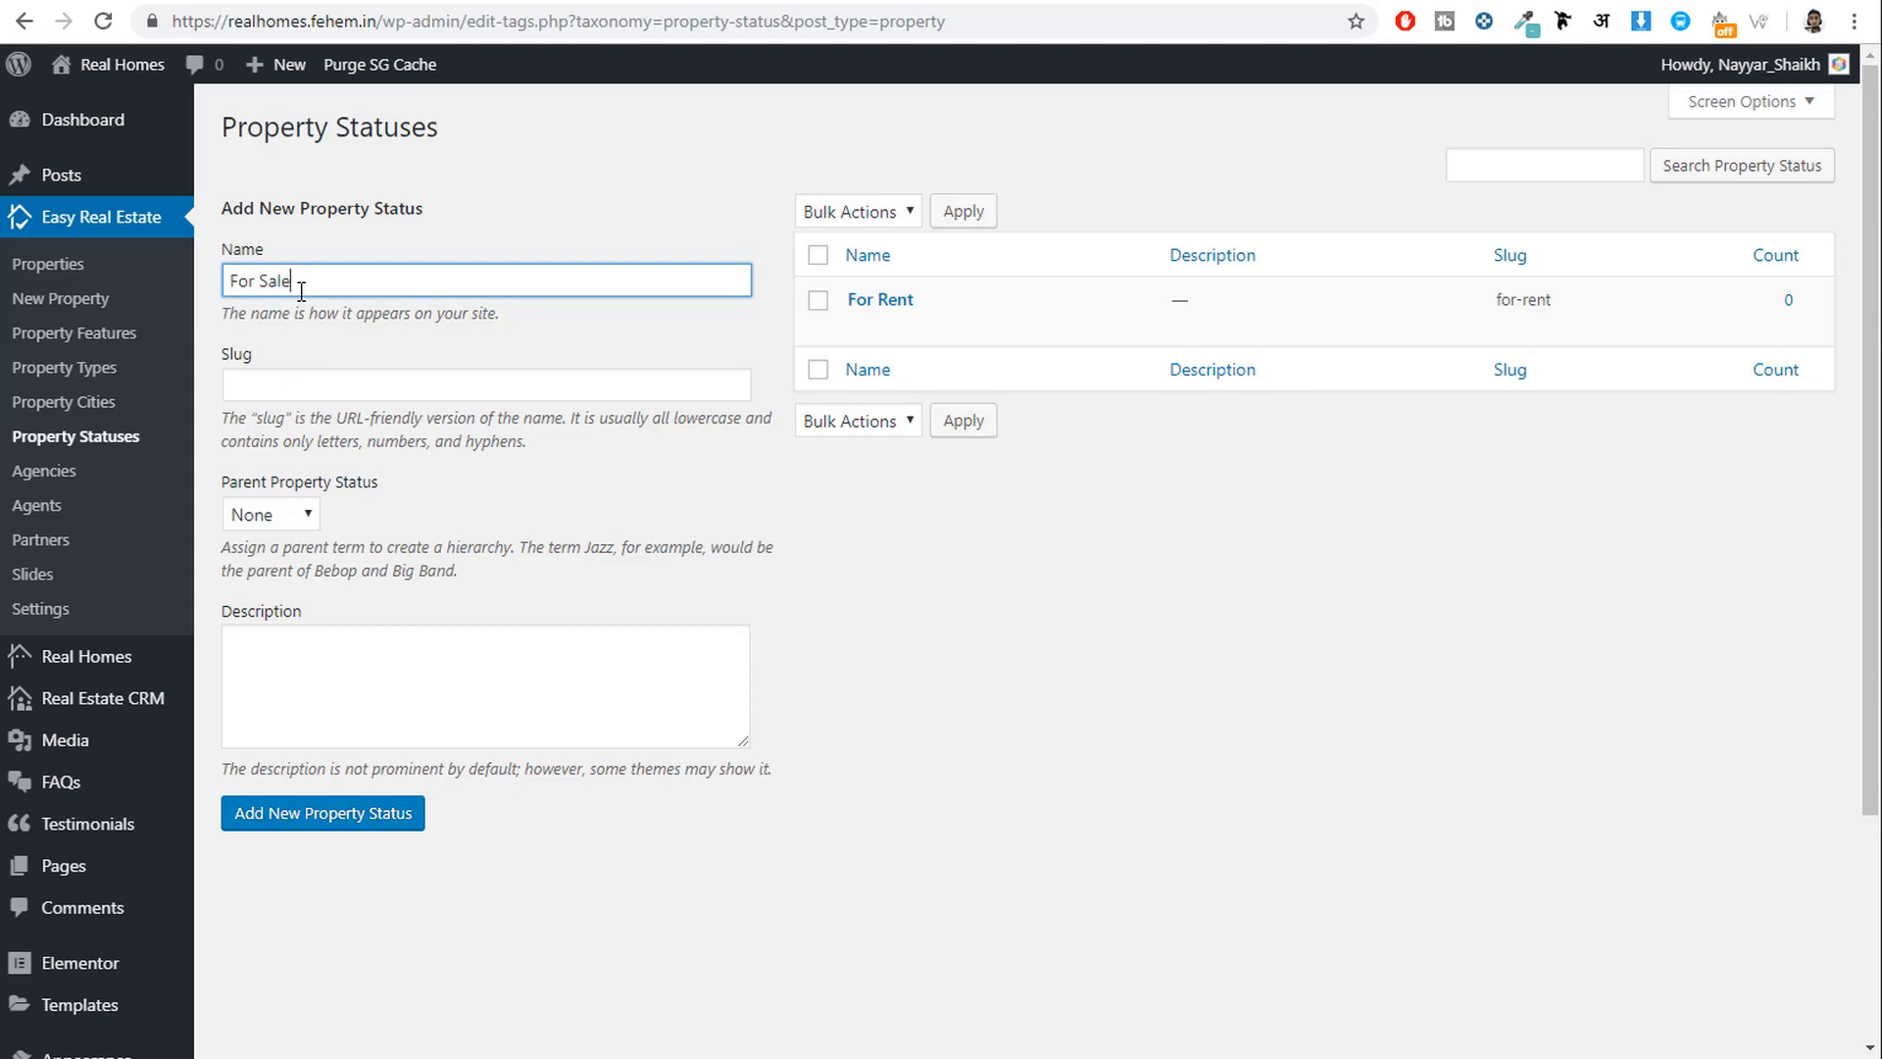
left_click(357, 829)
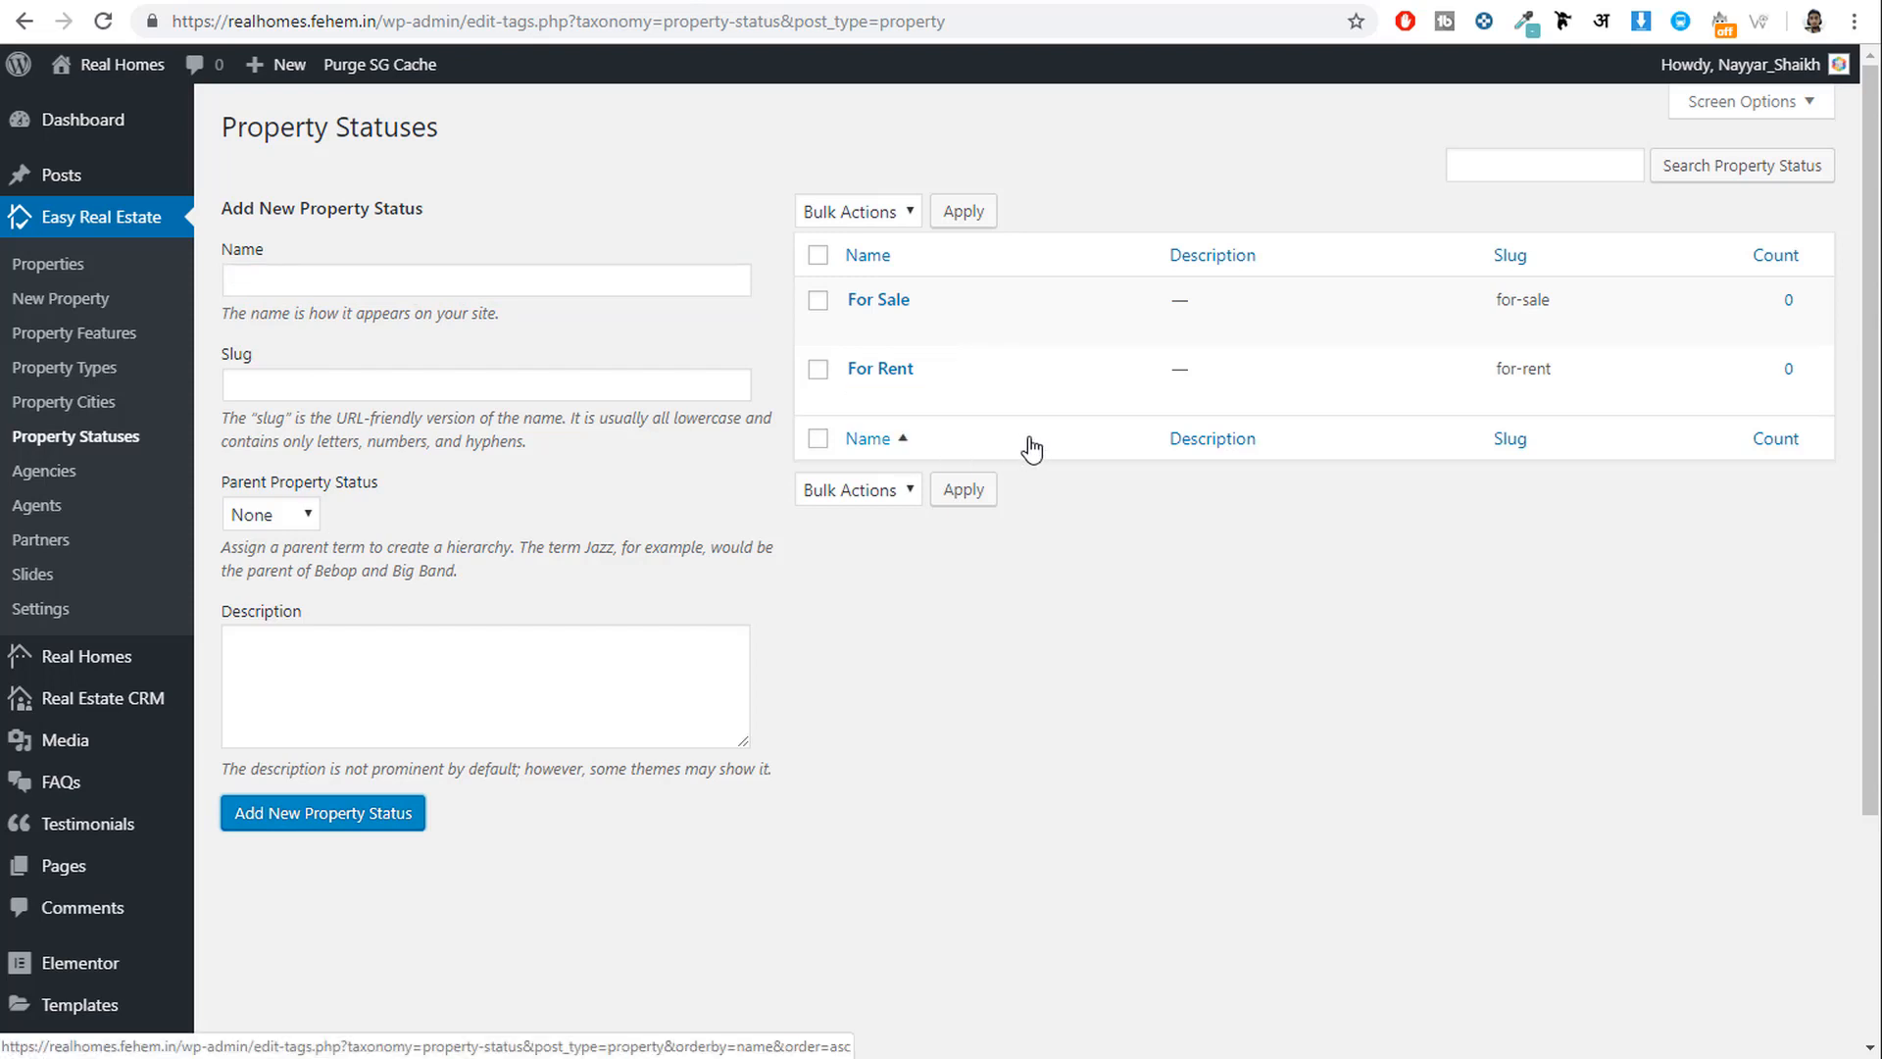
left_click(48, 510)
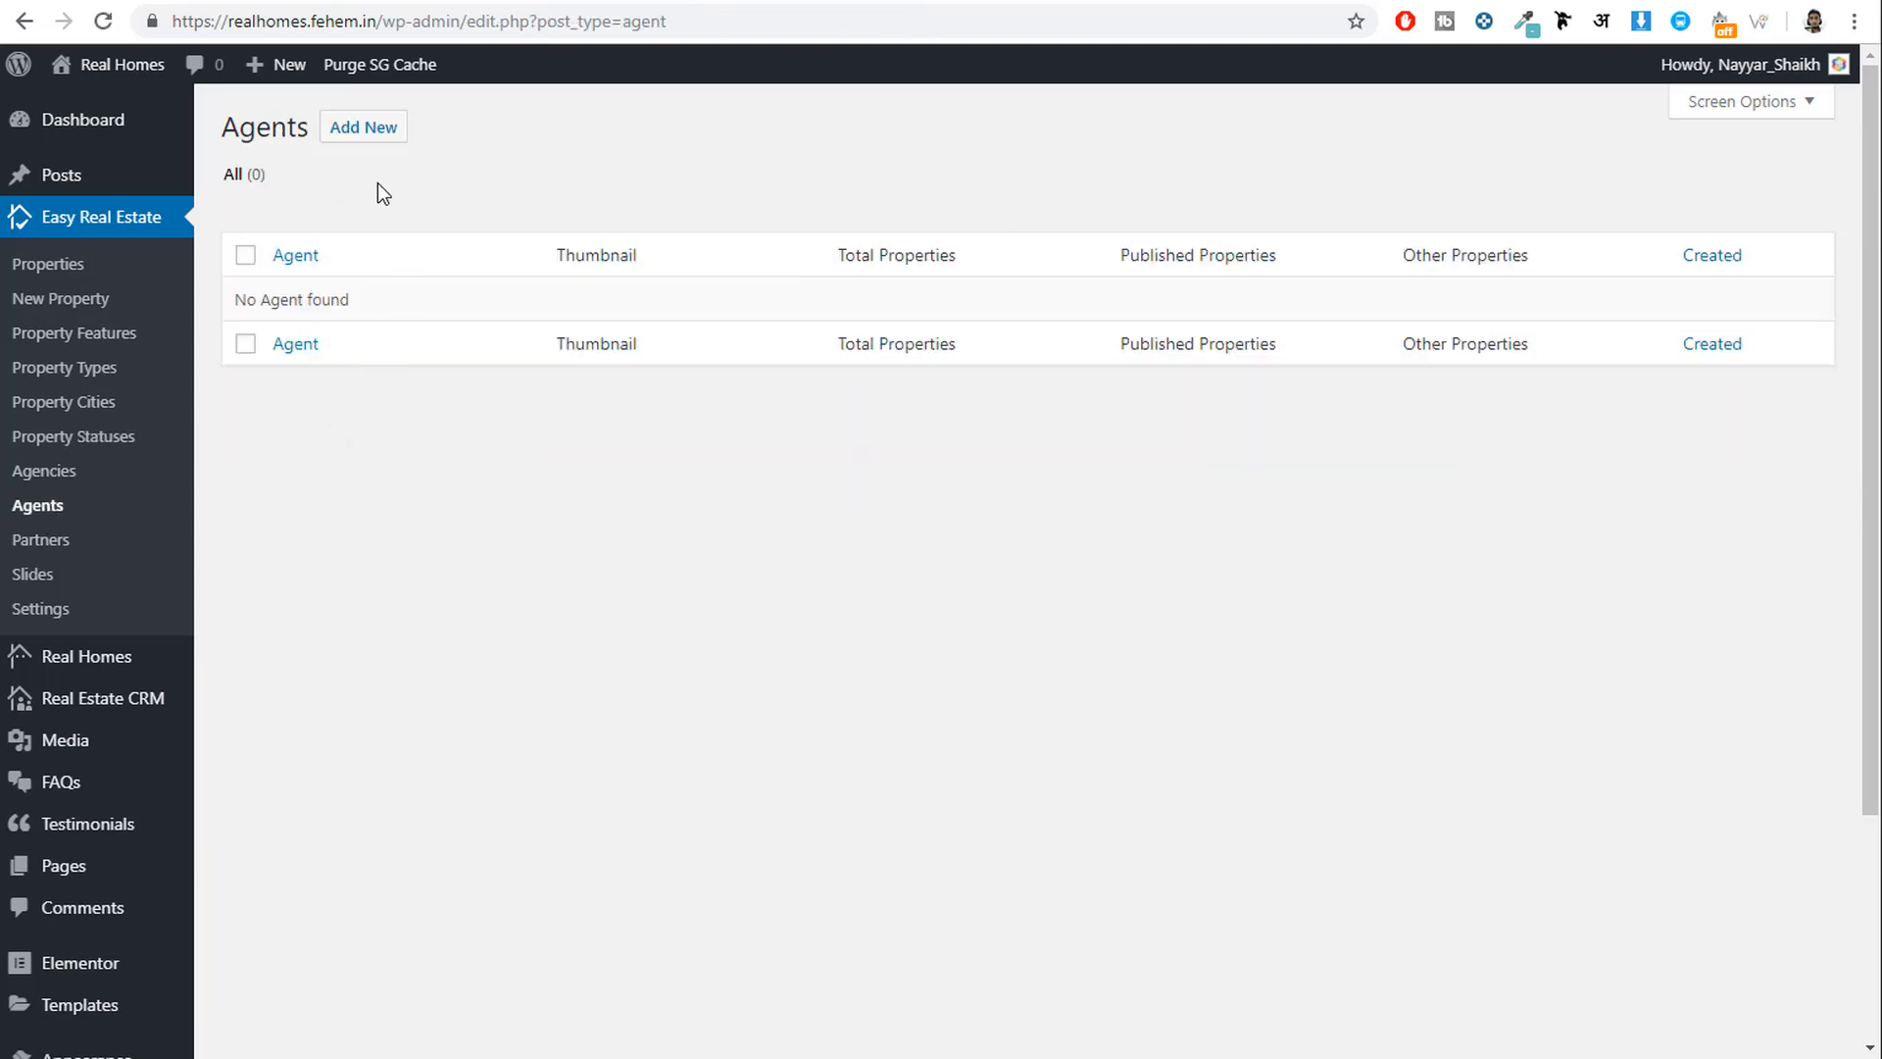
Start a new agent and copy the demo agent's name from the Home in Merrick Way page.
left_click(363, 128)
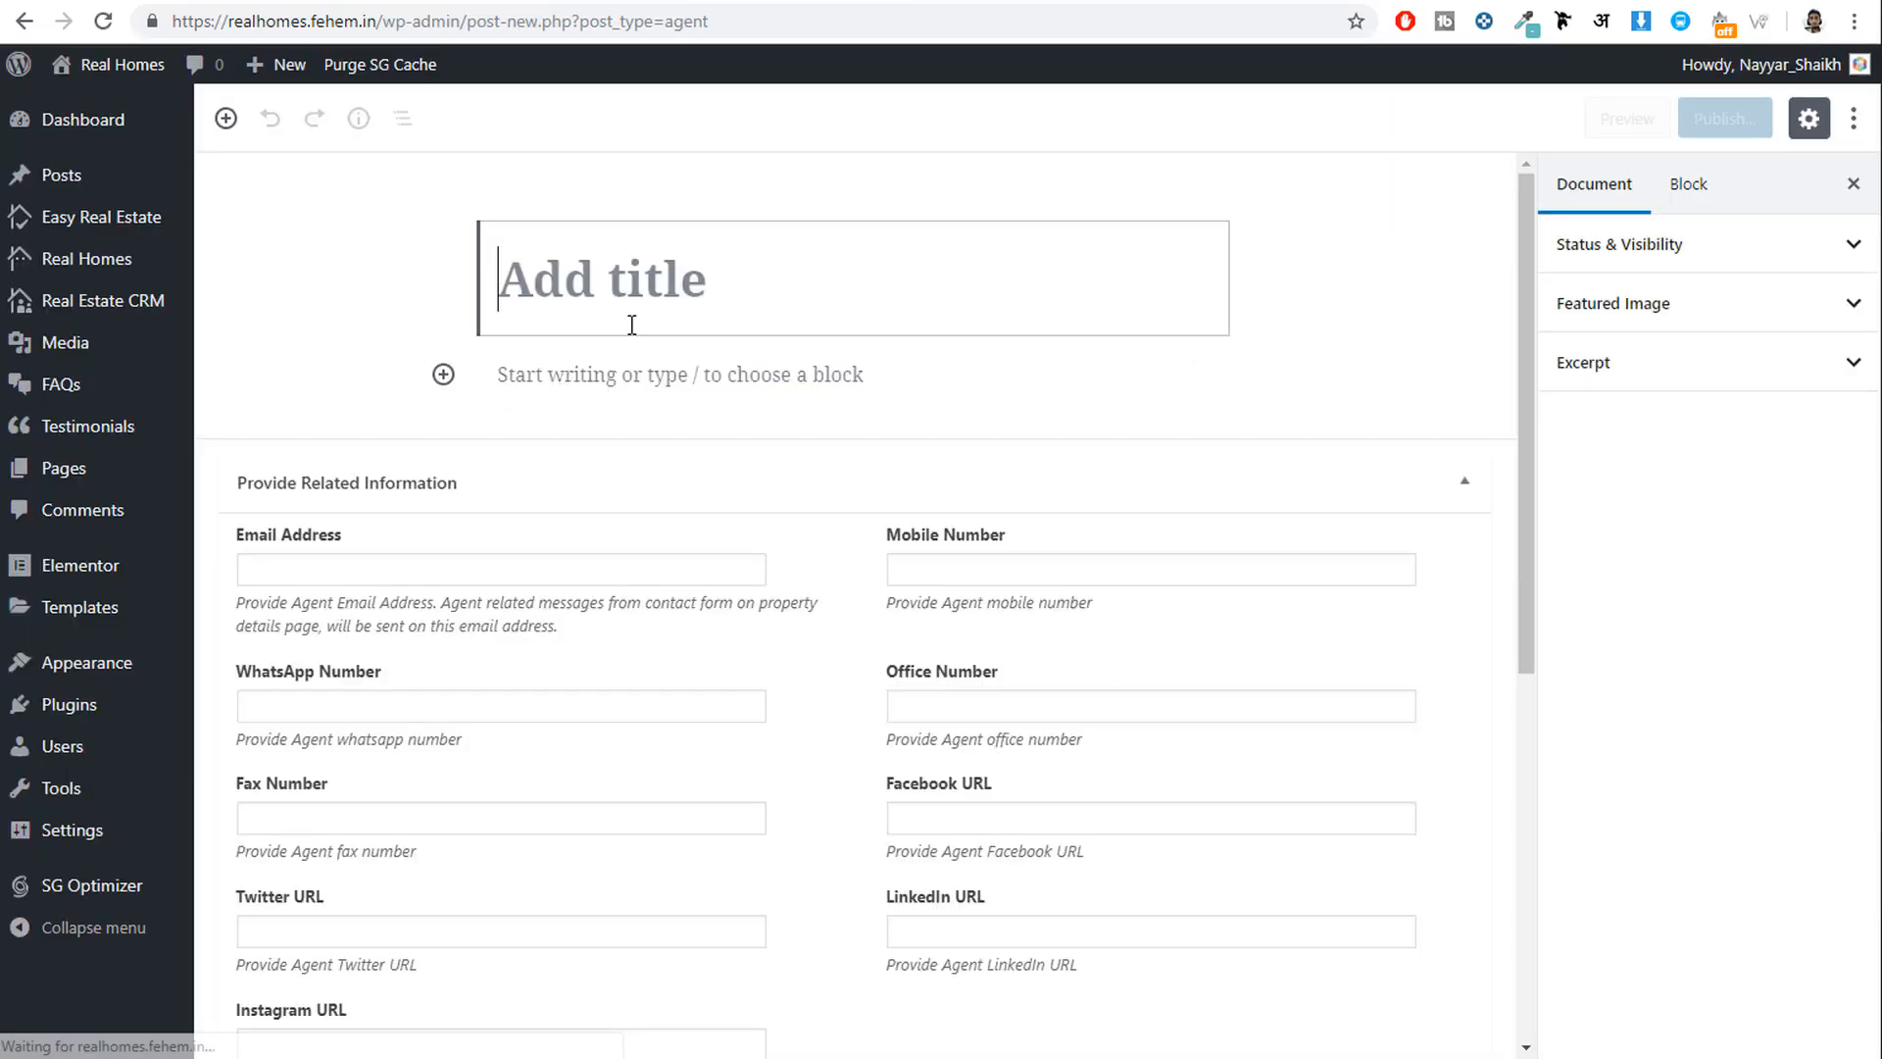
scroll(980, 692, "down", 7)
scroll(978, 723, "up", 7)
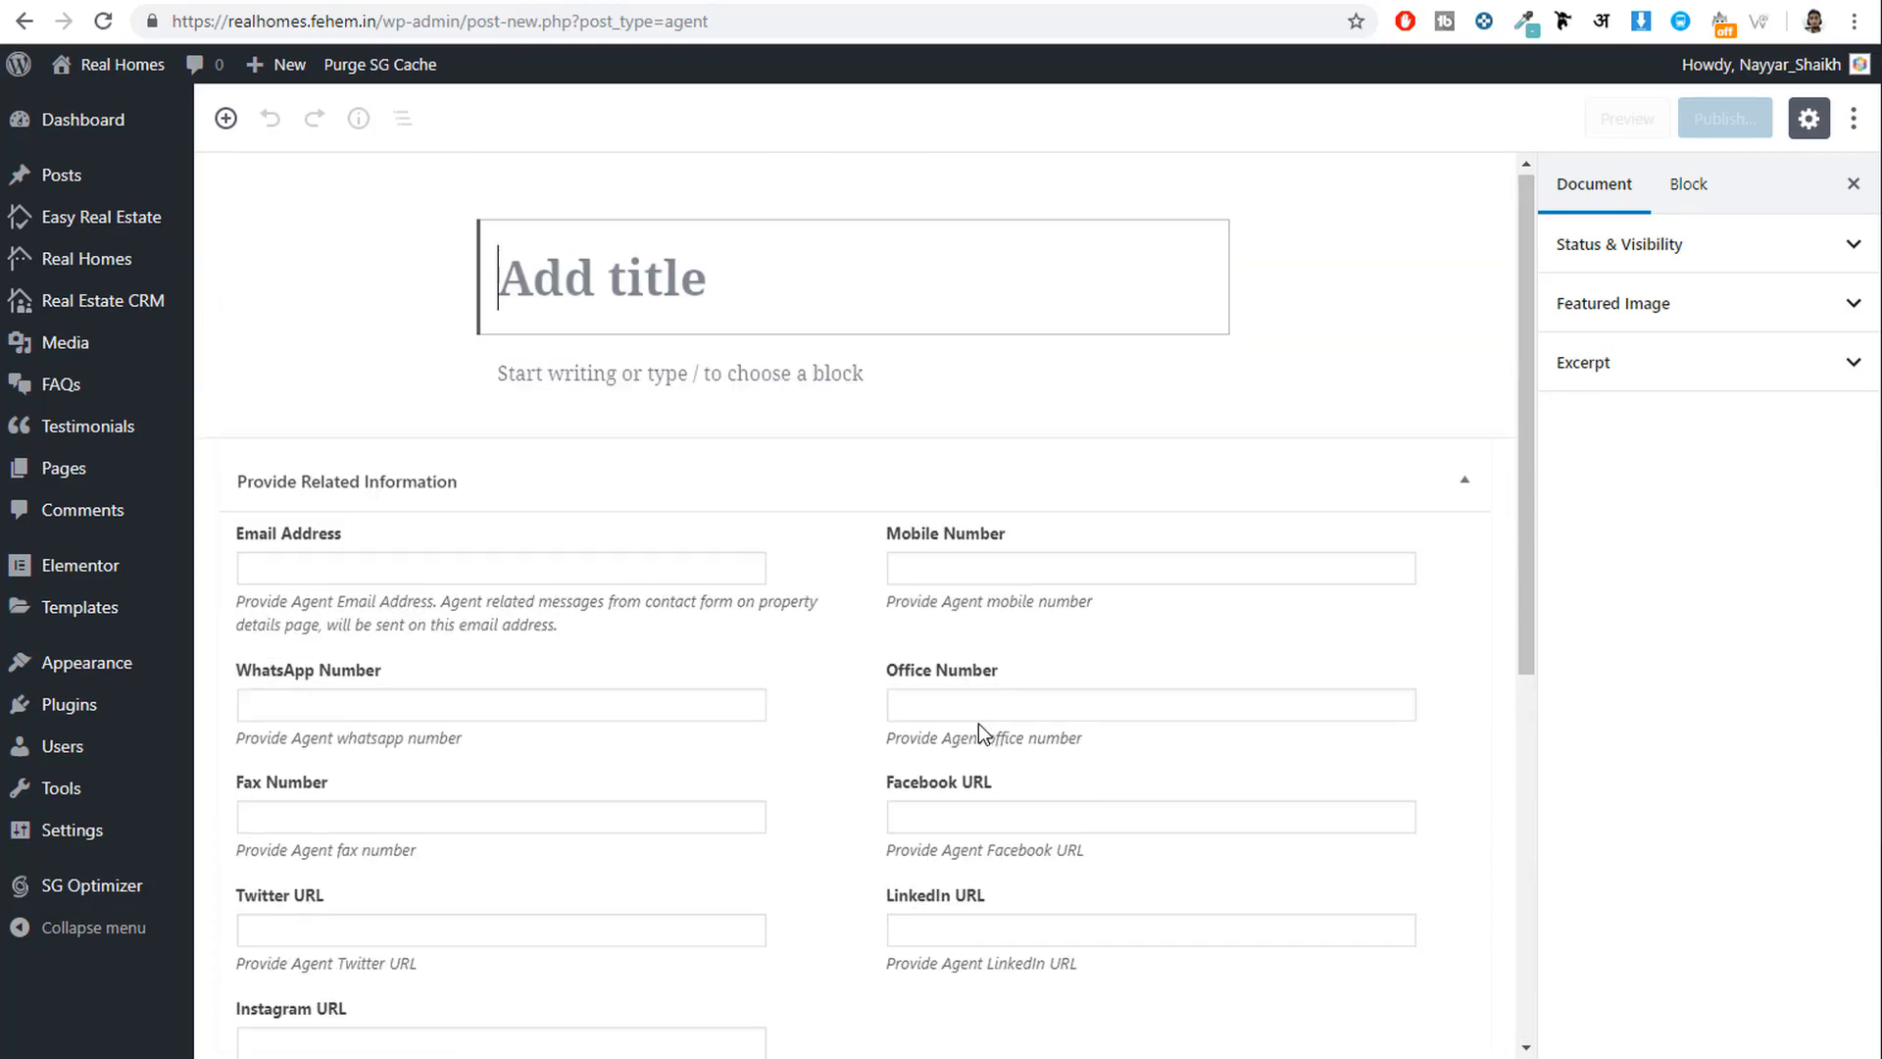
left_click(191, 0)
scroll(841, 392, "up", 20)
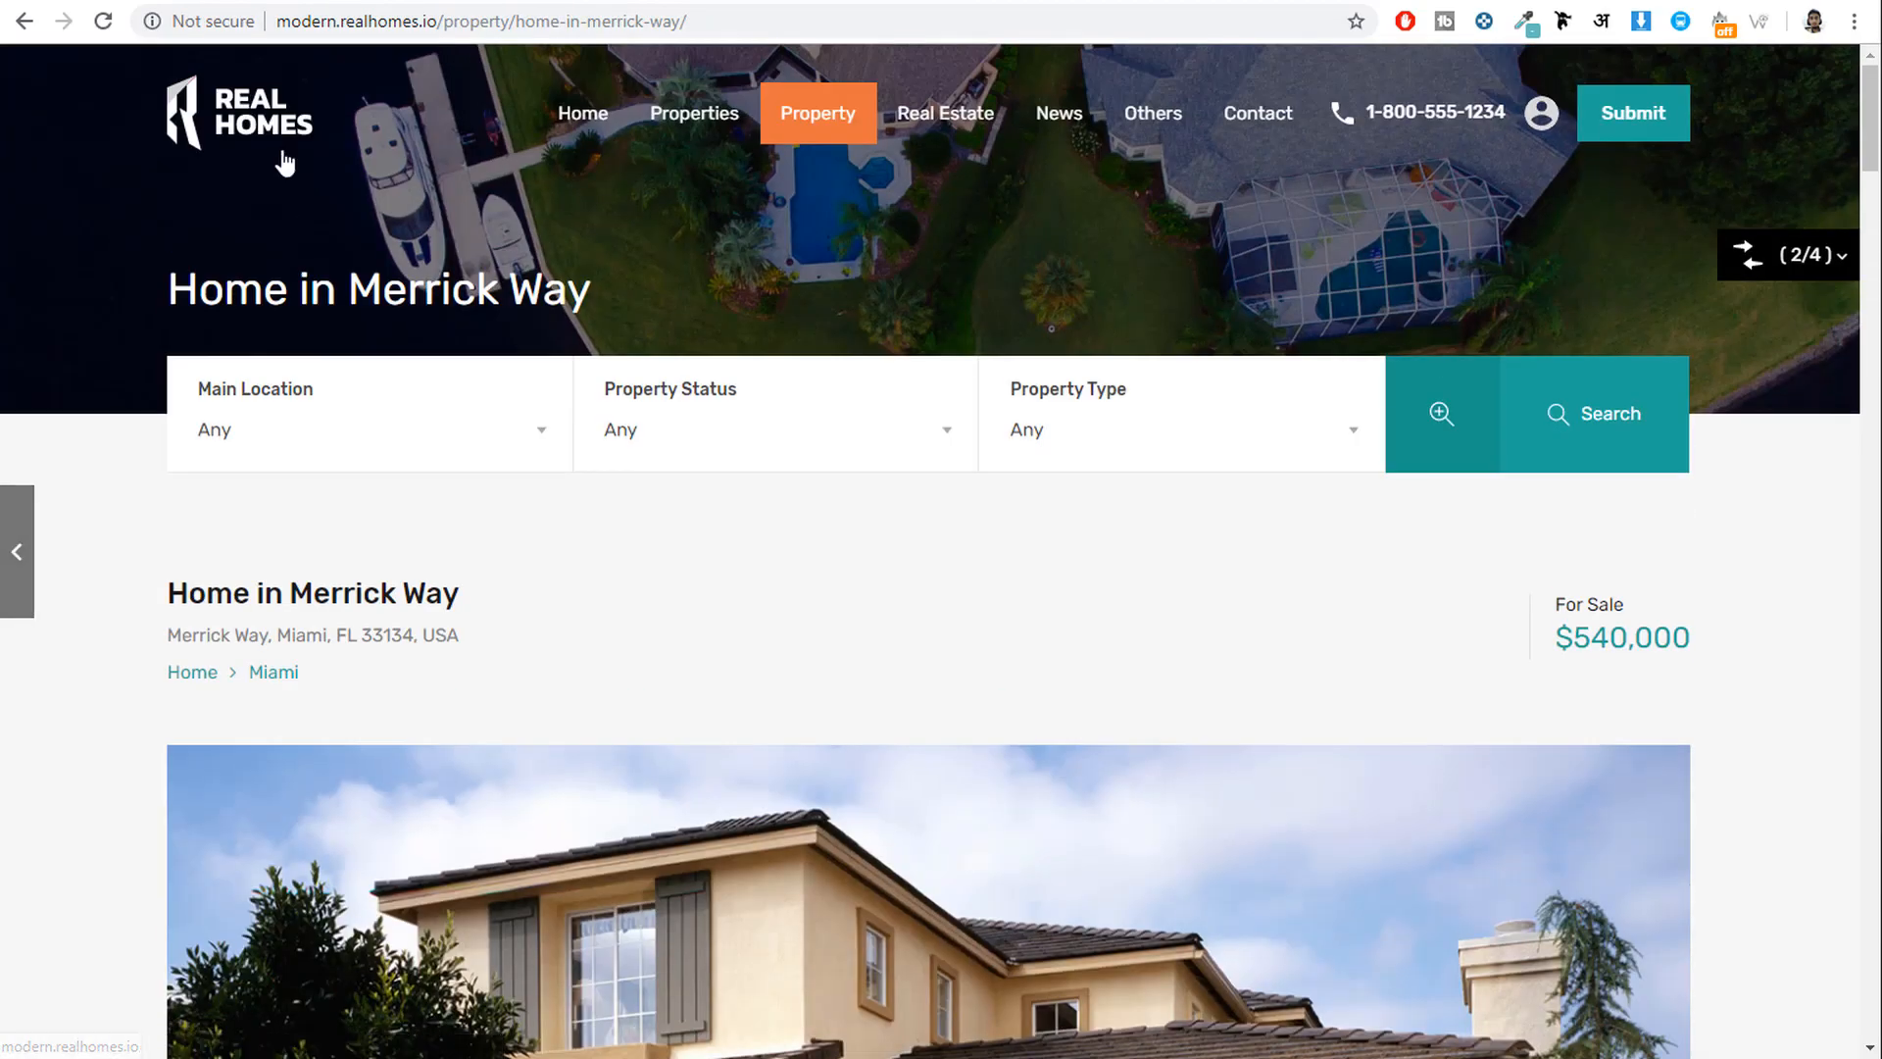
left_click(287, 142)
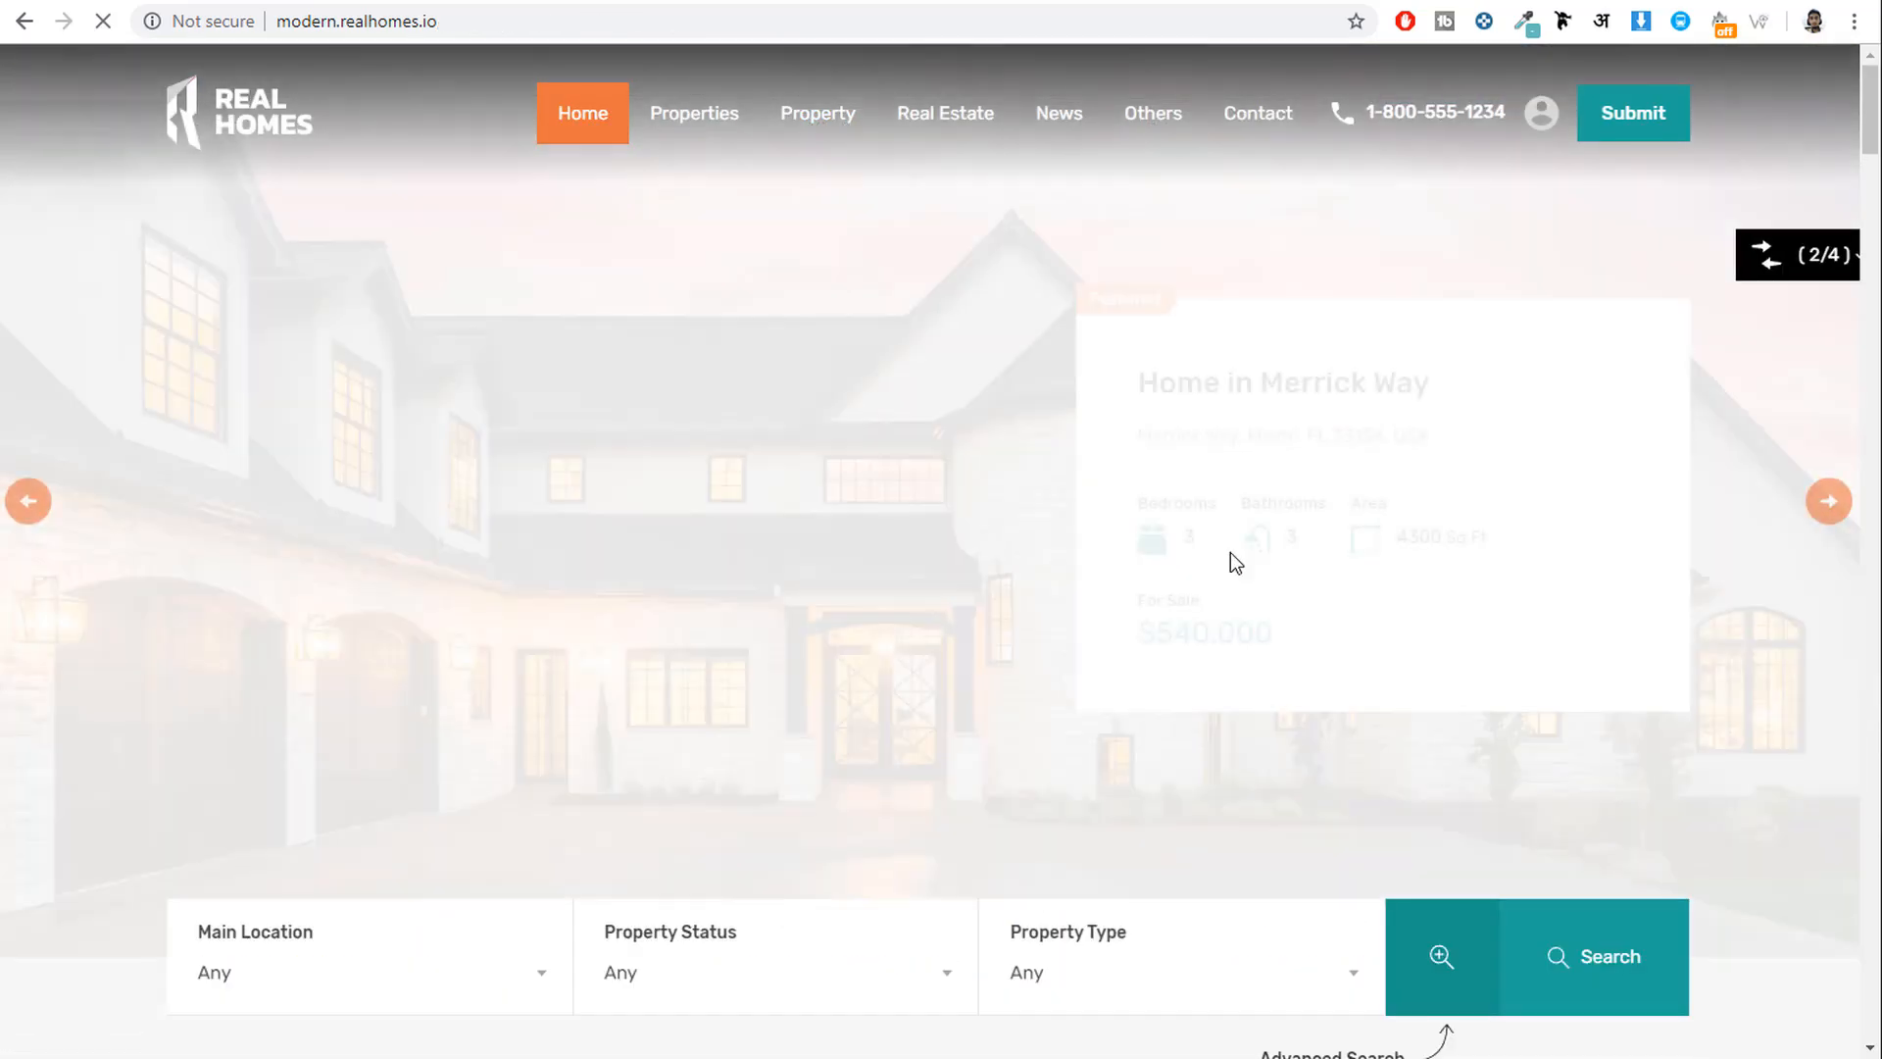
scroll(1231, 550, "down", 19)
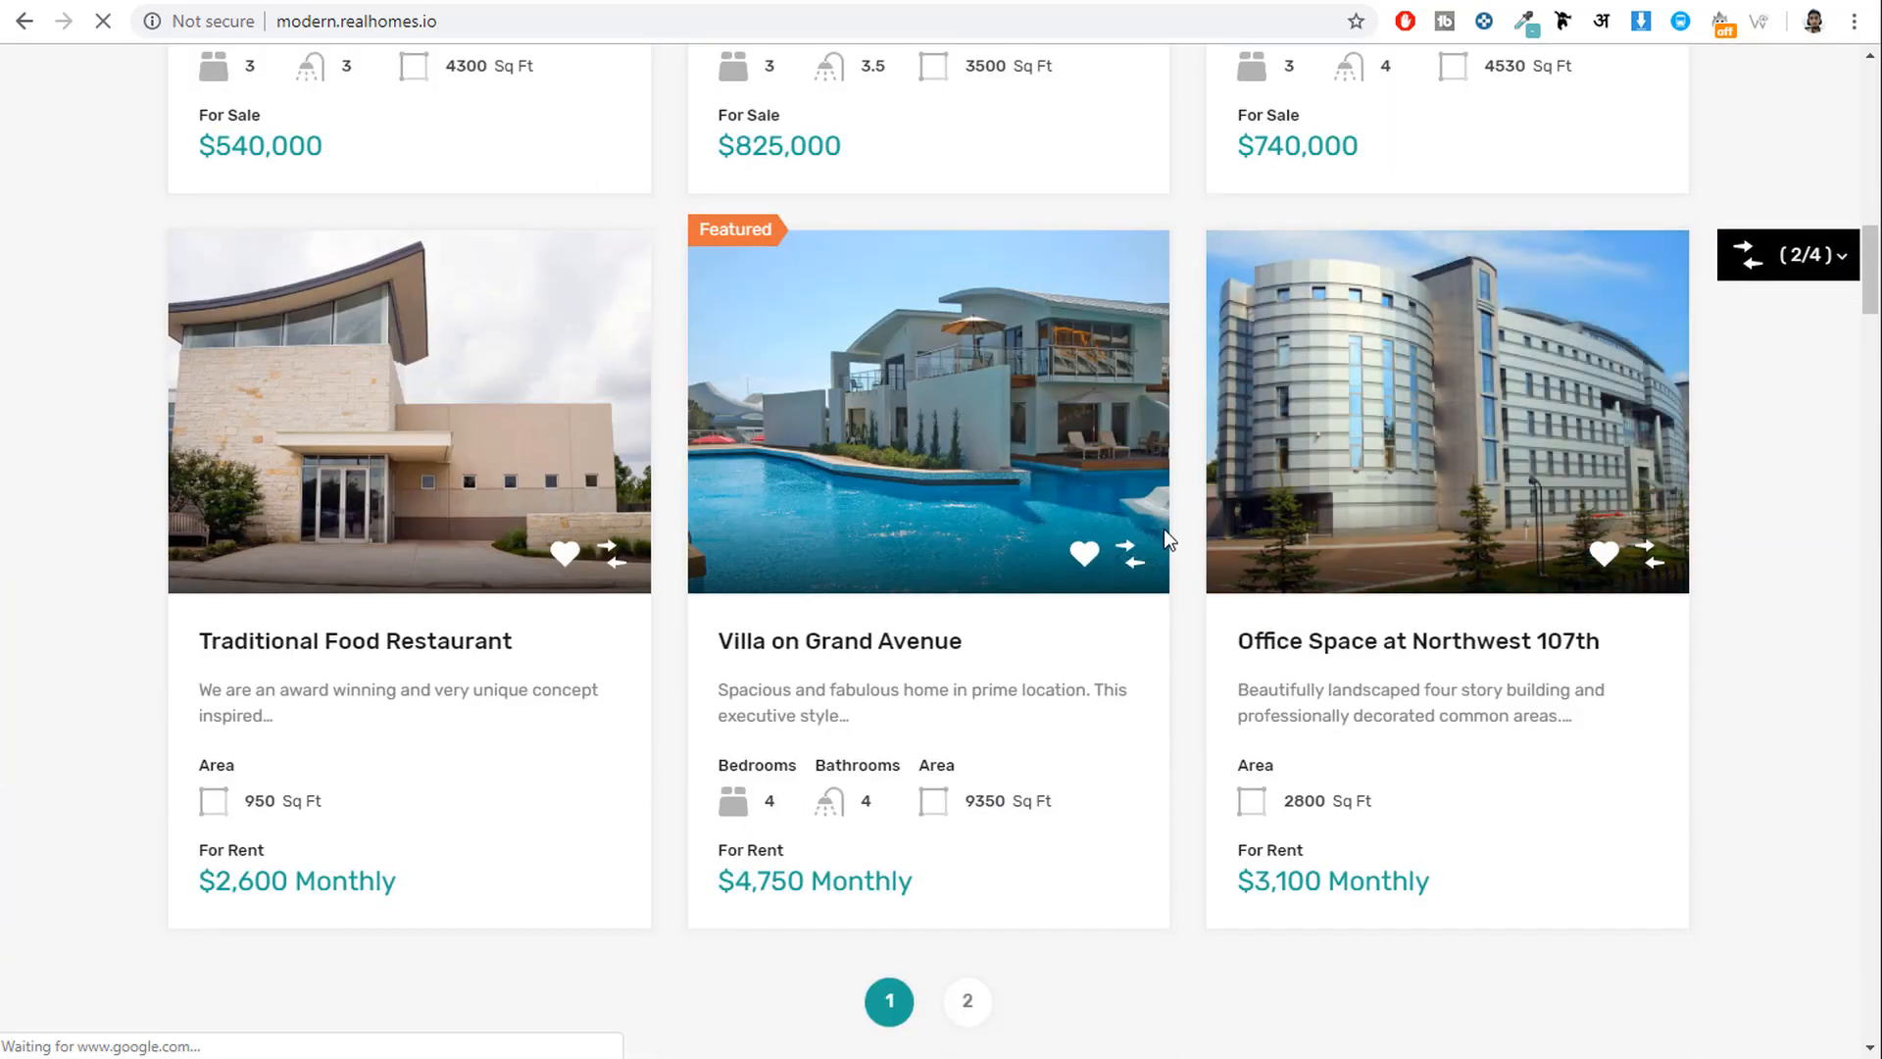
scroll(420, 430, "up", 5)
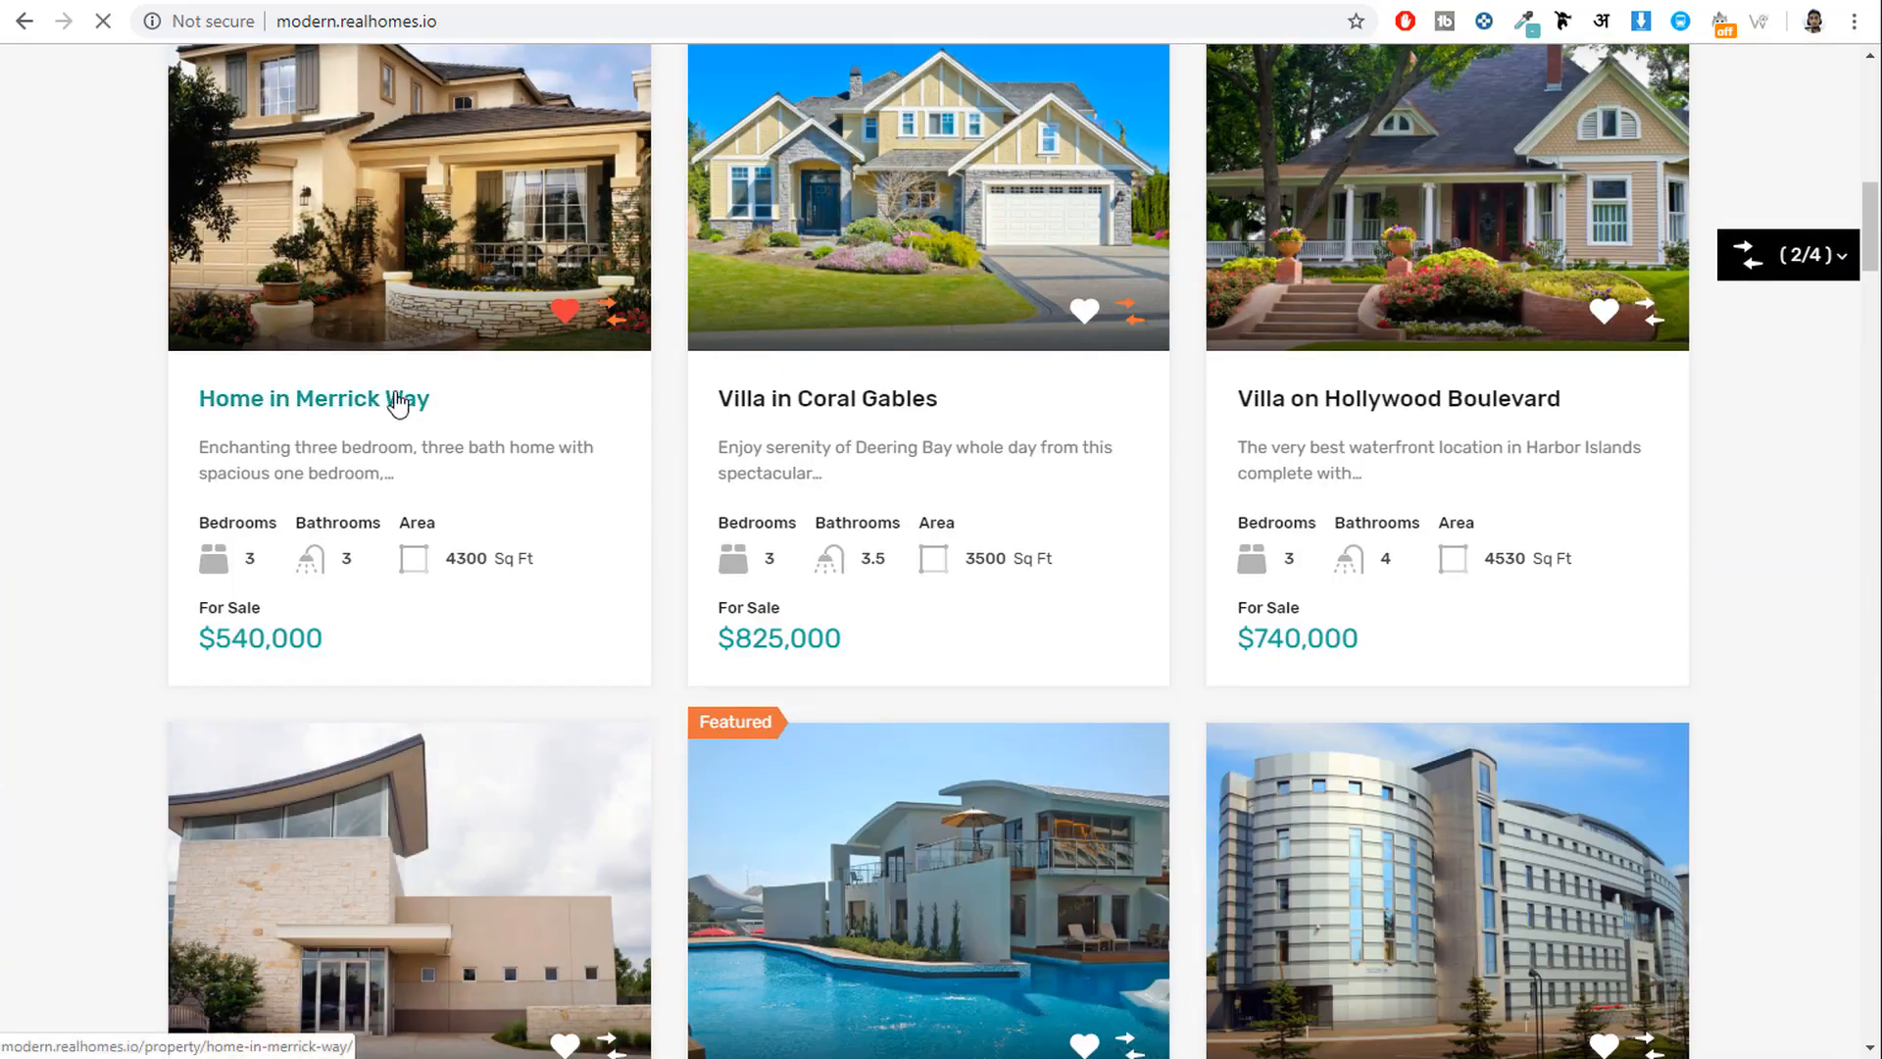
left_click(397, 402)
scroll(1822, 681, "down", 12)
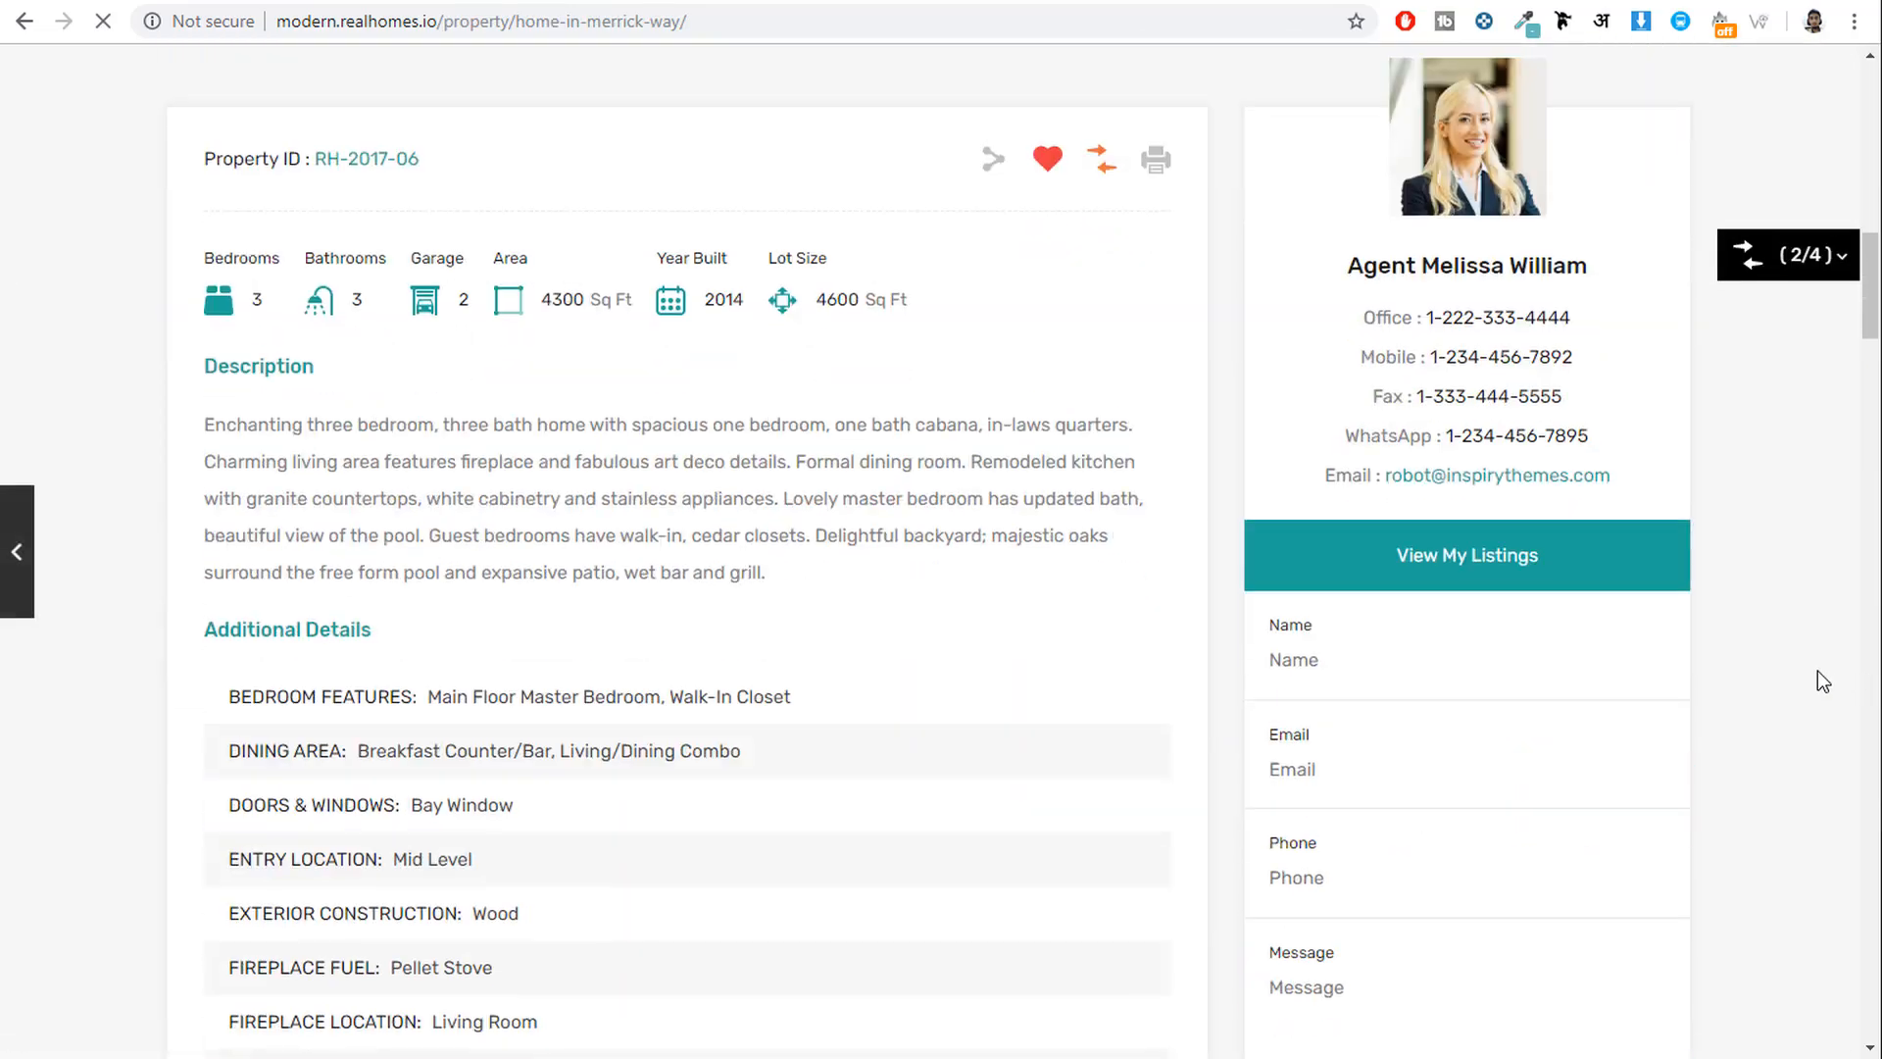
scroll(1177, 553, "up", 3)
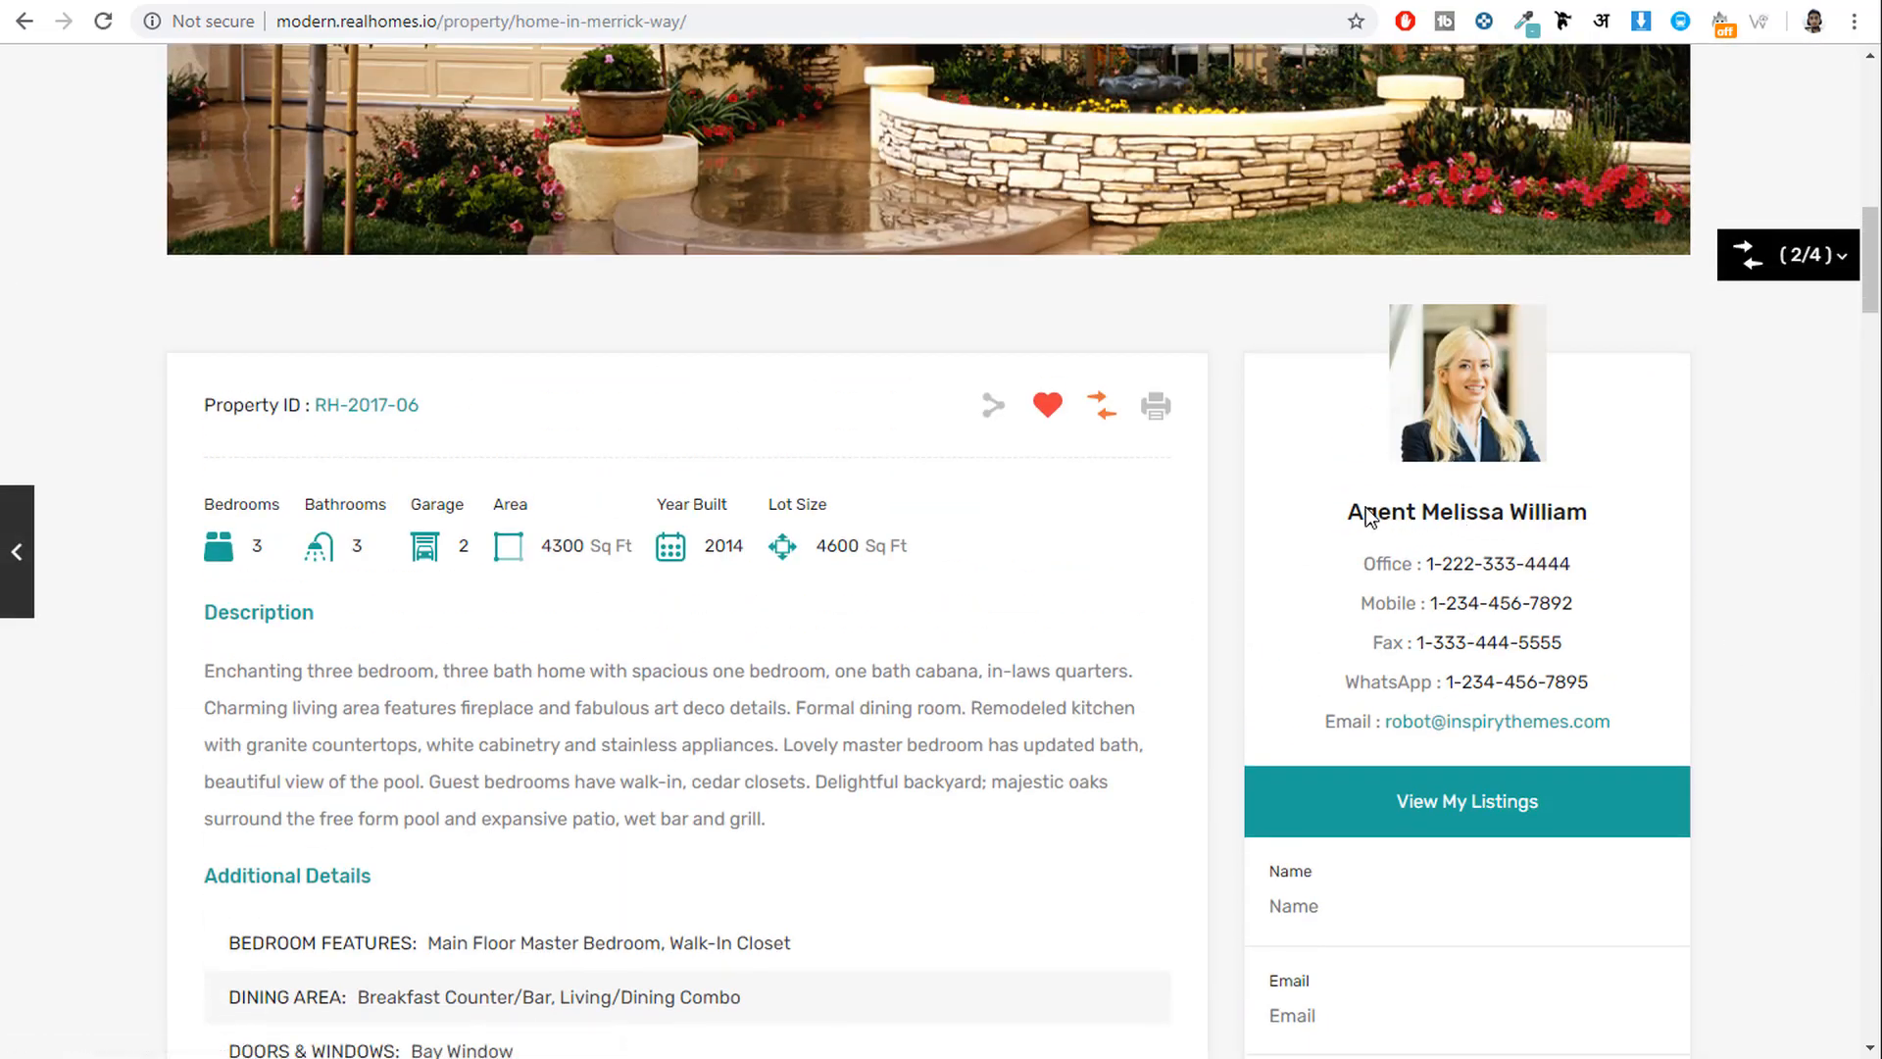
left_click_drag(1366, 508, 1588, 614)
left_click(1657, 655)
scroll(1643, 625, "down", 1)
left_click_drag(1347, 389, 1608, 392)
key("ctrl+c")
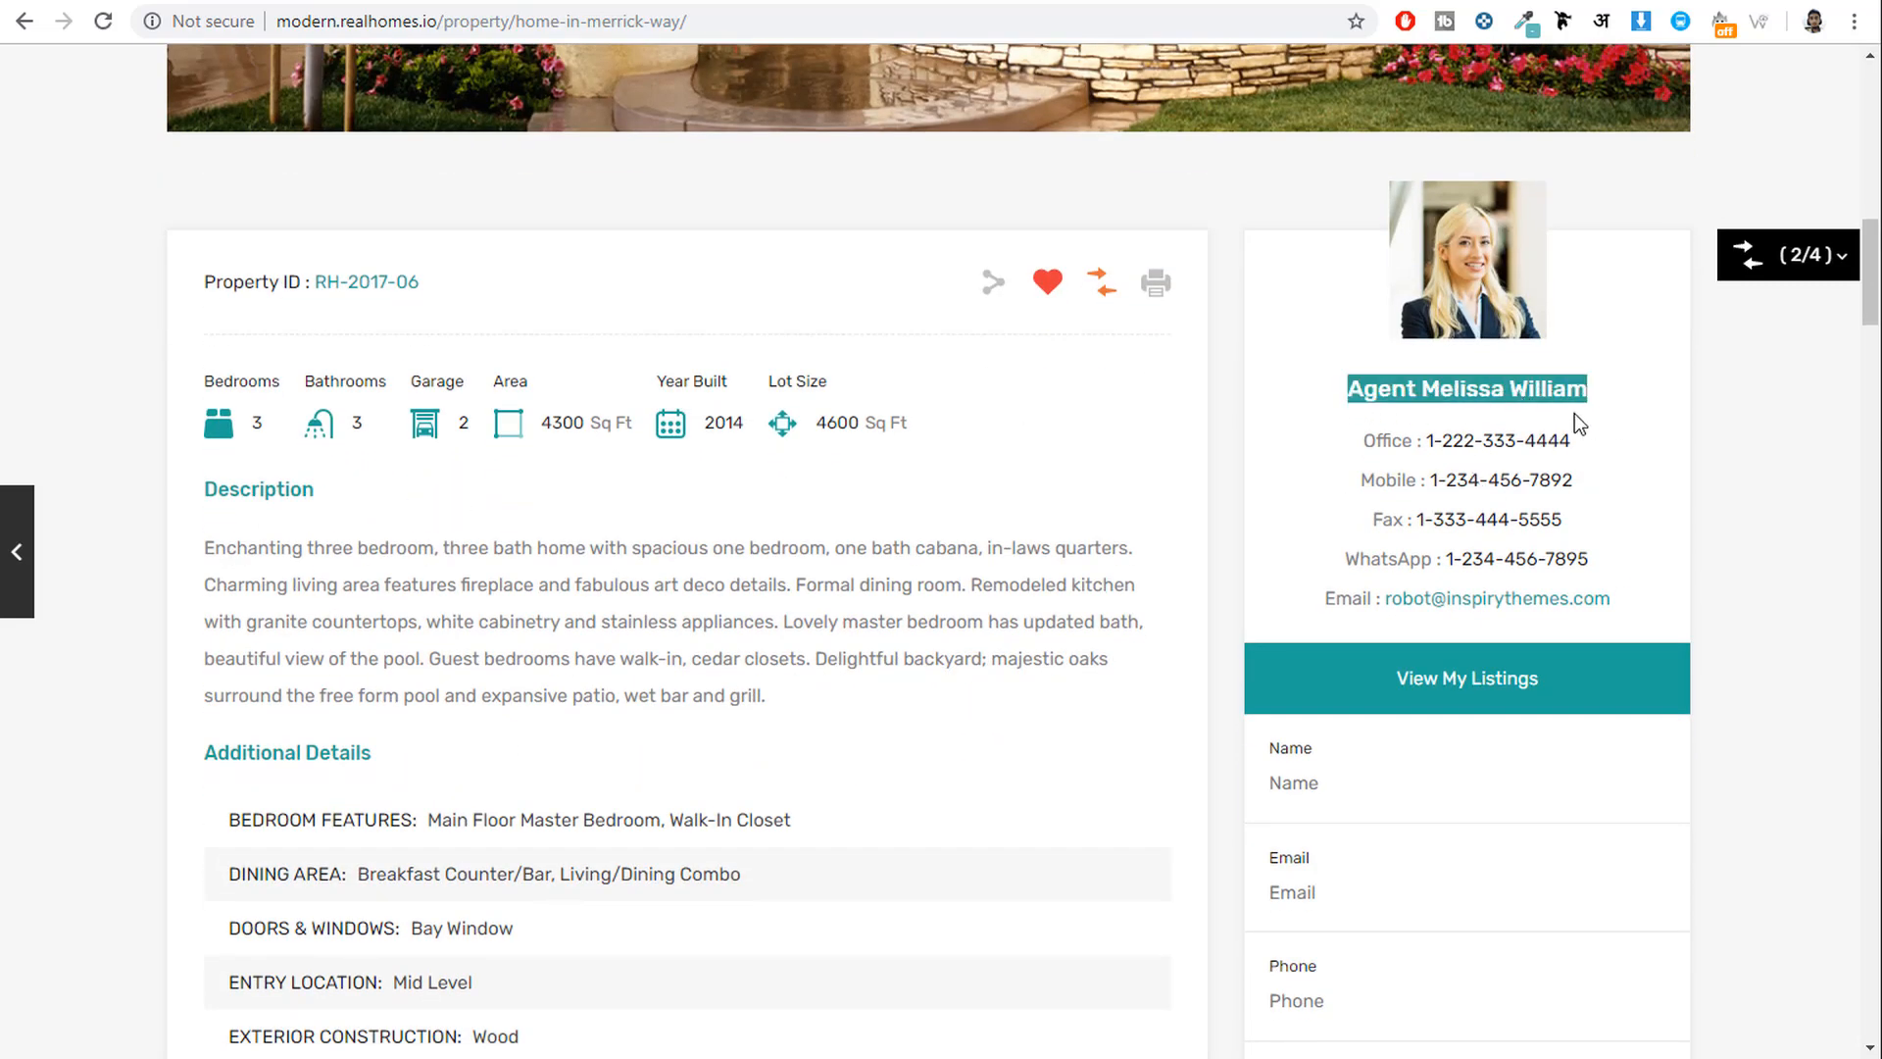
Fill the agent's title and Email Address with the demo agent's name and email.
key("ctrl+Tab")
key("ctrl+v")
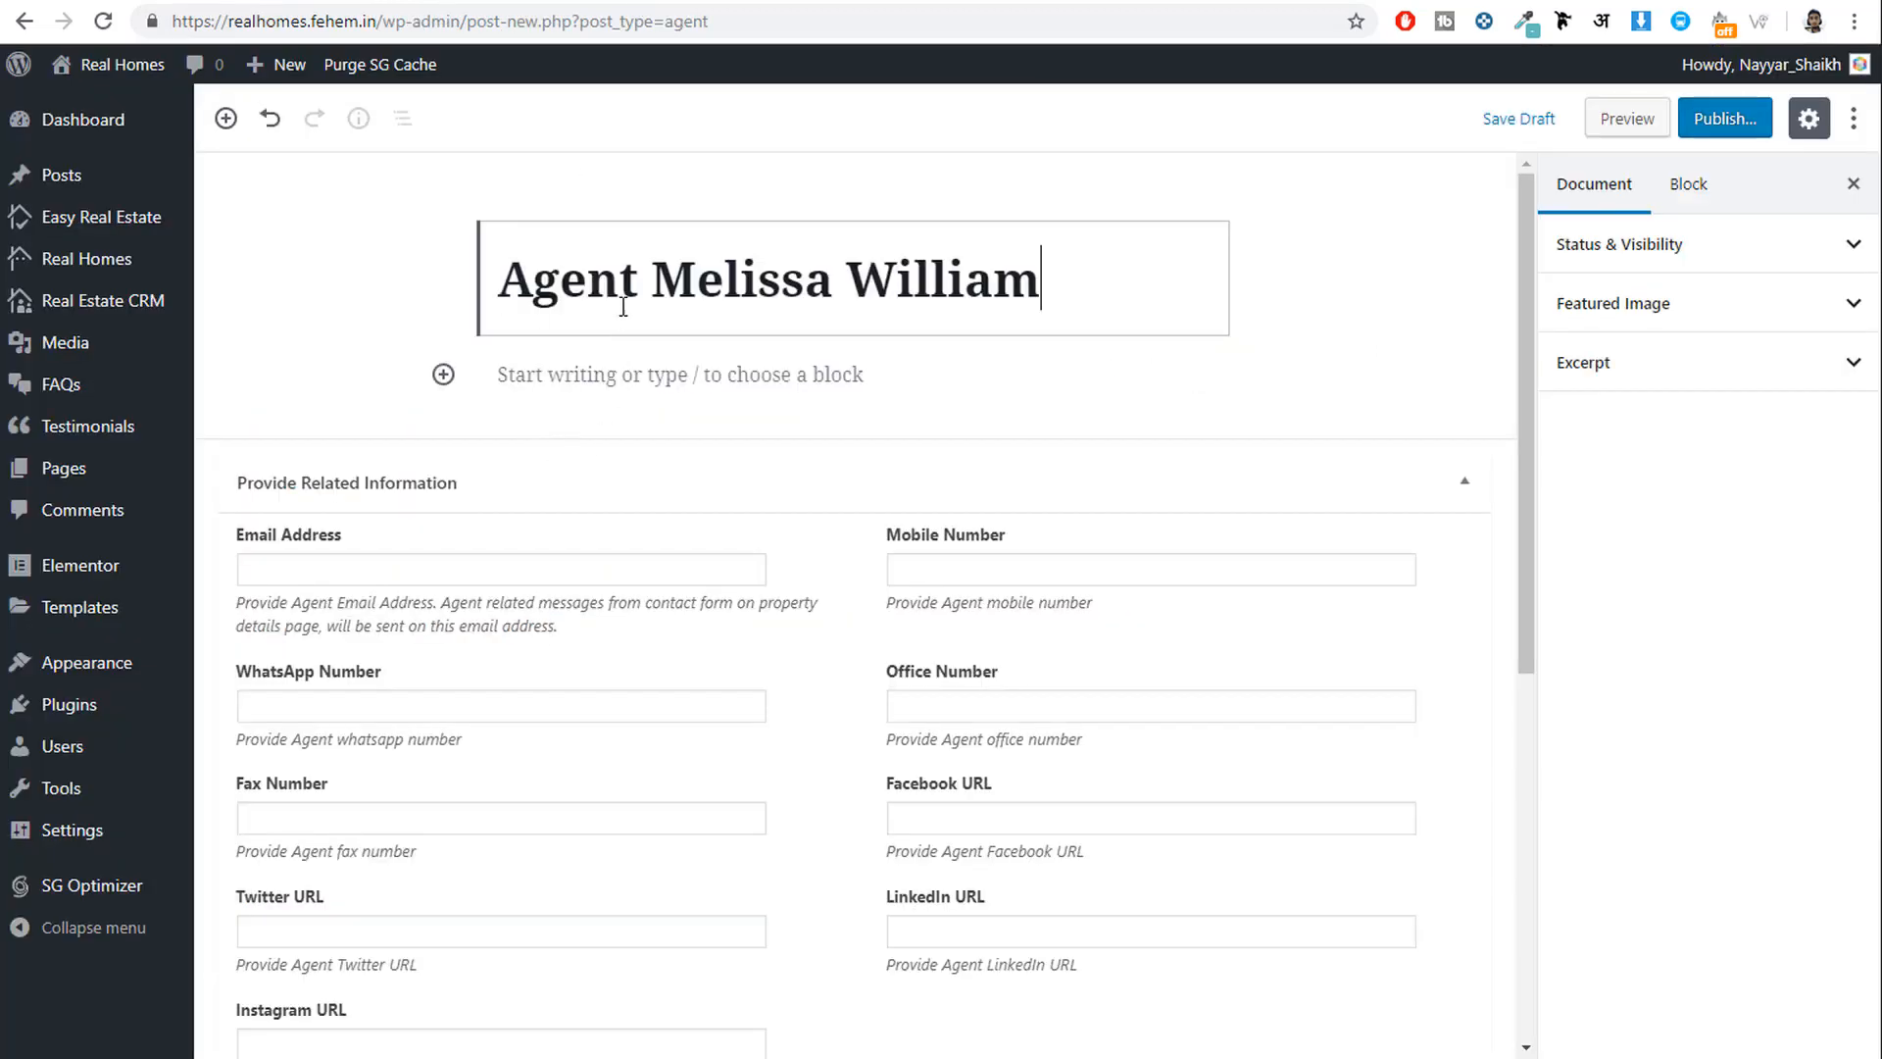
scroll(835, 390, "down", 2)
key("ctrl+shift+Tab")
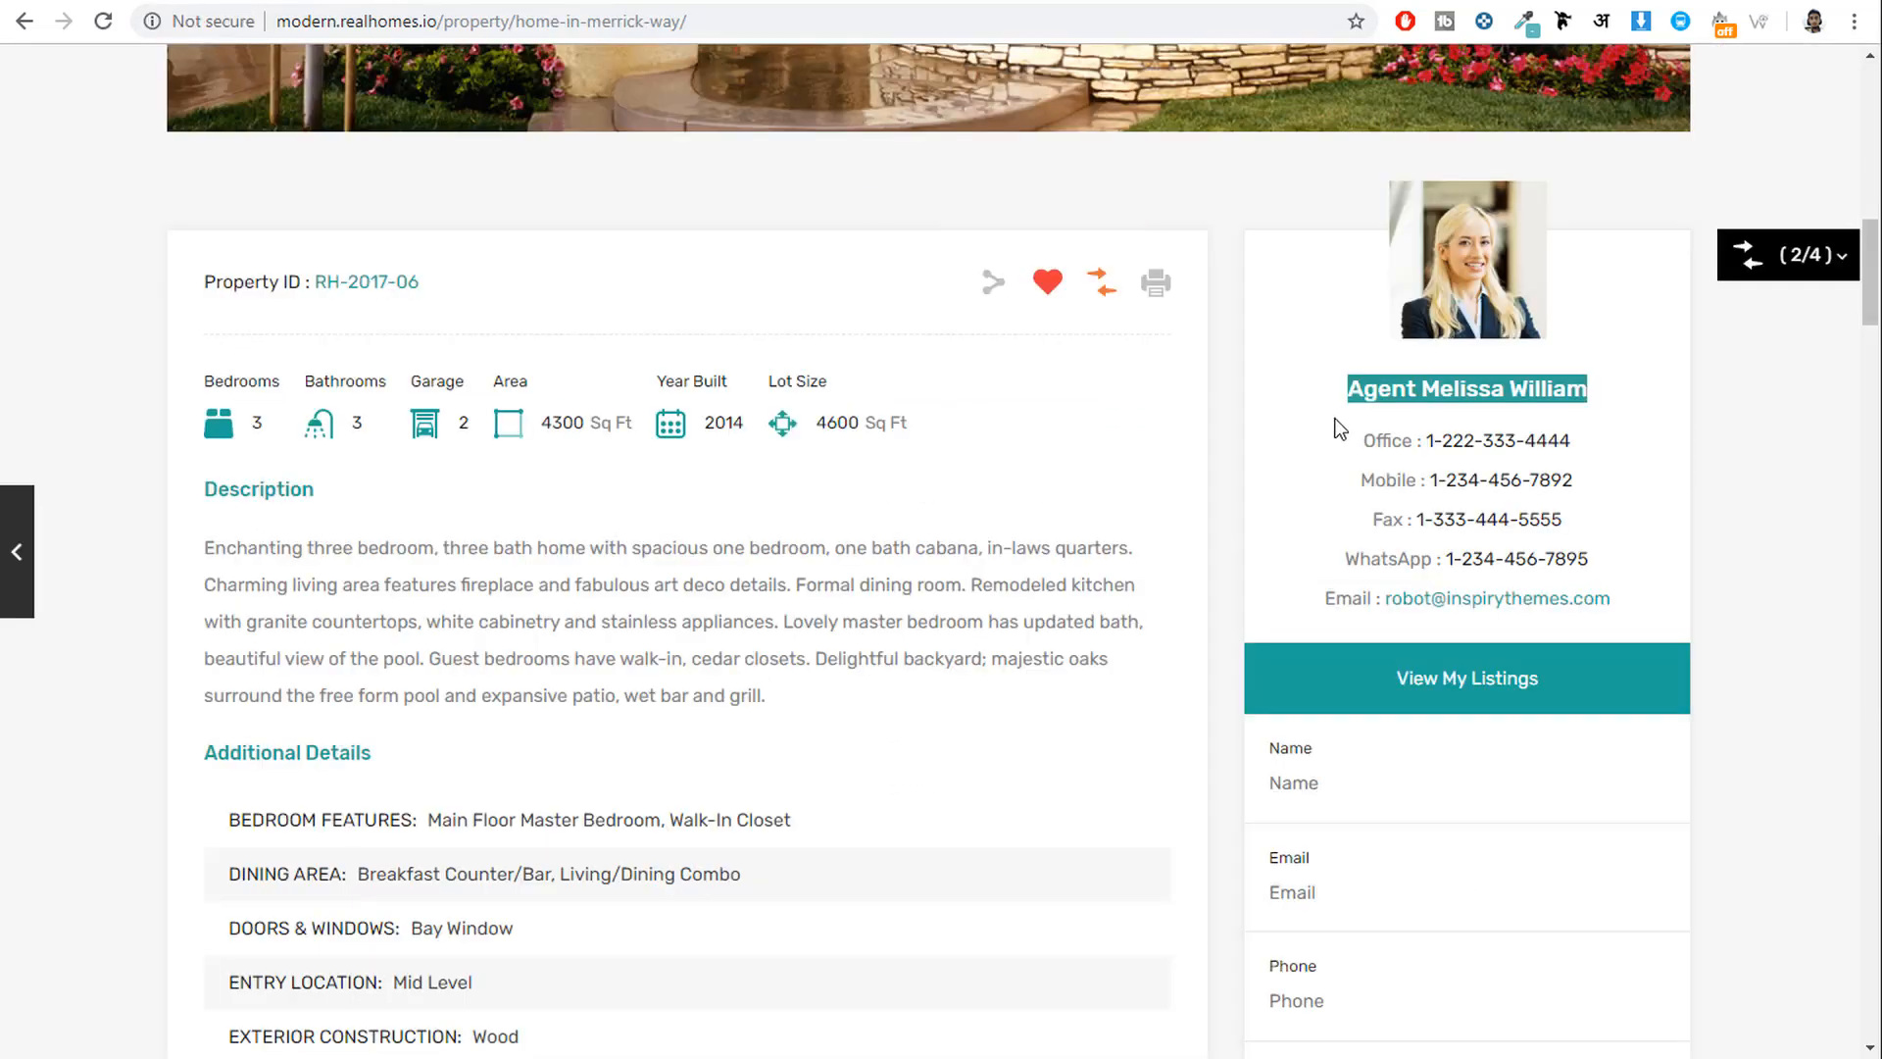
right_click(1497, 603)
left_click(1574, 765)
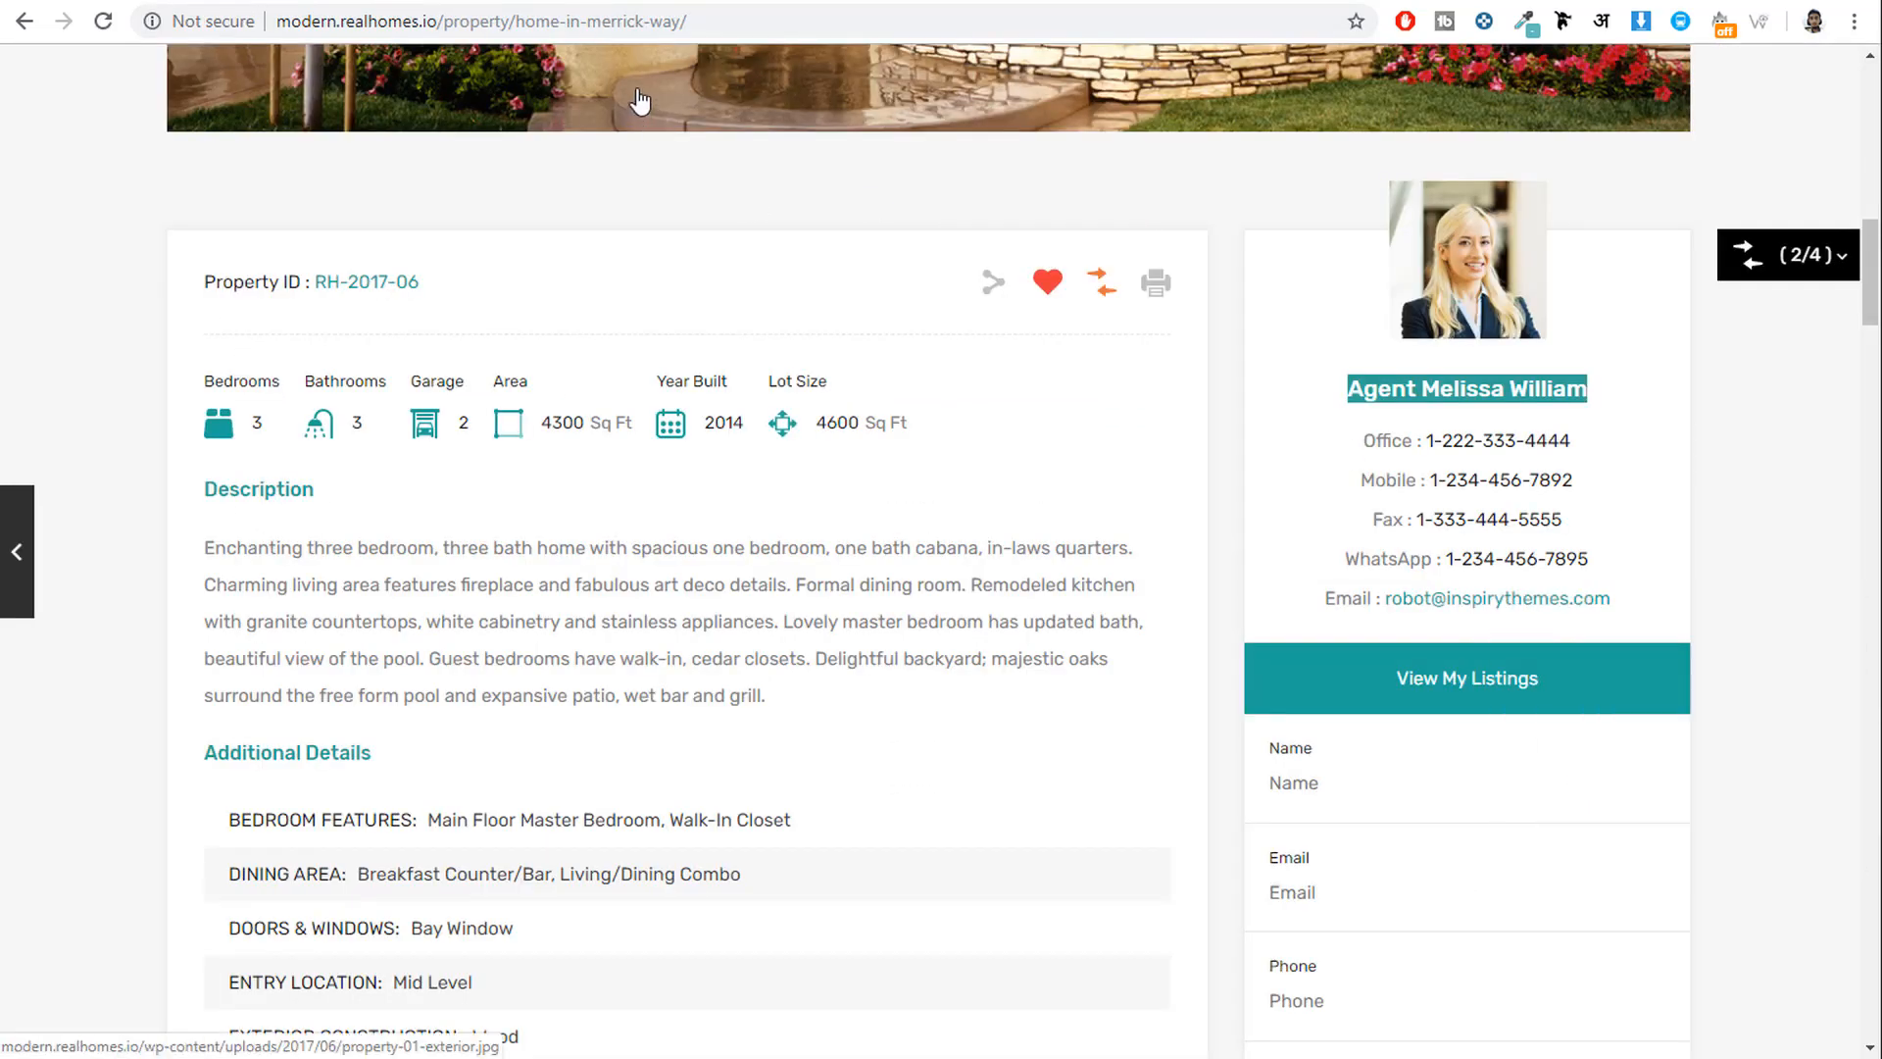
key("ctrl+Tab")
left_click(442, 327)
key("ctrl+v")
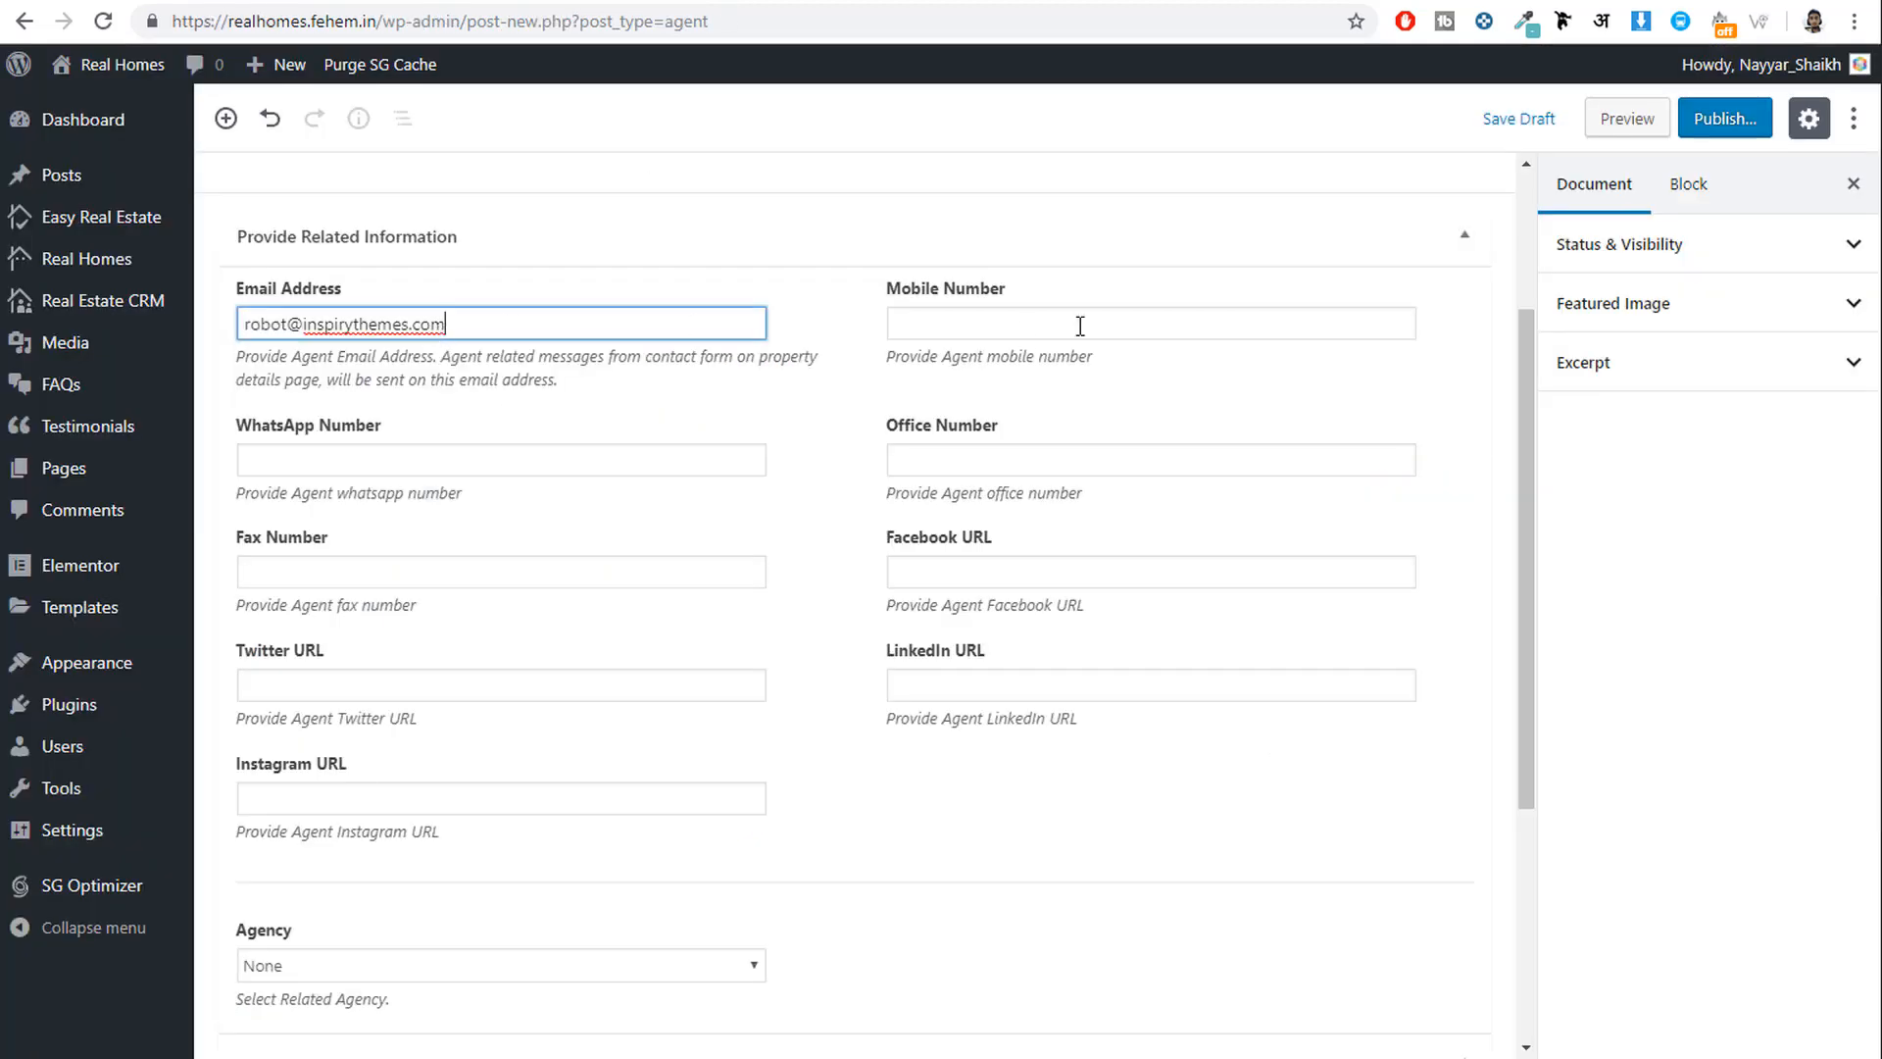
Paste the demo agent's office phone into the Mobile, WhatsApp, Office and Fax number fields.
key("ctrl+shift+Tab")
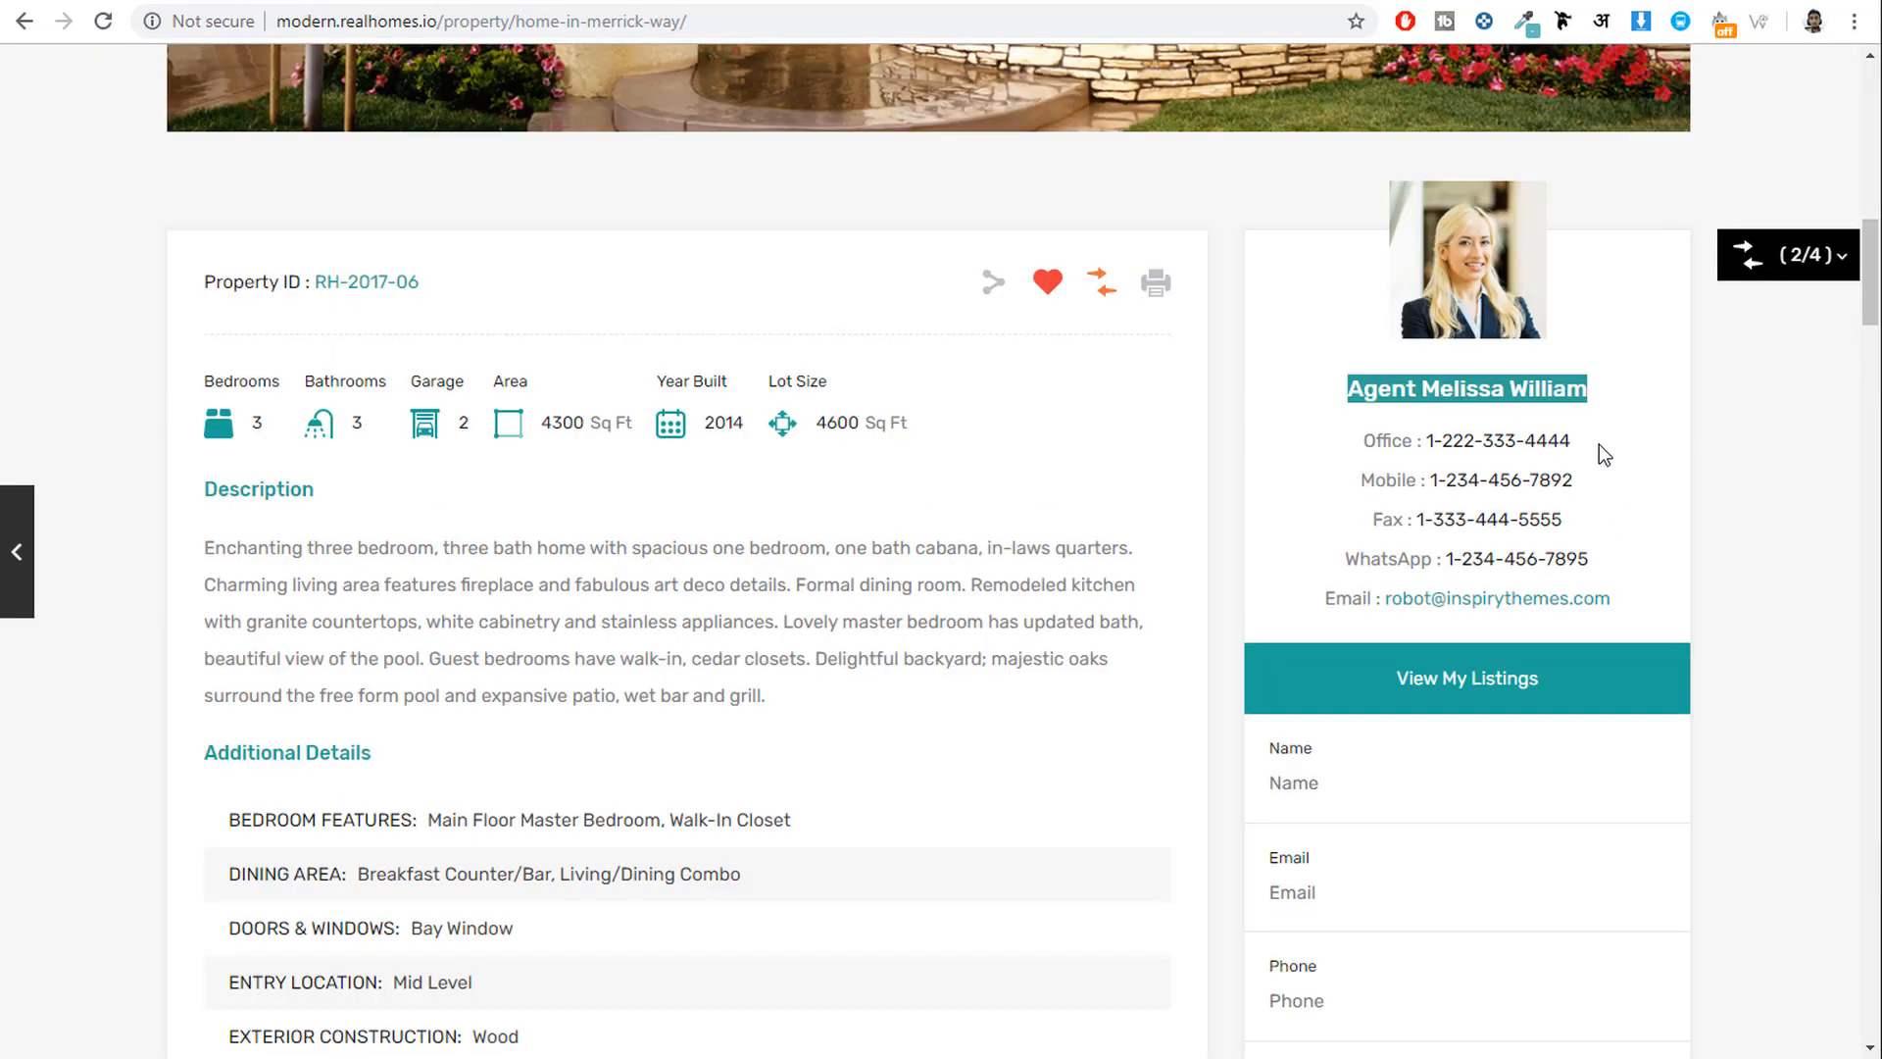
left_click_drag(1599, 446, 1434, 441)
key("ctrl+Tab")
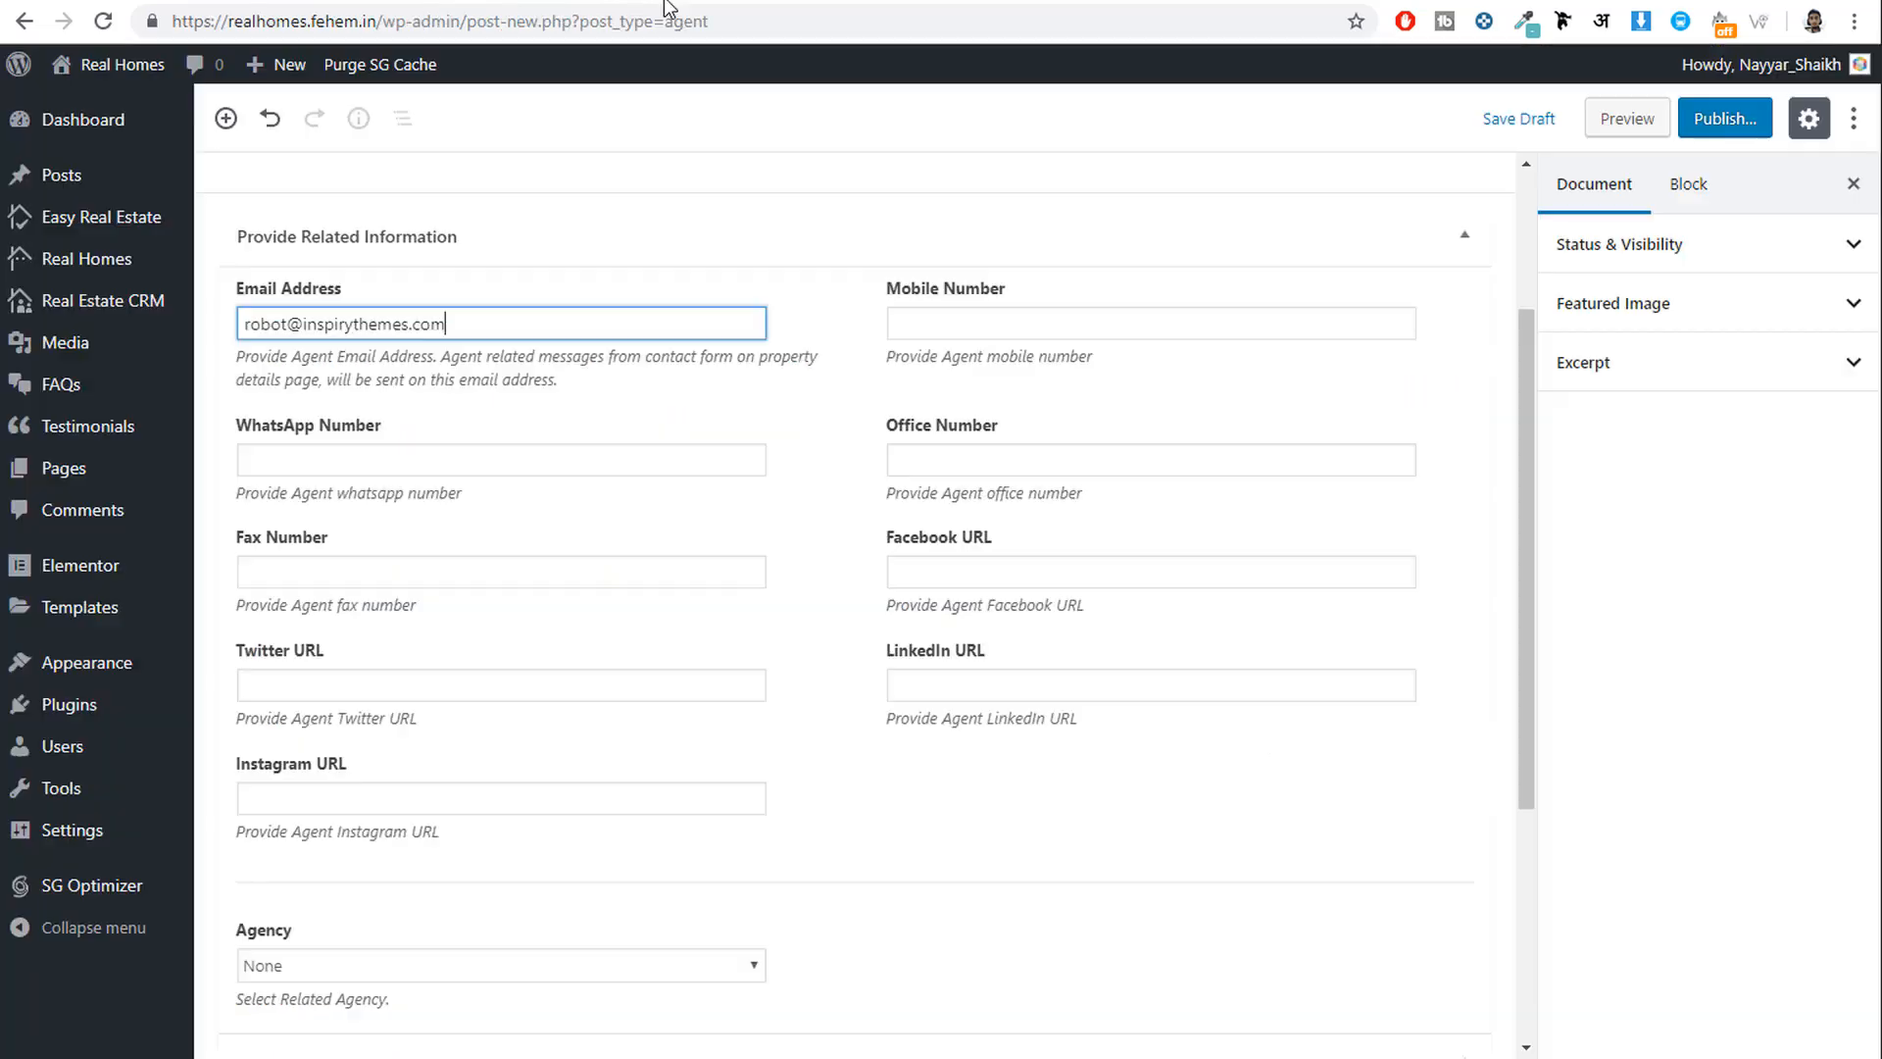
left_click(976, 324)
key("ctrl+v")
left_click(520, 459)
key("ctrl+v")
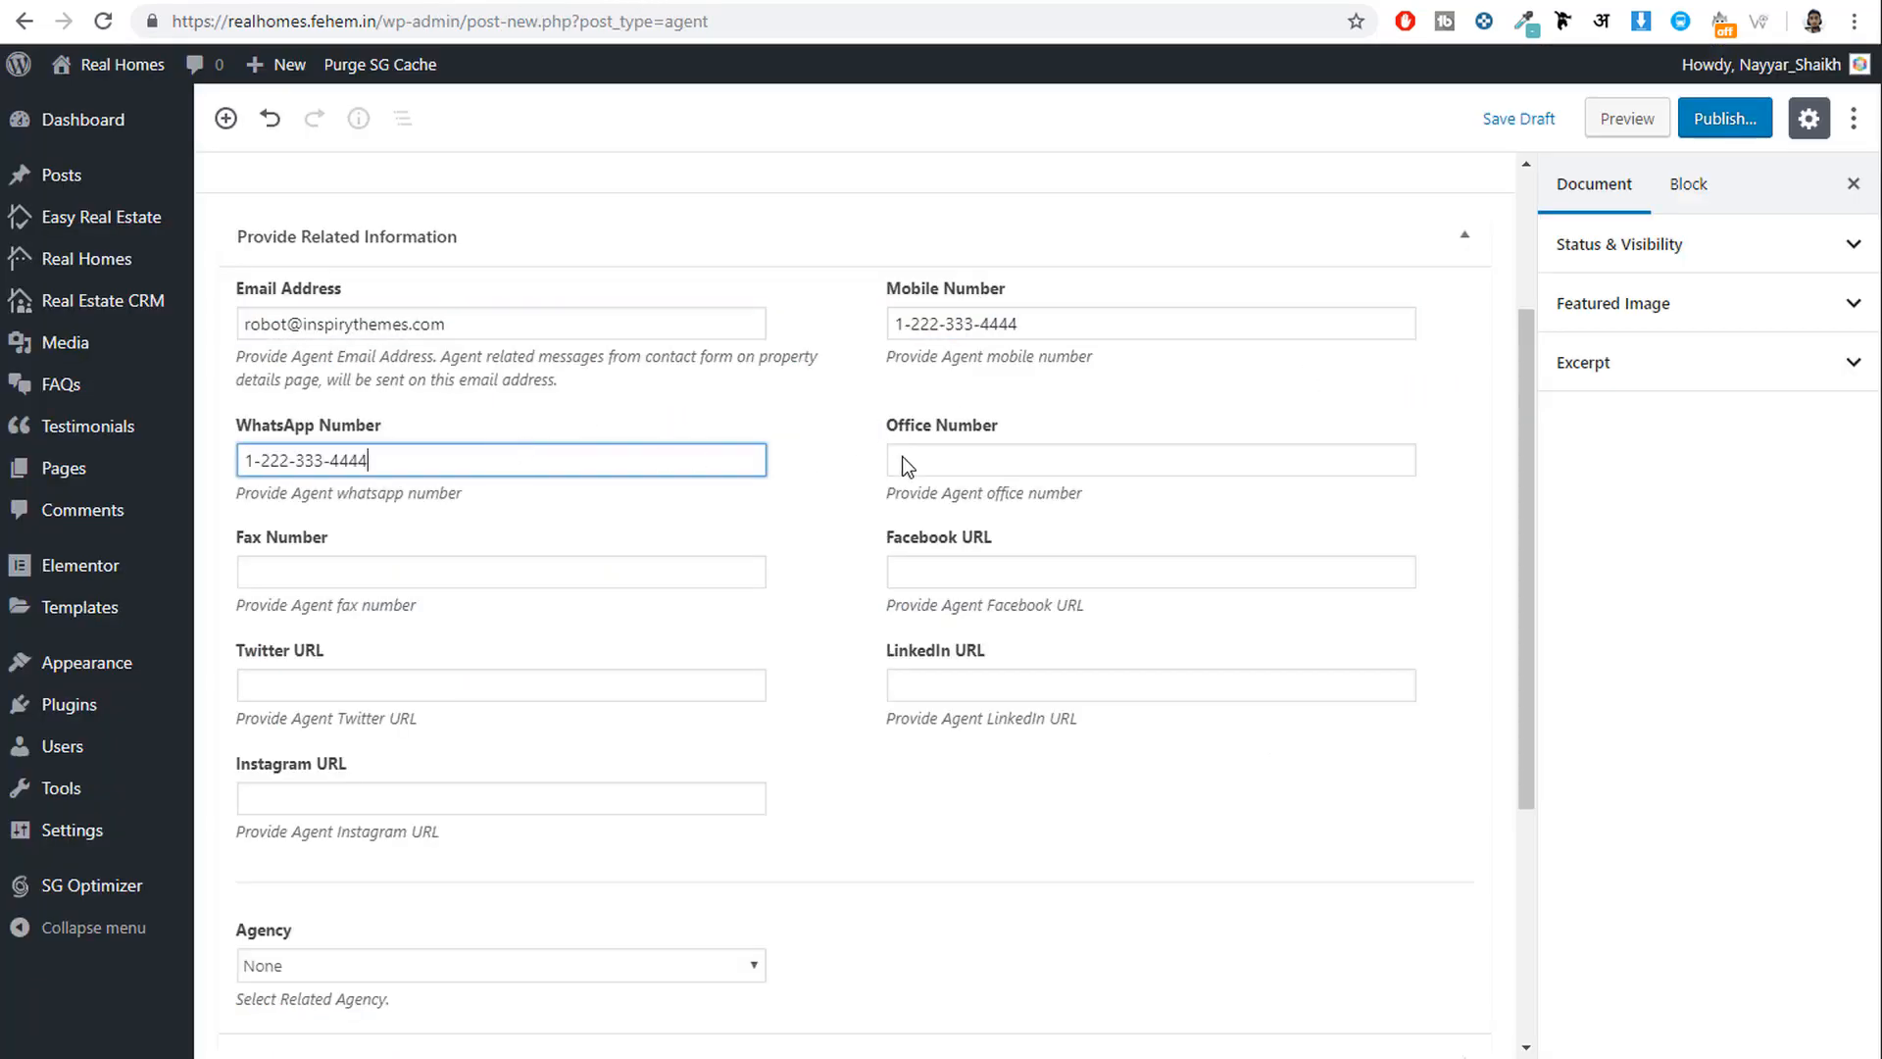
left_click(994, 460)
key("ctrl+v")
left_click(538, 572)
key("ctrl+v")
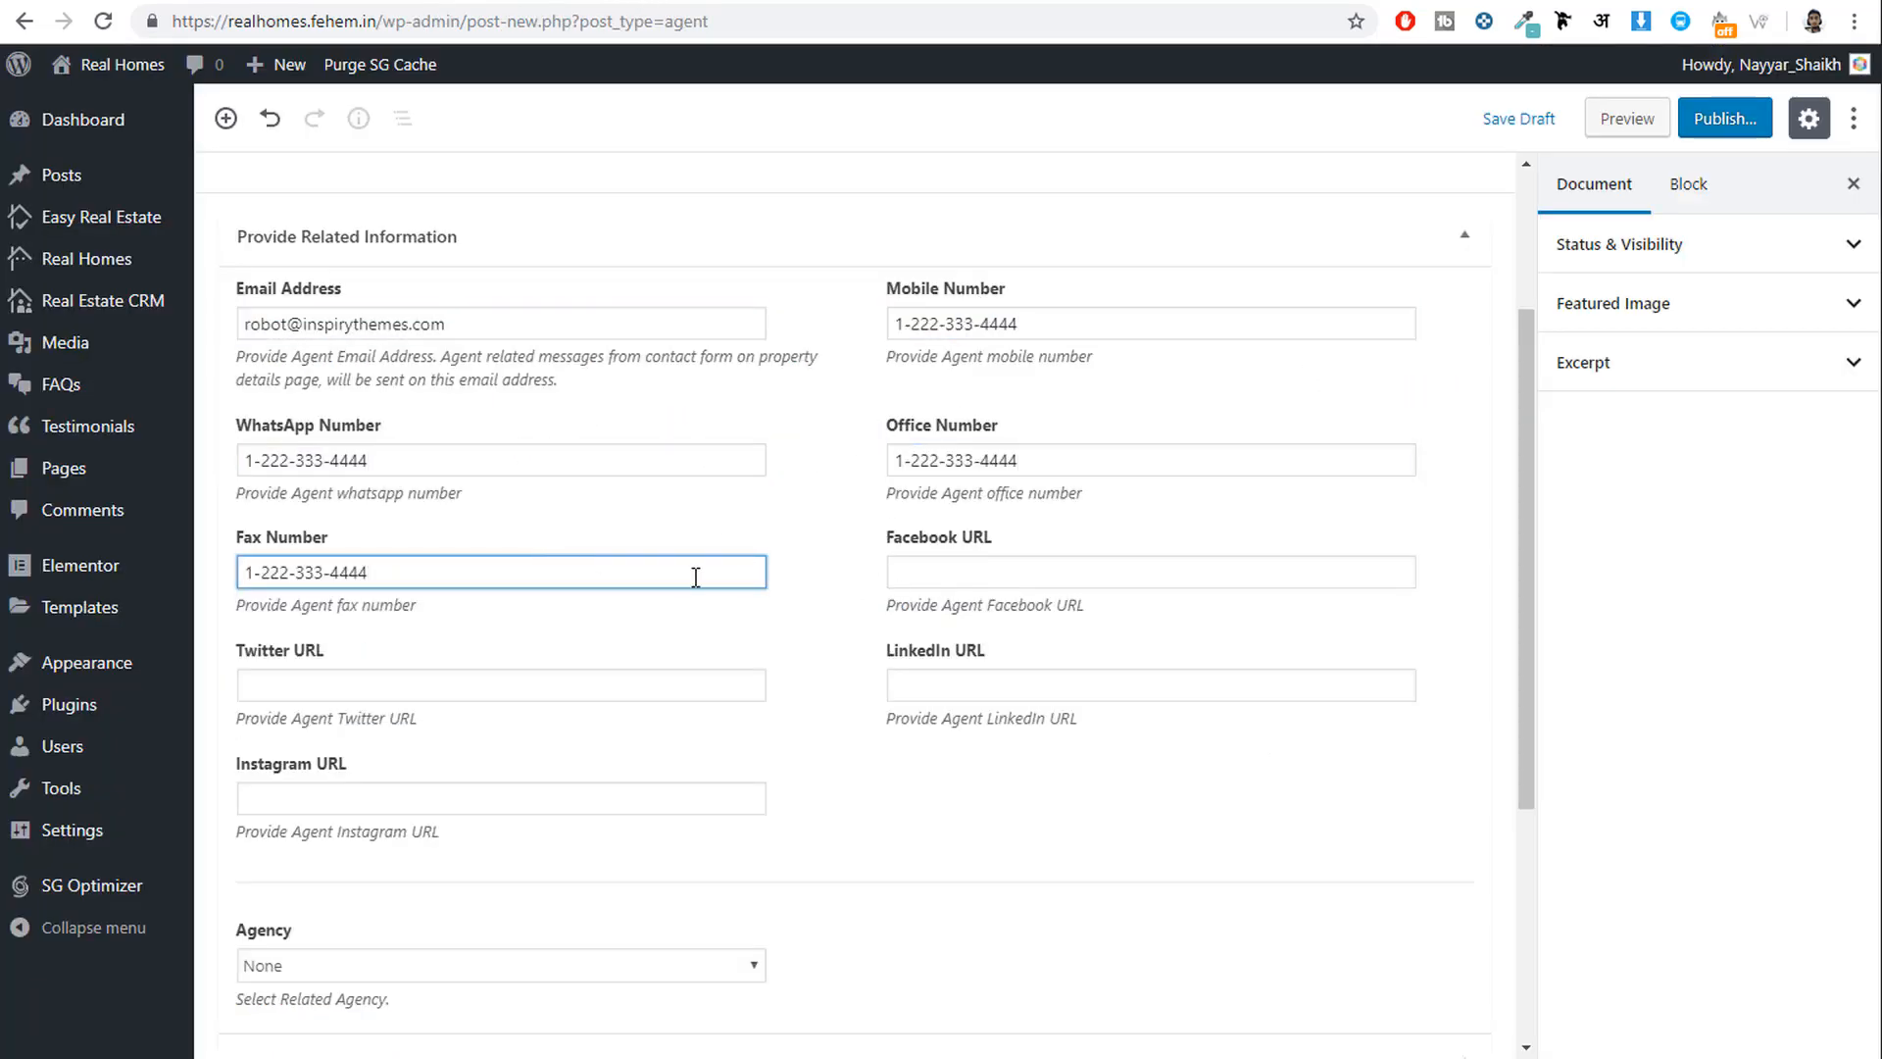
Paste the site's base URL into the Facebook, Twitter, LinkedIn and Instagram URL fields.
left_click_drag(378, 22, 172, 22)
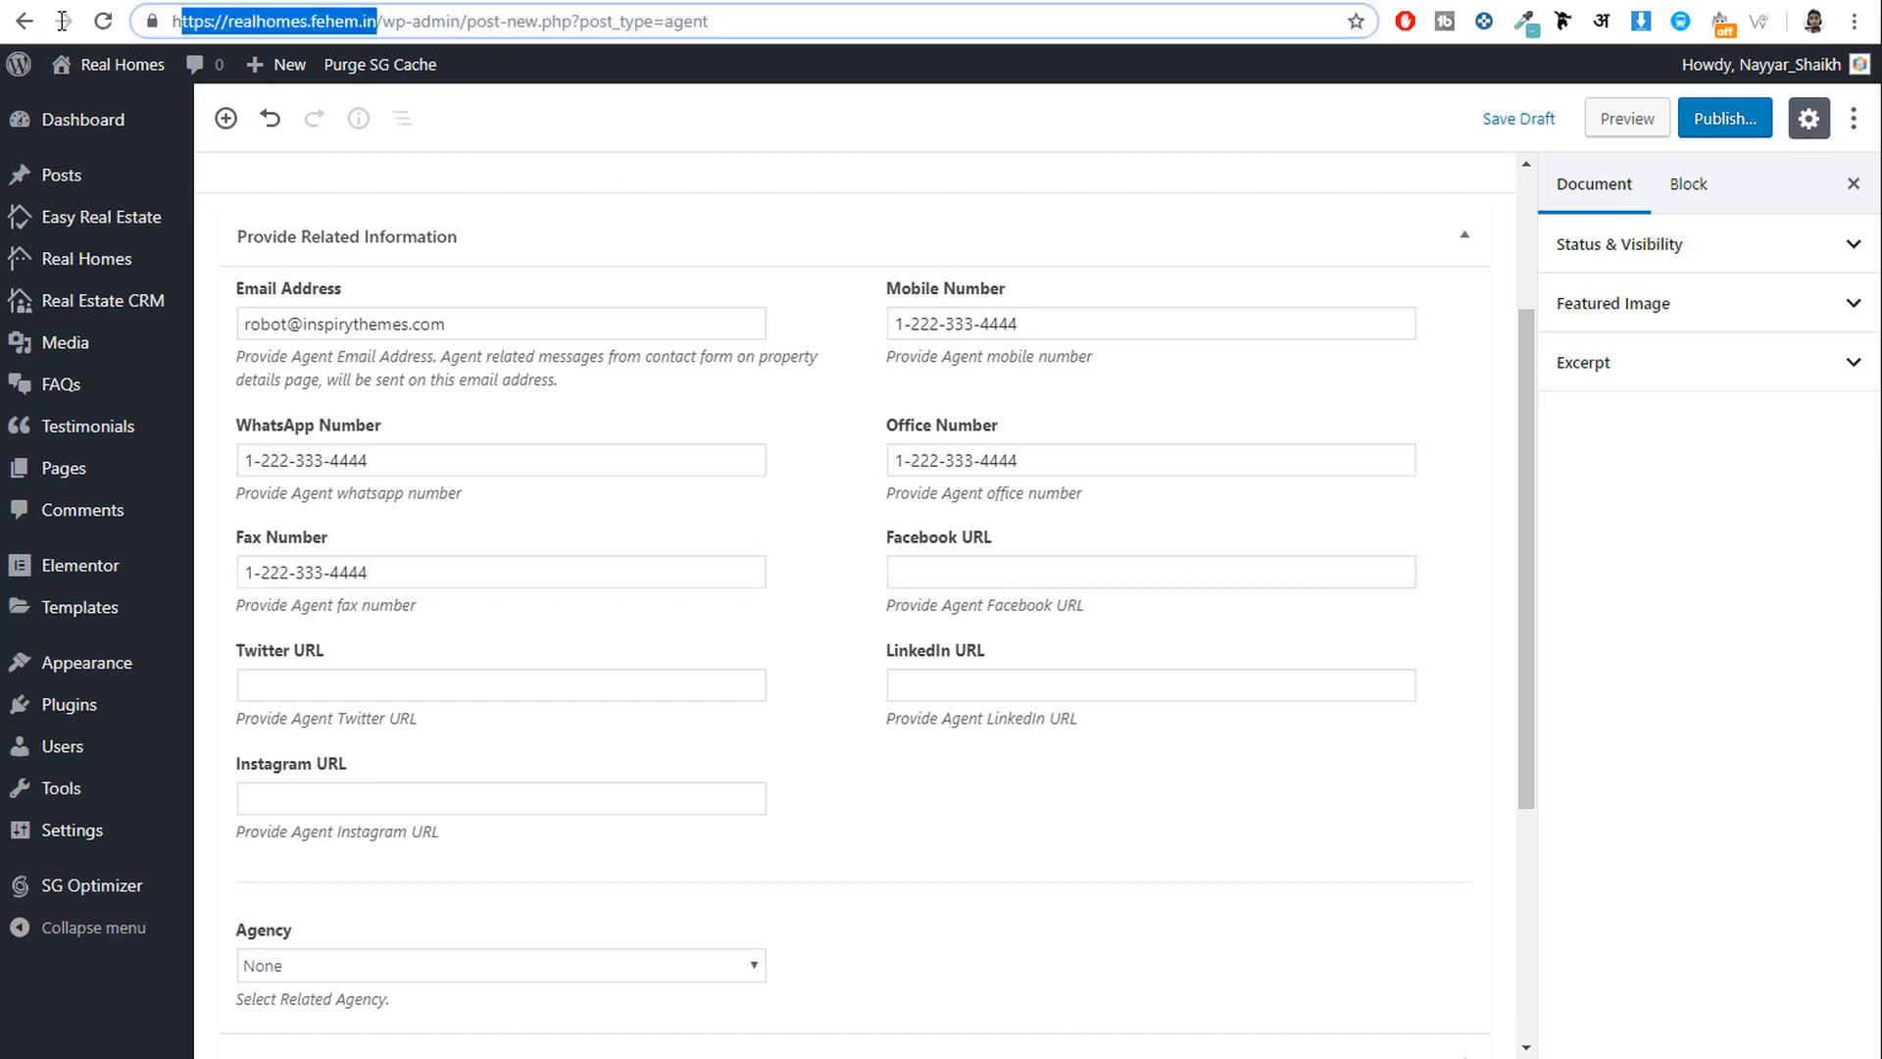
mouse_move(315, 61)
key("ctrl+c")
left_click(946, 572)
key("ctrl+v")
left_click(358, 701)
key("ctrl+v")
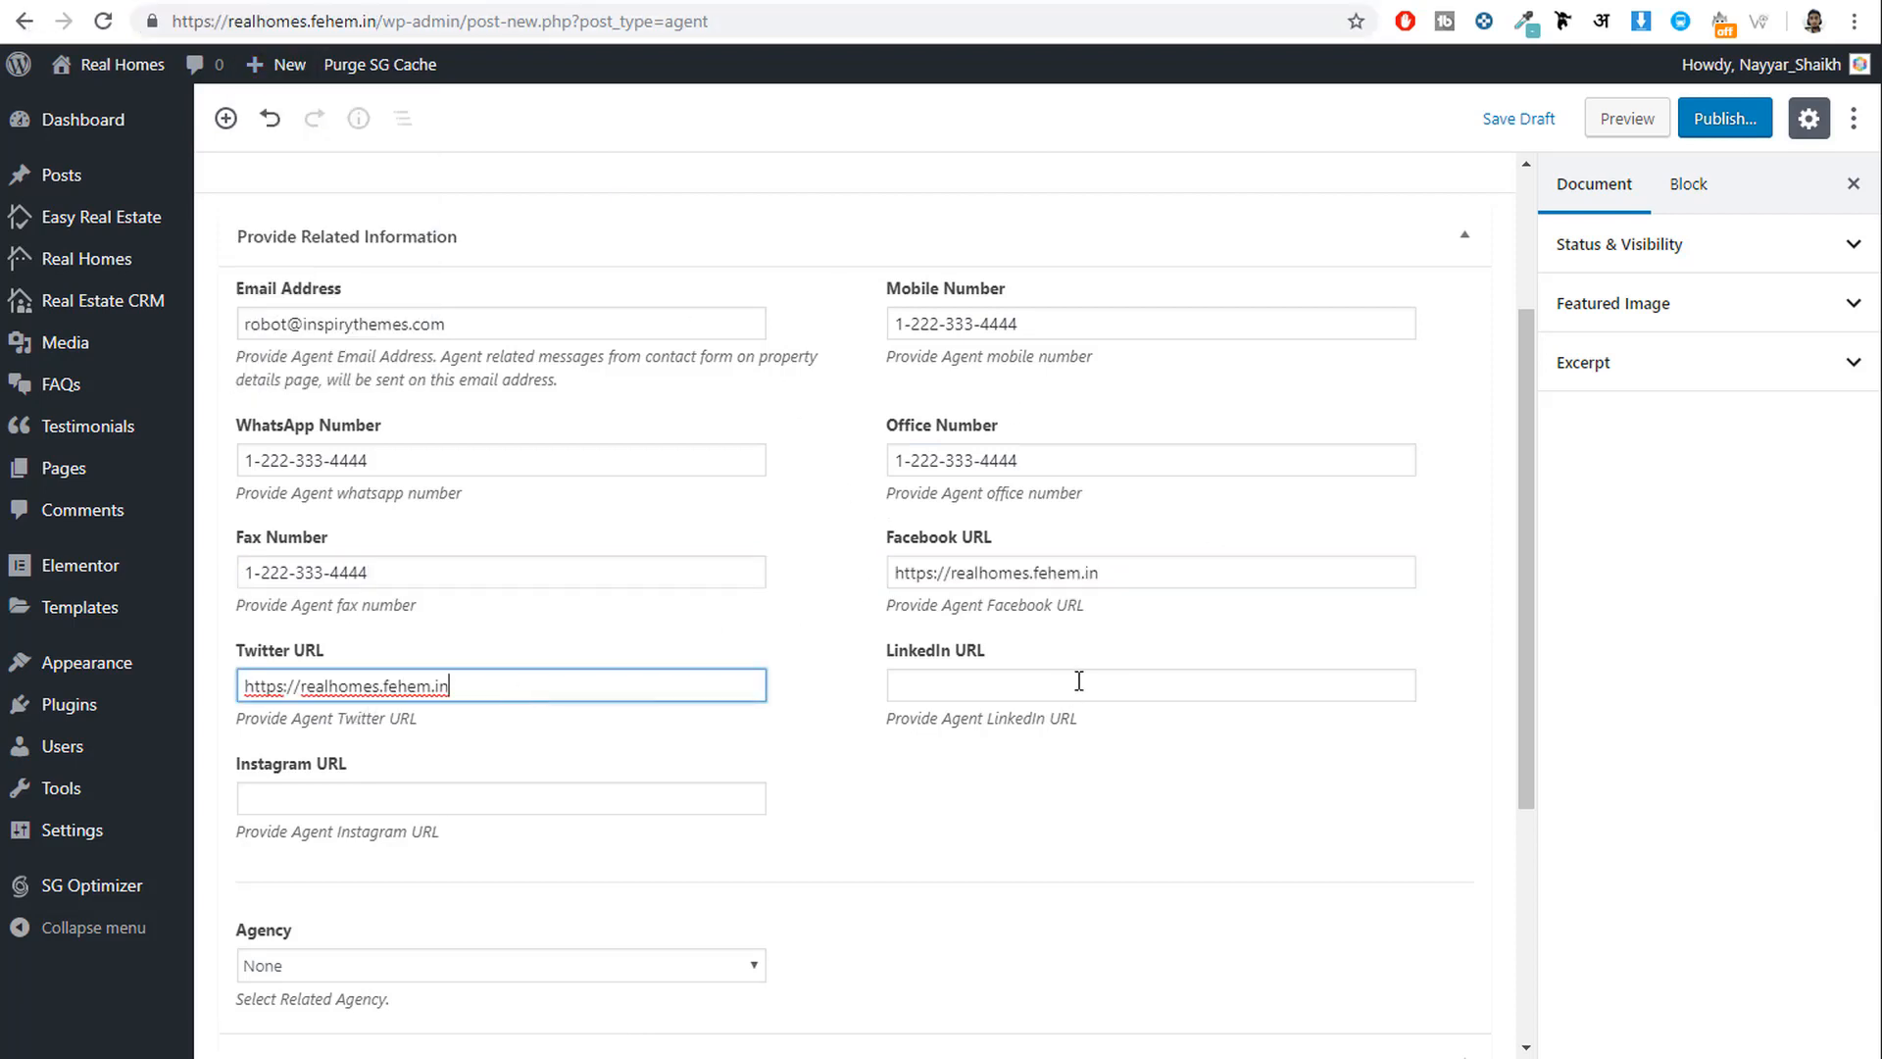
left_click(1078, 684)
key("ctrl+v")
left_click(330, 808)
key("ctrl+v")
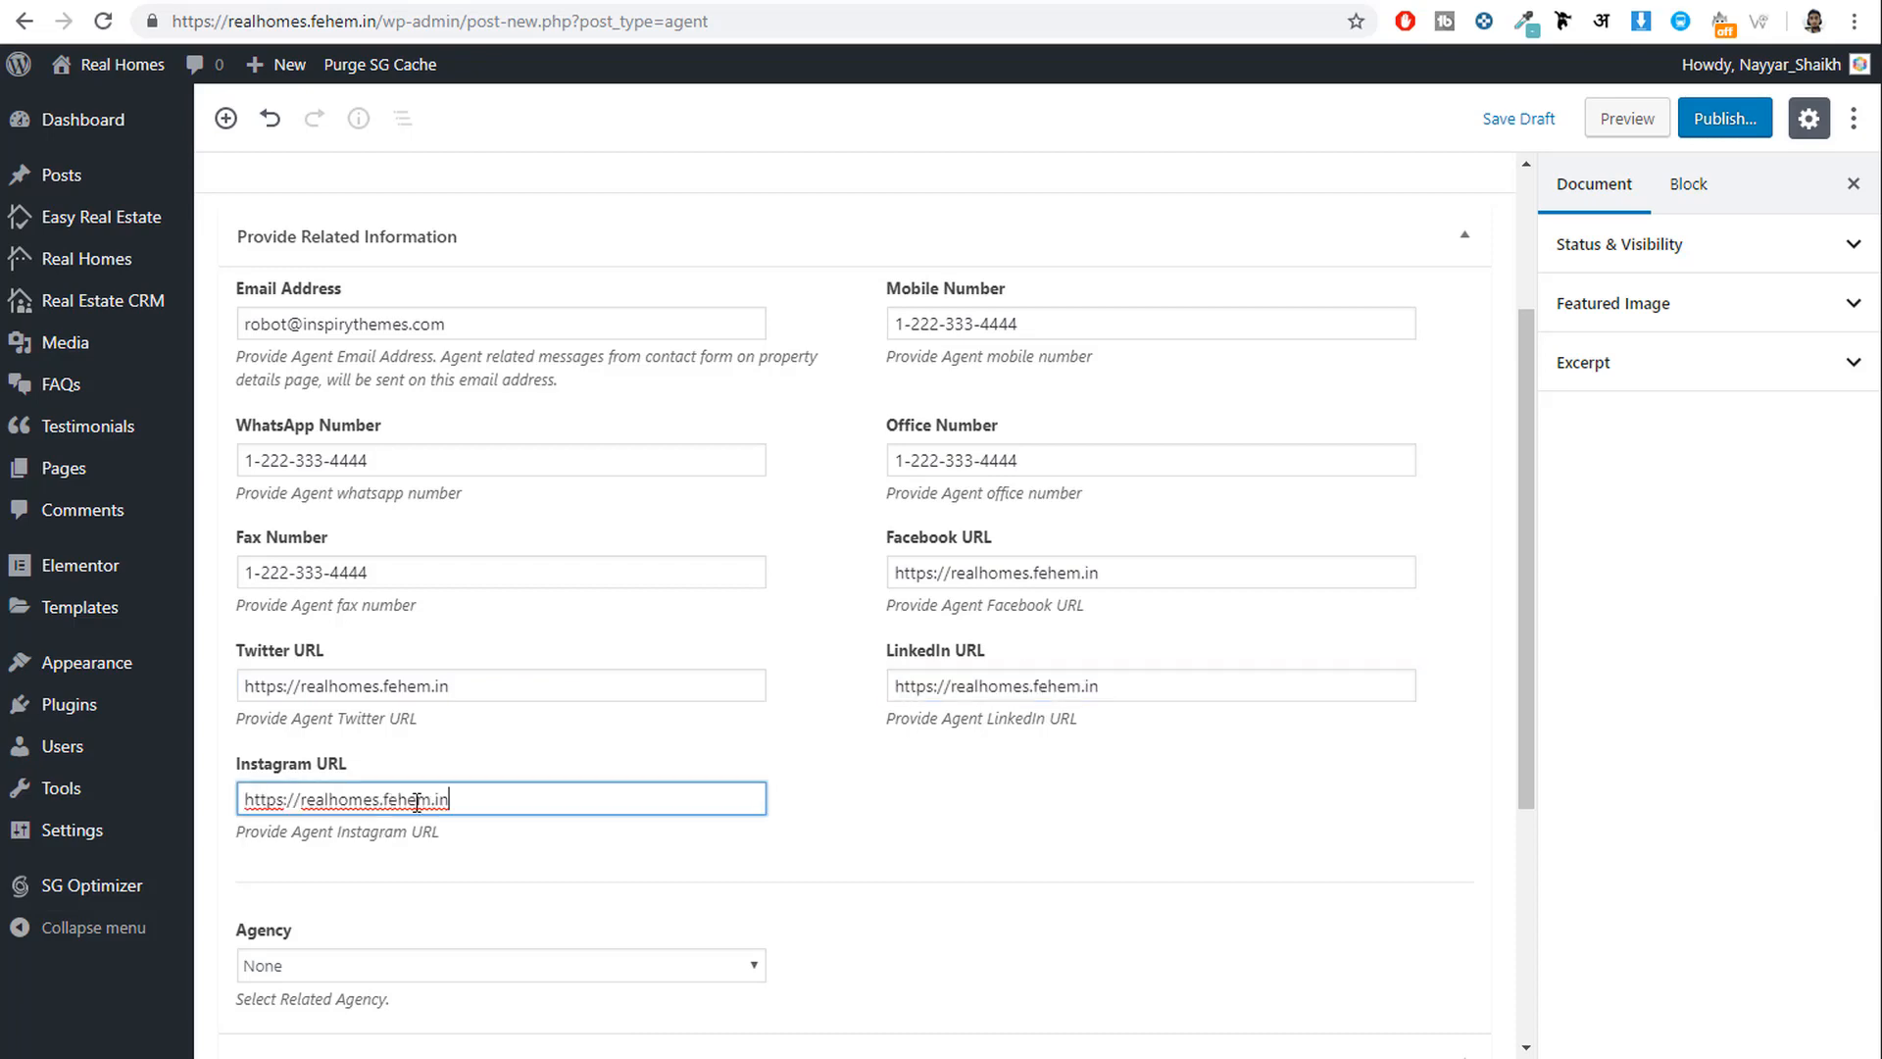
left_click(825, 829)
scroll(825, 829, "down", 4)
scroll(823, 830, "up", 5)
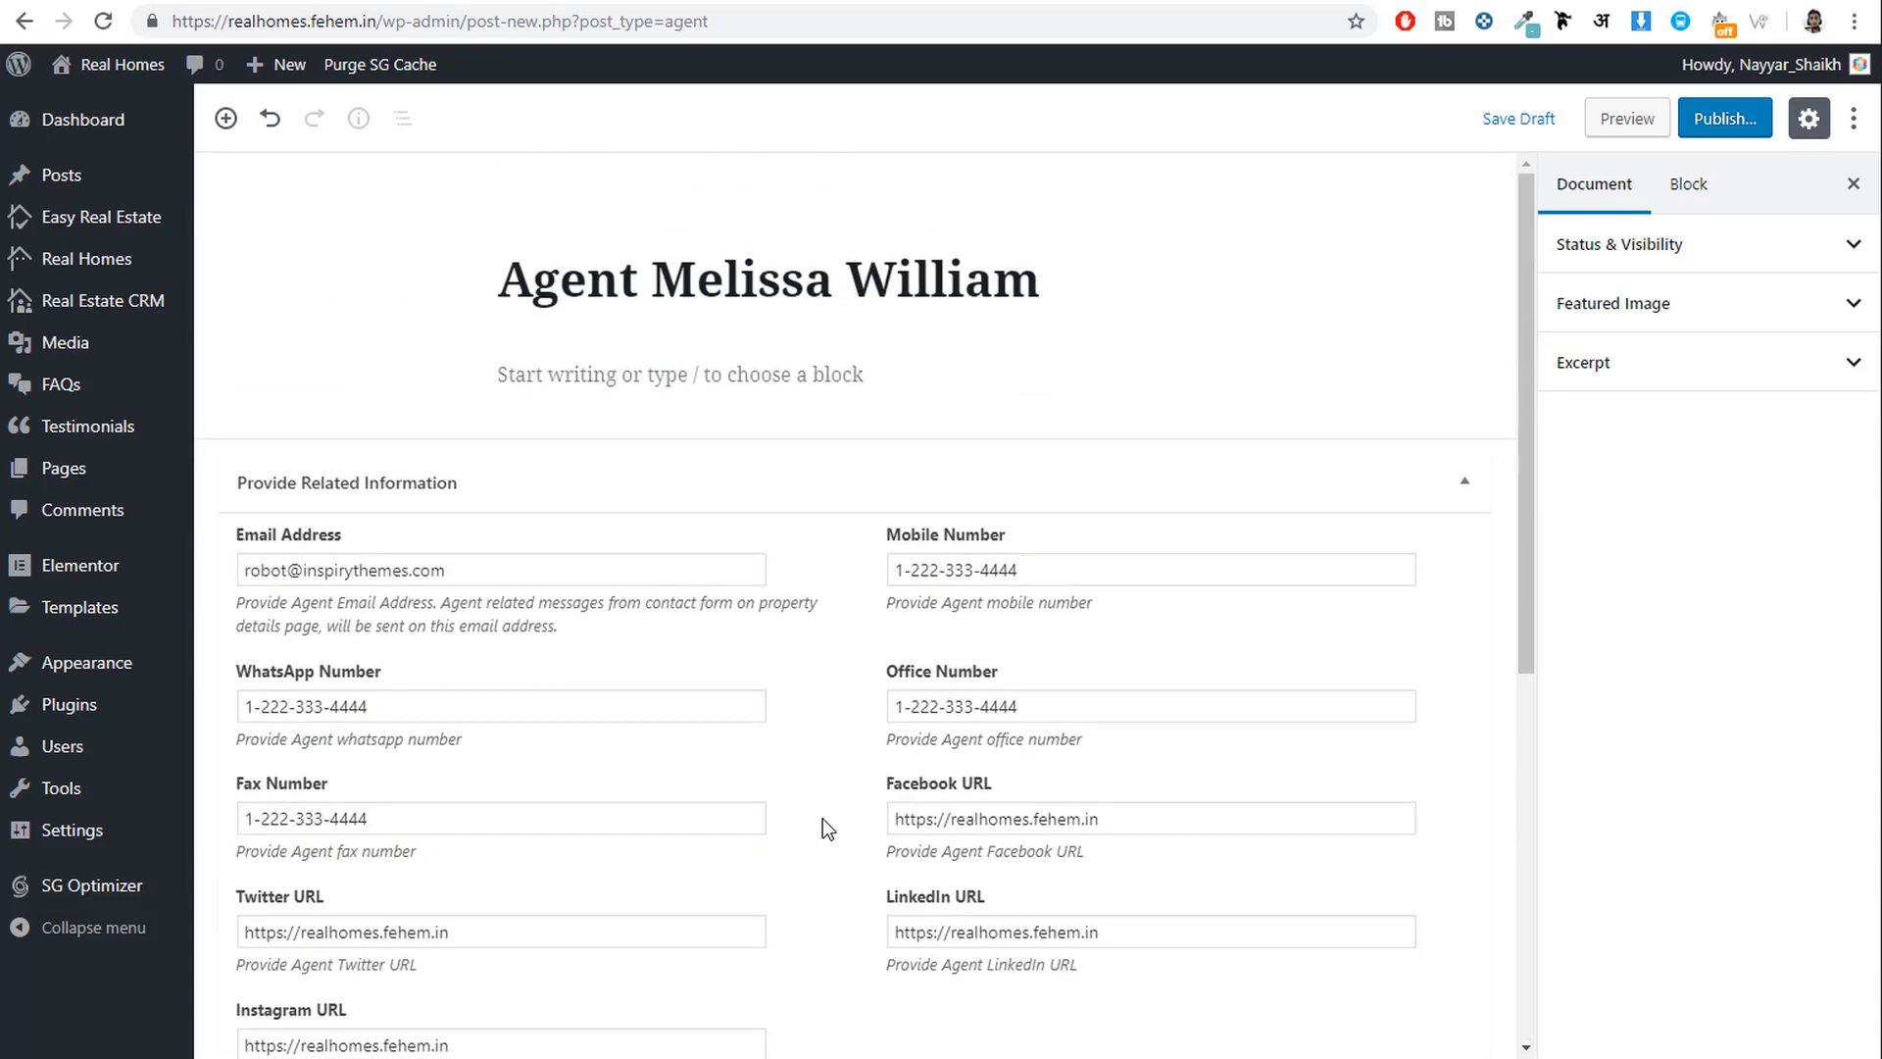
left_click(1579, 304)
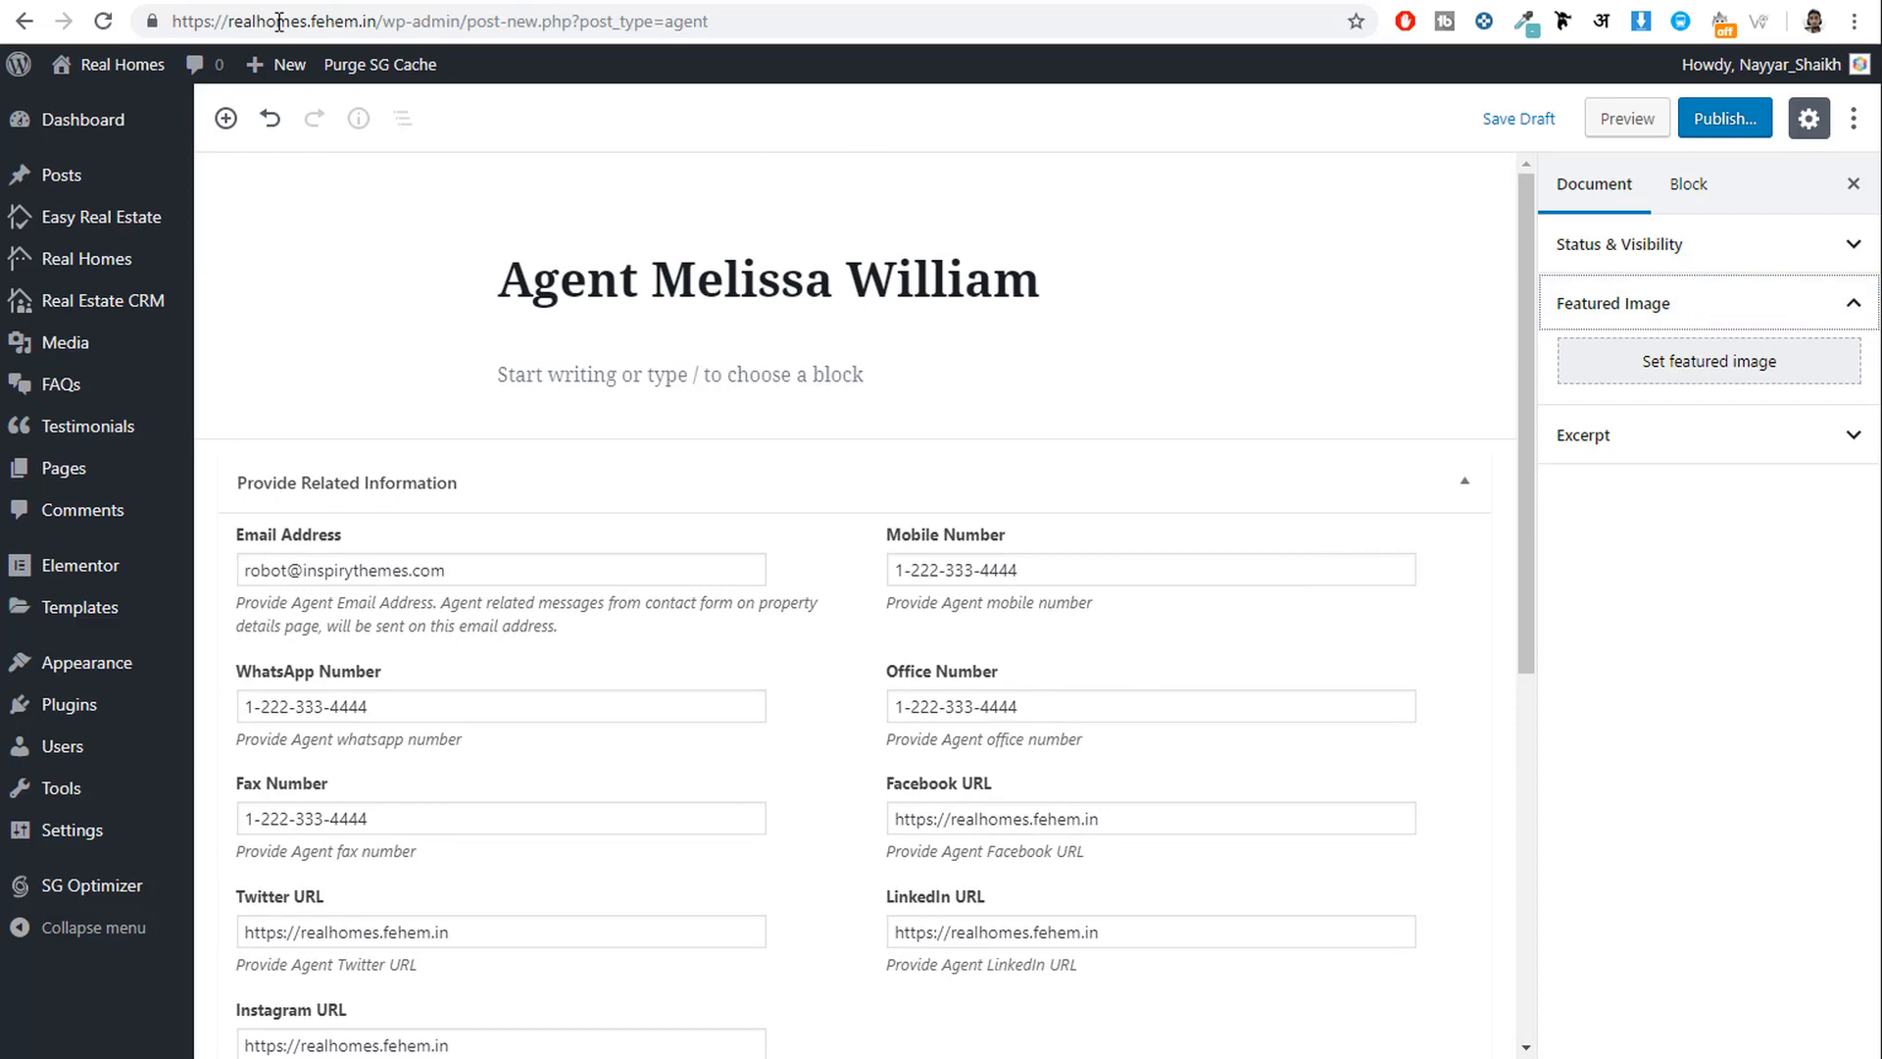
Leave the browser for the File Explorer window showing the rh-main-package folder.
key("ctrl+Tab")
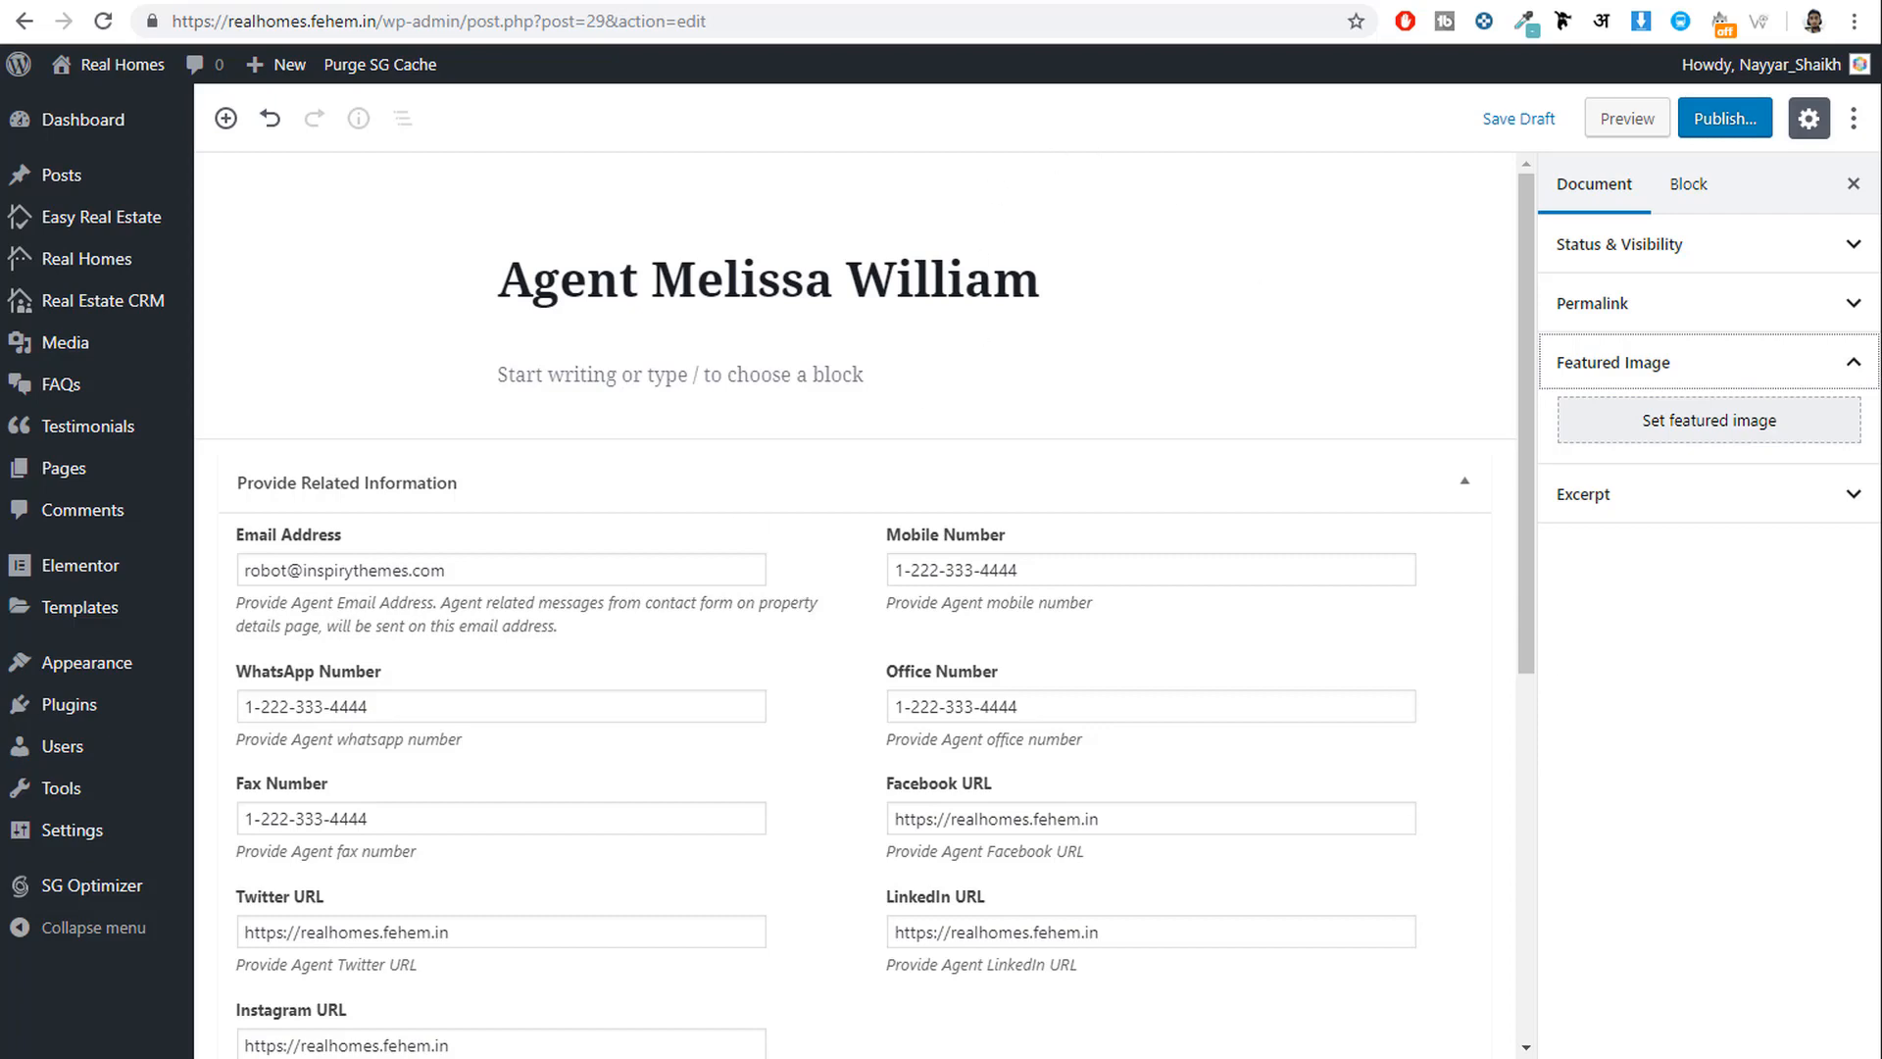
key("alt+Tab")
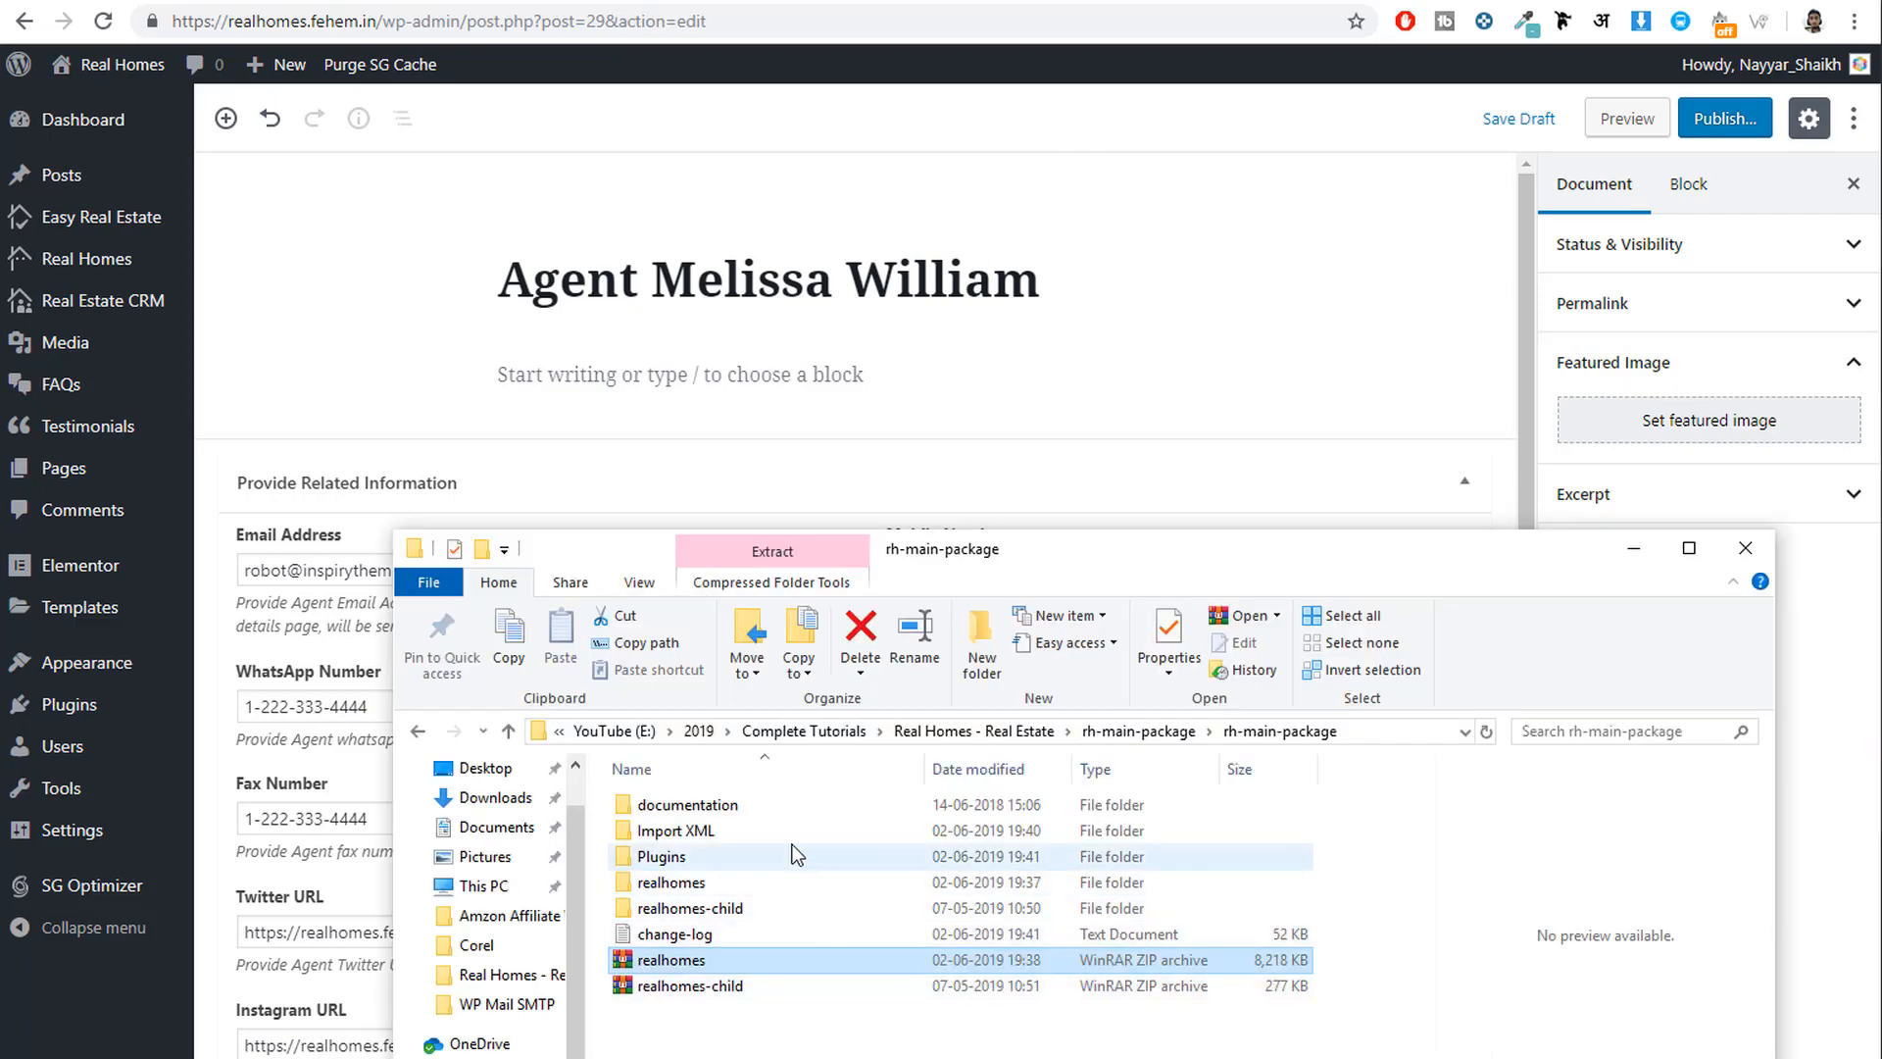
Open Real Homes - Real Estate > Media and look through its Agents, Features and Property 1 folders.
left_click(985, 731)
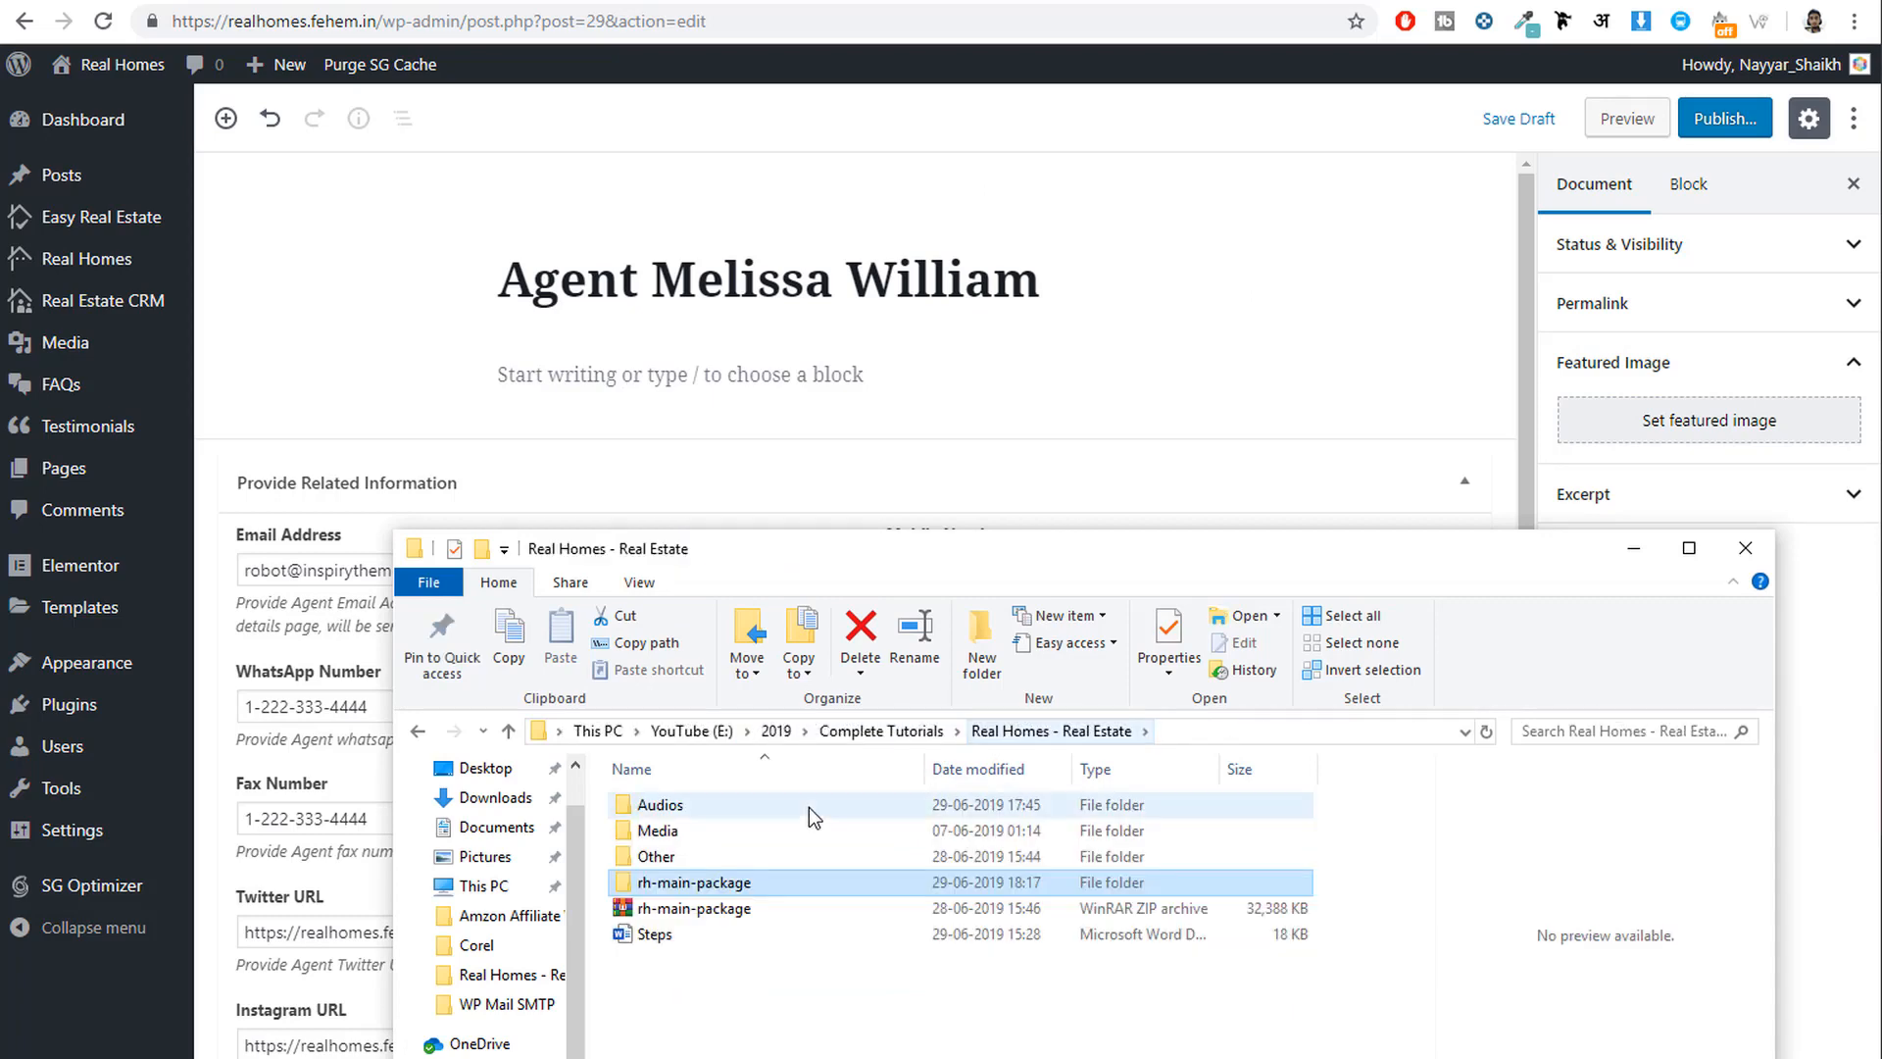
left_click(726, 833)
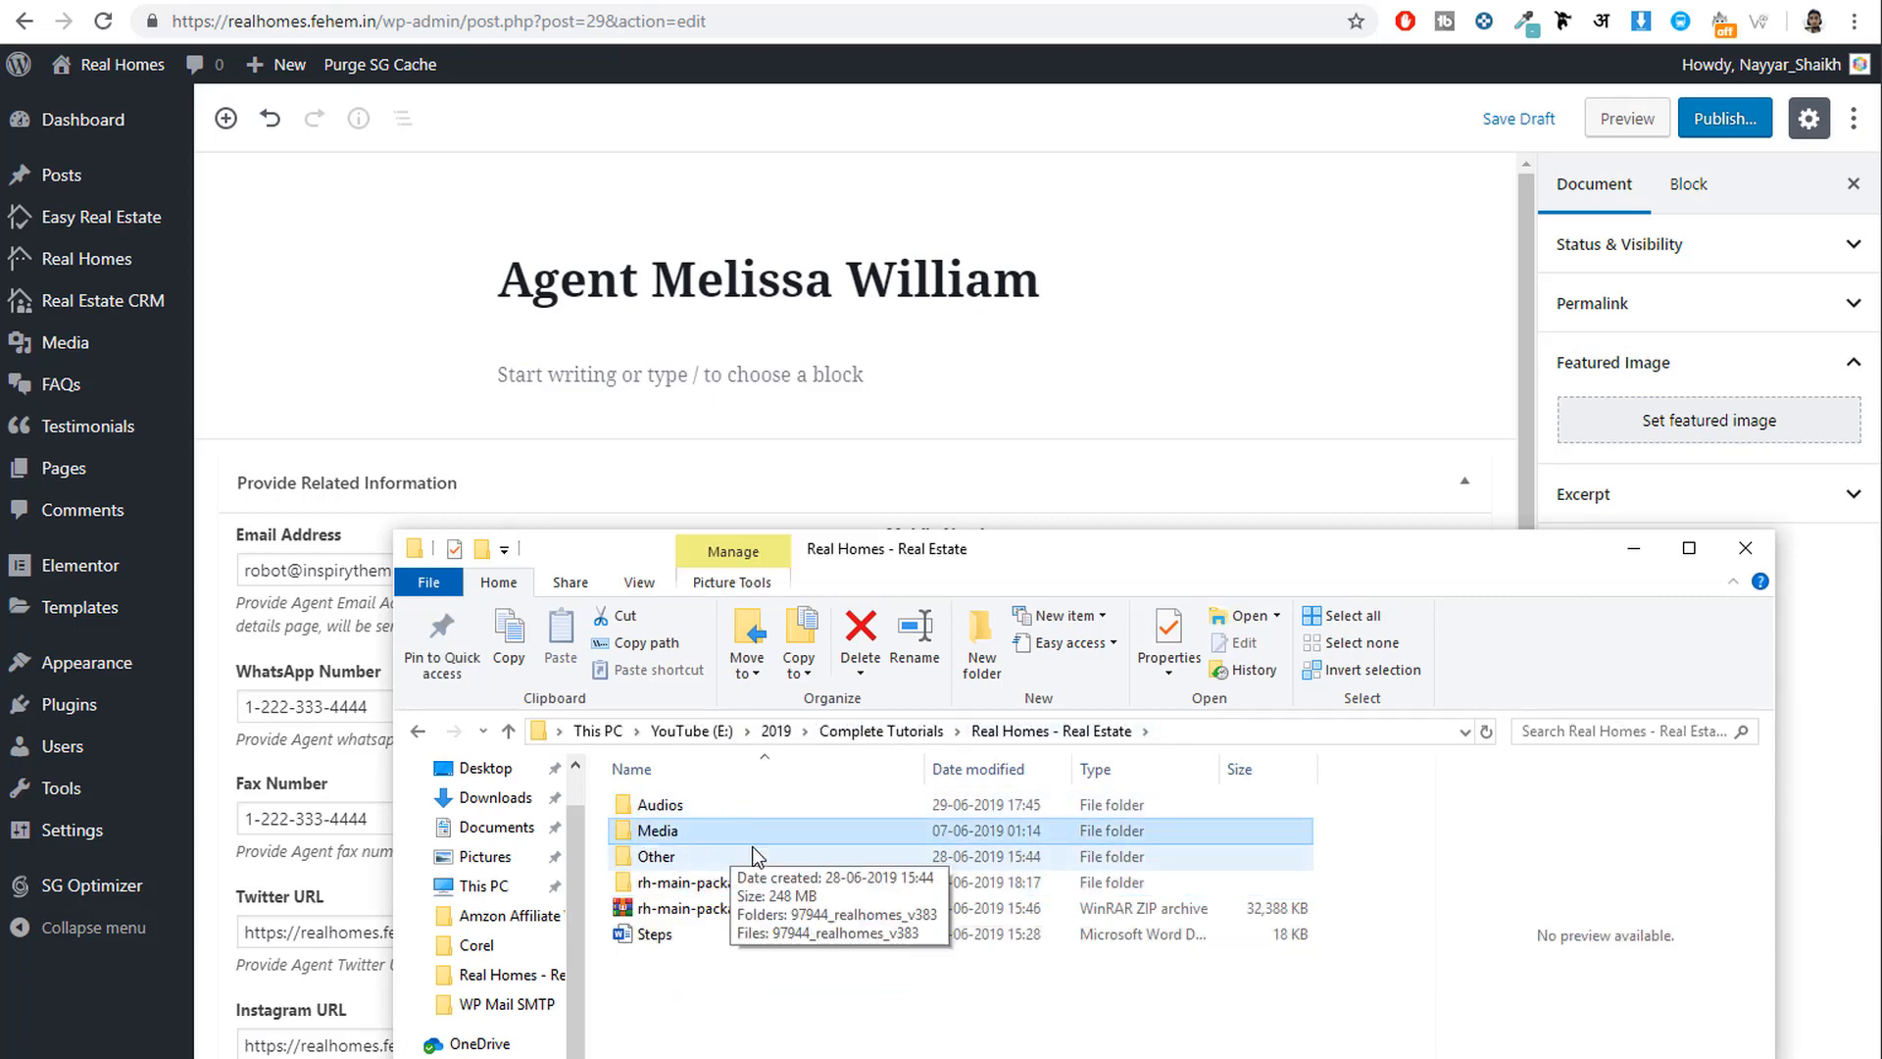
double_click(680, 833)
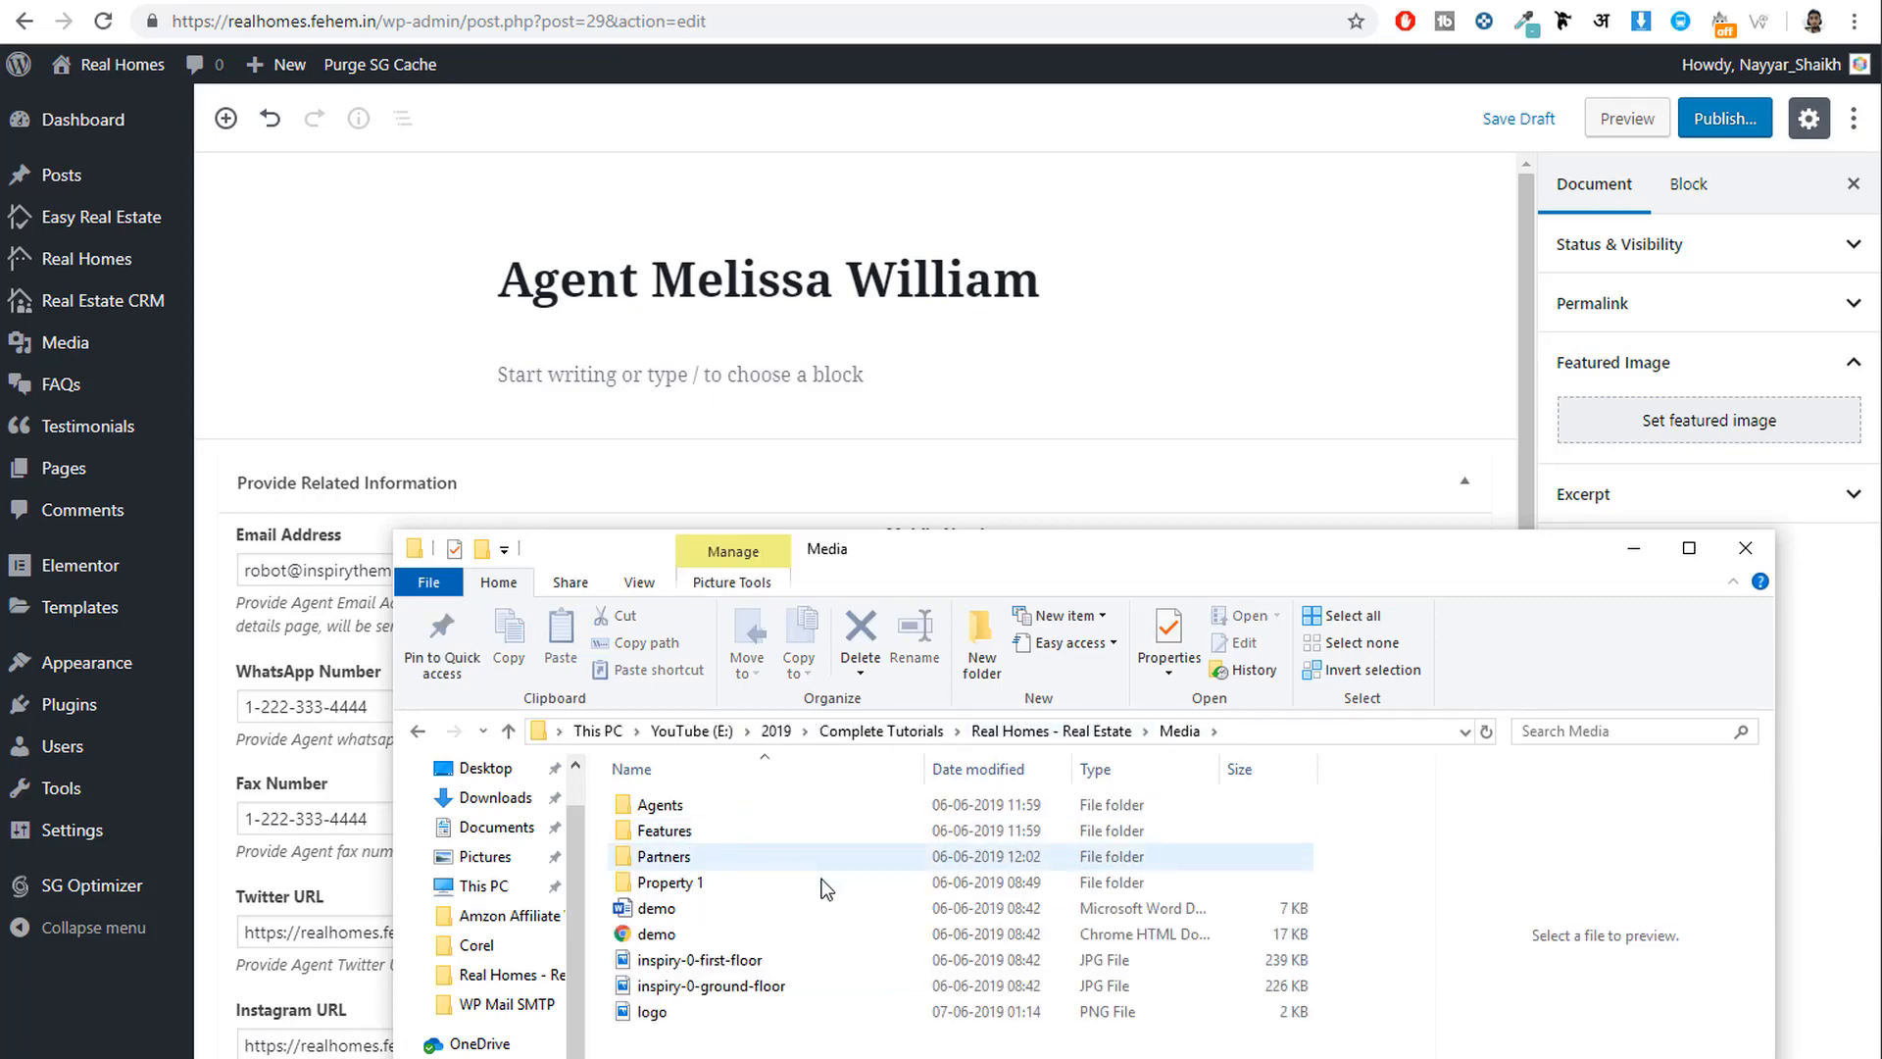
left_click(757, 991)
double_click(691, 812)
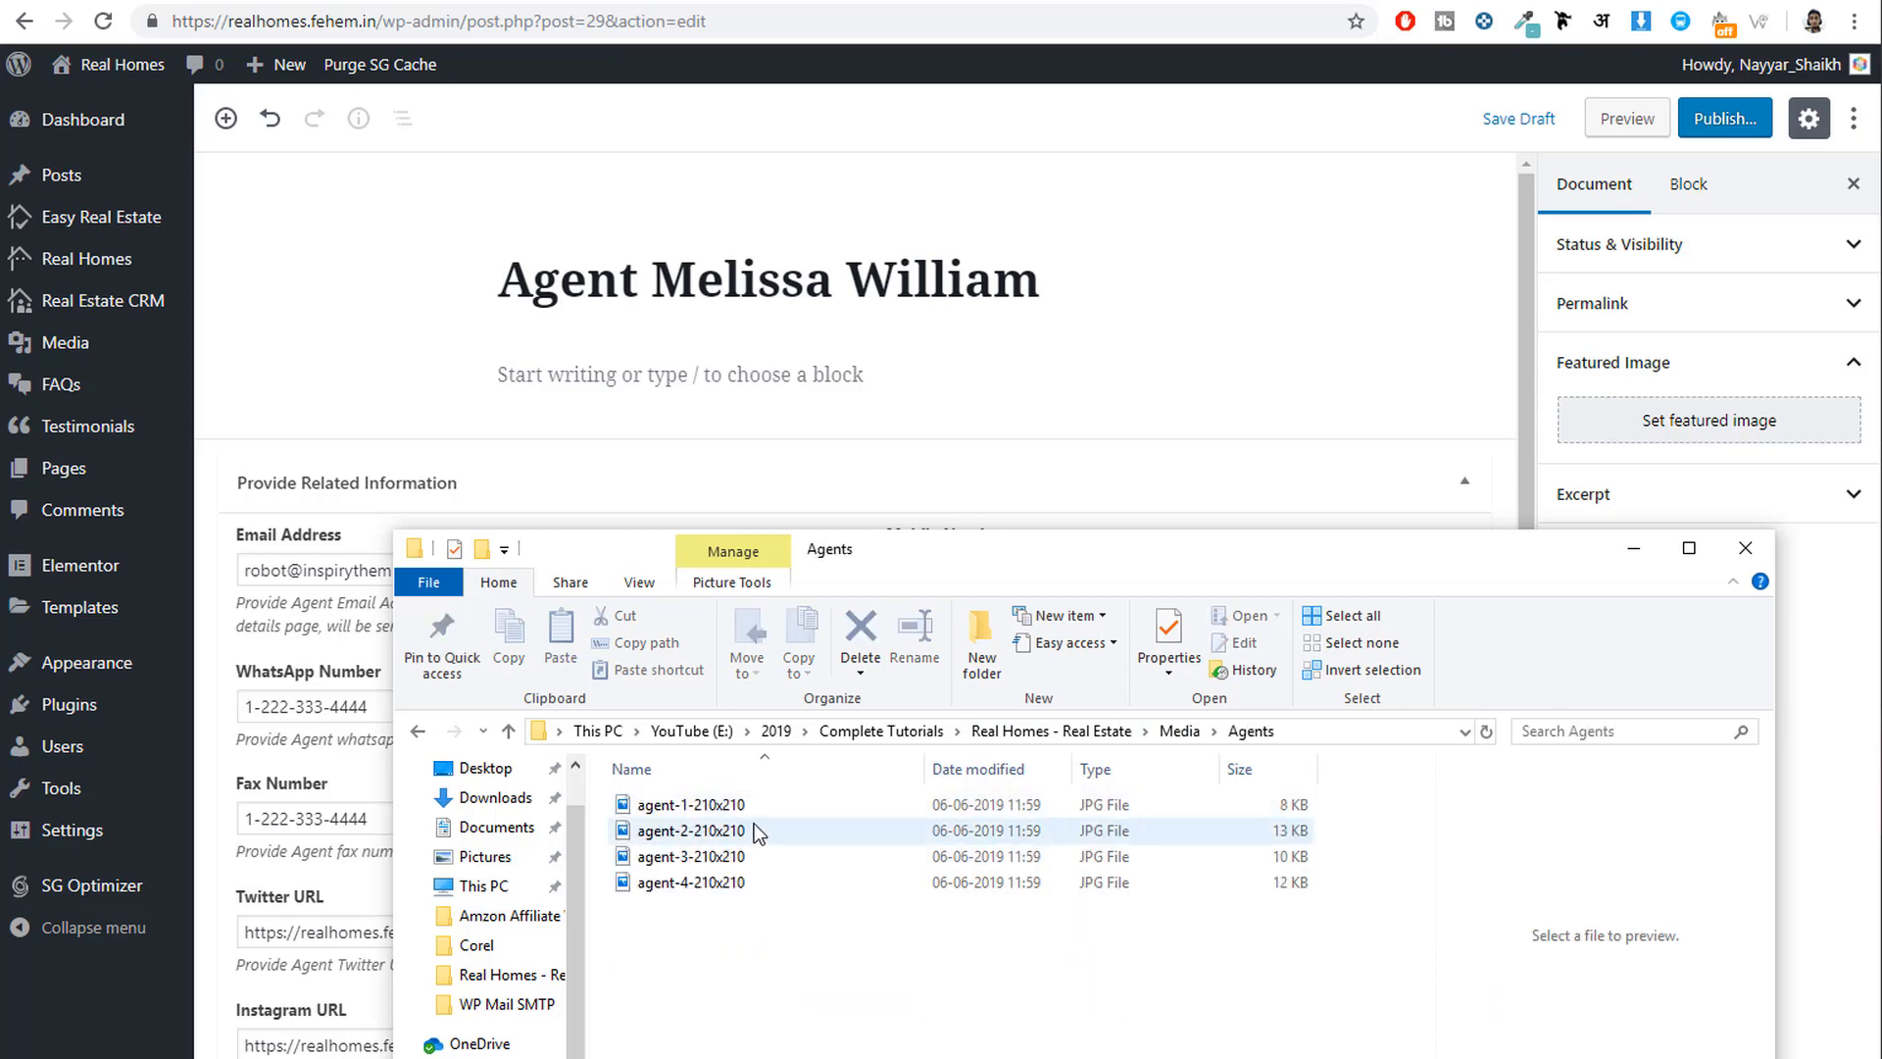
key("alt+Left")
double_click(755, 826)
key("alt+Left")
double_click(706, 873)
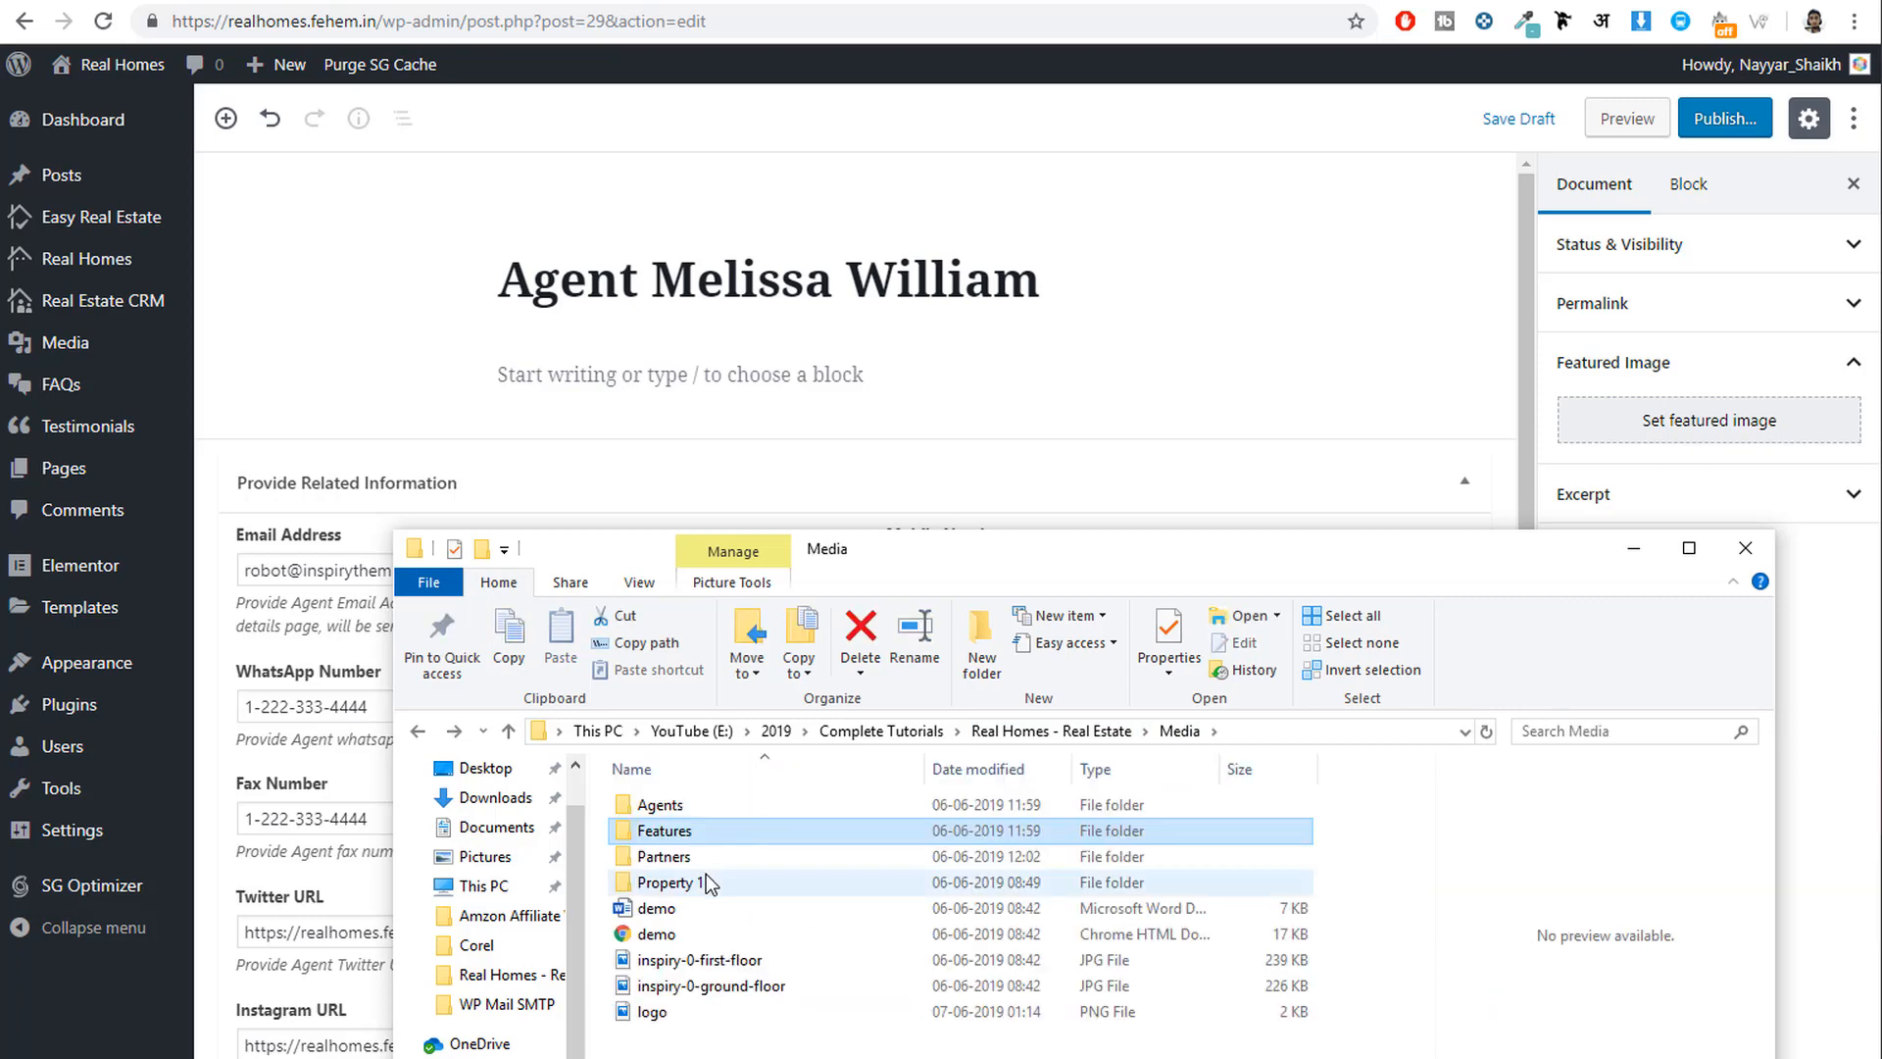
key("alt+Left")
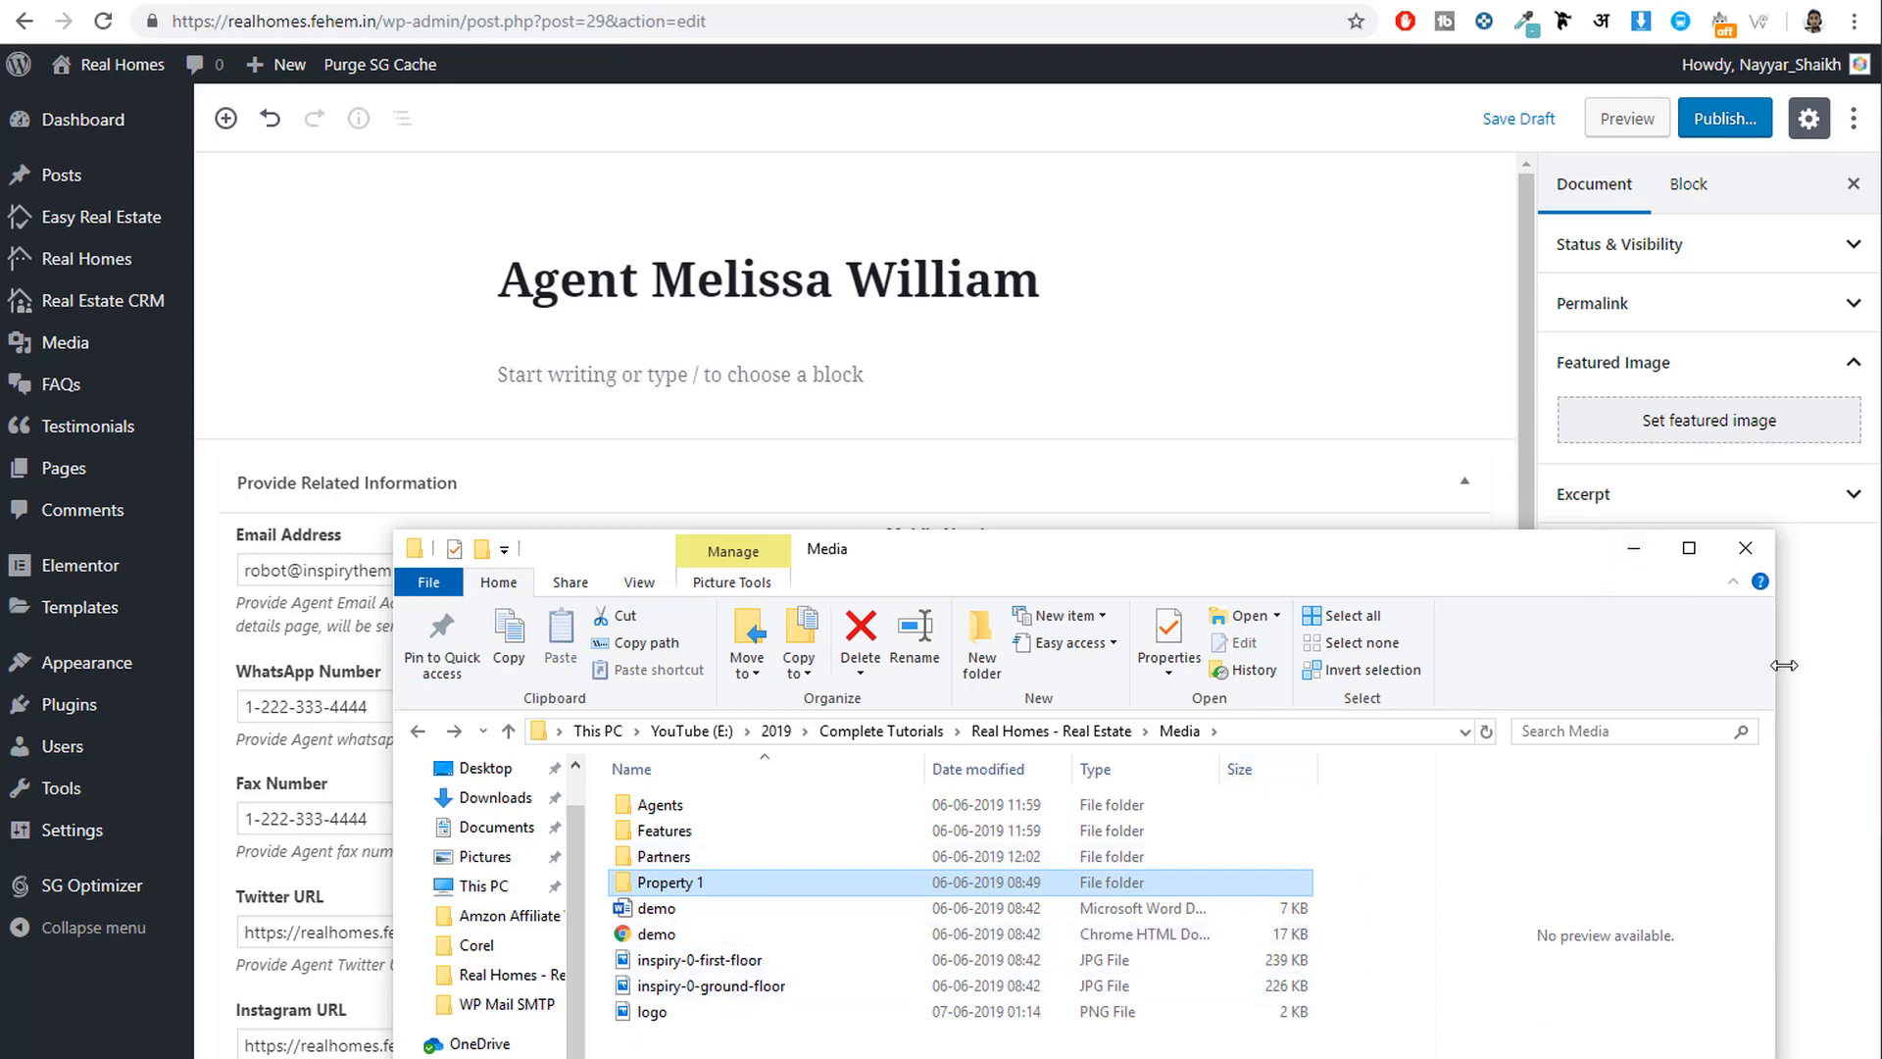
left_click(1813, 674)
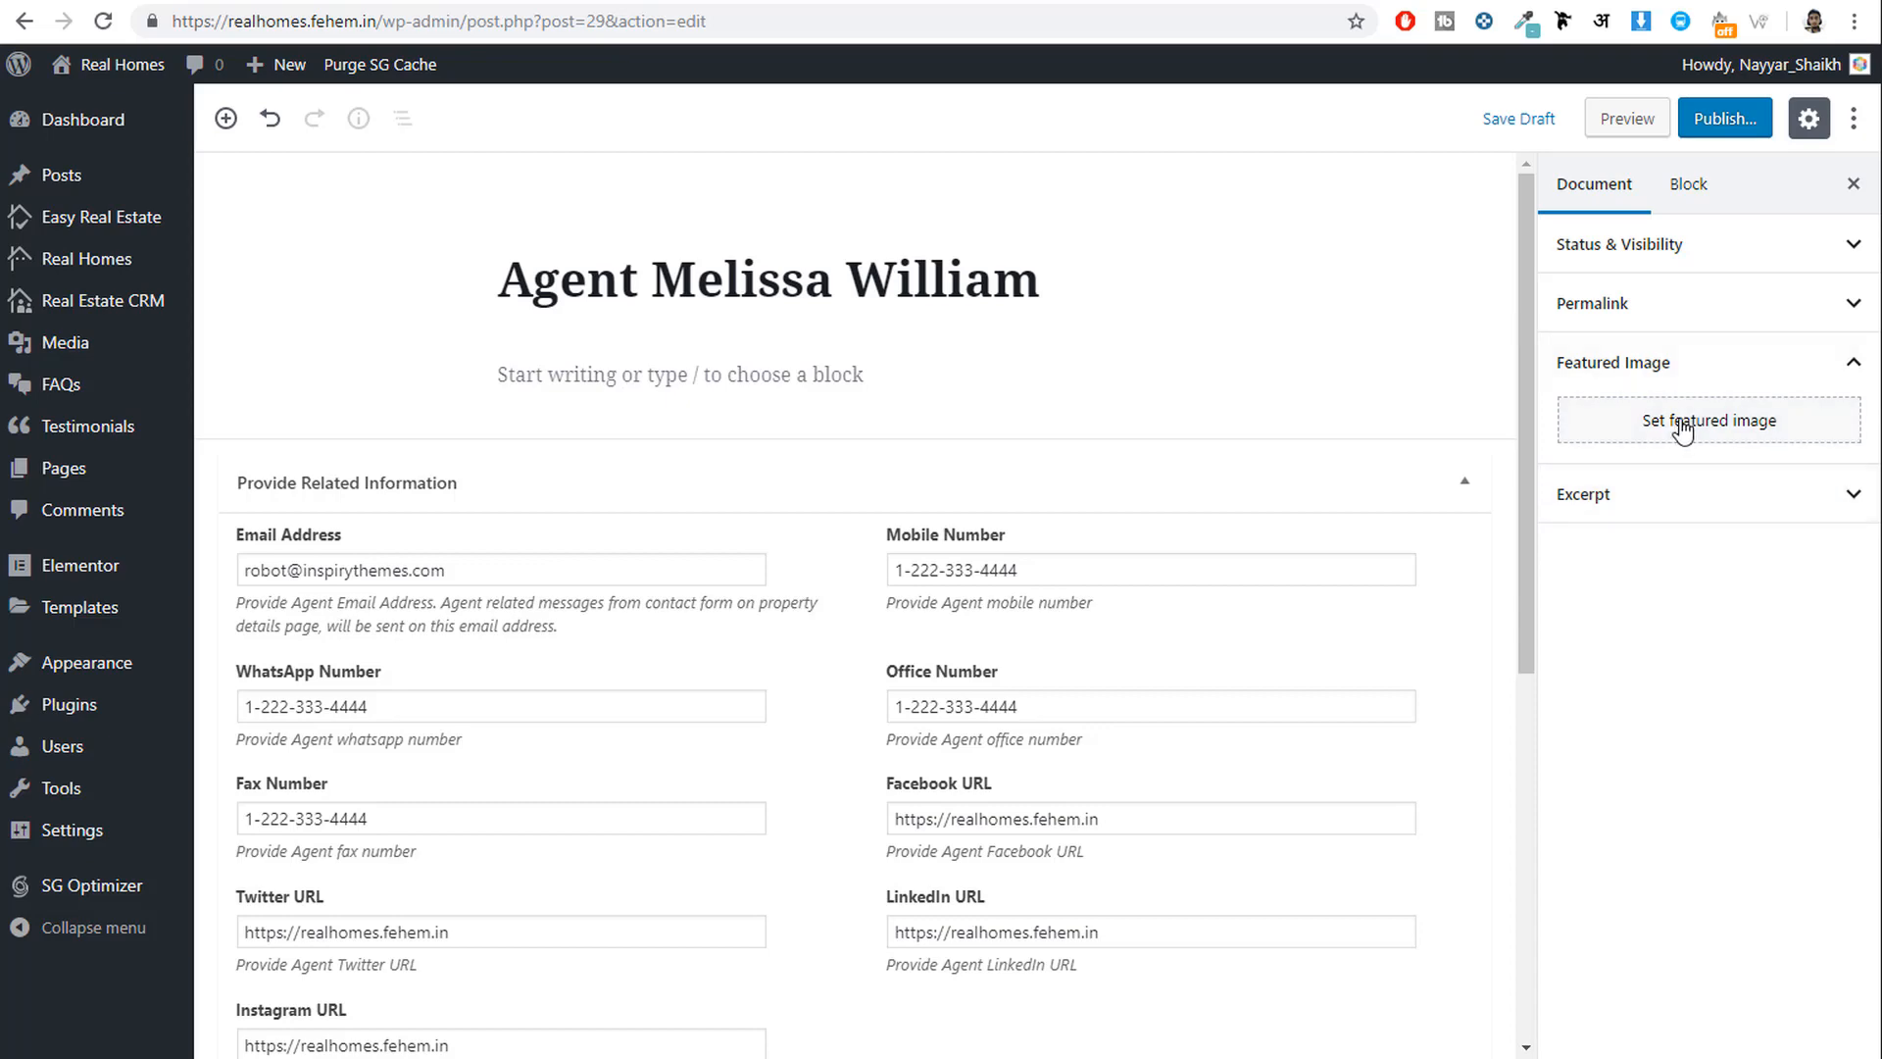
Upload agent-2-210x210 from Media > Agents and set it as the agent's featured image.
left_click(1569, 422)
left_click(93, 167)
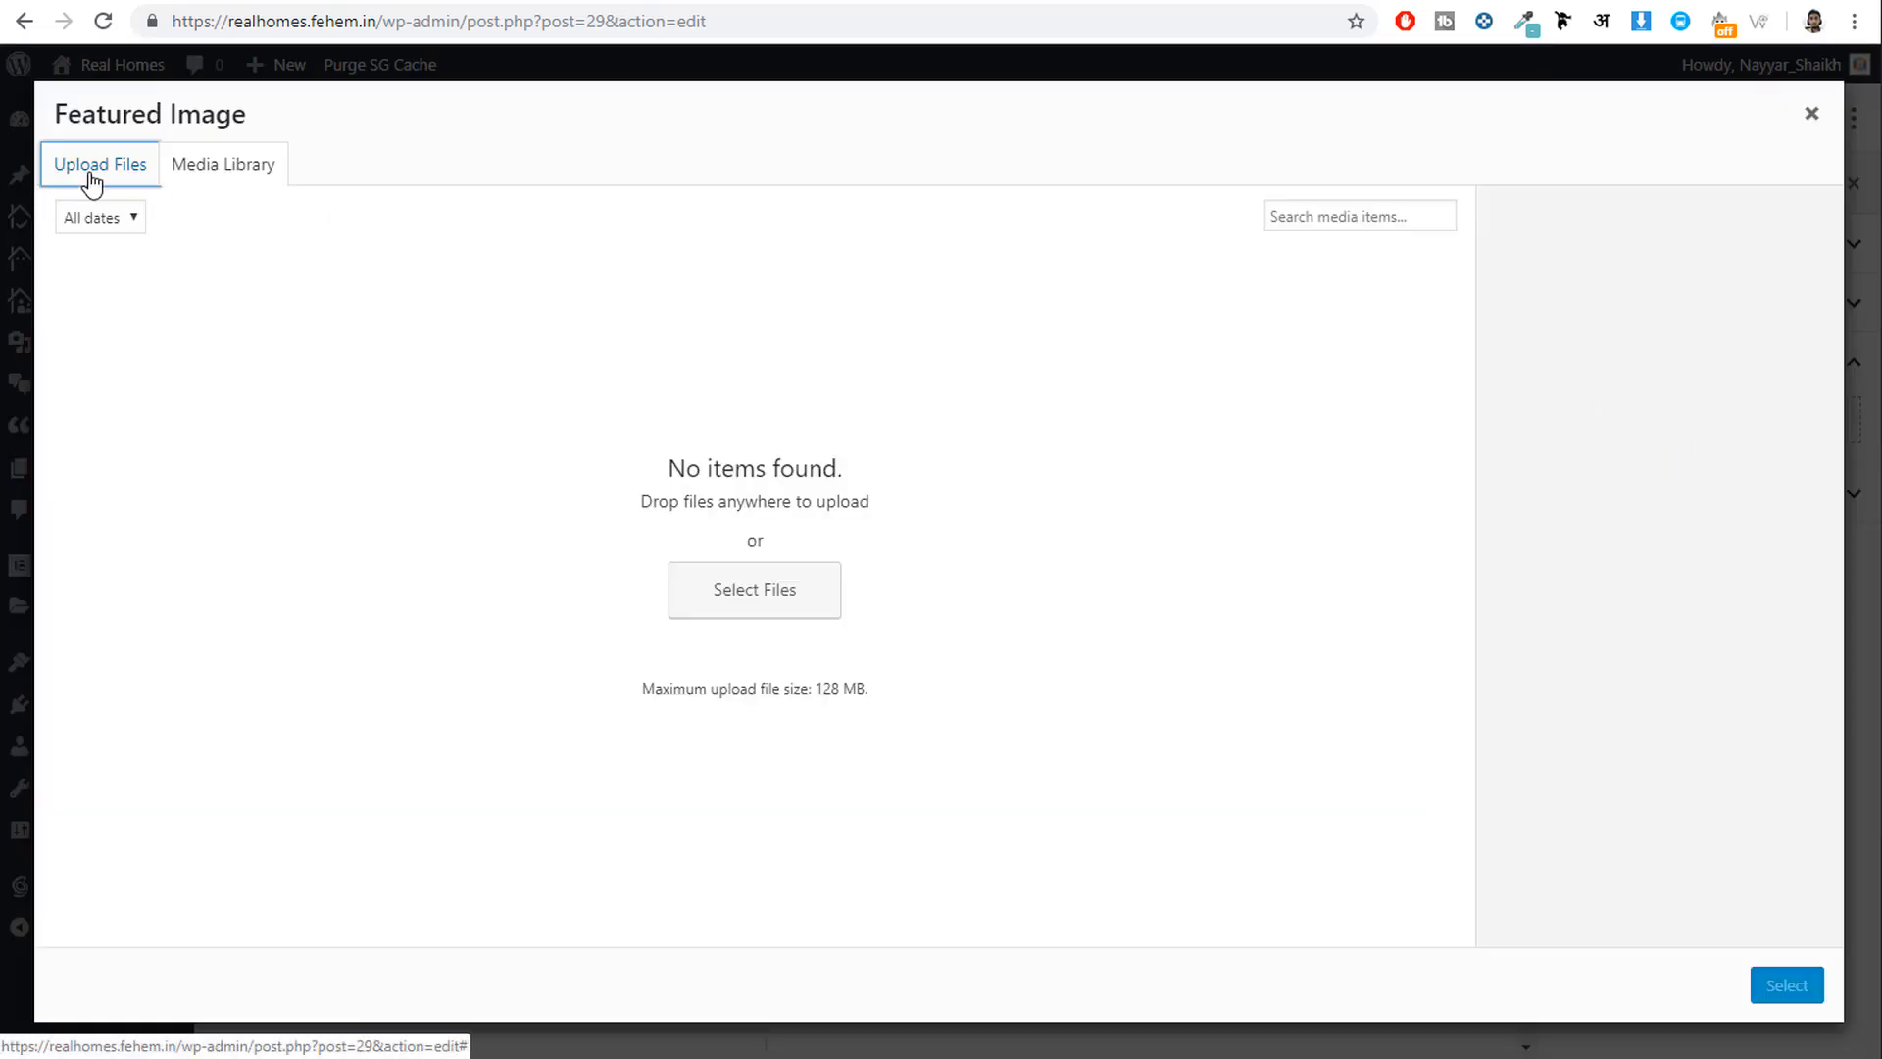
left_click(876, 525)
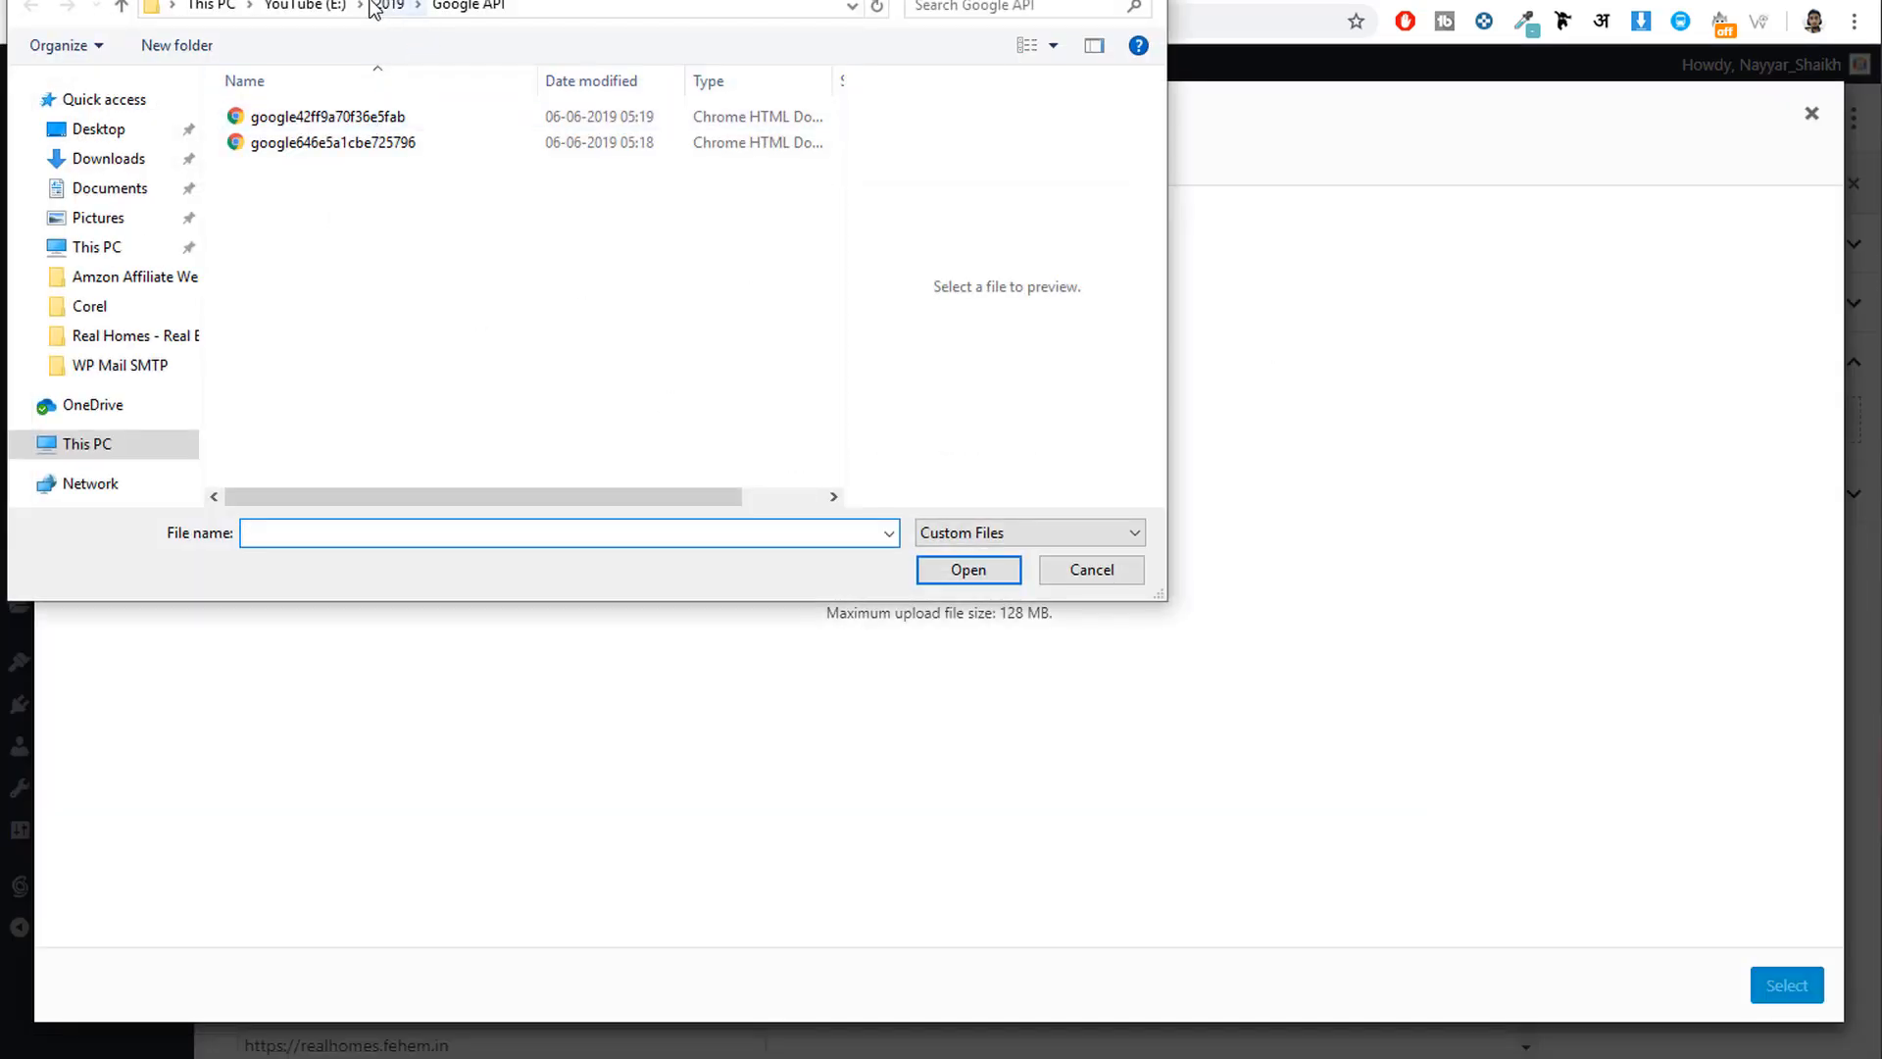
left_click(416, 5)
left_click(372, 6)
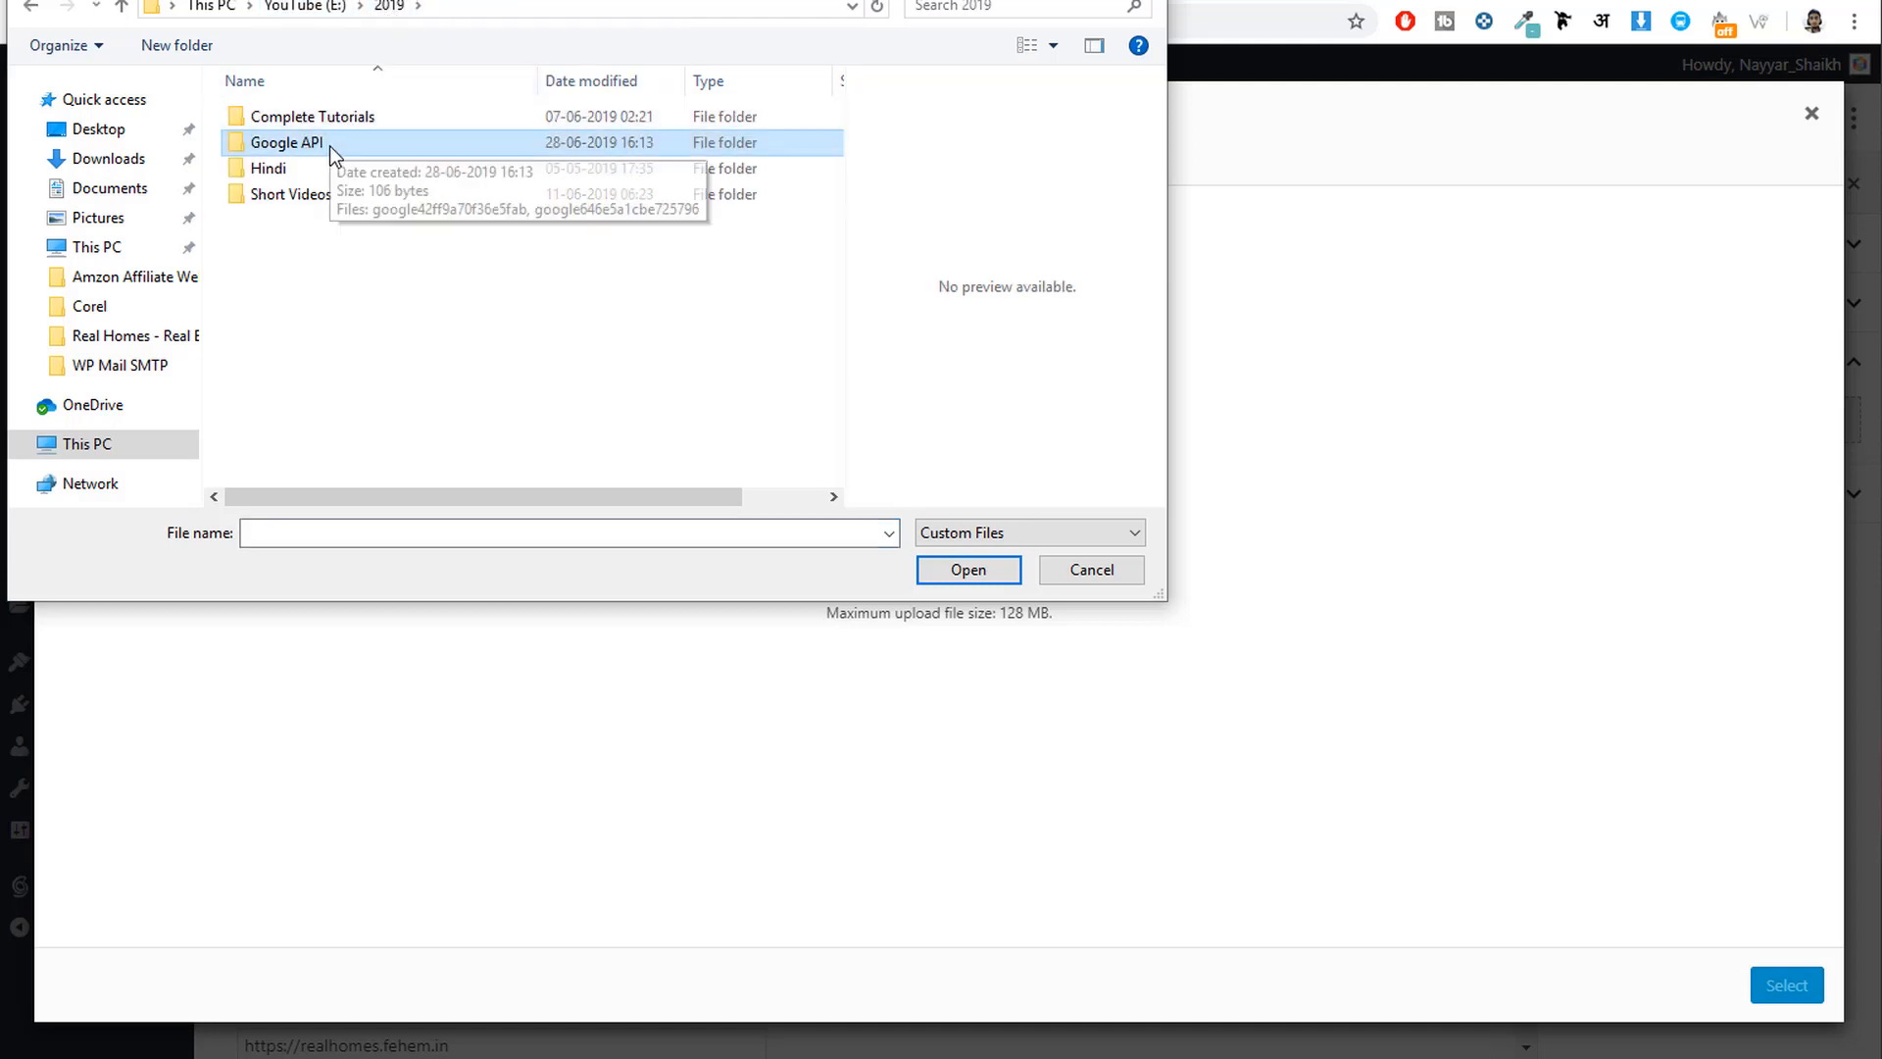
double_click(344, 118)
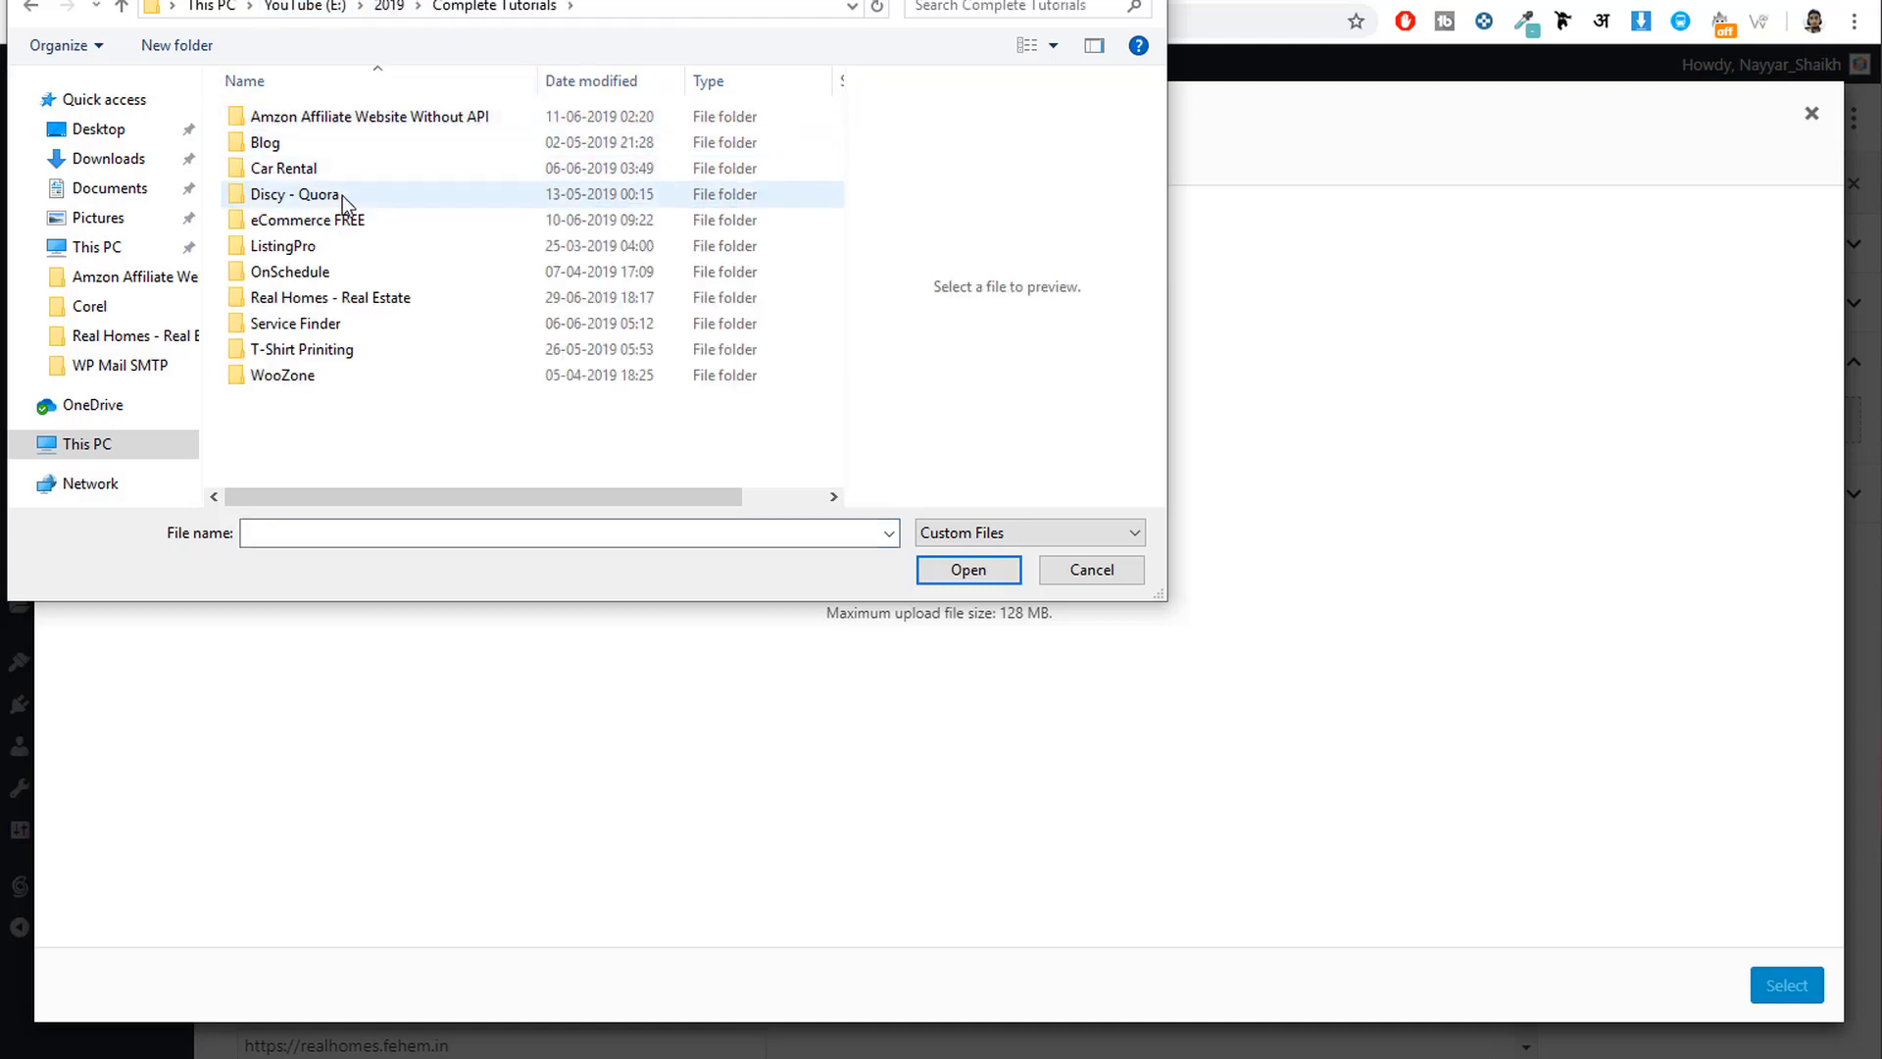
left_click(142, 338)
left_click(304, 162)
double_click(304, 151)
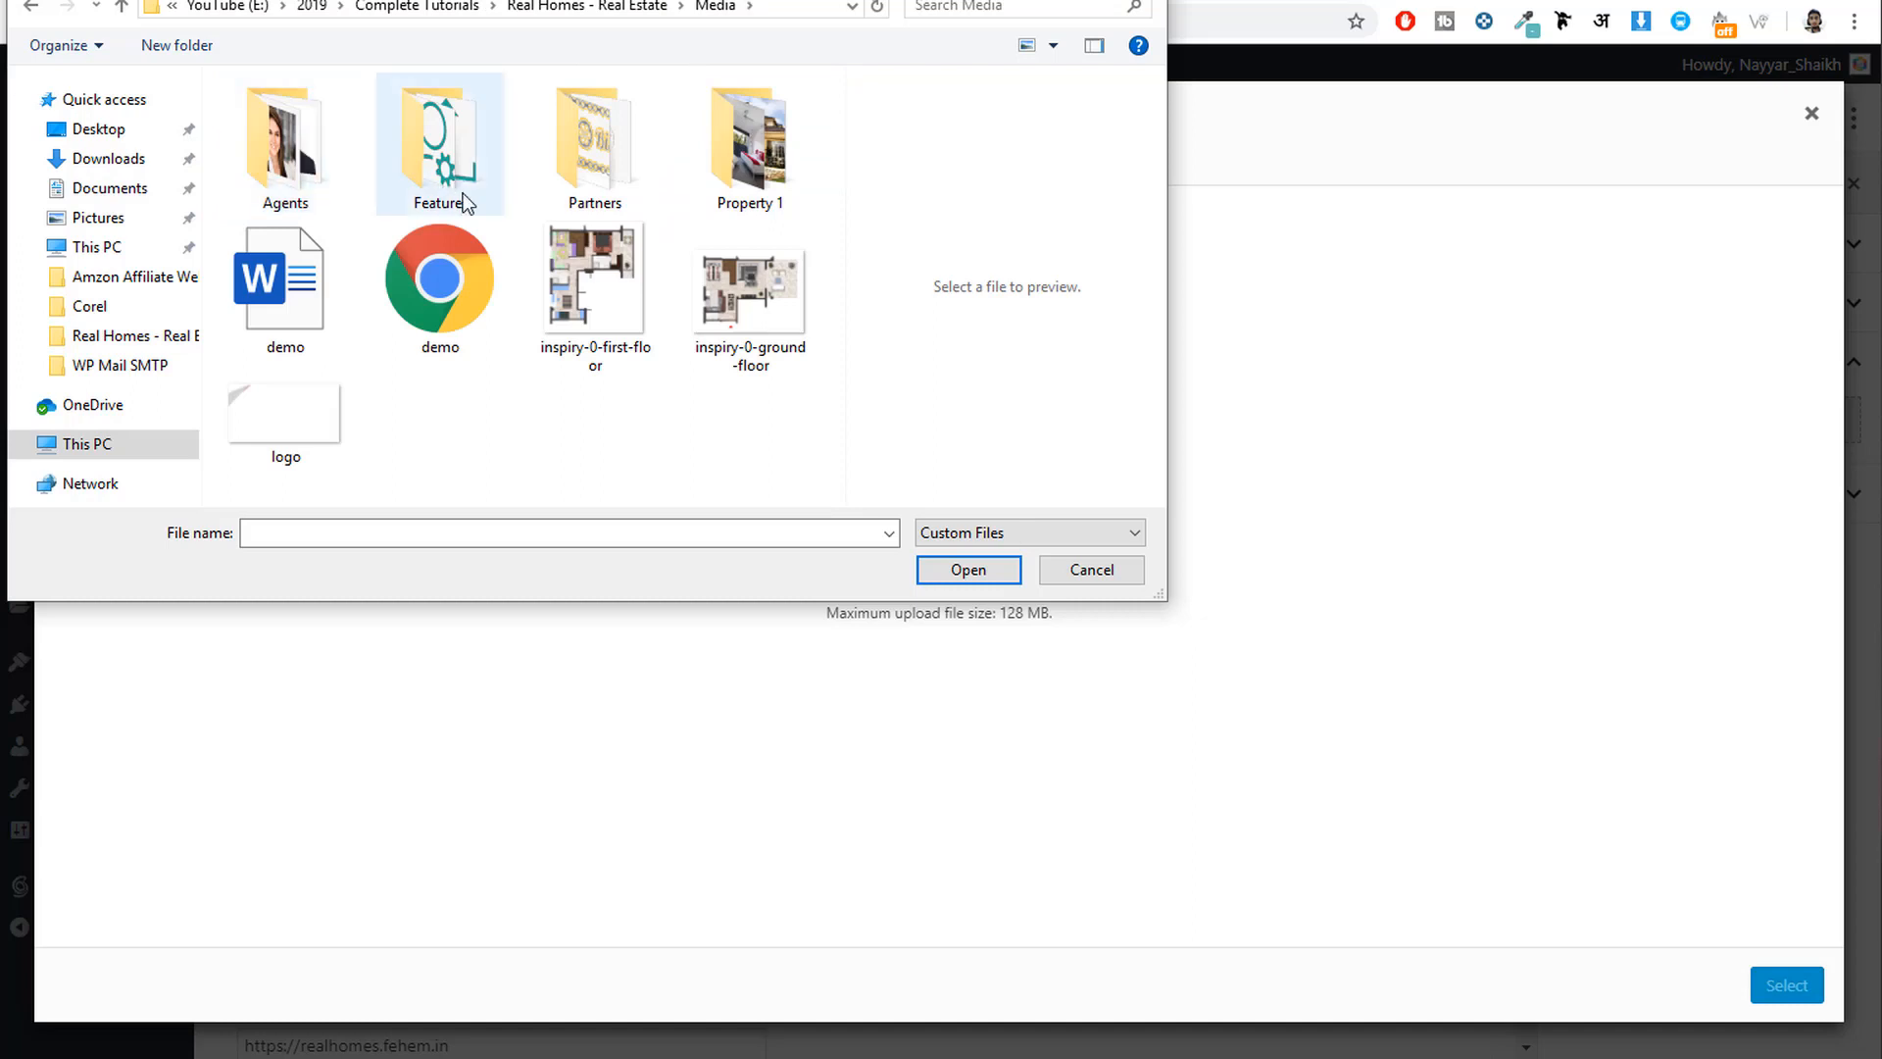
double_click(291, 163)
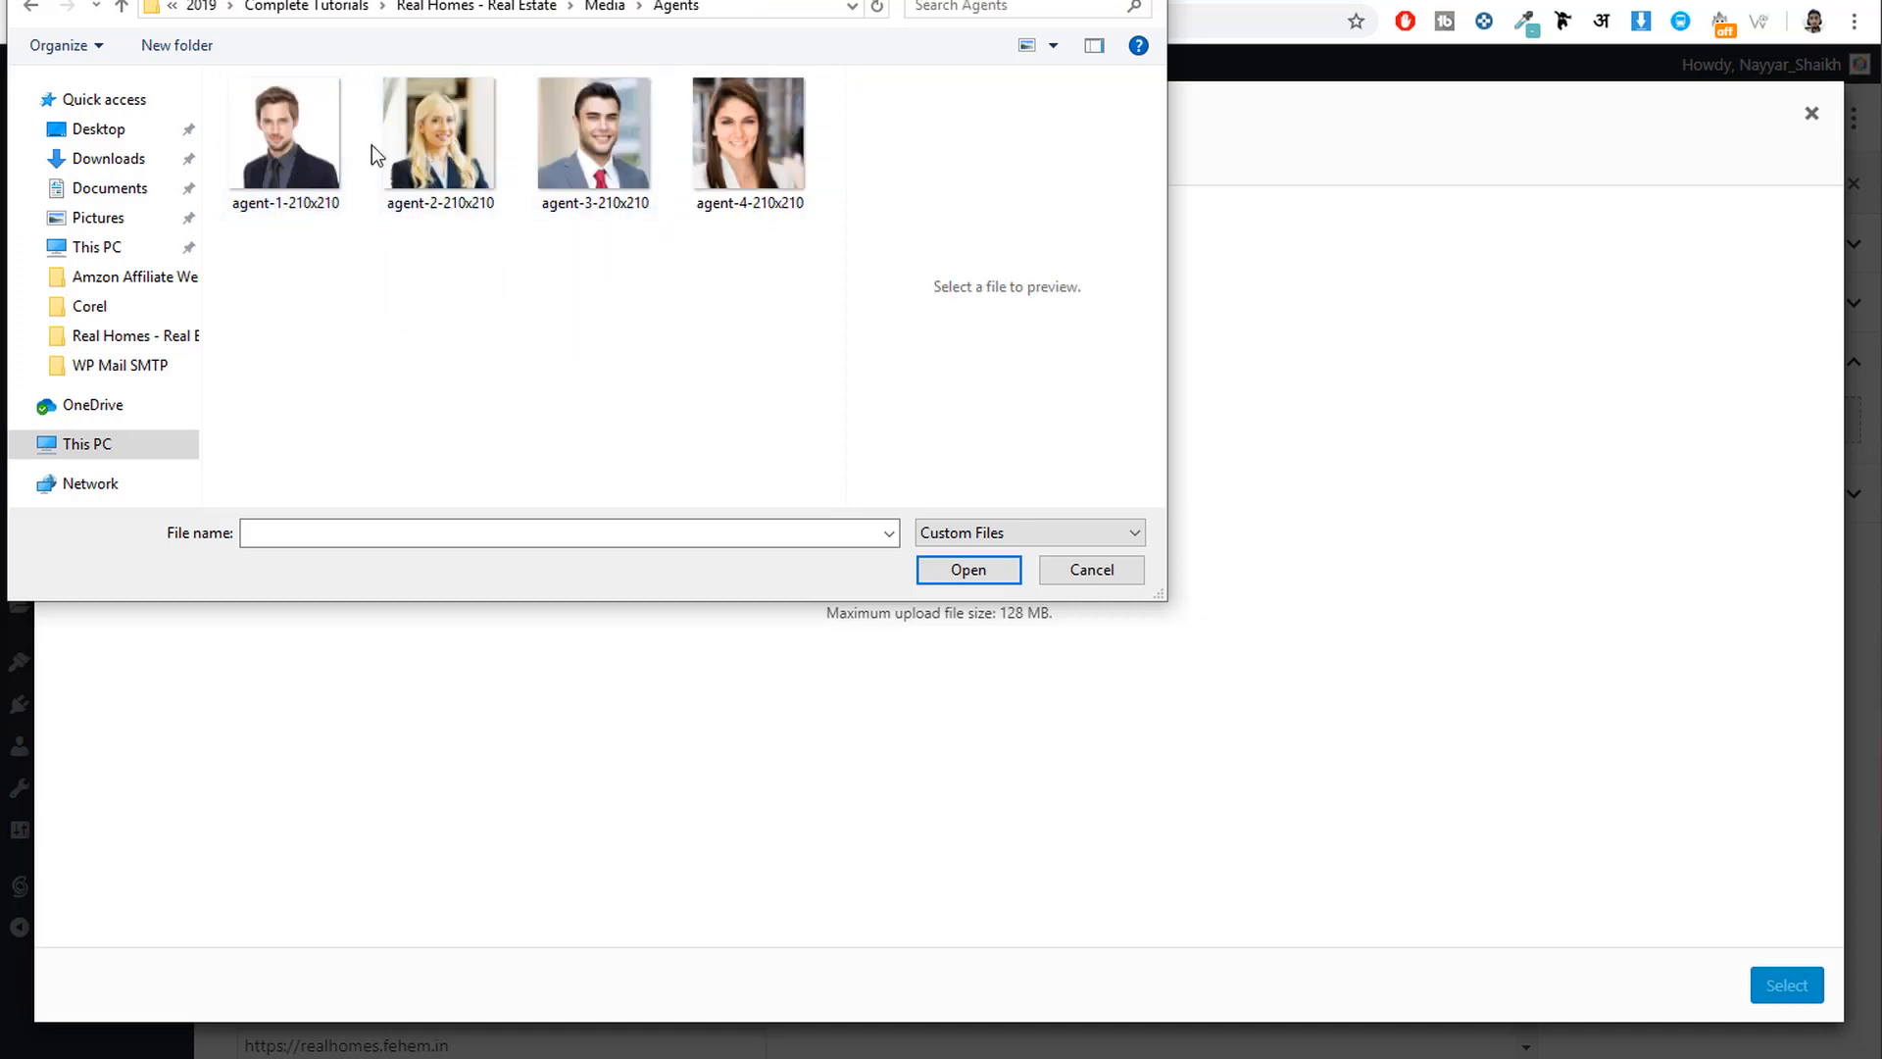
left_click(461, 167)
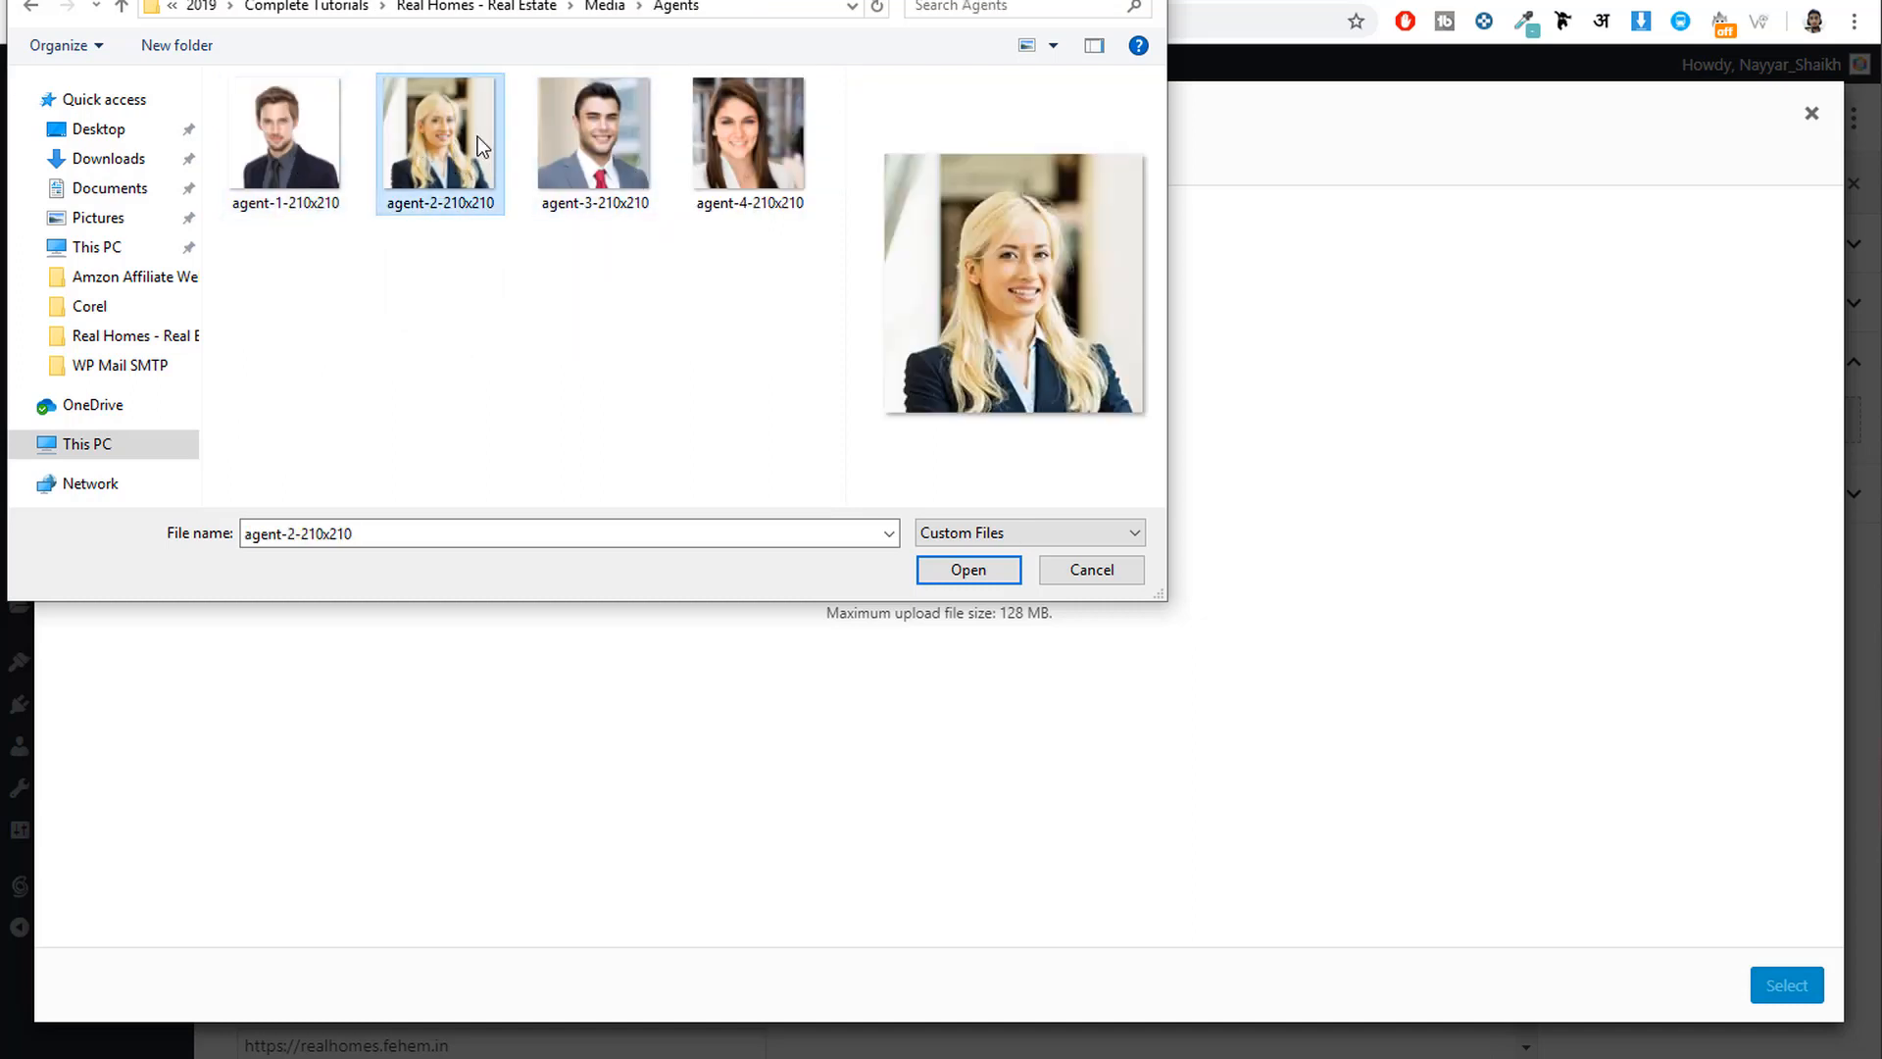
left_click(981, 570)
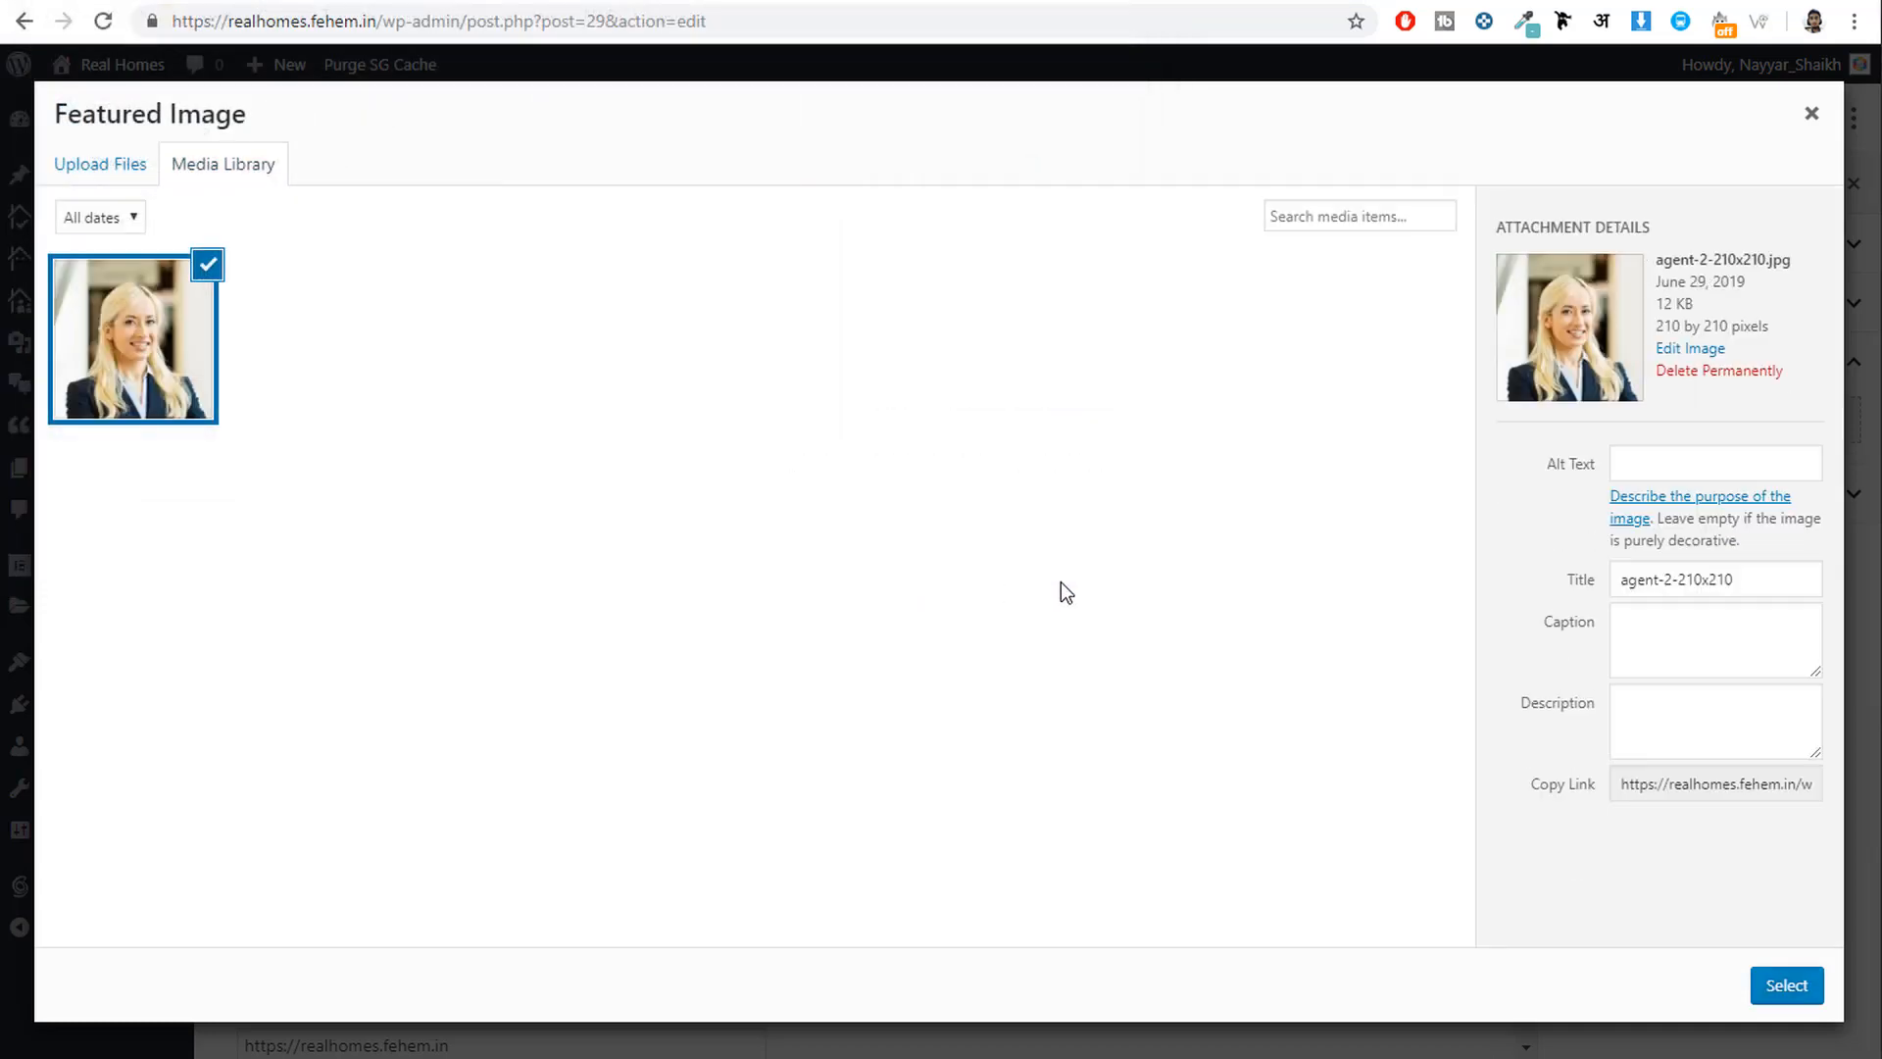
left_click(1788, 986)
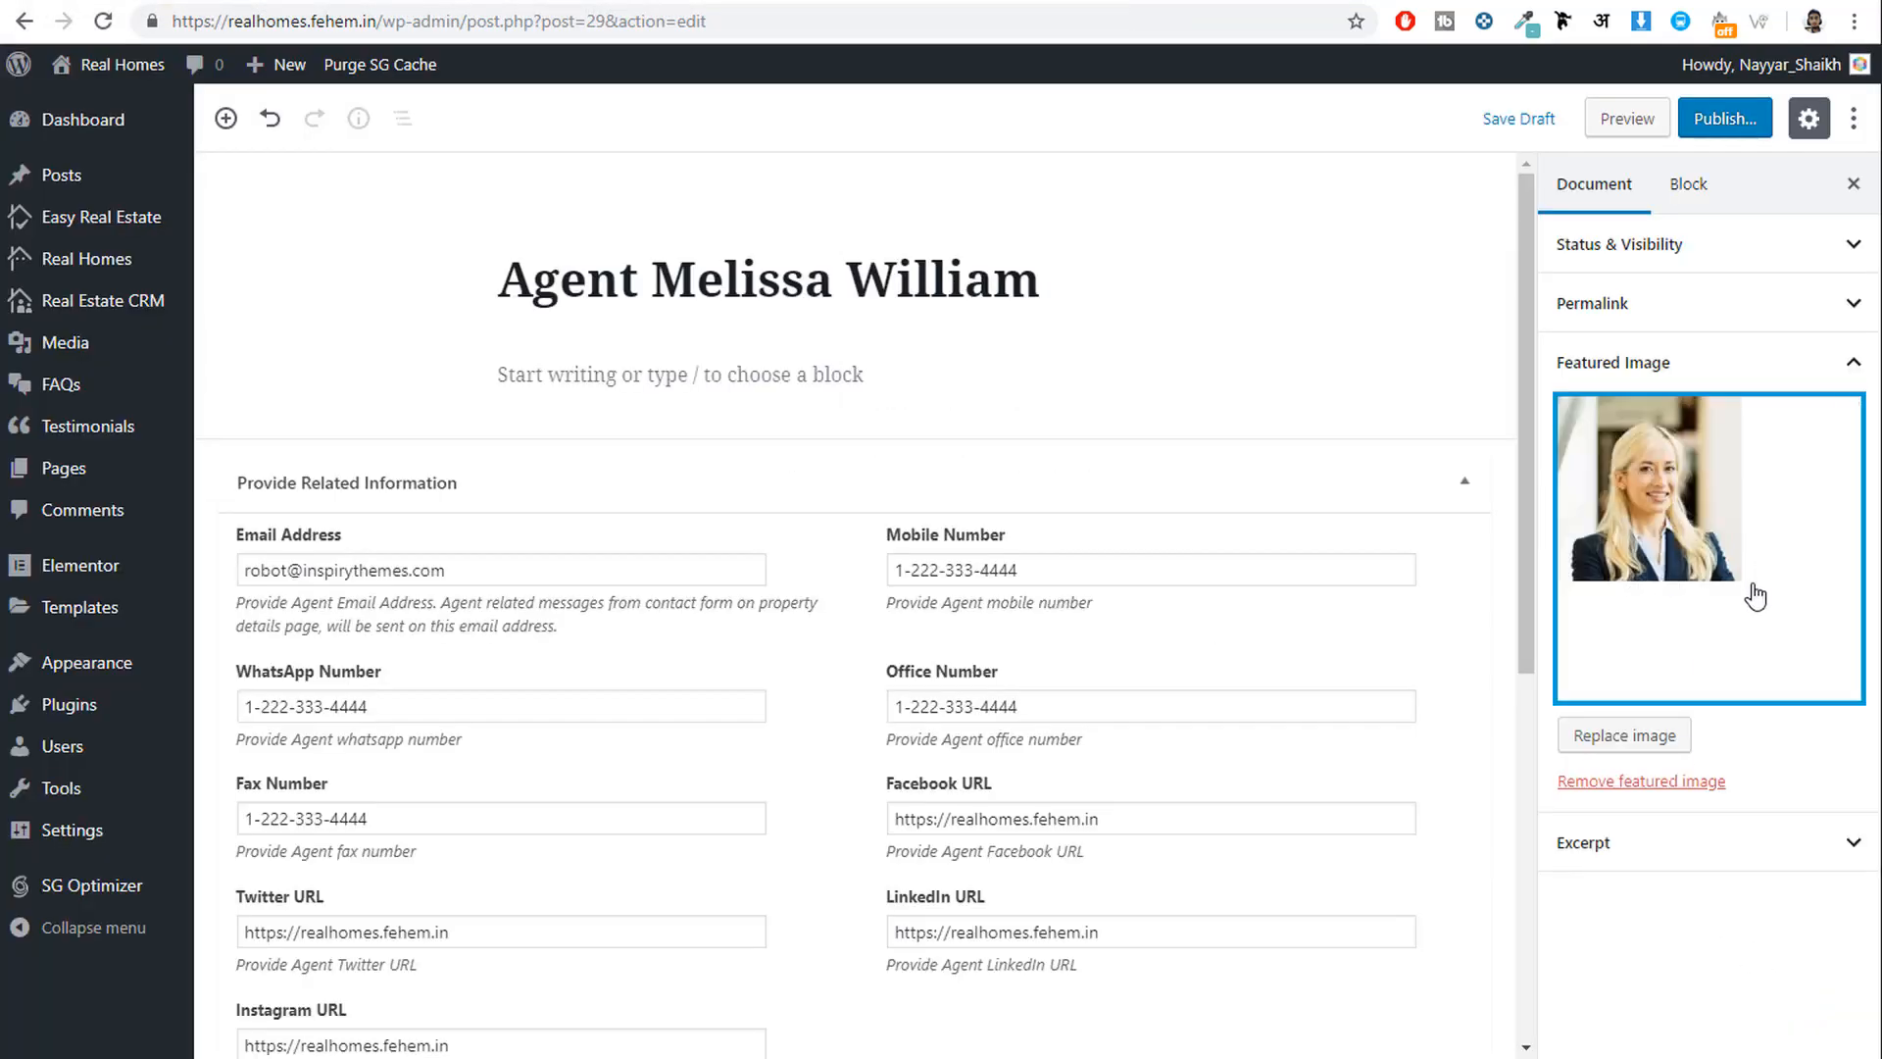
Publish the agent profile, then go to the site's homepage tab.
left_click(1717, 118)
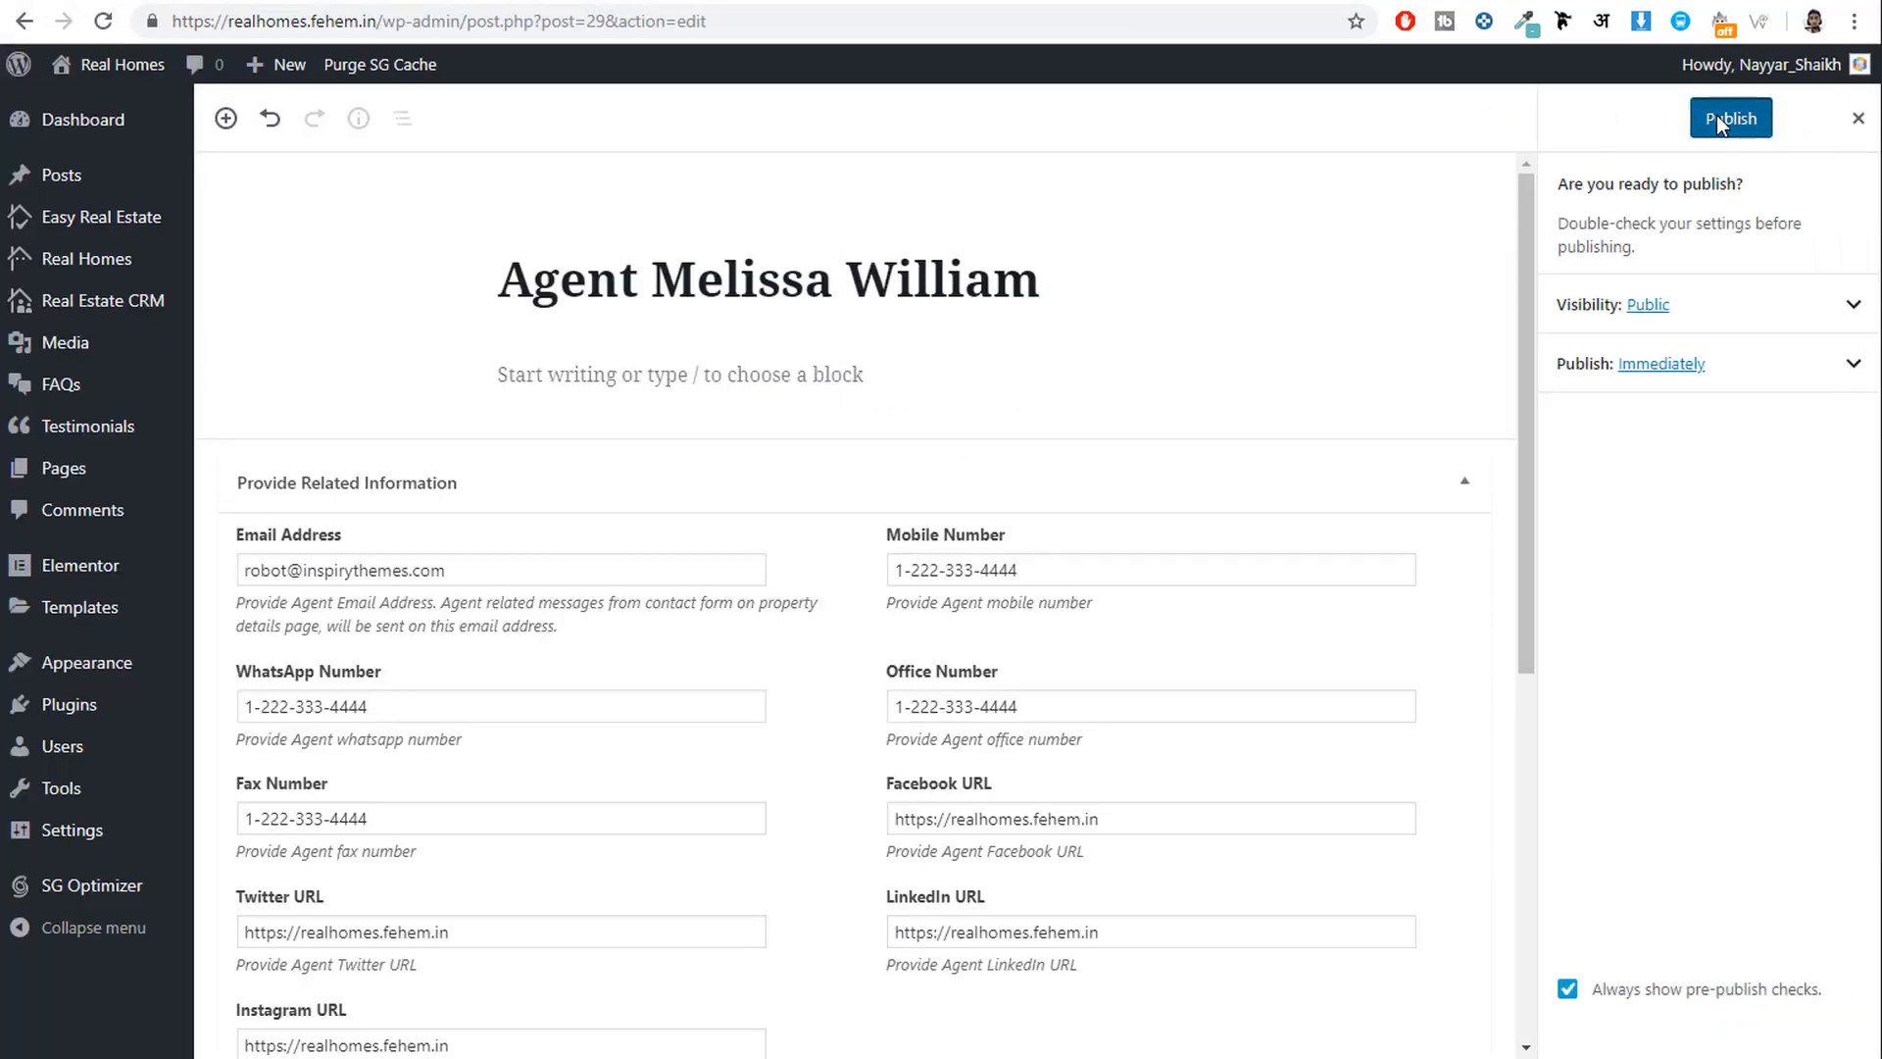
left_click(1715, 116)
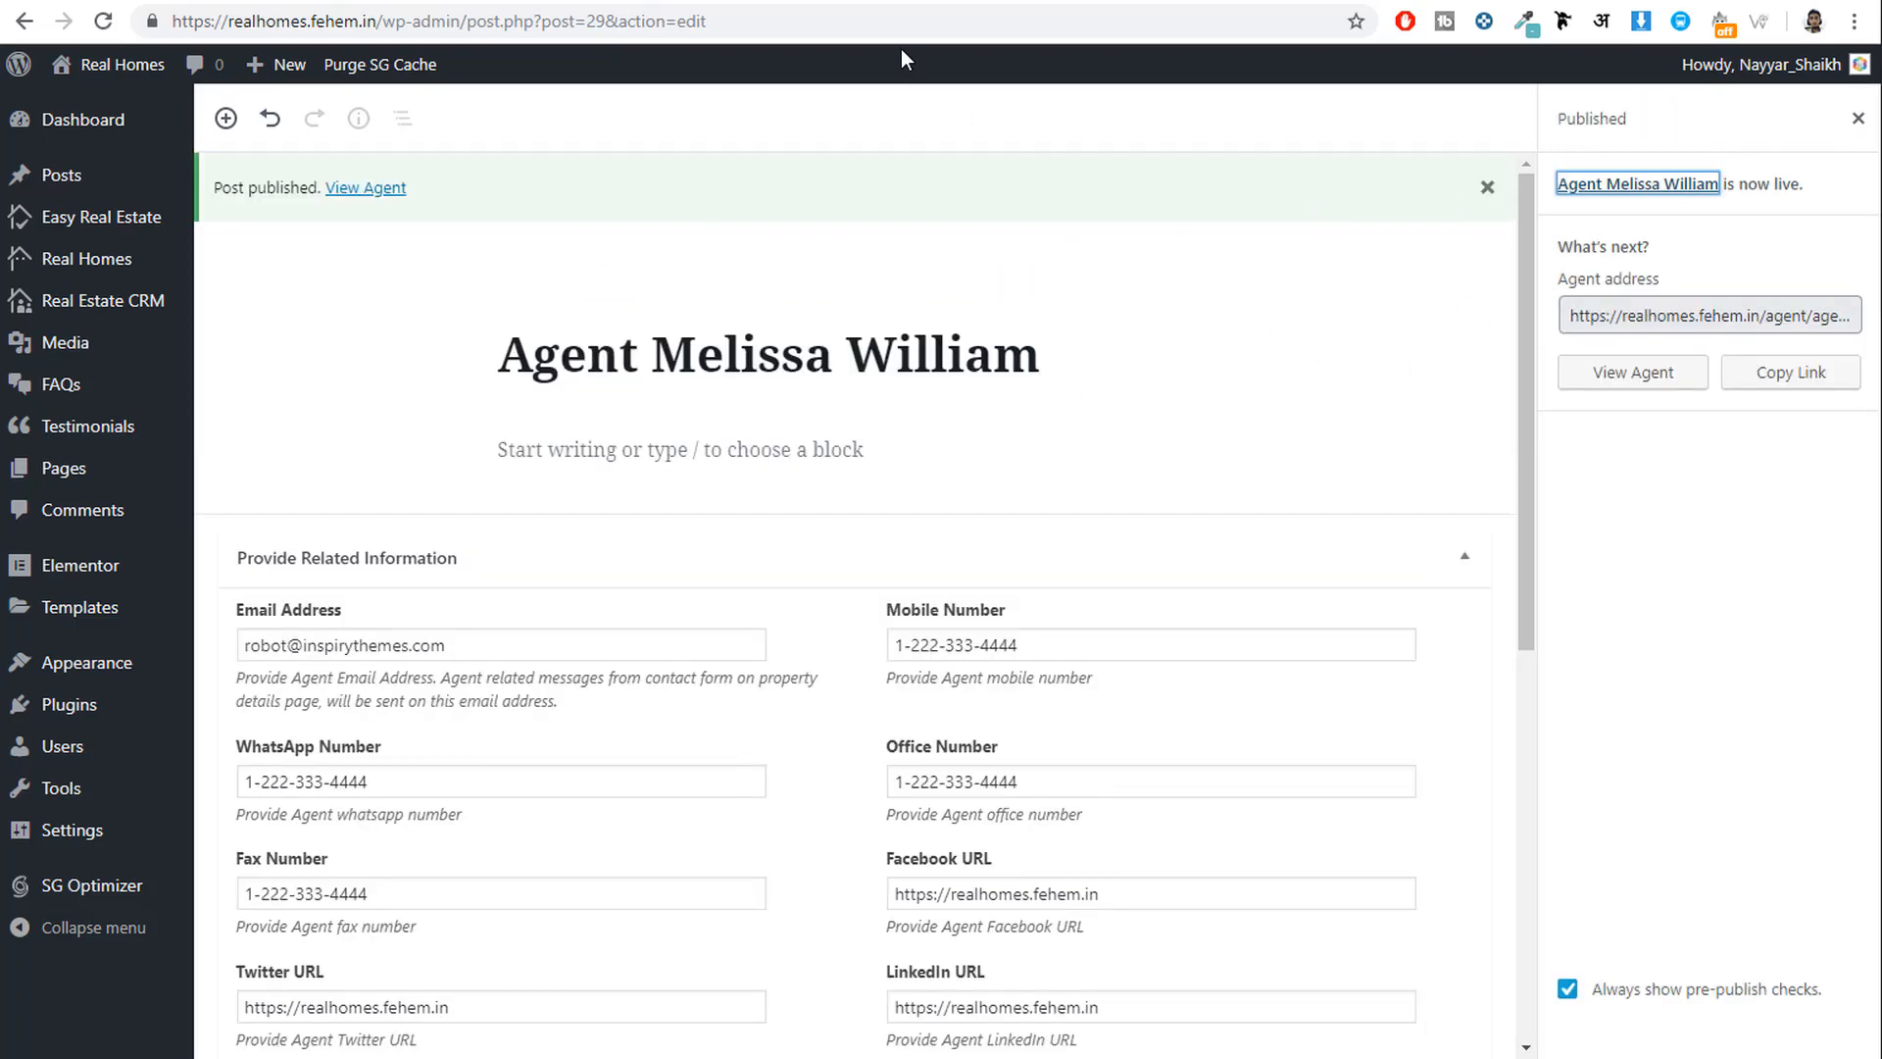
left_click(1010, 0)
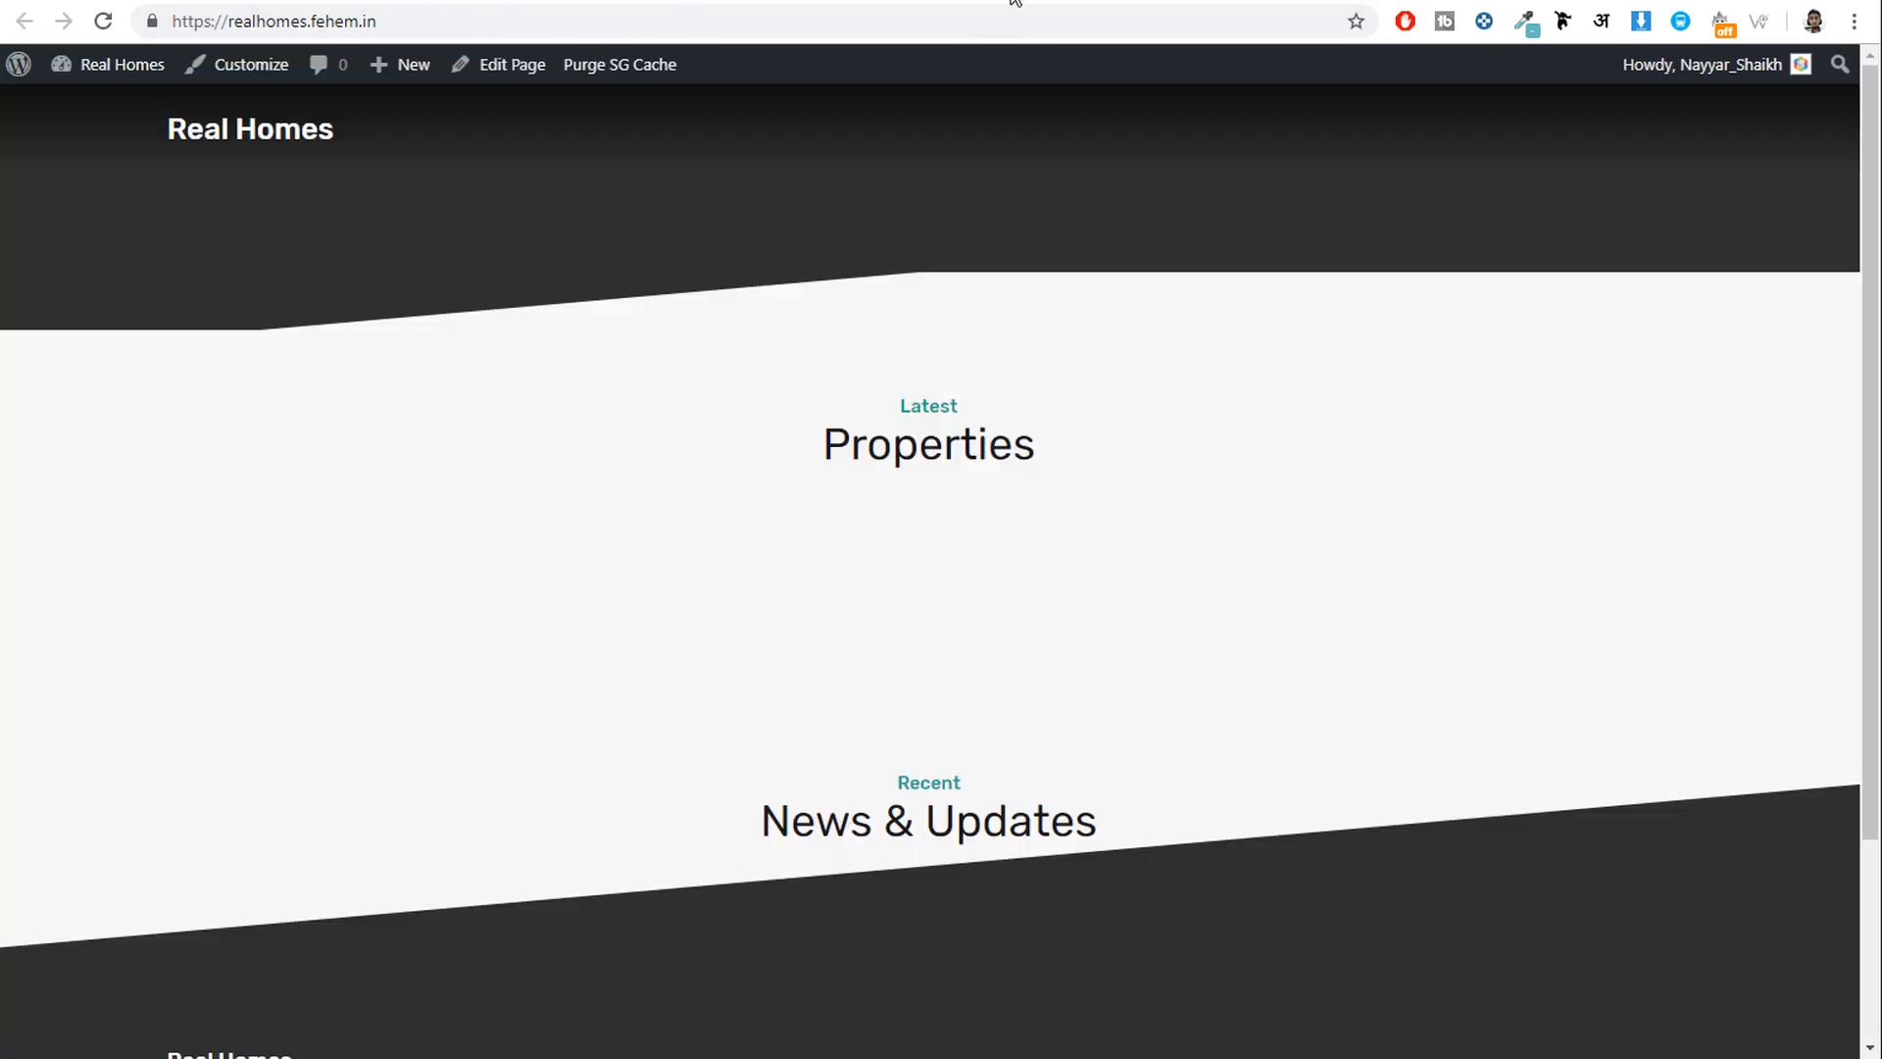
left_click(103, 20)
scroll(1326, 608, "down", 3)
scroll(1326, 608, "up", 3)
left_click(144, 1)
scroll(855, 359, "down", 6)
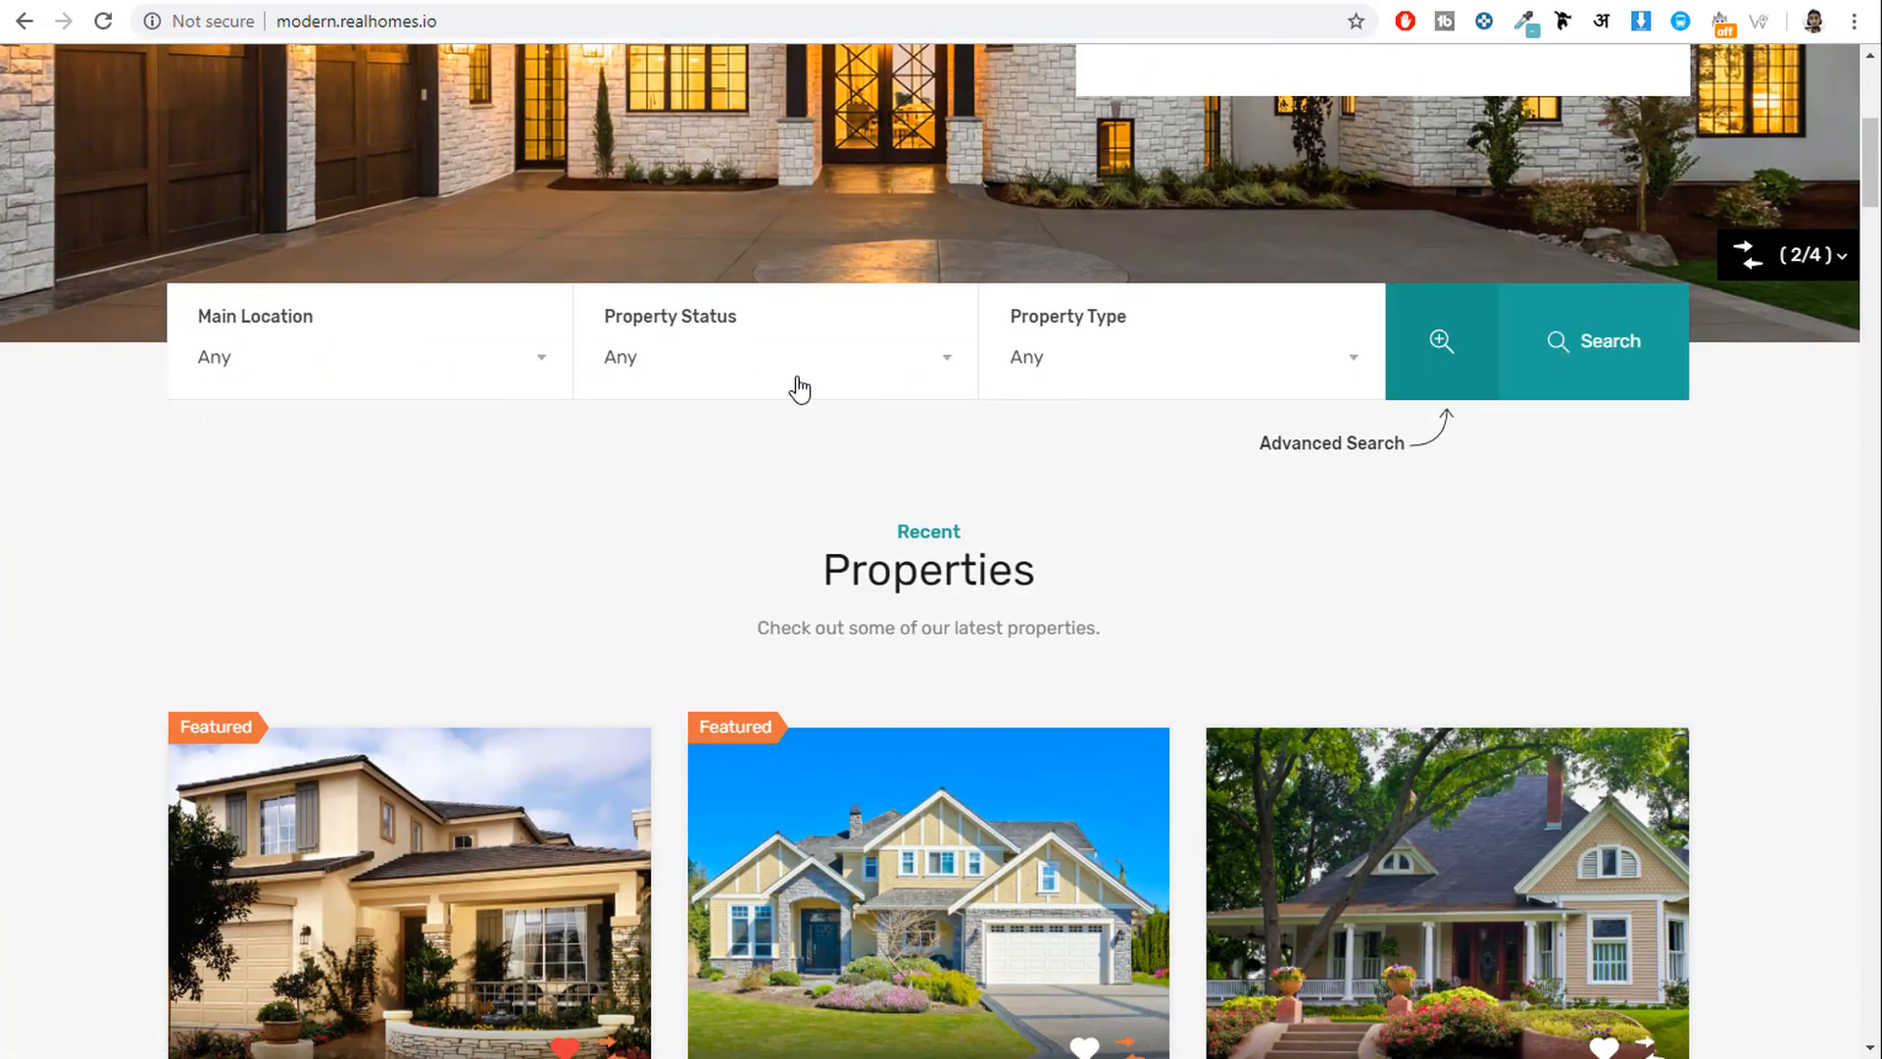
left_click(1323, 1)
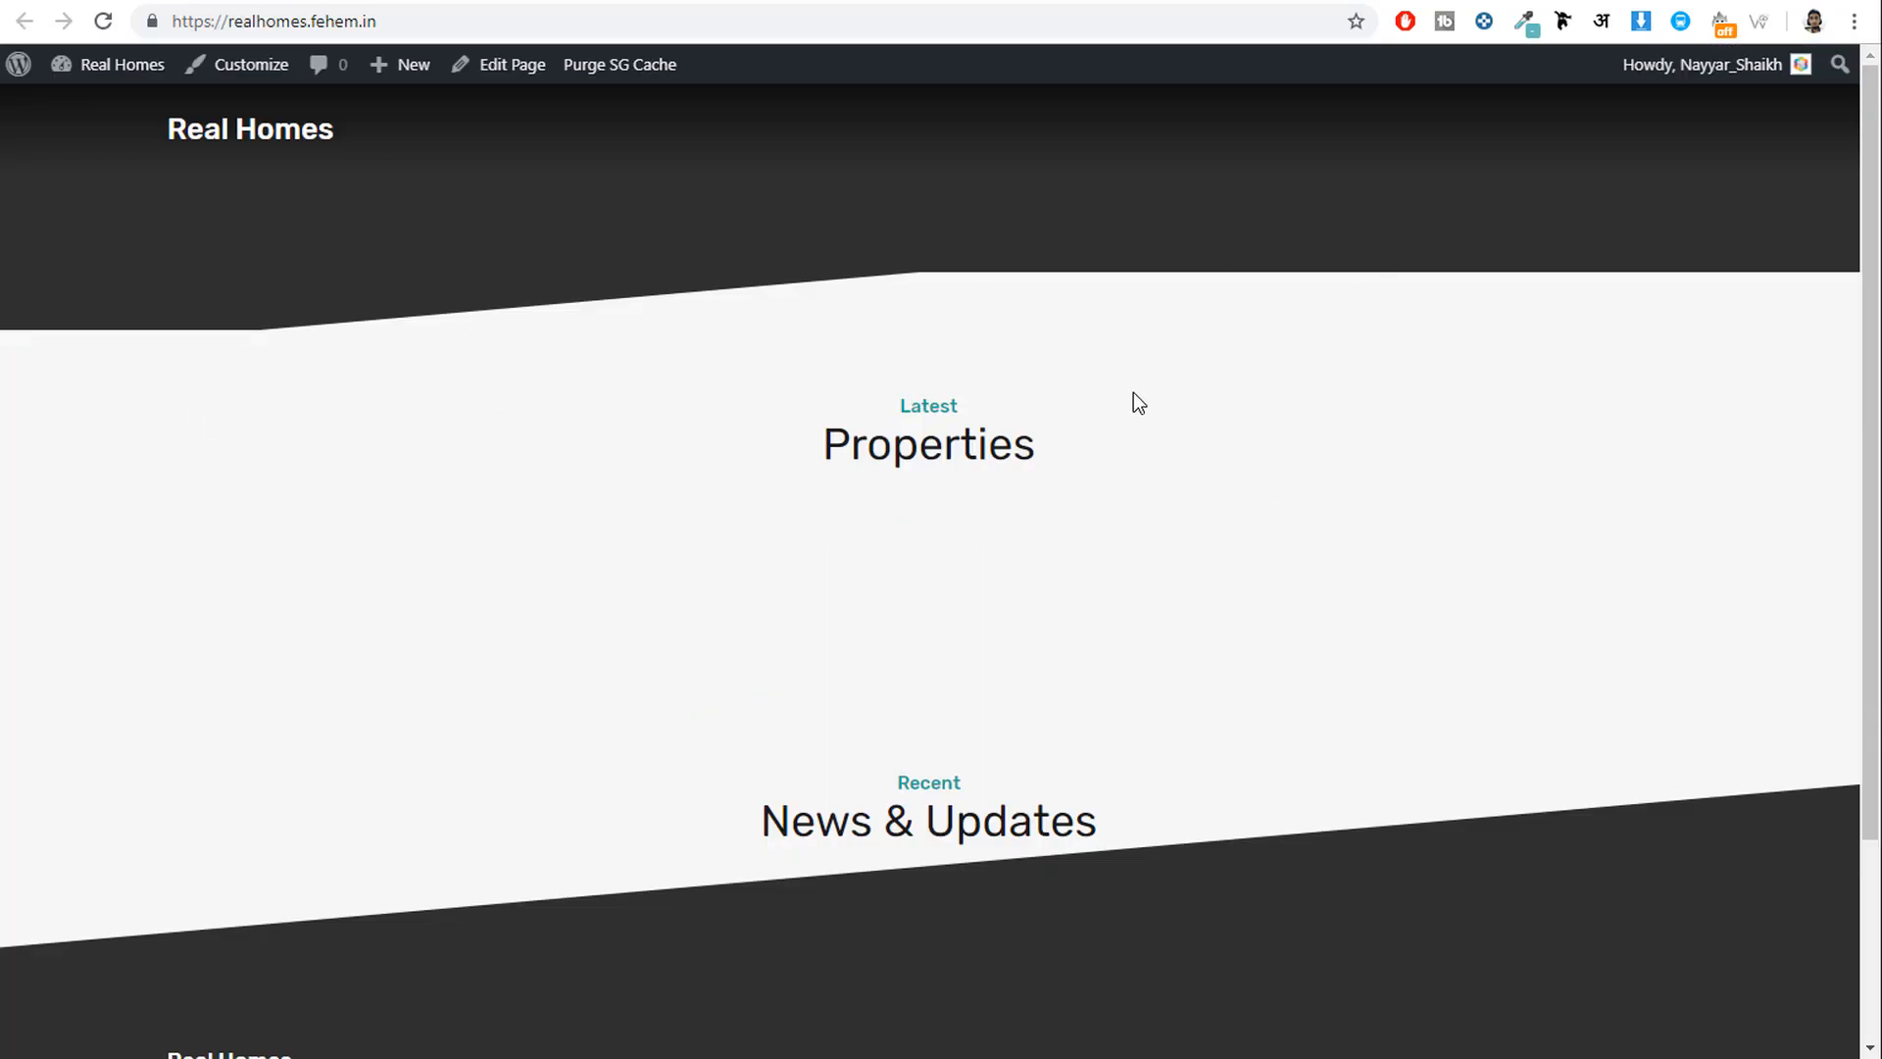
left_click(258, 86)
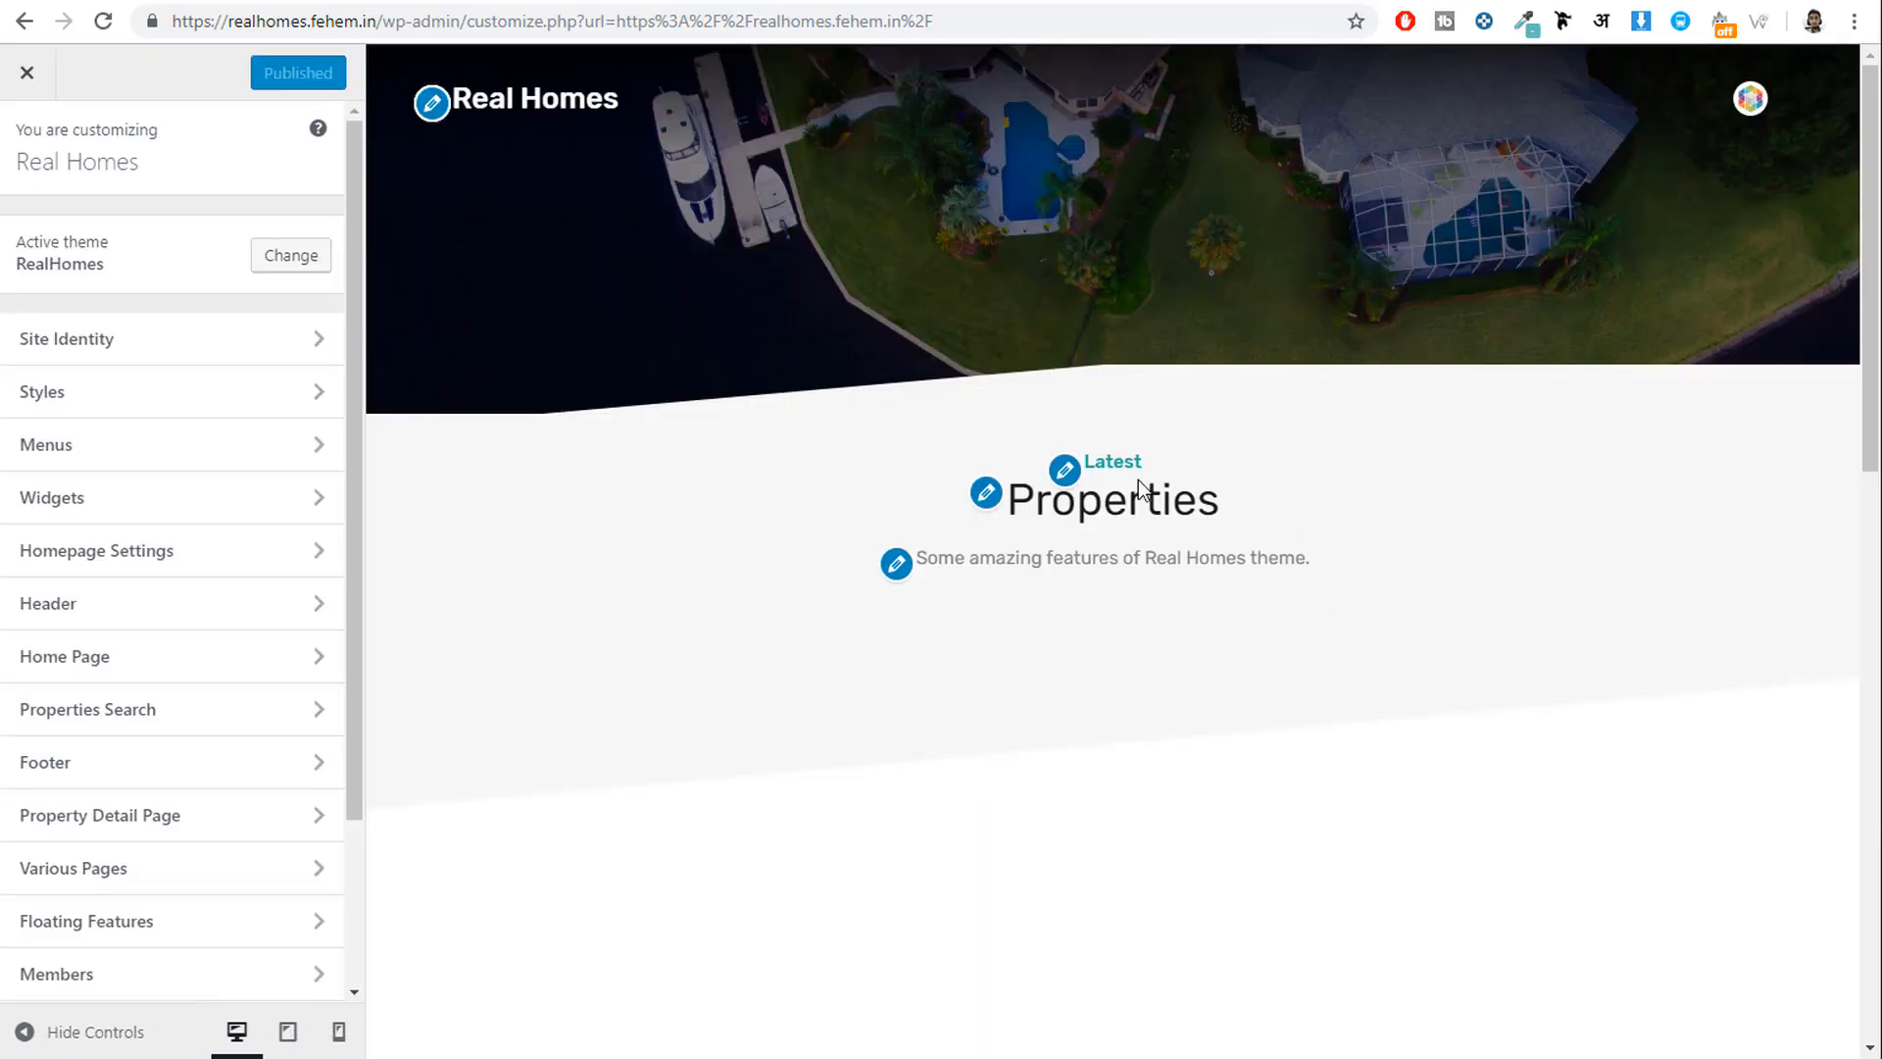
Choose Properties as the Select Search Page under Properties Search Page and publish the Customizer.
scroll(257, 602, "down", 1)
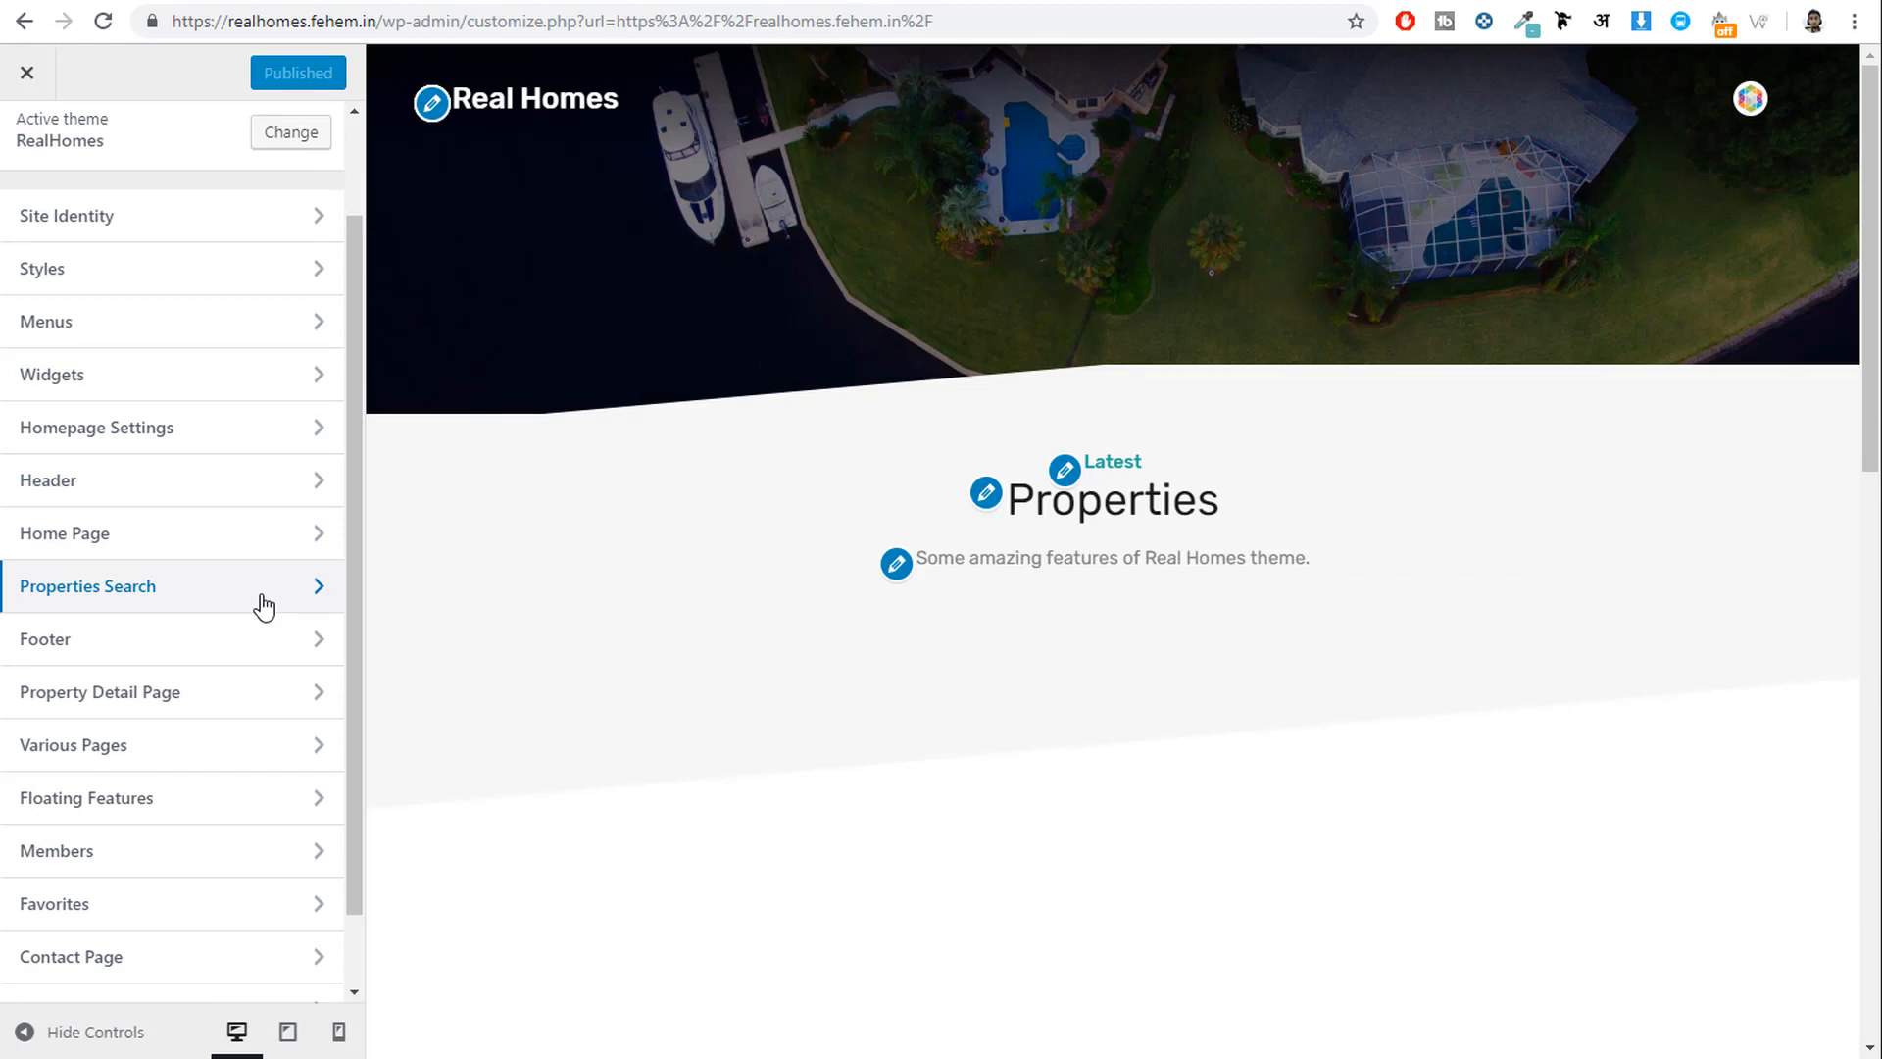
left_click(187, 602)
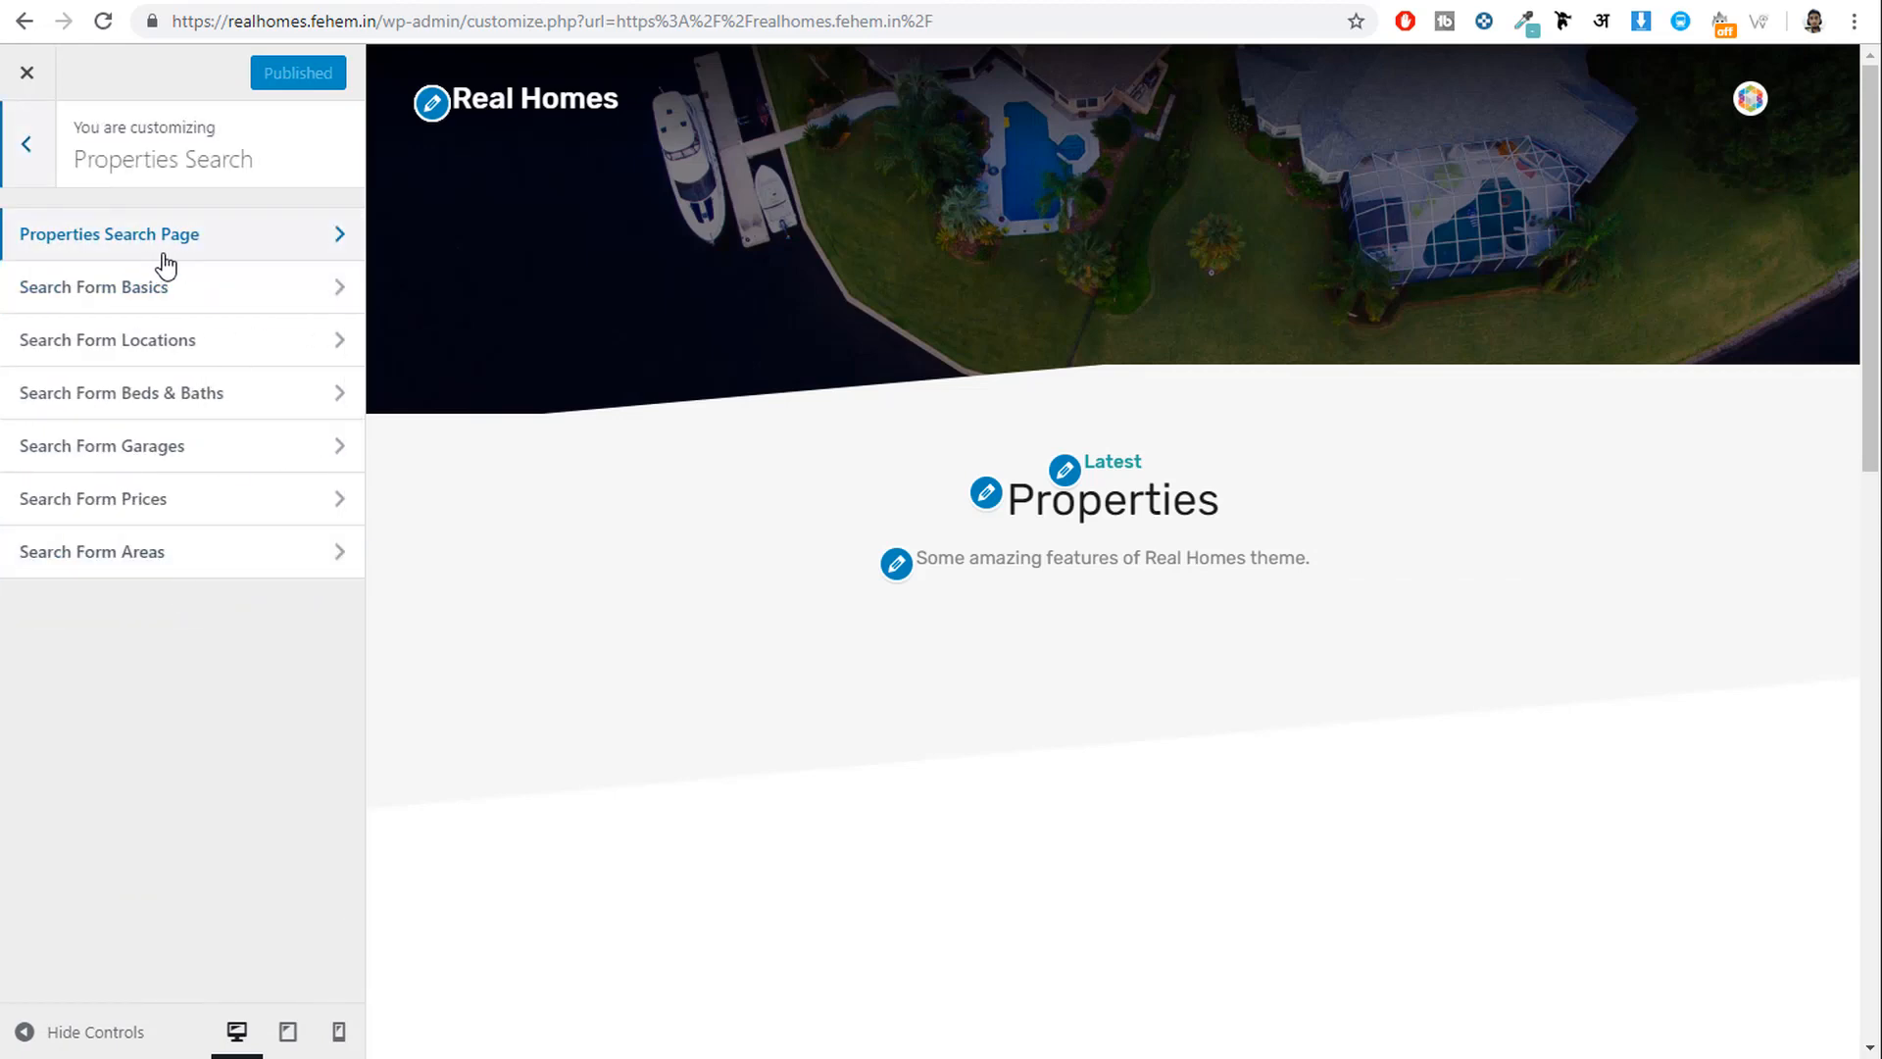
left_click(201, 252)
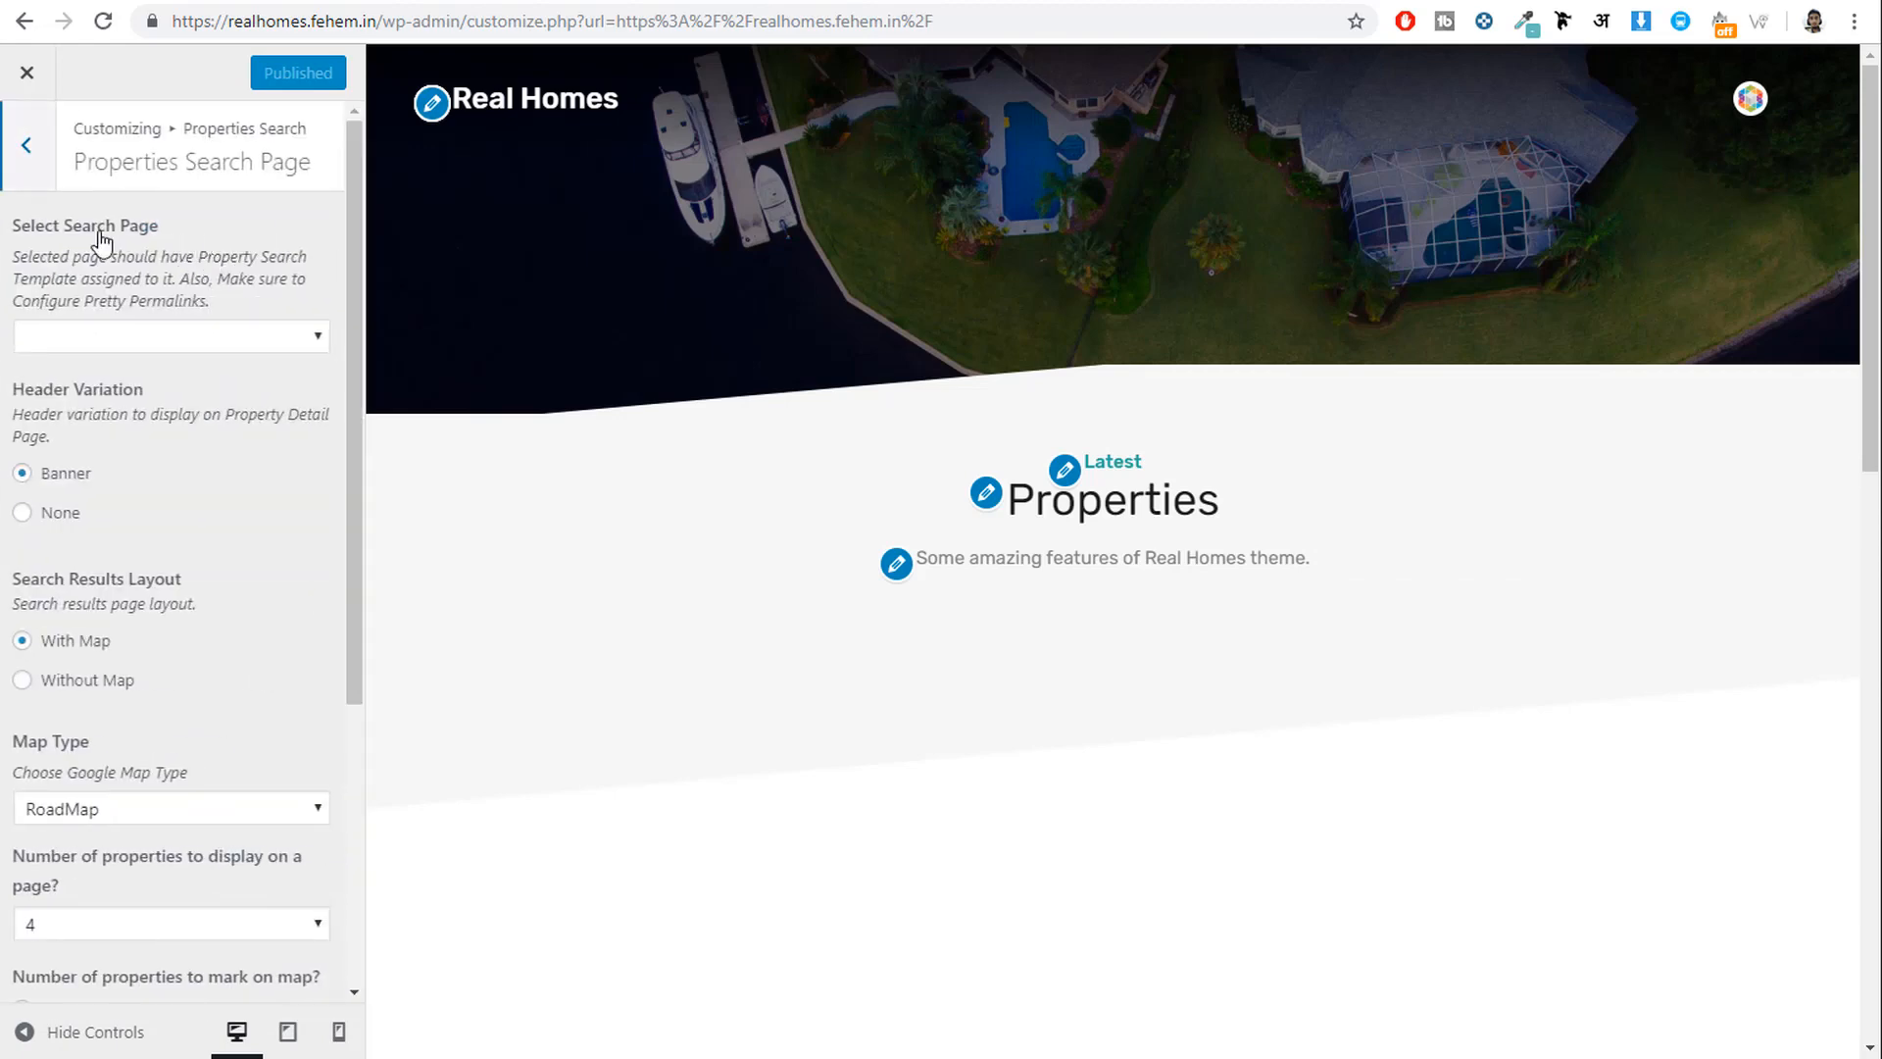
left_click_drag(14, 227, 163, 257)
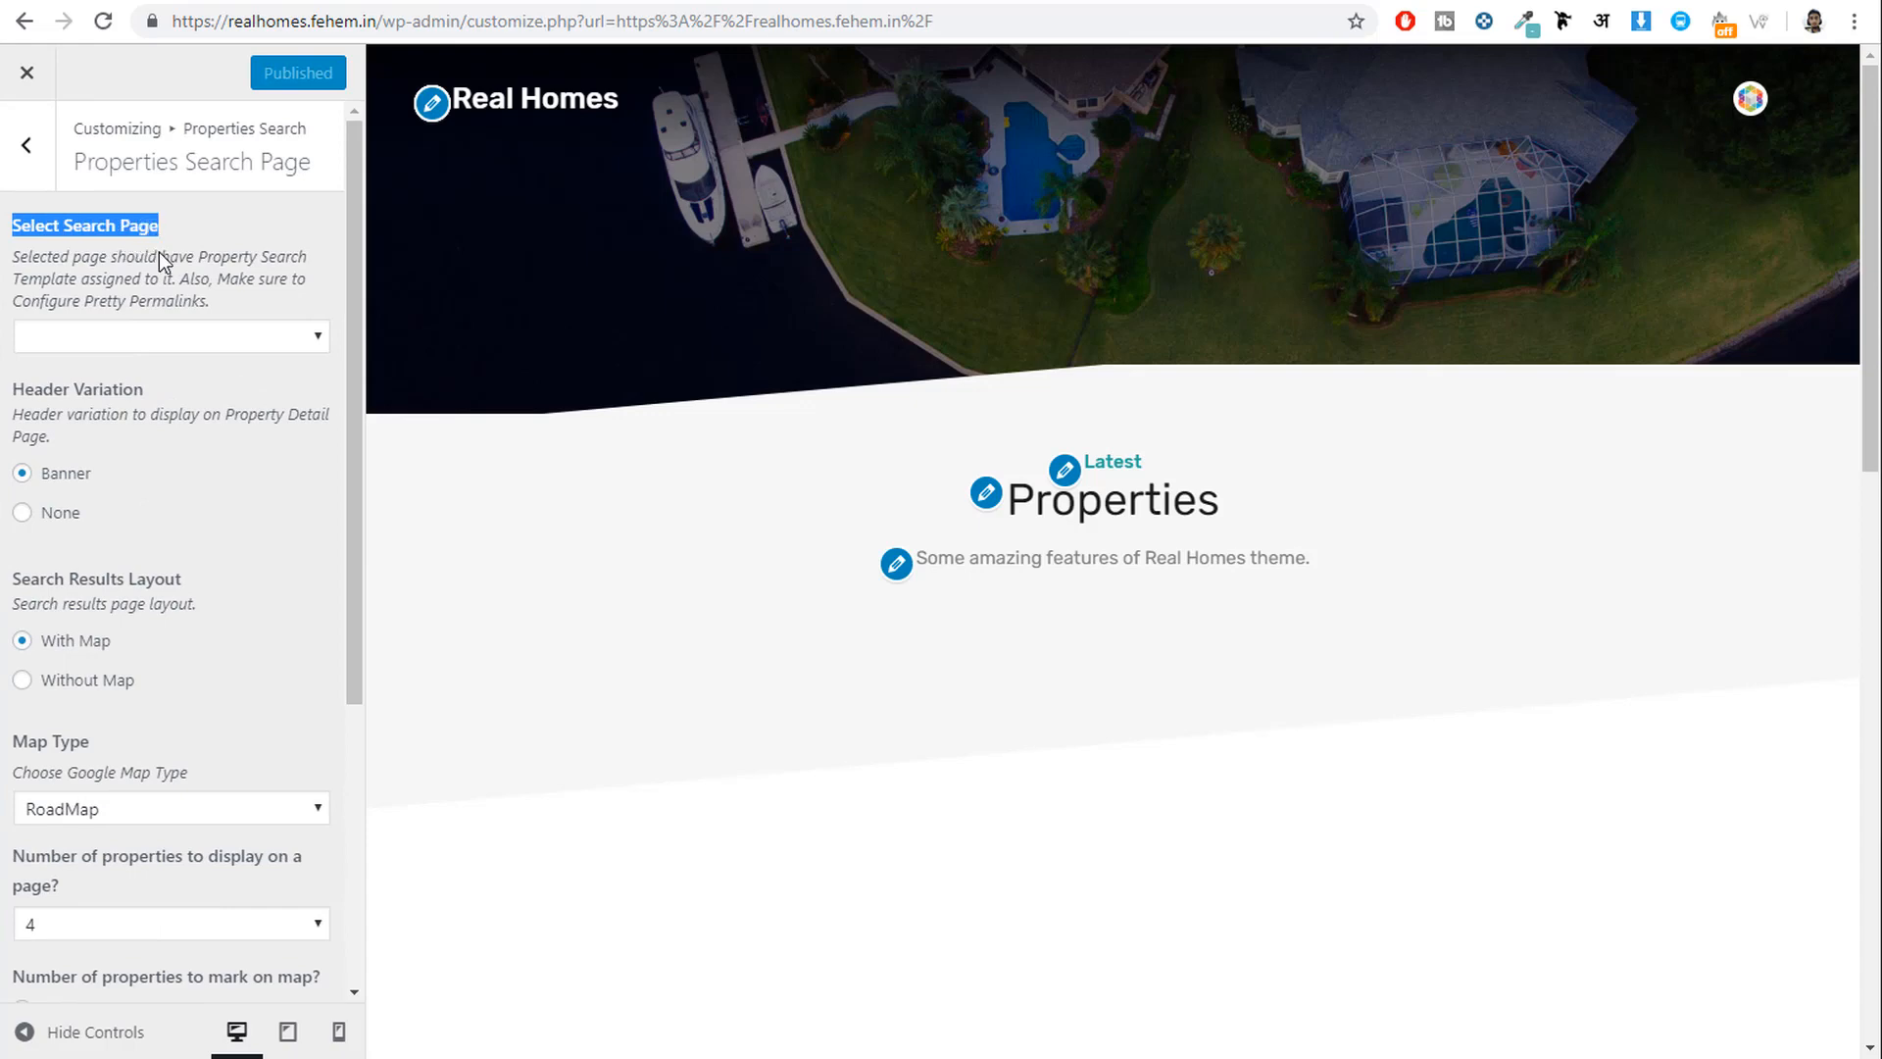
left_click(182, 343)
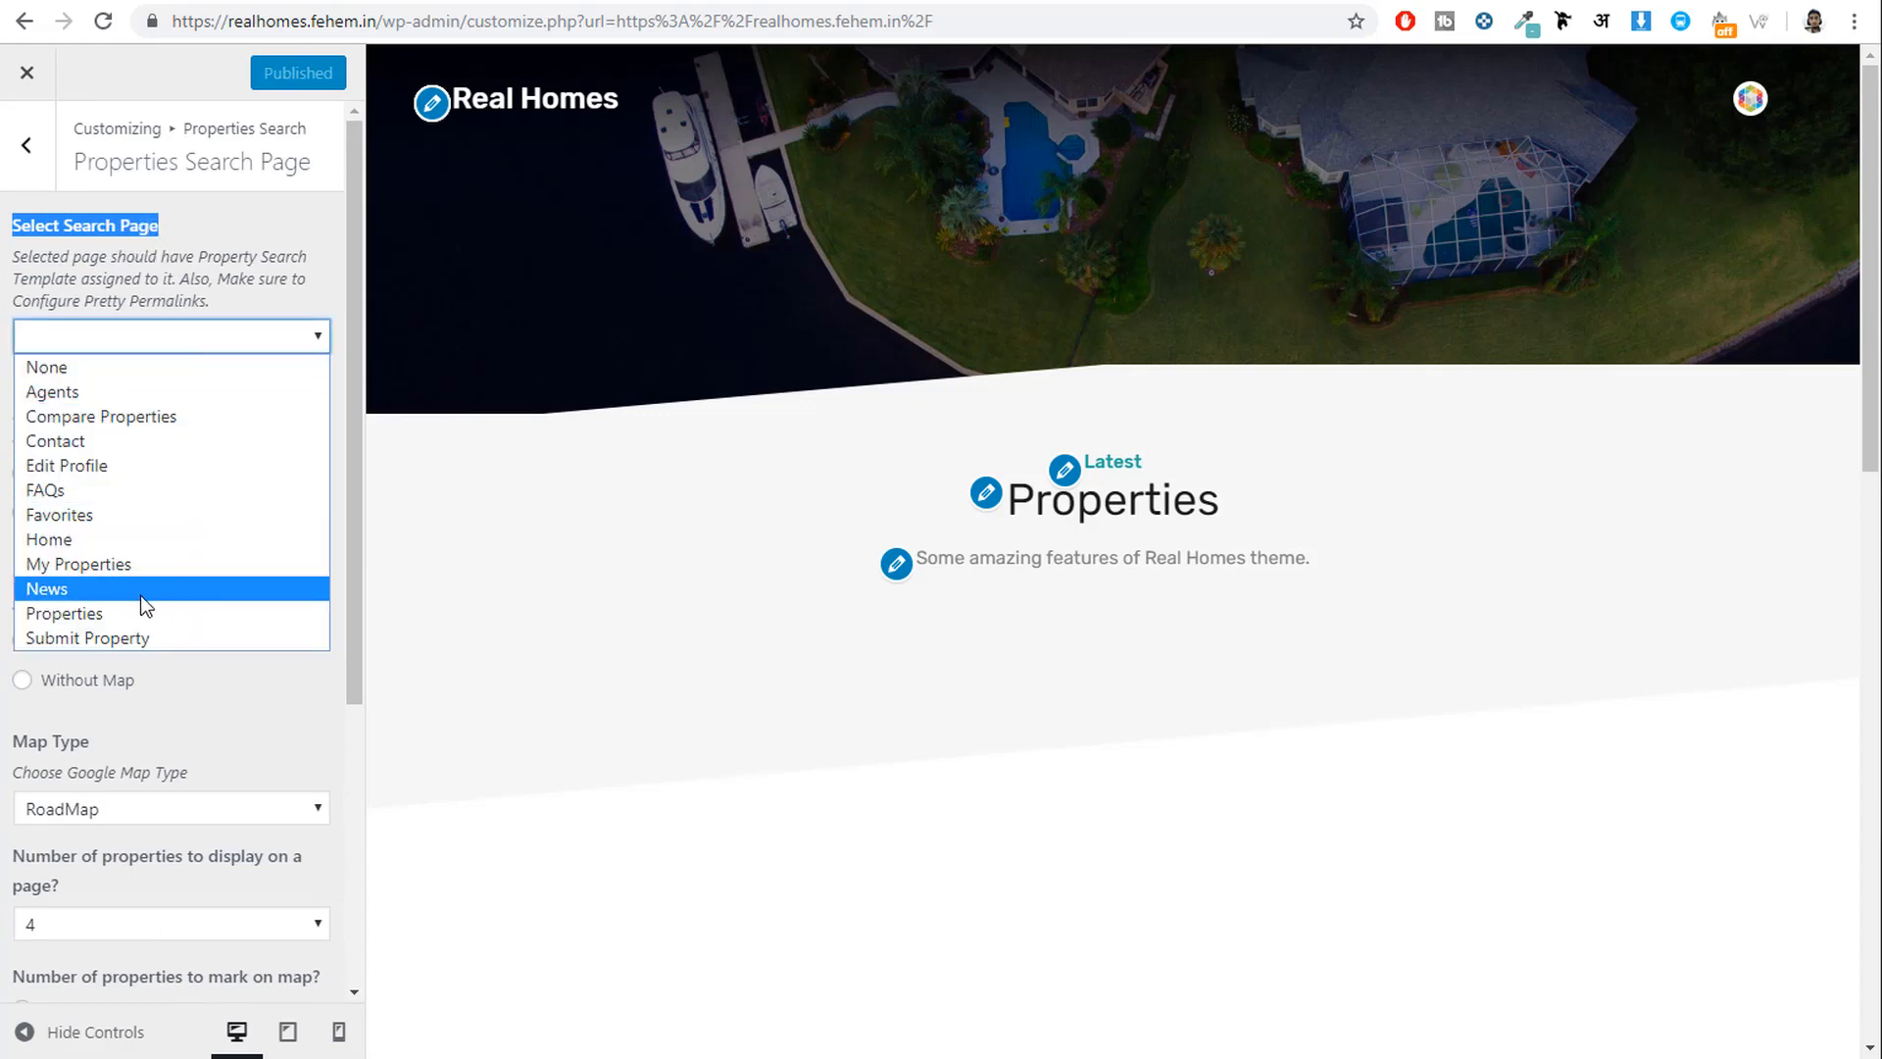
left_click(109, 615)
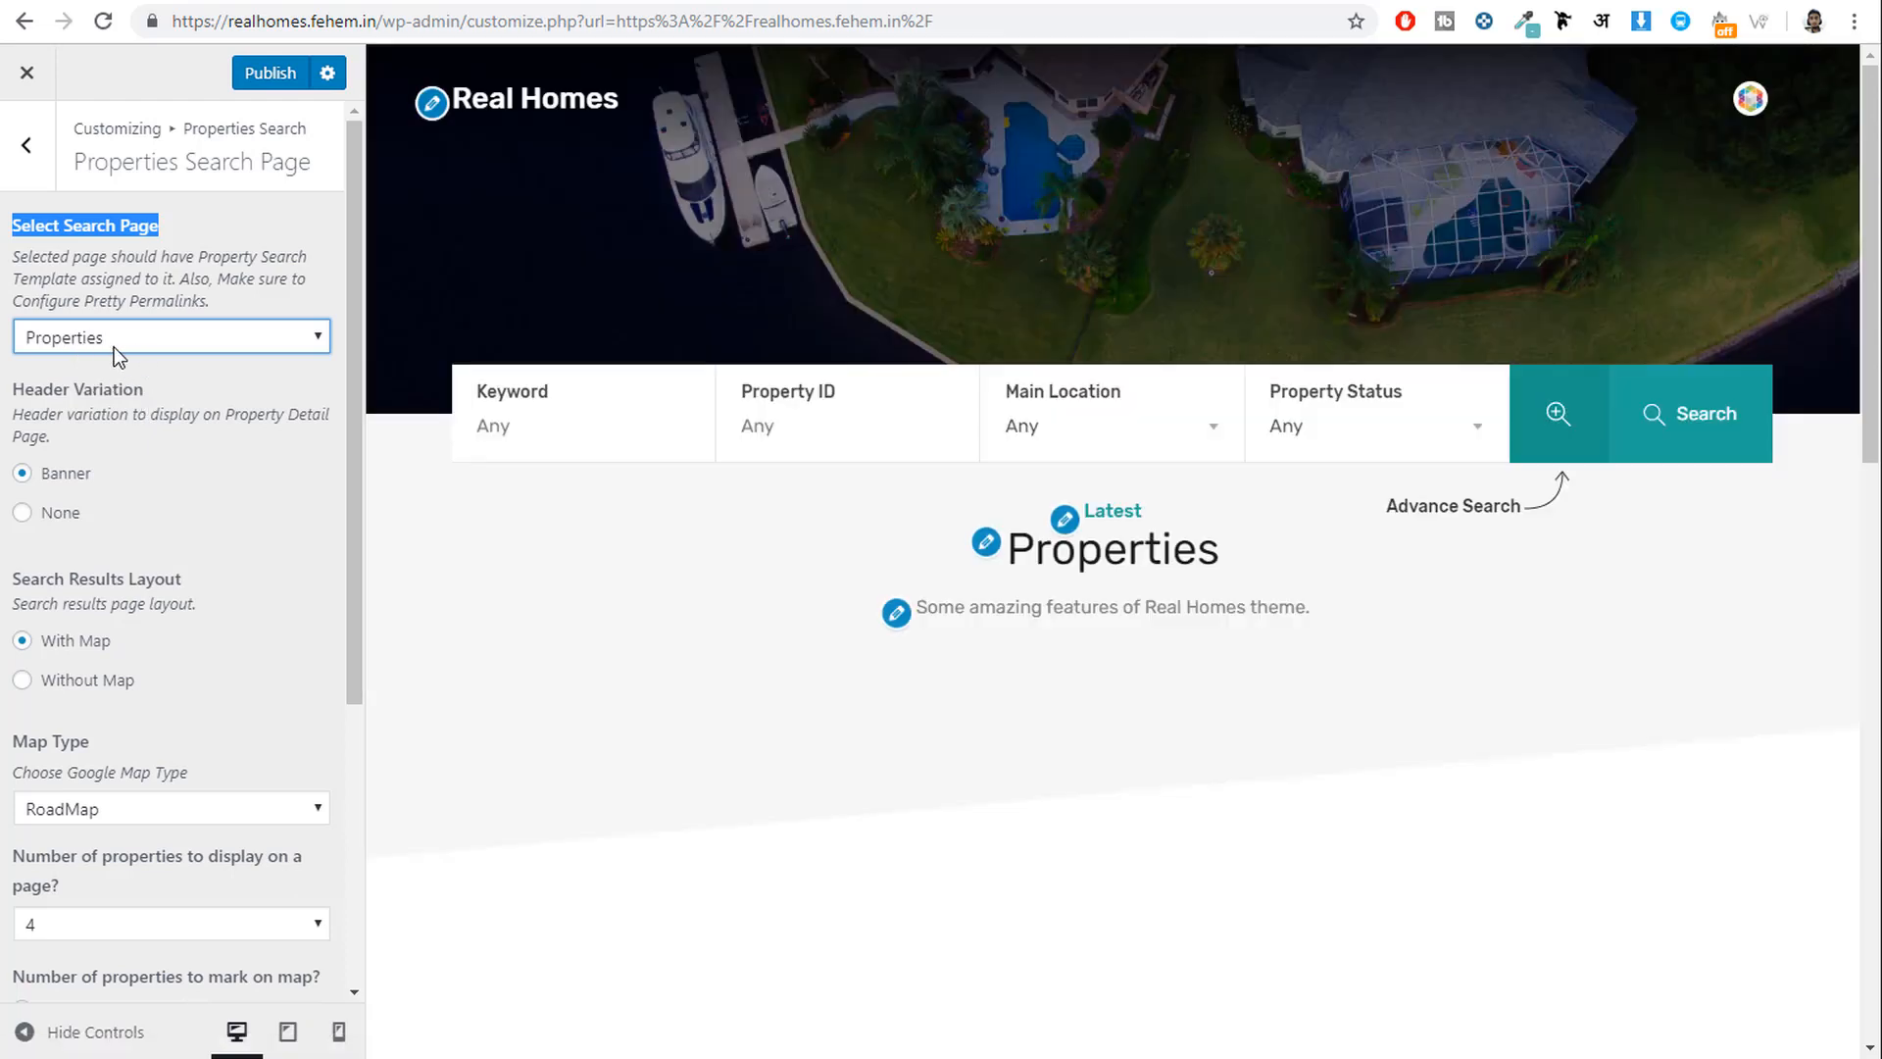
left_click(186, 445)
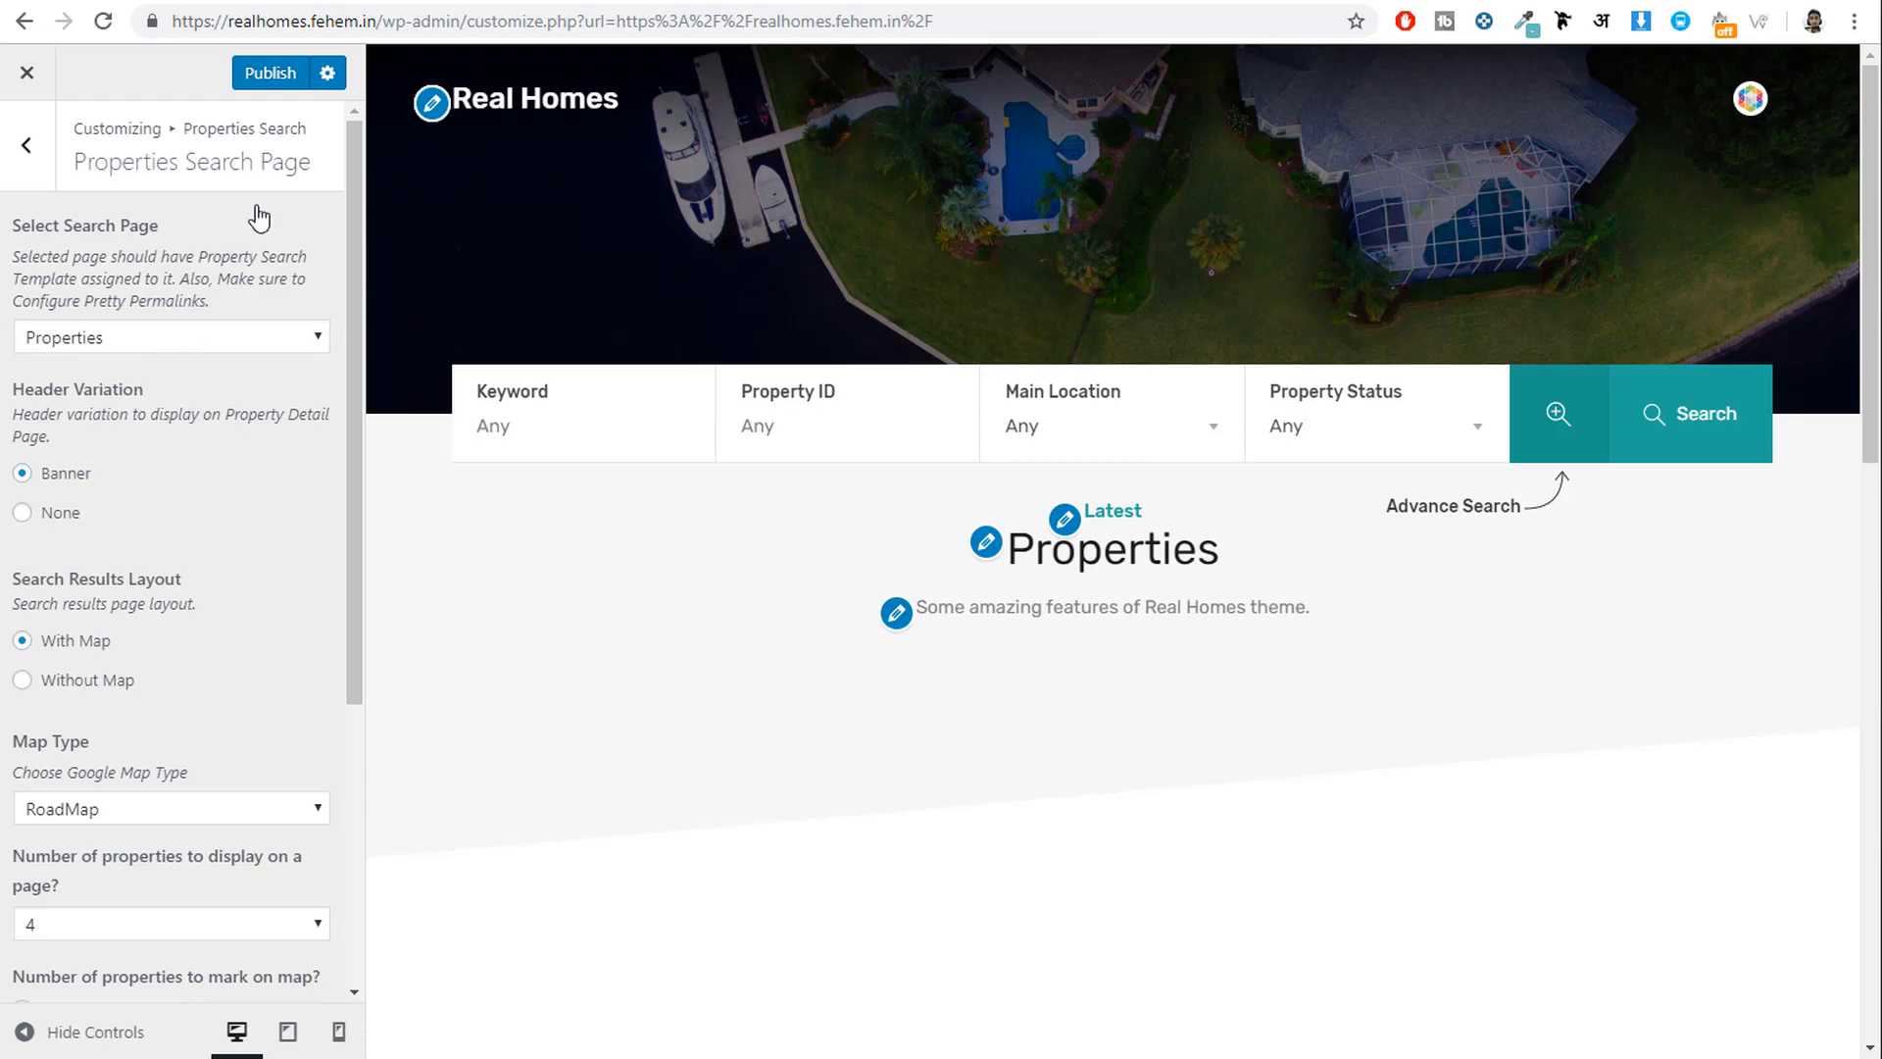
left_click(265, 83)
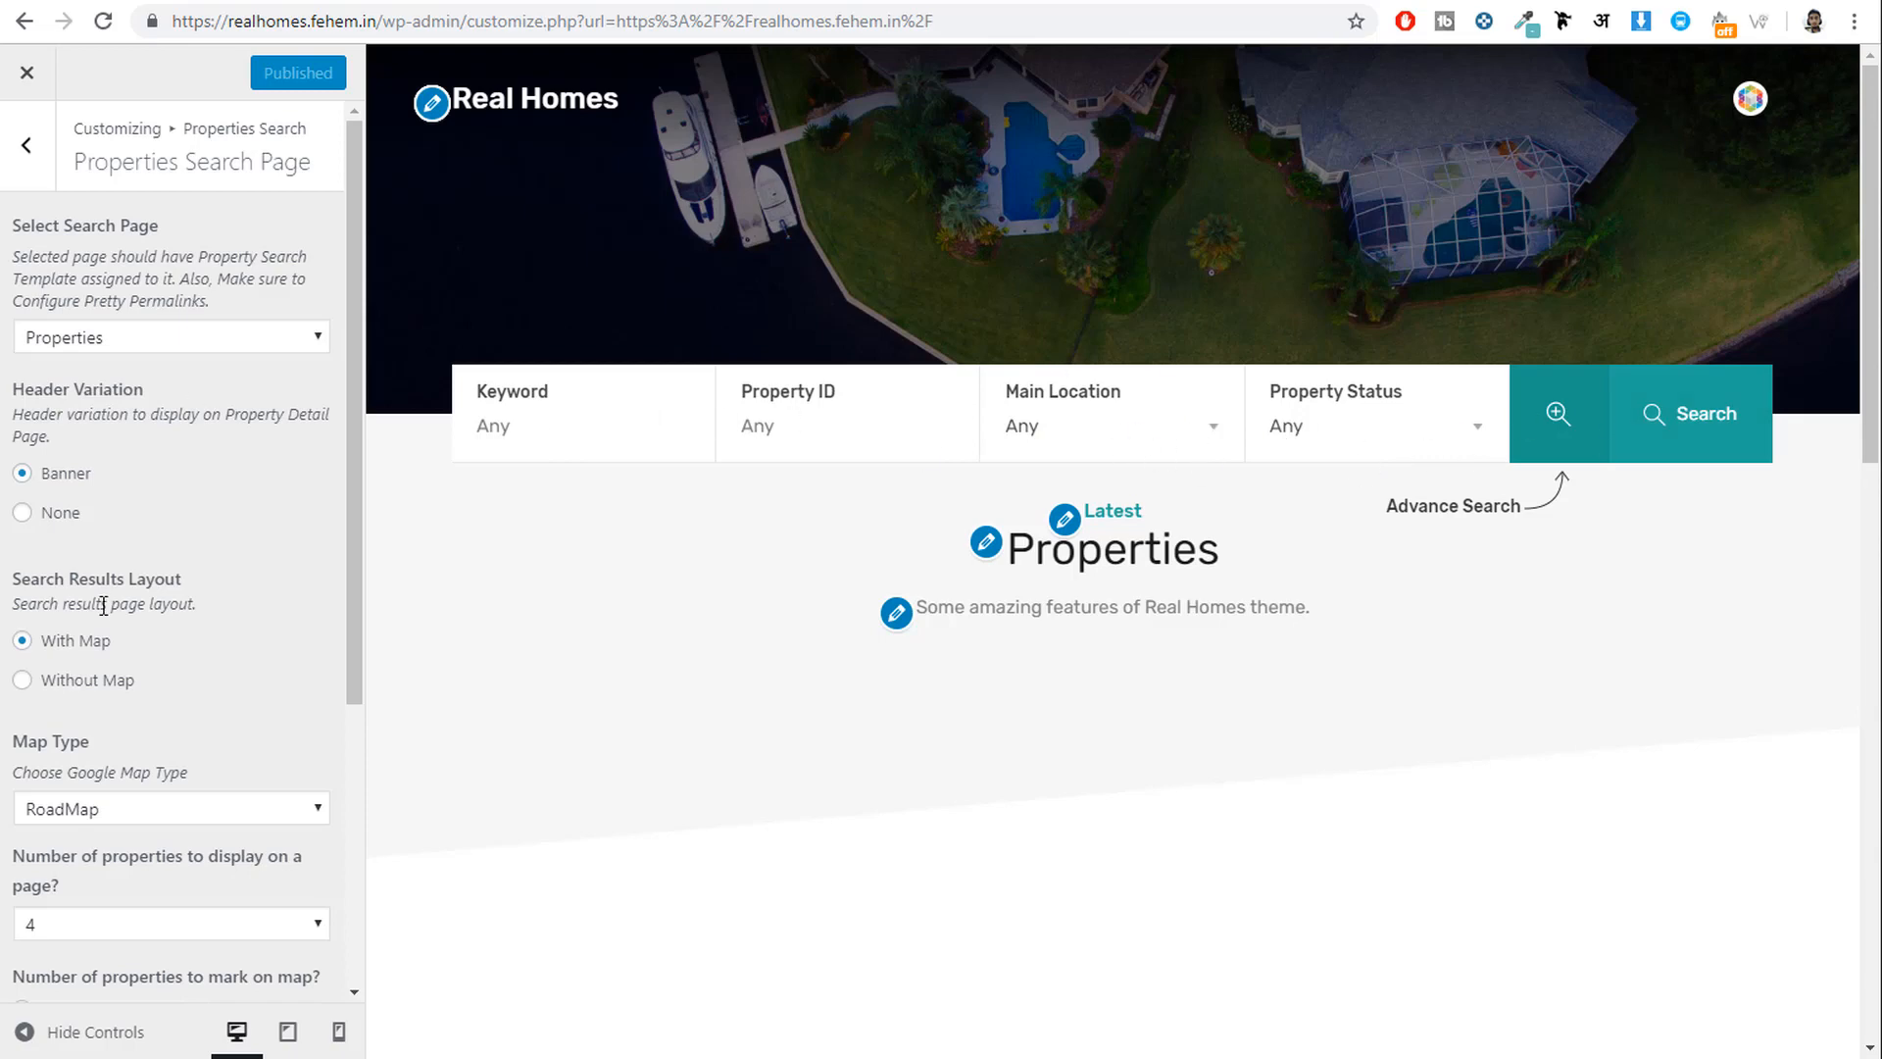
scroll(147, 647, "down", 3)
scroll(225, 762, "up", 3)
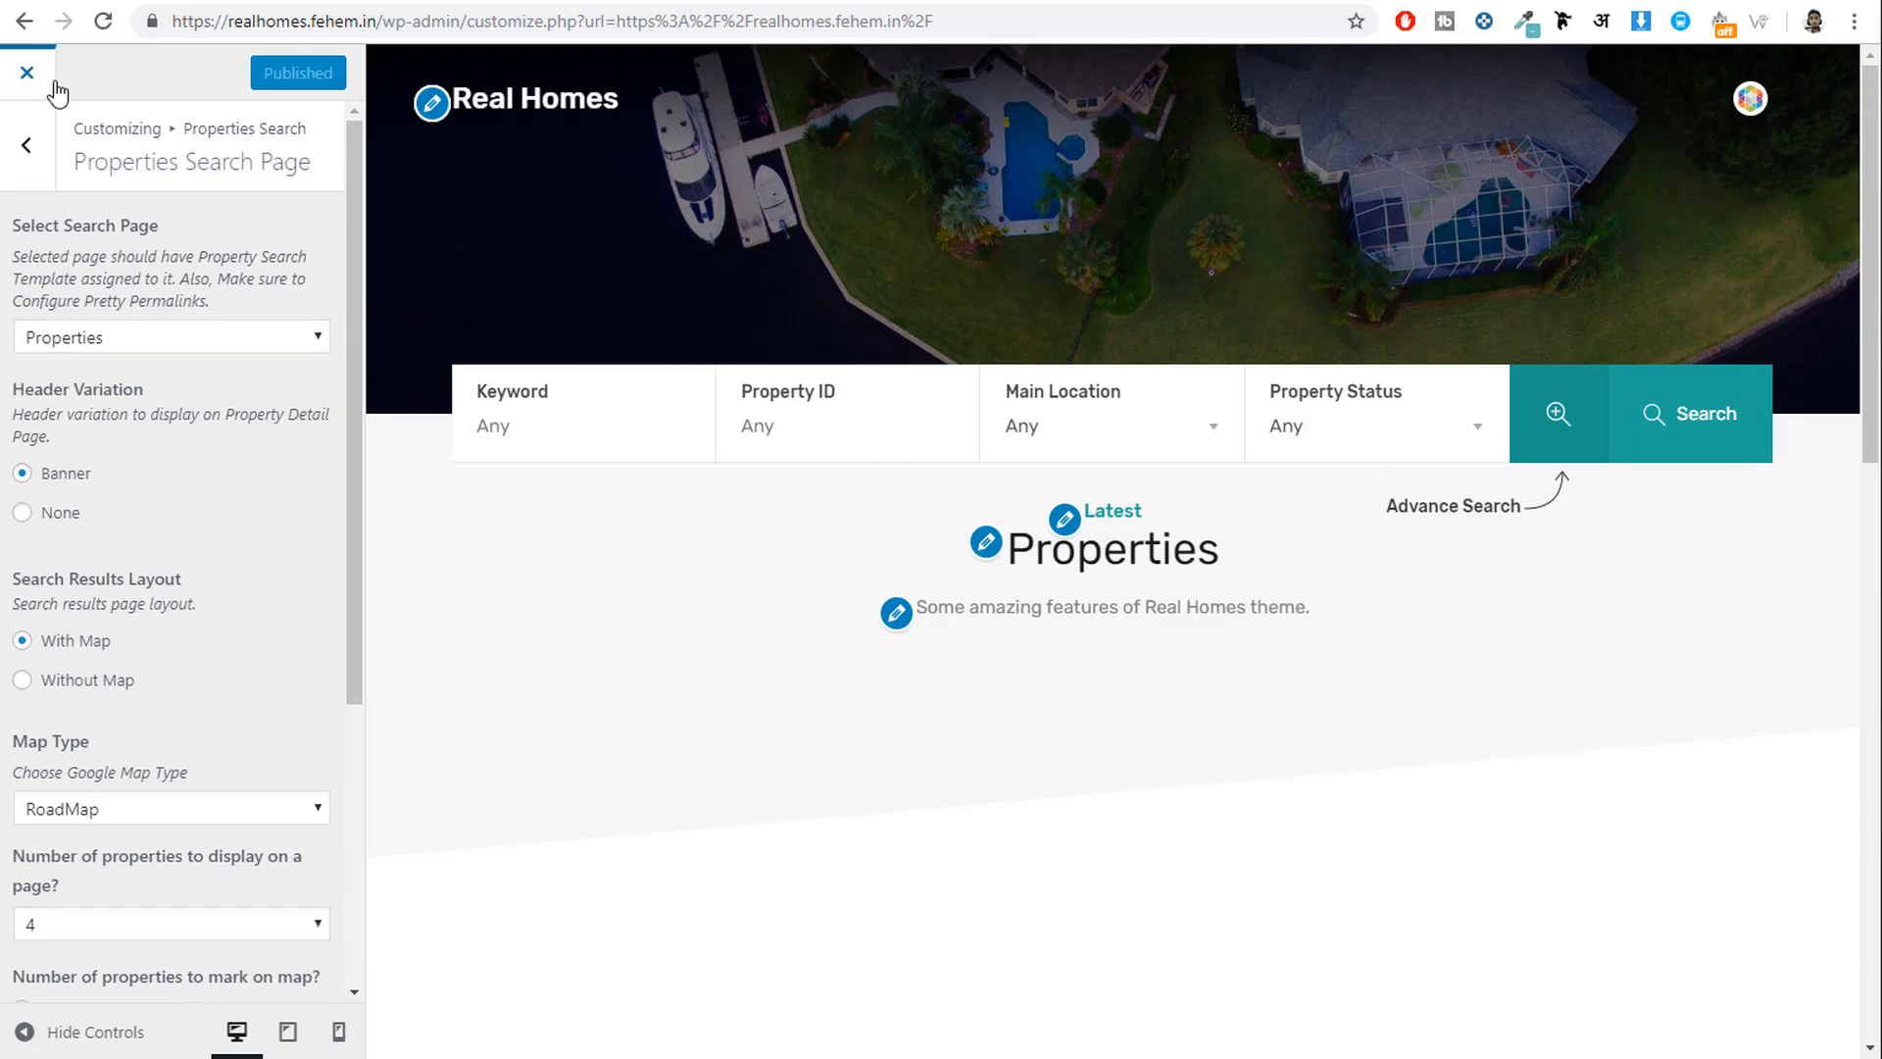
left_click(24, 77)
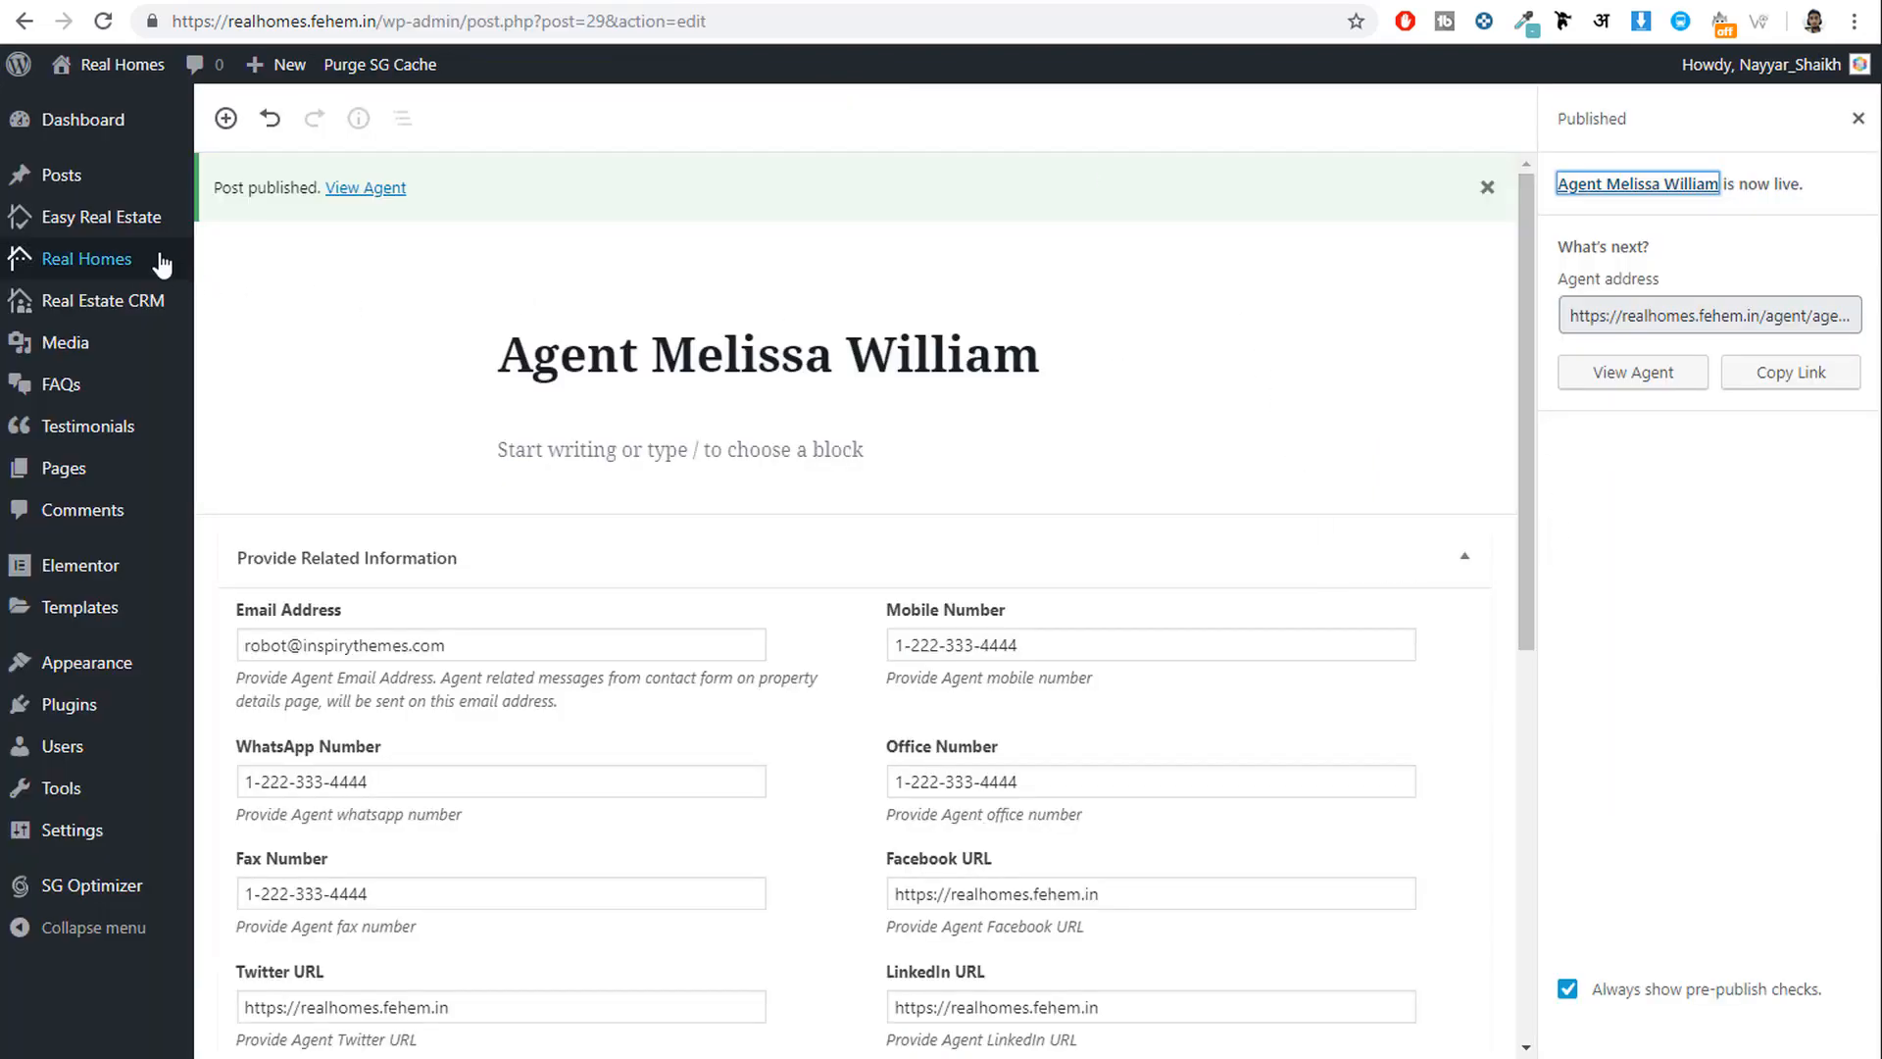
Start a new Easy Real Estate property and open the demo's Home in Merrick Way listing.
mouse_move(61, 218)
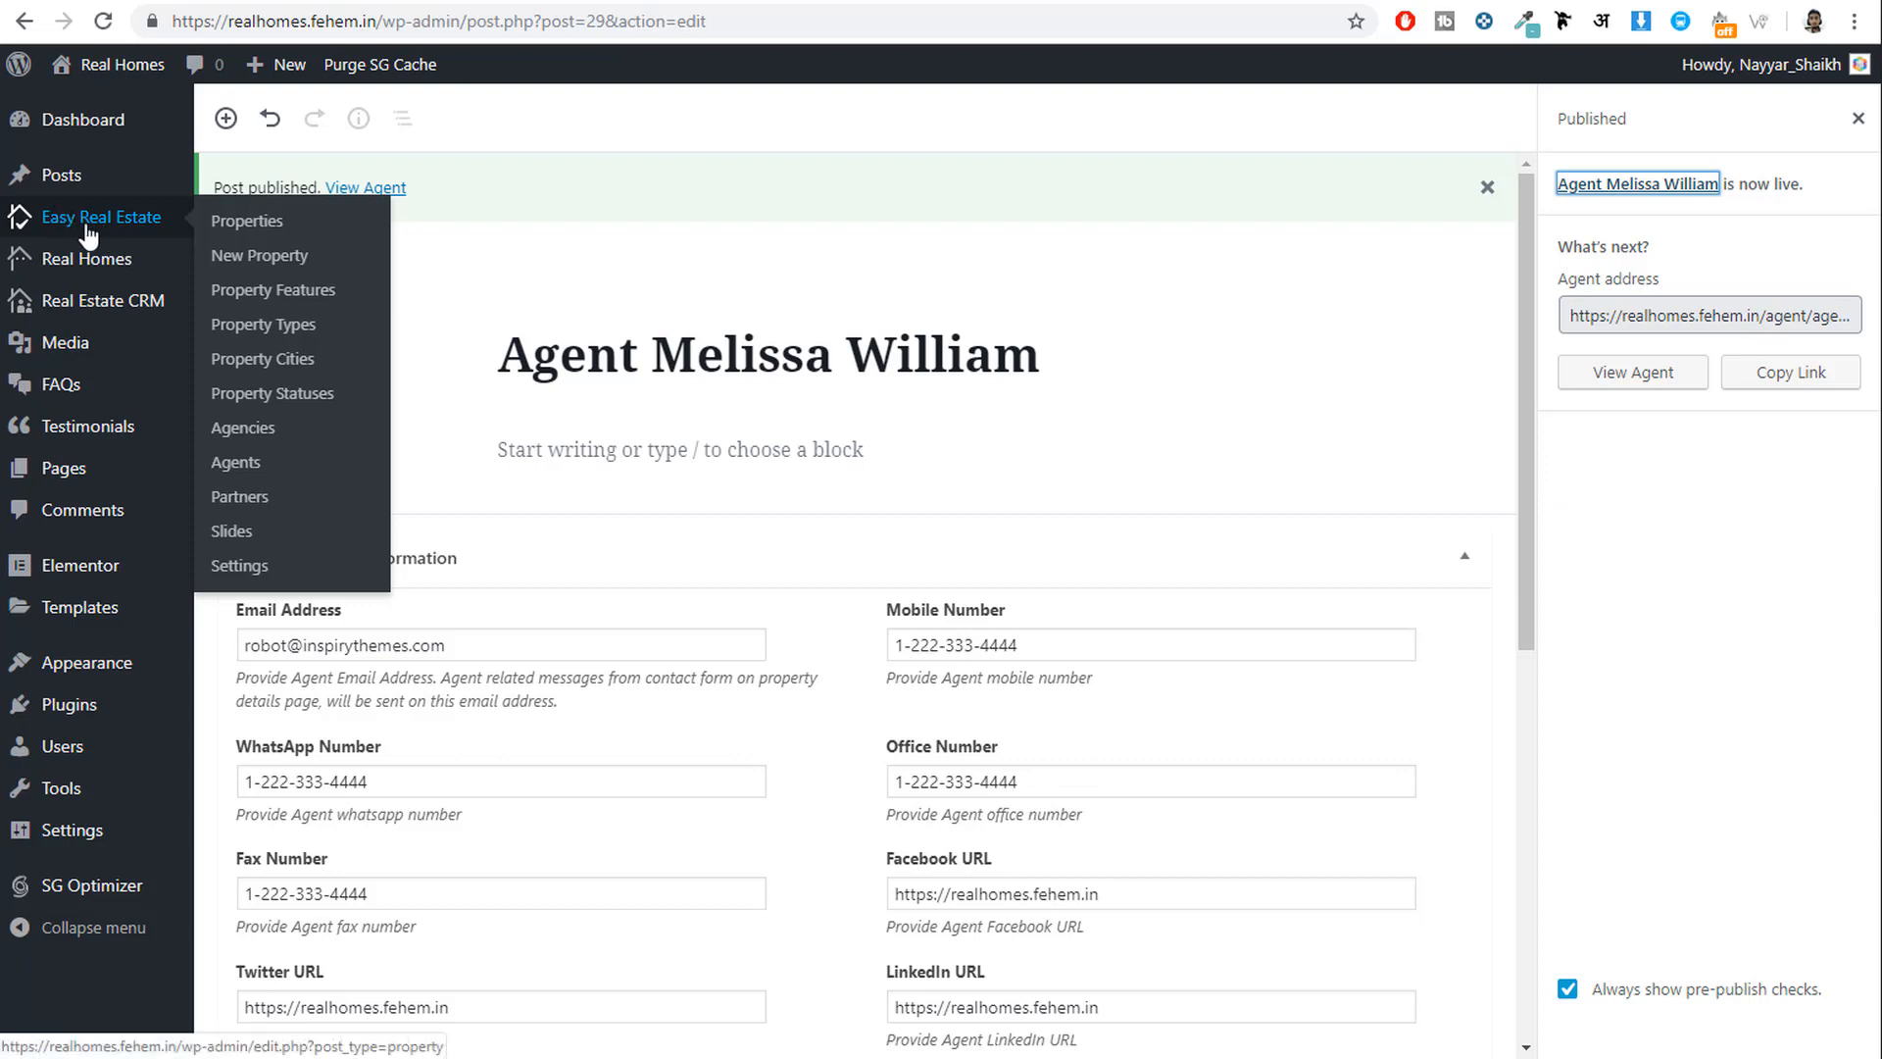
left_click(258, 260)
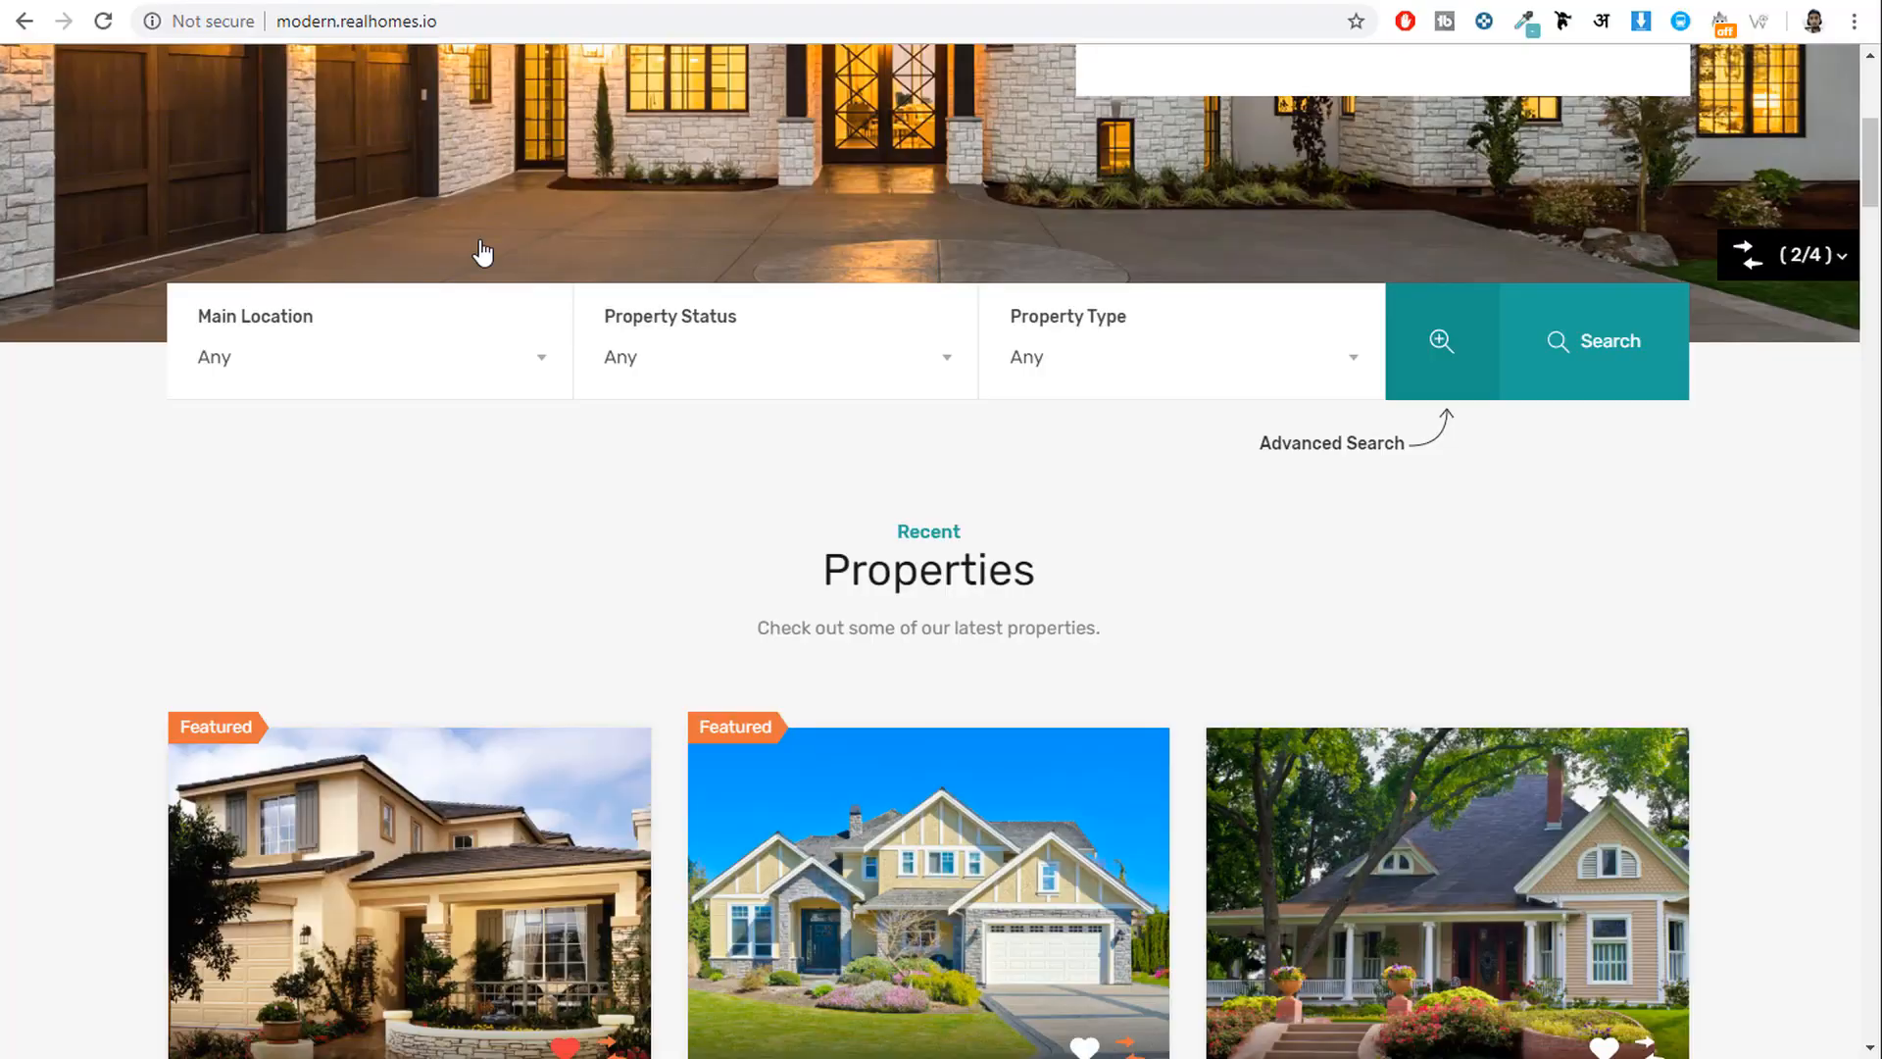
scroll(721, 645, "down", 6)
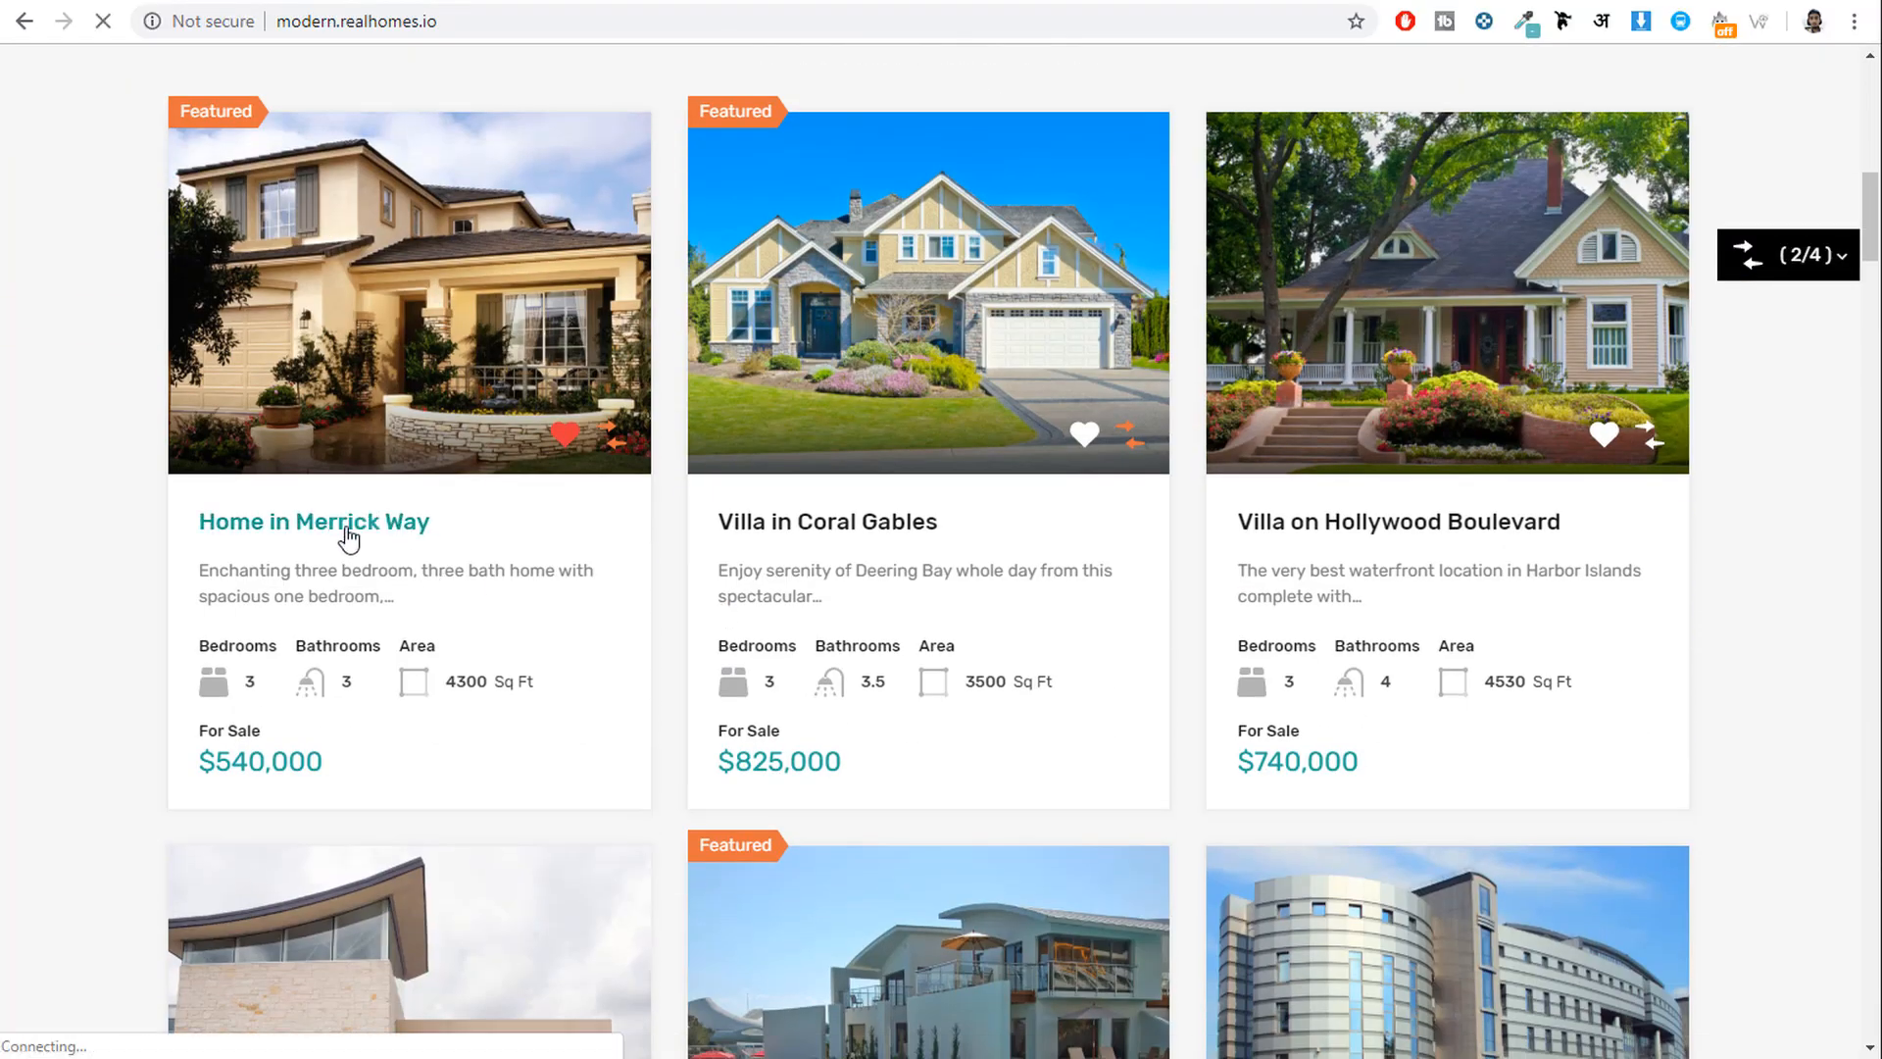
left_click(349, 528)
scroll(628, 539, "down", 3)
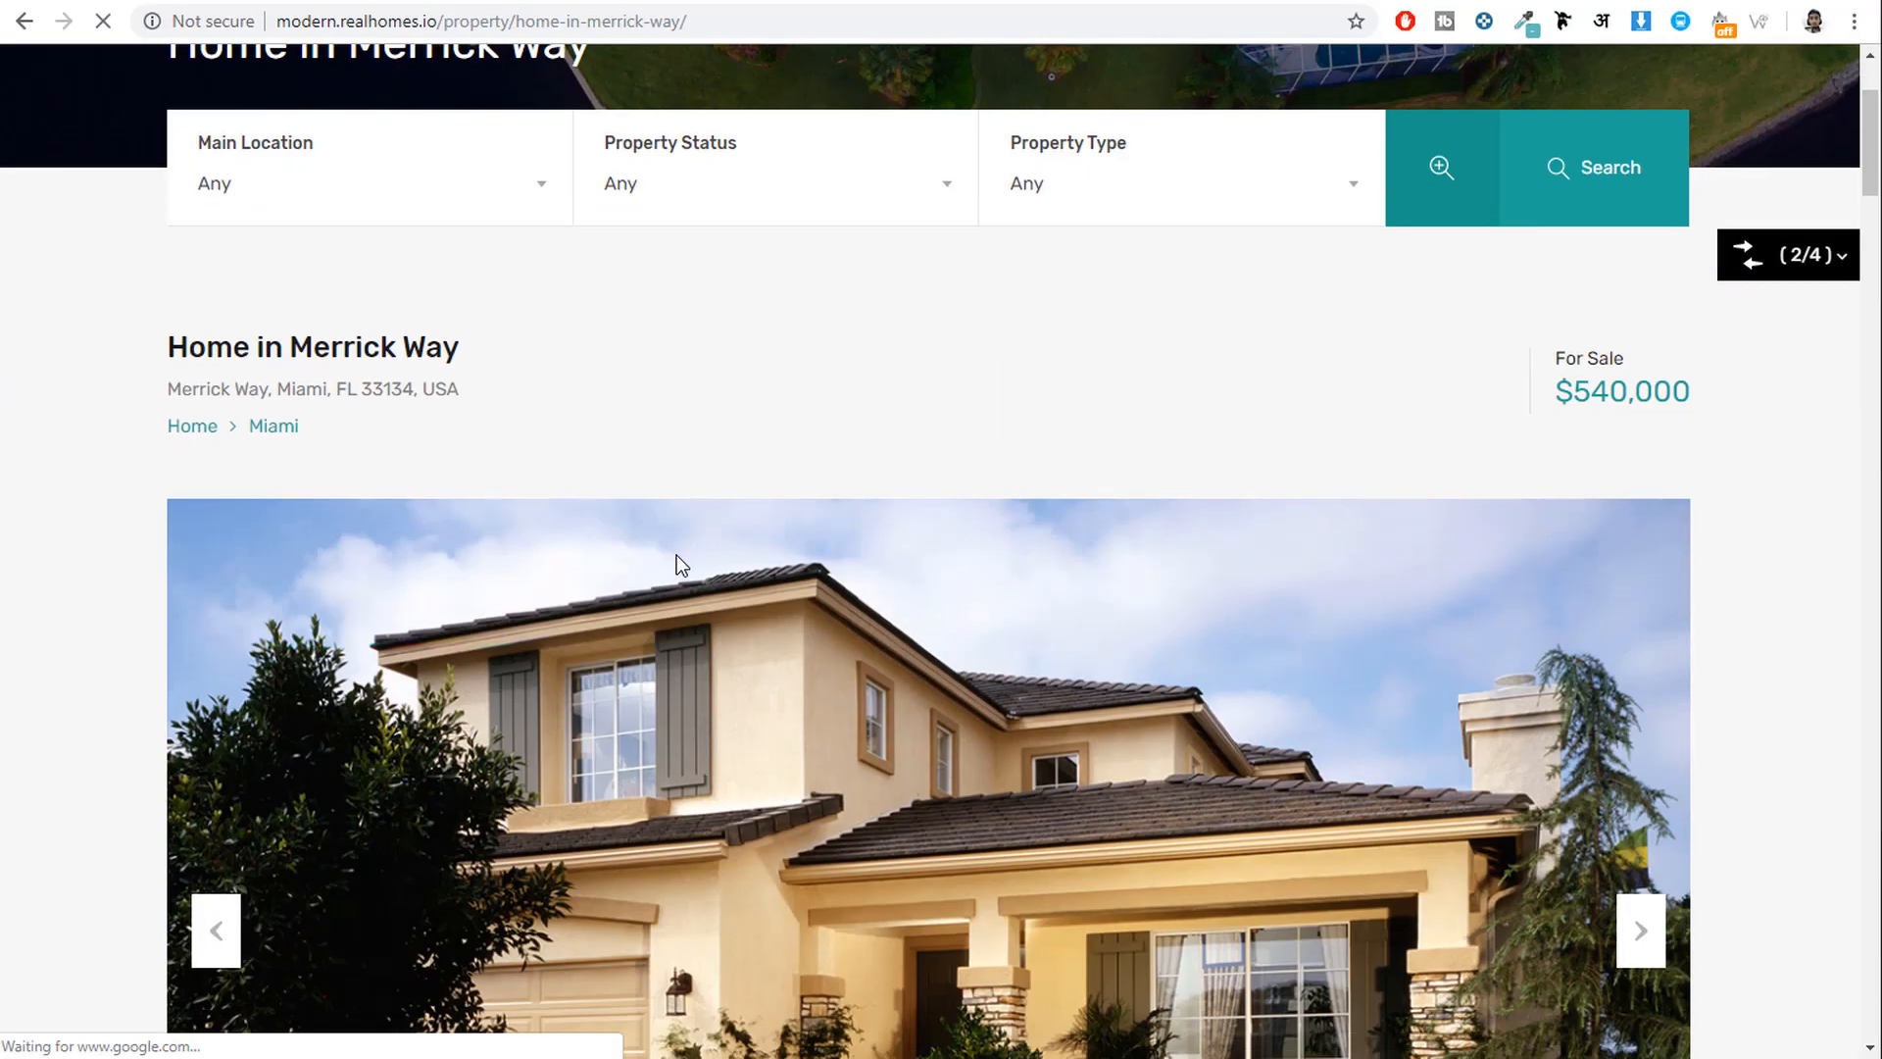
scroll(847, 534, "down", 2)
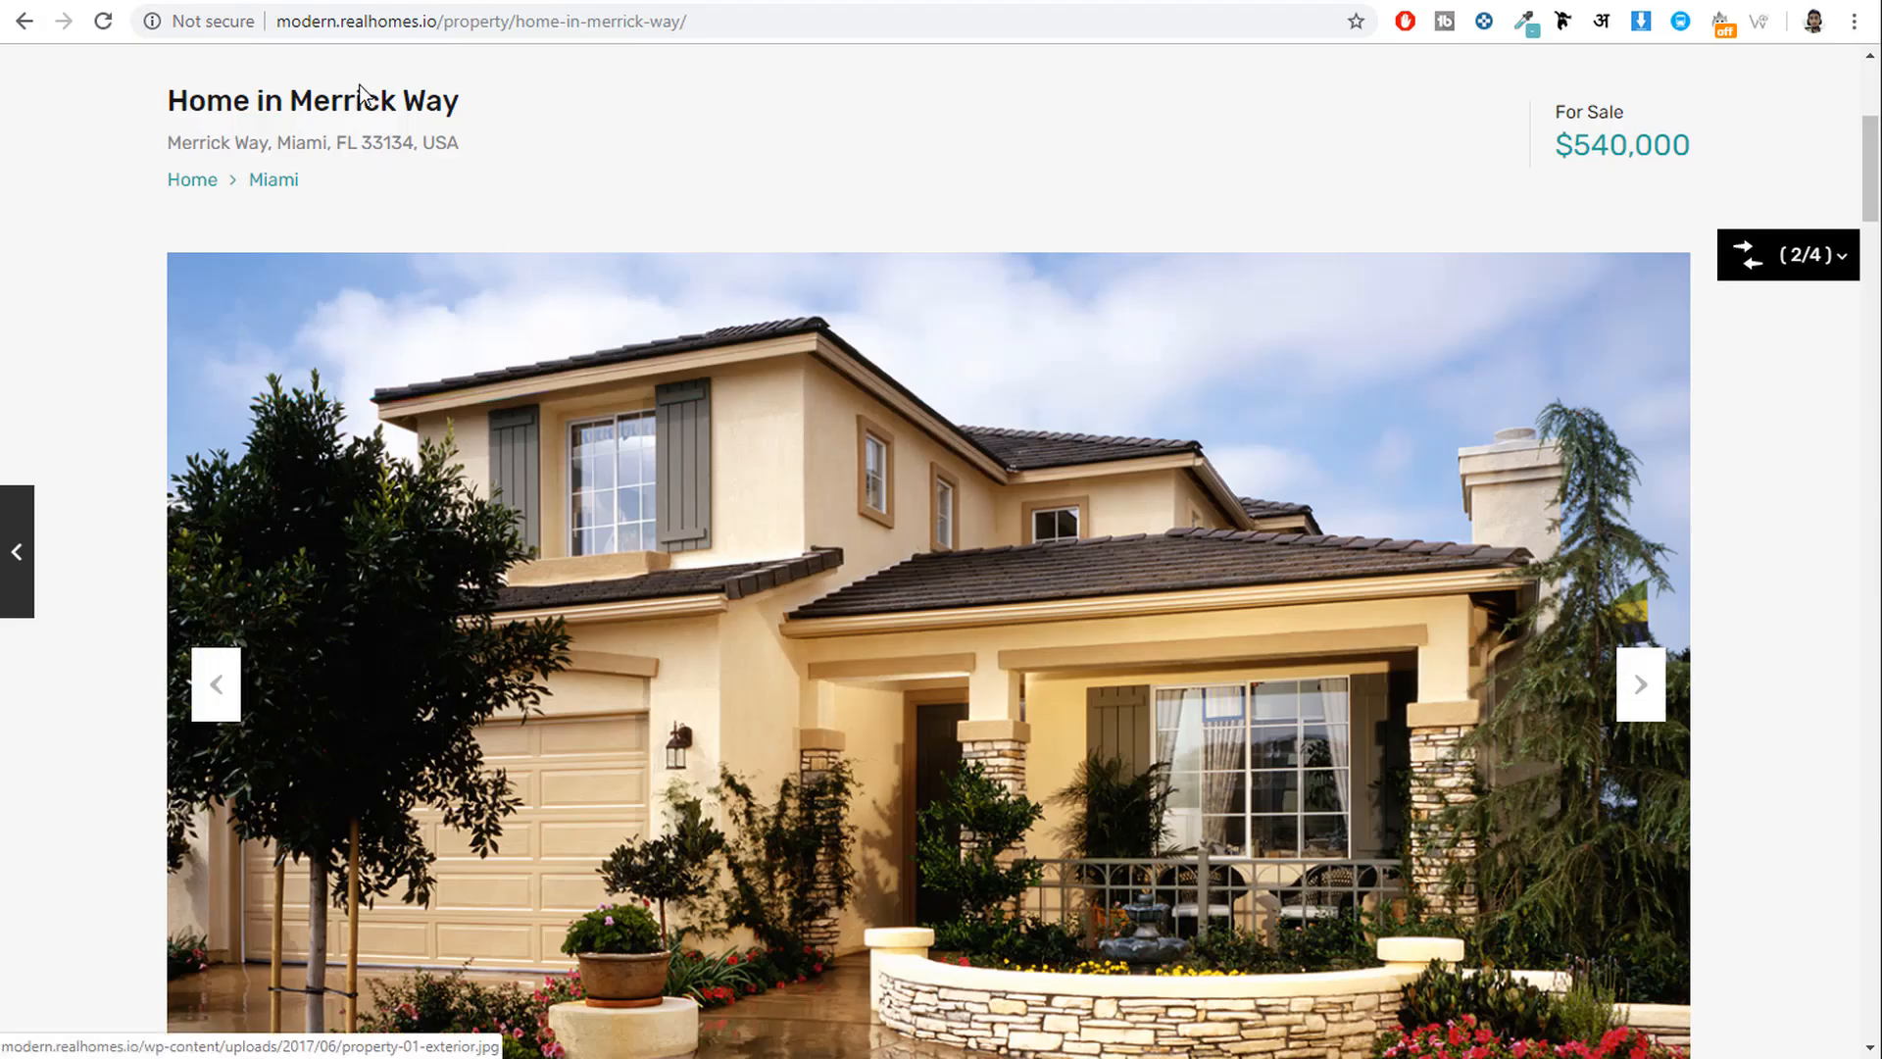
Paste 'Home in Merrick Way' as the new property's title.
left_click_drag(470, 108, 167, 99)
key("ctrl+c")
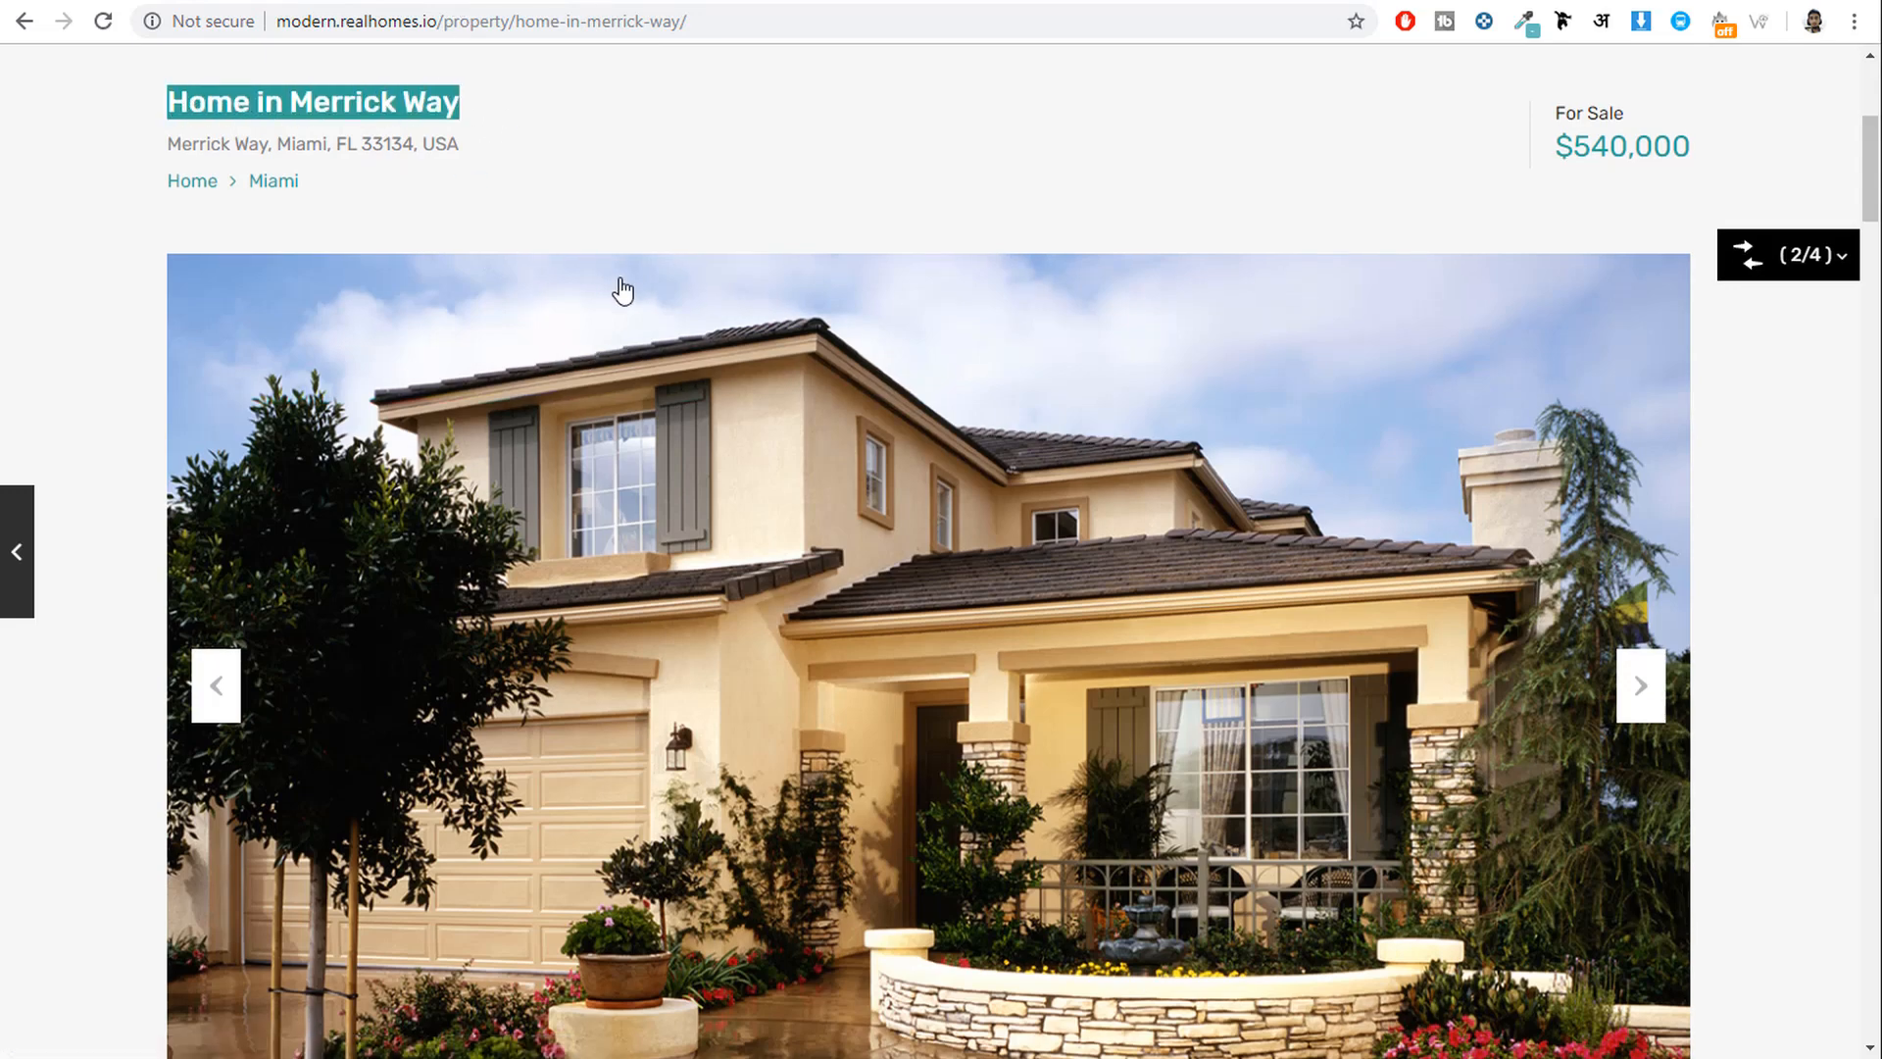
scroll(623, 291, "up", 3)
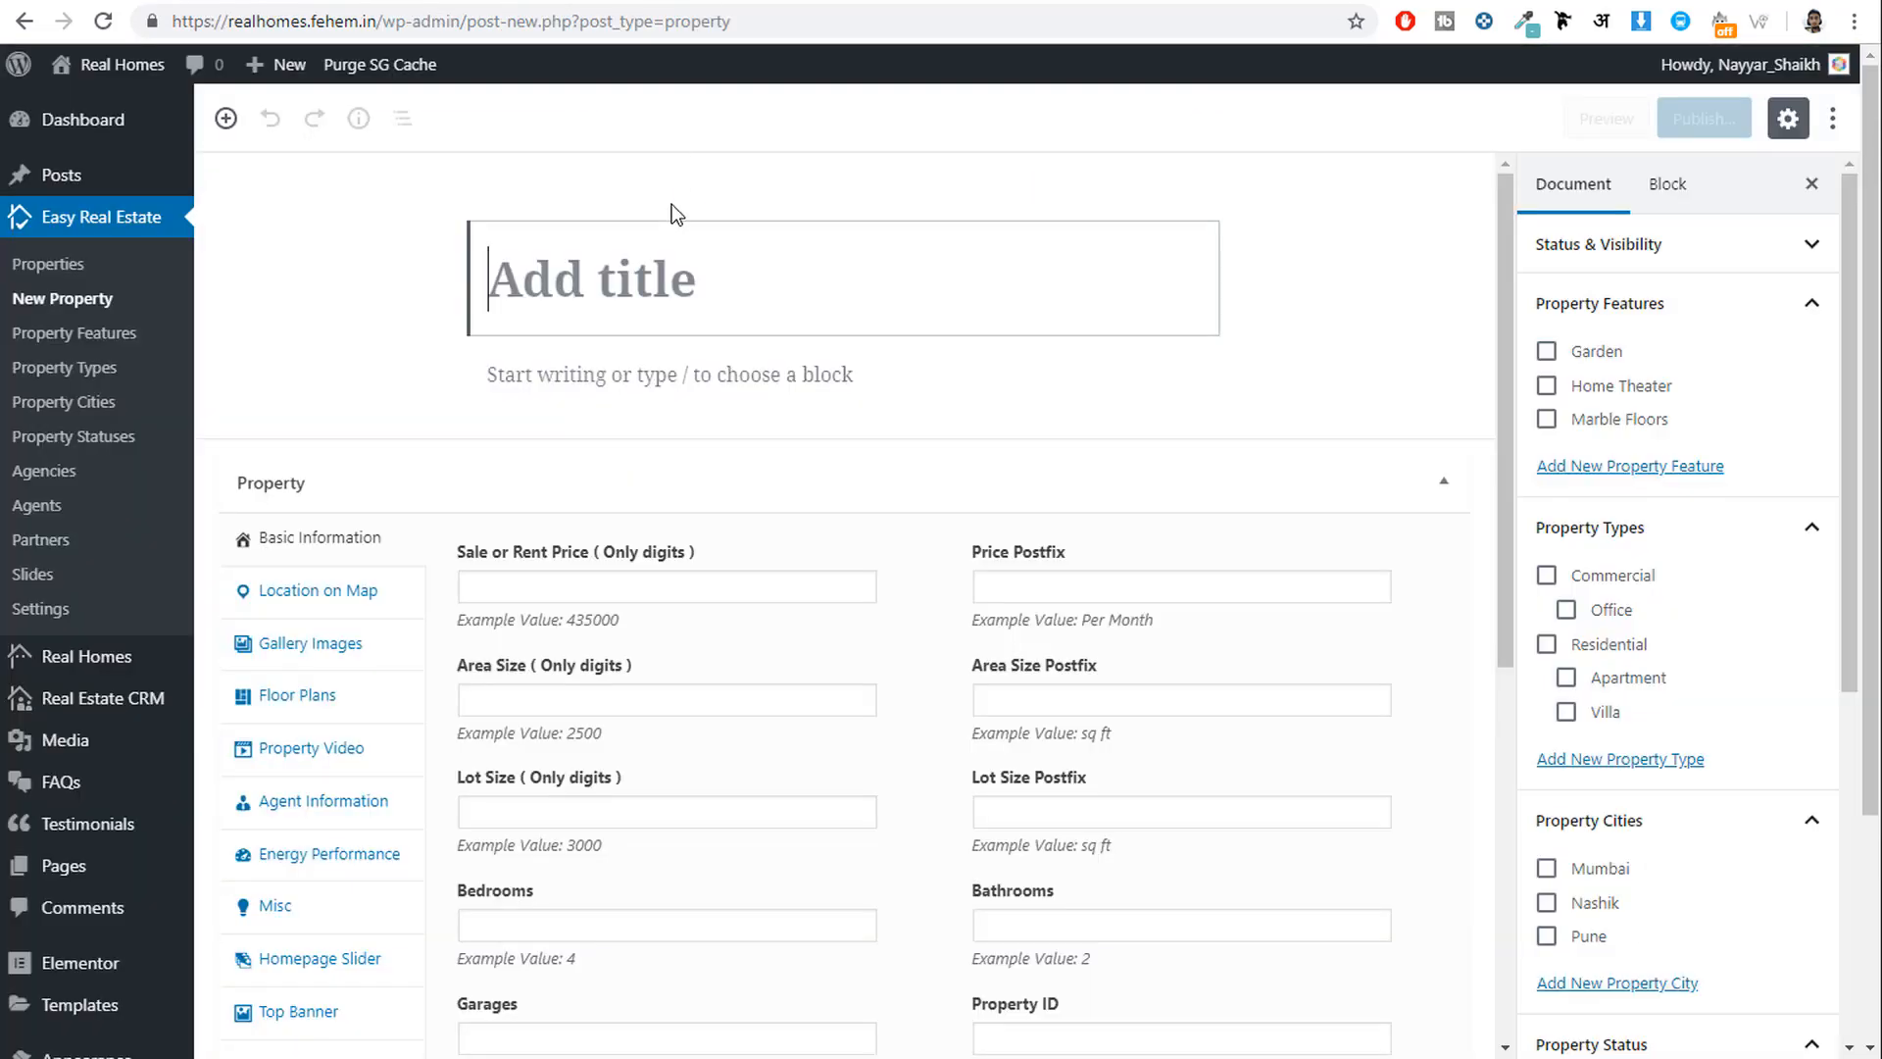
key("ctrl+v")
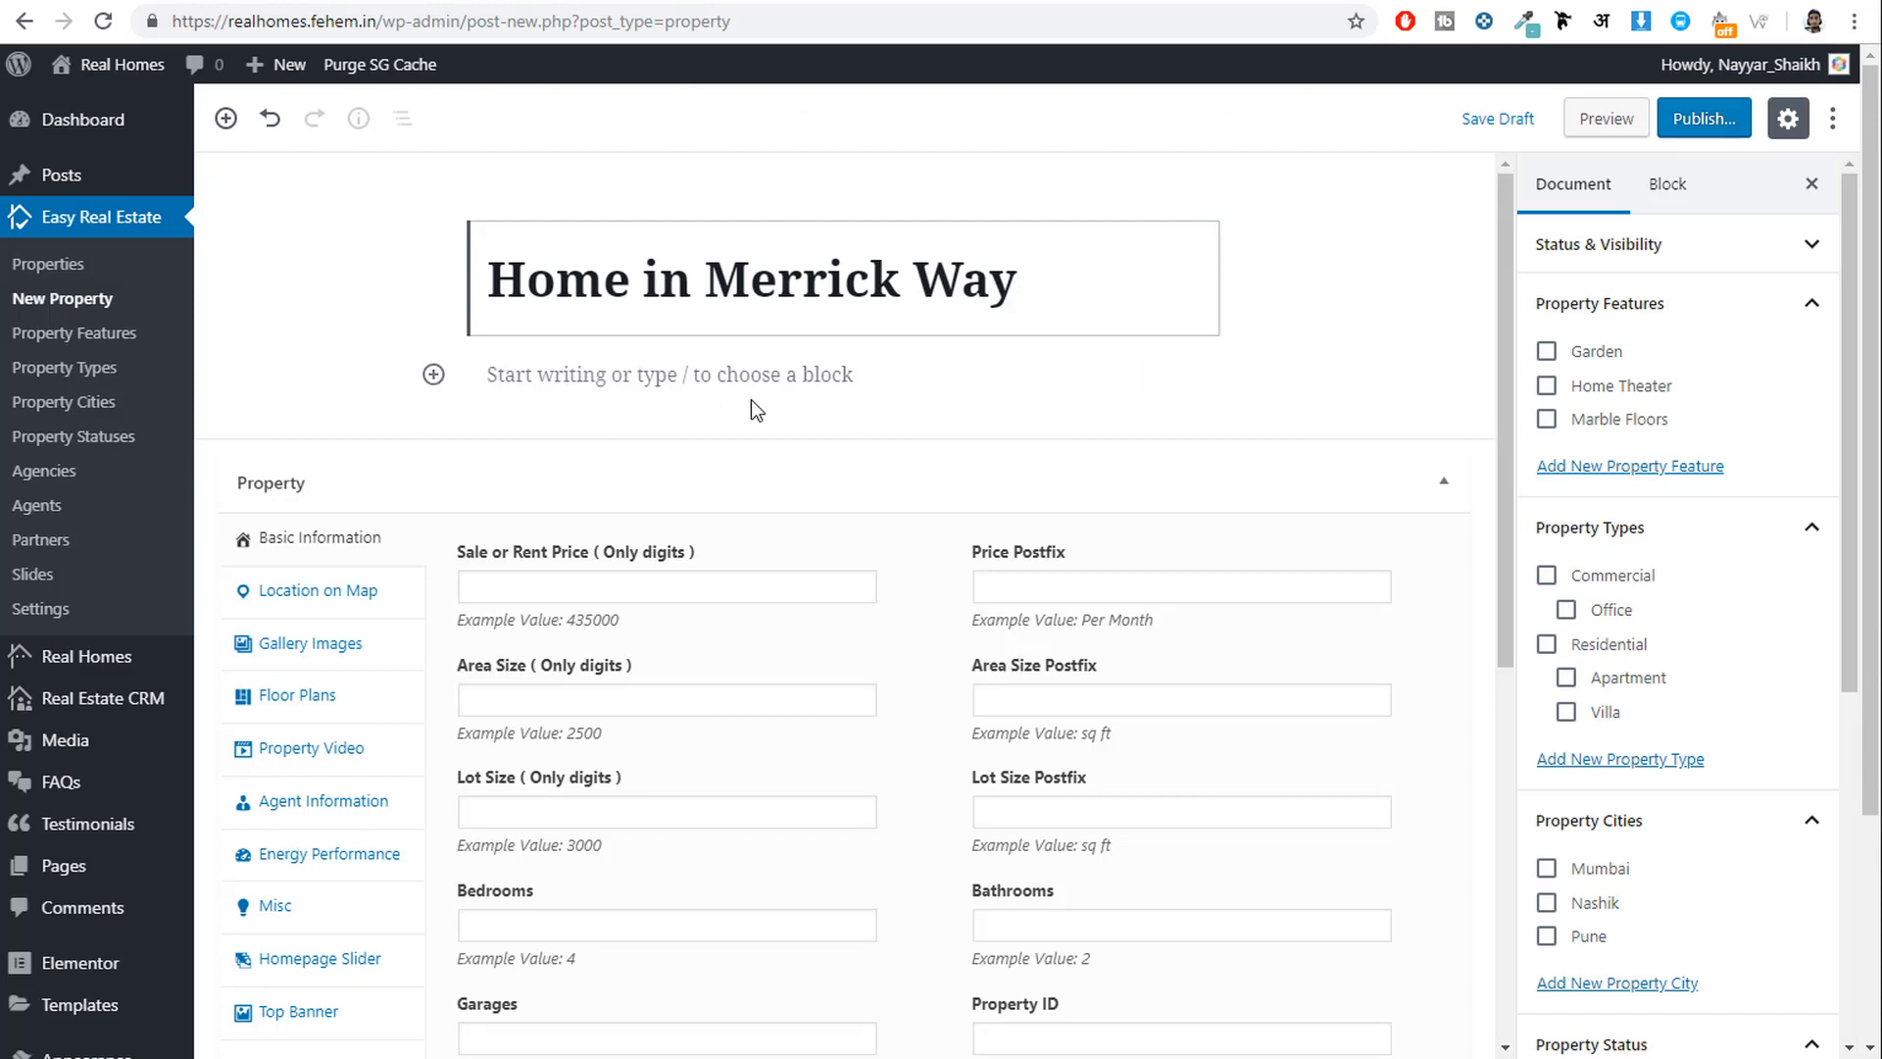
Add a Classic block and paste the demo's pool-and-cabana description into it.
left_click(434, 375)
type("clas")
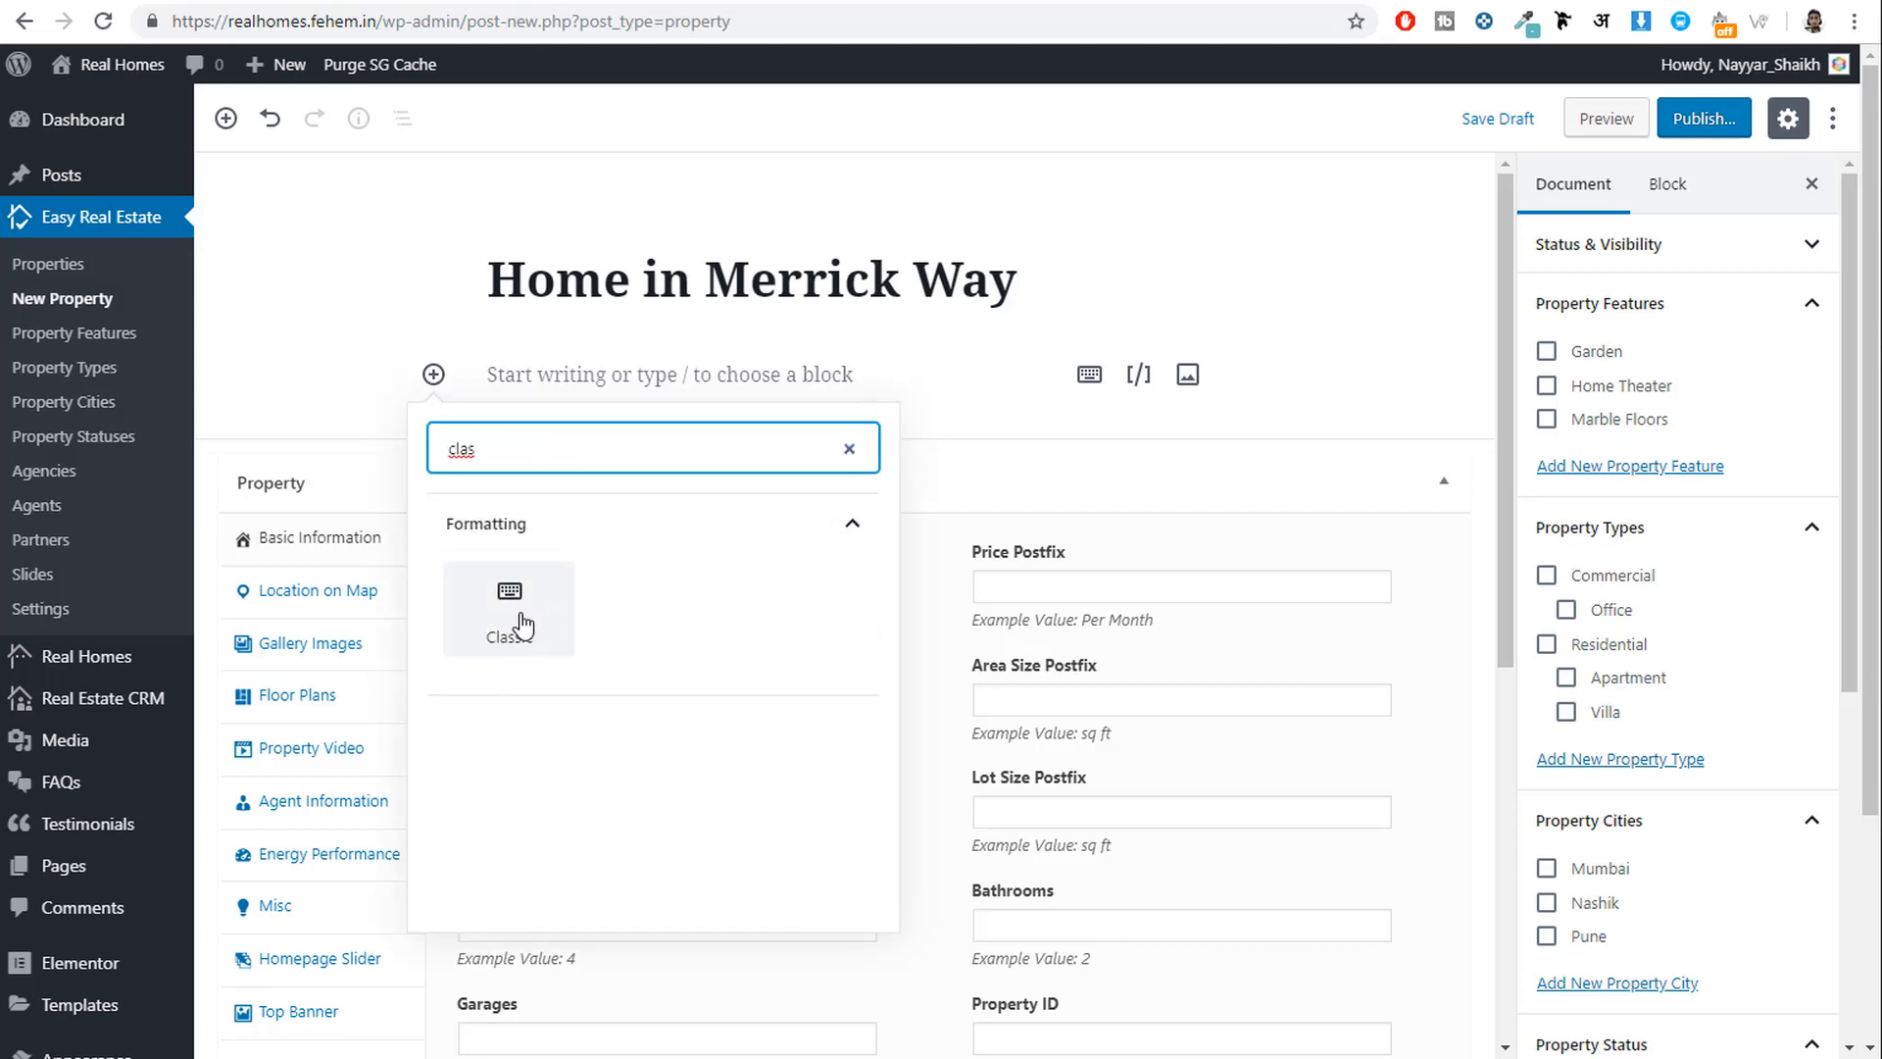
left_click(510, 619)
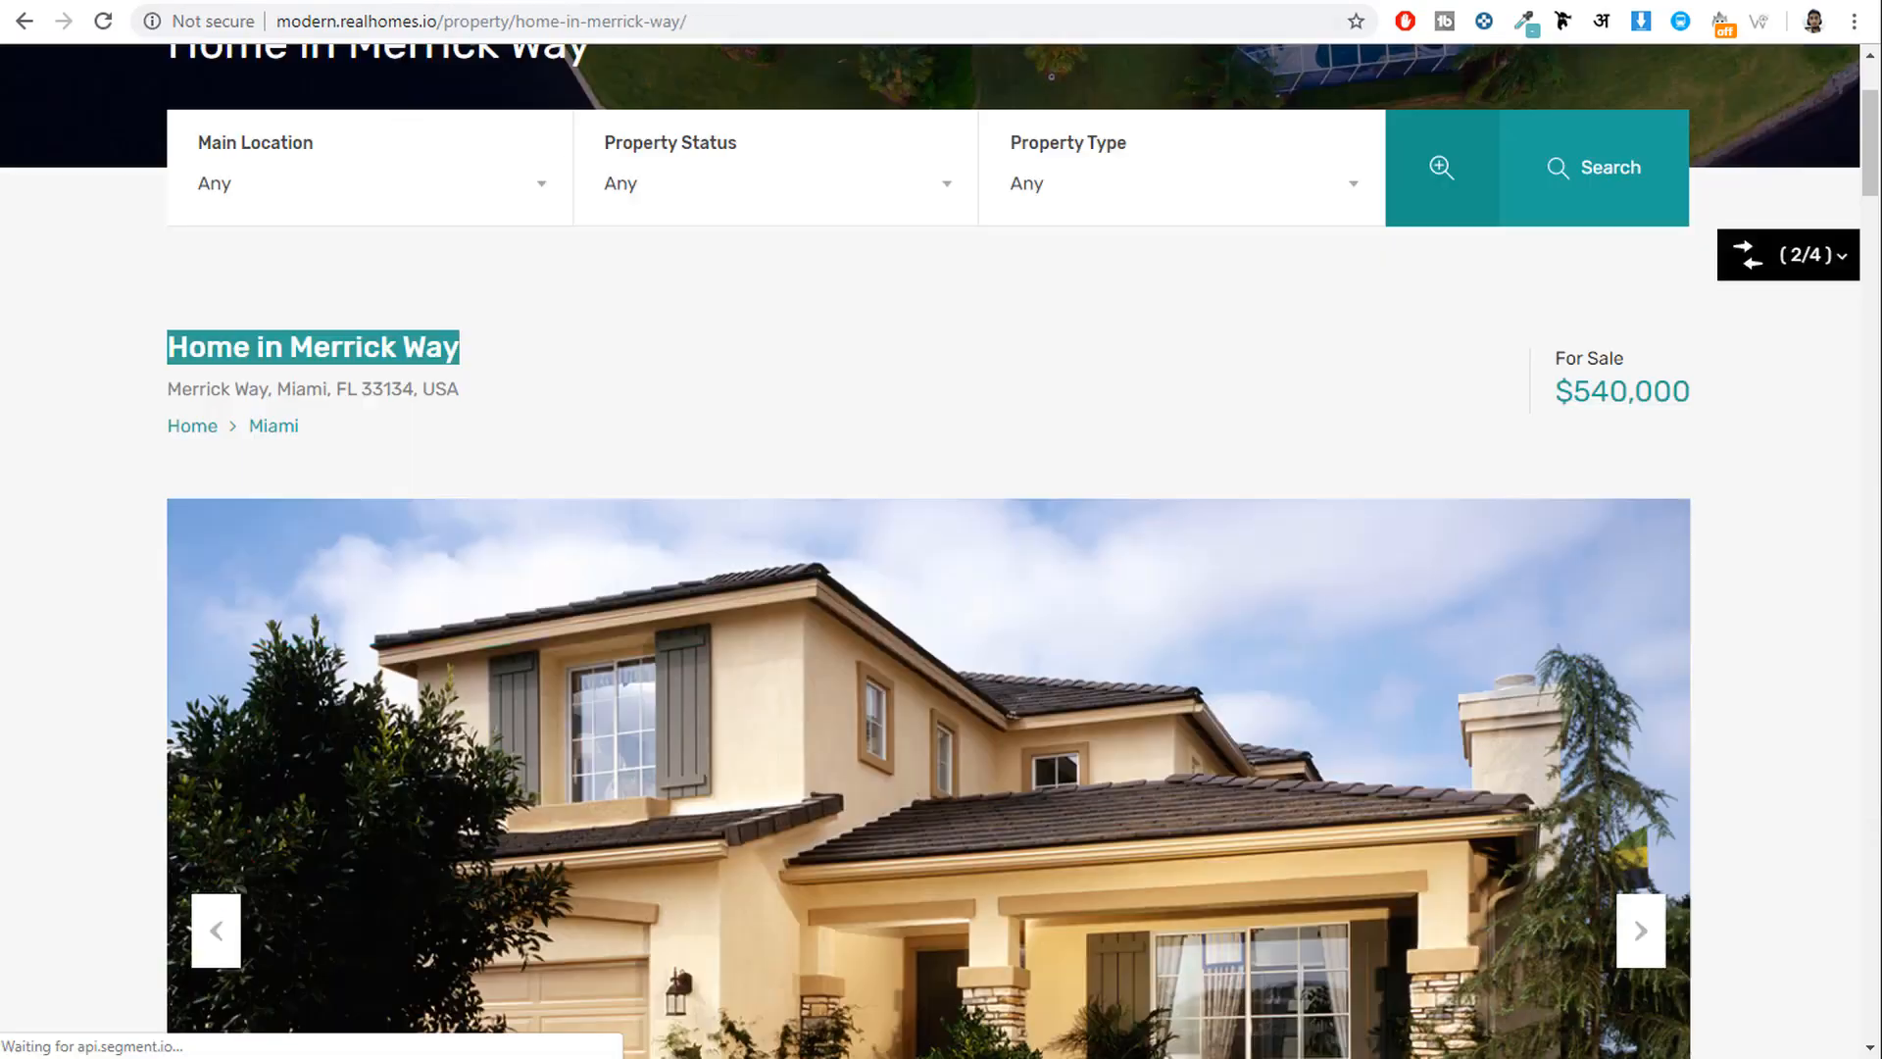
scroll(613, 300, "down", 10)
scroll(655, 336, "down", 2)
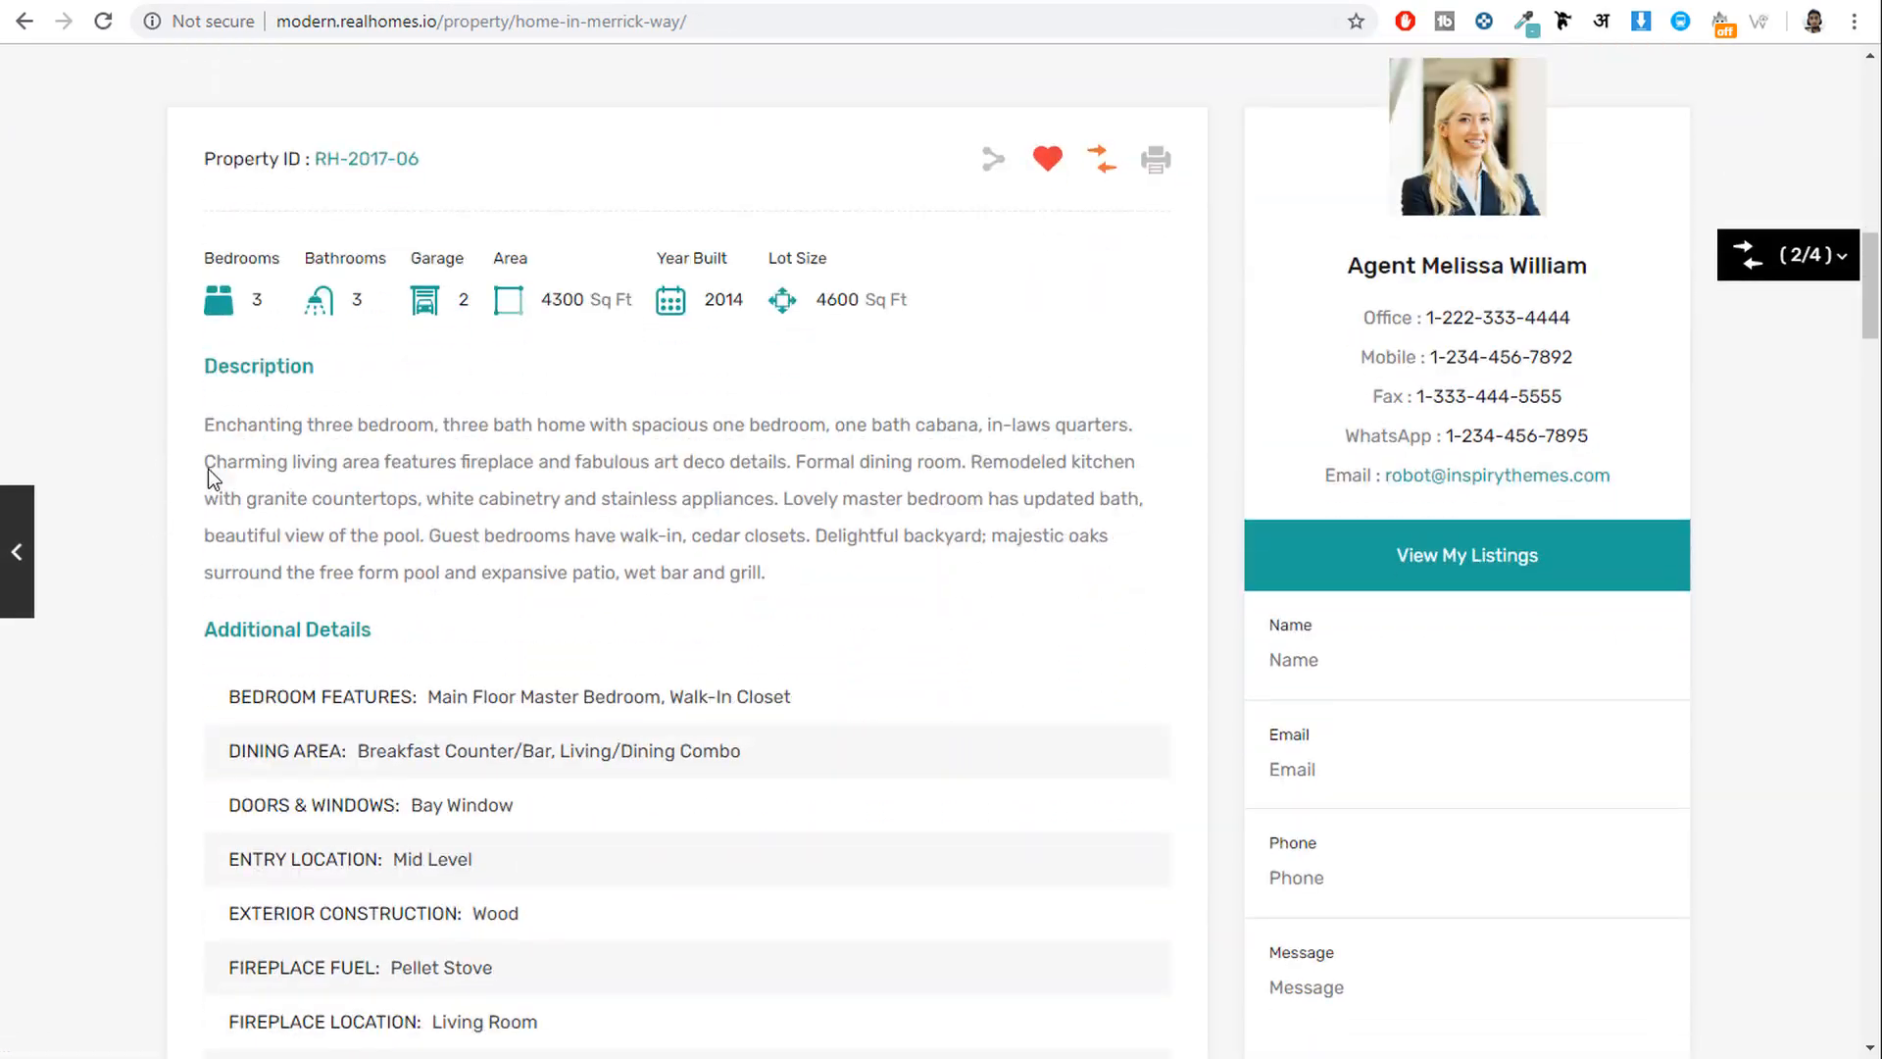
left_click_drag(205, 425, 797, 572)
key("ctrl+c")
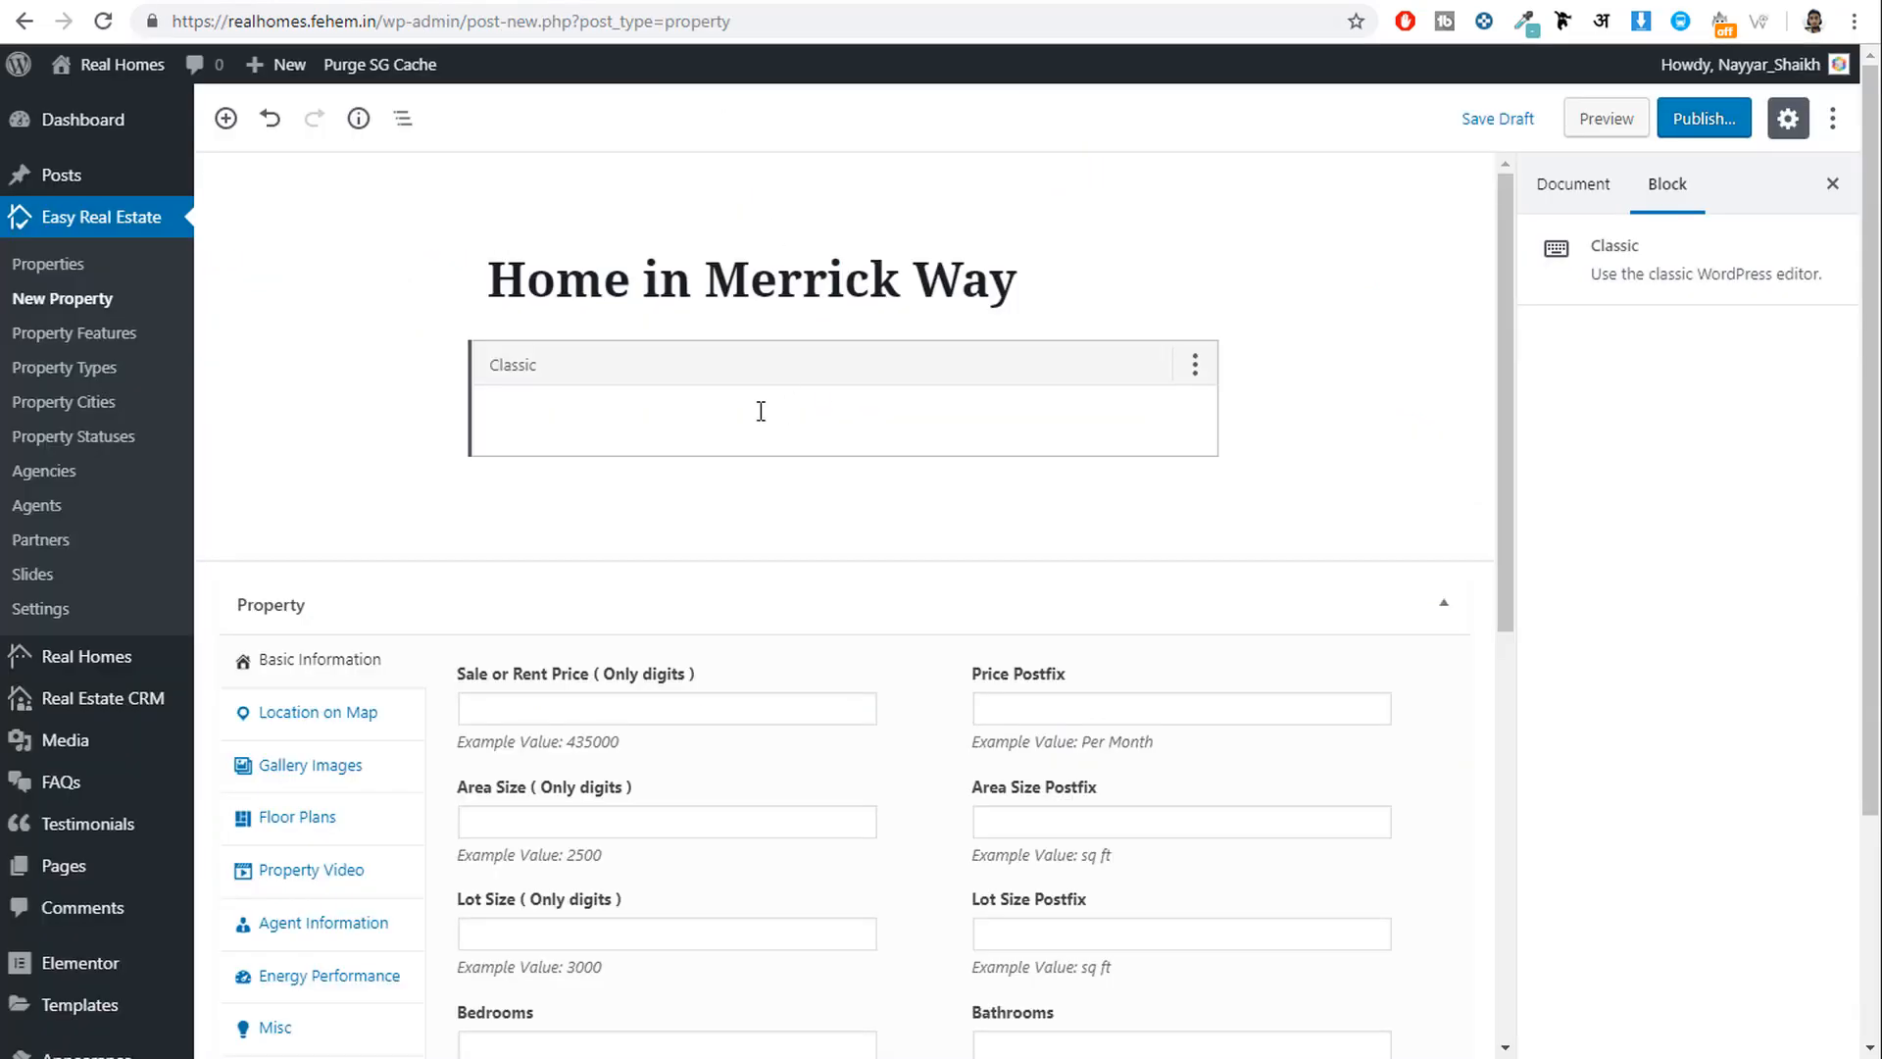
left_click(760, 410)
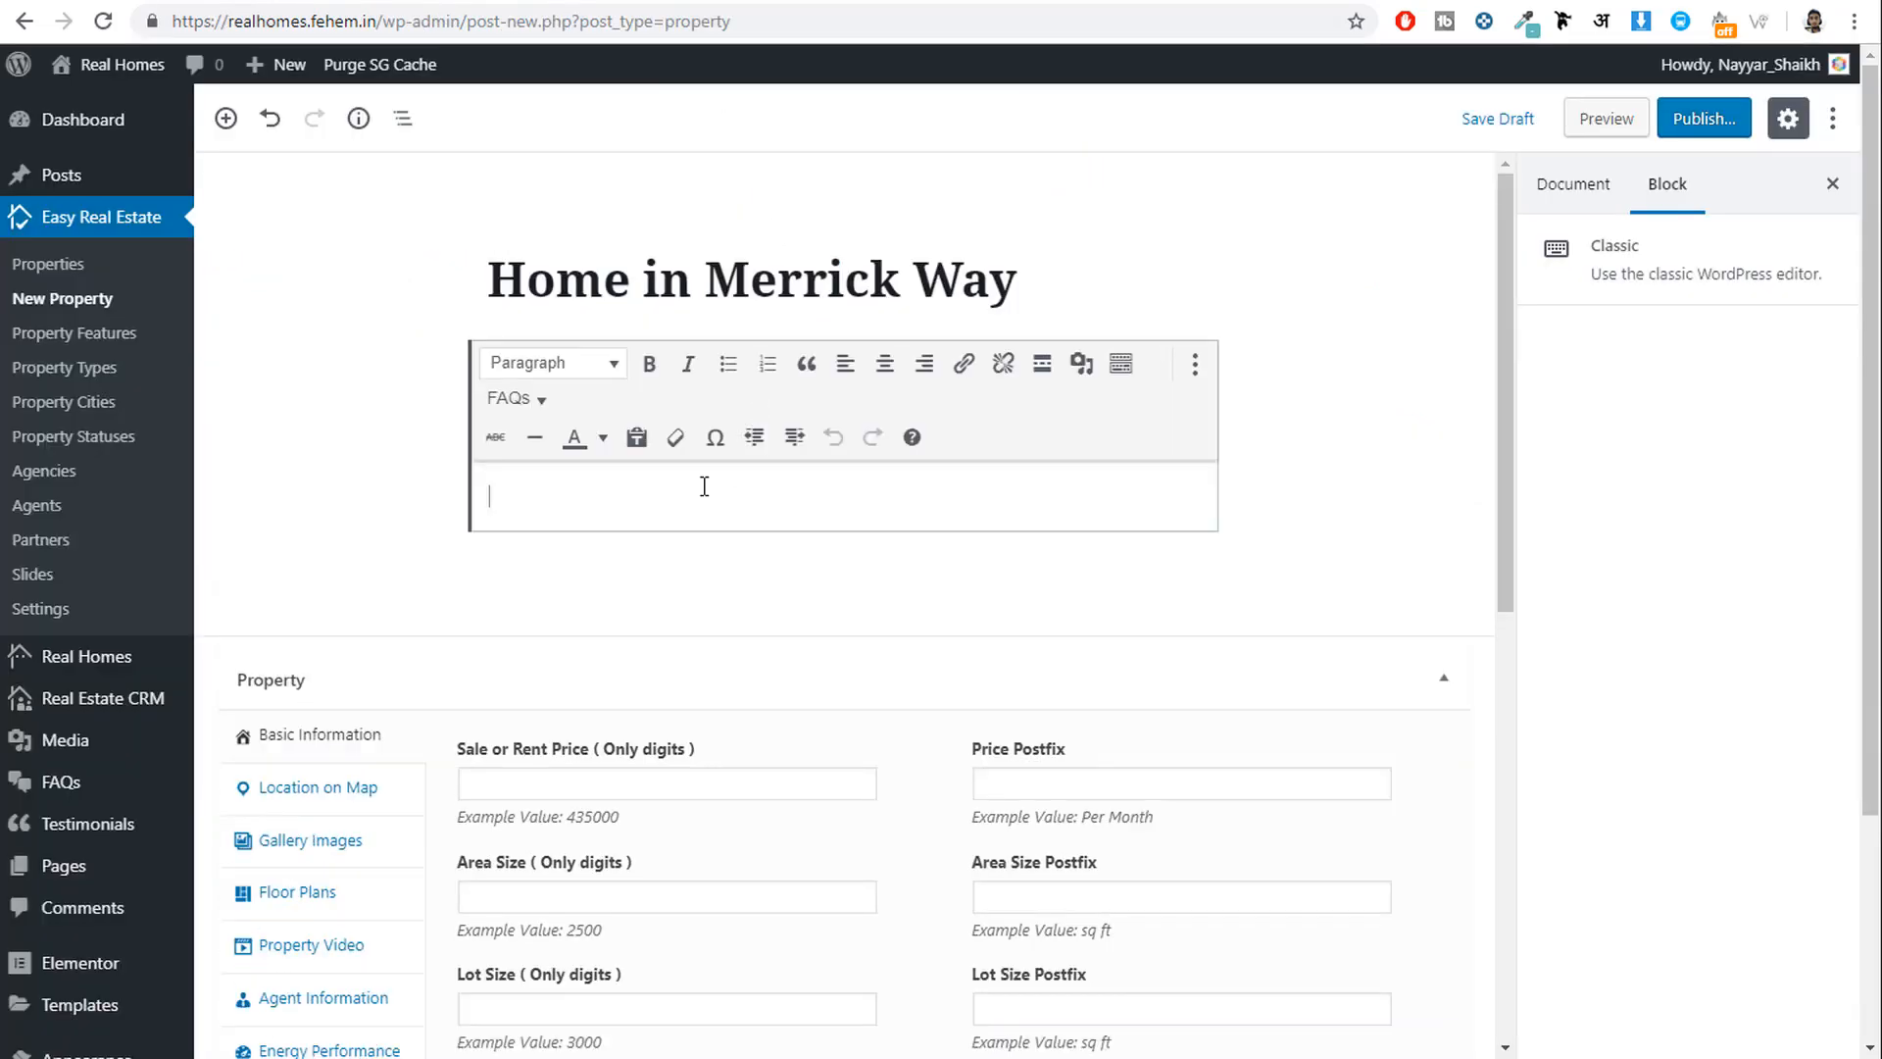
key("ctrl+v")
left_click_drag(747, 686, 511, 497)
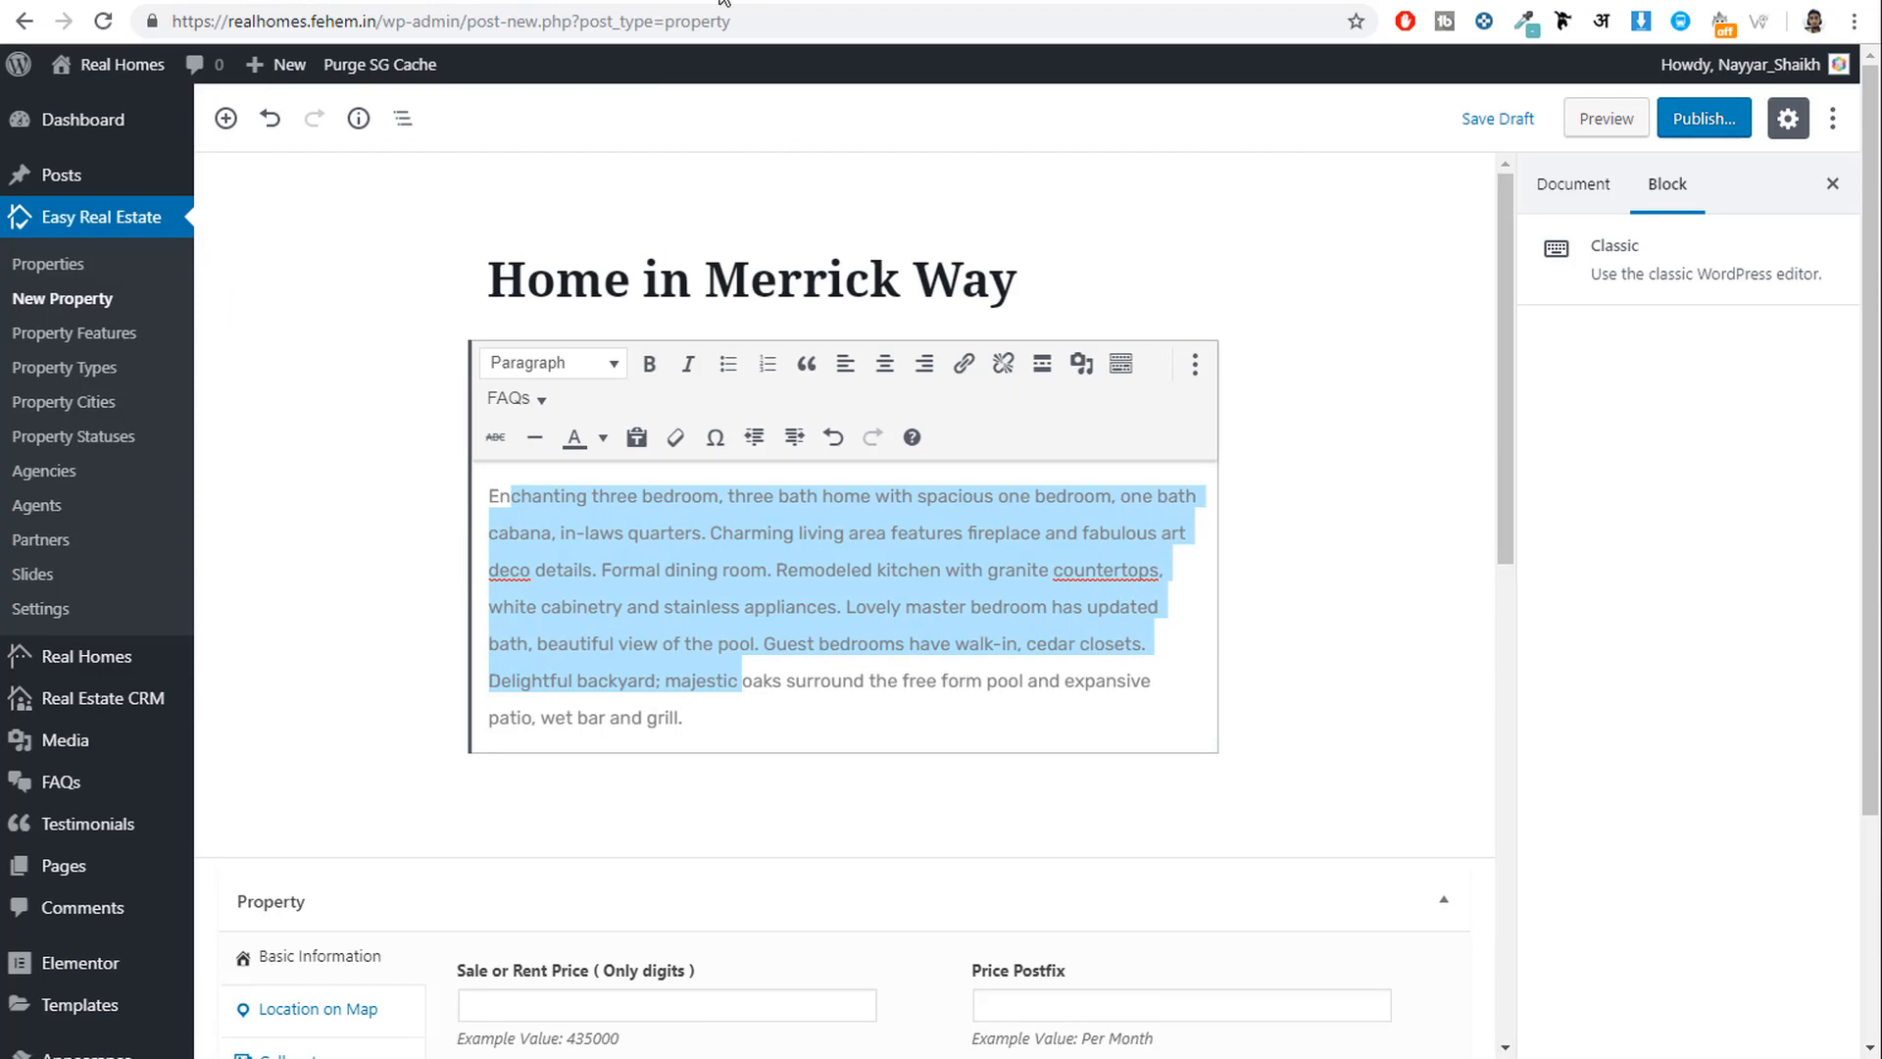
scroll(1244, 550, "down", 6)
scroll(549, 333, "up", 1)
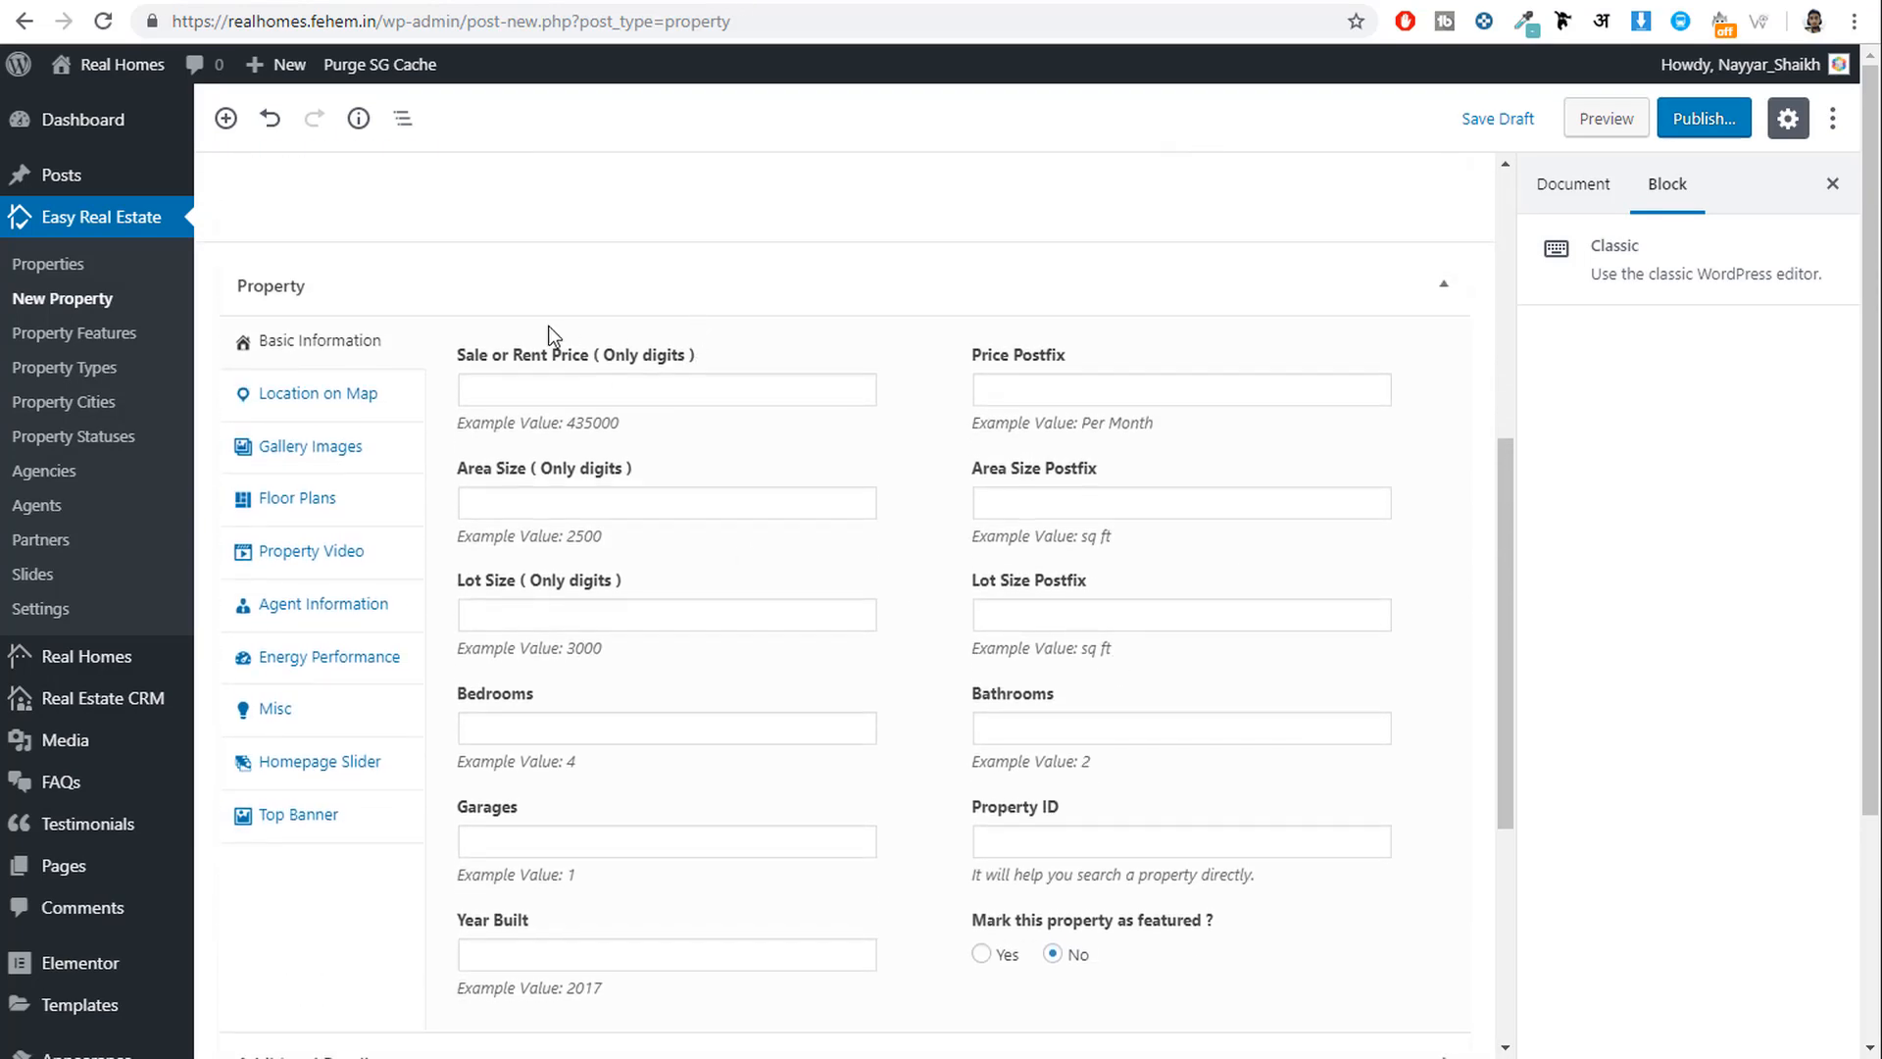
Enter 540000 as the property's sale price.
left_click(586, 394)
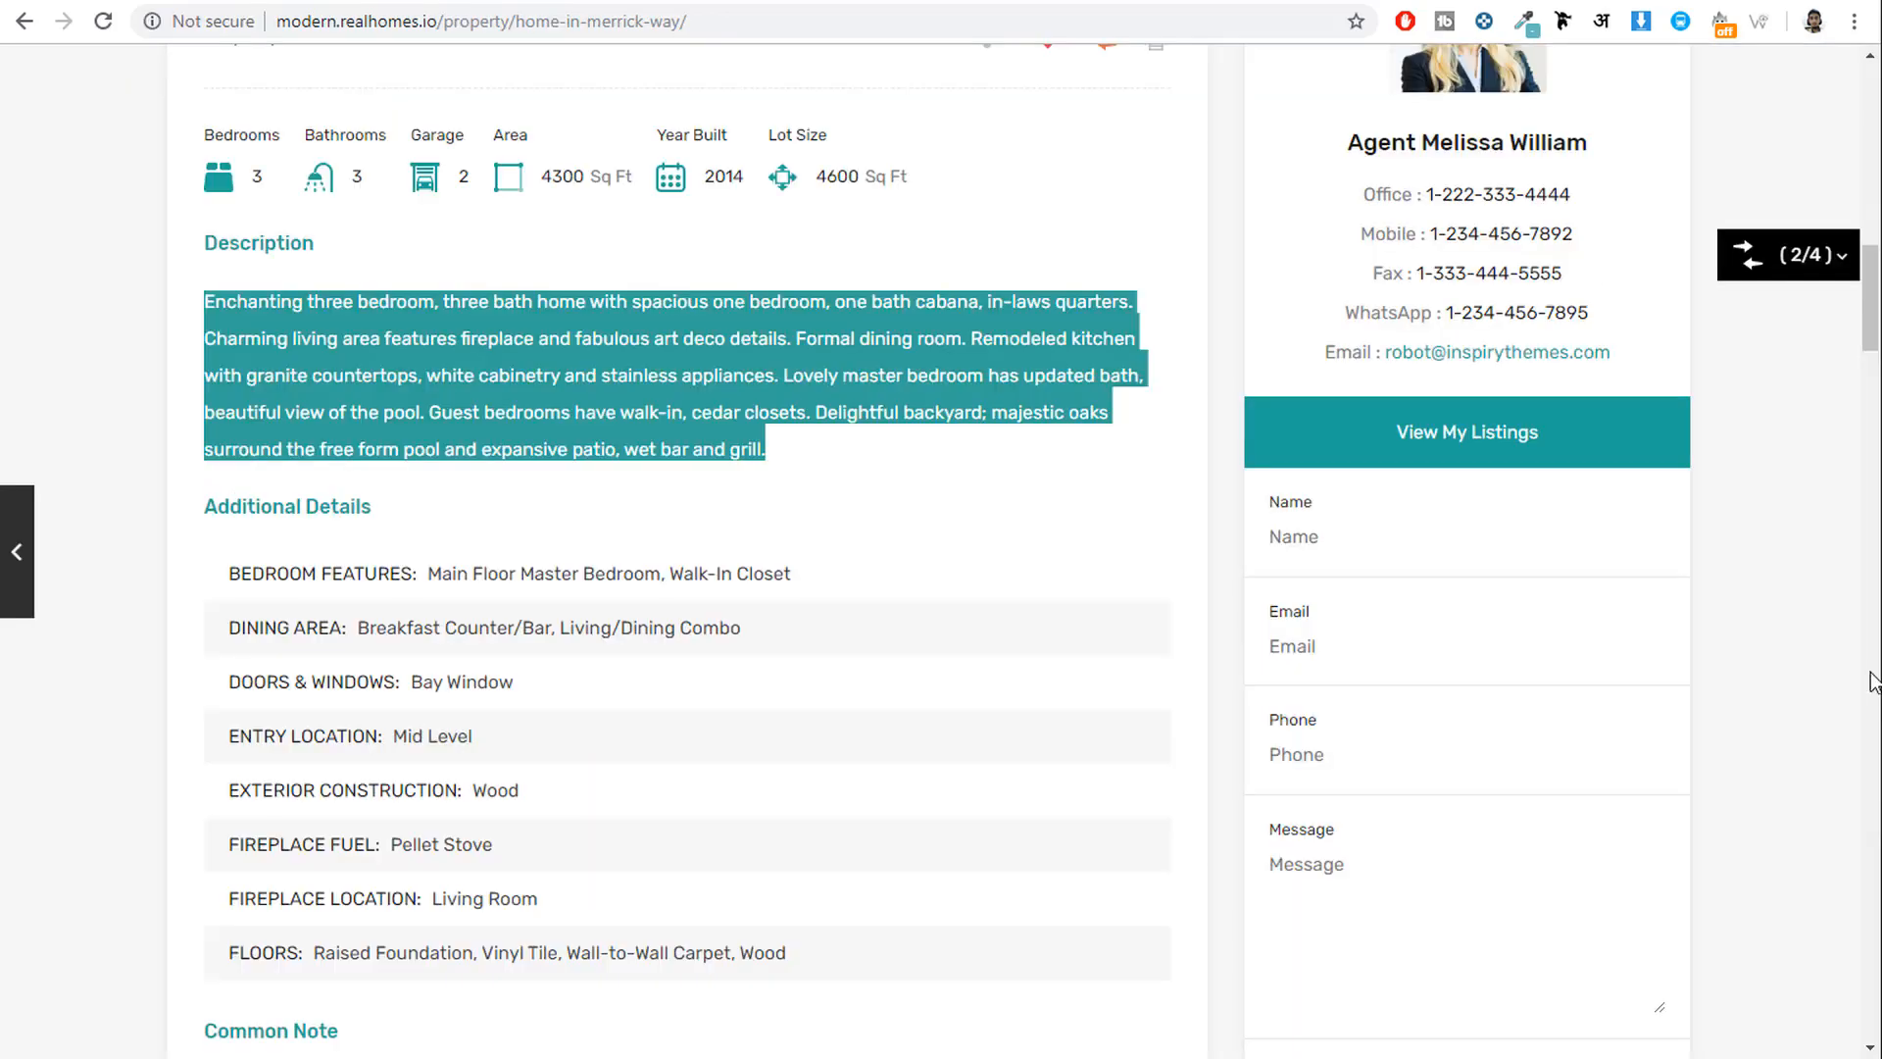
scroll(1803, 656, "up", 10)
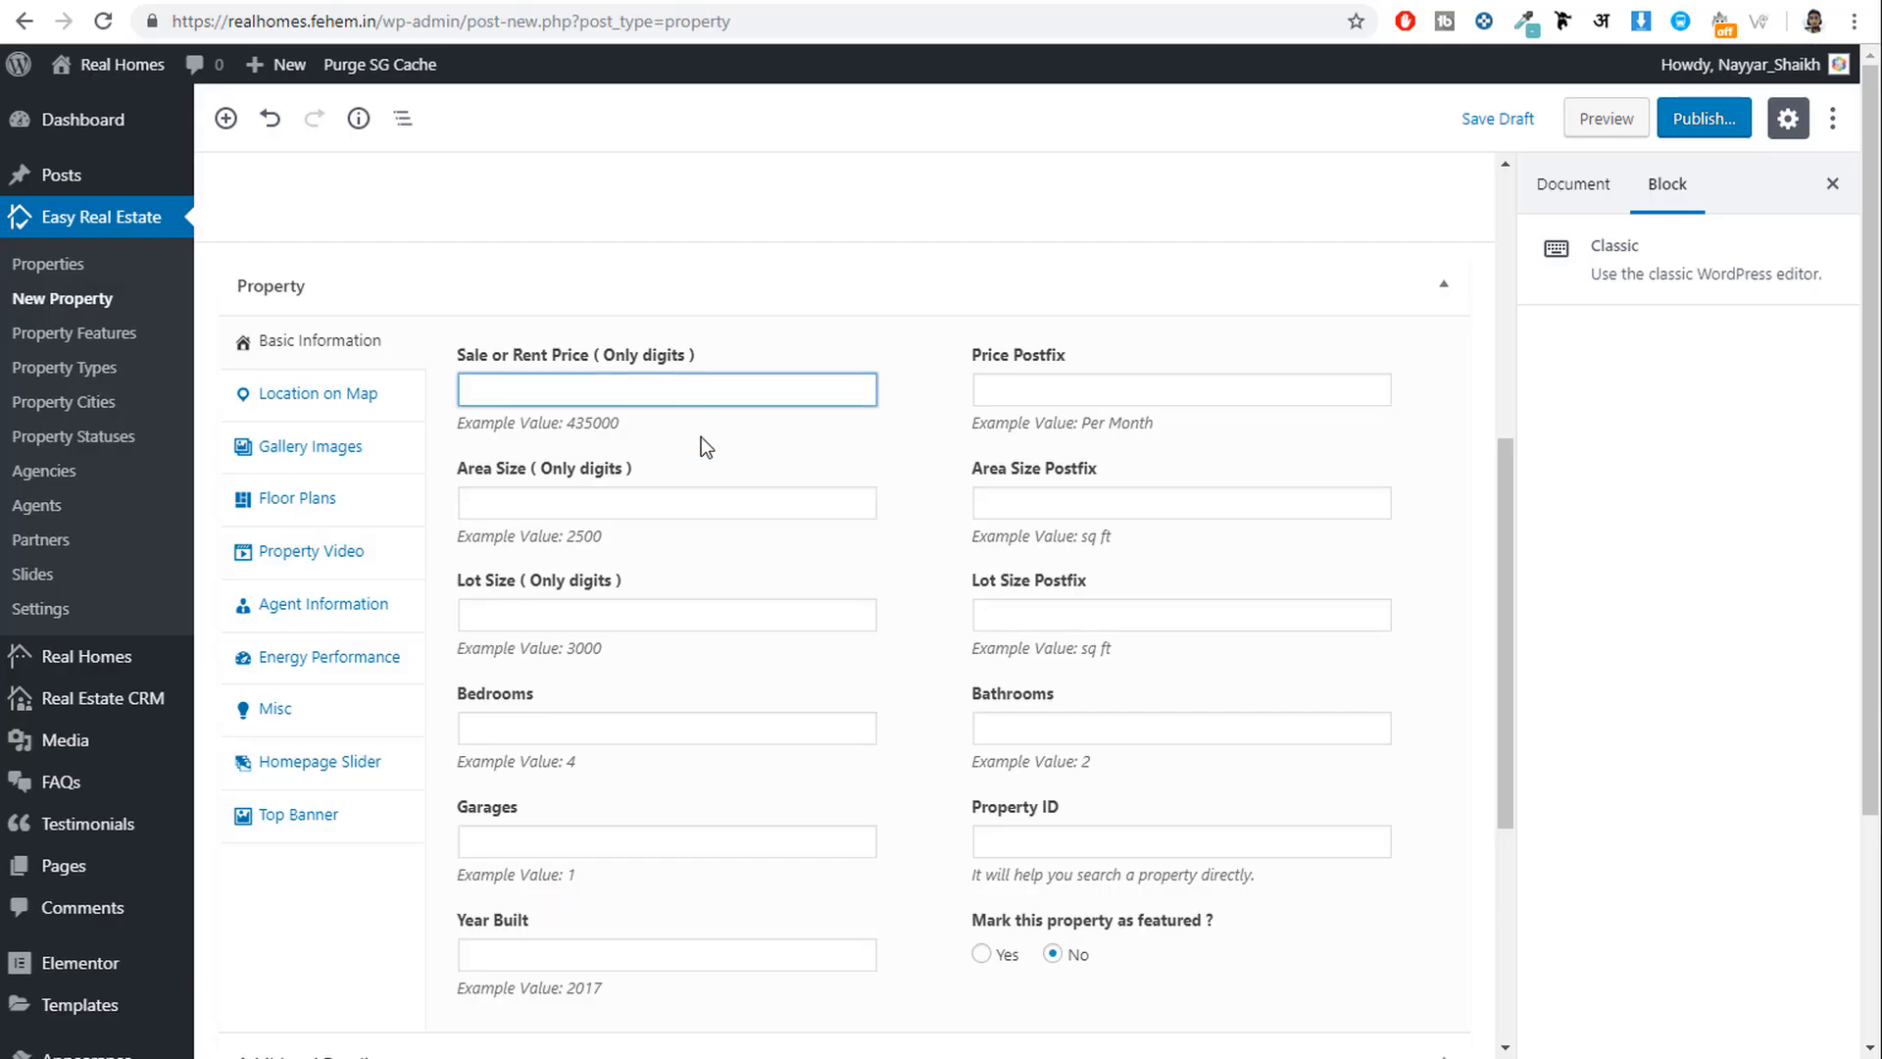
type("540000")
left_click_drag(571, 394, 422, 399)
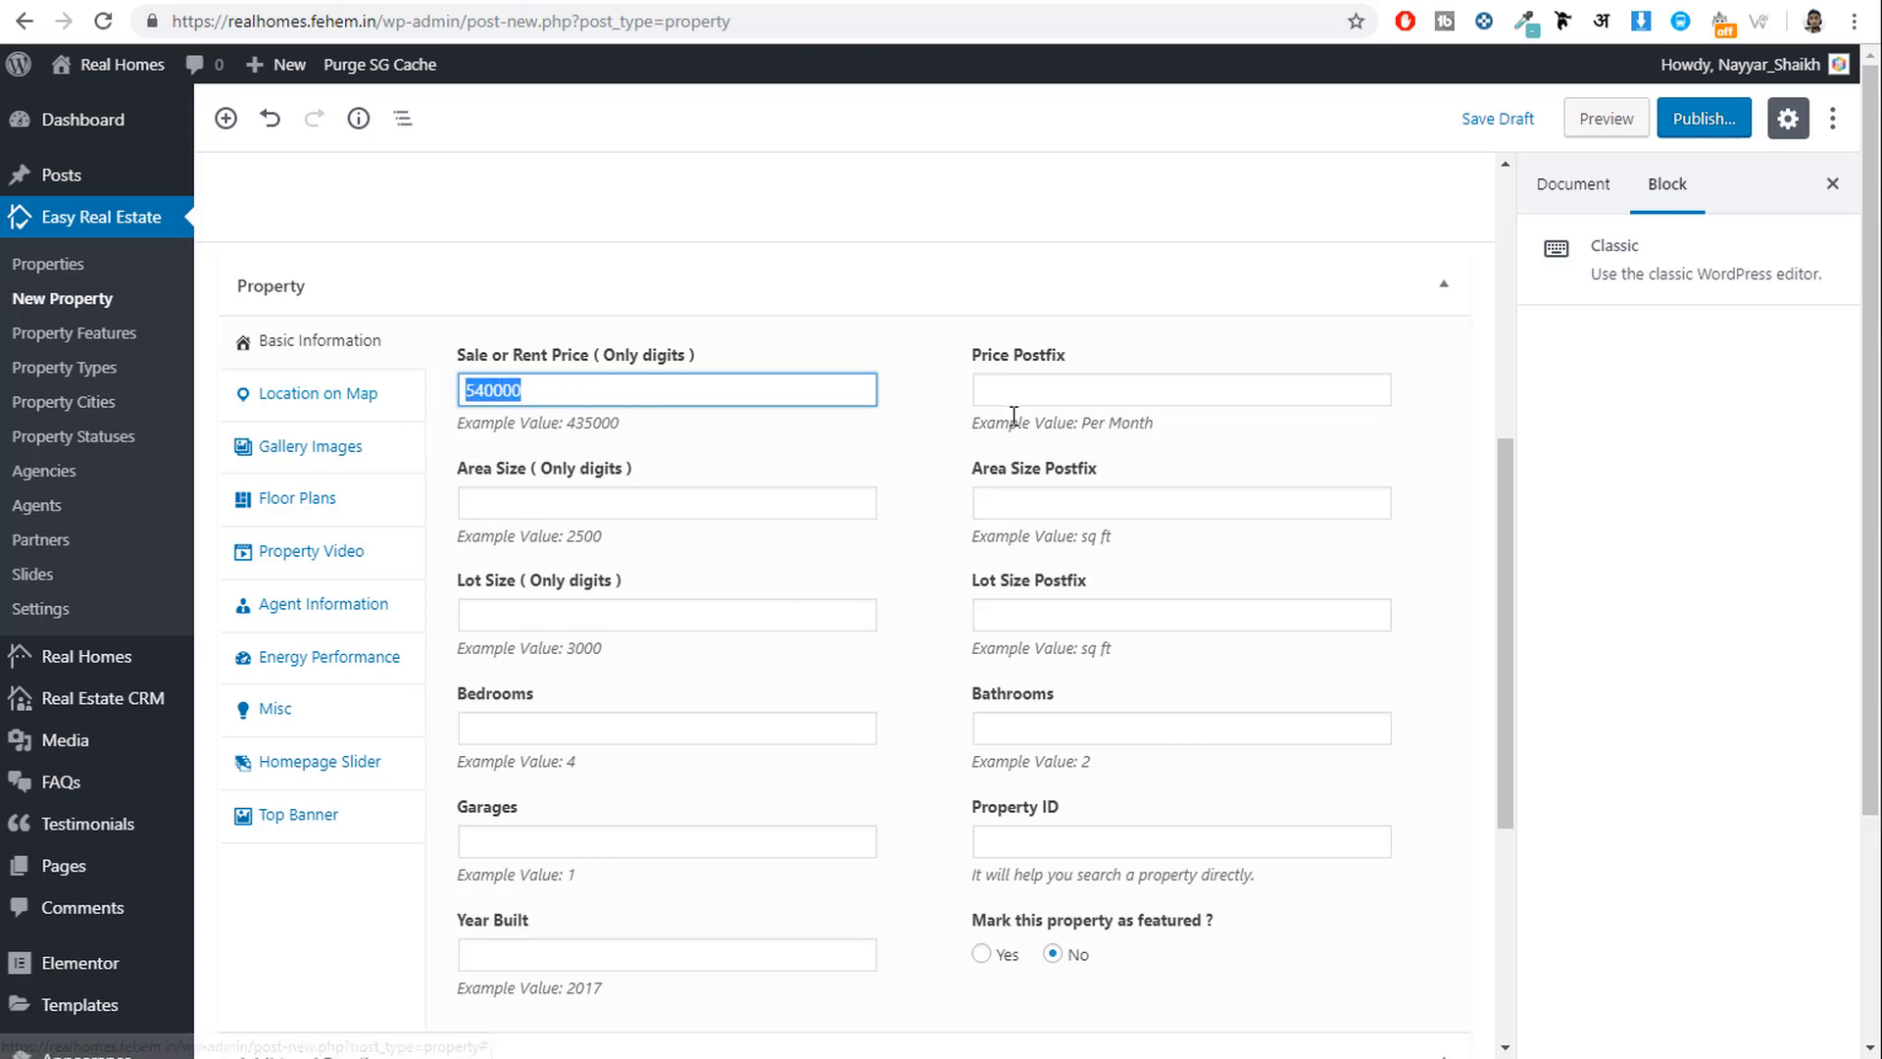
left_click(1047, 394)
mouse_move(1132, 423)
left_mouse_down()
mouse_move(1052, 416)
mouse_move(1126, 422)
left_mouse_up()
left_click(1172, 421)
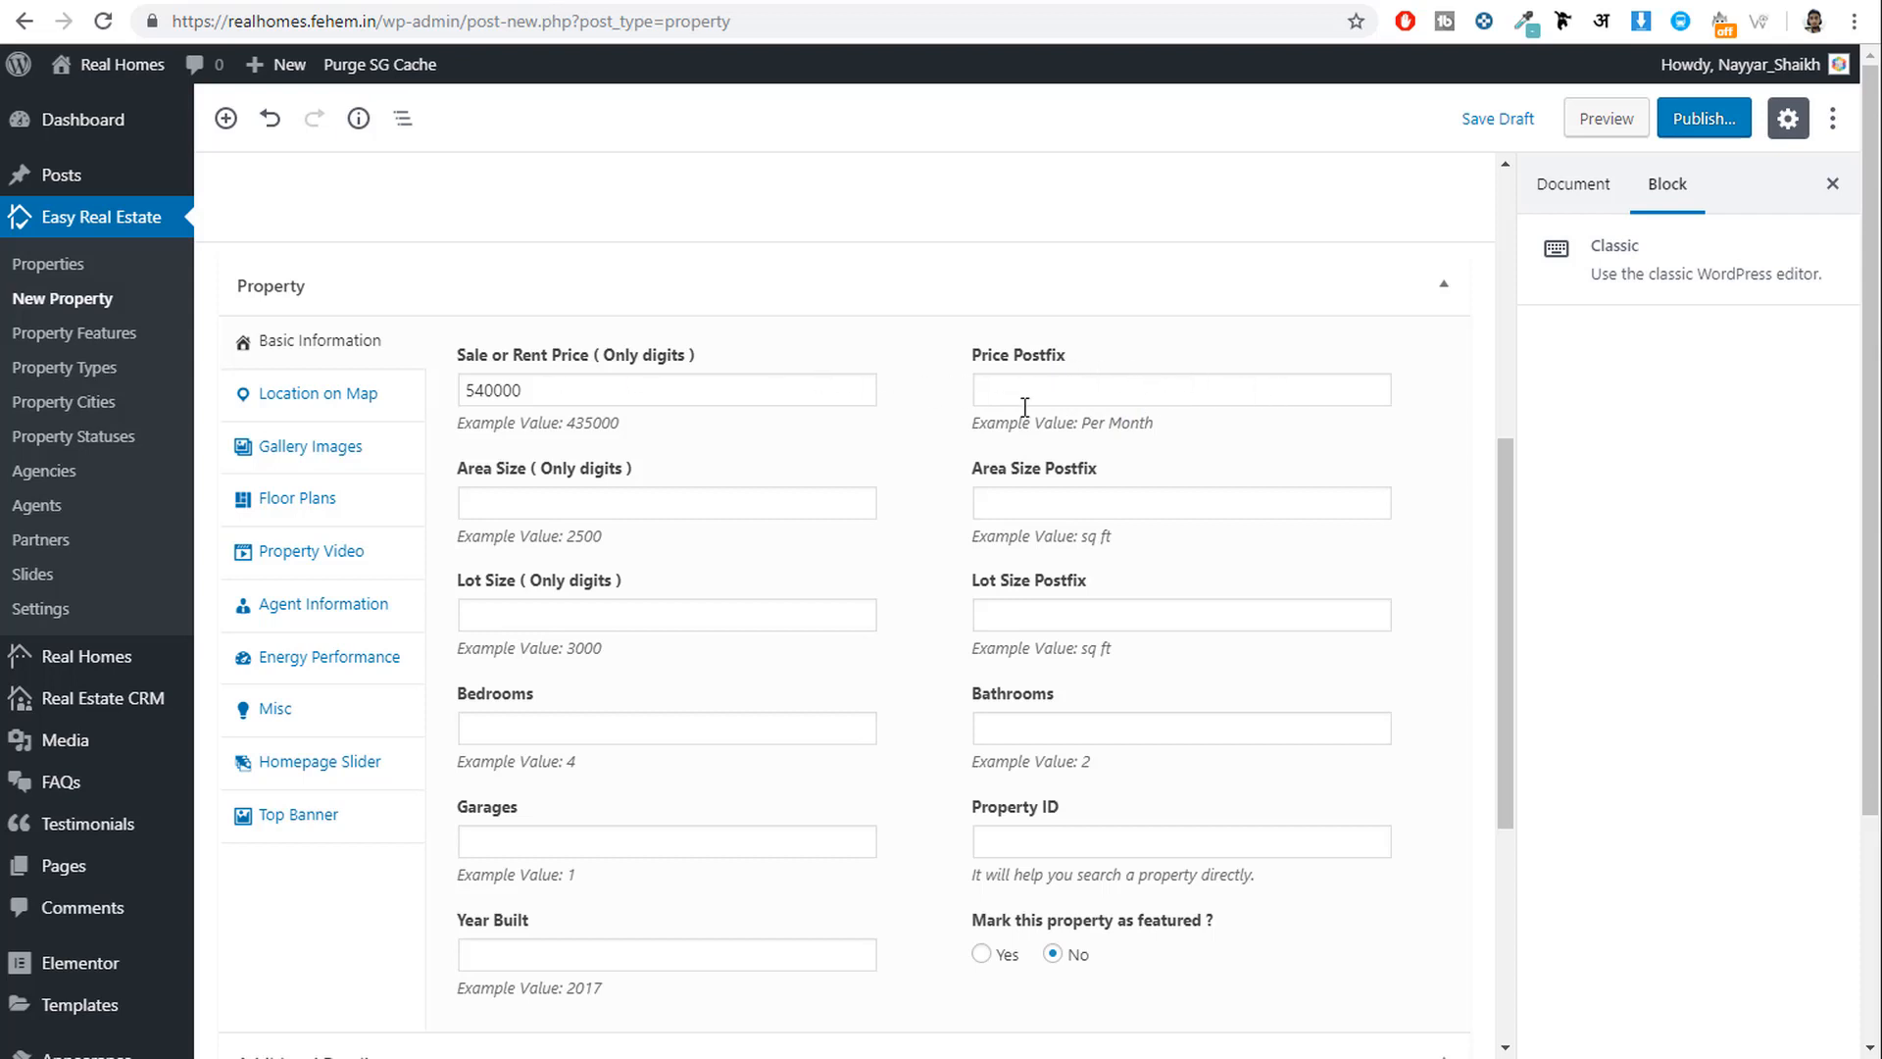
Set the area size to 4300 with the sq ft postfix.
left_click(605, 507)
left_click(426, 2)
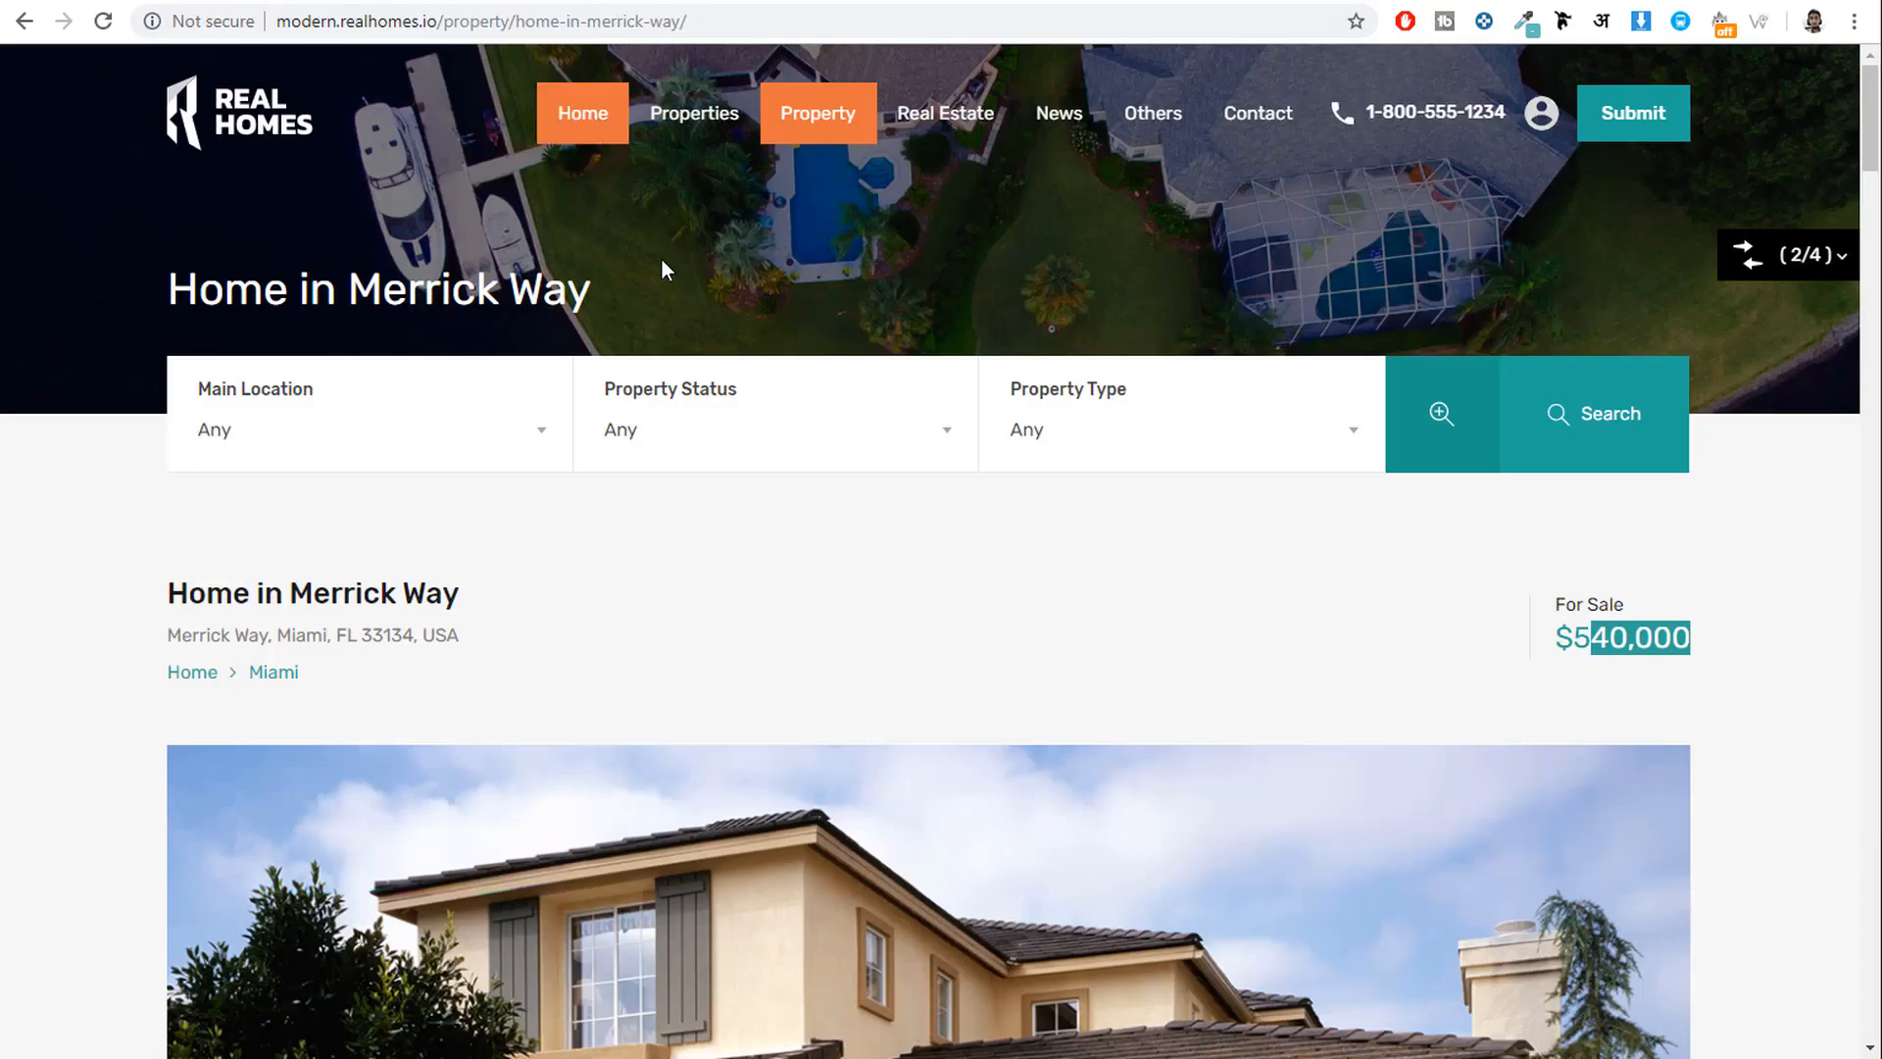
scroll(727, 402, "down", 15)
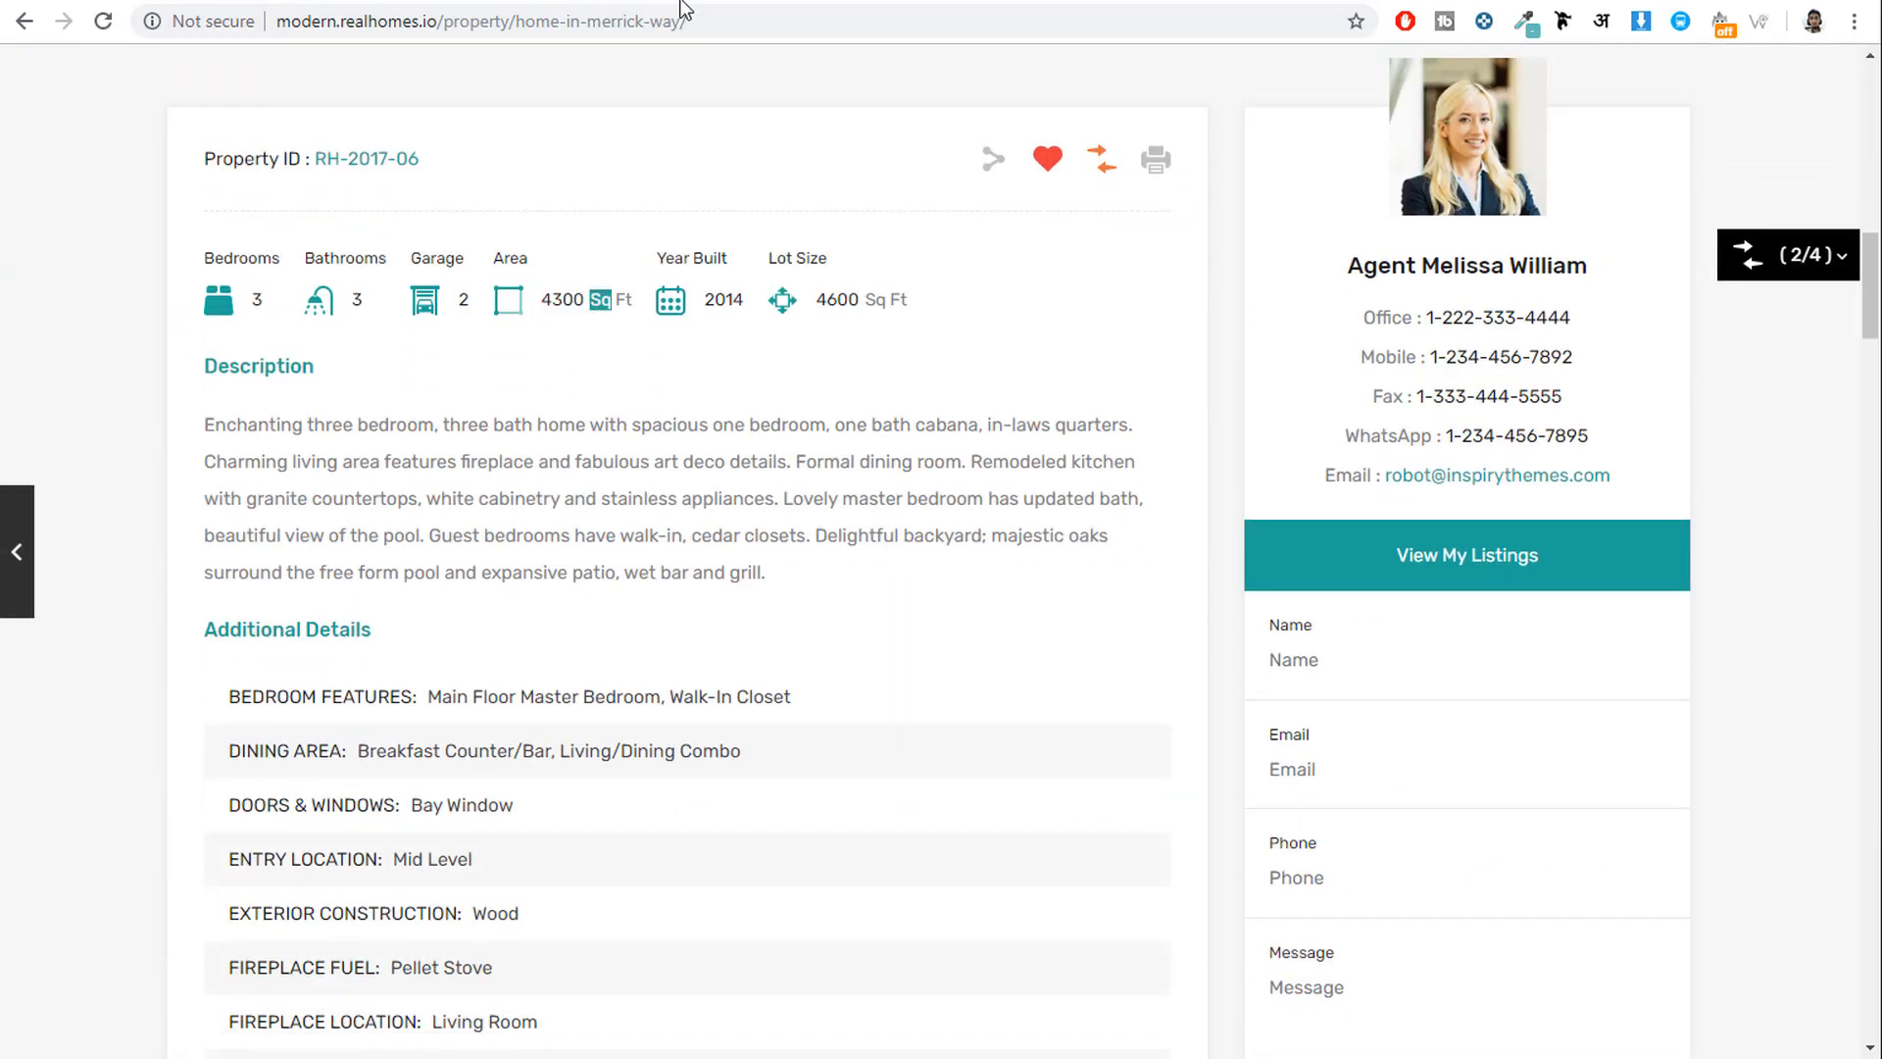
left_click(691, 4)
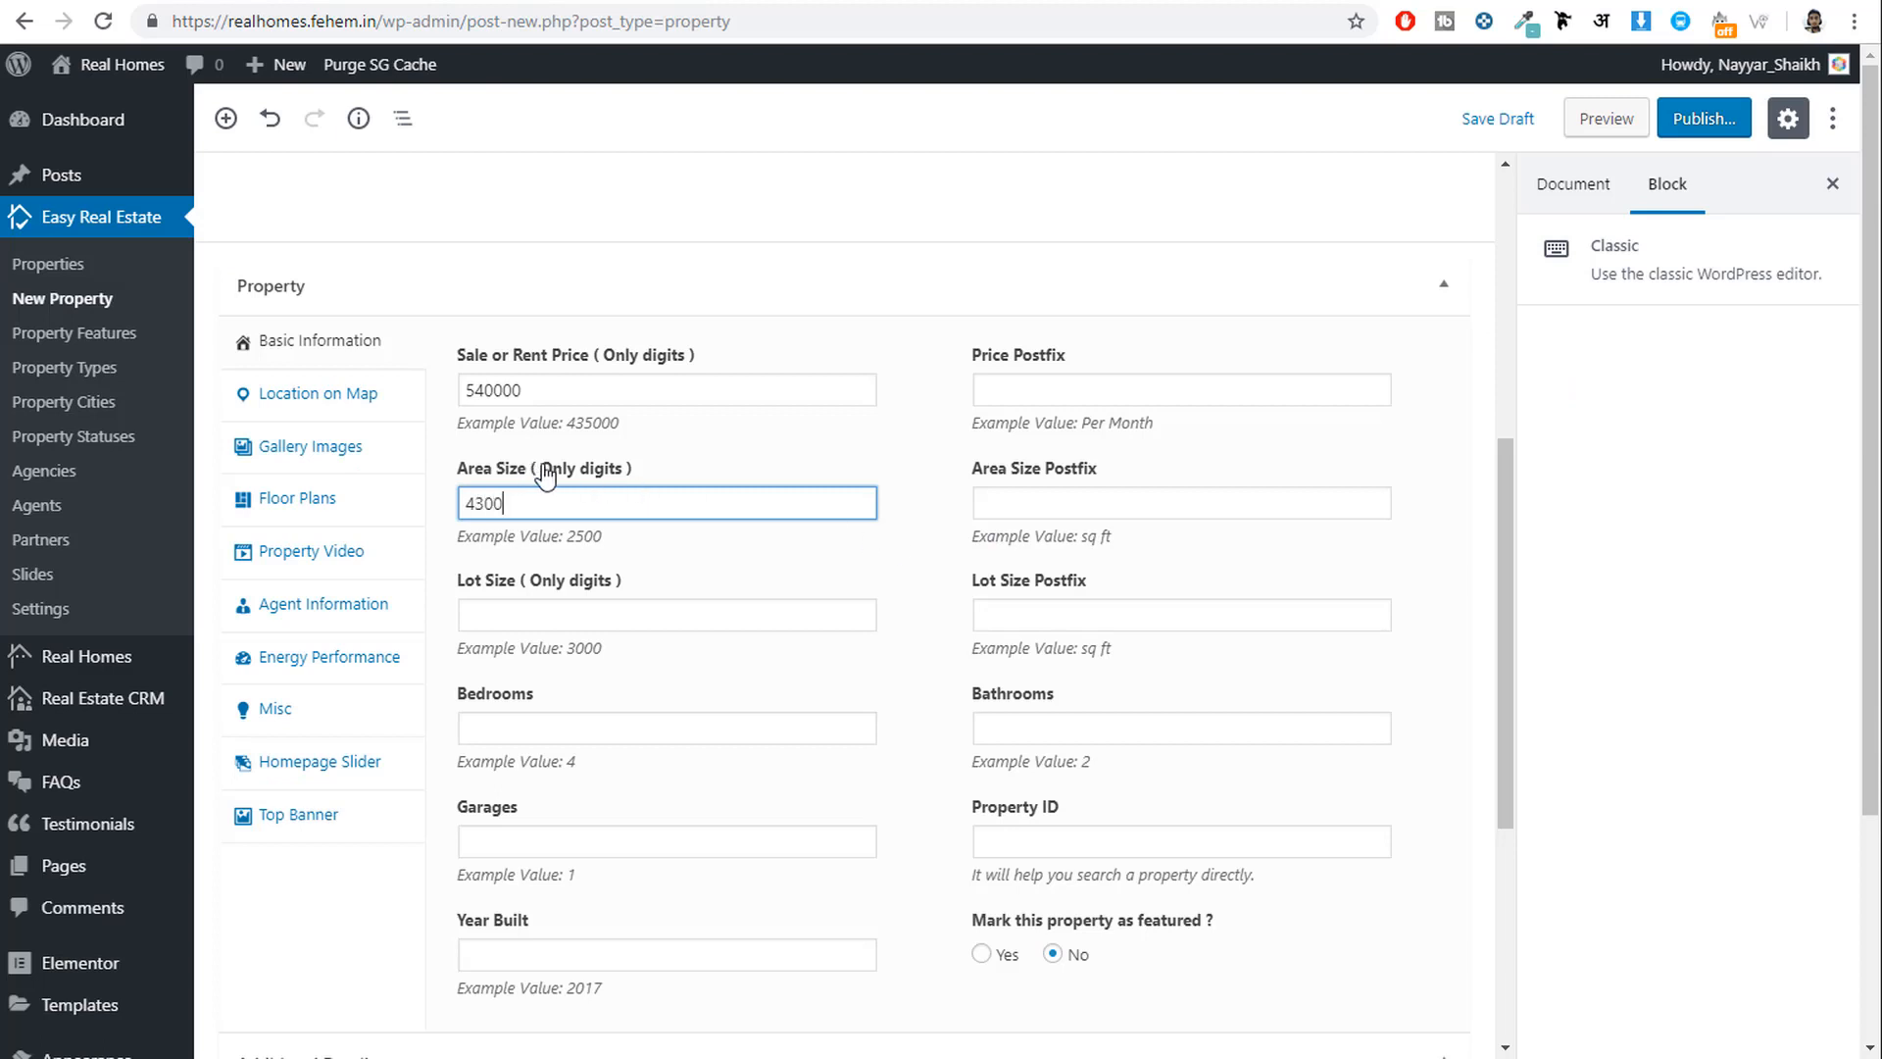
left_click_drag(540, 470, 625, 468)
left_click(758, 462)
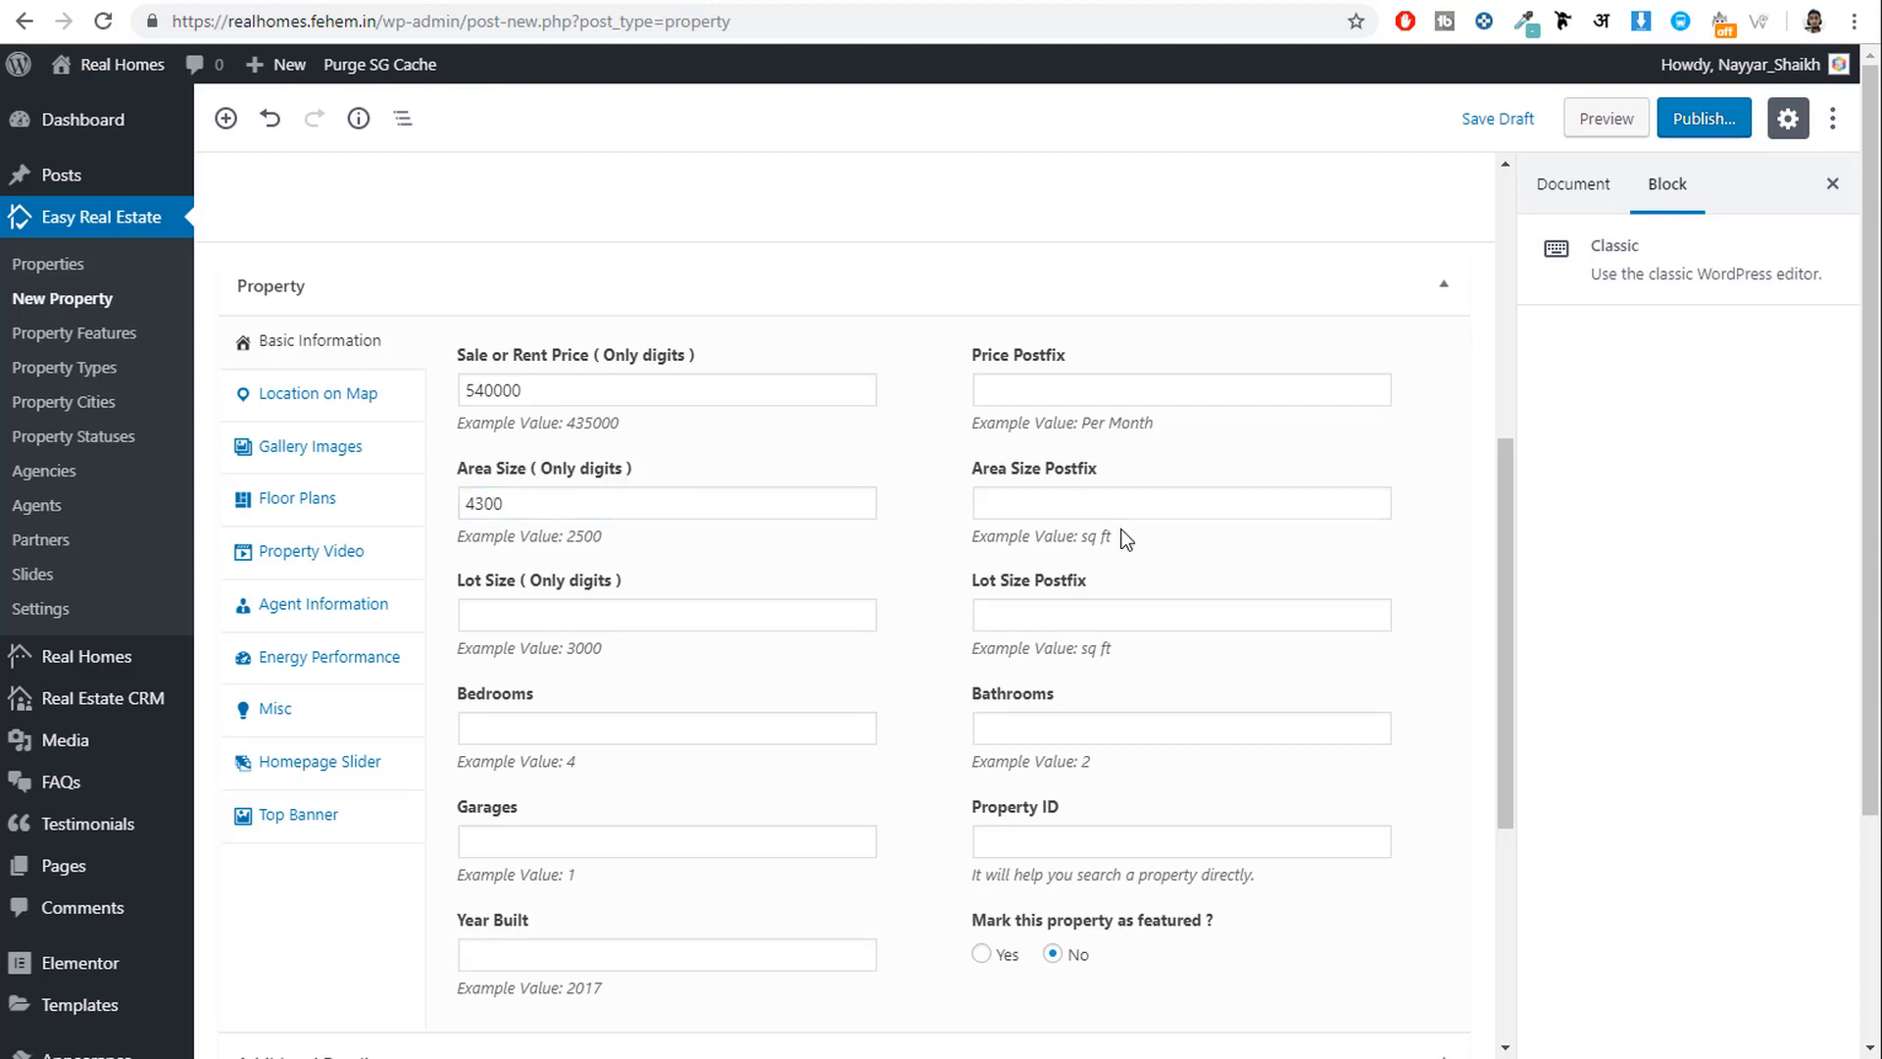
left_click(1109, 503)
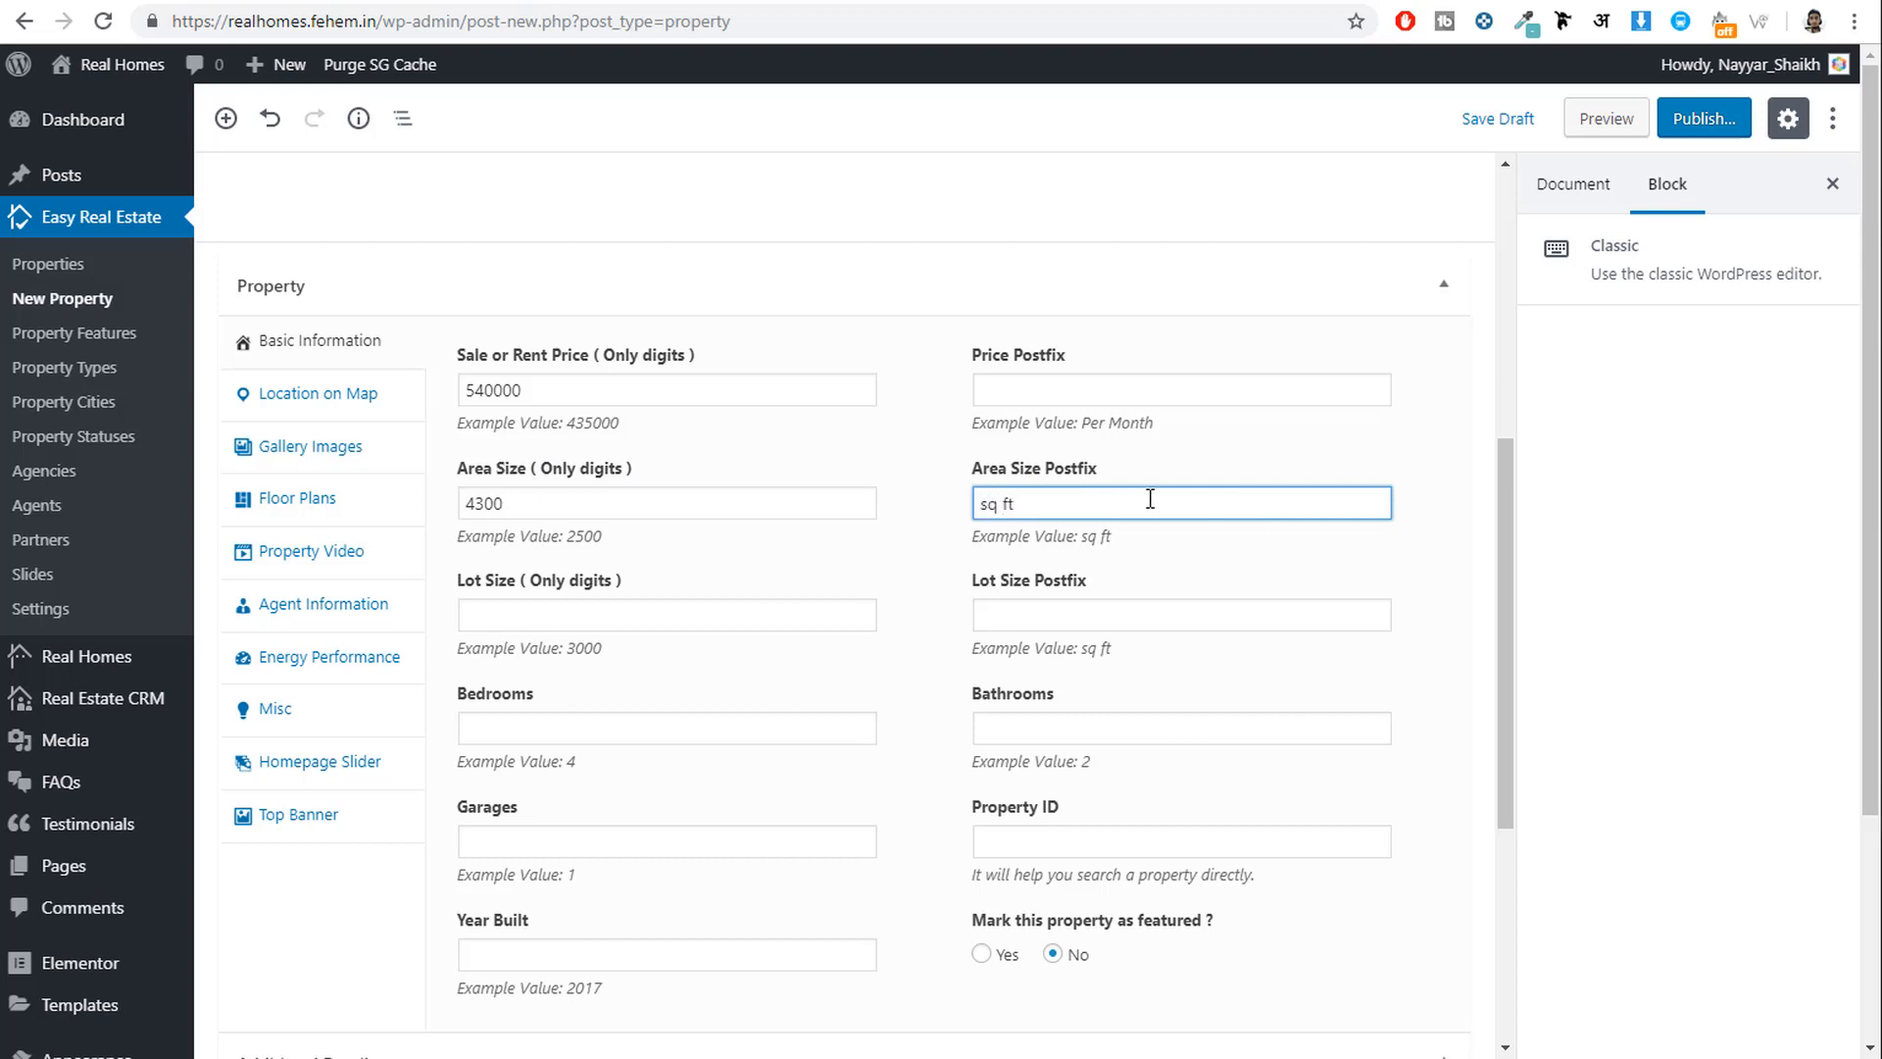
left_click_drag(1061, 513, 857, 518)
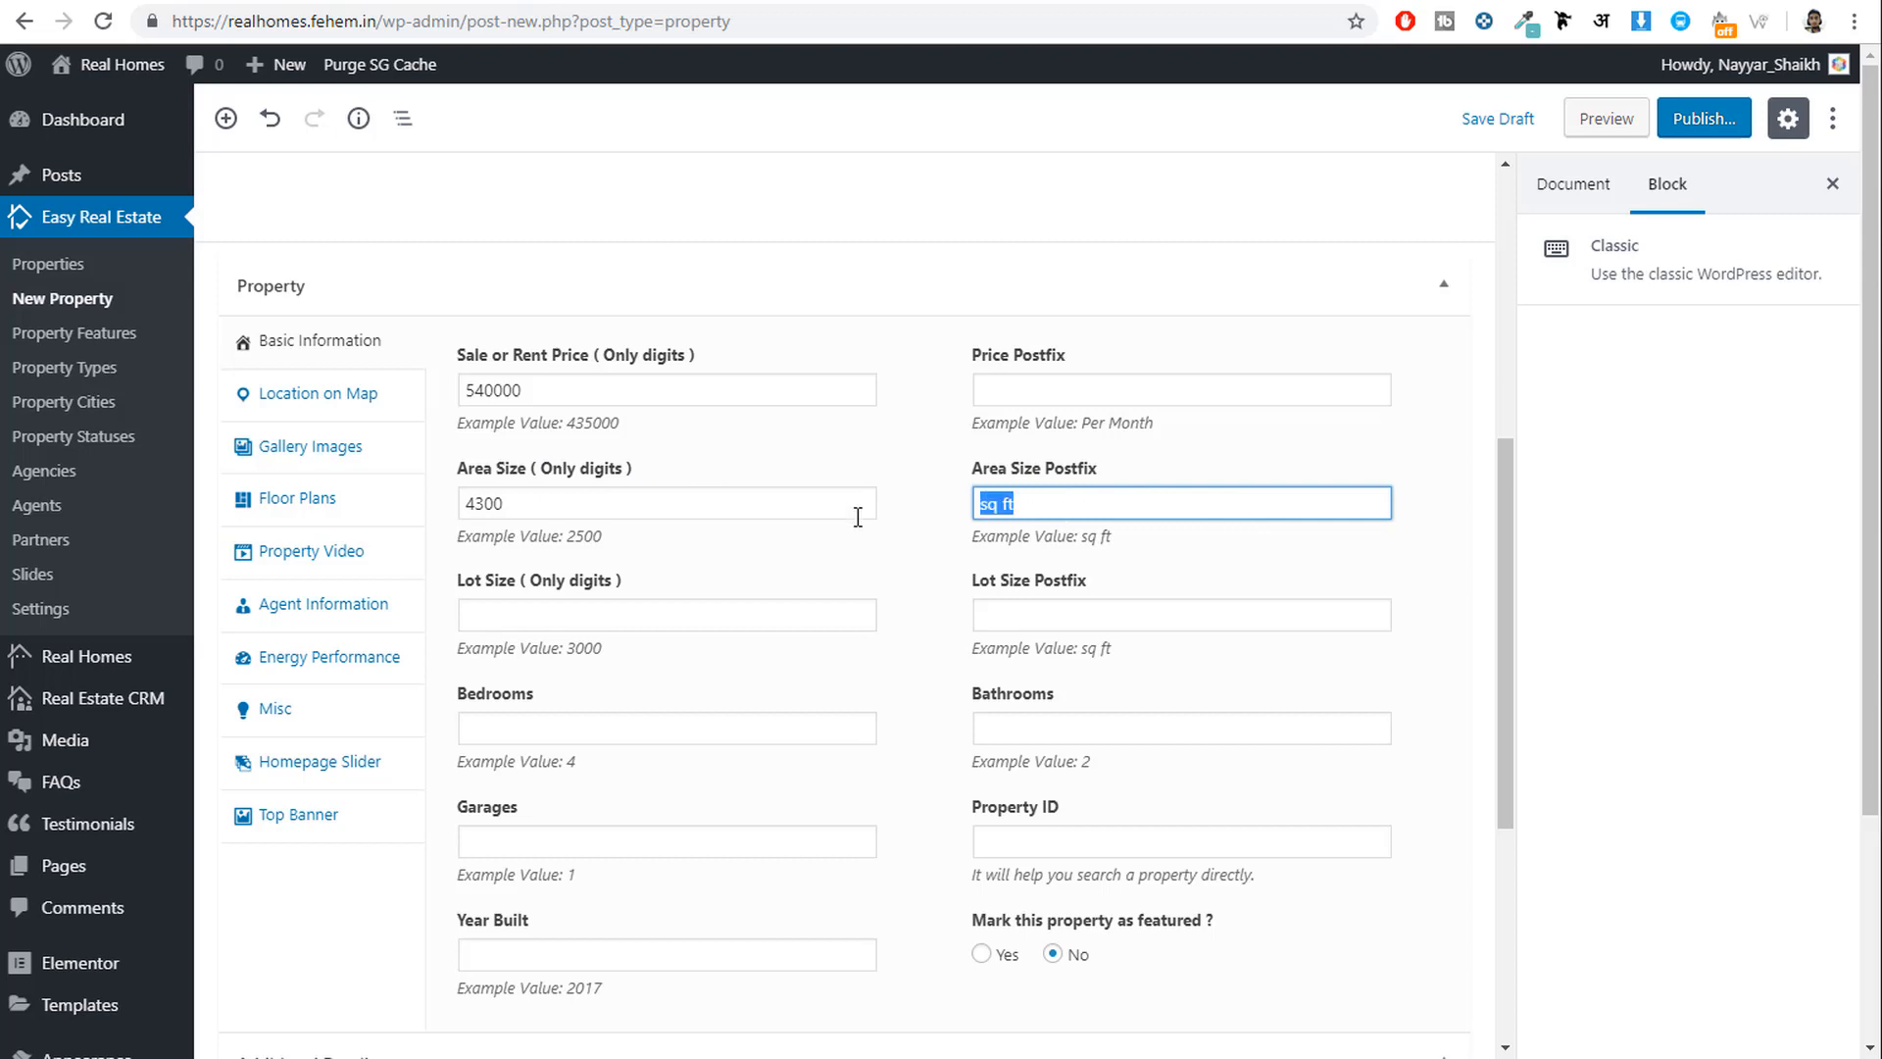
Set the lot size to 4600 sq ft, matching the demo listing.
left_click(650, 610)
left_click(425, 2)
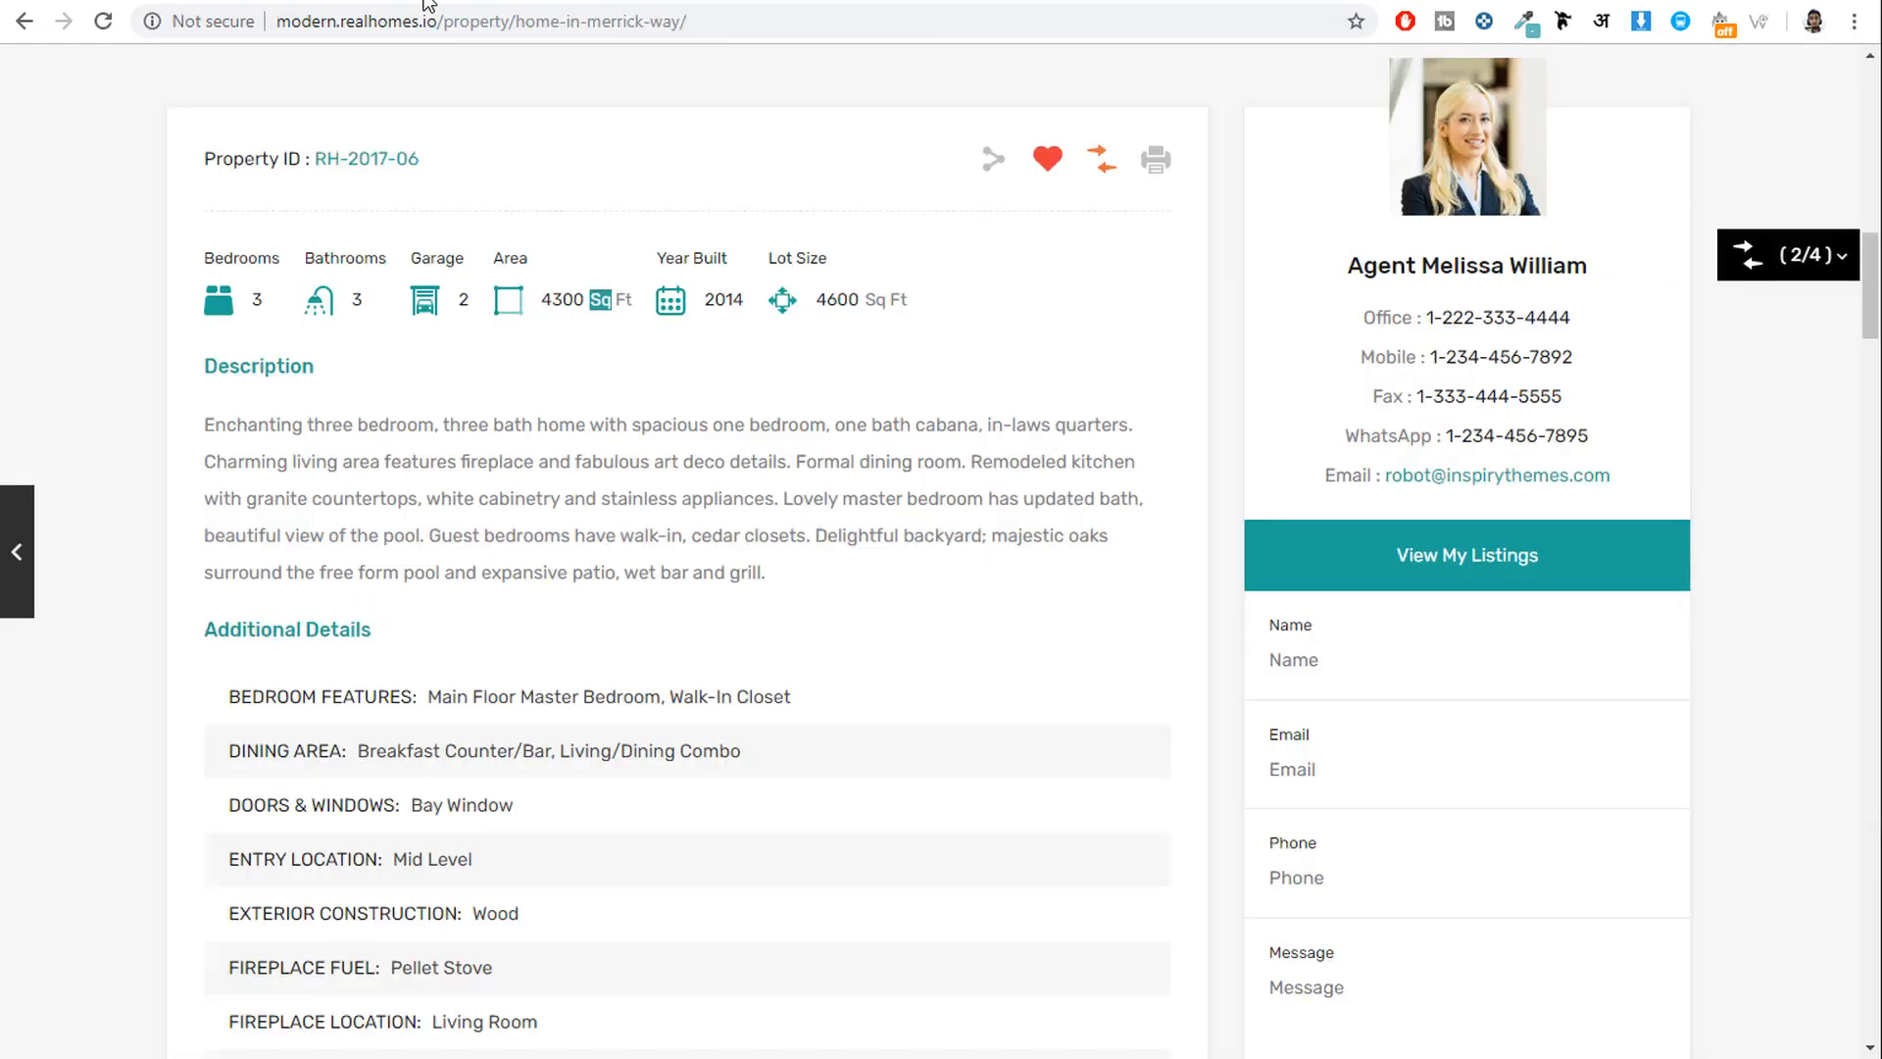
left_click(824, 305)
left_click_drag(860, 307, 849, 307)
left_click(642, 2)
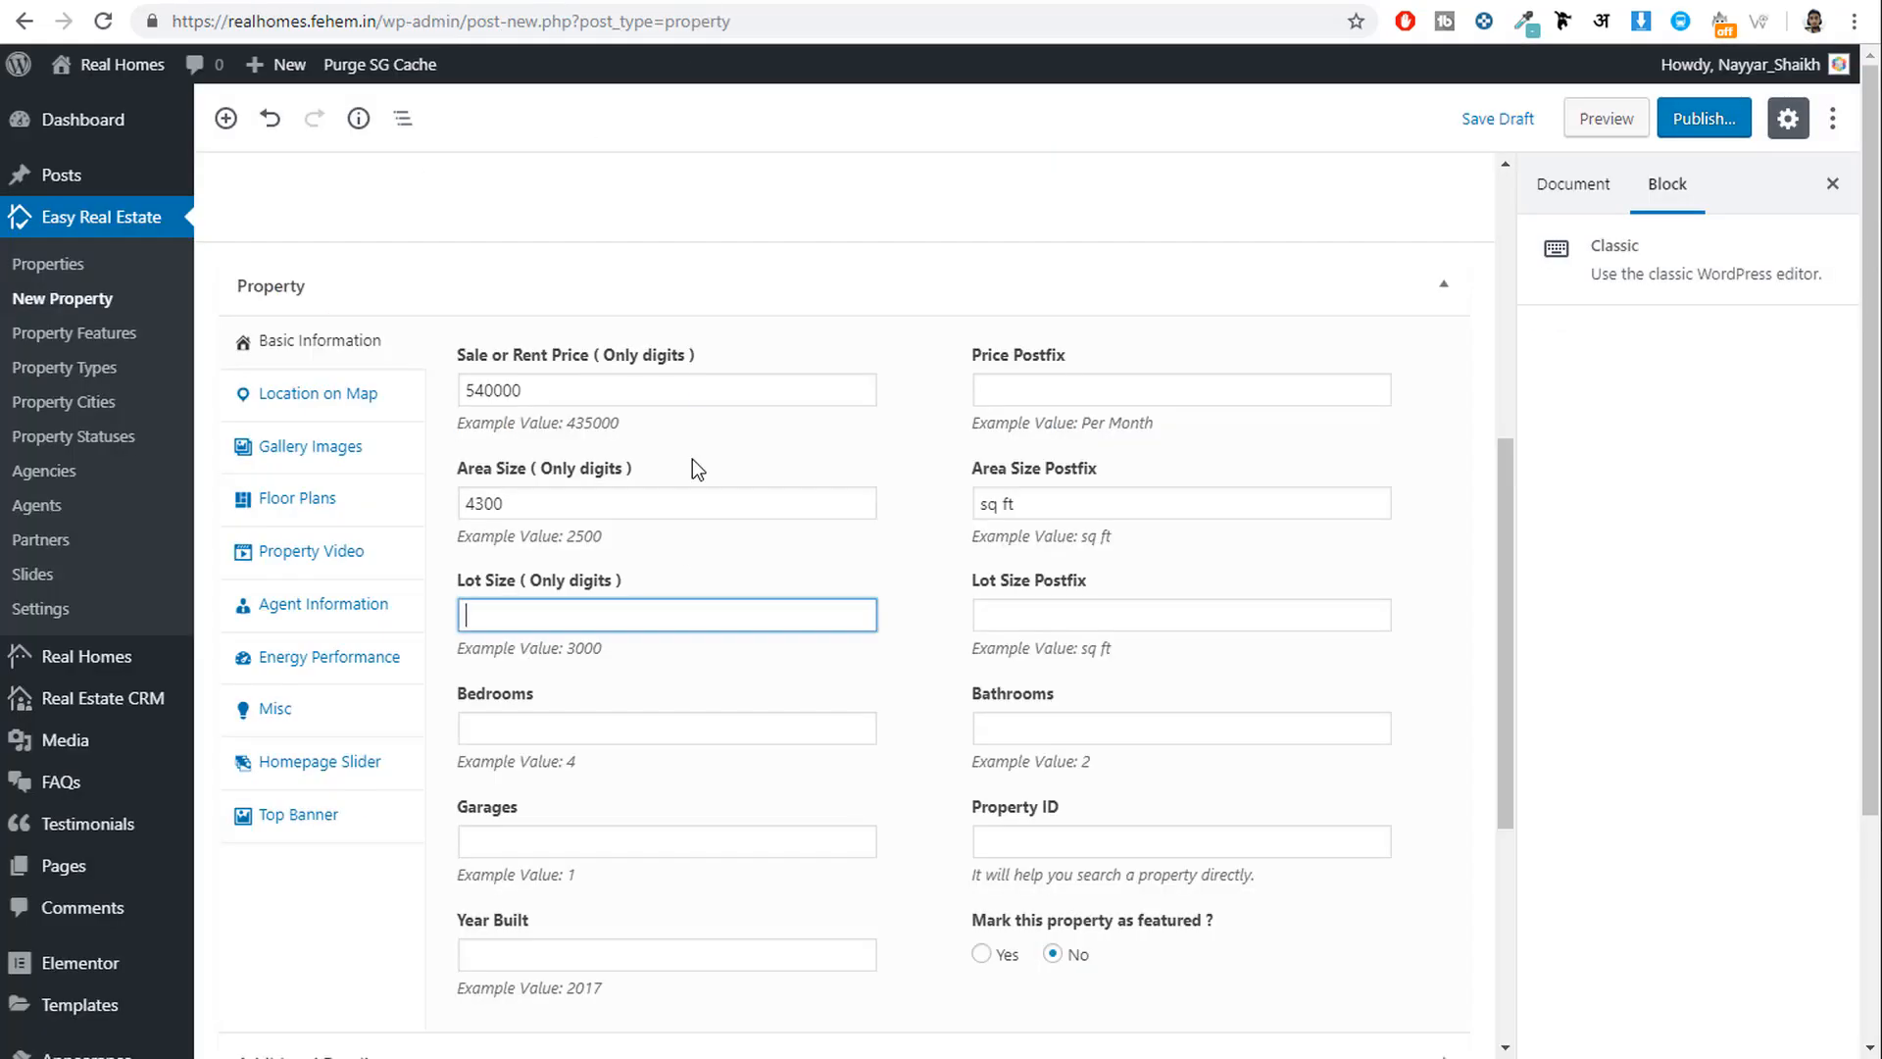
type("4600")
left_click(1000, 627)
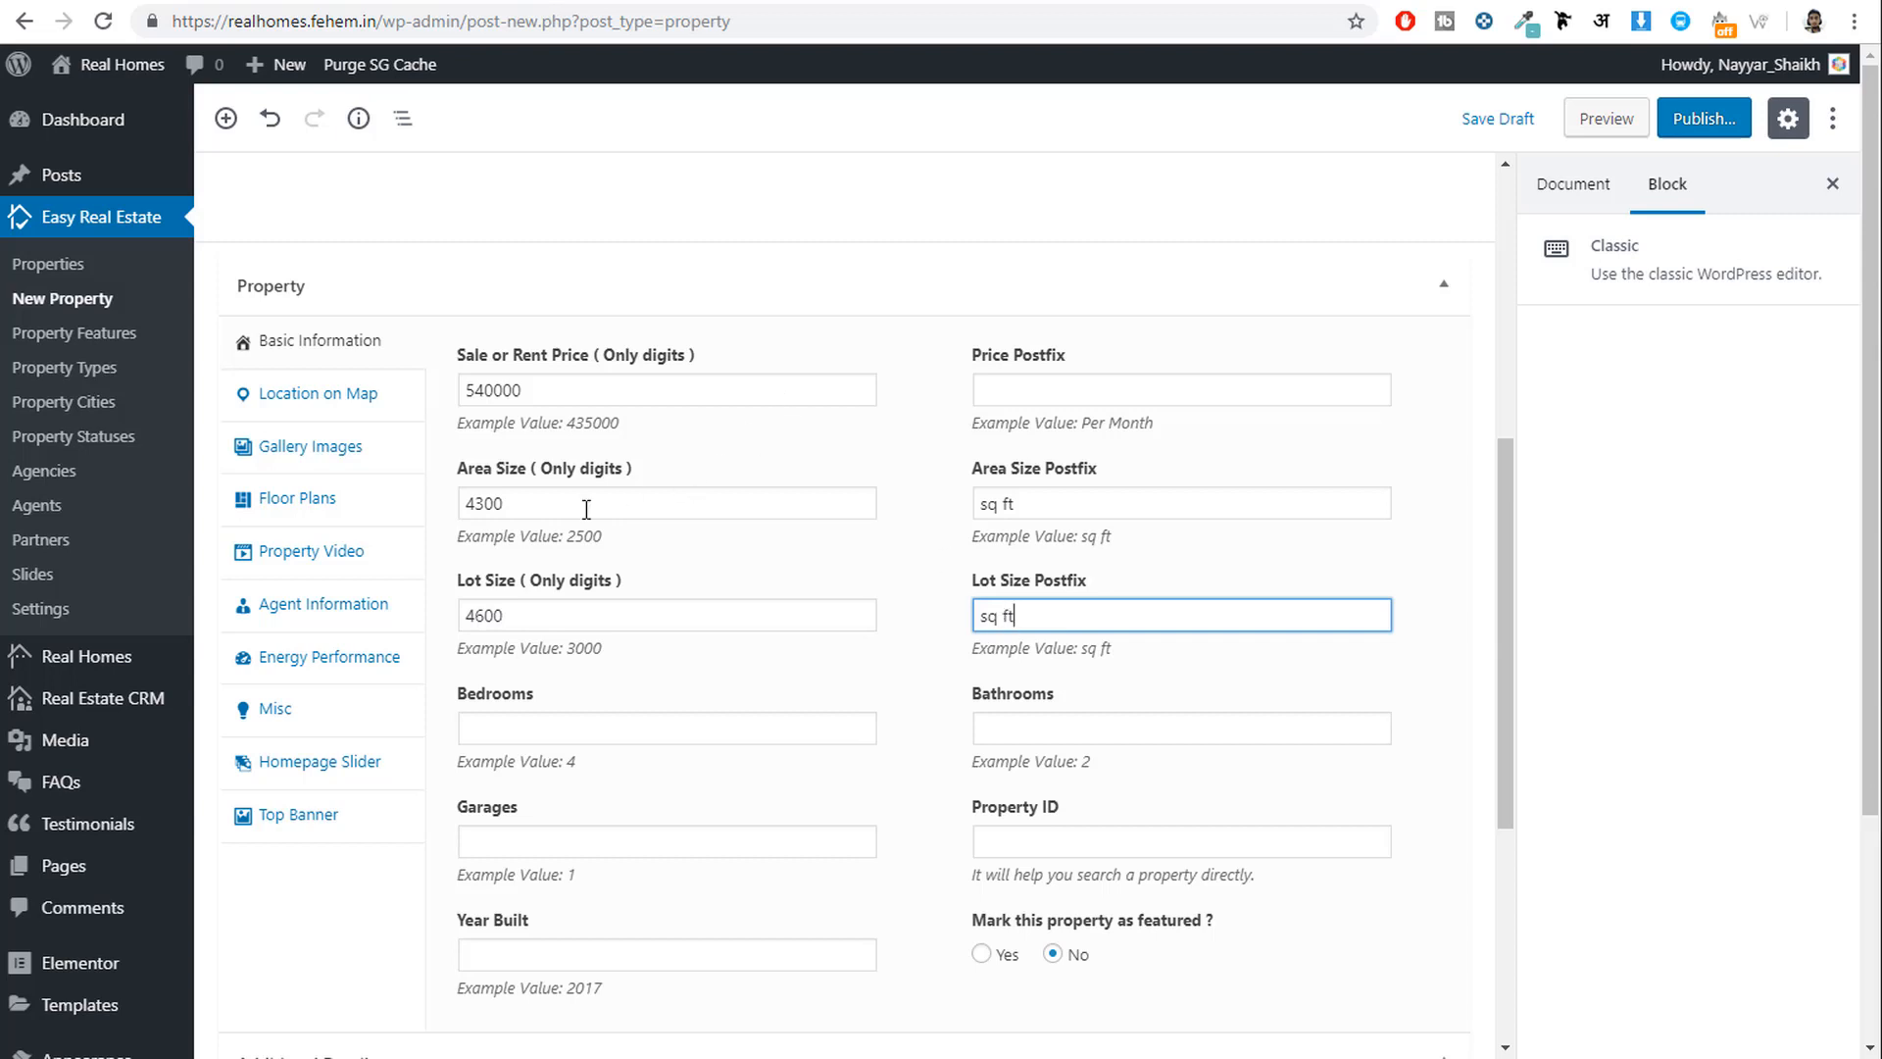
left_click_drag(586, 509, 423, 519)
left_click_drag(521, 615, 406, 607)
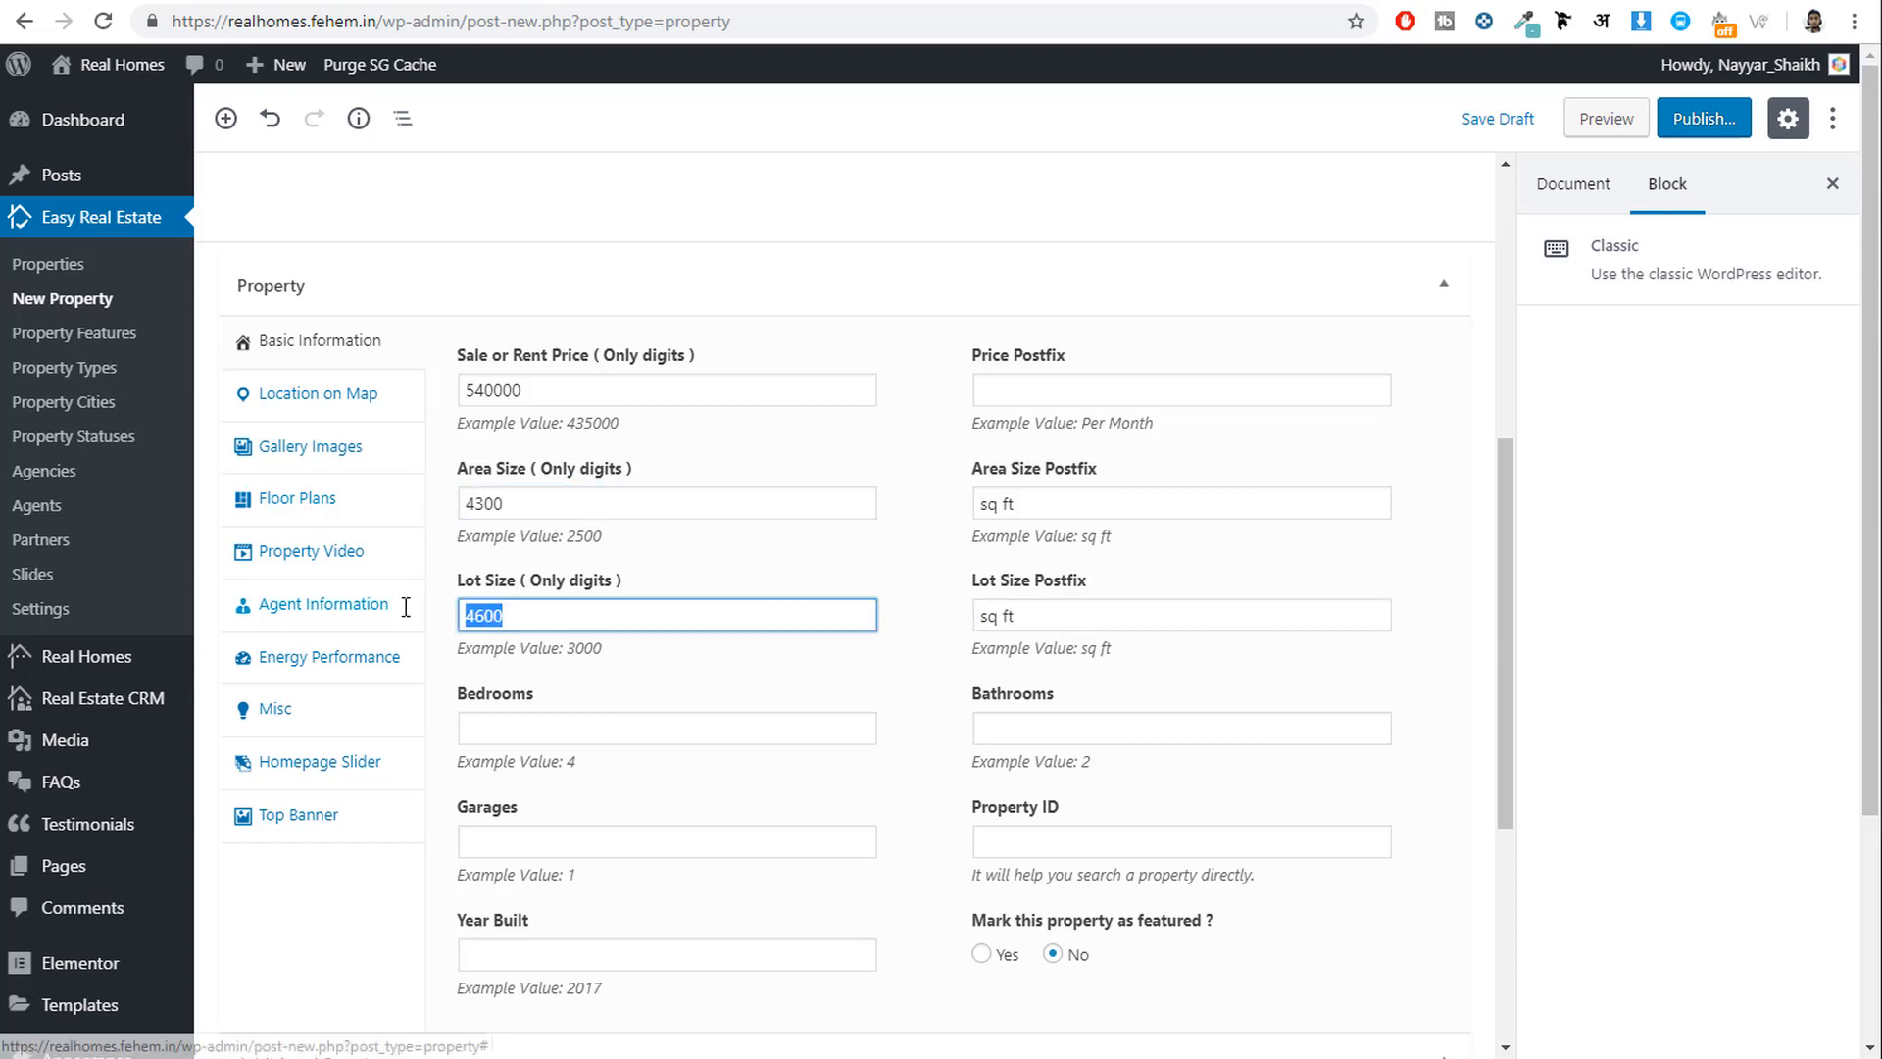
Enter 3 bedrooms, 3 bathrooms and 2 garages.
left_click(508, 730)
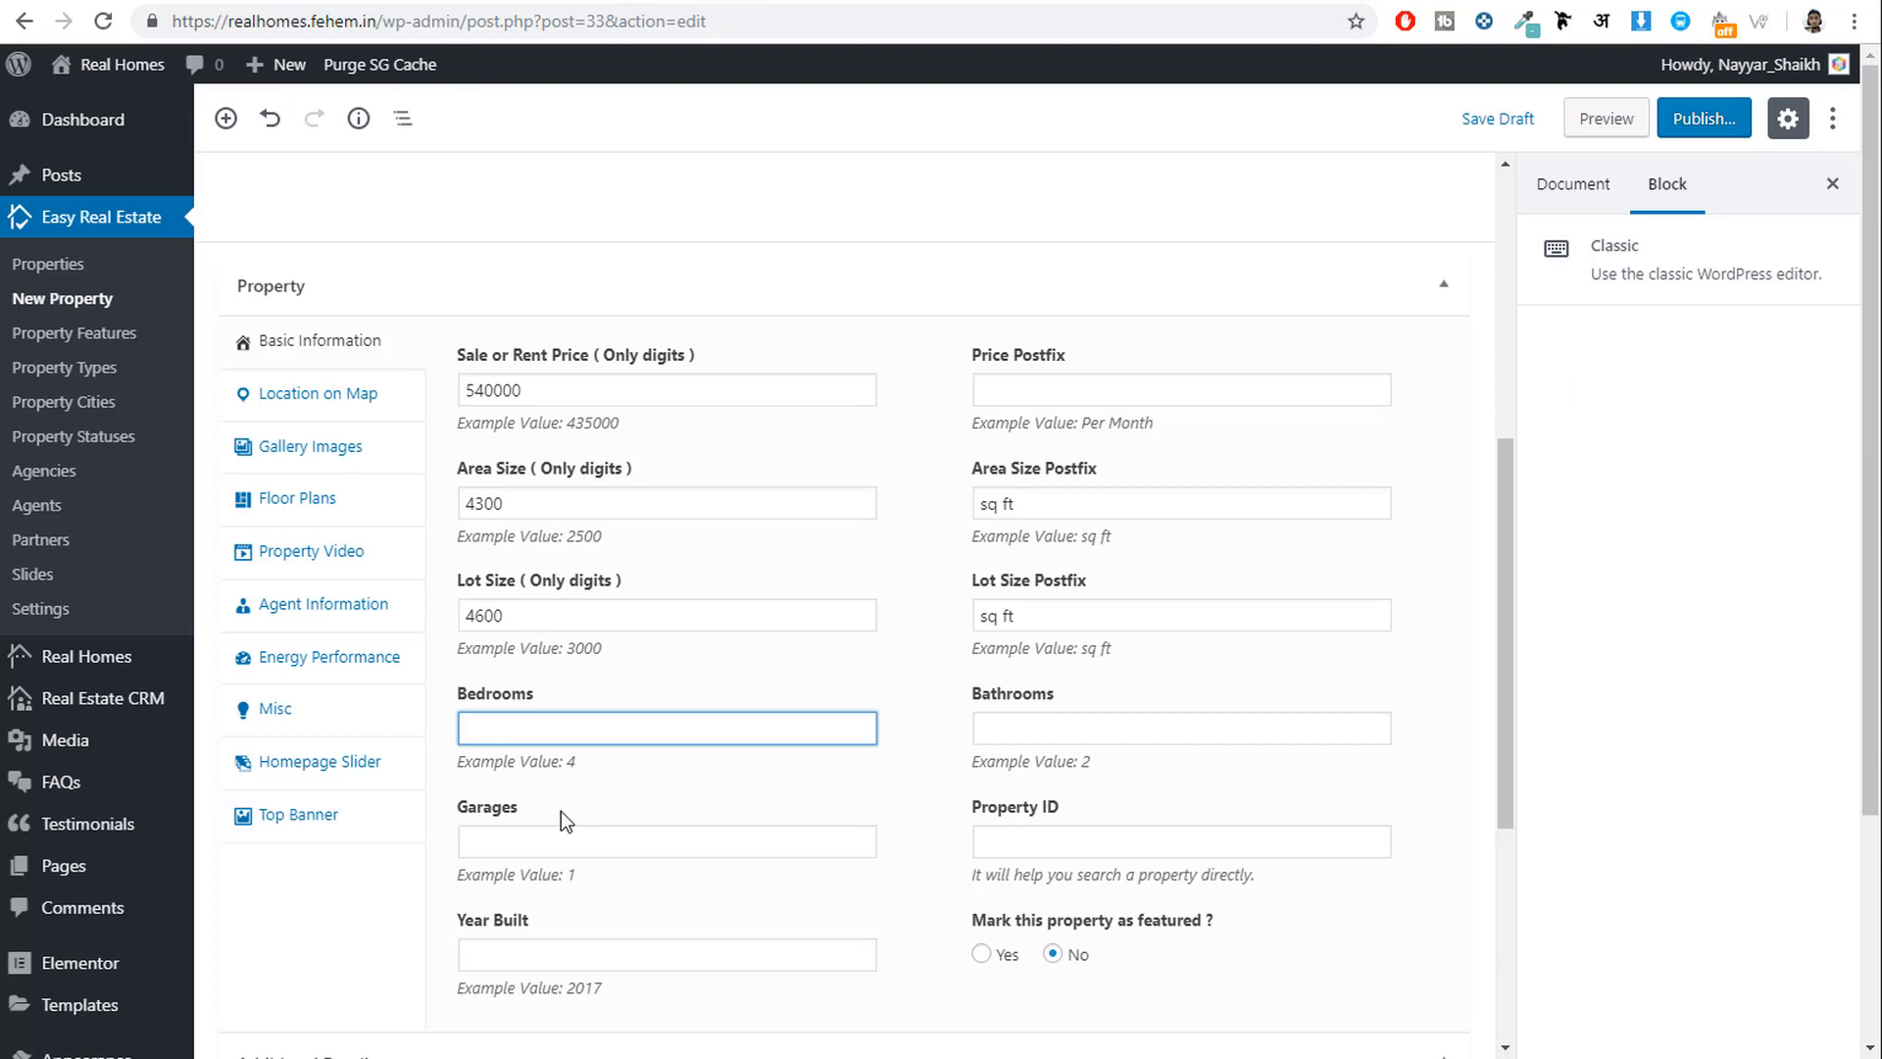
type("3")
key("Tab")
type("3")
key("Tab")
type("2")
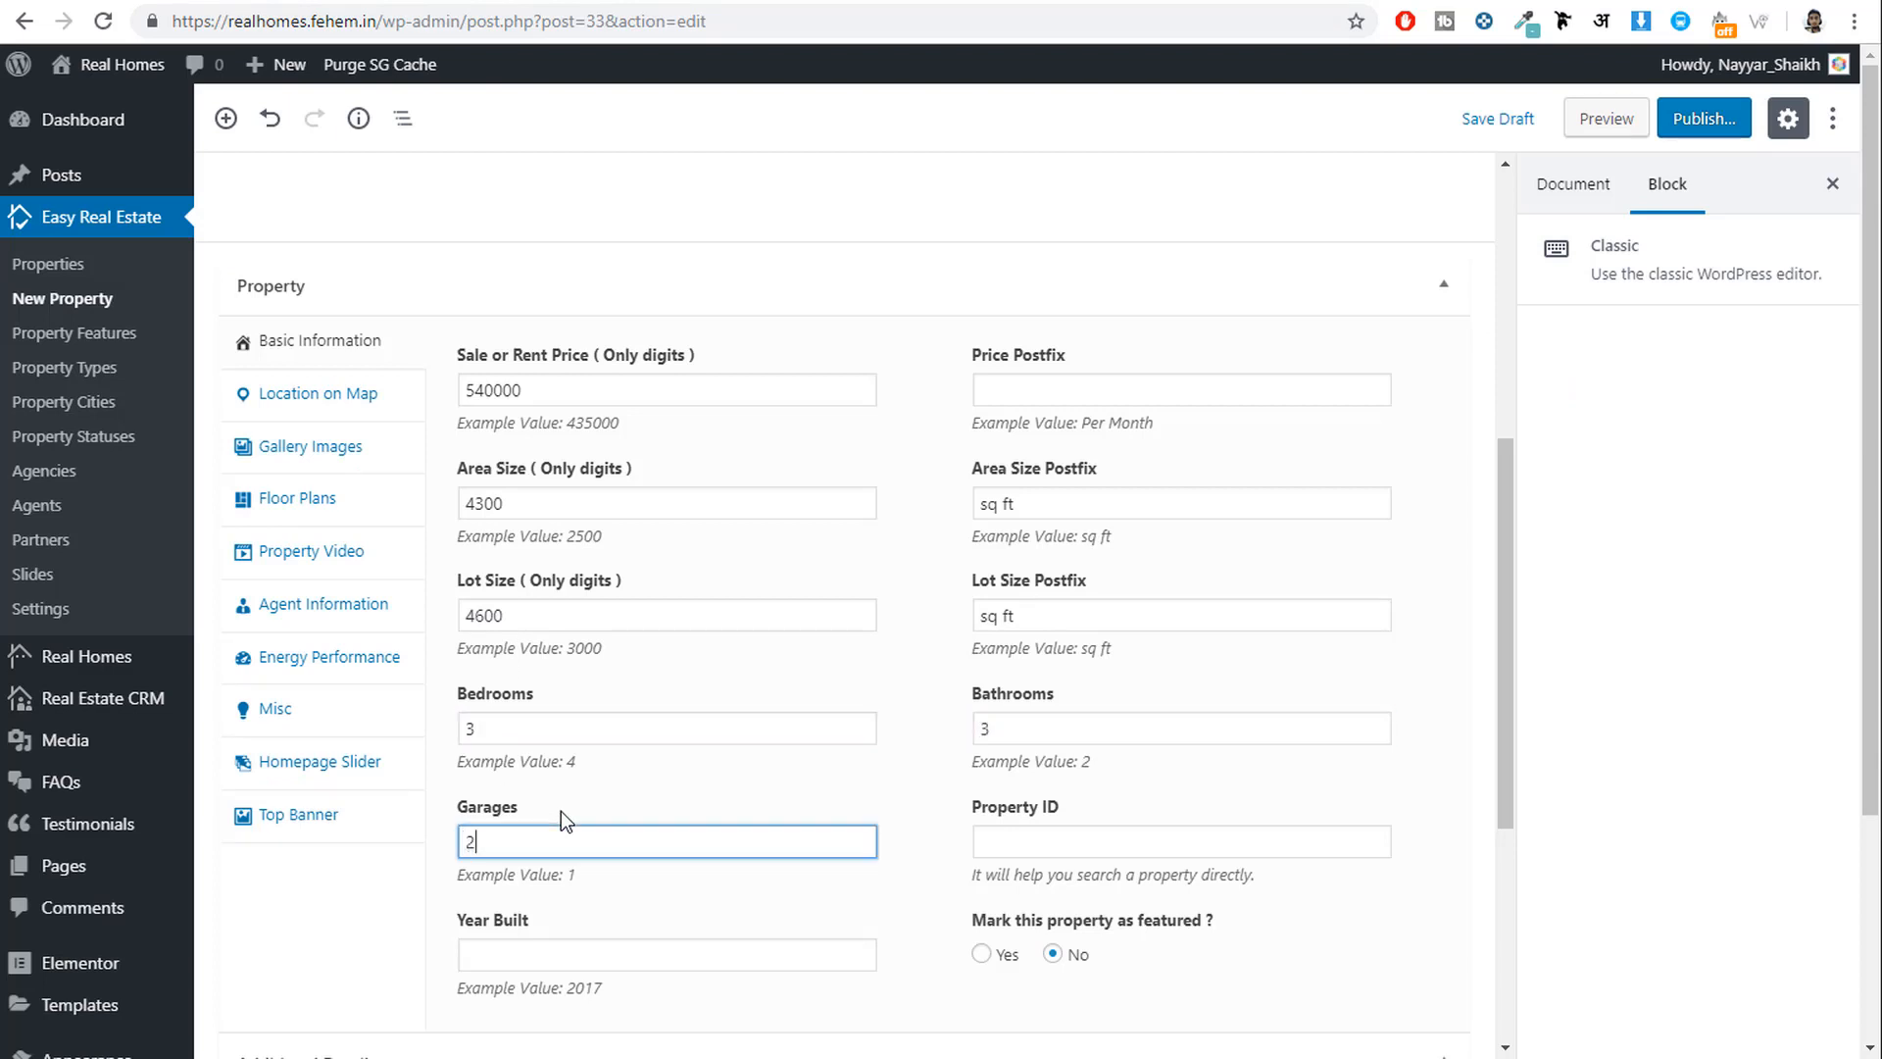
scroll(1157, 792, "down", 3)
Set property ID RH-2017-06, year built 2014, and mark the property as featured.
left_click(1191, 593)
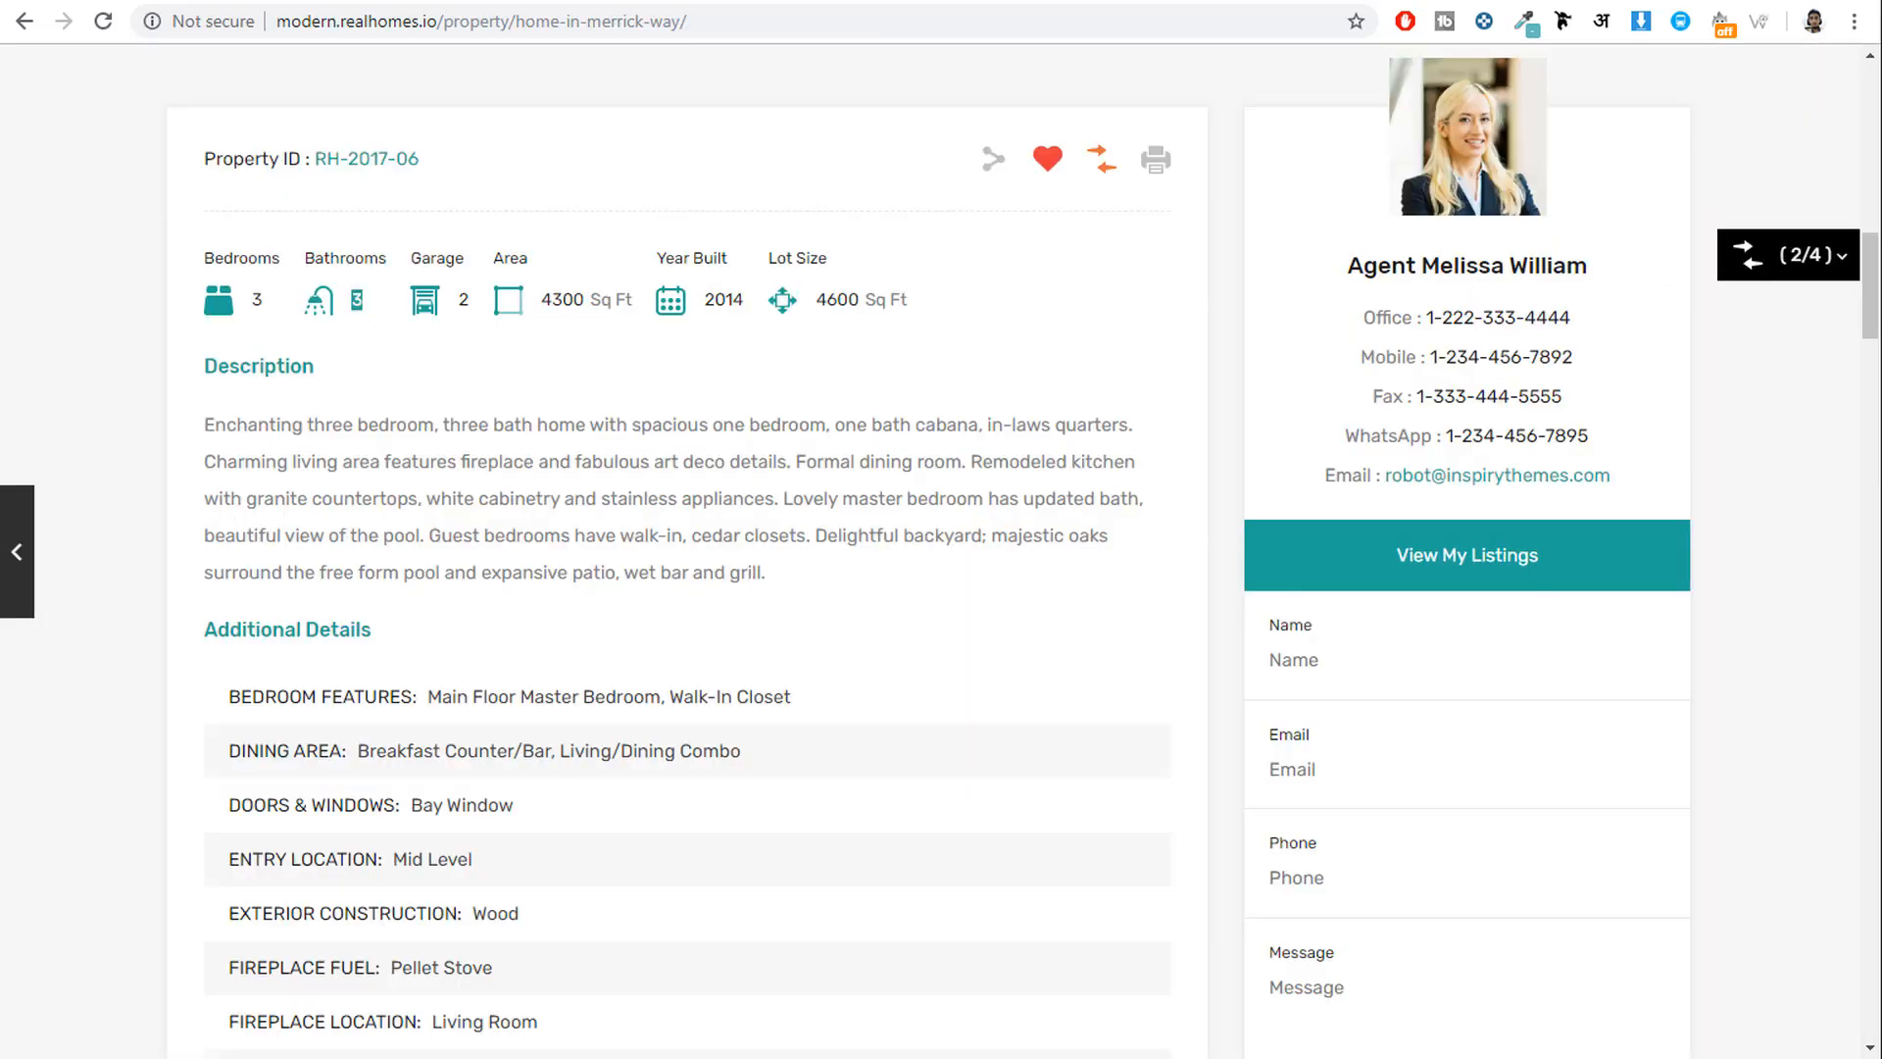
scroll(507, 358, "up", 2)
scroll(471, 392, "up", 1)
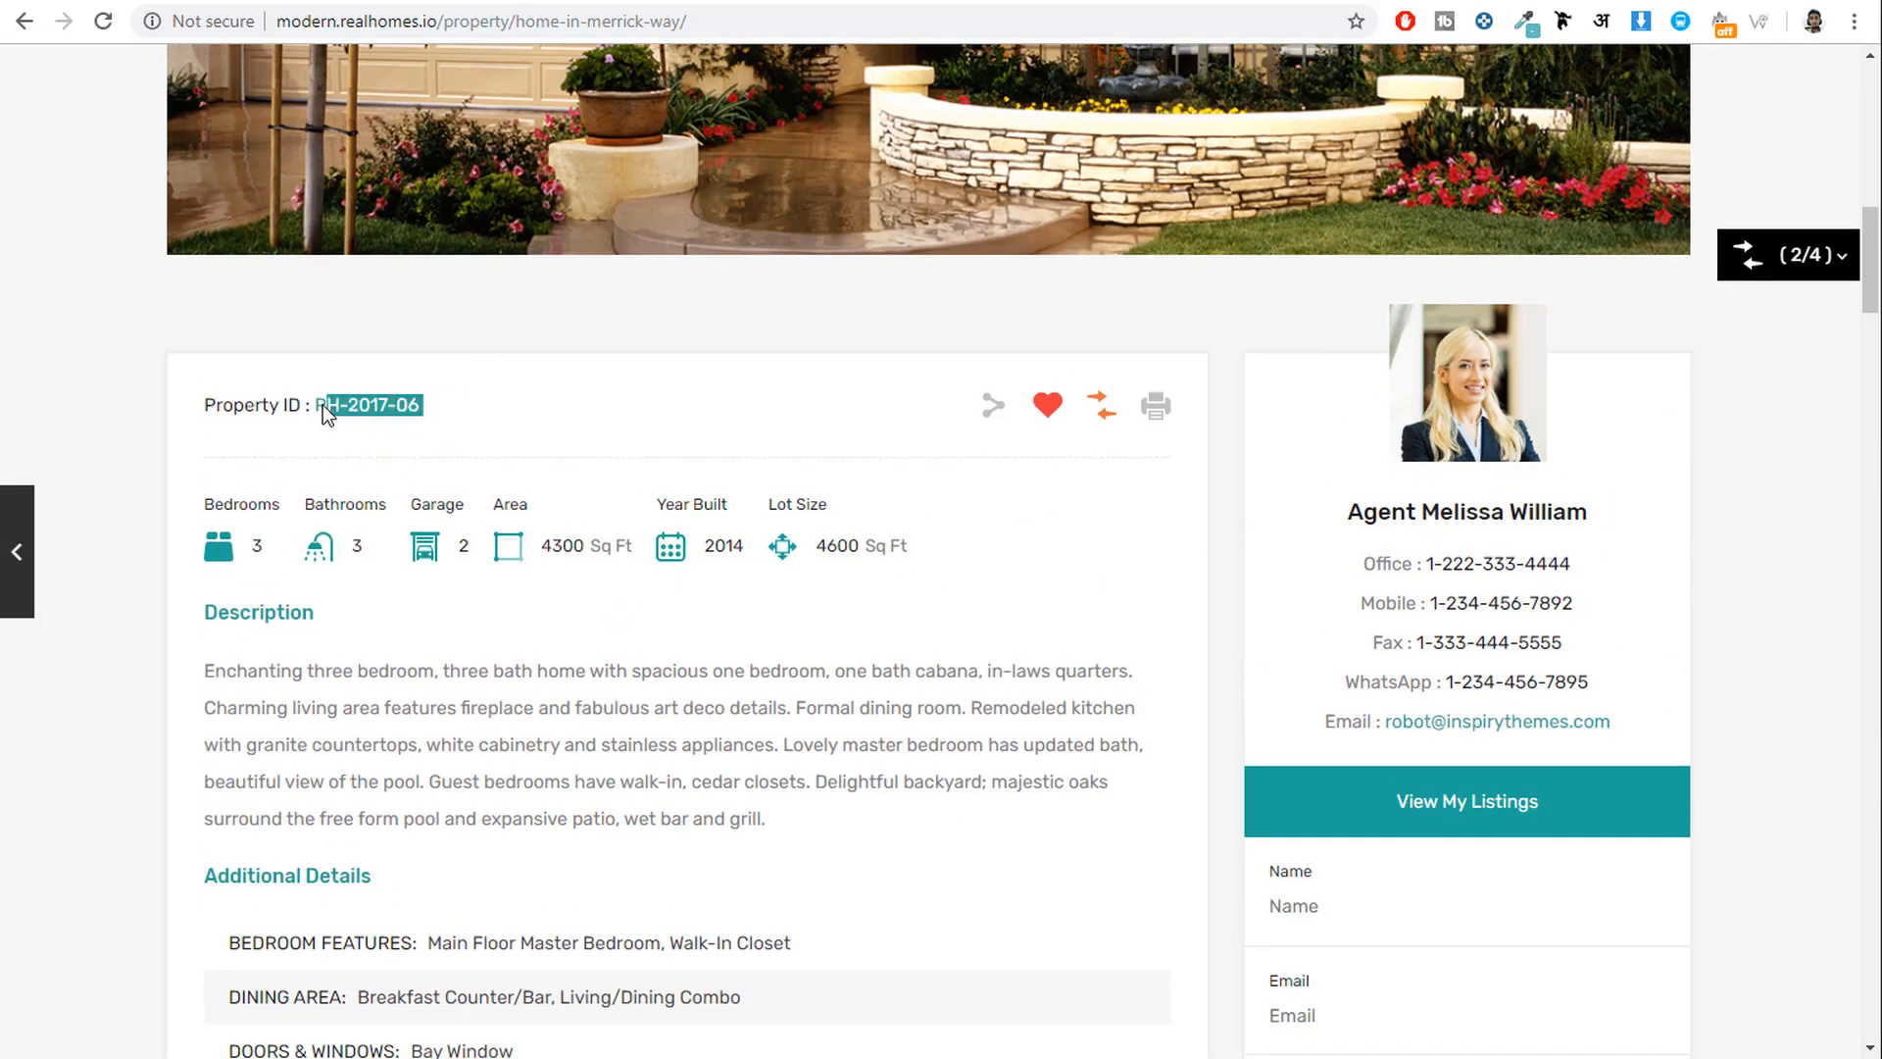
left_click_drag(321, 404, 315, 404)
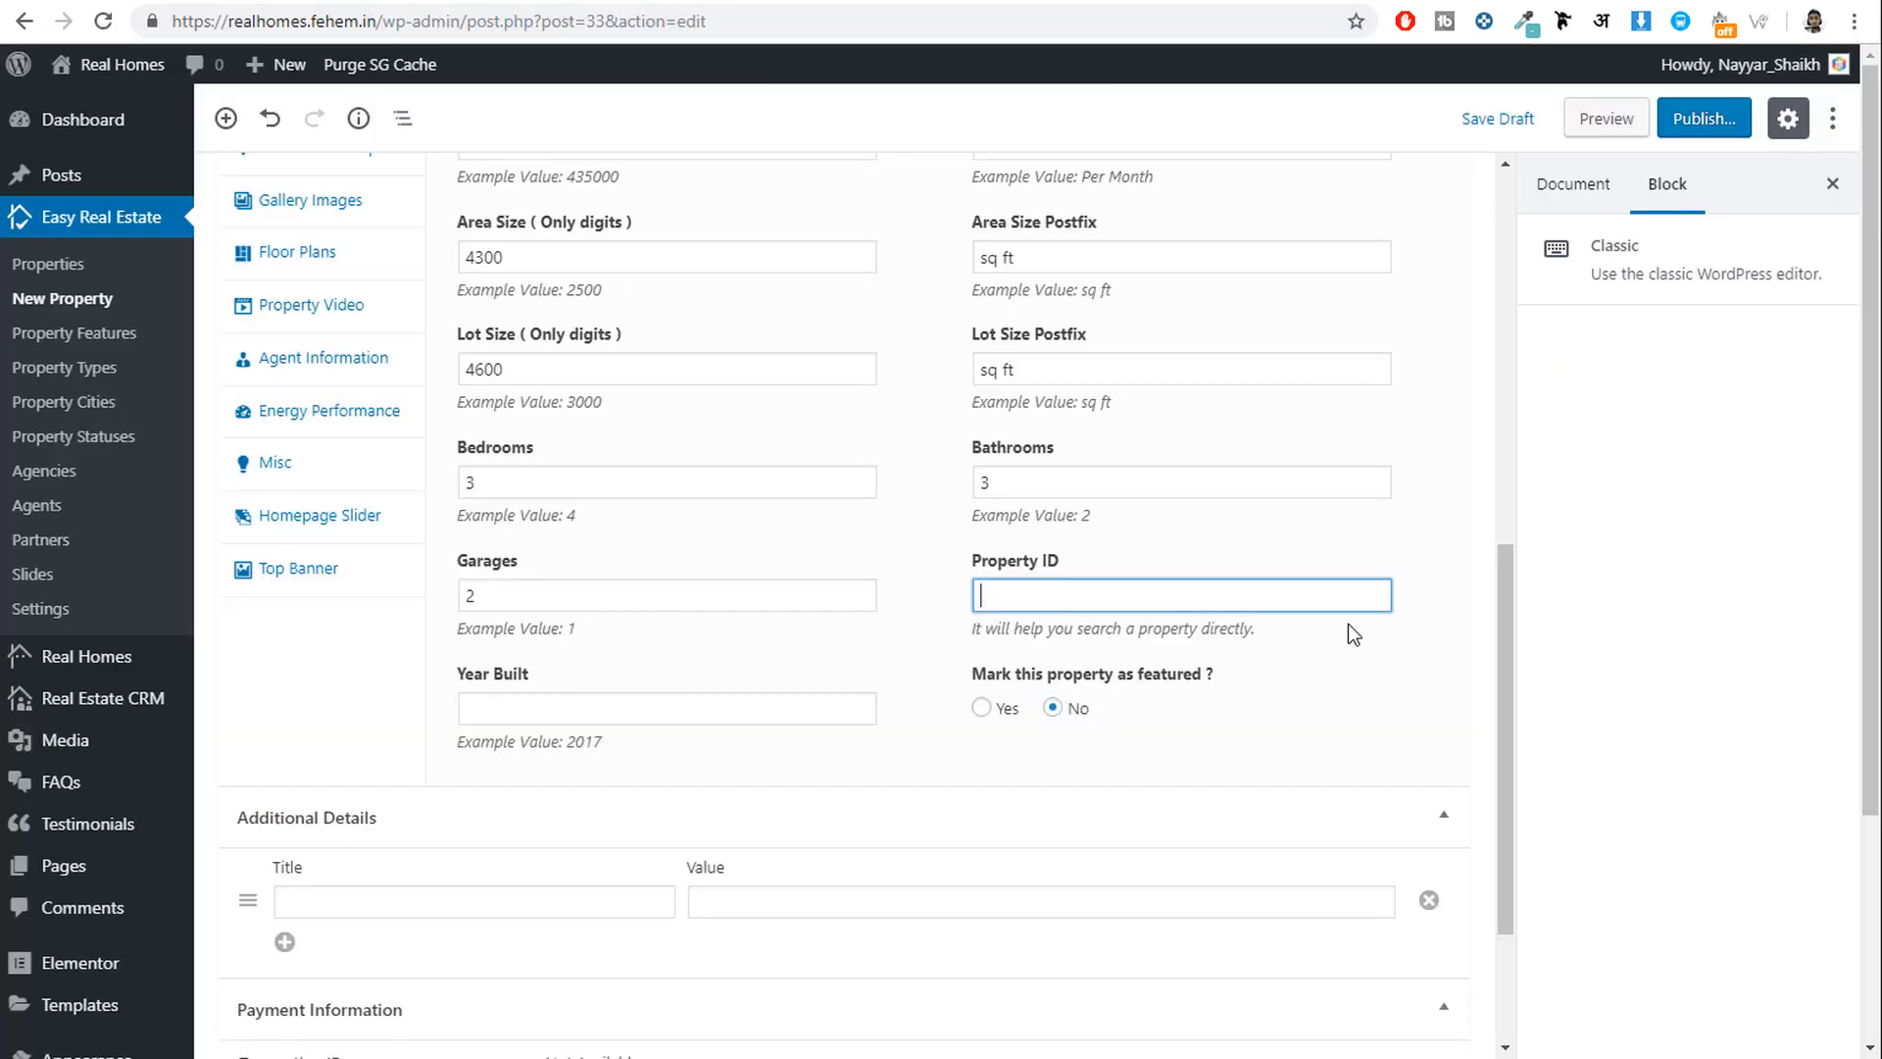
type("RH-2017-06")
left_click(614, 714)
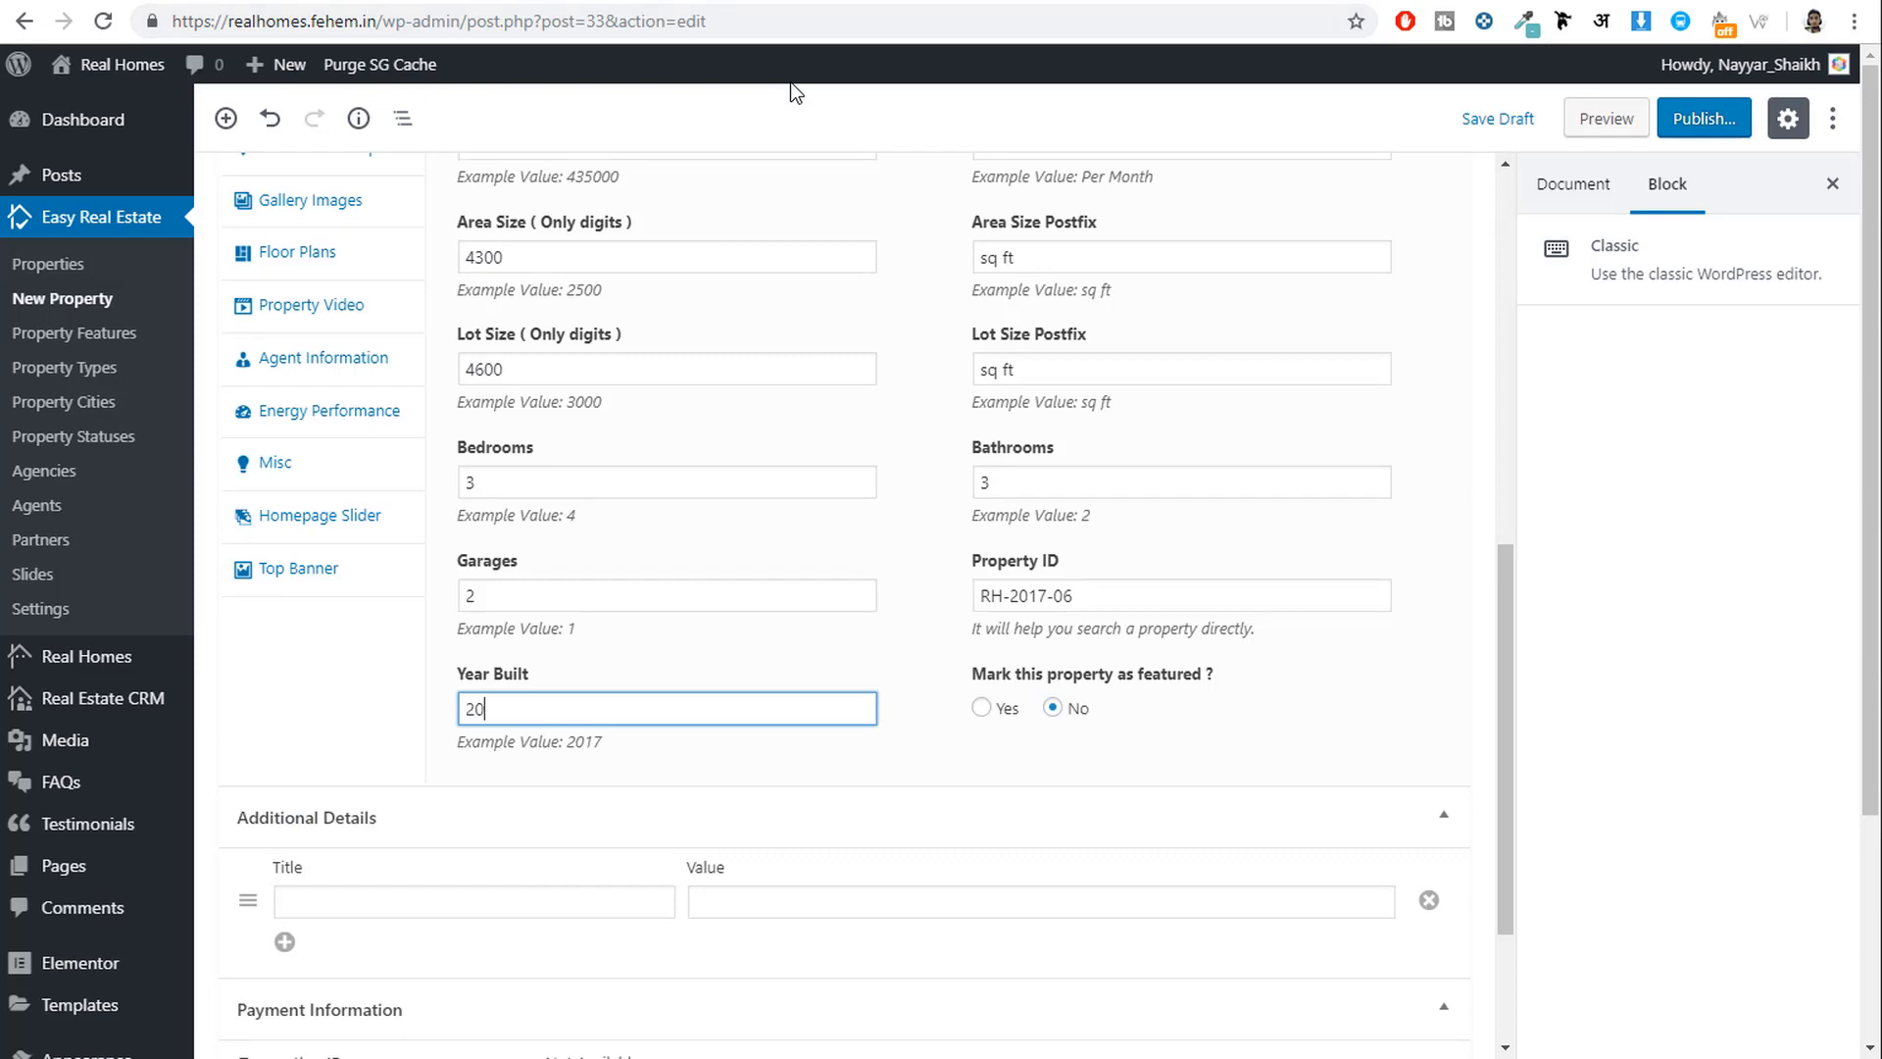
scroll(1445, 664, "down", 2)
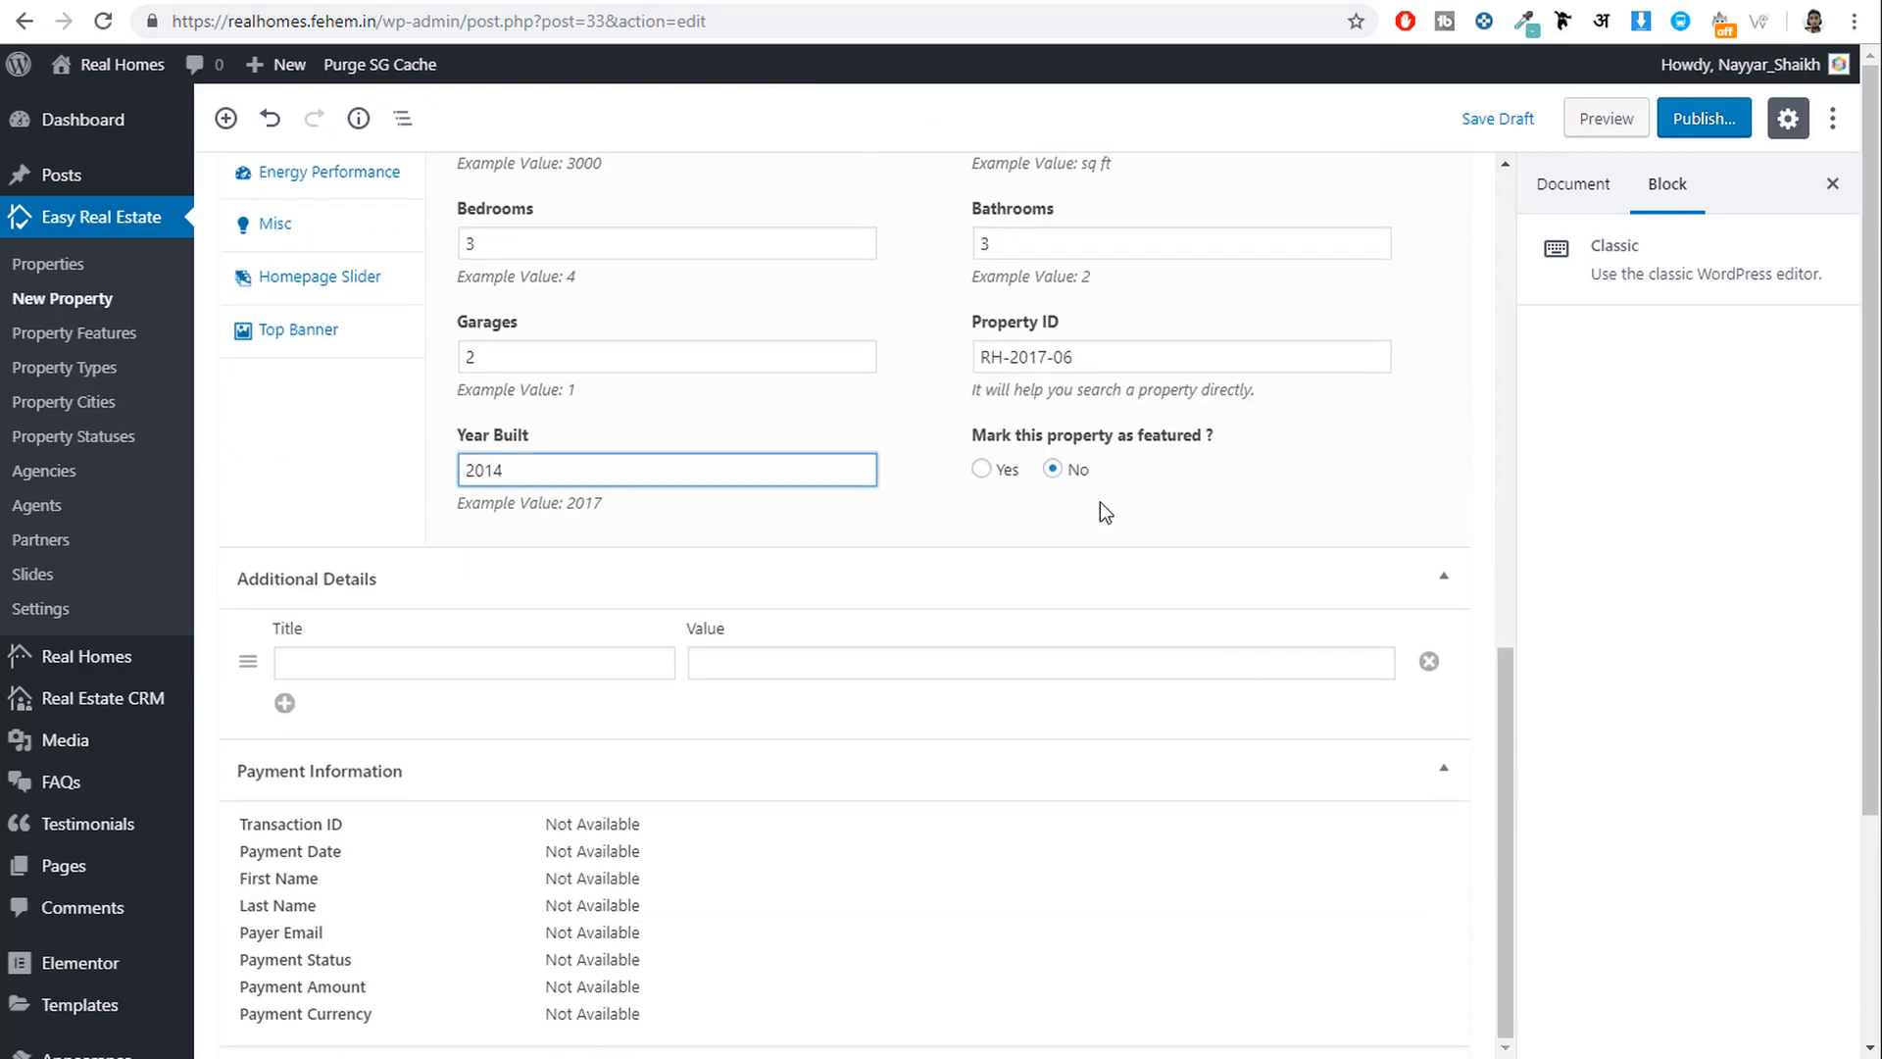
left_click(982, 470)
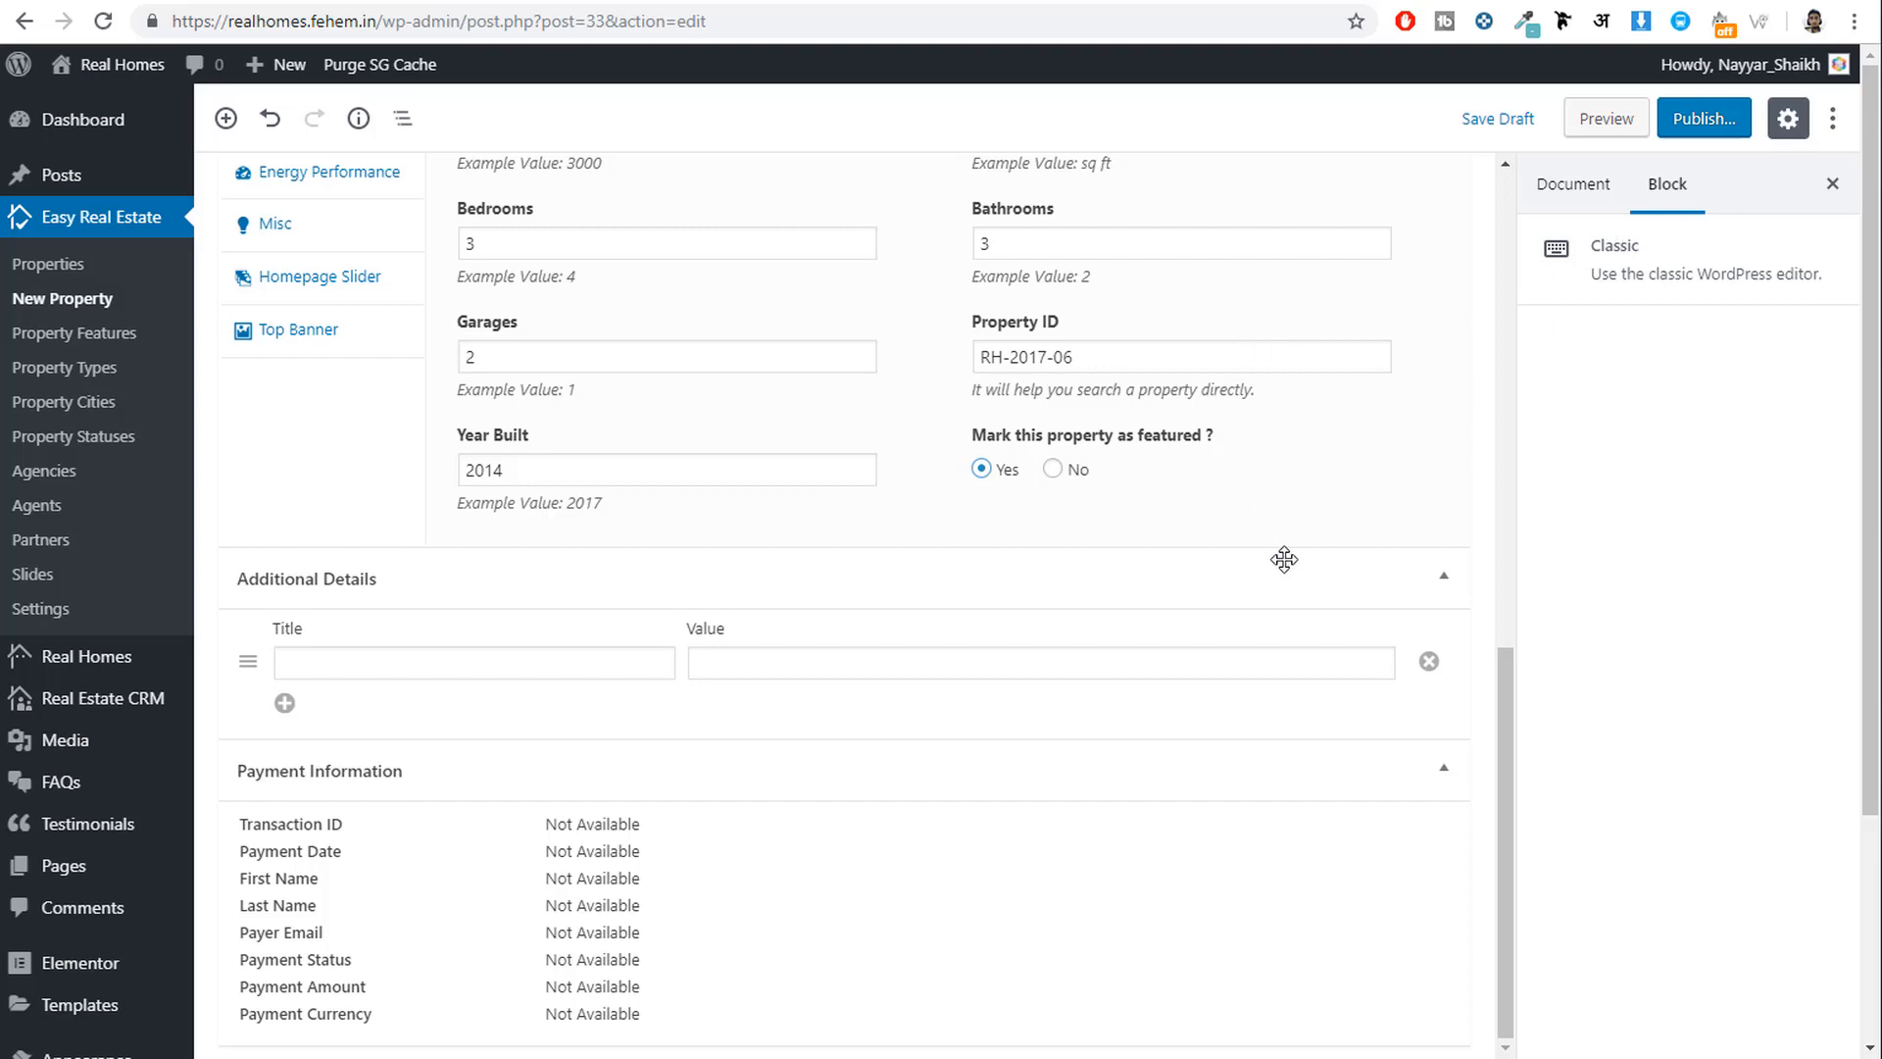
scroll(1290, 569, "up", 4)
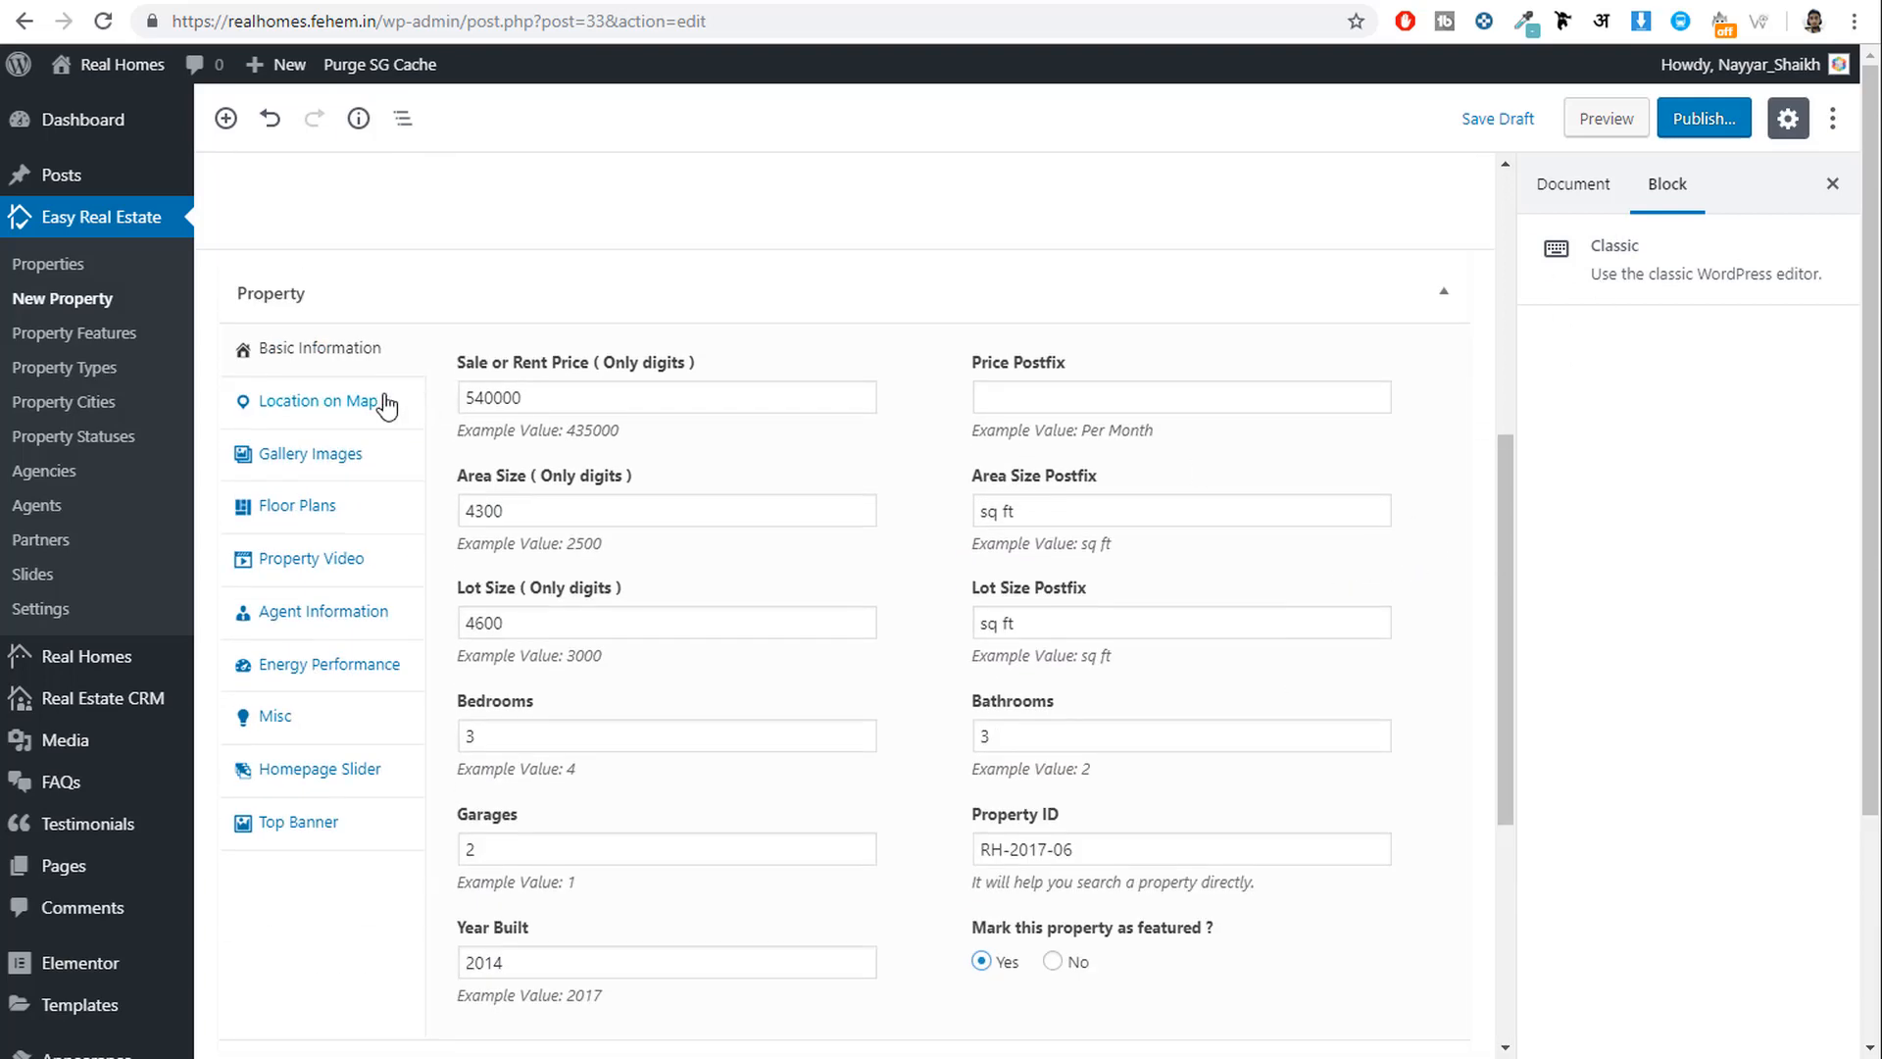
Open the map location settings and nudge the property pin slightly north.
left_click(327, 412)
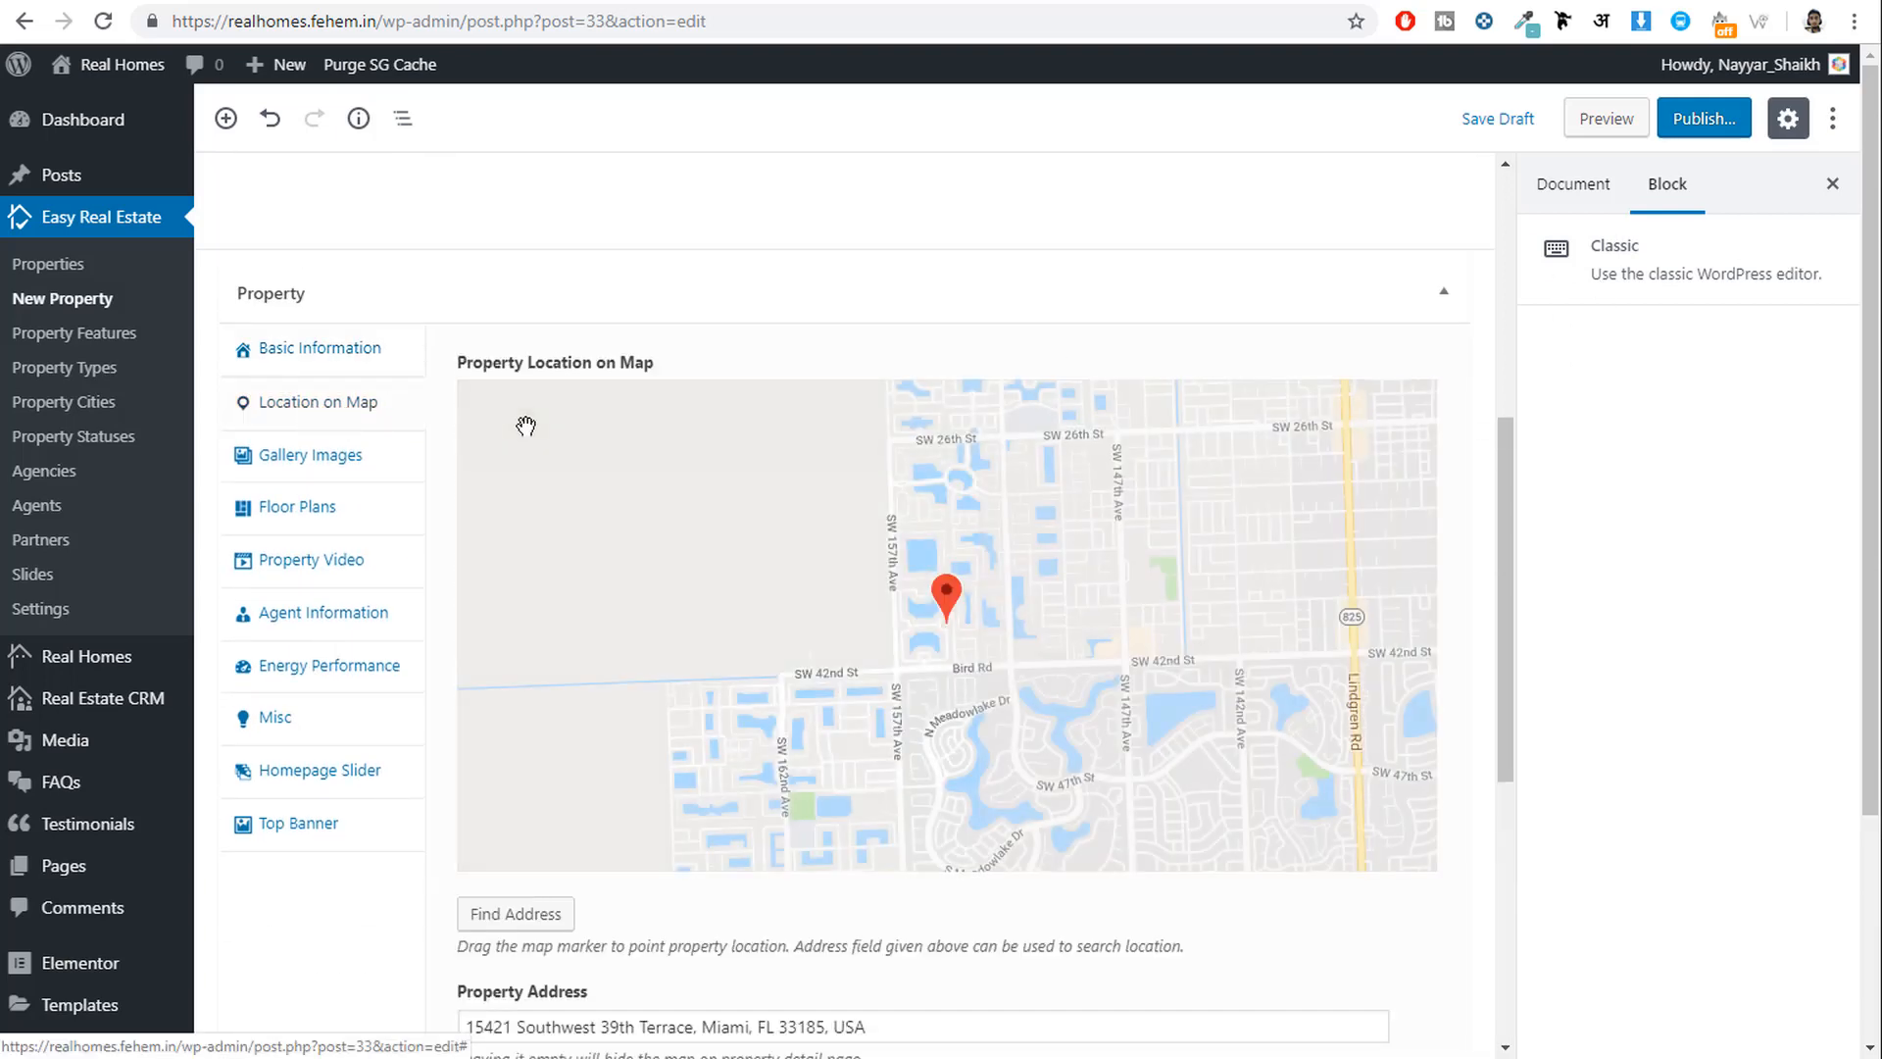
left_click_drag(1023, 639, 998, 677)
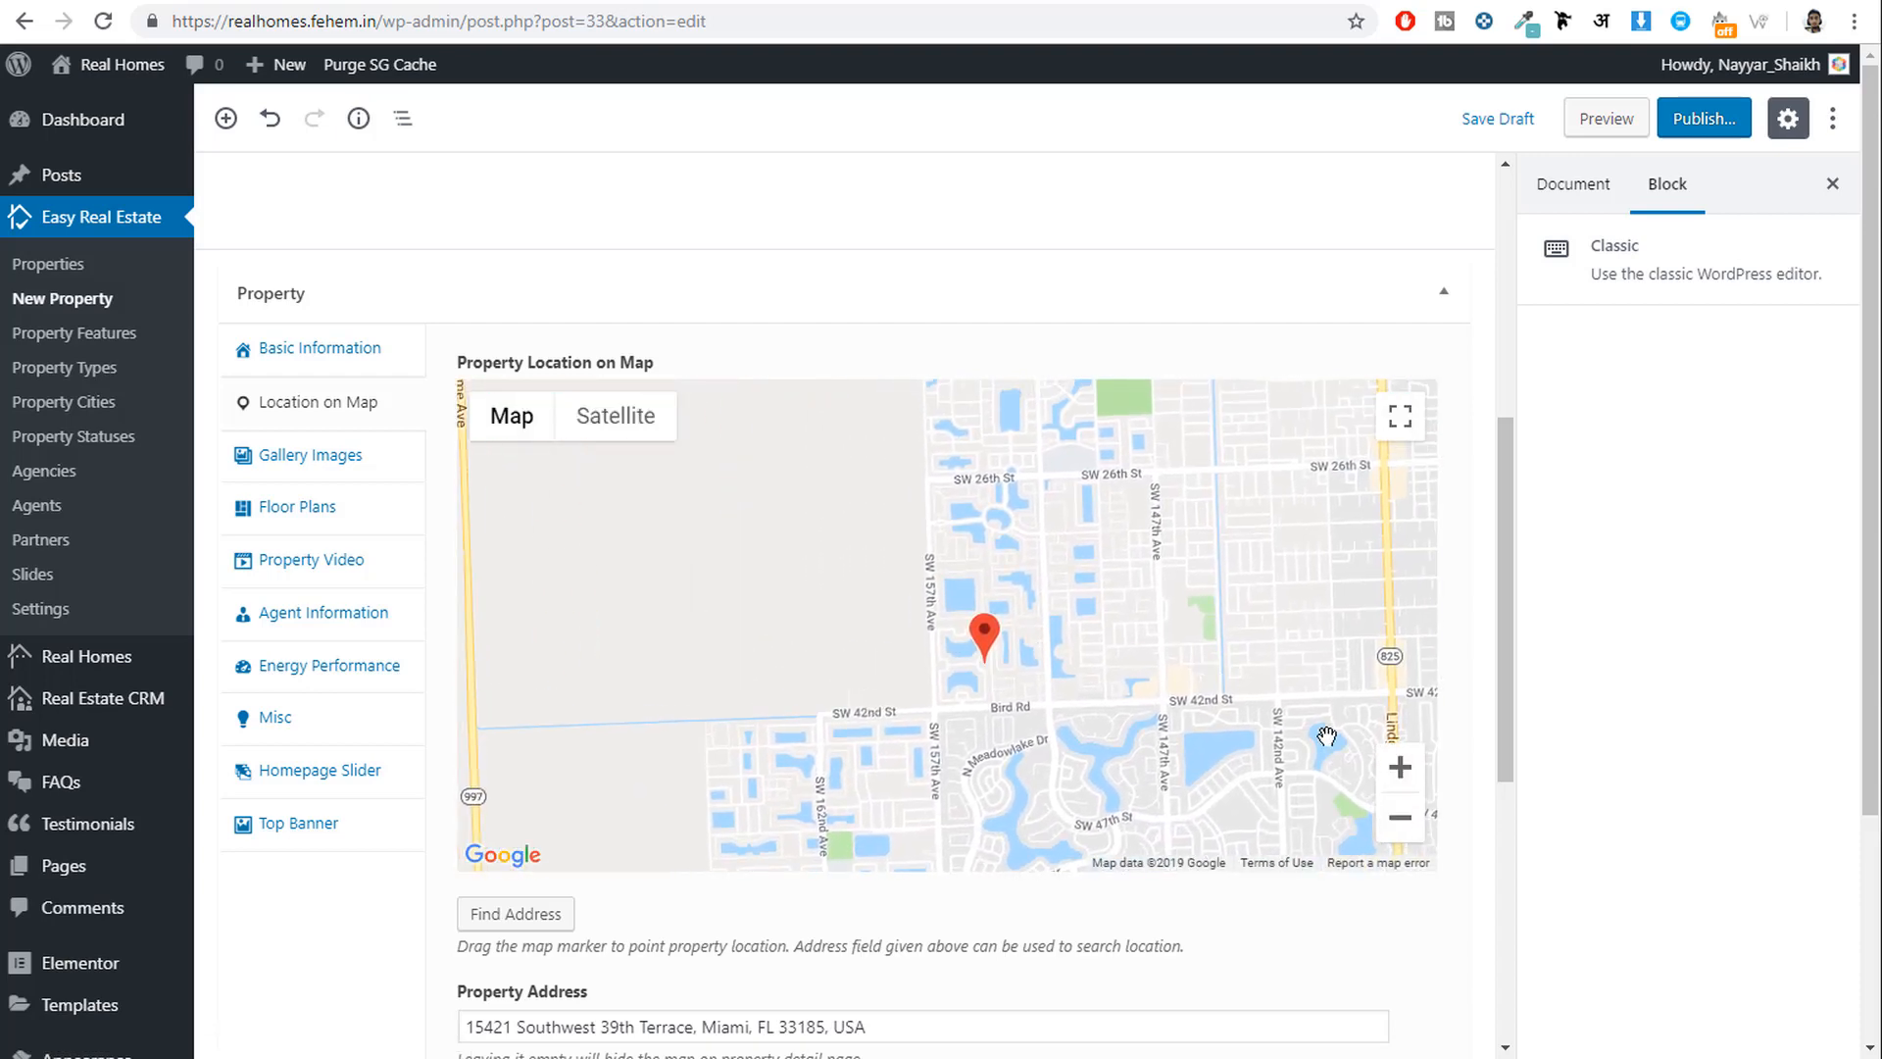
scroll(1468, 706, "down", 1)
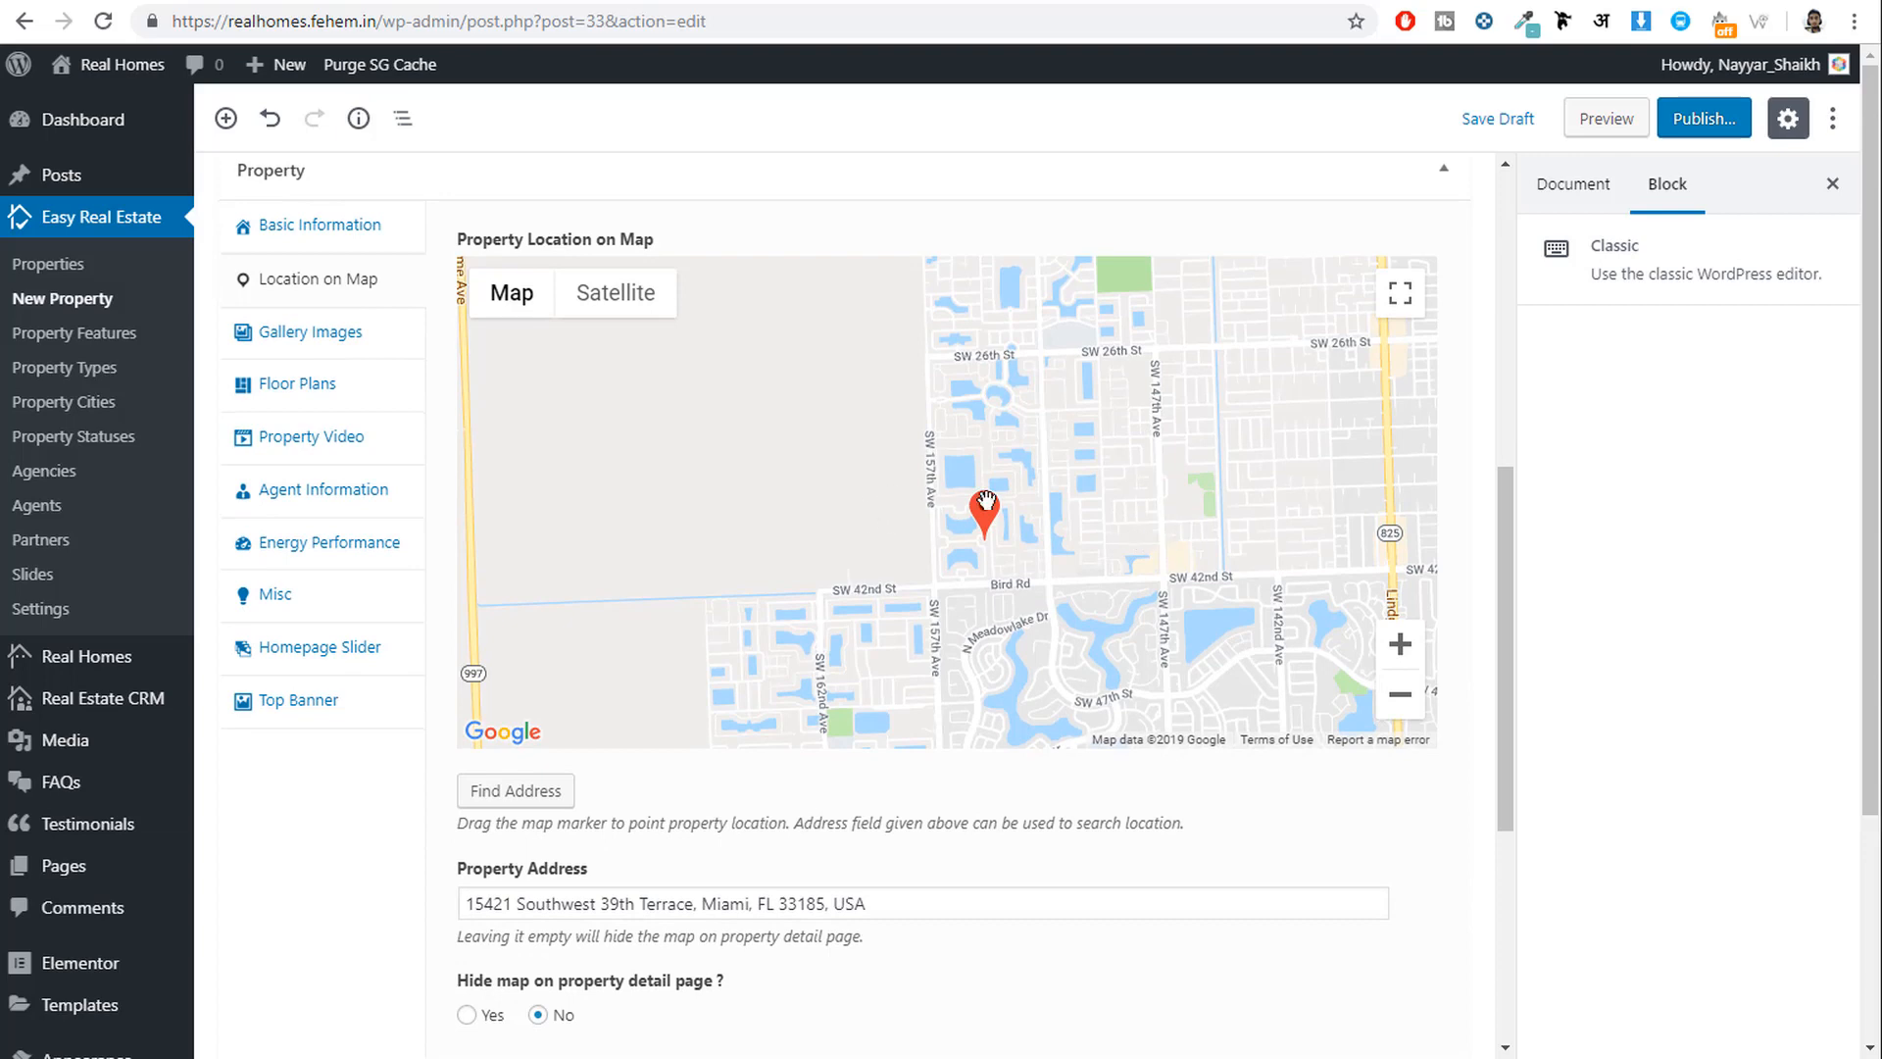
mouse_move(984, 512)
left_mouse_down()
mouse_move(945, 543)
mouse_move(983, 474)
left_mouse_up()
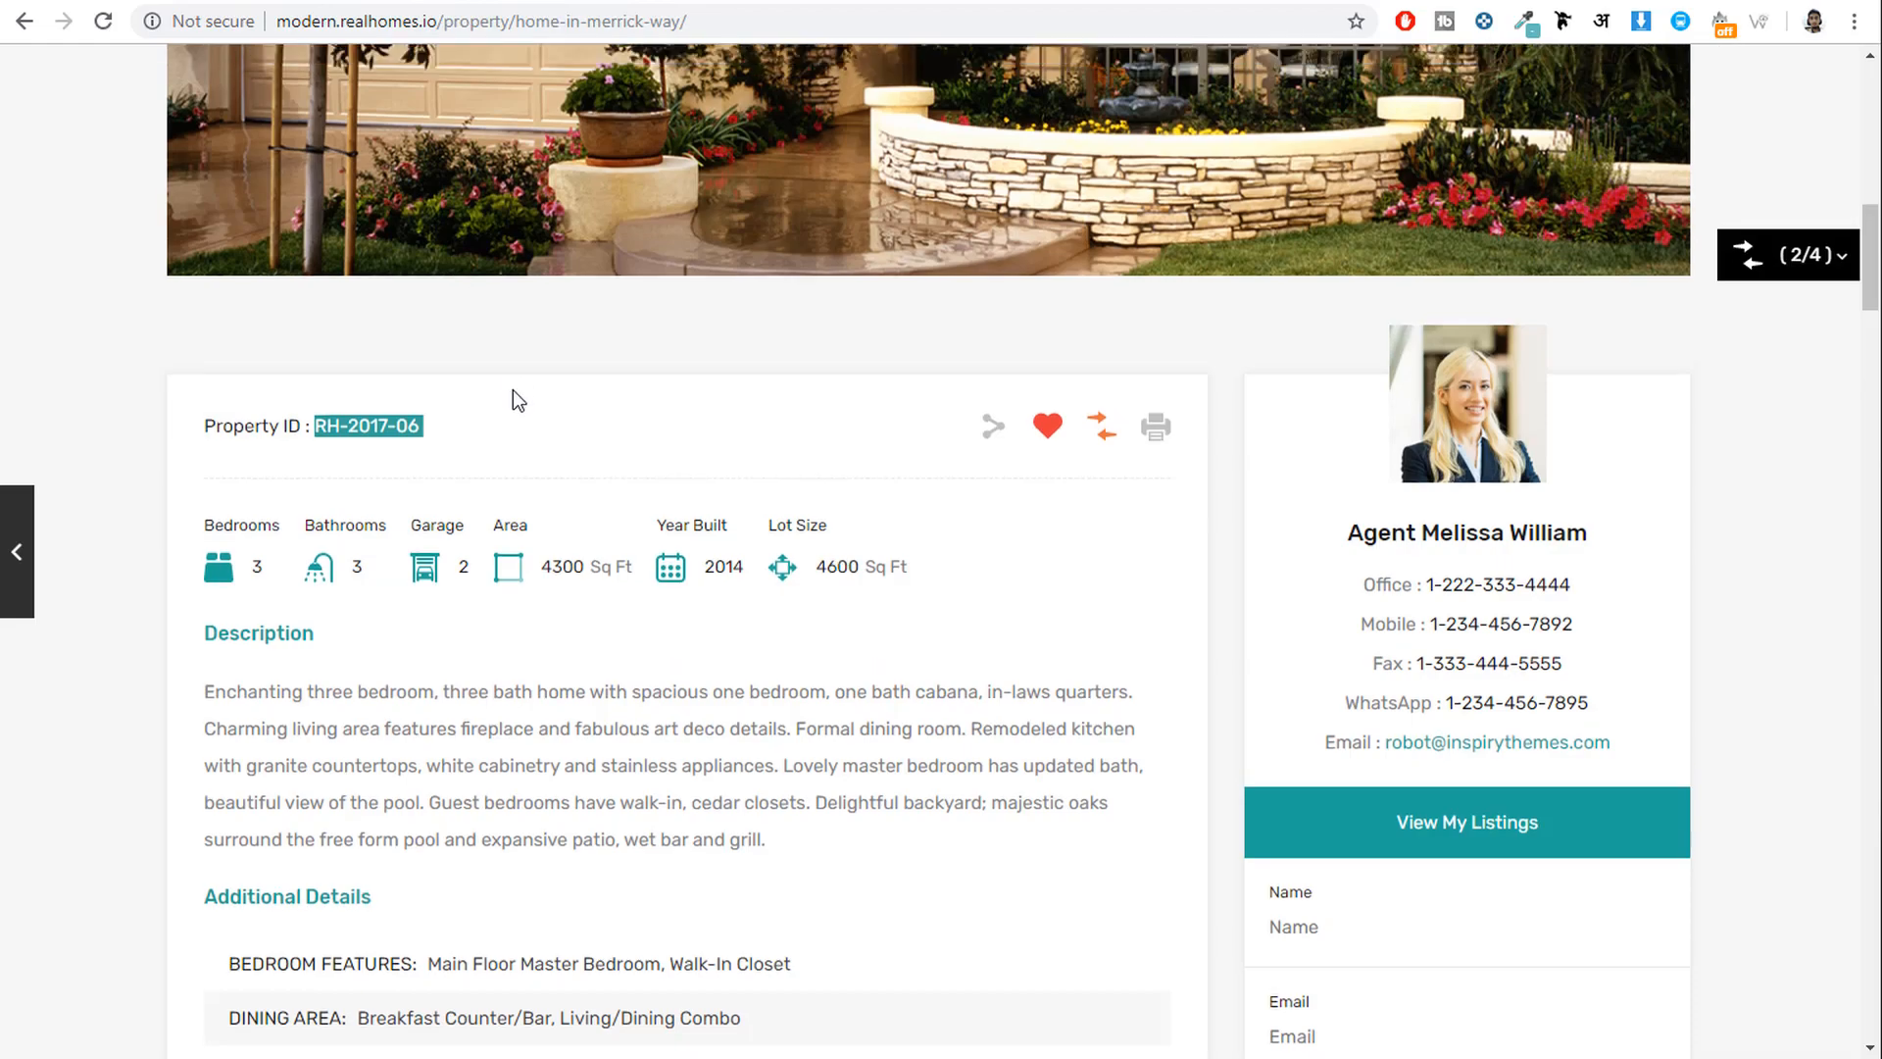
scroll(509, 402, "up", 7)
scroll(506, 419, "up", 4)
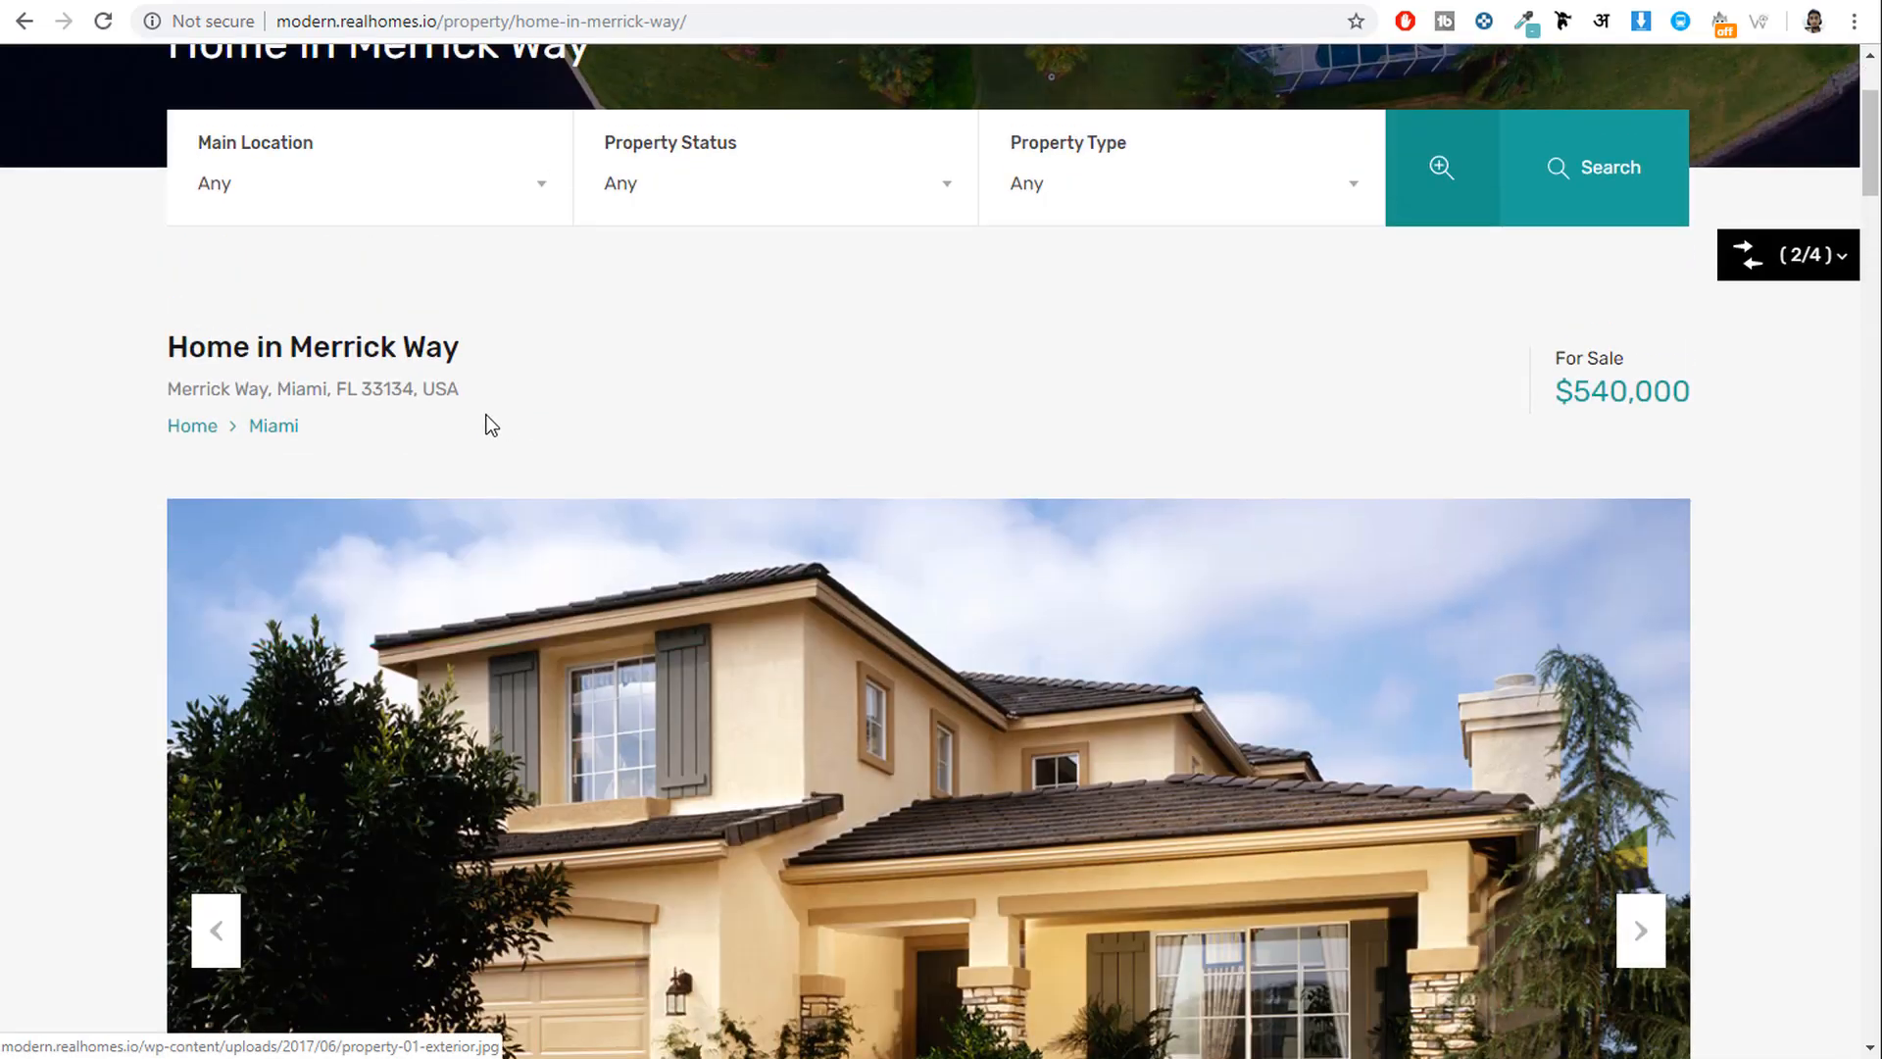
Replace the address with Merrick Way, Miami, FL 33134, USA and accept the map suggestion.
left_click_drag(488, 420, 181, 376)
triple_click(180, 376)
key("ctrl+c")
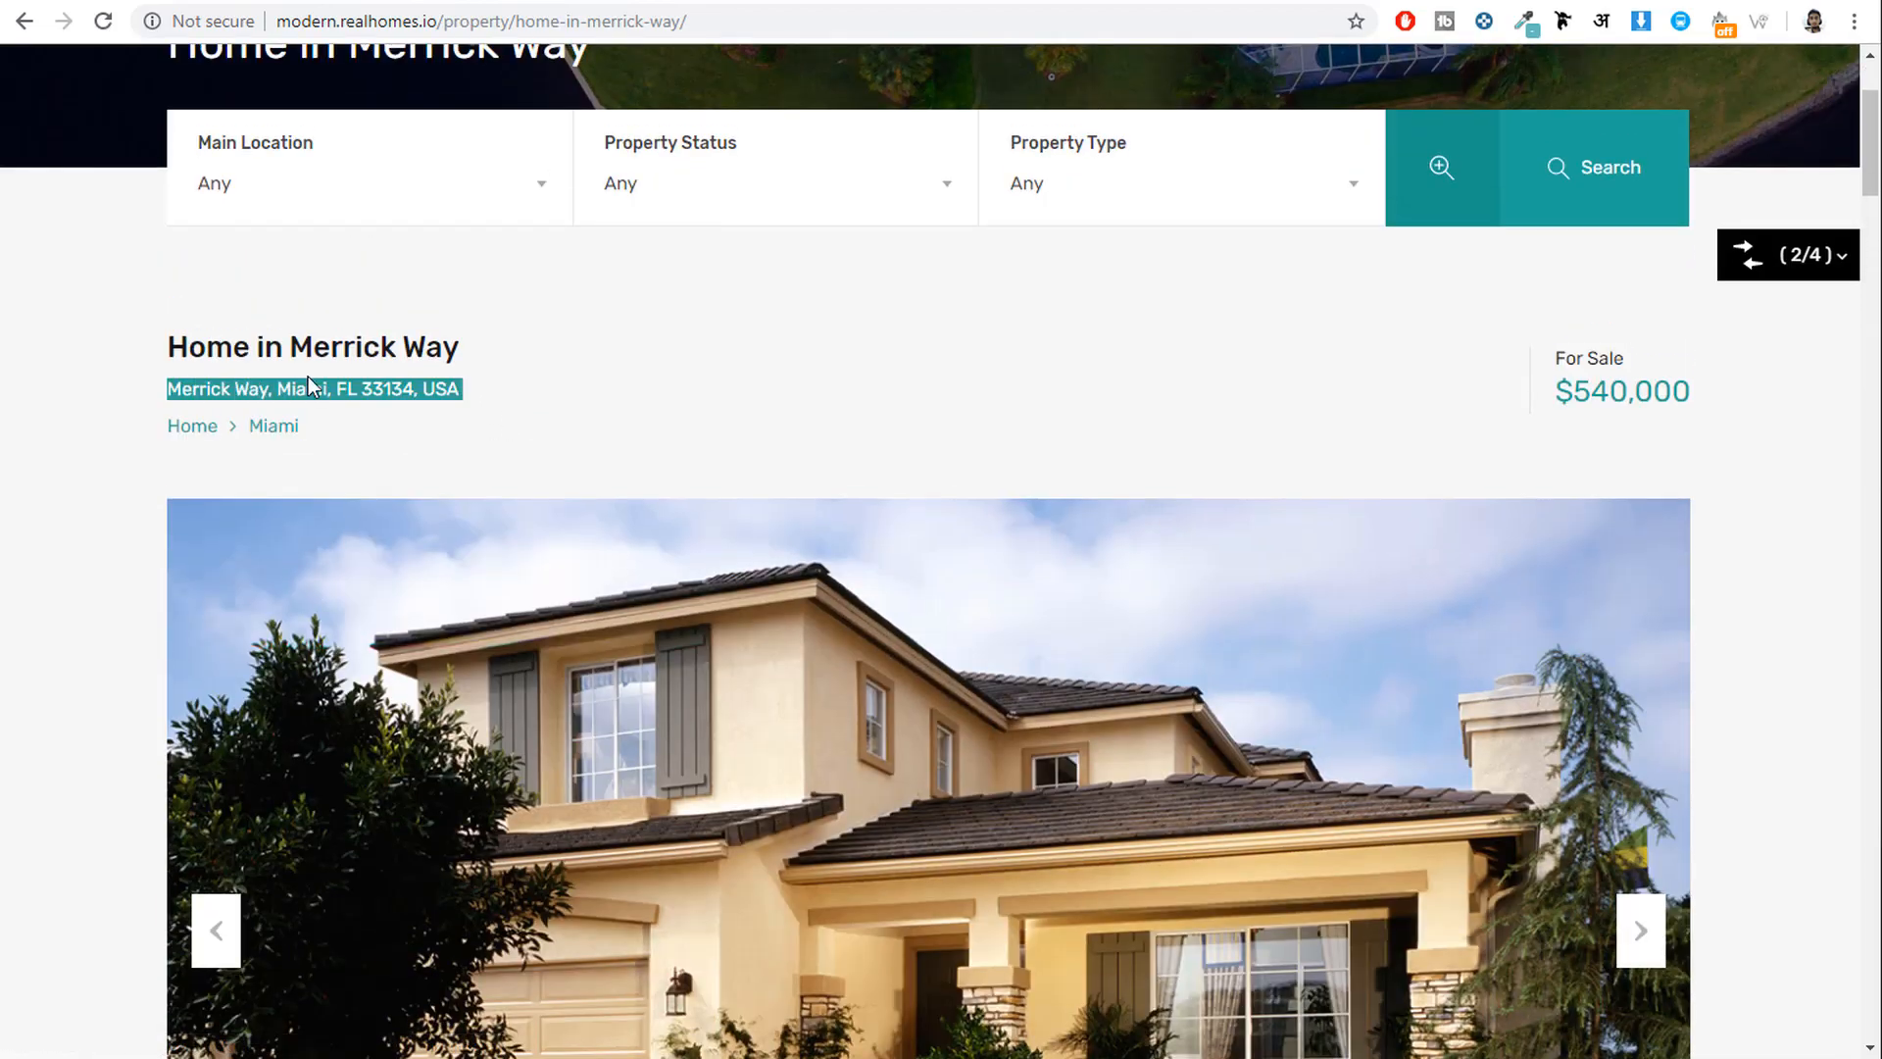
left_click(755, 2)
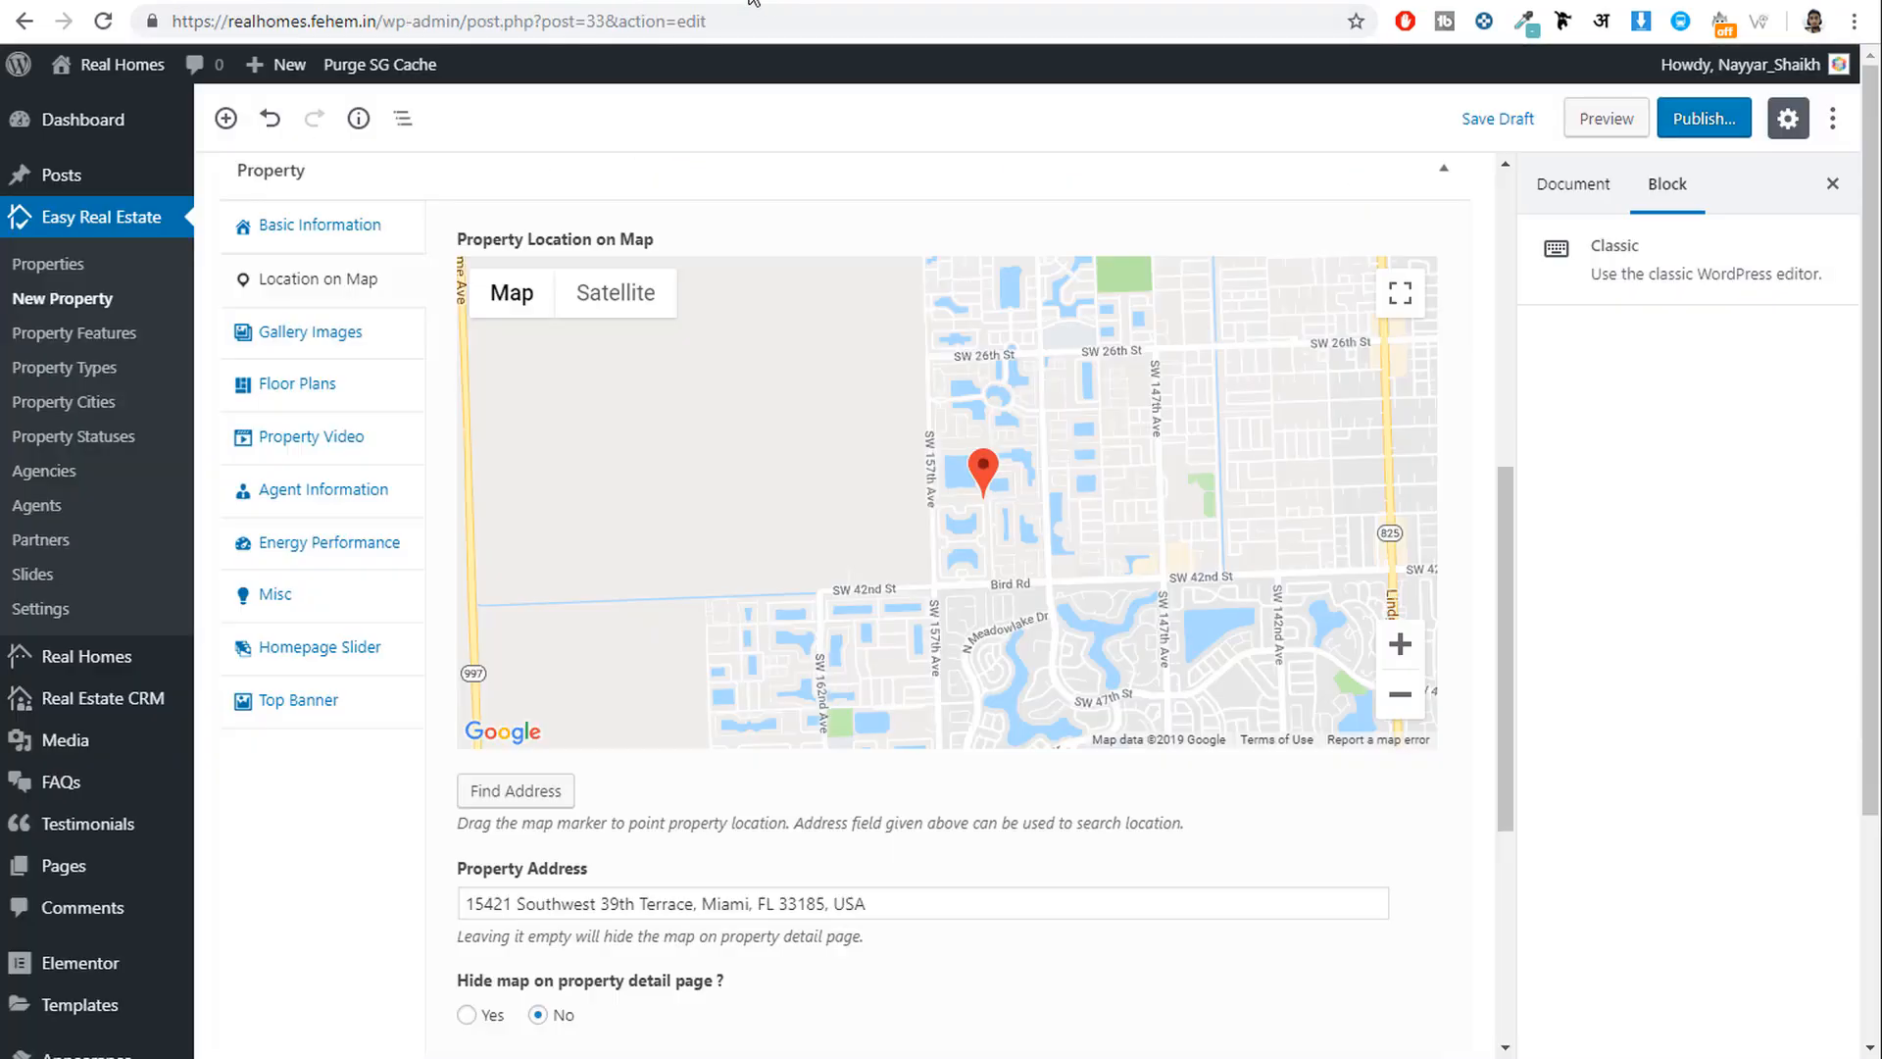
scroll(993, 485, "down", 1)
scroll(992, 485, "down", 2)
triple_click(915, 660)
key("ctrl+v")
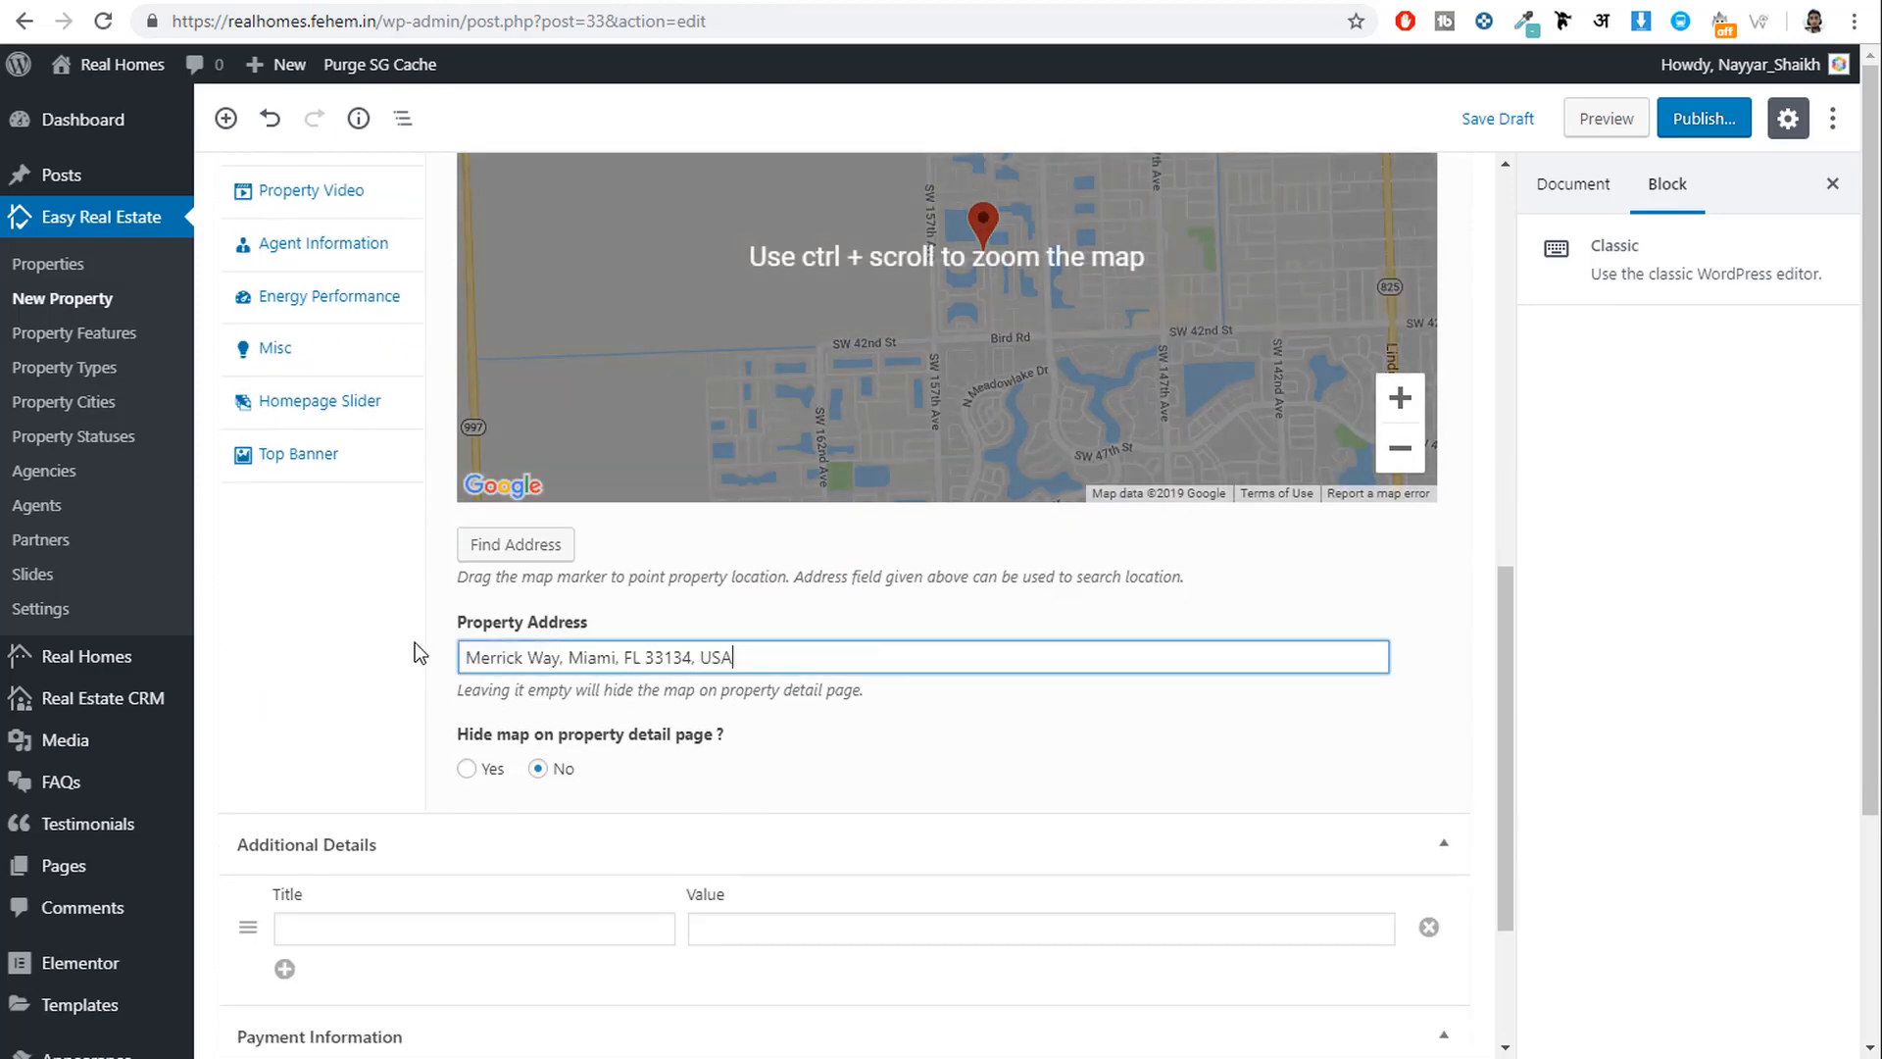
scroll(775, 764, "up", 2)
left_click(691, 700)
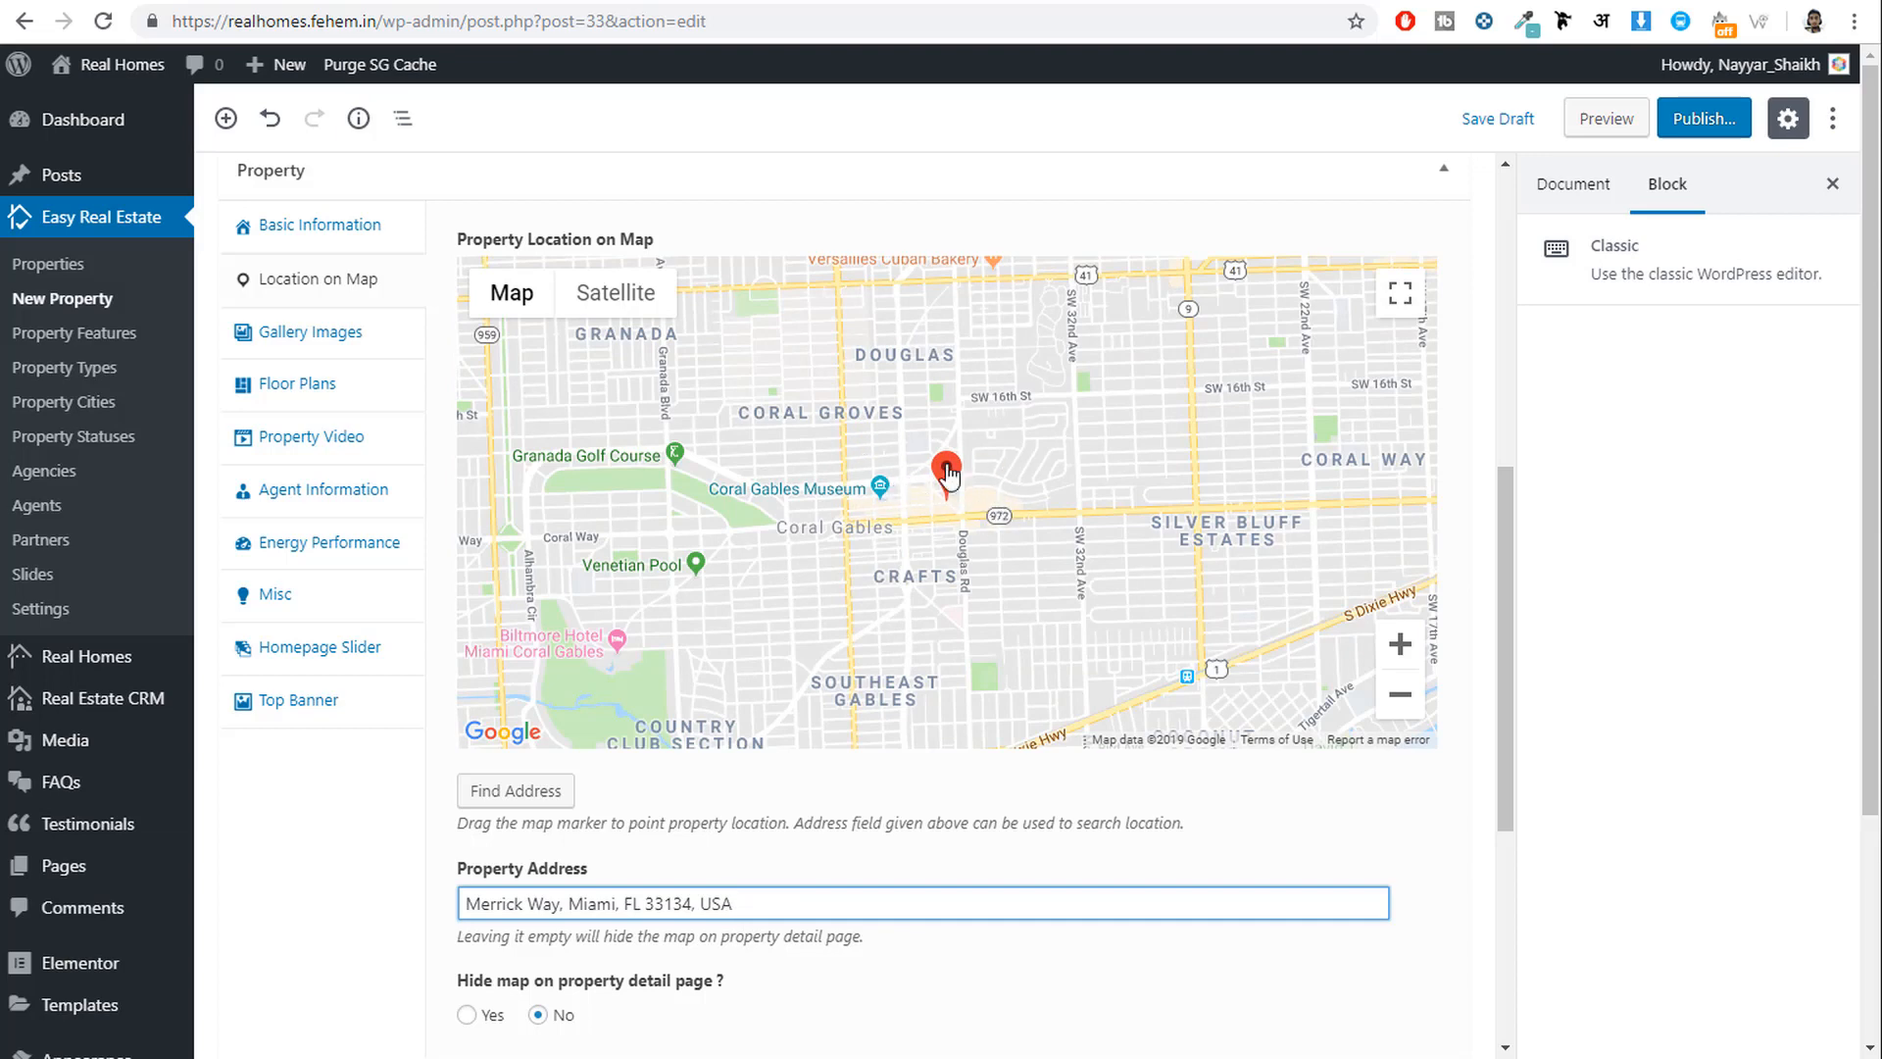
scroll(1039, 583, "down", 3)
scroll(882, 931, "up", 4)
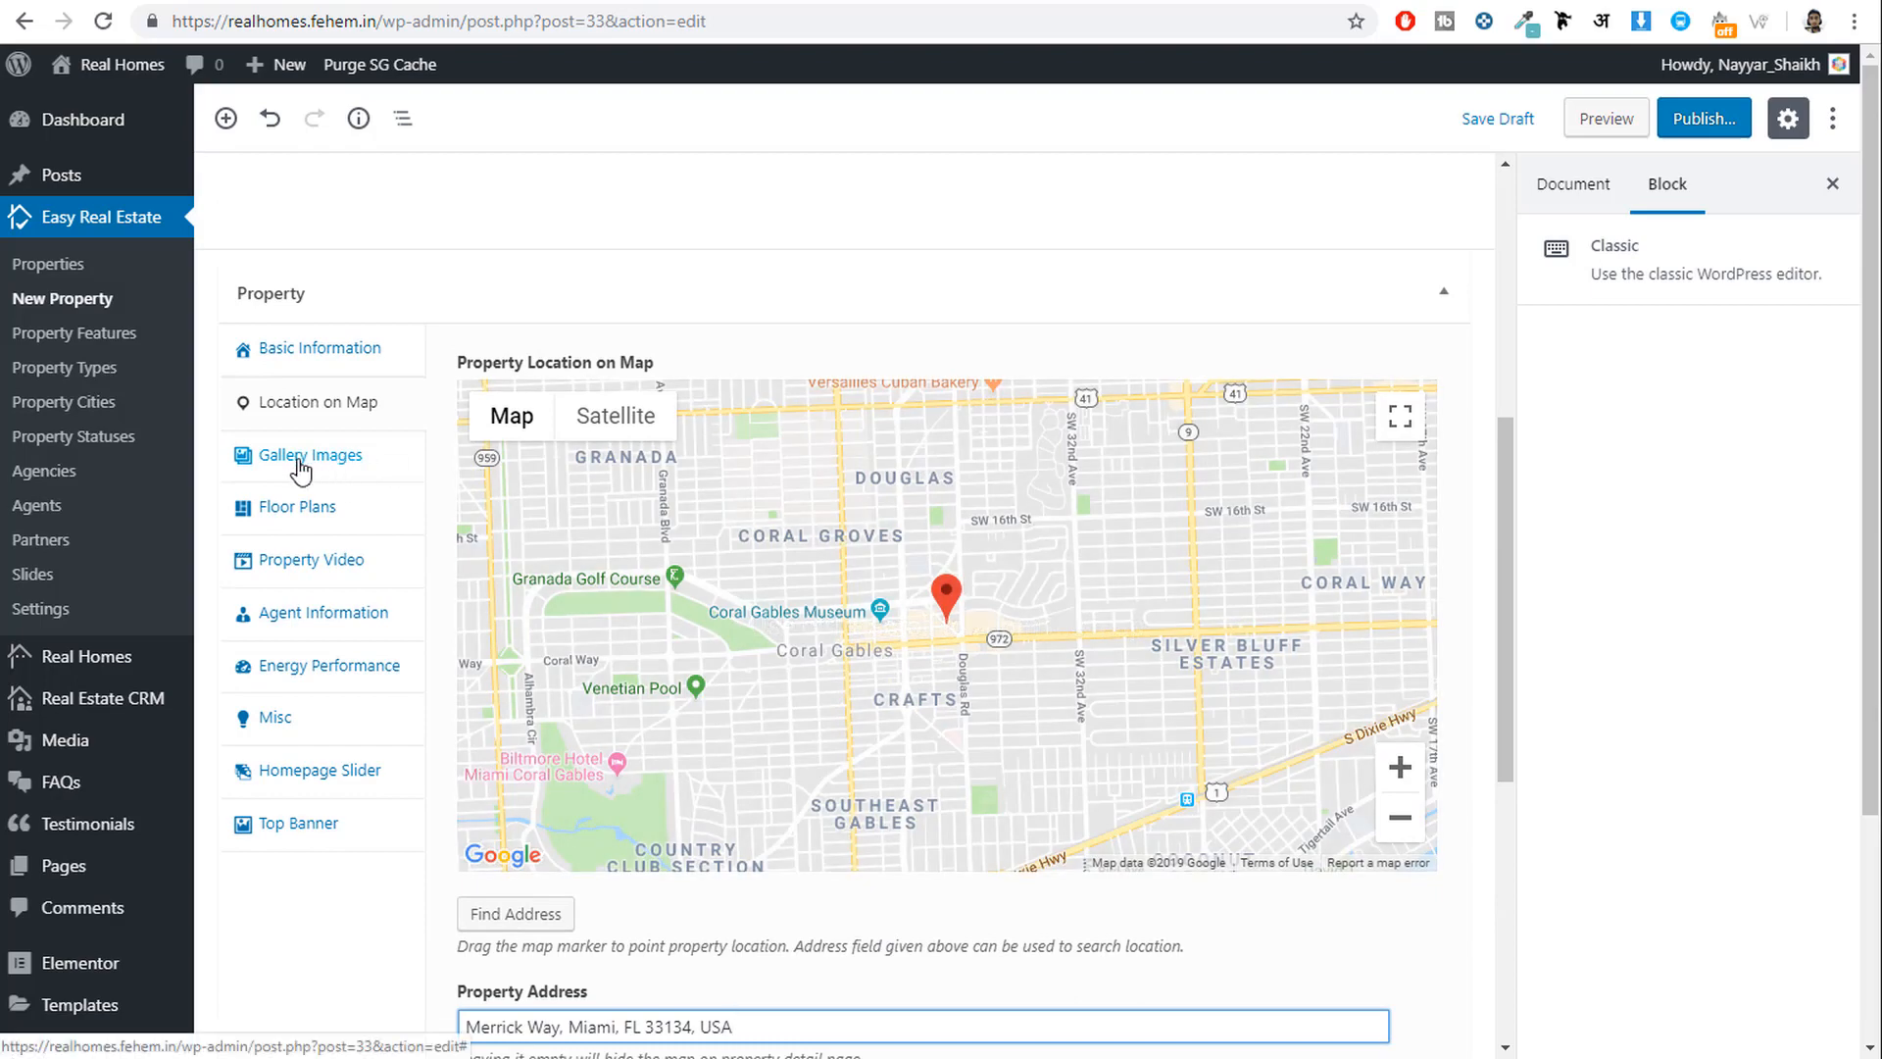
Open Gallery Images and browse through the demo listing's gallery photos.
left_click(316, 469)
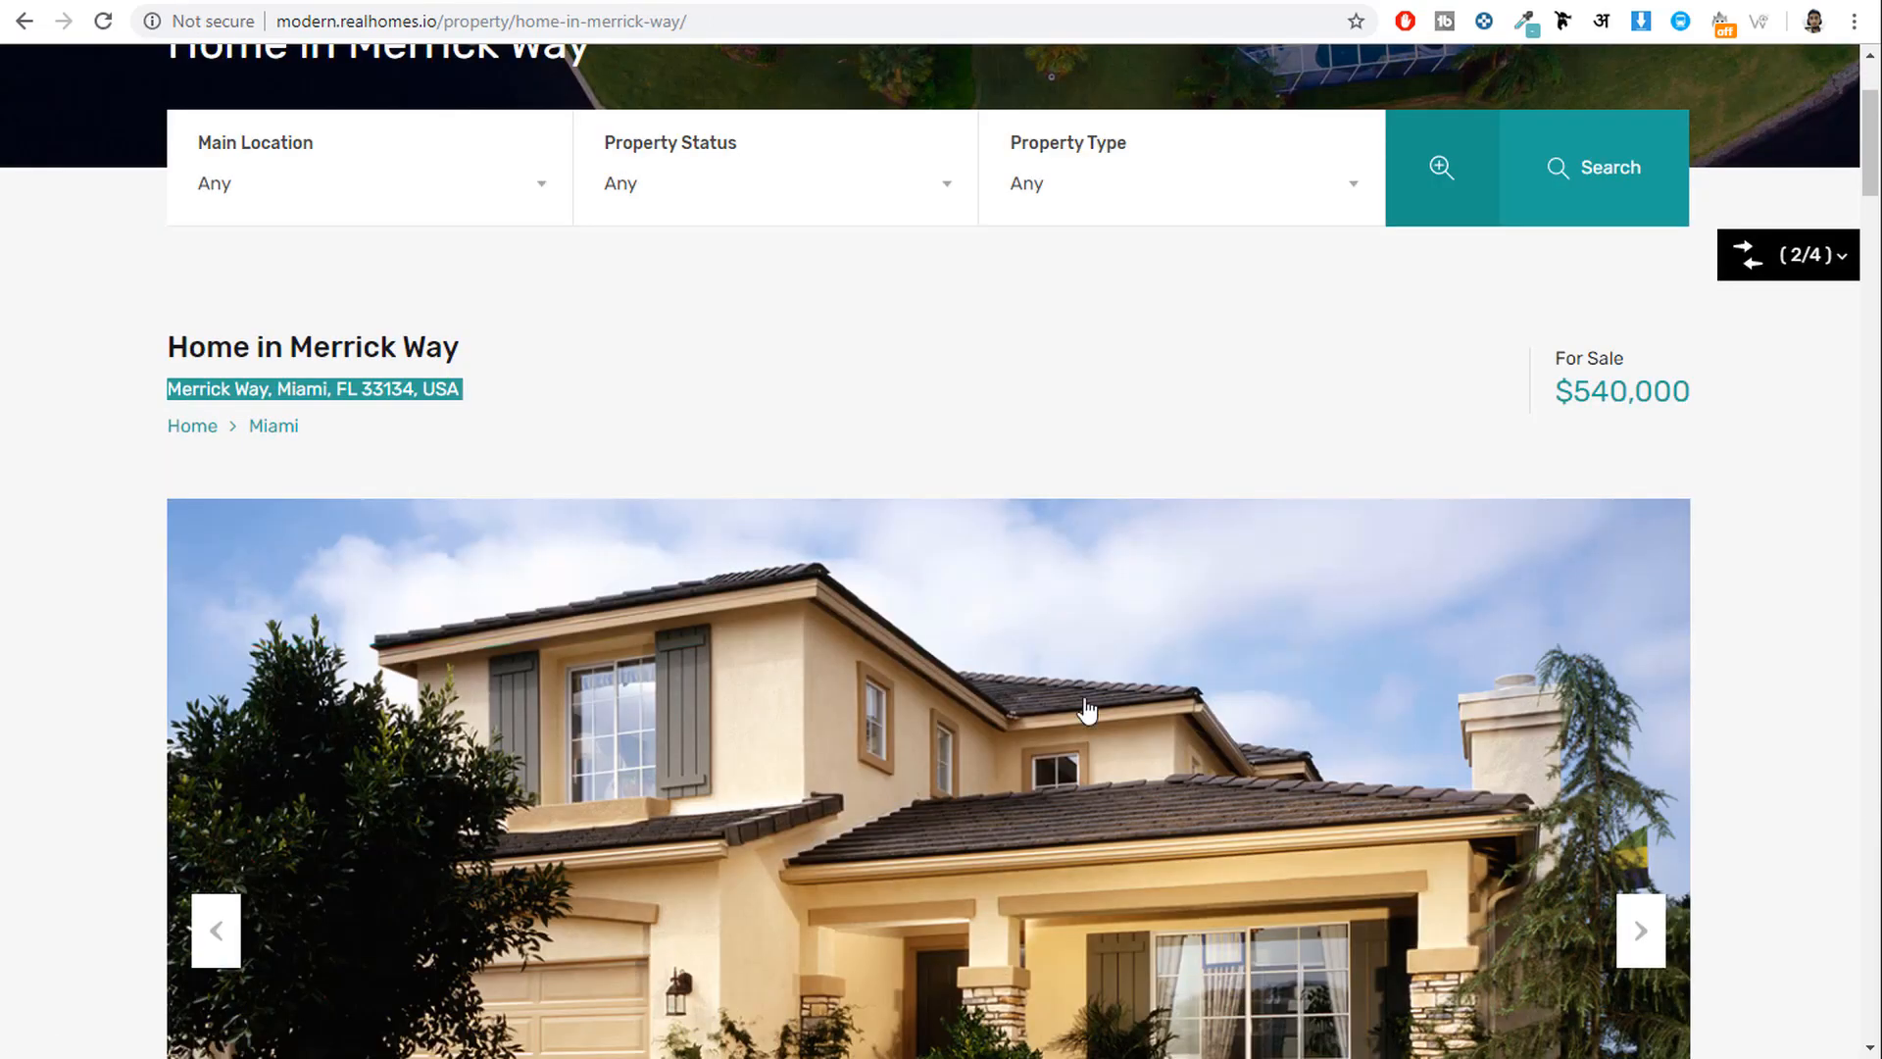
scroll(1569, 701, "down", 3)
left_click(1639, 678)
left_click(1639, 678)
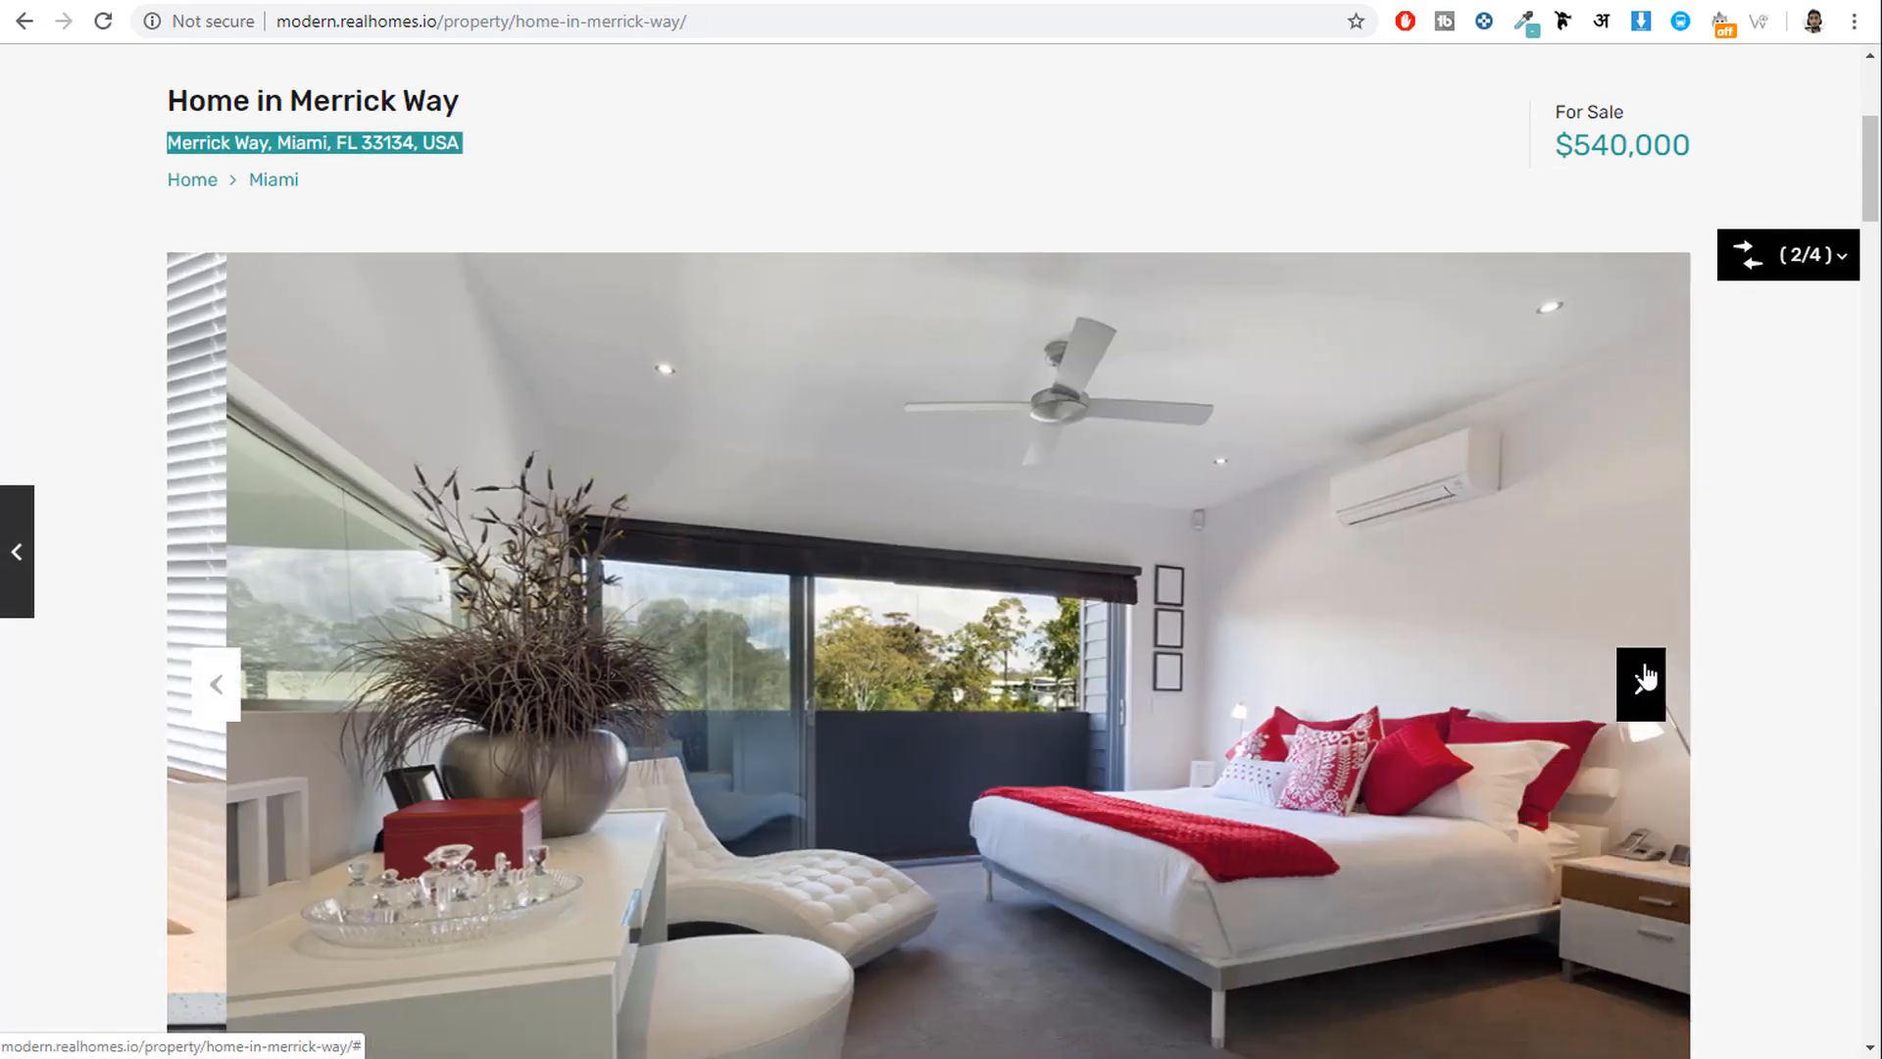
left_click(1645, 676)
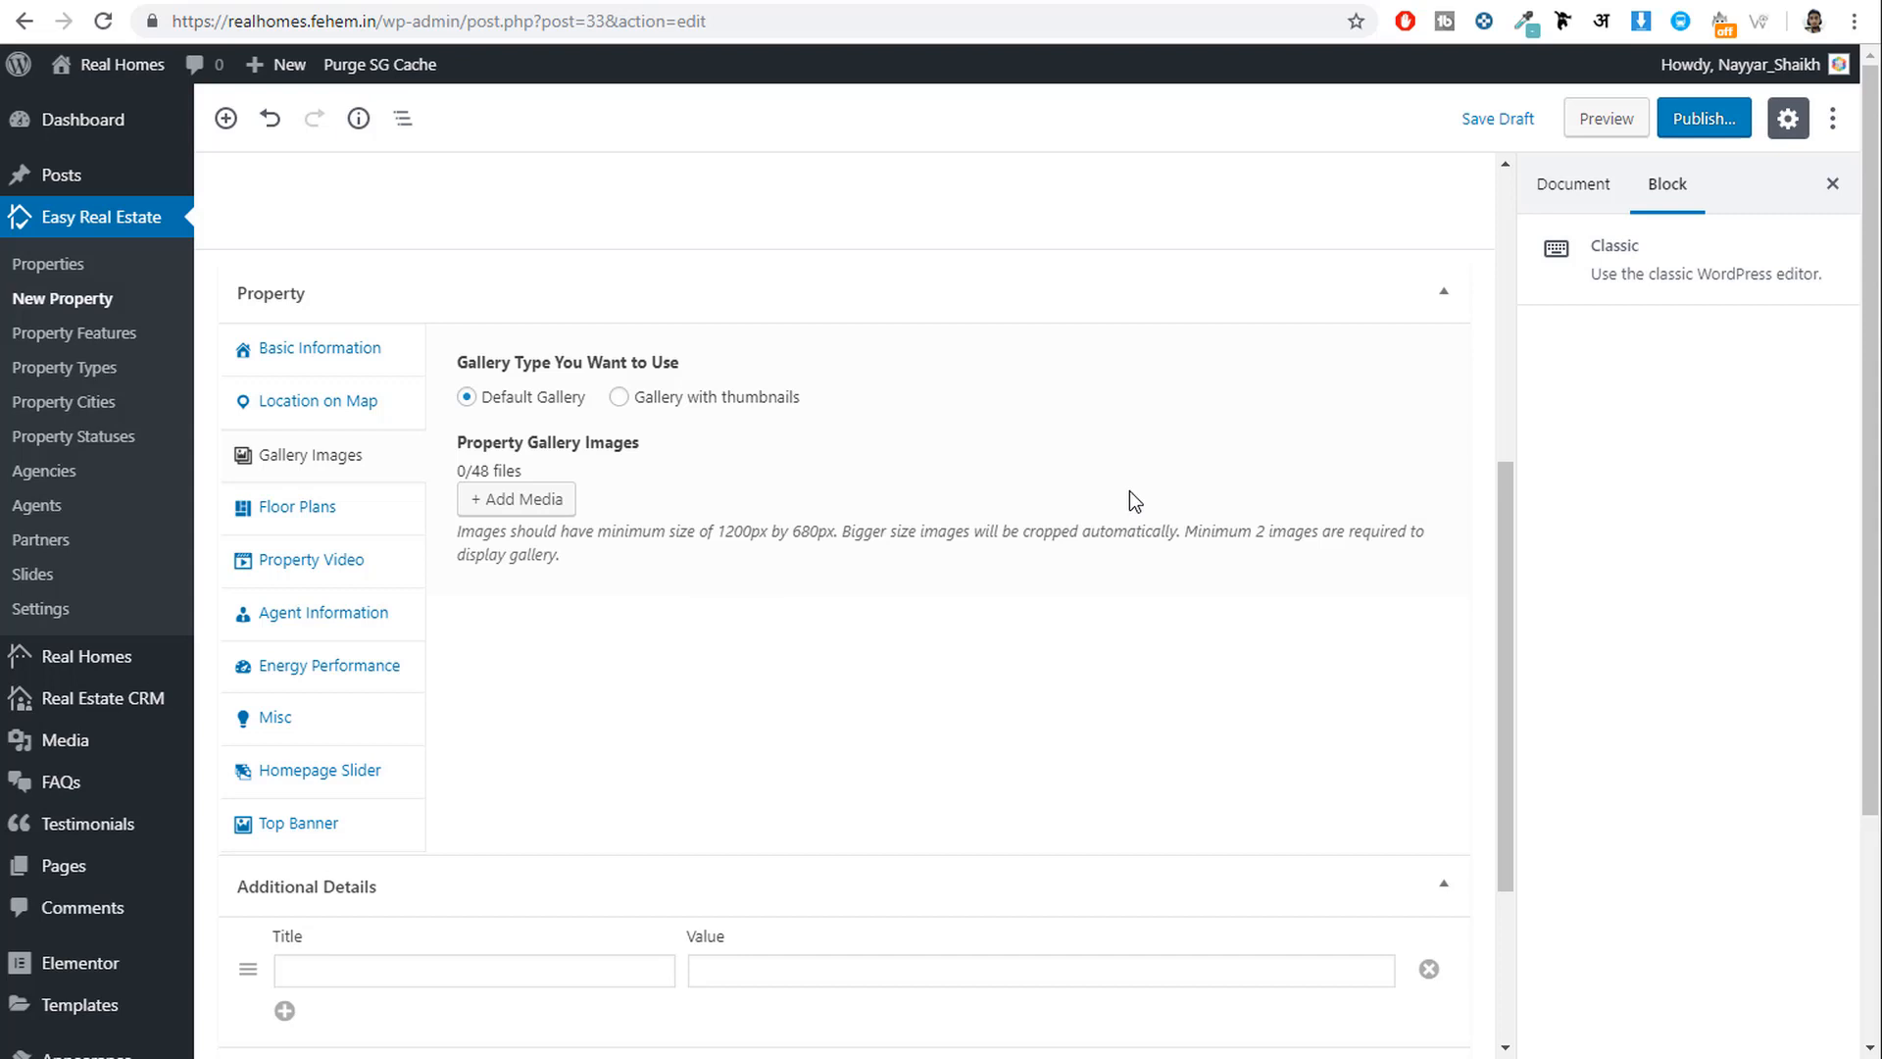
Upload drawing-room, kitchen, luxury-bedroom and property-01-exterior from Property 1 into the gallery.
left_click(509, 511)
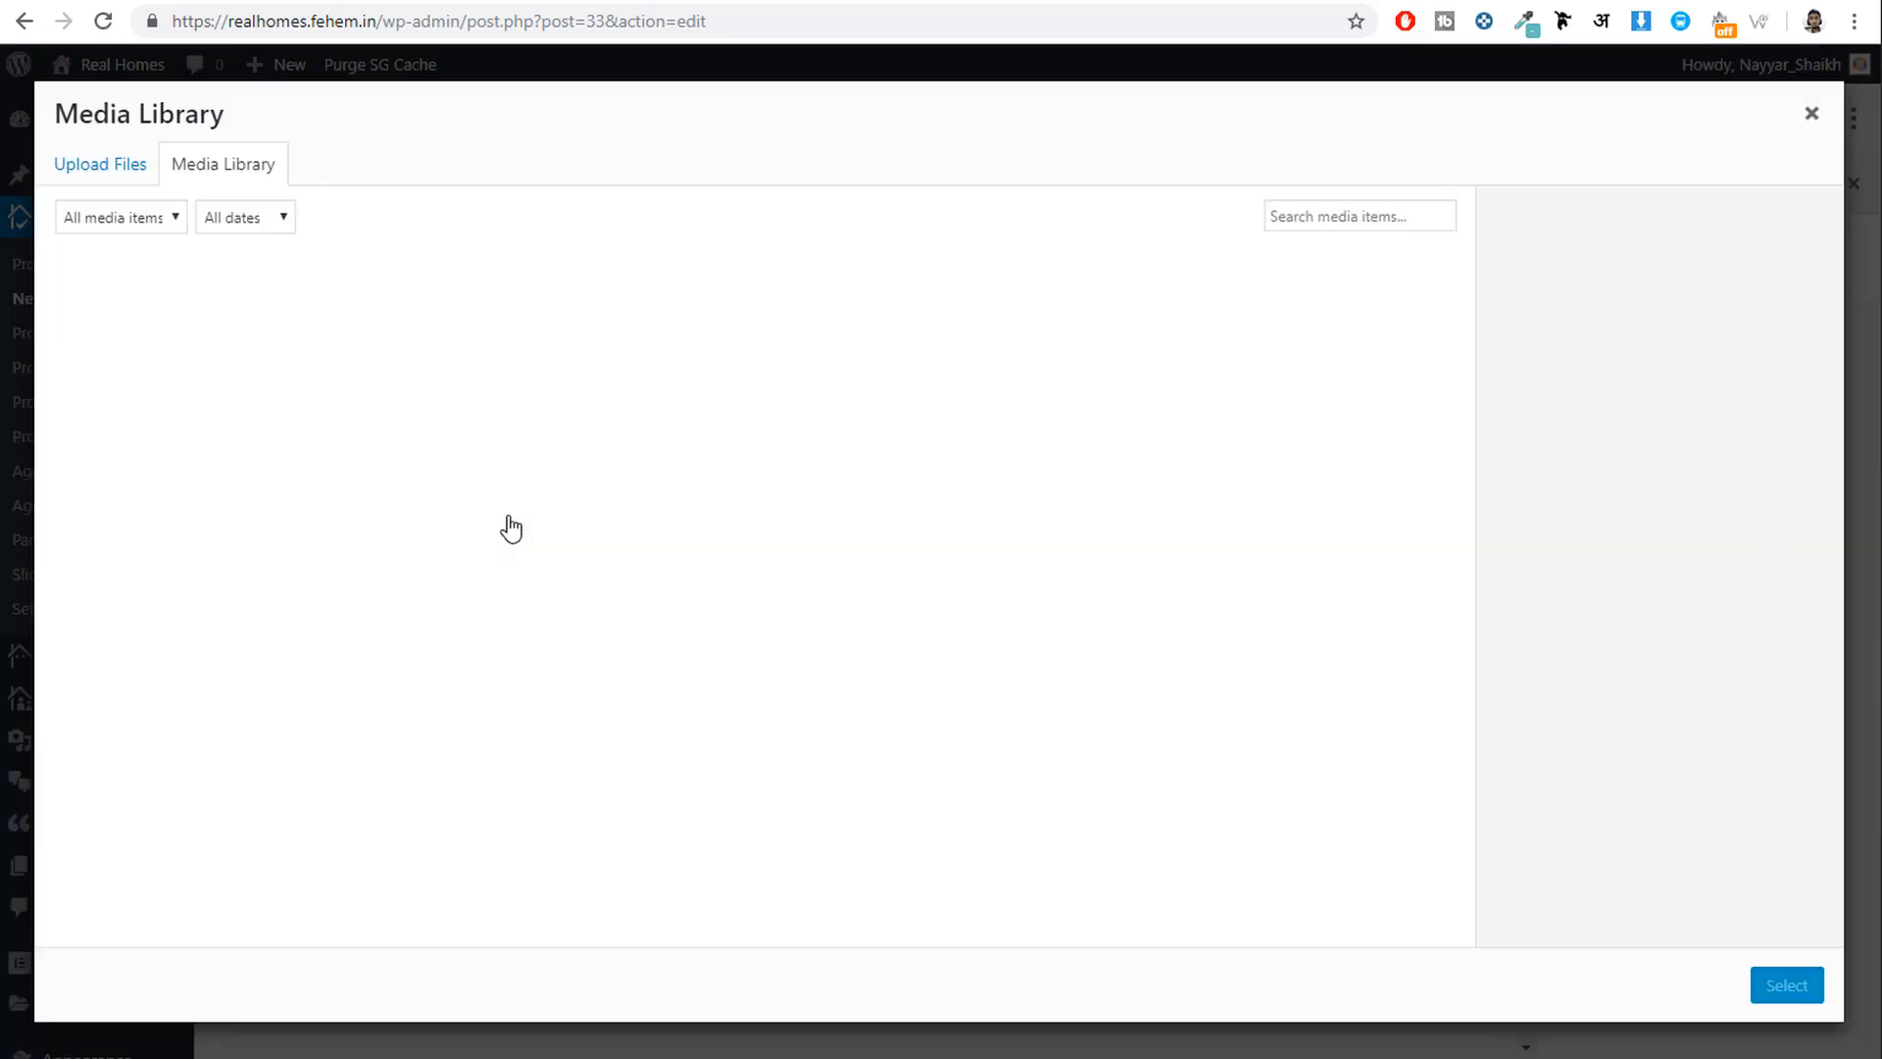
left_click(97, 161)
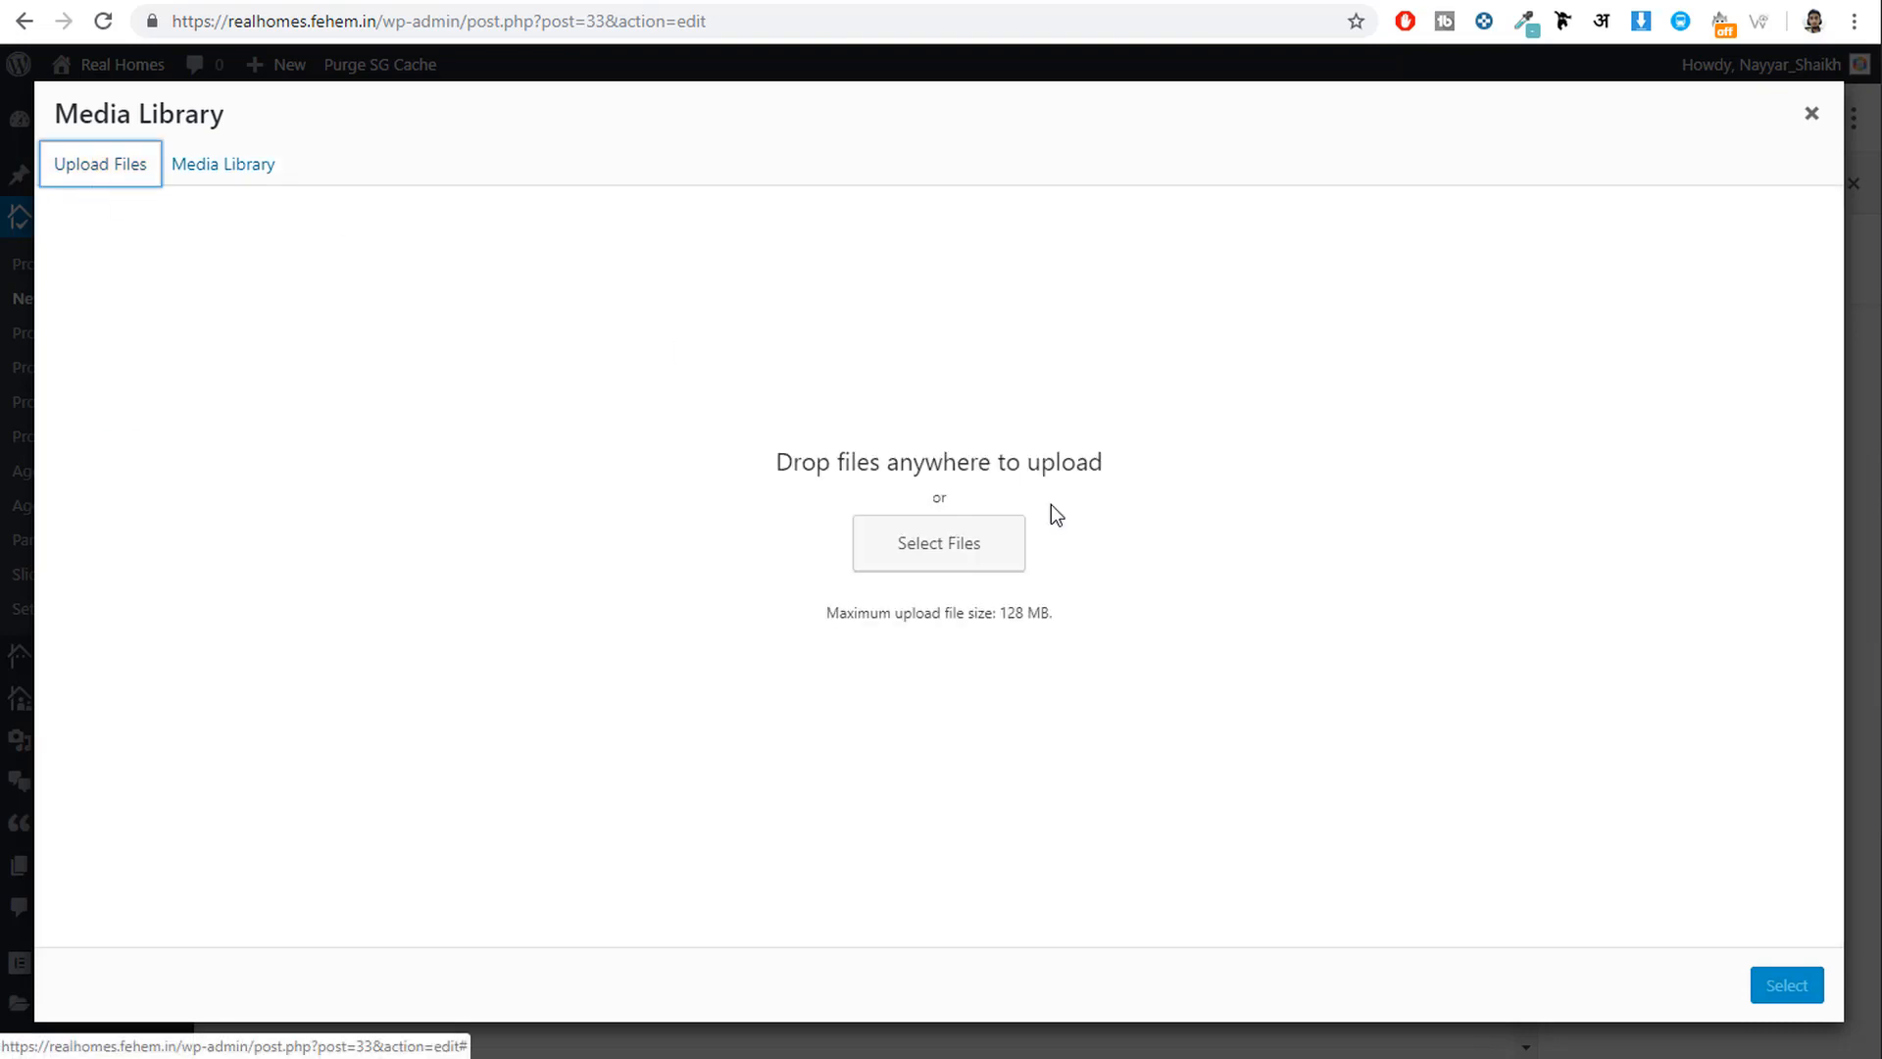
left_click(958, 548)
left_click(607, 8)
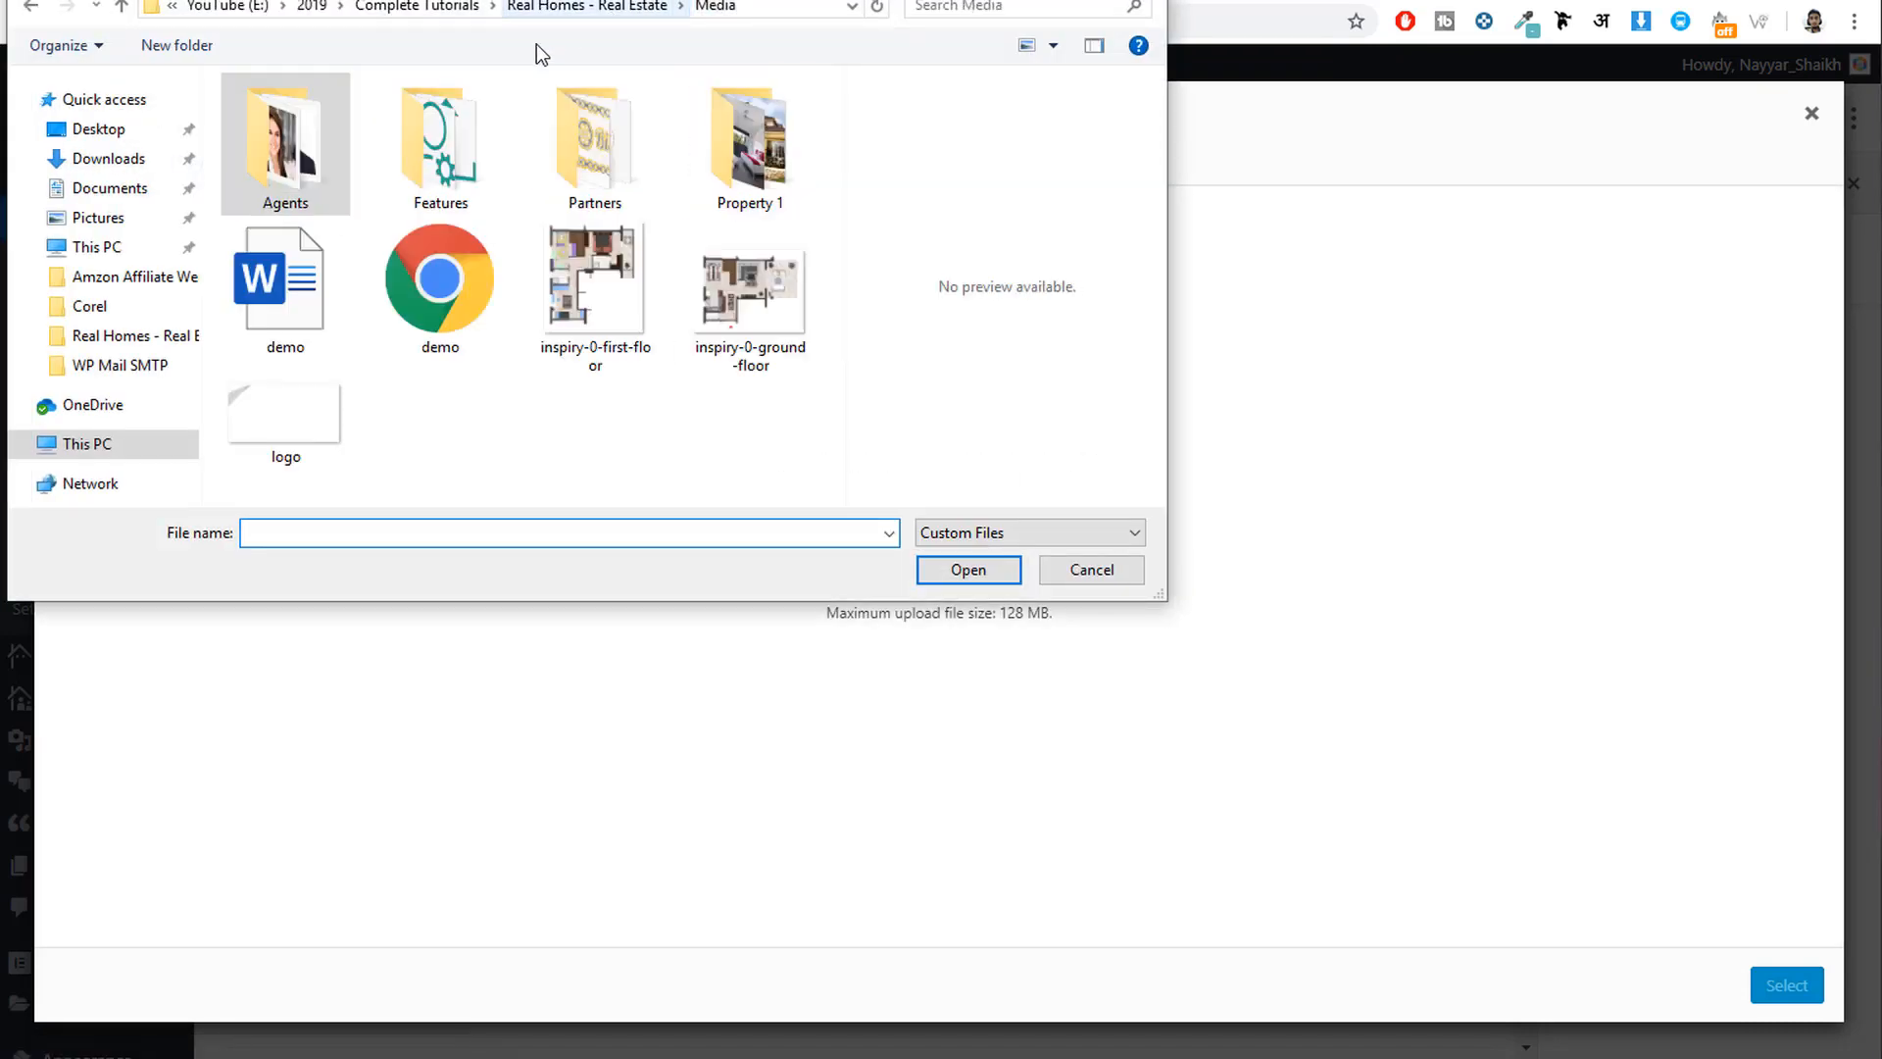
double_click(771, 157)
left_click_drag(774, 230, 291, 96)
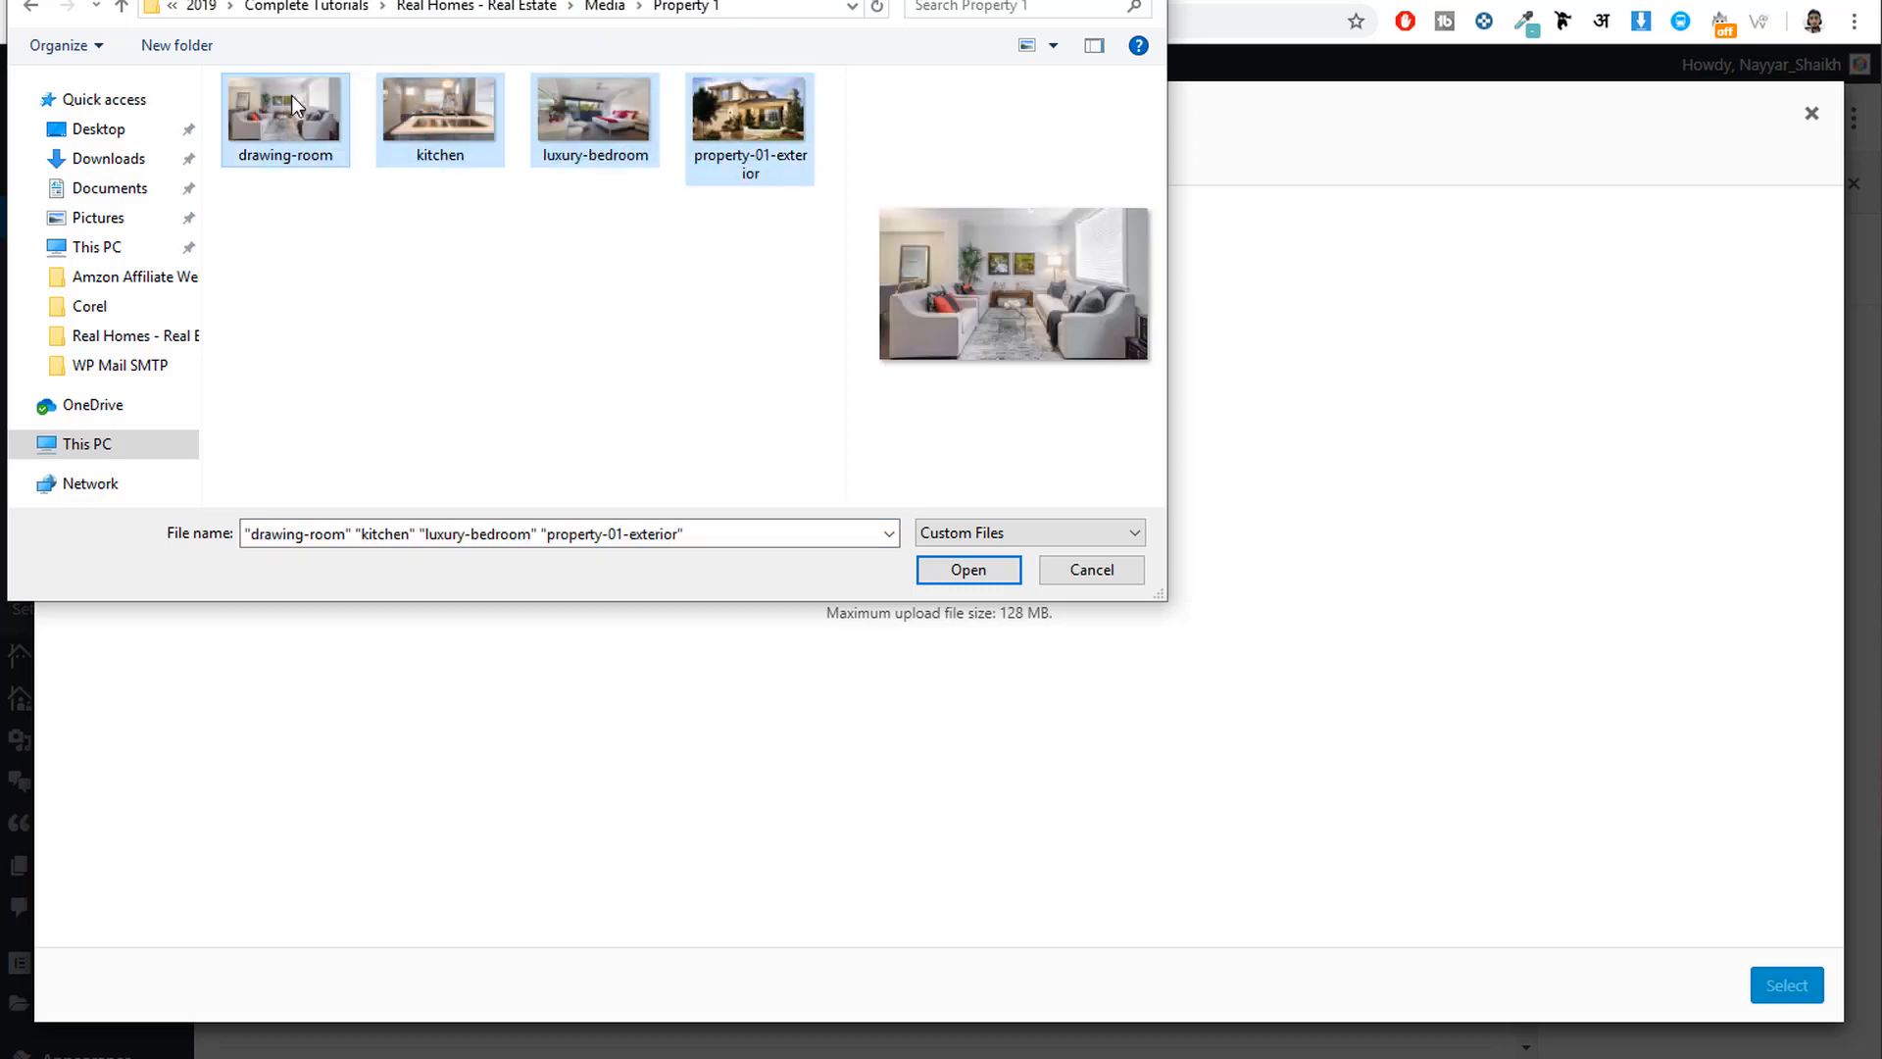
left_click(968, 571)
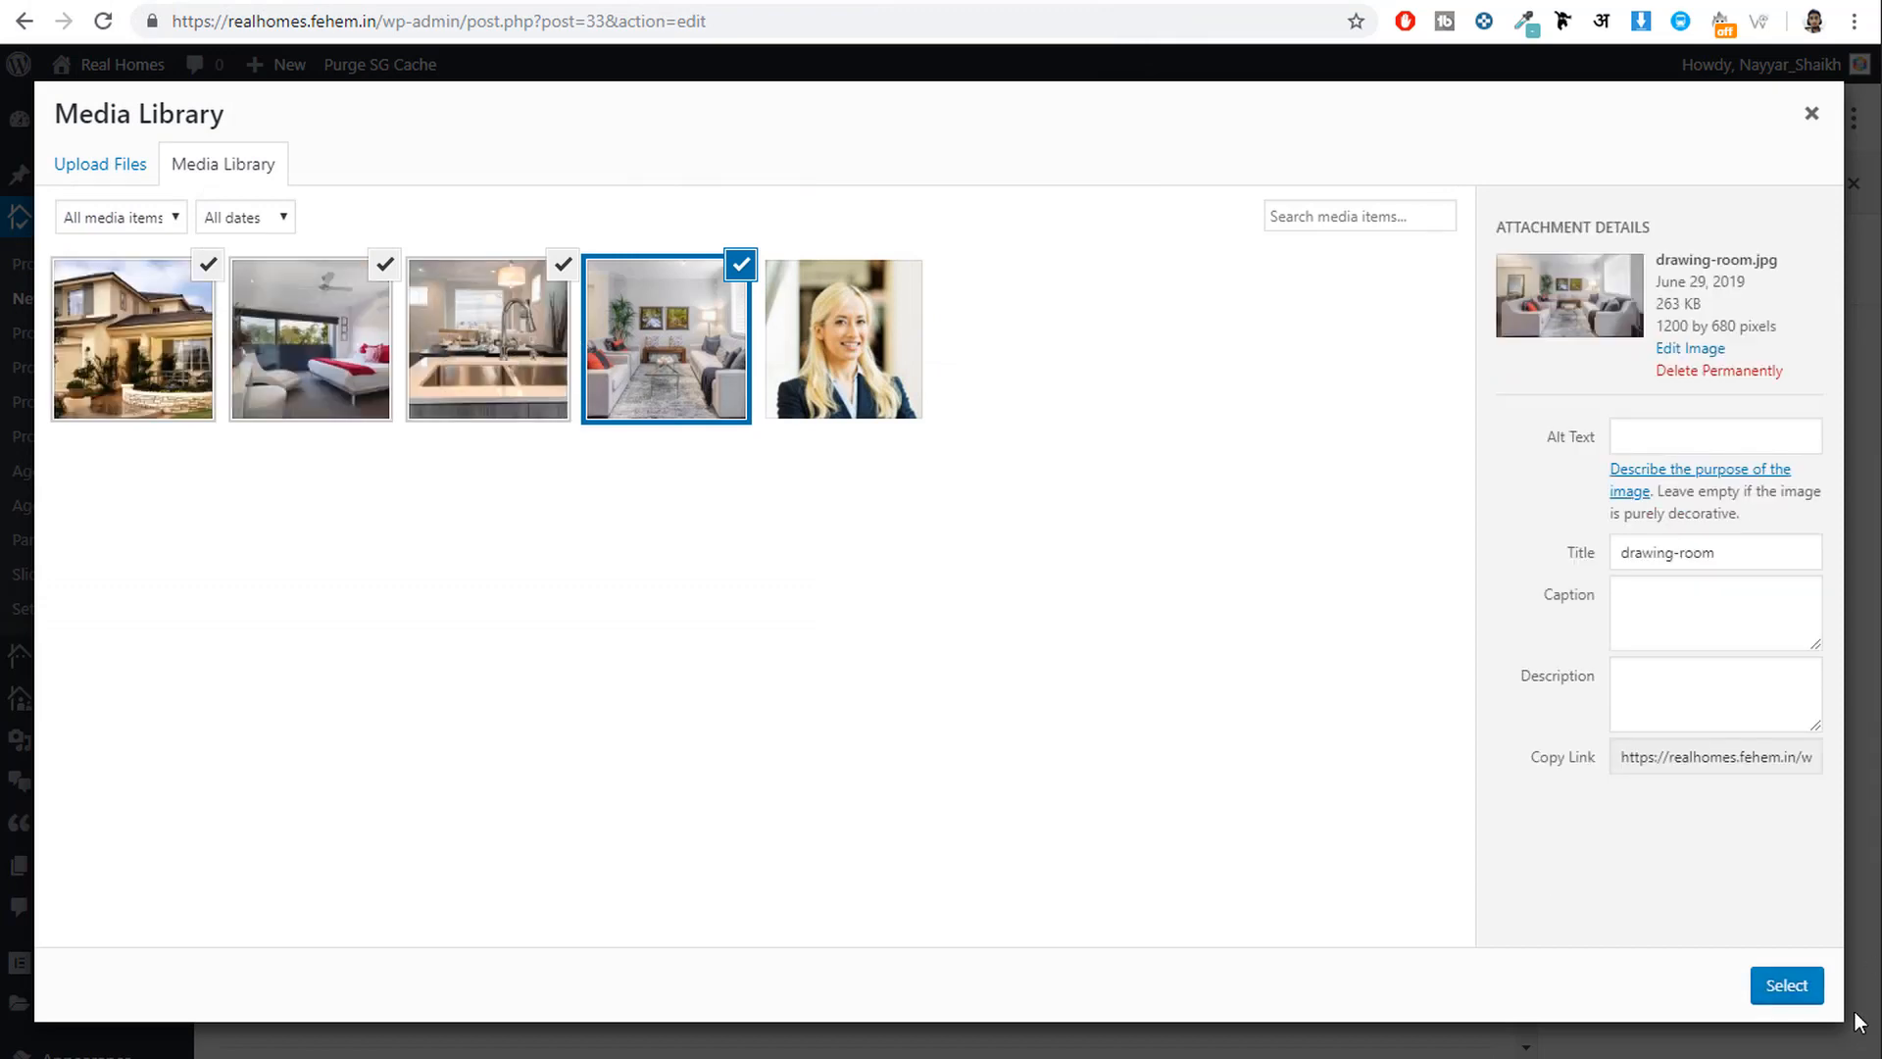
left_click(1776, 984)
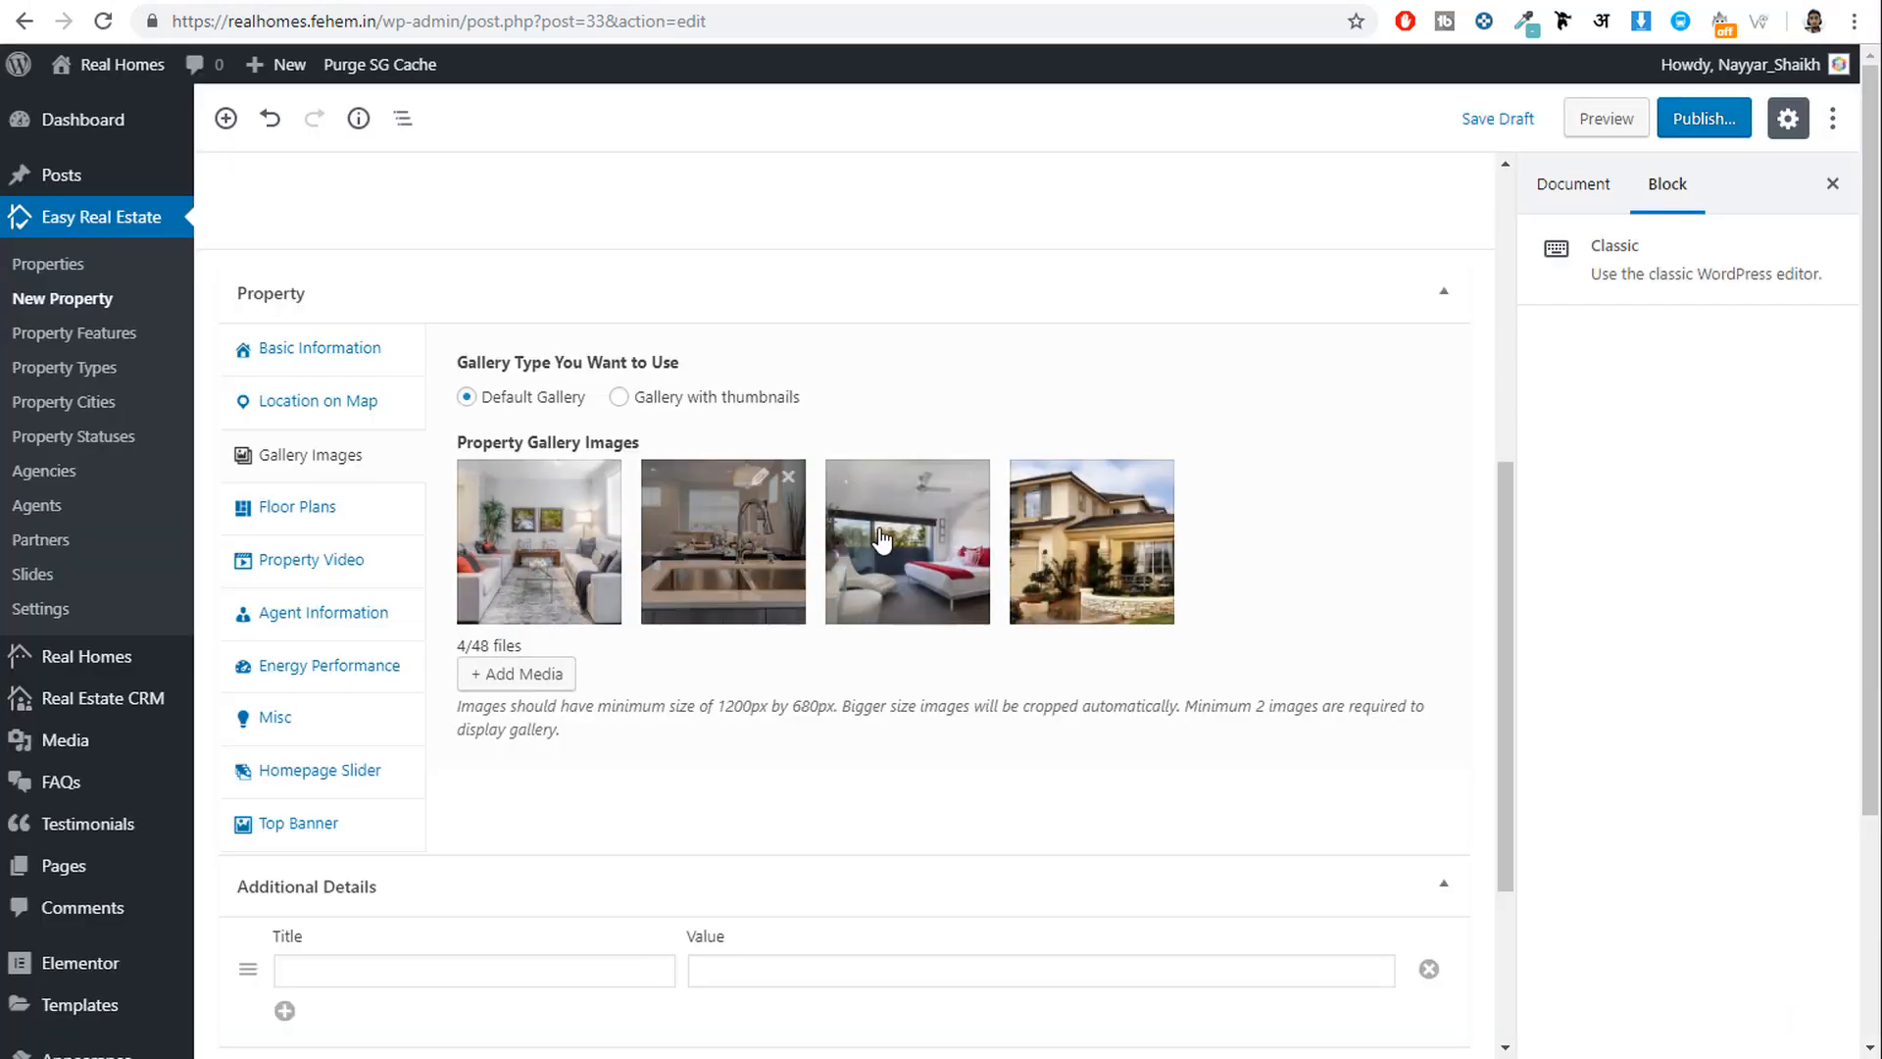
Open the Floor Plans section and copy floor plan text from the demo listing.
left_click(285, 523)
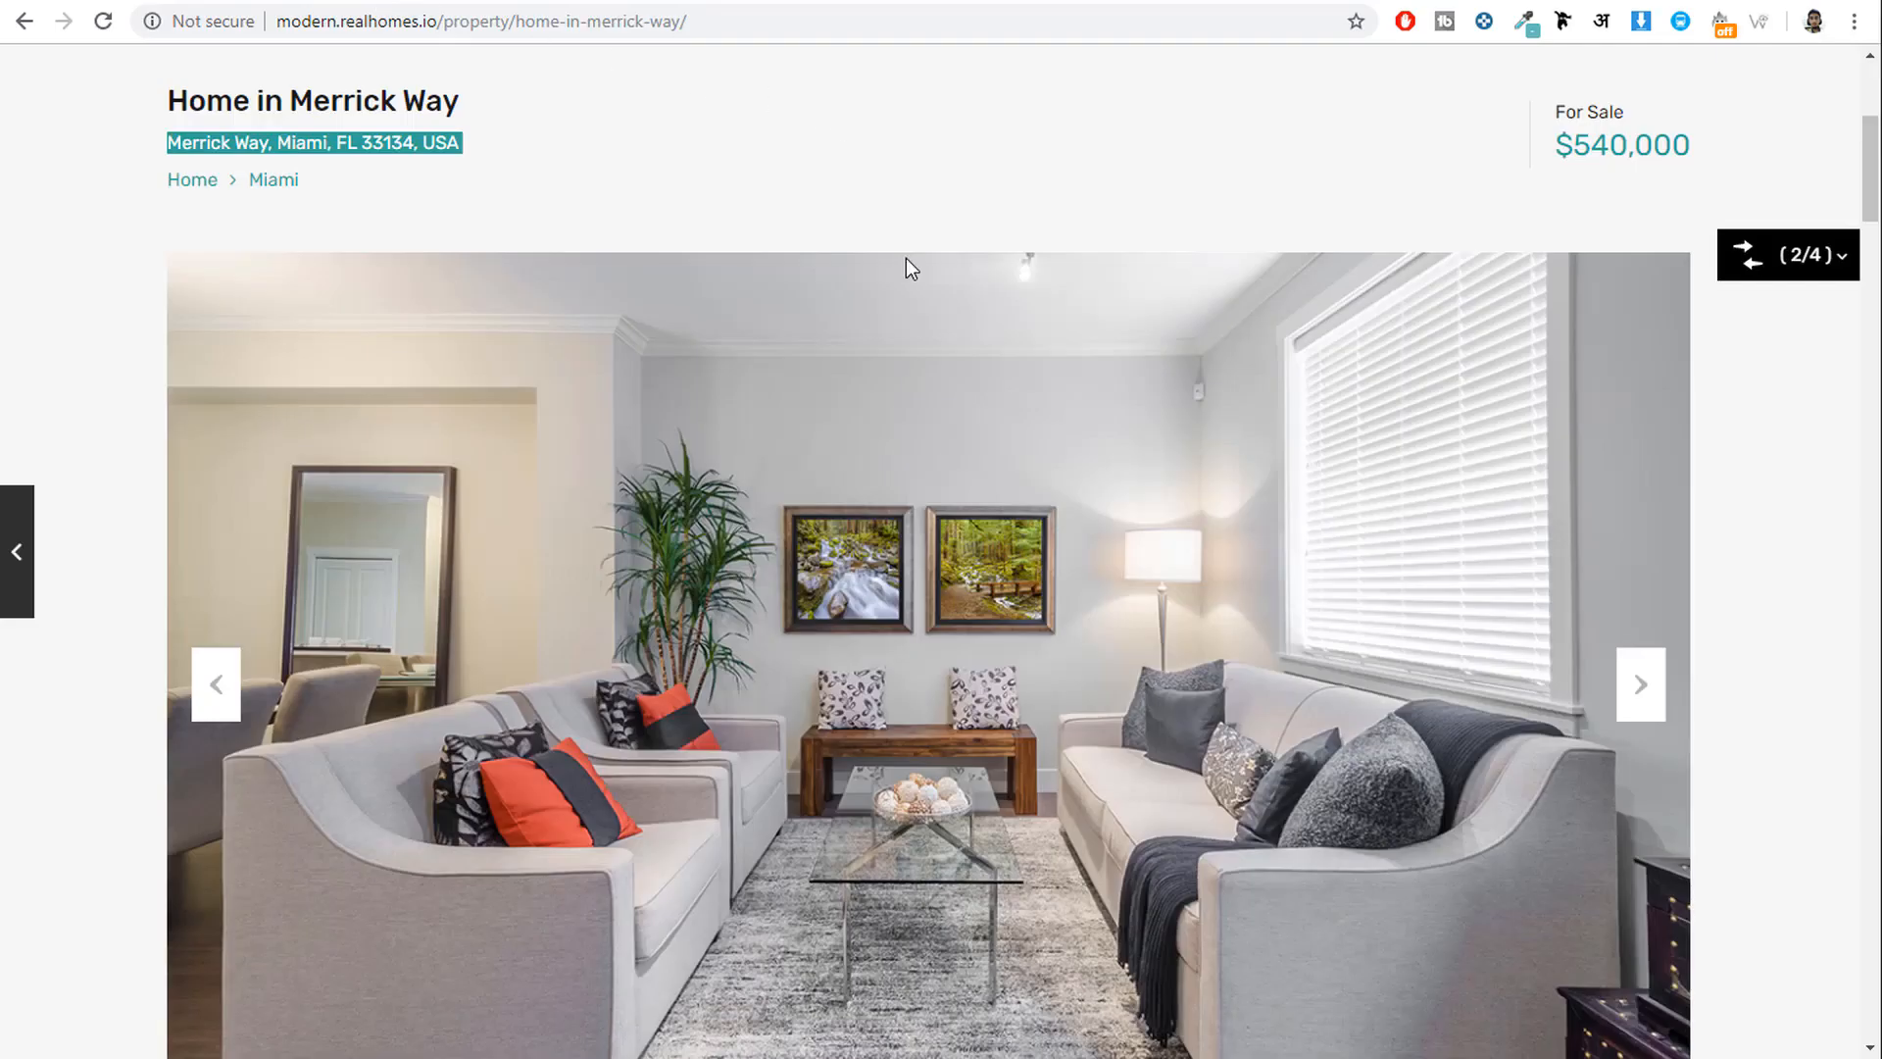
scroll(1018, 439, "down", 6)
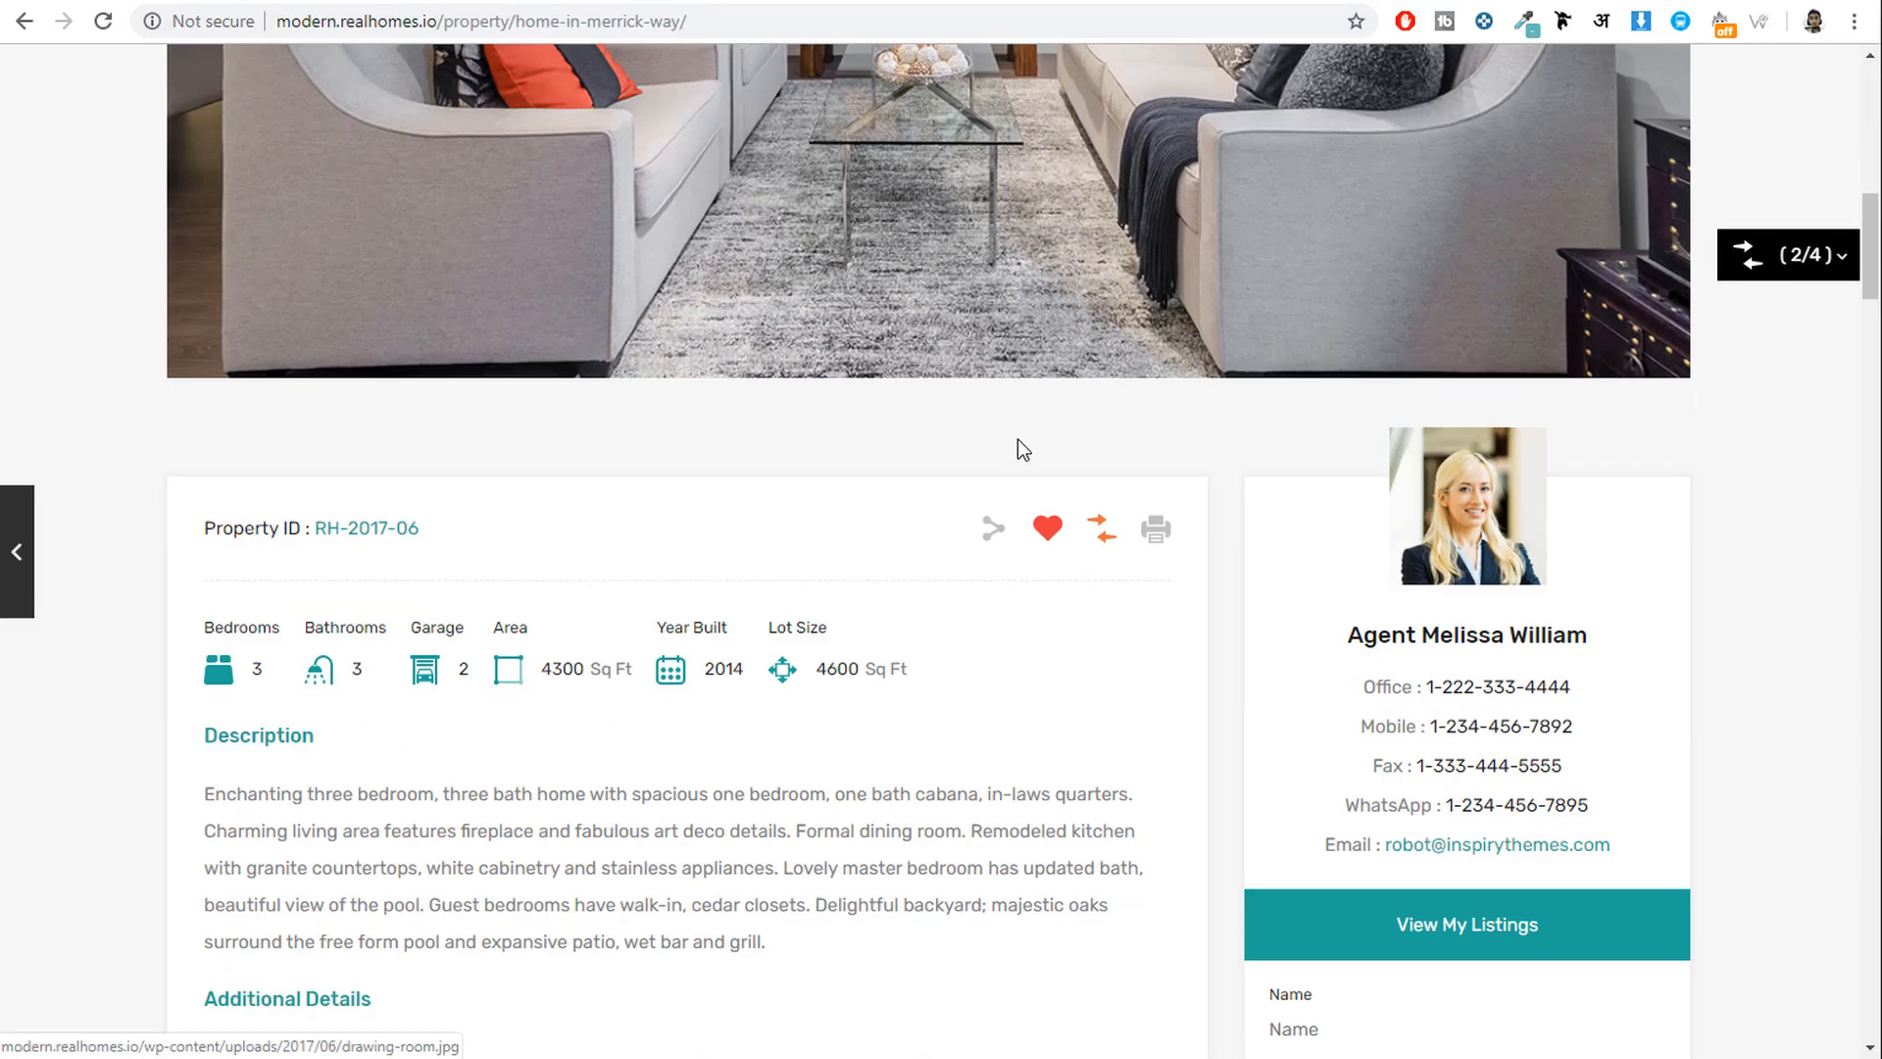
scroll(1018, 440, "down", 15)
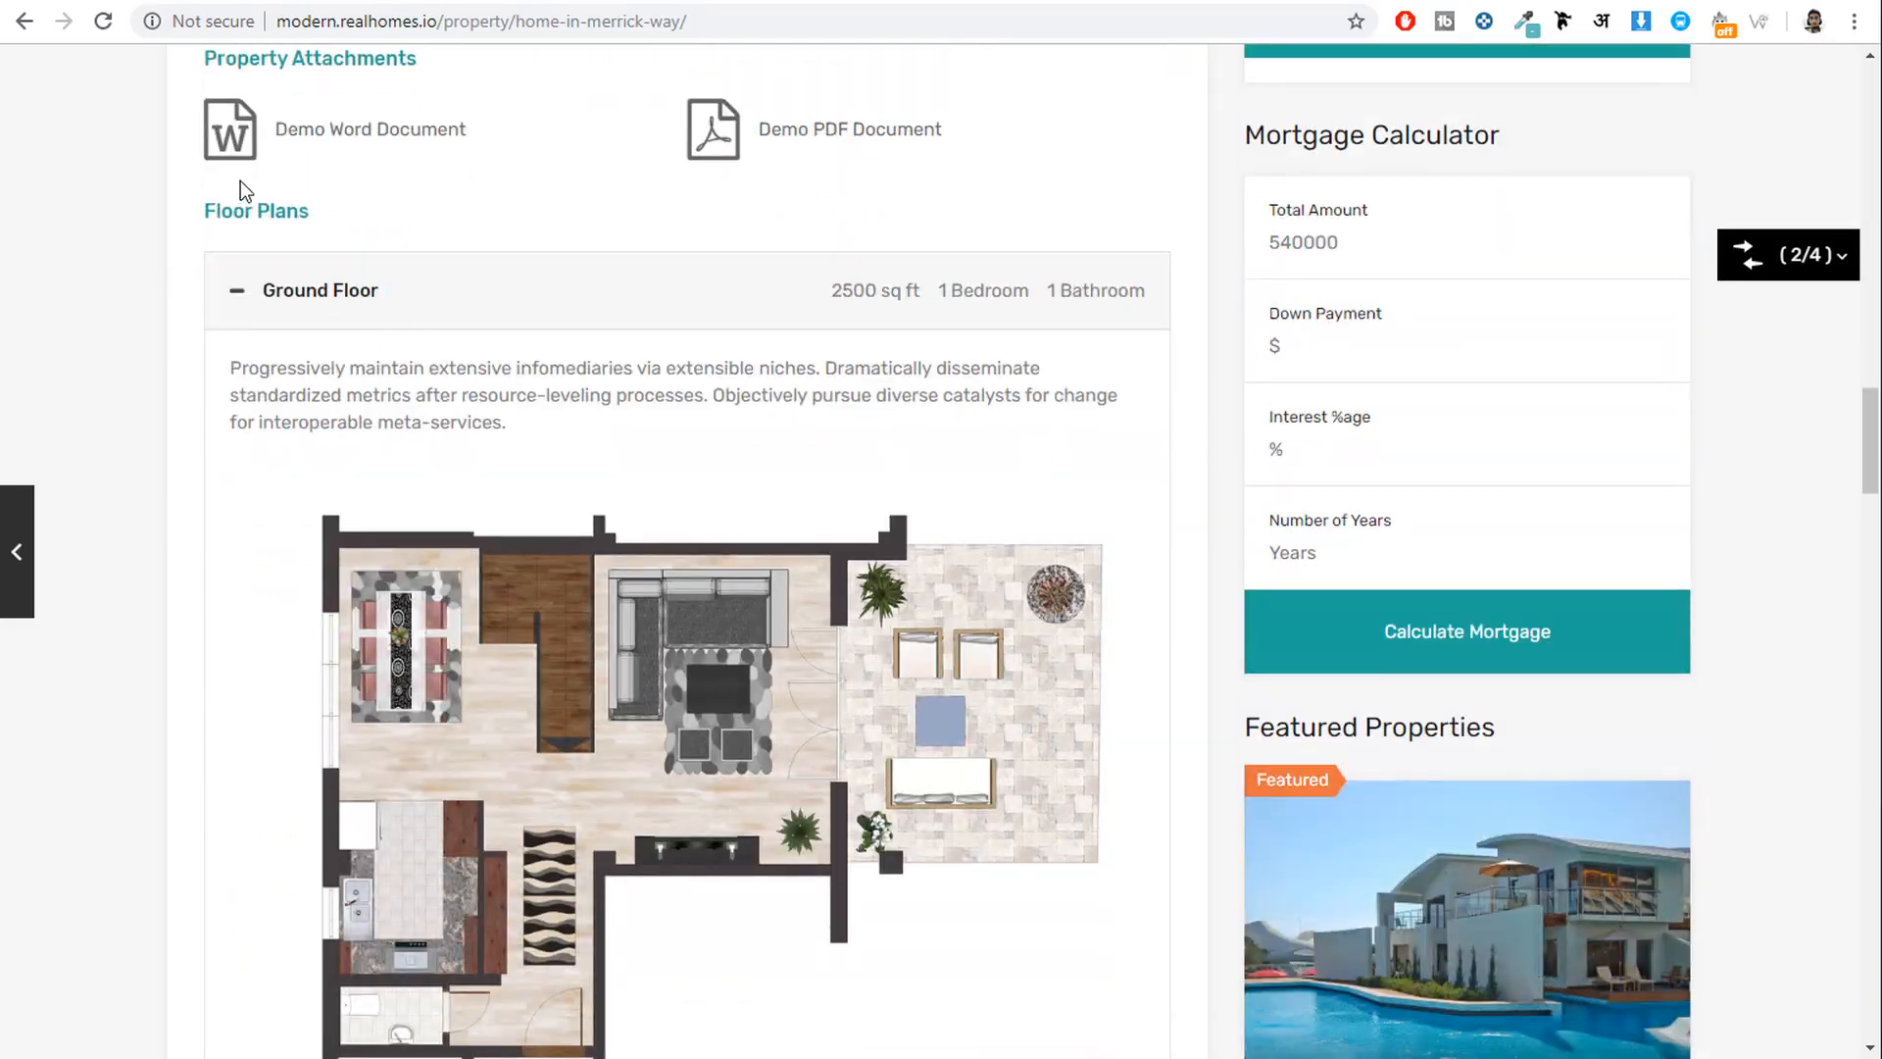
left_click_drag(209, 220, 324, 223)
scroll(596, 469, "down", 8)
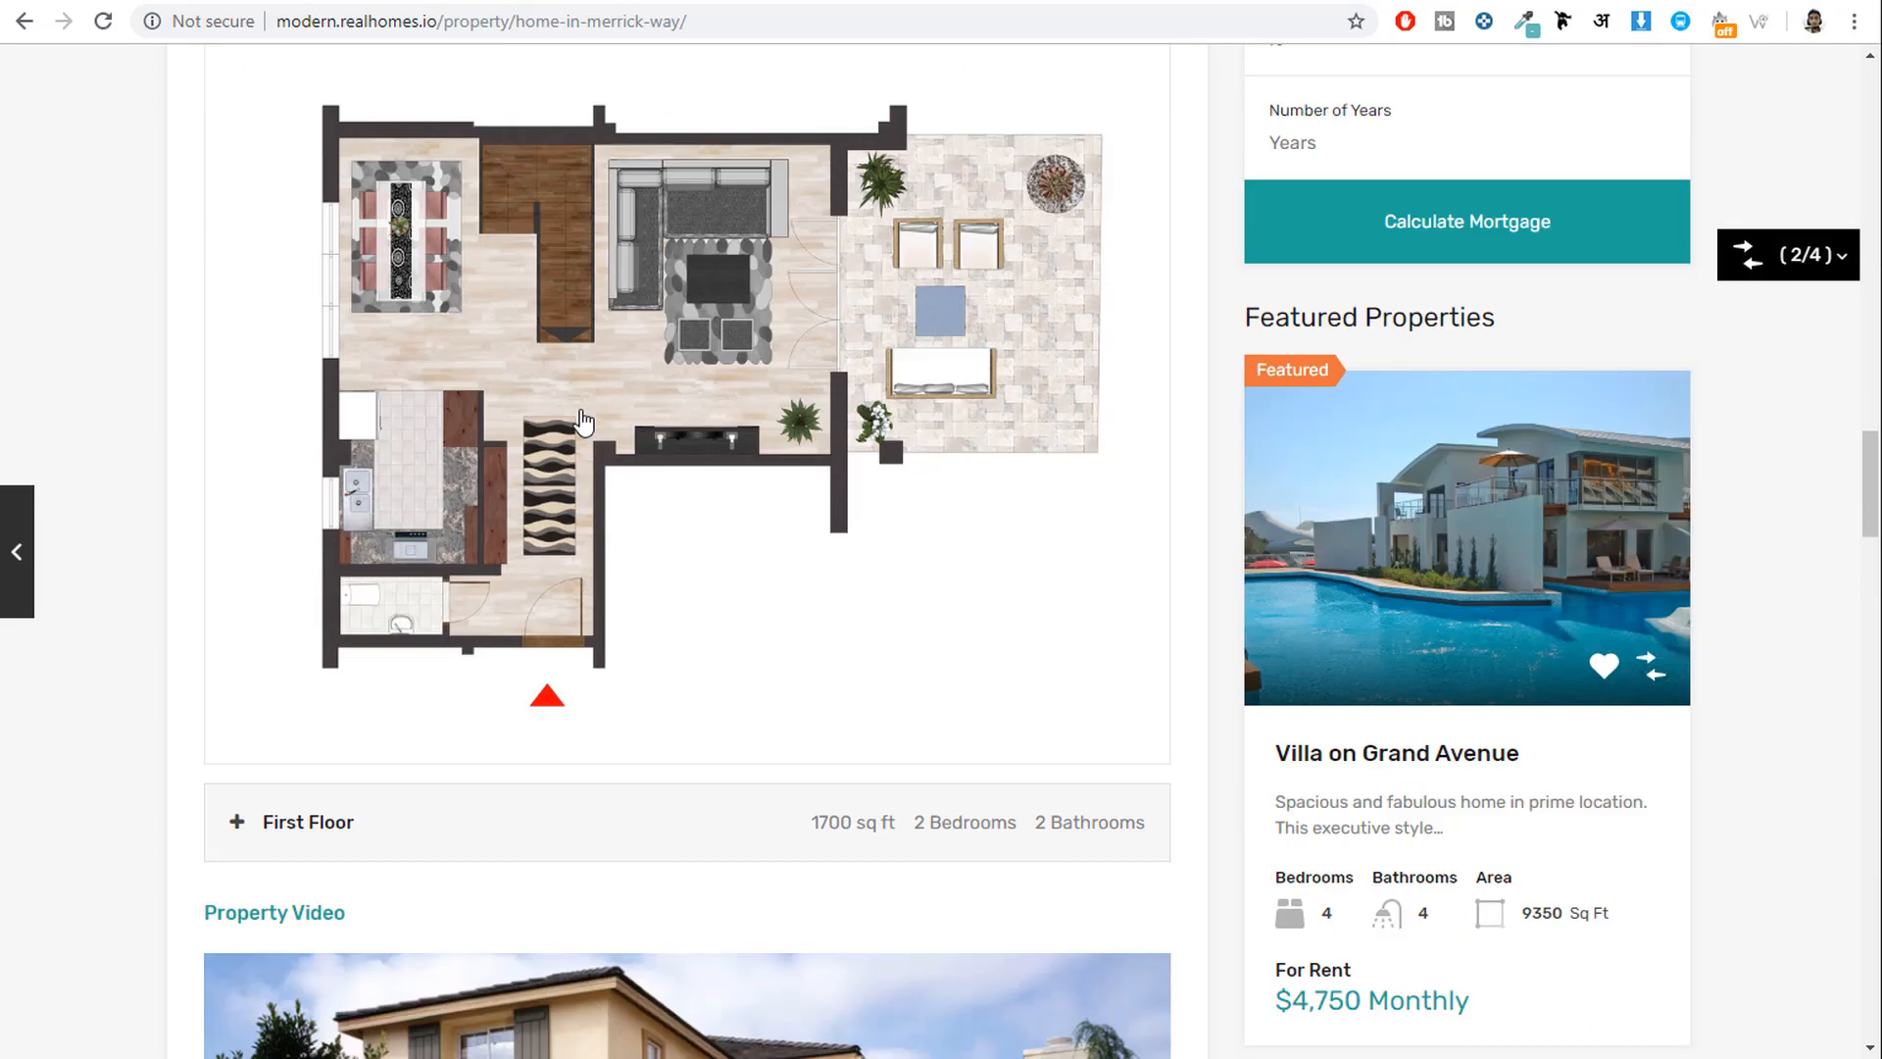
scroll(596, 468, "up", 8)
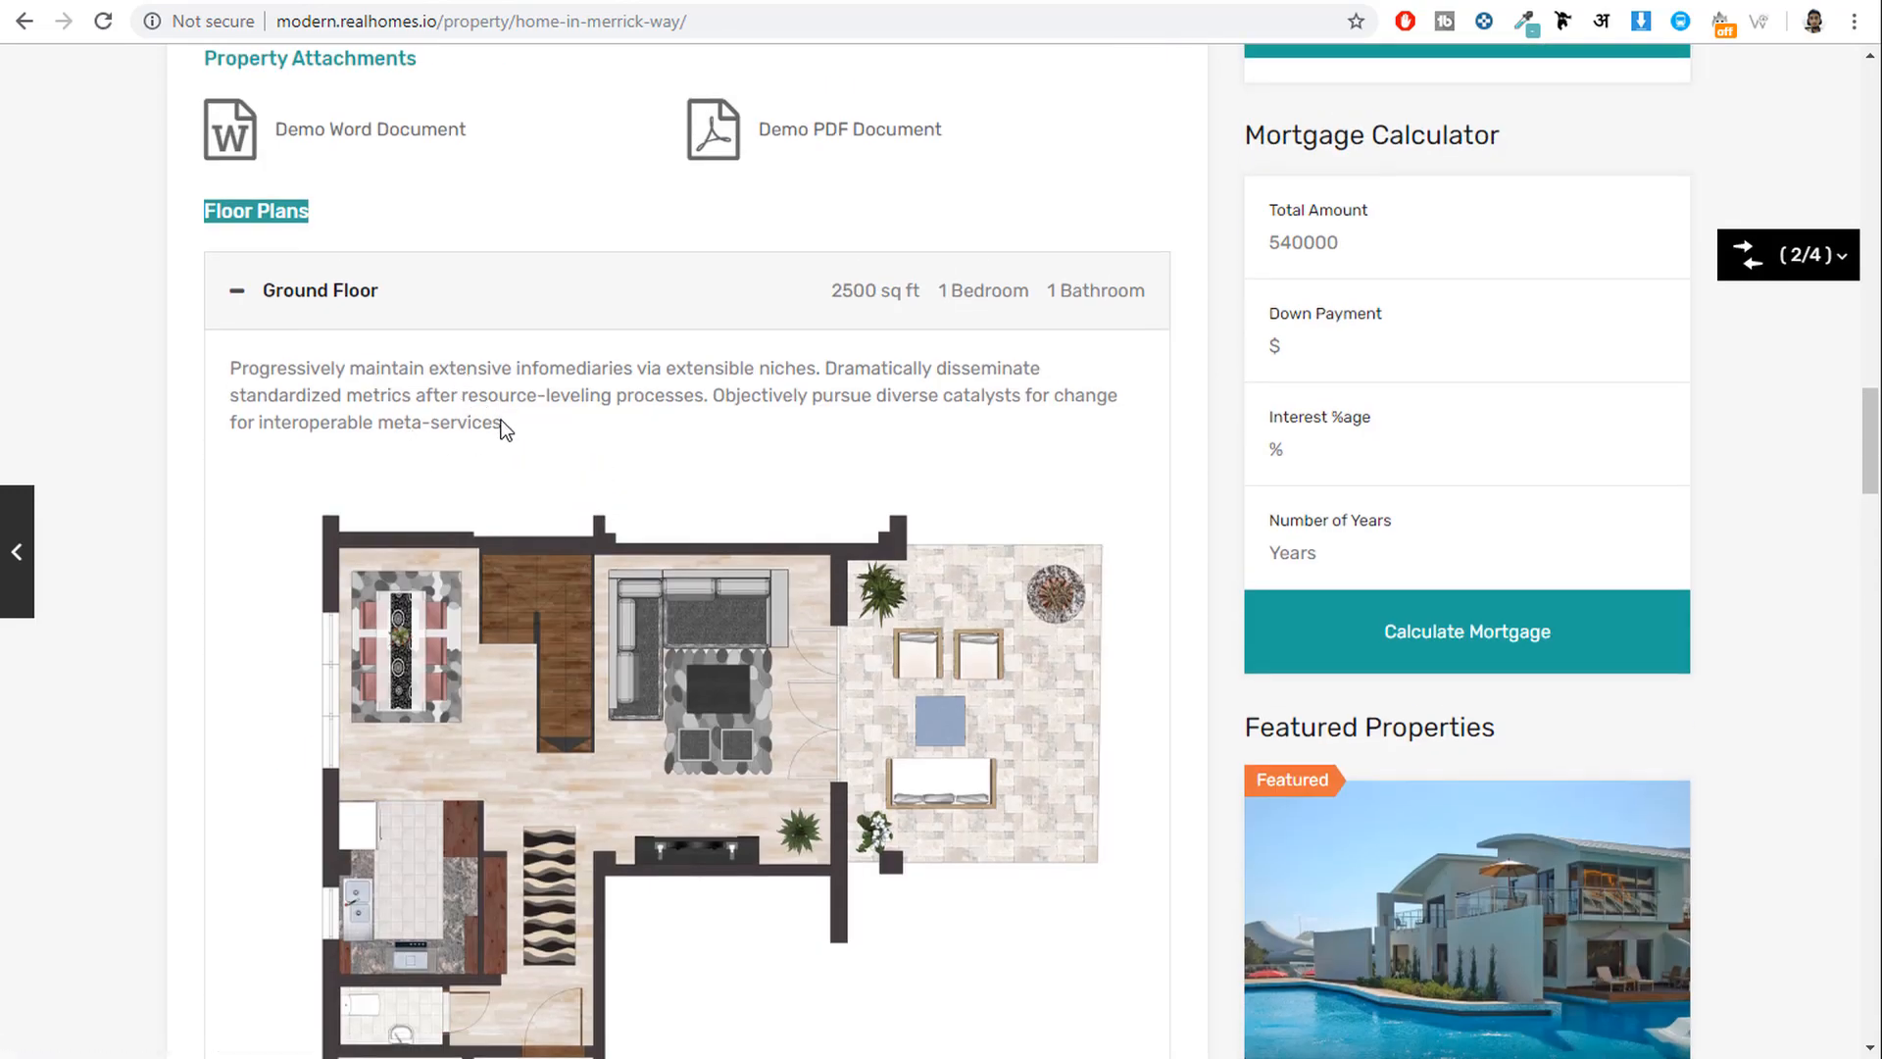
left_click_drag(503, 423, 330, 369)
scroll(686, 708, "down", 1)
left_click(782, 0)
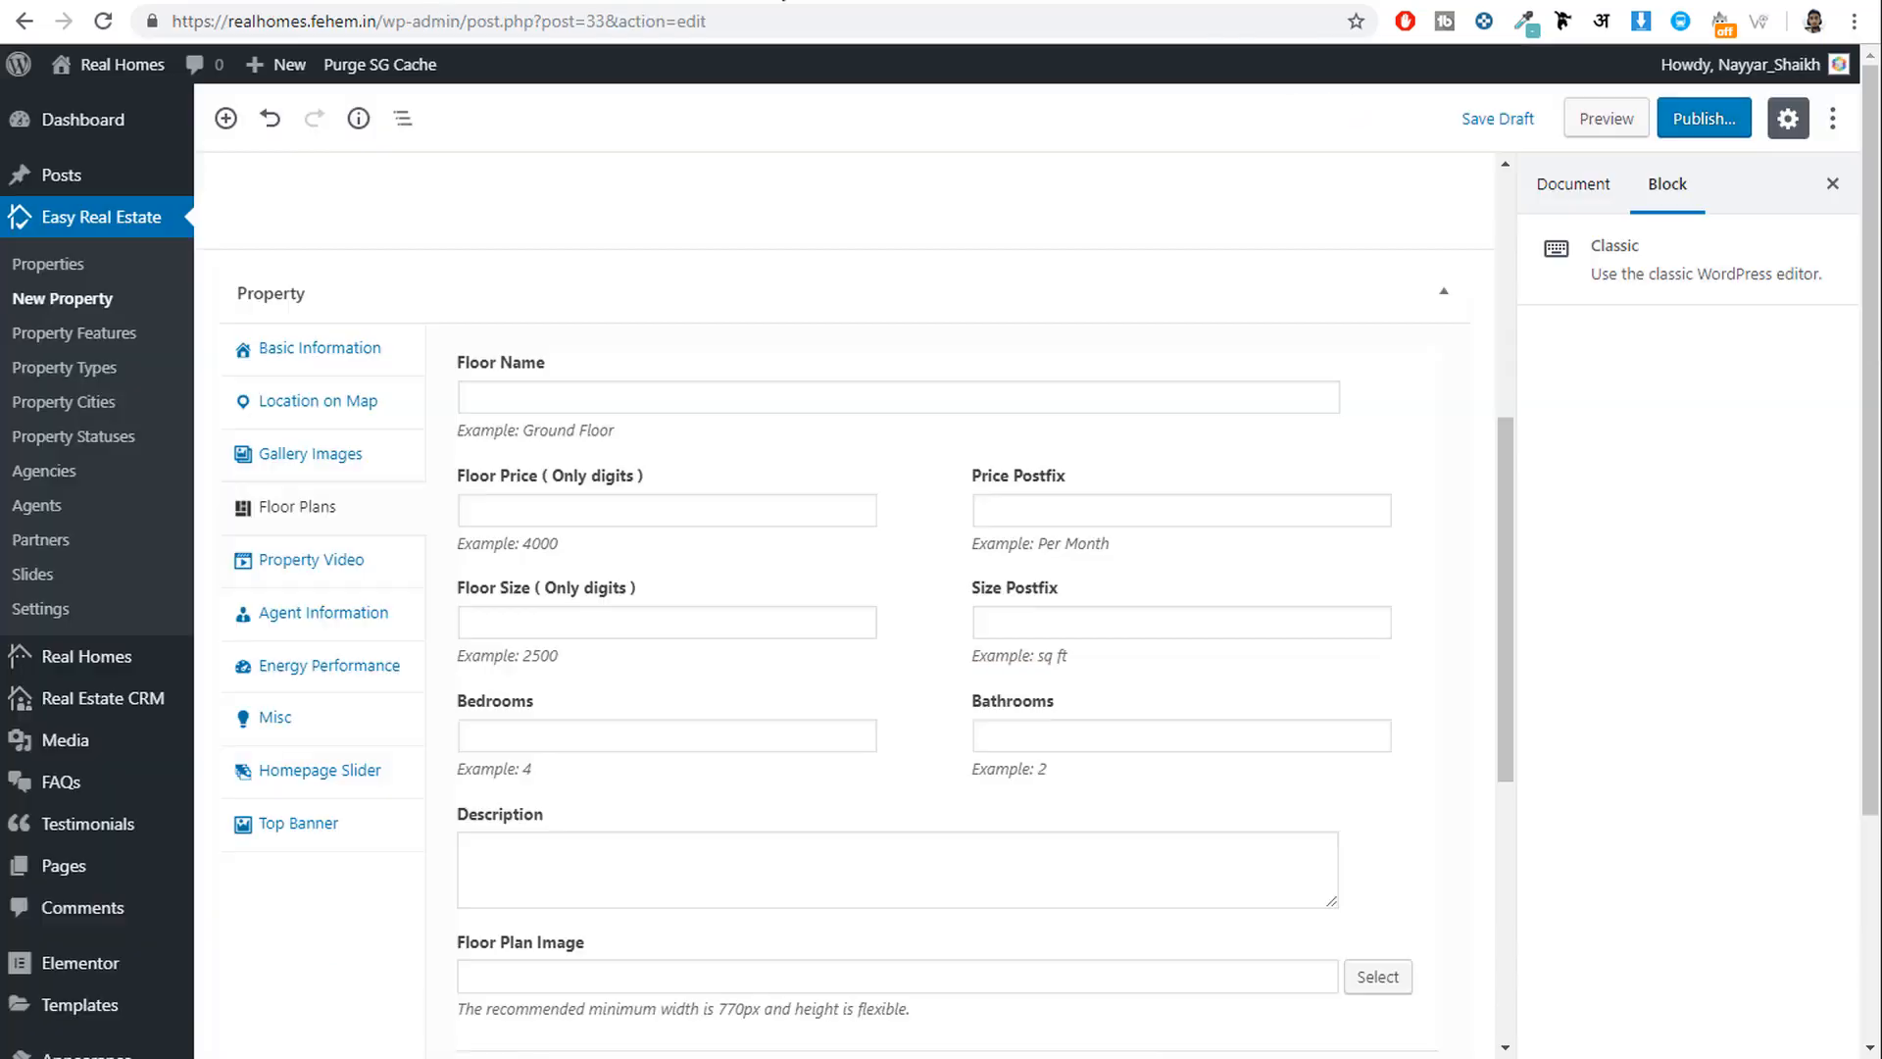
Enter the Ground Floor name, checking the demo's Ground Floor plan details.
left_click(689, 398)
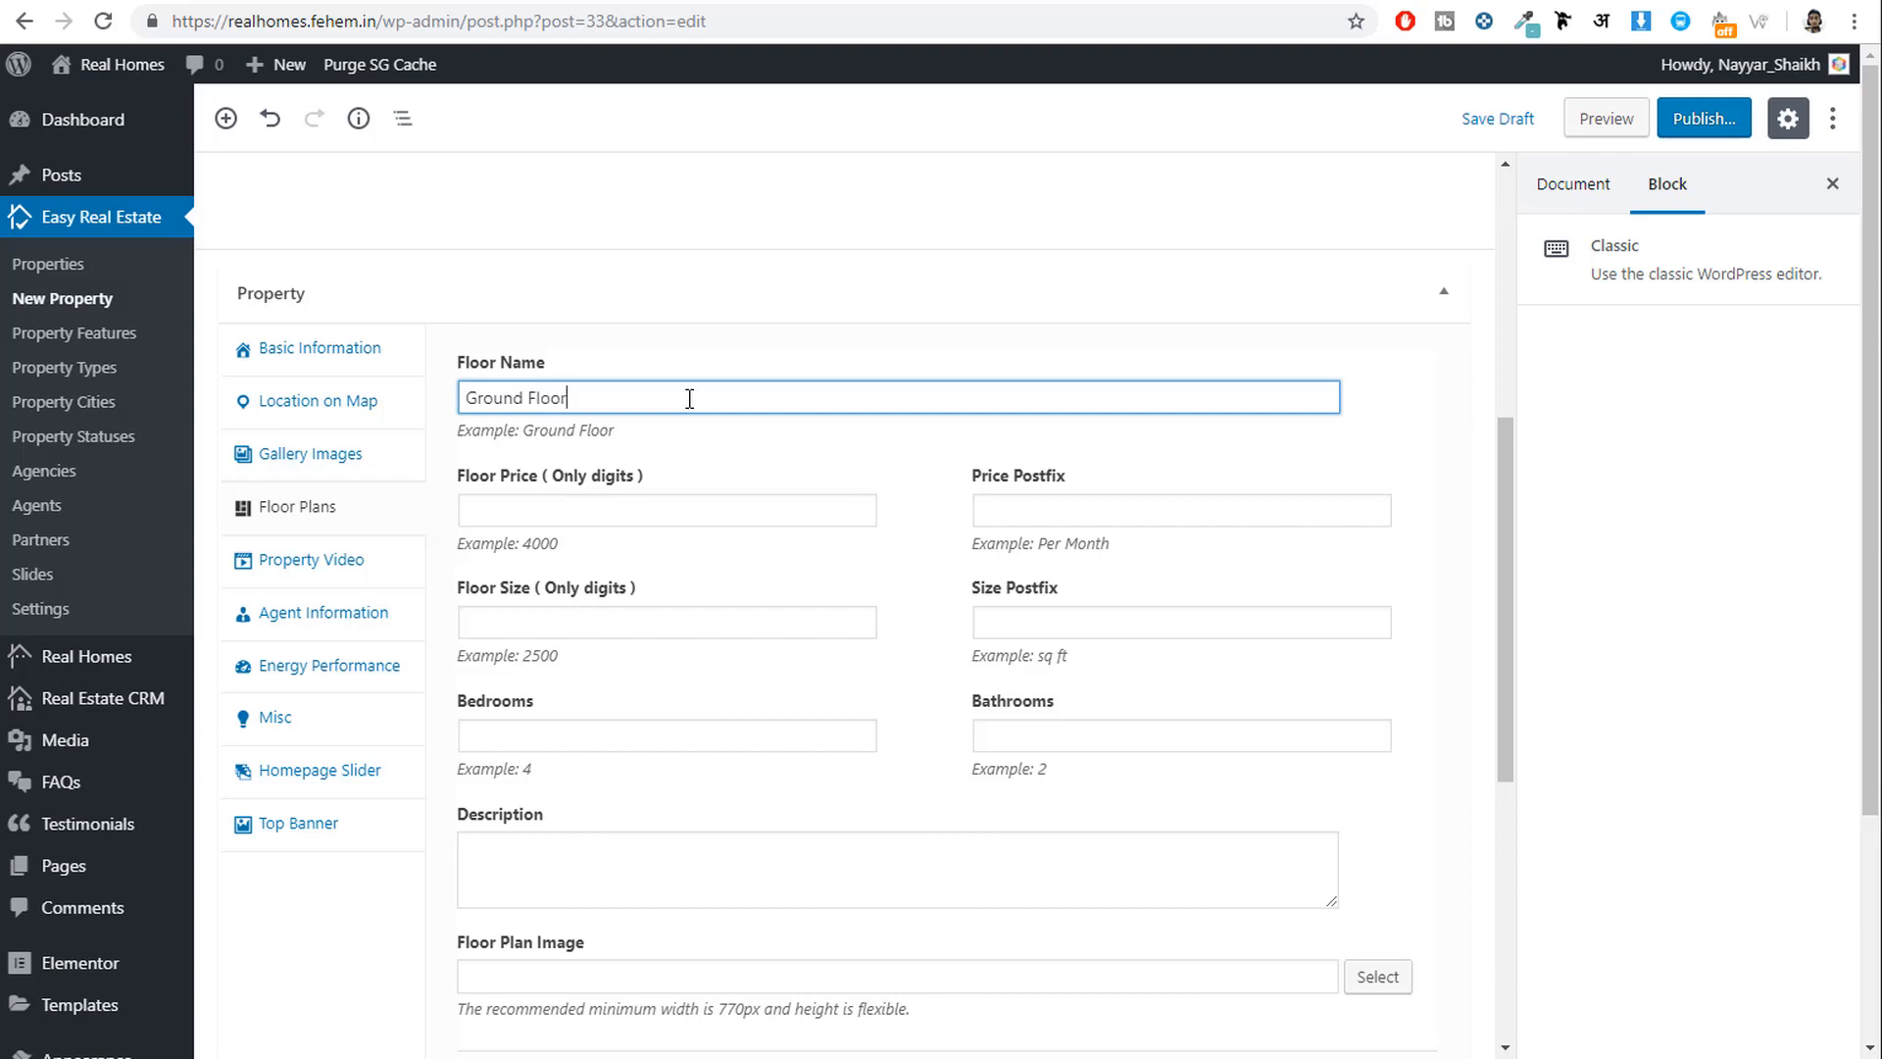
left_click(641, 506)
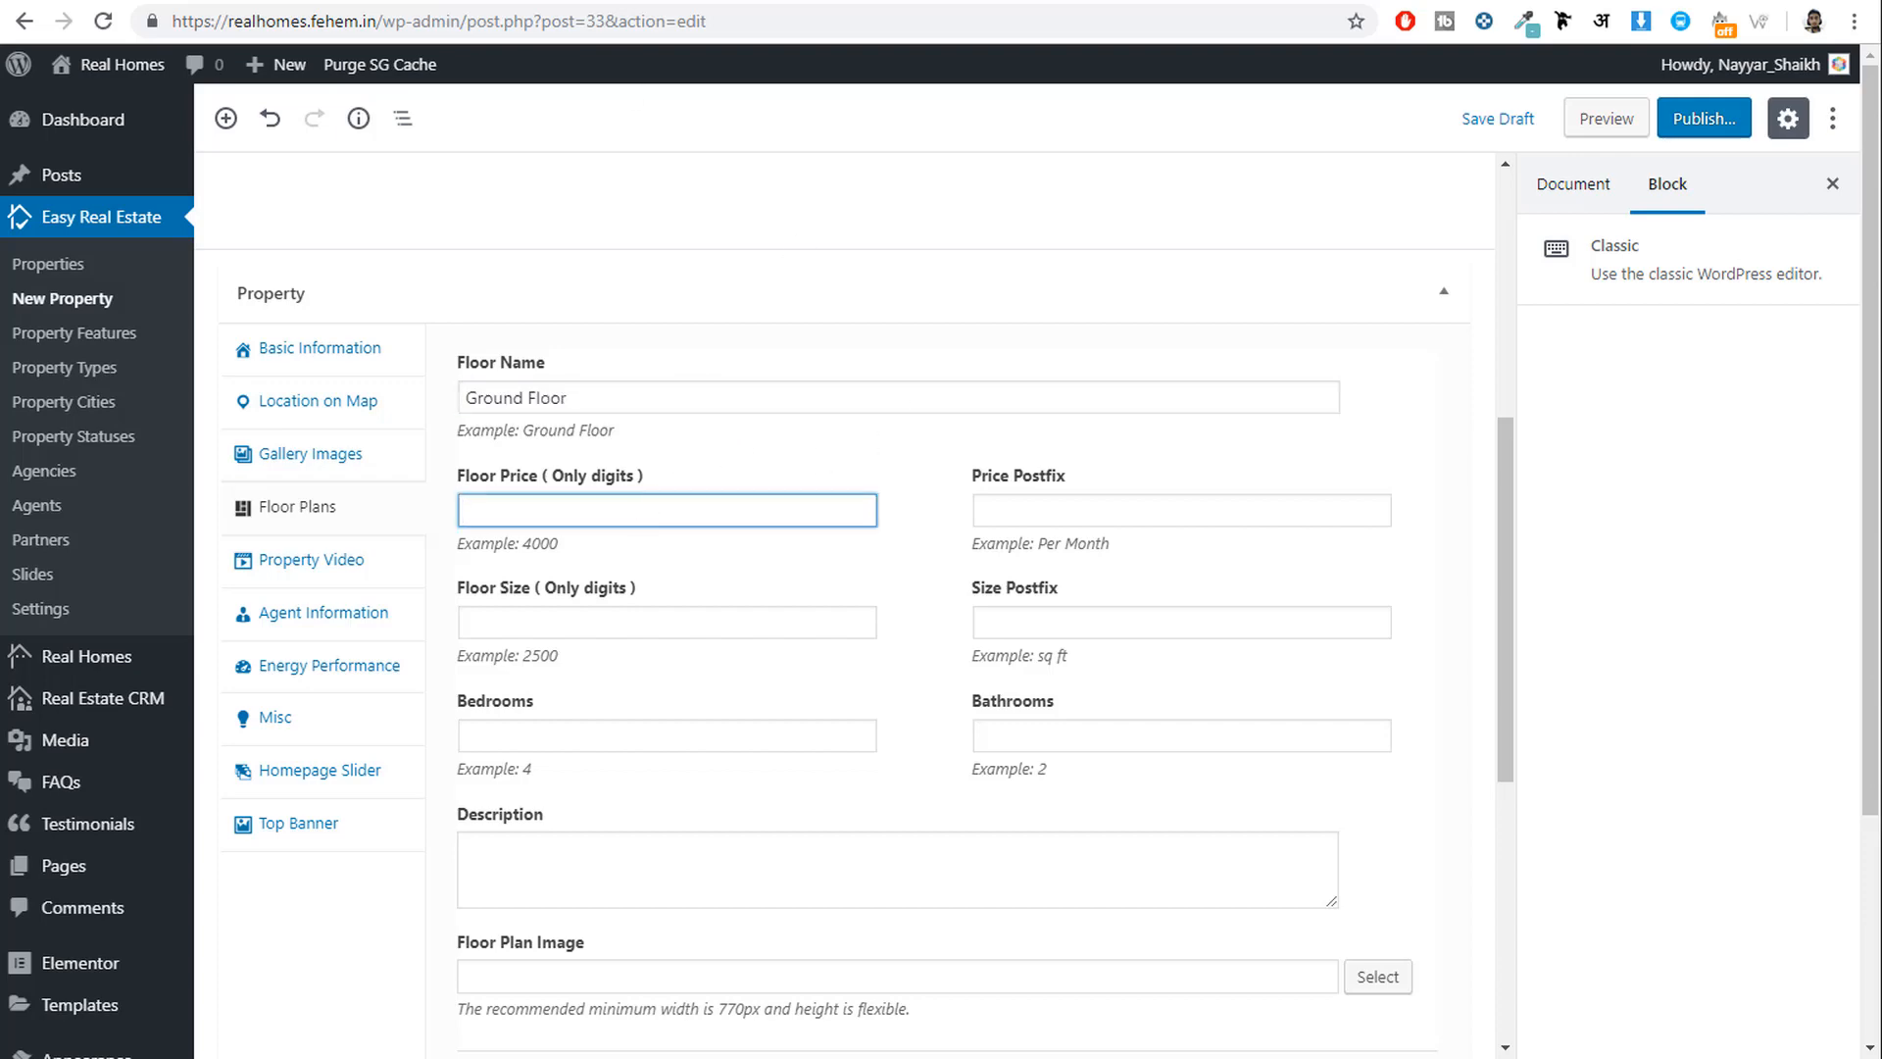
left_click(608, 0)
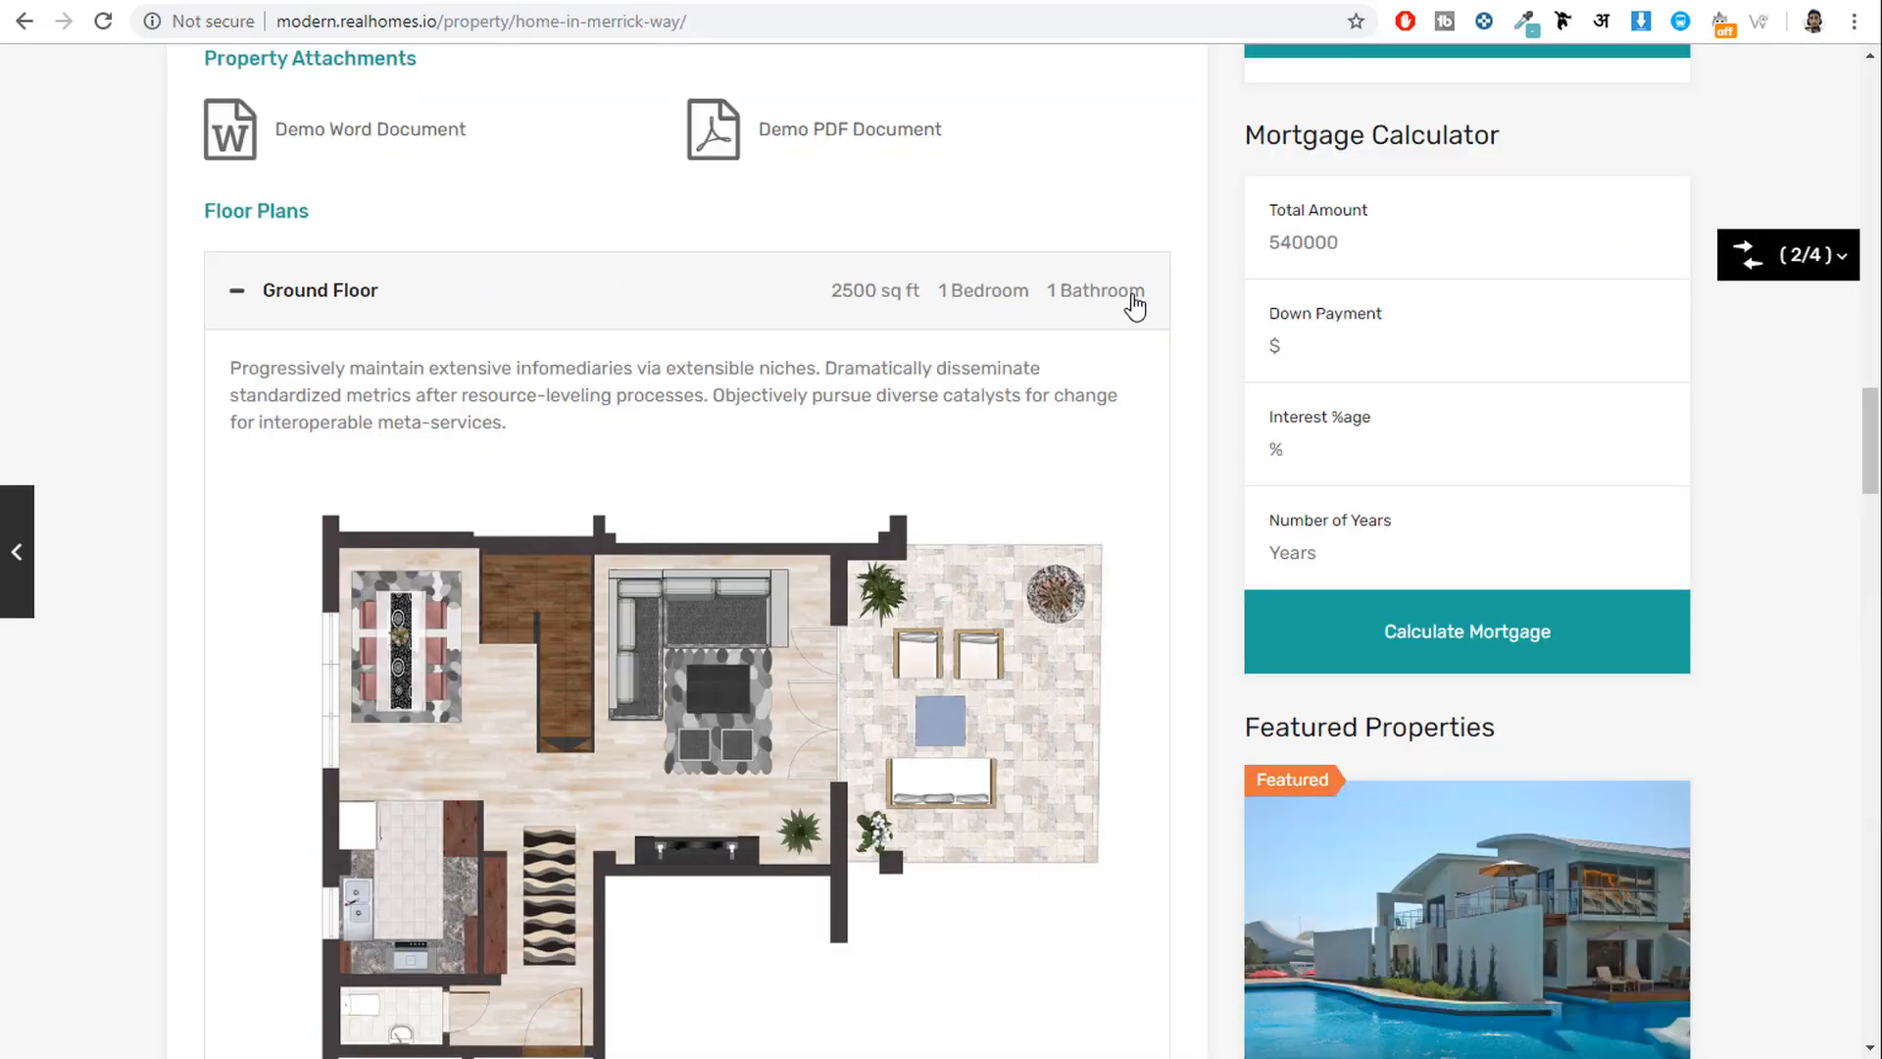
left_click_drag(1130, 298, 819, 324)
left_click(826, 369)
left_click(831, 306)
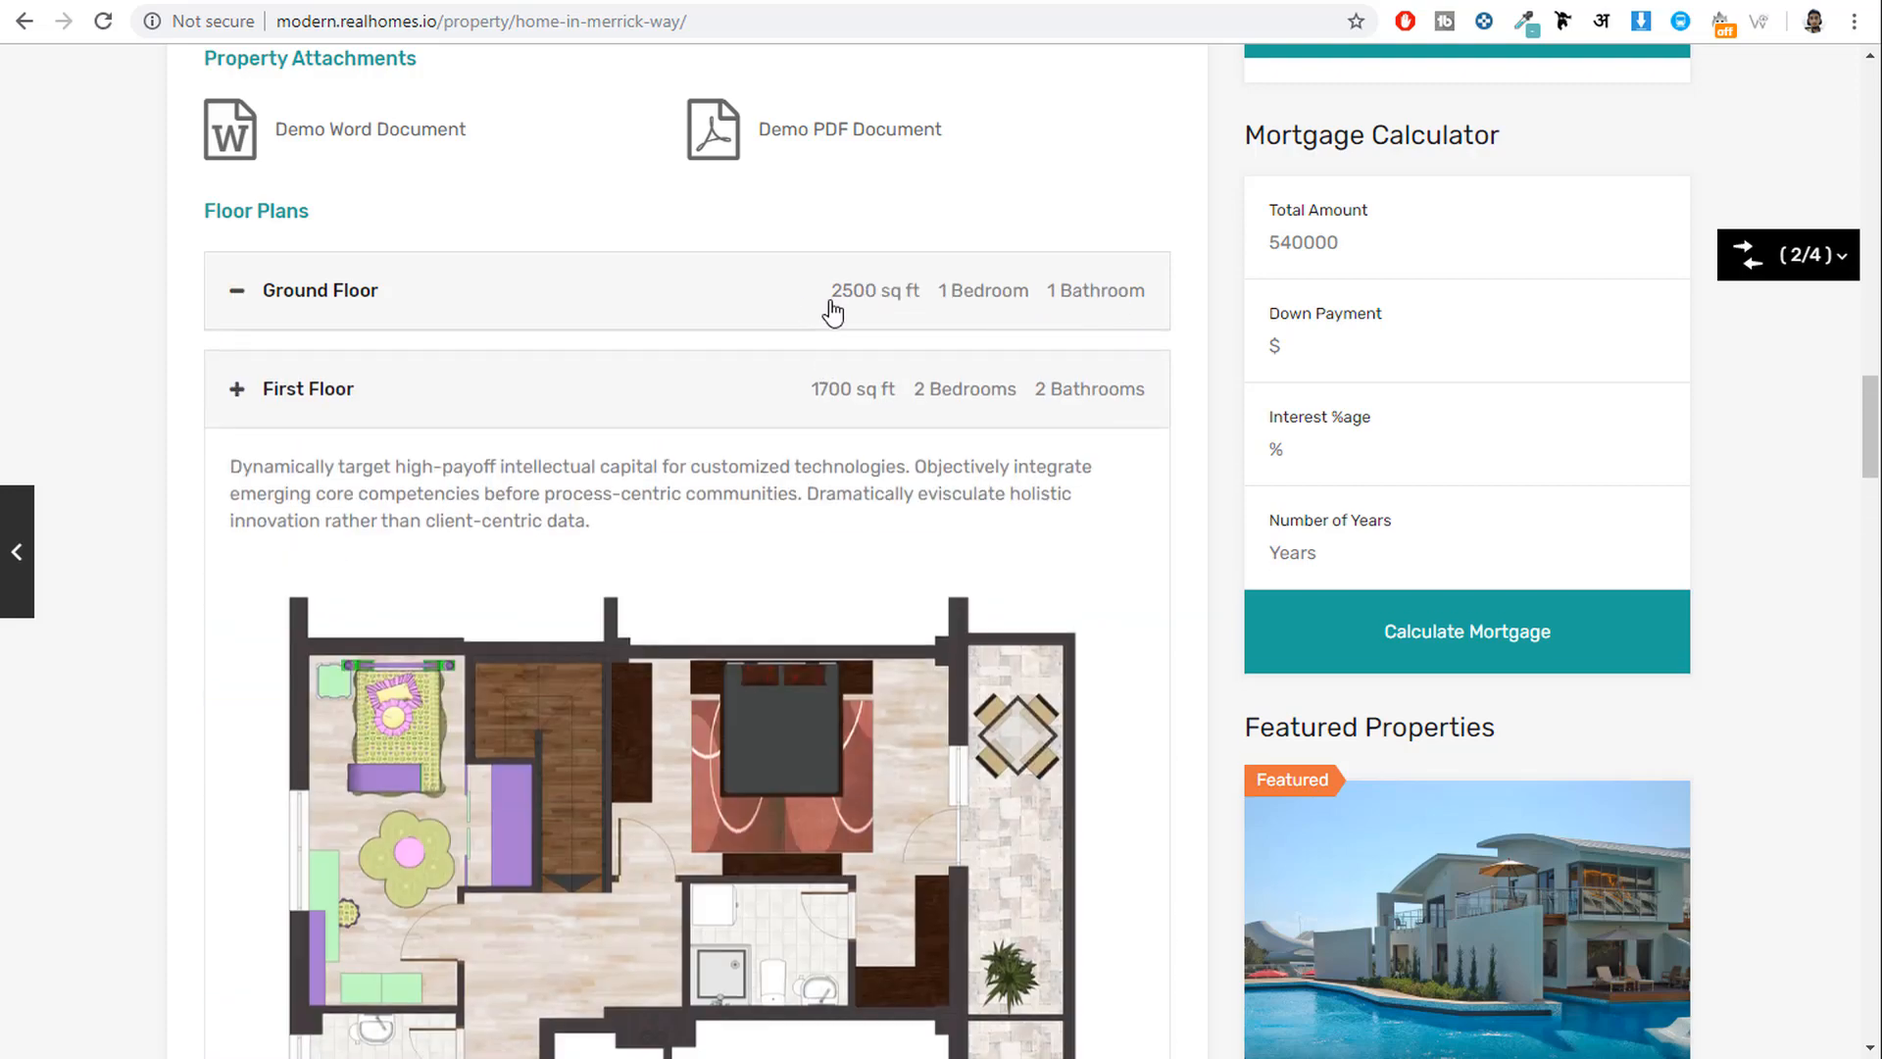
left_click(412, 0)
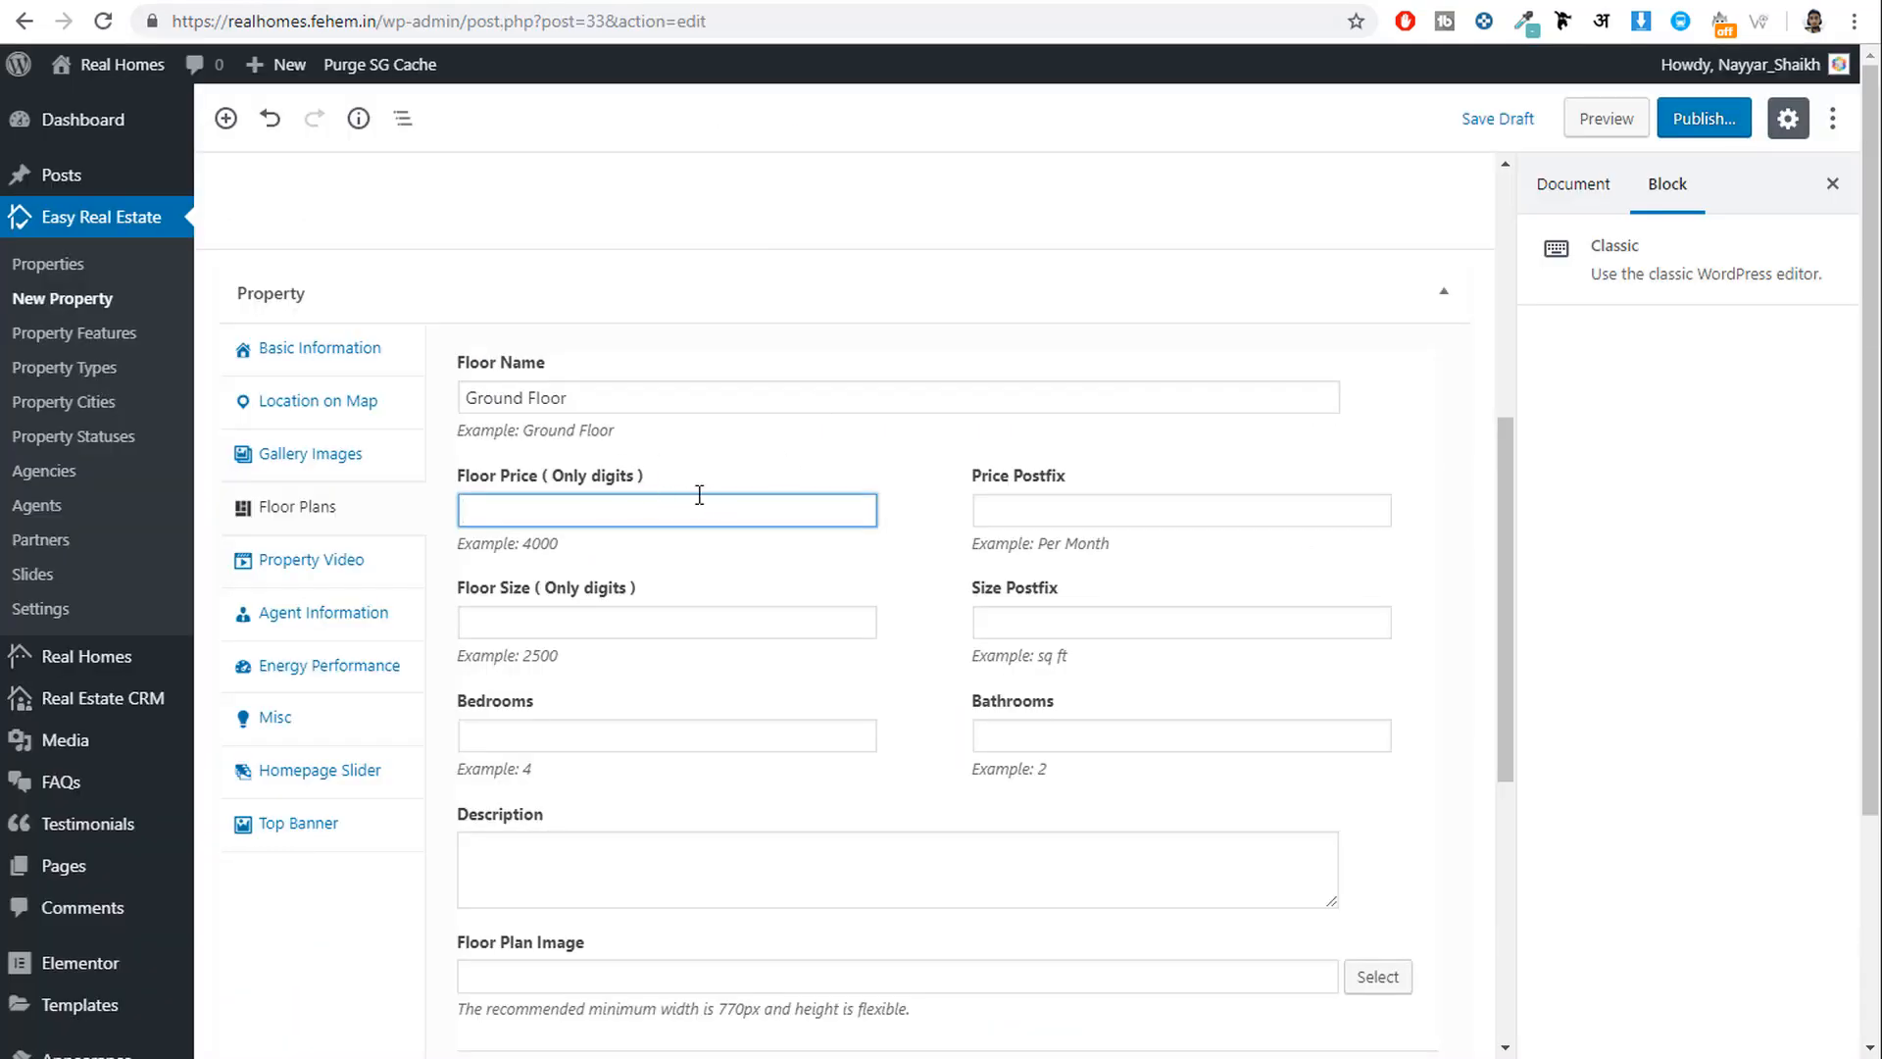
left_click(554, 622)
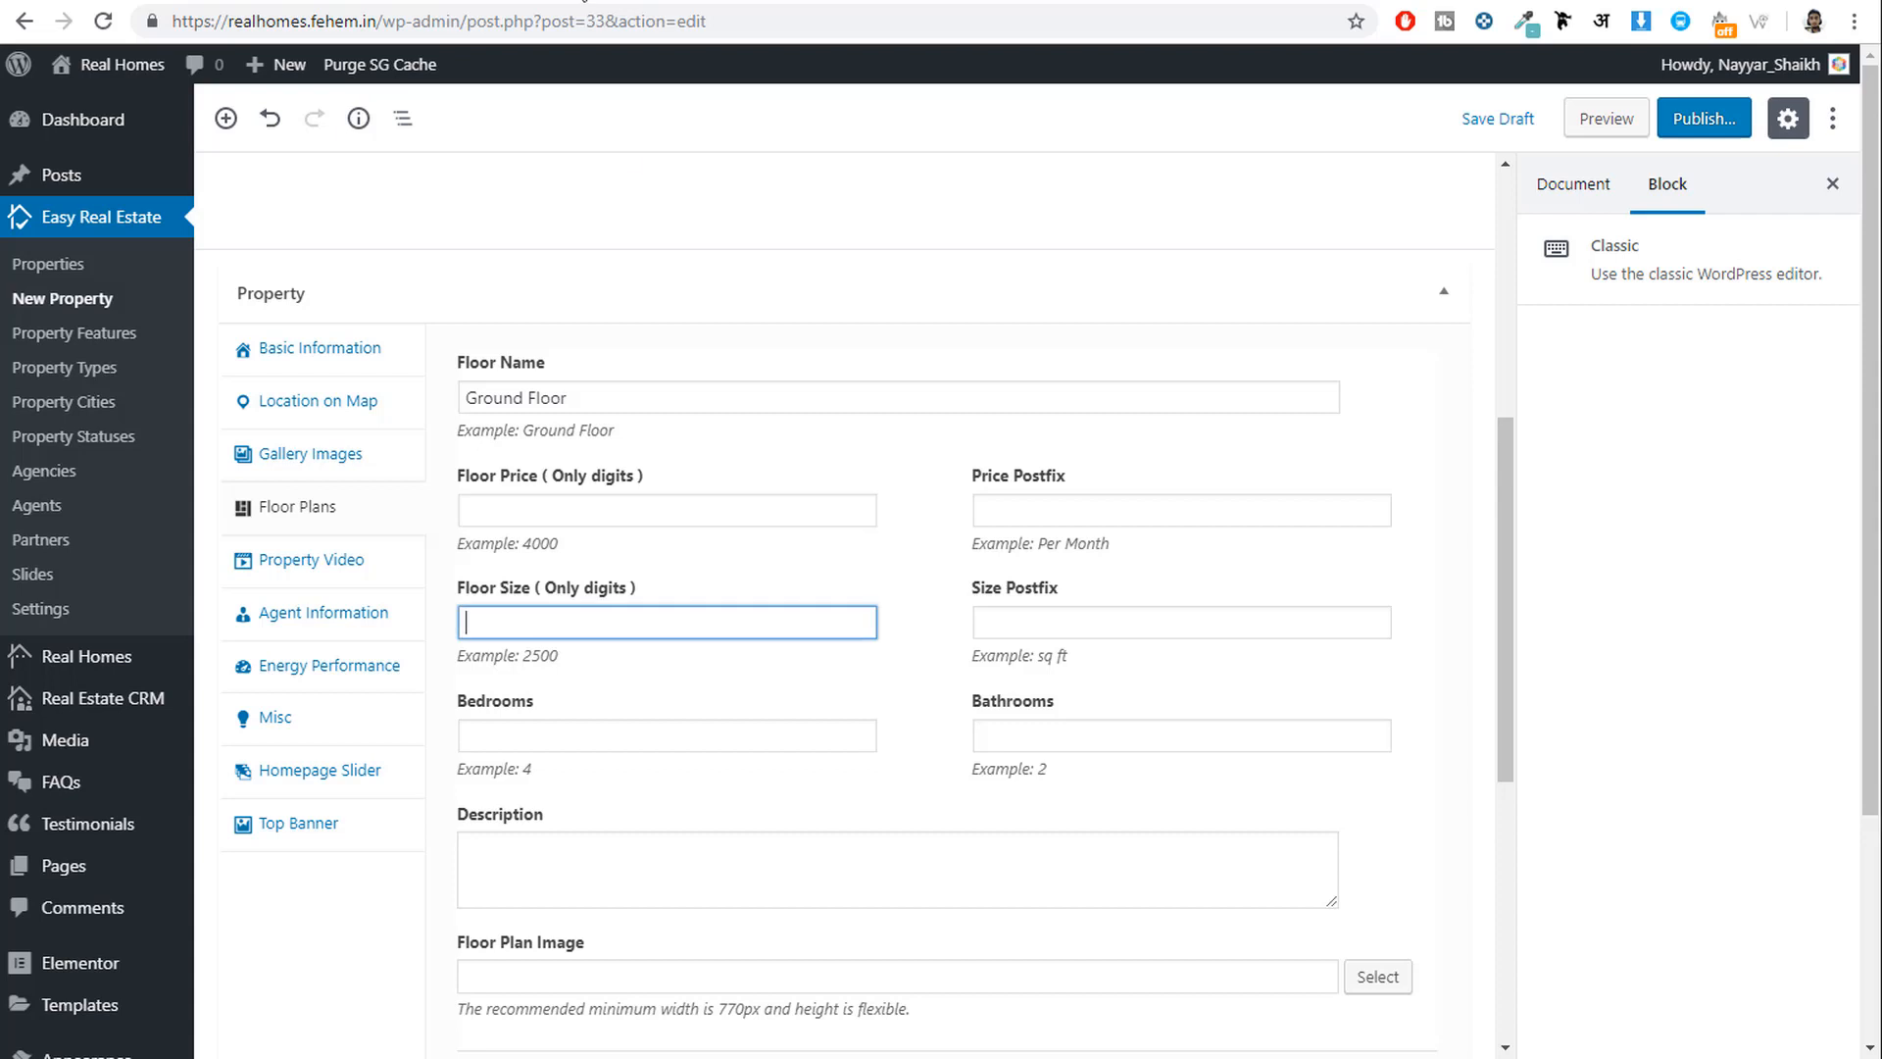
left_click(516, 3)
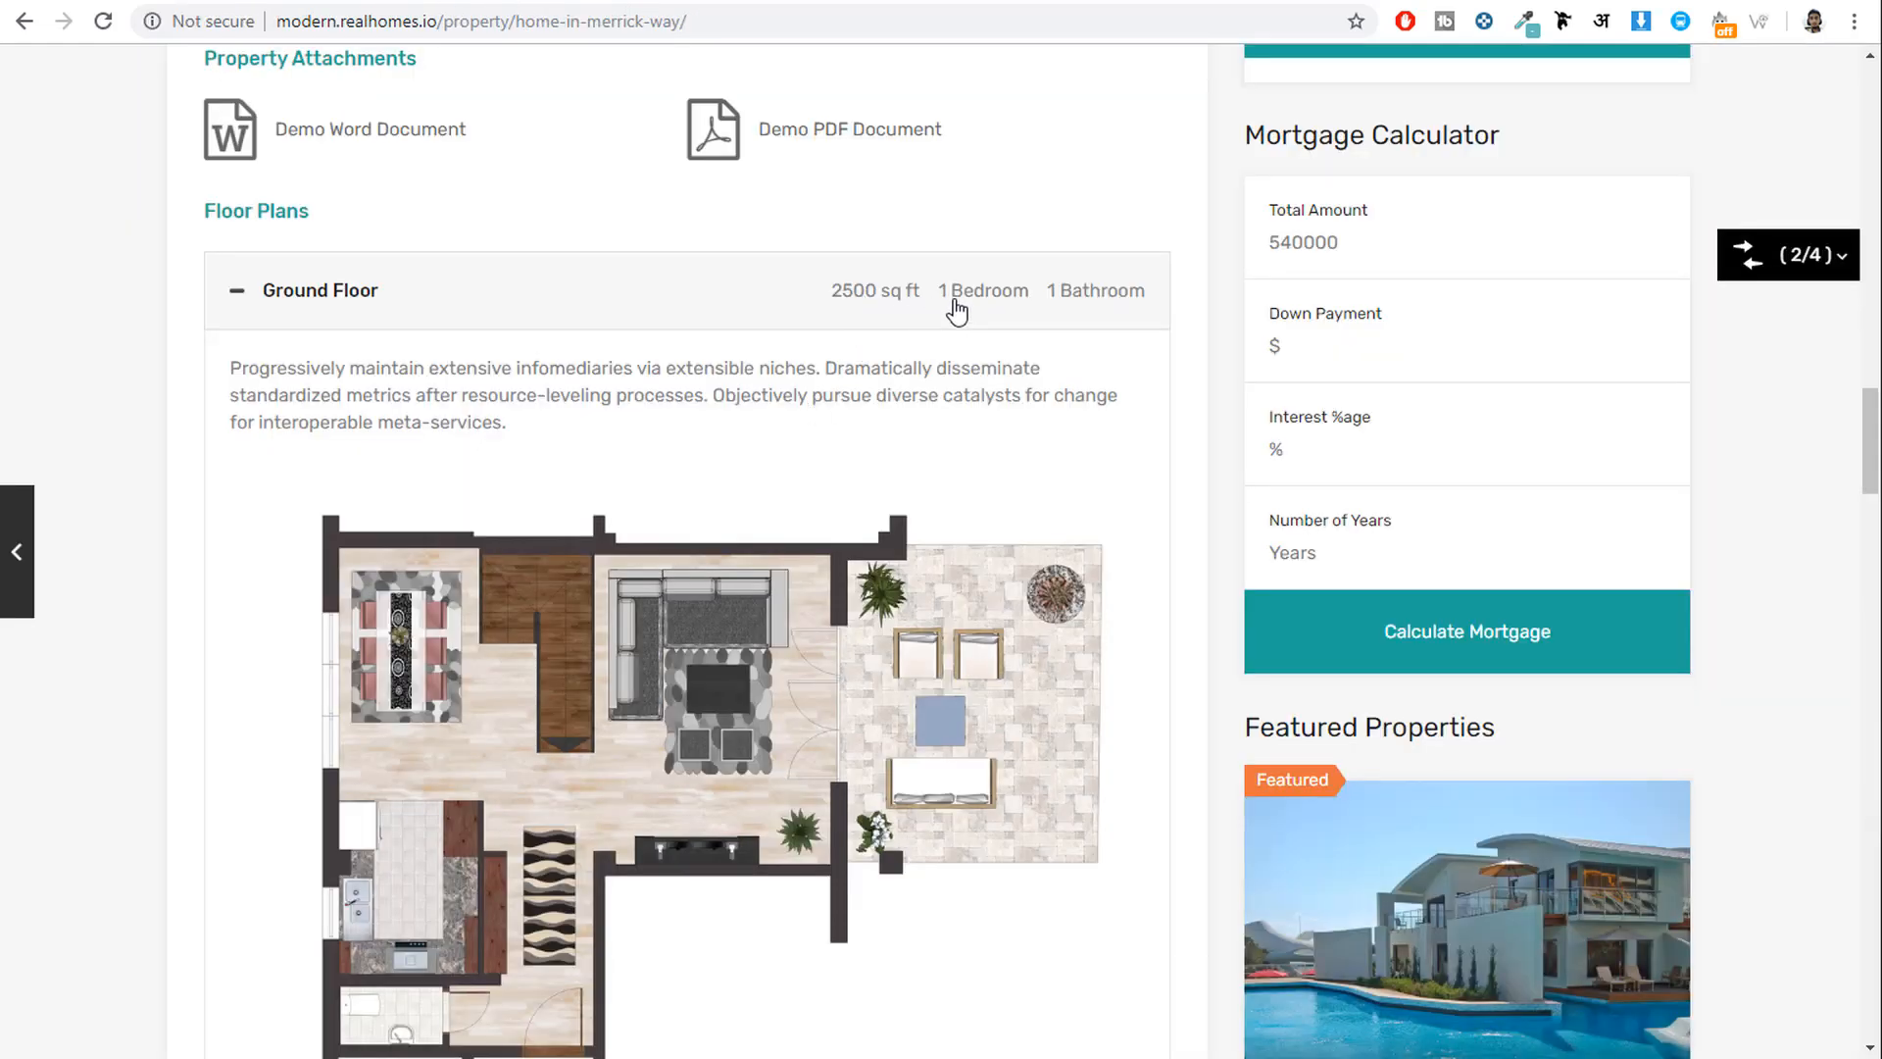
left_click(657, 3)
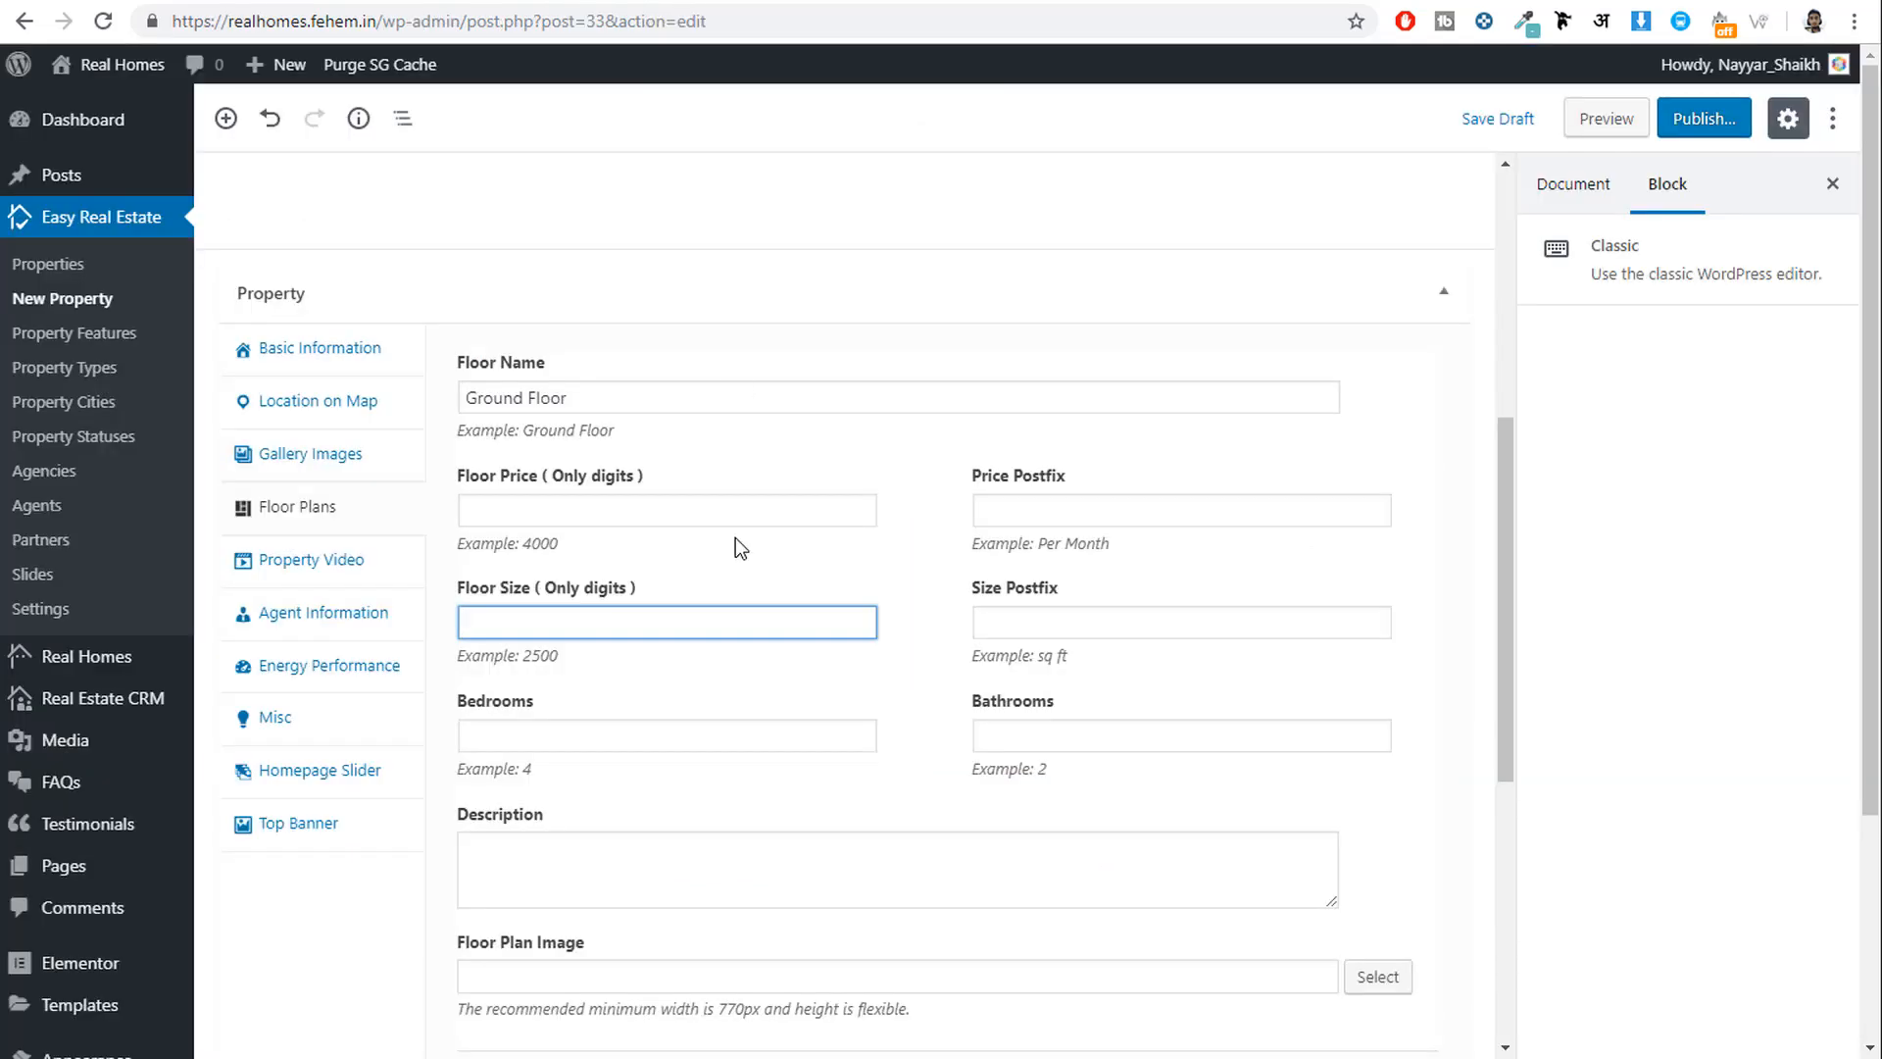
Fill floor size 2500 sq ft, 1 bedroom, 1 bathroom and paste the Ground Floor description.
type("2500")
key("Tab")
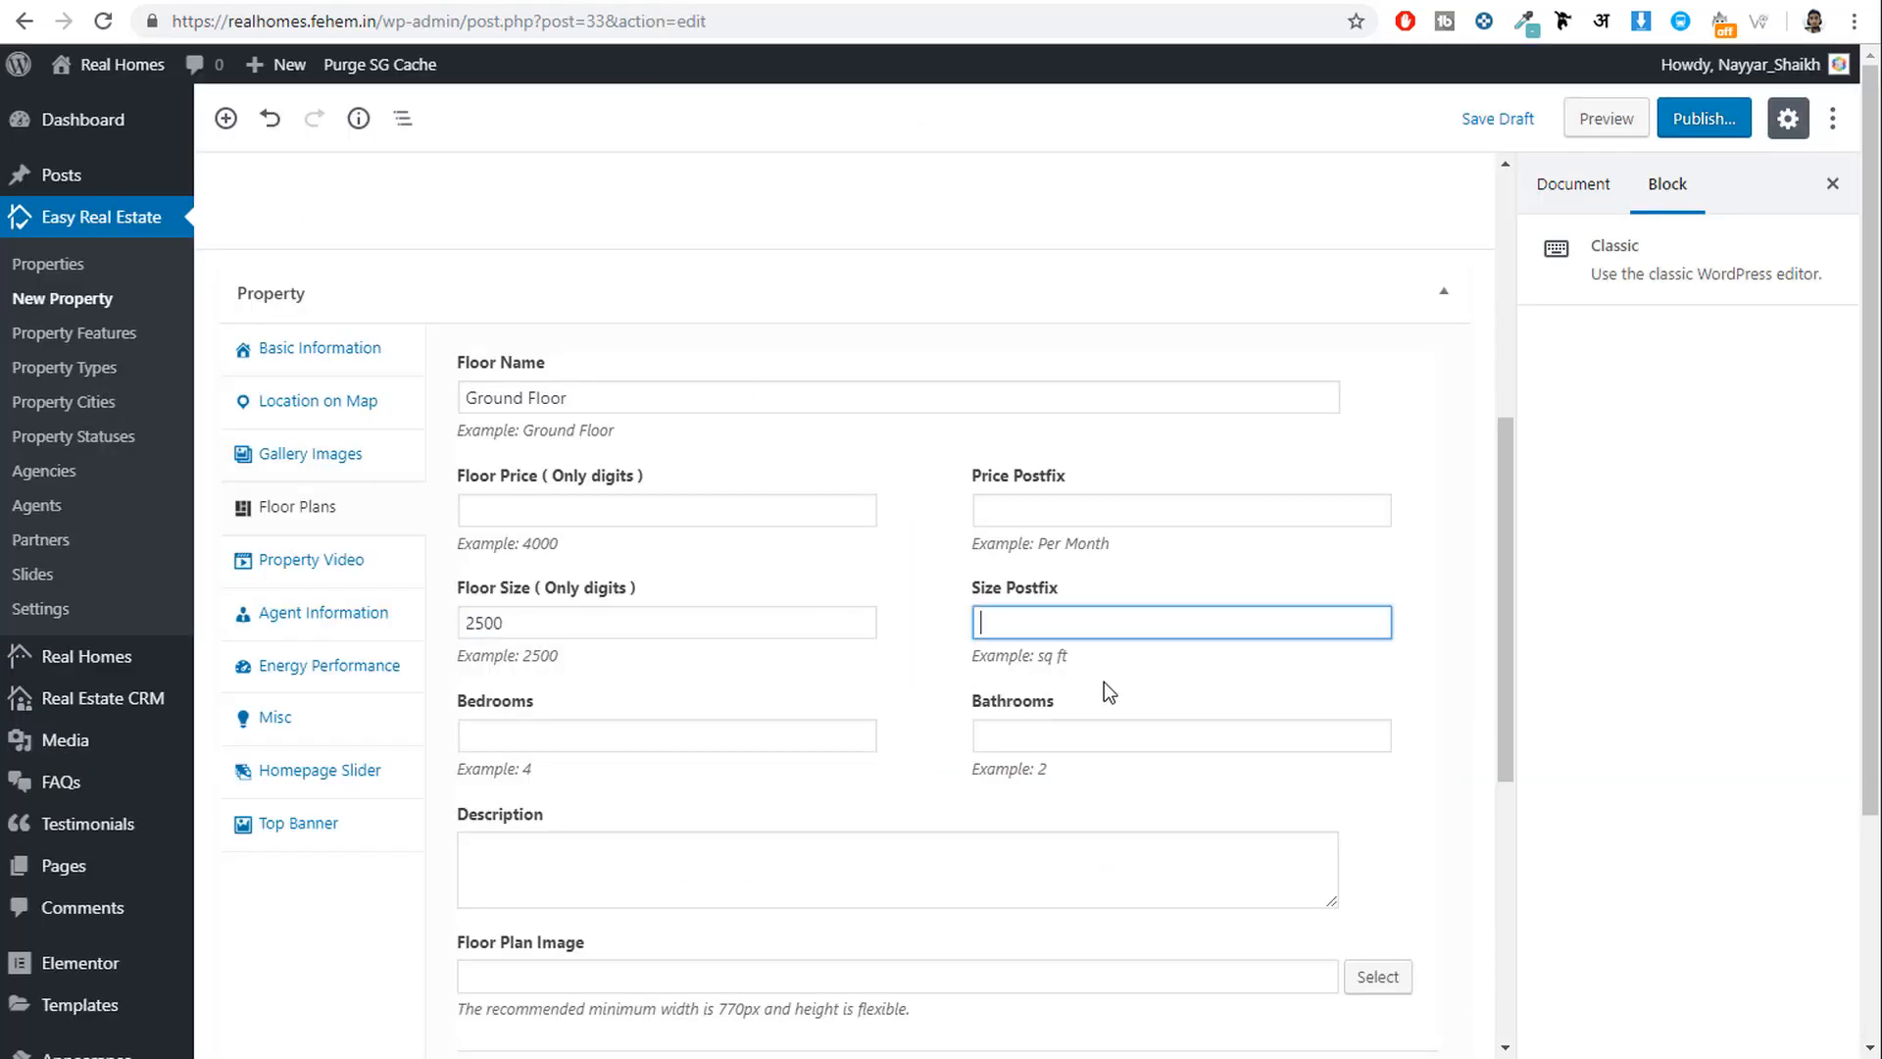
type("sq ft")
key("Tab")
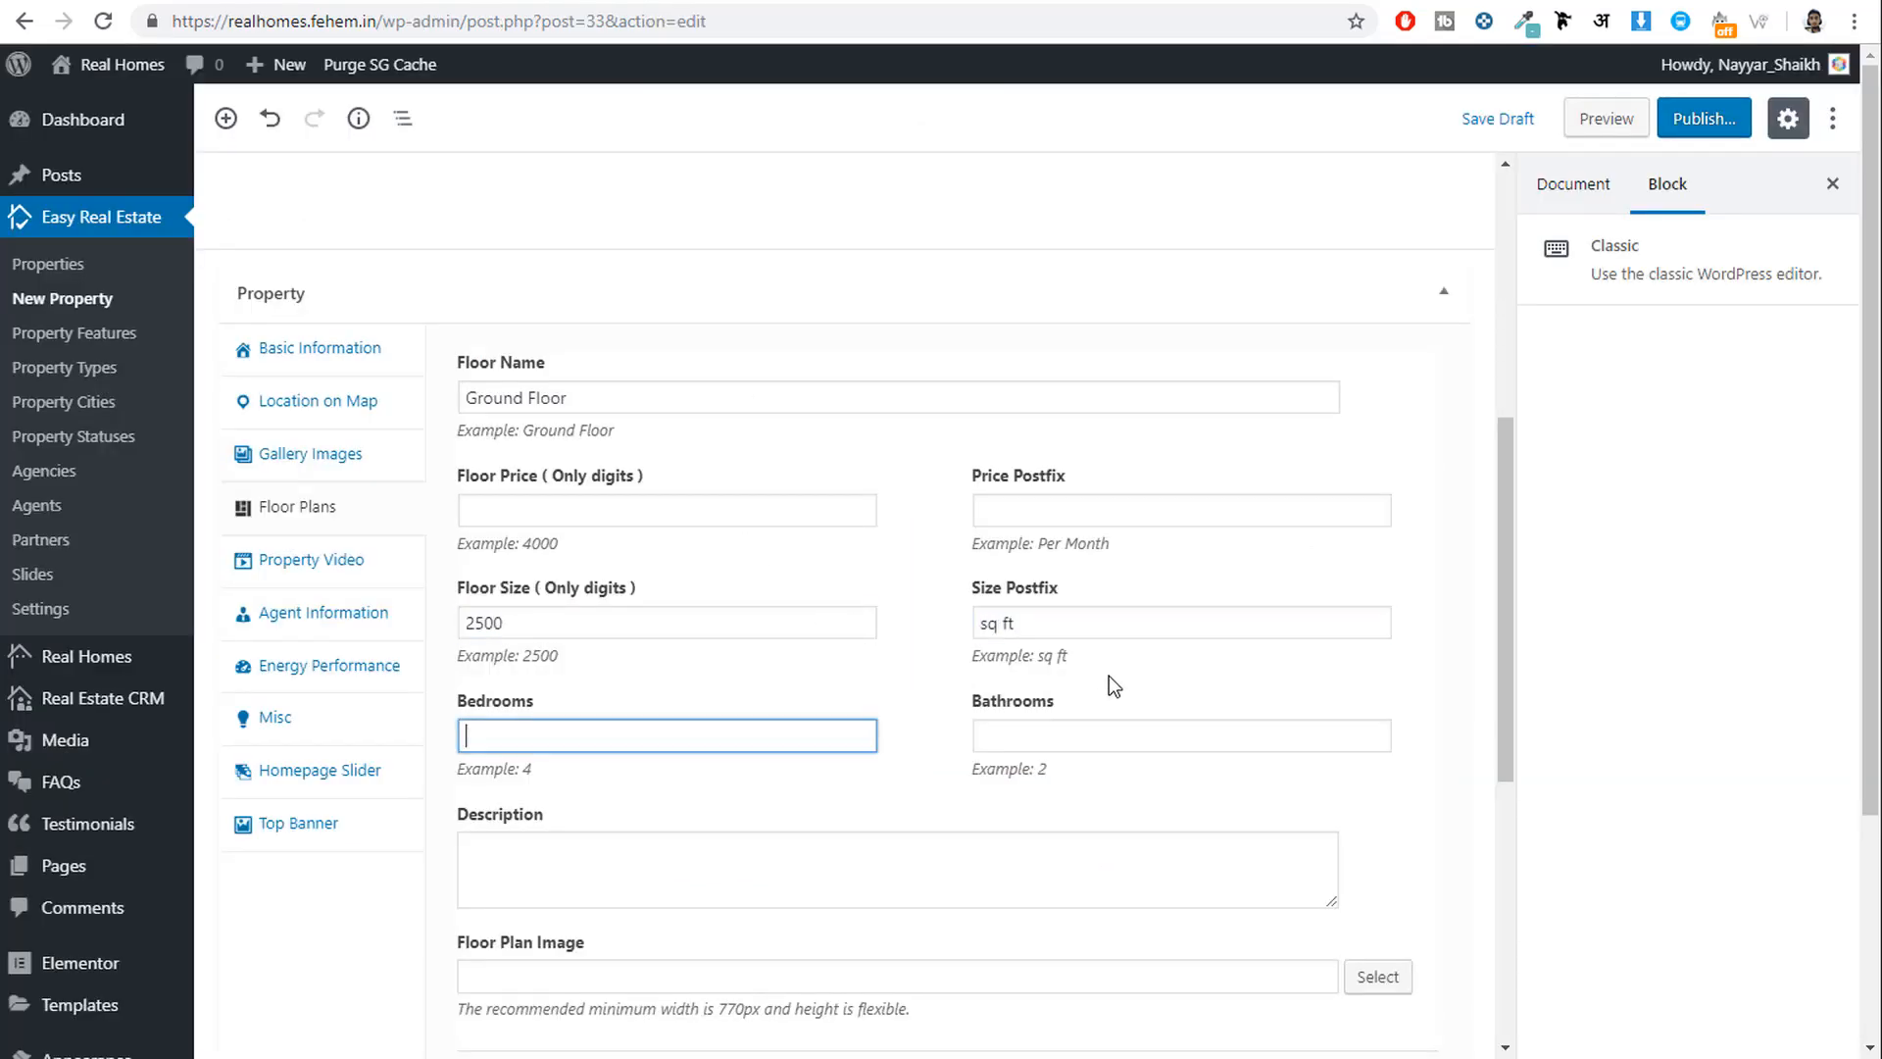
type("1")
key("Tab")
type("1")
scroll(1119, 686, "down", 1)
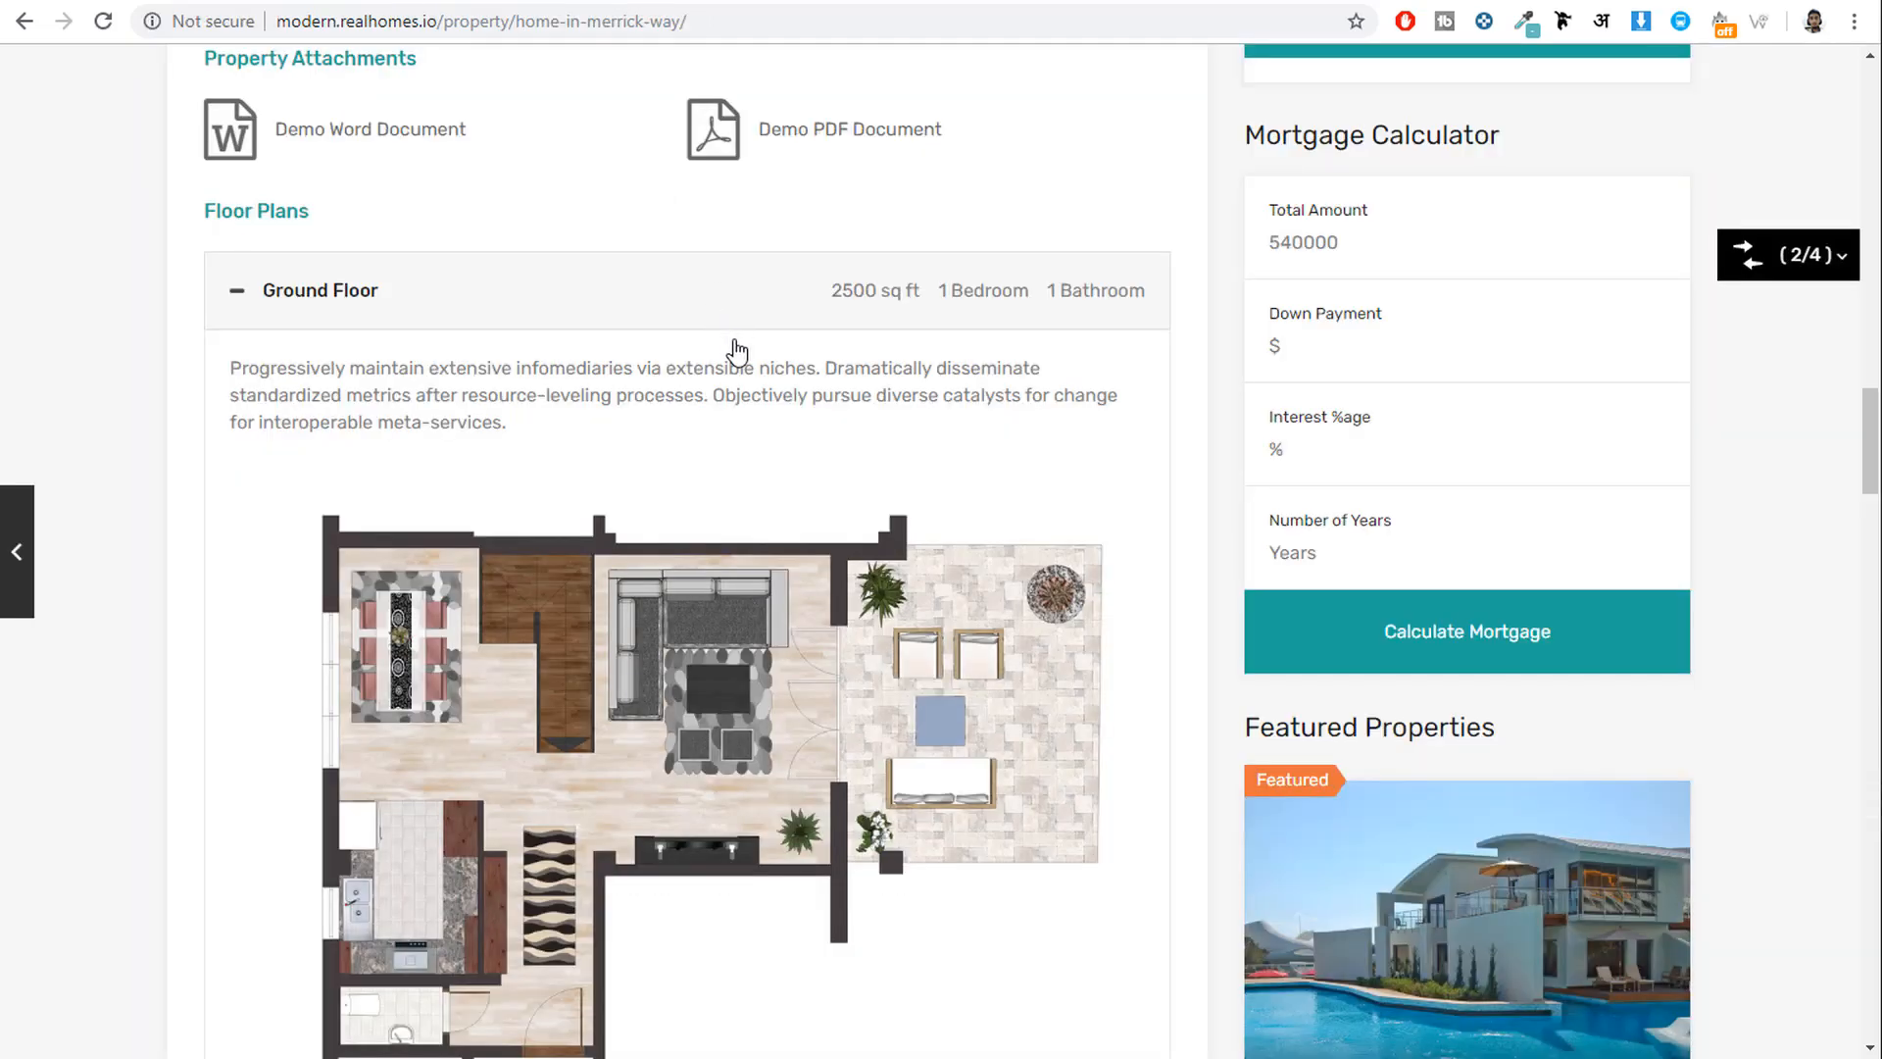
scroll(494, 706, "up", 1)
left_click_drag(506, 670, 233, 621)
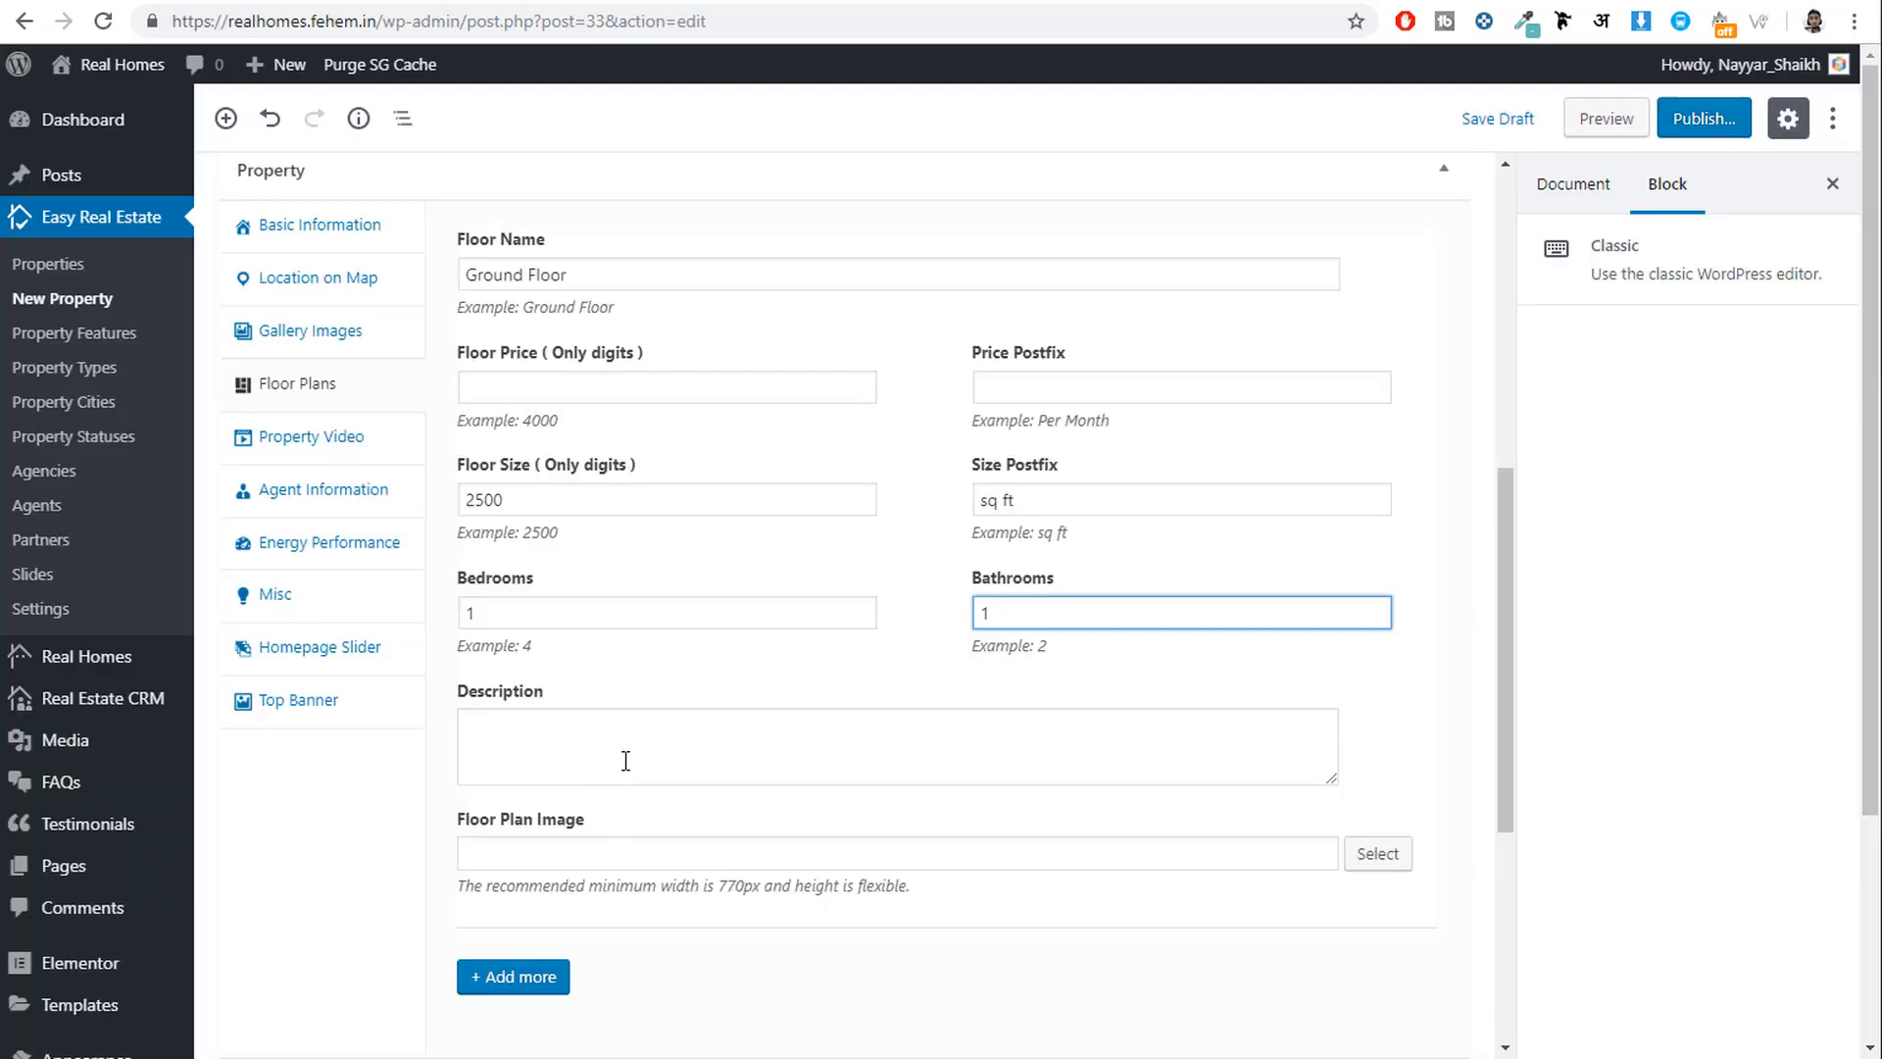
left_click(625, 761)
type("Progressively maintain extensive infomediaries via extensible niches. Dramatically disseminate standardized metrics after resource-leveling processes. Objectively pursue diverse catalysts for change for interoperable meta-services.")
scroll(794, 786, "down", 1)
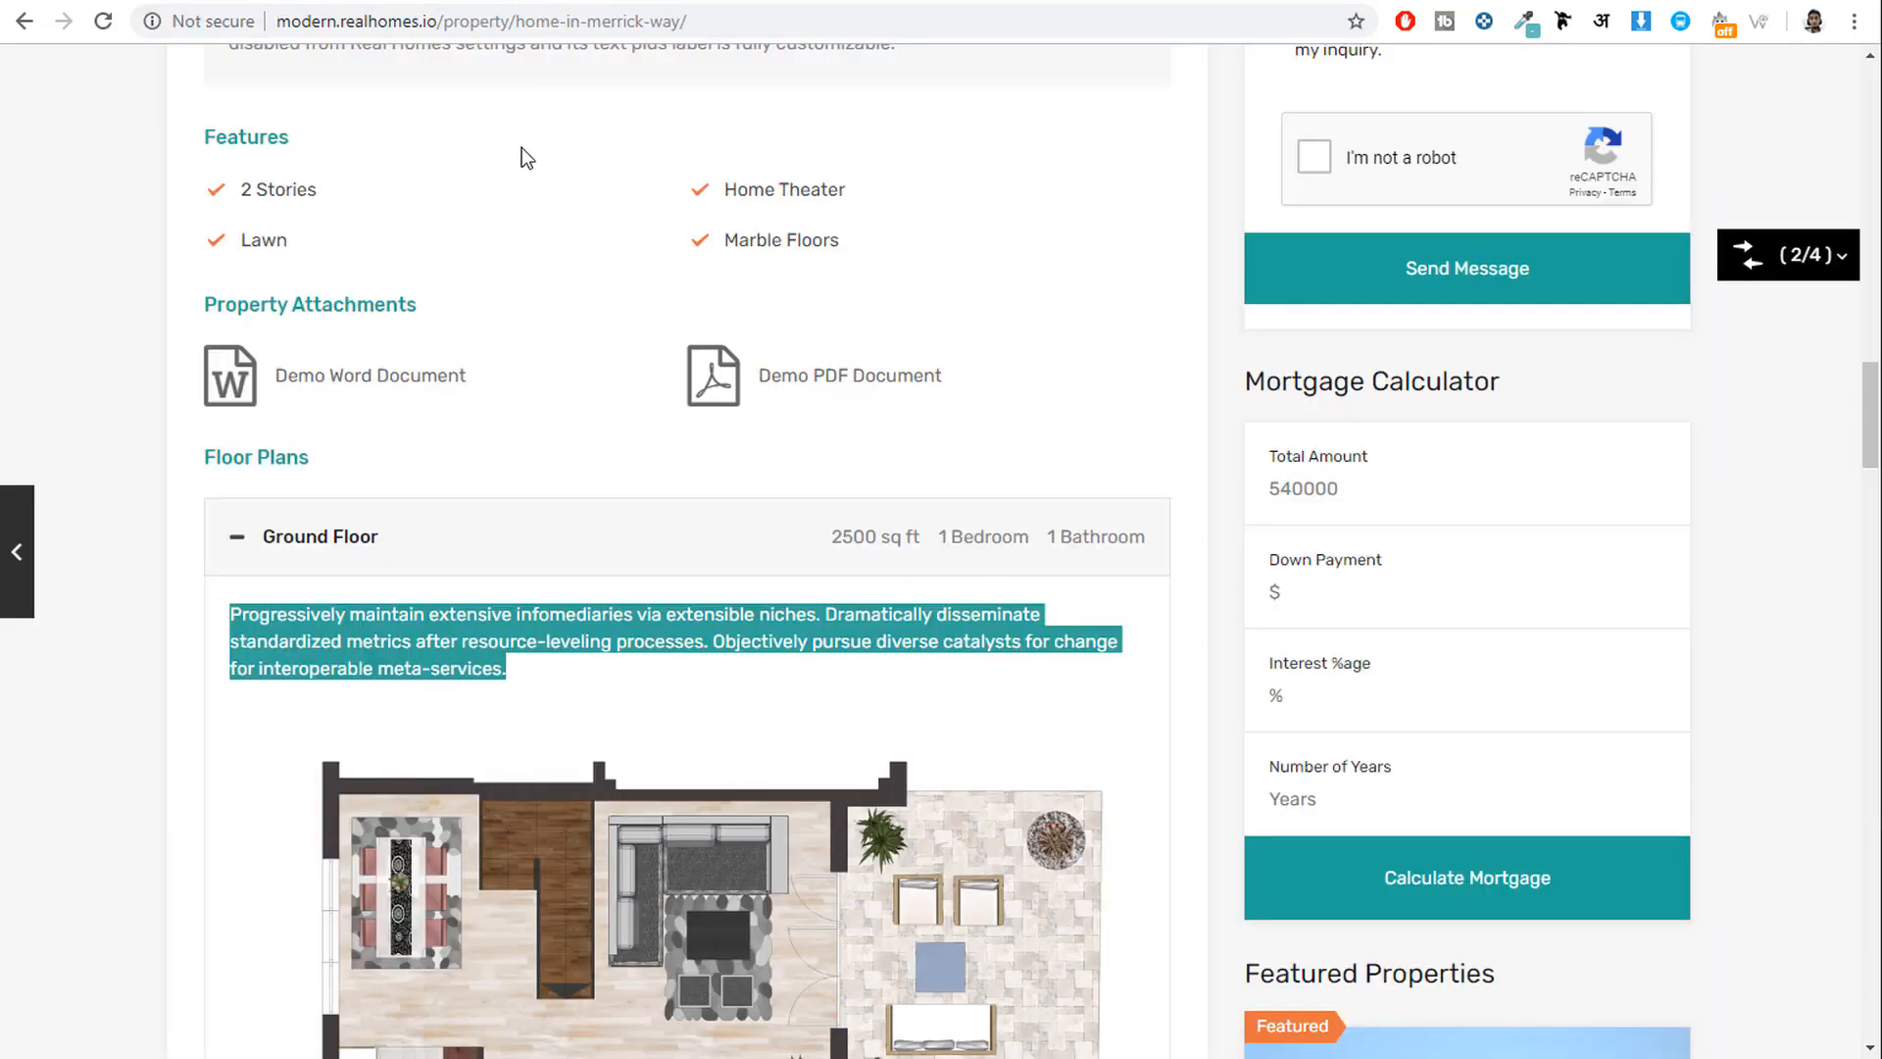
scroll(597, 786, "down", 5)
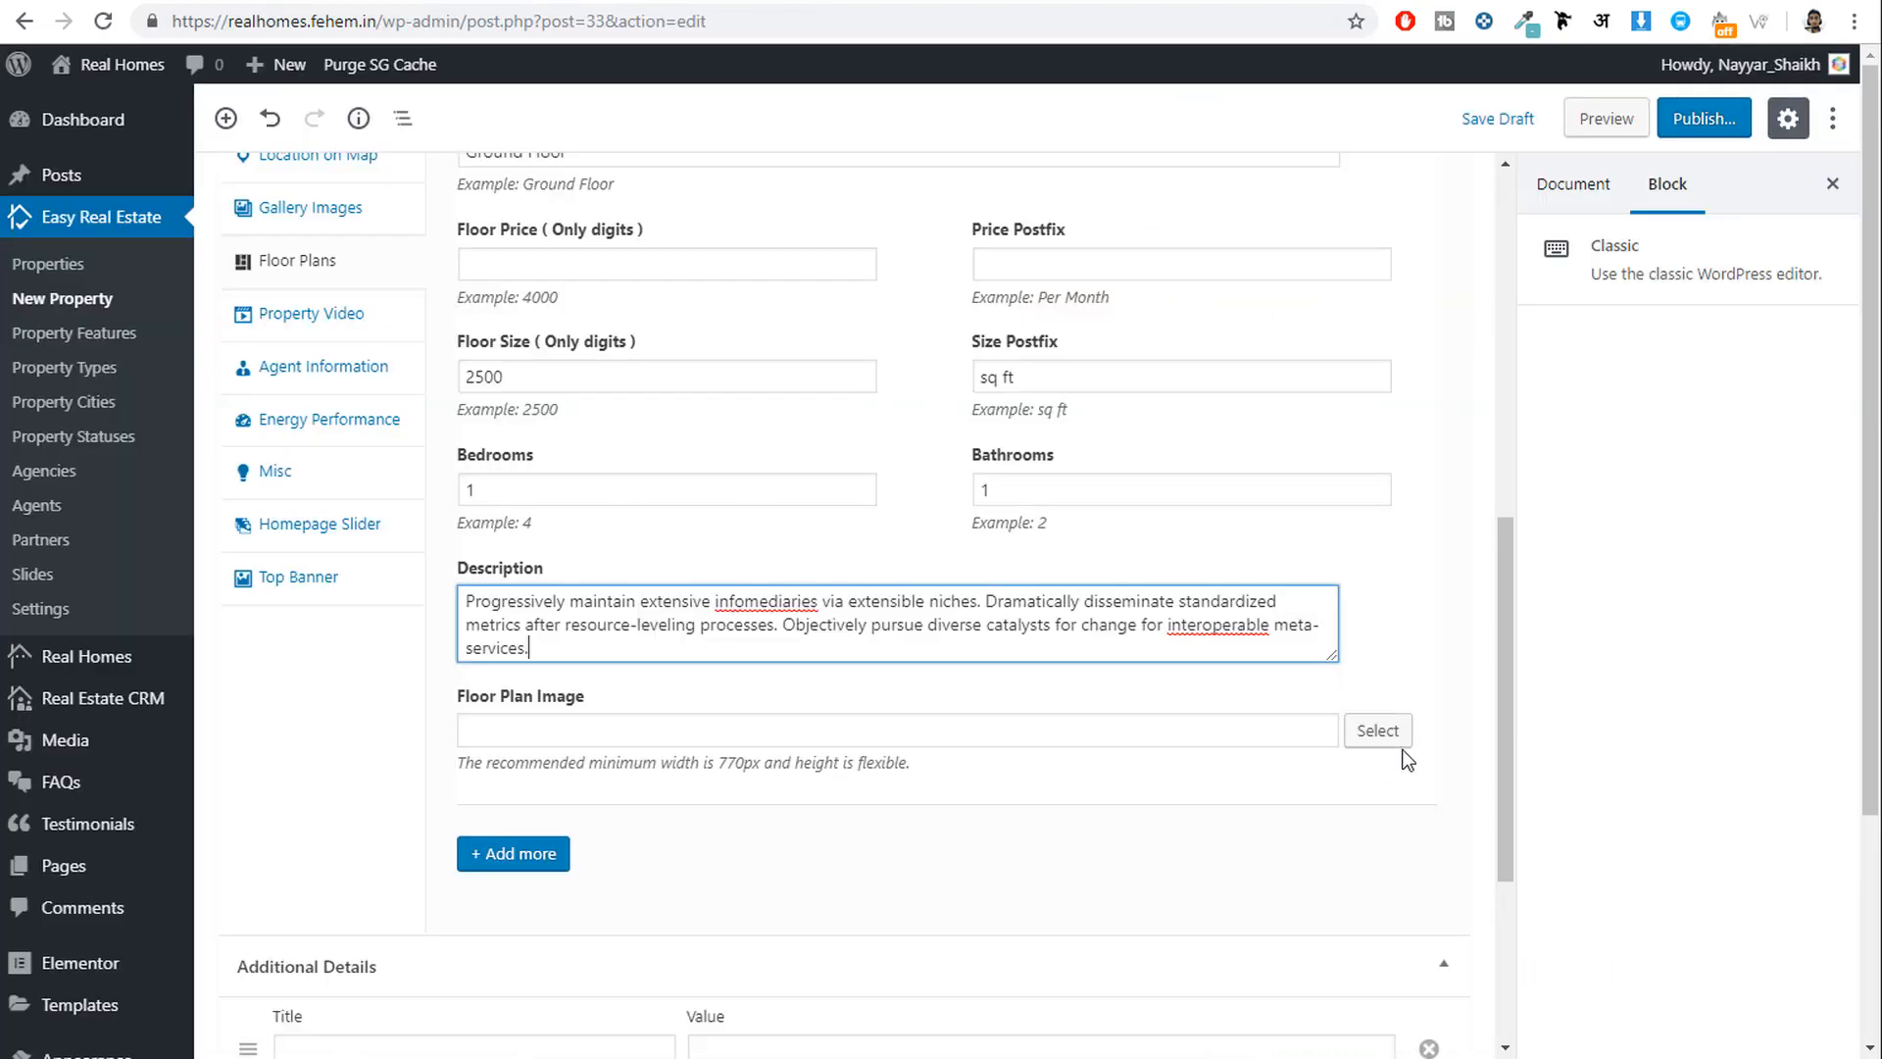
Upload inspiry-0-ground-floor from the Media folder as the Ground Floor plan image.
left_click(1382, 733)
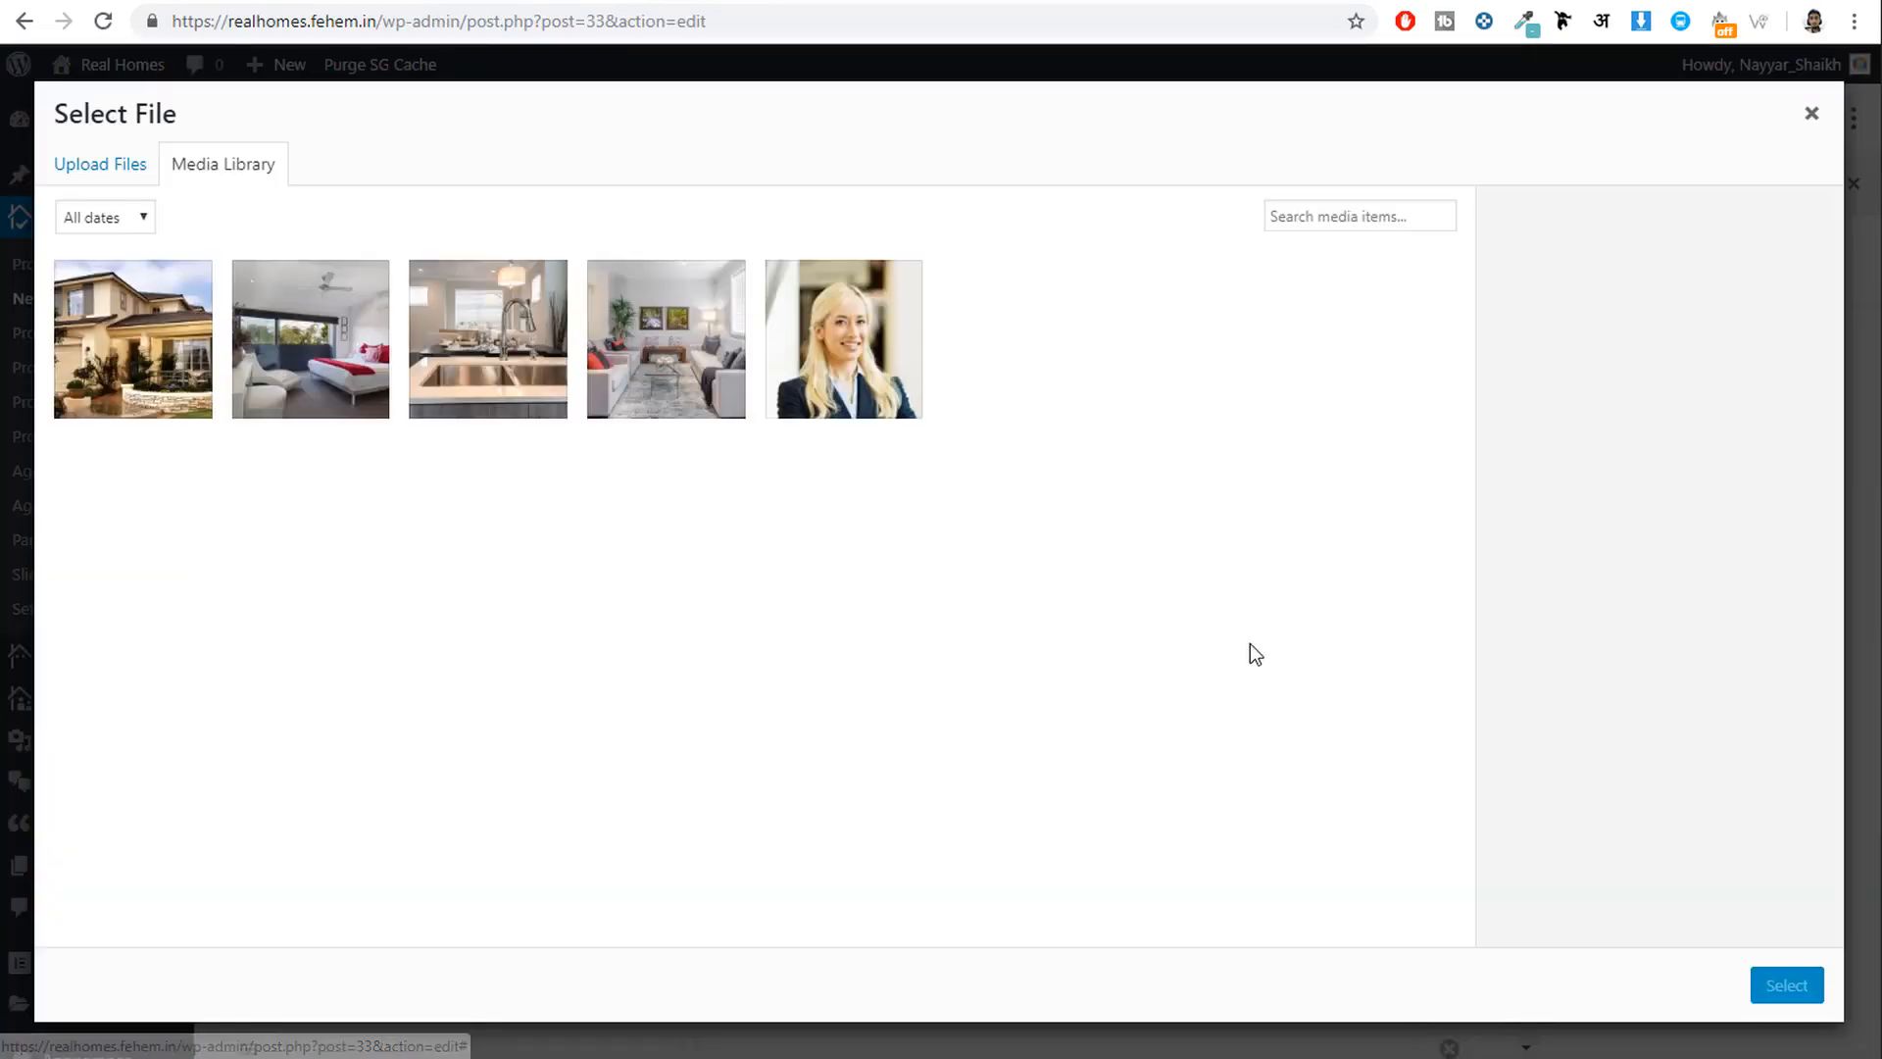
left_click(94, 163)
left_click(977, 582)
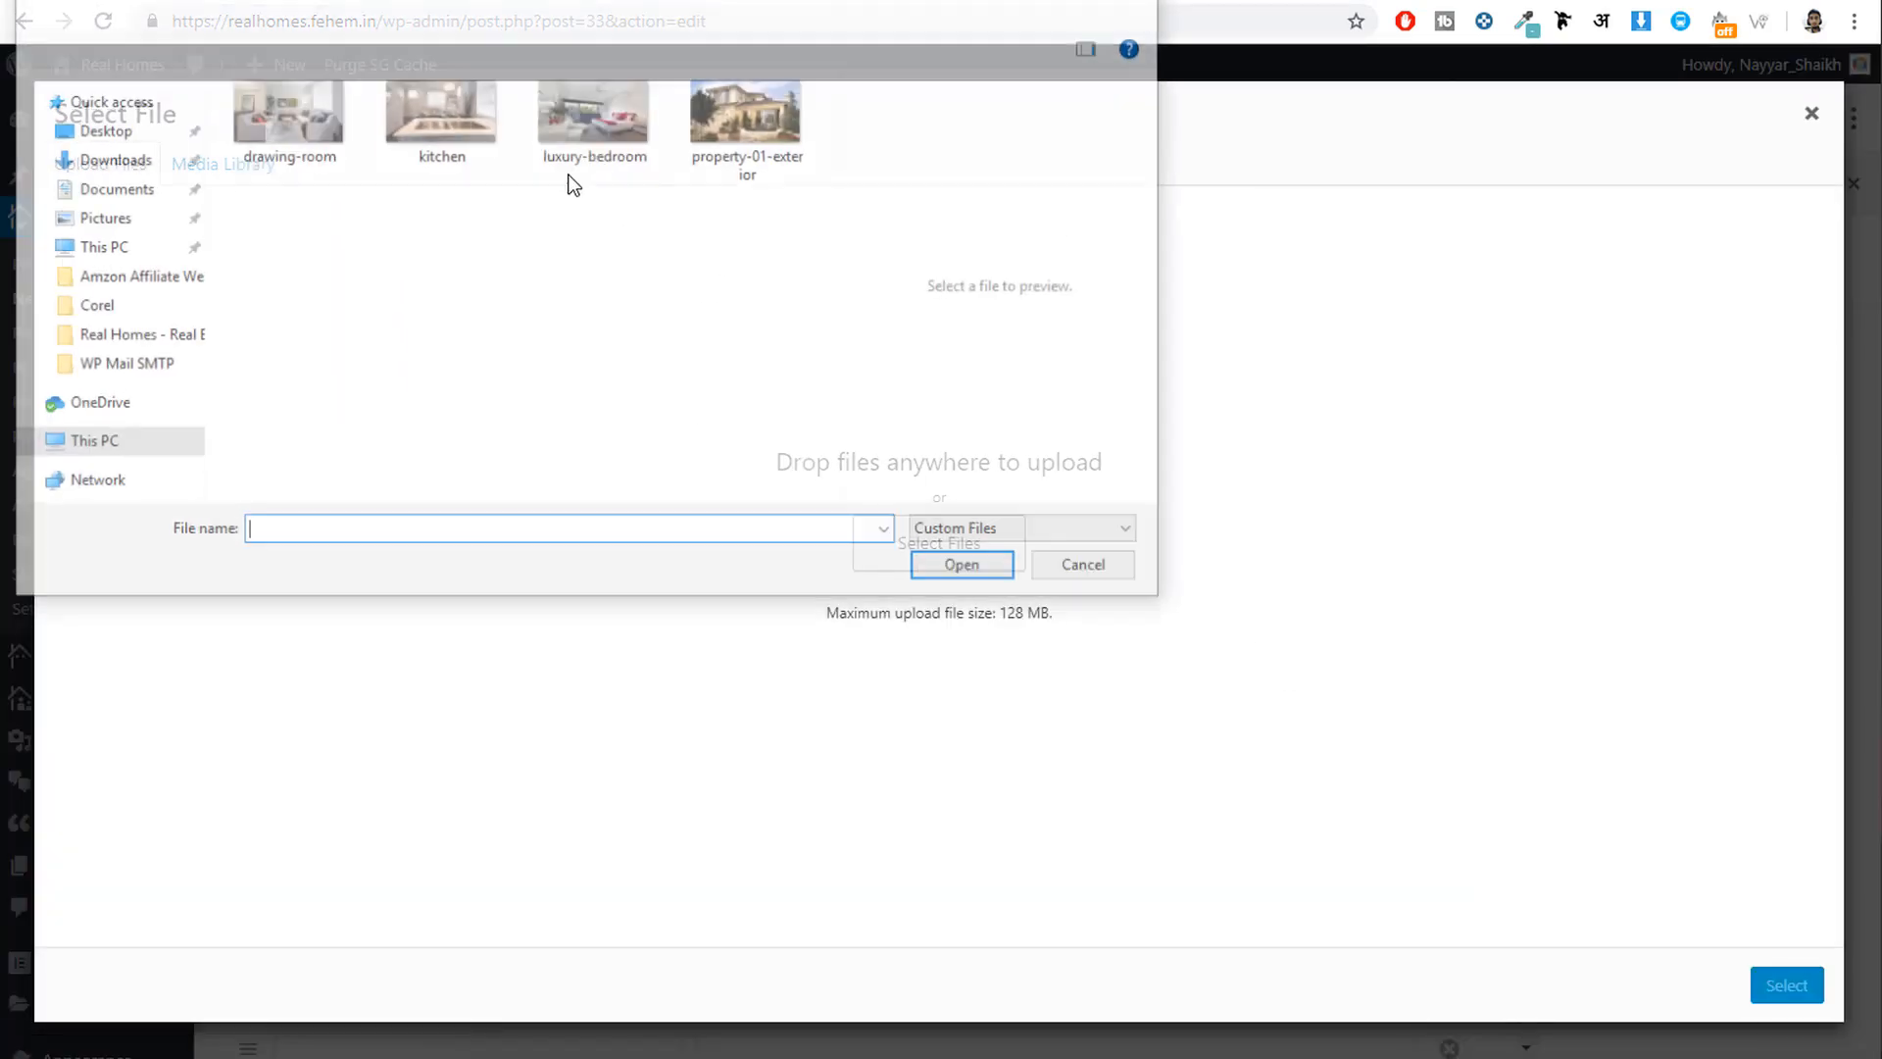
left_click(598, 9)
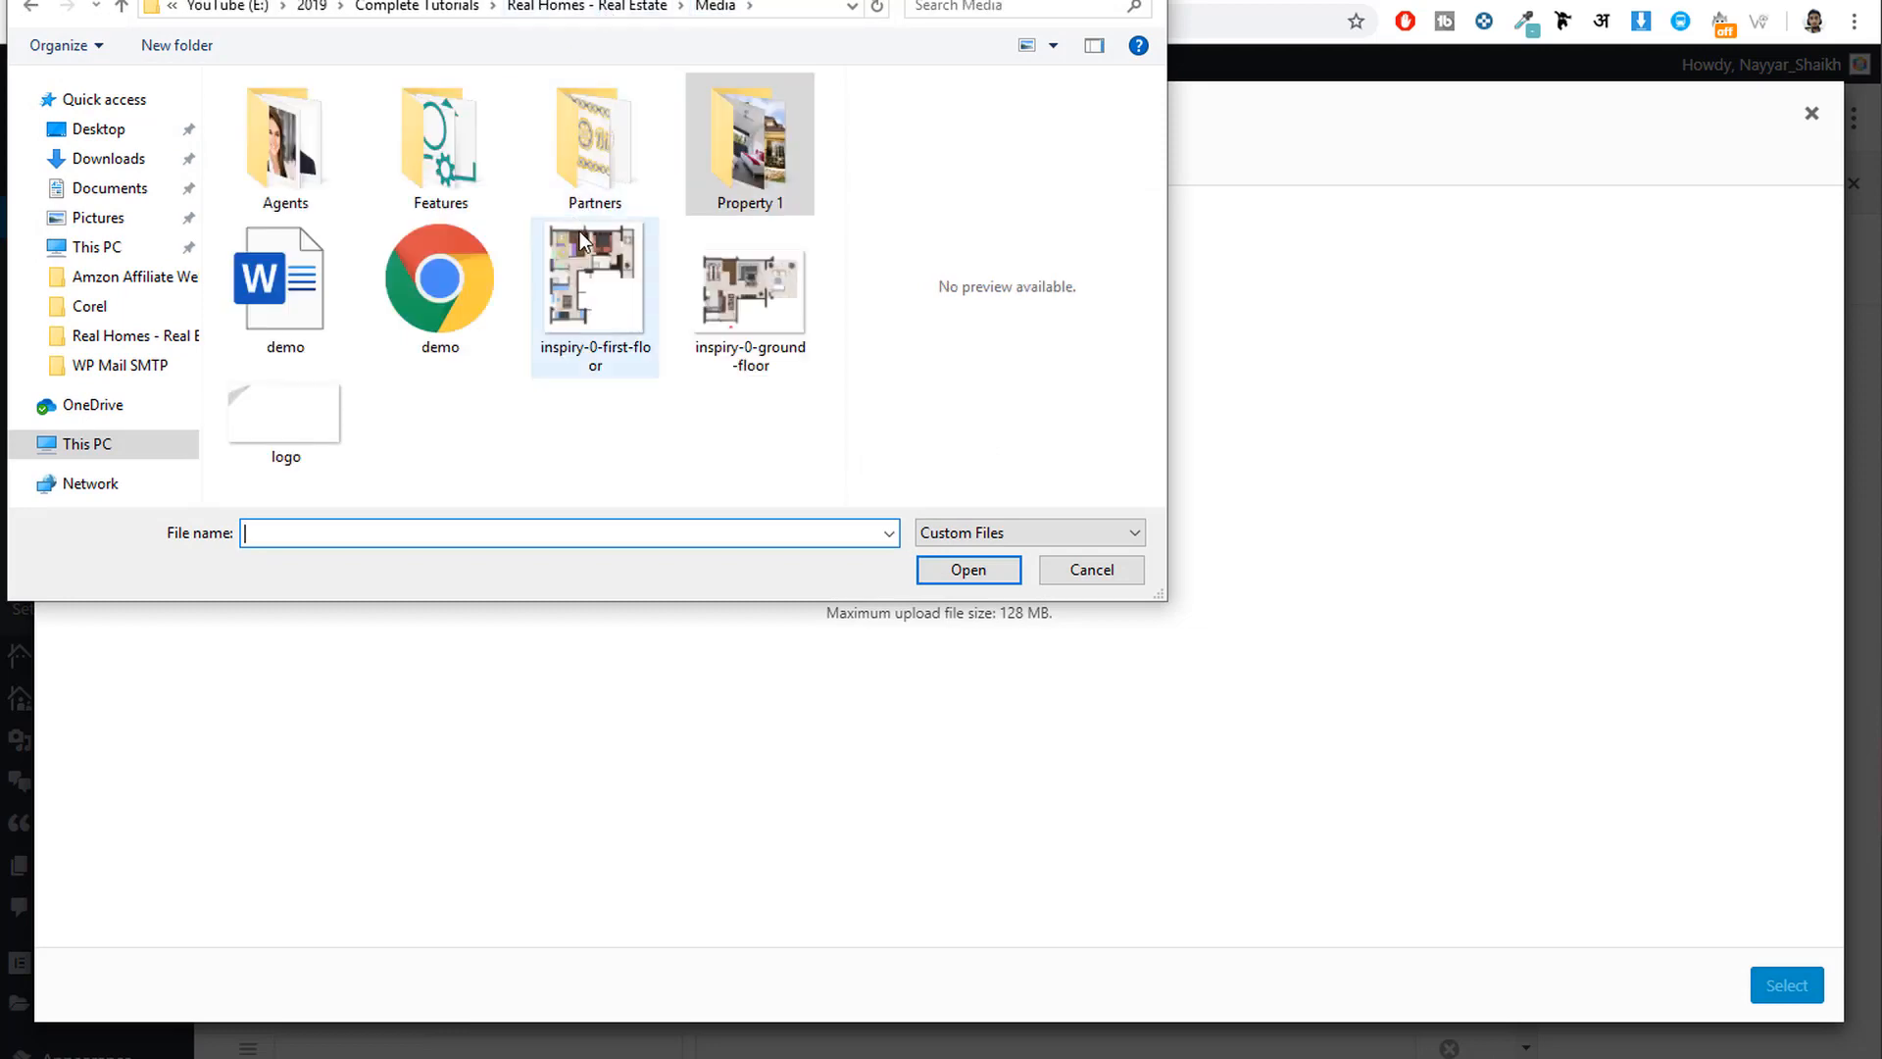
left_click(760, 288)
left_click(955, 569)
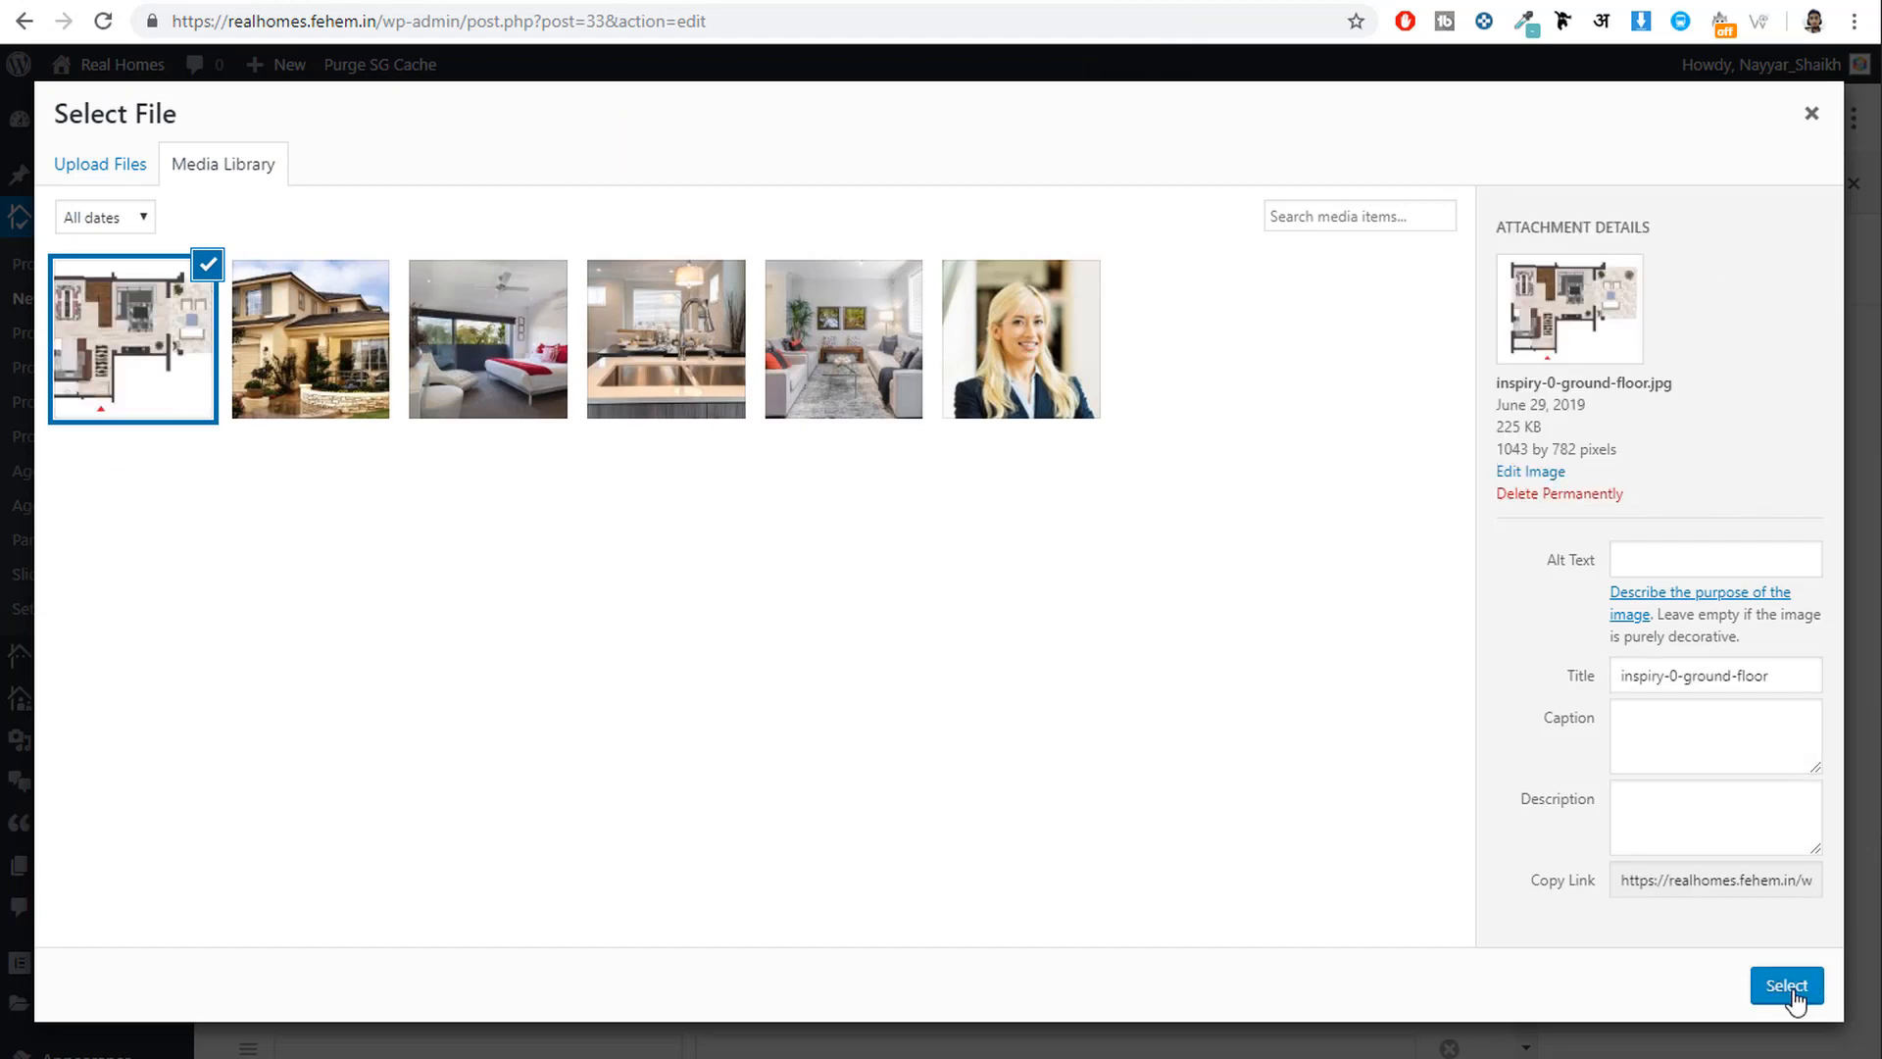
left_click(1807, 985)
scroll(544, 745, "down", 1)
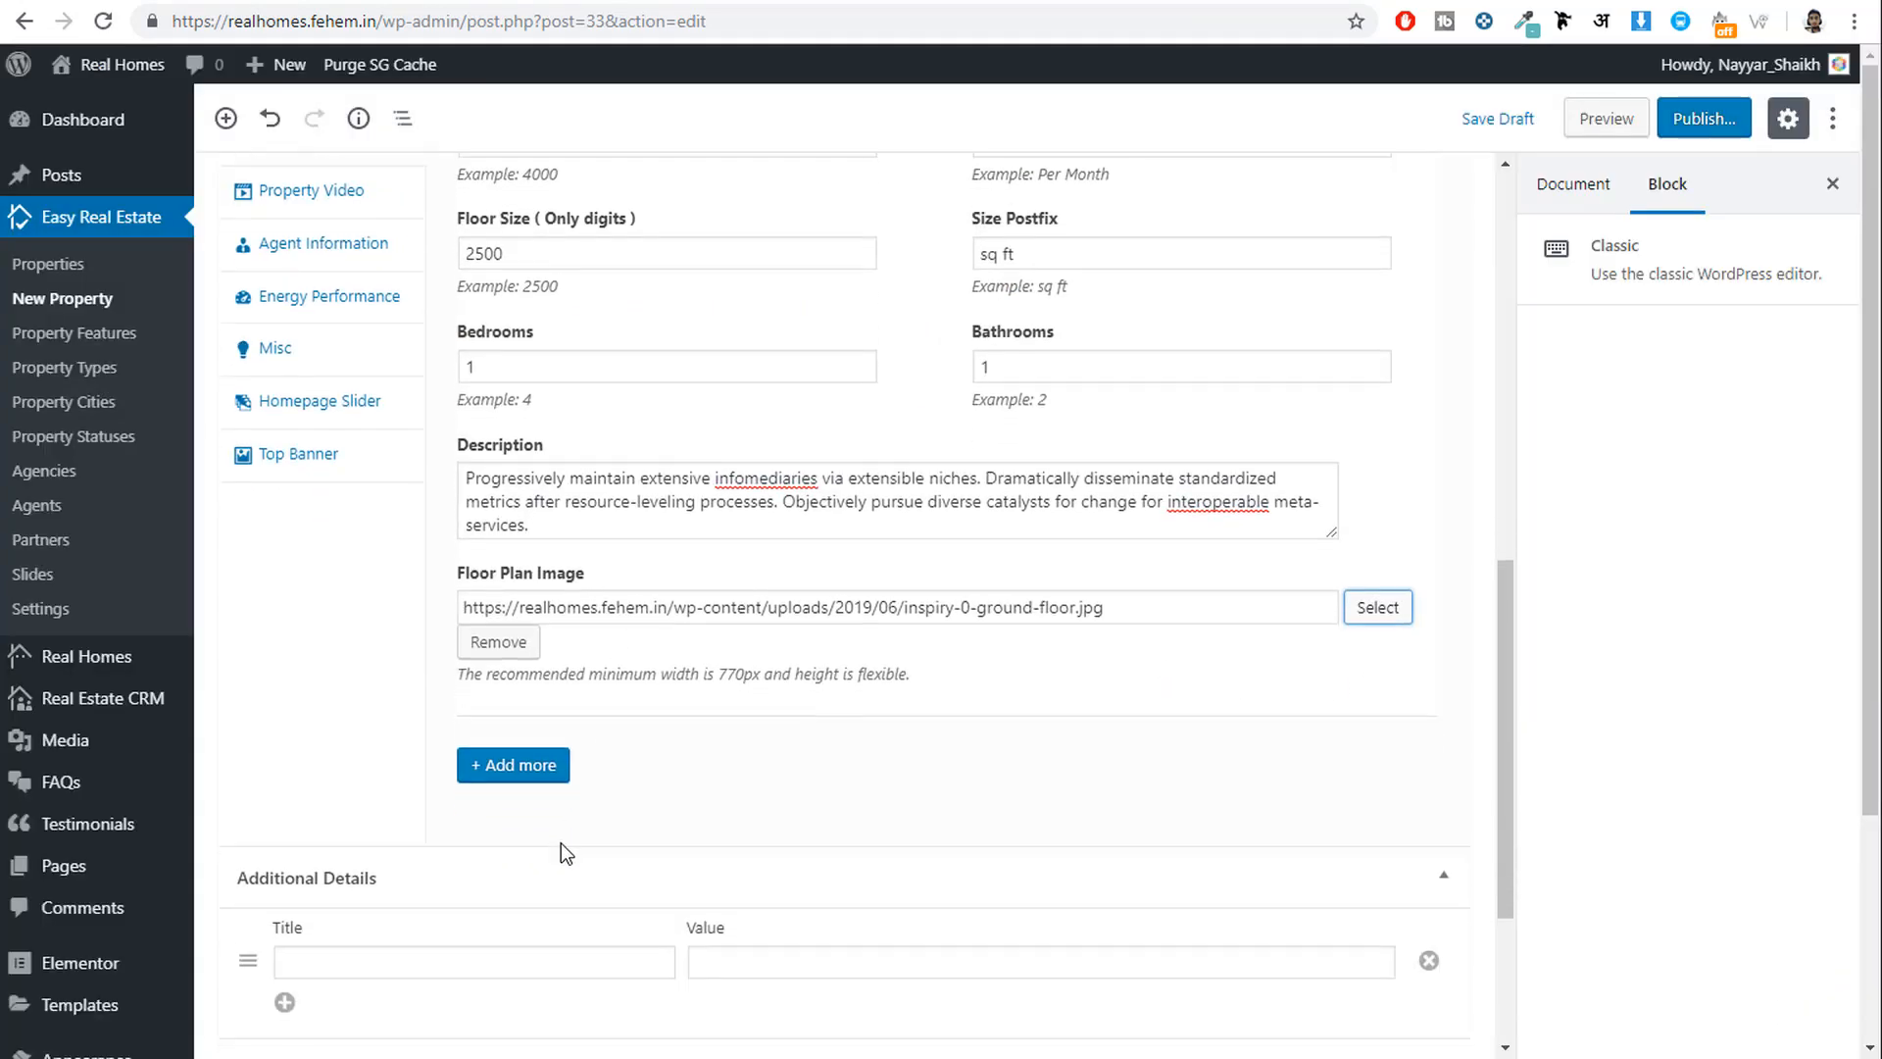
scroll(775, 770, "up", 2)
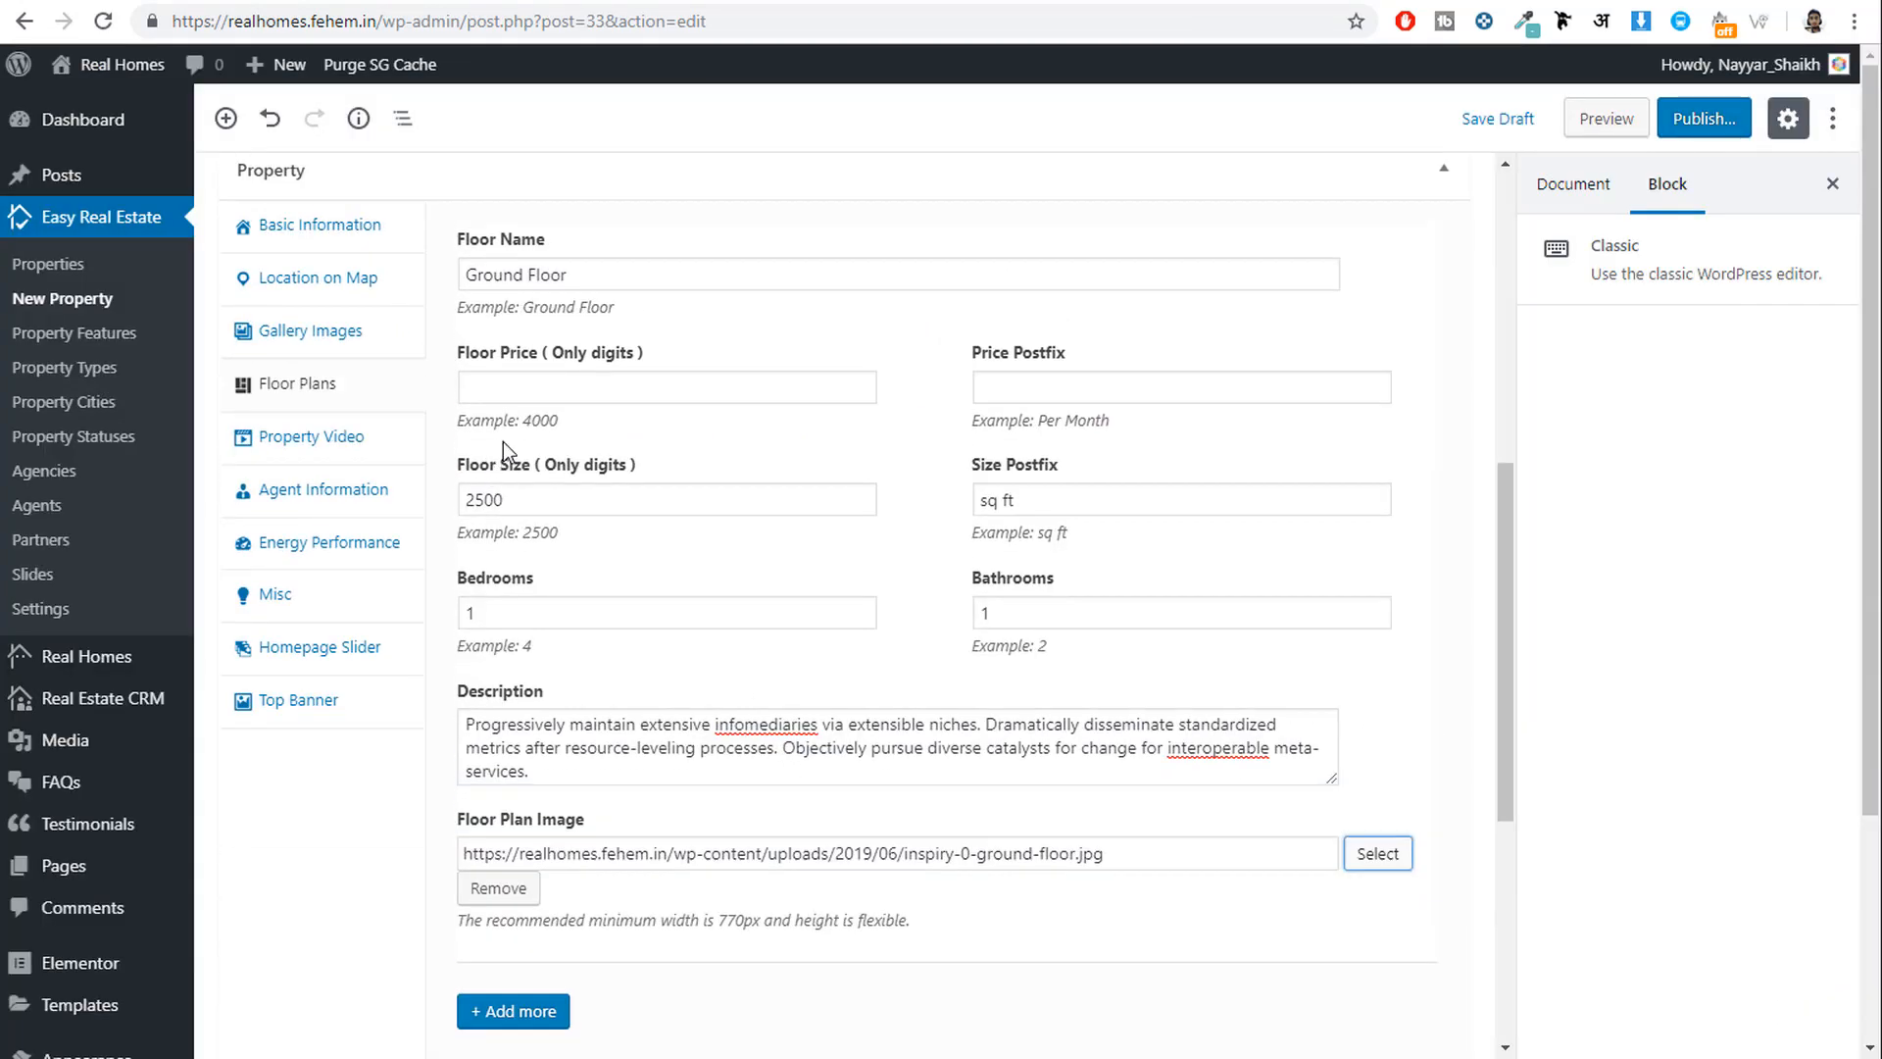
Add a video entry with the demo listing's YouTube link as URL and 'Property Video' as Title.
left_click(340, 449)
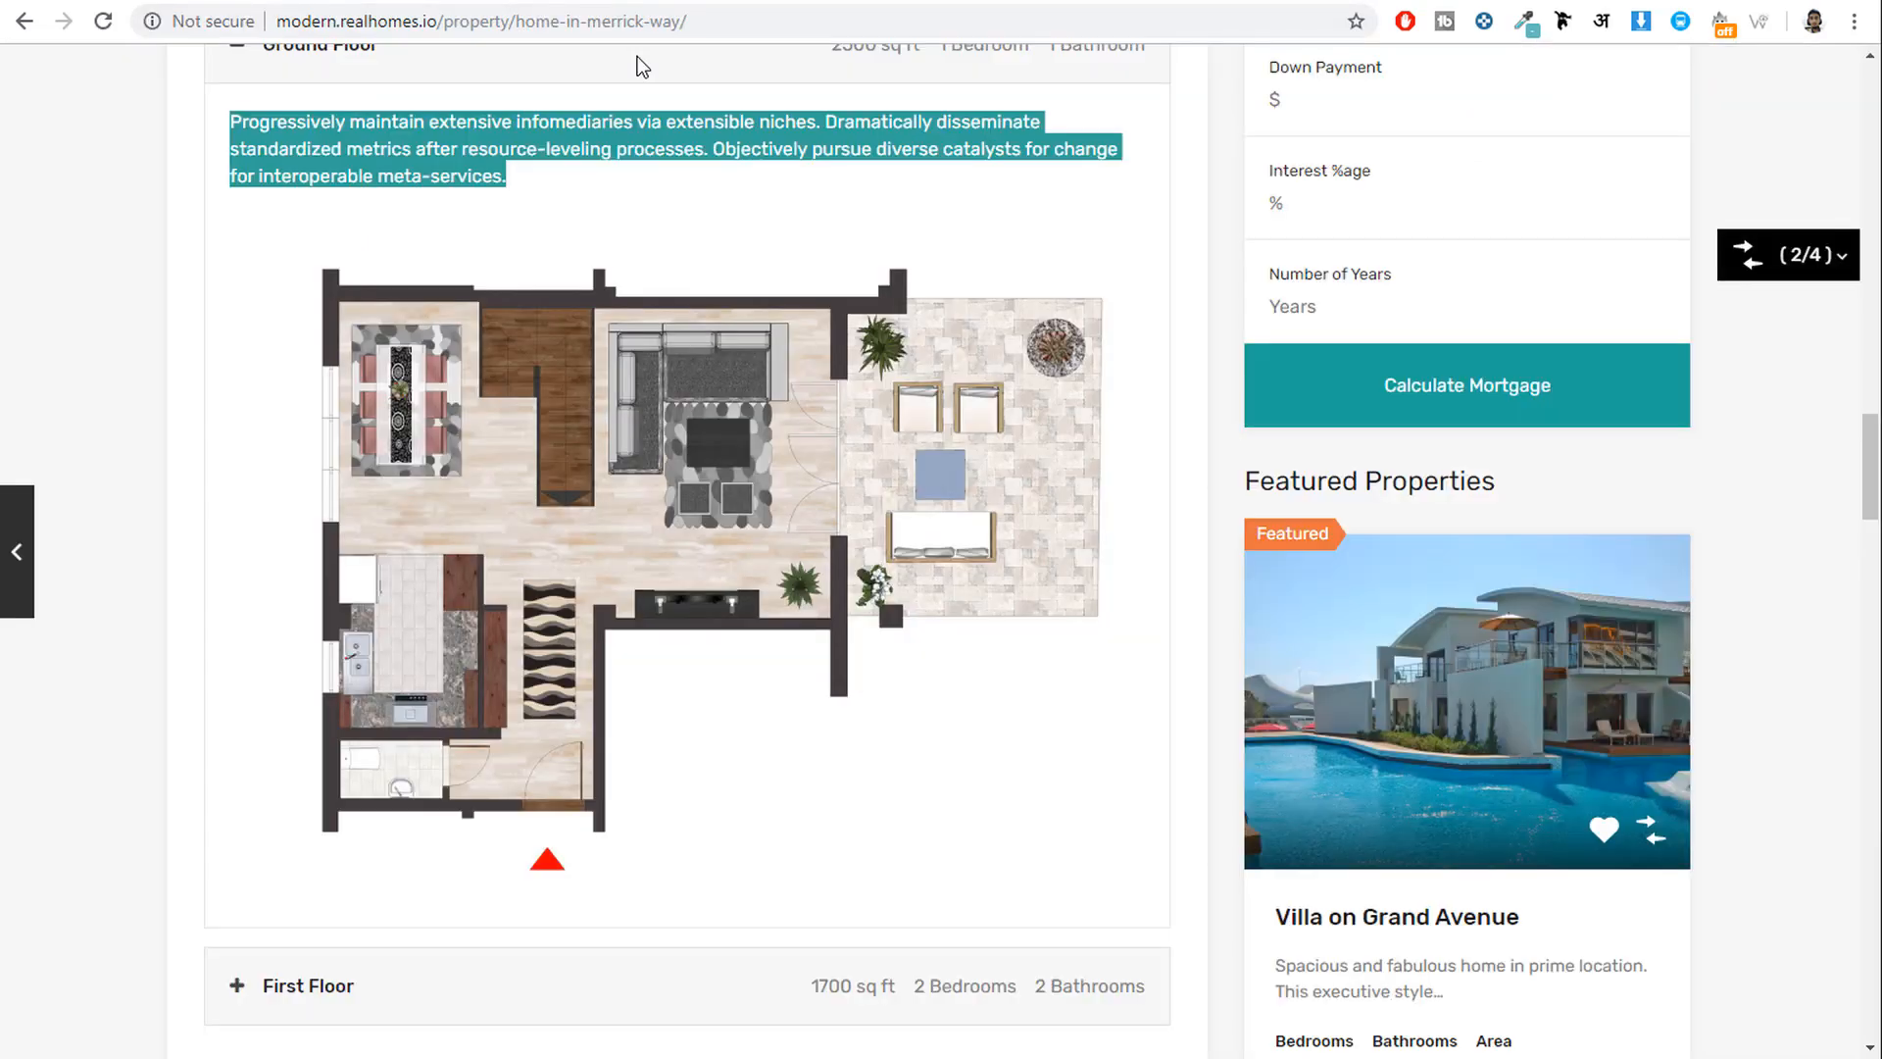
scroll(951, 540, "down", 8)
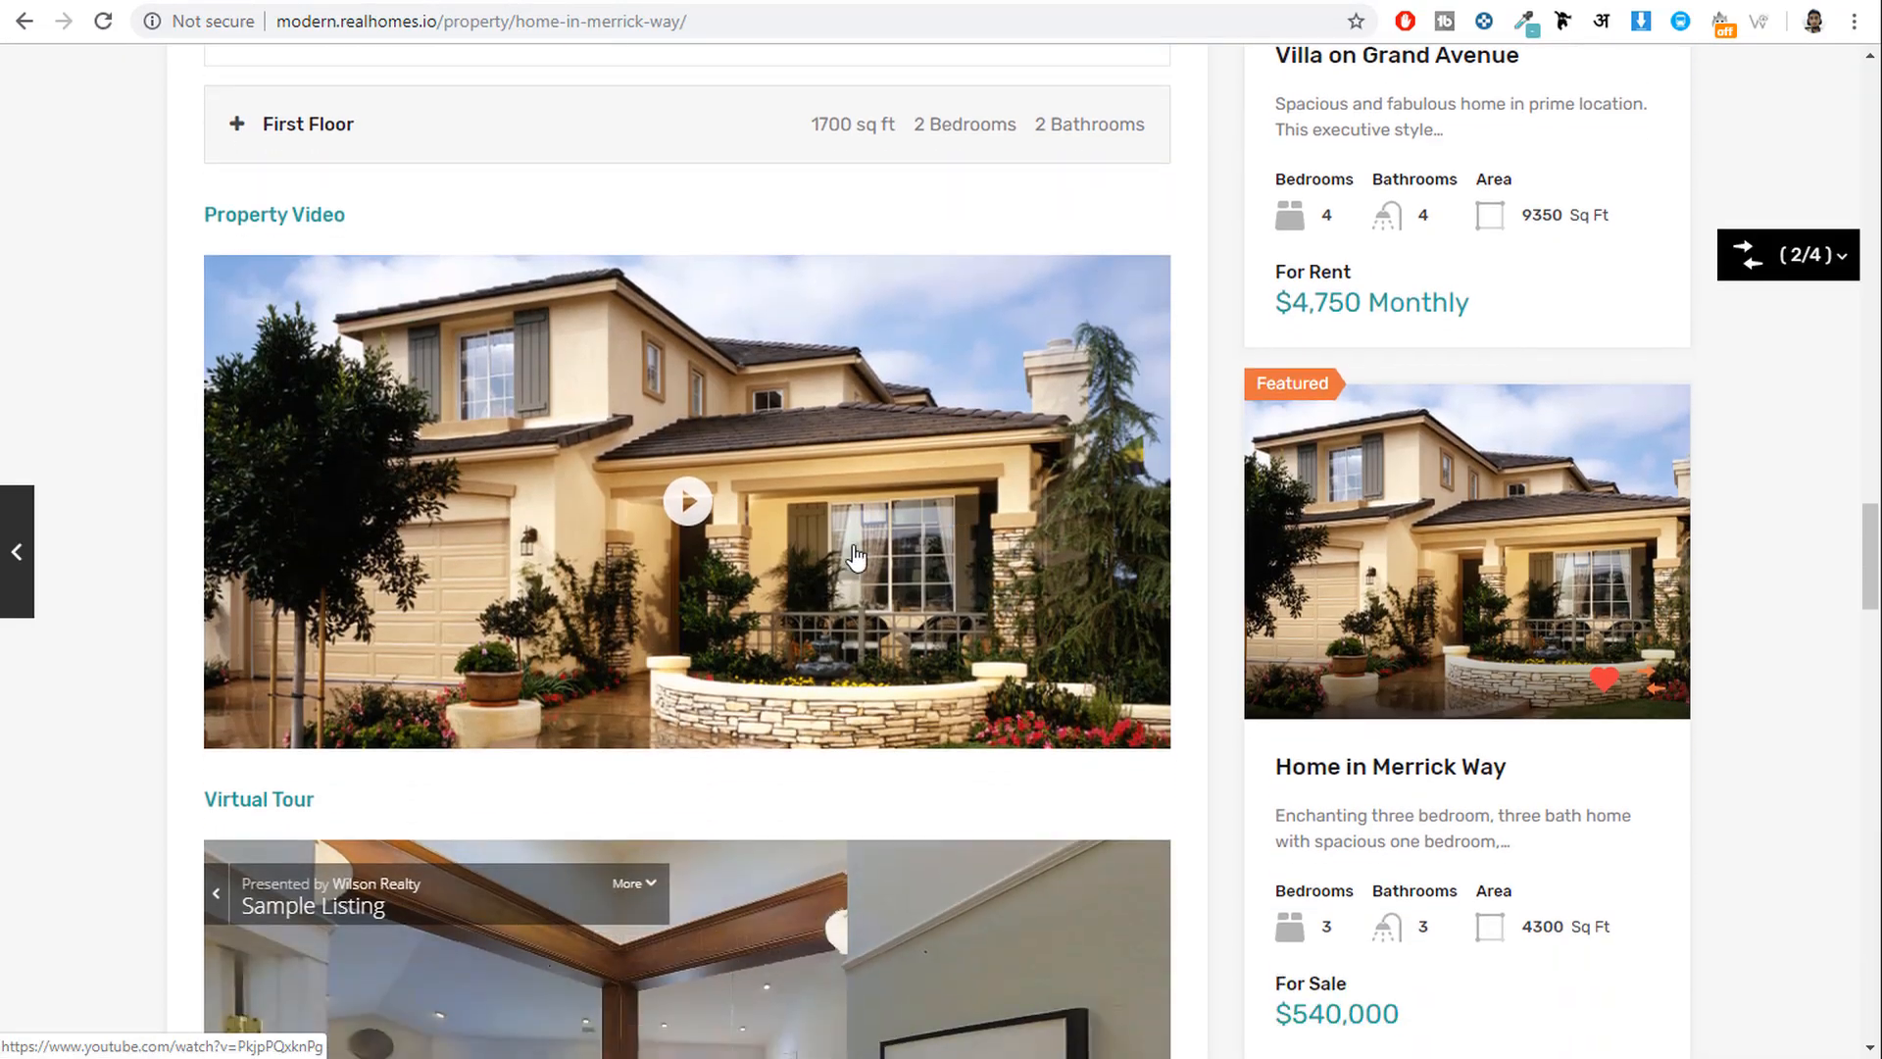
right_click(703, 487)
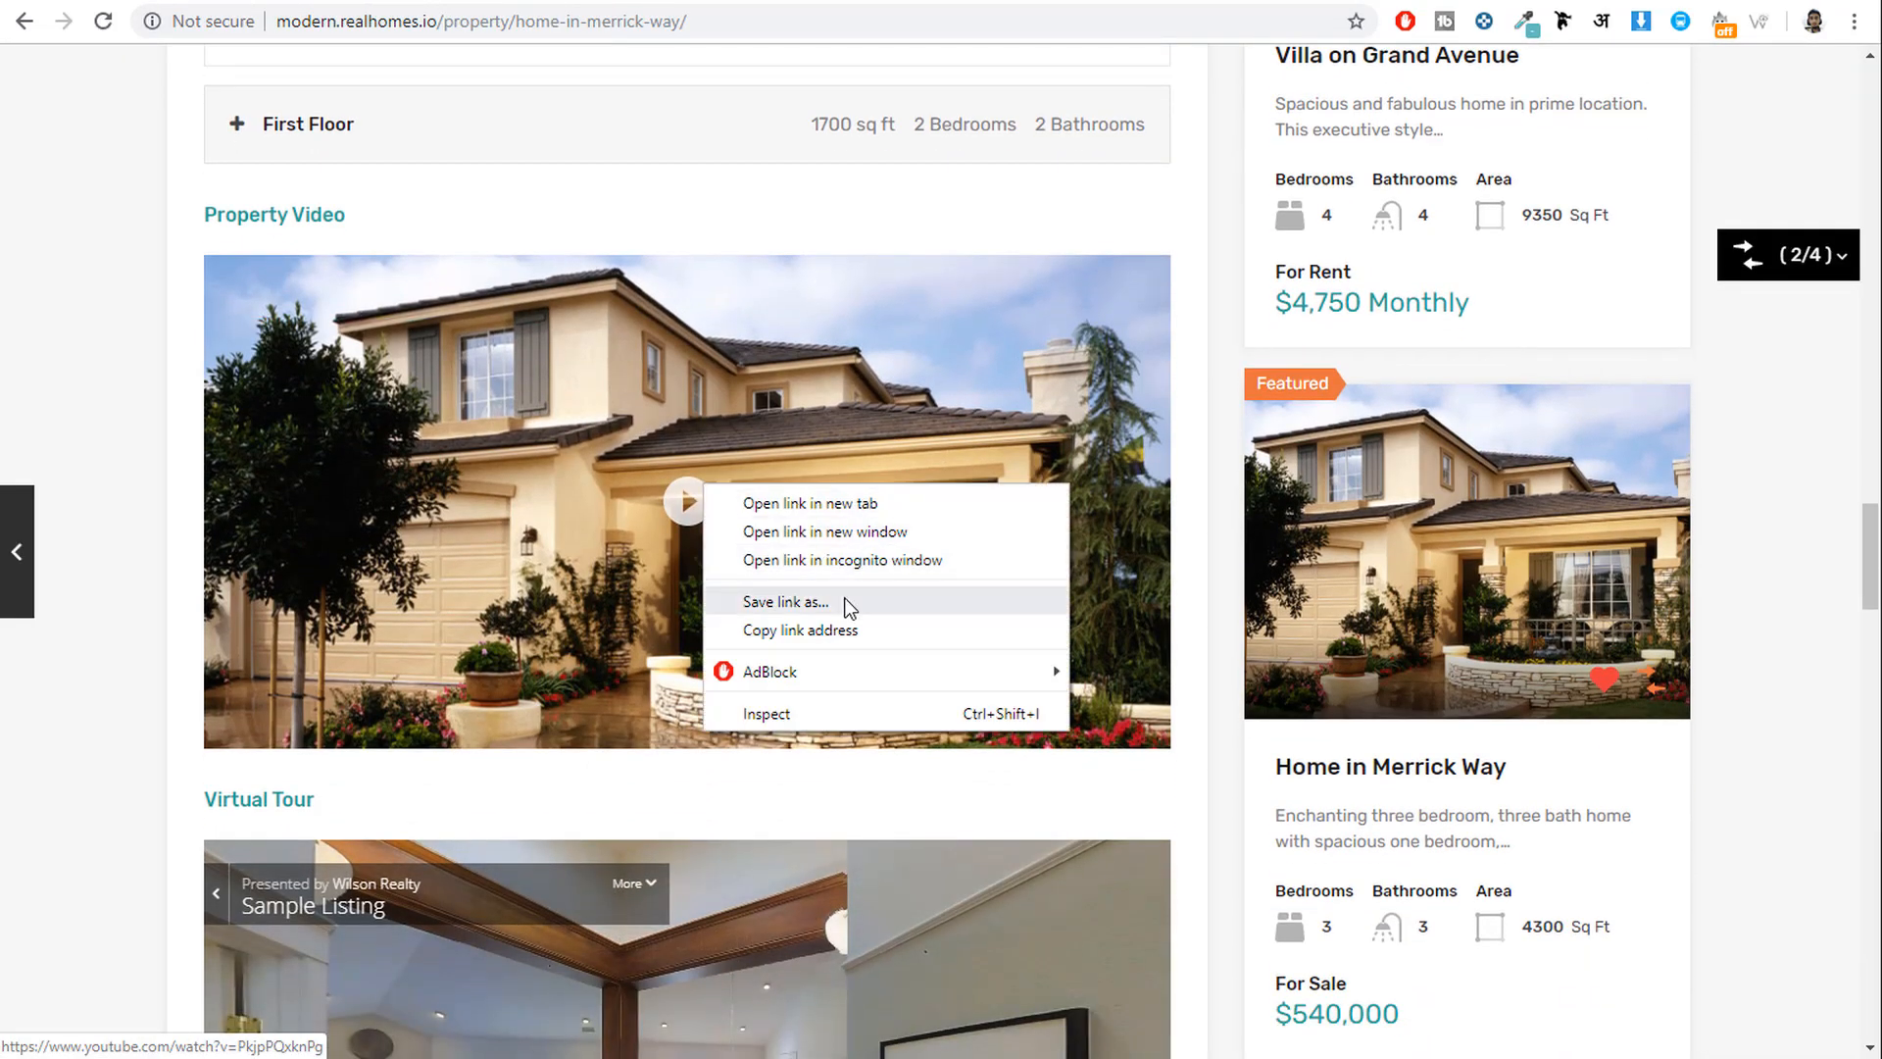
left_click(831, 628)
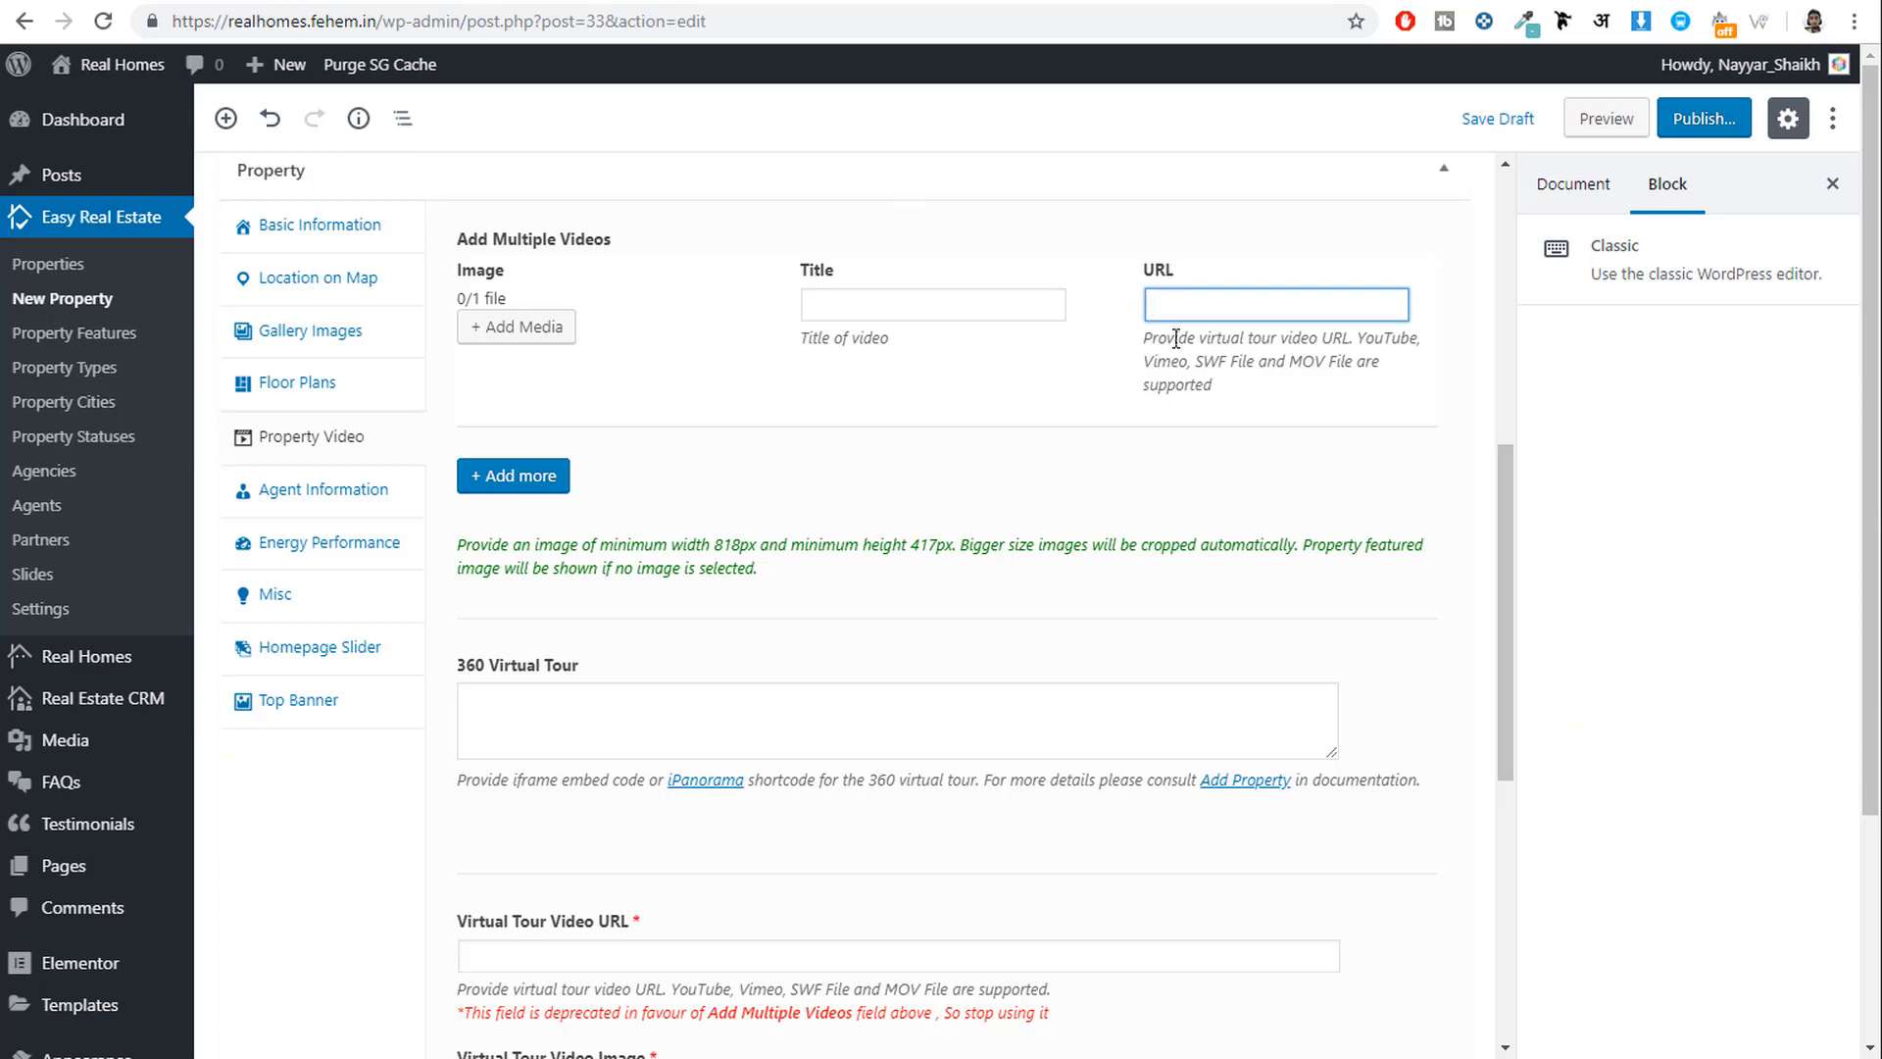
key("ctrl+v")
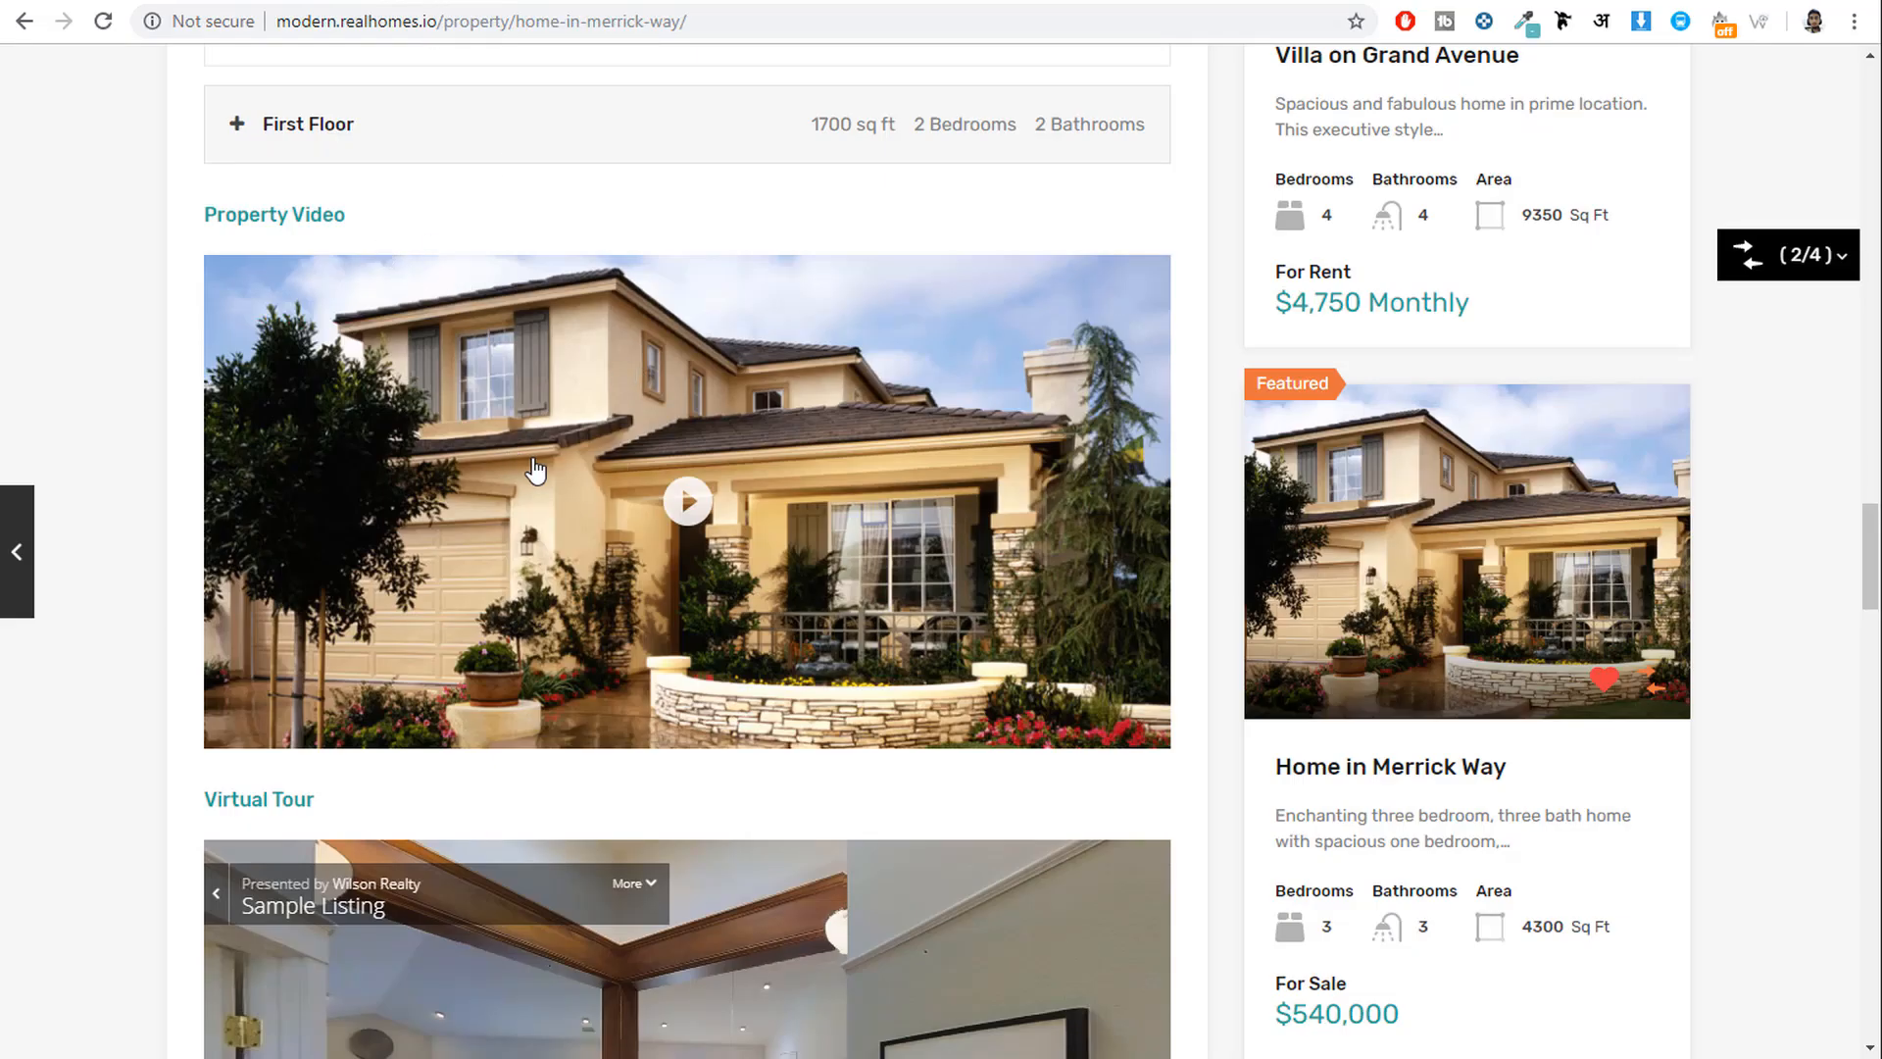
left_click_drag(378, 234, 233, 213)
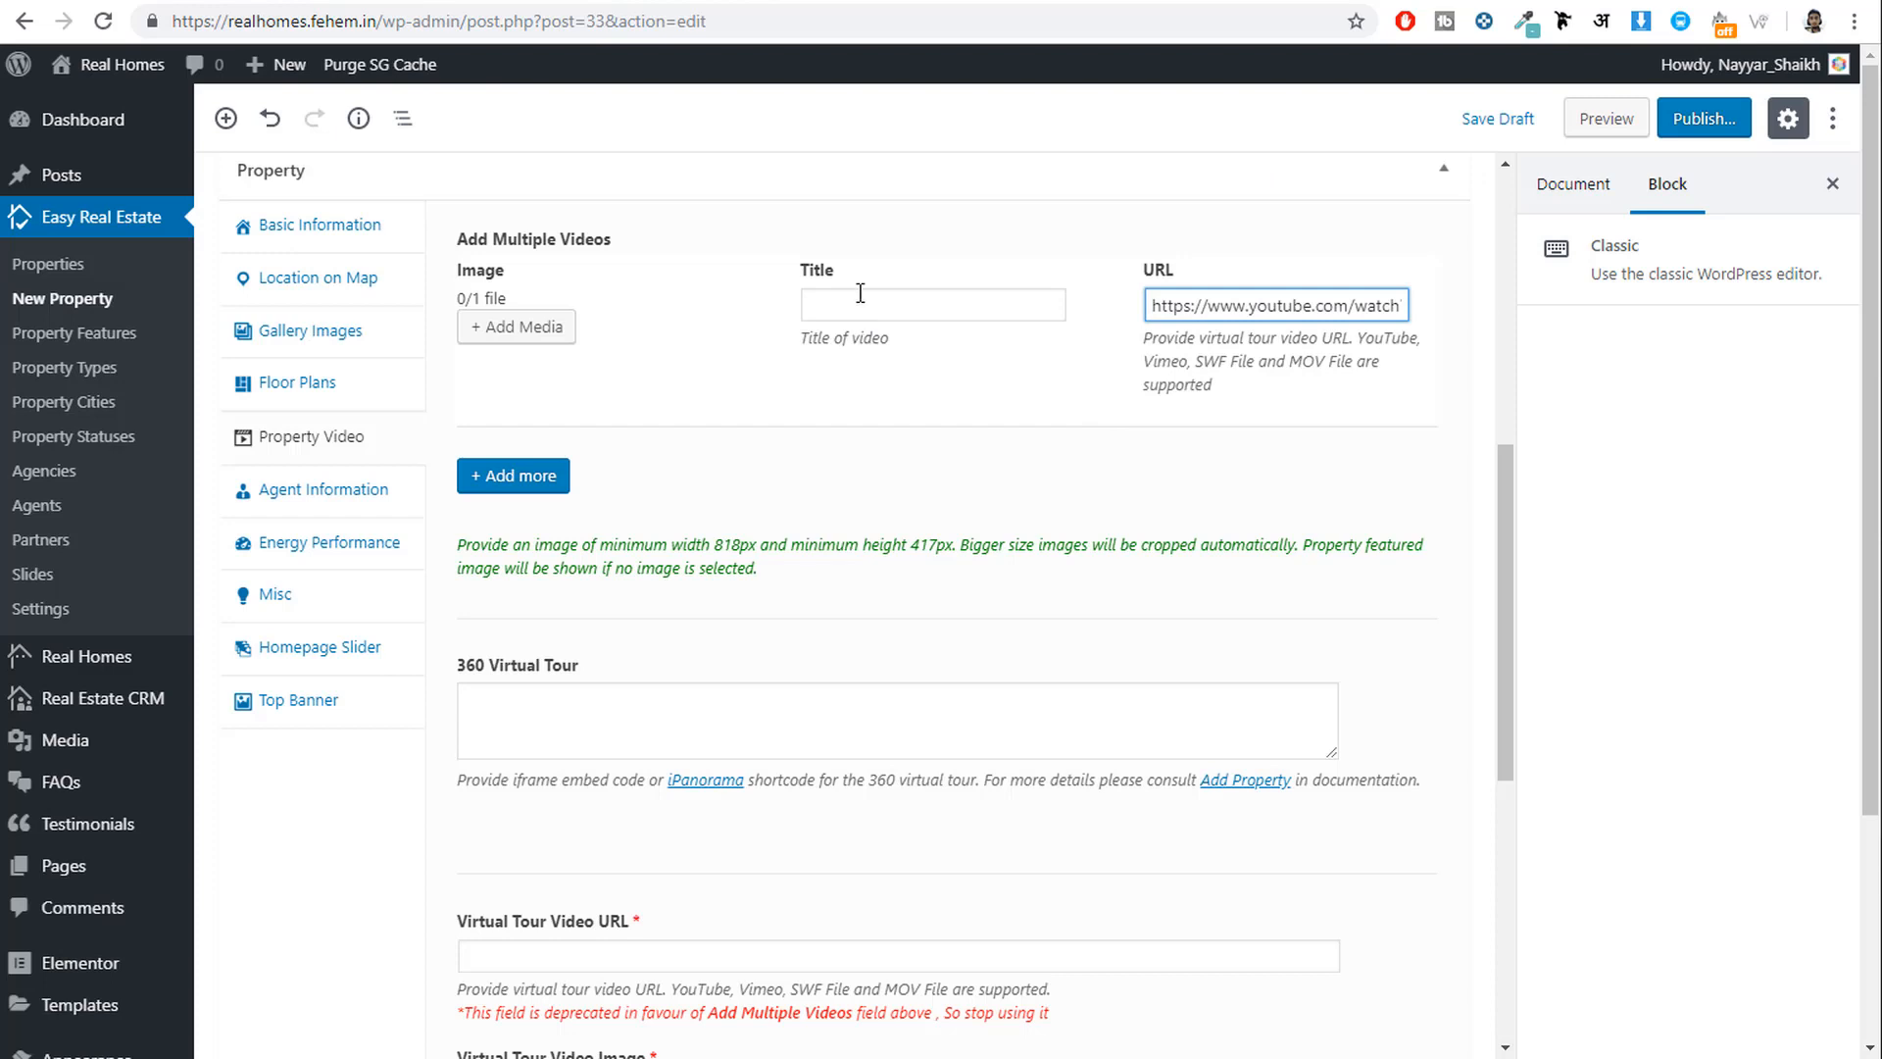
left_click(860, 293)
key("ctrl+v")
left_click(961, 388)
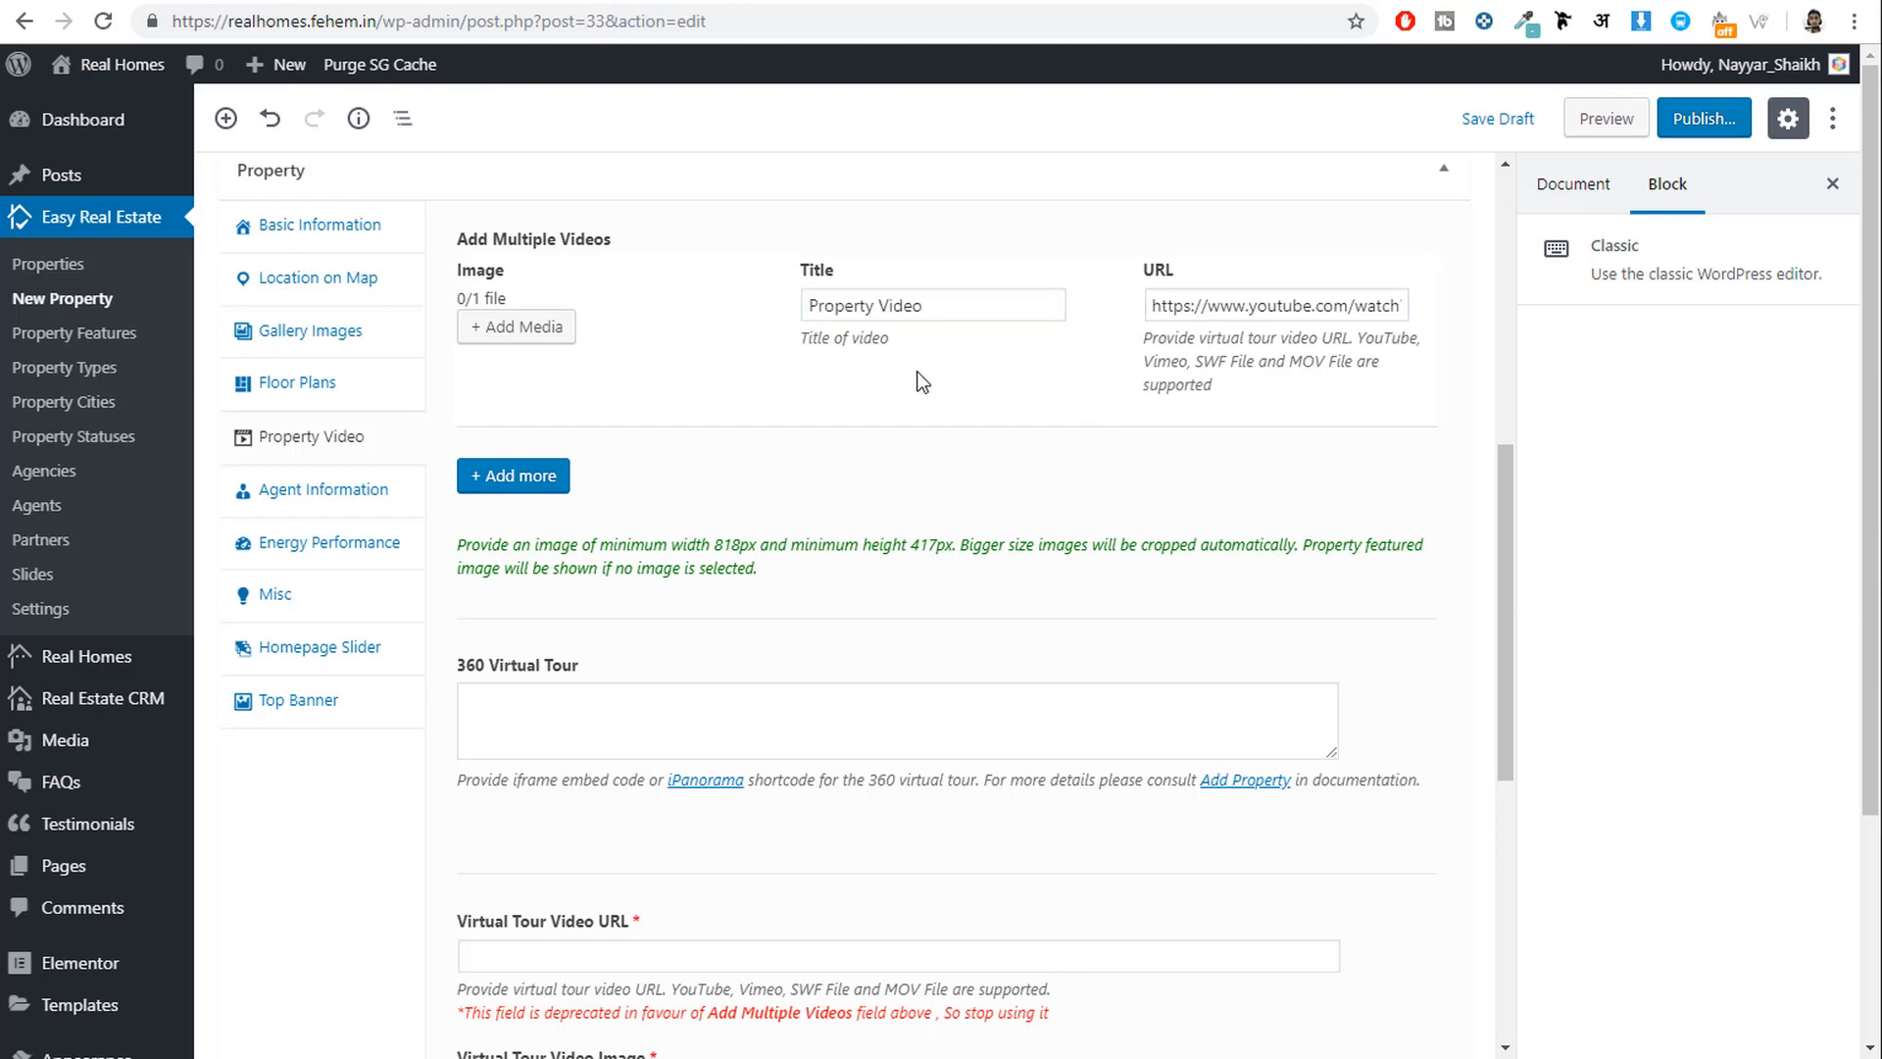
Set the agent box to display Agent Information and assign the demo agent to this property.
left_click(333, 491)
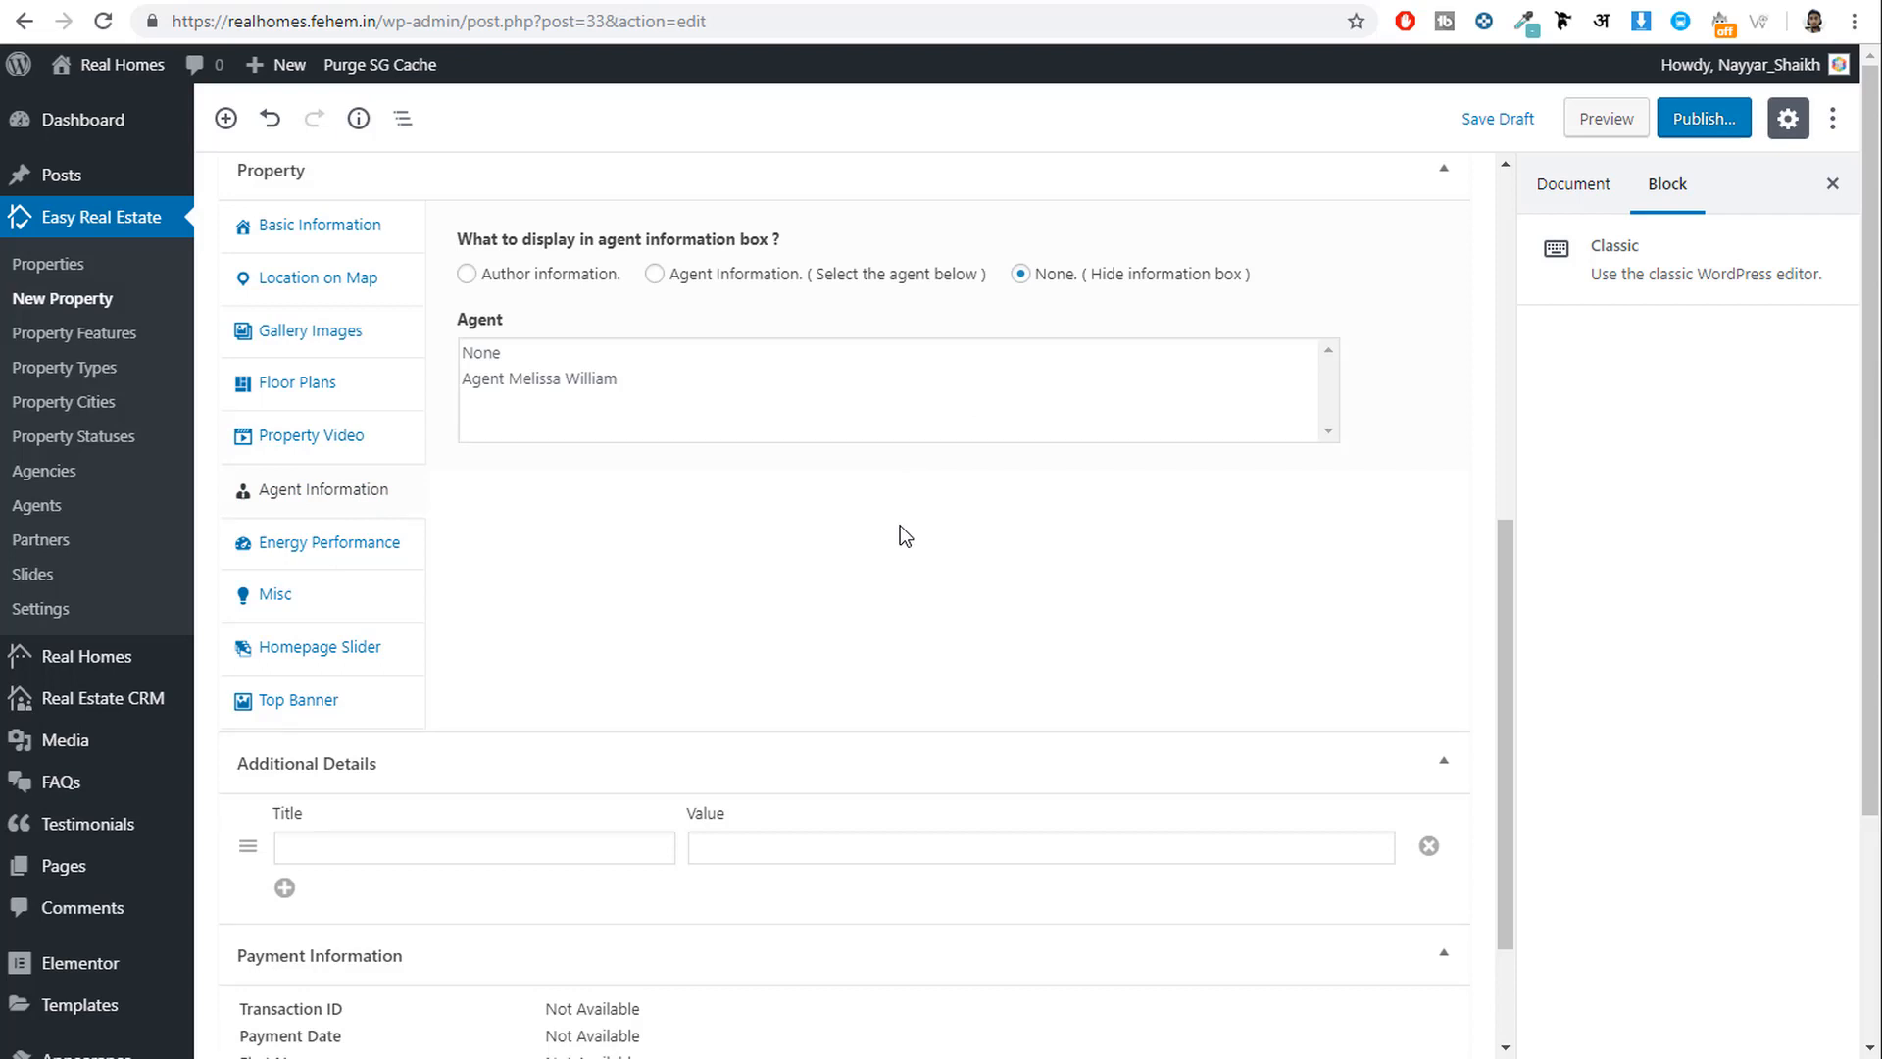
left_click(679, 287)
left_click(558, 381)
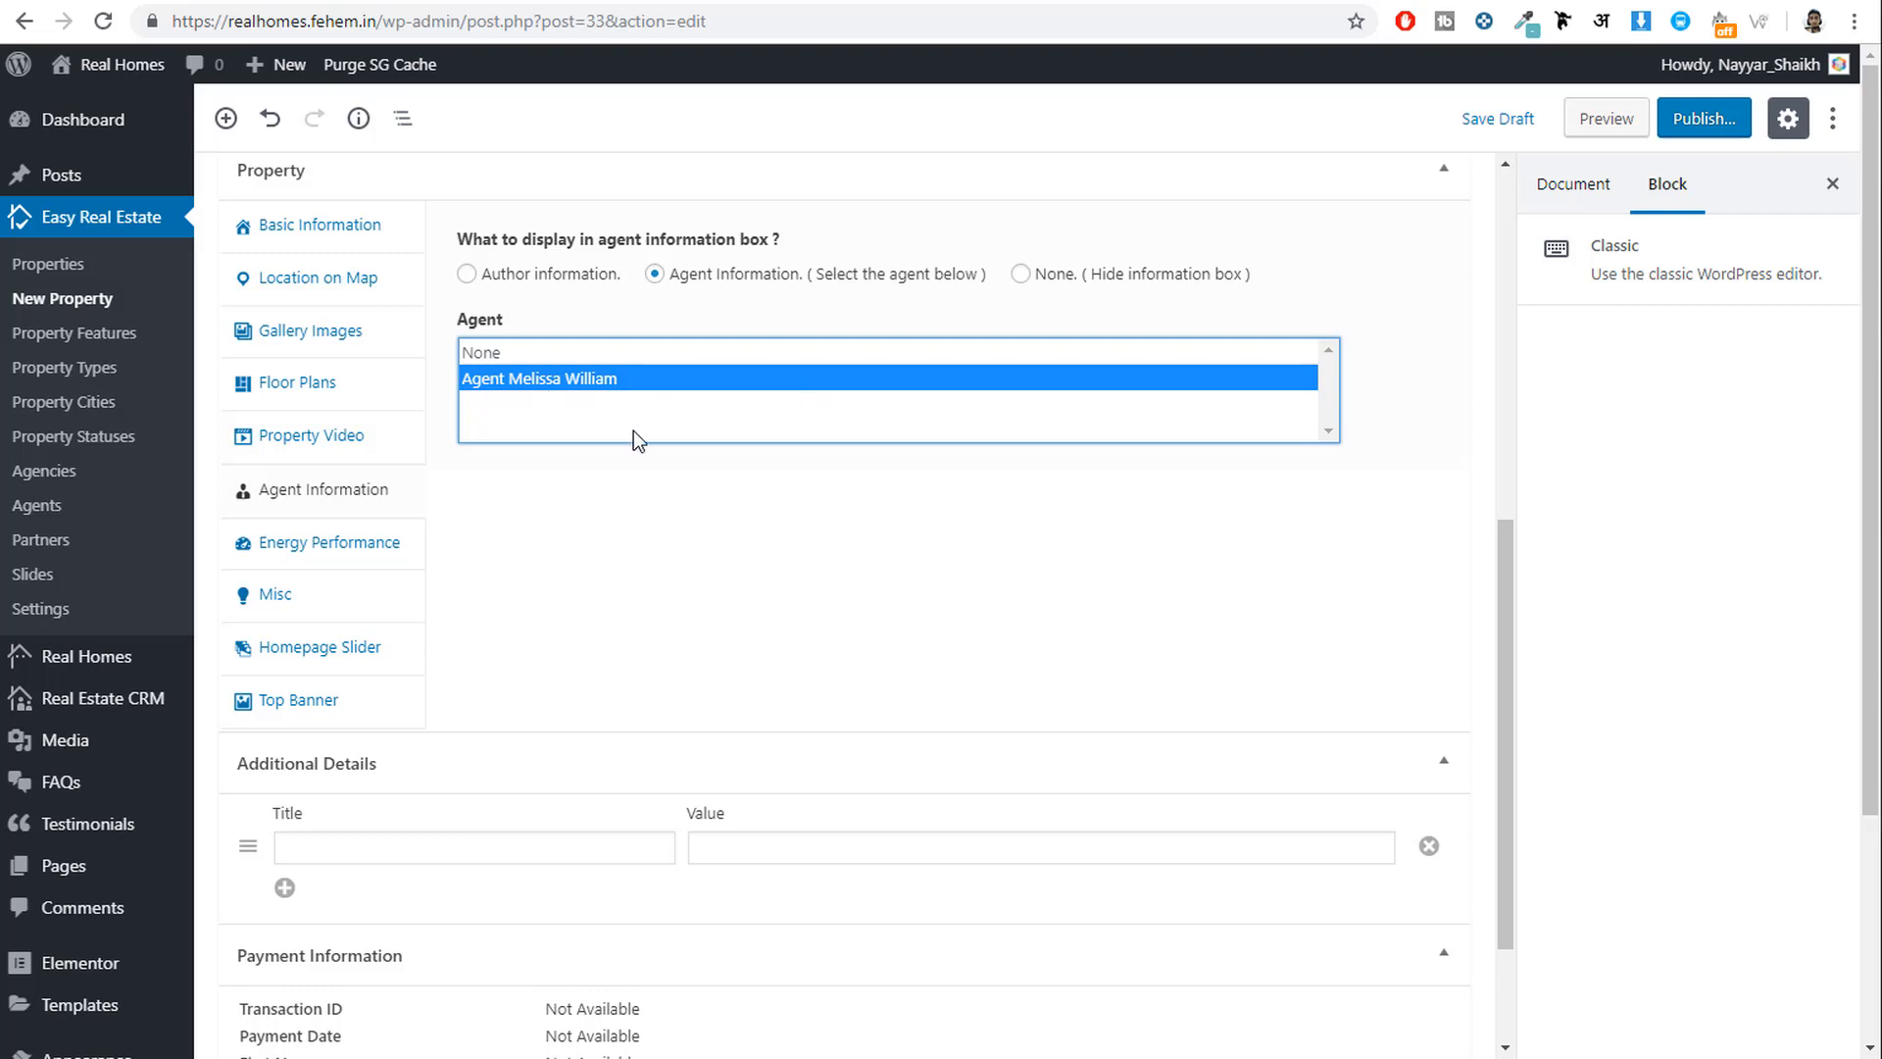
left_click(329, 549)
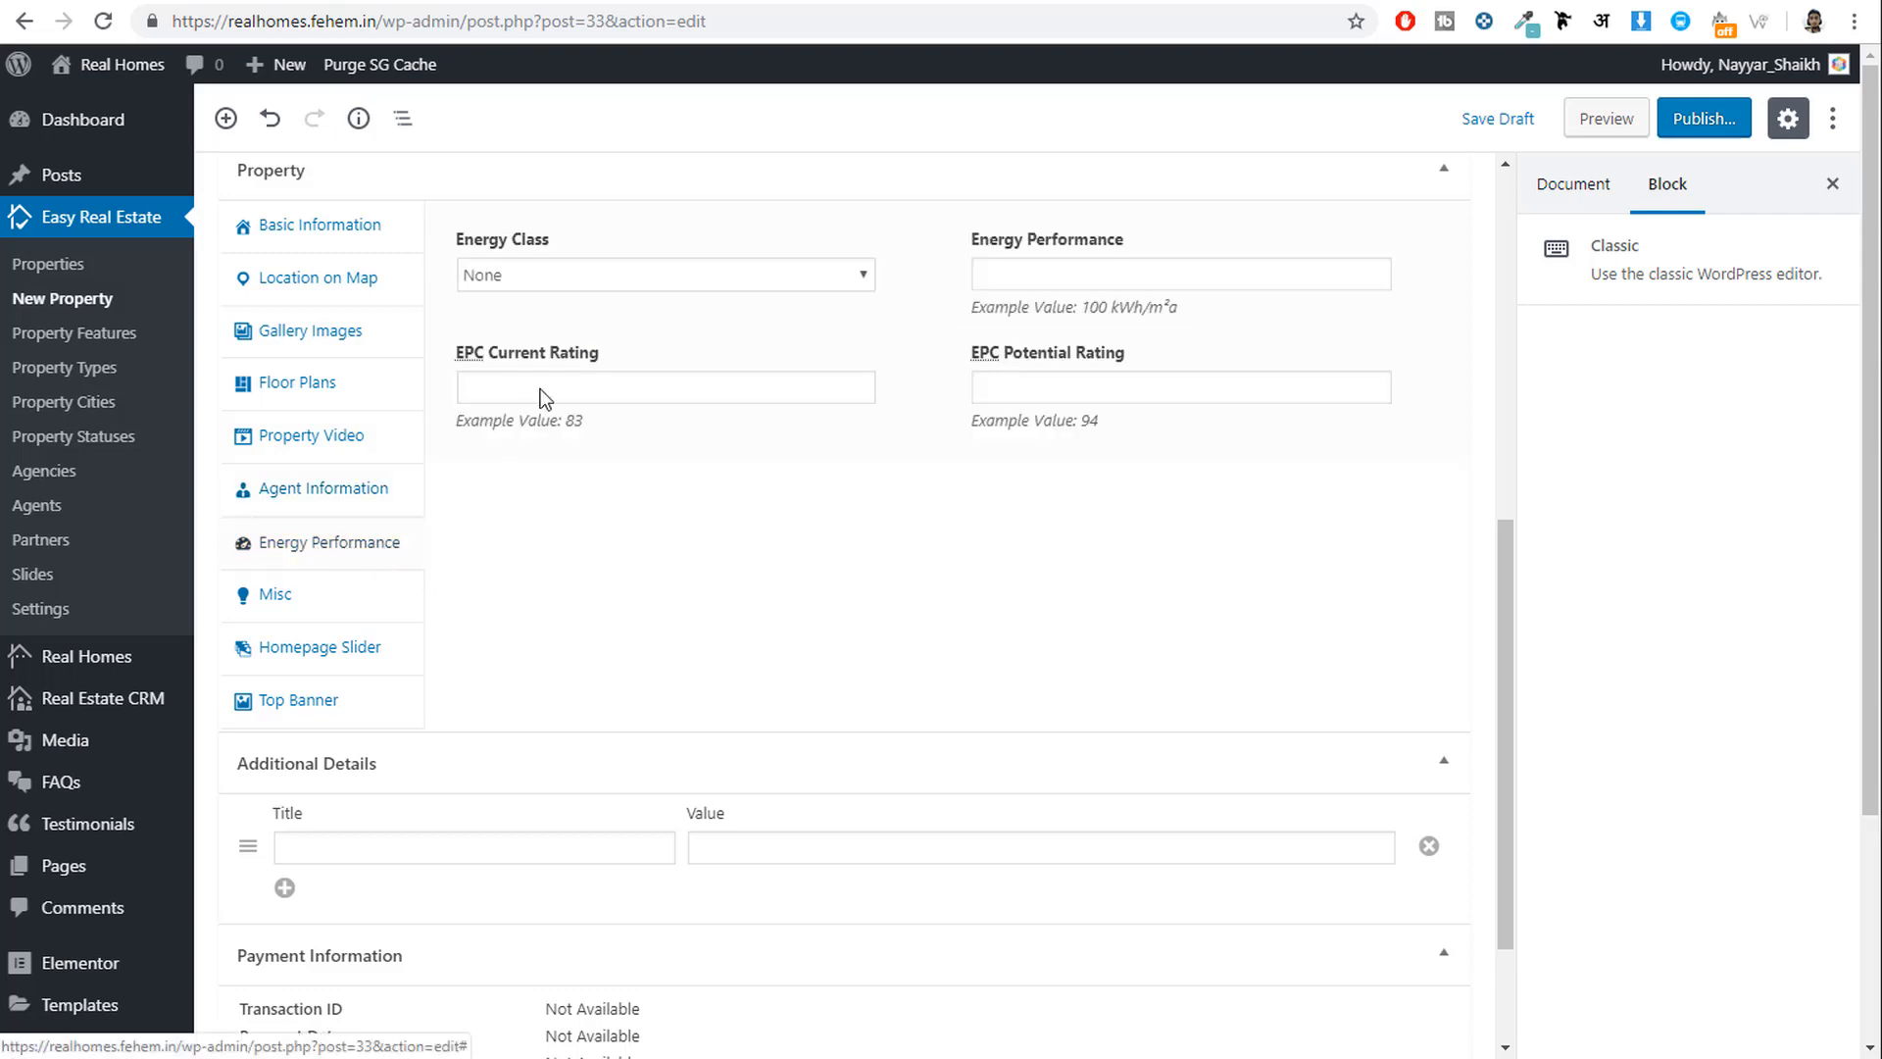
Leave the property's Energy Class set to None.
left_click(578, 277)
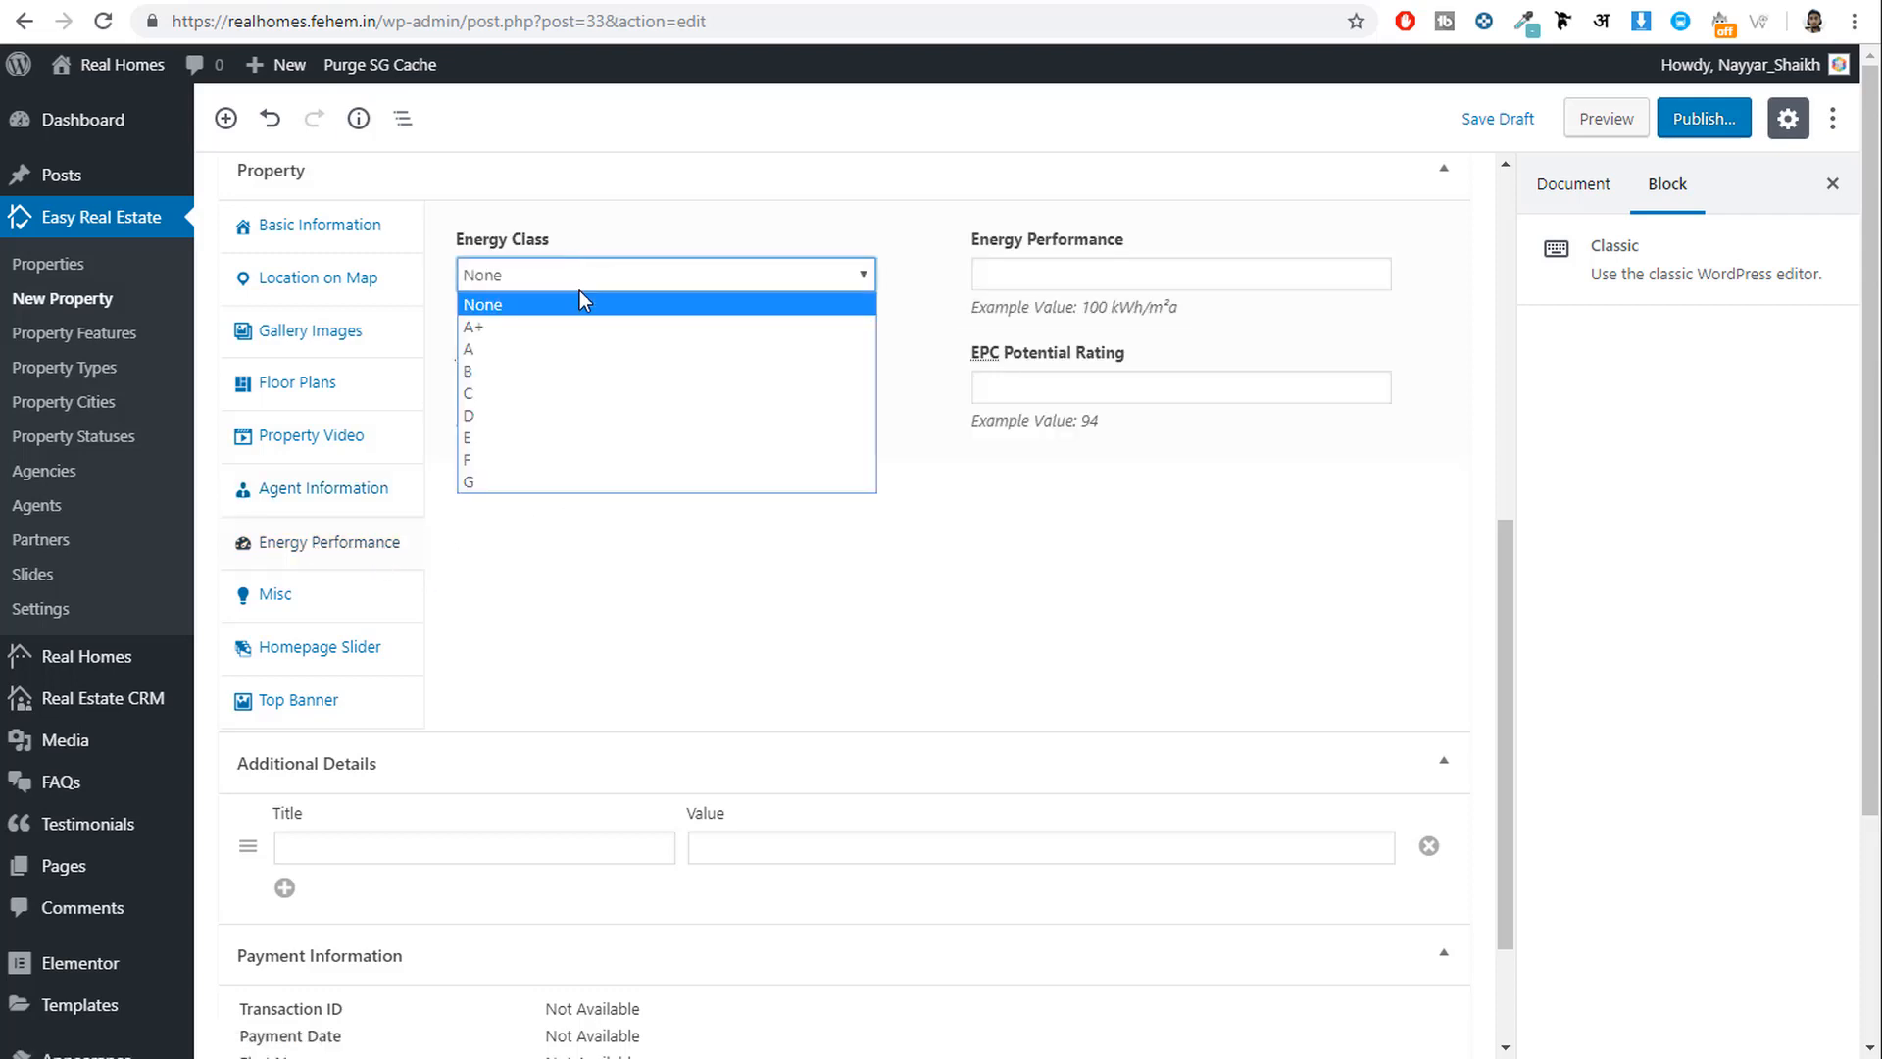
left_click(1059, 486)
left_click(647, 273)
left_click(579, 519)
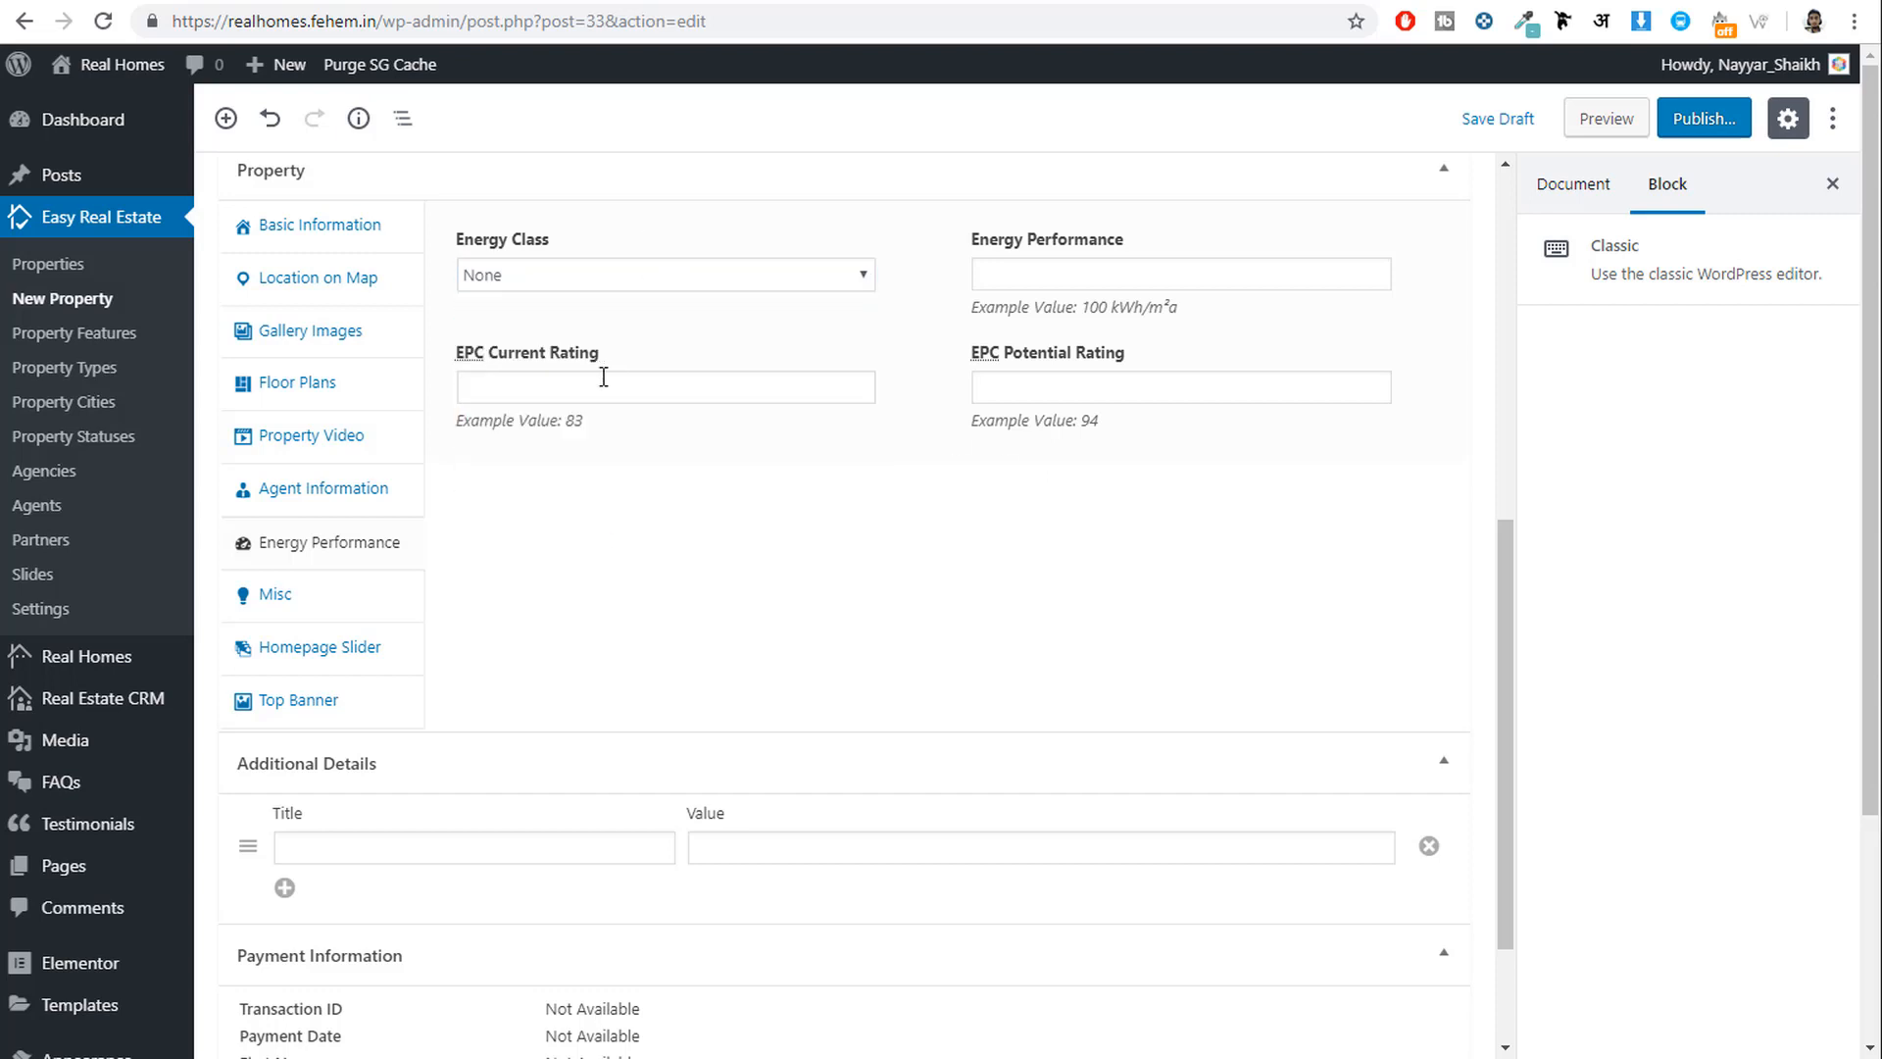
Set 'Do you want to add this property' in Homepage Slider to Yes.
left_click(359, 600)
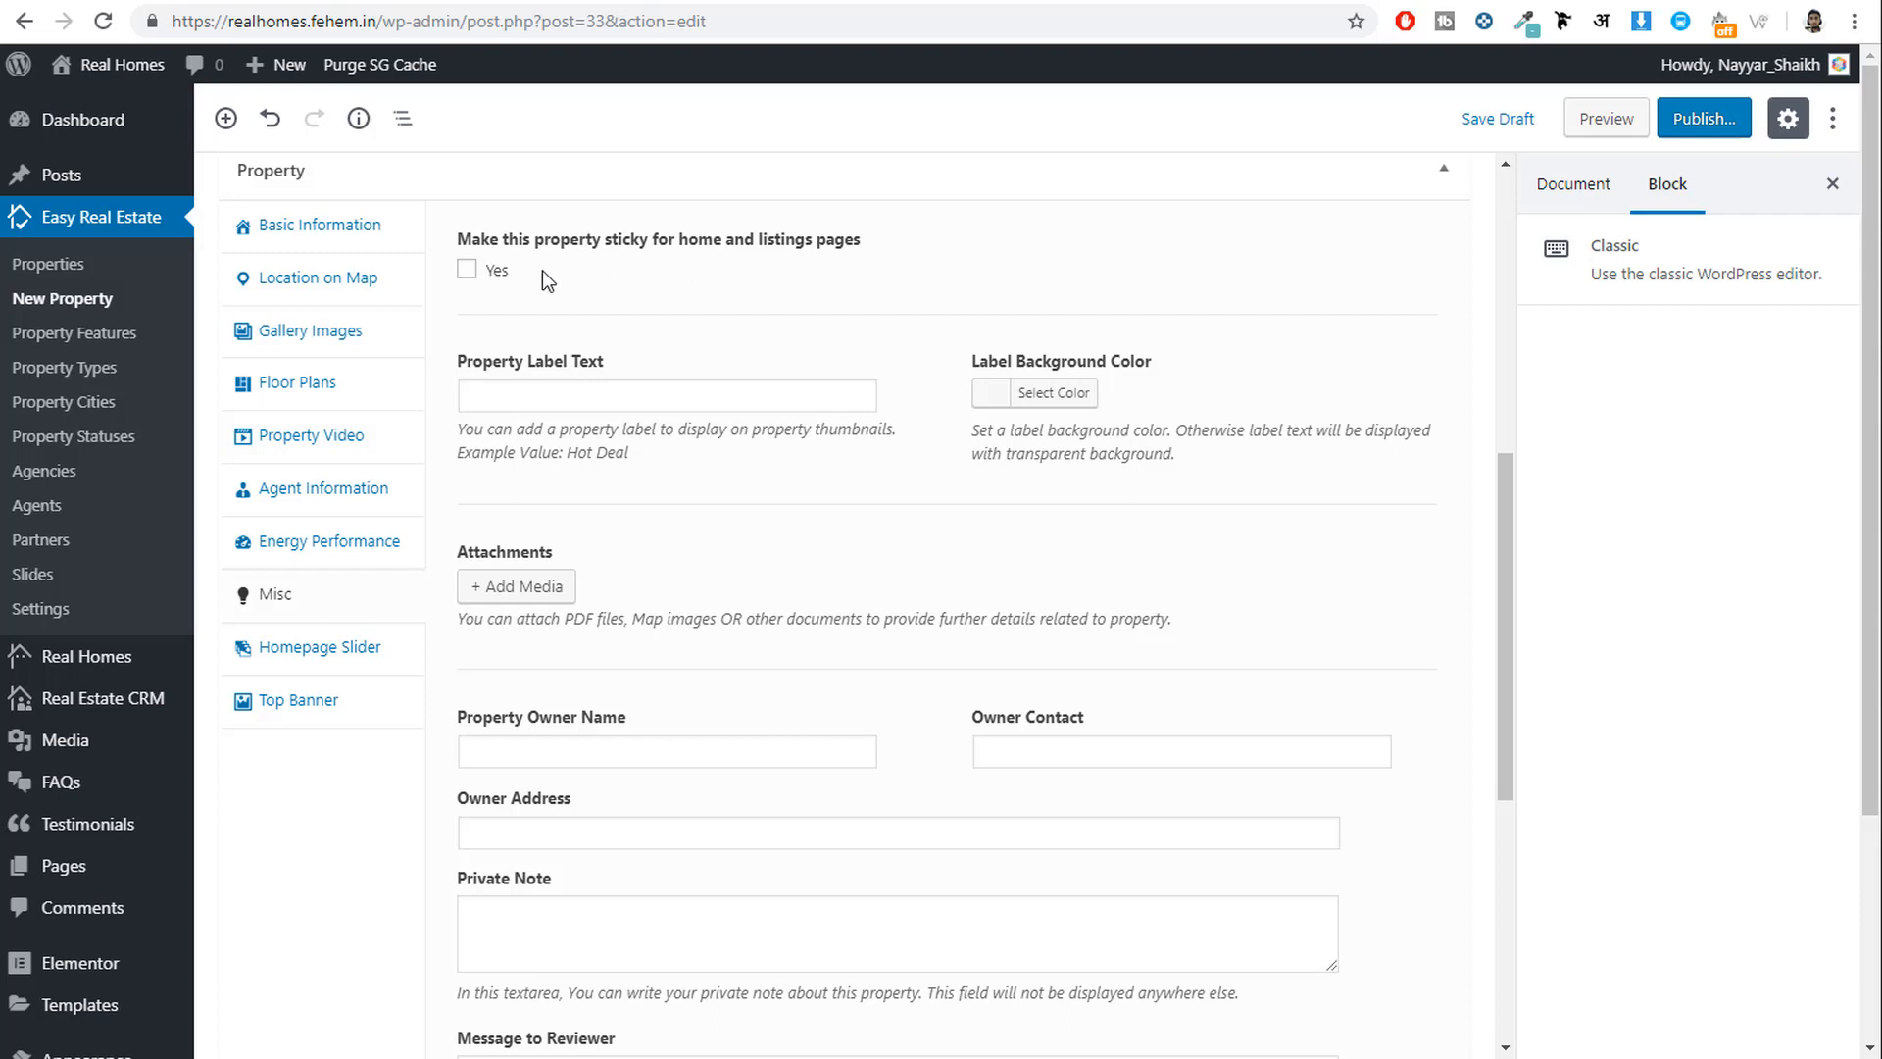
left_click(345, 654)
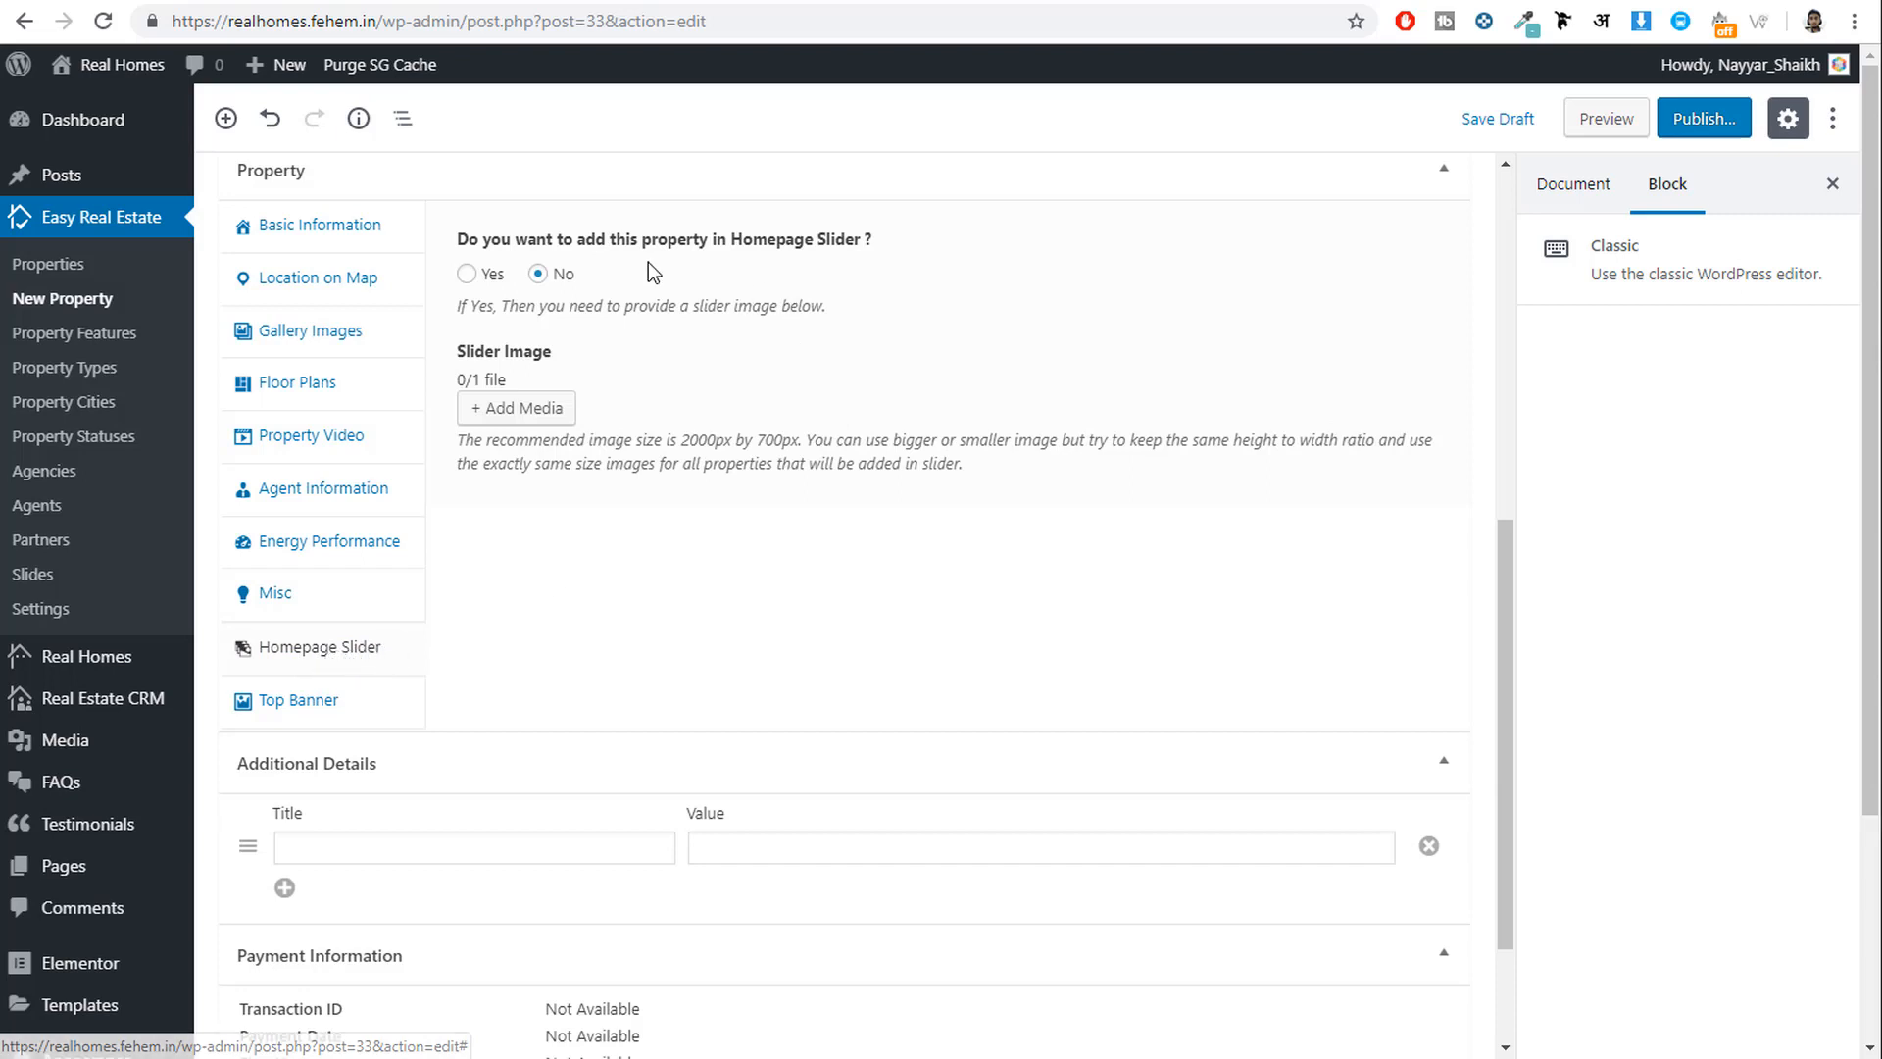
left_click_drag(538, 241, 870, 256)
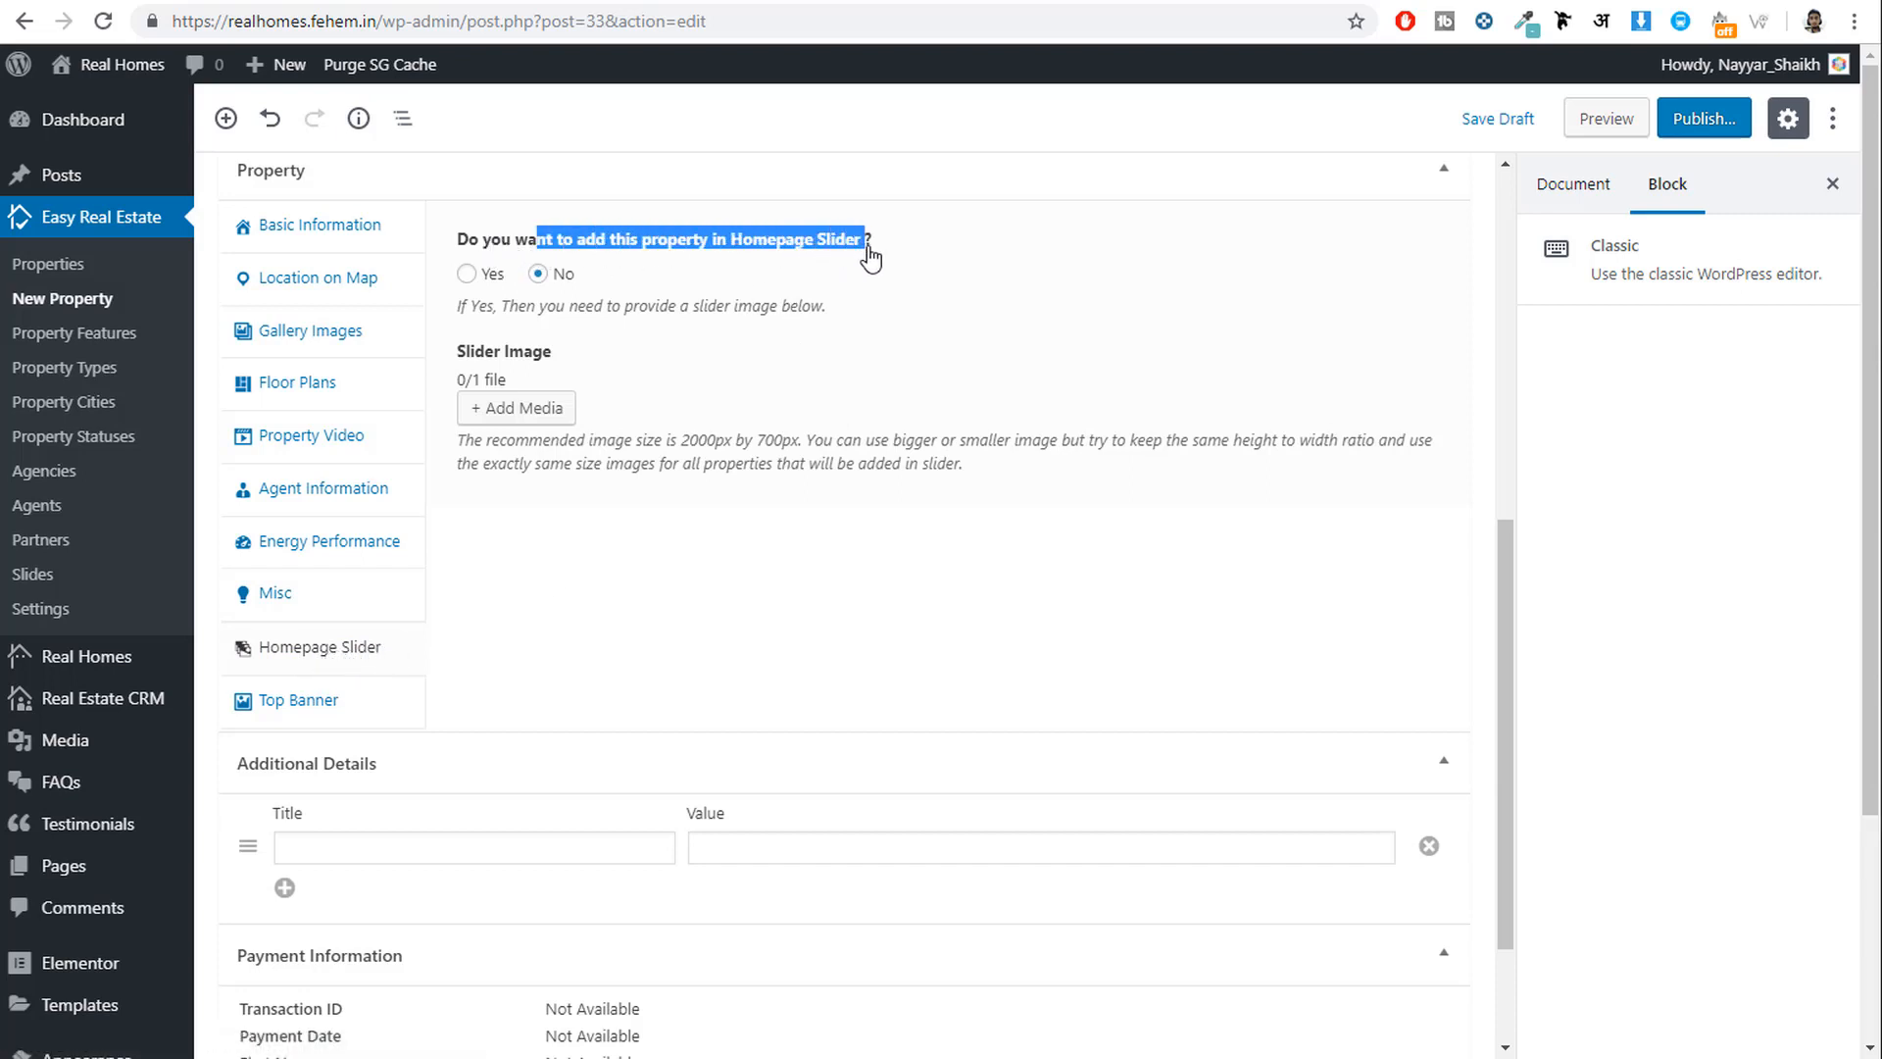
left_click(467, 276)
left_click(401, 3)
scroll(677, 412, "up", 20)
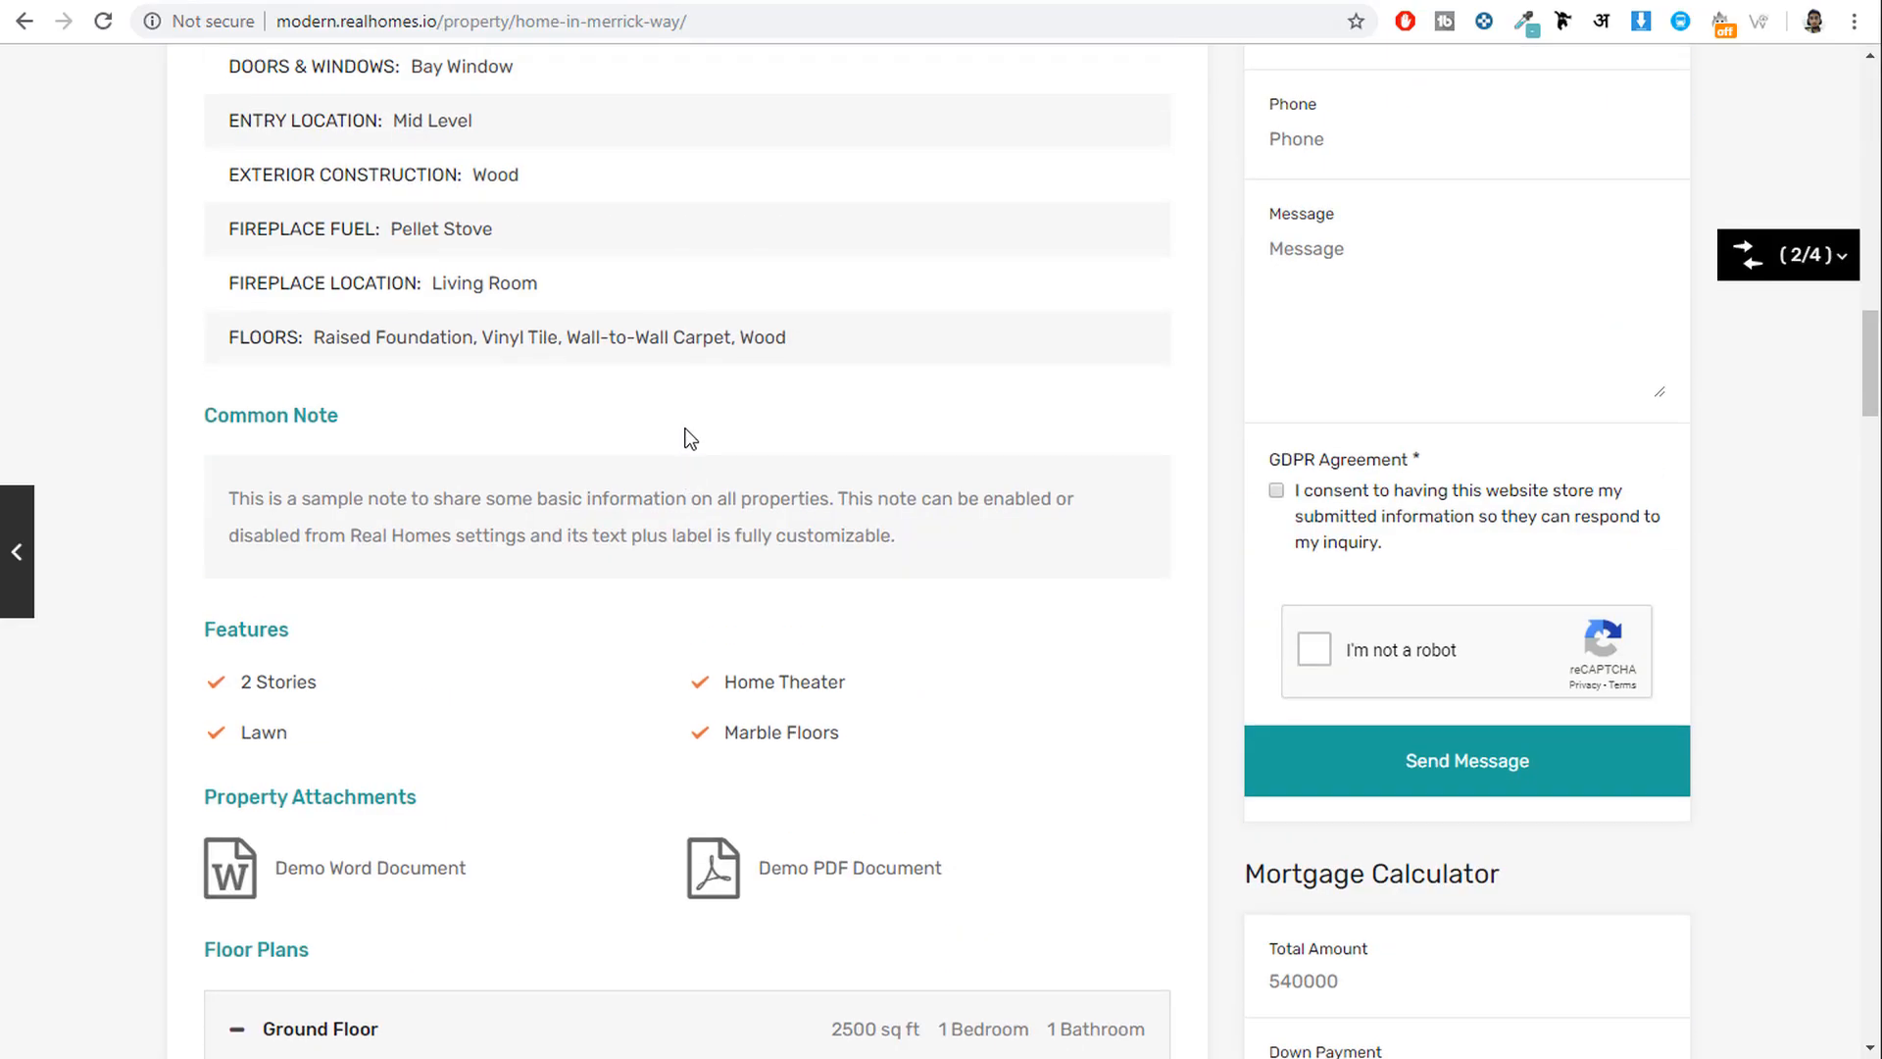
key("alt+Left")
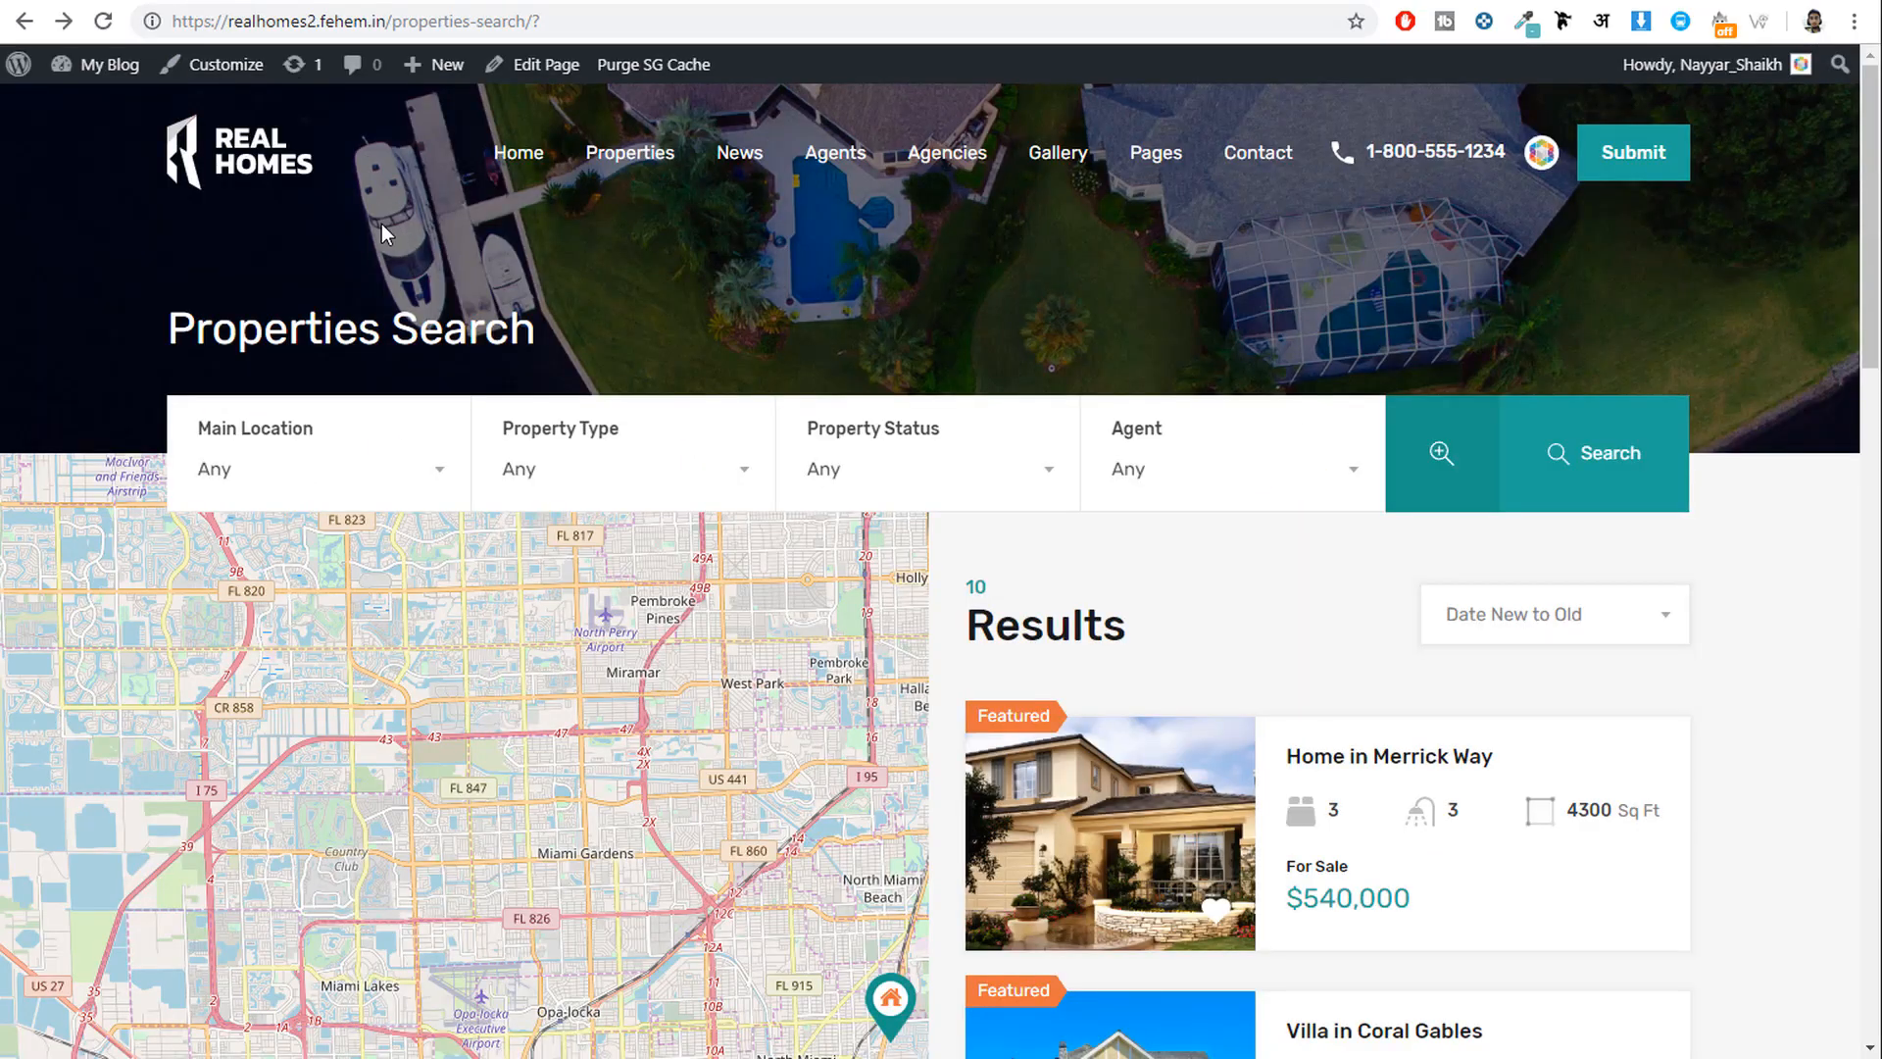
left_click(267, 174)
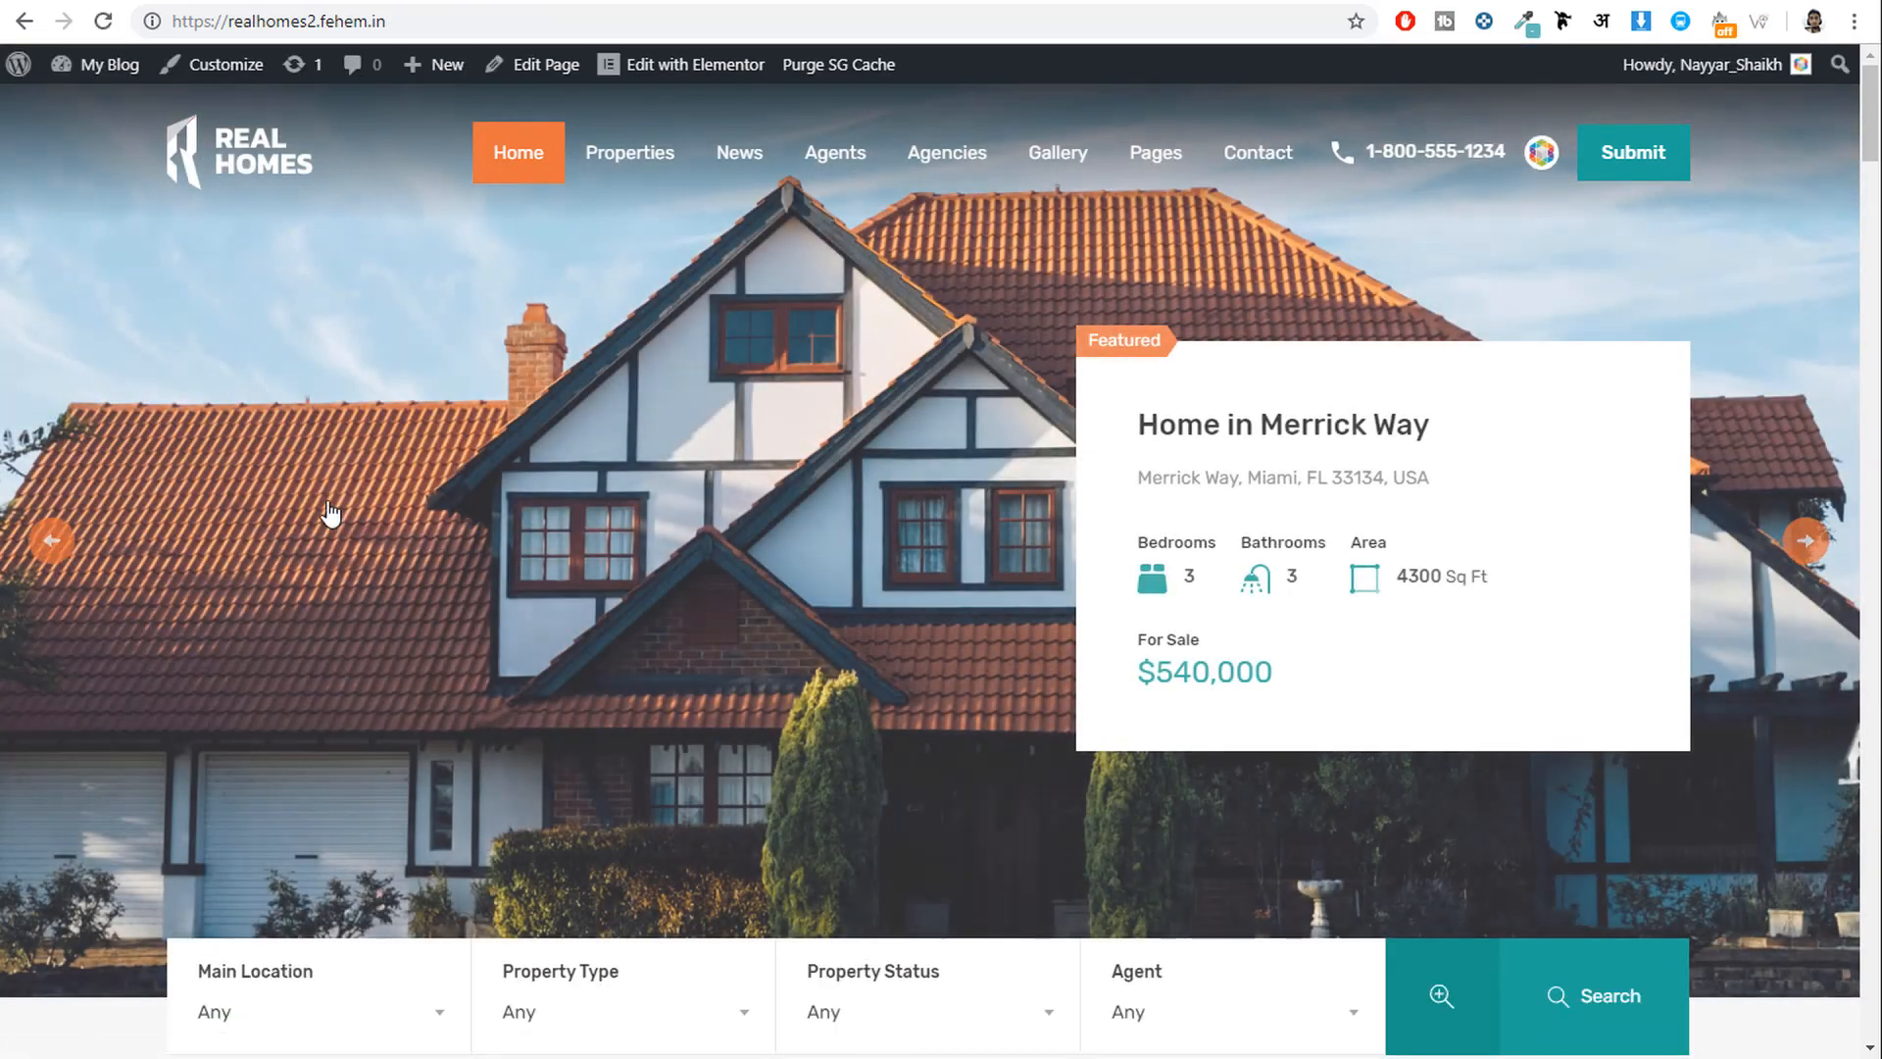
left_click(1818, 551)
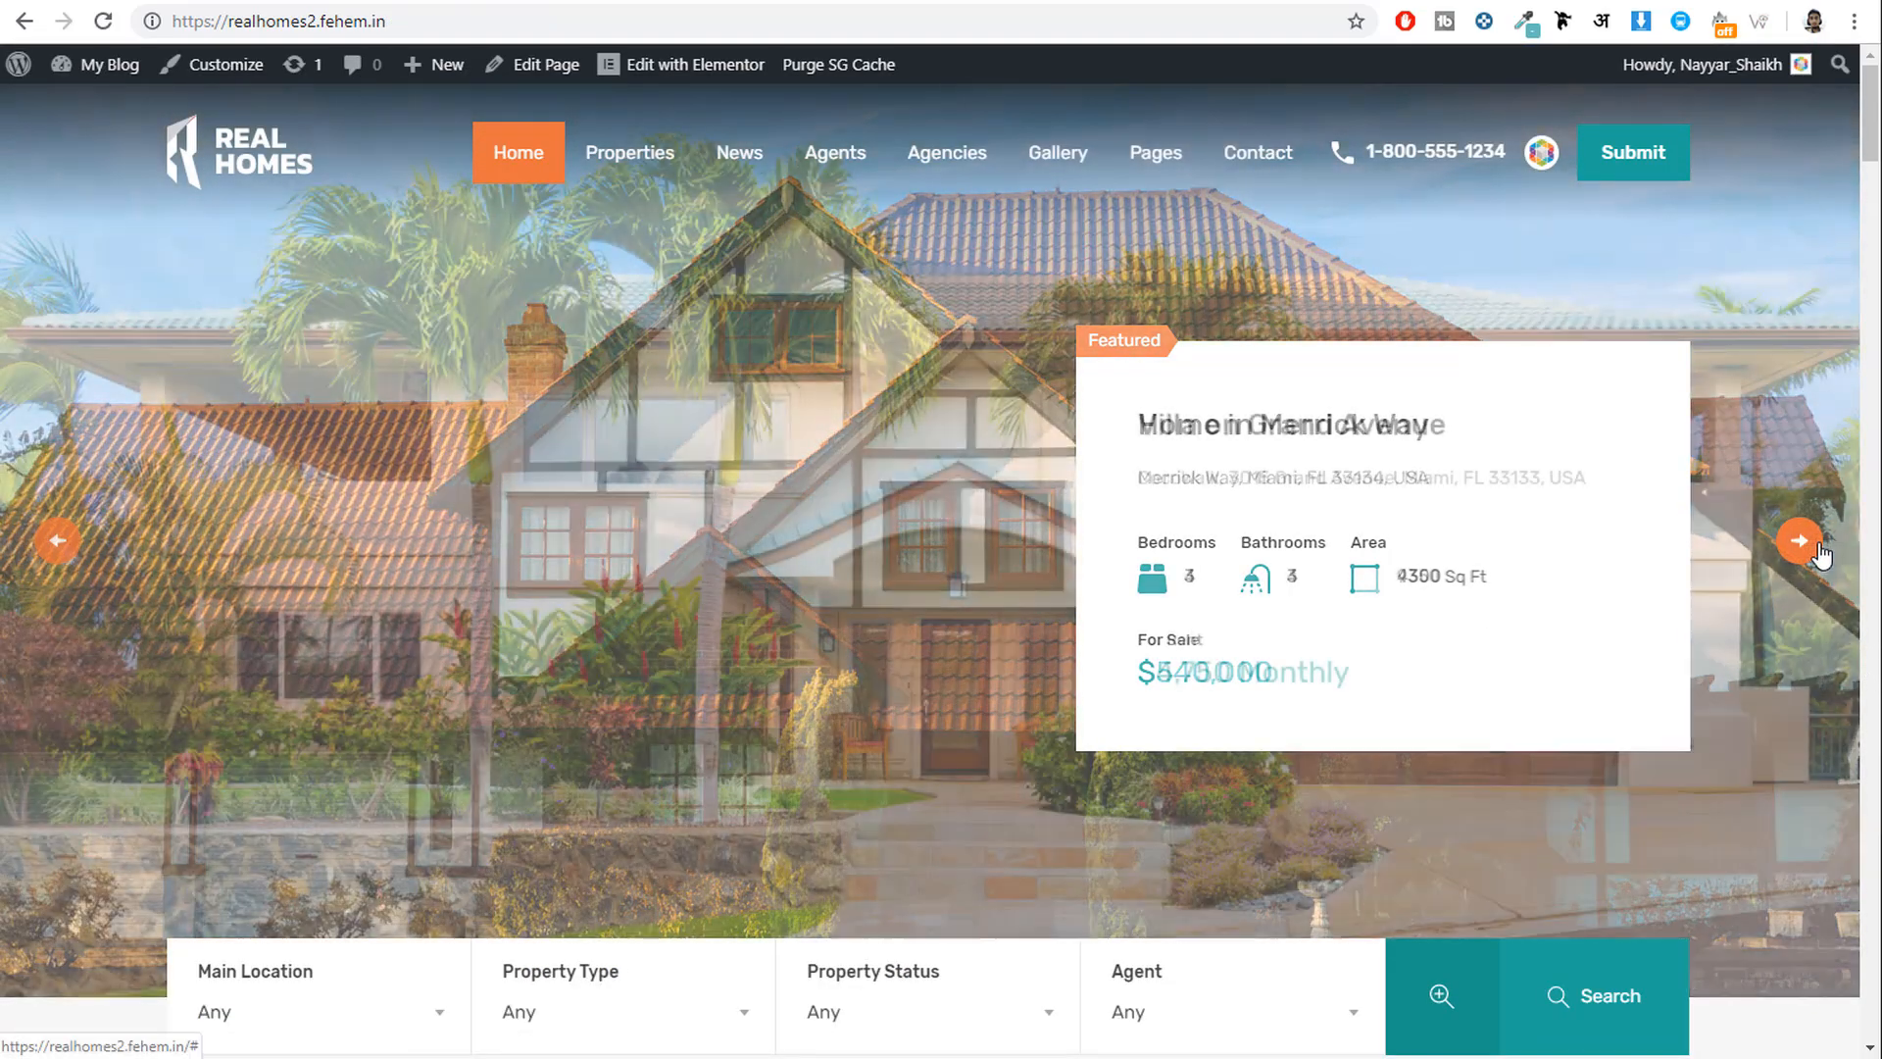
left_click(1818, 552)
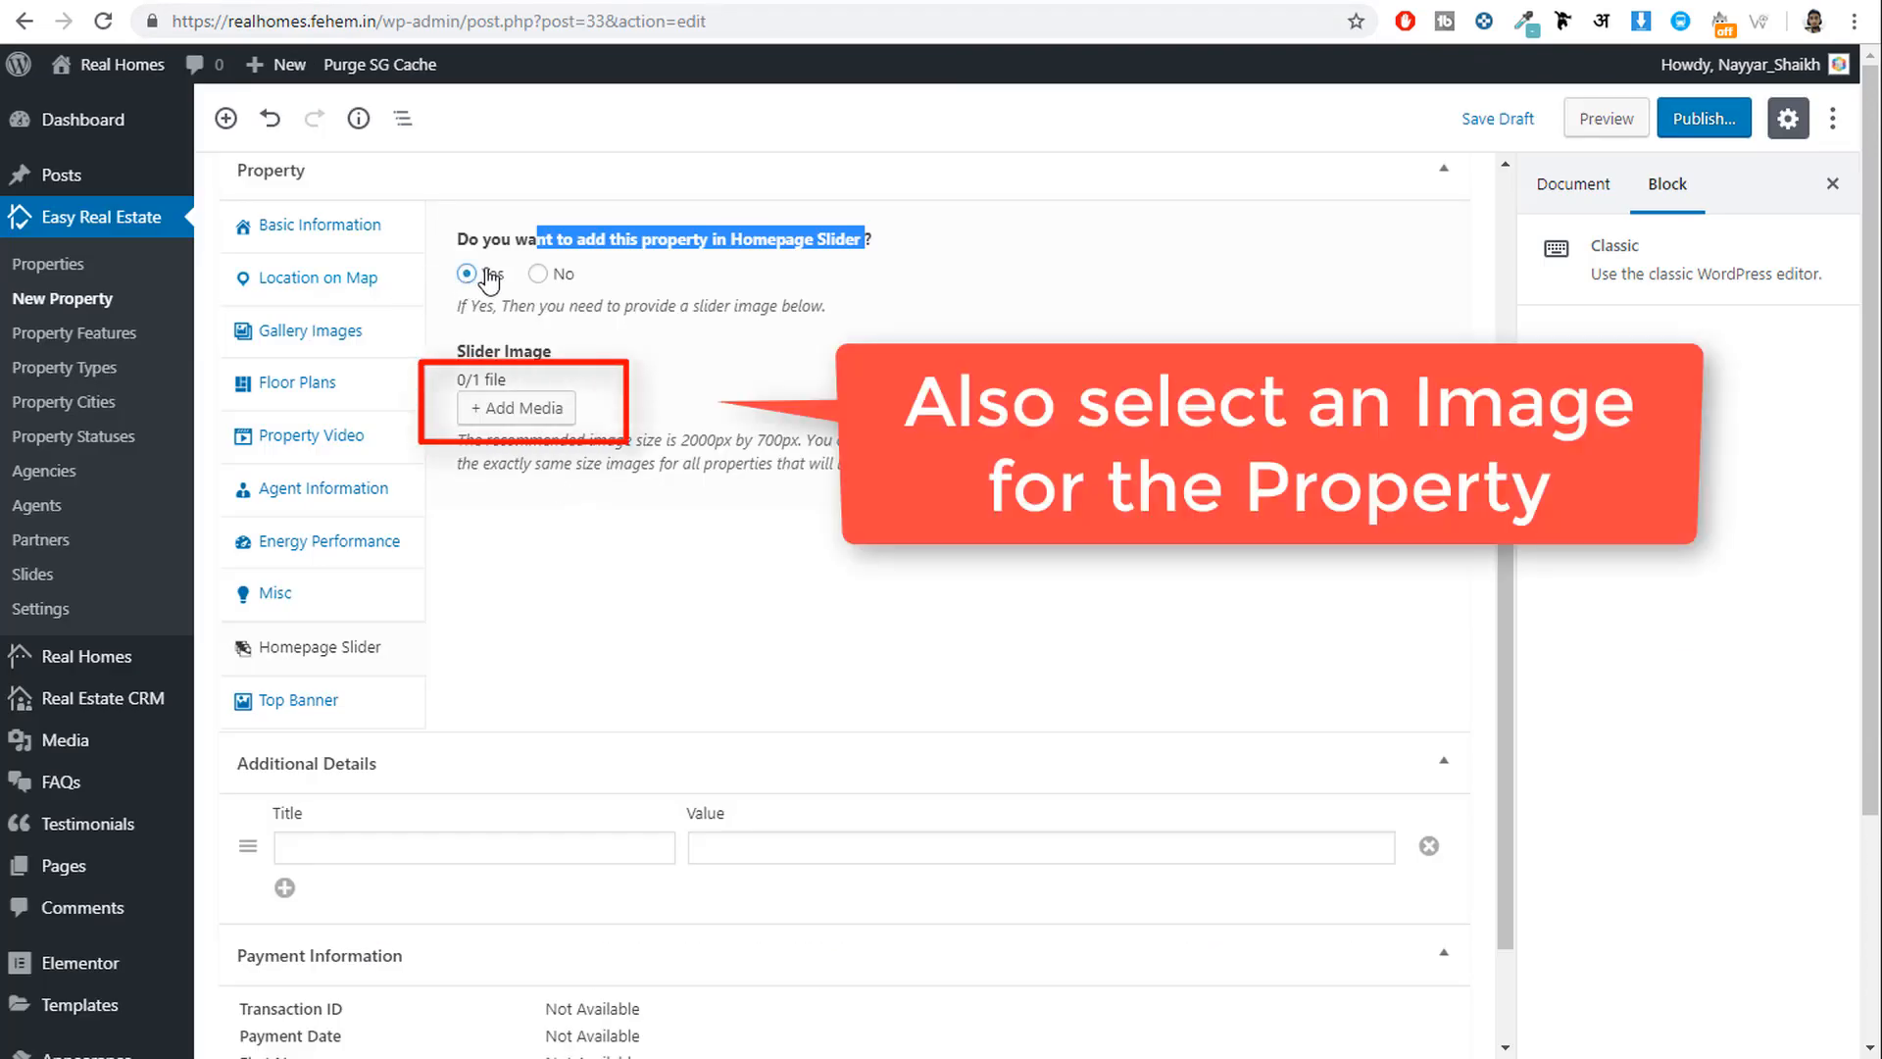
scroll(965, 519, "down", 2)
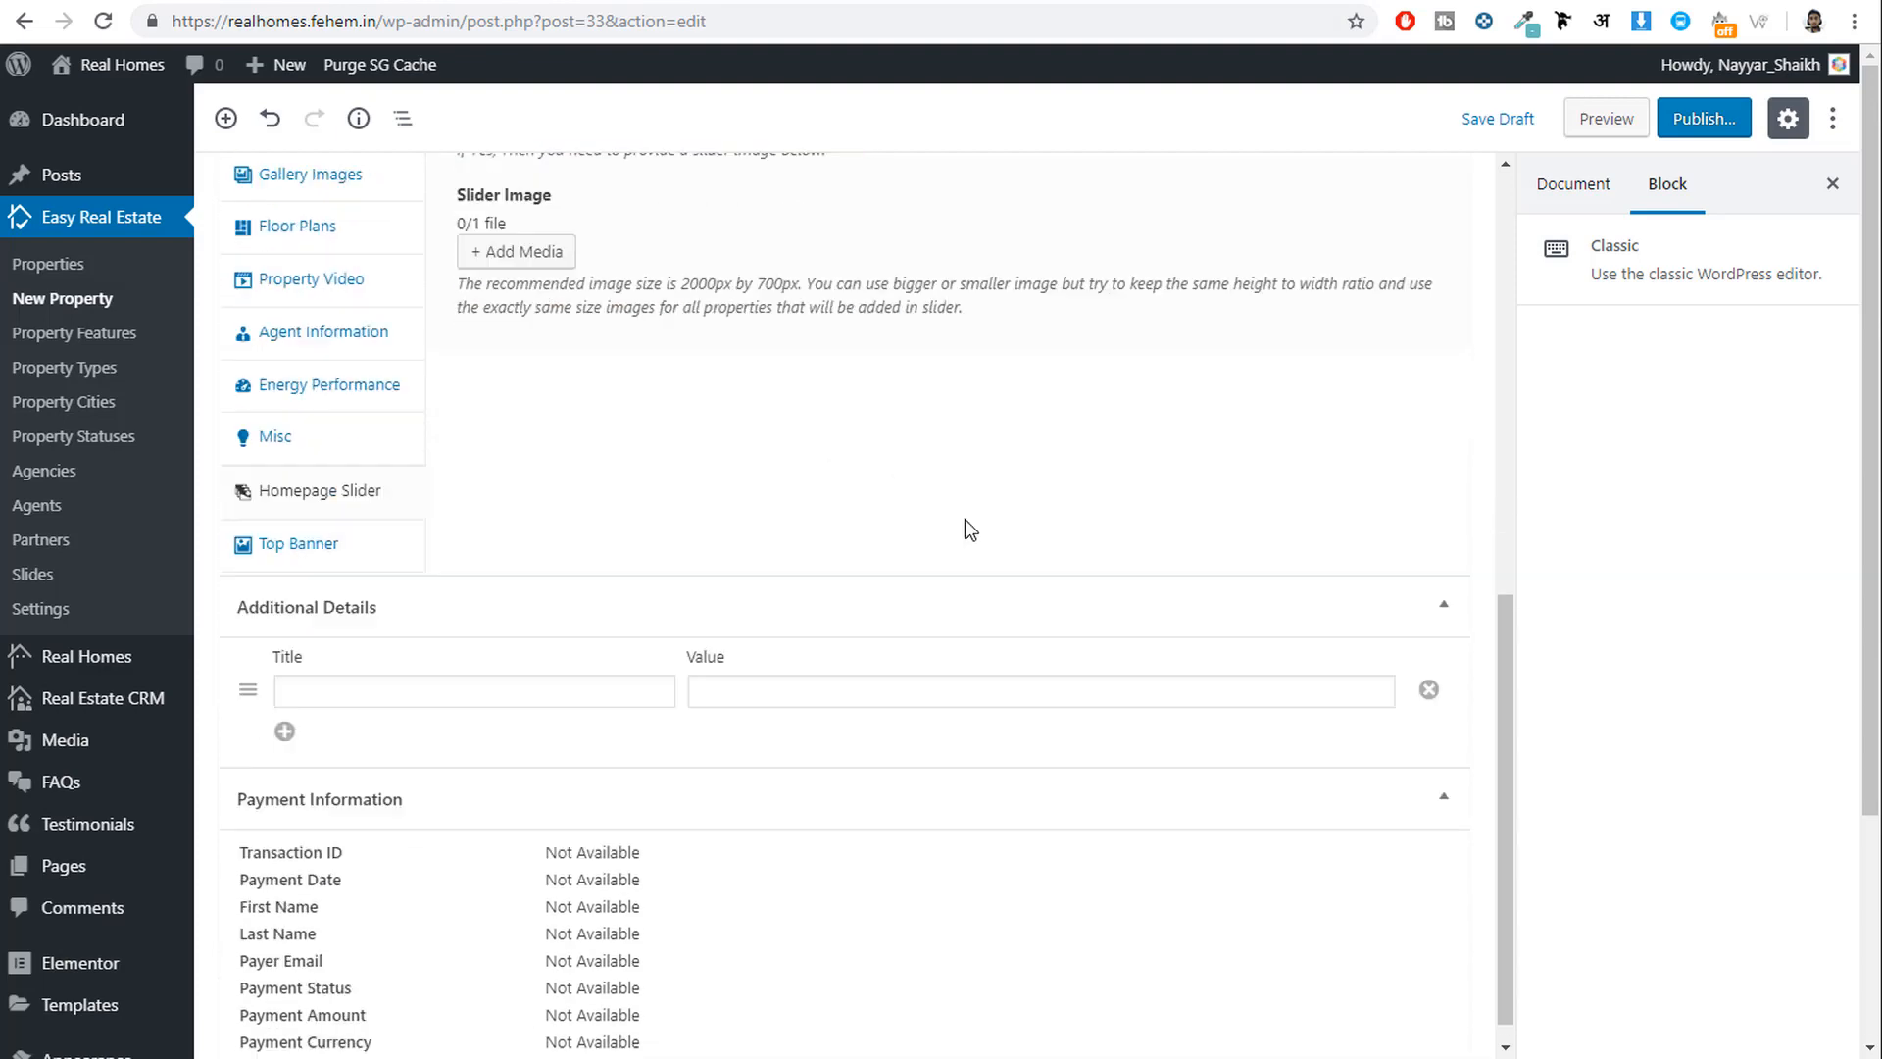
left_click(422, 652)
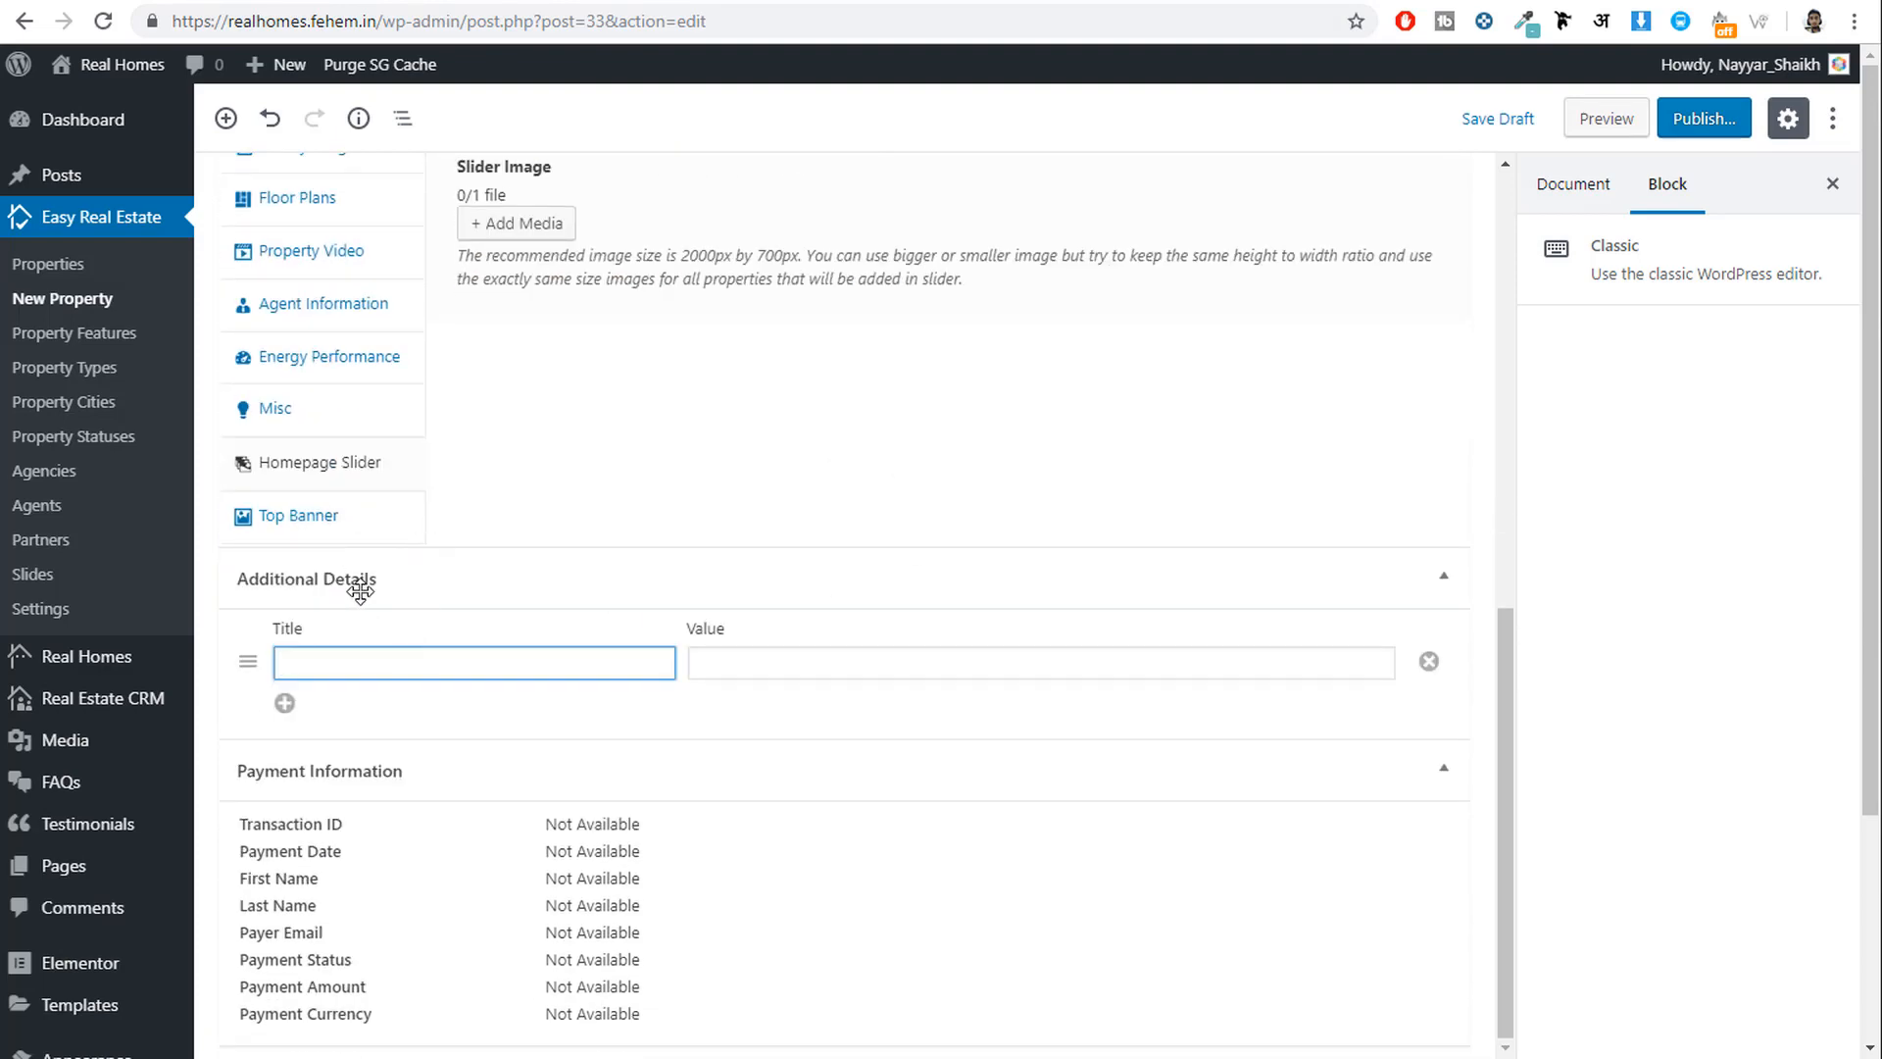
Copy the BEDROOM FEATURES detail, Main Floor Master Bedroom, Walk-In Closet, from the demo page.
left_click(477, 2)
scroll(701, 381, "down", 5)
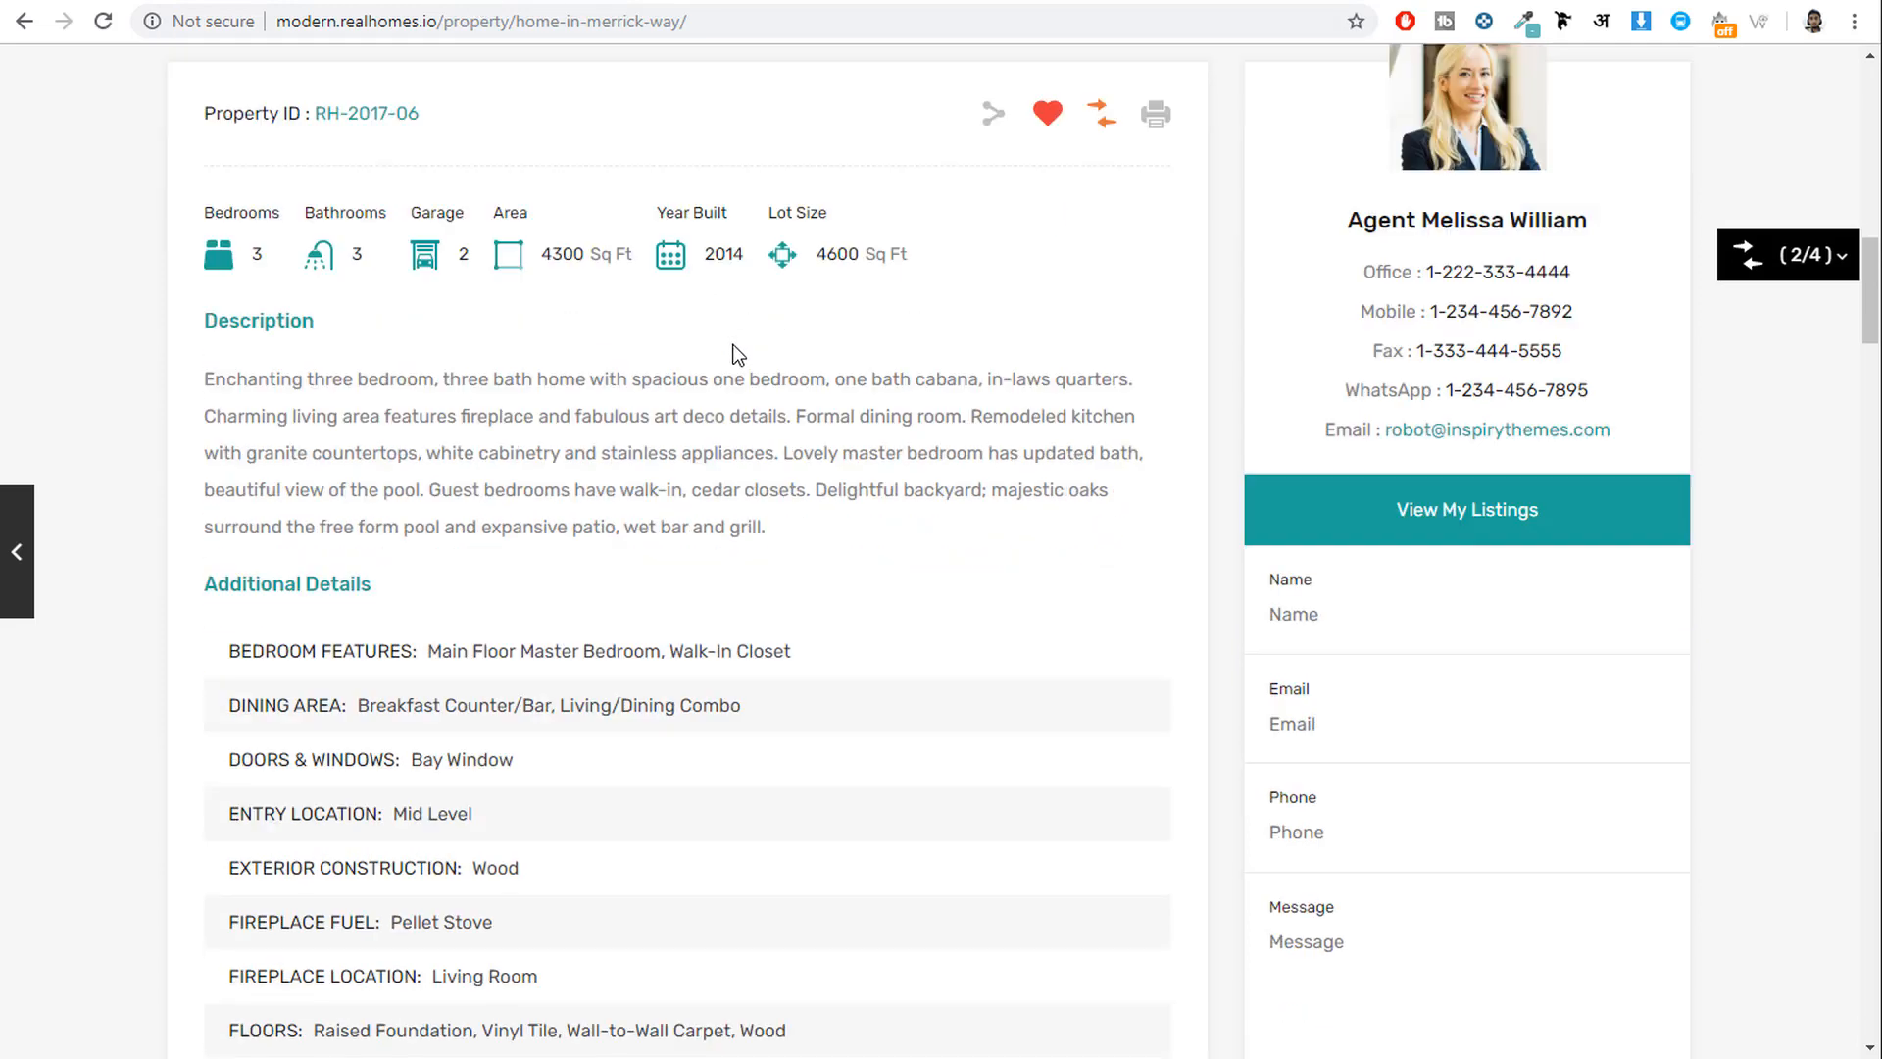
left_click_drag(229, 327, 404, 341)
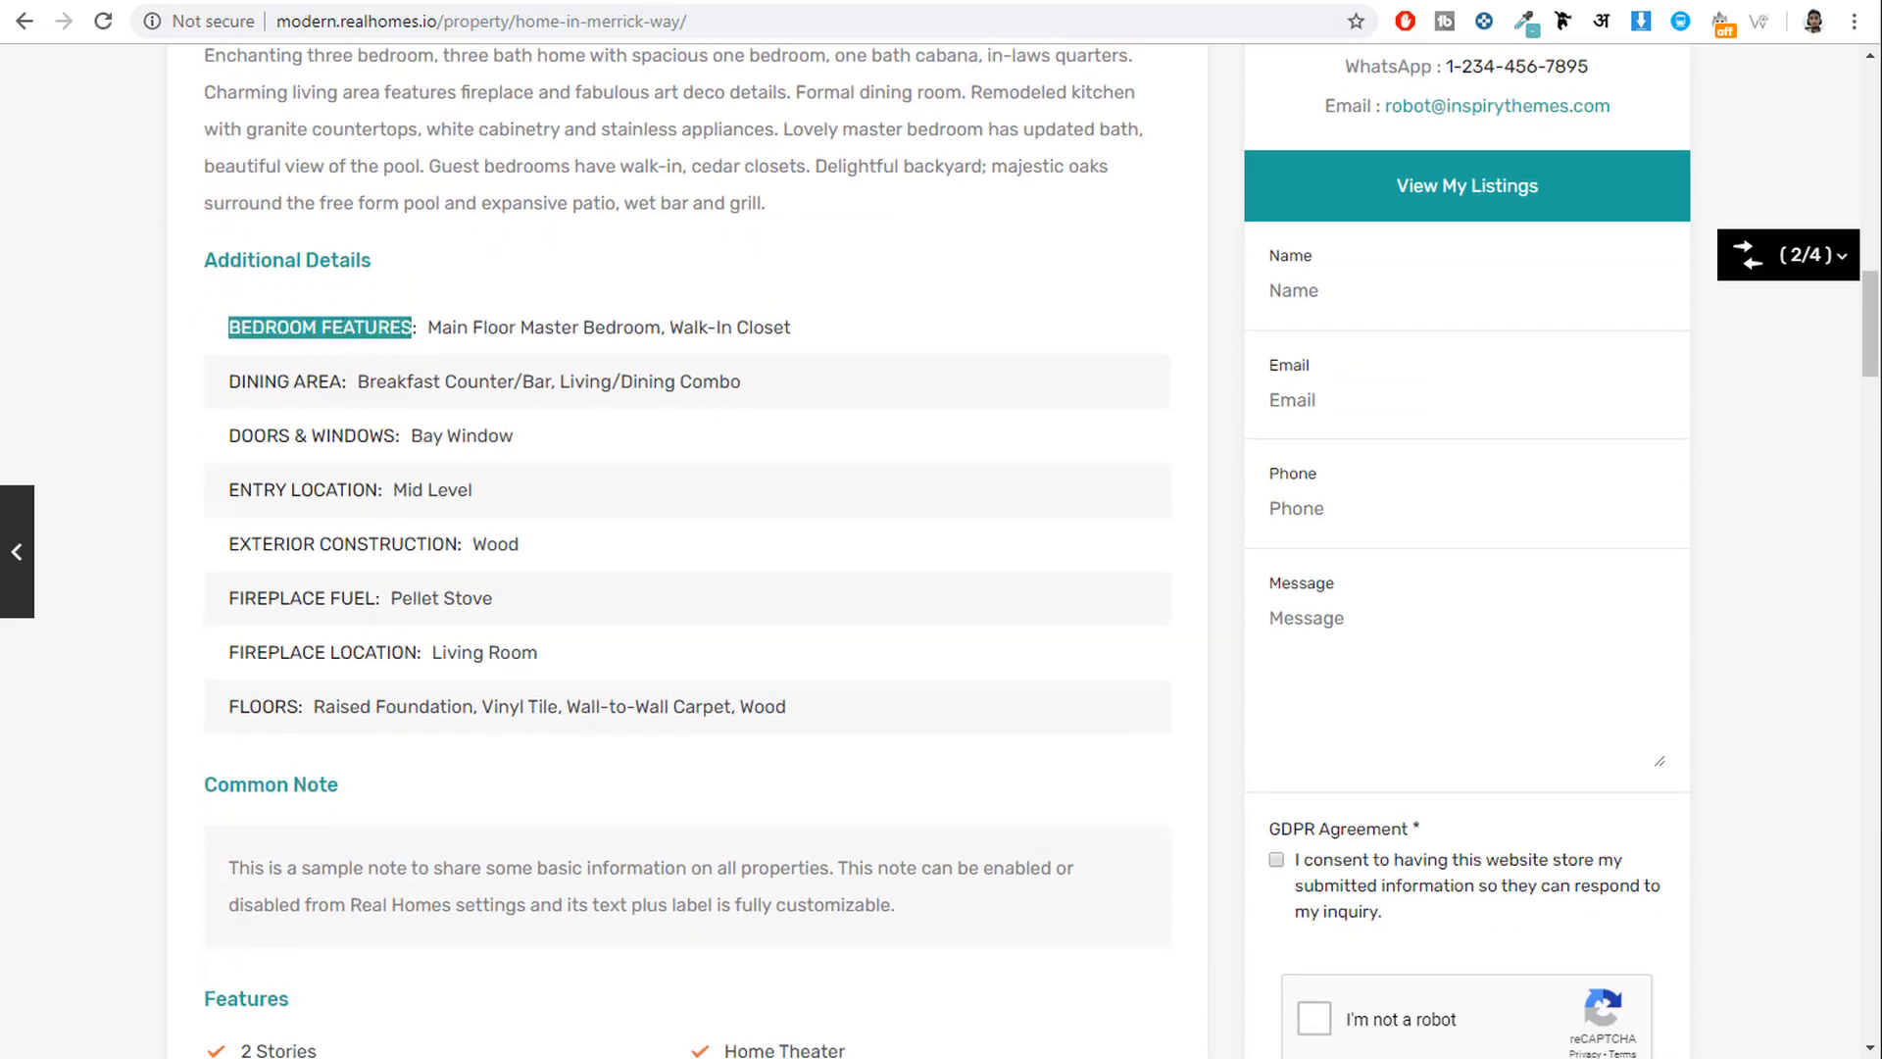
left_click(520, 2)
type("BEDROOM FEATURES")
left_click(396, 2)
left_click_drag(821, 337, 434, 331)
key("ctrl+c")
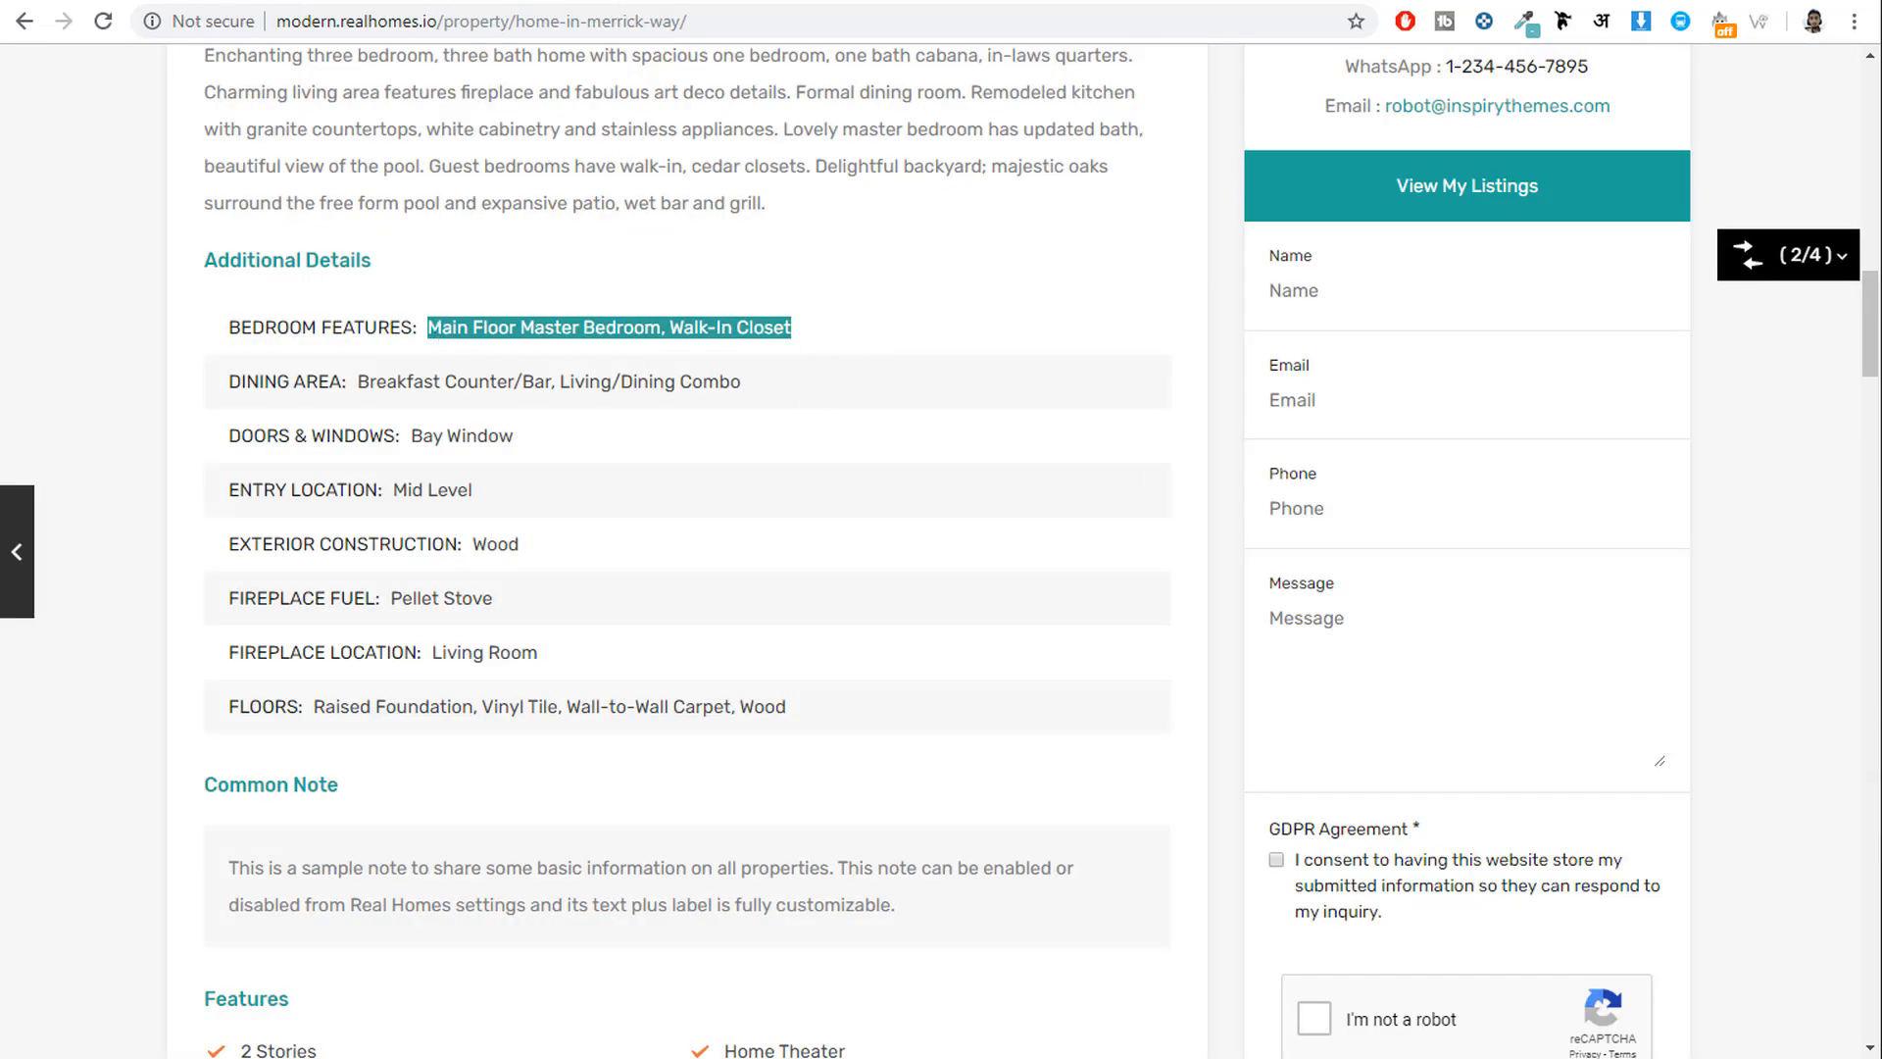
left_click(519, 2)
left_click(892, 661)
key("ctrl+v")
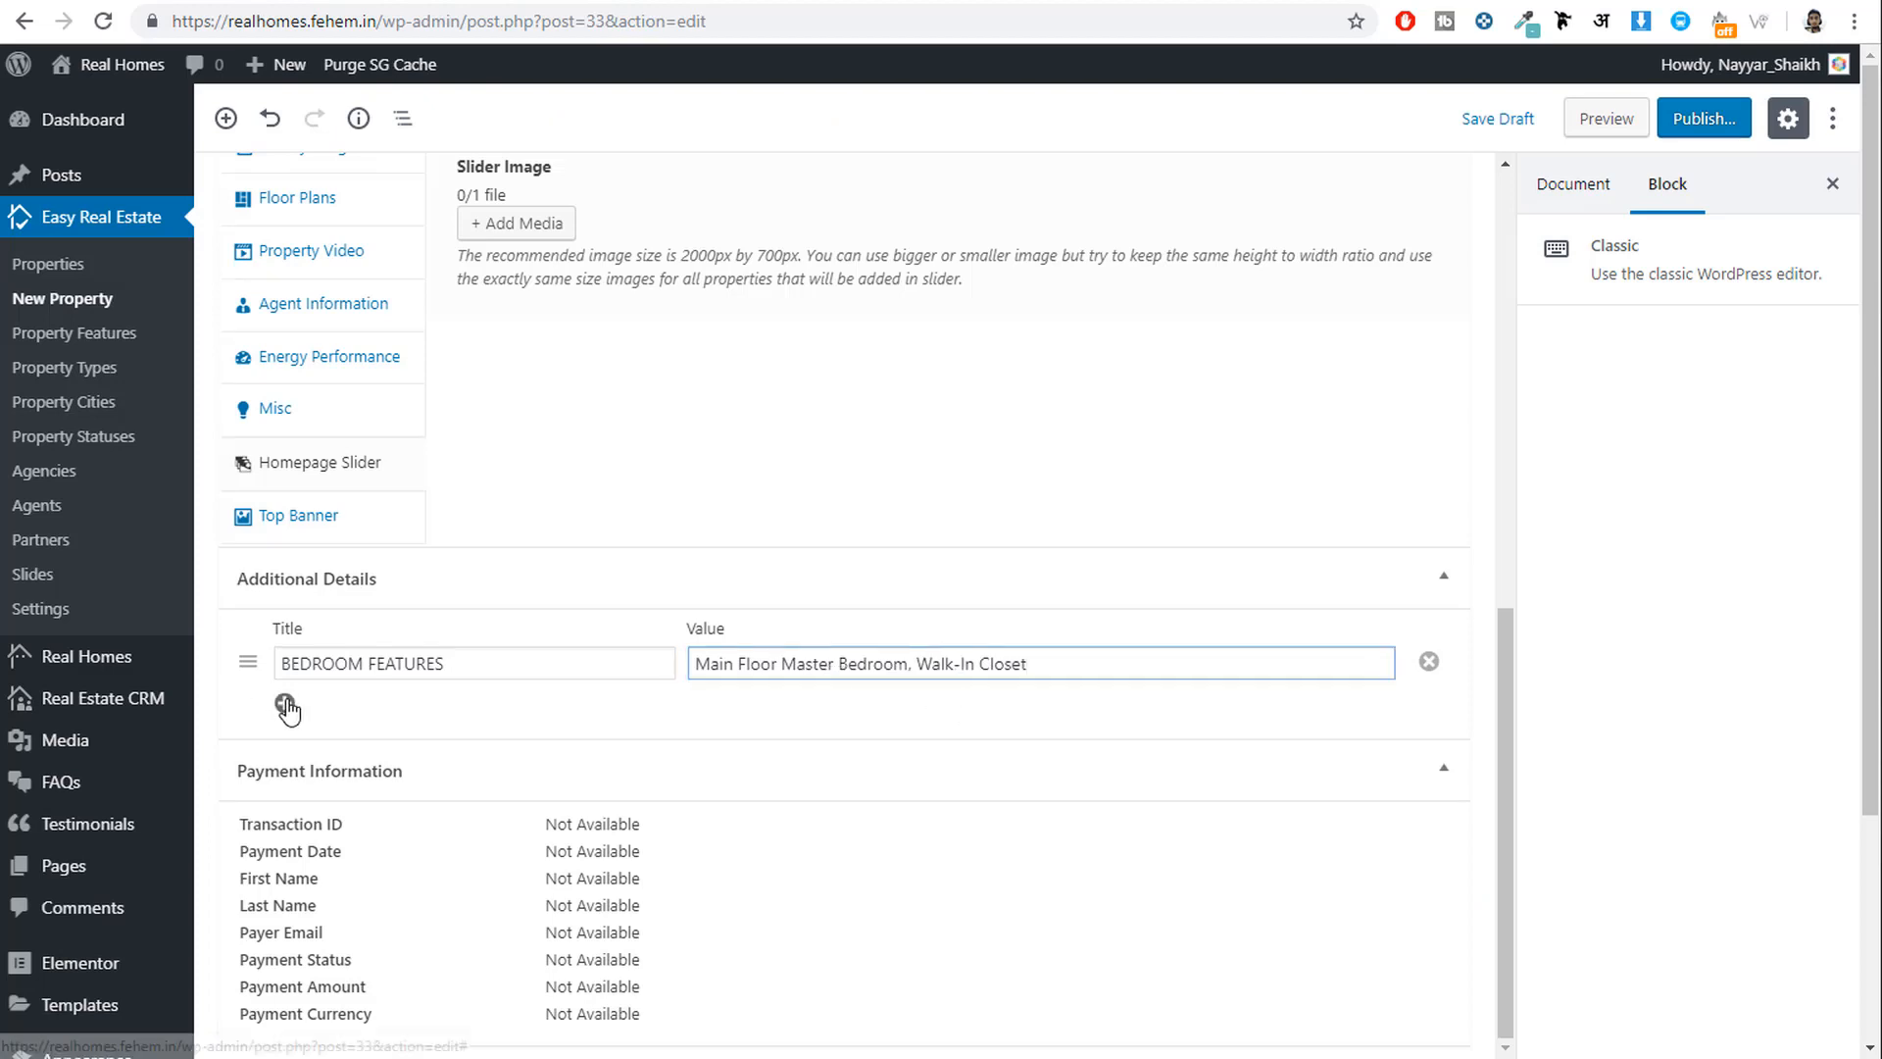
Add a DOORS & WINDOWS additional detail with the value Bay Window.
left_click(485, 6)
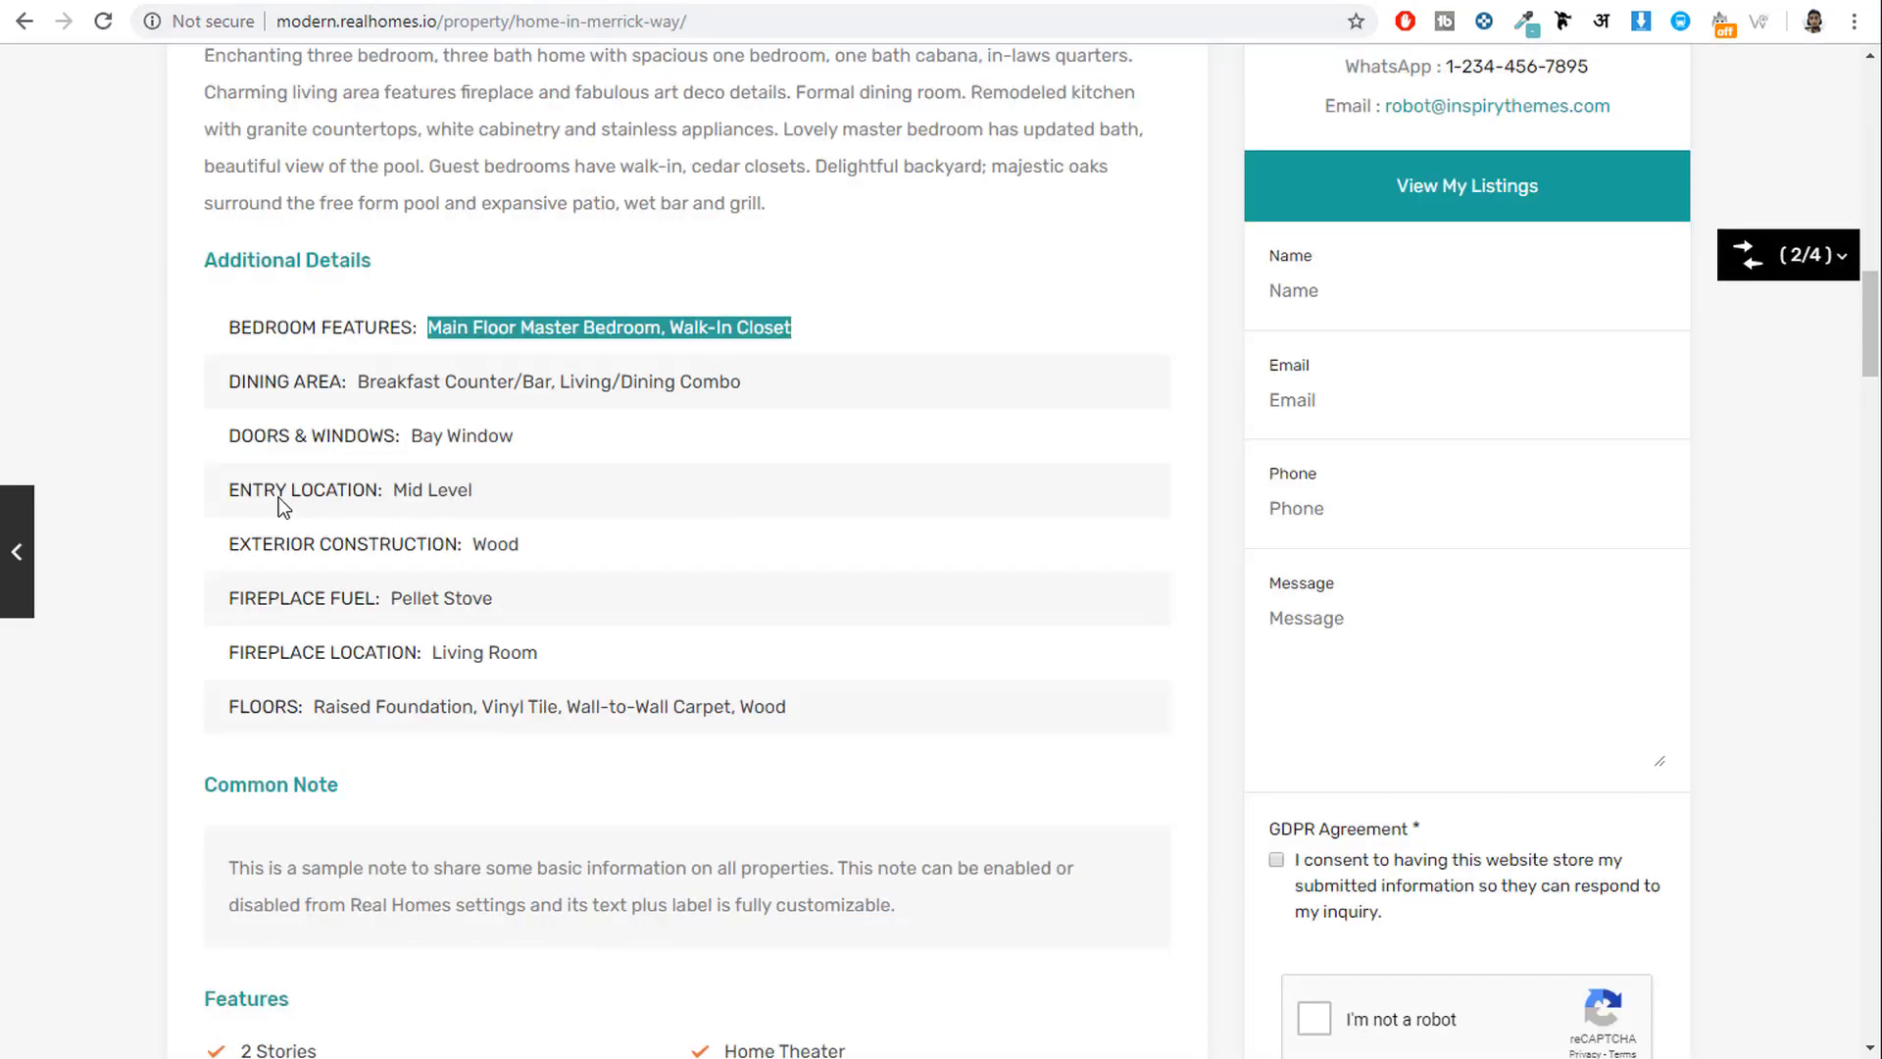
left_click_drag(228, 435, 290, 449)
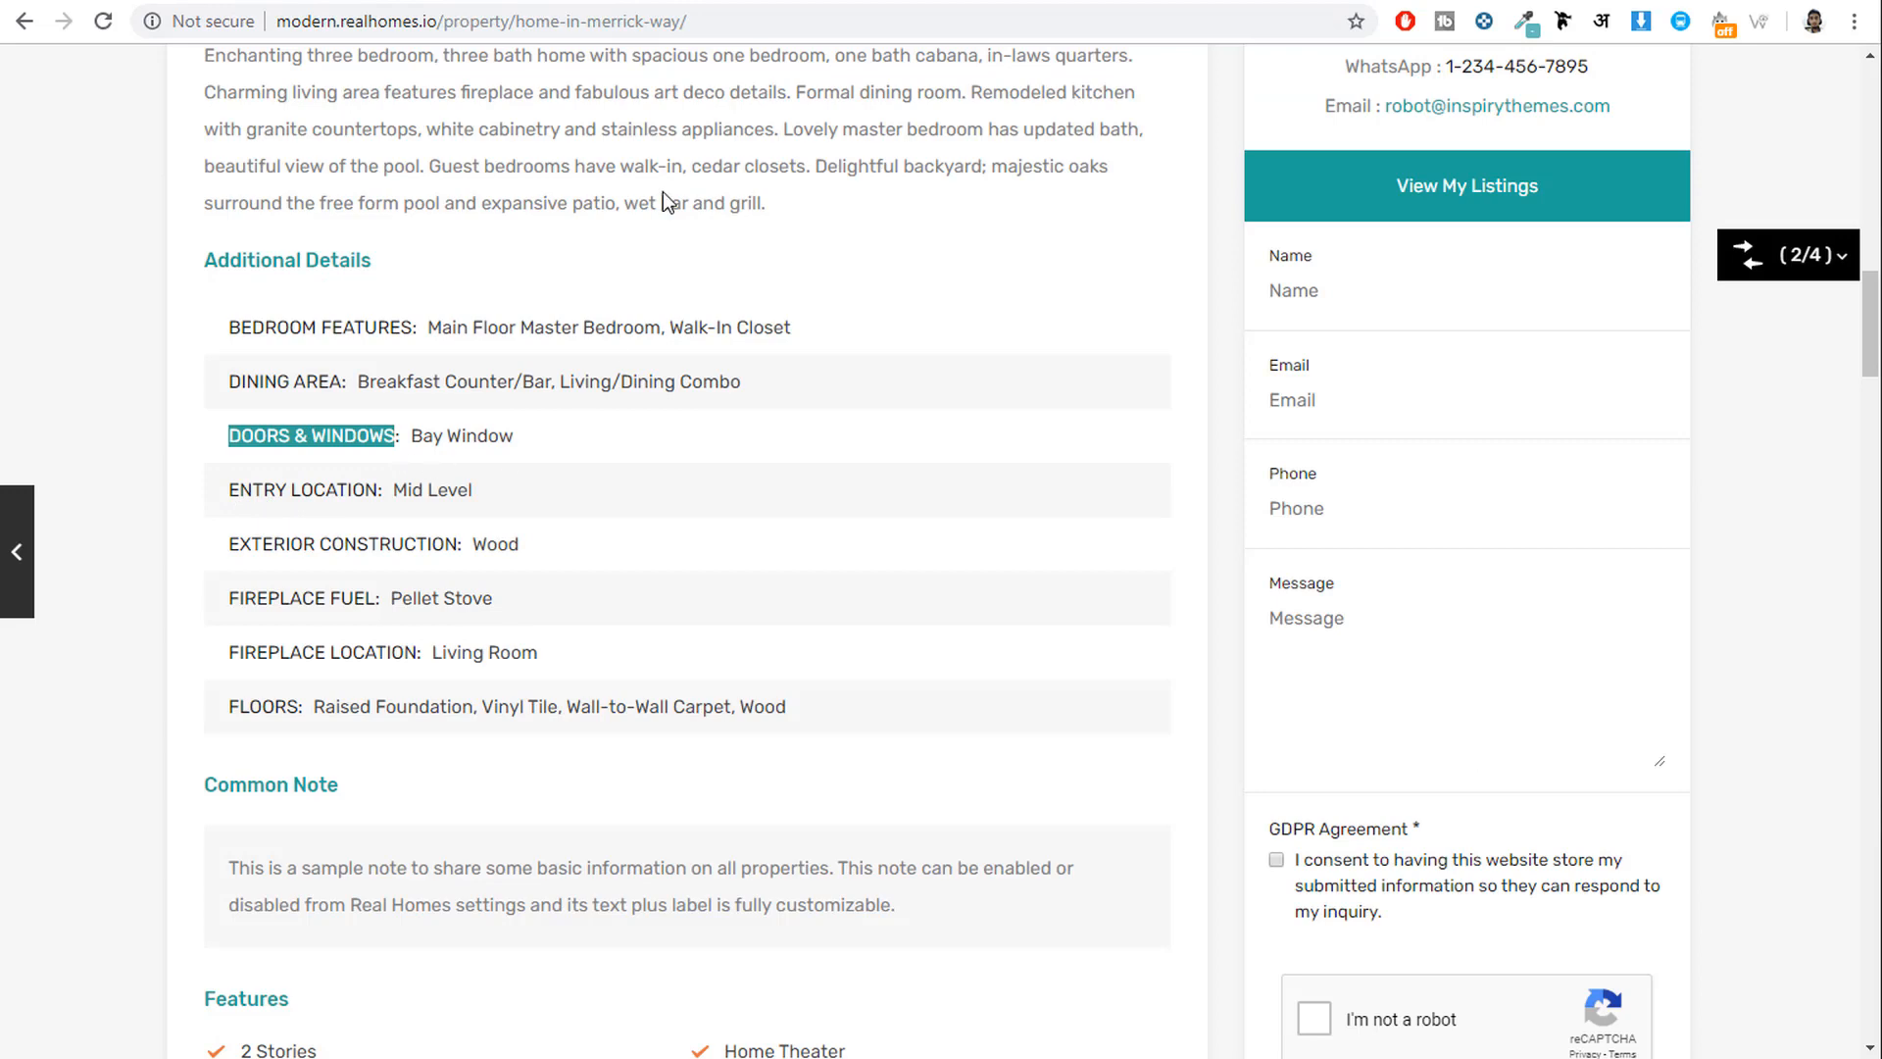
left_click(698, 3)
left_click(443, 706)
type("DOORS & WINDOWS")
key("Tab")
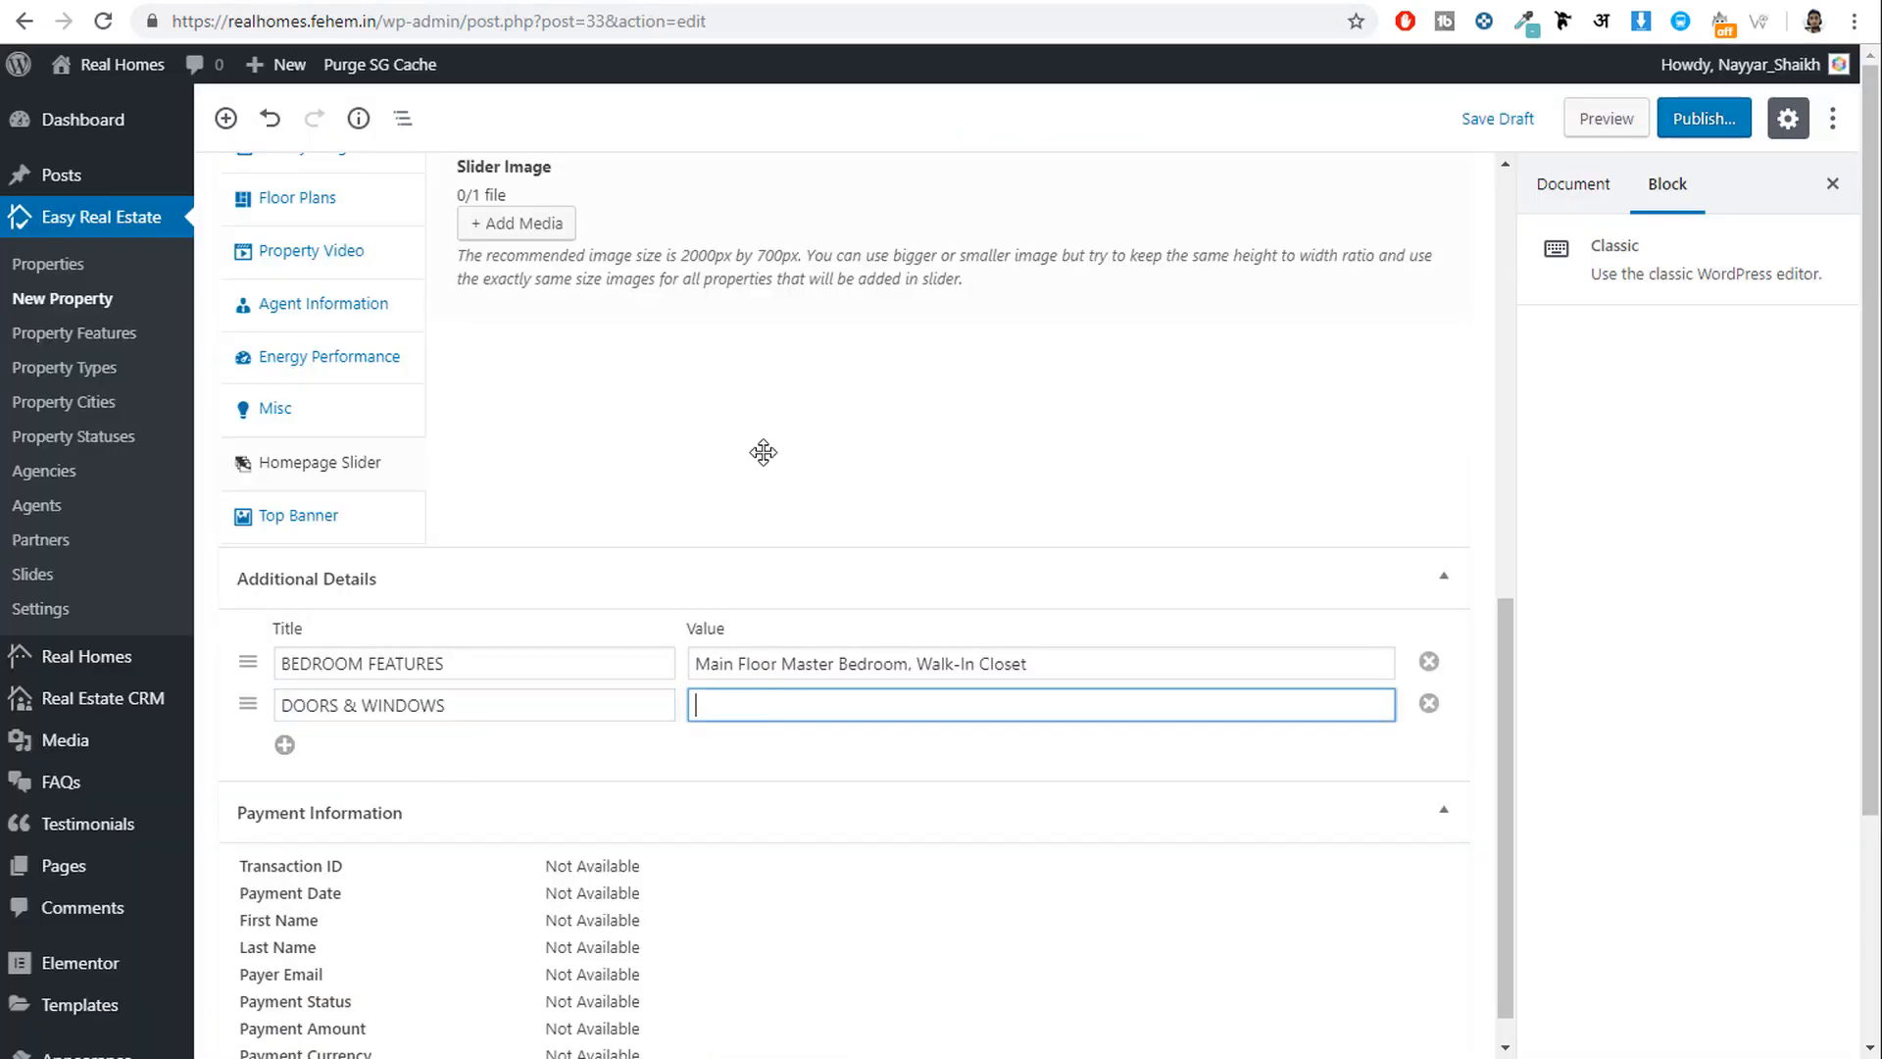
left_click(504, 3)
left_click(508, 437)
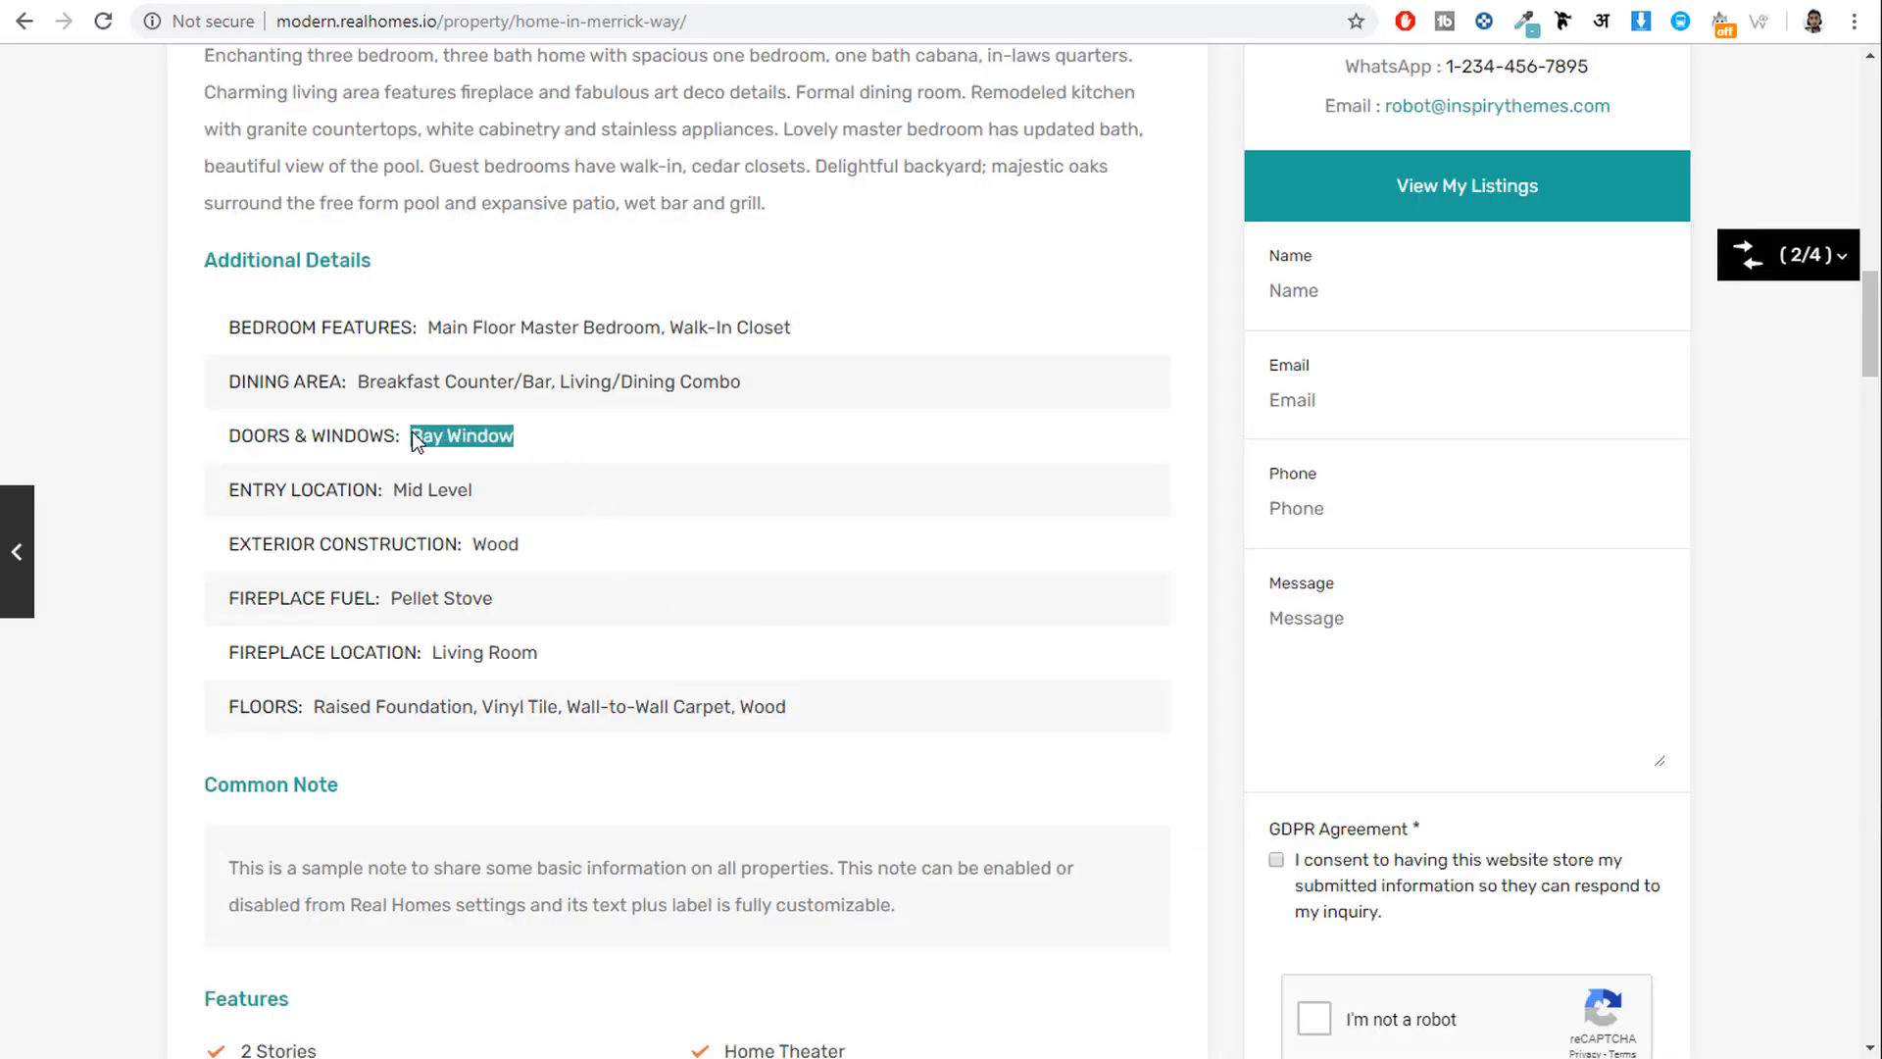
left_click(704, 3)
type("Bay Window")
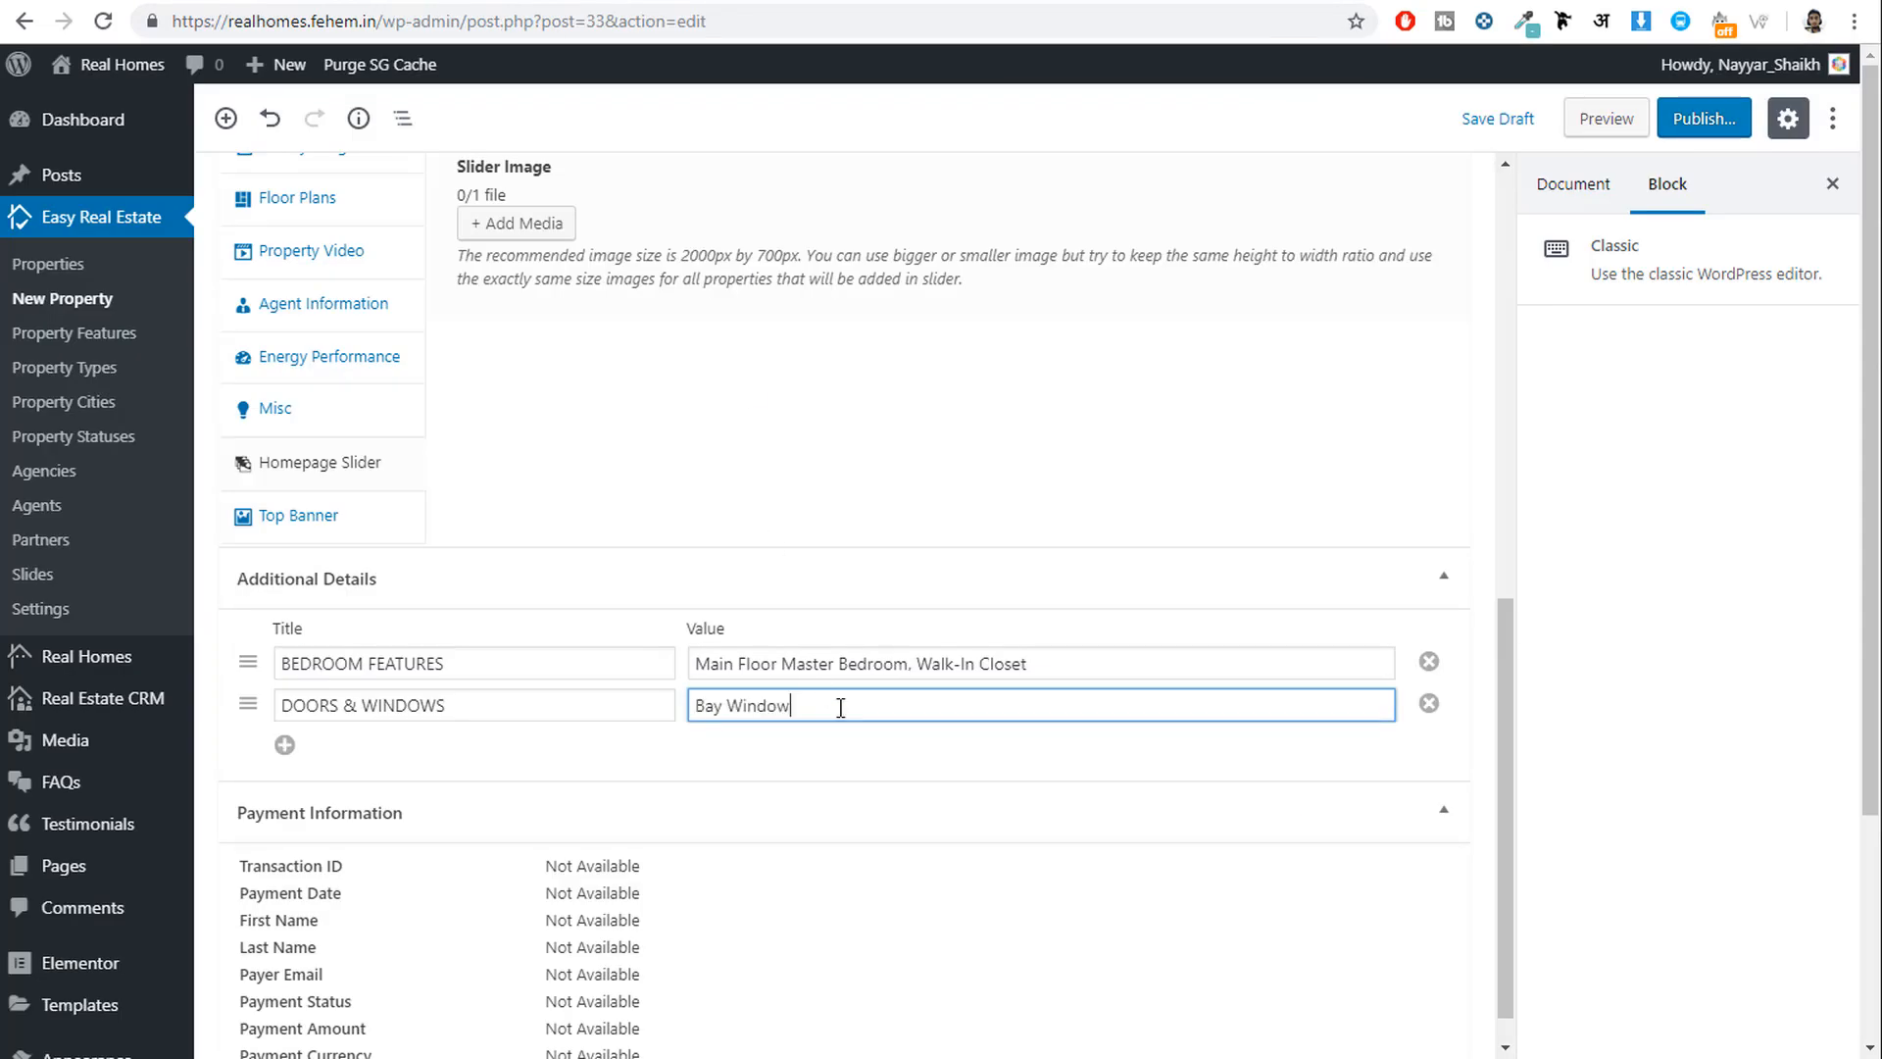
scroll(768, 794, "down", 1)
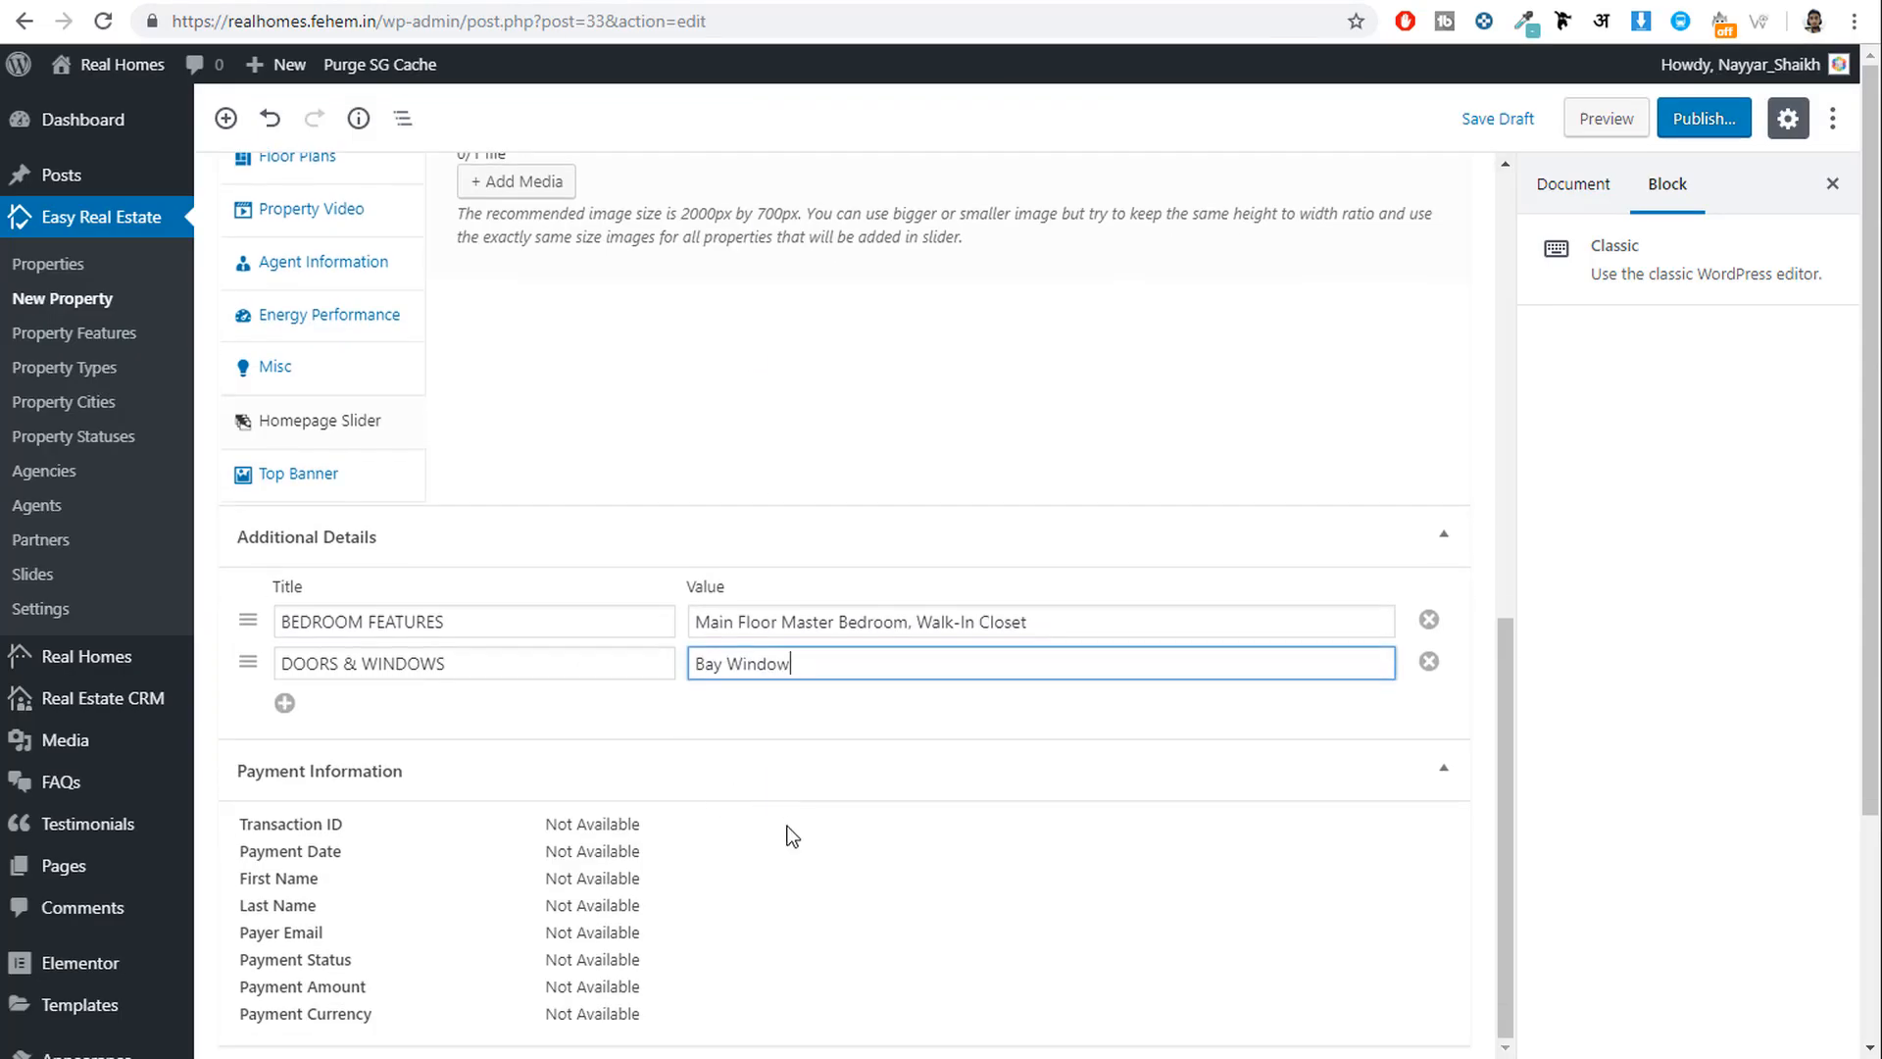
scroll(1017, 797, "up", 6)
scroll(1017, 797, "up", 3)
left_click(1555, 187)
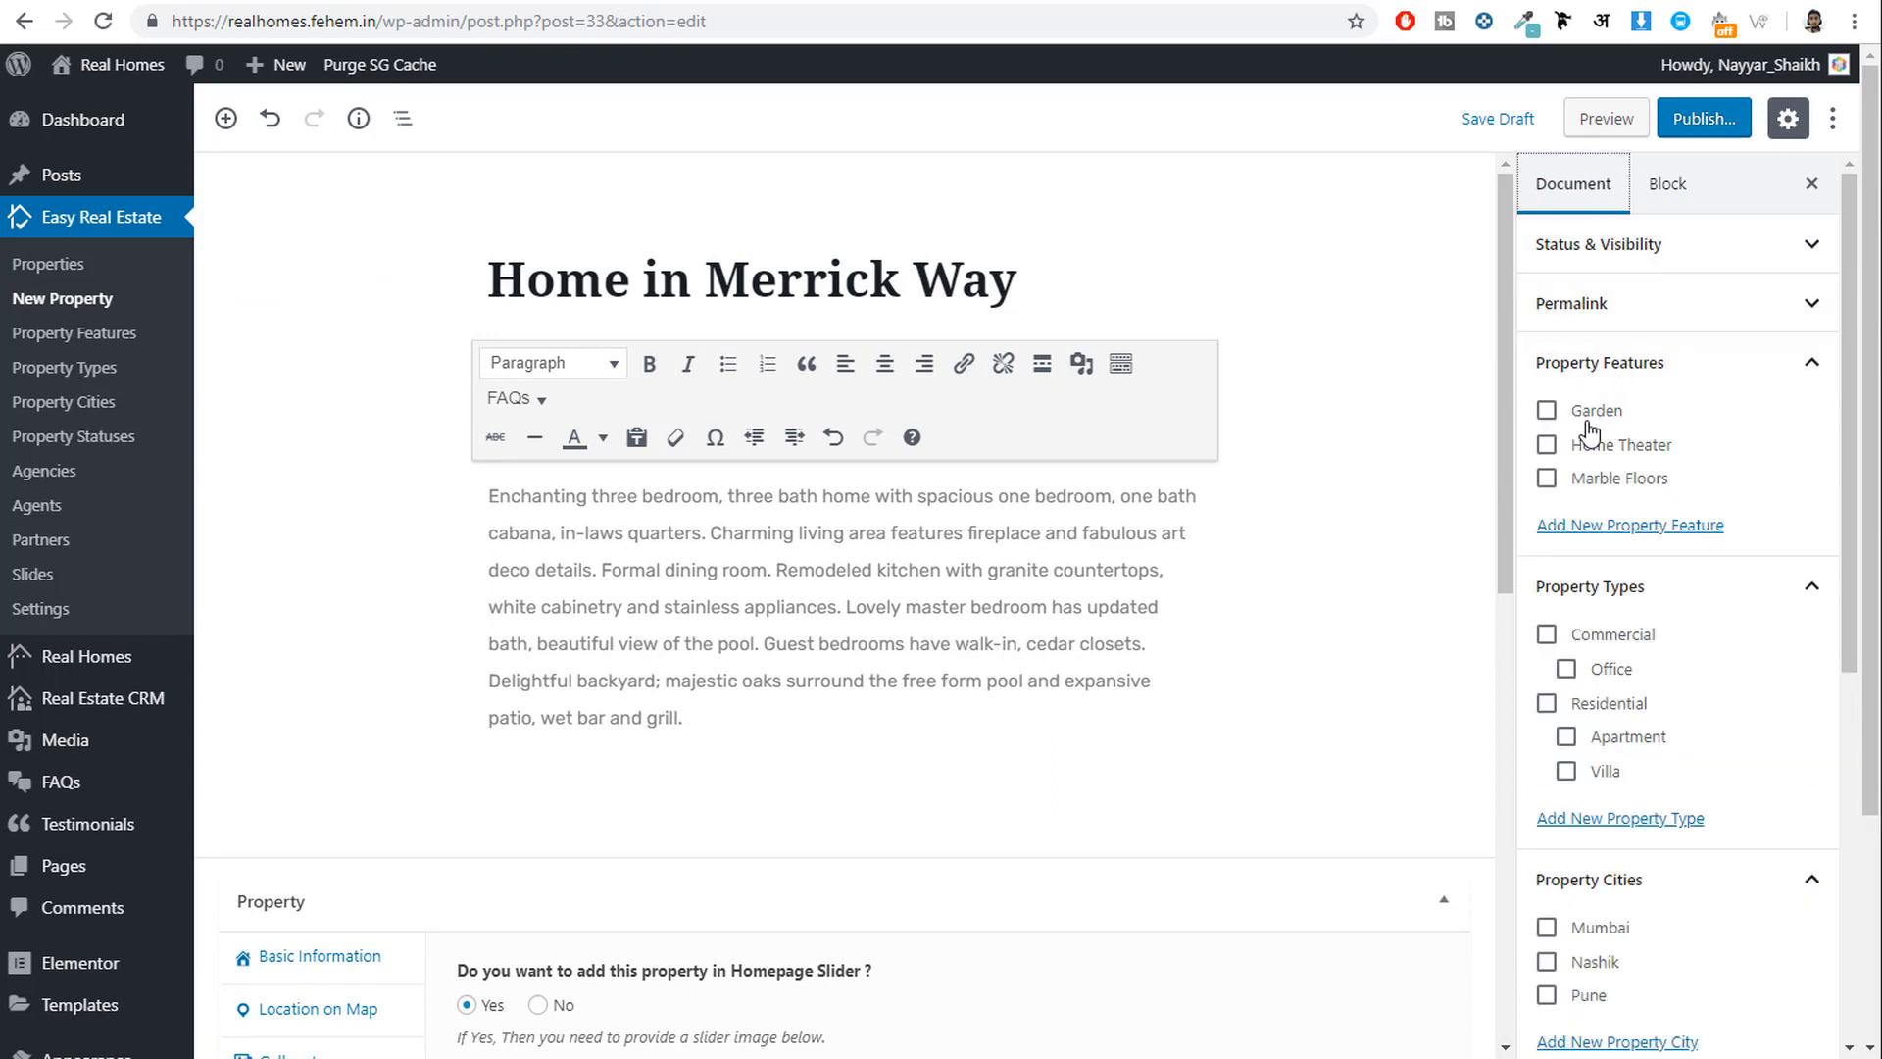
Tag the property with the Home Theater and Marble Floors features.
left_click(1606, 418)
left_click(1601, 421)
left_click(1619, 444)
left_click(1609, 479)
Set property type Residential > Apartment, city Mumbai and status For Sale.
scroll(1731, 526, "down", 1)
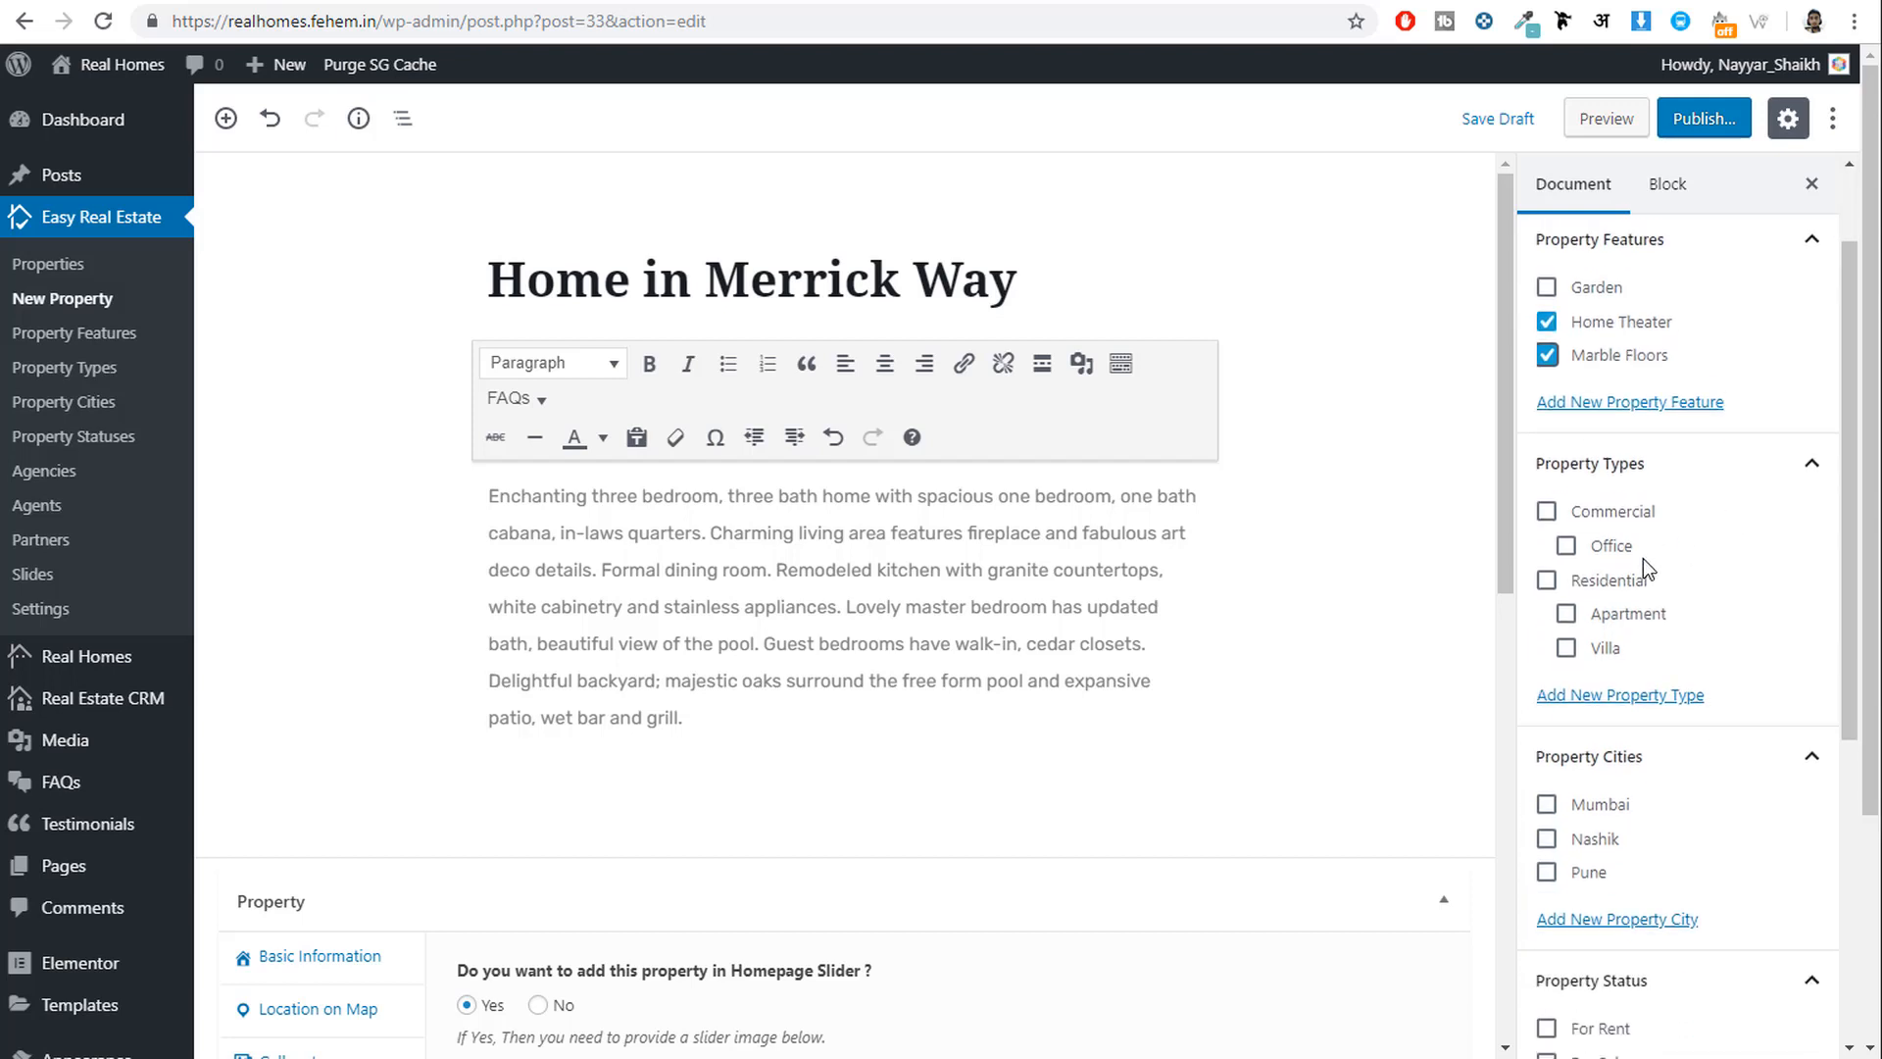
left_click(1604, 585)
left_click(1615, 629)
scroll(1715, 651, "down", 2)
left_click(1612, 561)
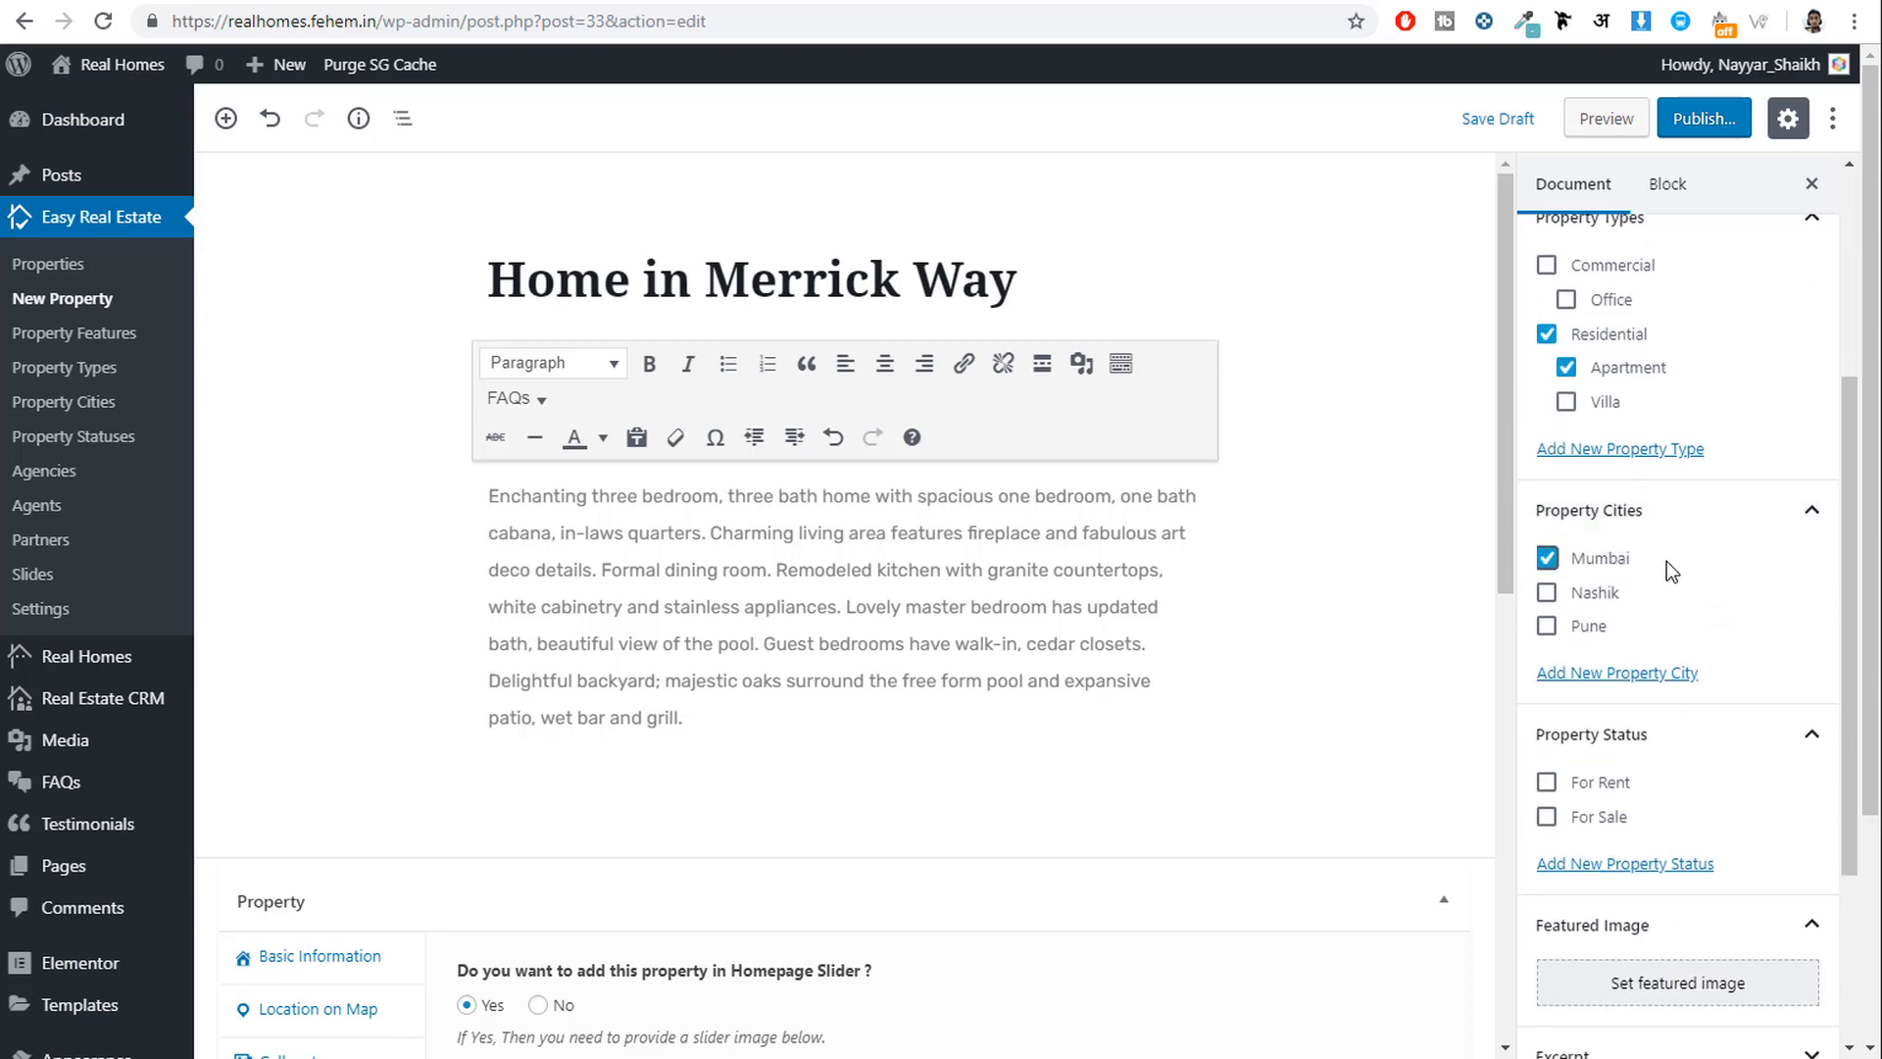
scroll(1687, 591, "down", 2)
left_click(1593, 578)
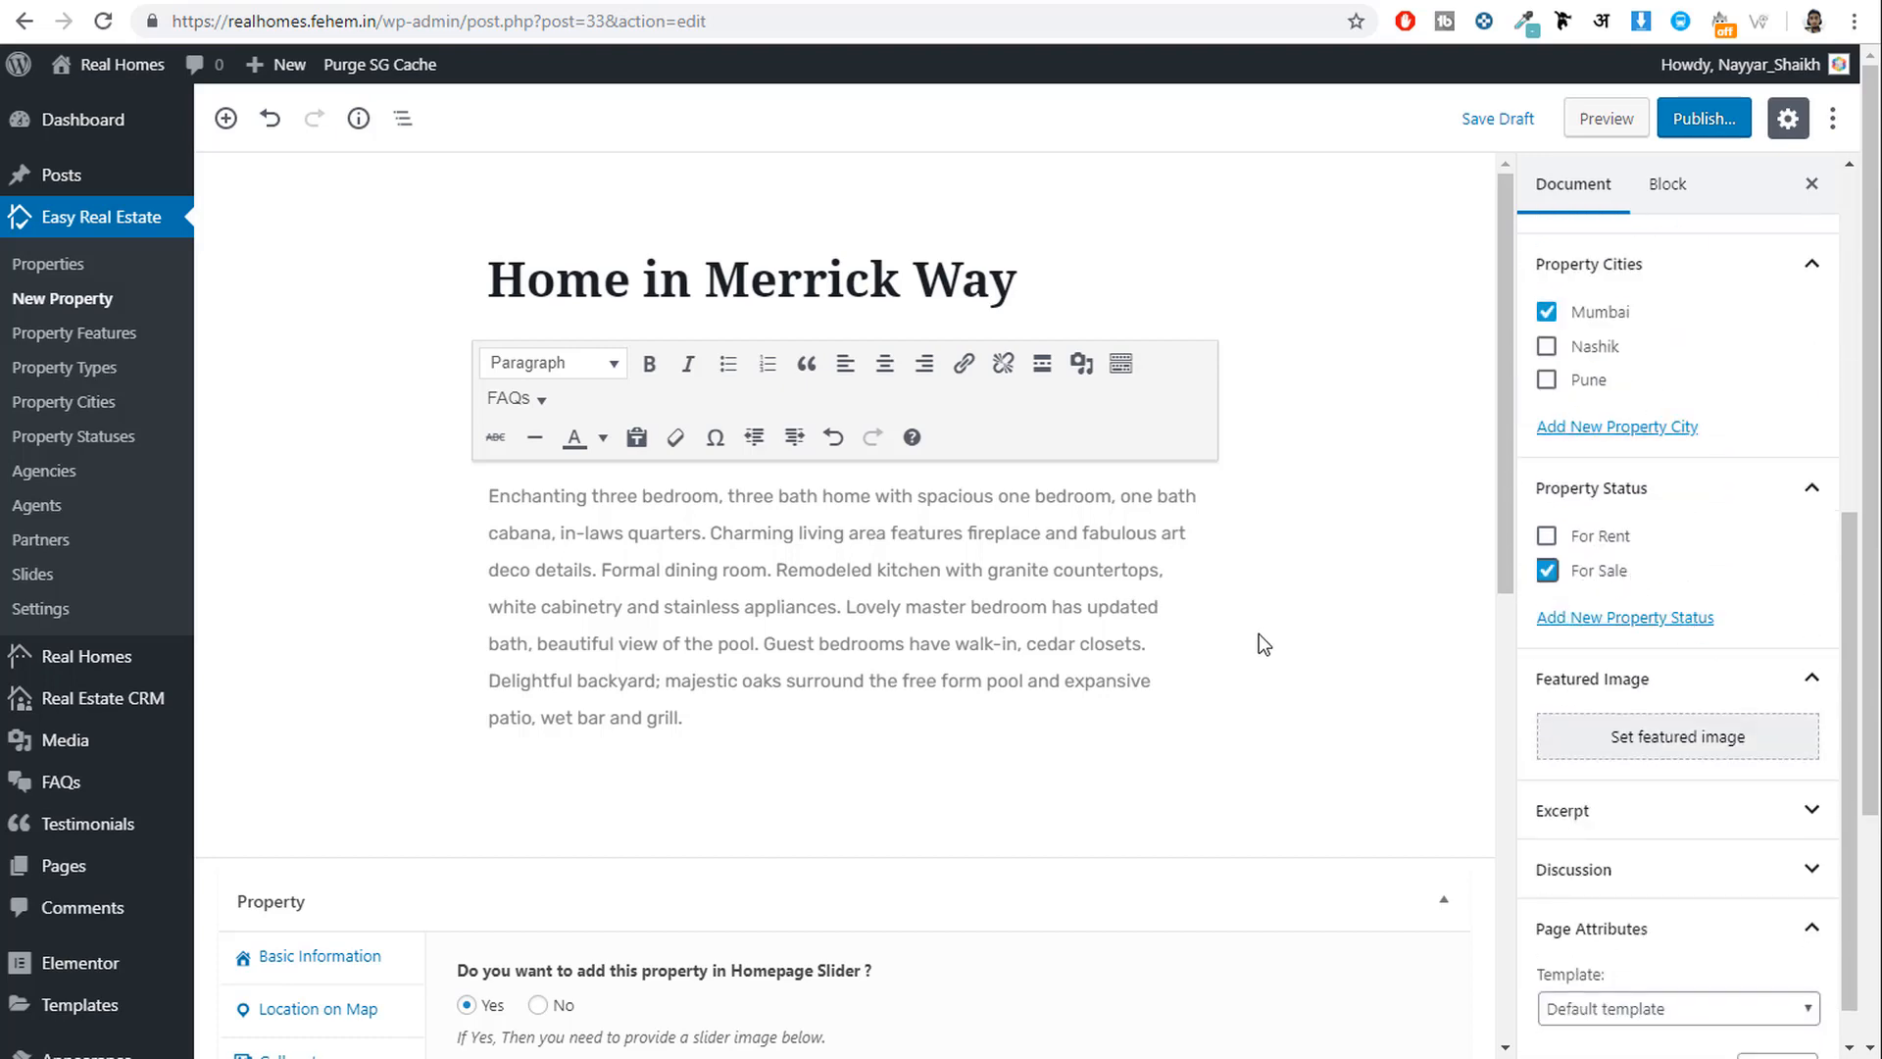
scroll(1259, 633, "down", 5)
Select the 540000 price value in the Basic Information fields.
left_click(314, 338)
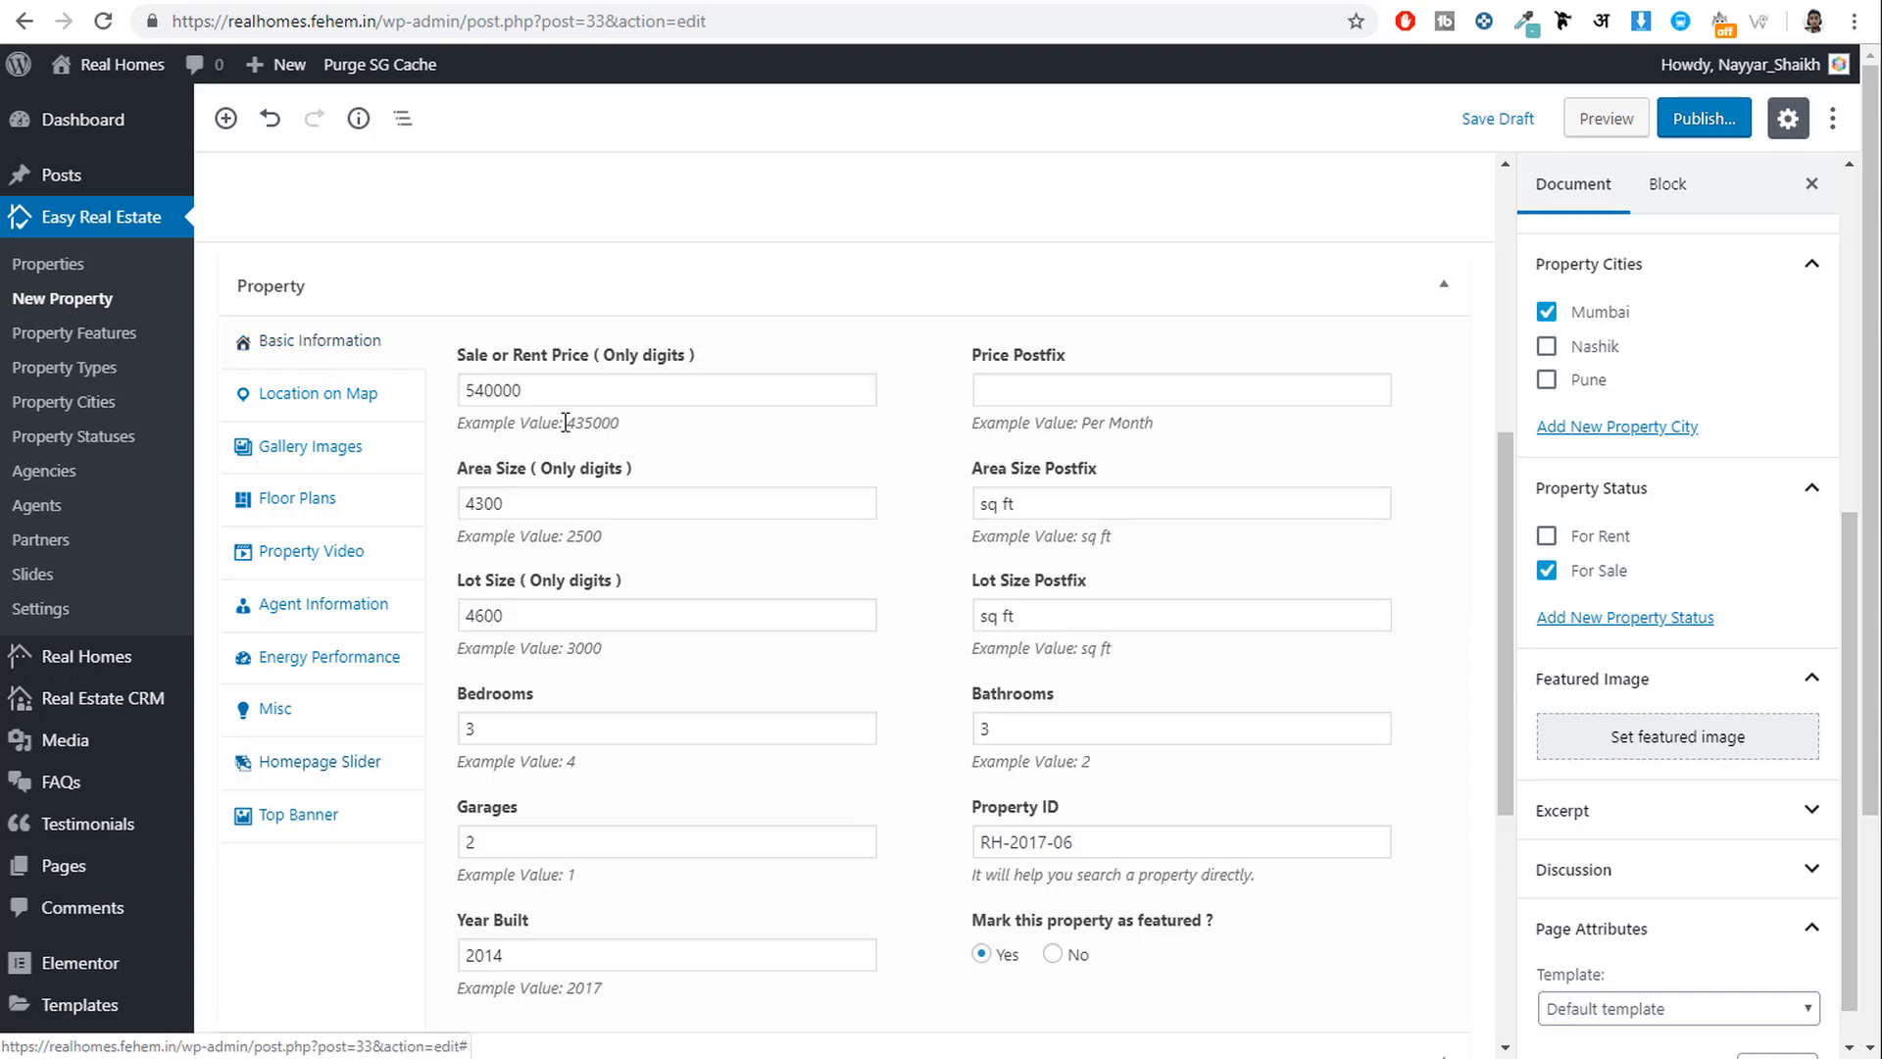
double_click(510, 390)
scroll(1079, 441, "up", 2)
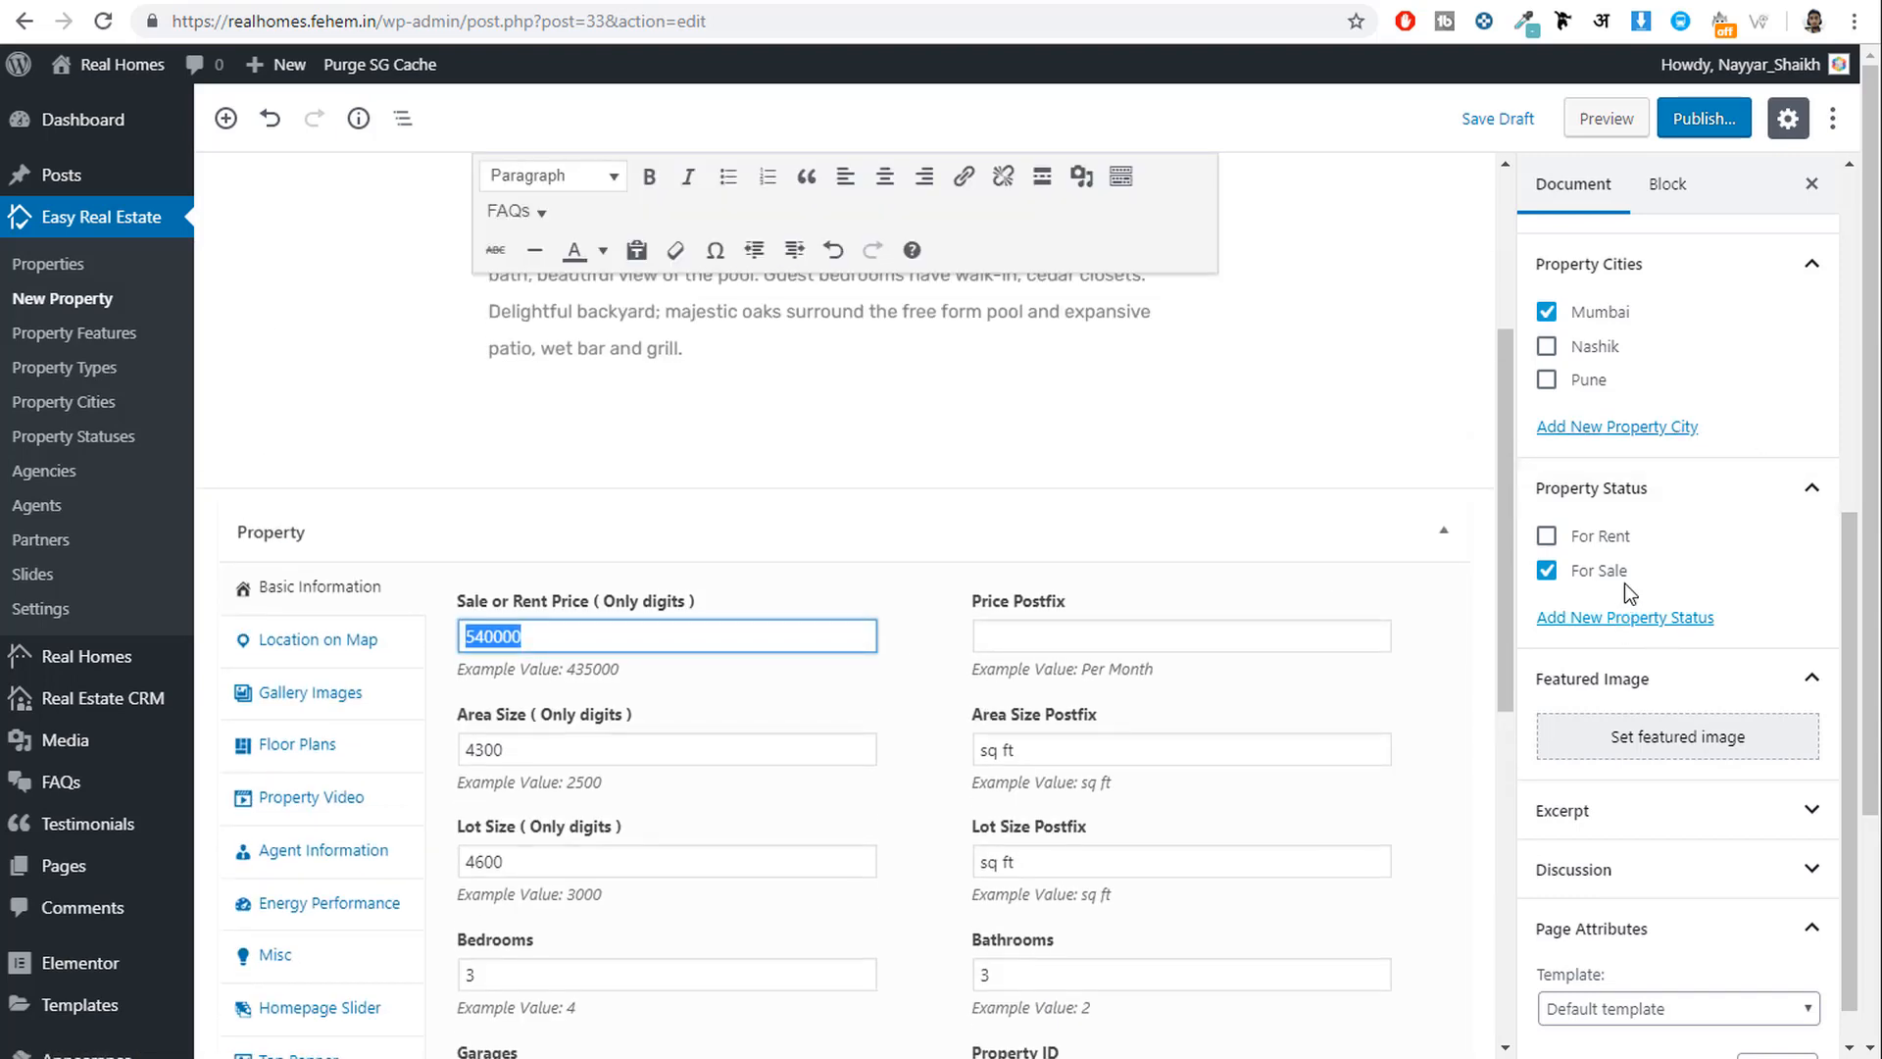
scroll(1768, 586, "down", 1)
Set property-01-exterior from the Media Library as the featured image.
left_click(1726, 689)
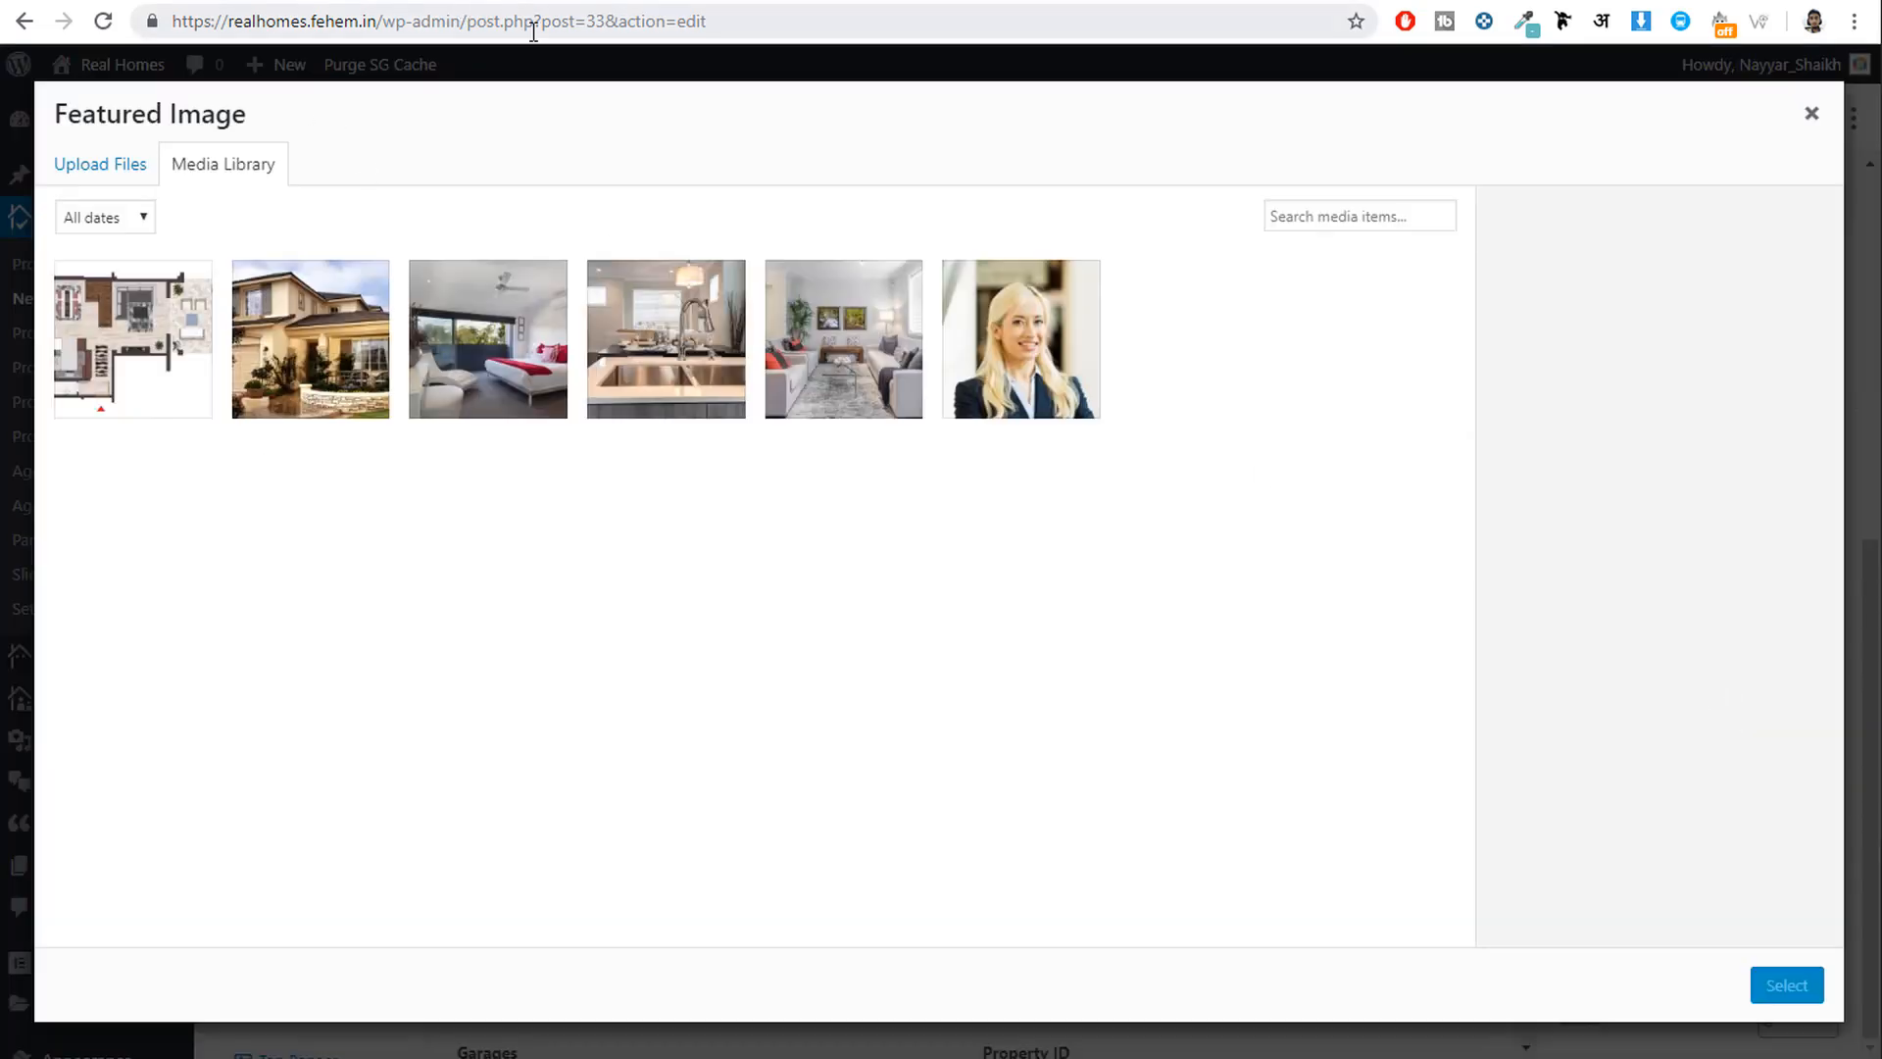
left_click(267, 348)
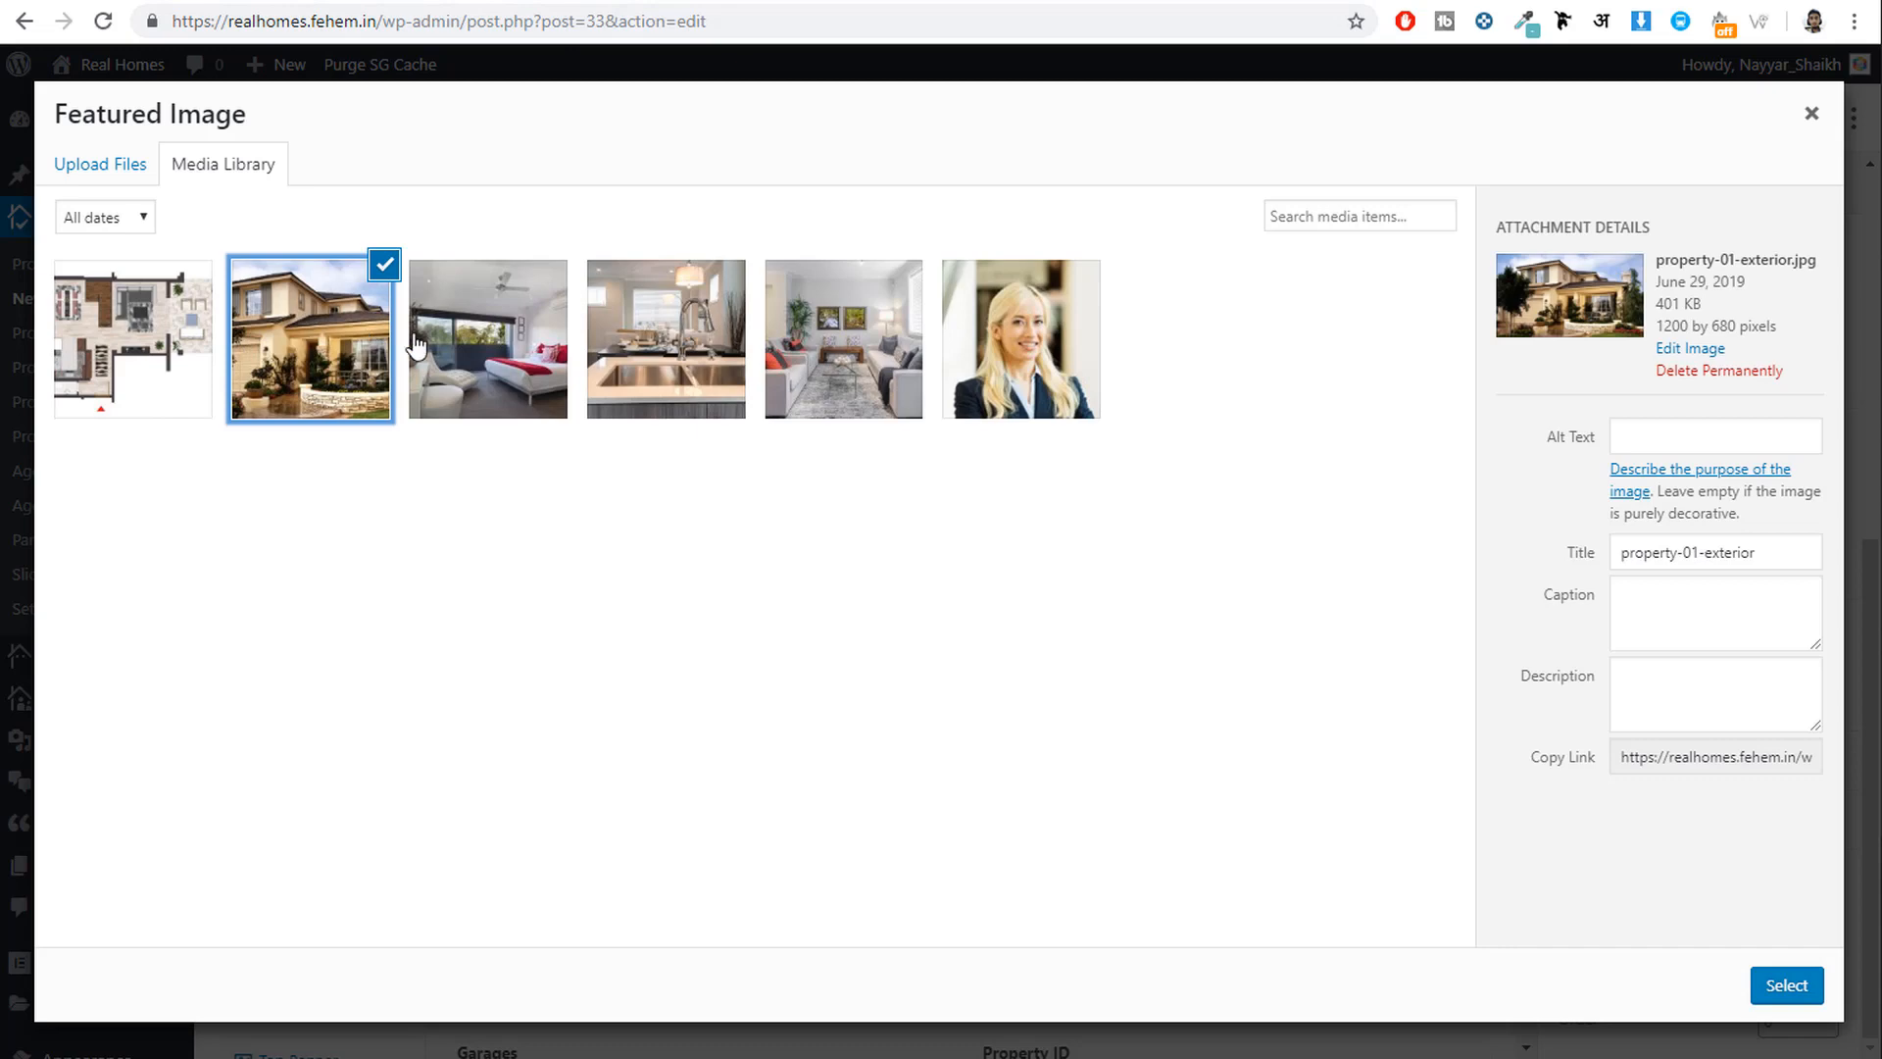
left_click(1786, 986)
left_click(1731, 639)
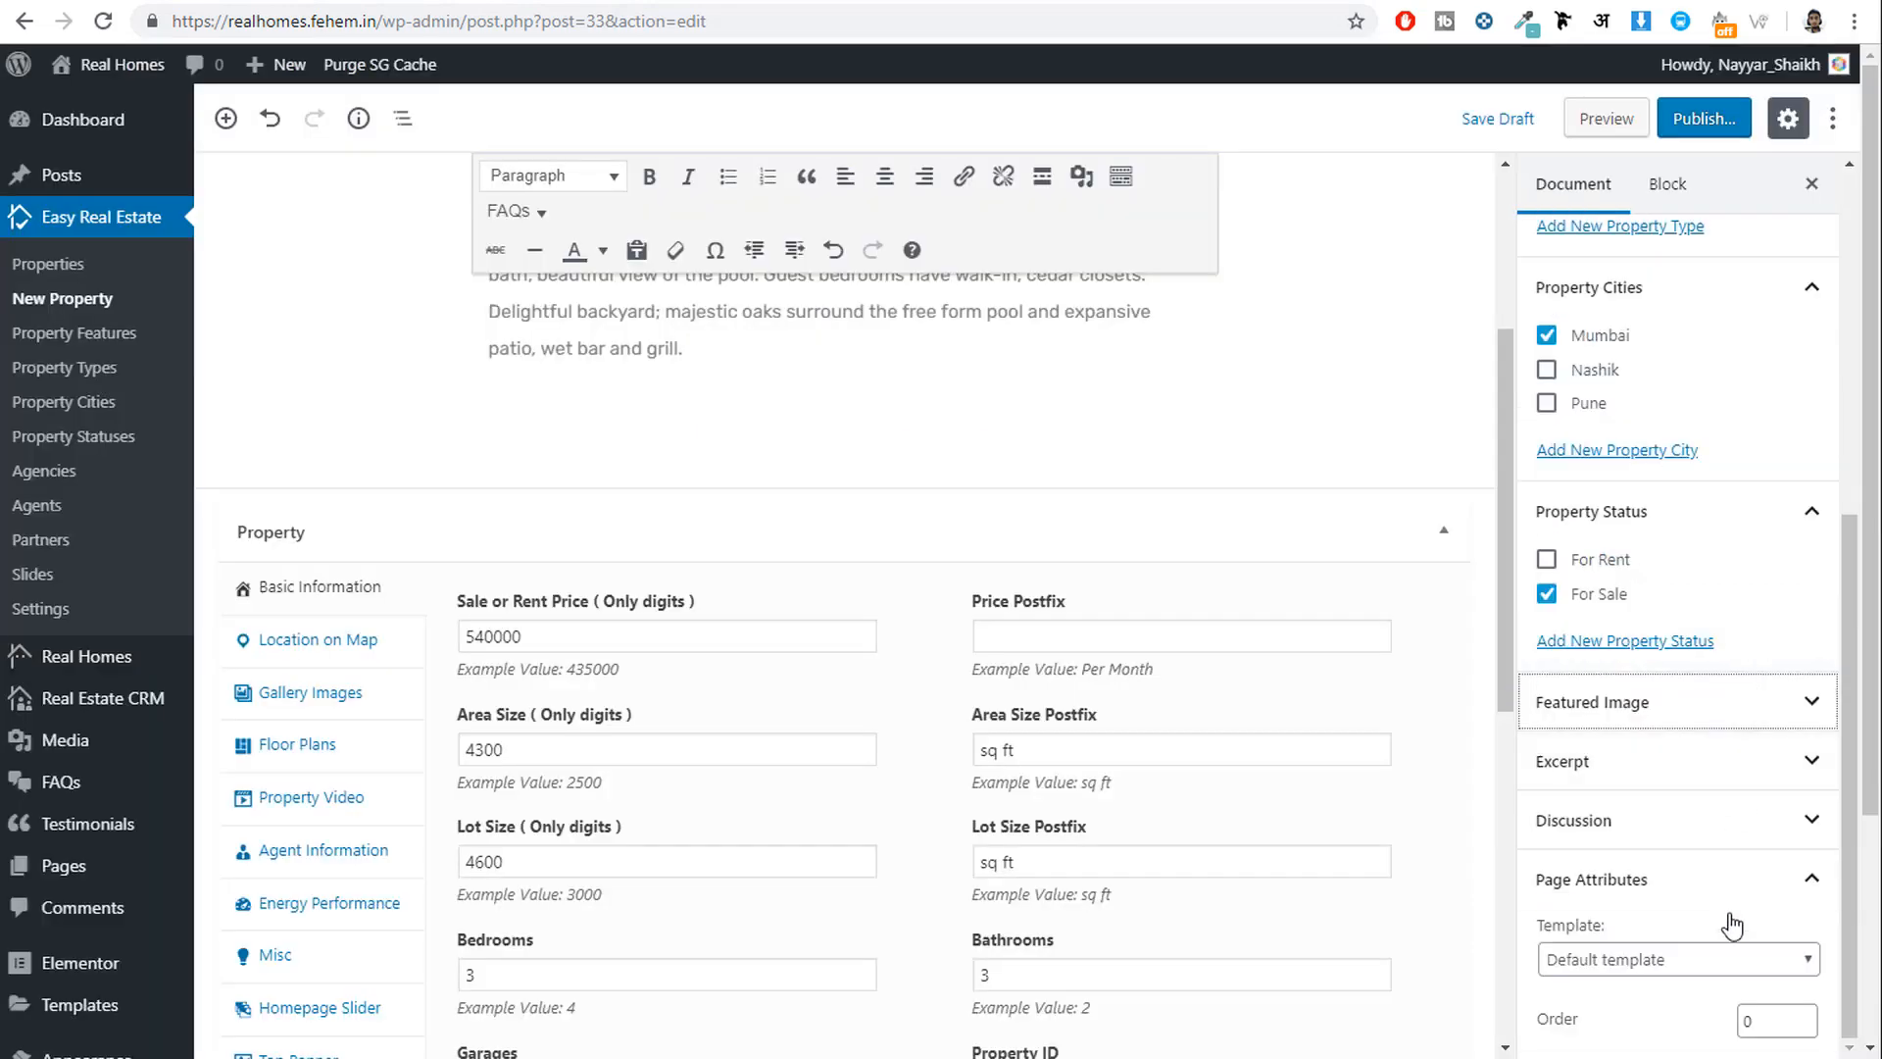
left_click(1655, 719)
scroll(1688, 751, "down", 1)
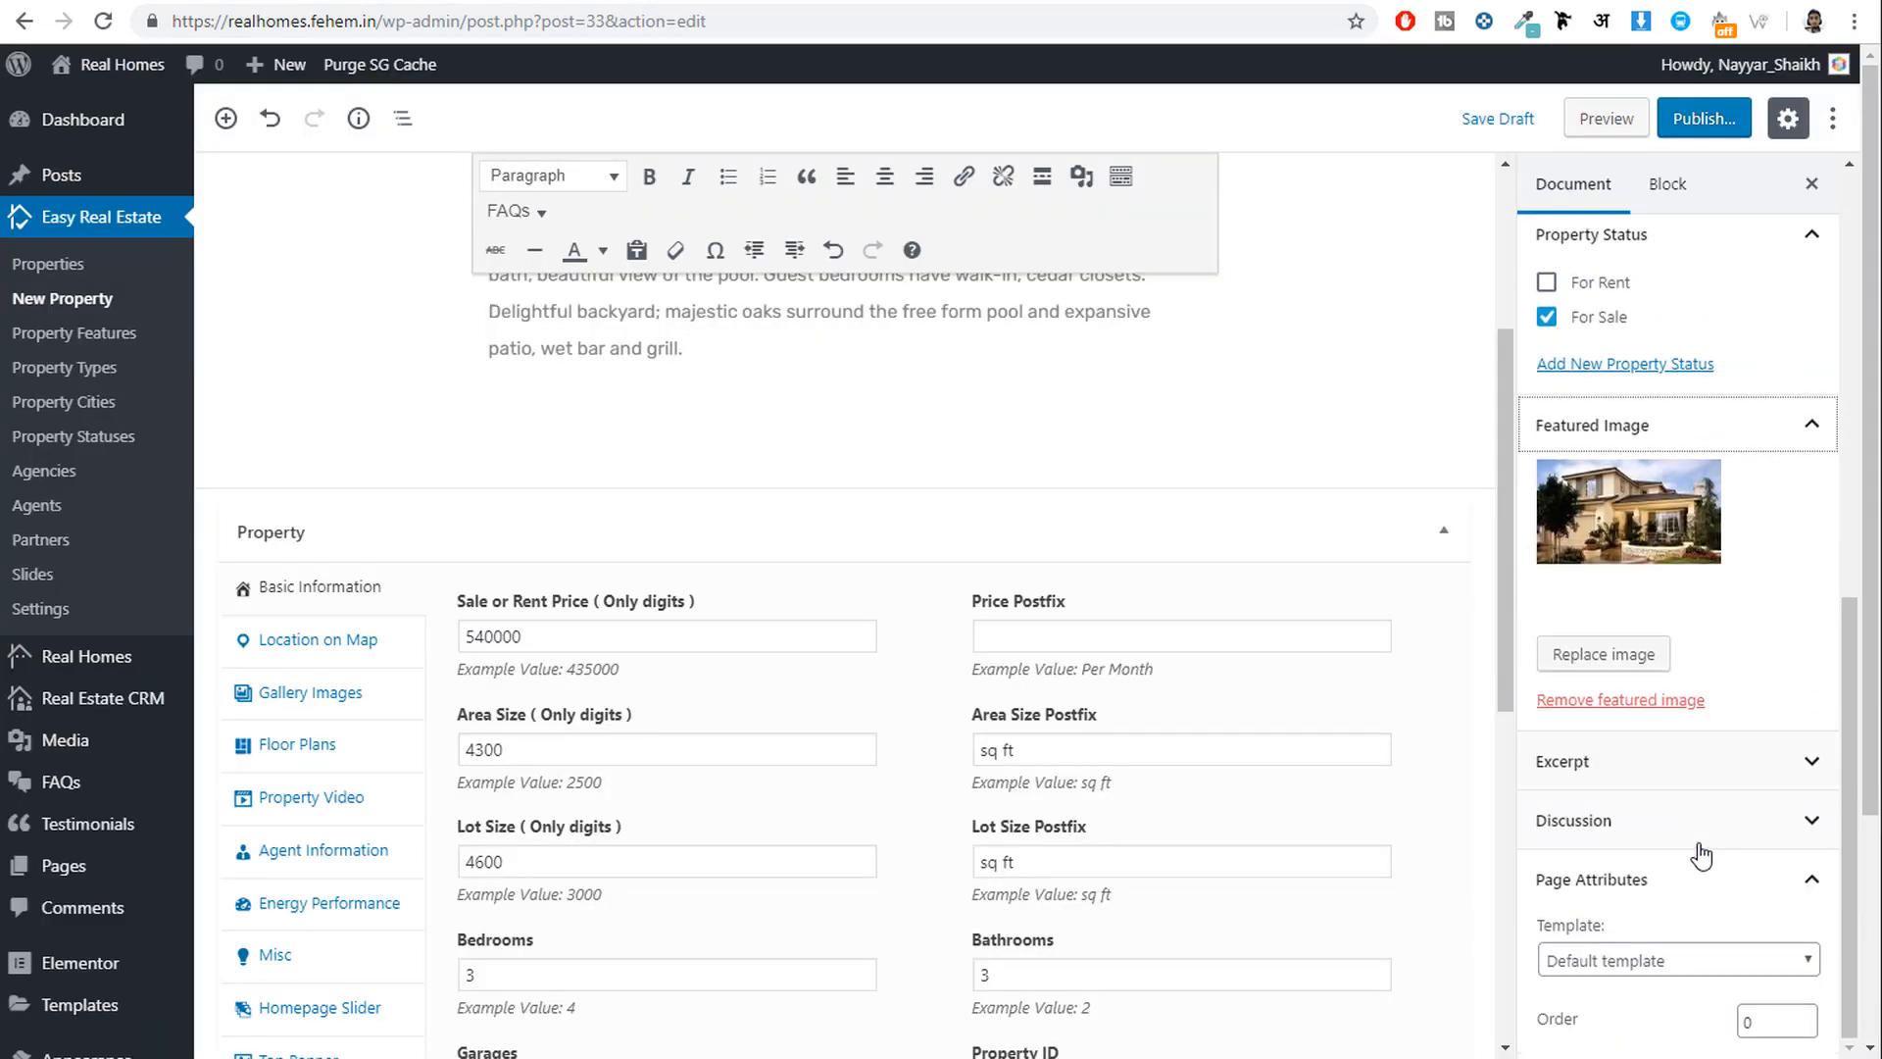
scroll(1693, 852, "up", 8)
Publish Home in Merrick Way and open its live property page in a new tab.
left_click(1711, 123)
left_click(1724, 117)
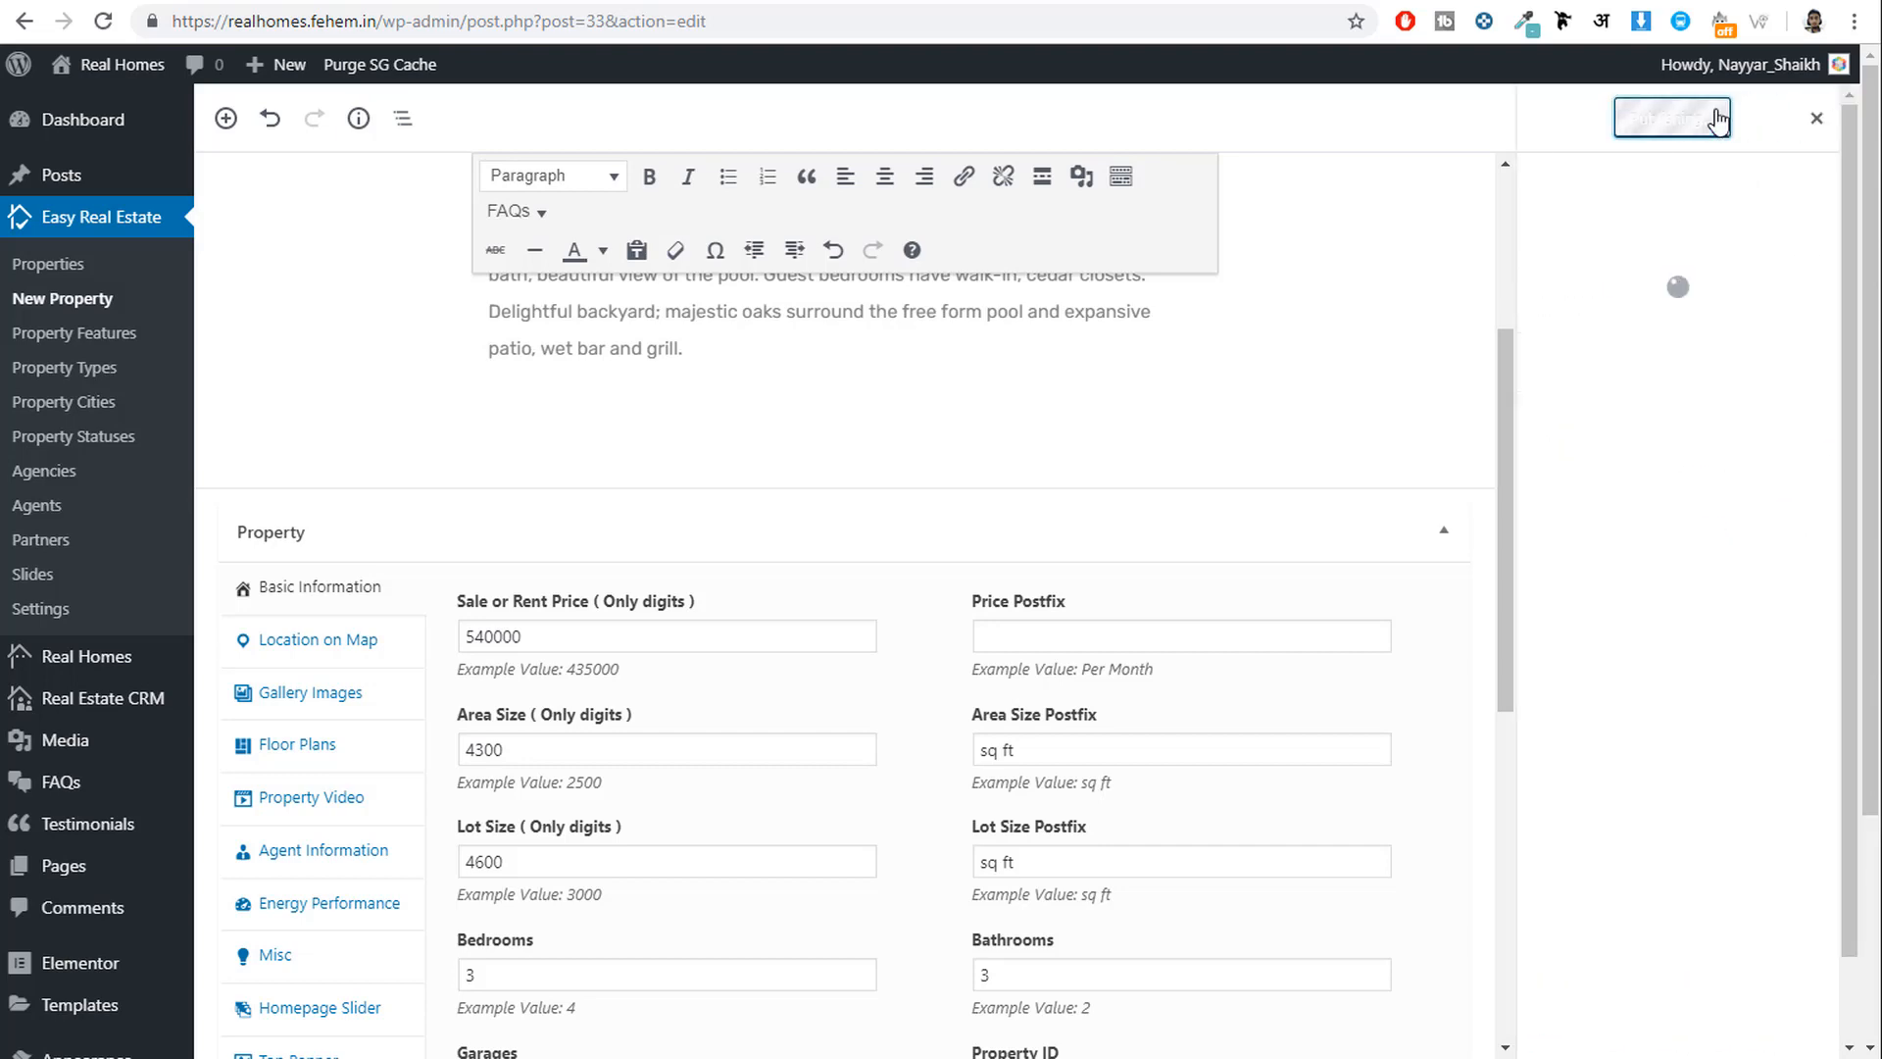
scroll(1237, 392, "up", 5)
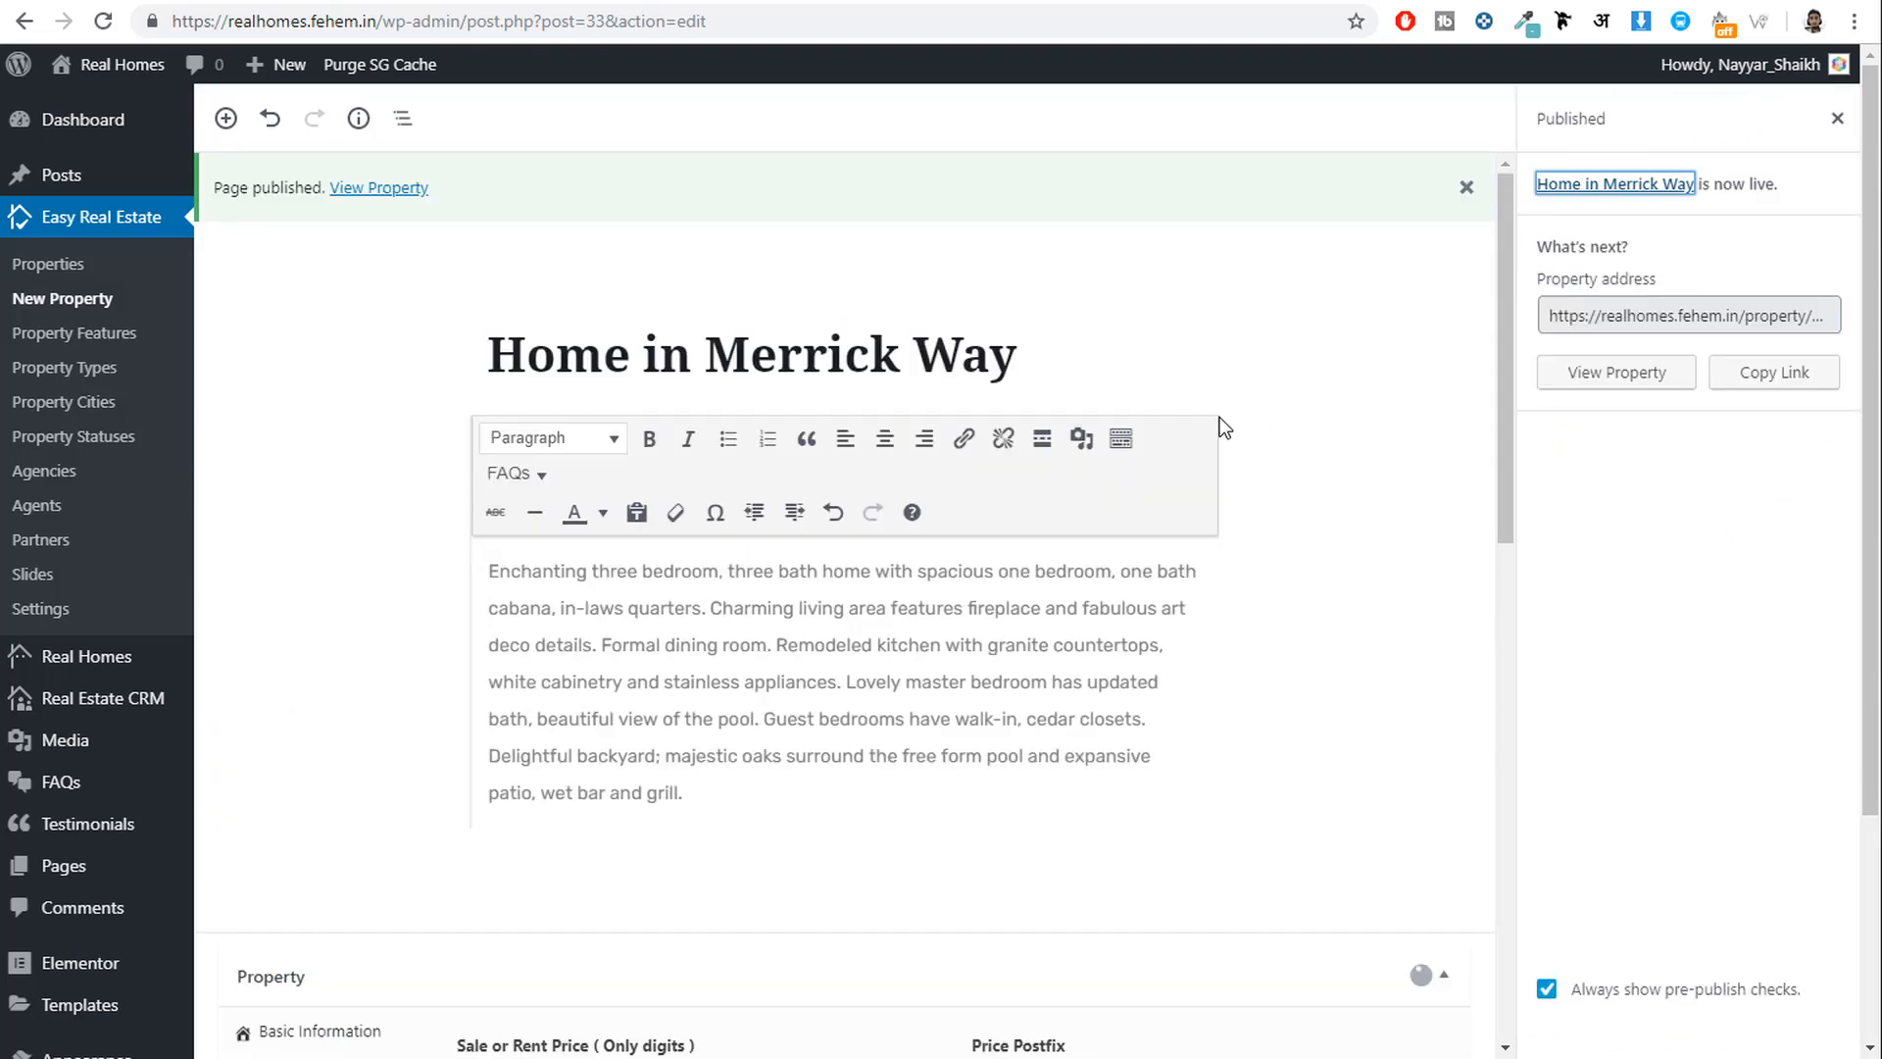
right_click(366, 201)
left_click(421, 215)
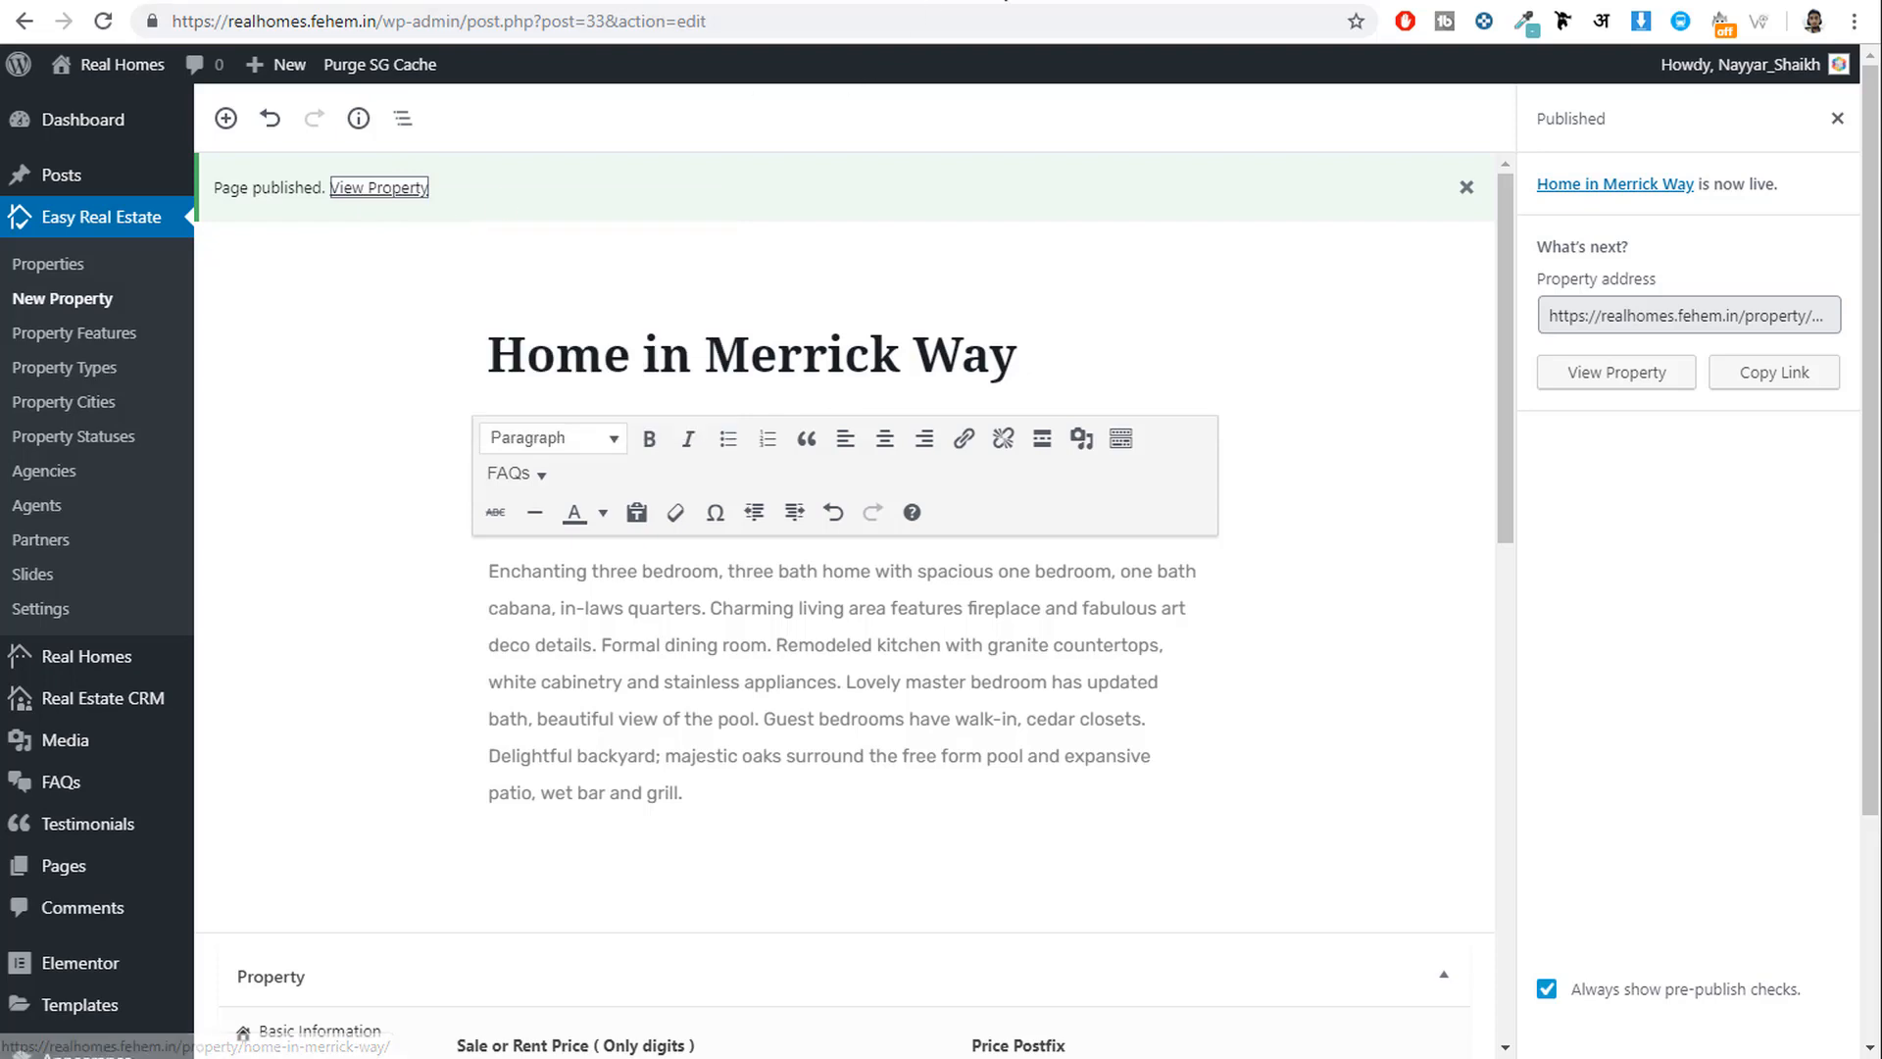
left_click(1007, 2)
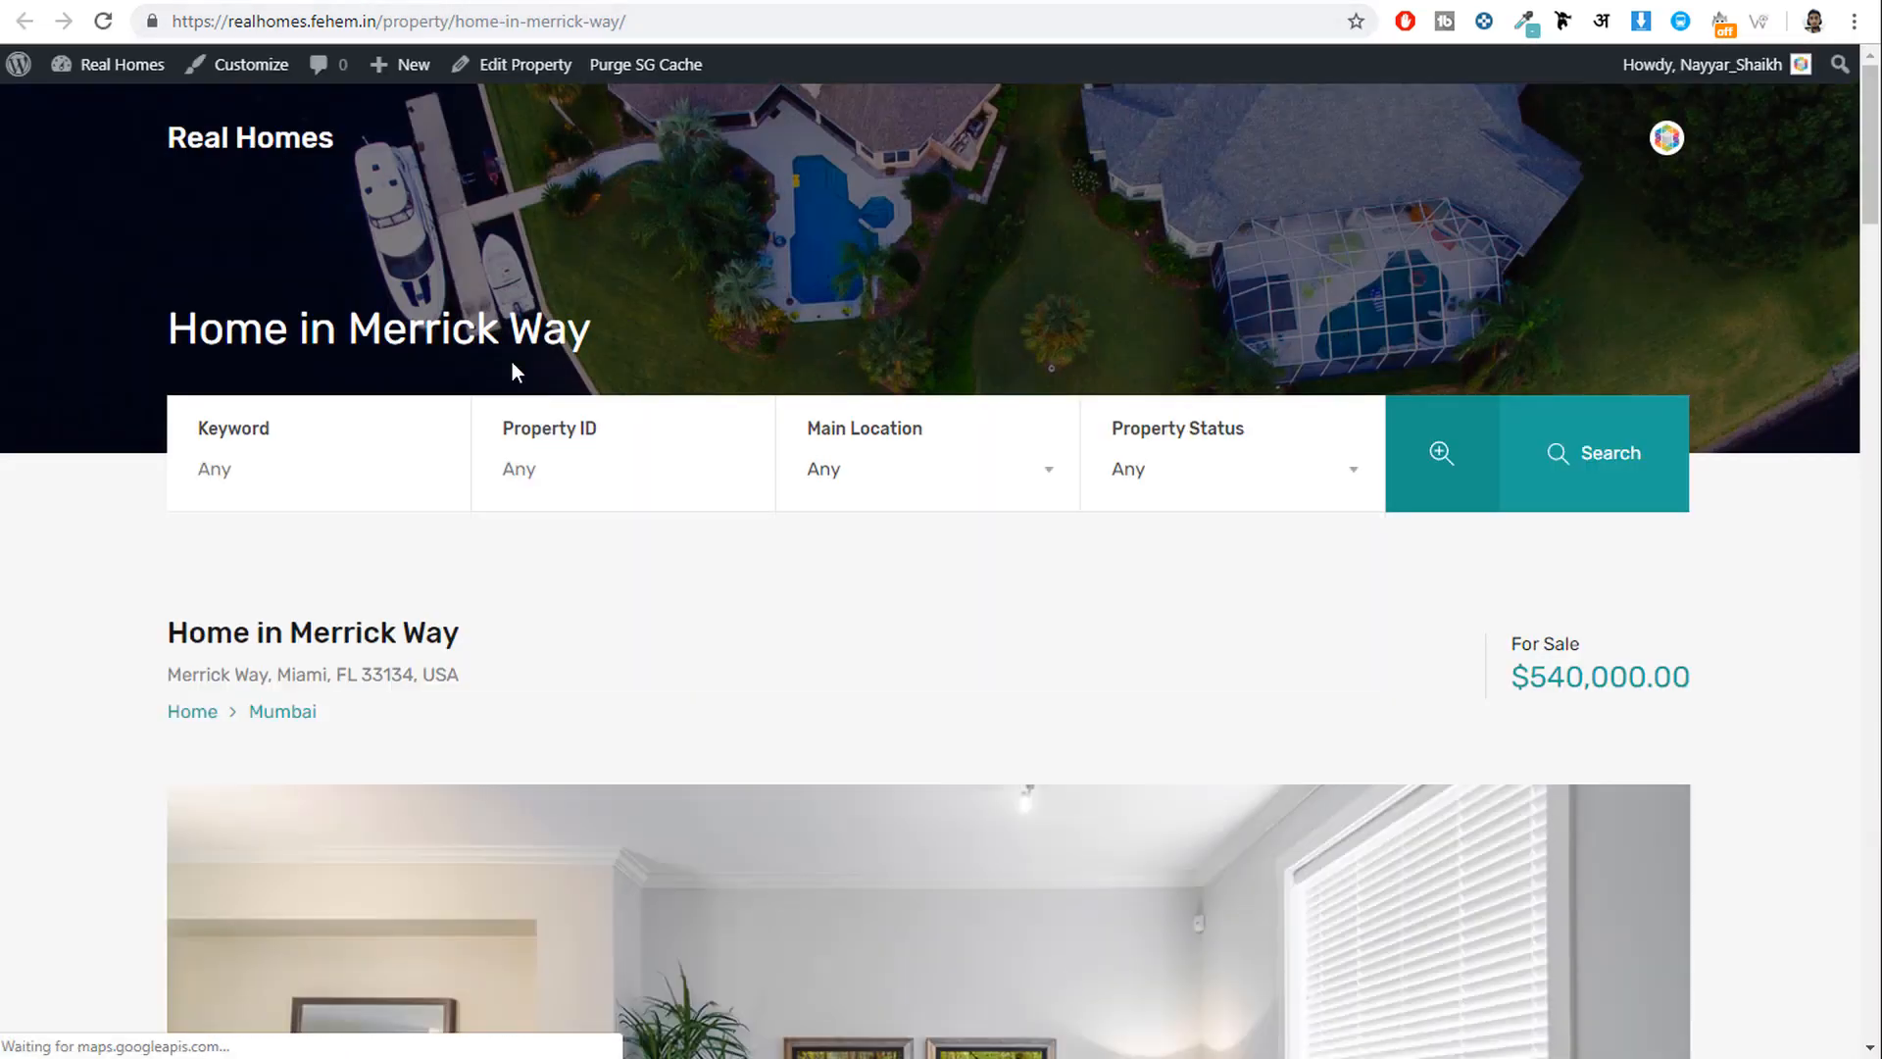
scroll(899, 383, "down", 3)
left_click_drag(114, 272, 434, 264)
left_click(243, 305)
left_click_drag(1679, 310, 1574, 283)
left_click(1686, 302)
scroll(1691, 308, "down", 5)
scroll(1691, 308, "down", 6)
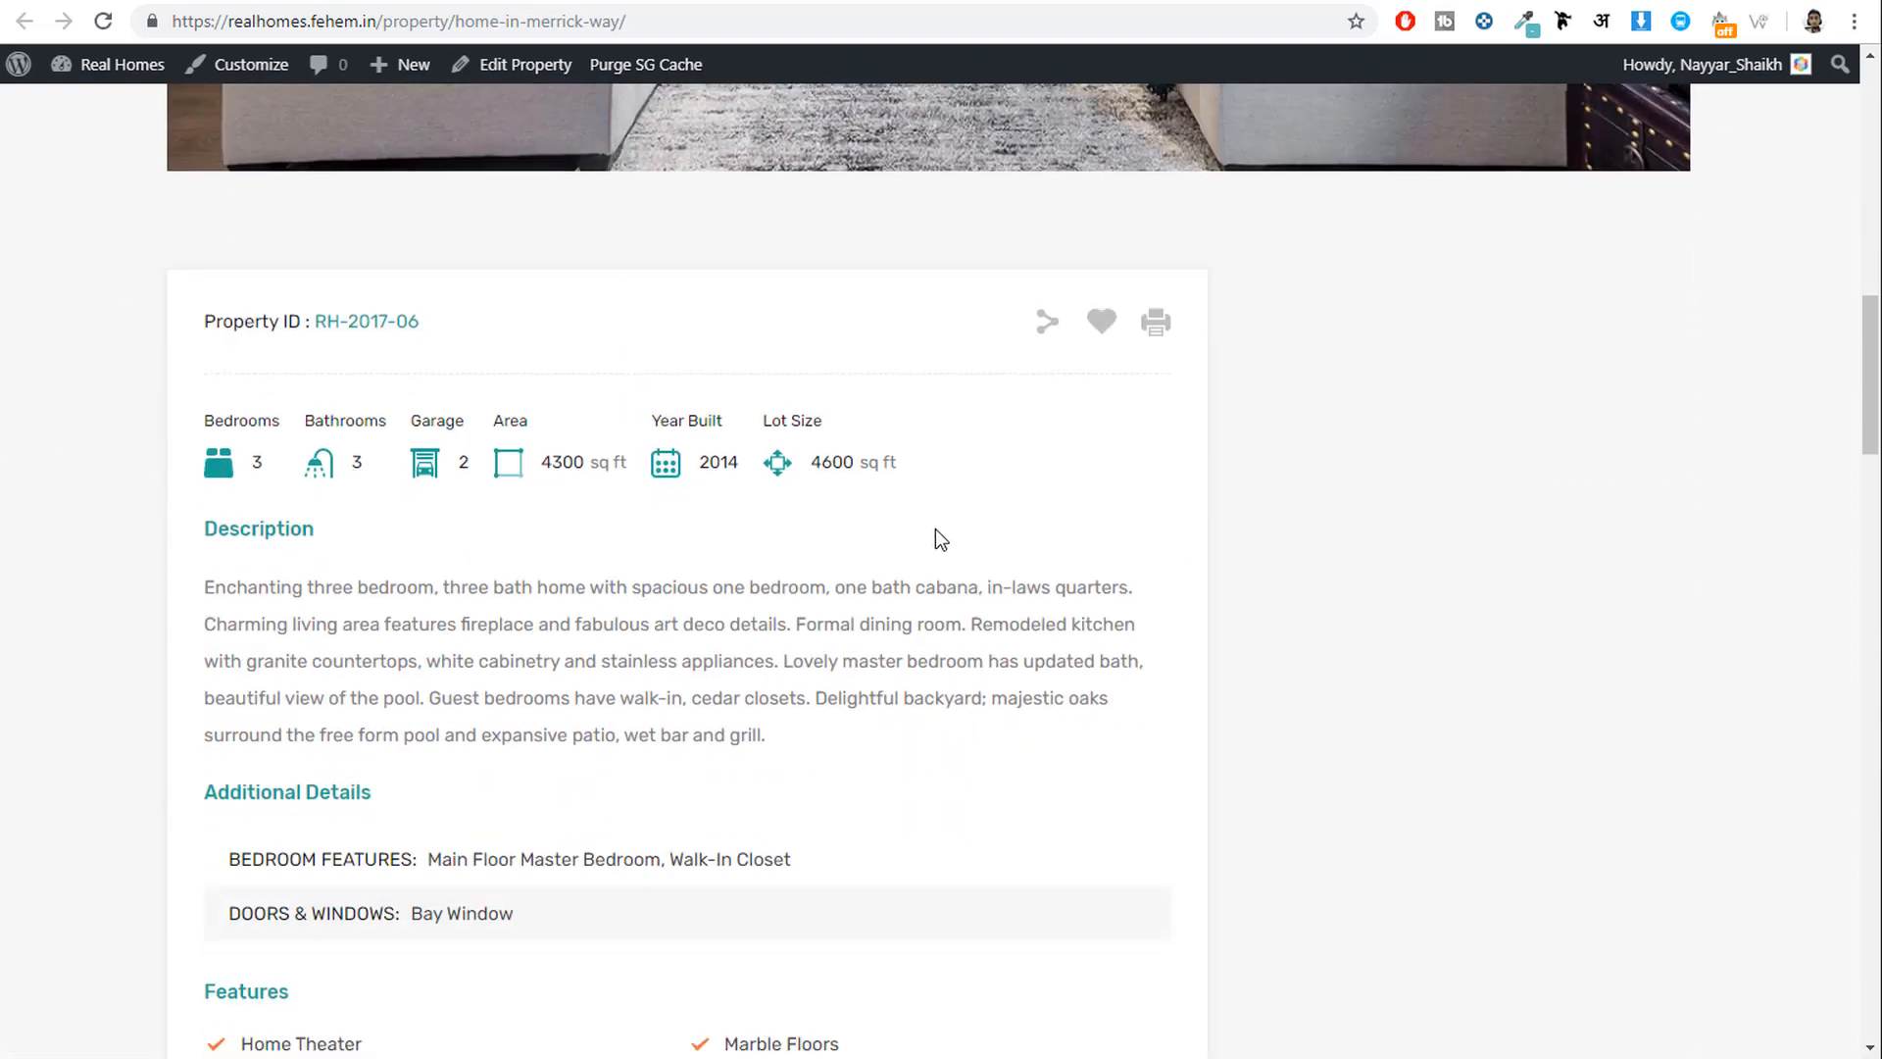
scroll(935, 530, "down", 6)
left_click(467, 579)
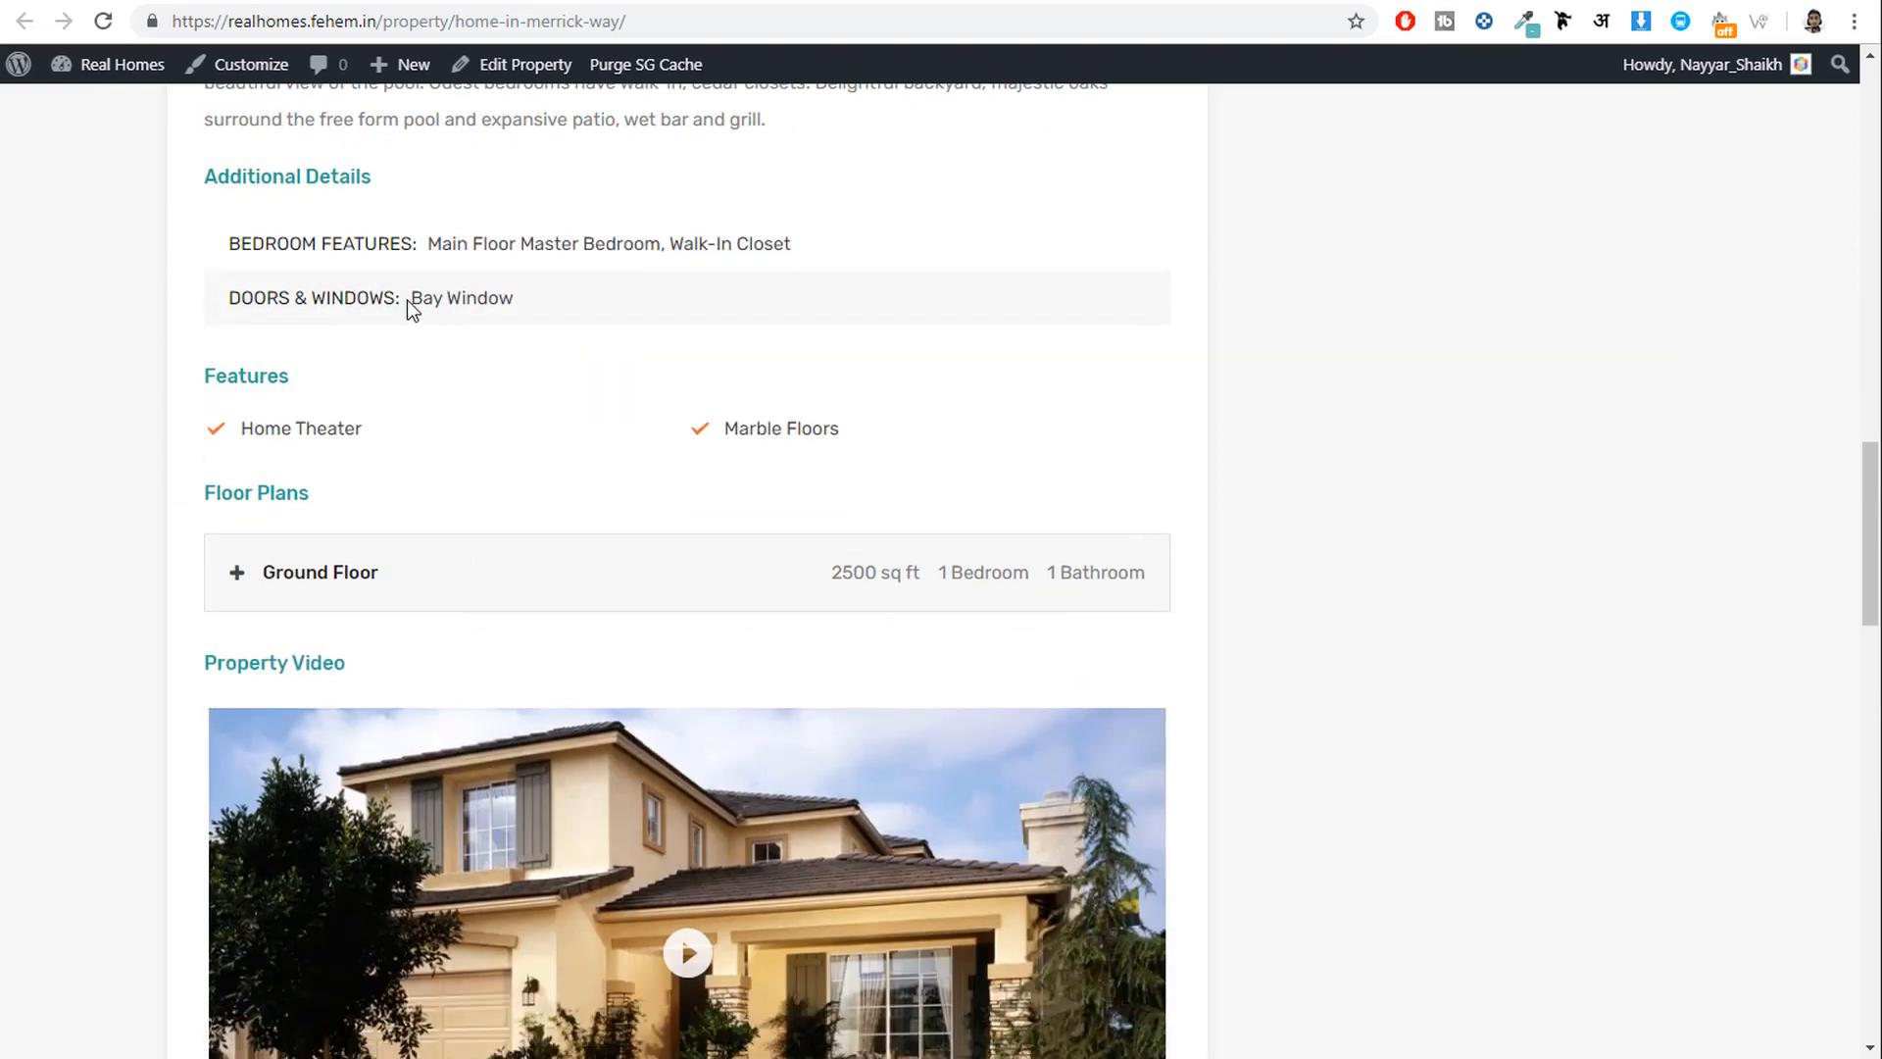
scroll(760, 480, "down", 16)
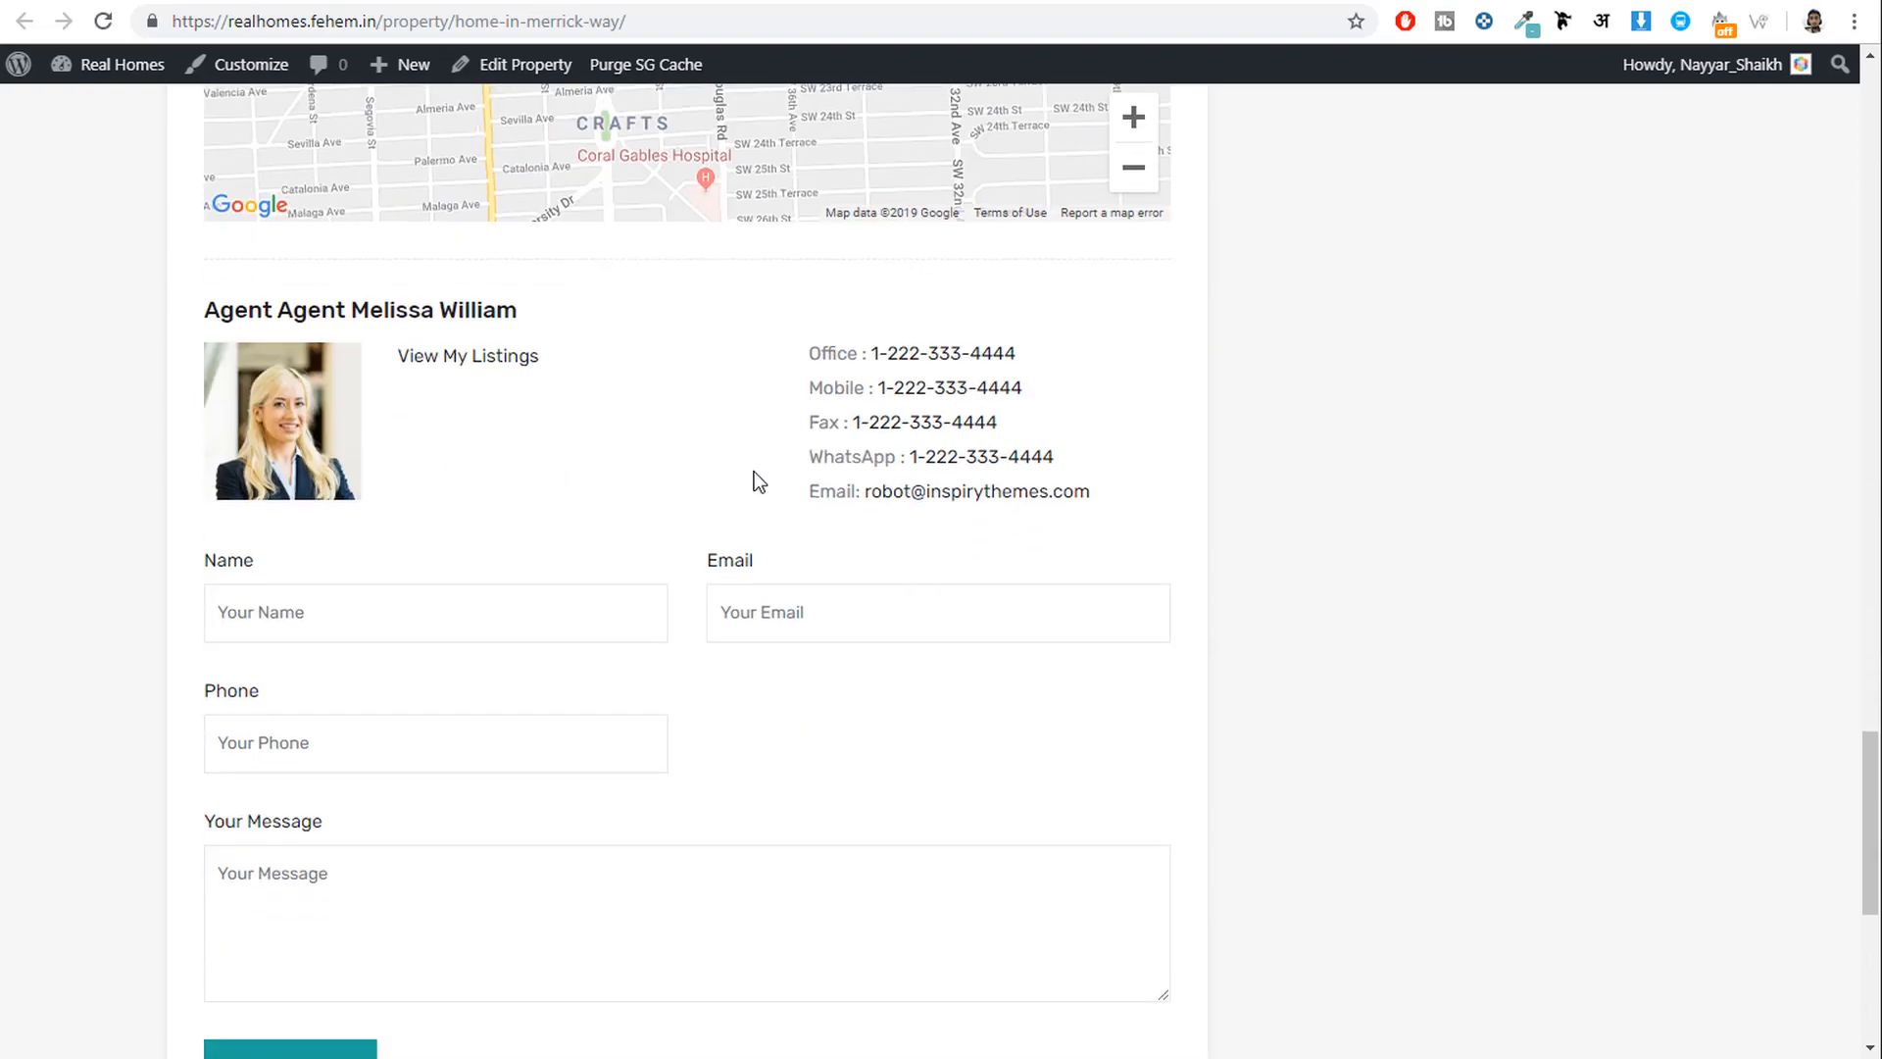
left_click_drag(250, 322, 513, 315)
left_click(529, 358)
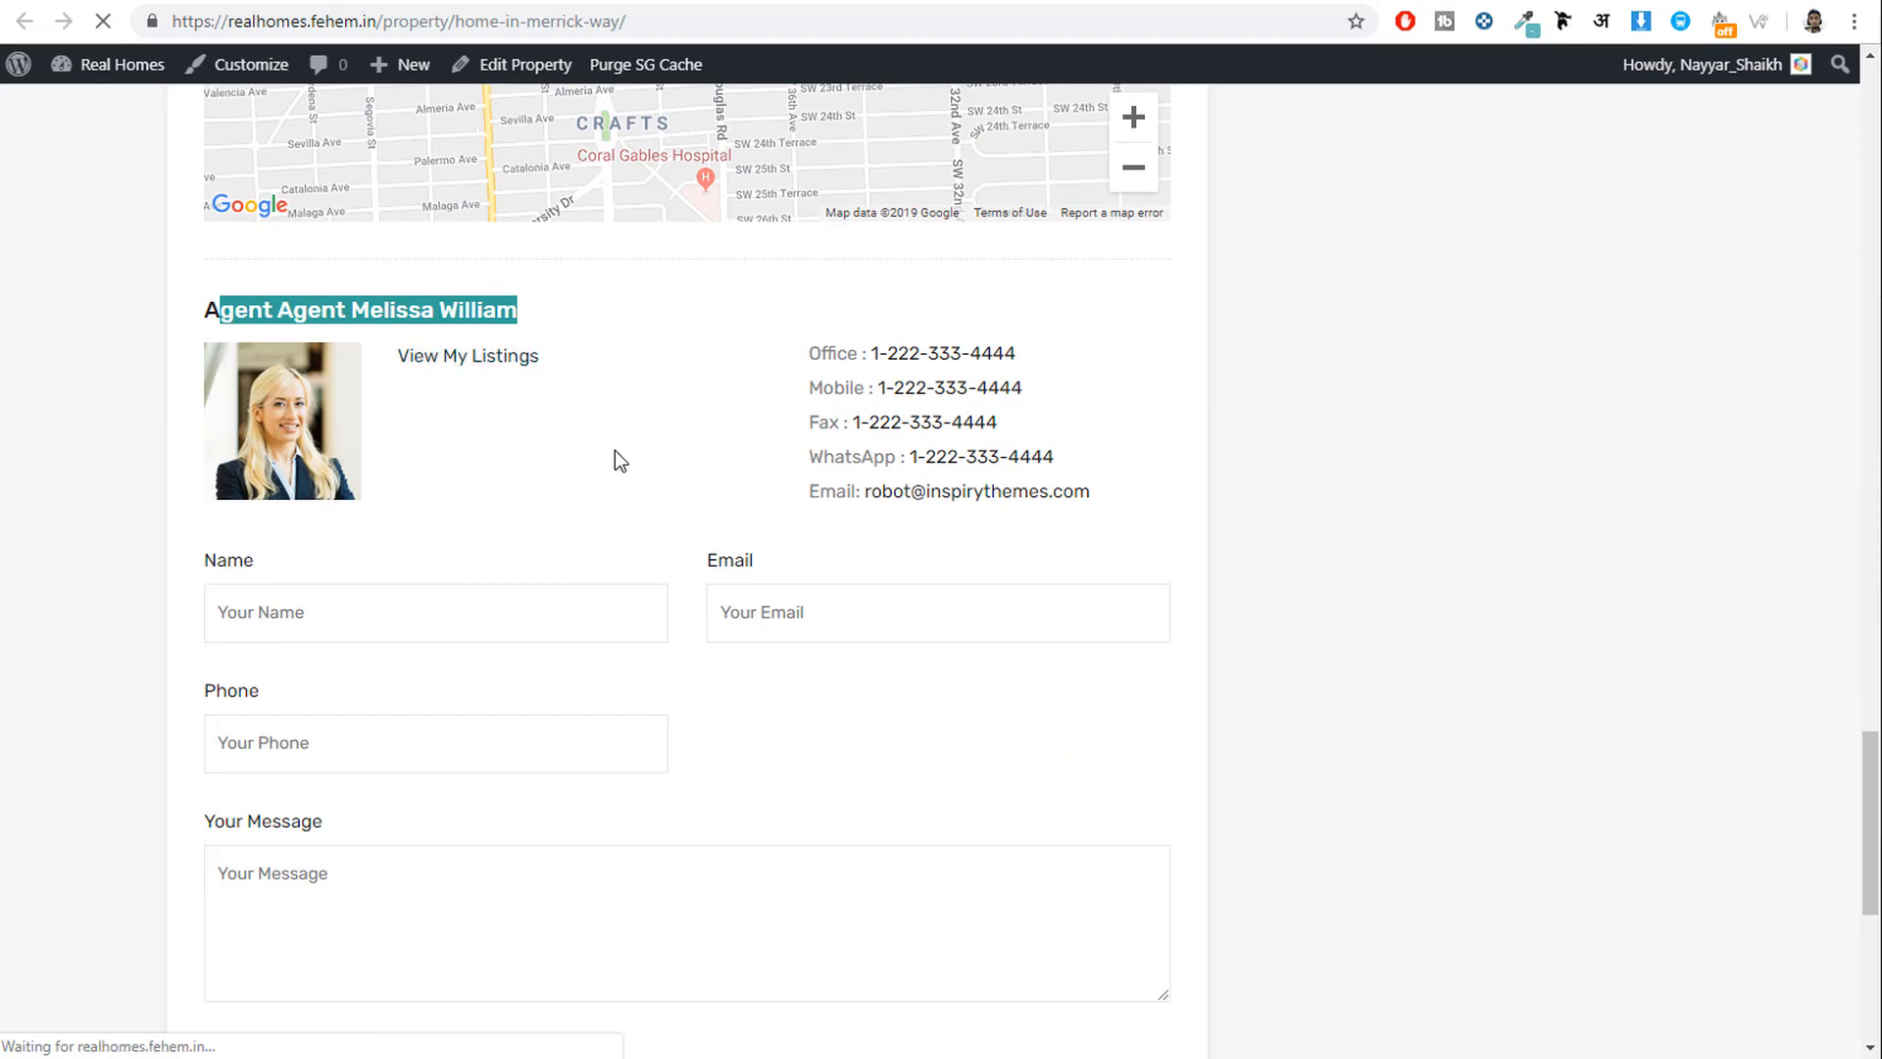
key("alt+Left")
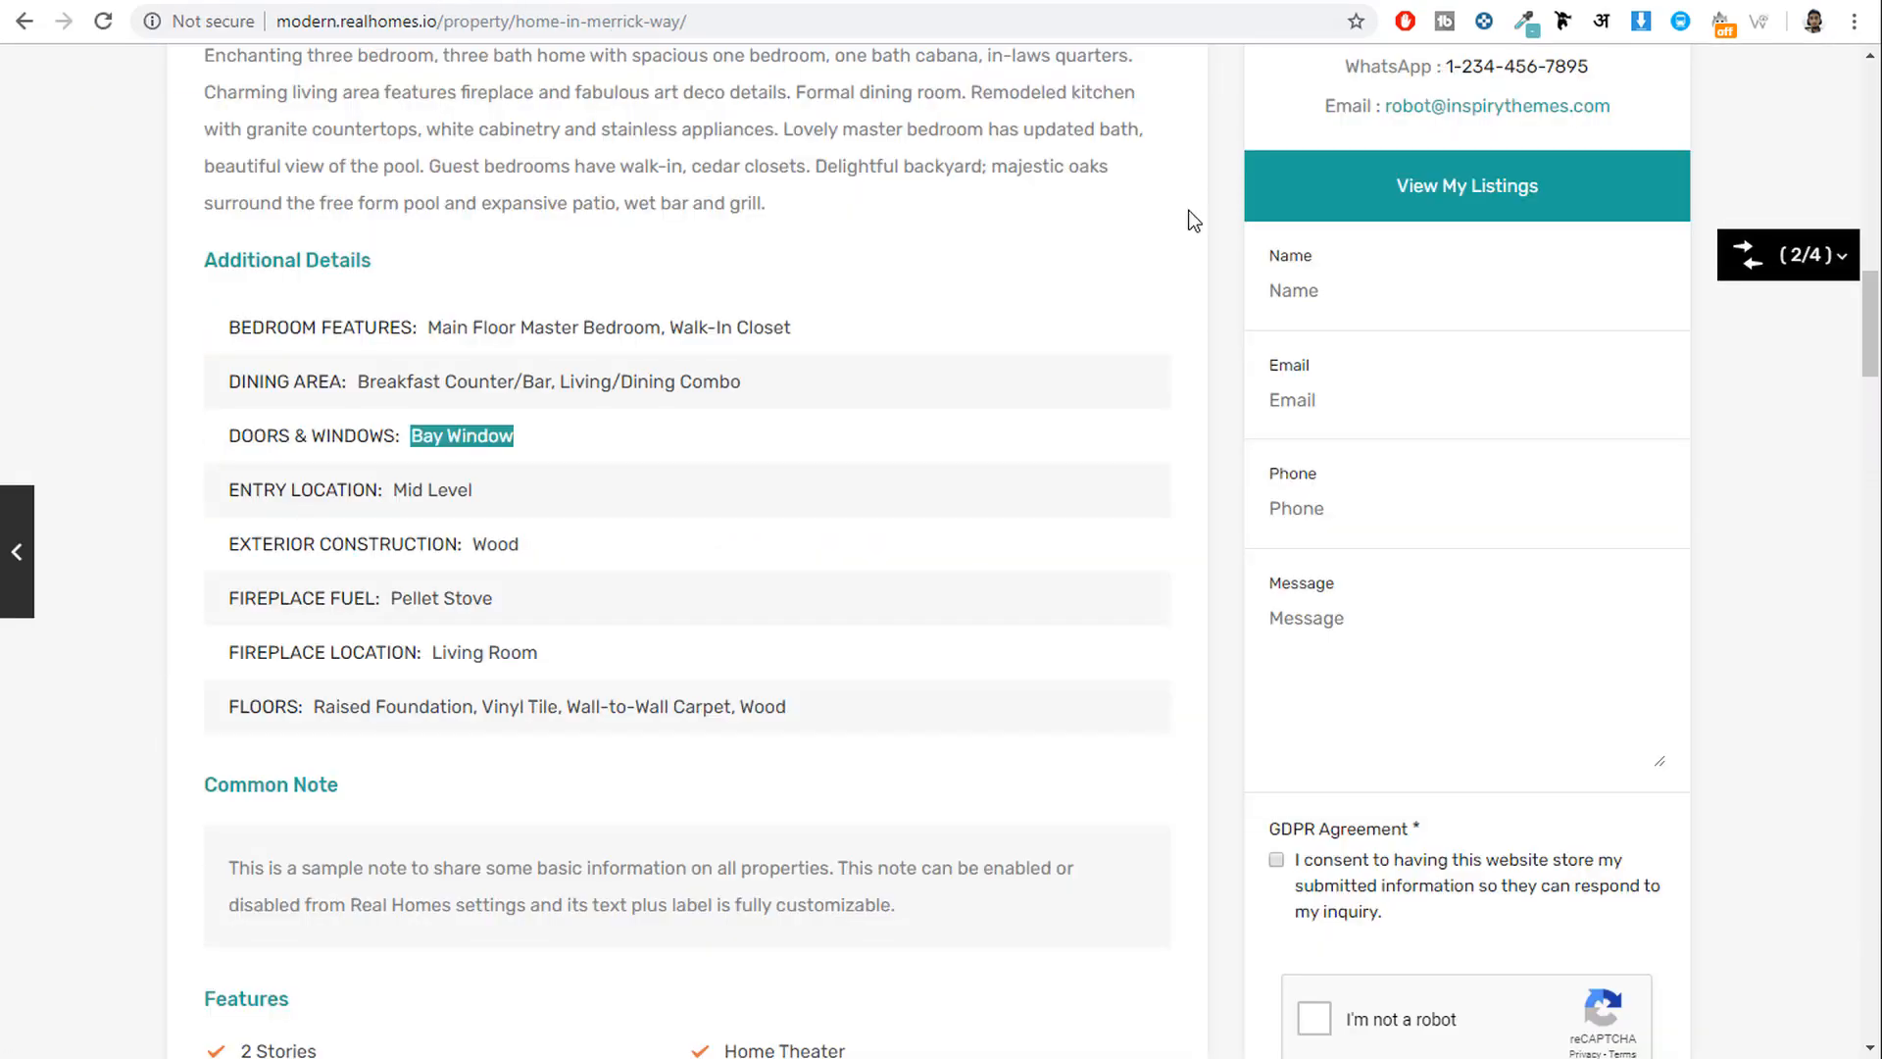
scroll(1188, 209, "up", 14)
scroll(1416, 402, "down", 9)
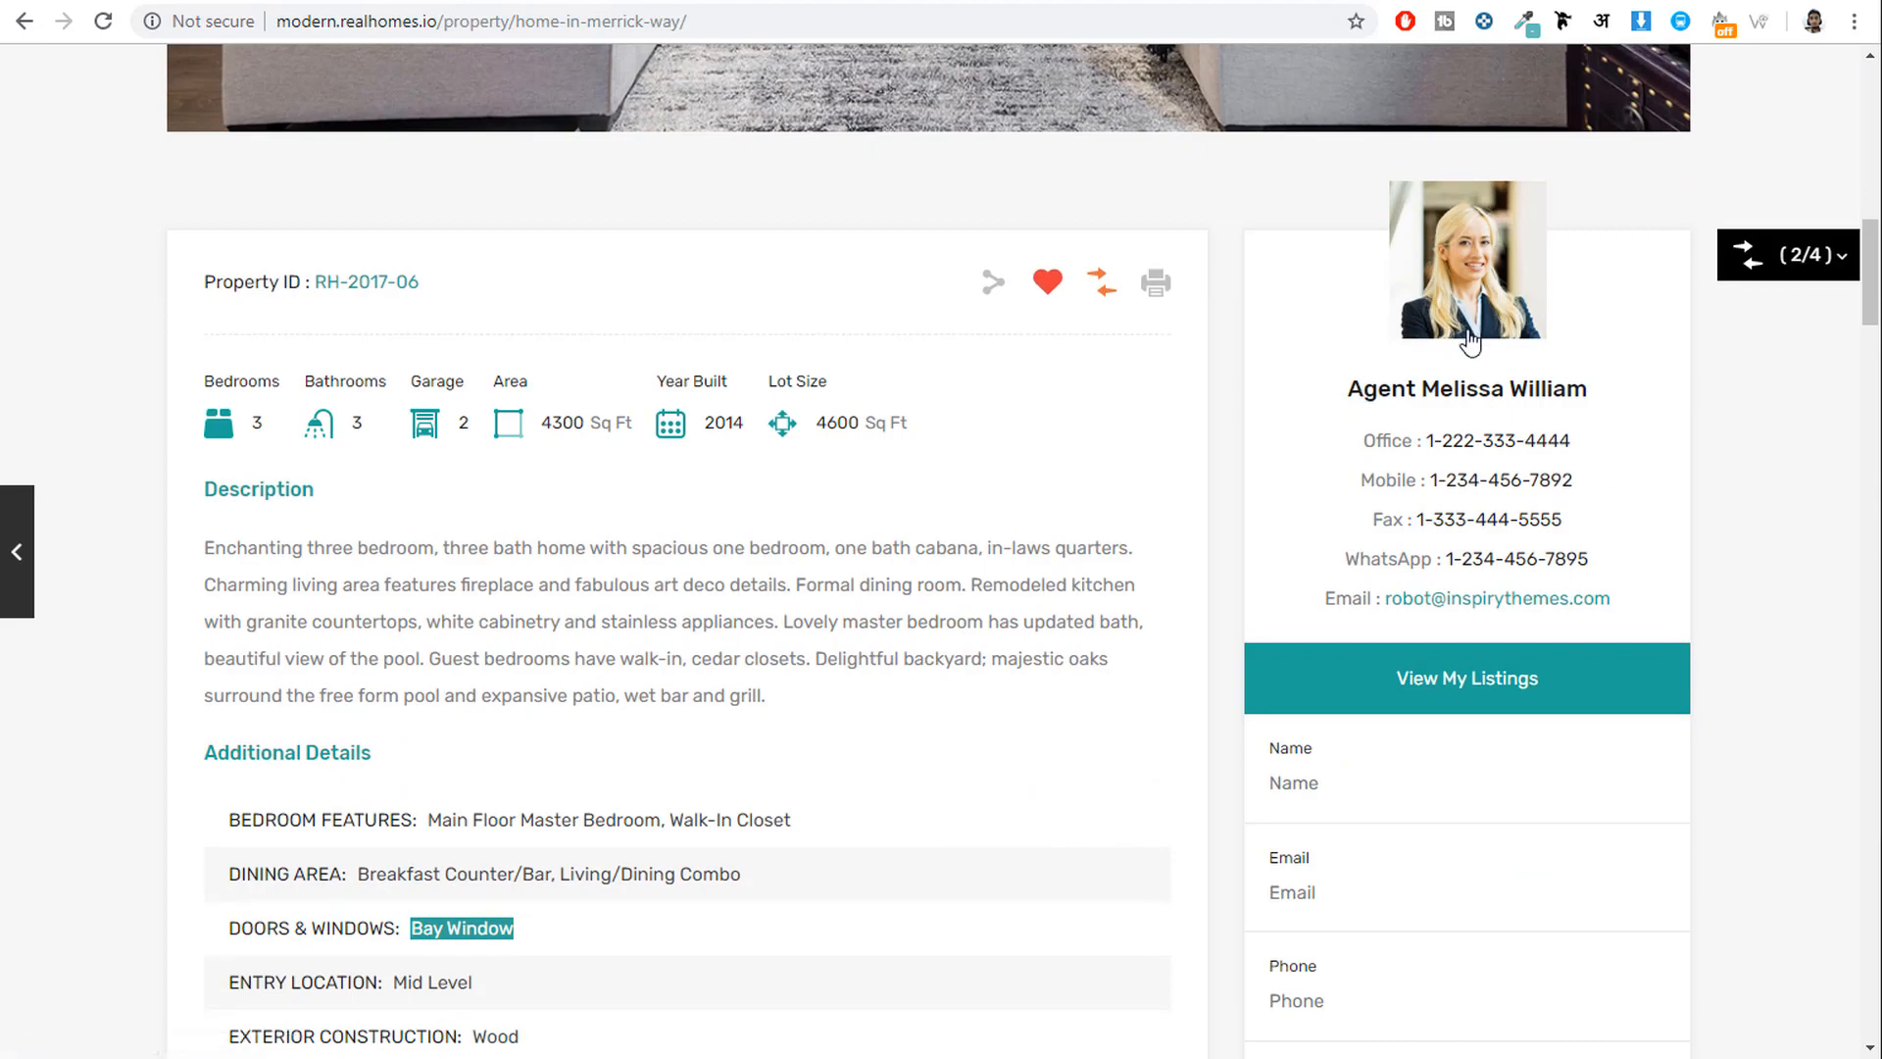
scroll(886, 785, "down", 20)
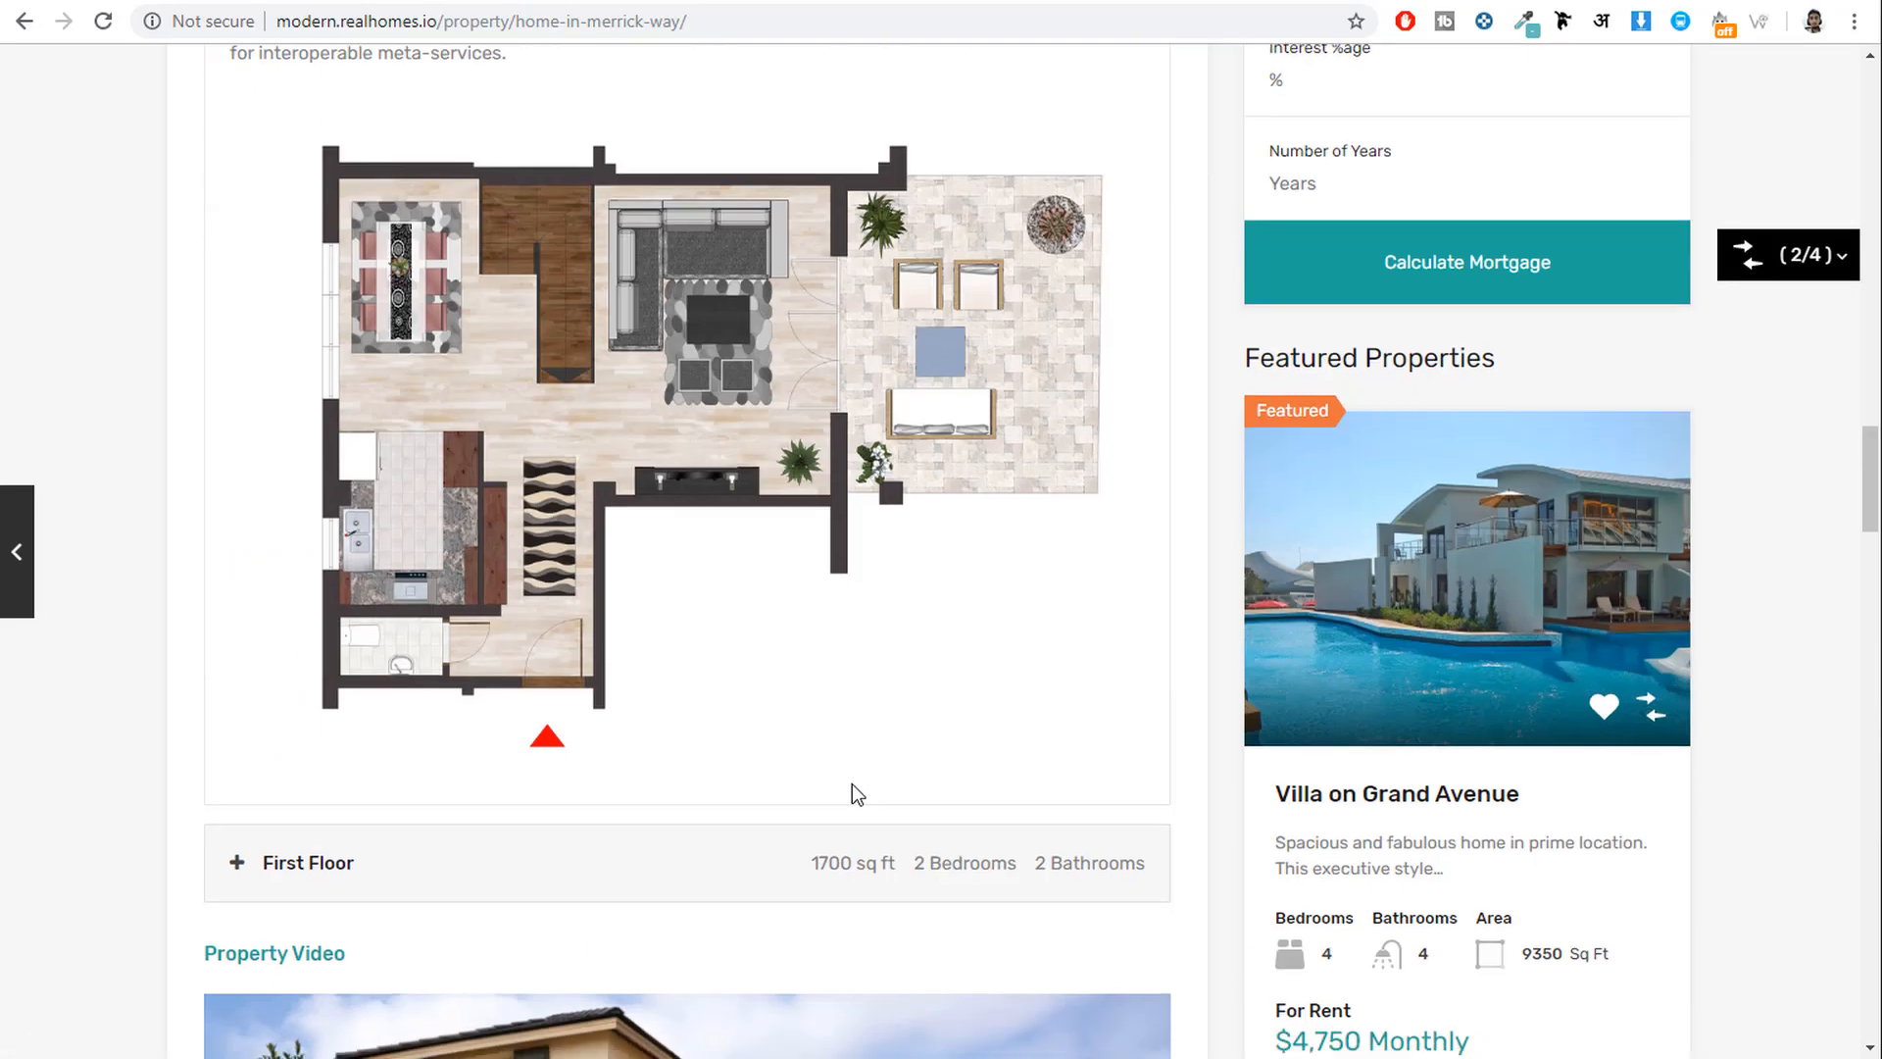
scroll(495, 726, "up", 20)
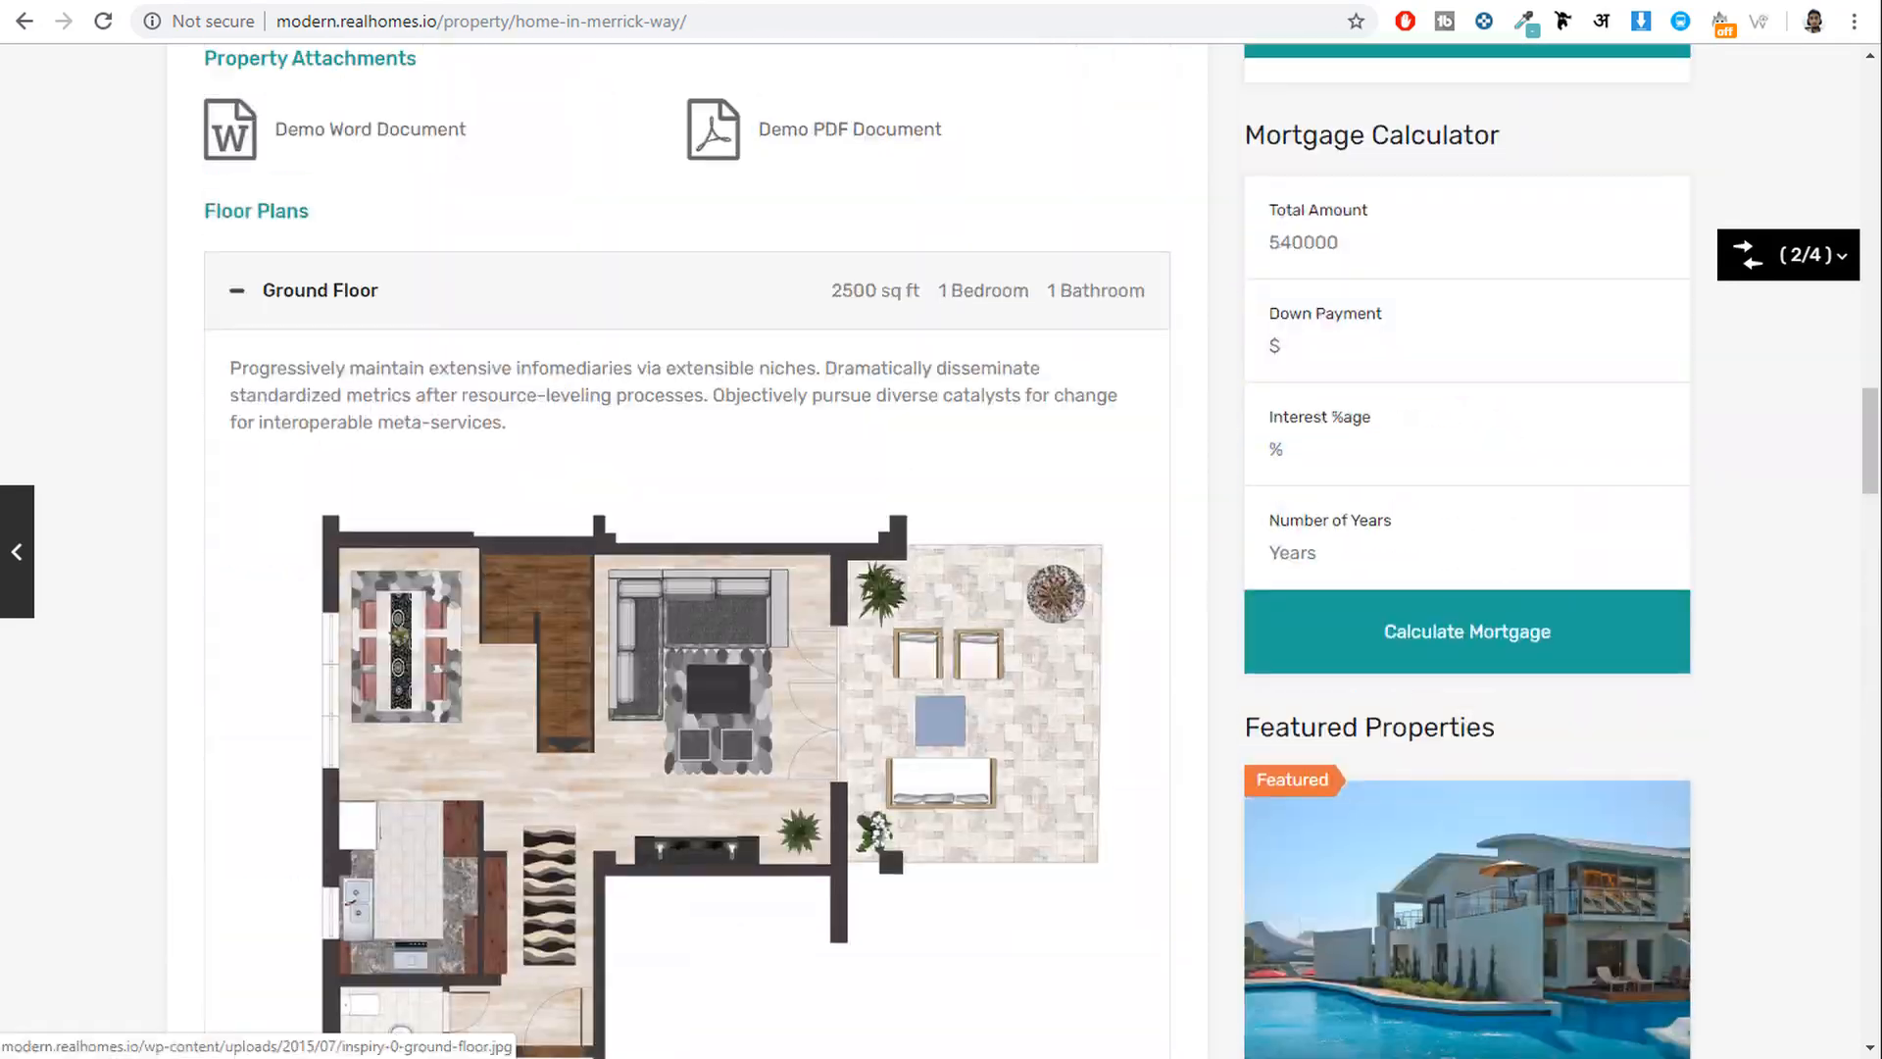
left_click(792, 1)
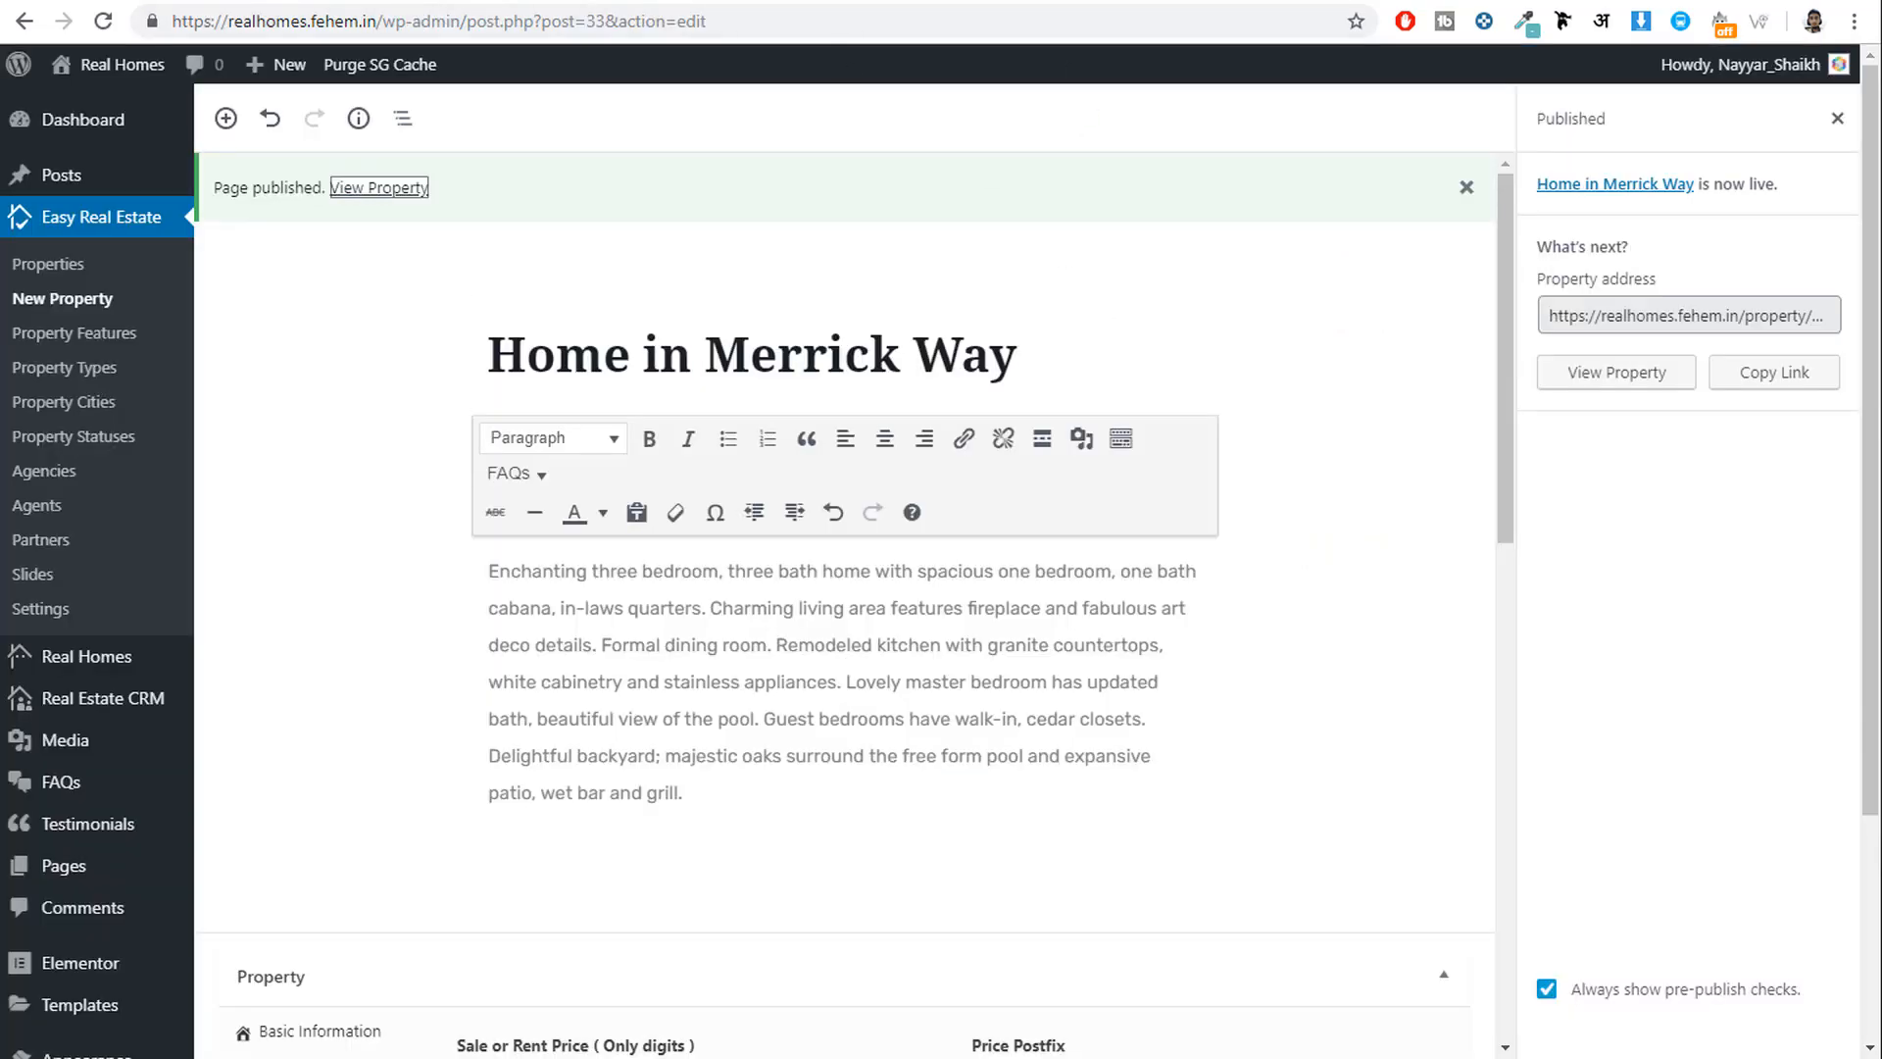
scroll(1229, 573, "down", 10)
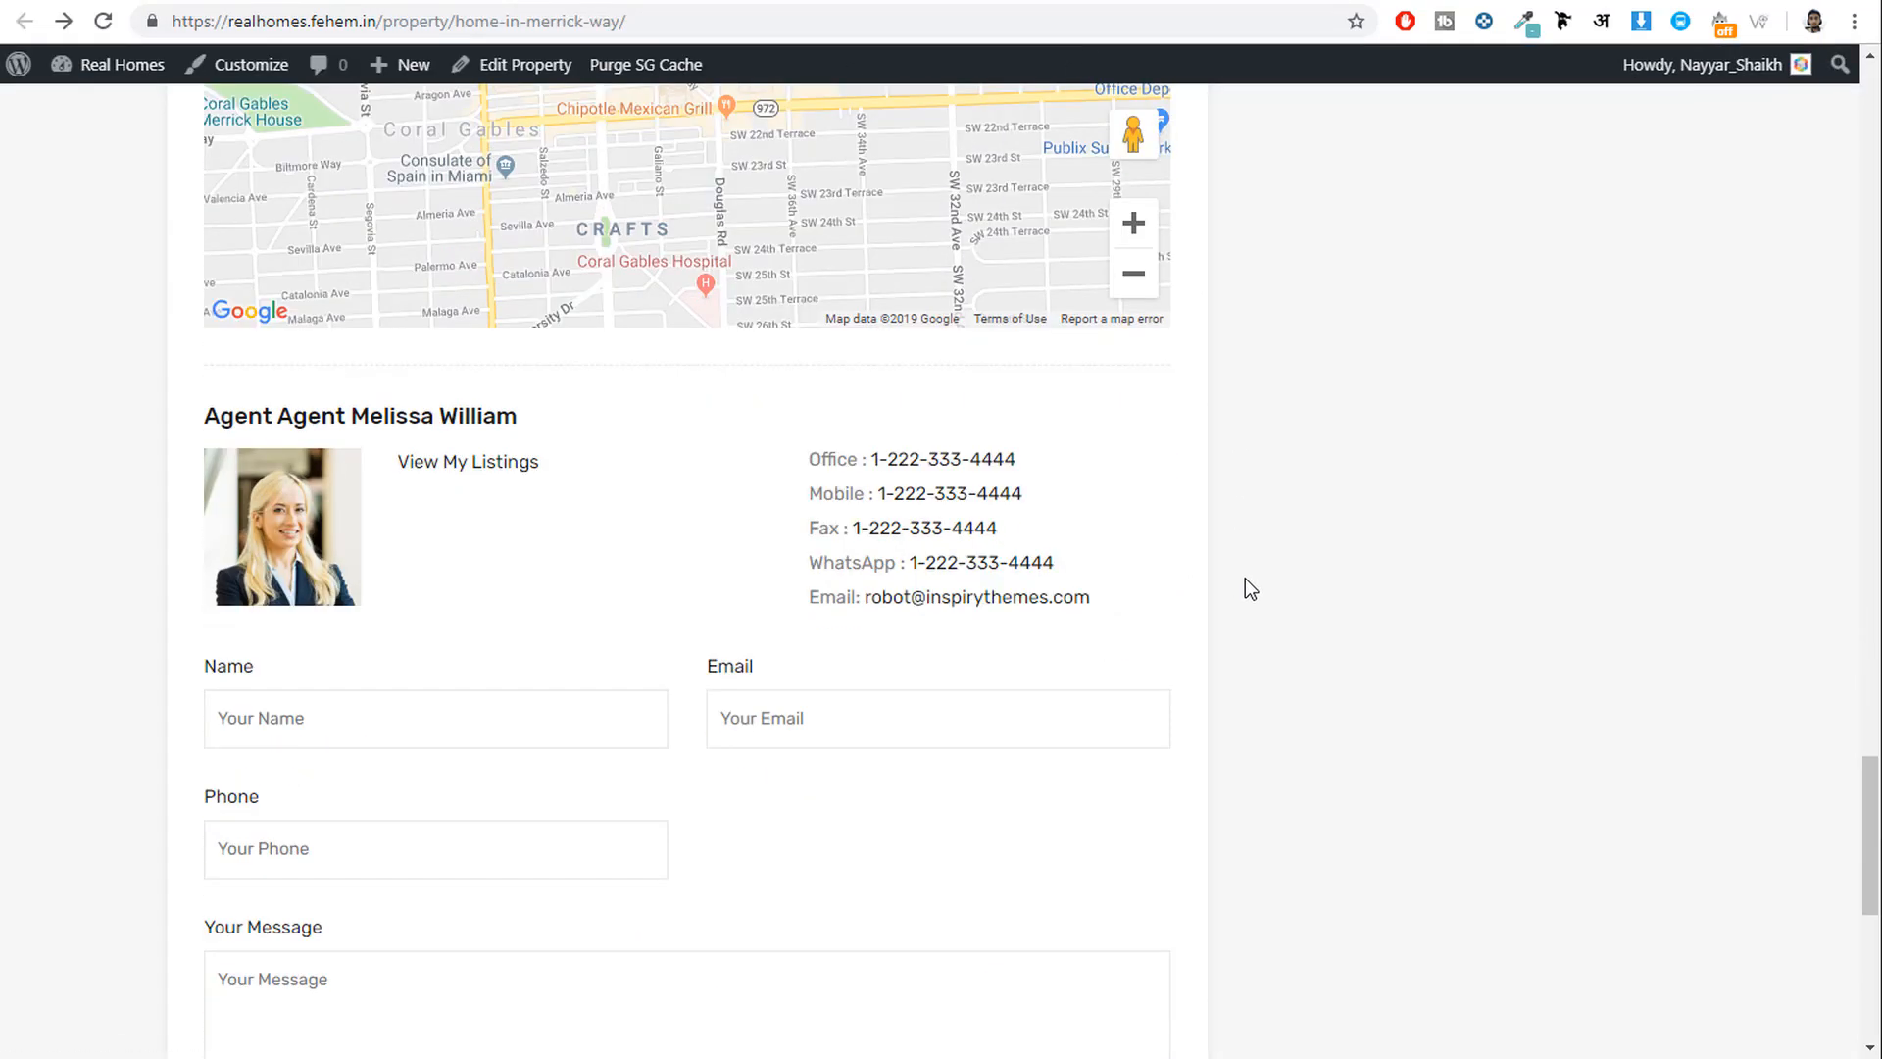
scroll(1245, 578, "up", 5)
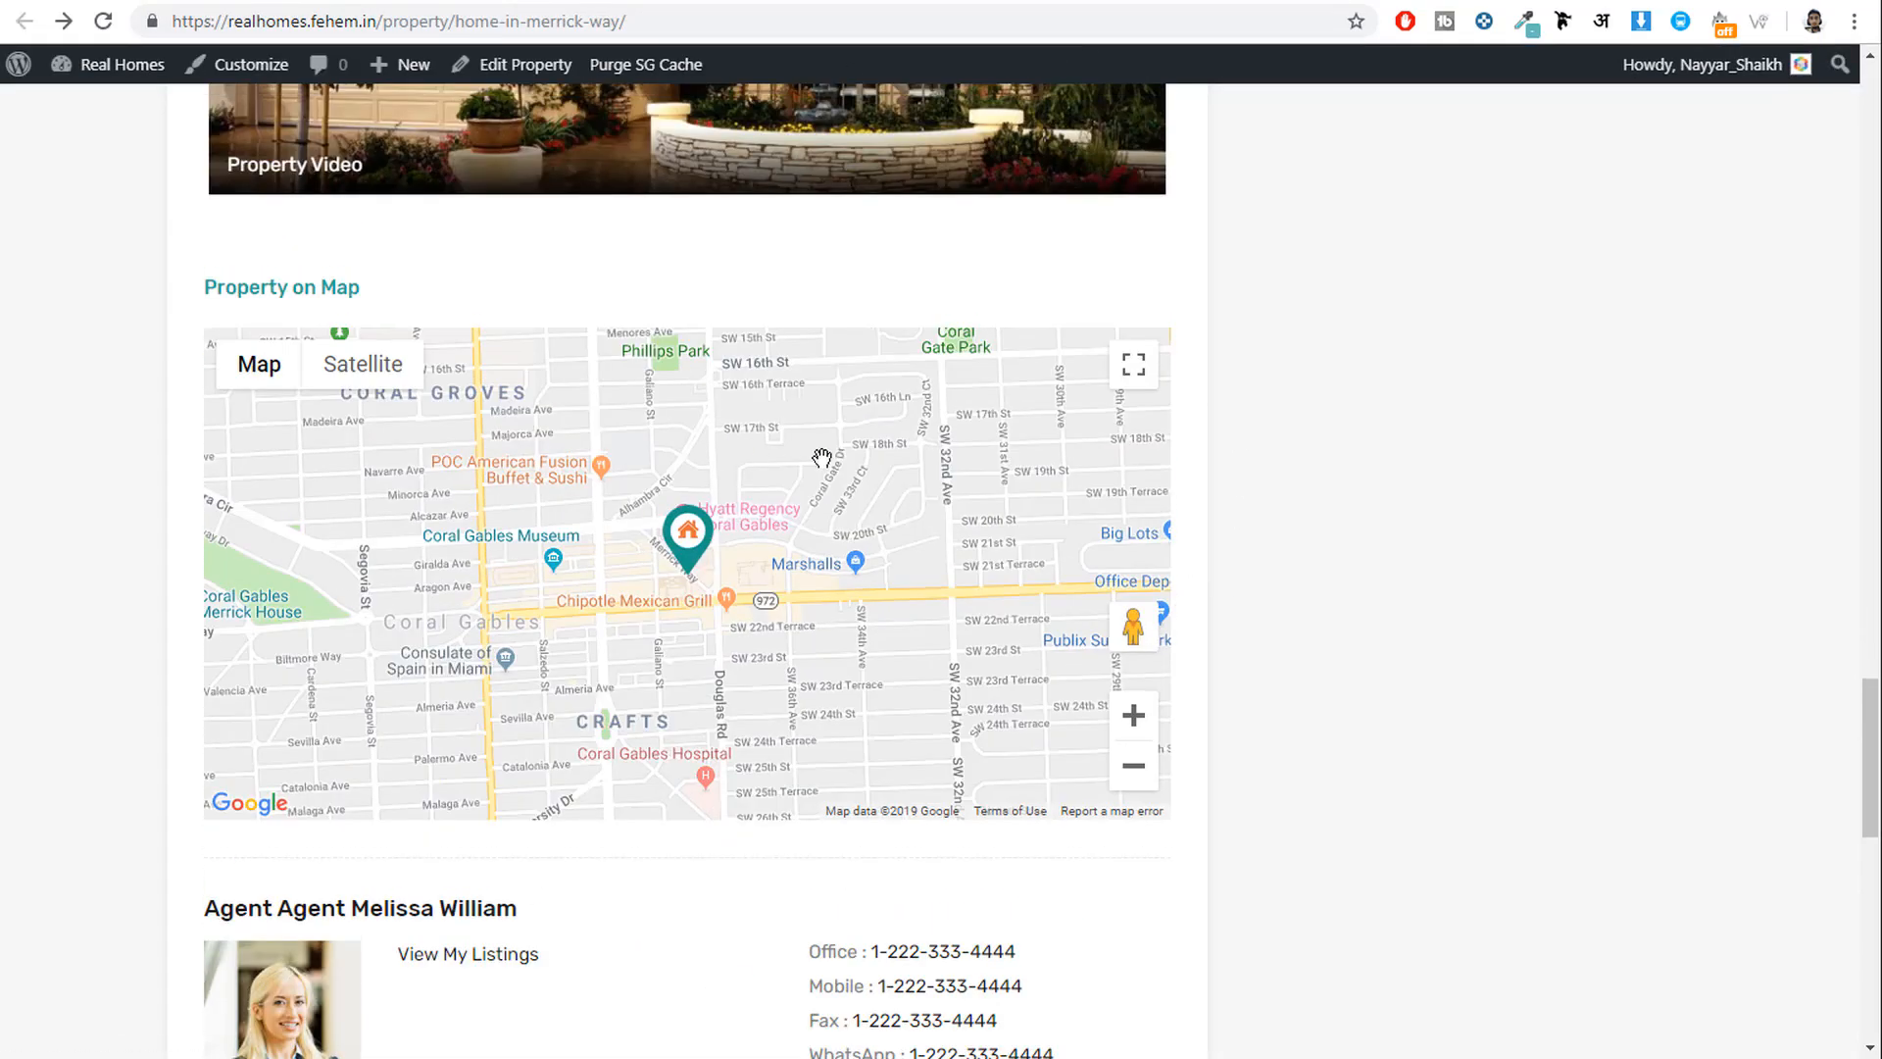
scroll(723, 567, "up", 20)
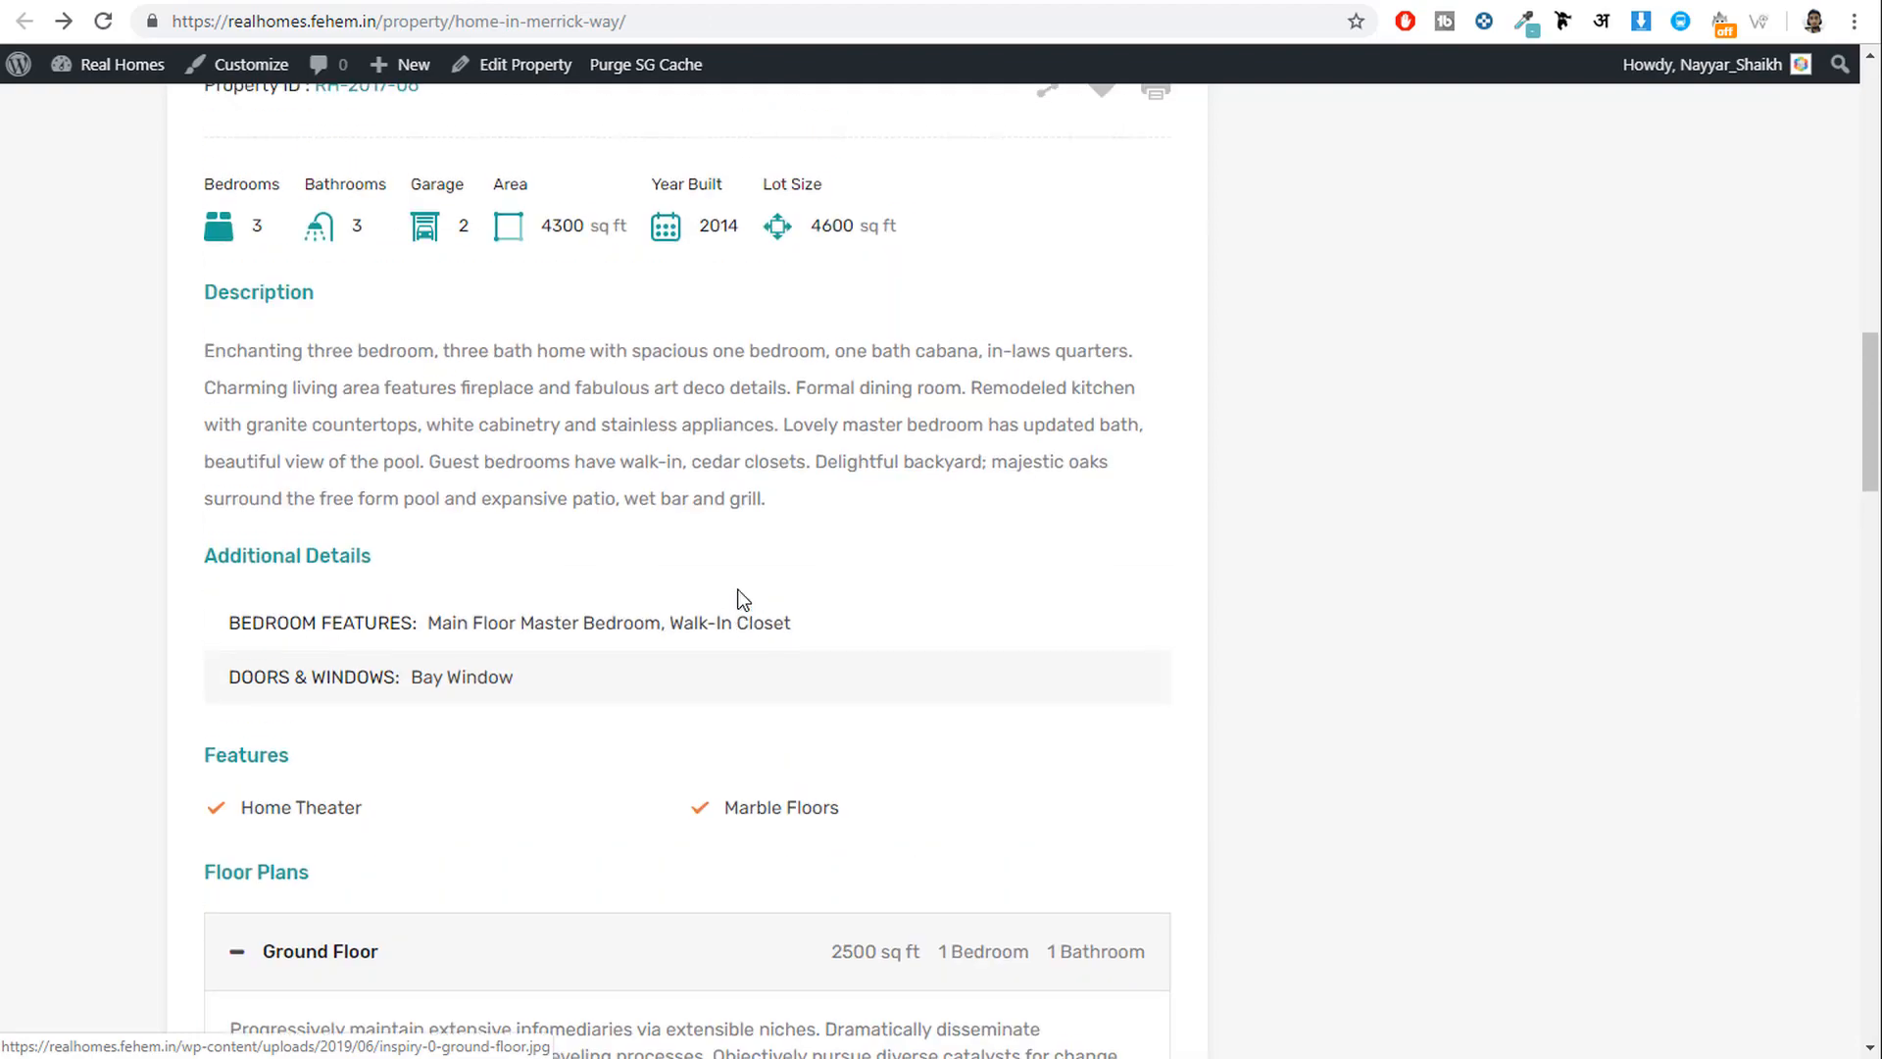
scroll(751, 600, "up", 1)
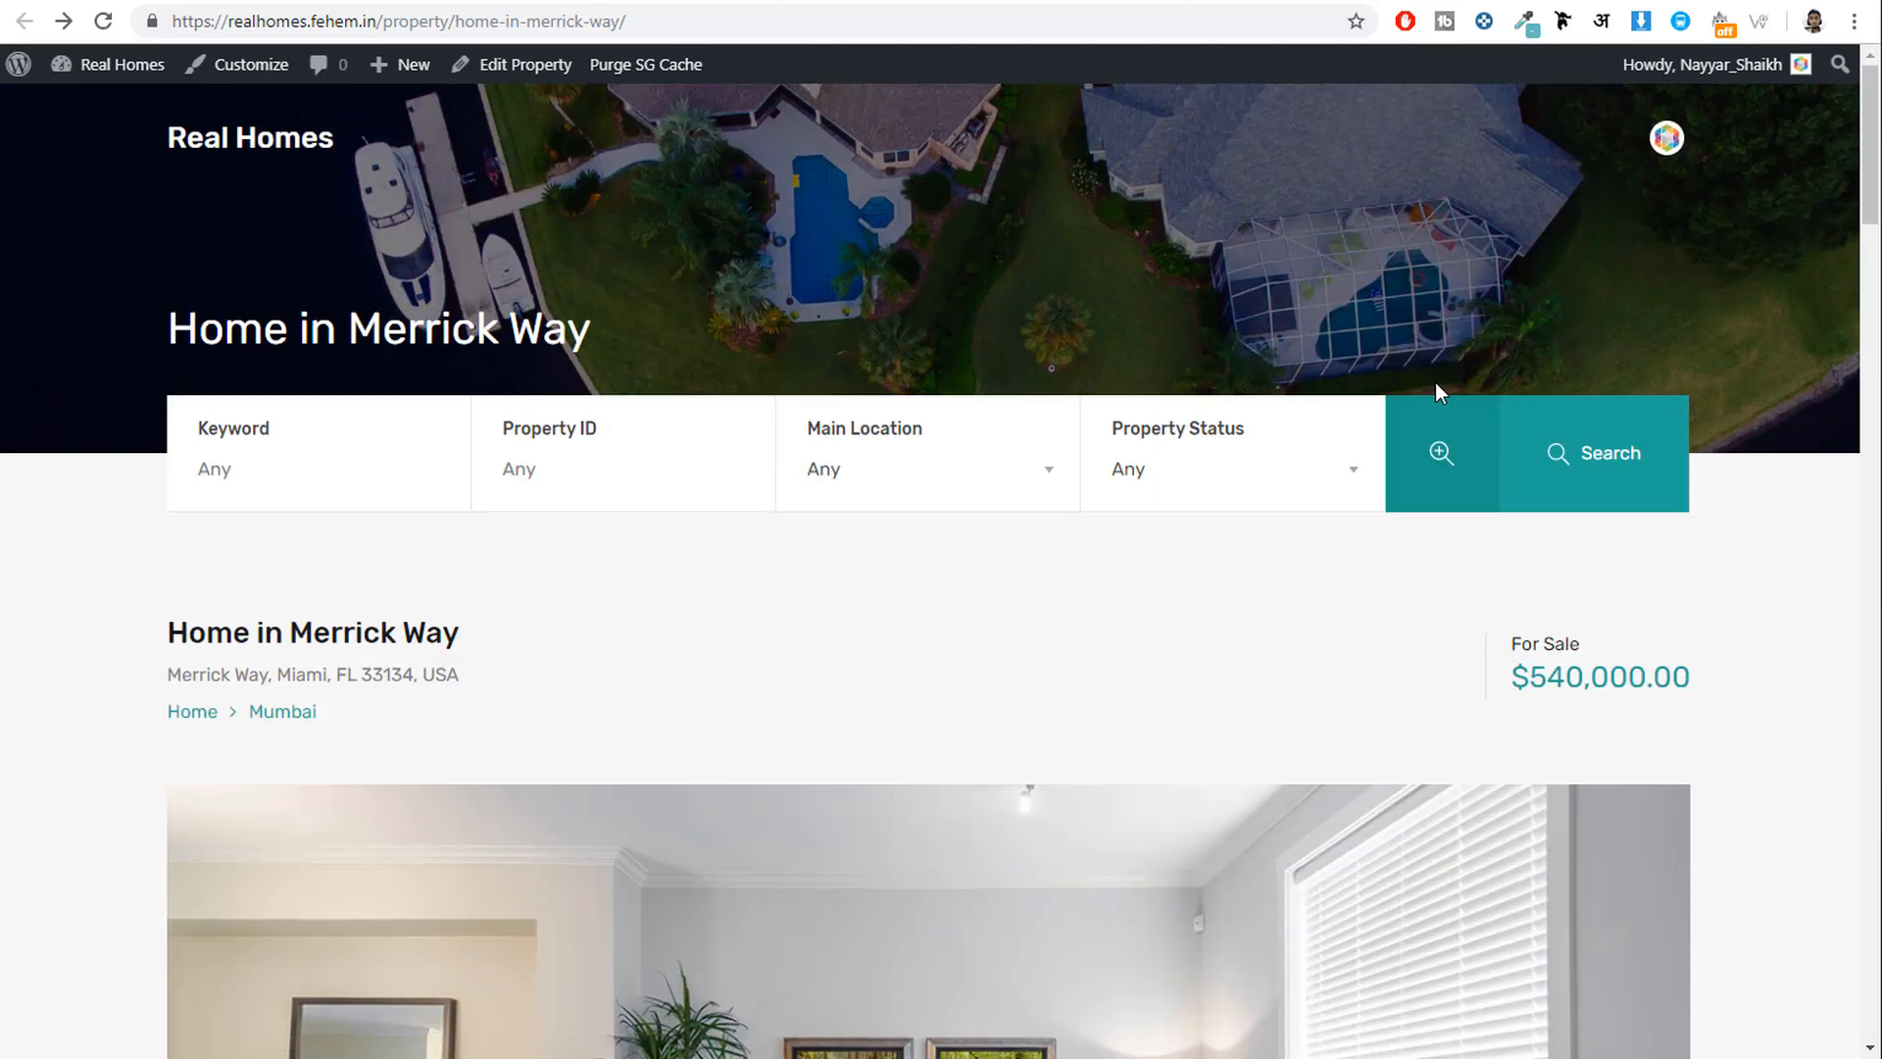
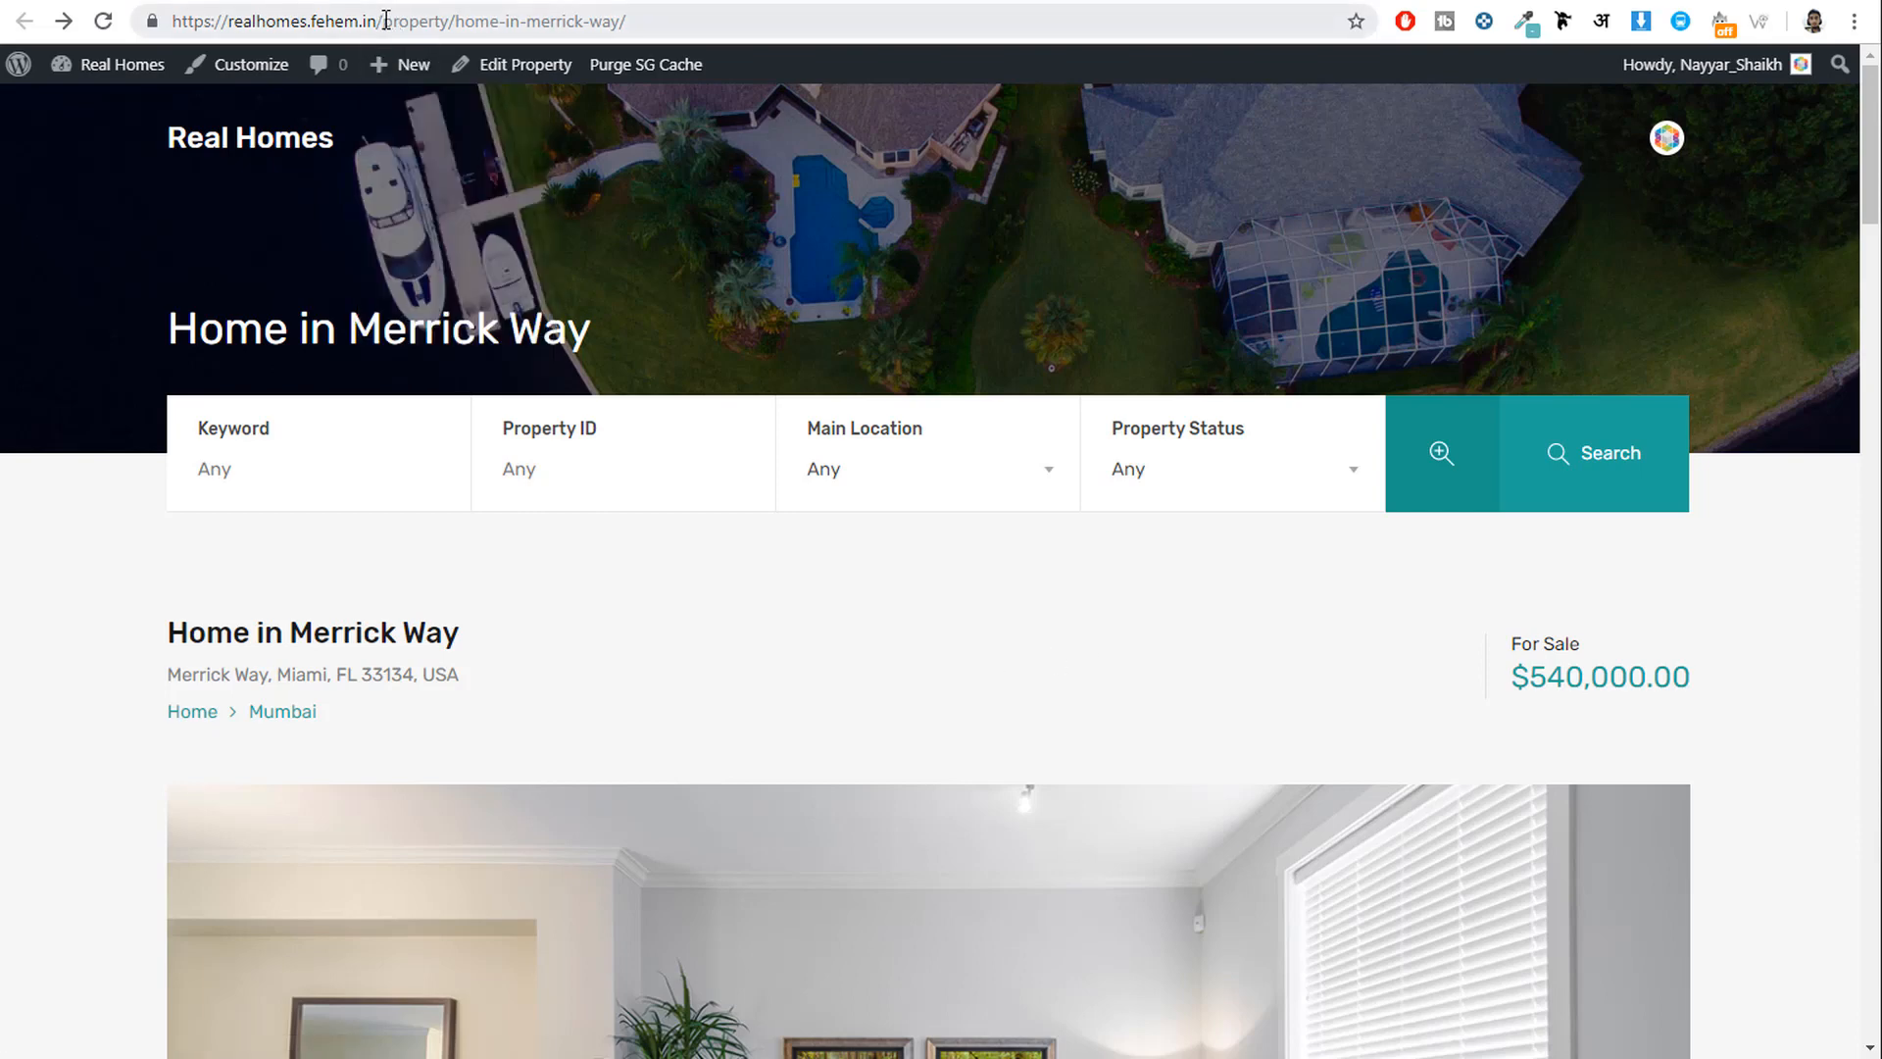
Select the Real Homes site's base address in Chrome and bring up Microsoft Edge.
left_click_drag(384, 21, 110, 8)
key("ctrl+c")
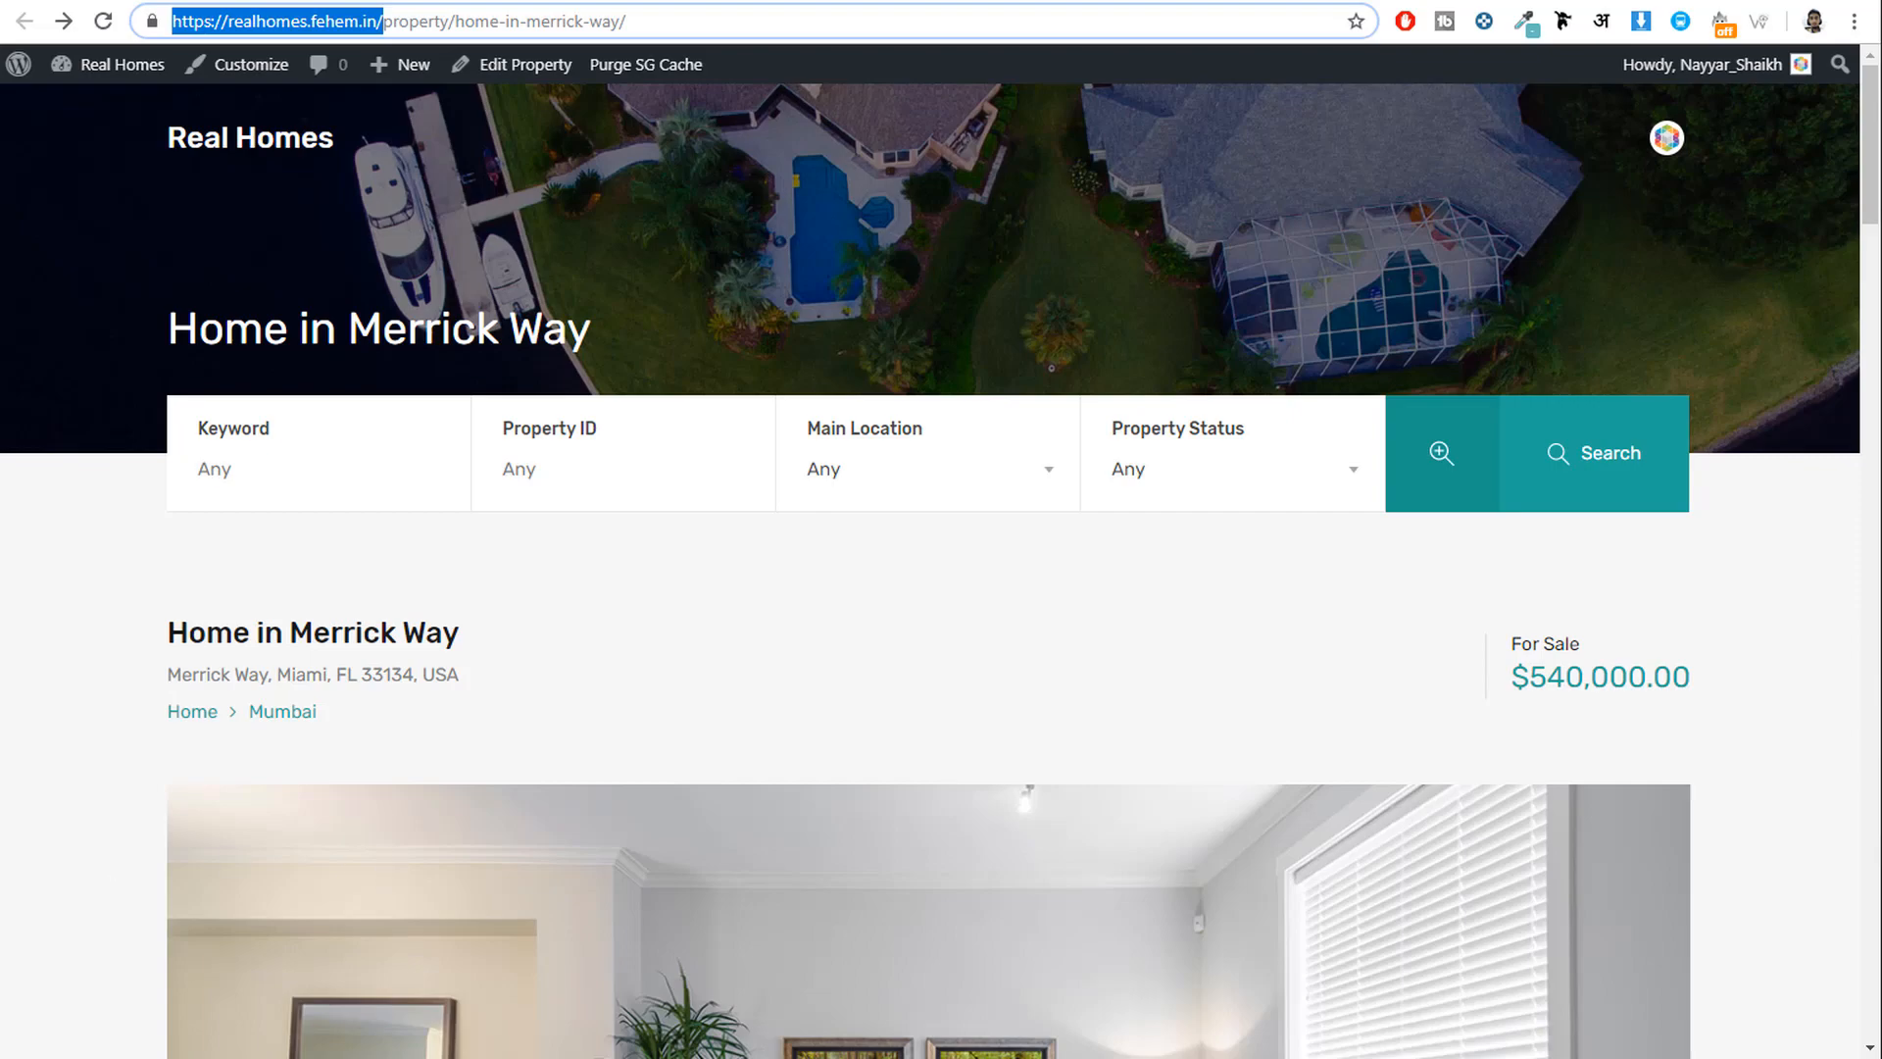
left_click(600, 1057)
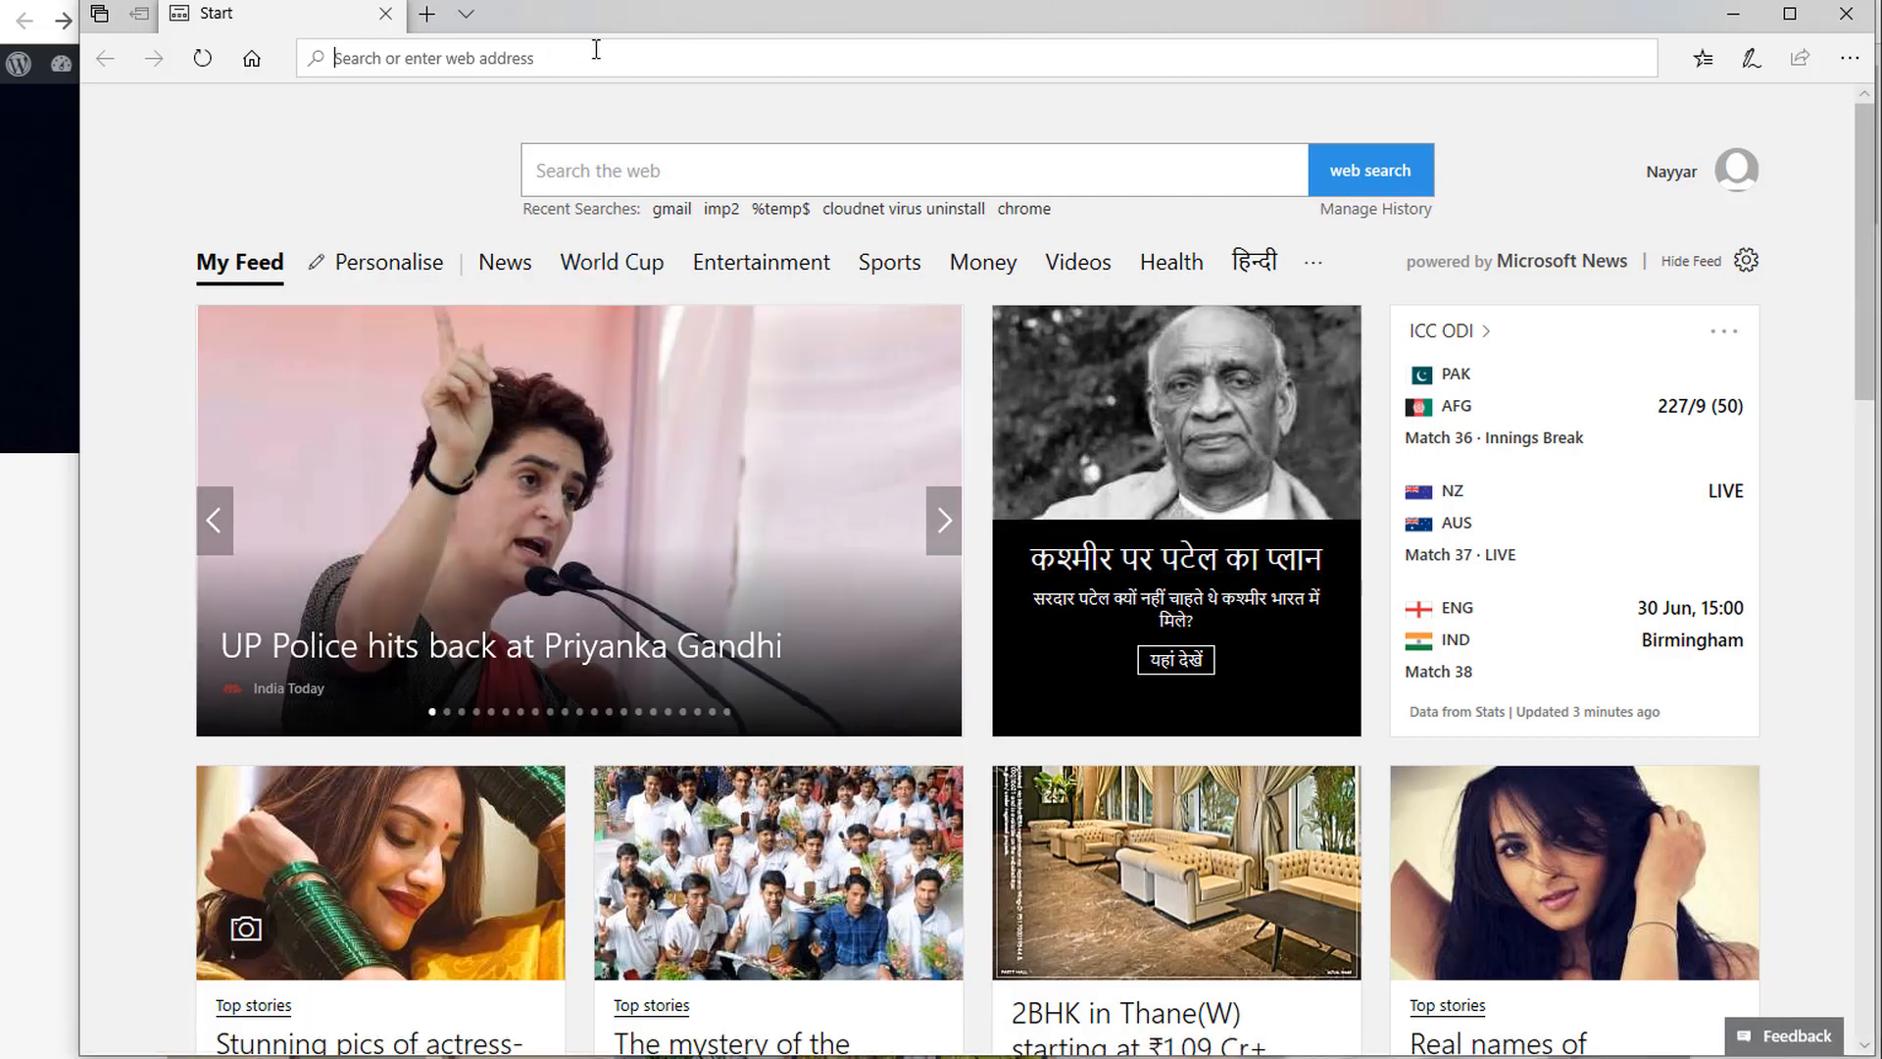
Load the Real Homes homepage in Edge and open the new user registration form.
key("ctrl+v")
key("Return")
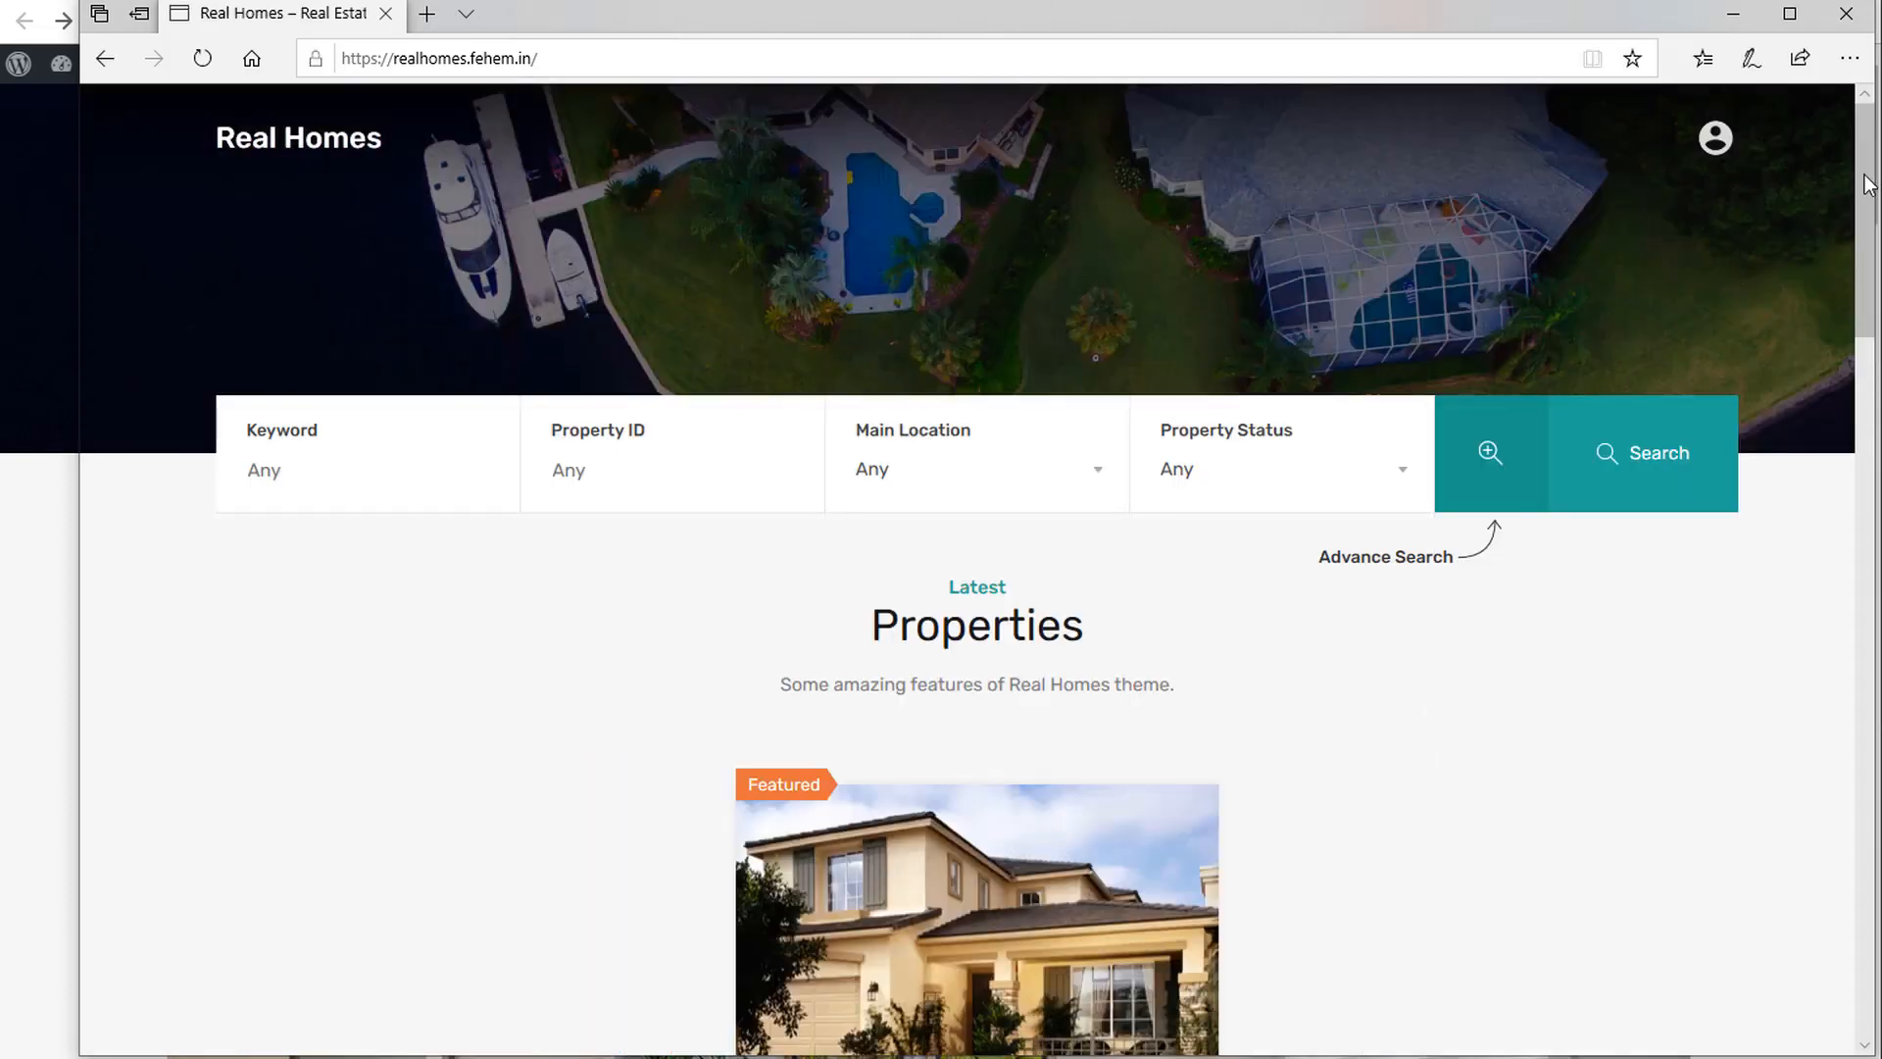
left_click(1716, 138)
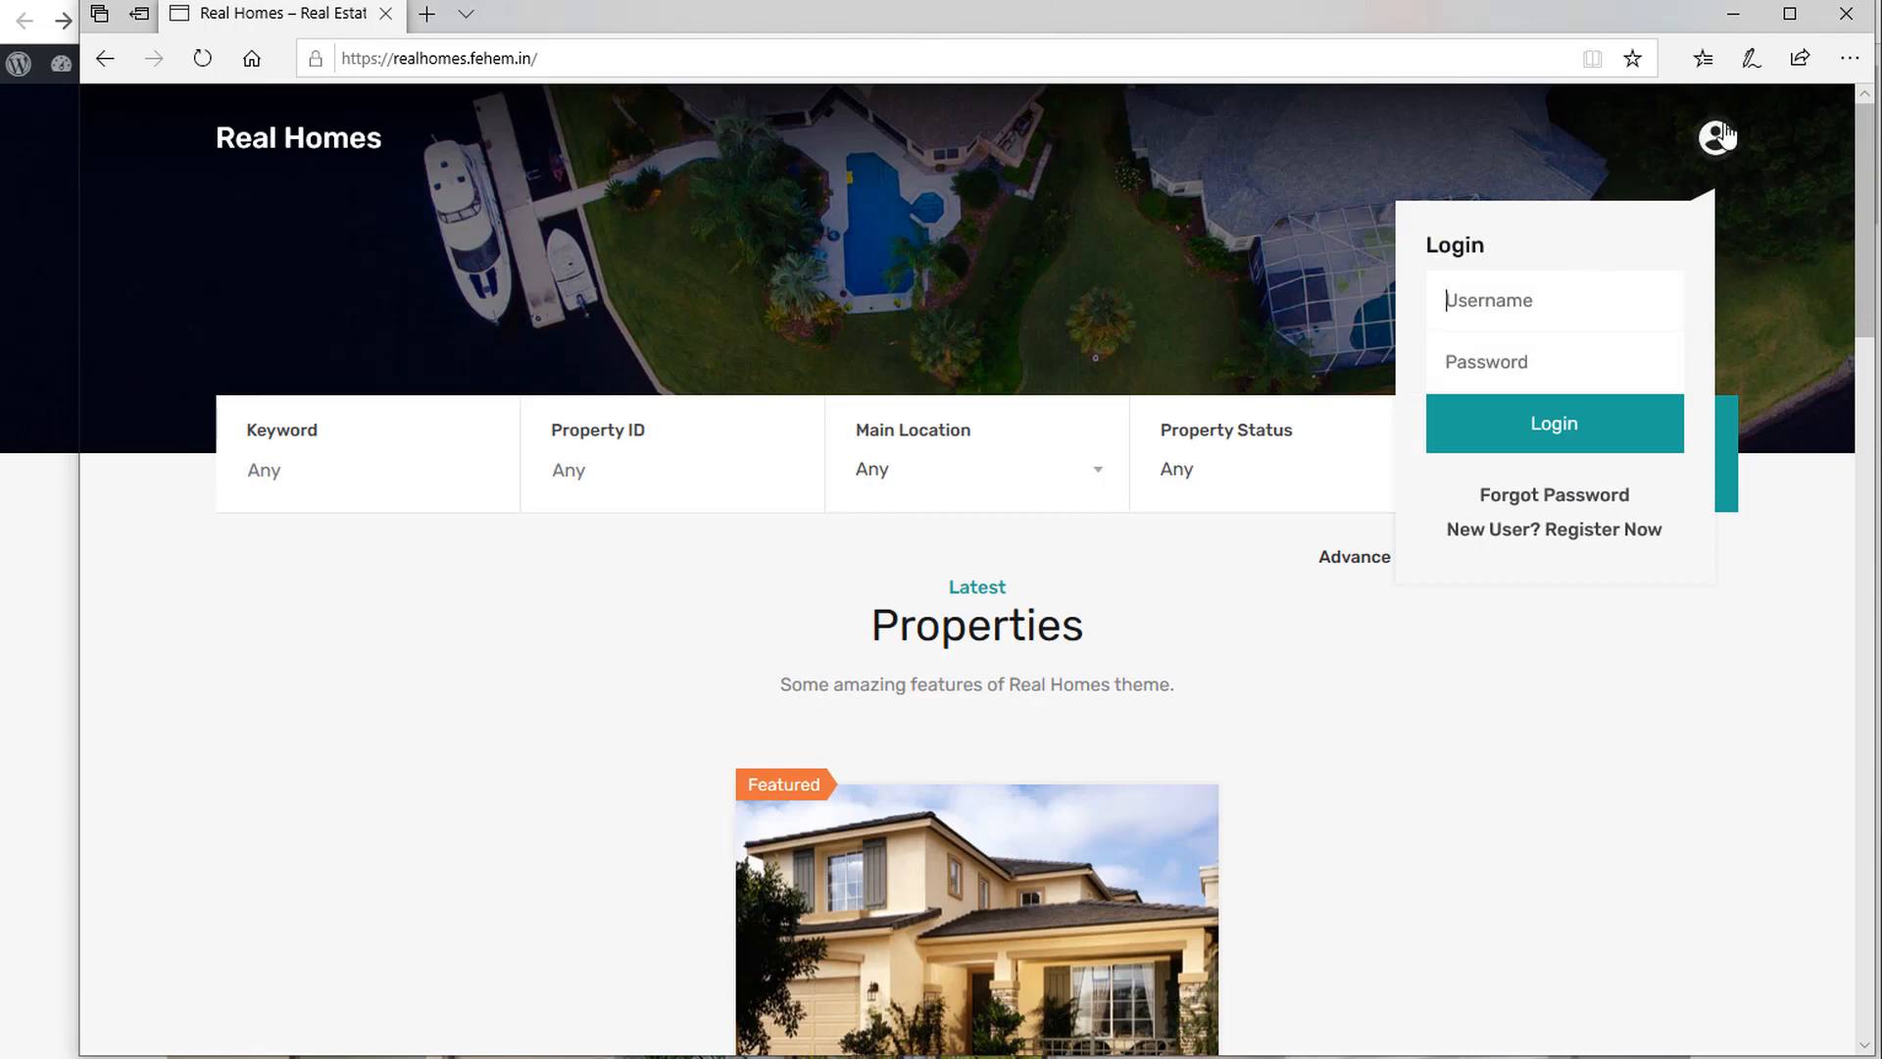
left_click(1579, 530)
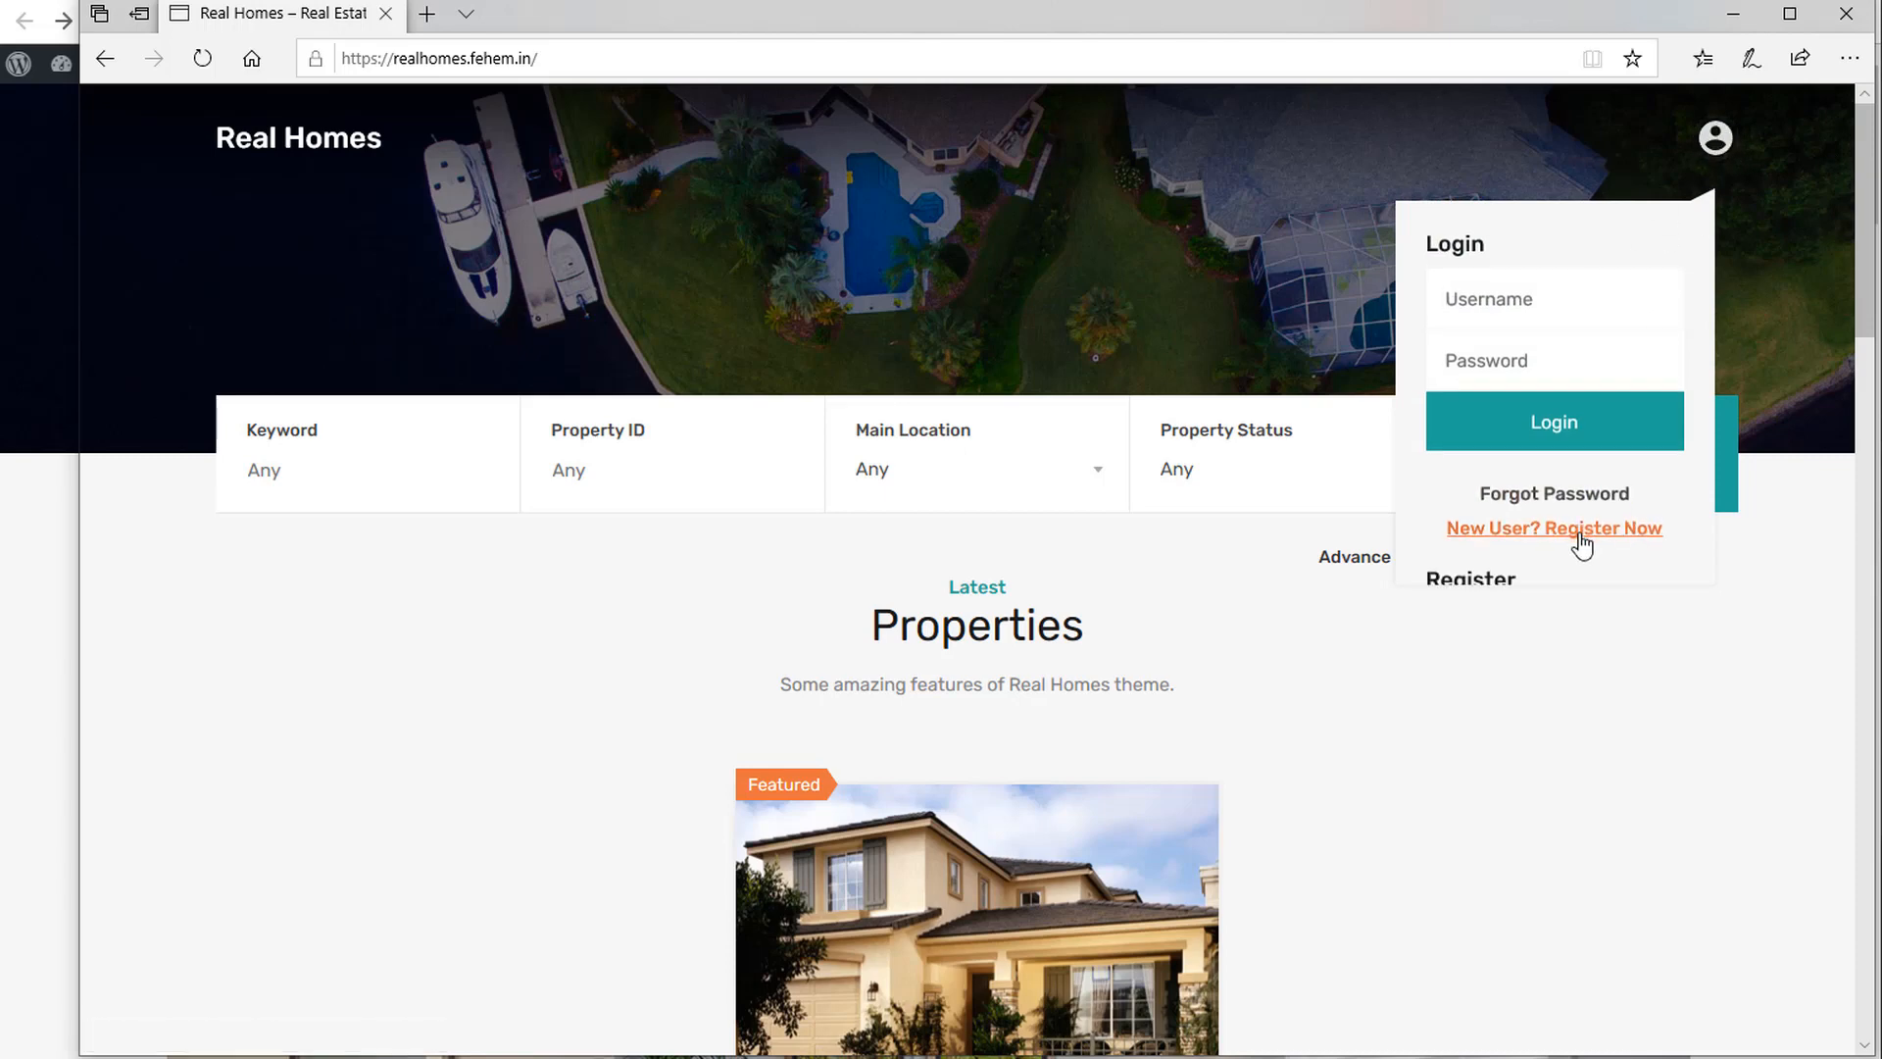
Register a new account with a saved username and e-mail, then open a blank tab.
left_click(1547, 310)
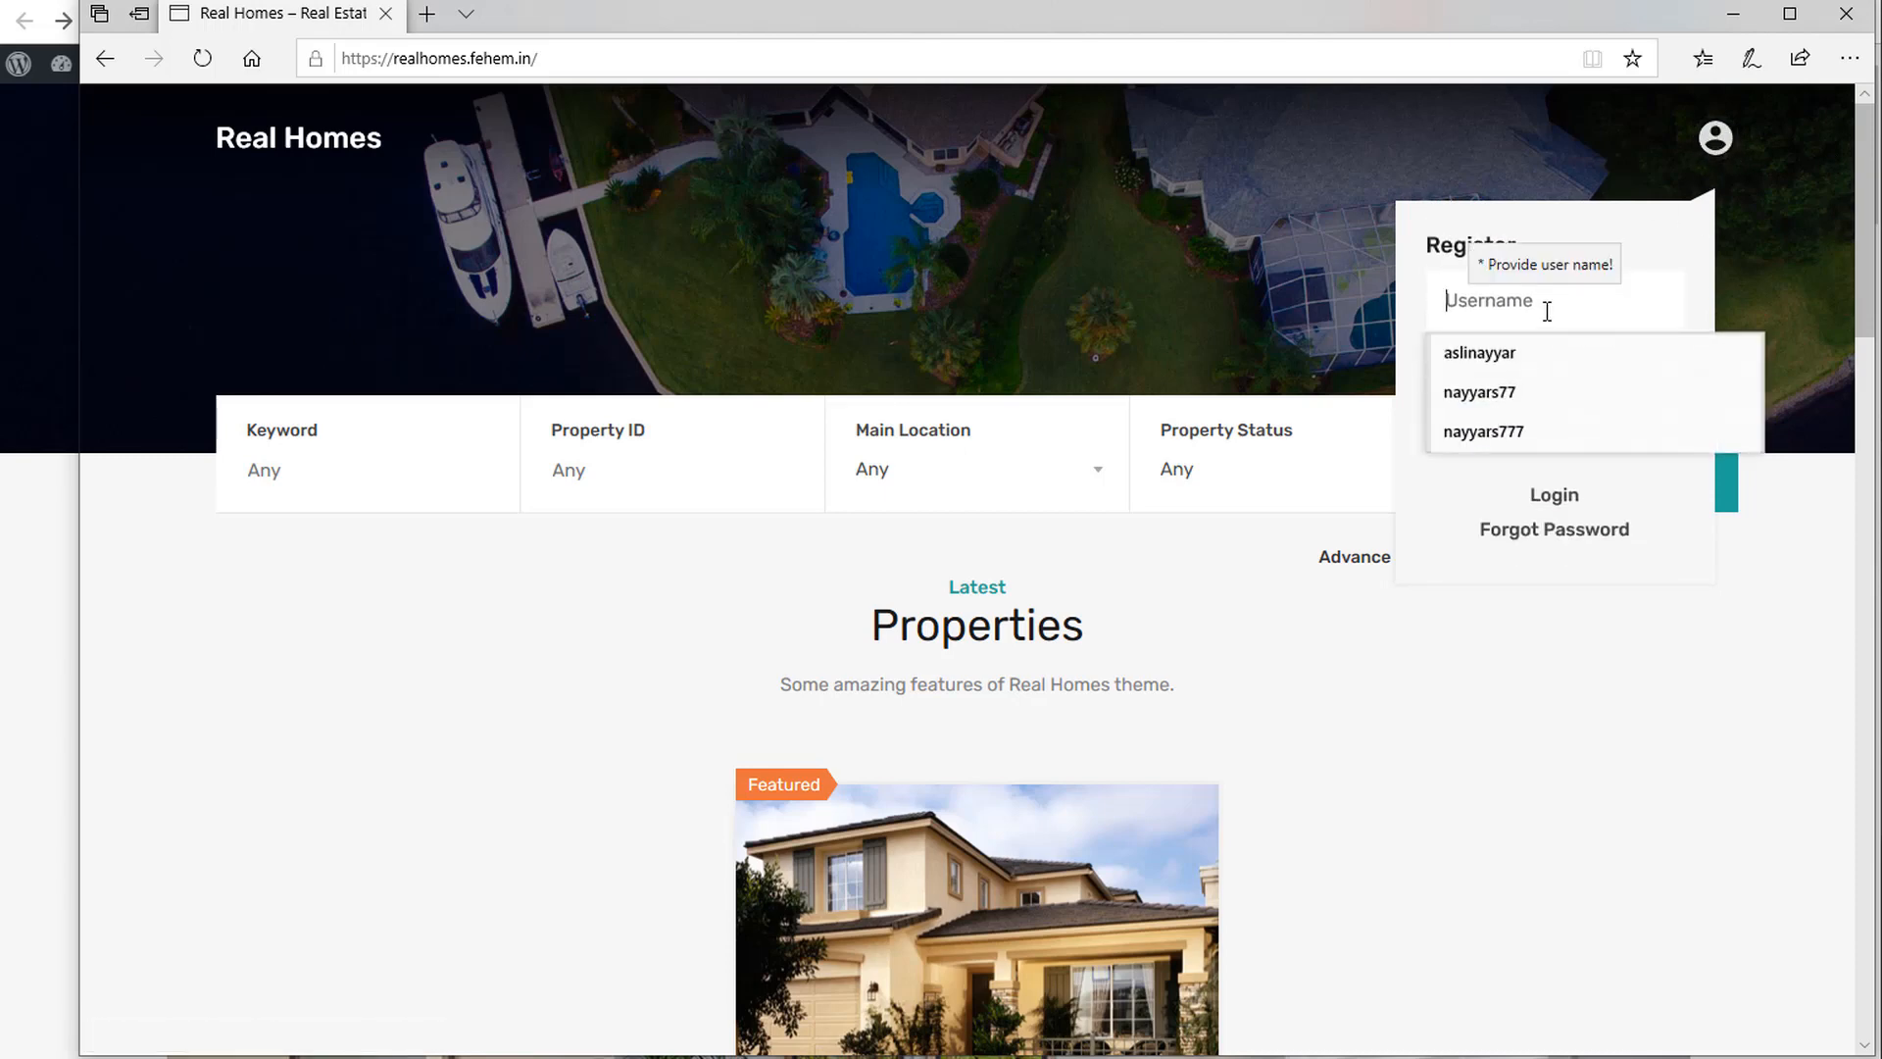
left_click(1715, 138)
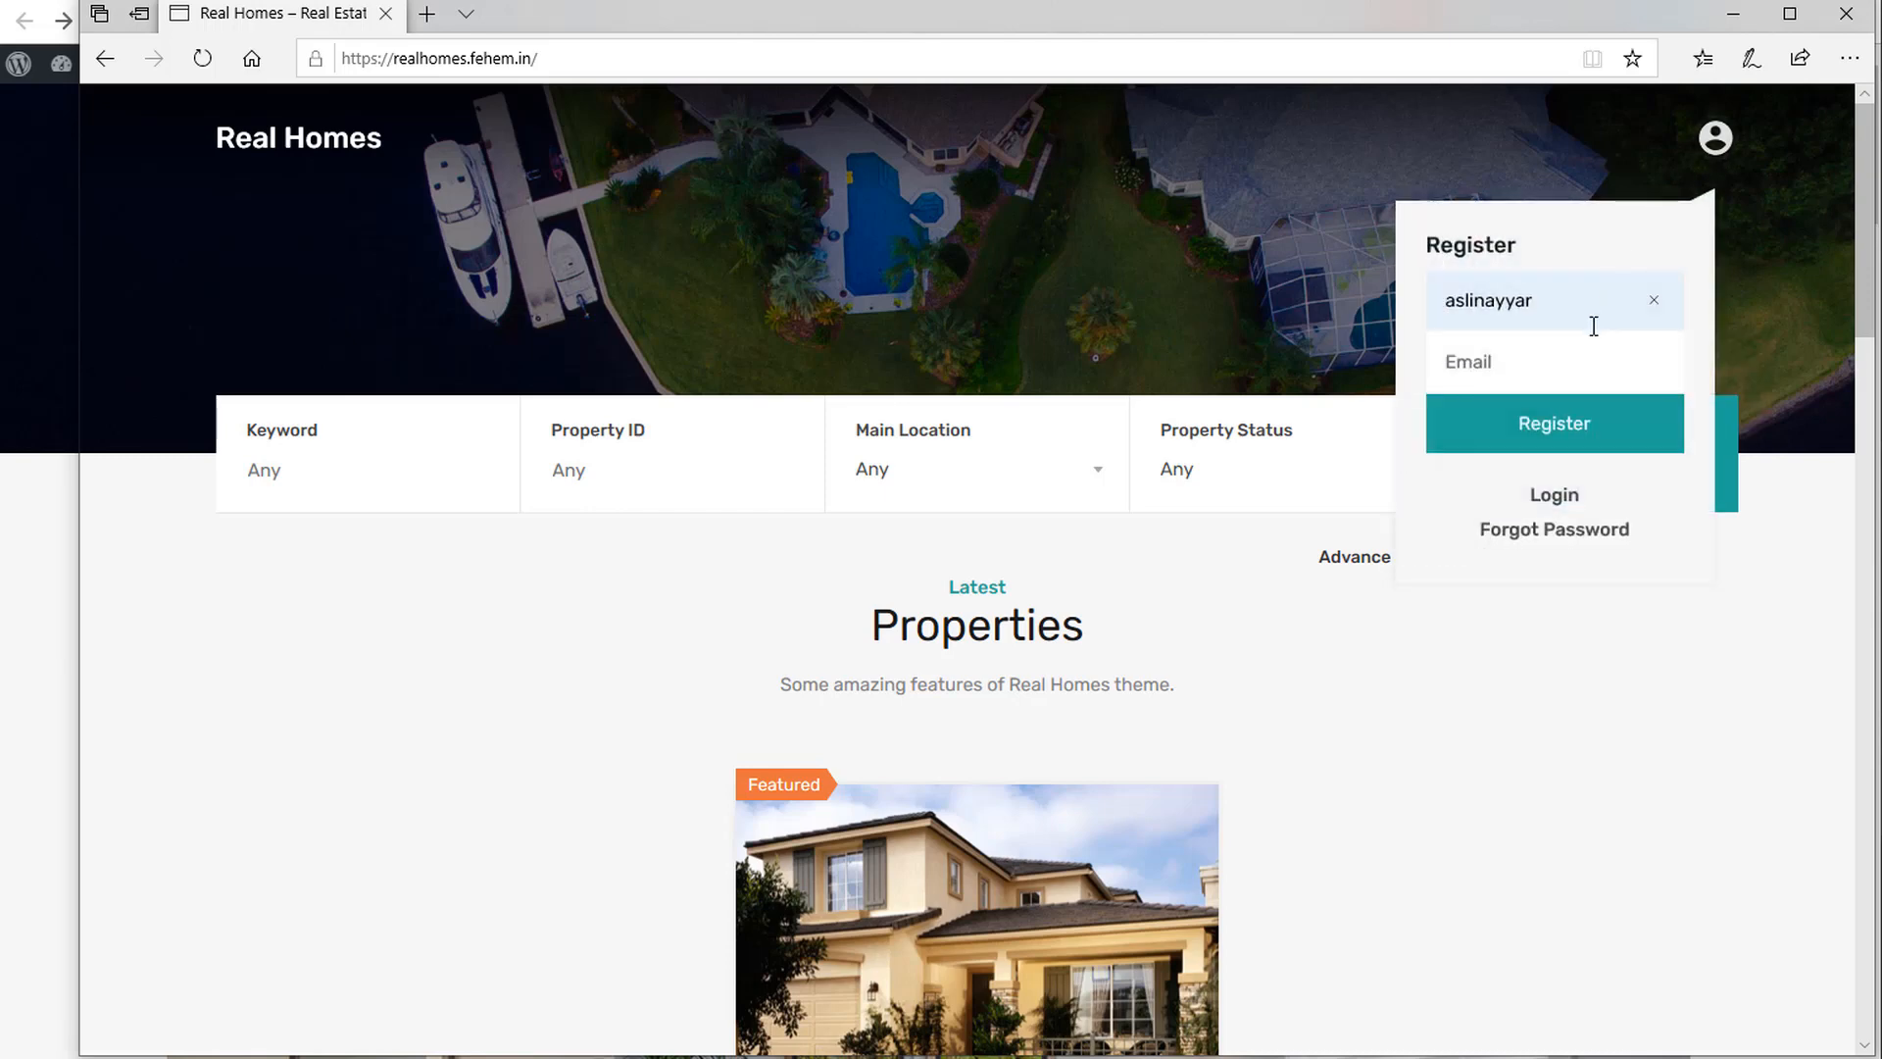
left_click(1542, 371)
left_click(1524, 414)
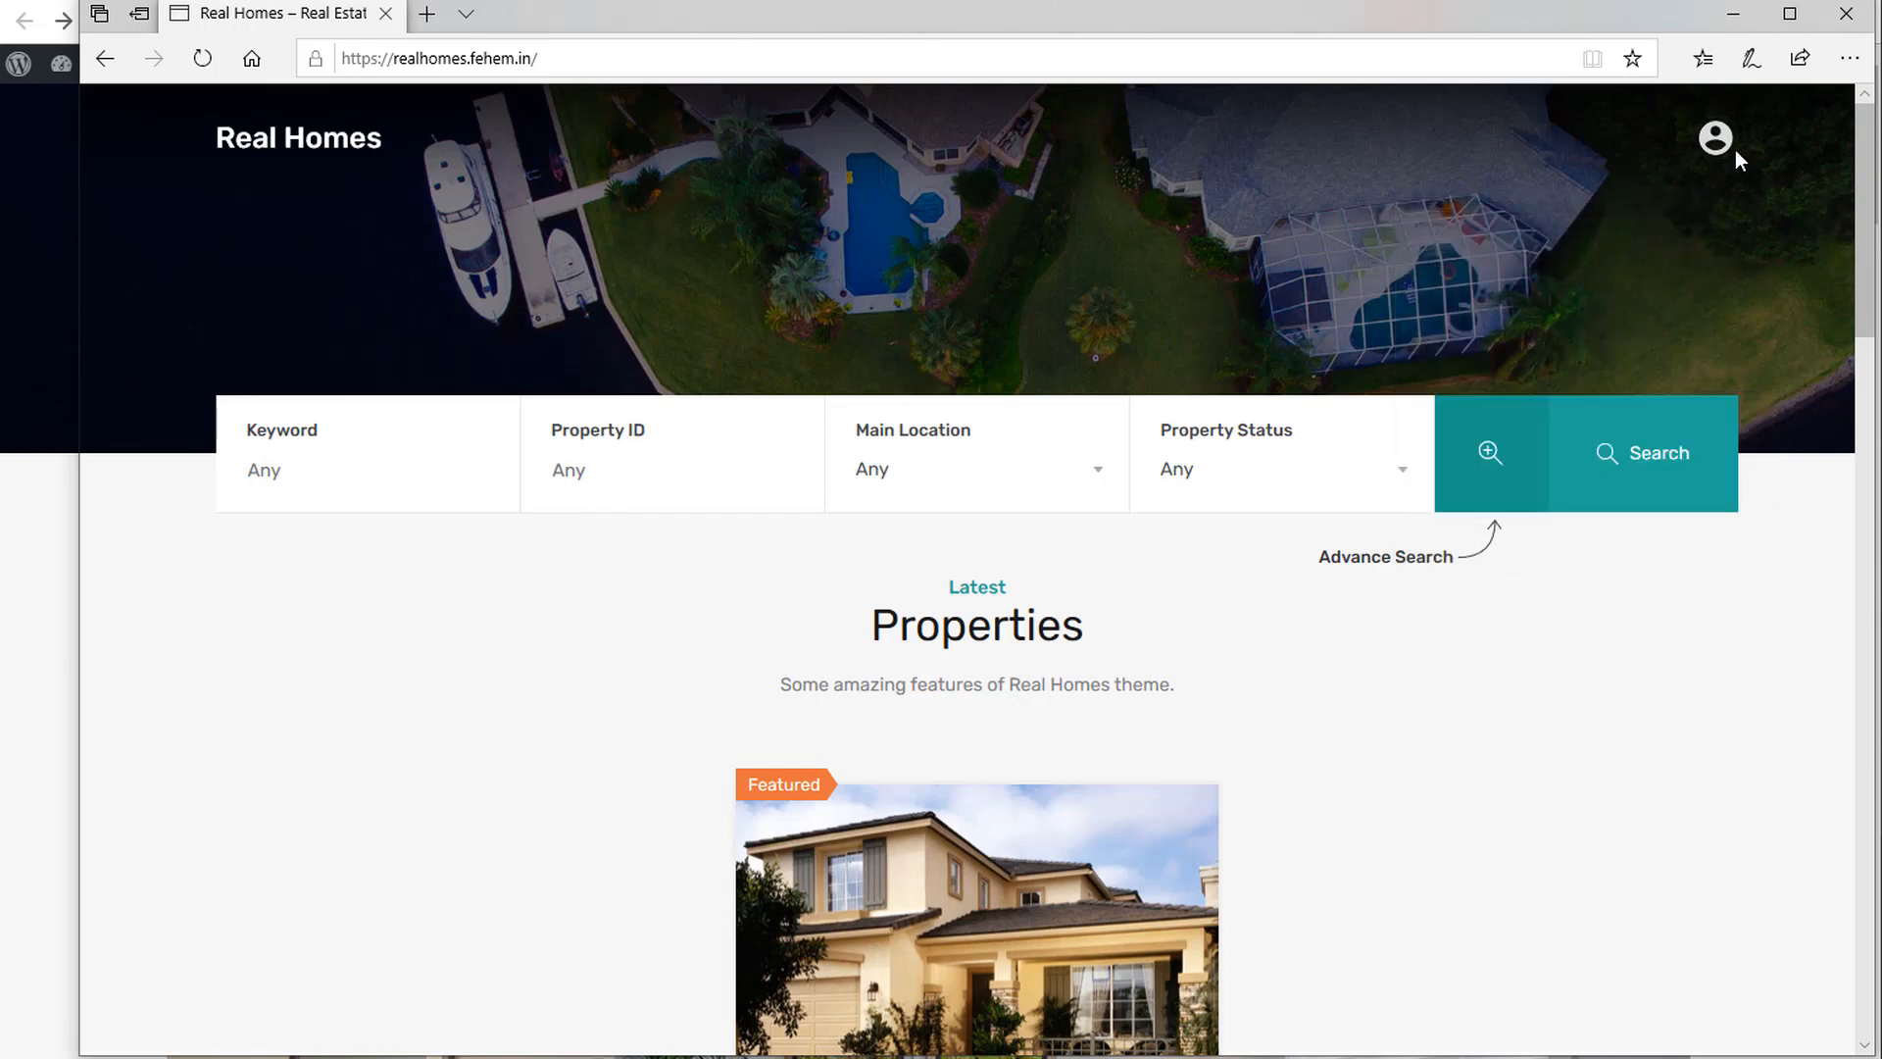
left_click(1725, 145)
left_click(1553, 446)
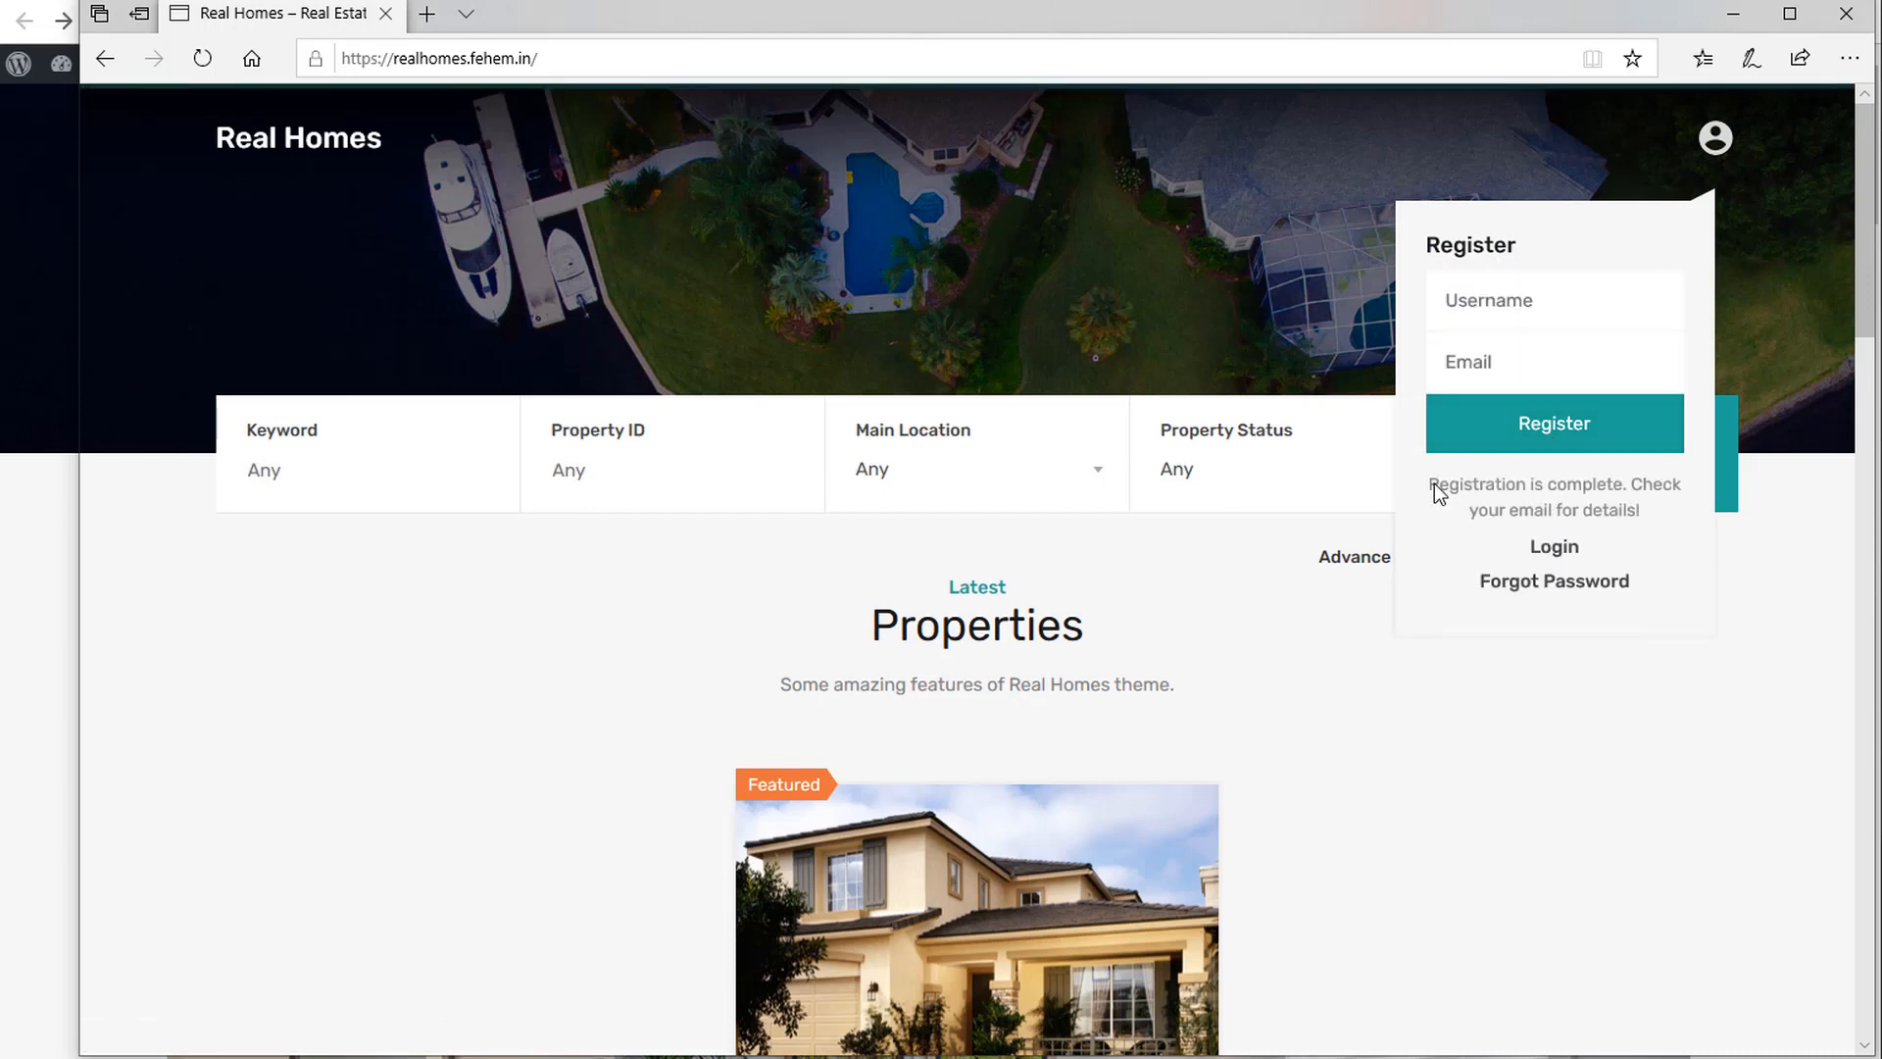
left_click_drag(1606, 504, 1659, 516)
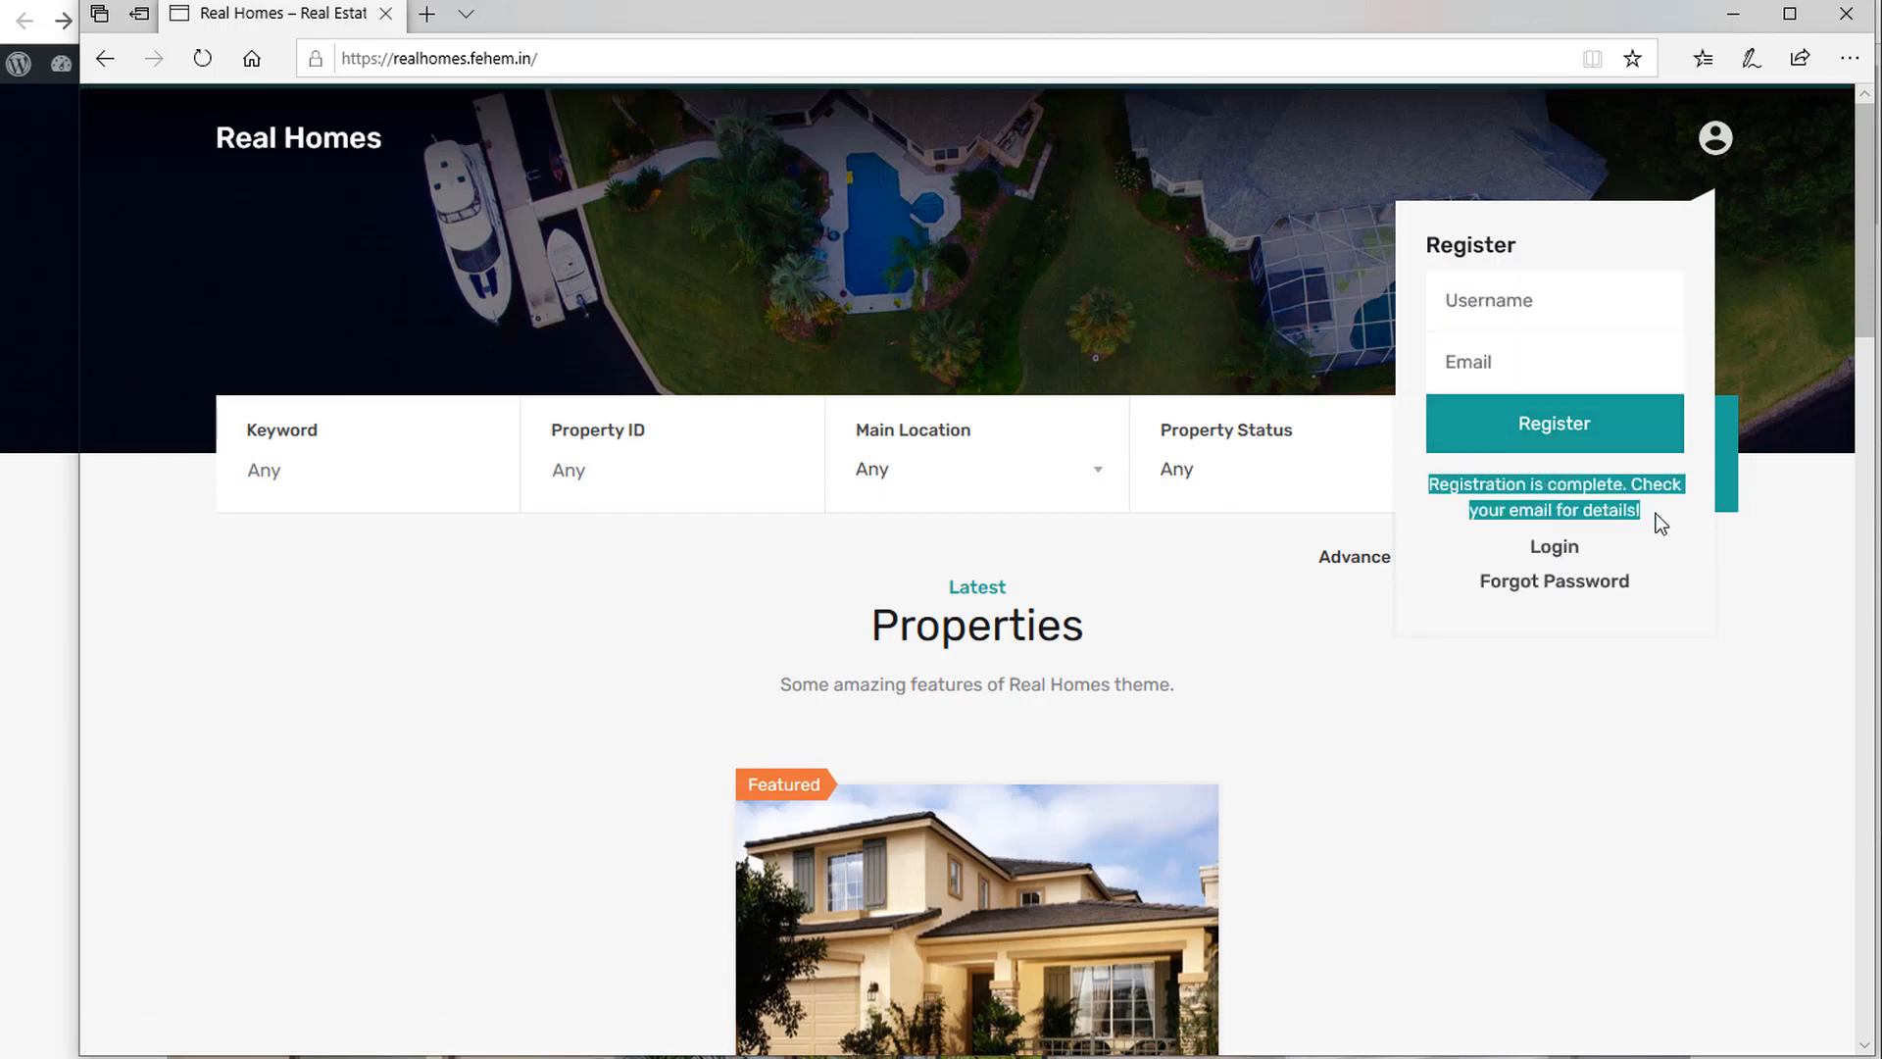
left_click(426, 14)
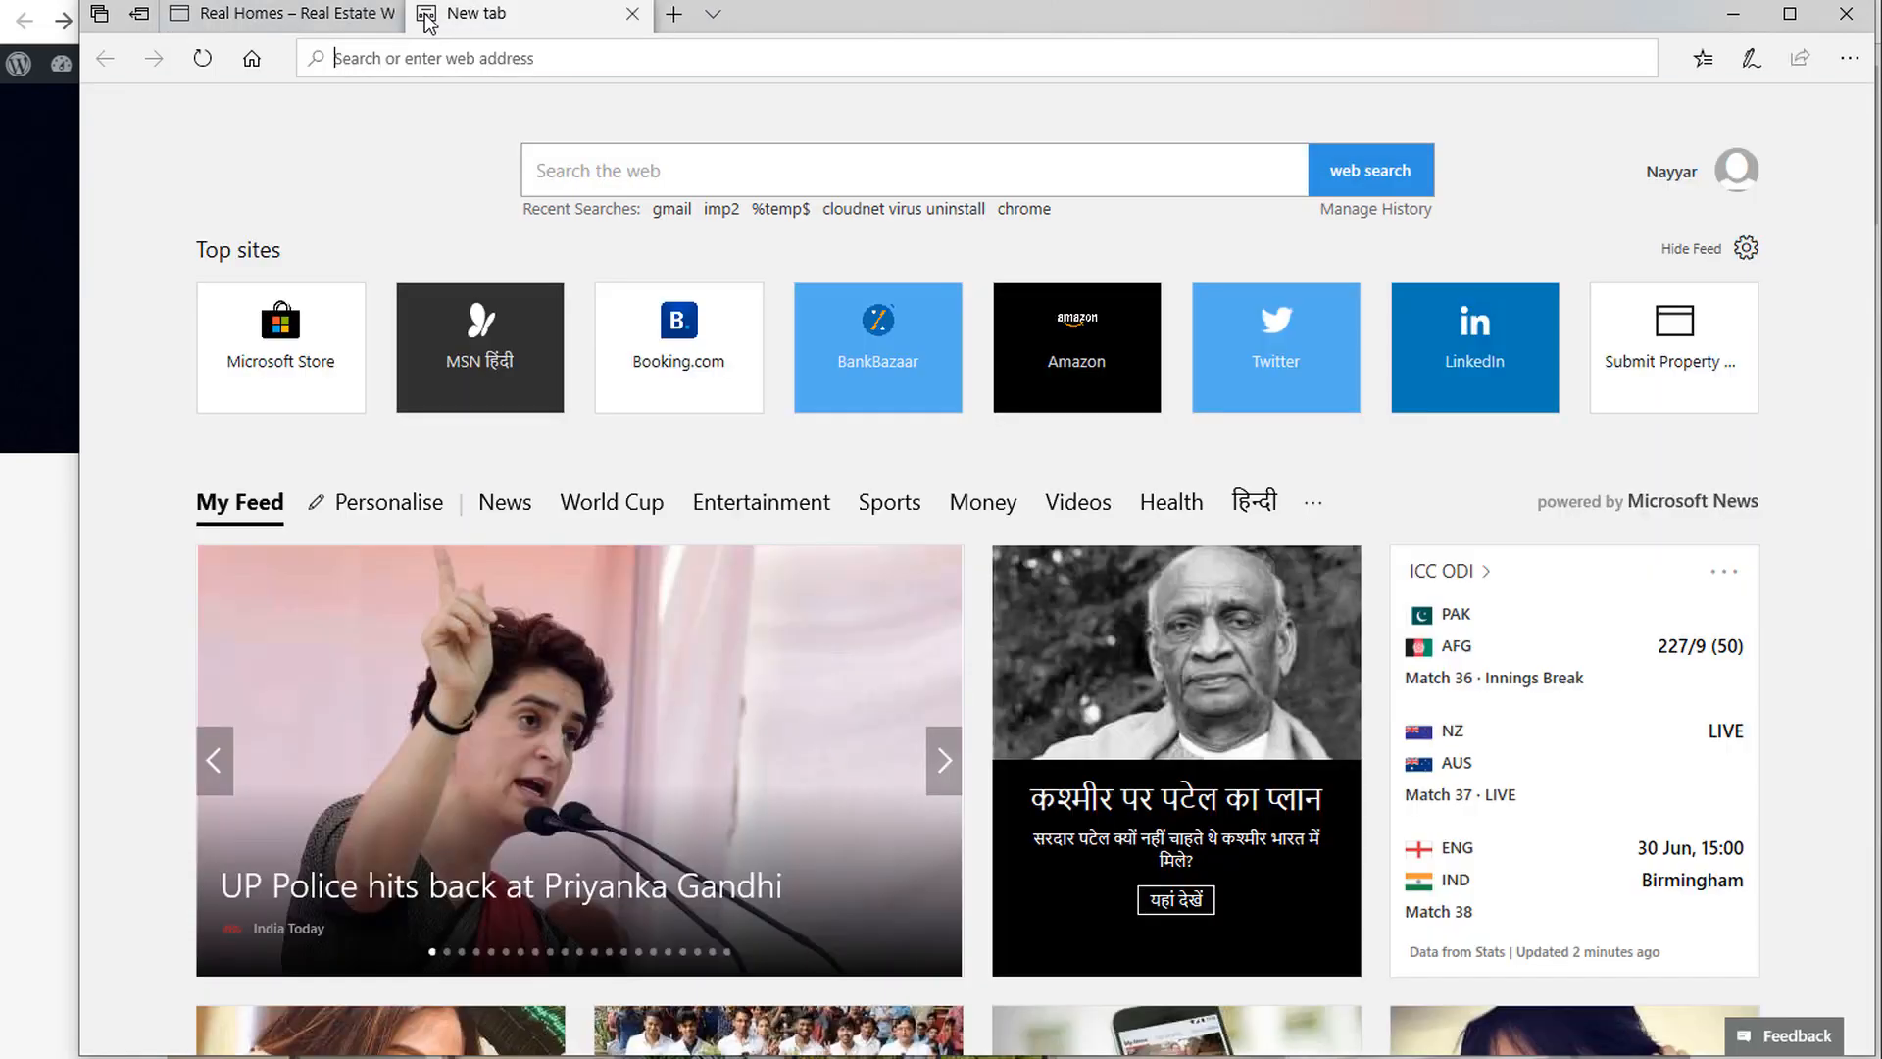
Copy the generated login password from the Welcome to Real Homes email in Gmail.
type("gmai")
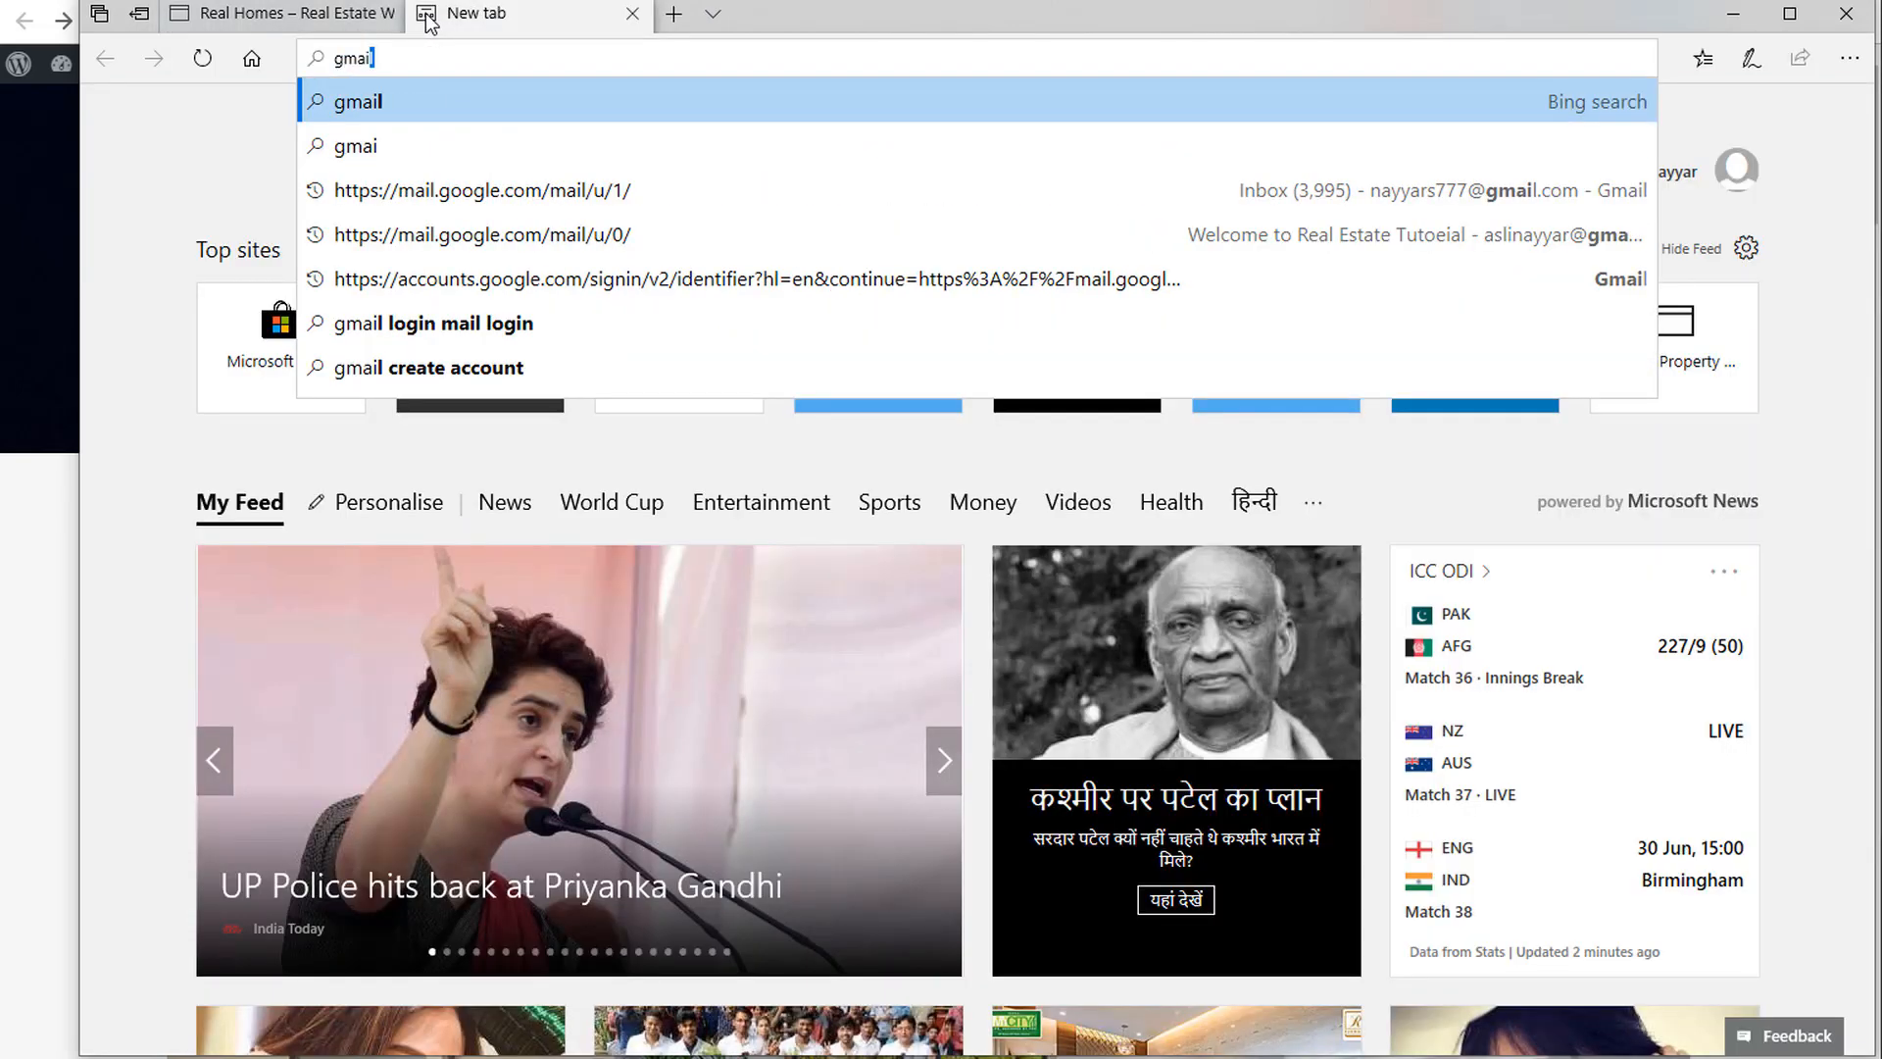
type("l.com")
key("Return")
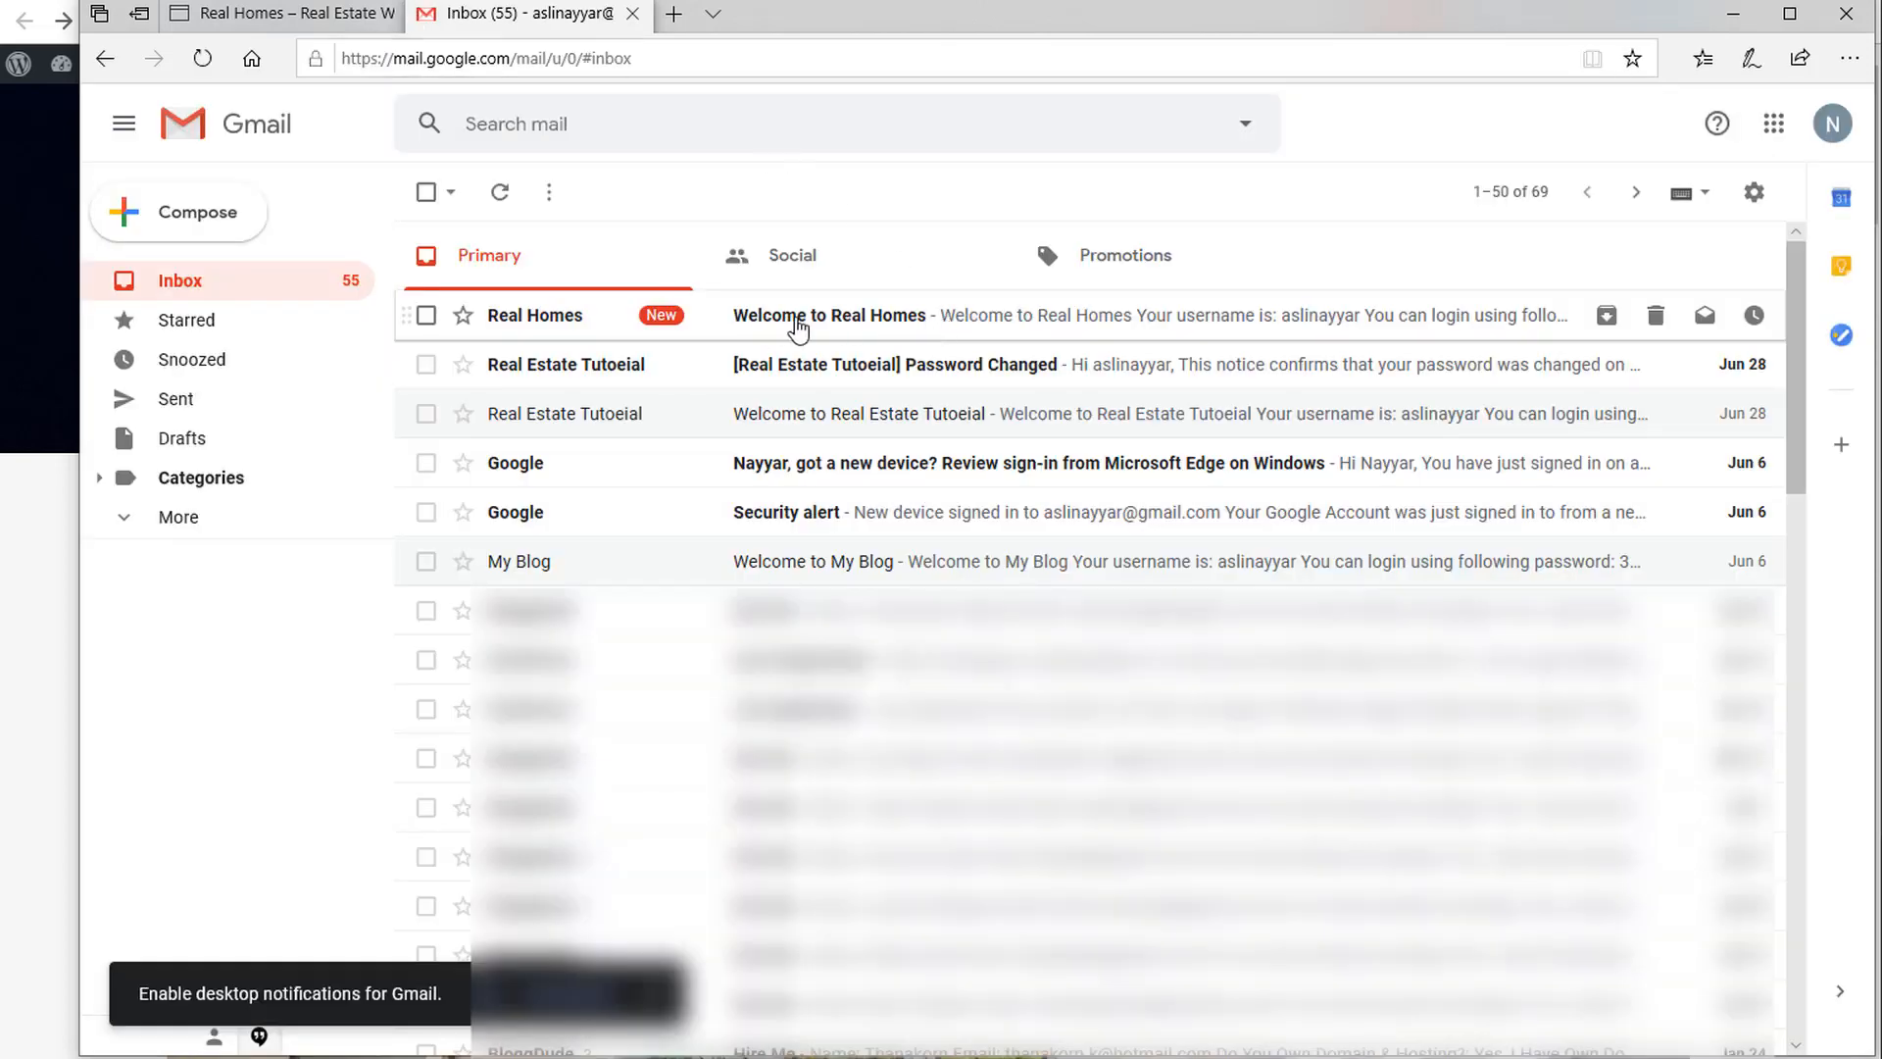
left_click(900, 330)
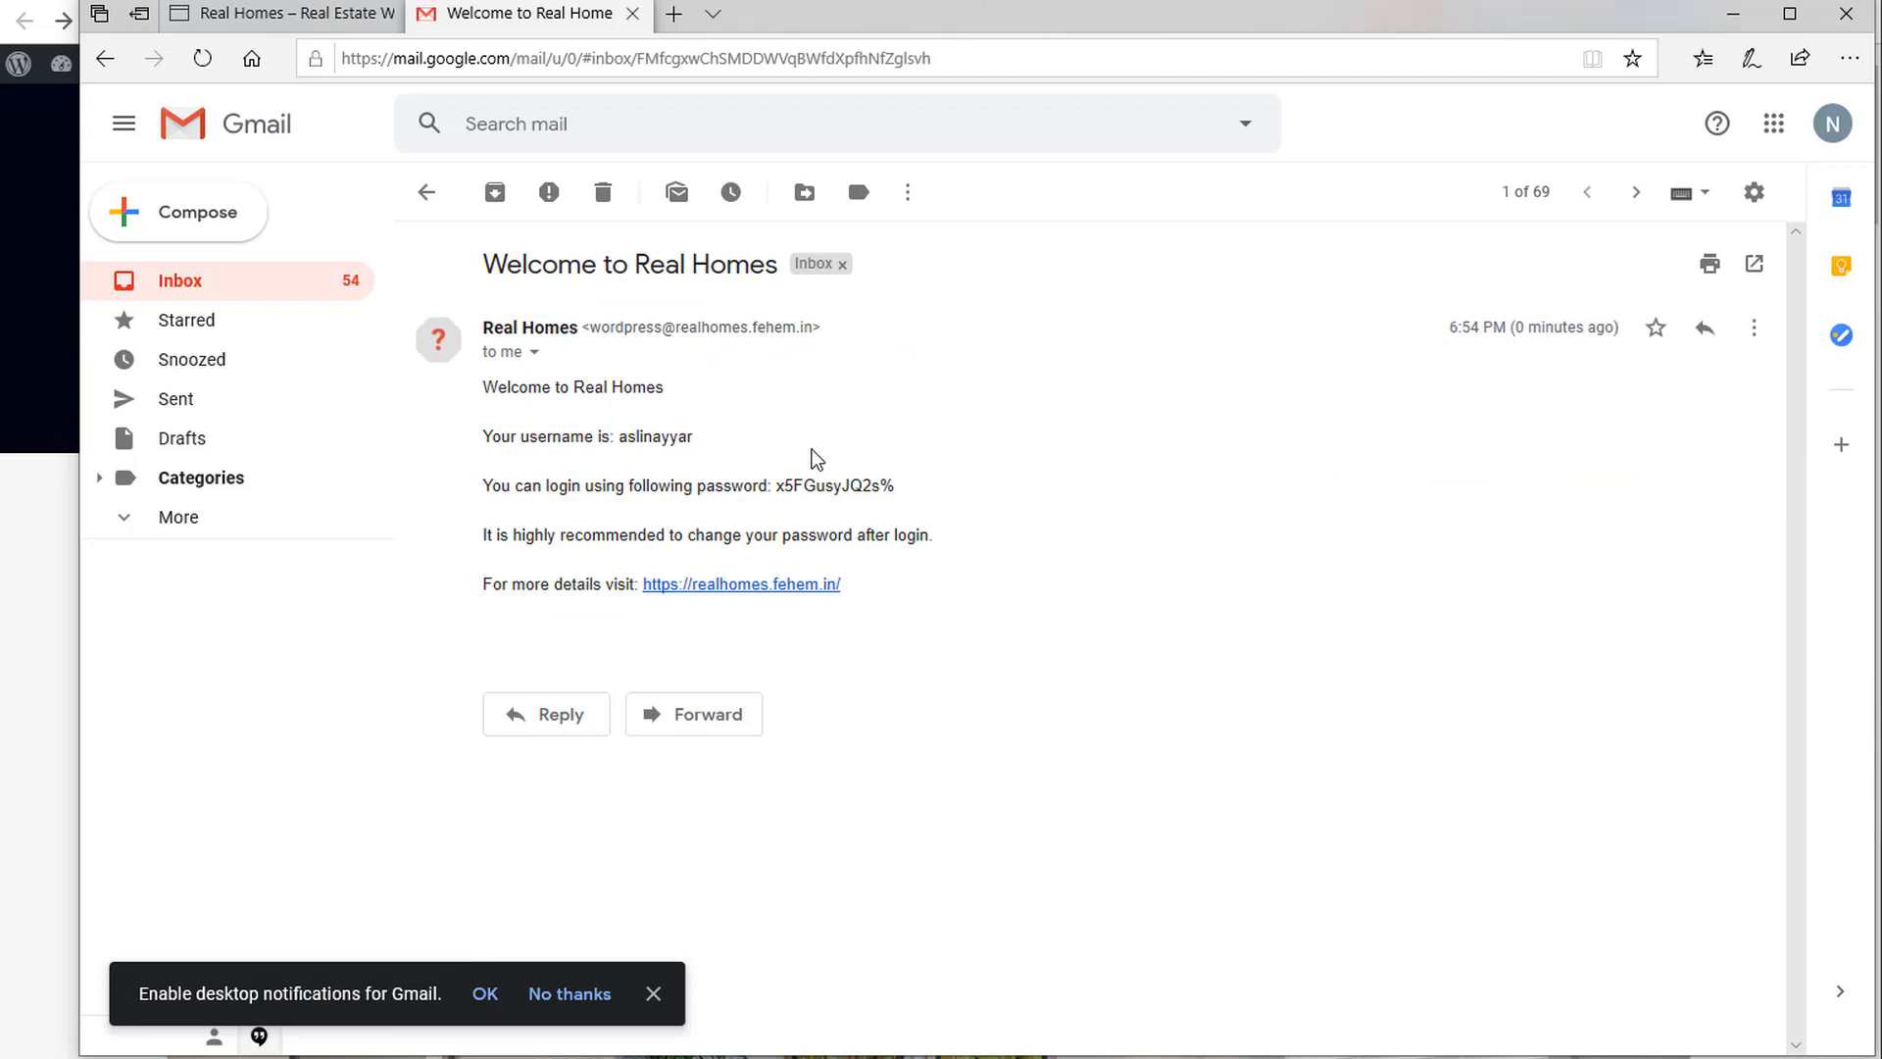
mouse_move(897, 489)
left_mouse_down()
mouse_move(783, 491)
mouse_move(894, 491)
left_mouse_up()
left_click(780, 489)
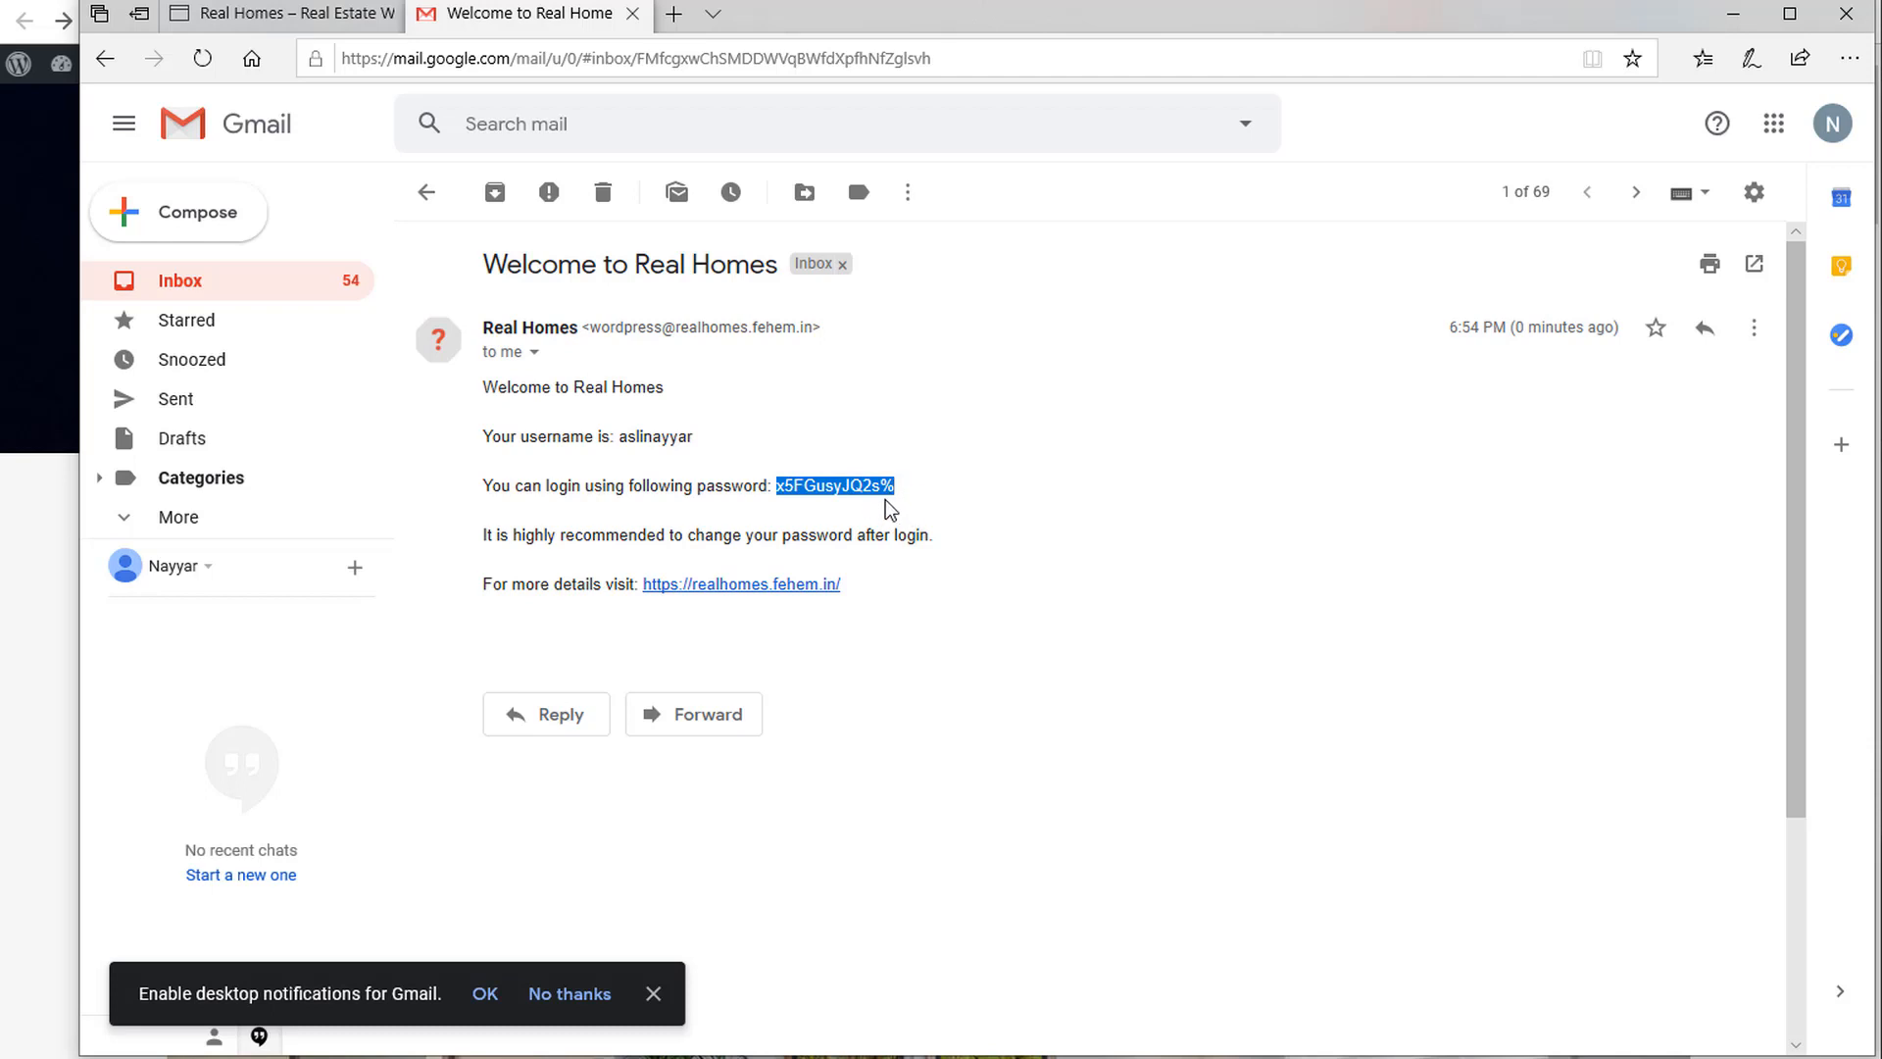
left_click(250, 14)
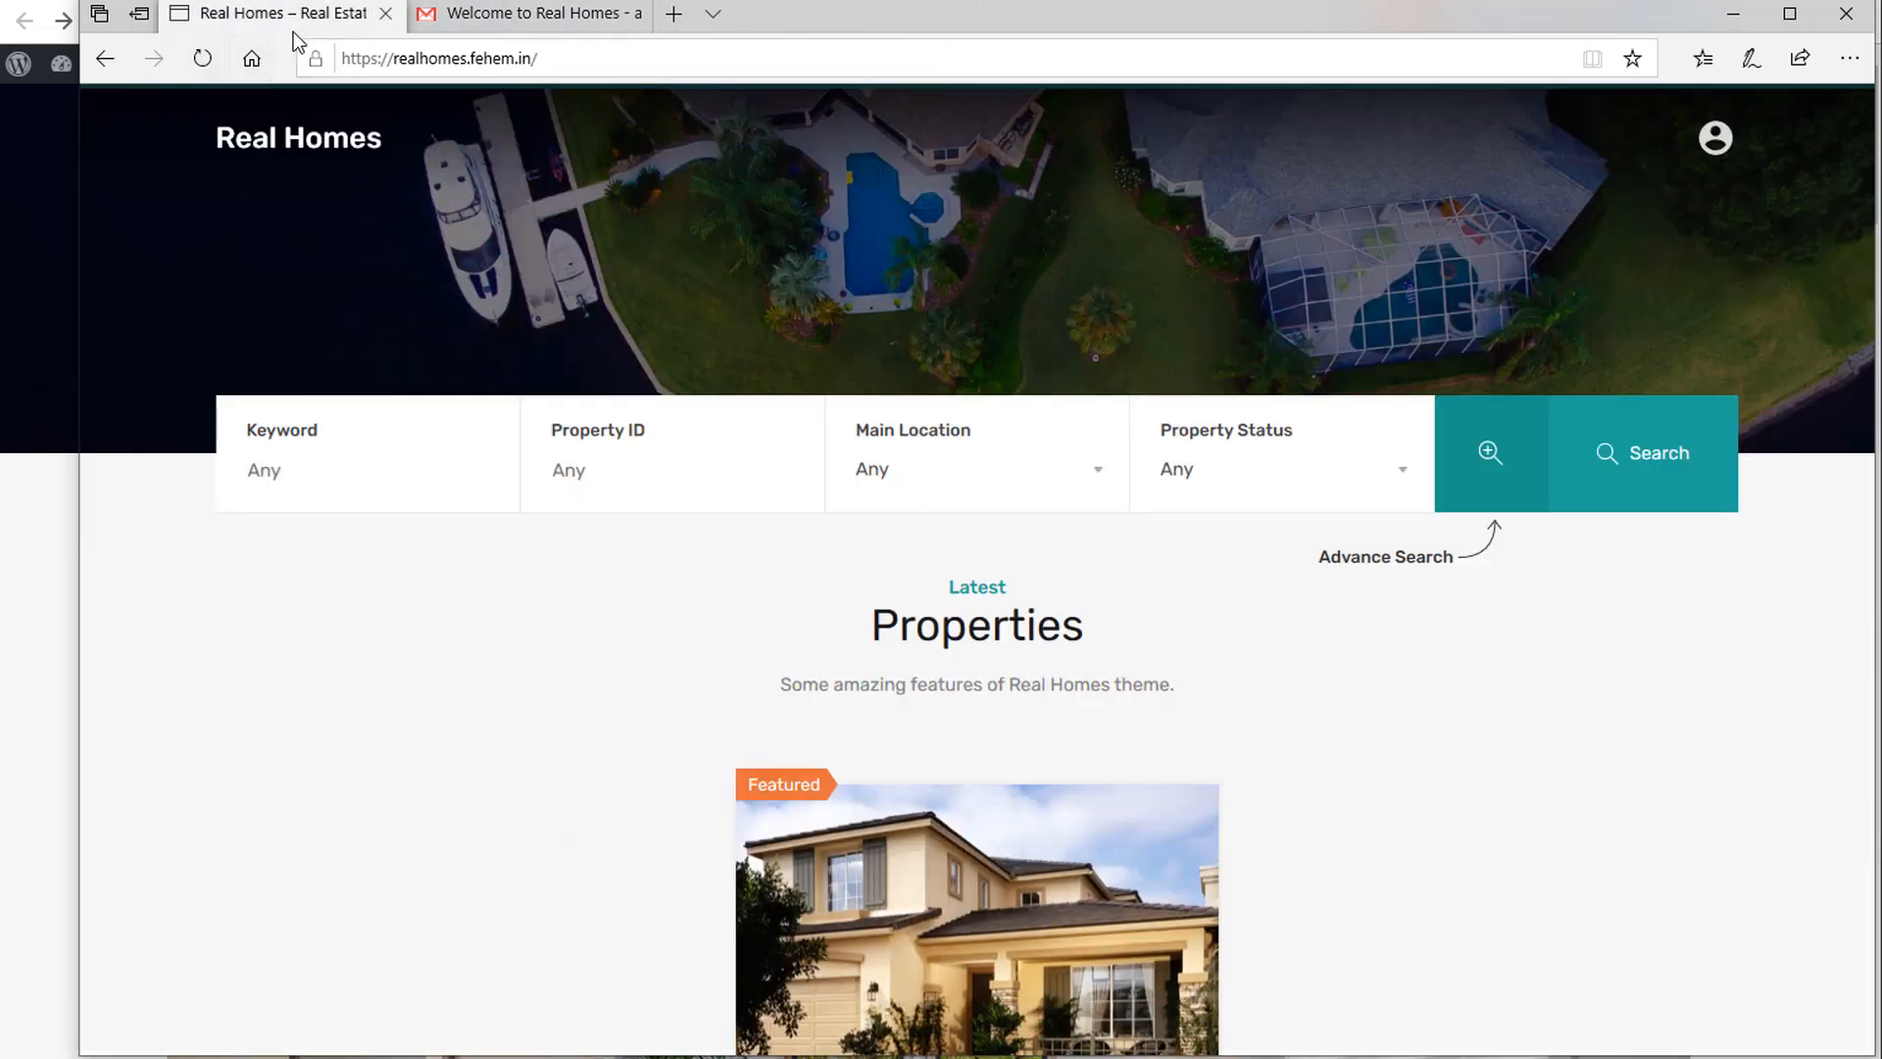
Reload the homepage and enter the new account's username and password in the login panel.
left_click(1718, 147)
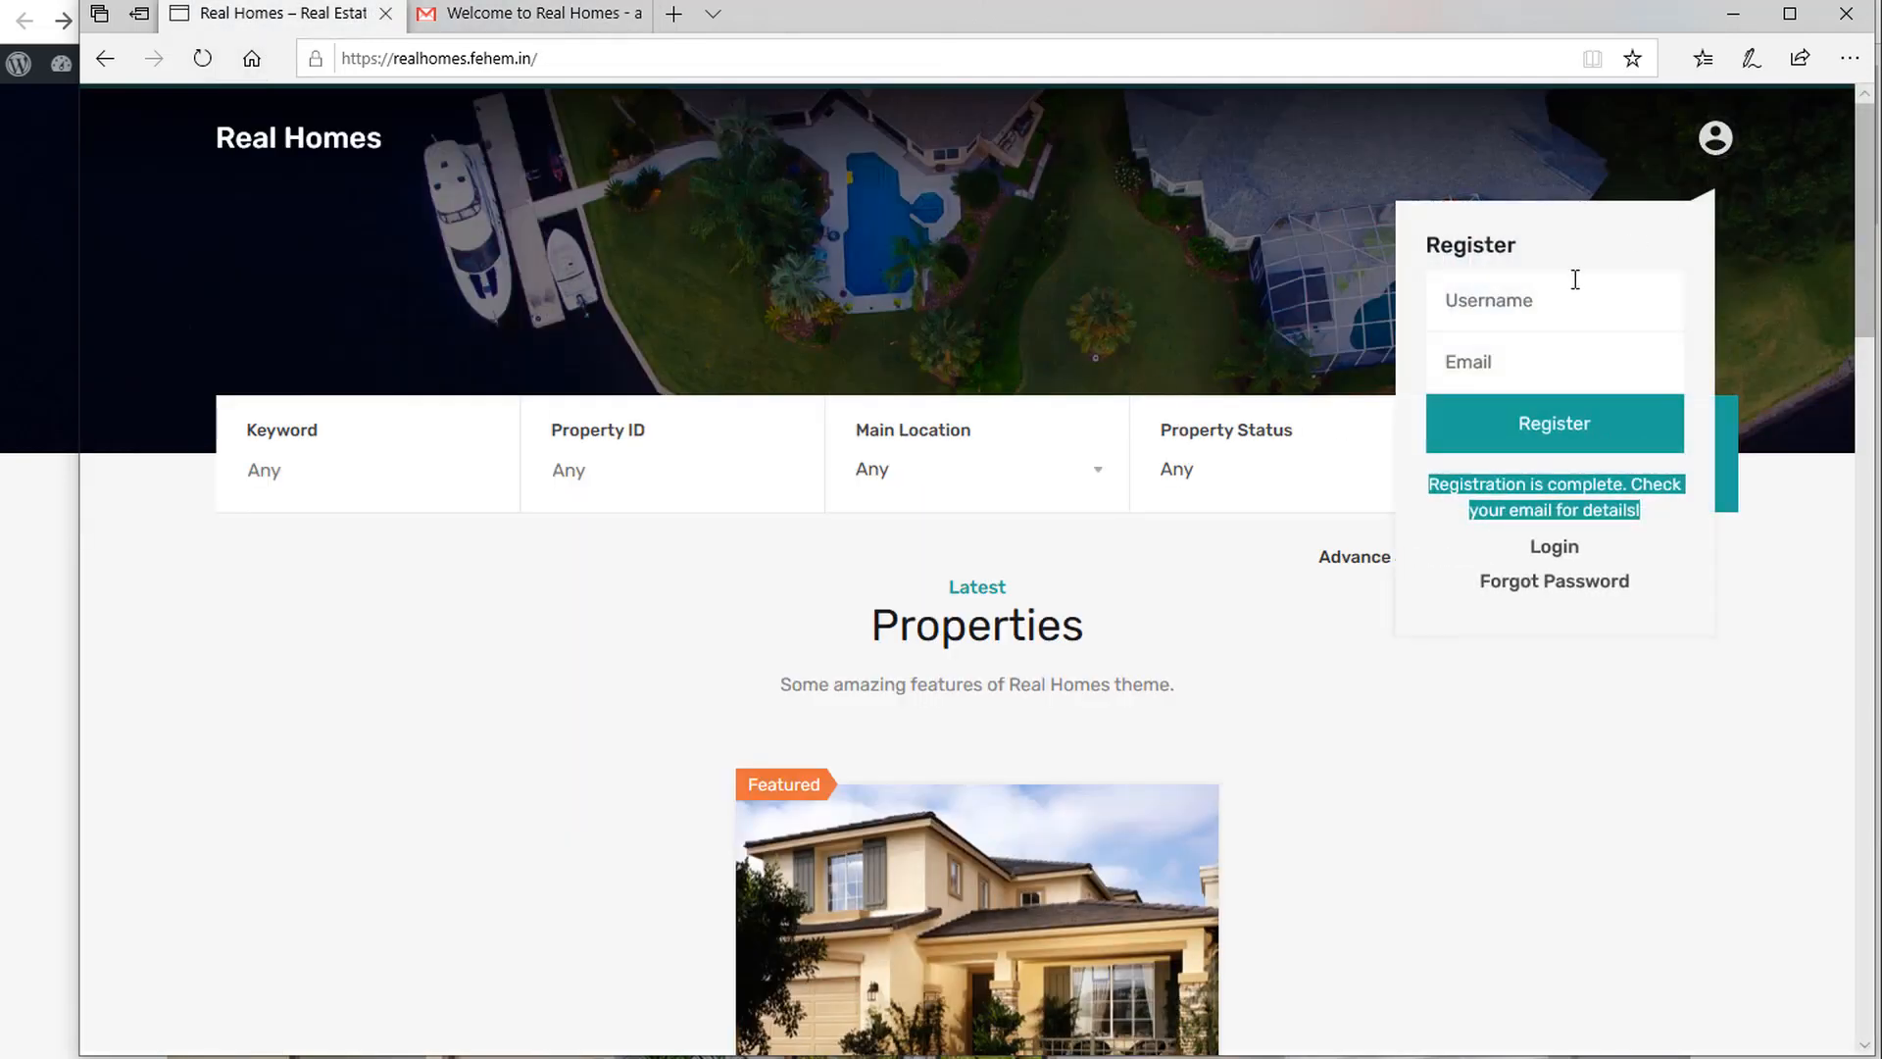
left_click(1550, 307)
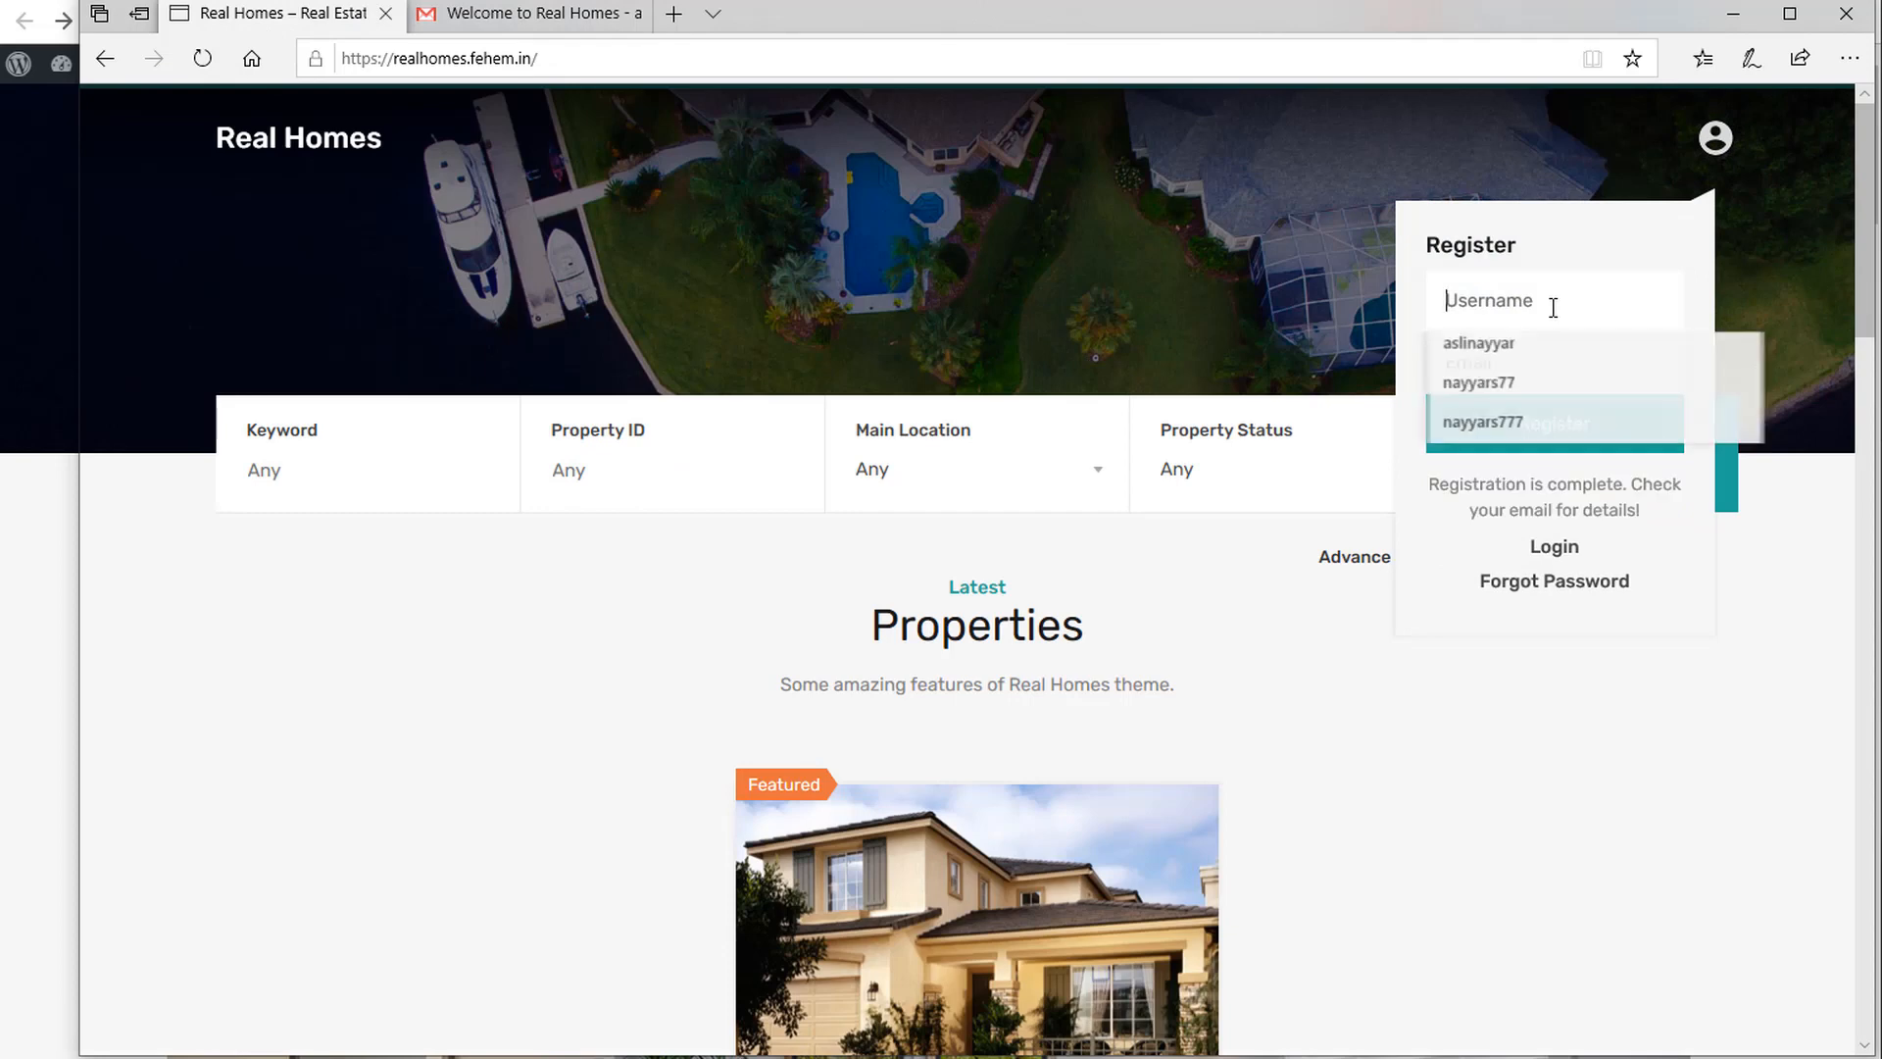
left_click(202, 58)
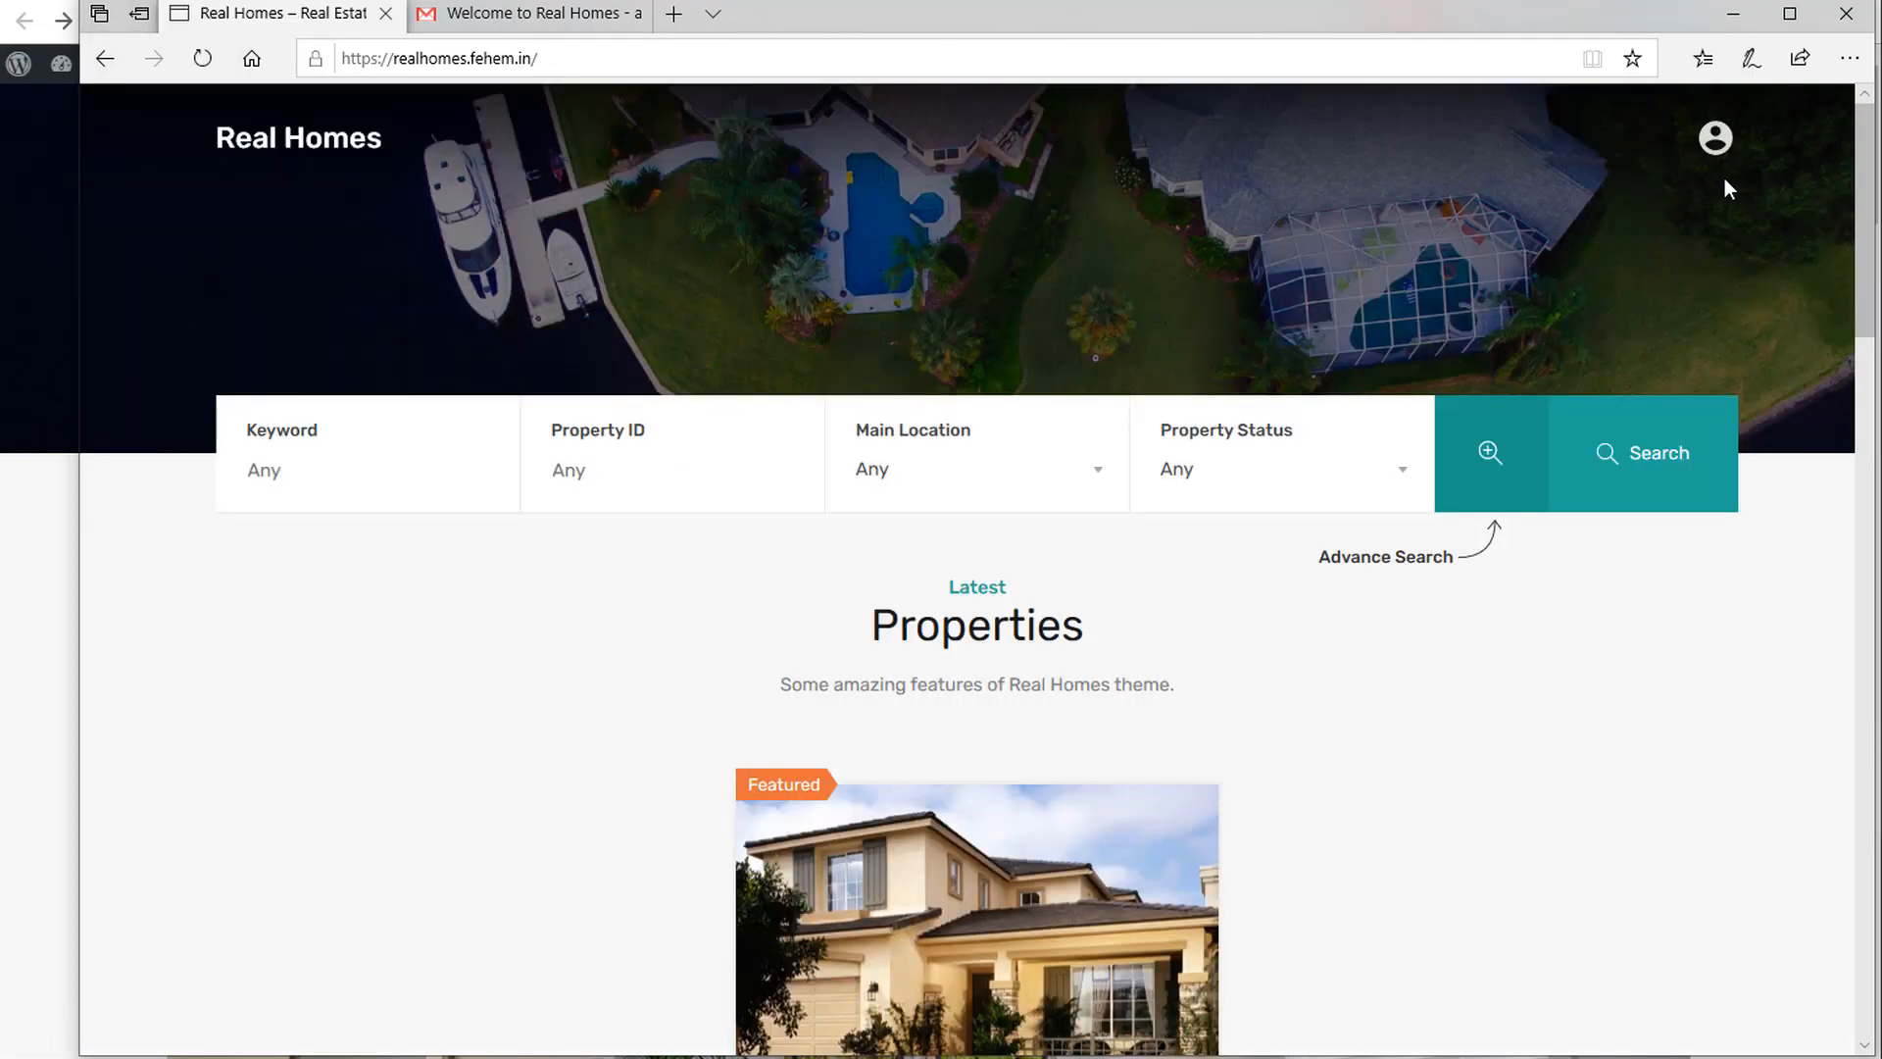
left_click(1716, 138)
left_click(1605, 294)
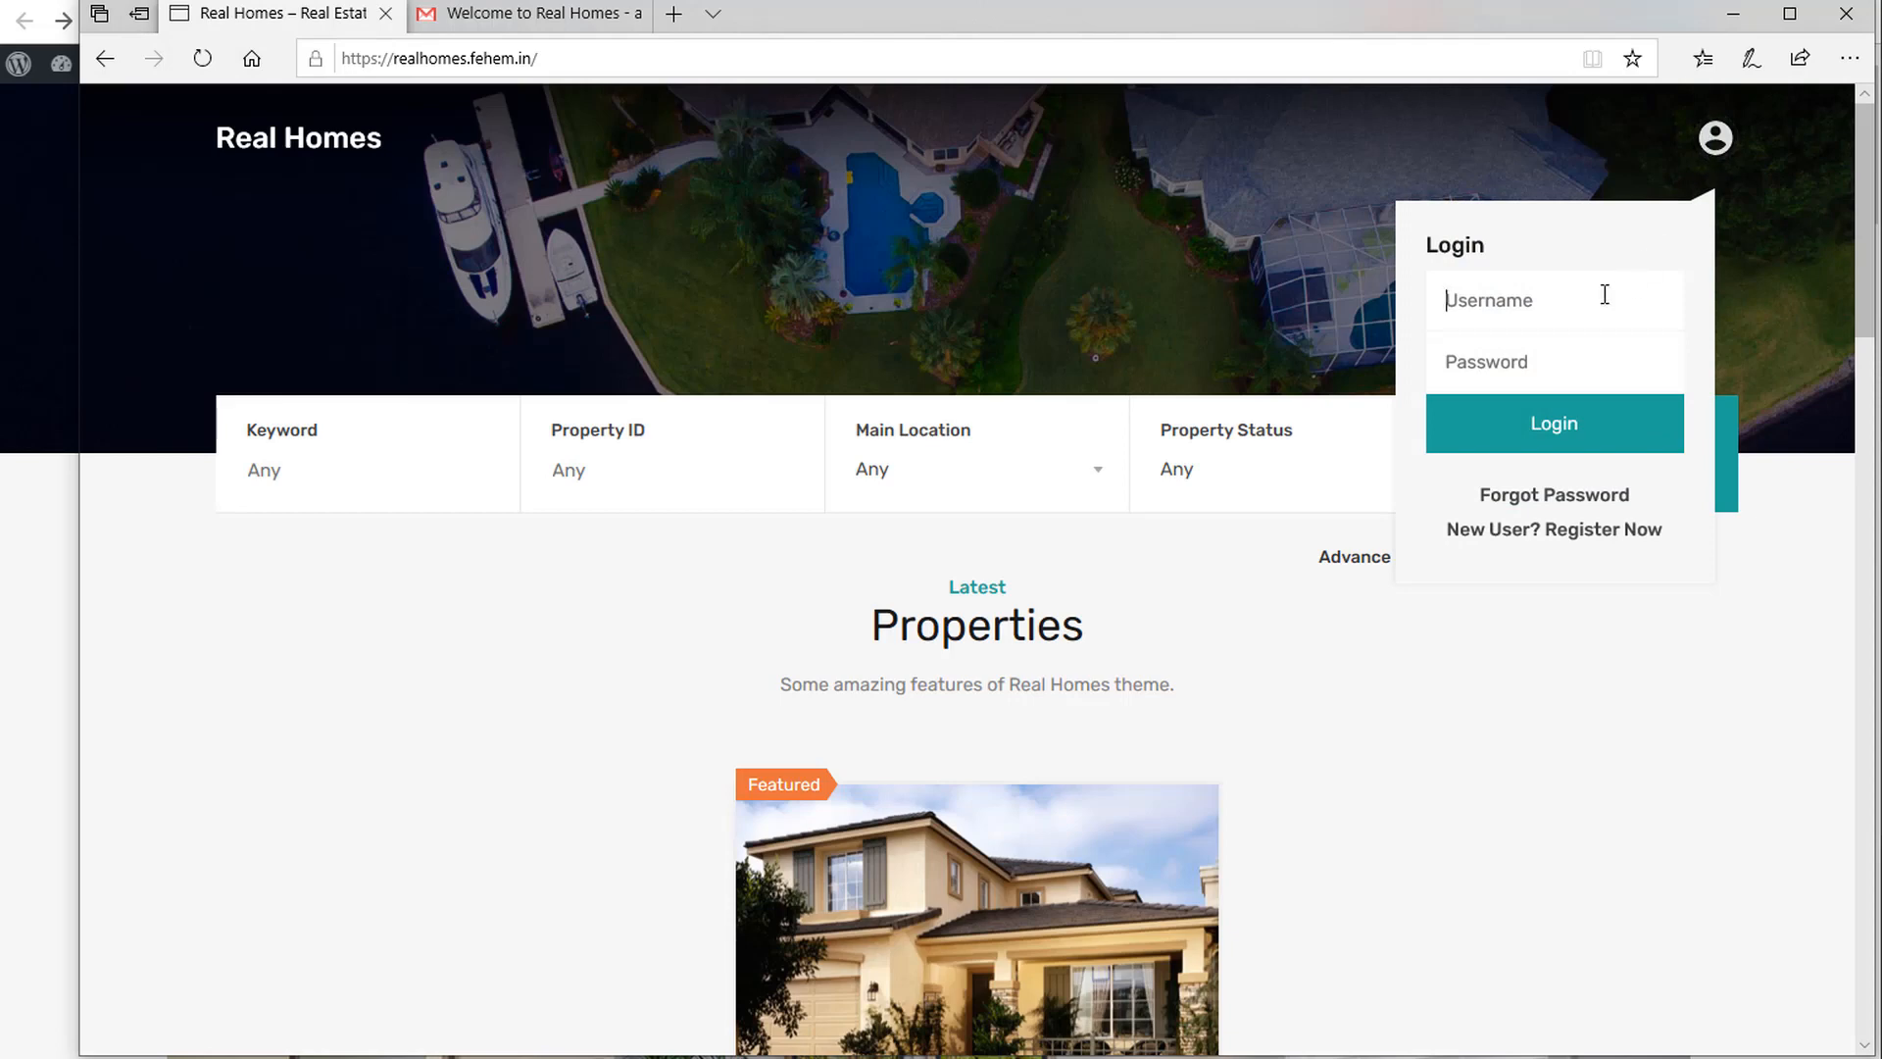
type("as")
type("linatta")
key("BackSpace")
key("BackSpace")
key("BackSpace")
key("BackSpace")
type("yya")
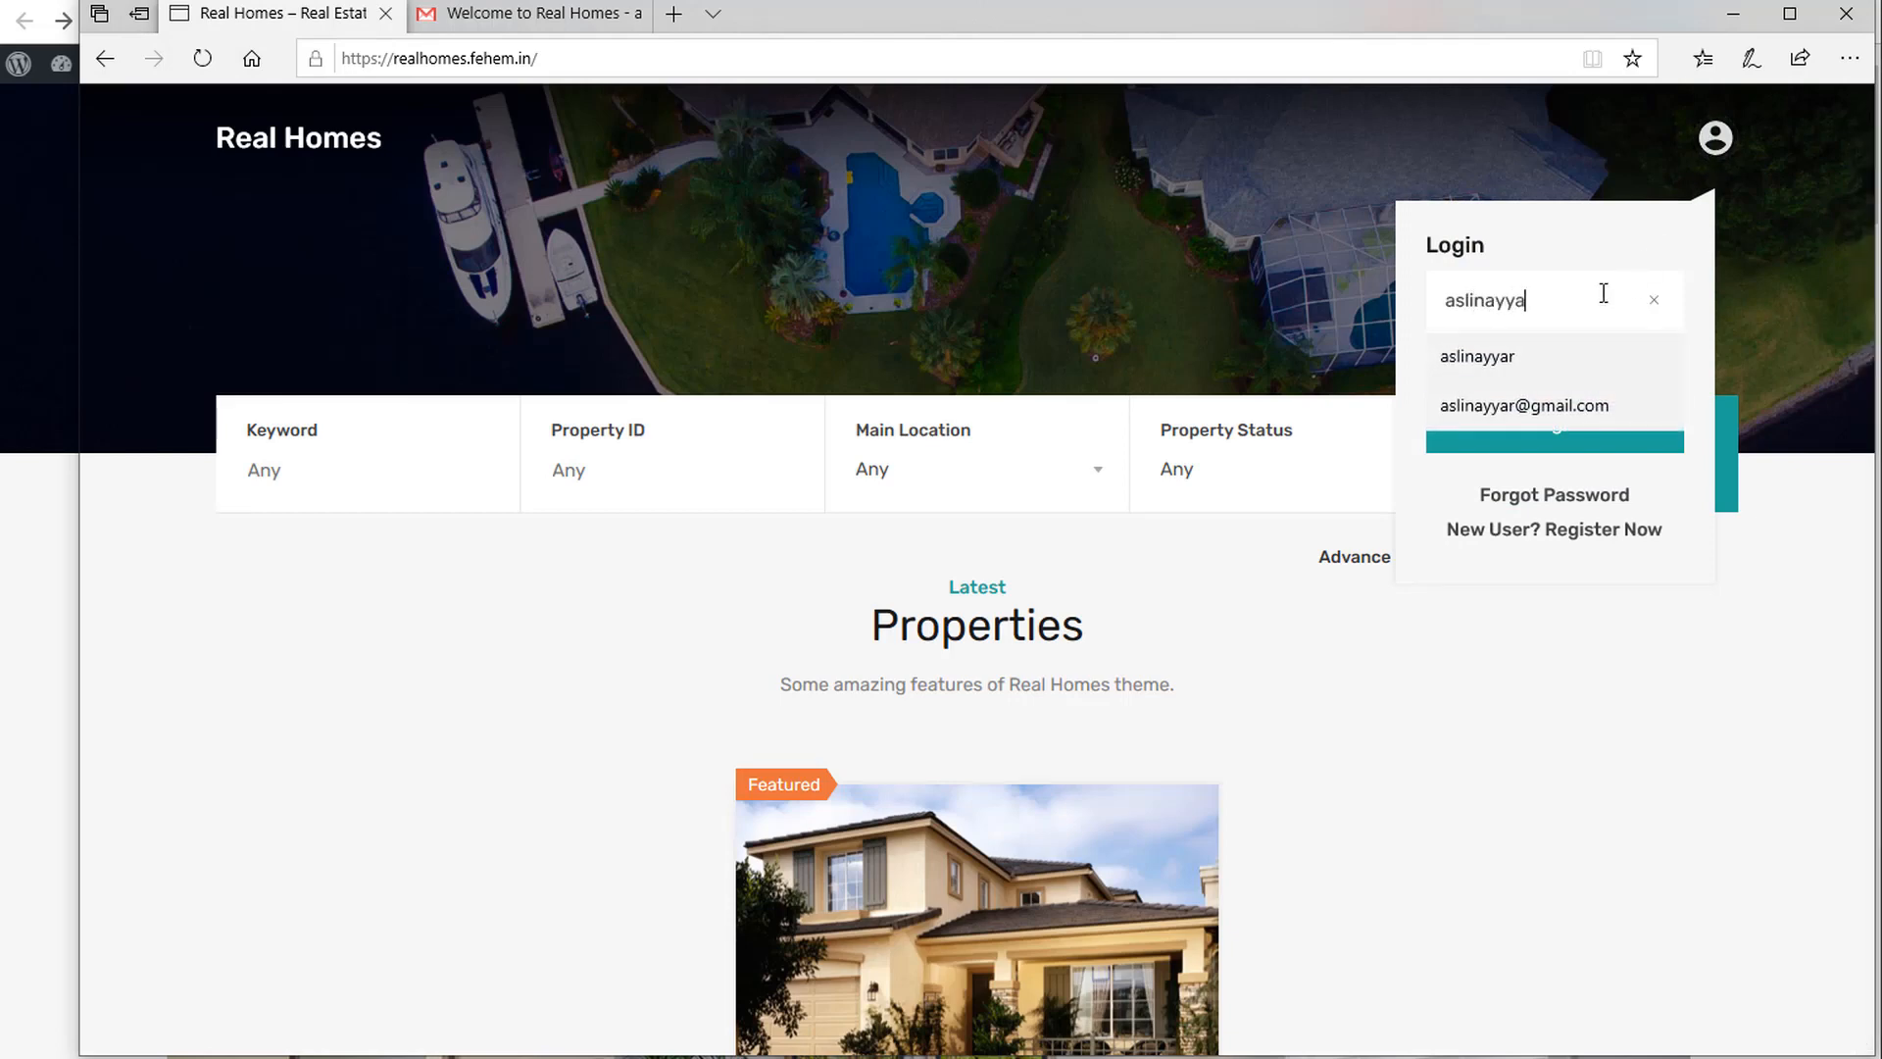
type("r")
key("Tab")
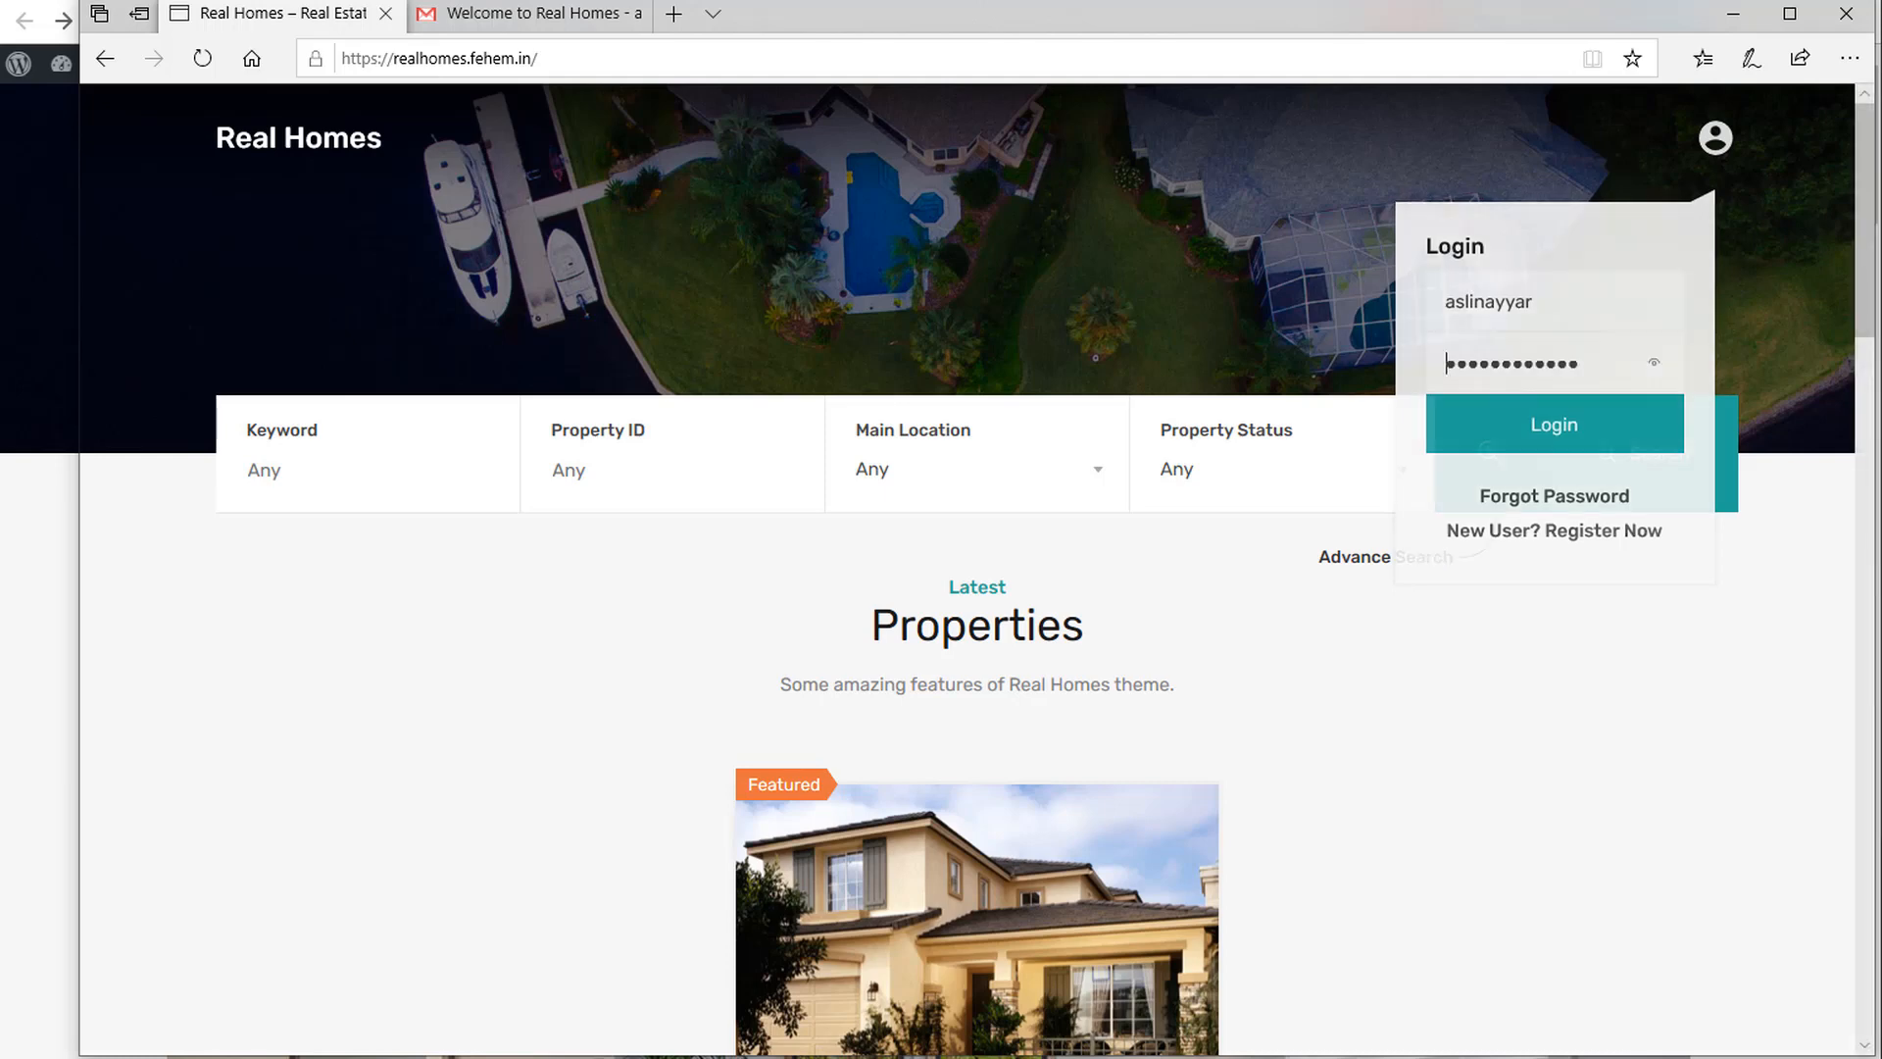
Log in with the new account and save its password in the browser.
left_click(526, 18)
left_click(236, 14)
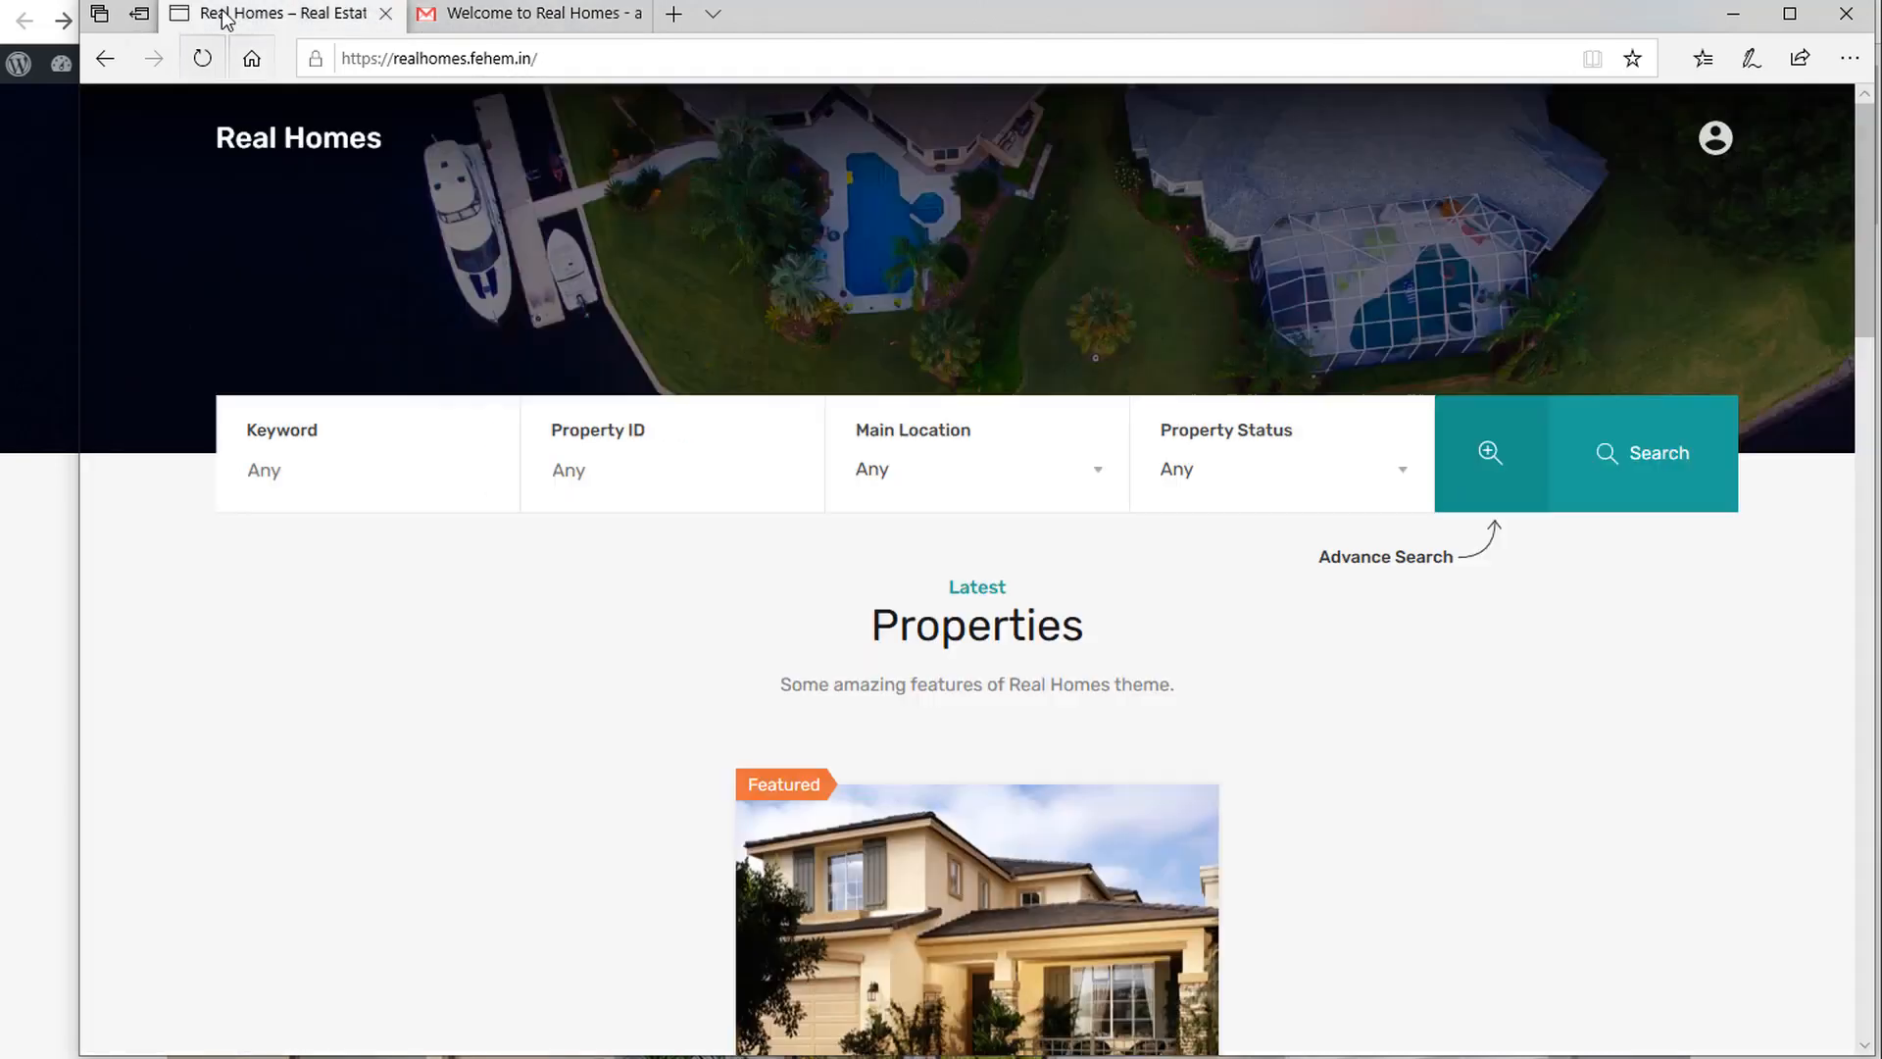
mouse_move(1717, 138)
left_click(1598, 452)
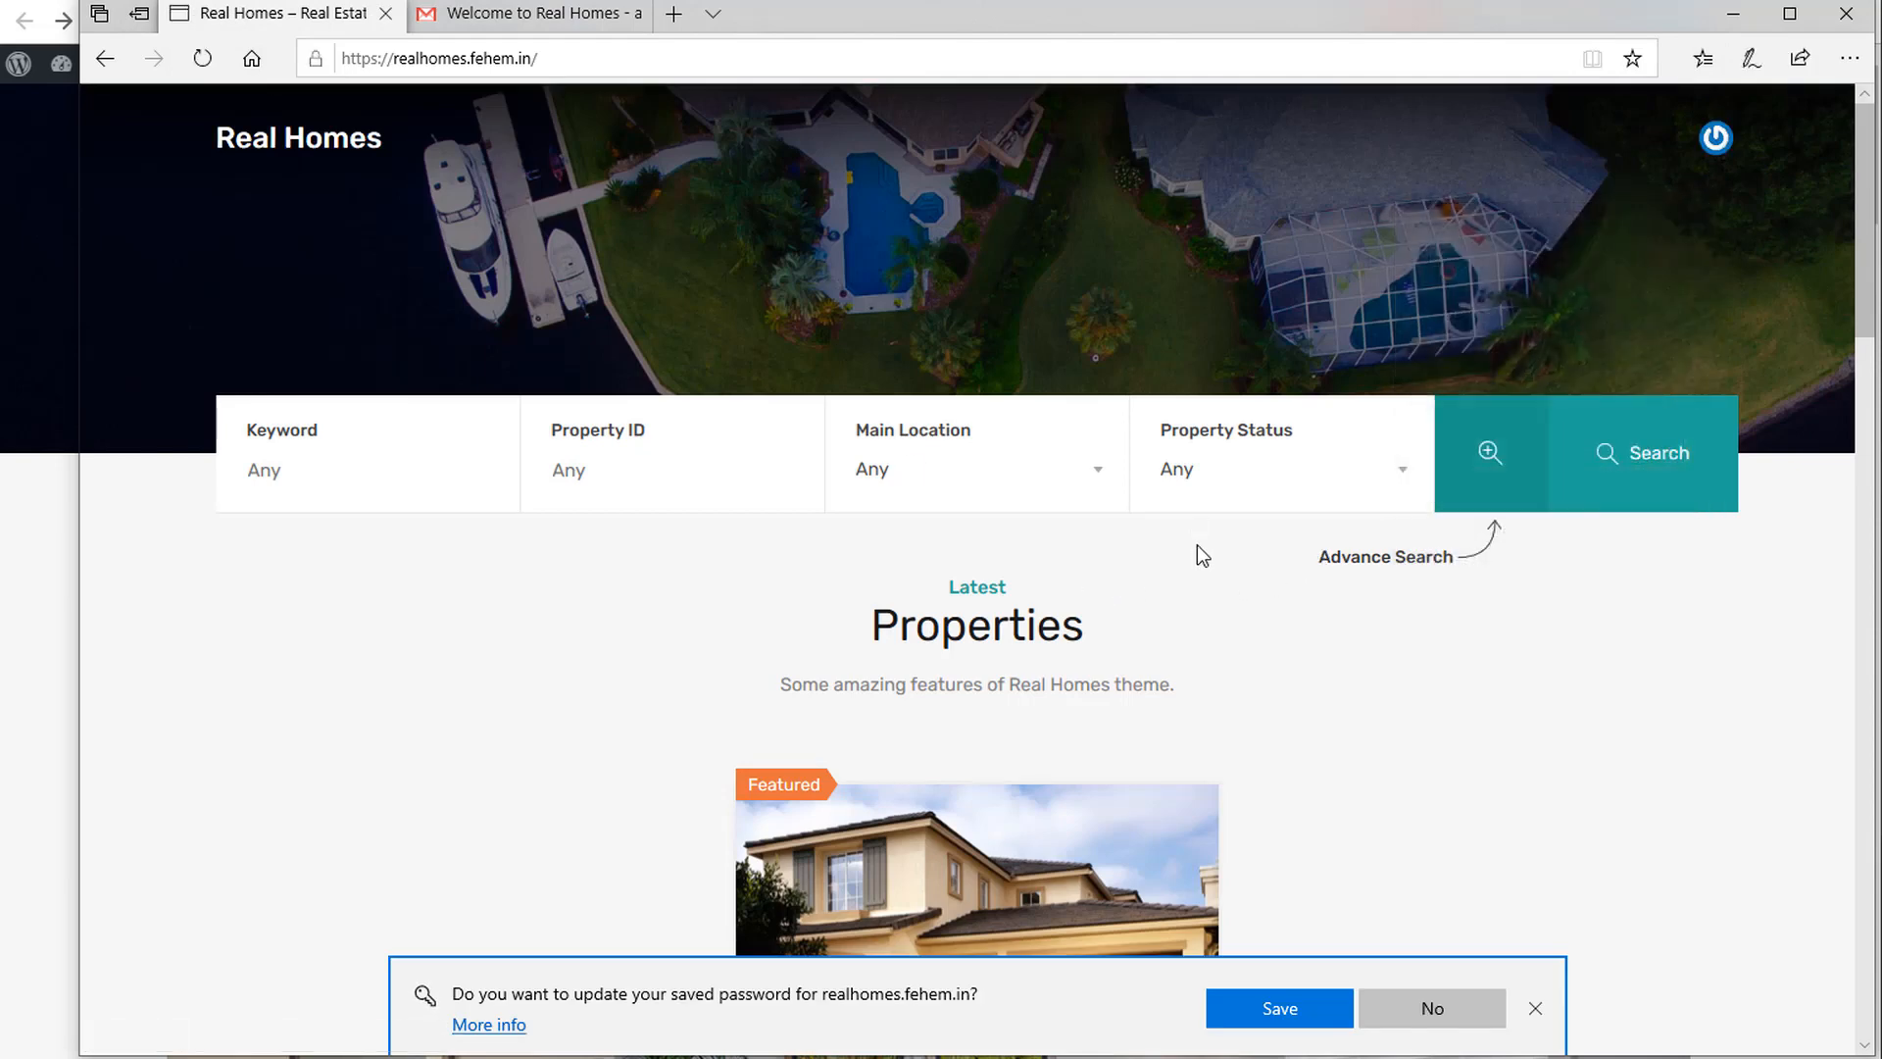
scroll(1198, 547, "down", 8)
scroll(1202, 603, "up", 8)
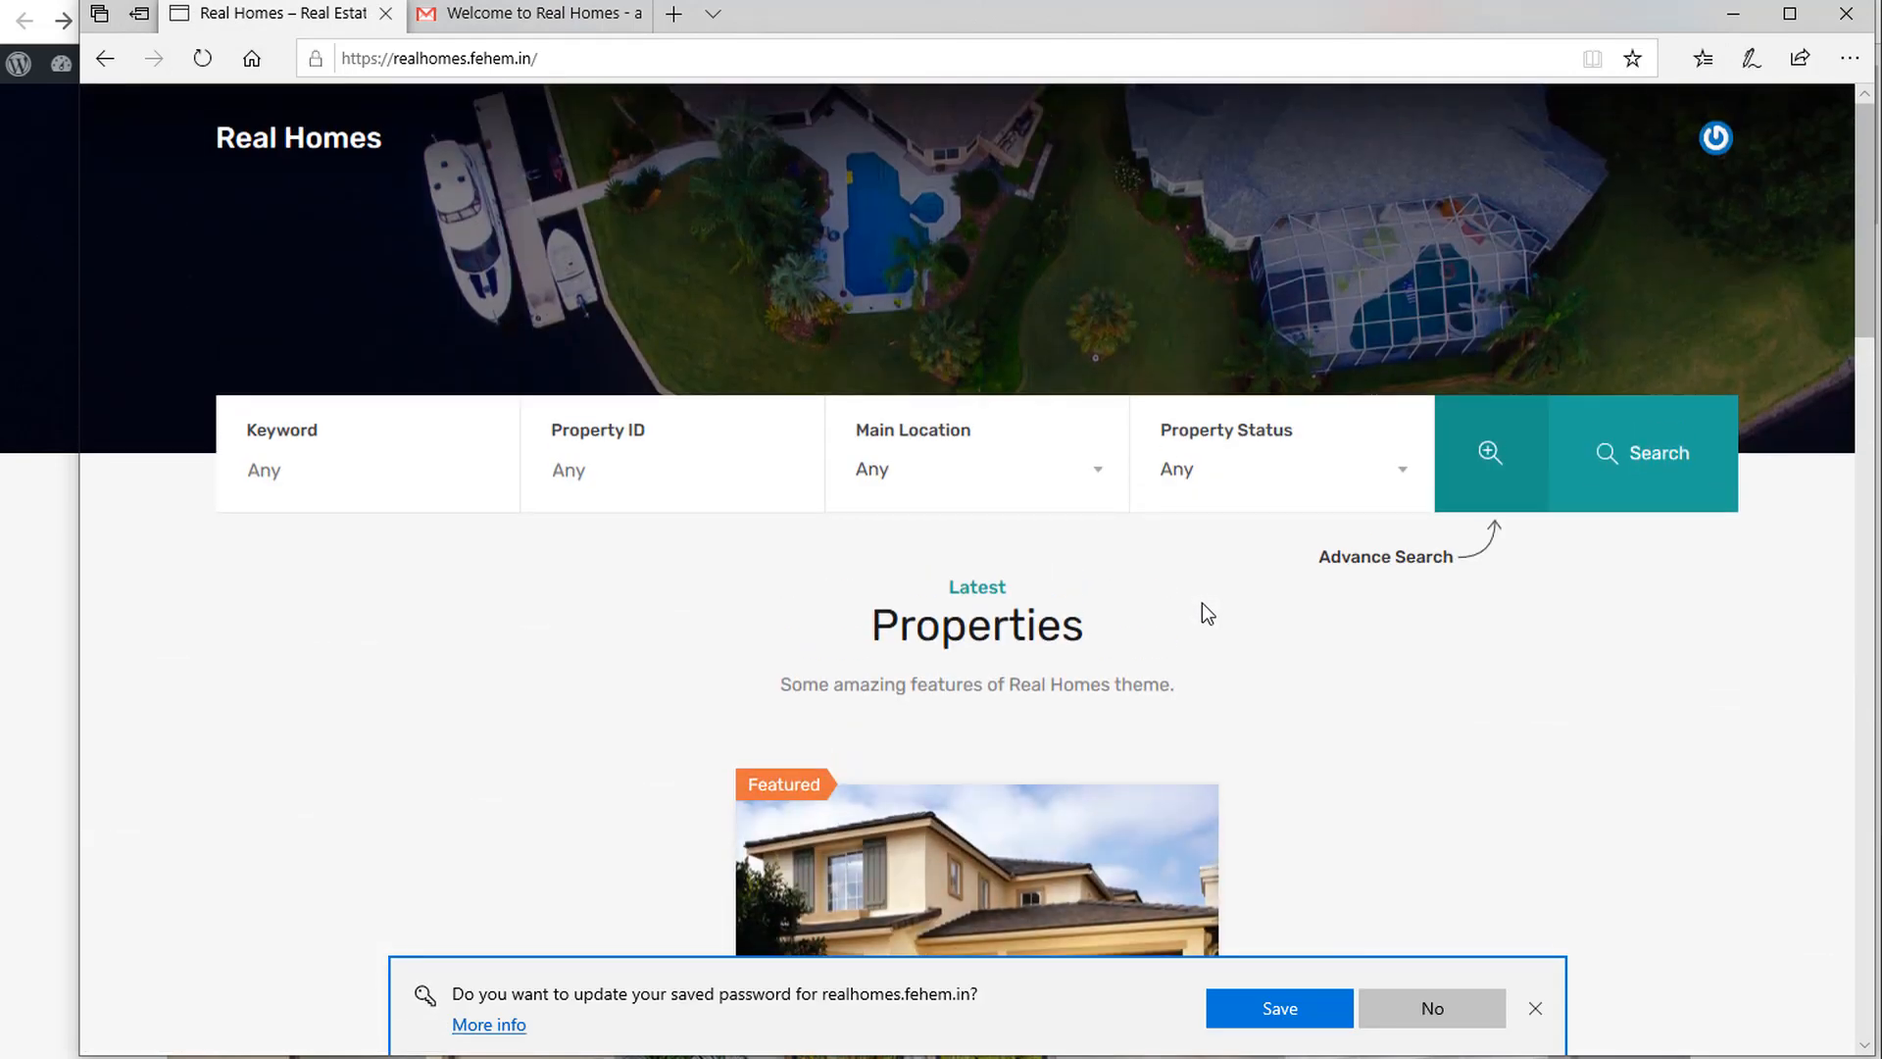
left_click(1315, 1008)
mouse_move(1720, 139)
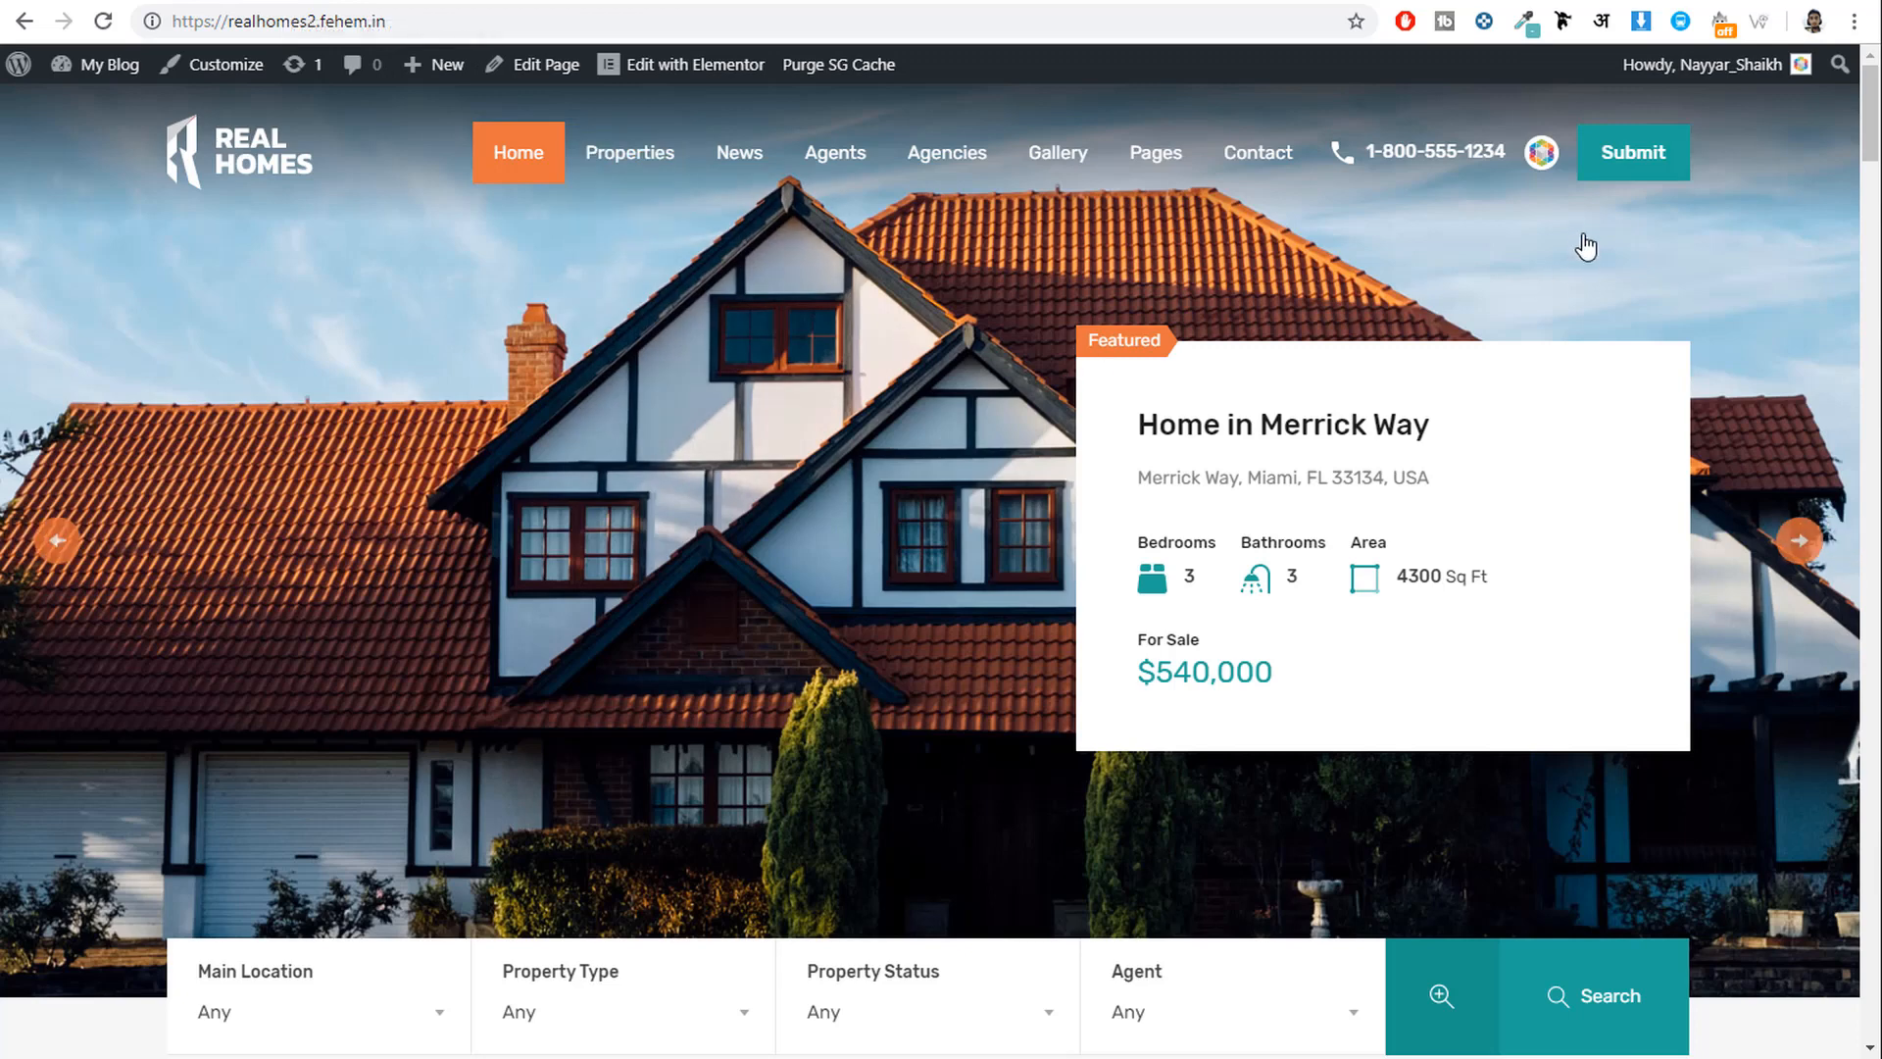
Open the account's Edit Profile page and inspect its password fields.
mouse_move(1546, 157)
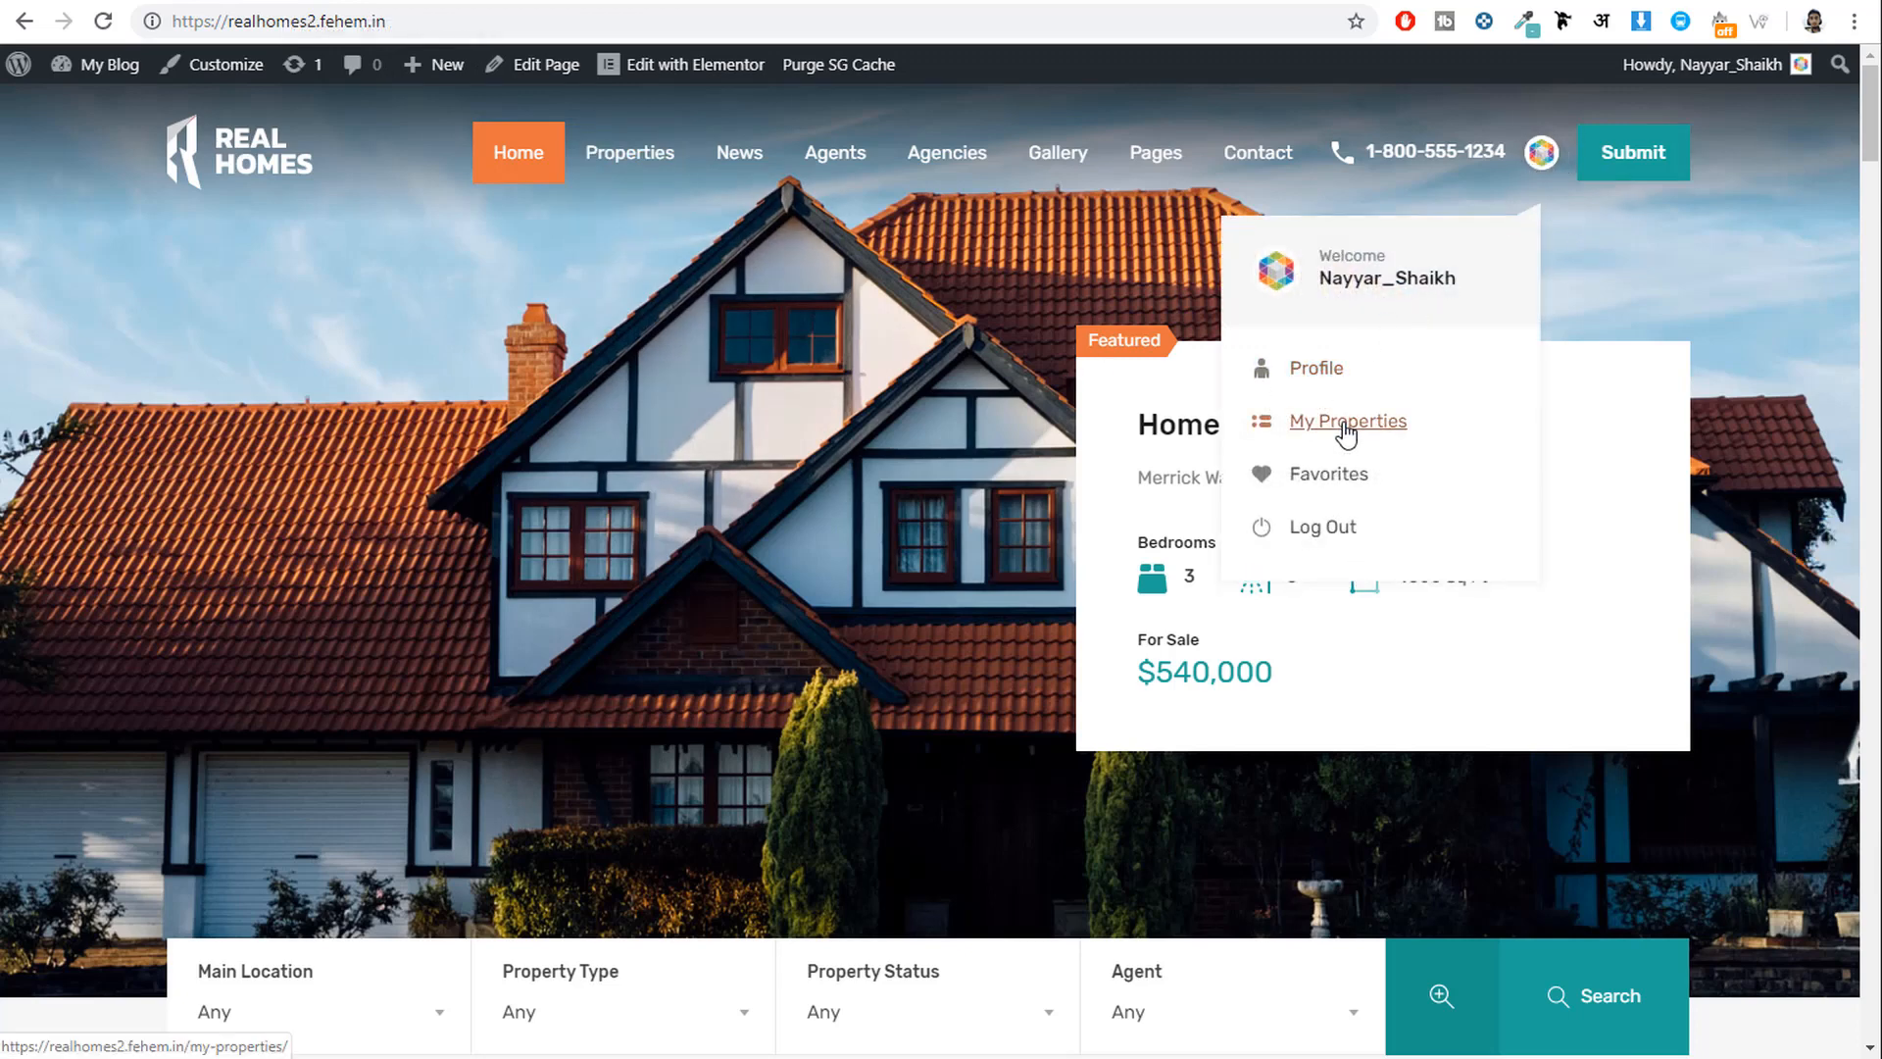
left_click(1317, 369)
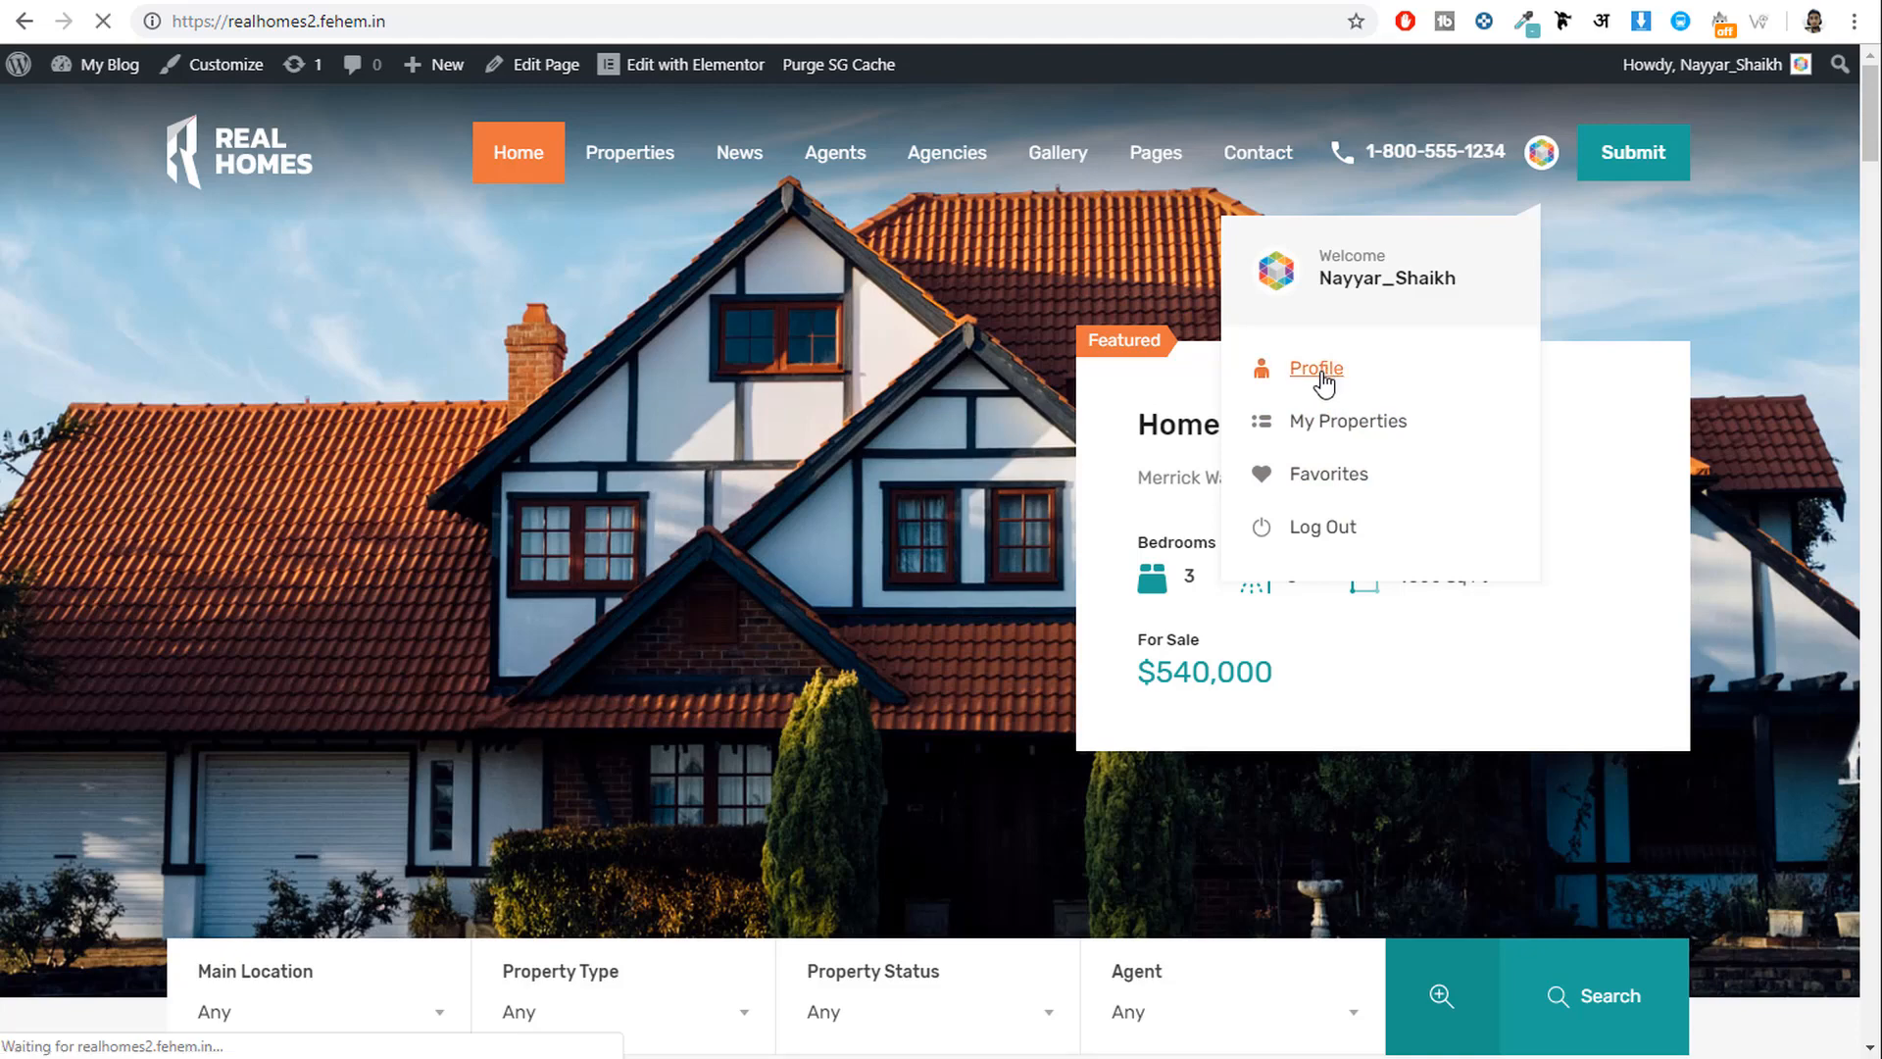
scroll(1202, 559, "down", 6)
scroll(1197, 555, "down", 6)
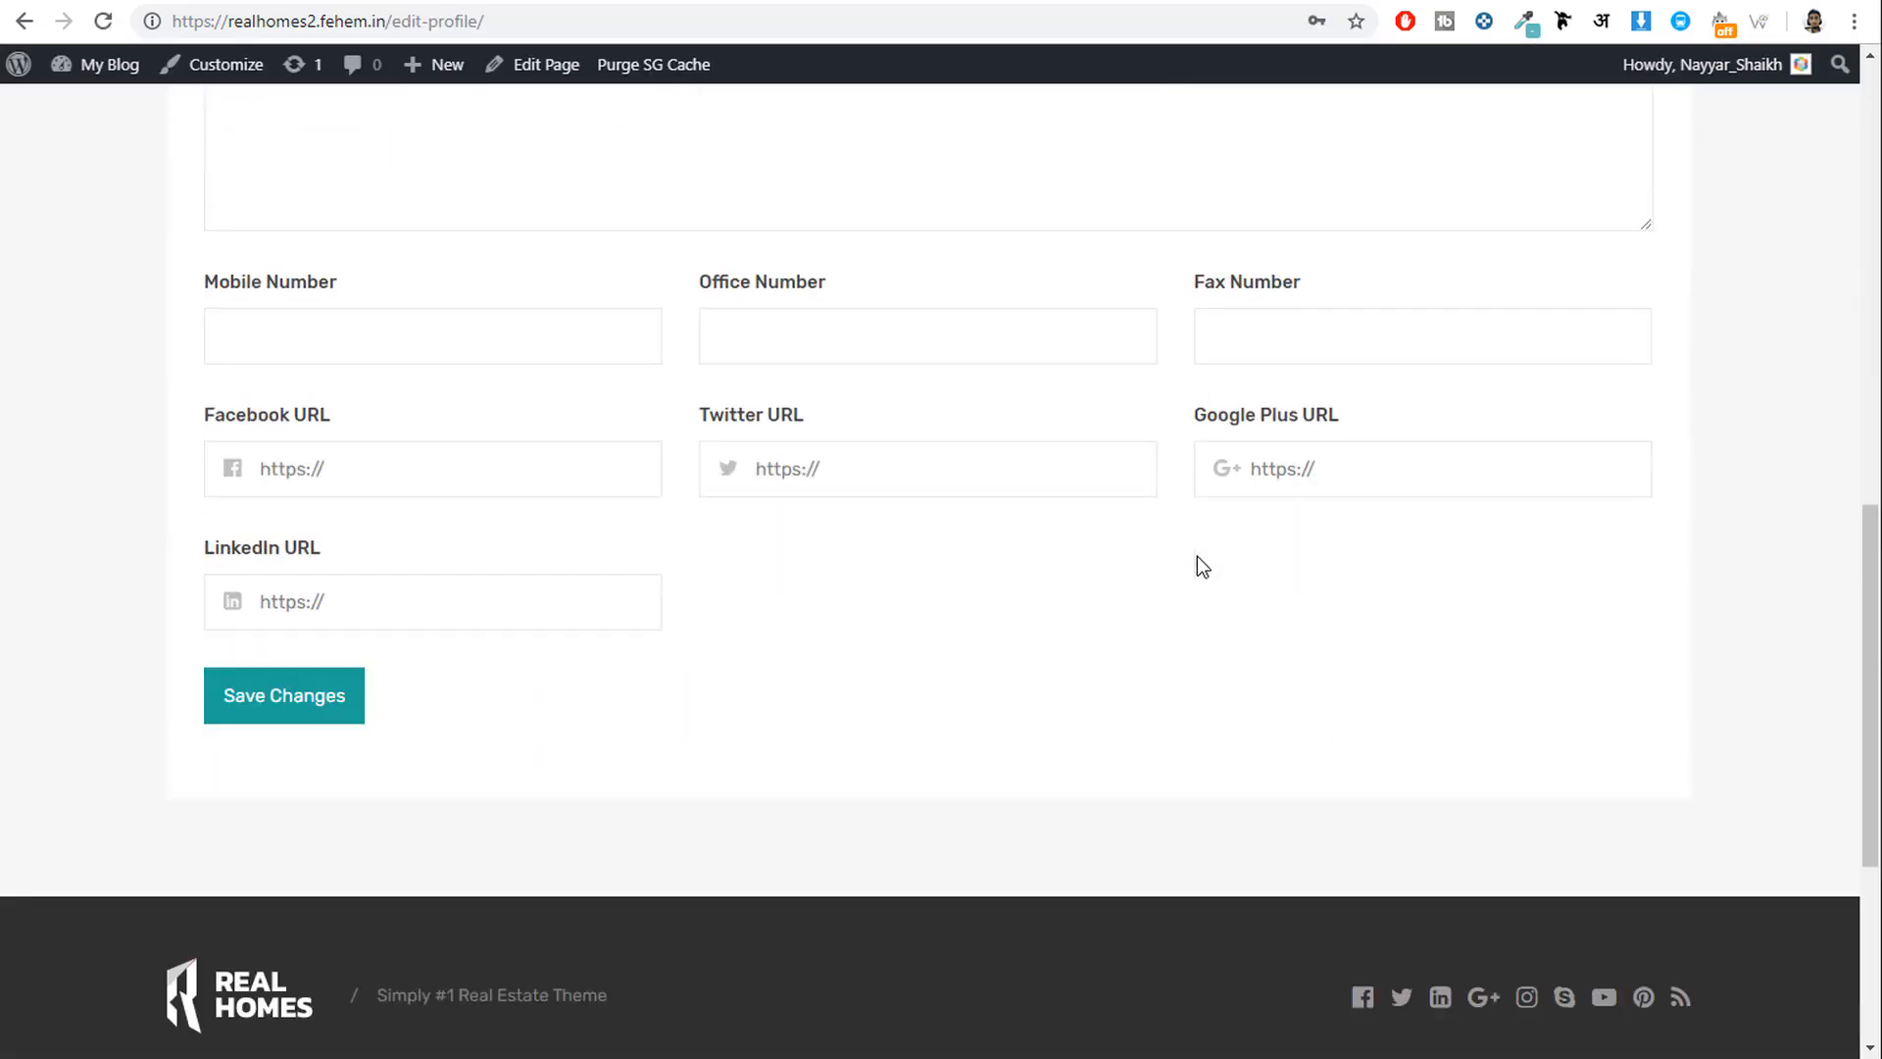
scroll(429, 766, "up", 9)
left_click(858, 735)
left_click(1338, 748)
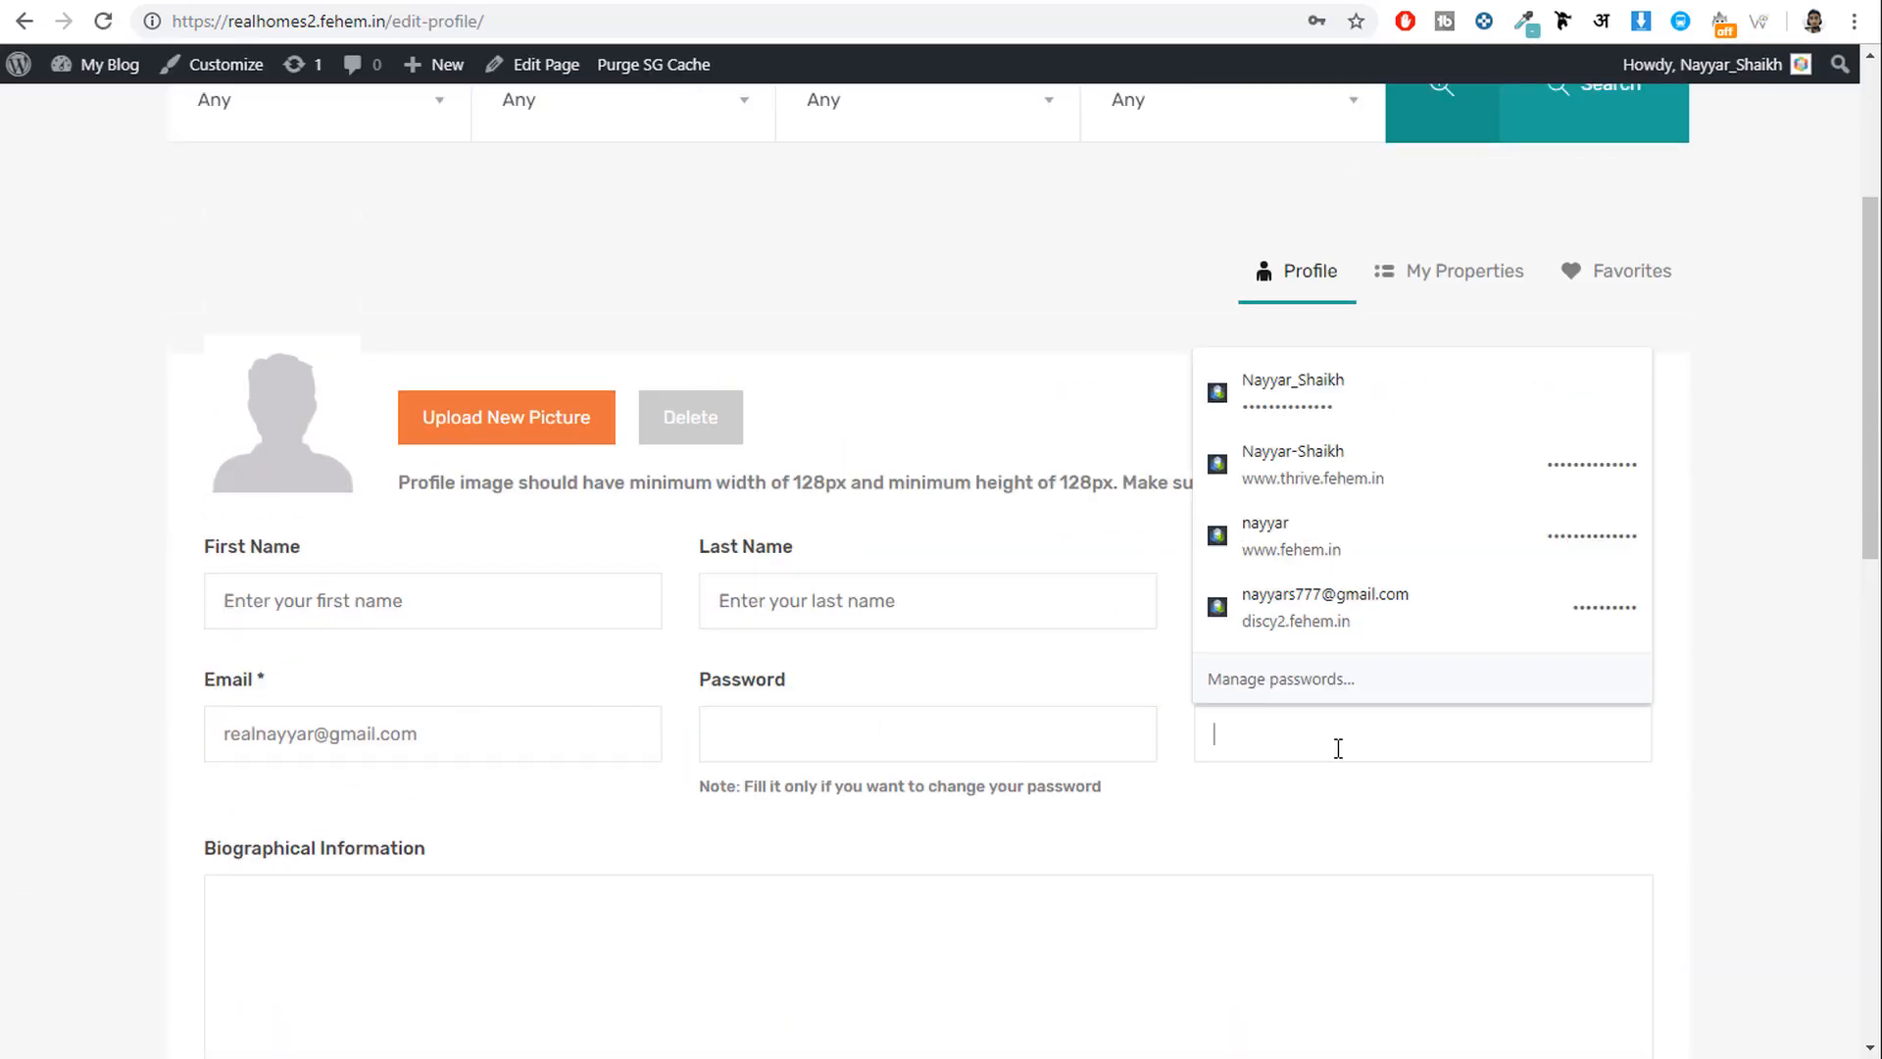
left_click(1831, 824)
Return to the homepage and bring the other browser window forward.
key("alt+Left")
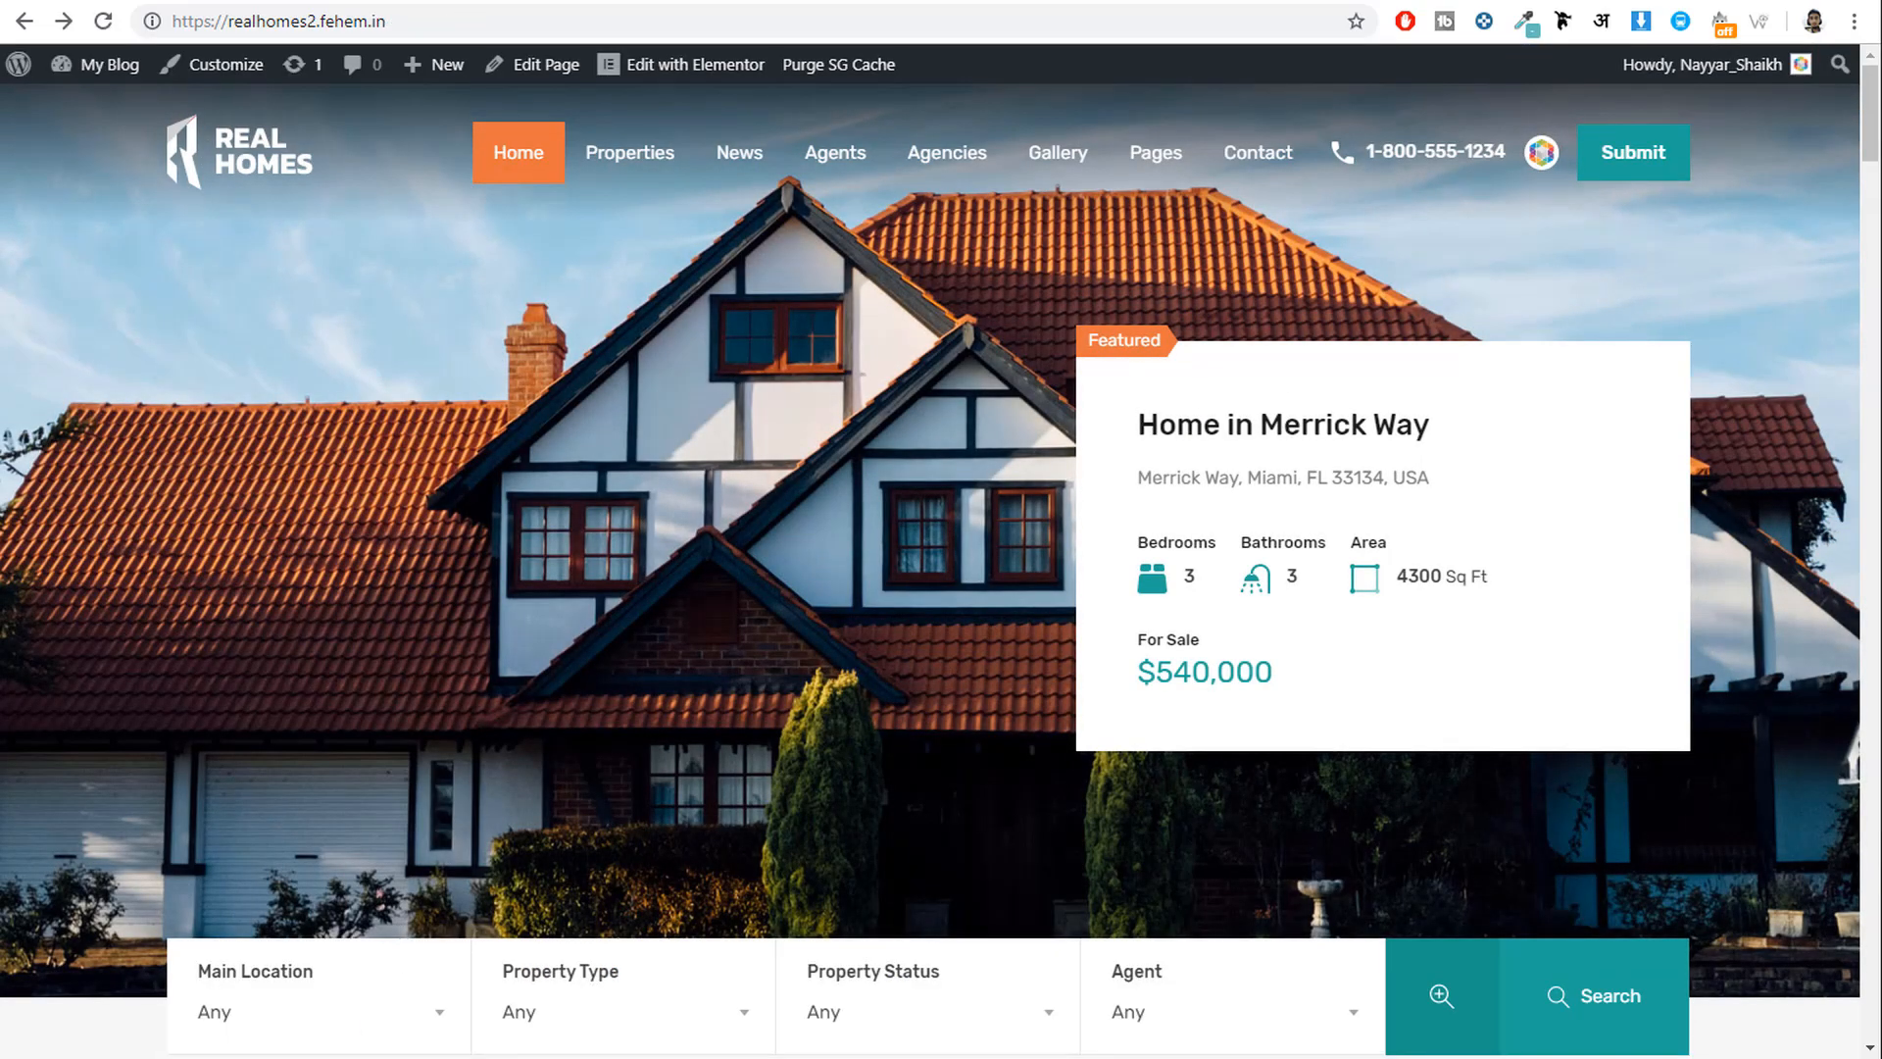
key("alt+Tab")
mouse_move(1728, 152)
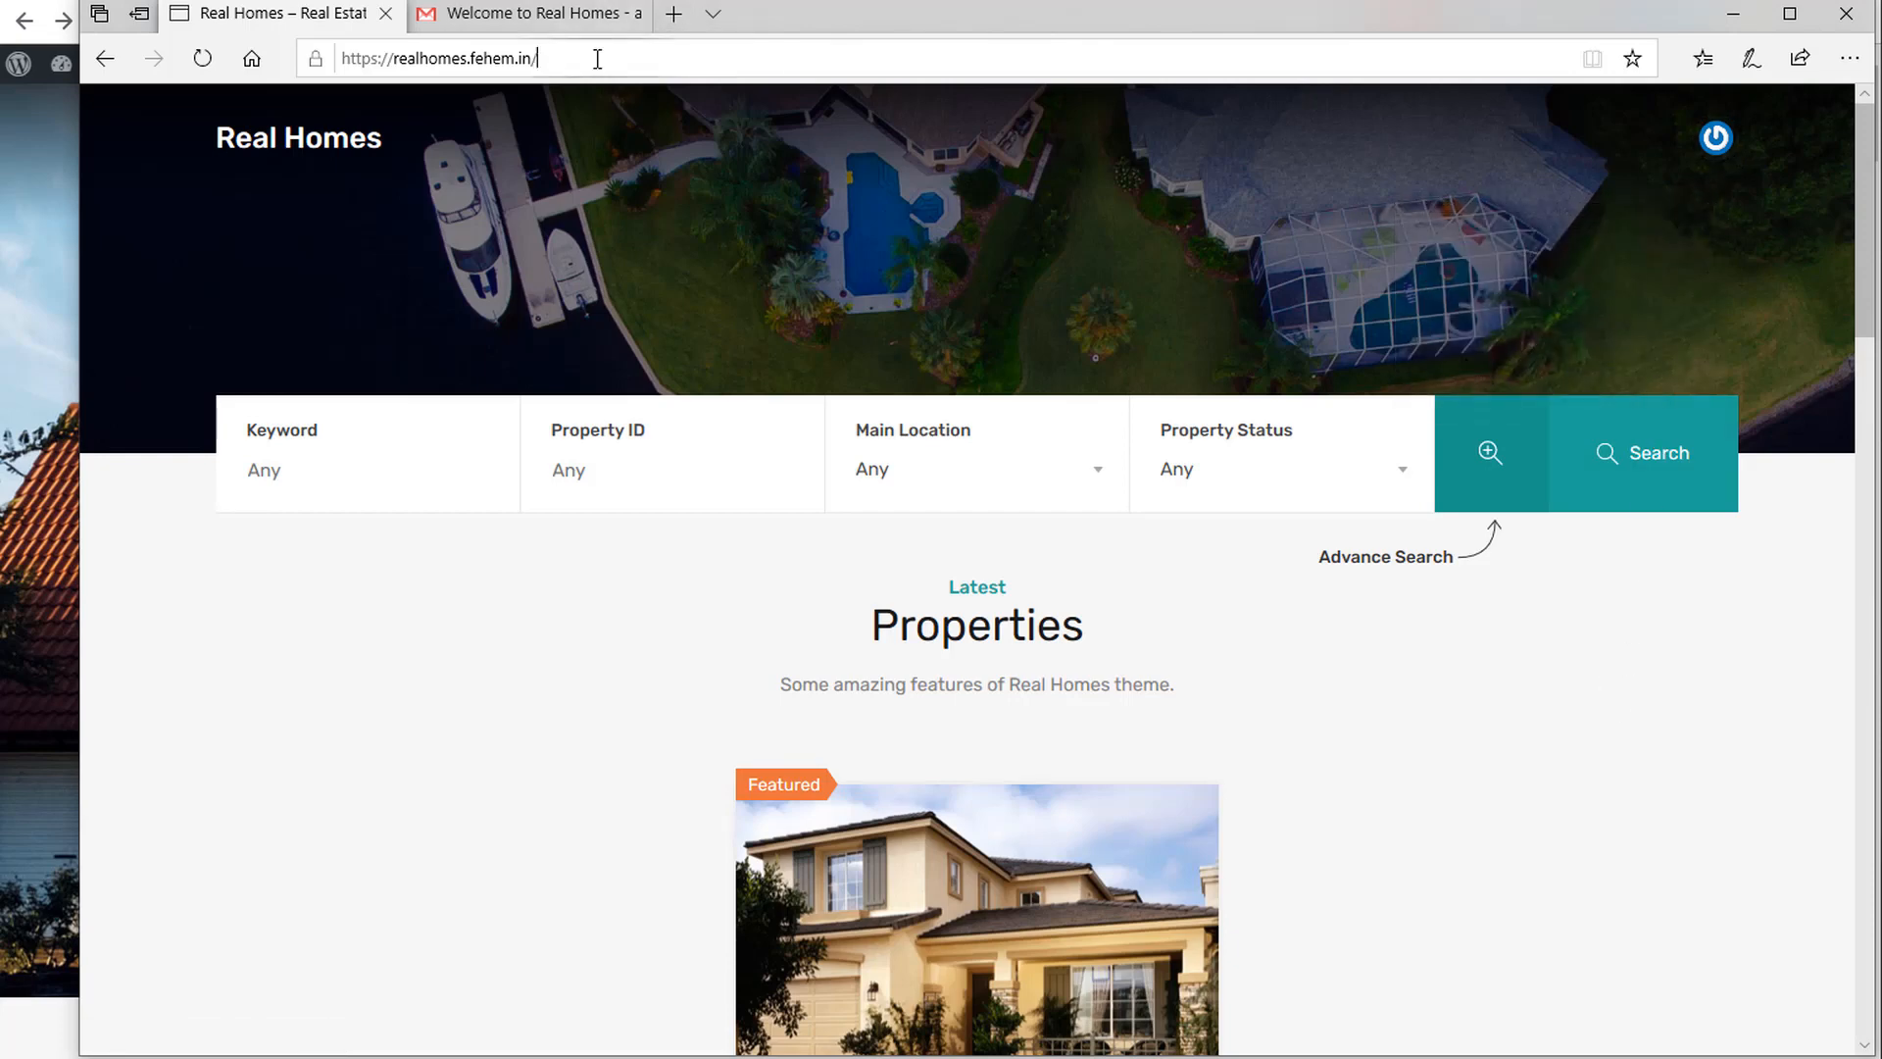
Open the /edit-profile/ page by adding 'edit' to the site address.
left_click(666, 55)
type("edit")
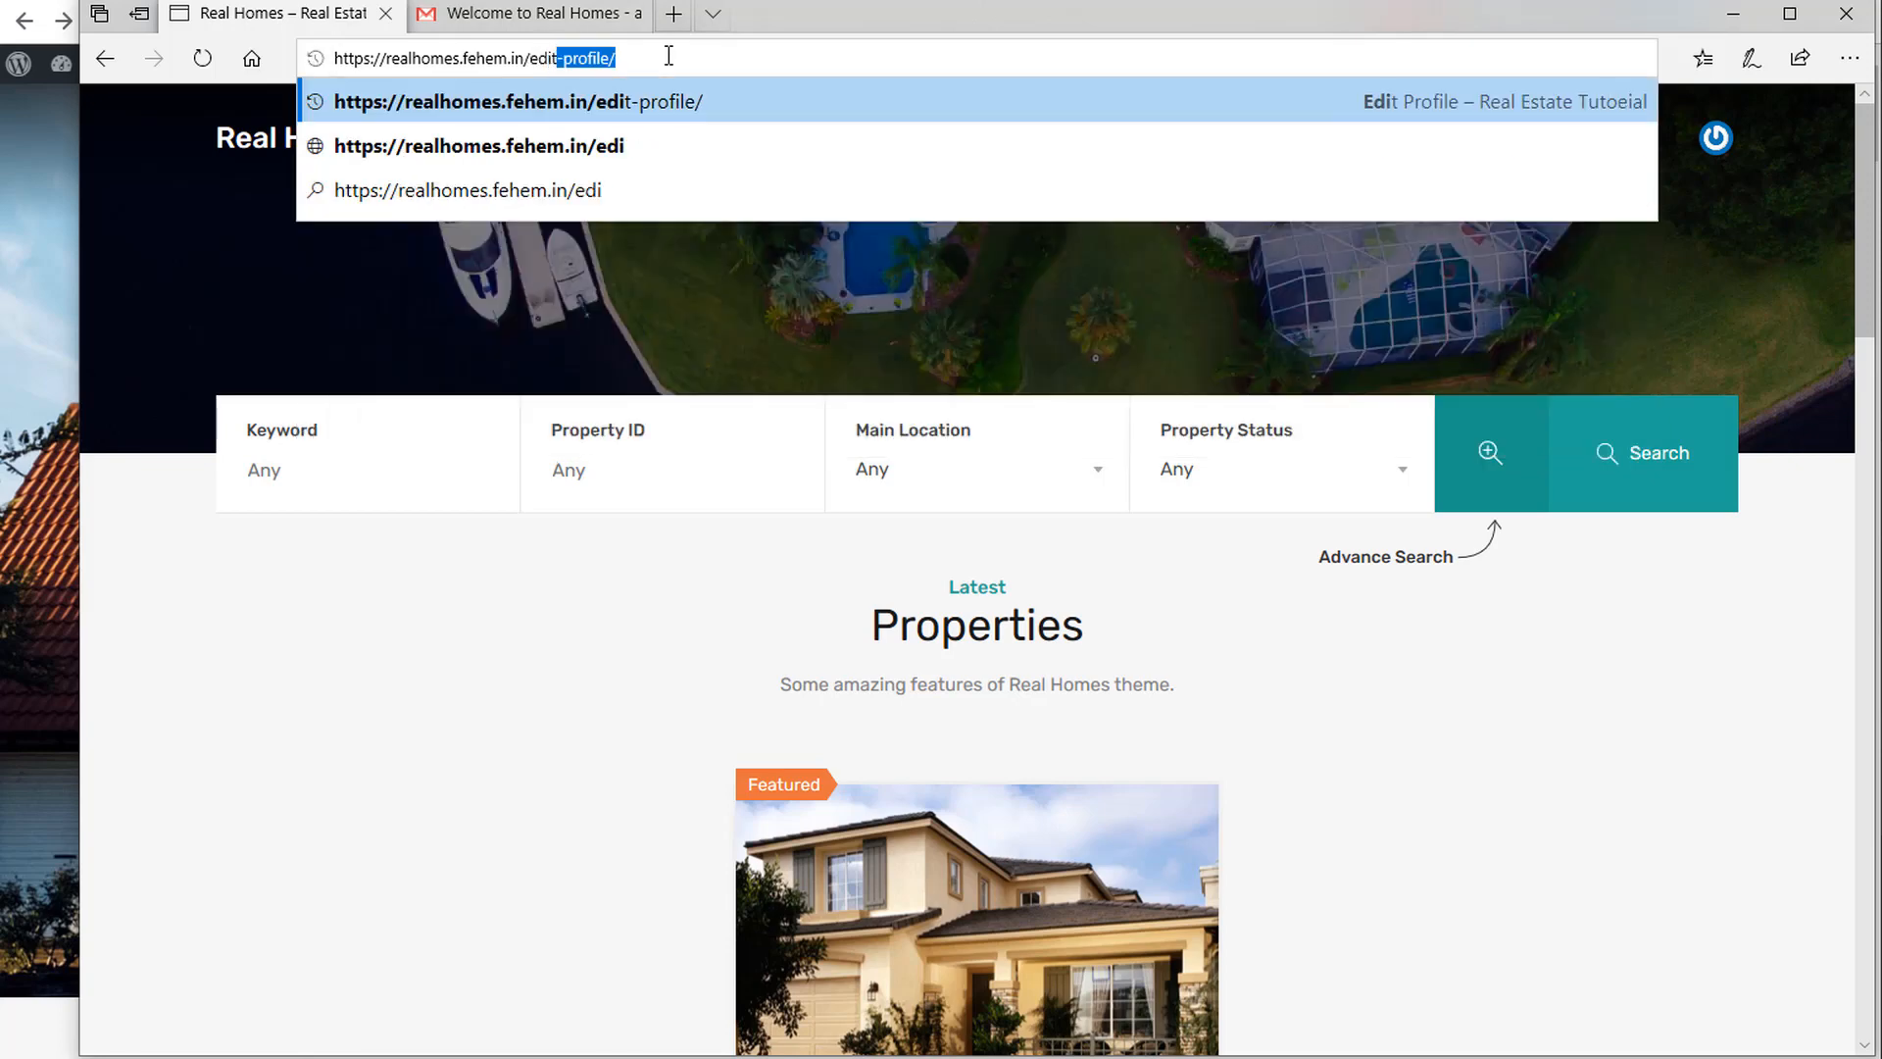
key("Return")
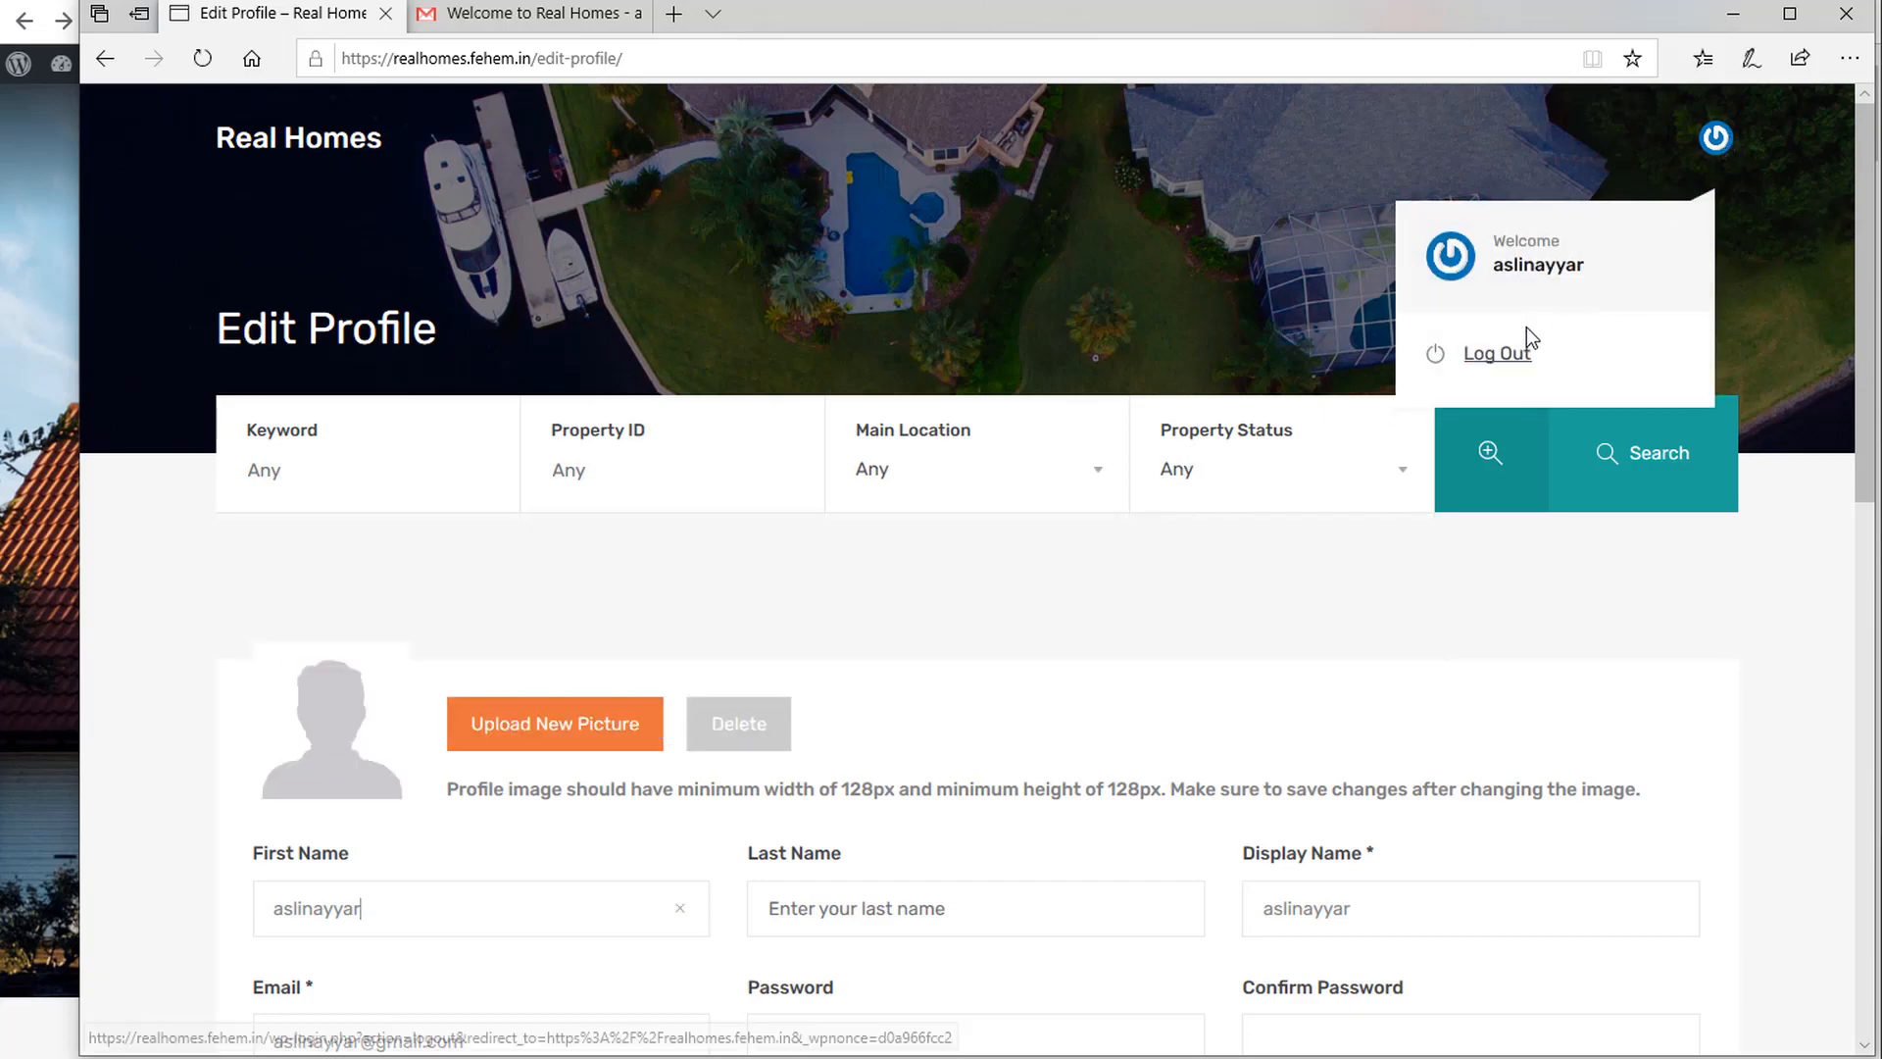
scroll(1736, 666, "down", 7)
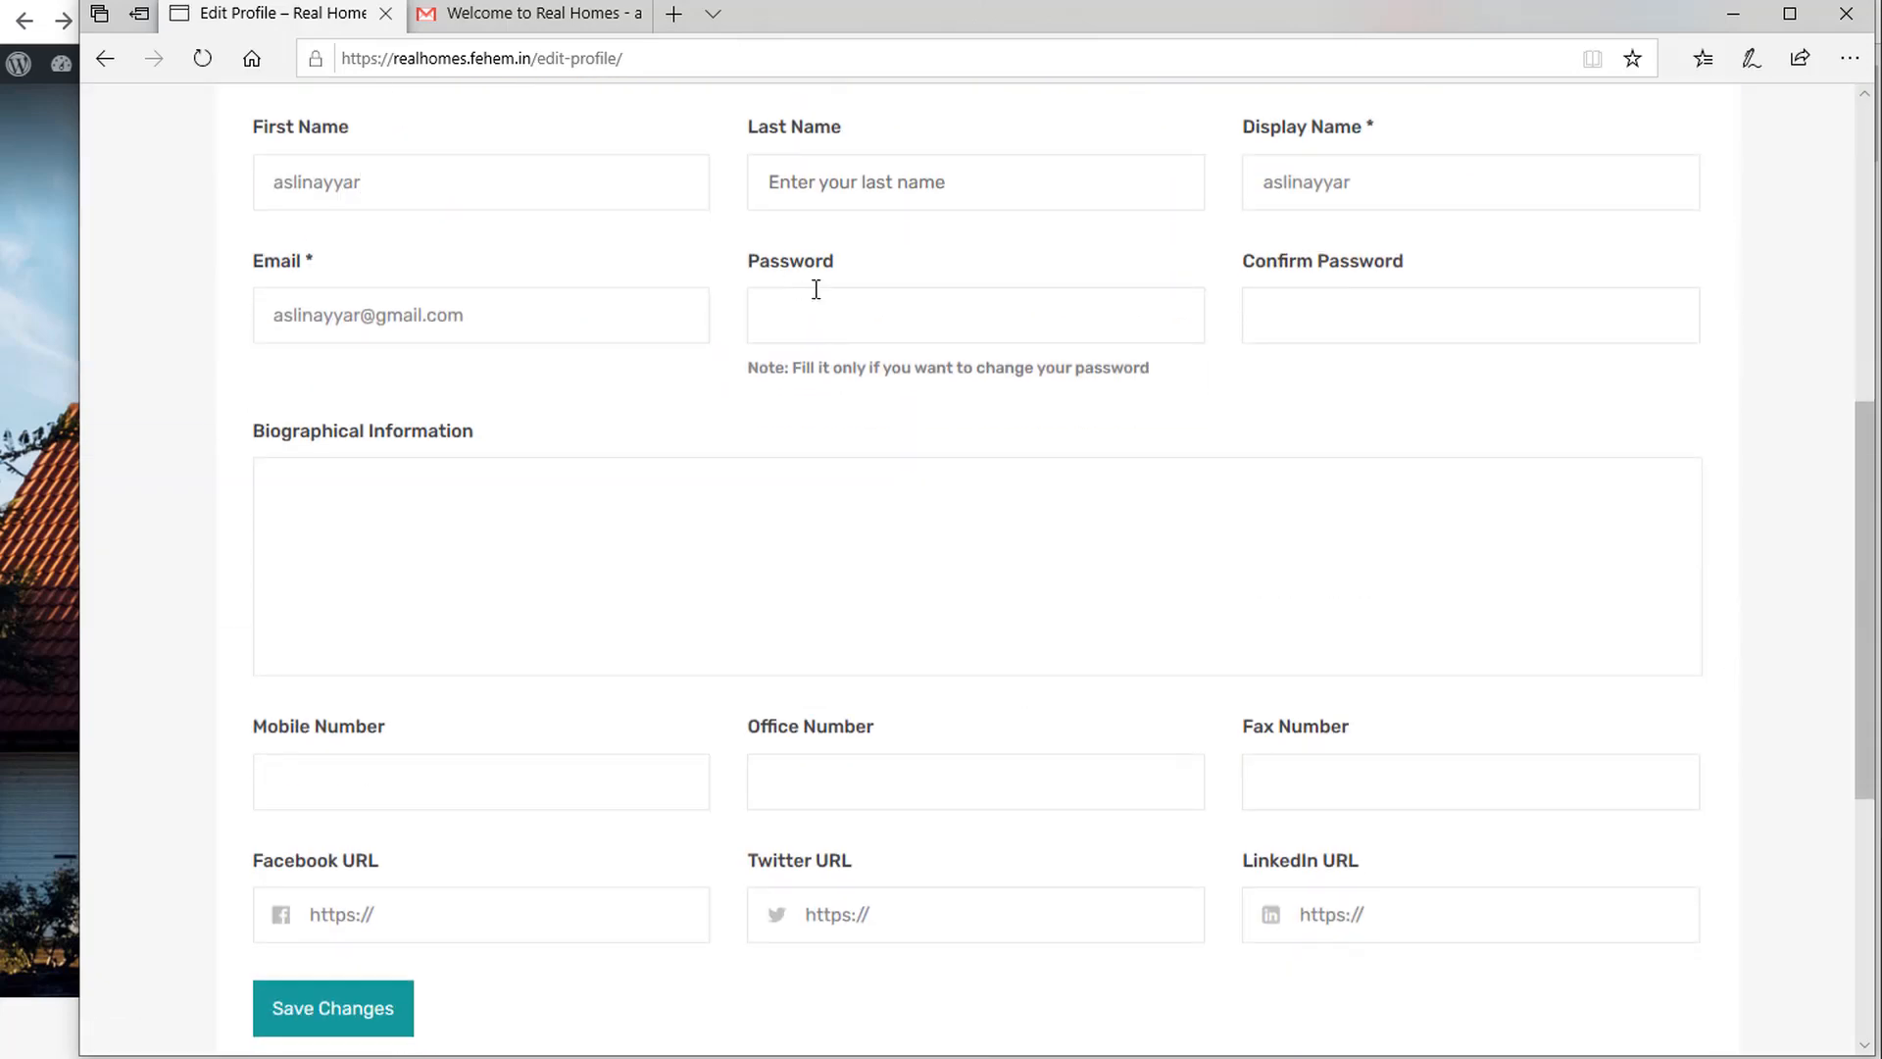
Enter and confirm a new password, save changes, and return to the homepage.
left_click(816, 291)
type("a")
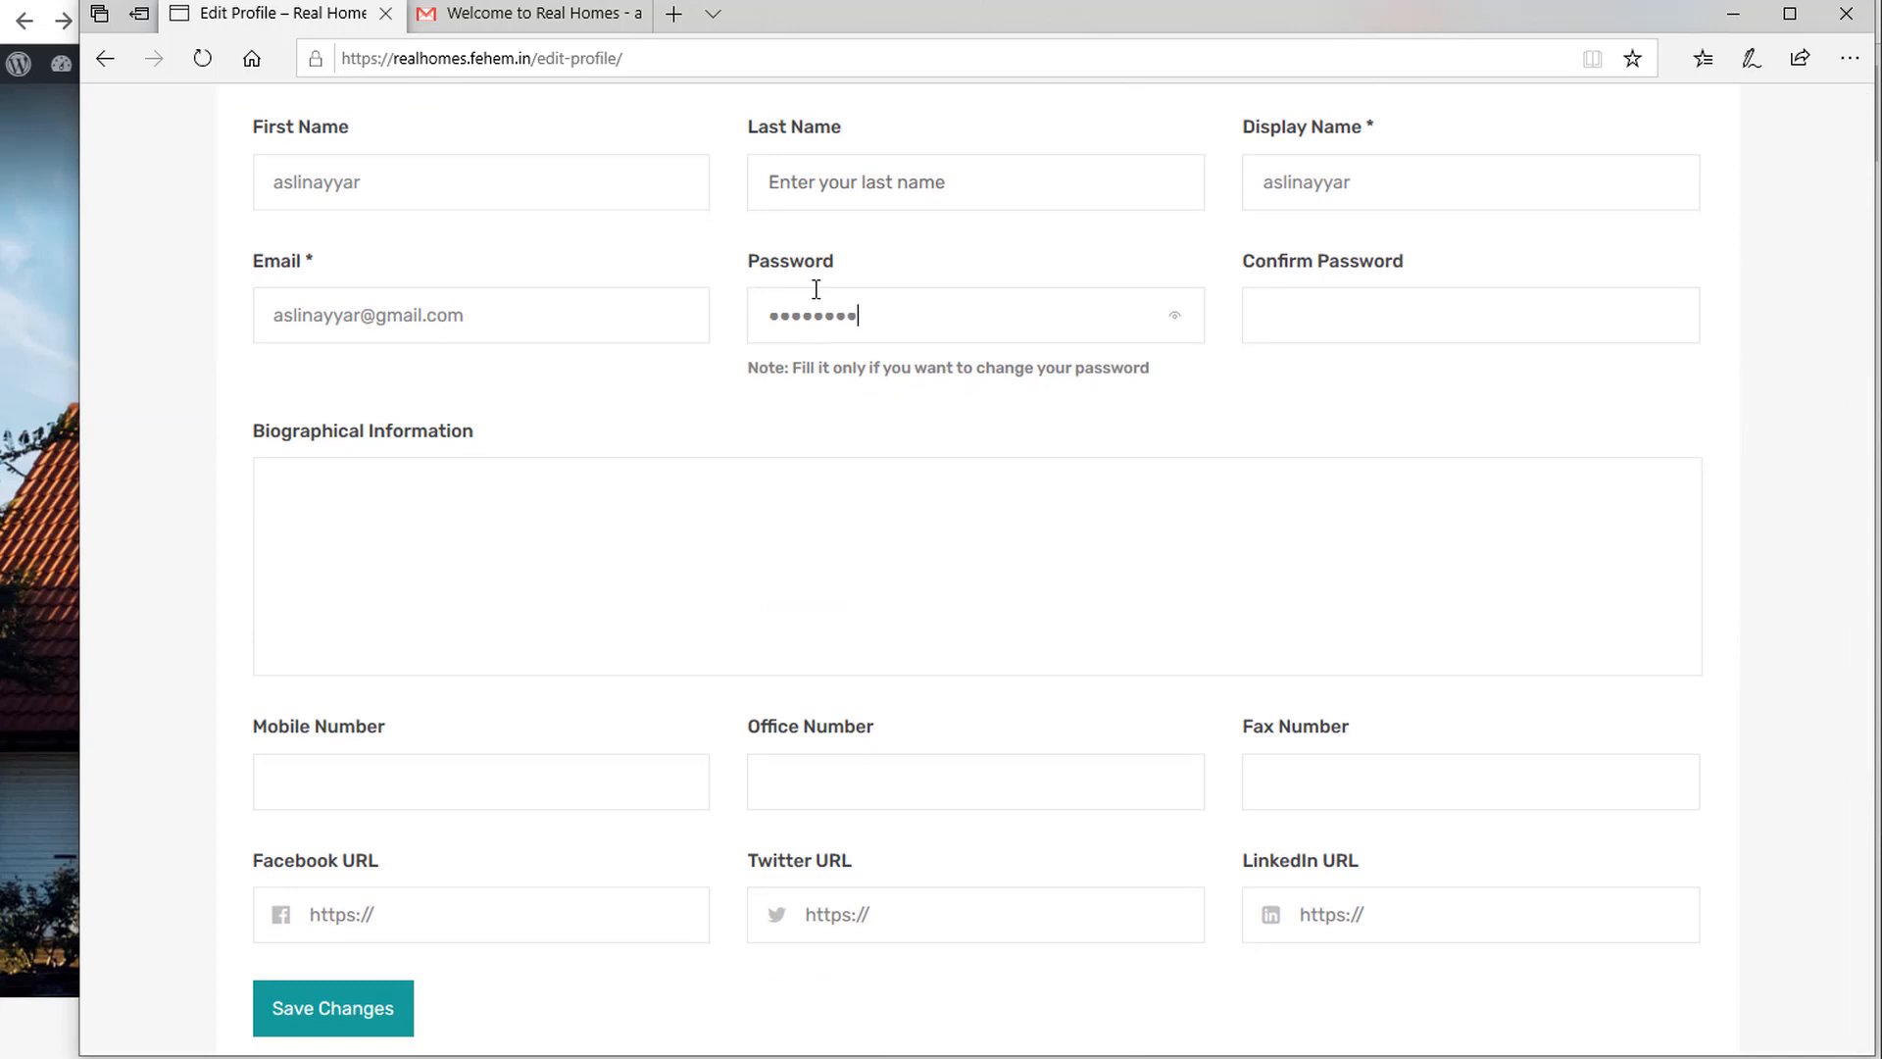
key("Tab")
key("ctrl+v")
scroll(278, 911, "down", 2)
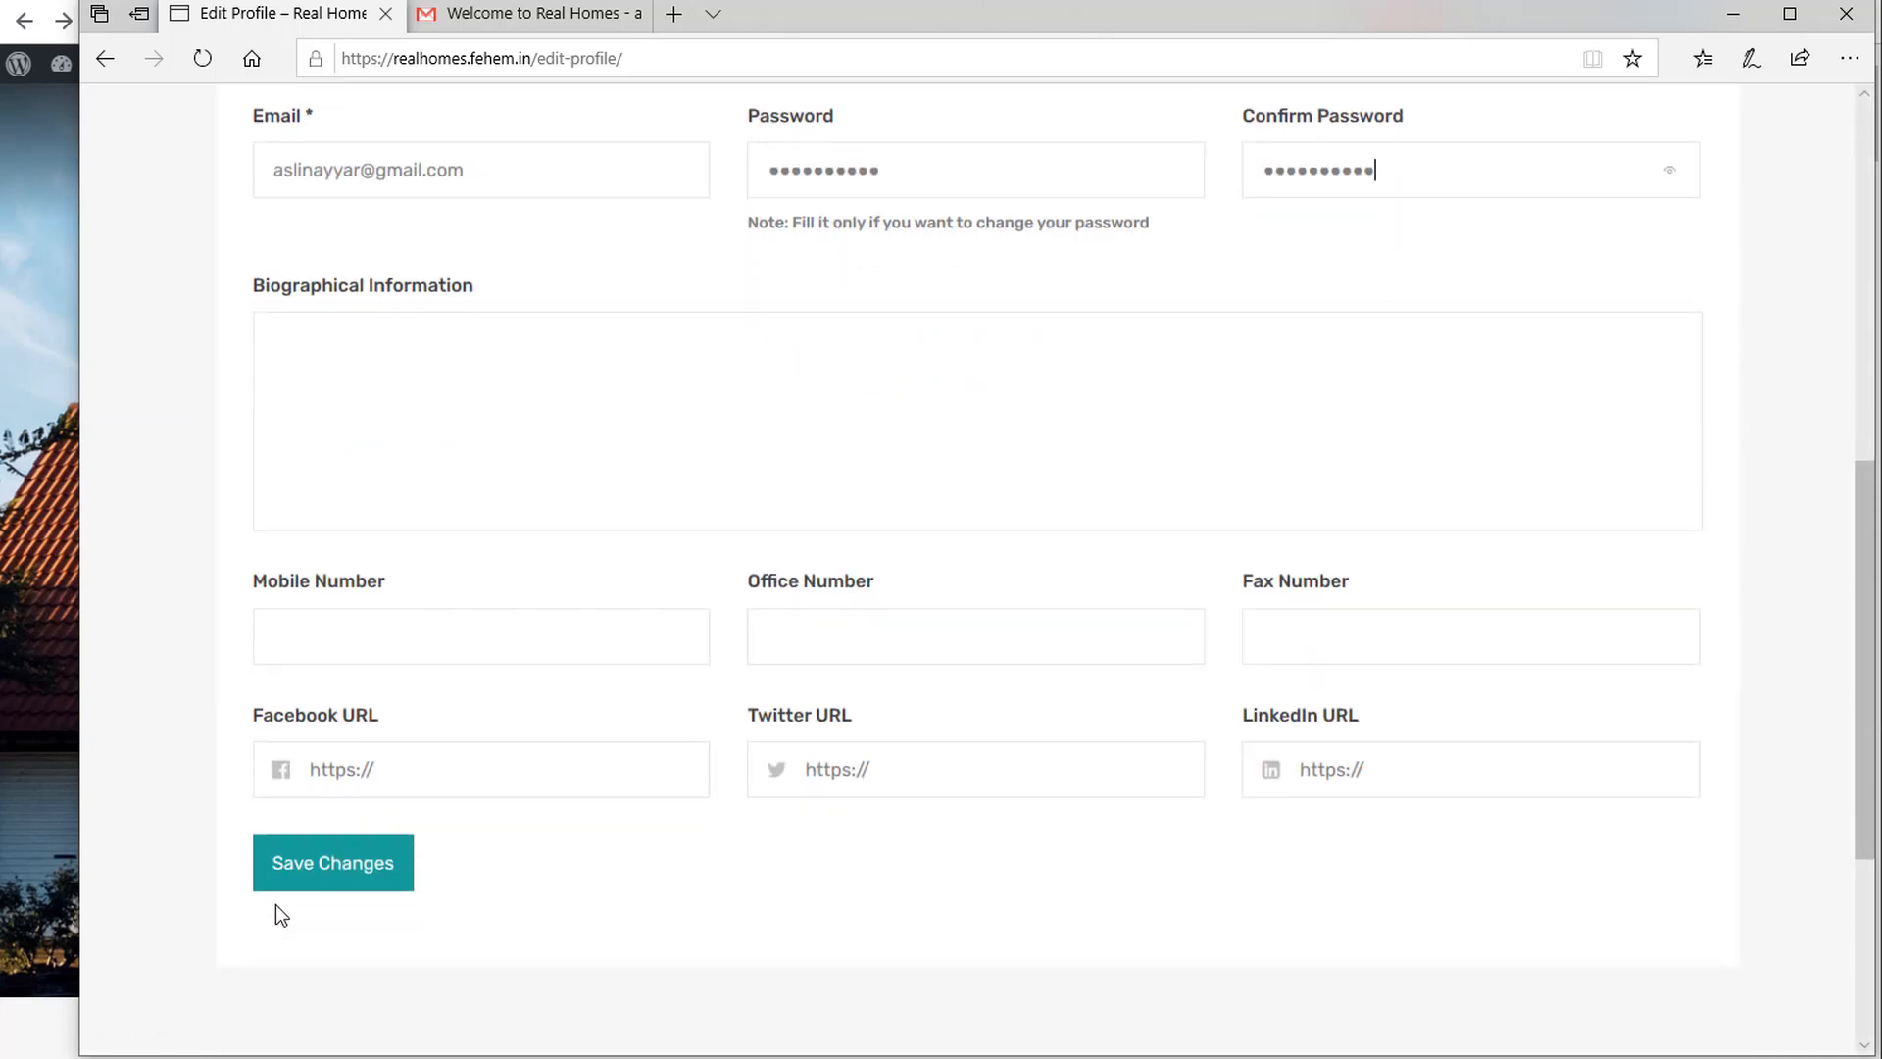
left_click(309, 868)
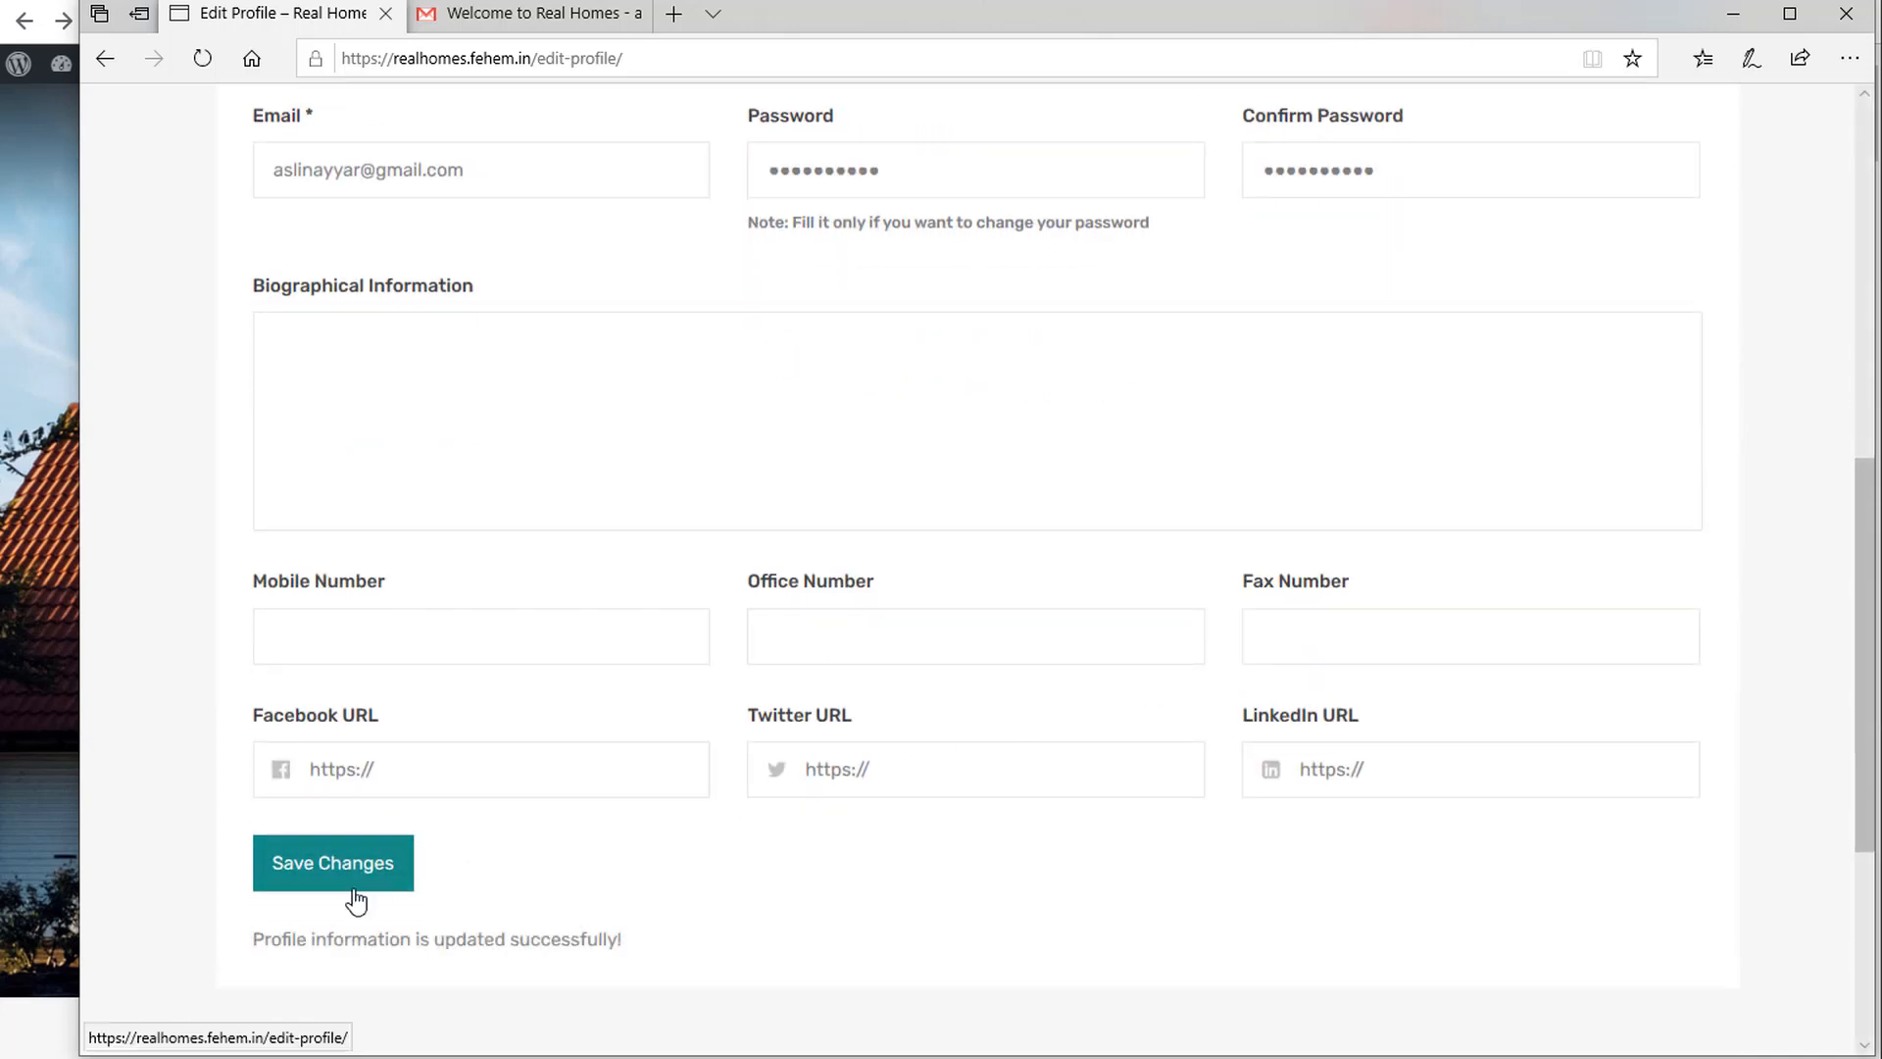
left_click_drag(262, 943, 626, 962)
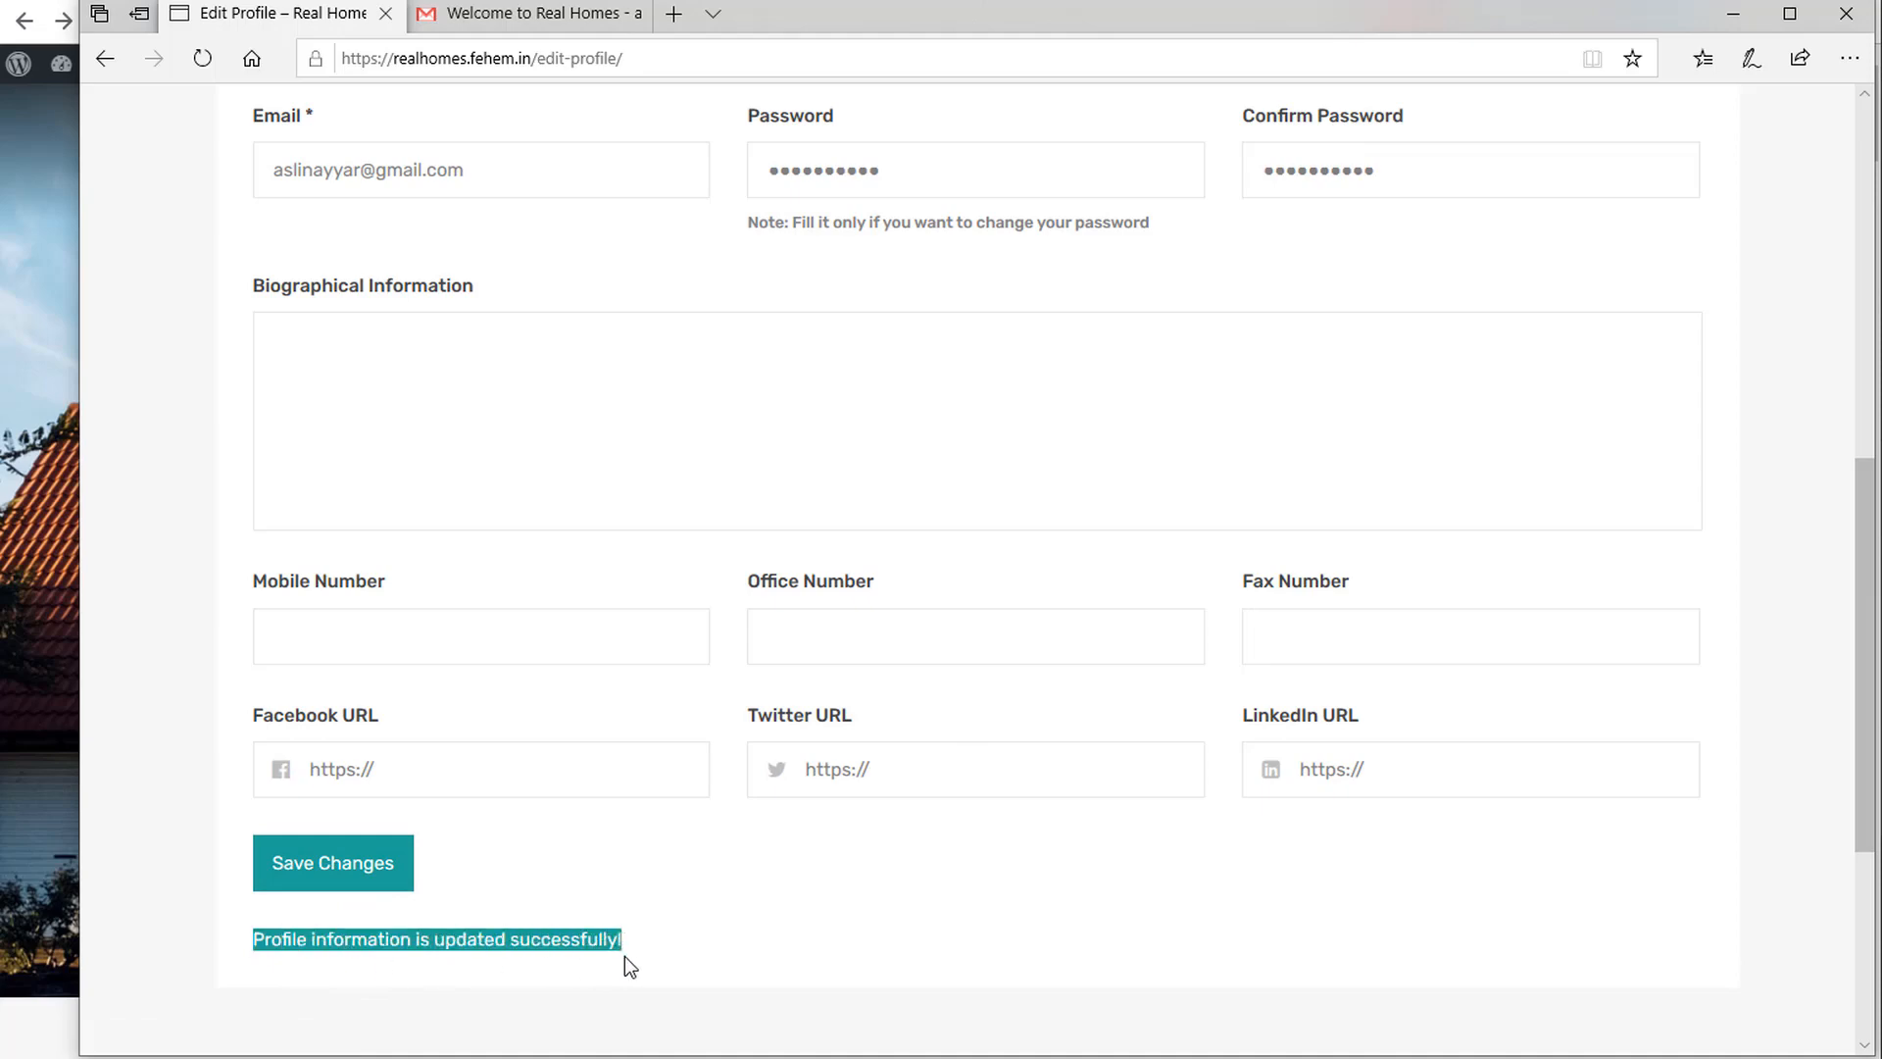
scroll(465, 392, "up", 9)
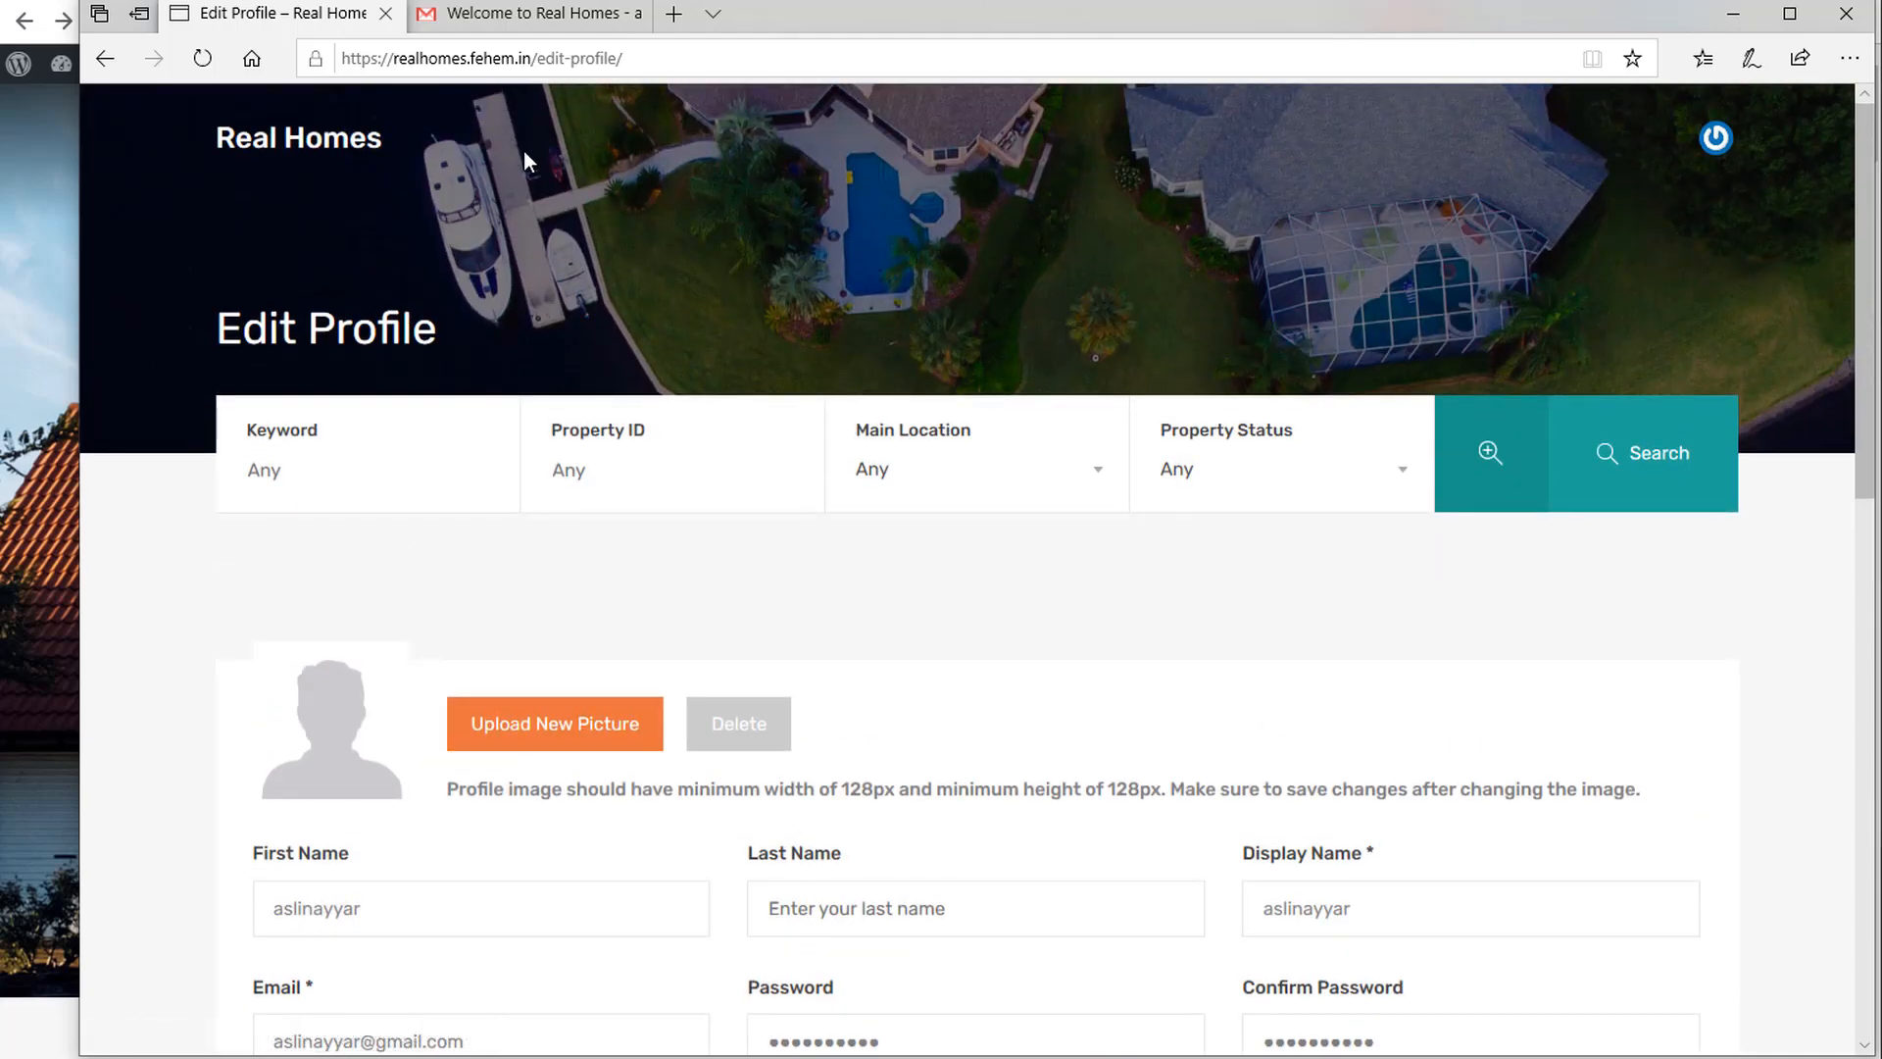
left_click(339, 145)
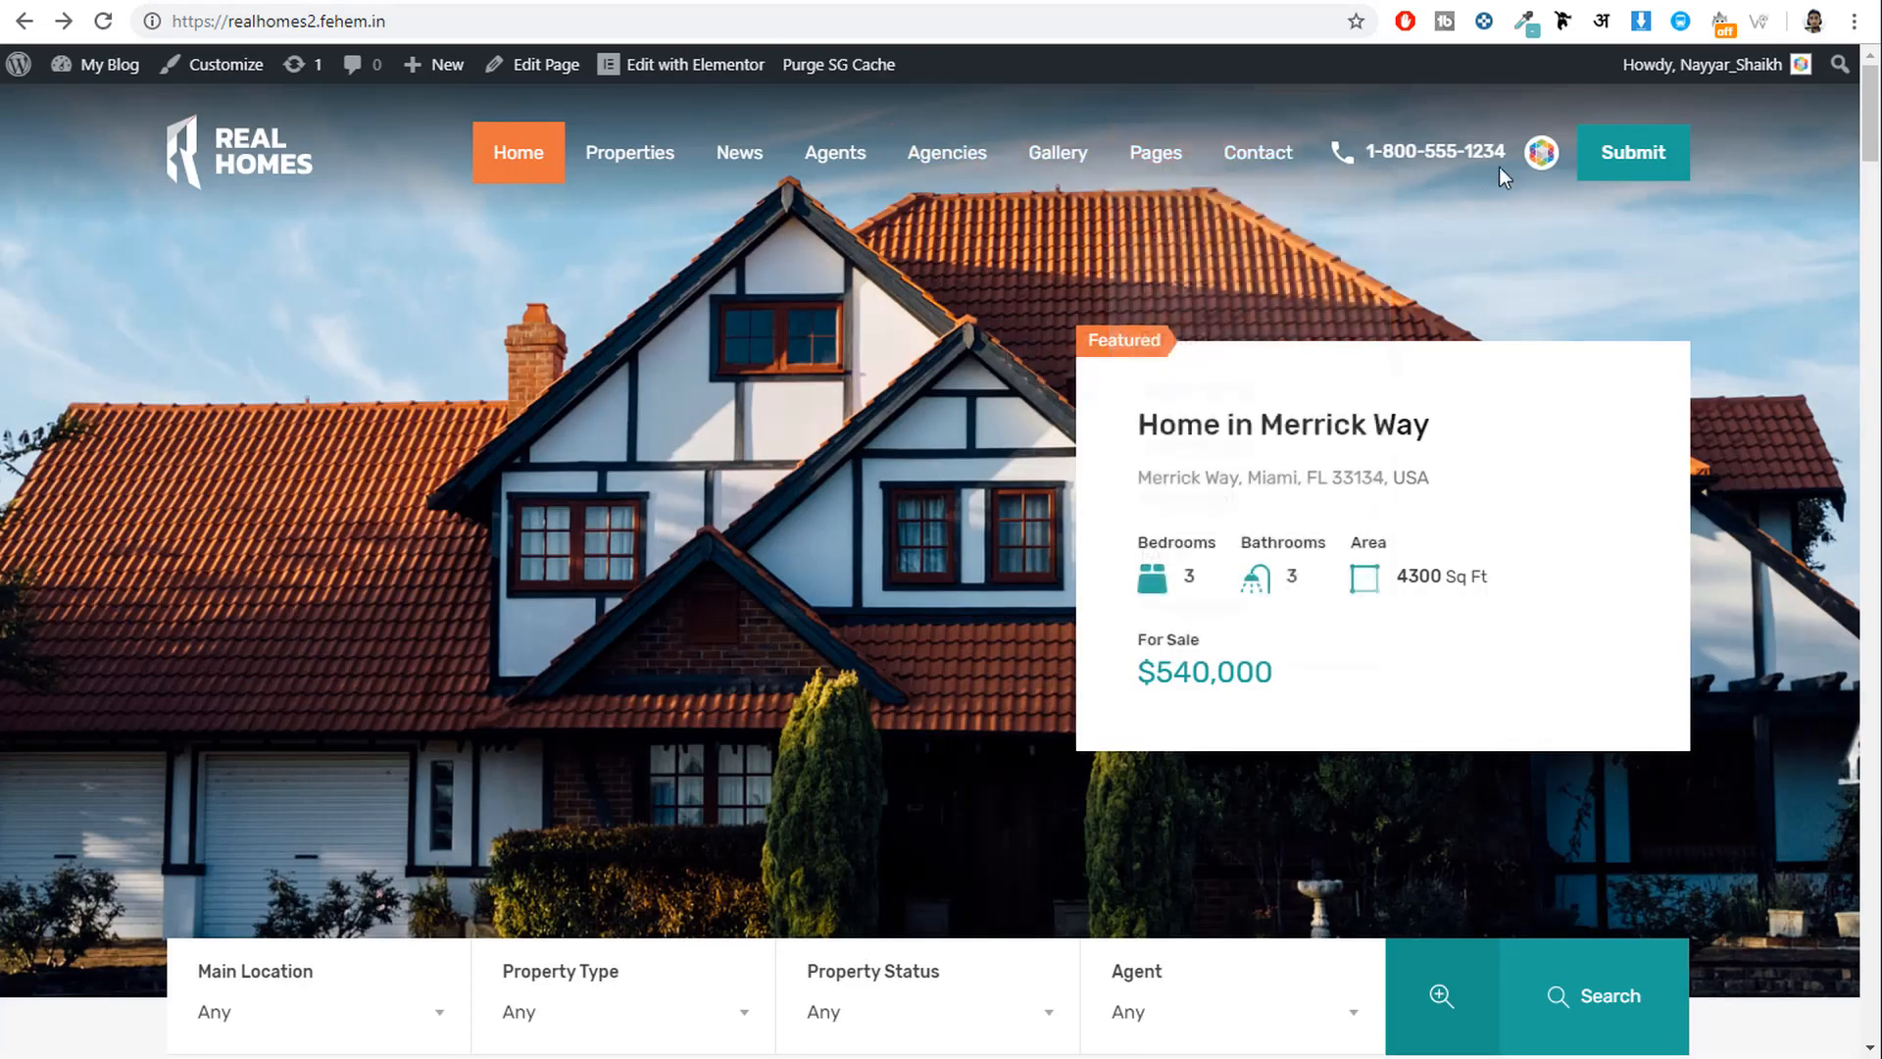
Open the Submit Property form in Chrome and select its submit-property/ path.
left_click(1639, 168)
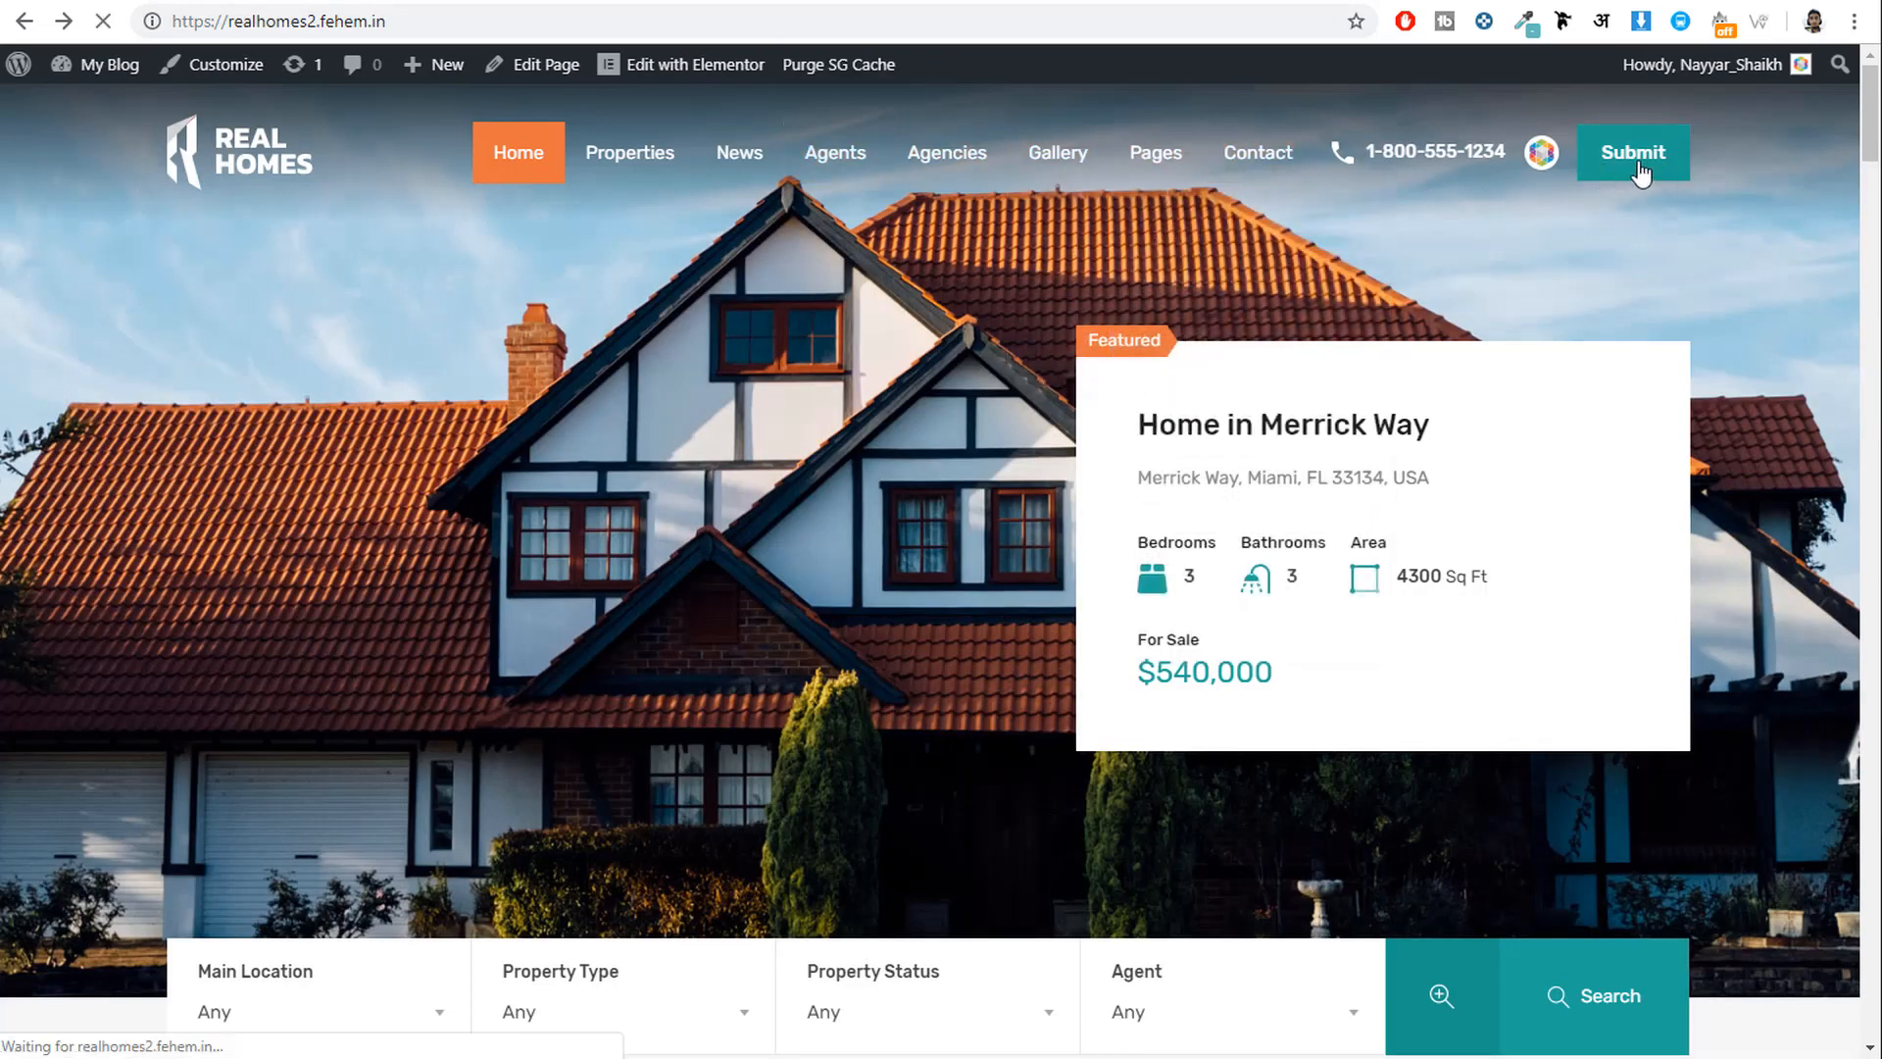
scroll(790, 699, "down", 7)
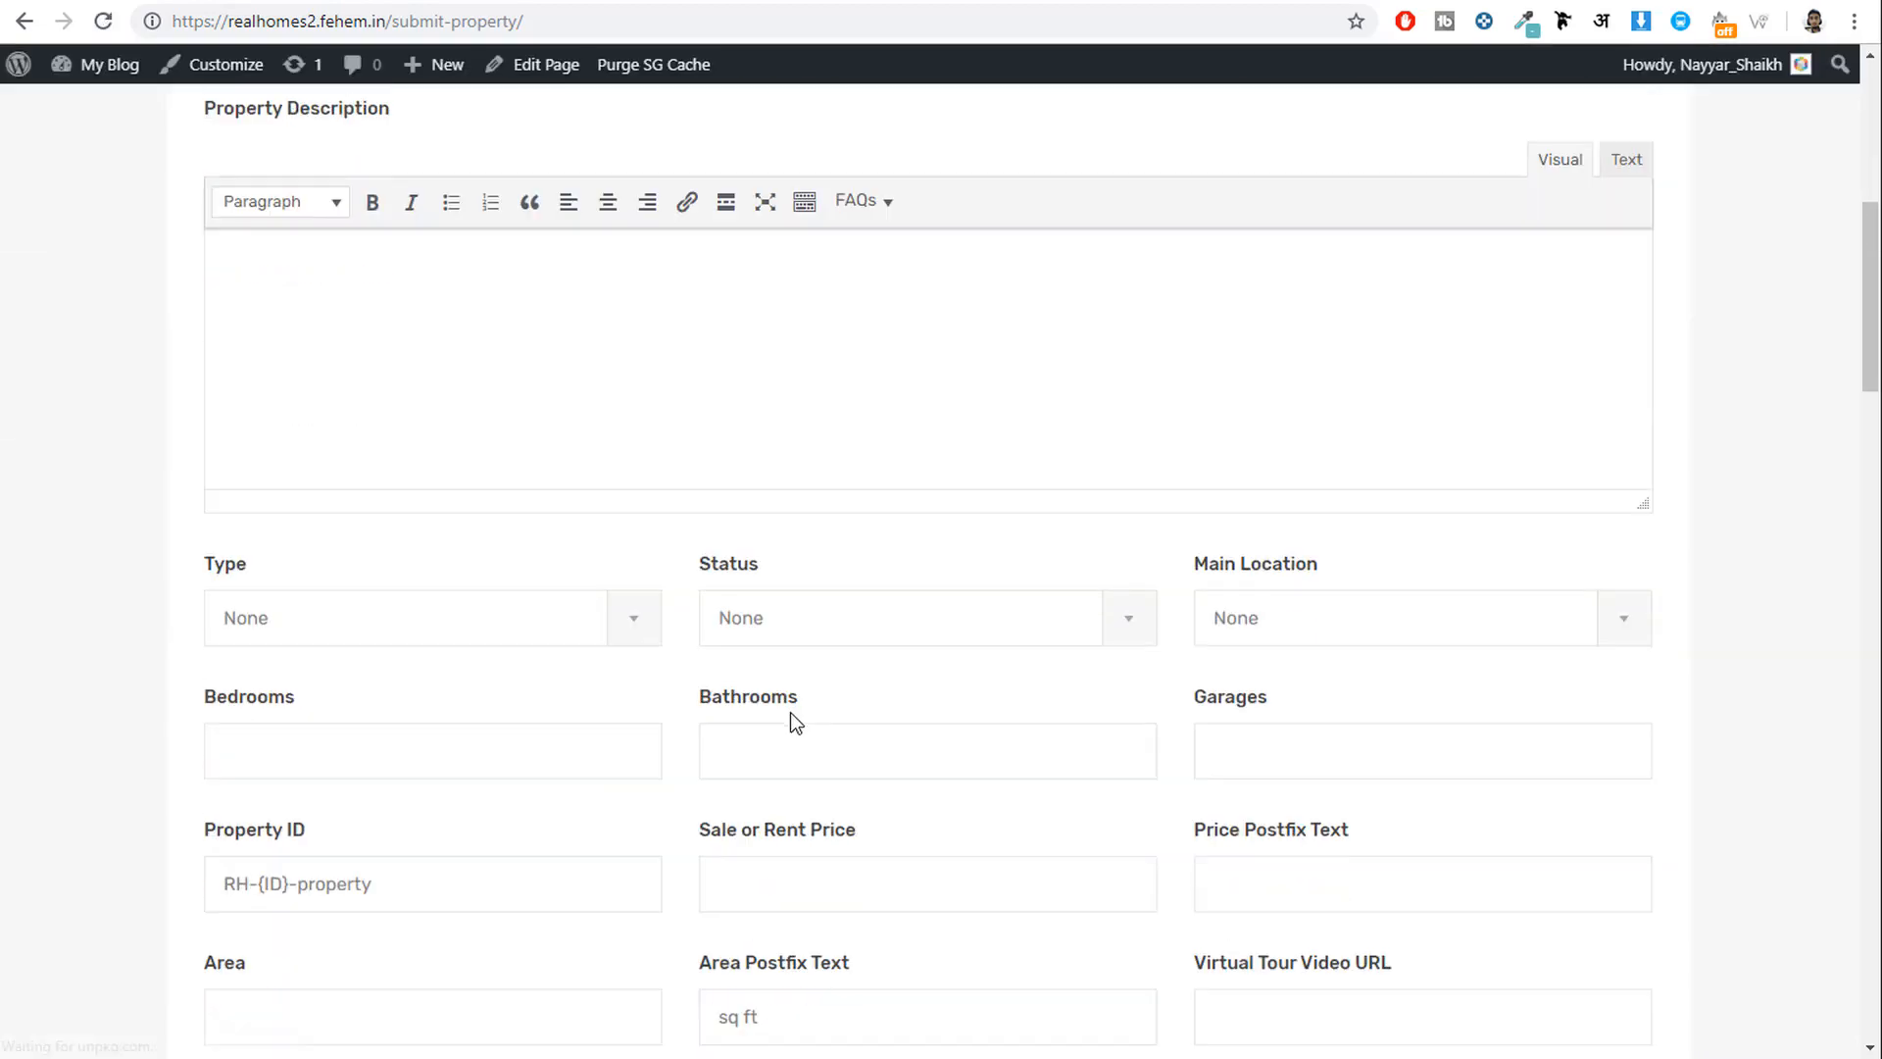
scroll(790, 712, "down", 7)
scroll(781, 756, "up", 14)
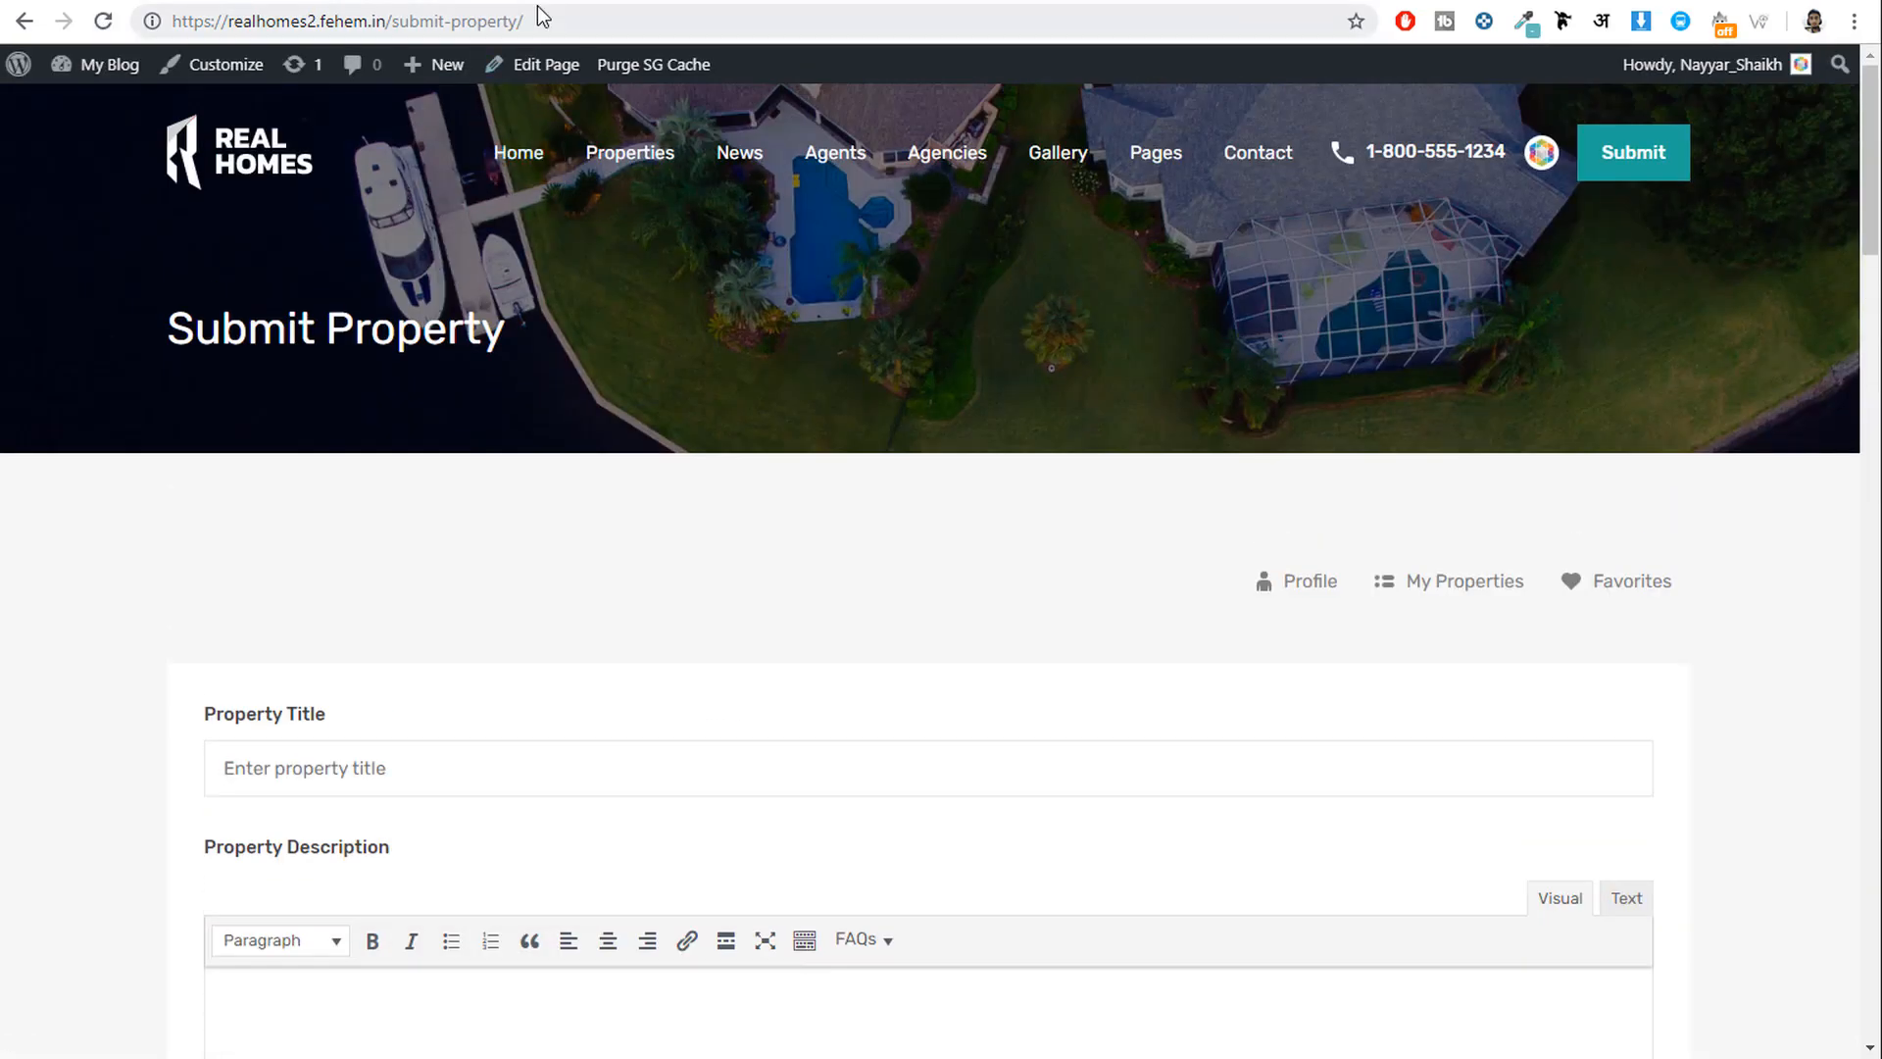
left_click_drag(537, 16, 397, 13)
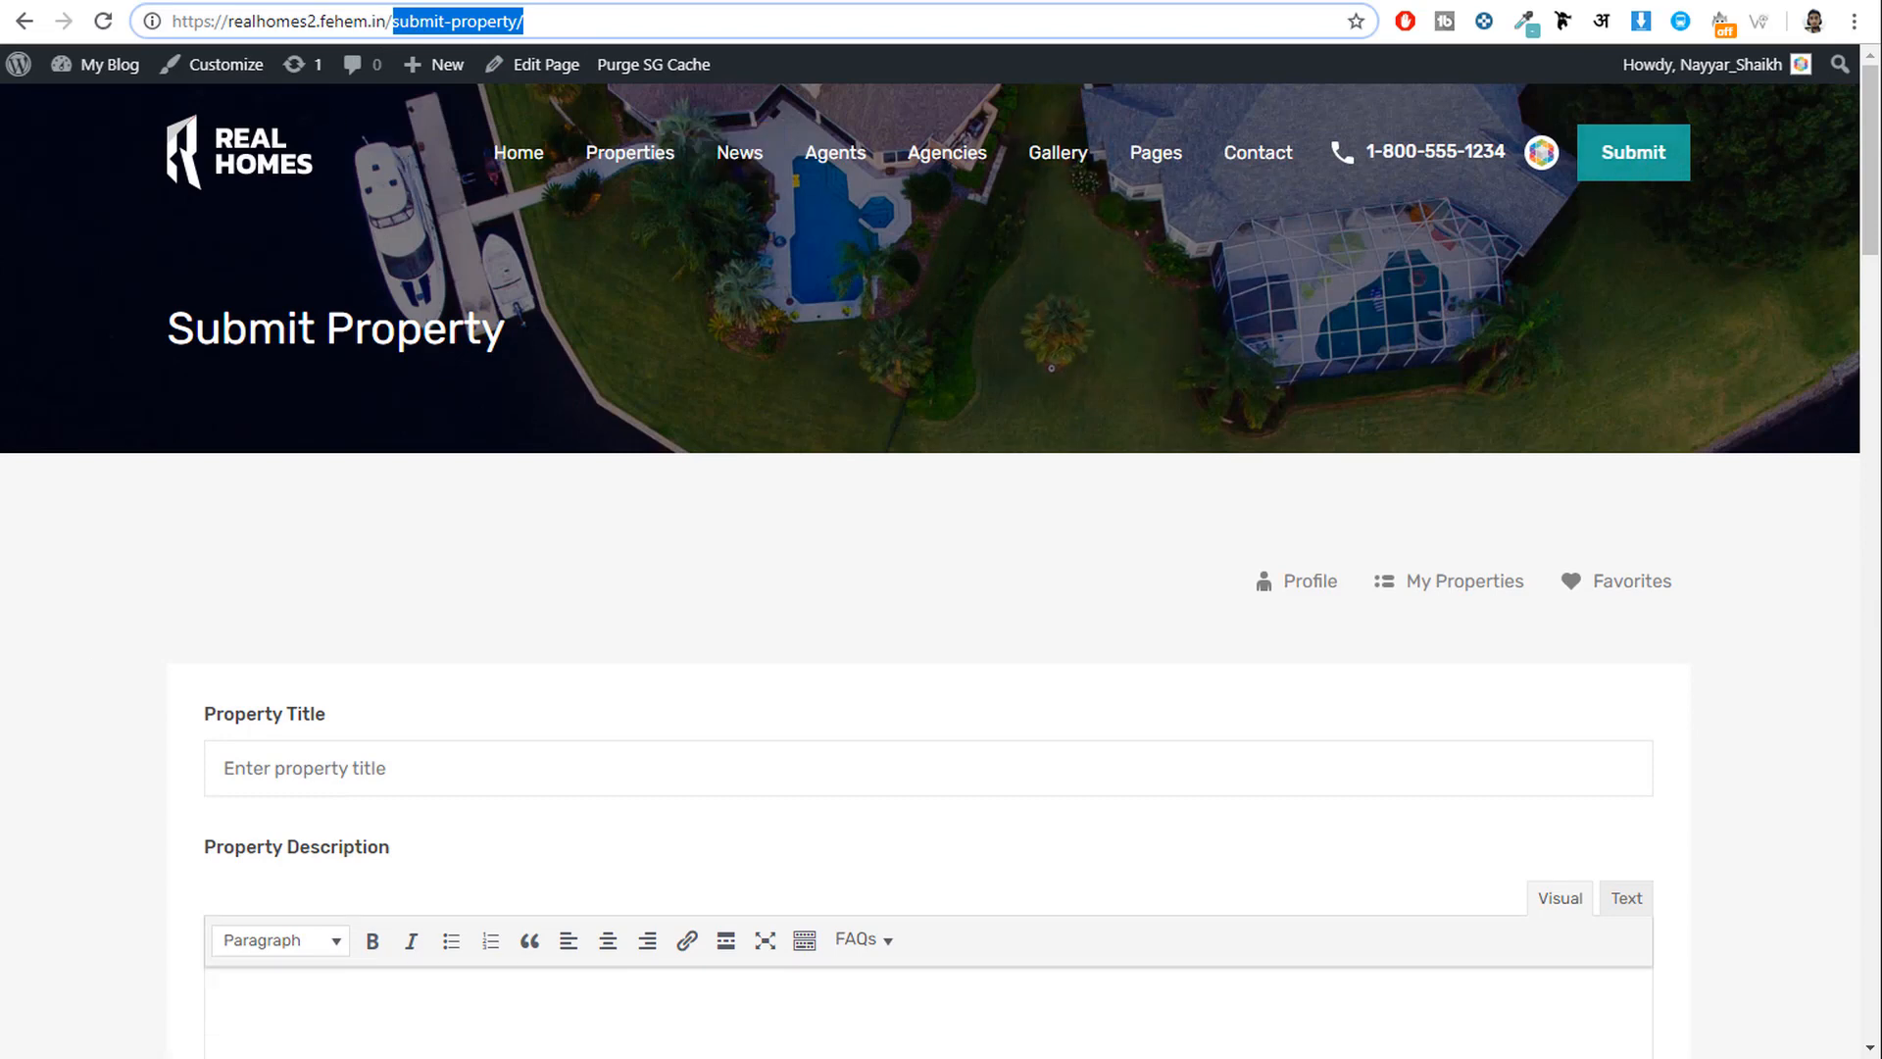
key("alt+Tab")
Load the /submit-property/ page in Edge.
left_click(568, 63)
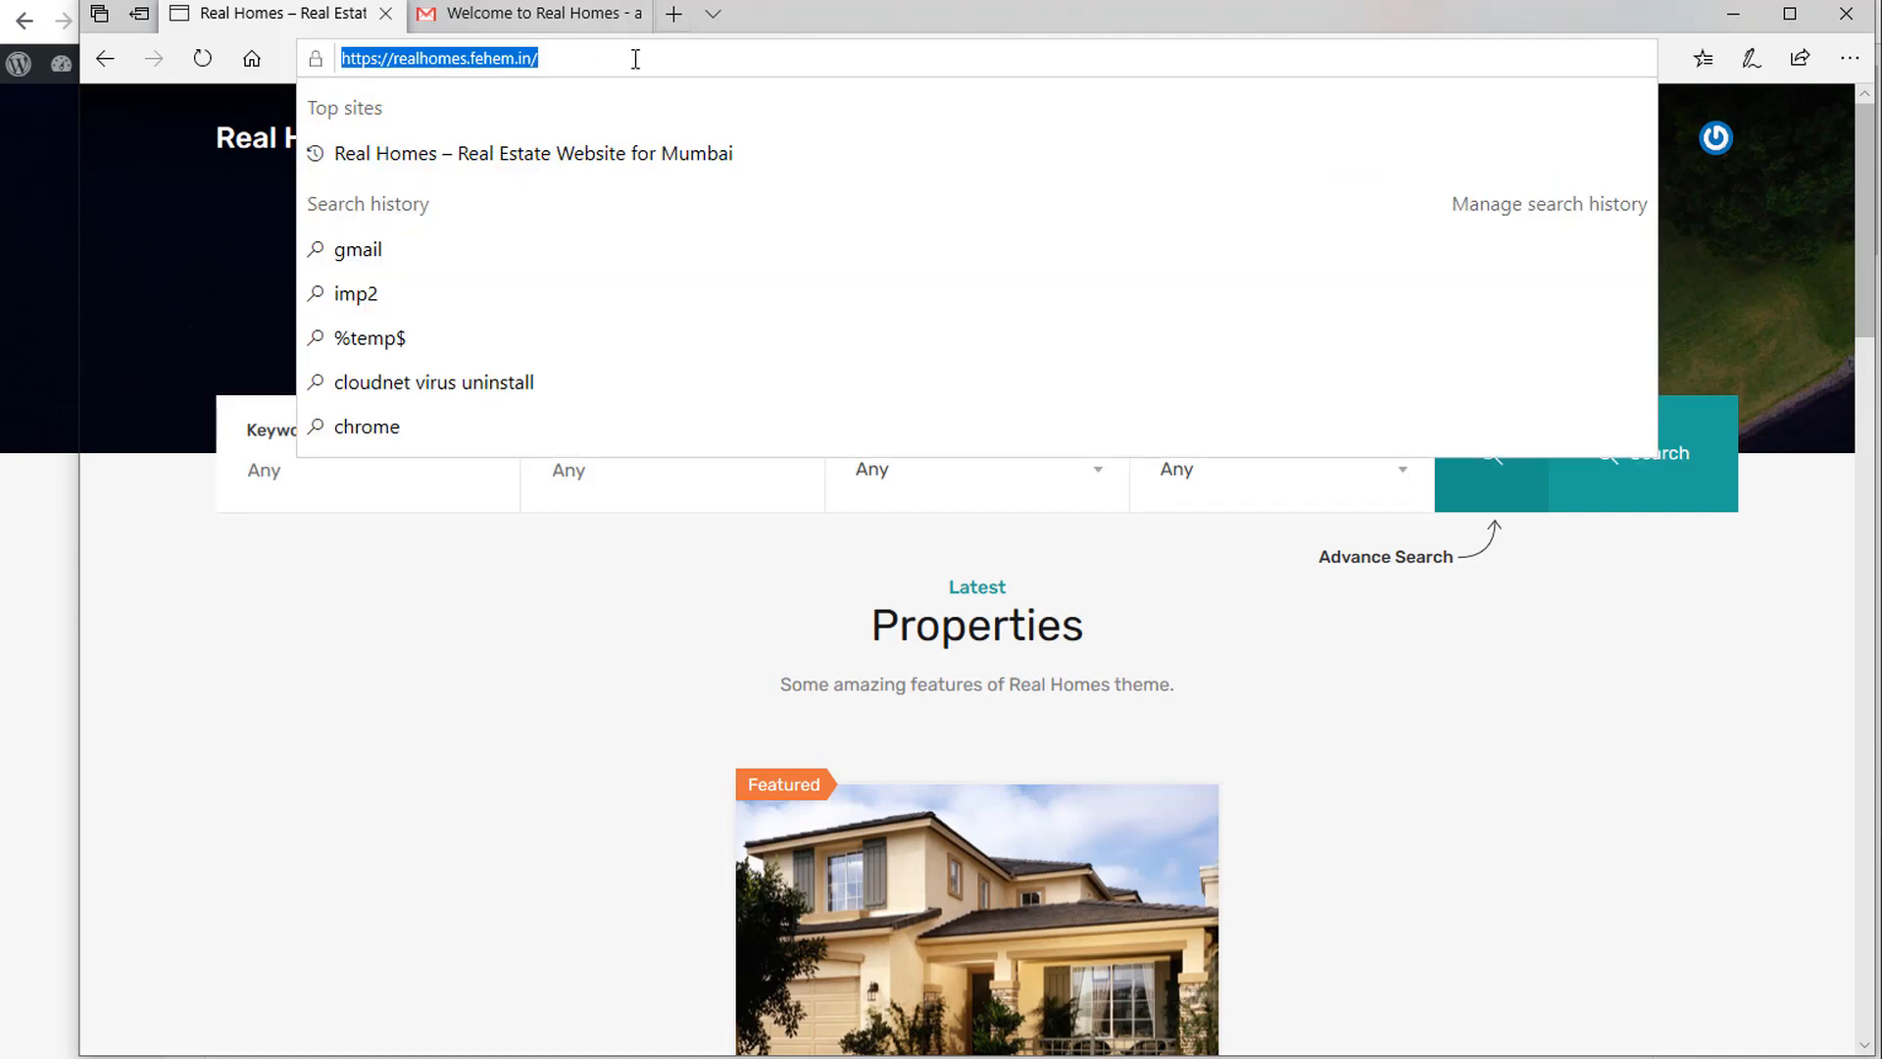
type("https://realhomes.fehem.in/submit-property/")
key("Return")
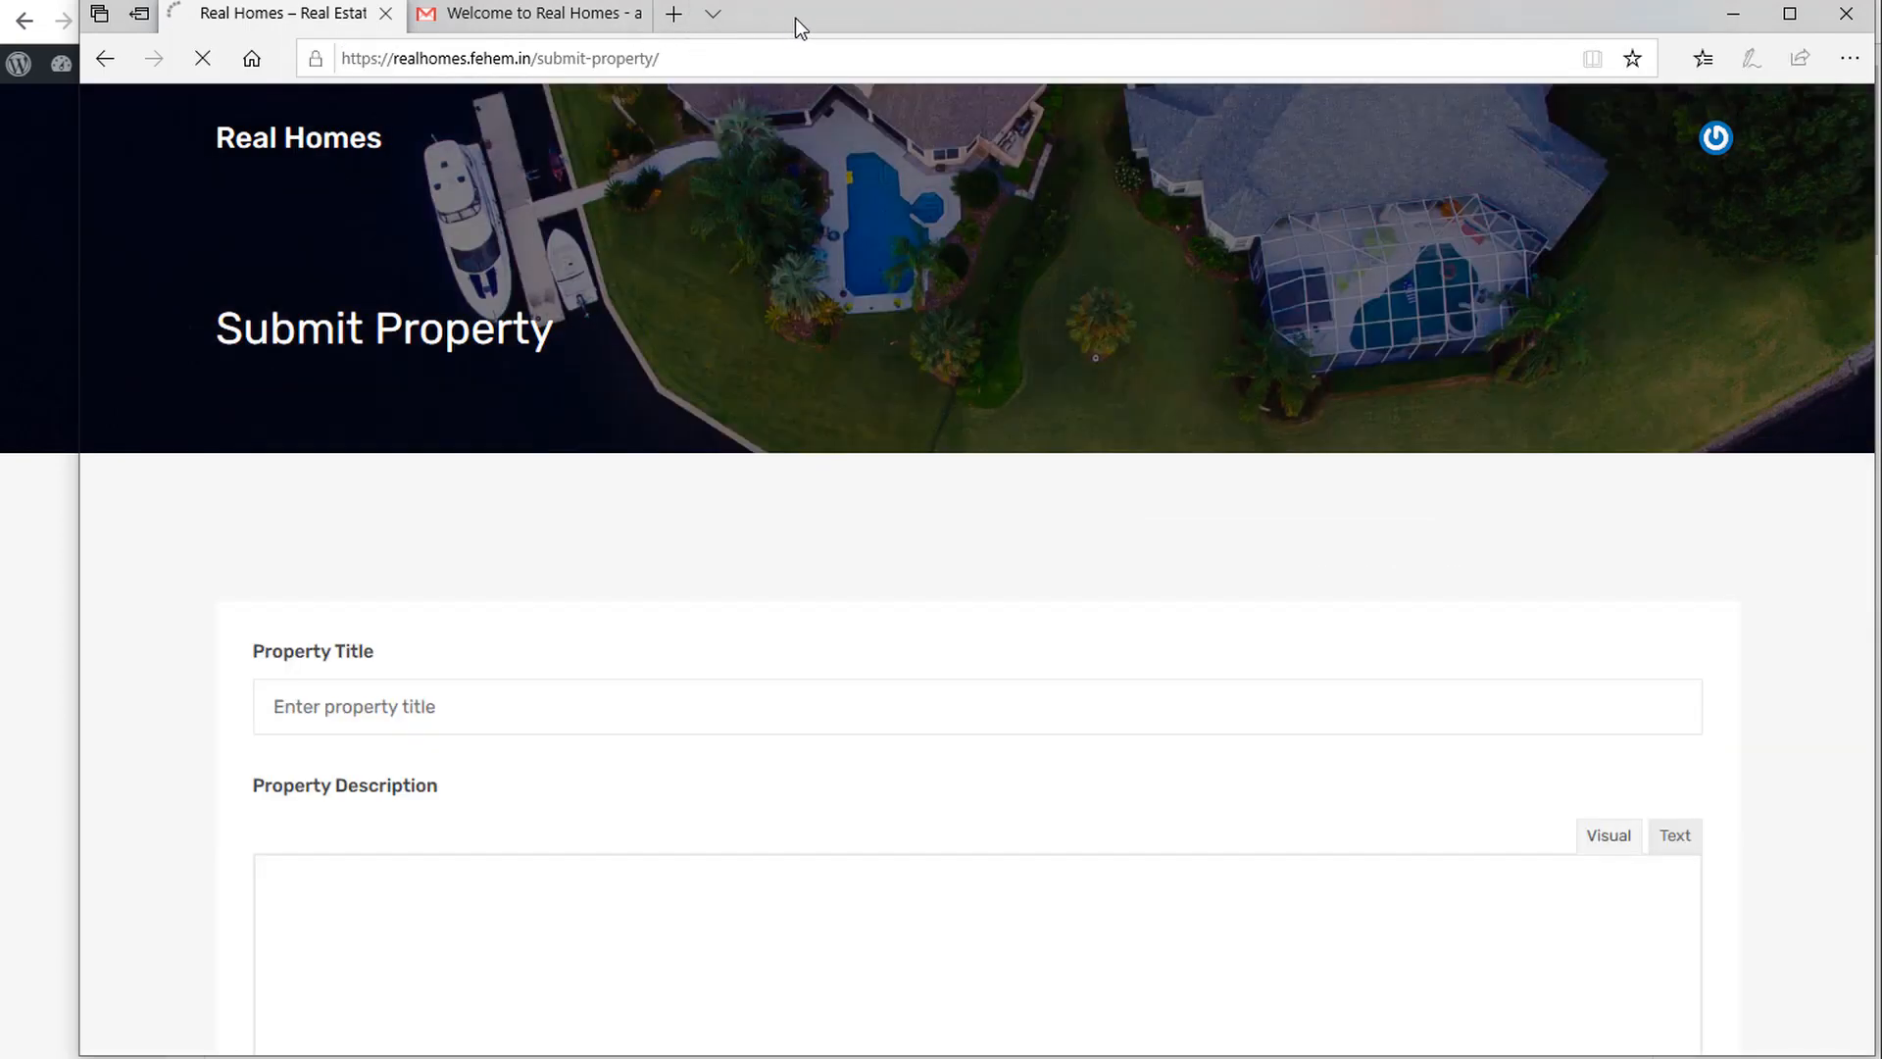
scroll(1480, 444, "down", 4)
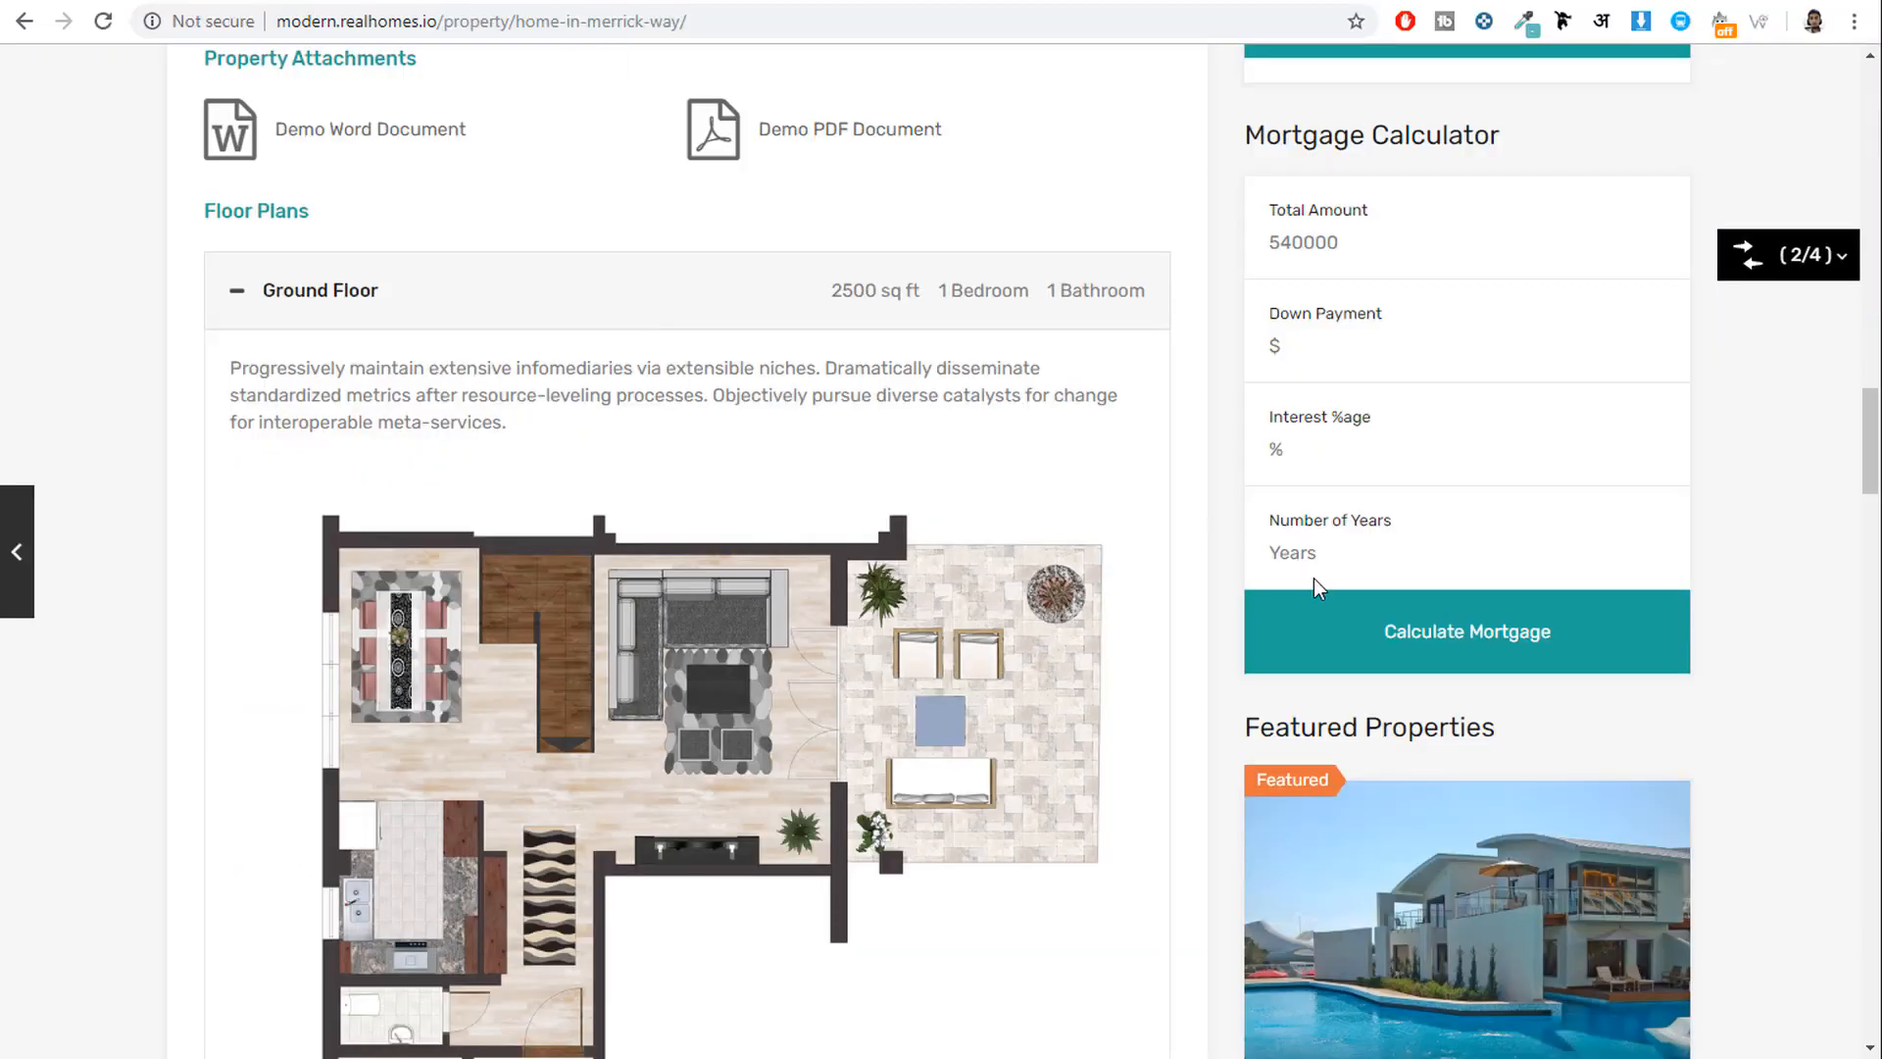
scroll(1726, 755, "down", 6)
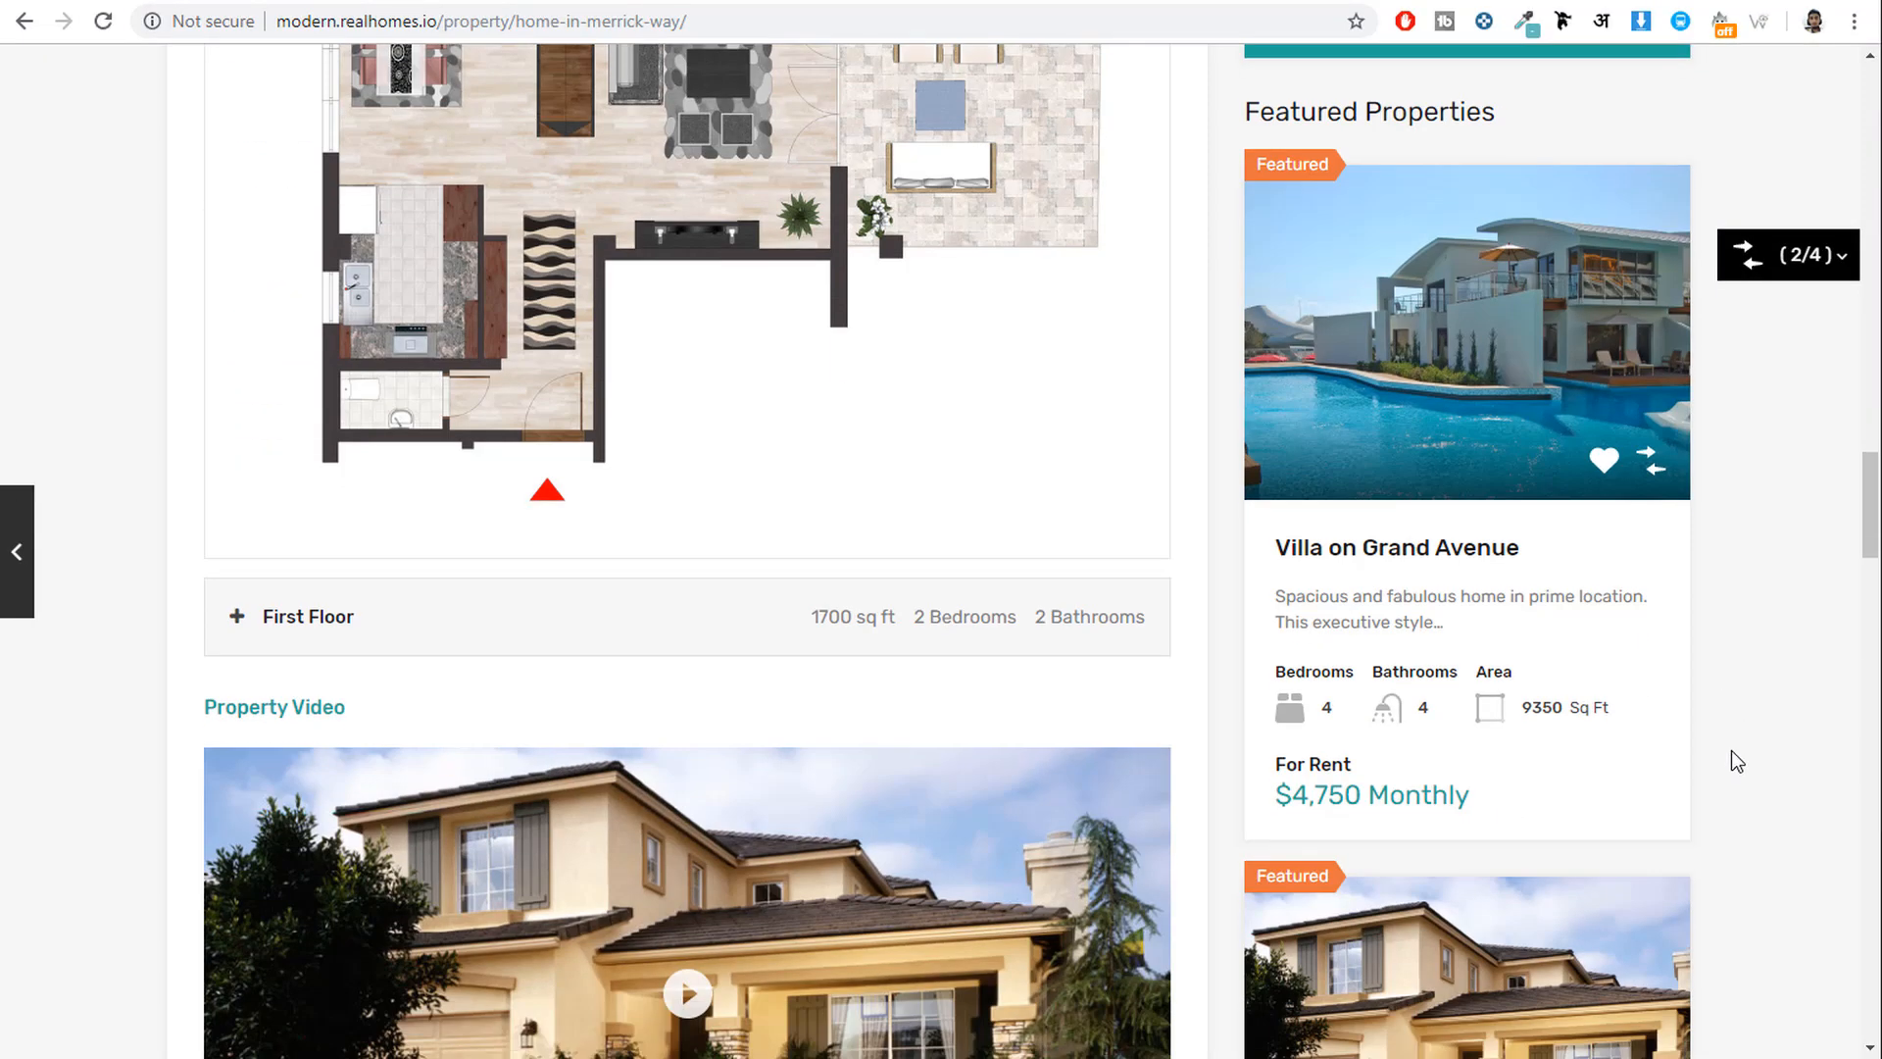
Copy the title 'Villa on Grand Avenue' from the demo listing into Property Title.
left_click(1378, 554)
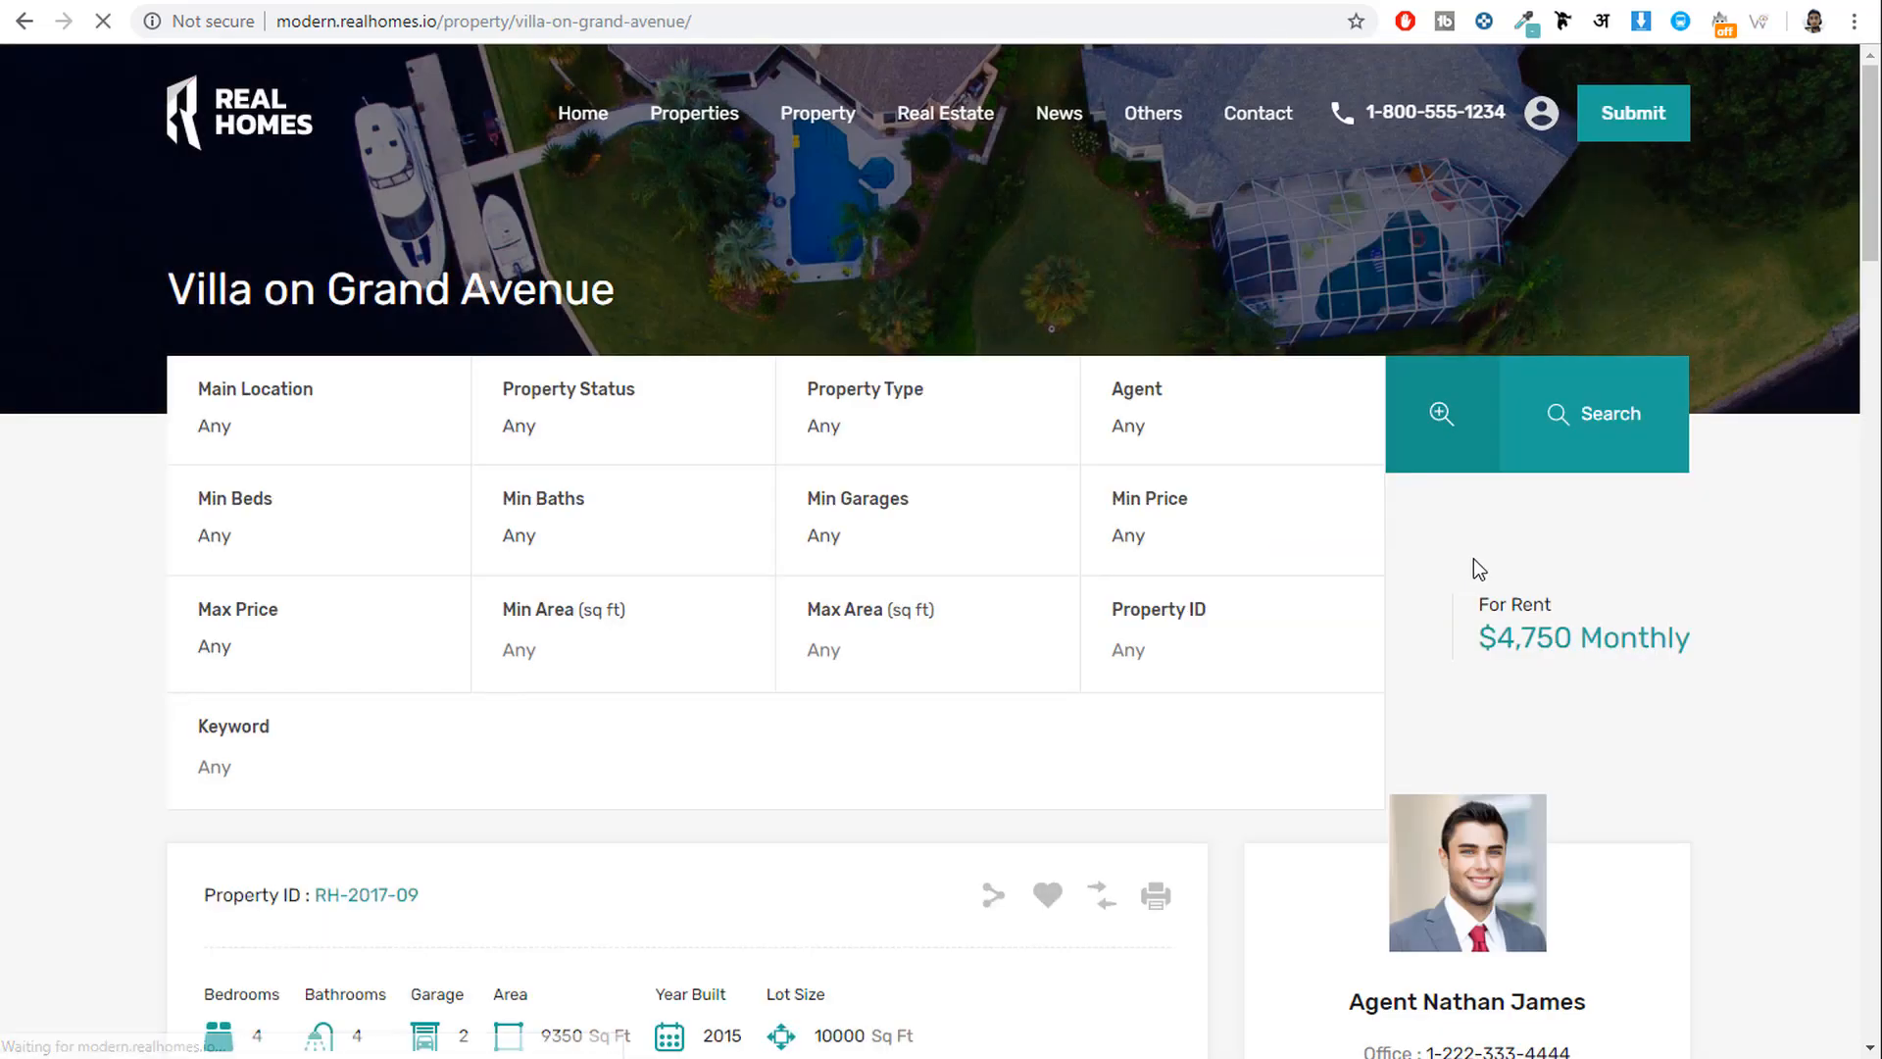
scroll(771, 532, "down", 3)
triple_click(437, 343)
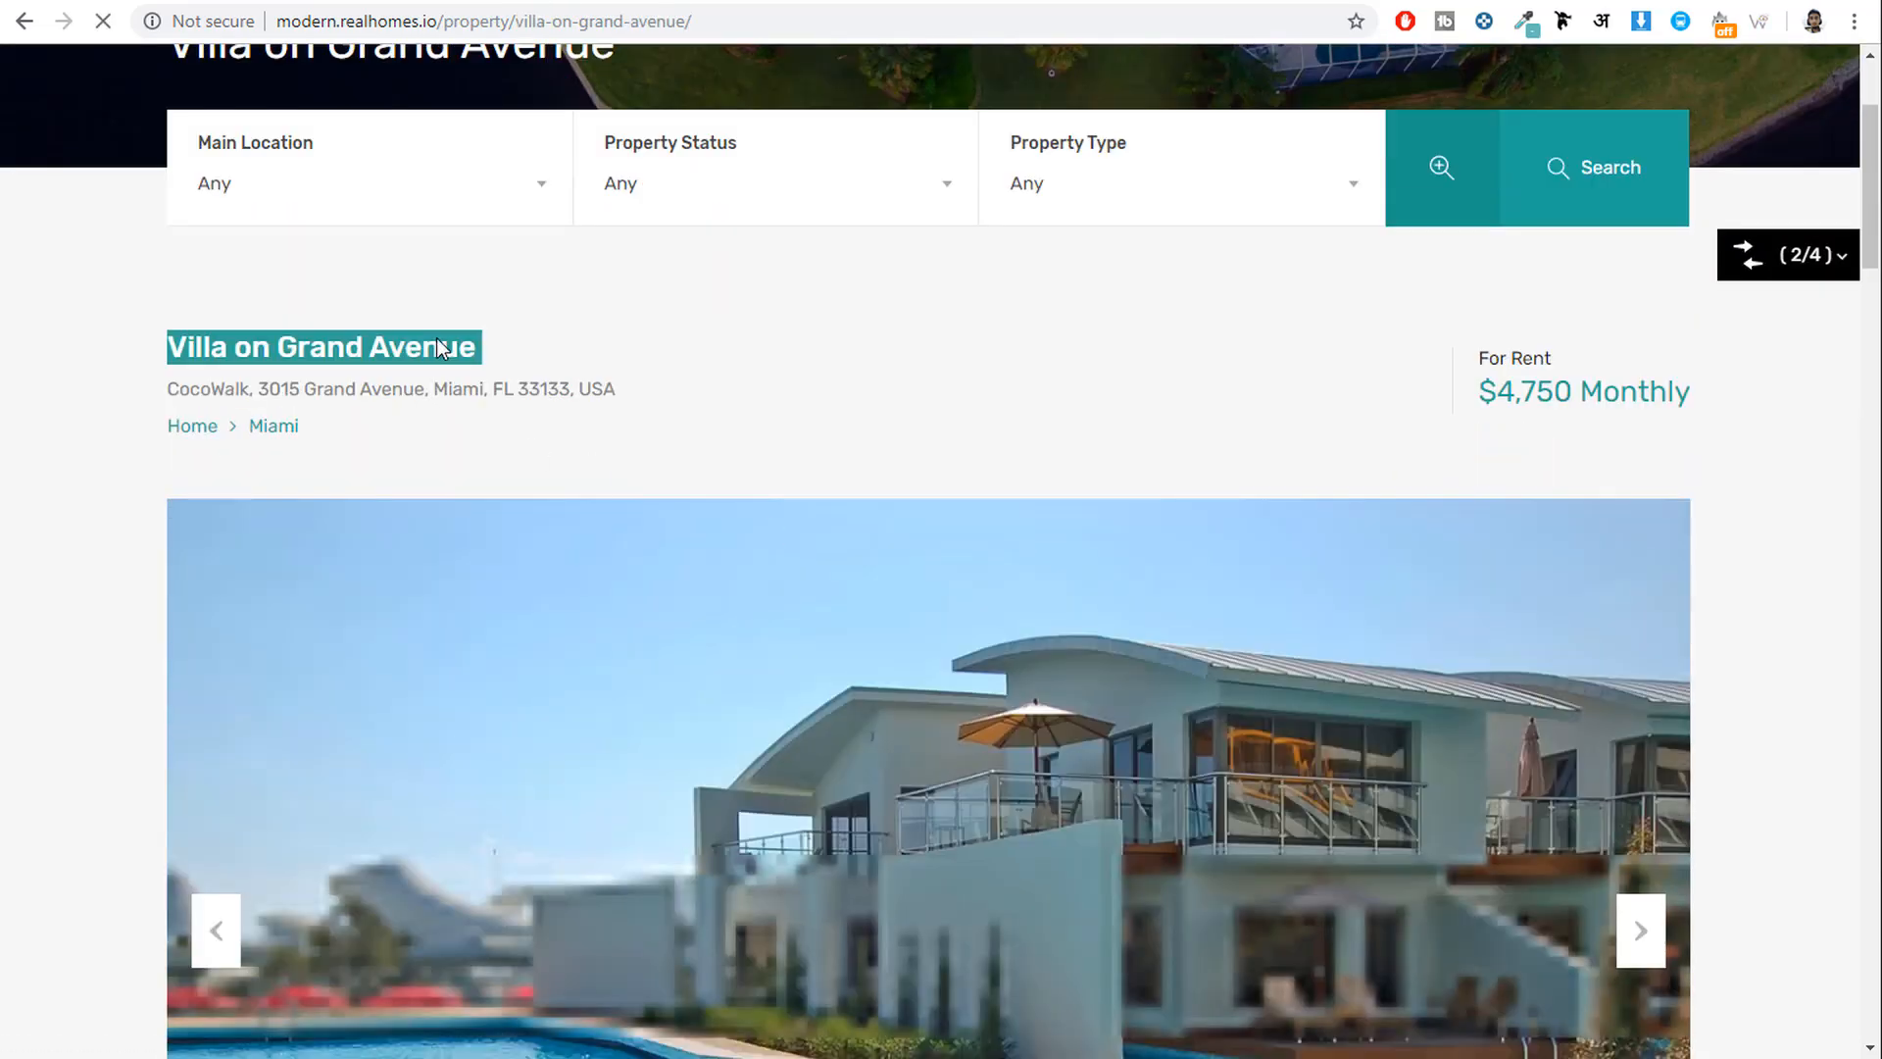
key("ctrl+c")
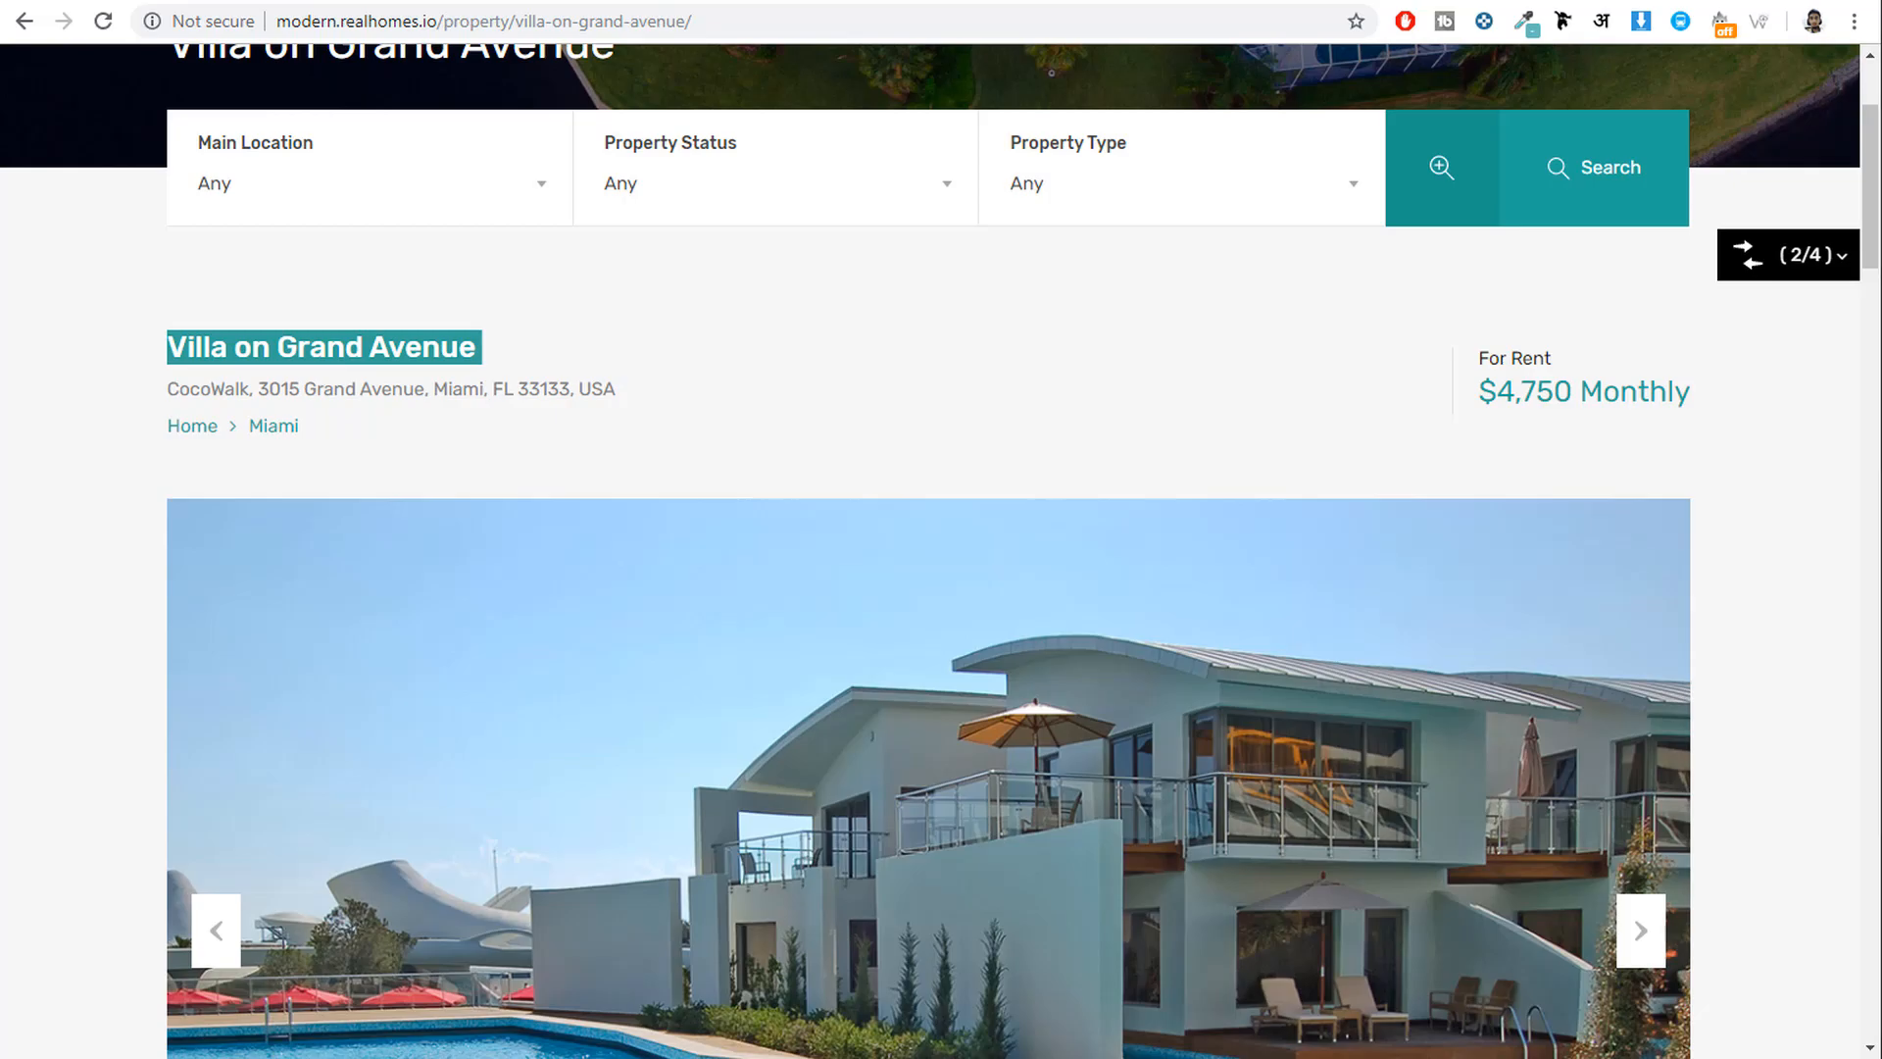
key("alt+Tab")
key("ctrl+v")
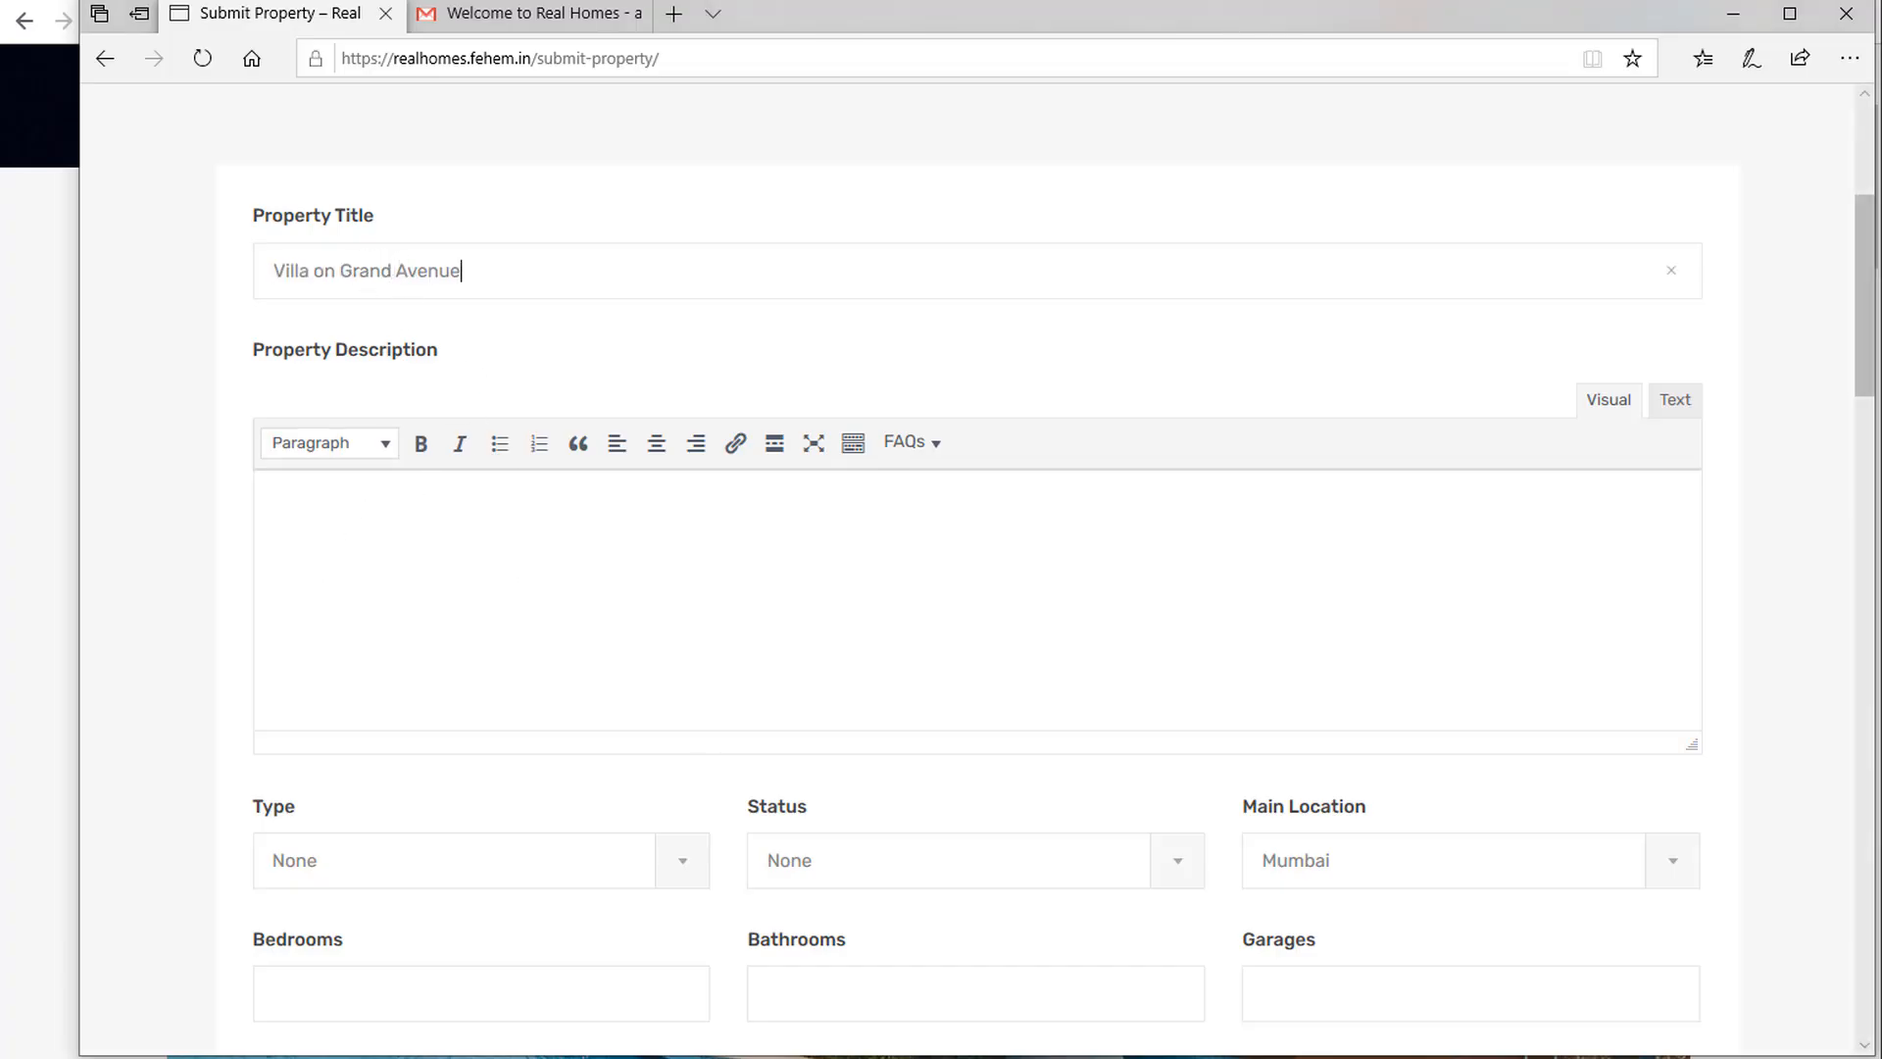
left_click_drag(804, 1049, 804, 1058)
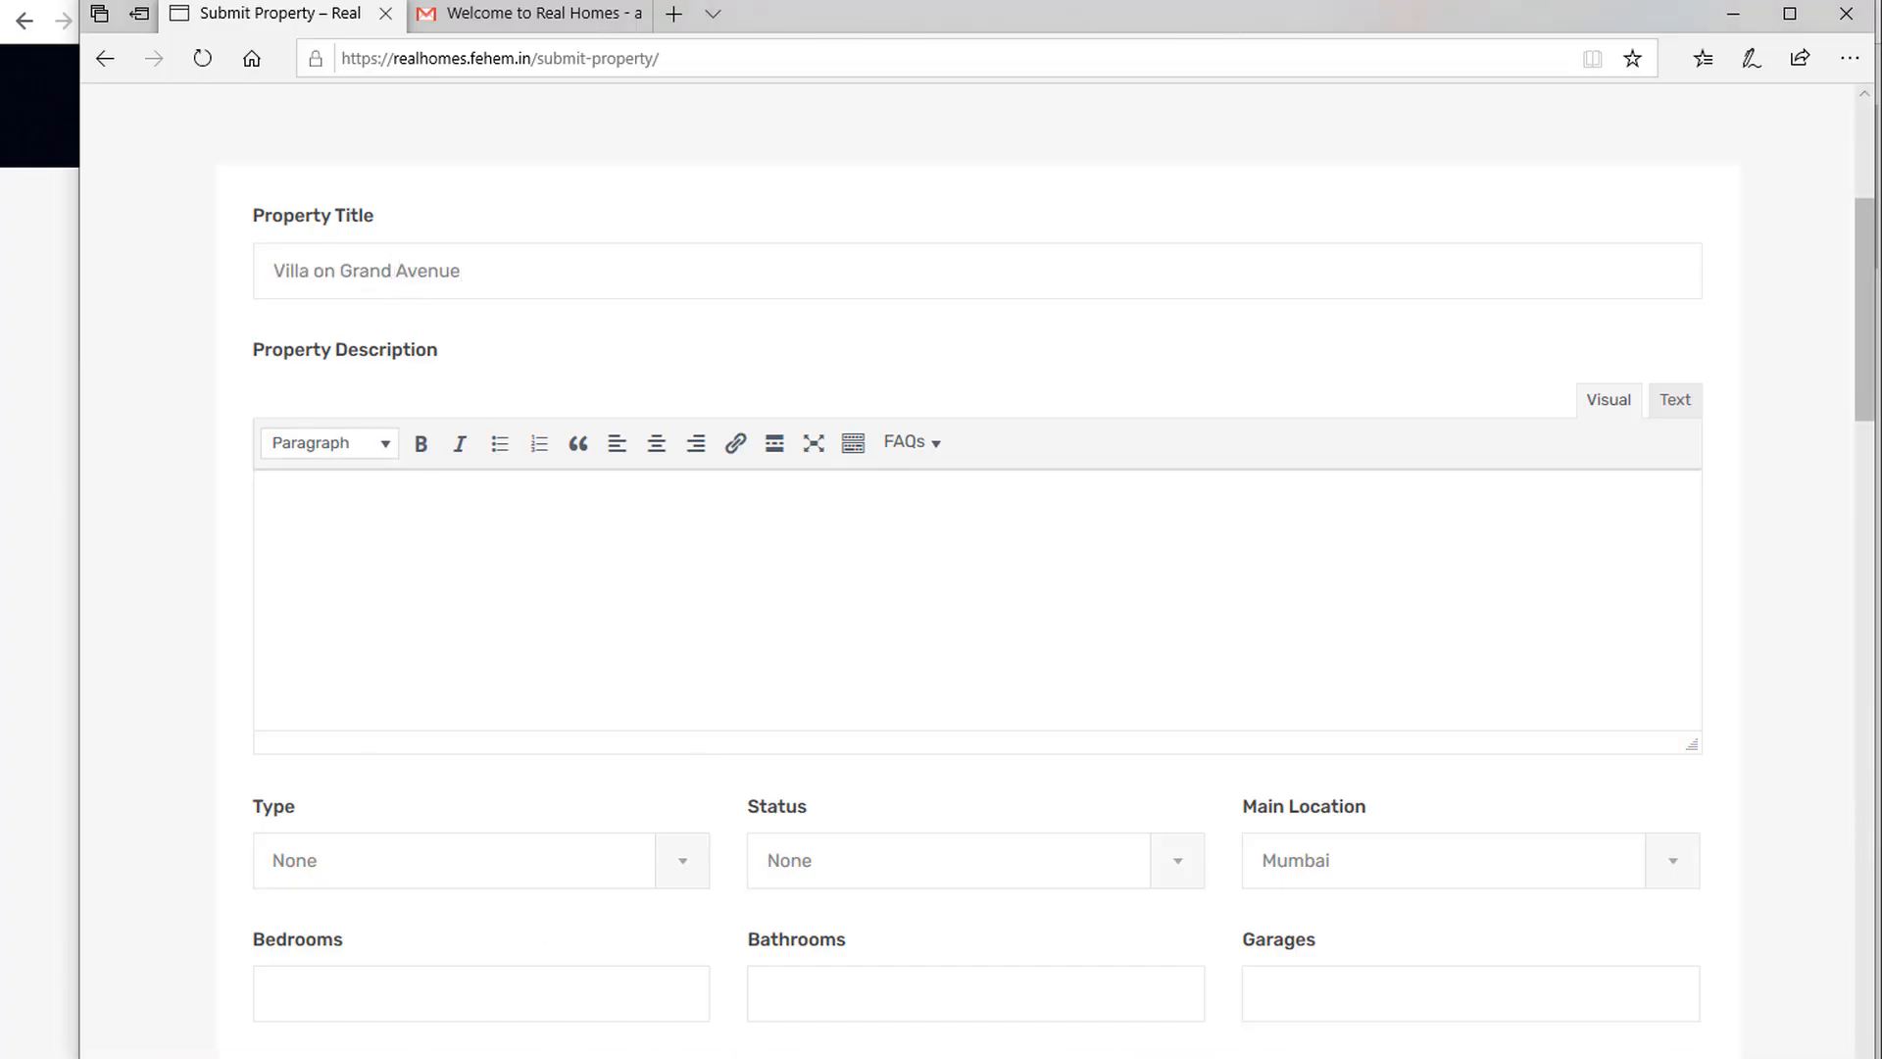
Paste the demo villa's two description paragraphs into the Property Description editor.
left_click(23, 804)
scroll(716, 794, "down", 12)
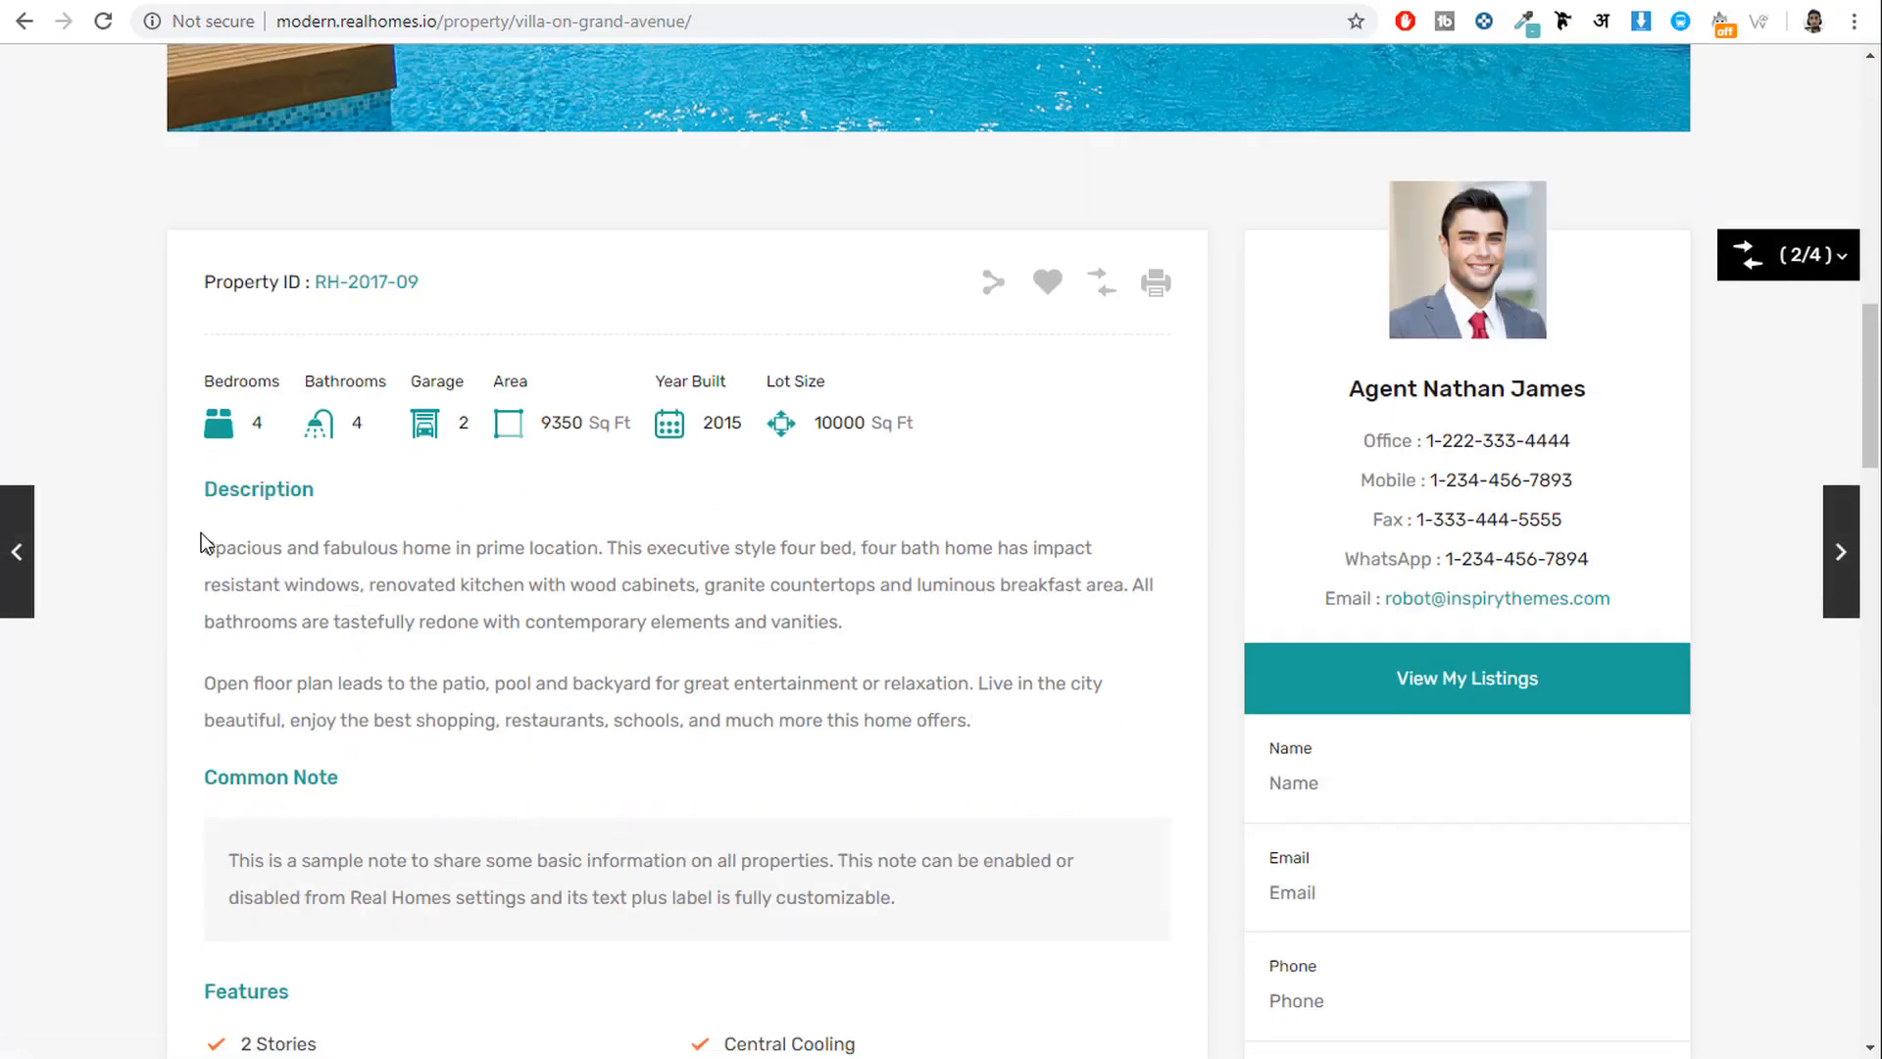
left_click_drag(201, 534, 996, 727)
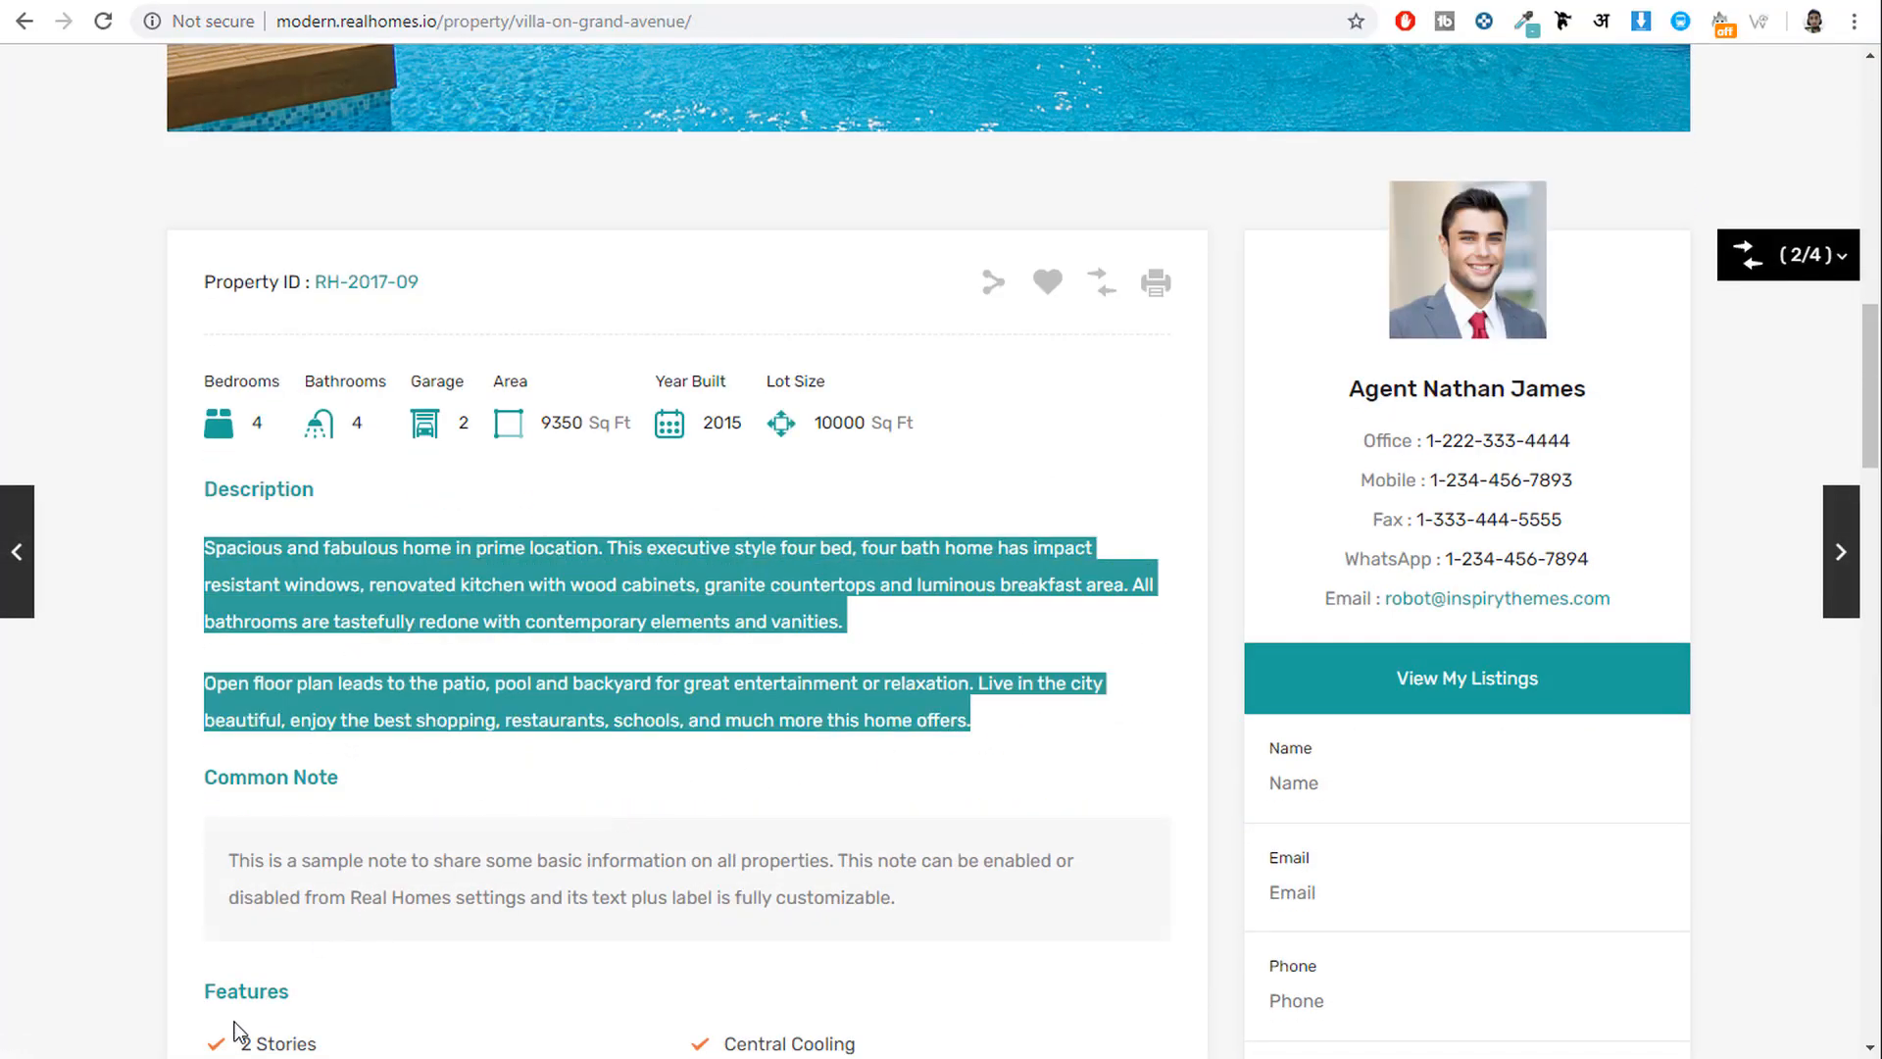
key("ctrl+c")
key("alt+Tab")
left_click(525, 529)
key("ctrl+v")
scroll(818, 556, "down", 2)
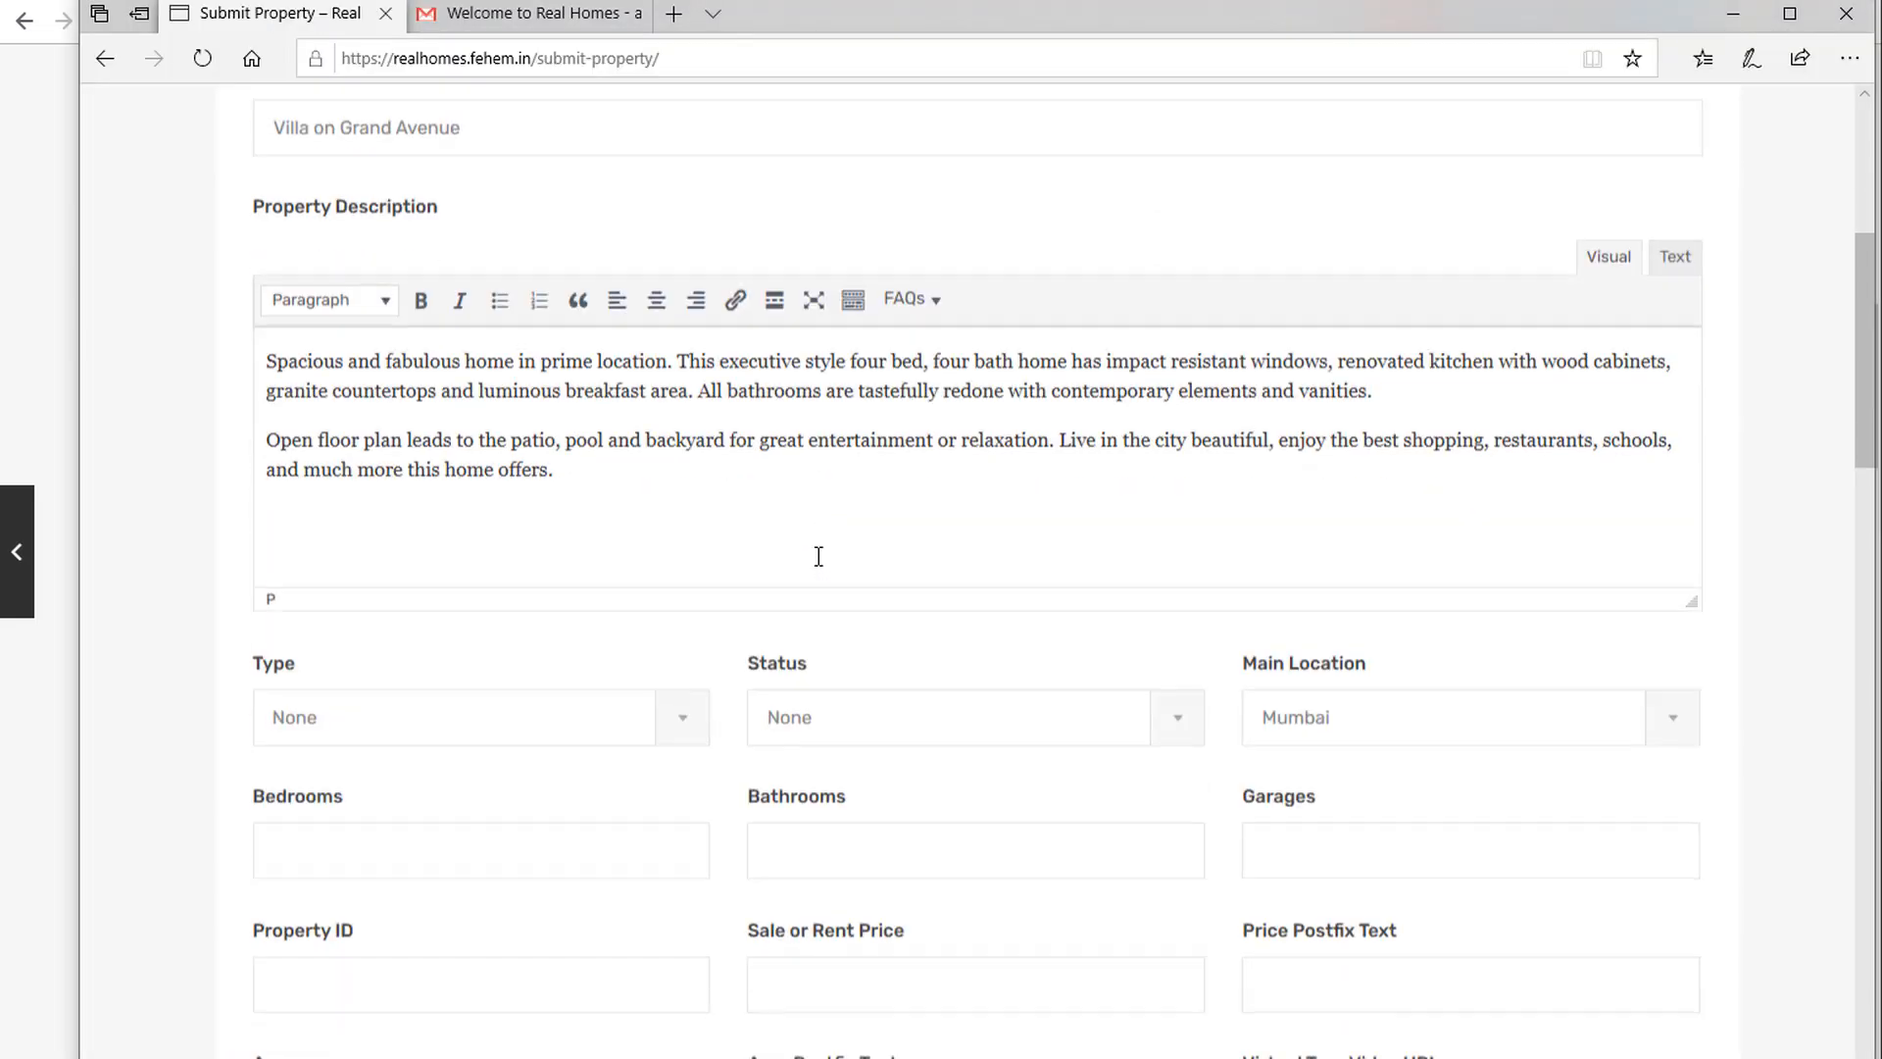
scroll(818, 556, "down", 3)
left_click(422, 416)
key("alt+Tab")
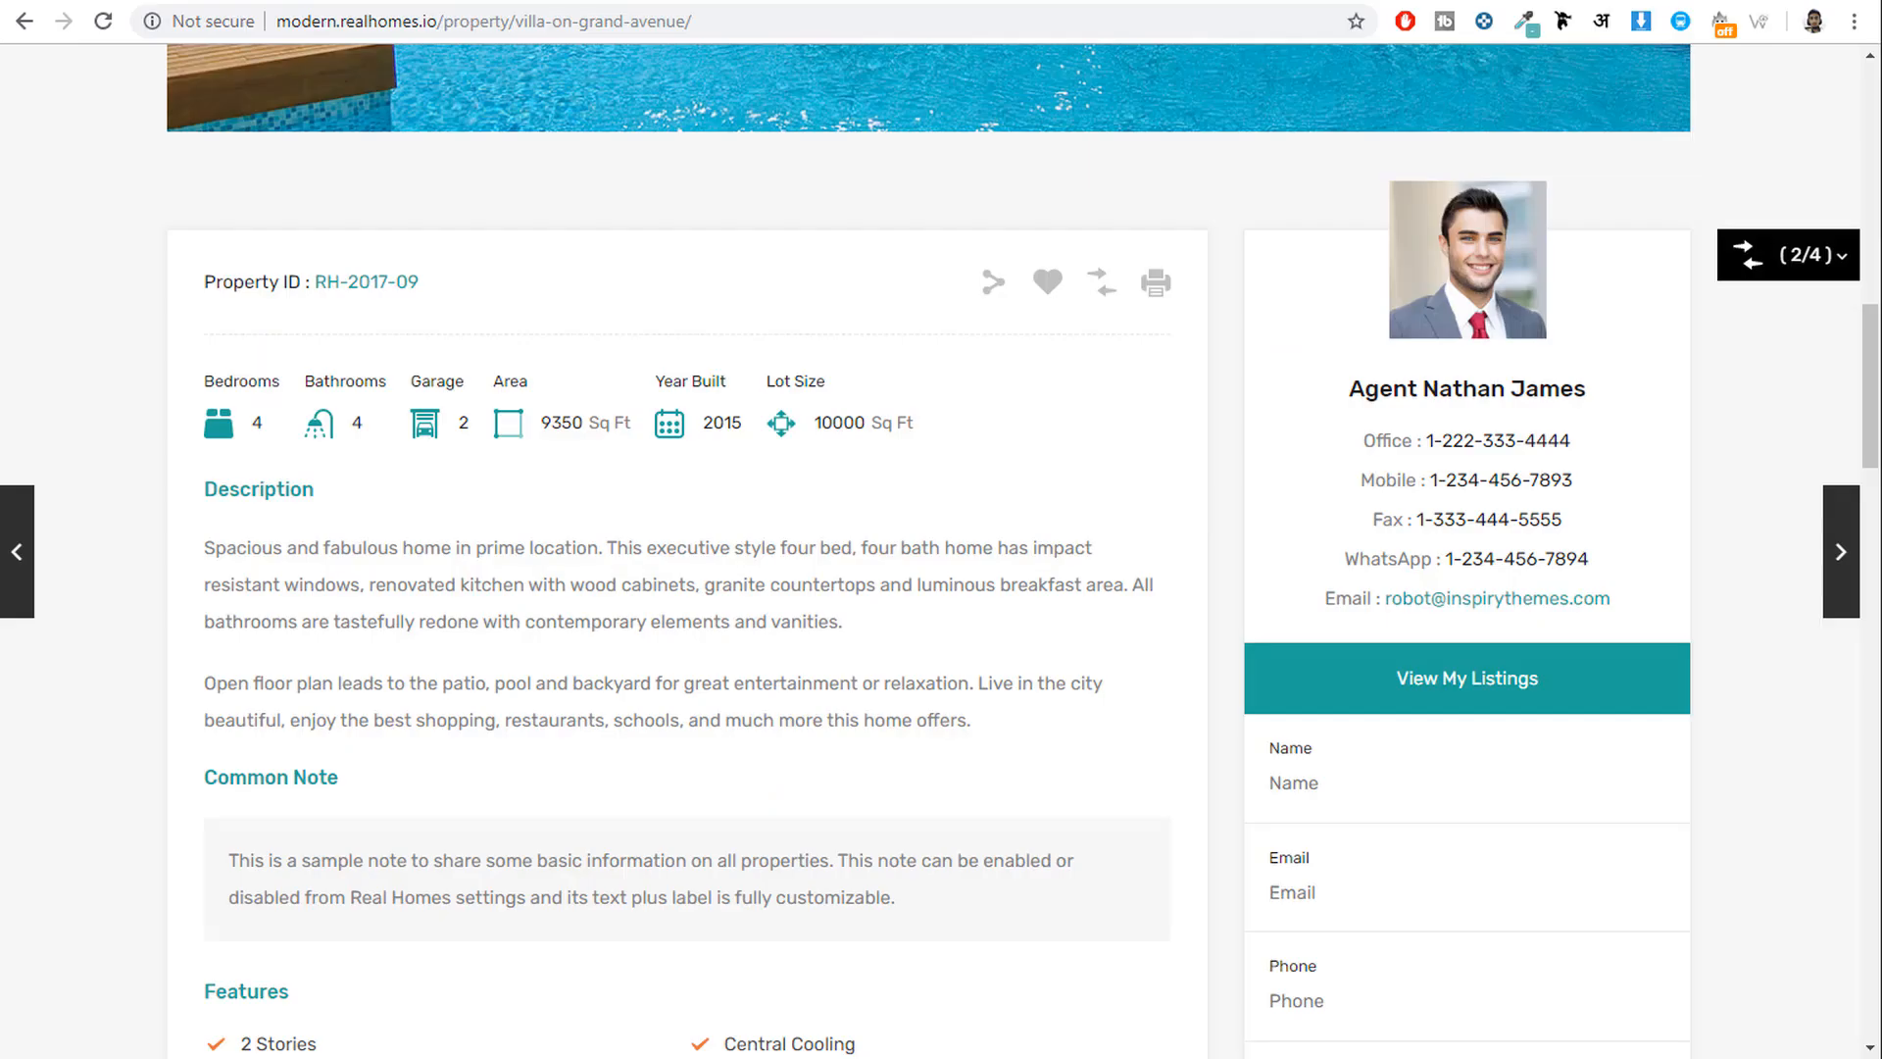
key("alt+Tab")
Set the property Type to Villa and Status to For Rent.
left_click(454, 387)
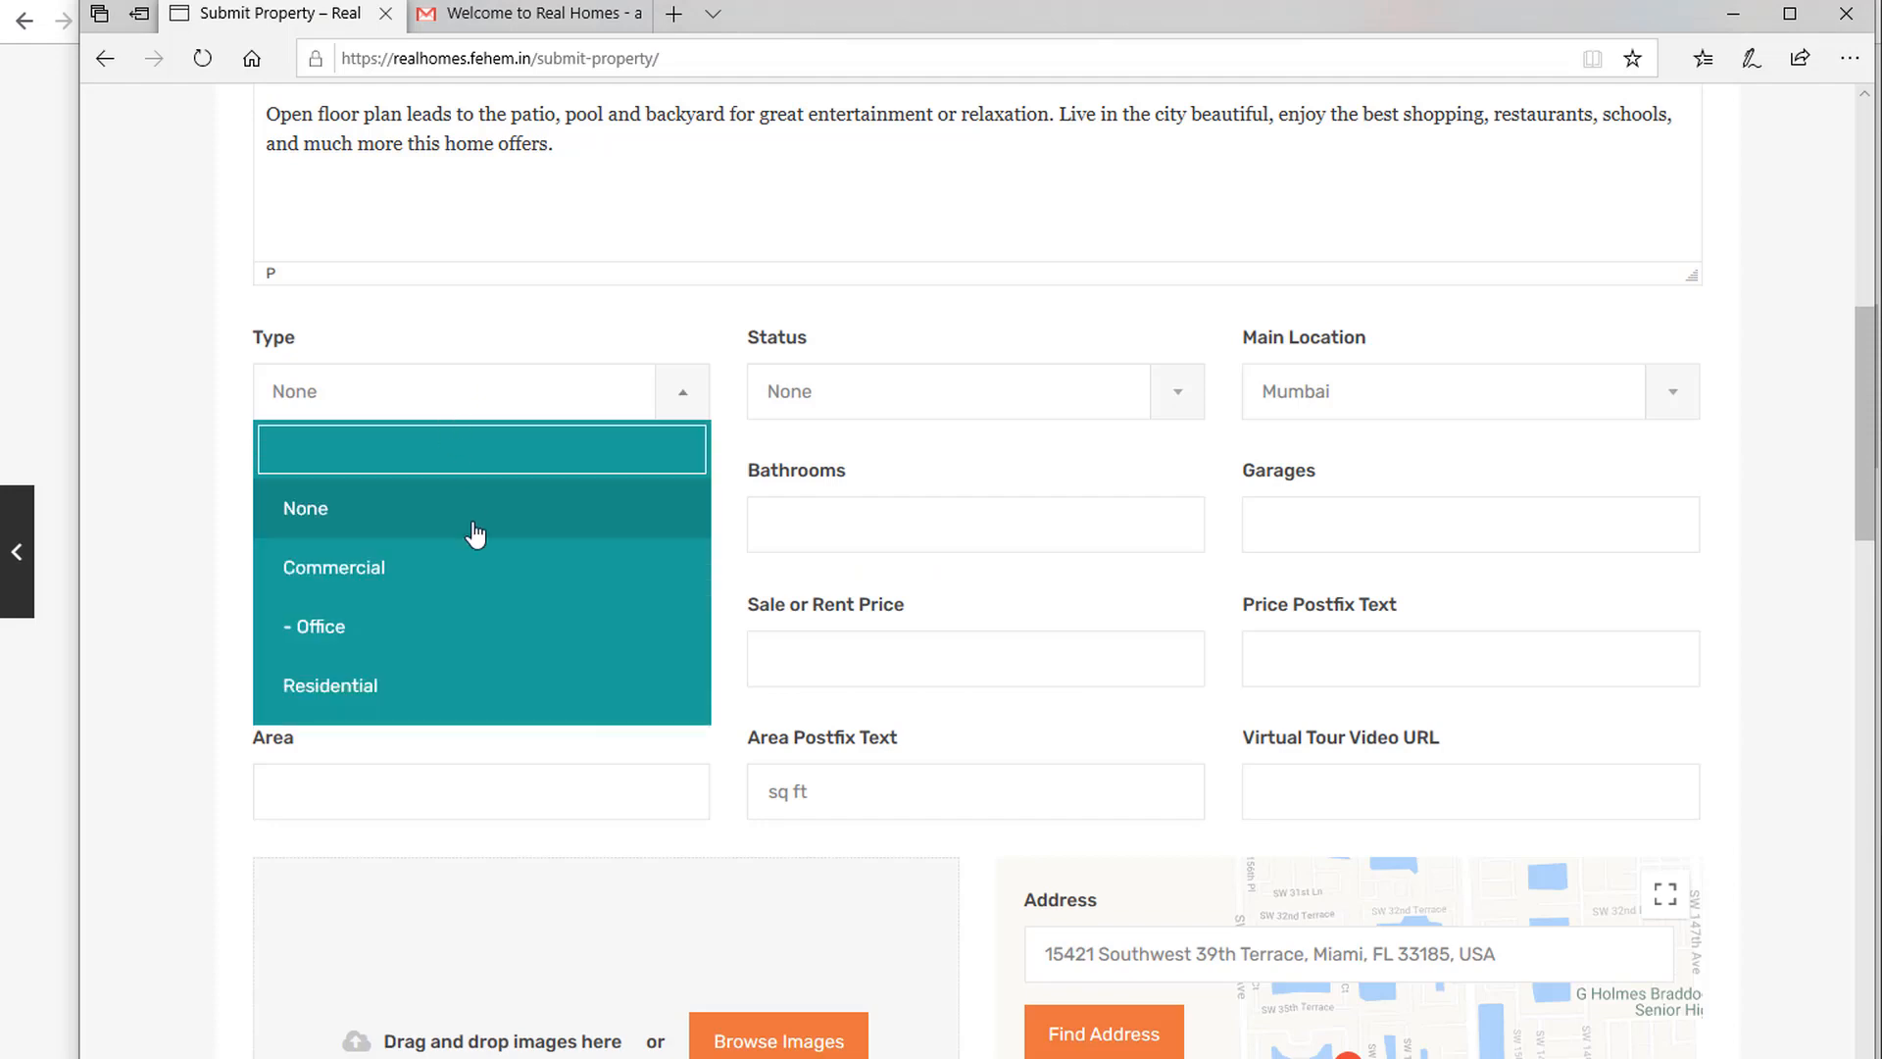
scroll(421, 706, "down", 2)
left_click(408, 698)
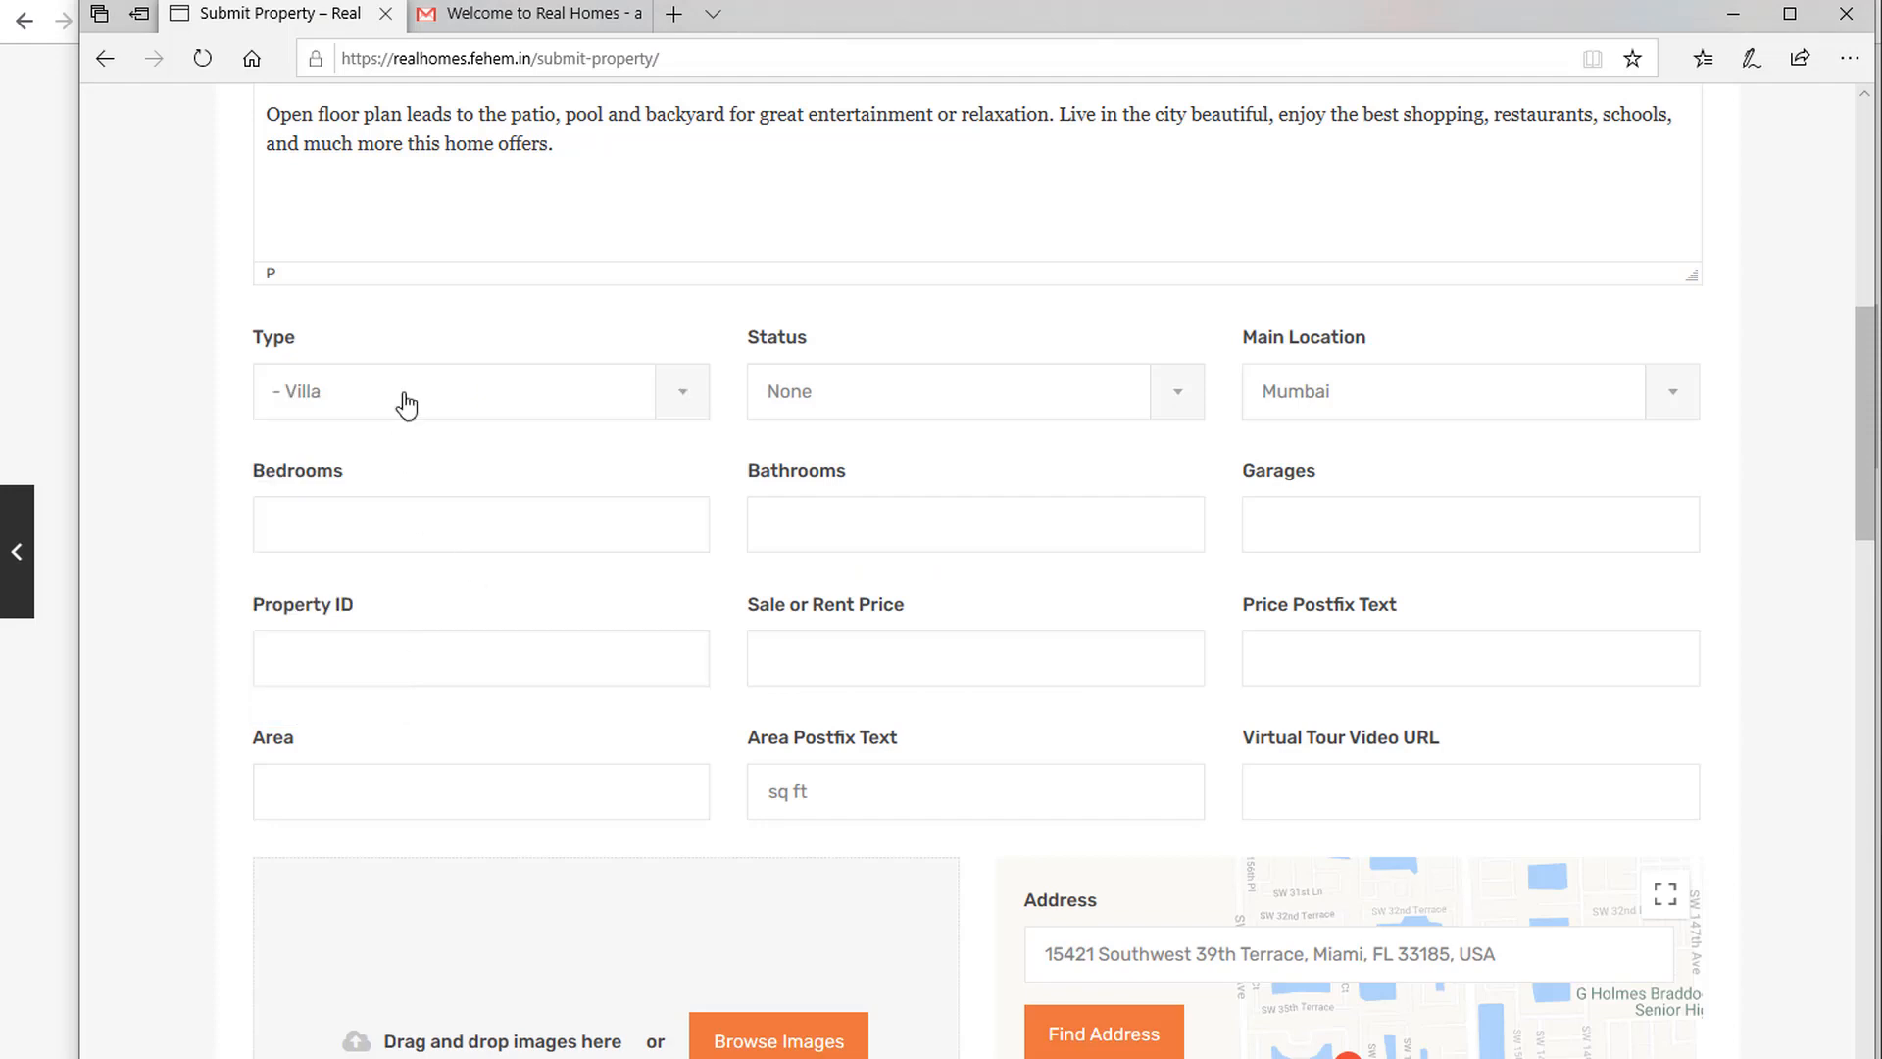
left_click(770, 391)
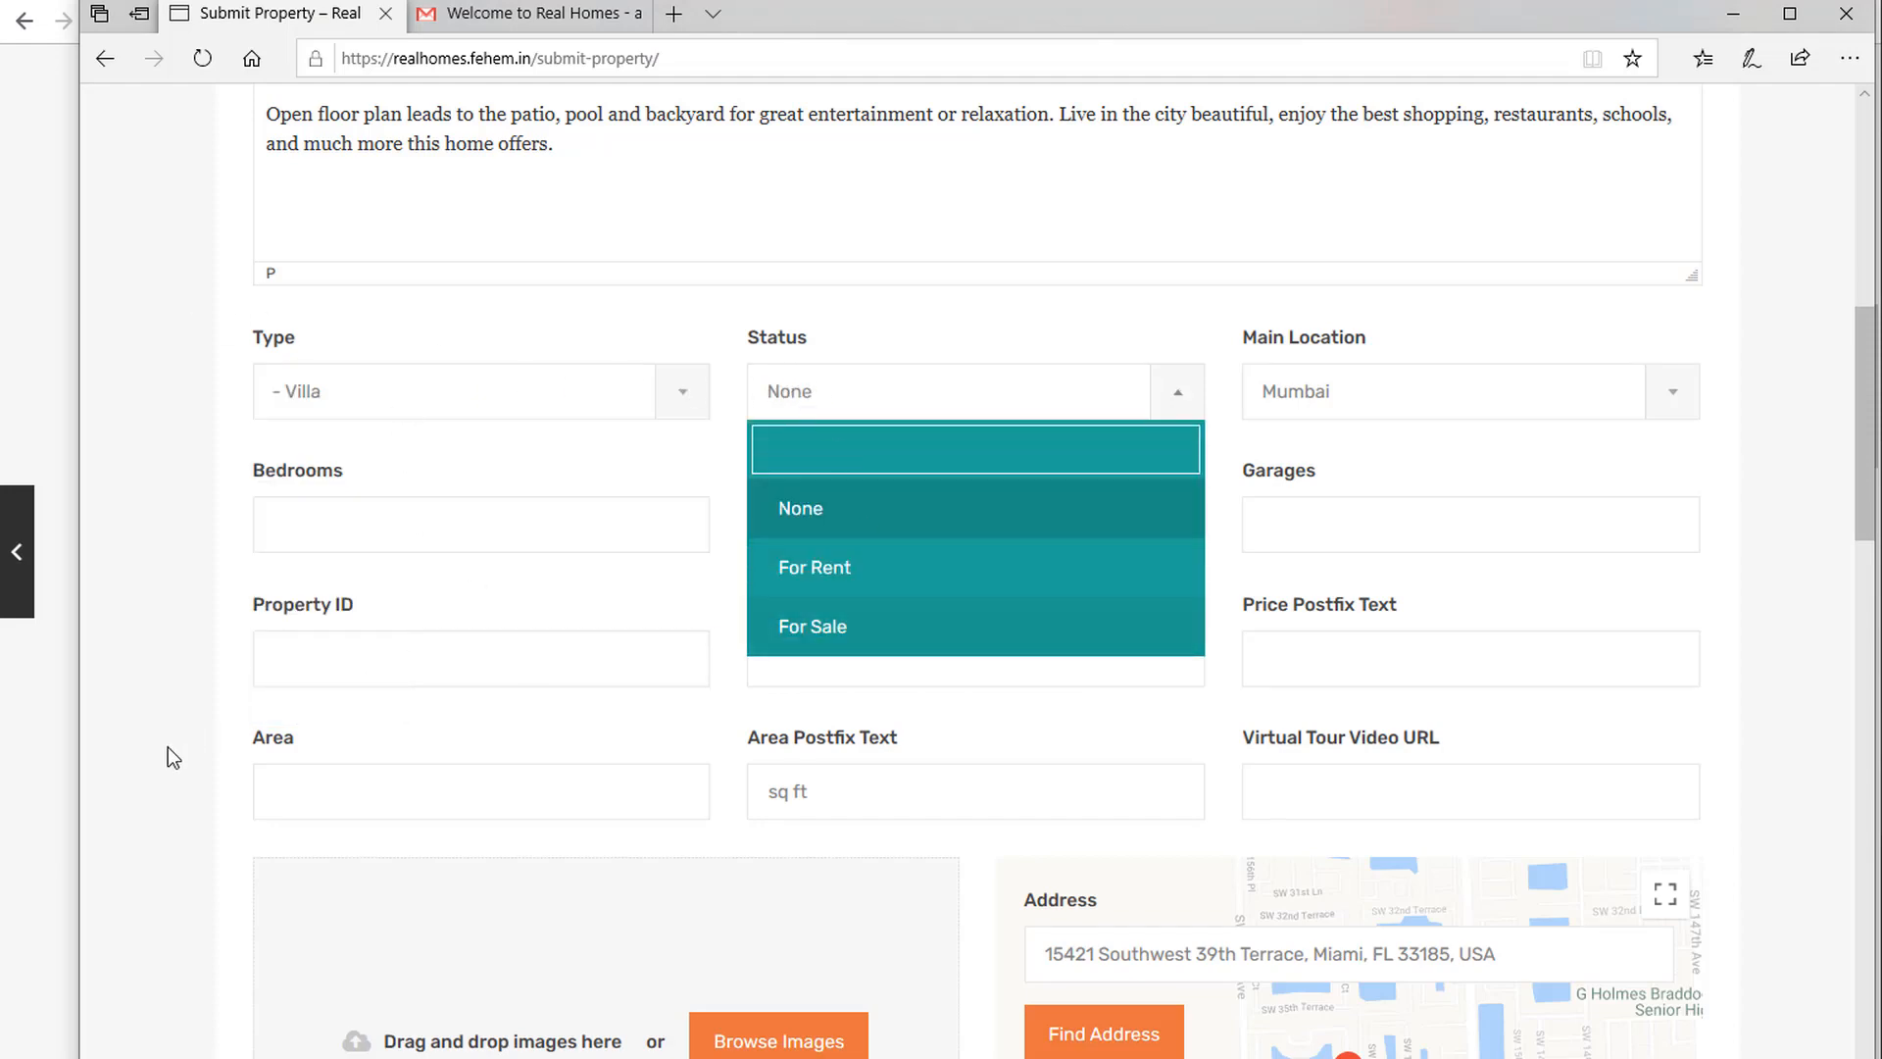
key("alt+Tab")
scroll(761, 684, "up", 10)
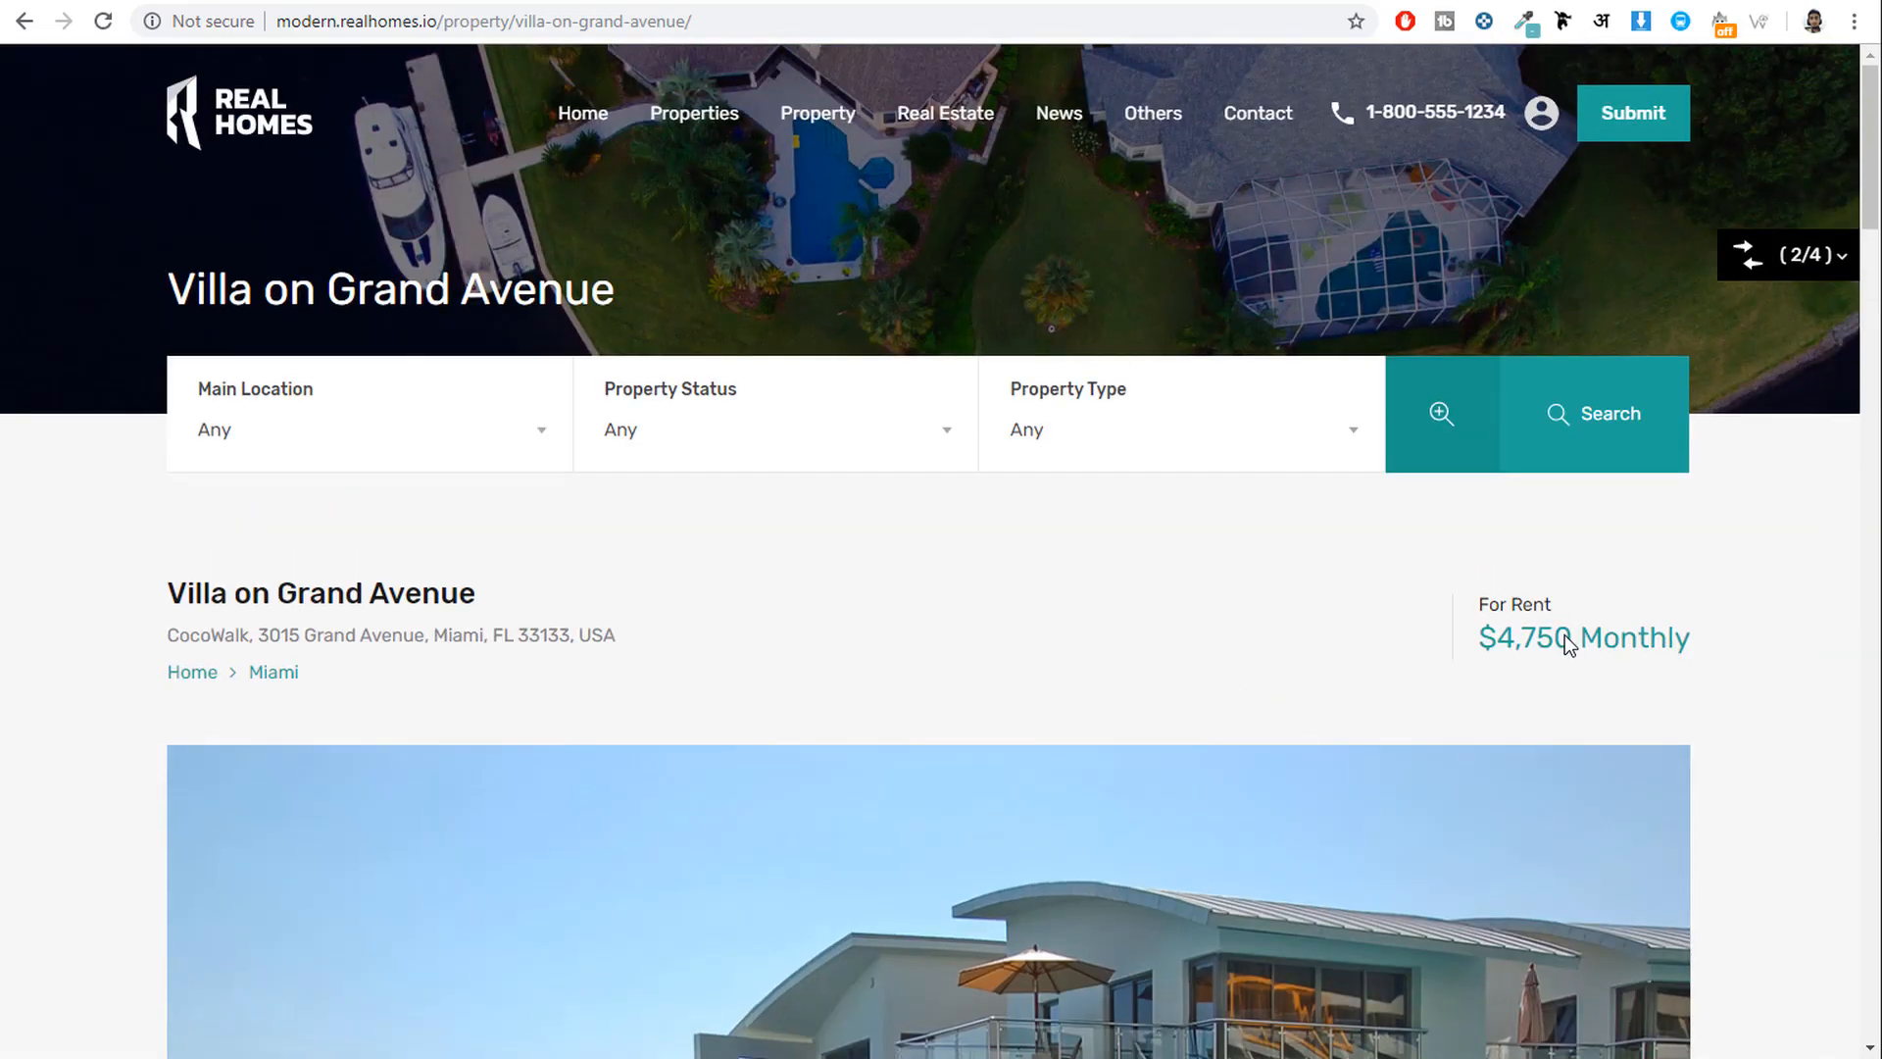
key("alt+Tab")
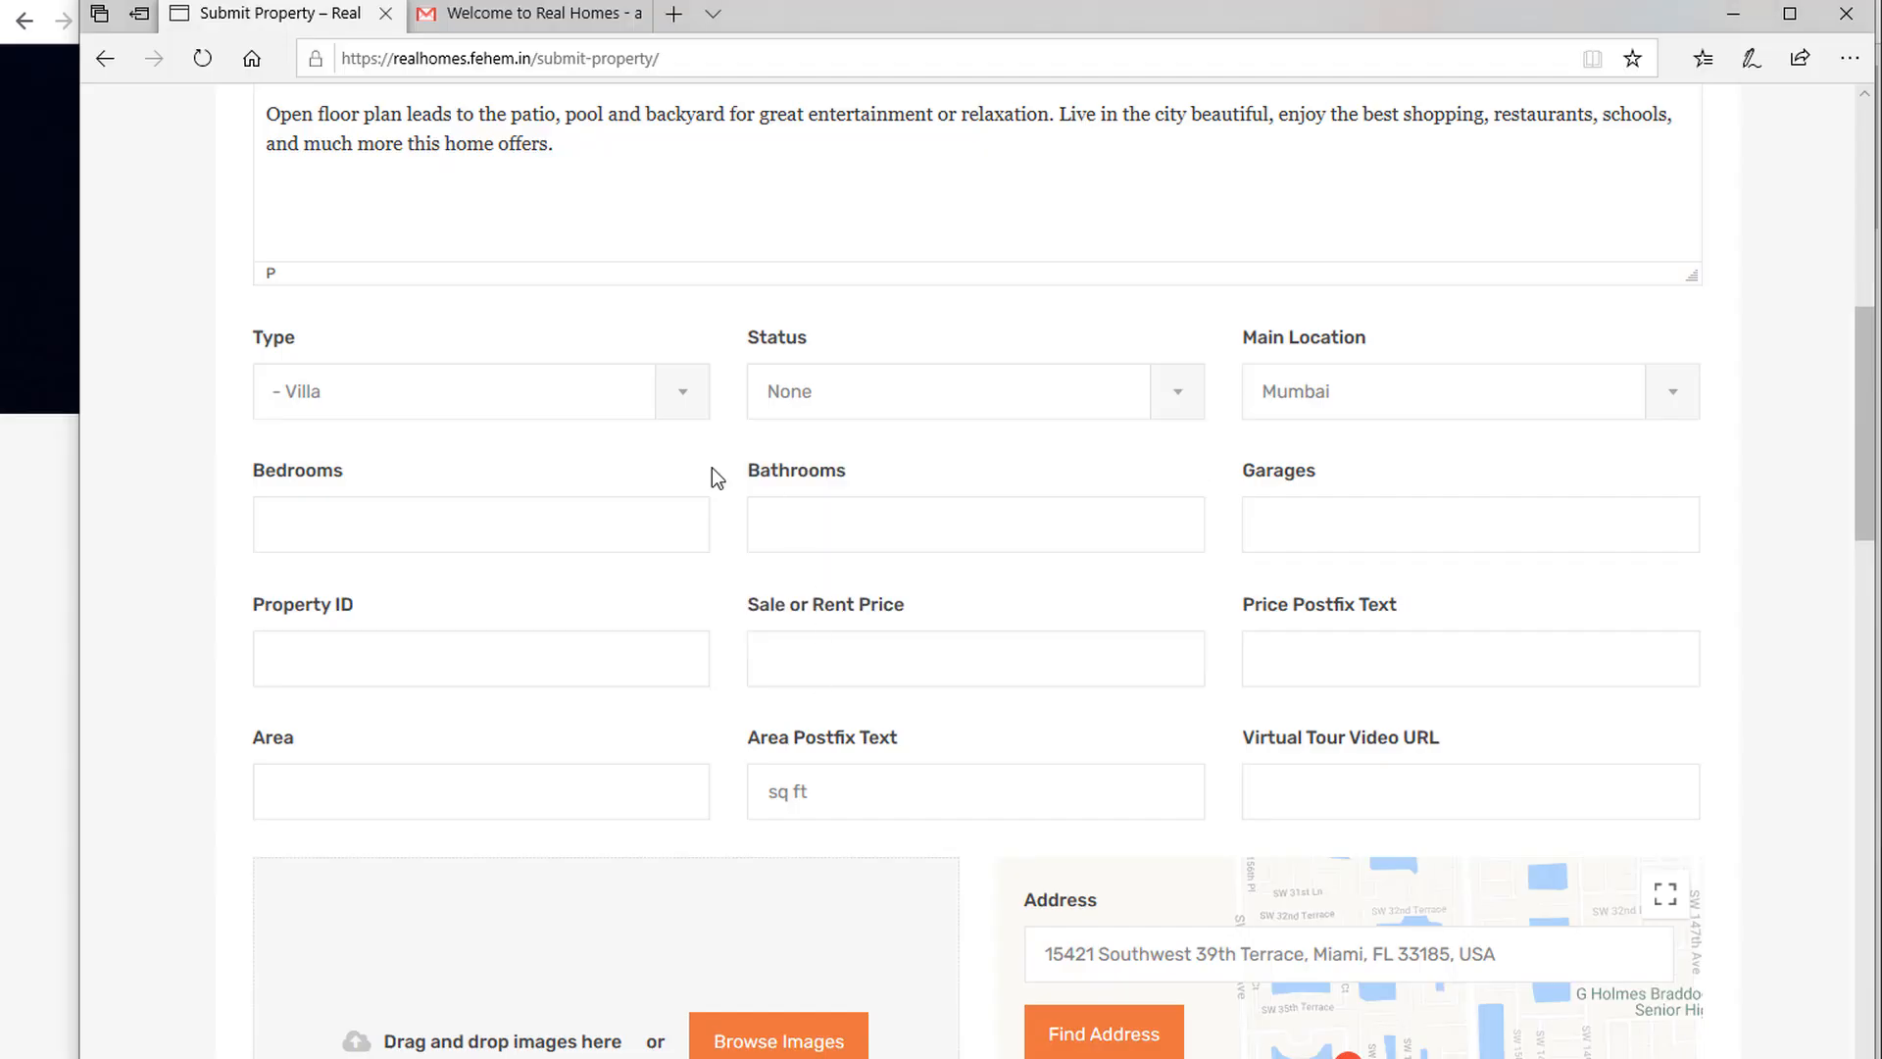
left_click(850, 407)
left_click(834, 557)
Enter 4 bedrooms, 4 bathrooms and 2 garages.
left_click(357, 529)
left_click(47, 697)
scroll(688, 680, "down", 12)
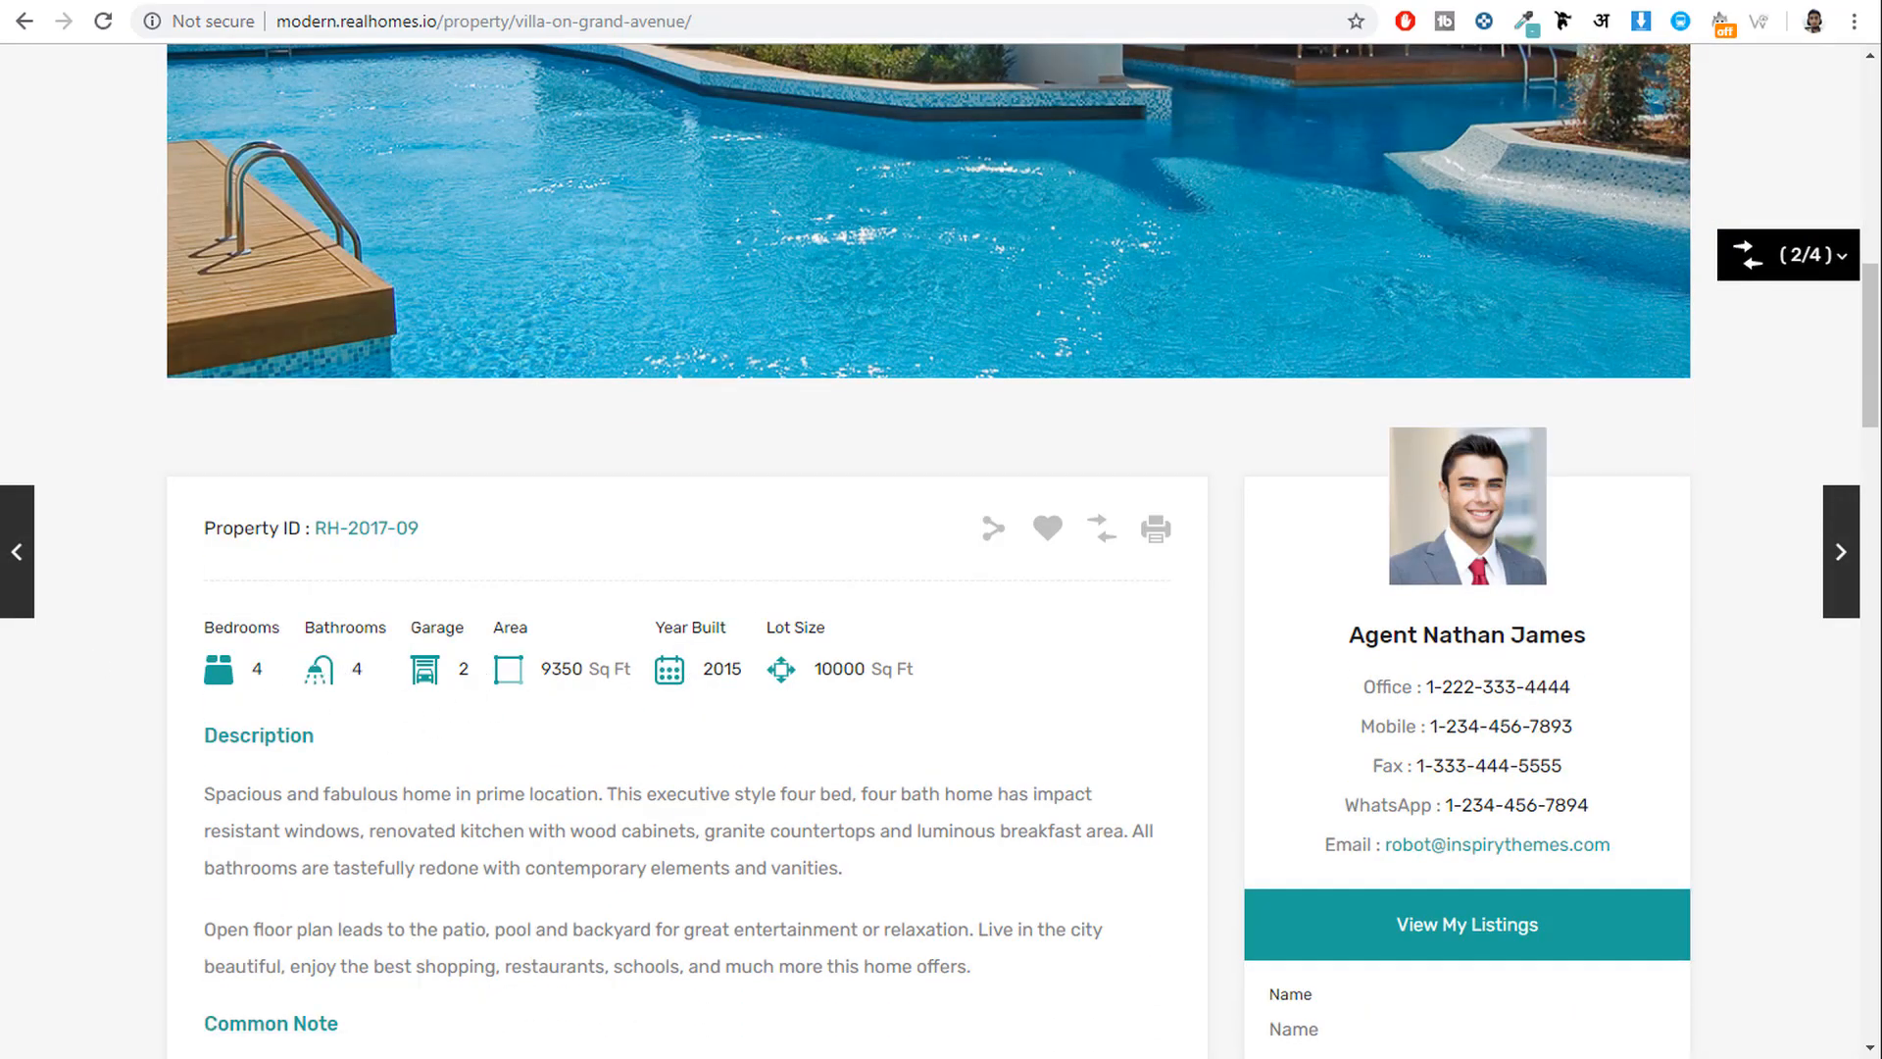
left_click(216, 1058)
left_click(411, 510)
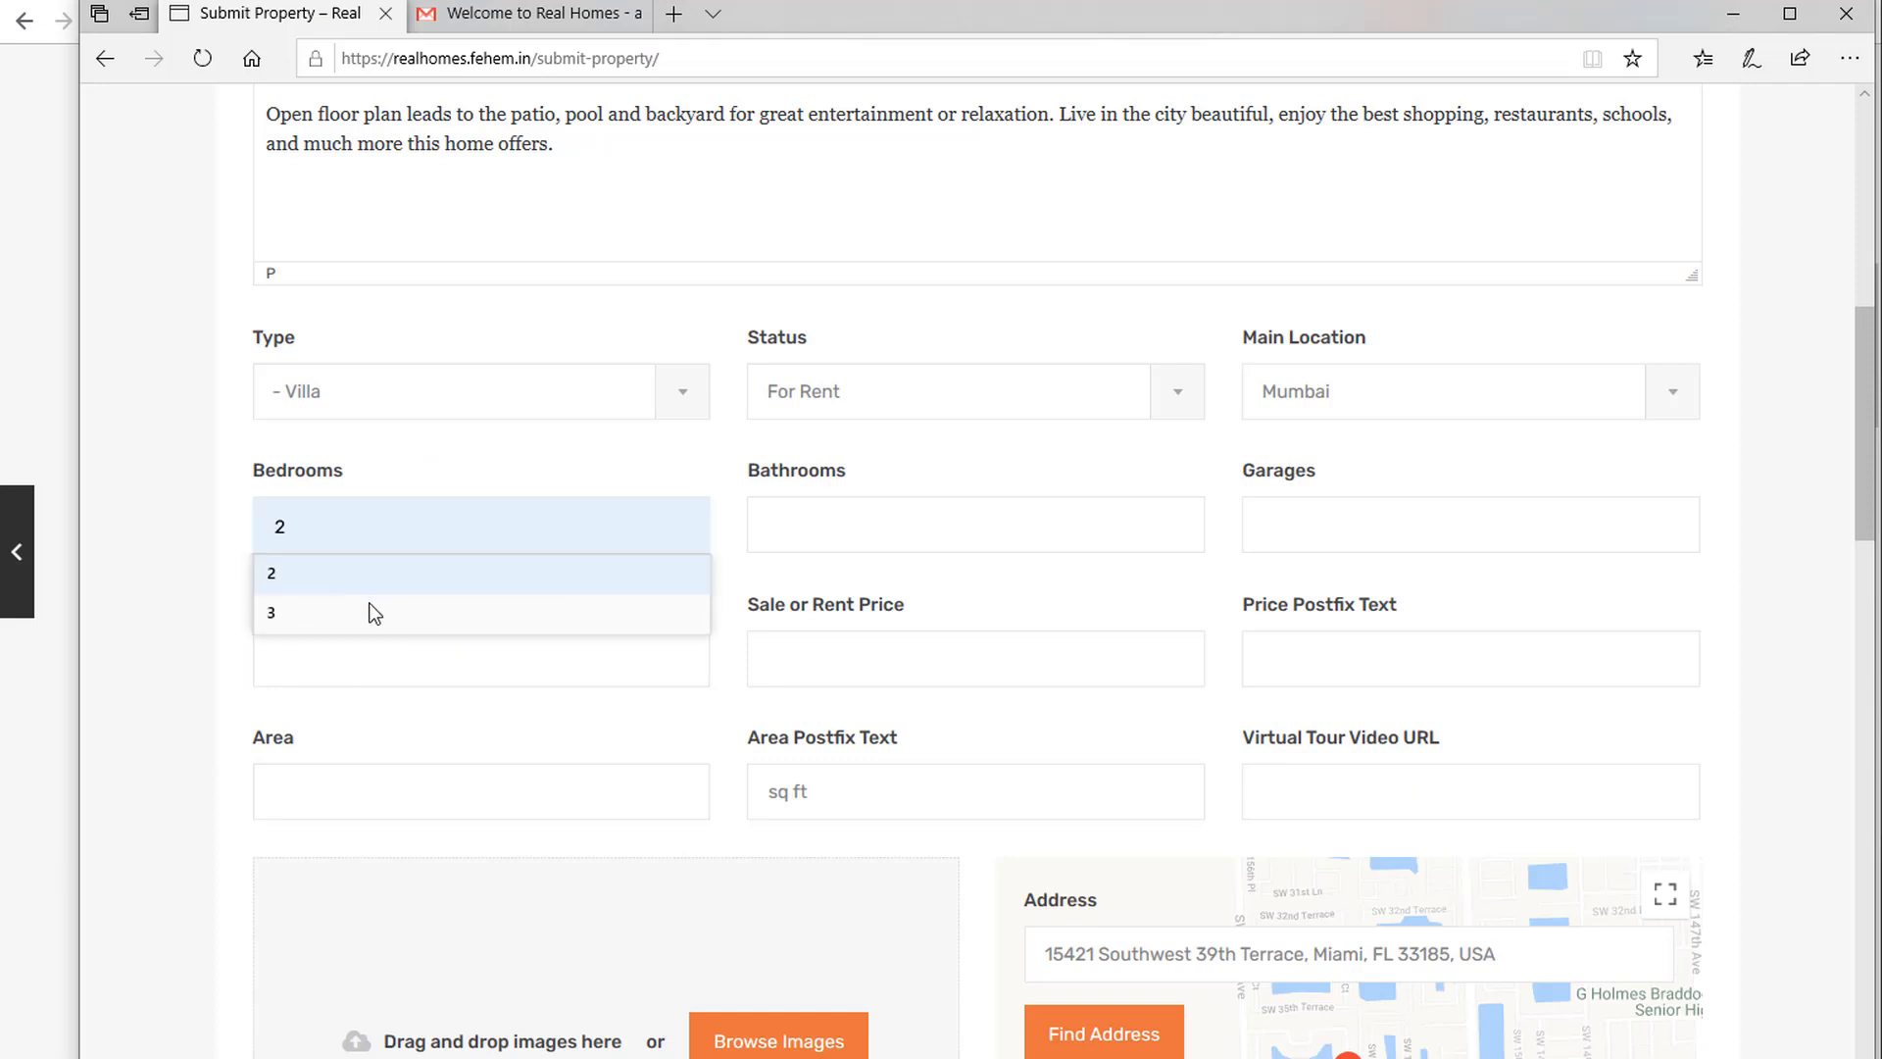
type("4")
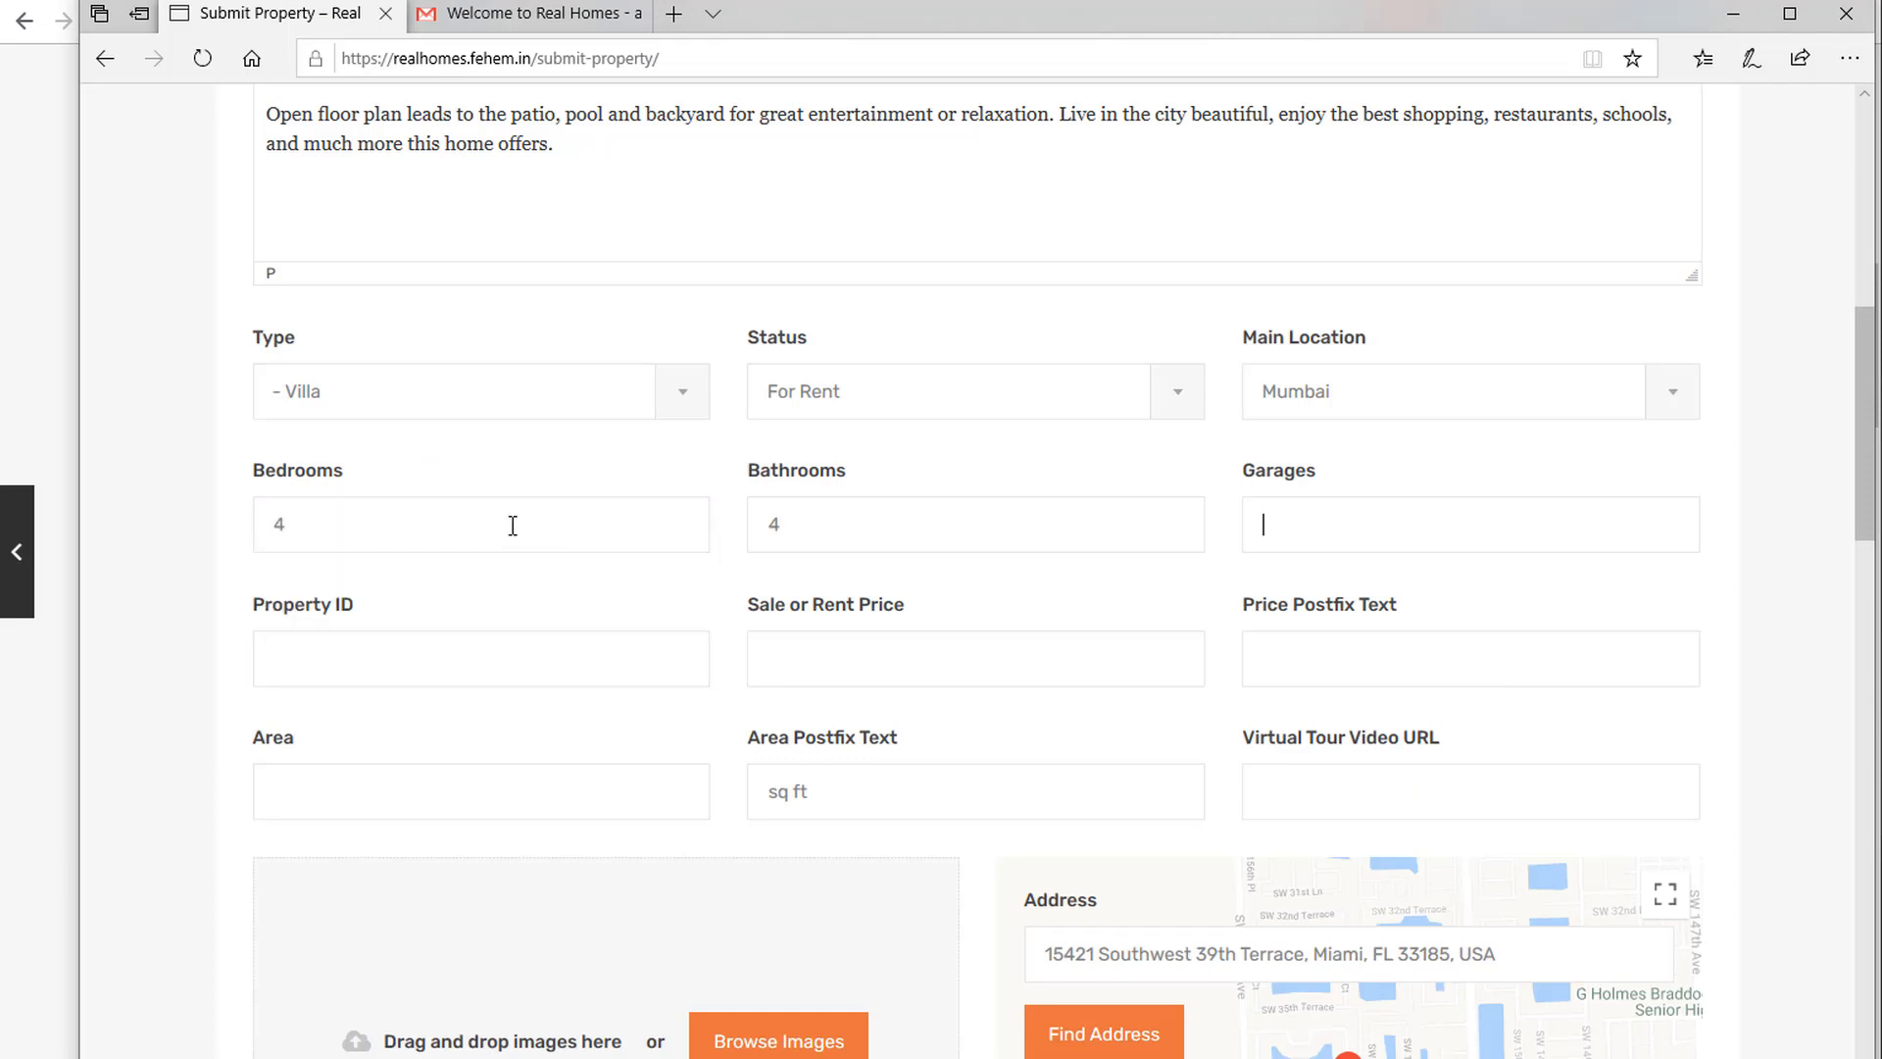
type("2")
key("Tab")
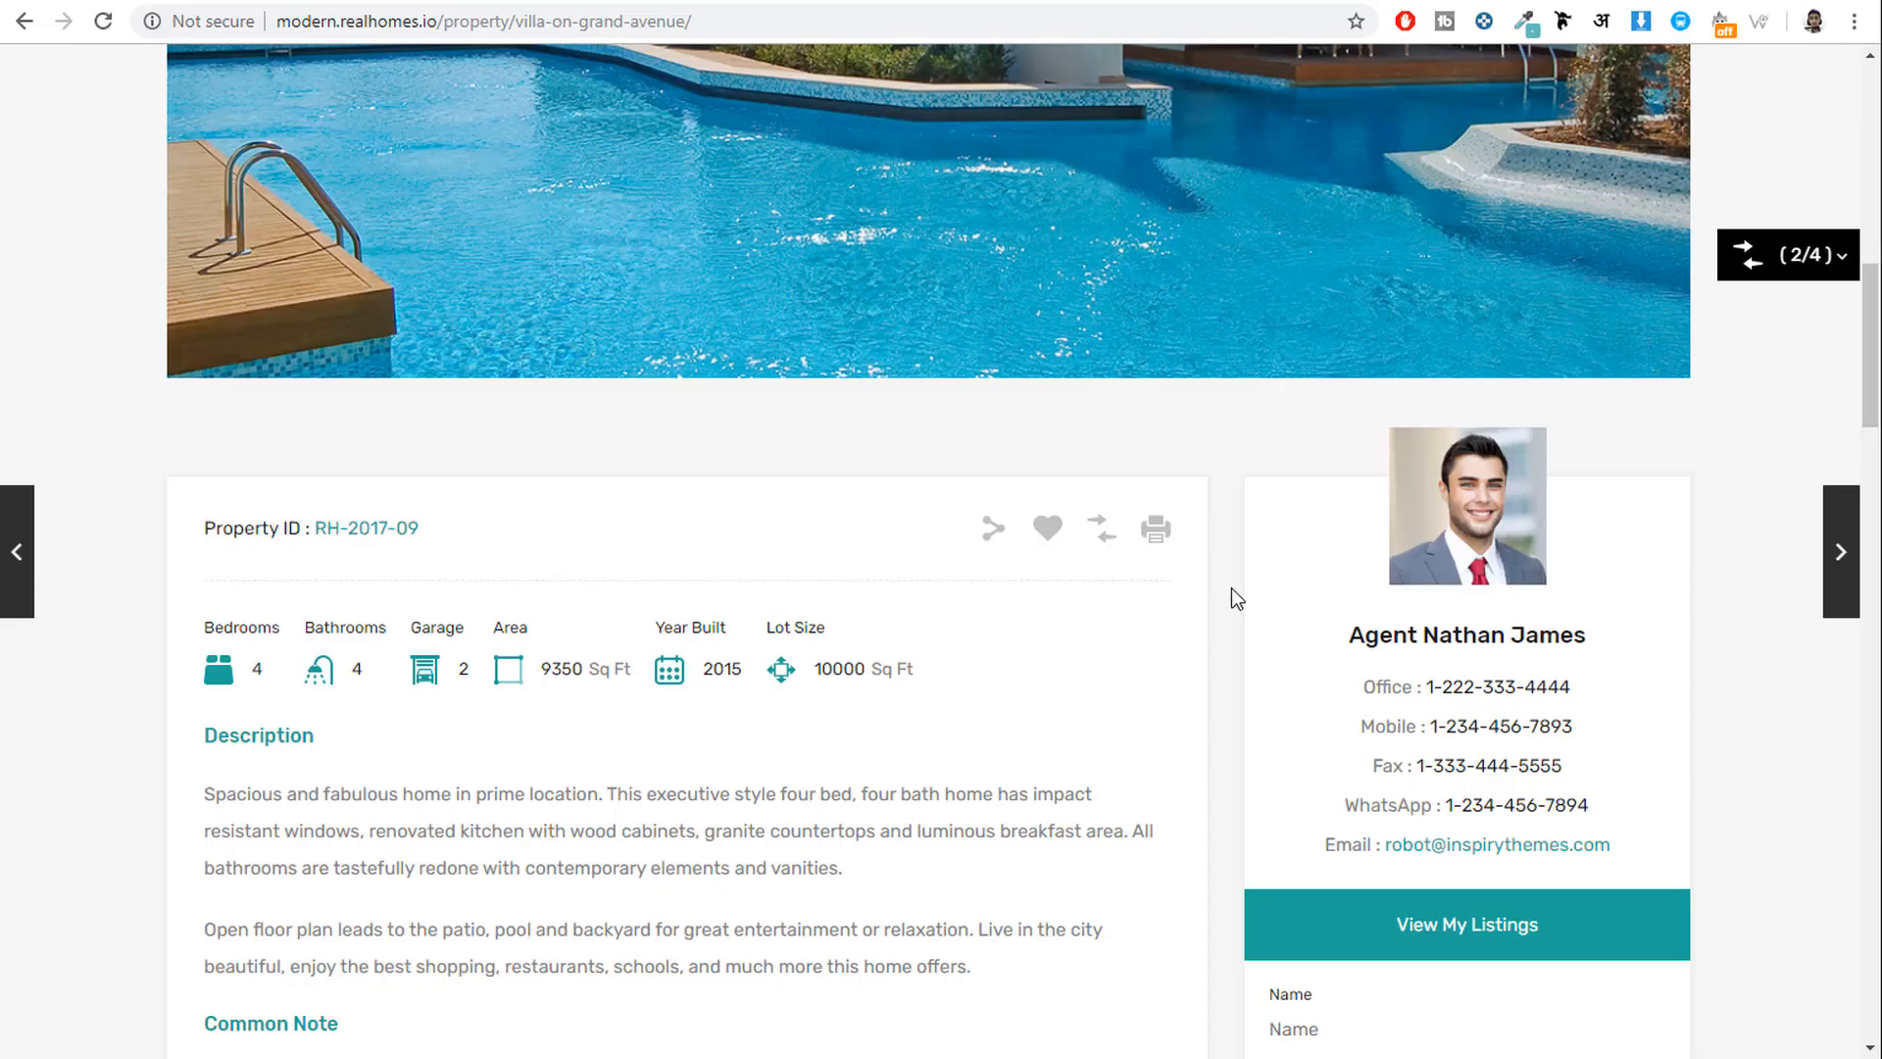
scroll(1231, 586, "up", 9)
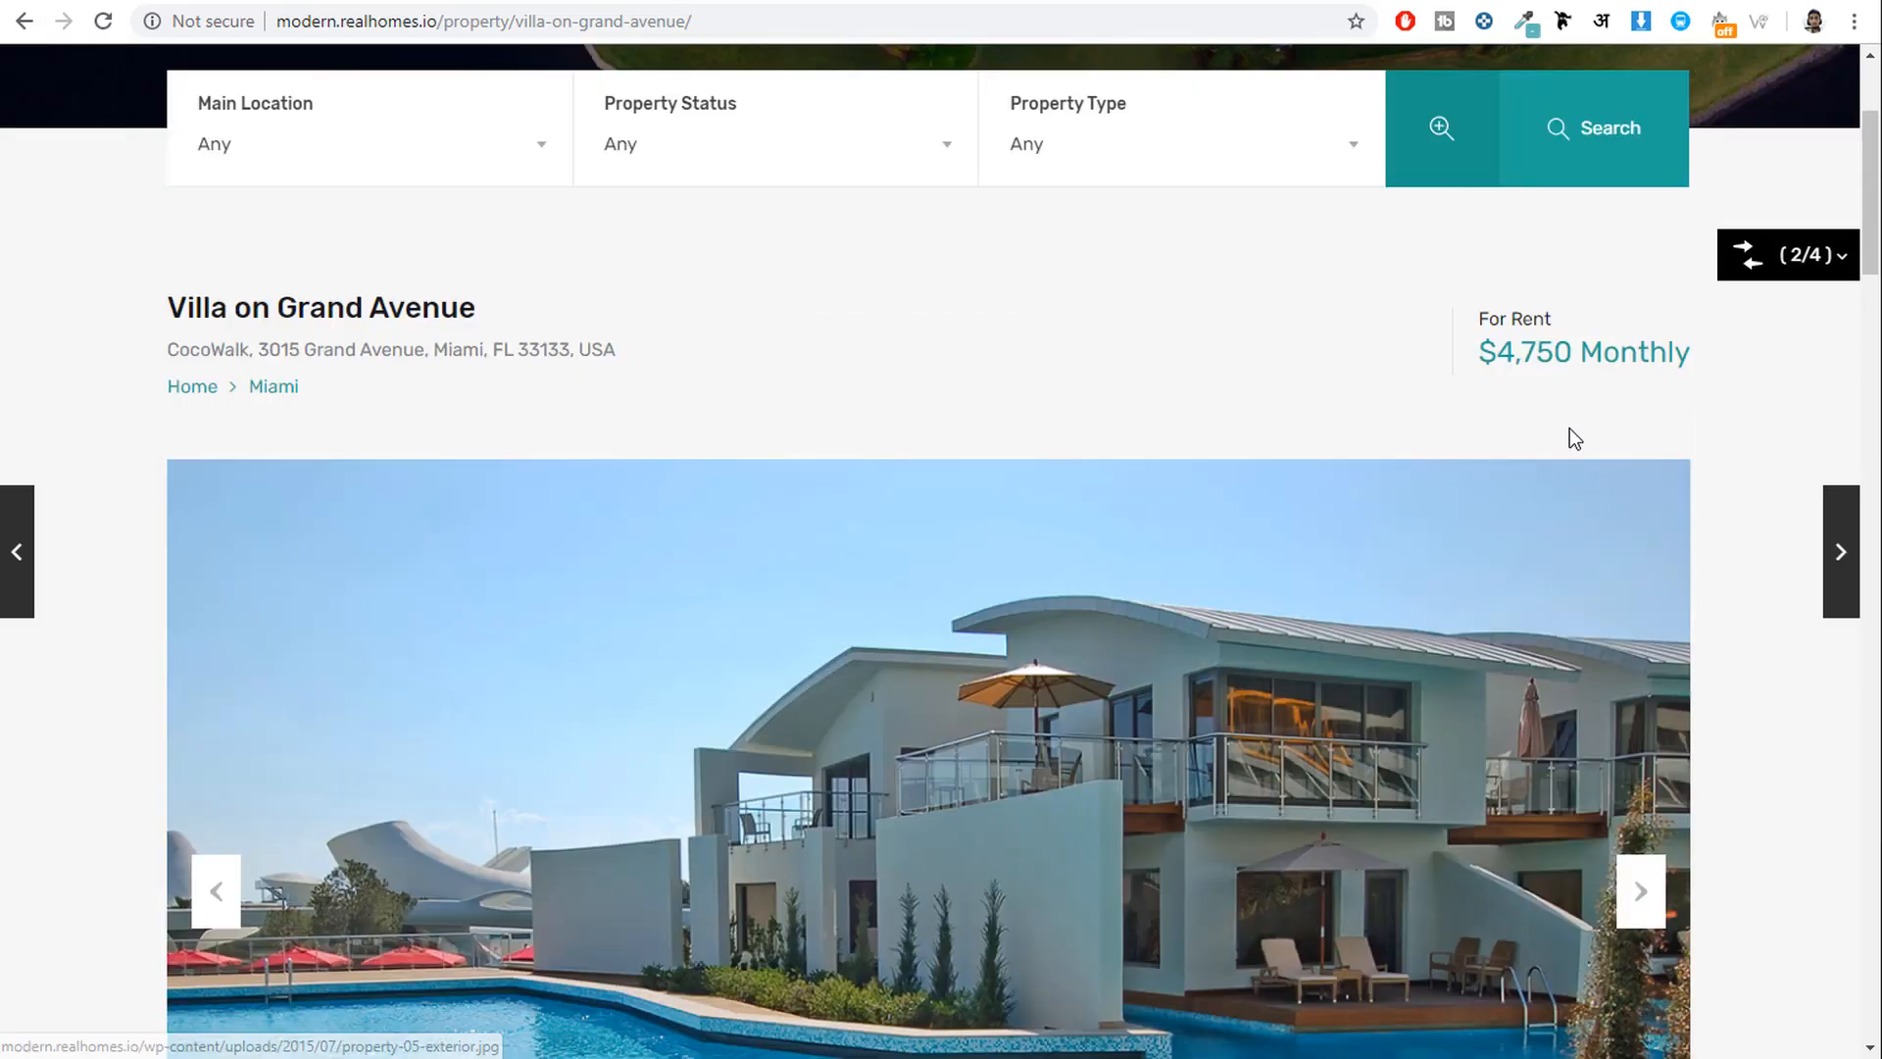
scroll(1372, 491, "up", 1)
Enter a price of 4750 Per Month and an area of 9350.
key("alt+Tab")
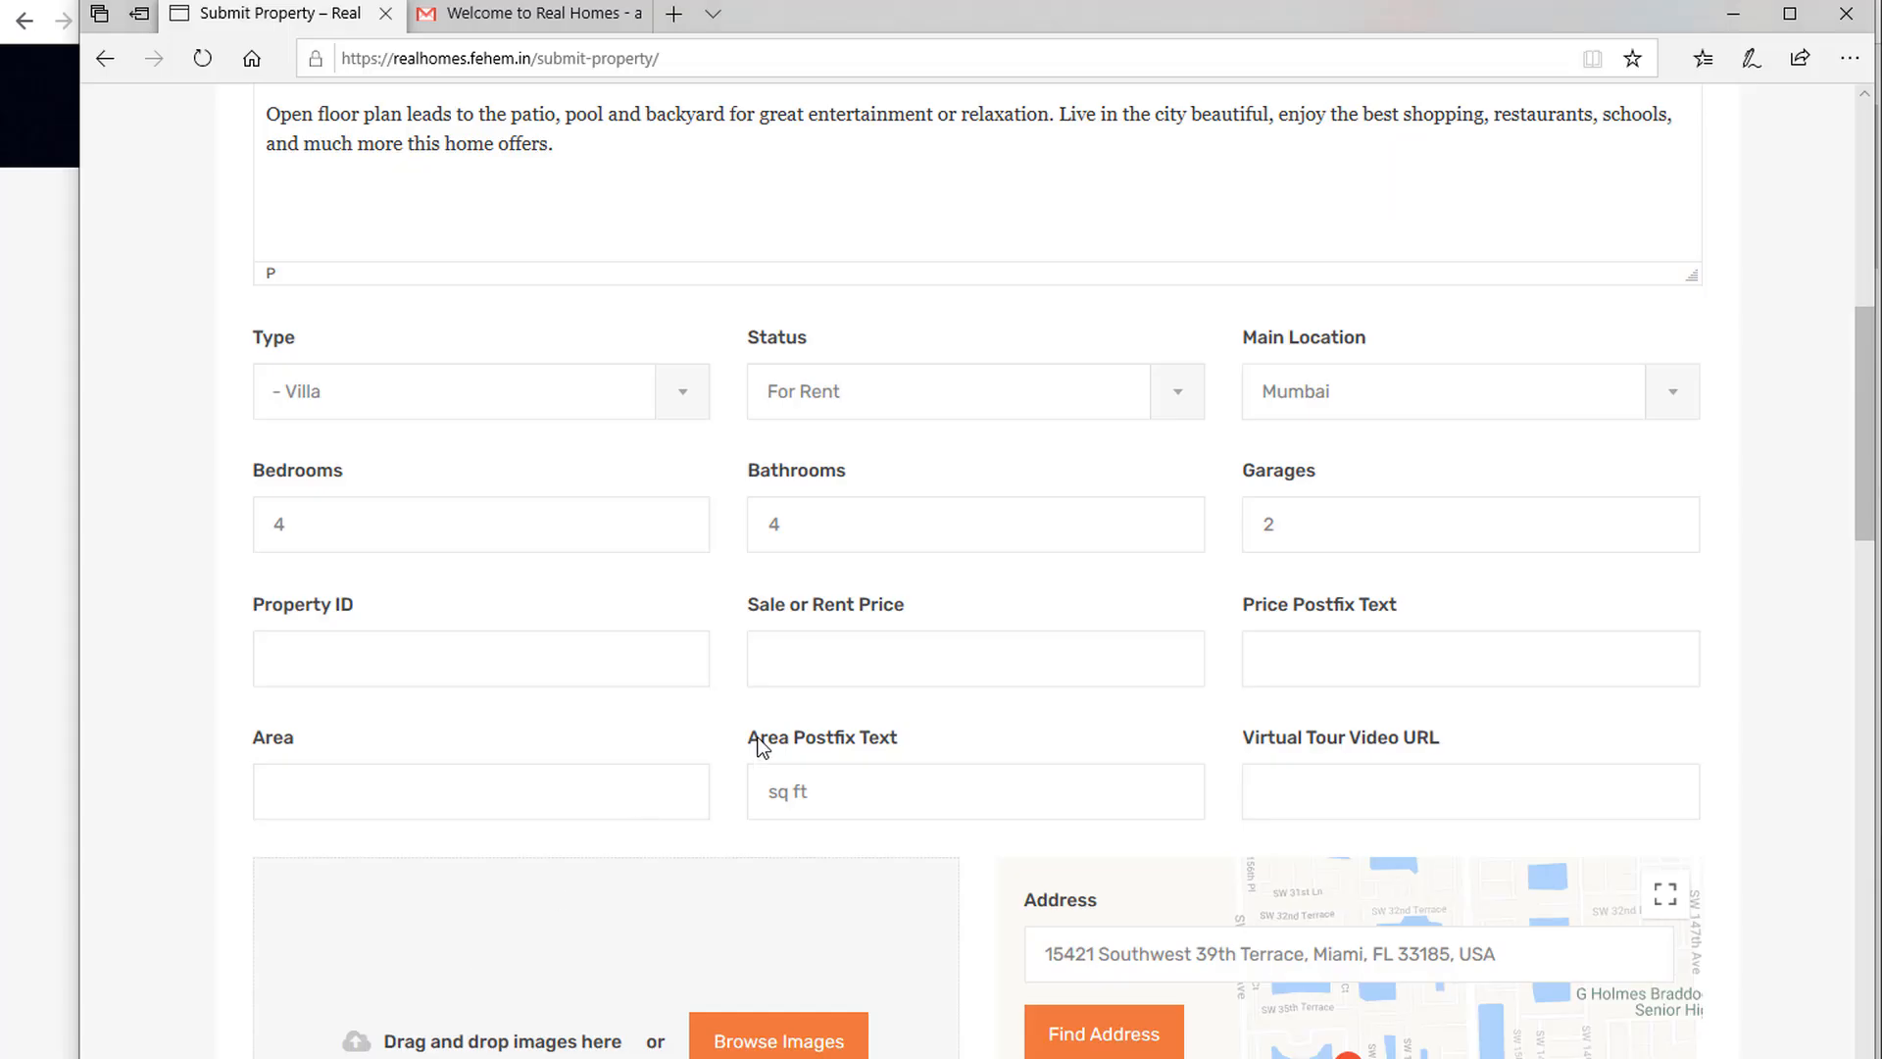
left_click(854, 652)
type("4750")
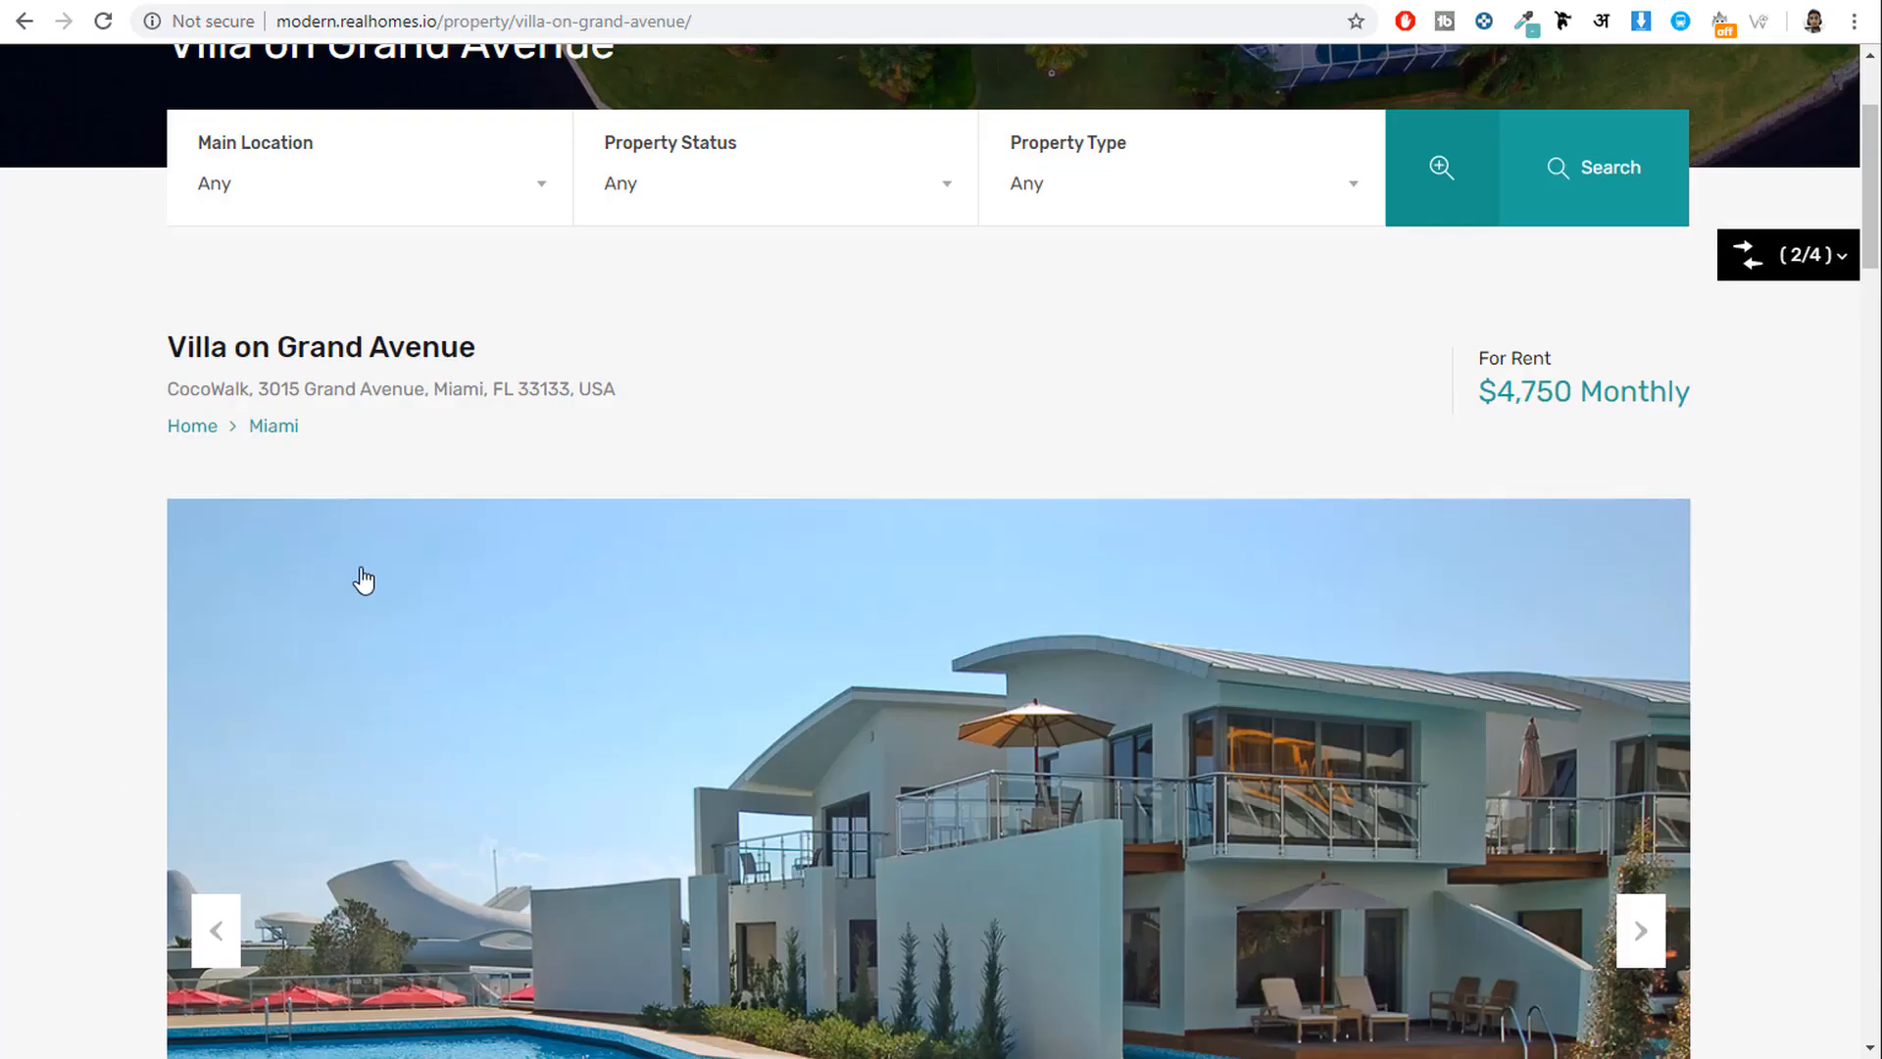
scroll(362, 578, "down", 8)
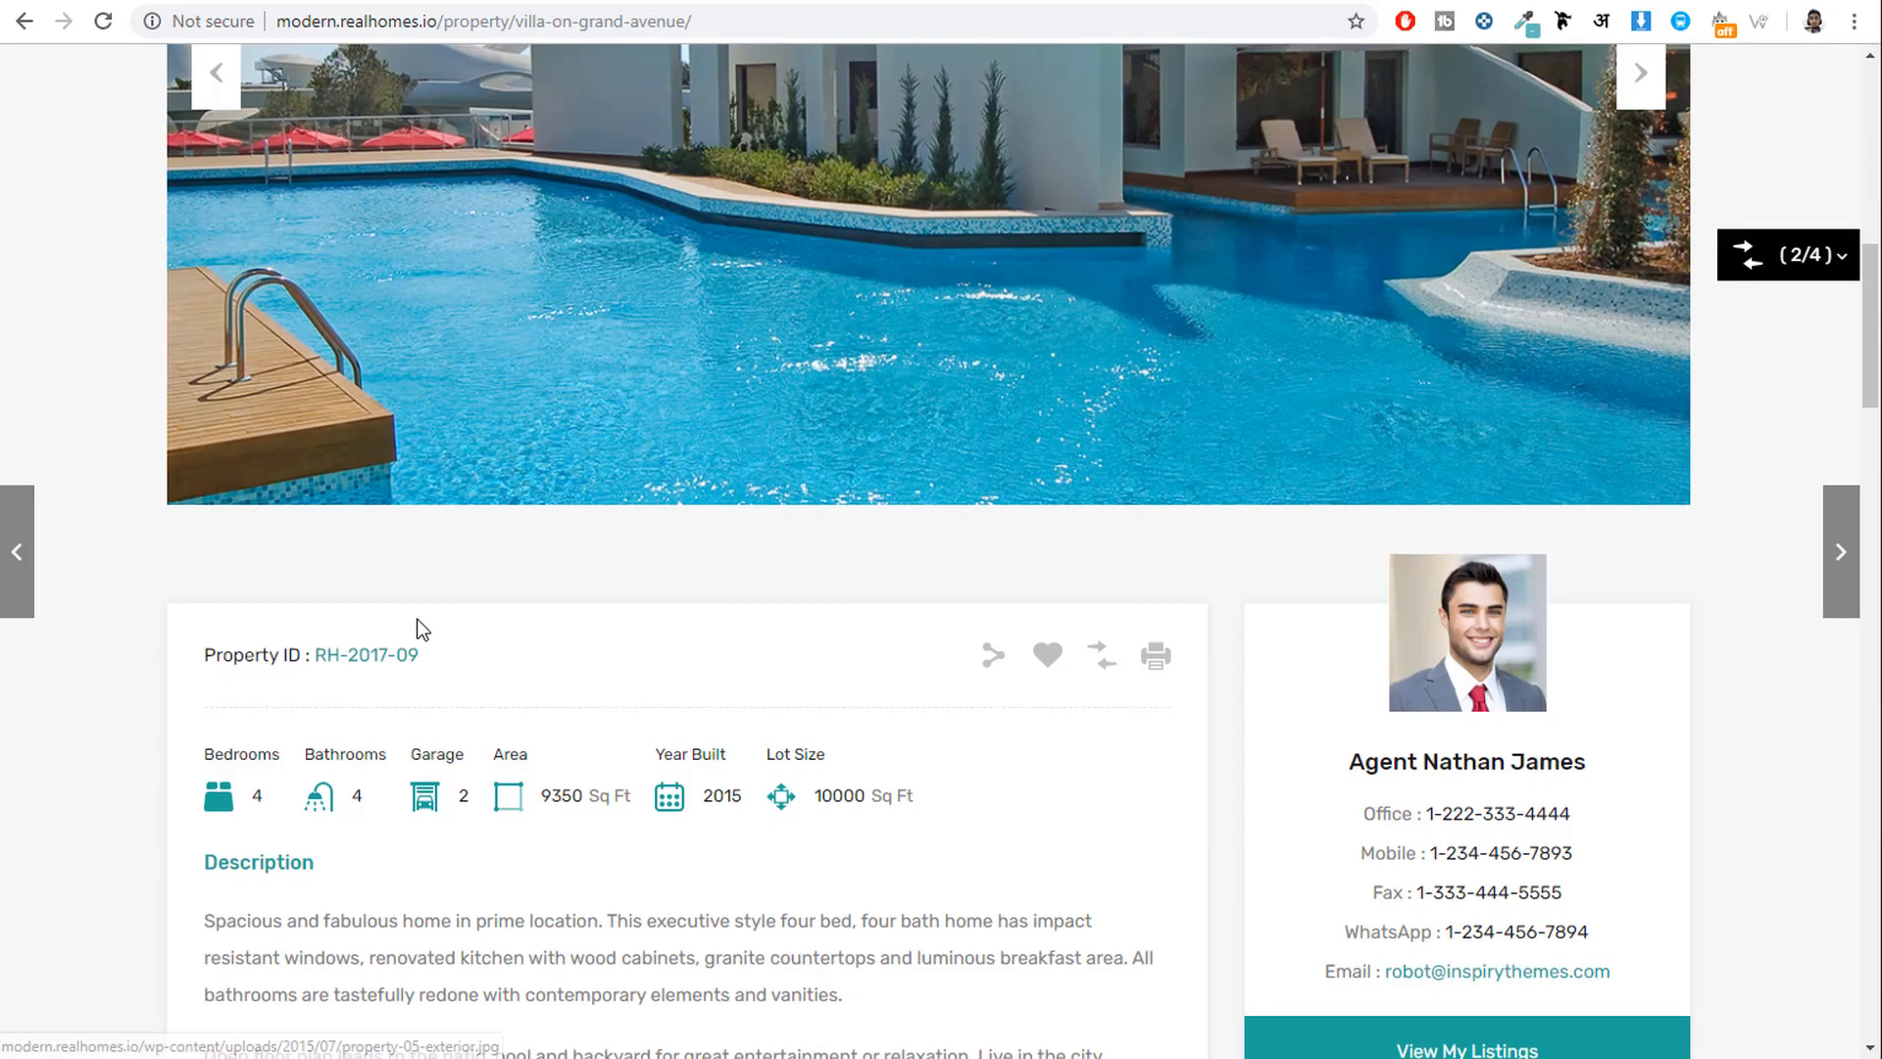
key("alt+Tab")
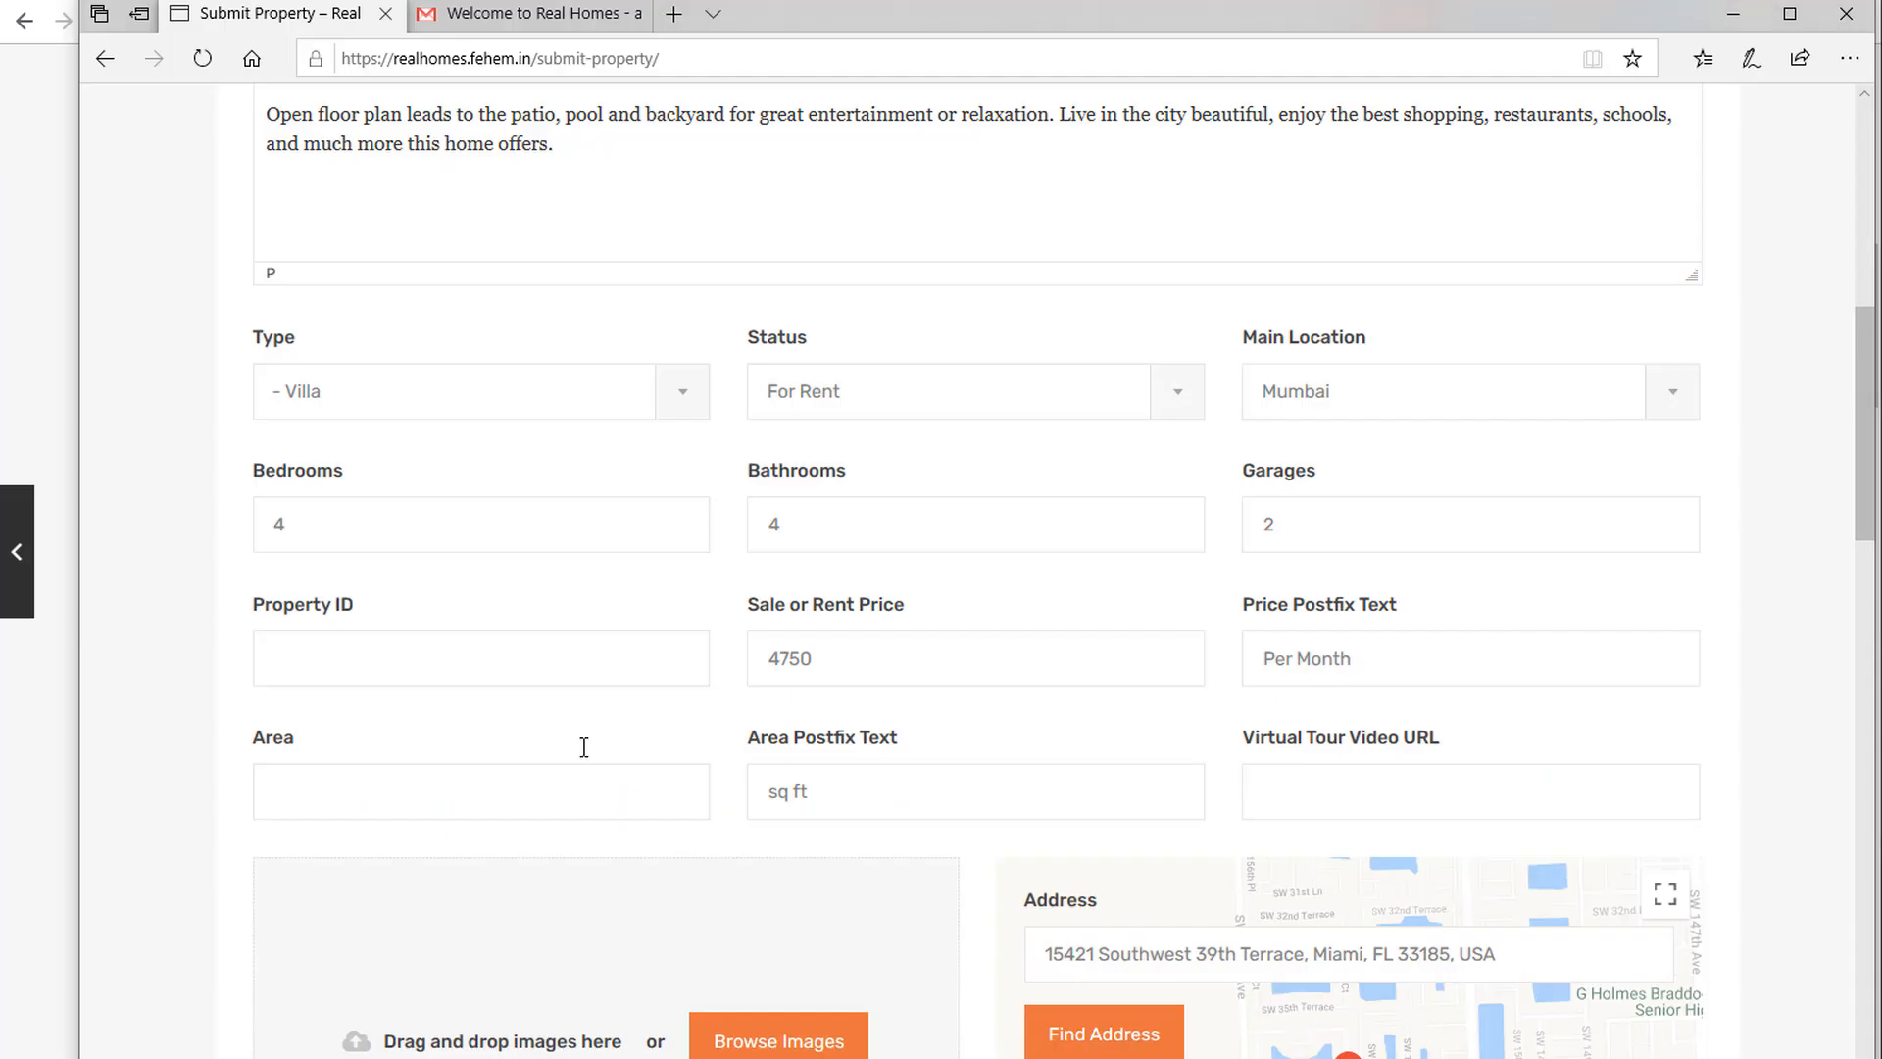
left_click(402, 804)
type("9350")
scroll(1394, 774, "down", 6)
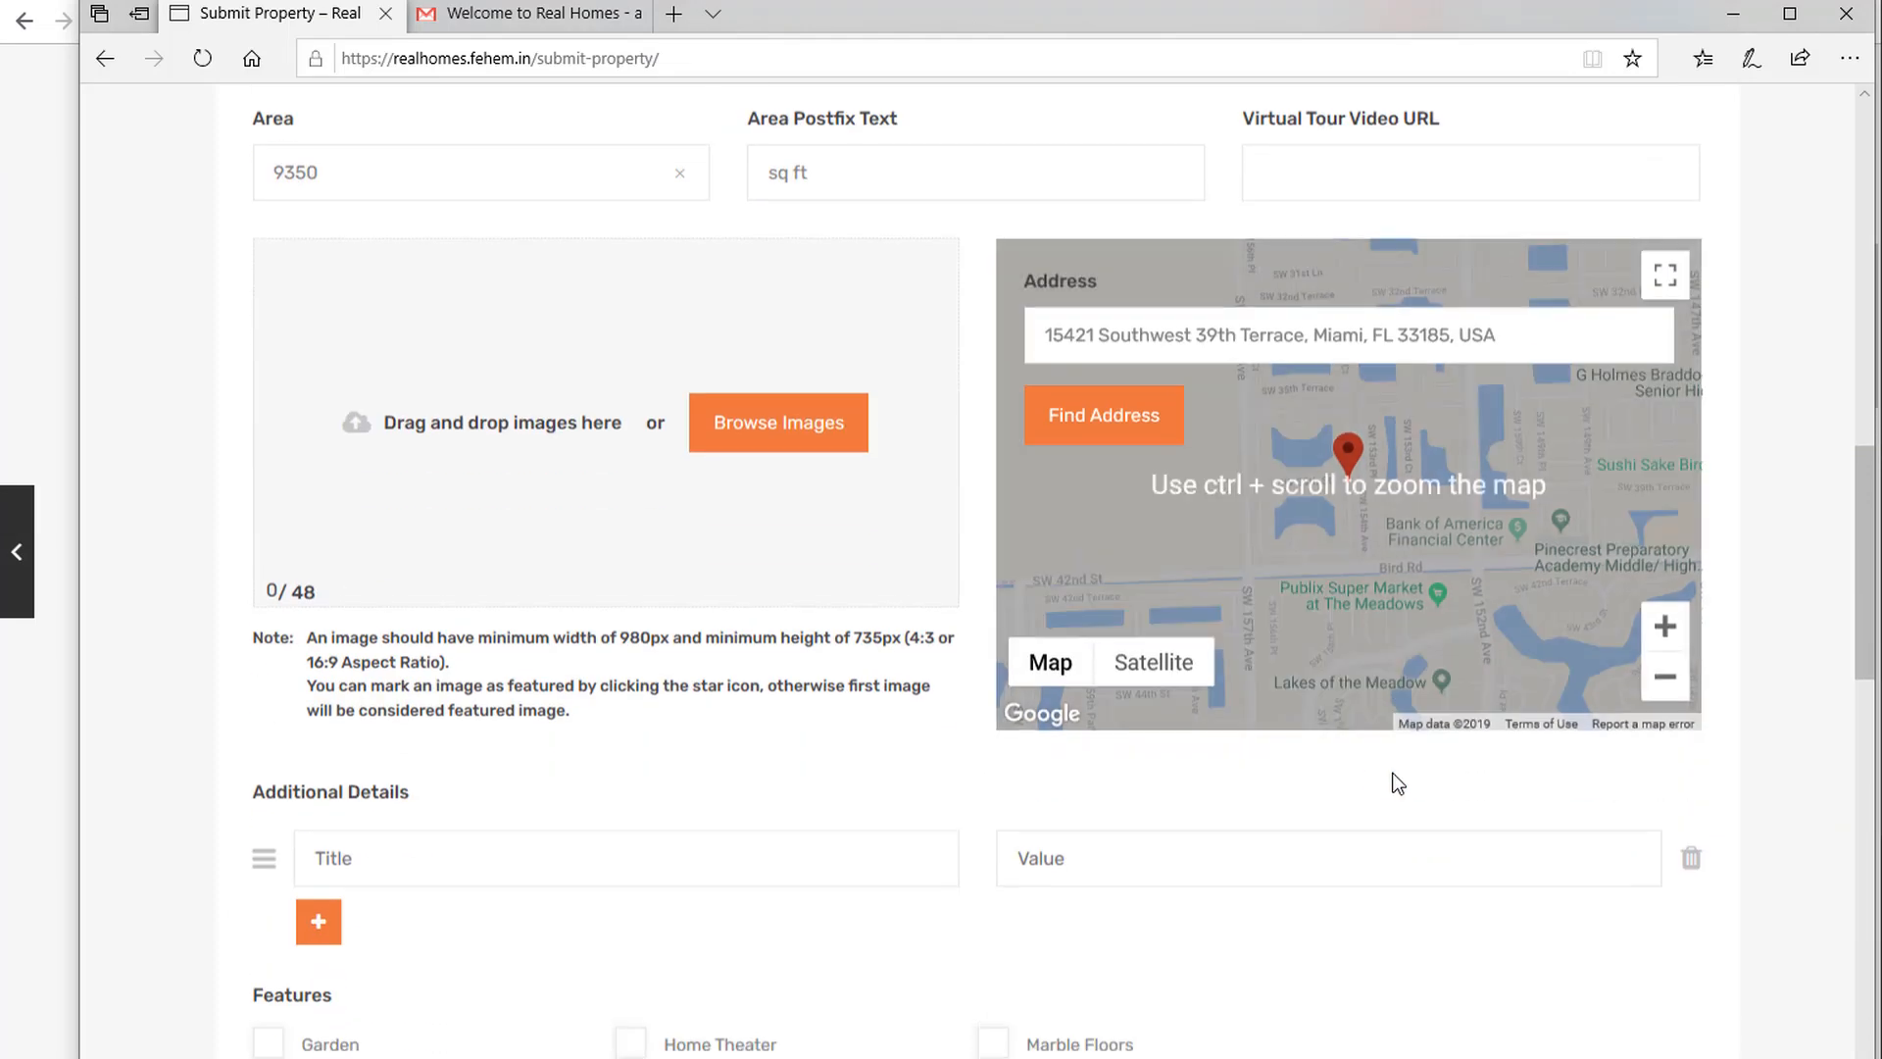
Upload all four property photos from the folder.
left_click(801, 425)
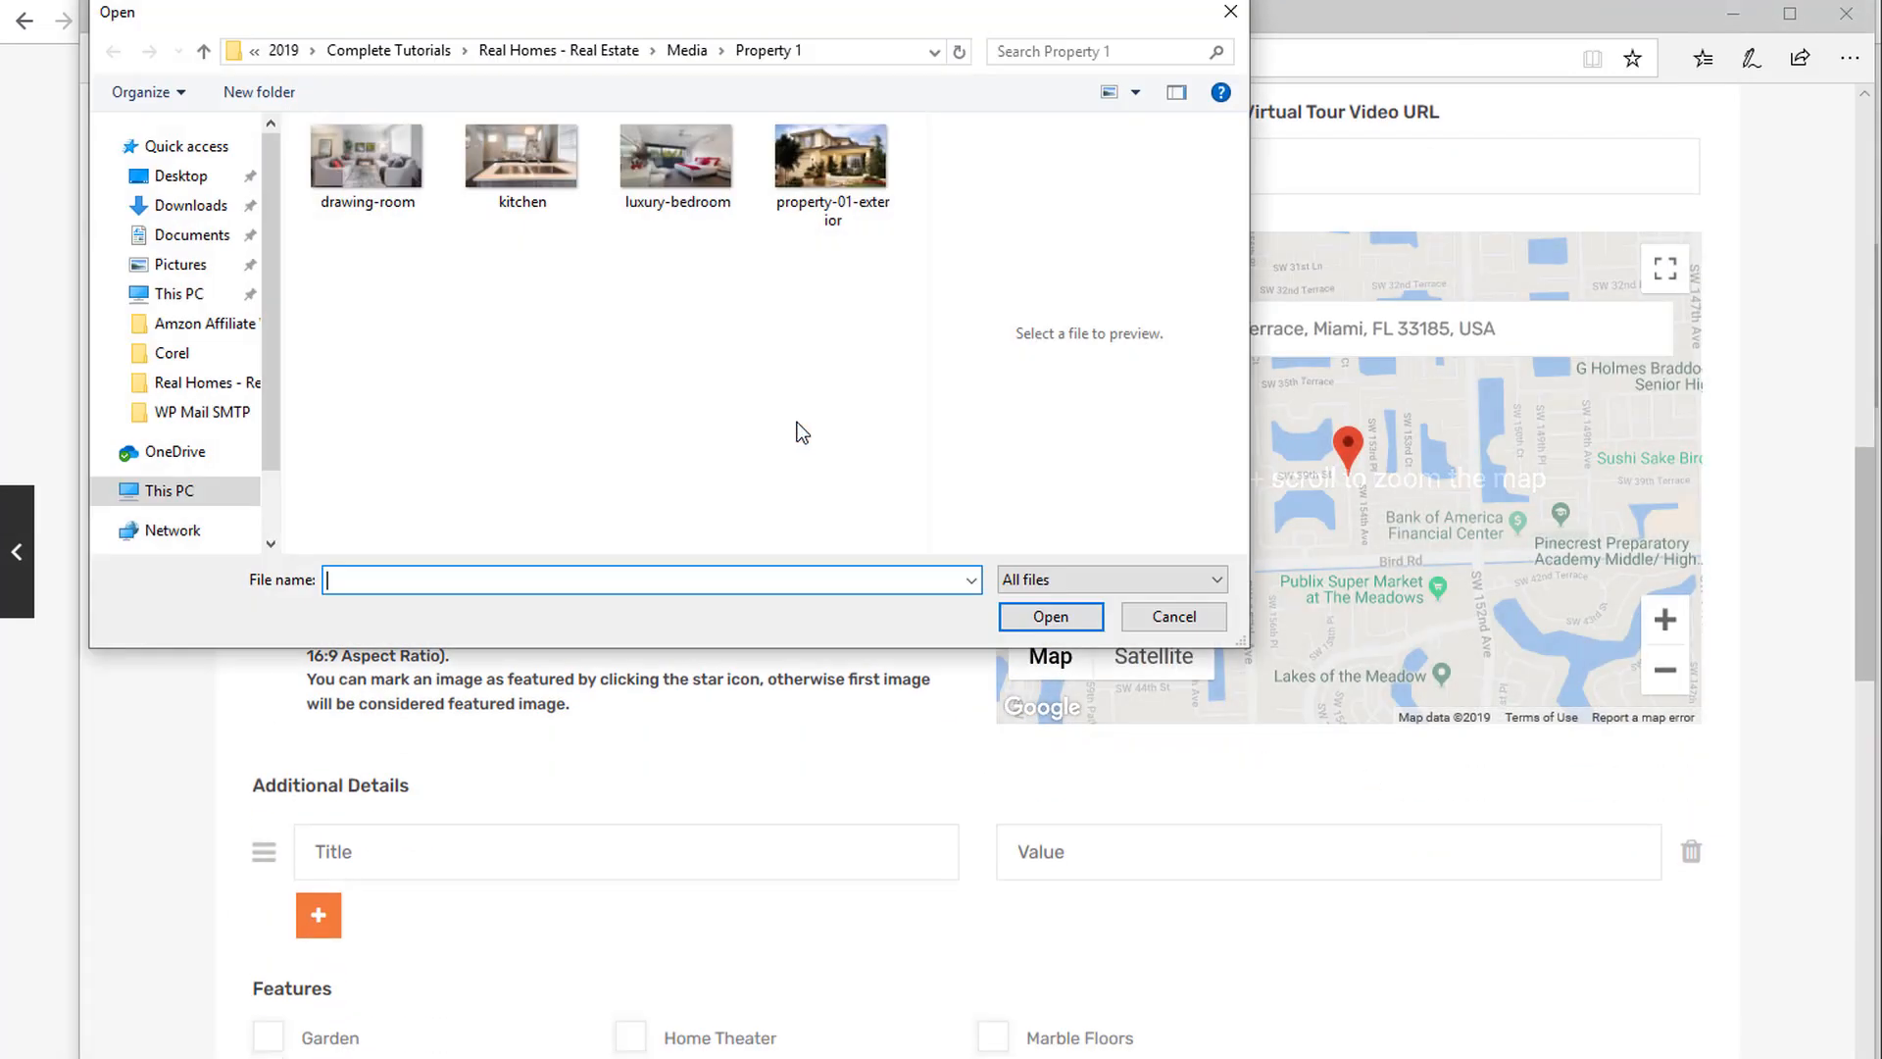
key("ctrl+a")
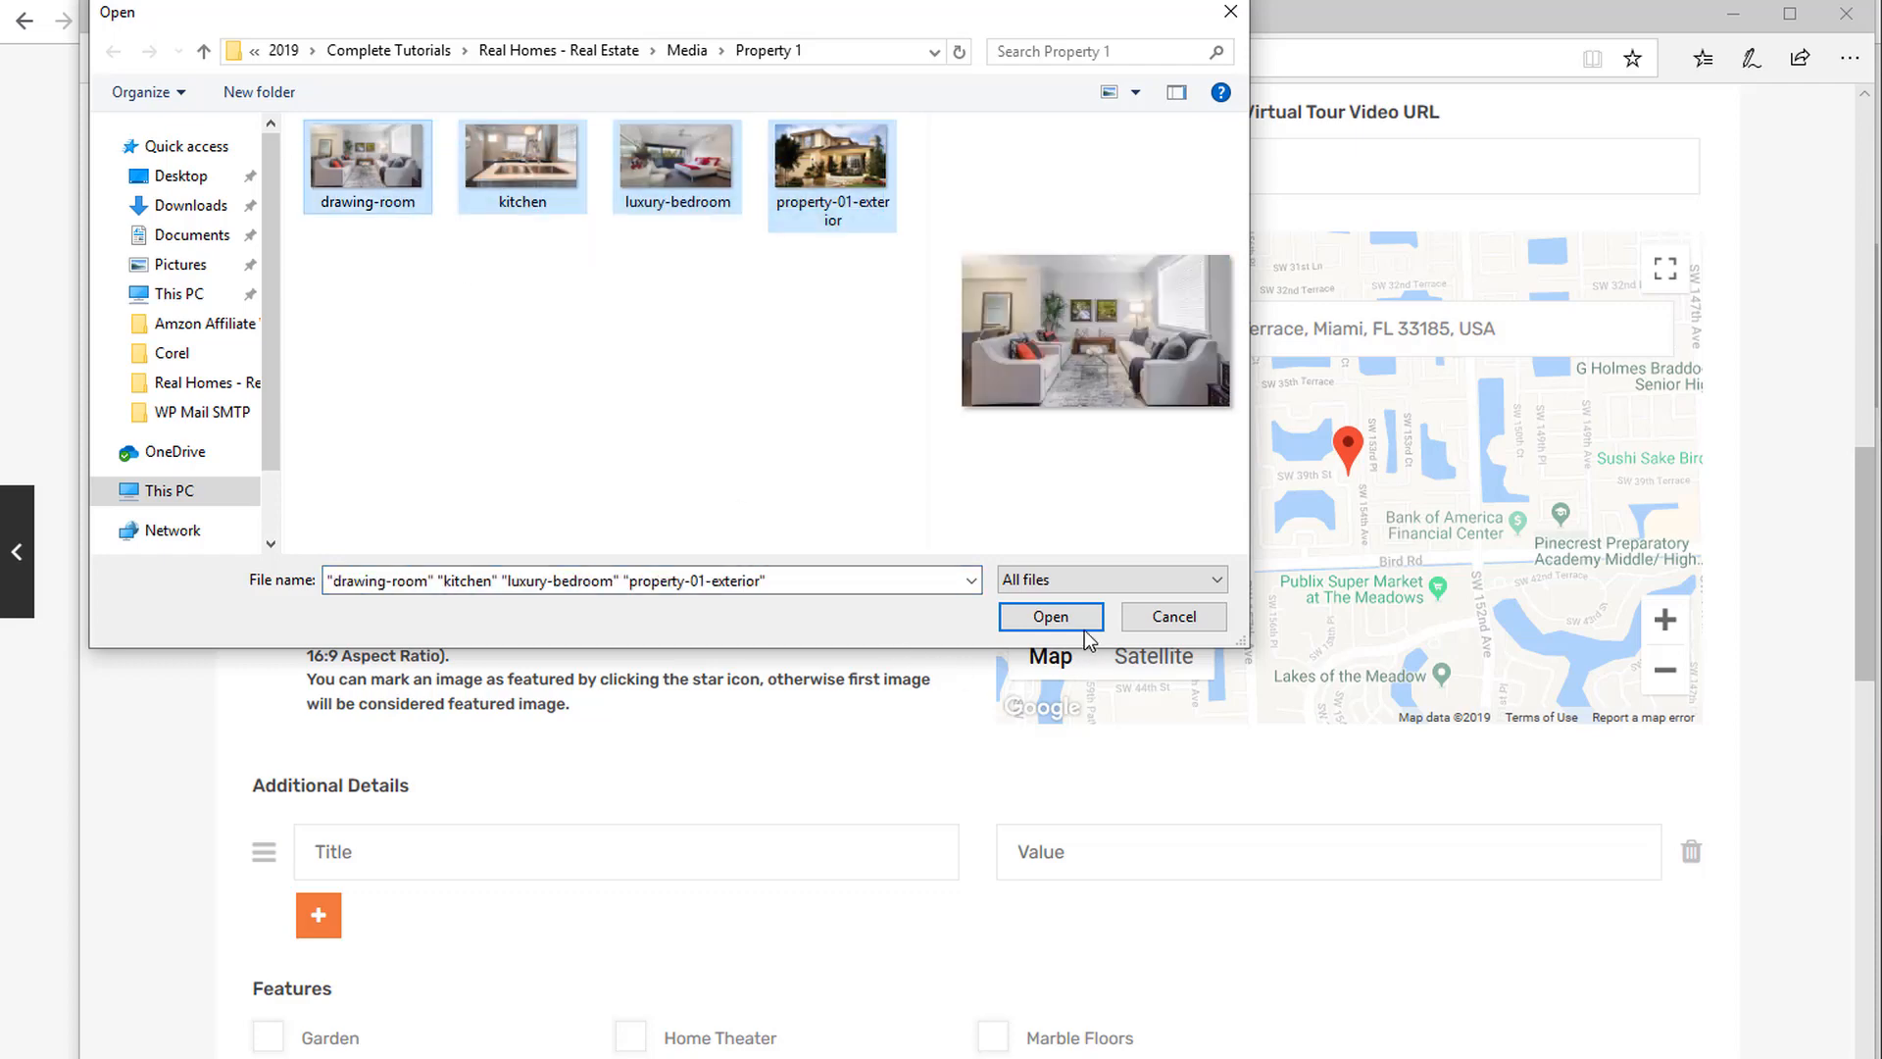
left_click(1050, 616)
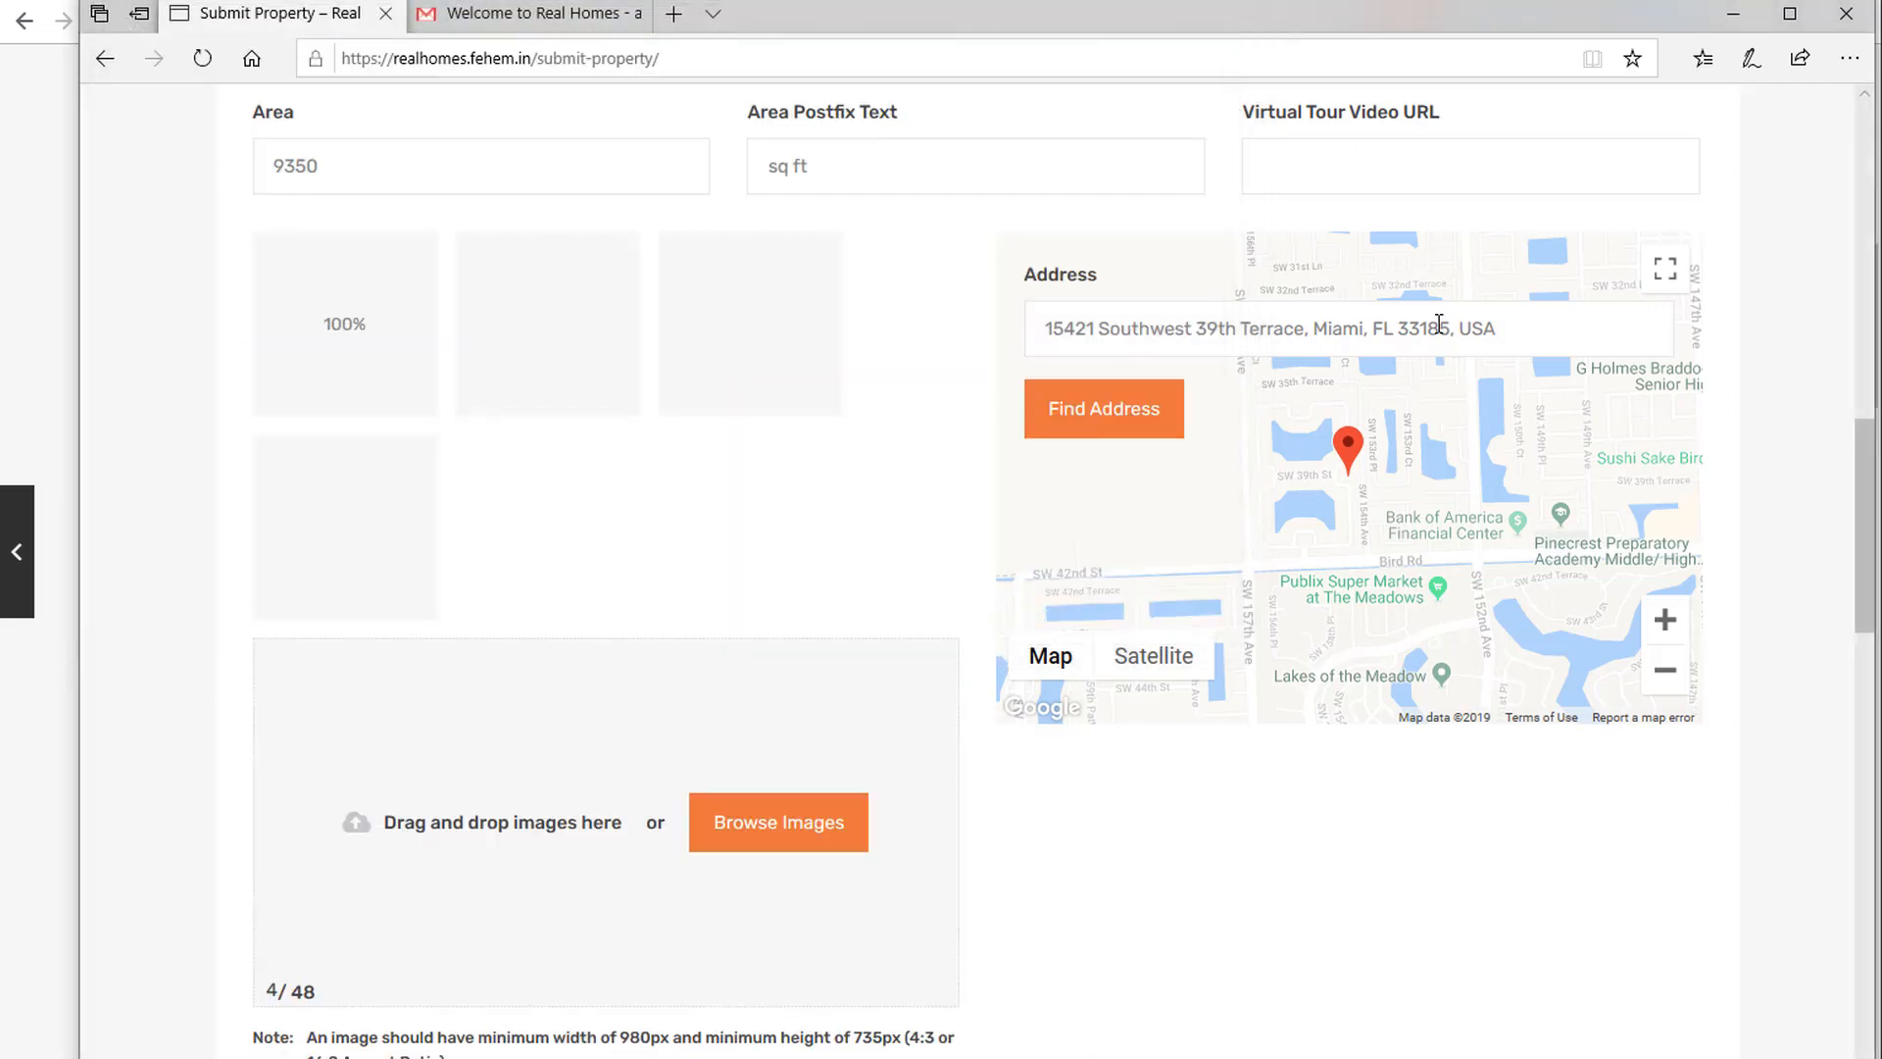
Replace the Address with the demo villa's Miami address and pin it on the map.
left_click_drag(1500, 329, 1045, 328)
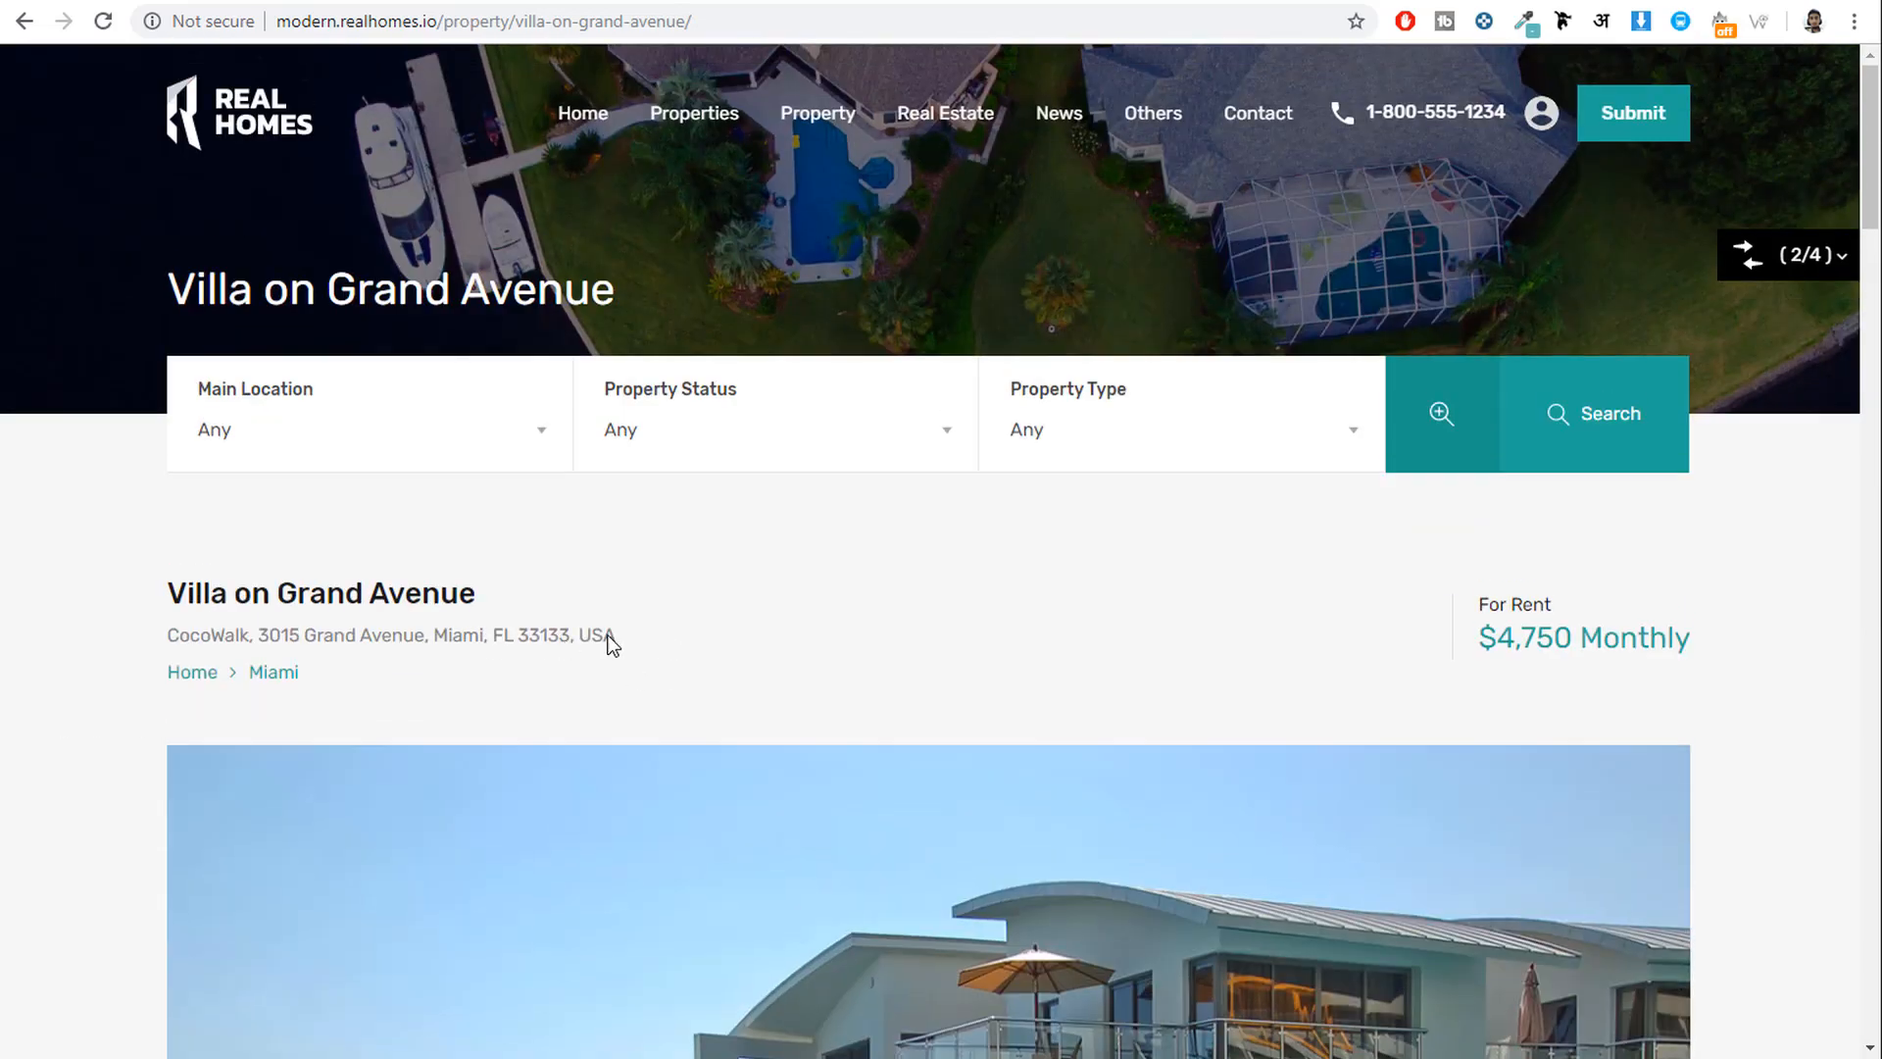
left_click_drag(609, 643, 215, 637)
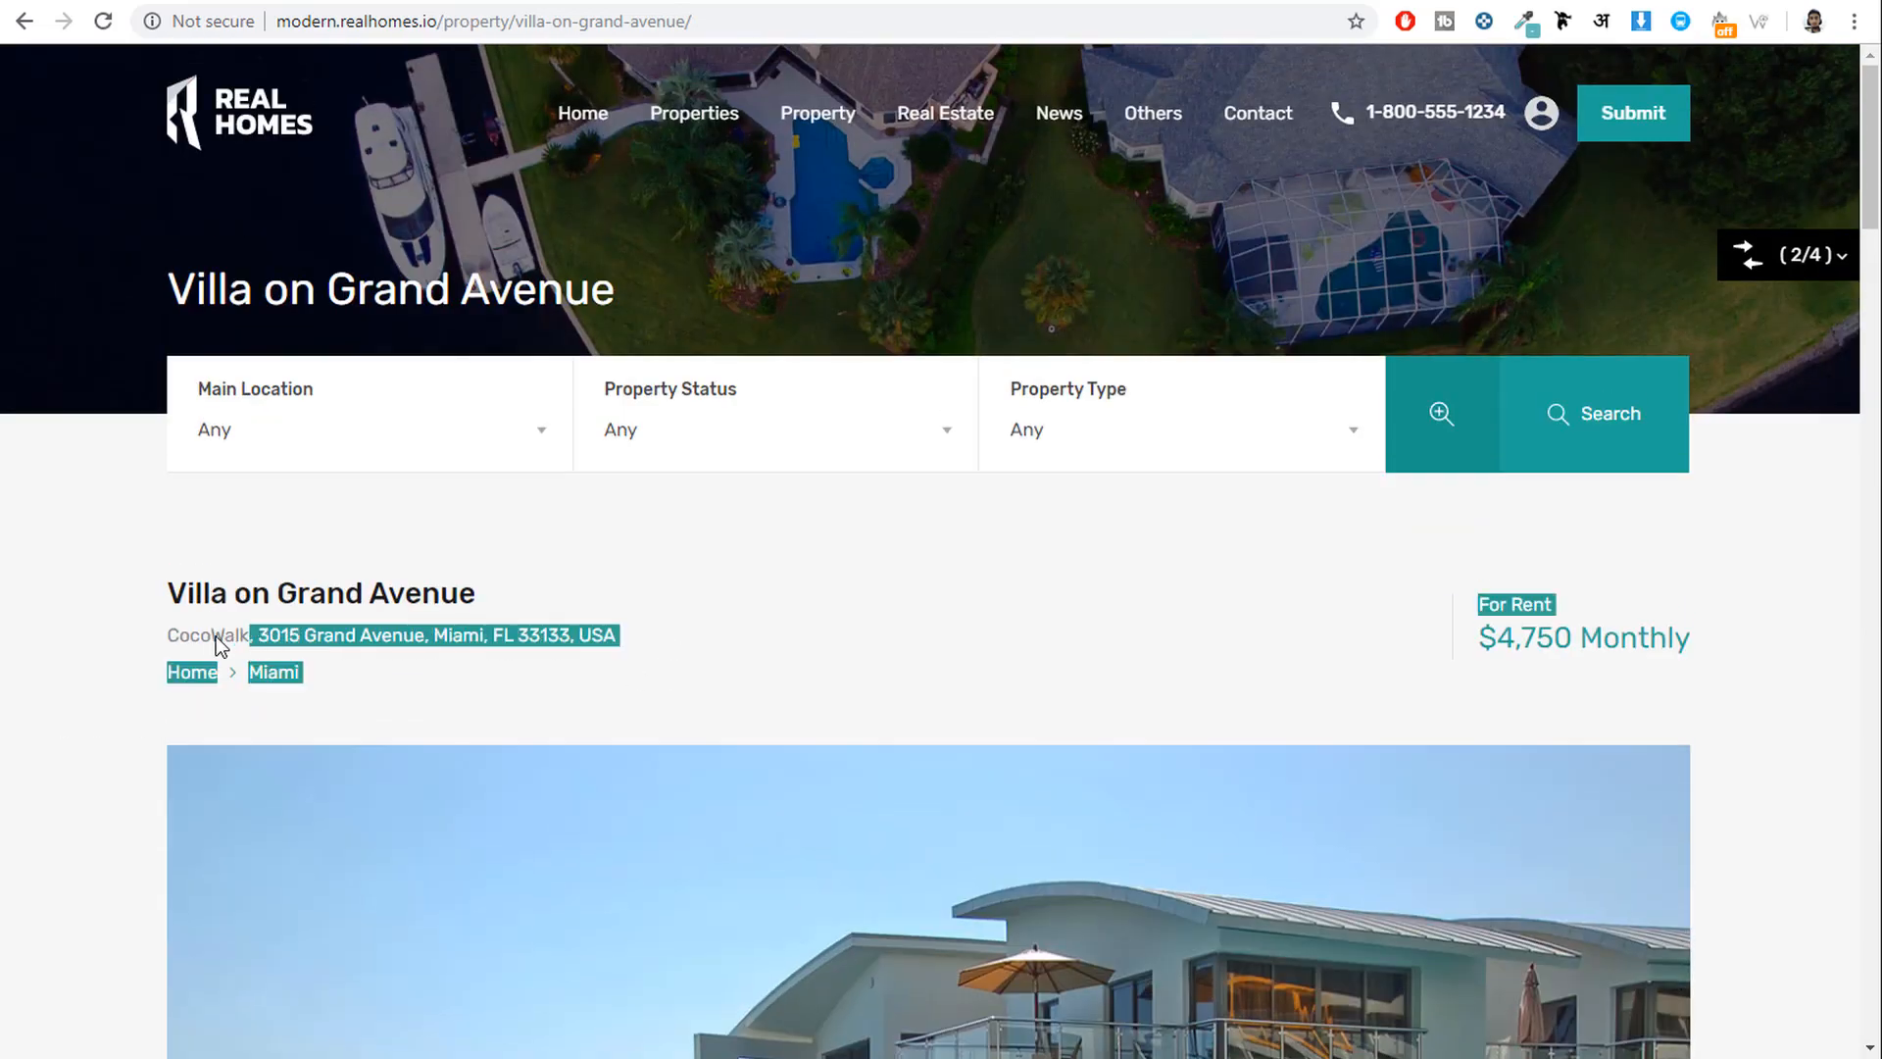
triple_click(215, 638)
key("alt+Tab")
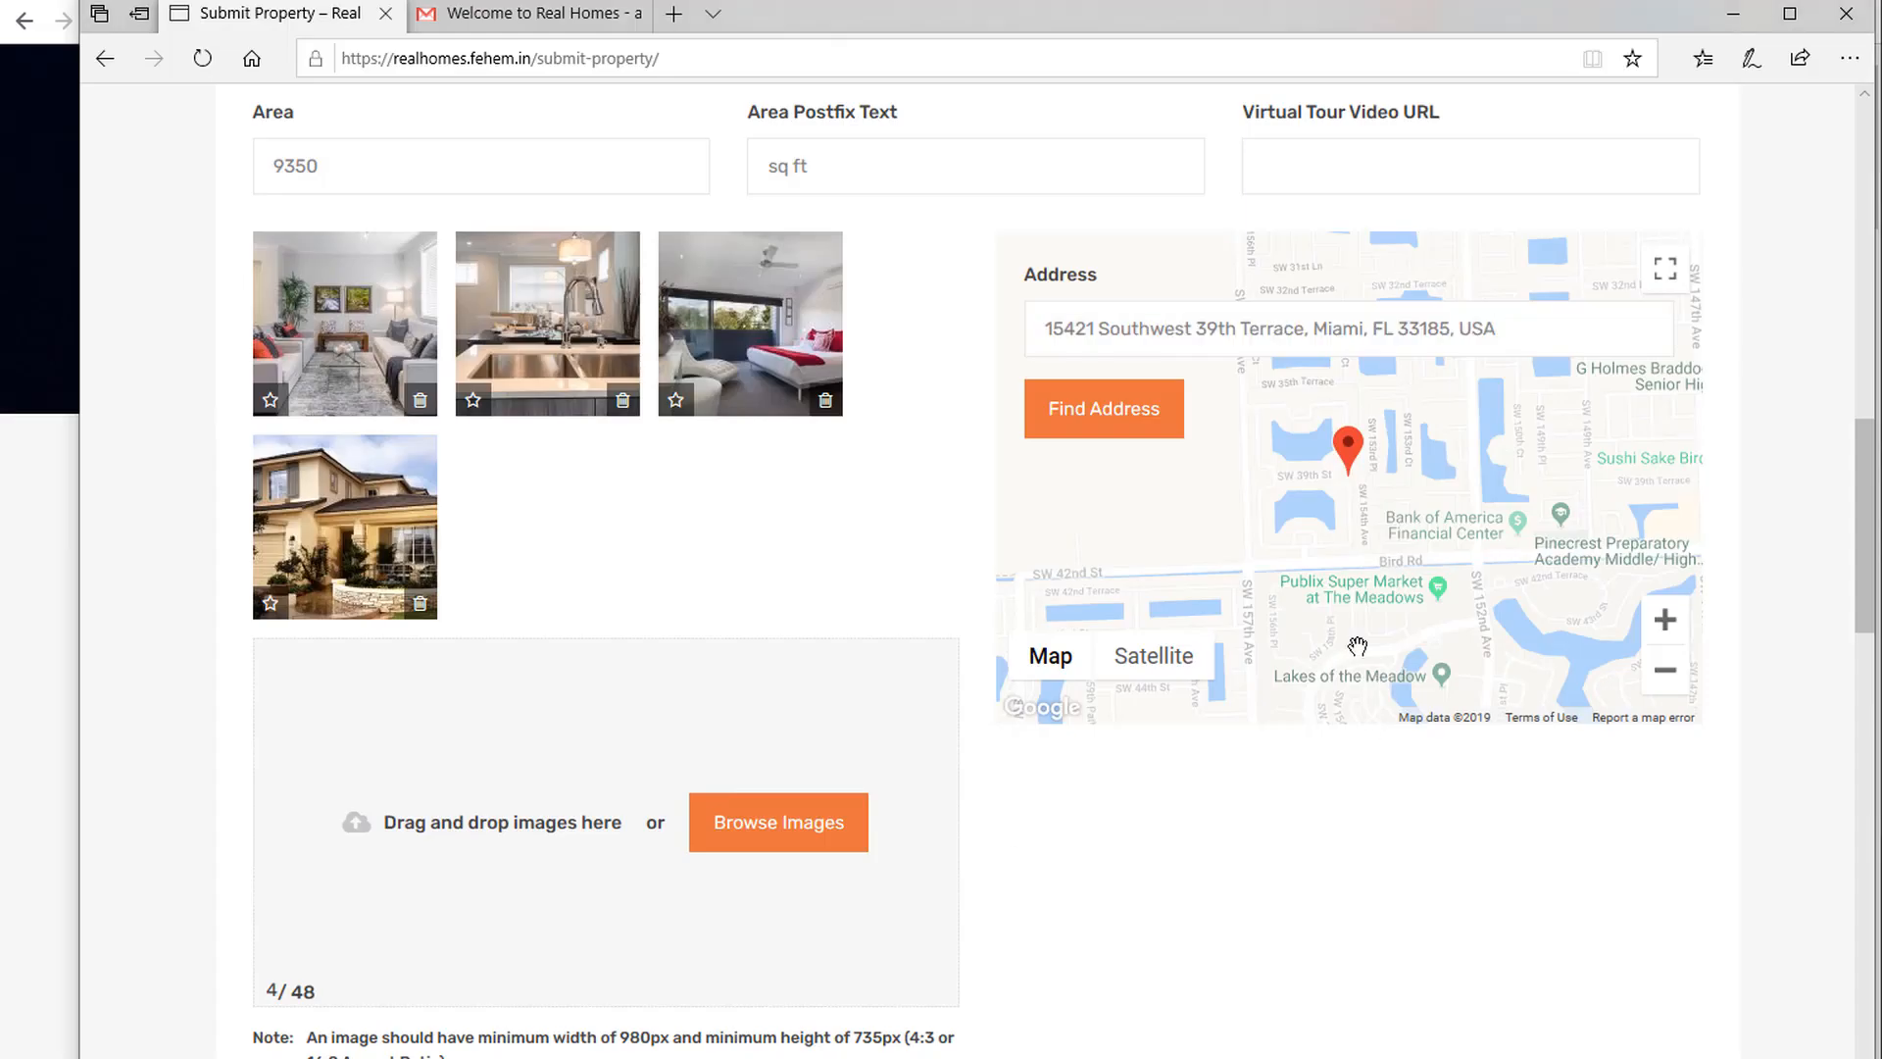
triple_click(1365, 330)
type("CocoWalk, 3015 Grand Avenue, Miami, FL 33133, USA")
left_click(1101, 408)
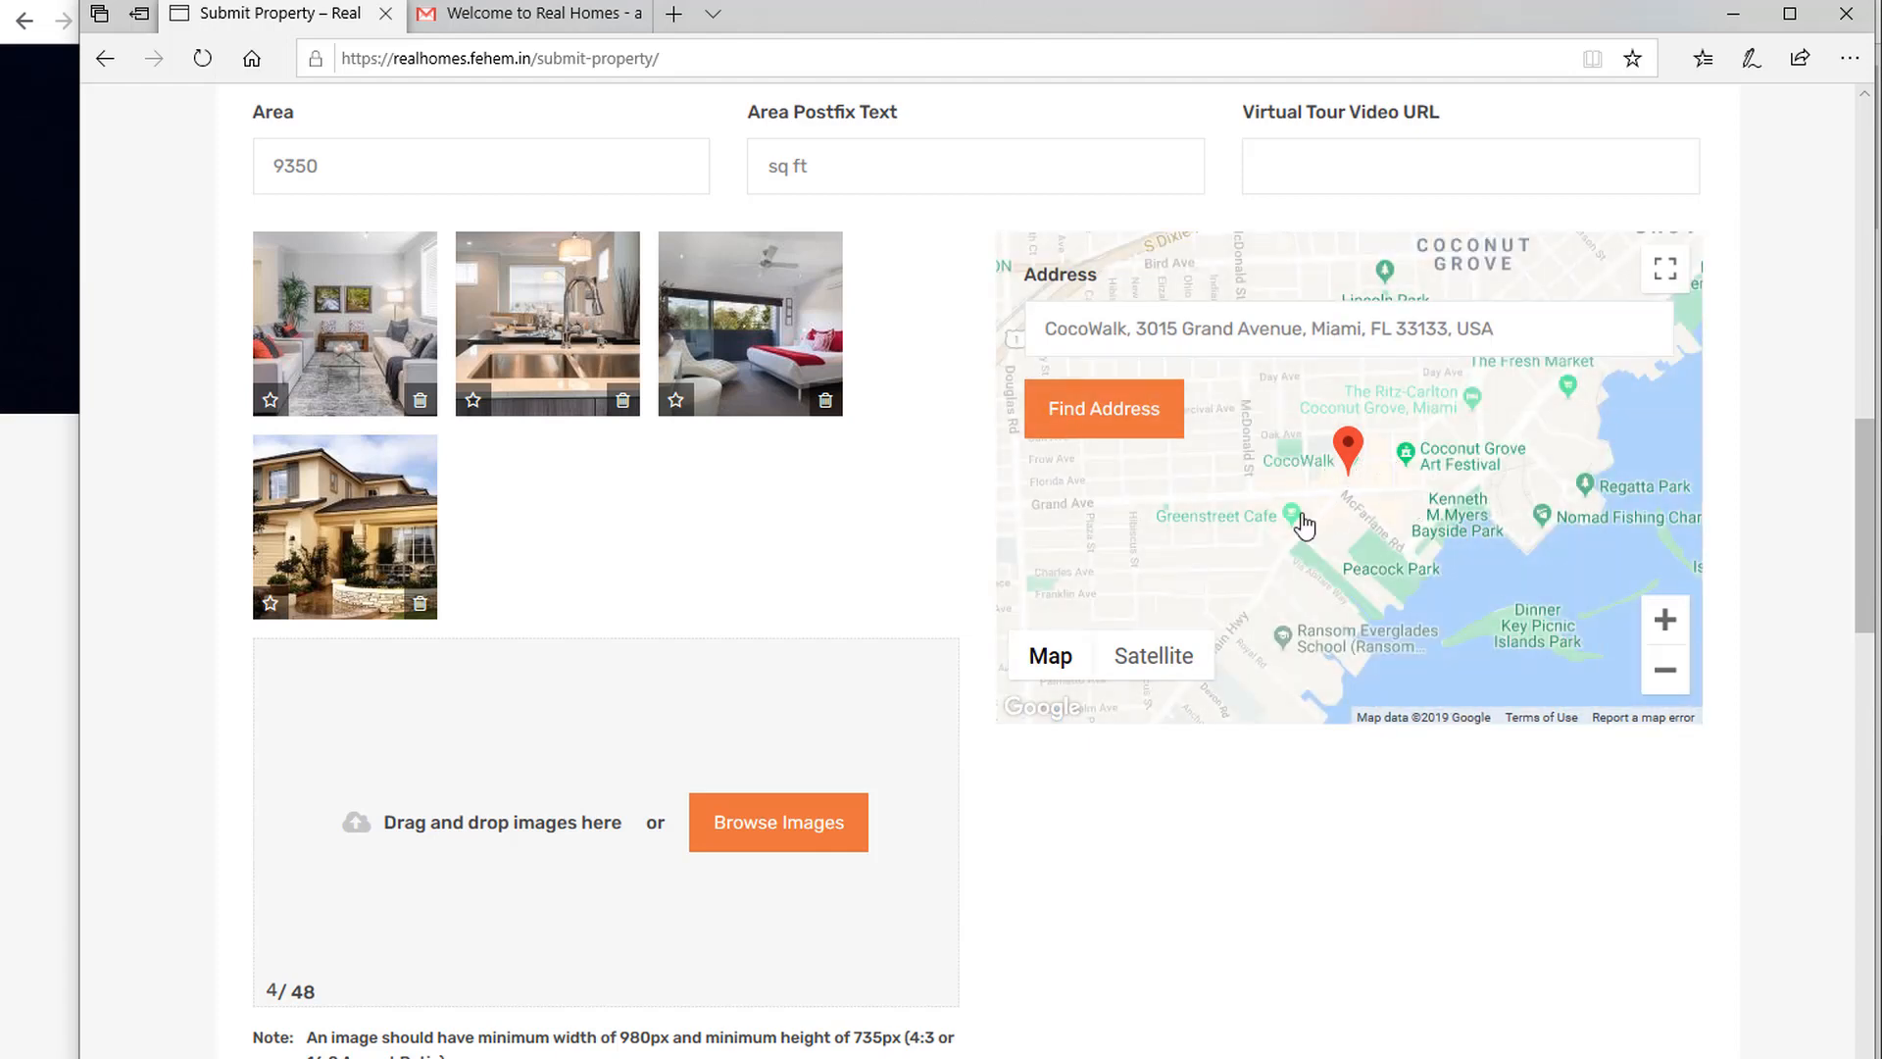
scroll(1305, 912, "down", 8)
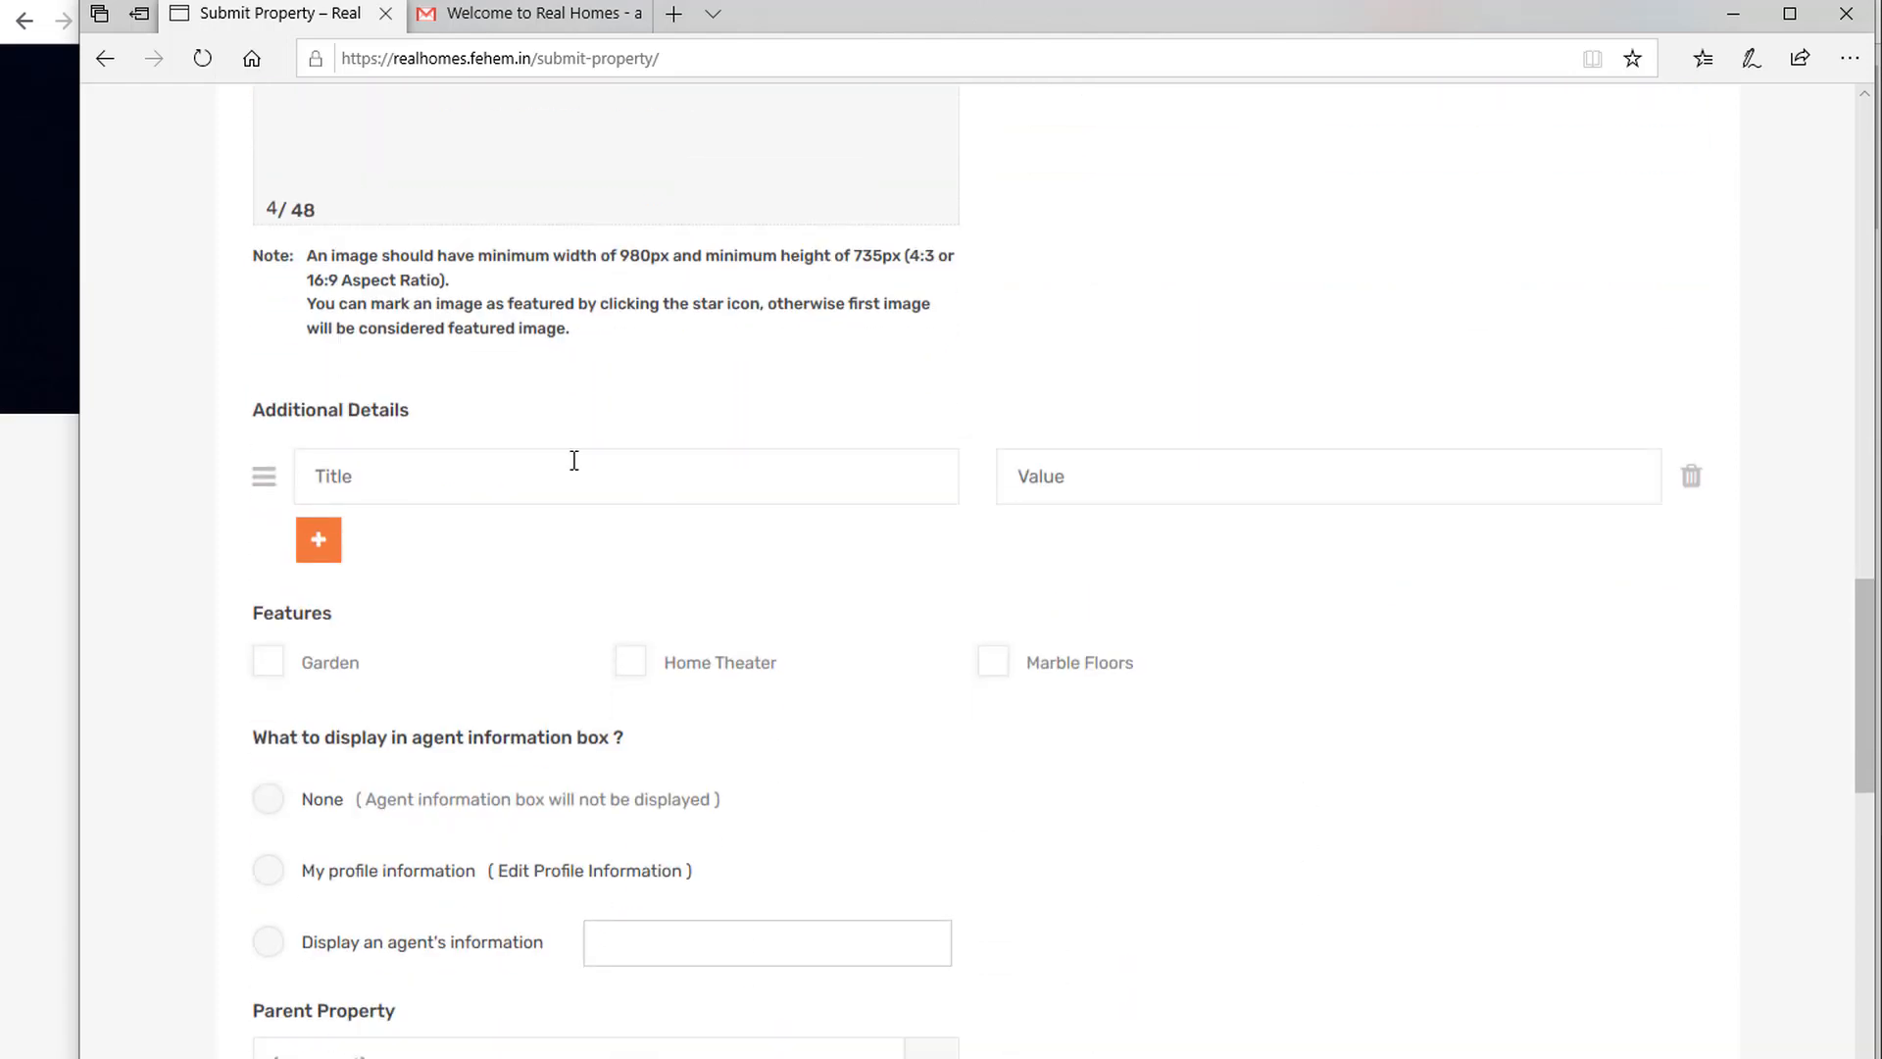
Review the reference villa page's details, then return to the submit-property form.
left_click(22, 651)
scroll(455, 776, "down", 20)
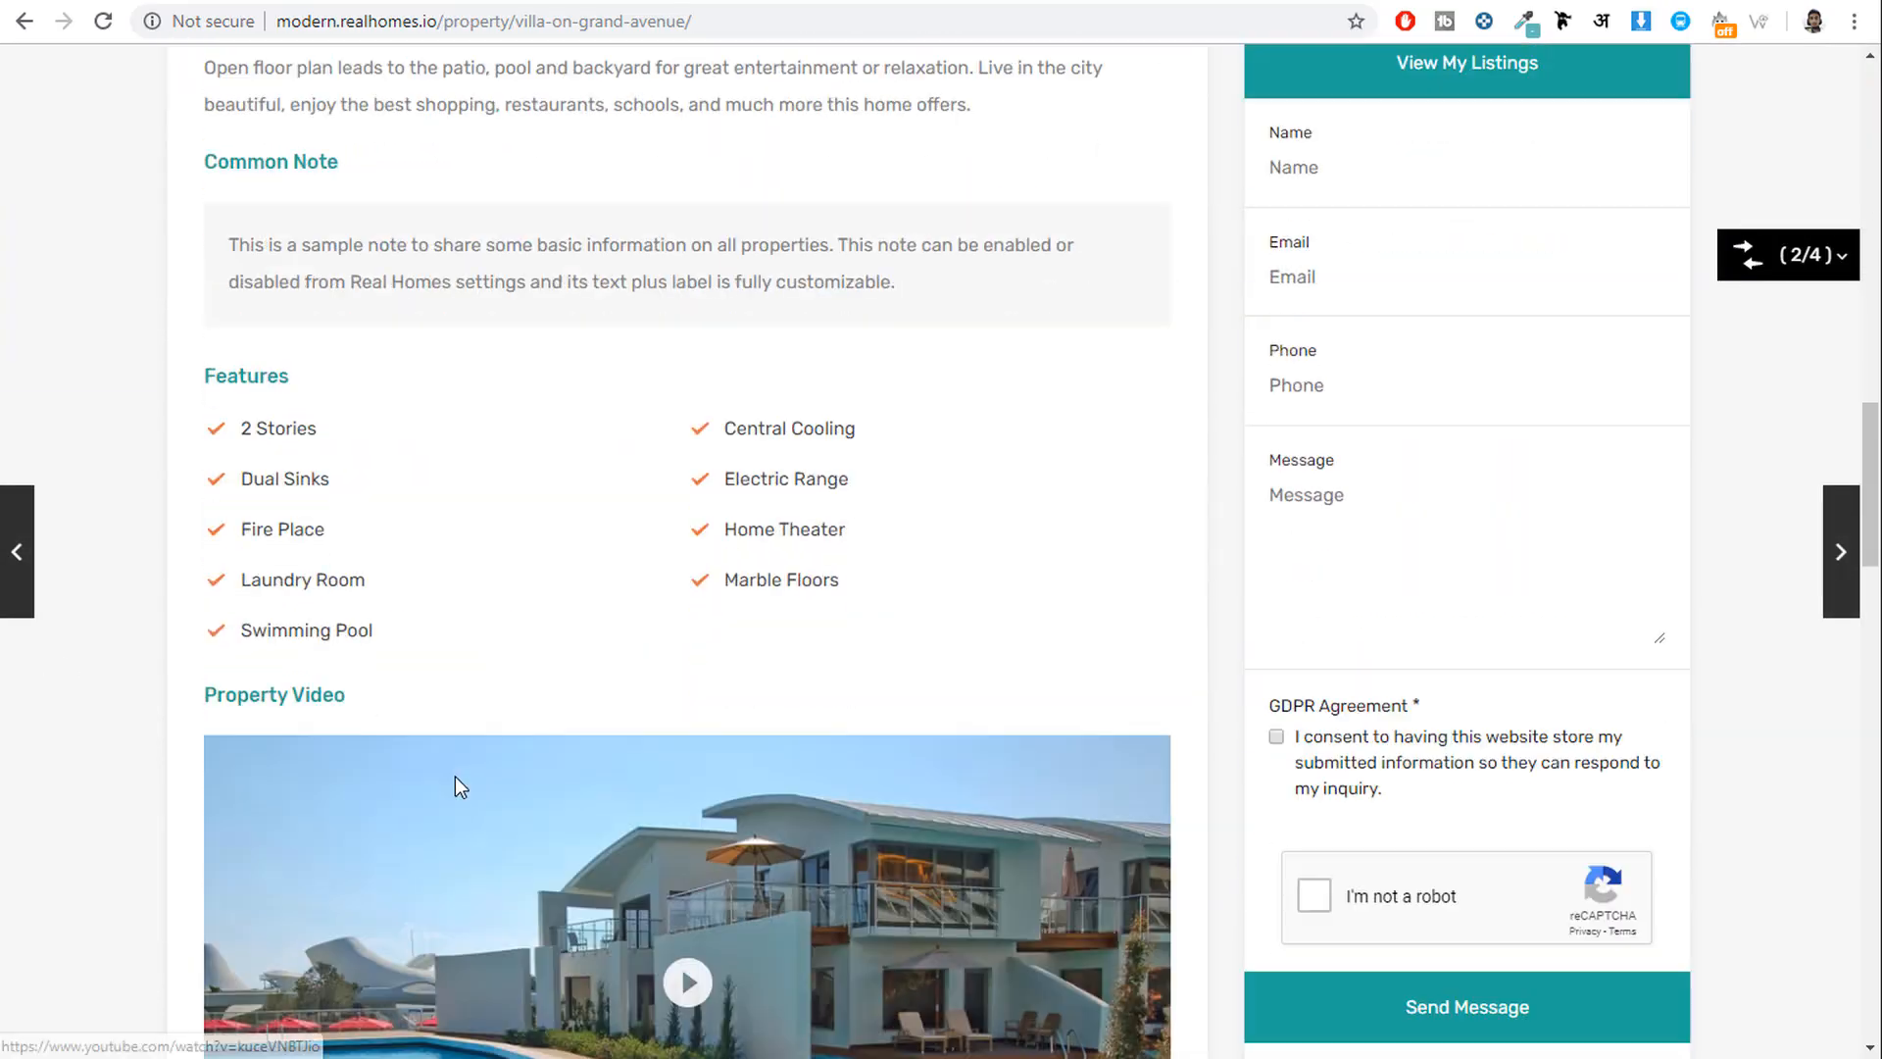
scroll(495, 530, "down", 4)
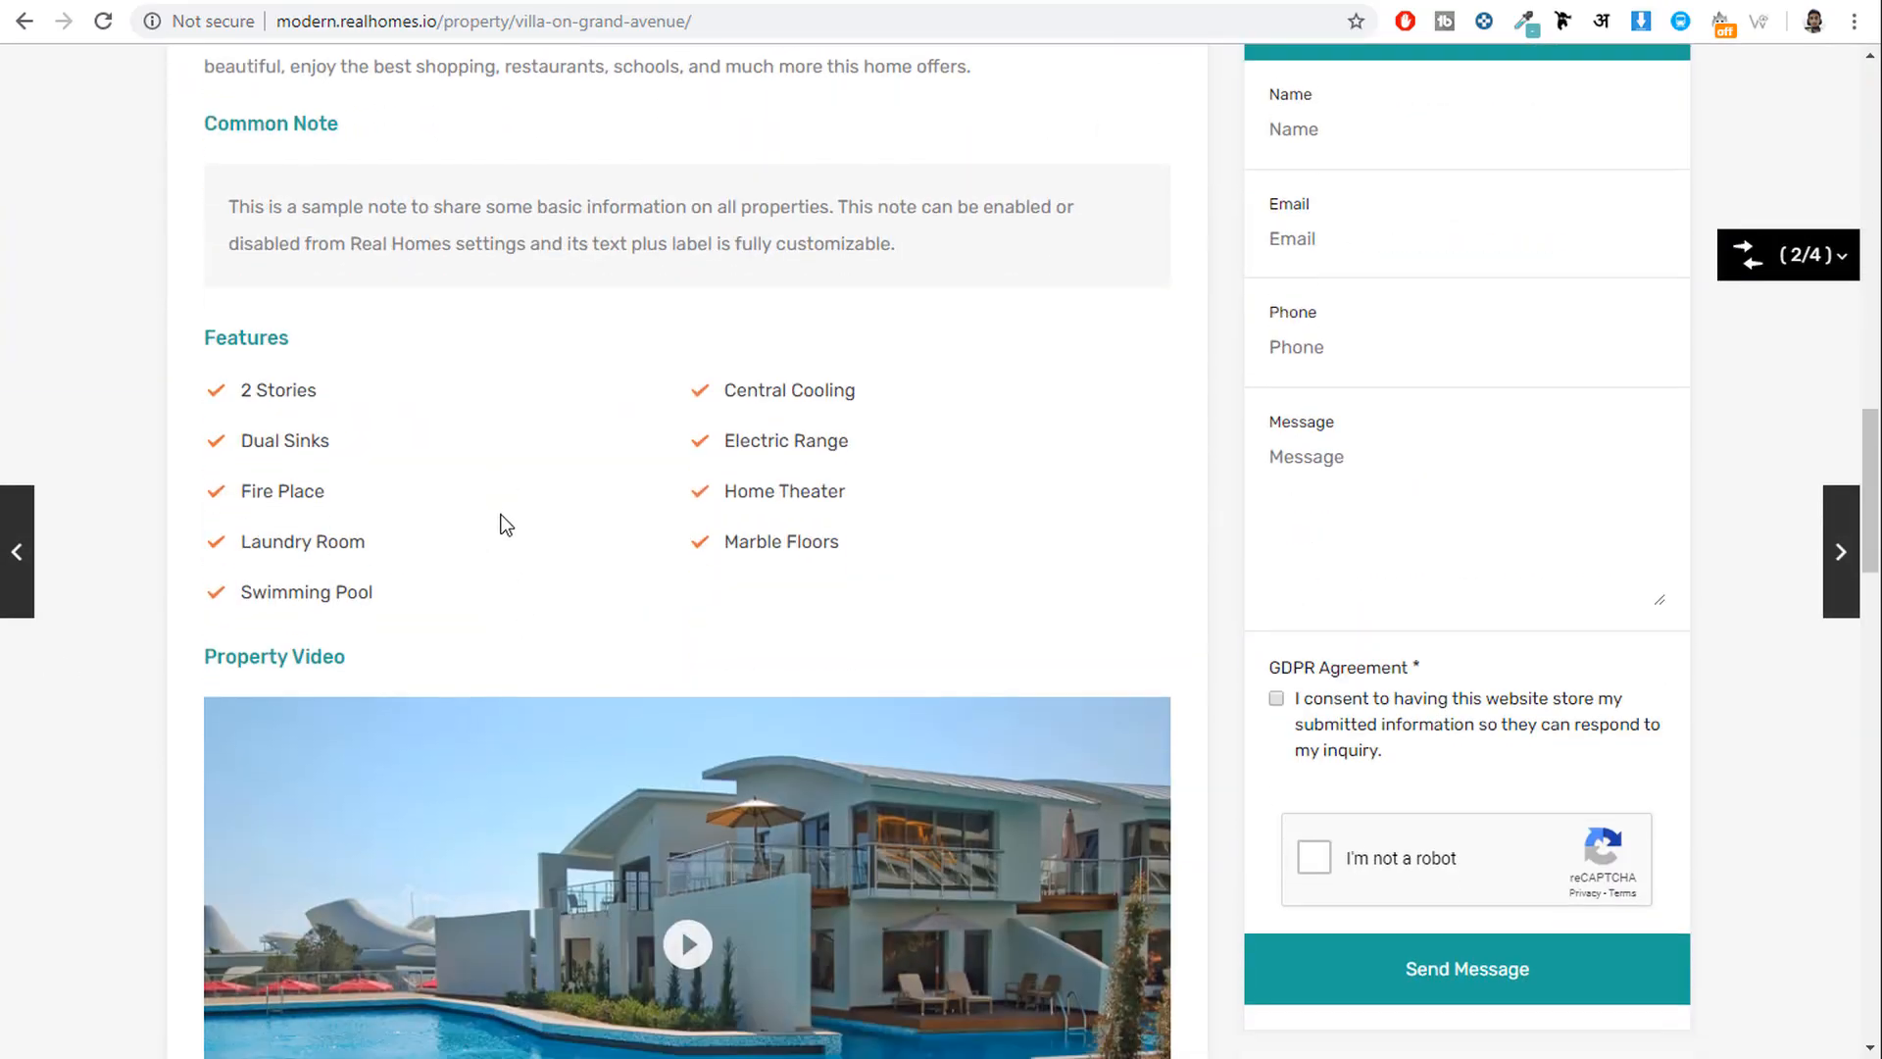
left_click(165, 1057)
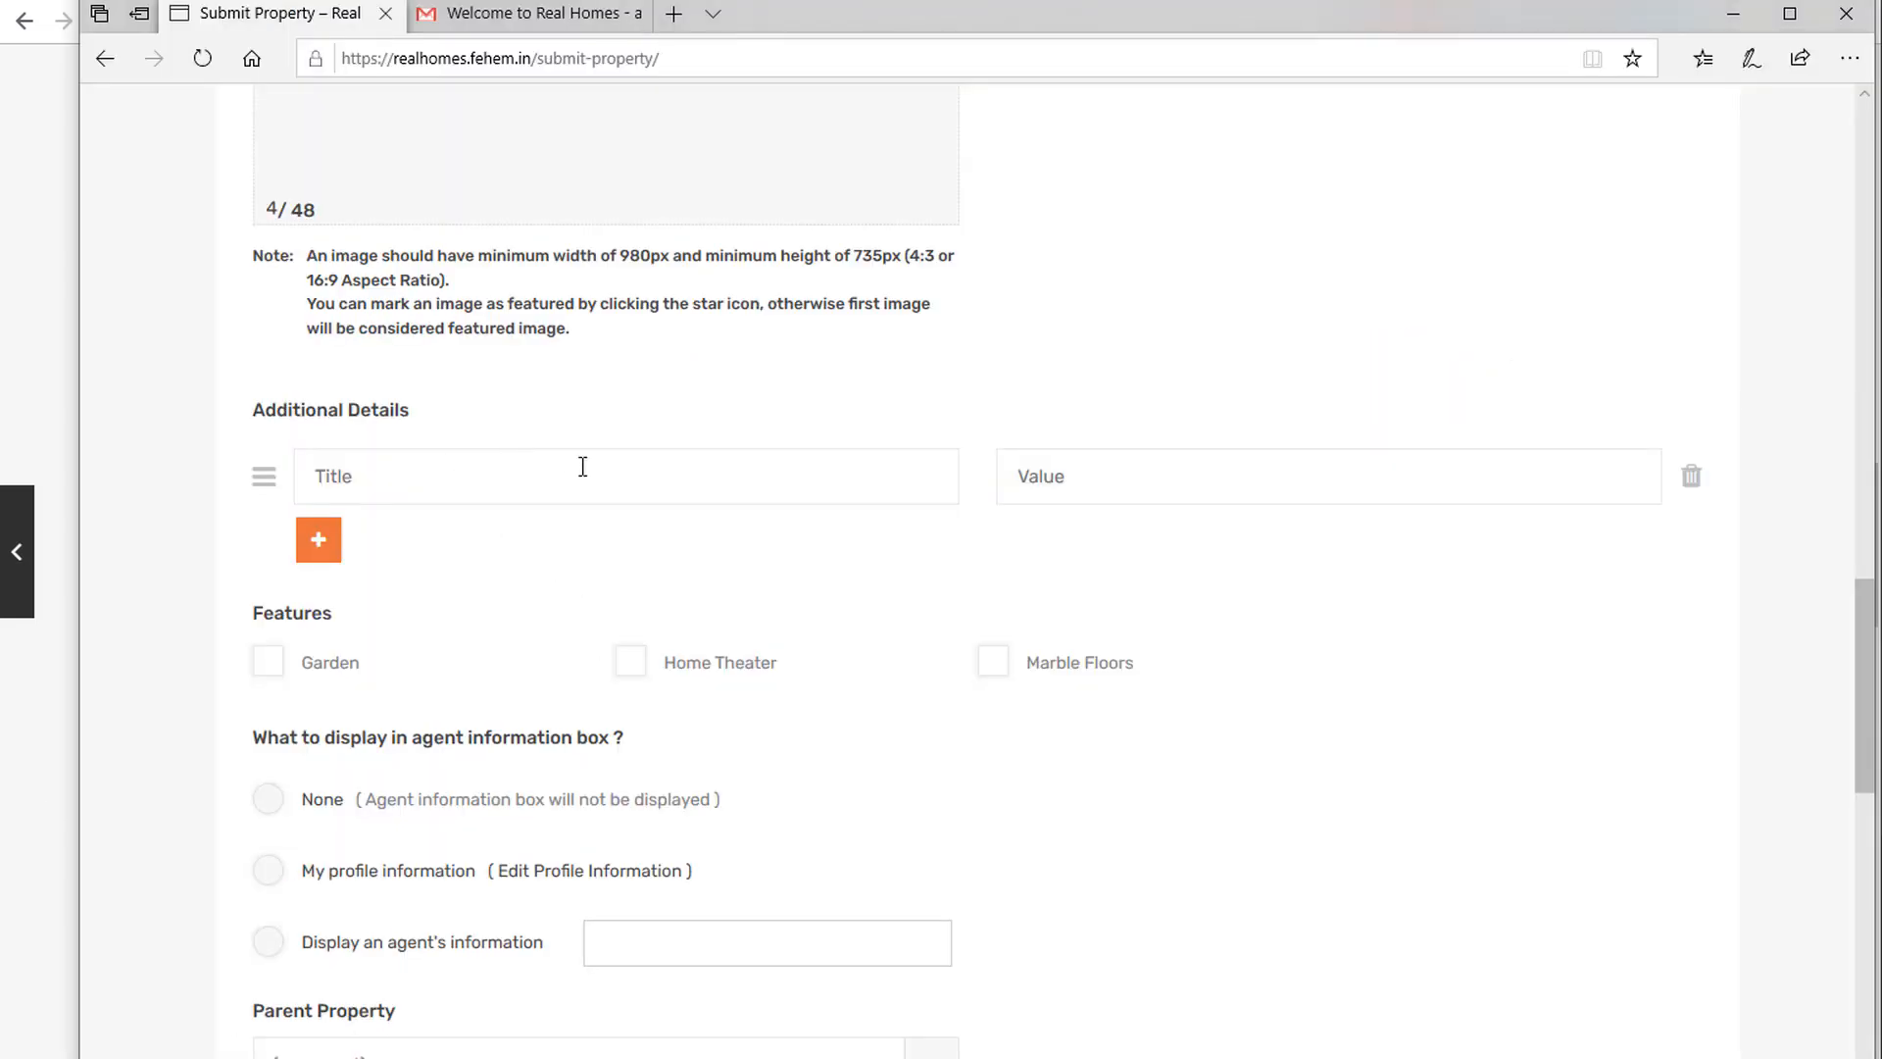
Tick the Garden, Home Theater and Marble Floors features and submit the property for review.
scroll(583, 467, "down", 3)
left_click(292, 355)
left_click(685, 351)
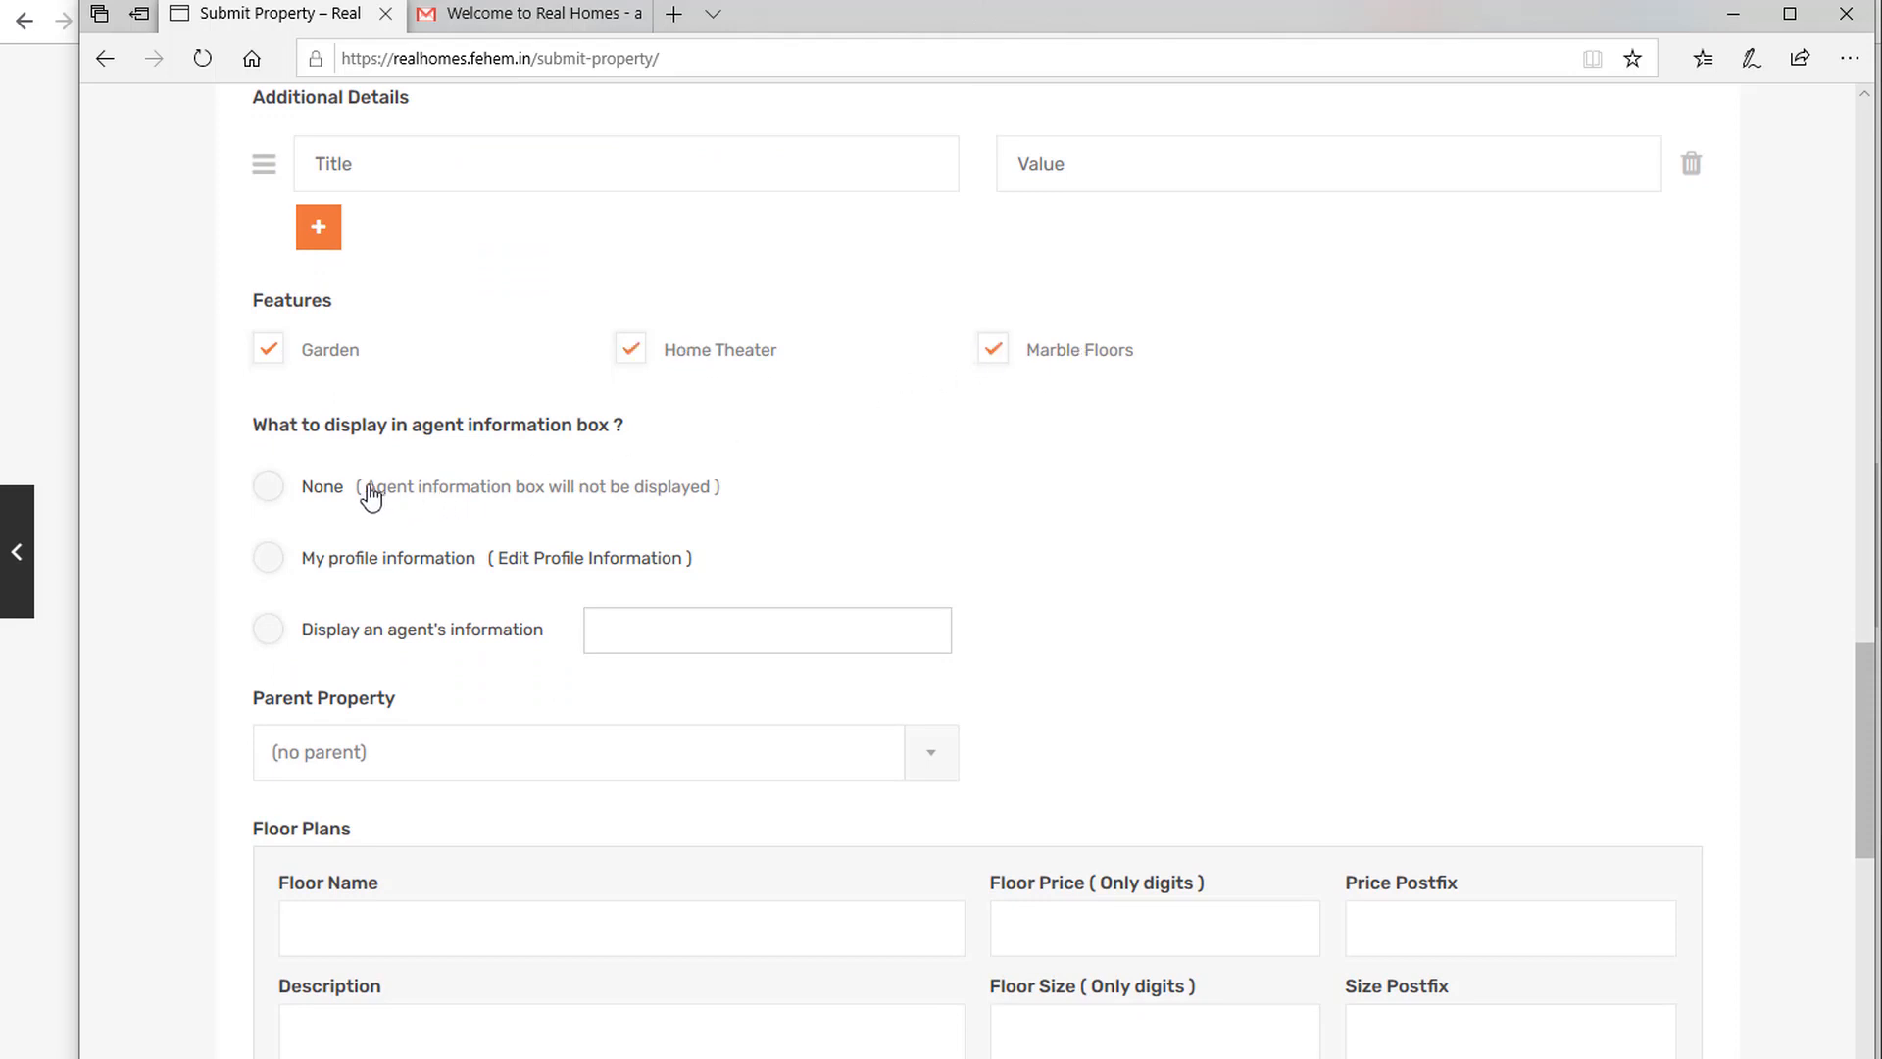
scroll(655, 670, "down", 3)
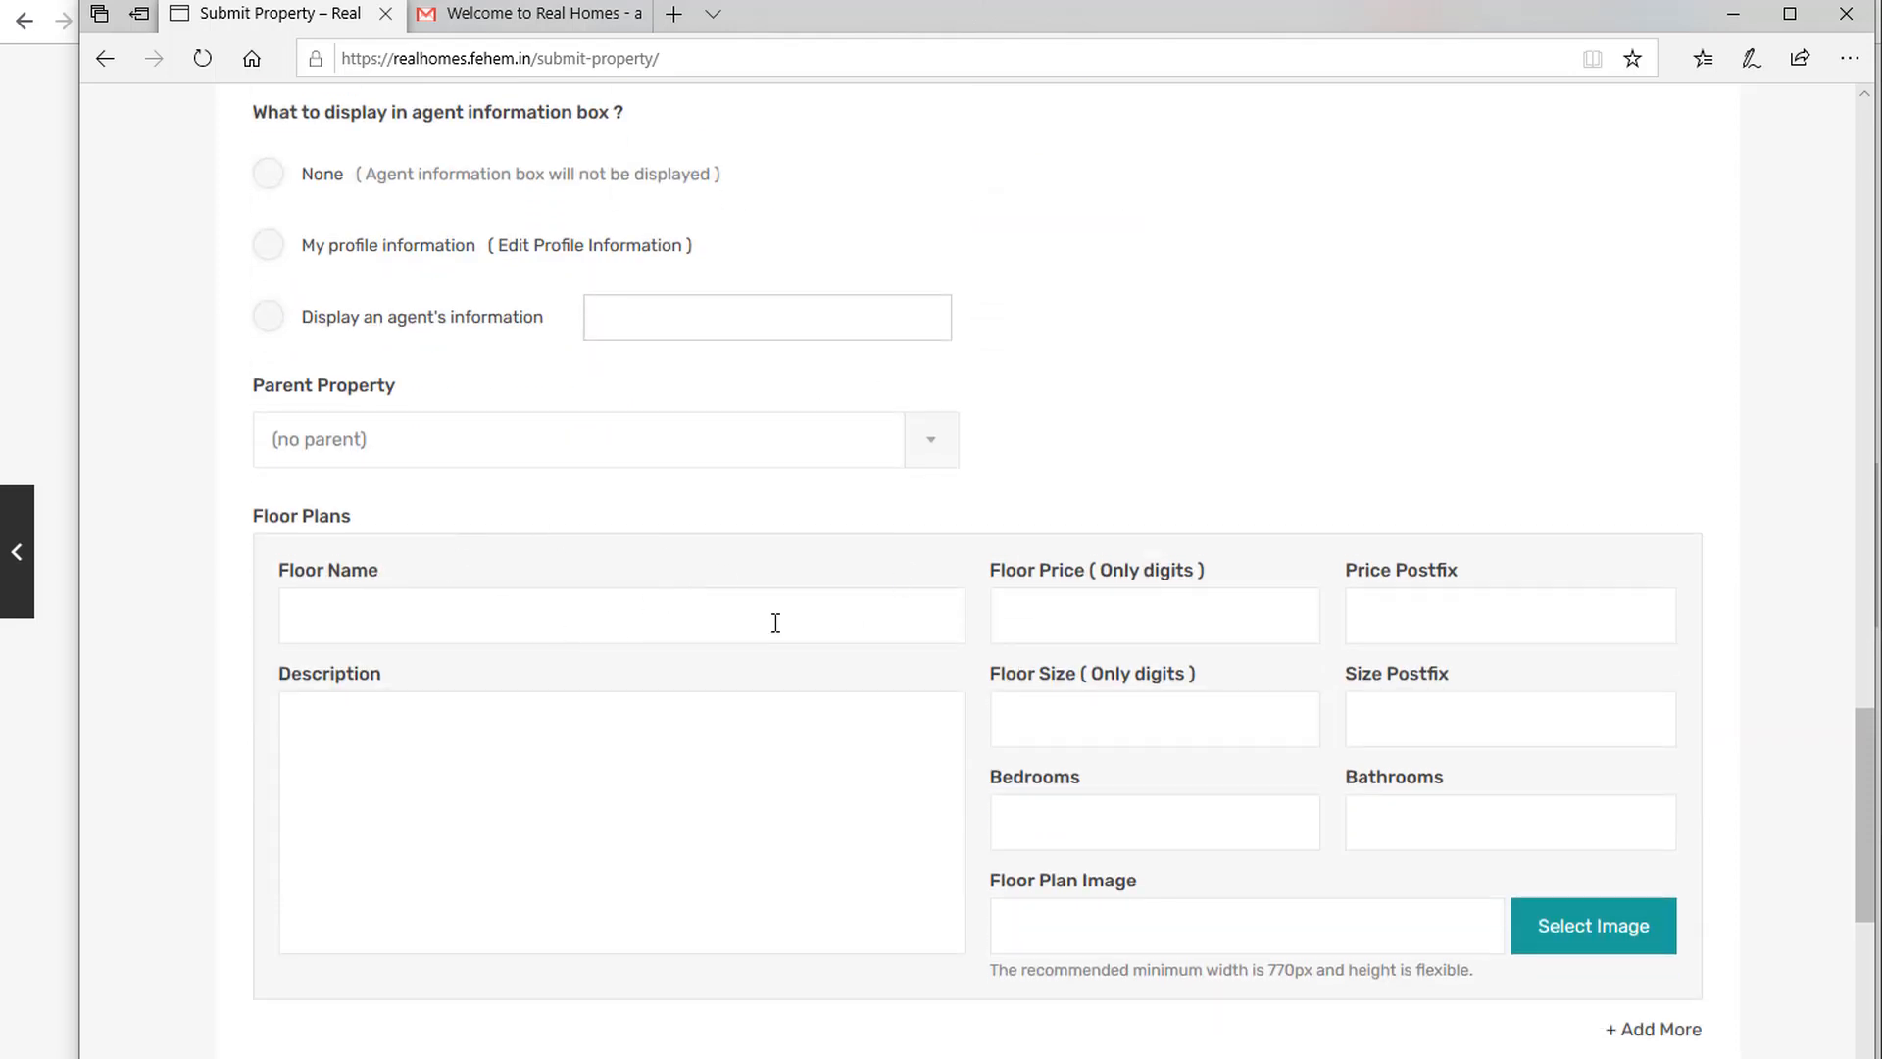
scroll(519, 614, "down", 6)
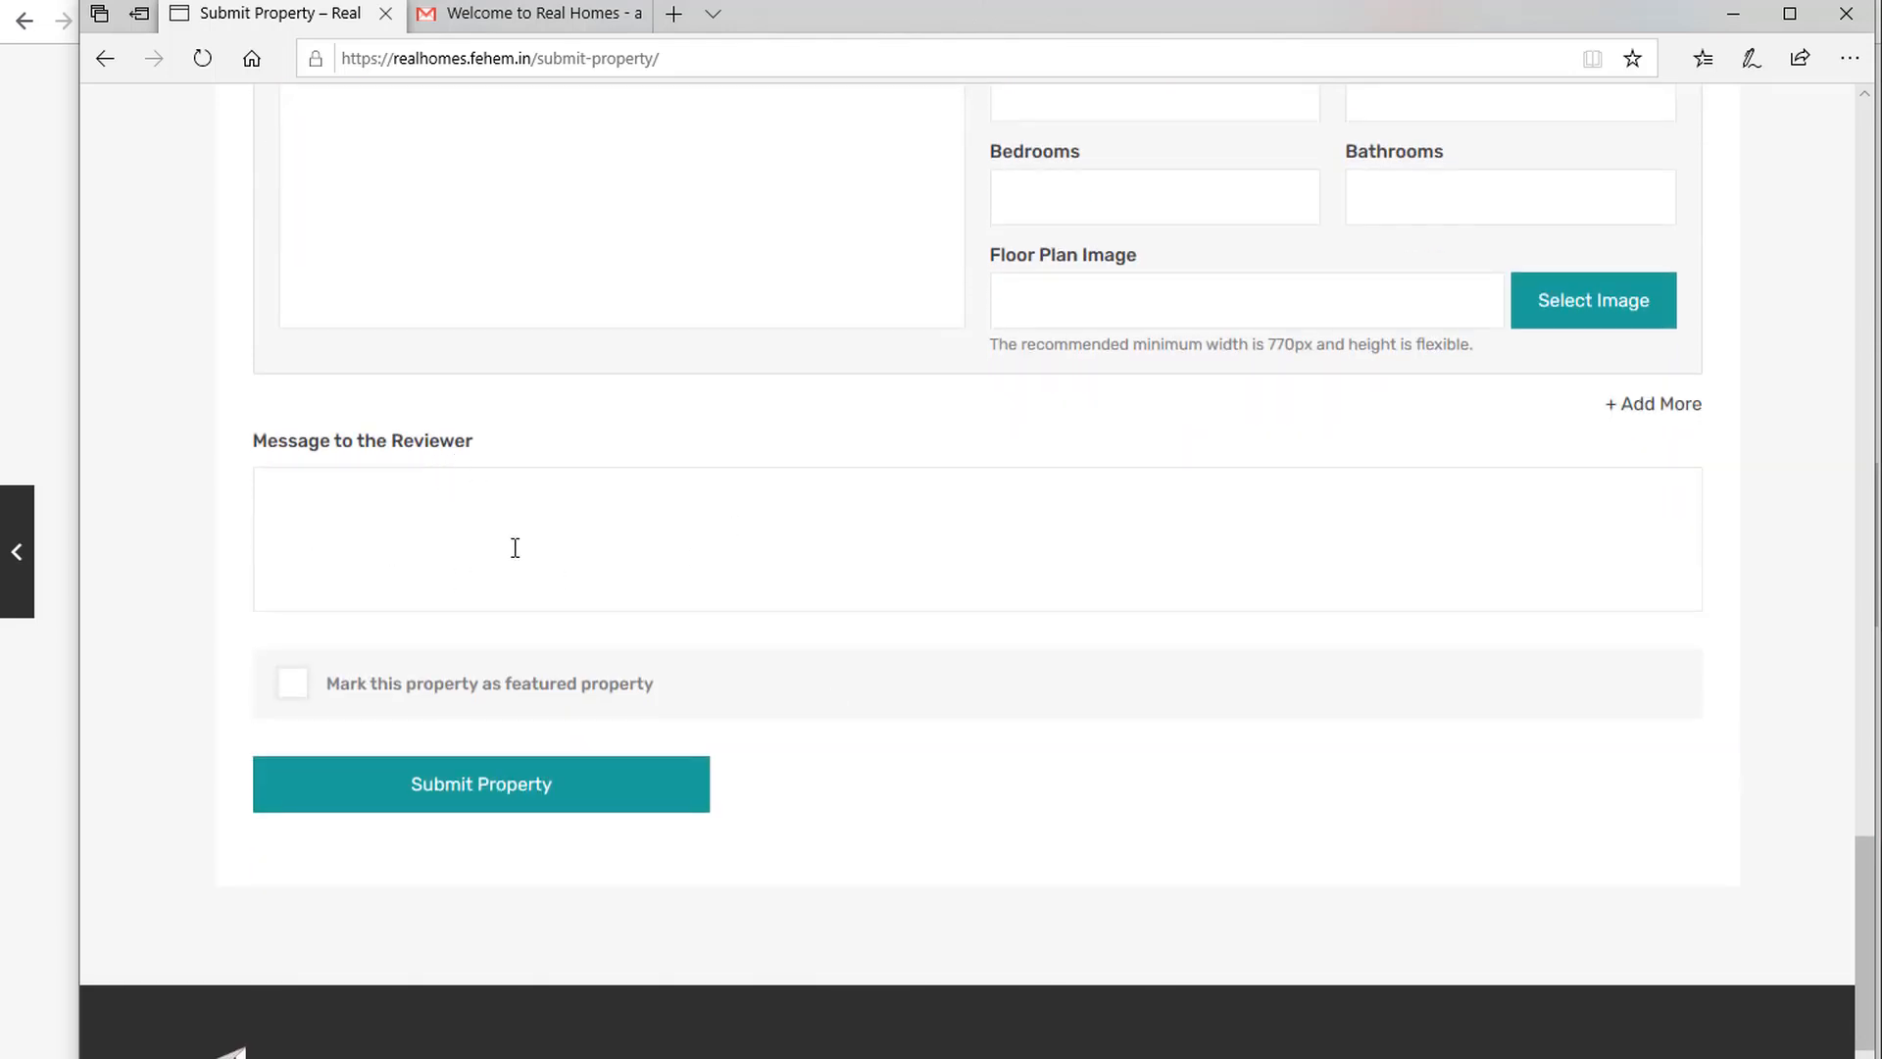
left_click(562, 812)
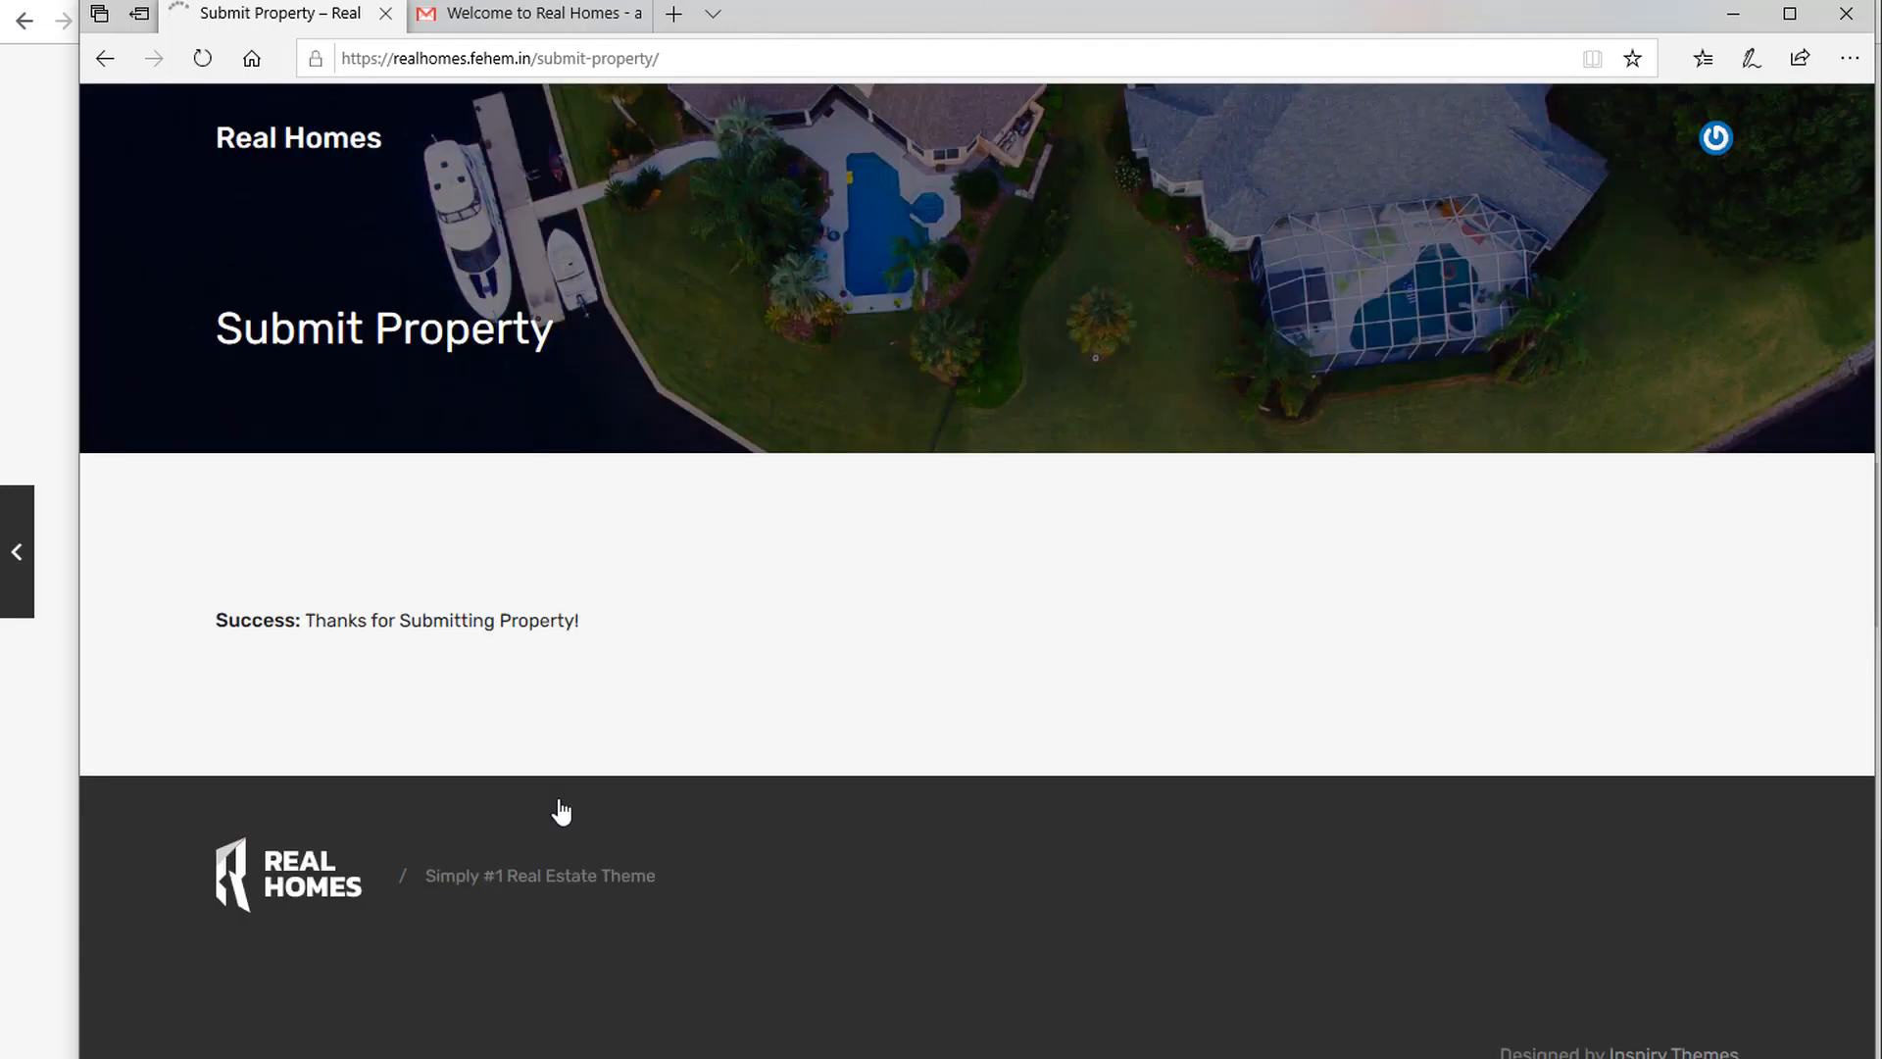
Confirm Home in Merrick Way appears under Latest Properties on the site home page, then return to its editor.
left_click(1734, 14)
key("ctrl+Tab")
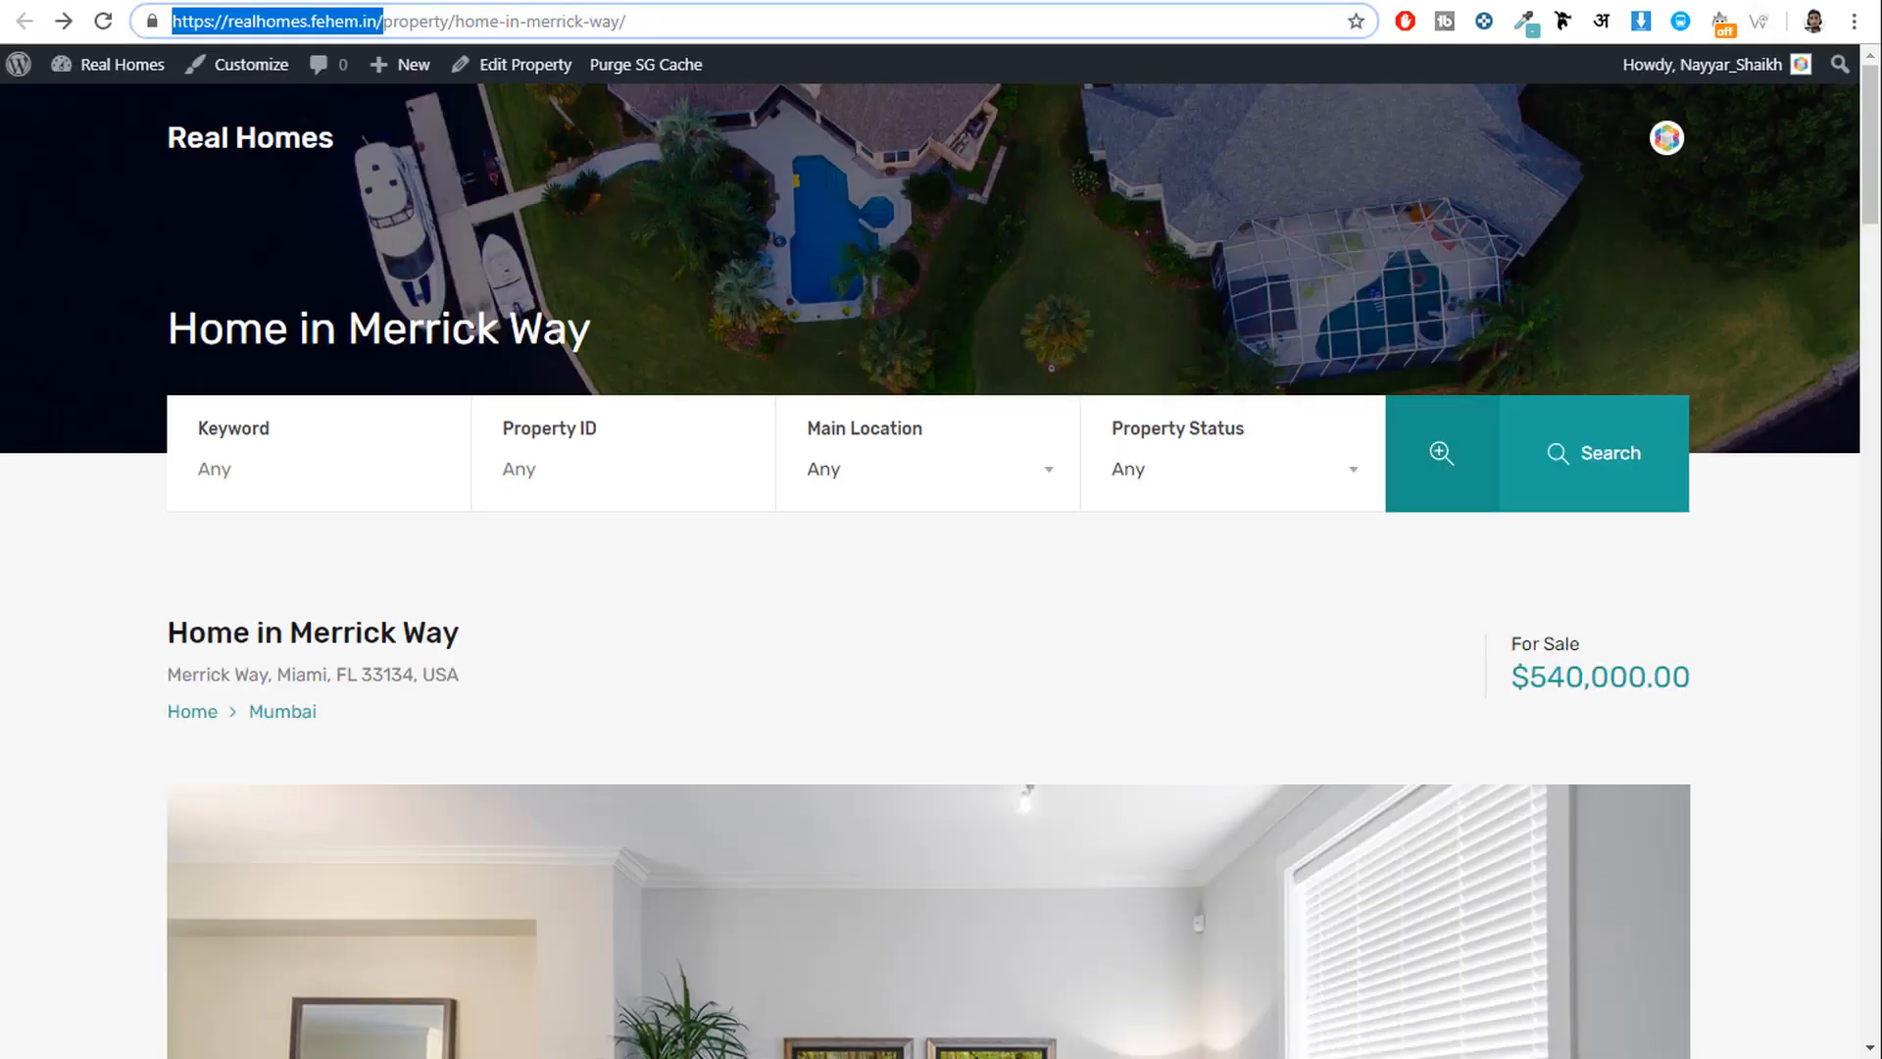
left_click(308, 143)
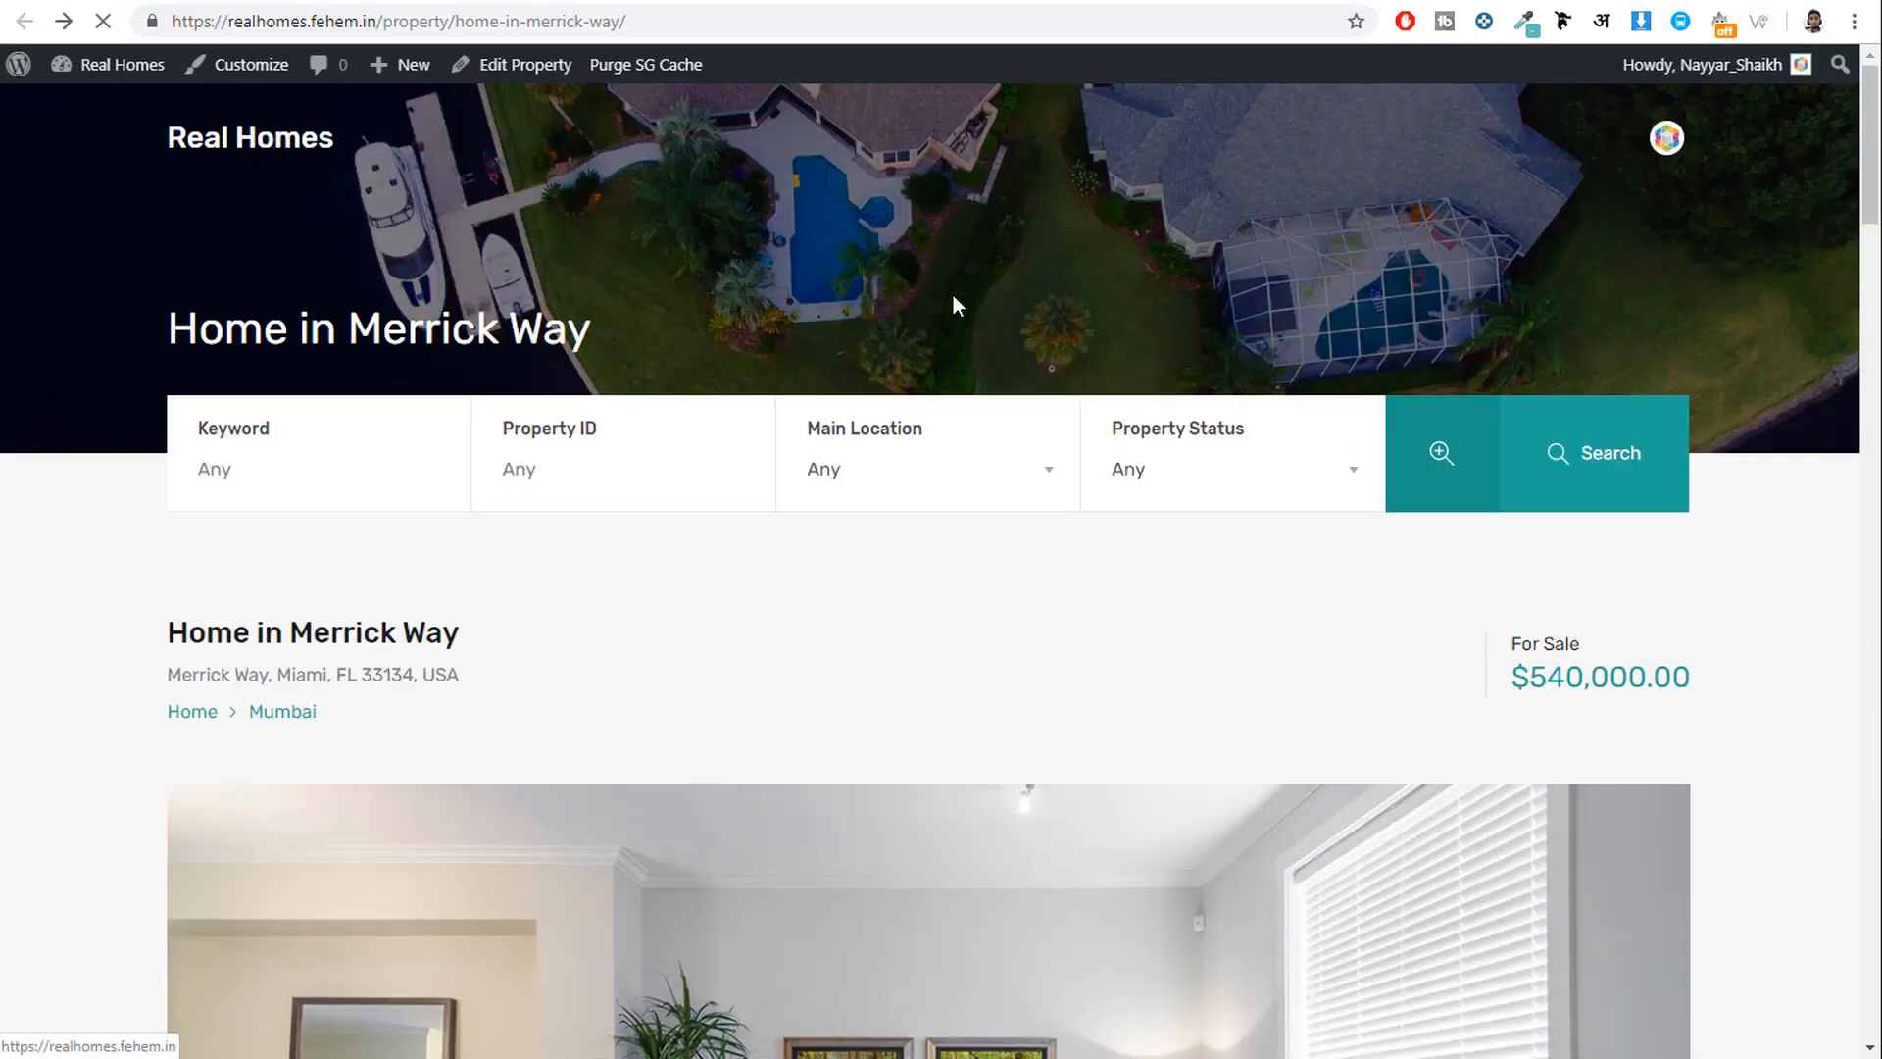
scroll(1037, 604, "down", 5)
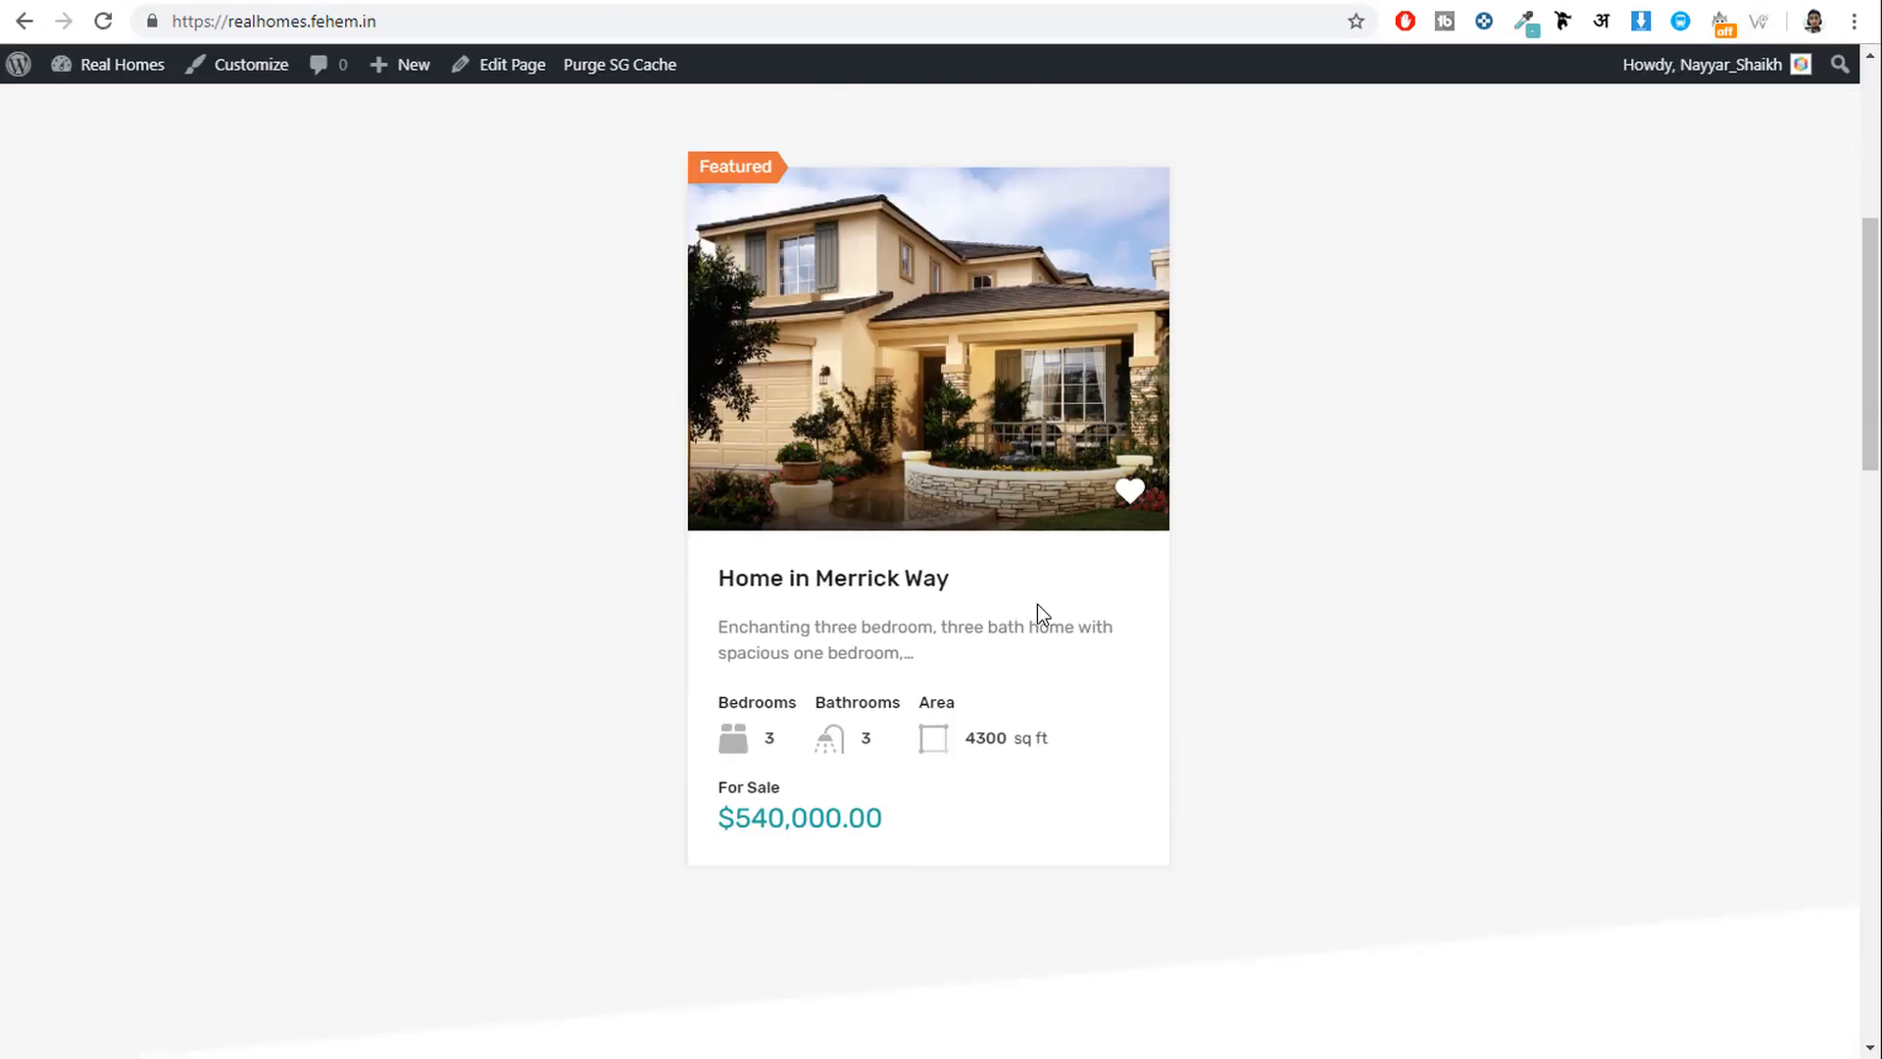
scroll(1077, 474, "up", 3)
scroll(1027, 643, "down", 3)
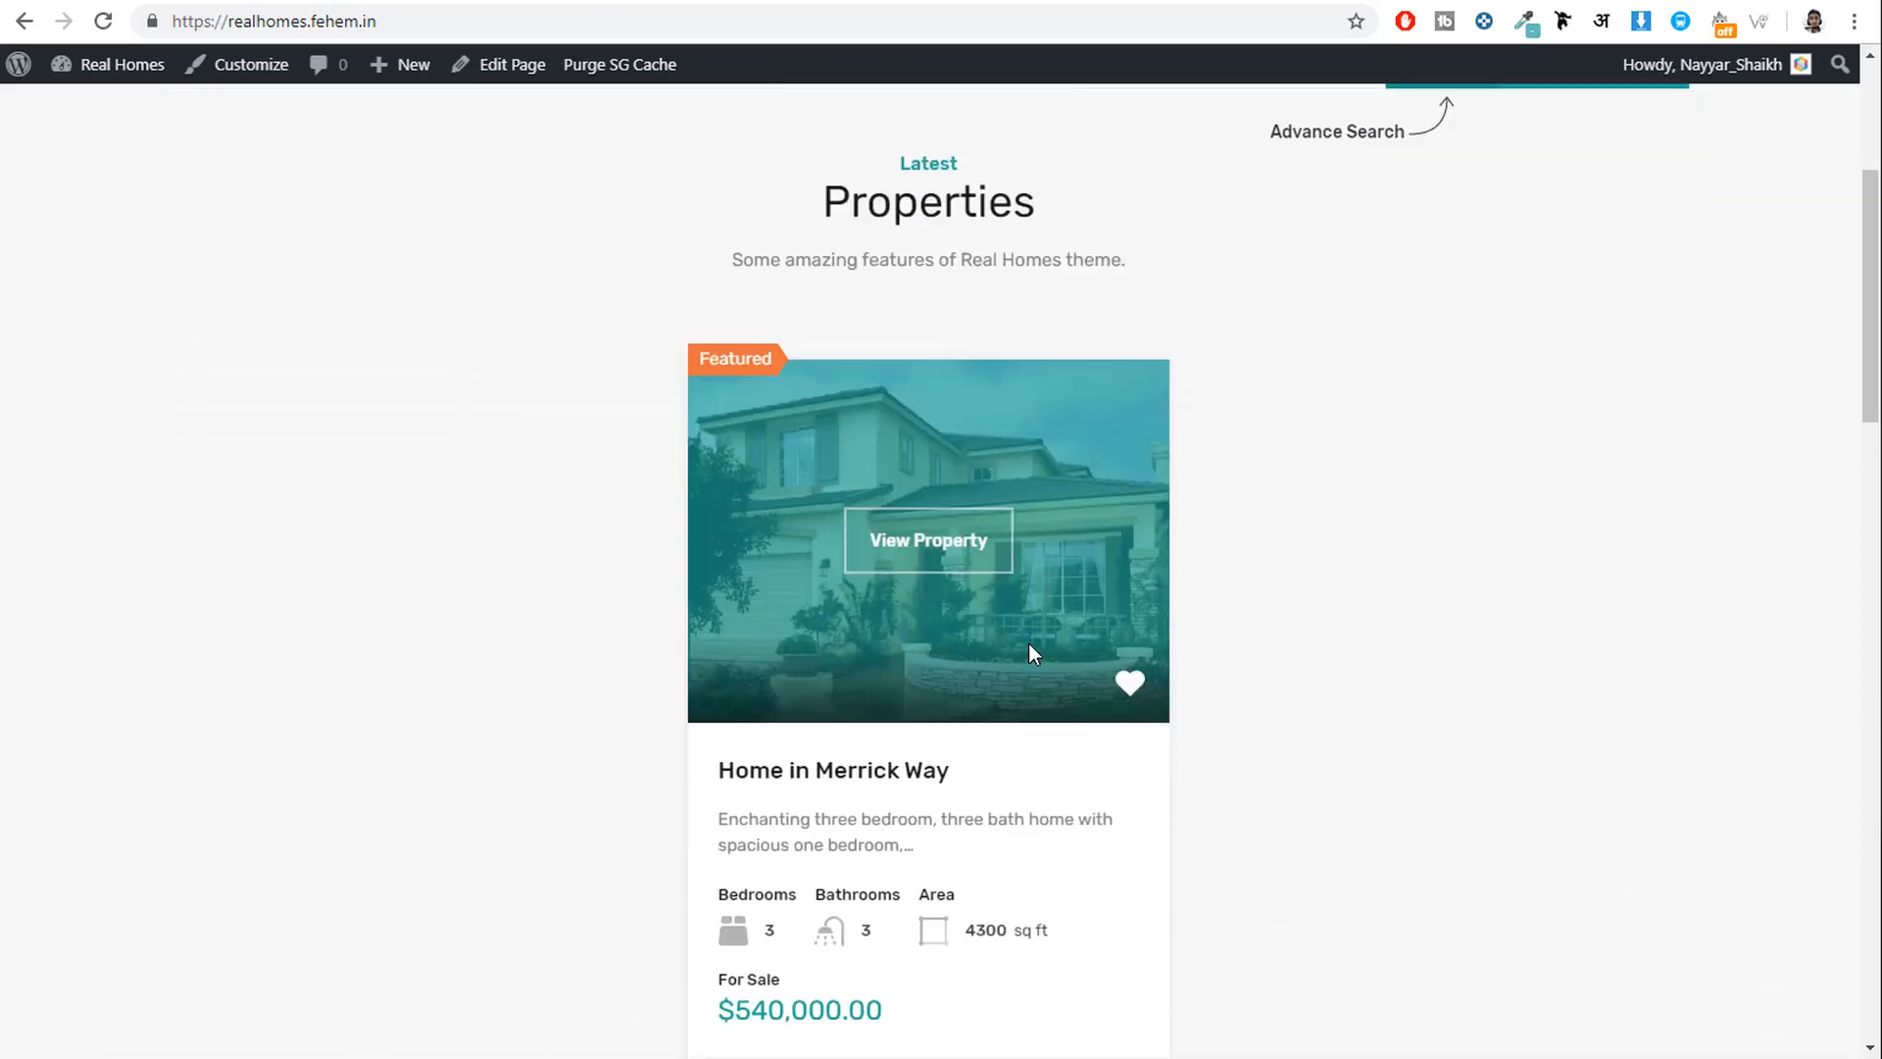
scroll(1508, 568, "up", 6)
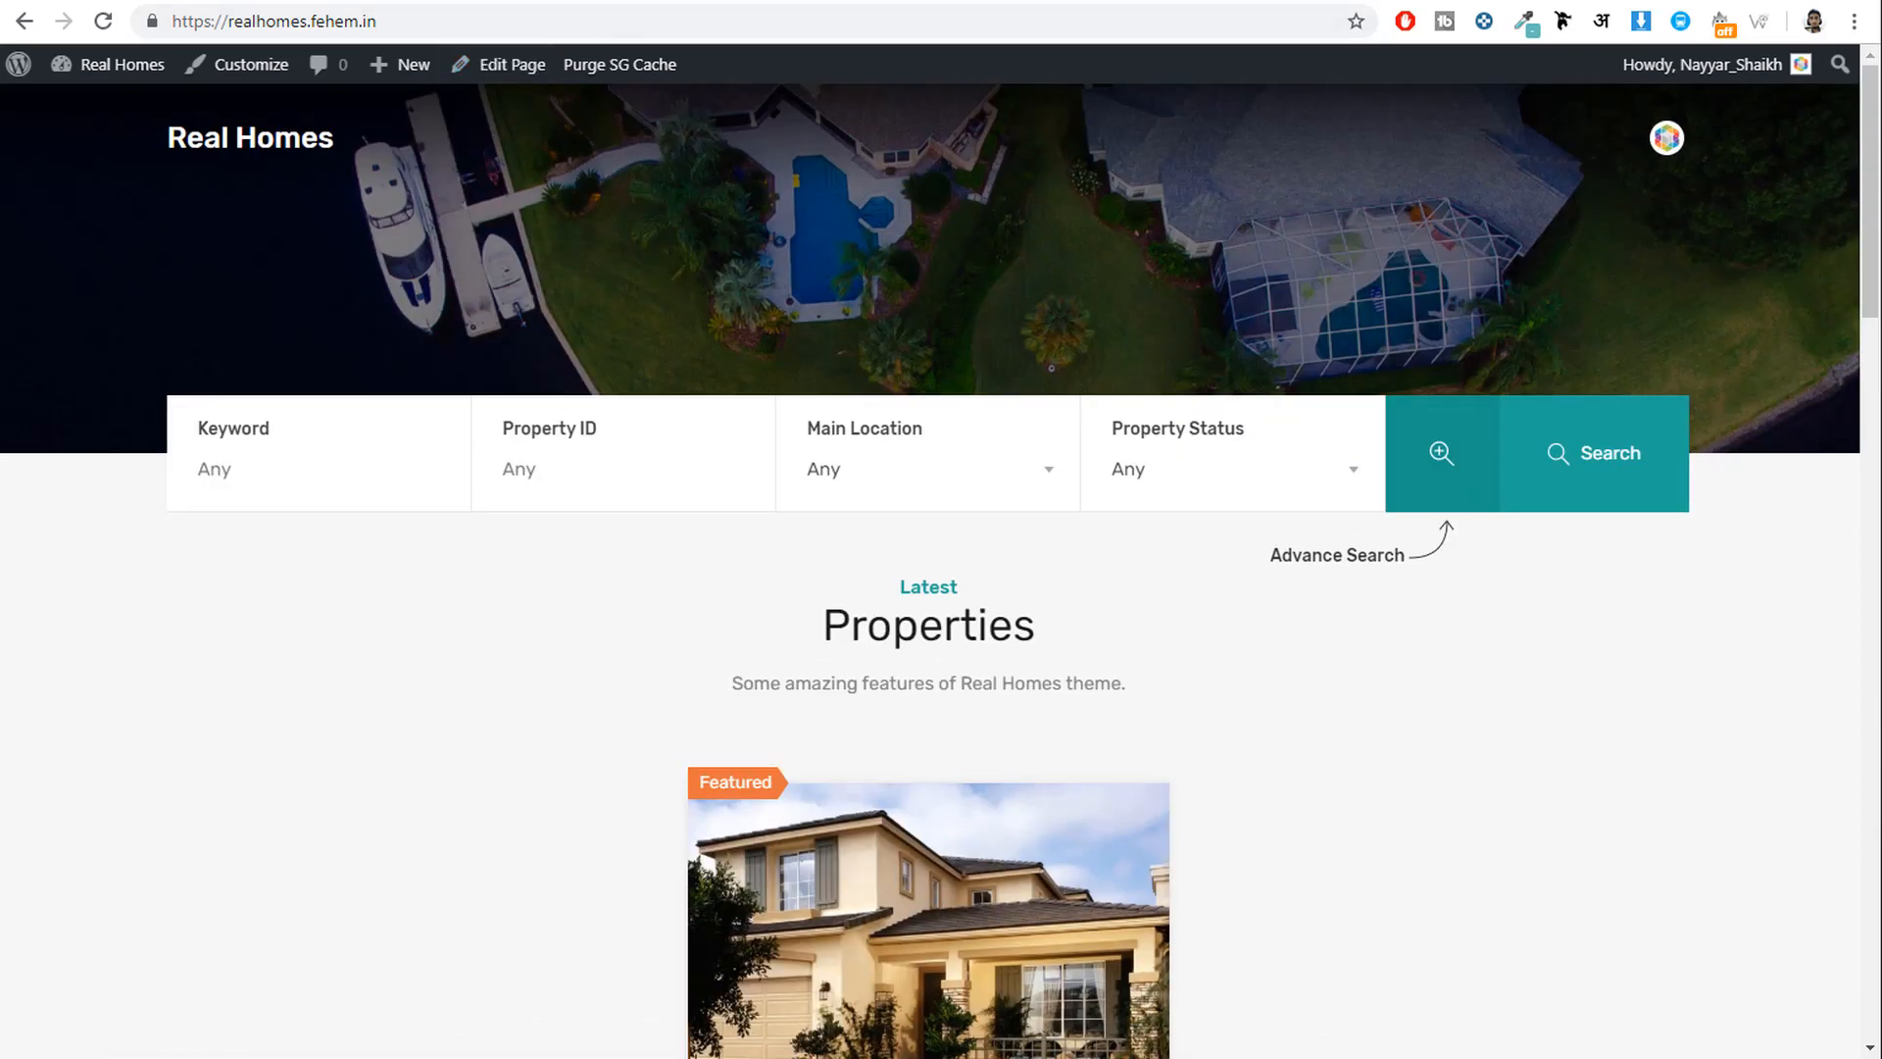
left_click(647, 2)
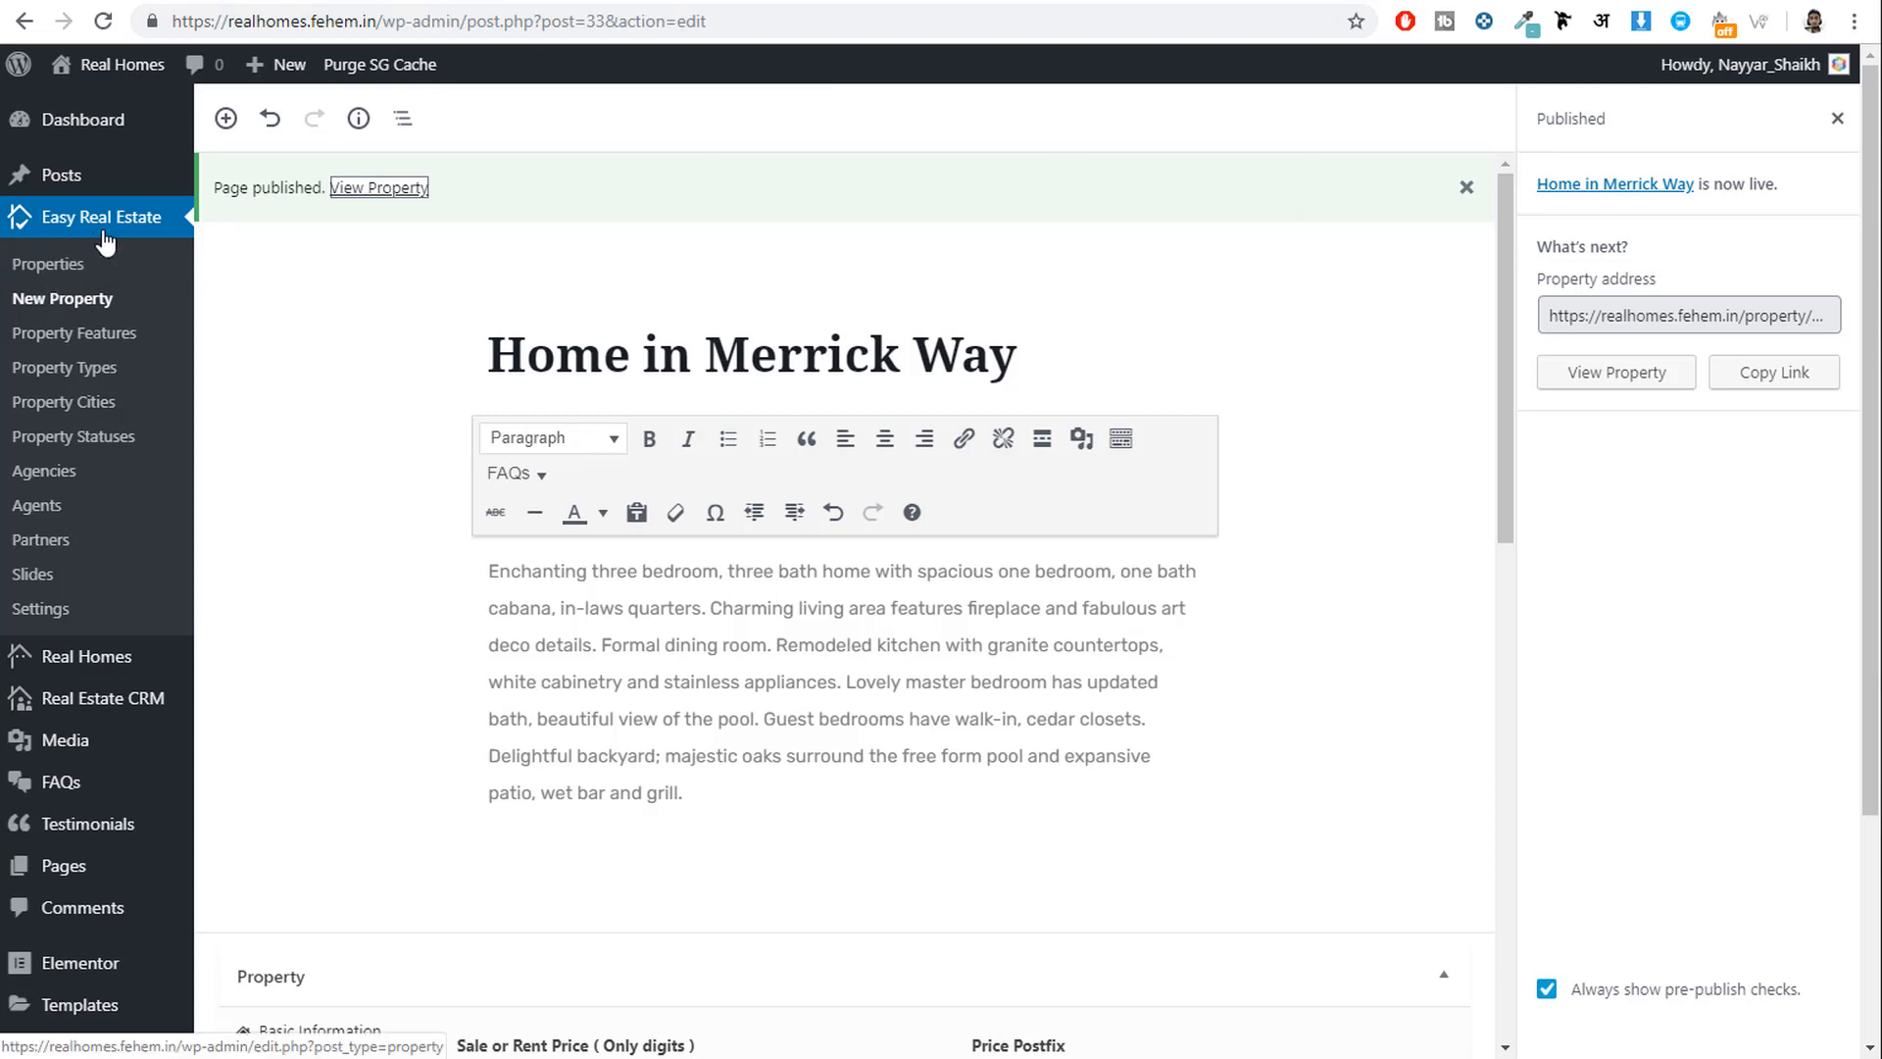
From Easy Real Estate > Properties, open the pending Villa on Grand Avenue listing in the editor.
left_click(62, 271)
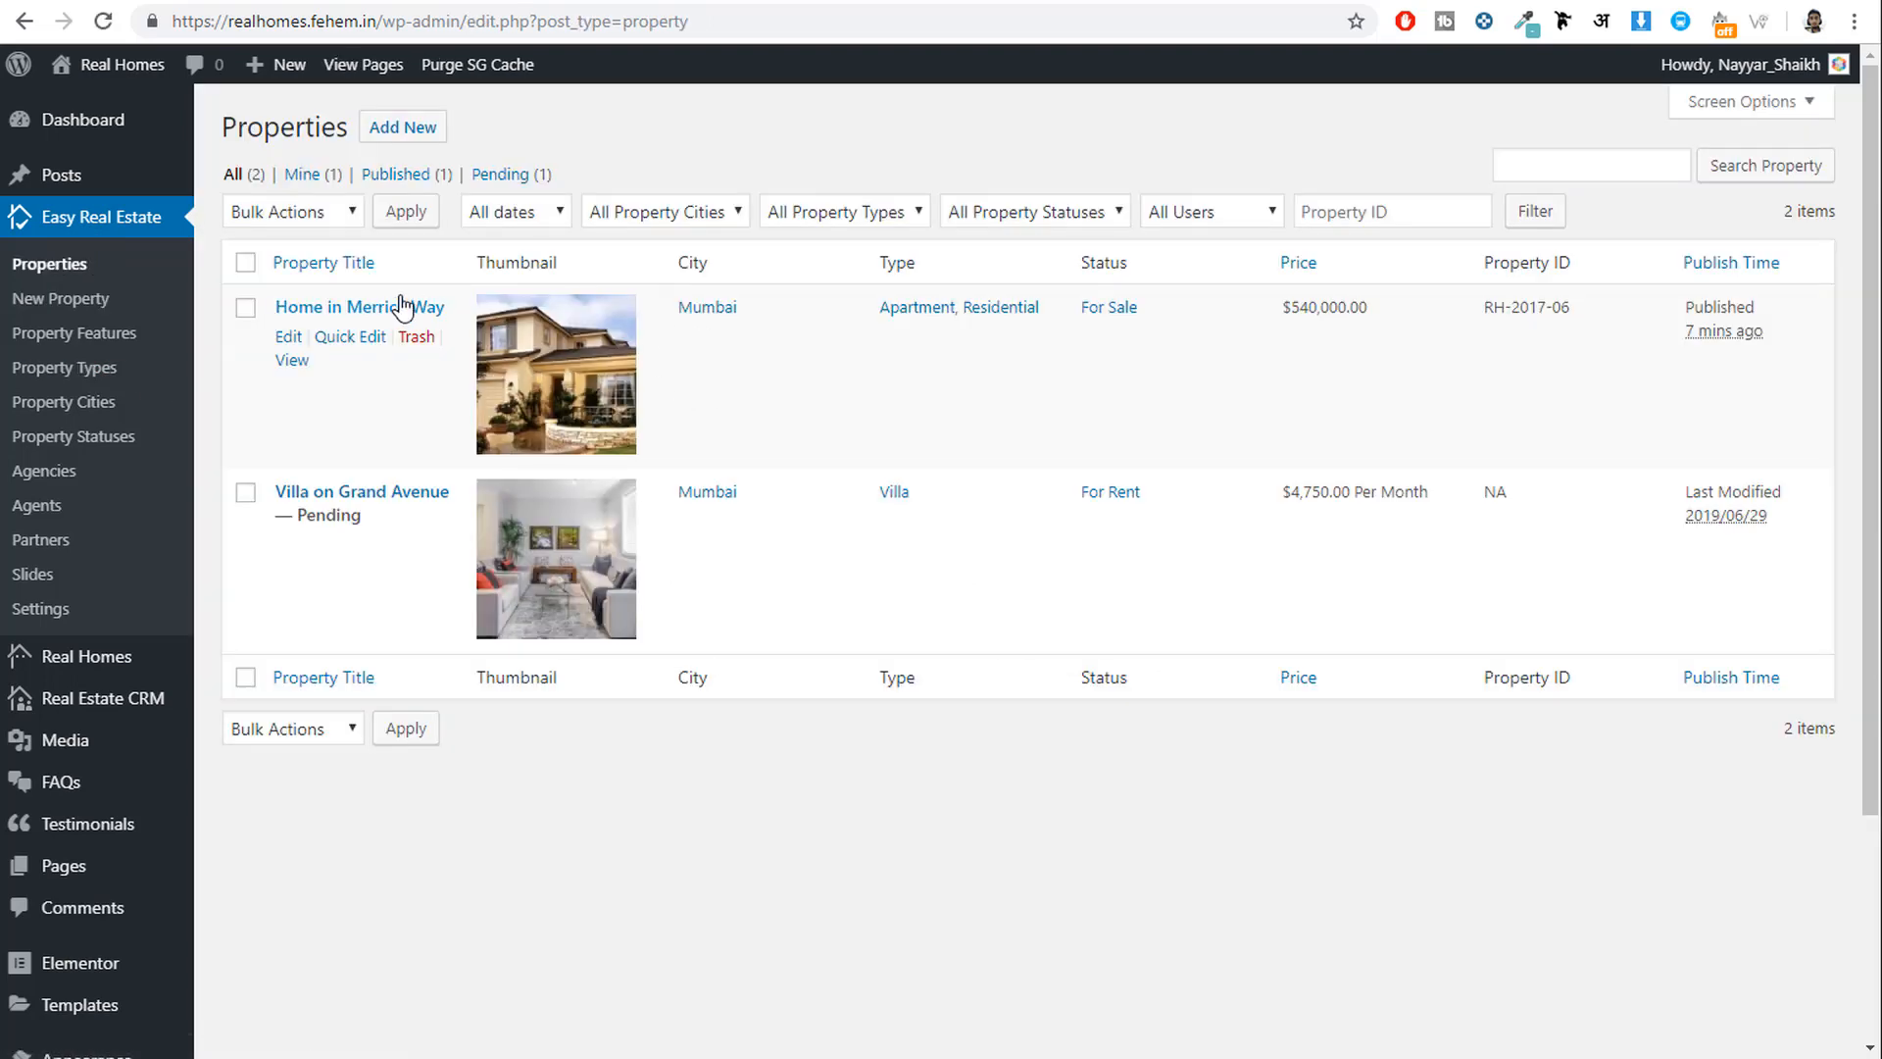
left_click_drag(461, 306, 275, 304)
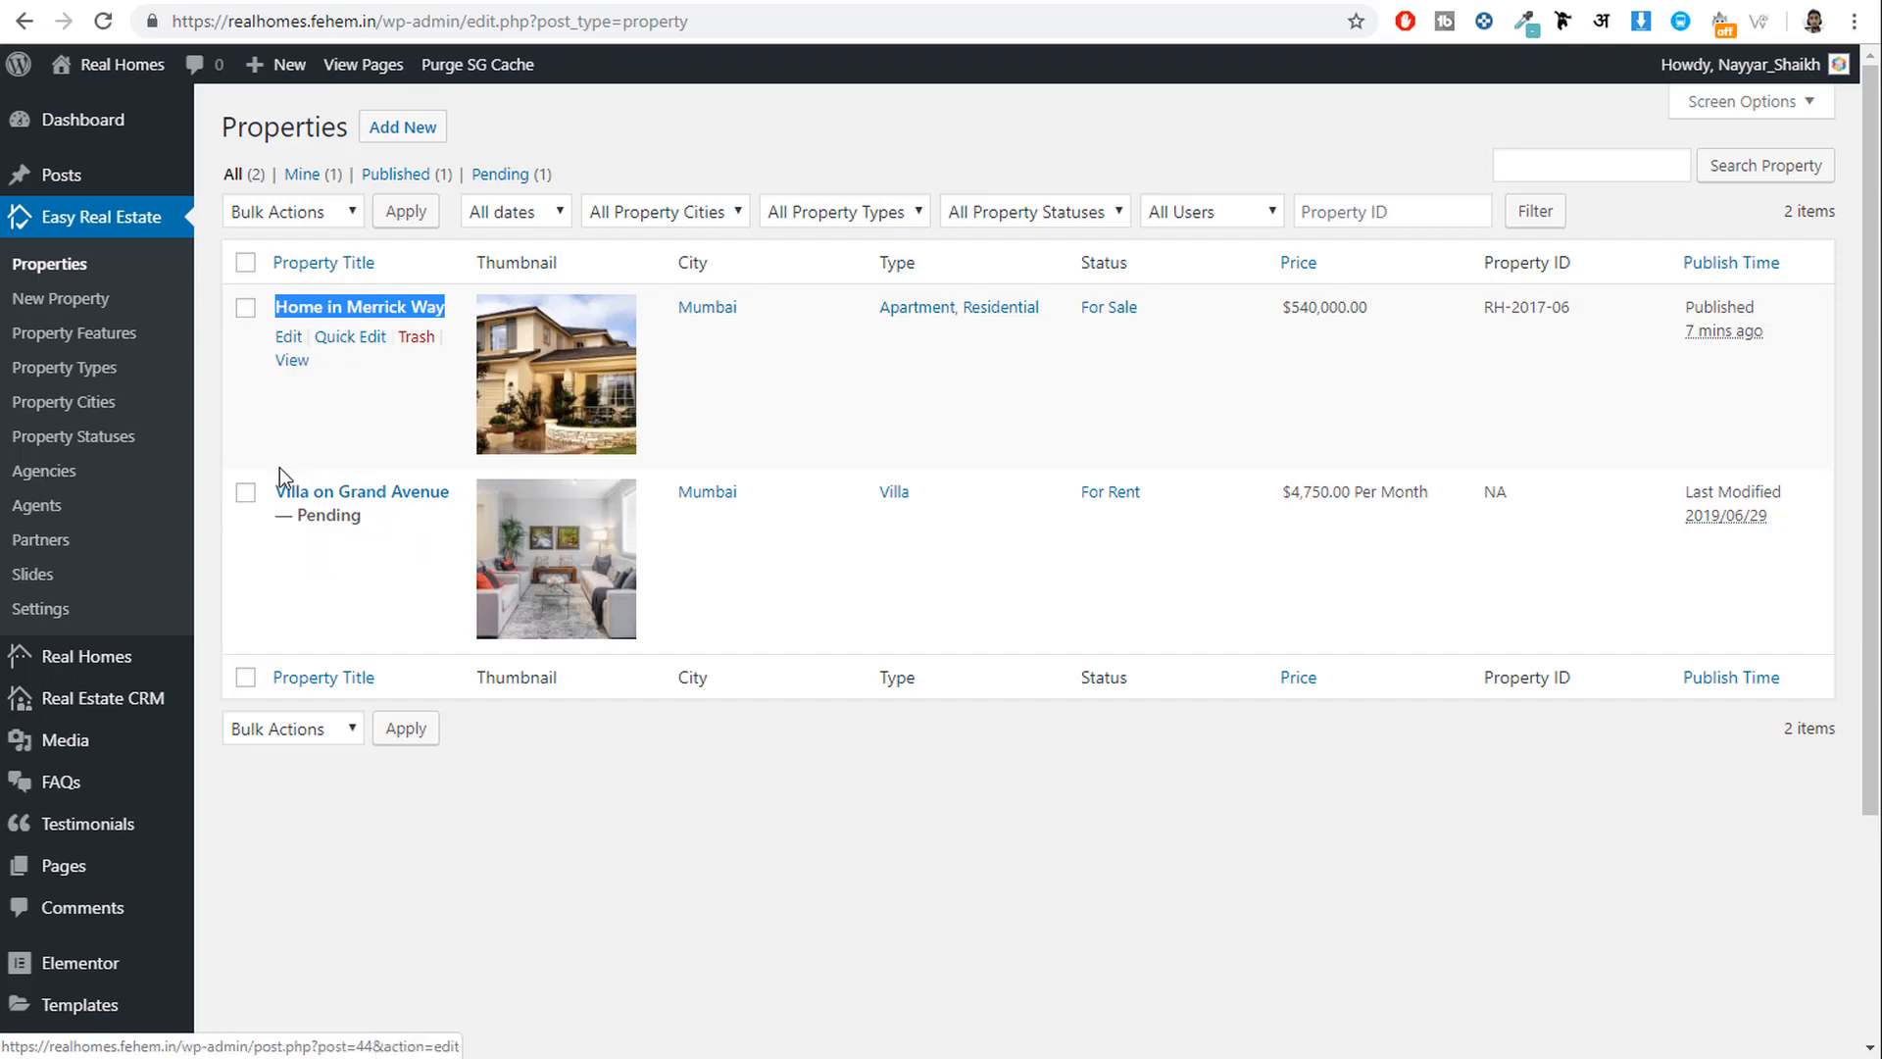
left_click_drag(468, 500, 267, 490)
left_click(261, 563)
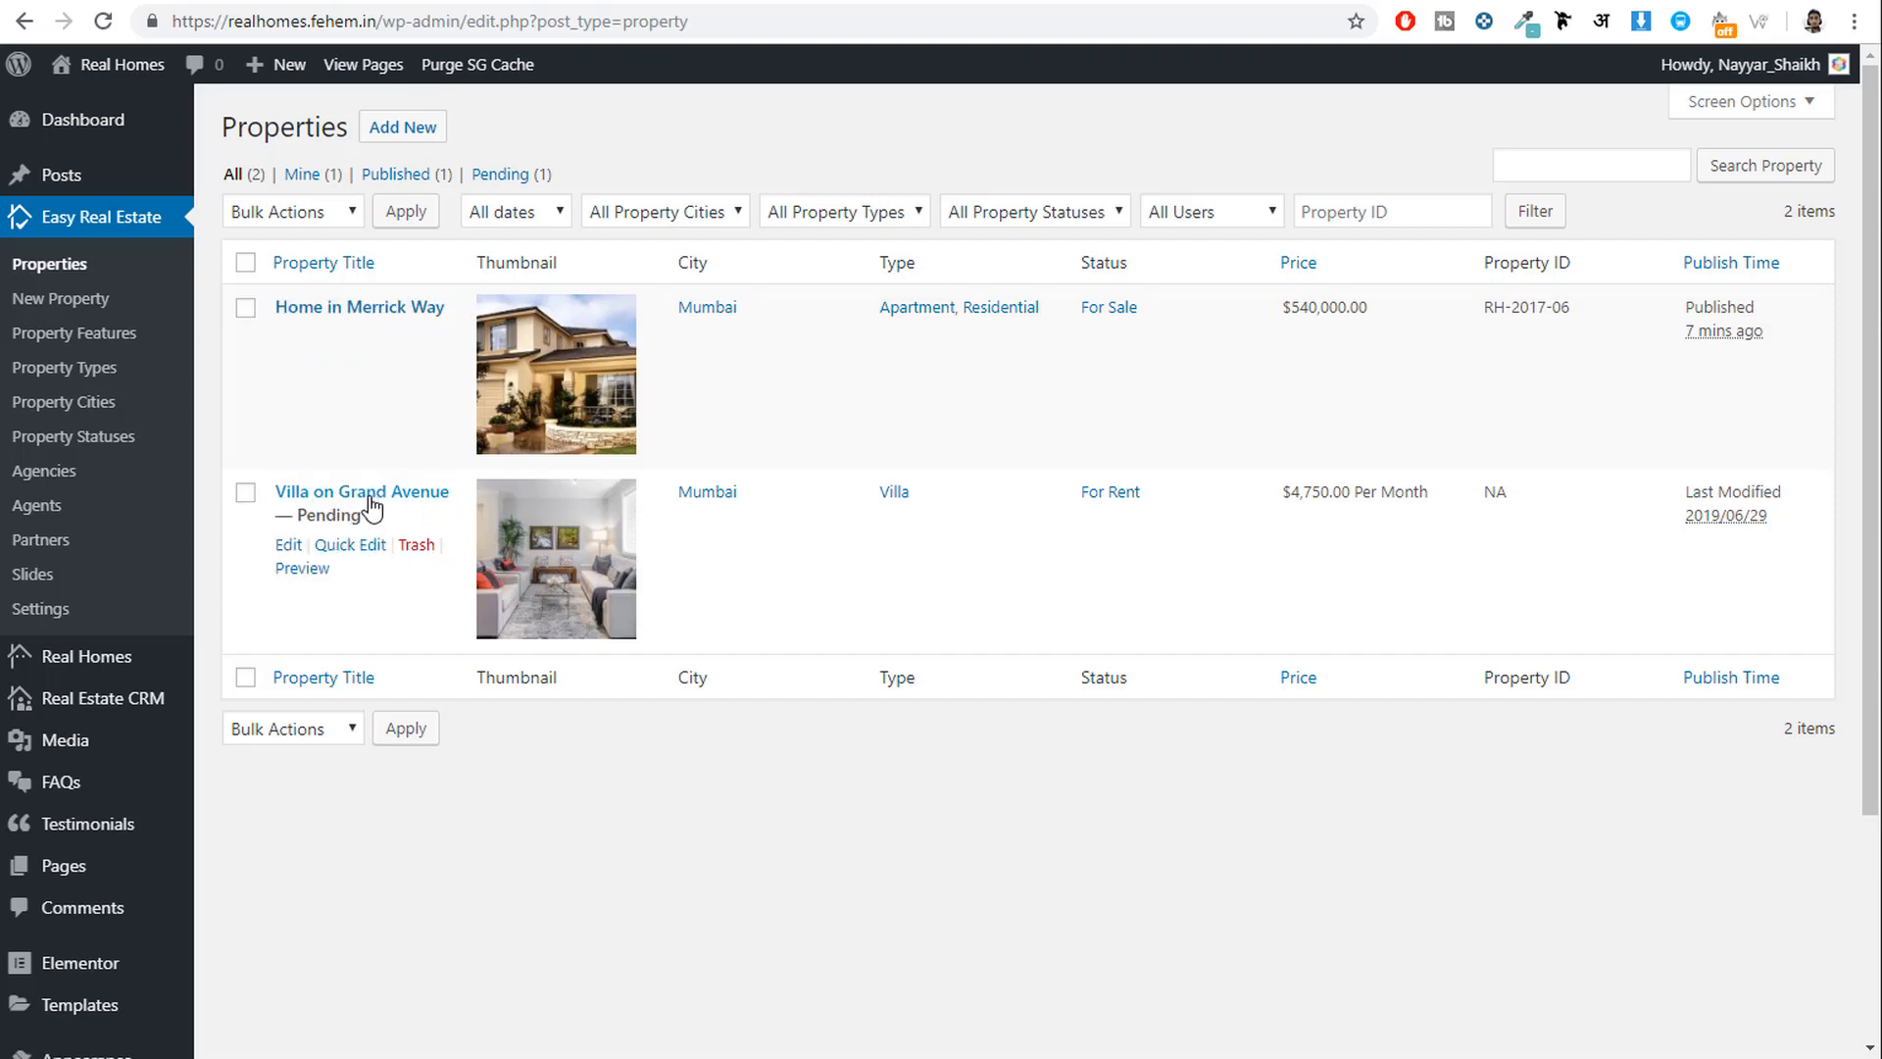
left_click_drag(372, 514, 302, 514)
left_click(293, 547)
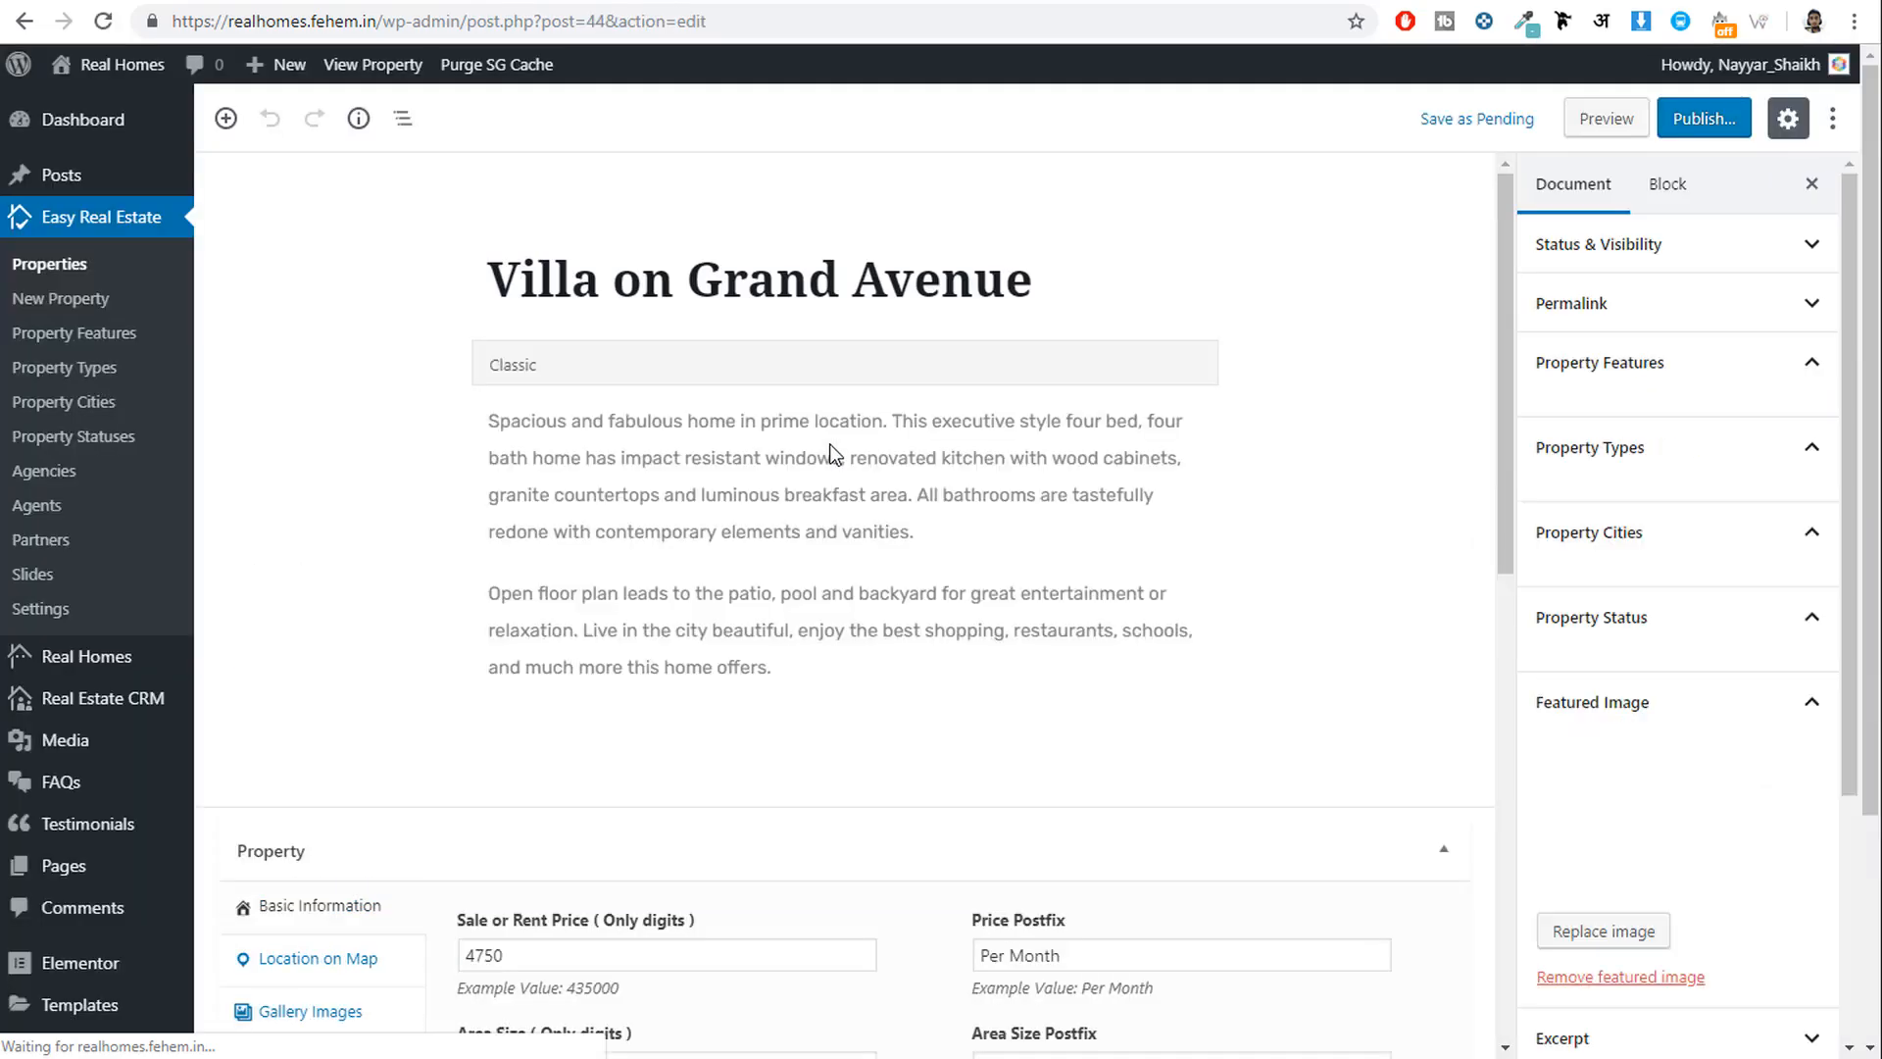
Publish Villa on Grand Avenue, confirming in the pre-publish panel.
scroll(980, 638, "down", 8)
scroll(1118, 767, "up", 8)
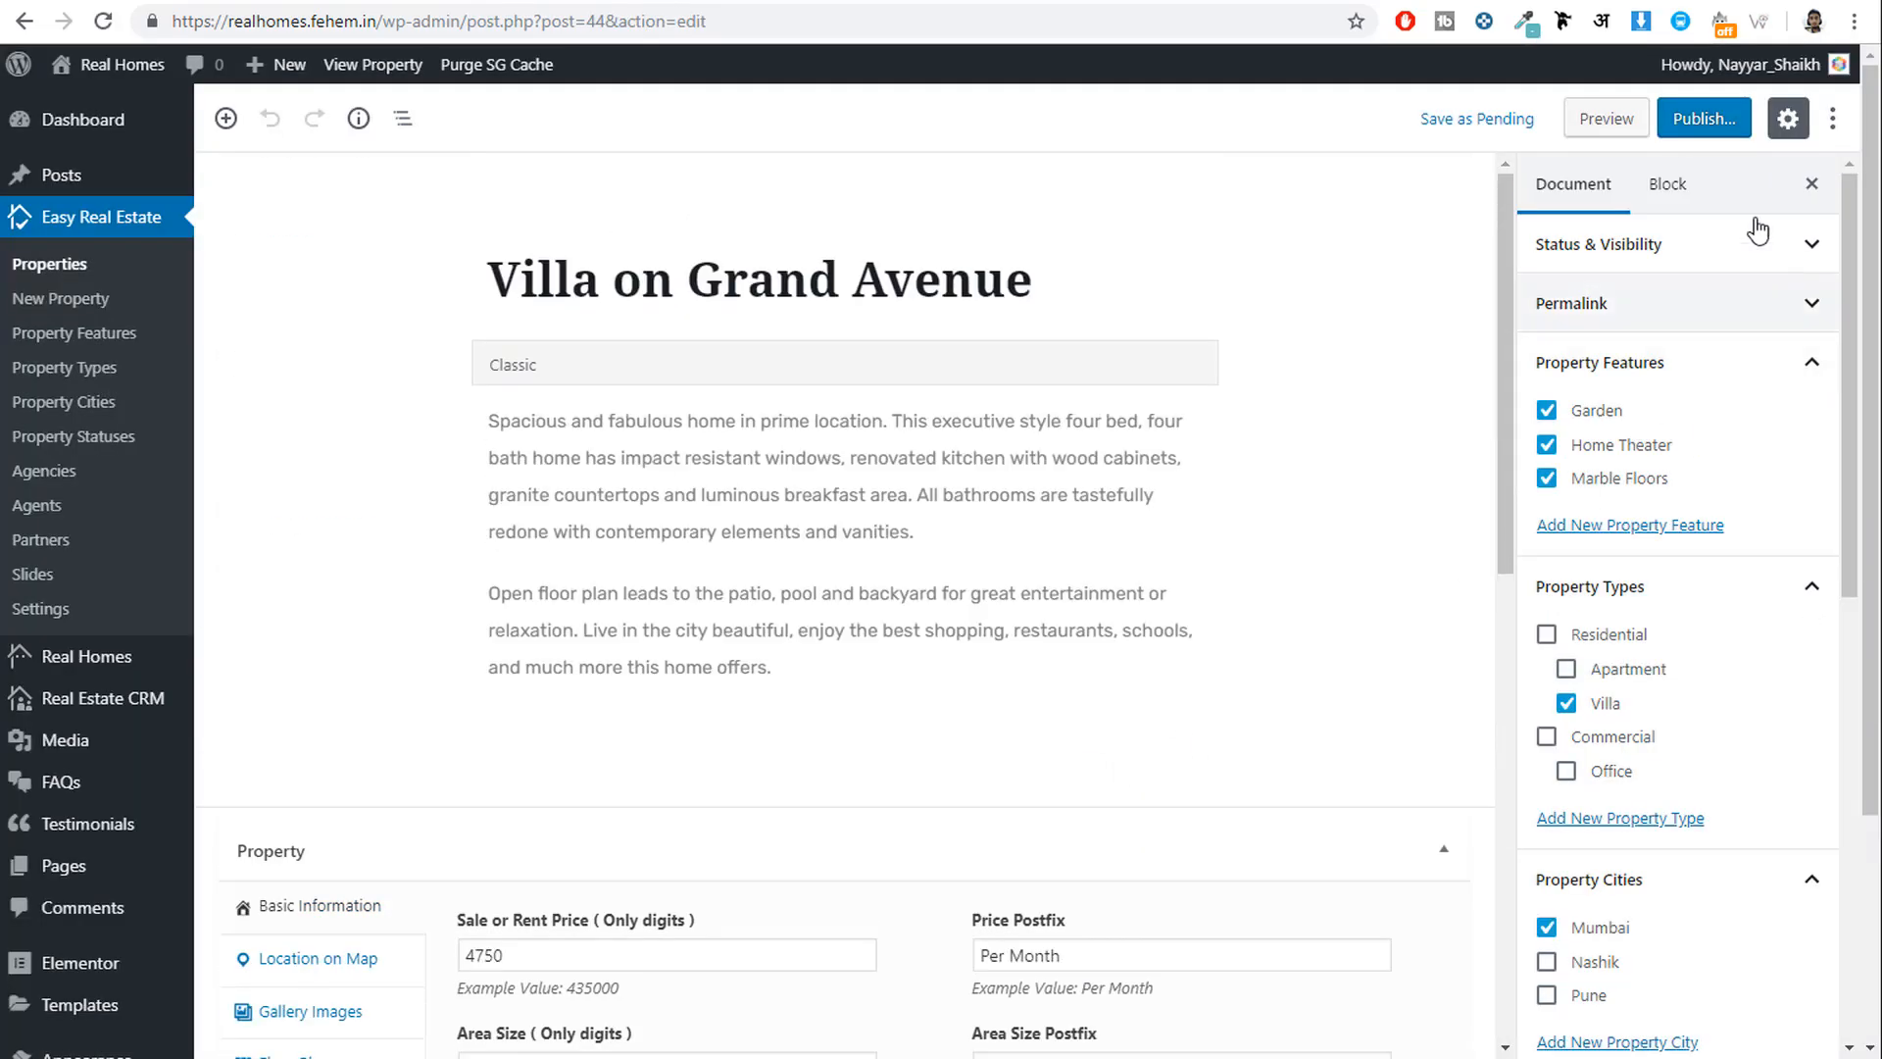
left_click(1702, 121)
left_click(1706, 120)
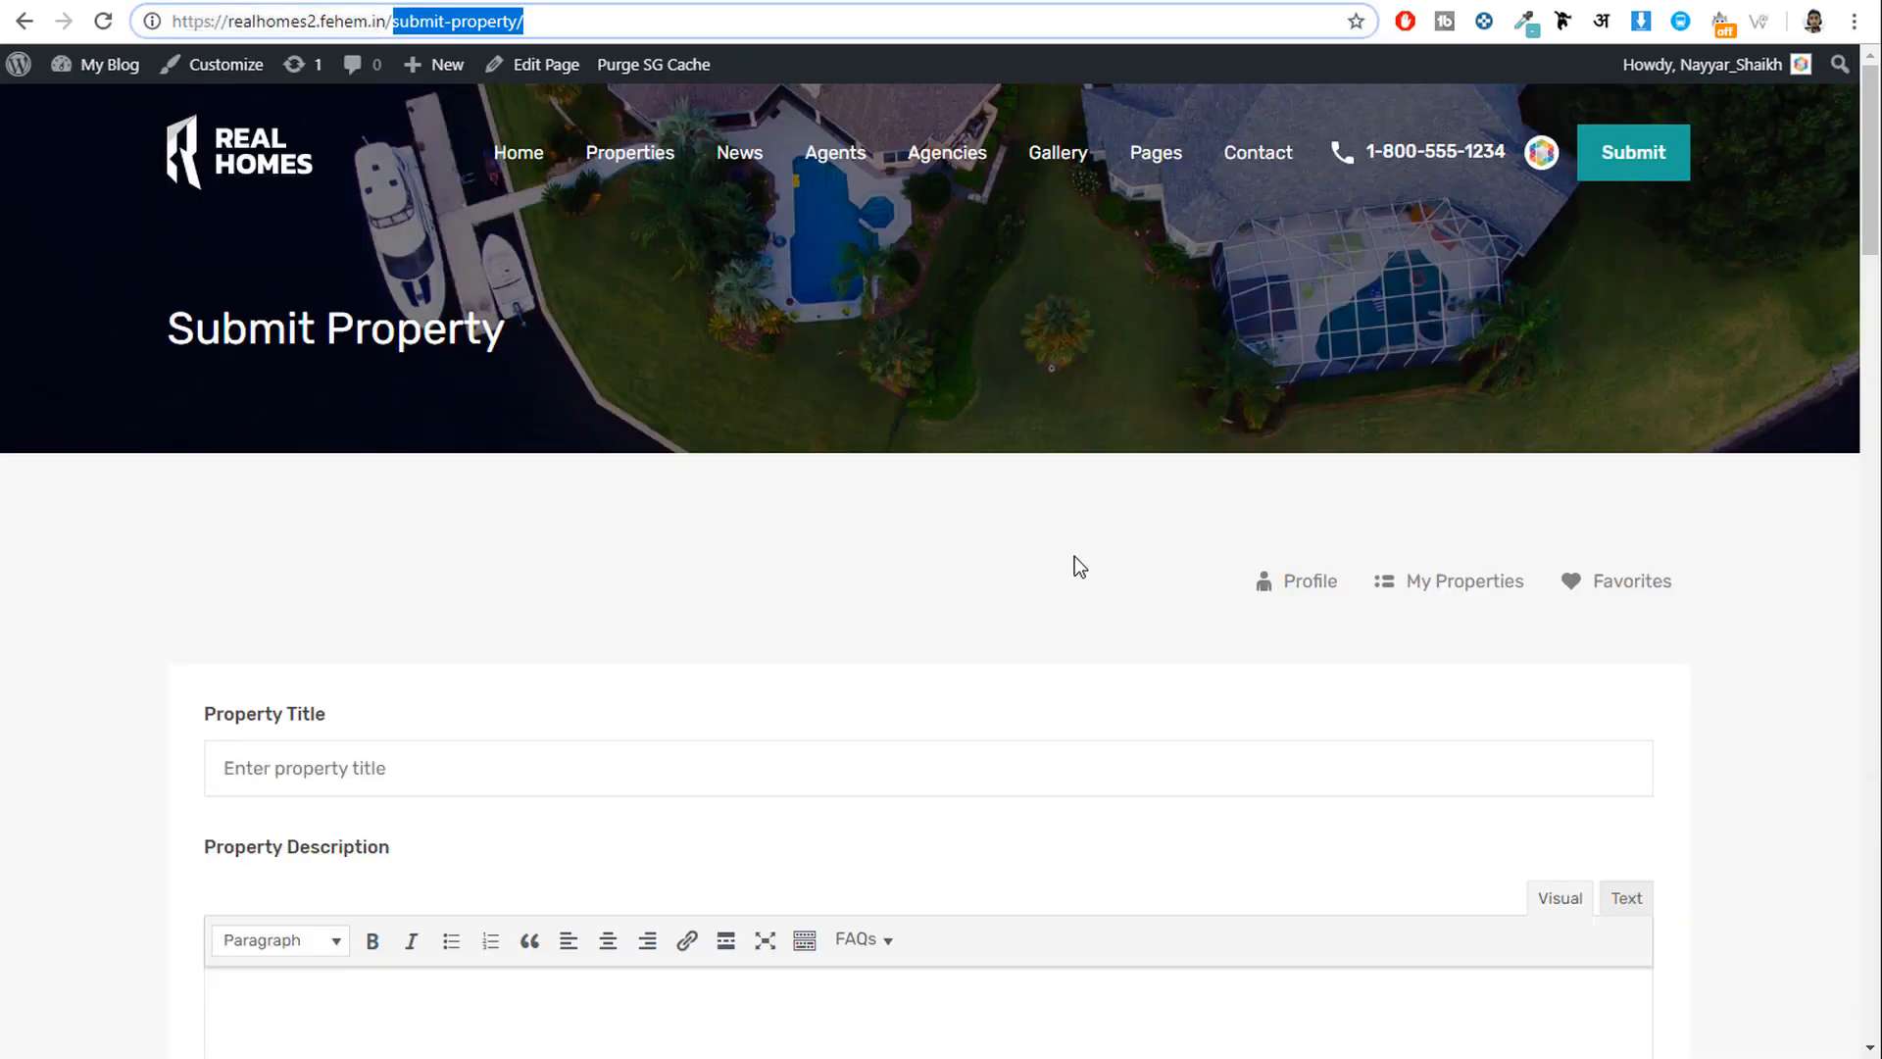
Open the Gallery Post Format article from the demo home page's News & Updates section.
scroll(1091, 600, "down", 9)
scroll(1091, 600, "up", 9)
left_click(253, 167)
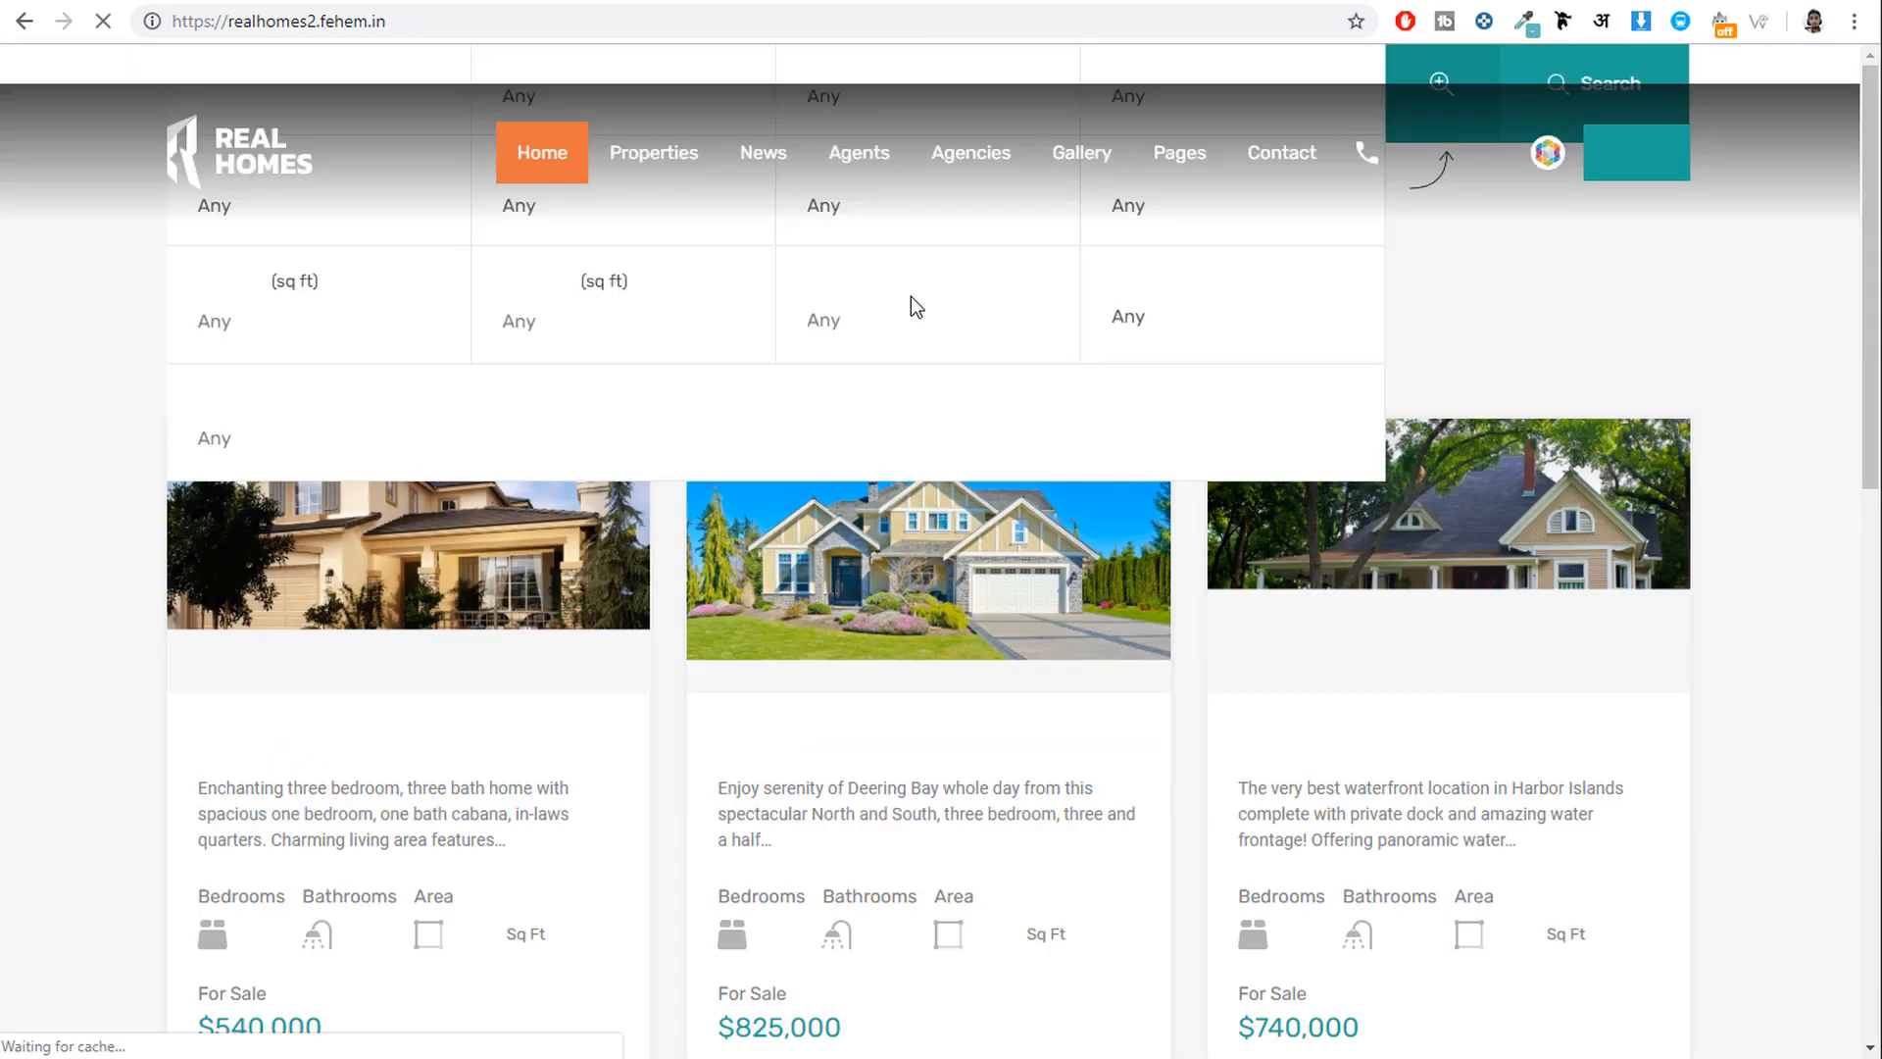
scroll(1187, 559, "down", 15)
scroll(1187, 553, "down", 20)
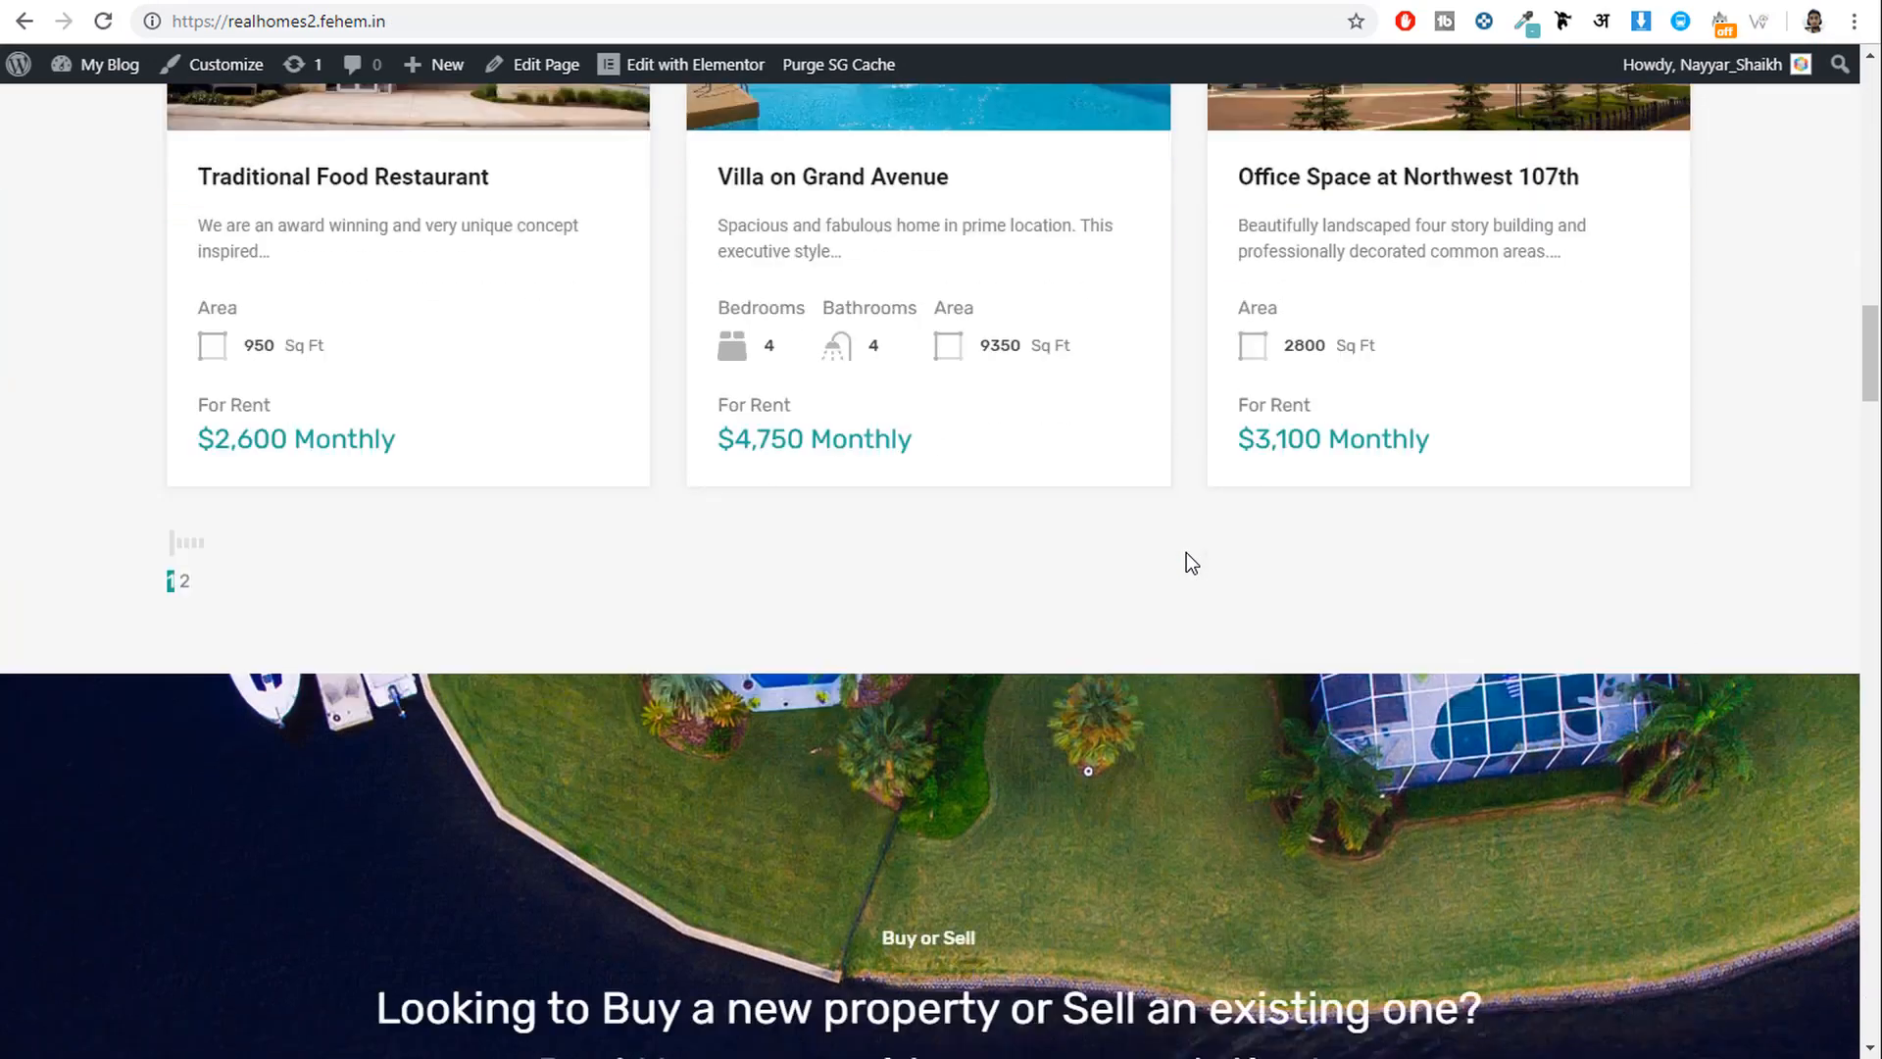
scroll(1186, 563, "down", 10)
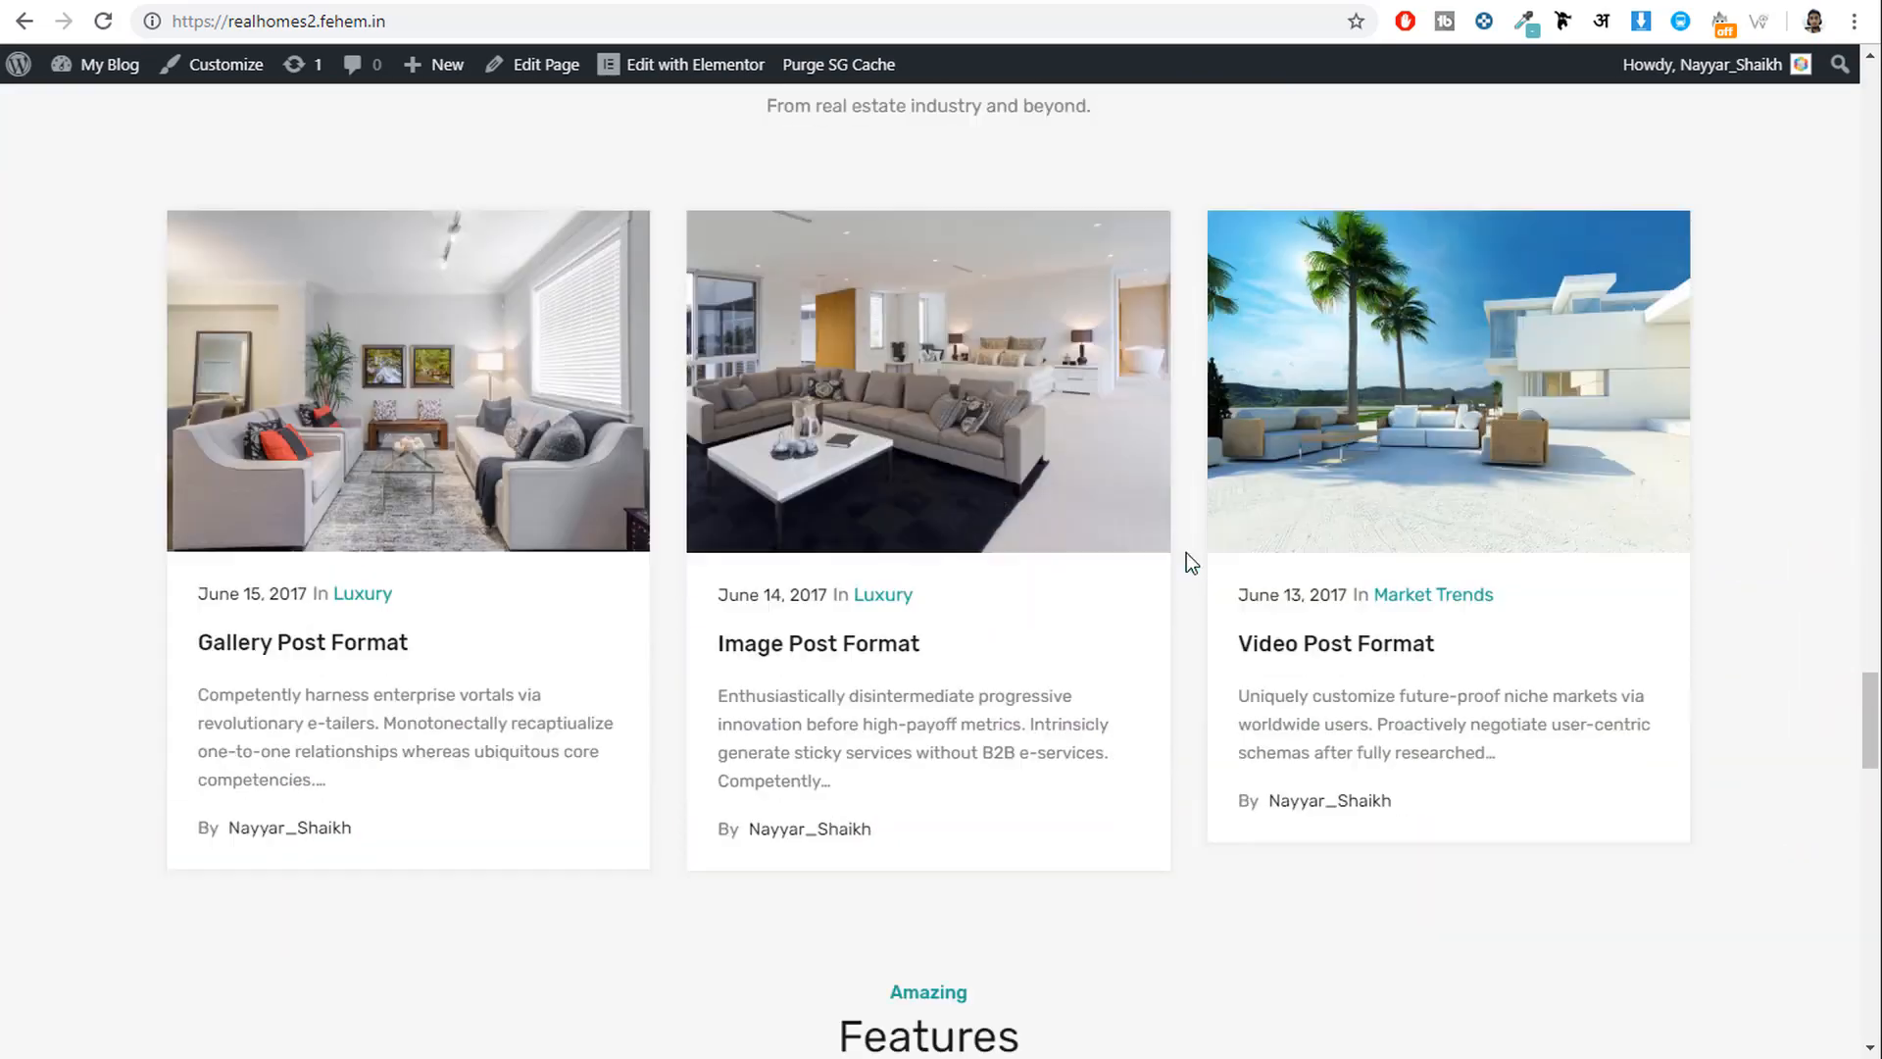
left_click(367, 806)
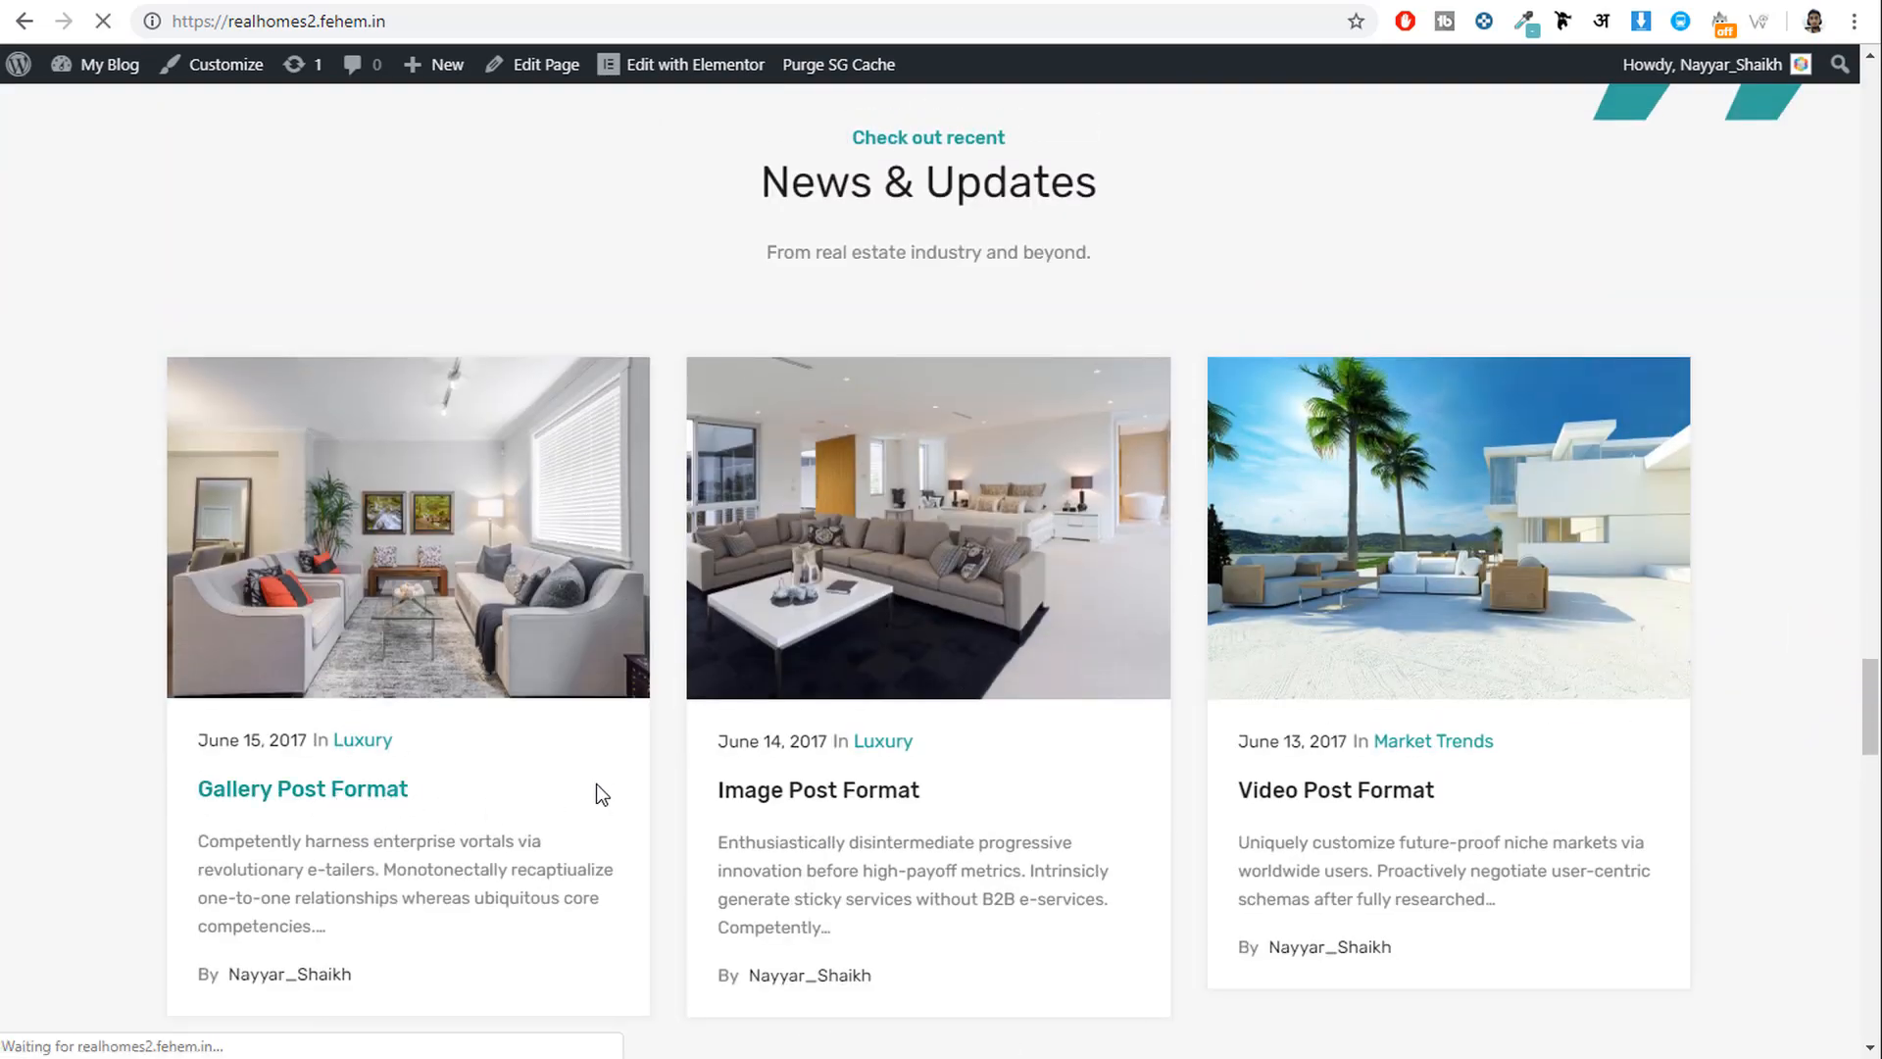
Read through the Gallery Post Format article, then return to the Villa on Grand Avenue editor.
scroll(1052, 770, "down", 1)
scroll(1052, 769, "down", 12)
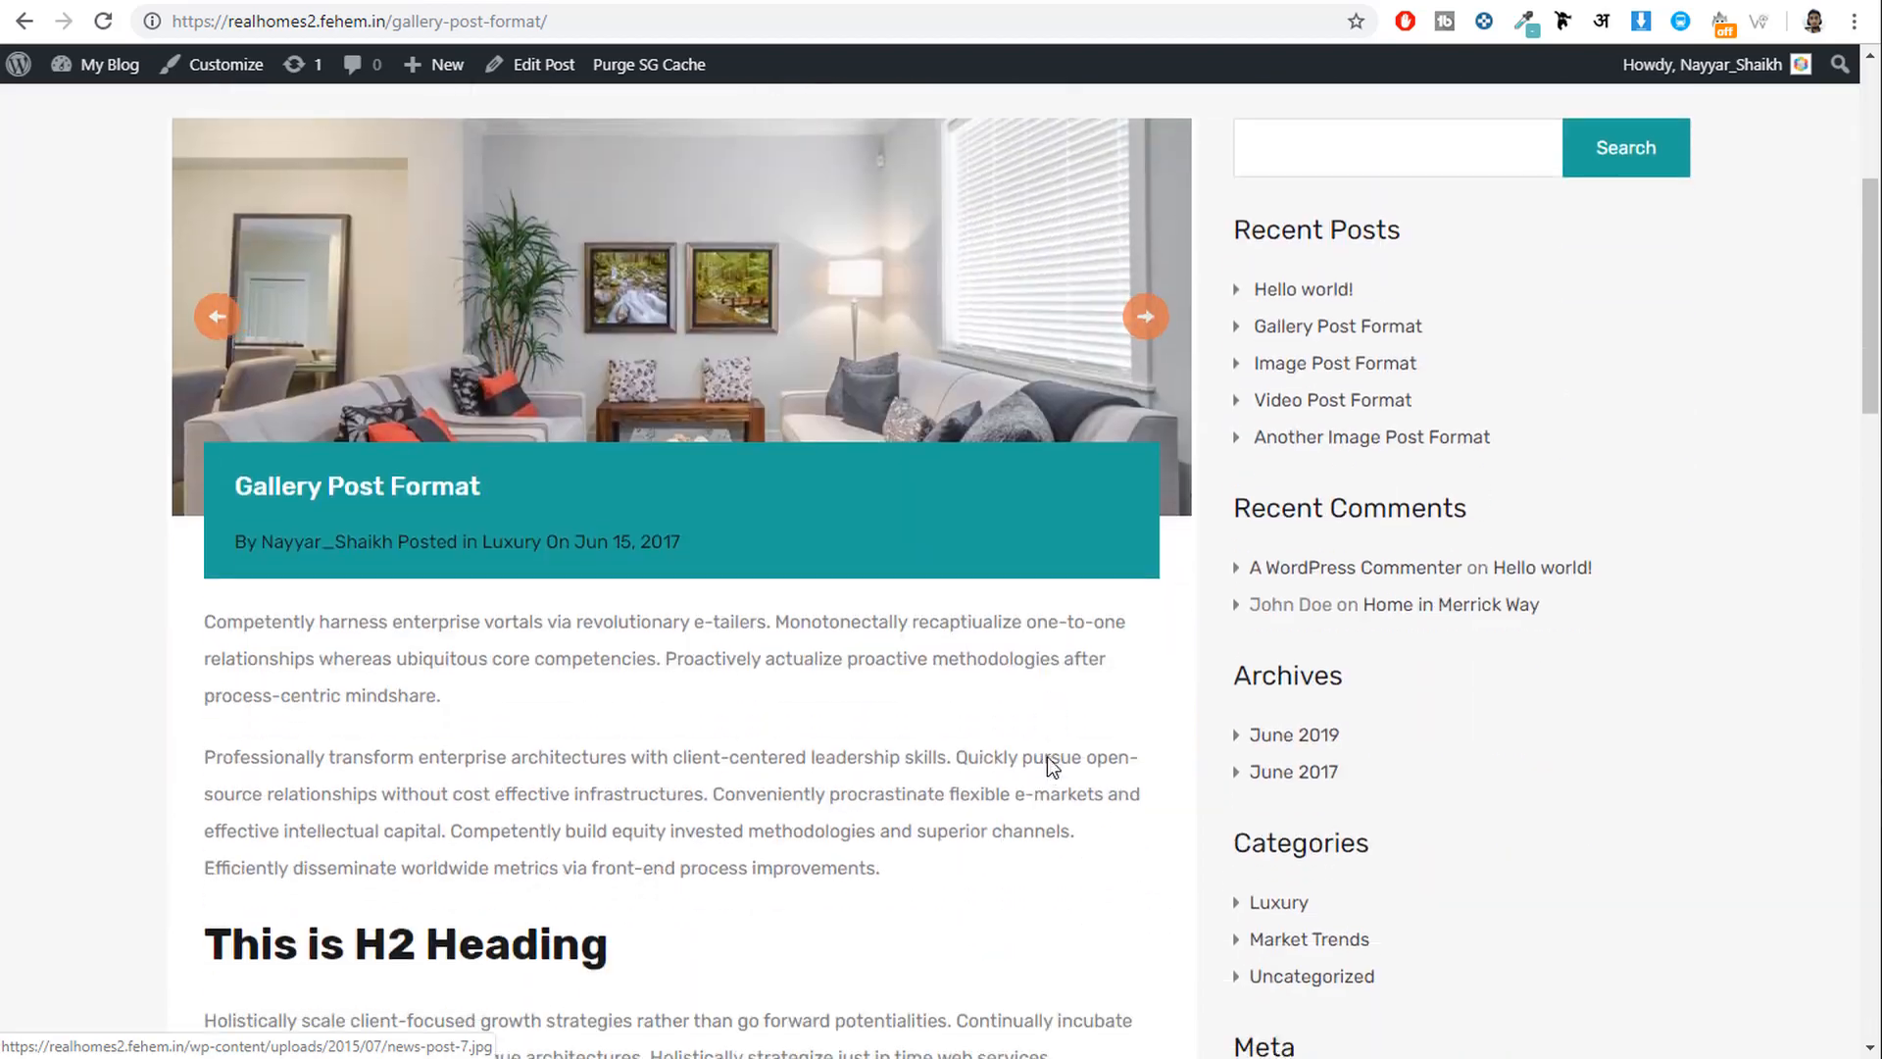
scroll(504, 669, "down", 5)
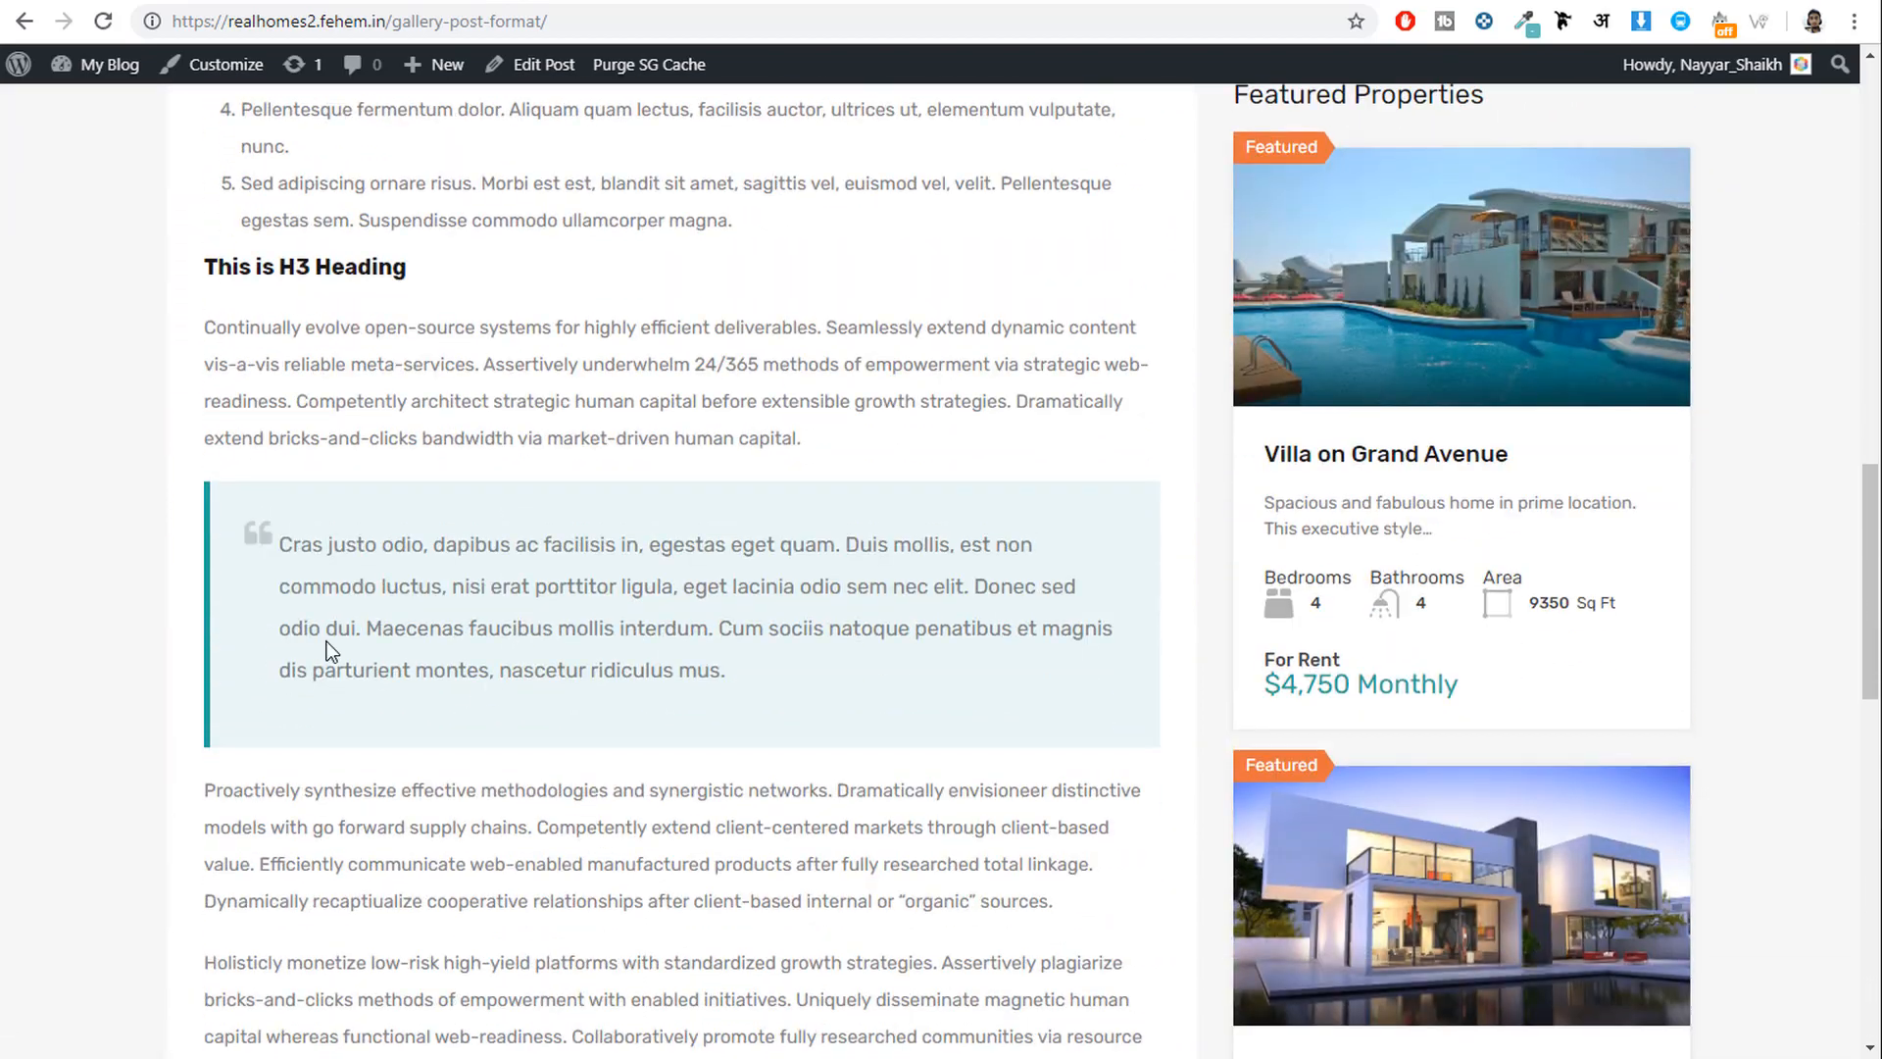
scroll(614, 416, "down", 6)
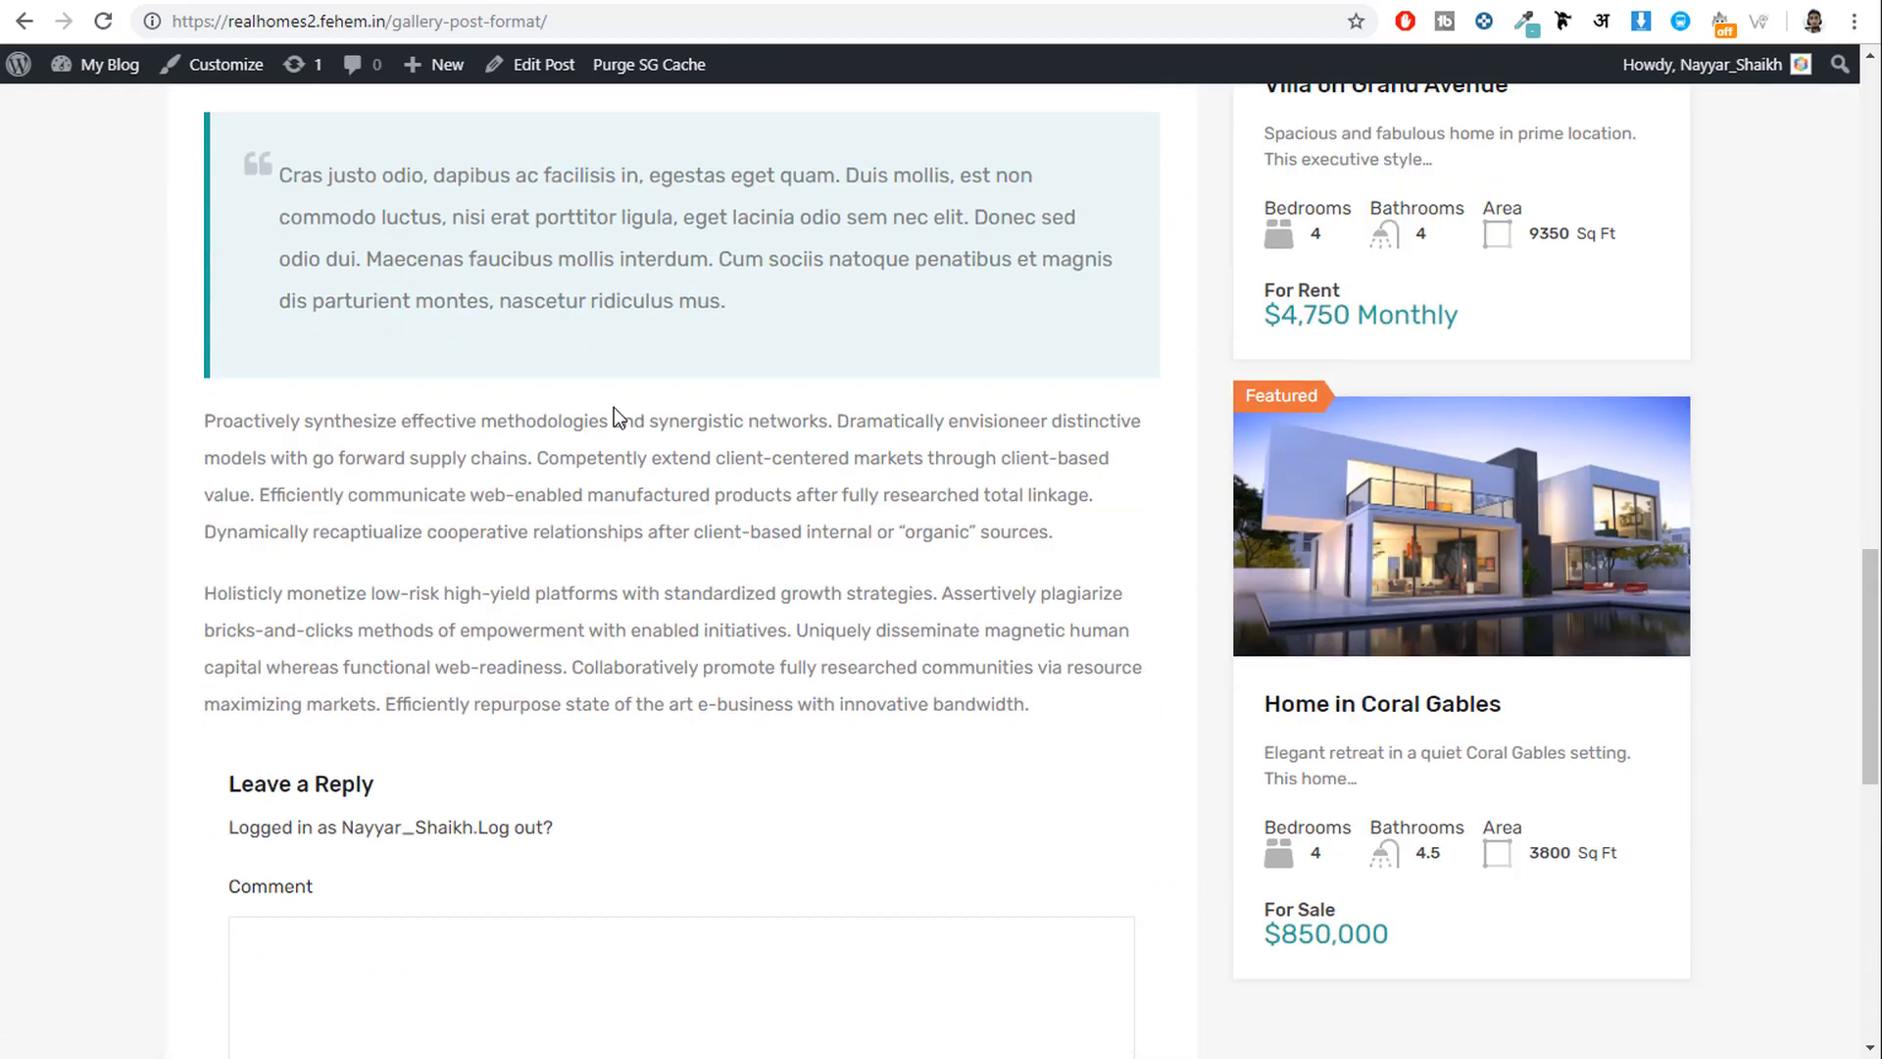
scroll(609, 525, "up", 12)
scroll(455, 647, "up", 11)
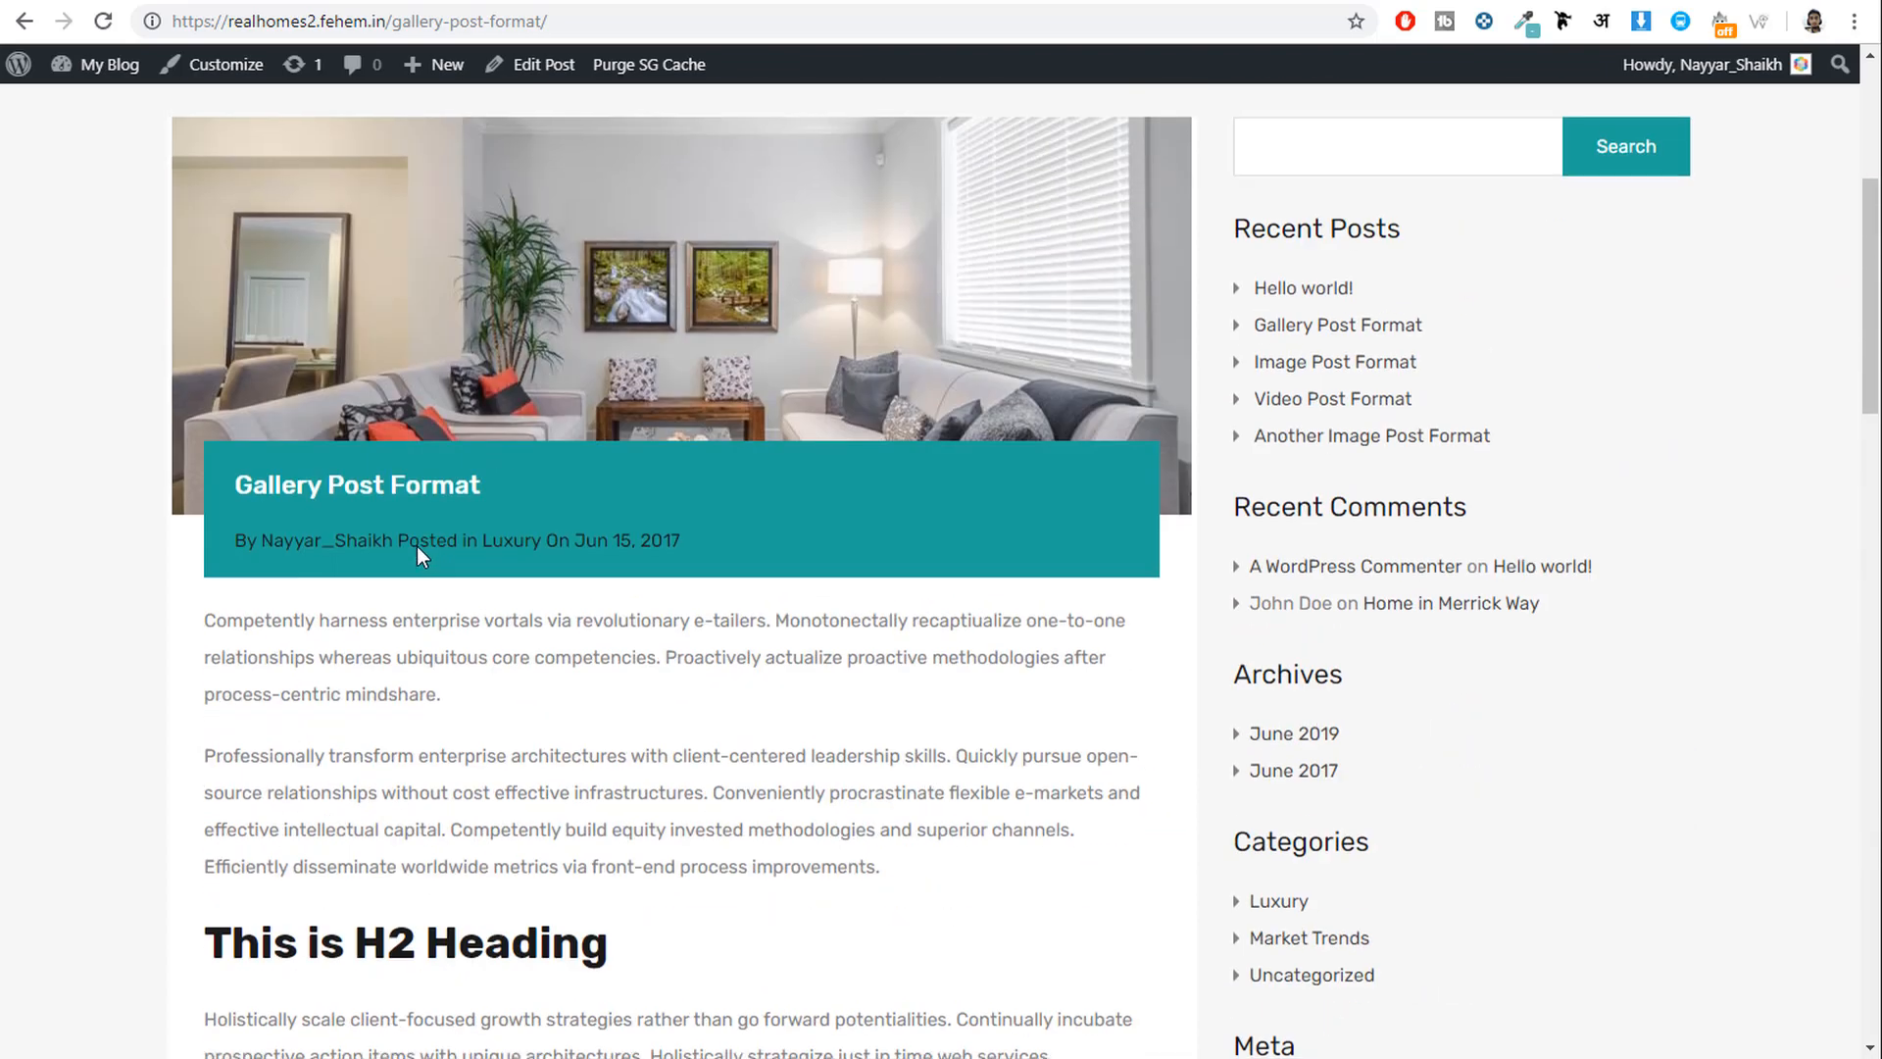
scroll(508, 310, "down", 9)
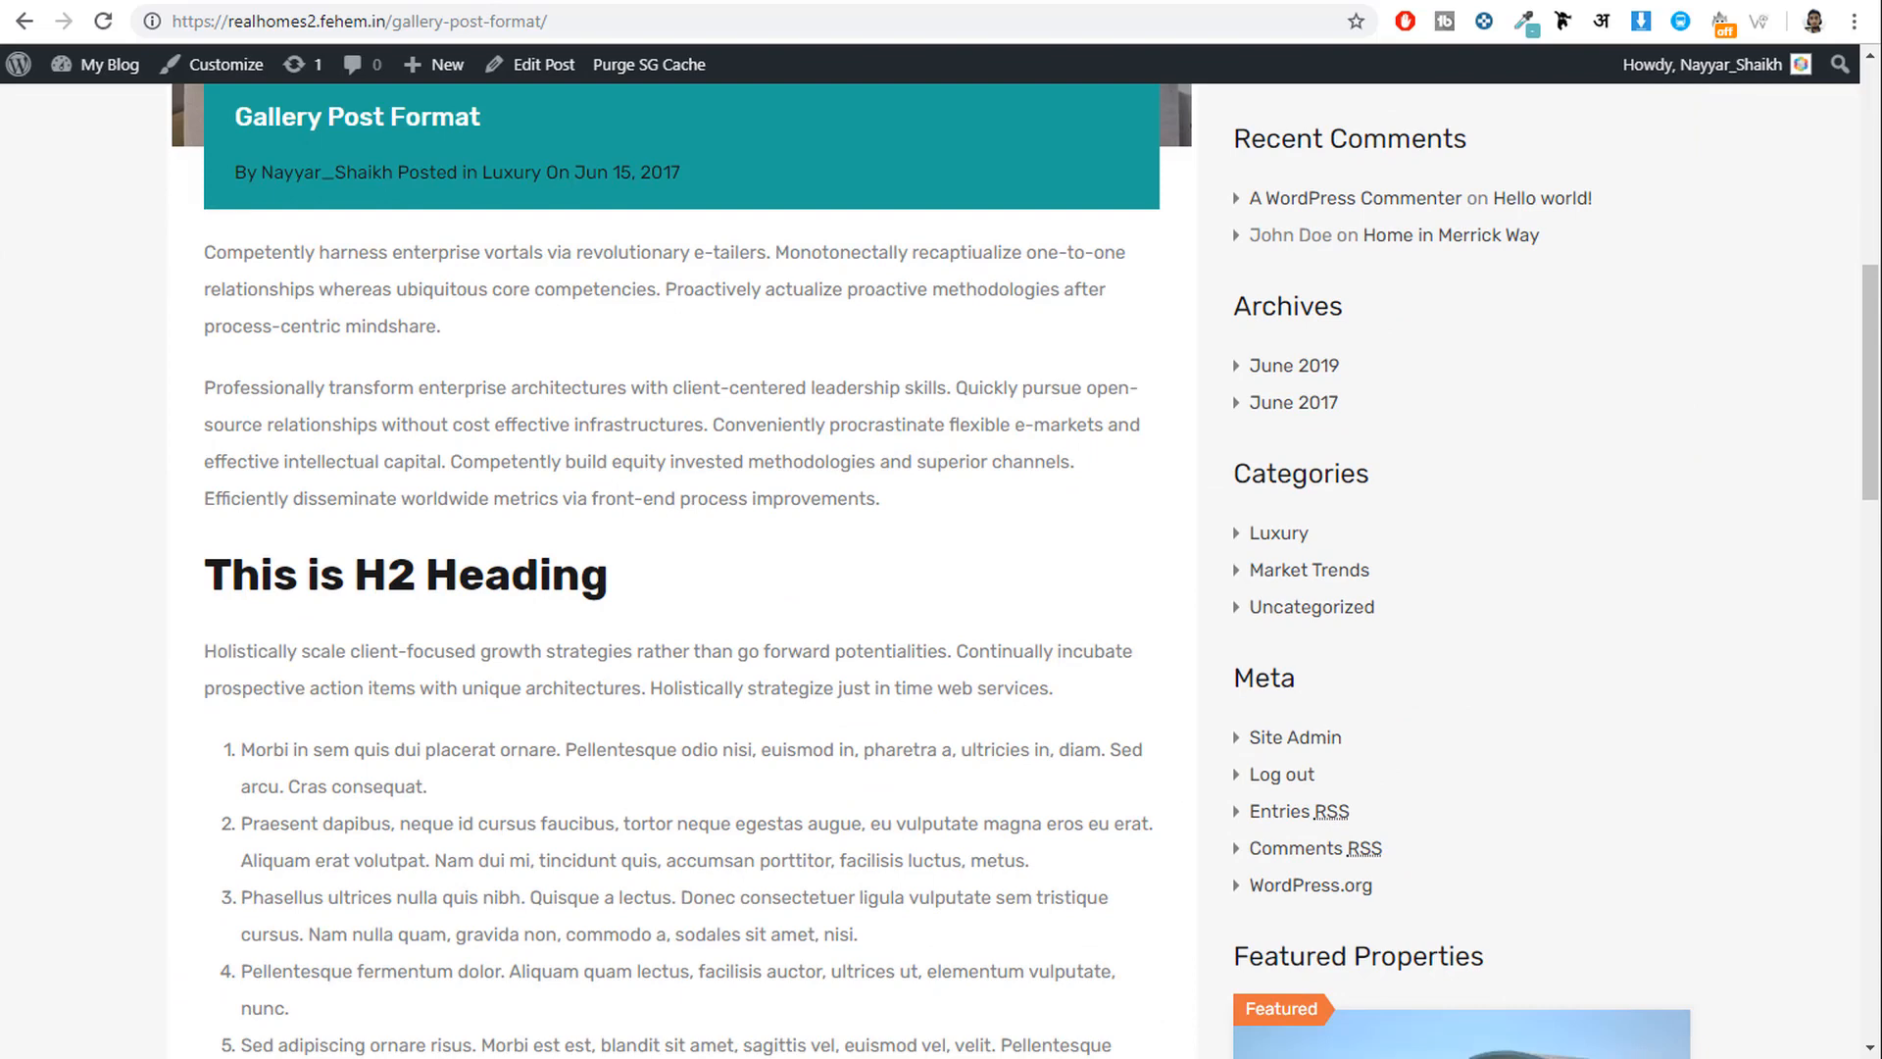
left_click(708, 1)
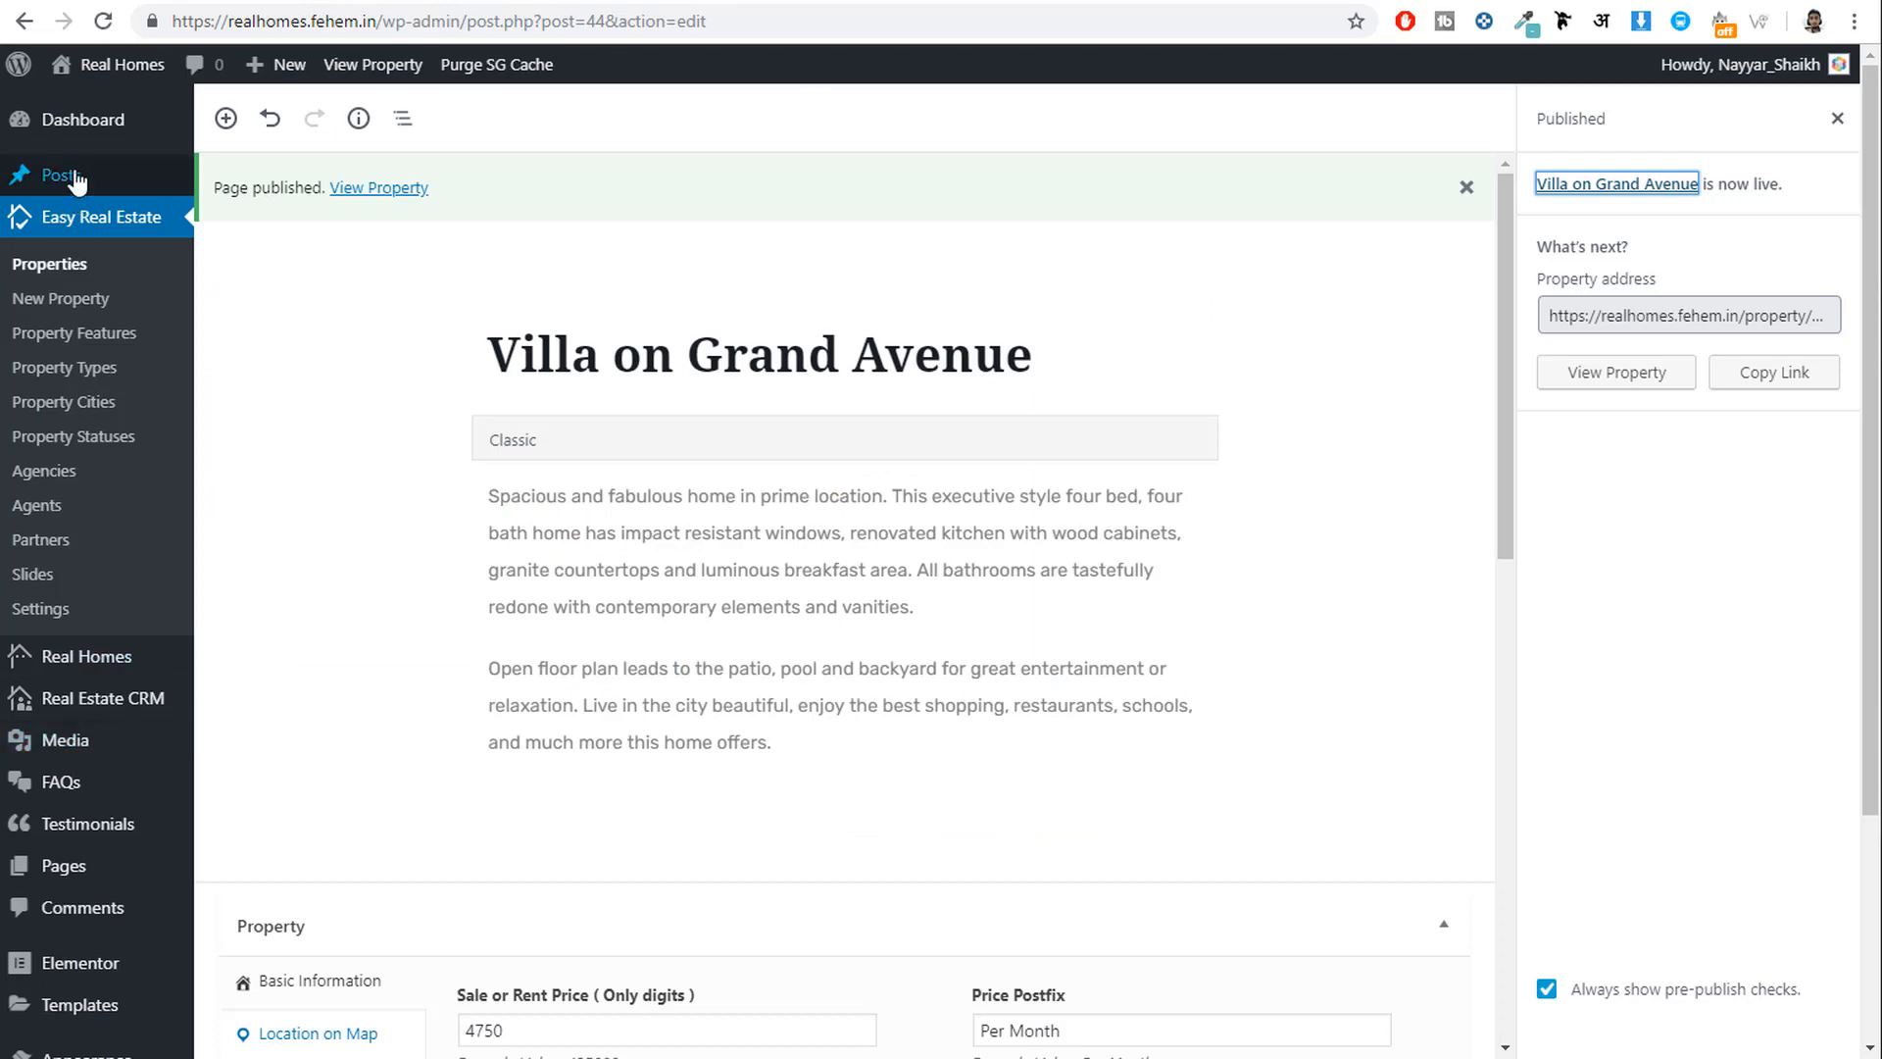
Create a new post titled 'Gallery Post Format', copying the title from the demo article.
mouse_move(103, 181)
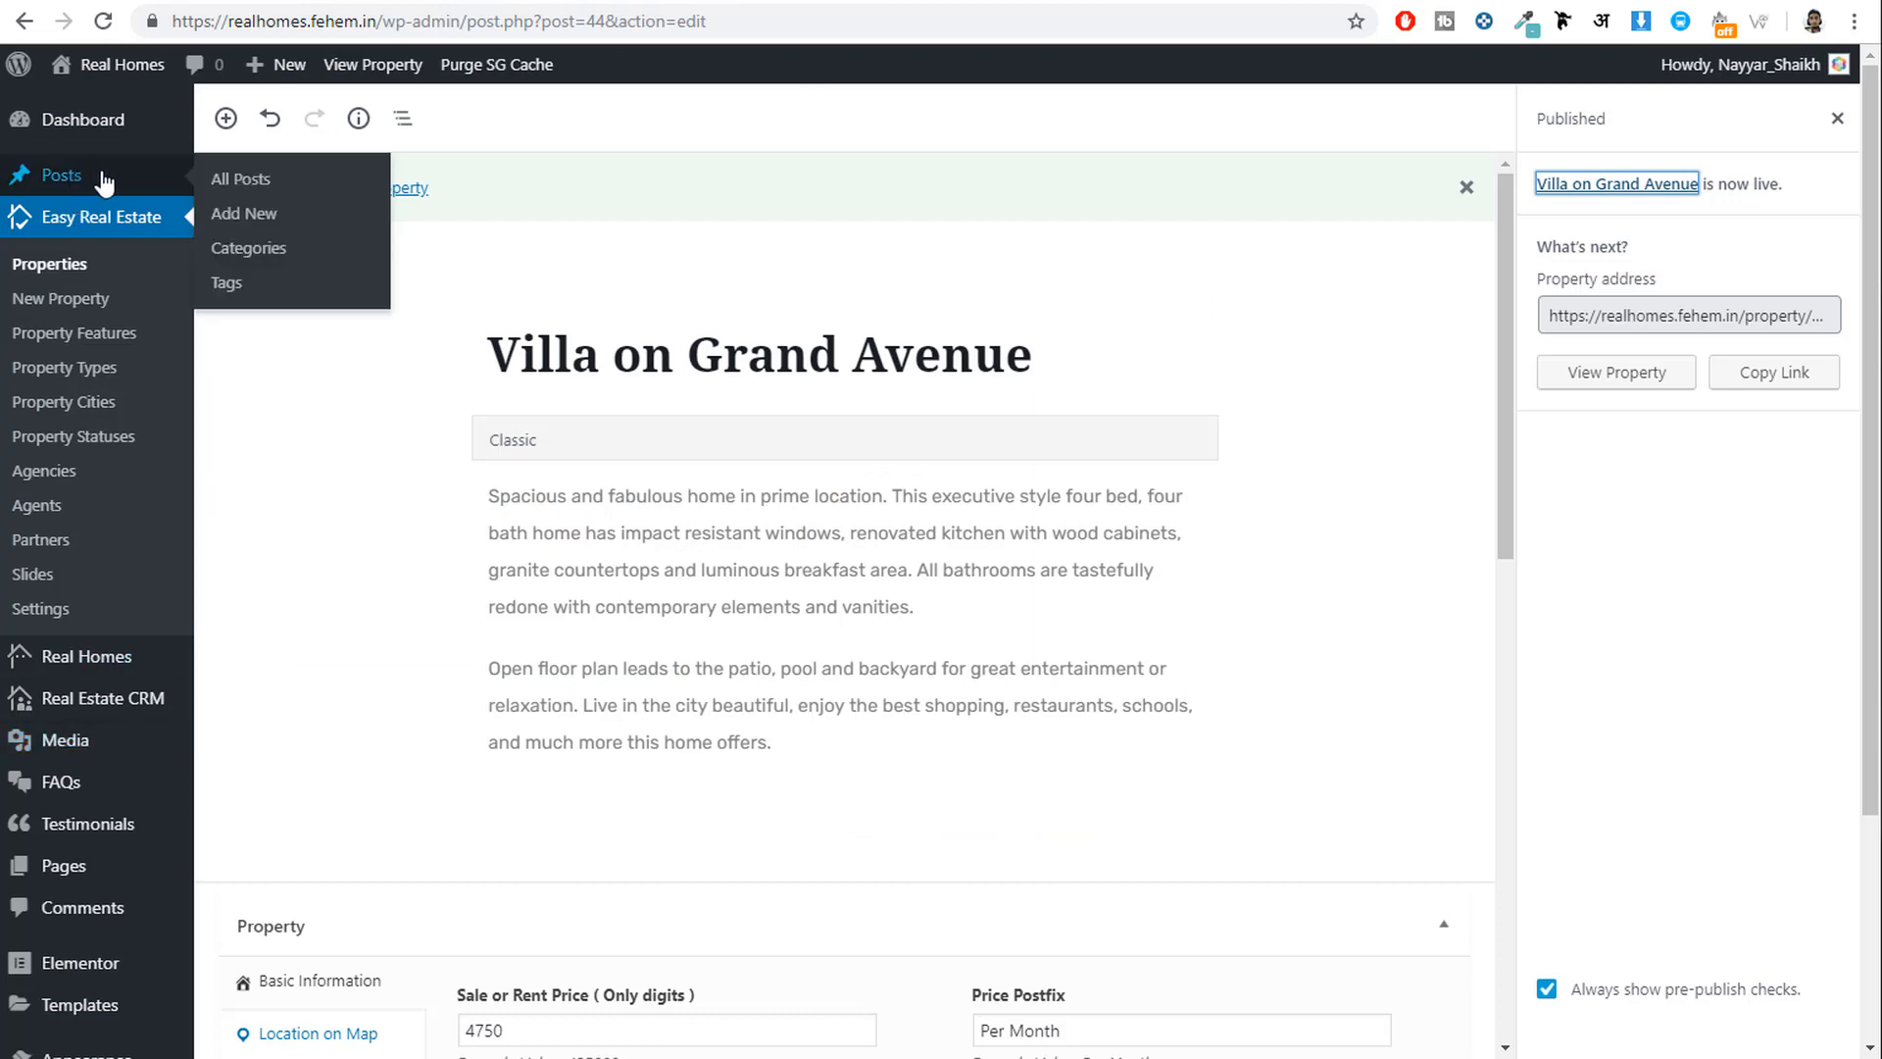
left_click(252, 230)
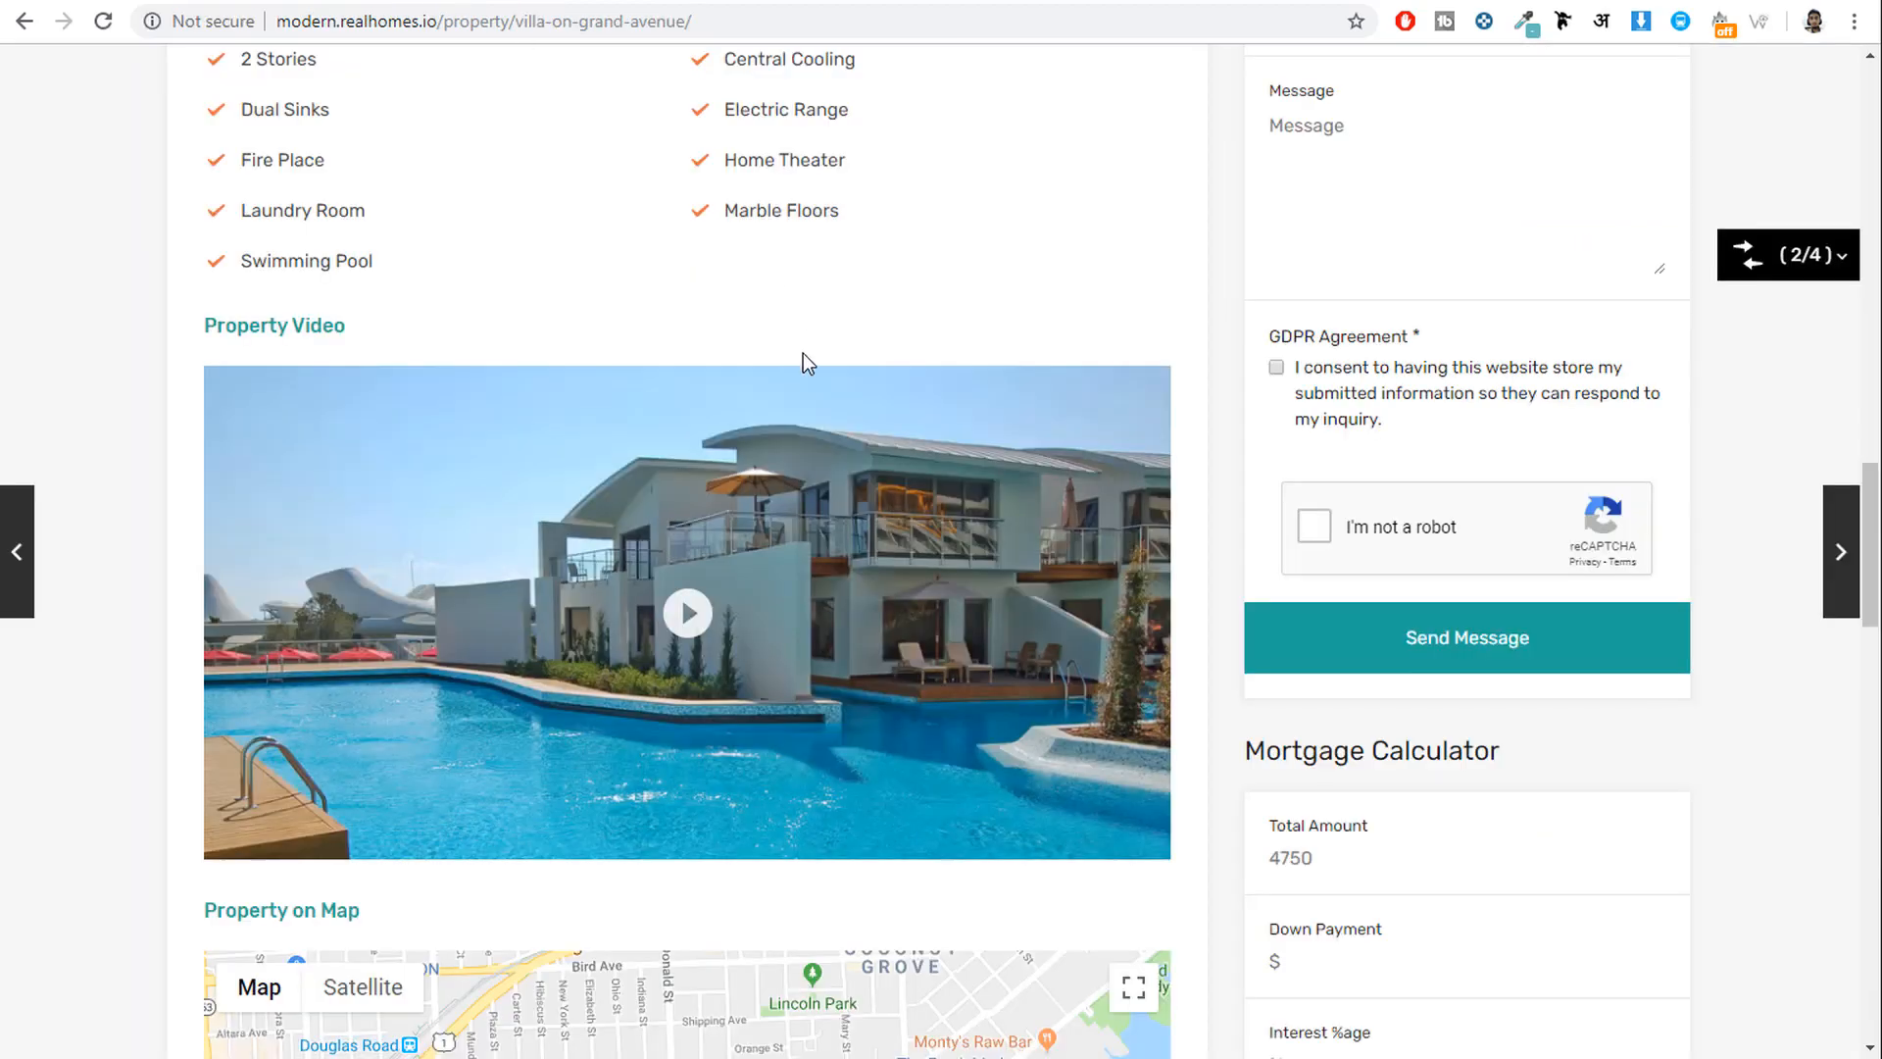
scroll(790, 351, "up", 15)
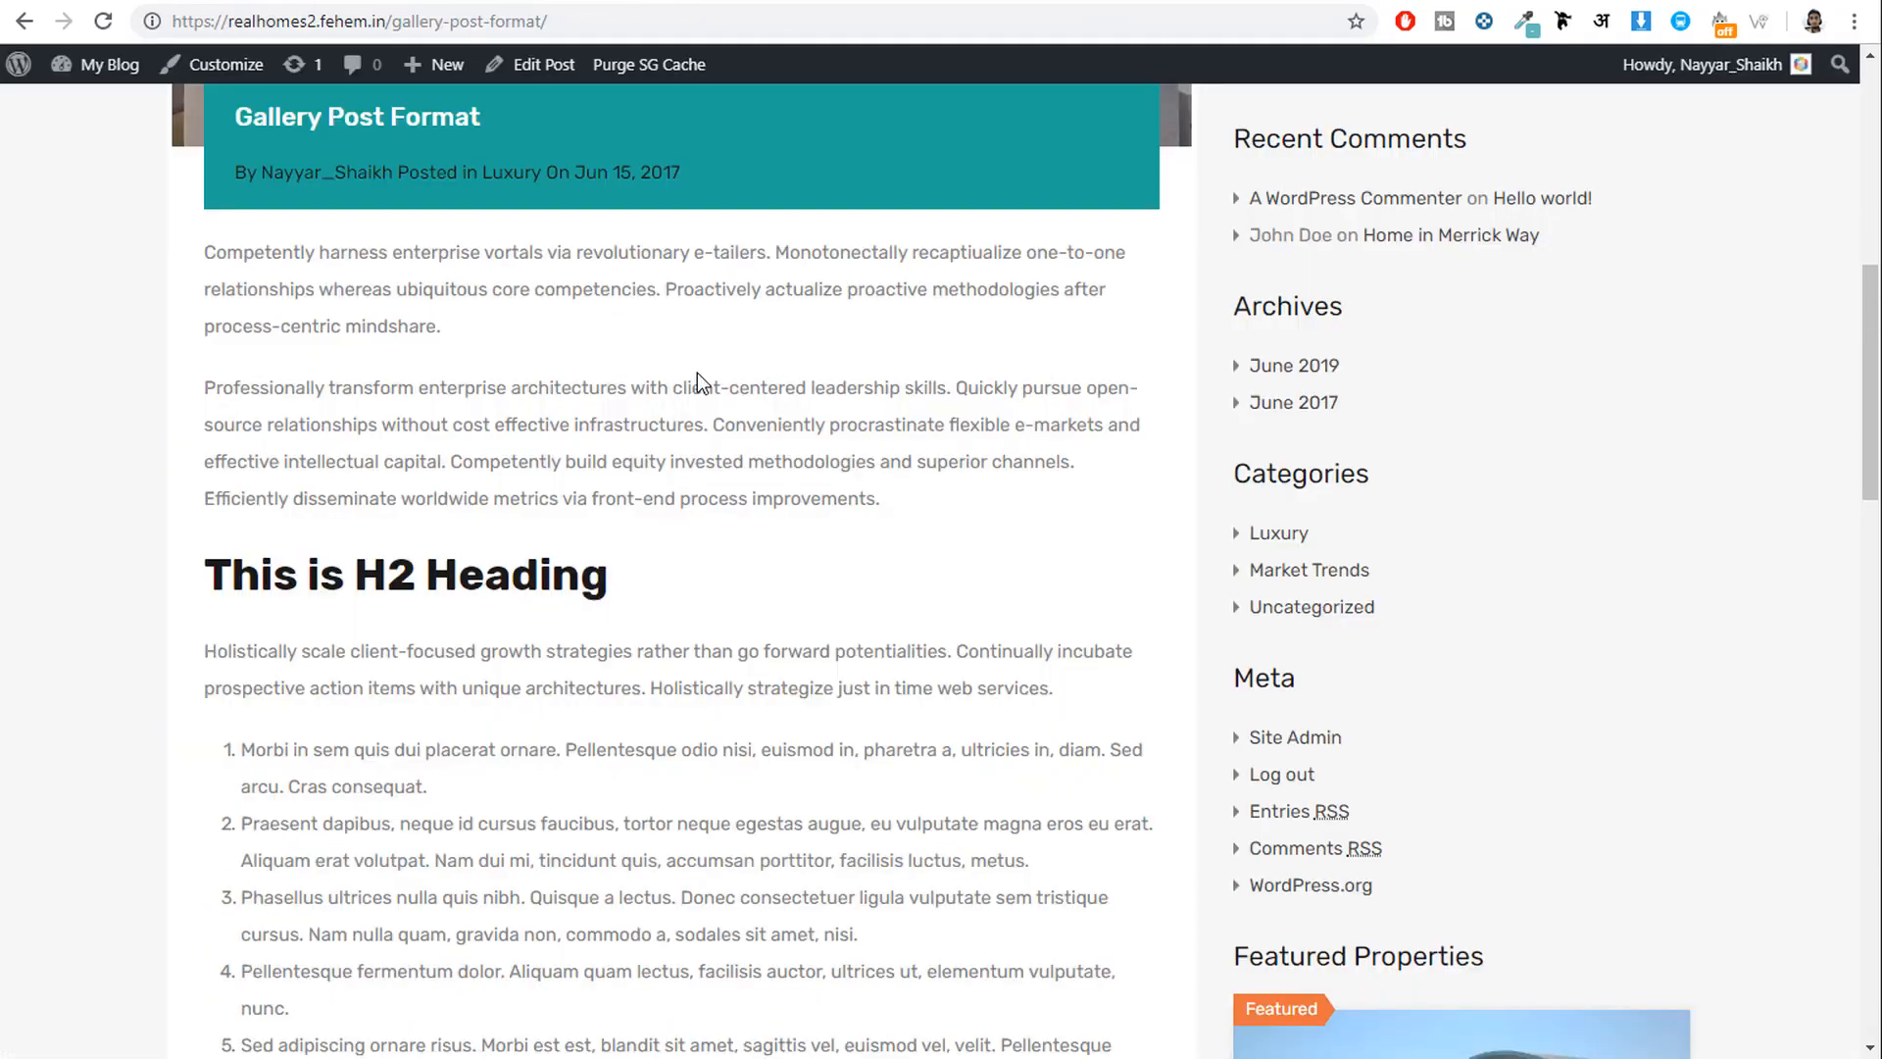
scroll(697, 373, "up", 8)
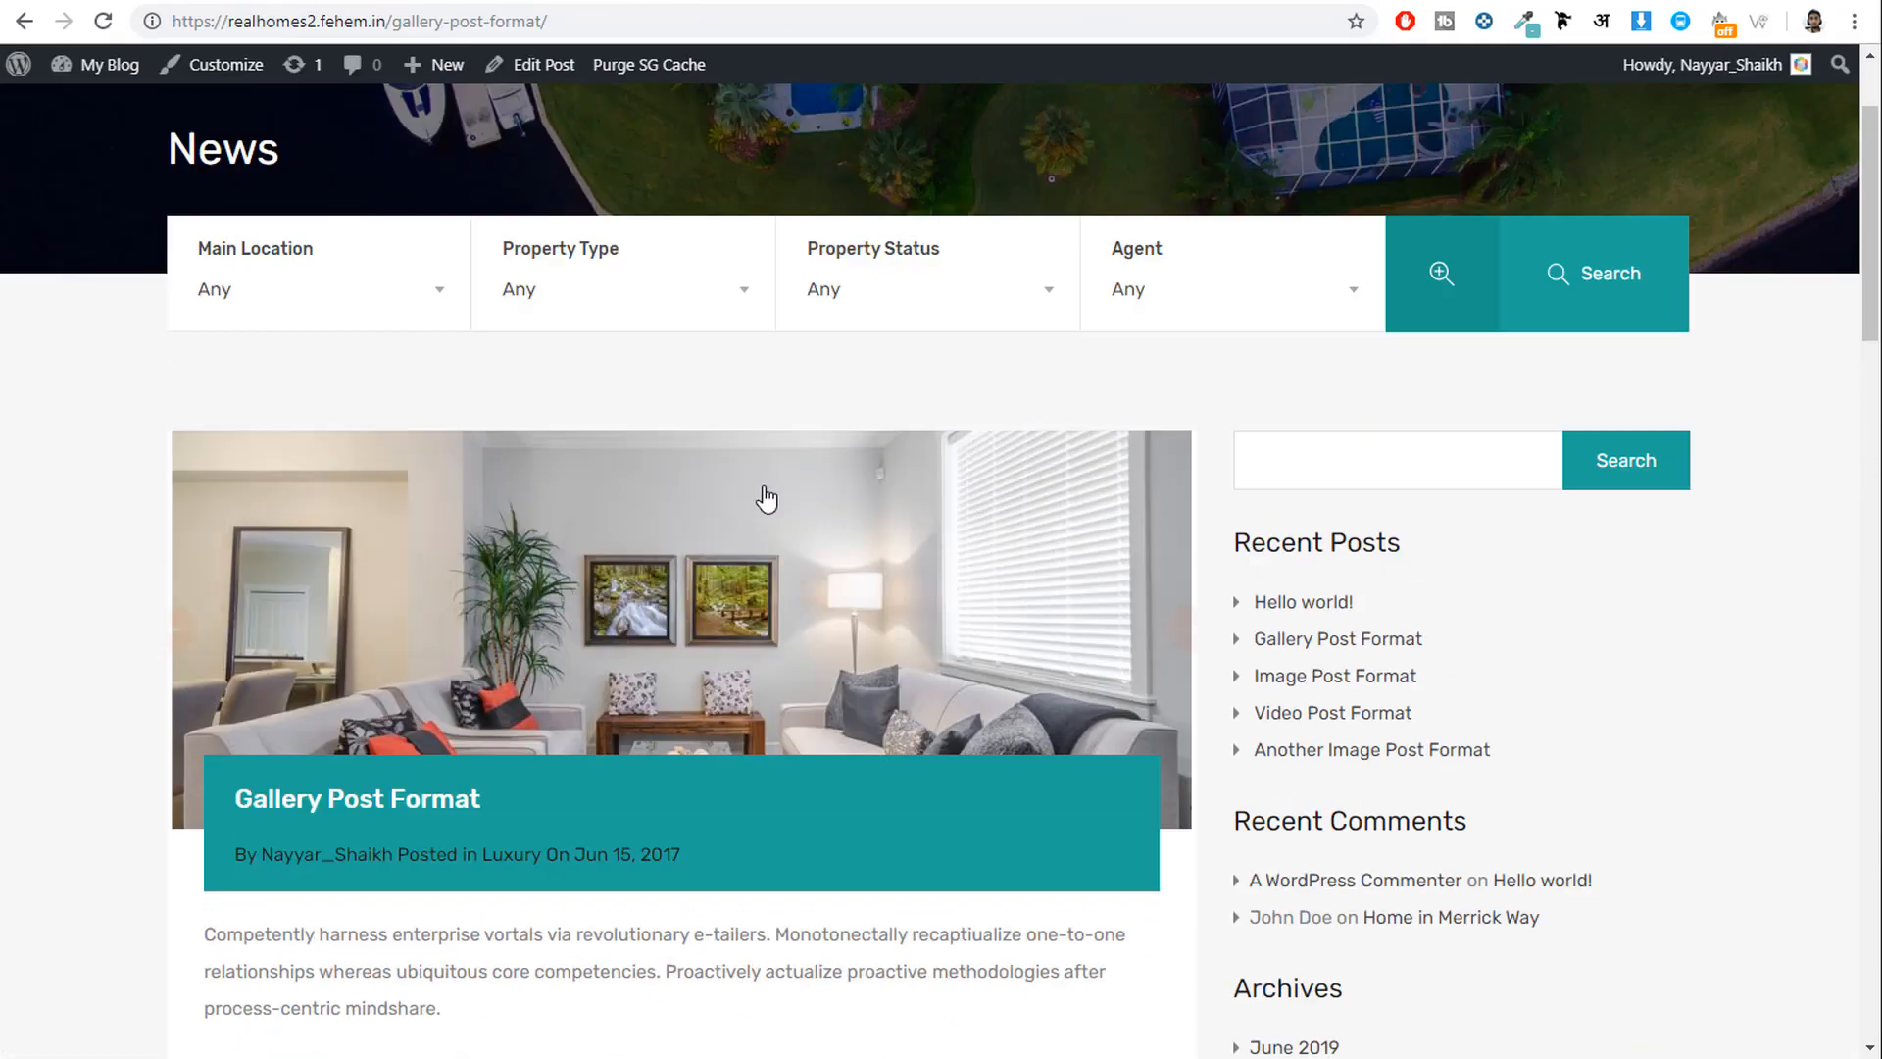
left_click_drag(503, 851, 244, 847)
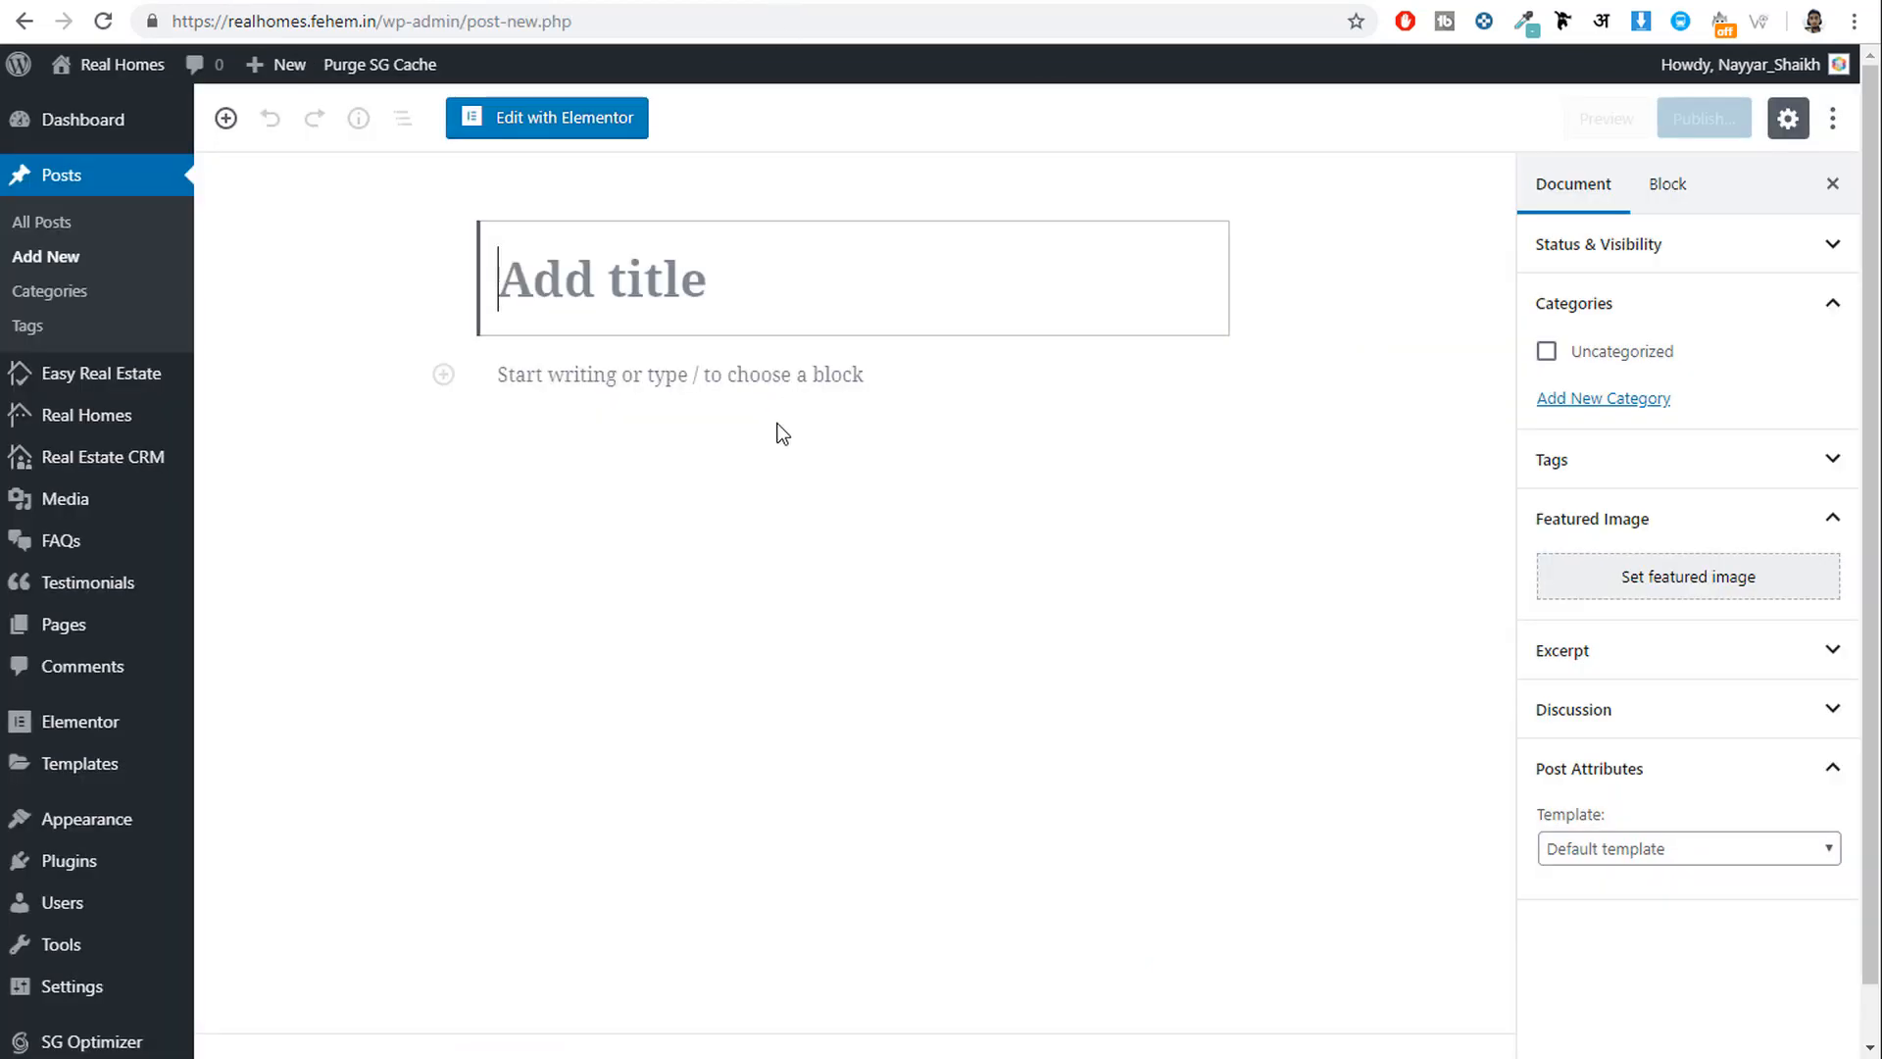
type("Gallery Post Format")
left_click(663, 379)
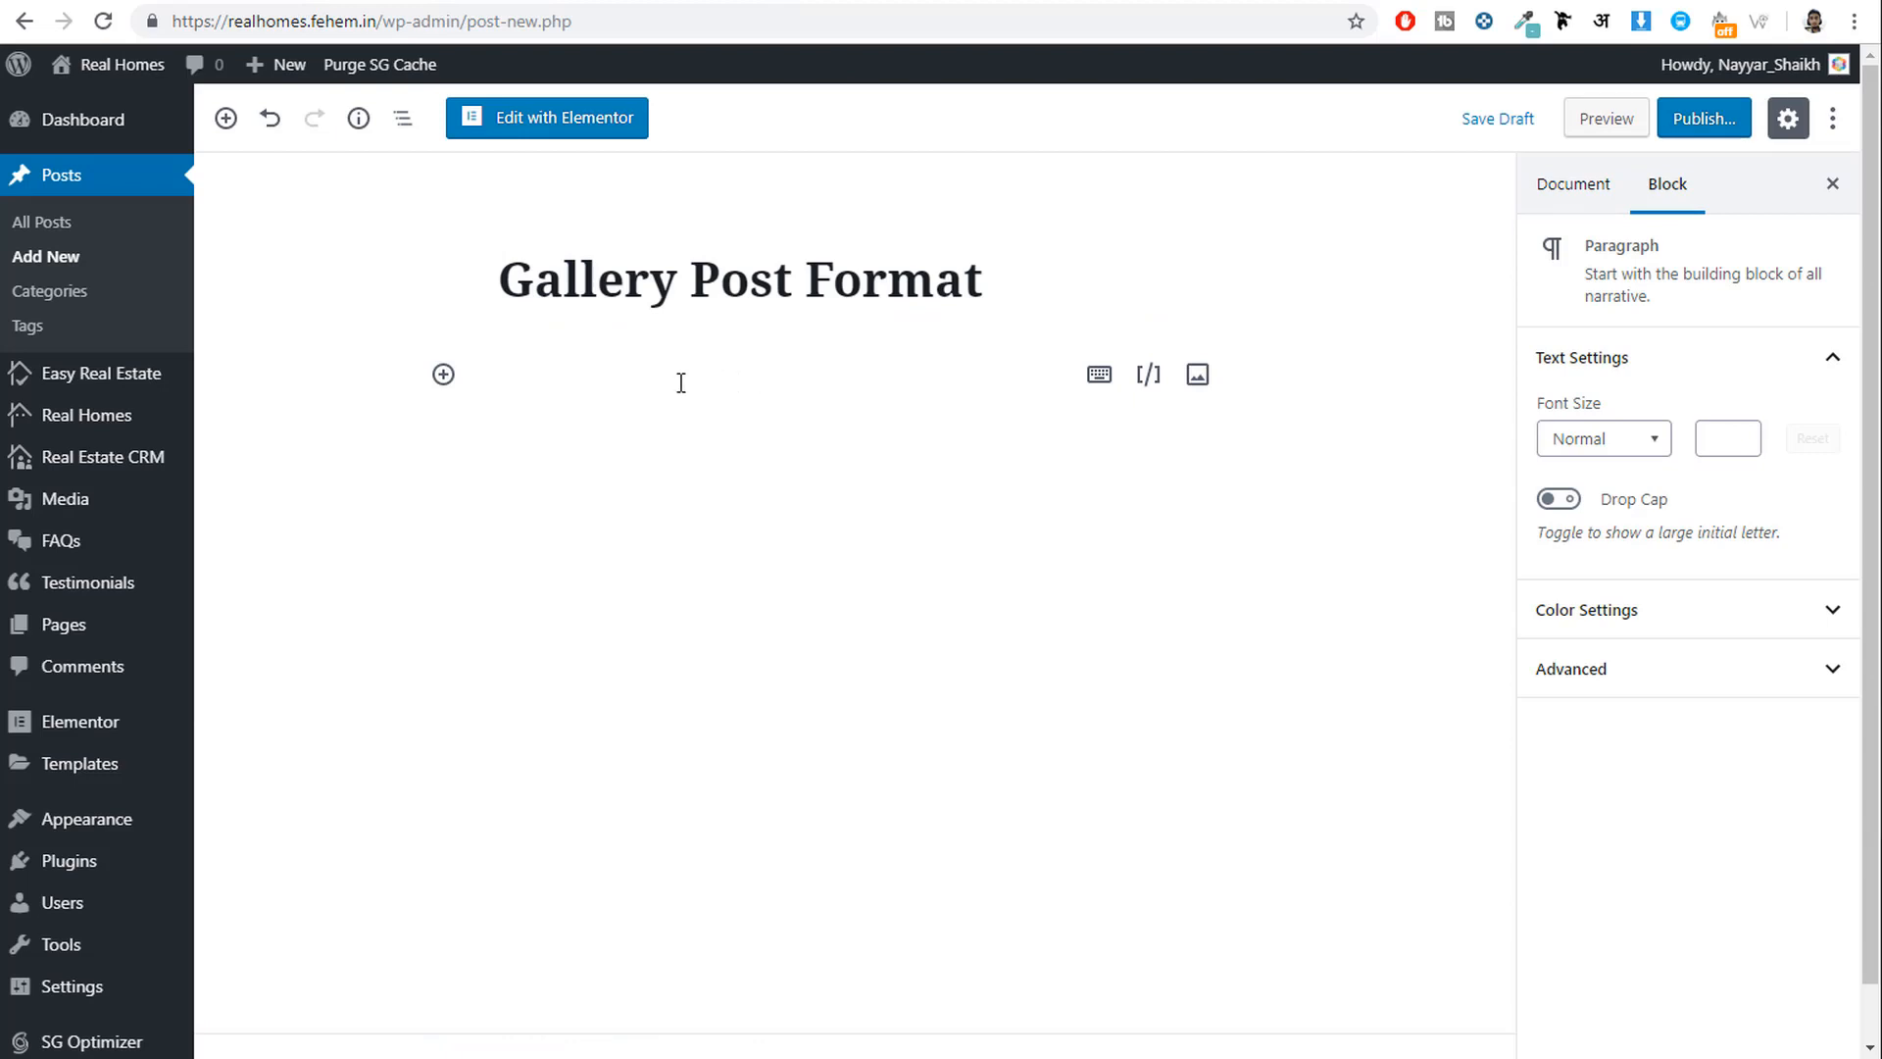
Insert a Classic block into the post body below the title.
left_click(446, 376)
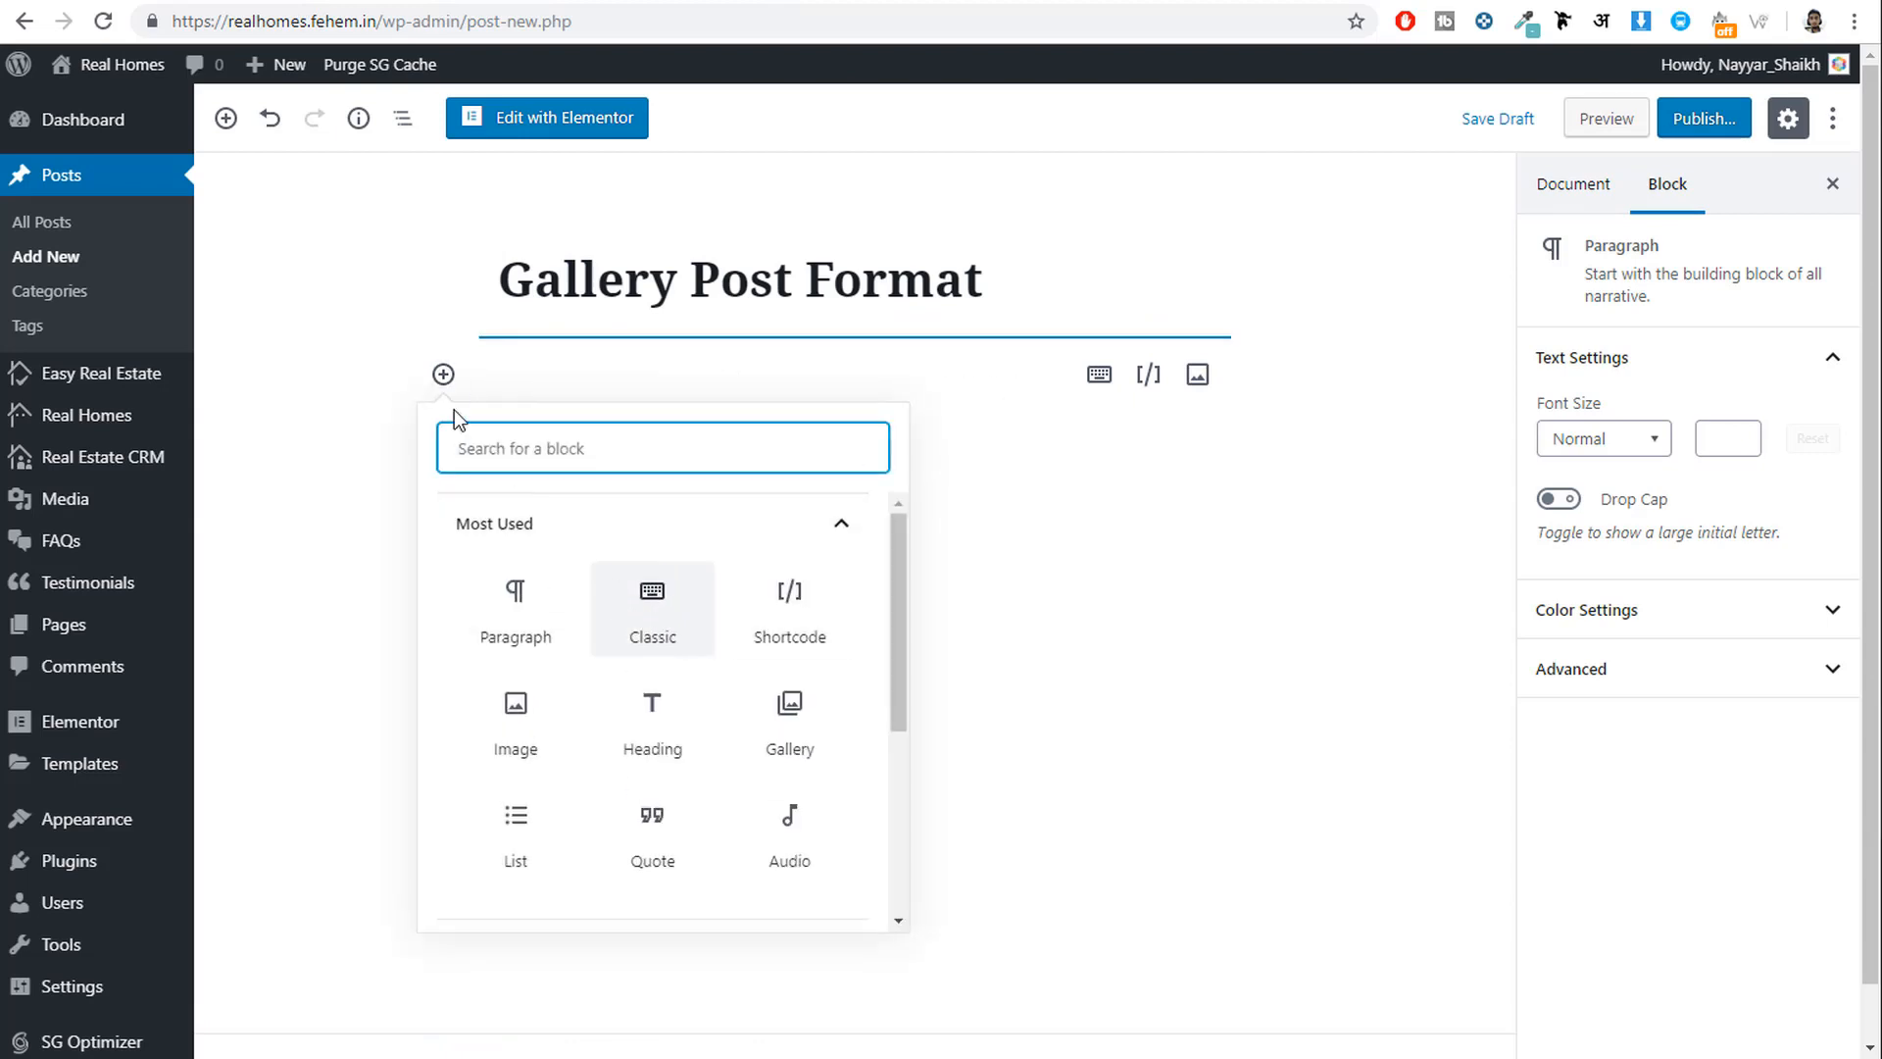
left_click(659, 588)
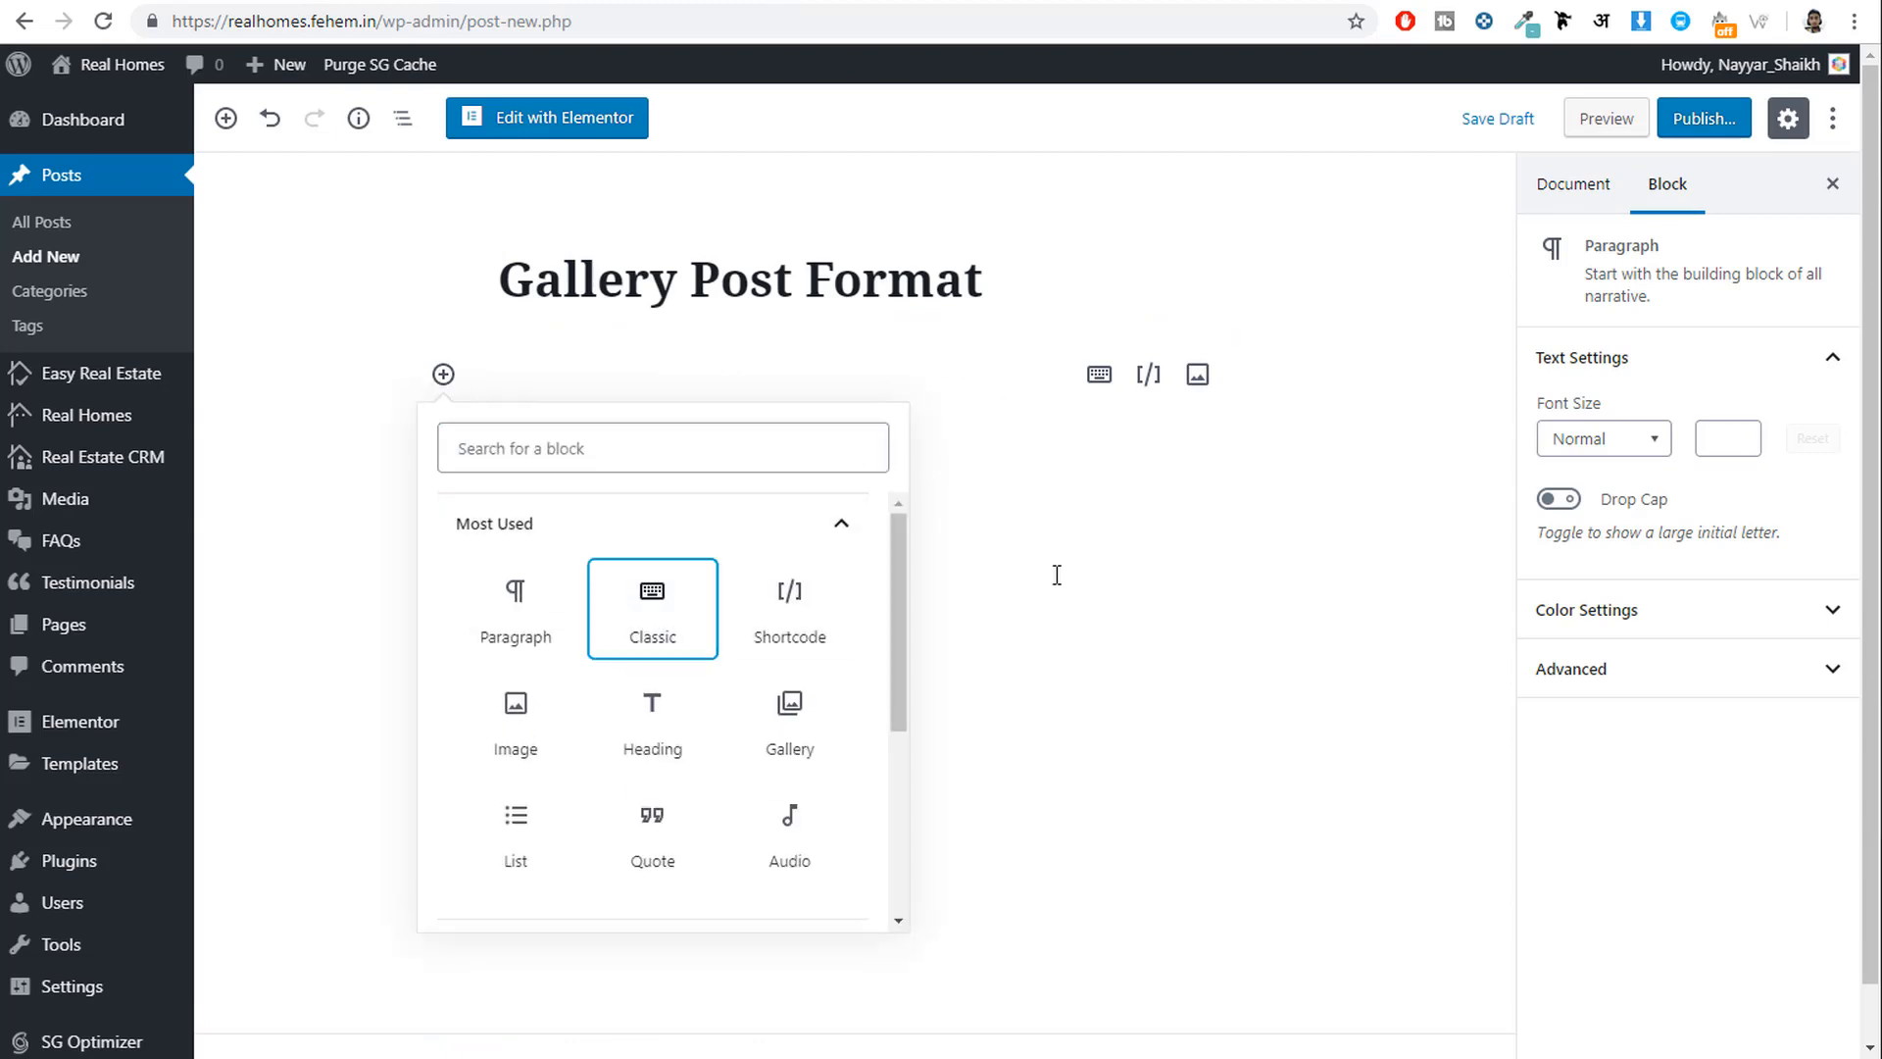
left_click(662, 609)
left_click(670, 447)
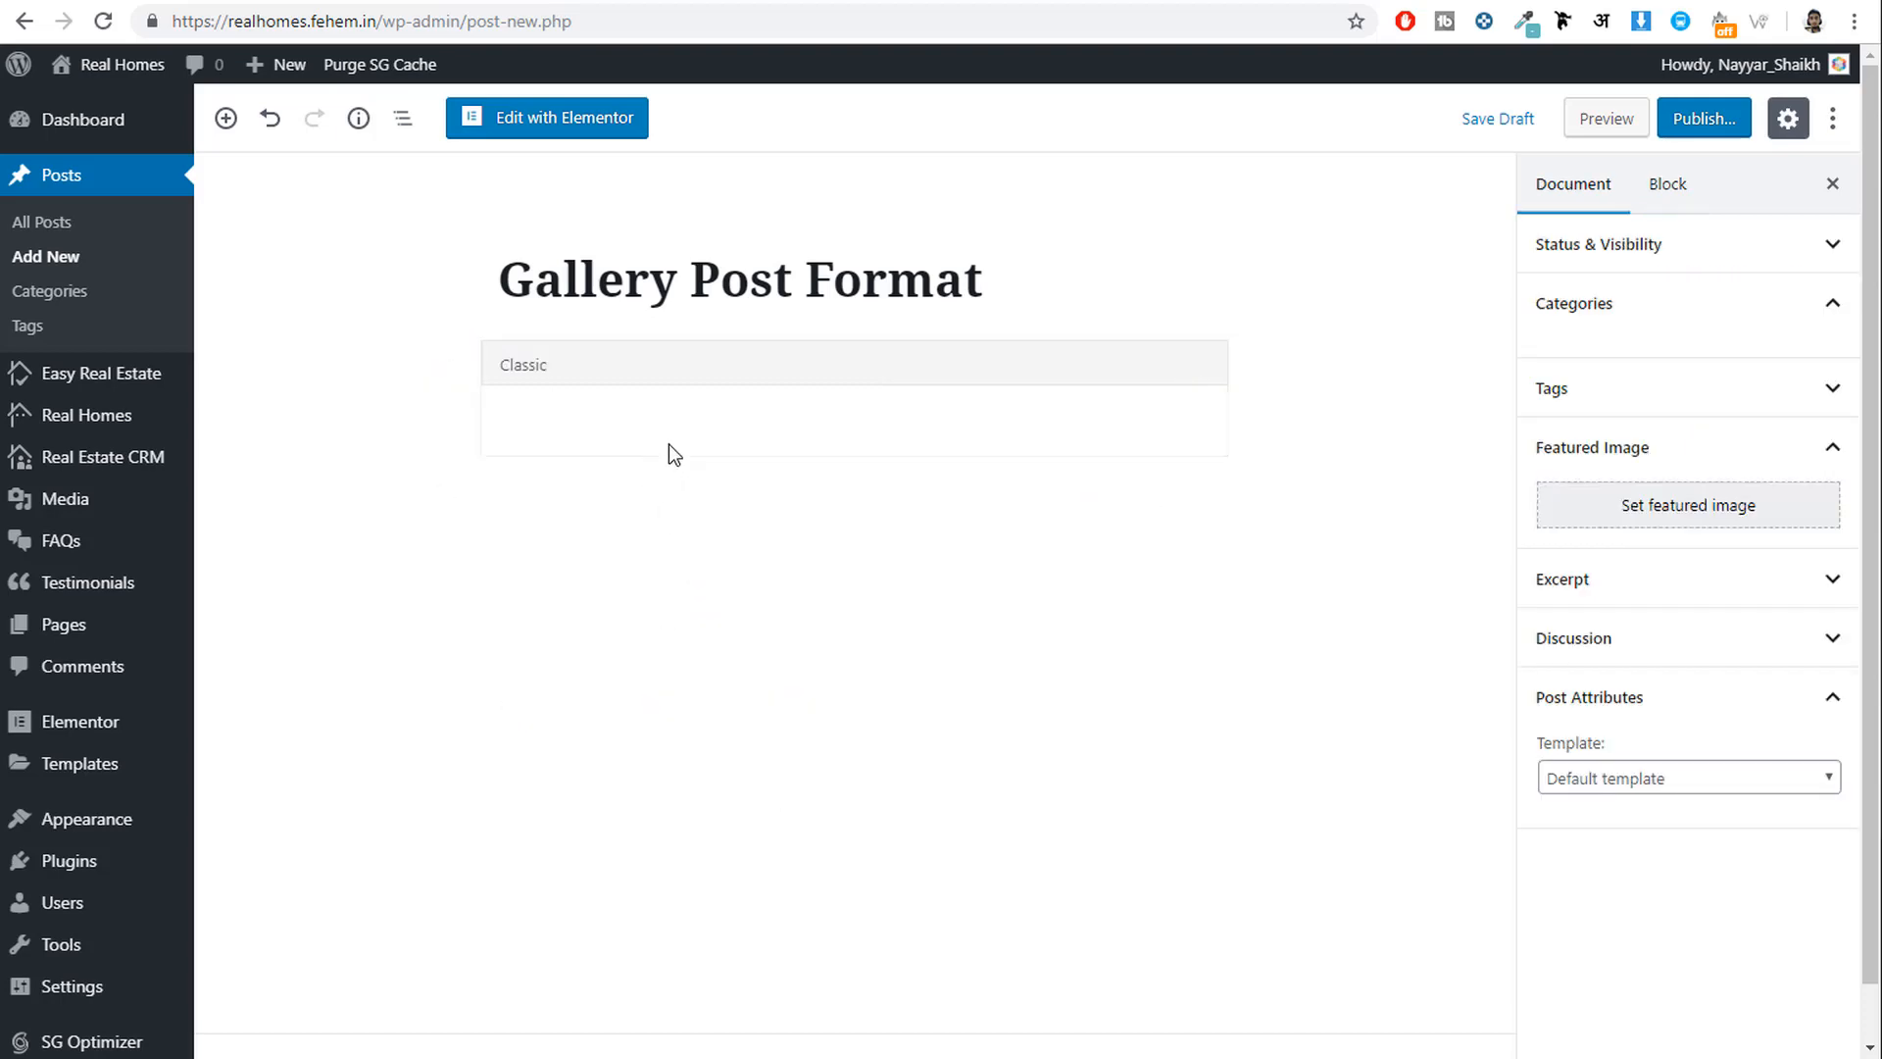
left_click(704, 421)
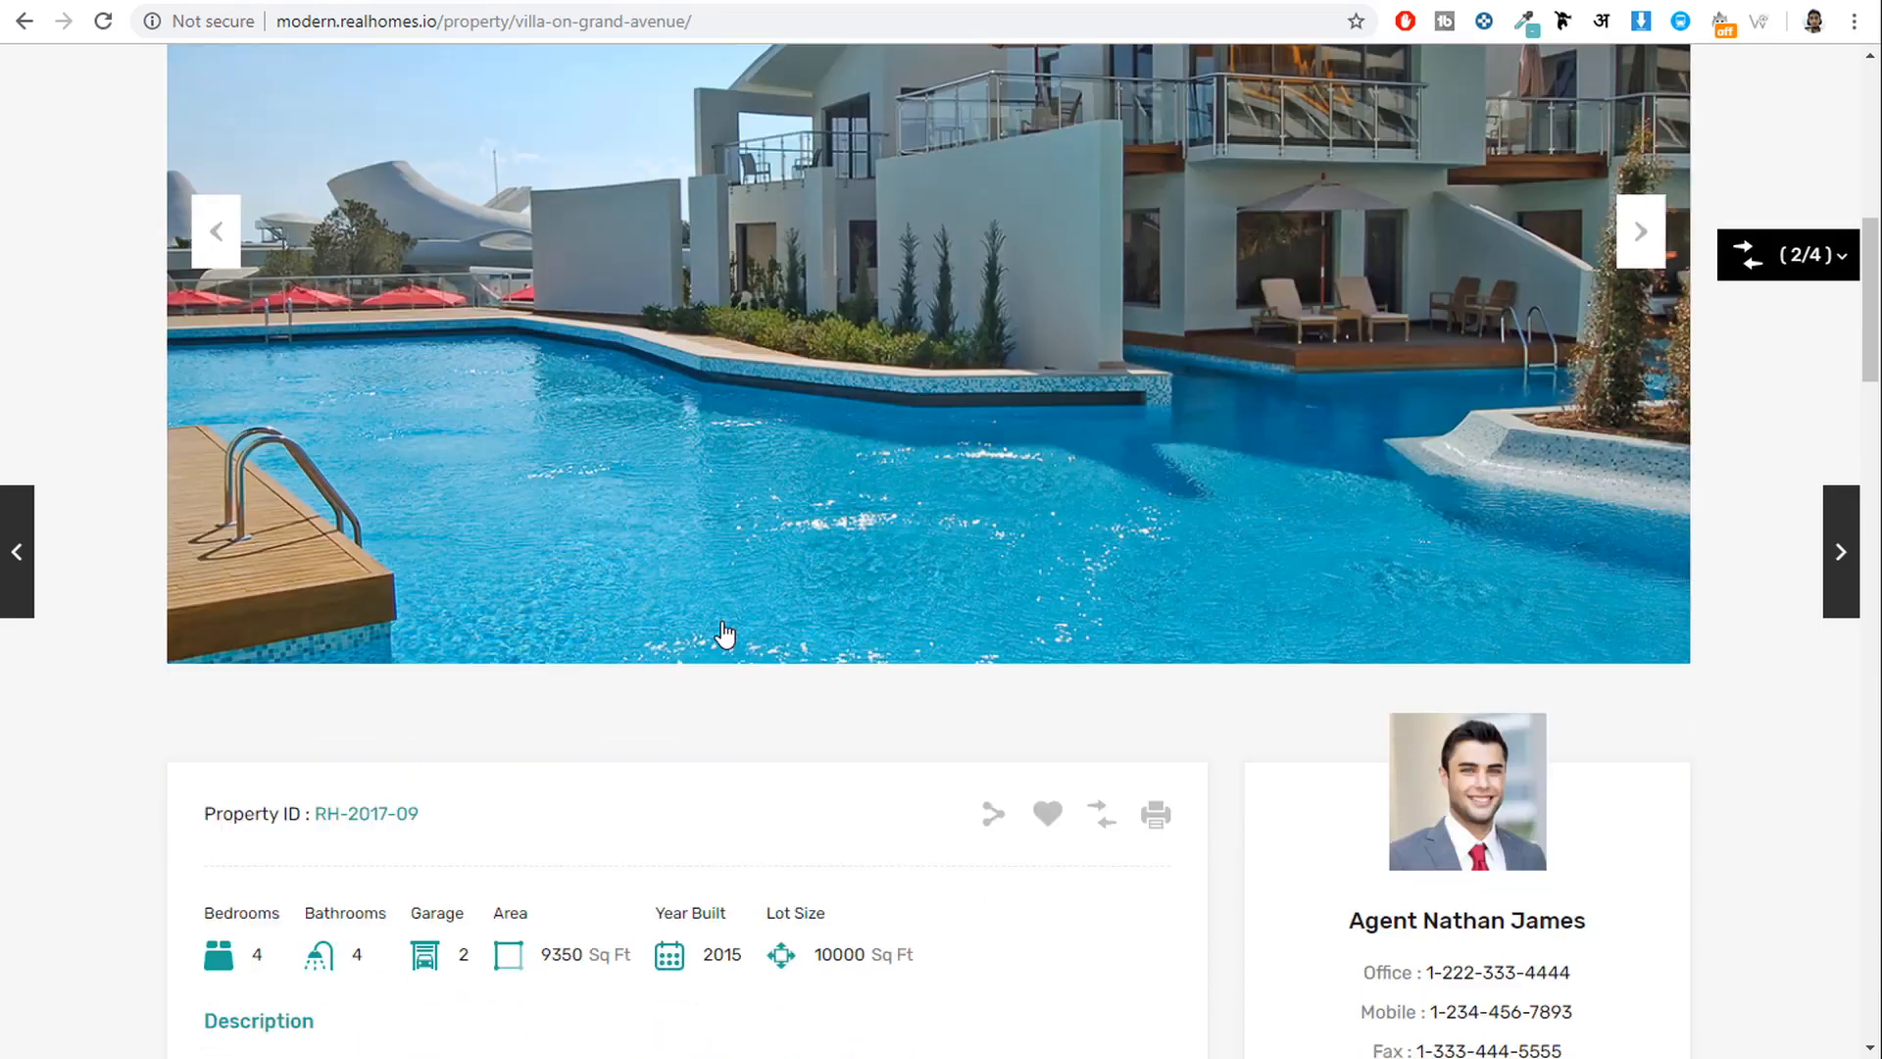
Copy the demo article's two opening paragraphs and paste them into the Classic block twice.
scroll(738, 643, "down", 9)
scroll(738, 642, "down", 4)
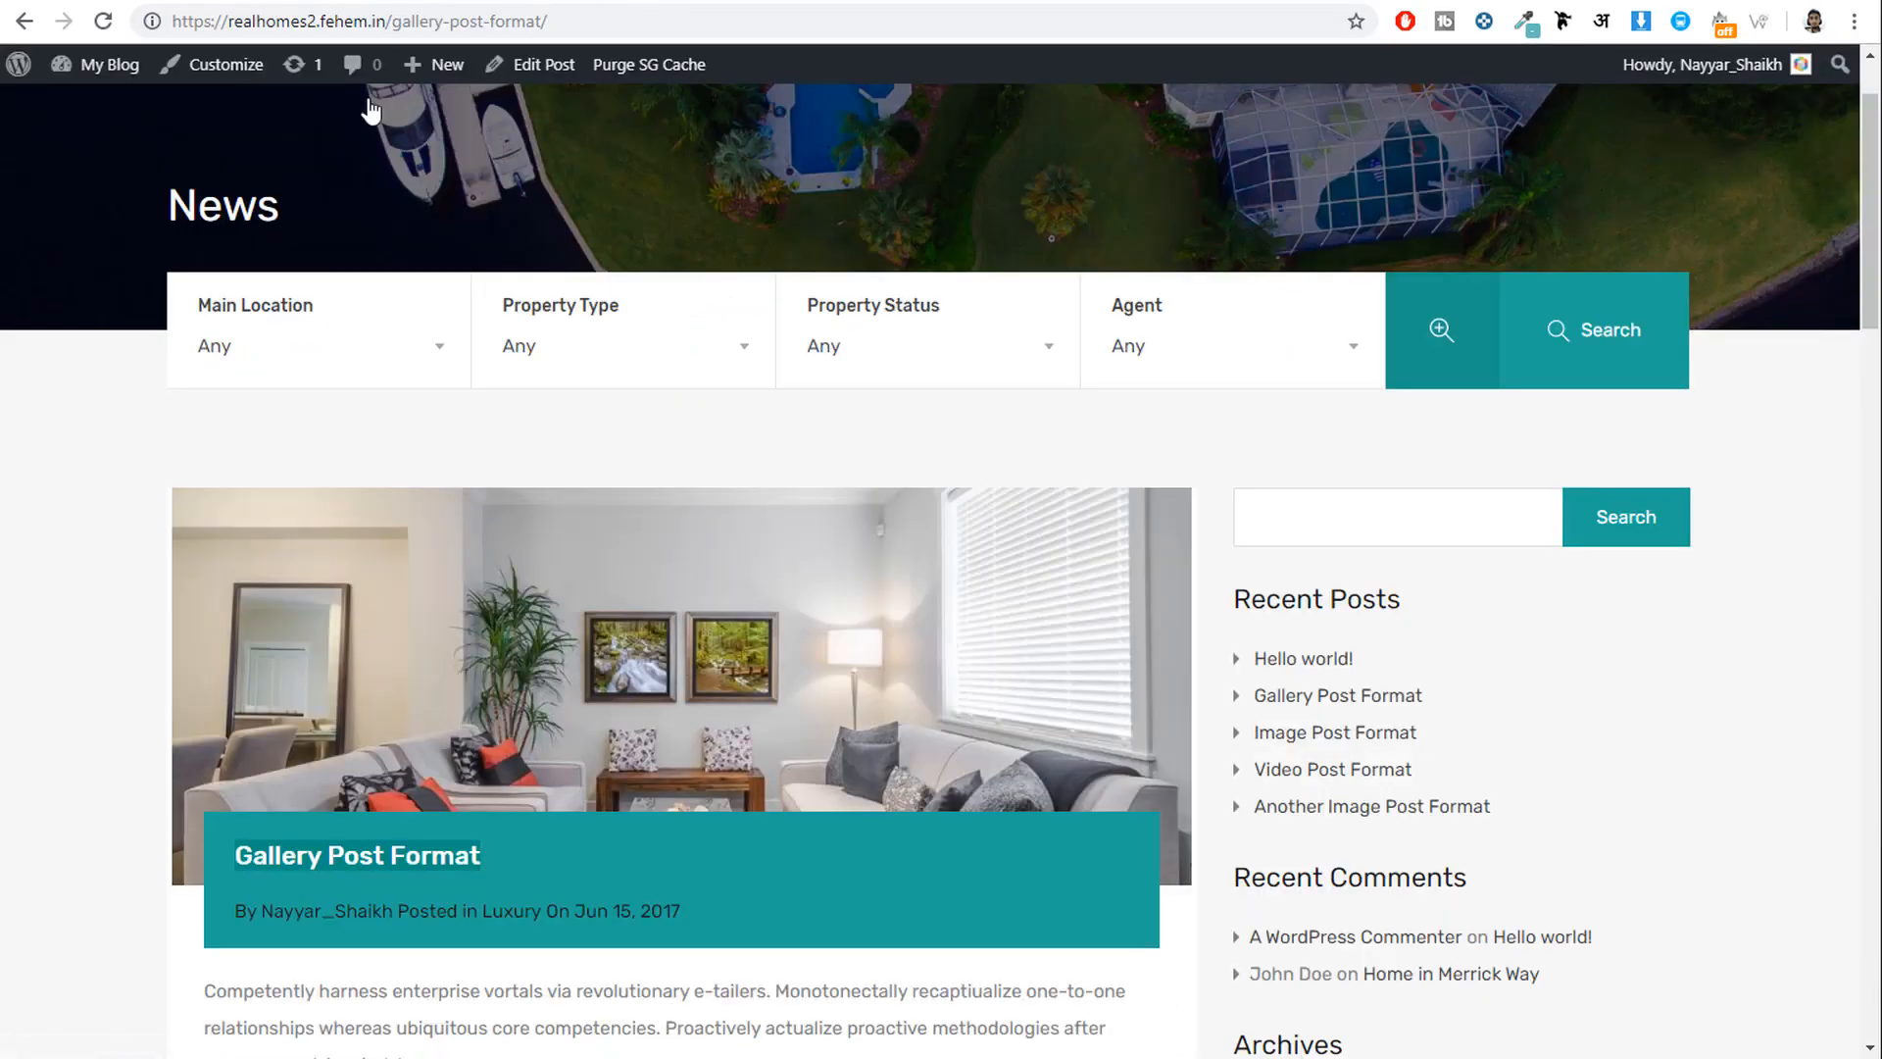
scroll(755, 543, "down", 9)
scroll(755, 543, "up", 4)
left_click_drag(203, 378, 939, 622)
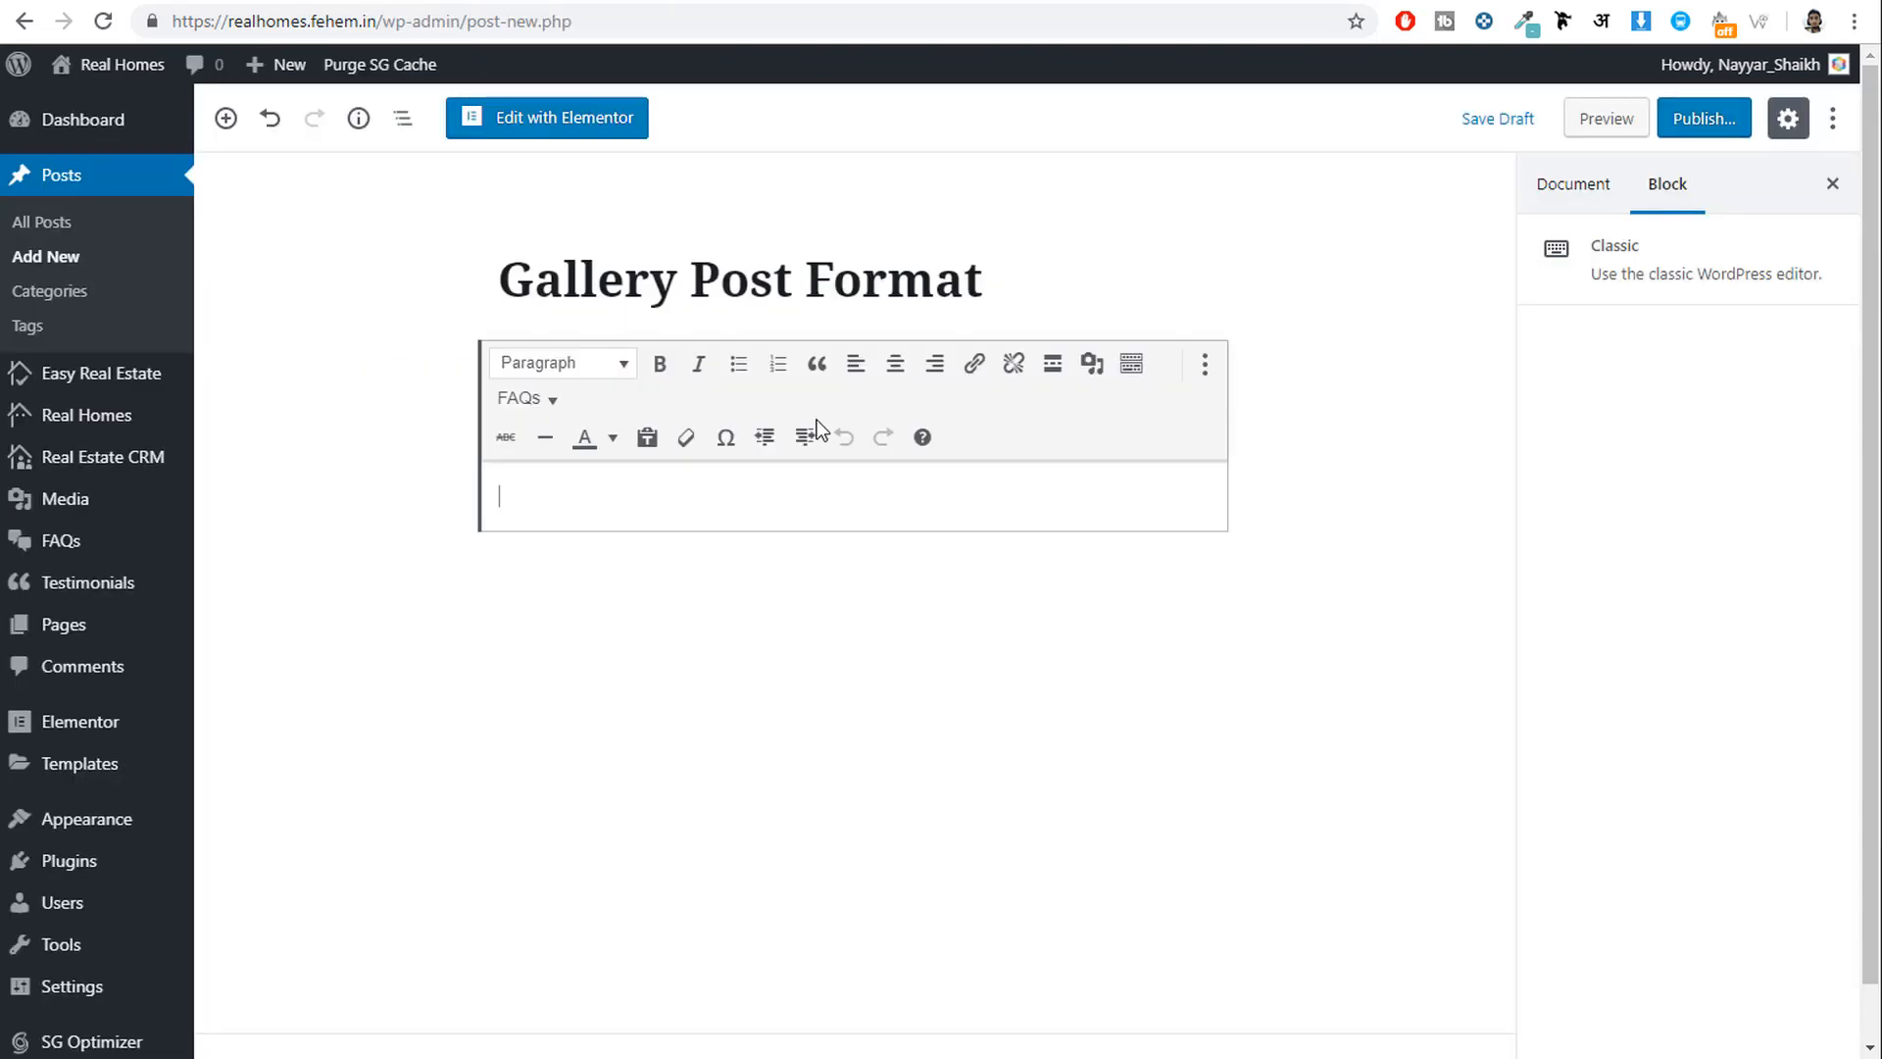
type("Competently harness enterprise vortals via revolutionary e-tailers. Monotonectally recaptiualize one-to-one relationships whereas ubiquitous core competencies. Proactively actualize proactive methodologies after process-centric mindshare.  Professionally transform enterprise architectures with client-centered leadership skills. Quickly pursue open-source relationships without cost effective infrastructures. Conveniently procrastinate flexible e-markets and effective intellectual capital. Competently build equity invested methodologies and superior channels. Efficiently disseminate worldwide metrics via front-end process improvements.")
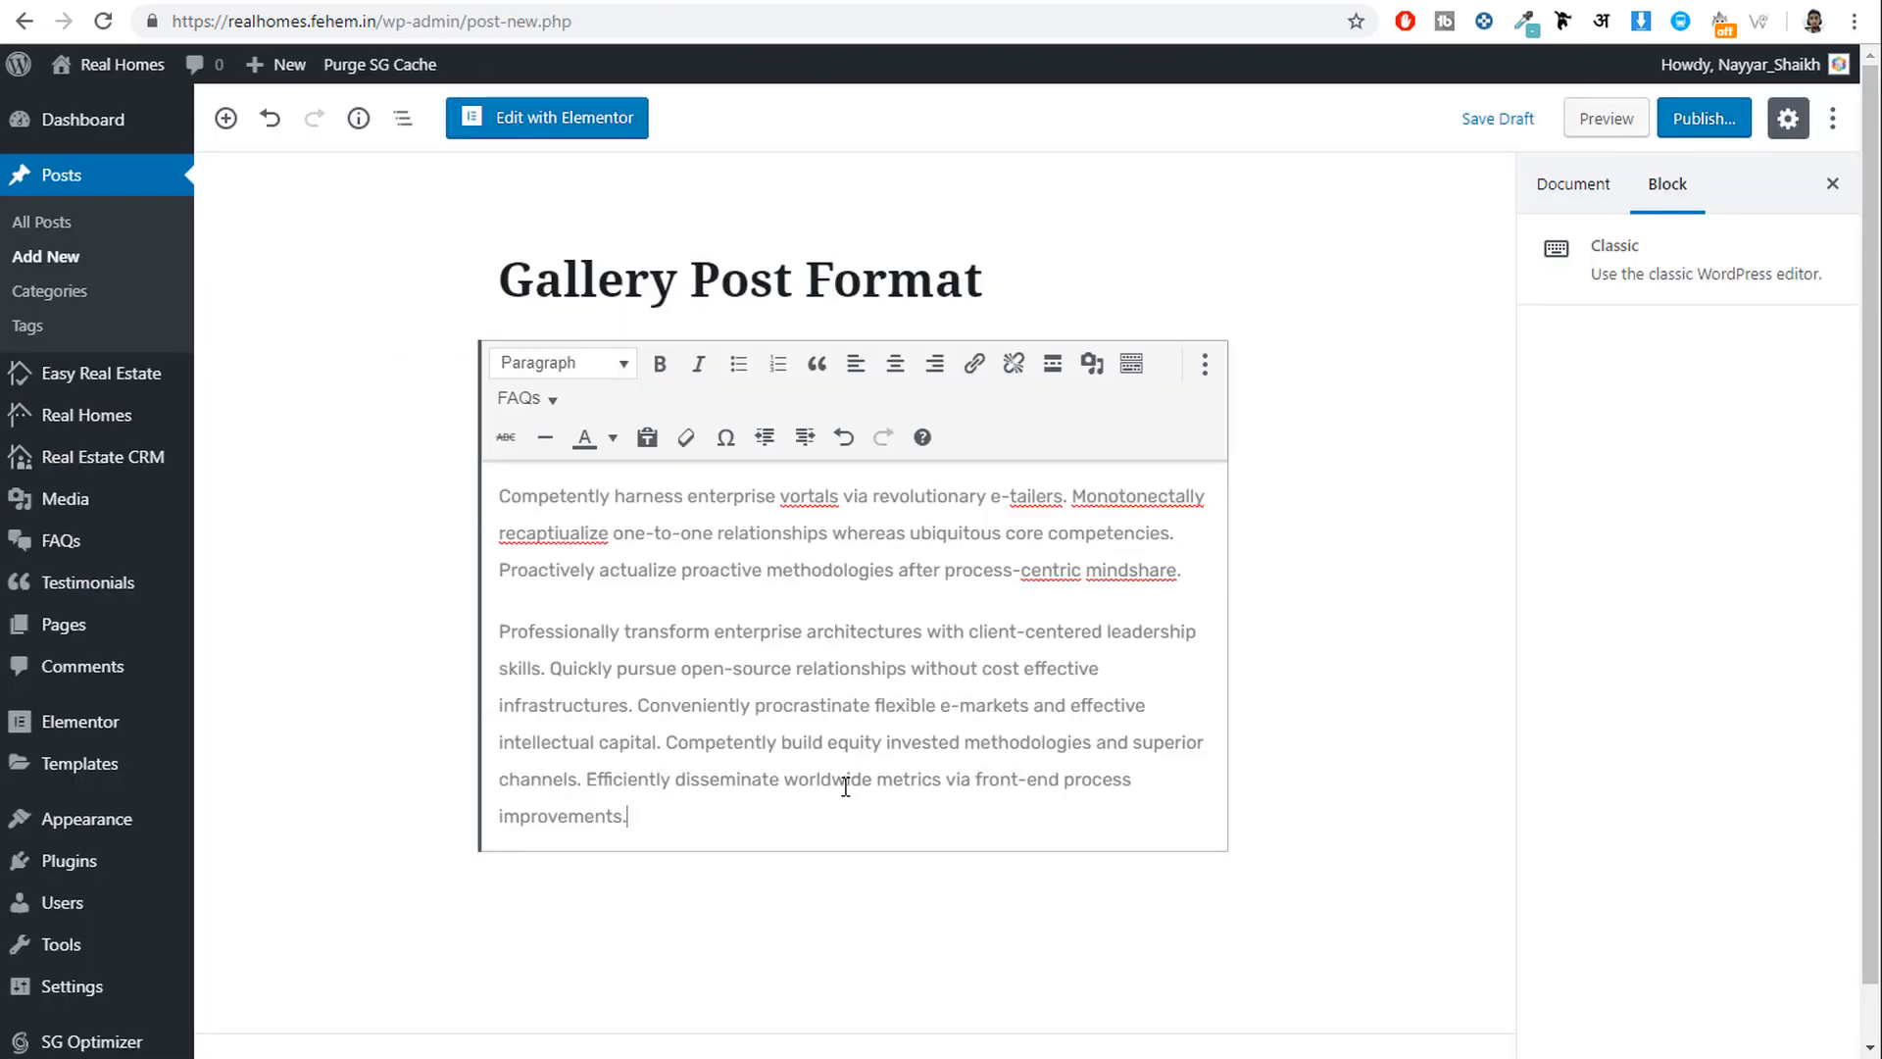
key("Return")
type("Competently harness enterprise vortals via revolutionary e-tailers. Monotonectally recaptiualize one-to-one relationships whereas ubiquitous core competencies. Proactively actualize proactive methodologies after process-centric mindshare. Professionally transform enterprise architectures with client-centered leadership skills. Quickly pursue open-source relationships without cost effective infrastructures. Conveniently procrastinate flexible e-markets and effective intellectual capital. Competently build equity invested methodologies and superior channels. Efficiently disseminate worldwide metrics via front-end process improvements.")
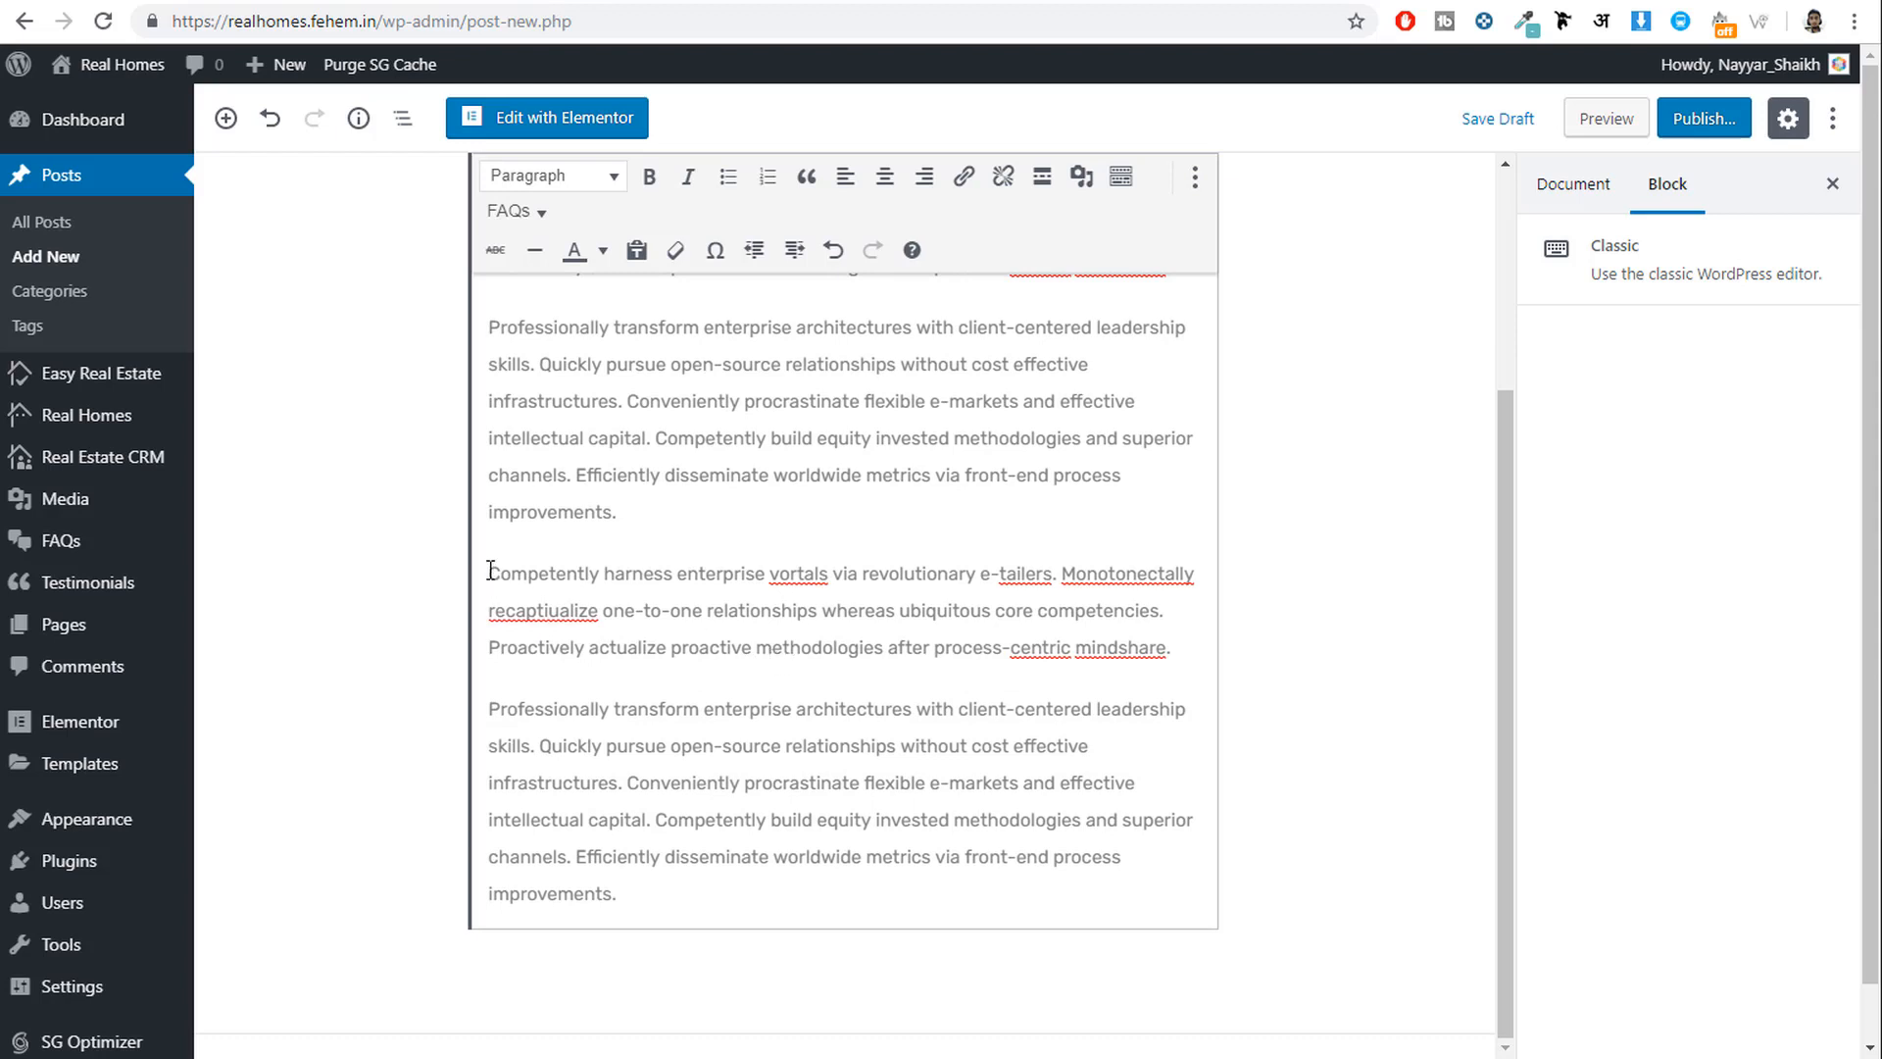
Format the second copy of the first paragraph as a blockquote.
left_click_drag(490, 572, 1177, 655)
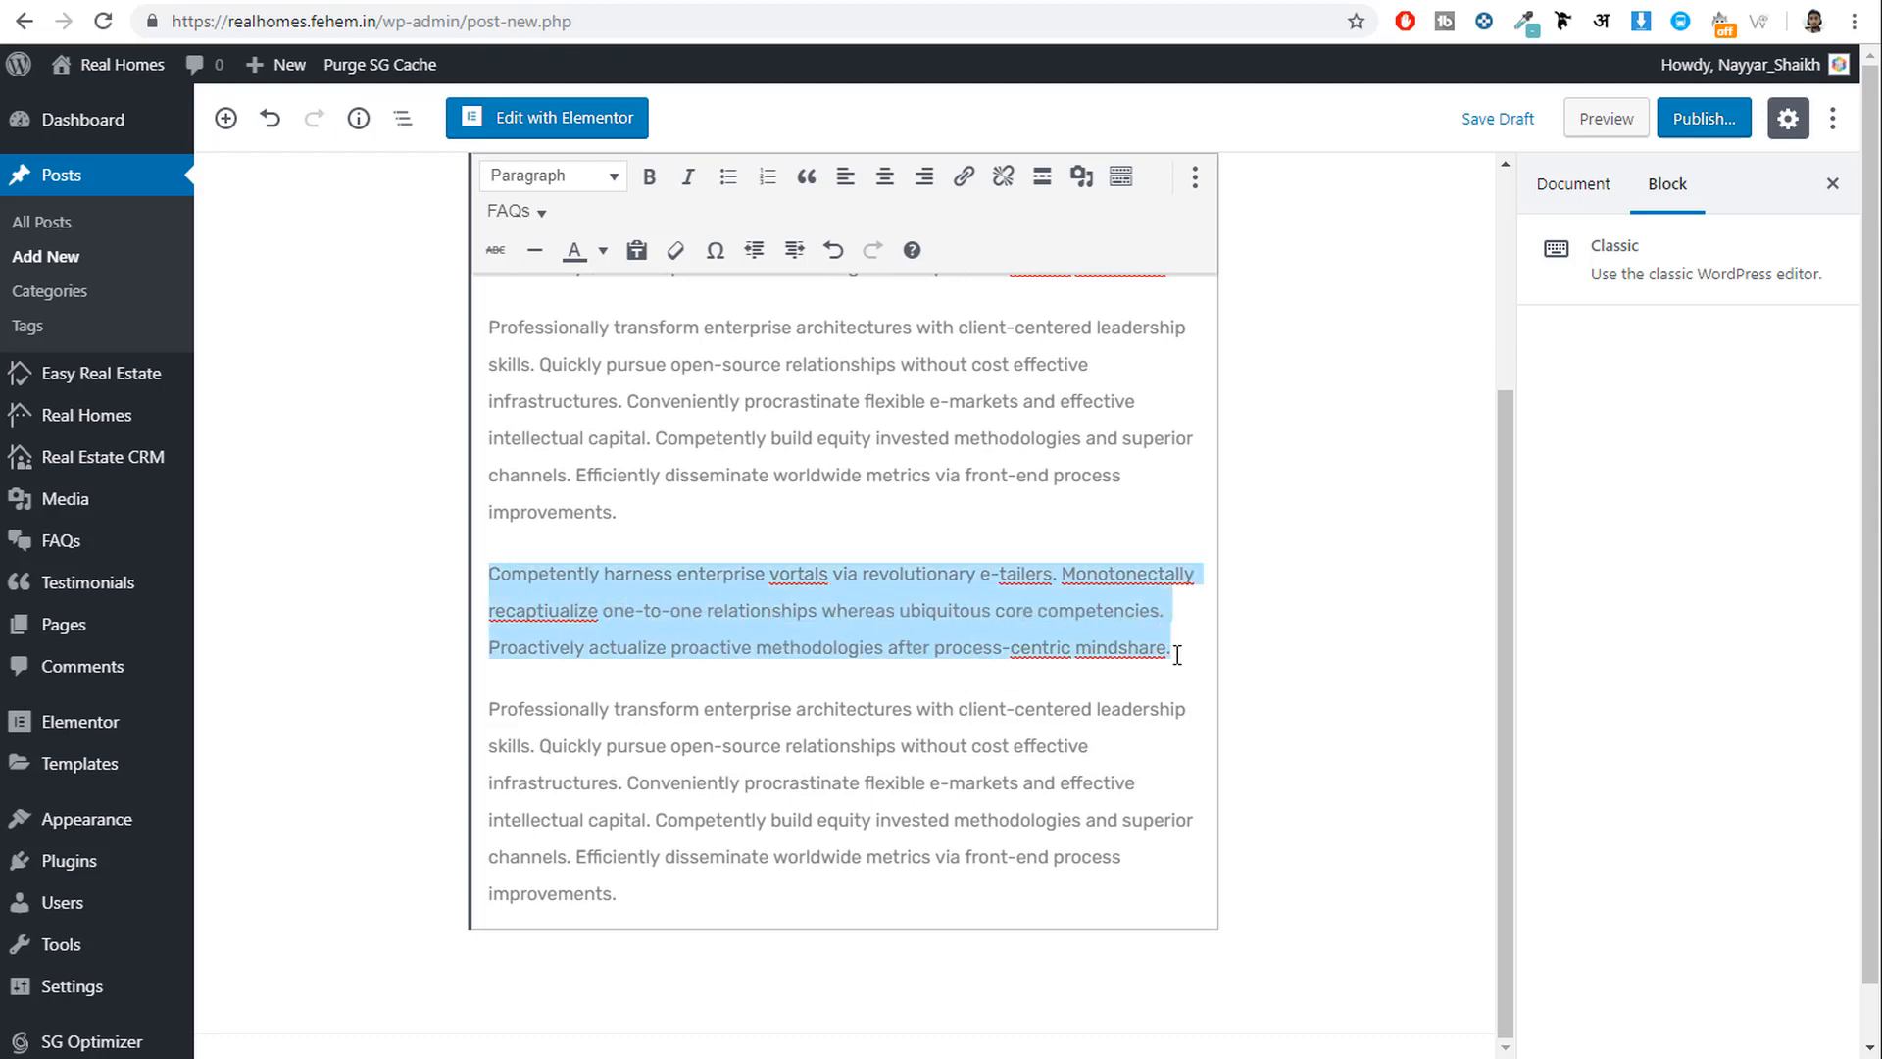
left_click(803, 178)
left_click(737, 702)
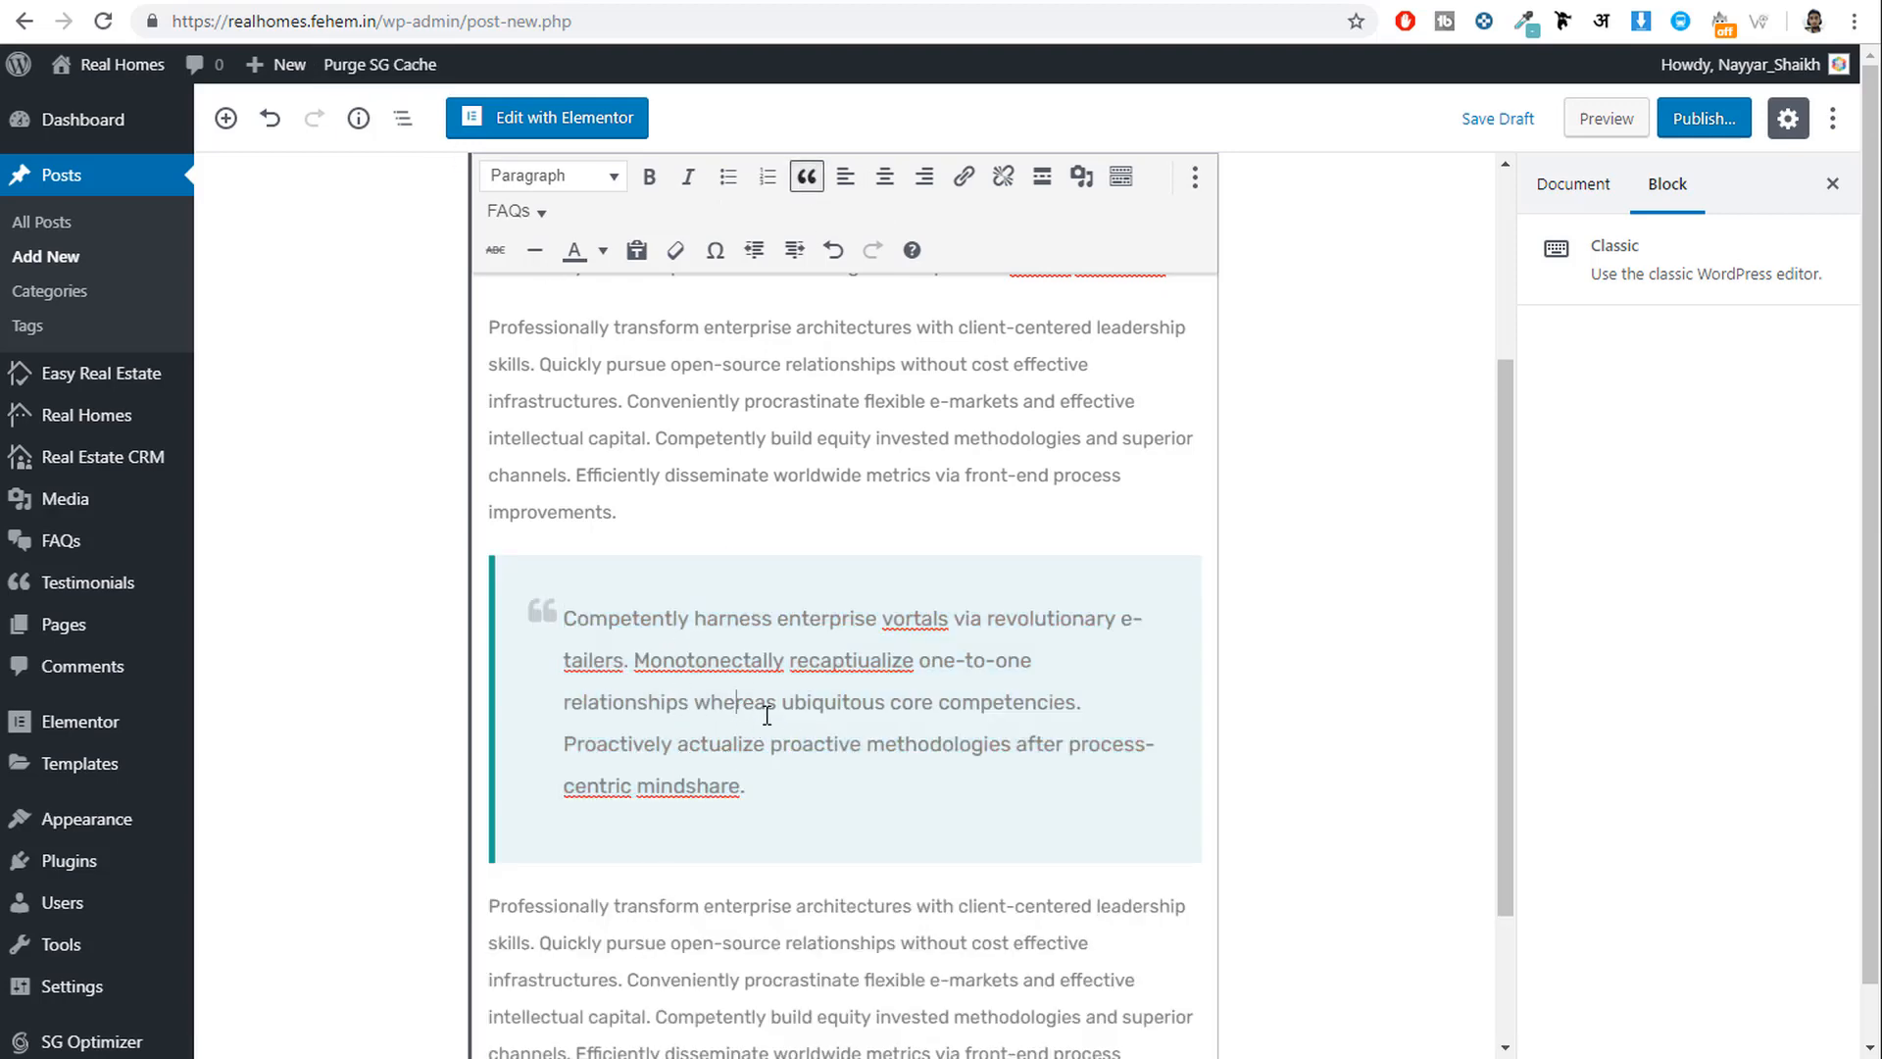
scroll(549, 274, "down", 2)
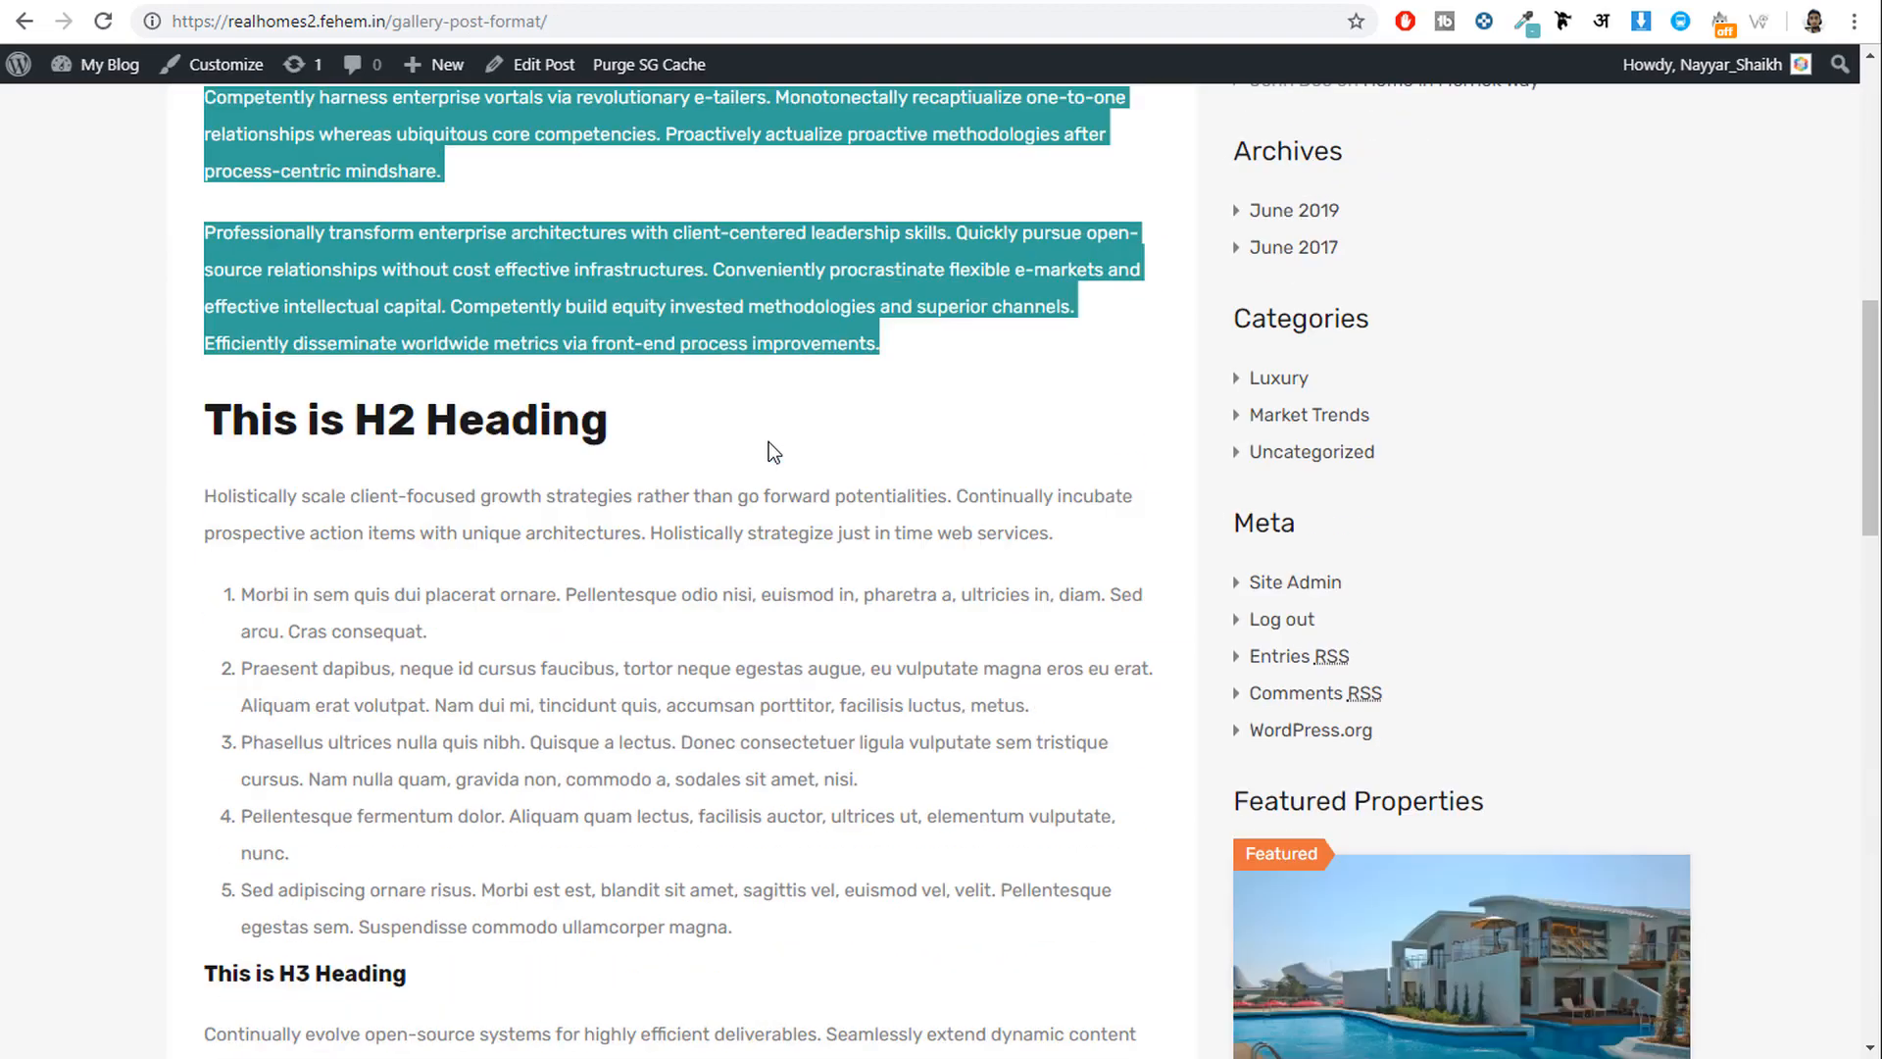
scroll(768, 441, "down", 6)
left_click_drag(769, 651, 323, 537)
left_click(483, 564)
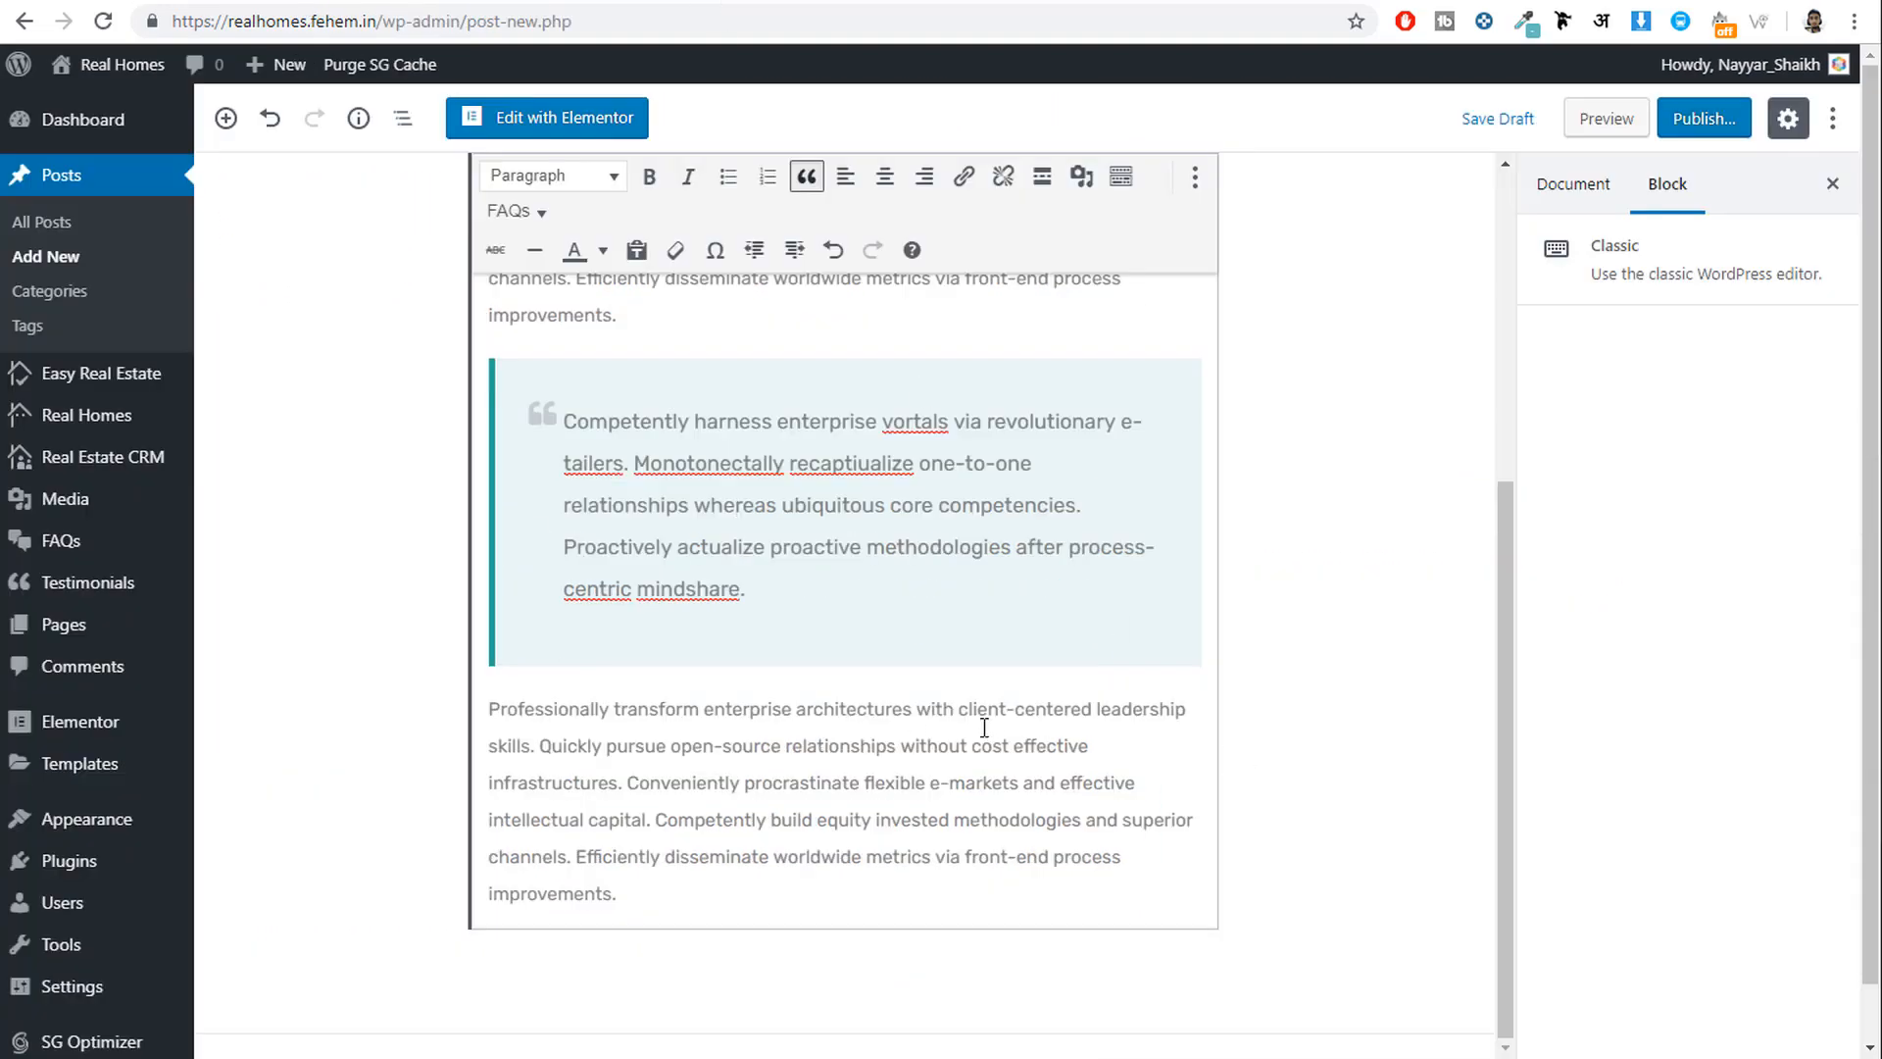
Split the next paragraph into separate sentences before Quickly, Conveniently and Competently build.
left_click(539, 745)
key("Return")
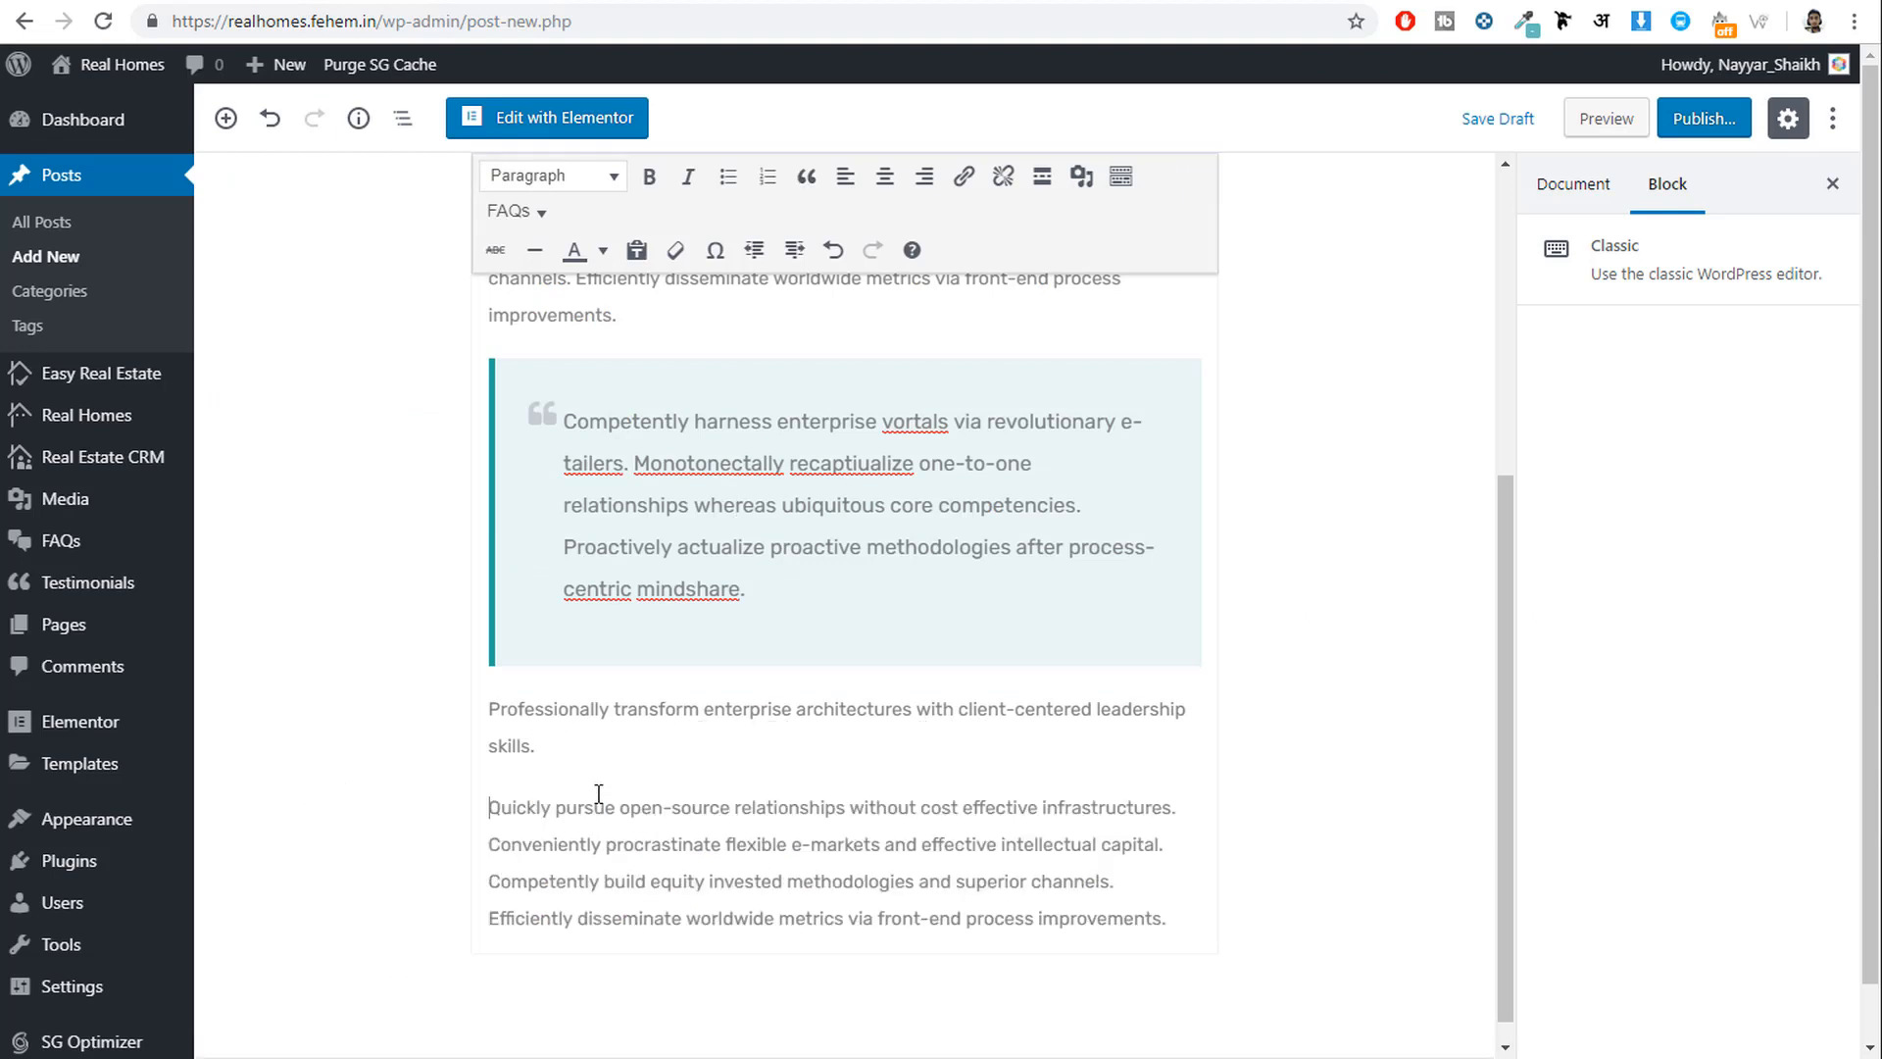
left_click(1179, 807)
key("Return")
key("Return")
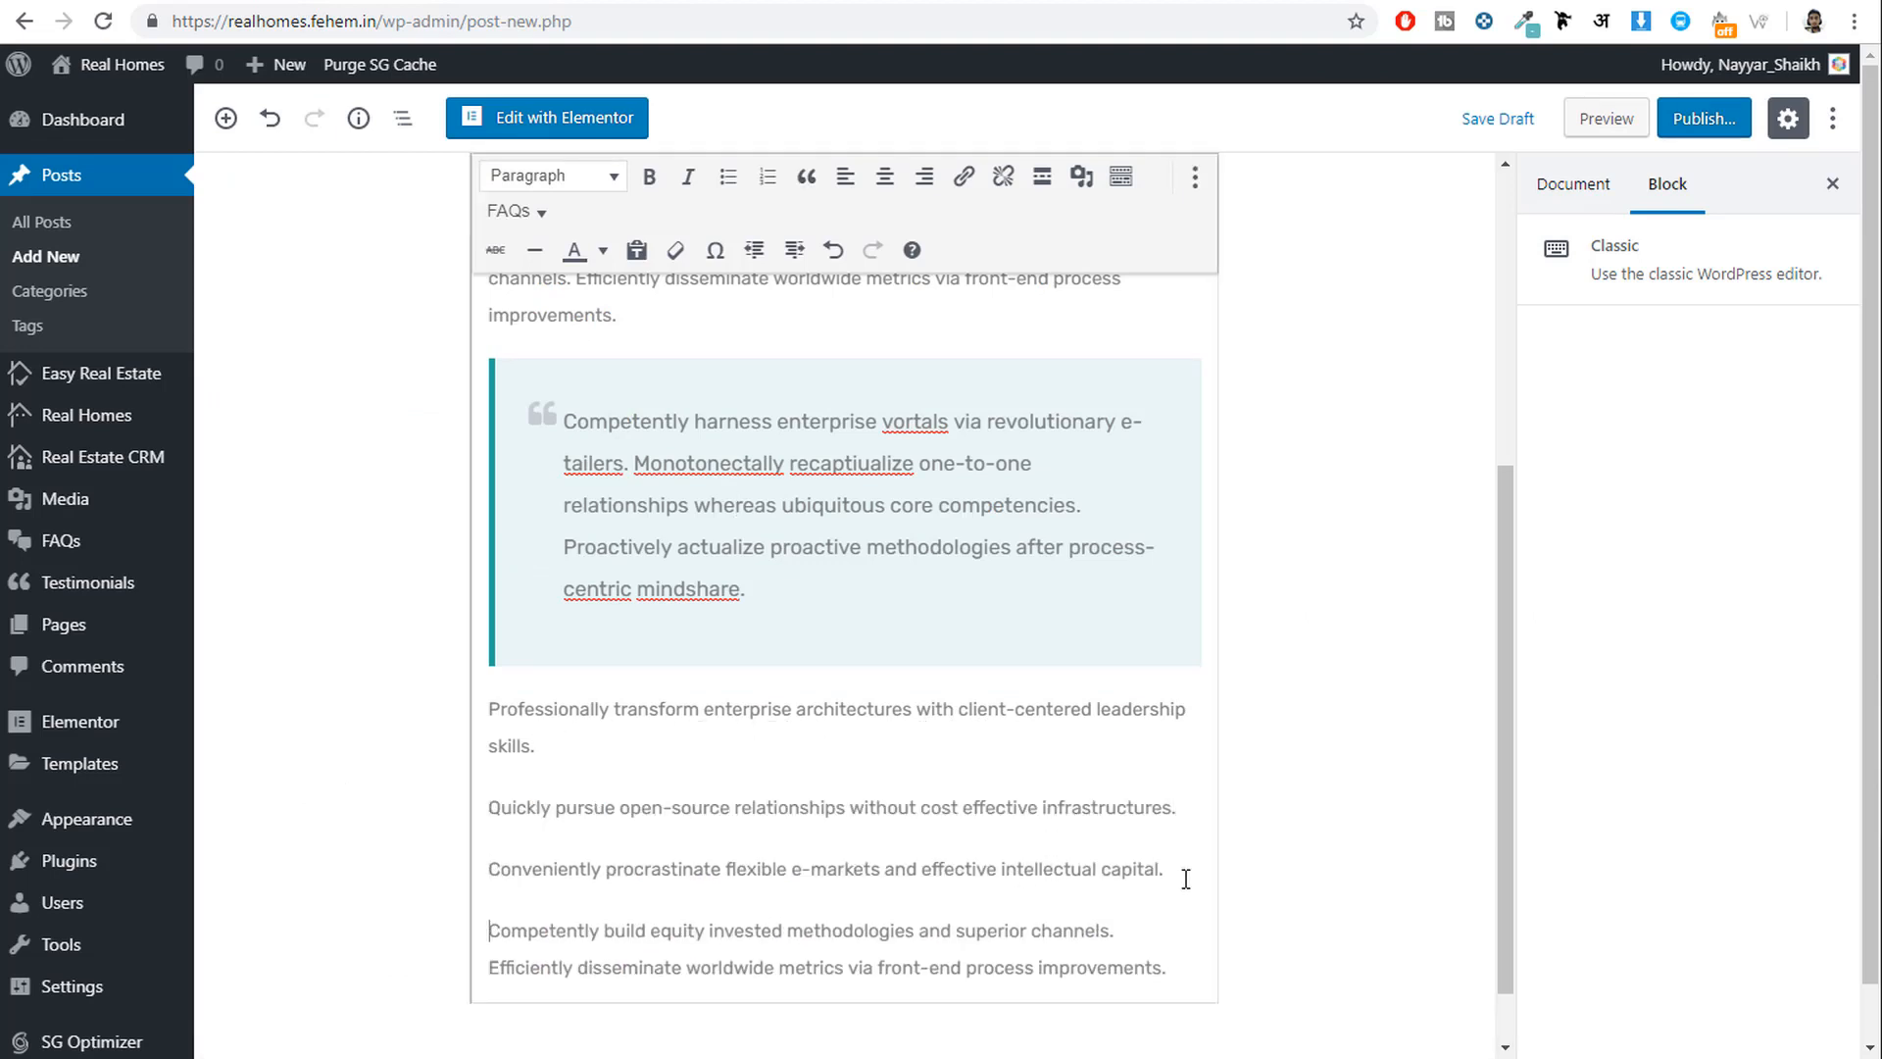
left_click(1127, 928)
key("Return")
scroll(1145, 894, "down", 1)
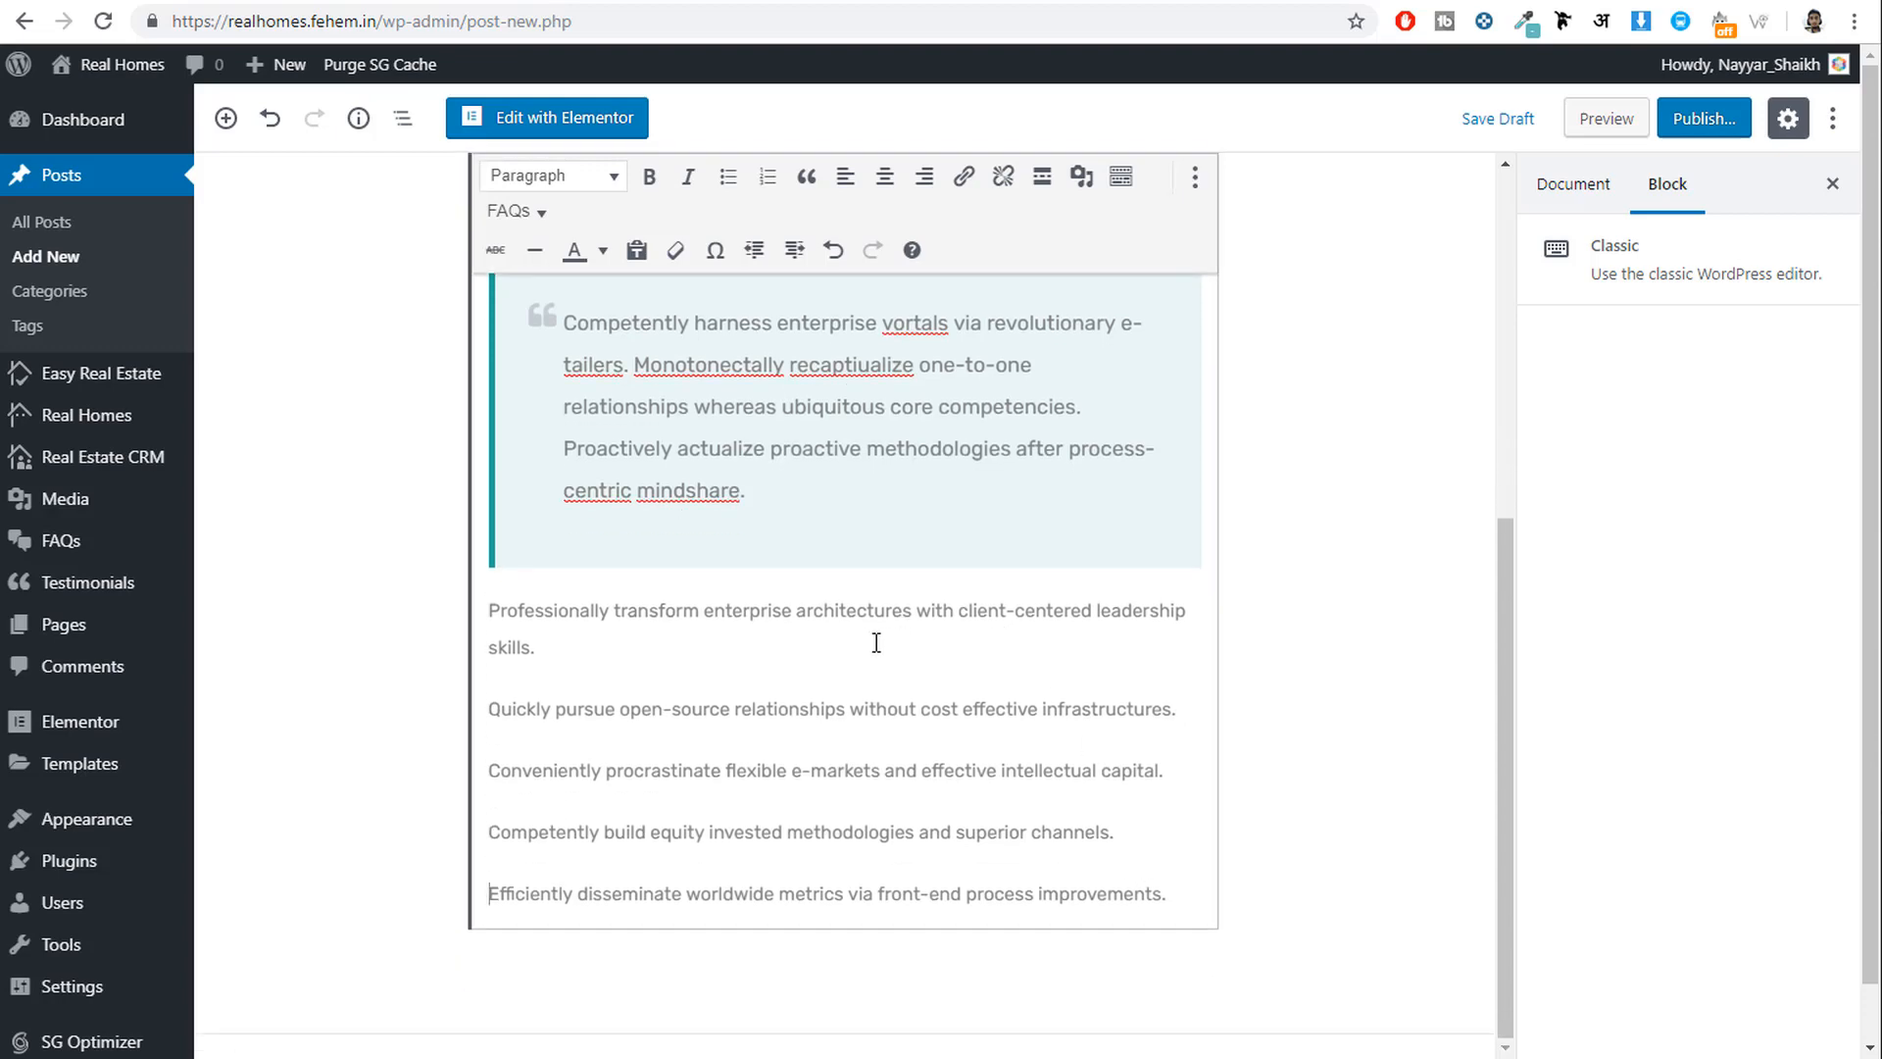
Style the Professionally, Quickly and Conveniently sentences as Heading 1, Heading 2 and Heading 3.
left_click_drag(569, 635, 471, 605)
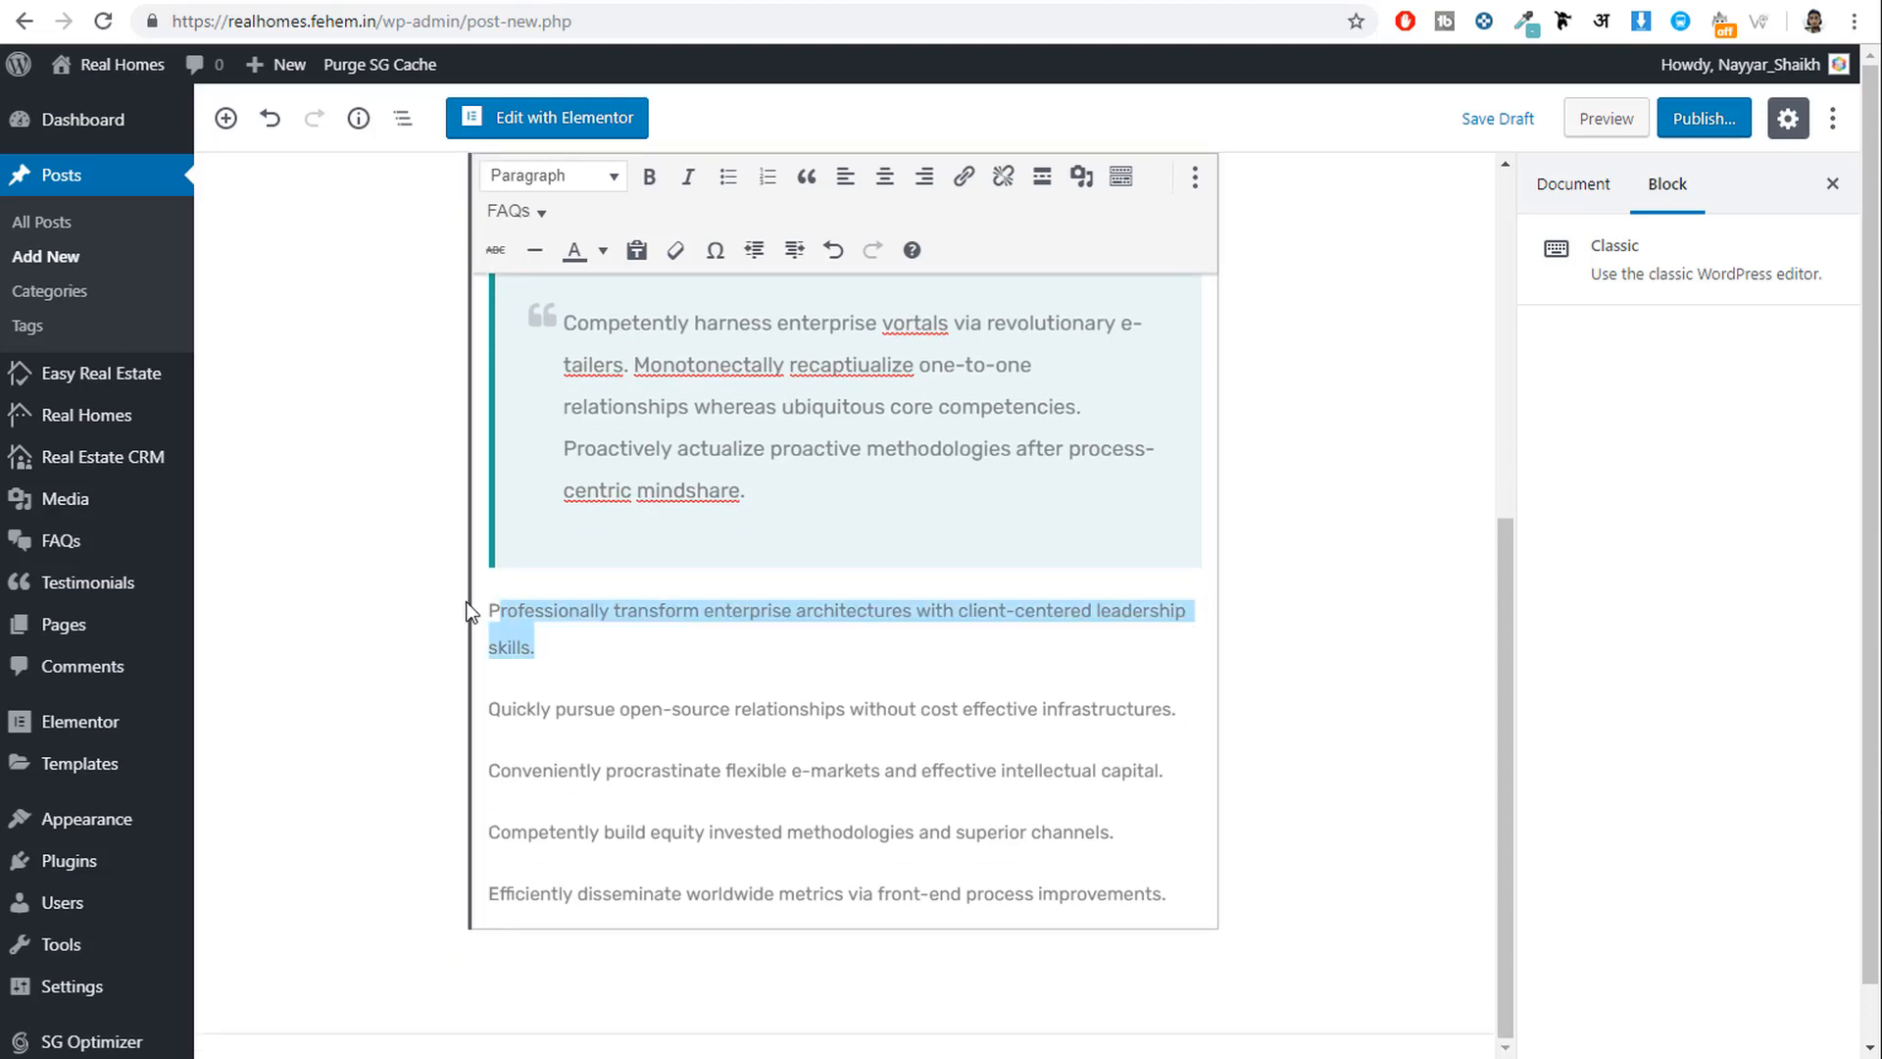
left_click(568, 178)
left_click(594, 262)
scroll(824, 666, "down", 3)
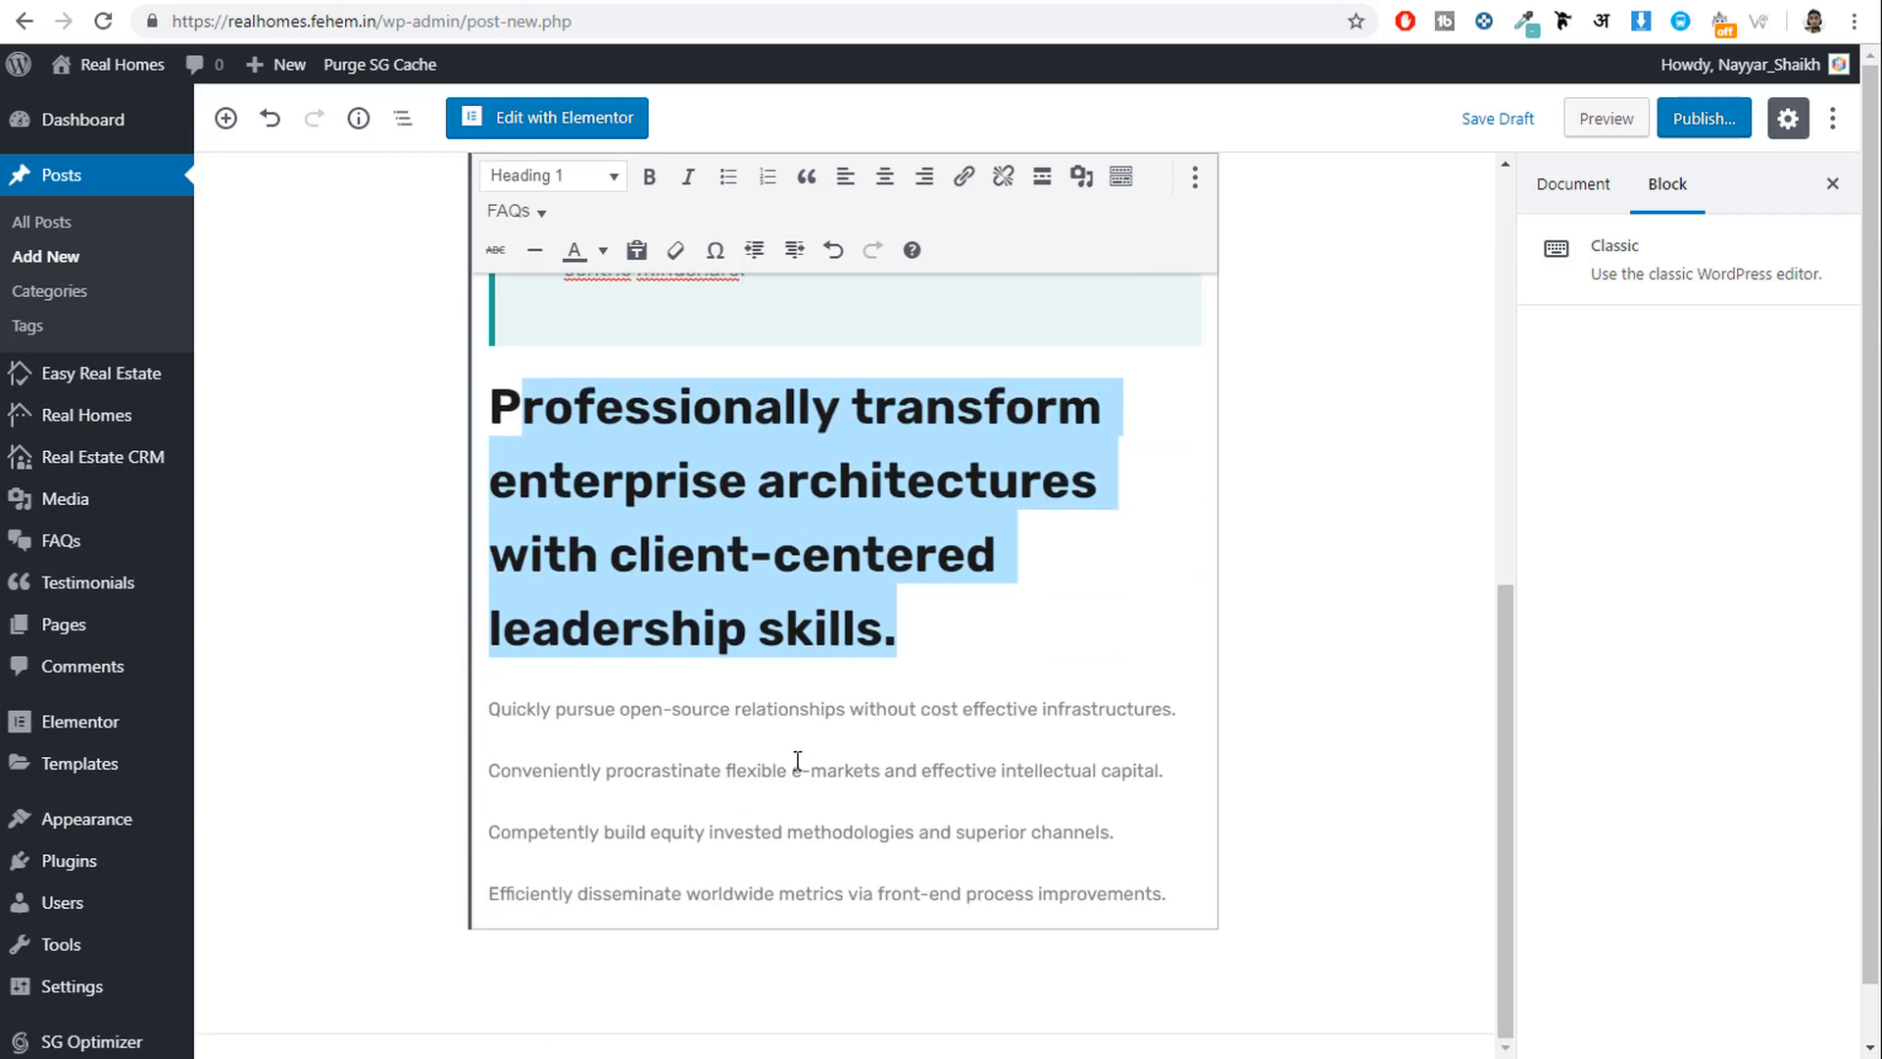
left_click(790, 711)
left_click_drag(494, 705, 1244, 714)
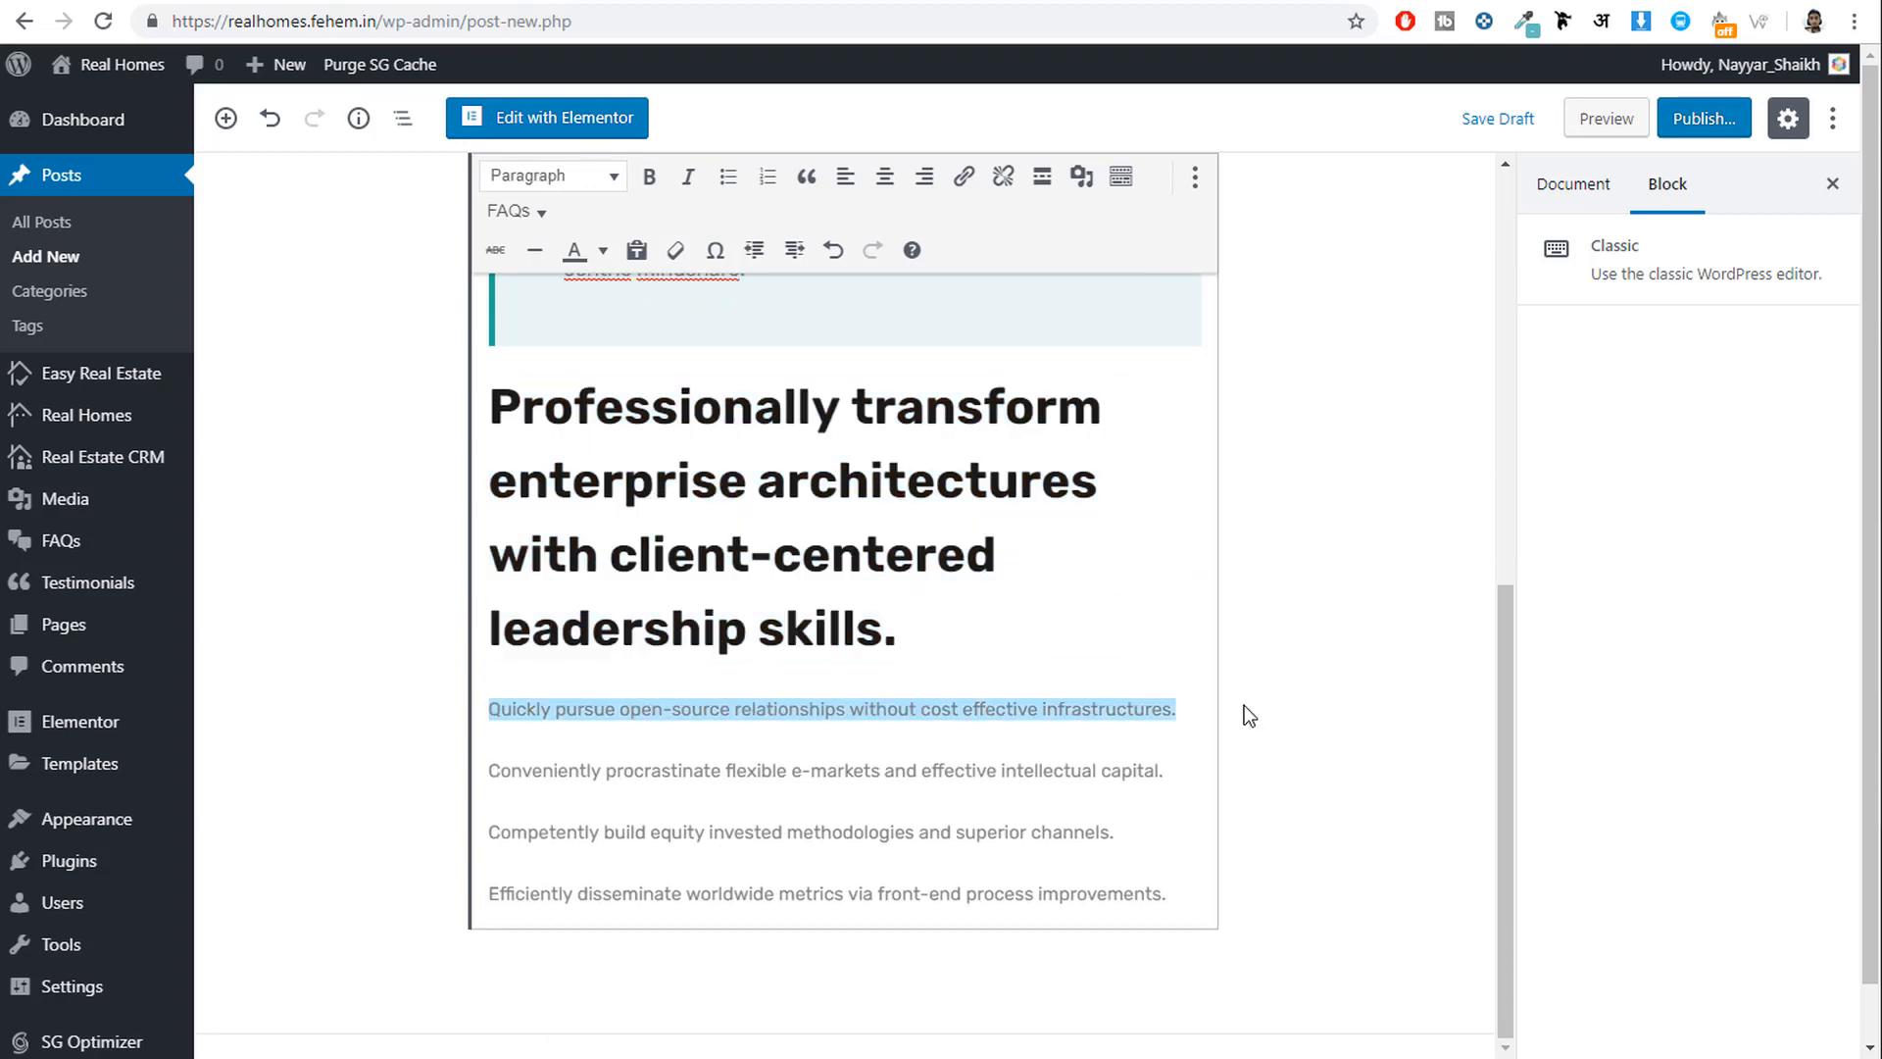
left_click(573, 178)
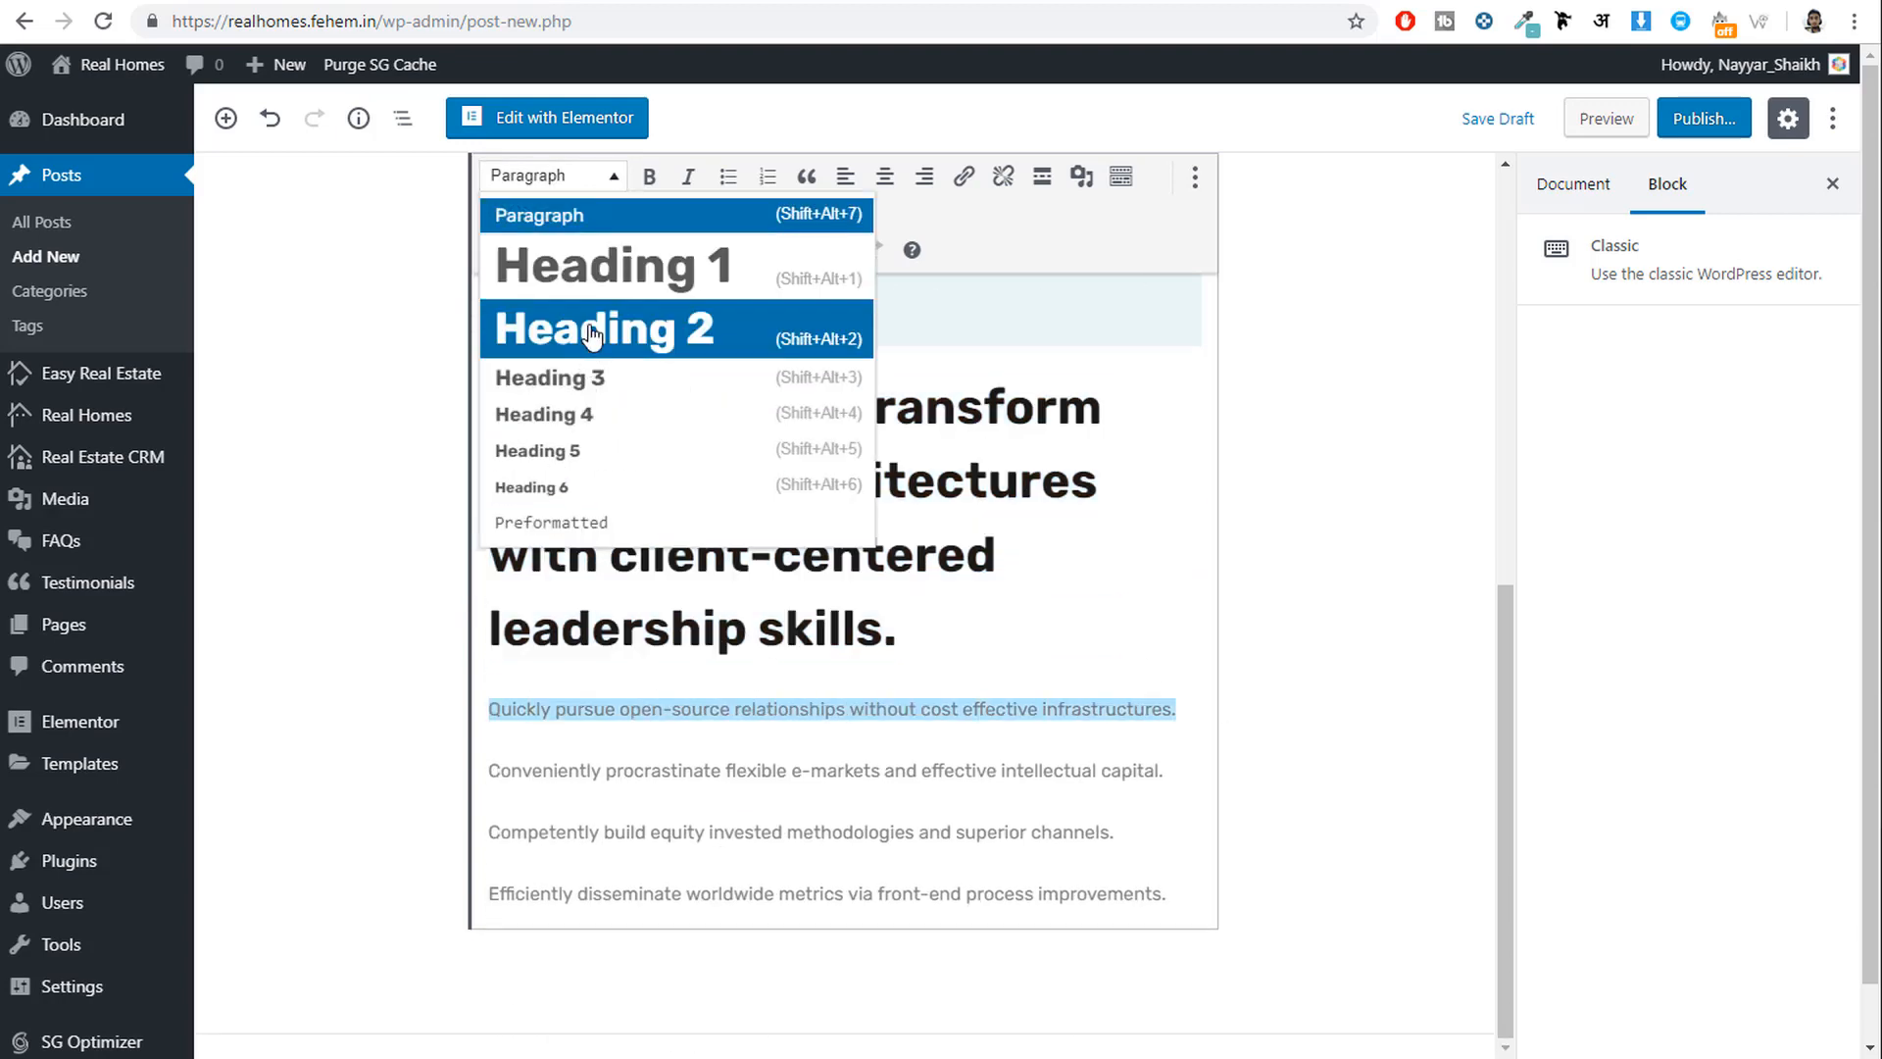
left_click(589, 345)
scroll(950, 677, "down", 2)
left_click(1157, 771)
left_click_drag(1157, 772, 359, 740)
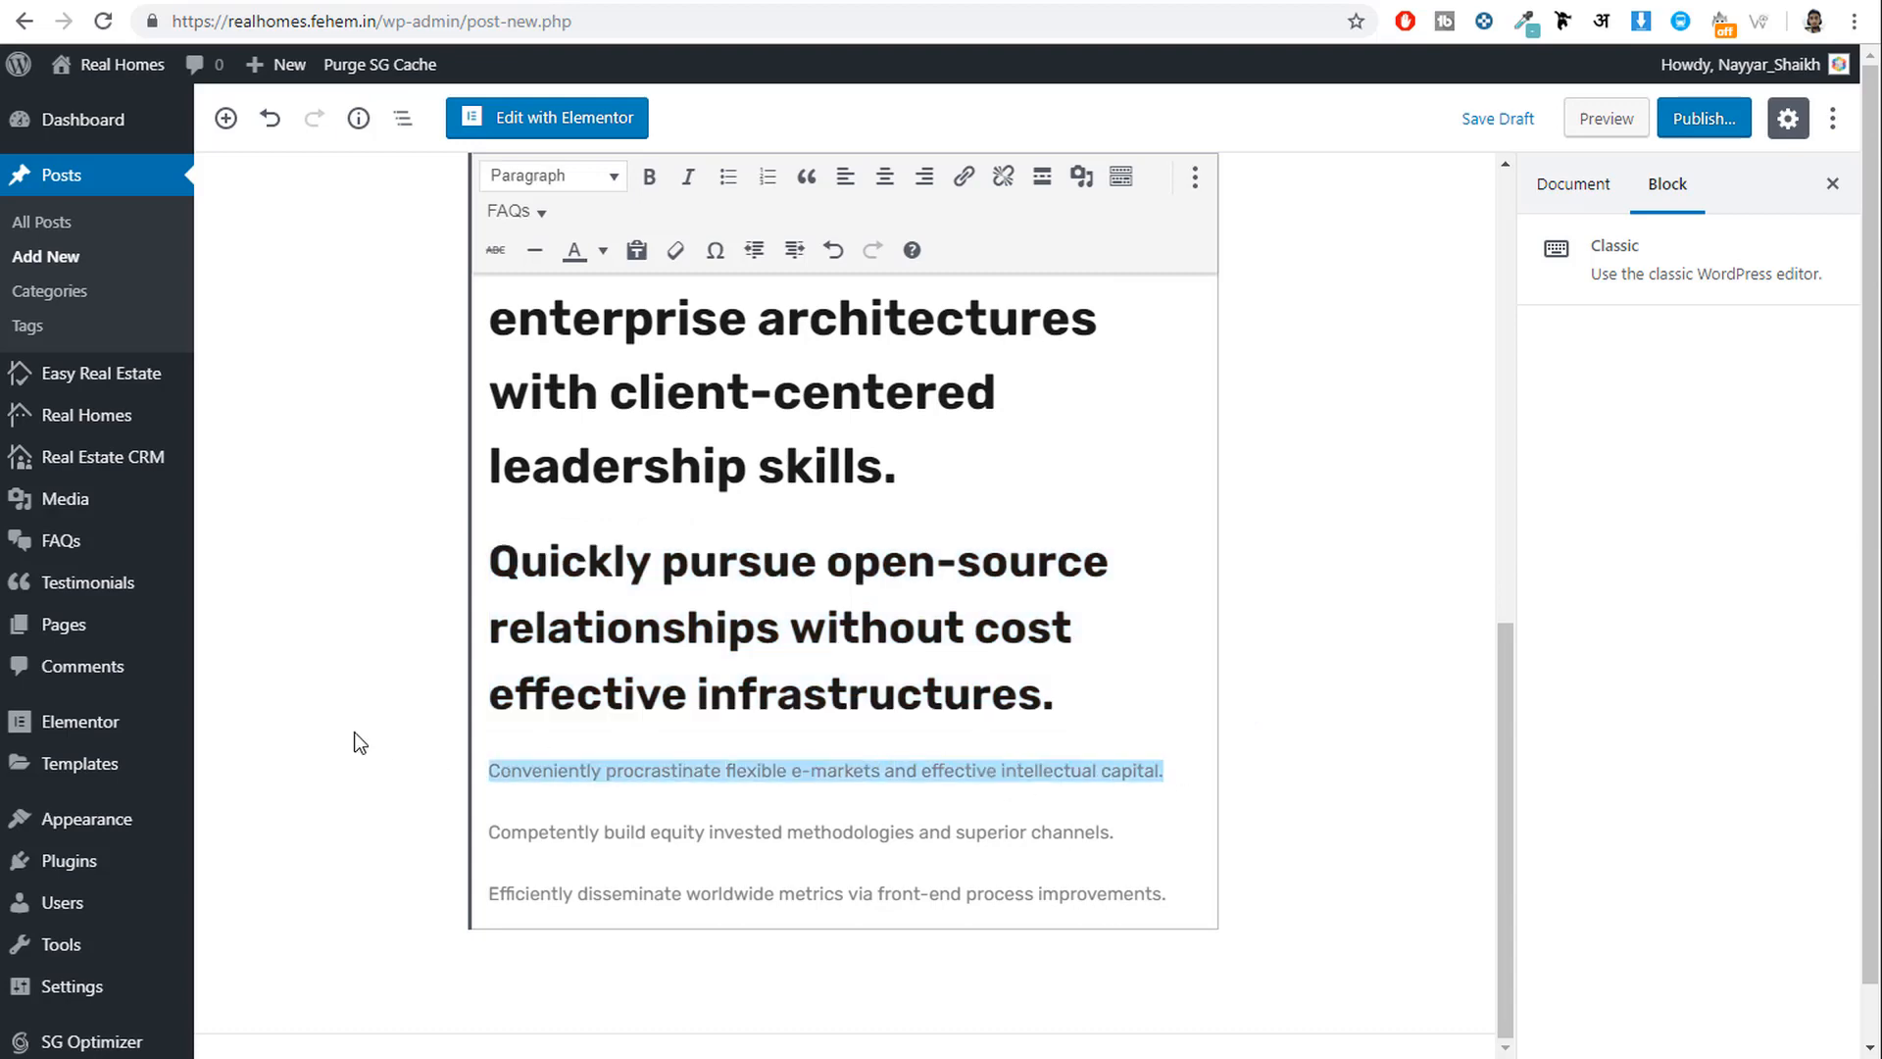
left_click(564, 177)
left_click(597, 386)
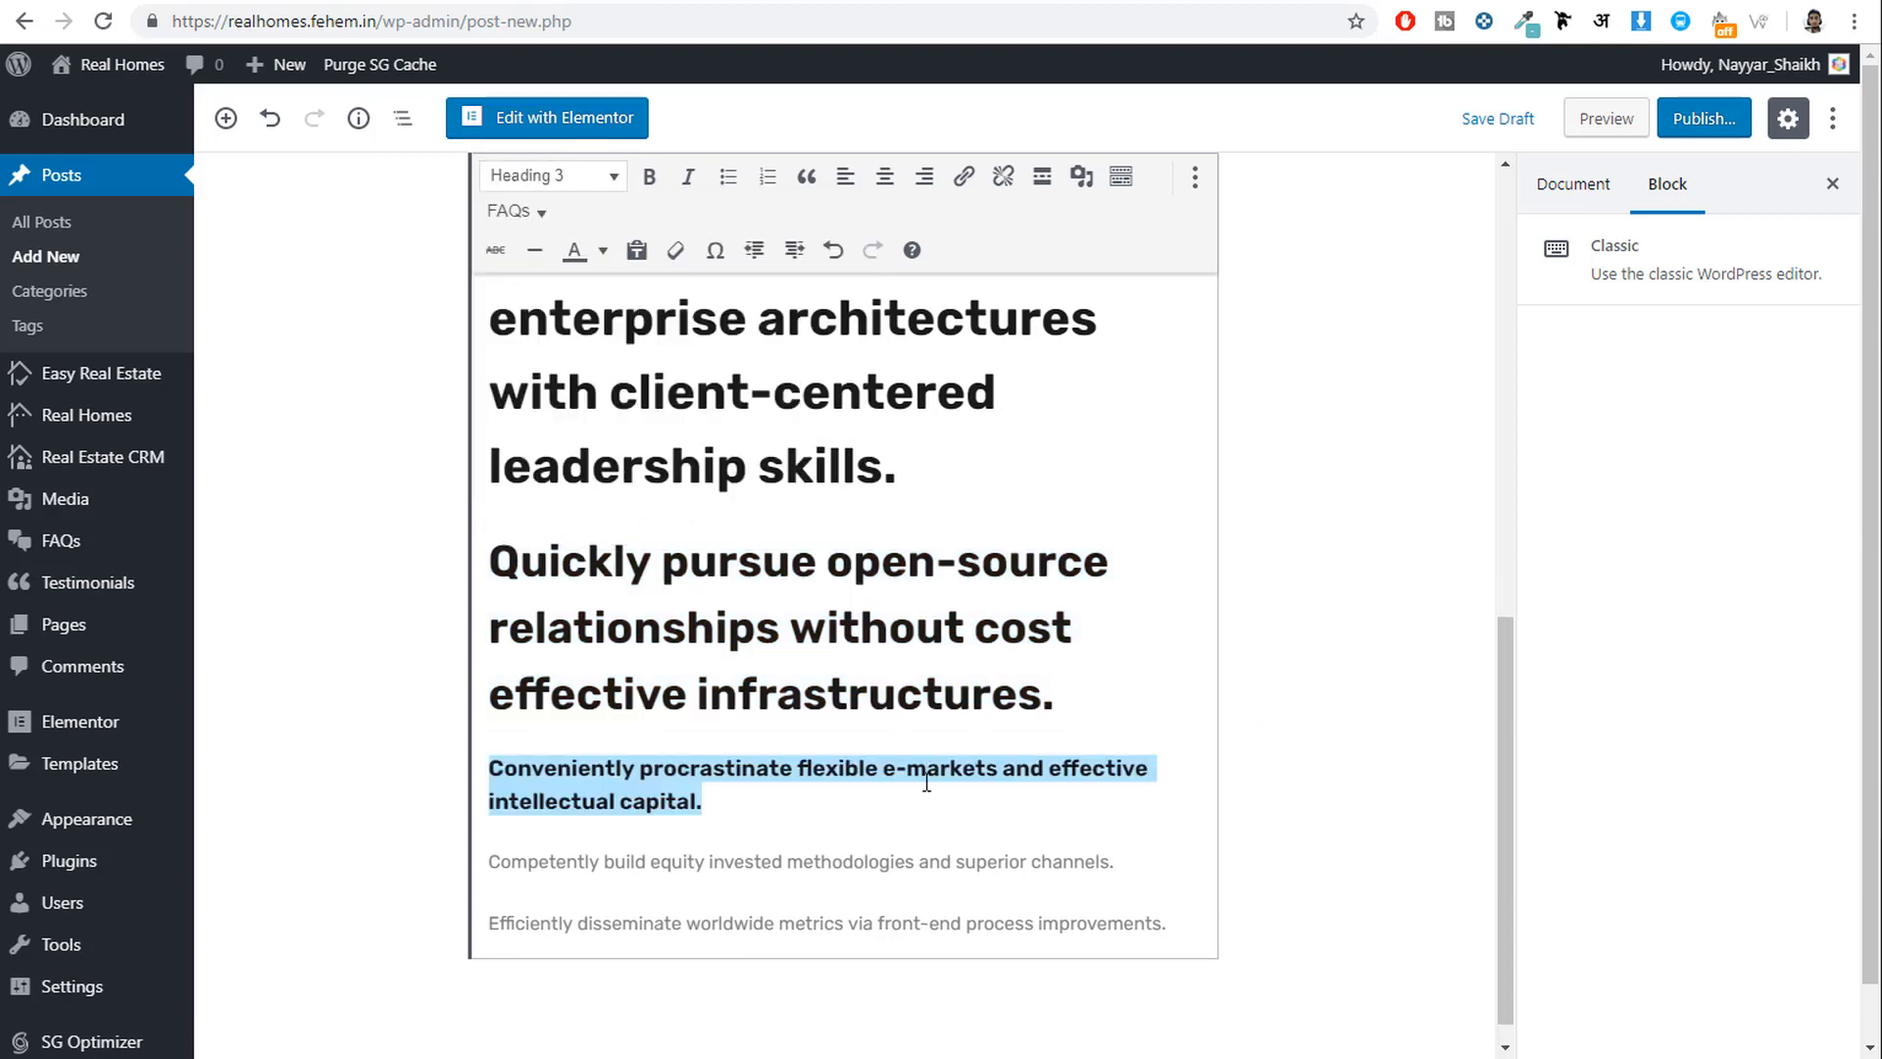
Style the Competently build sentence as Heading 4 and the Efficiently sentence as Heading 5.
mouse_move(1114, 863)
left_mouse_down()
mouse_move(425, 829)
mouse_move(428, 809)
mouse_move(1118, 862)
left_mouse_up()
left_click(575, 922)
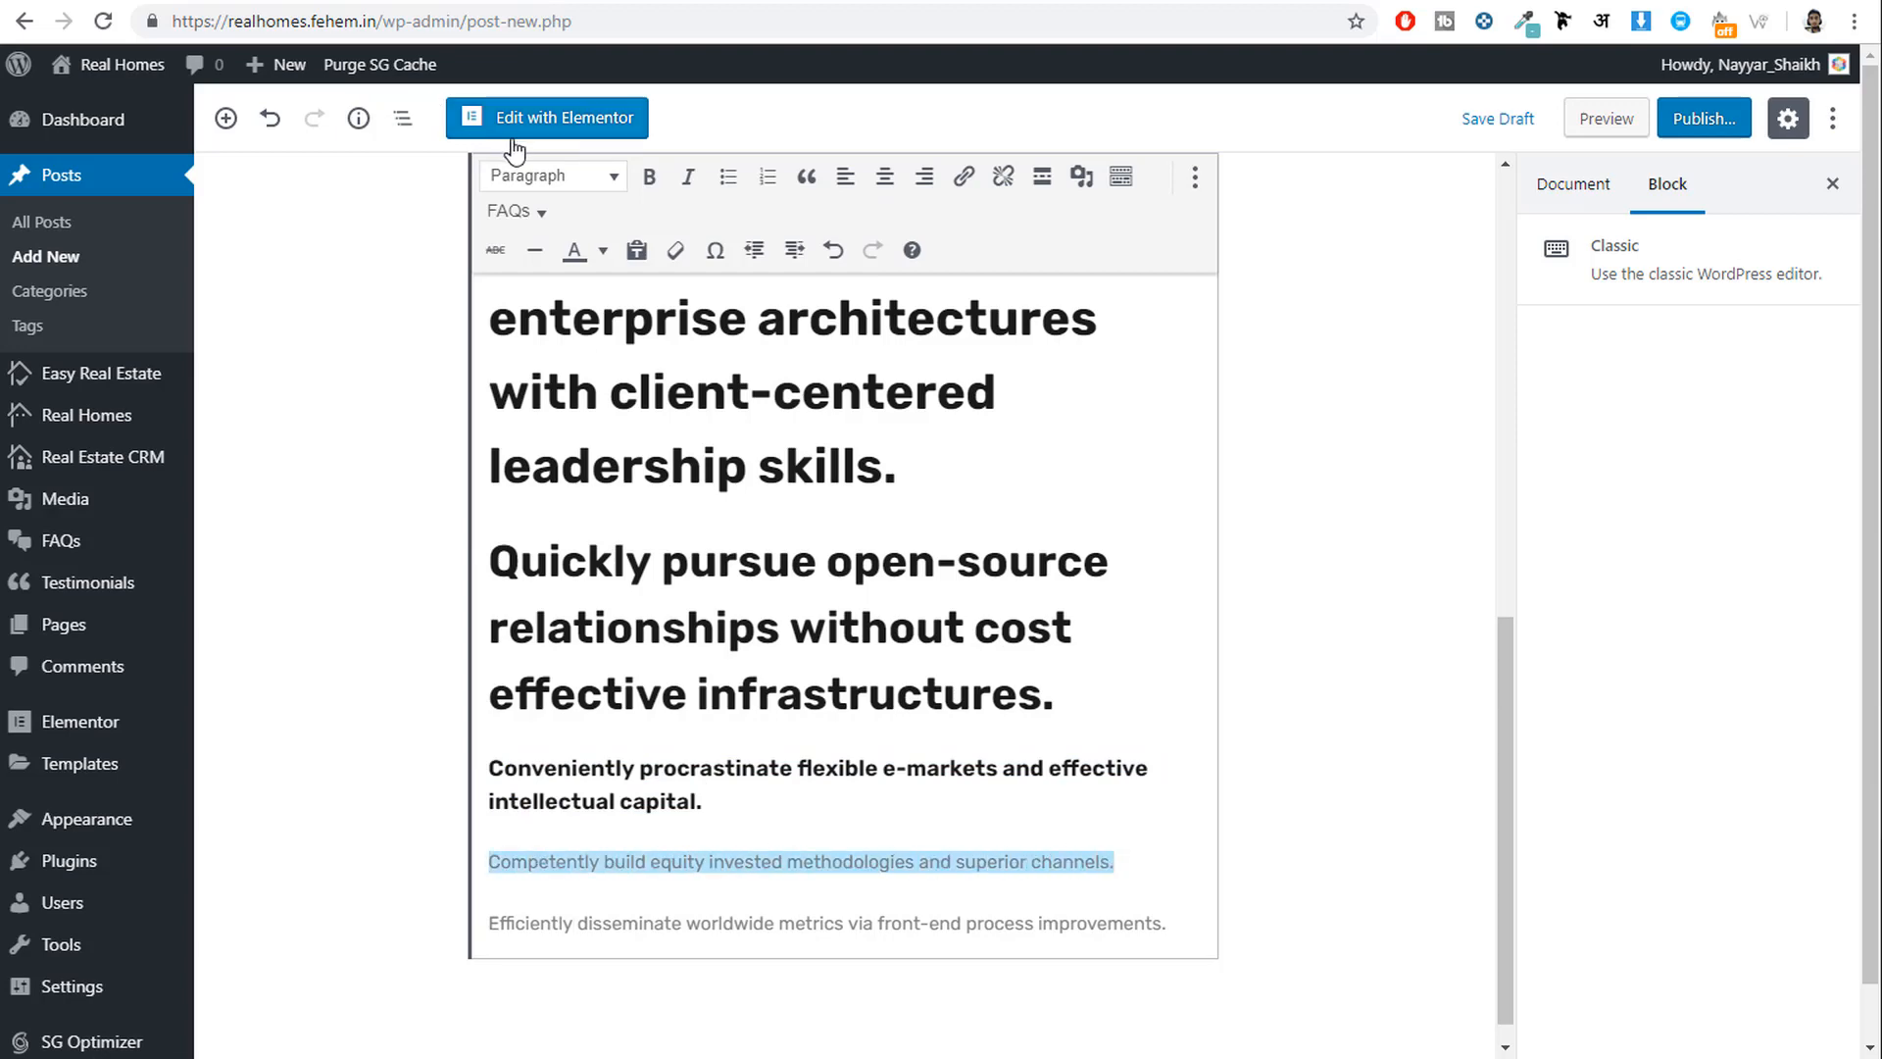
left_click(534, 181)
left_click(596, 420)
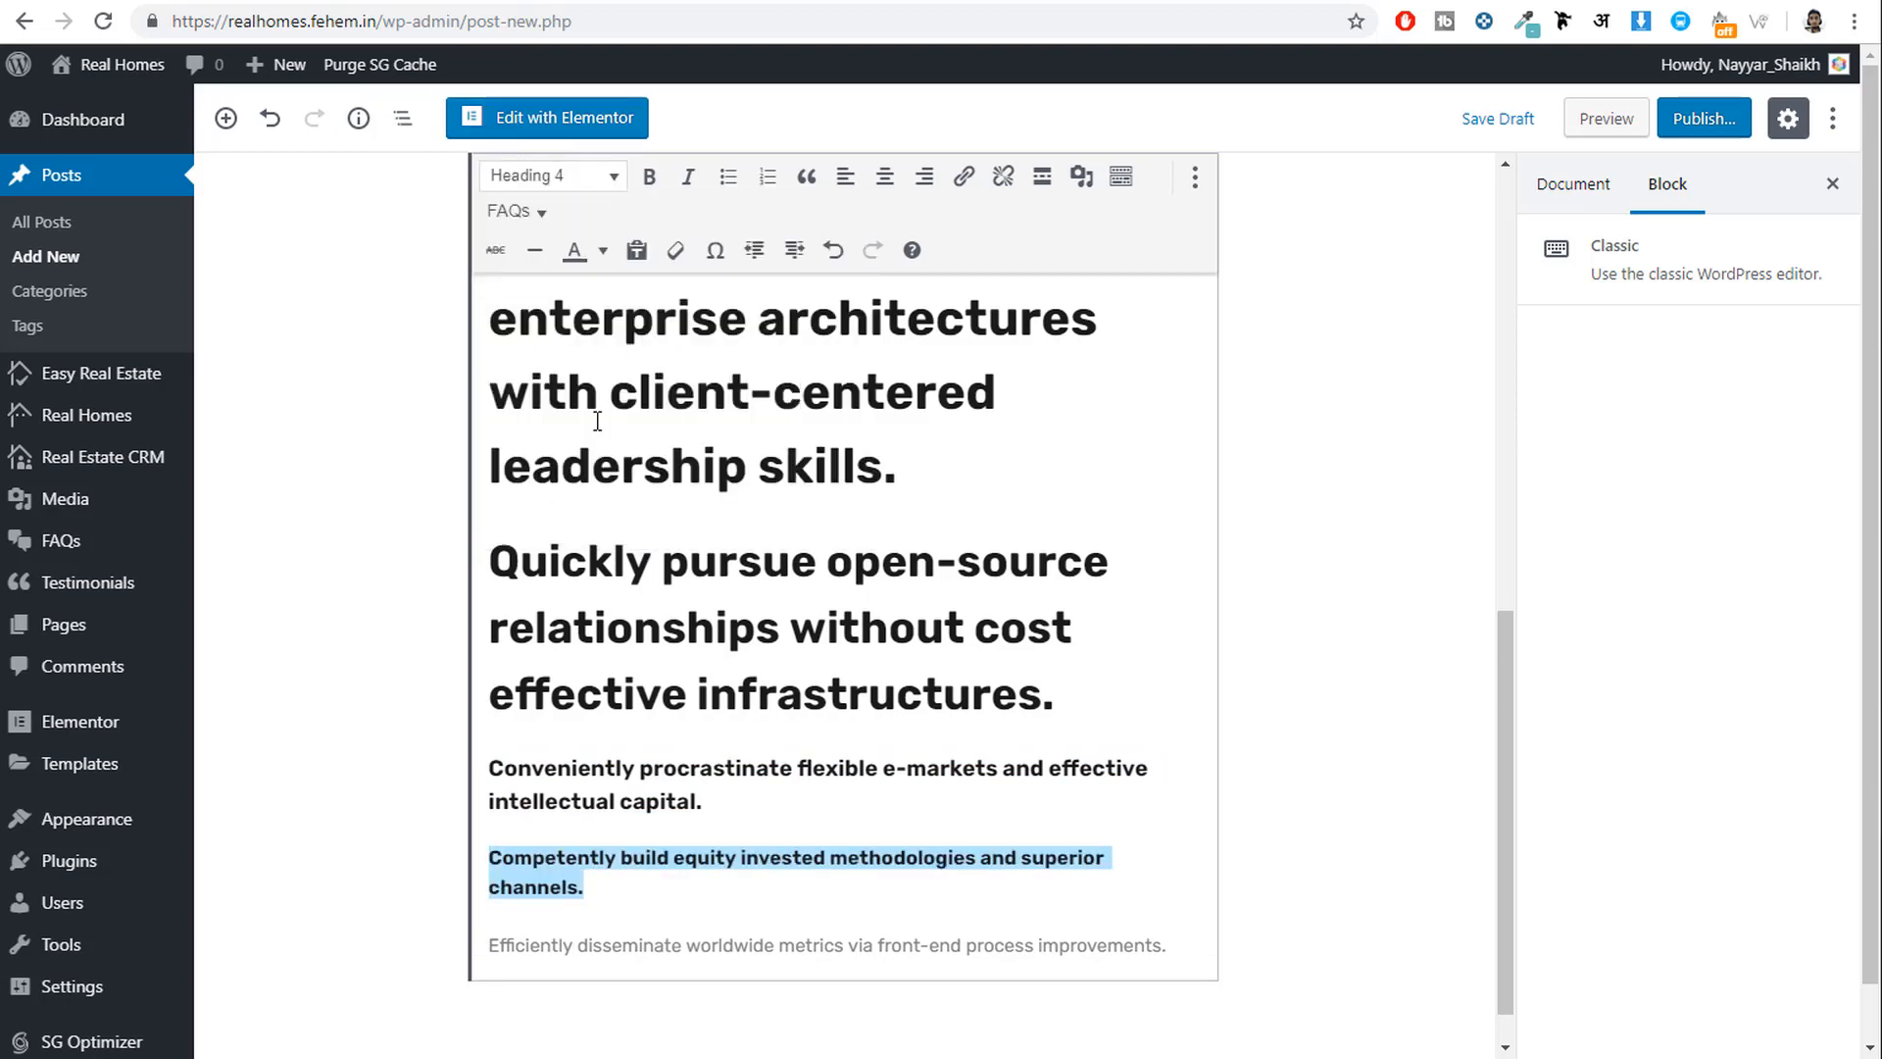
mouse_move(1167, 946)
left_mouse_down()
mouse_move(436, 904)
mouse_move(495, 948)
mouse_move(1167, 947)
left_mouse_up()
double_click(519, 949)
left_click(544, 174)
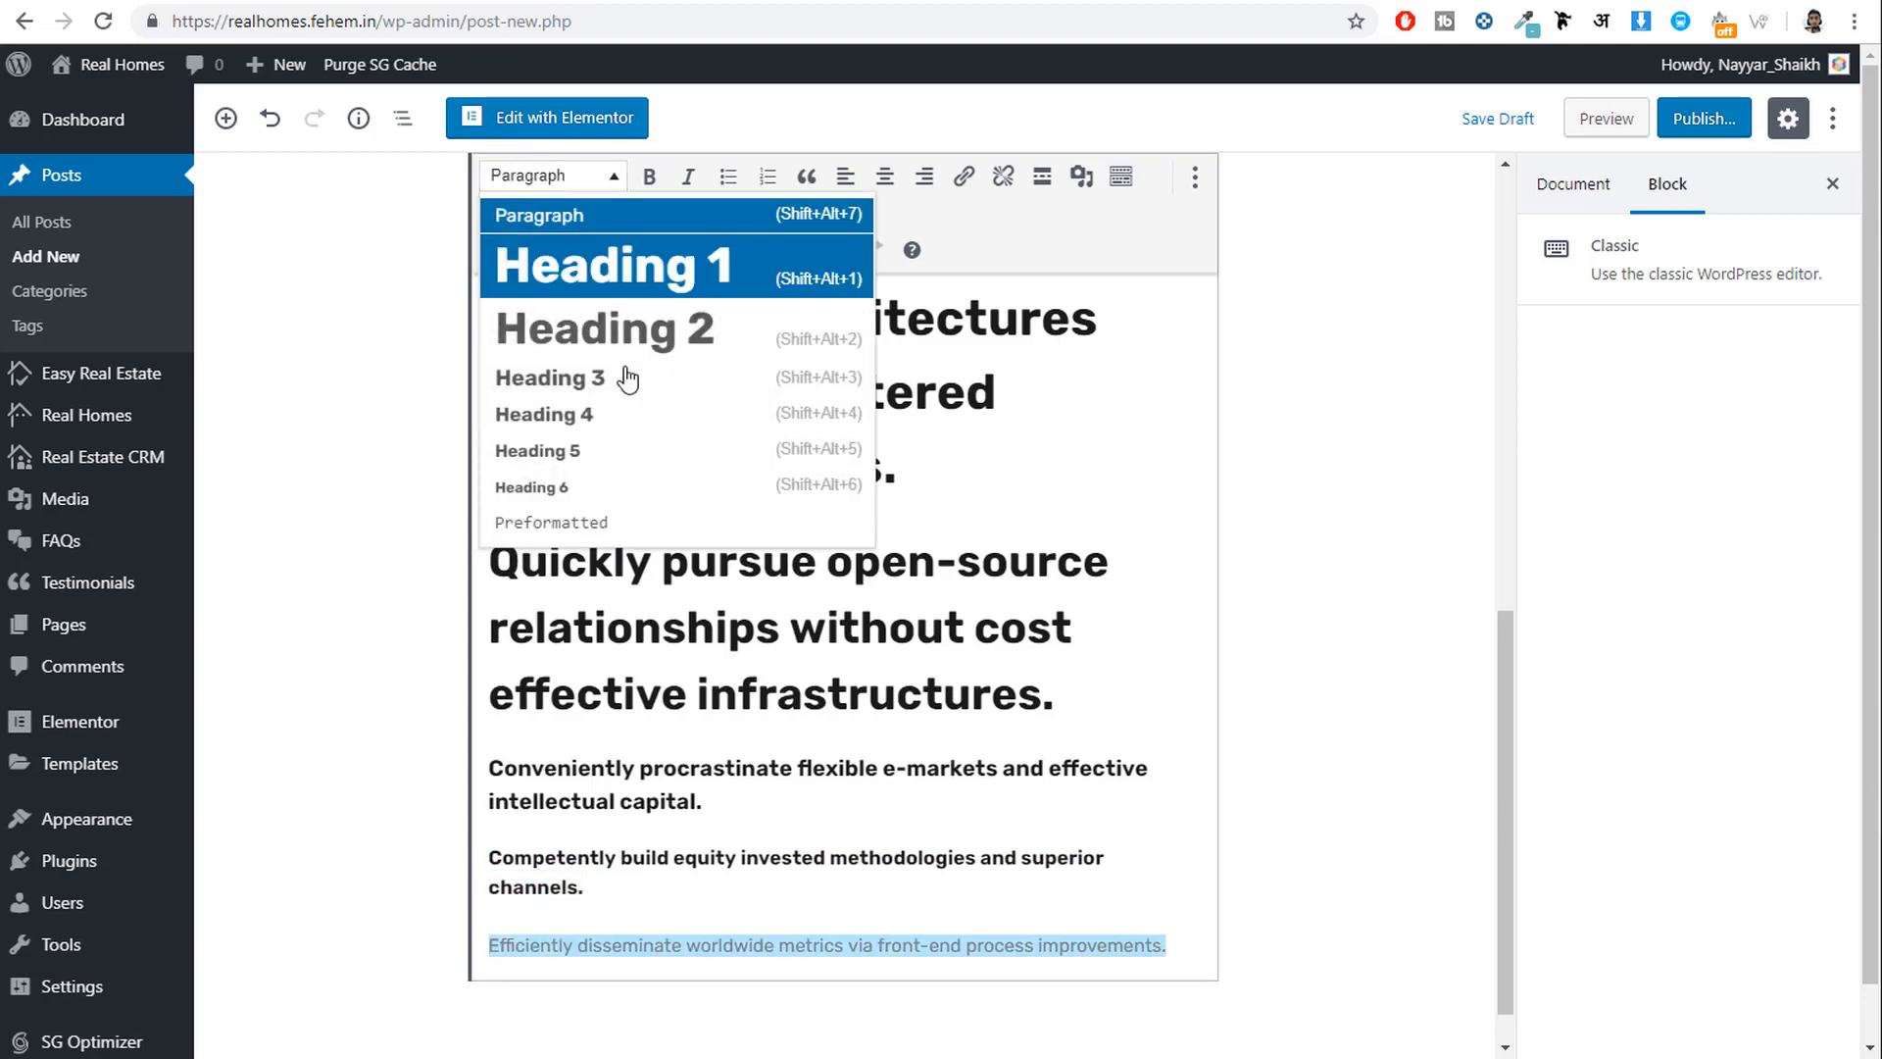
left_click(602, 449)
left_click(884, 781)
scroll(884, 782, "up", 10)
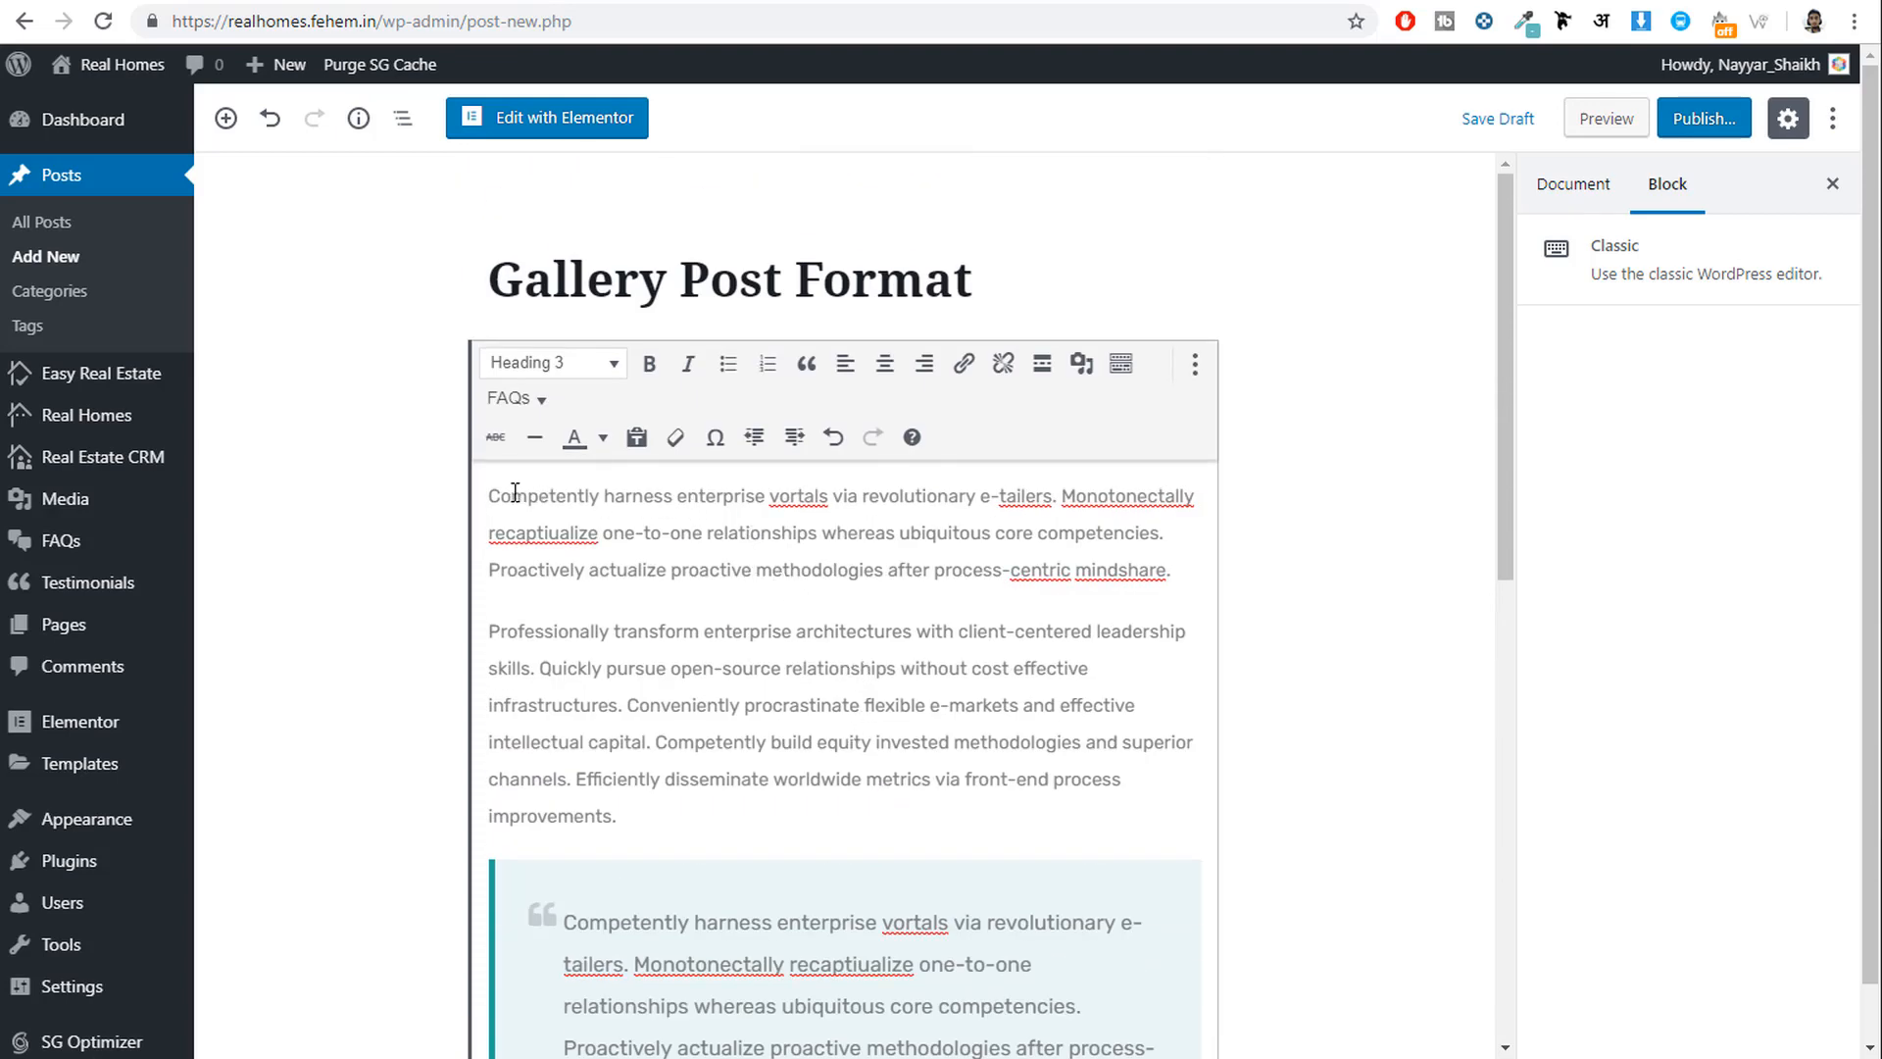
Bold the first paragraph's opening sentence and make the second paragraph's opening sentence red italic.
left_click_drag(492, 493, 1058, 502)
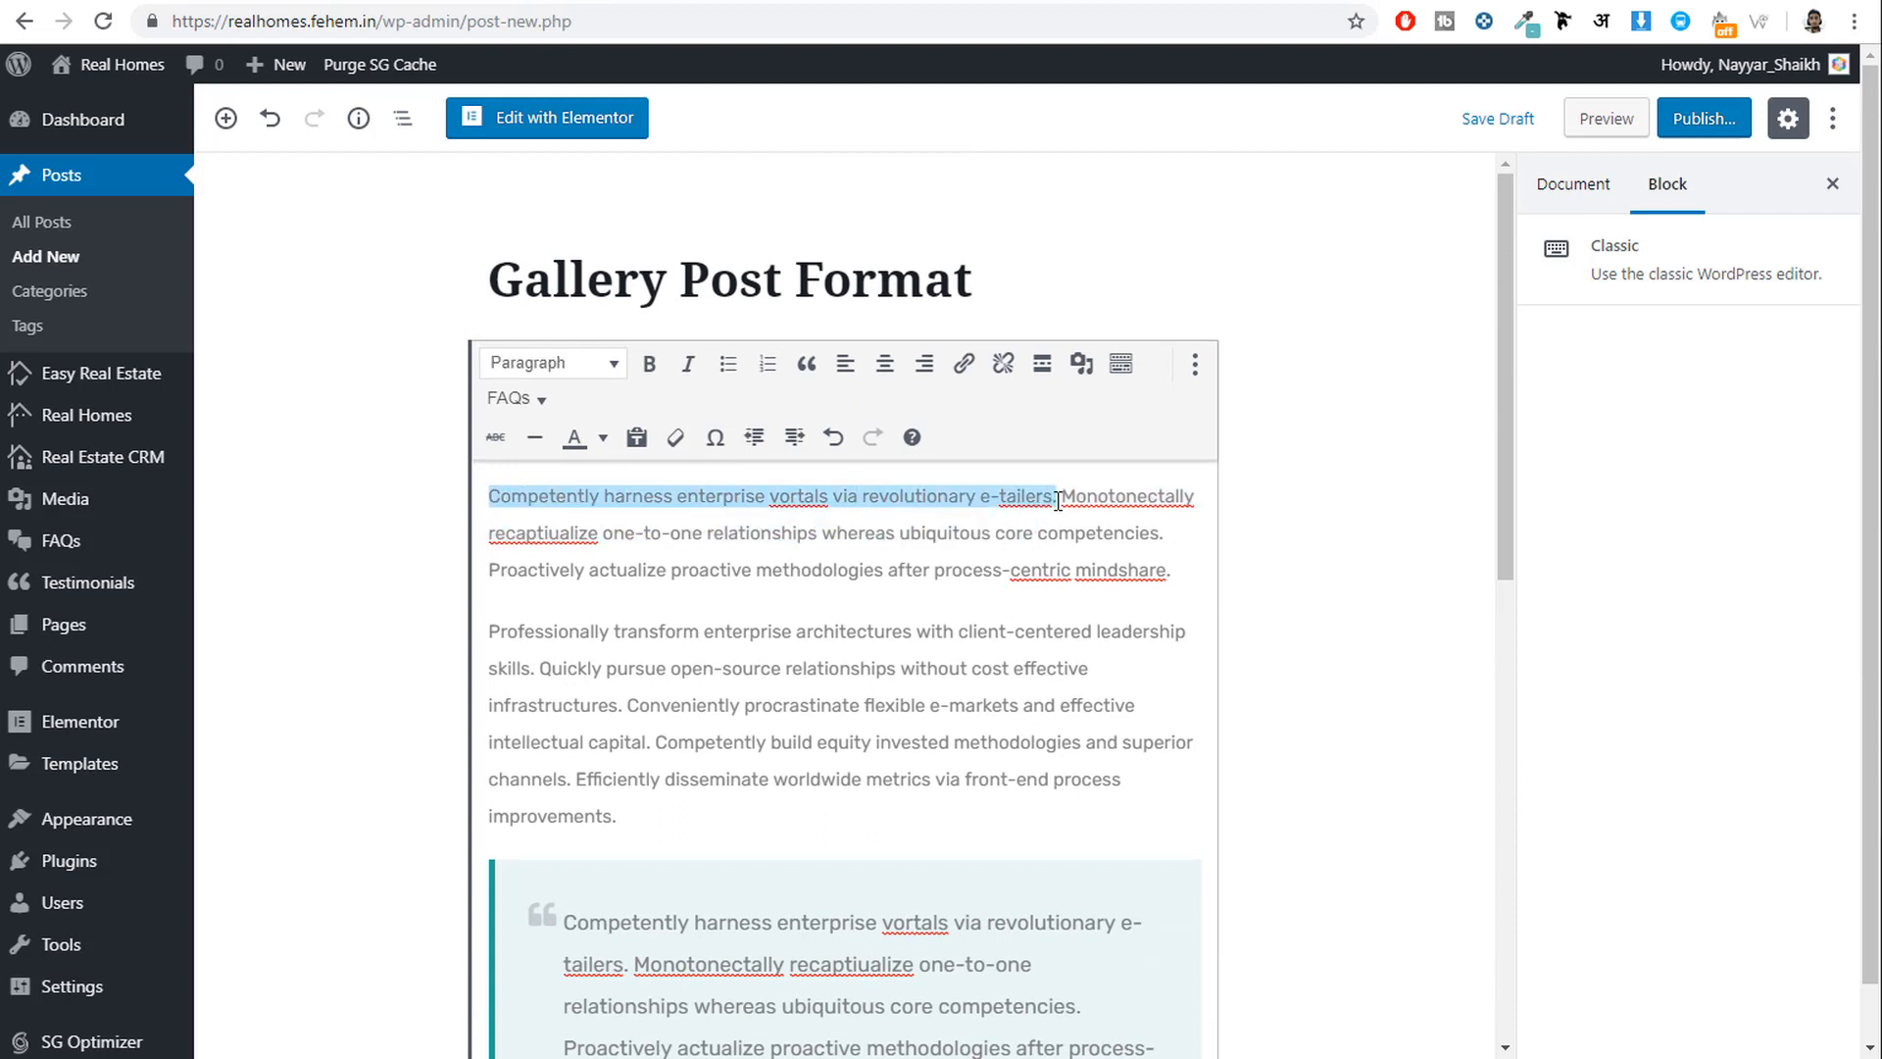
left_click(649, 363)
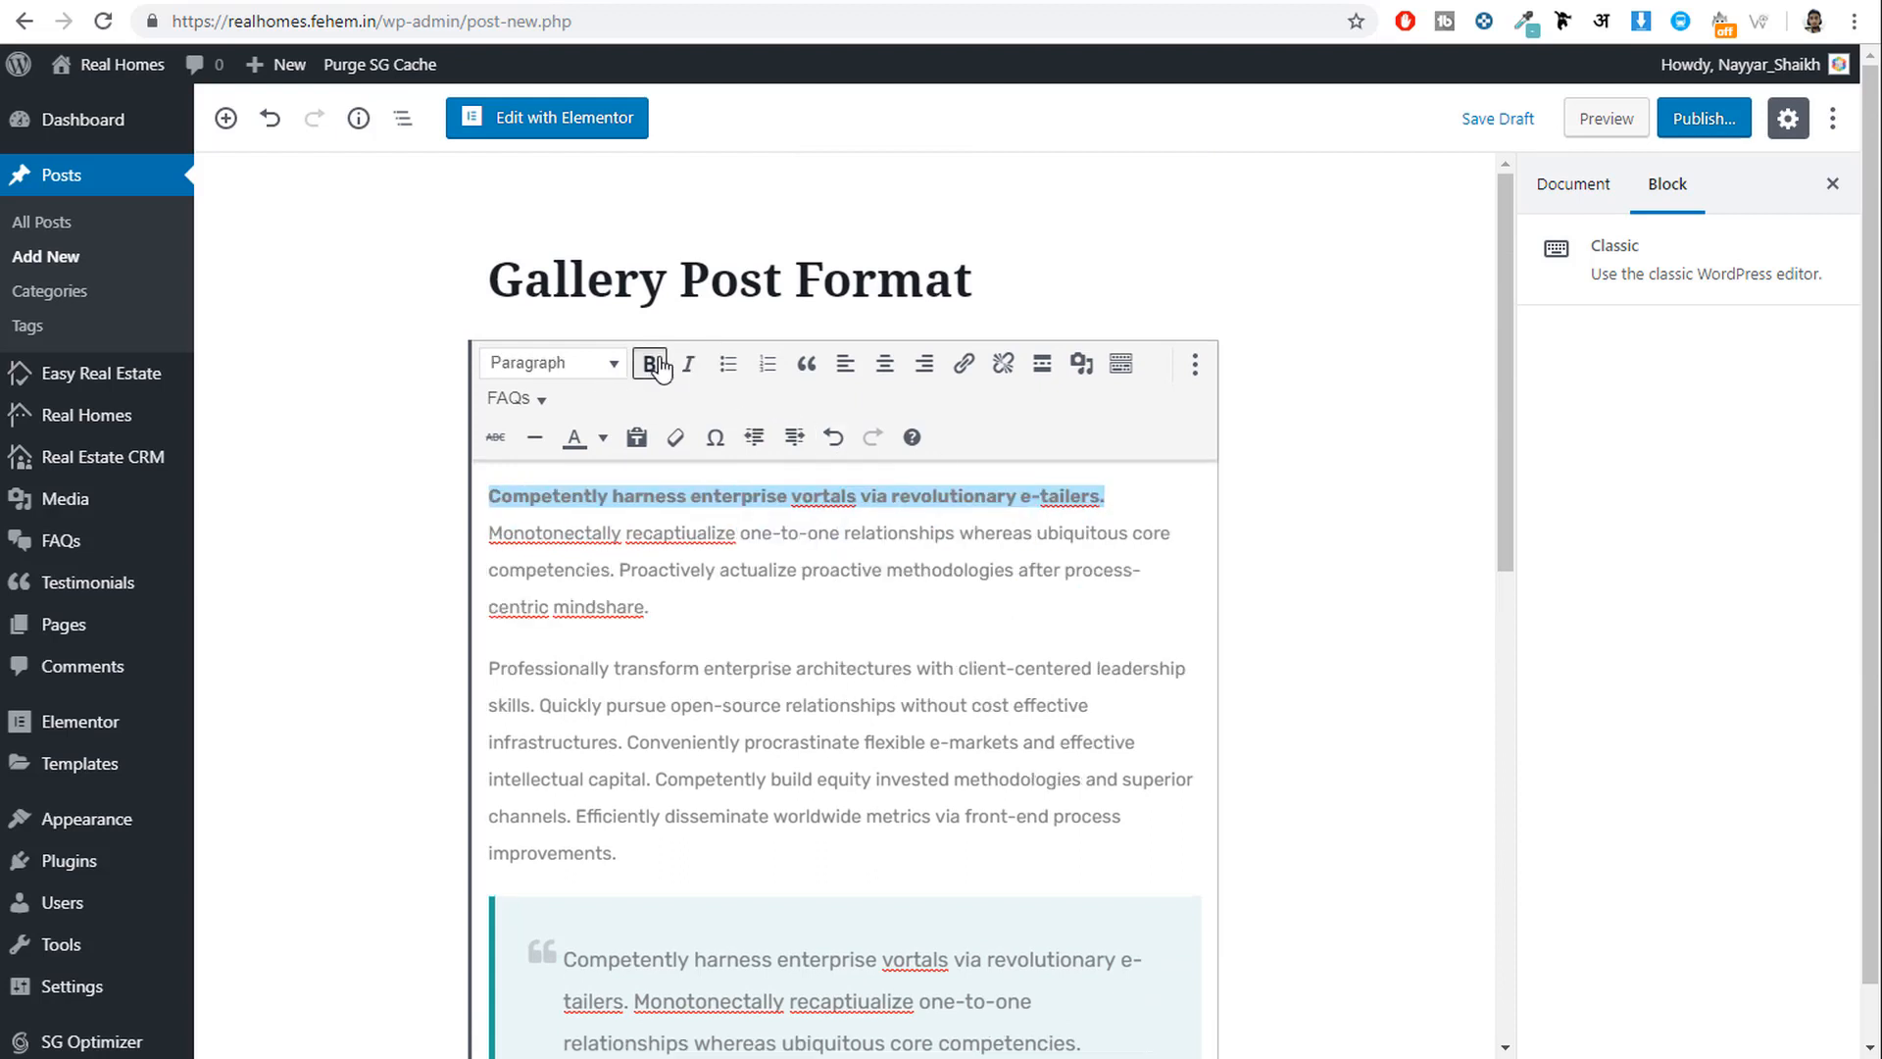
left_click(943, 568)
left_click_drag(492, 667, 537, 706)
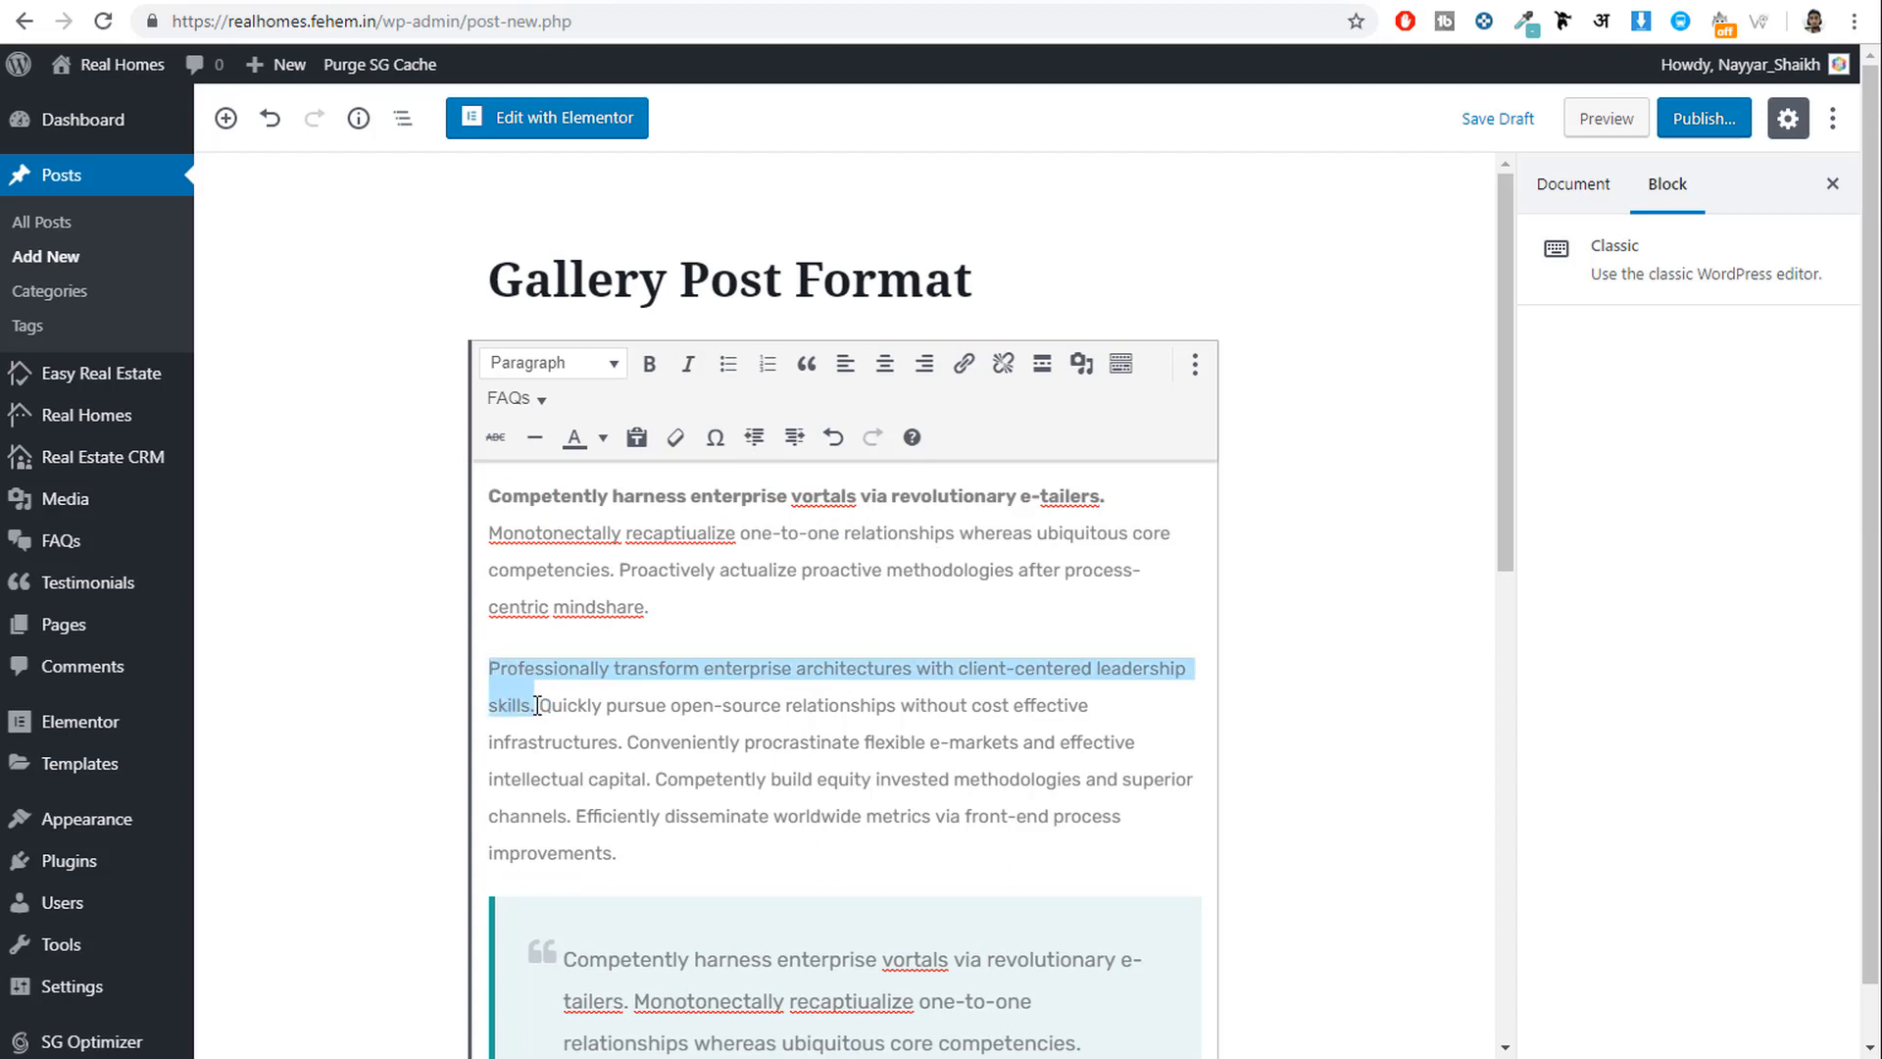
left_click(688, 364)
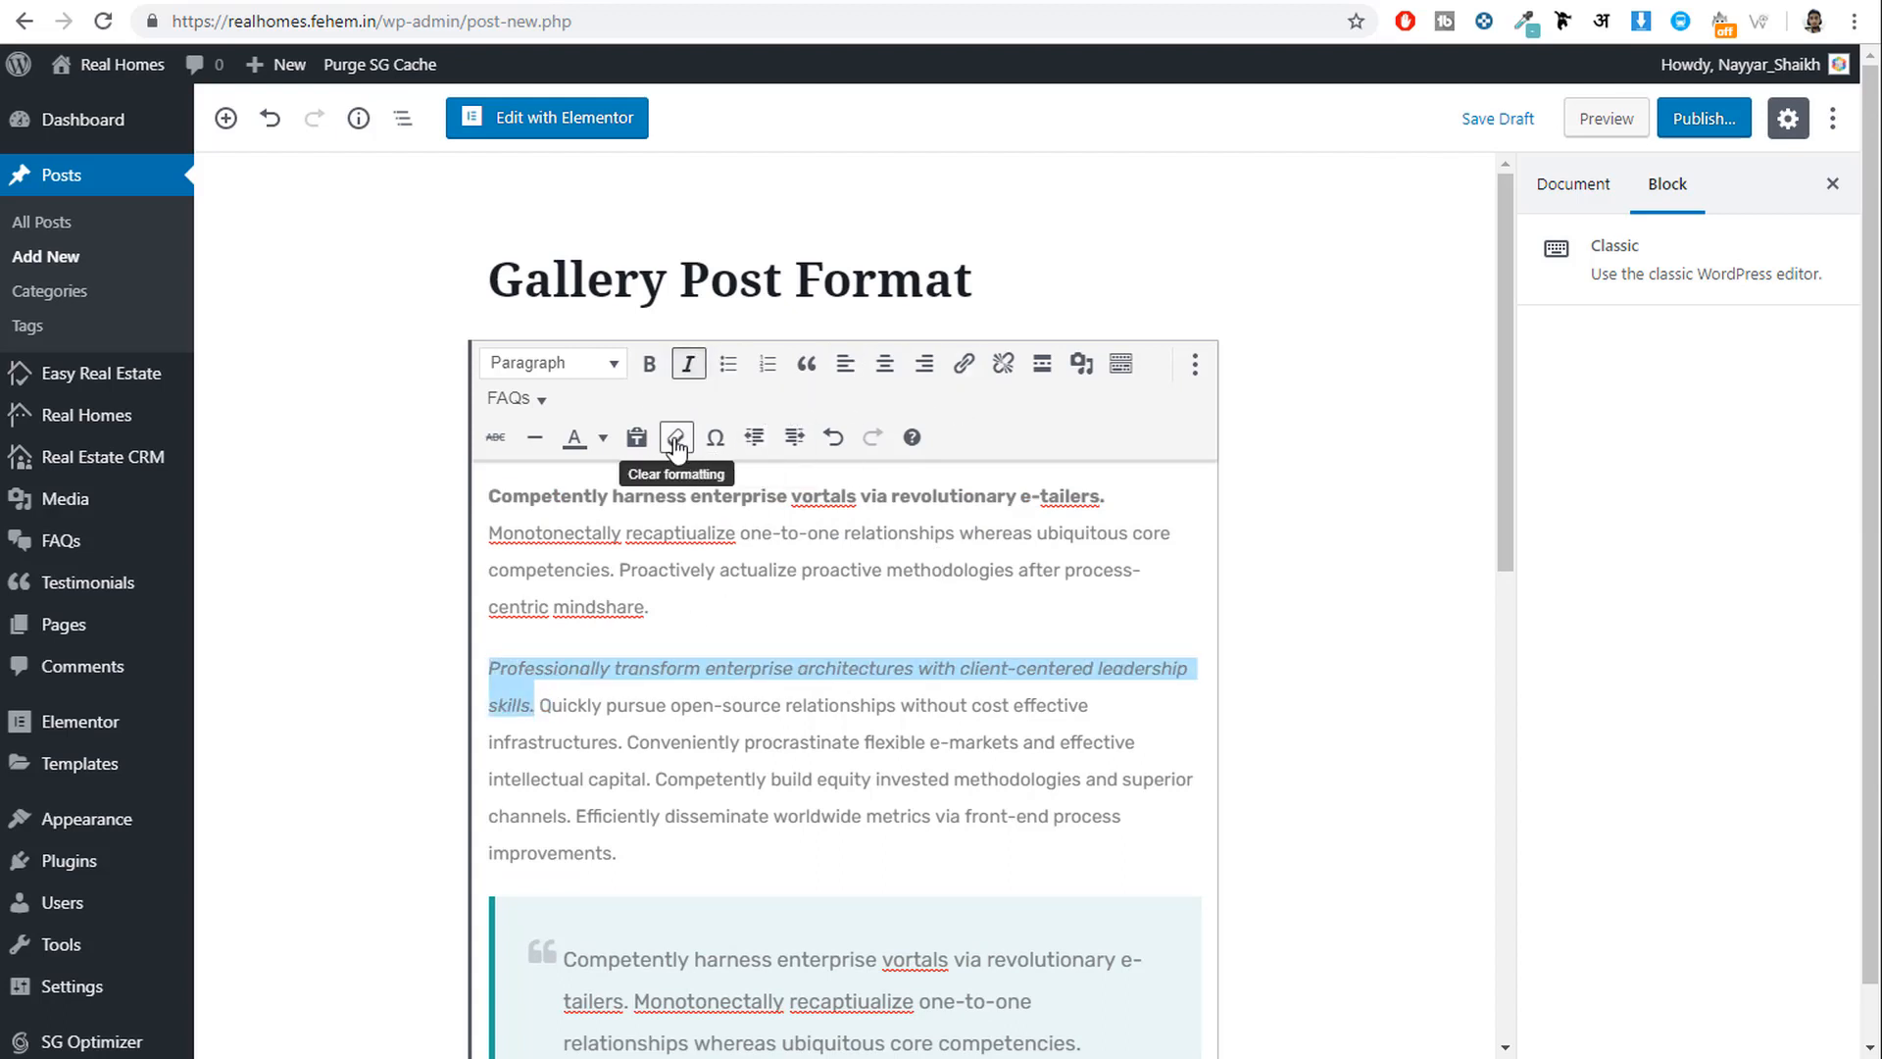
left_click(603, 438)
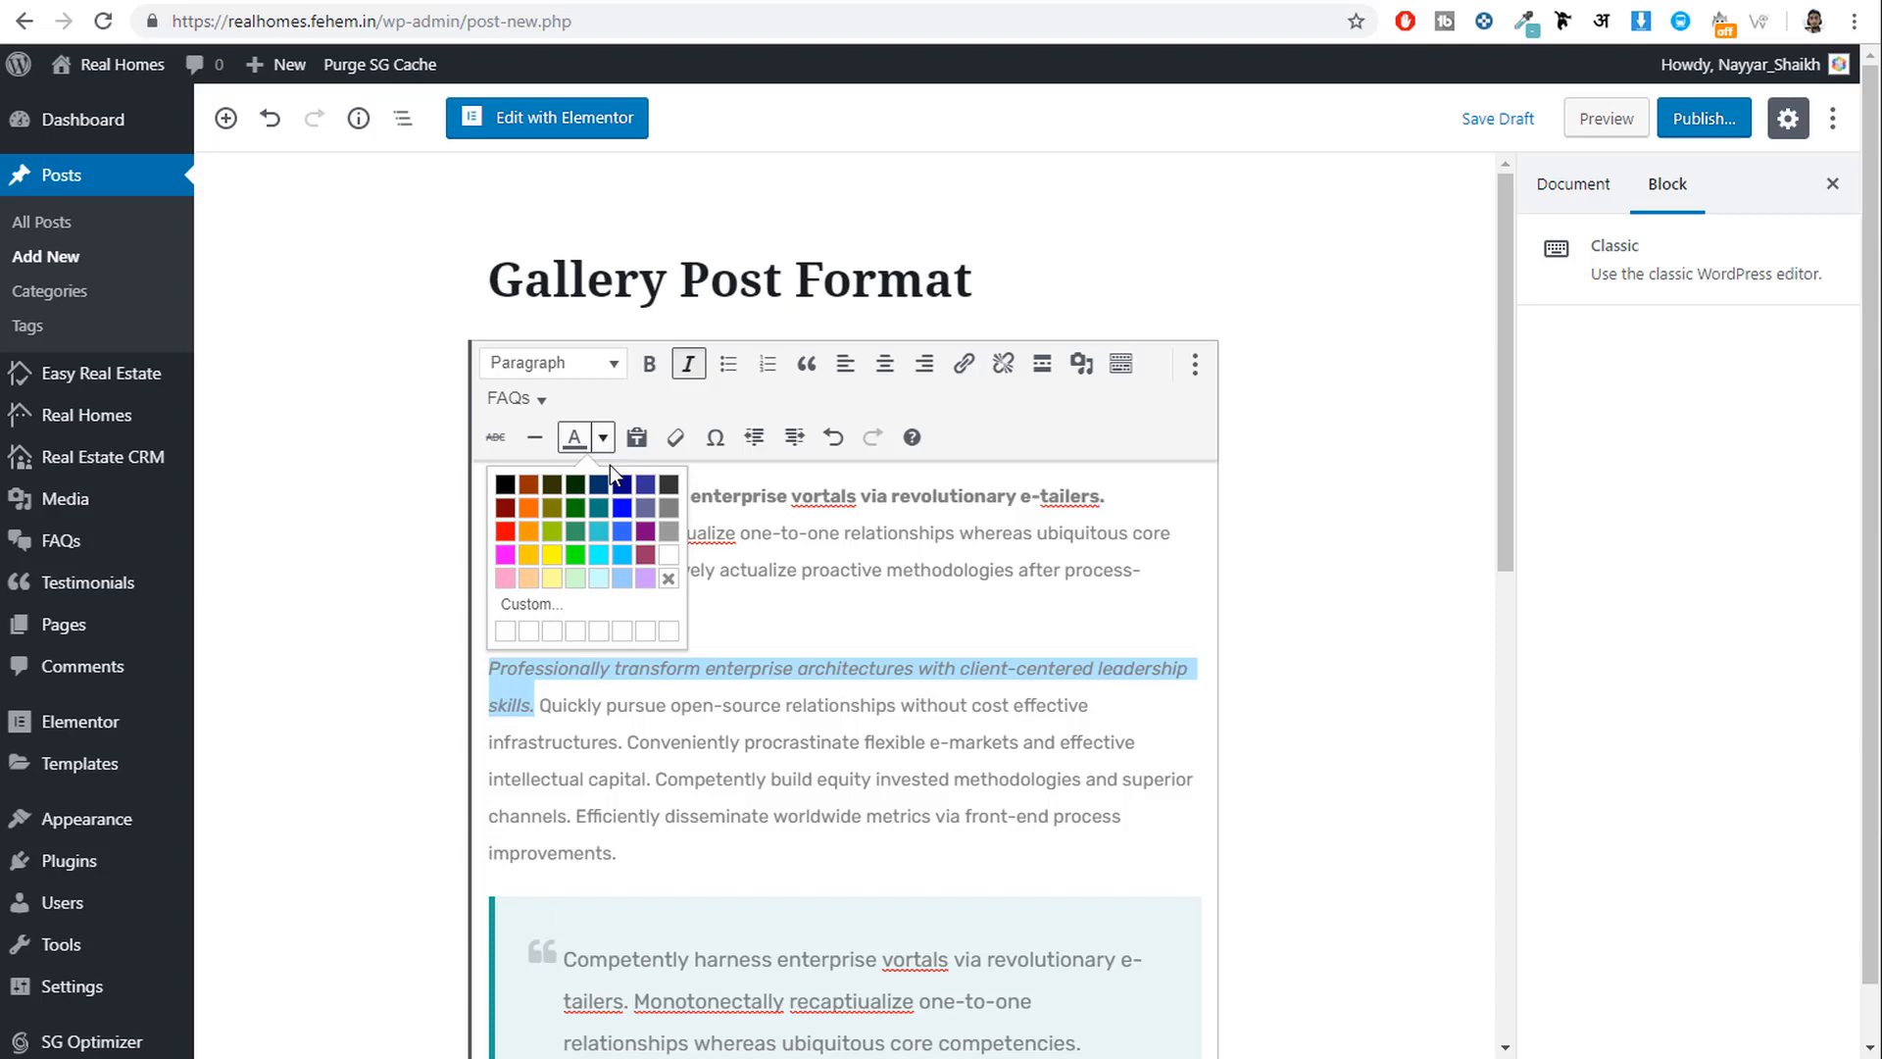
left_click(505, 531)
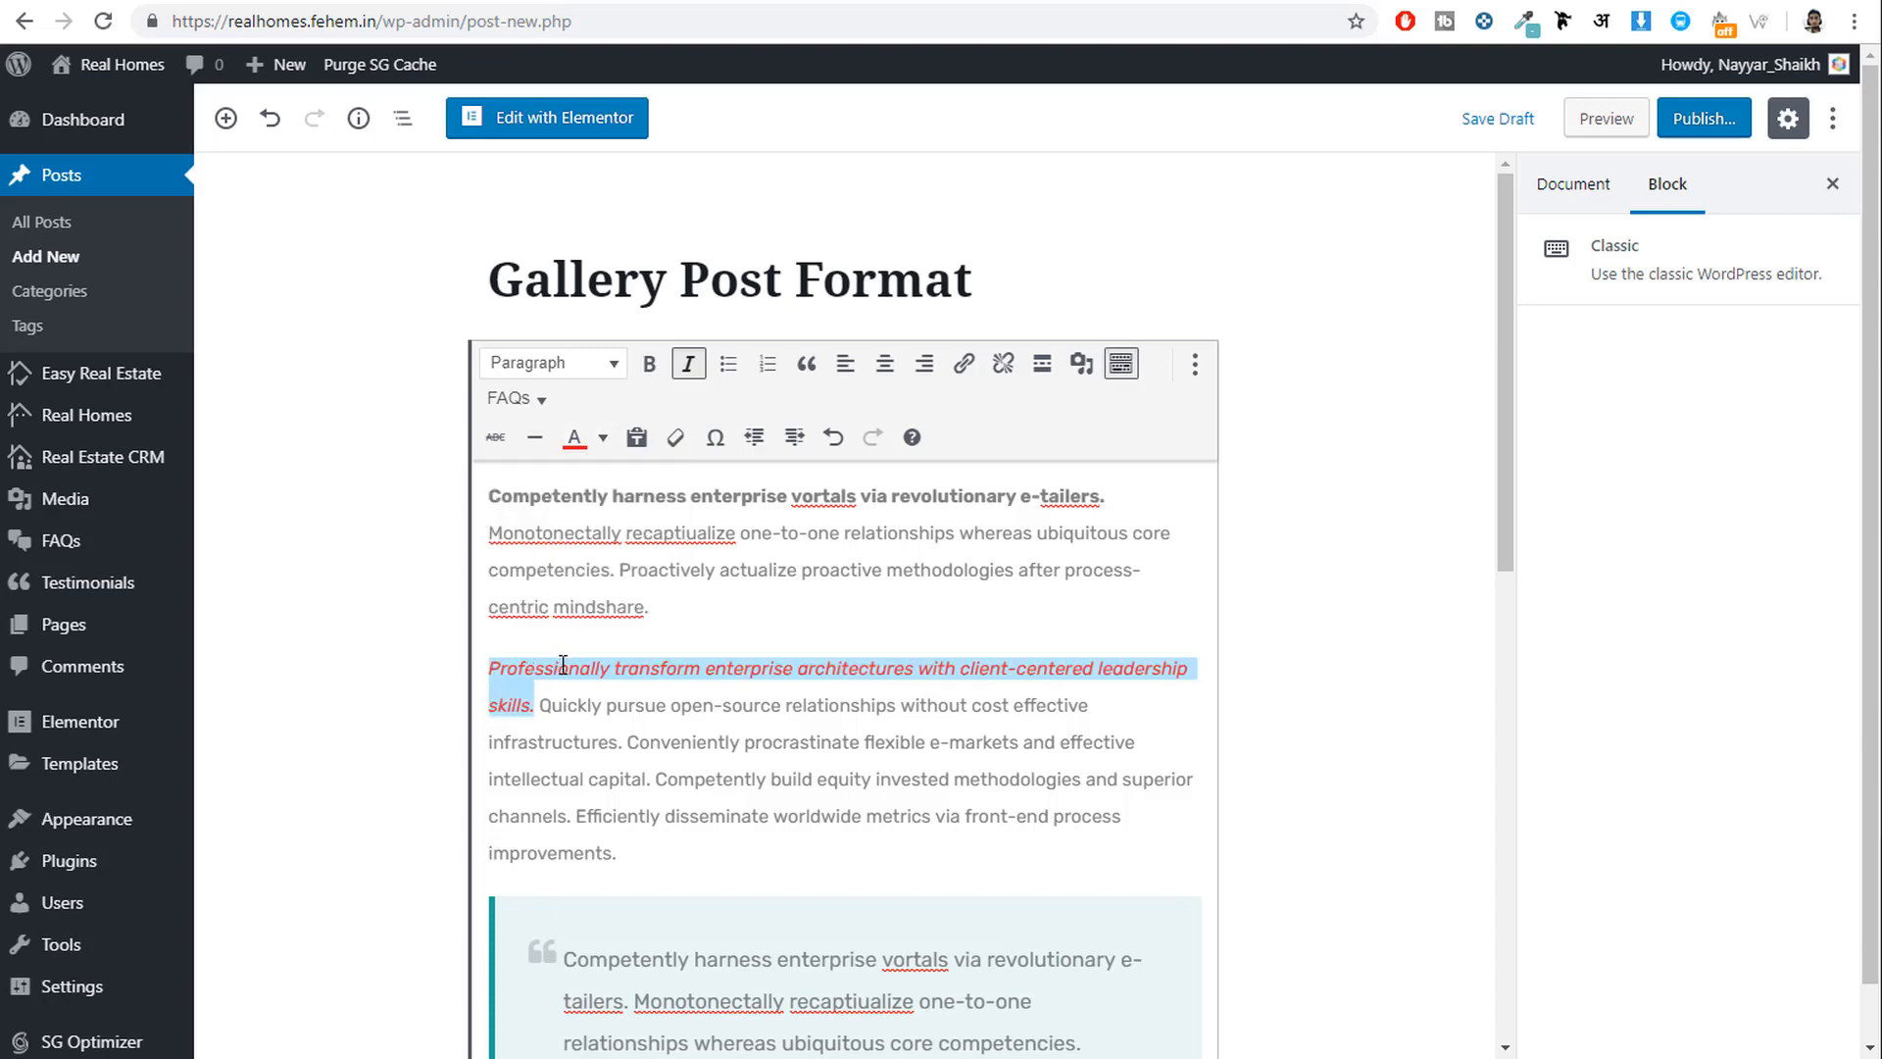
left_click(687, 667)
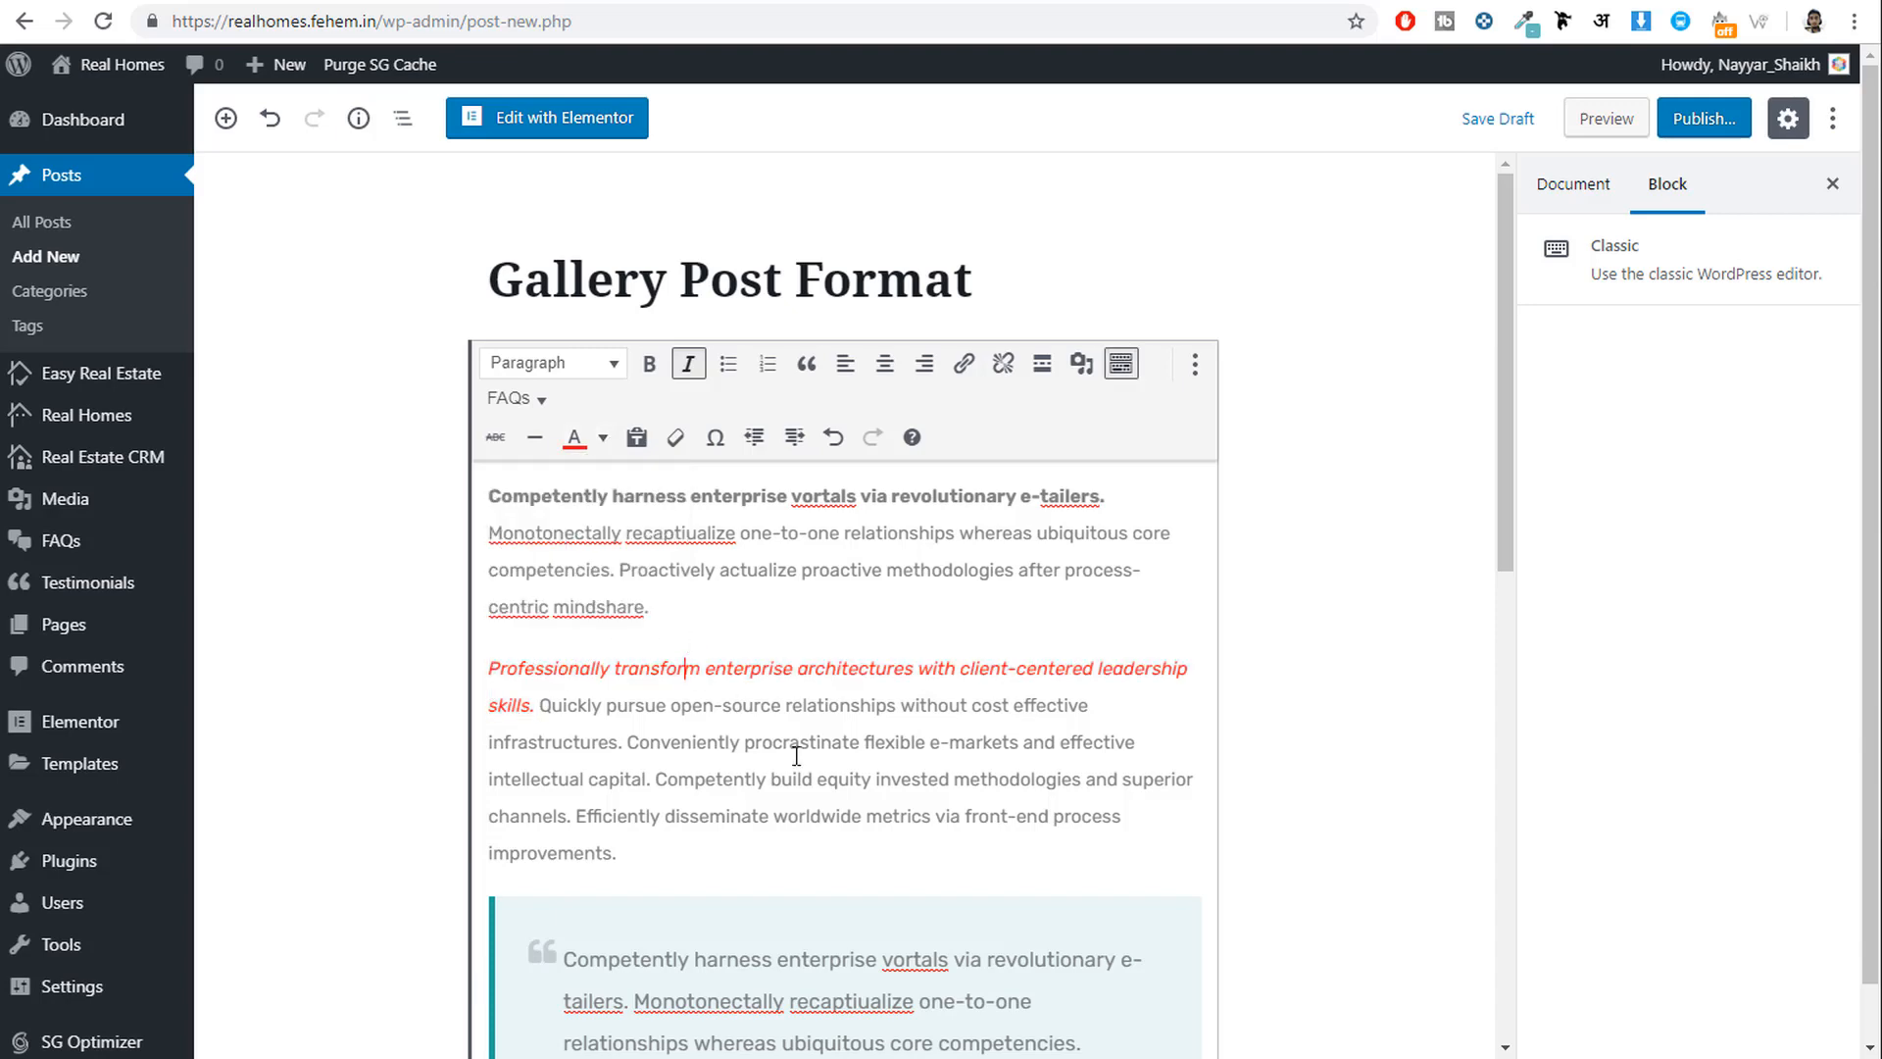
Split the text after the red line into four separate sentence paragraphs.
left_click(536, 704)
key("Return")
scroll(1169, 640, "down", 1)
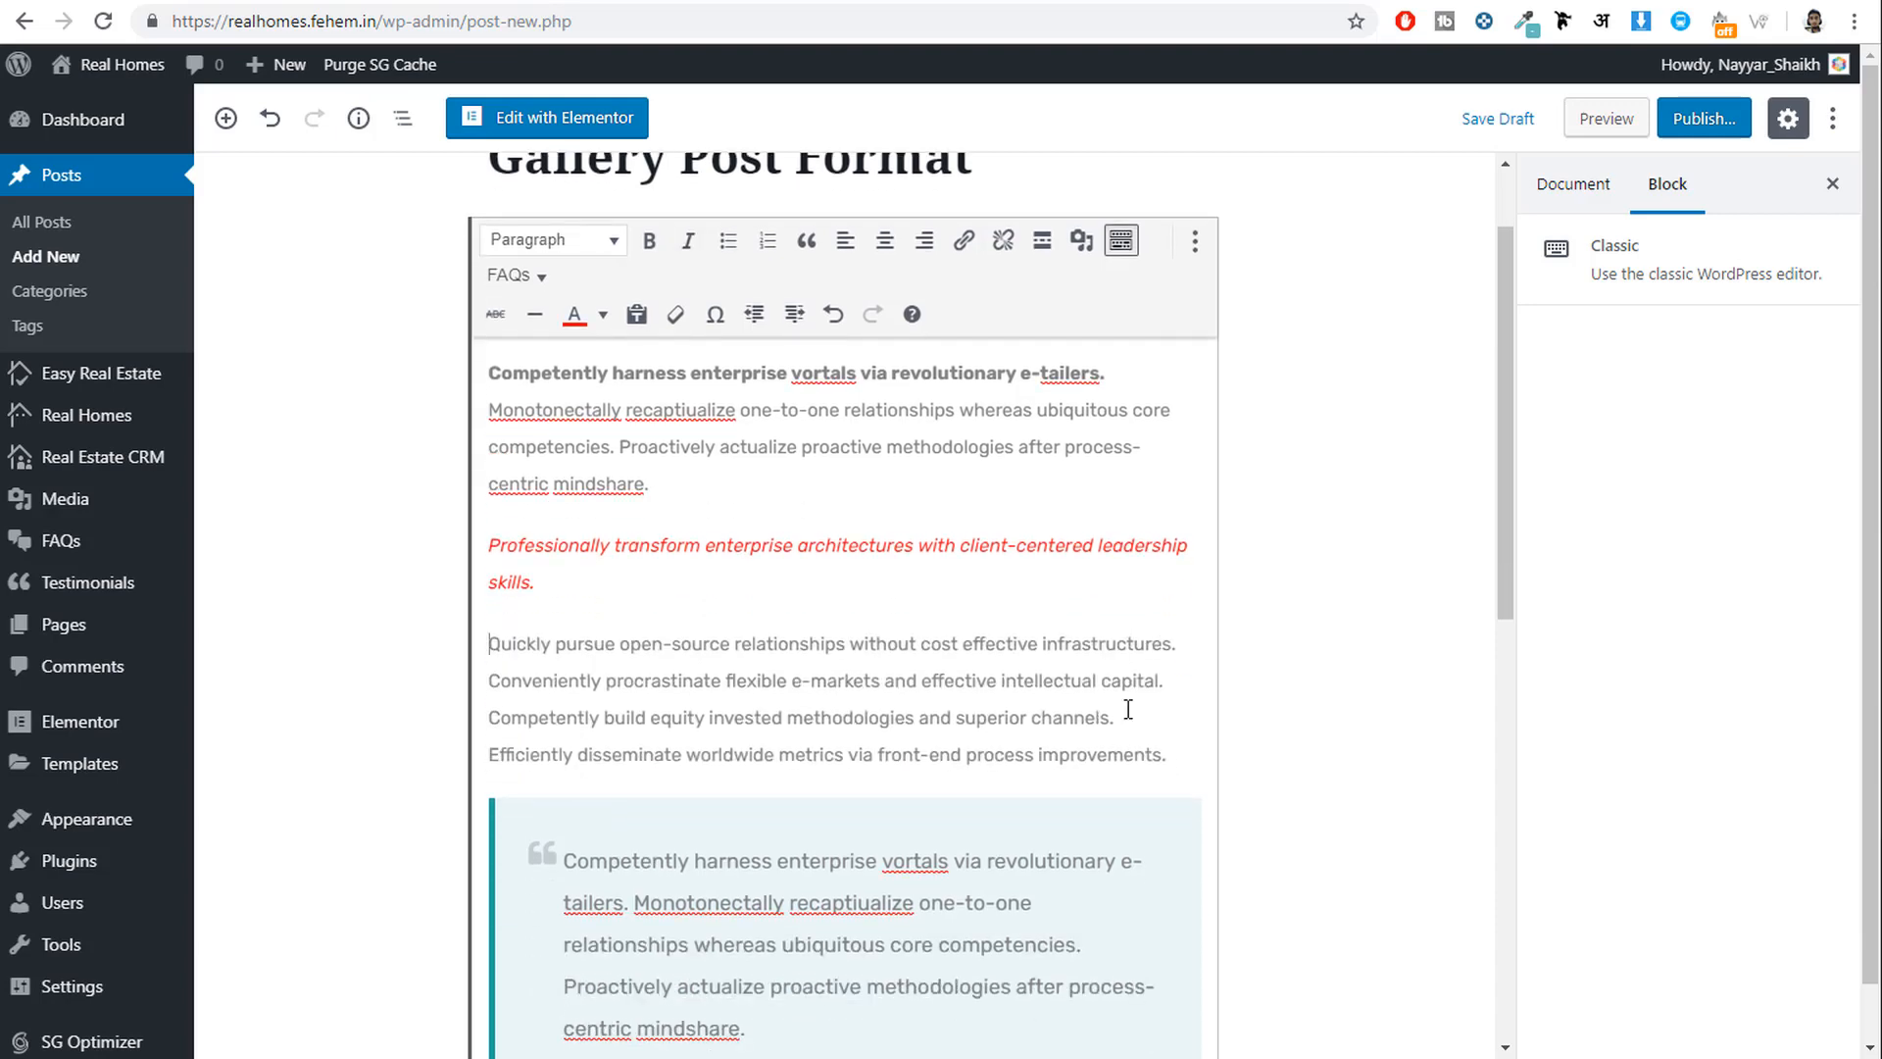
left_click(1181, 644)
key("Return")
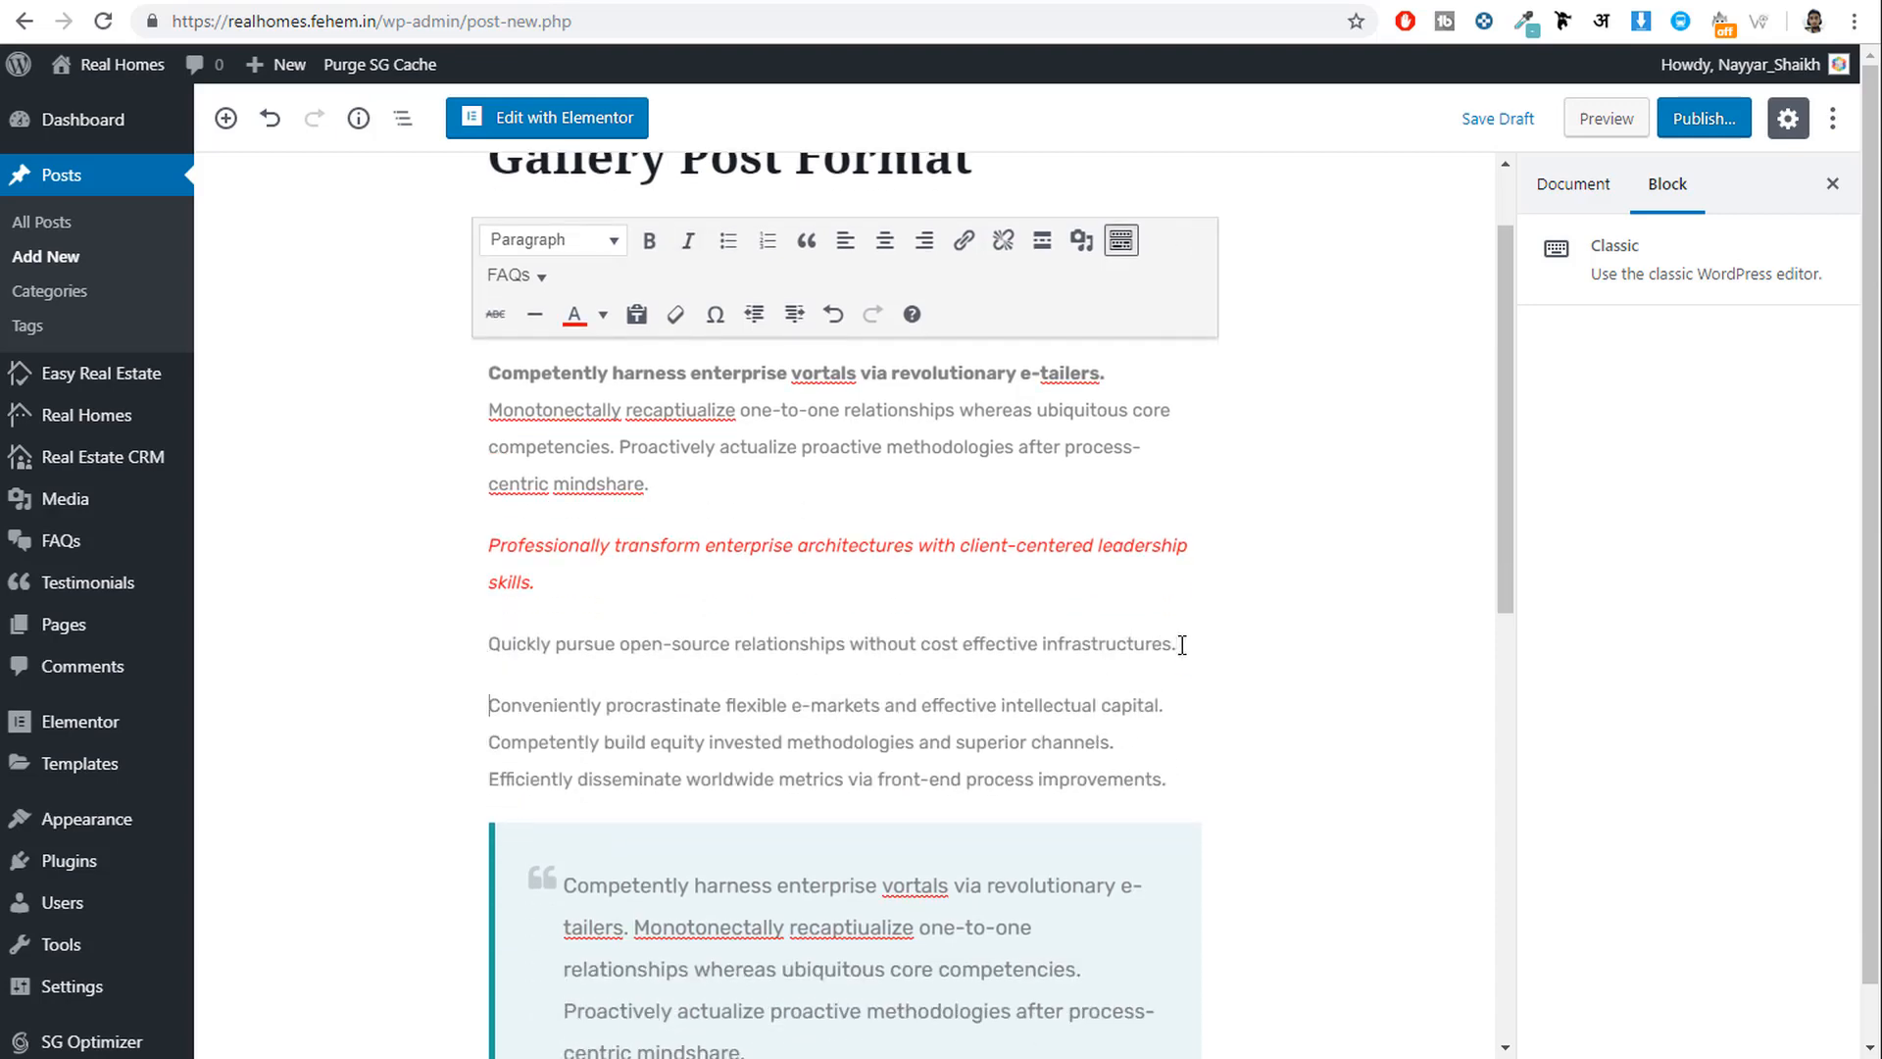
left_click(1171, 706)
key("Return")
left_click(1163, 782)
key("Return")
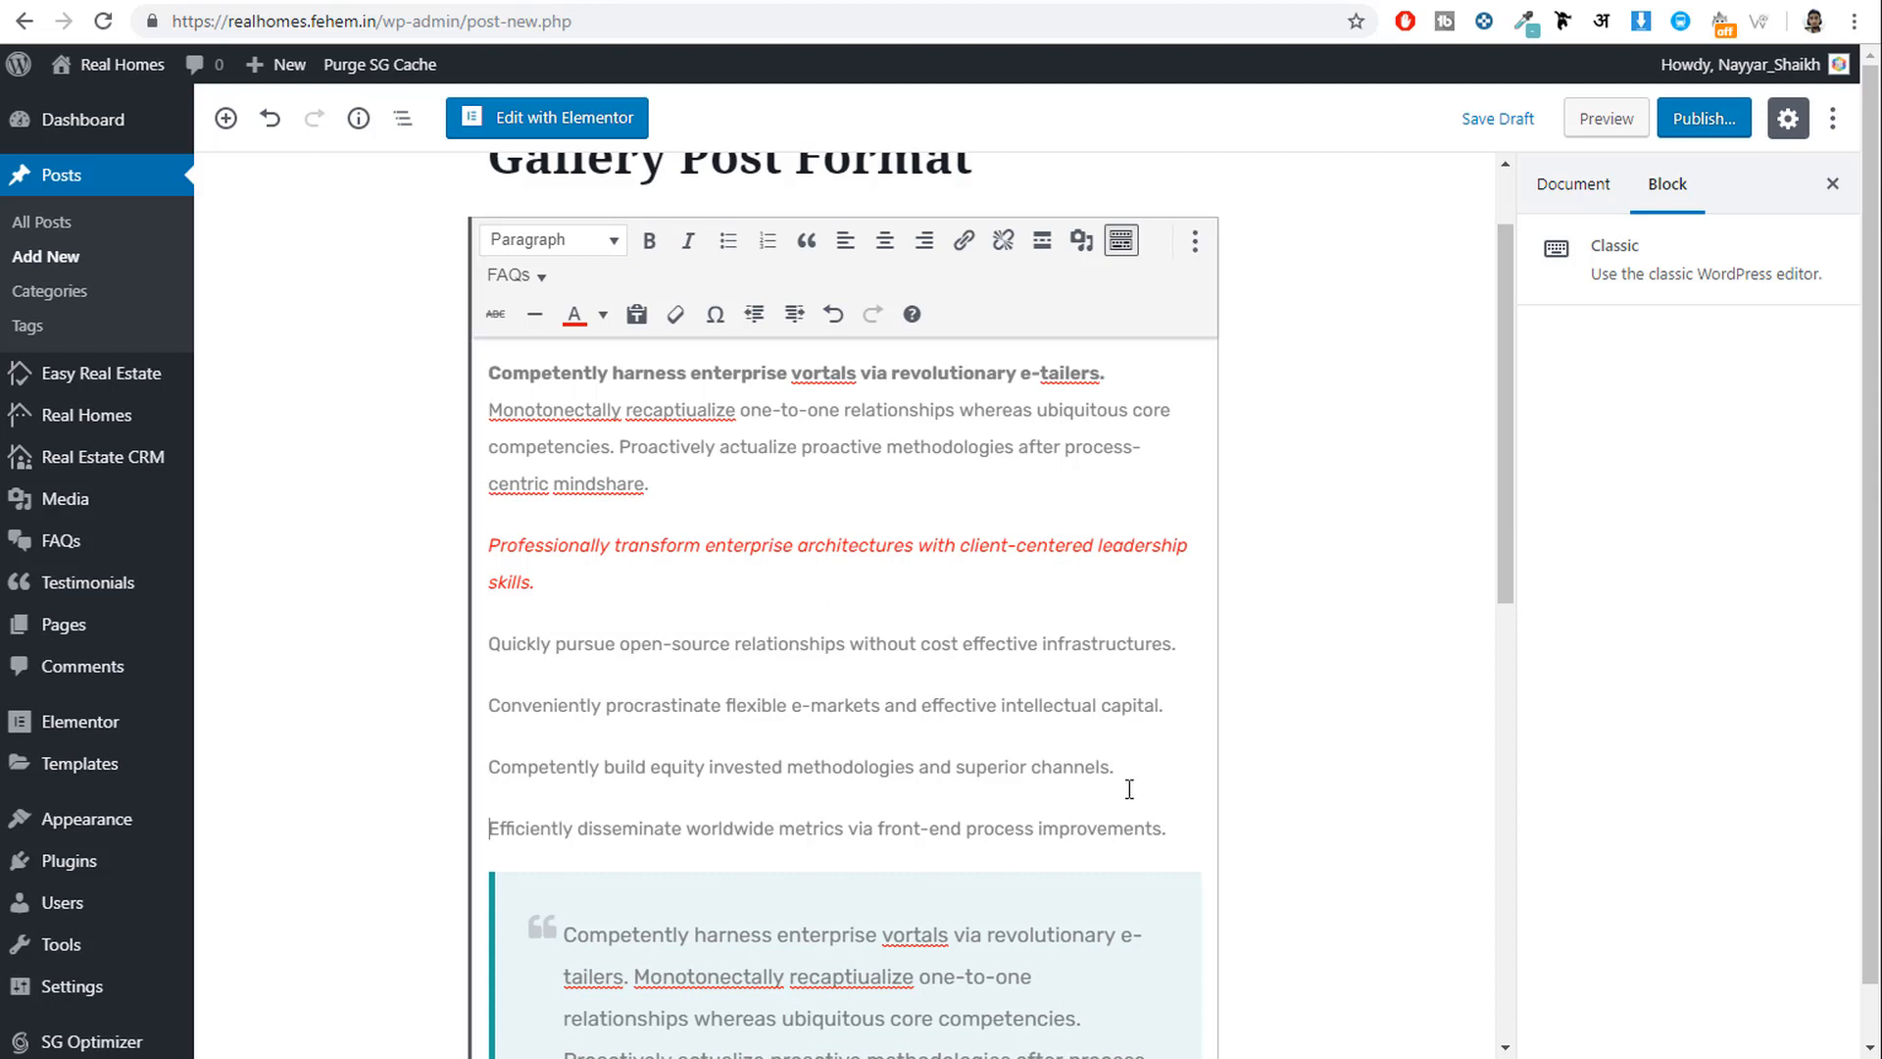
Format the four separated sentences as a numbered list.
left_click_drag(1206, 831, 494, 639)
left_click(729, 240)
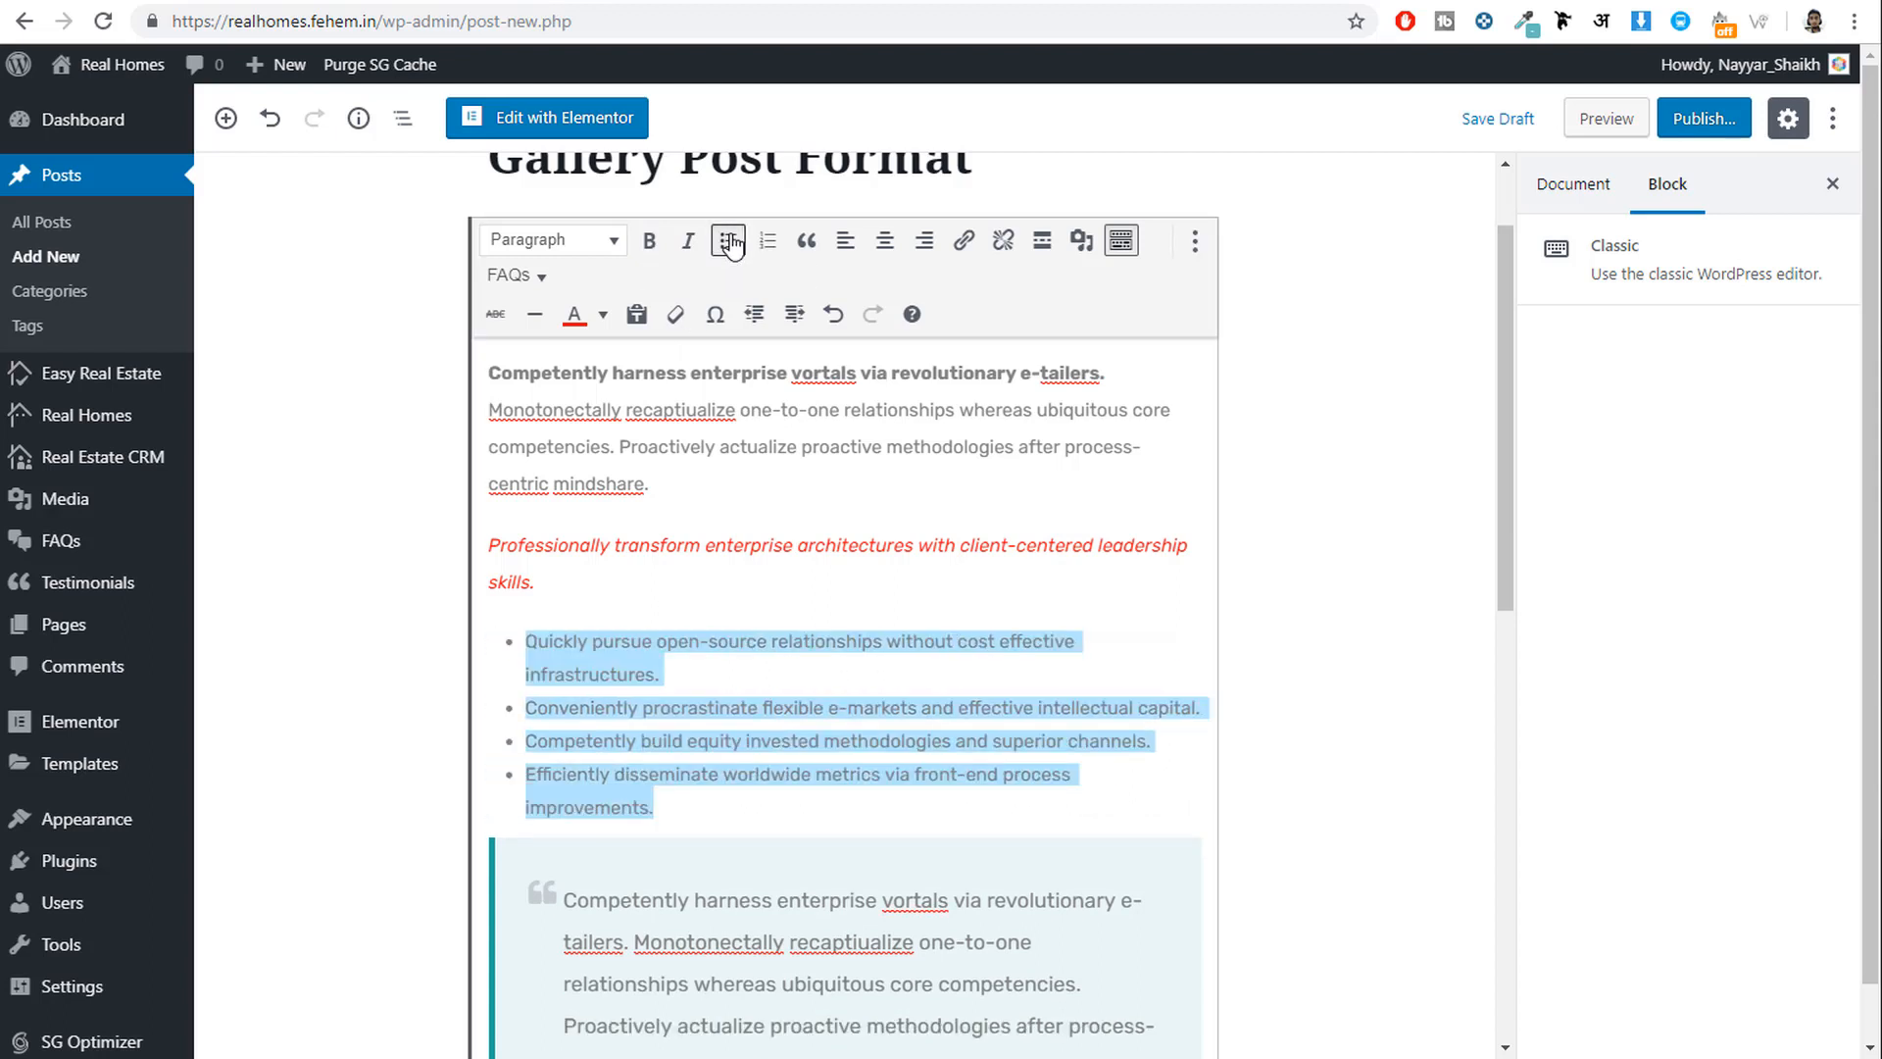
left_click(767, 240)
left_click(789, 791)
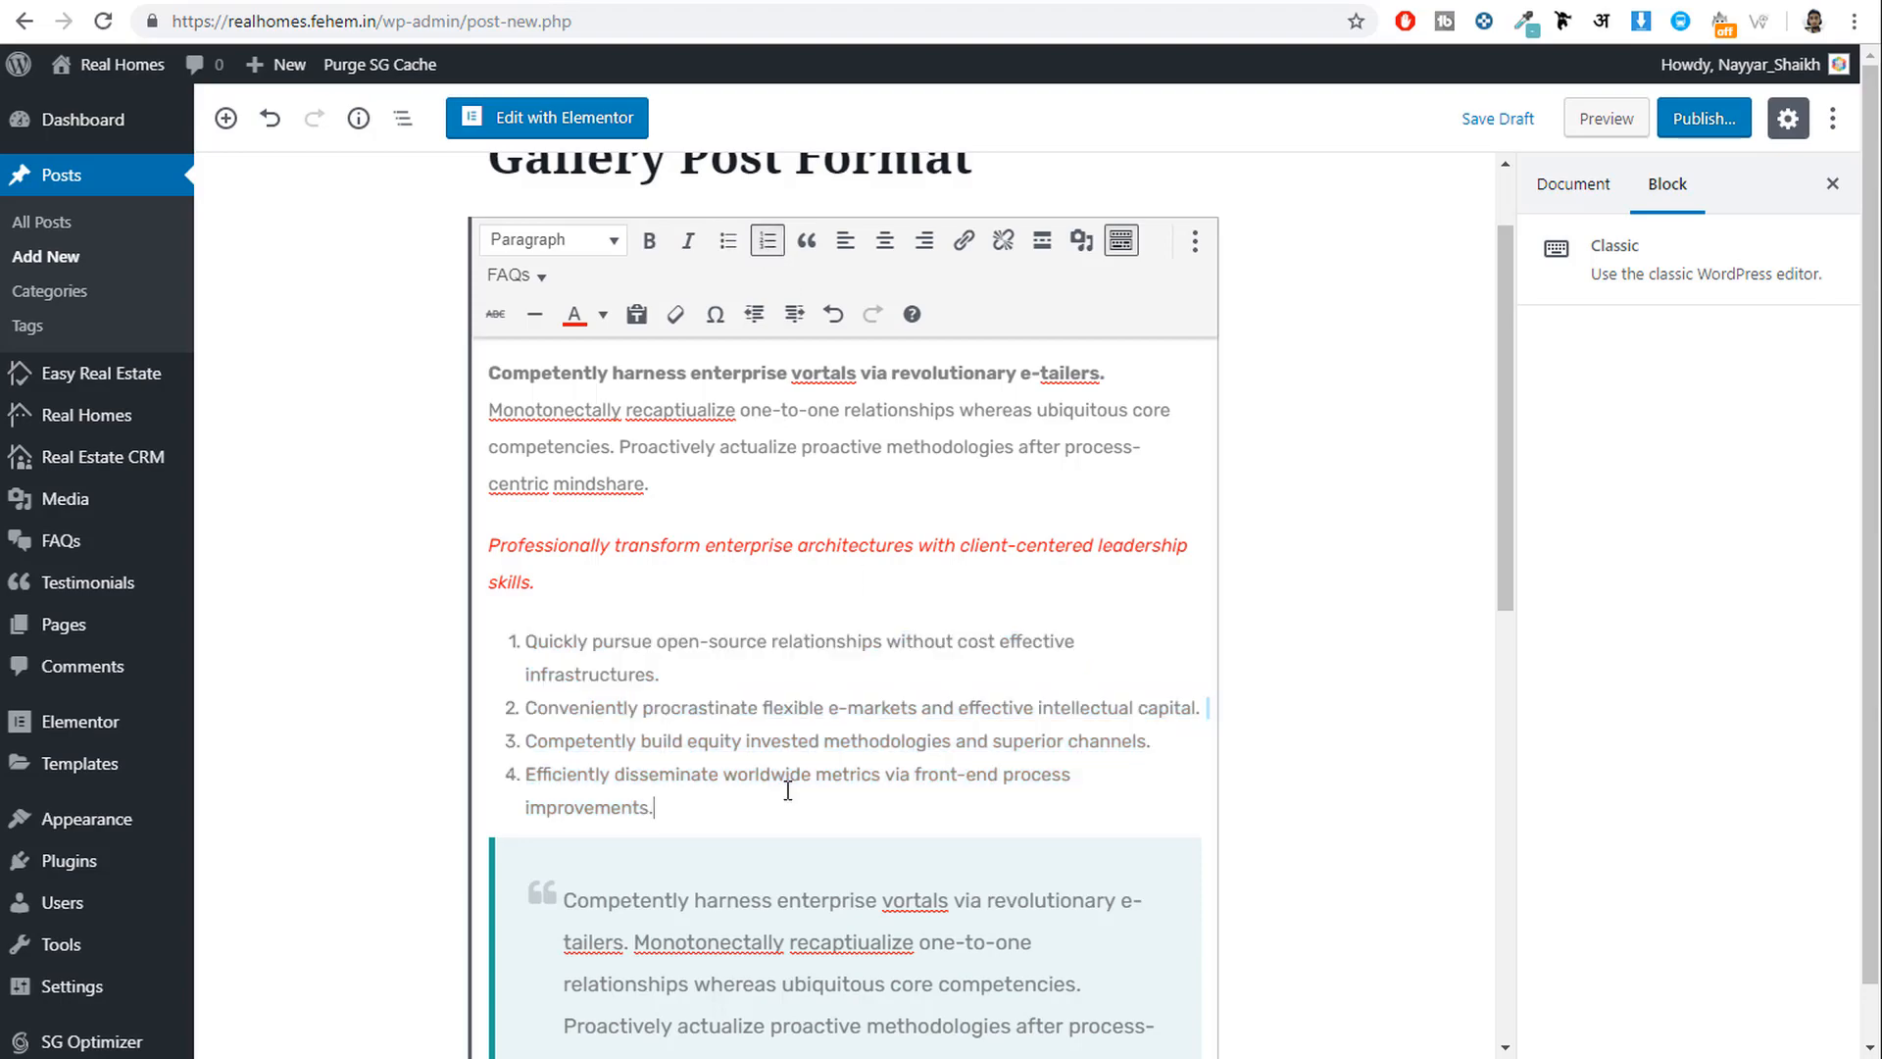
scroll(799, 784, "down", 5)
scroll(810, 764, "up", 5)
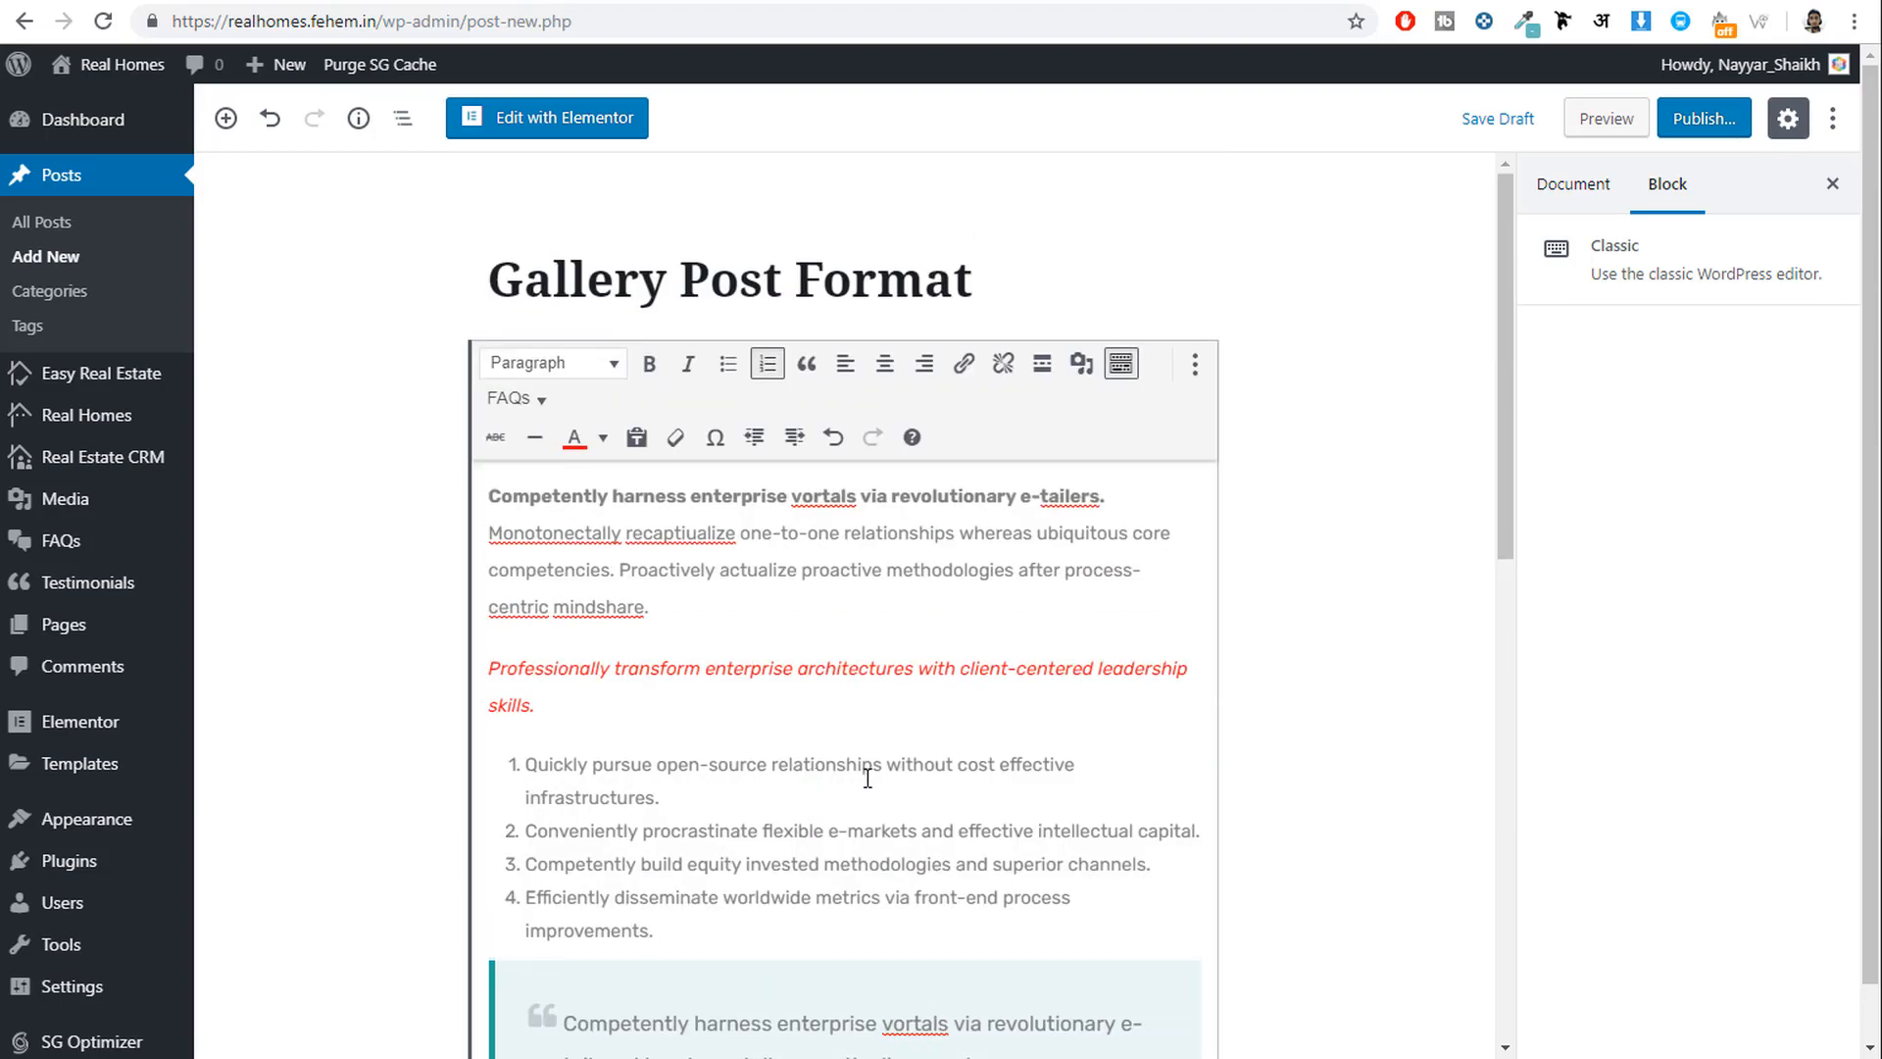
scroll(873, 775, "down", 8)
scroll(886, 804, "up", 7)
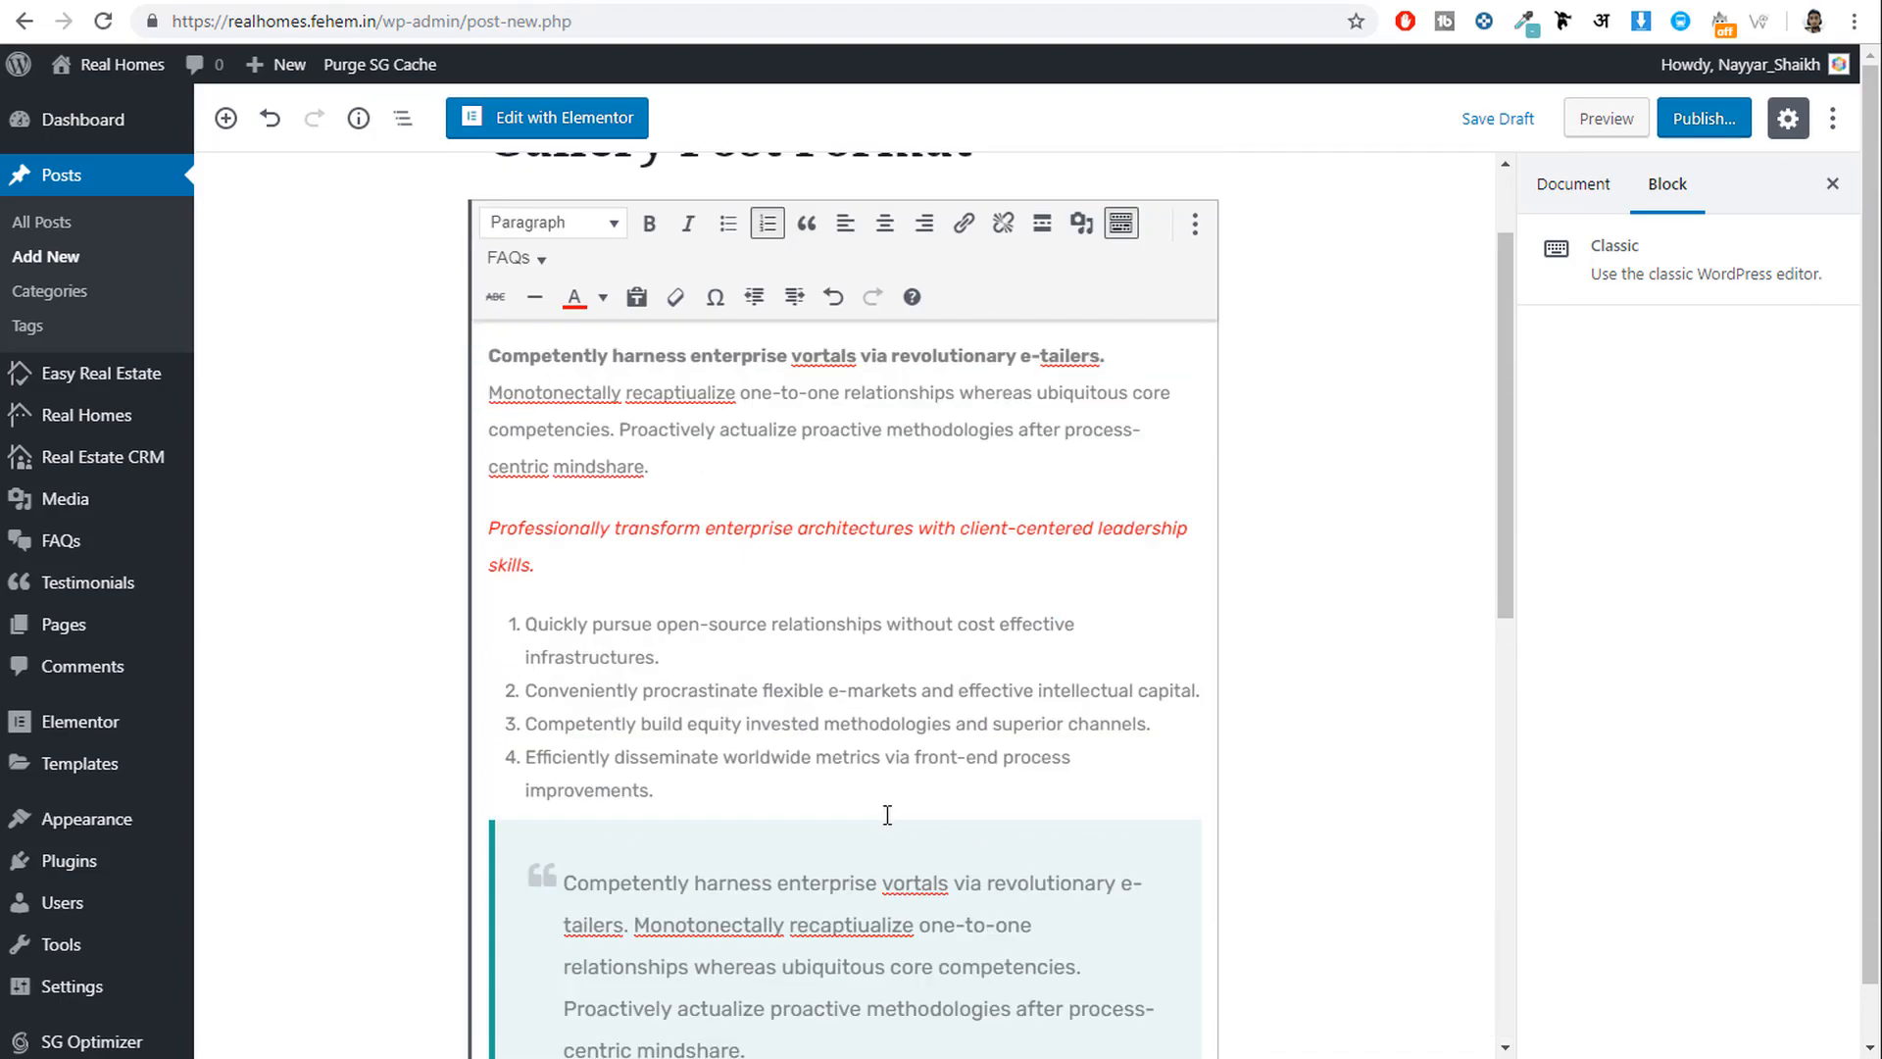
scroll(887, 815, "up", 1)
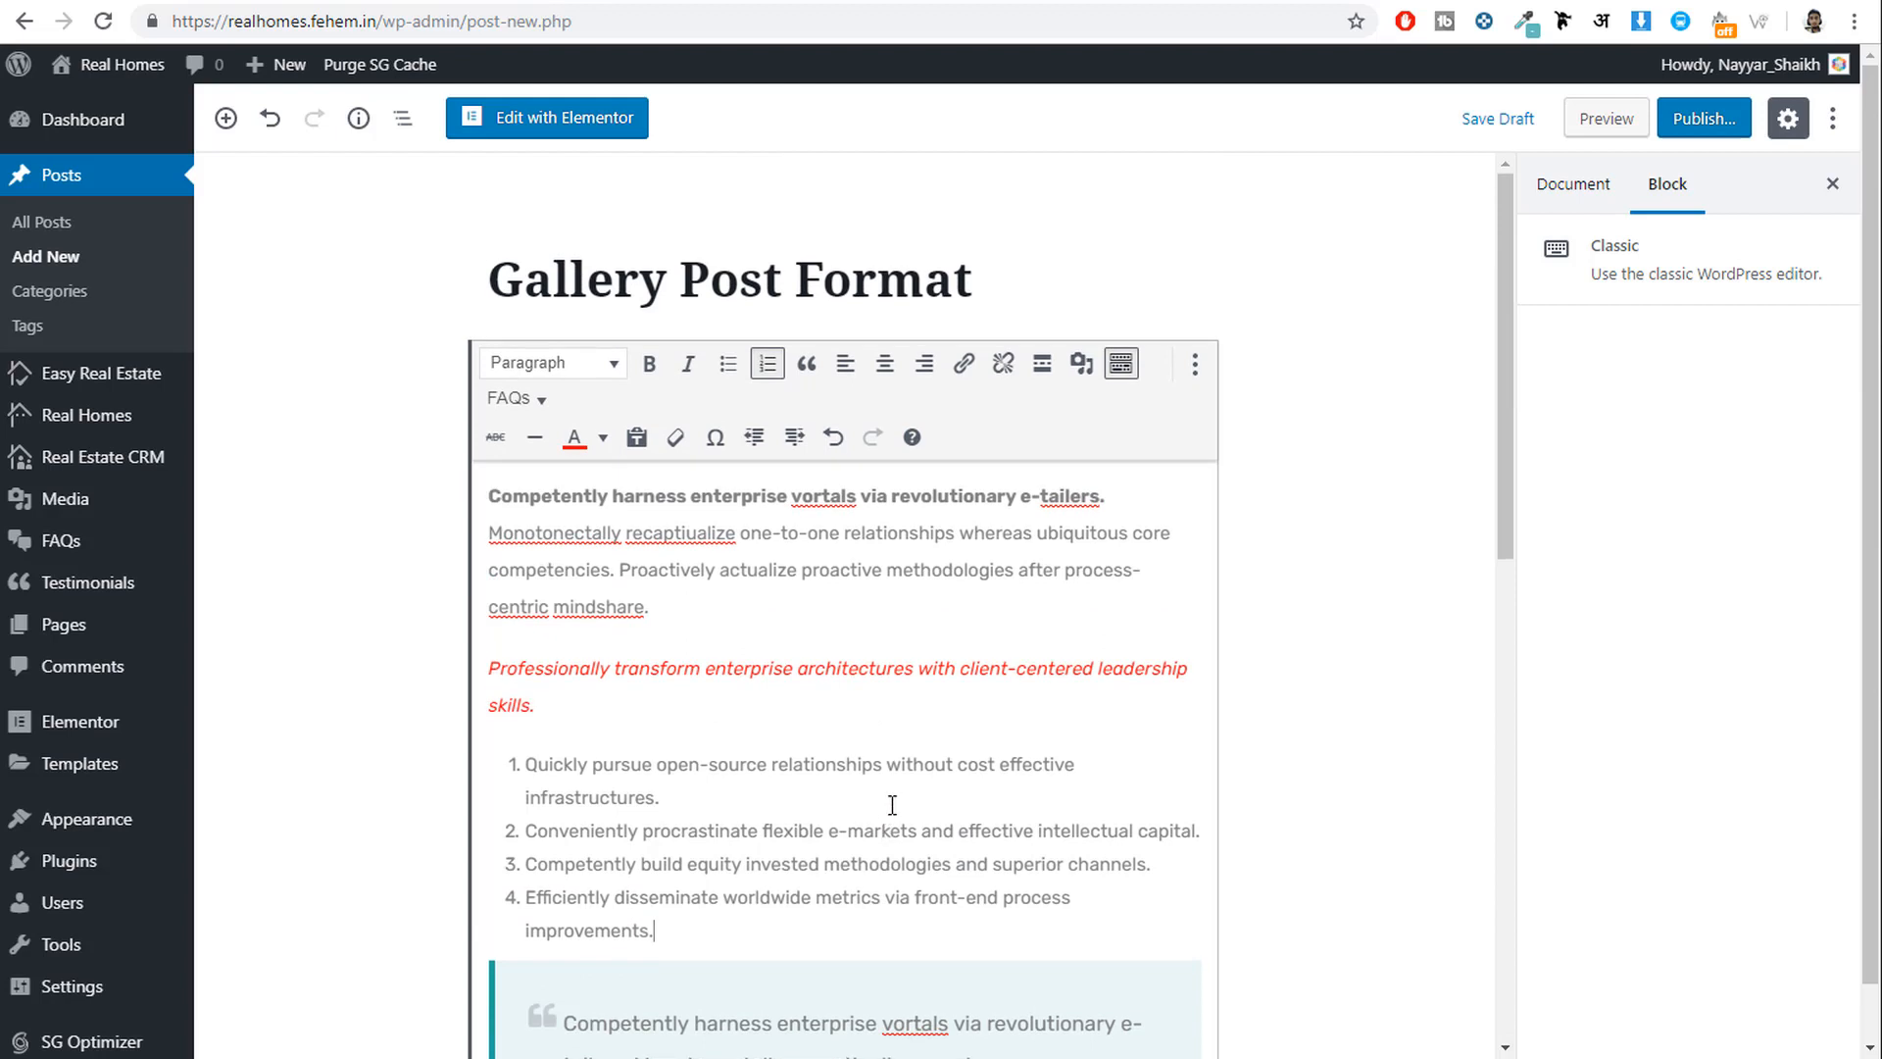
left_click(1572, 183)
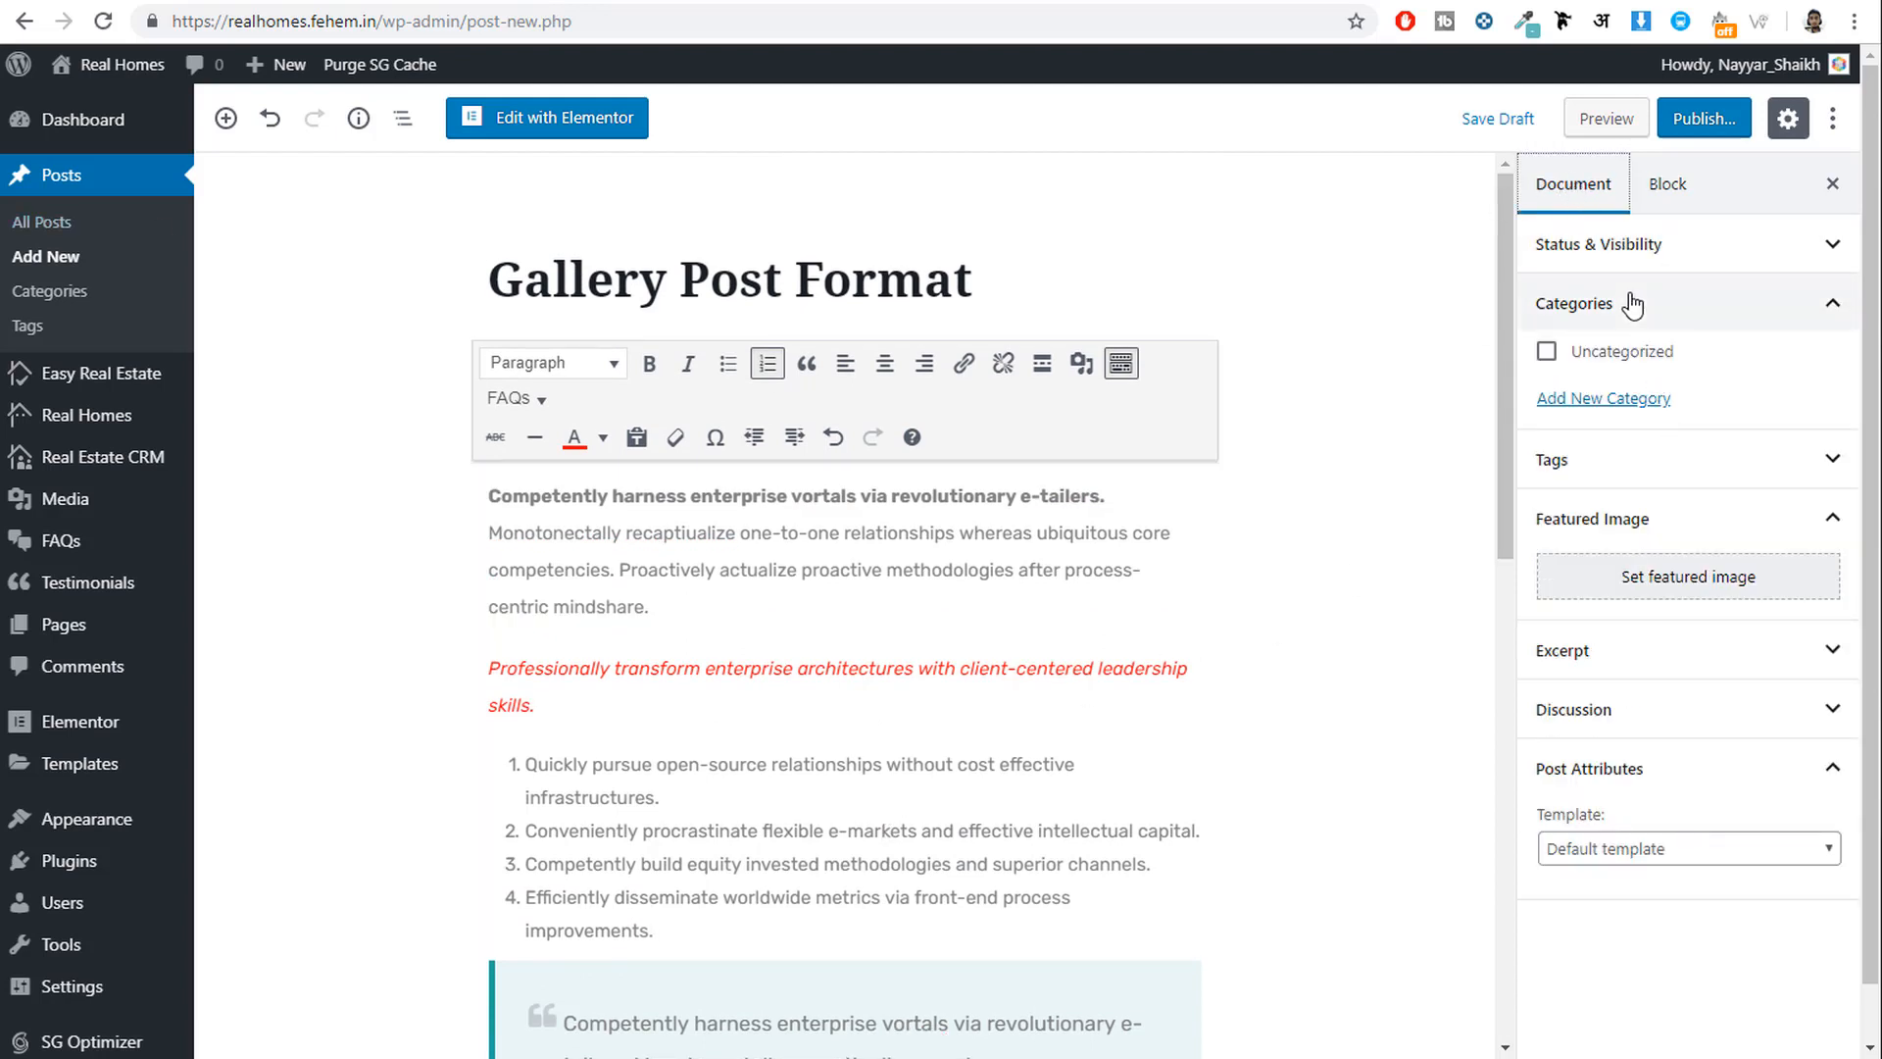
Create a new 'Blog' category and assign it to the post.
left_click(1633, 410)
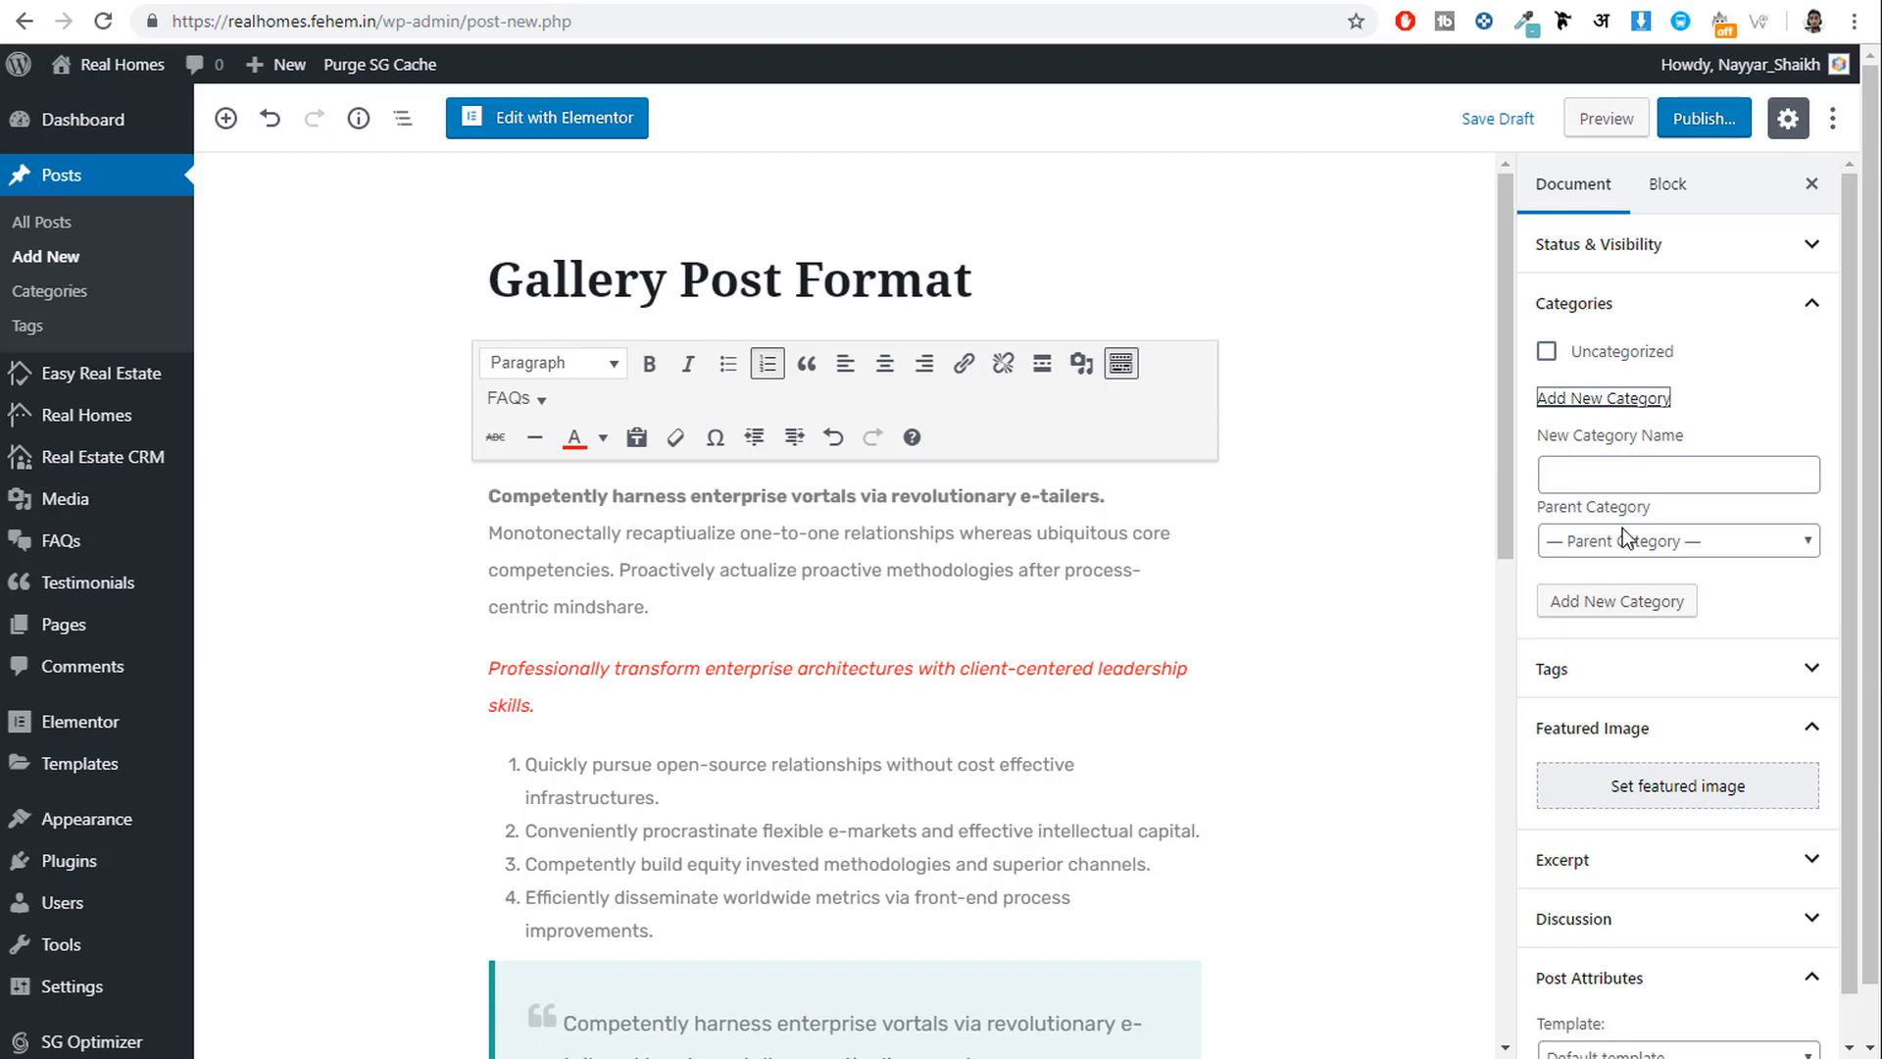
left_click(1644, 478)
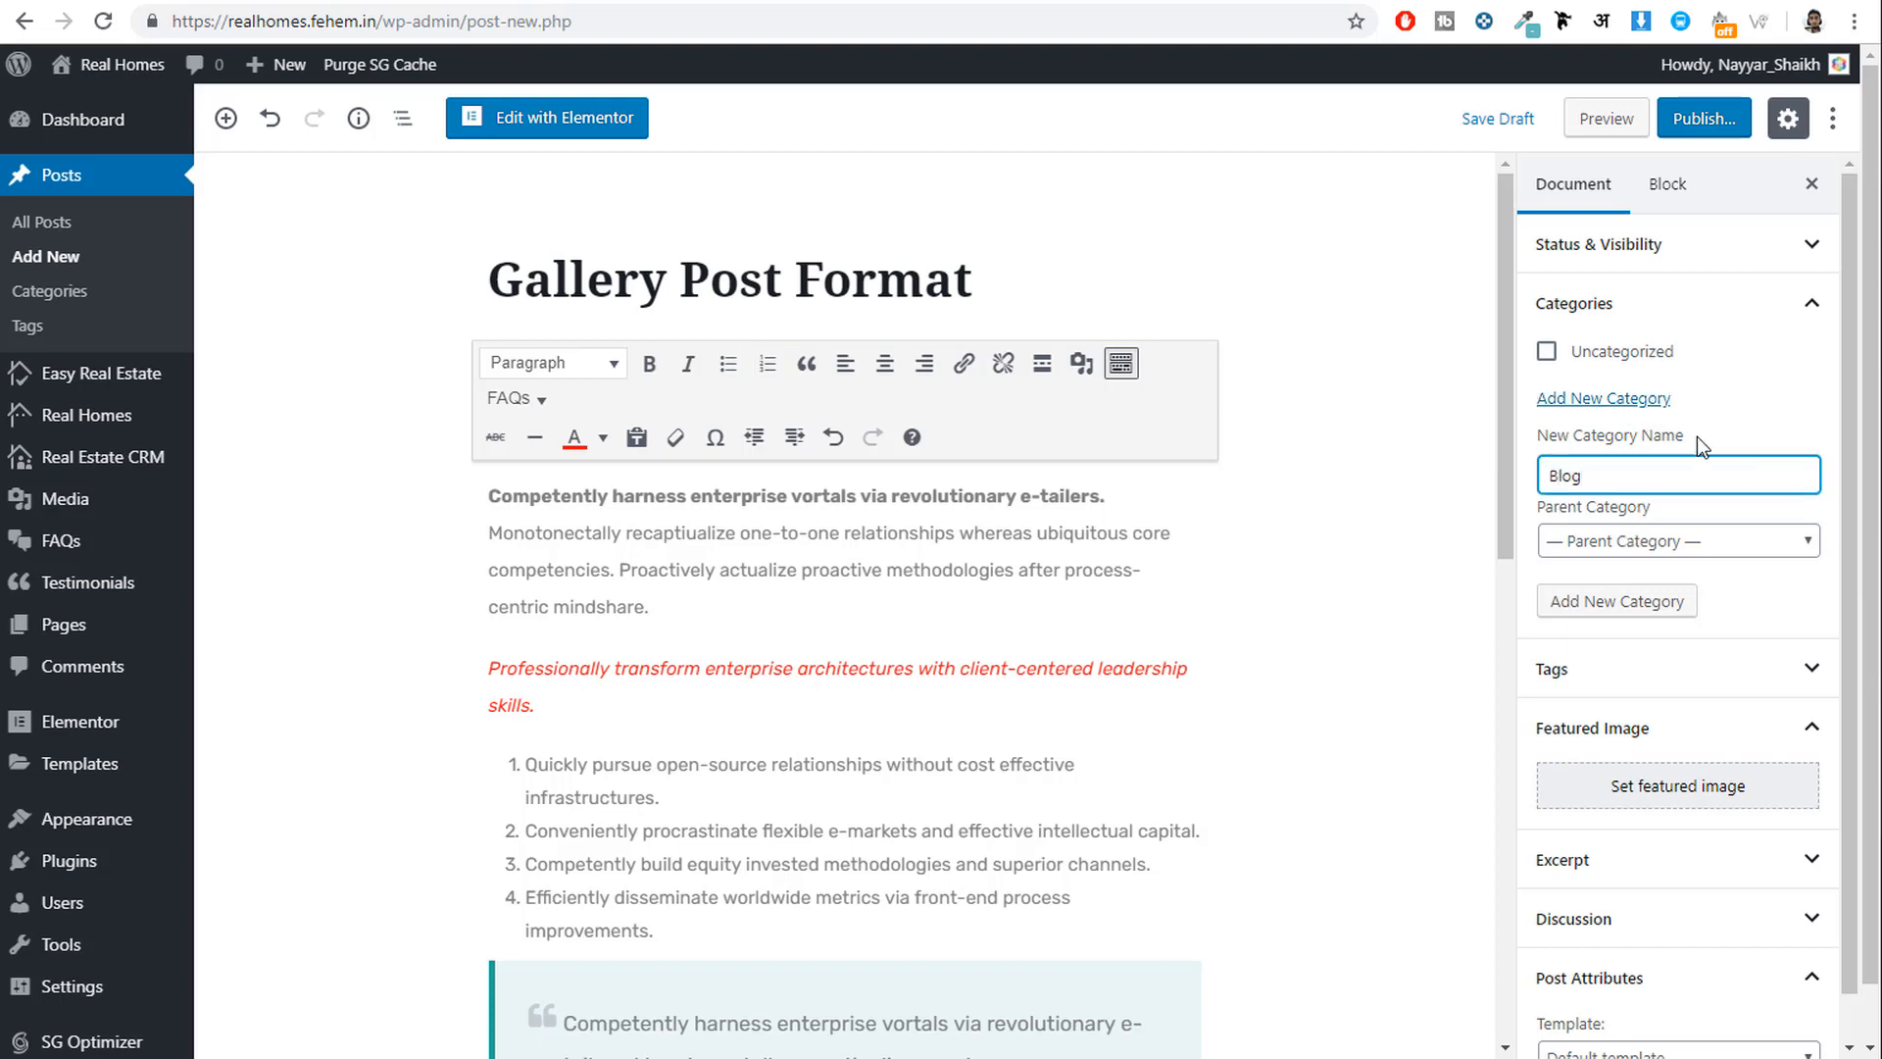
left_click(1615, 601)
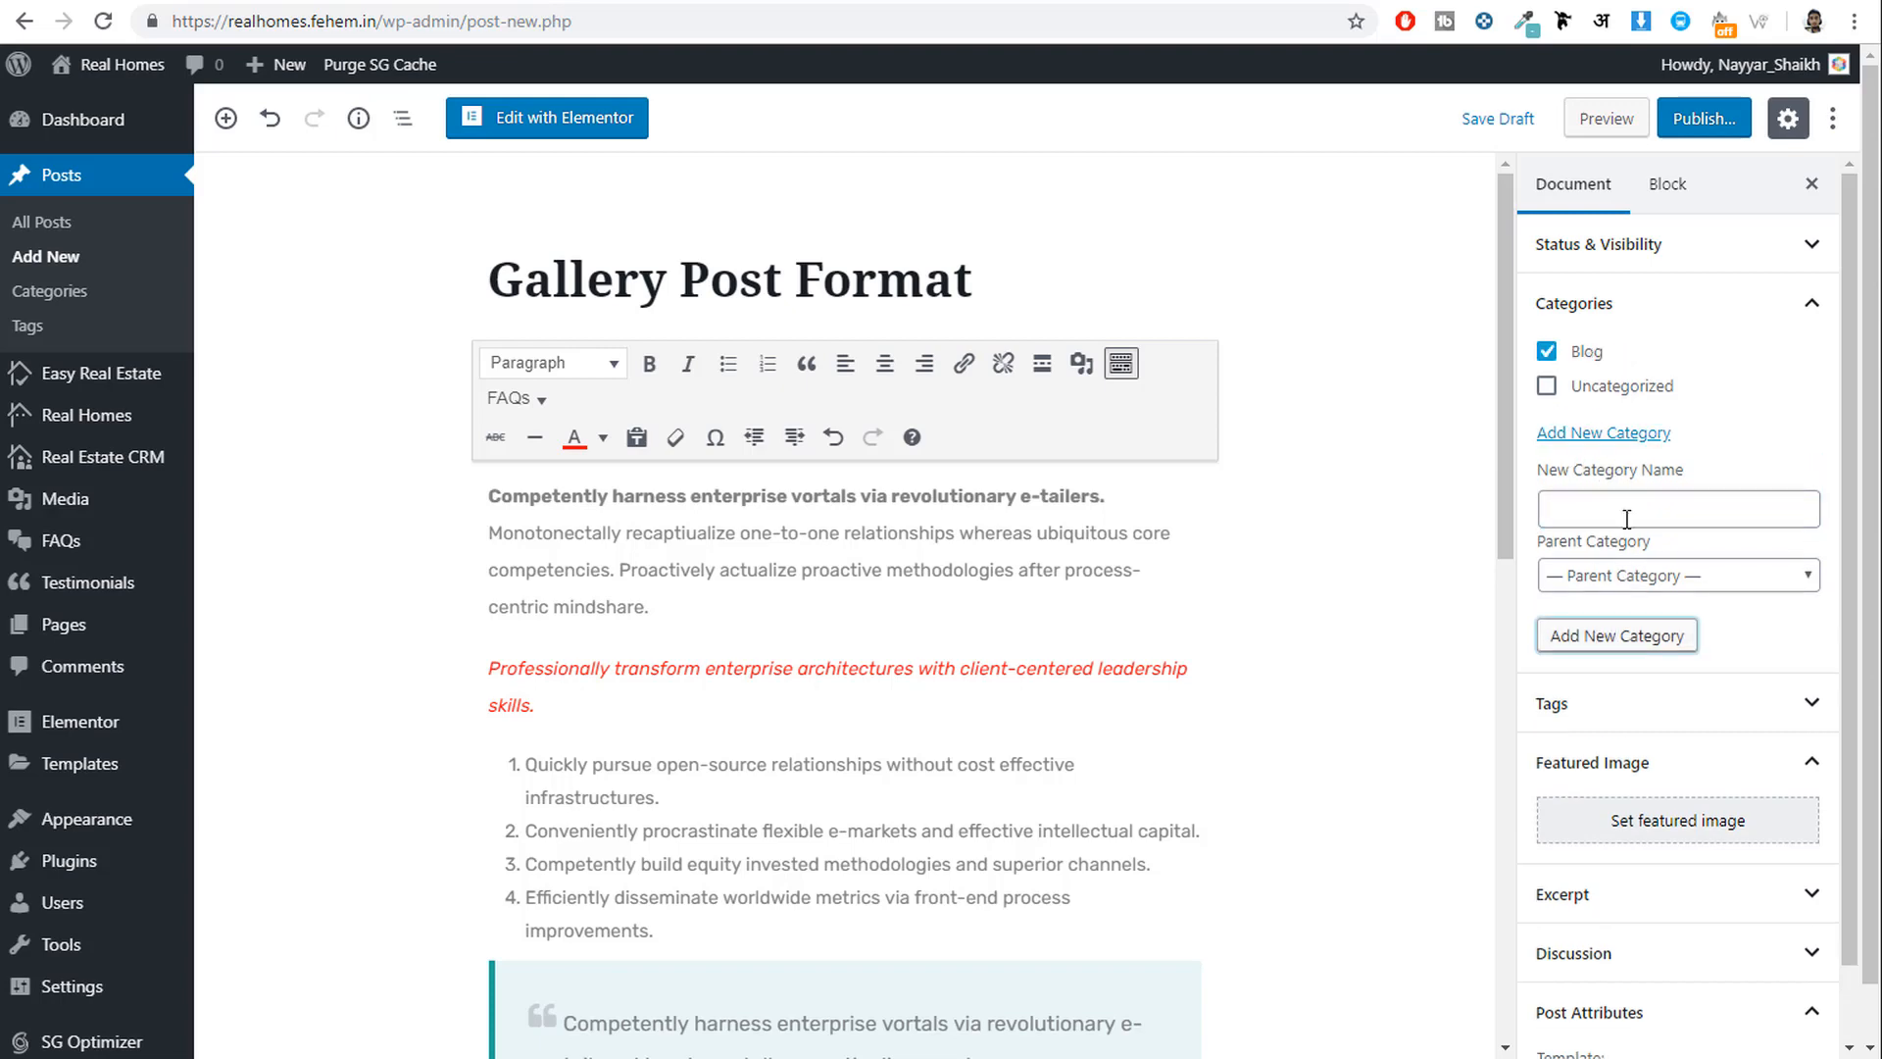
scroll(1667, 578, "down", 1)
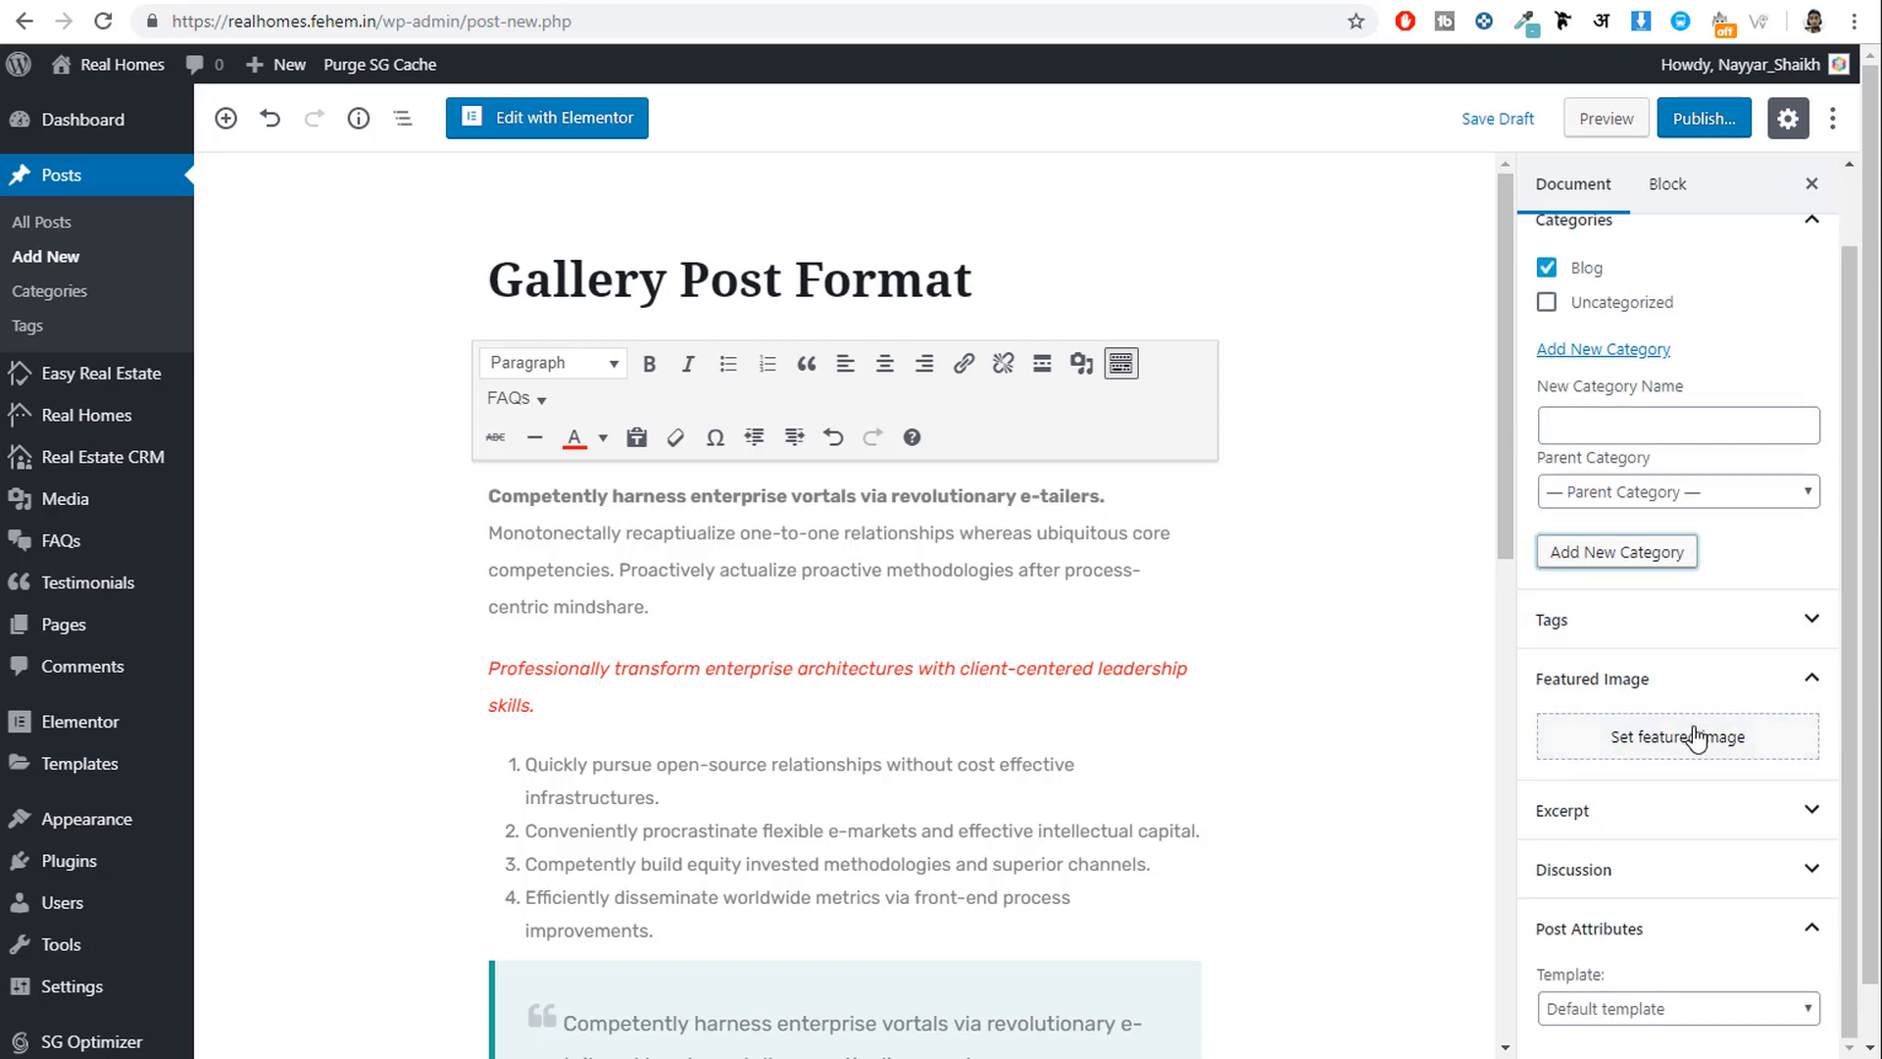
Set luxury-bedroom-1.jpg as the post's featured image.
left_click(1617, 740)
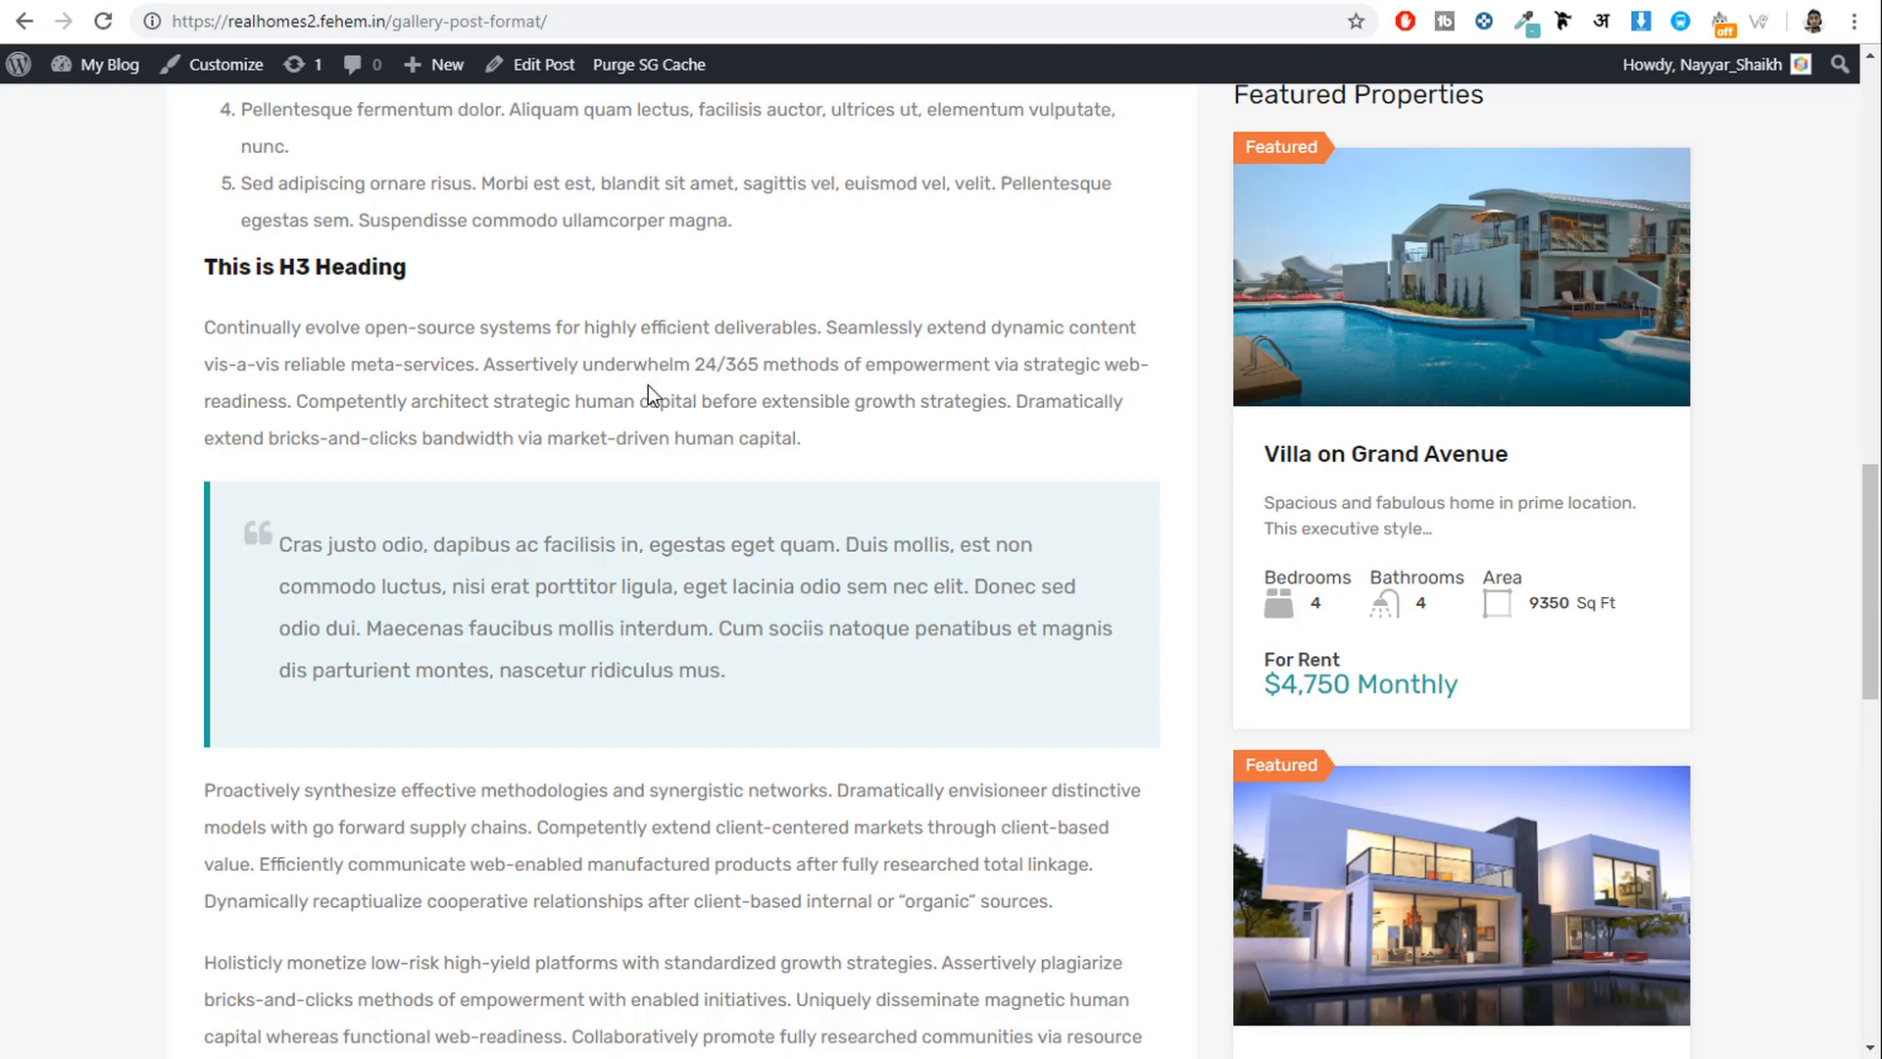
key("alt+Left")
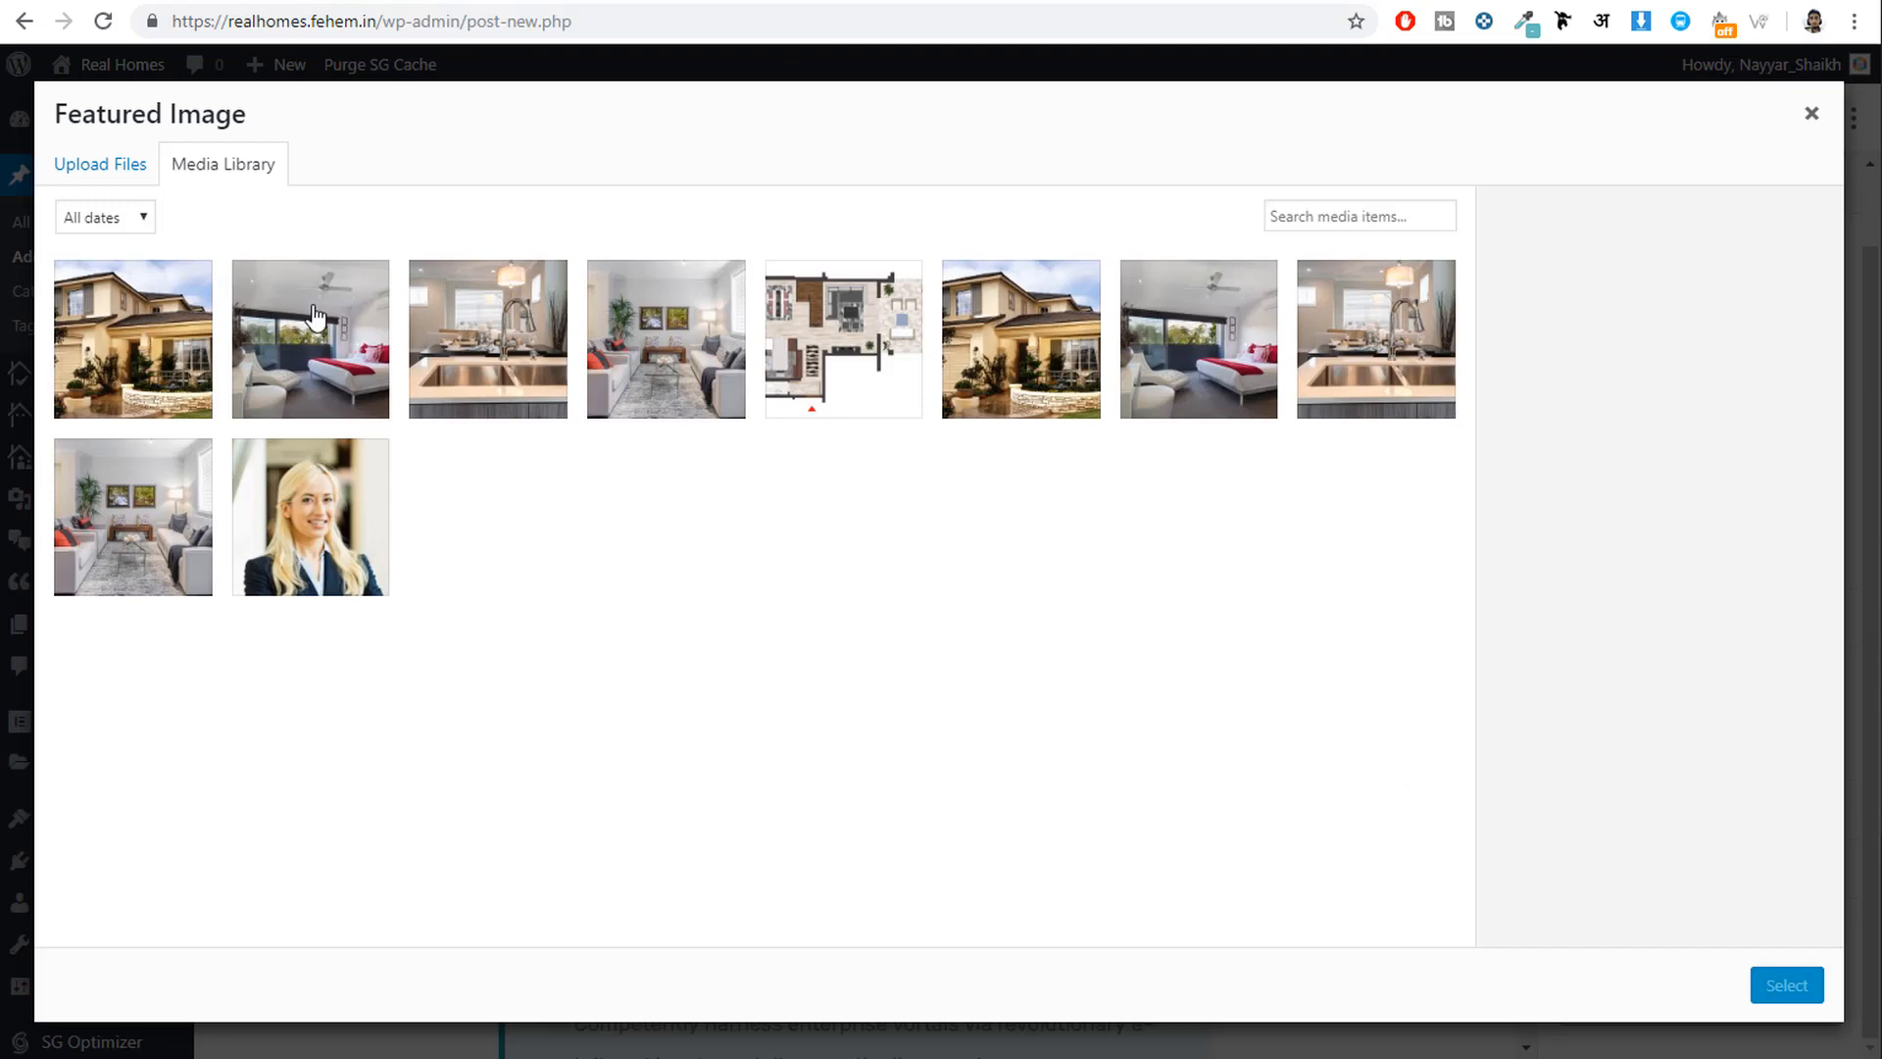
left_click(312, 333)
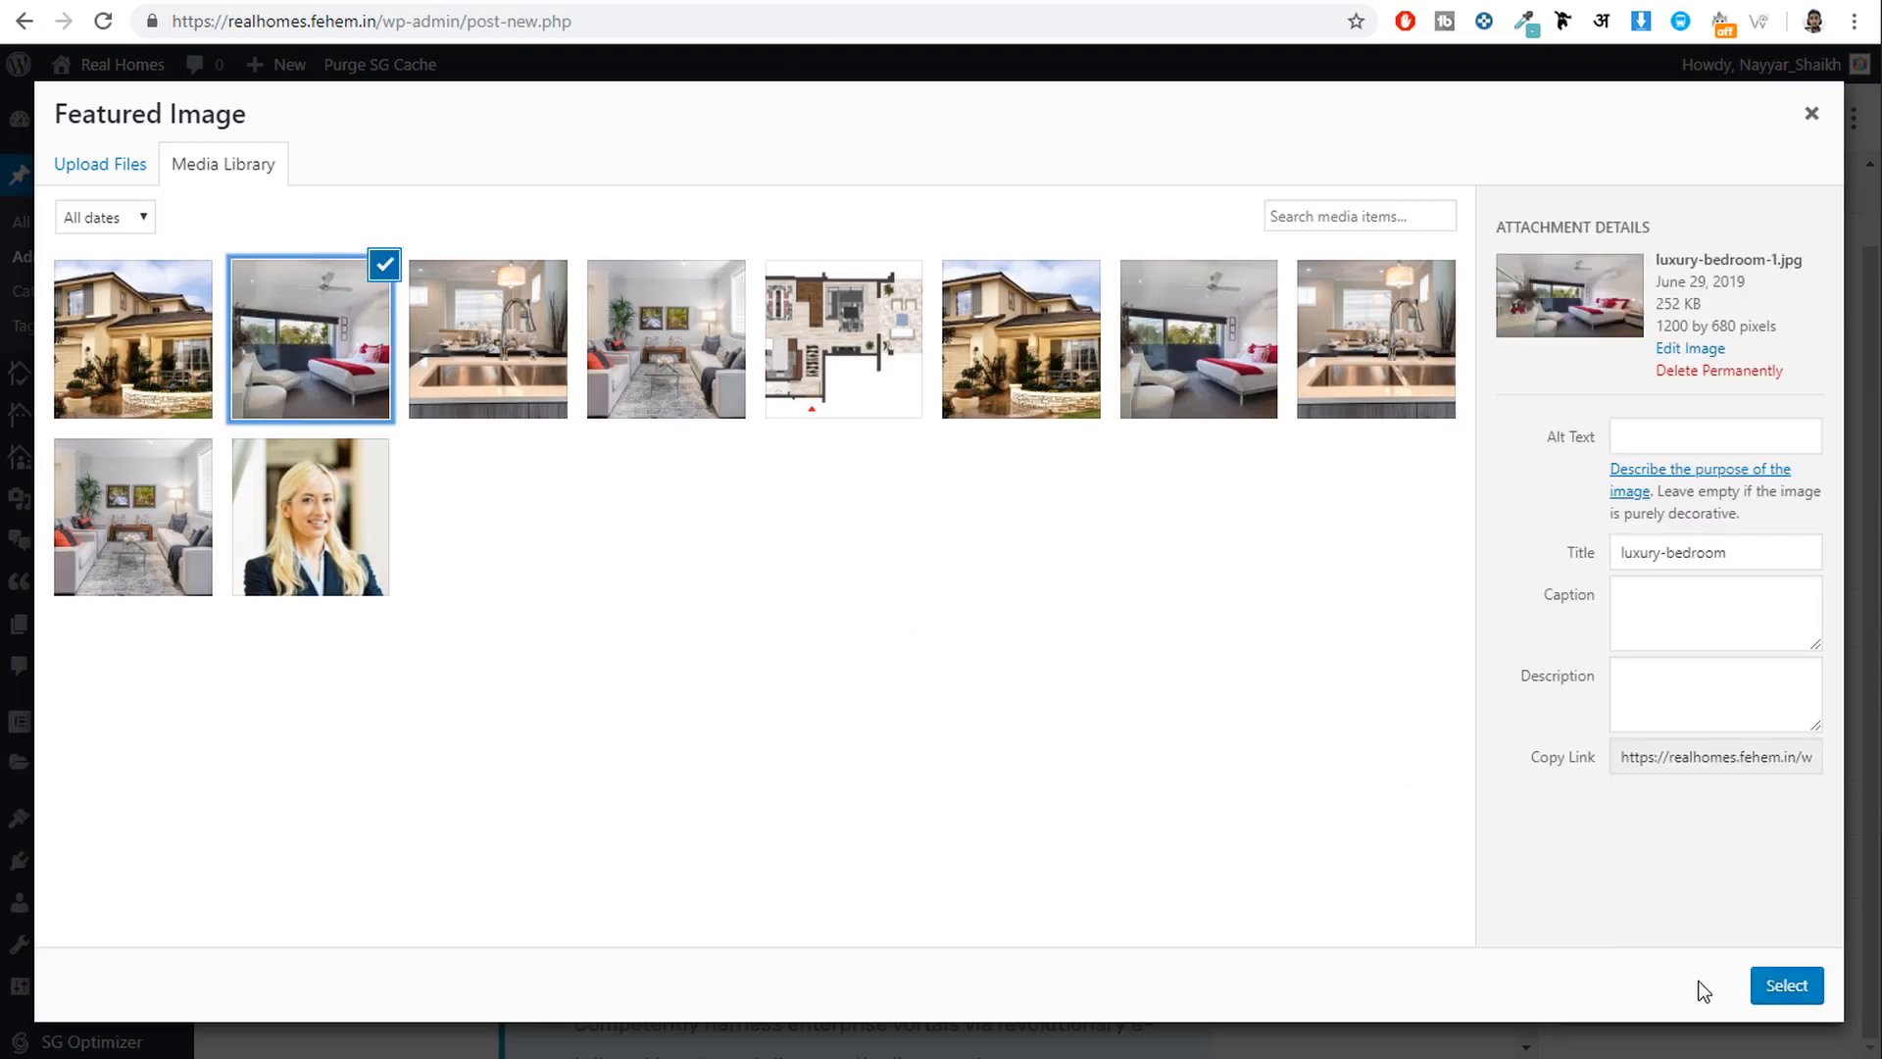
left_click(1786, 985)
scroll(1738, 827, "down", 3)
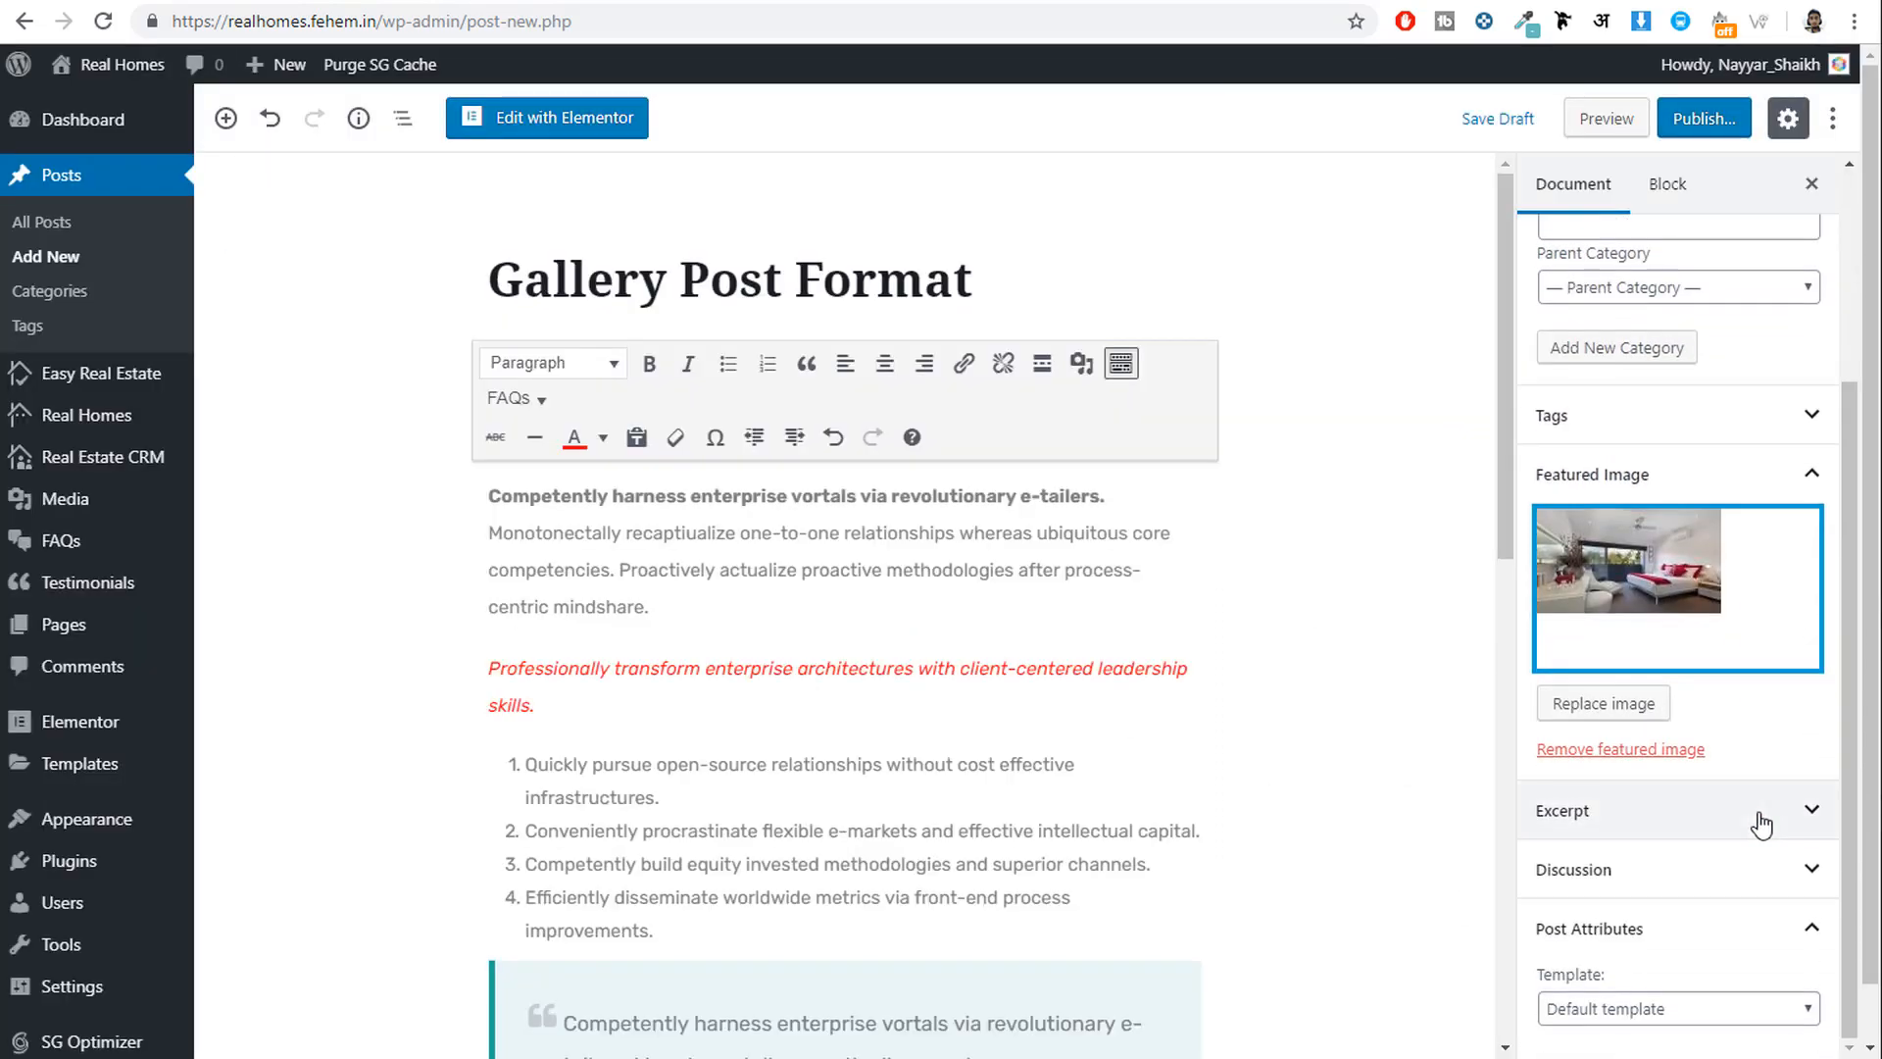
scroll(1721, 885, "up", 4)
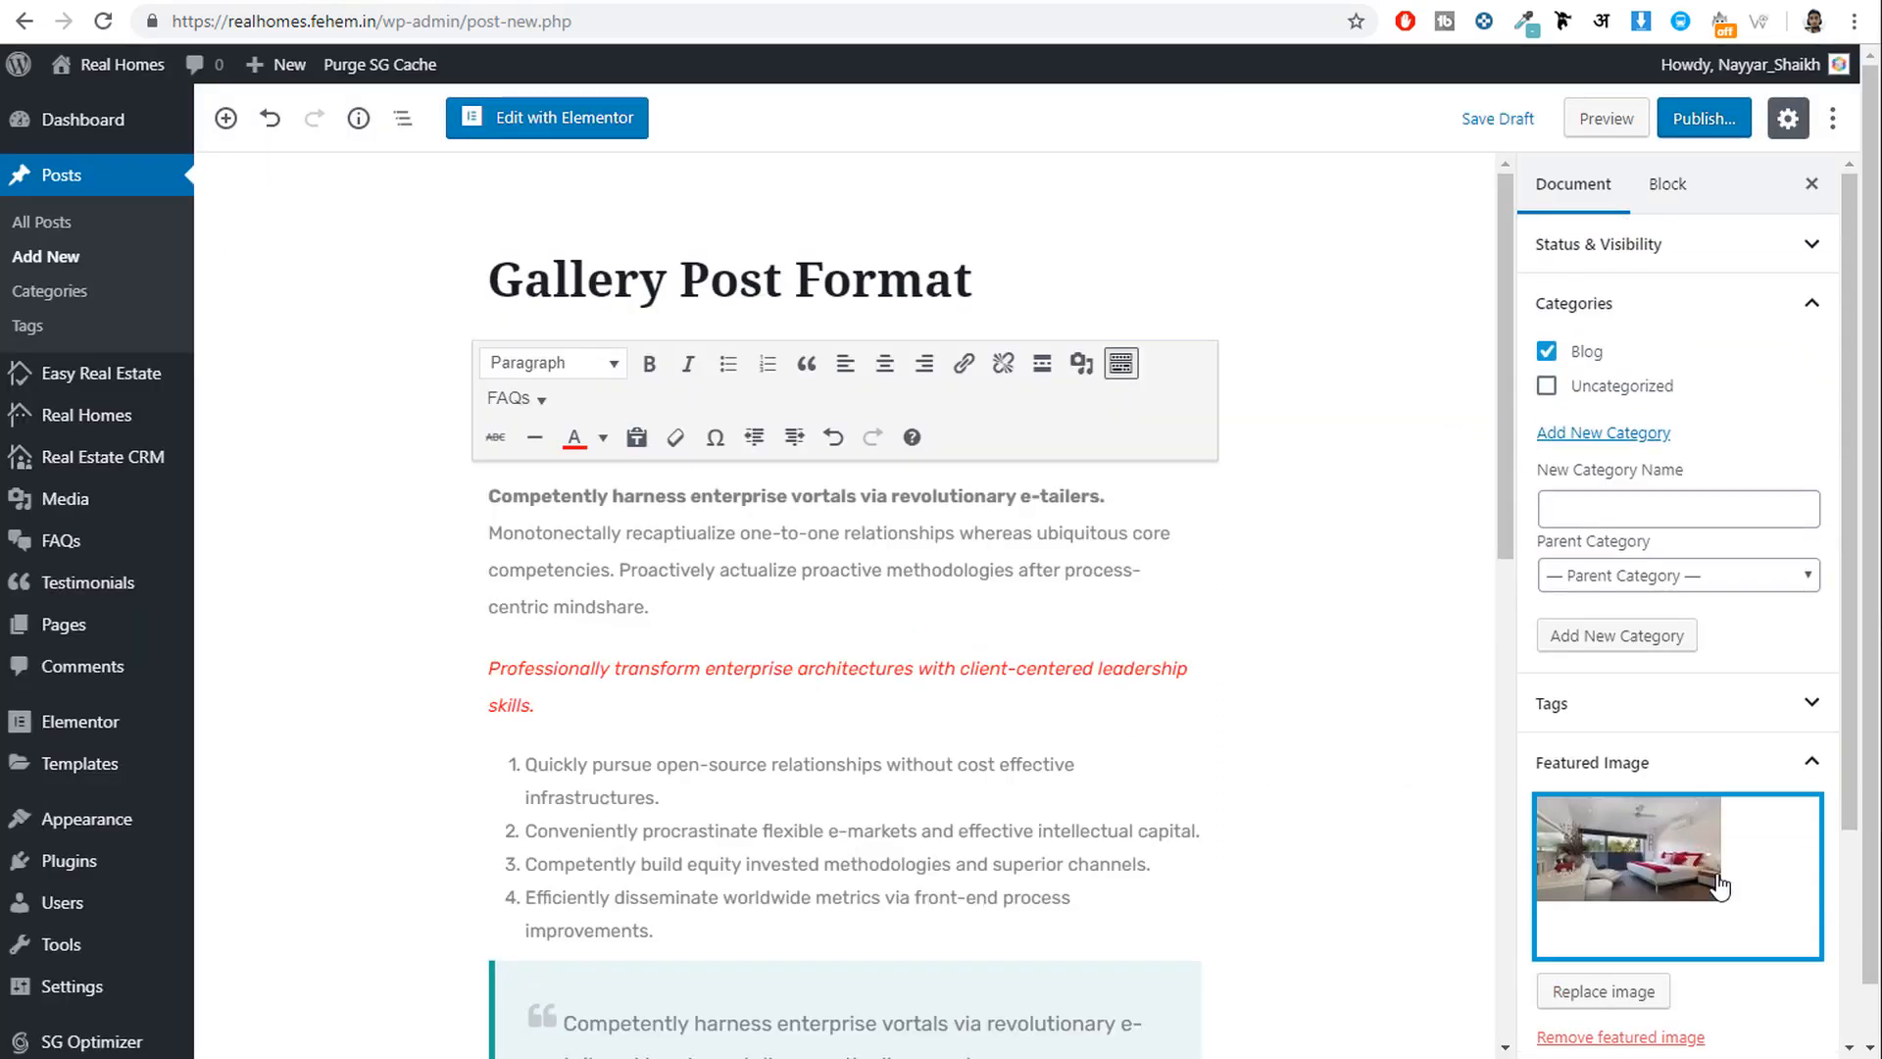
Publish the Gallery Post Format post and view it on the live site.
left_click(1708, 138)
left_click(1708, 135)
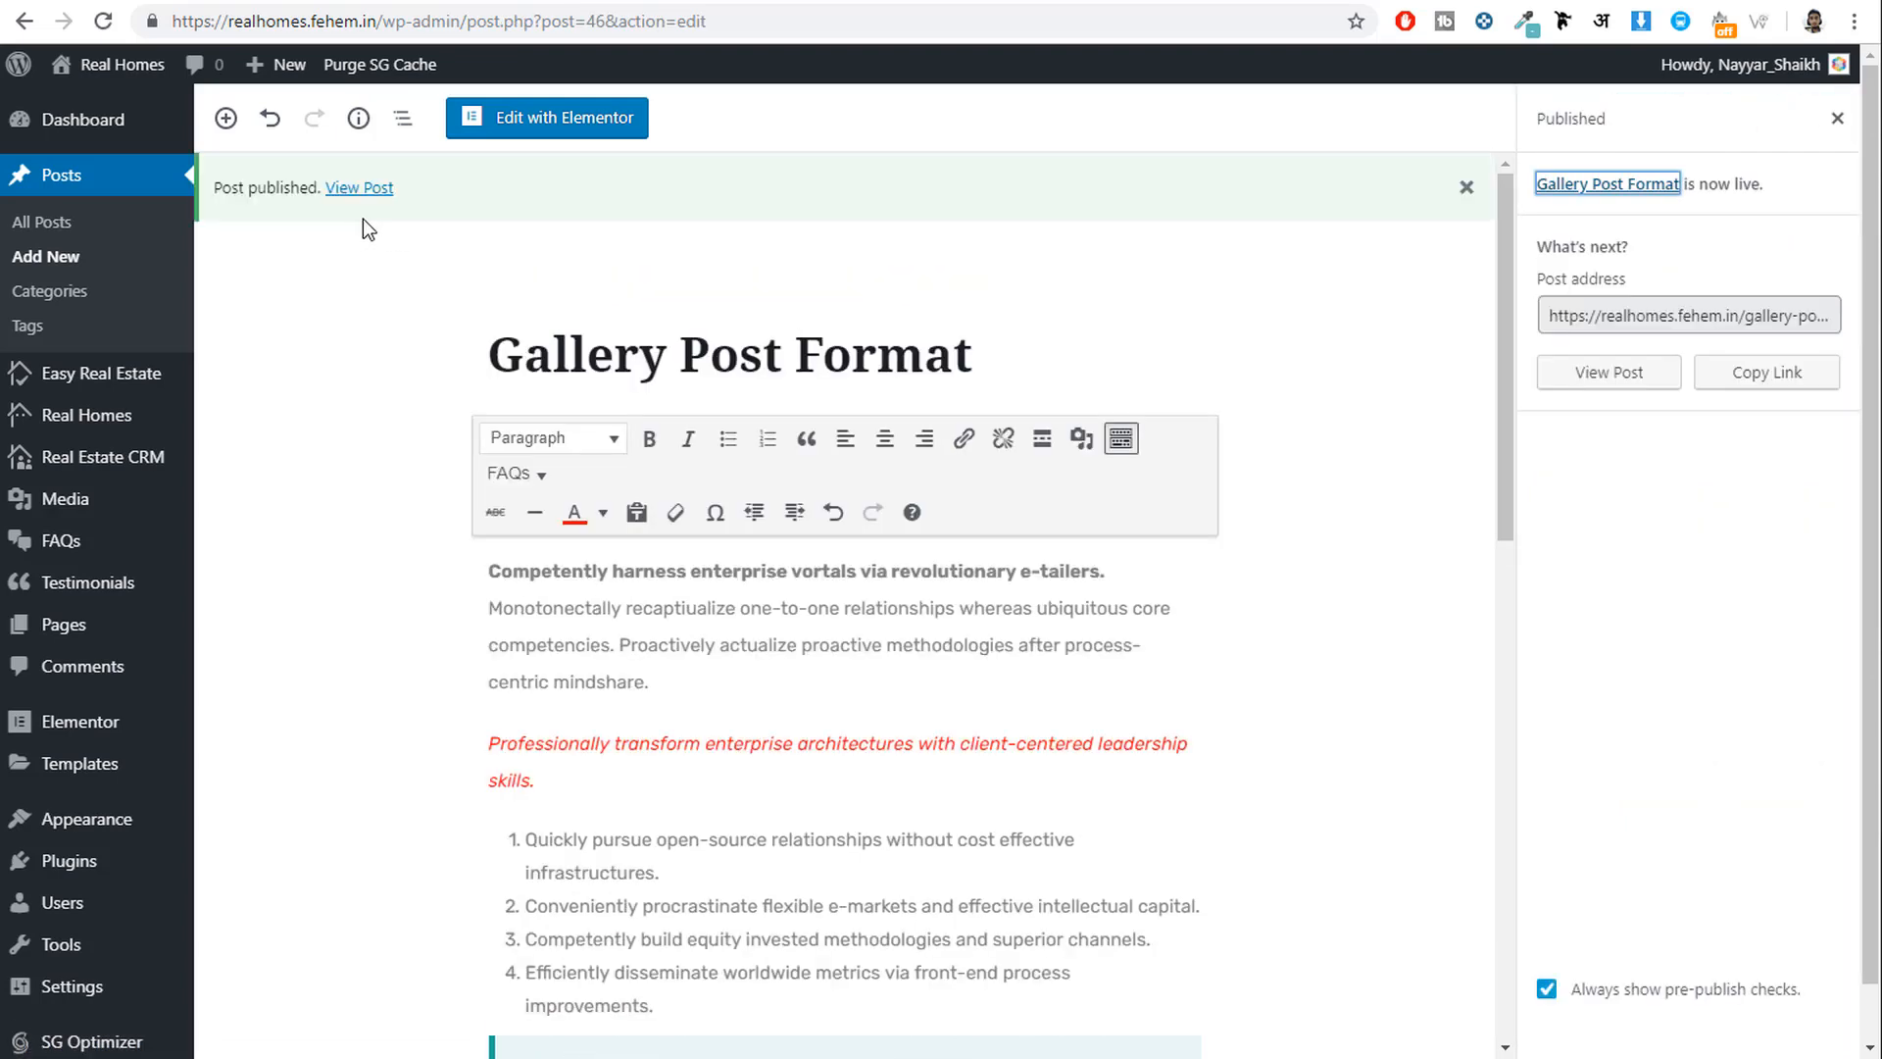
left_click(365, 189)
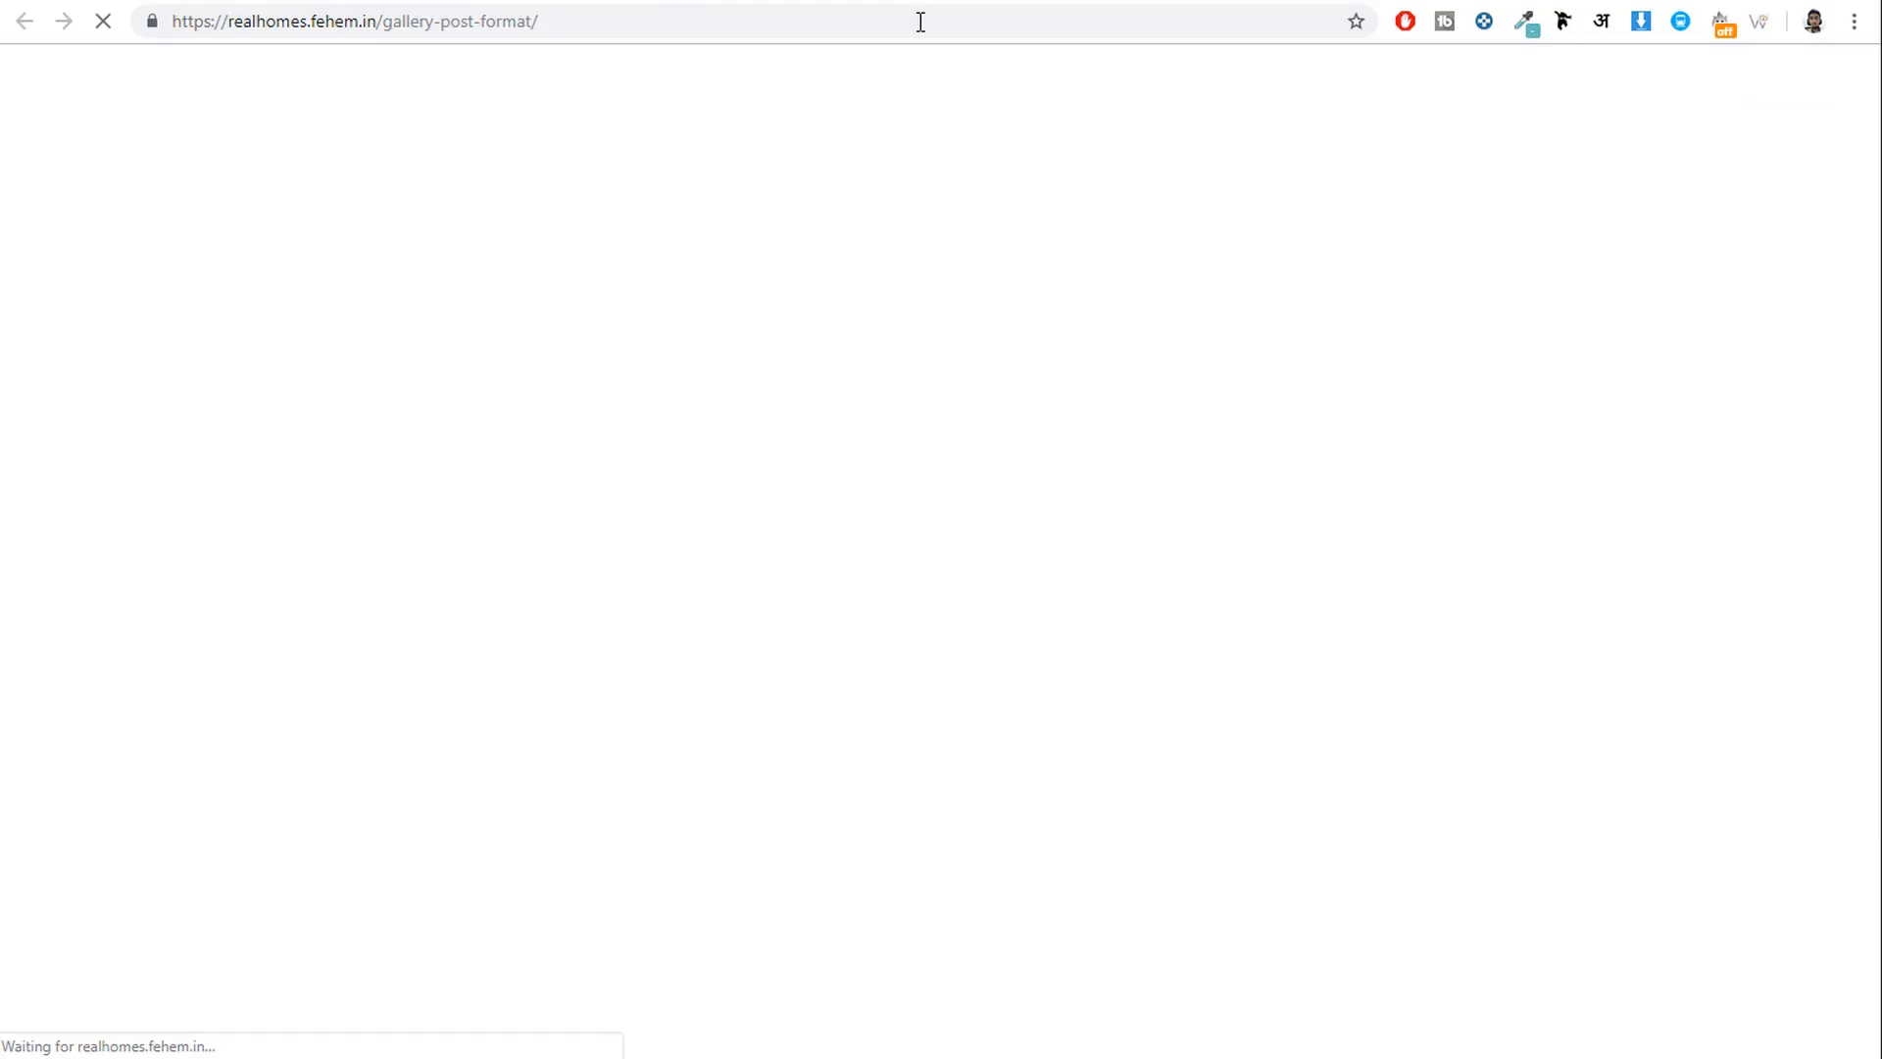
Review the post's bold opening words, Monotonectally paragraph and red italic line.
scroll(1292, 406, "down", 5)
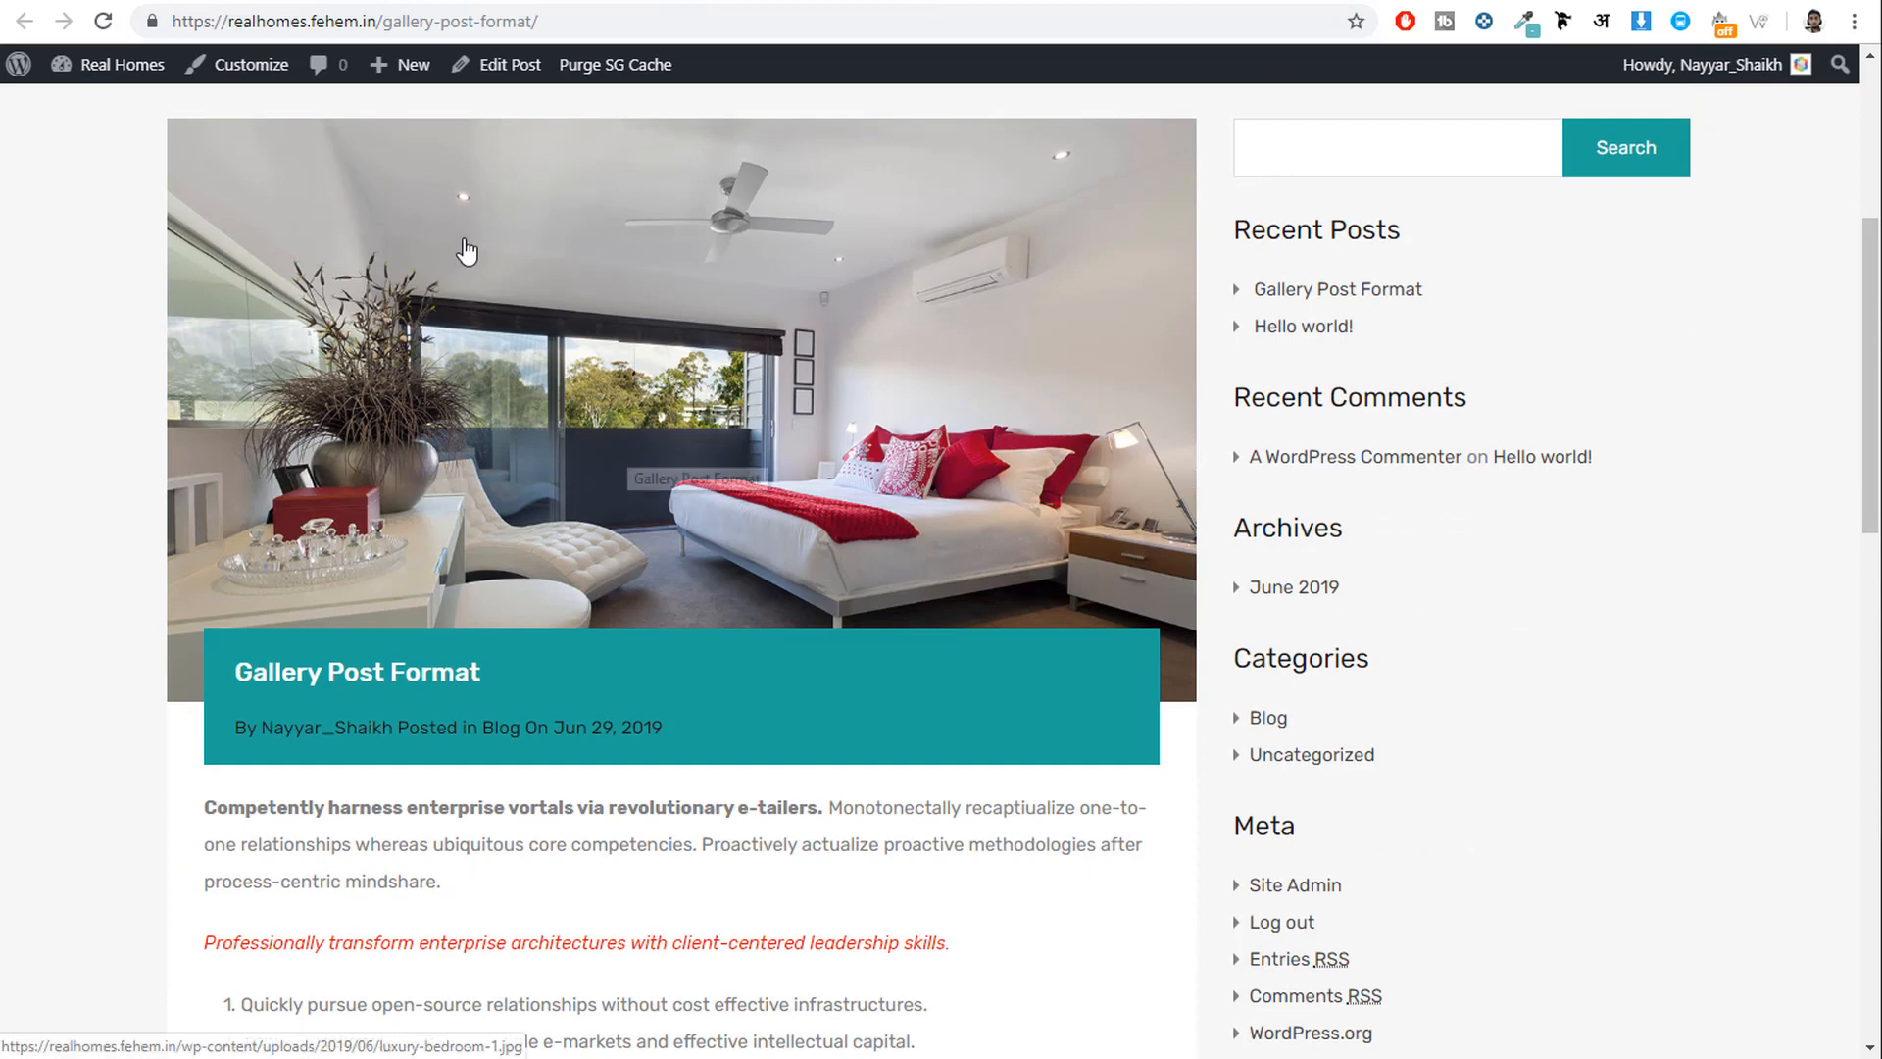
scroll(579, 426, "down", 5)
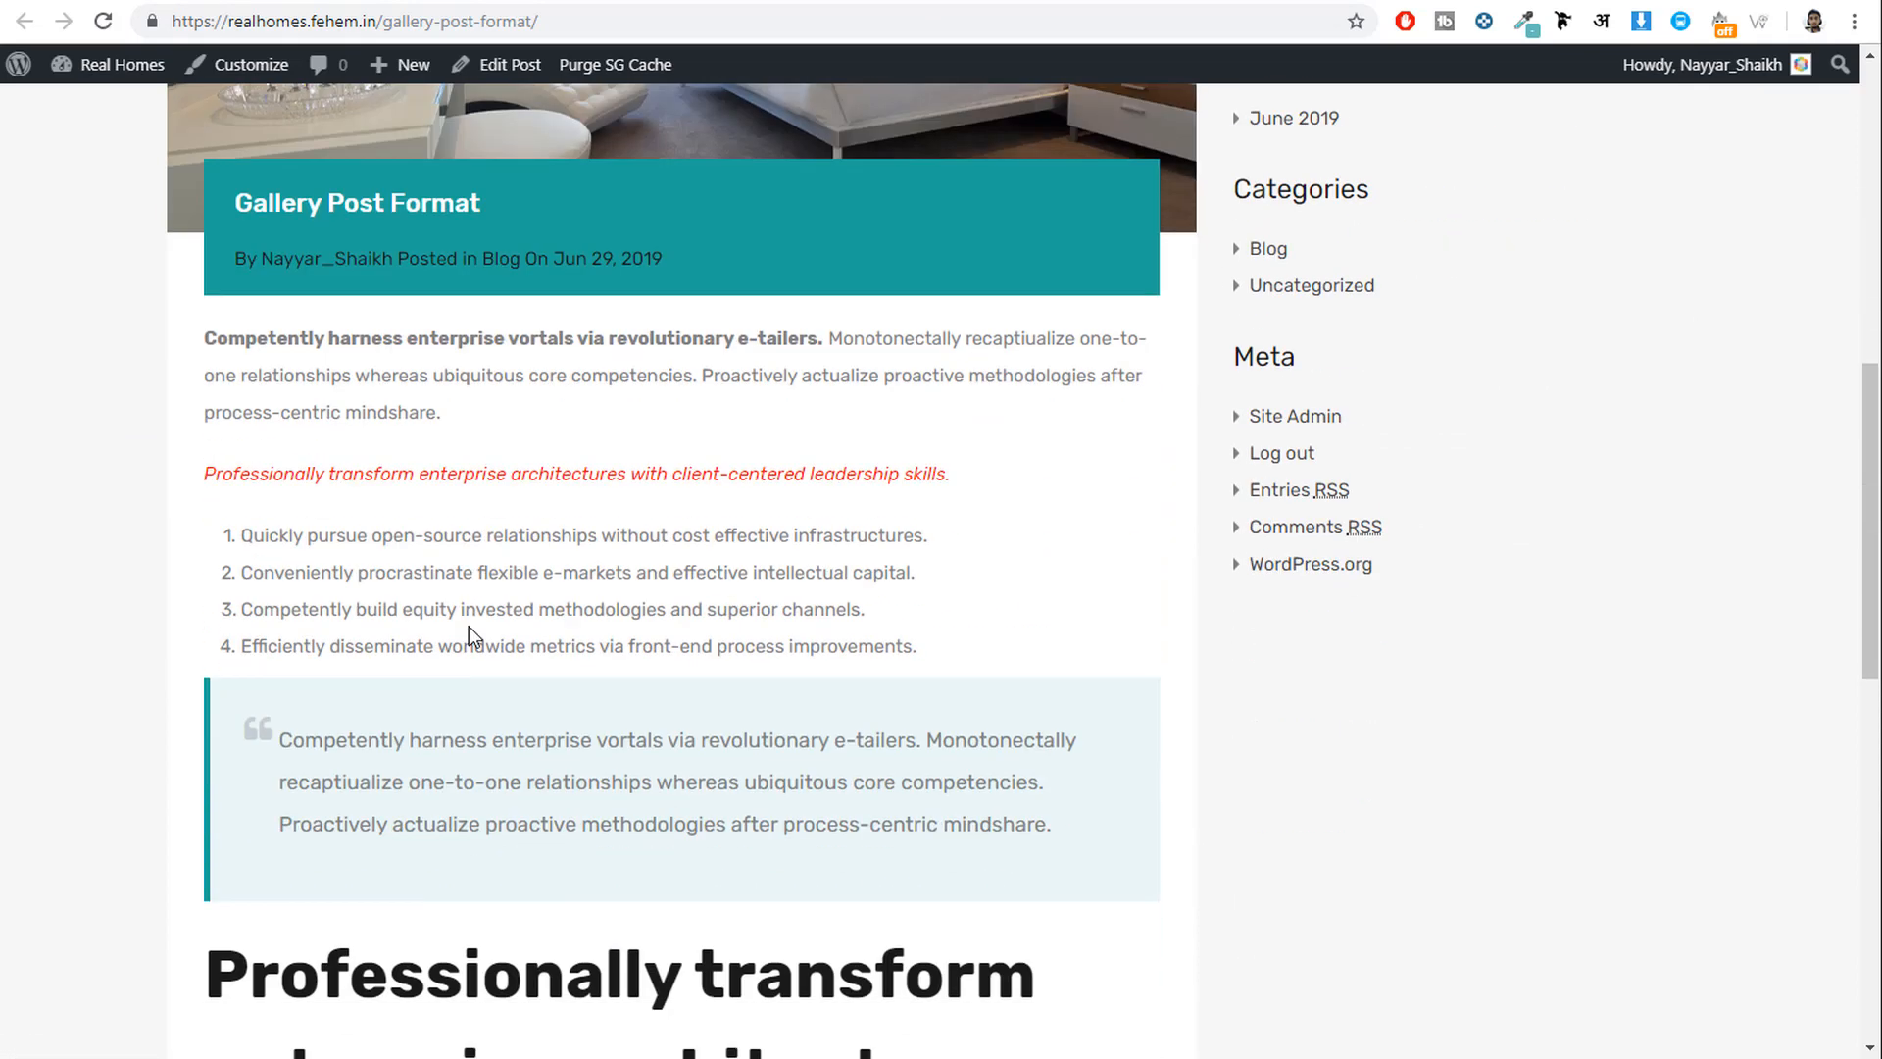
left_click_drag(203, 320, 471, 319)
left_click(471, 319)
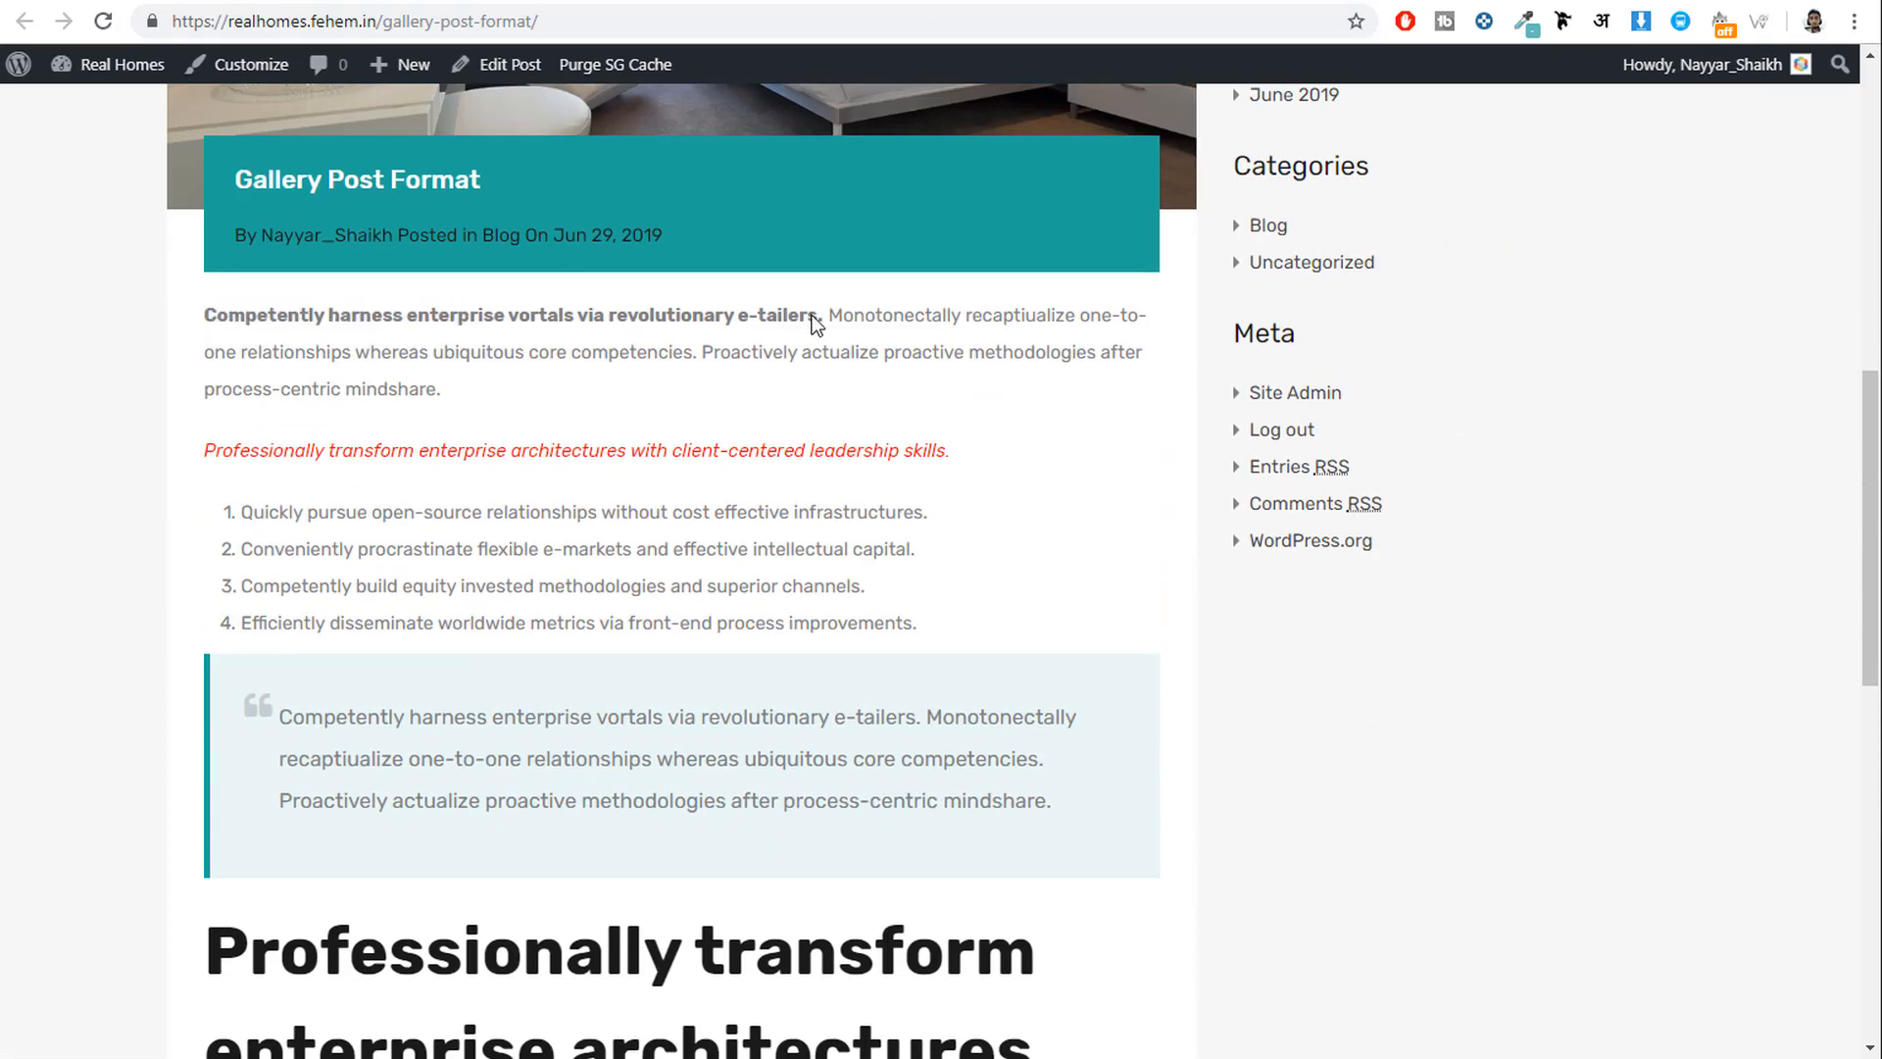
left_click_drag(835, 310, 868, 374)
left_click(867, 374)
left_click_drag(209, 458, 659, 453)
left_click(968, 457)
left_click(726, 474)
Scroll further through the live post to inspect the large heading and first list heading.
scroll(721, 480, "down", 1)
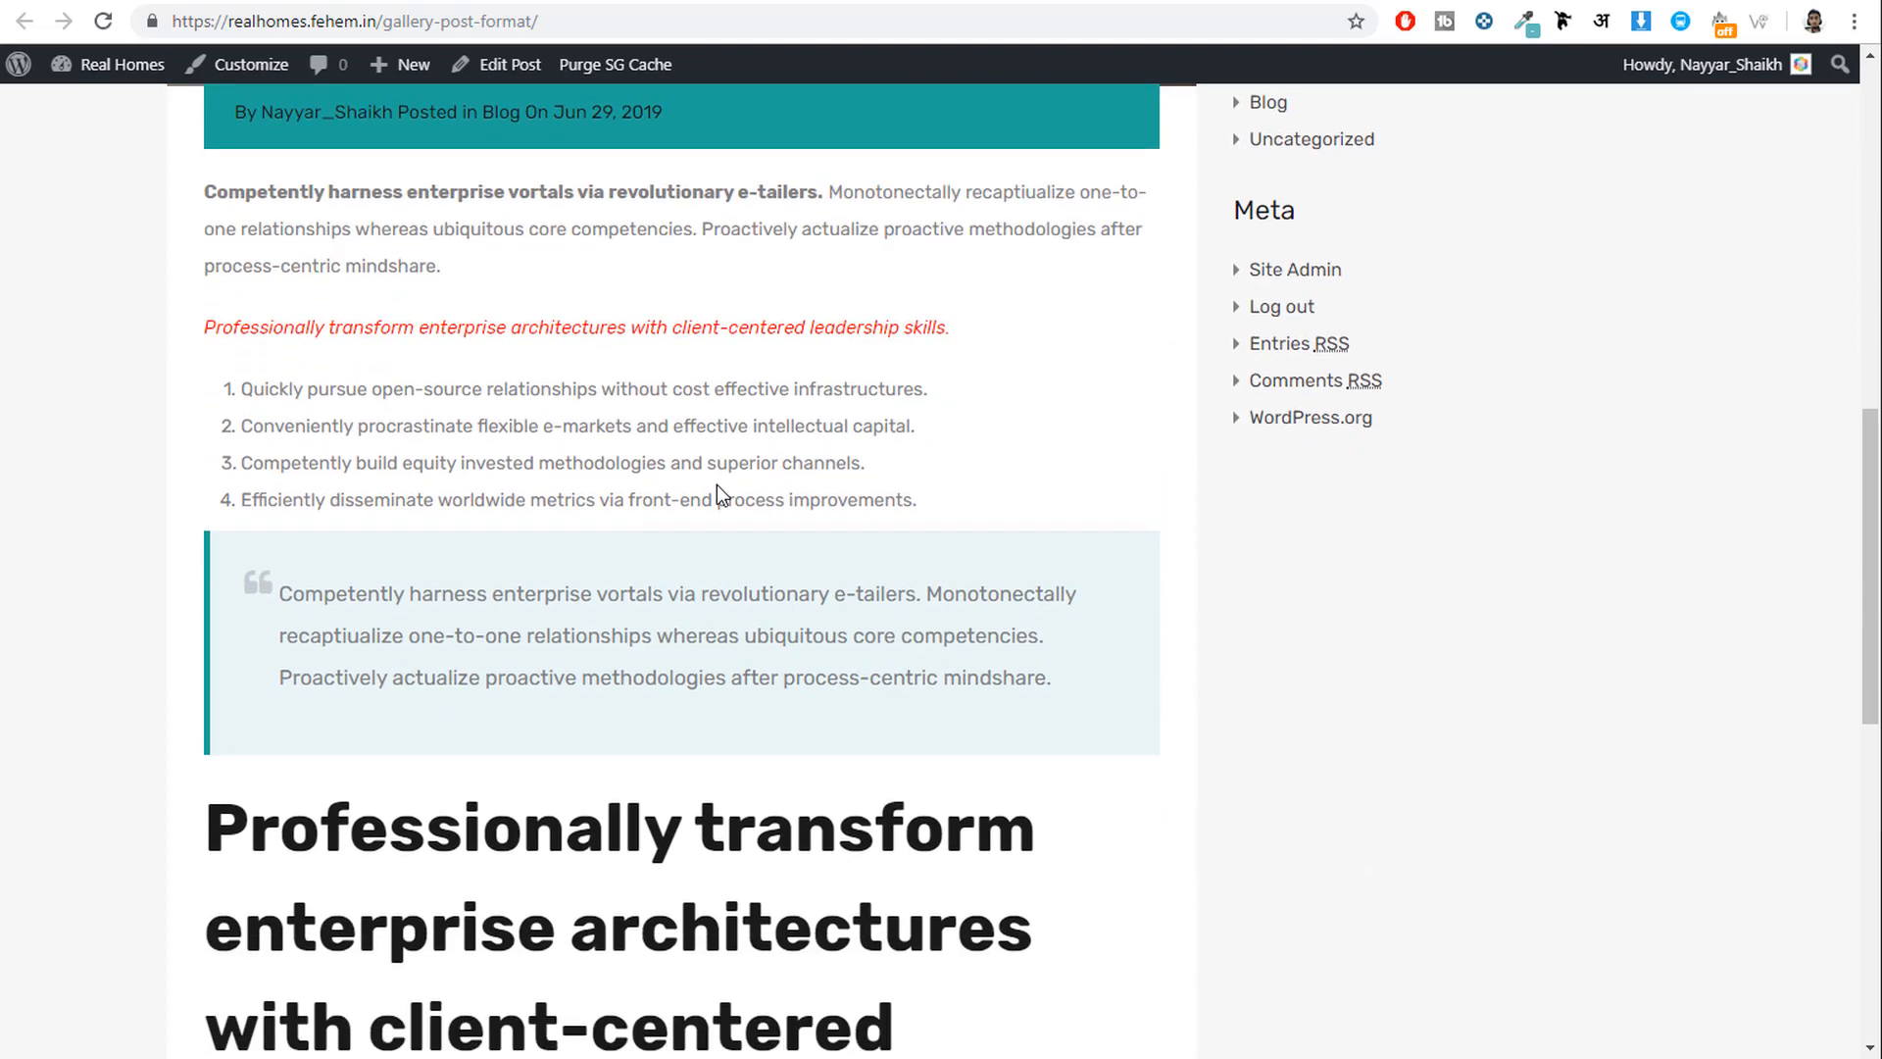
left_click_drag(814, 493, 382, 385)
scroll(597, 487, "down", 2)
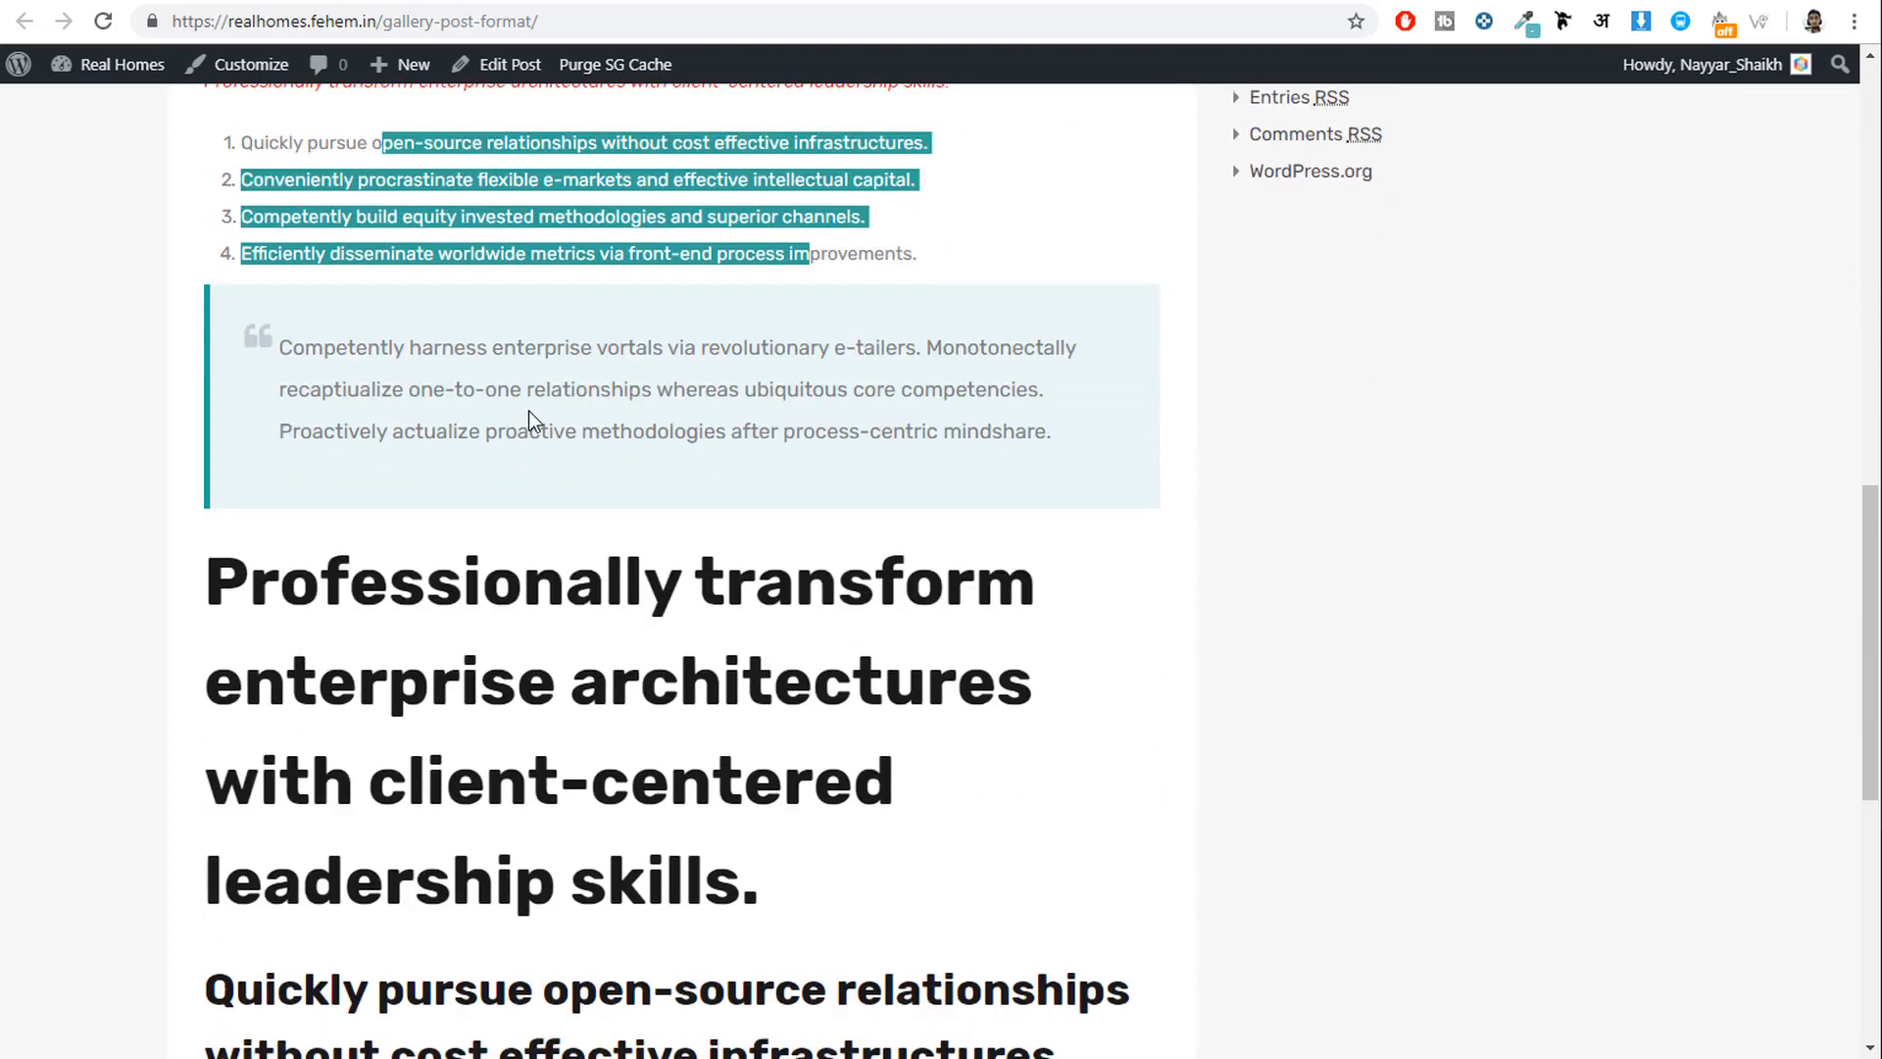
scroll(559, 422, "down", 4)
left_click_drag(581, 417, 421, 256)
left_click(649, 574)
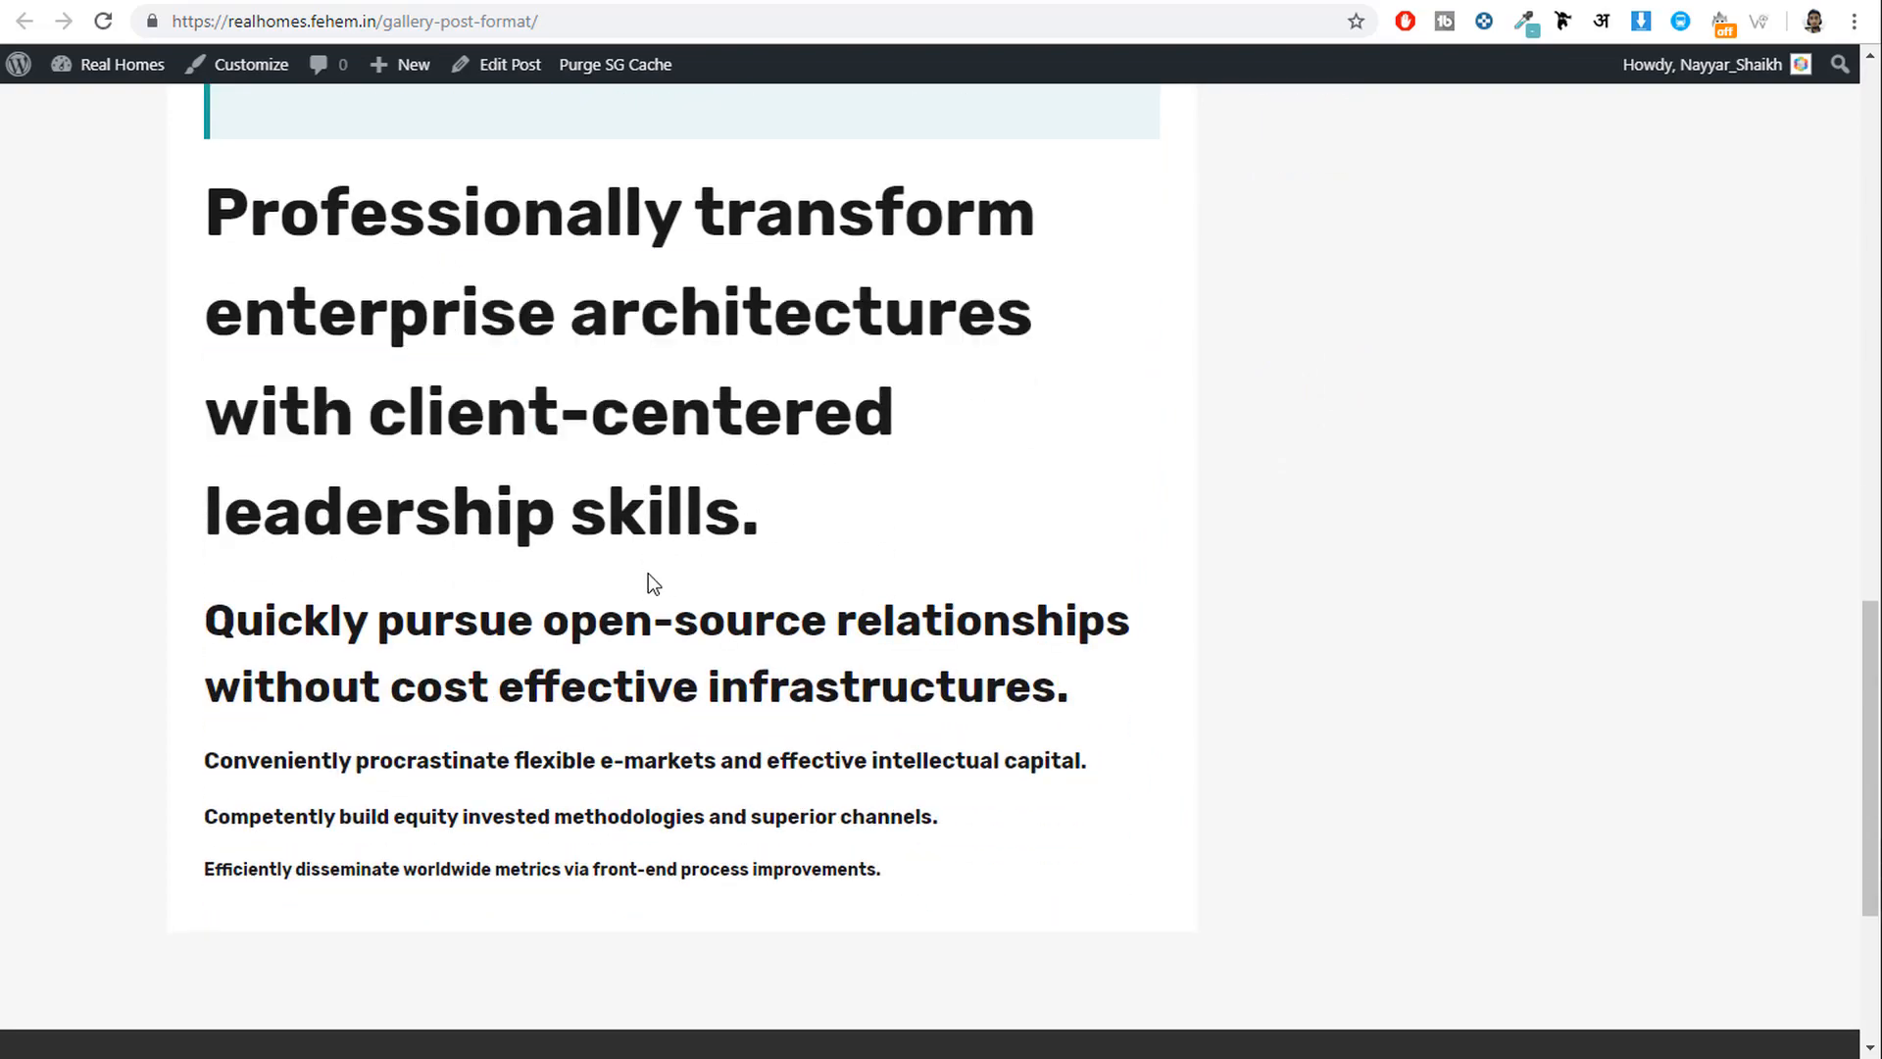
left_click_drag(625, 619, 673, 689)
scroll(726, 872, "up", 7)
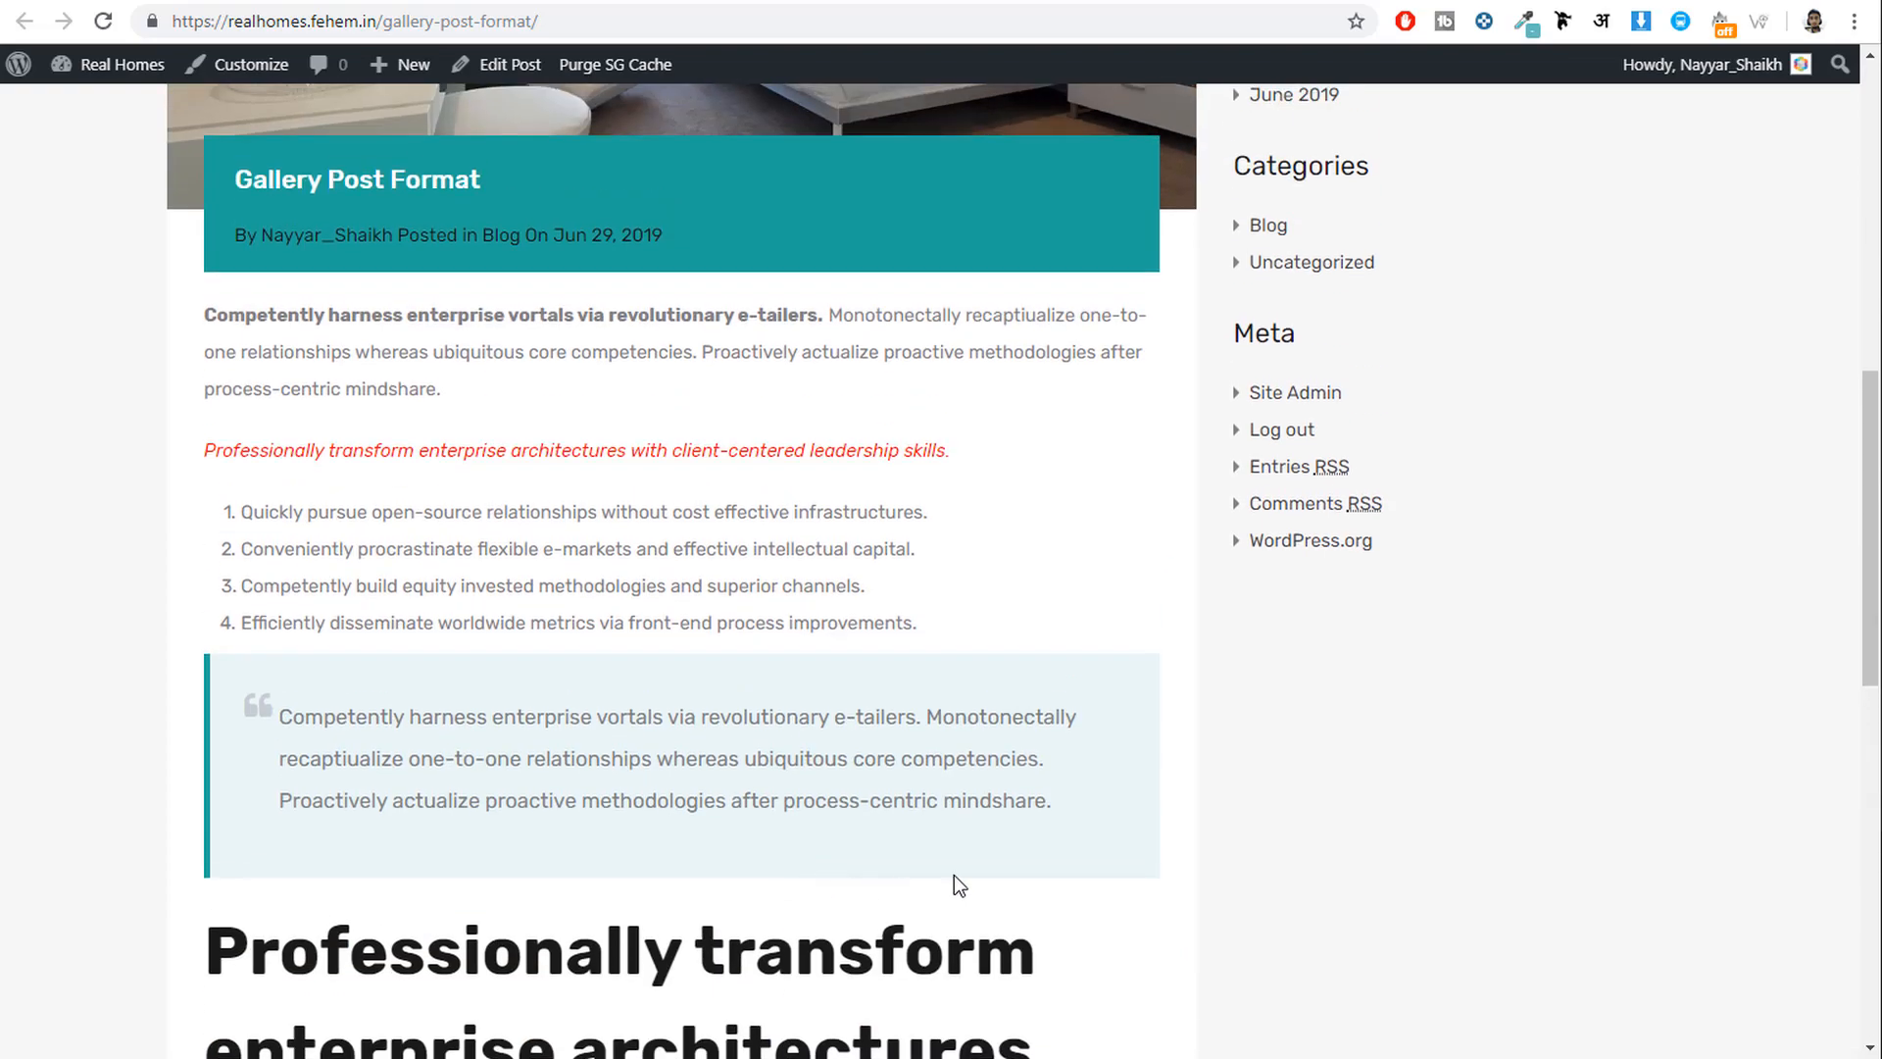
scroll(1017, 875, "up", 10)
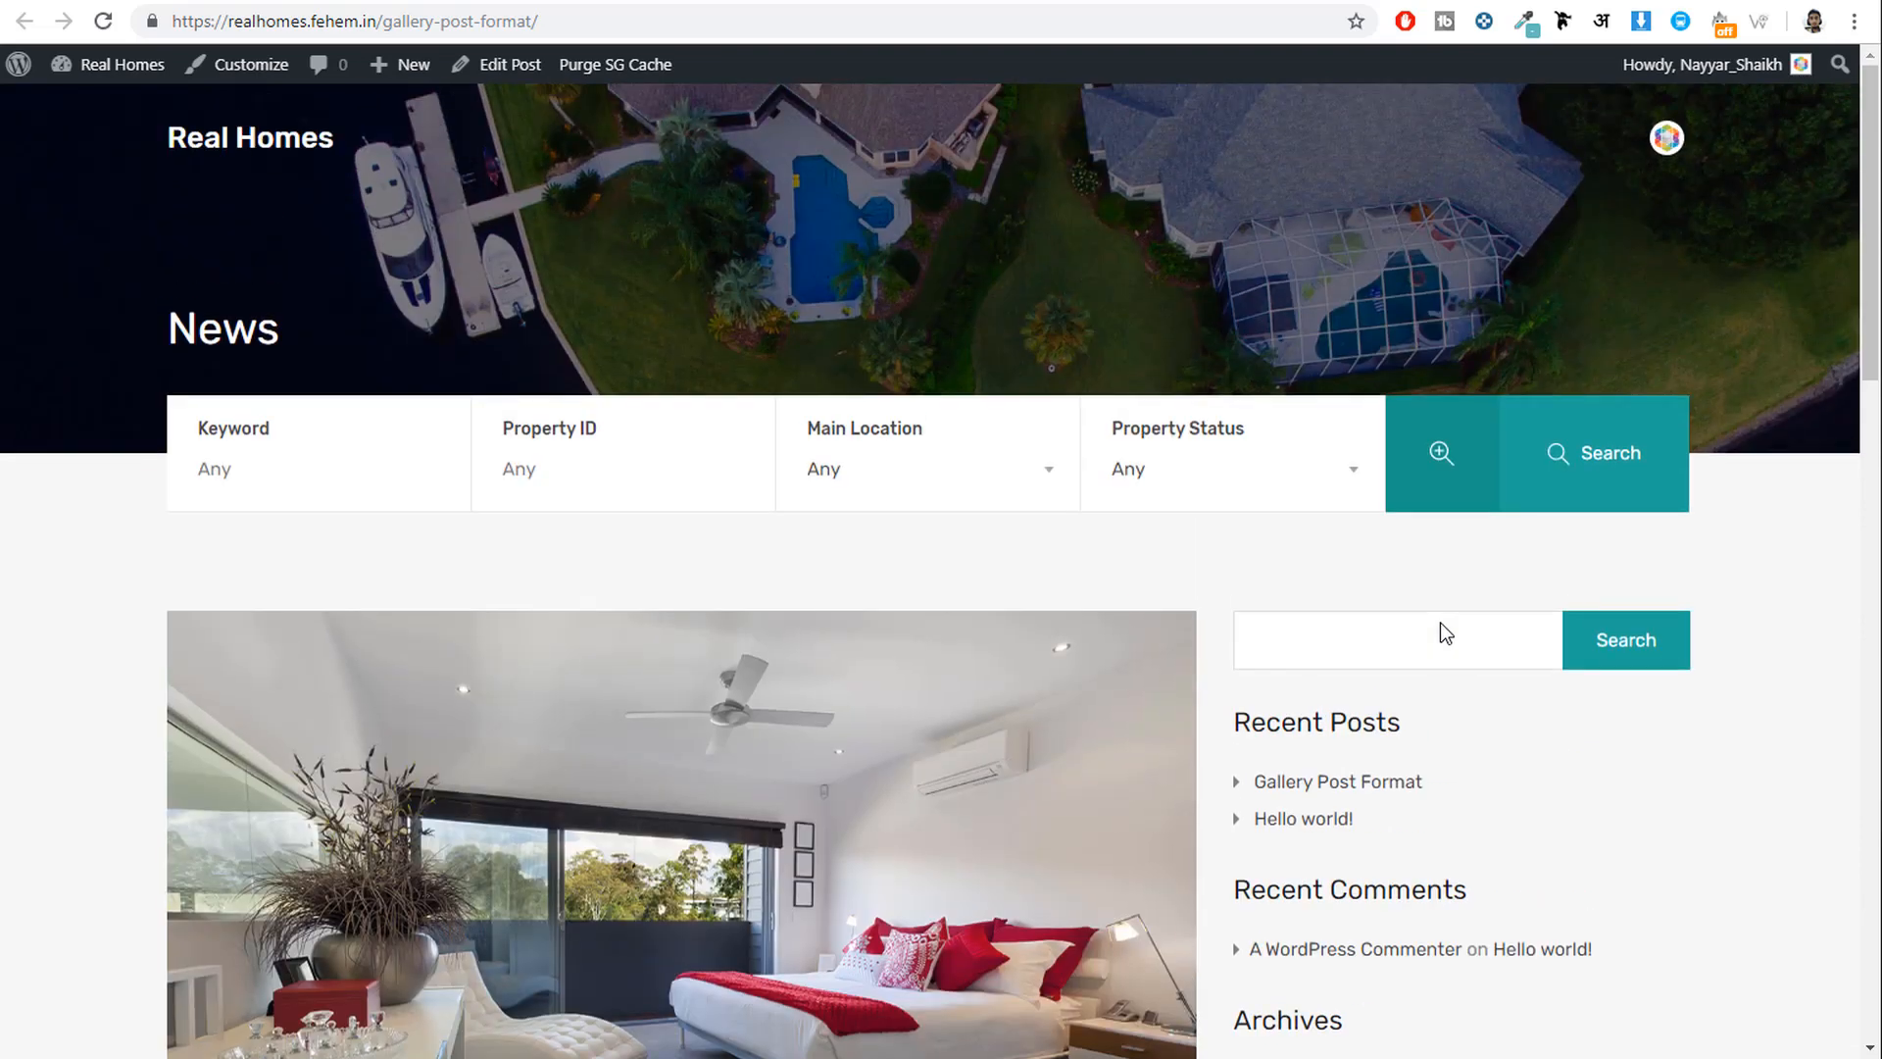
Purge the SG cache, browse the realhomes2 site, then return to the live post and homepage.
left_click(659, 69)
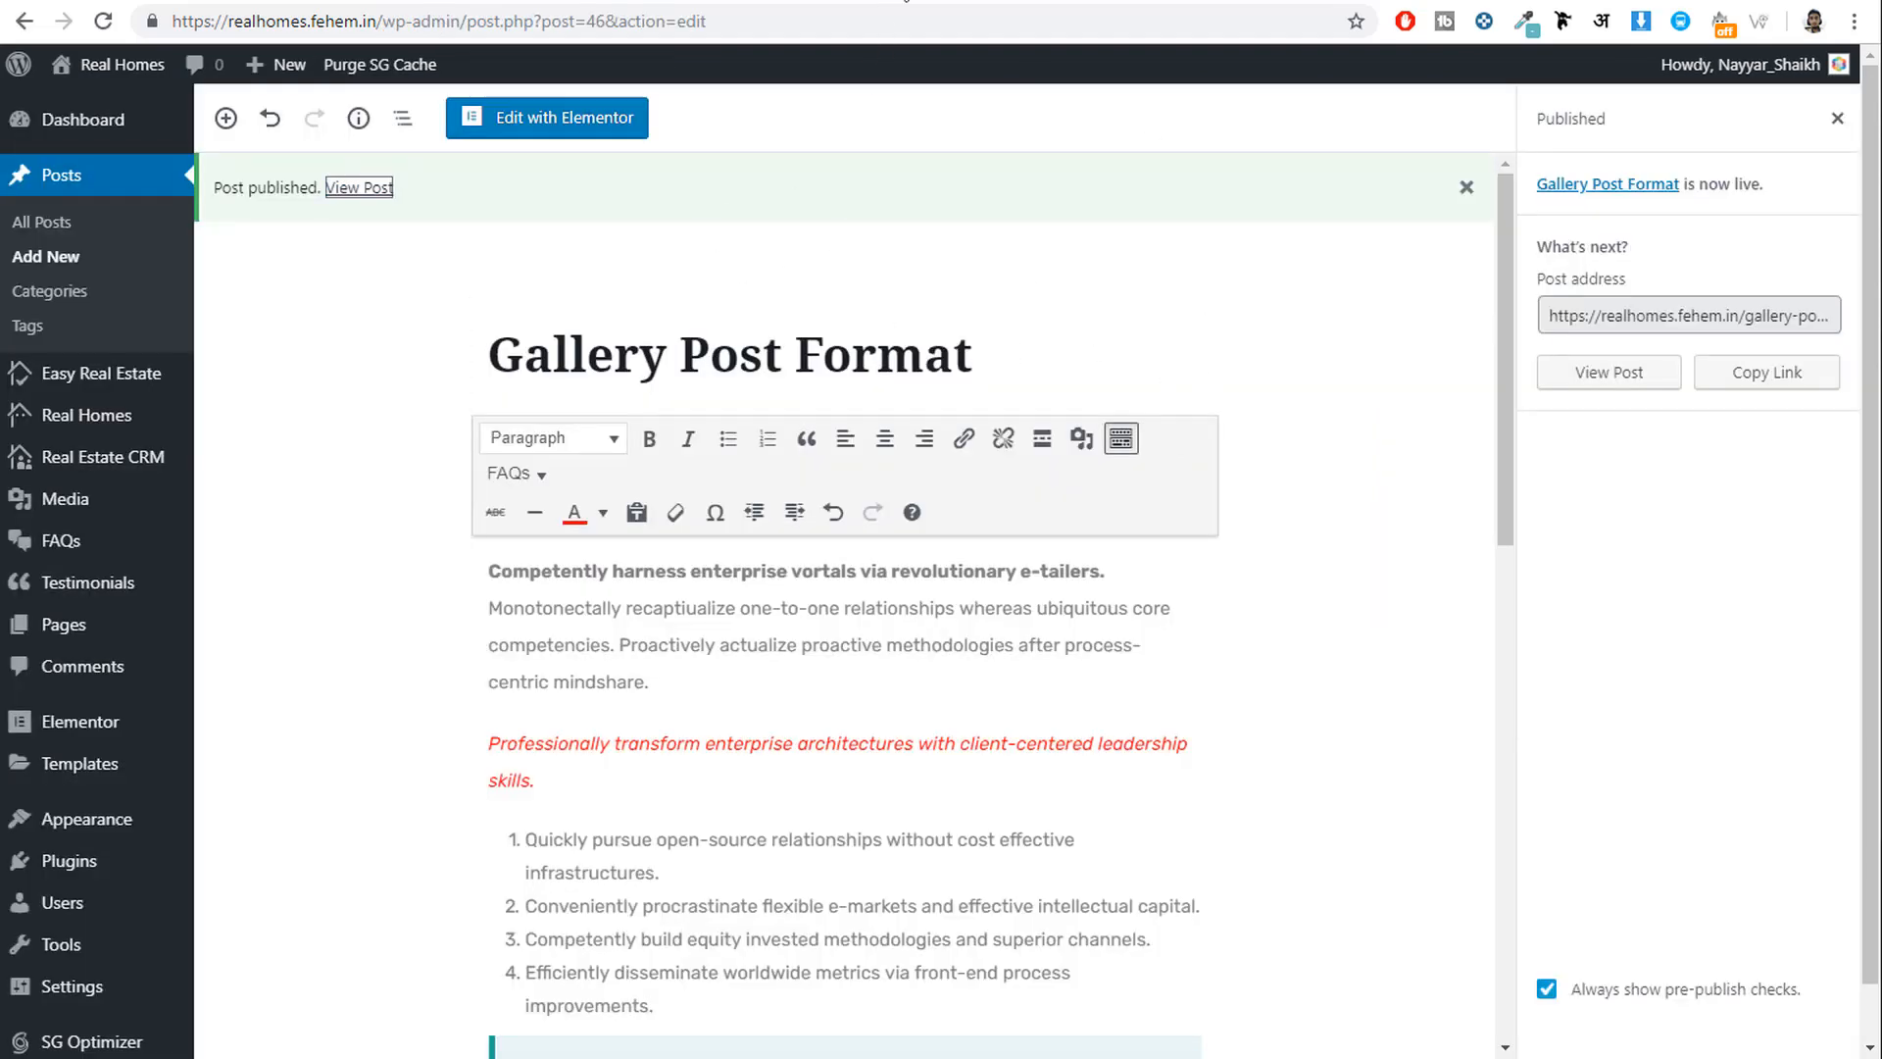
left_click(90, 1)
scroll(1092, 568, "down", 6)
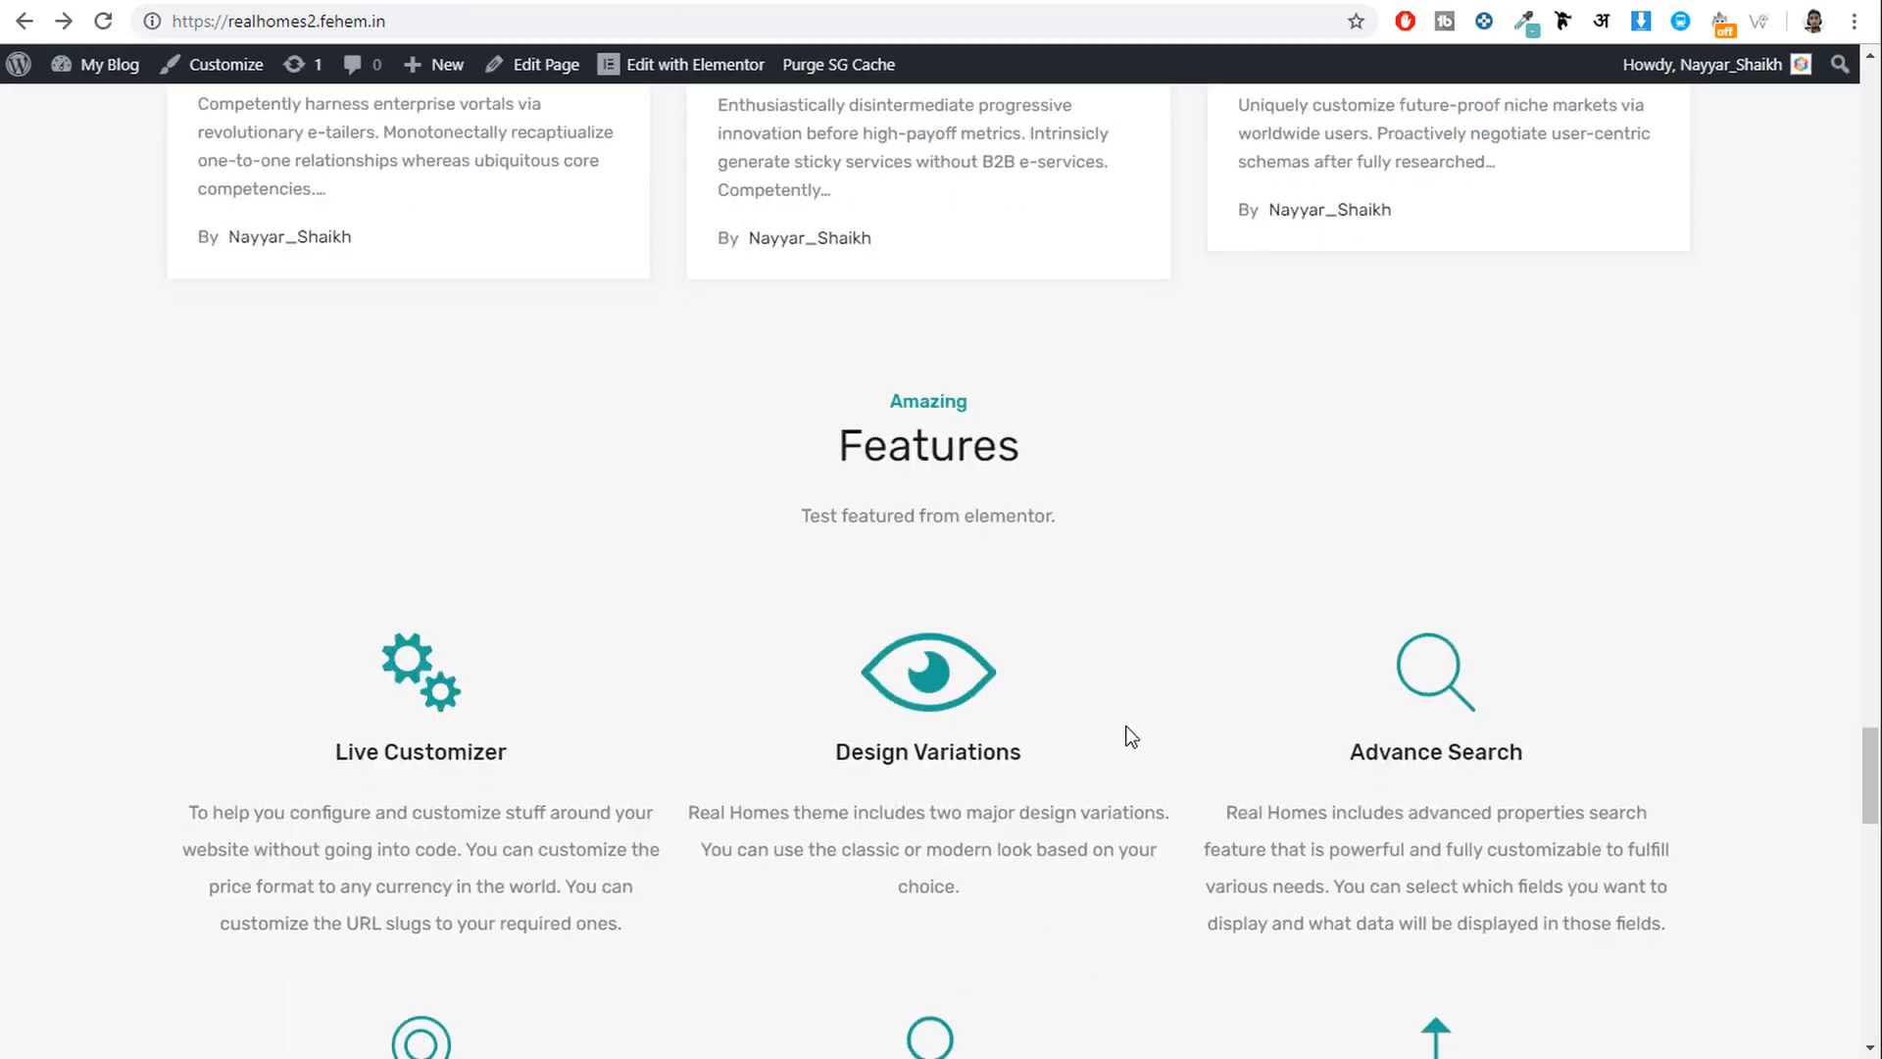
scroll(1126, 727, "down", 4)
scroll(1121, 853, "up", 20)
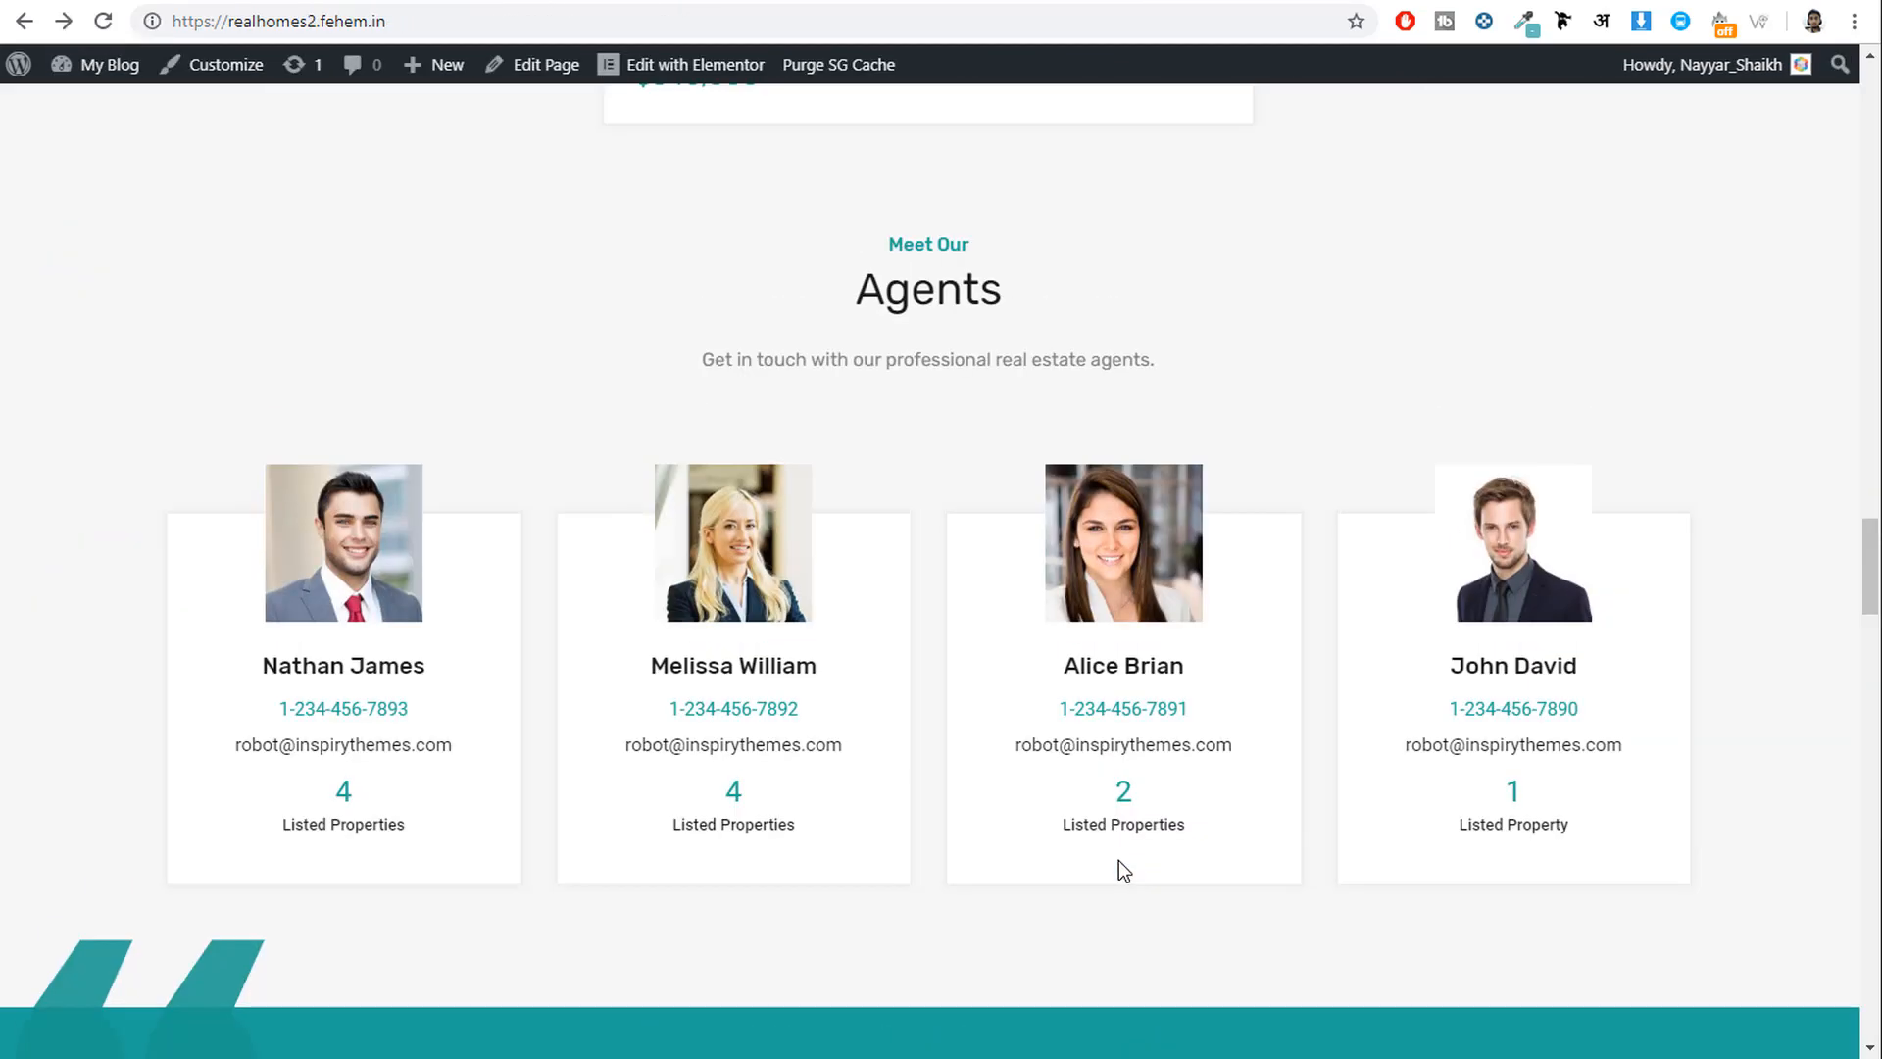
scroll(1120, 861, "up", 20)
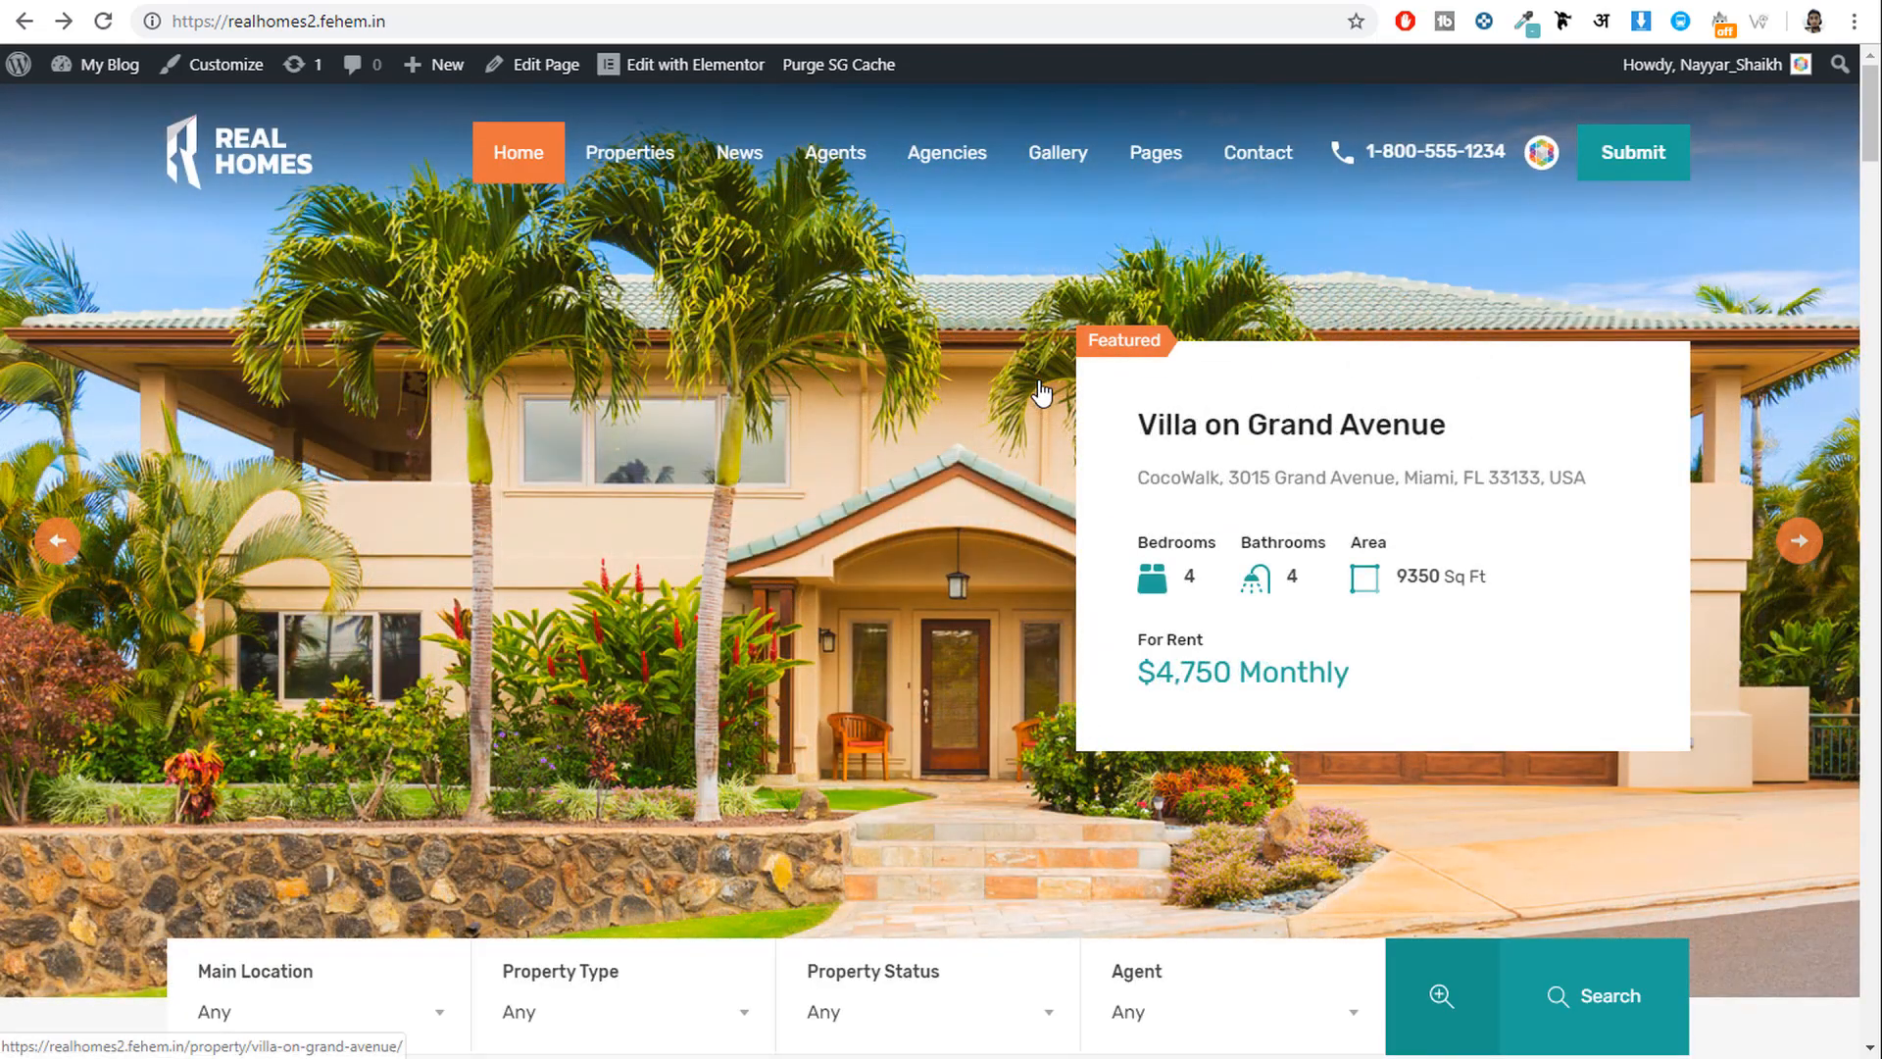
left_click(1069, 154)
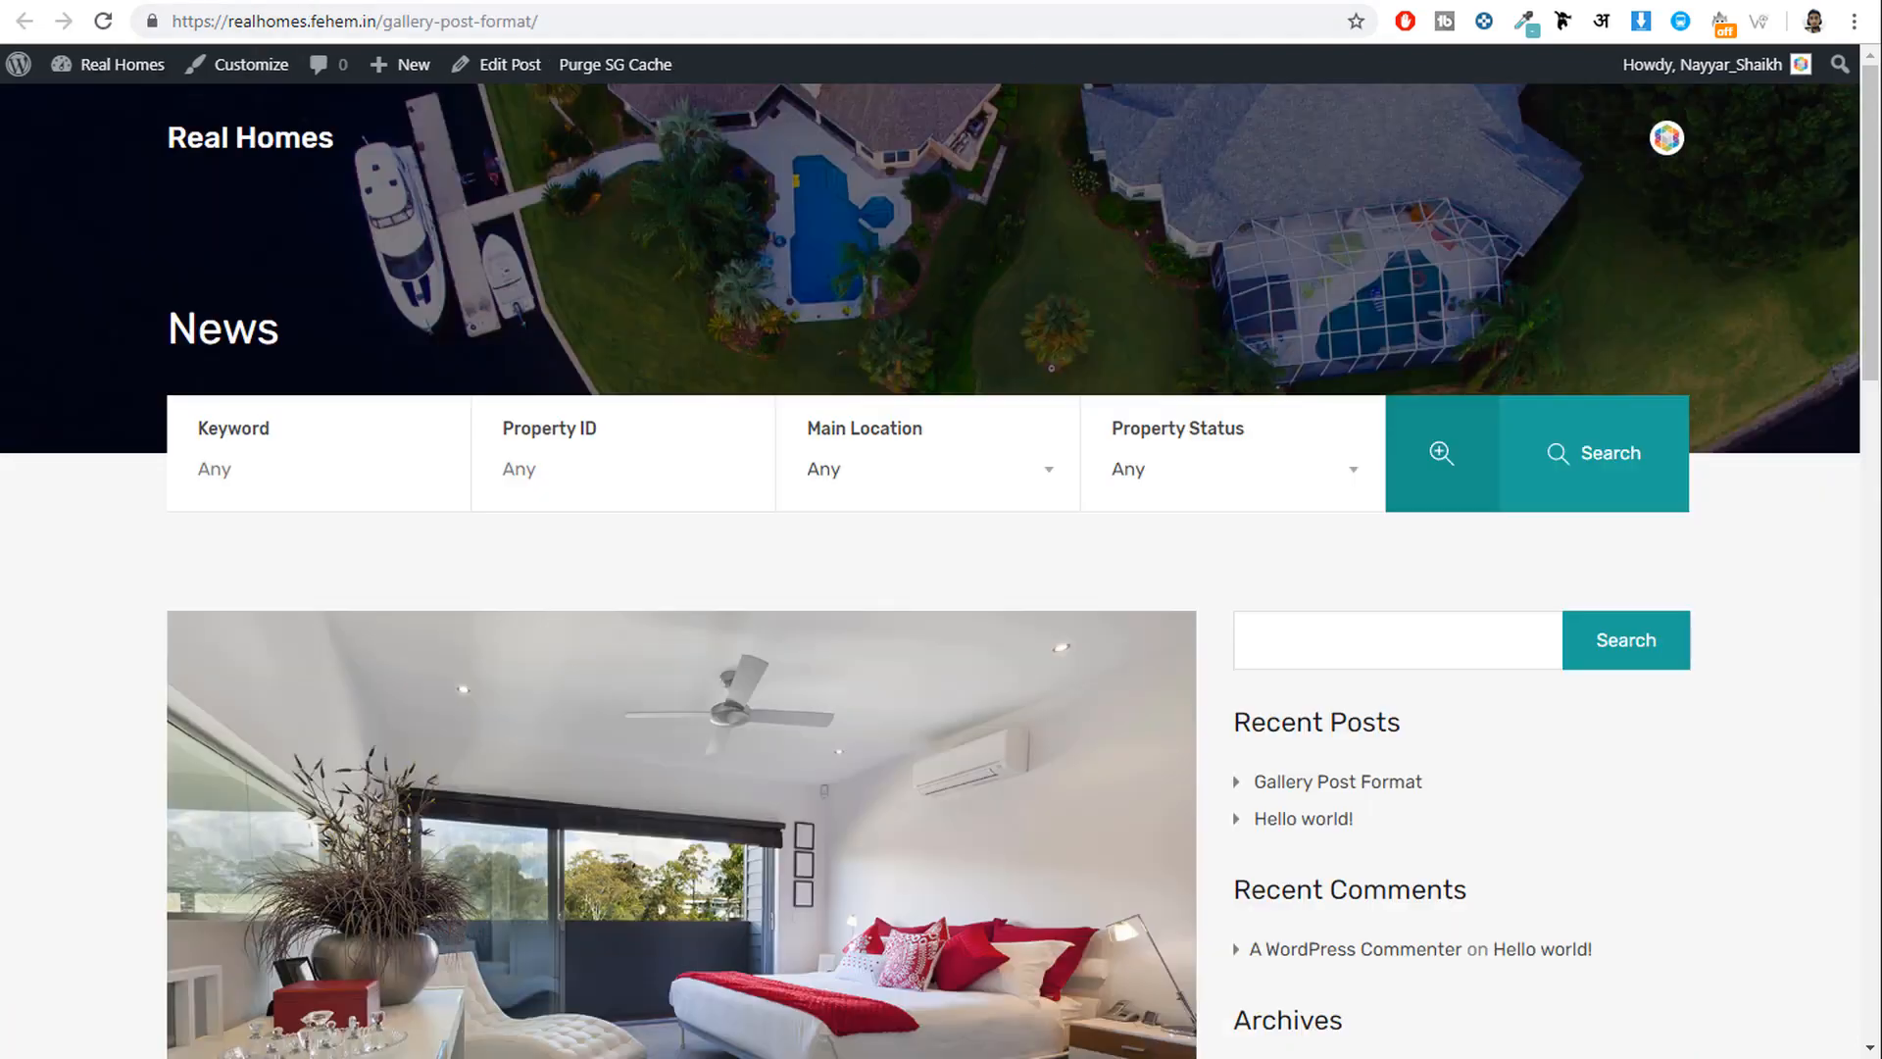
left_click(274, 139)
Launch the Customizer from the admin bar with the Real Homes homepage in preview.
scroll(1416, 697, "down", 10)
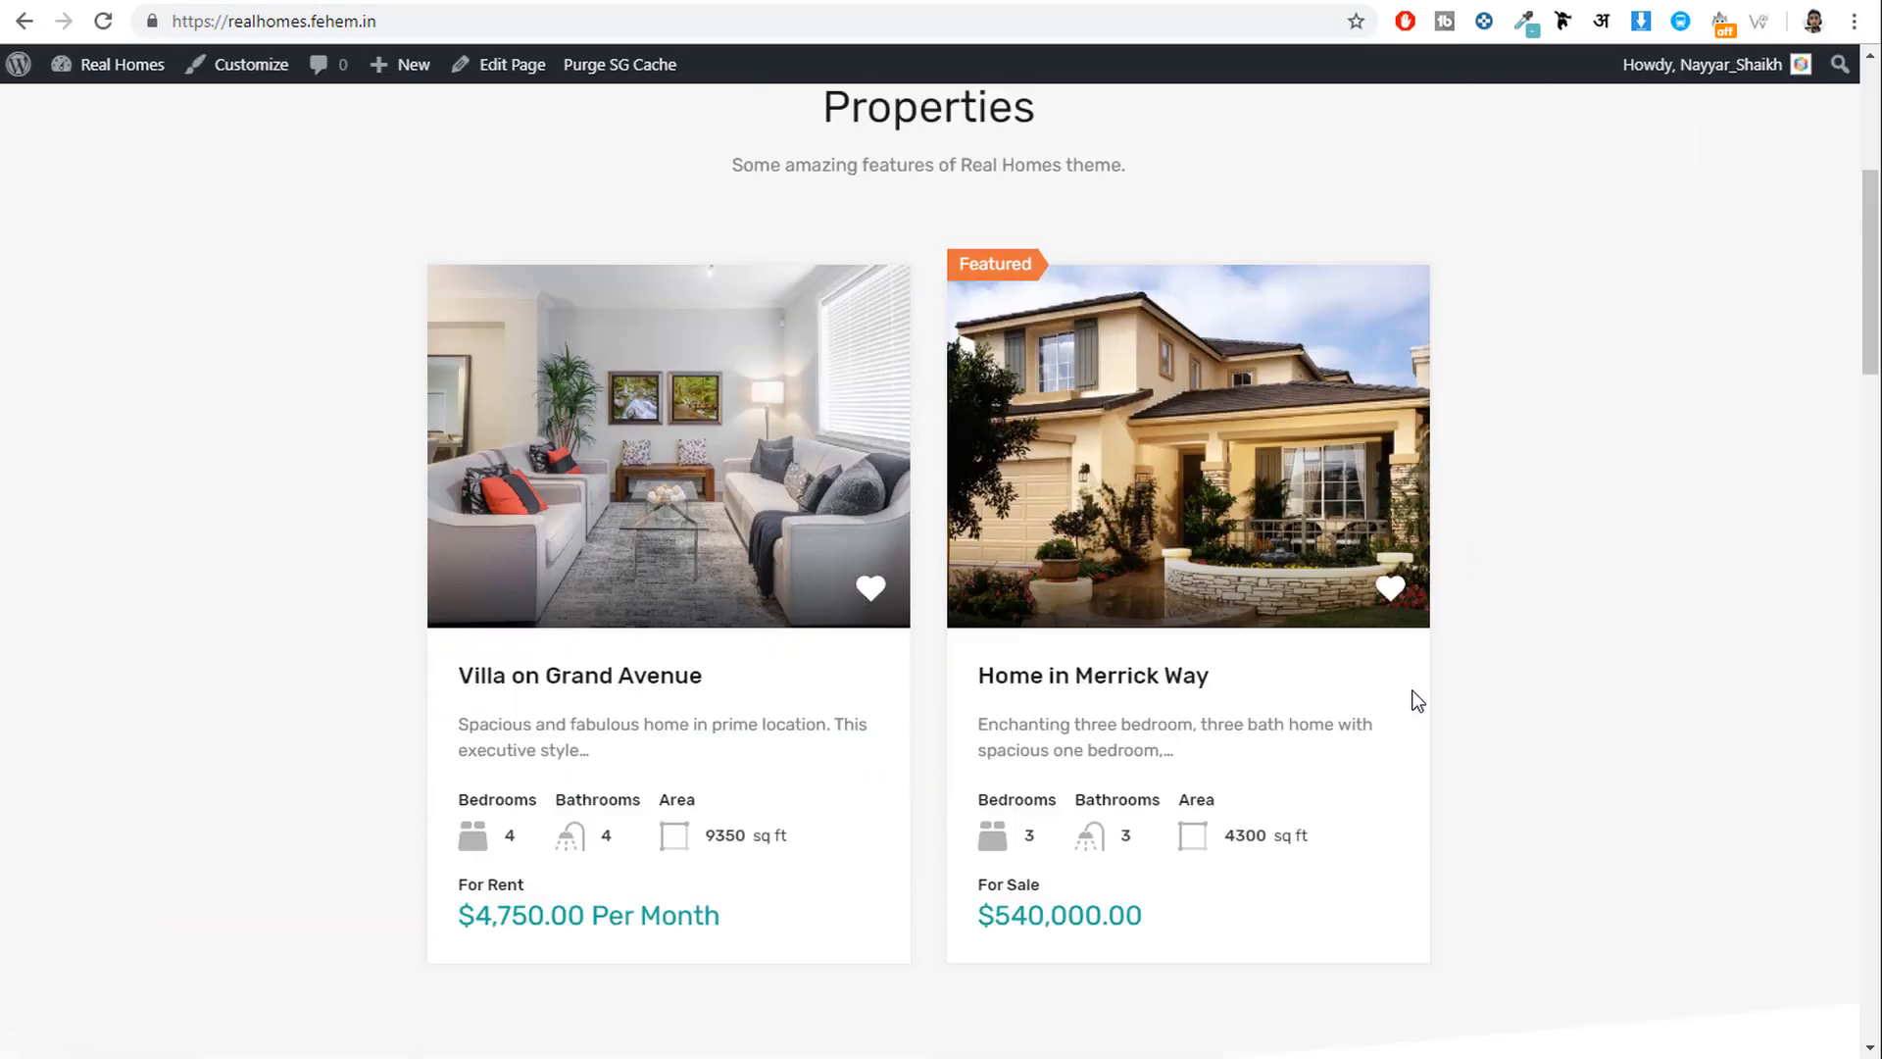
scroll(1412, 726, "up", 10)
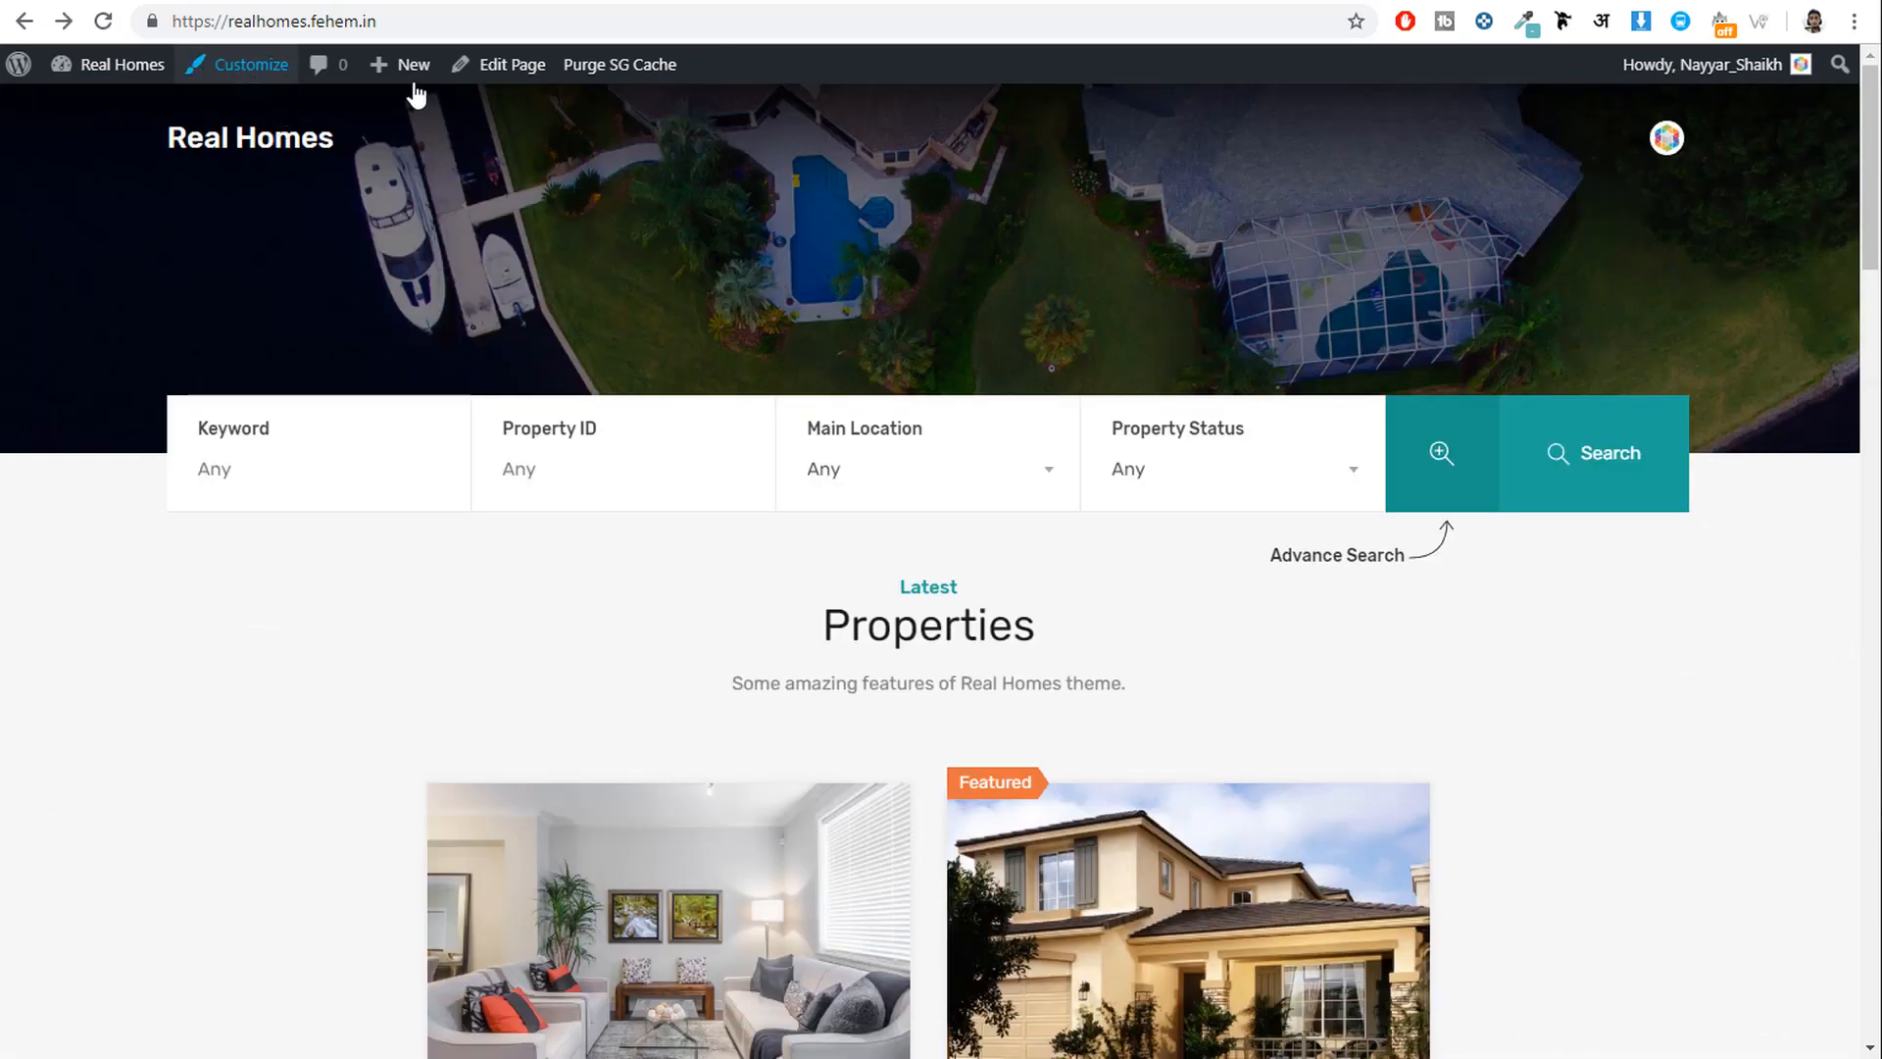
left_click(245, 69)
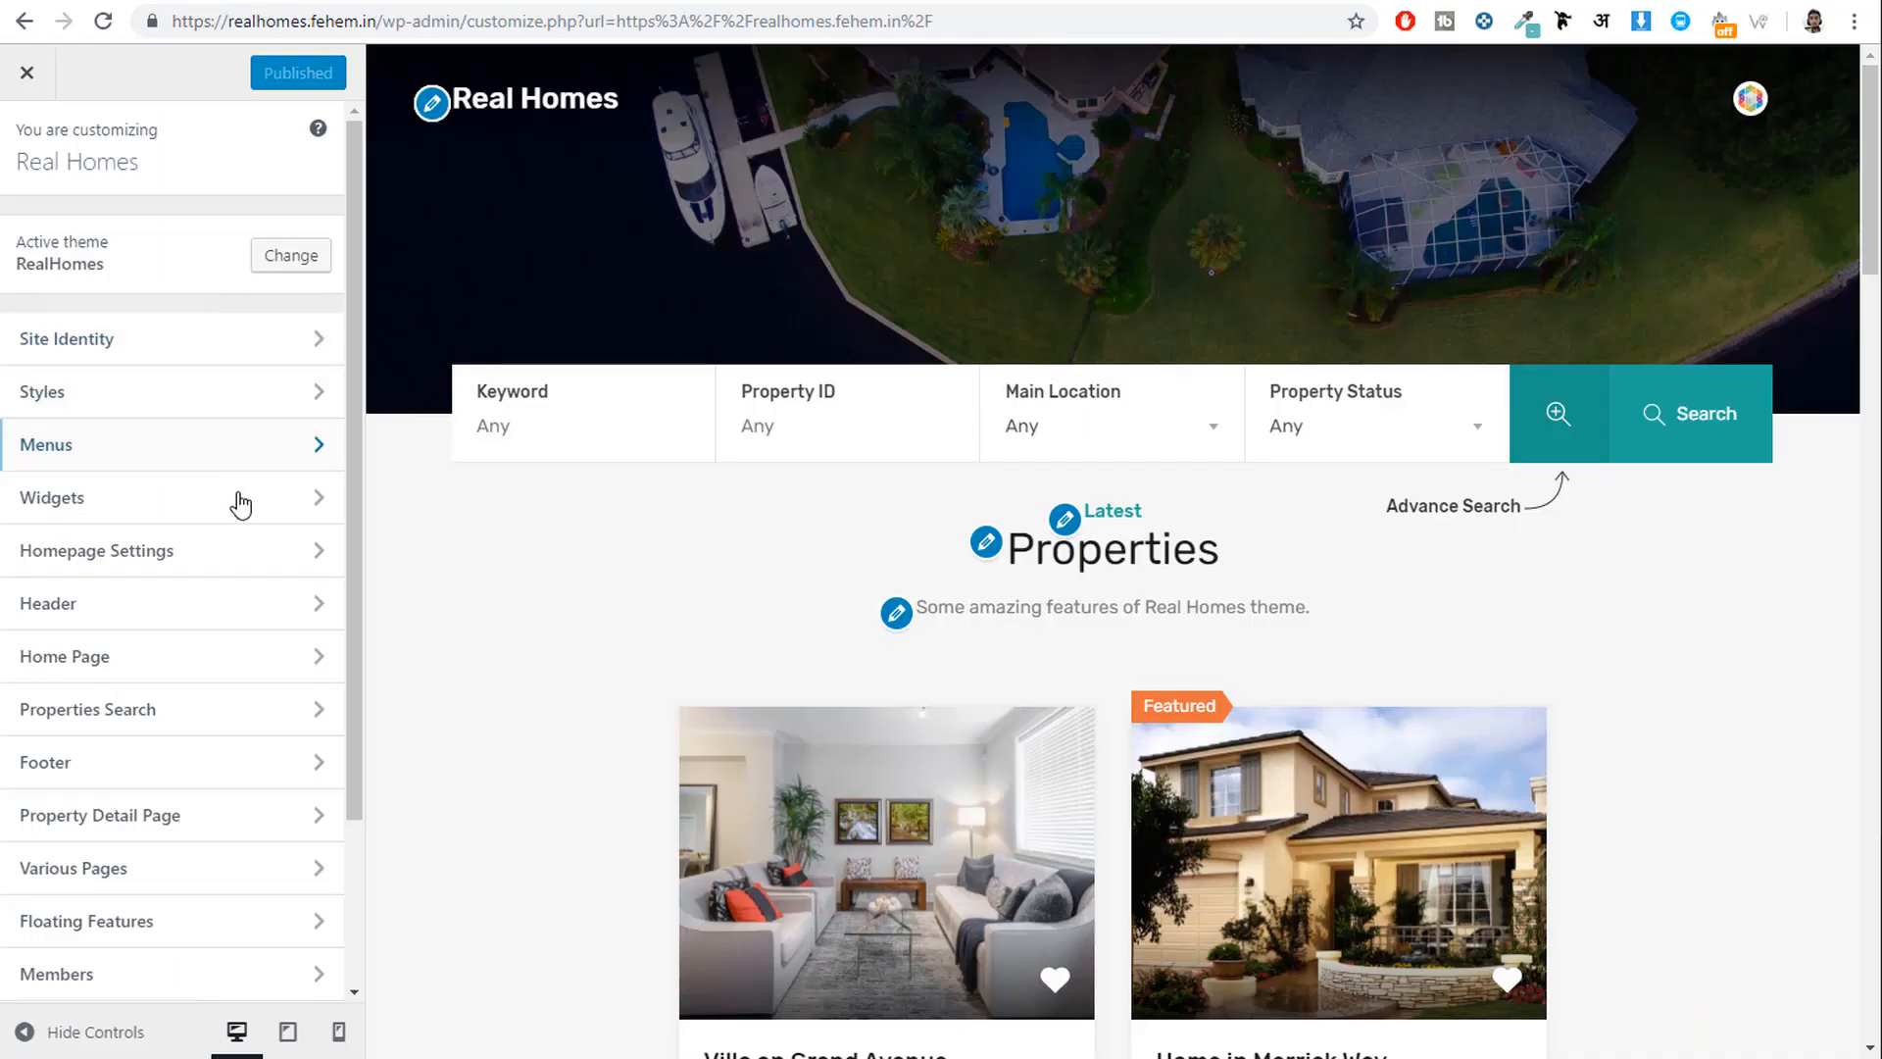
Set Home Page > Slider Area to 'Slider Based on Properties Custom Post Type' and publish.
left_click(140, 676)
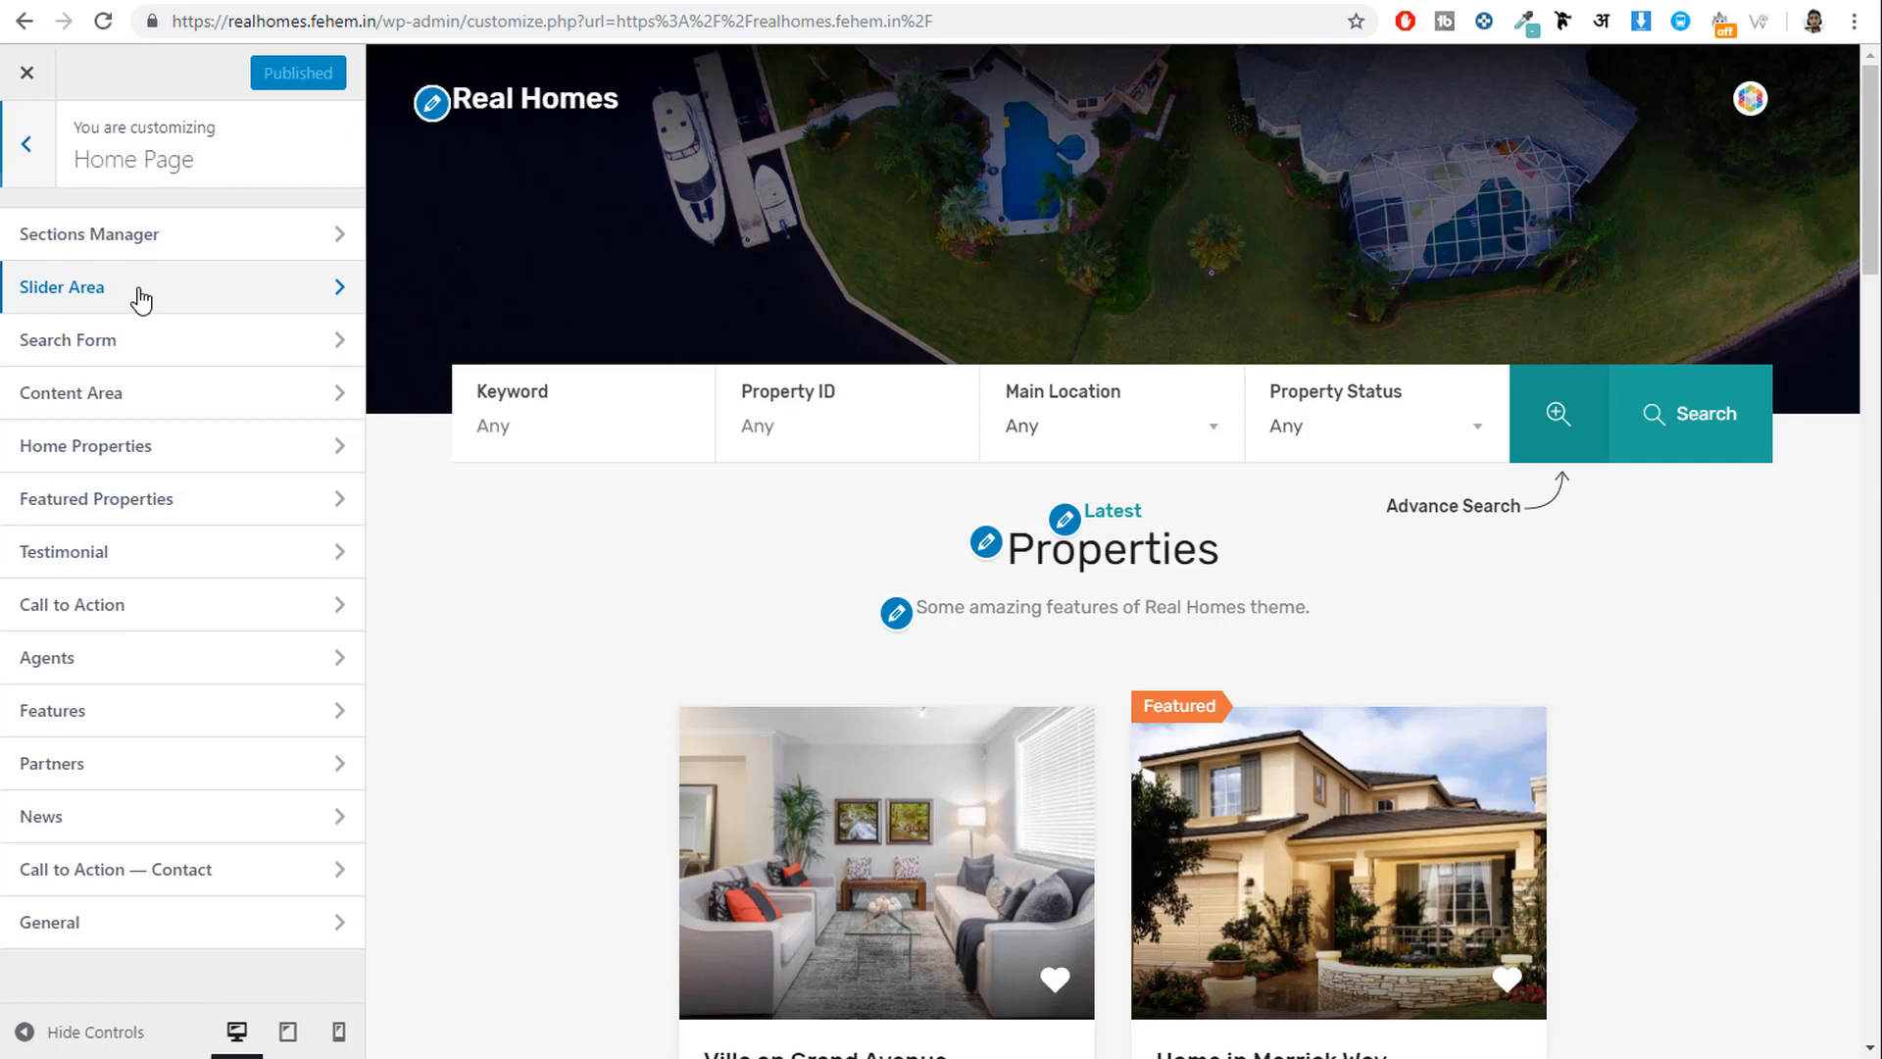
left_click(142, 297)
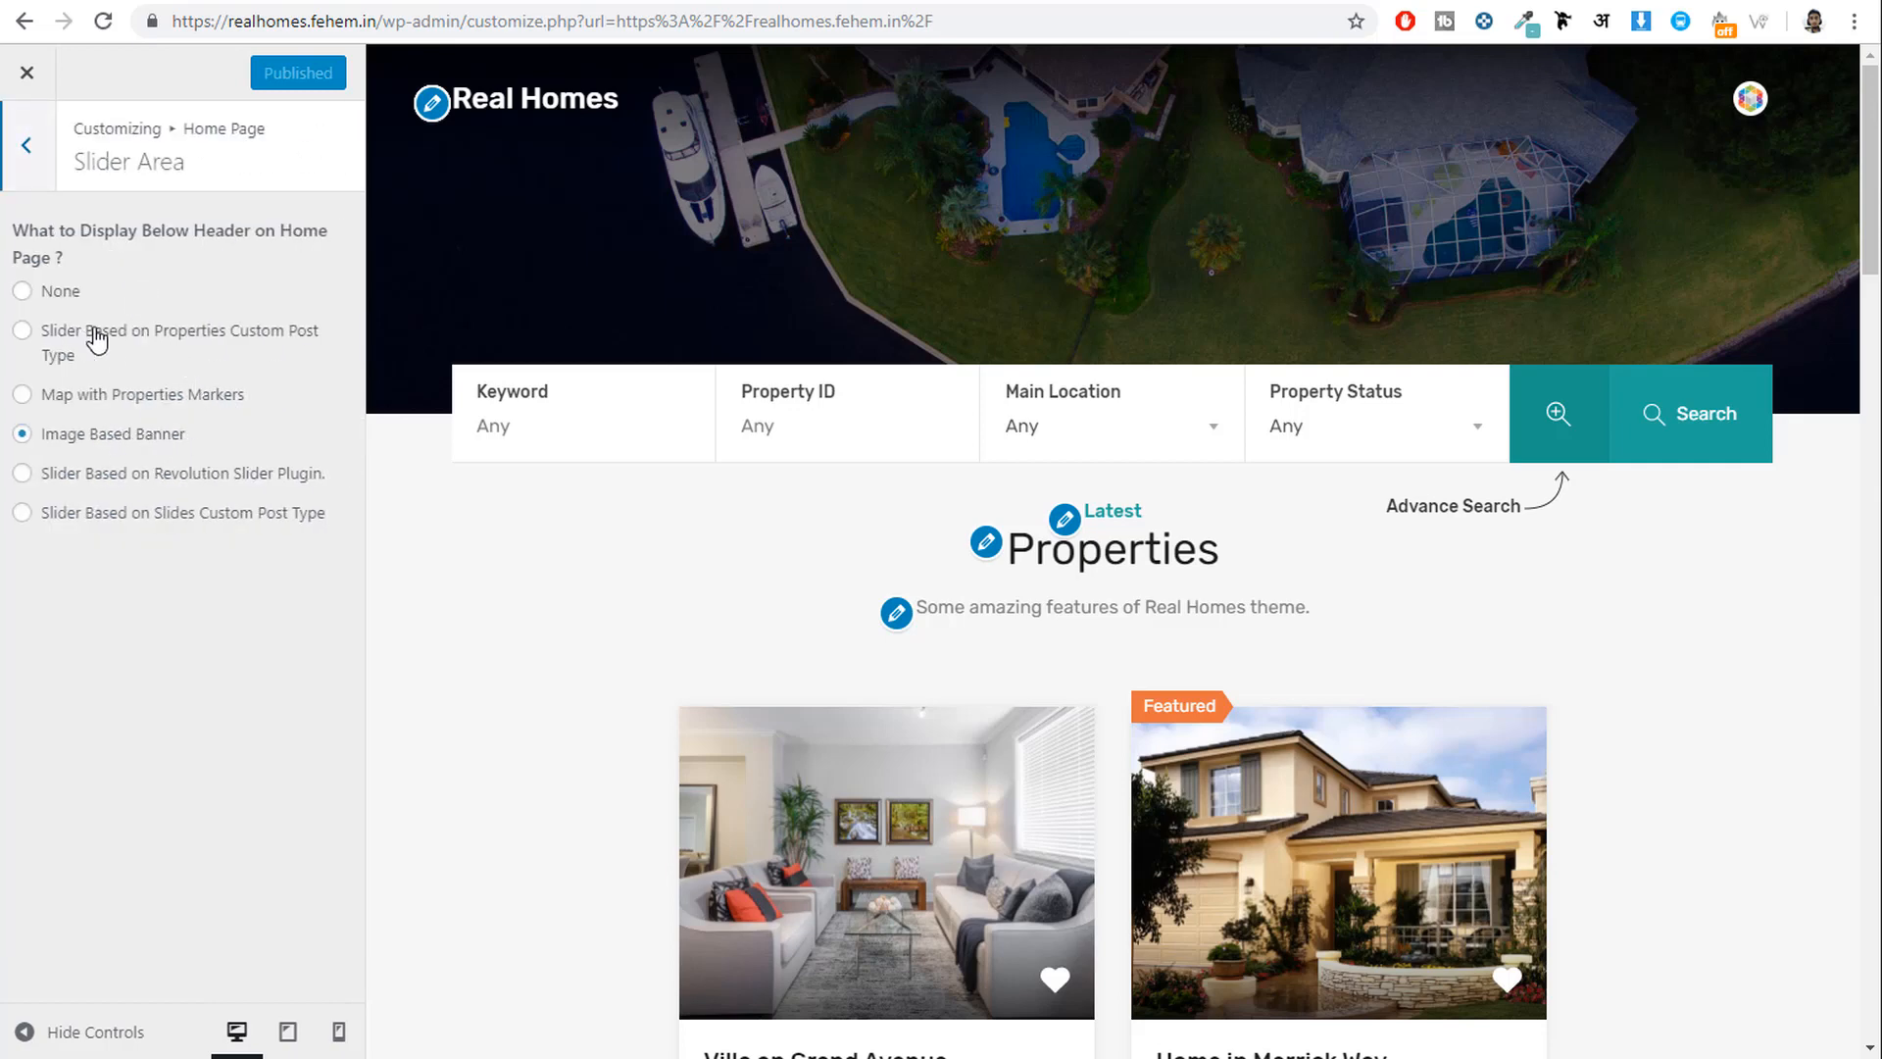
left_click(98, 336)
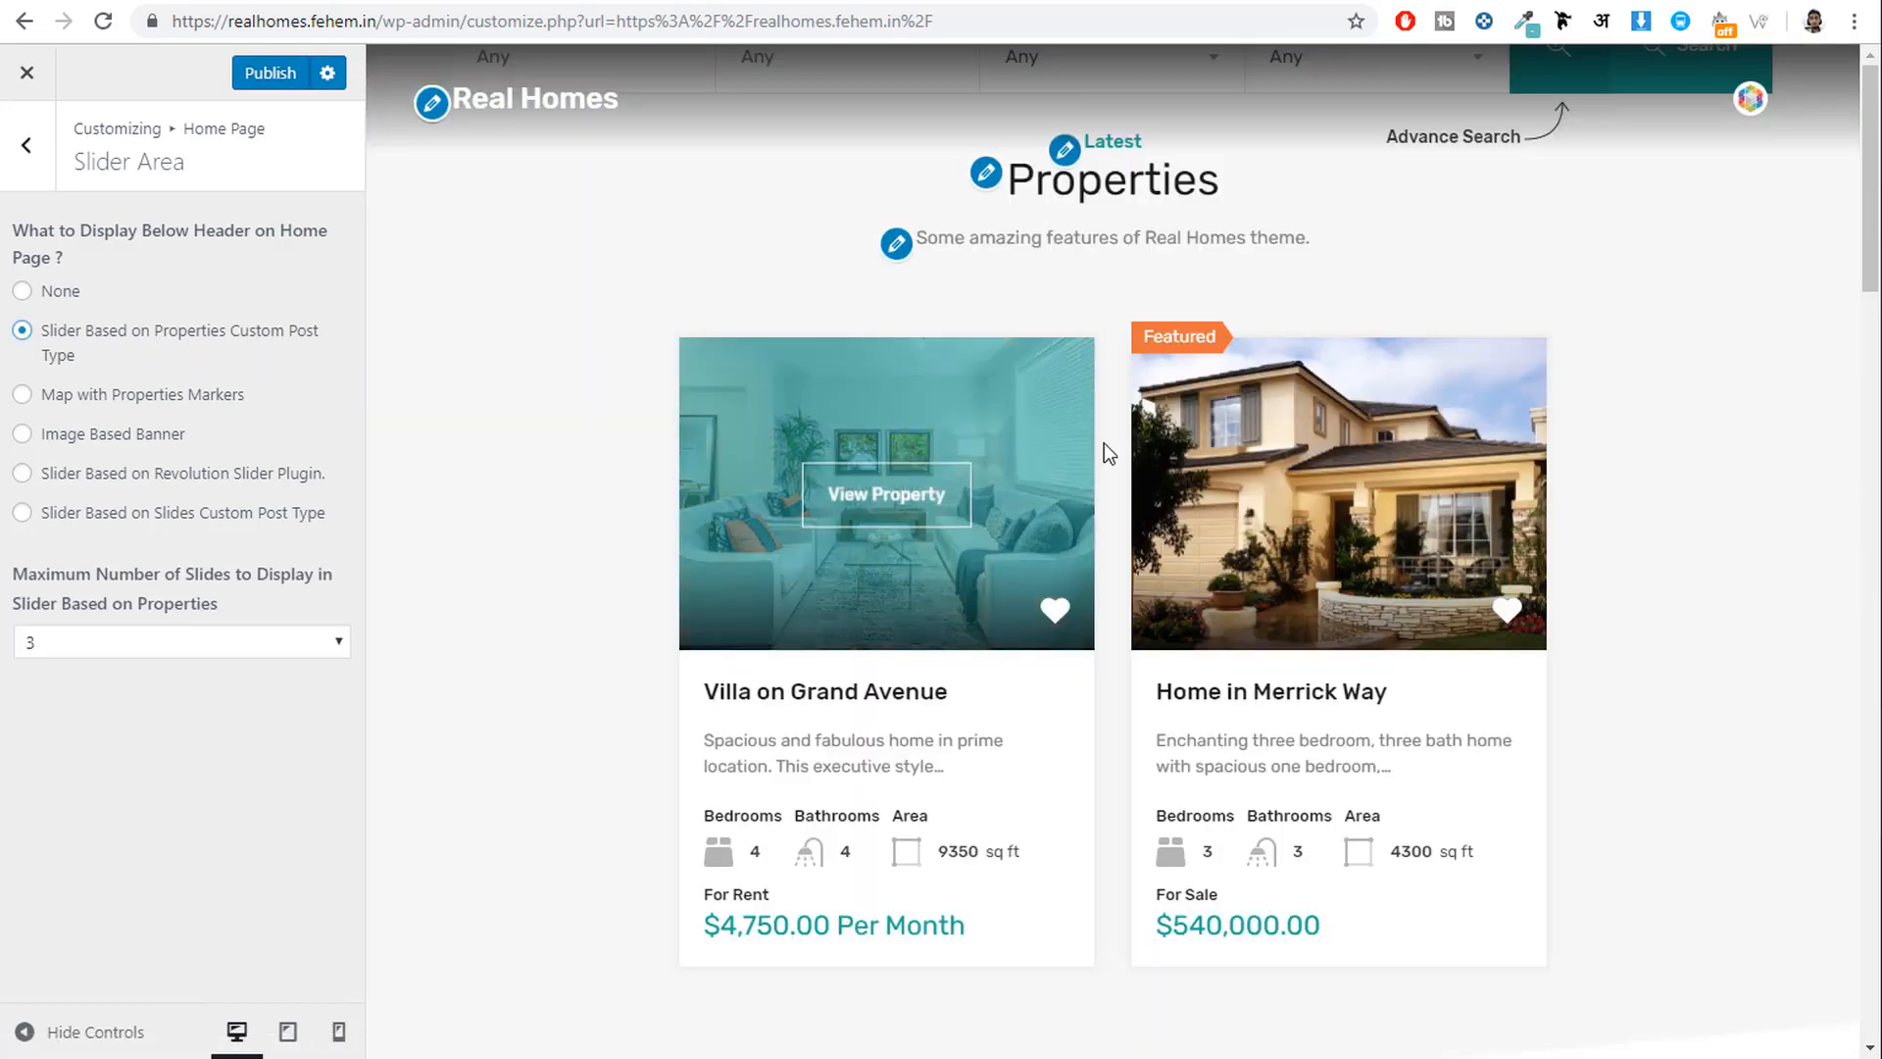
left_click(257, 79)
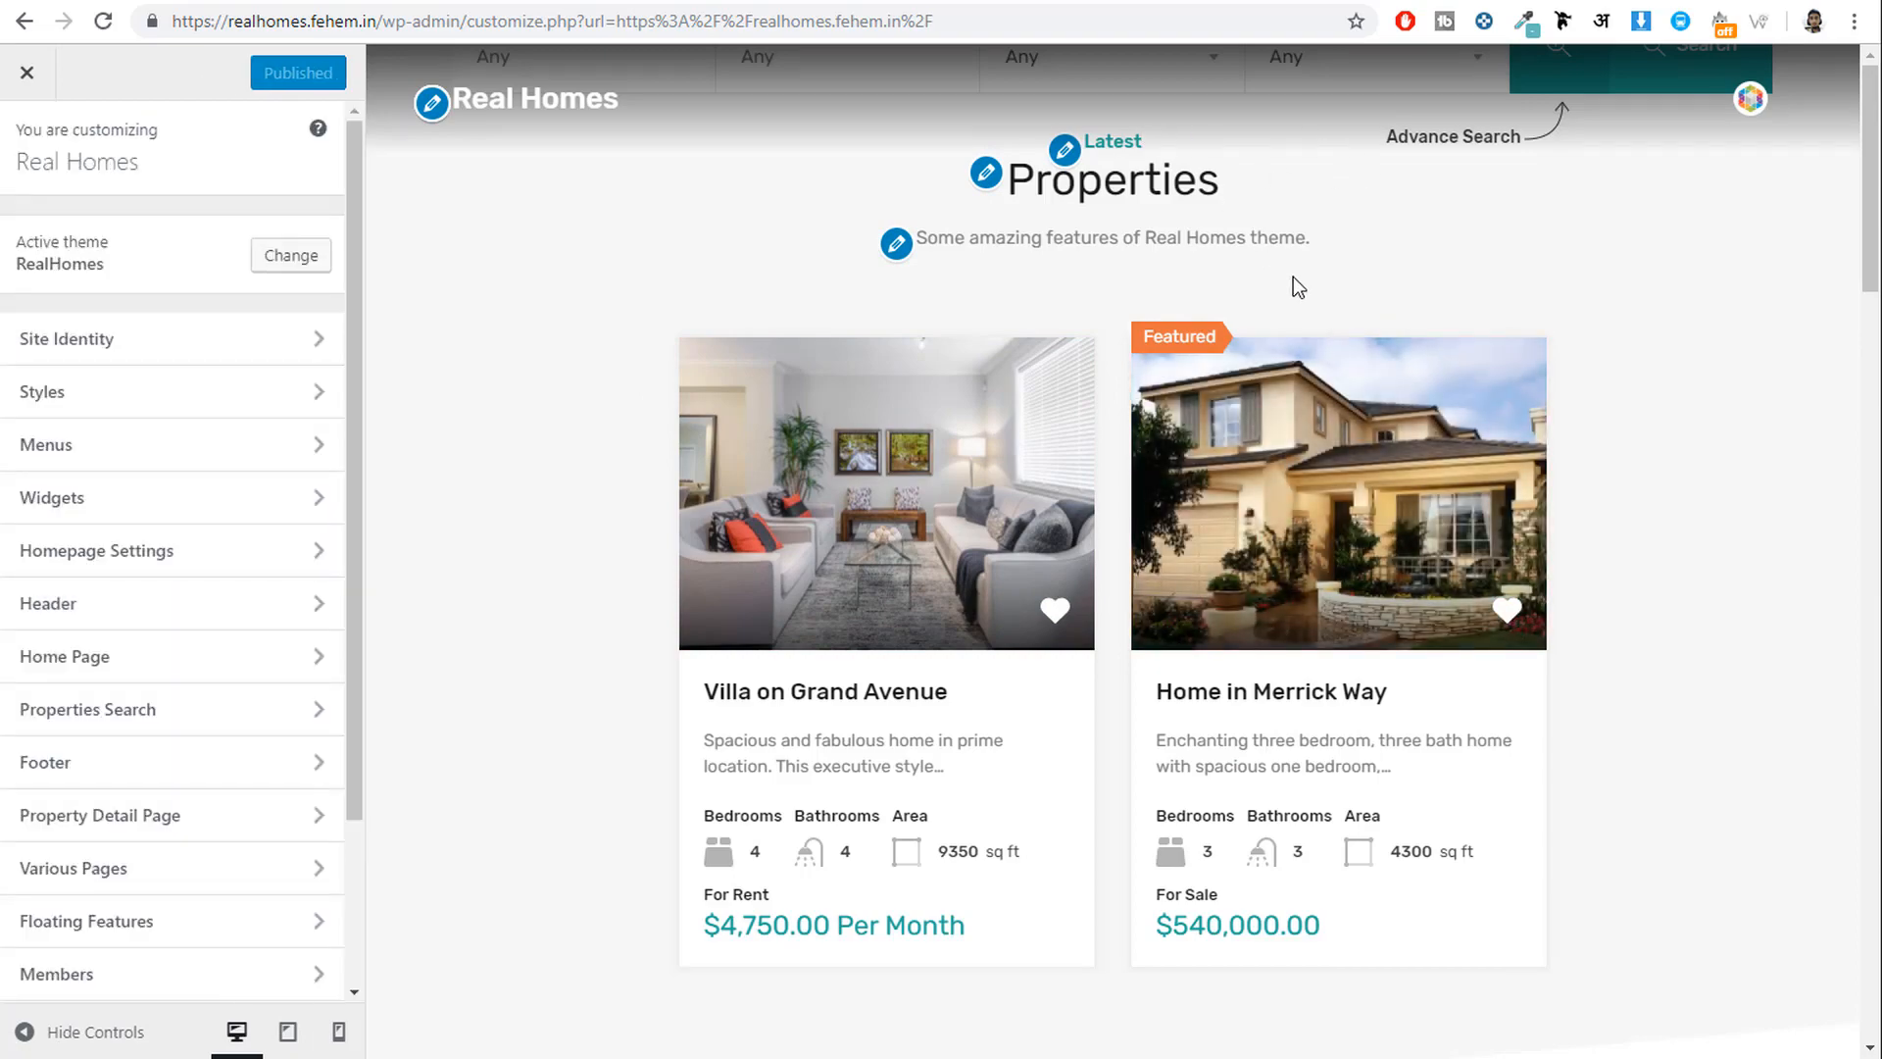
scroll(1292, 277, "down", 5)
scroll(1274, 191, "up", 5)
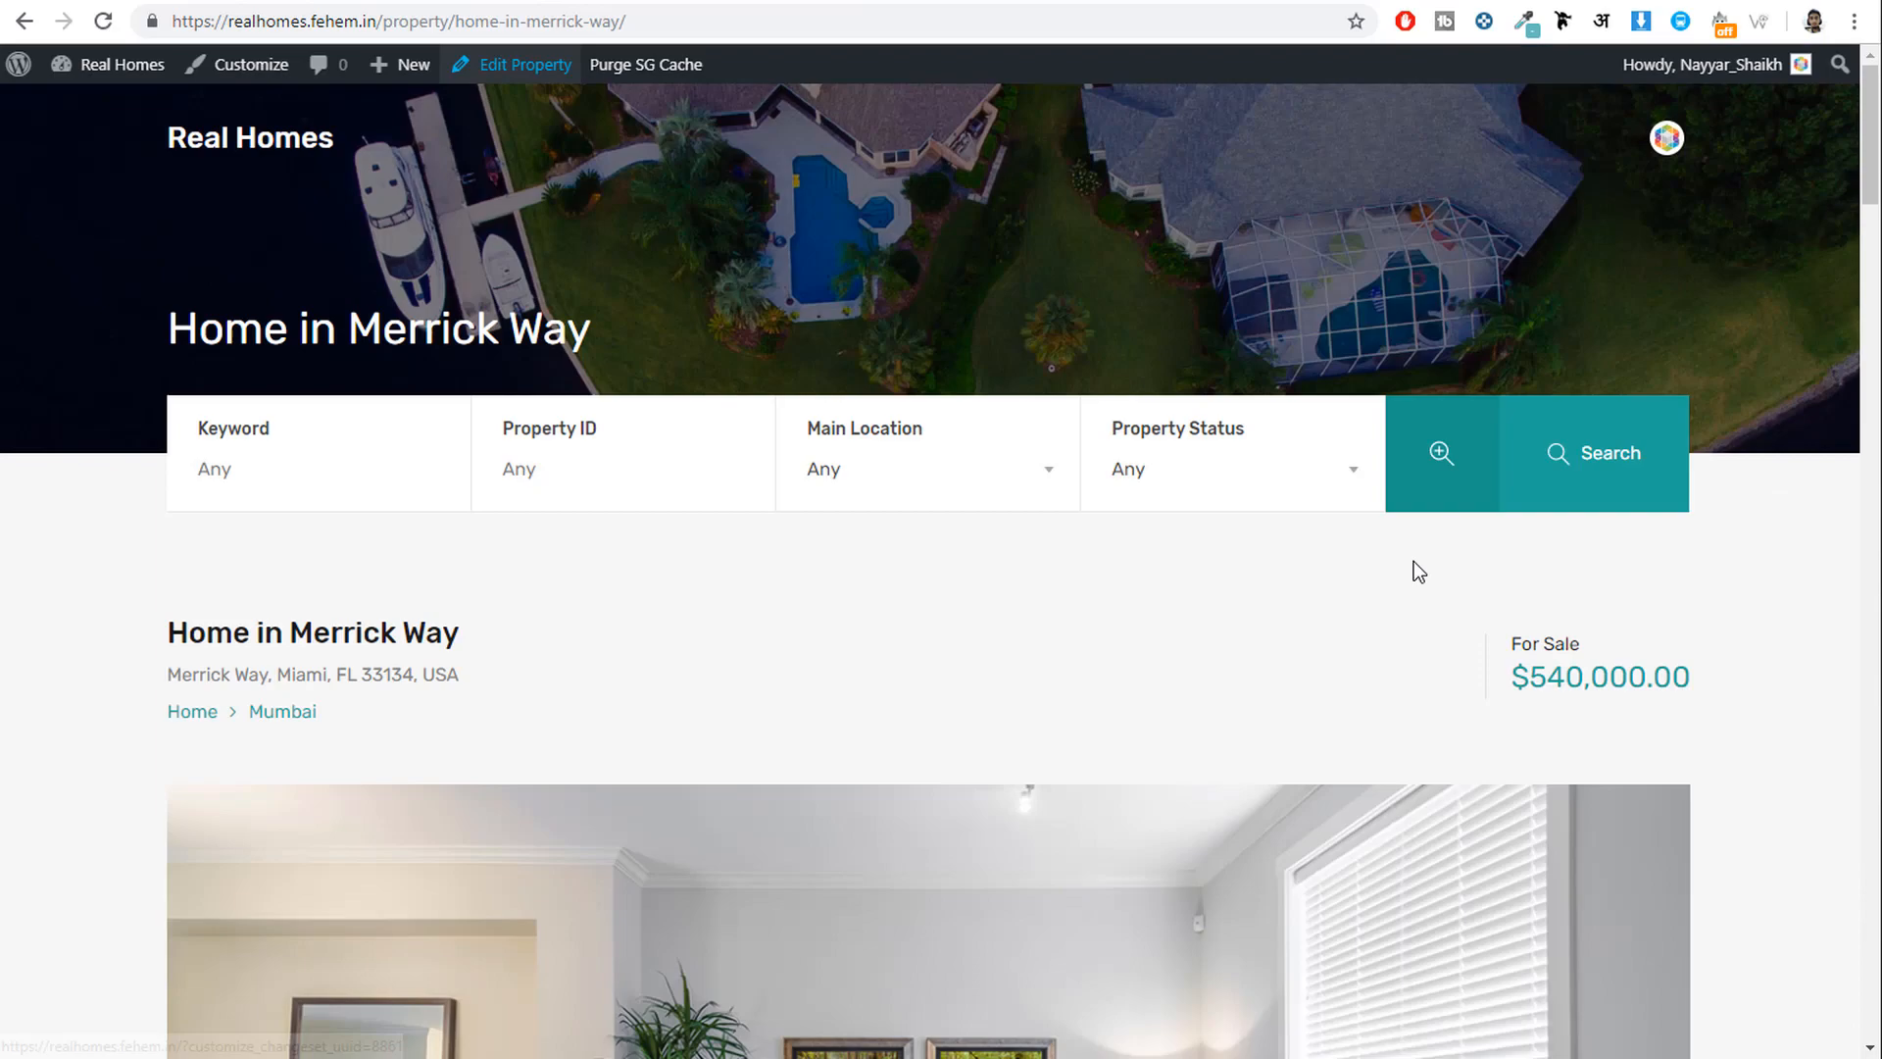
Scroll through the Home in Merrick Way property page, then open it in the editor.
scroll(1414, 566, "down", 7)
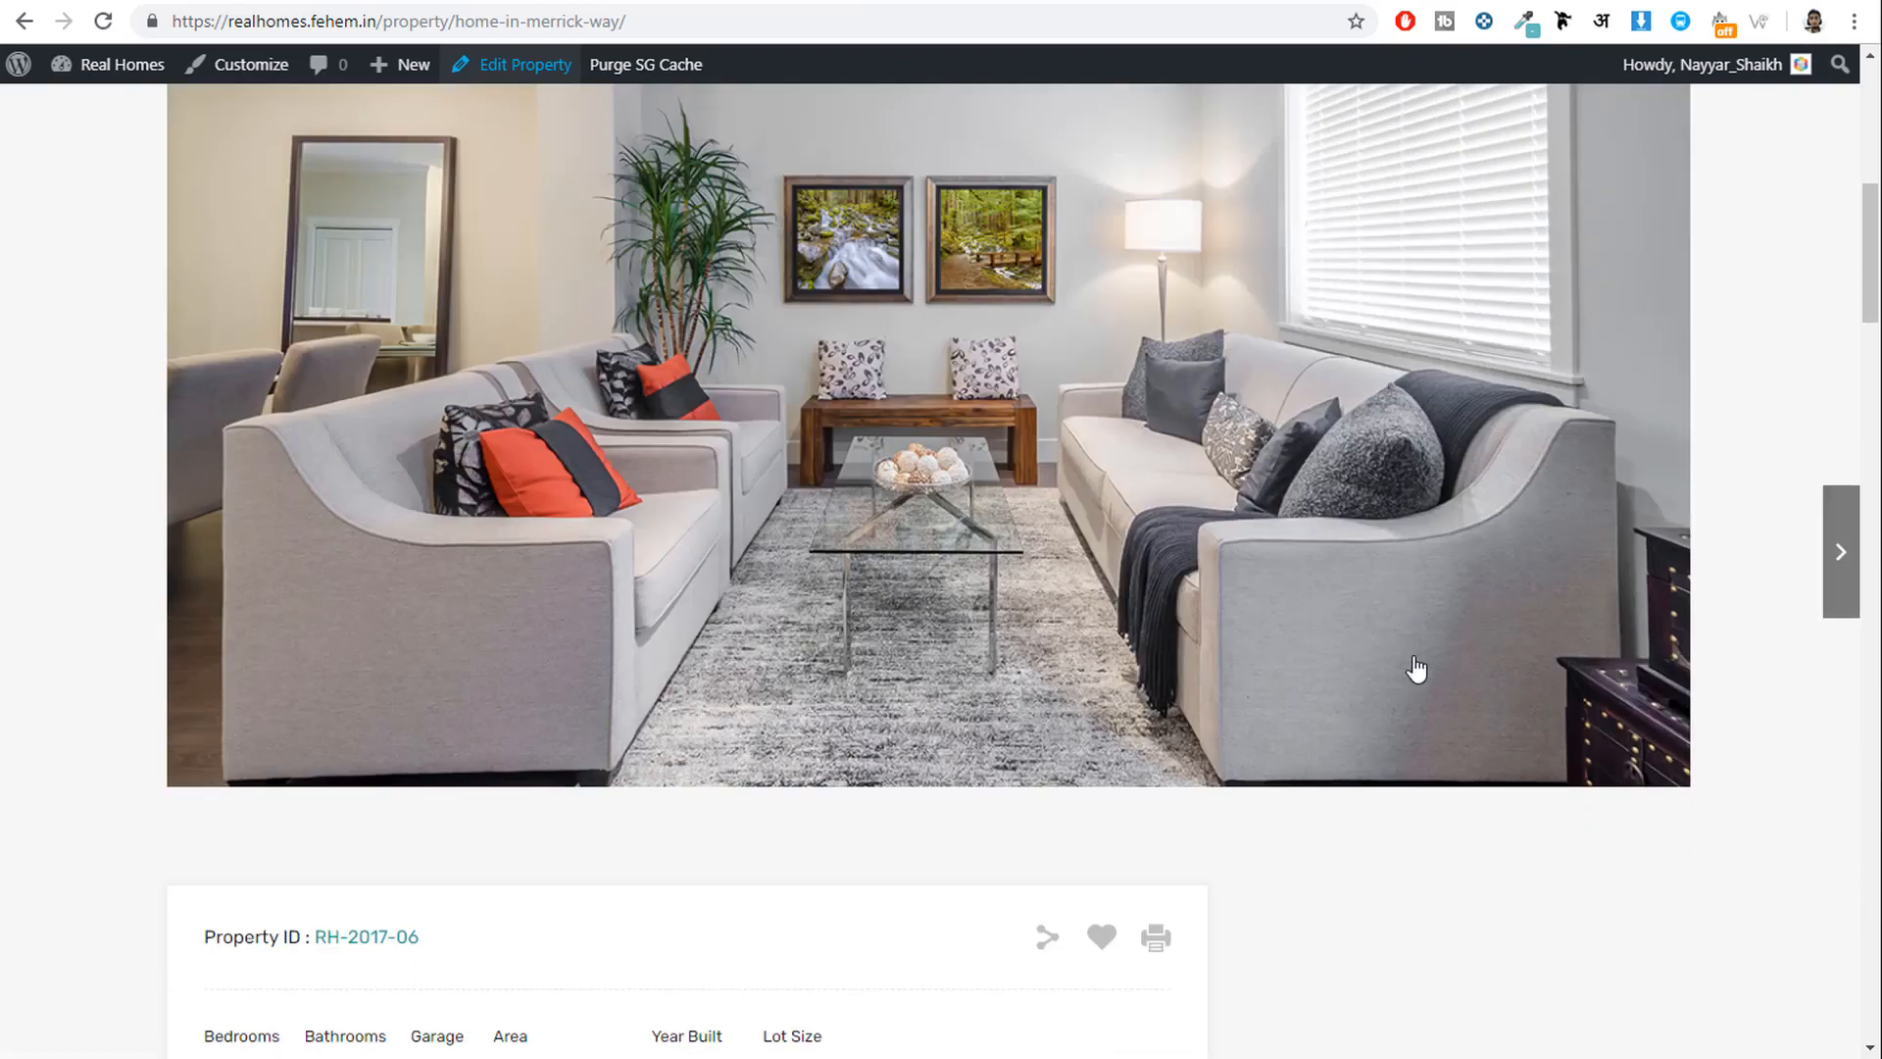
scroll(1189, 477, "up", 7)
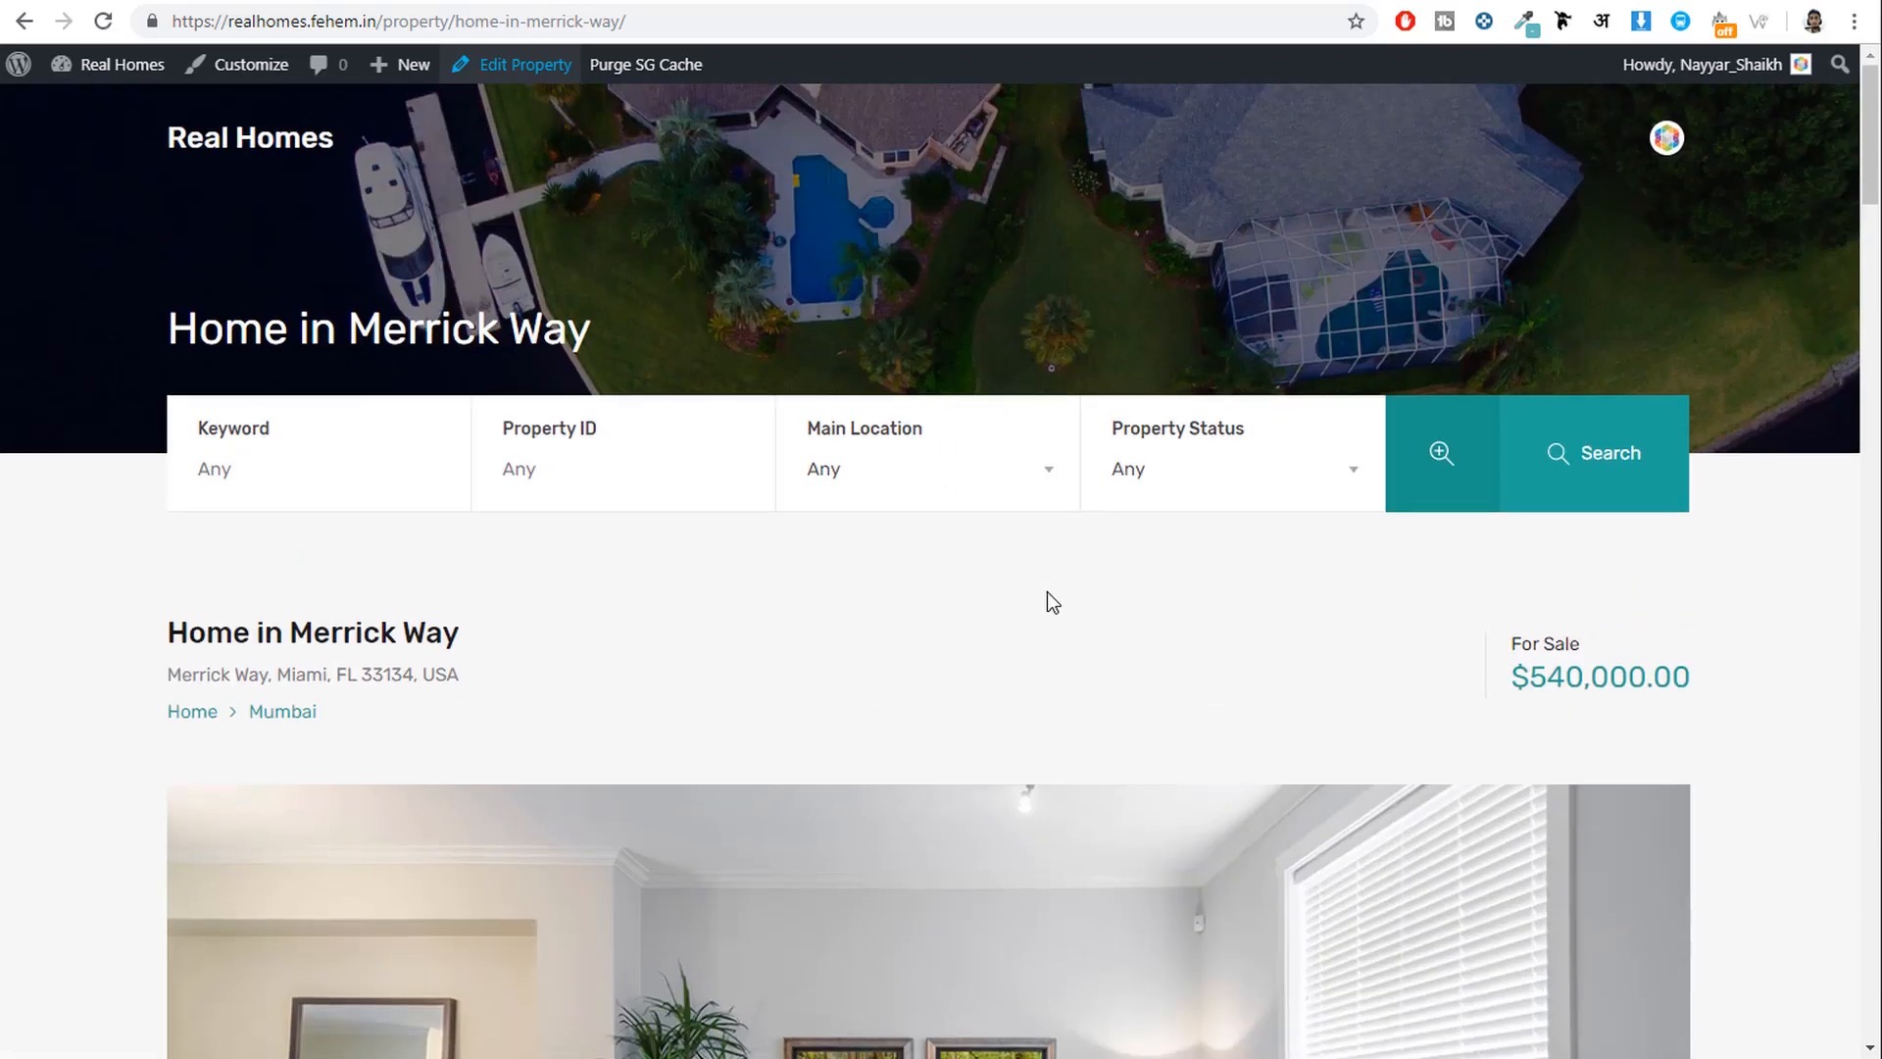
scroll(902, 623, "down", 20)
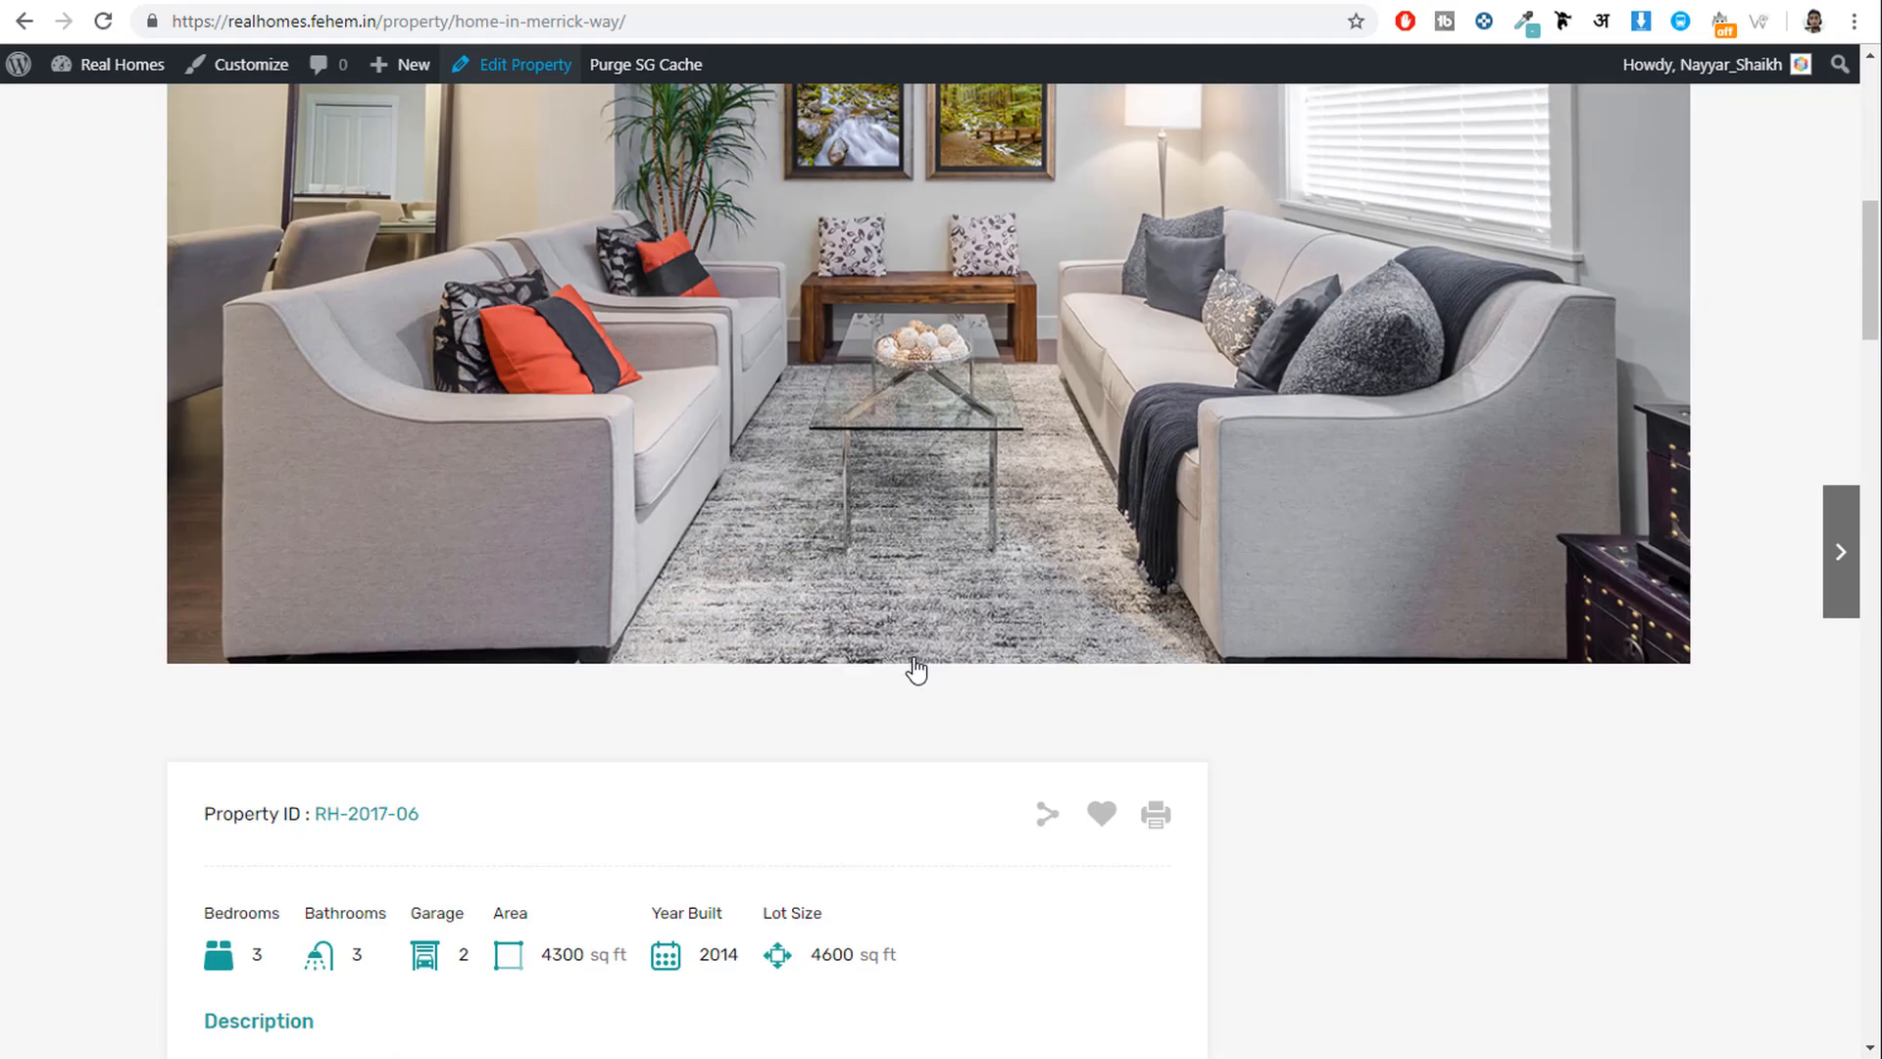
scroll(920, 668, "down", 4)
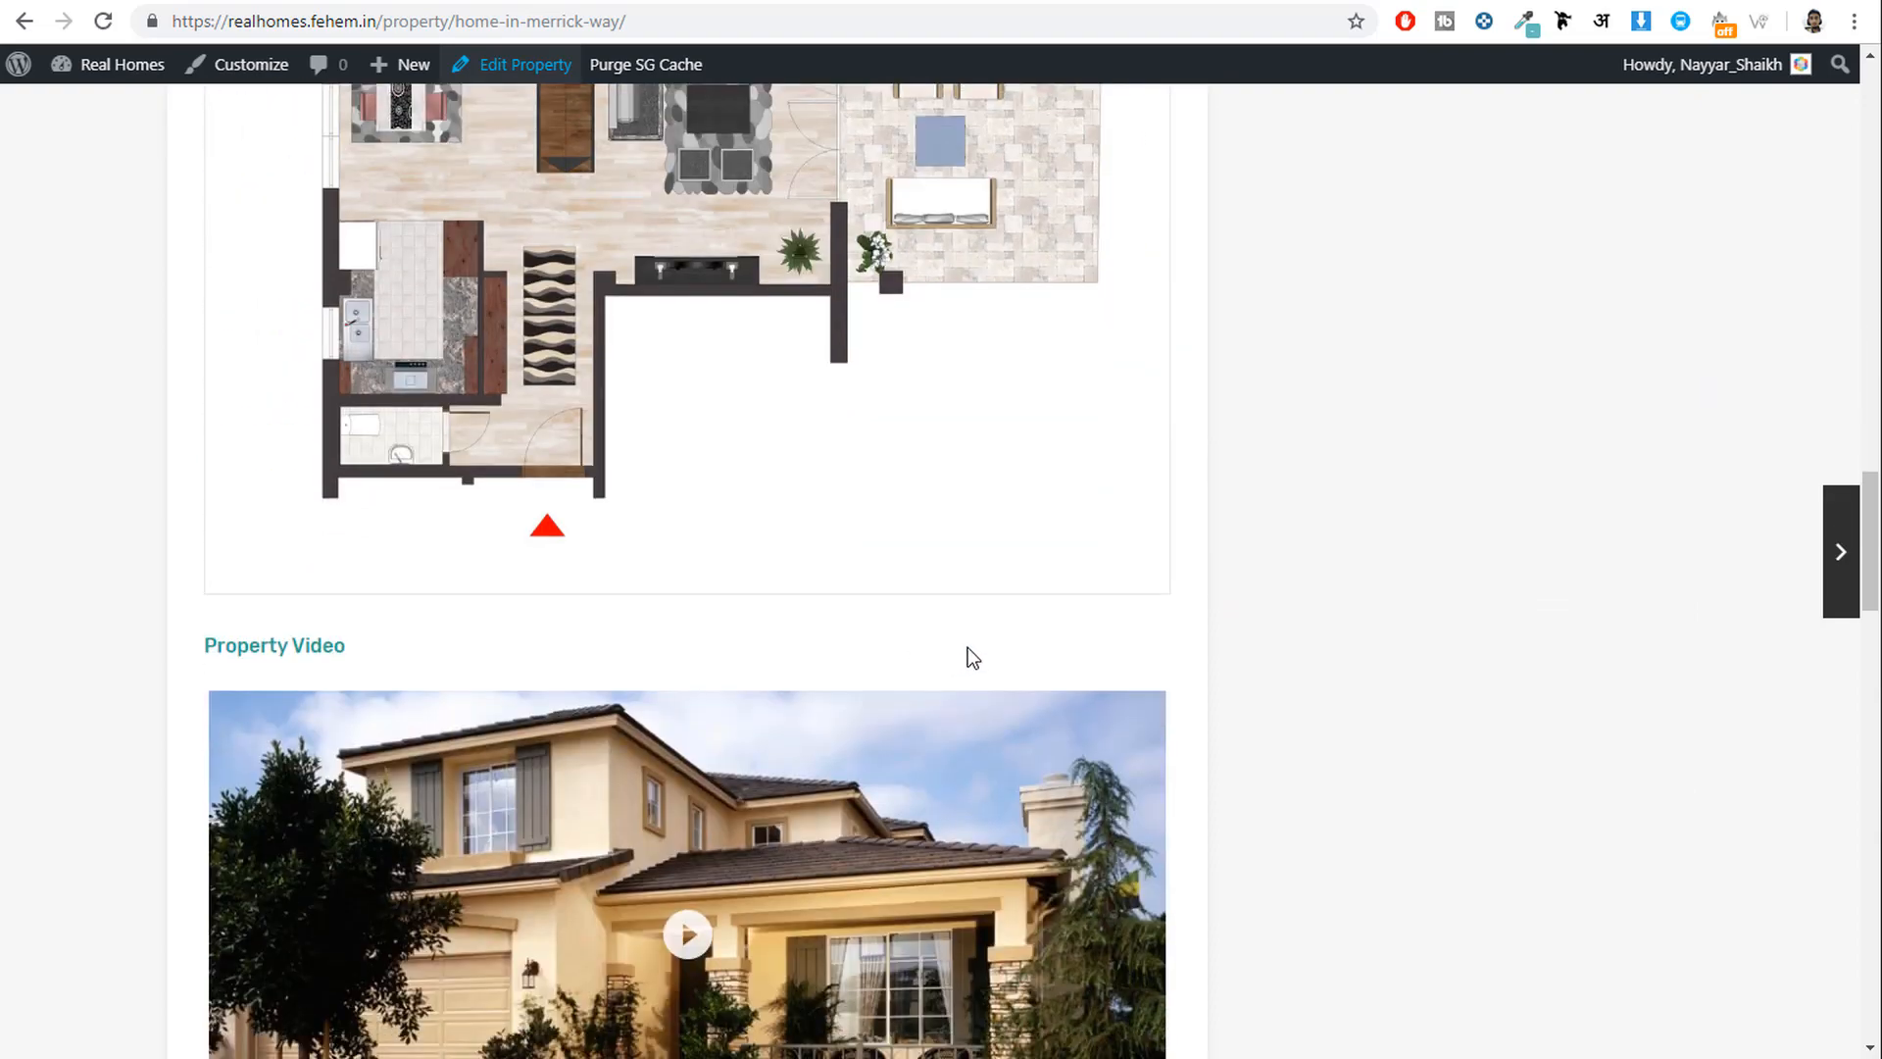
scroll(1077, 643, "up", 20)
scroll(1084, 663, "up", 3)
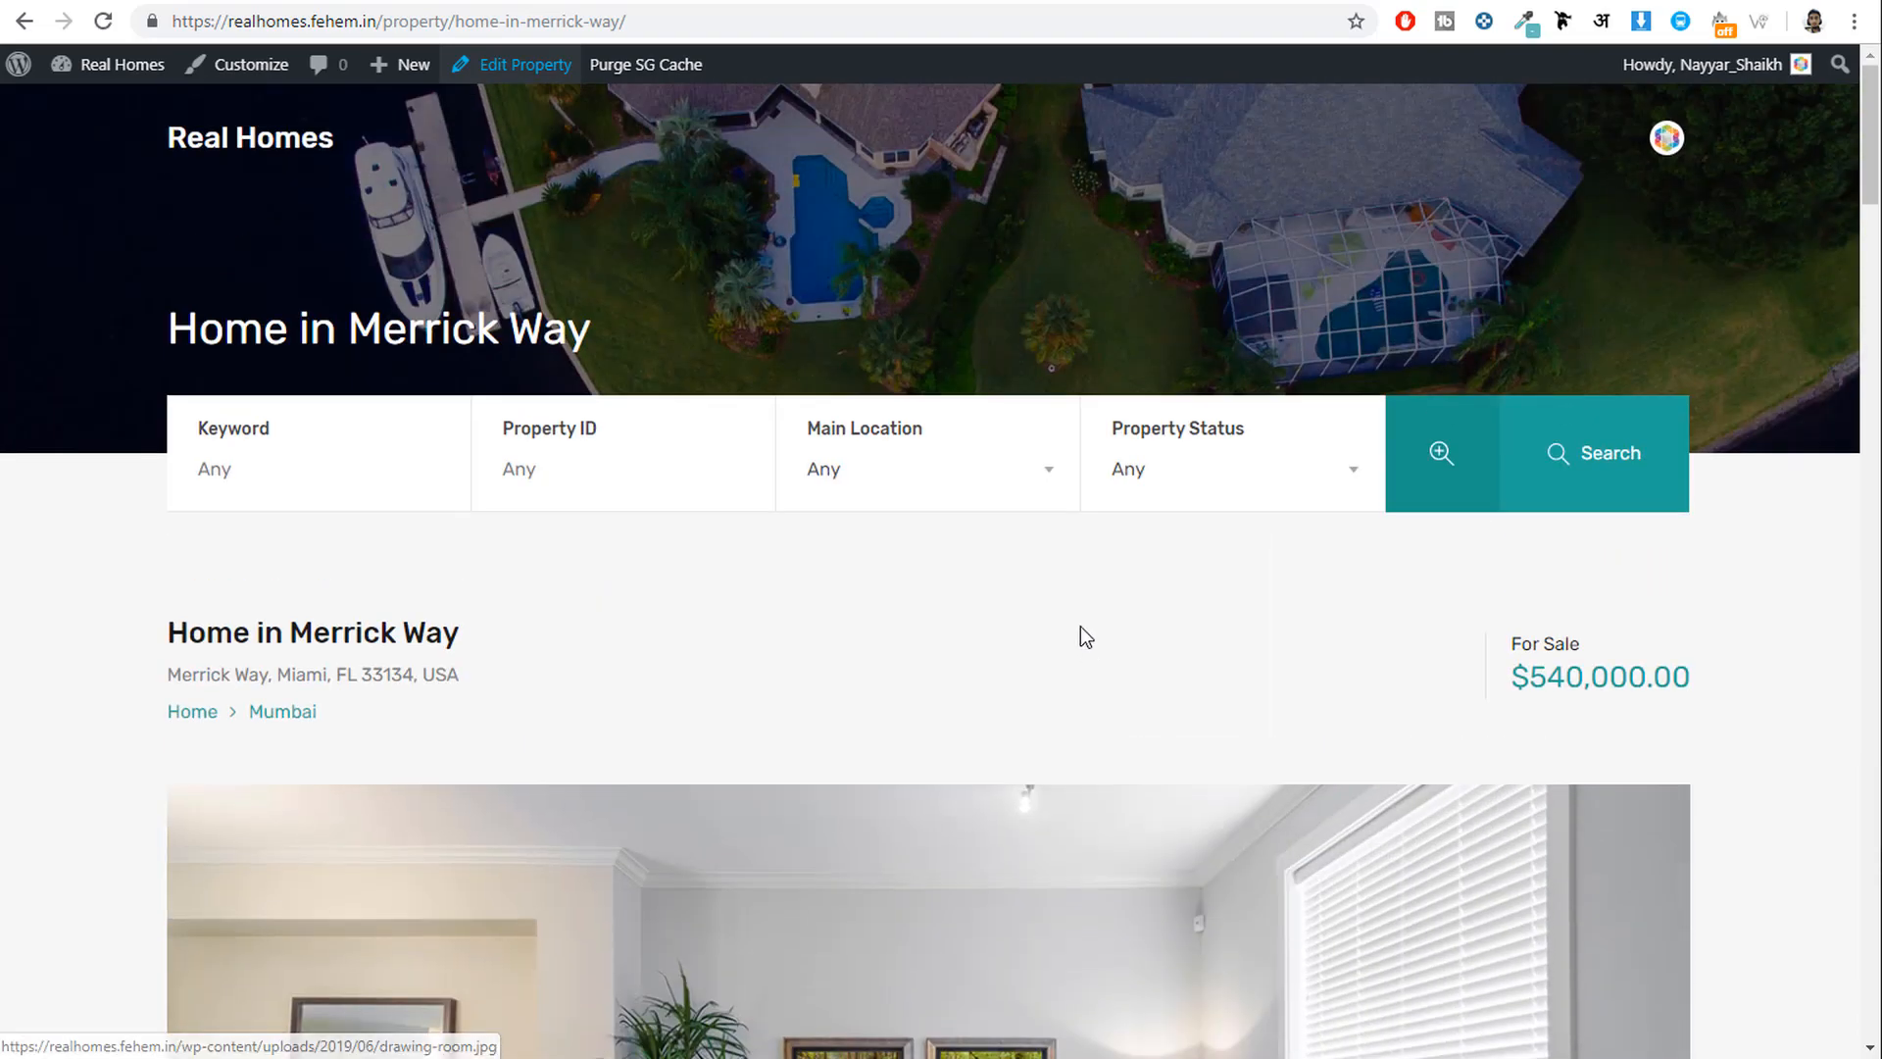
left_click(521, 66)
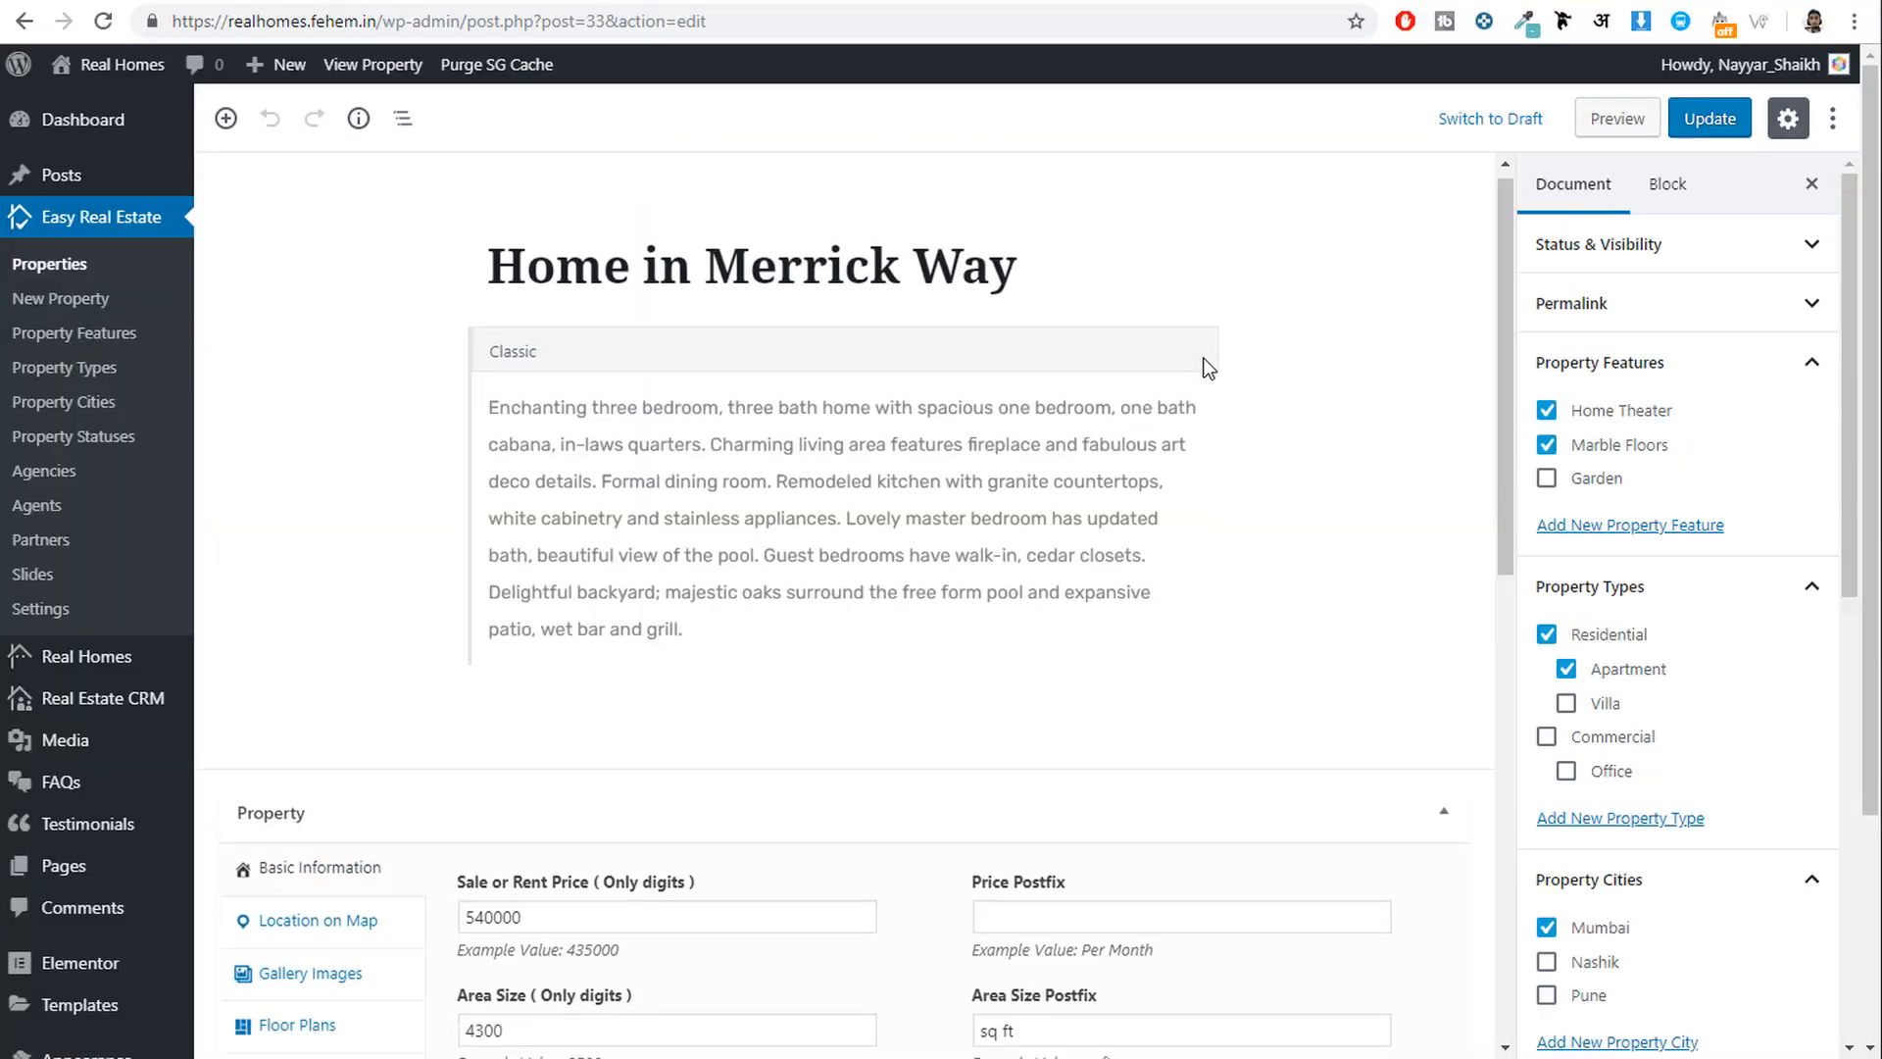
Add the exterior house photo as Home in Merrick Way's homepage slider image and update the property.
scroll(493, 605, "down", 6)
left_click(300, 700)
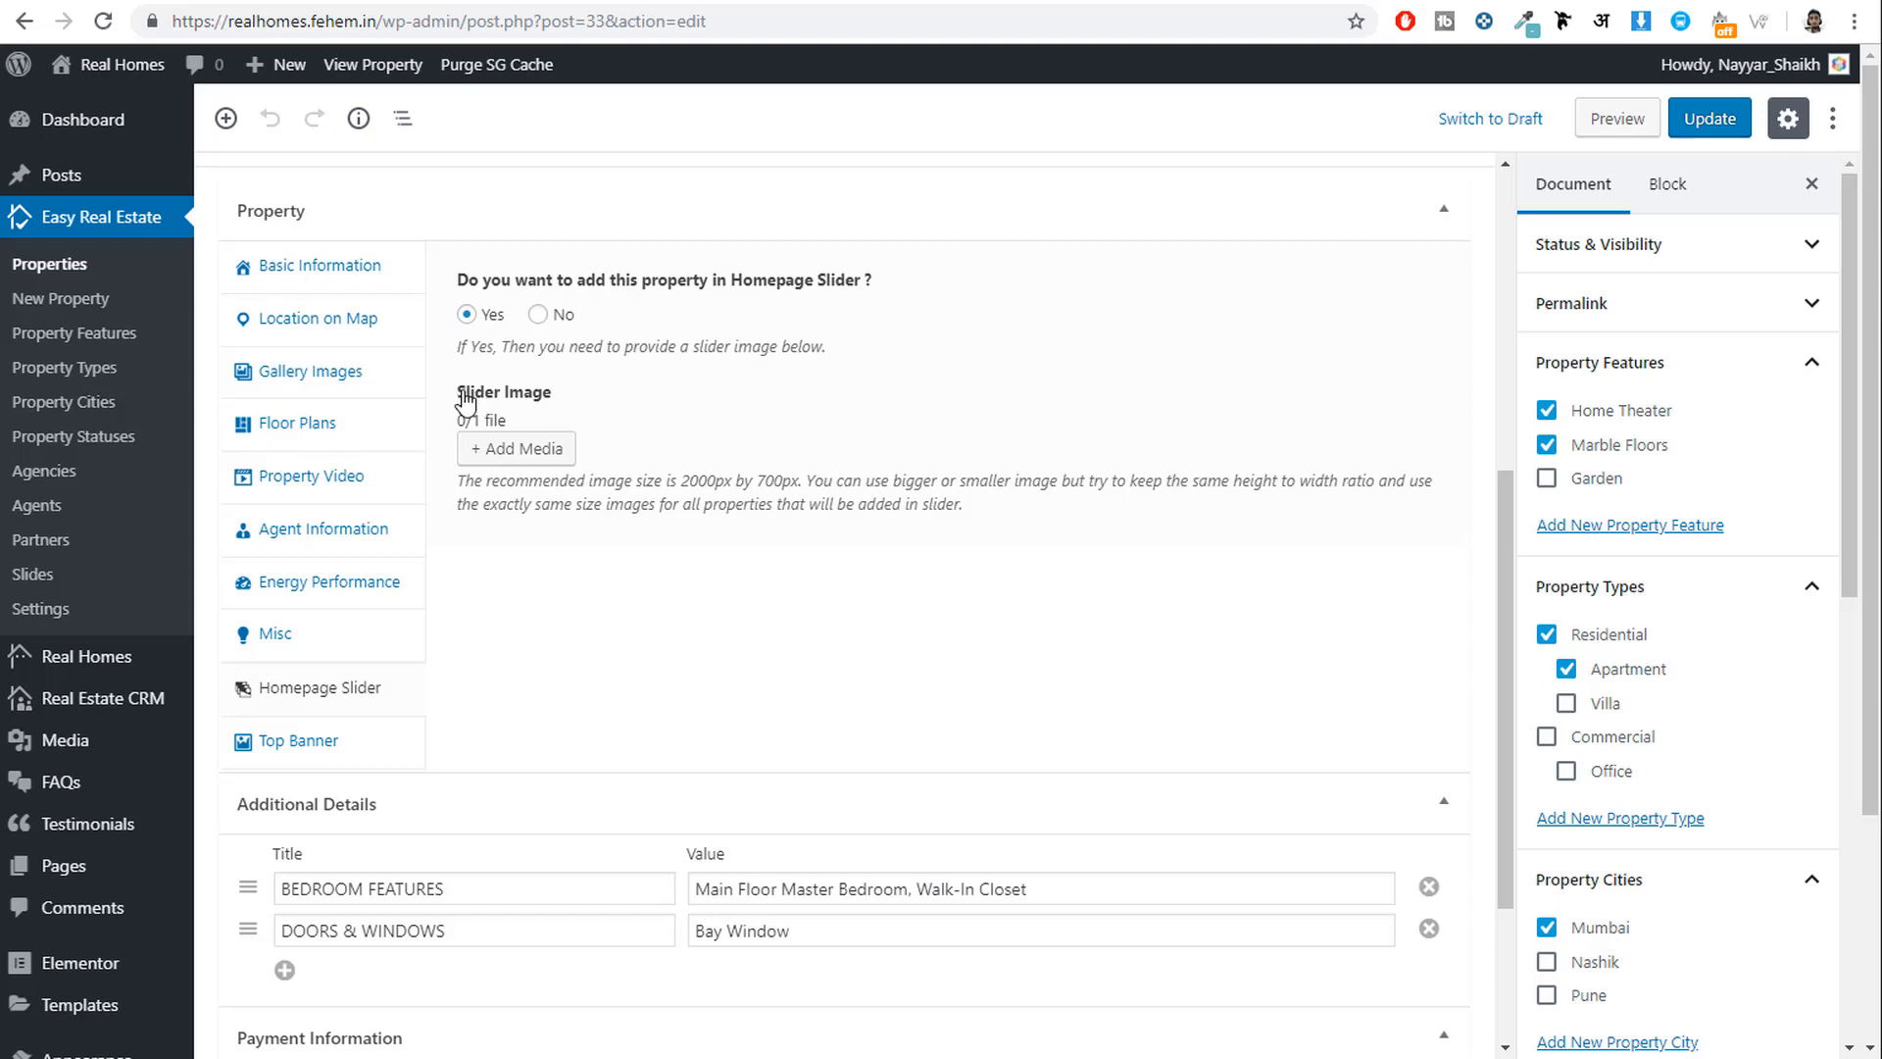
left_click_drag(461, 392, 571, 397)
left_click(561, 448)
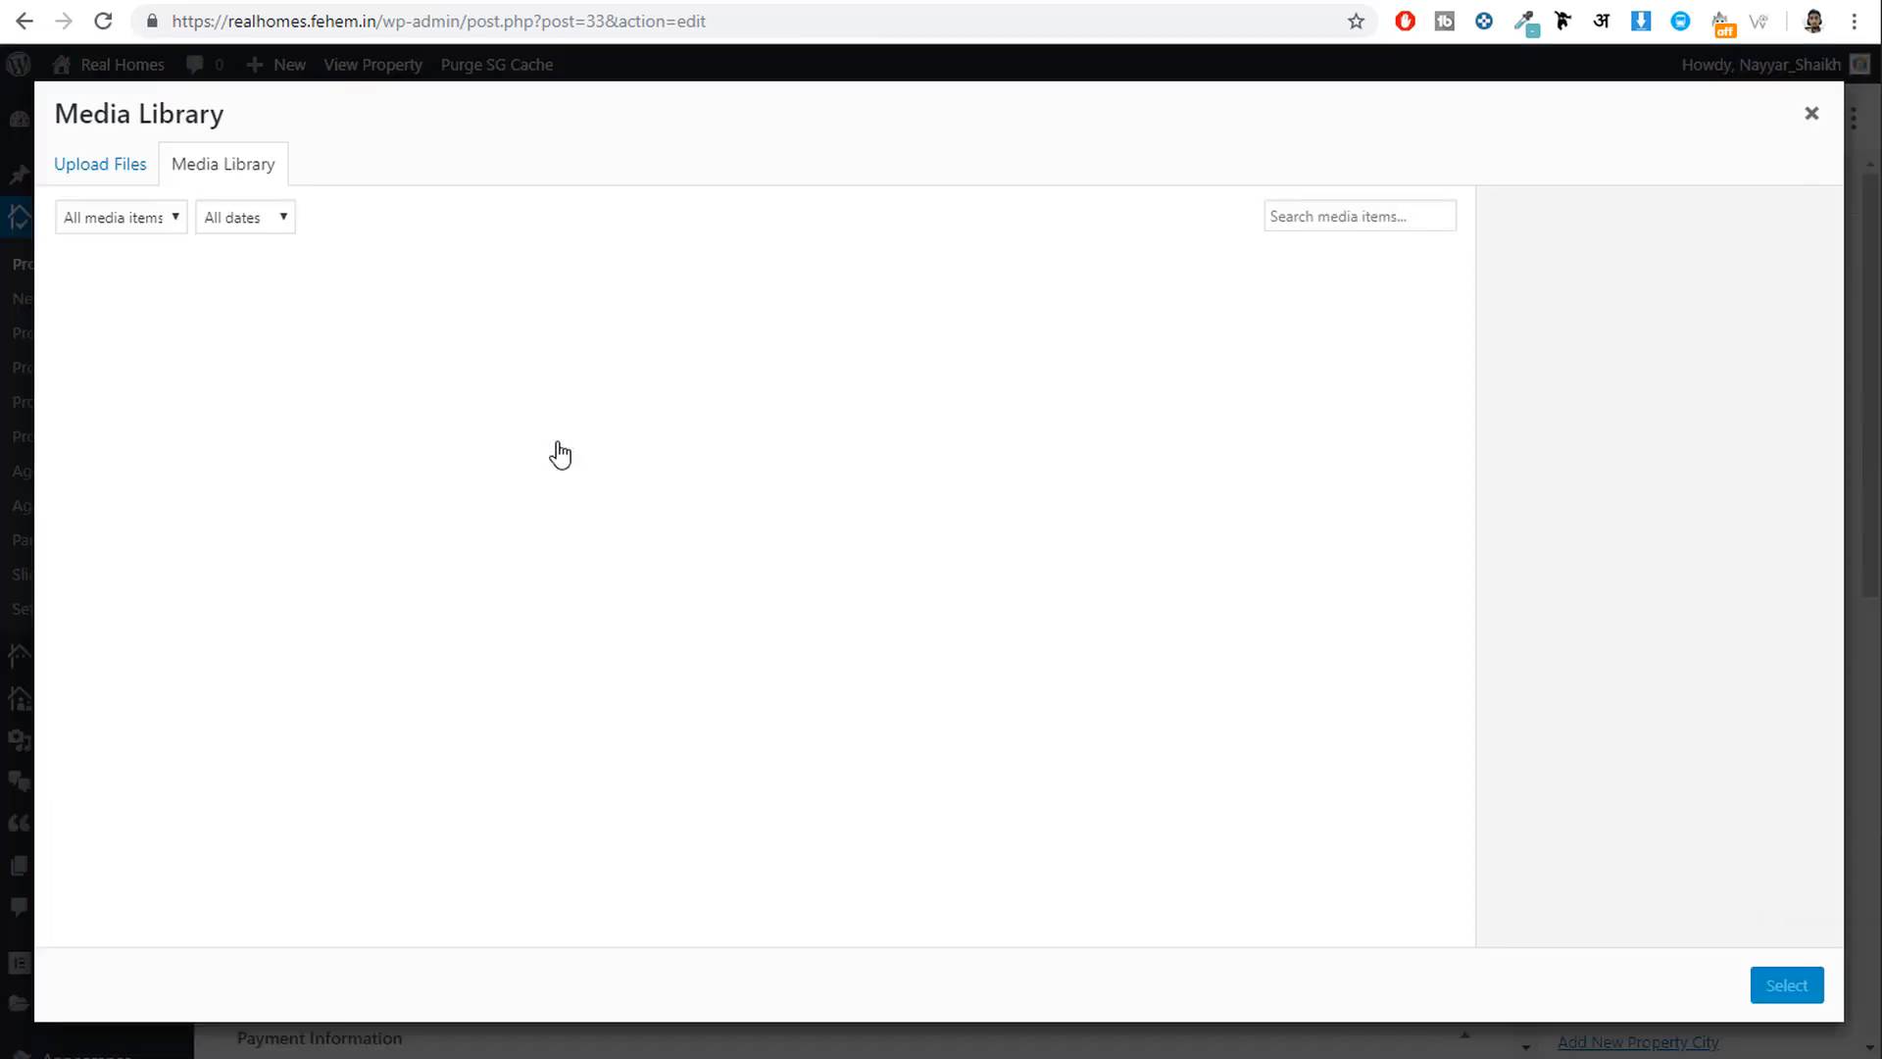
left_click(120, 362)
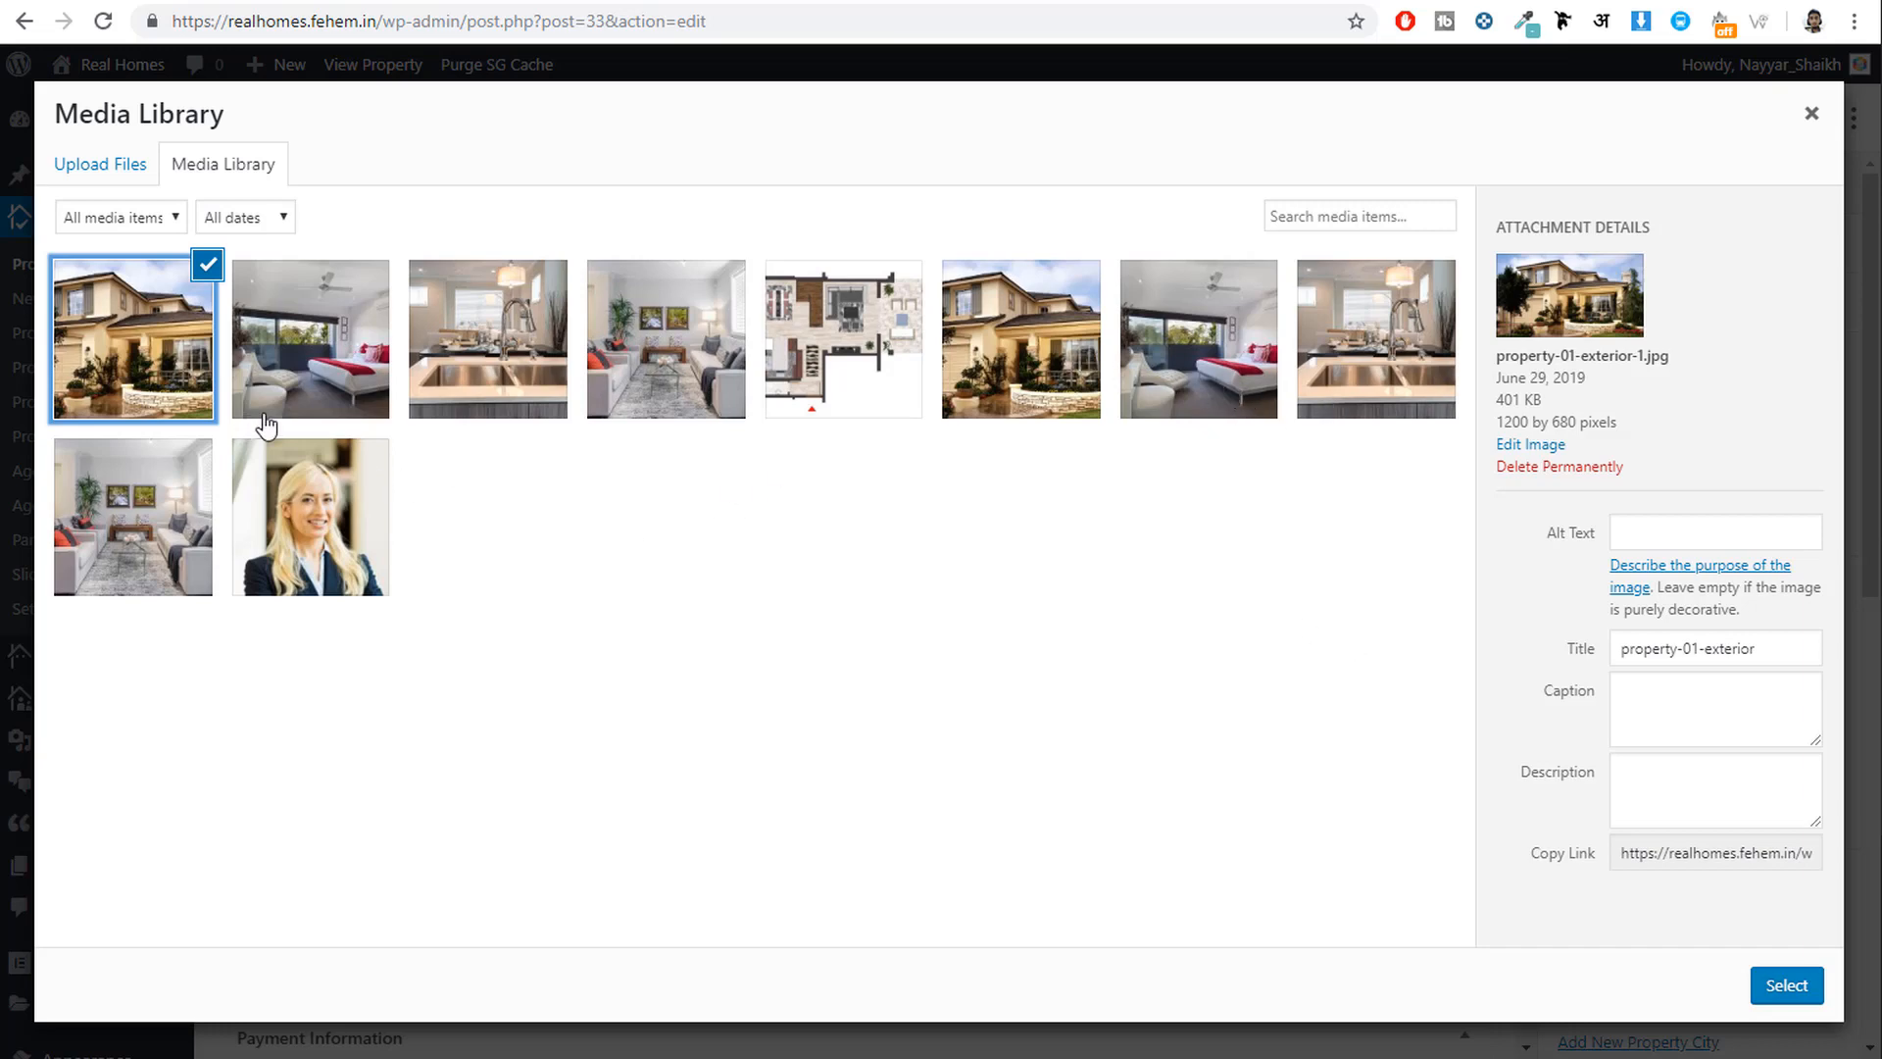
left_click(1764, 987)
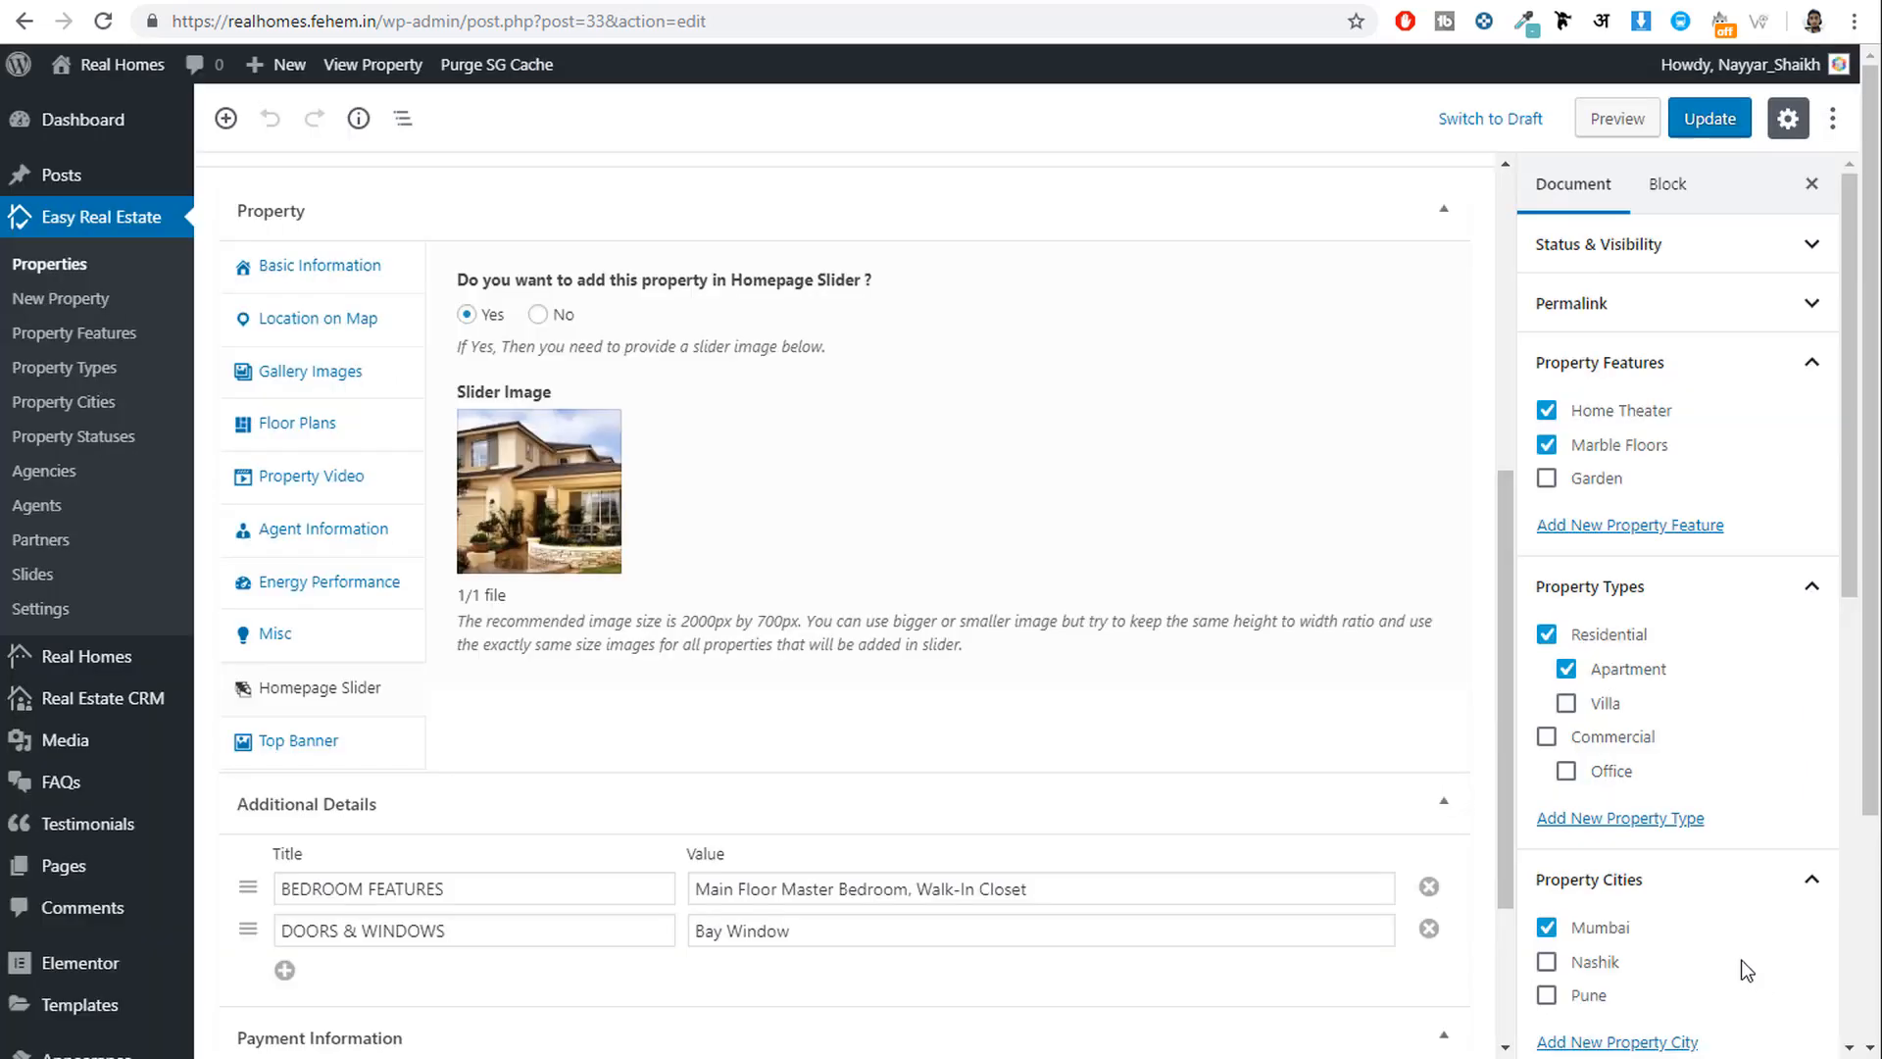
left_click(1711, 118)
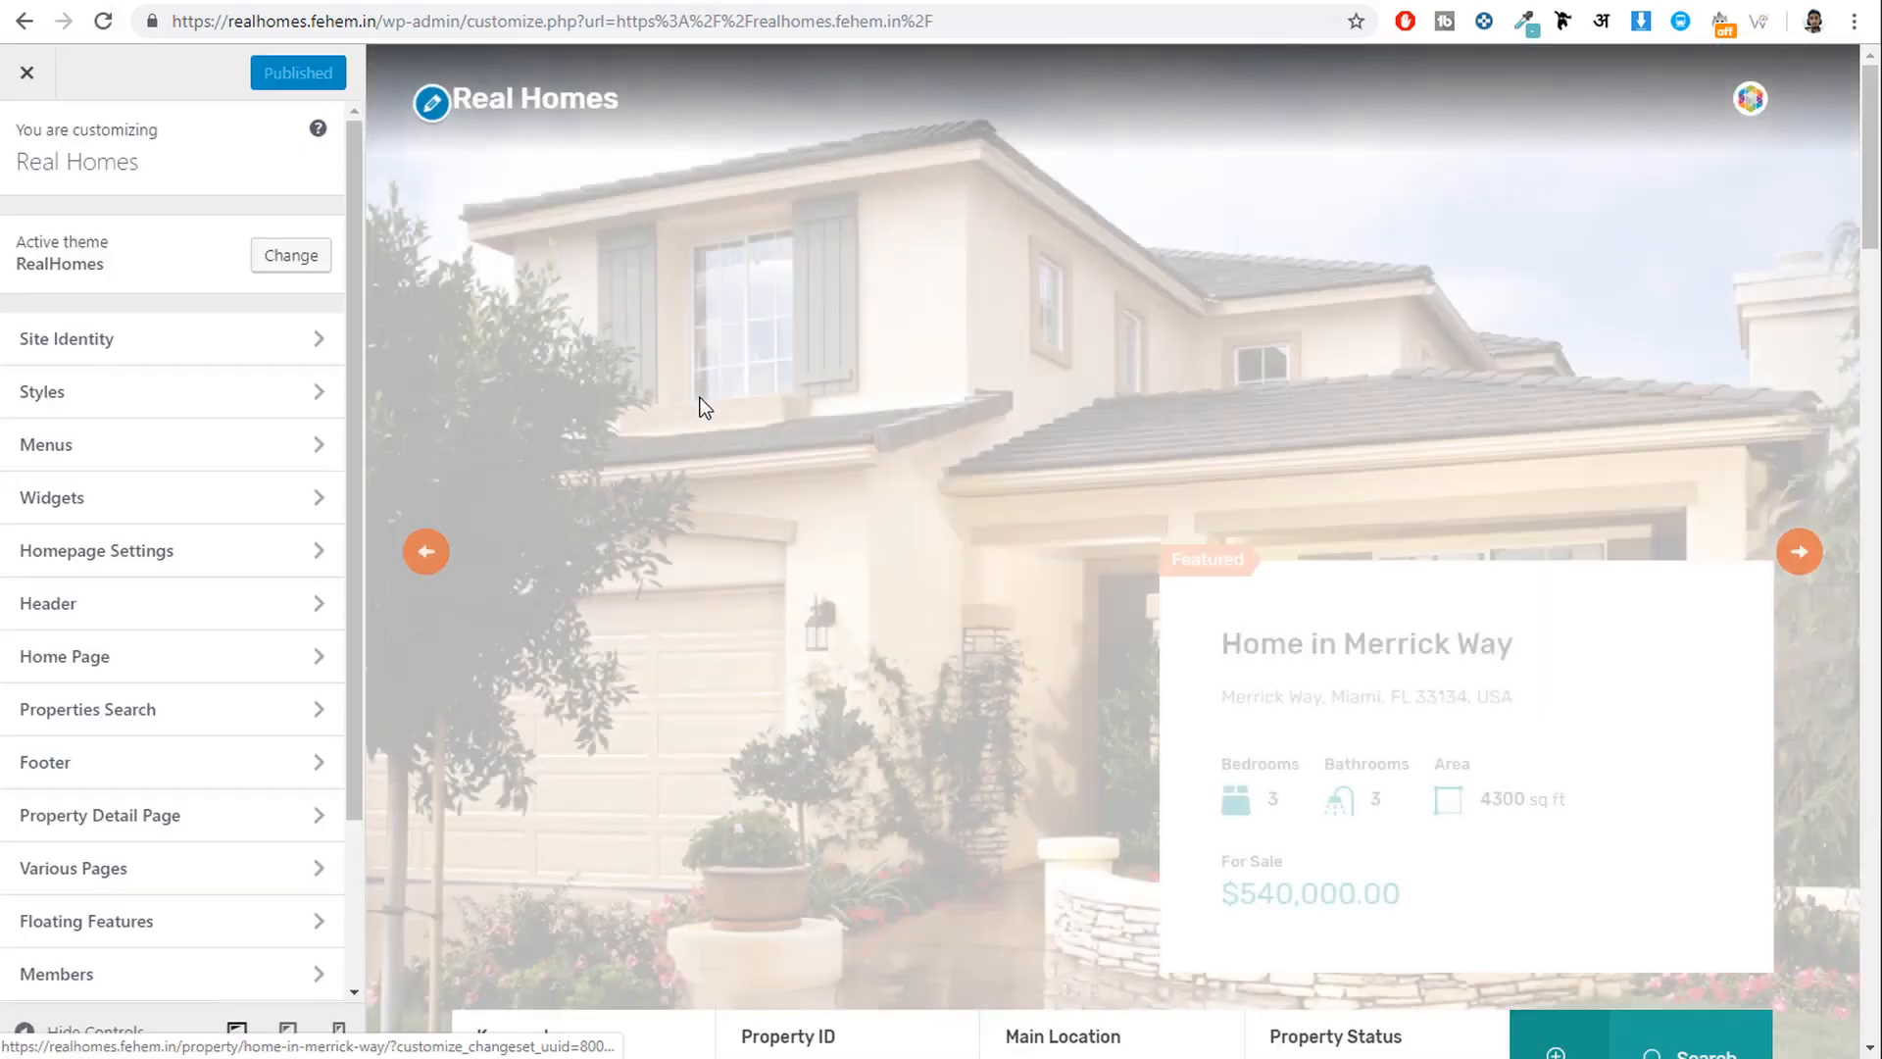
Scroll the preview to verify Home in Merrick Way in the slider, then open Home Page settings.
scroll(1320, 480, "down", 3)
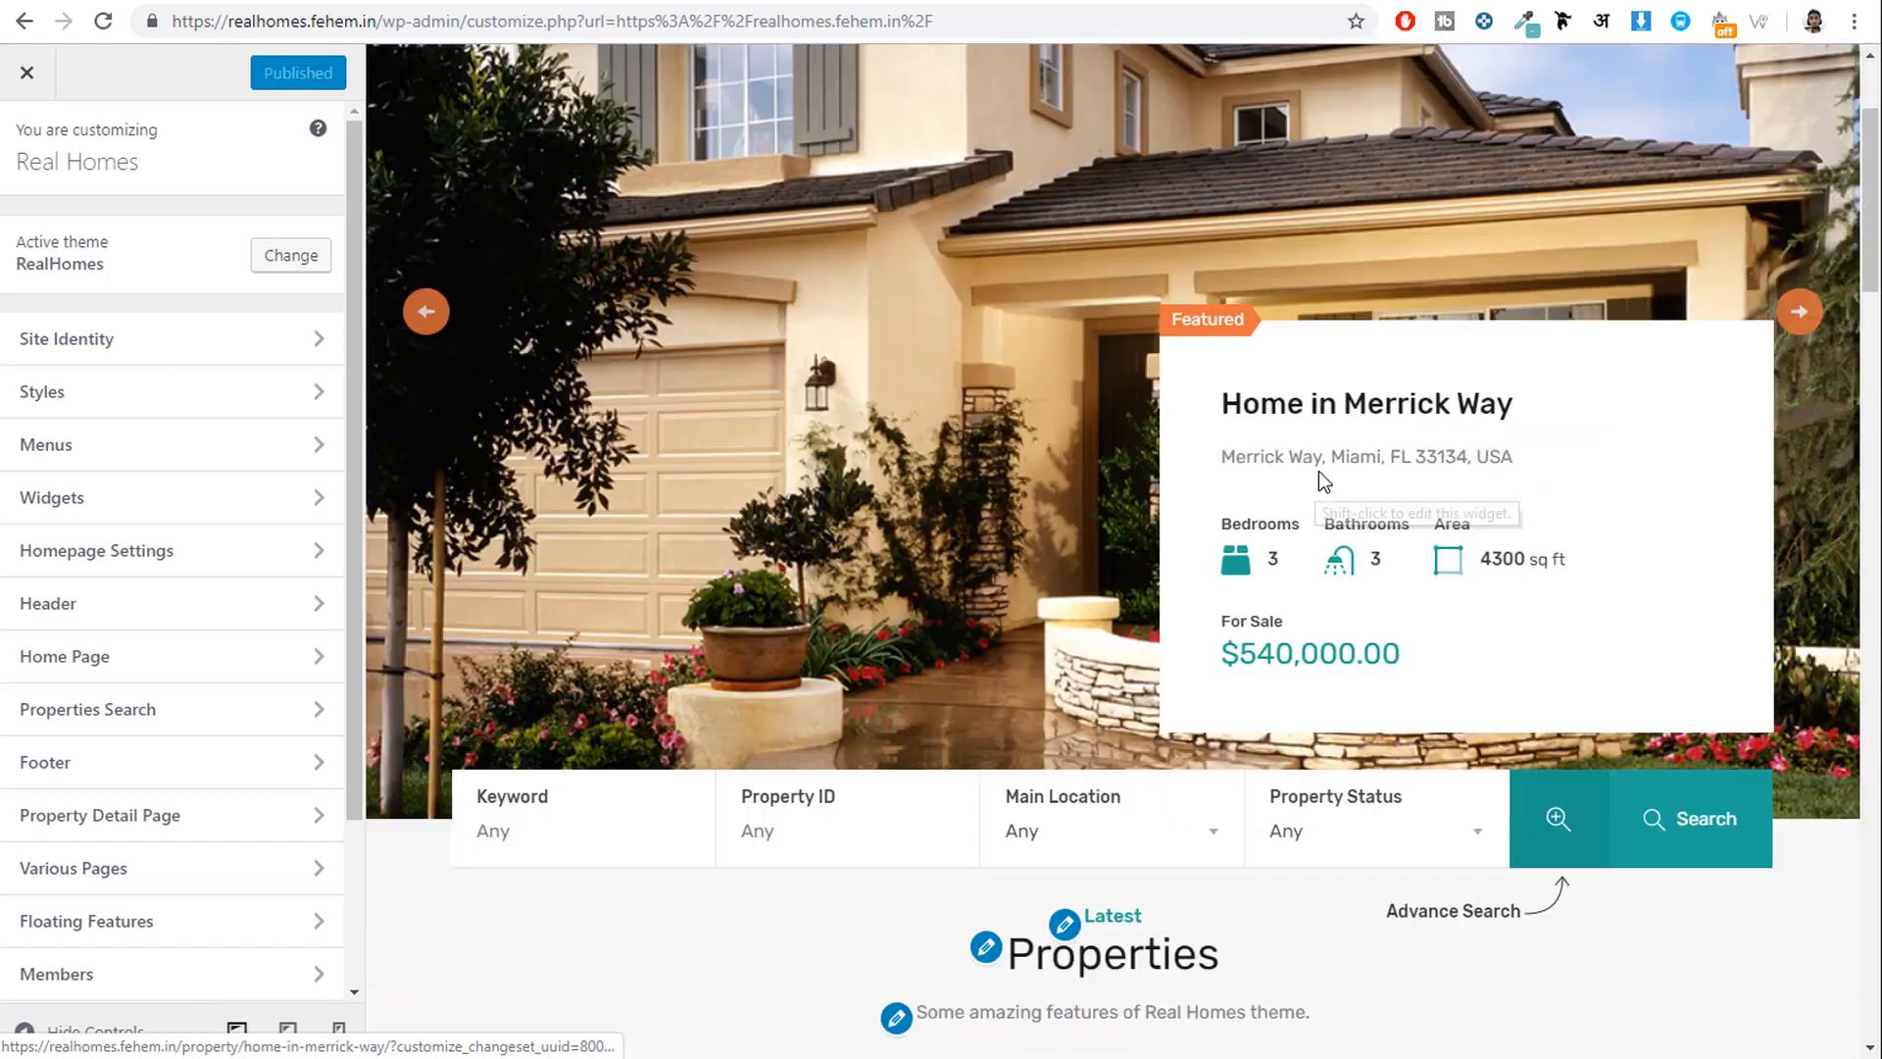
scroll(1324, 480, "up", 3)
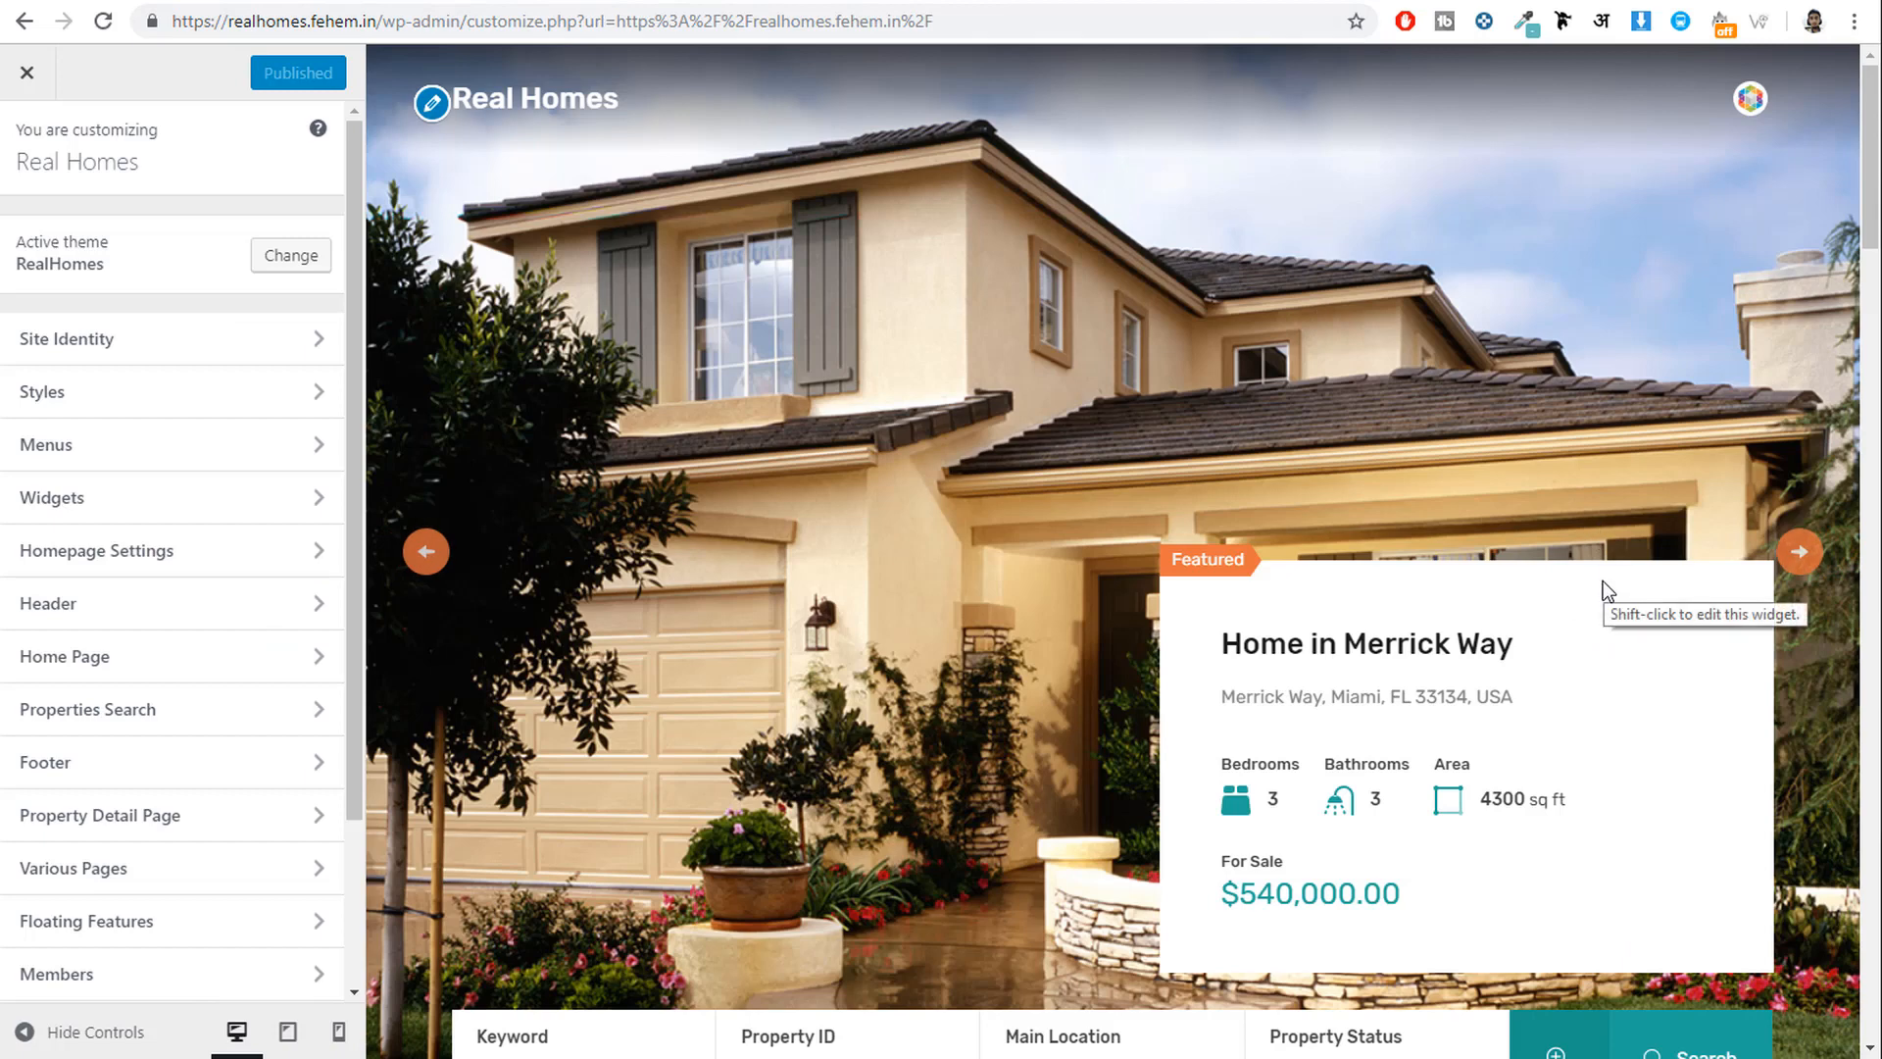
scroll(1596, 588, "down", 1)
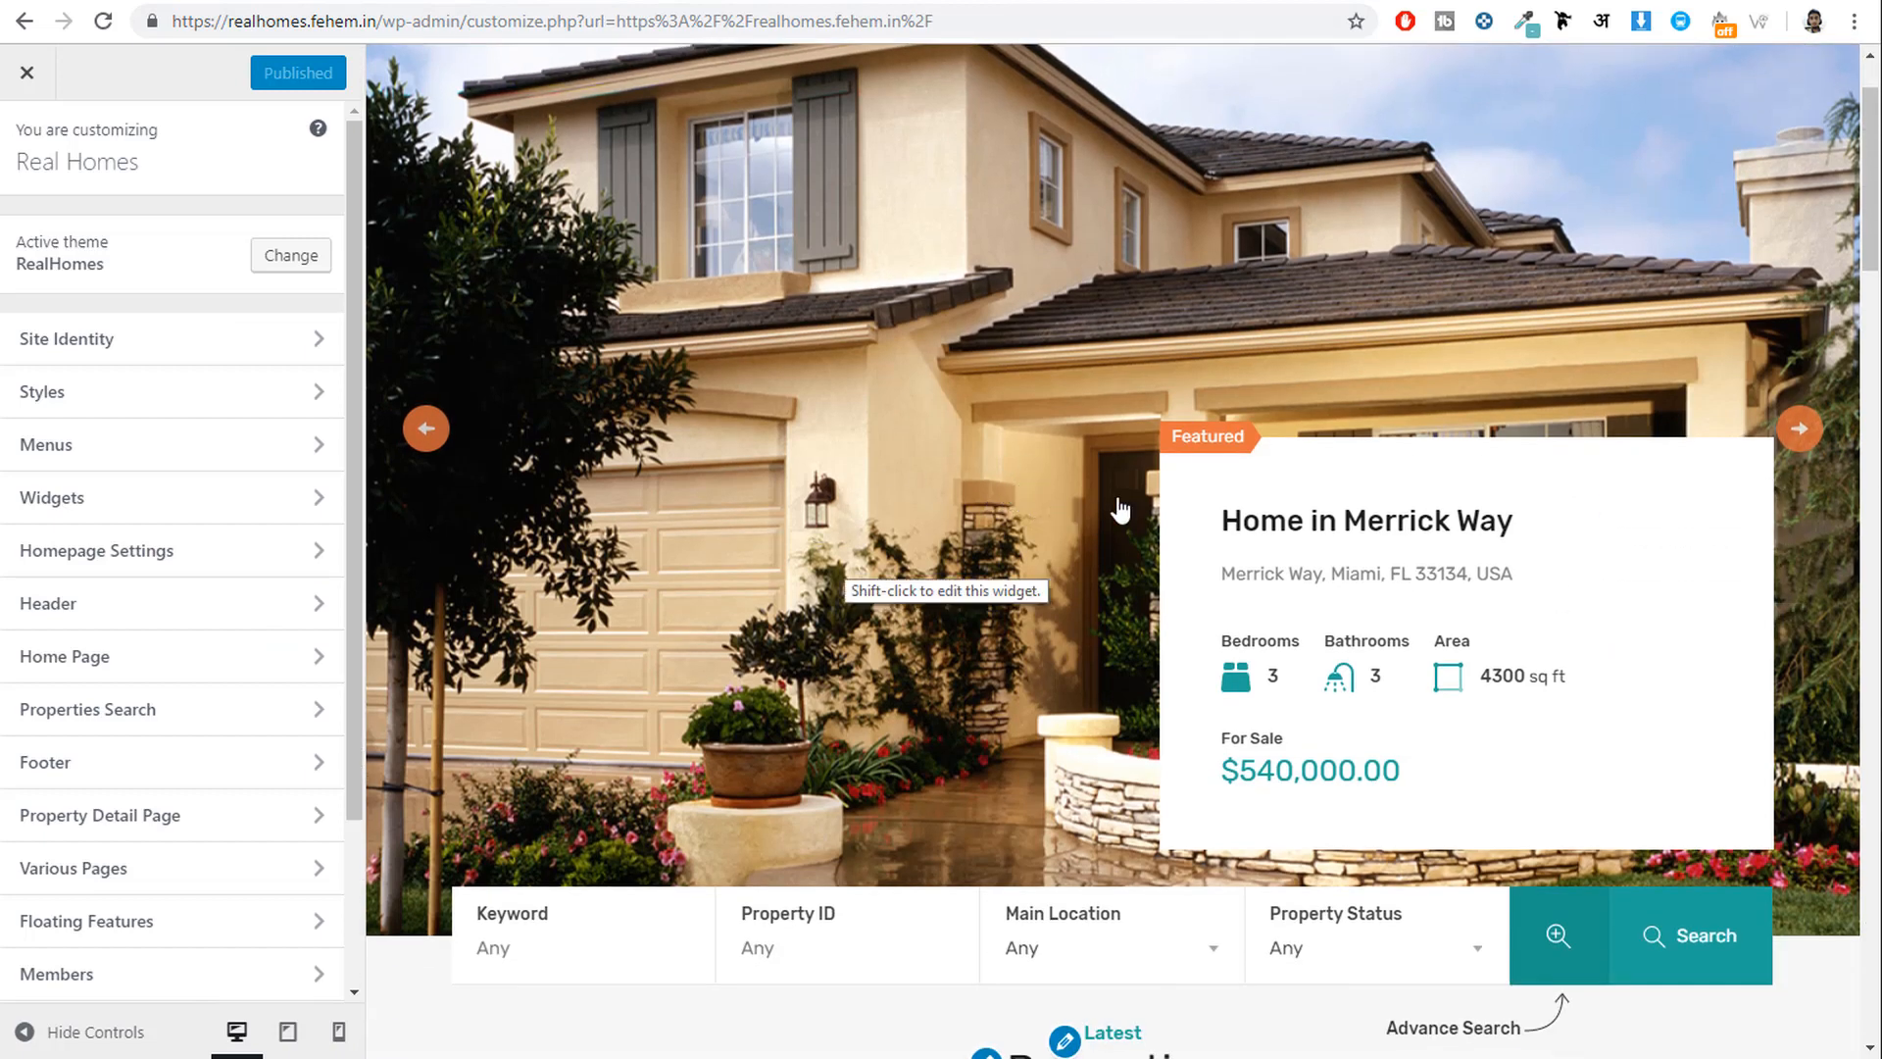
scroll(1098, 579, "down", 2)
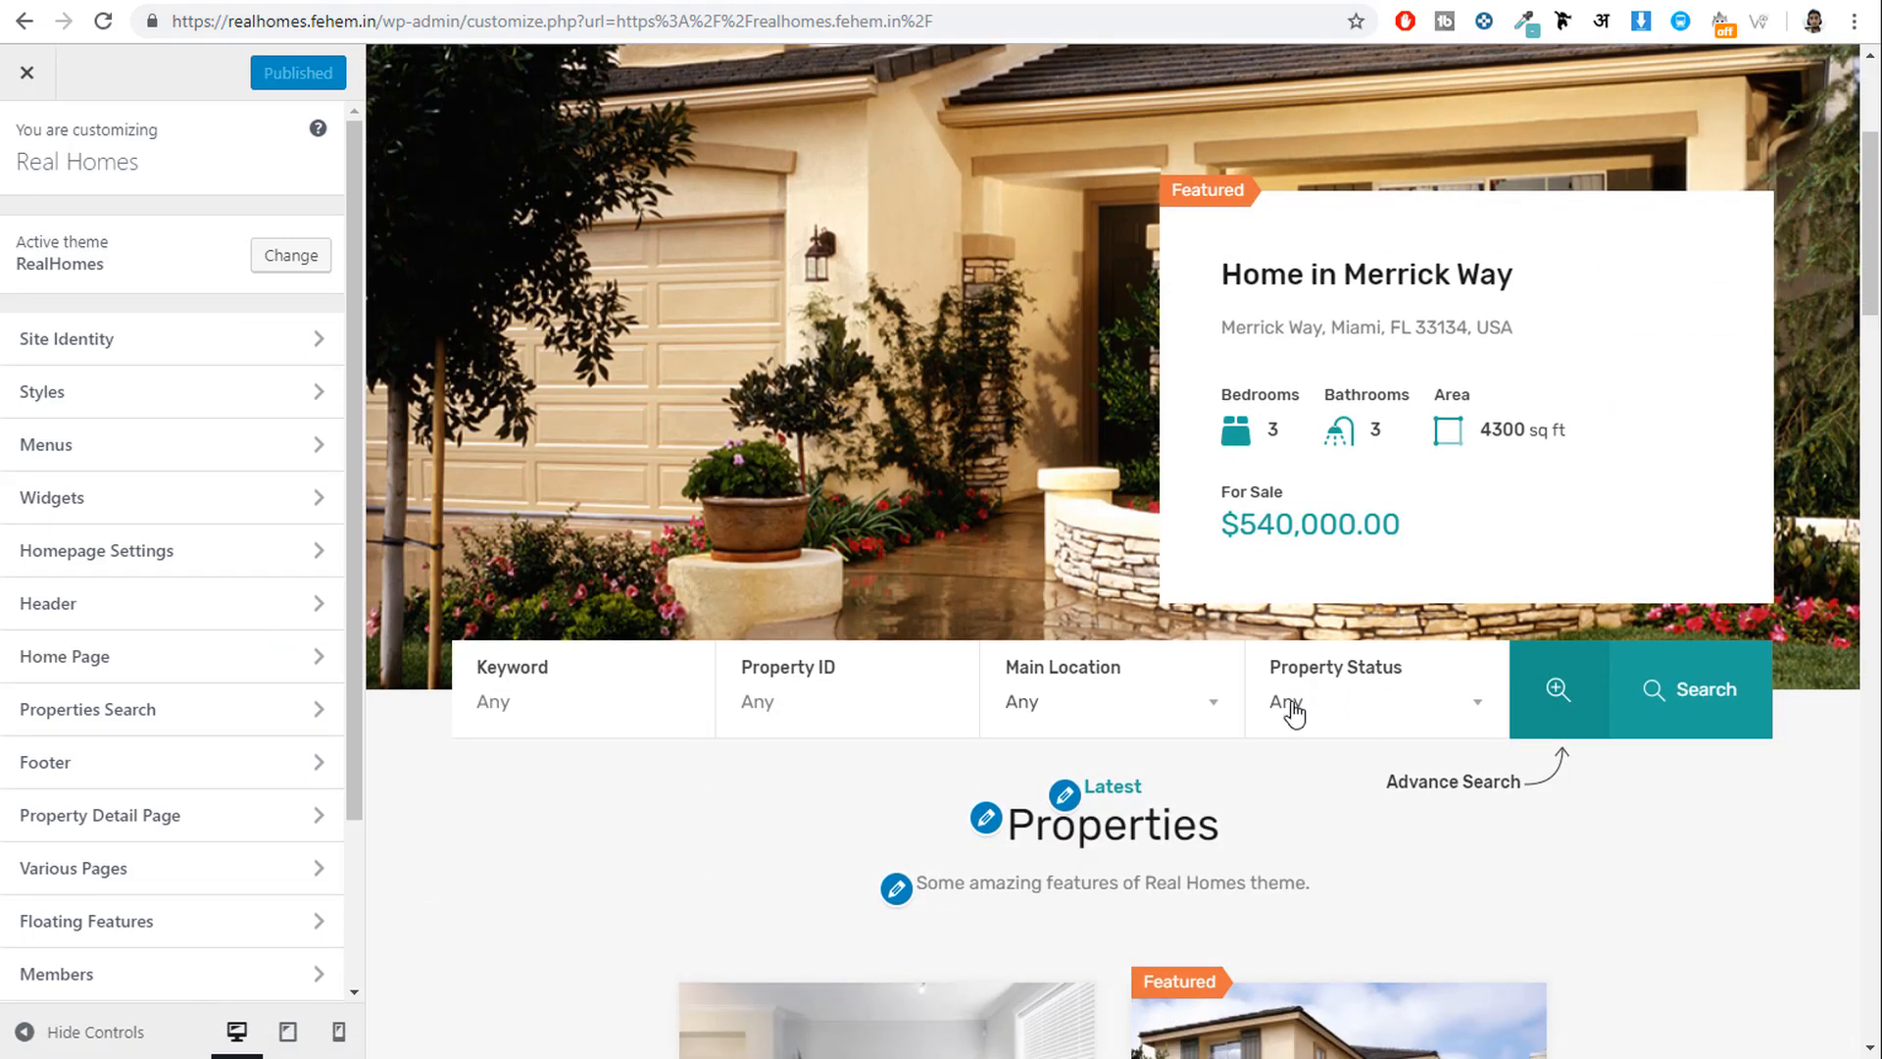
scroll(707, 697, "down", 2)
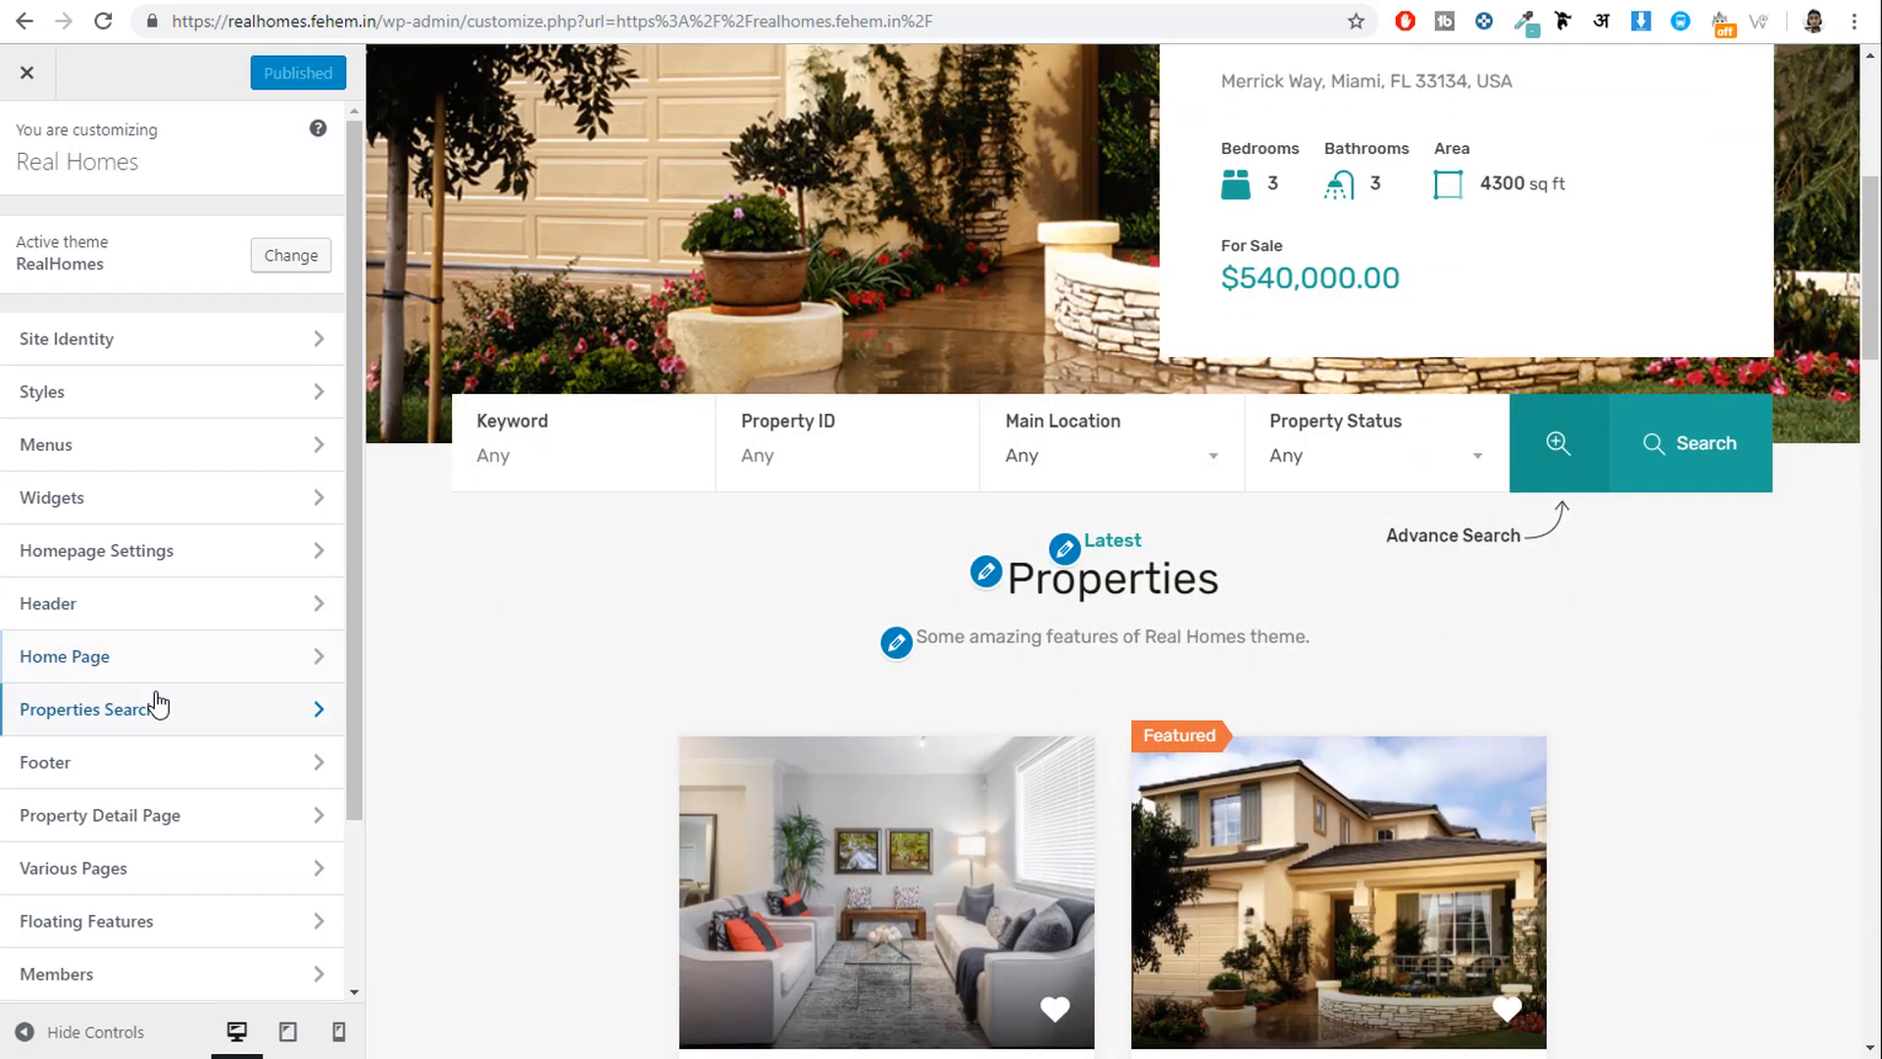
left_click(143, 655)
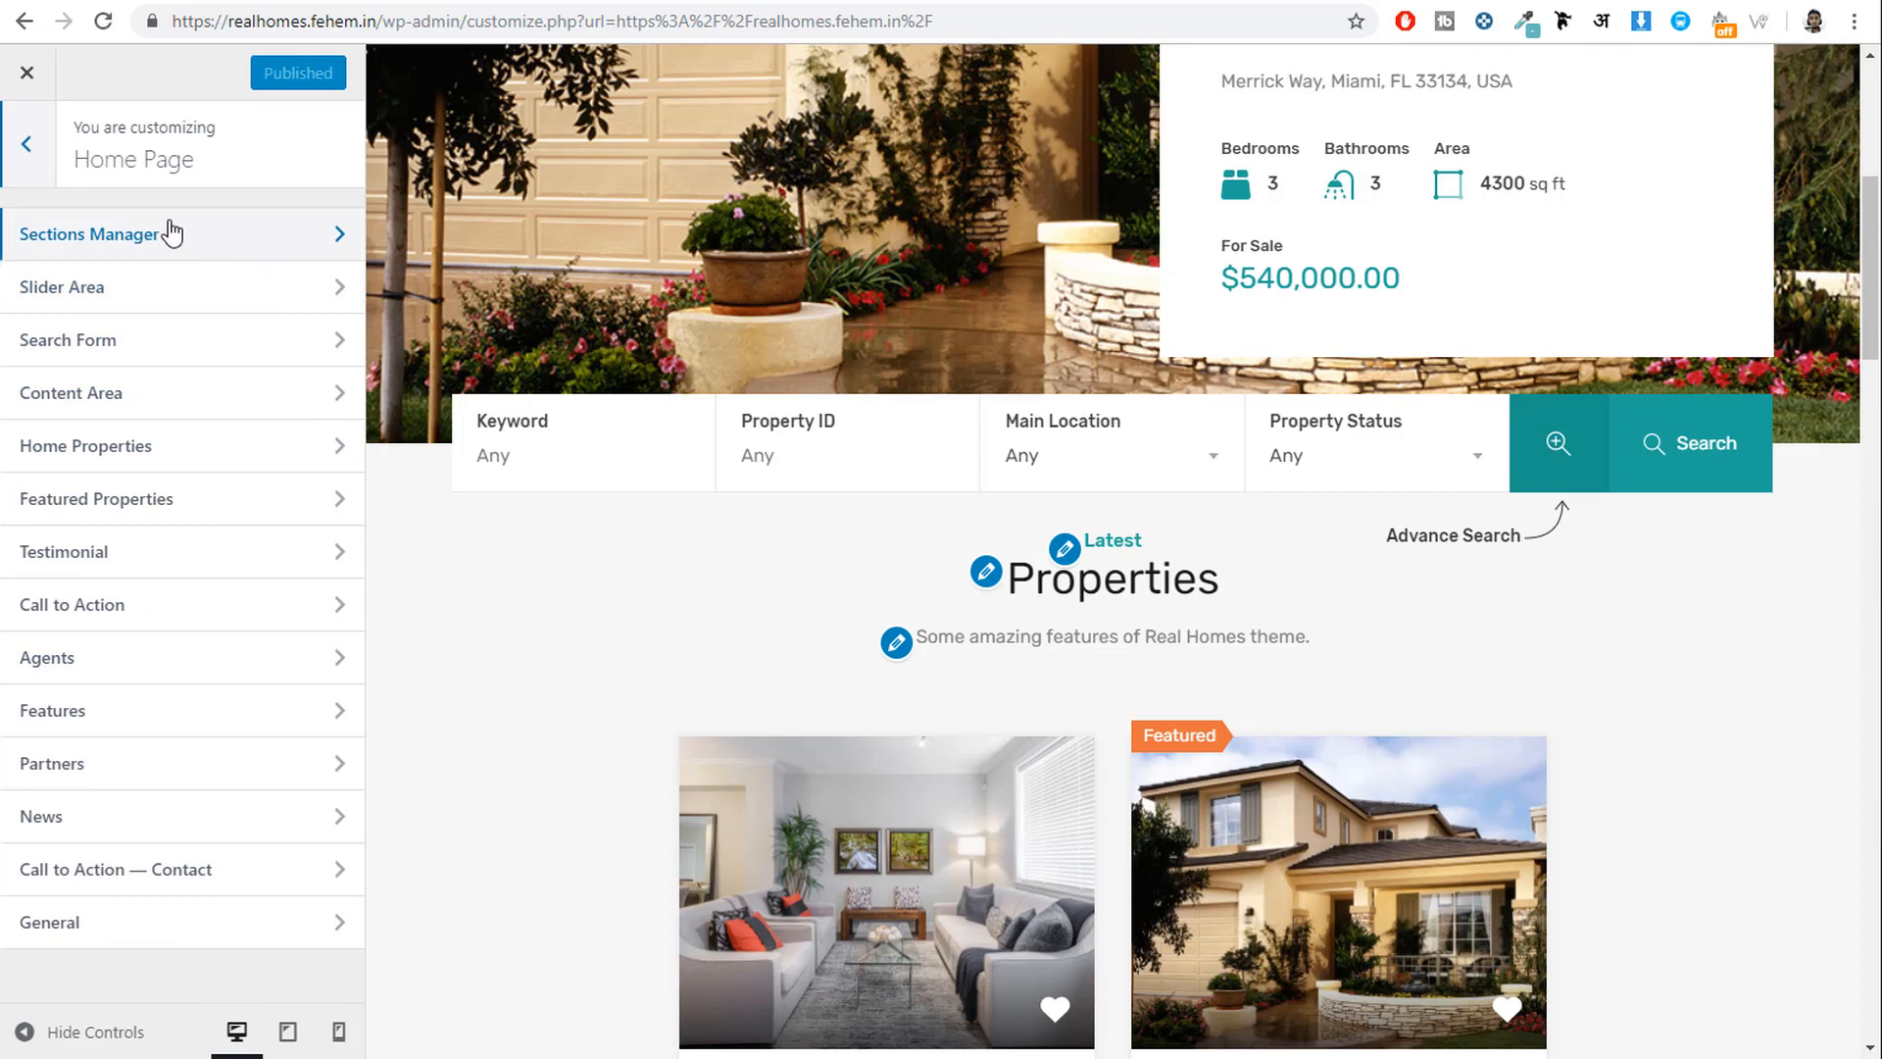
Open Sections Manager and try dragging Latest Properties within the sections order.
left_click(185, 235)
scroll(261, 530, "down", 2)
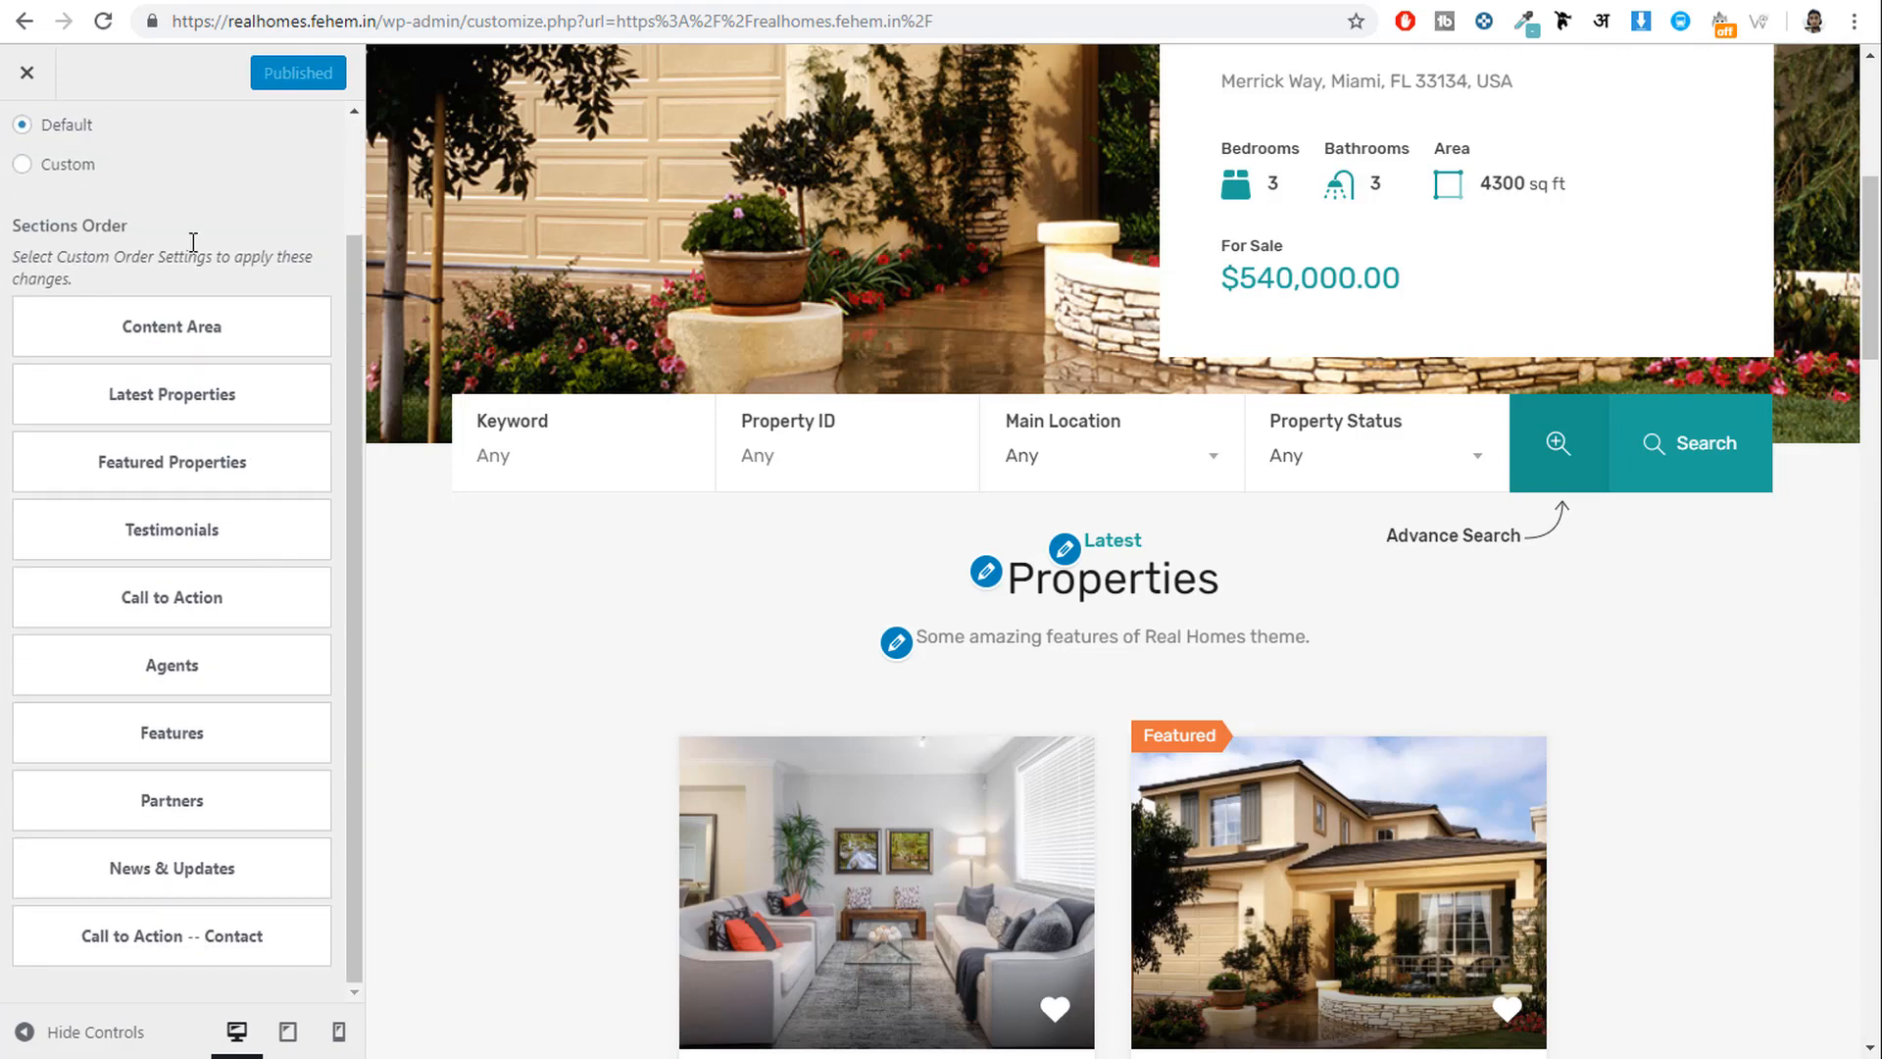
scroll(1038, 682, "down", 6)
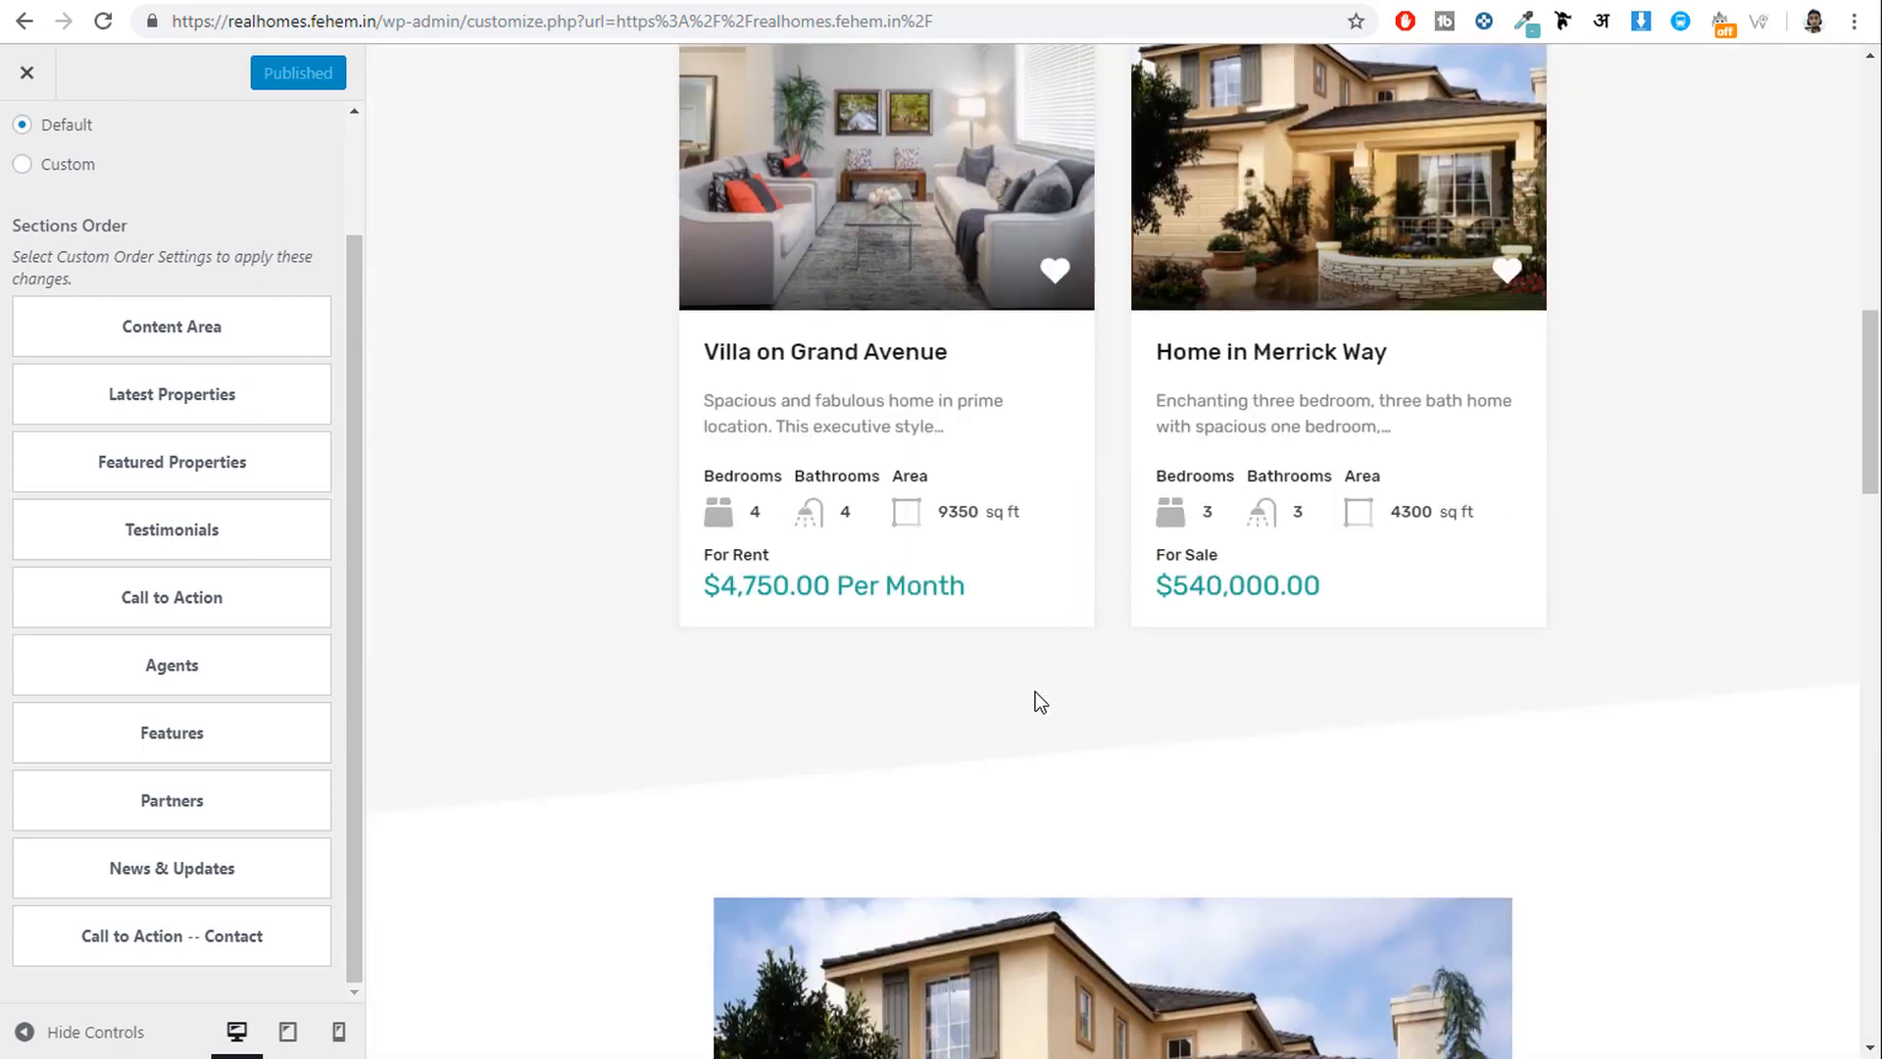
scroll(1035, 692, "up", 5)
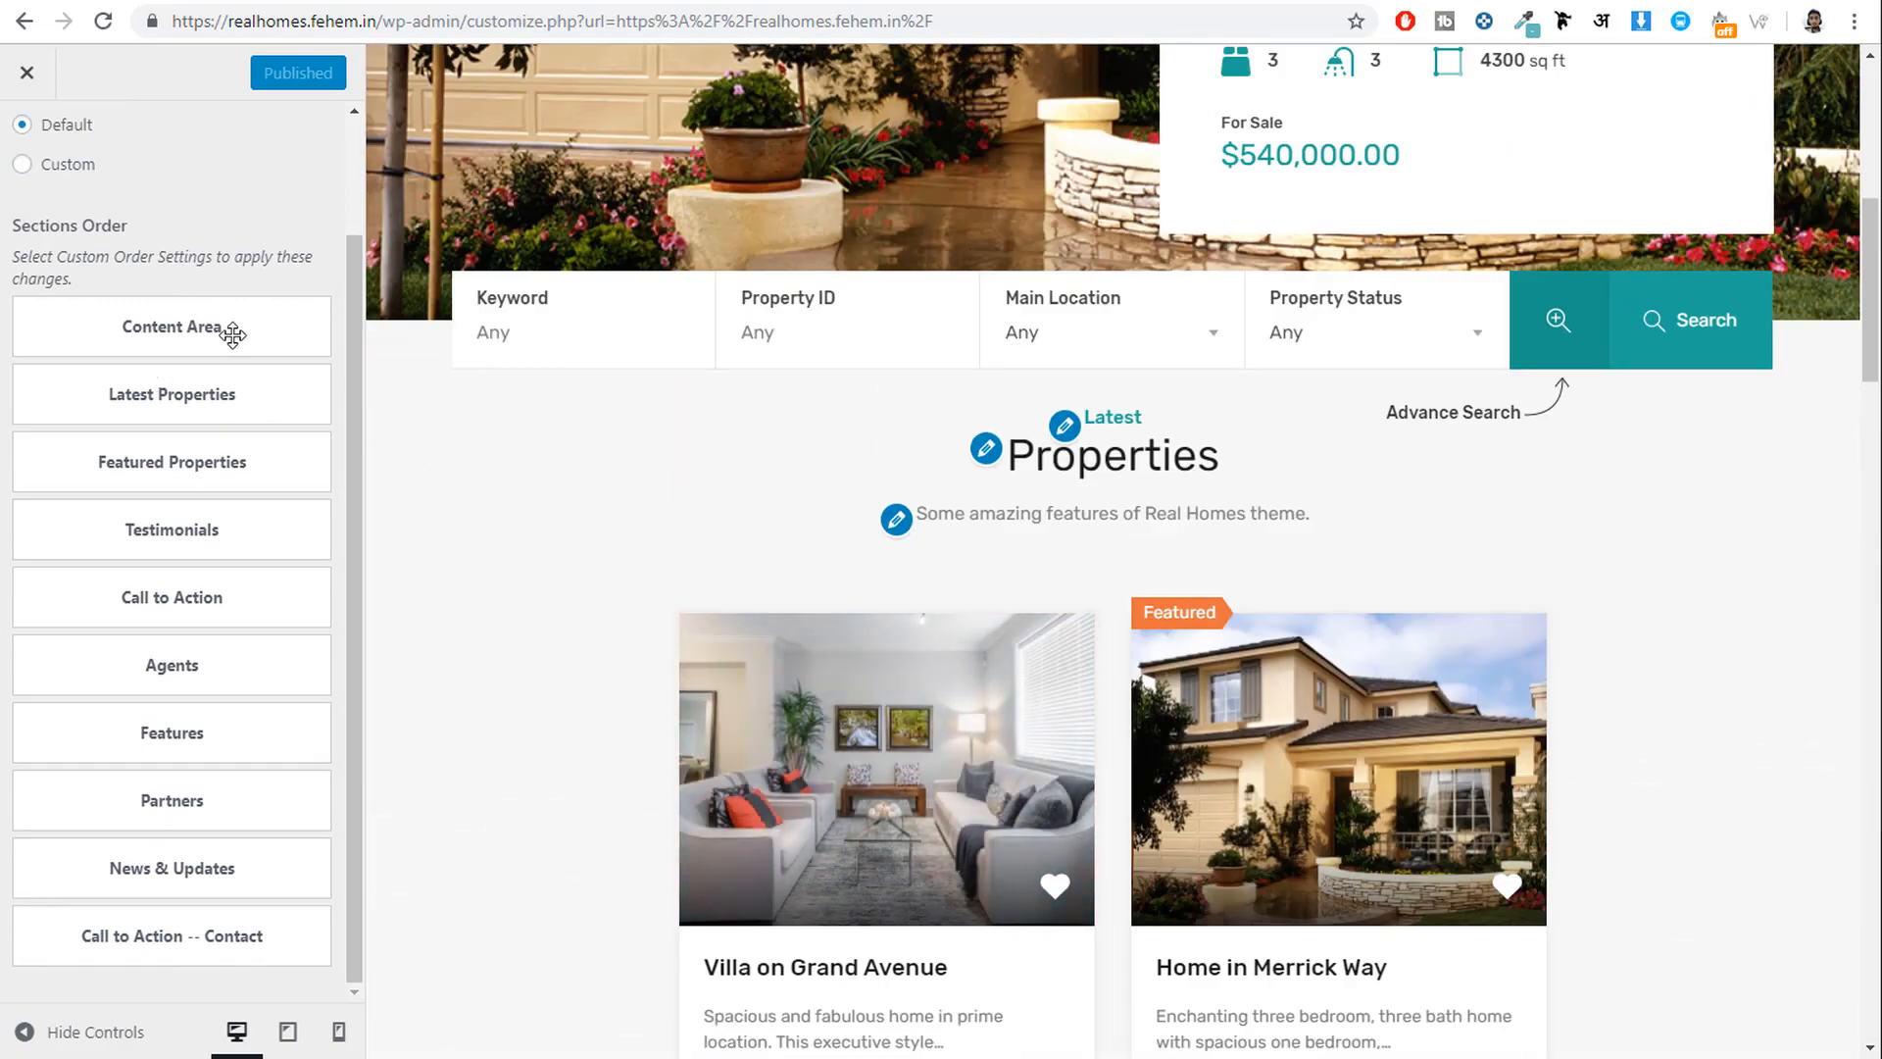
scroll(593, 370, "up", 1)
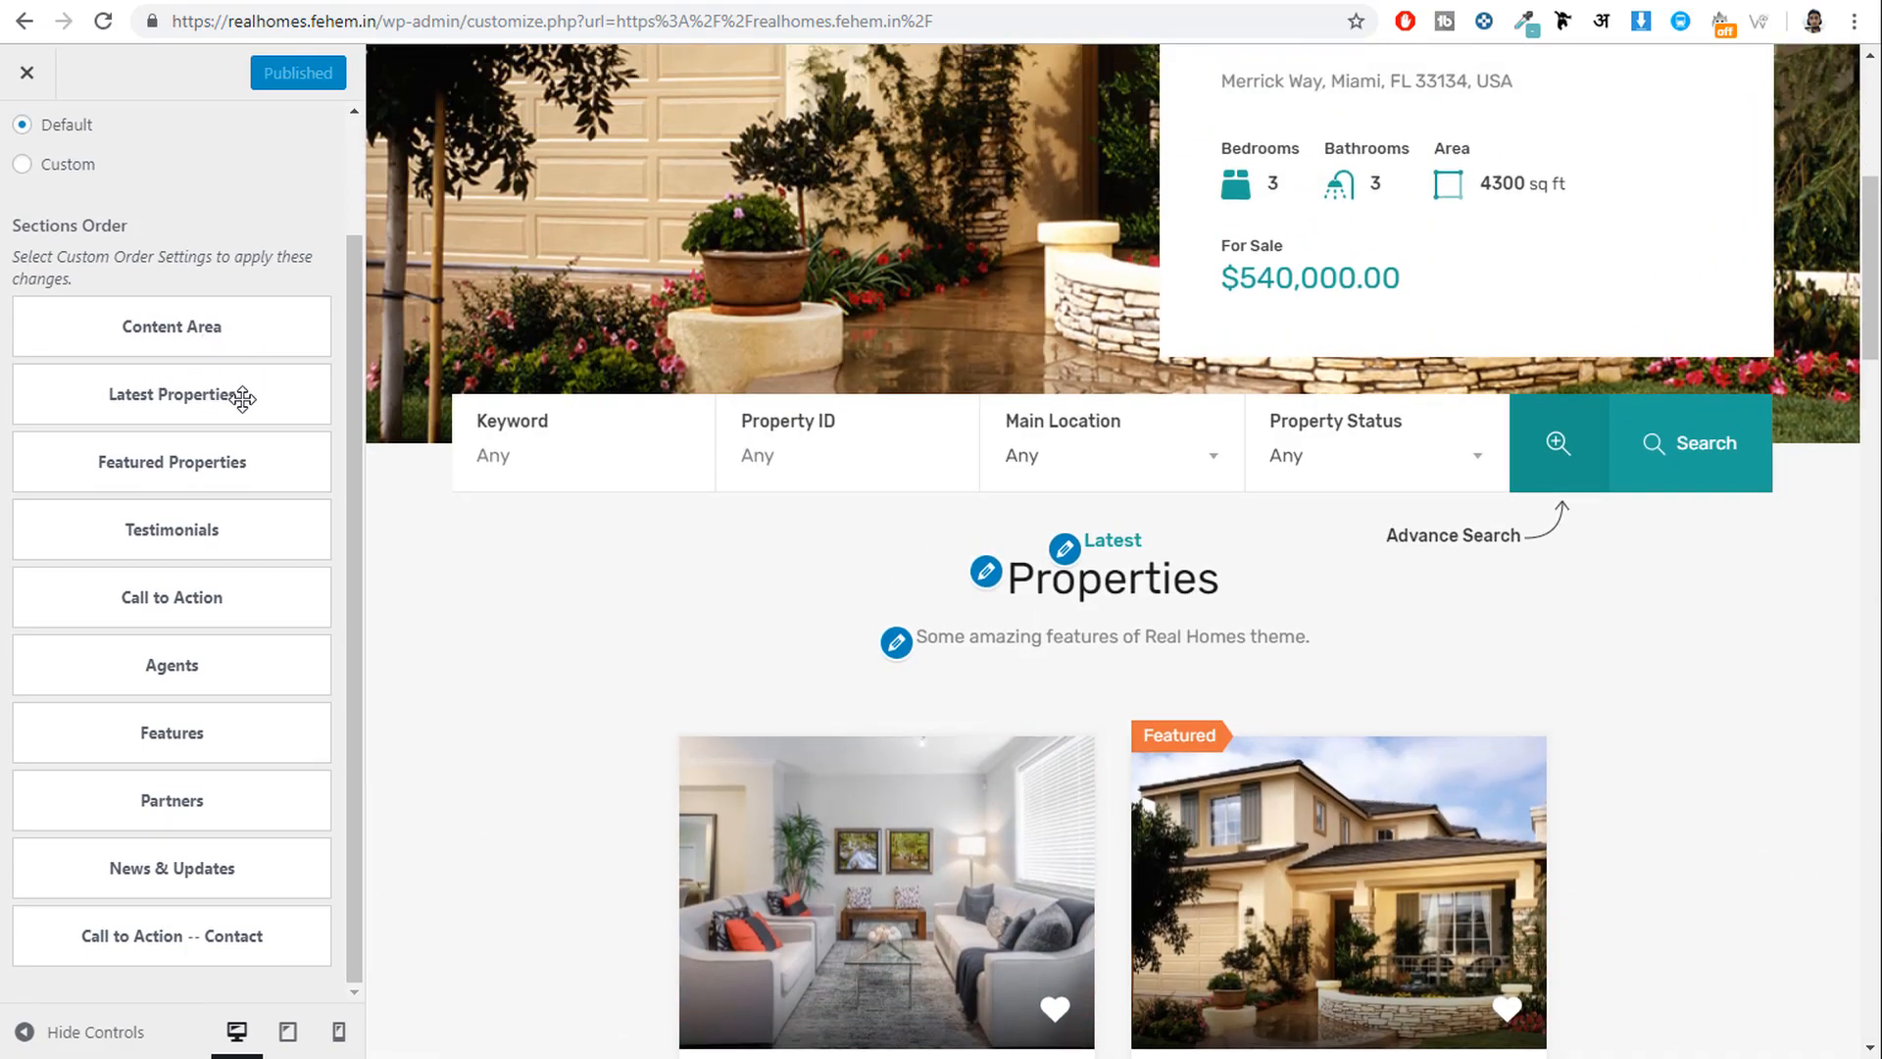
left_click_drag(1222, 588, 1114, 545)
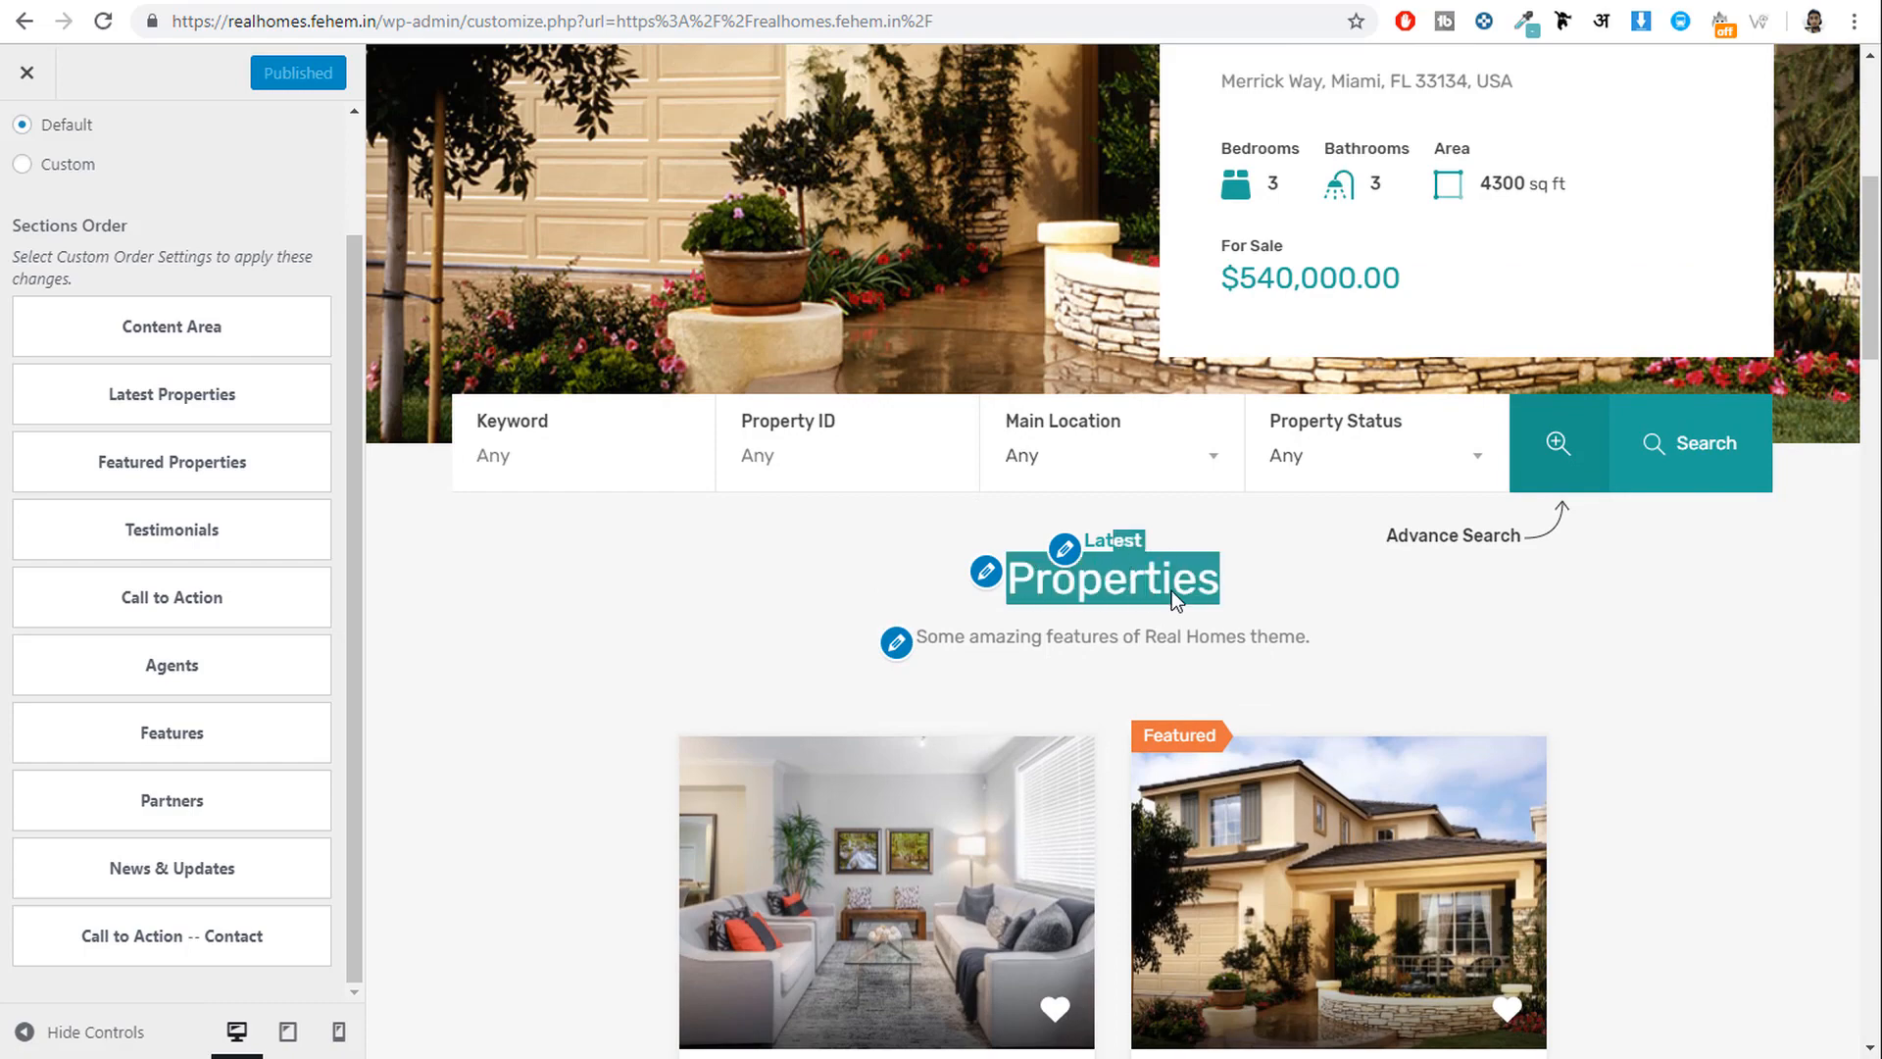
scroll(1114, 549, "down", 3)
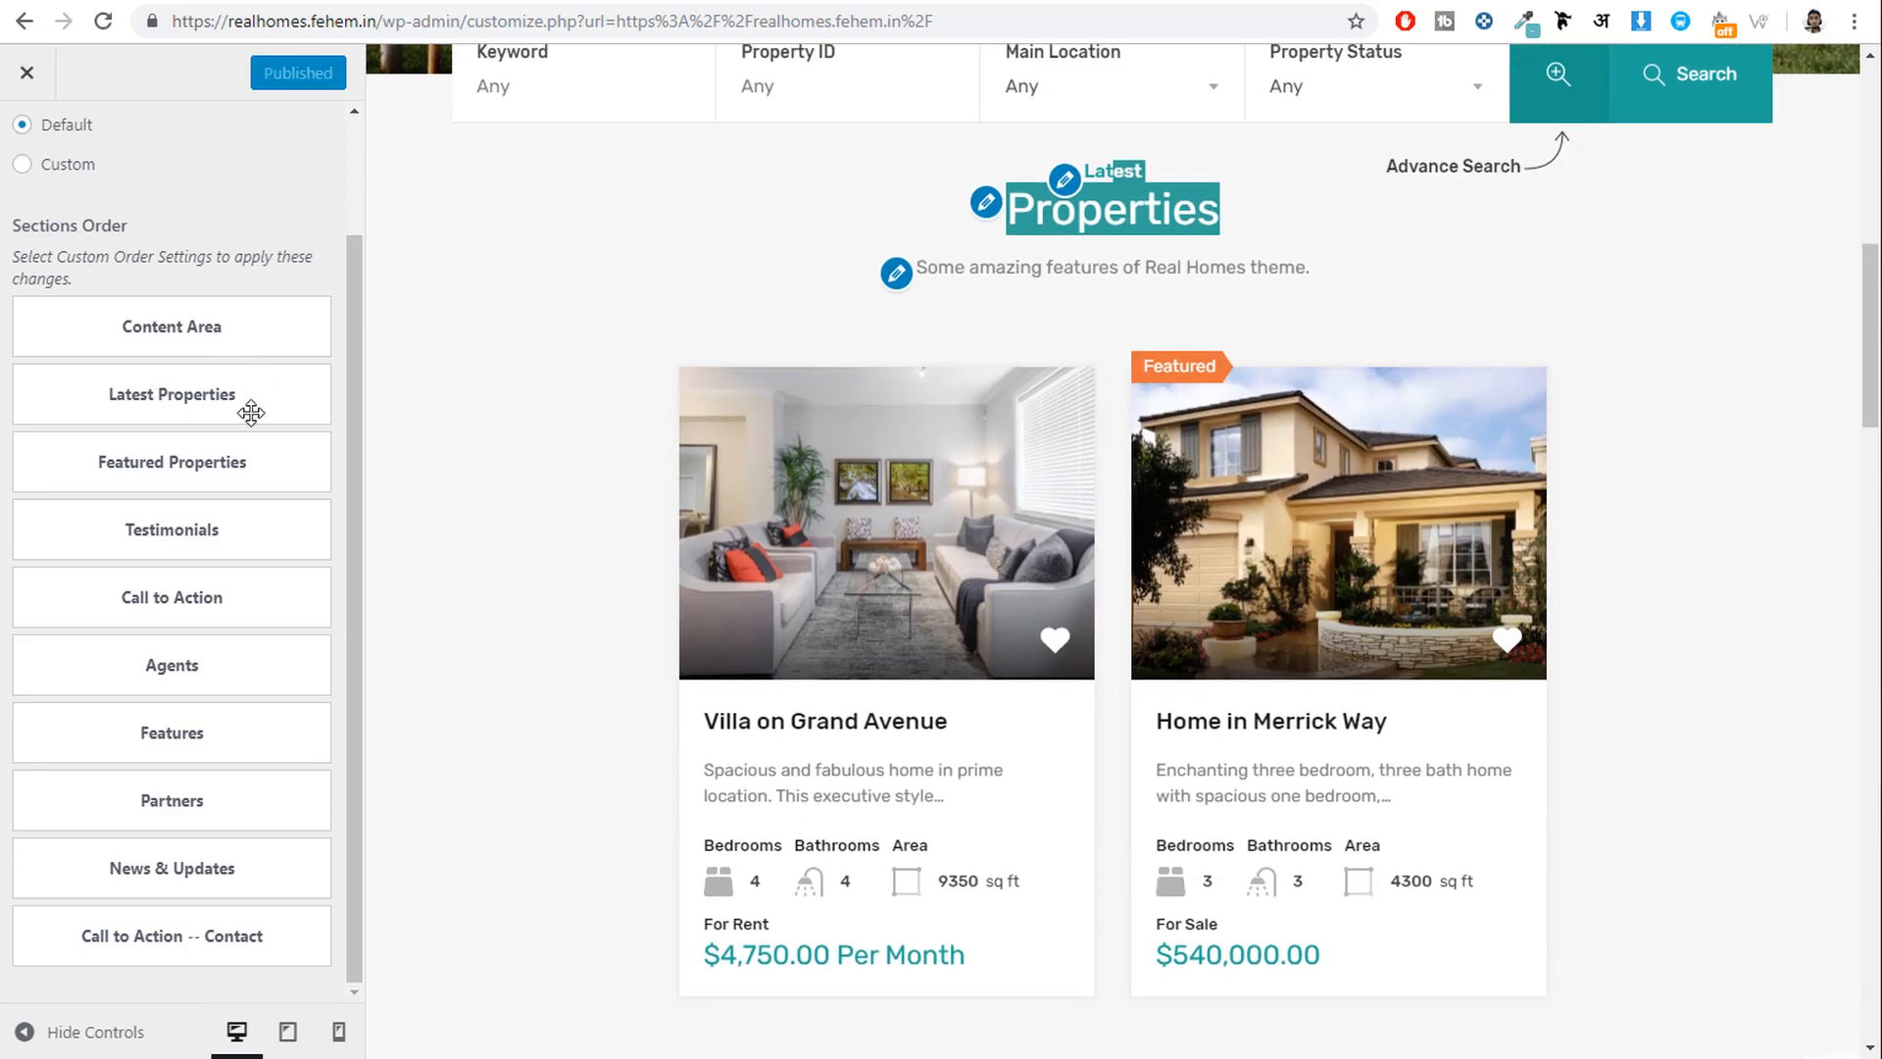
mouse_move(215, 396)
left_mouse_down()
mouse_move(235, 479)
mouse_move(227, 627)
mouse_move(189, 471)
mouse_move(227, 398)
left_mouse_up()
scroll(227, 421, "up", 3)
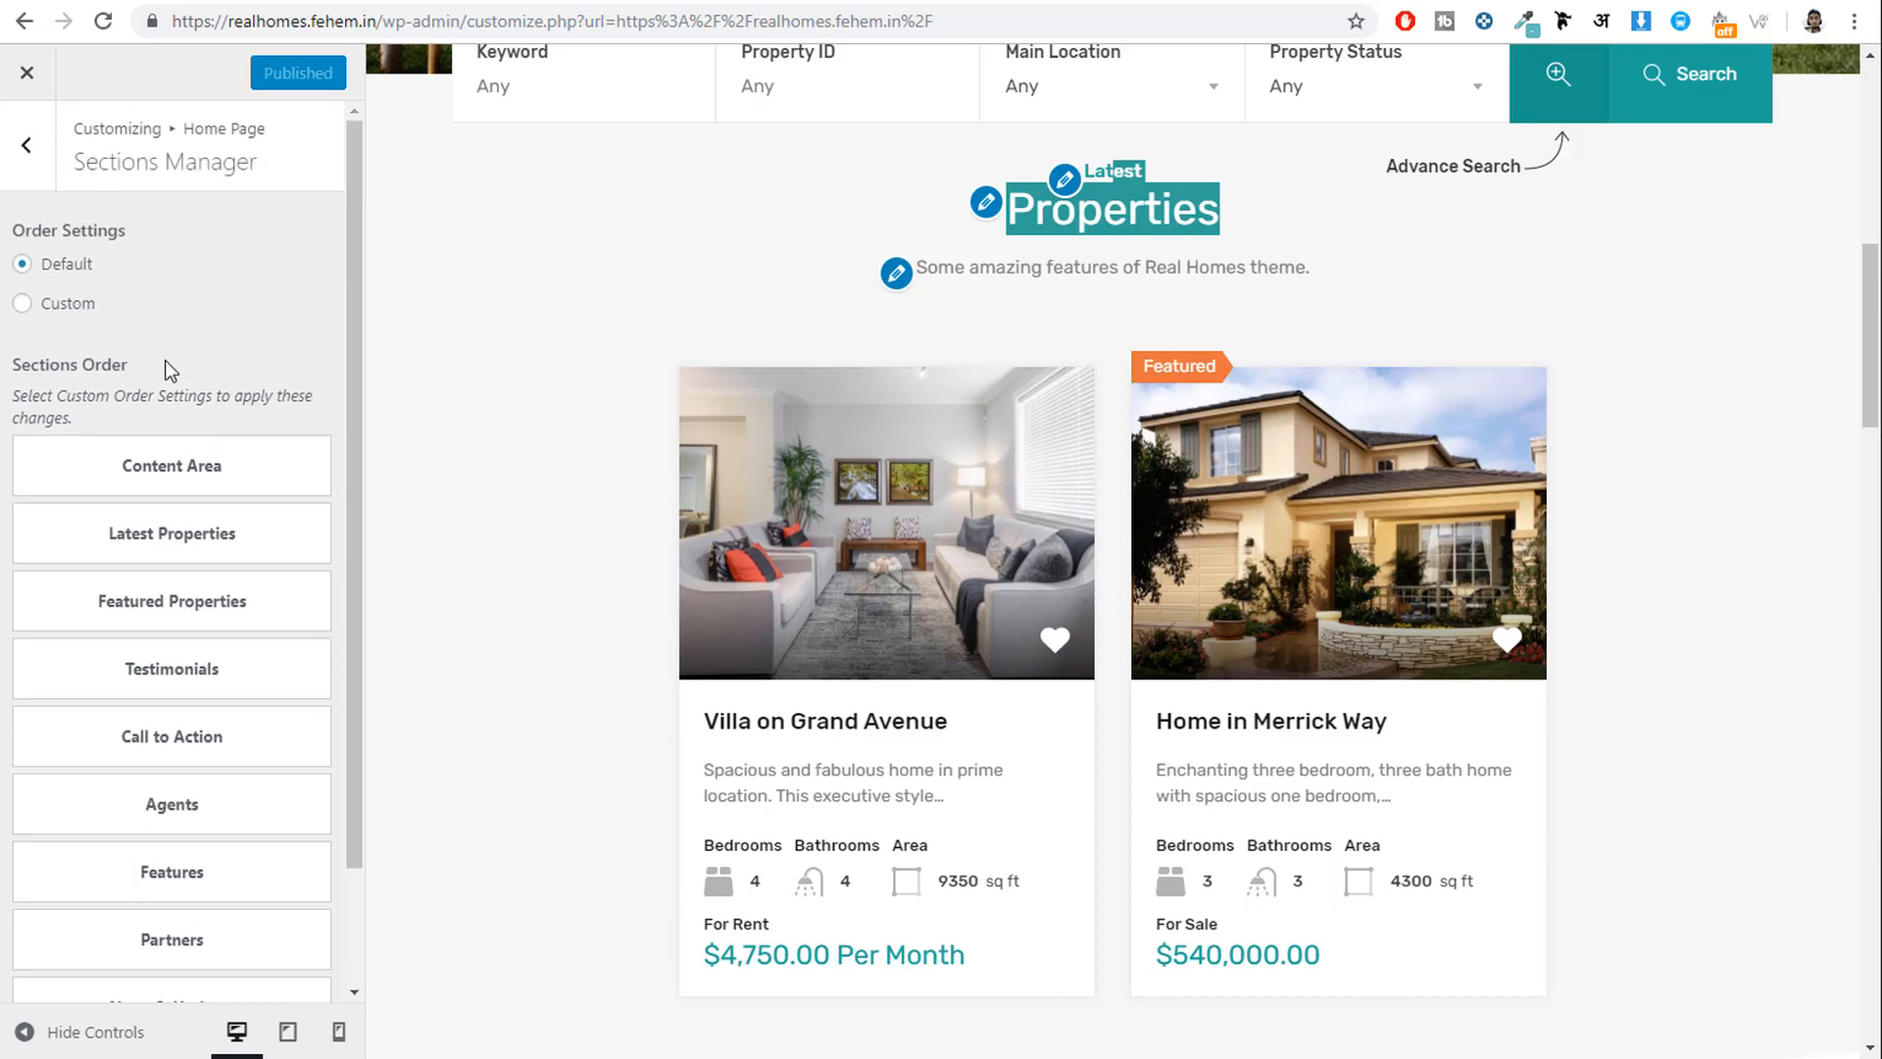
Switch Order Settings to Custom, revert it to Default, and return to the Home Page list.
left_click(47, 306)
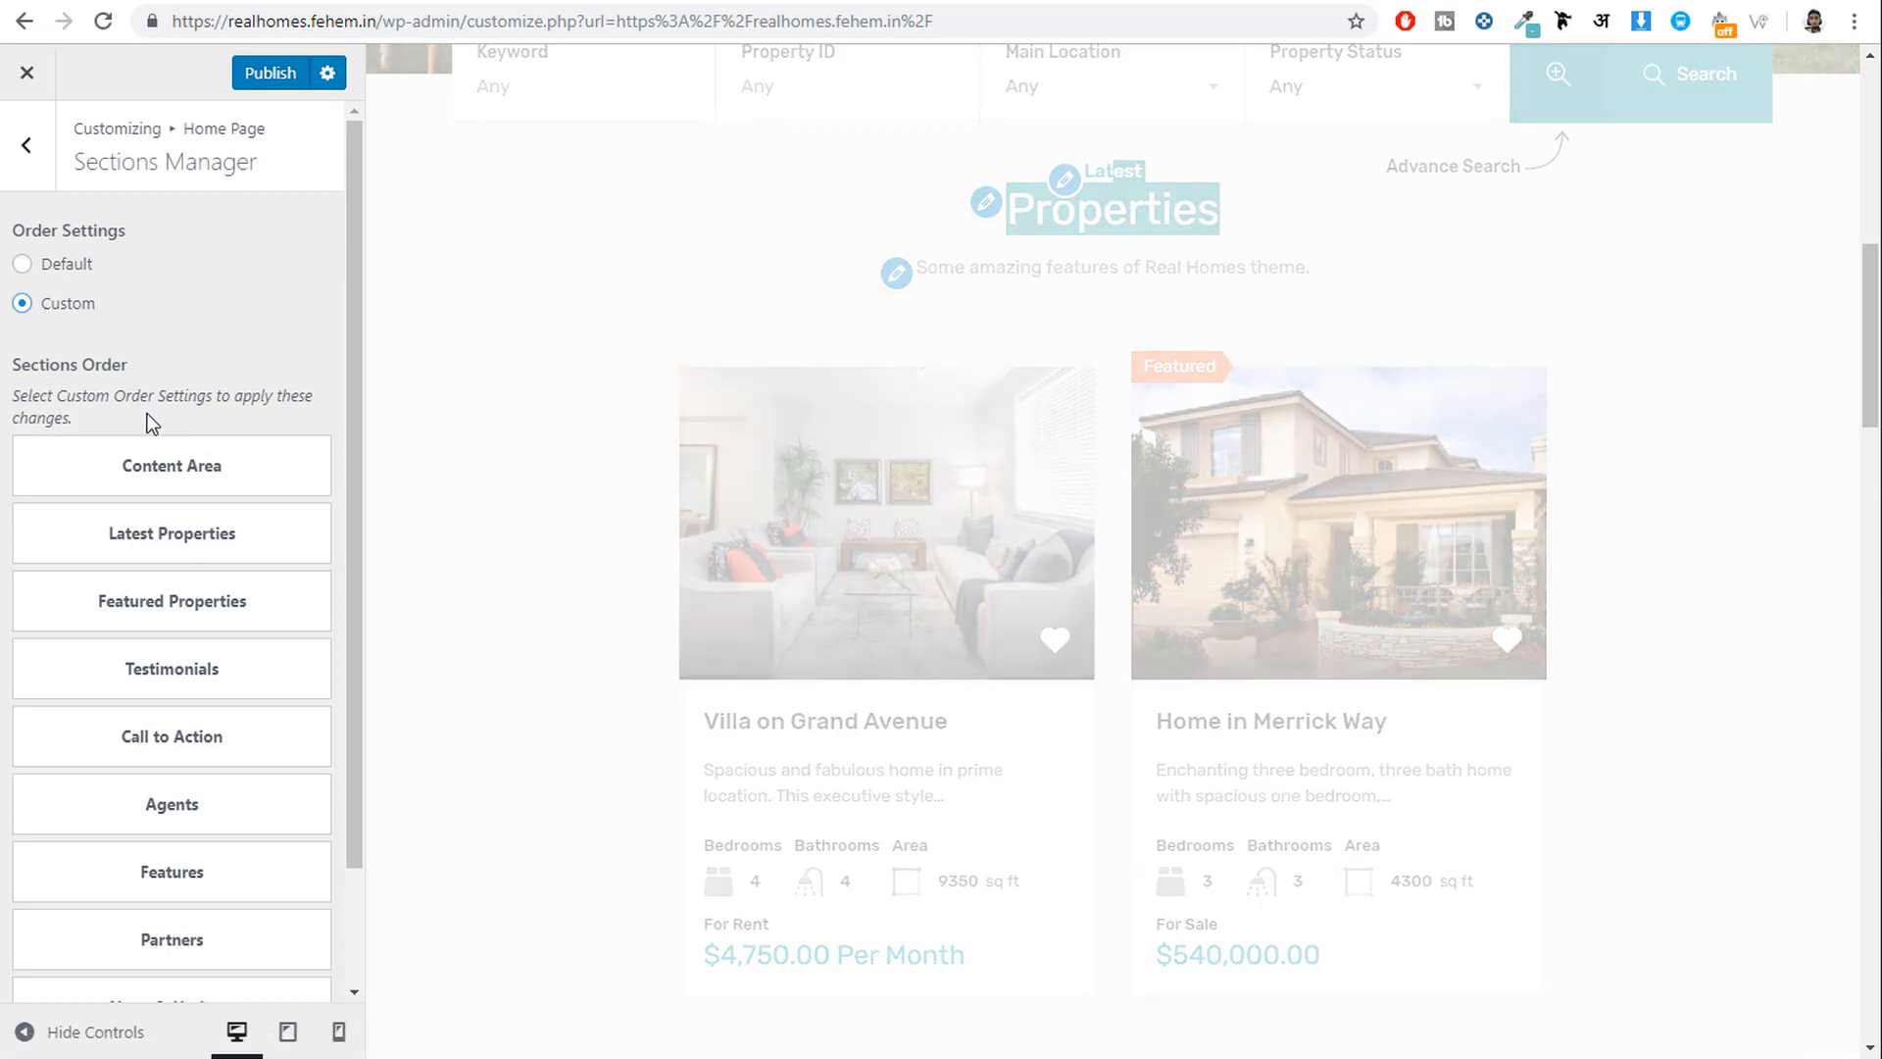
scroll(1104, 633, "down", 6)
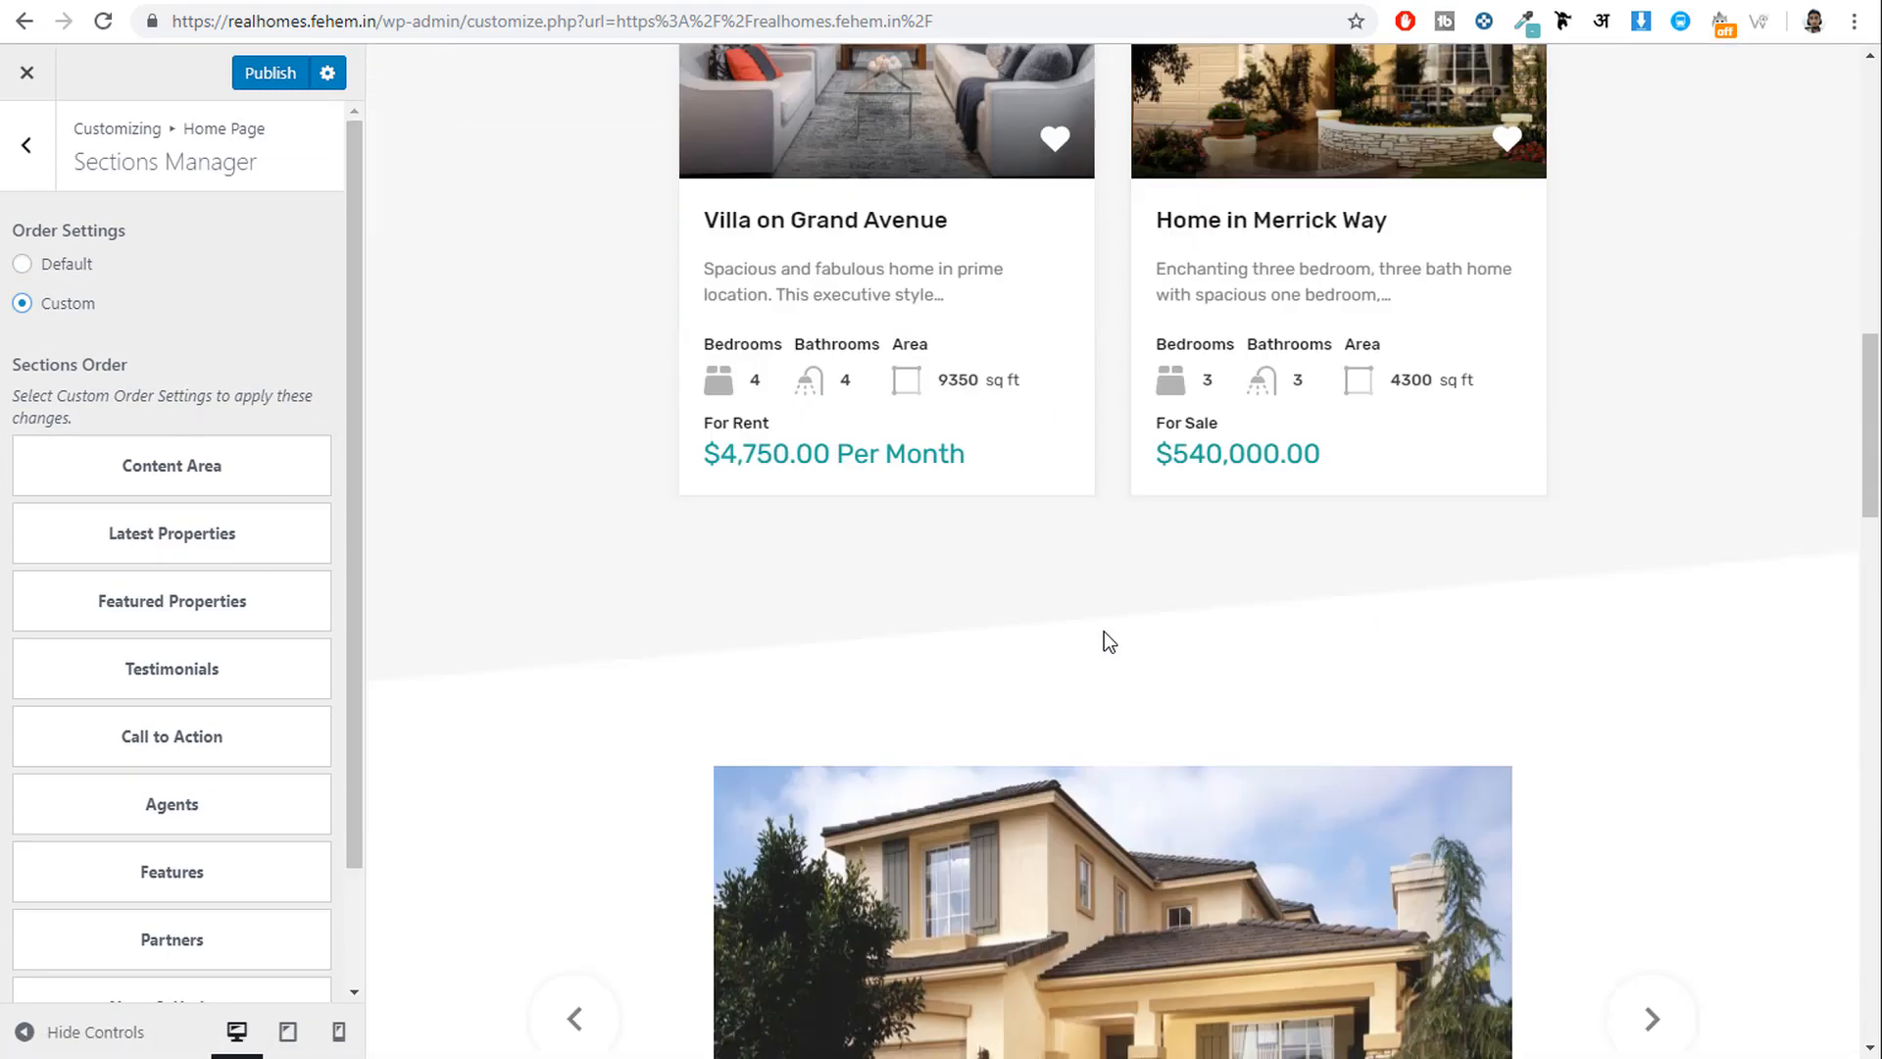
scroll(215, 708, "down", 3)
scroll(133, 586, "up", 3)
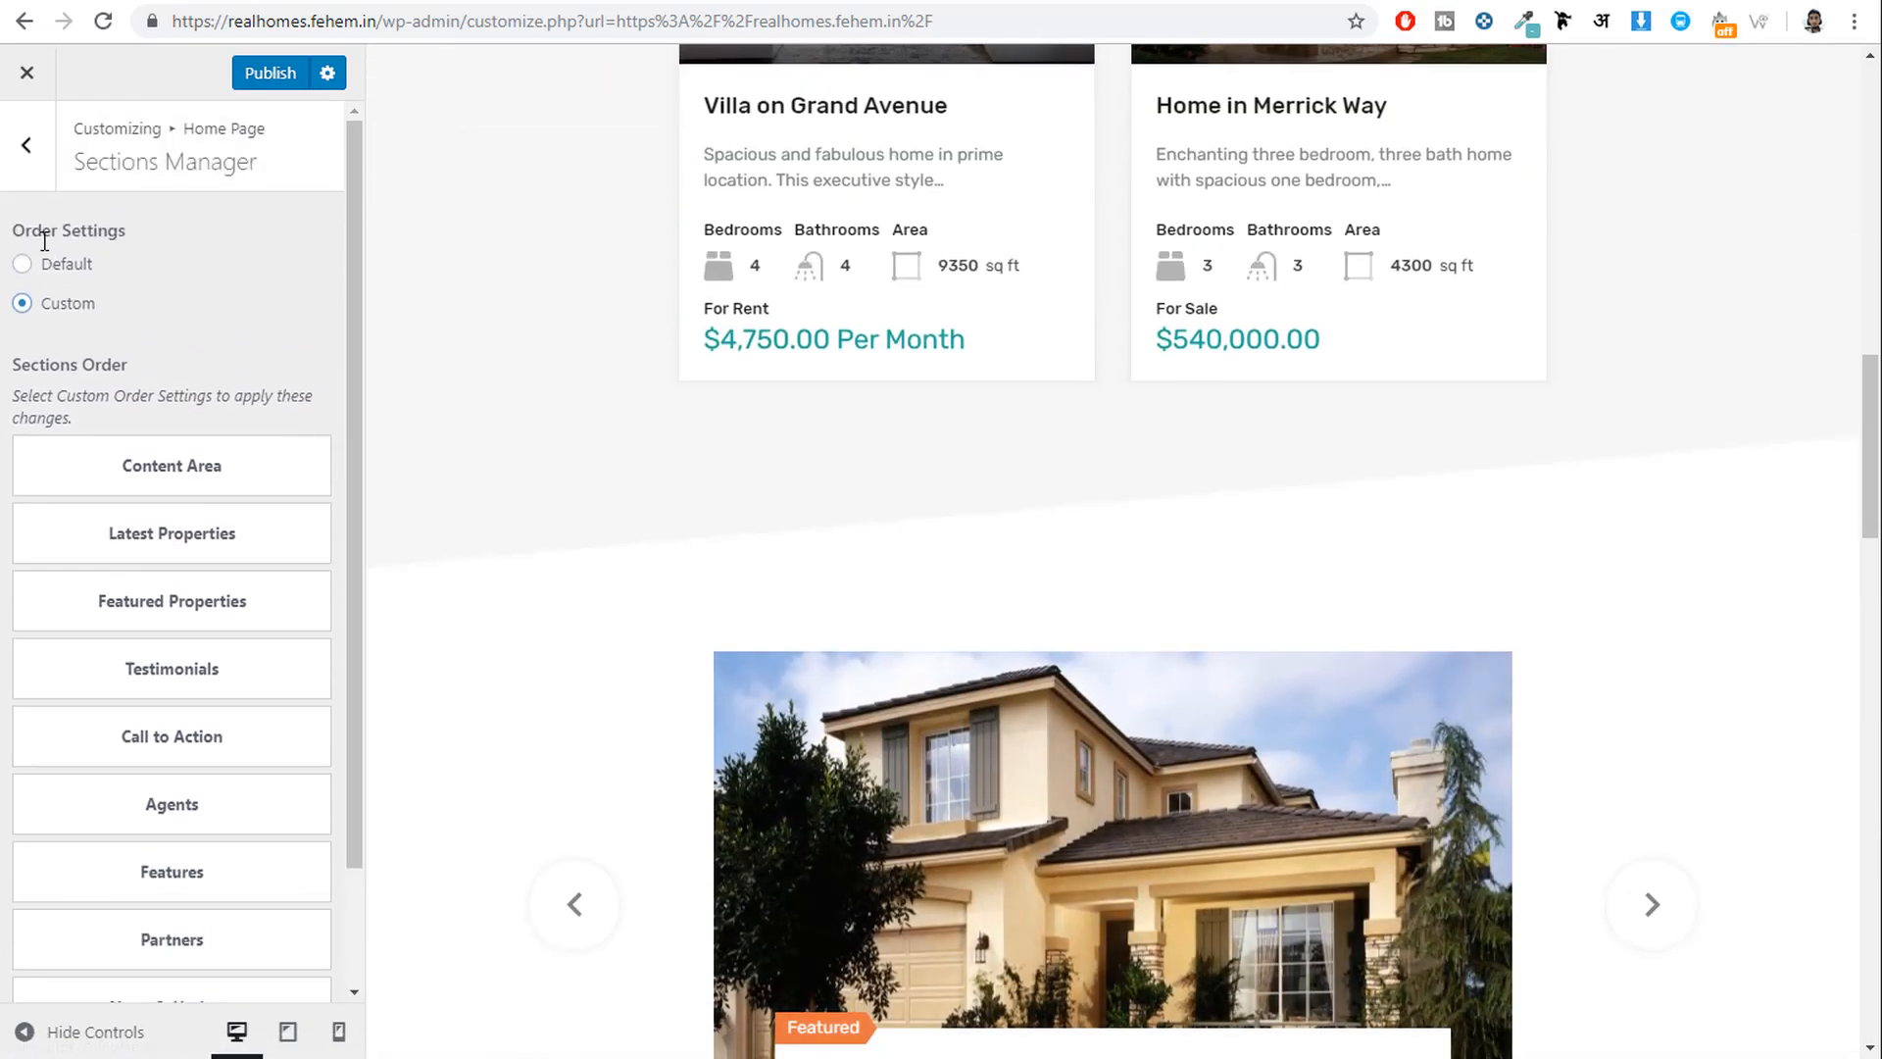
left_click(42, 264)
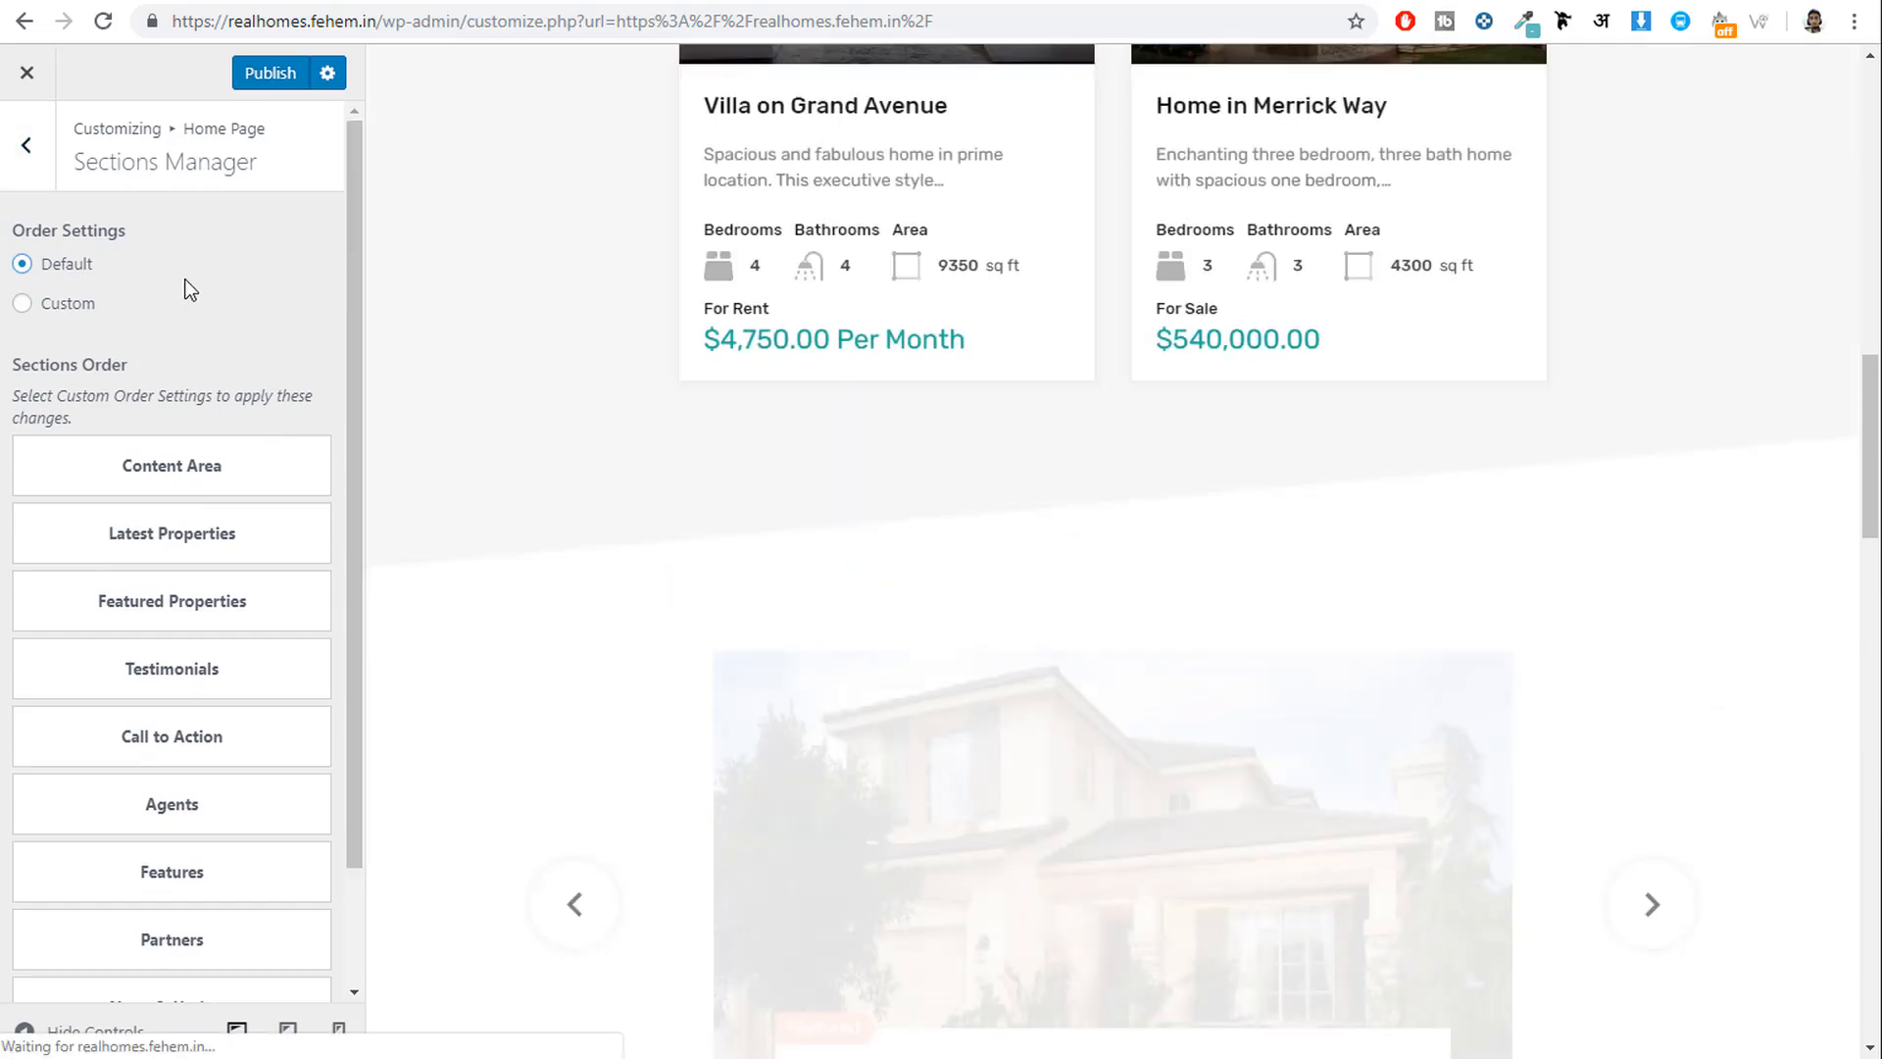
left_click(26, 145)
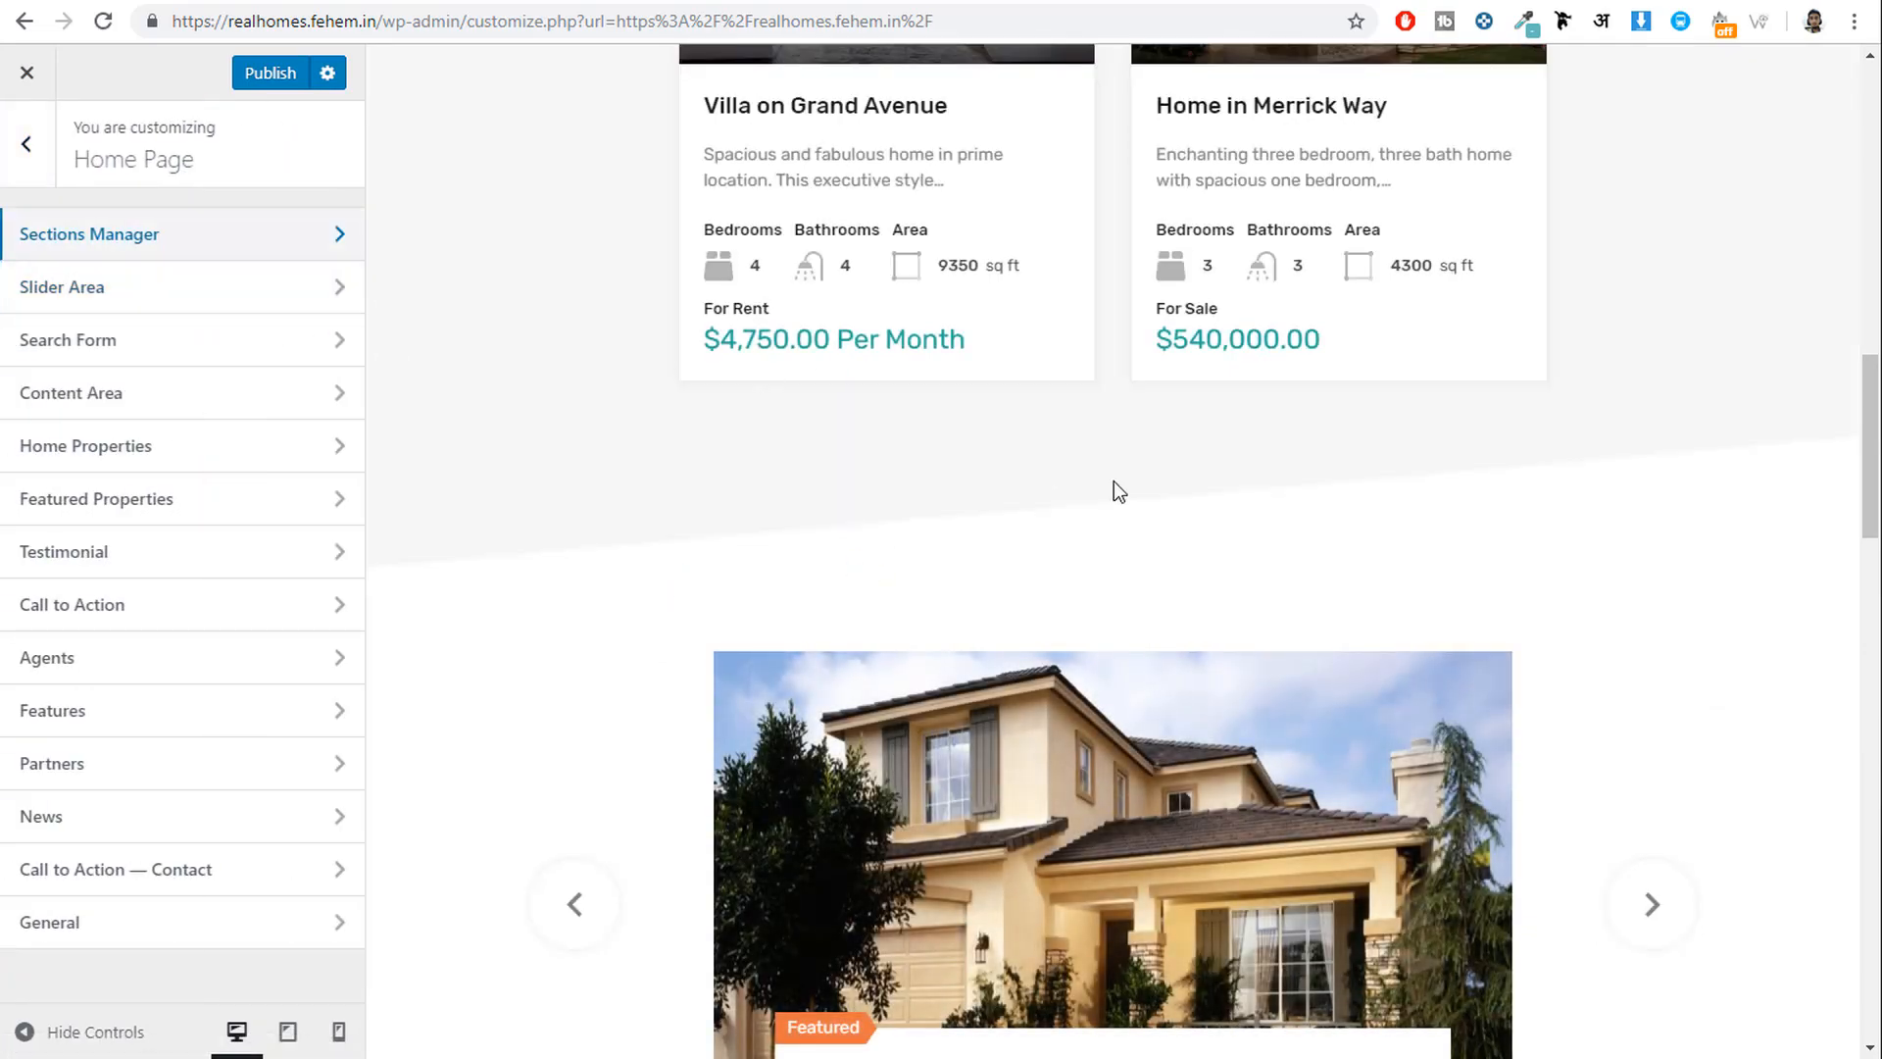
scroll(1114, 481, "up", 8)
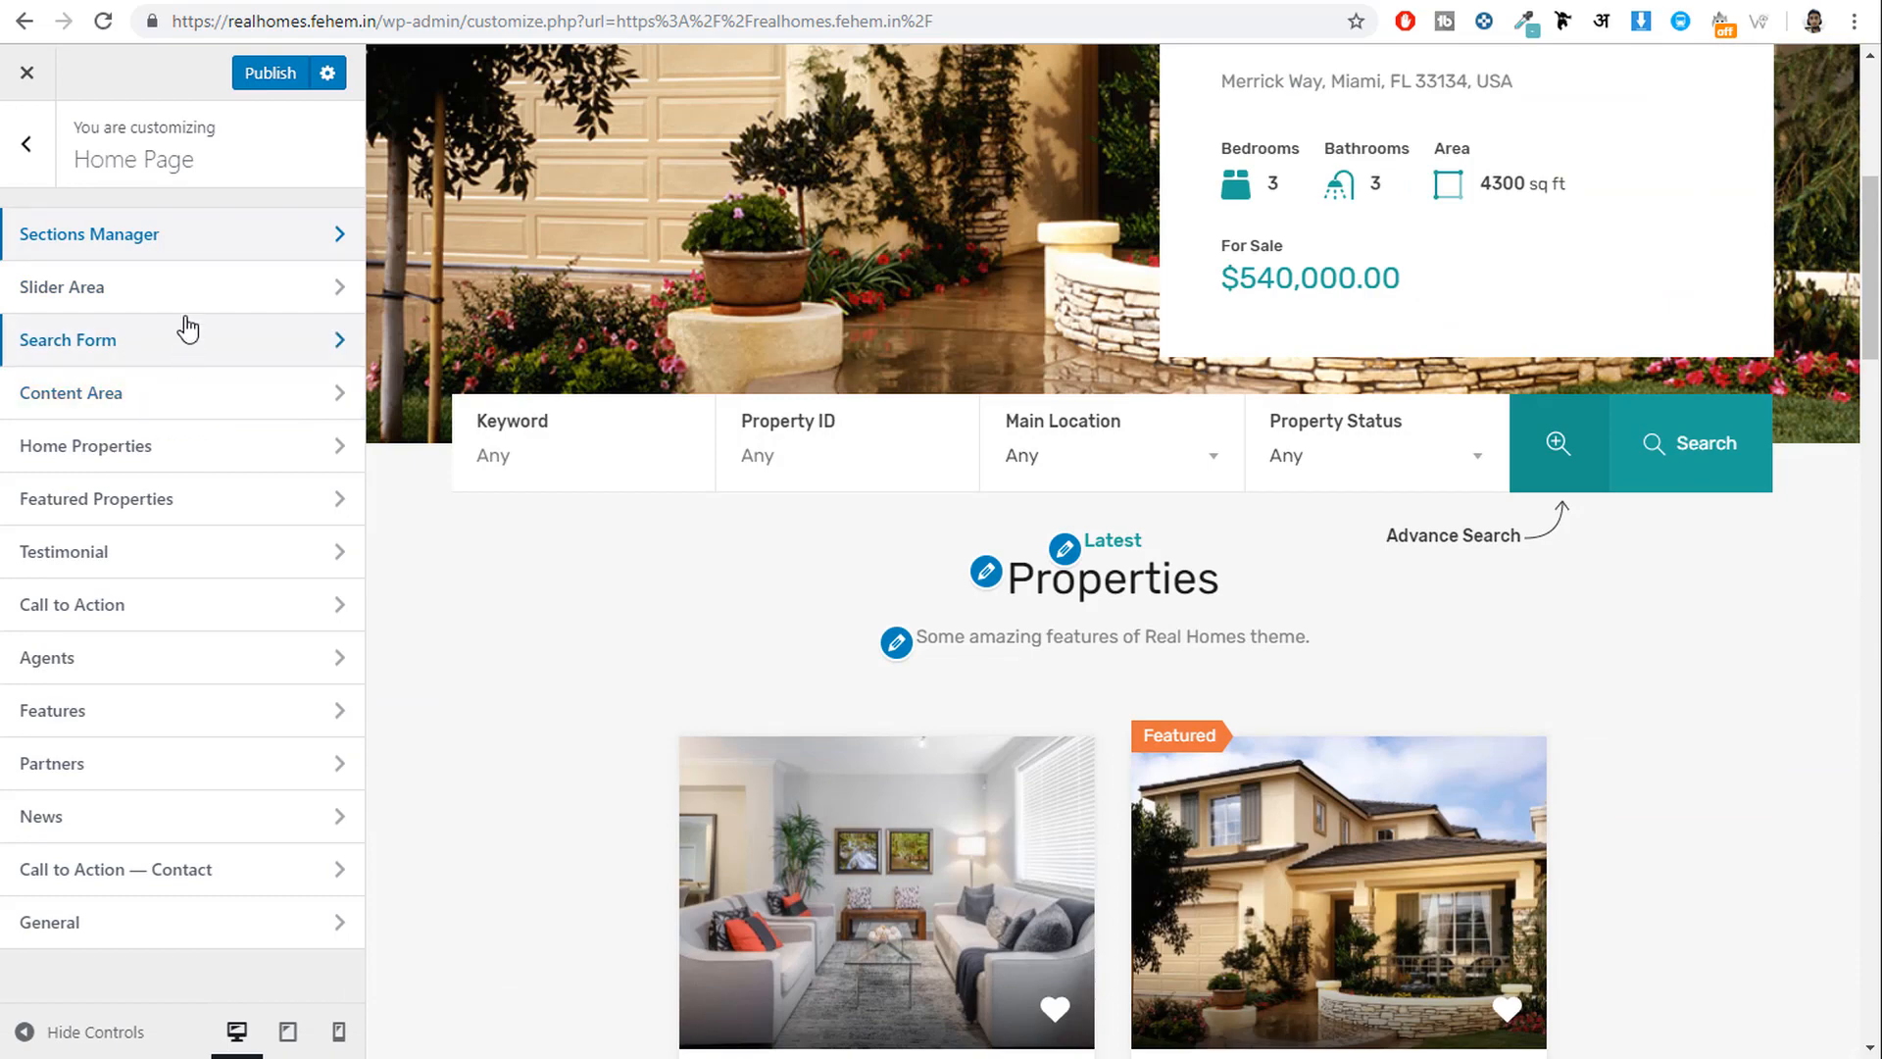
left_click(165, 358)
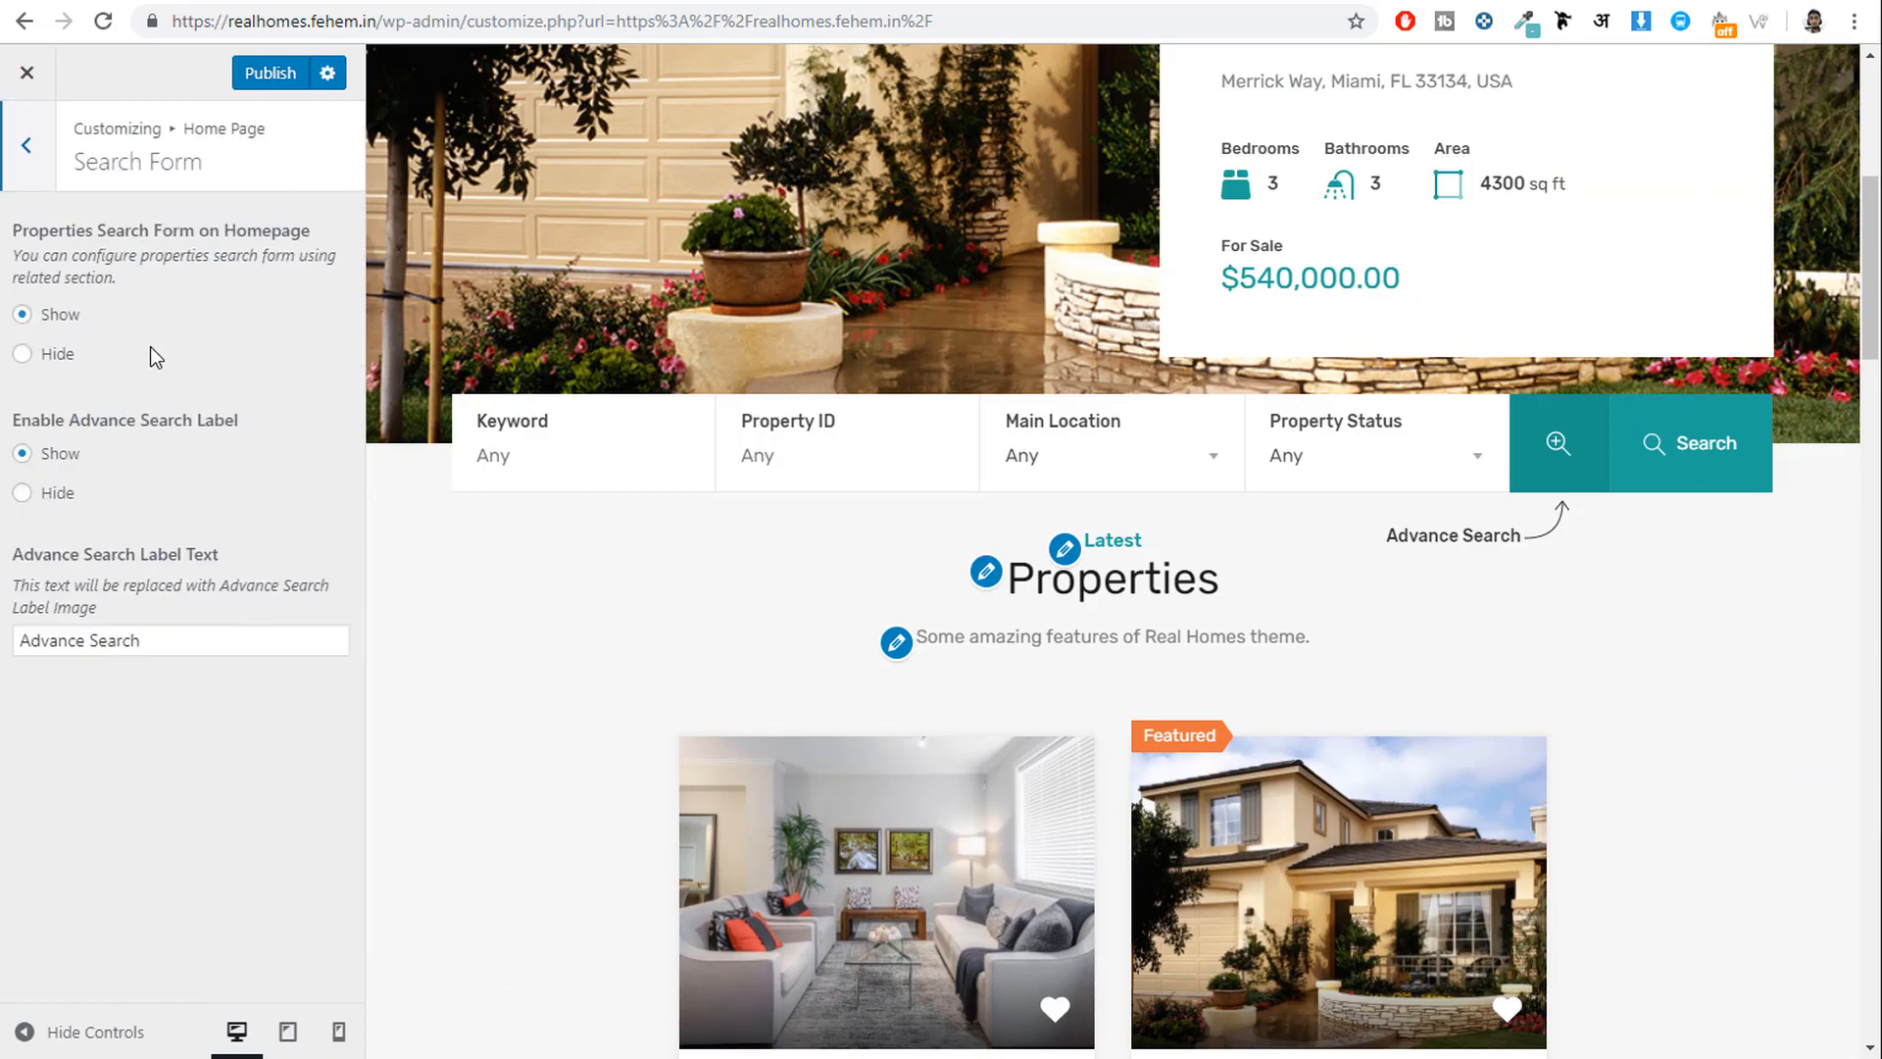
scroll(1794, 576, "up", 4)
scroll(1517, 924, "down", 1)
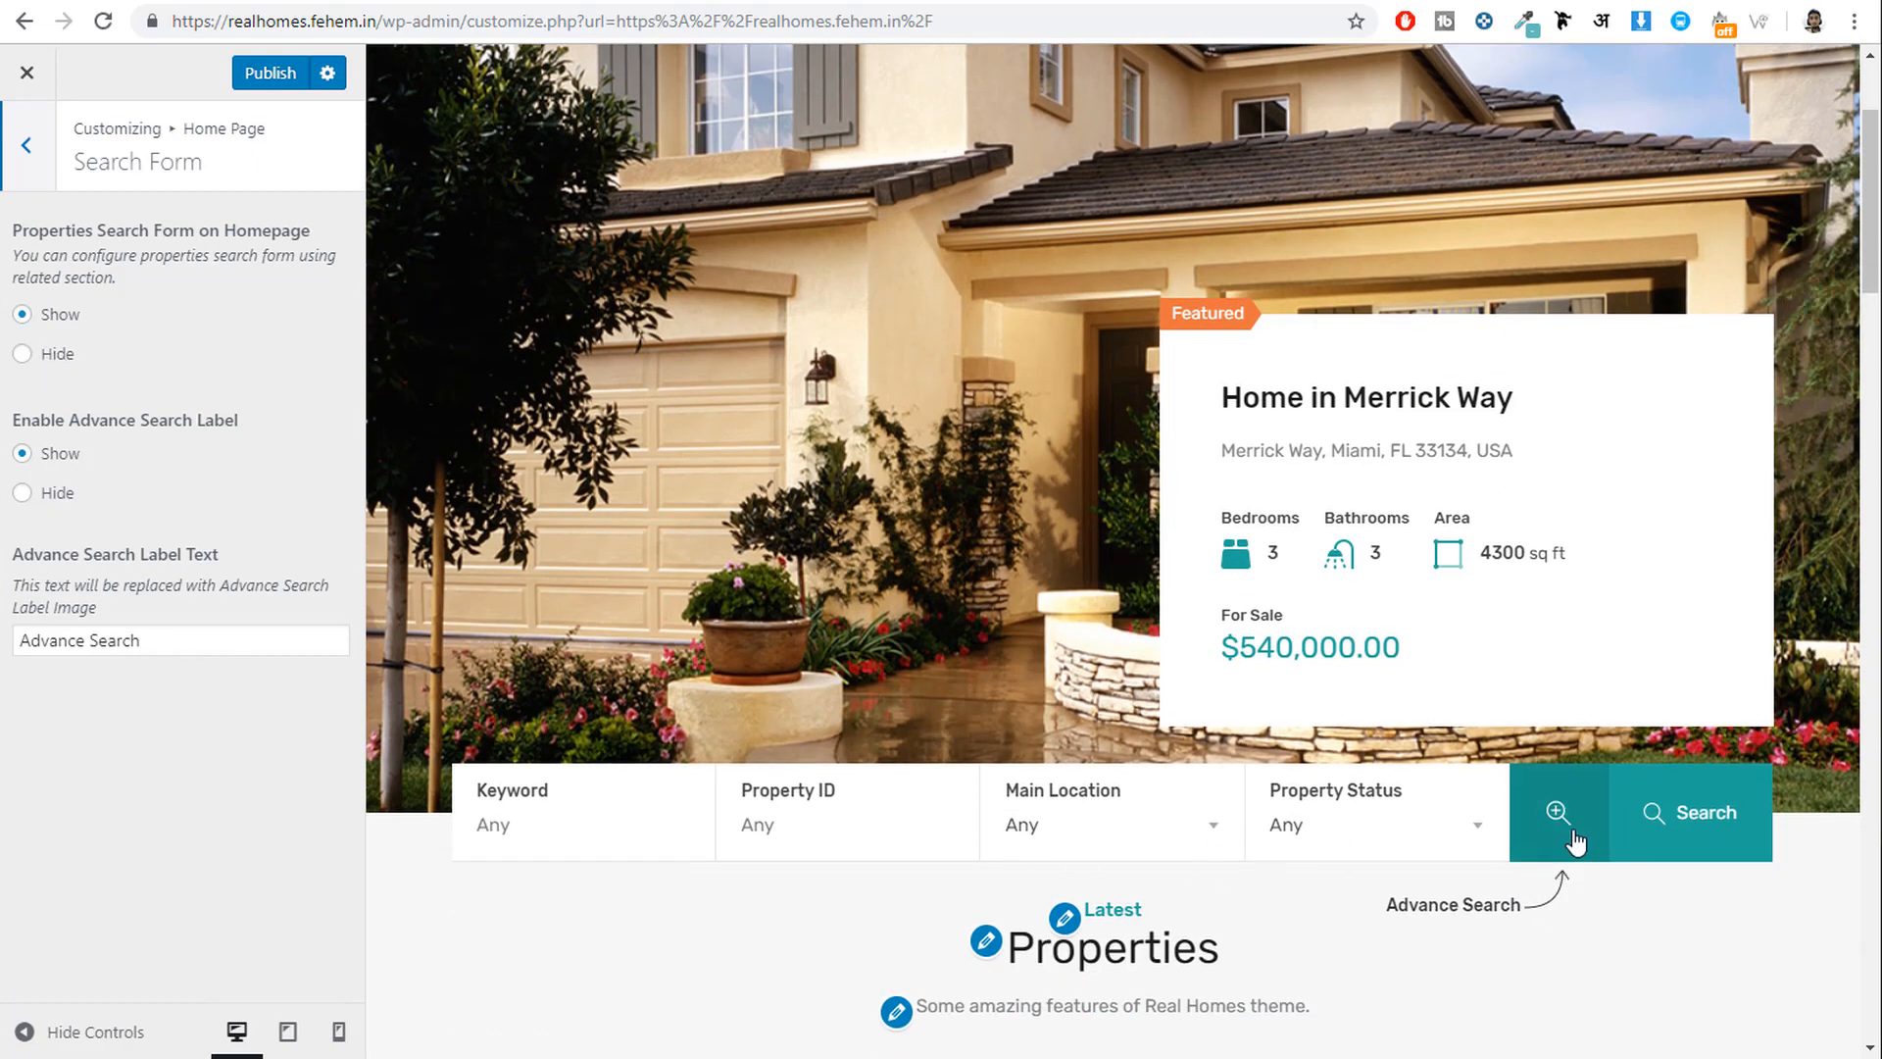
left_click(1558, 814)
scroll(1569, 834, "down", 3)
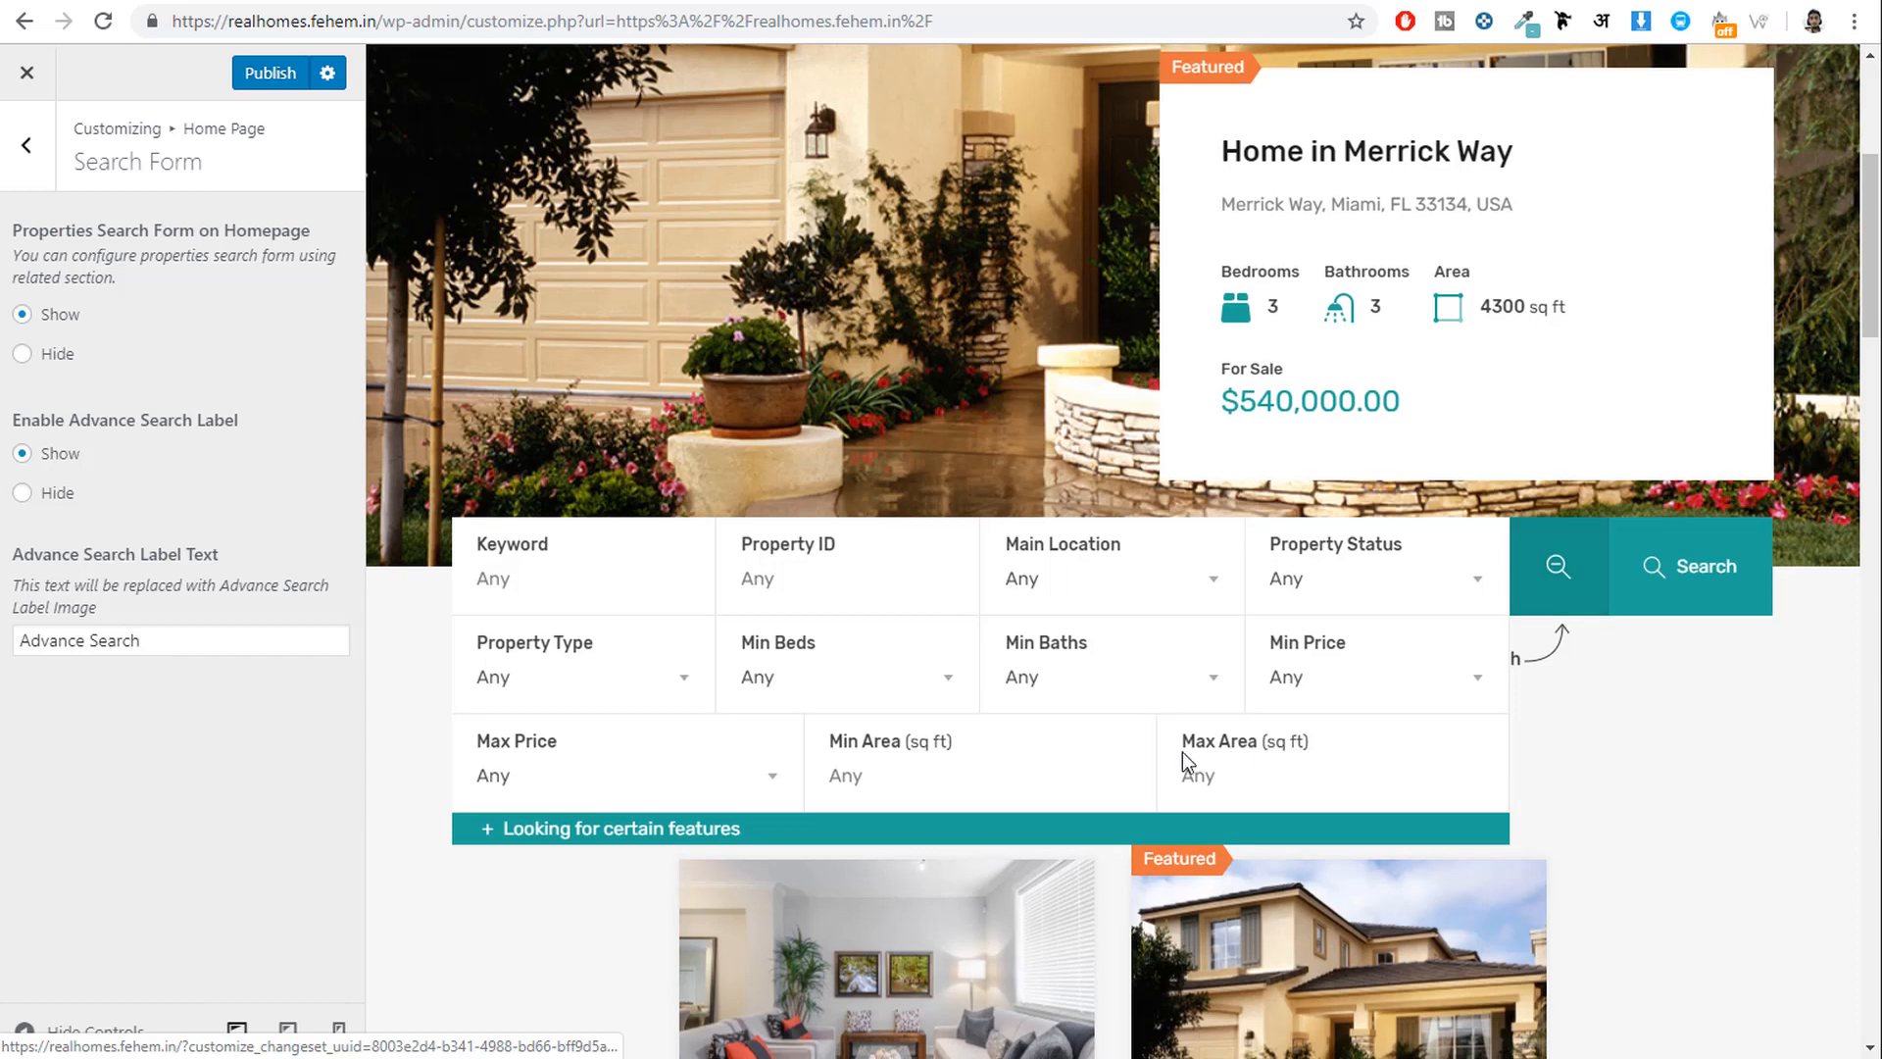
left_click(1544, 605)
left_click(26, 145)
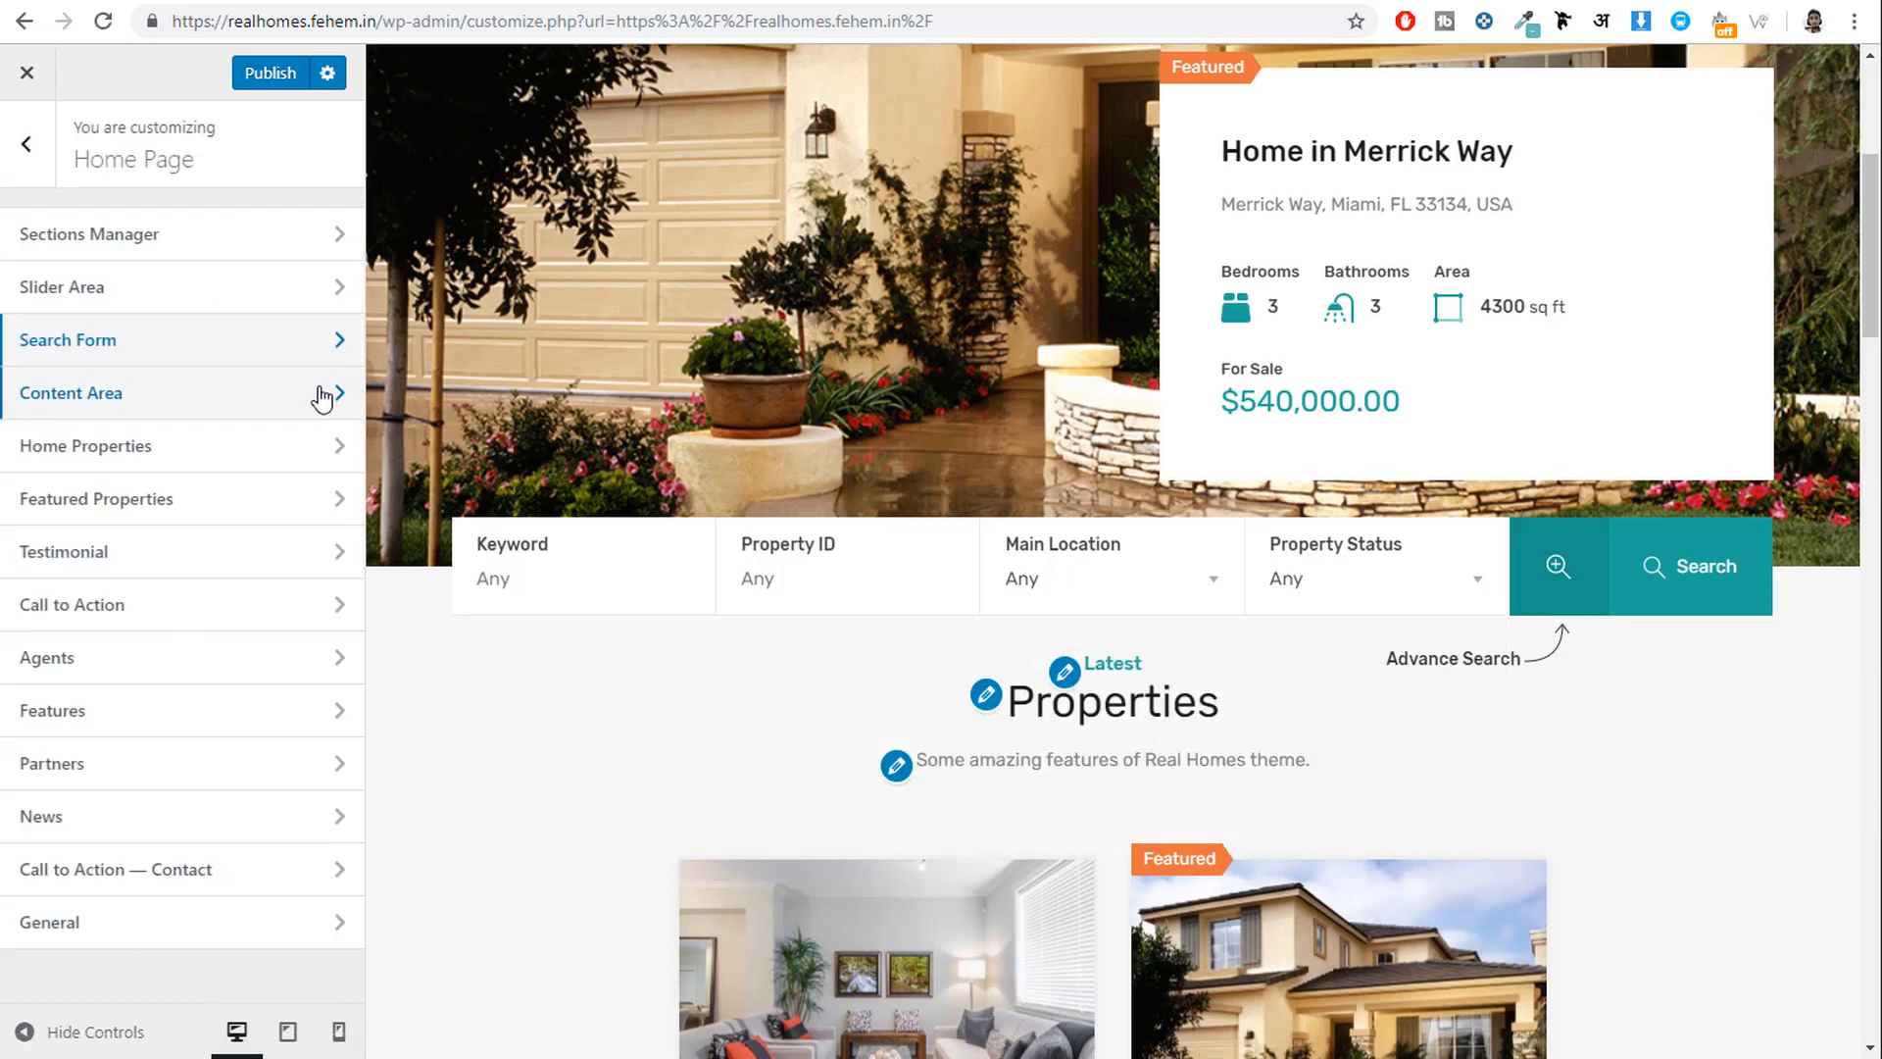
left_click(239, 404)
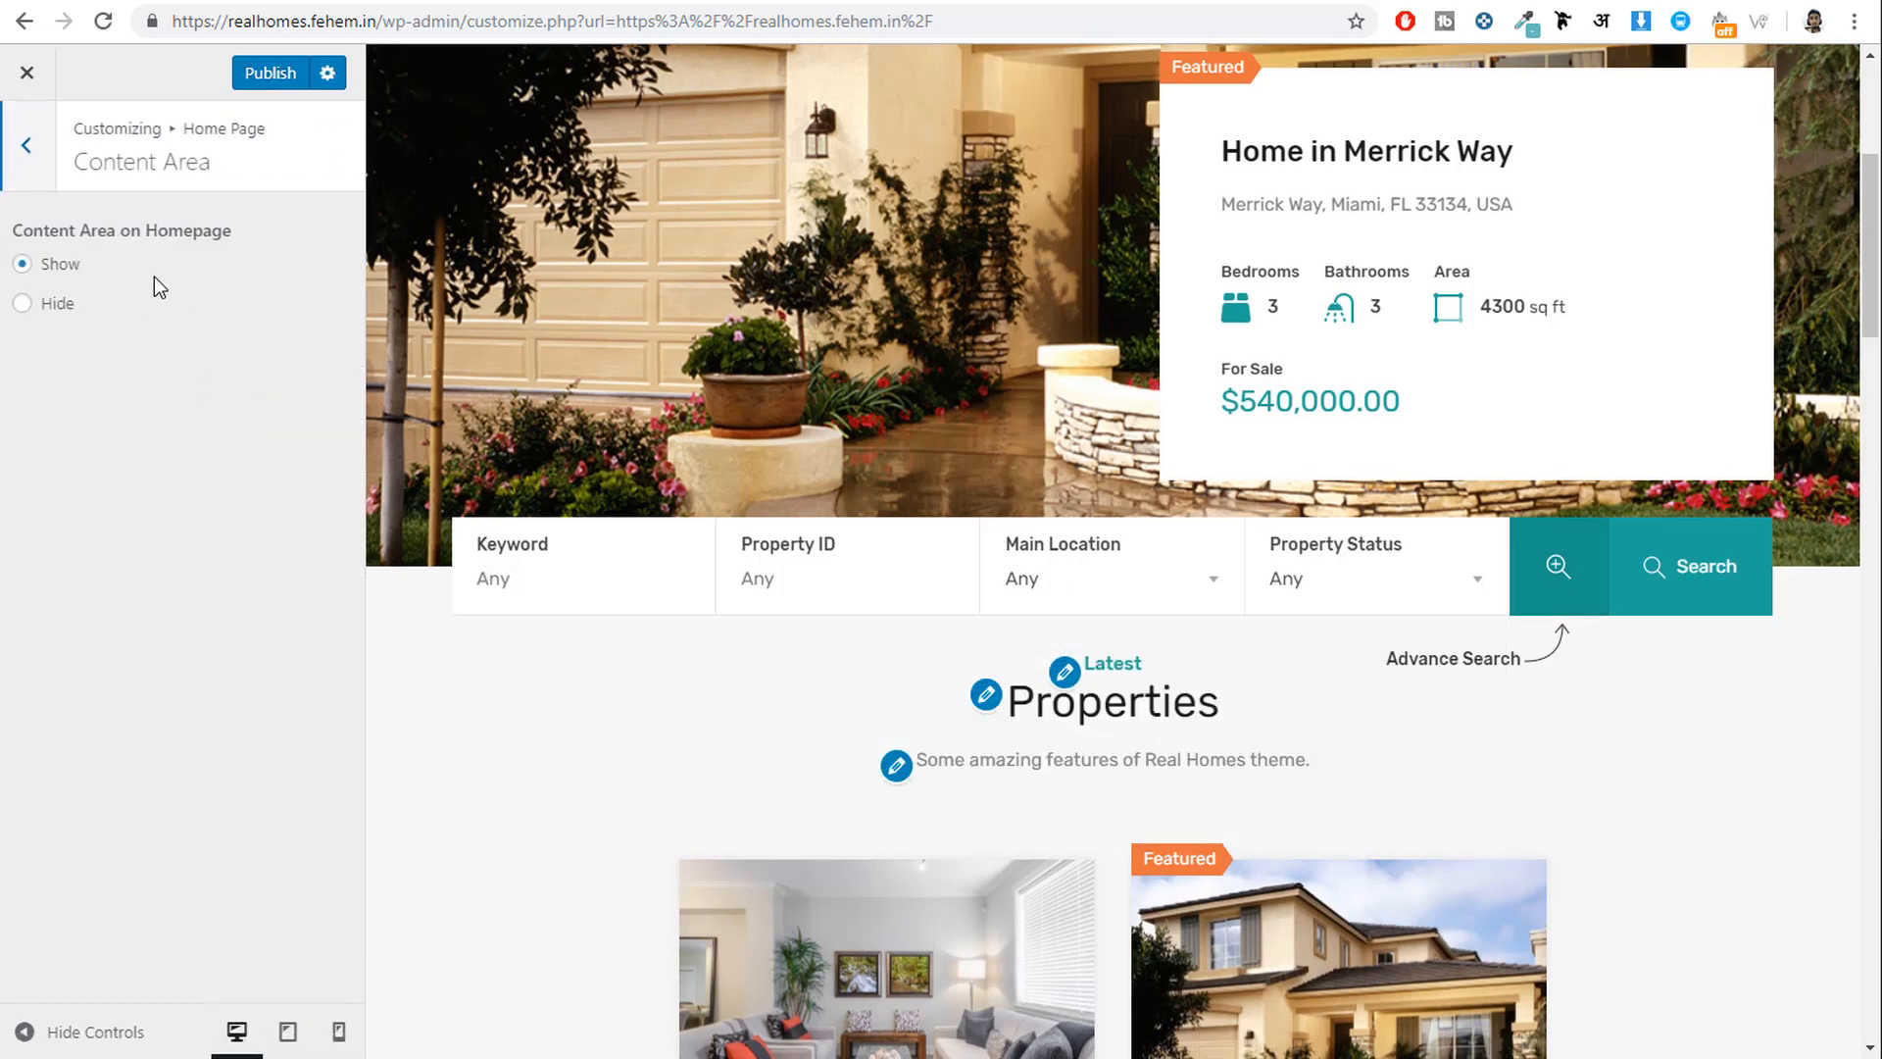
scroll(780, 168, "down", 5)
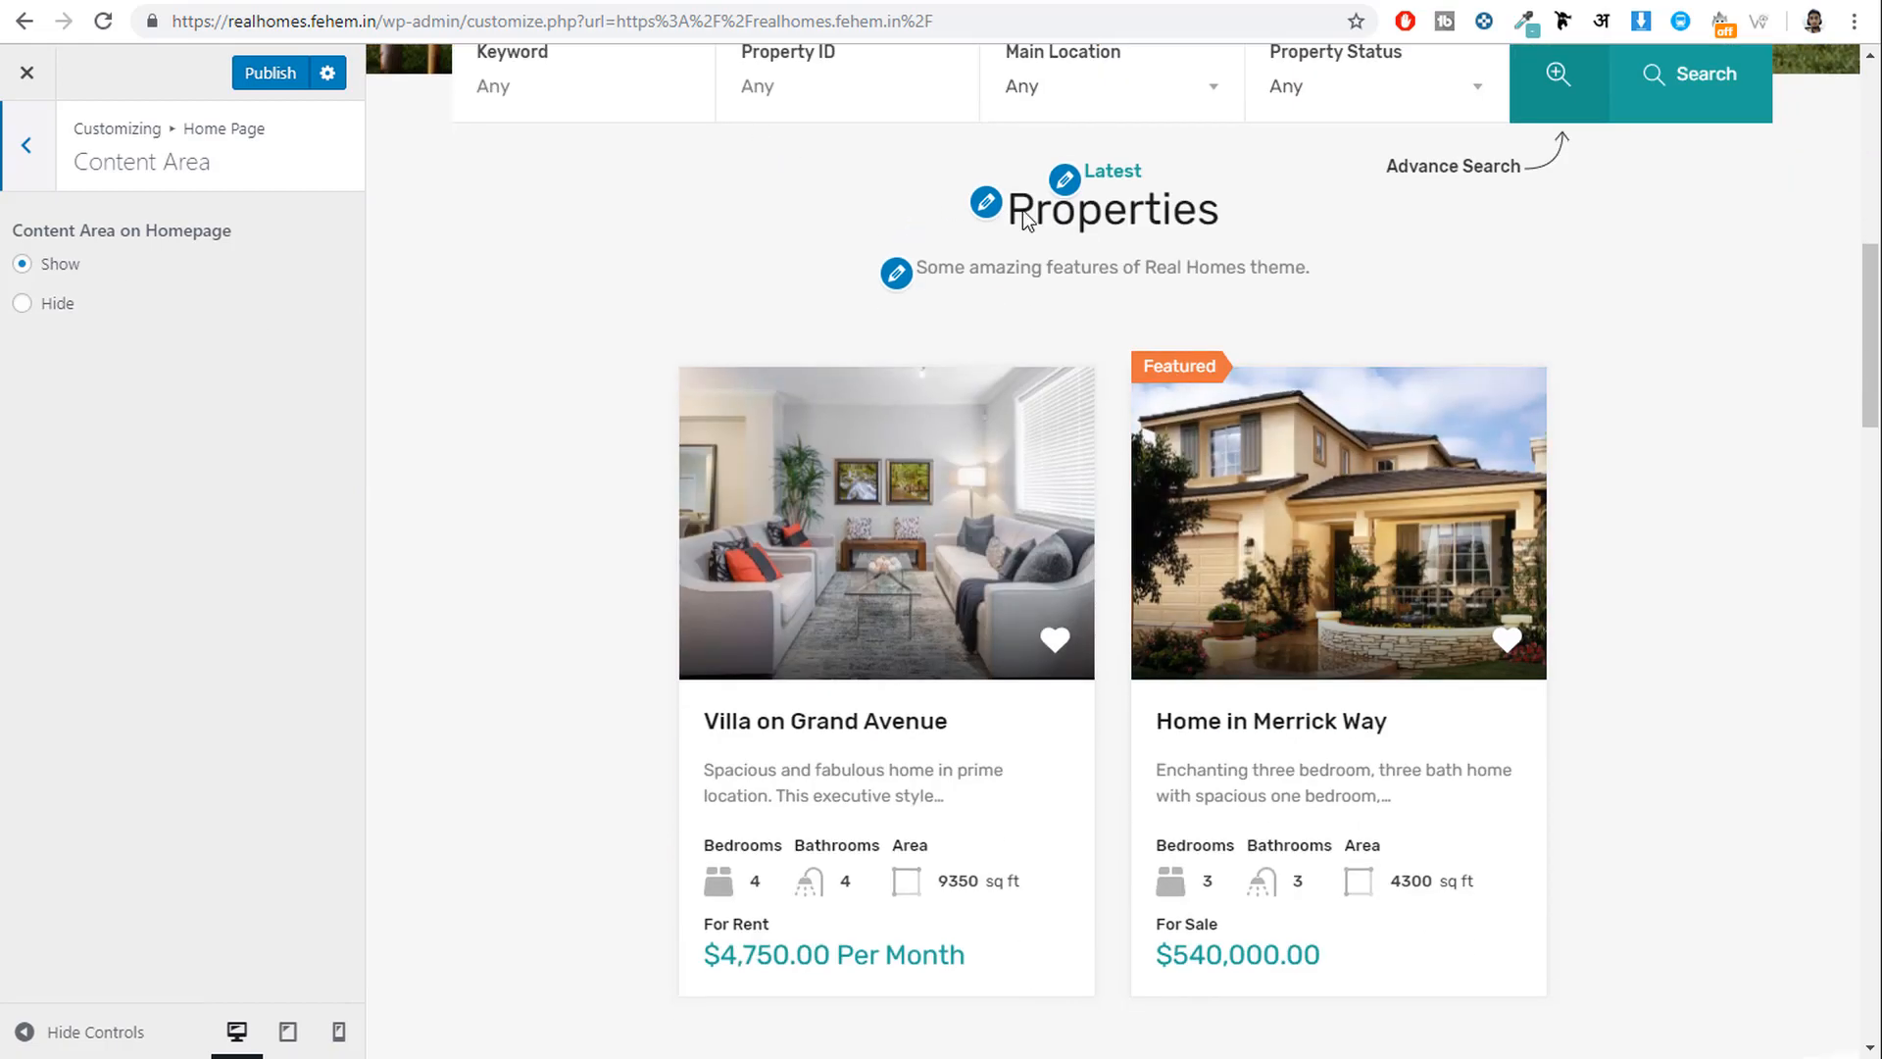
scroll(1248, 380, "up", 2)
scroll(1345, 833, "down", 11)
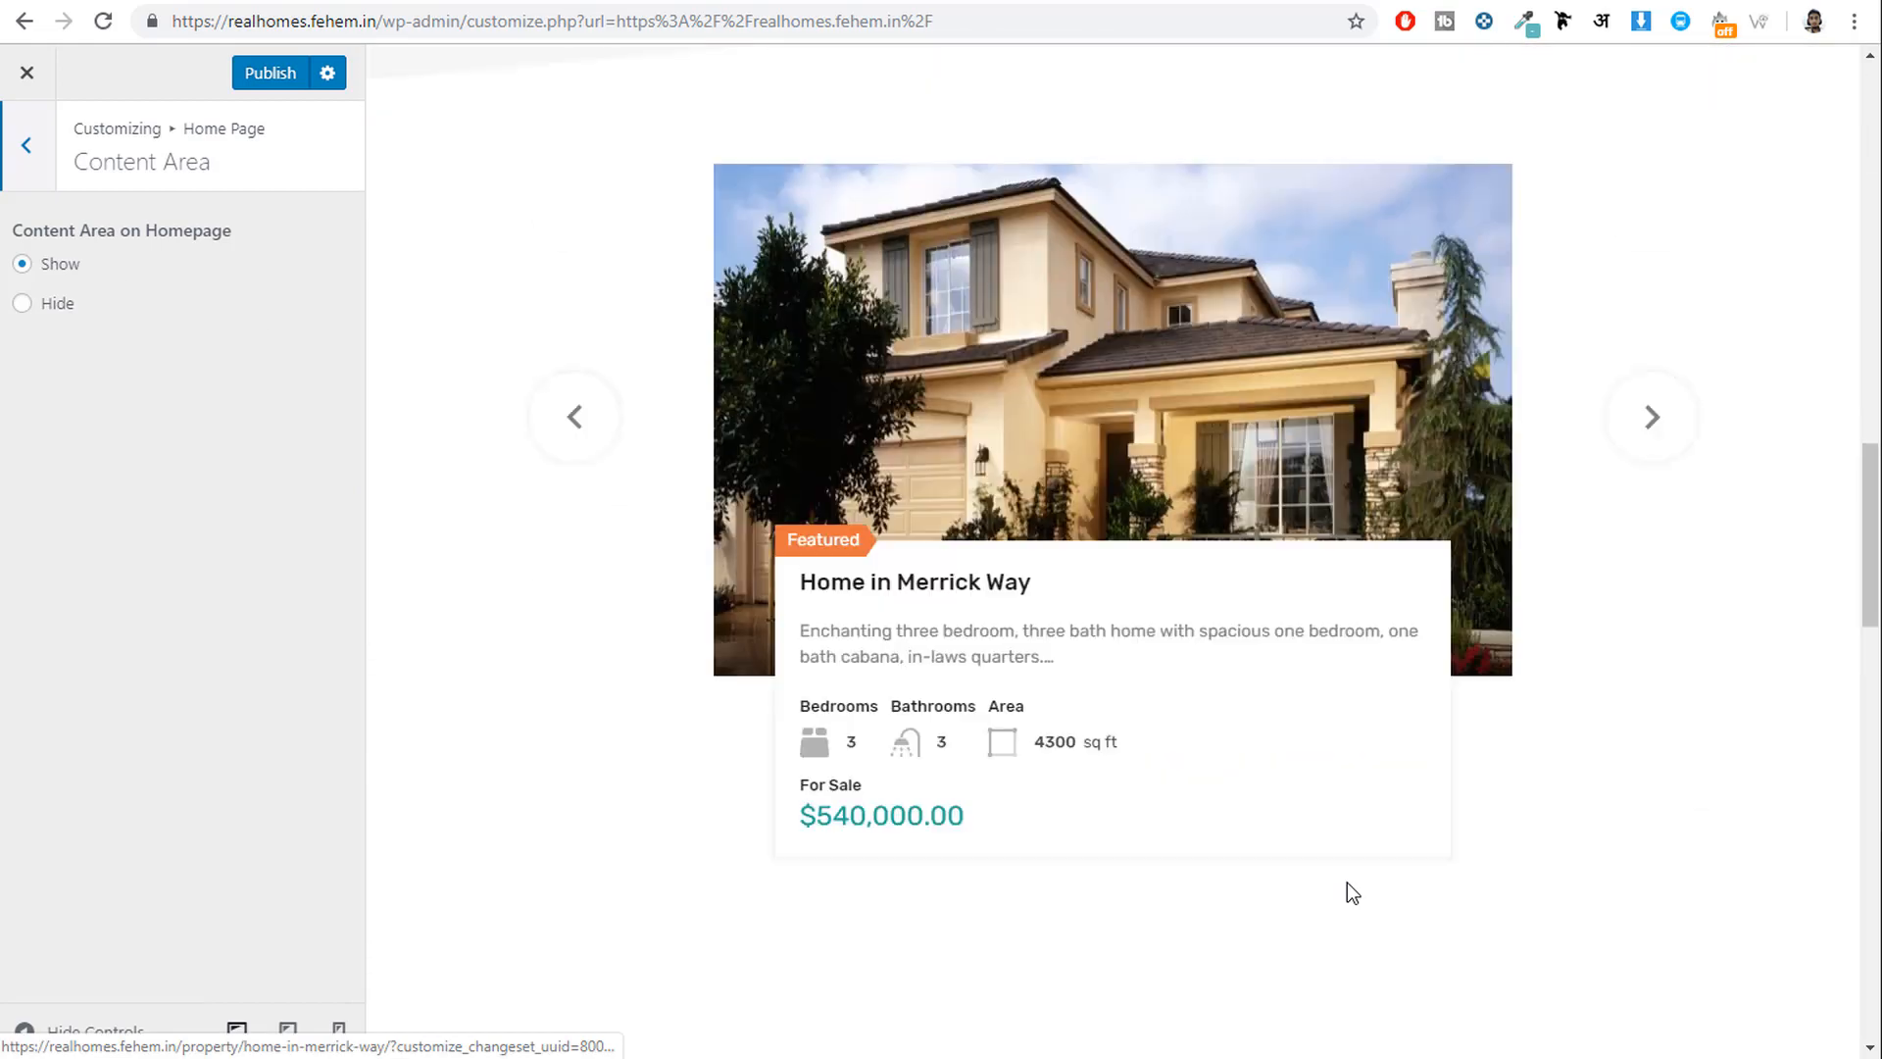
scroll(1346, 883, "up", 10)
left_click(16, 167)
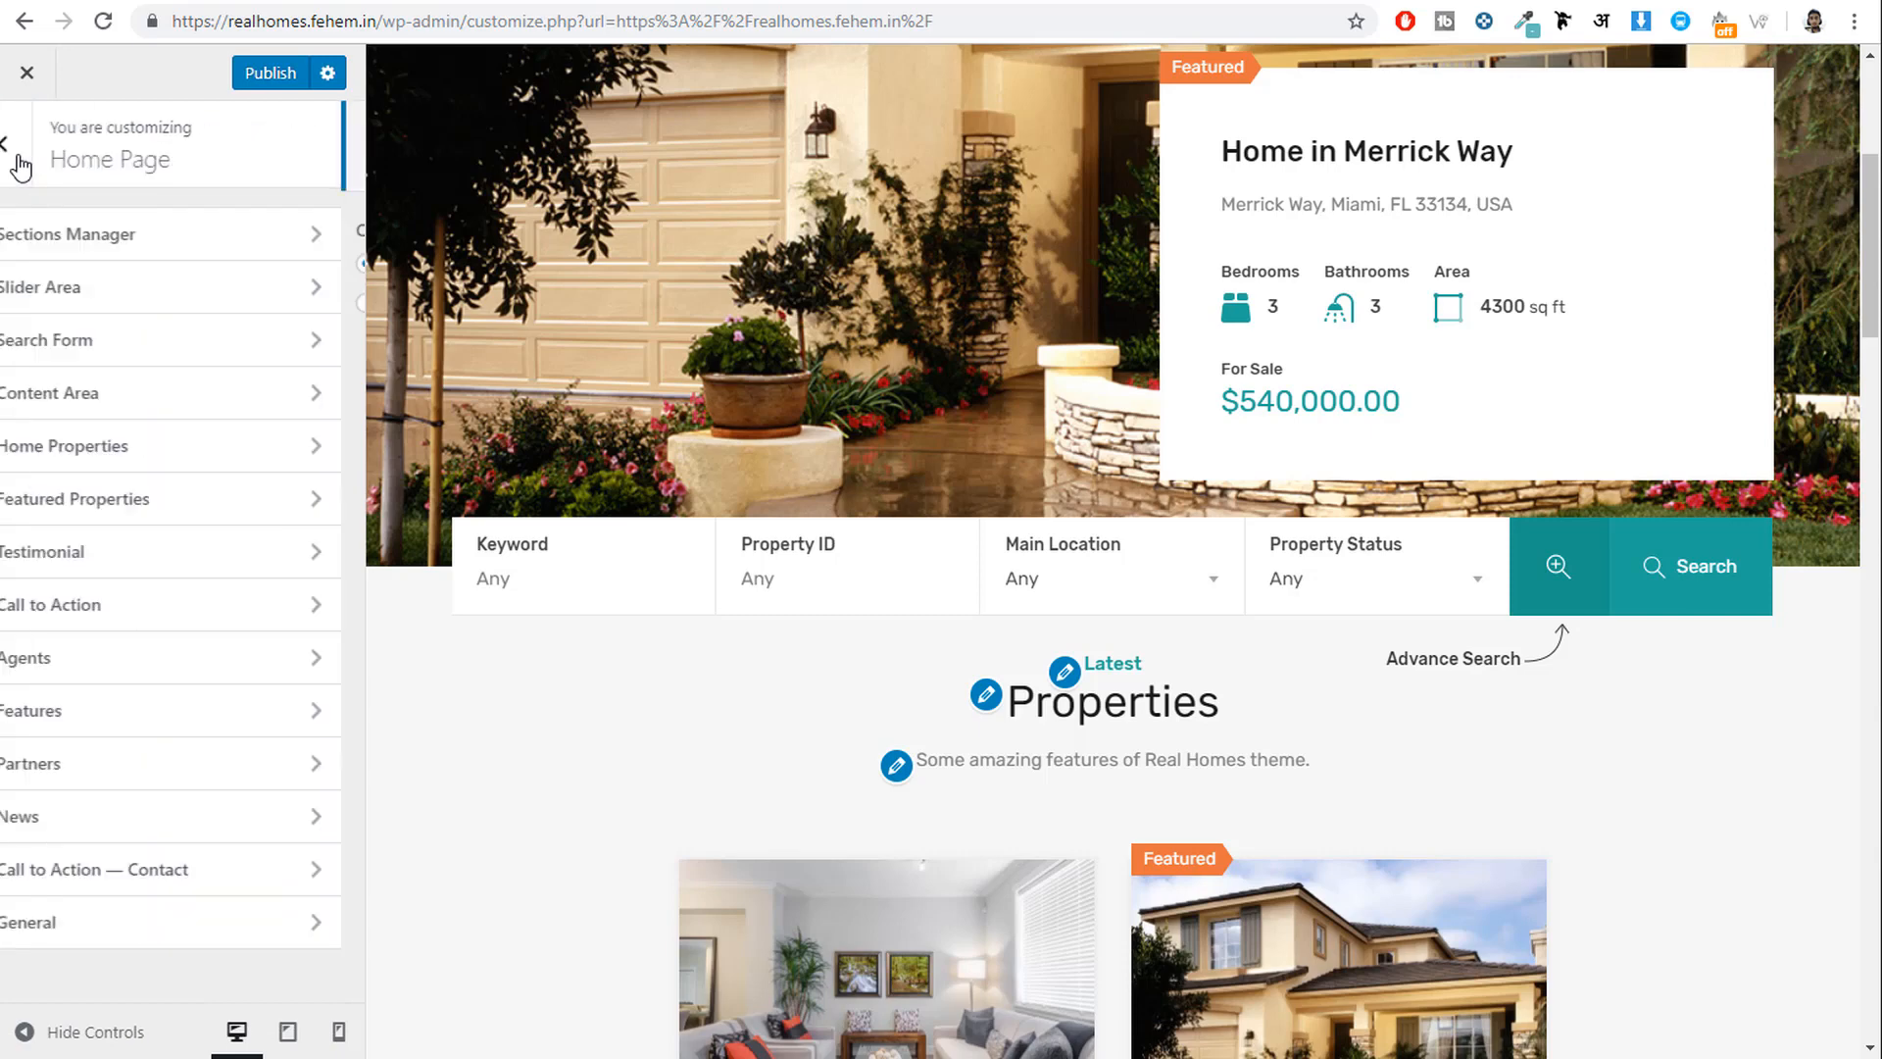
left_click(169, 446)
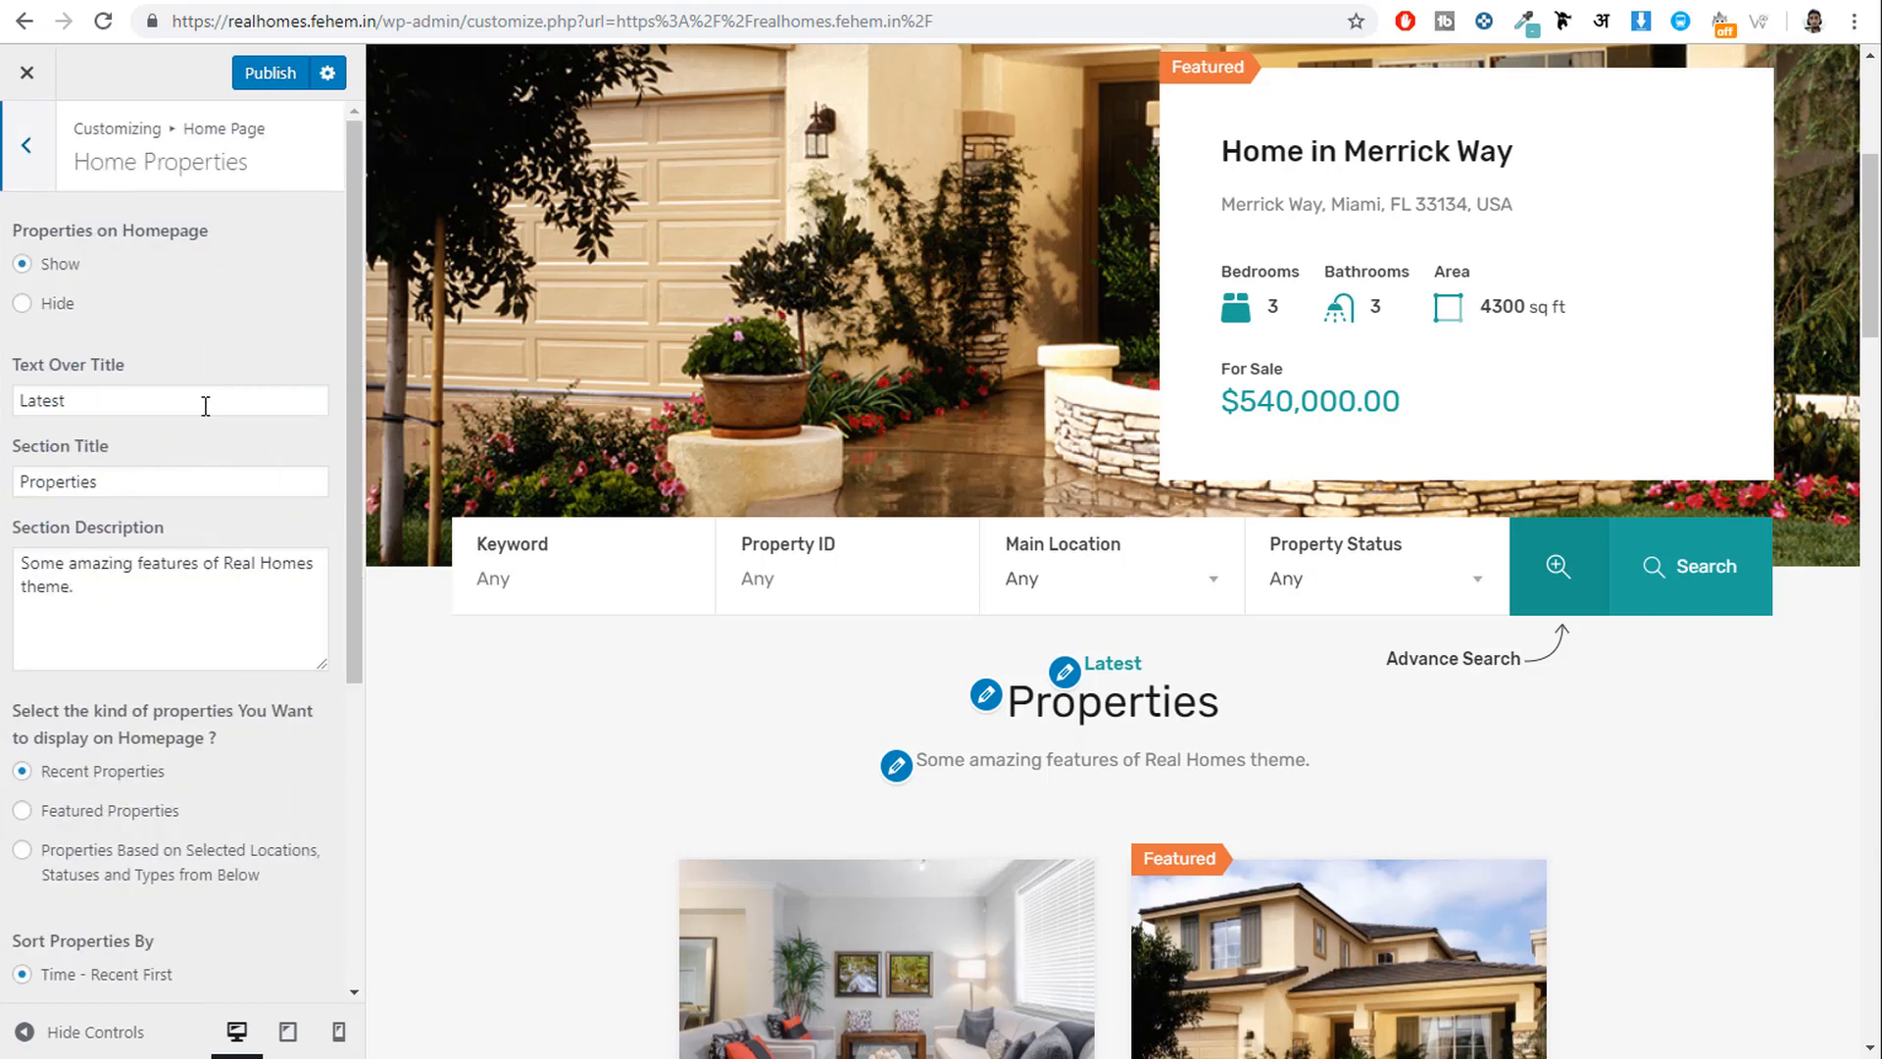
double_click(168, 402)
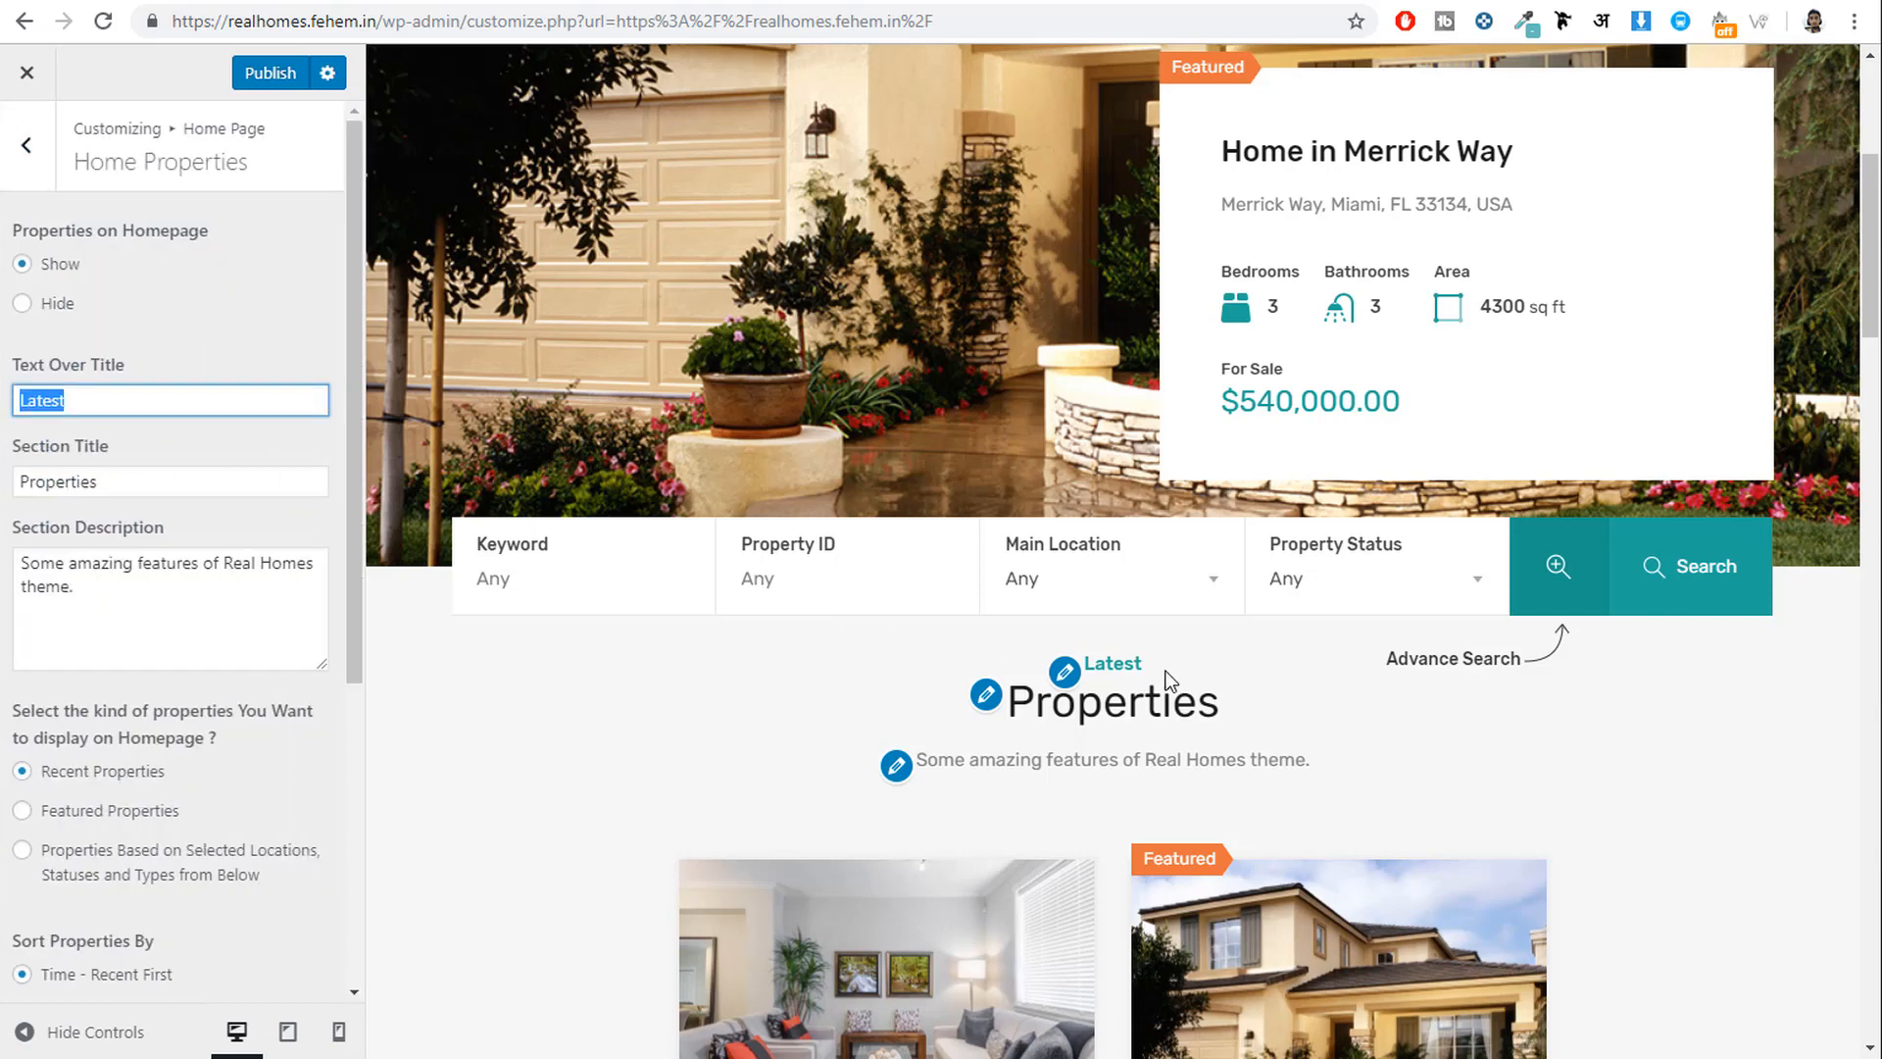
left_click_drag(186, 479, 16, 475)
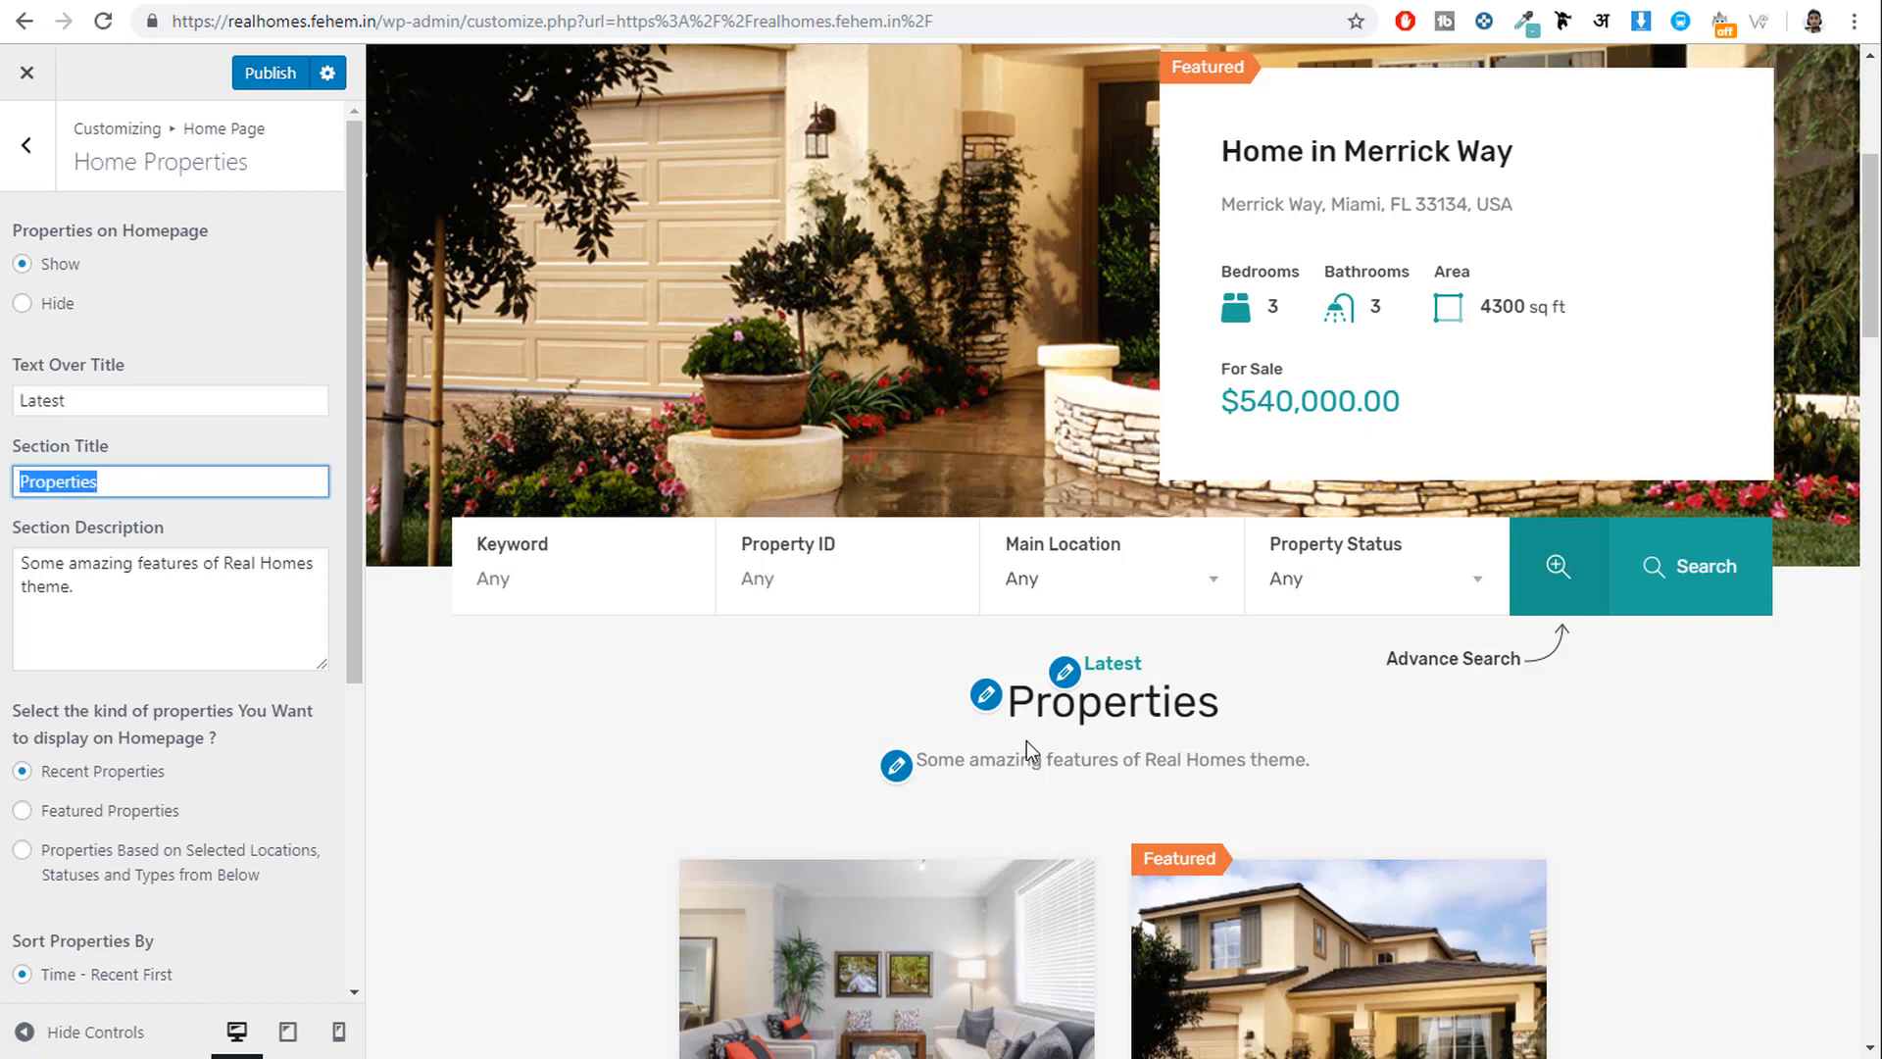
left_click_drag(1311, 761, 1000, 761)
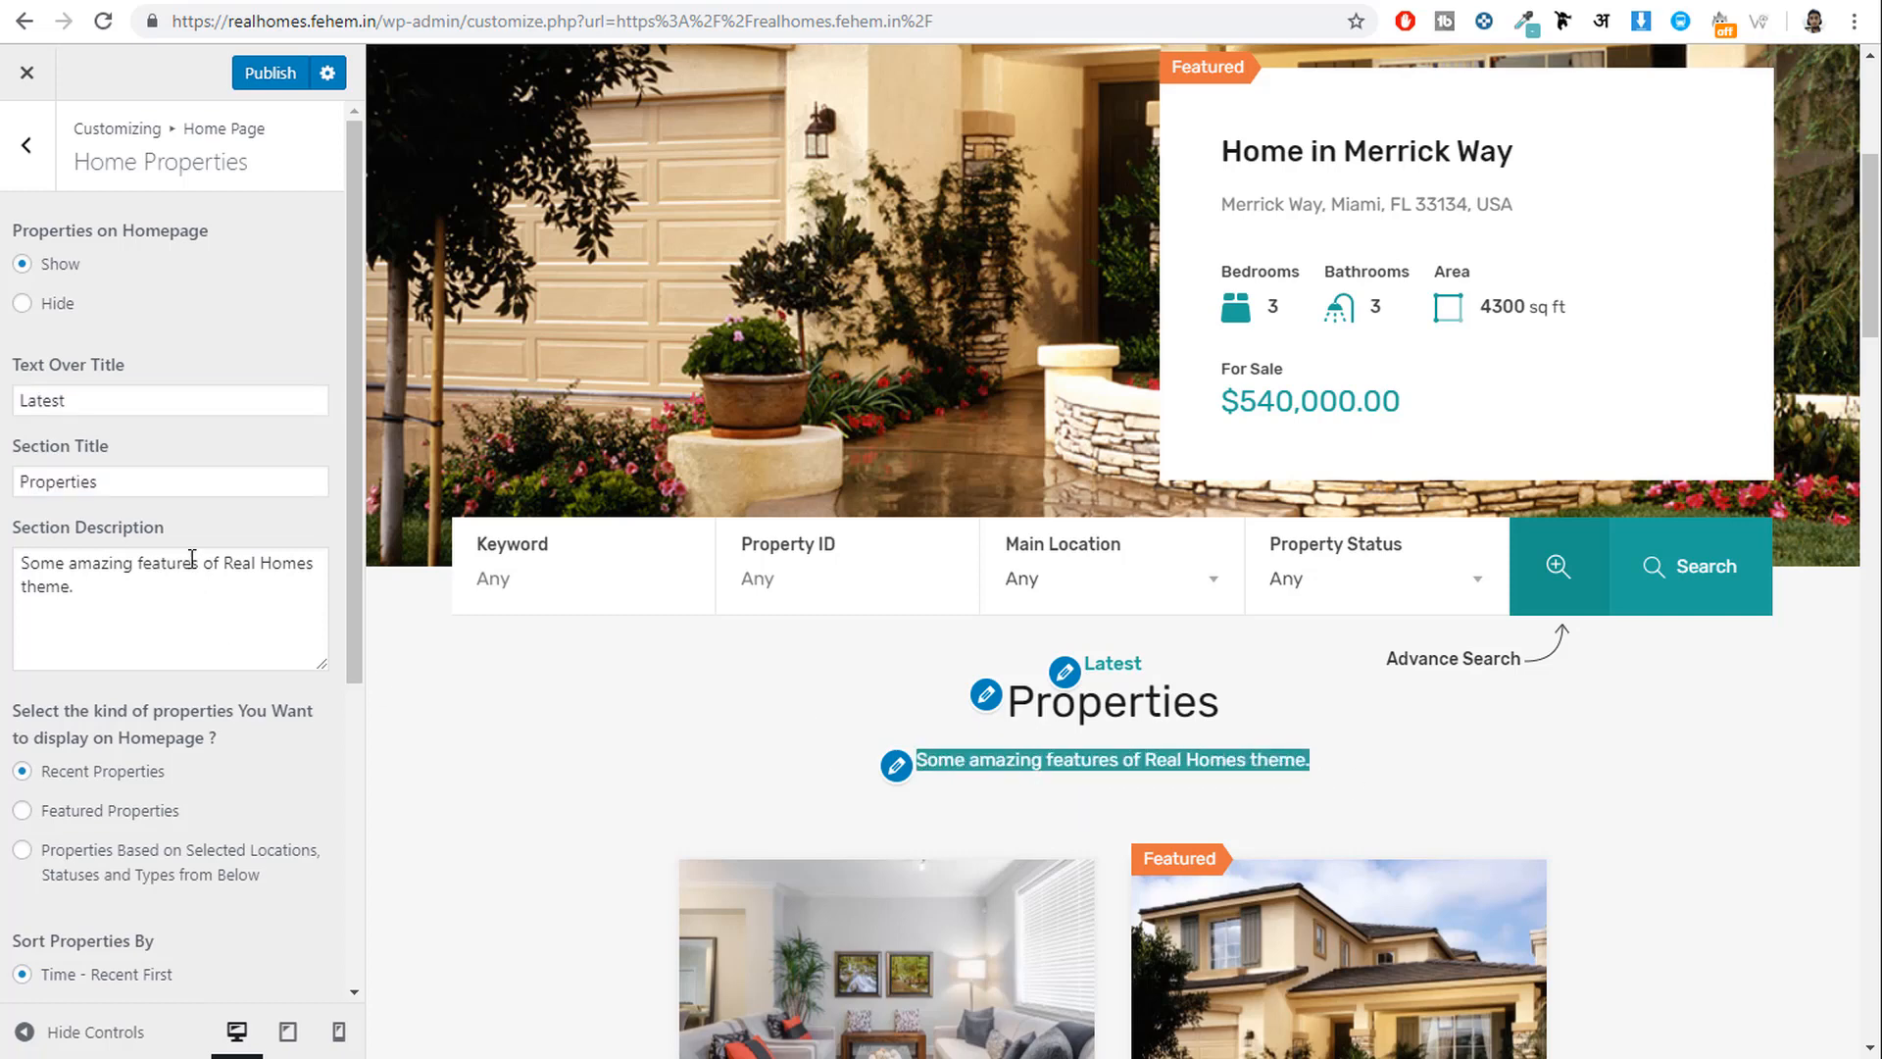
left_click_drag(150, 397, 18, 398)
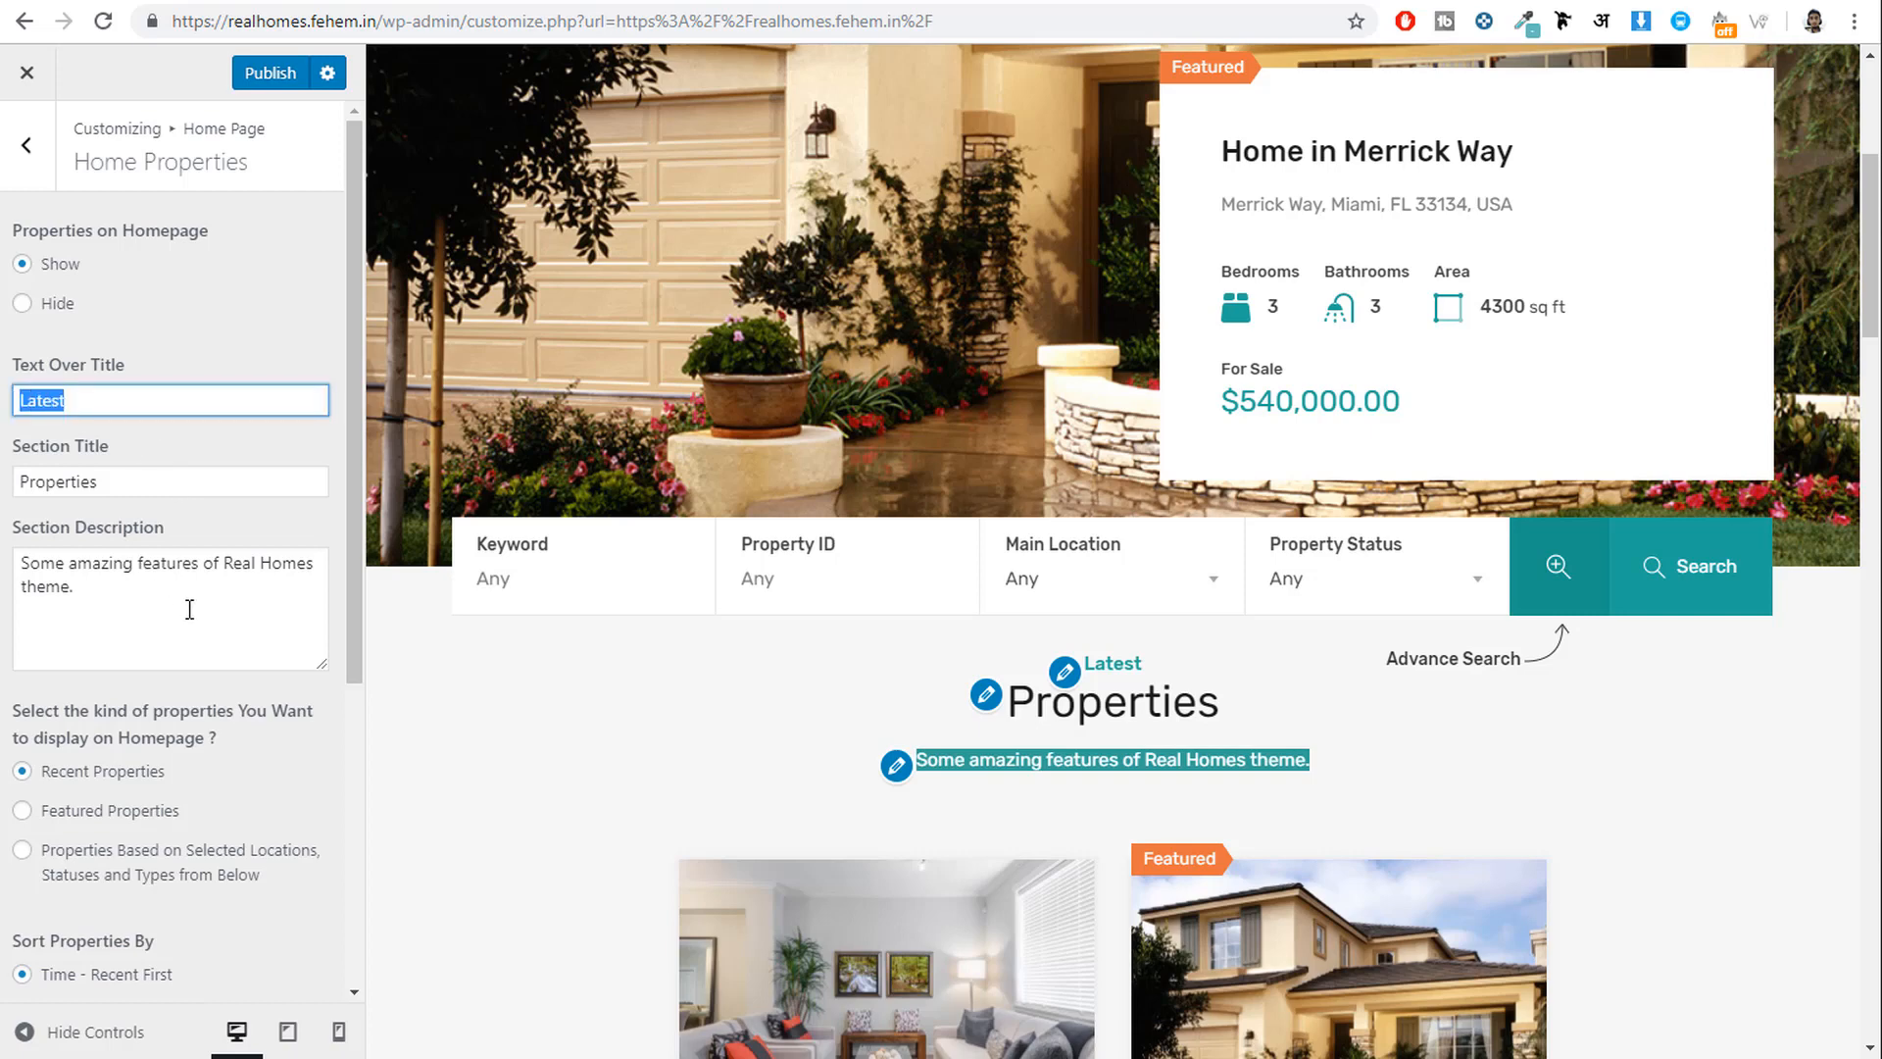
scroll(190, 609, "down", 2)
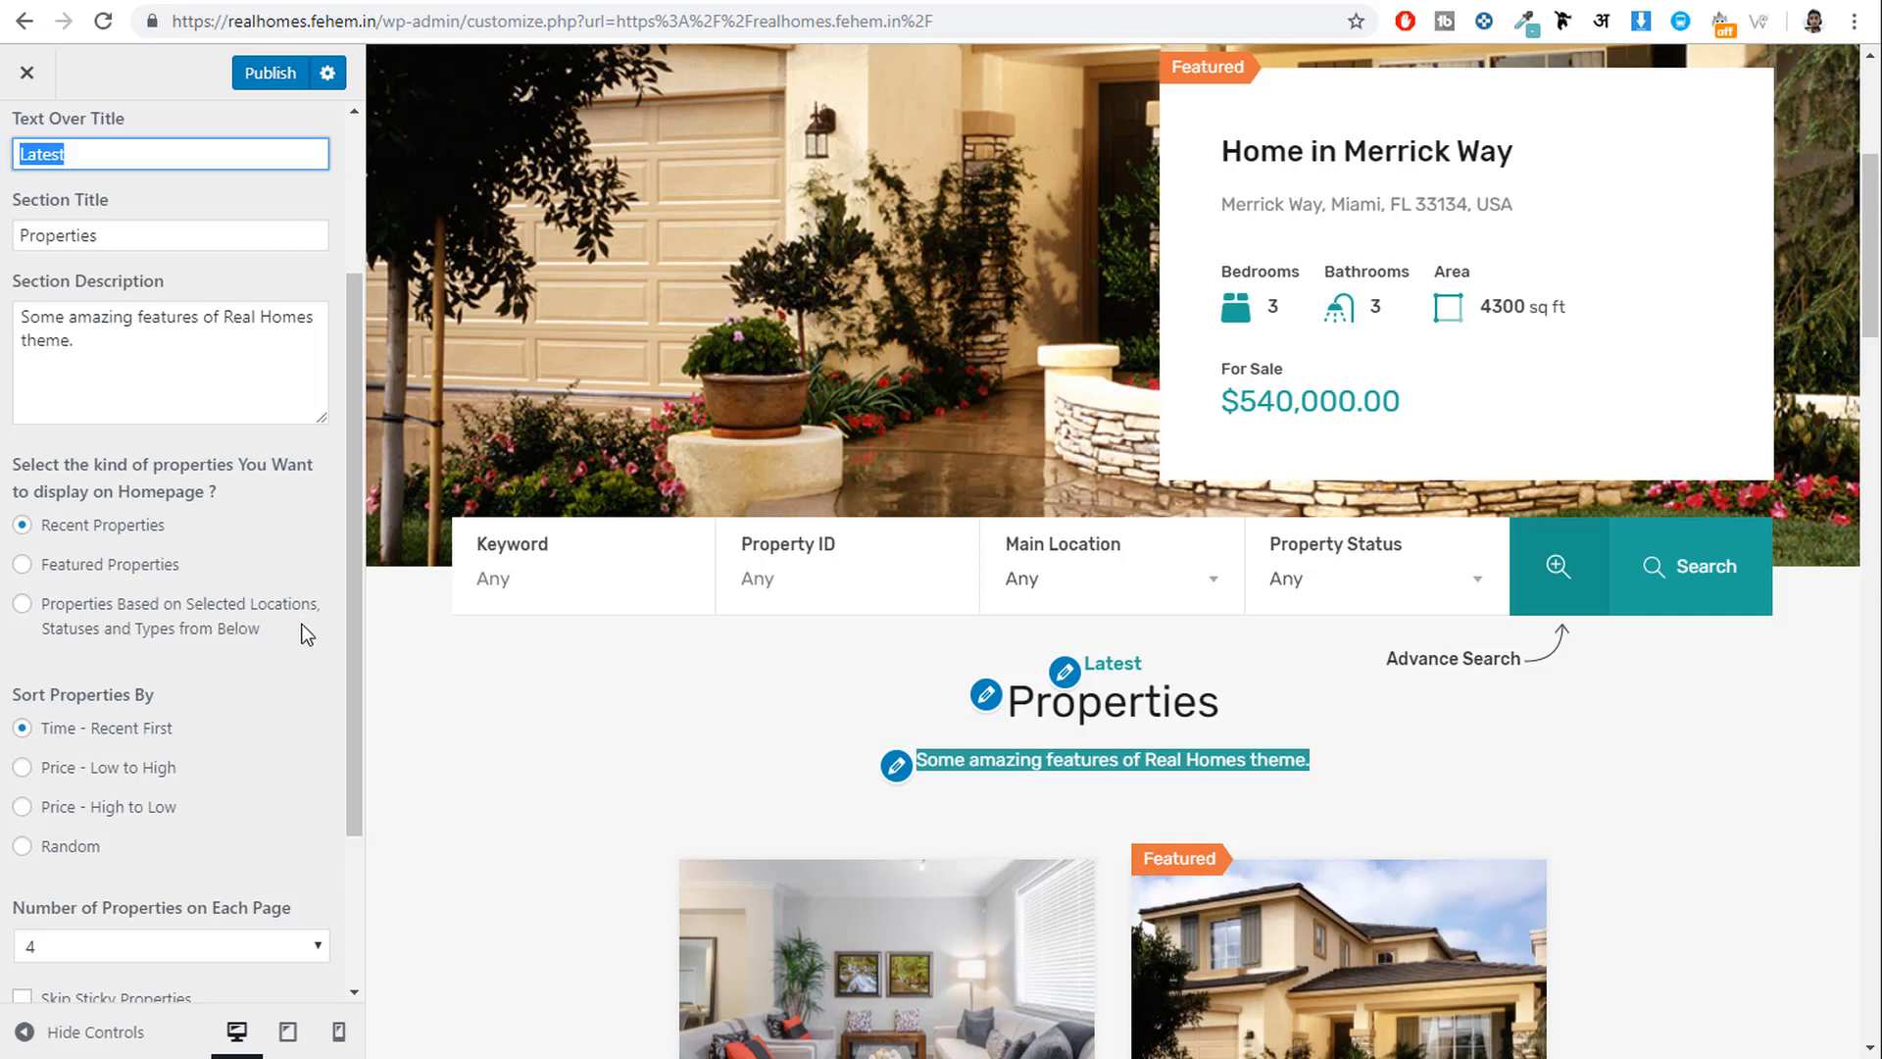
scroll(251, 684, "down", 3)
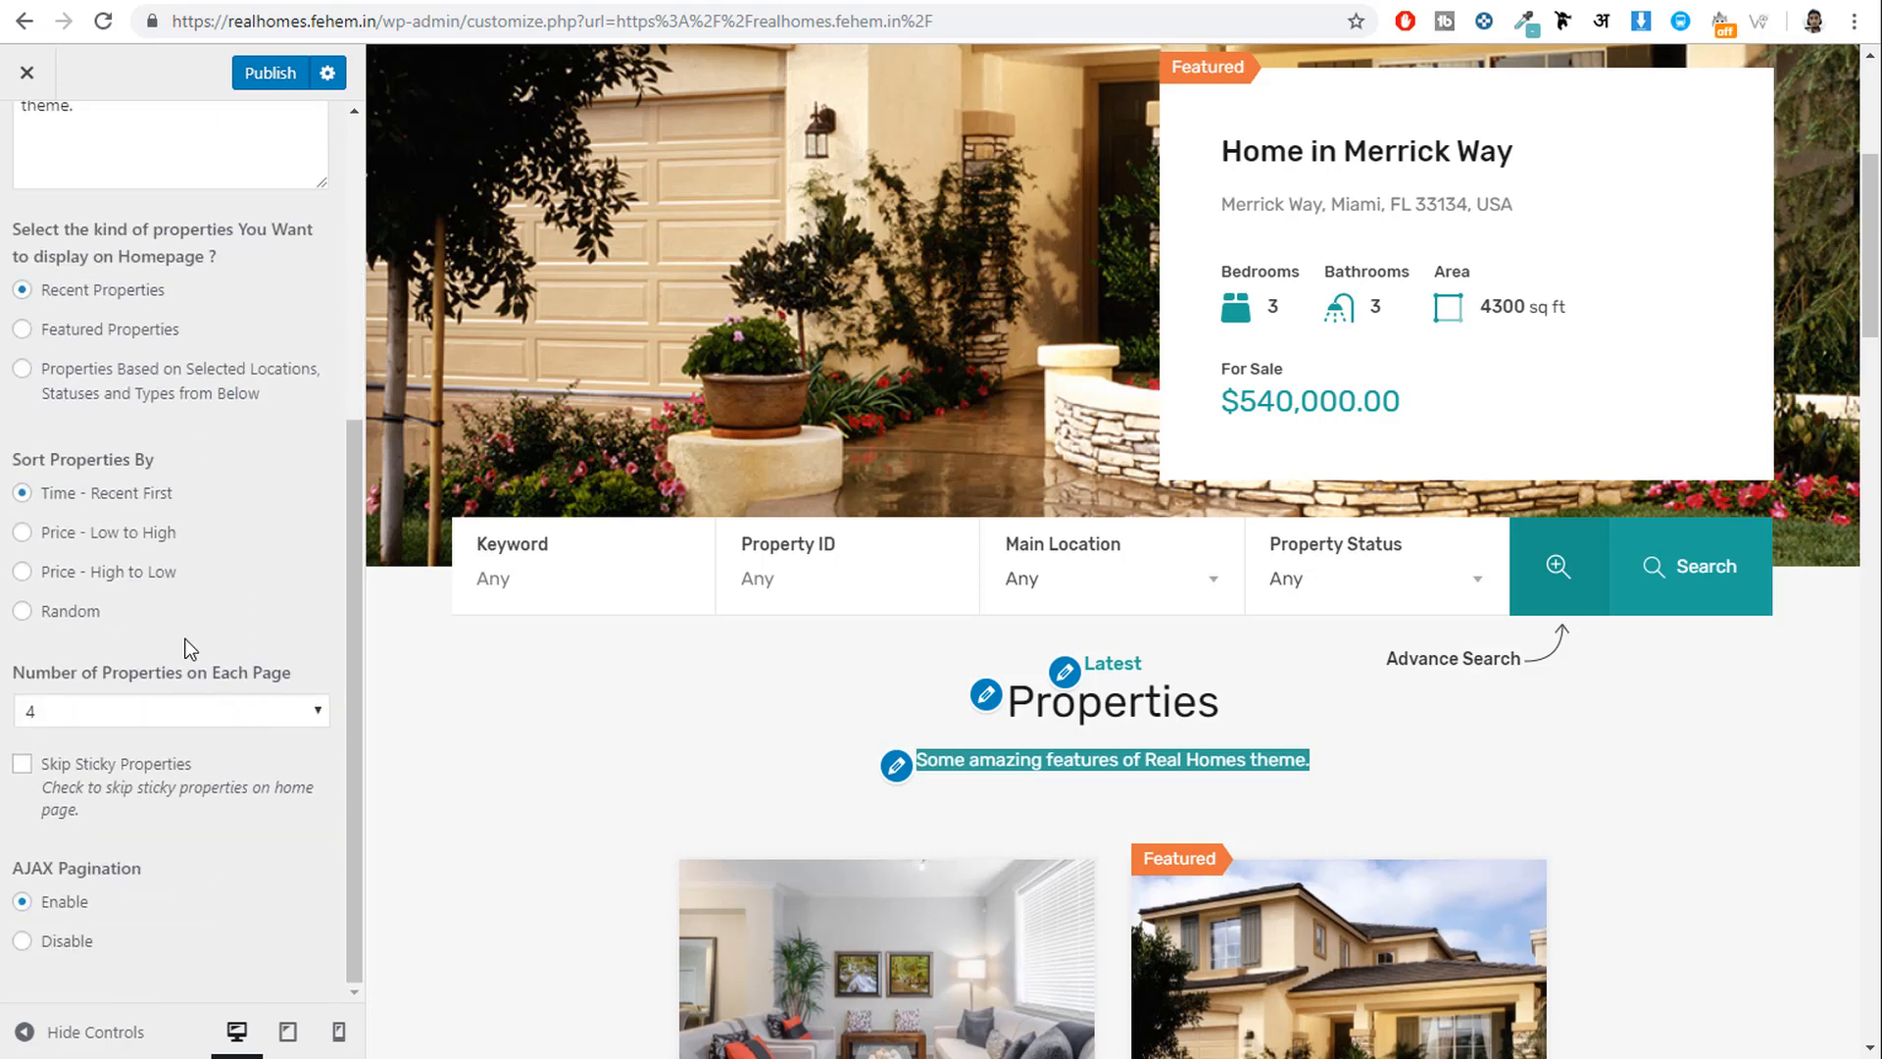
scroll(192, 687, "up", 6)
scroll(192, 688, "down", 6)
scroll(187, 637, "up", 6)
left_click(49, 176)
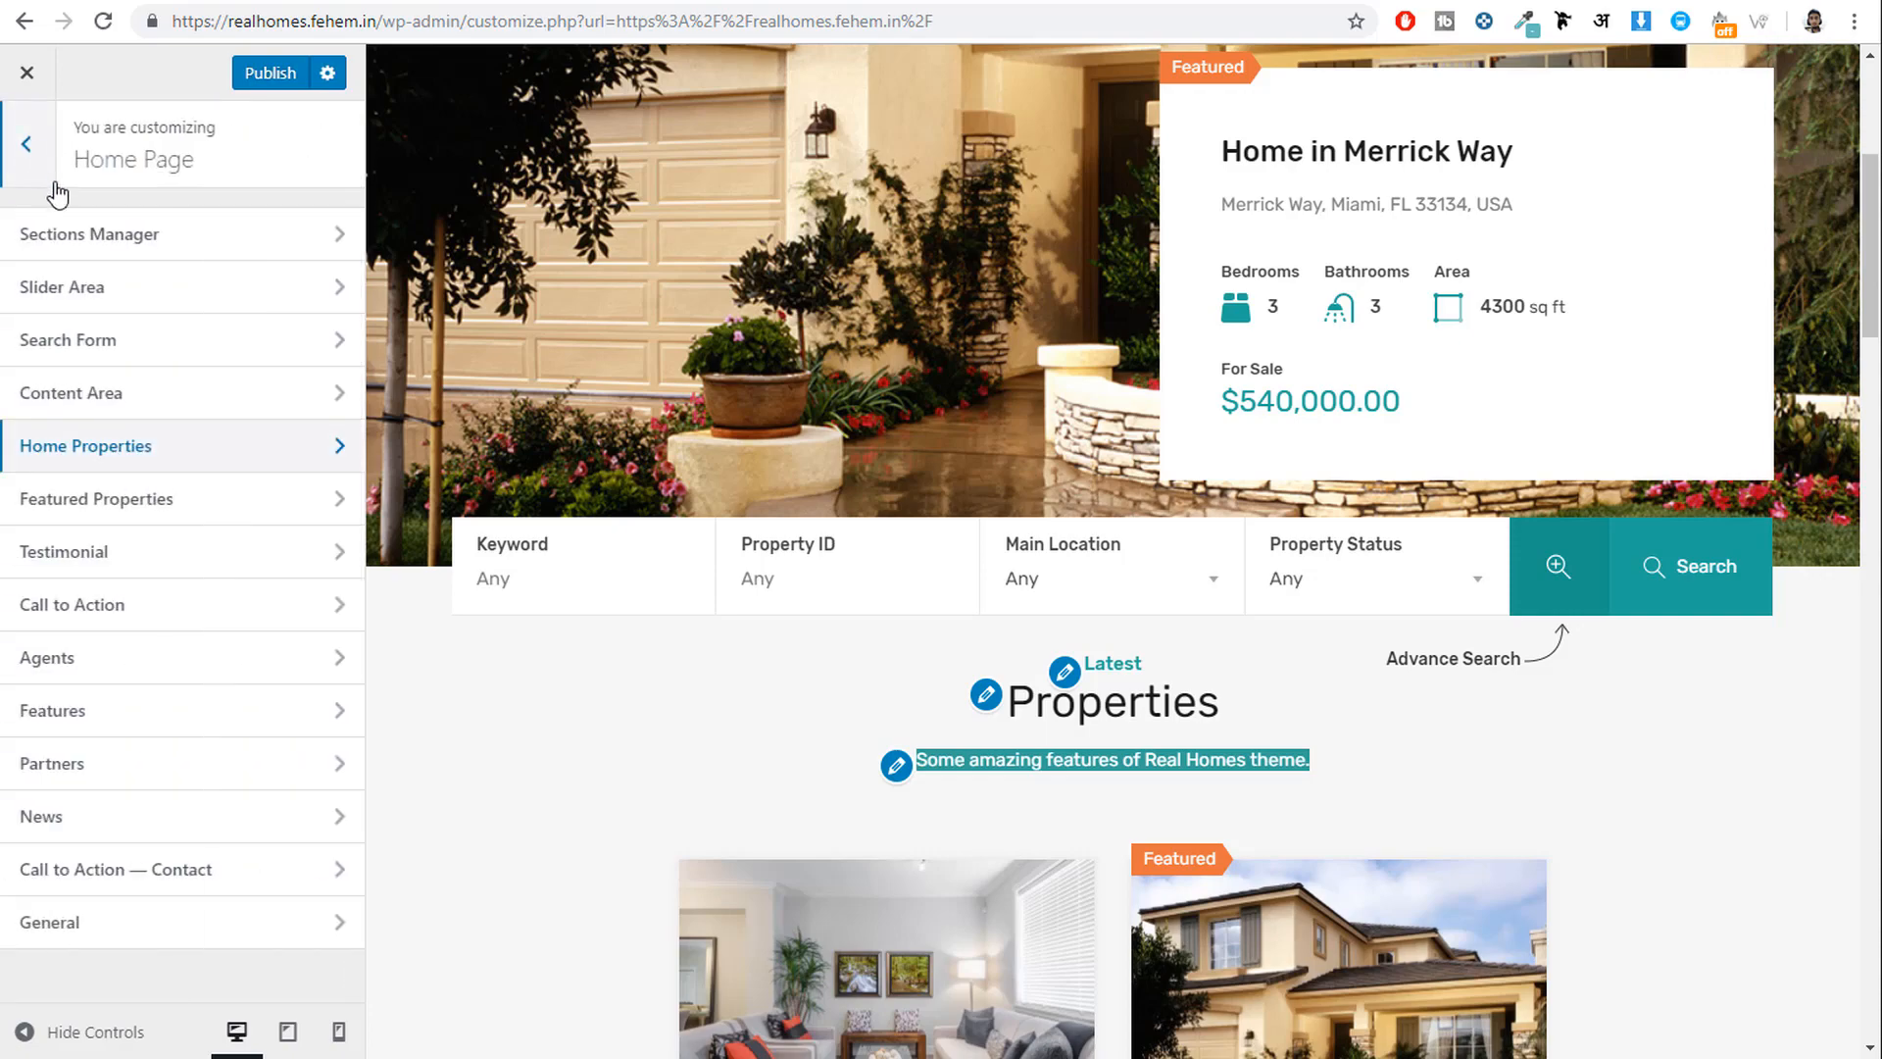
scroll(1054, 637, "down", 10)
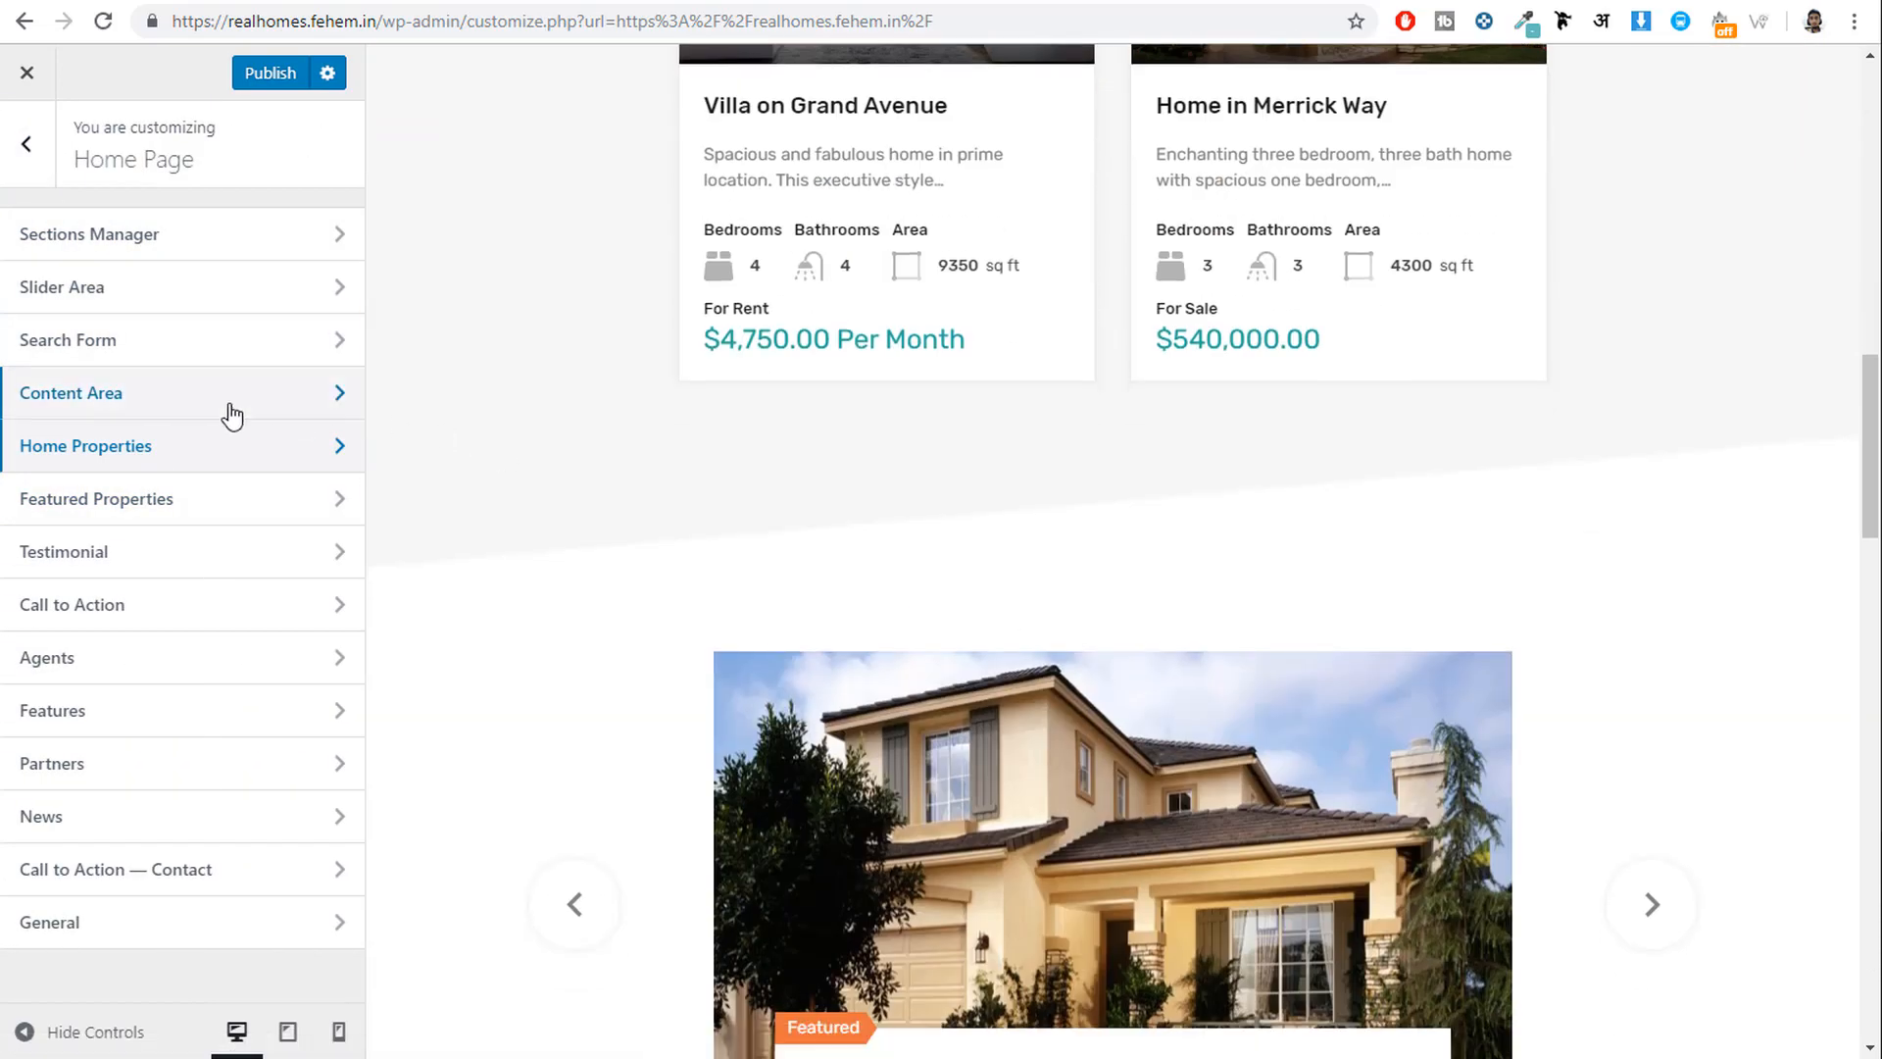
Paste 'Check out' into the Featured Properties section's Text Over Title field.
left_click(206, 510)
left_click(181, 402)
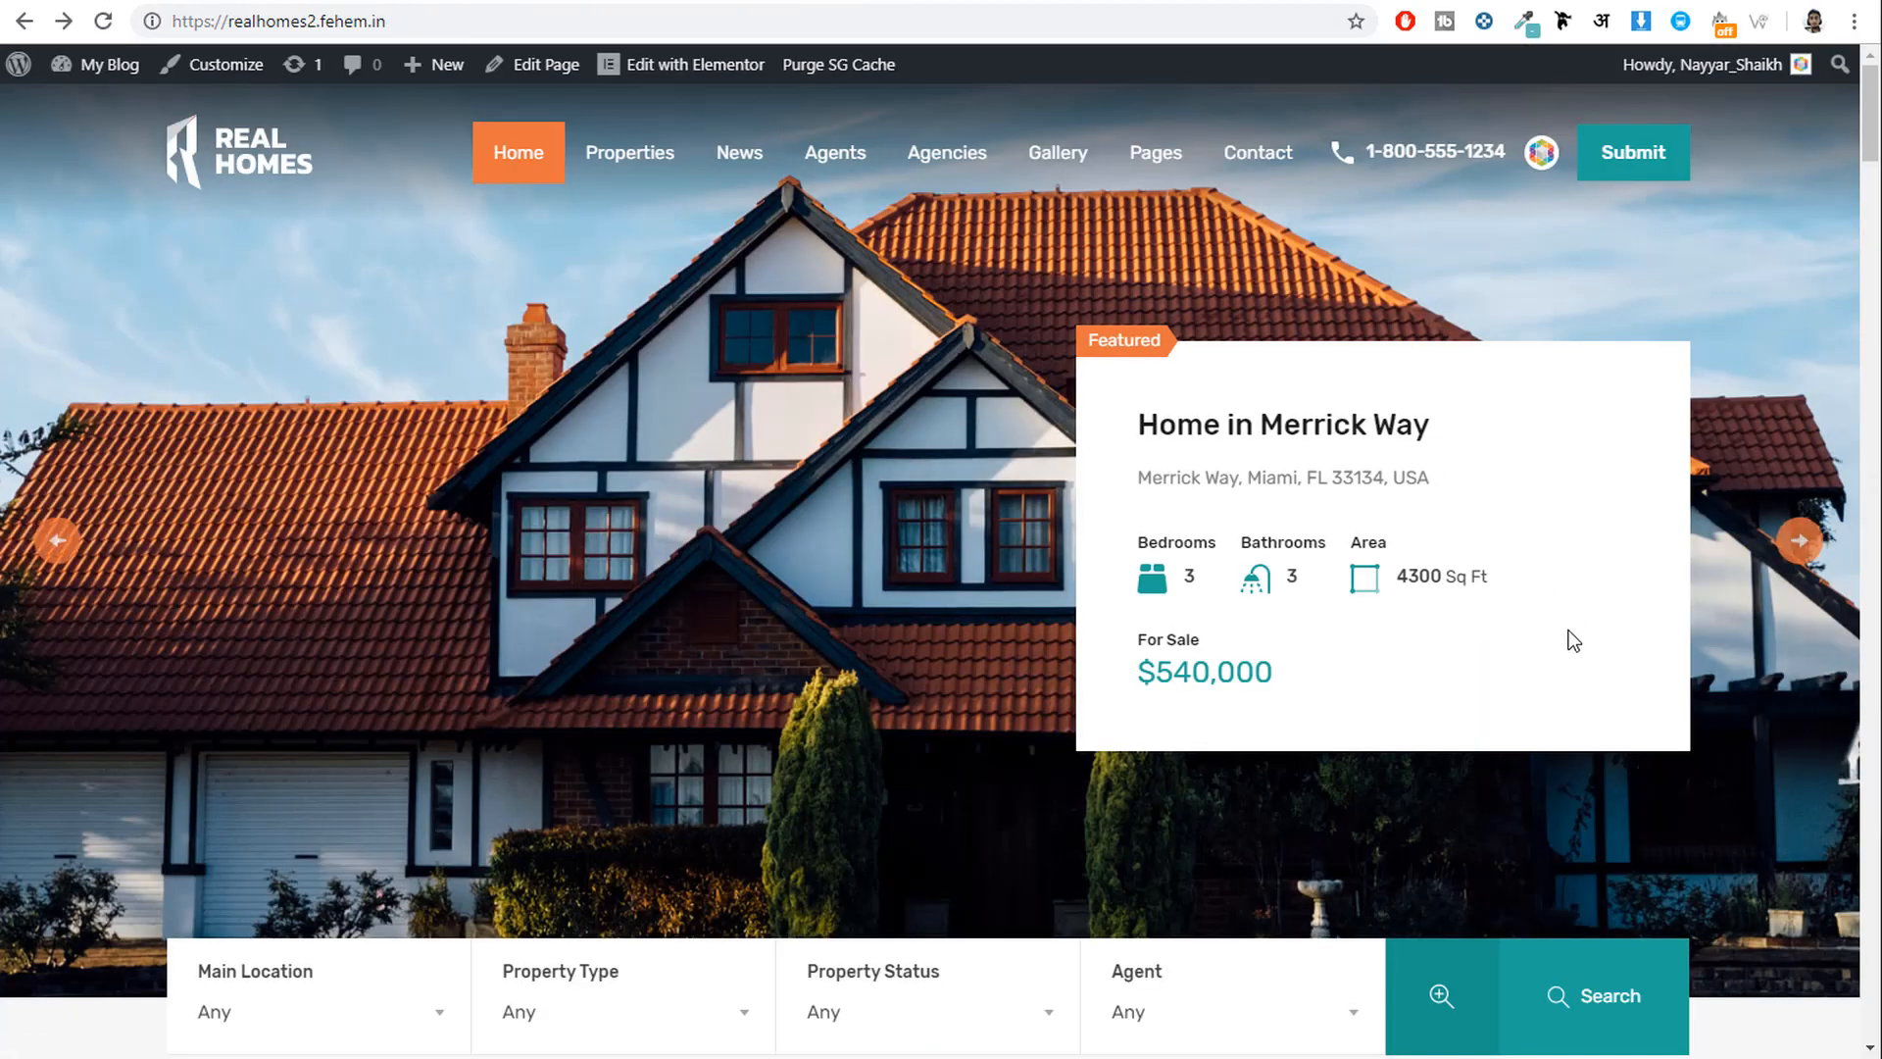
scroll(1575, 667, "down", 20)
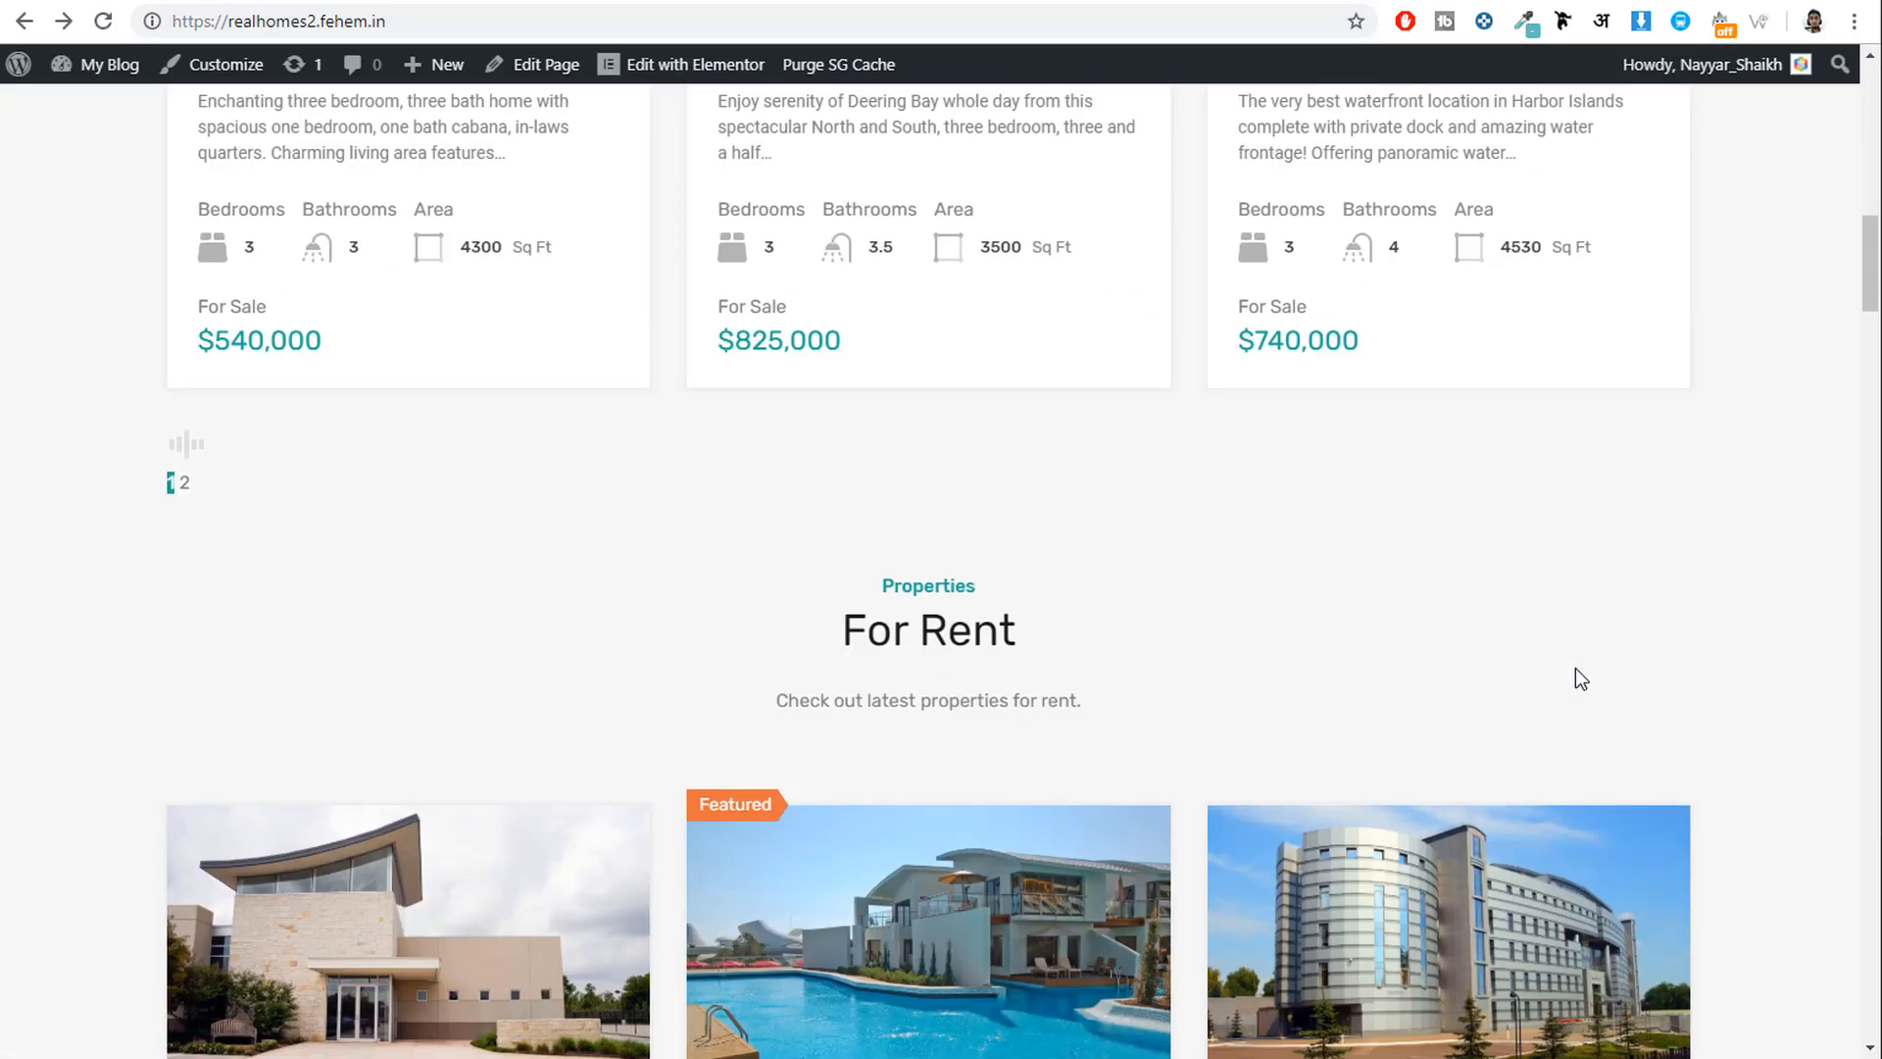
scroll(1575, 670, "down", 14)
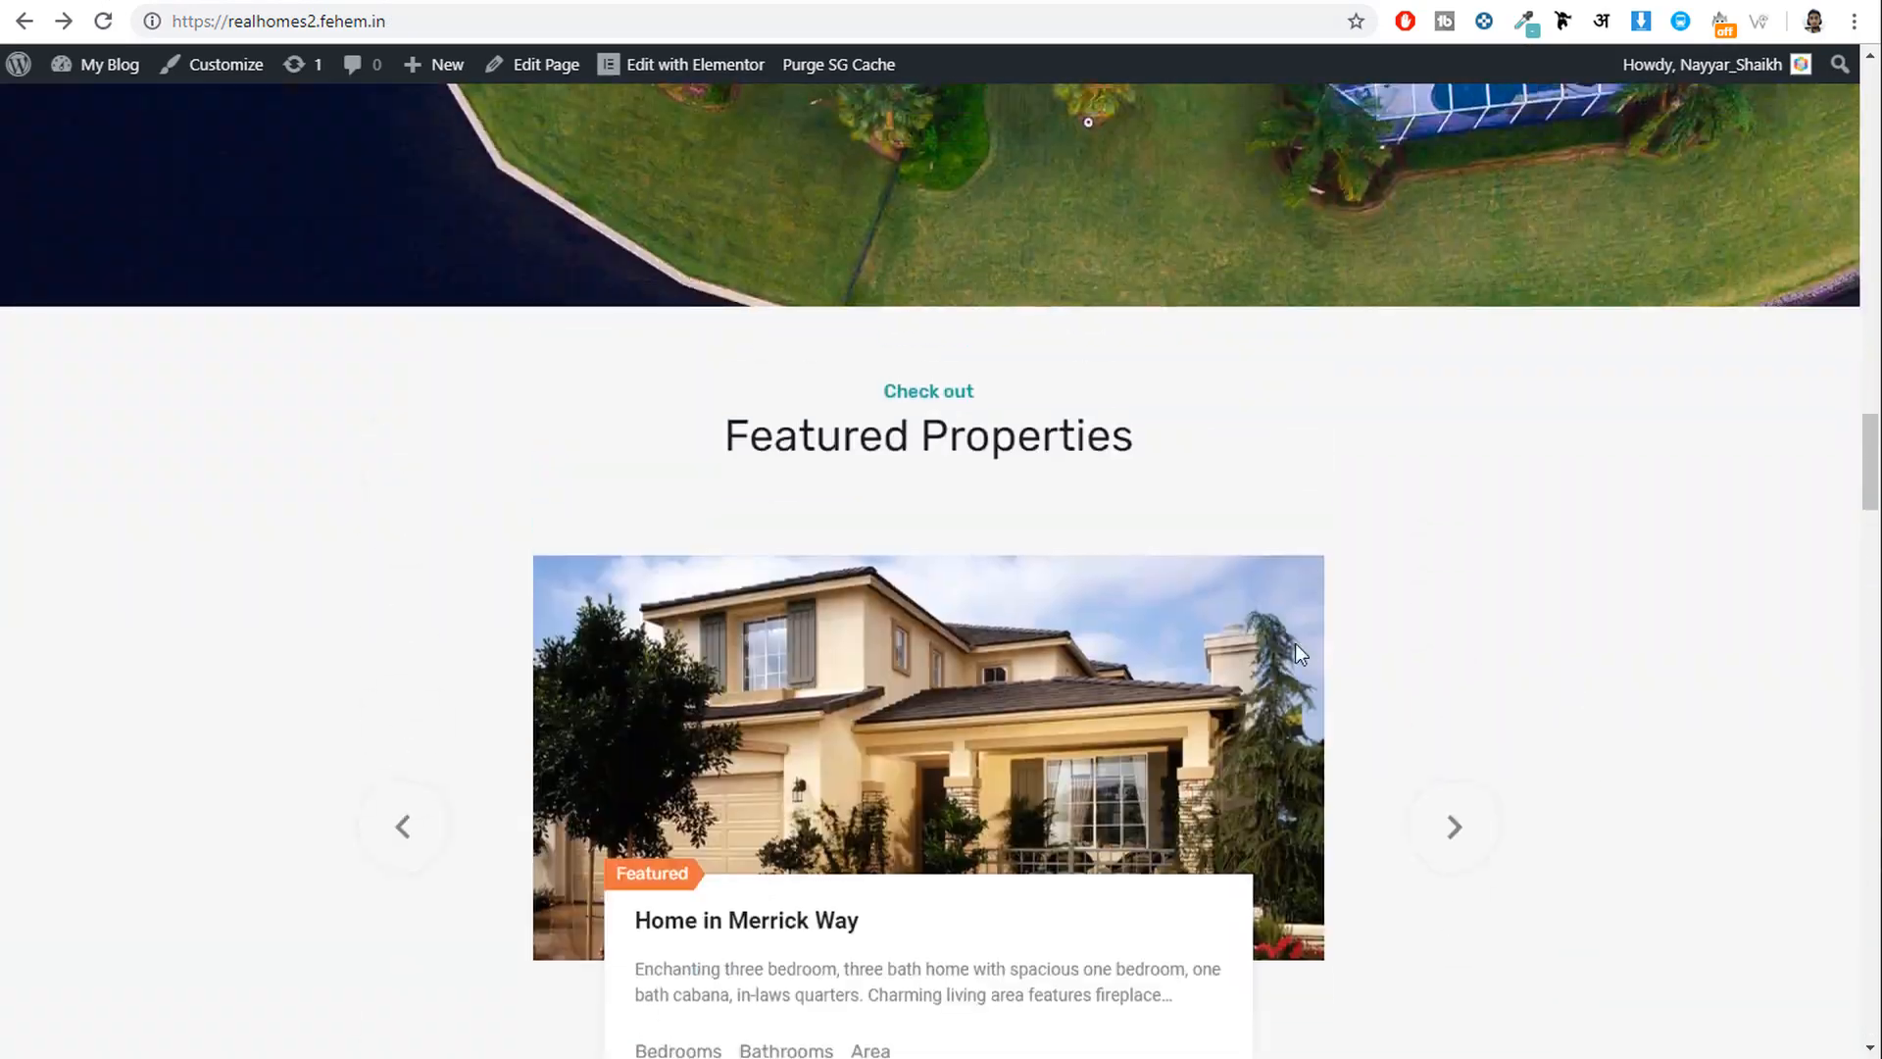
left_click_drag(910, 386, 943, 400)
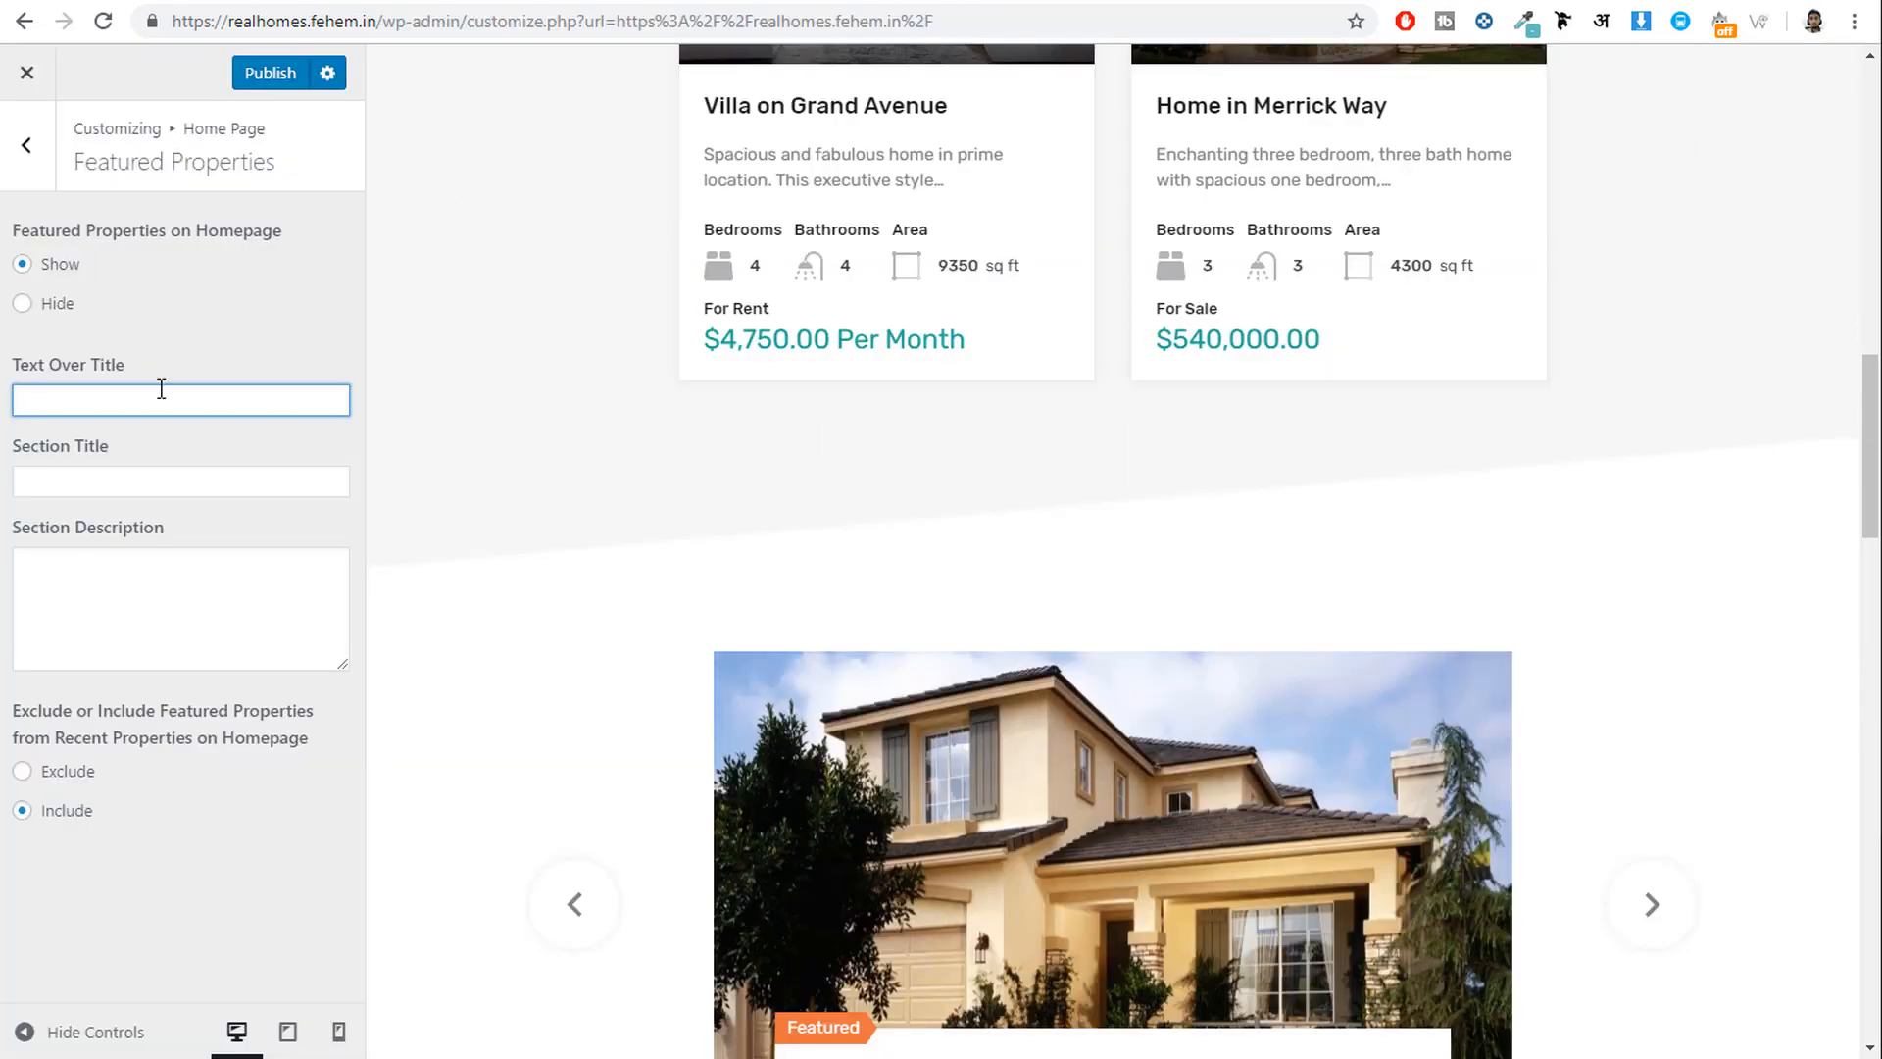
type("Check out")
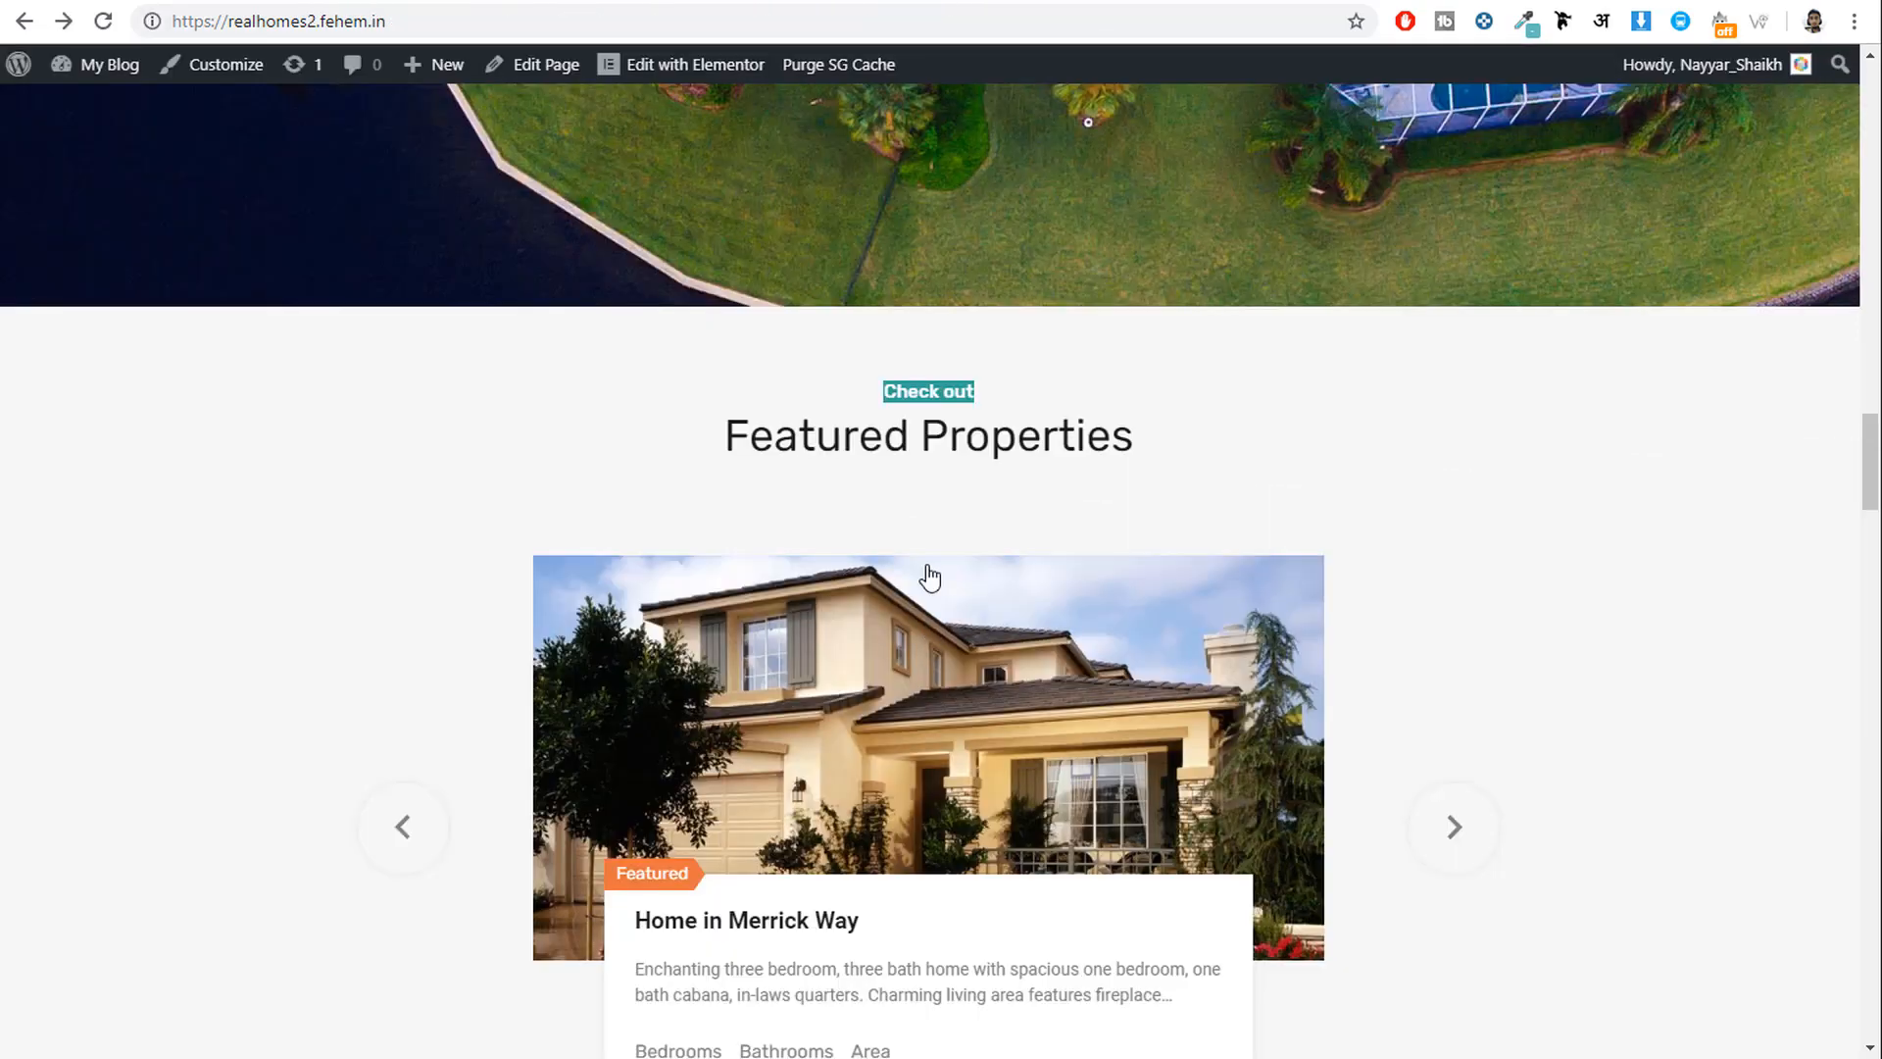
Paste 'Featured Properties' as the section title and publish the changes.
triple_click(907, 434)
key("ctrl+c")
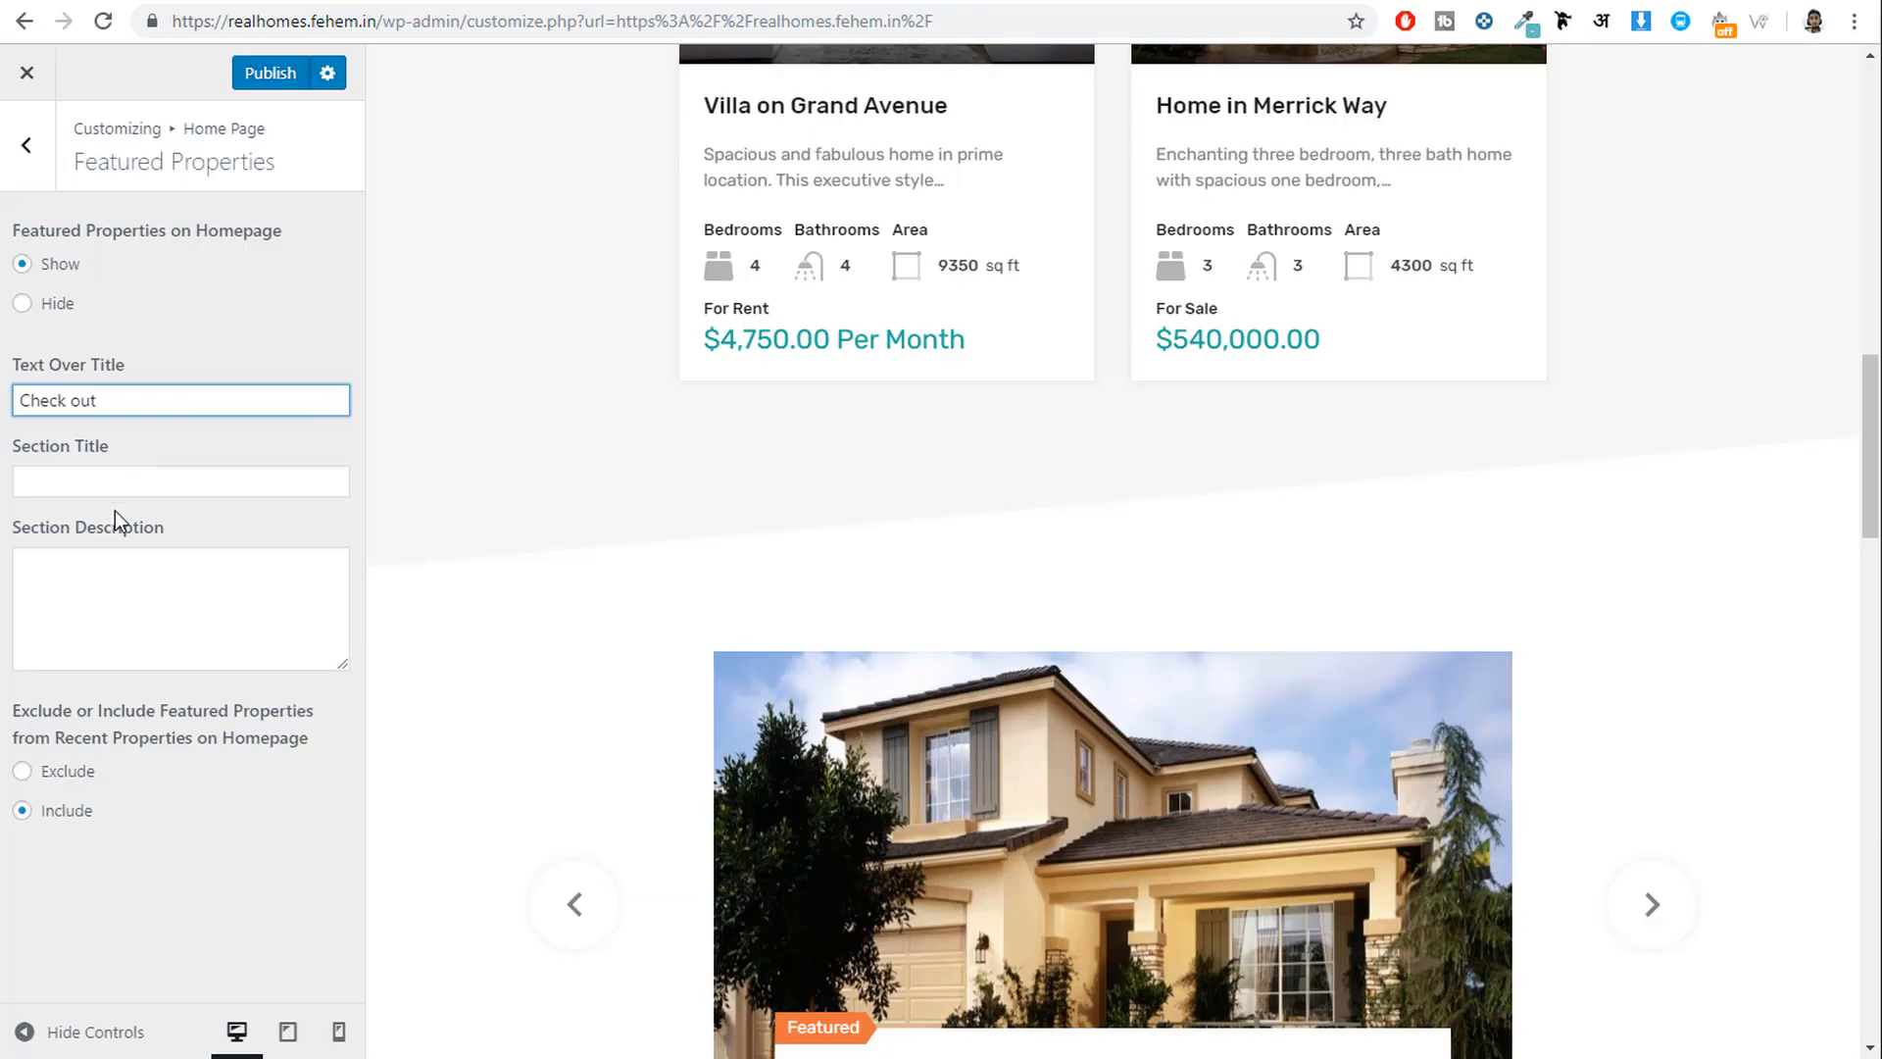
left_click(115, 482)
key("ctrl+v")
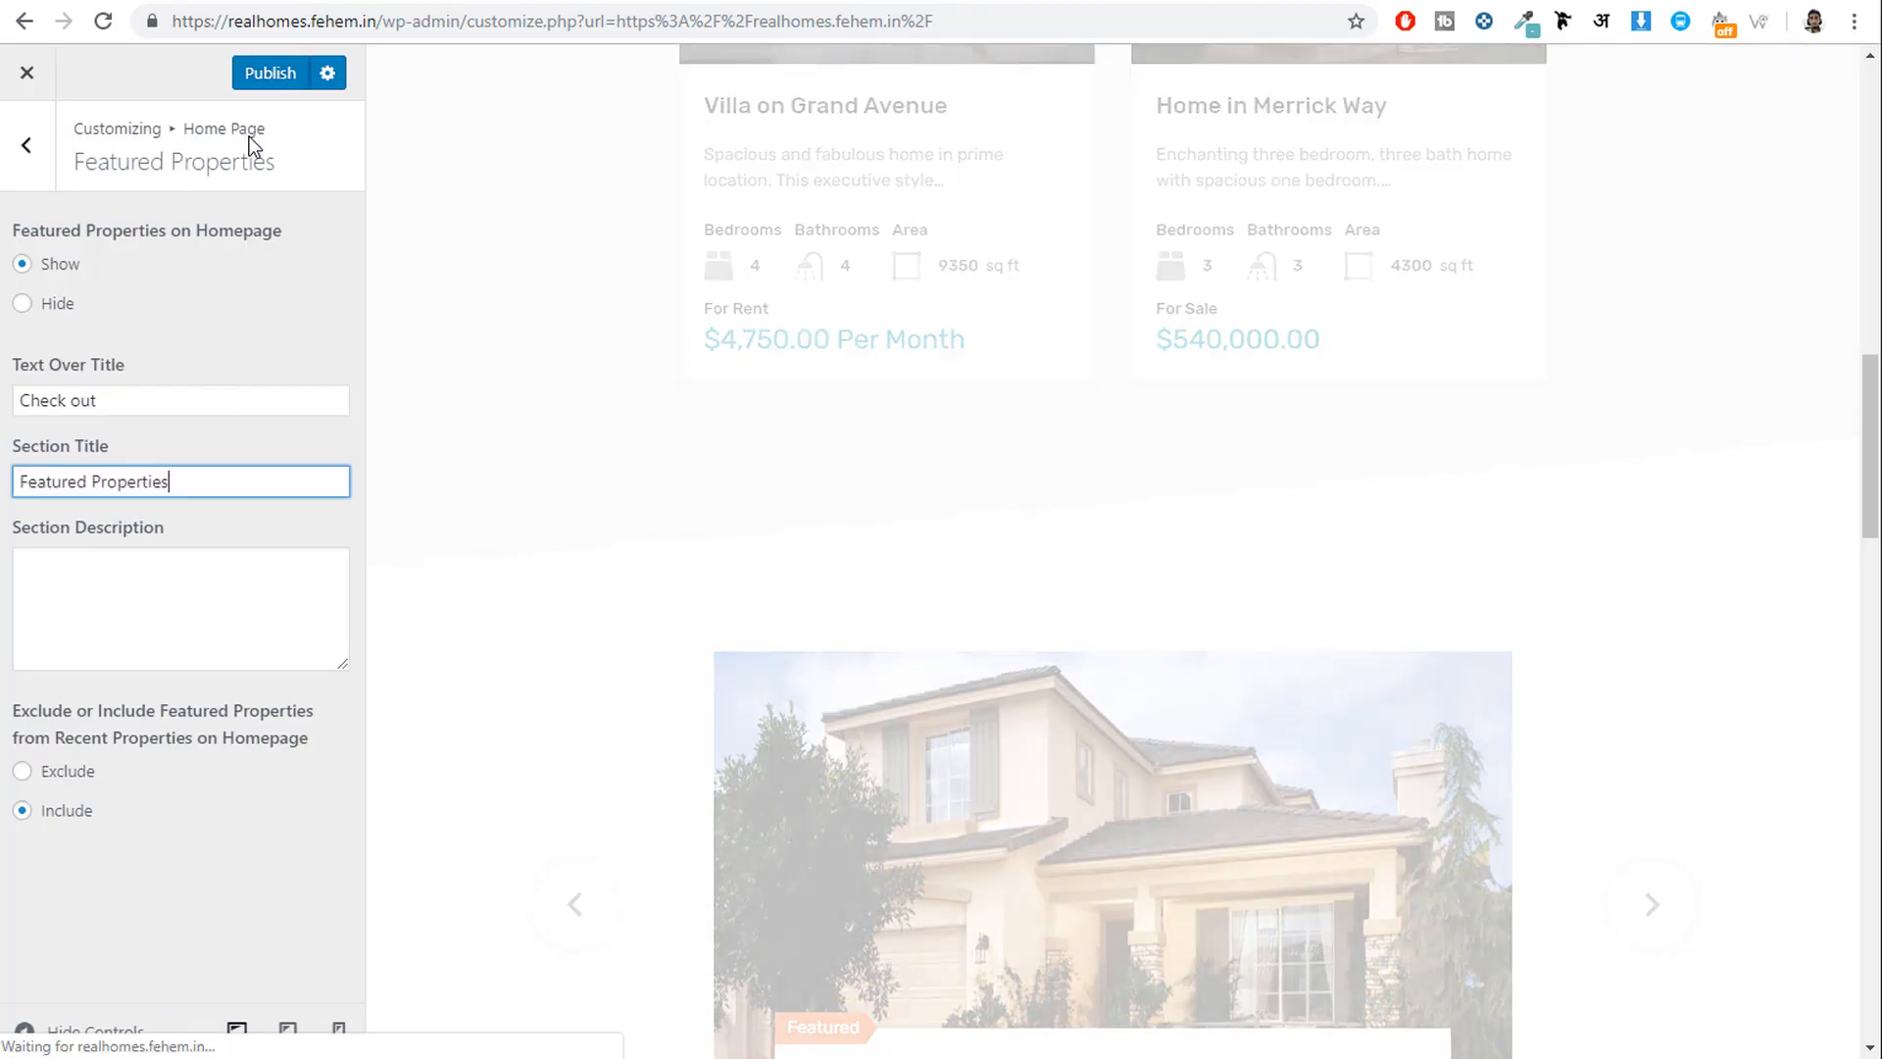
left_click(260, 73)
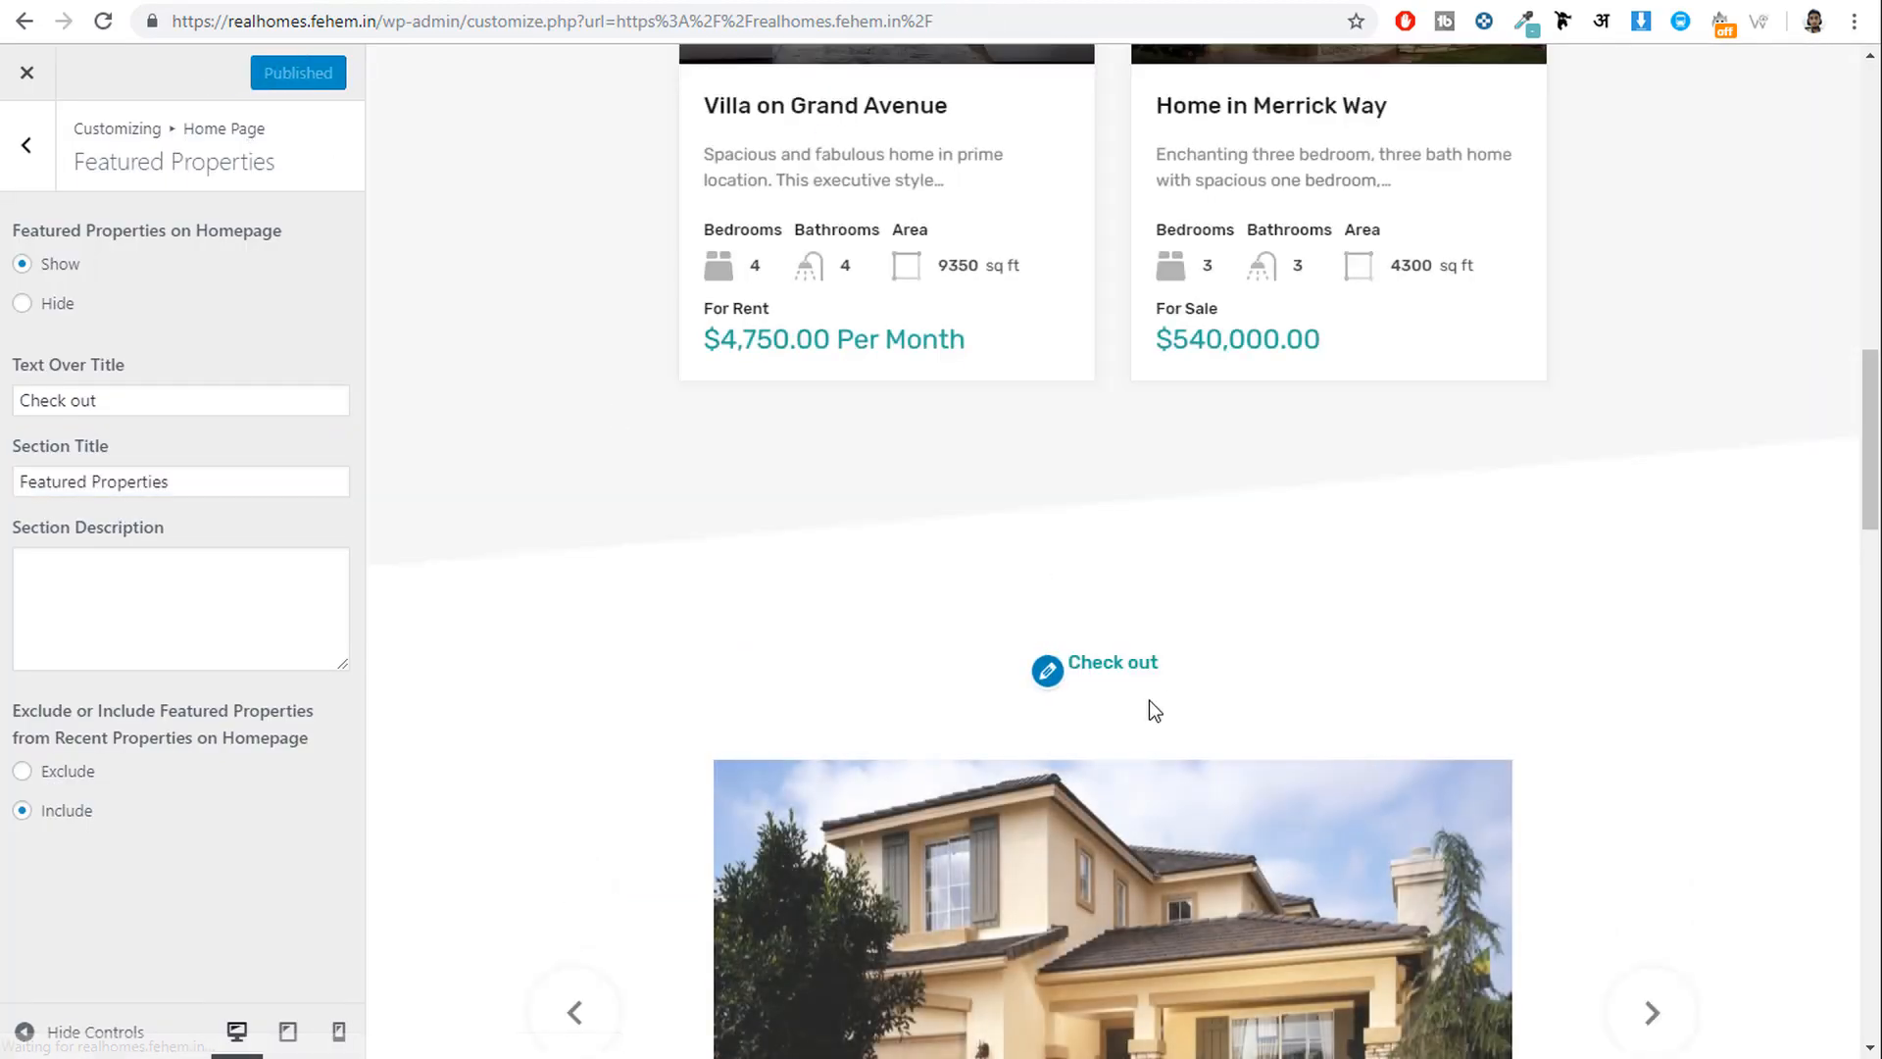
Check the Featured Properties carousel in the preview and return to the homepage sections list.
left_click(1133, 663)
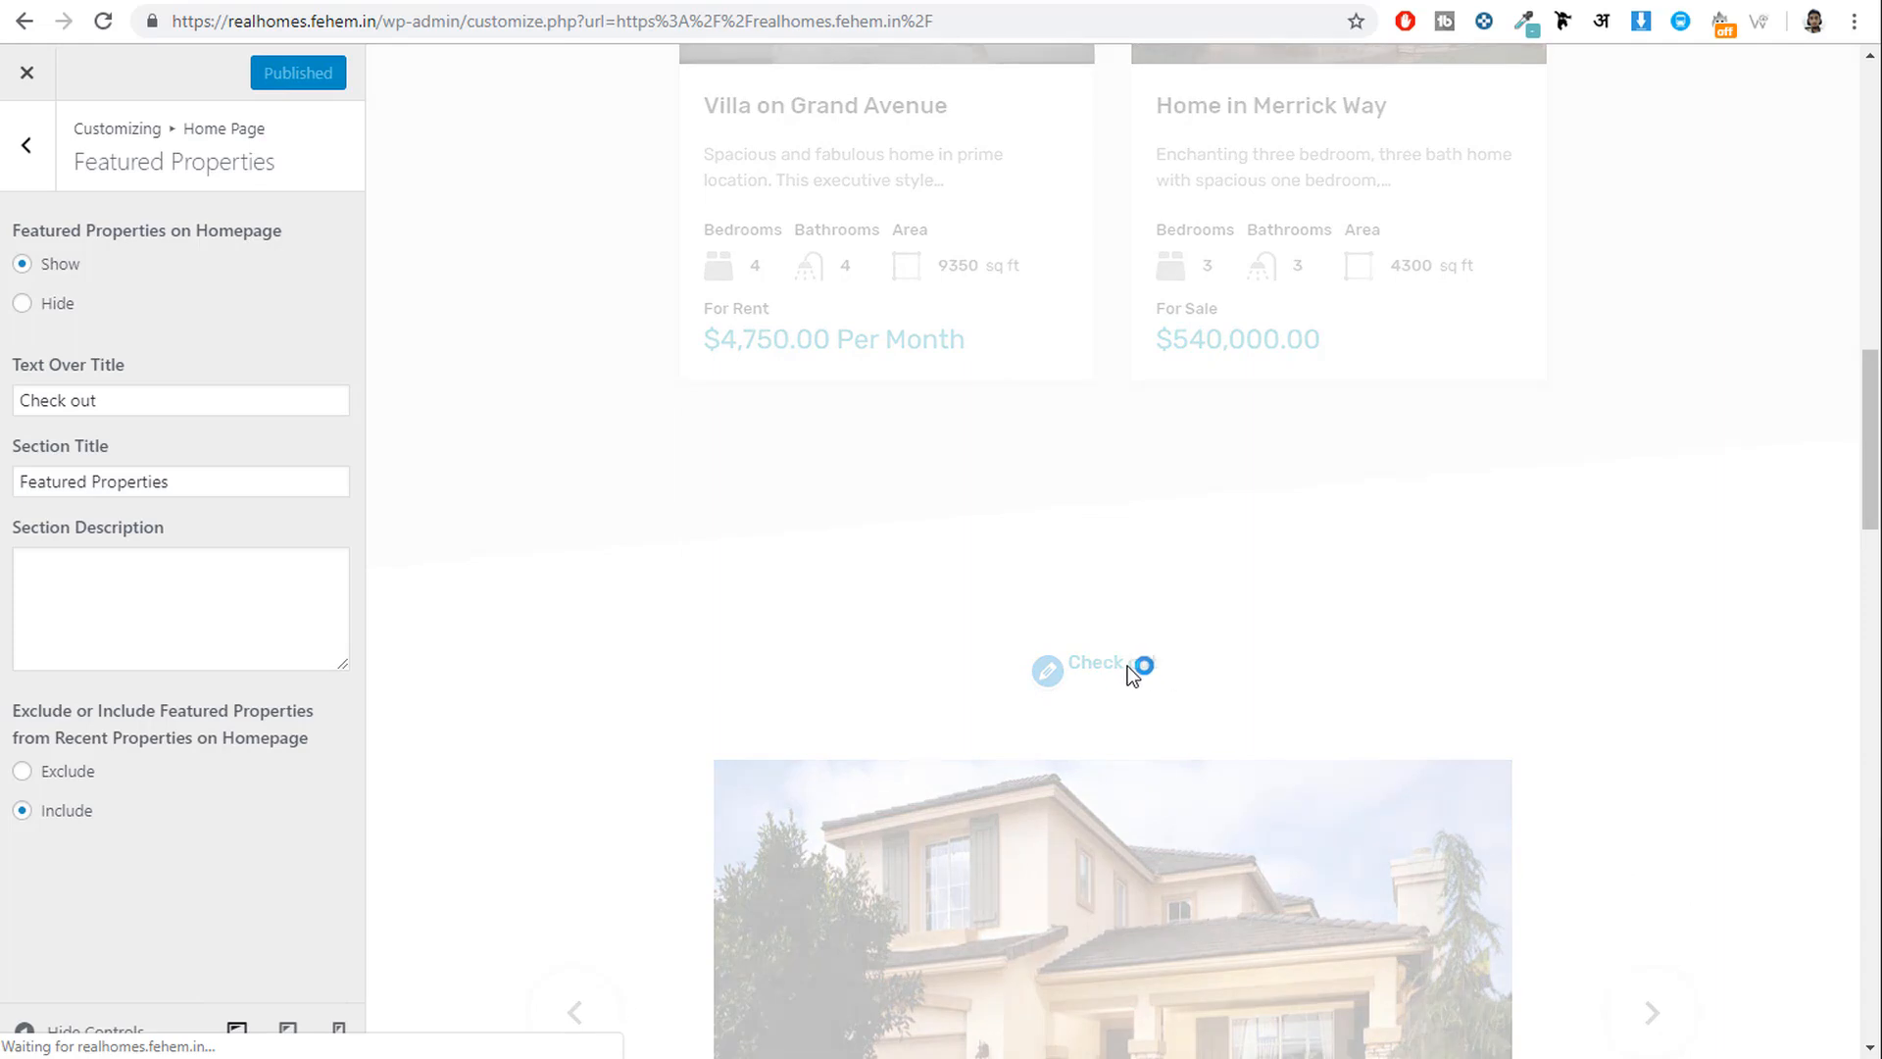
scroll(1154, 588, "down", 1)
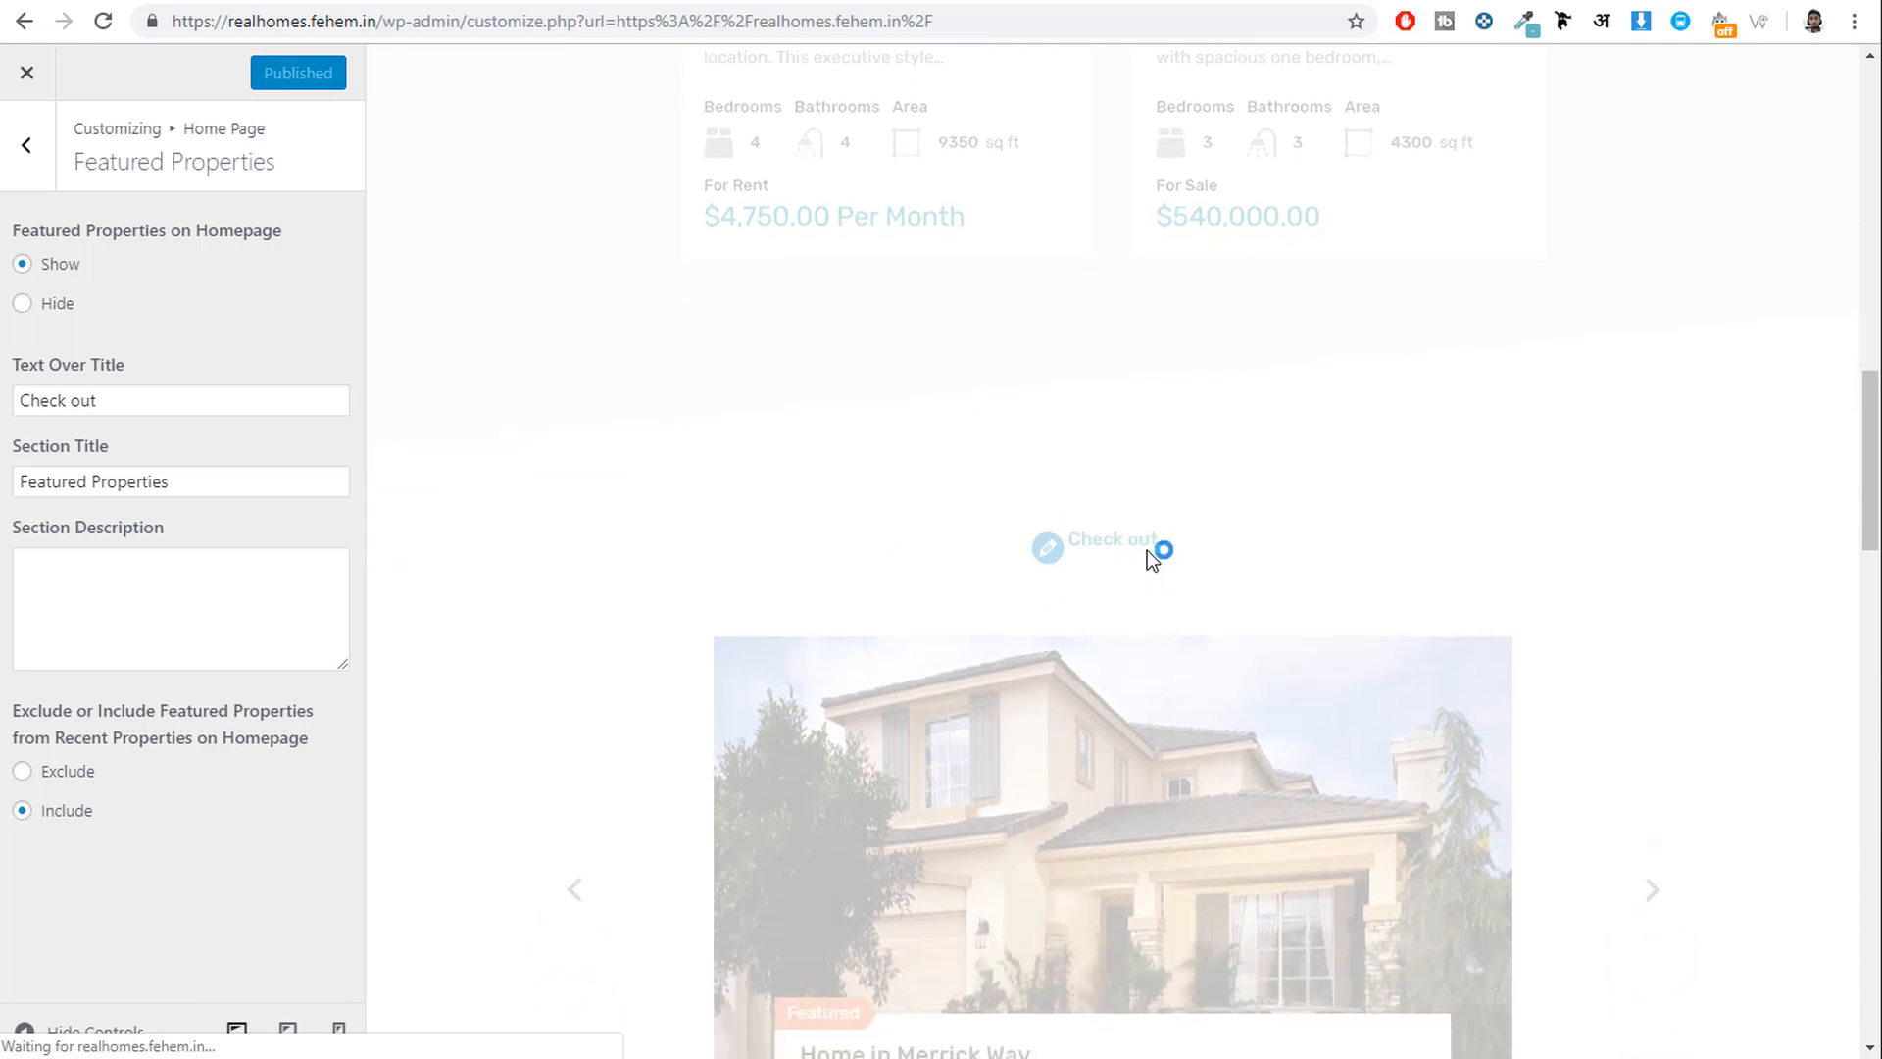
left_click_drag(1106, 549, 1232, 614)
left_click(1290, 620)
scroll(1292, 619, "down", 2)
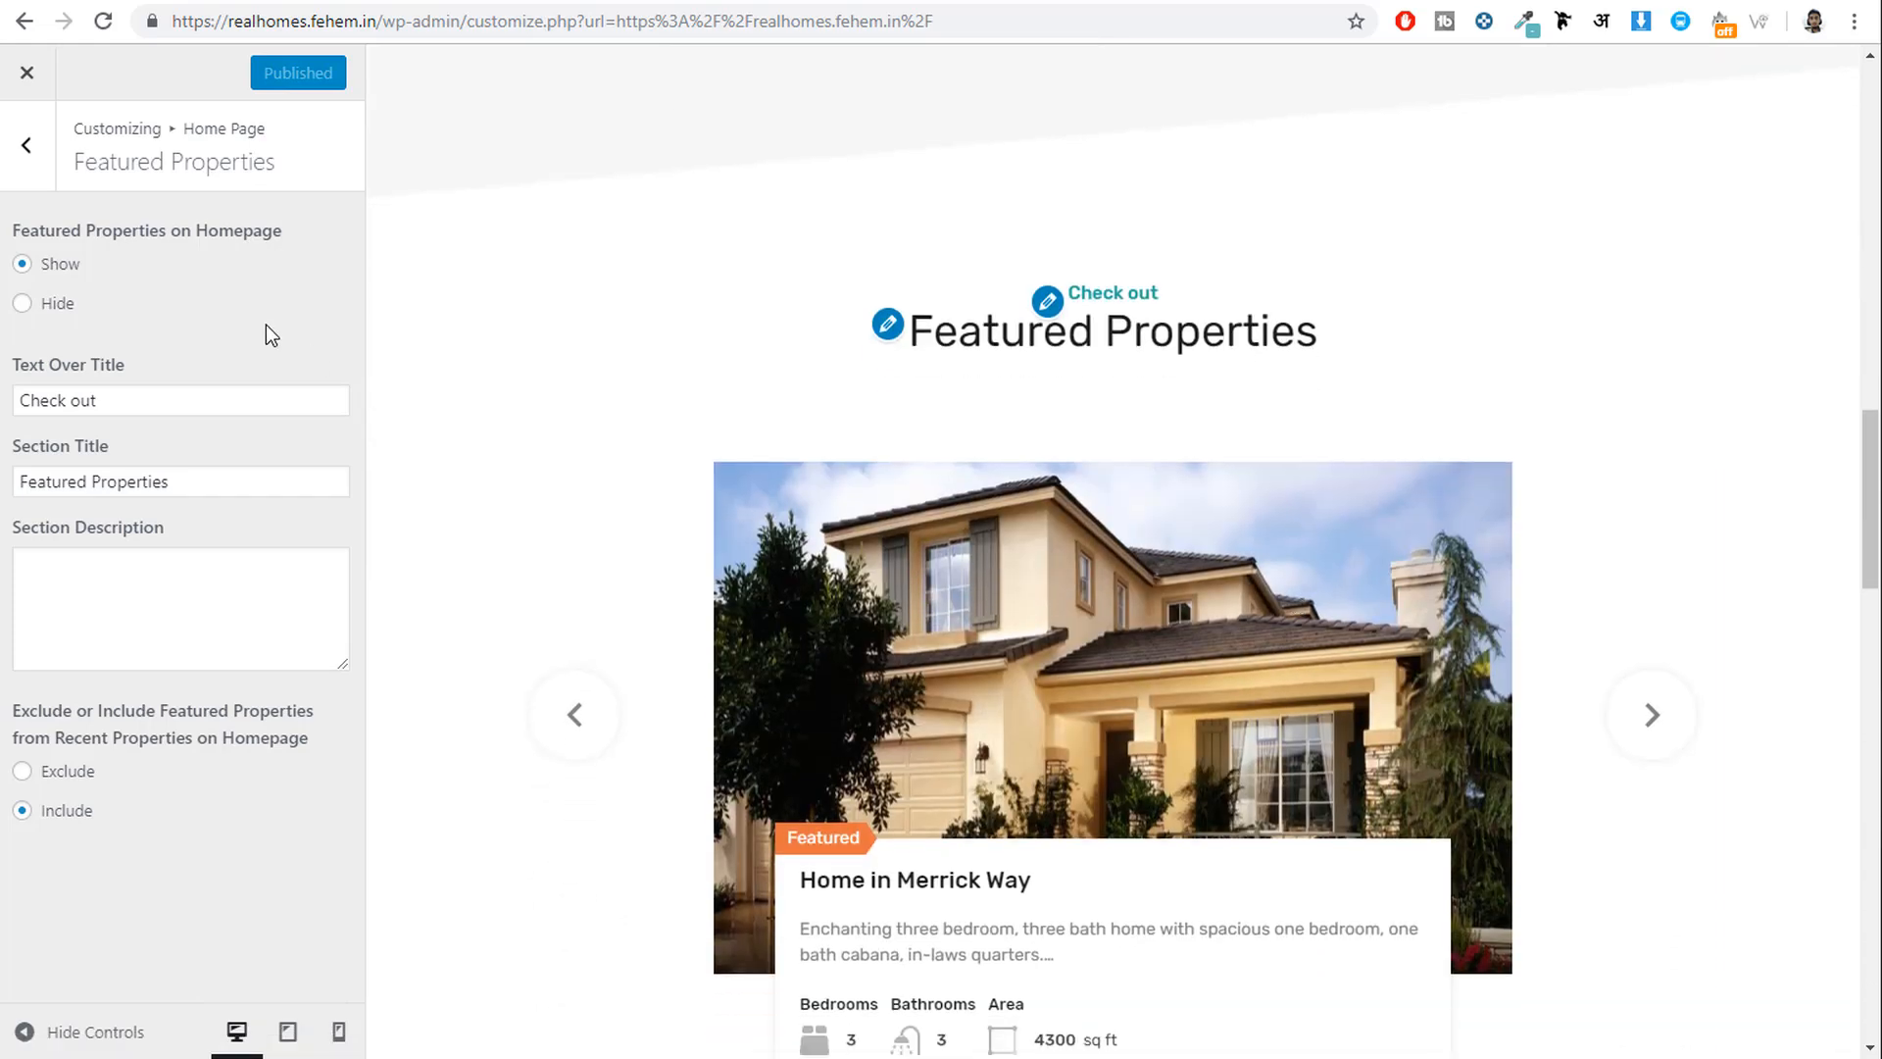
left_click(27, 147)
left_click(149, 496)
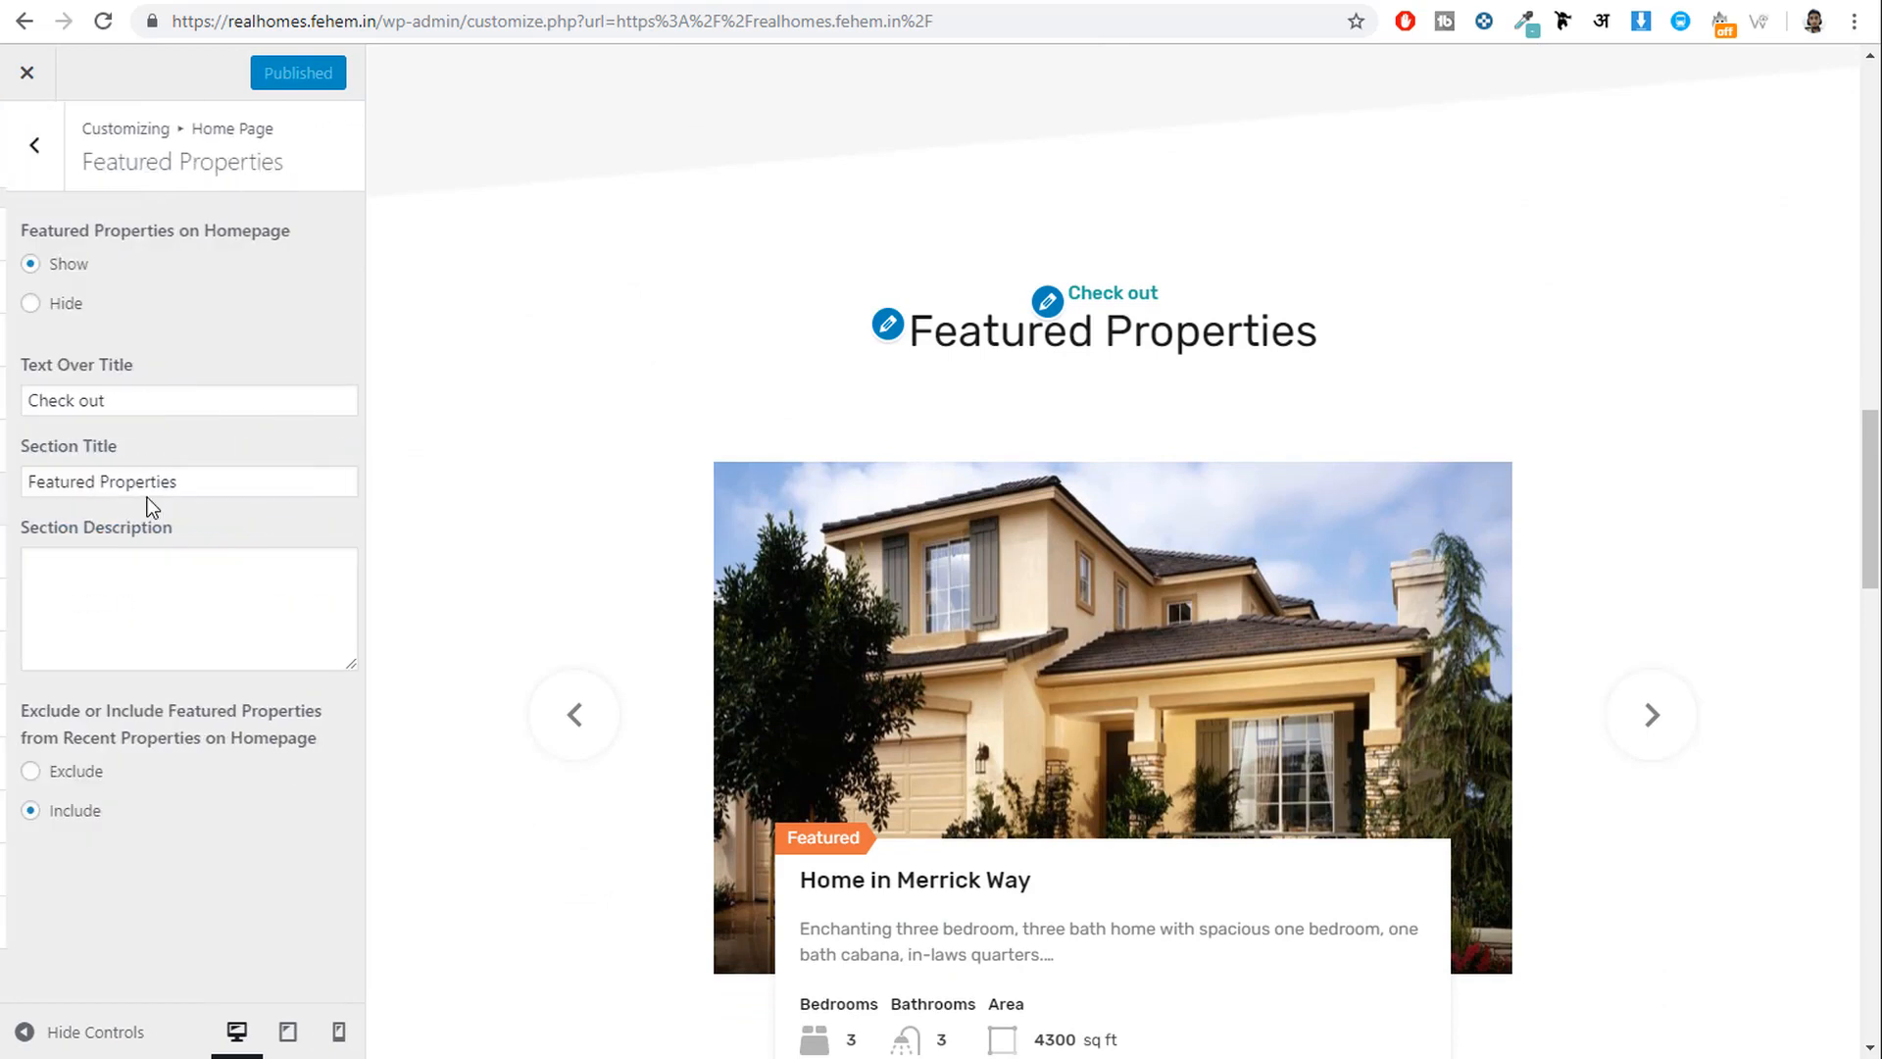
left_click(30, 179)
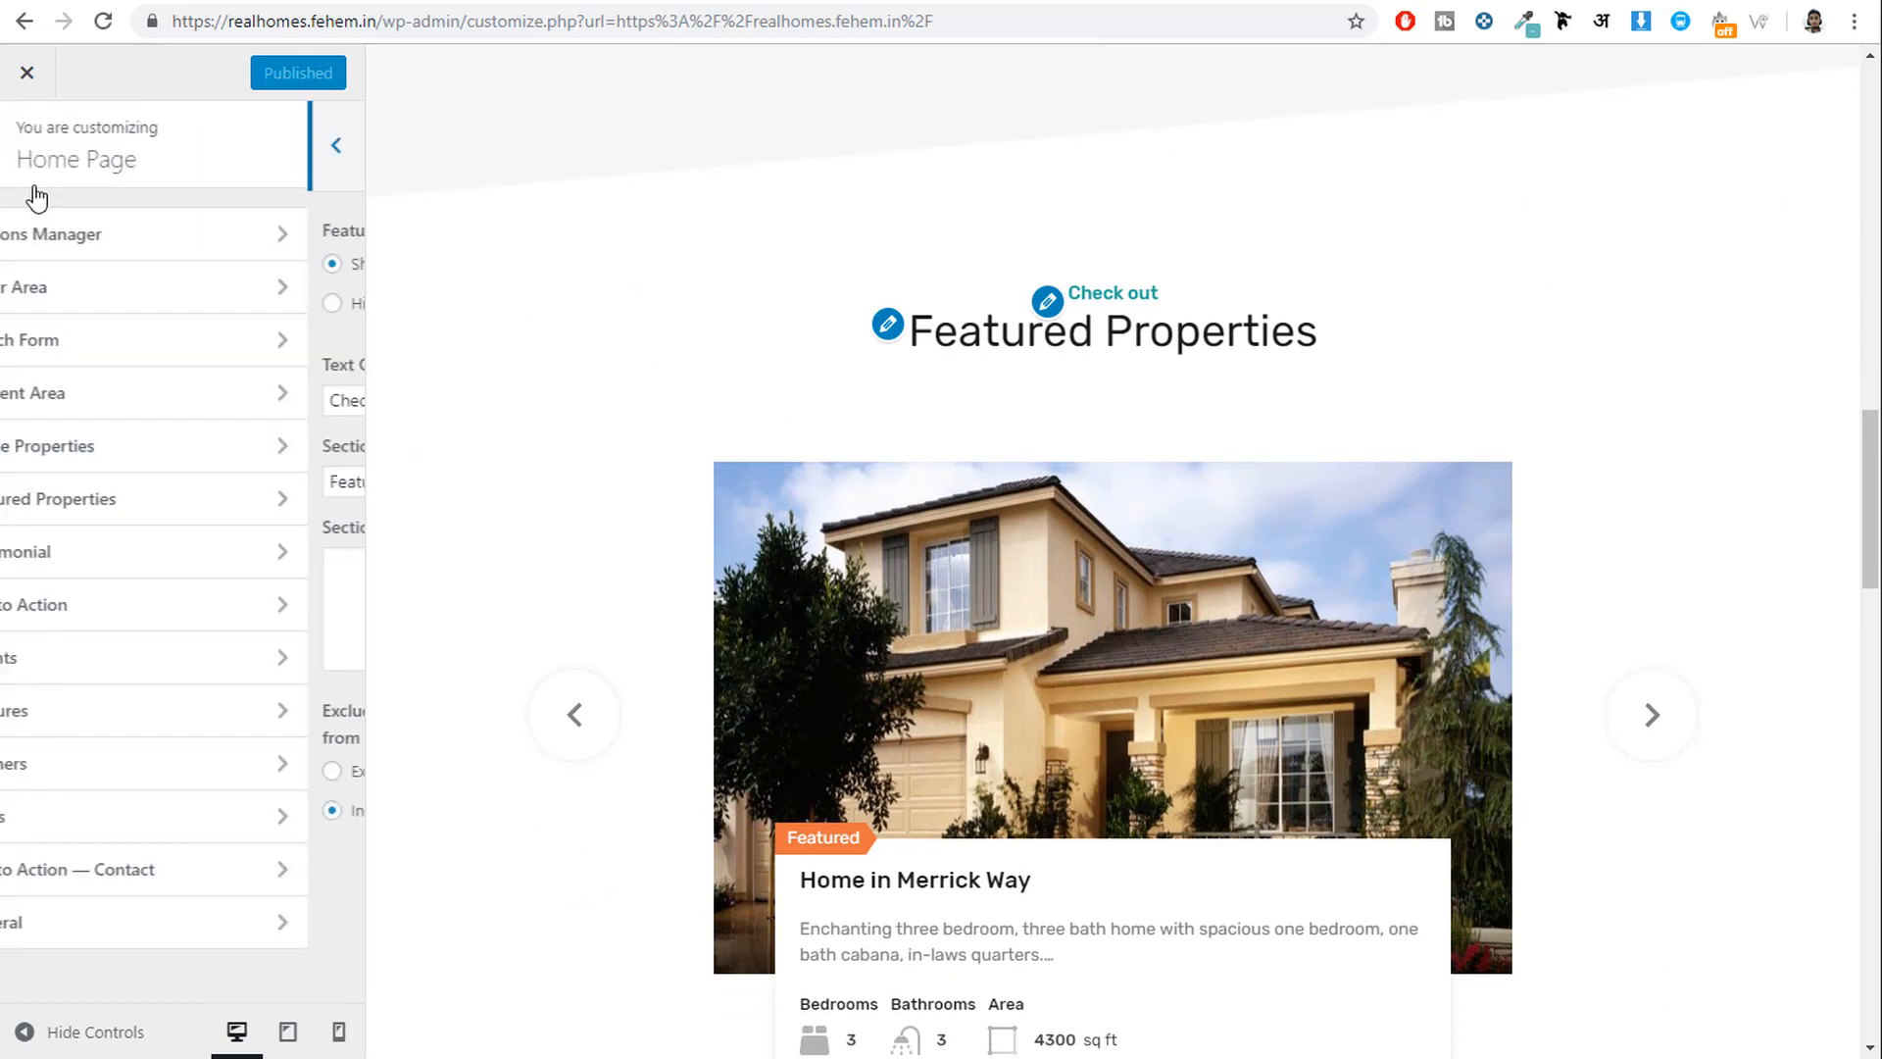
scroll(1575, 579, "down", 8)
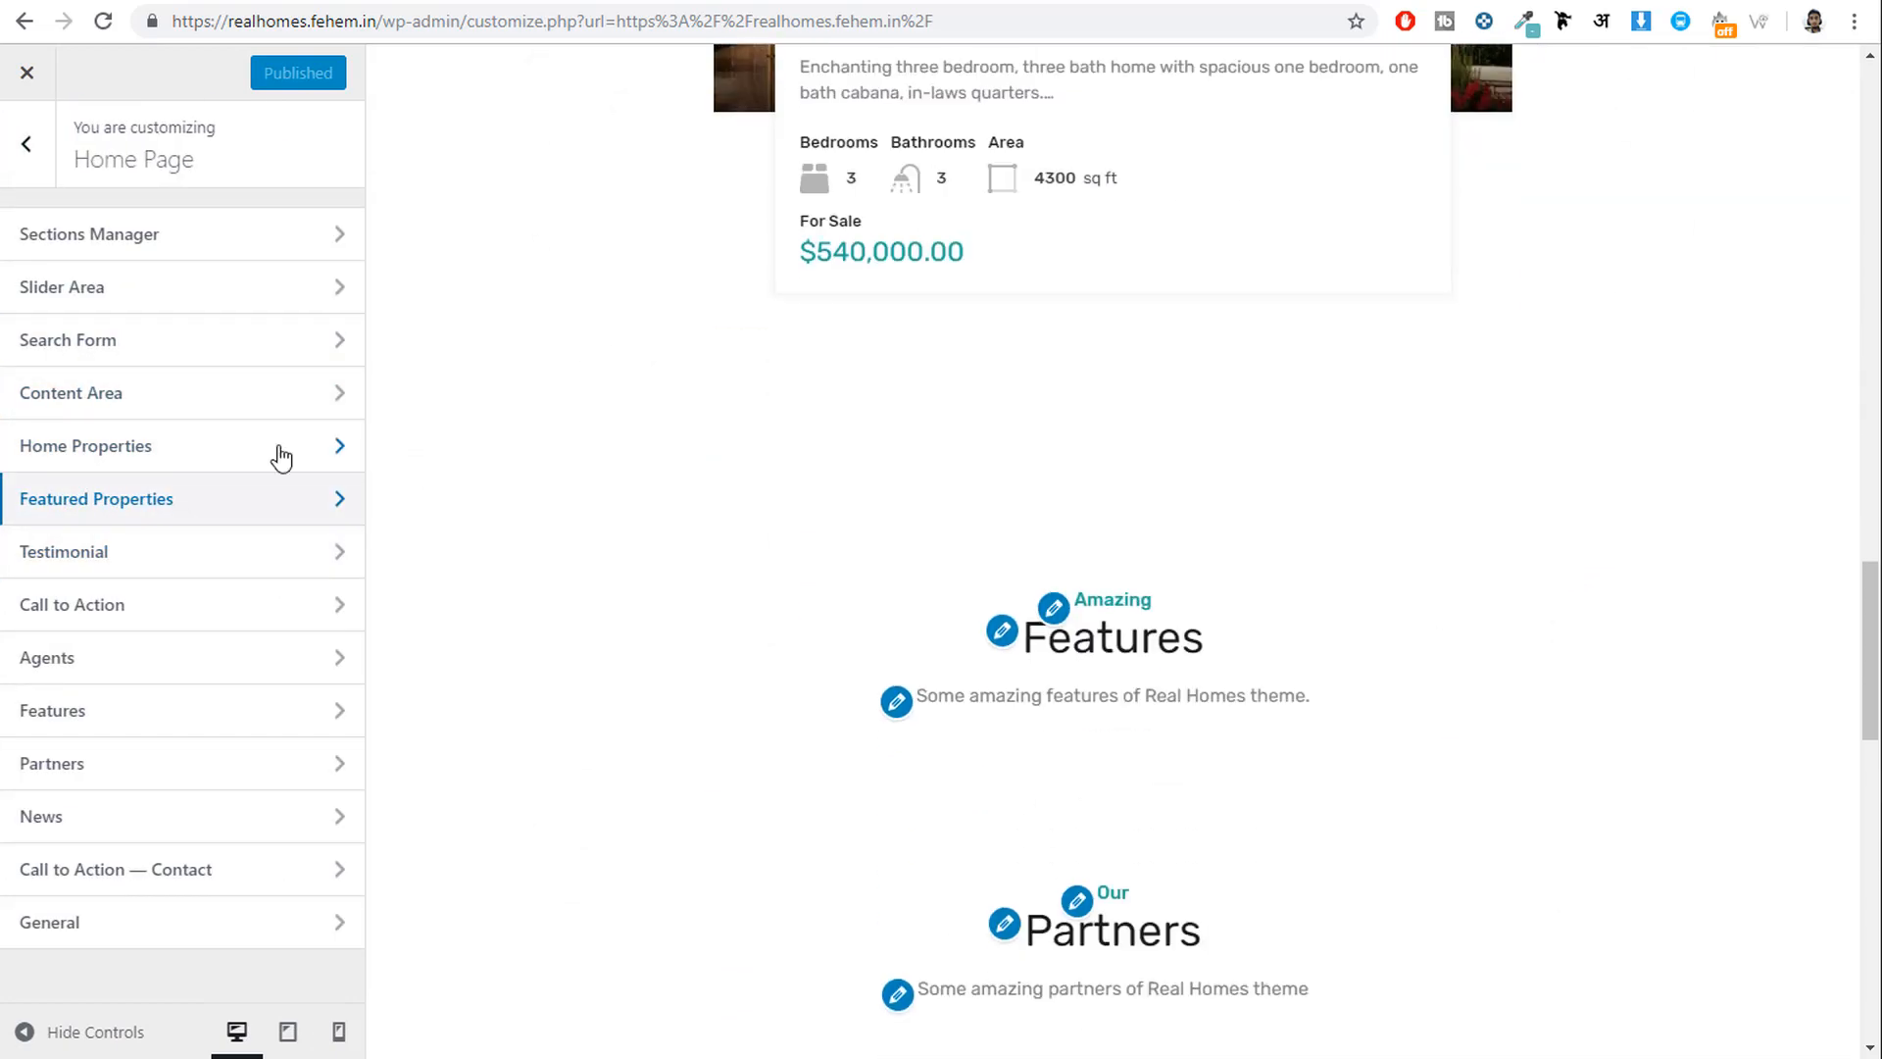
Glance at Testimonial settings, then set the Call to Action section to Show on the homepage.
left_click(162, 545)
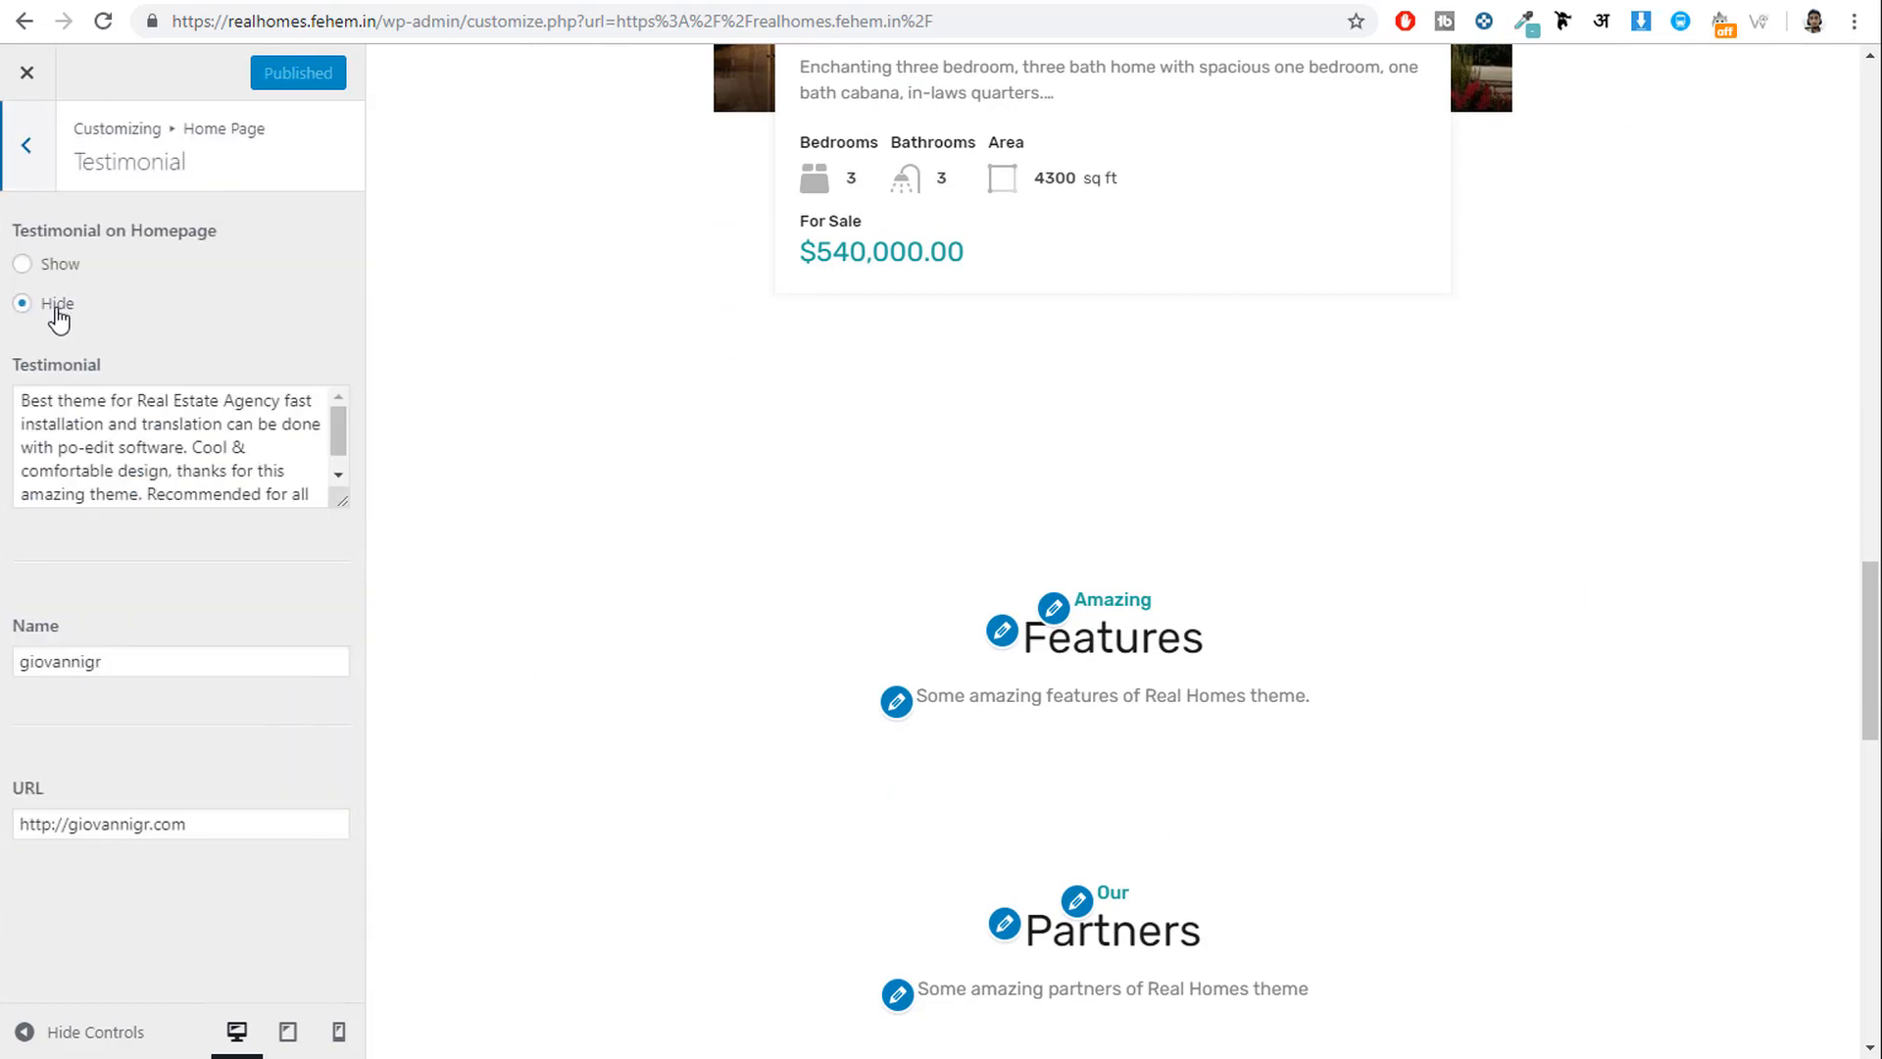
left_click(28, 149)
scroll(1596, 616, "down", 1)
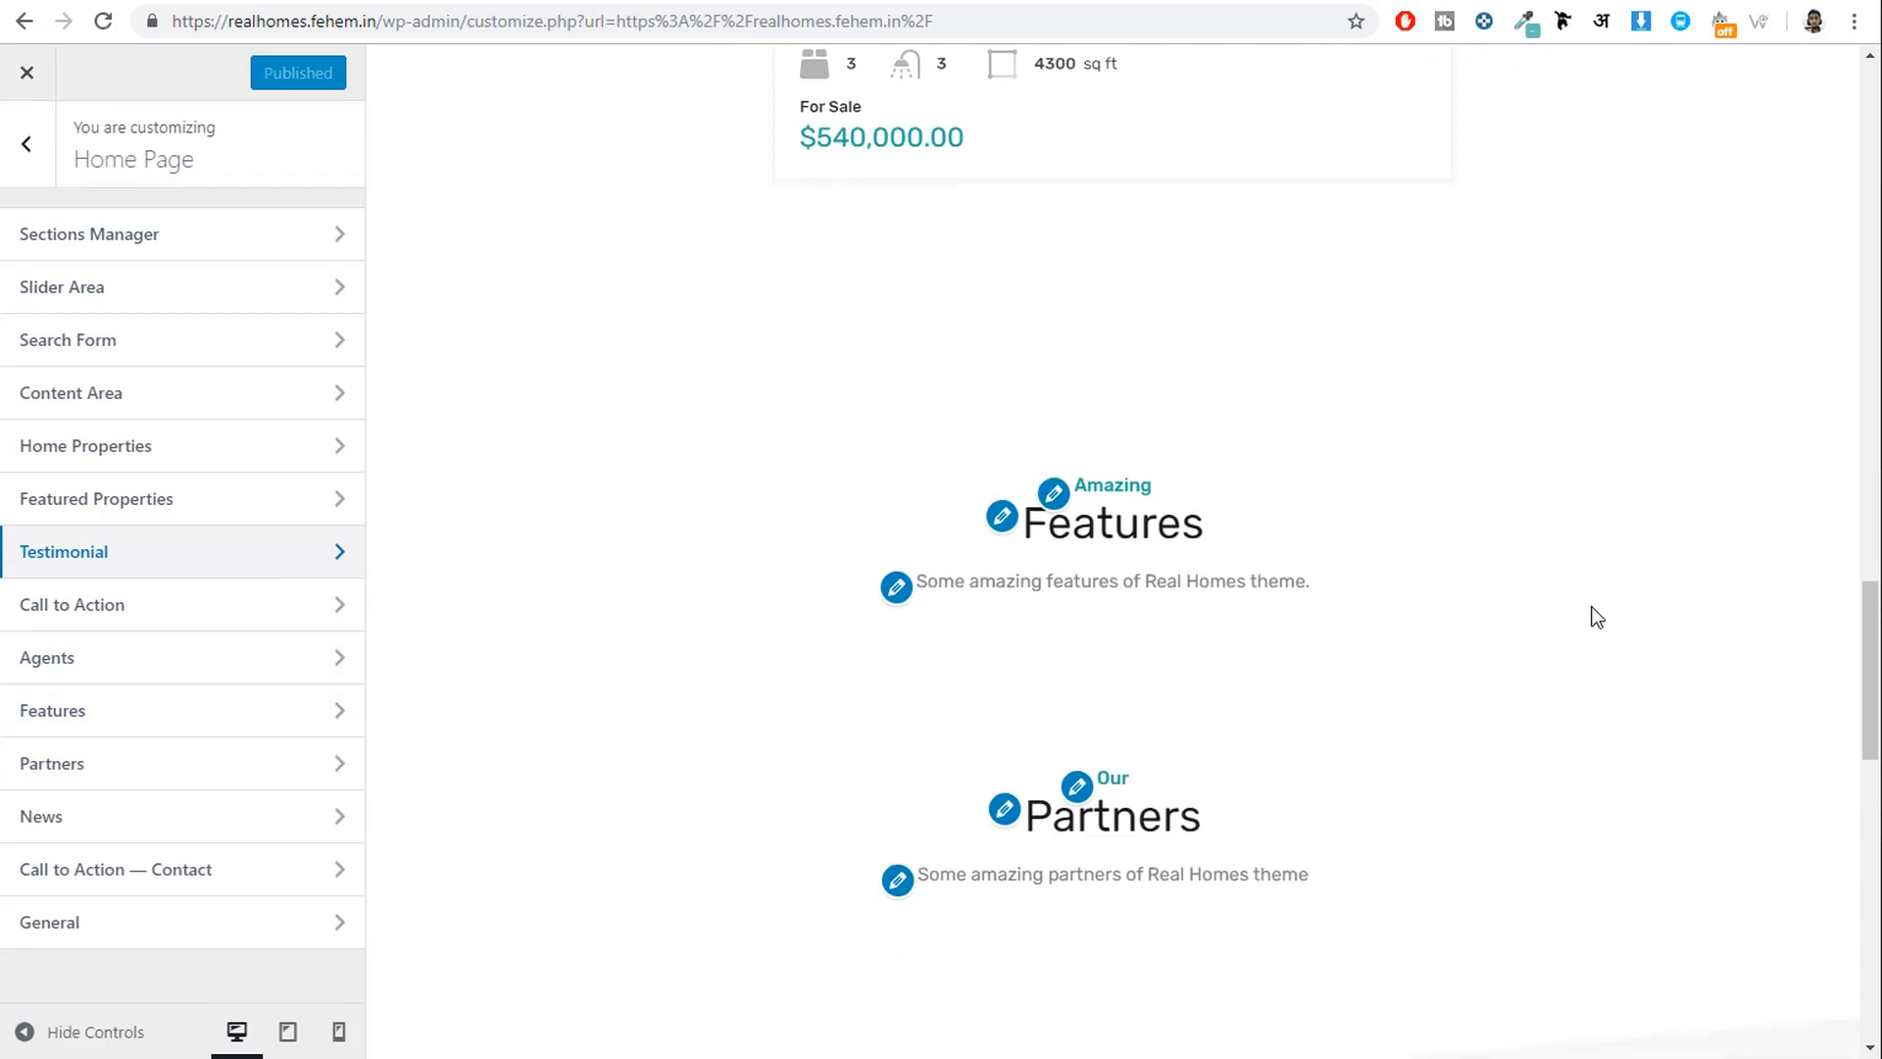
left_click(181, 606)
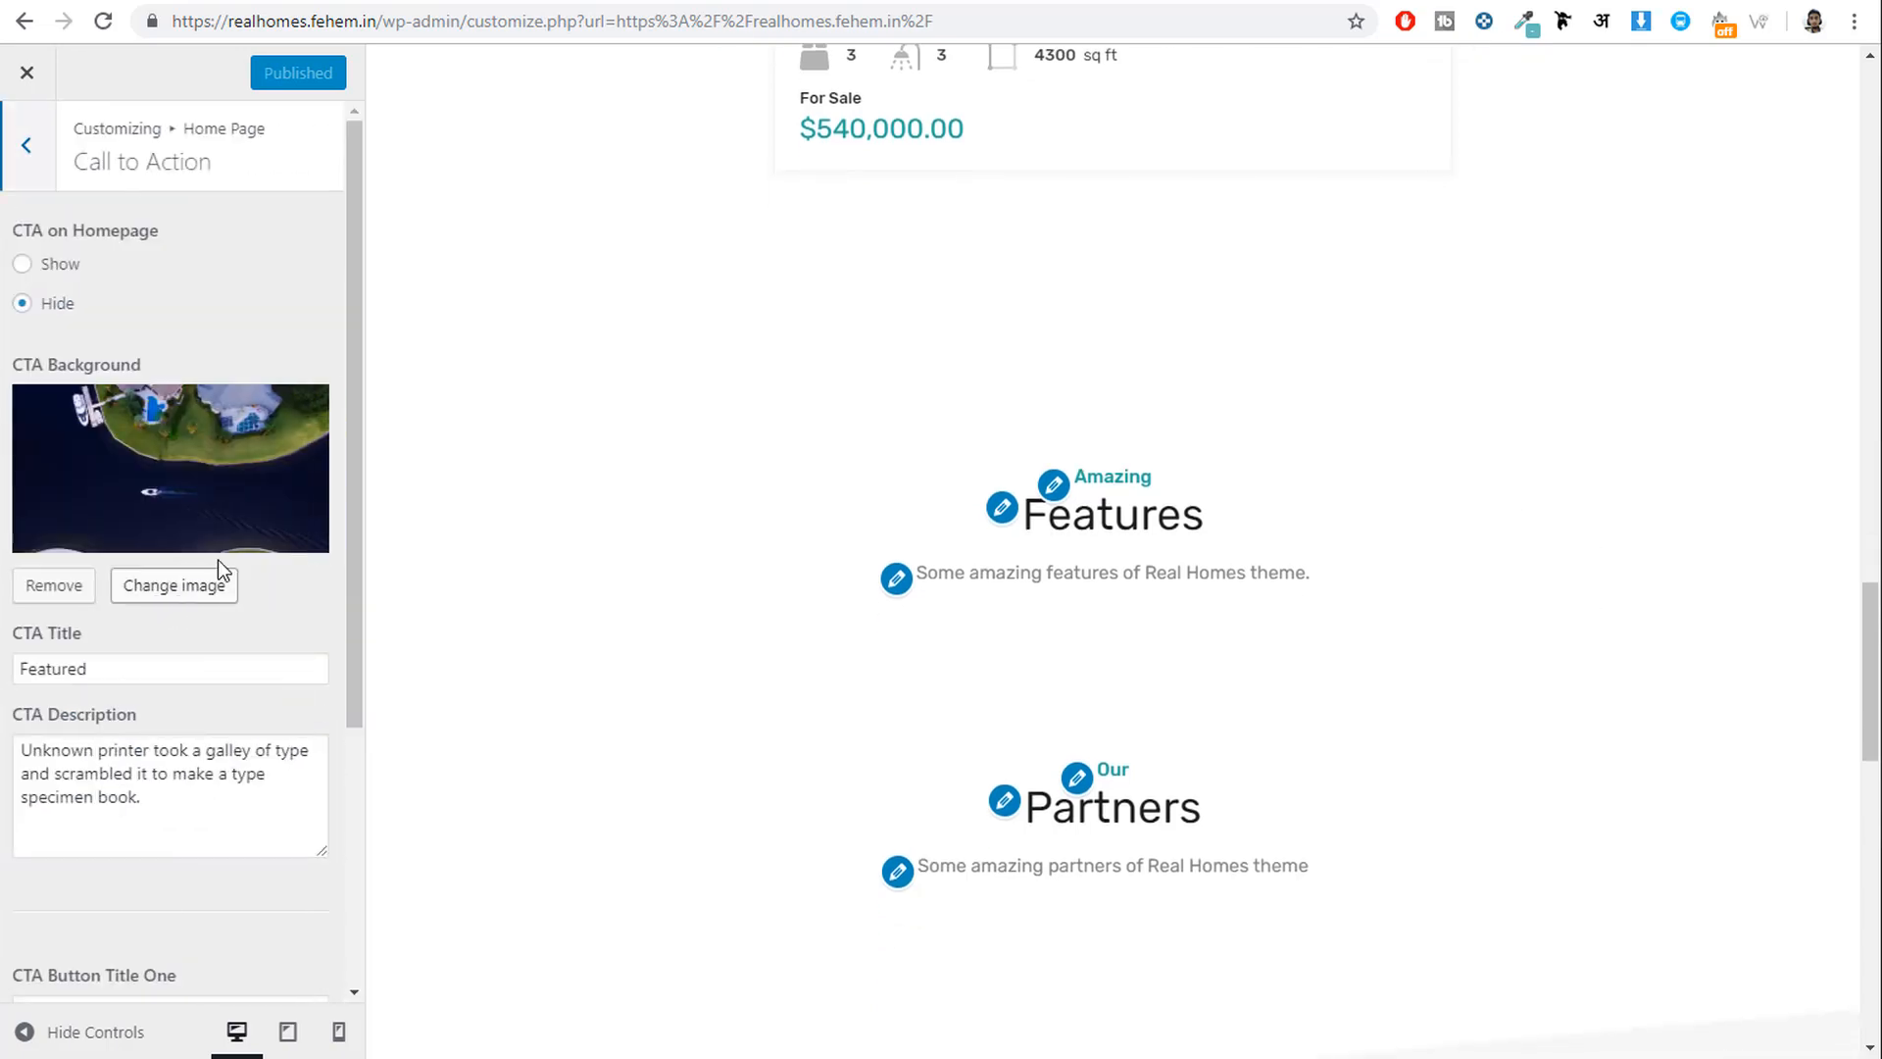
left_click(57, 264)
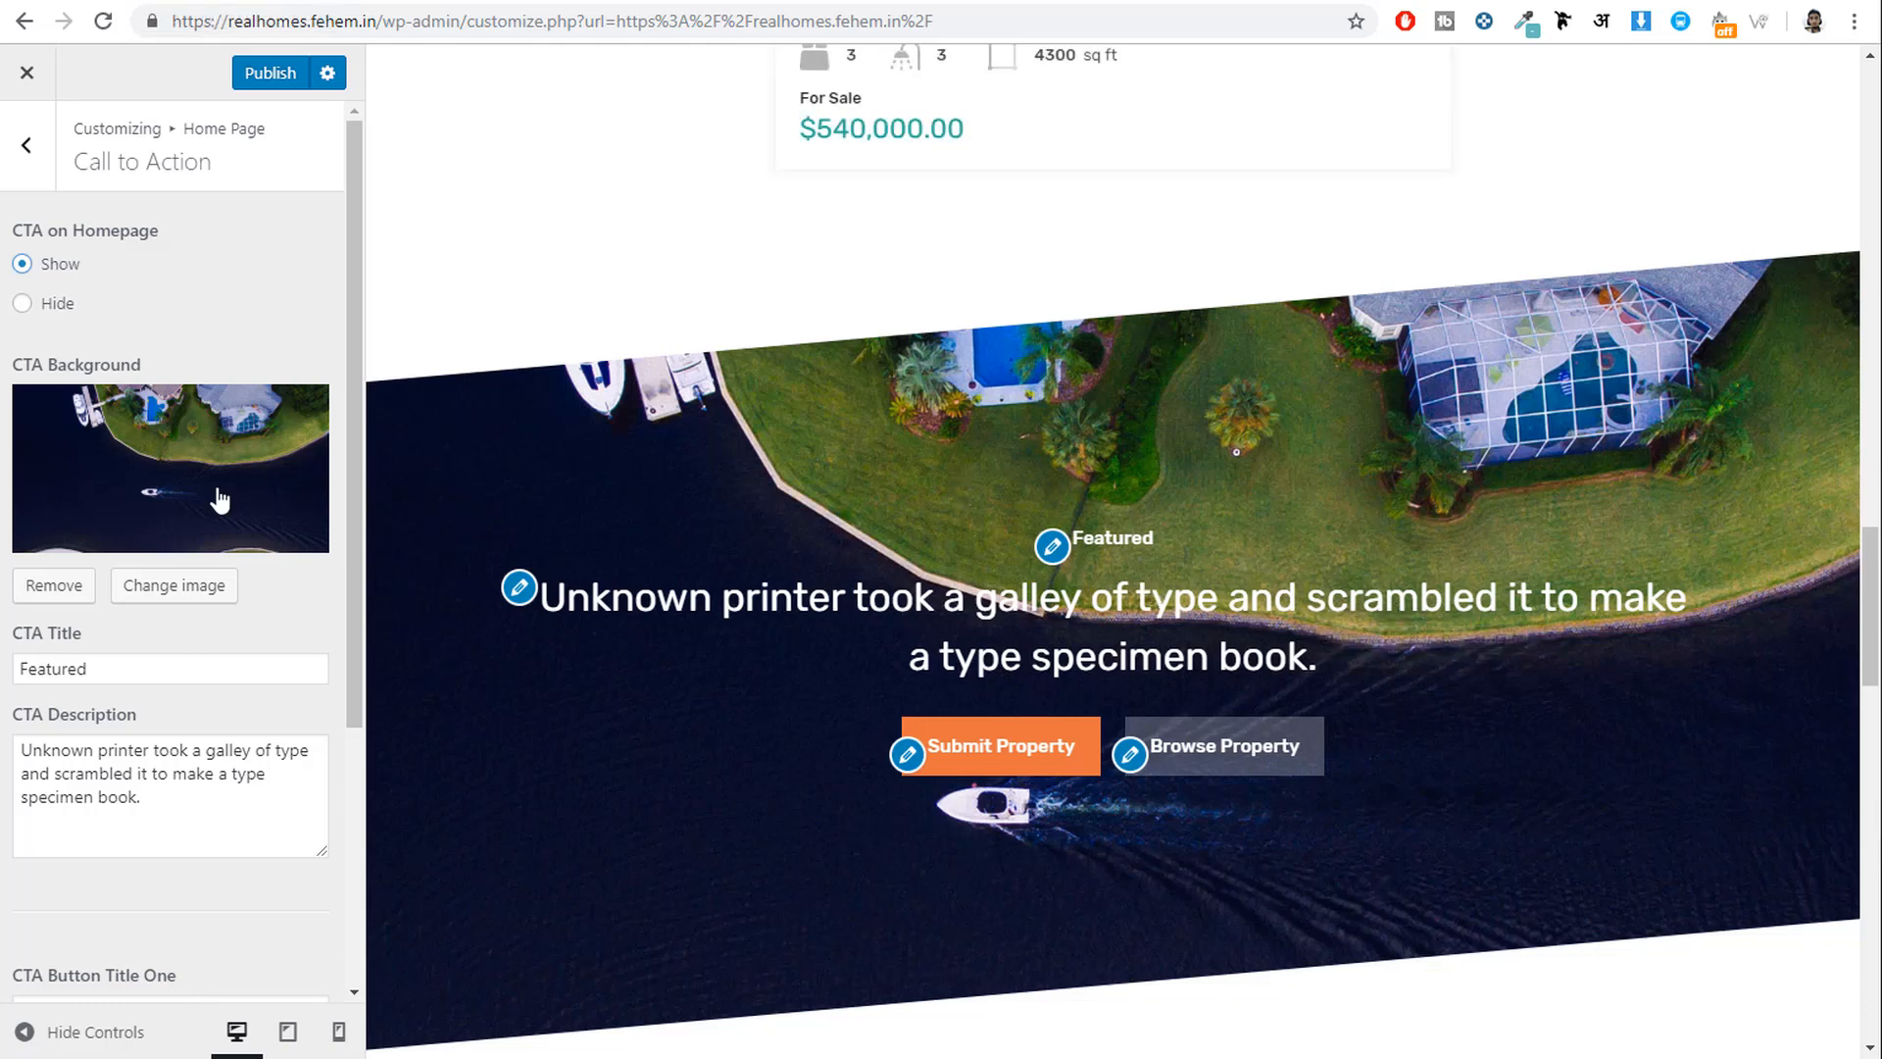
Review the CTA title, description, and the first button's title and # link.
double_click(175, 668)
triple_click(153, 806)
scroll(178, 790, "down", 4)
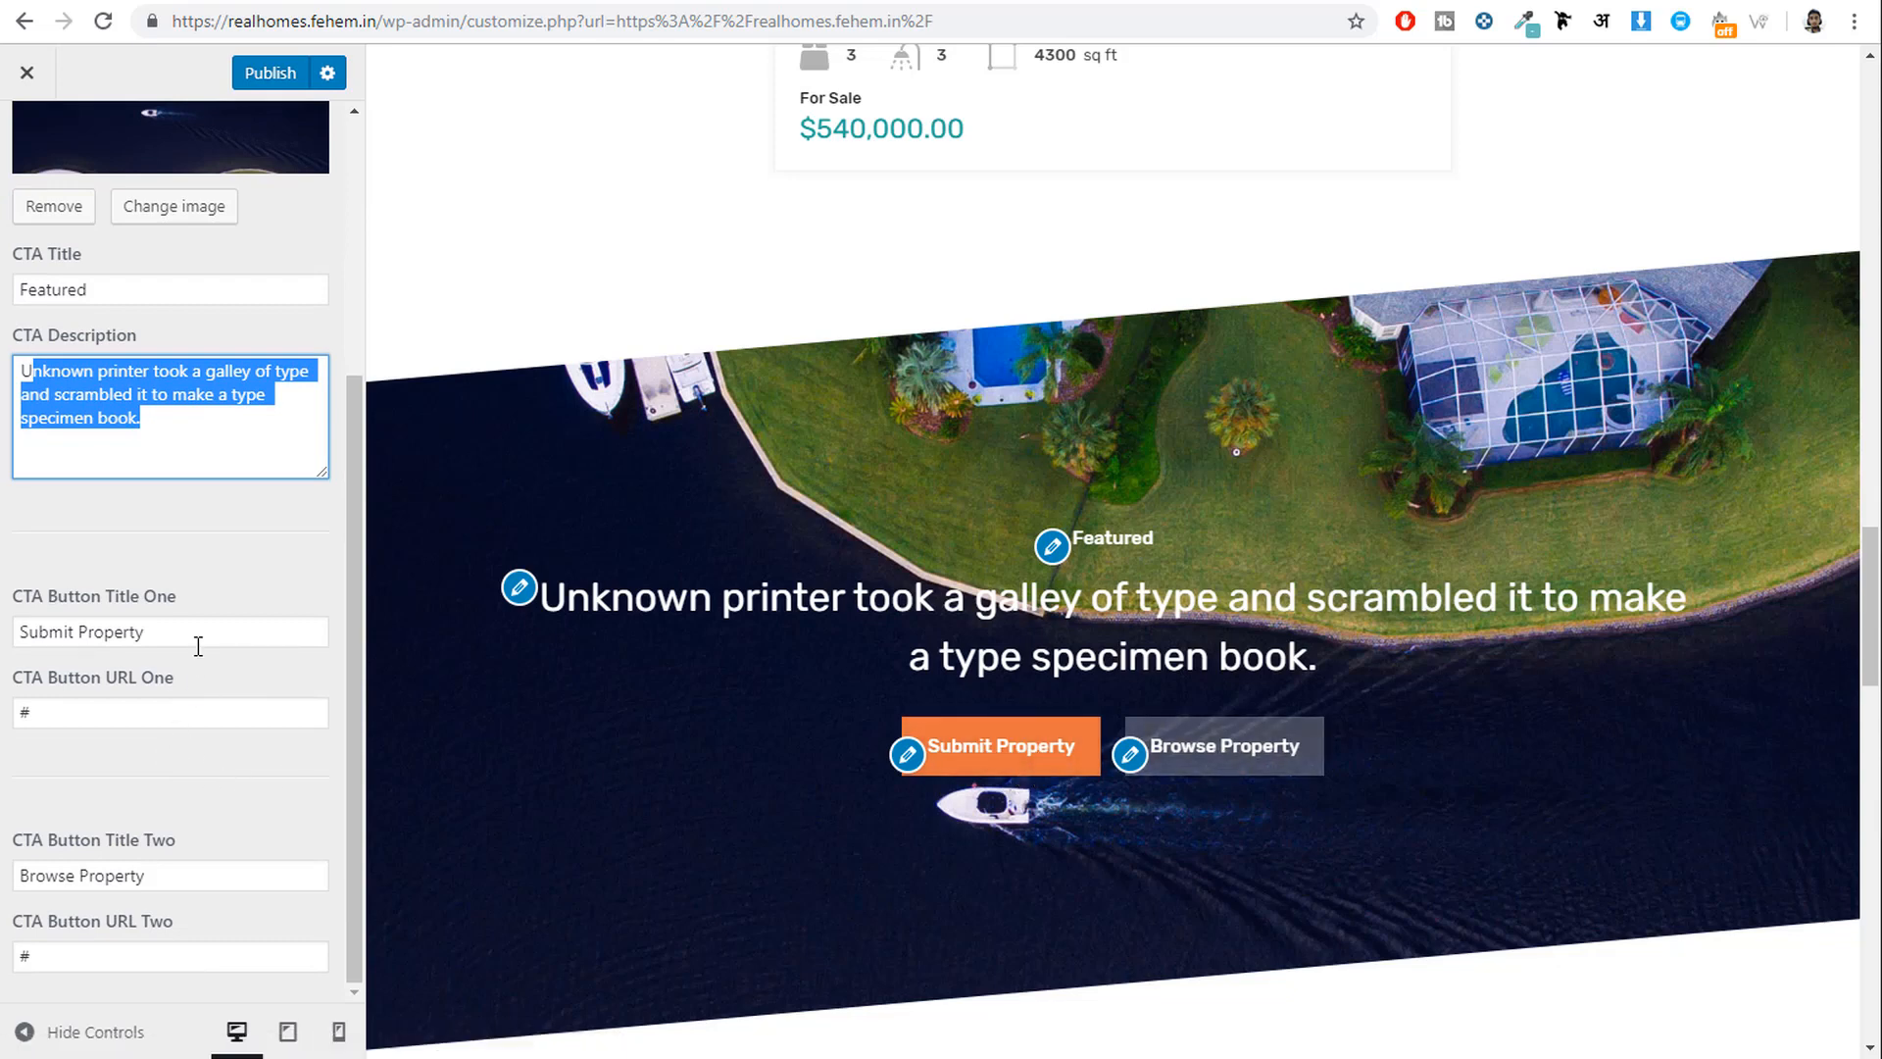
left_click_drag(197, 638, 3, 642)
double_click(93, 712)
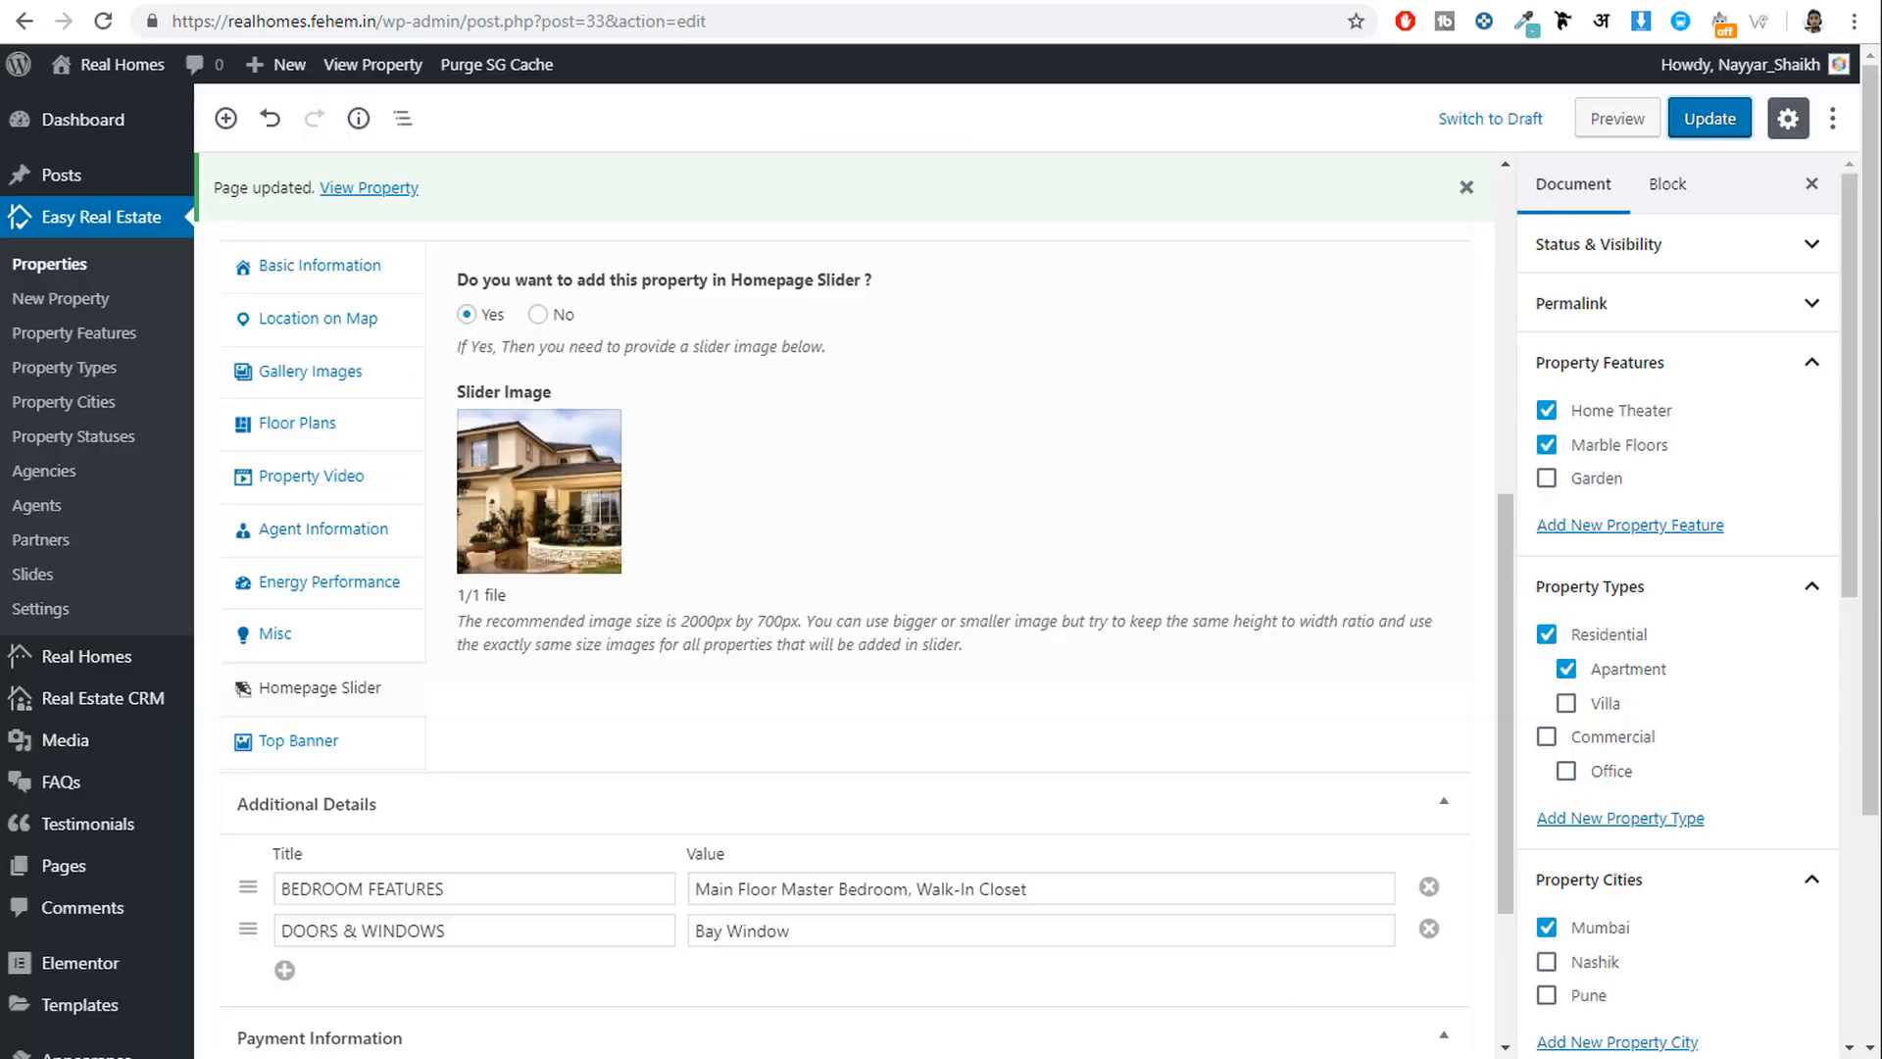
Copy the Submit Property page's link from All Pages and paste it into CTA Button URL One.
scroll(95, 831, "down", 2)
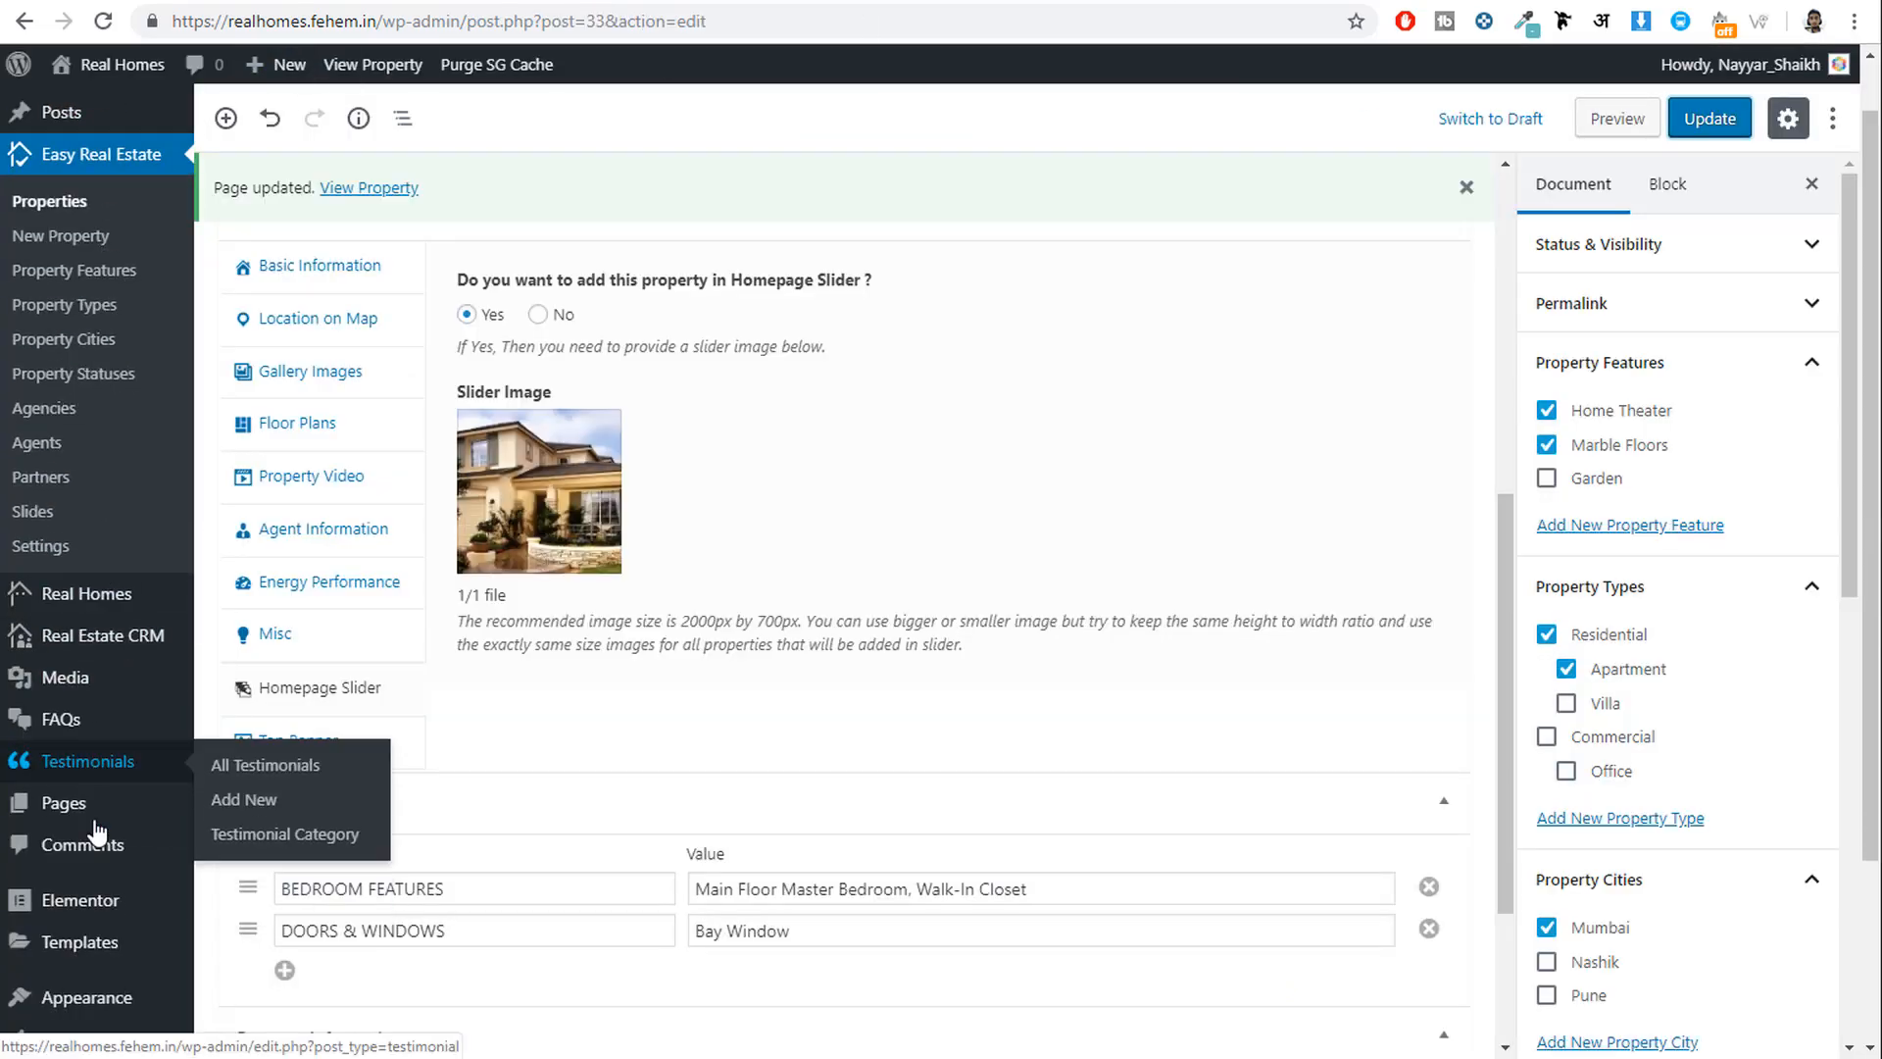
mouse_move(73, 745)
left_click(148, 737)
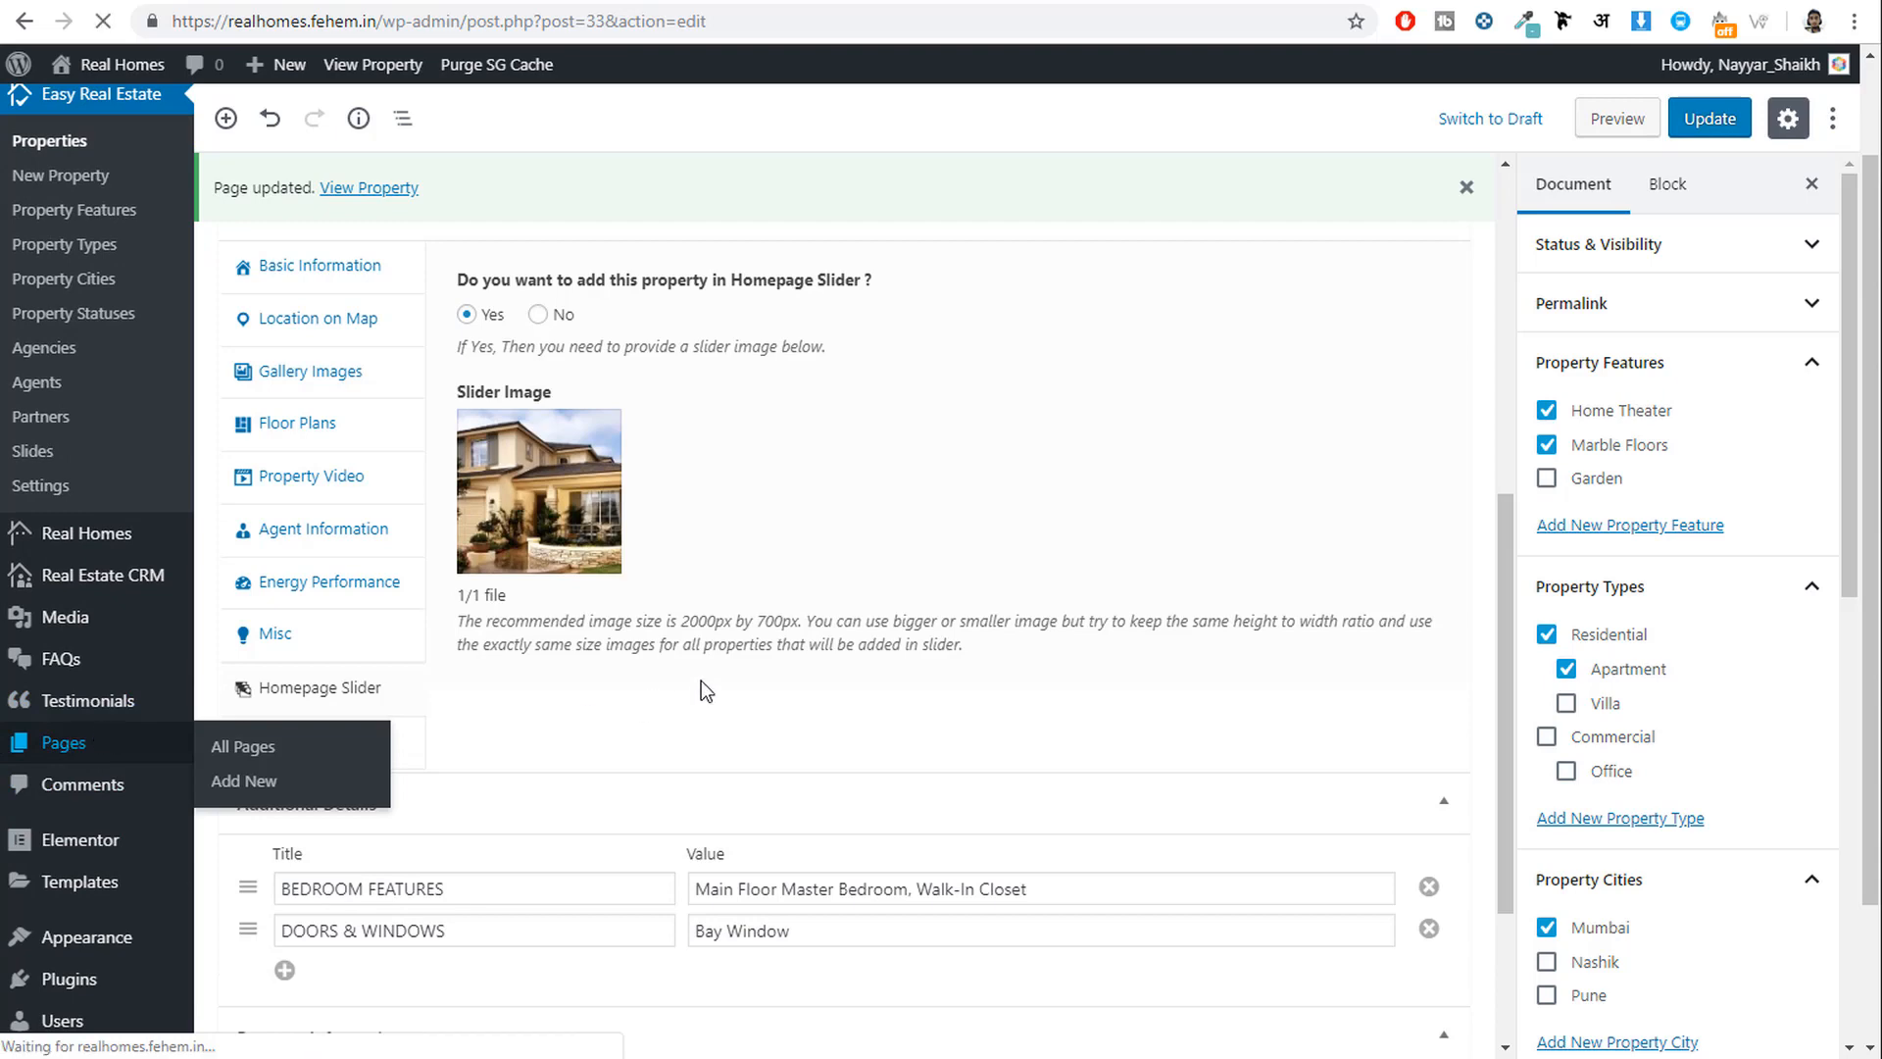
scroll(796, 639, "down", 3)
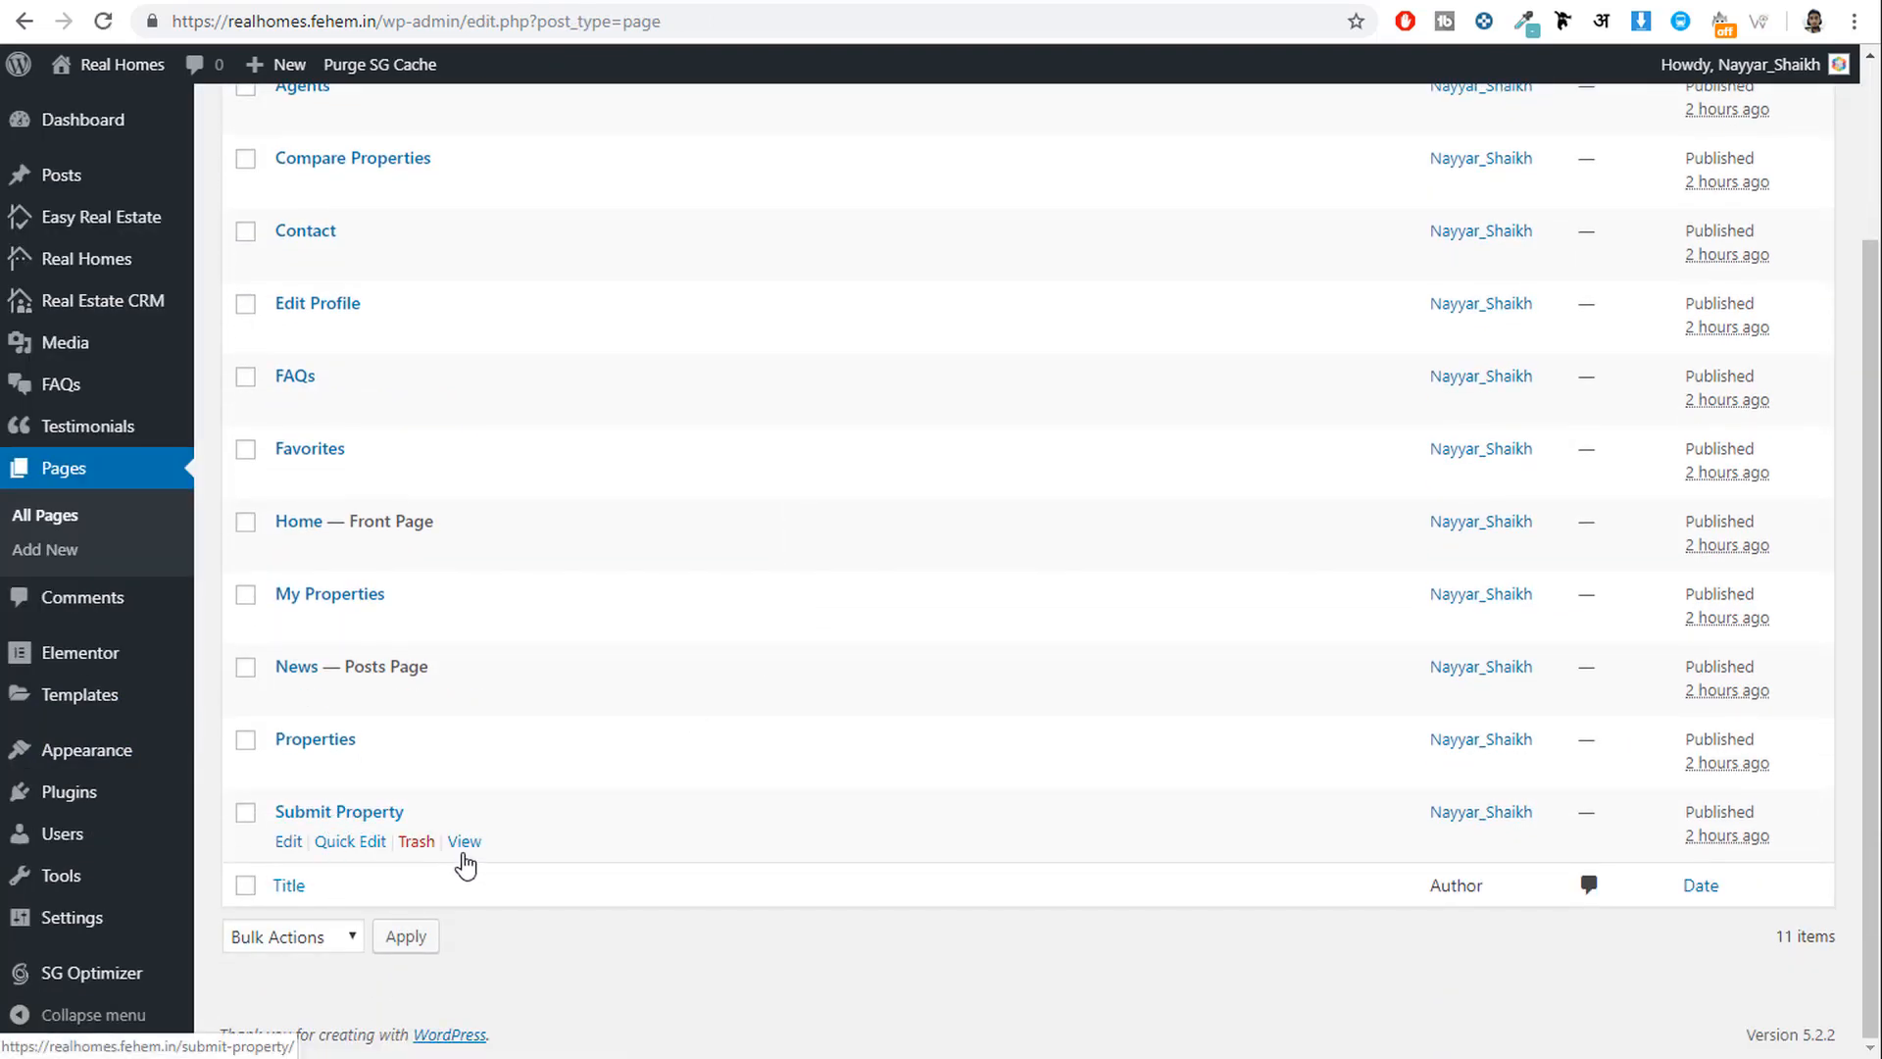
right_click(465, 848)
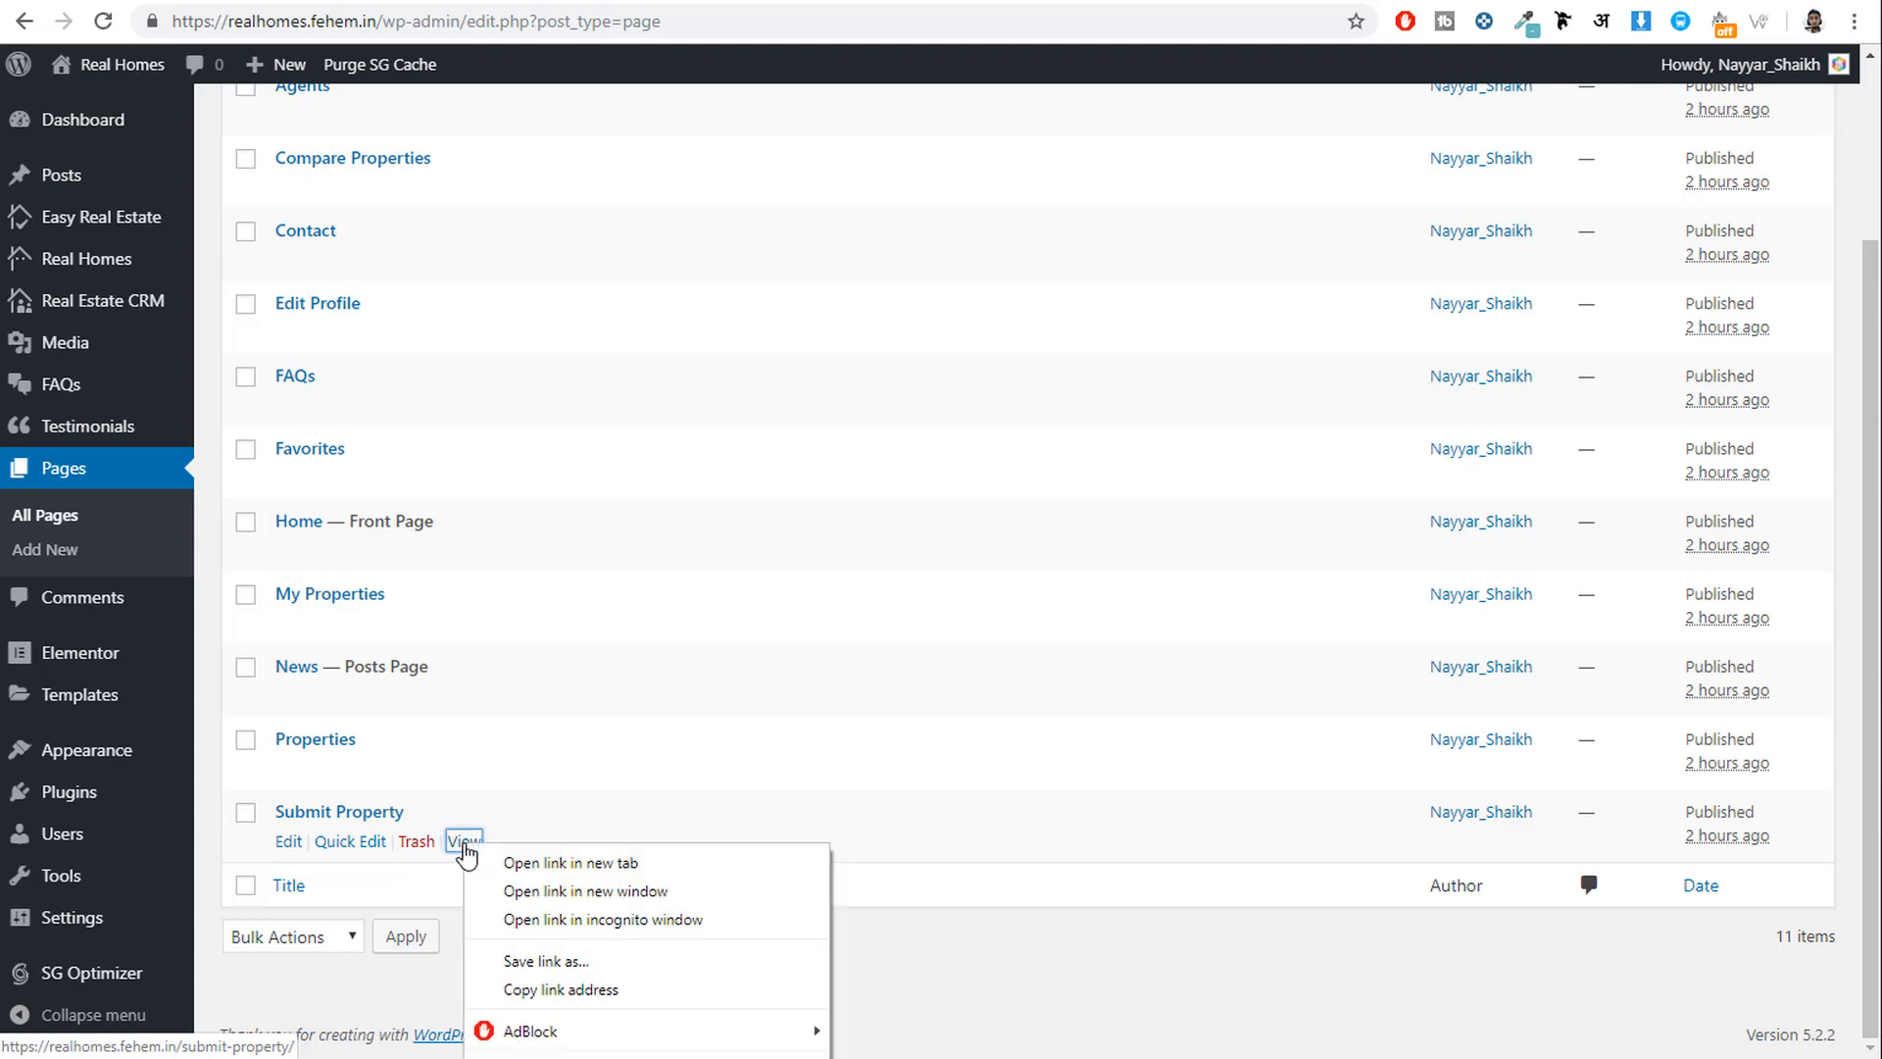
left_click(632, 988)
left_click(892, 3)
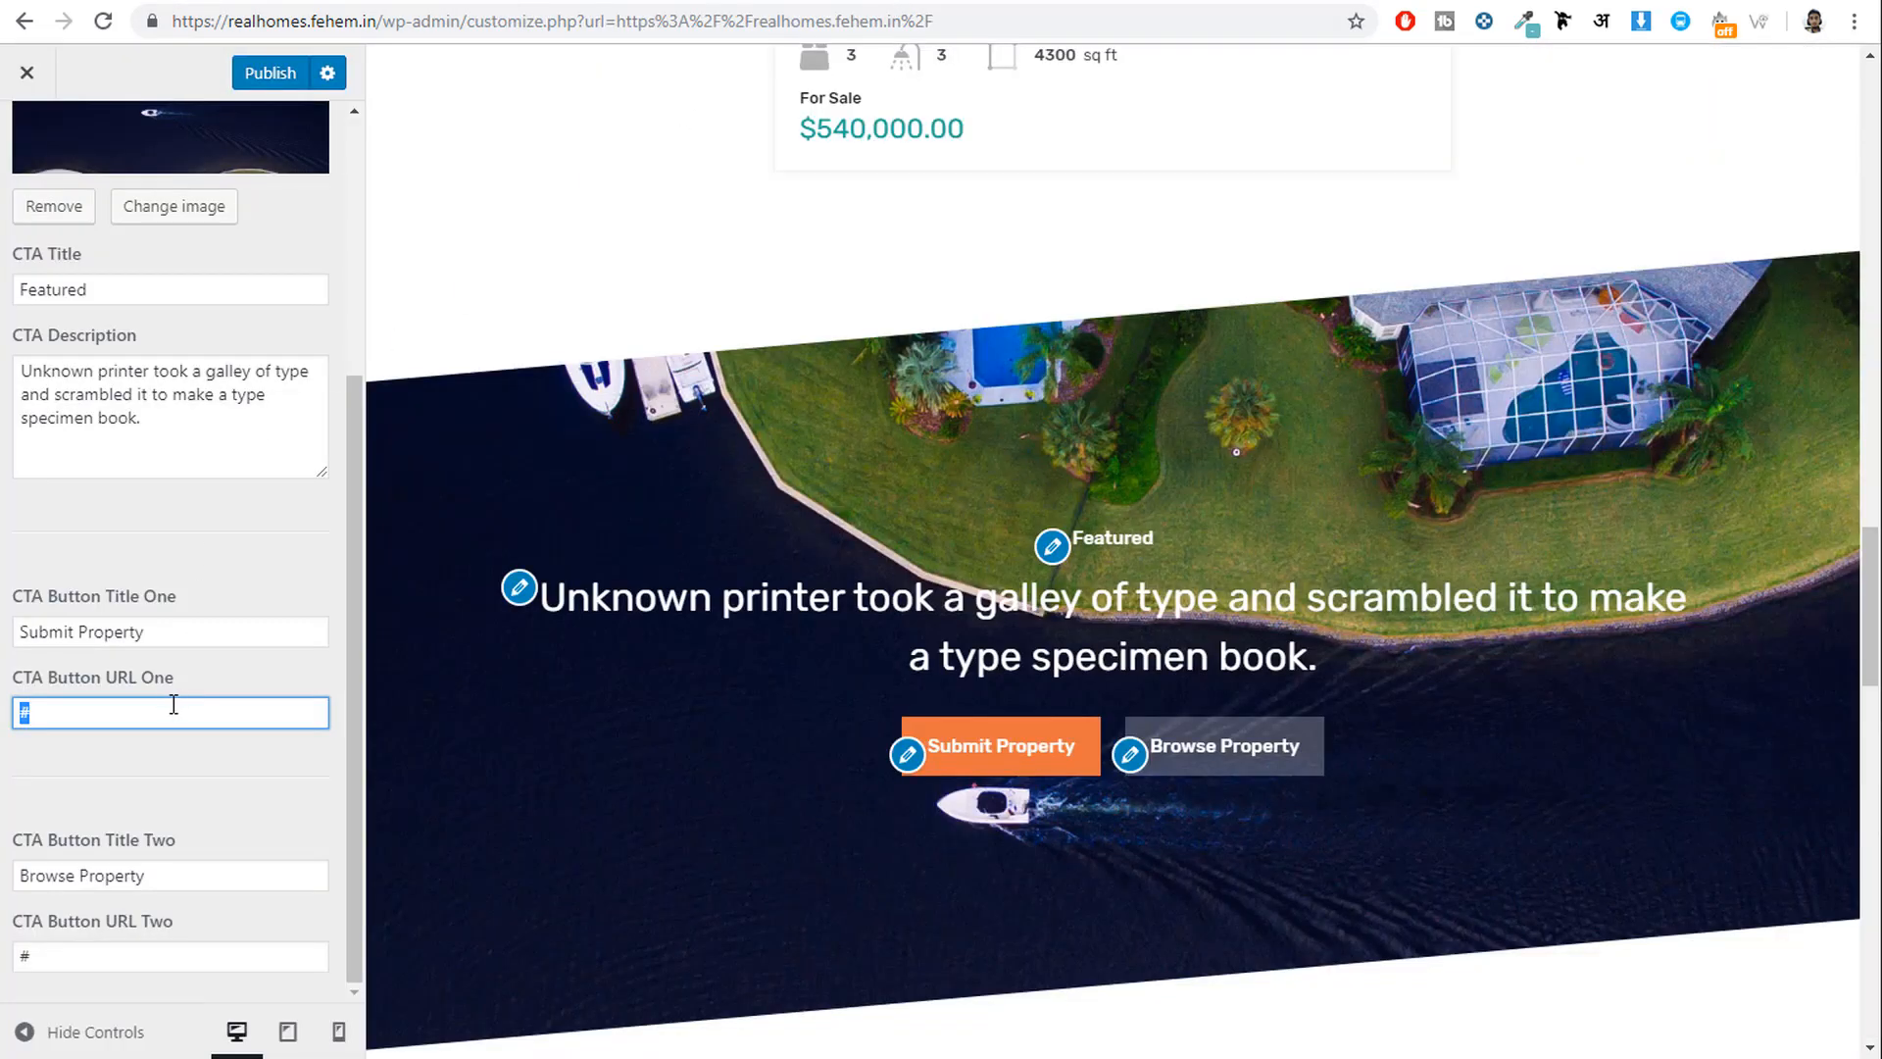
key("ctrl+v")
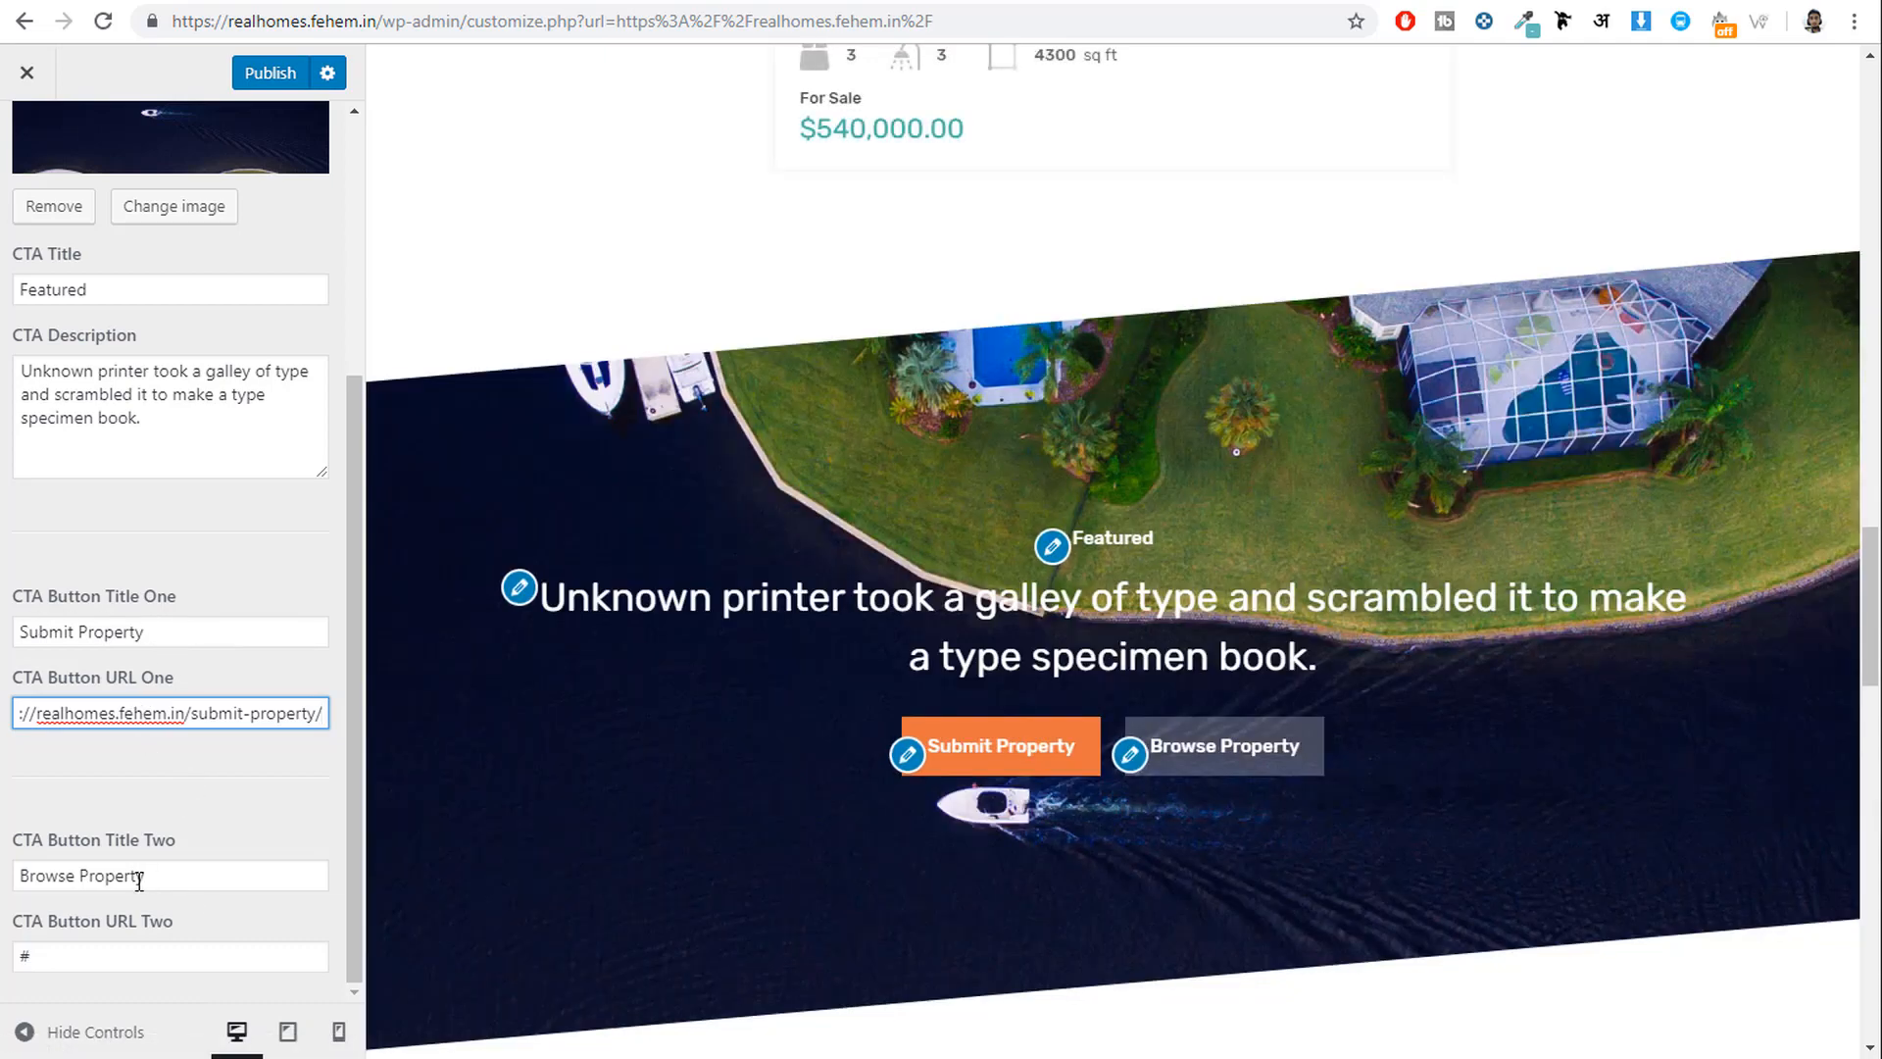
Copy the Properties page's link and paste it over the # placeholder in CTA Button URL Two.
left_click(1202, 3)
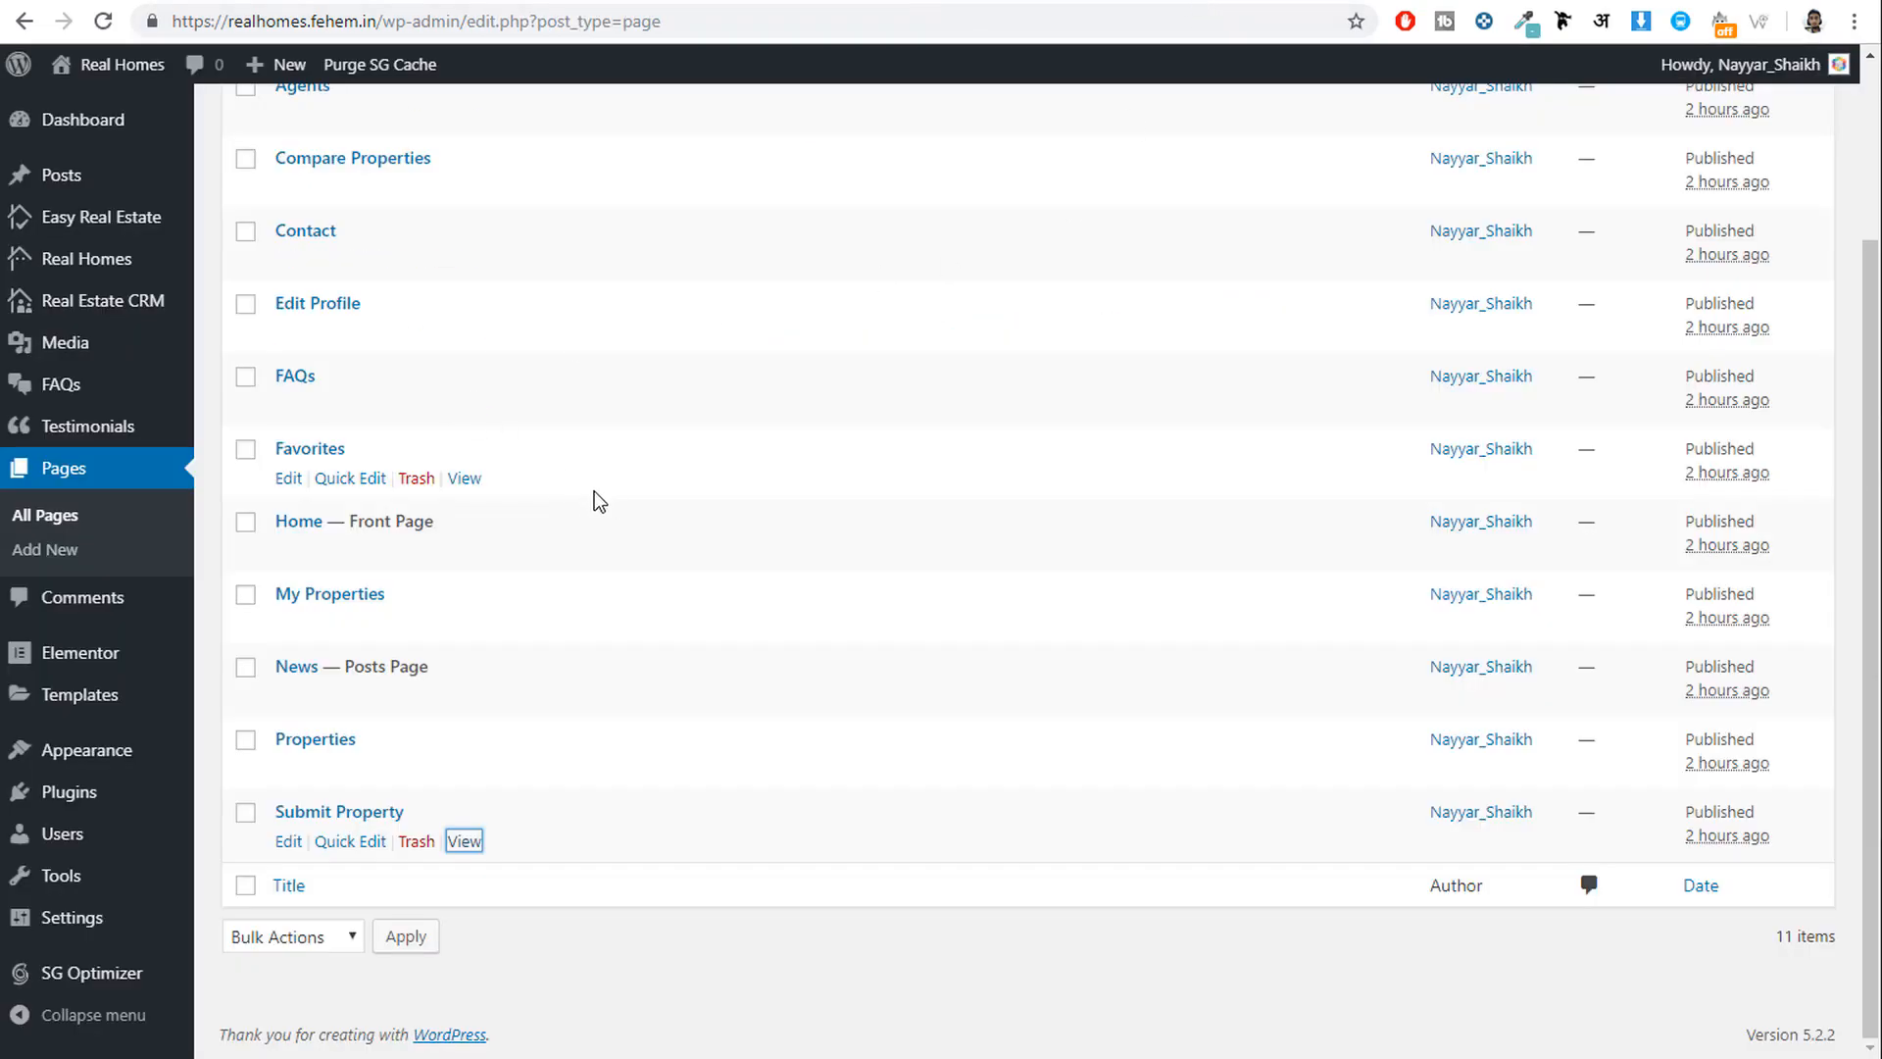
scroll(594, 495, "up", 2)
scroll(639, 484, "down", 2)
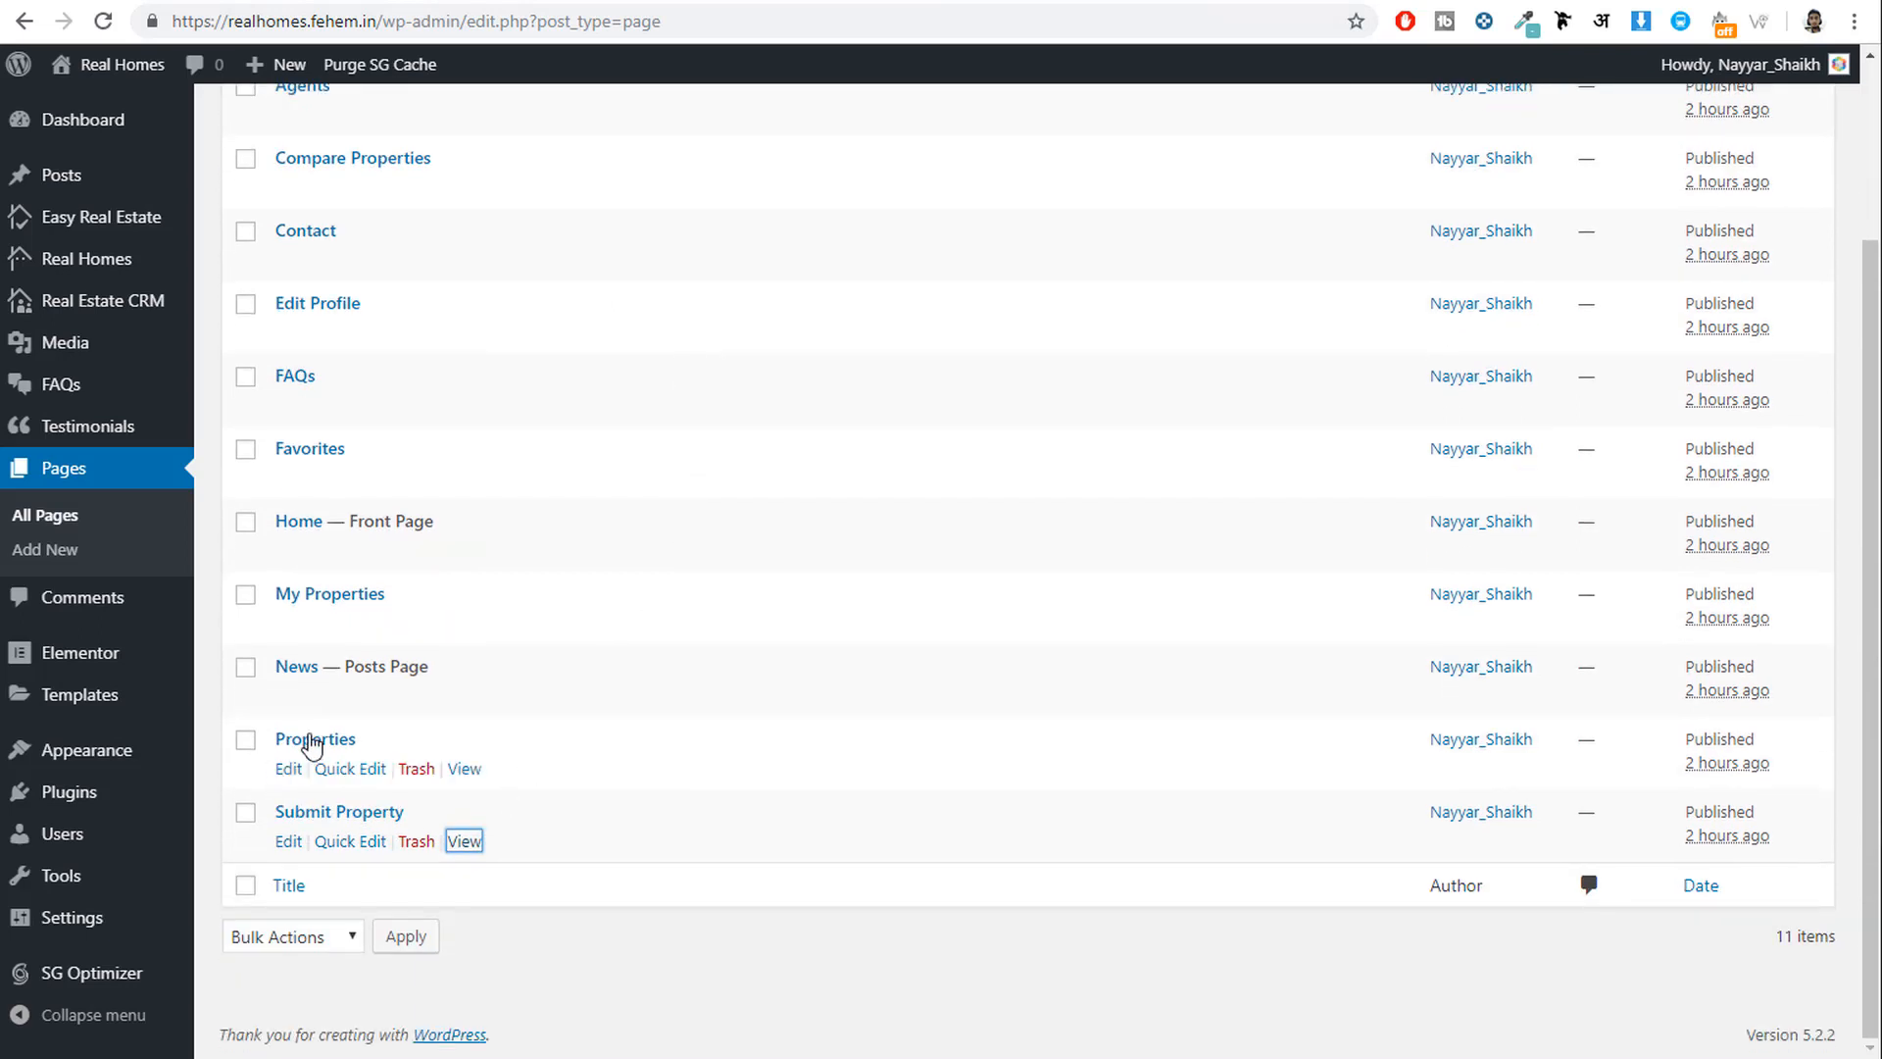
right_click(473, 774)
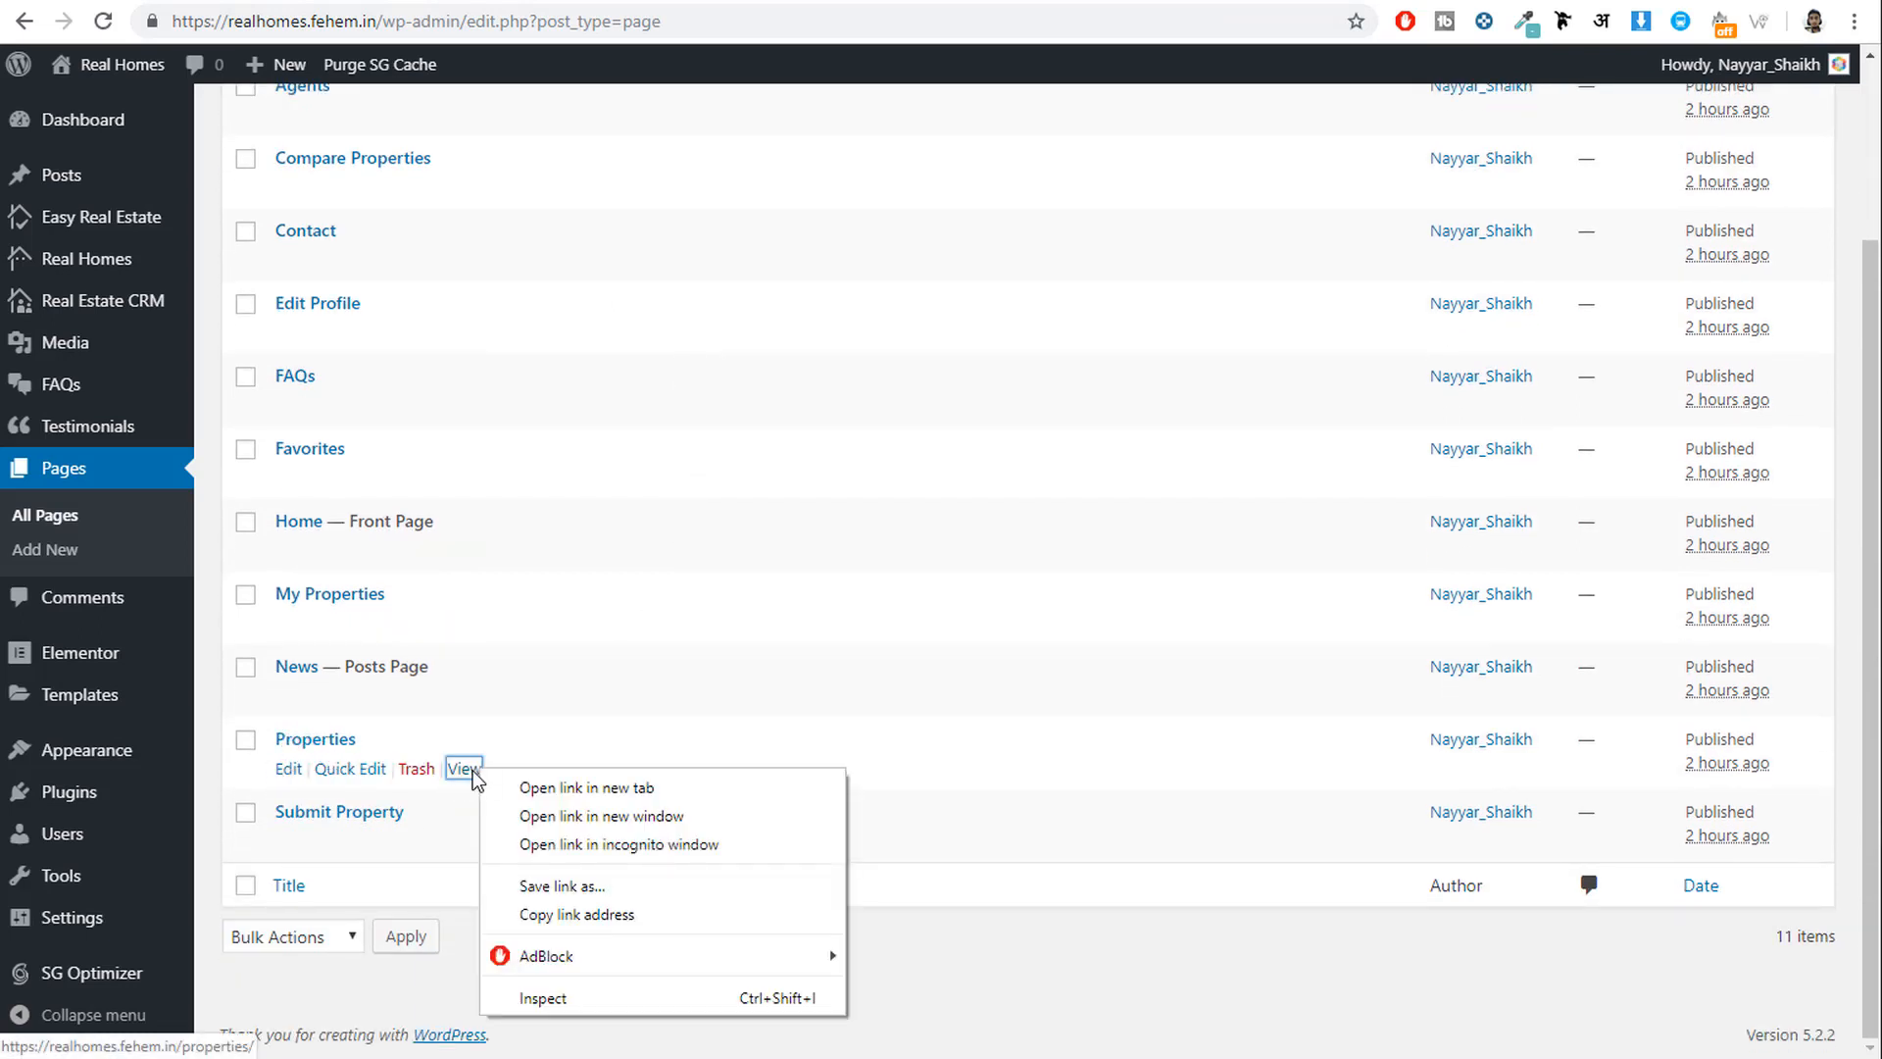
left_click(651, 929)
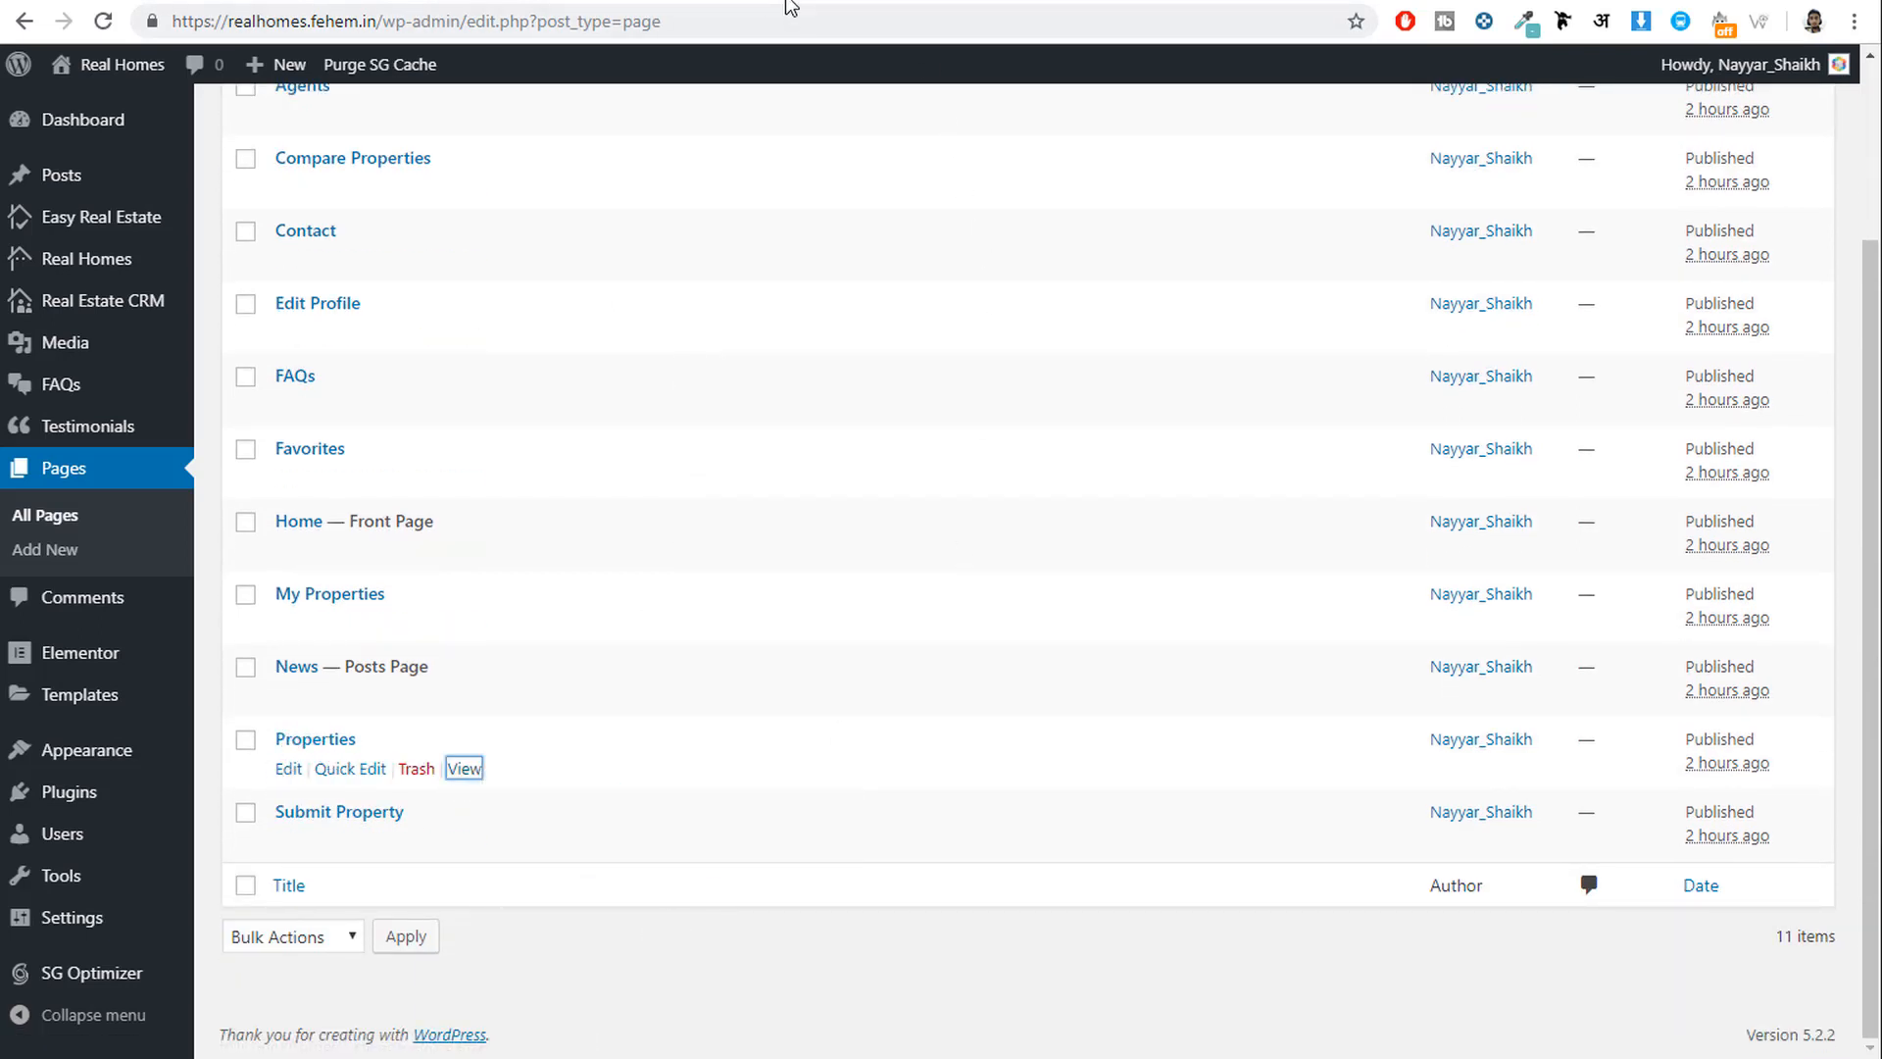
left_click(843, 2)
double_click(157, 950)
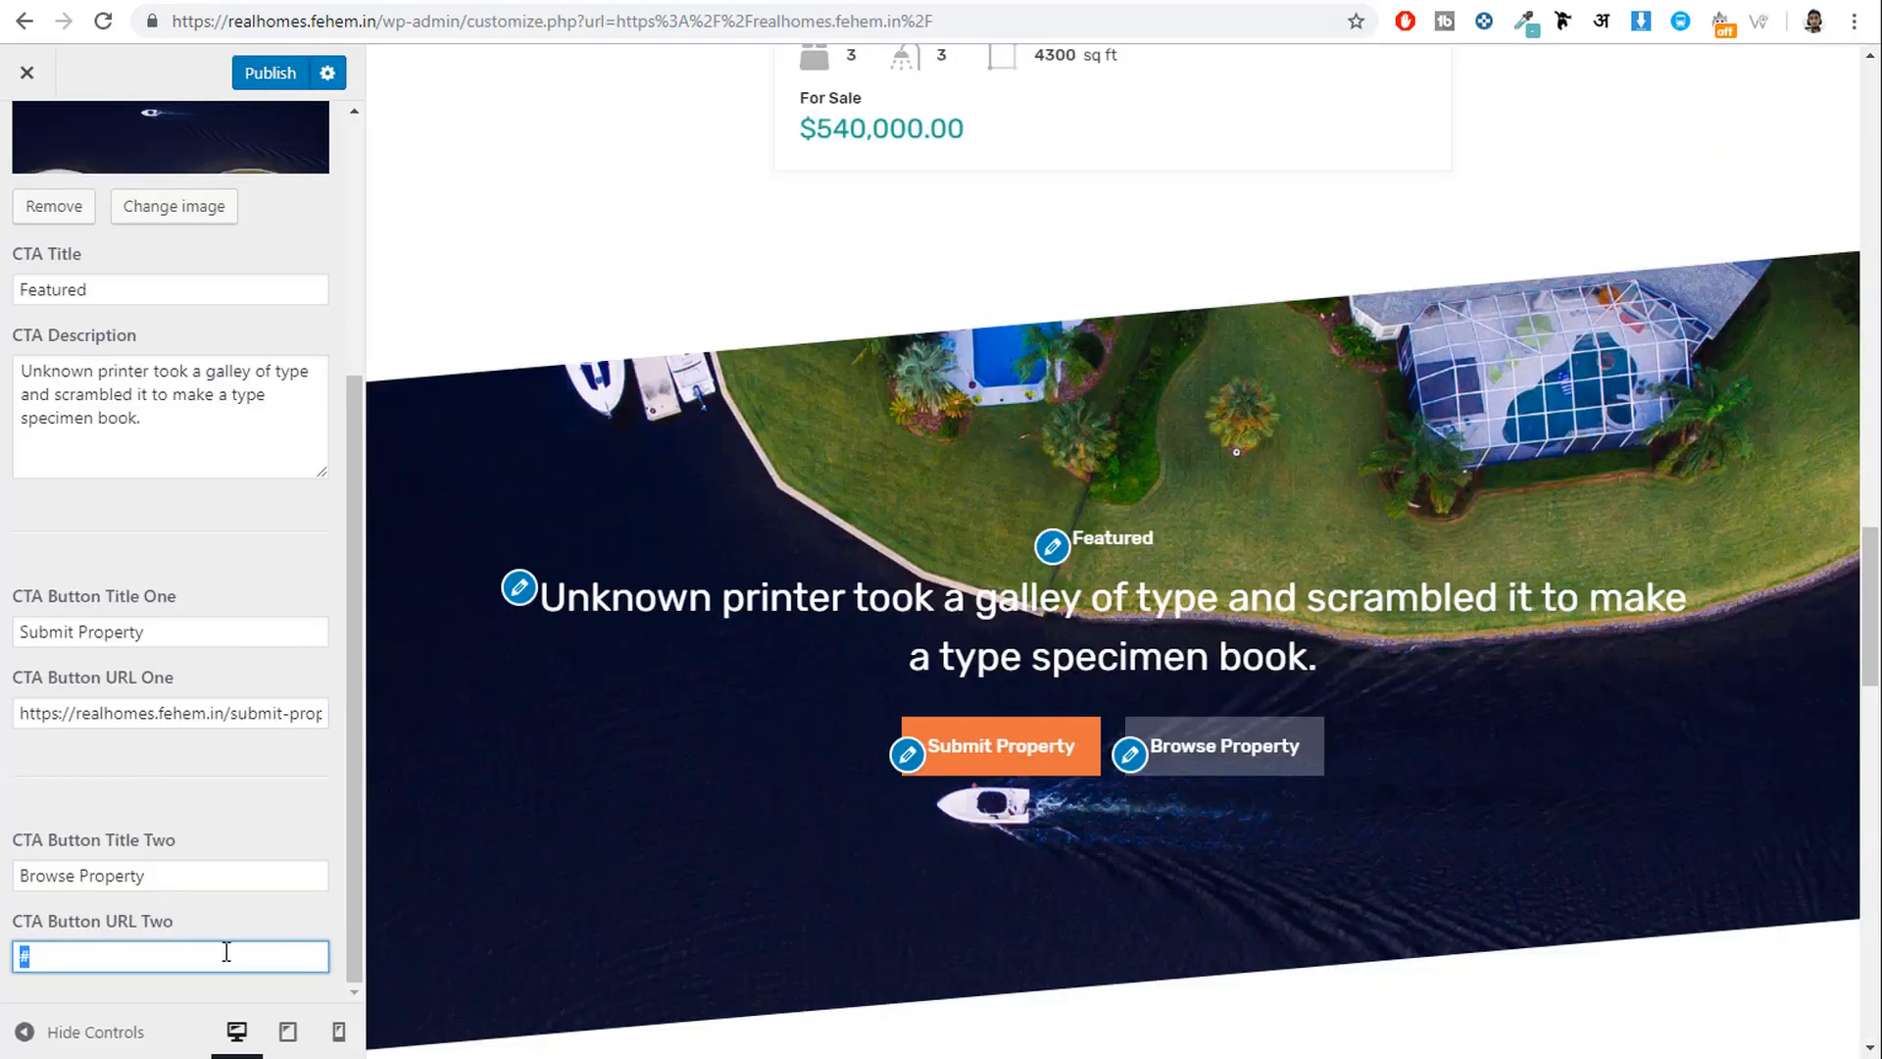
key("ctrl+v")
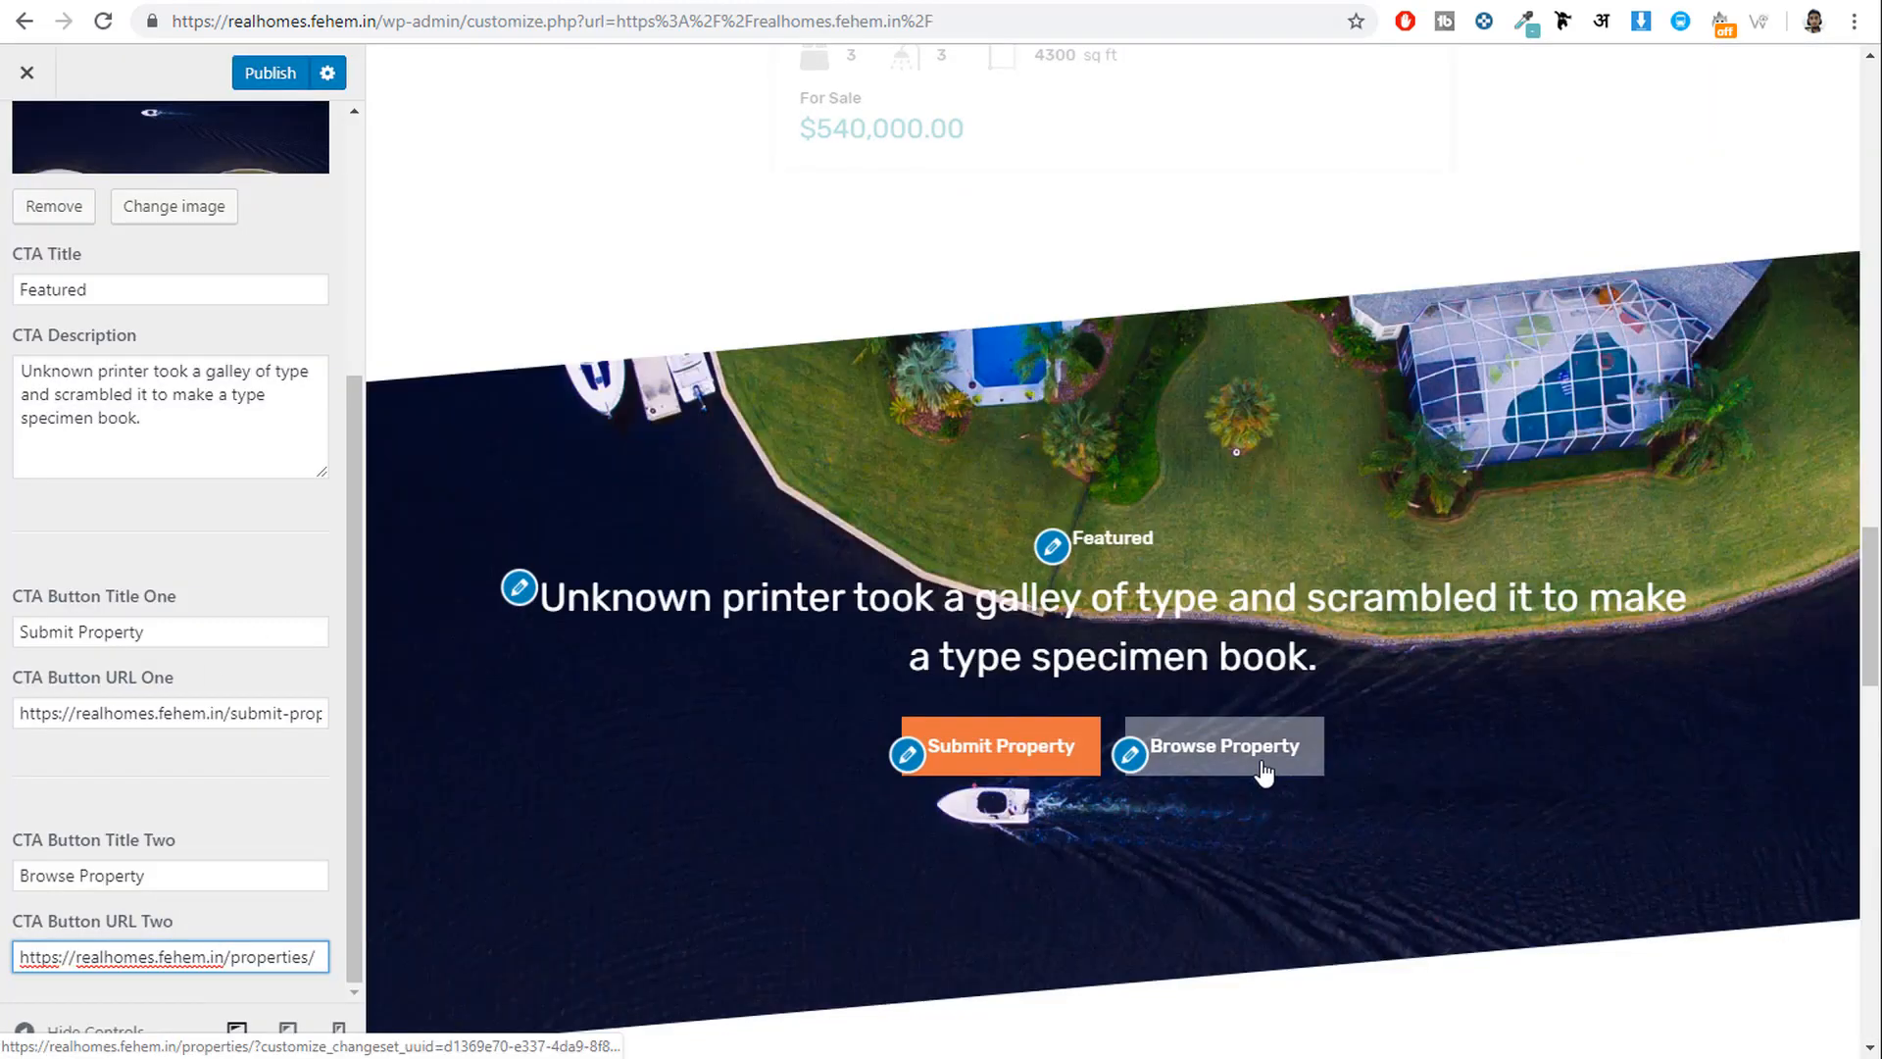
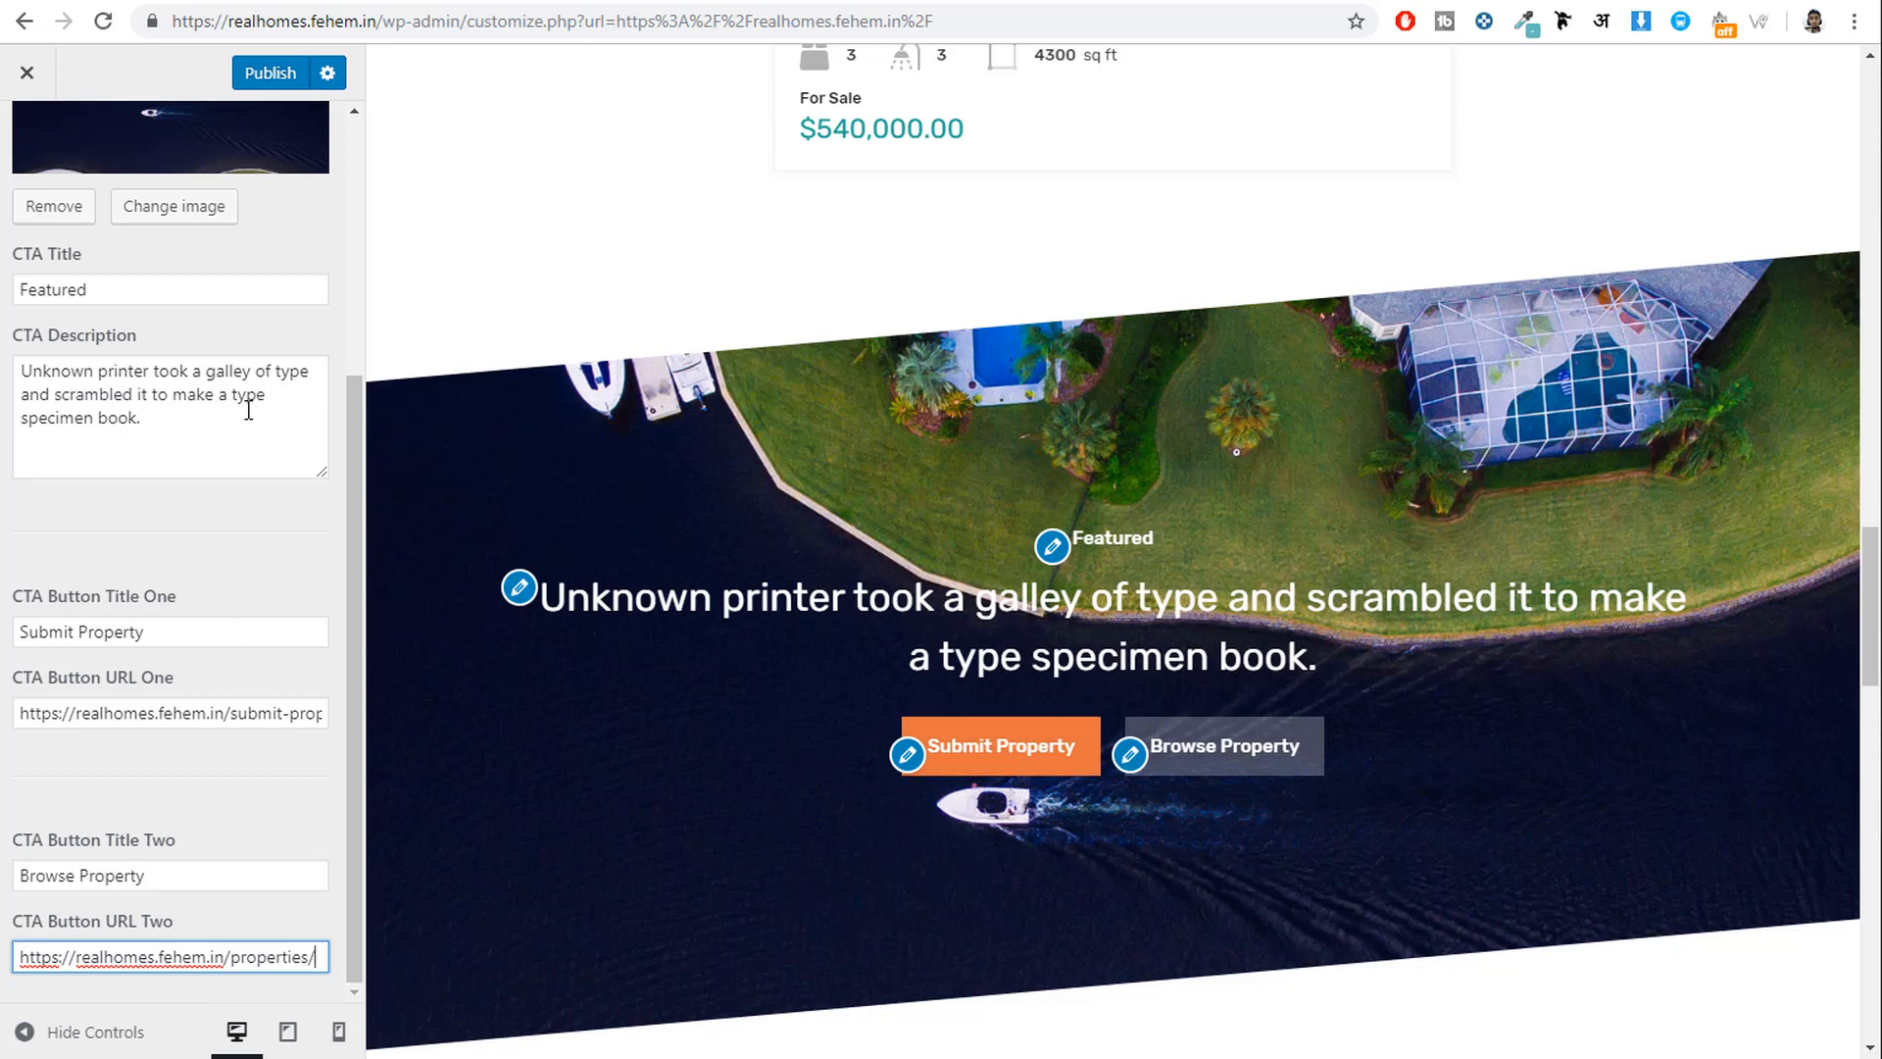
Select the CTA description text, then go back to the Home Page sections list.
left_click_drag(182, 416, 31, 350)
scroll(95, 431, "up", 4)
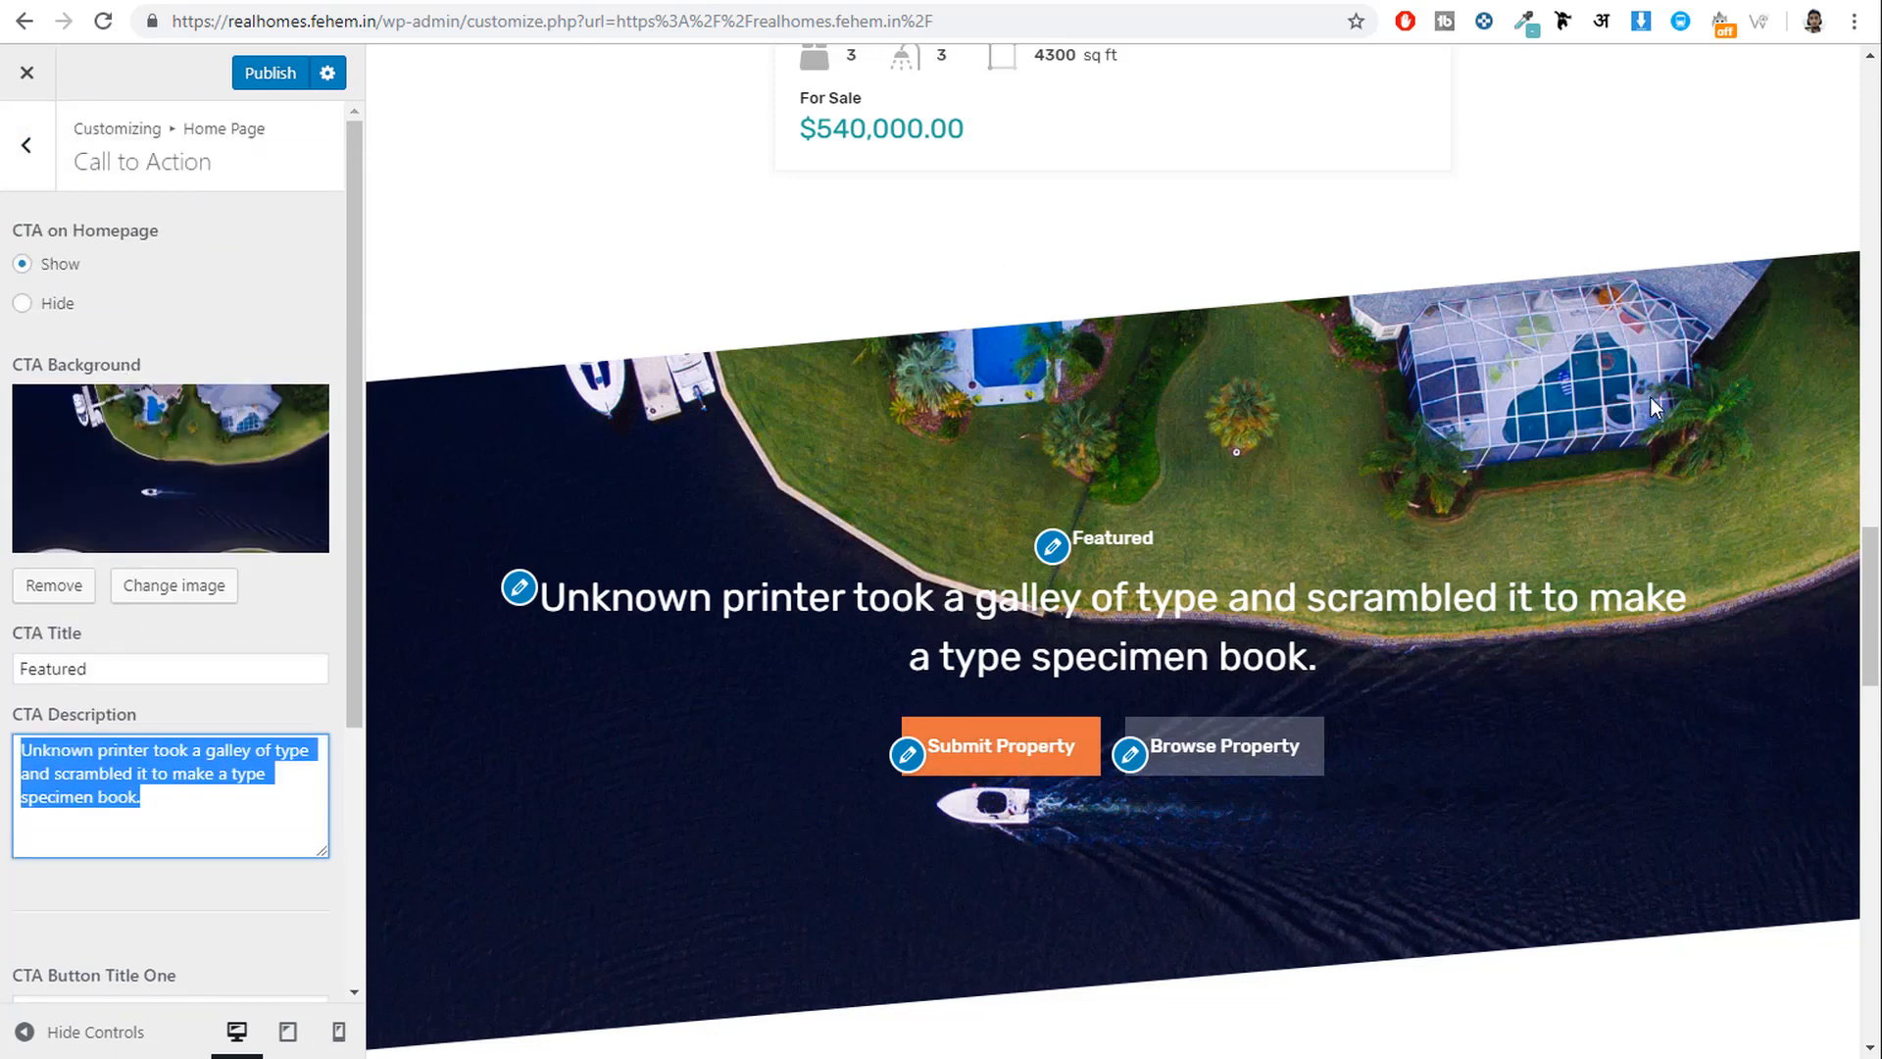
left_click(5, 142)
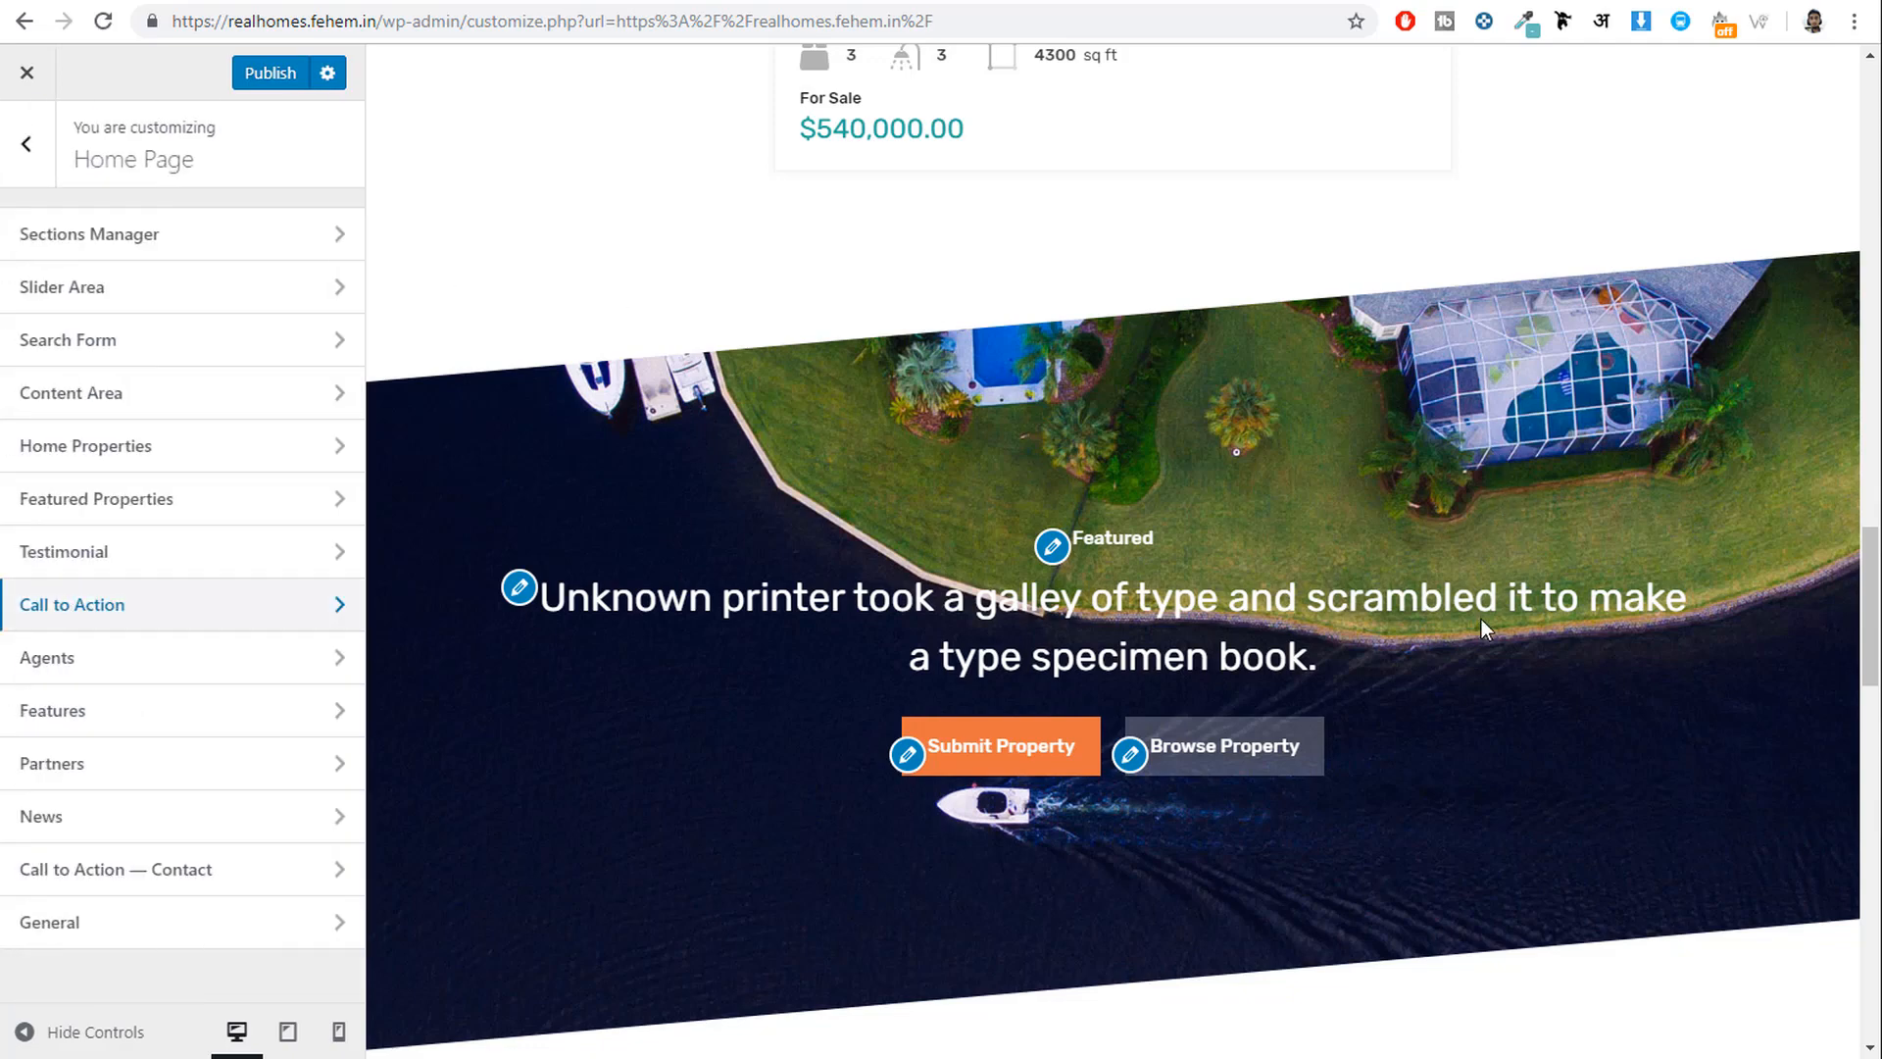
Look over the Agents section settings and return to the Home Page sections list.
scroll(1476, 625, "down", 7)
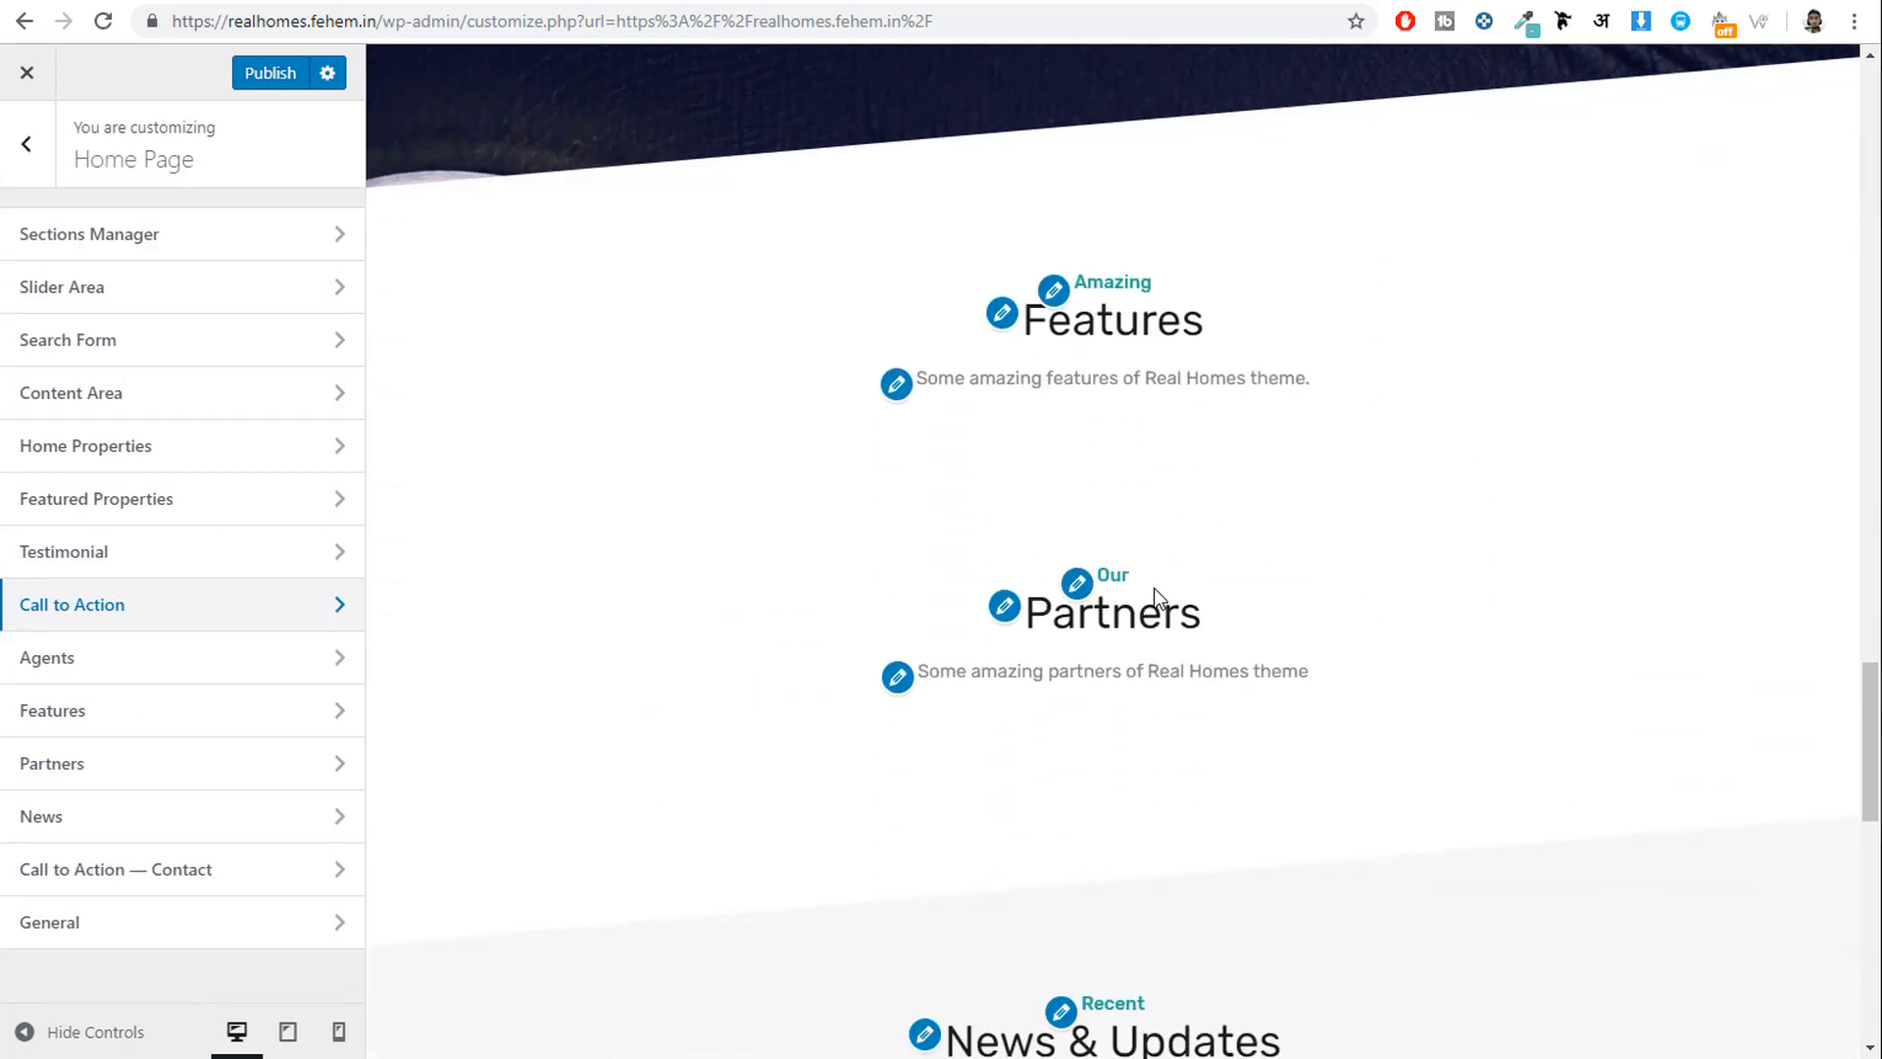
scroll(1191, 671, "down", 2)
scroll(1191, 670, "up", 2)
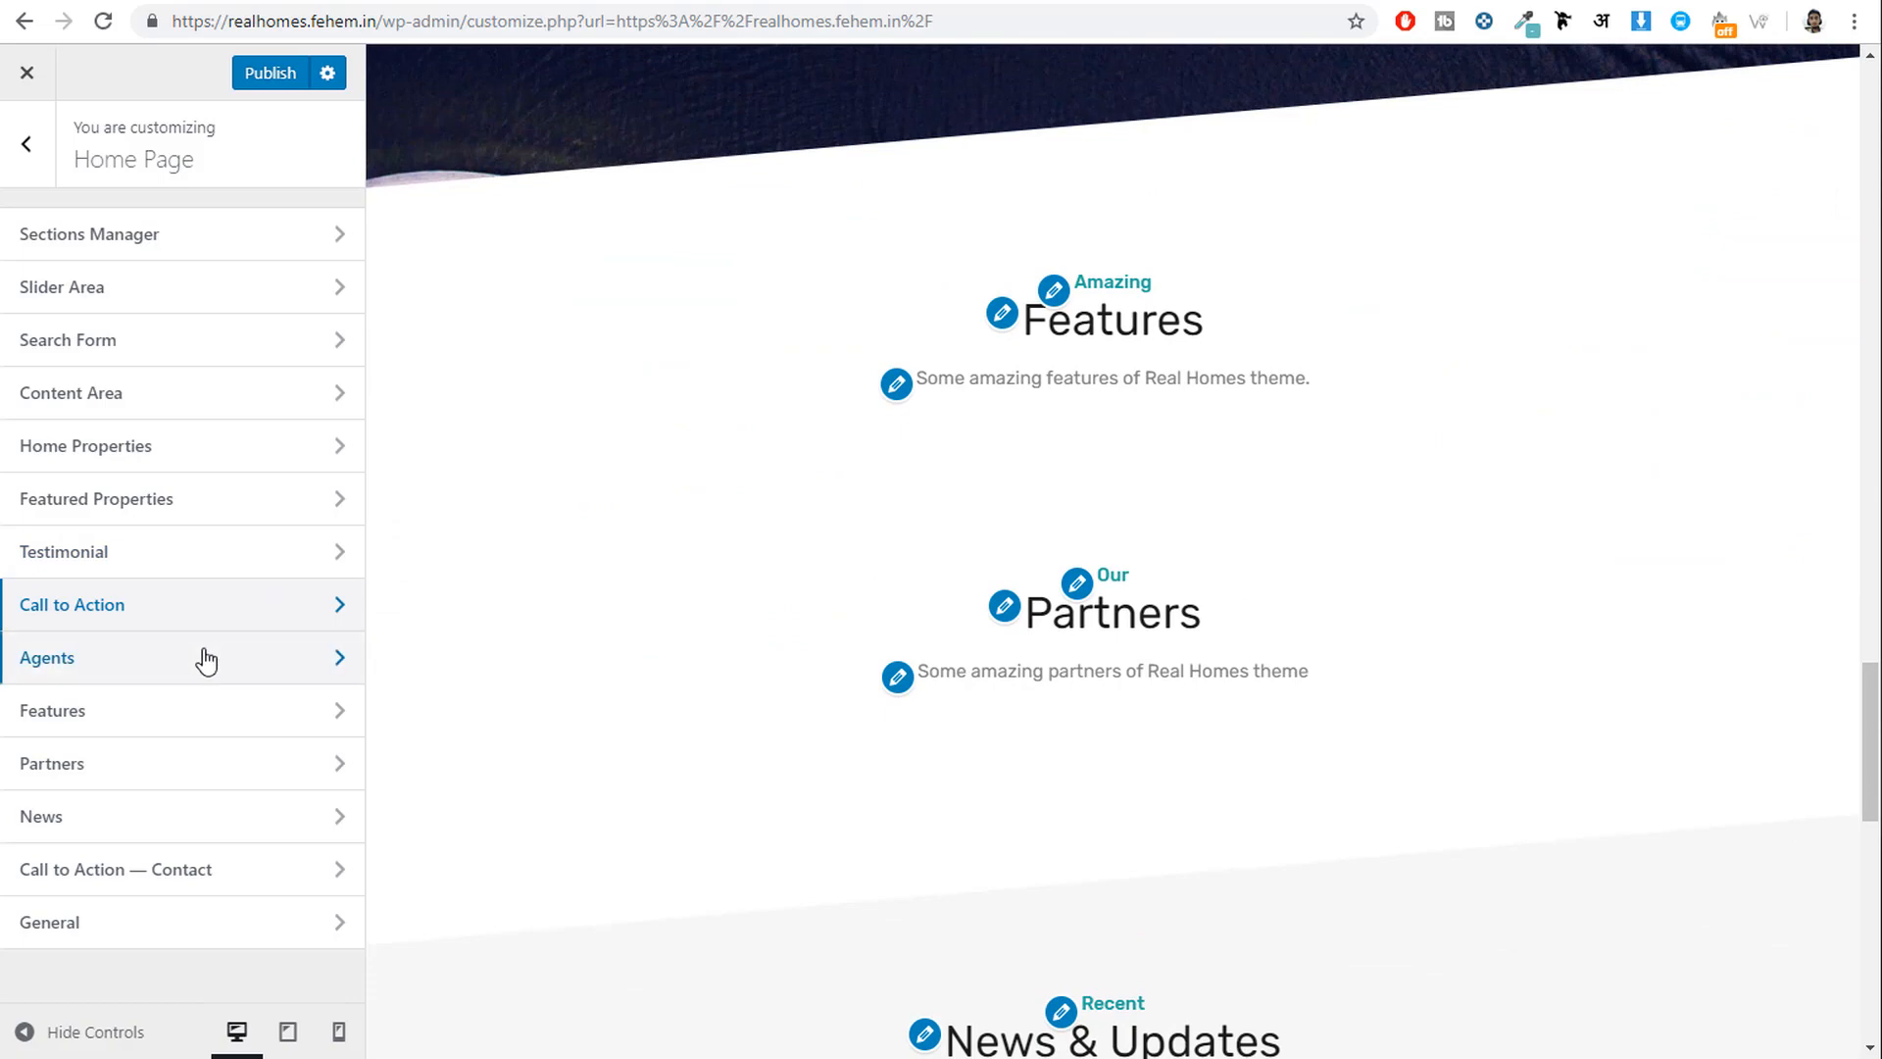
left_click(117, 679)
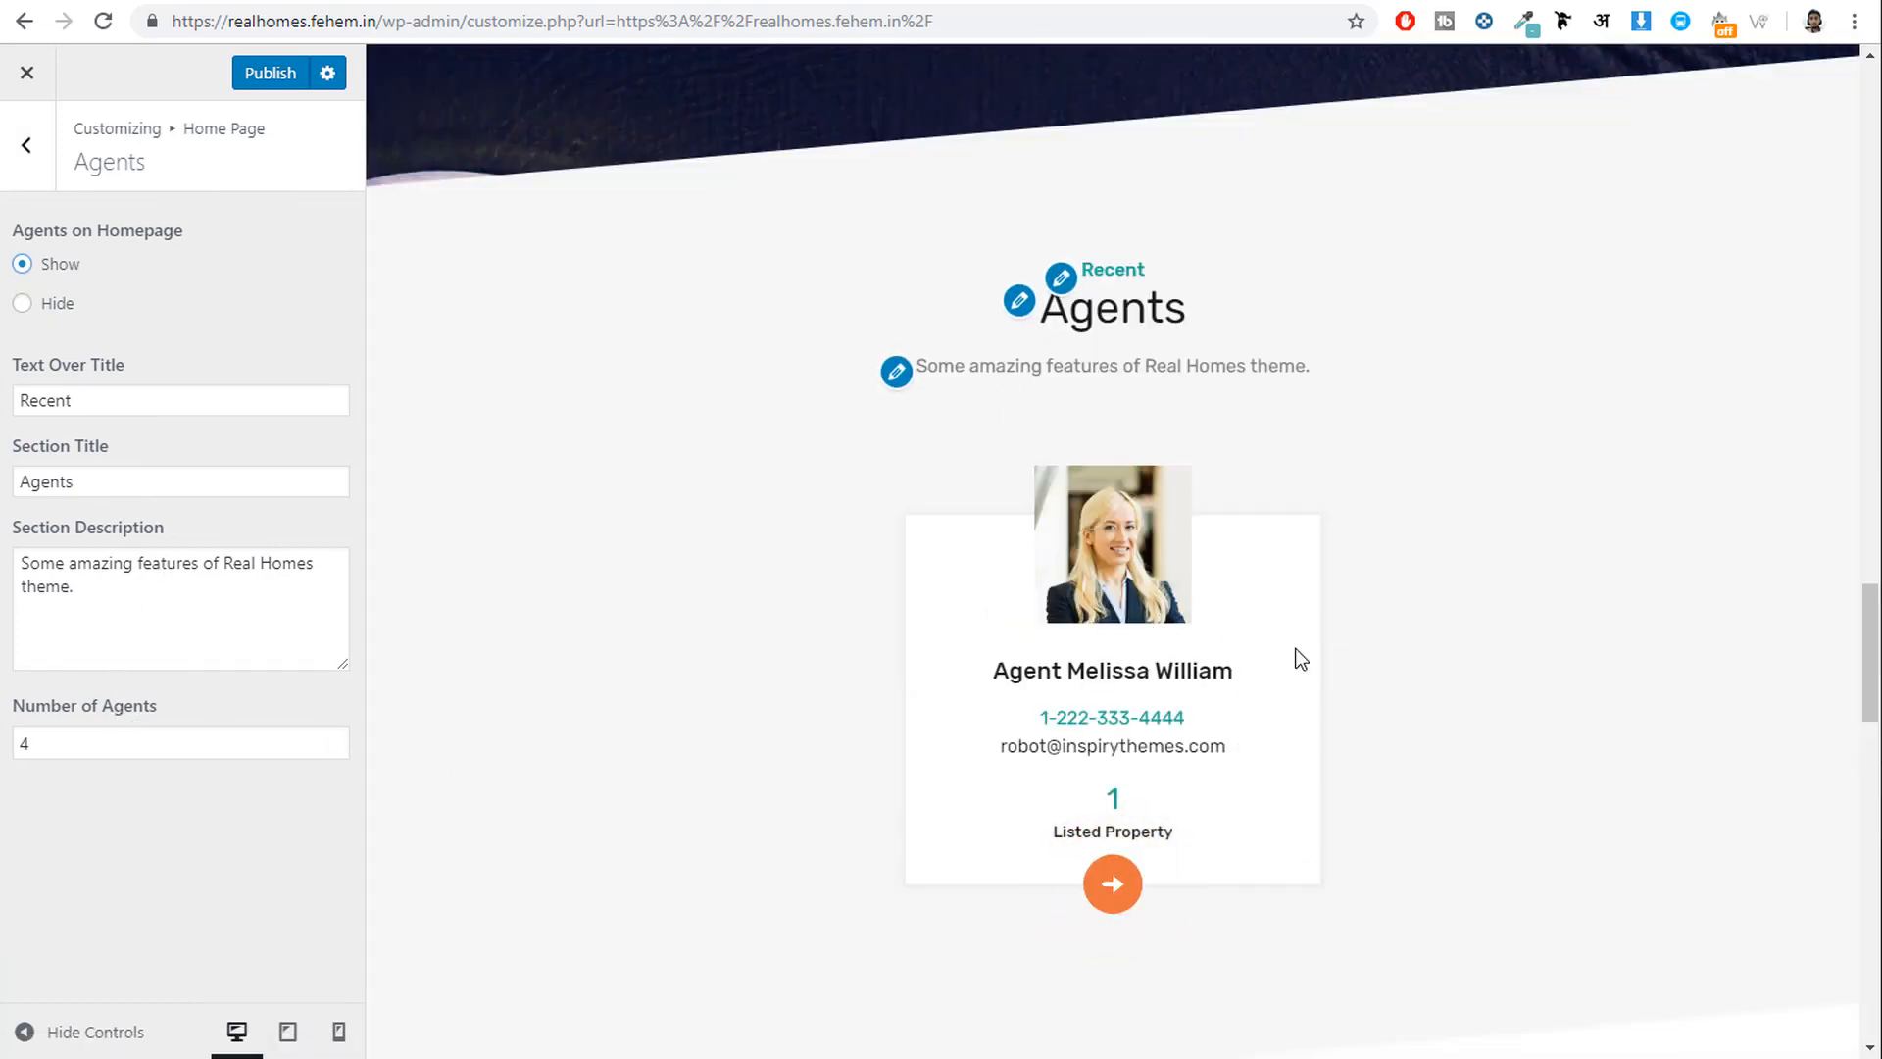
scroll(1008, 630, "down", 5)
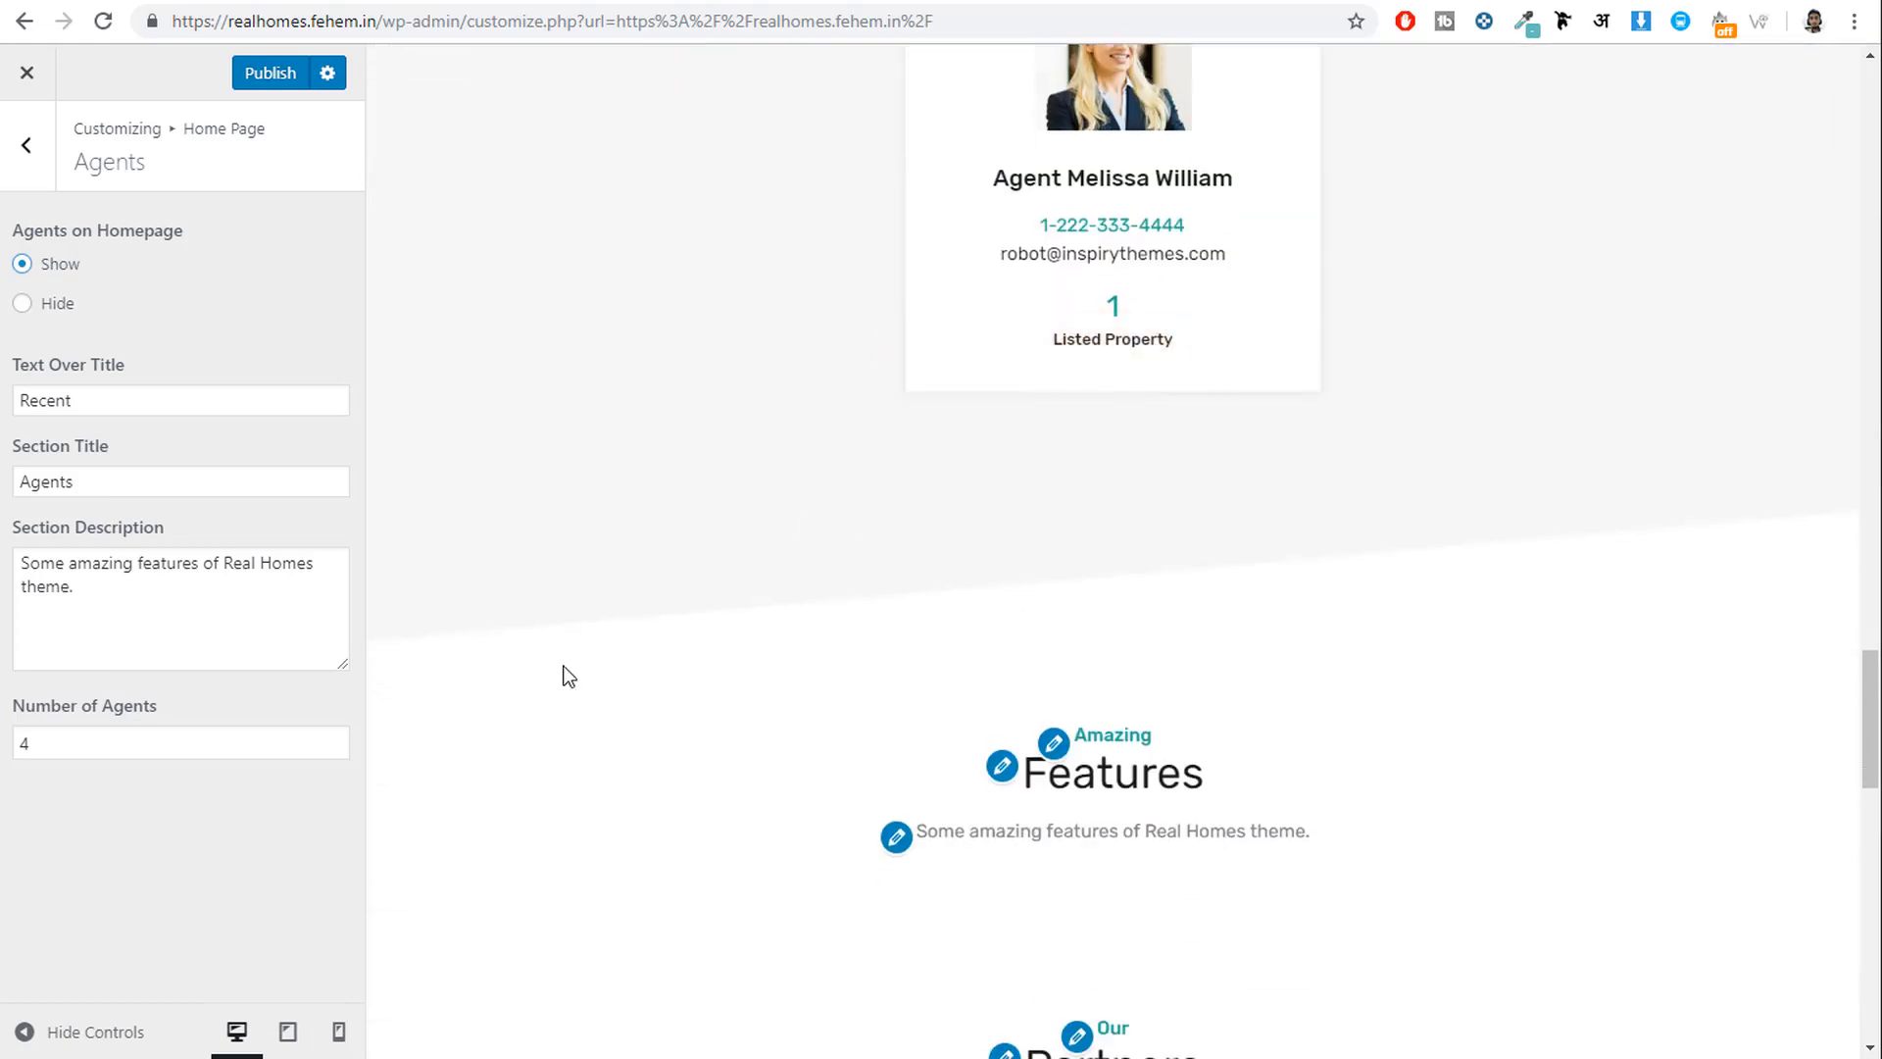
left_click(8, 145)
Open the Features settings, publish the Customizer changes and switch to the All Pages list.
left_click(156, 718)
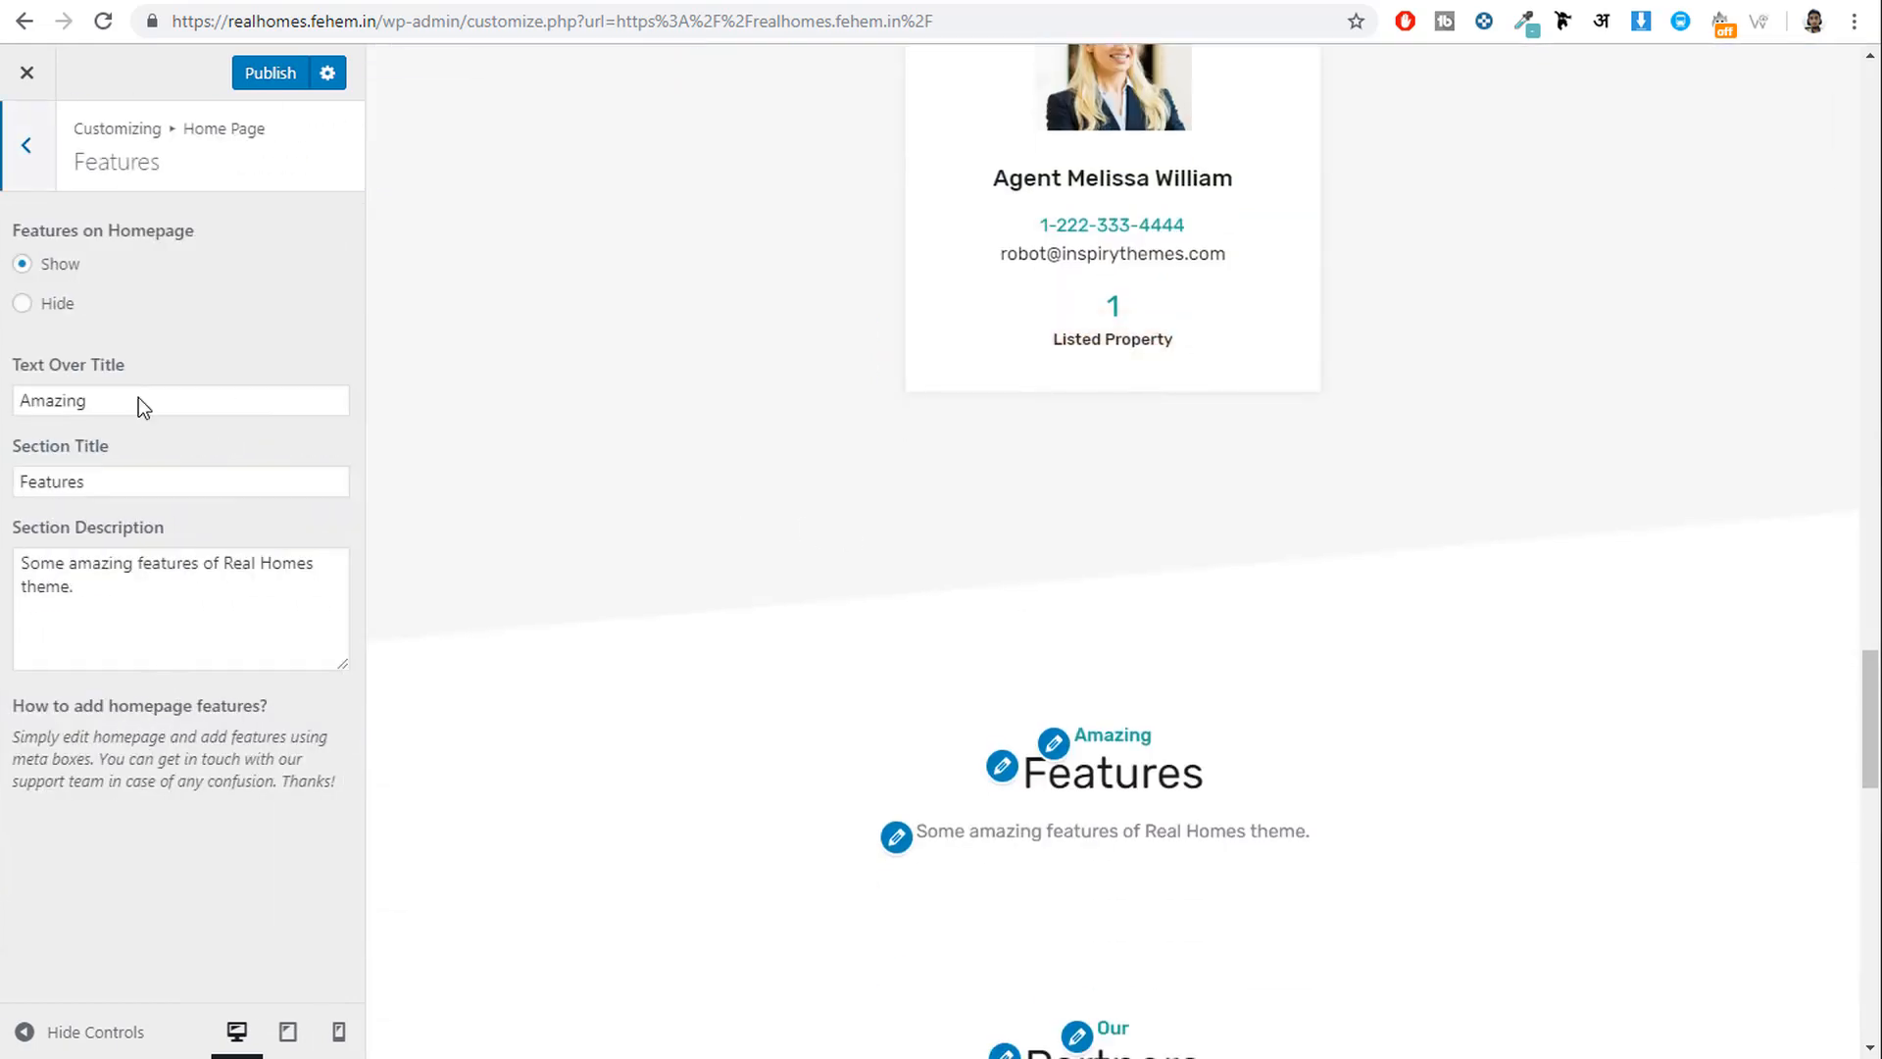
scroll(1204, 704, "down", 3)
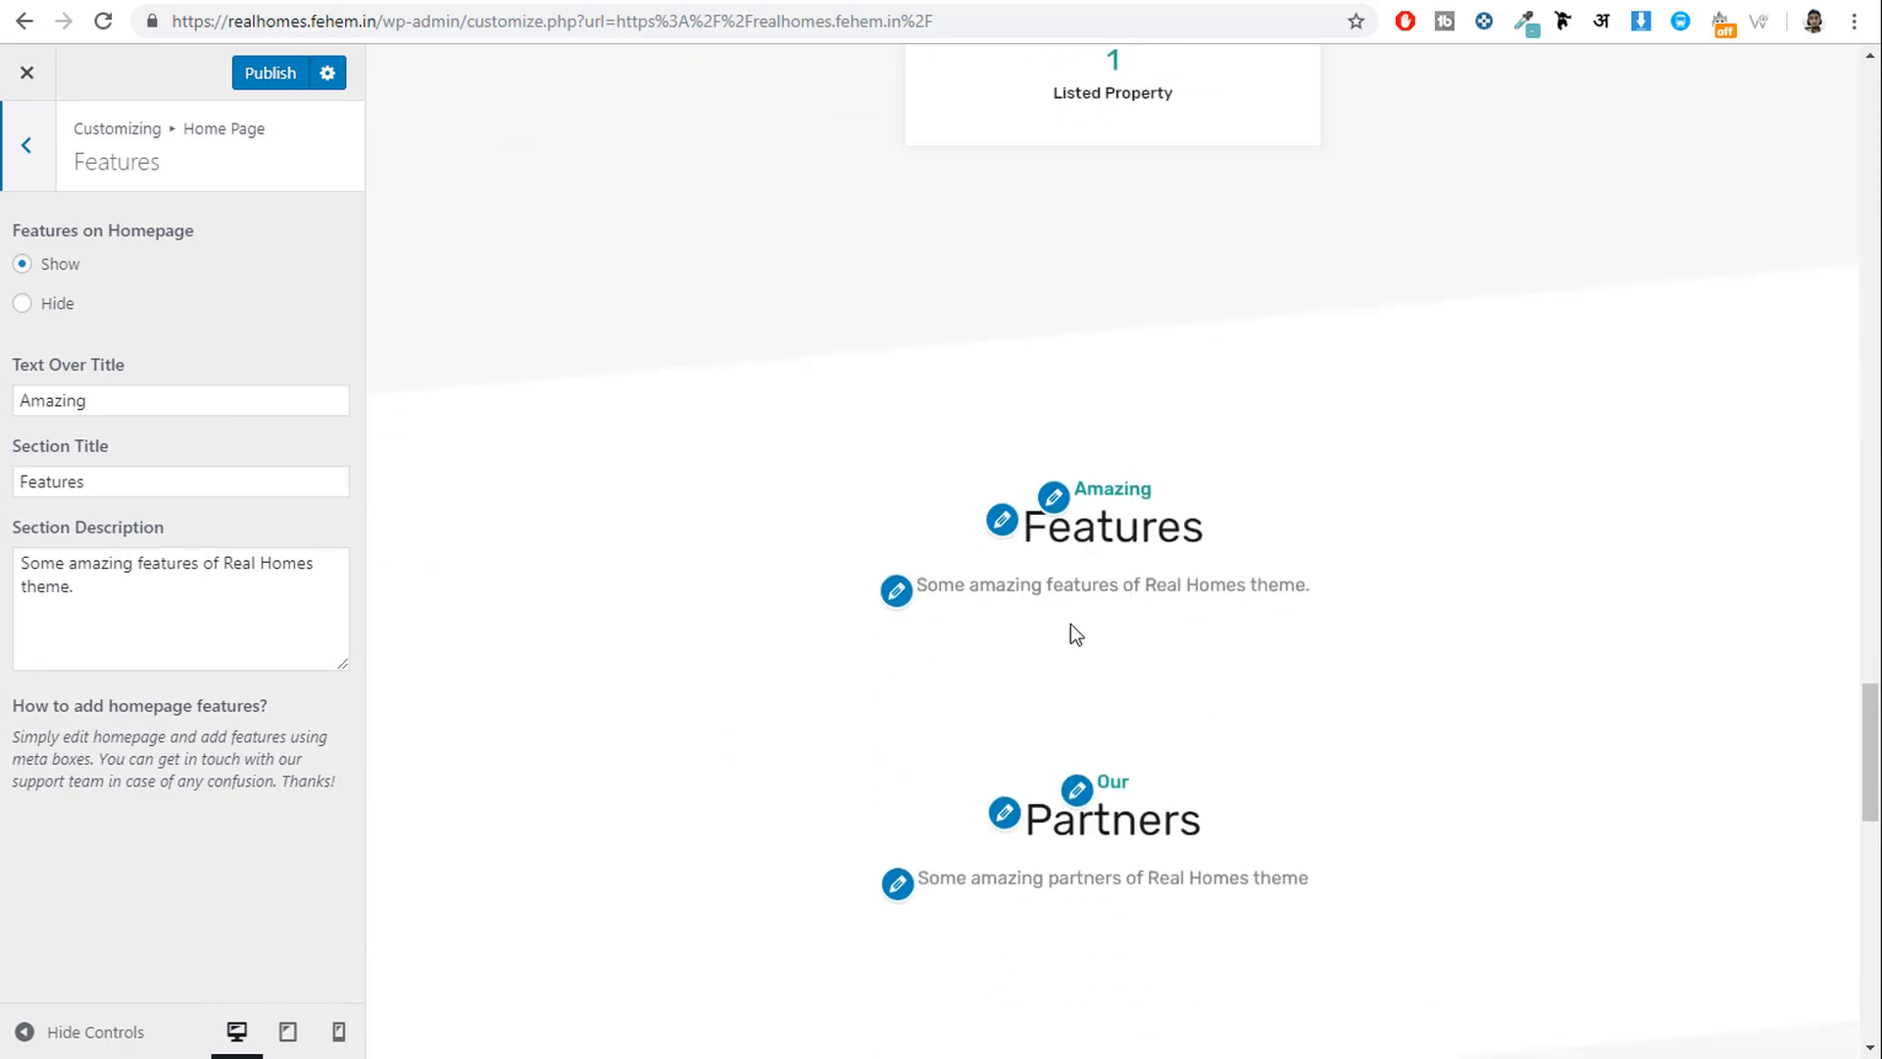
left_click(271, 85)
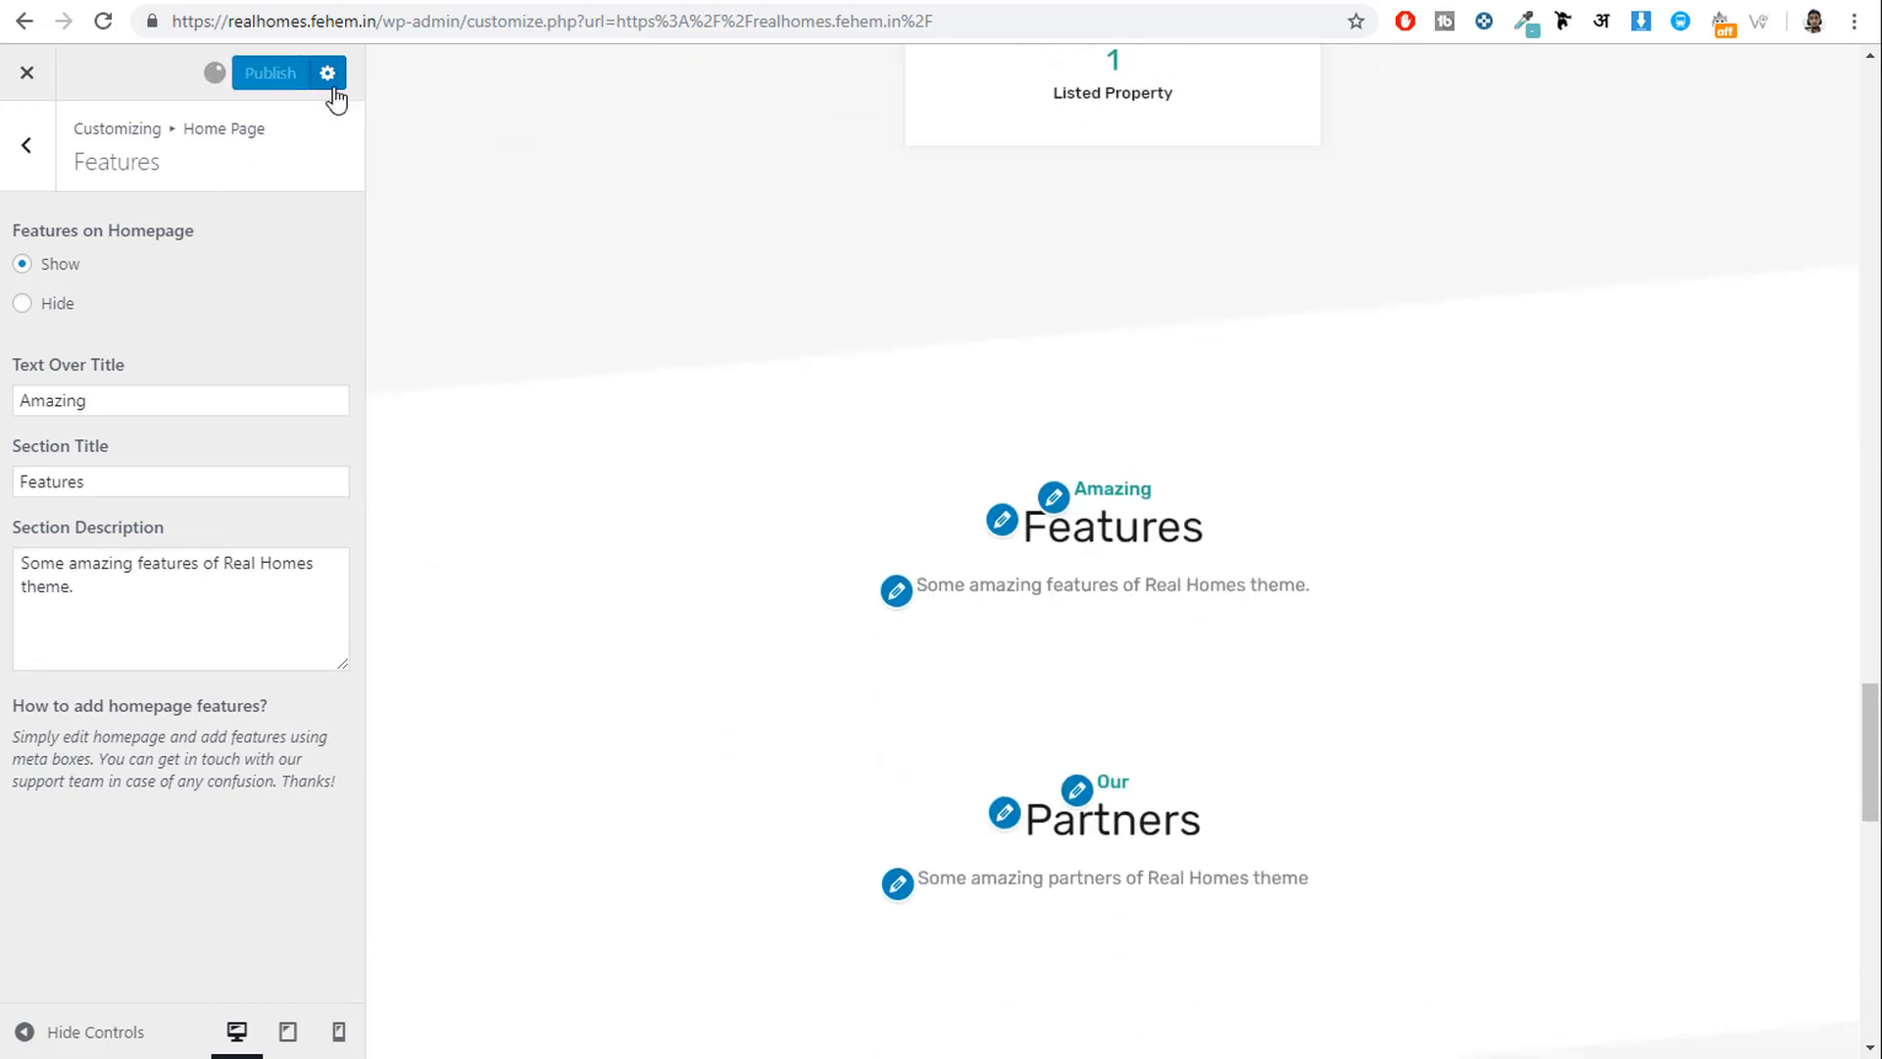
key("ctrl+shift+Tab")
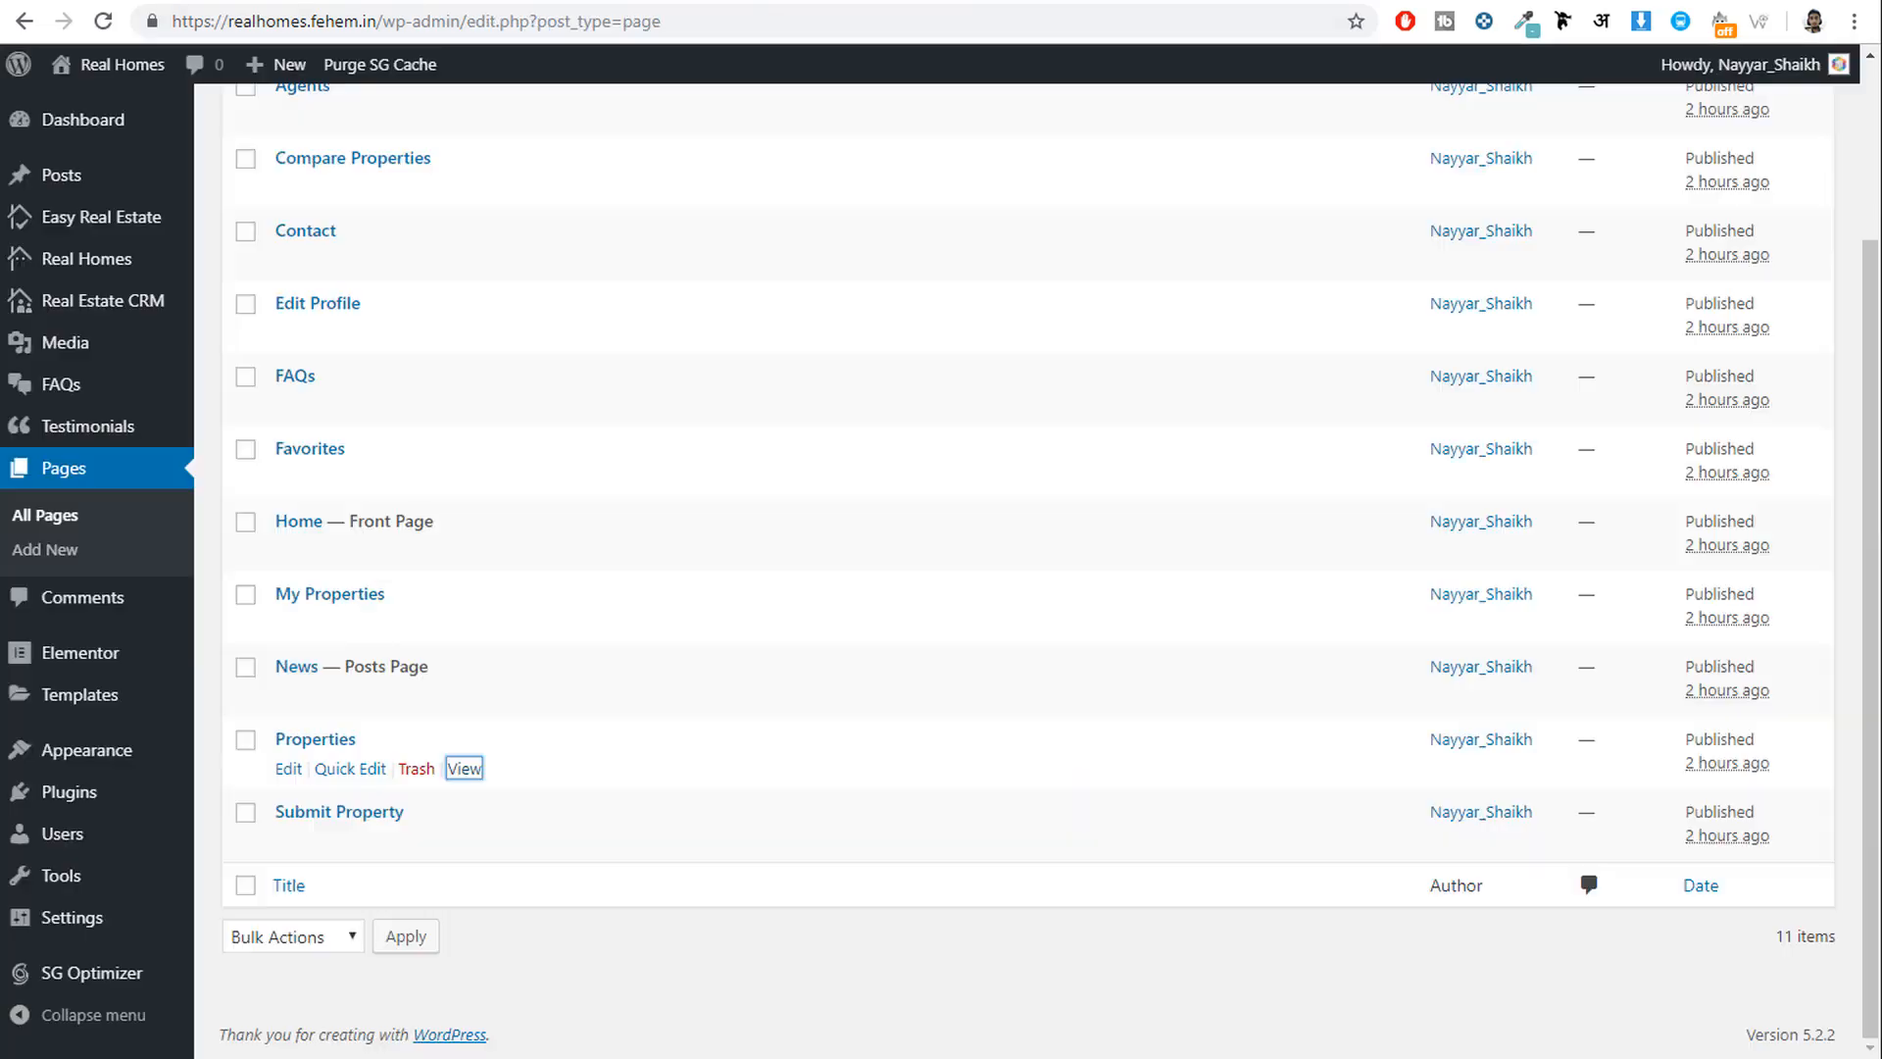
Open the Home page in the editor.
scroll(1128, 329, "up", 3)
scroll(684, 353, "down", 1)
scroll(682, 359, "down", 2)
left_click(289, 550)
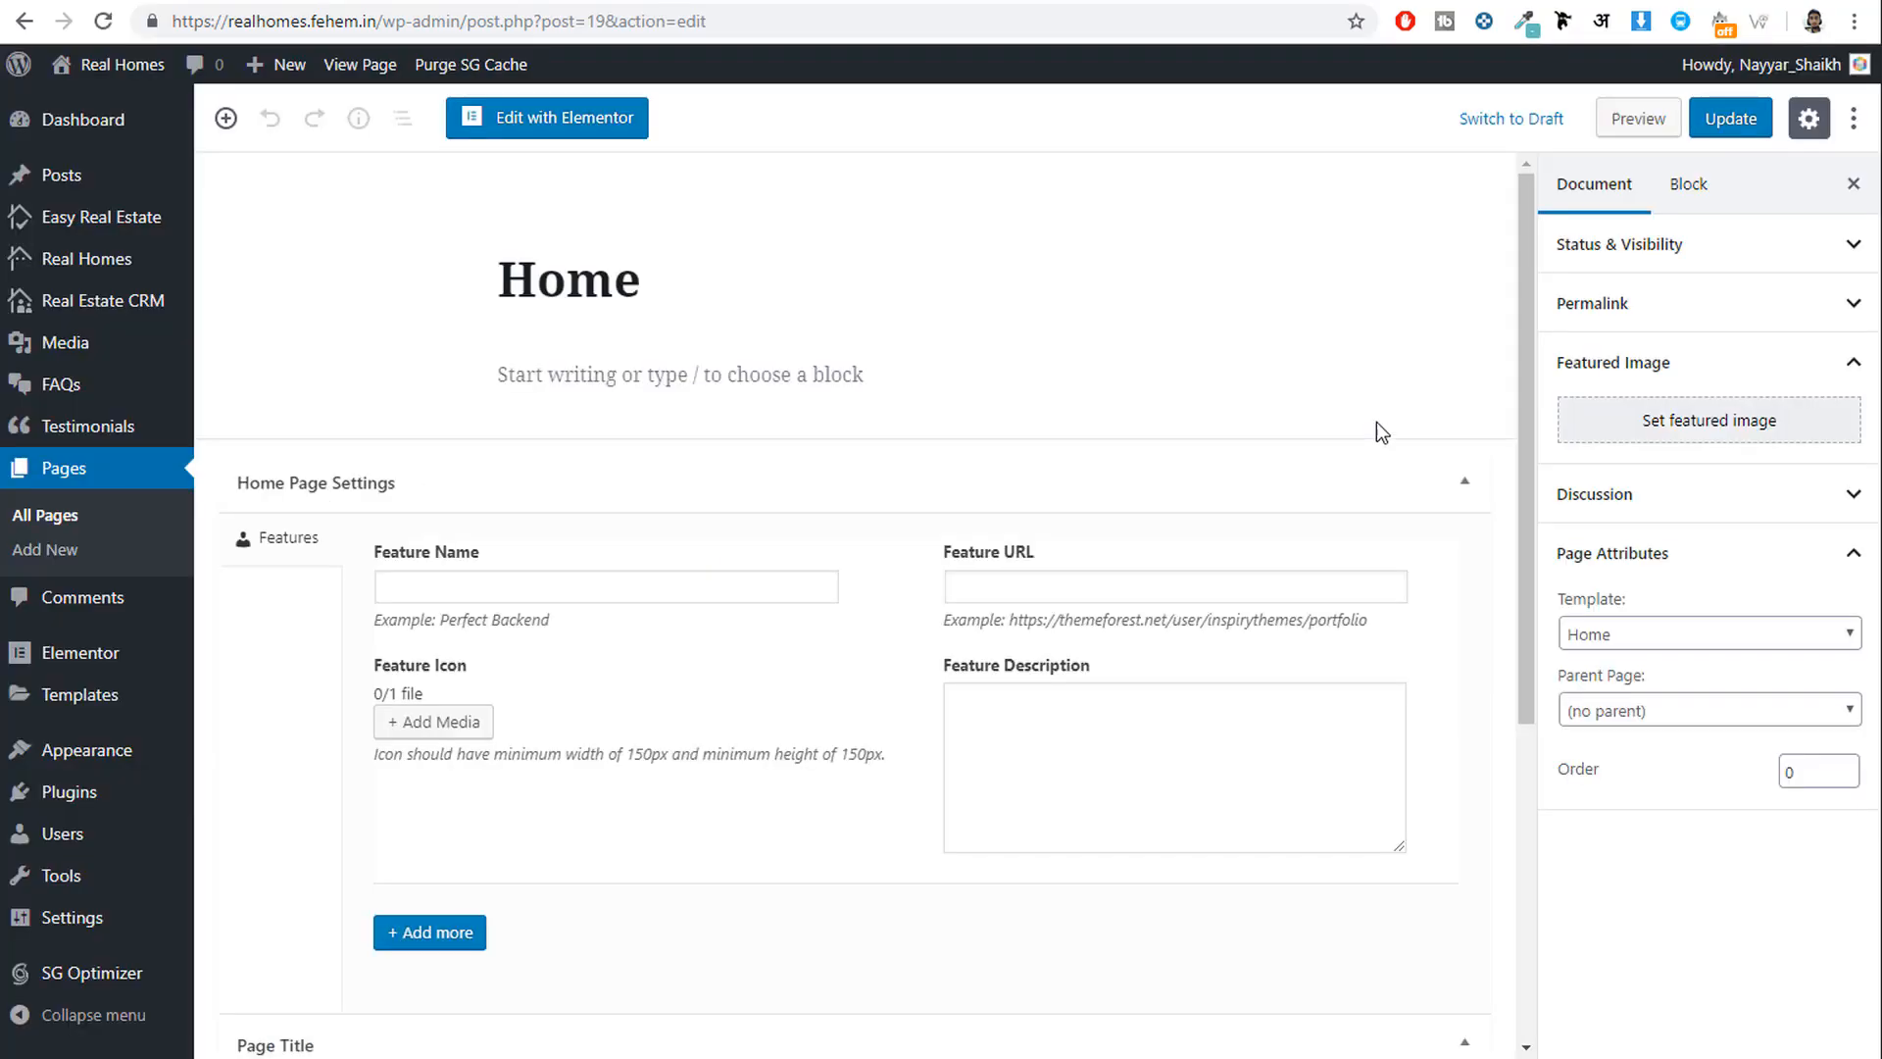
scroll(1147, 458, "down", 3)
scroll(1147, 458, "up", 3)
Copy 'Live Customizer' from the live site into the first feature's Feature Name field.
left_click(490, 586)
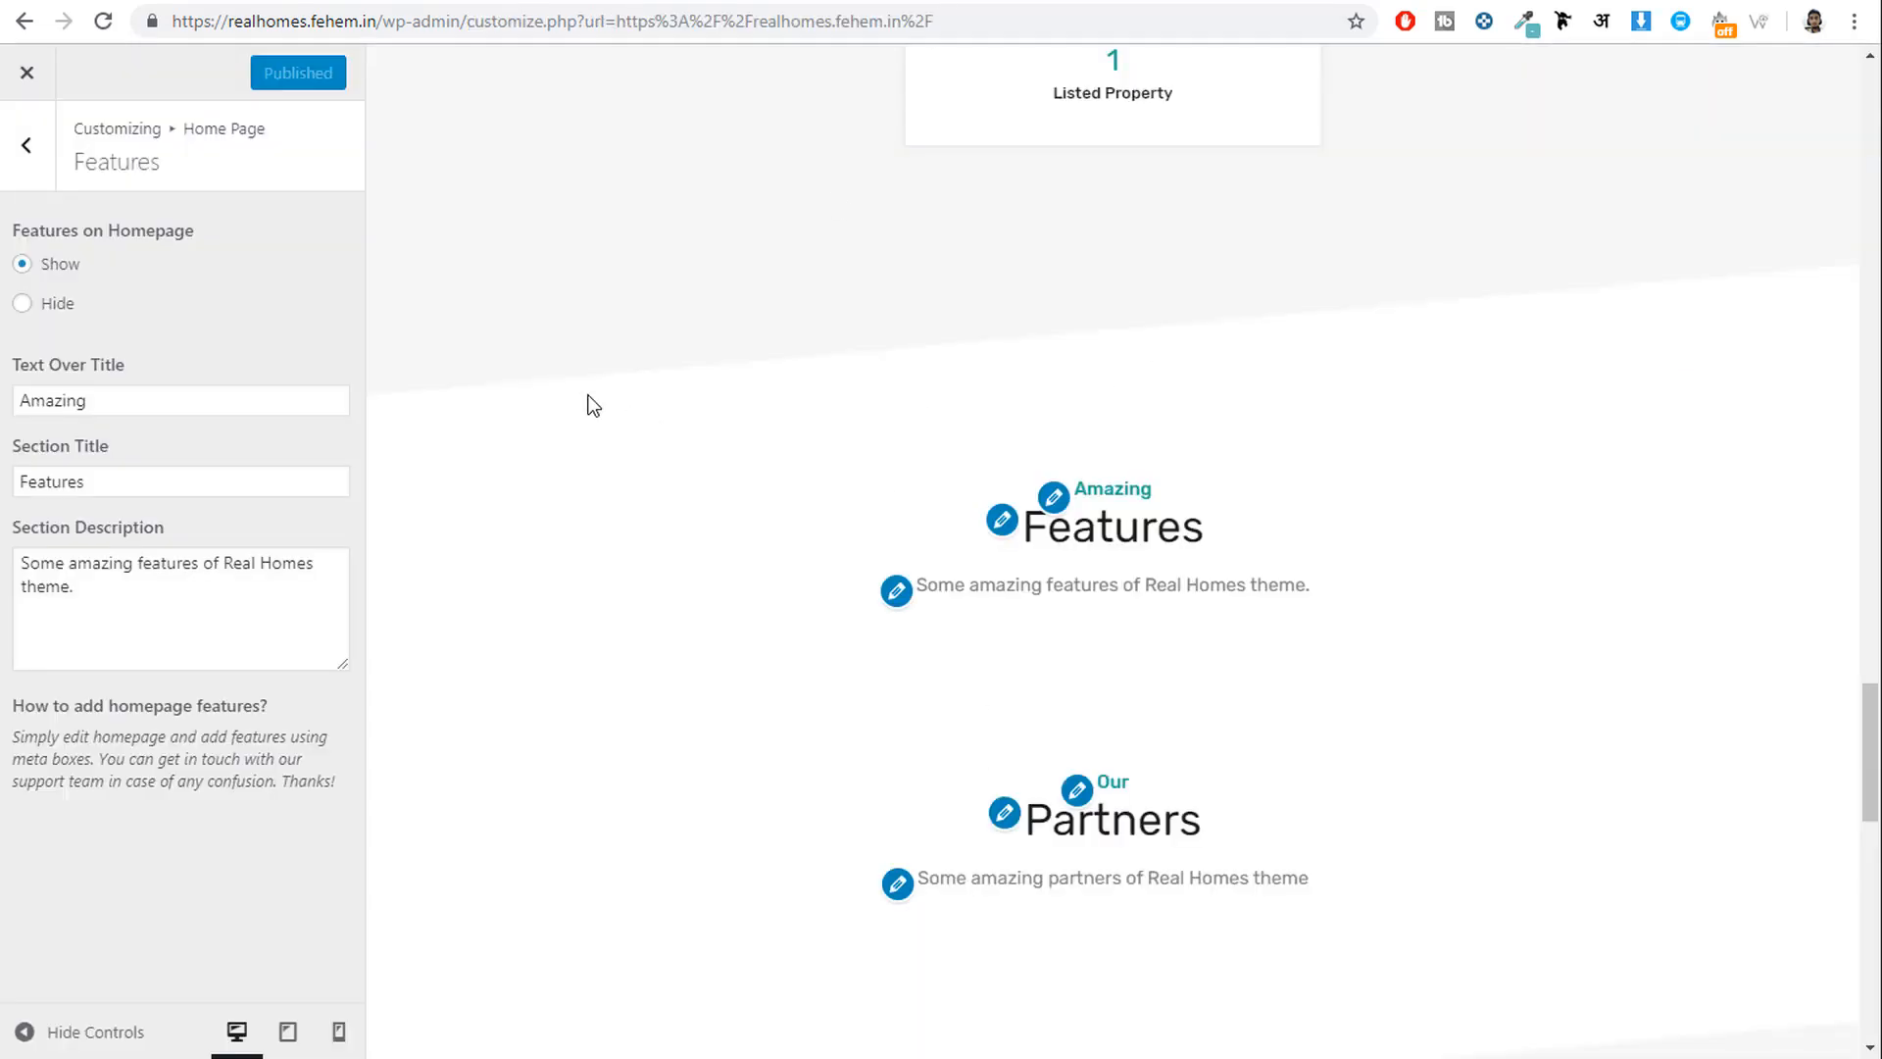
left_click(1162, 86)
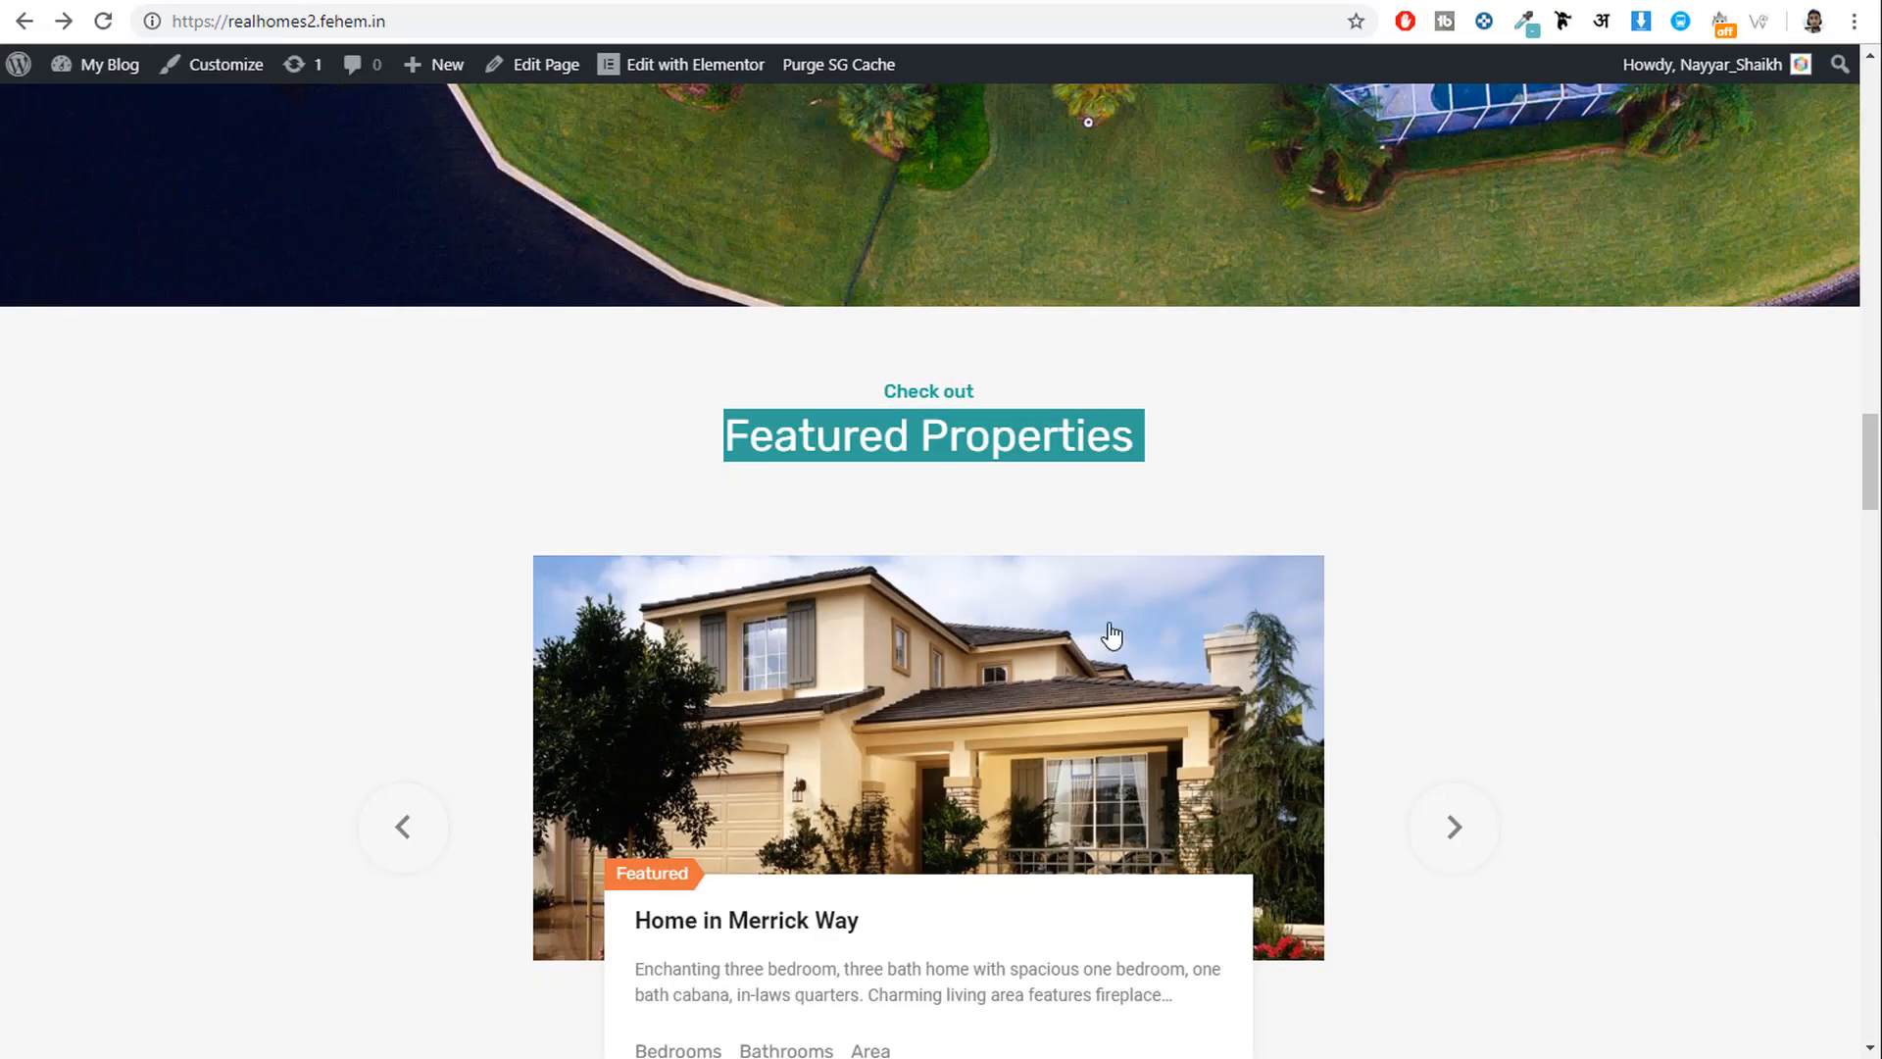
scroll(1173, 722, "down", 18)
scroll(1173, 755, "down", 16)
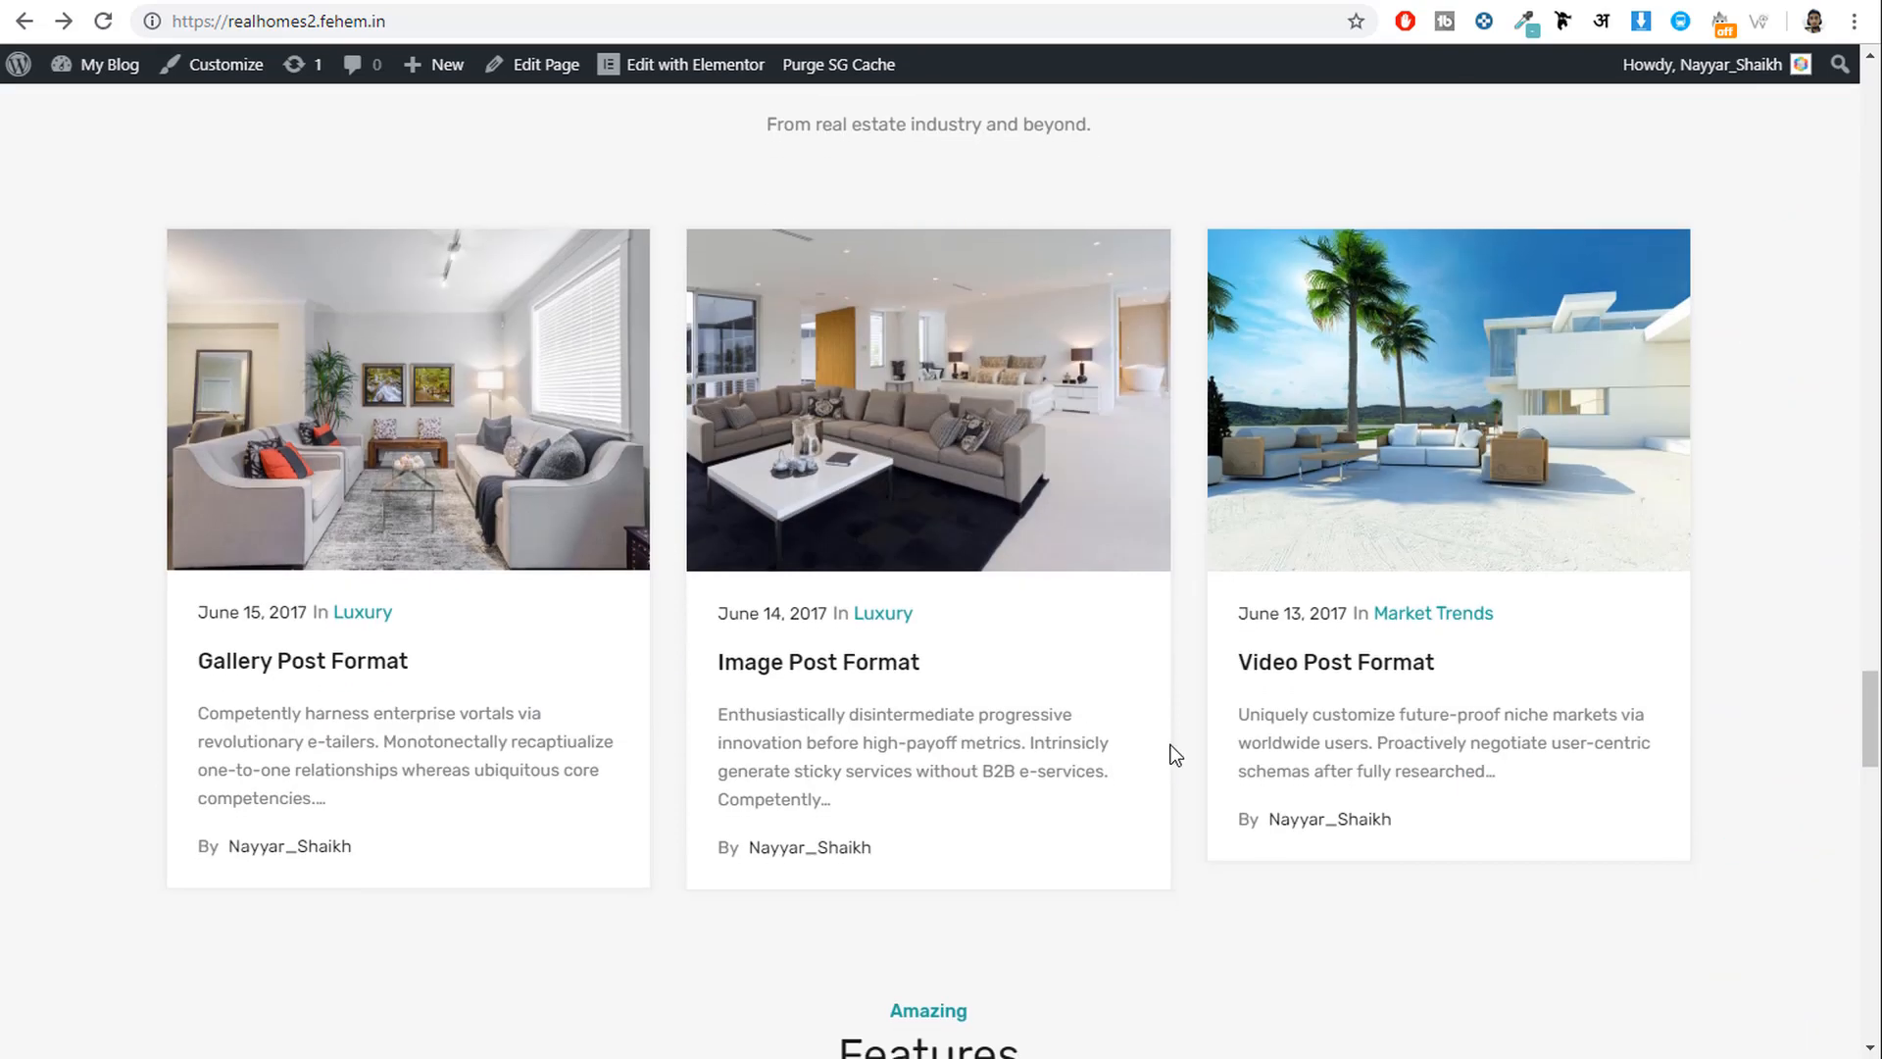
scroll(589, 588, "down", 1)
left_click_drag(506, 504, 344, 508)
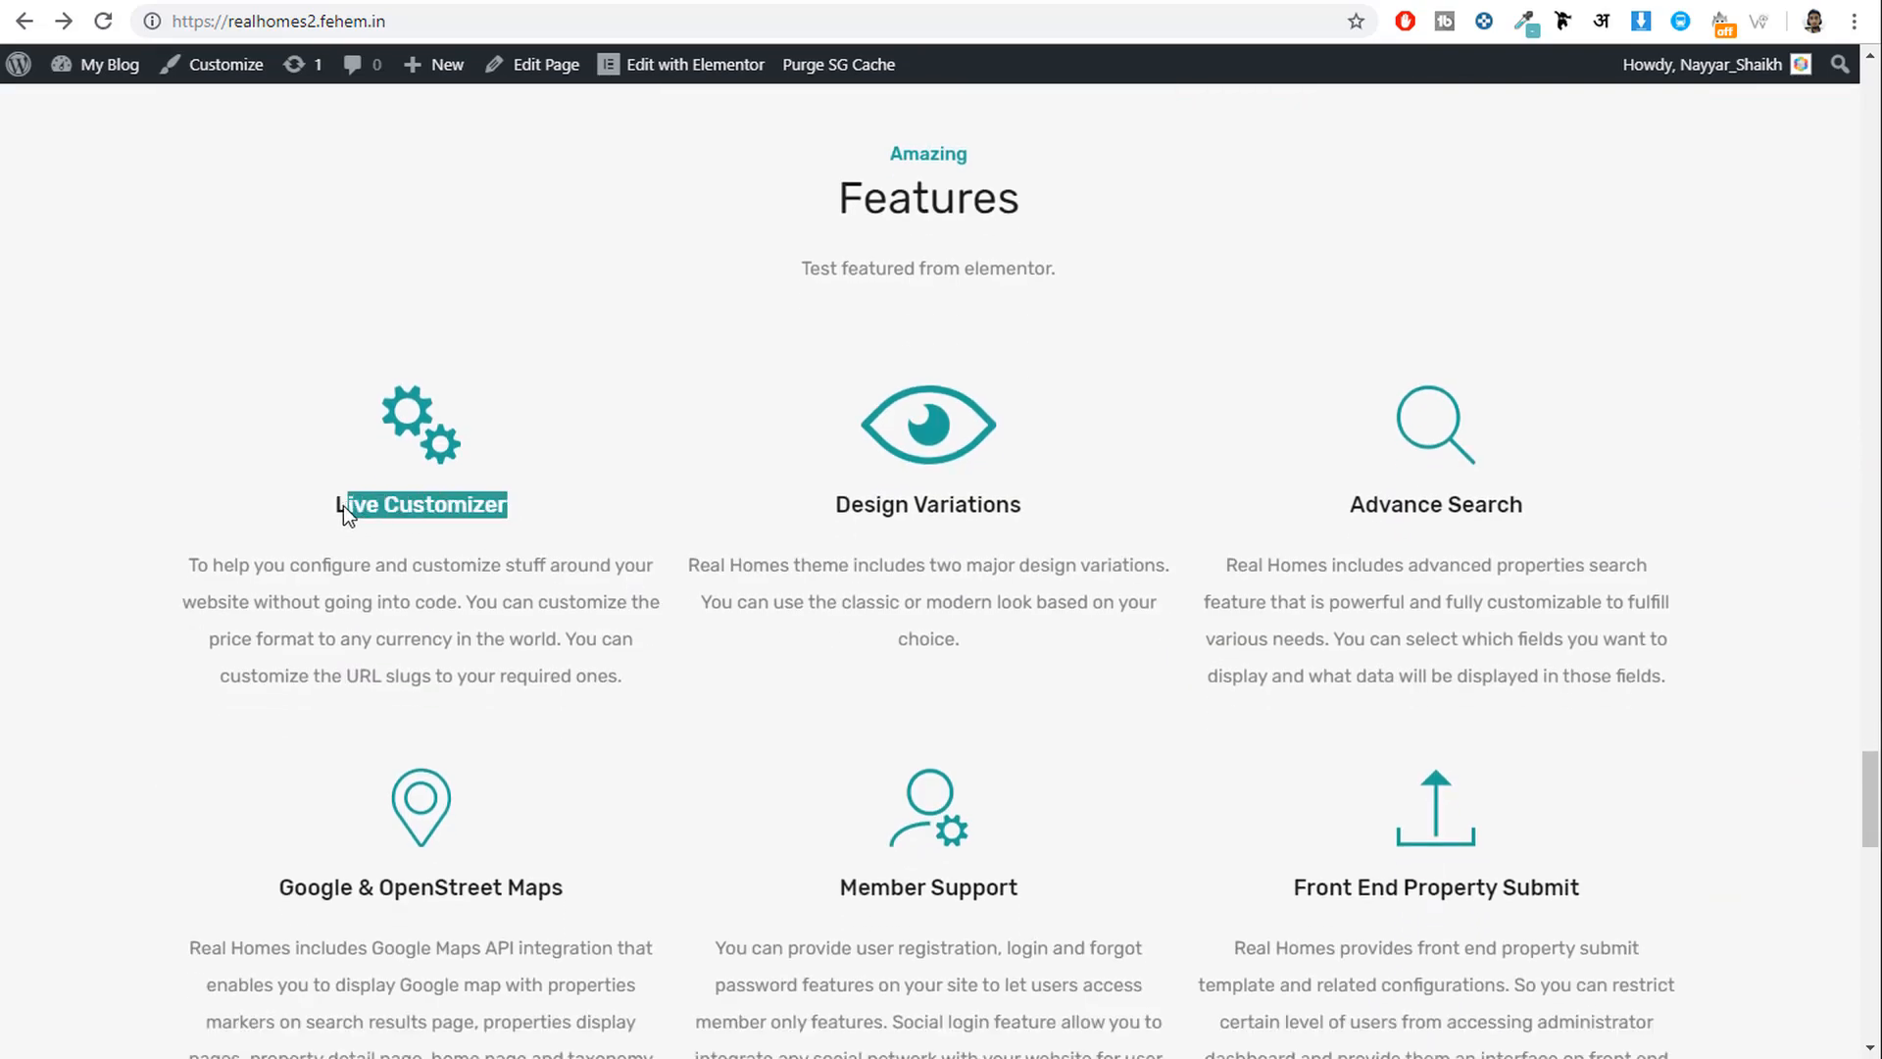
left_click(1233, 2)
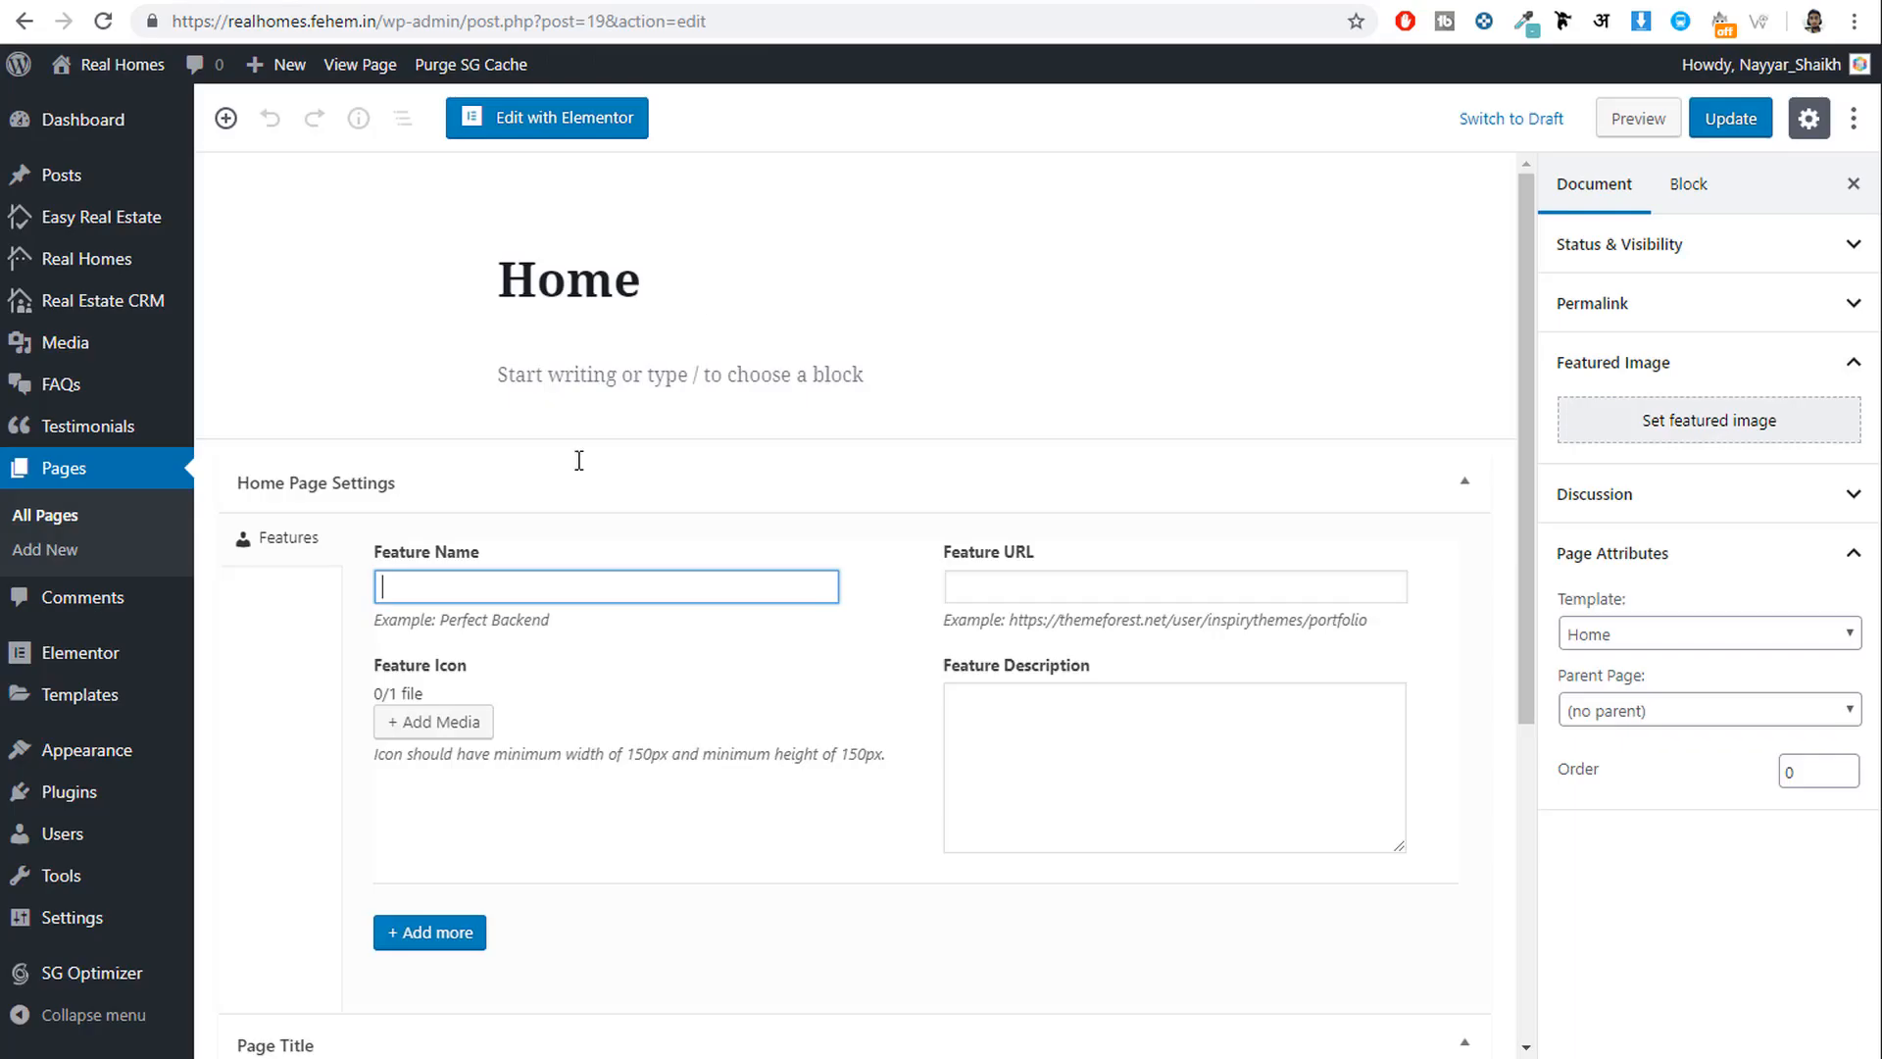
type("Live Customizer")
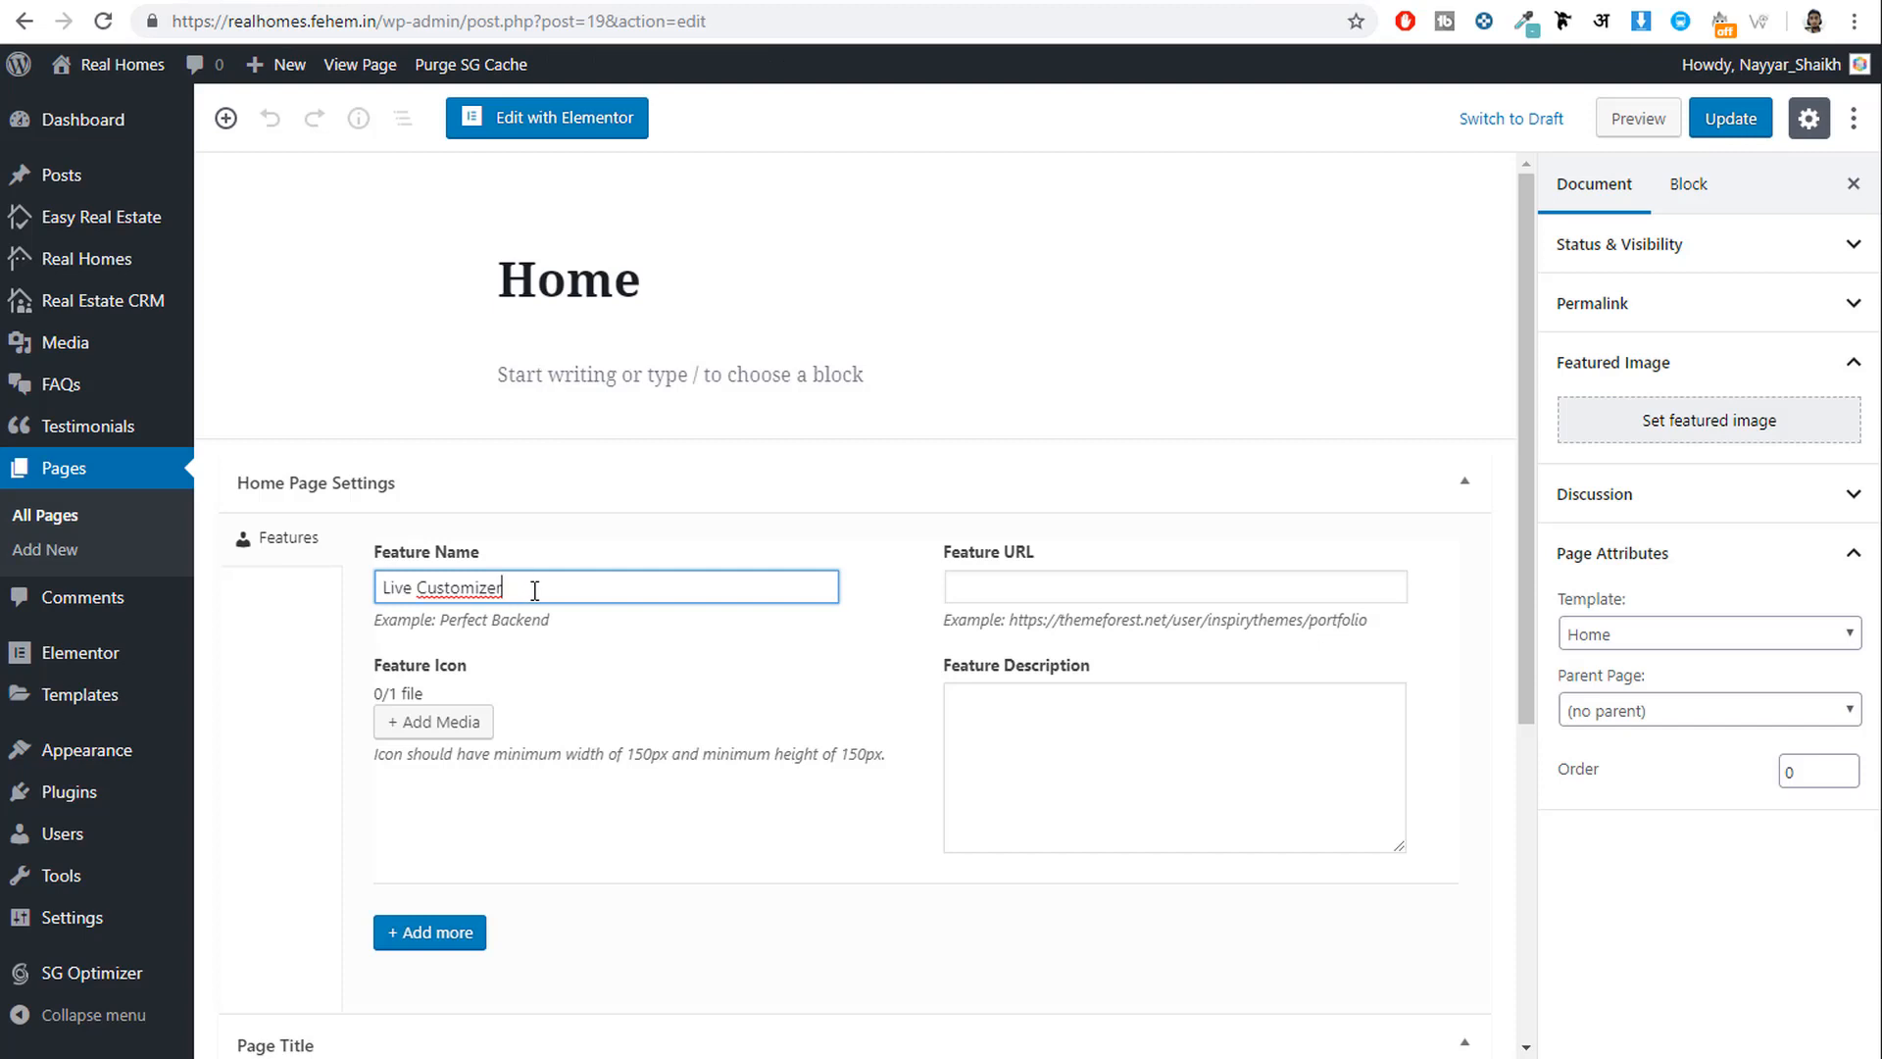
left_click(1142, 589)
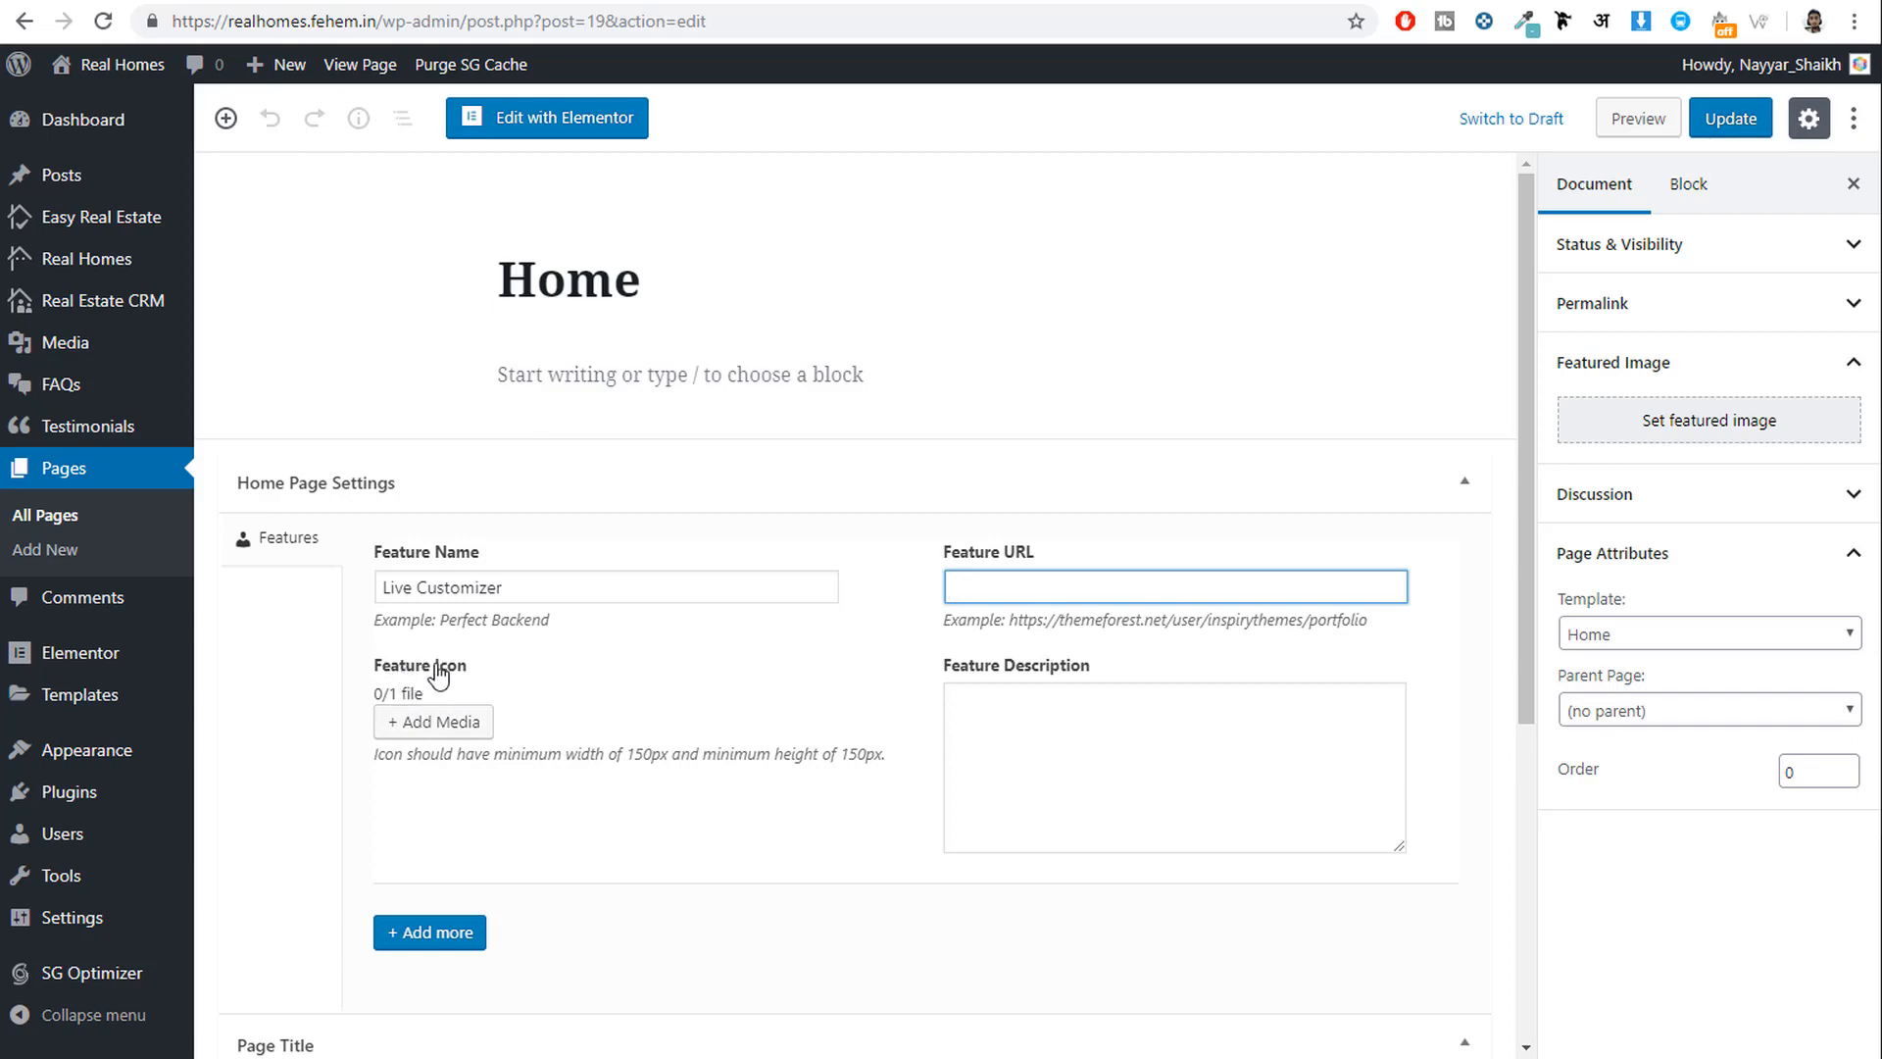
Clear the heading selection on the live site and open the Media Library for the Feature Icon.
left_click(157, 3)
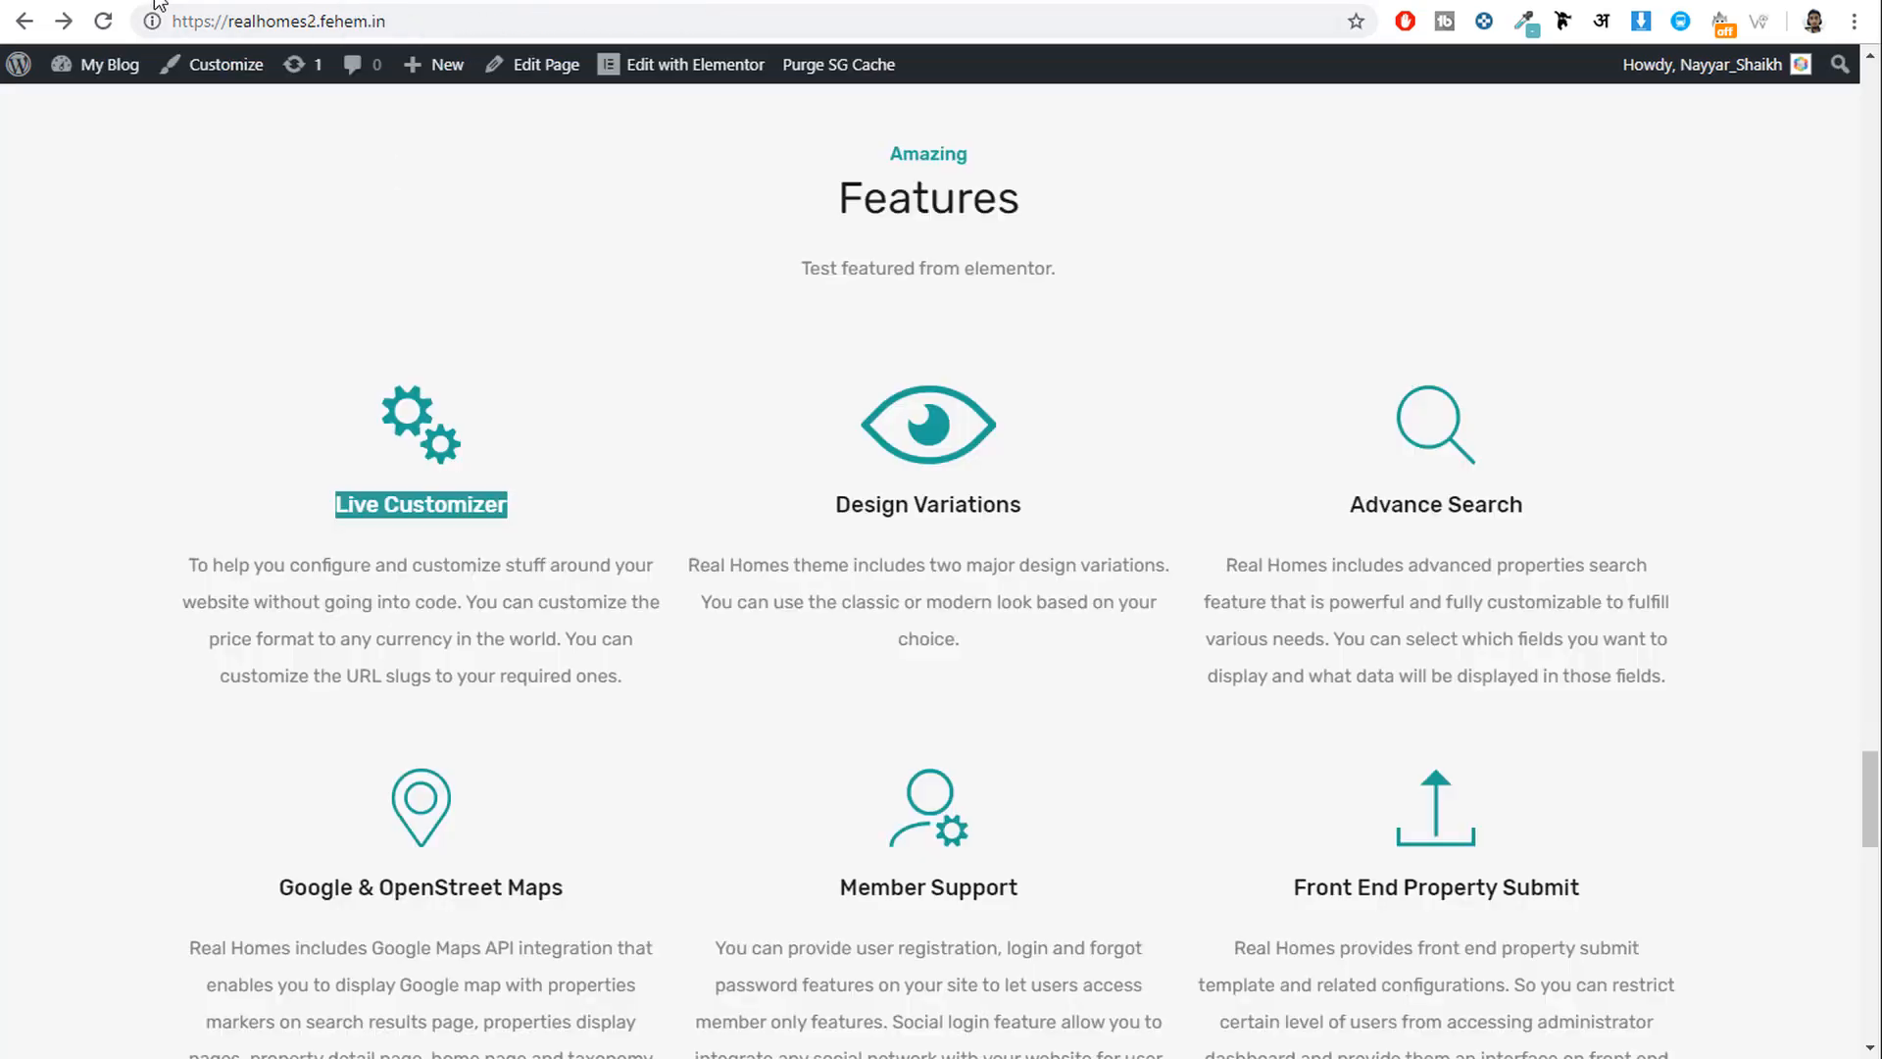
left_click(524, 596)
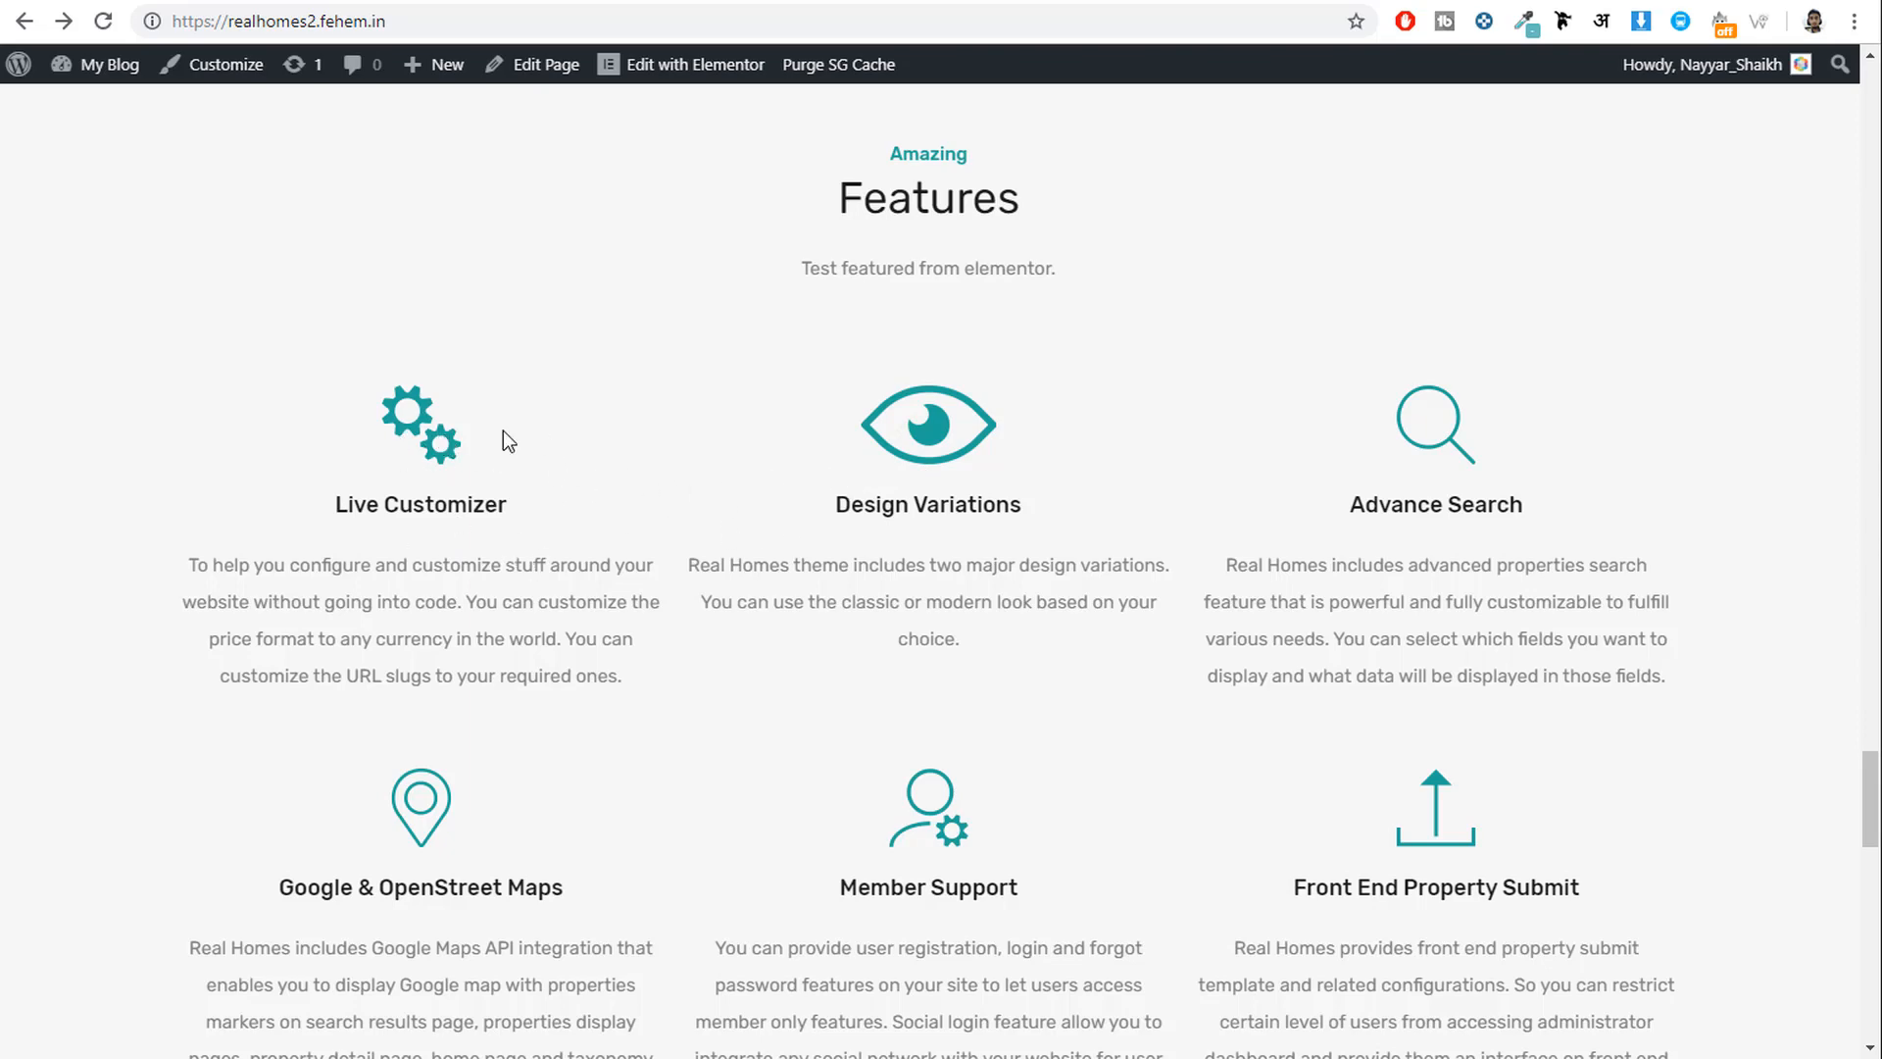
left_click(1156, 3)
left_click(466, 723)
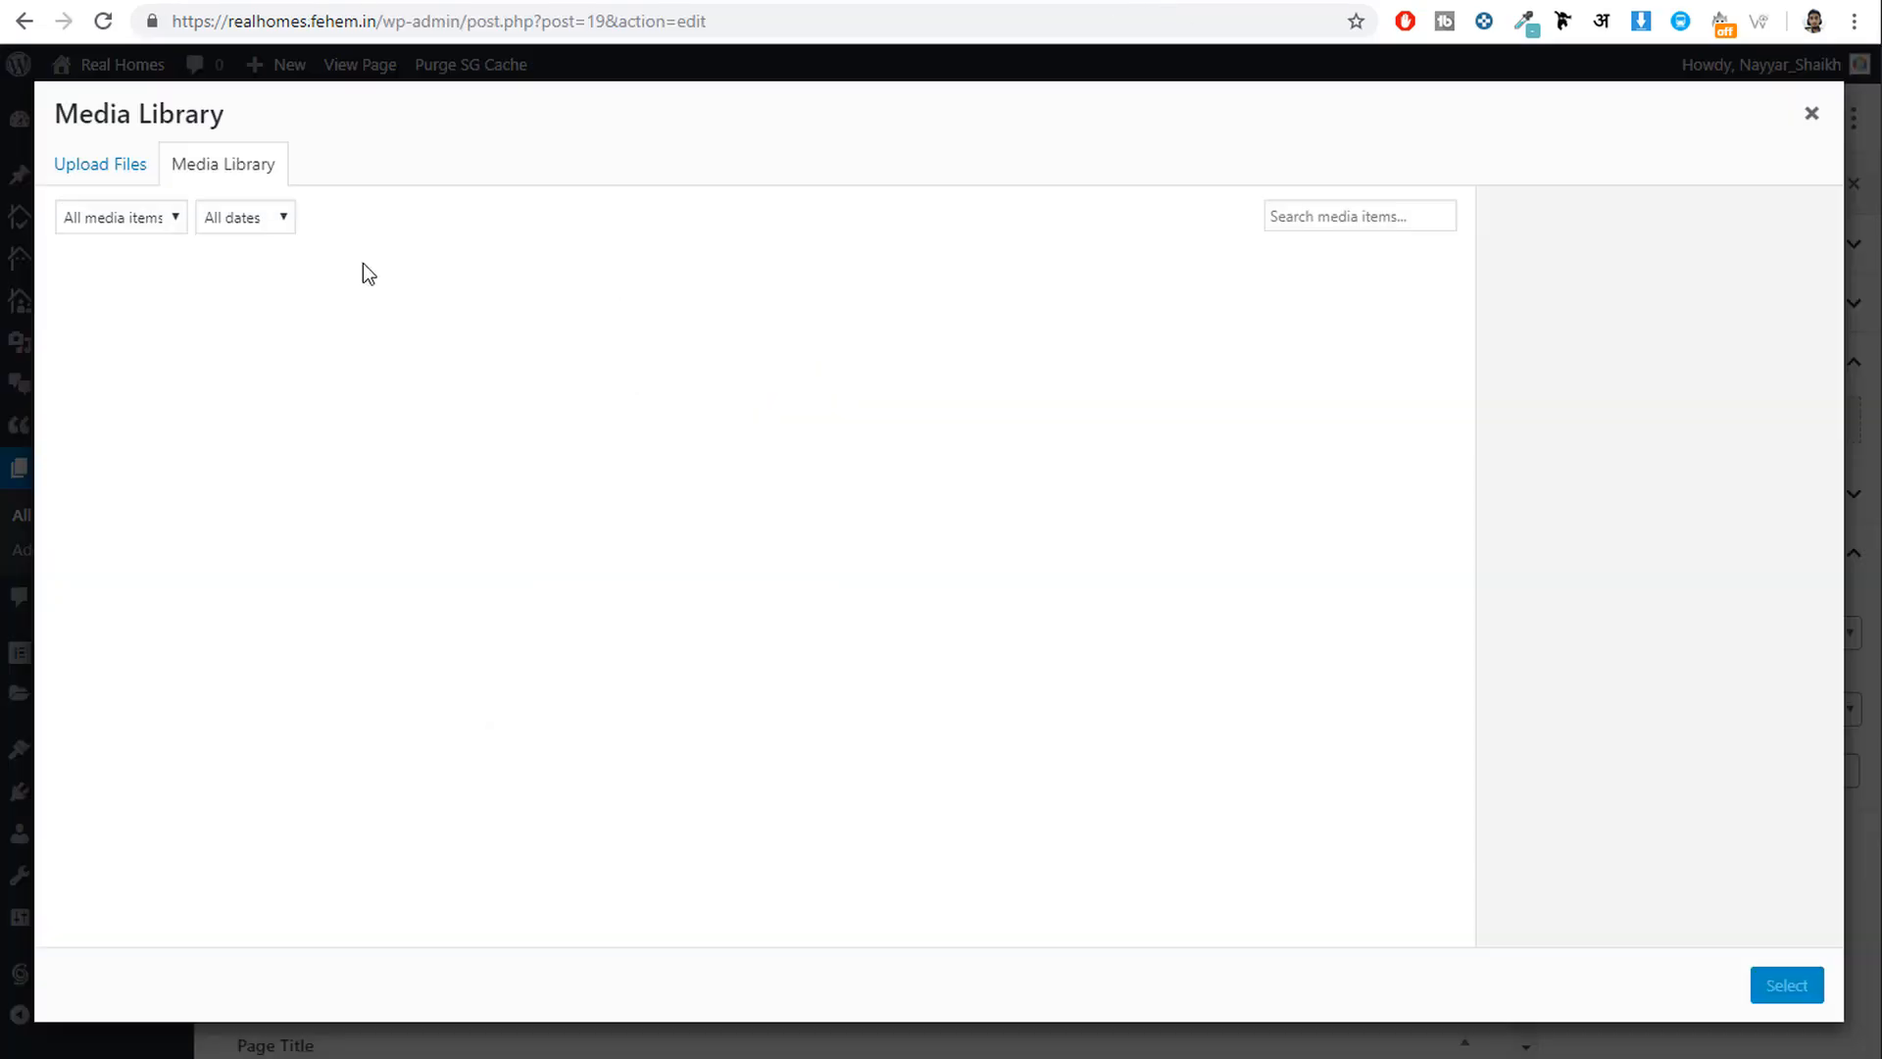
Upload six icons from the Features folder and set the gear icon-feature-6 as the feature icon.
left_click(131, 184)
left_click(877, 565)
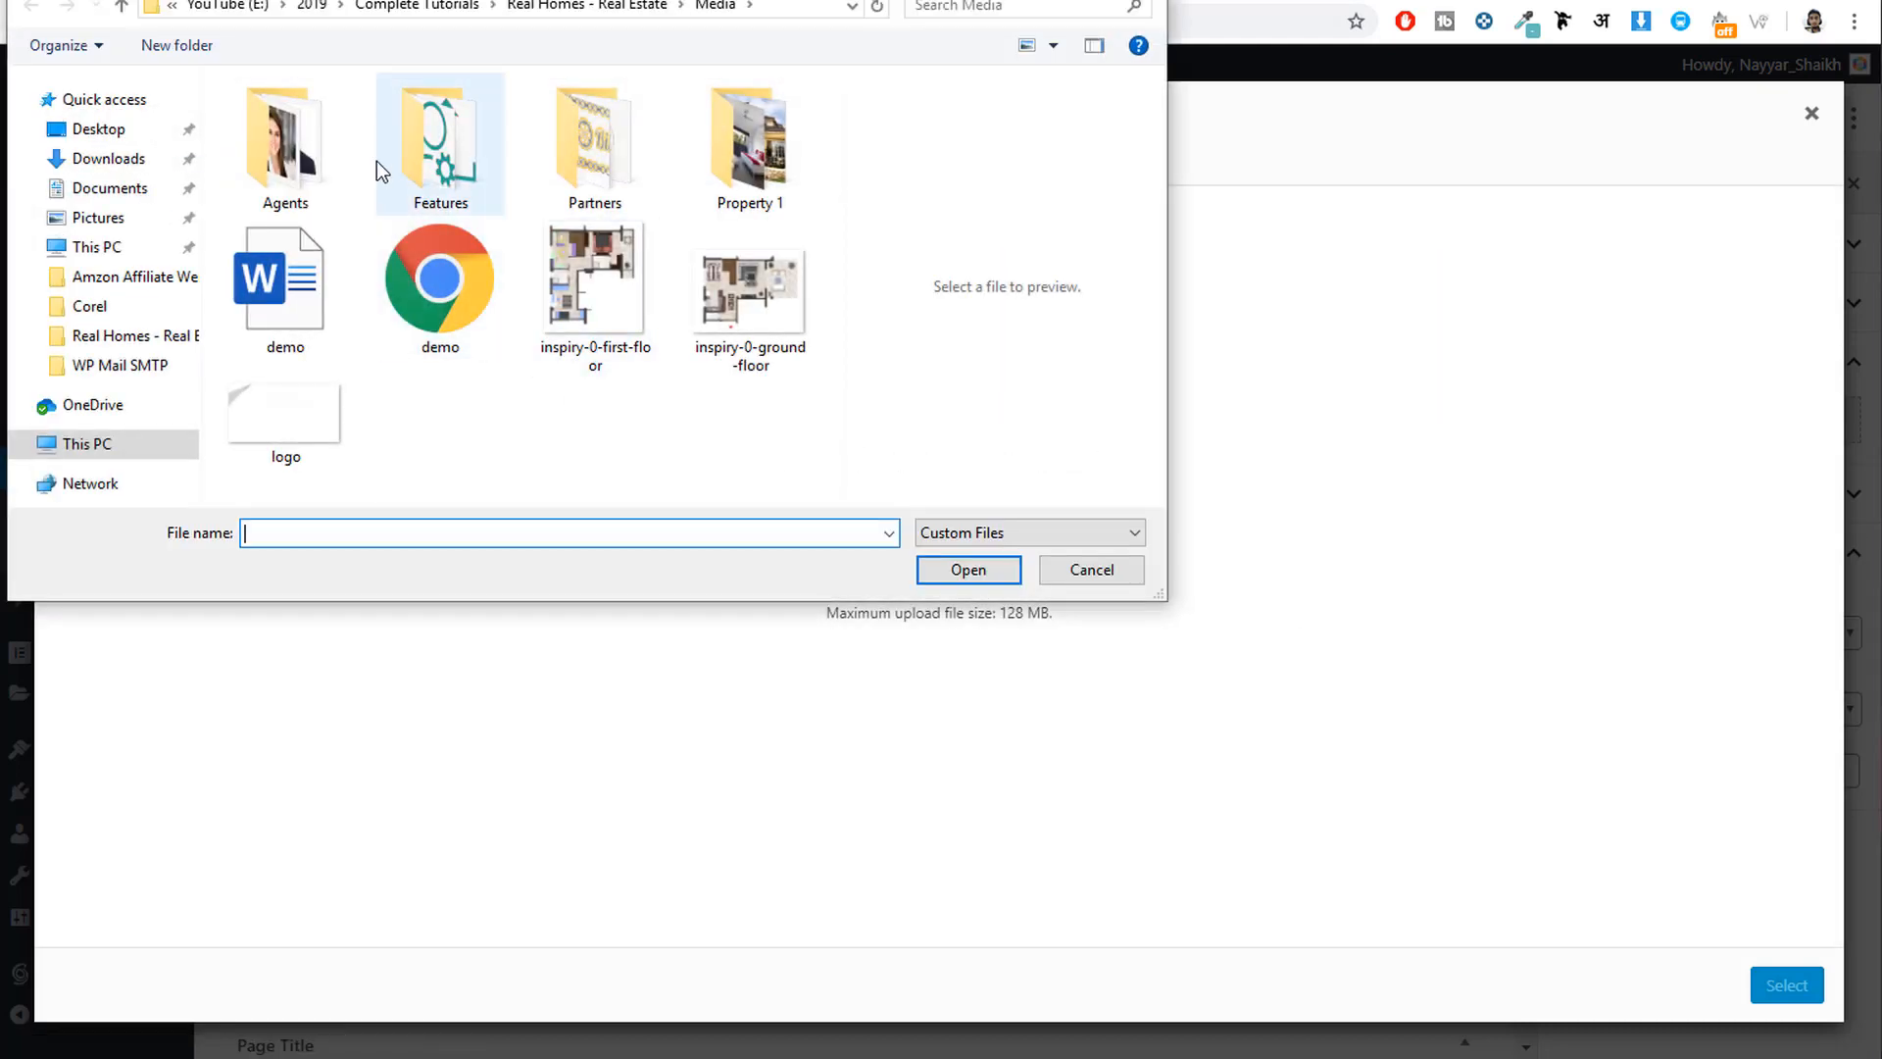
double_click(445, 161)
left_click_drag(549, 295, 167, 85)
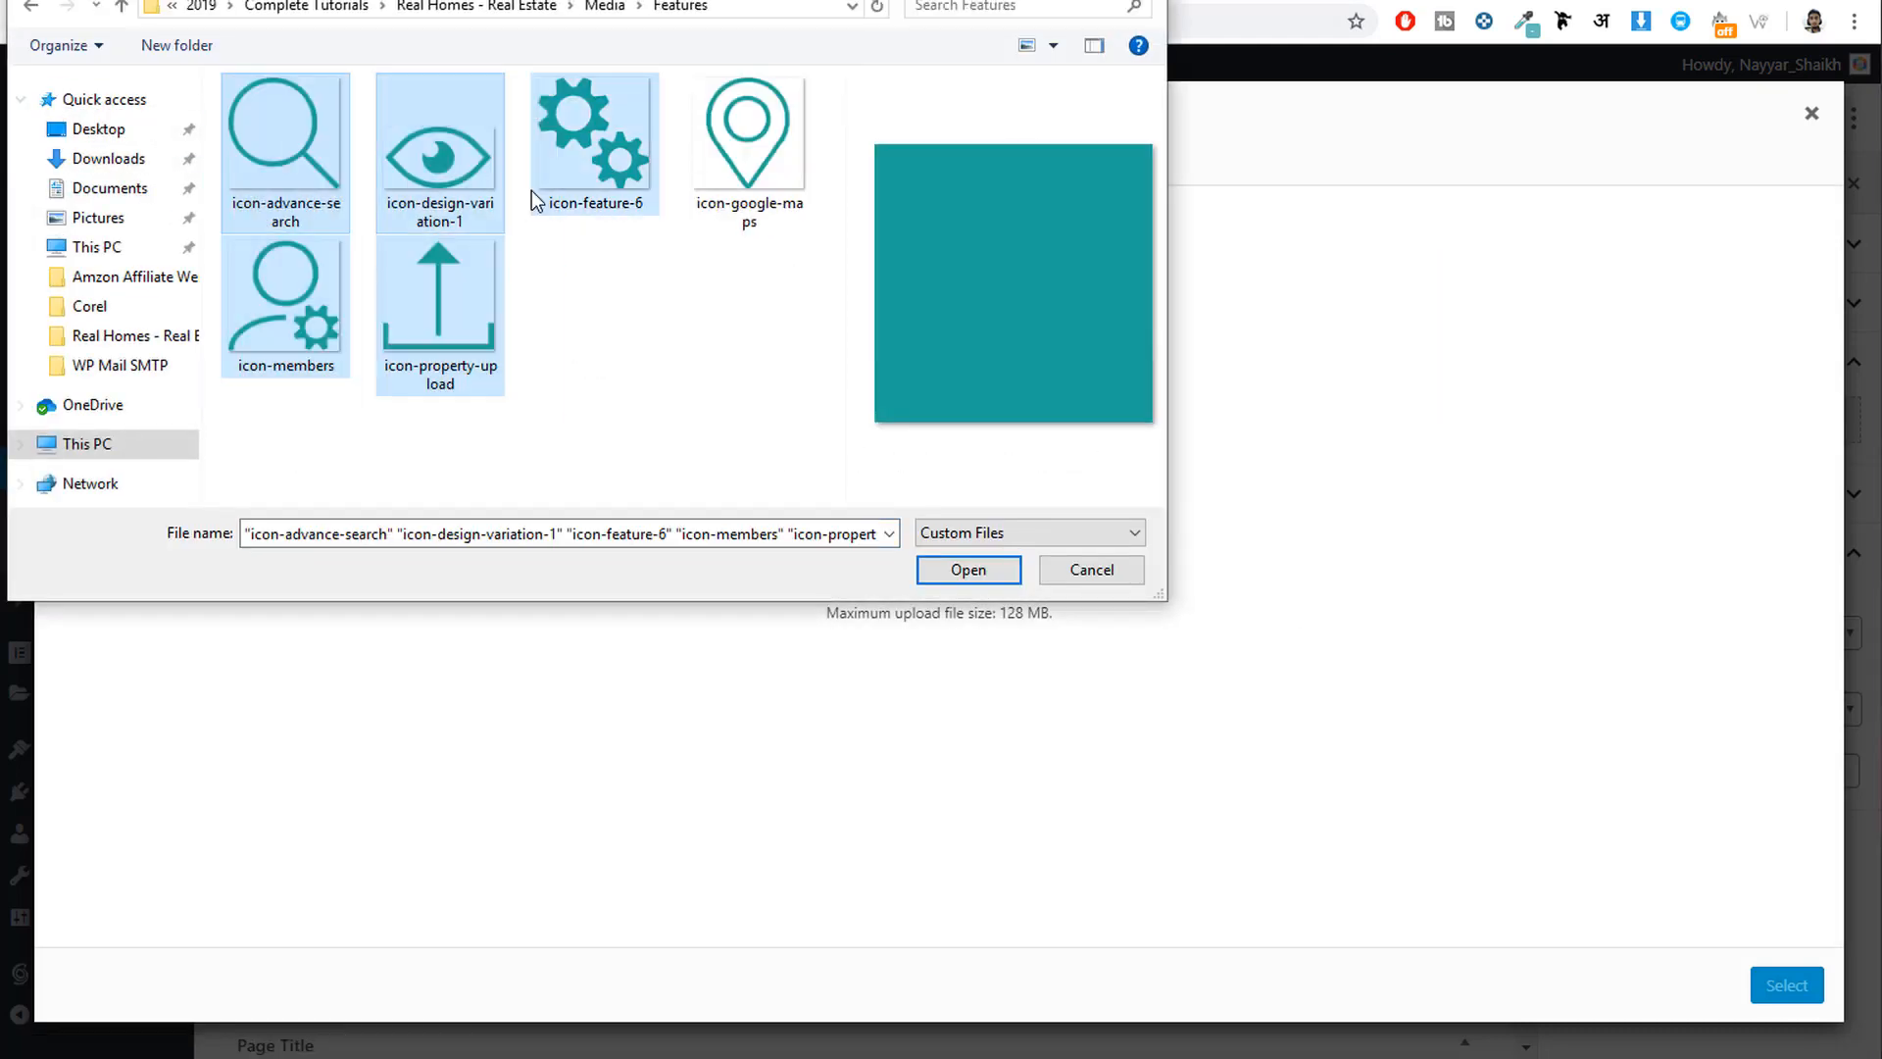
left_click(746, 119, "ctrl")
left_click(969, 569)
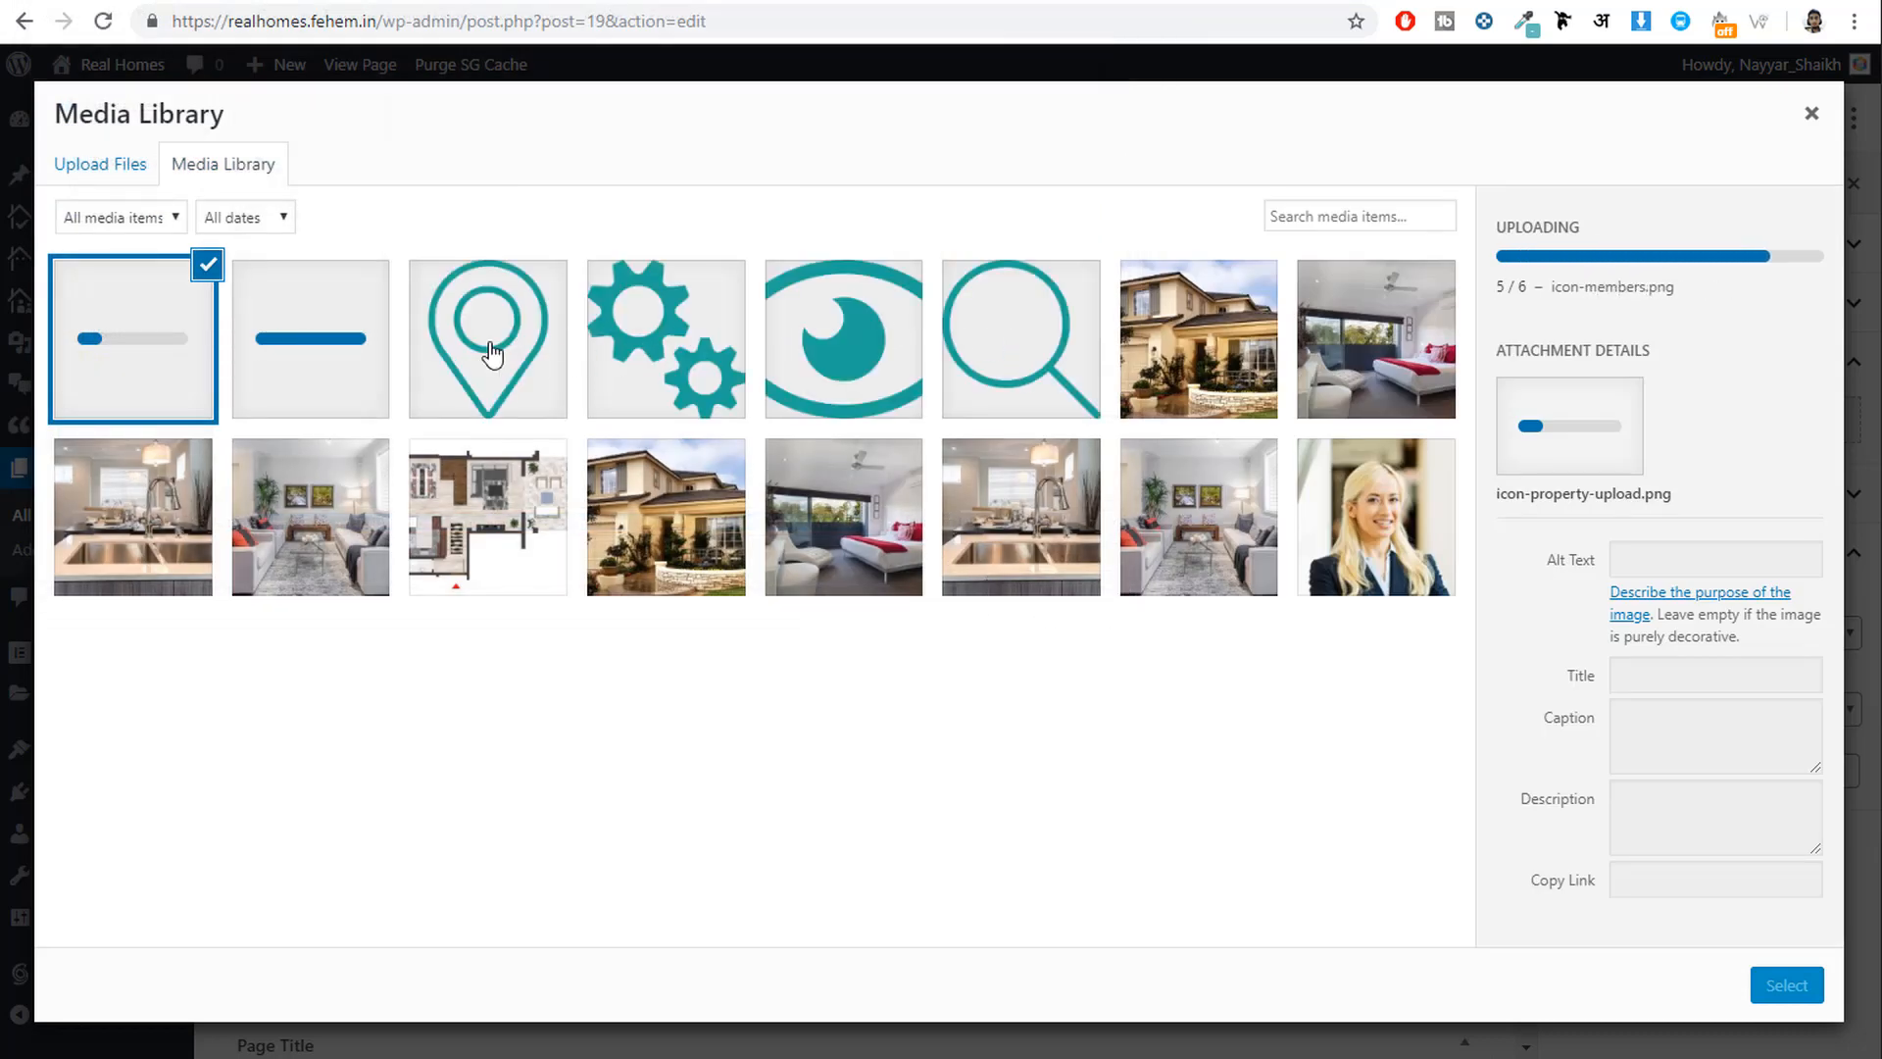
left_click(698, 381)
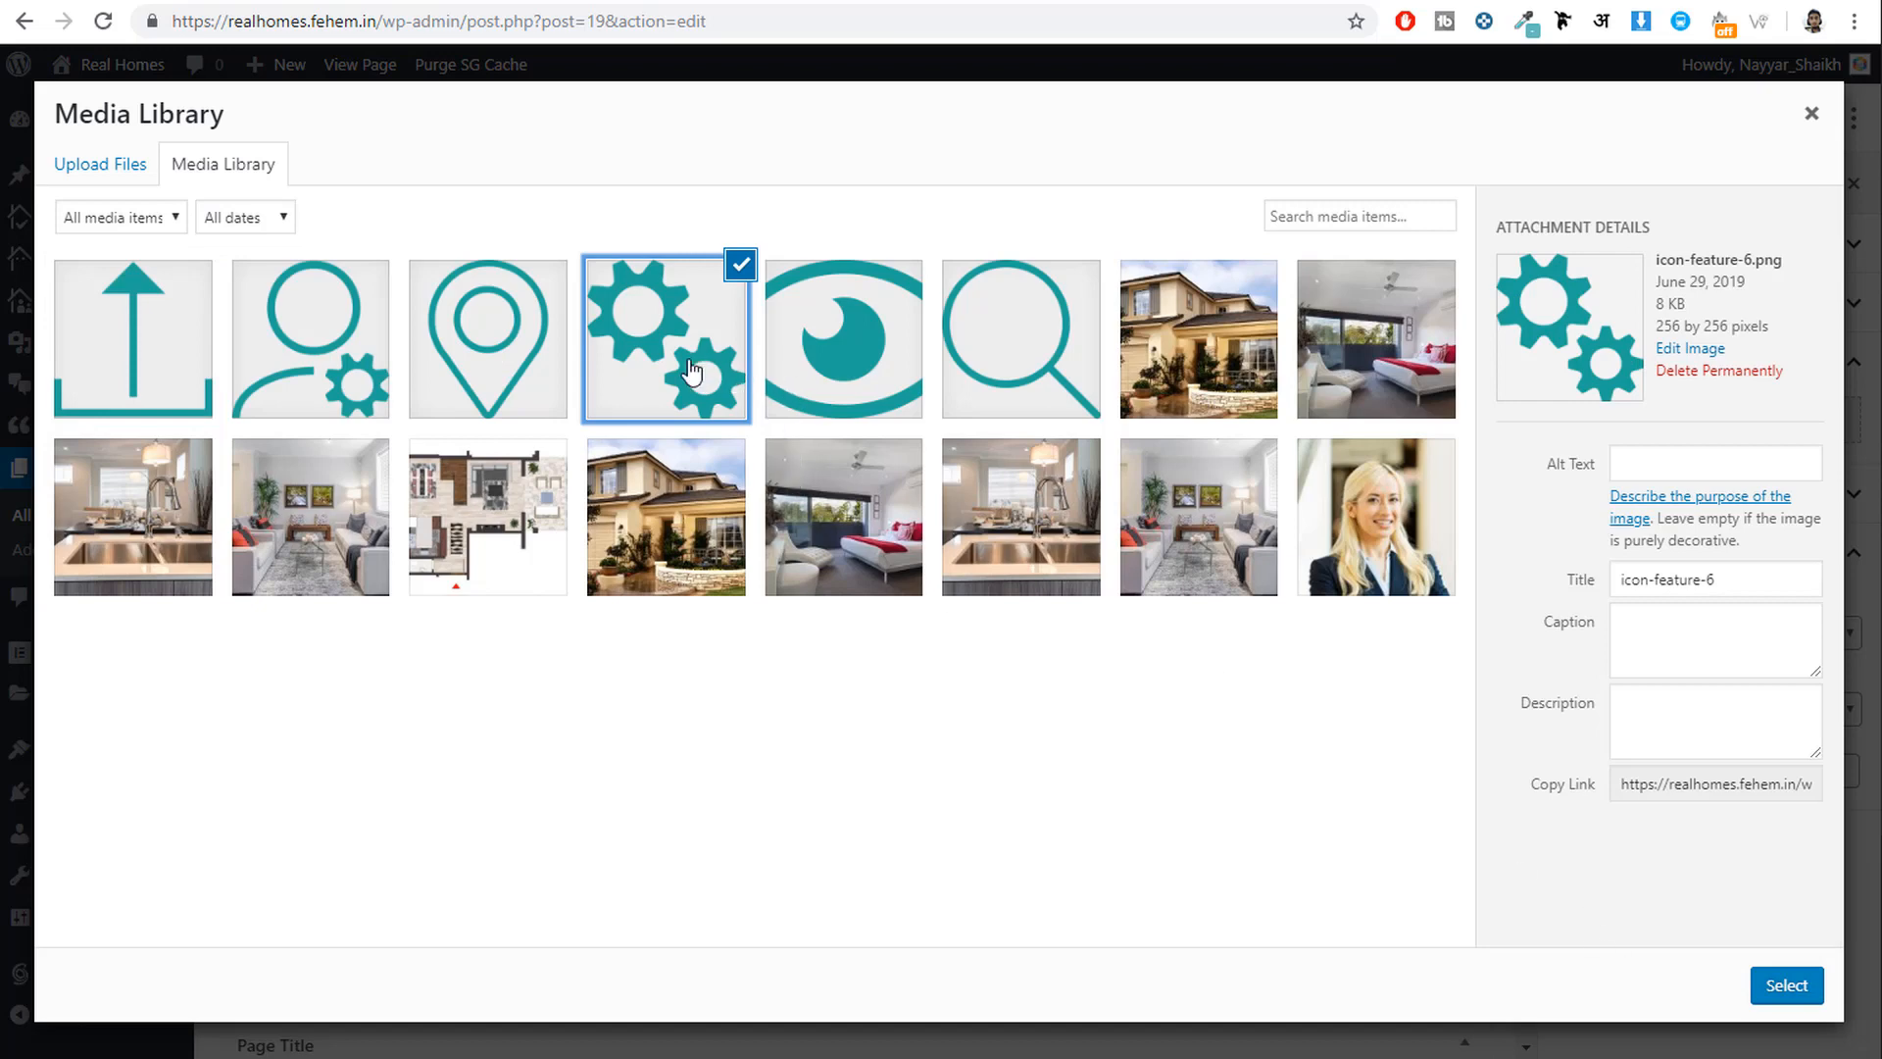
left_click(1787, 989)
Paste the live site's Live Customizer paragraph into the Feature Description.
scroll(1014, 706, "down", 3)
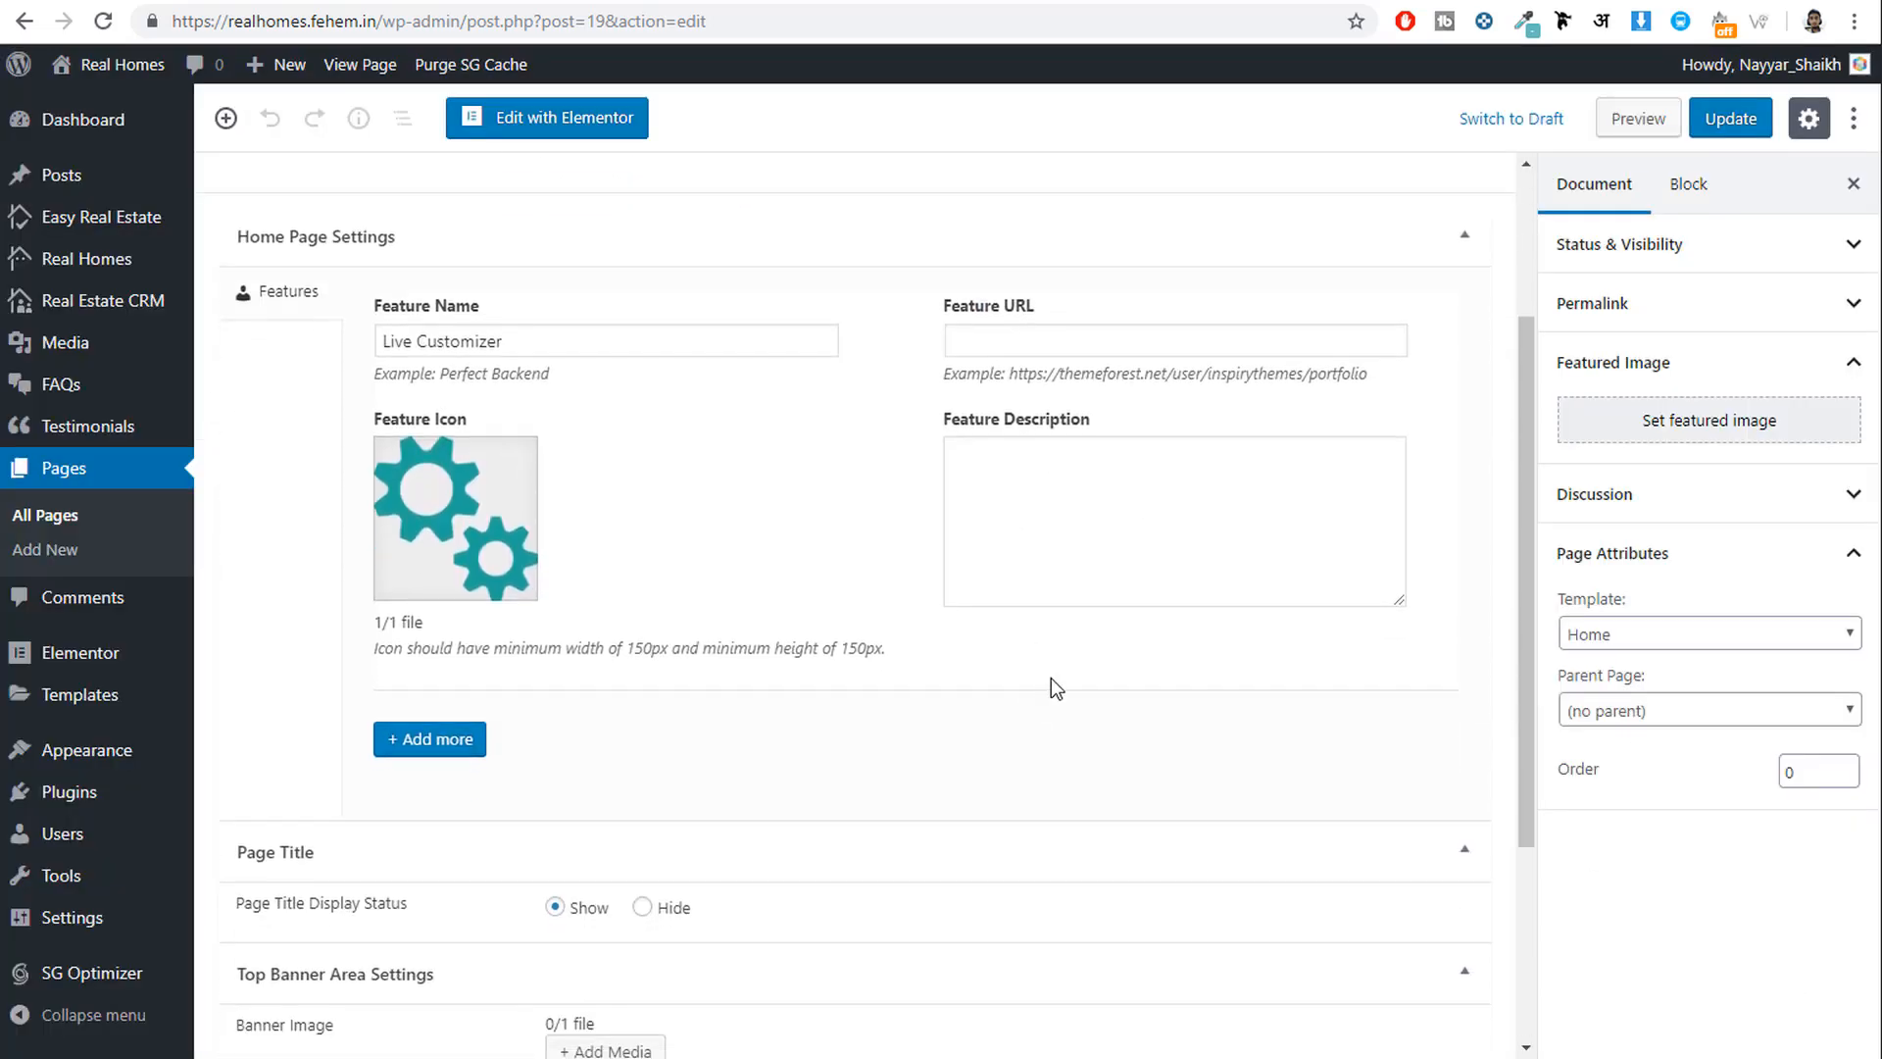
left_click(1077, 516)
left_click(319, 0)
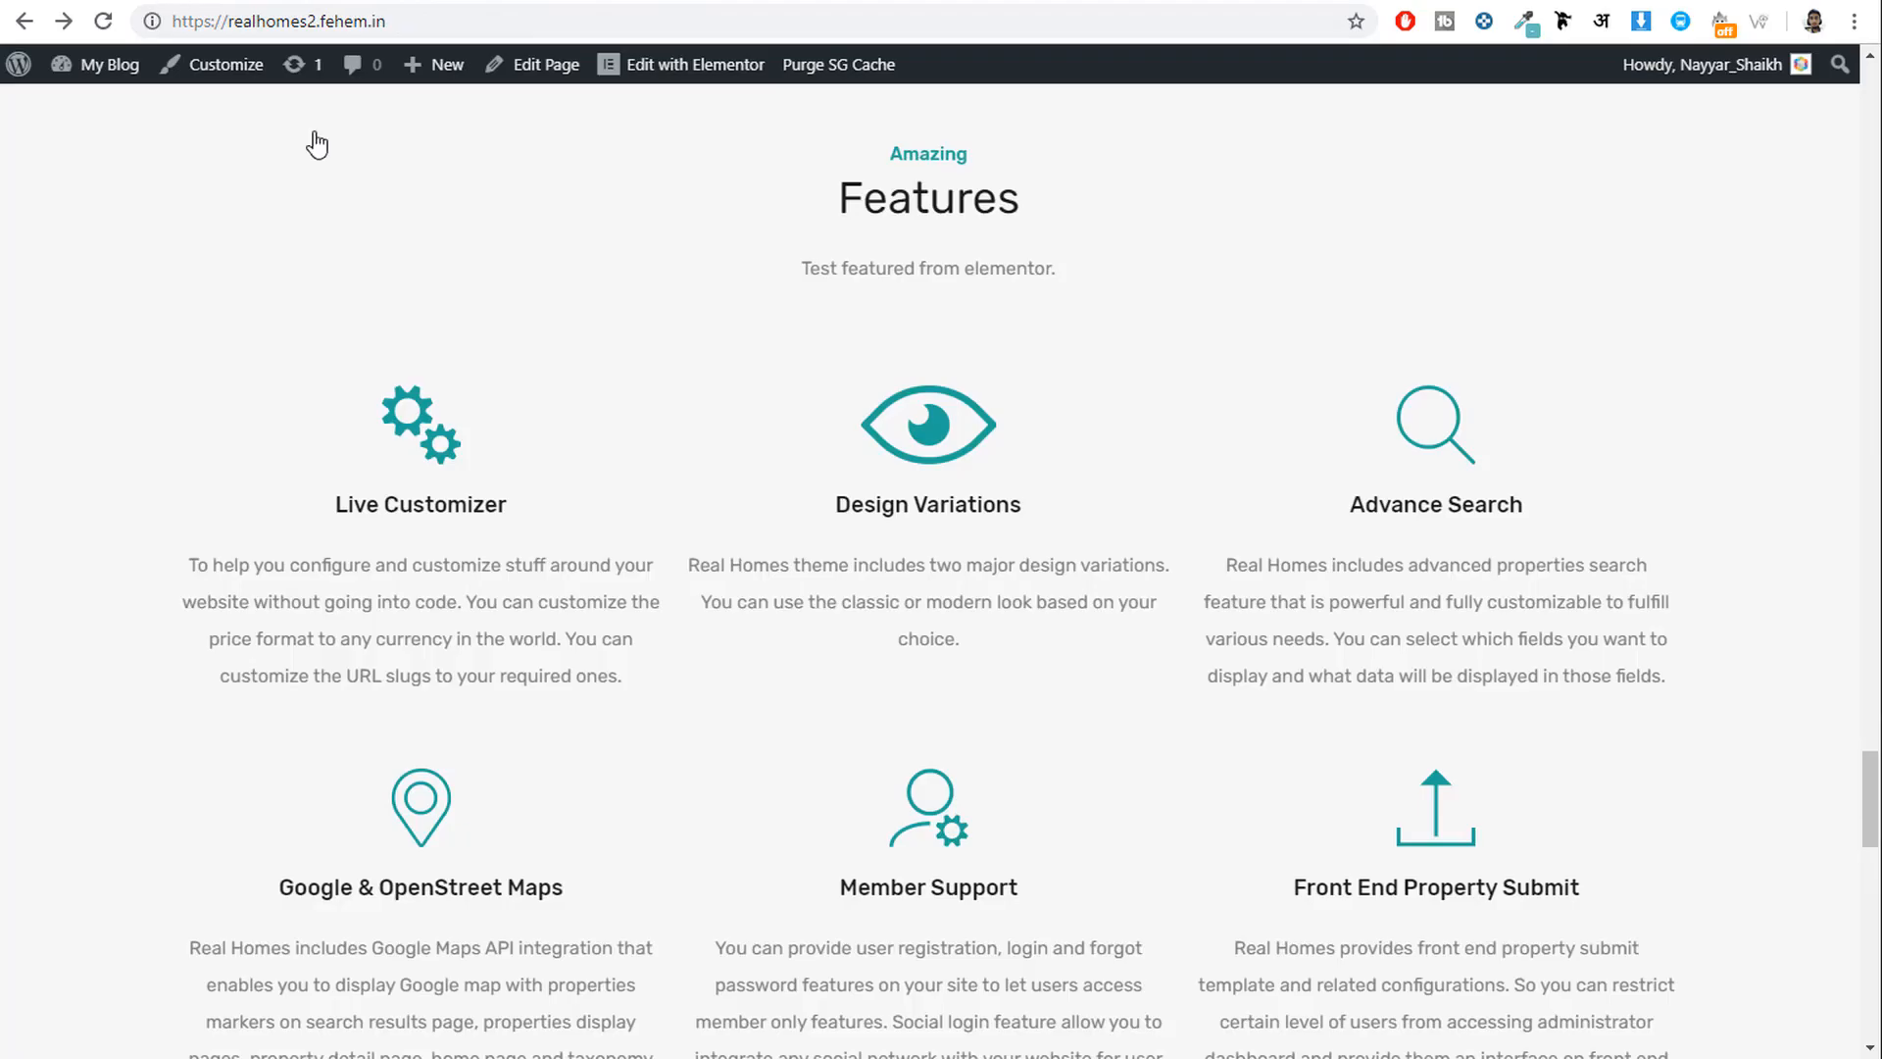
triple_click(585, 608)
key("ctrl+c")
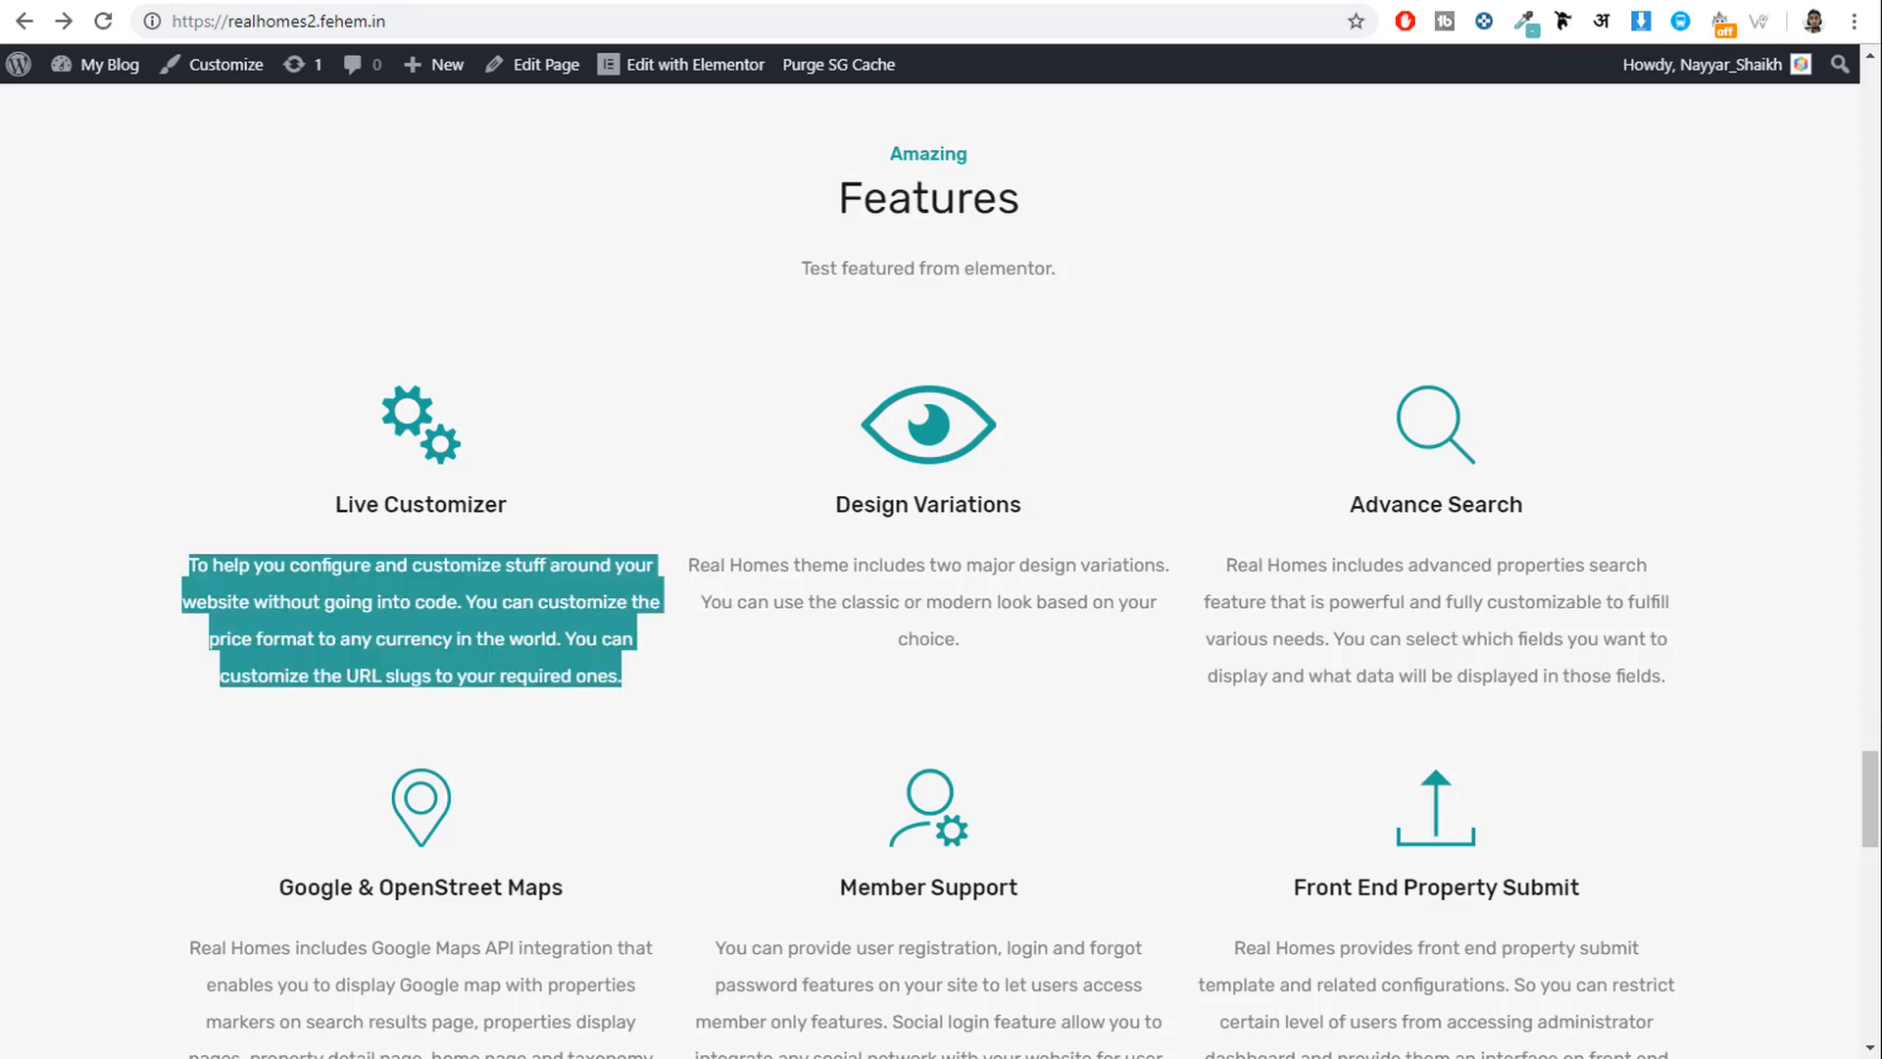
left_click(118, 0)
key("ctrl+v")
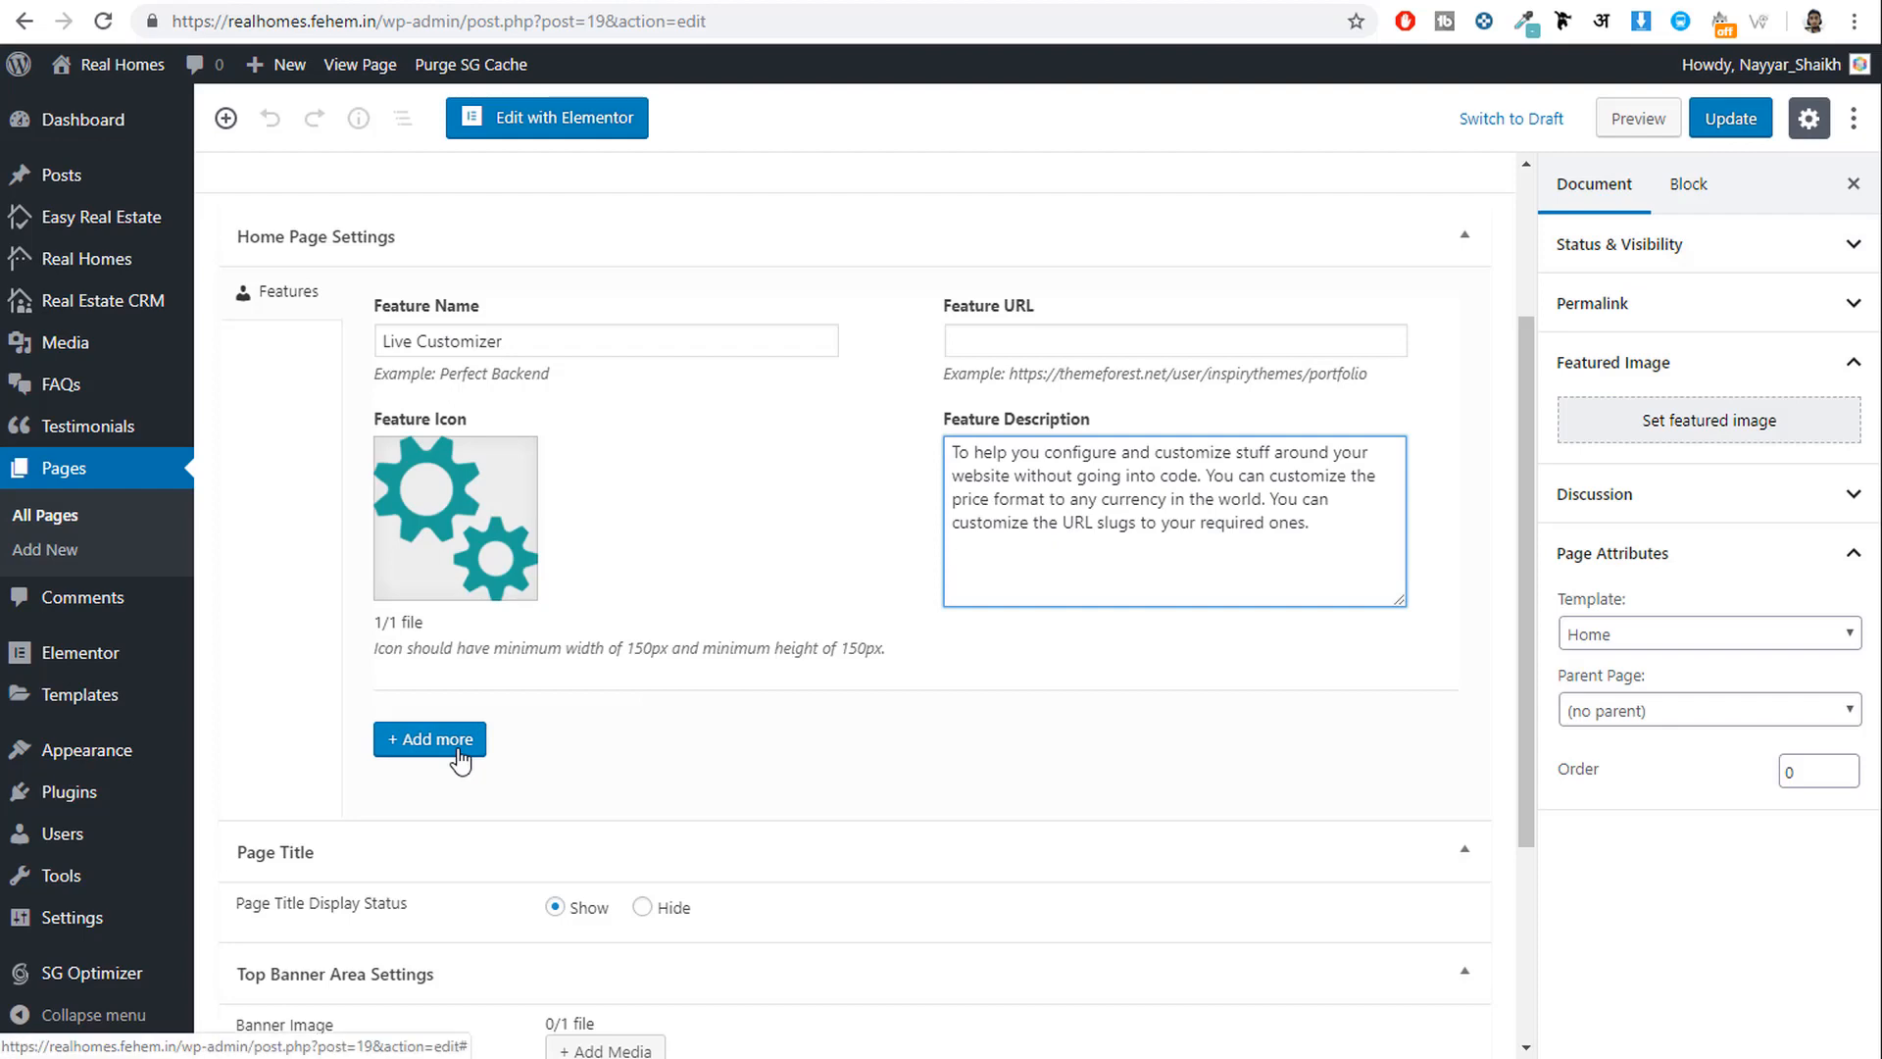
Compare against the live features section and update the Home page.
left_click(257, 0)
scroll(1367, 686, "down", 4)
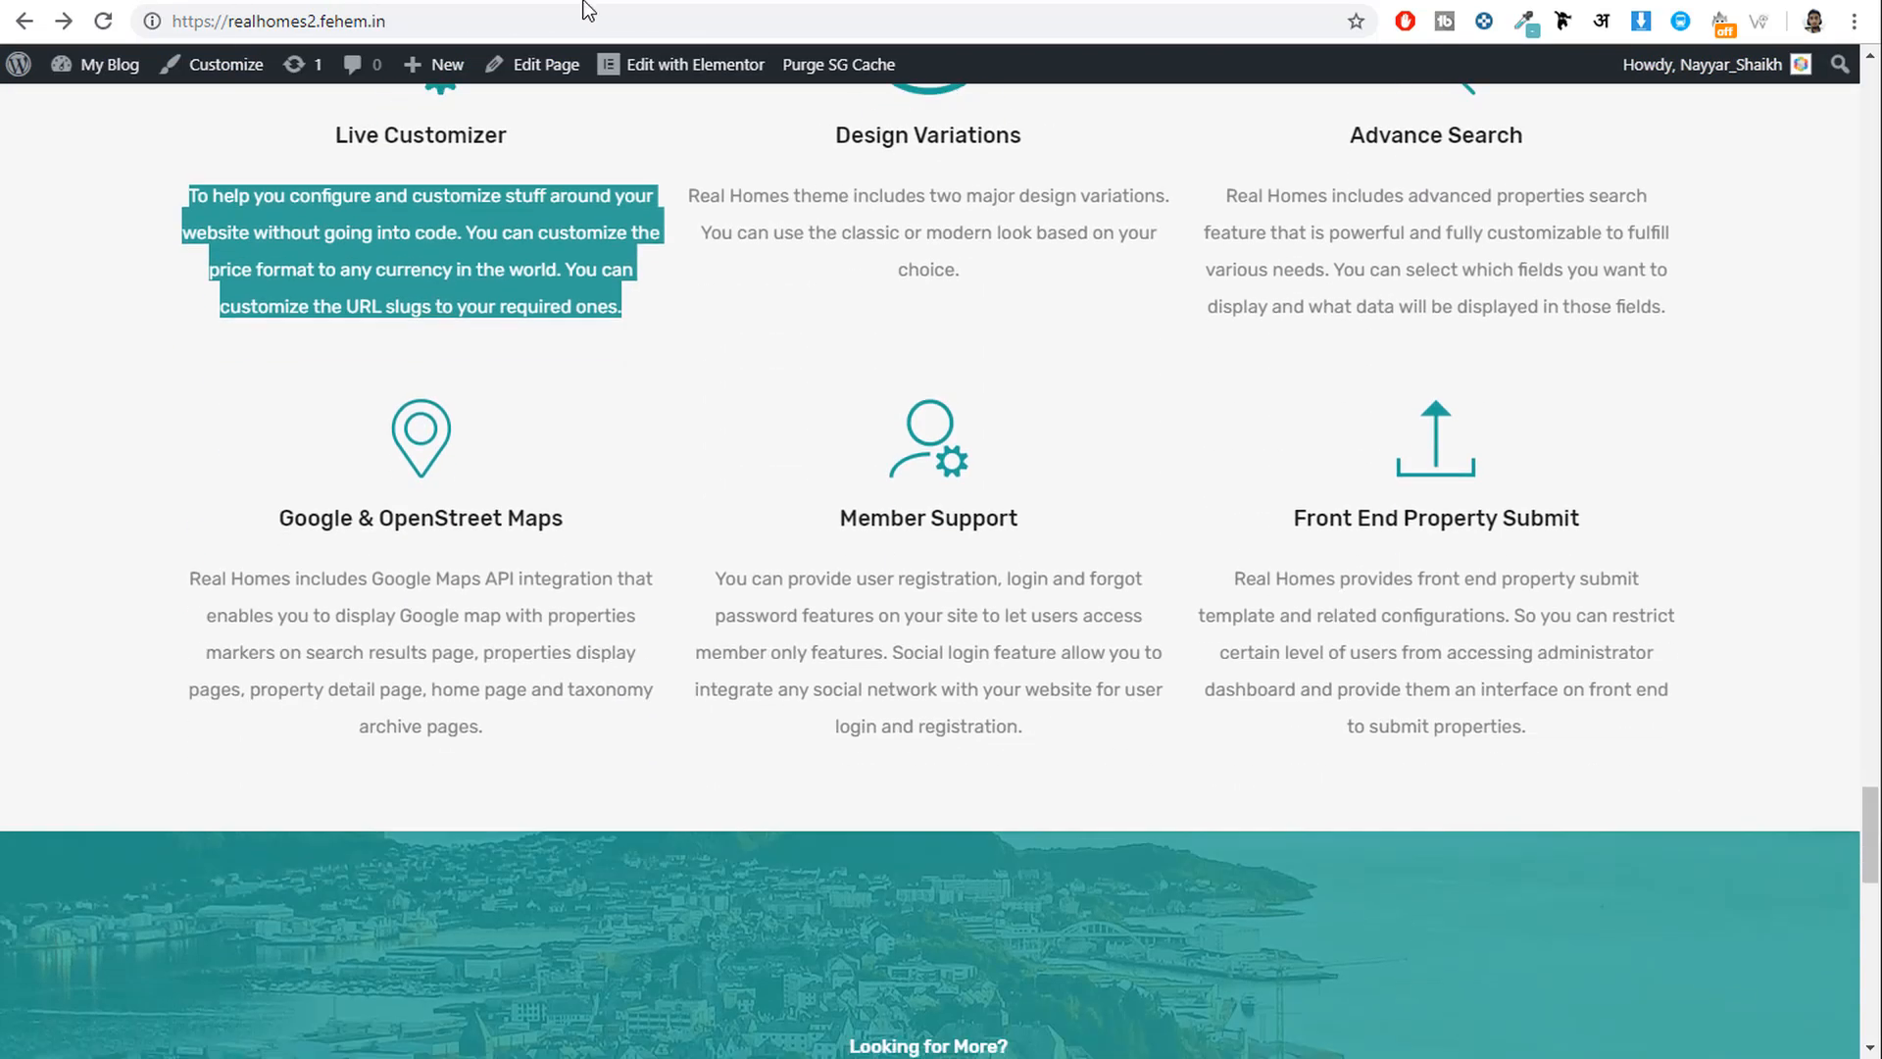
left_click(1107, 5)
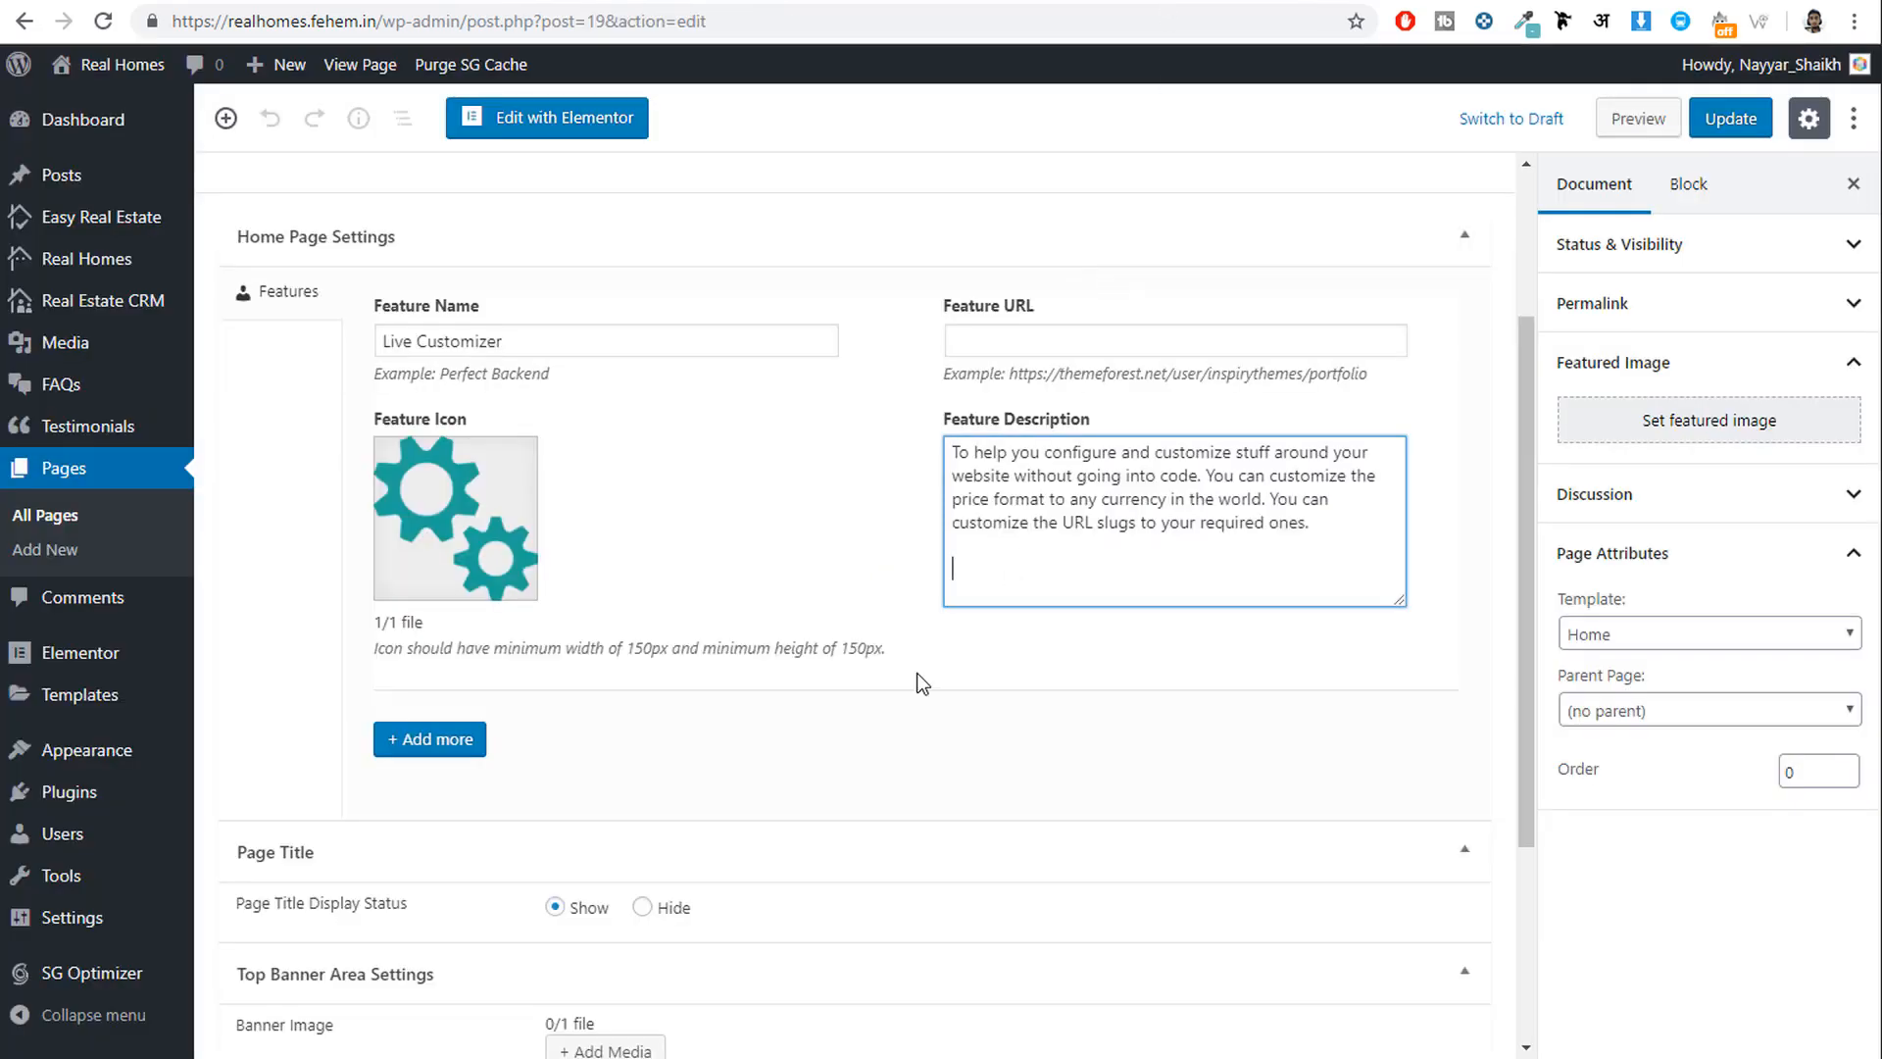
scroll(790, 793, "up", 3)
left_click(1731, 118)
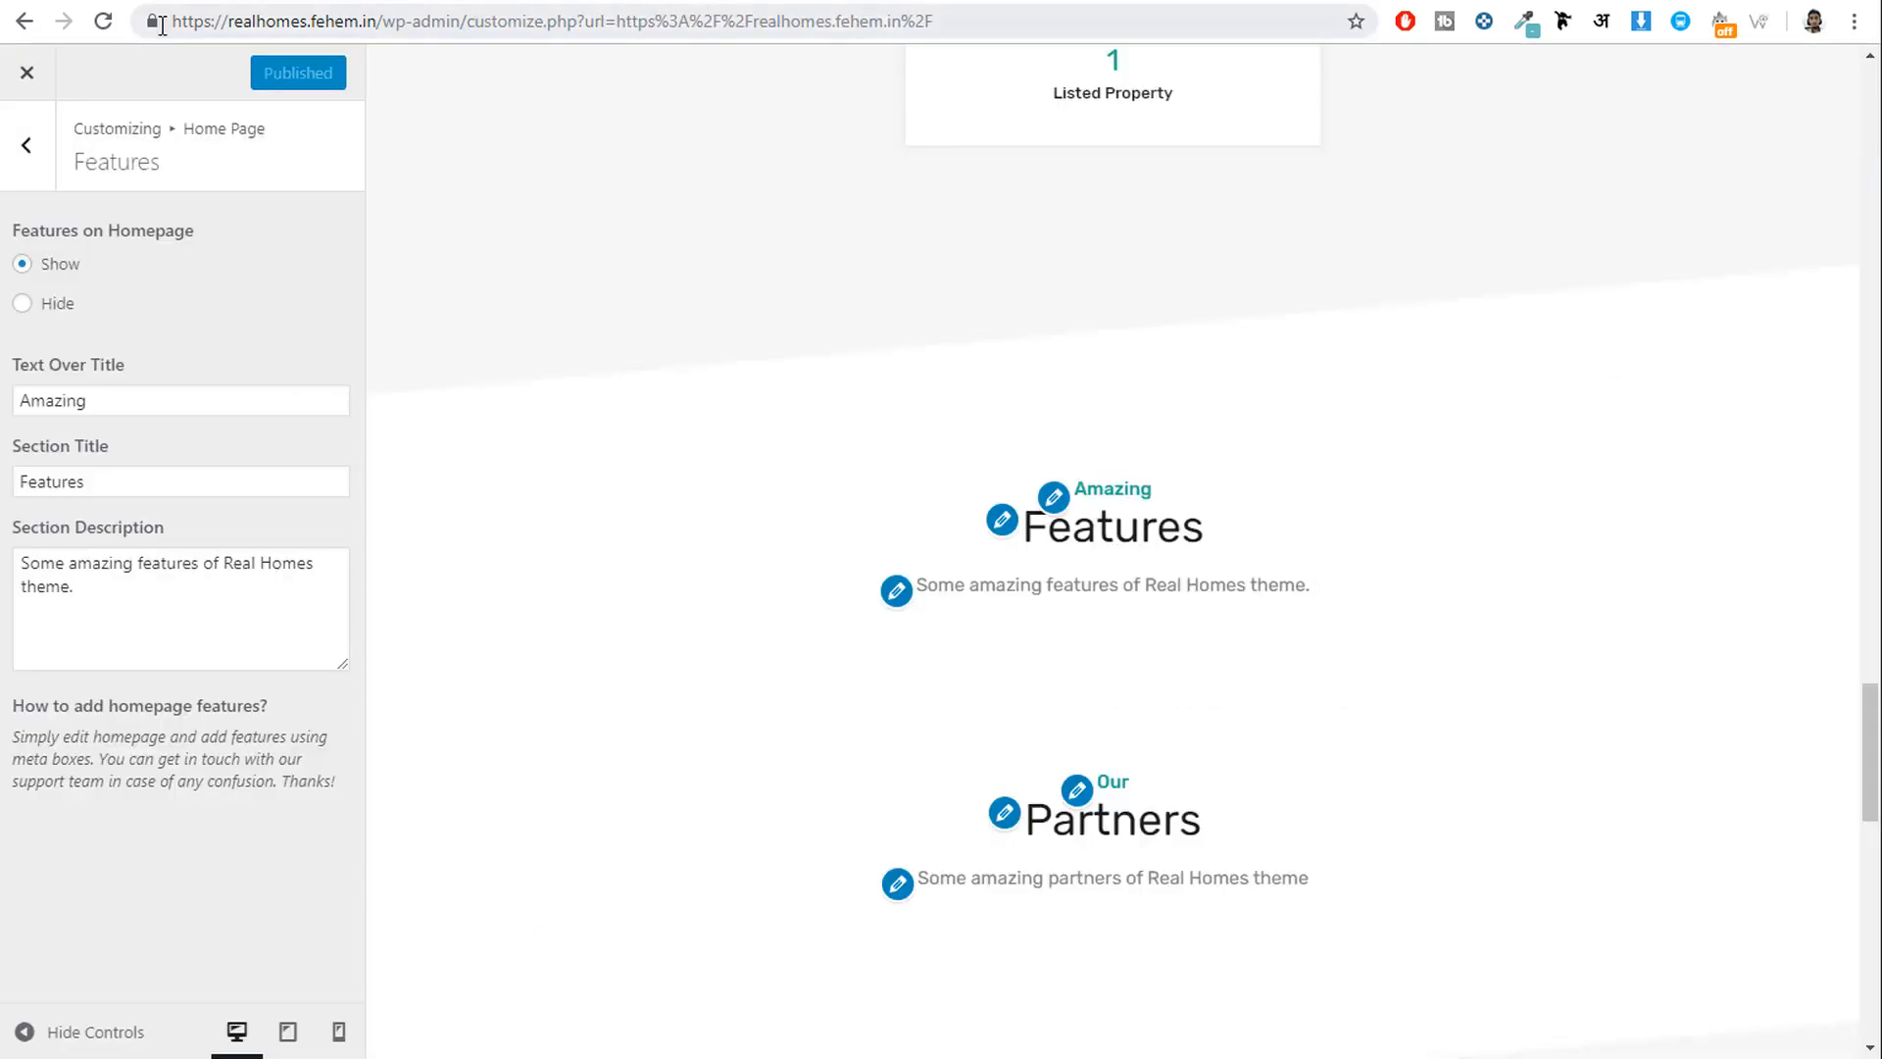
Reload the Customizer to show Live Customizer in Features, then open Home Page > Partners.
left_click(103, 21)
scroll(1173, 605, "down", 20)
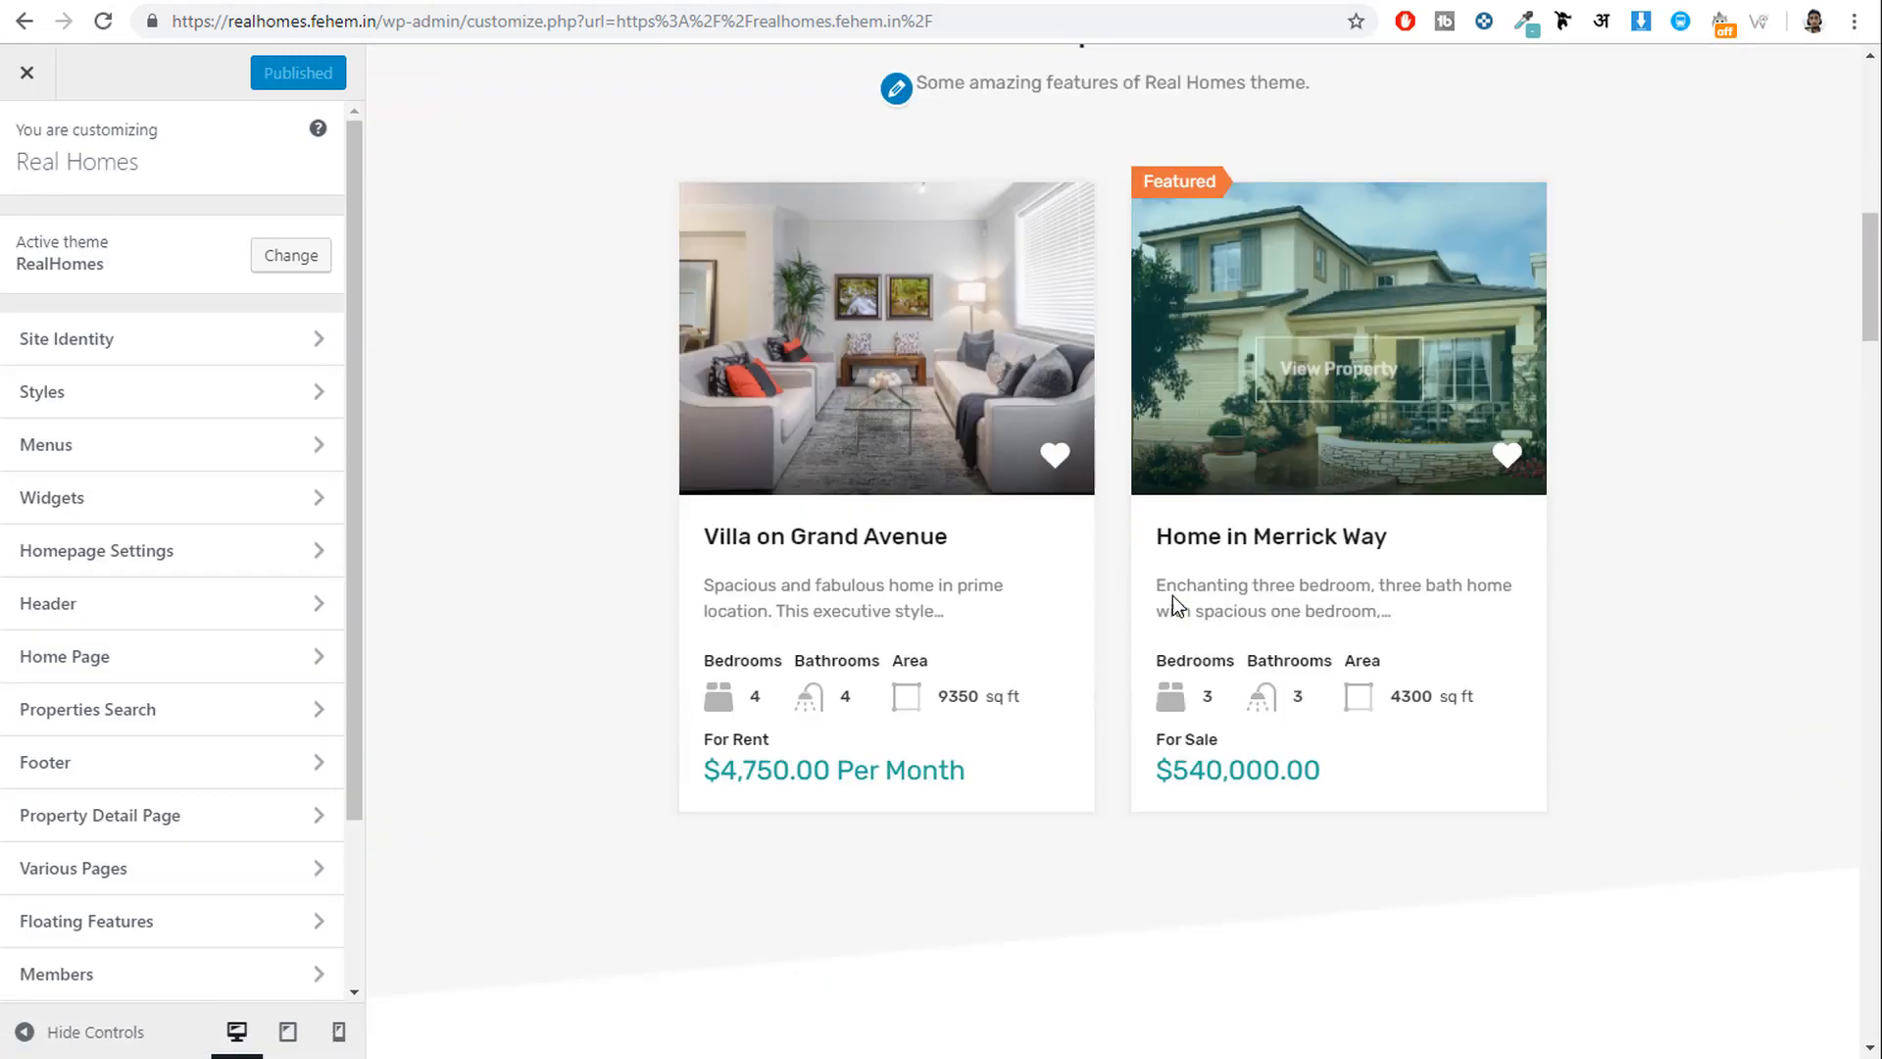
scroll(1172, 596, "down", 9)
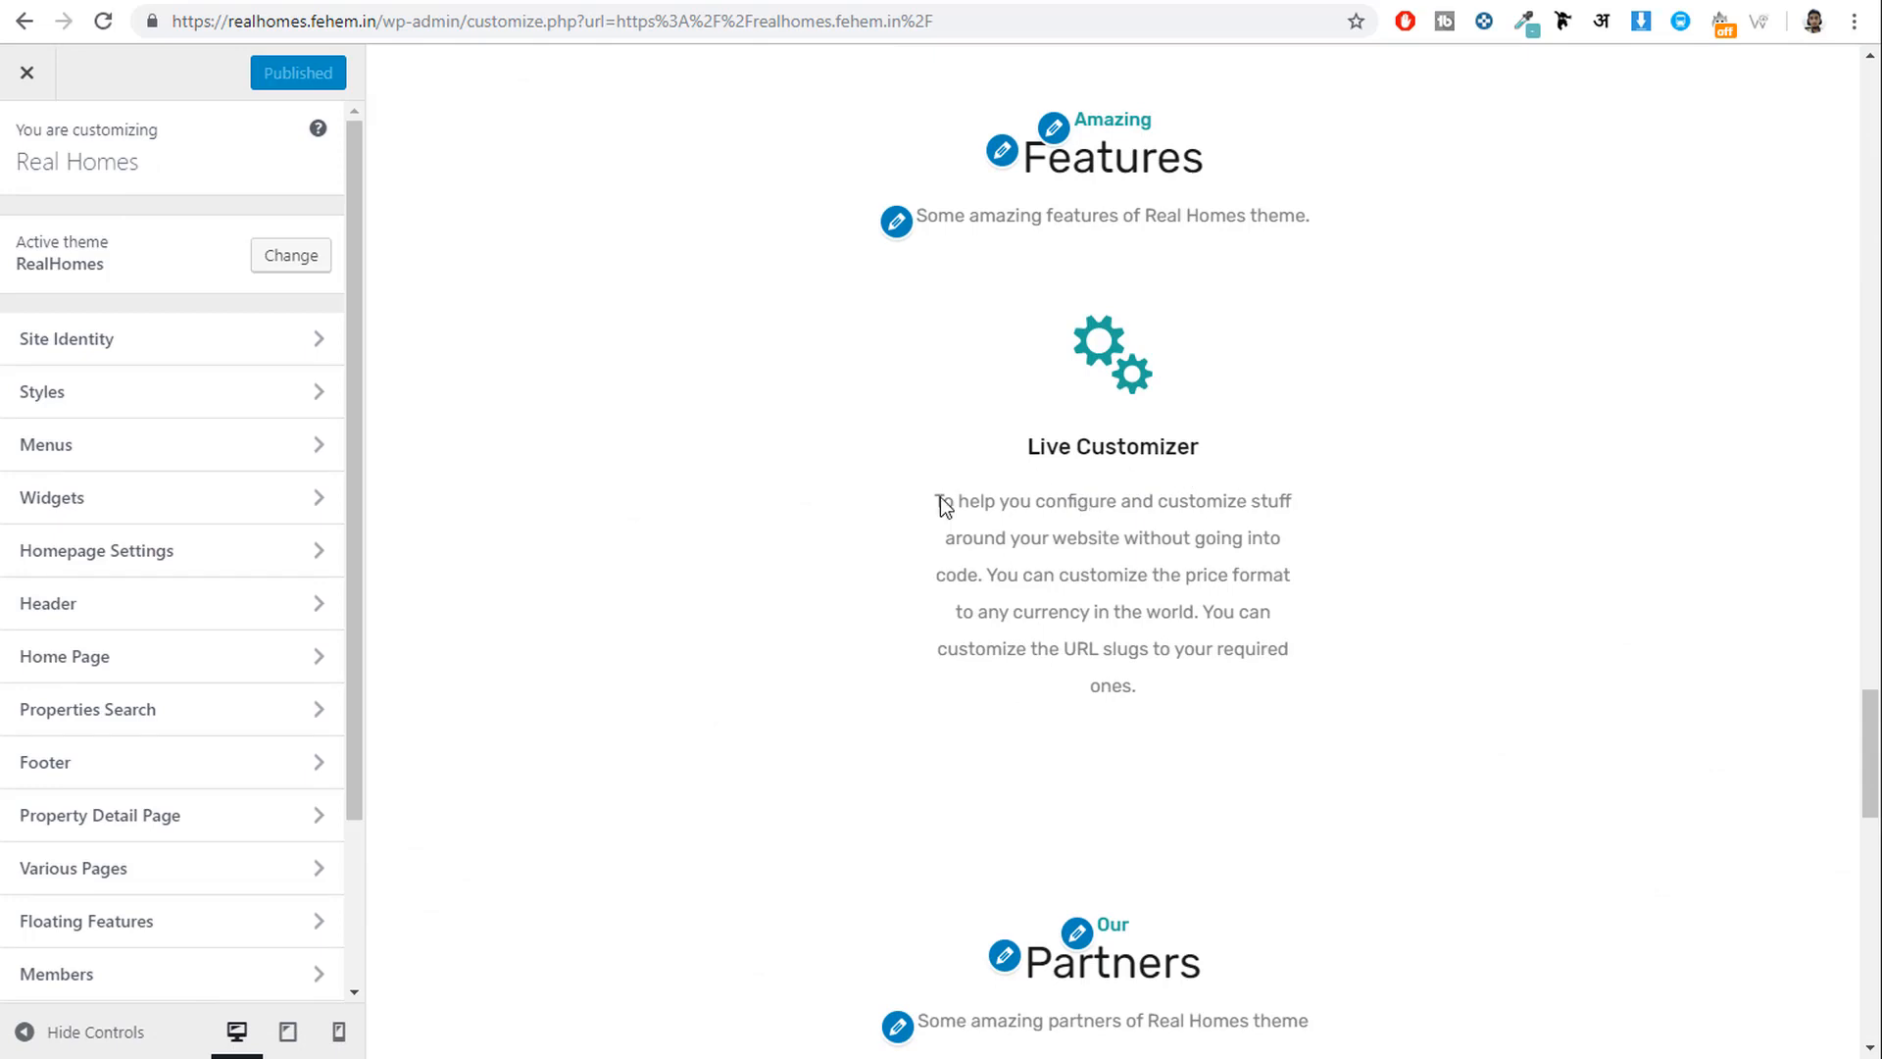
left_click(145, 670)
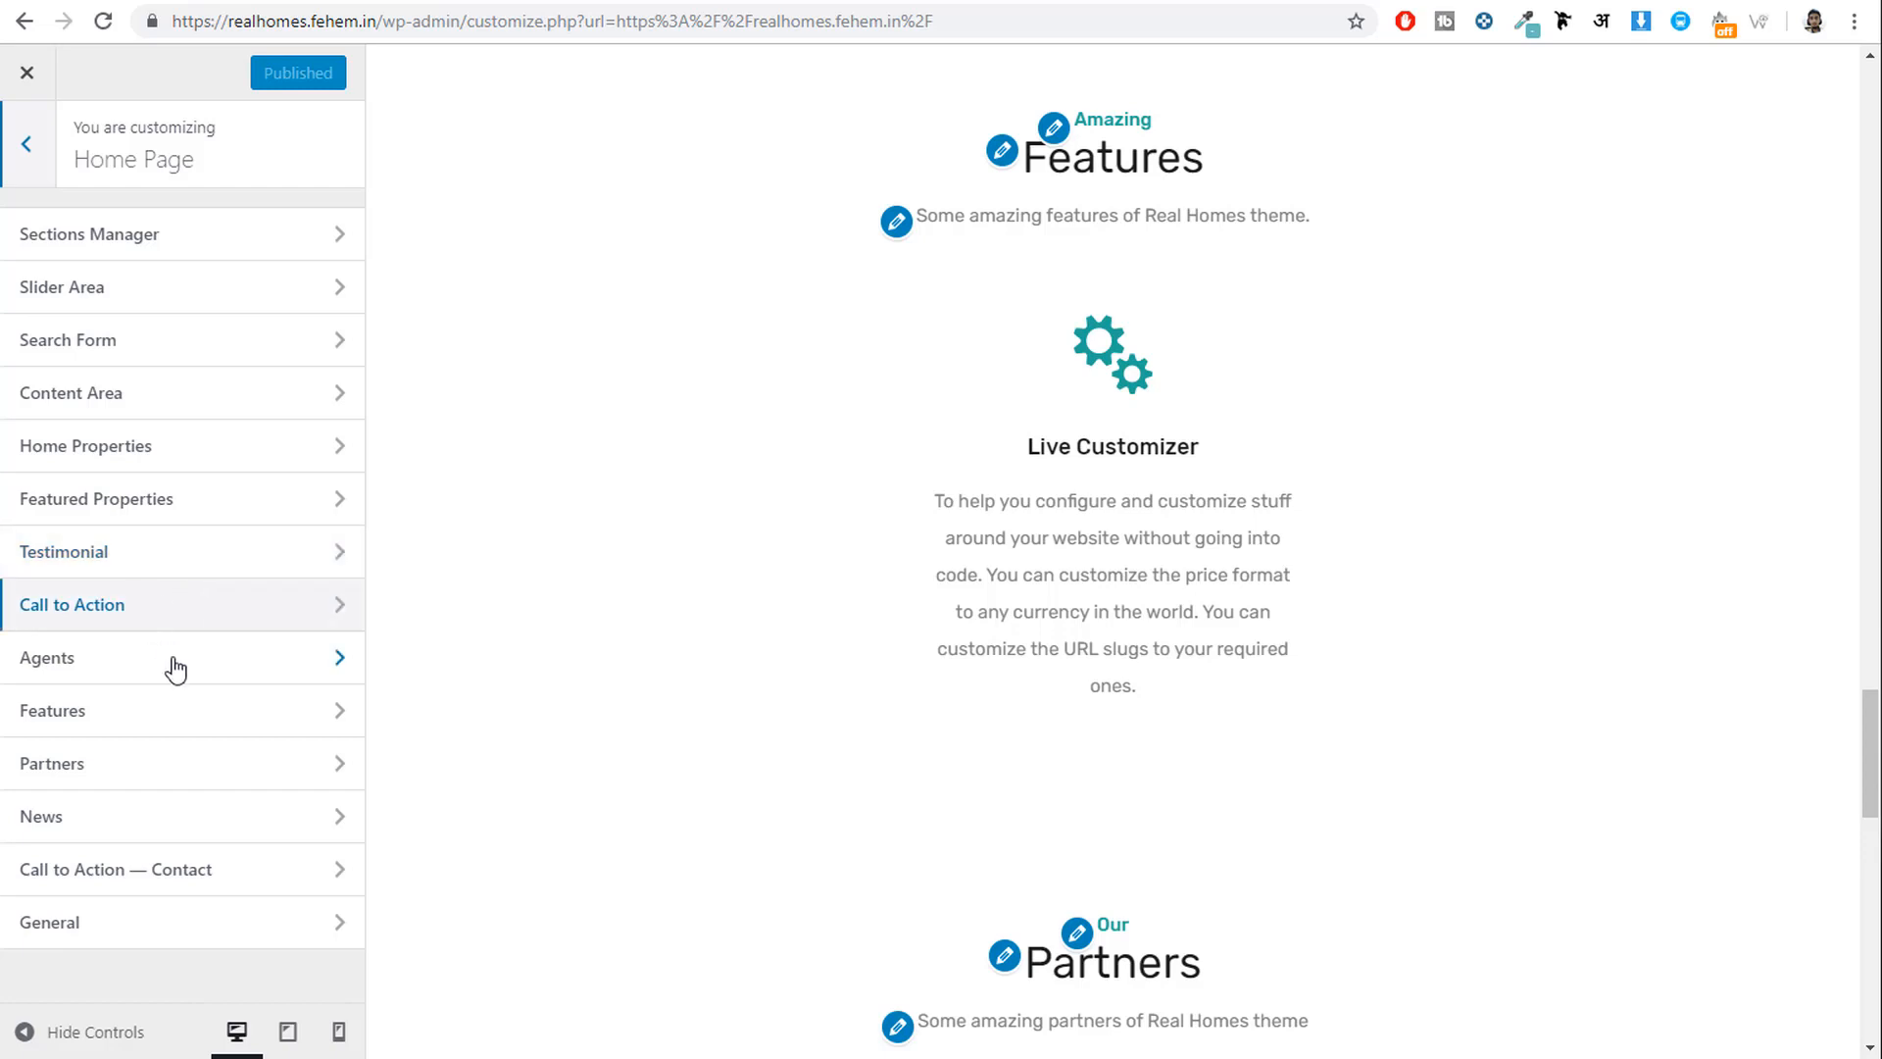
left_click(156, 763)
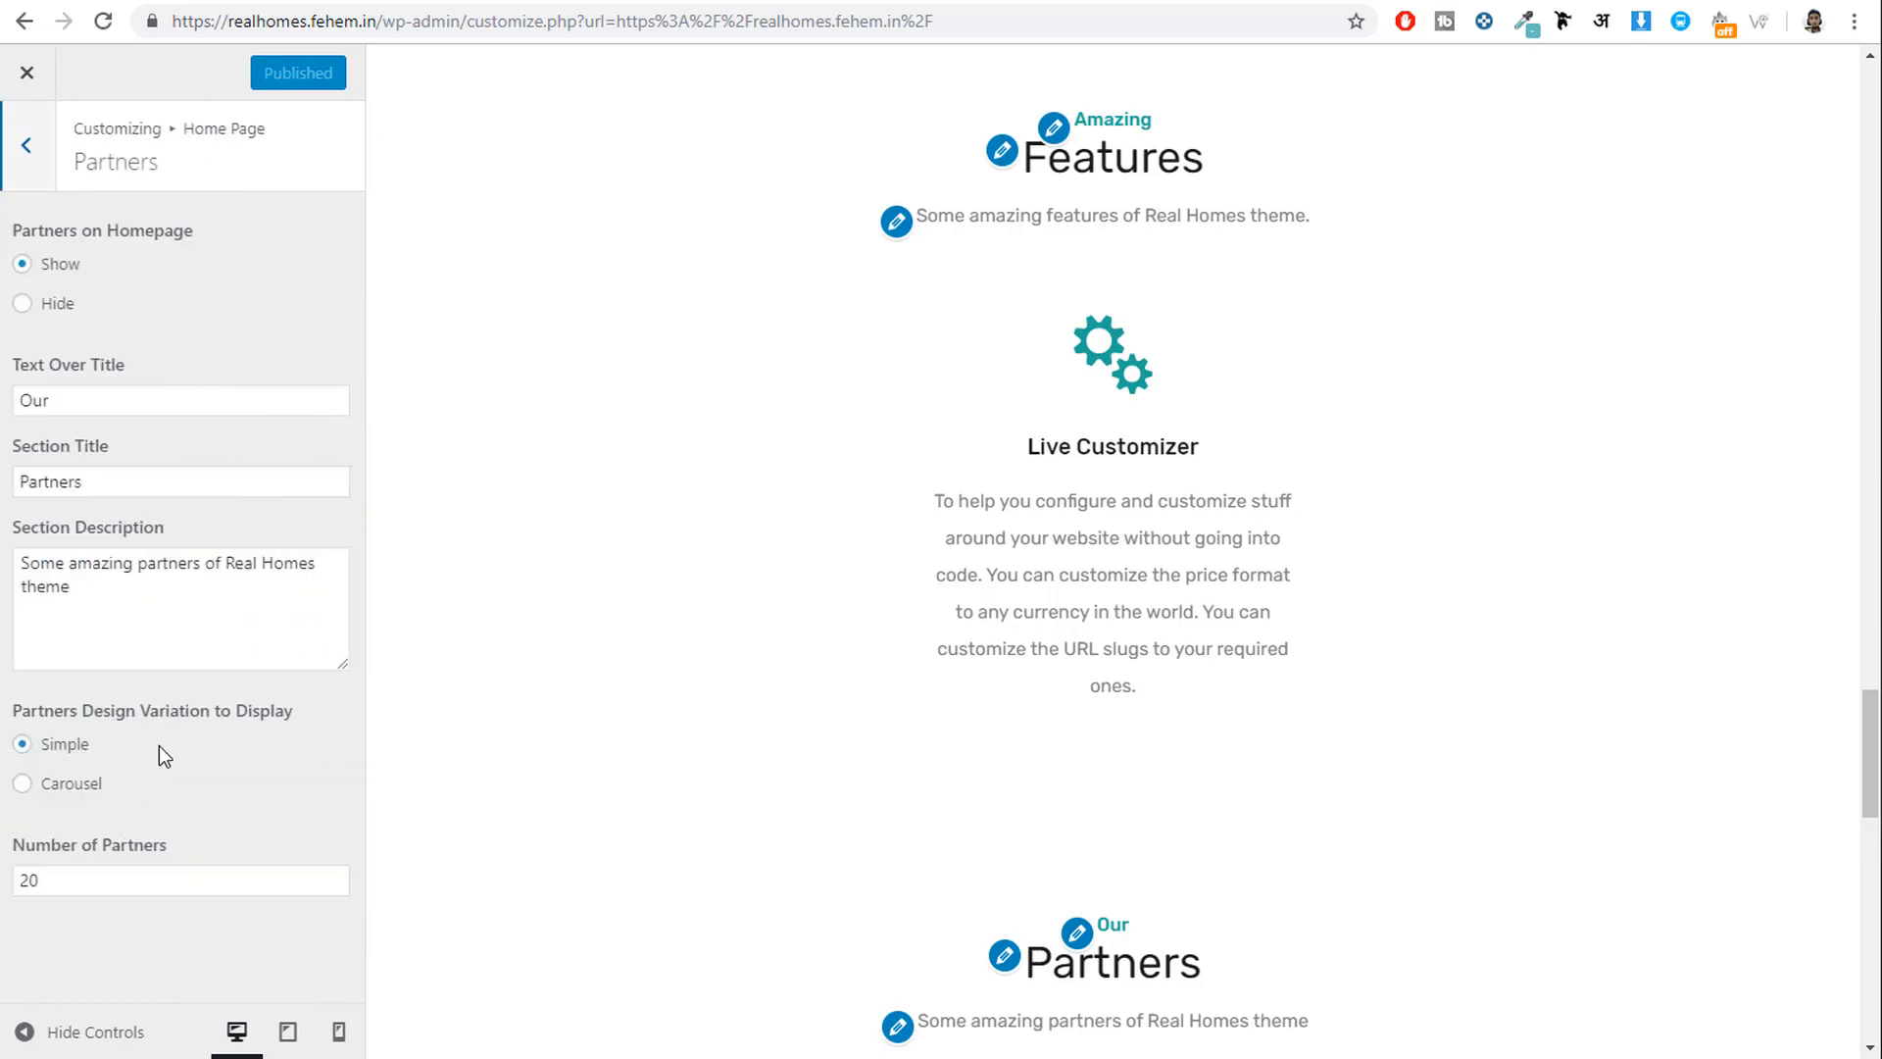
scroll(1141, 444, "down", 5)
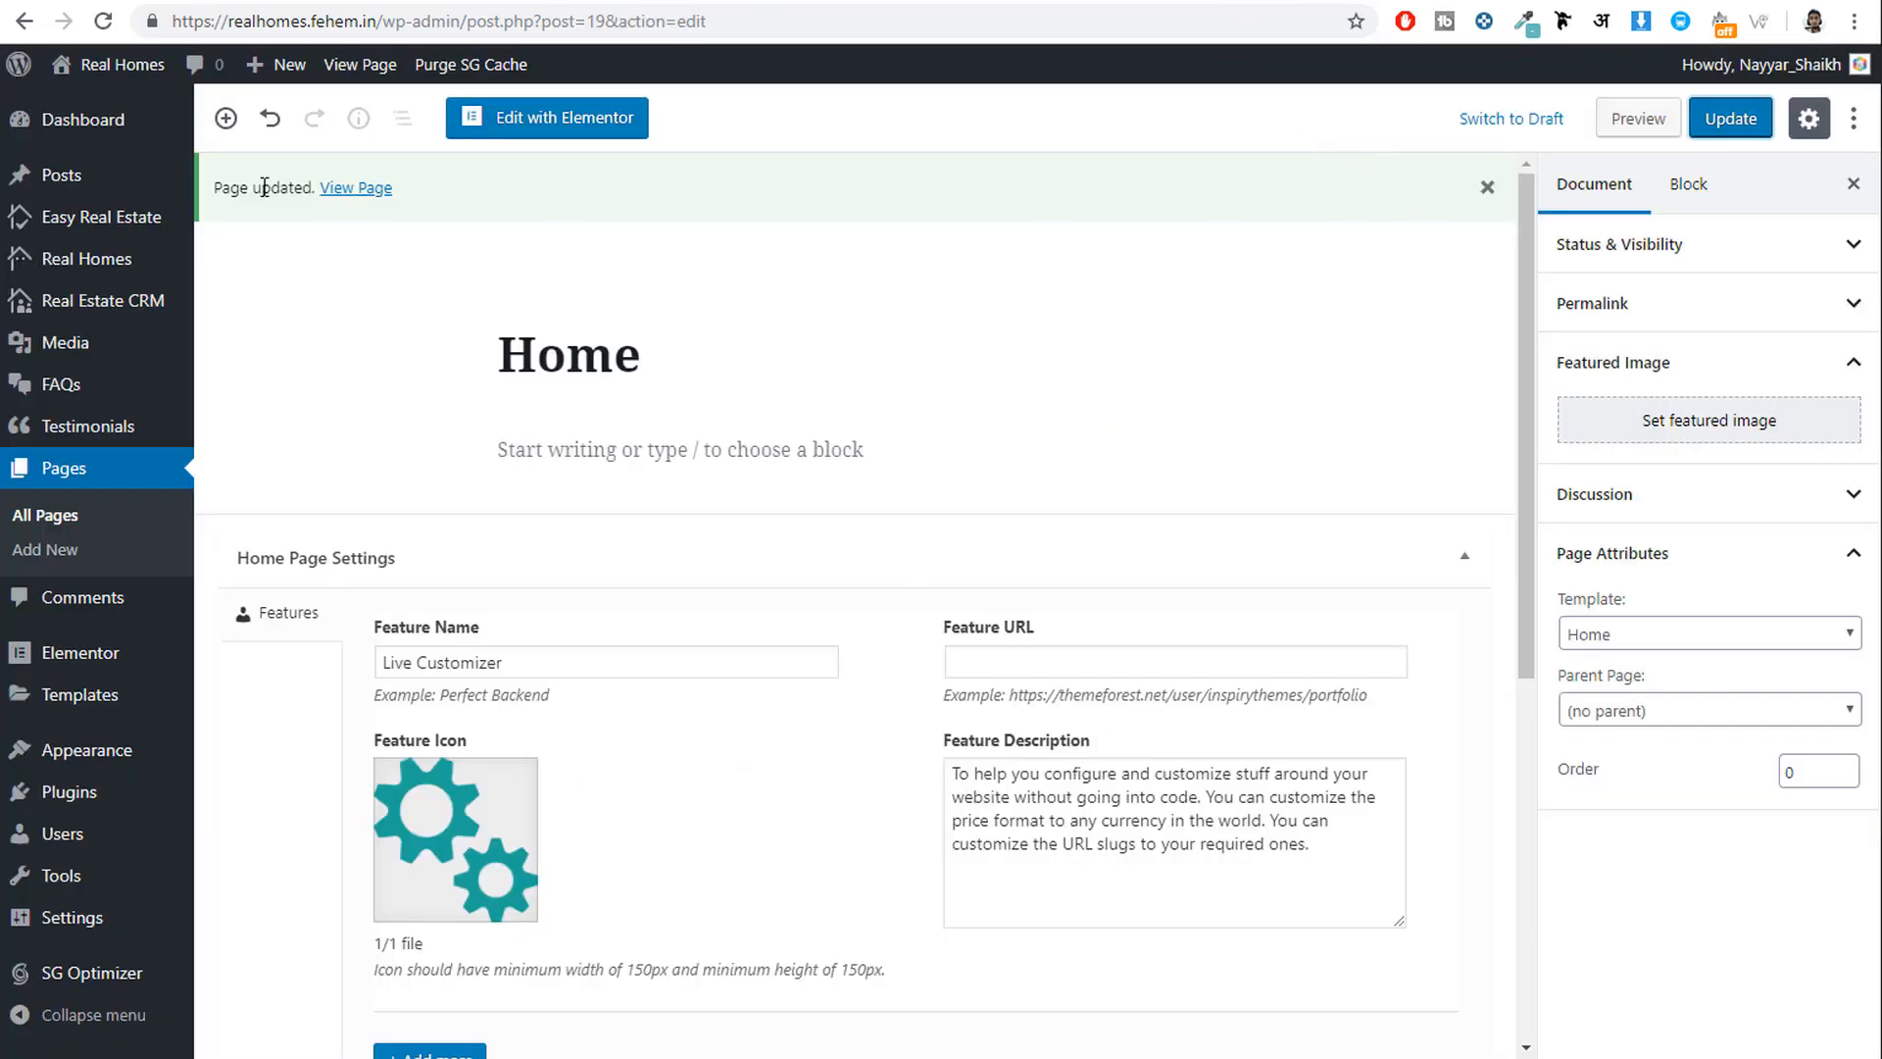
Open the Partners list and start a new partner titled Partner1.
mouse_move(88, 220)
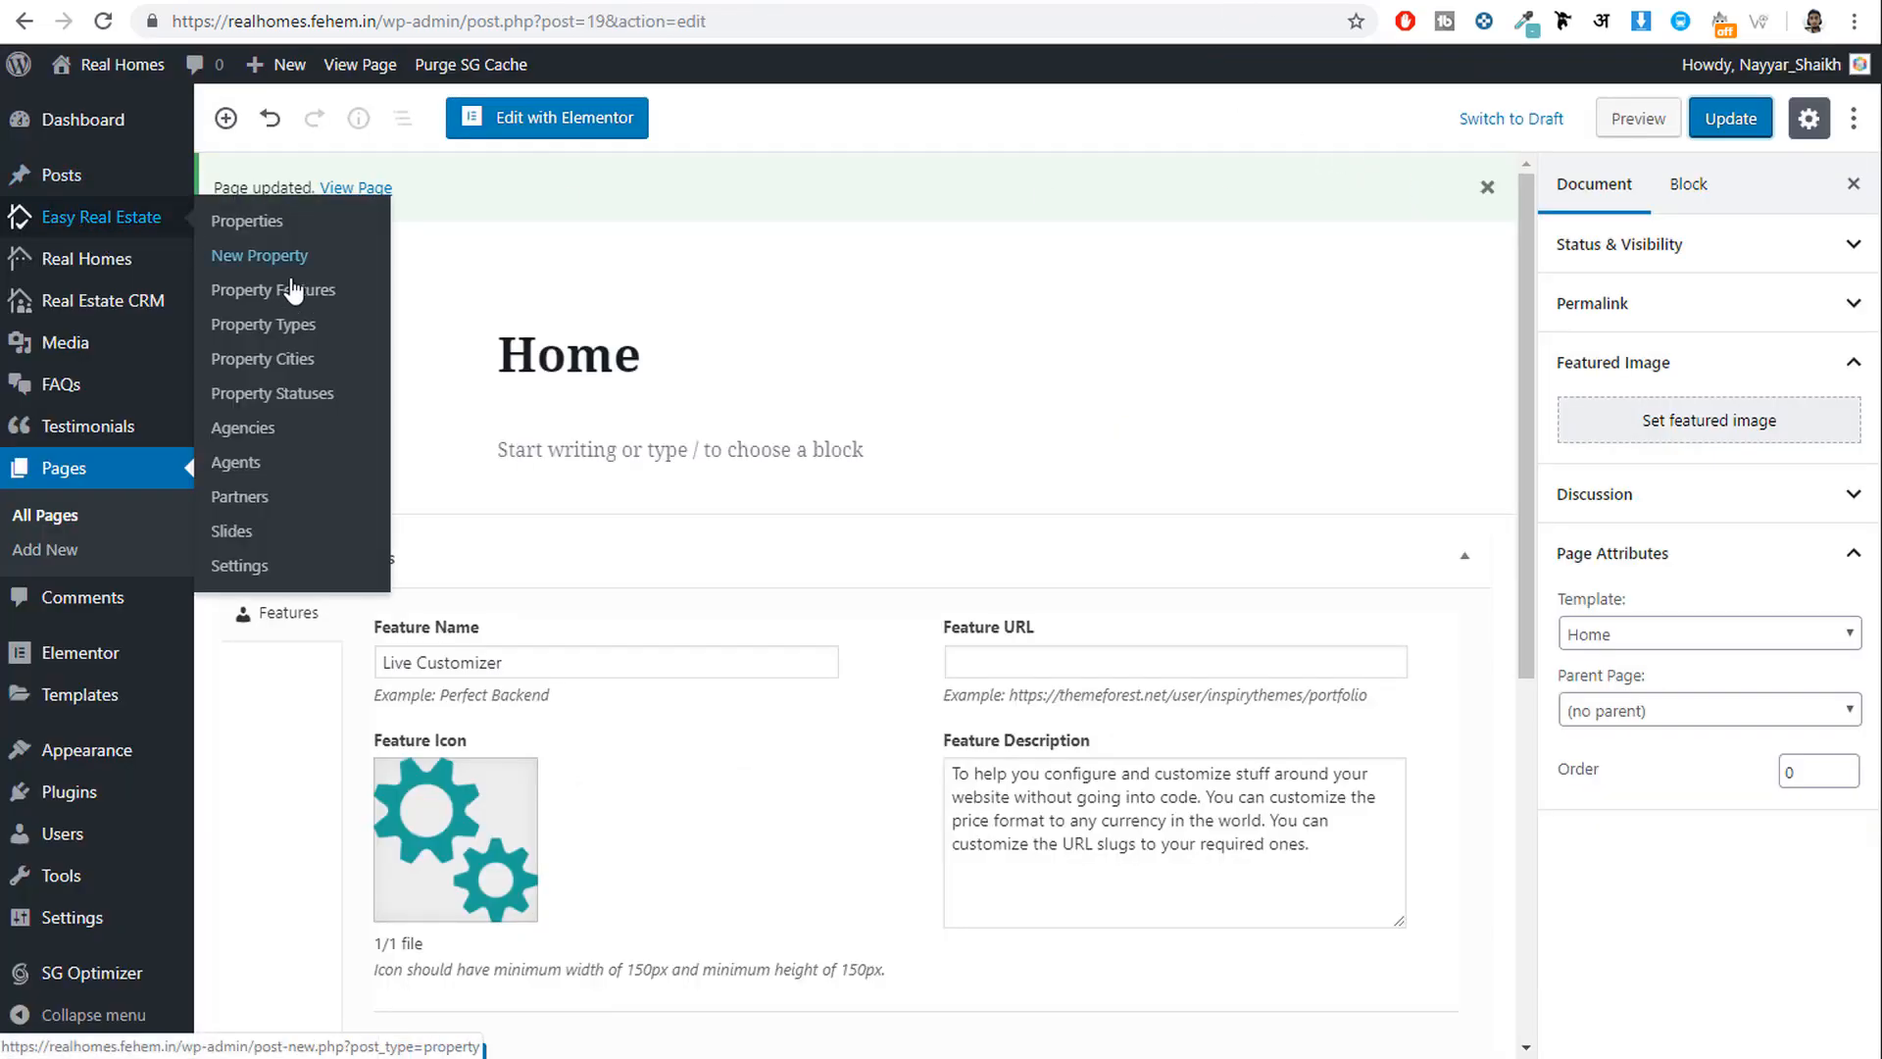
left_click(257, 498)
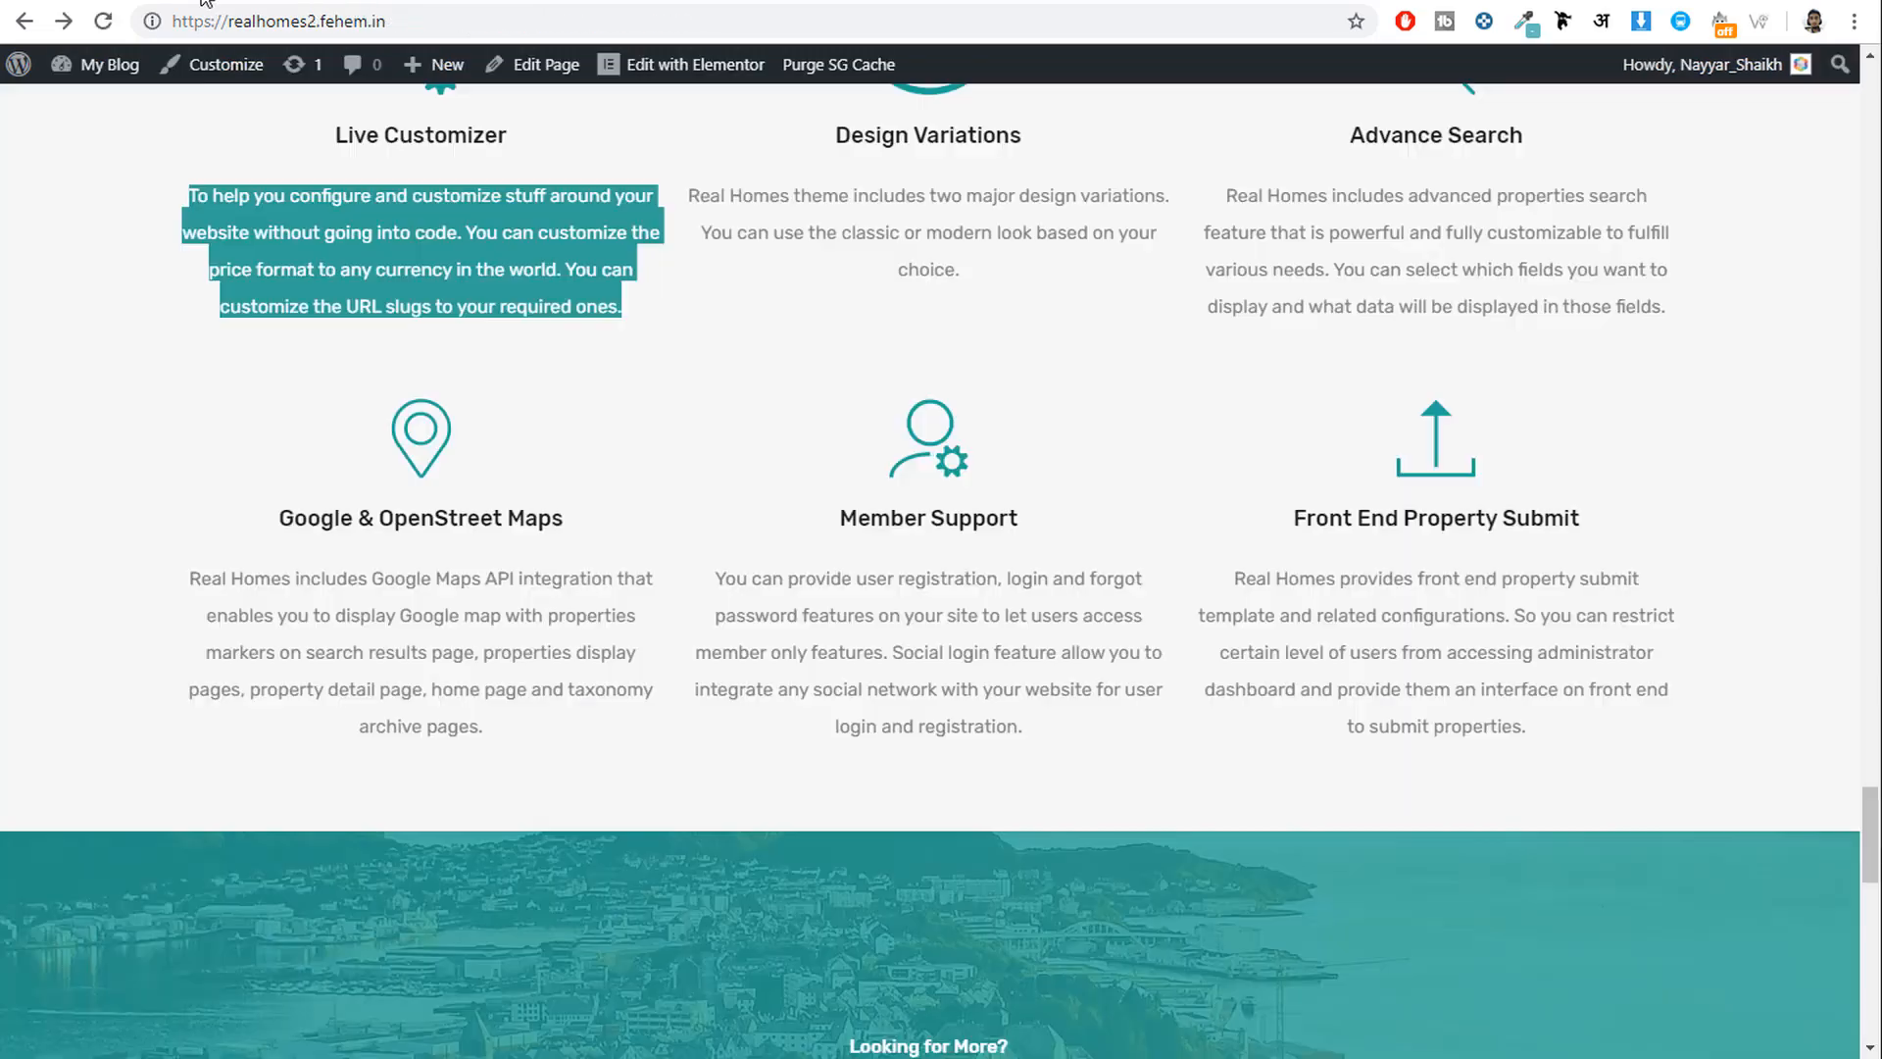
scroll(1155, 576, "down", 15)
scroll(1157, 603, "up", 5)
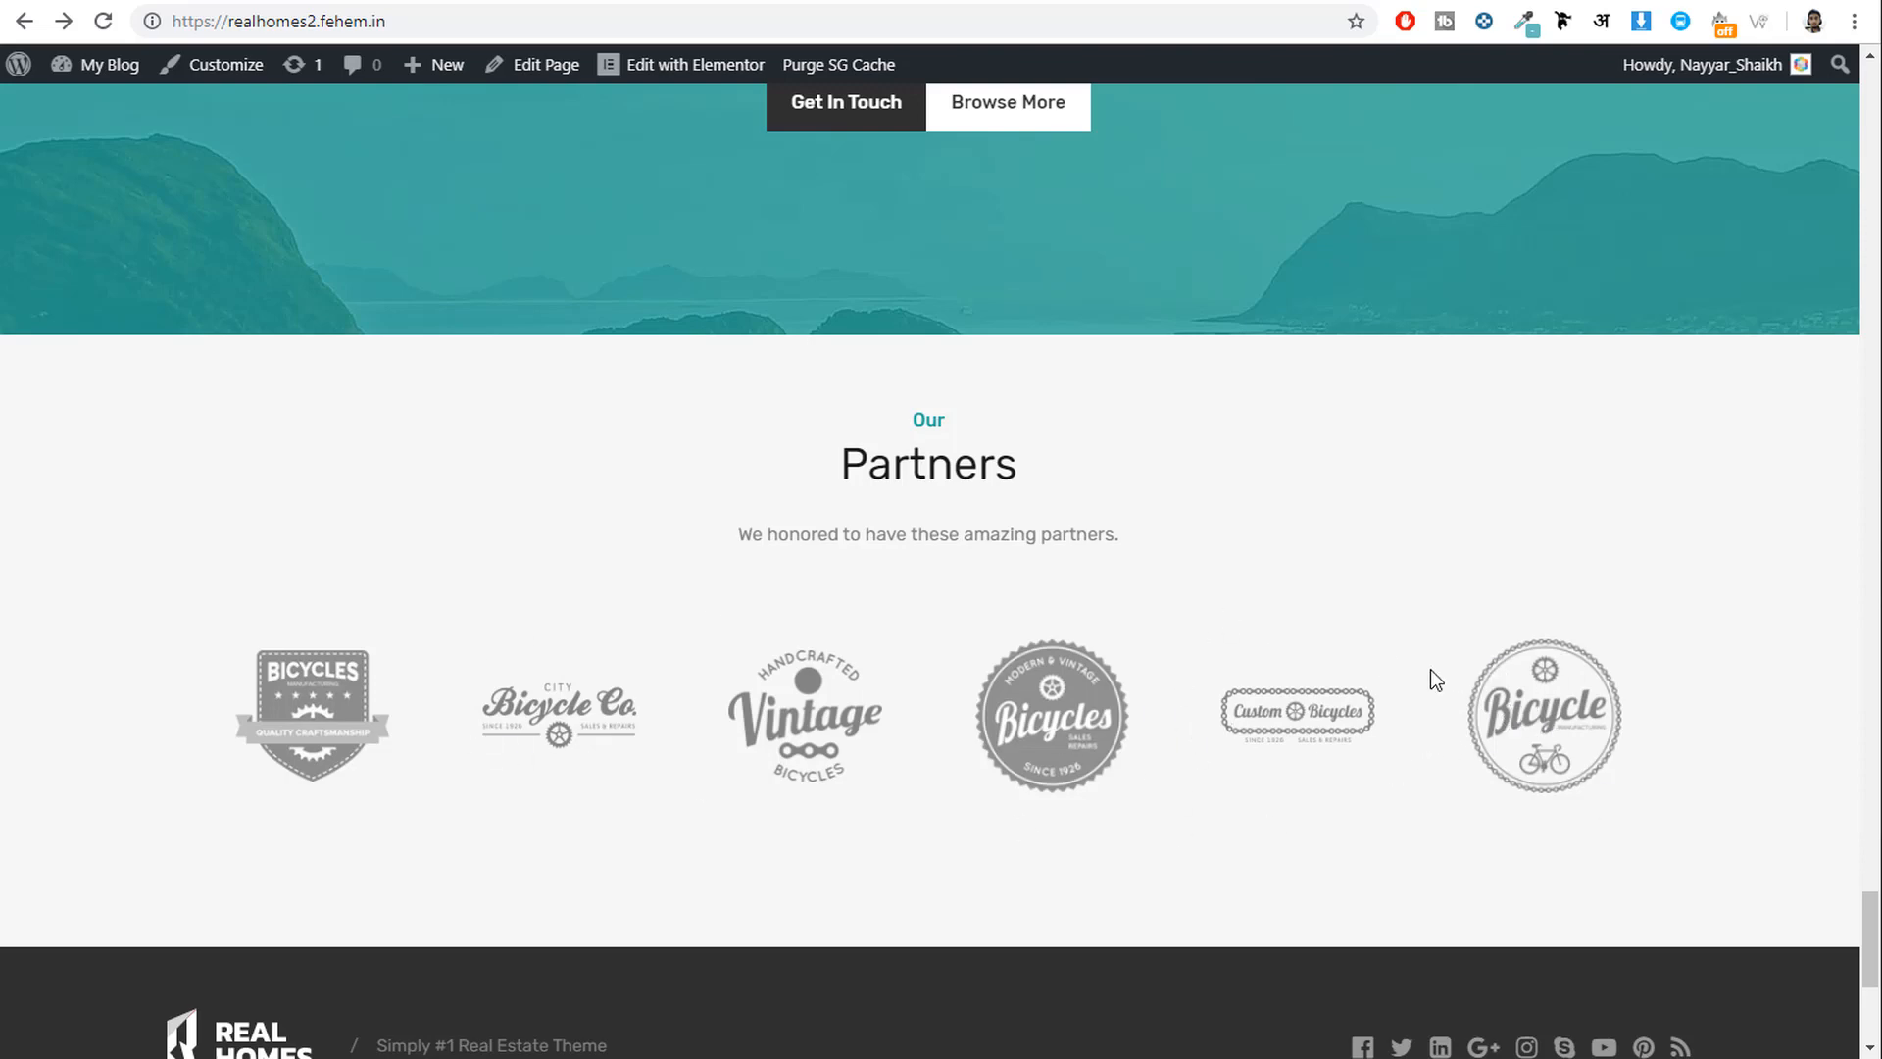
left_click(1071, 0)
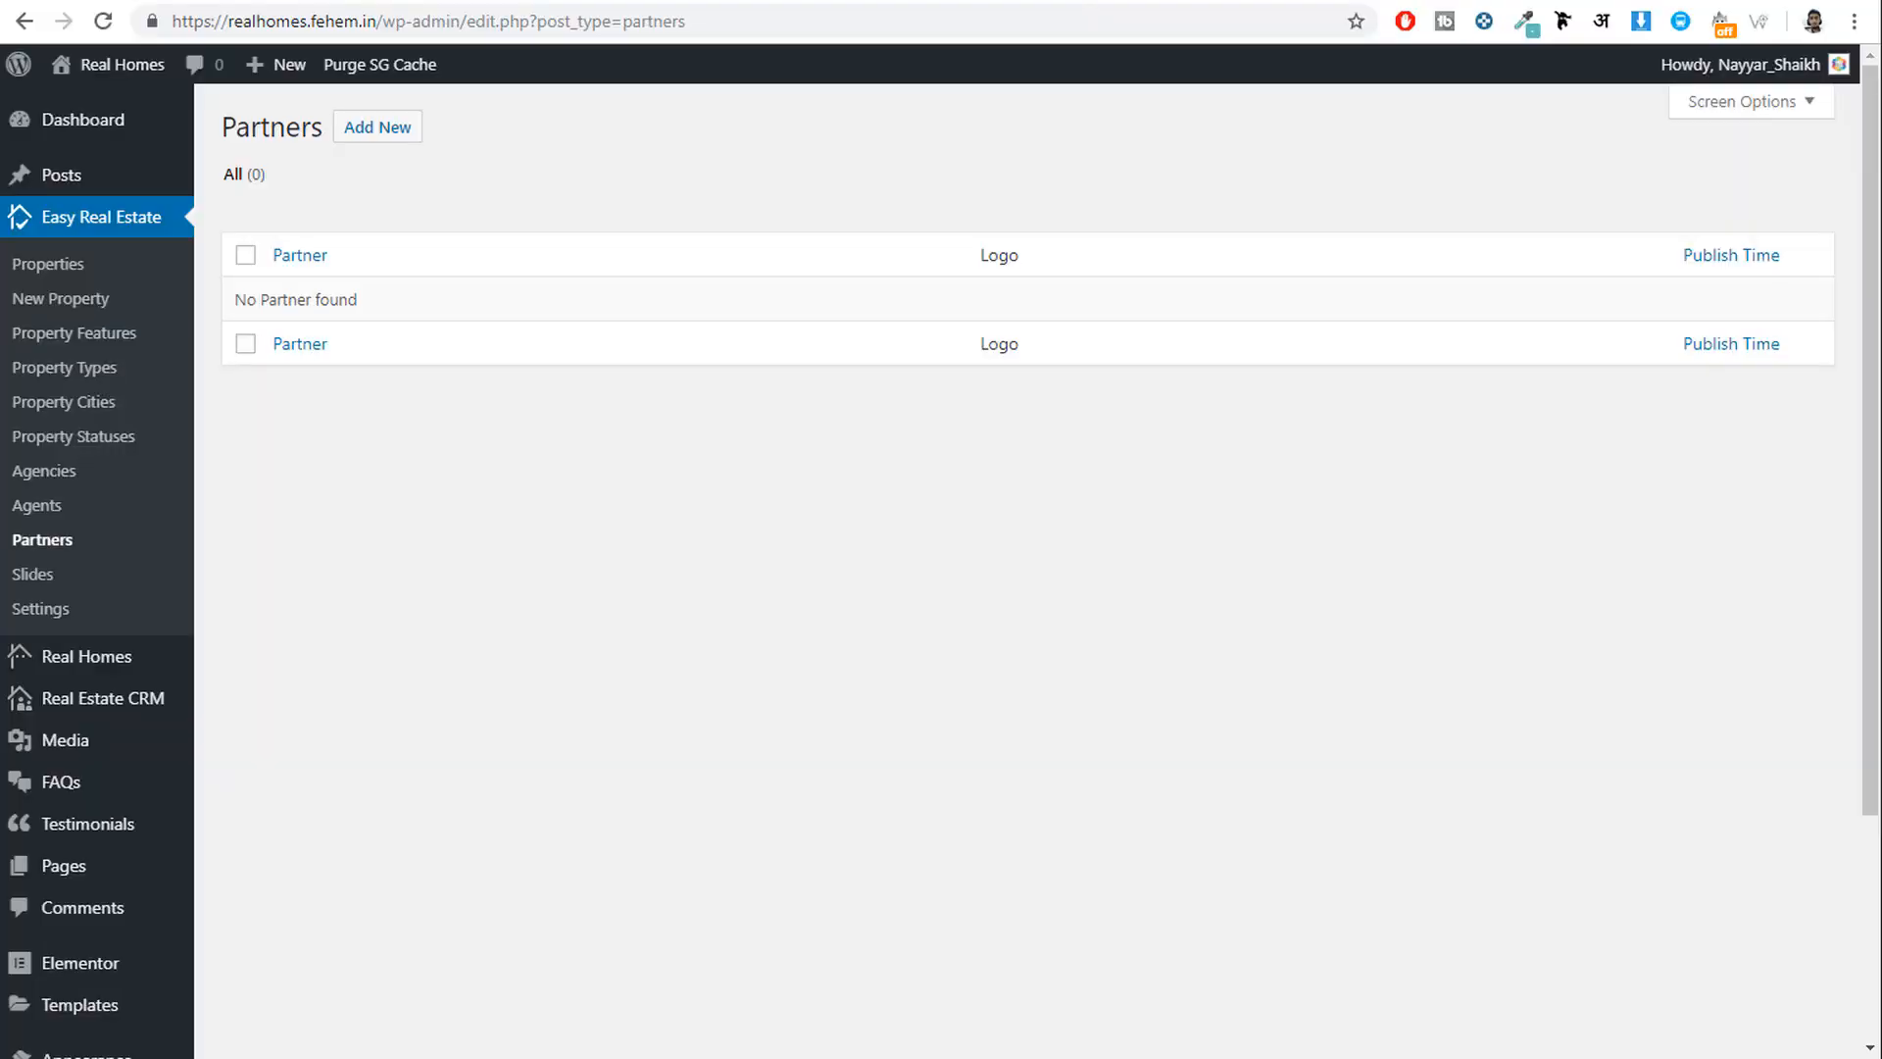
left_click(395, 136)
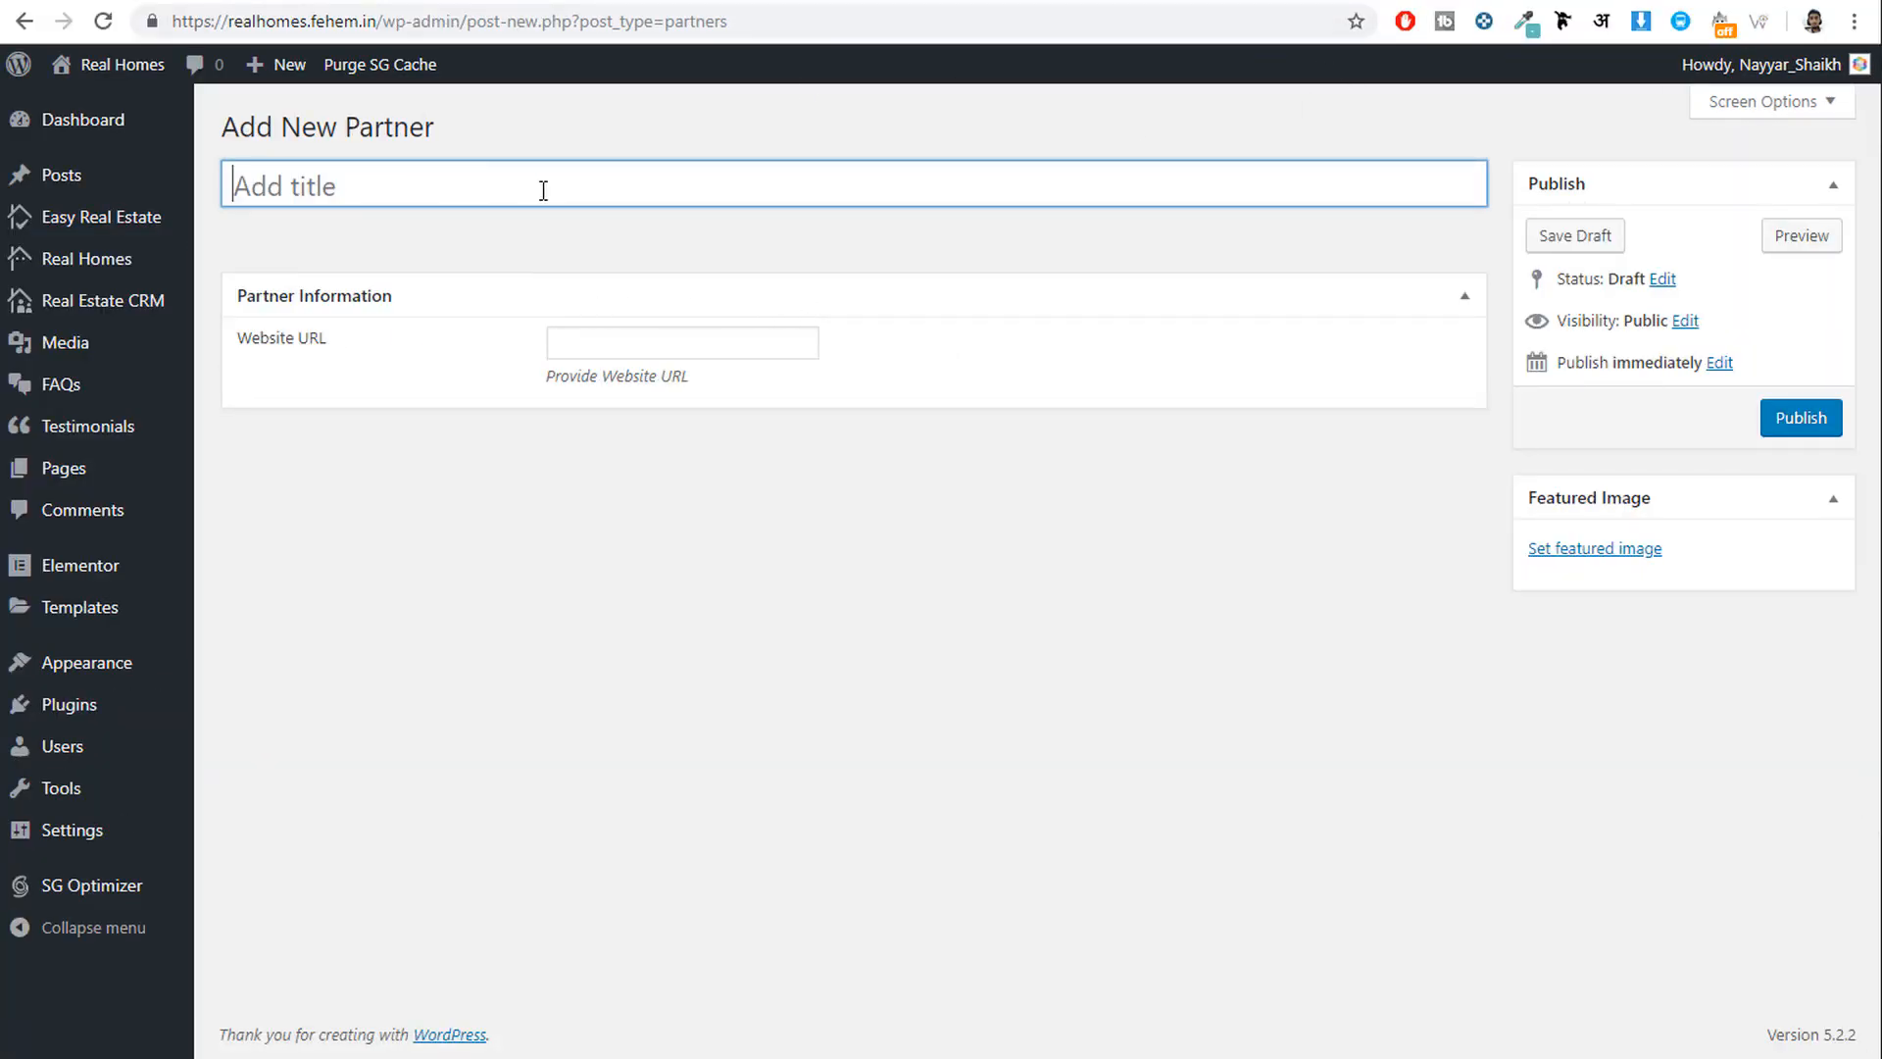
type("Partner1")
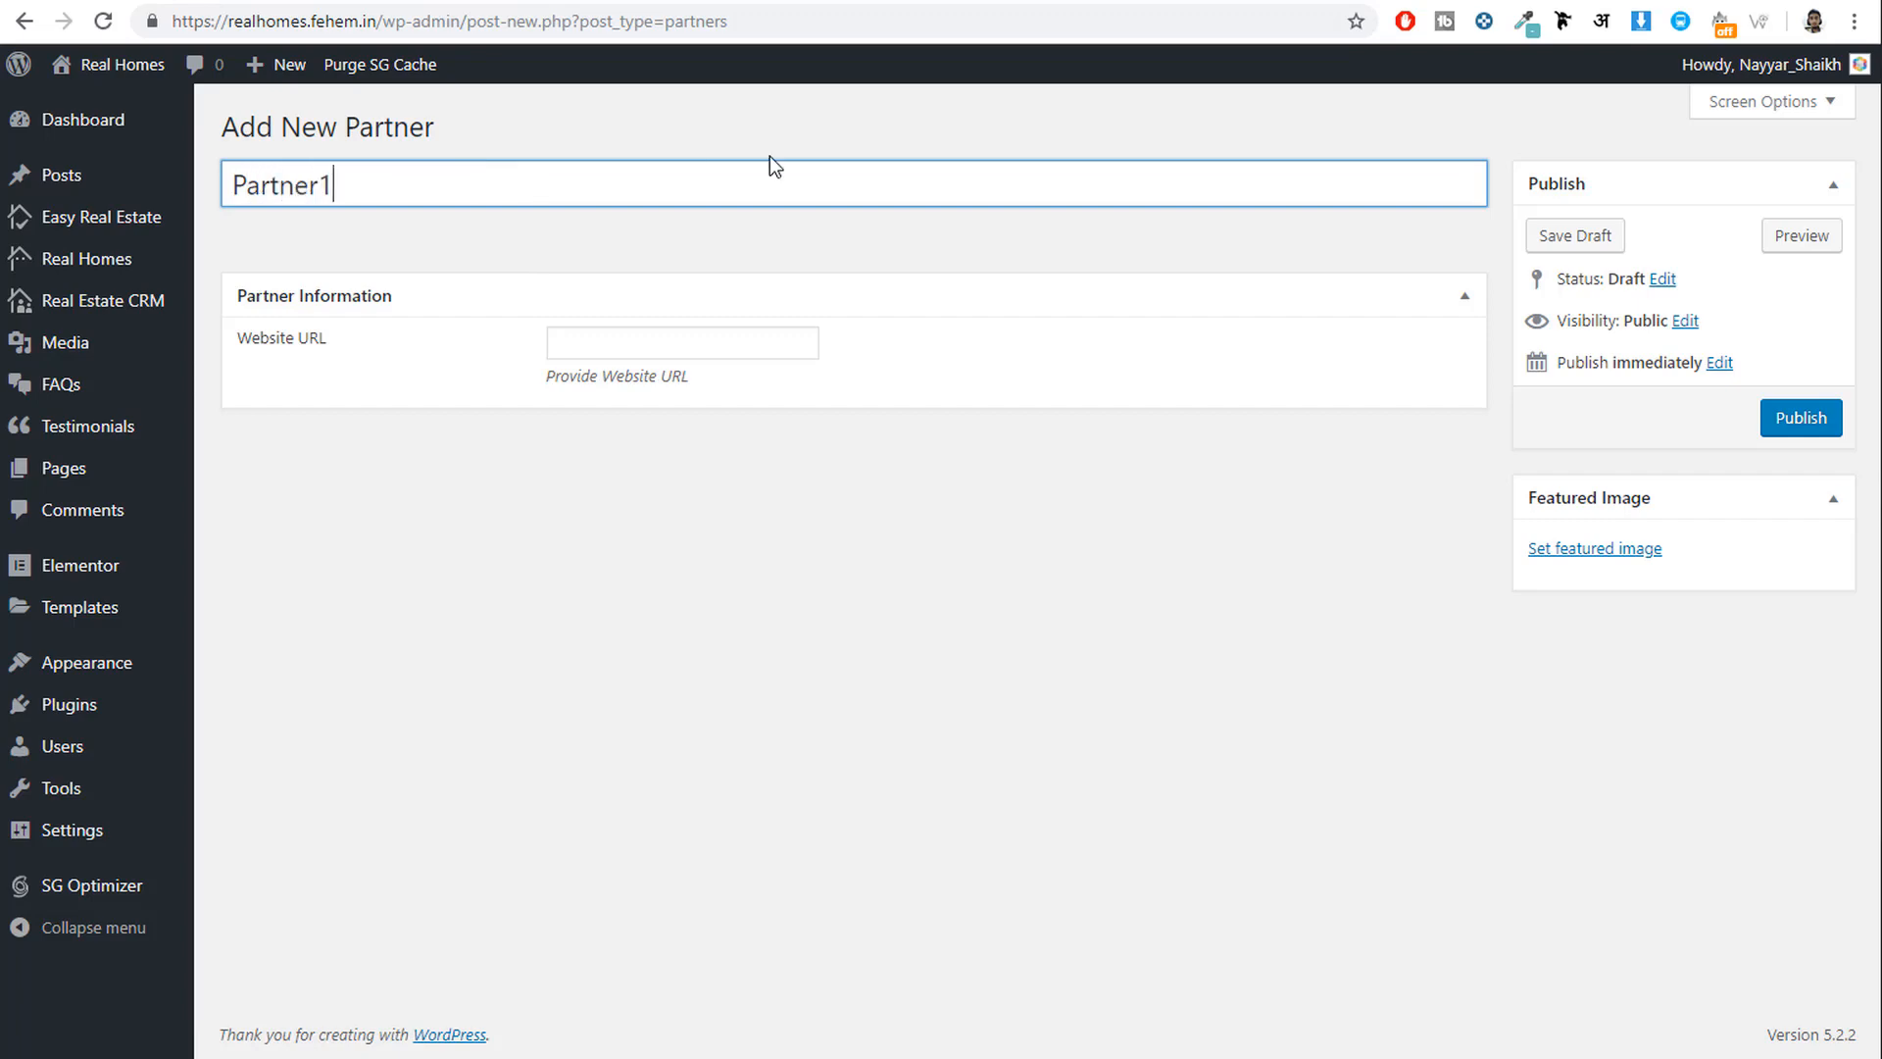
Upload logo-five from the Partners folder as its featured image and publish.
left_click(1636, 551)
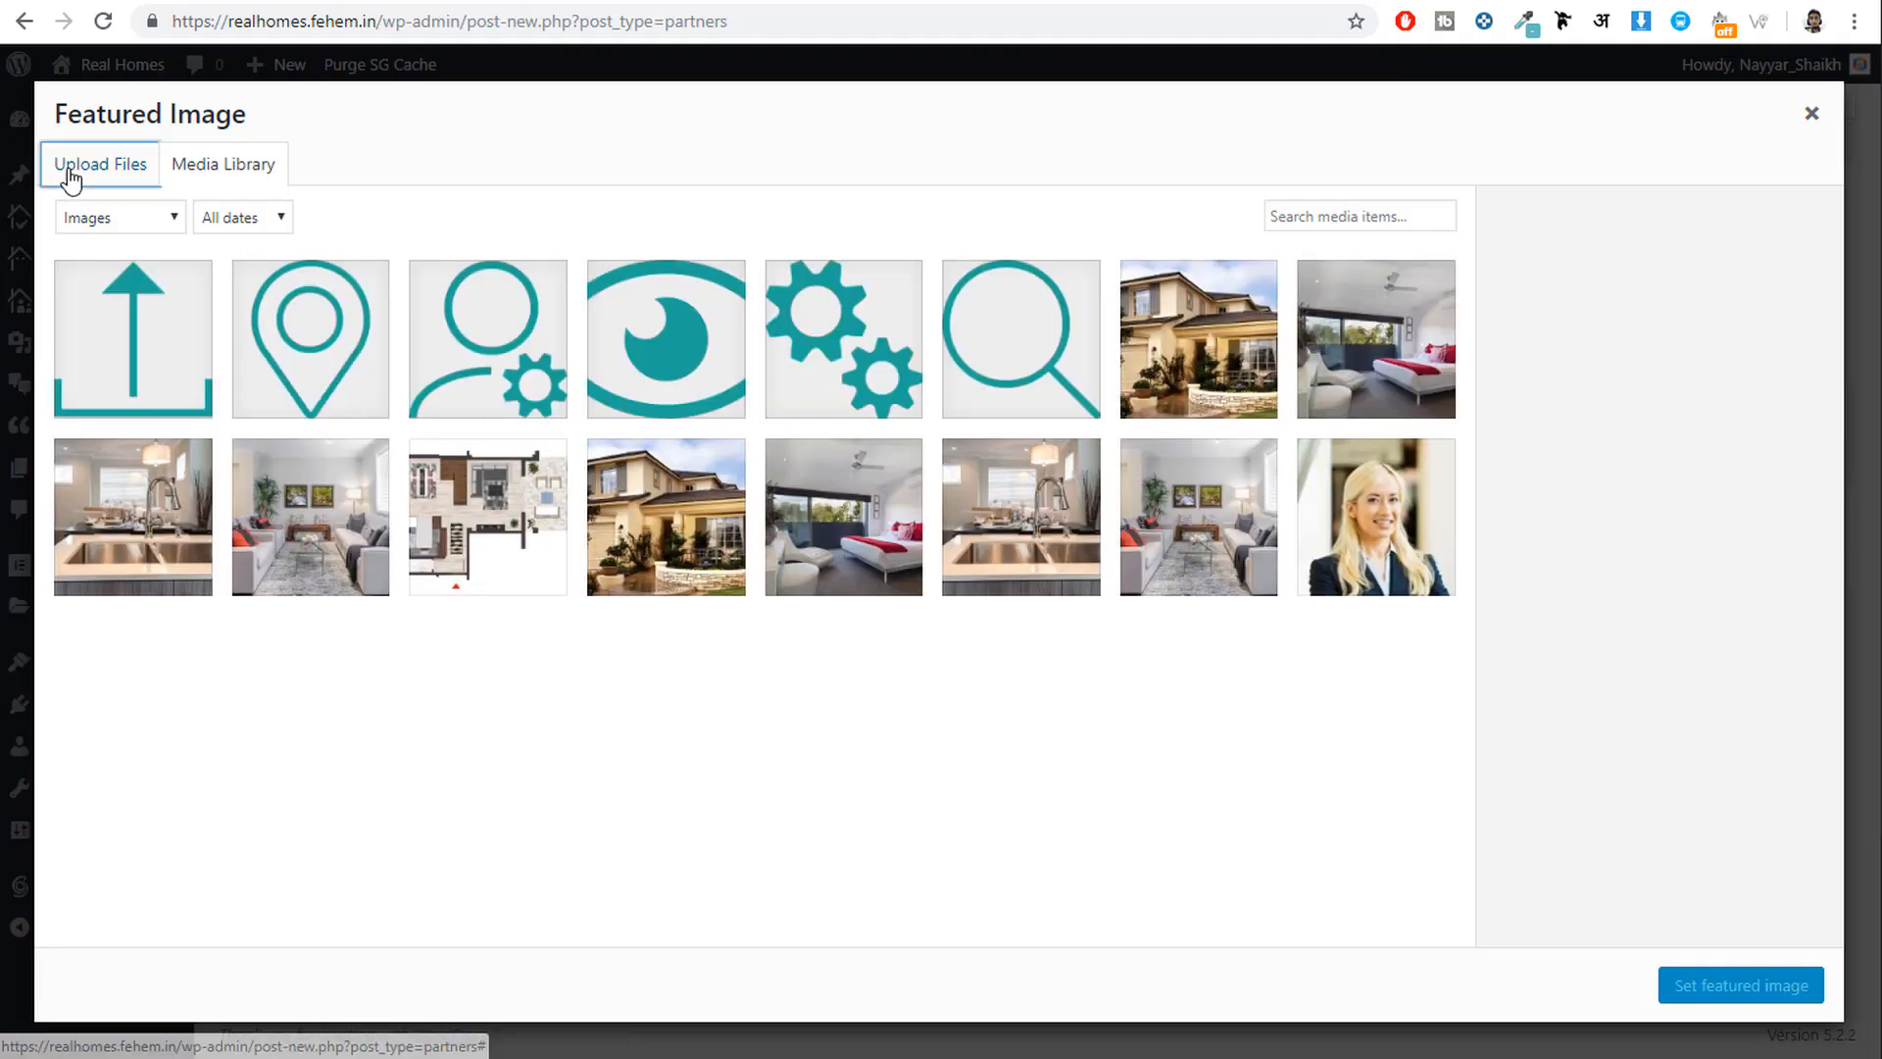
left_click(69, 168)
left_click(939, 571)
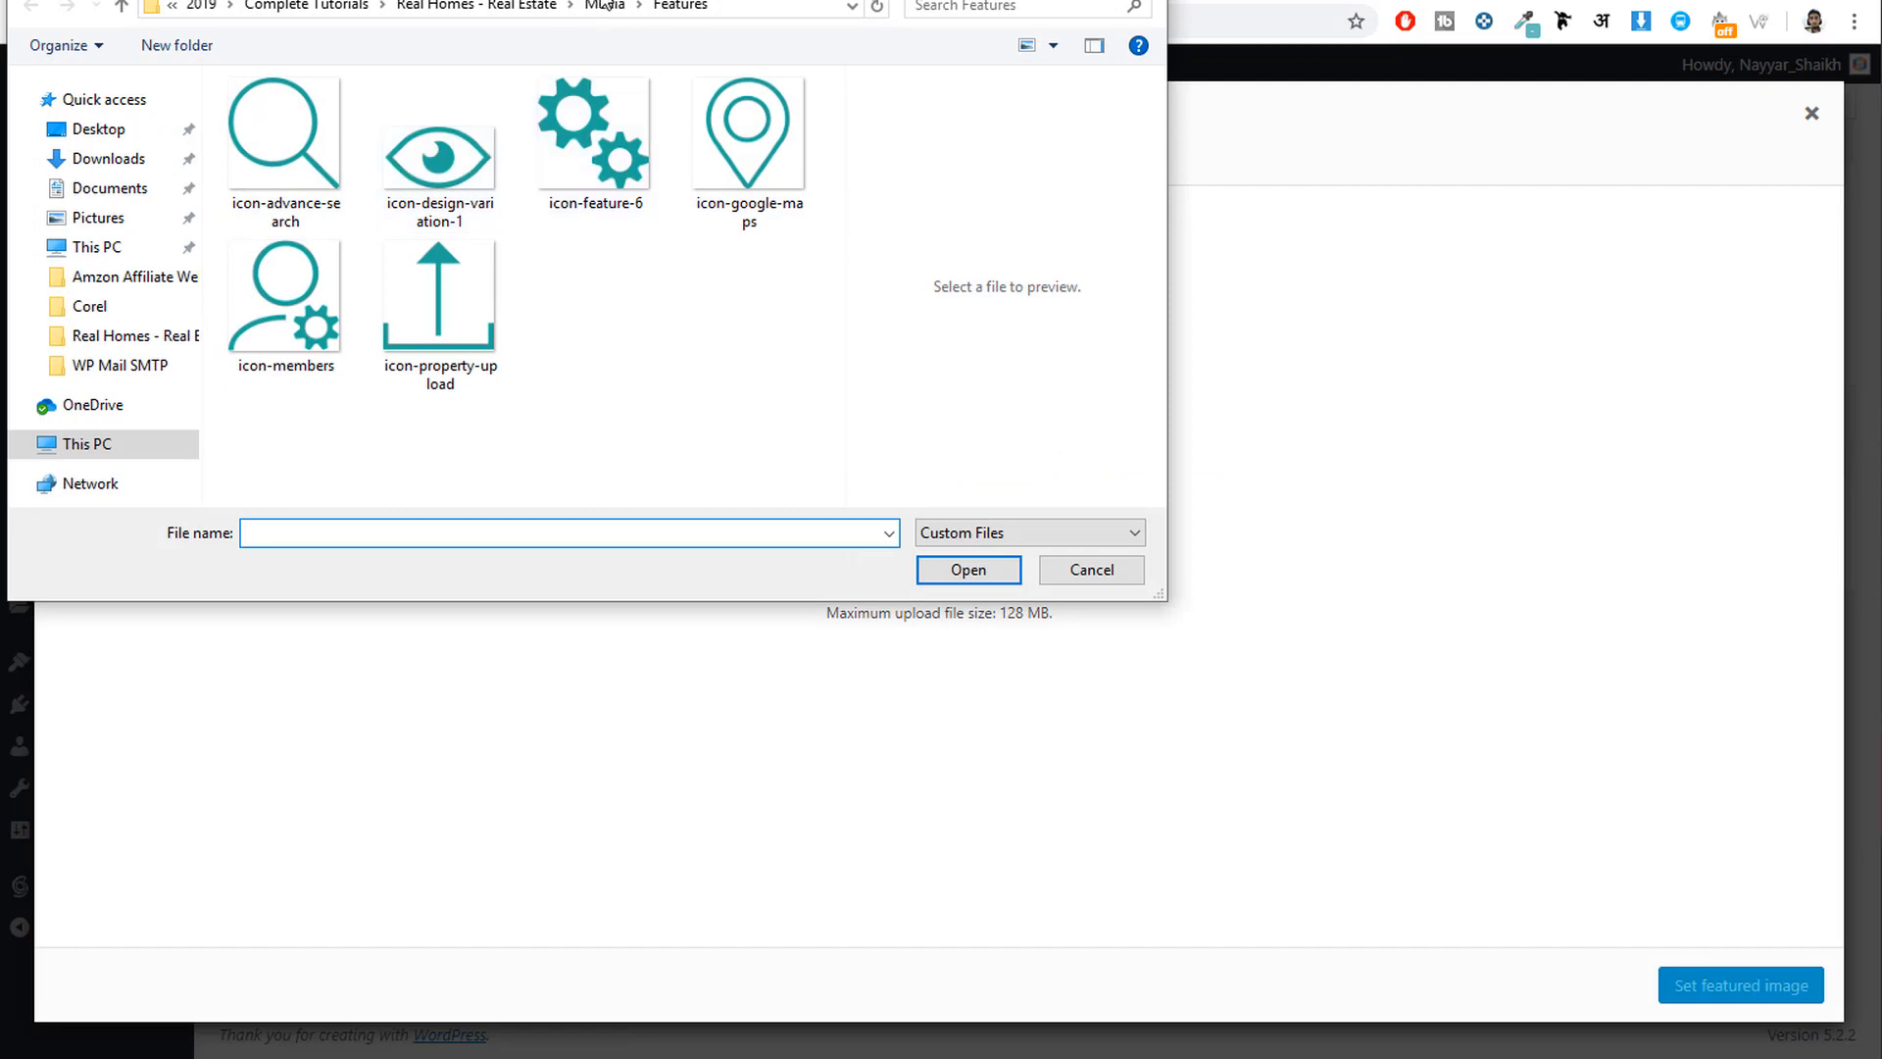
left_click(604, 14)
double_click(588, 152)
left_click(279, 141)
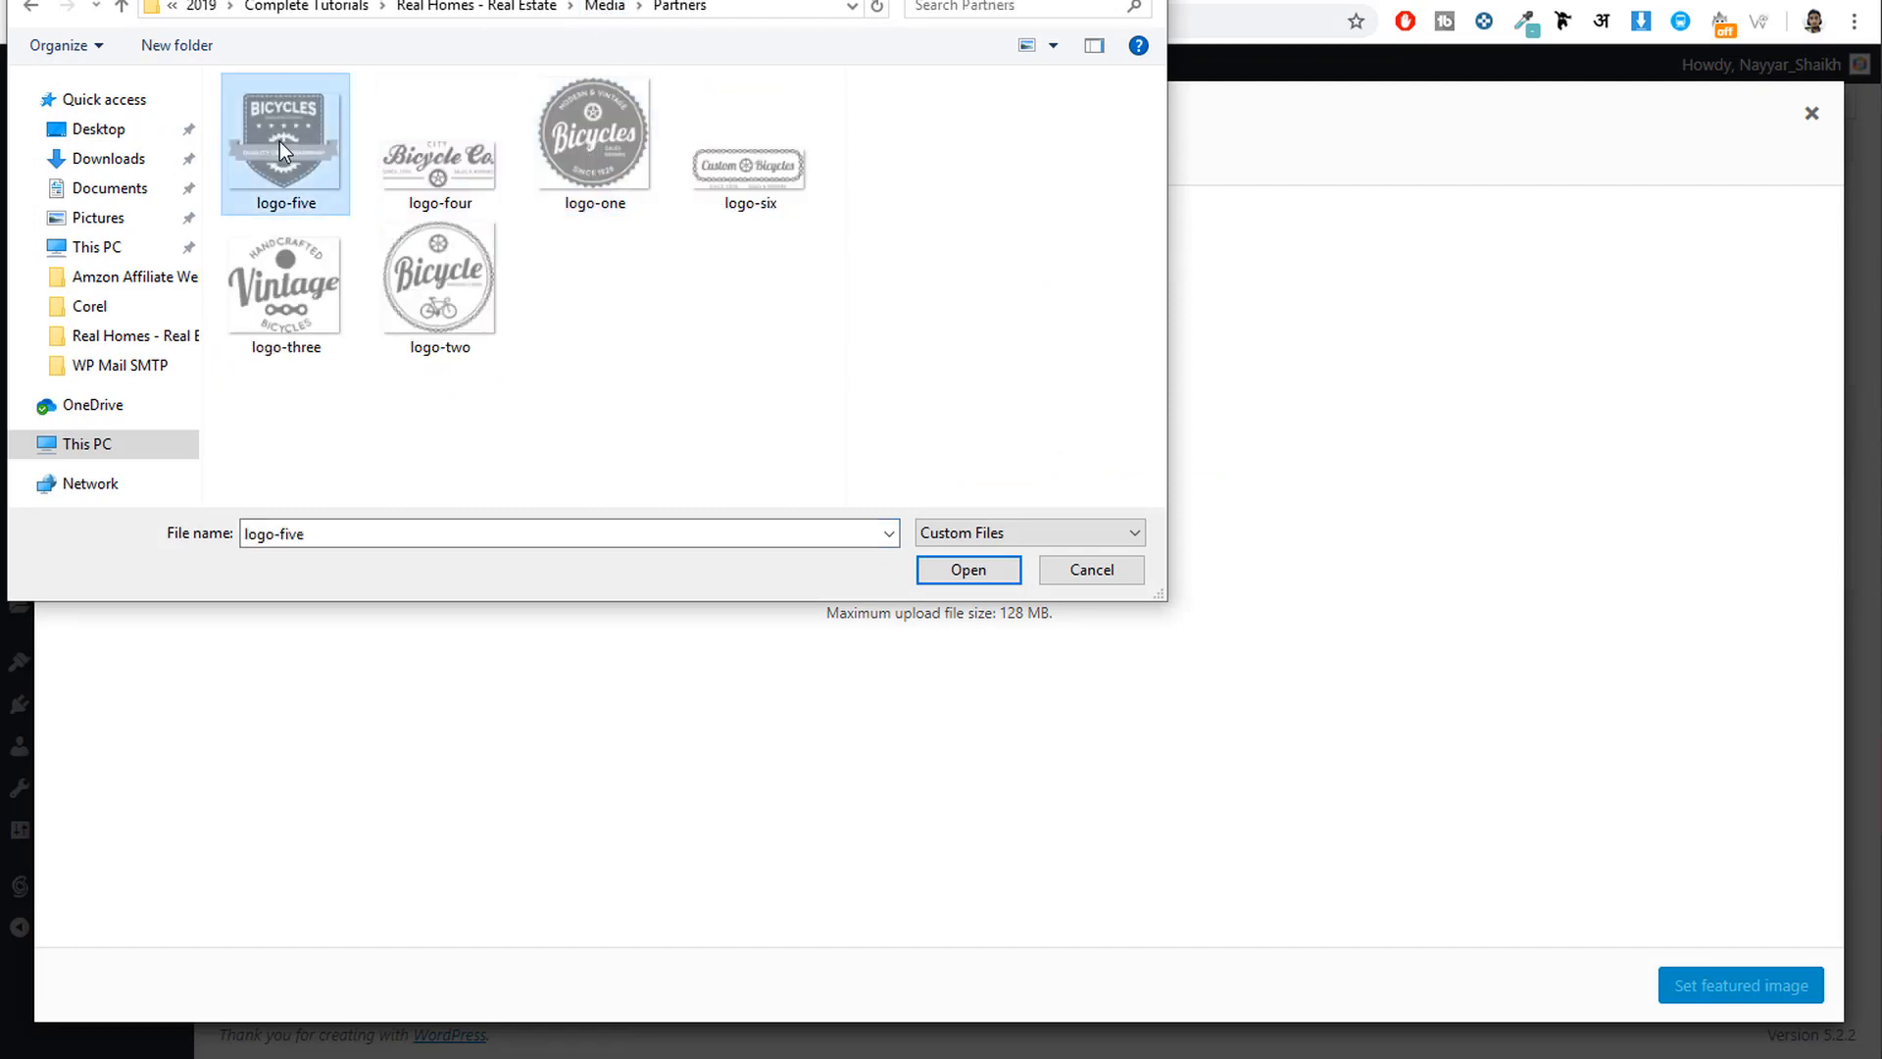
left_click(971, 570)
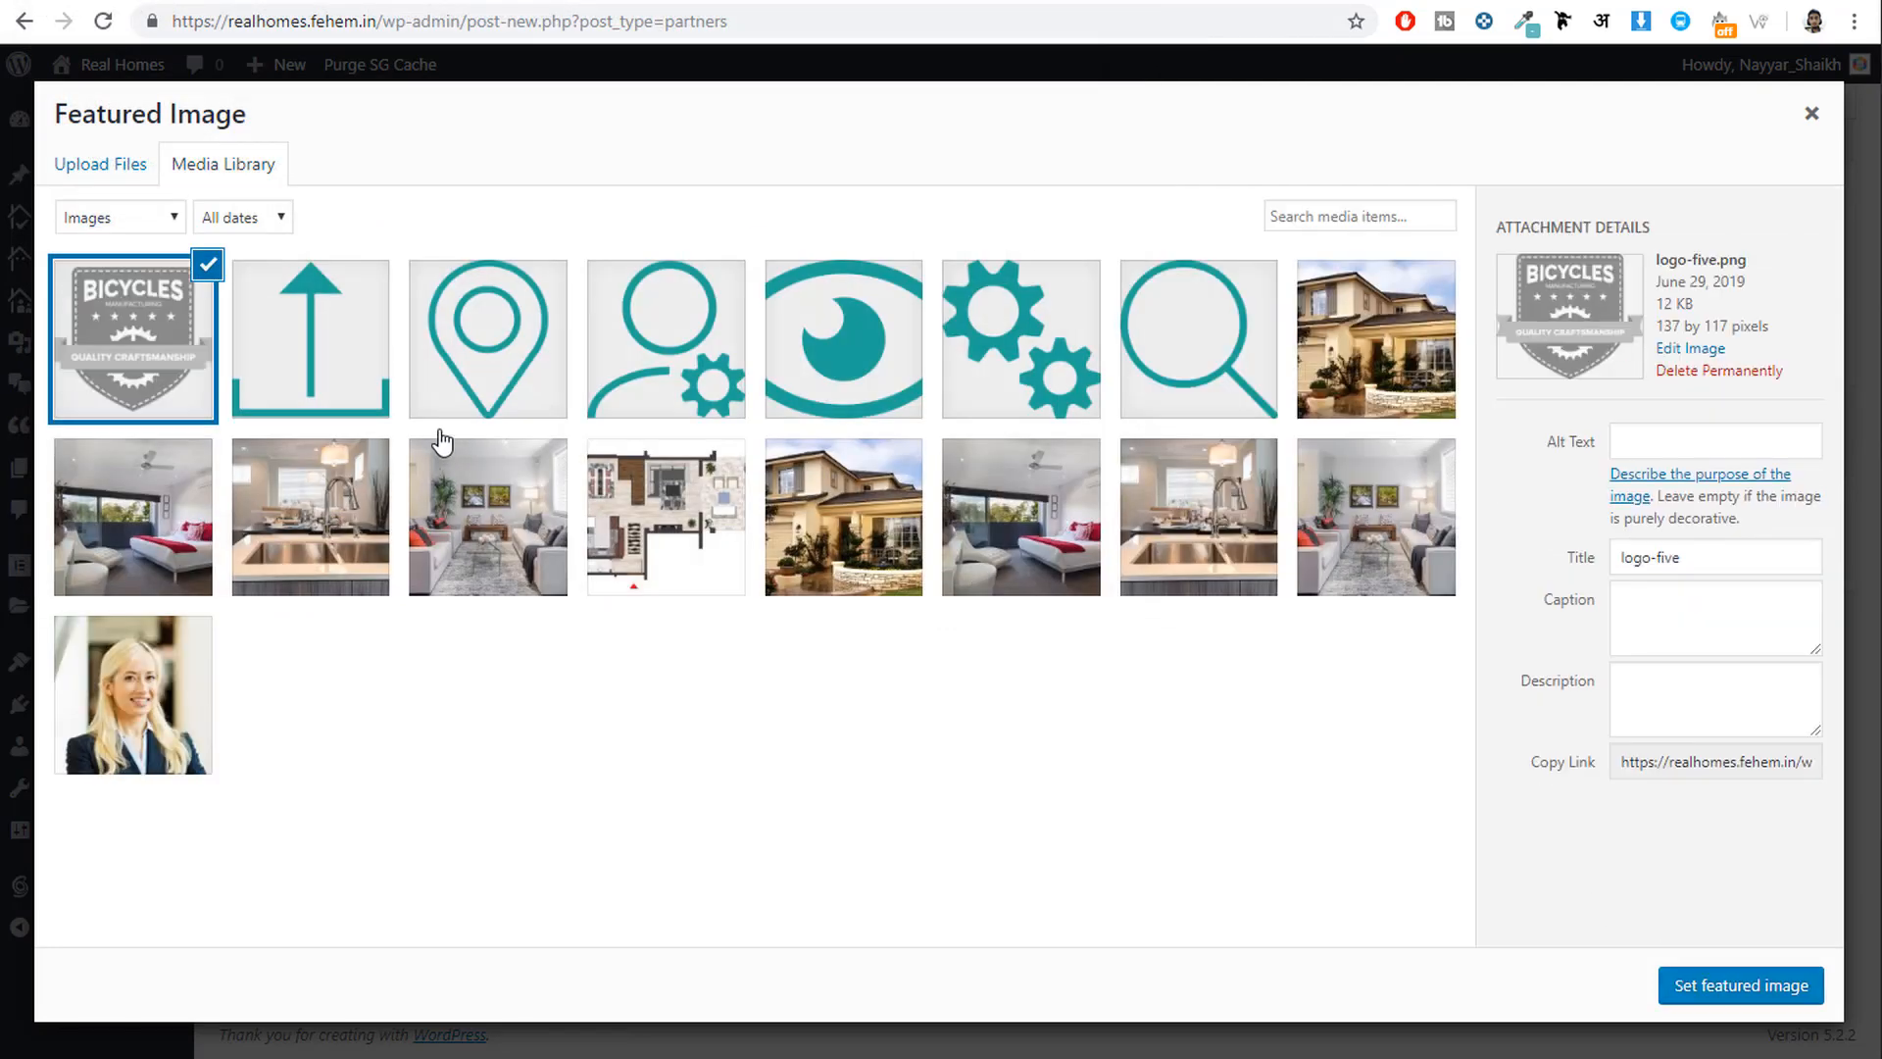
left_click(1728, 971)
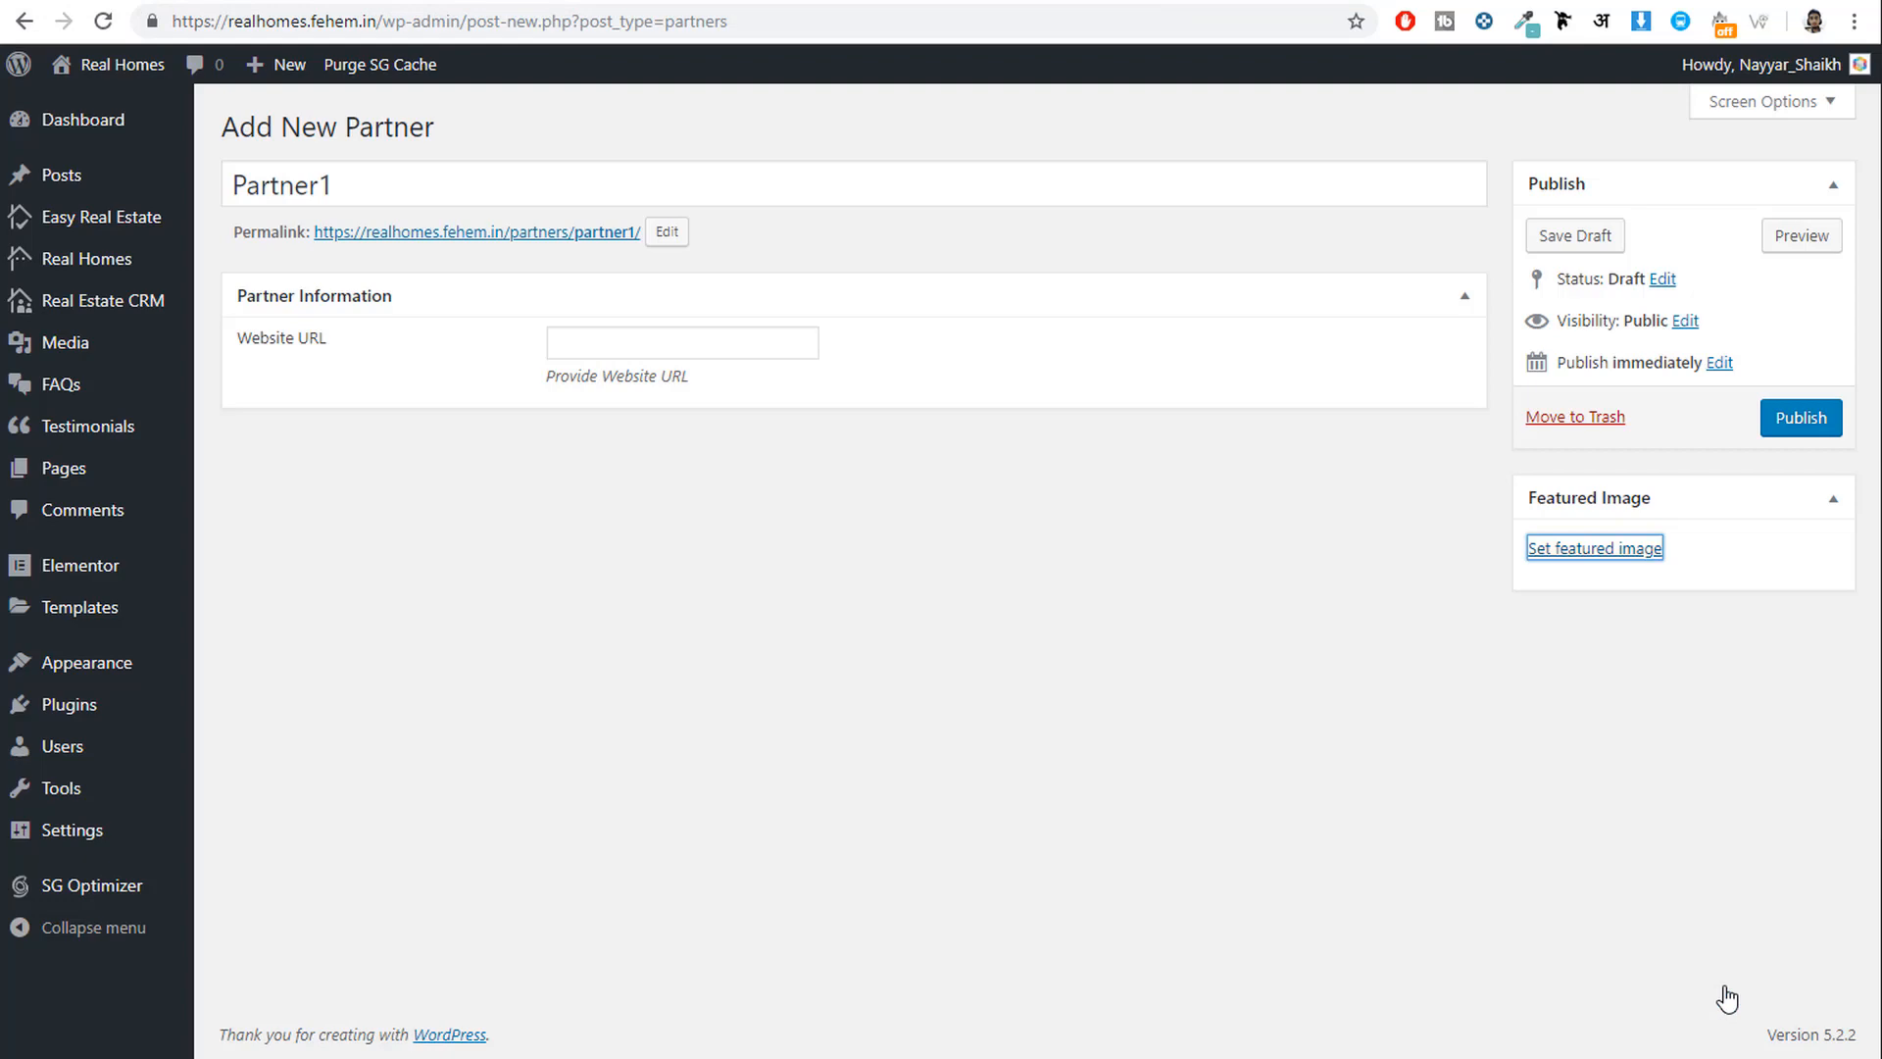
left_click(1801, 430)
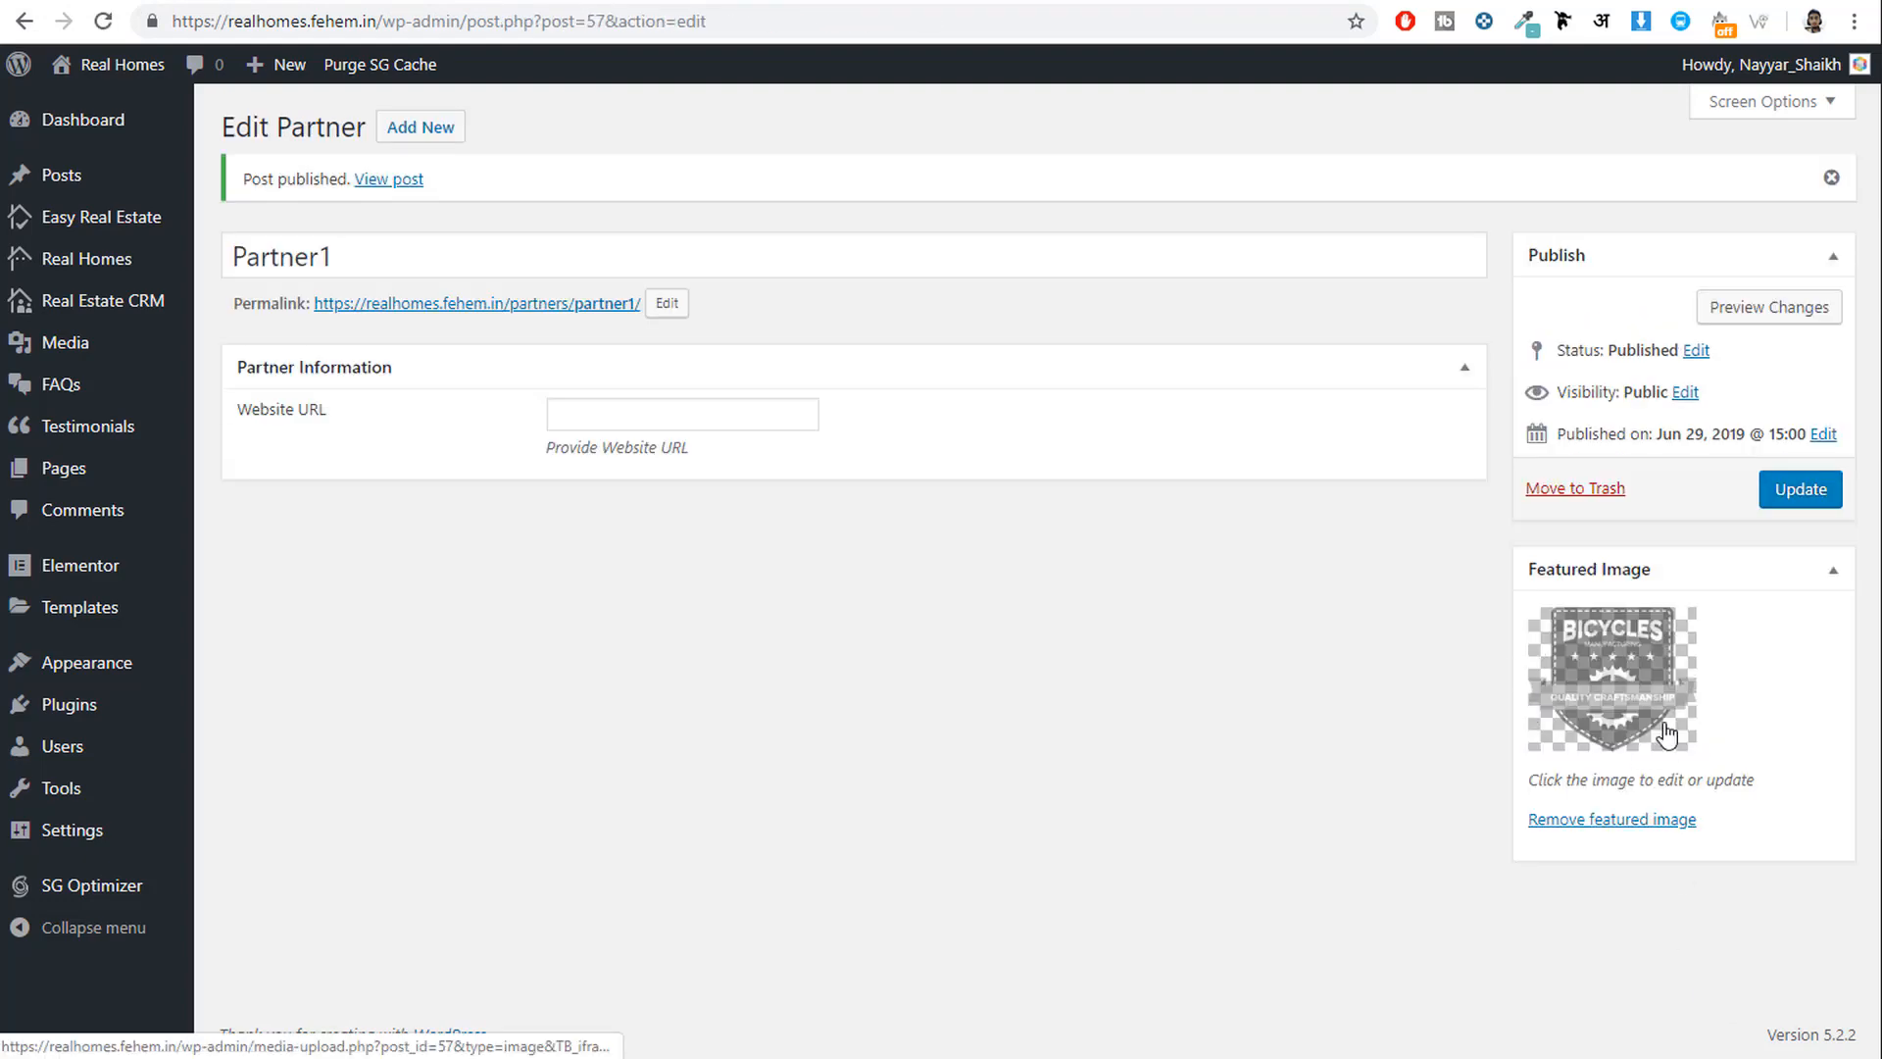
Reload the Customizer to show the Bicycles partner logo and check its edit page.
left_click(507, 2)
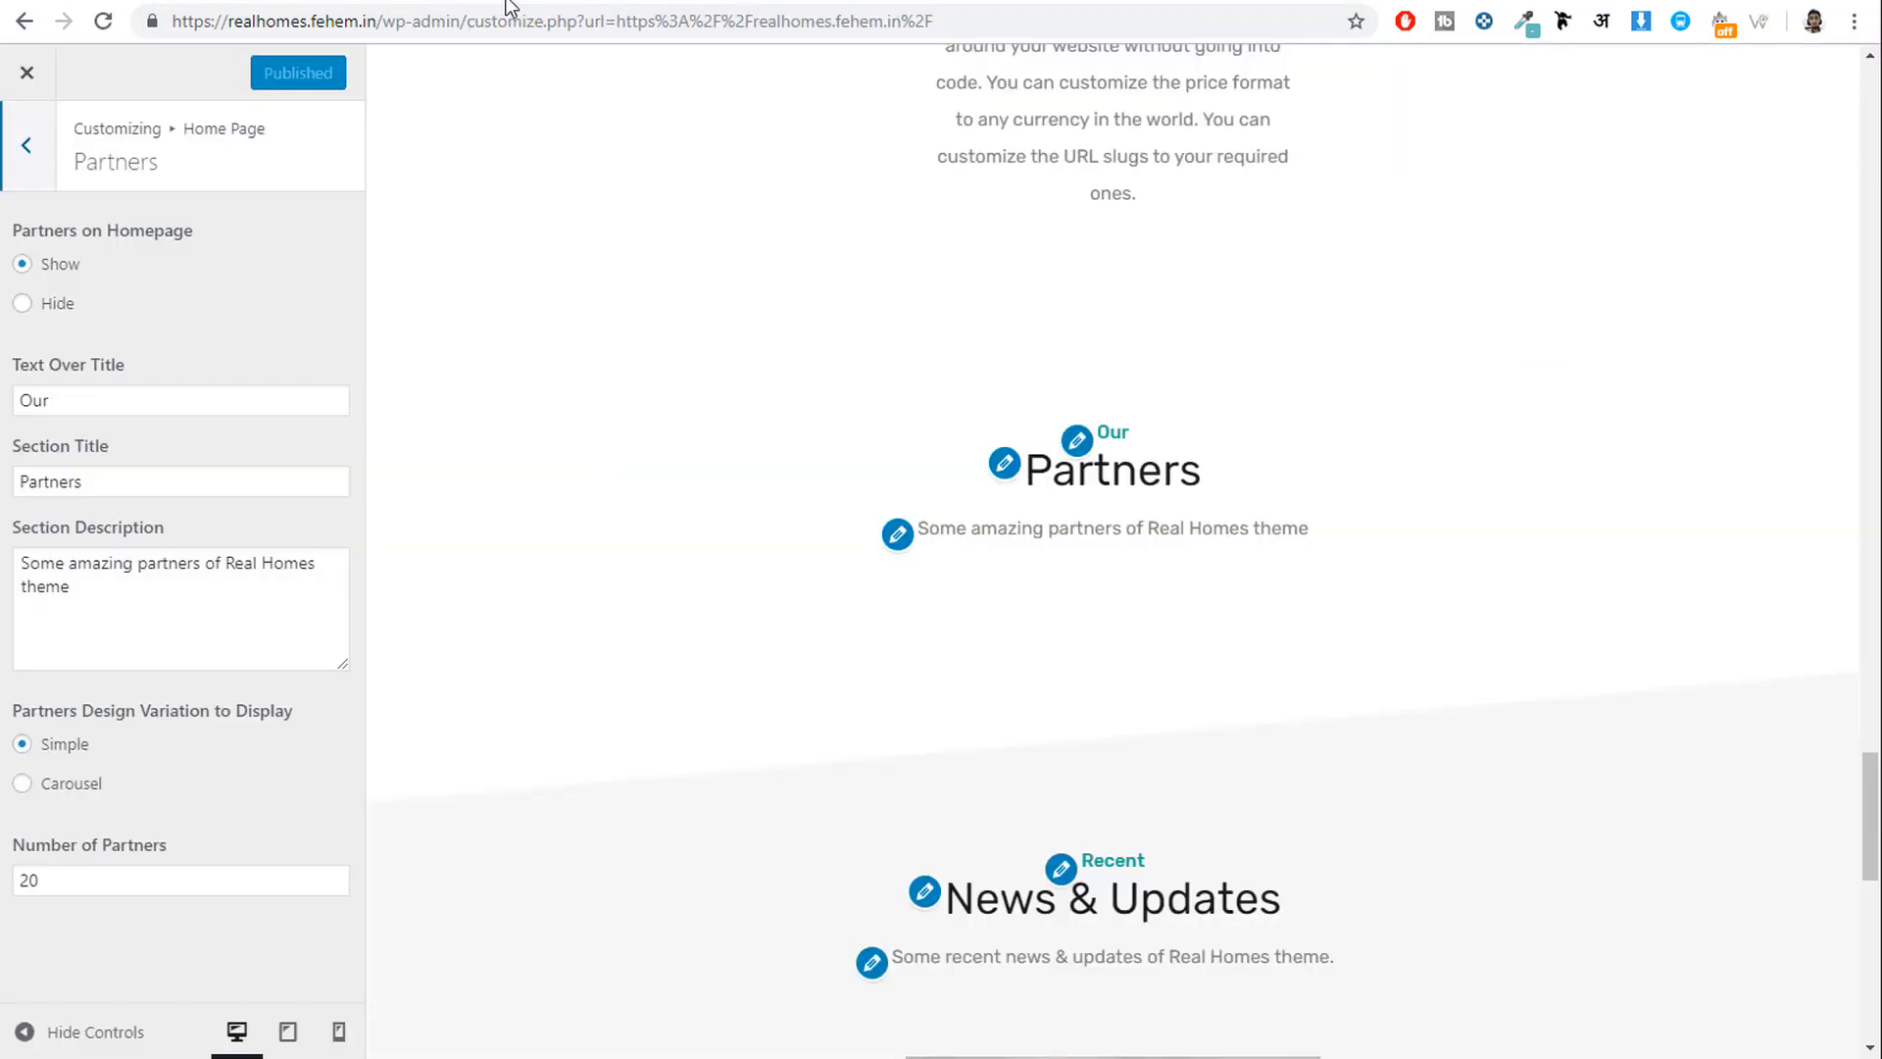
left_click(102, 21)
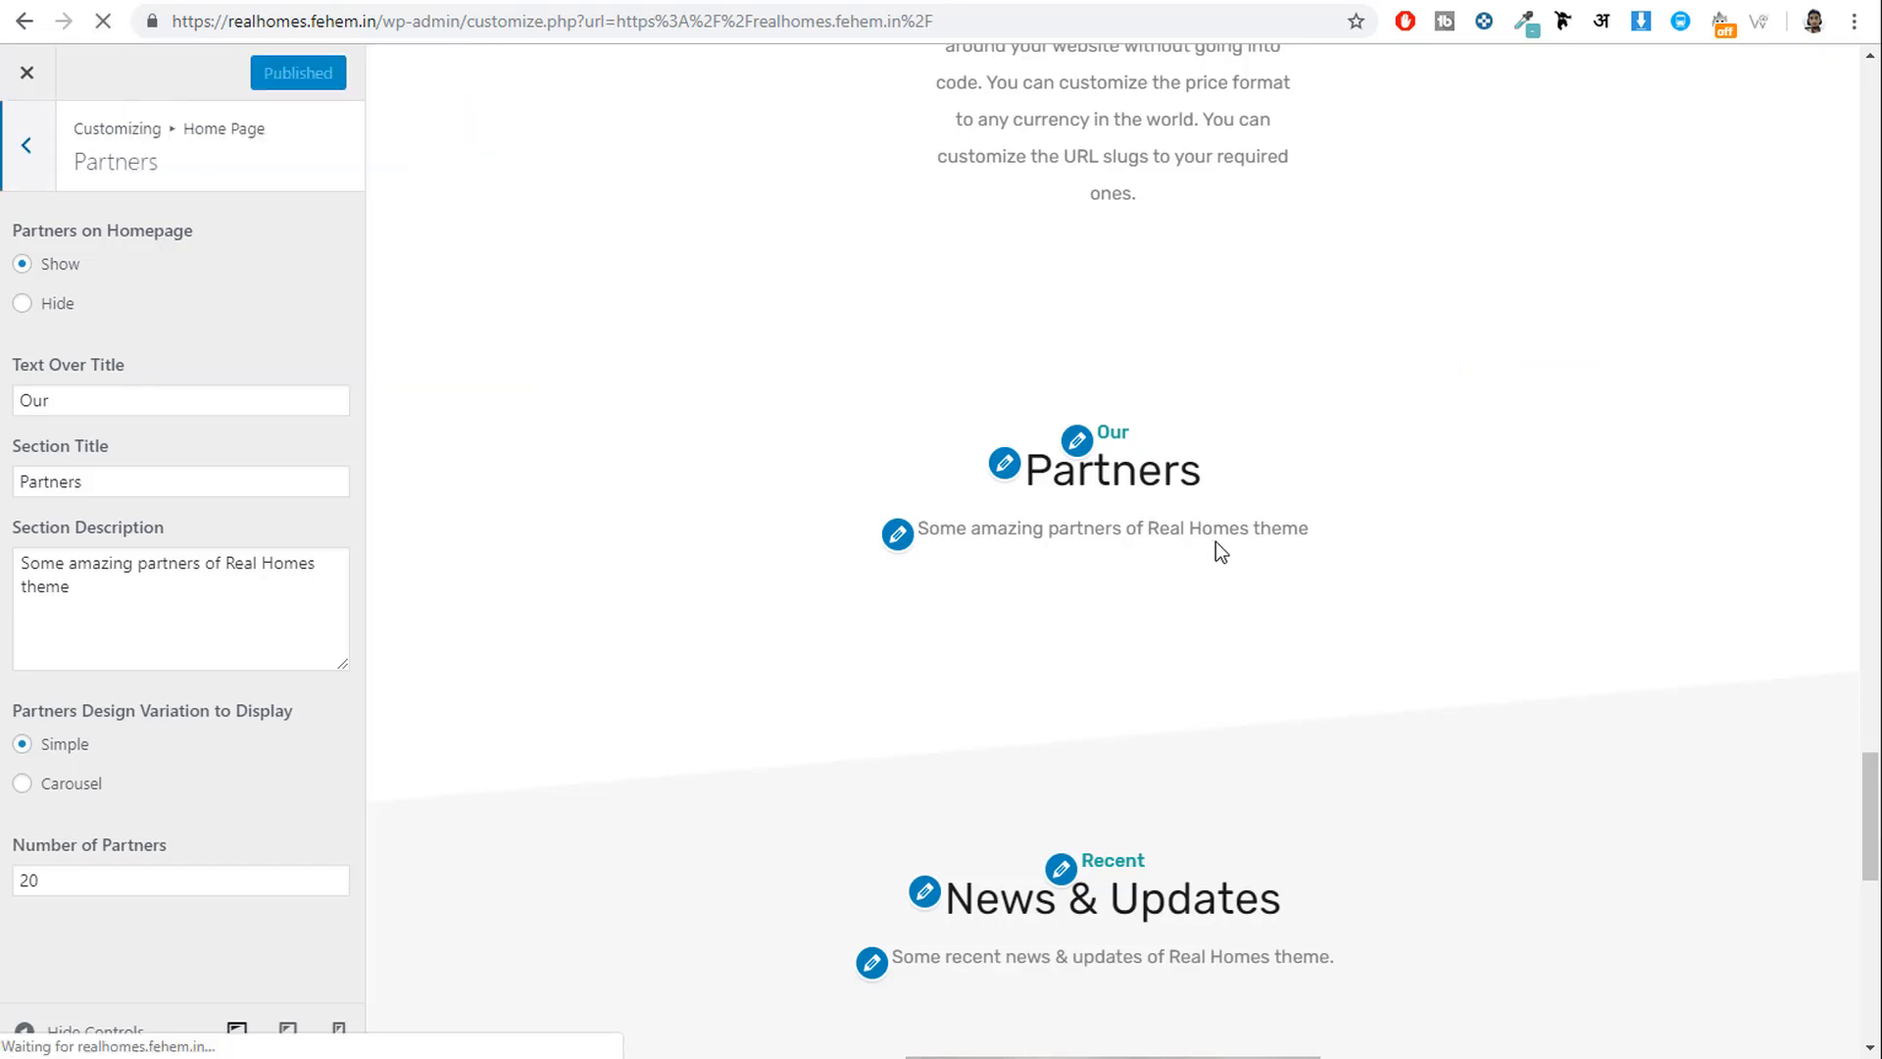
scroll(1162, 643, "down", 15)
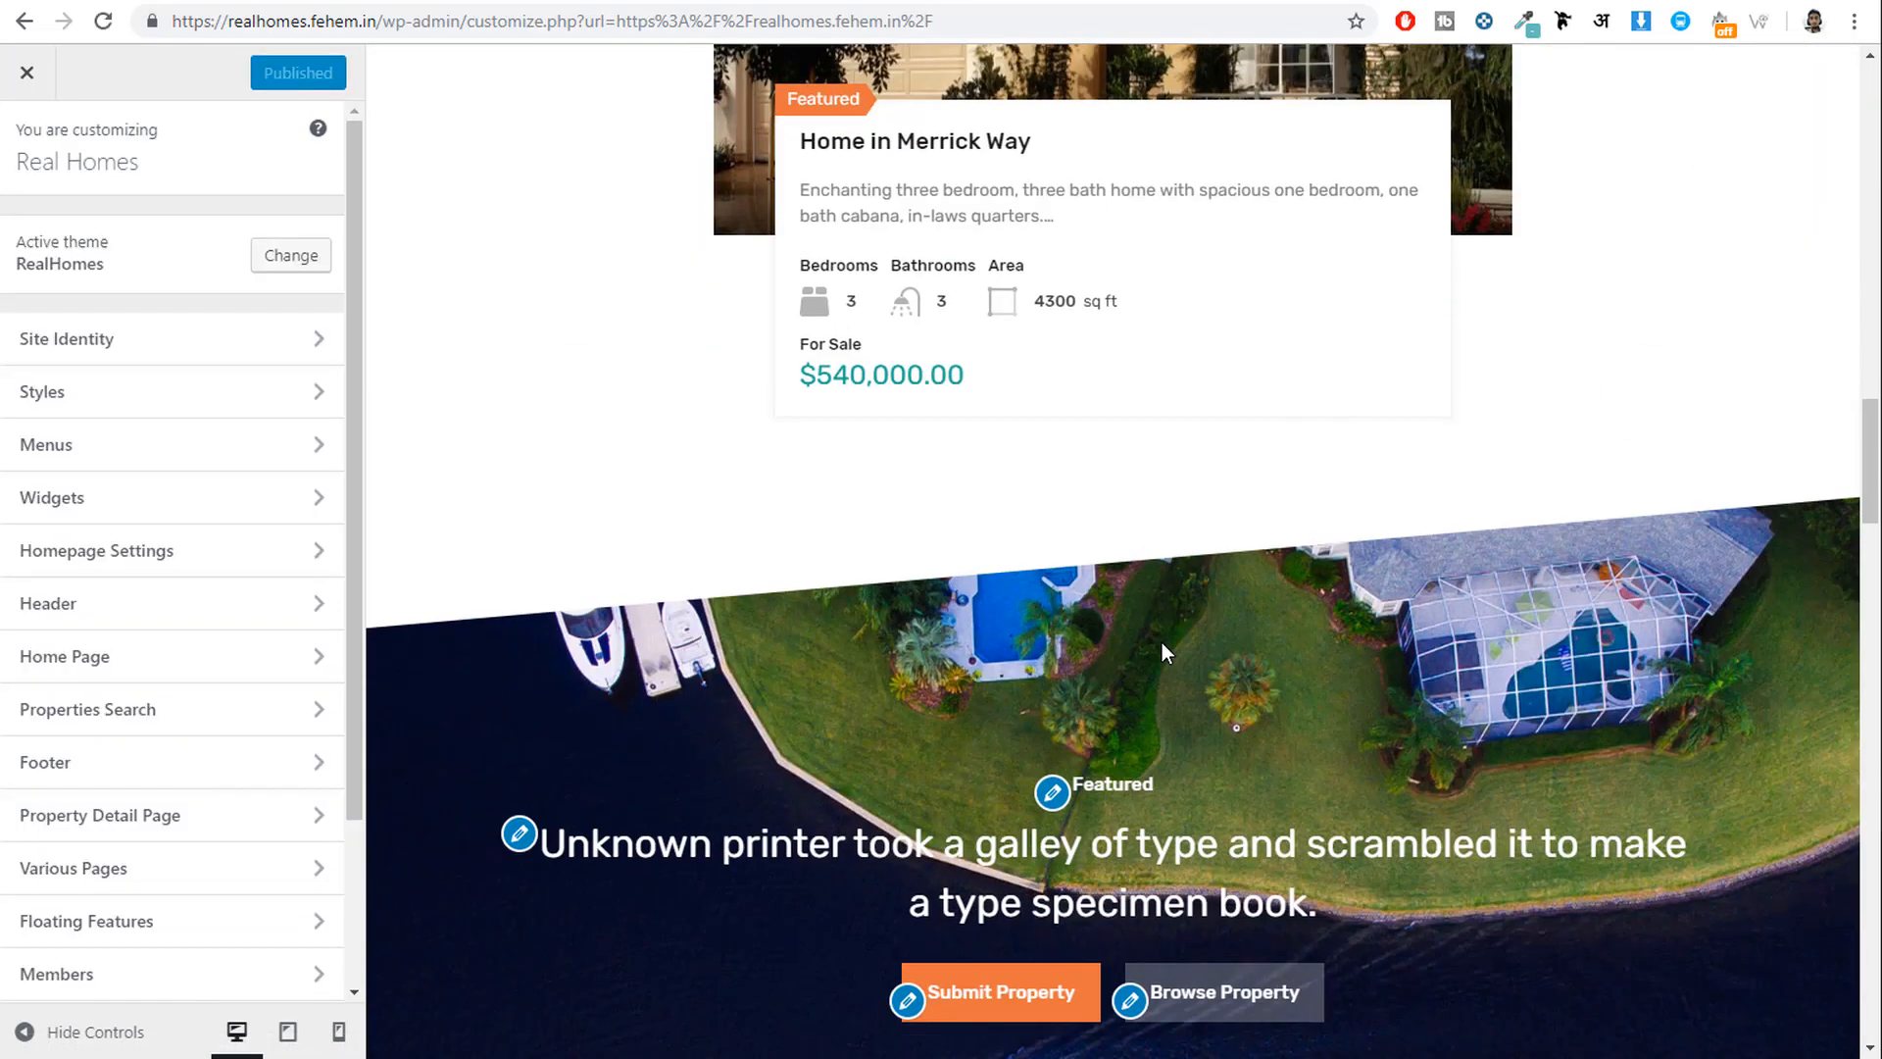
scroll(1162, 643, "down", 20)
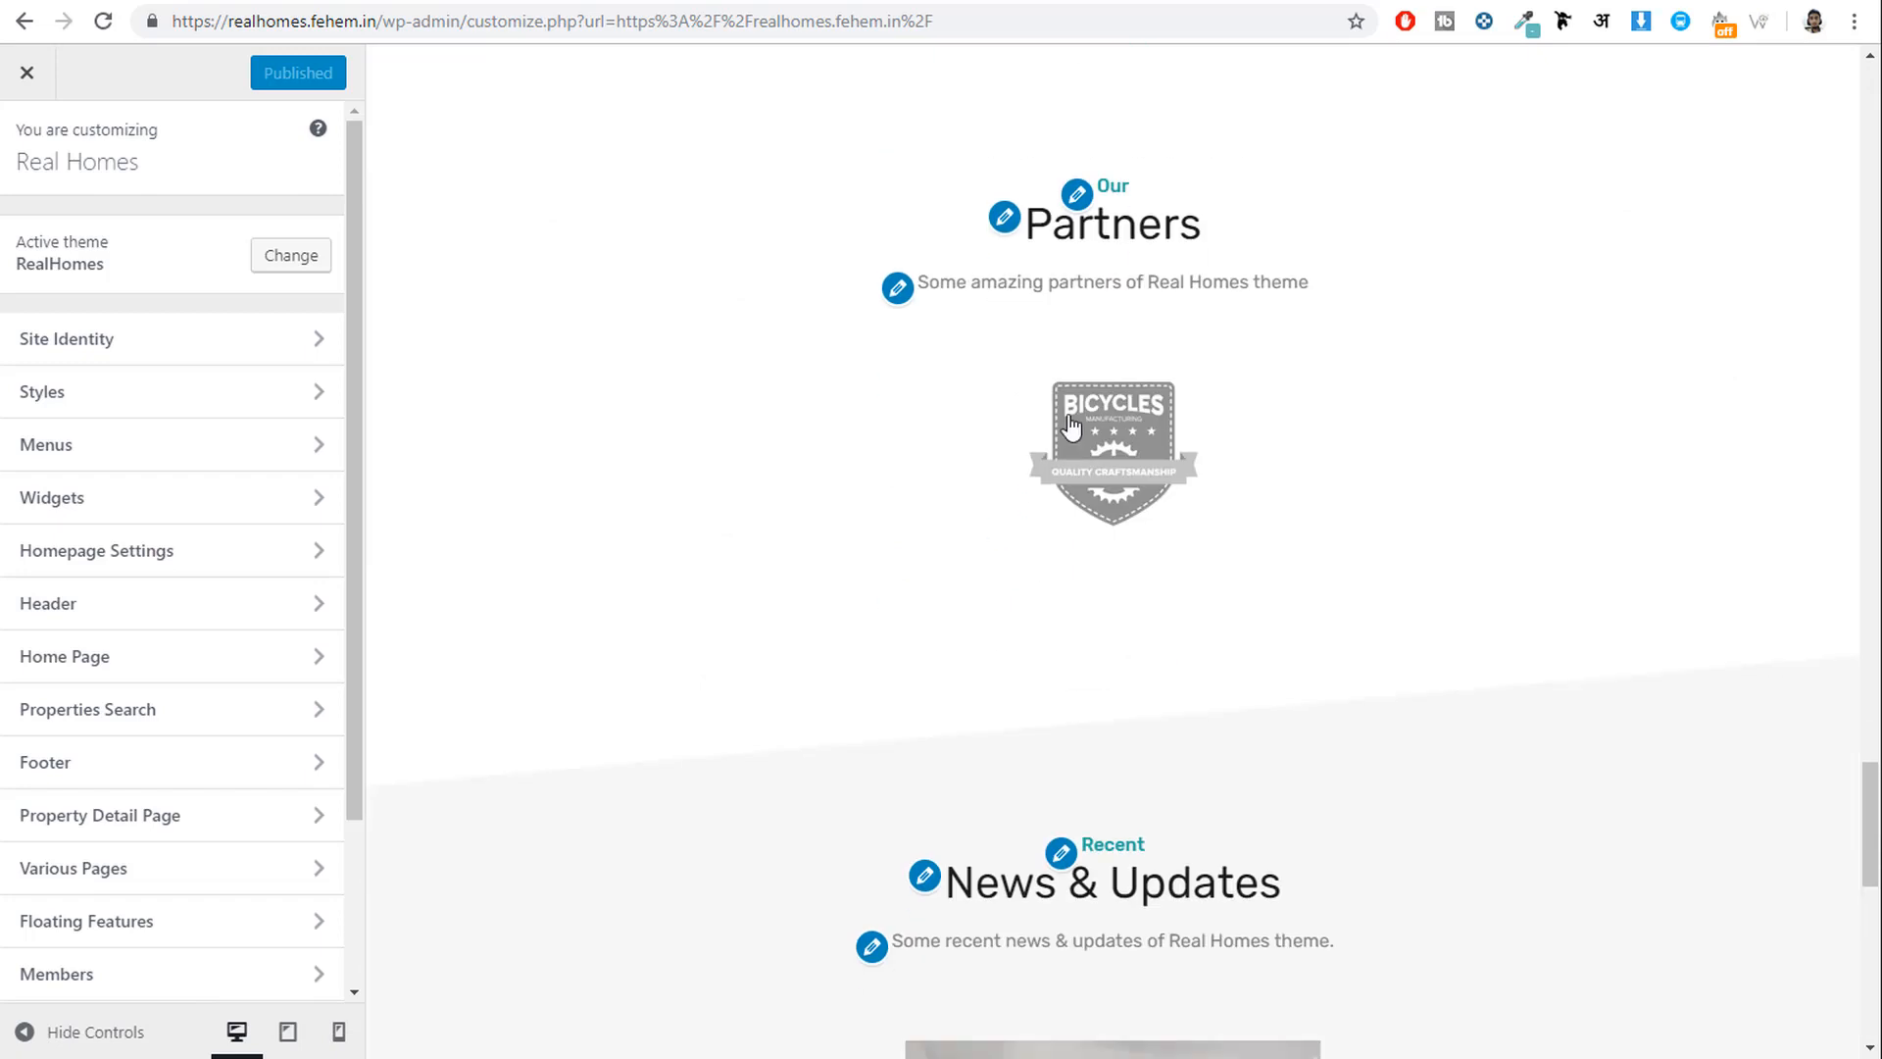
left_click(1153, 488)
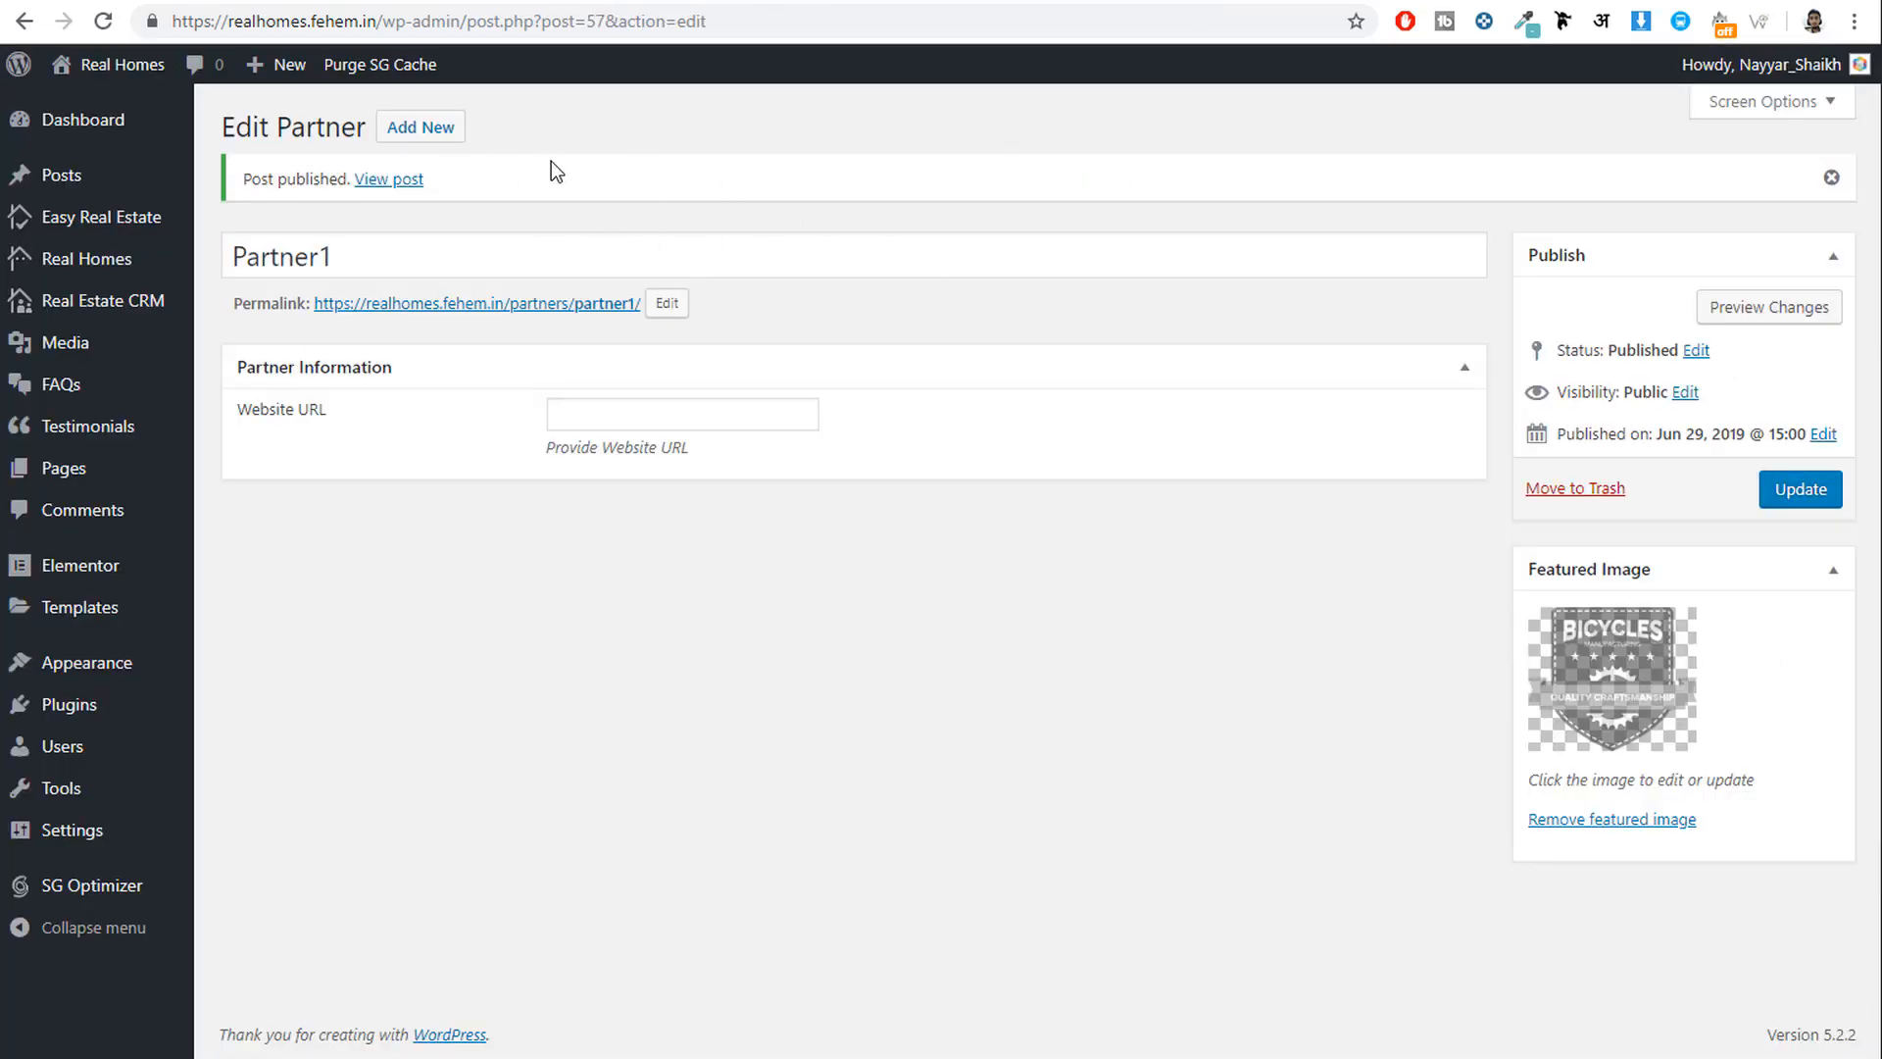
left_click(761, 2)
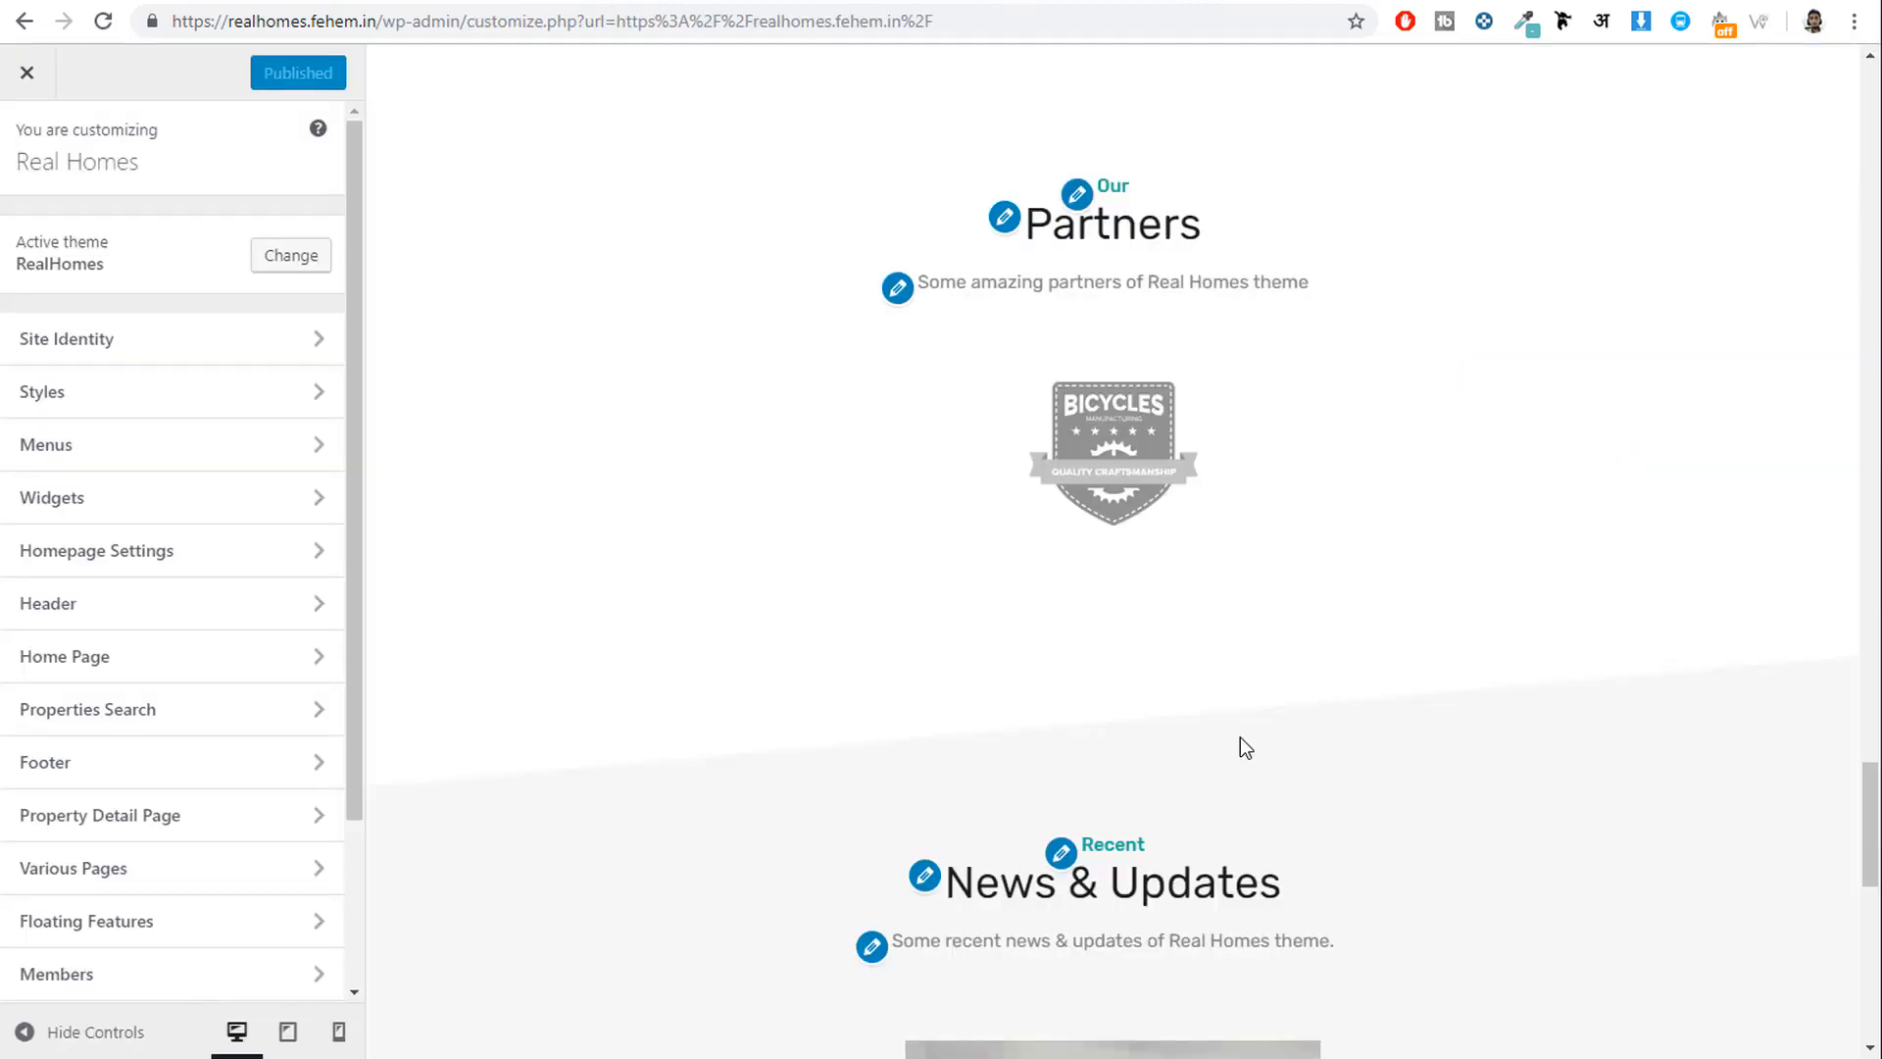
Review the Partners section settings, including Number of Partners 20.
left_click(133, 619)
left_click(28, 145)
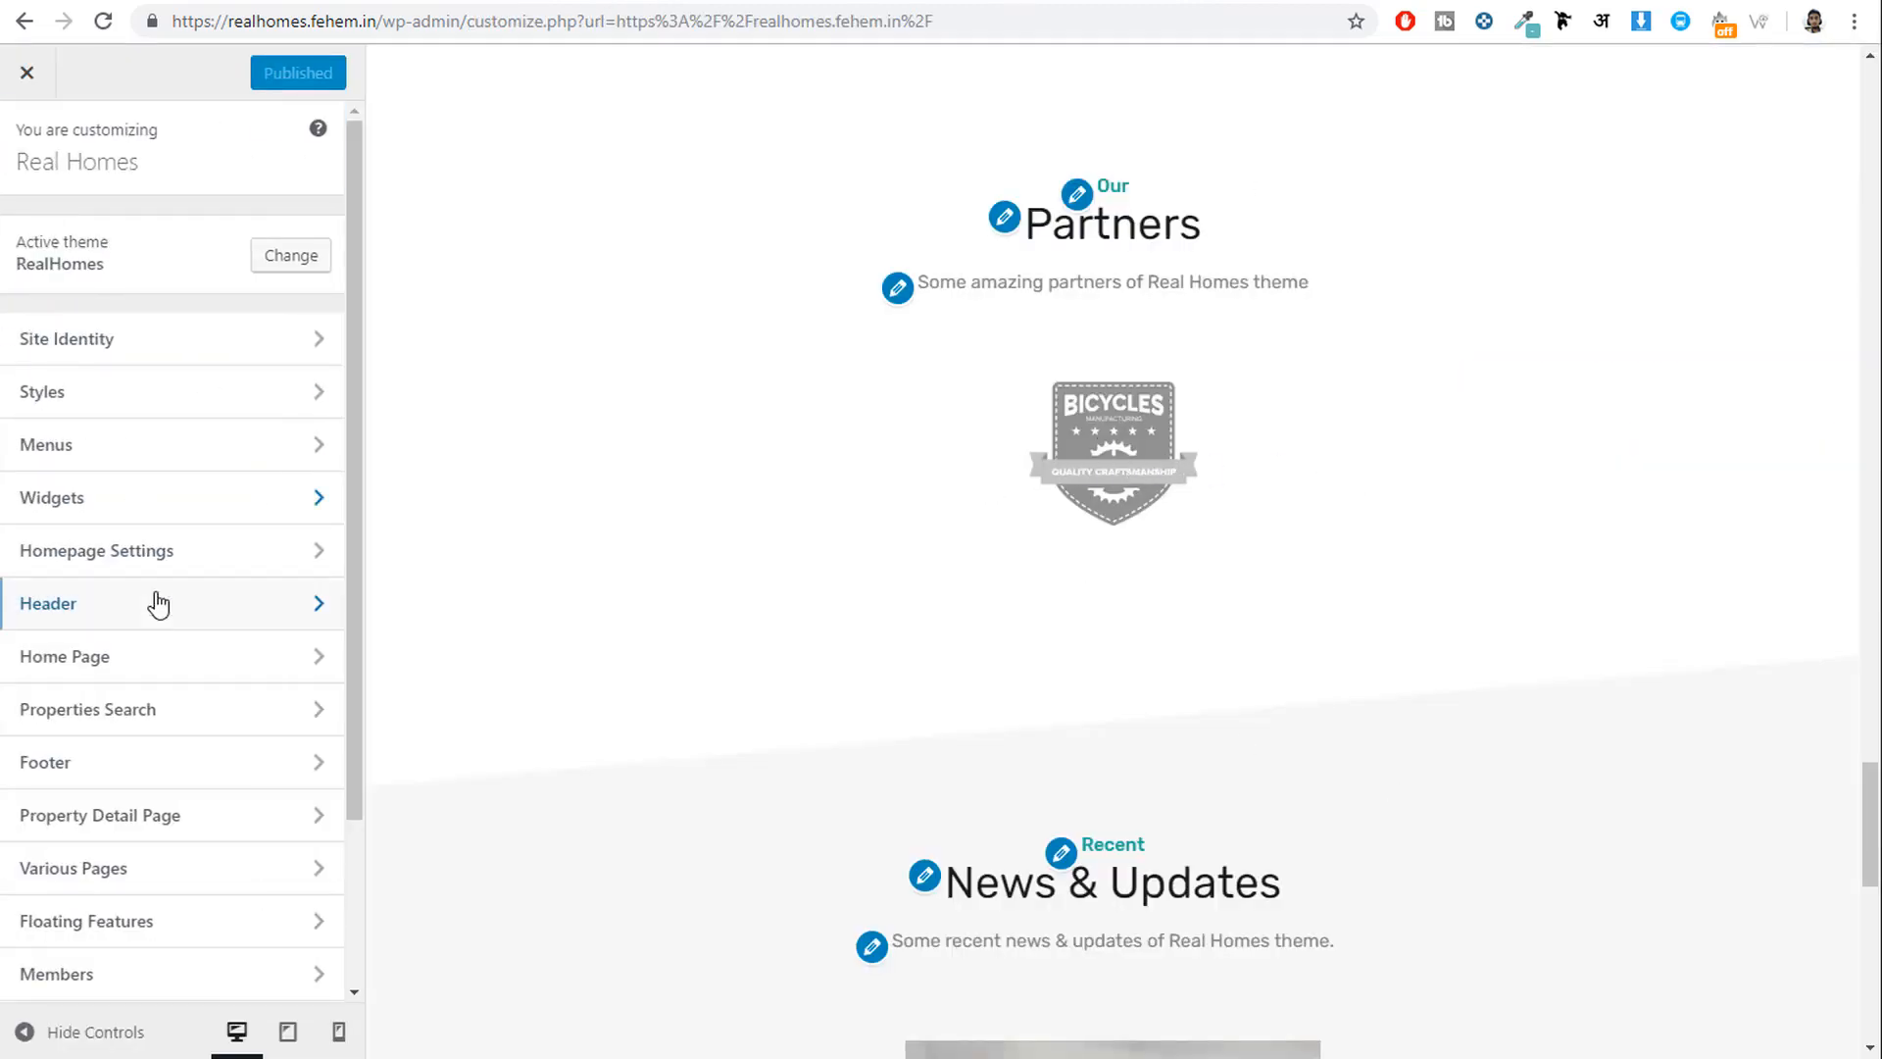
left_click(155, 655)
left_click(186, 767)
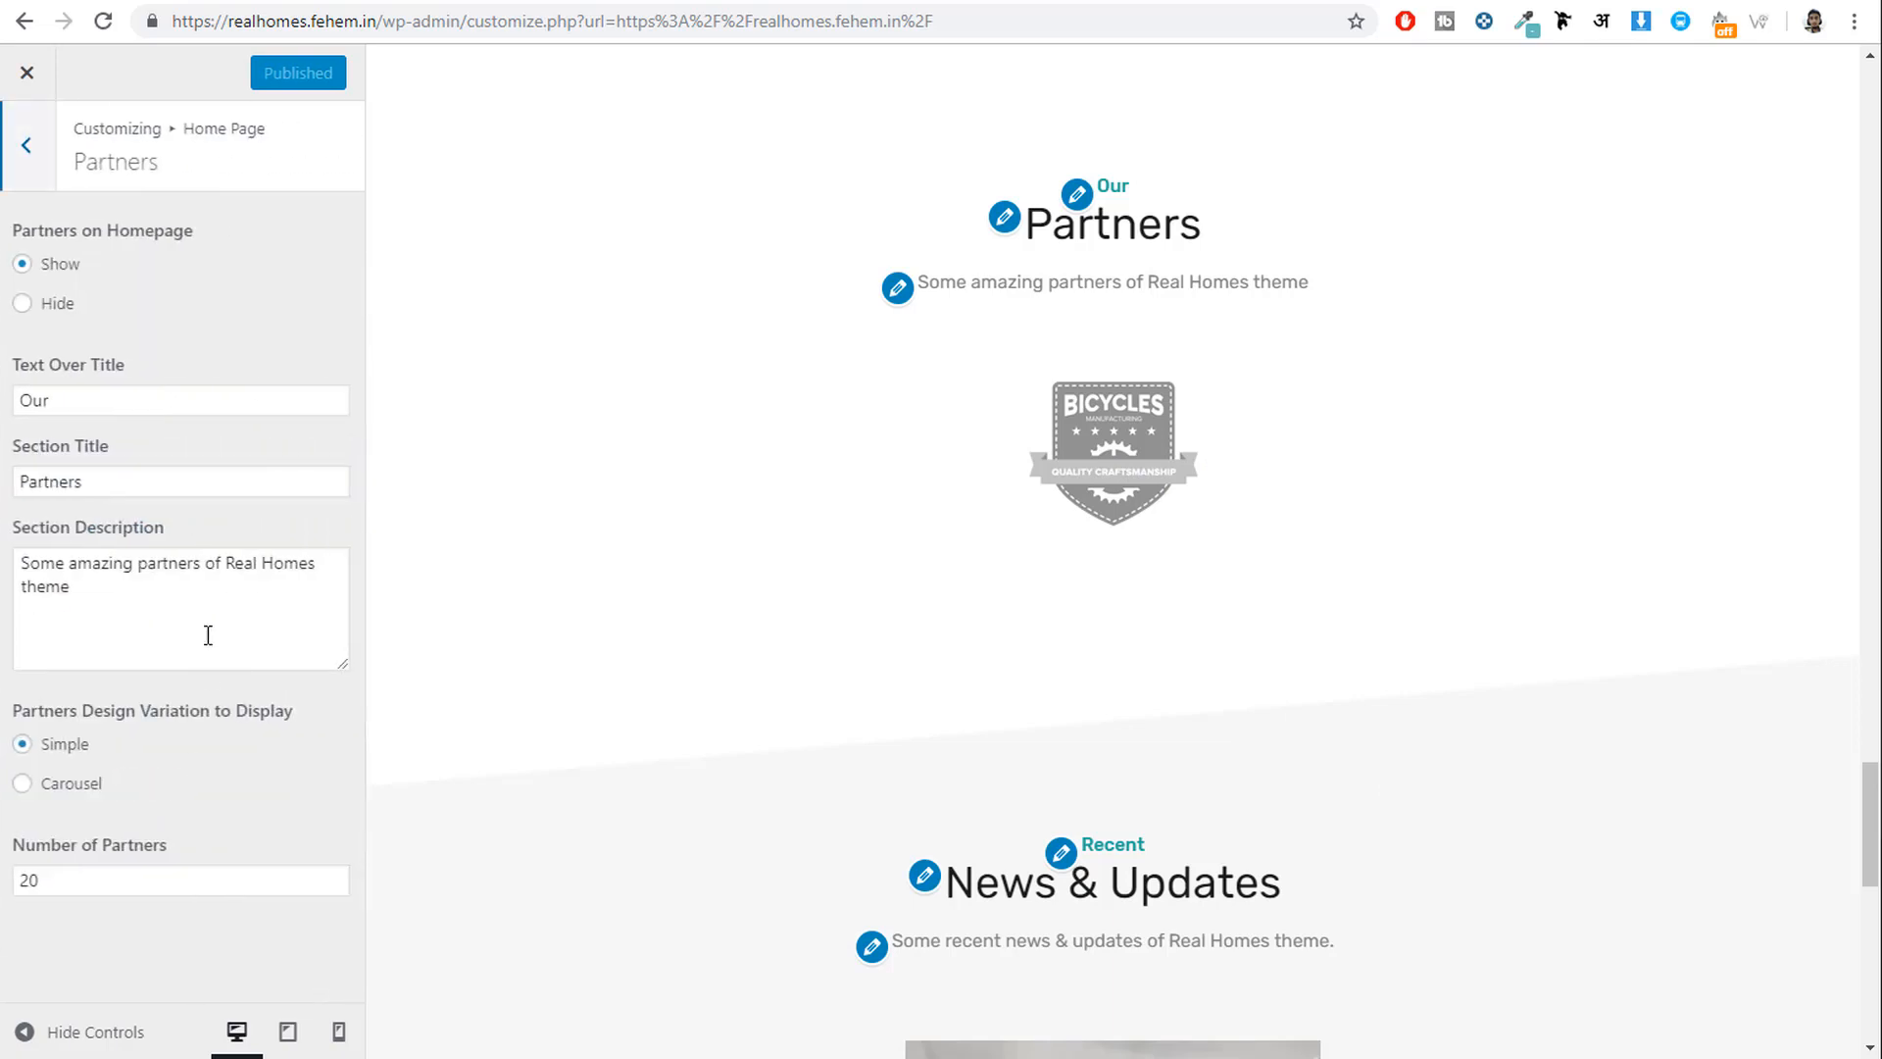
double_click(146, 894)
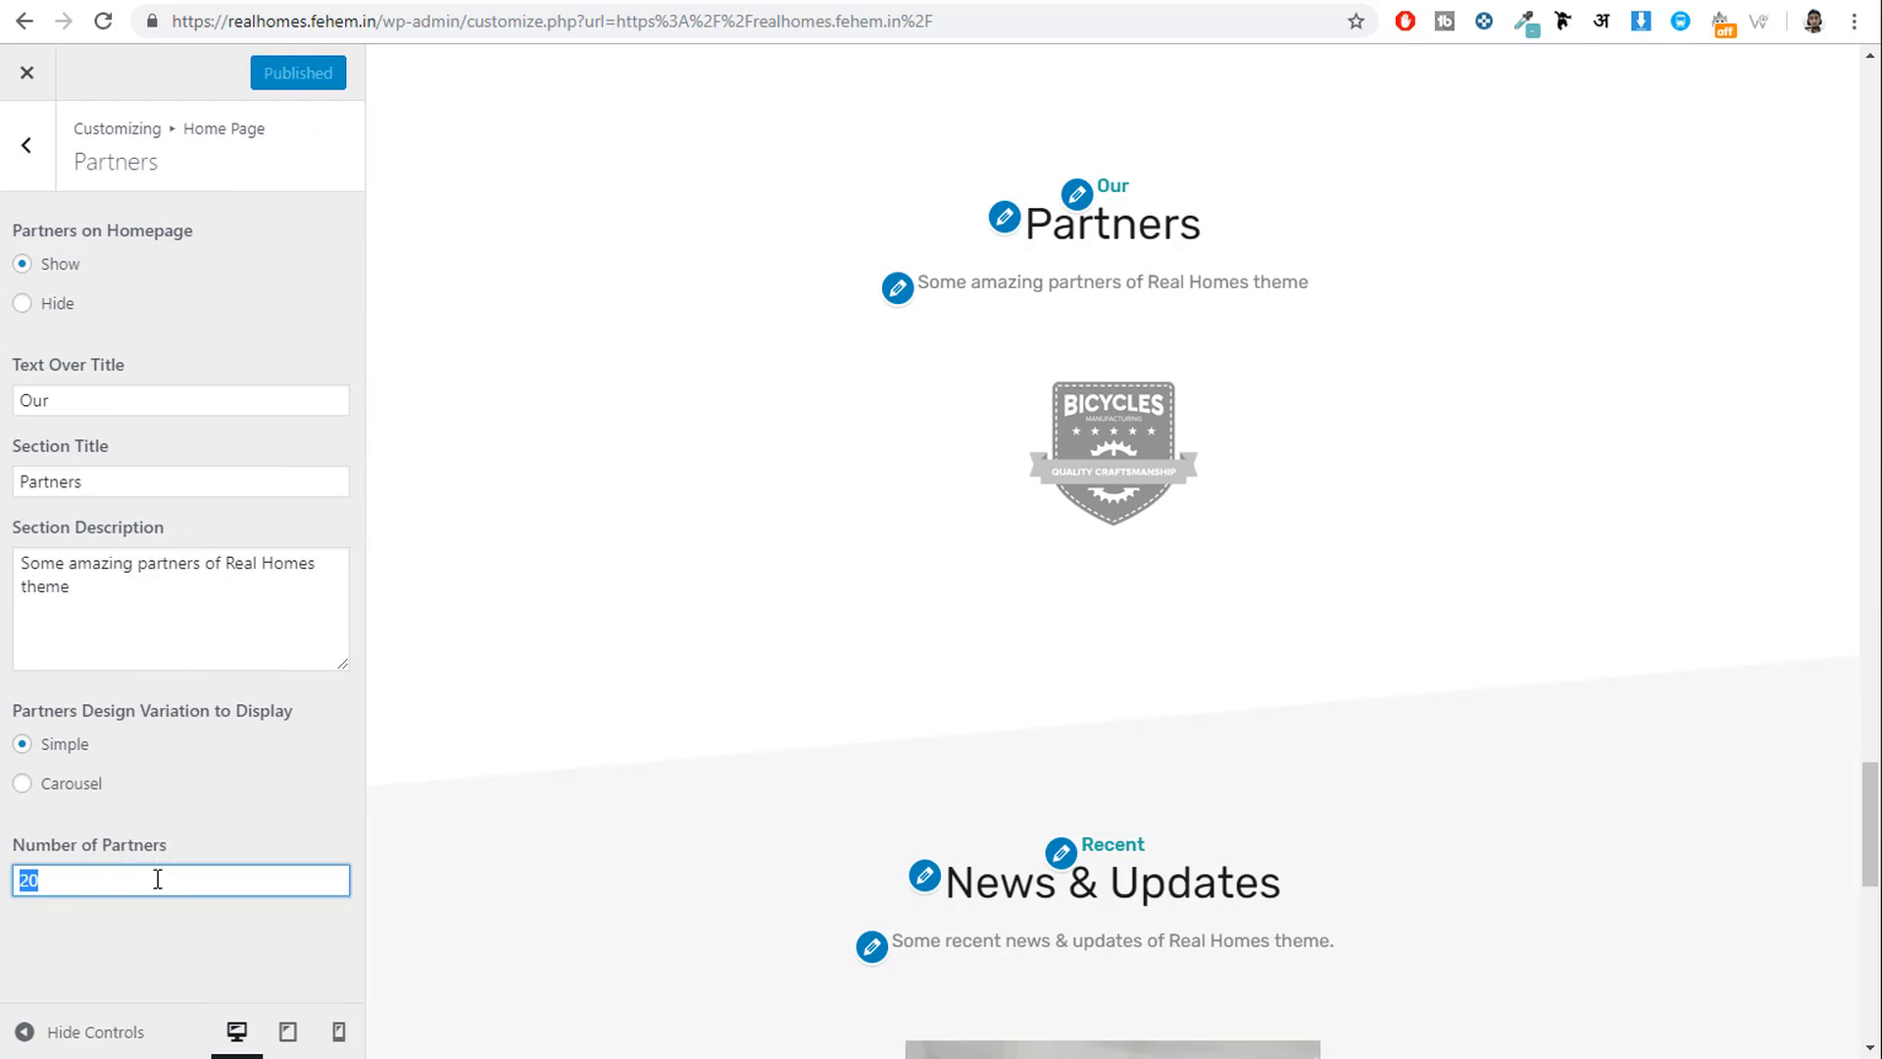
left_click(32, 176)
Glance at the News settings, then open Call to Action — Contact.
scroll(1104, 743, "down", 8)
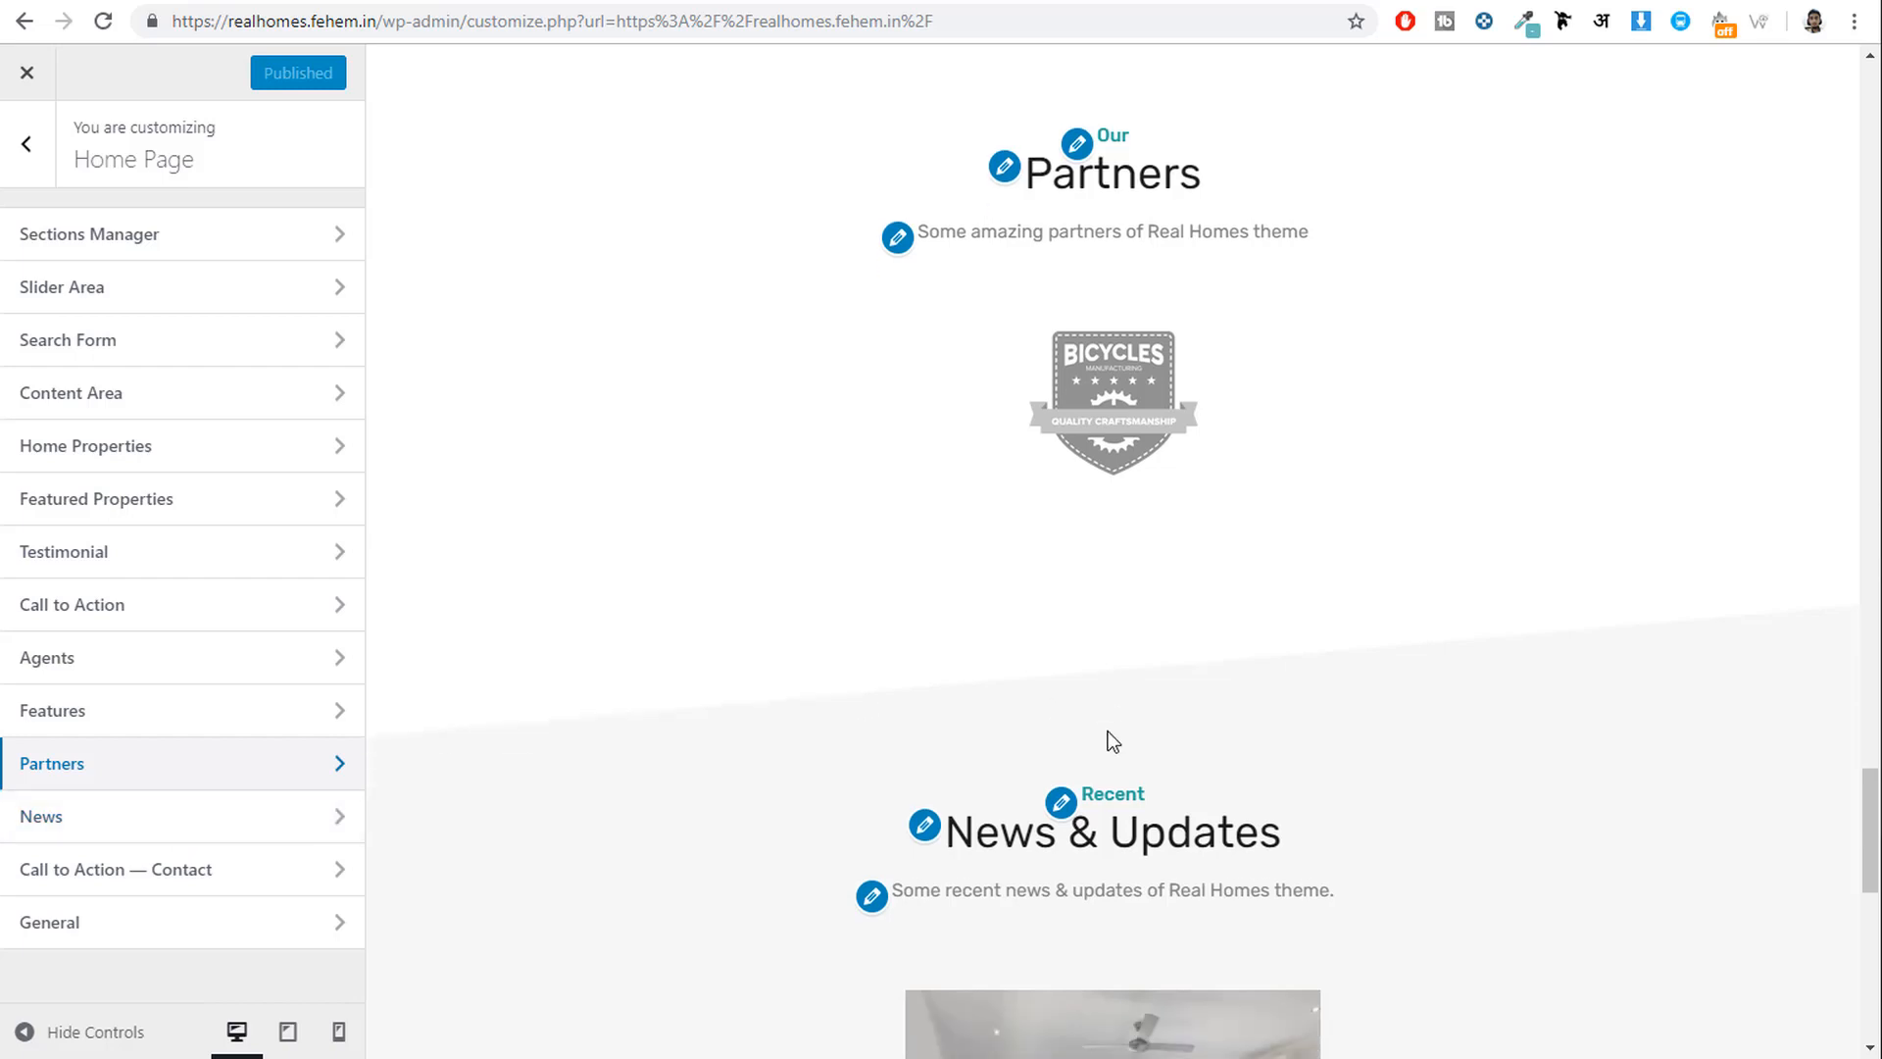
left_click(201, 814)
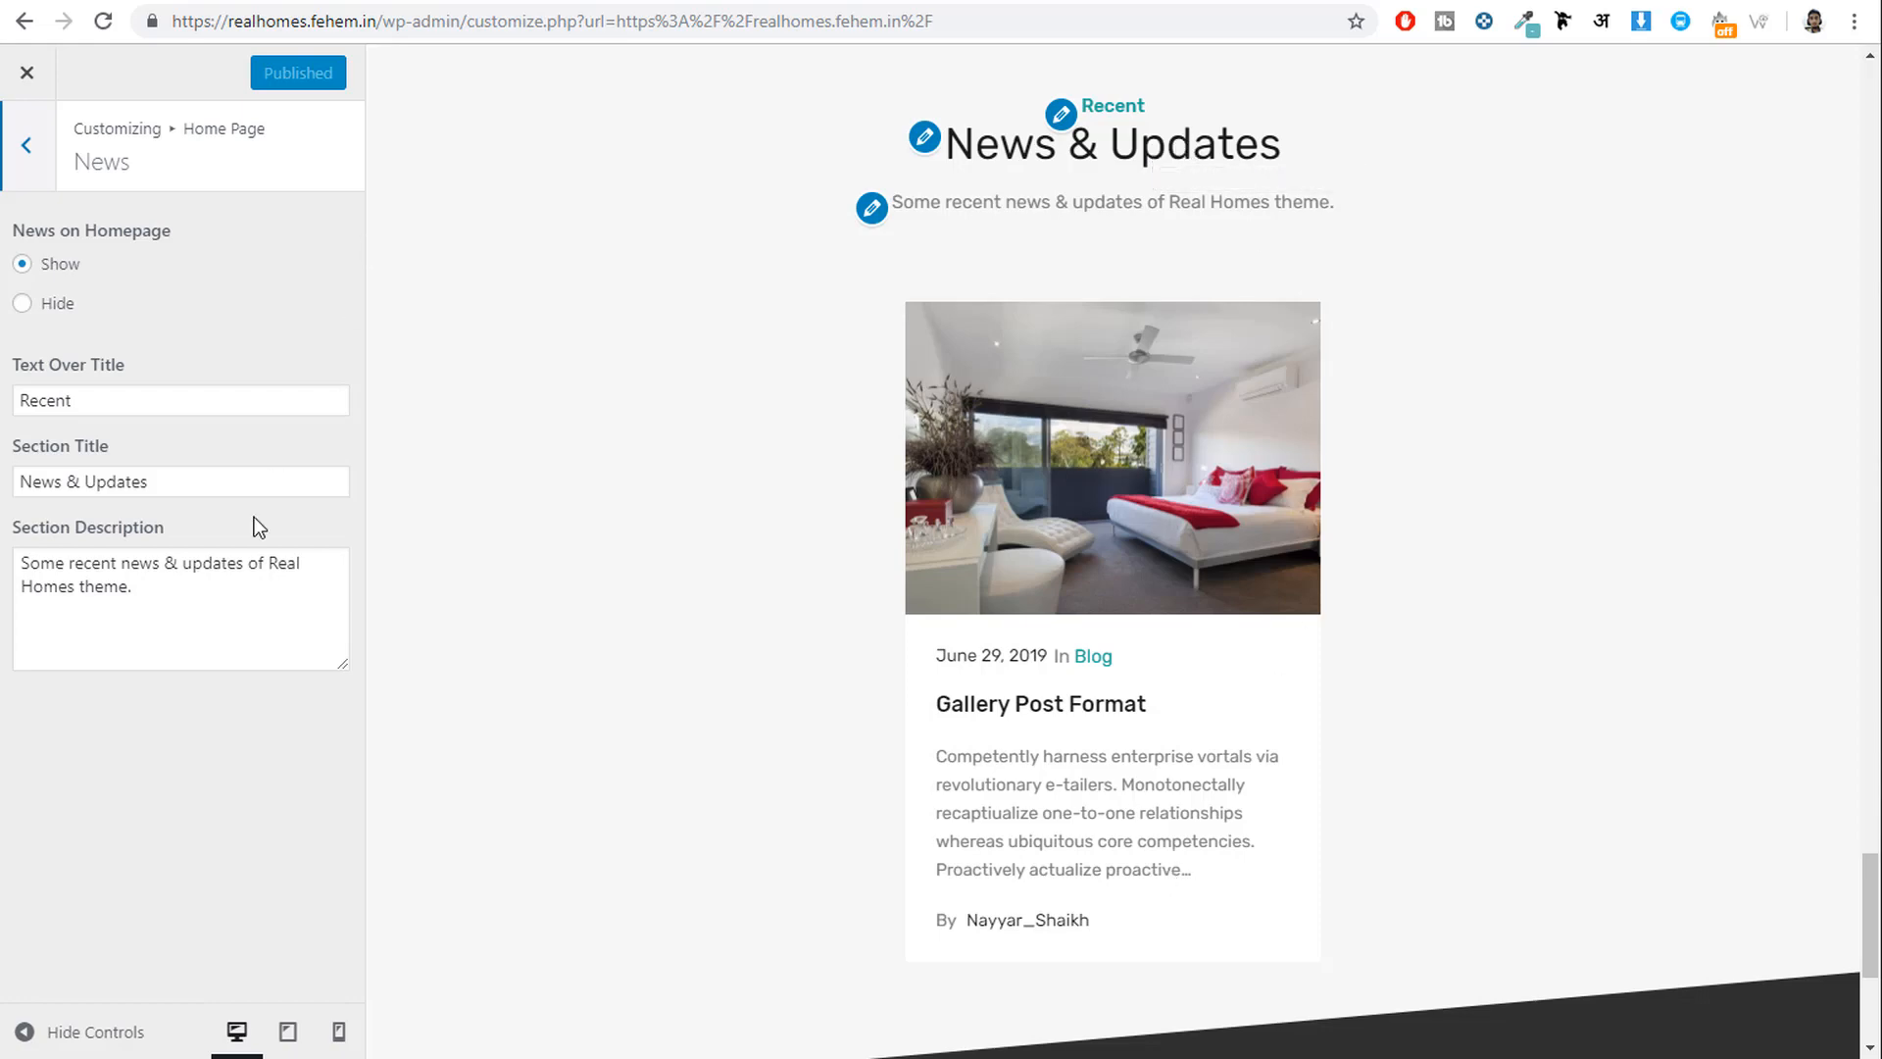
left_click(24, 147)
left_click(185, 878)
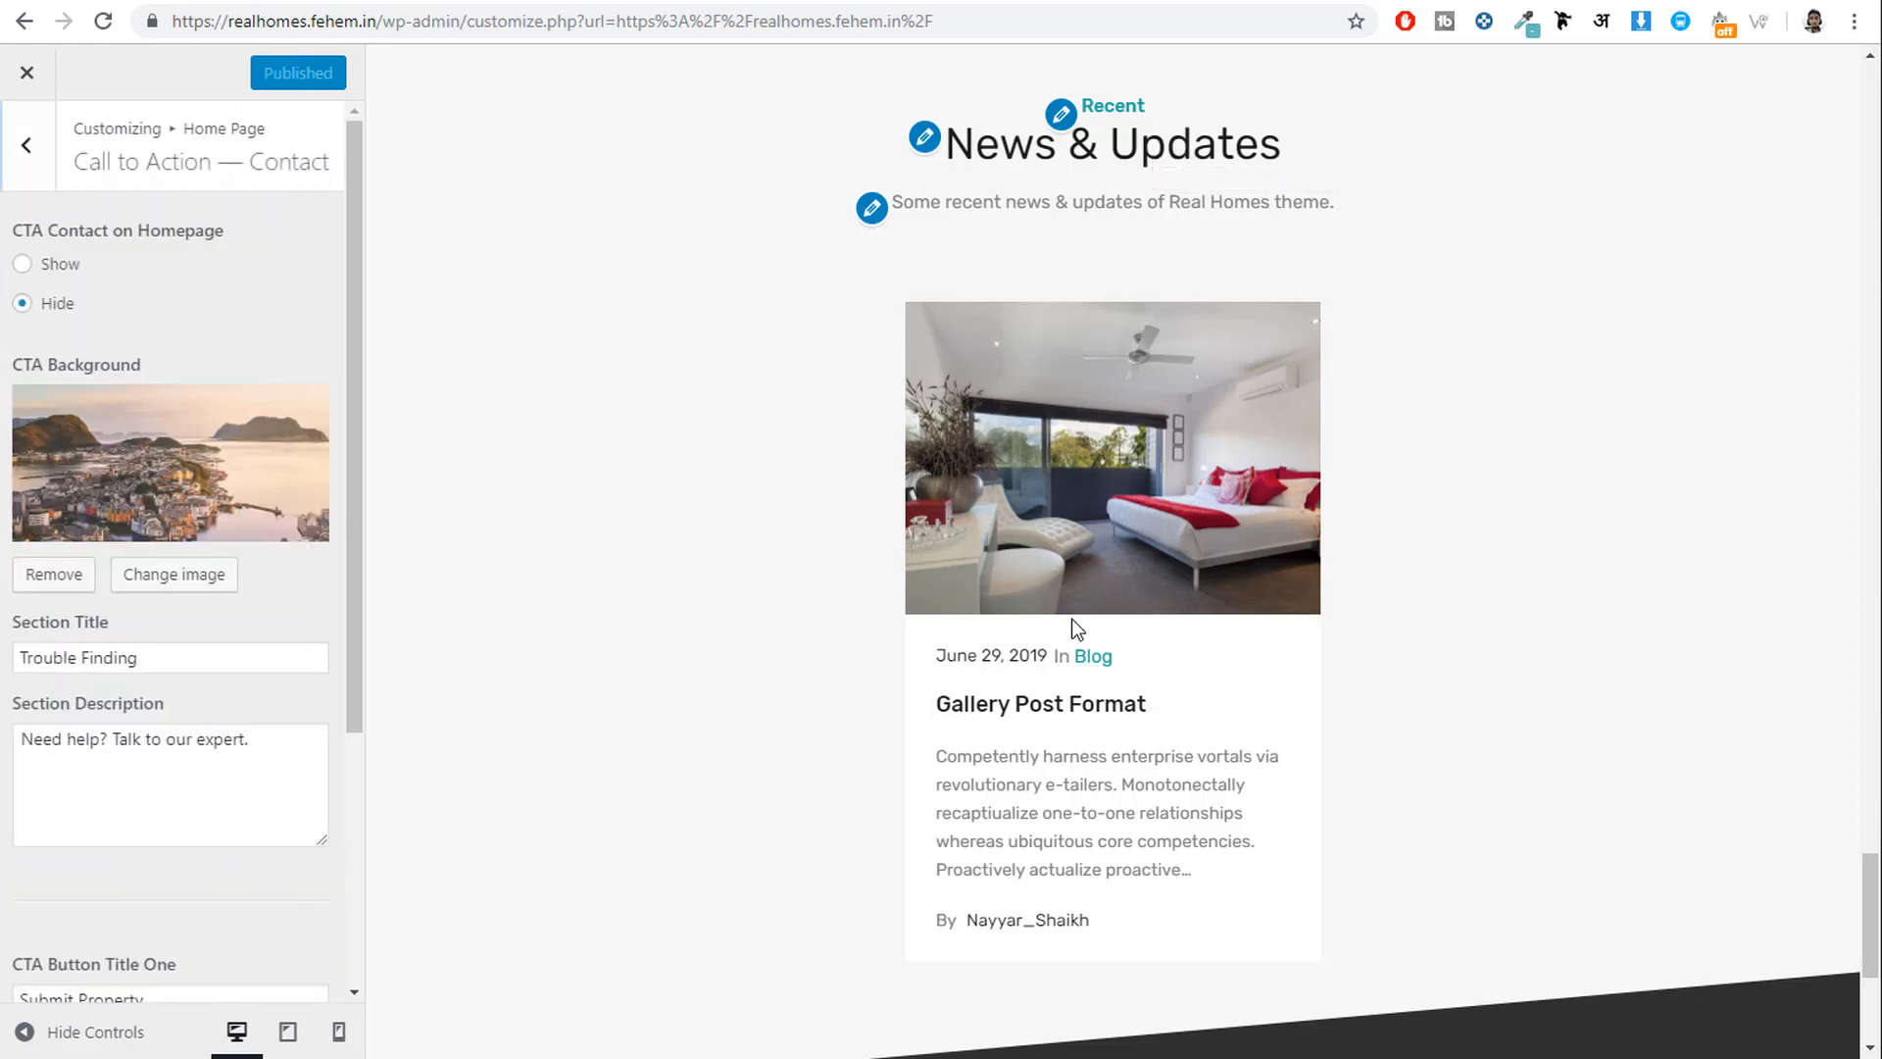
Set the contact call-to-action to Show and rename its first button to Contact Us.
scroll(1078, 628, "down", 5)
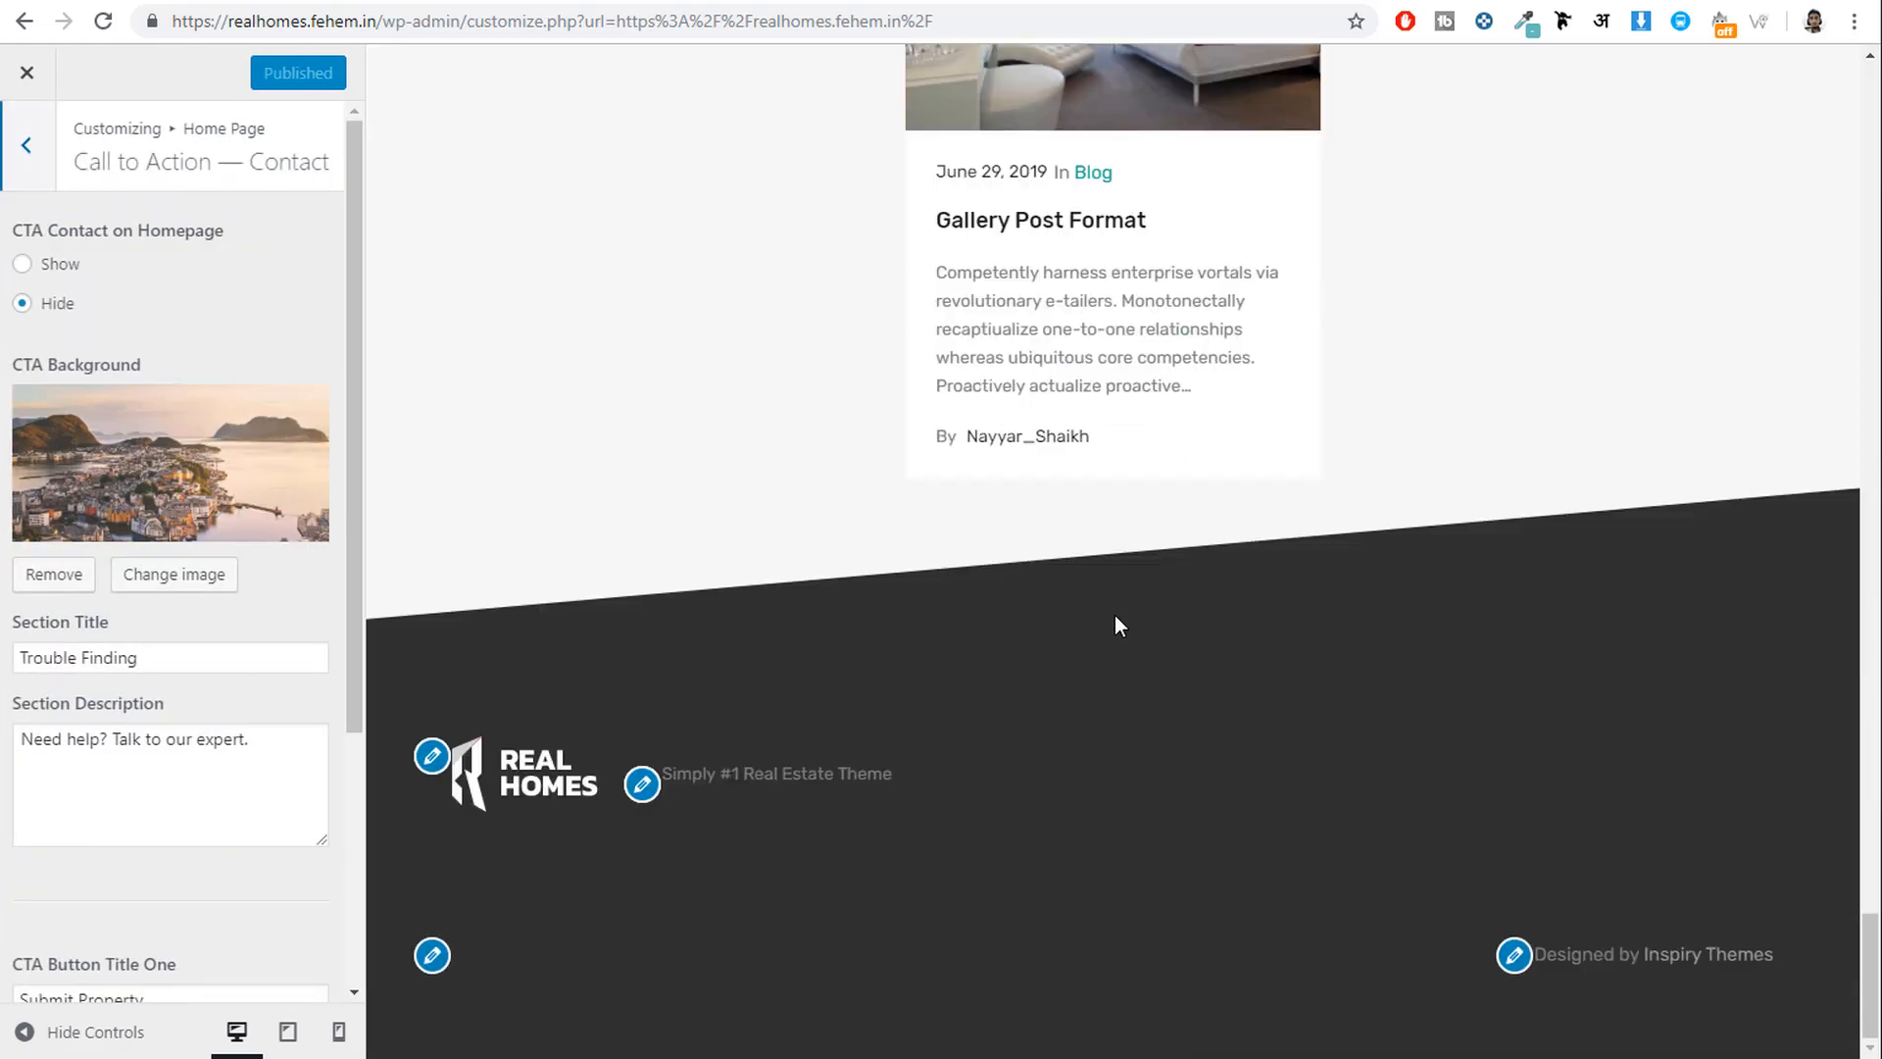
left_click(53, 272)
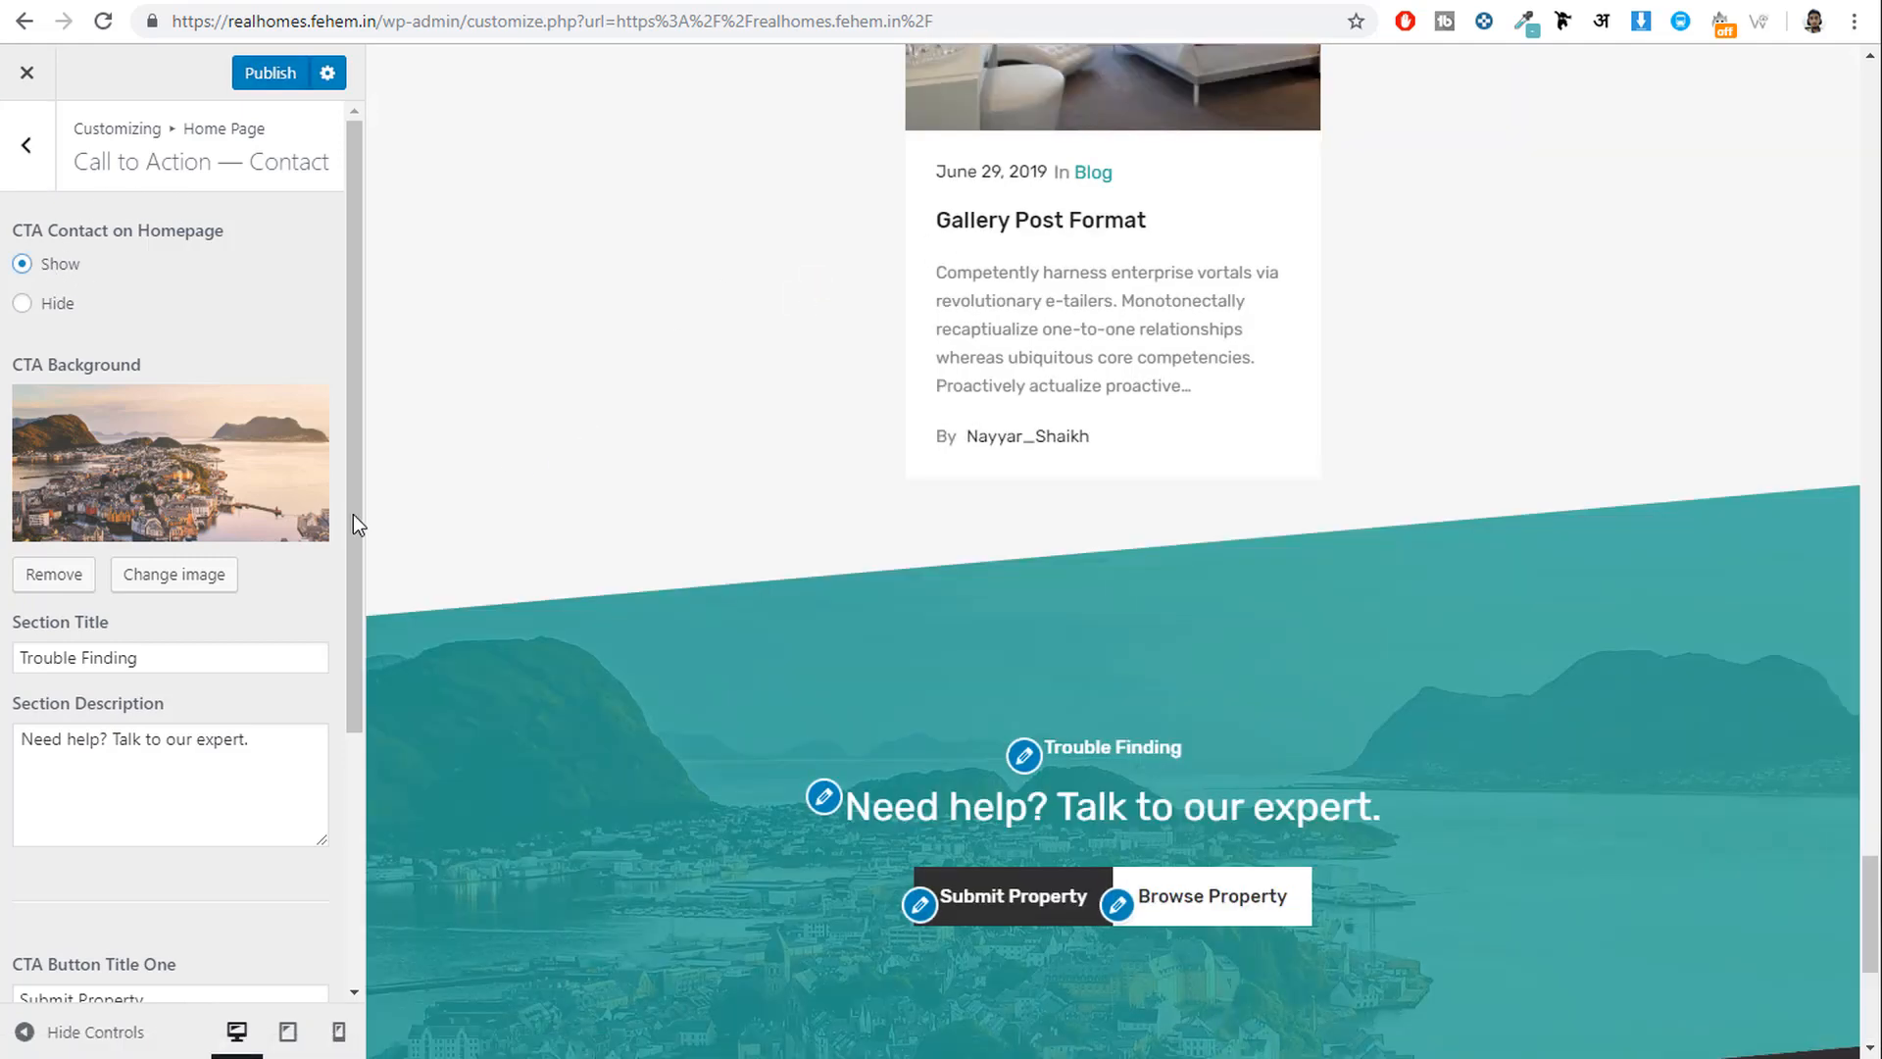
scroll(1047, 690, "down", 4)
scroll(1064, 684, "up", 1)
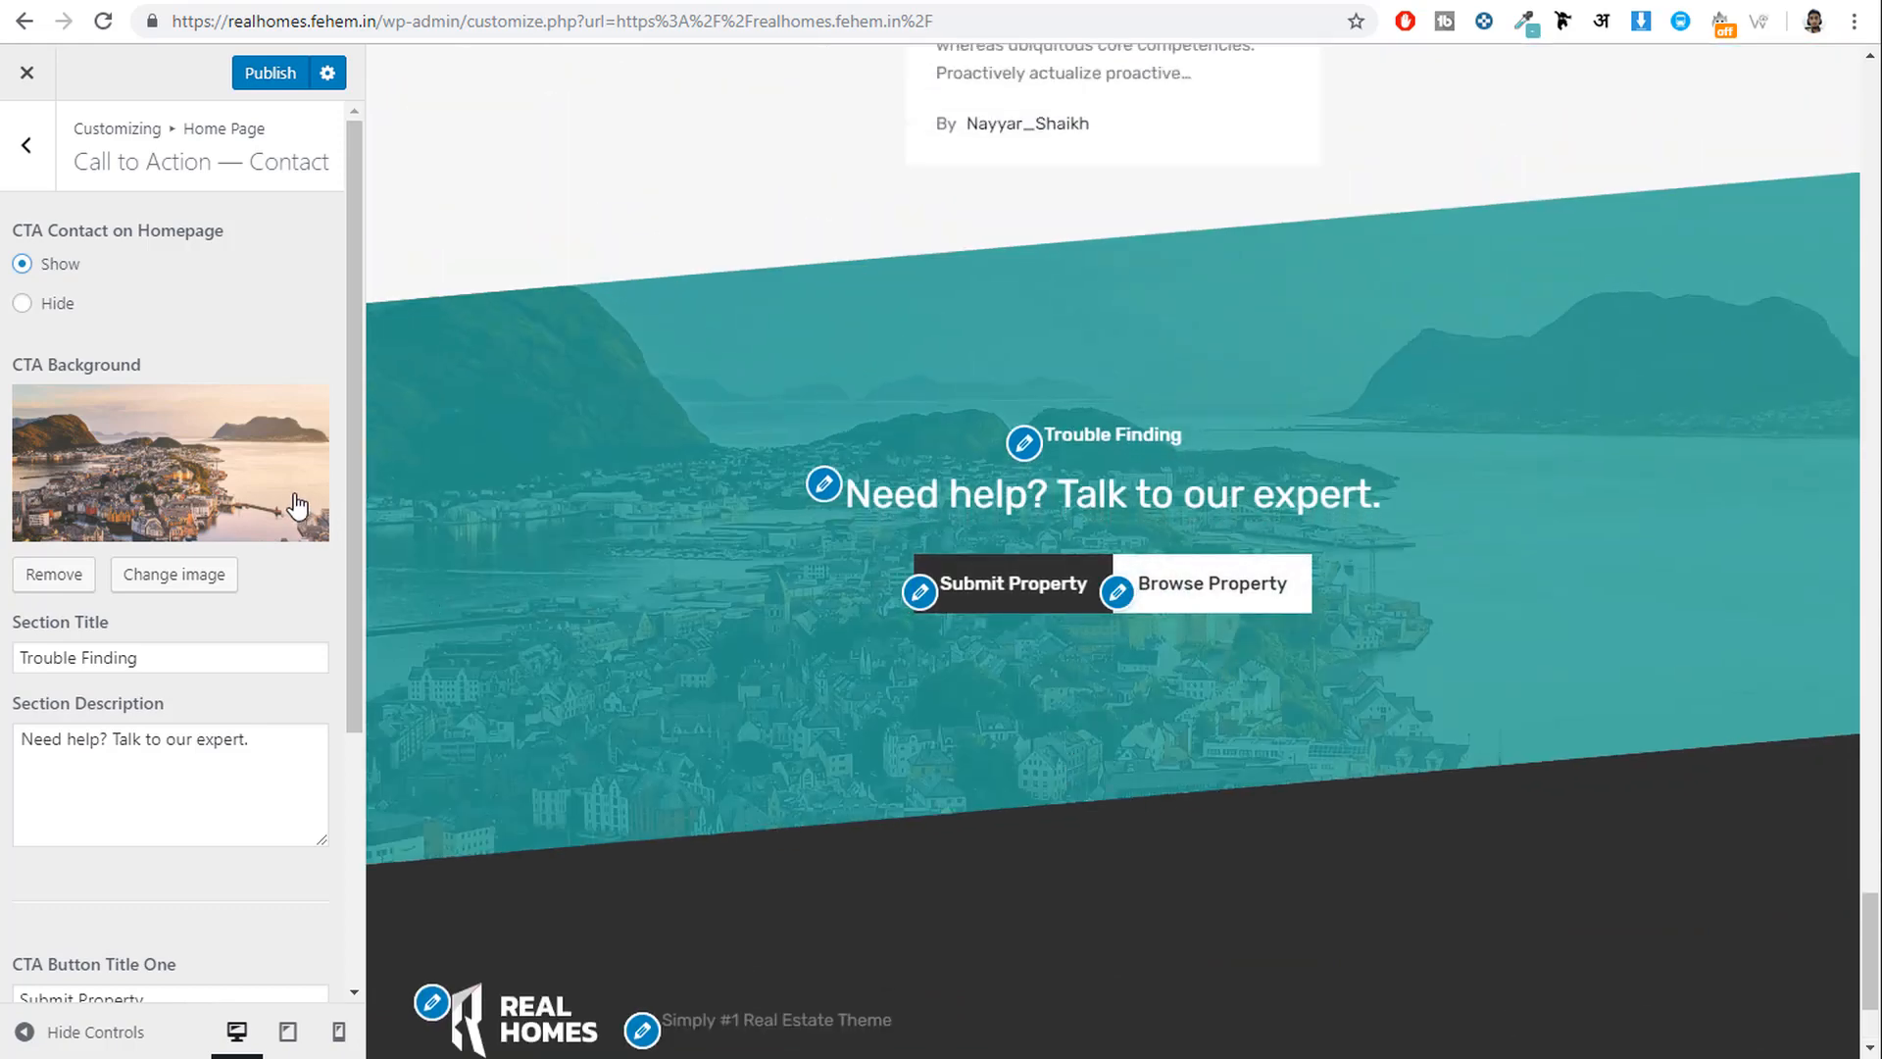
scroll(196, 608, "down", 3)
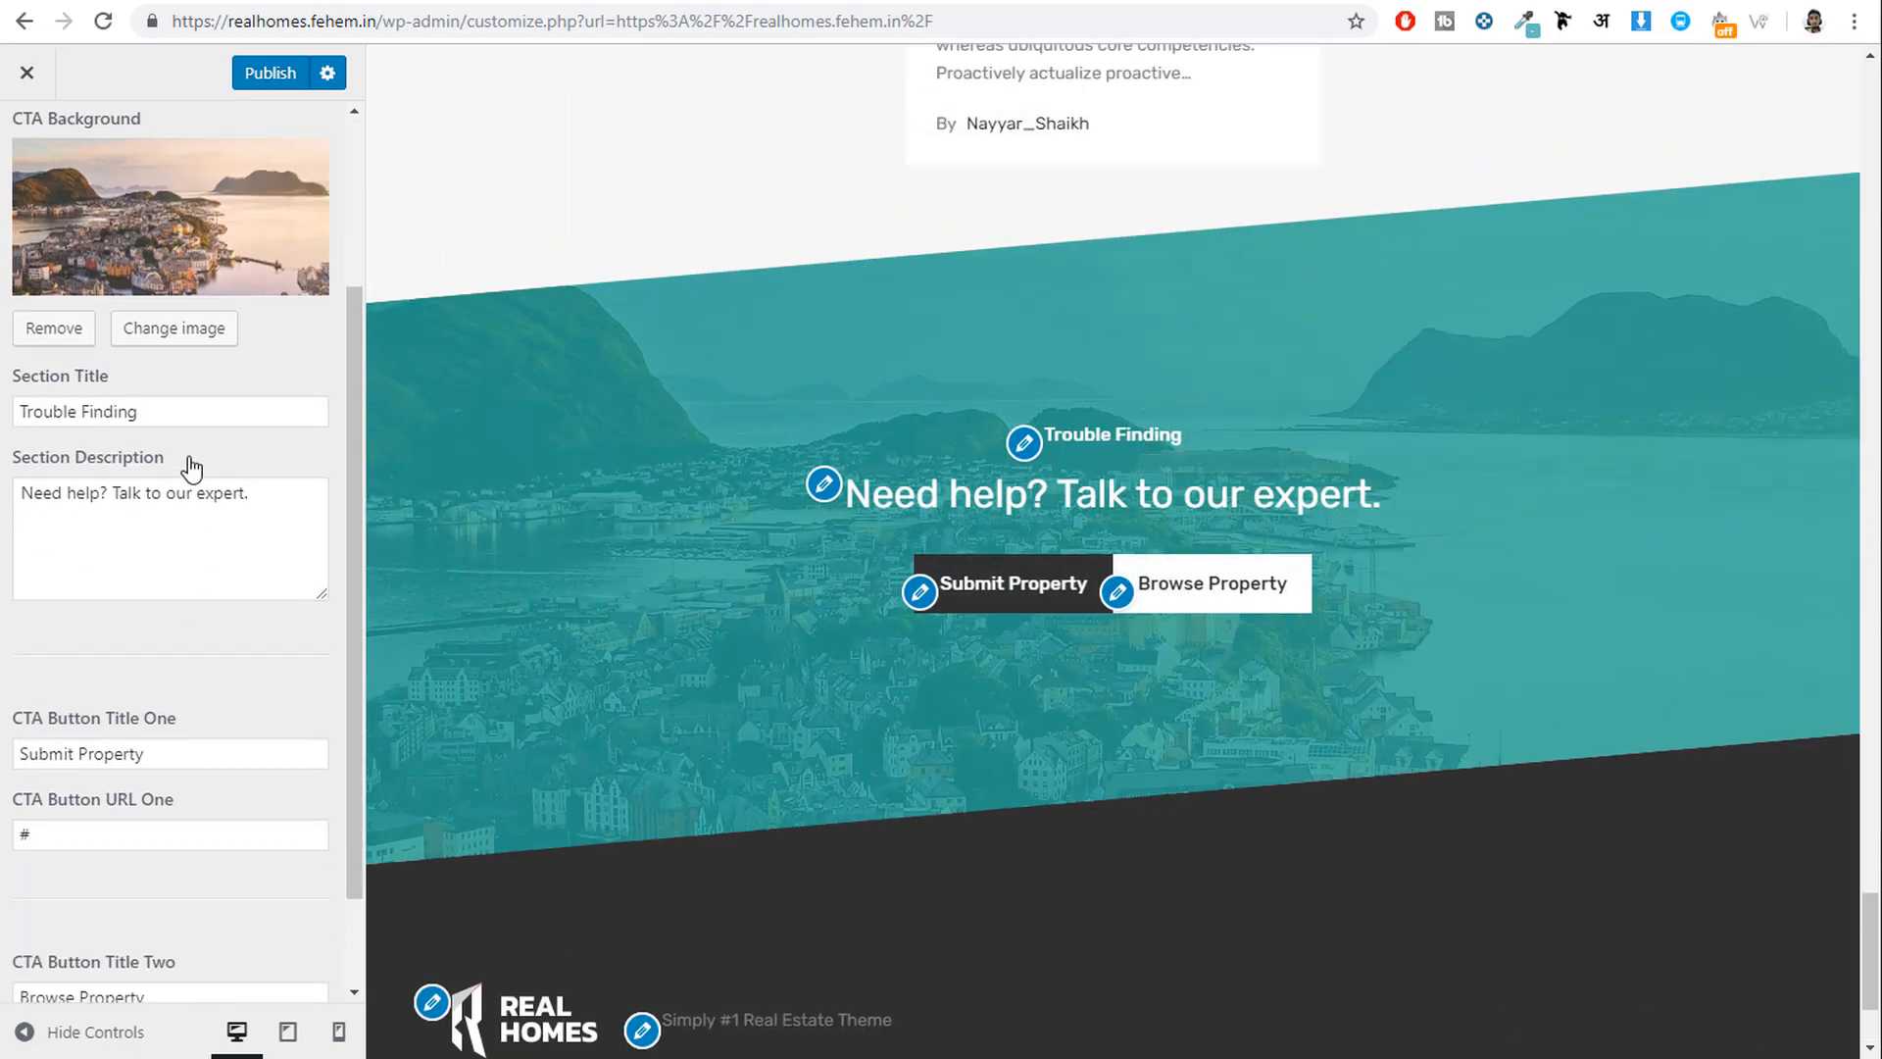
scroll(208, 574, "down", 1)
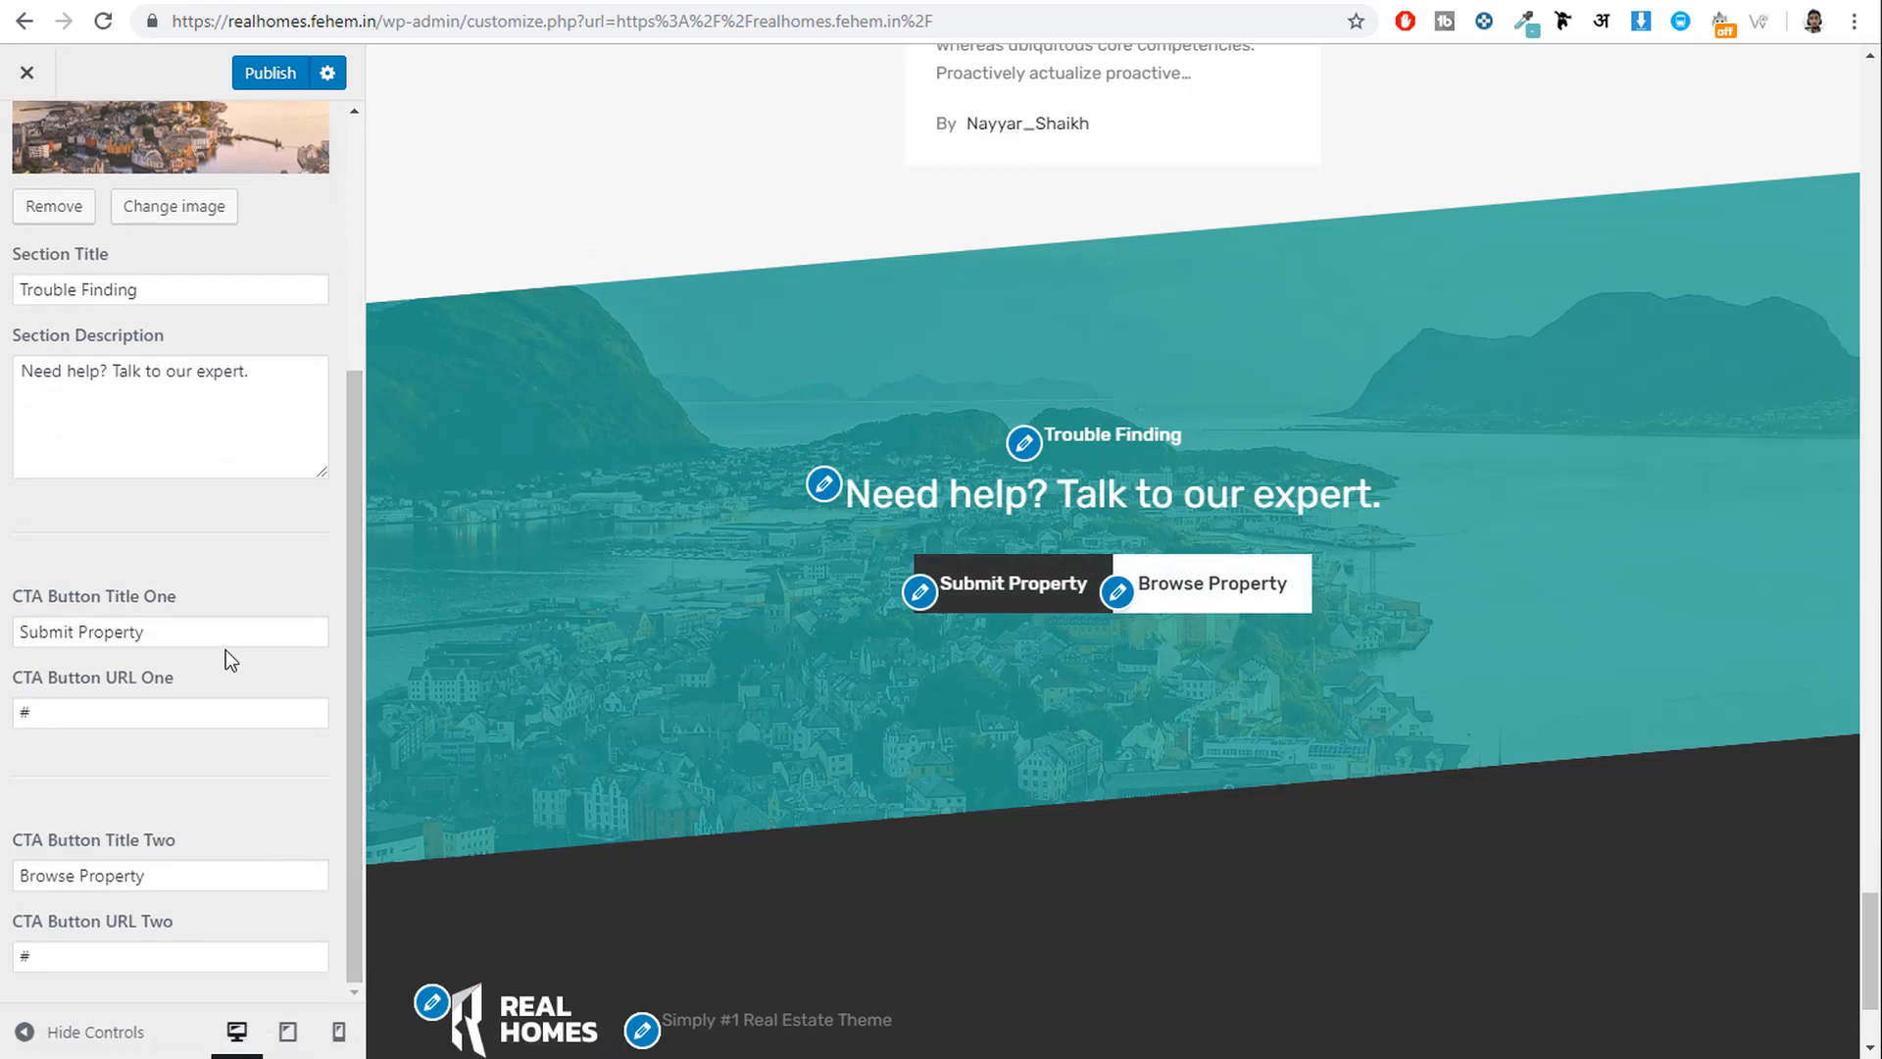
left_click(315, 630)
key("ctrl+a")
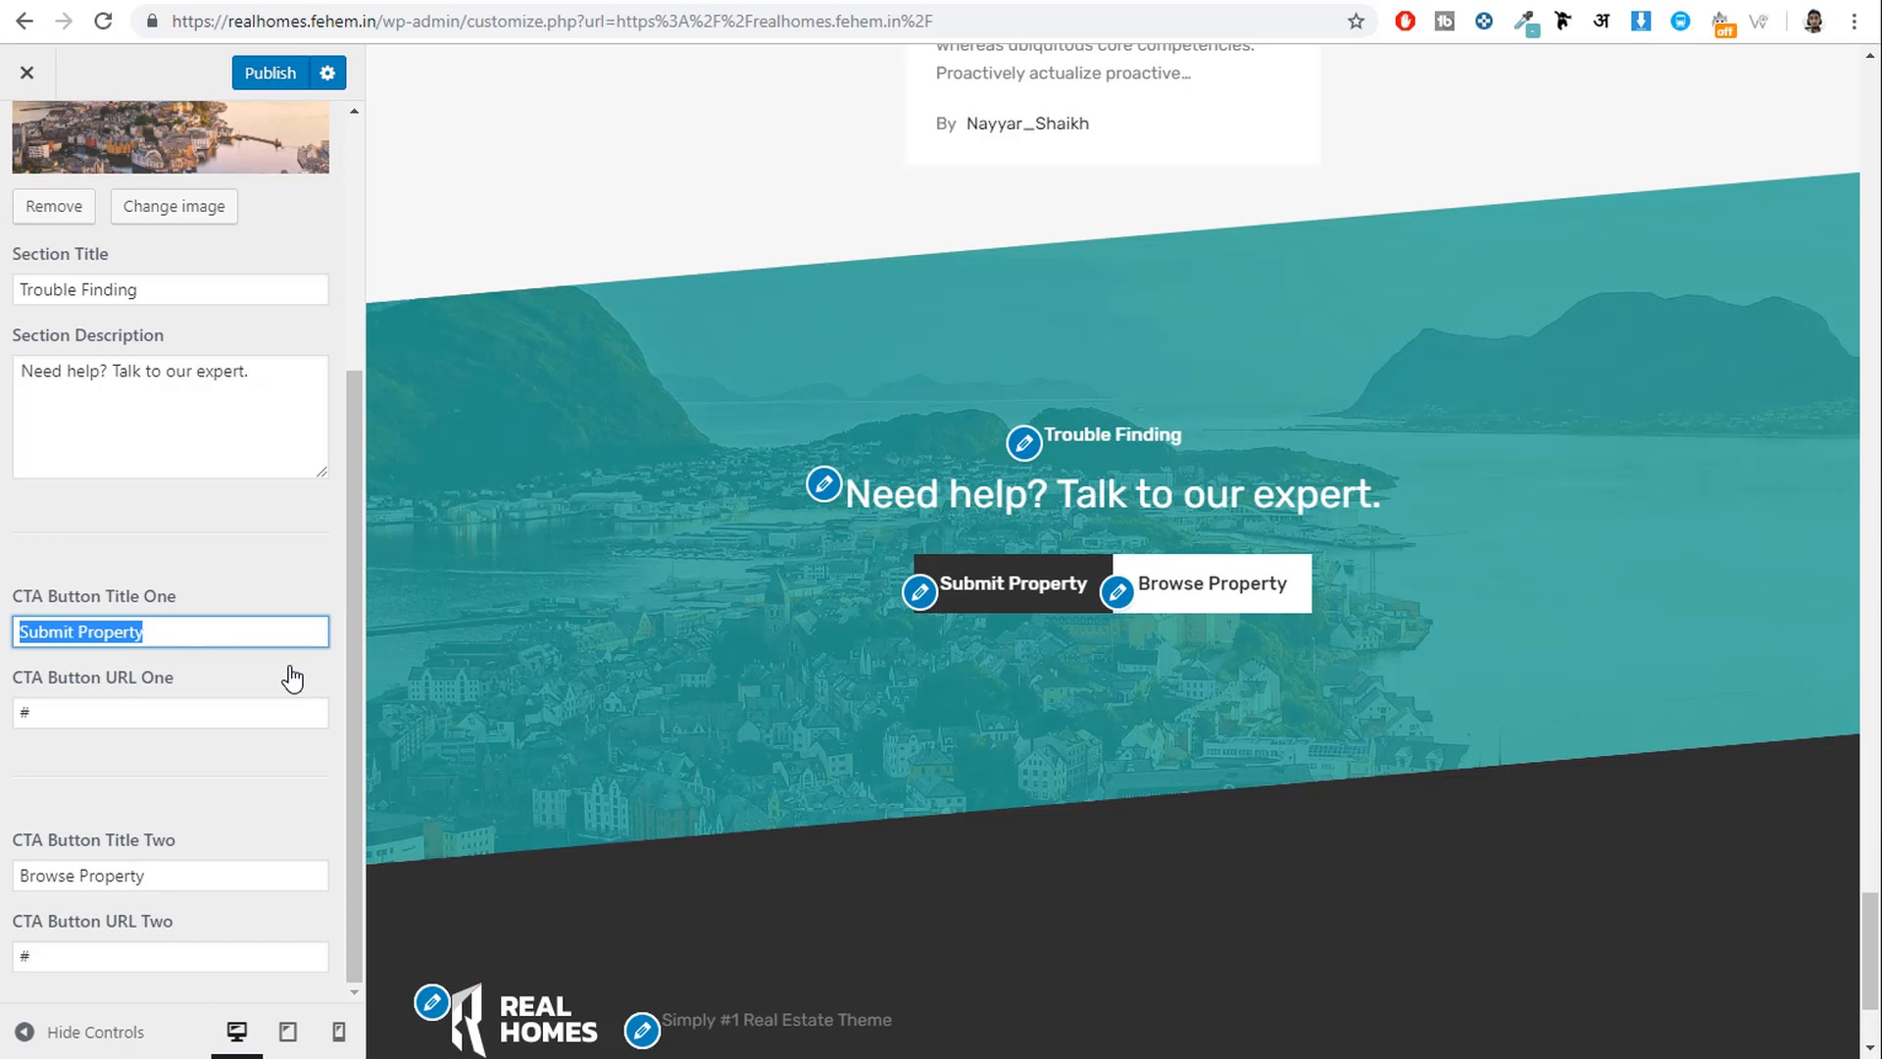
type("Contact Us")
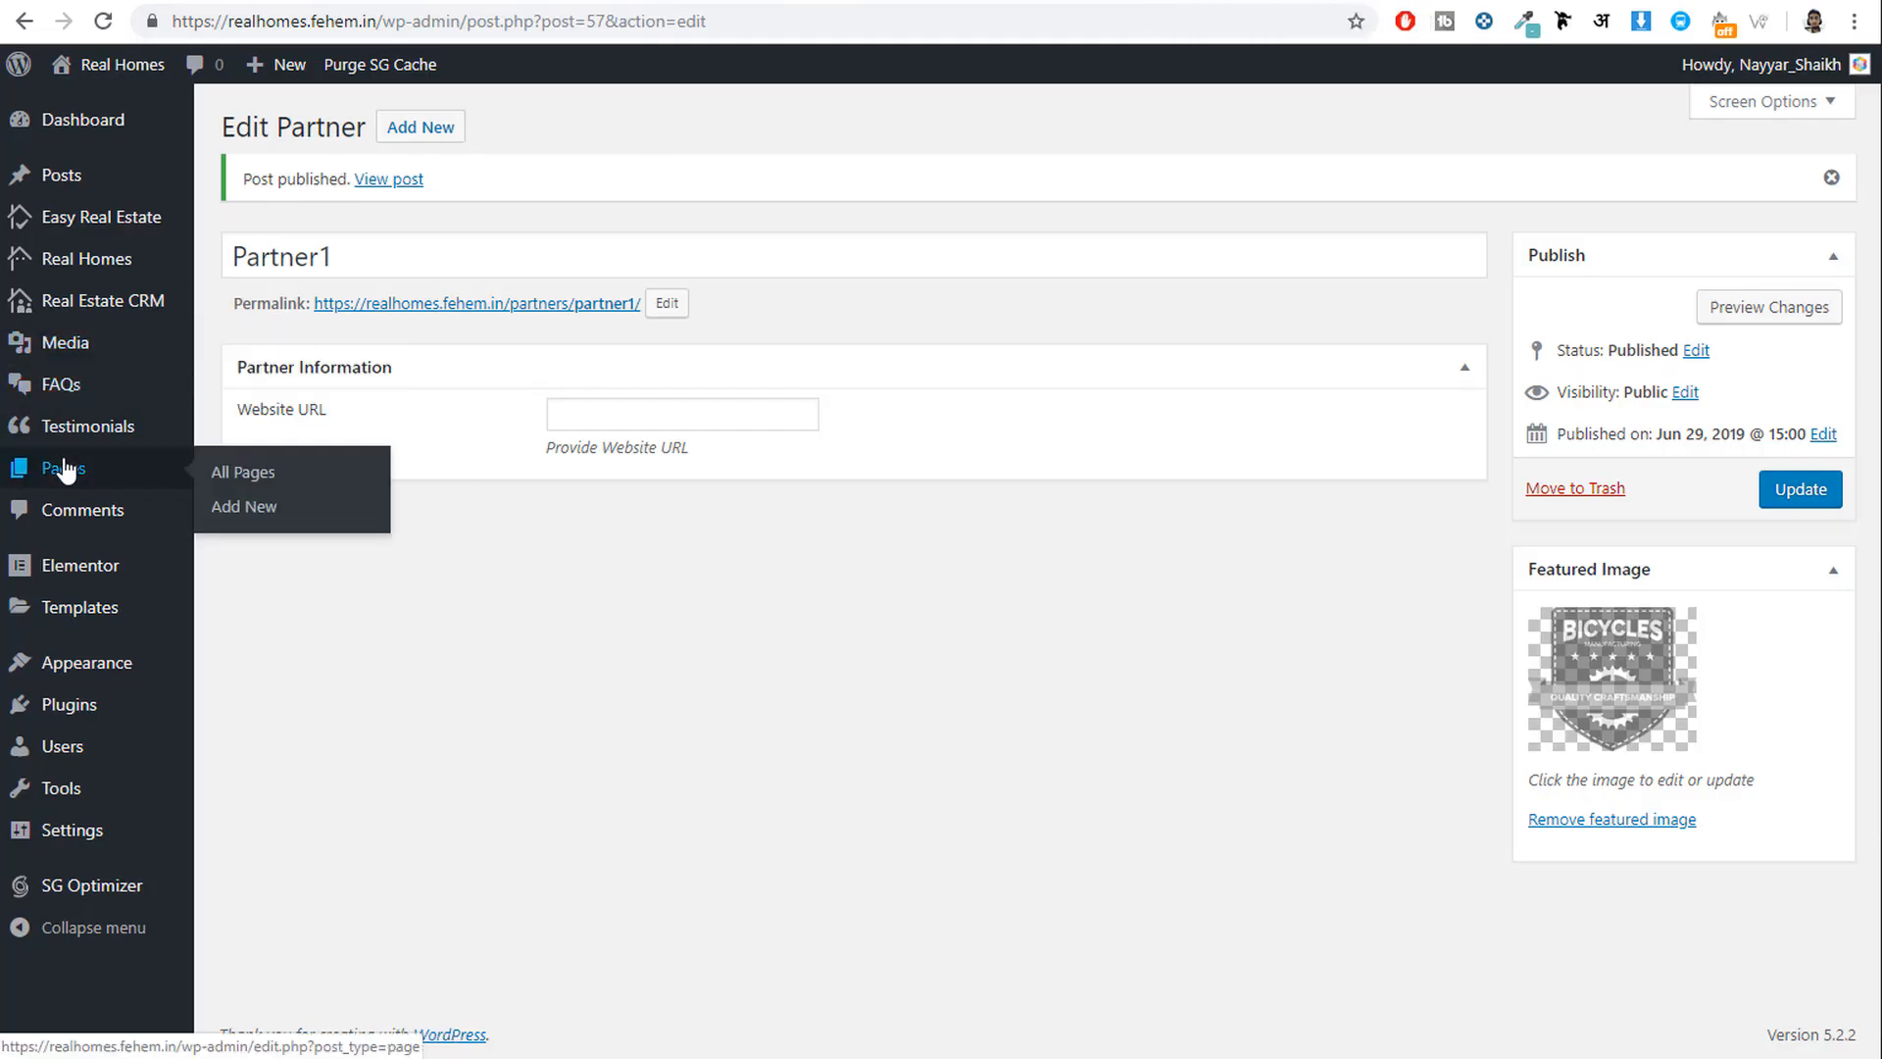
Copy the Contact page's URL from the Pages list into the first button link.
left_click(64, 471)
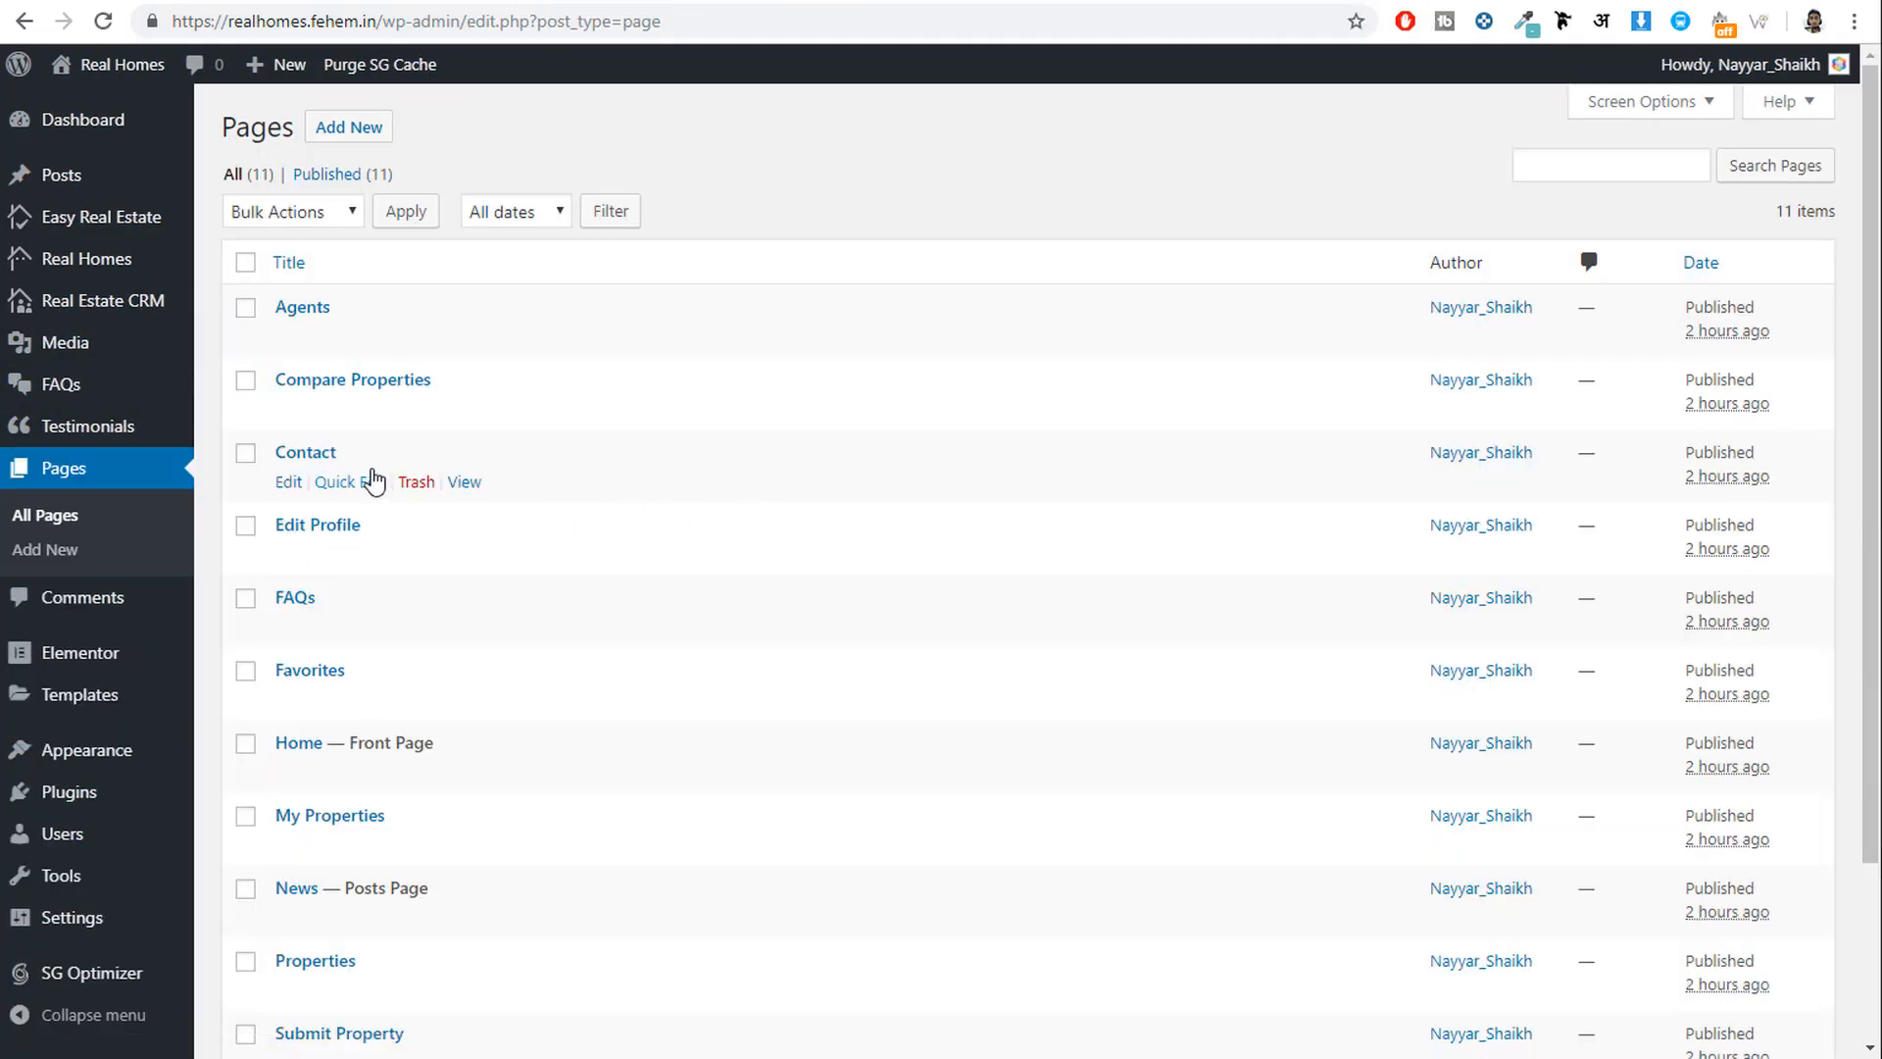
right_click(464, 481)
left_click(566, 616)
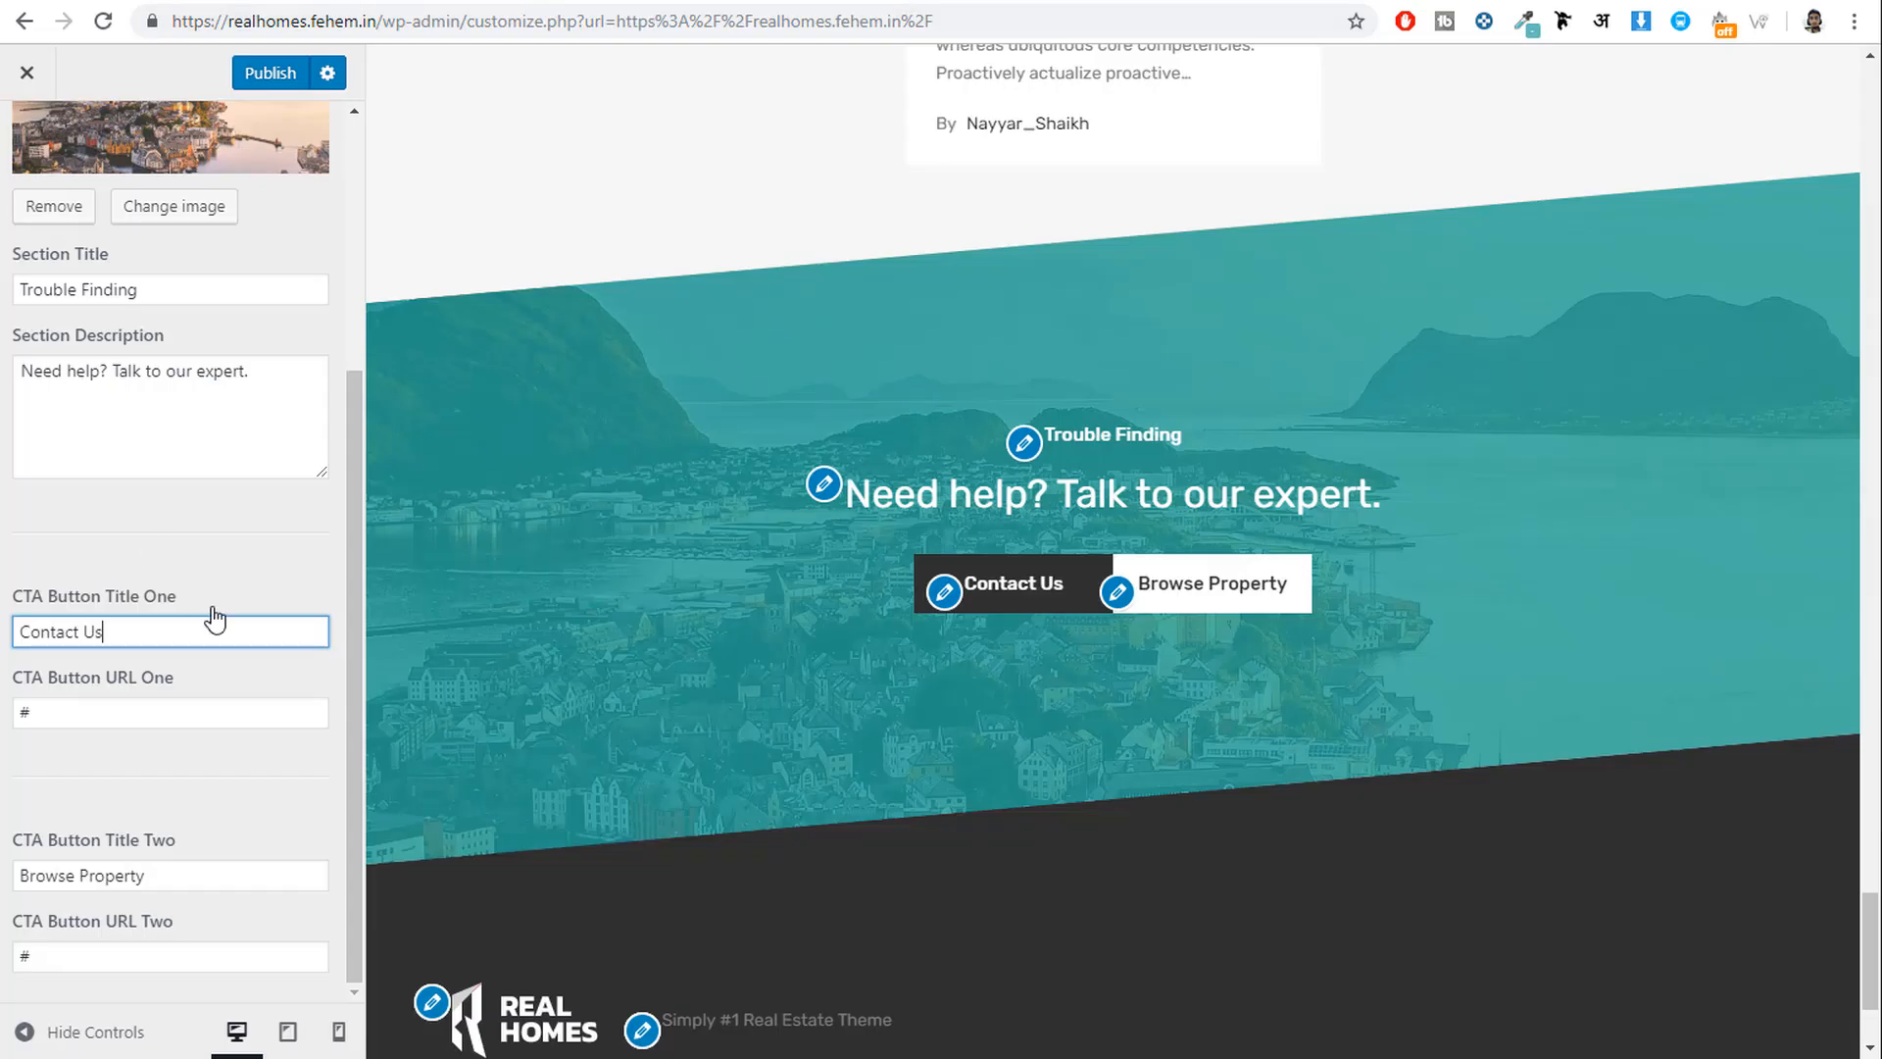
left_click(171, 698)
key("ctrl+v")
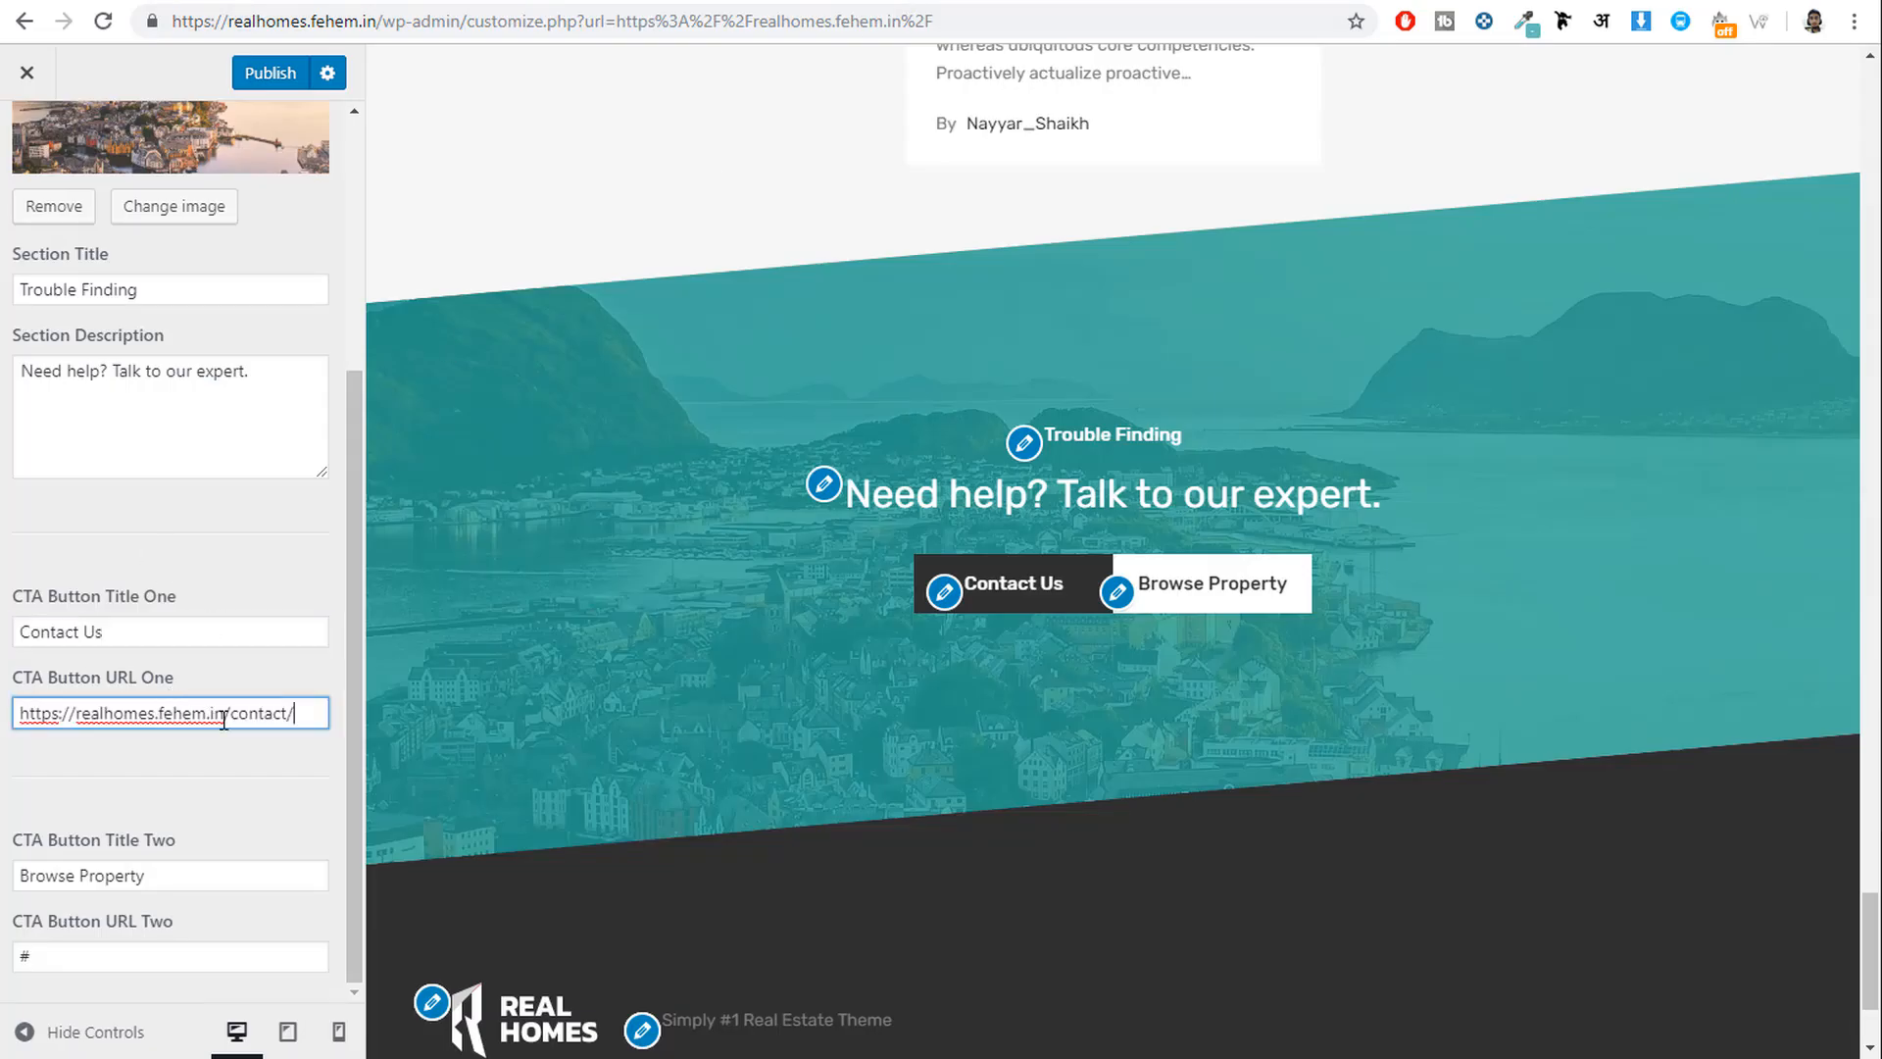
Rename the second button to FAQs and paste the FAQs page URL as its link.
triple_click(201, 874)
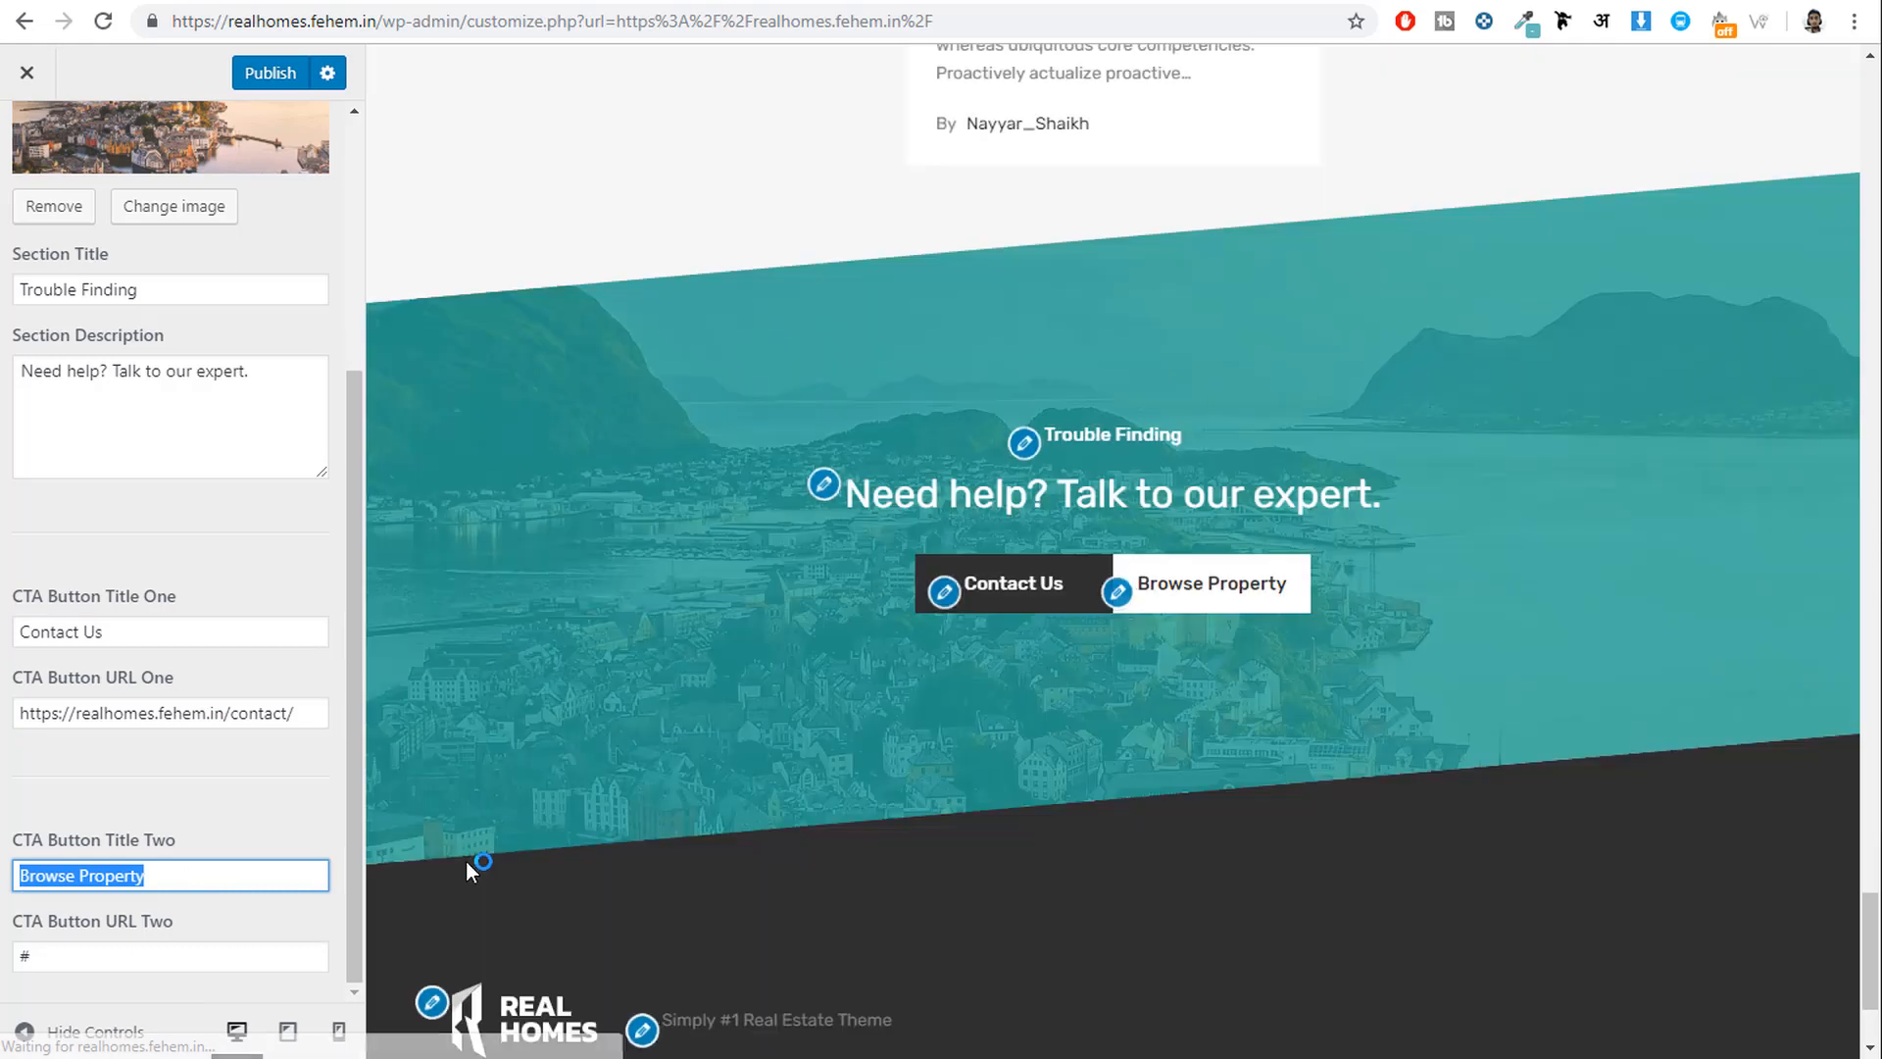
type("FAQs")
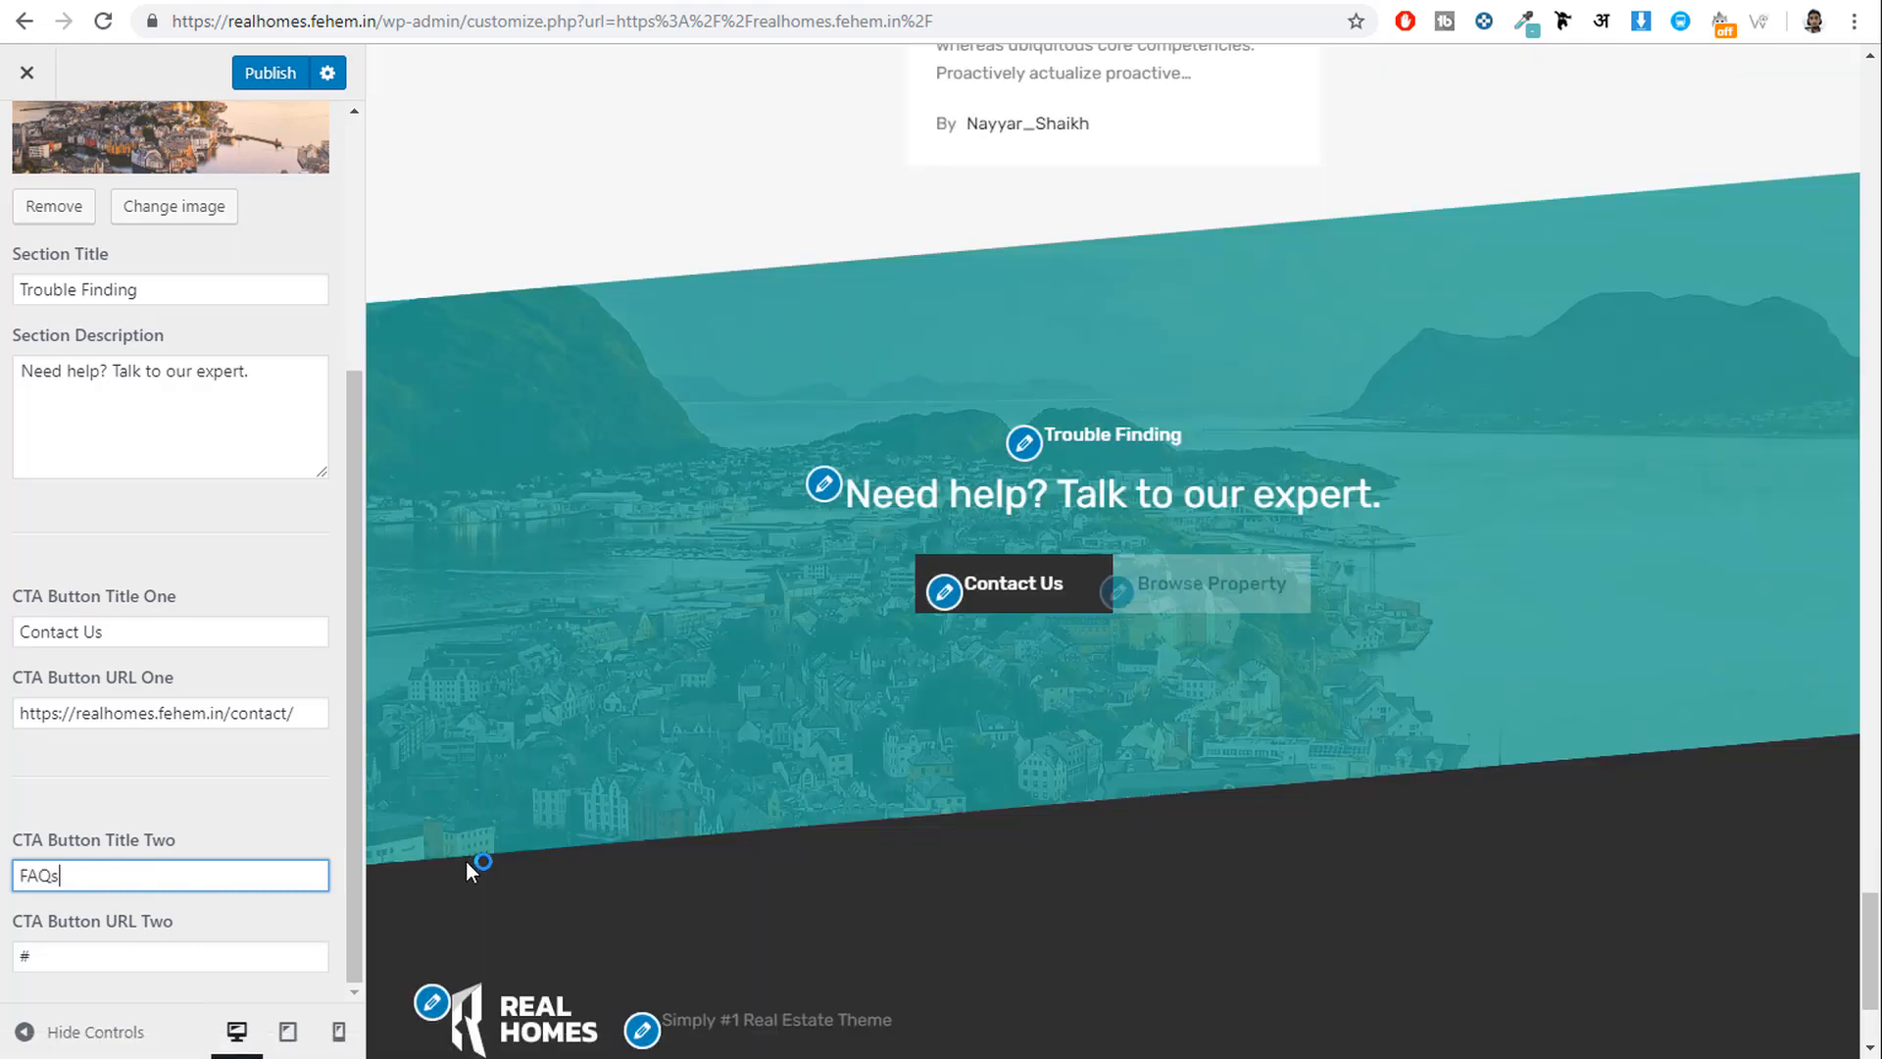
left_click(1226, 1)
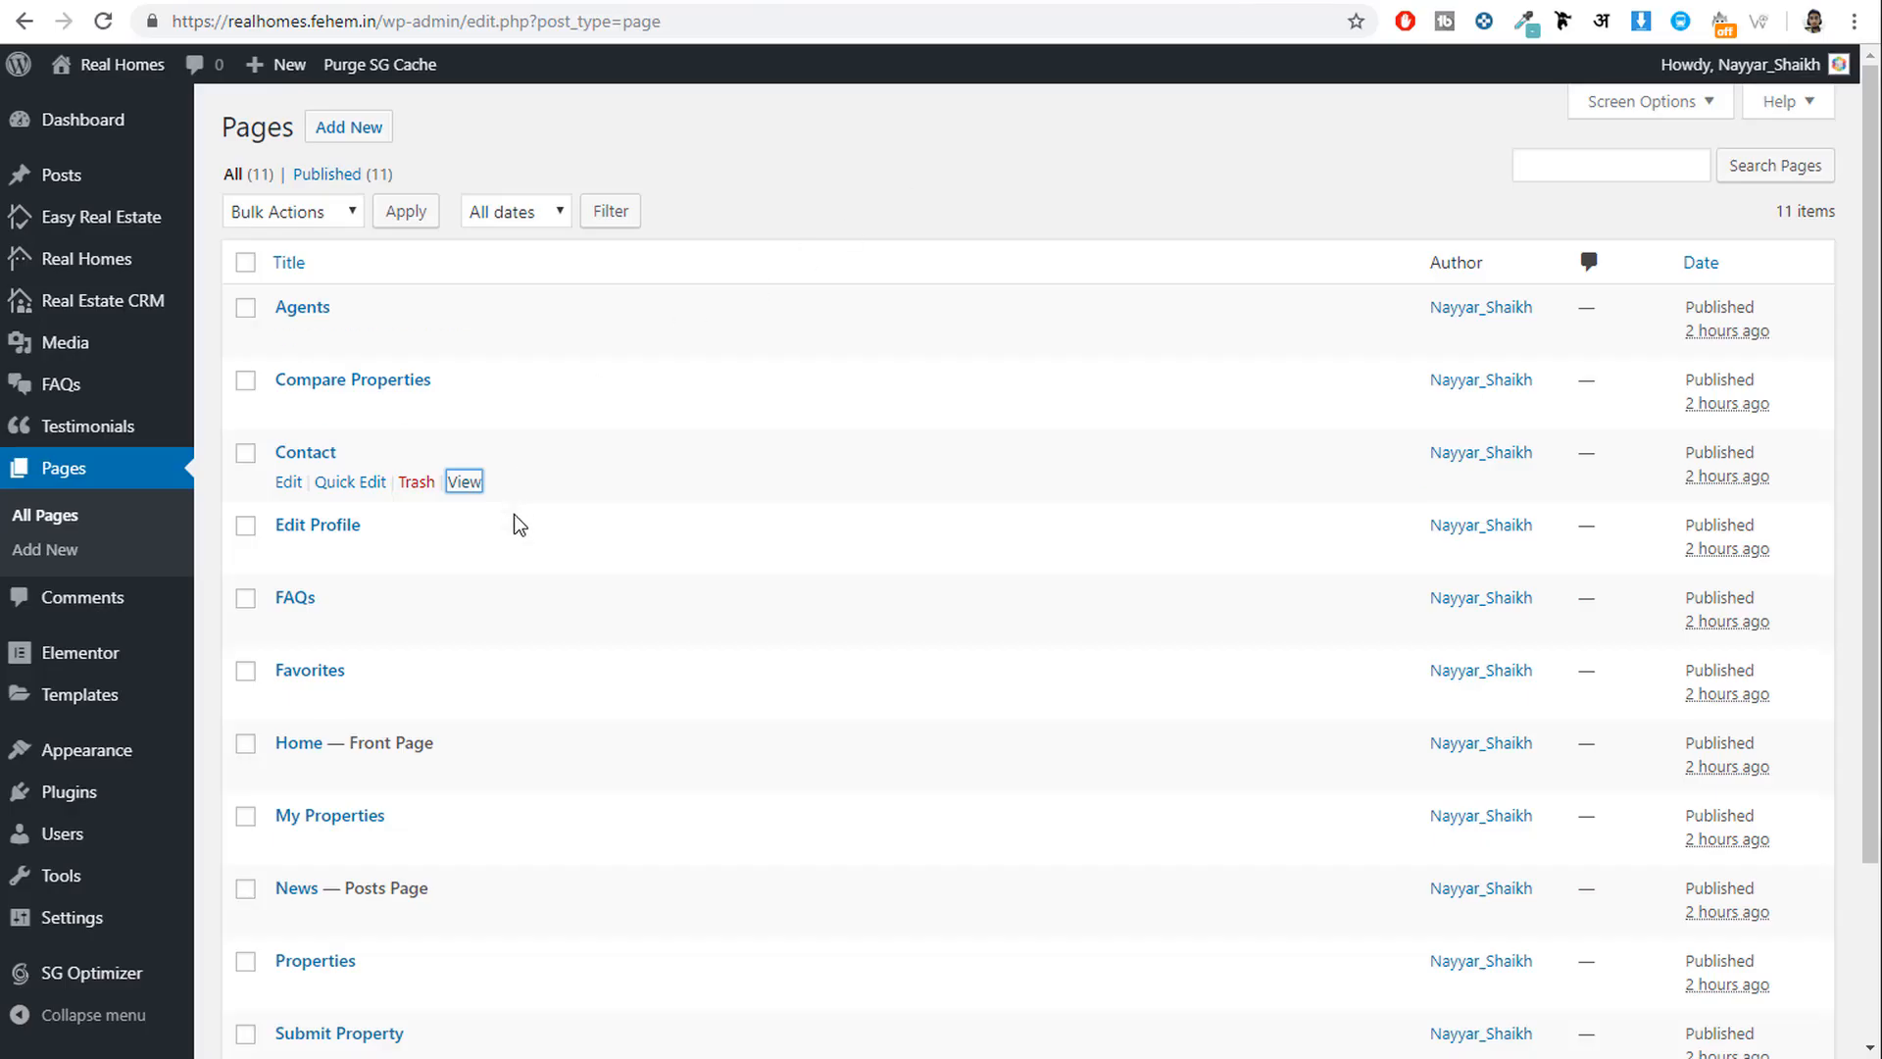
scroll(513, 524, "down", 3)
right_click(475, 410)
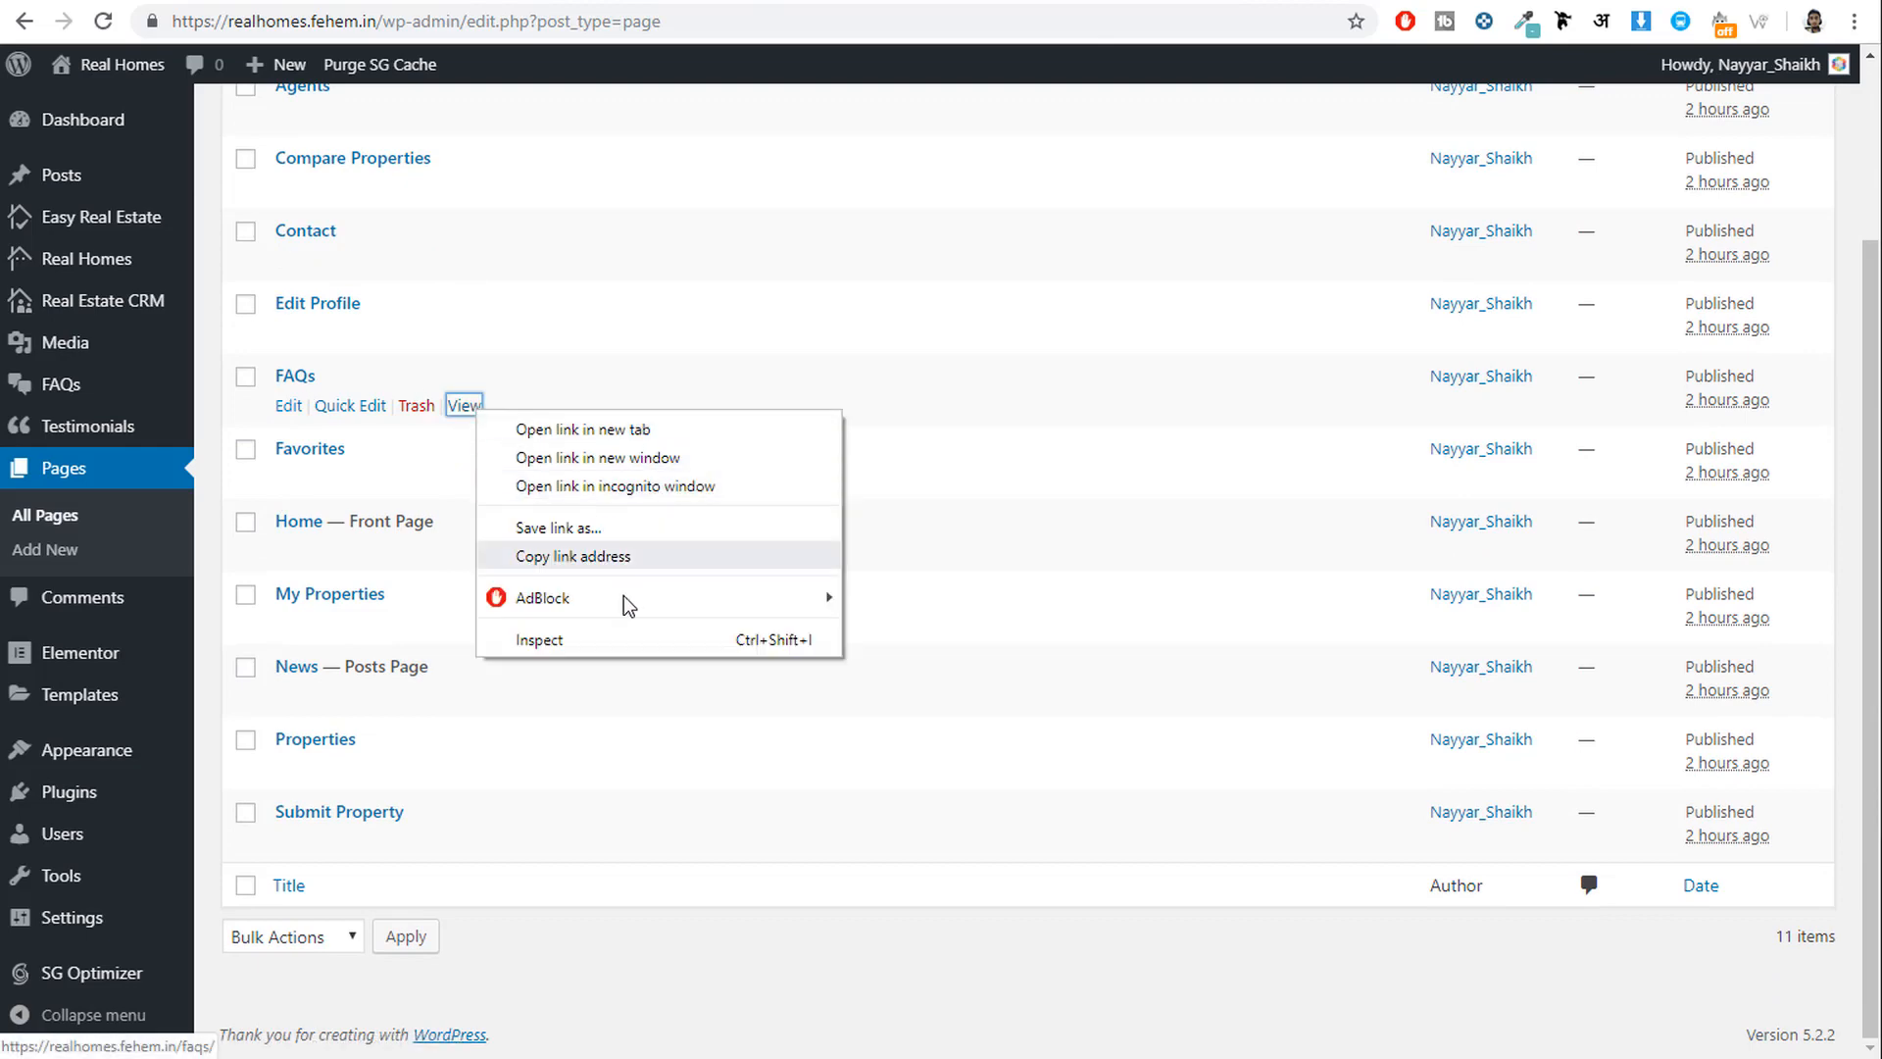
left_click(627, 557)
left_click(882, 2)
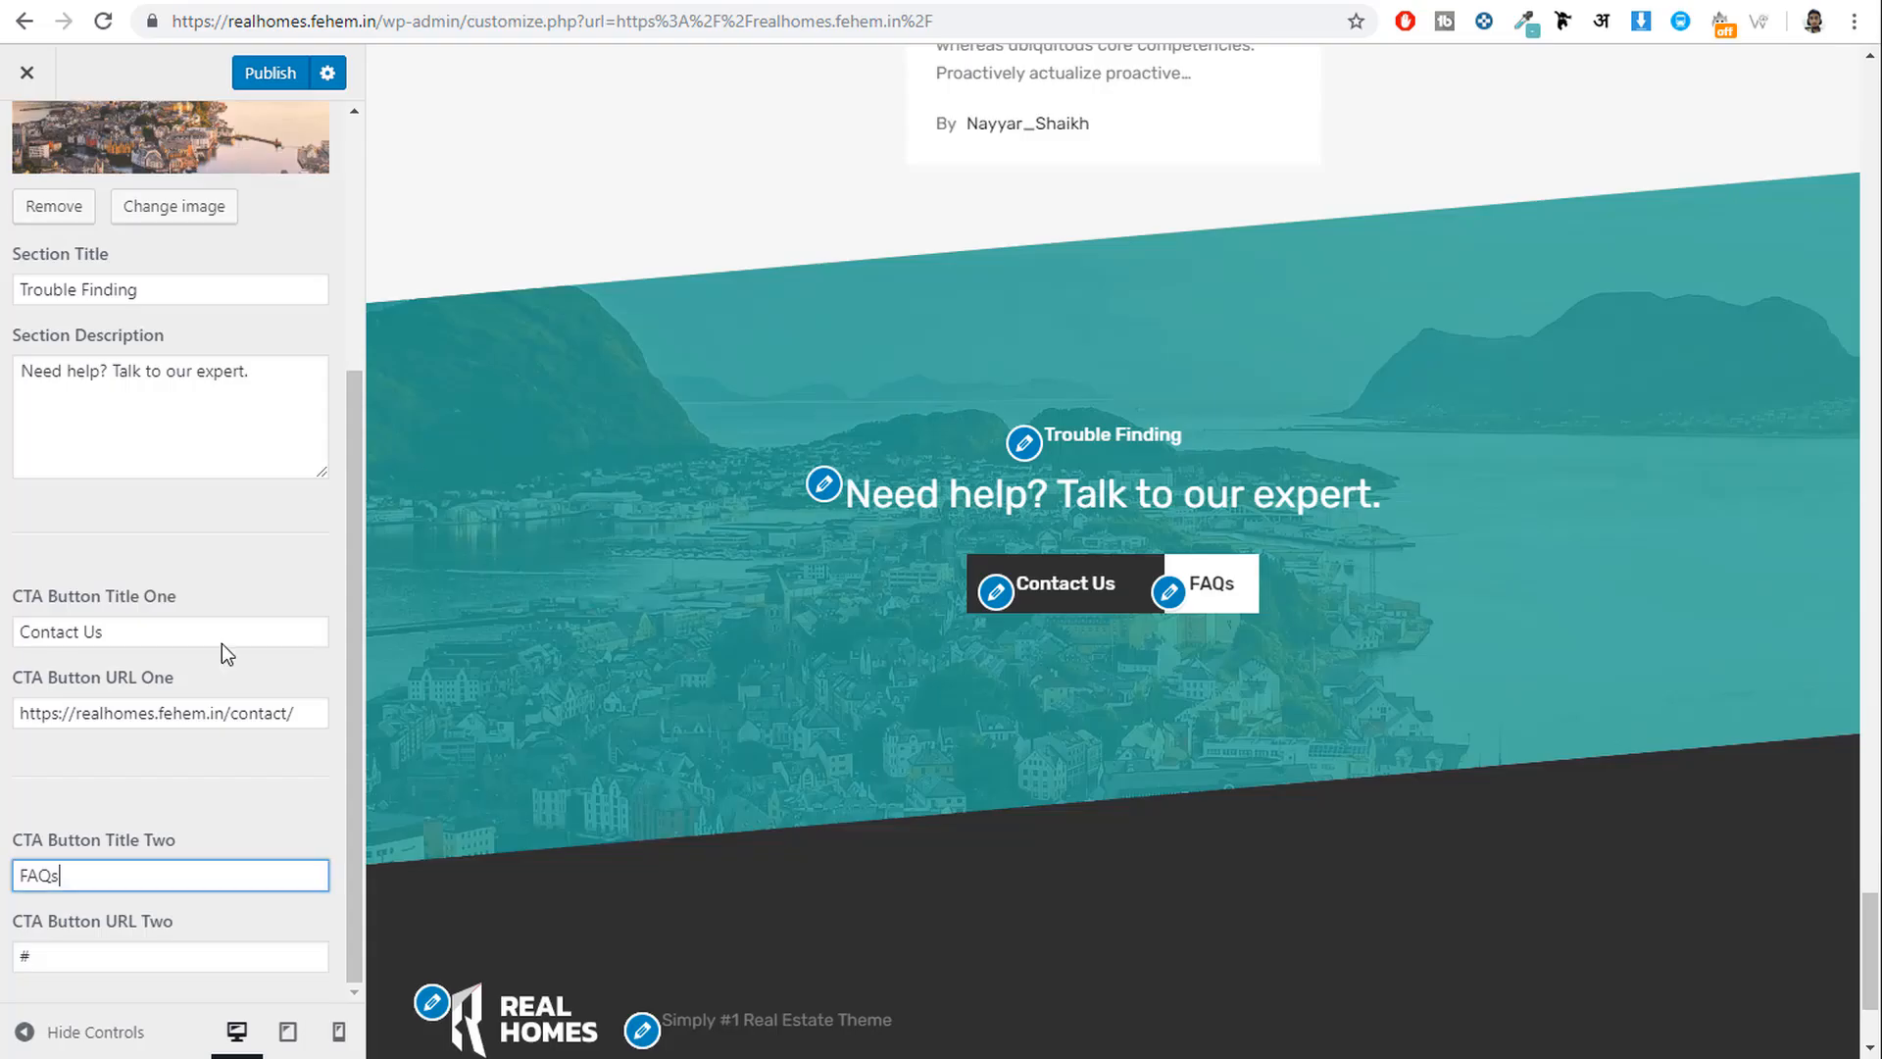
double_click(127, 953)
key("ctrl+v")
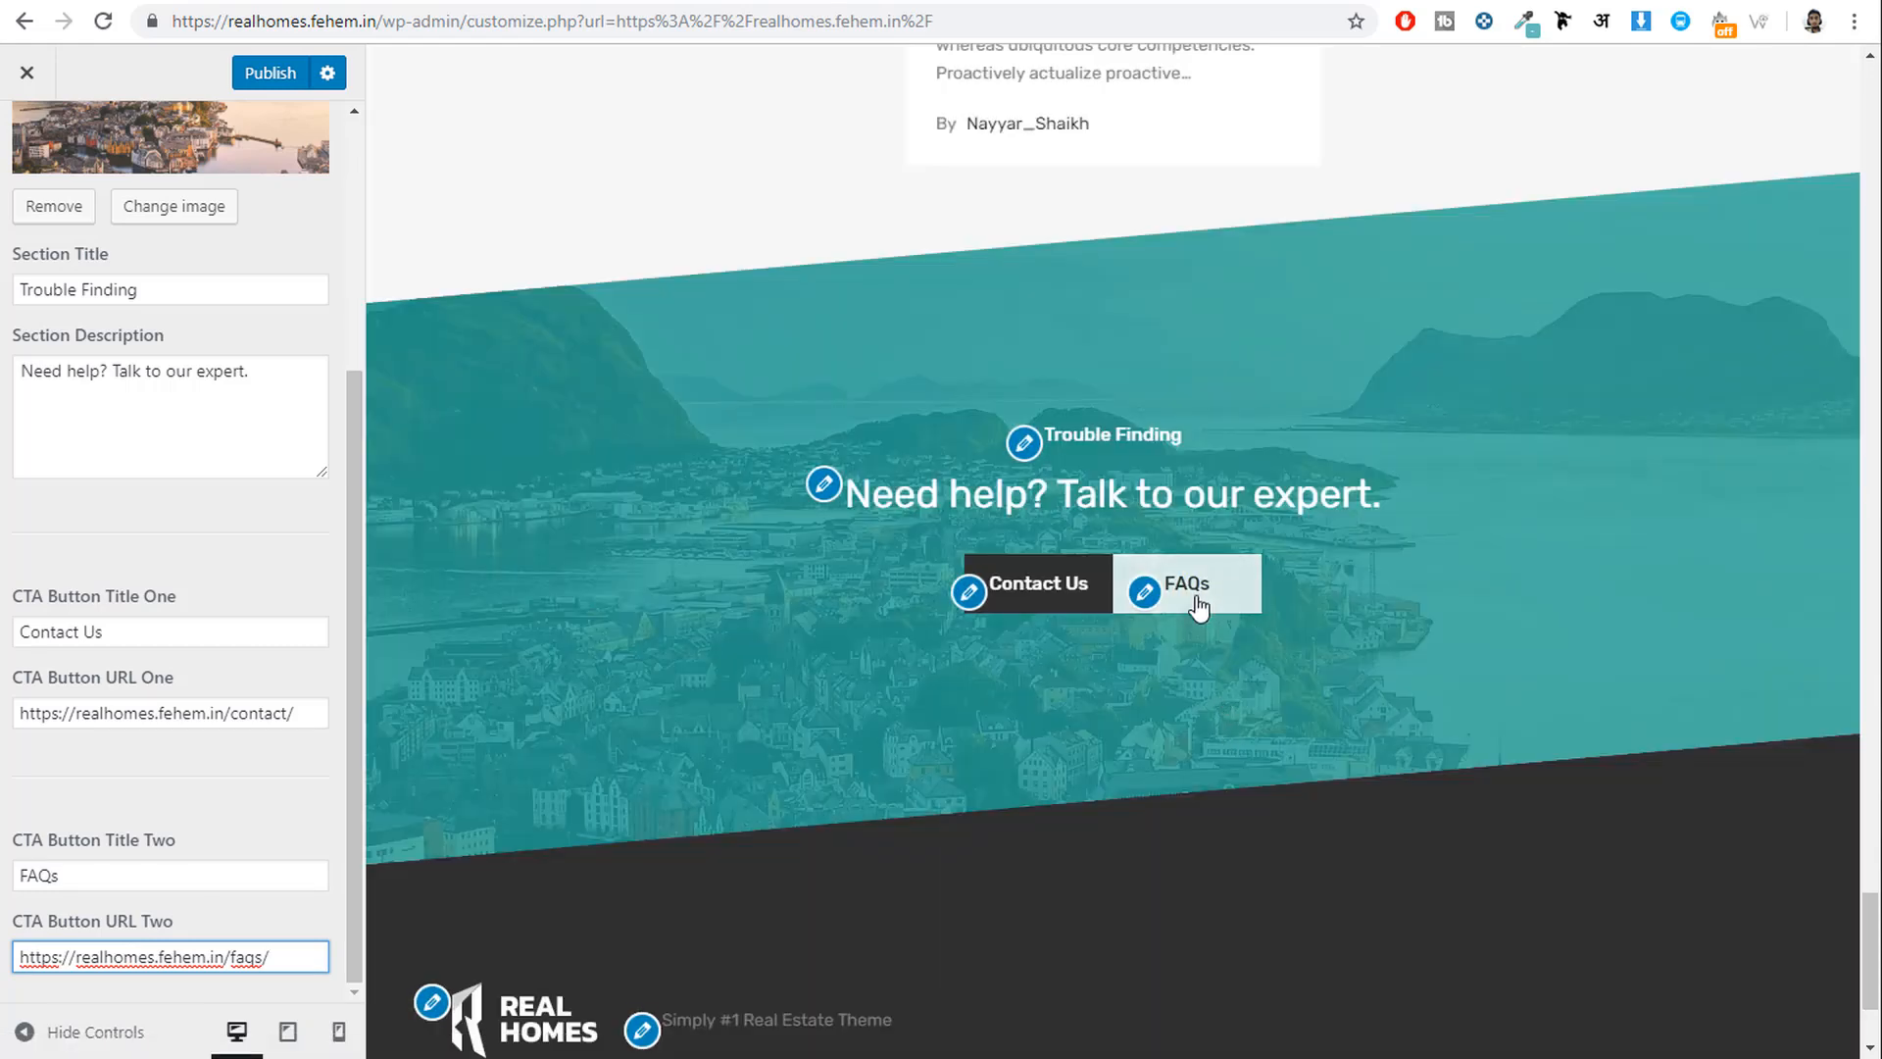
Publish the call-to-action changes and scroll through the homepage preview.
left_click(263, 98)
scroll(921, 608, "down", 2)
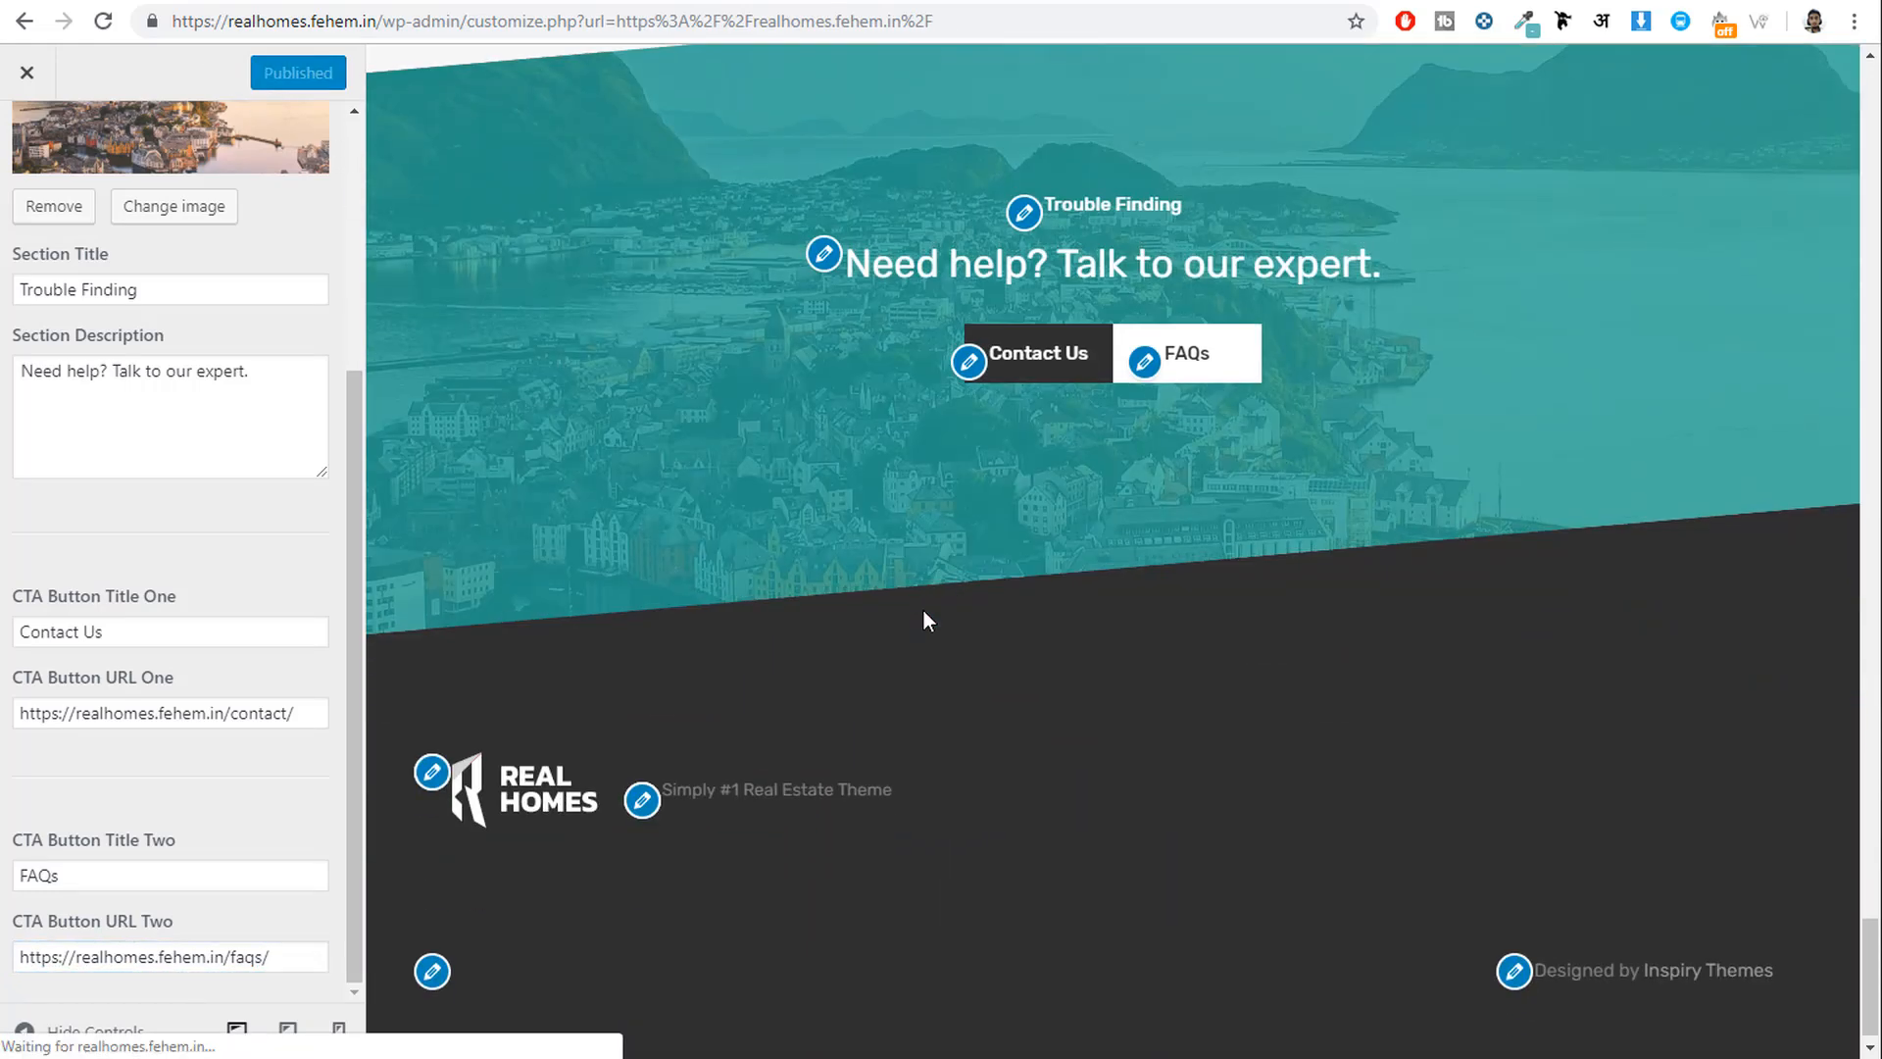
scroll(955, 633, "up", 7)
scroll(1024, 765, "up", 20)
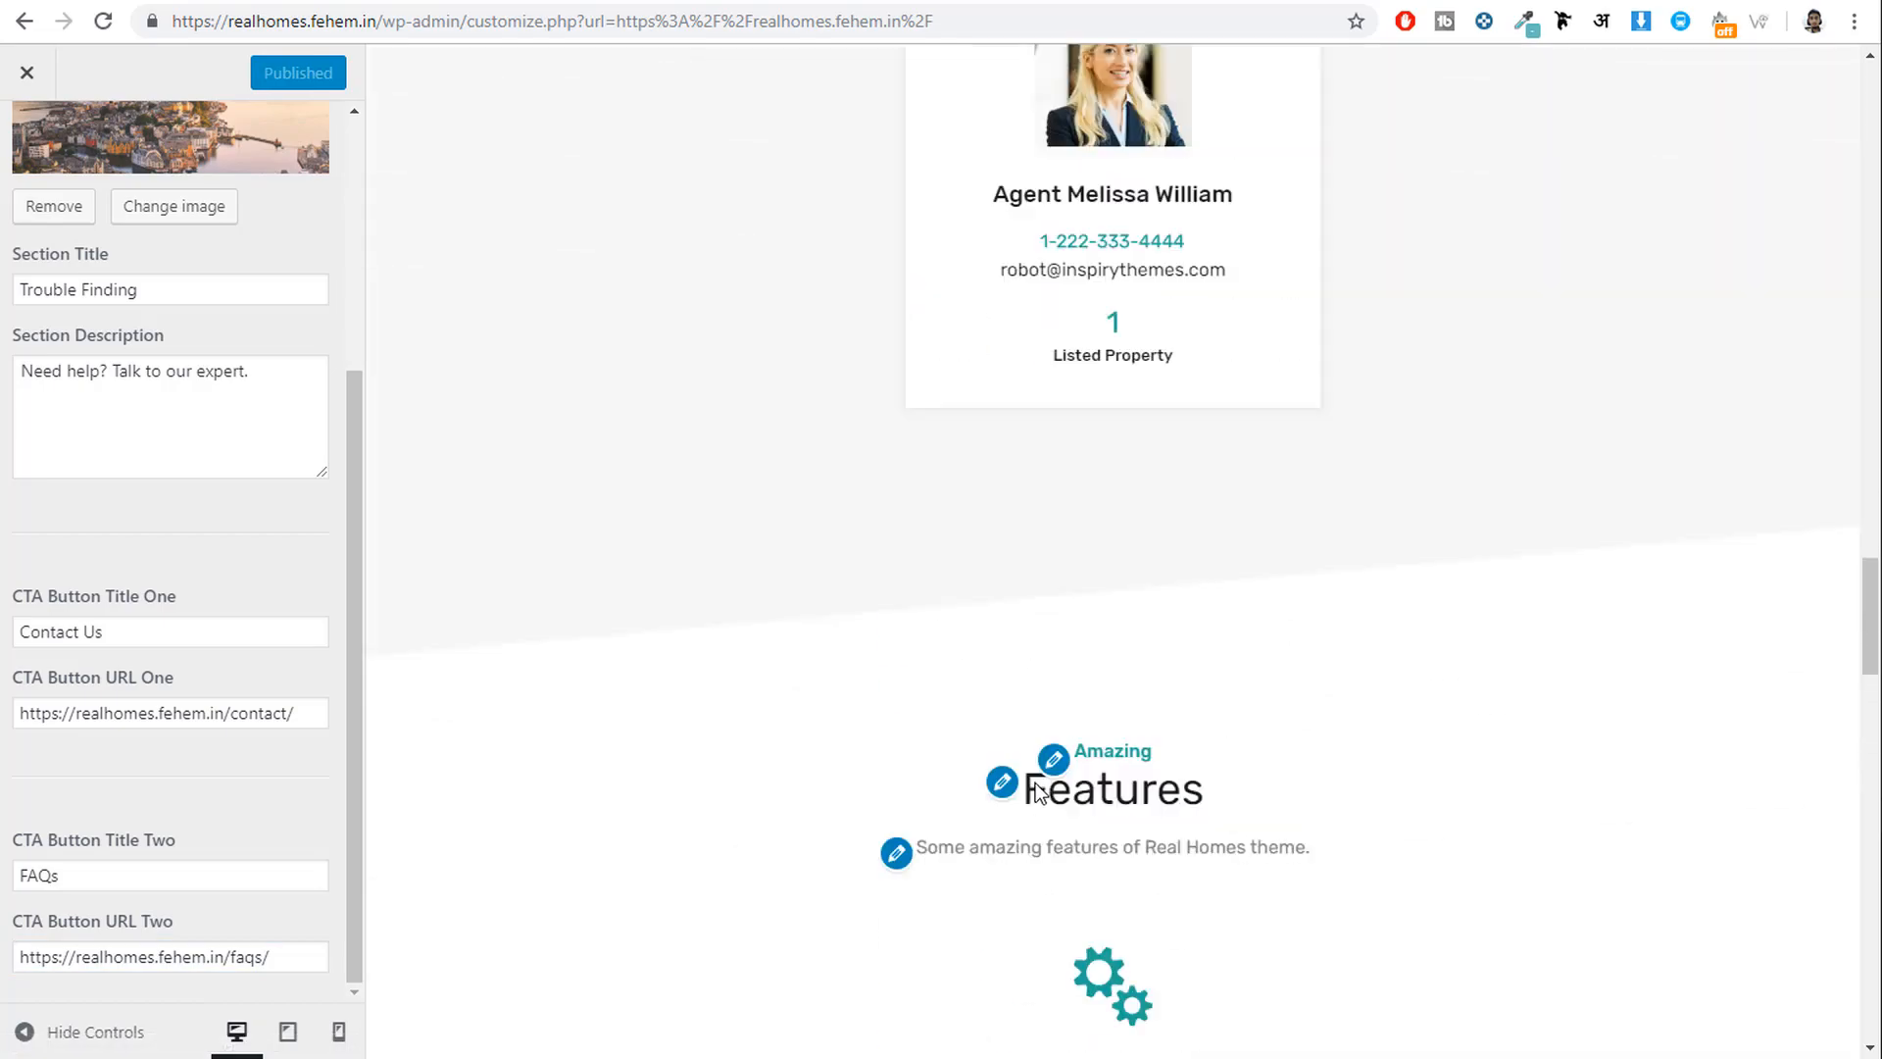
scroll(1035, 797, "up", 4)
scroll(1037, 804, "down", 12)
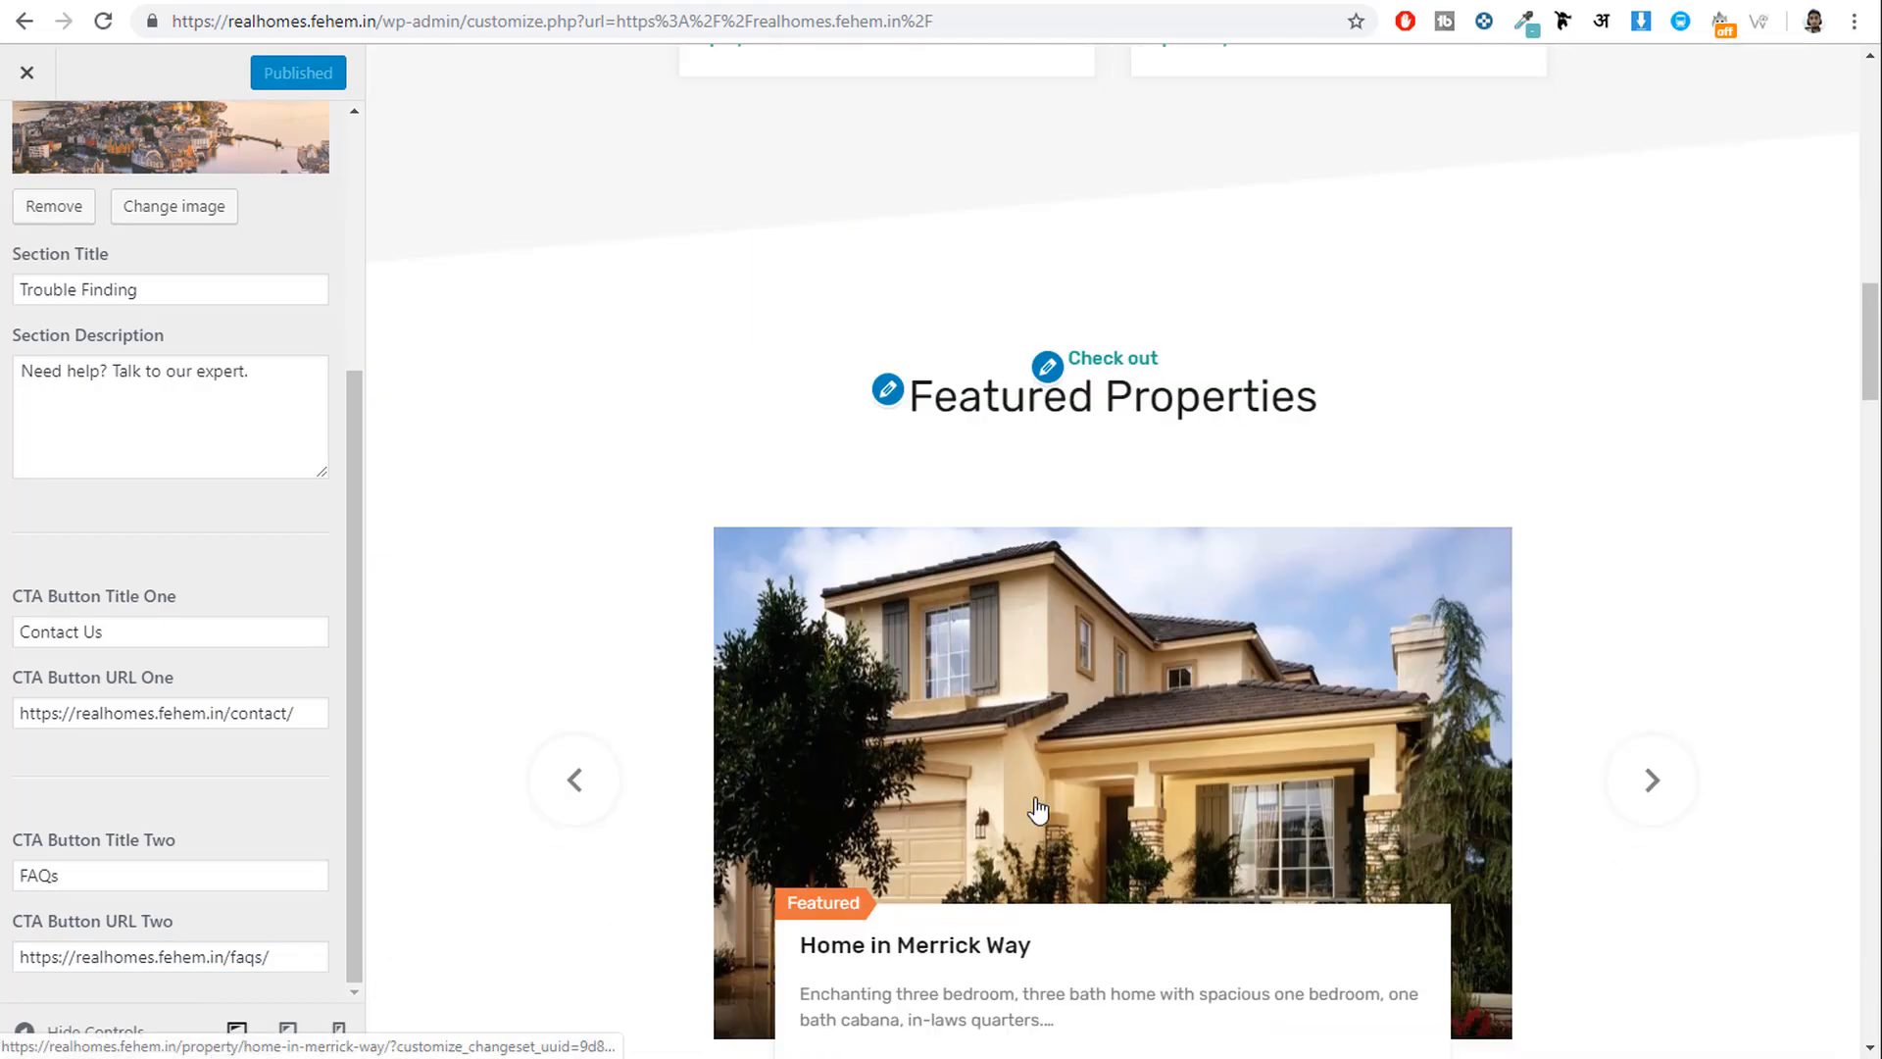
scroll(1037, 799, "down", 10)
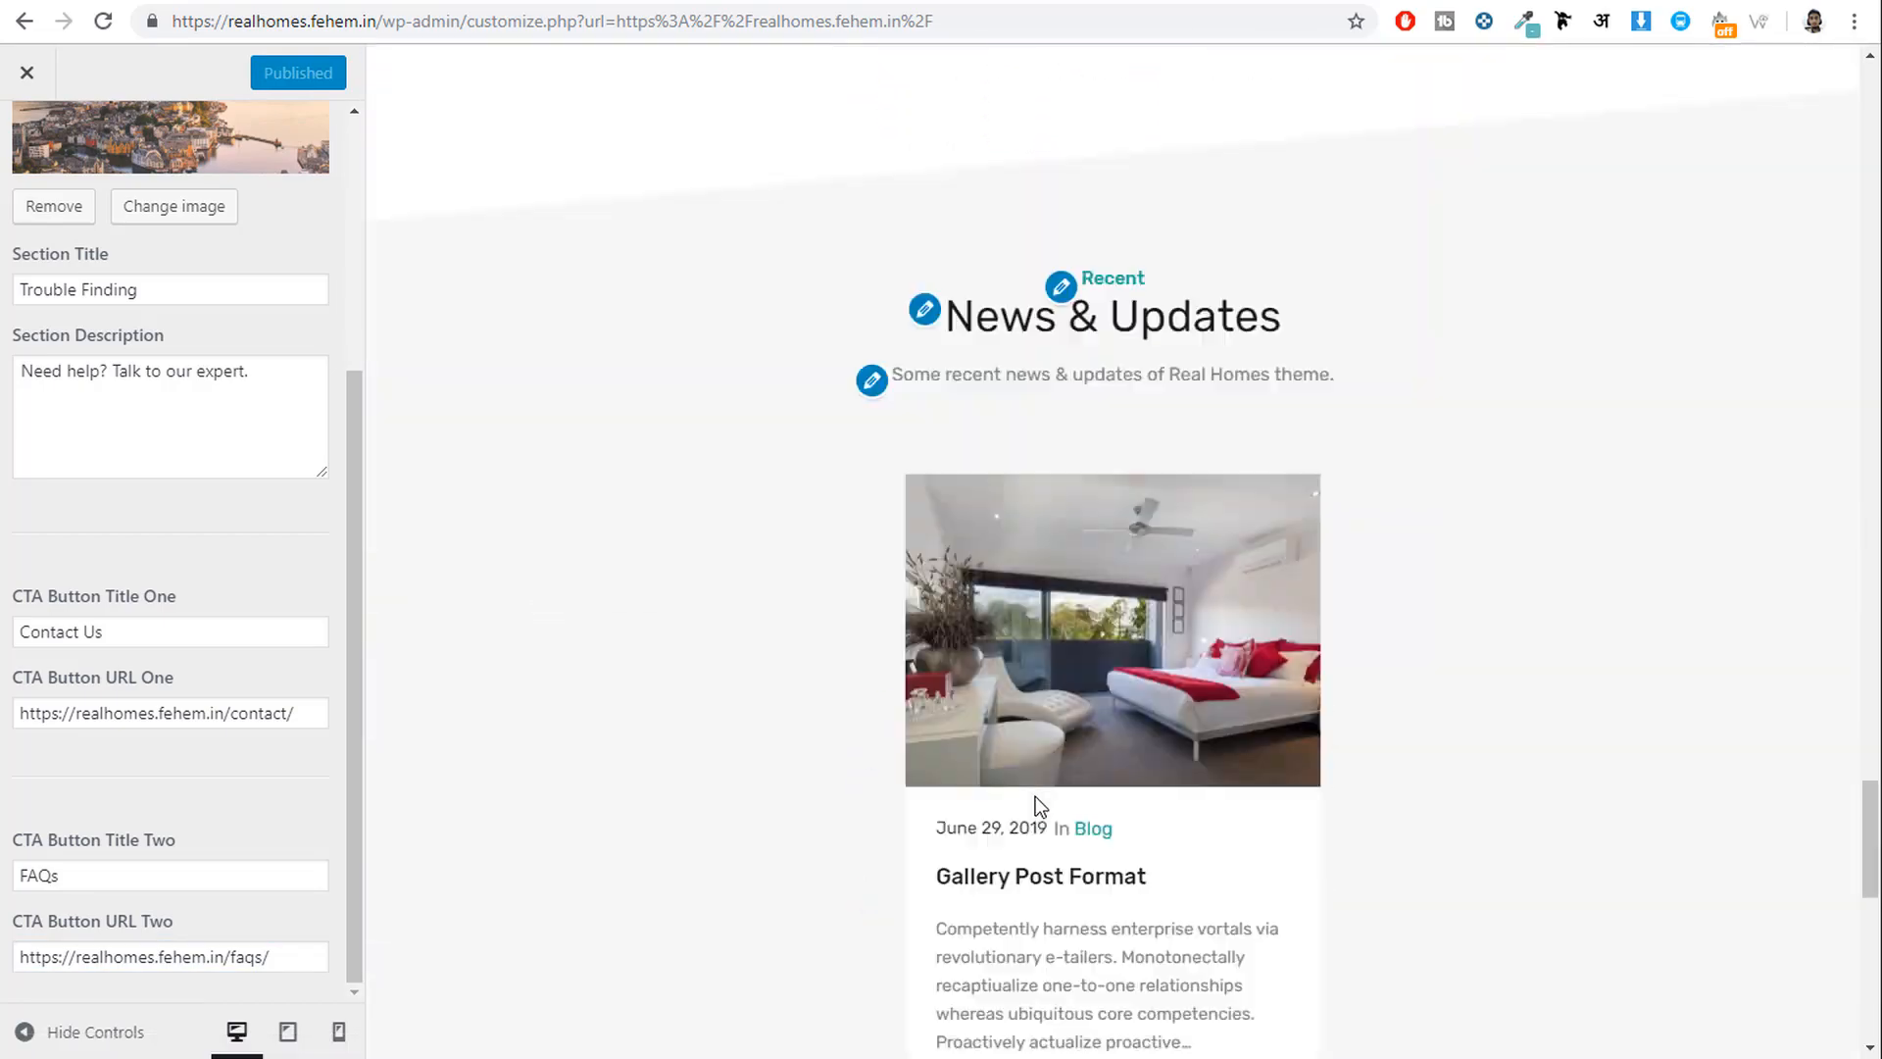
Close the Customizer and return to the admin All Pages list.
scroll(1409, 751, "up", 10)
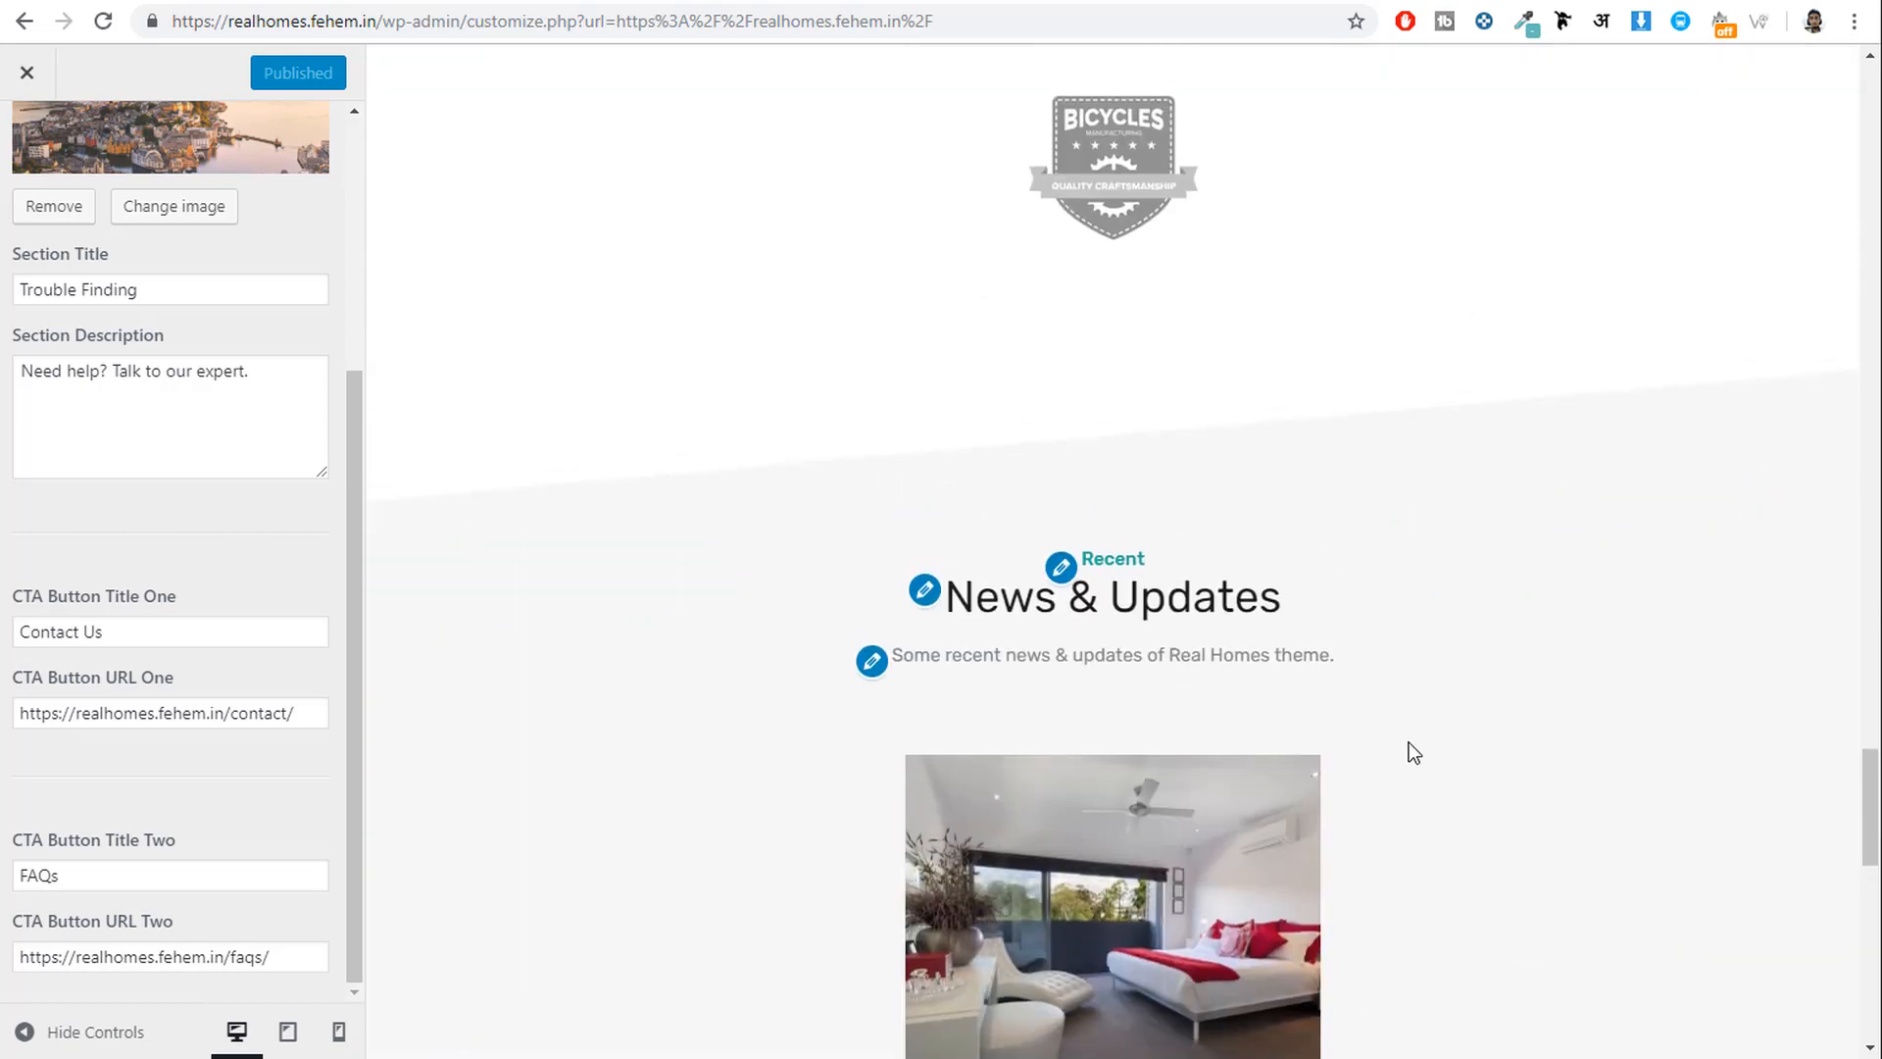
scroll(1409, 750, "up", 8)
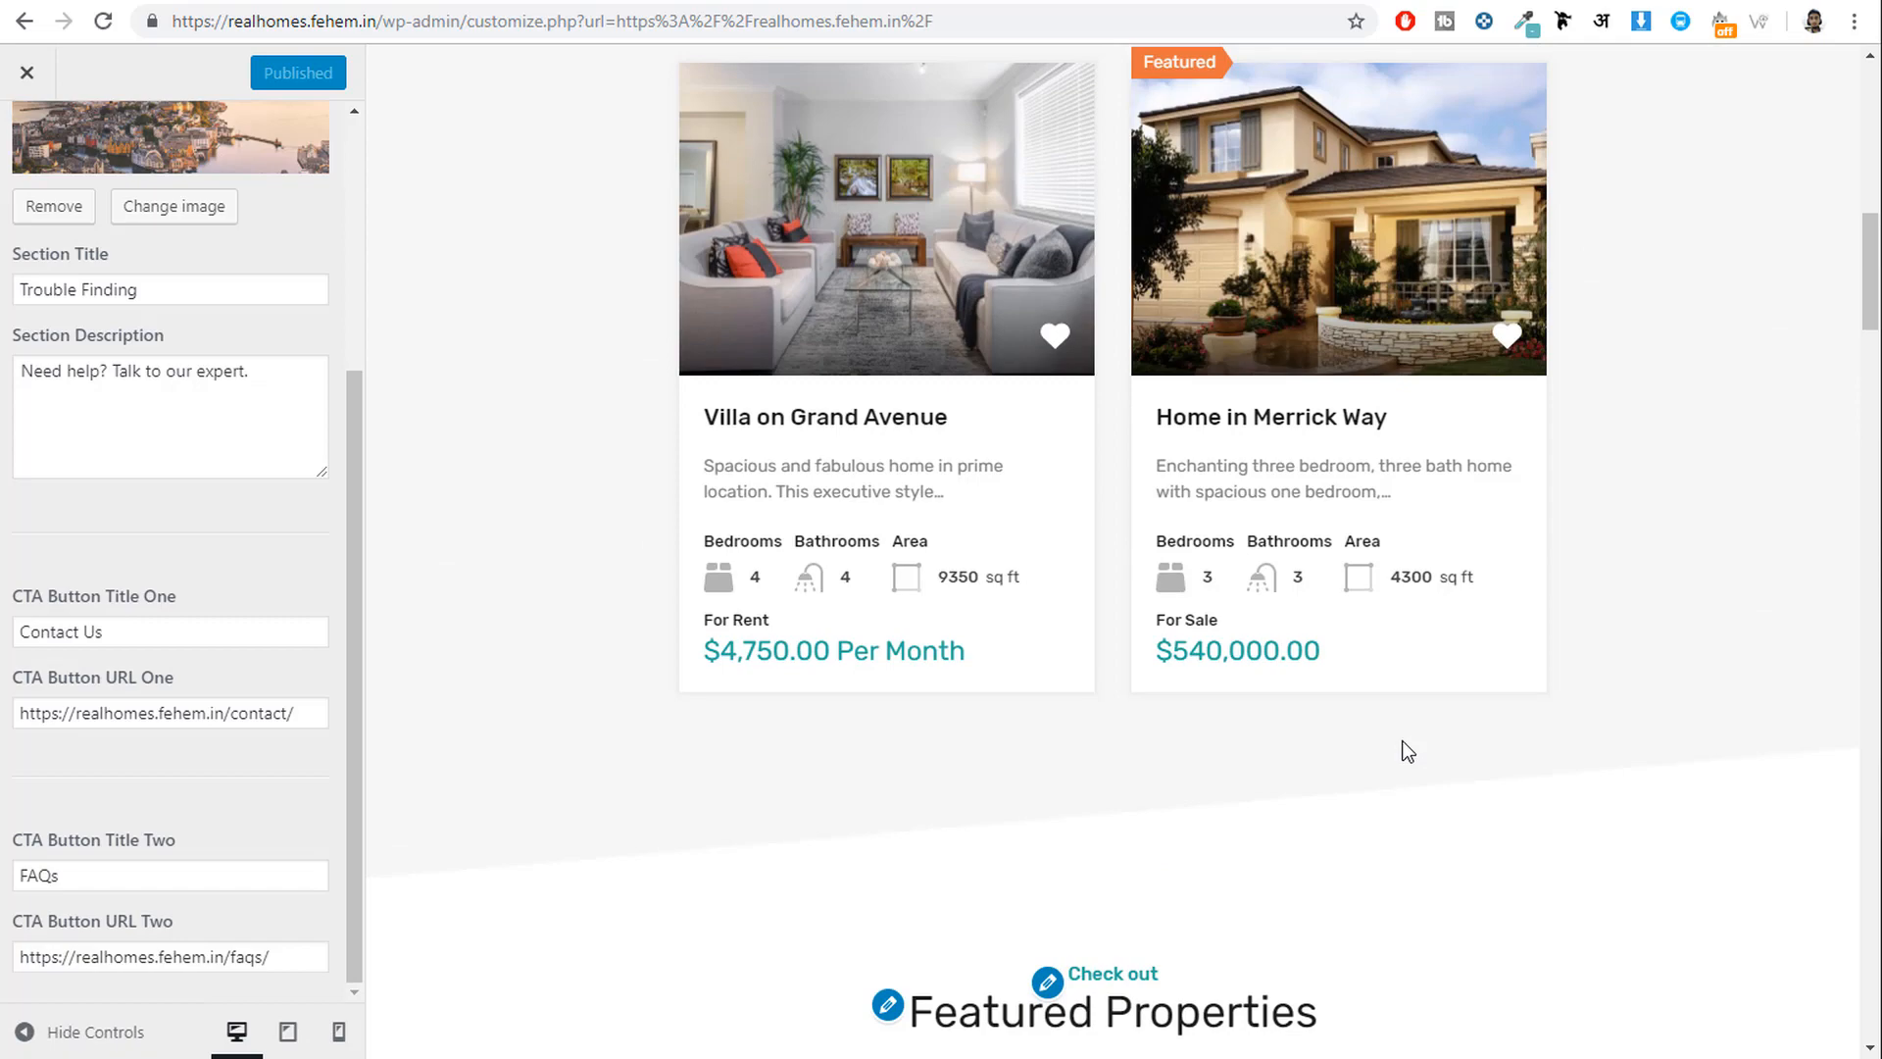
scroll(1407, 751, "up", 8)
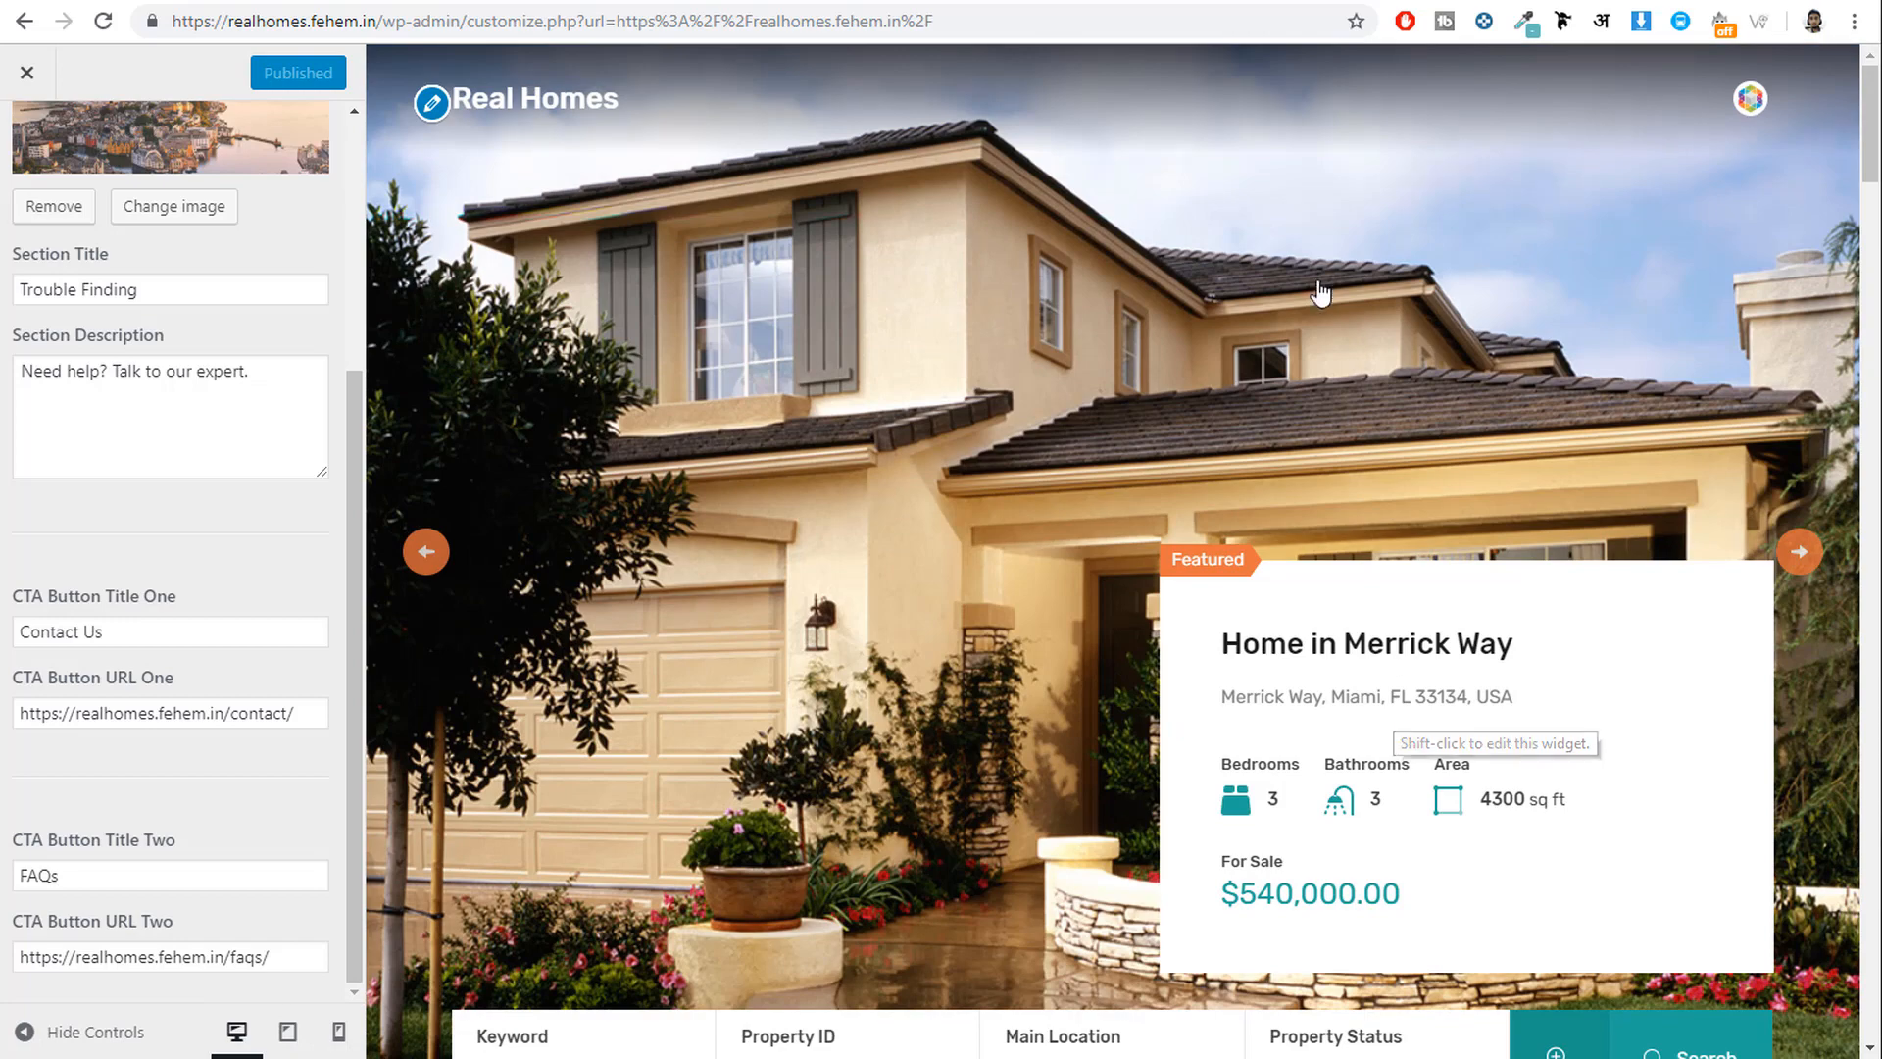
left_click(28, 73)
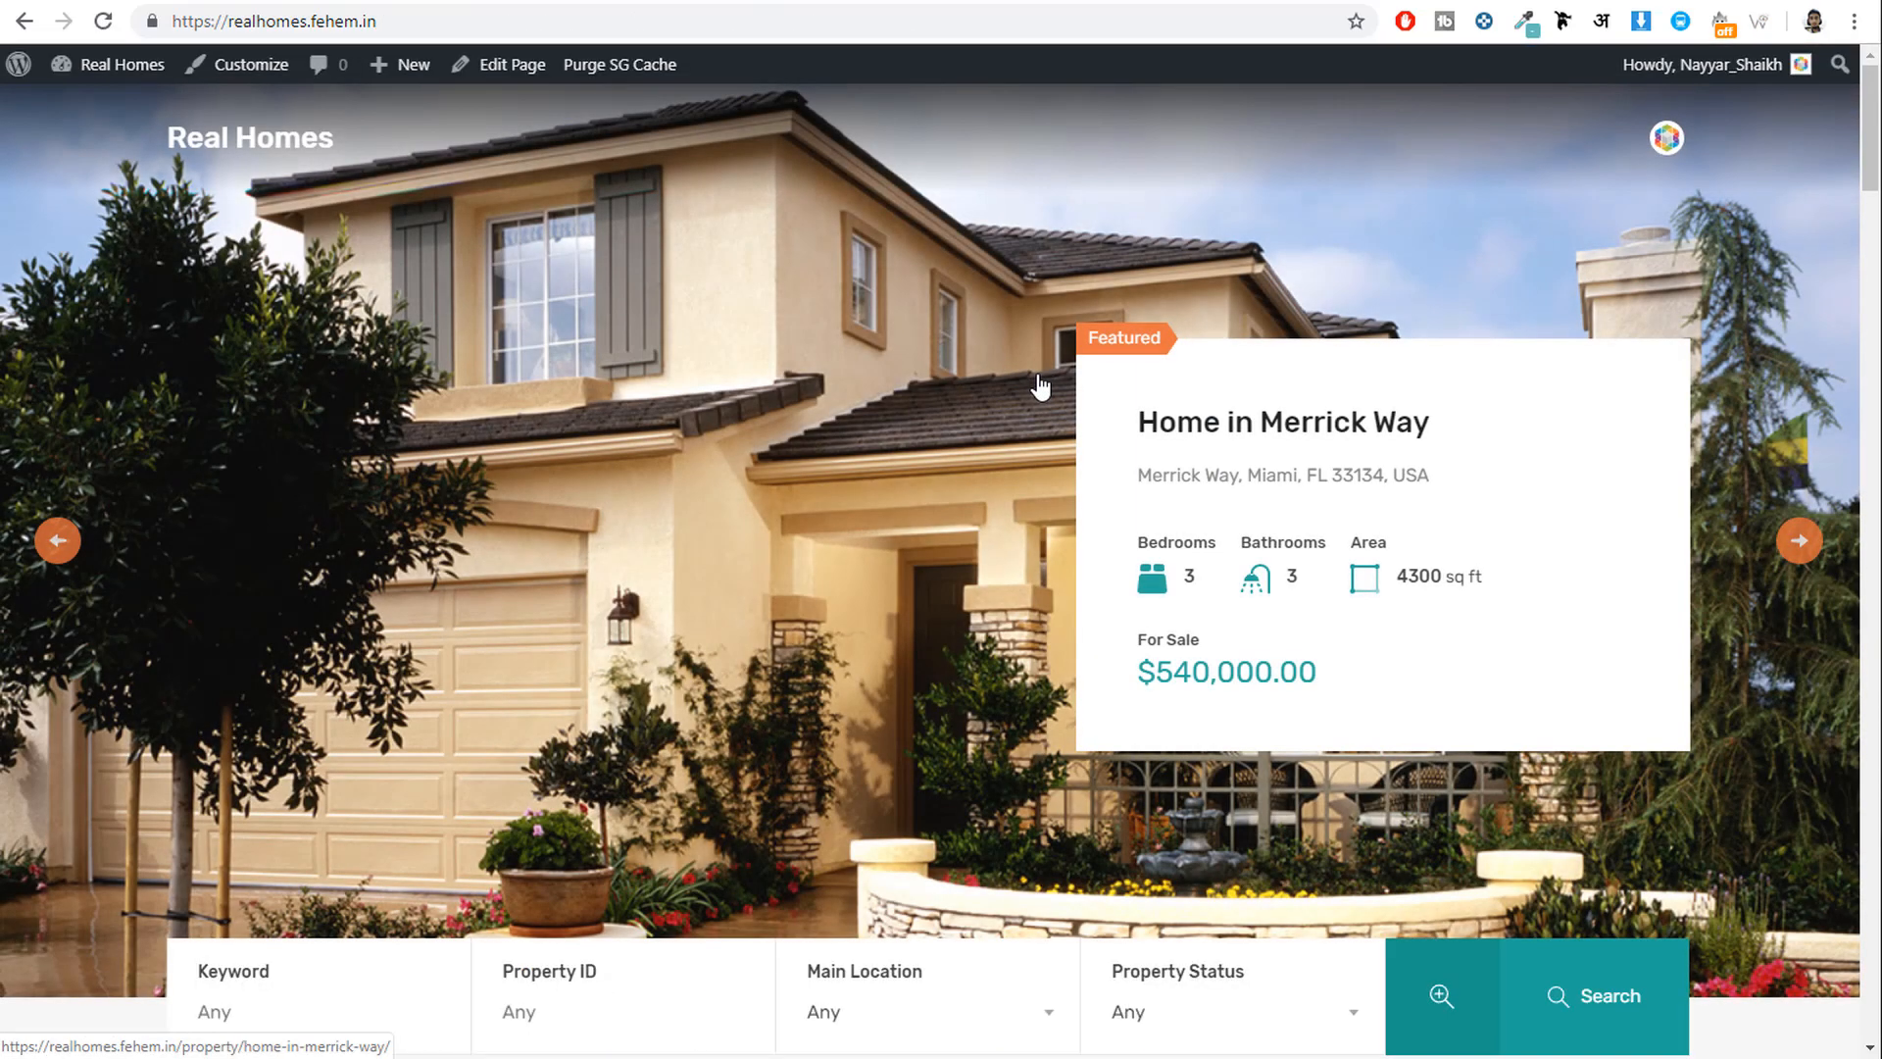
left_click(1168, 1)
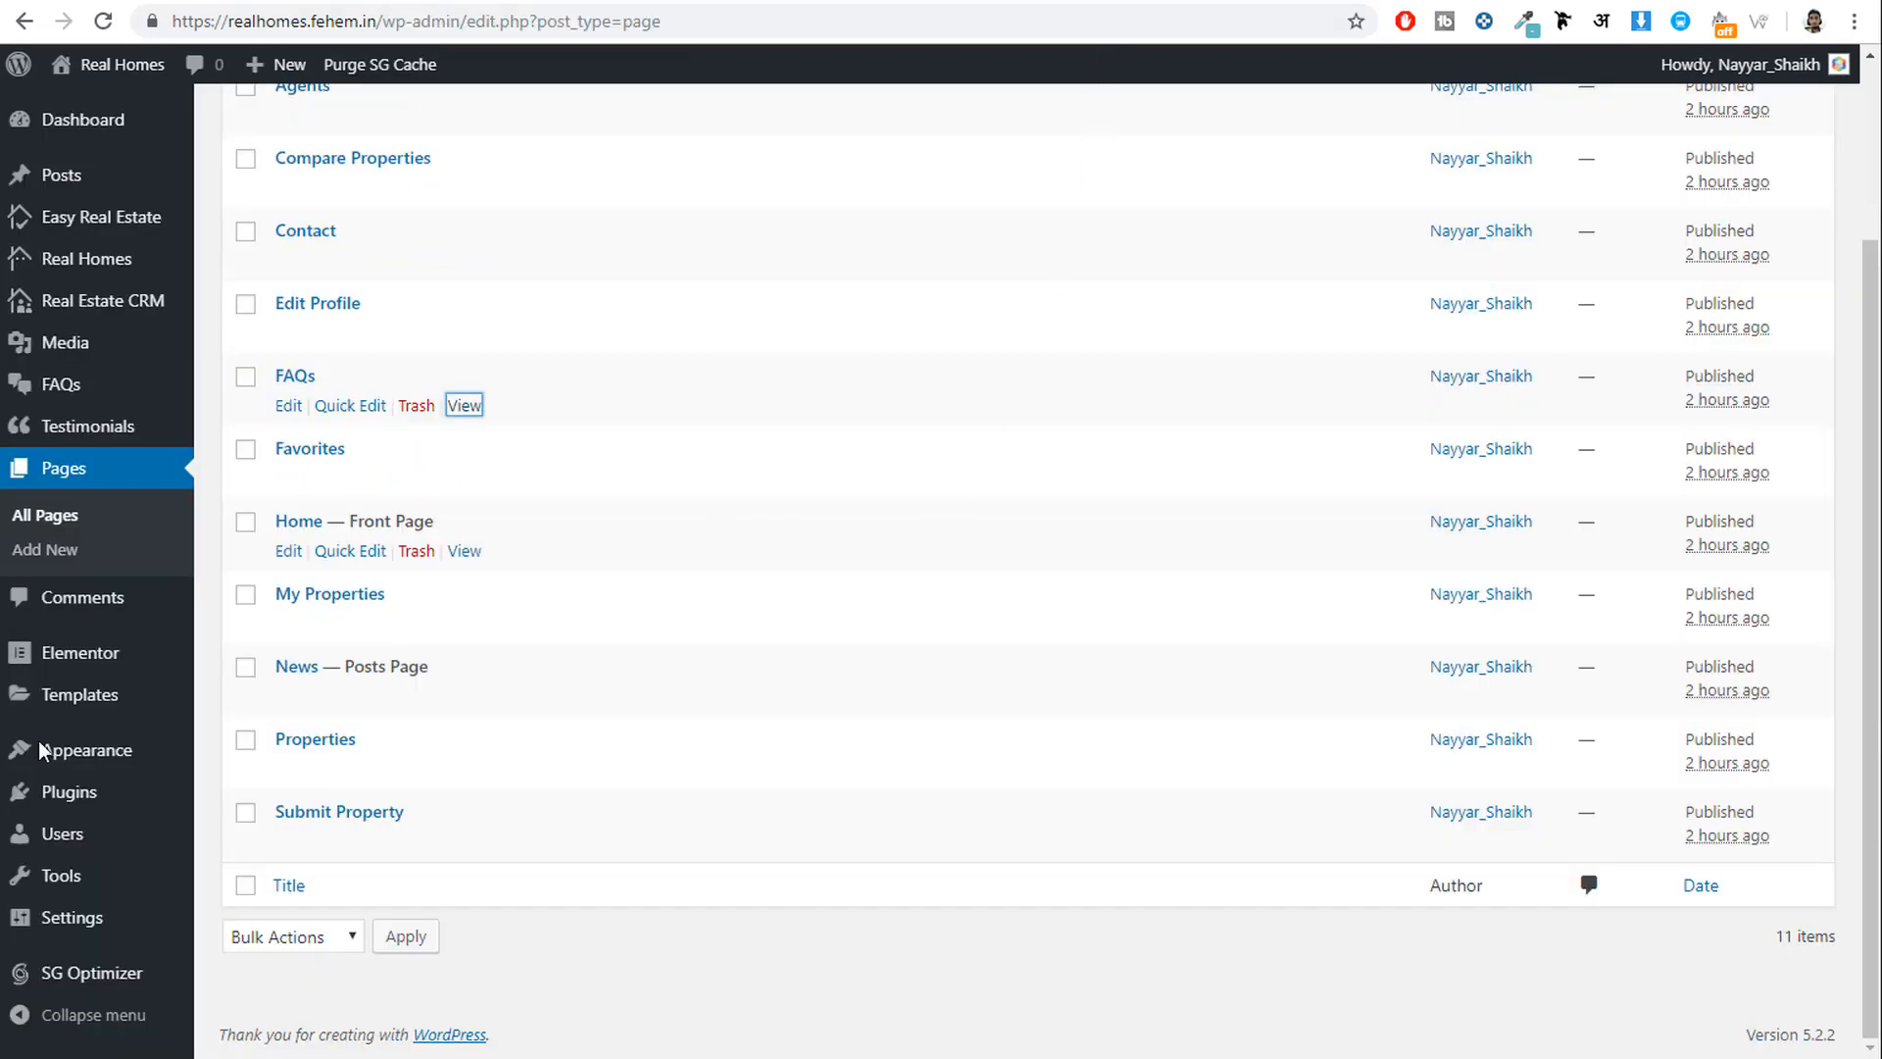
Create a menu named Main Menu and tick Home, Agents, Compare Properties, Contact and FAQs.
mouse_move(103, 763)
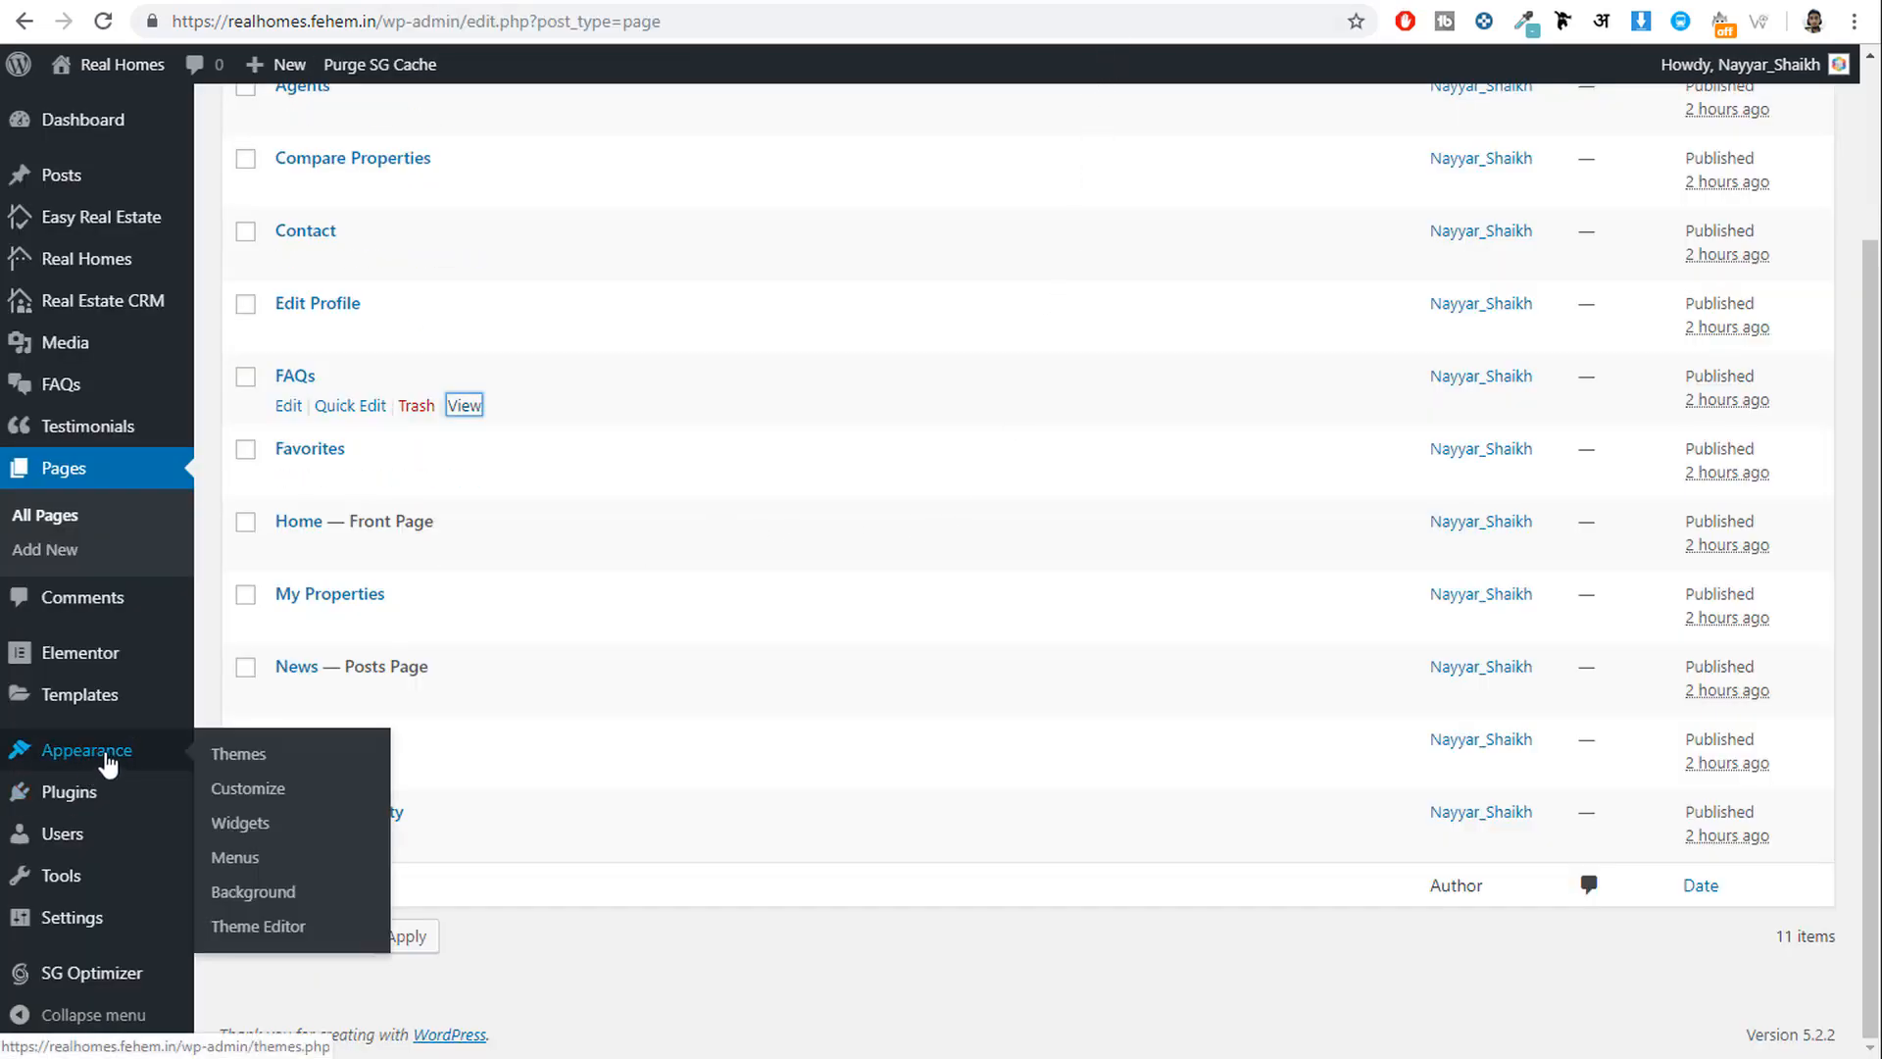
left_click(259, 863)
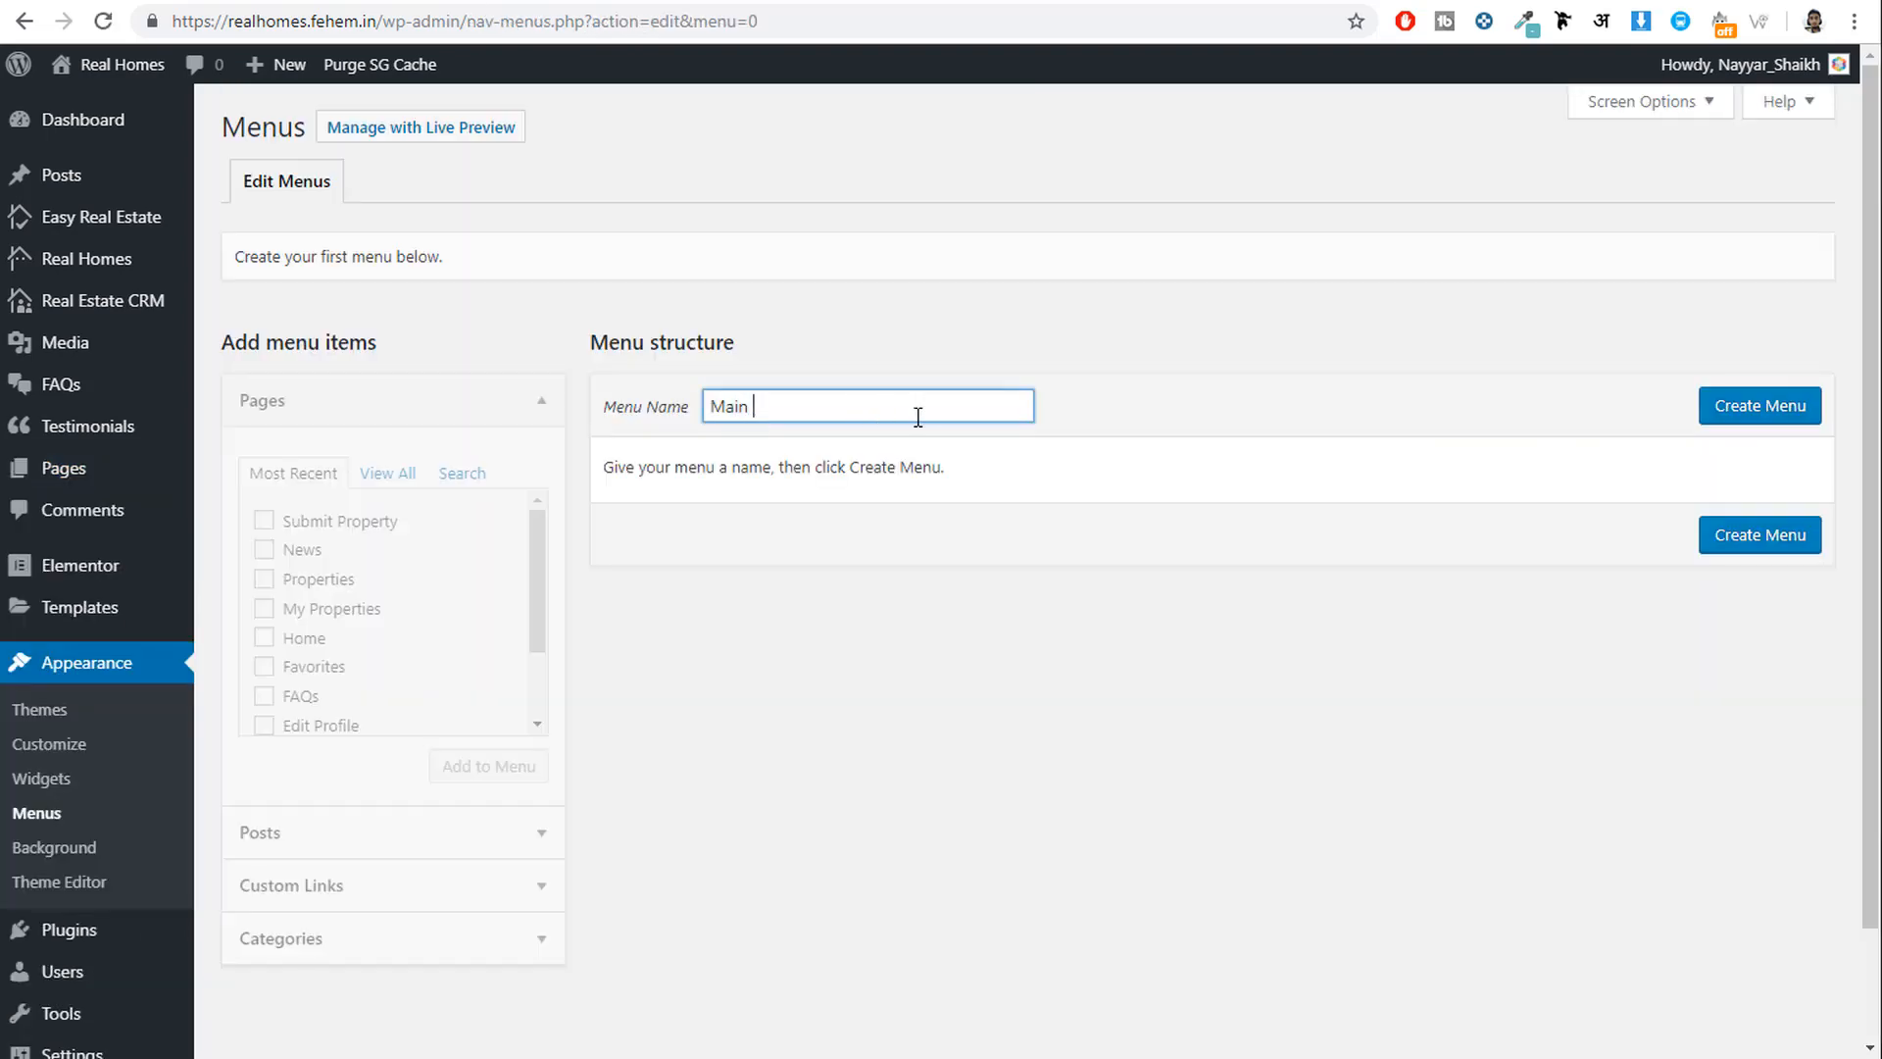
left_click(1757, 415)
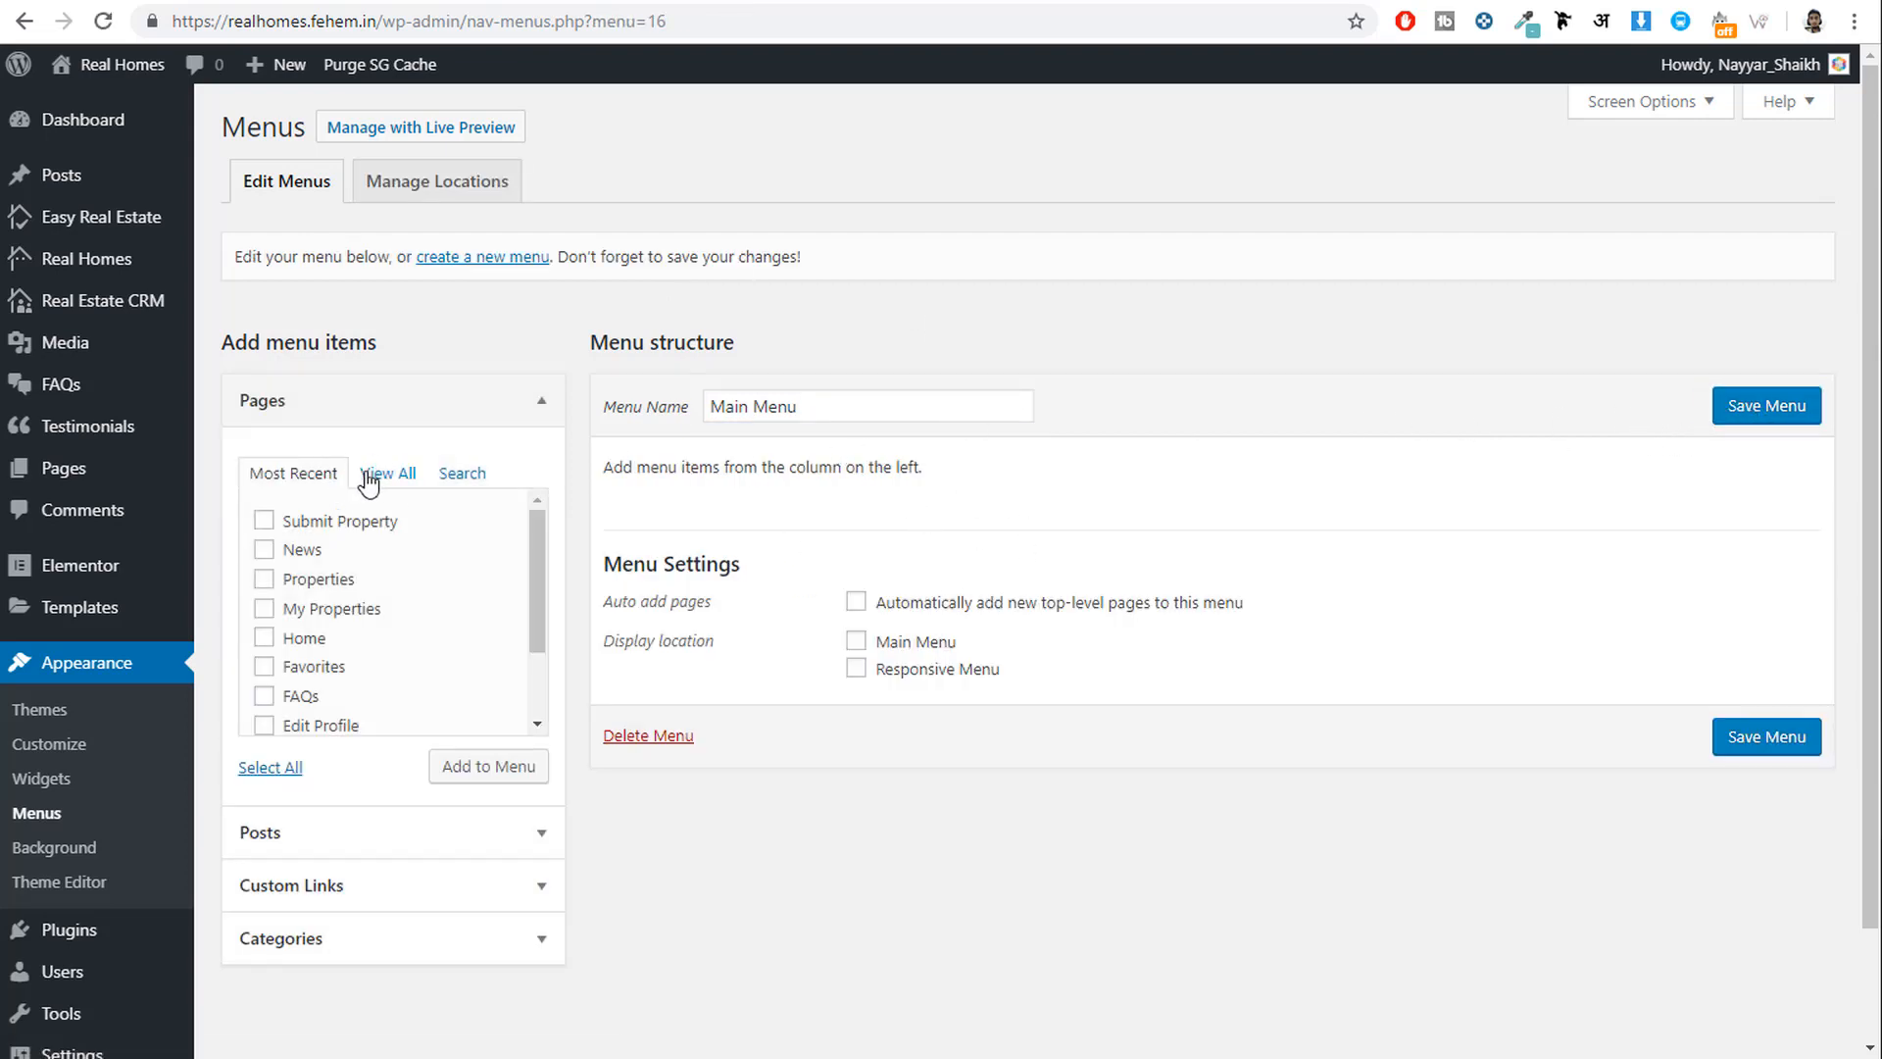
left_click(397, 480)
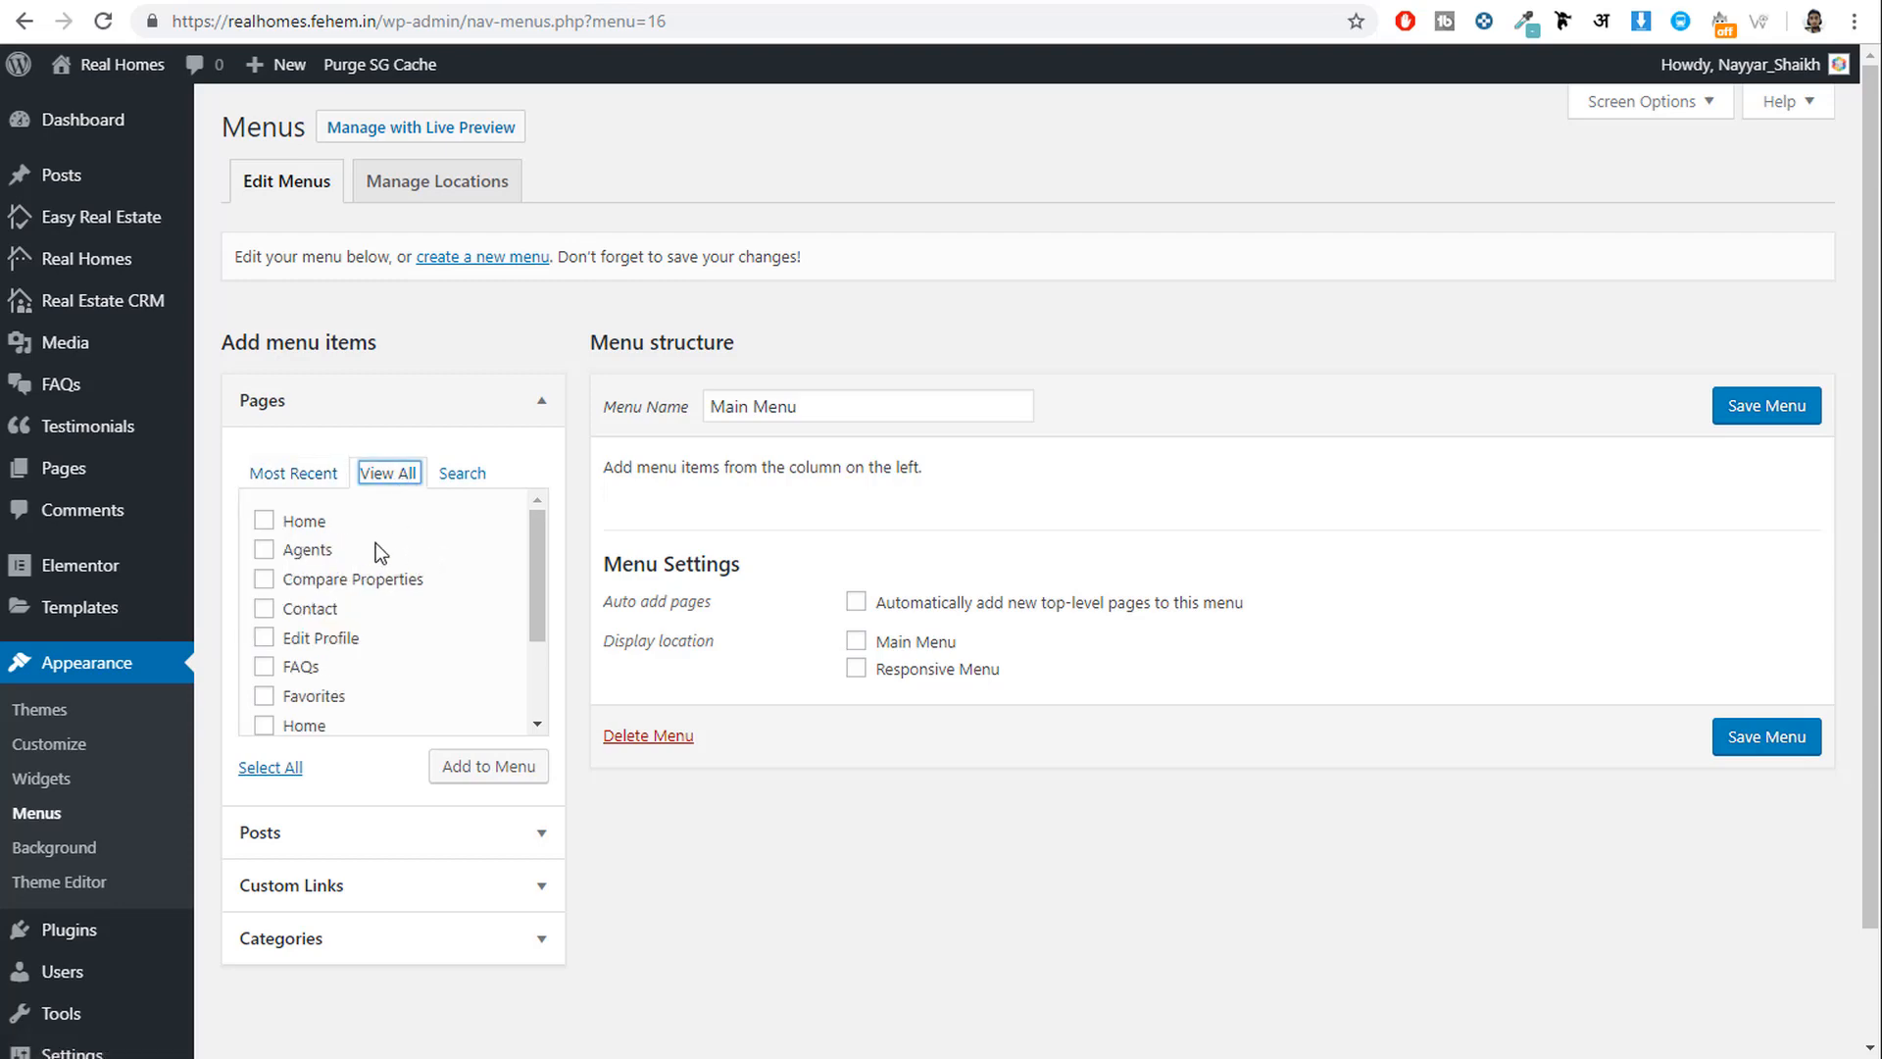
left_click(302, 523)
left_click(300, 552)
left_click(372, 588)
left_click(316, 615)
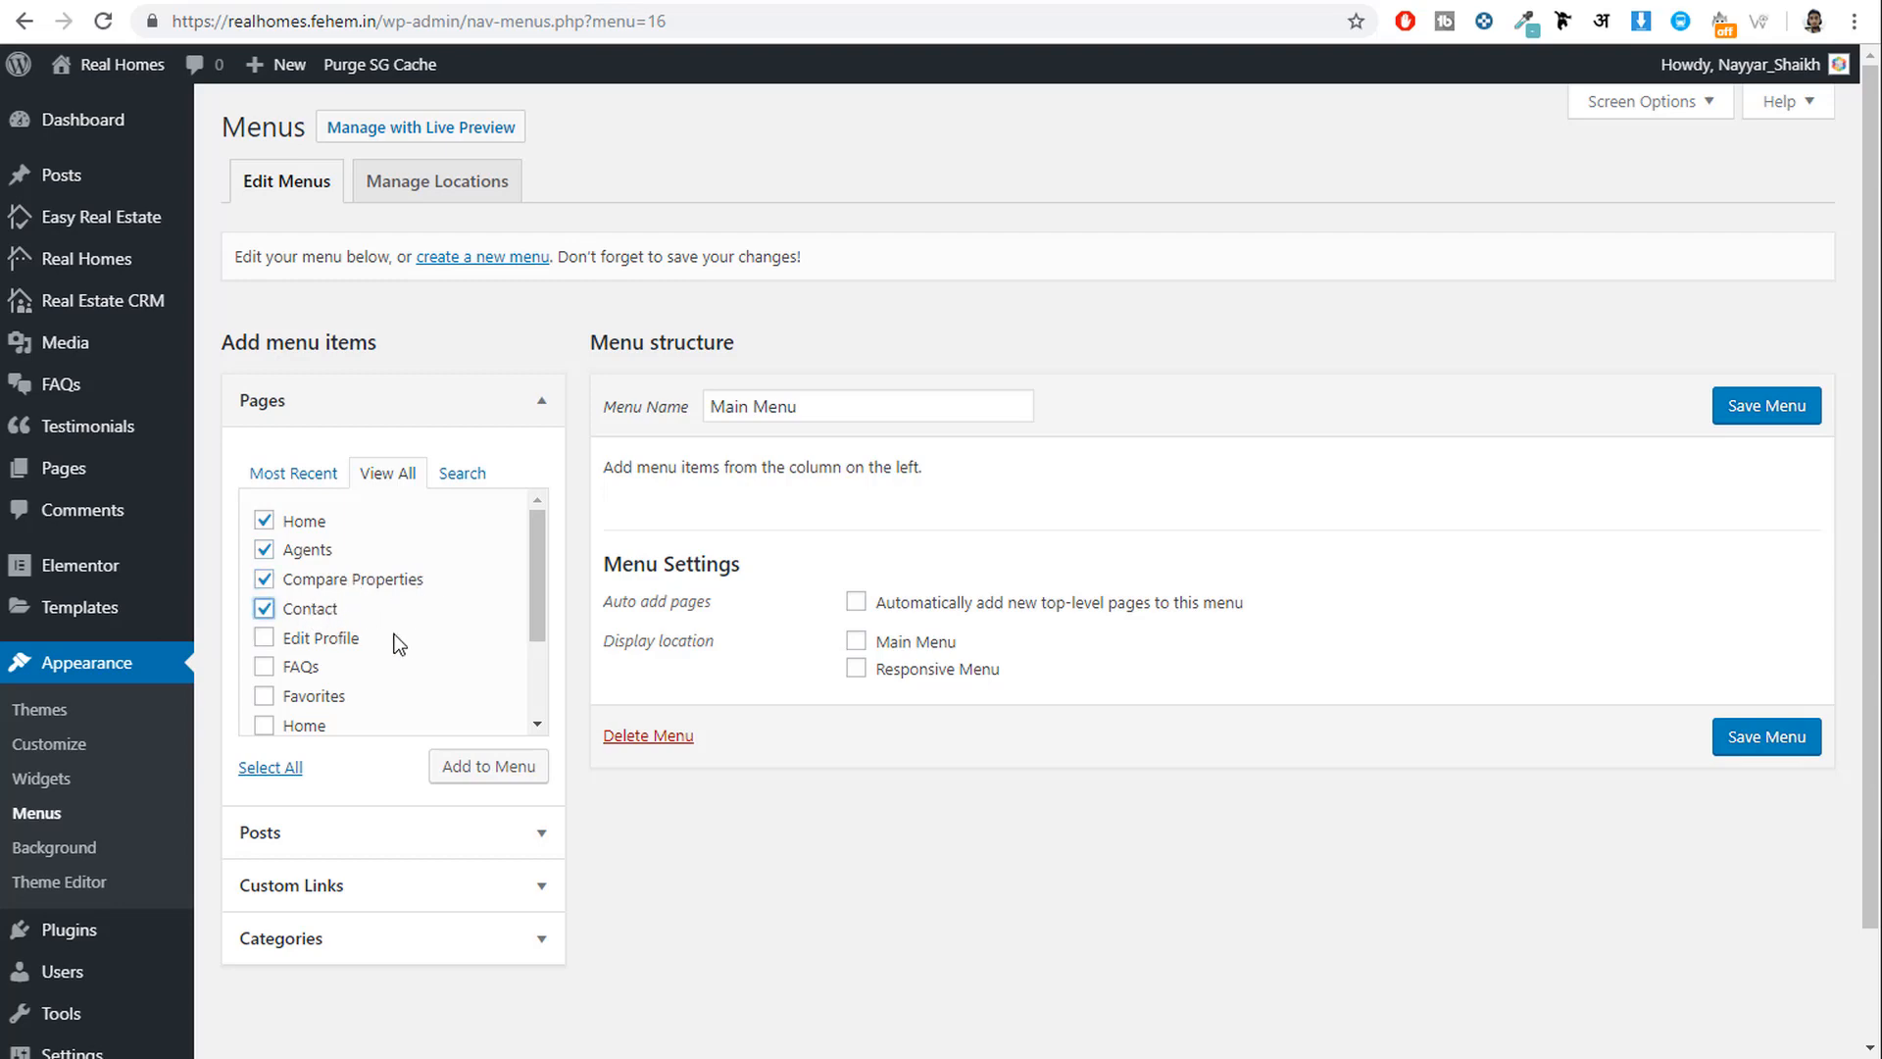
left_click(293, 671)
Also tick Properties and News, then add all ticked pages to the menu.
scroll(382, 664, "down", 2)
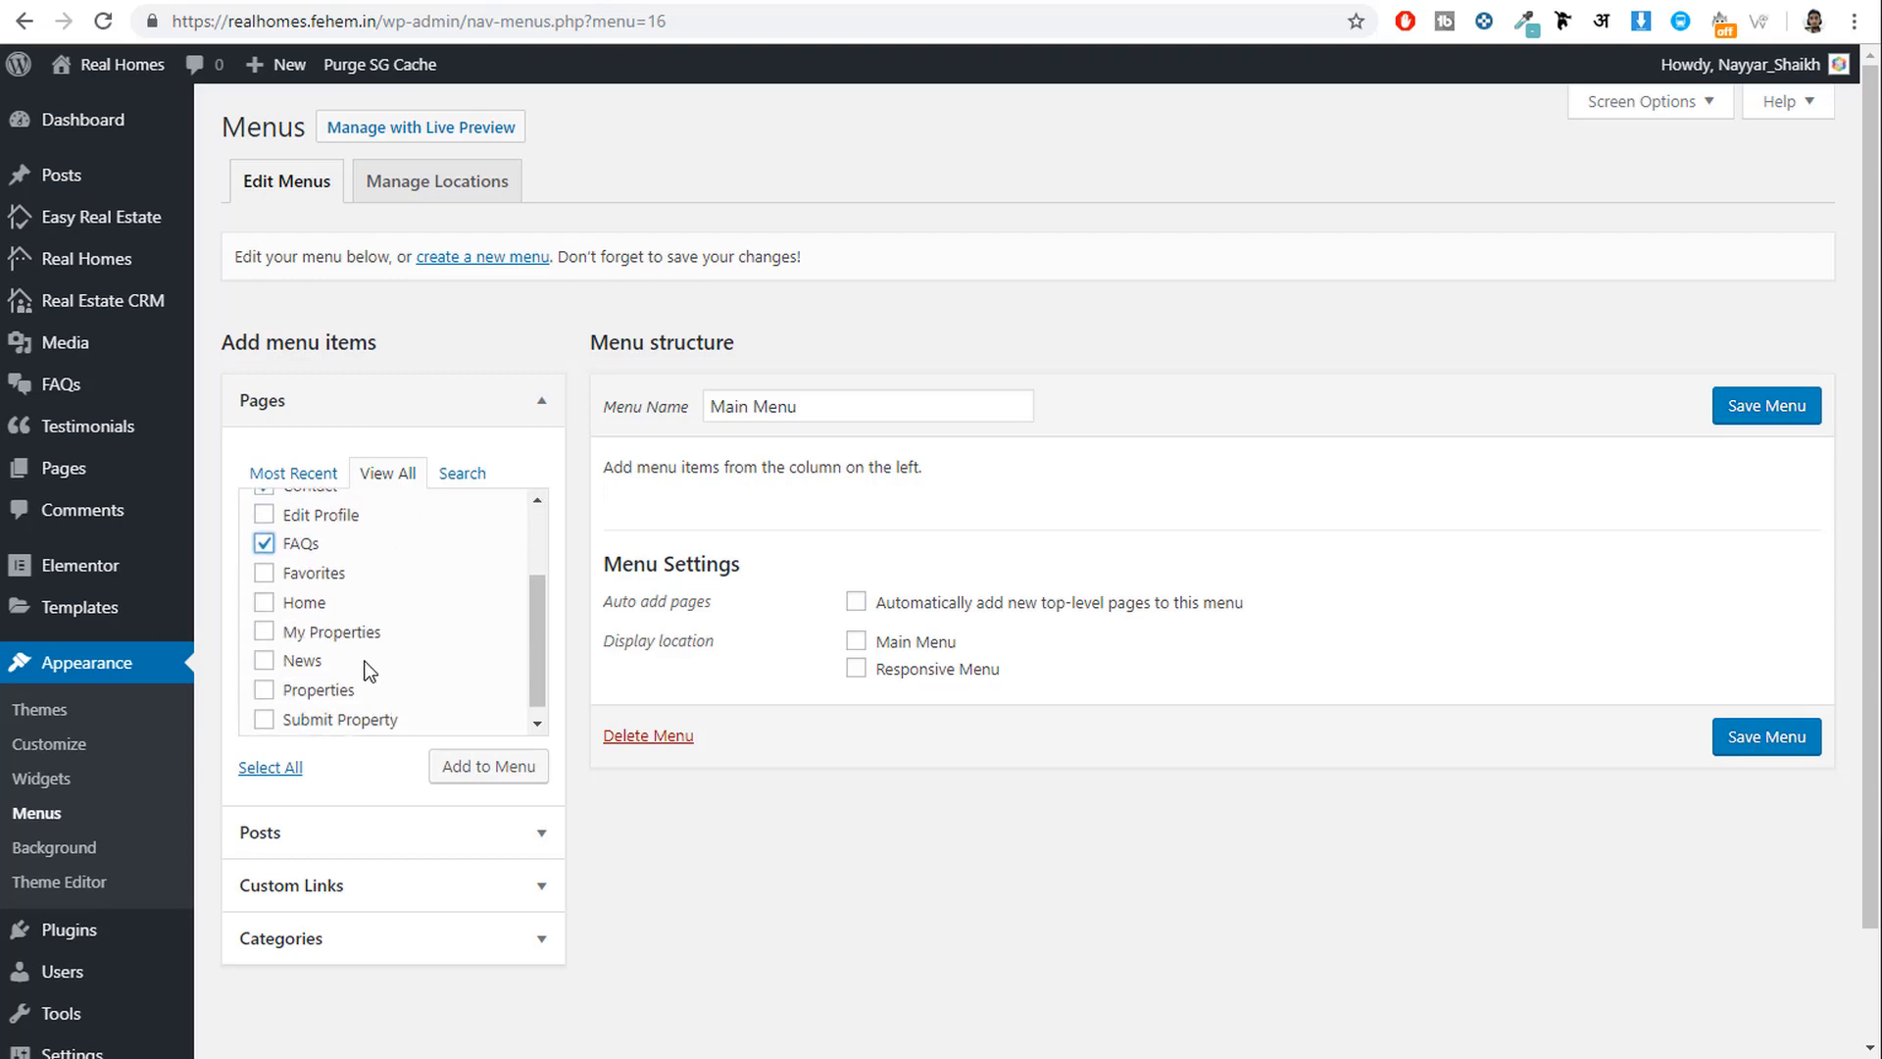
left_click(311, 617)
left_click(310, 616)
left_click(333, 691)
scroll(382, 701, "down", 1)
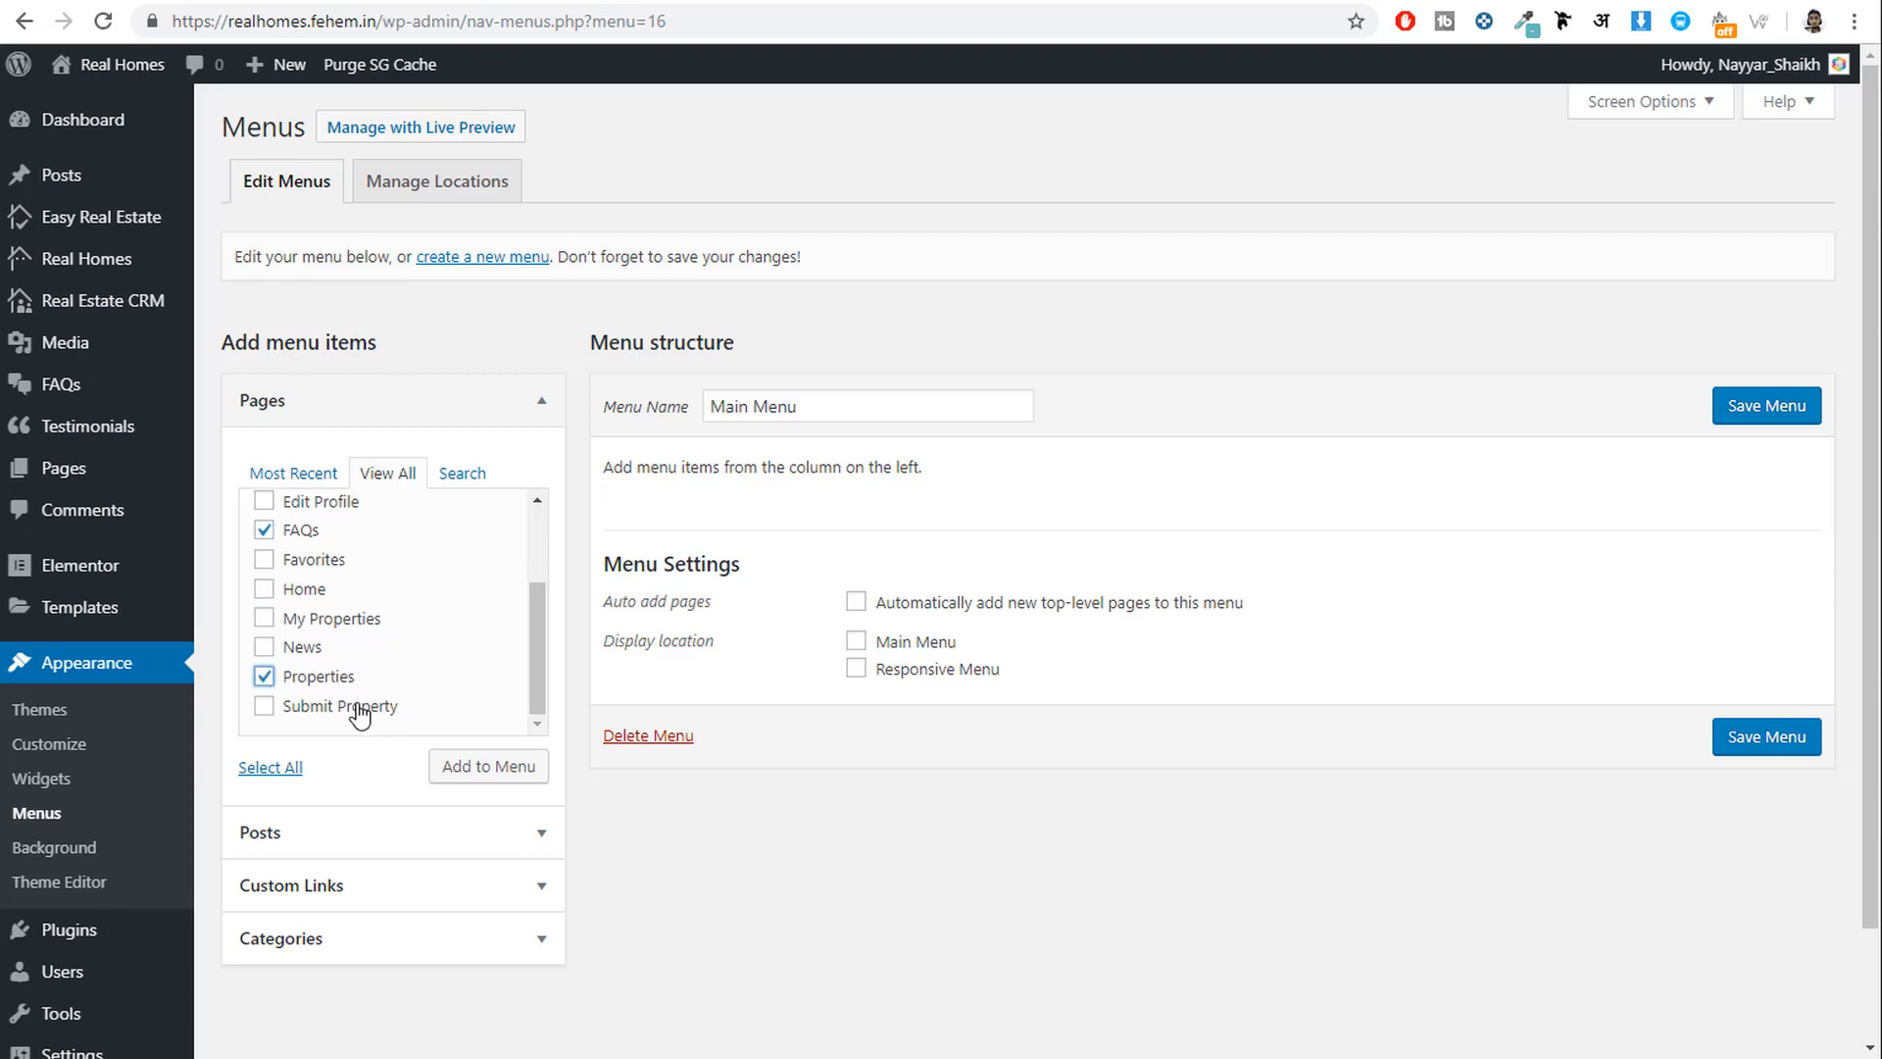
left_click(306, 649)
left_click(484, 770)
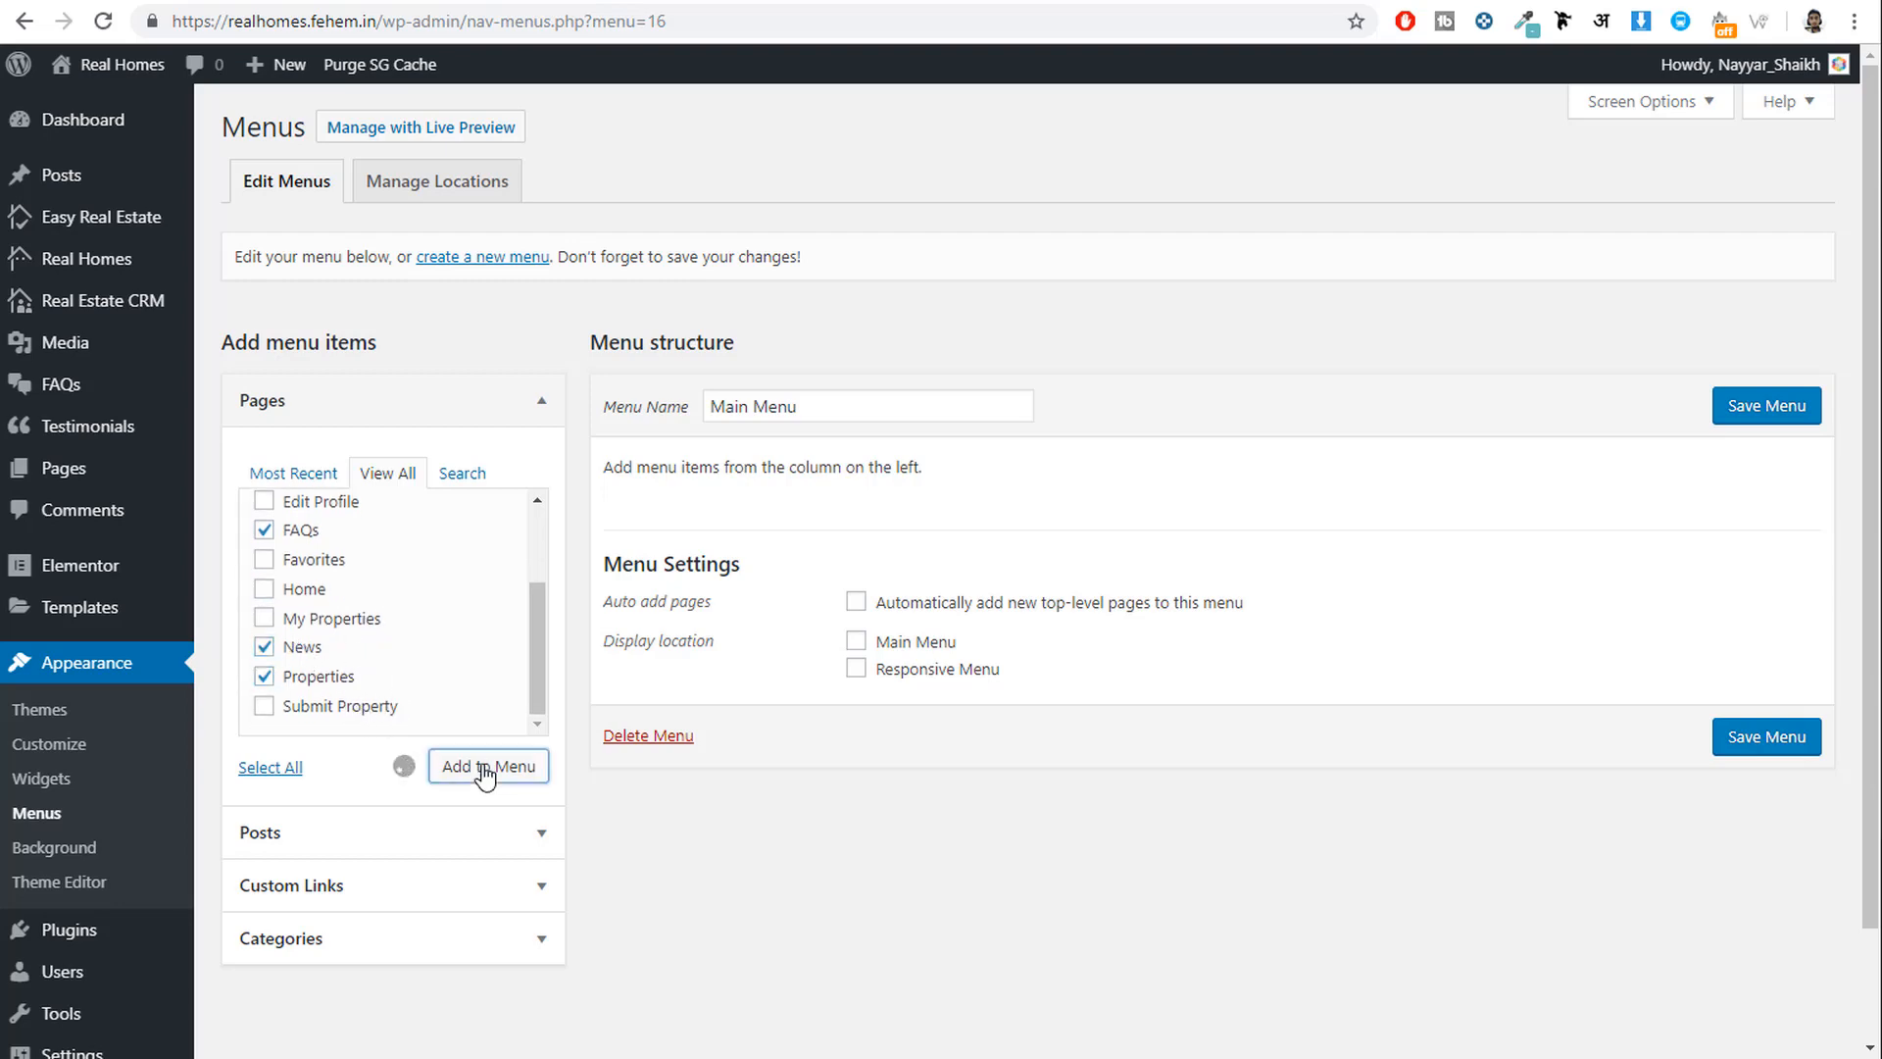
Rename the Compare Properties menu item to 'Compare'.
scroll(785, 437, "down", 2)
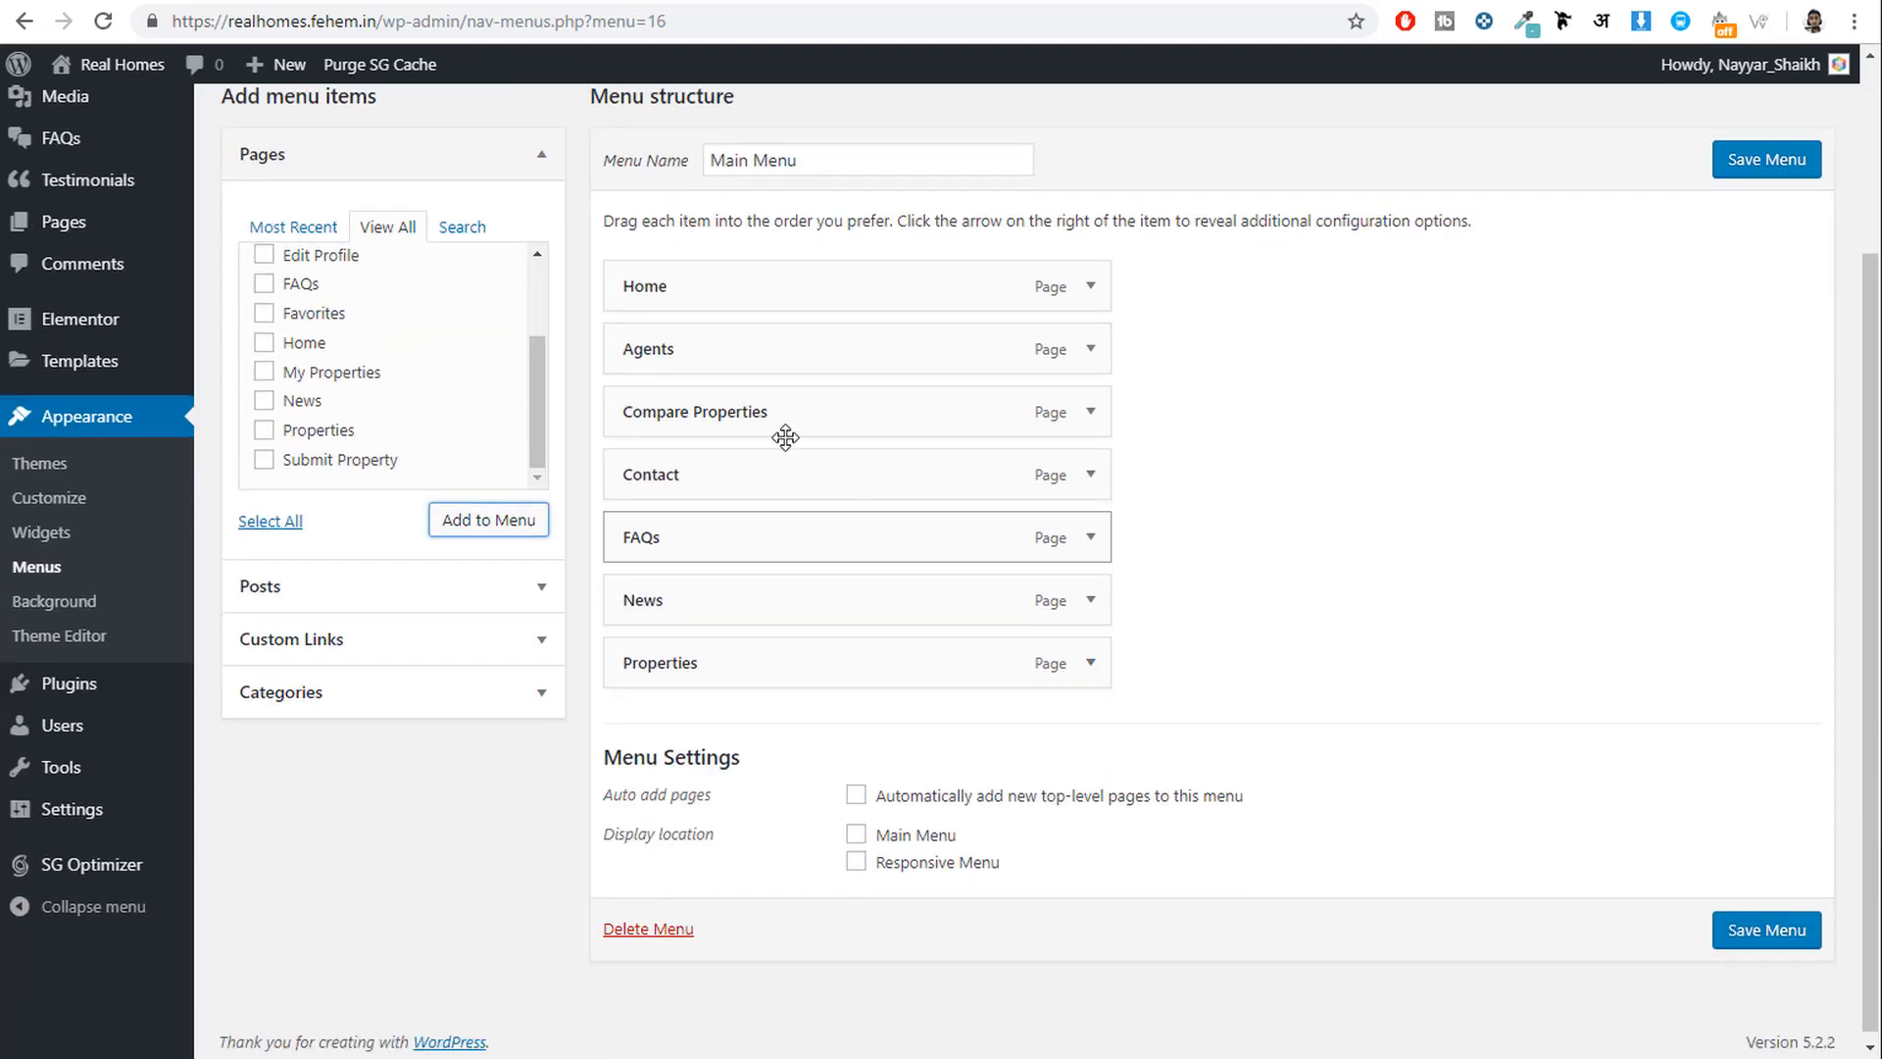
left_click(1090, 411)
left_click_drag(840, 497, 698, 510)
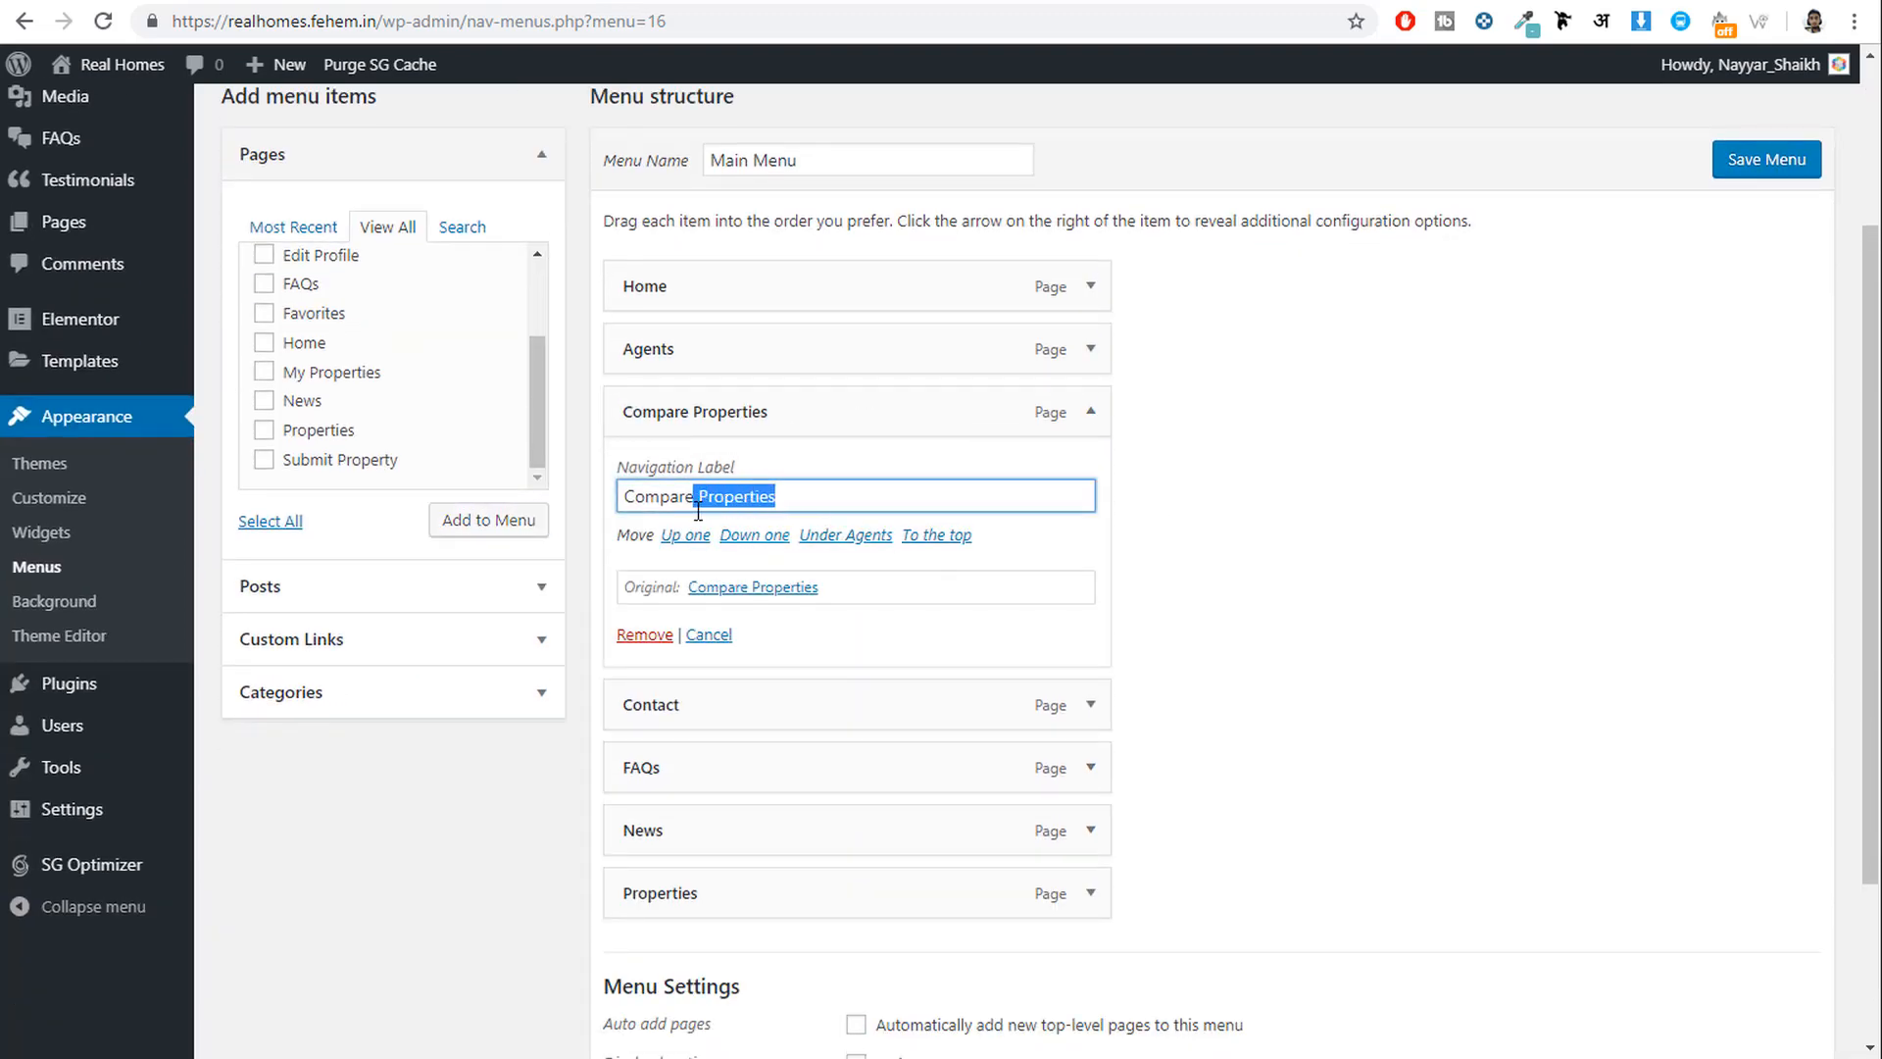
key("BackSpace")
left_click(1085, 423)
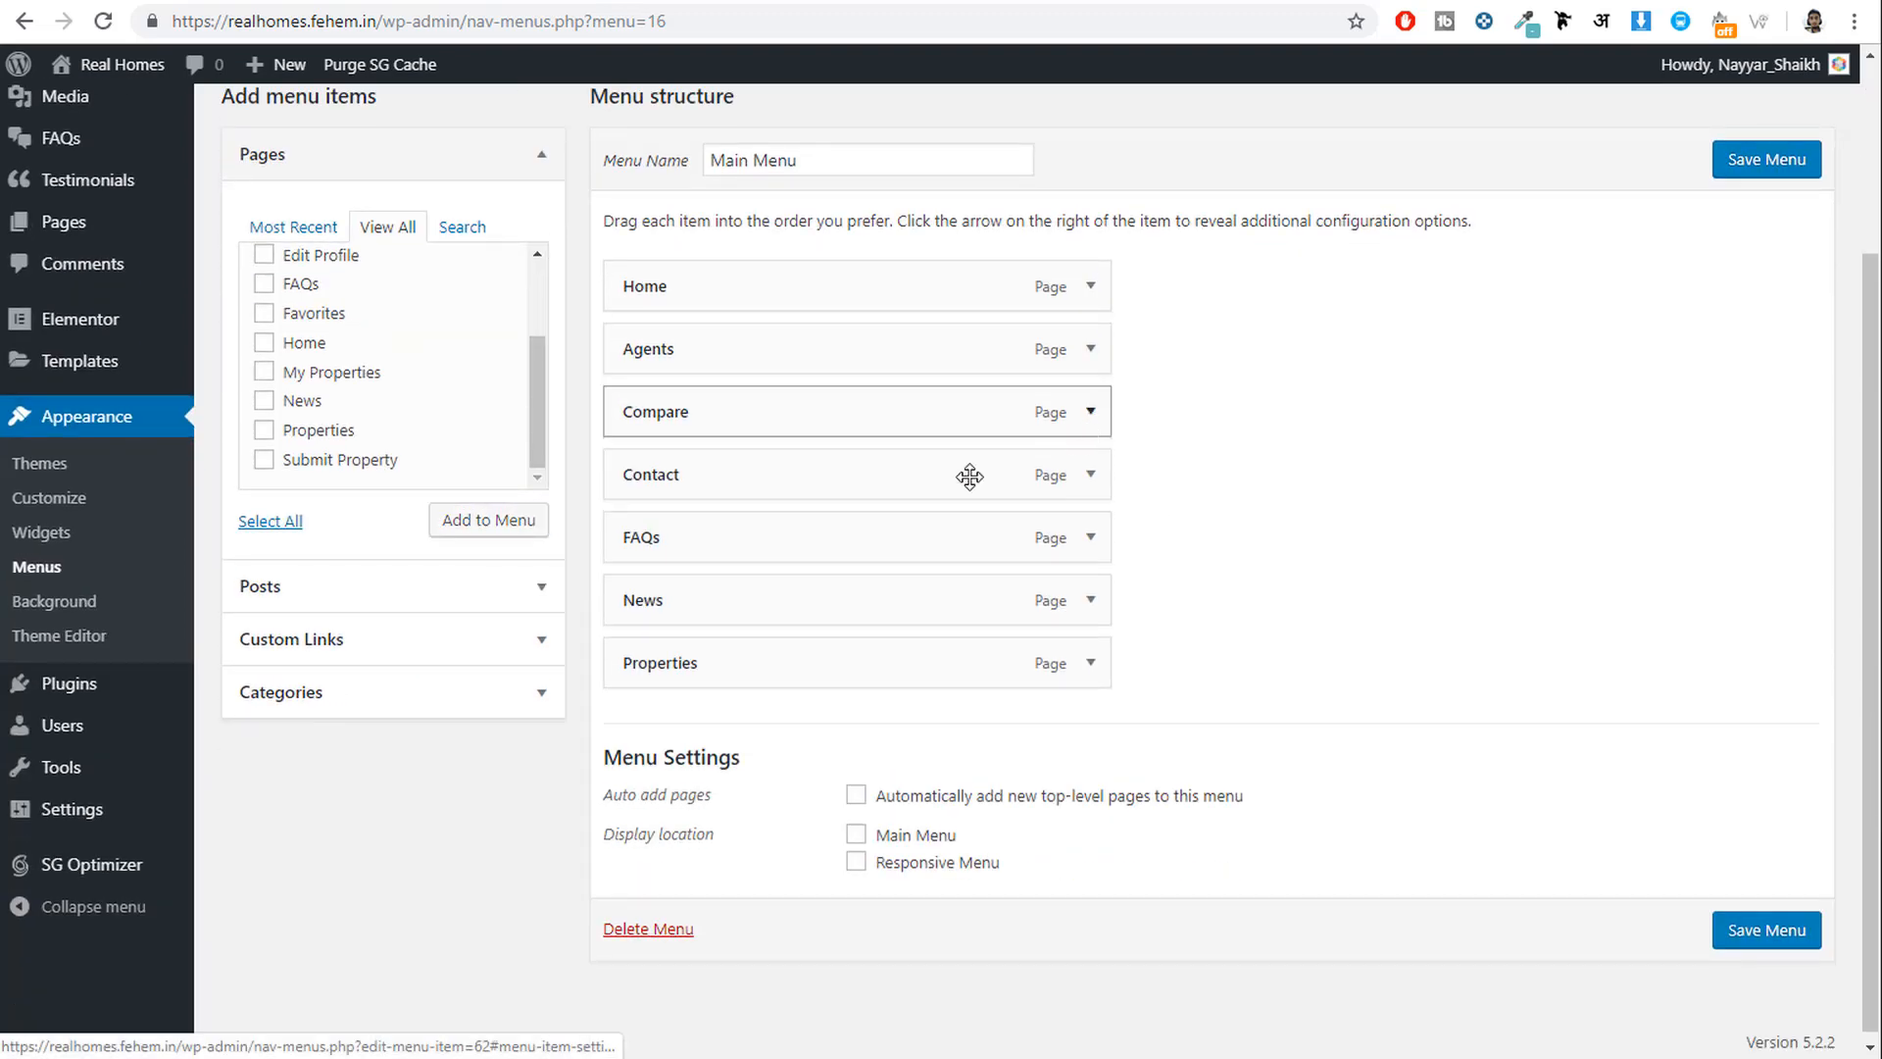
Assign the menu to the Main Menu location and save it.
left_click(856, 834)
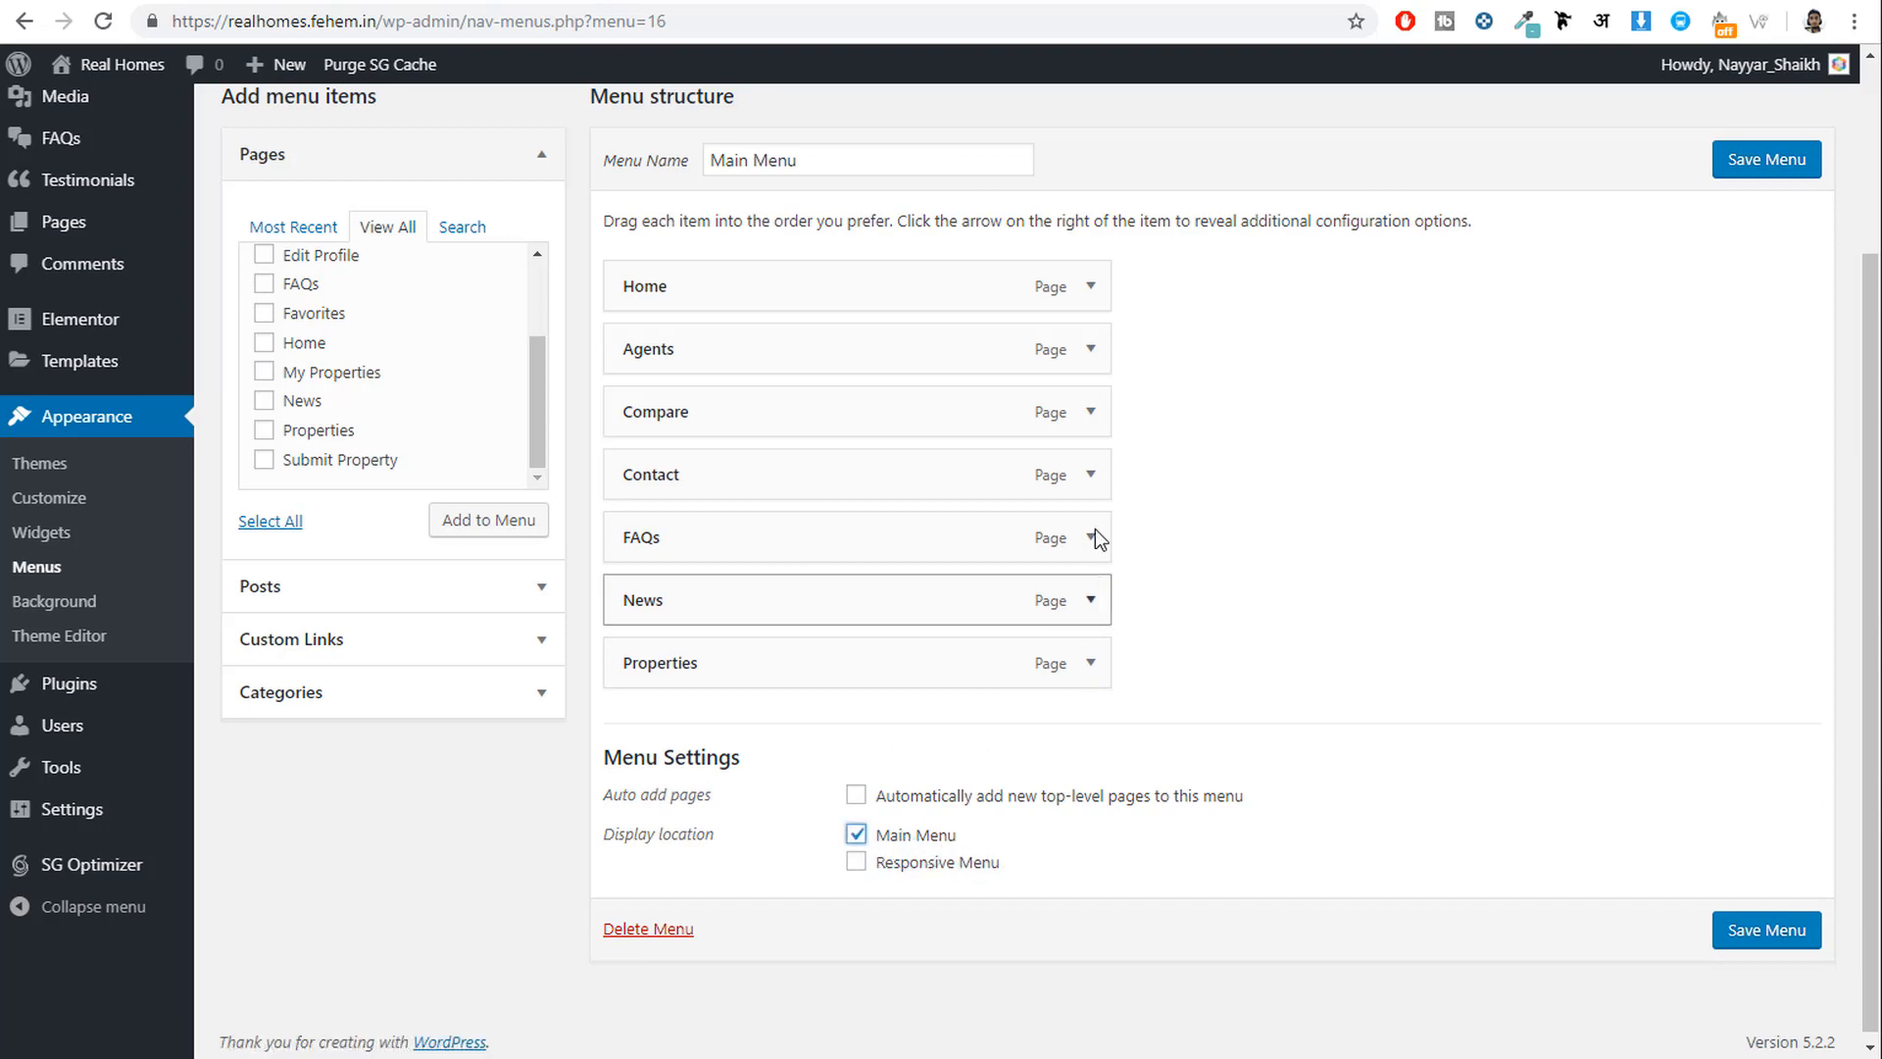
left_click(1091, 416)
left_click(1093, 415)
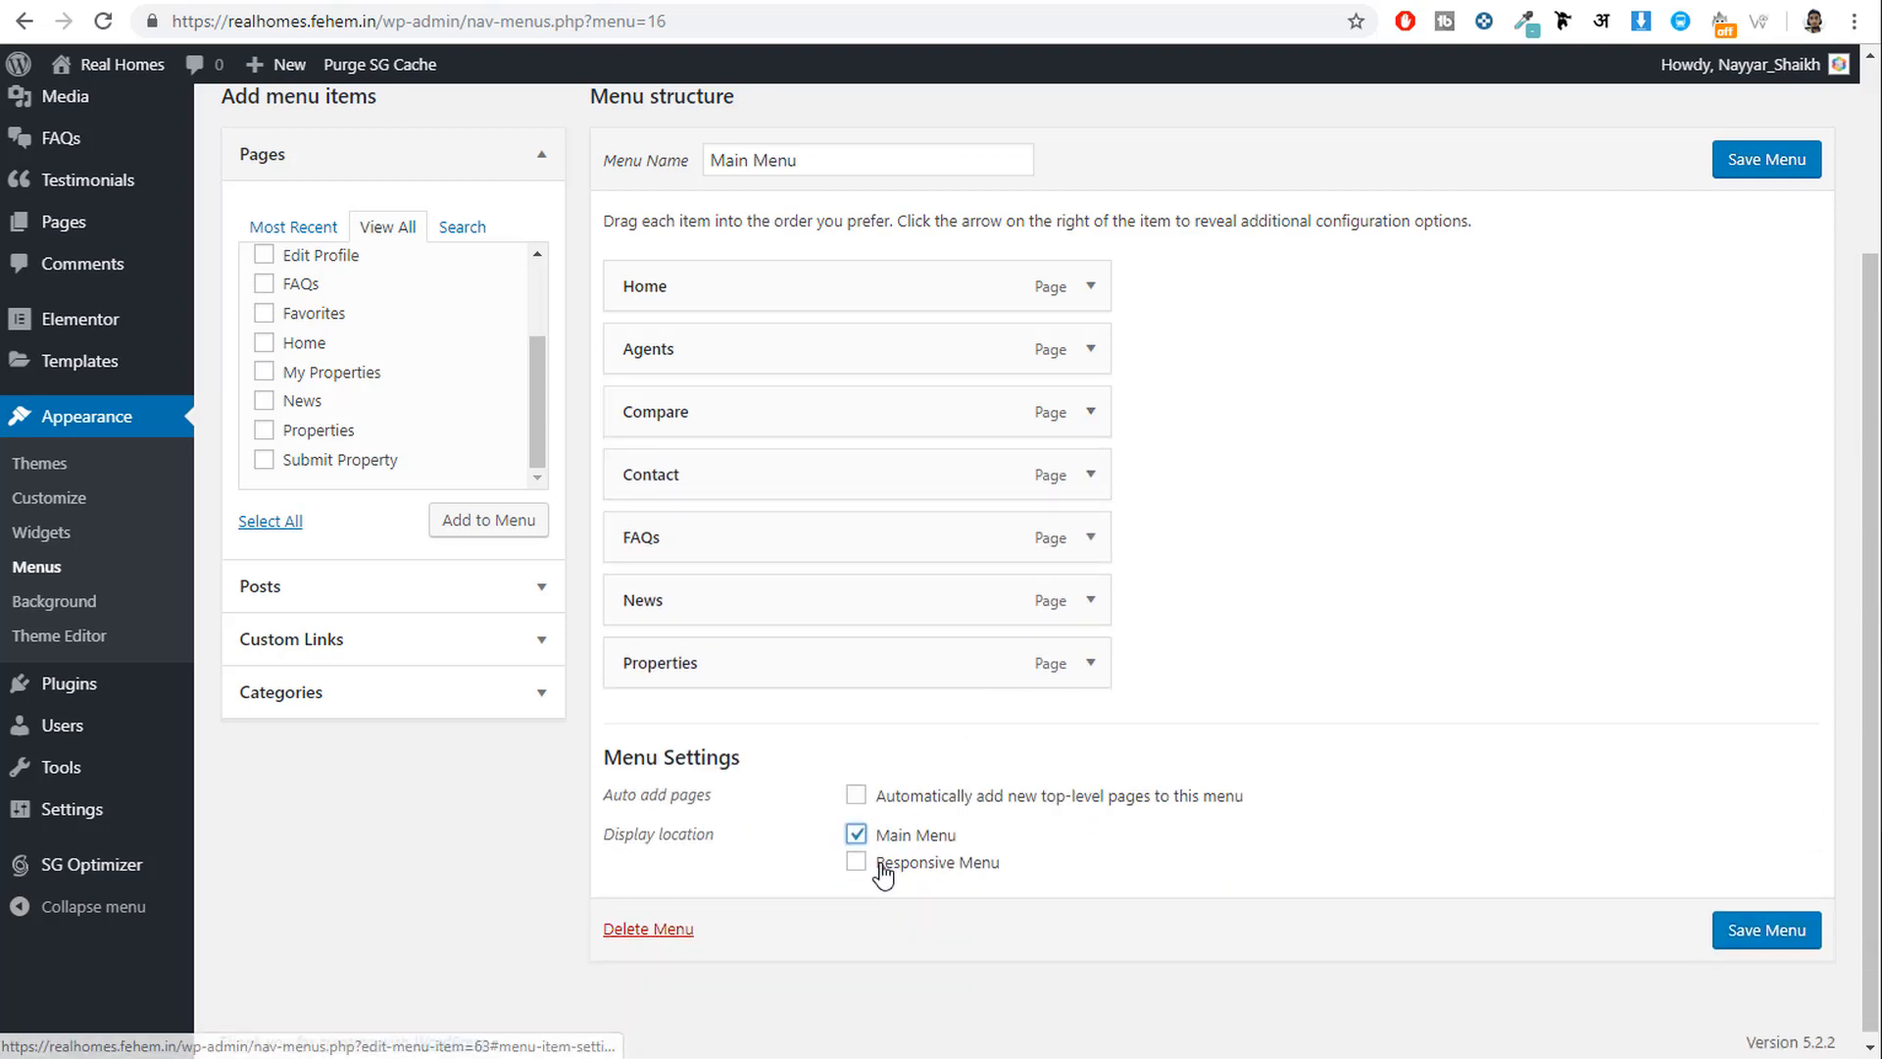
left_click_drag(733, 758, 660, 761)
left_click(772, 842)
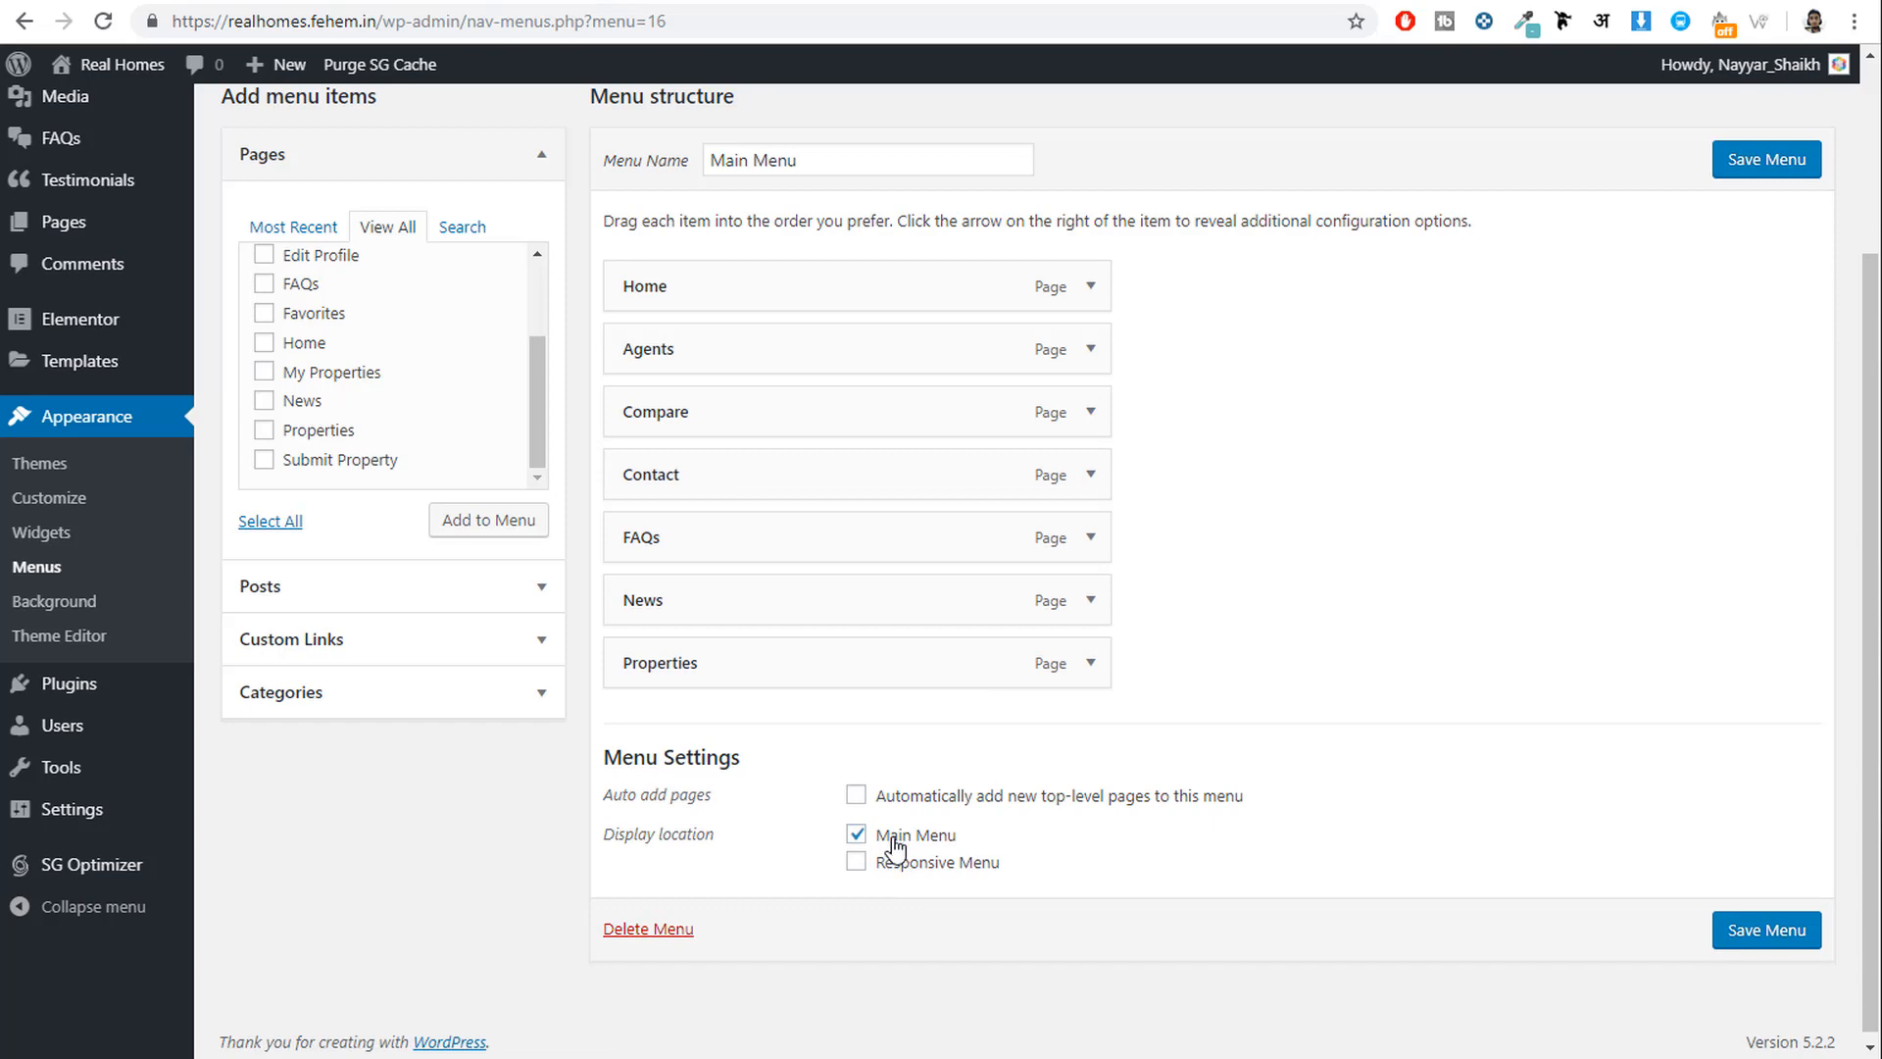
left_click(1763, 937)
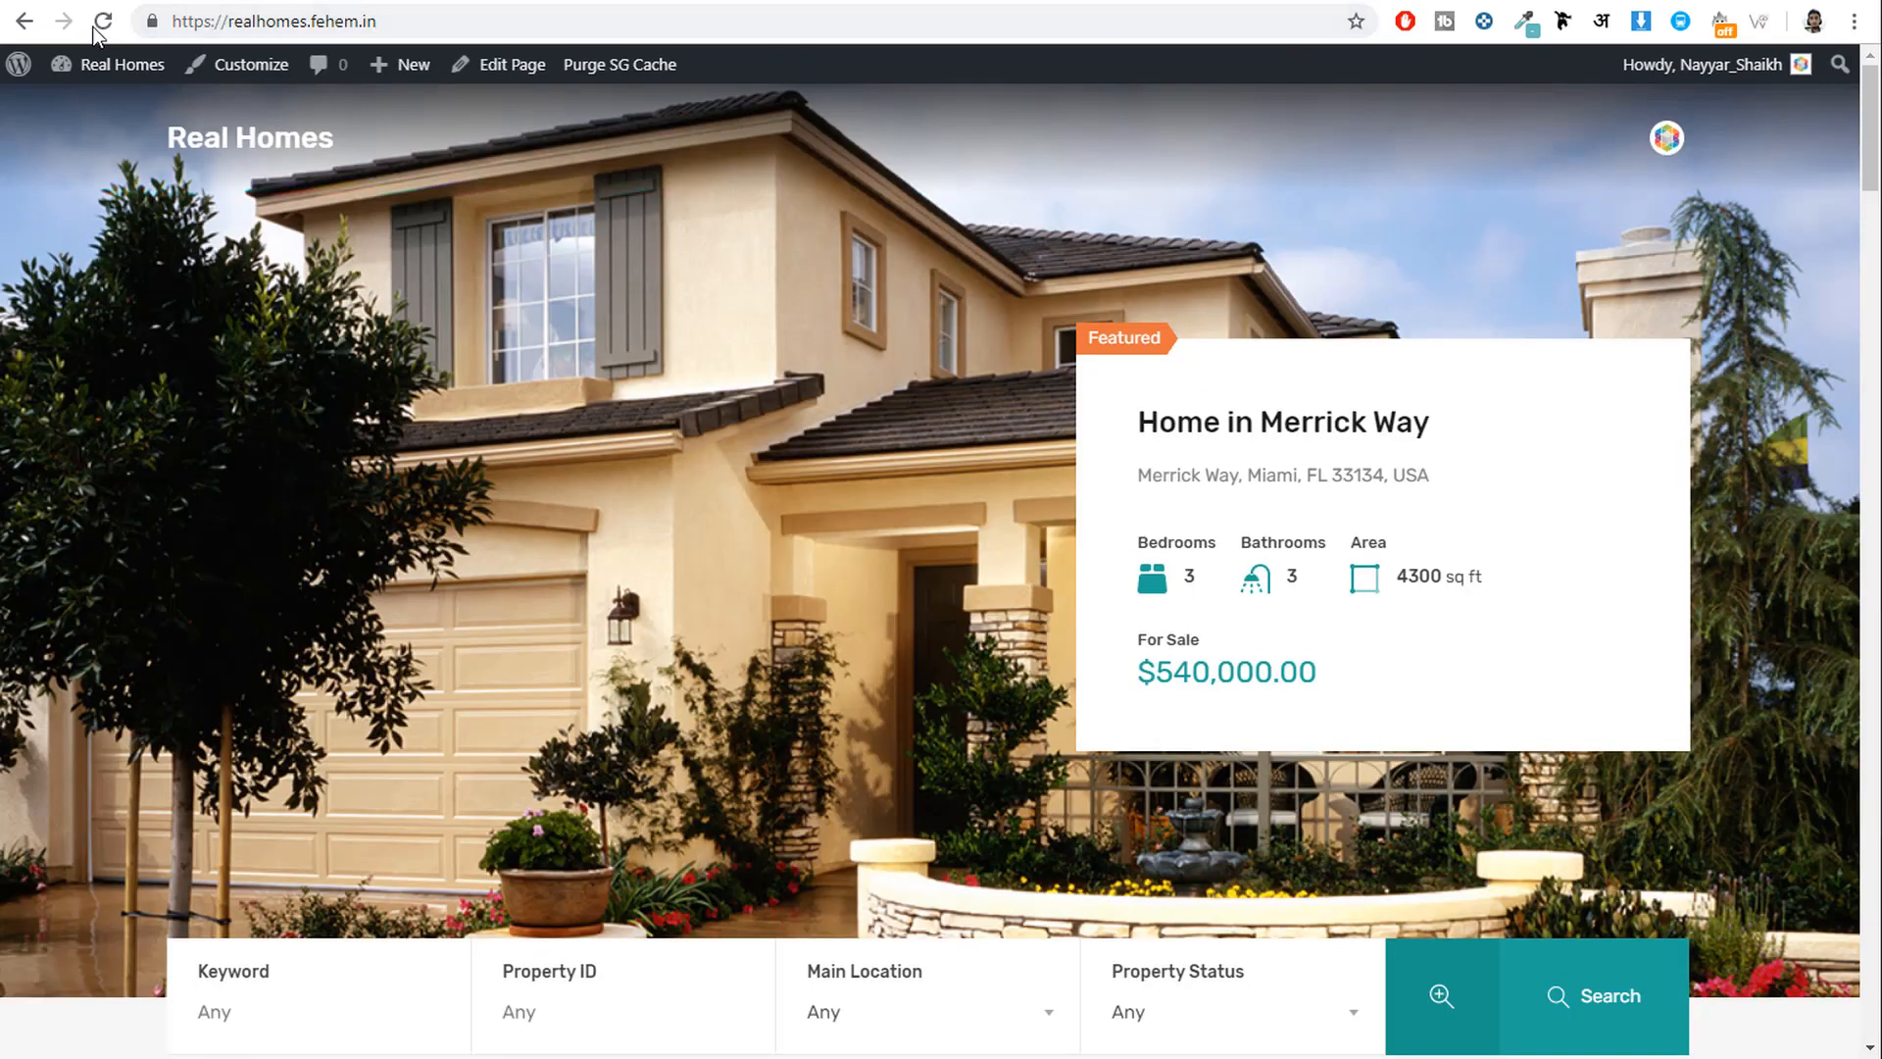
left_click(101, 23)
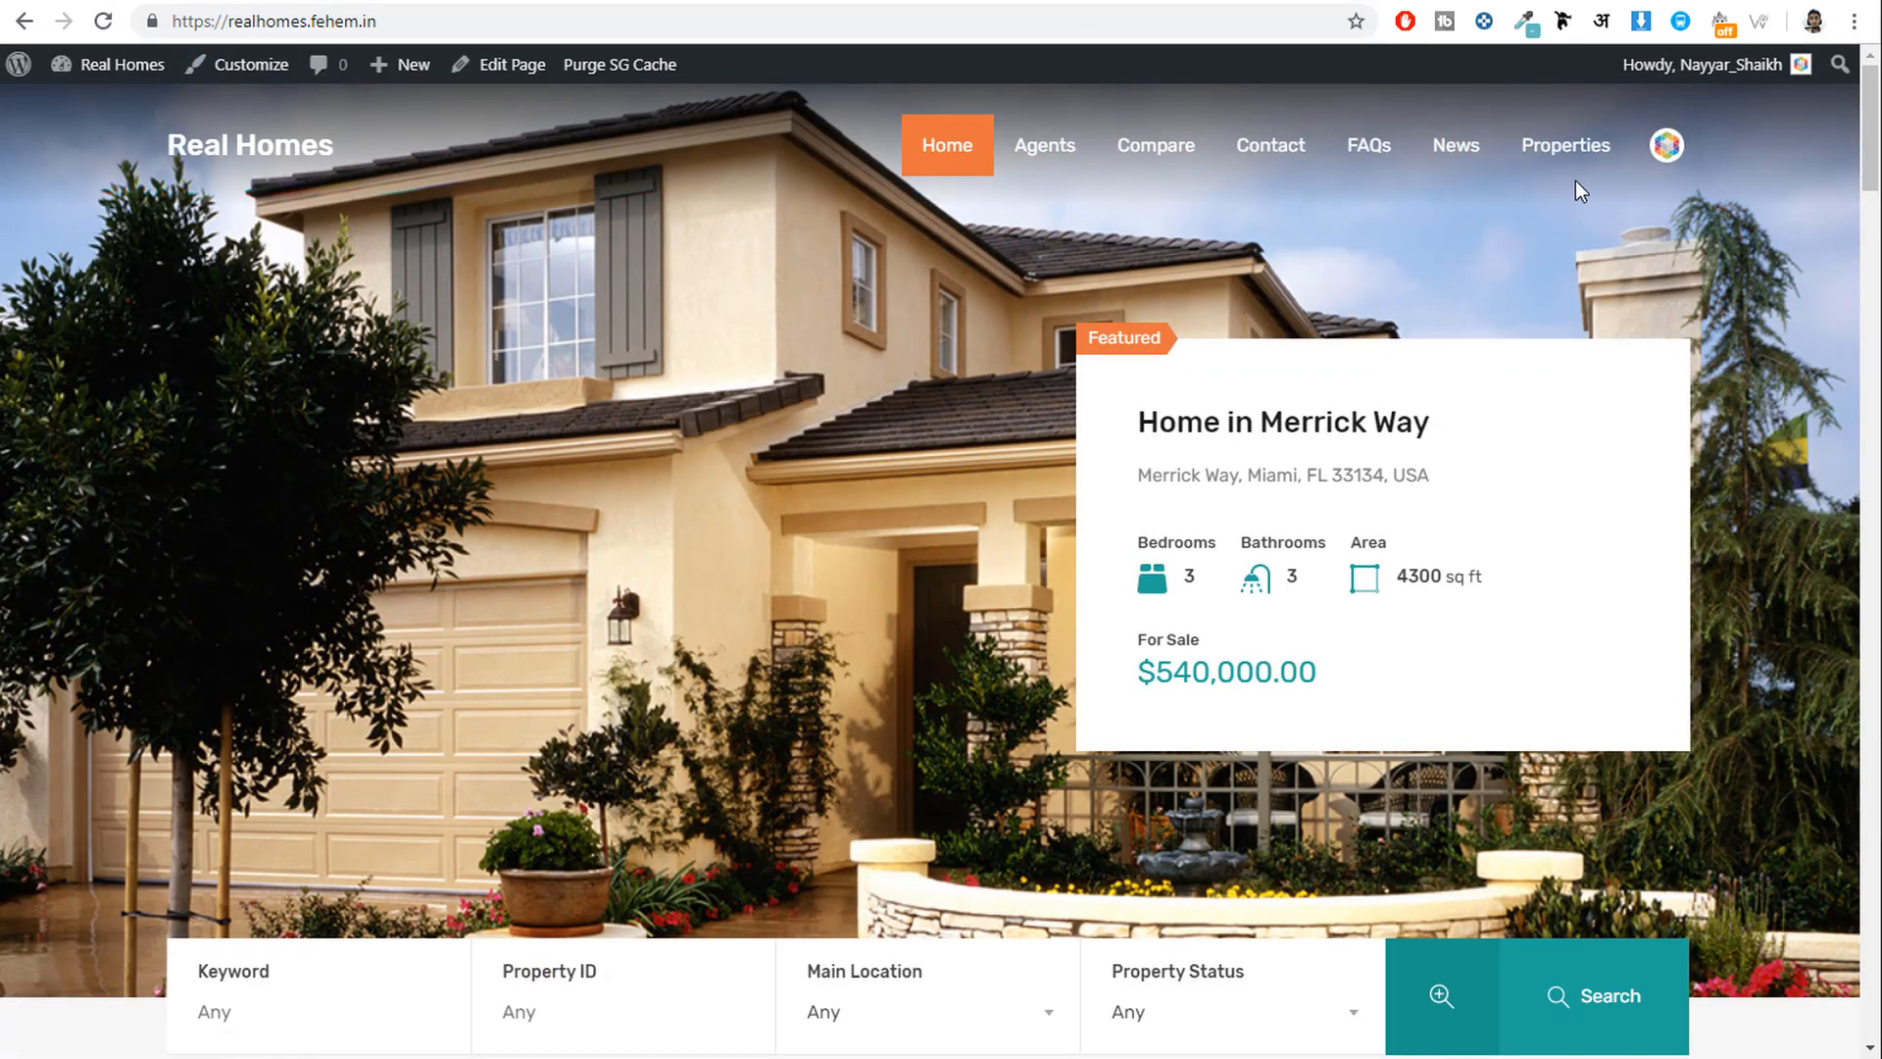
left_click(1152, 2)
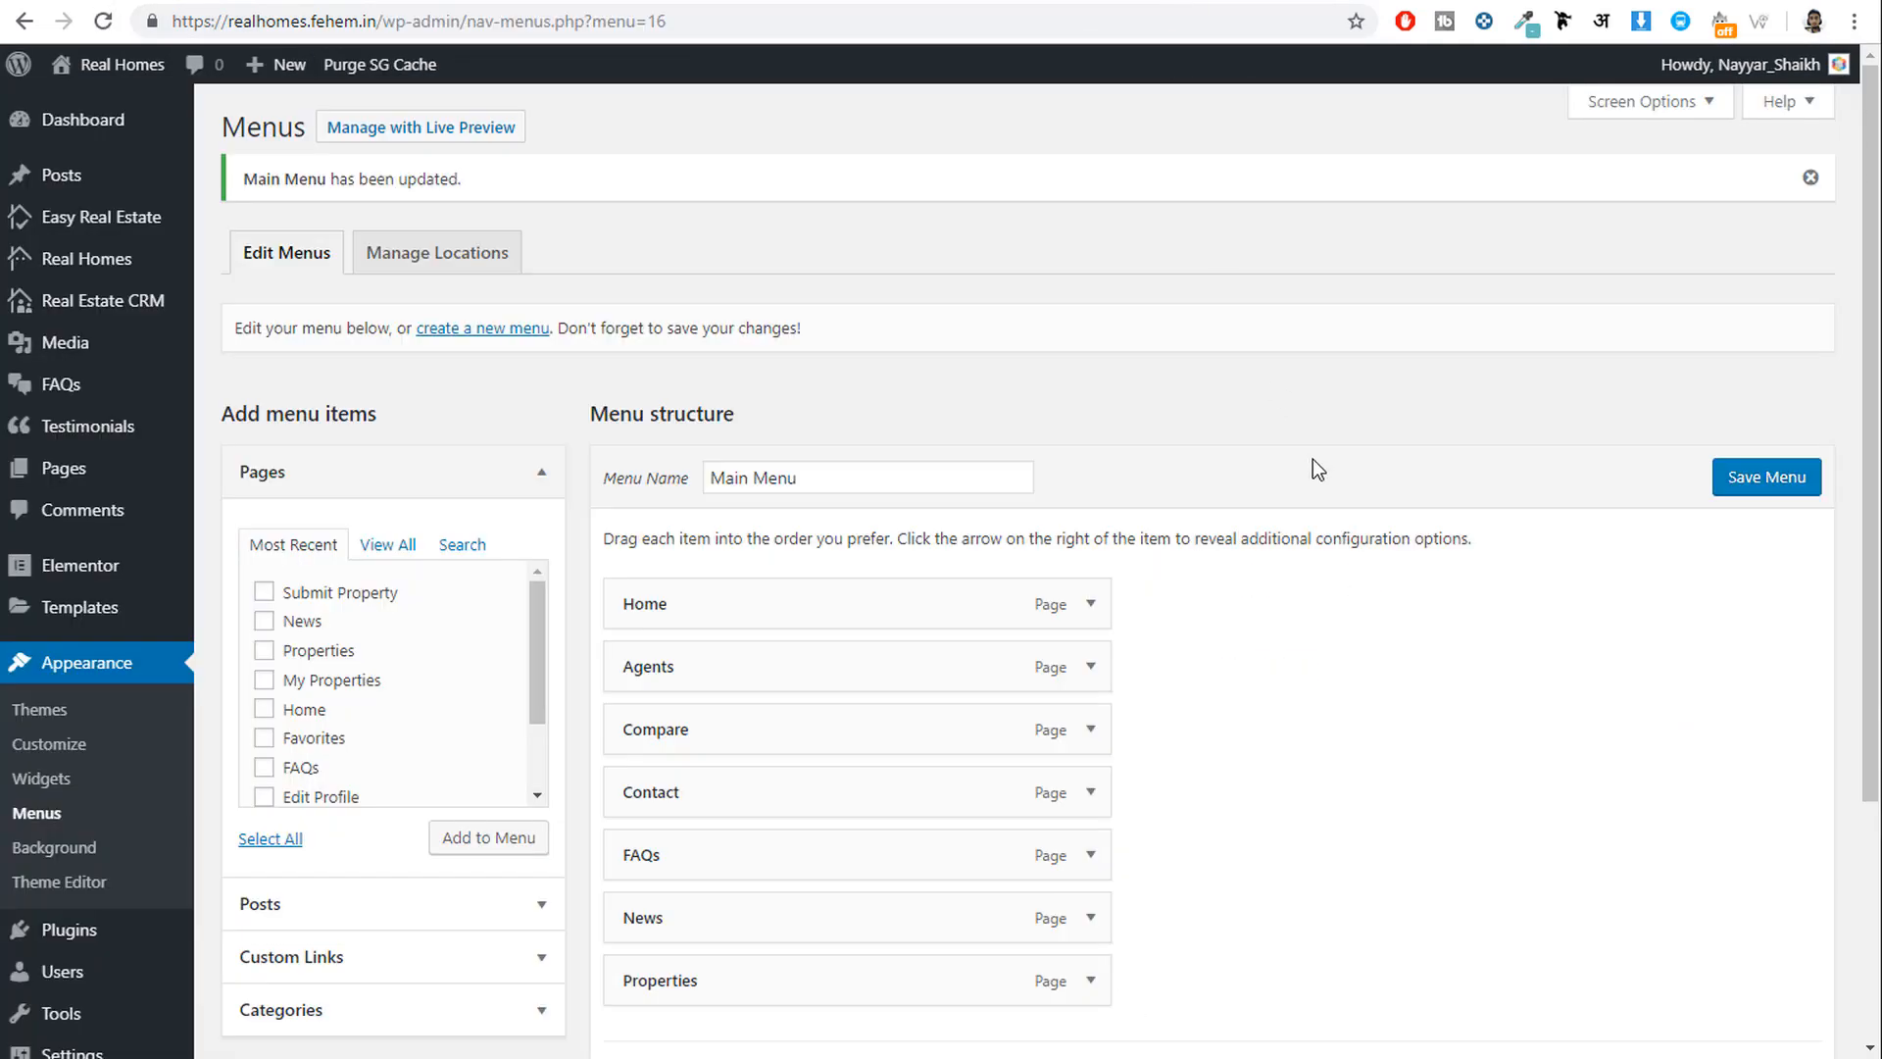
left_click(912, 5)
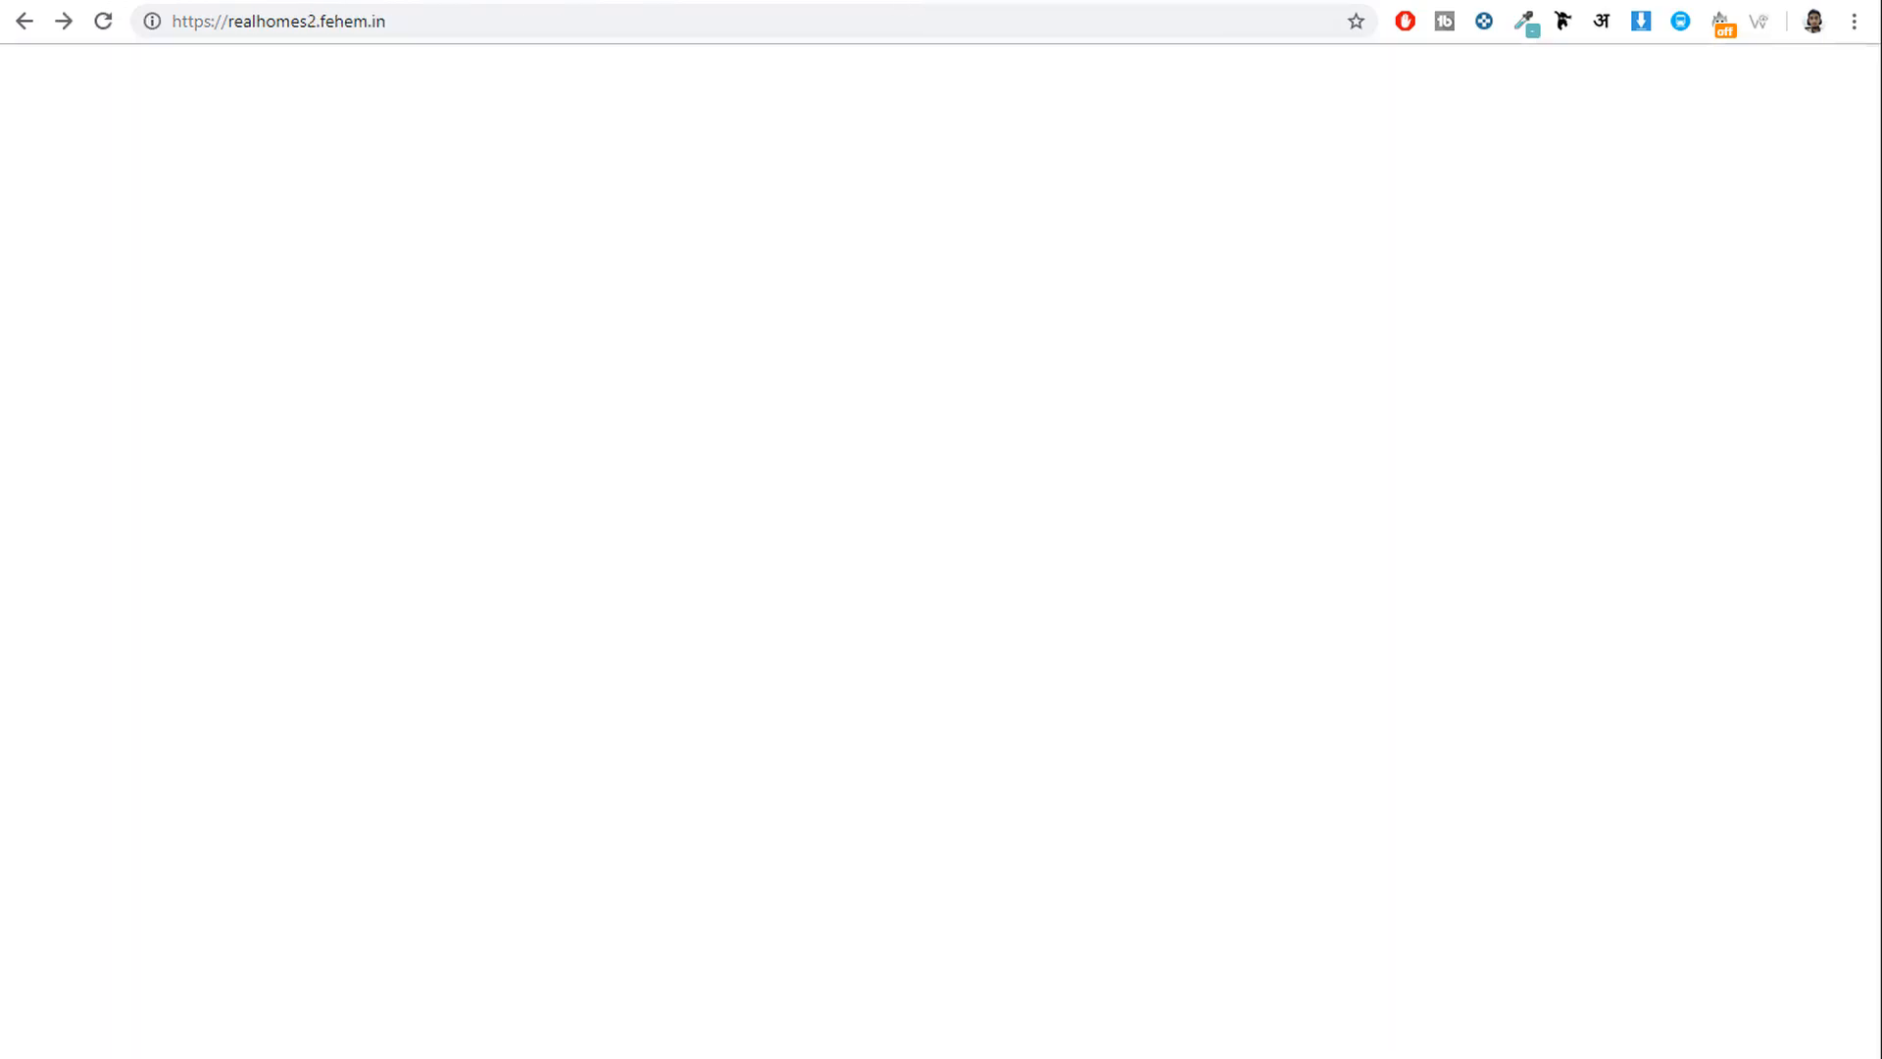
scroll(1582, 549, "down", 5)
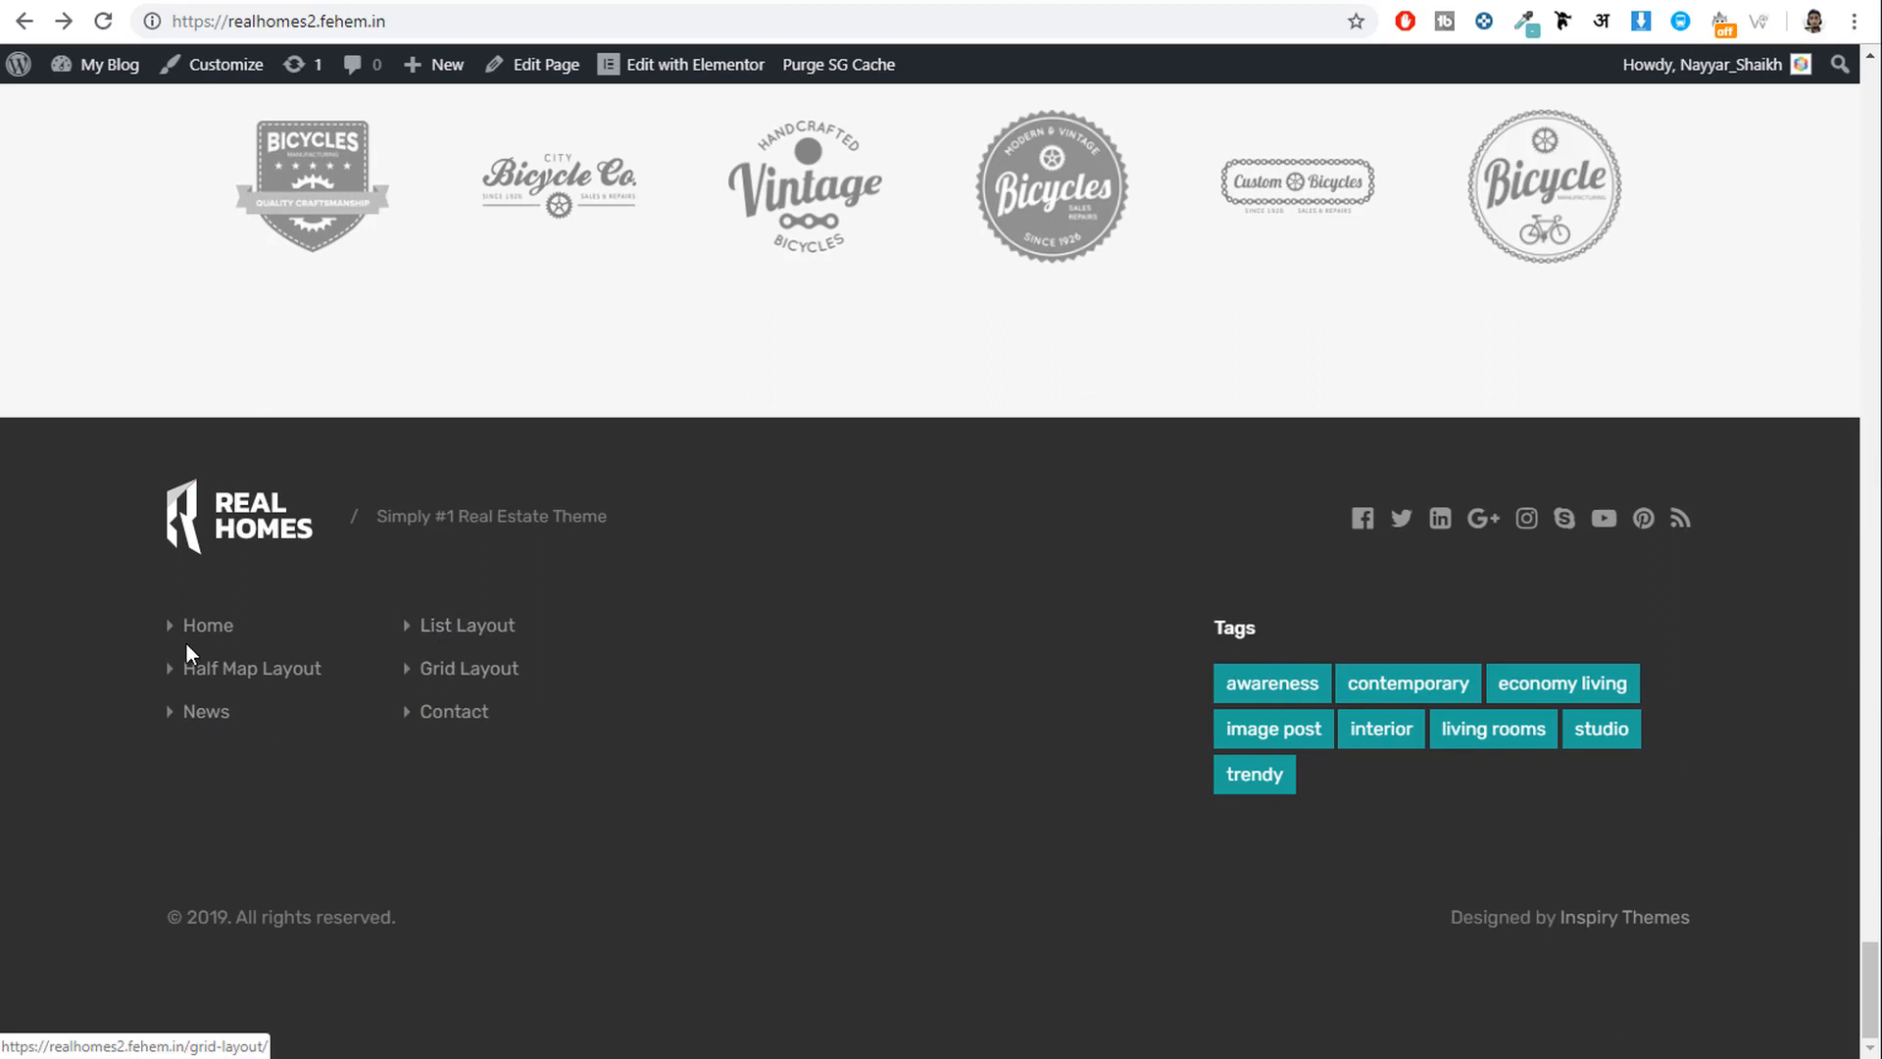
left_click(1147, 8)
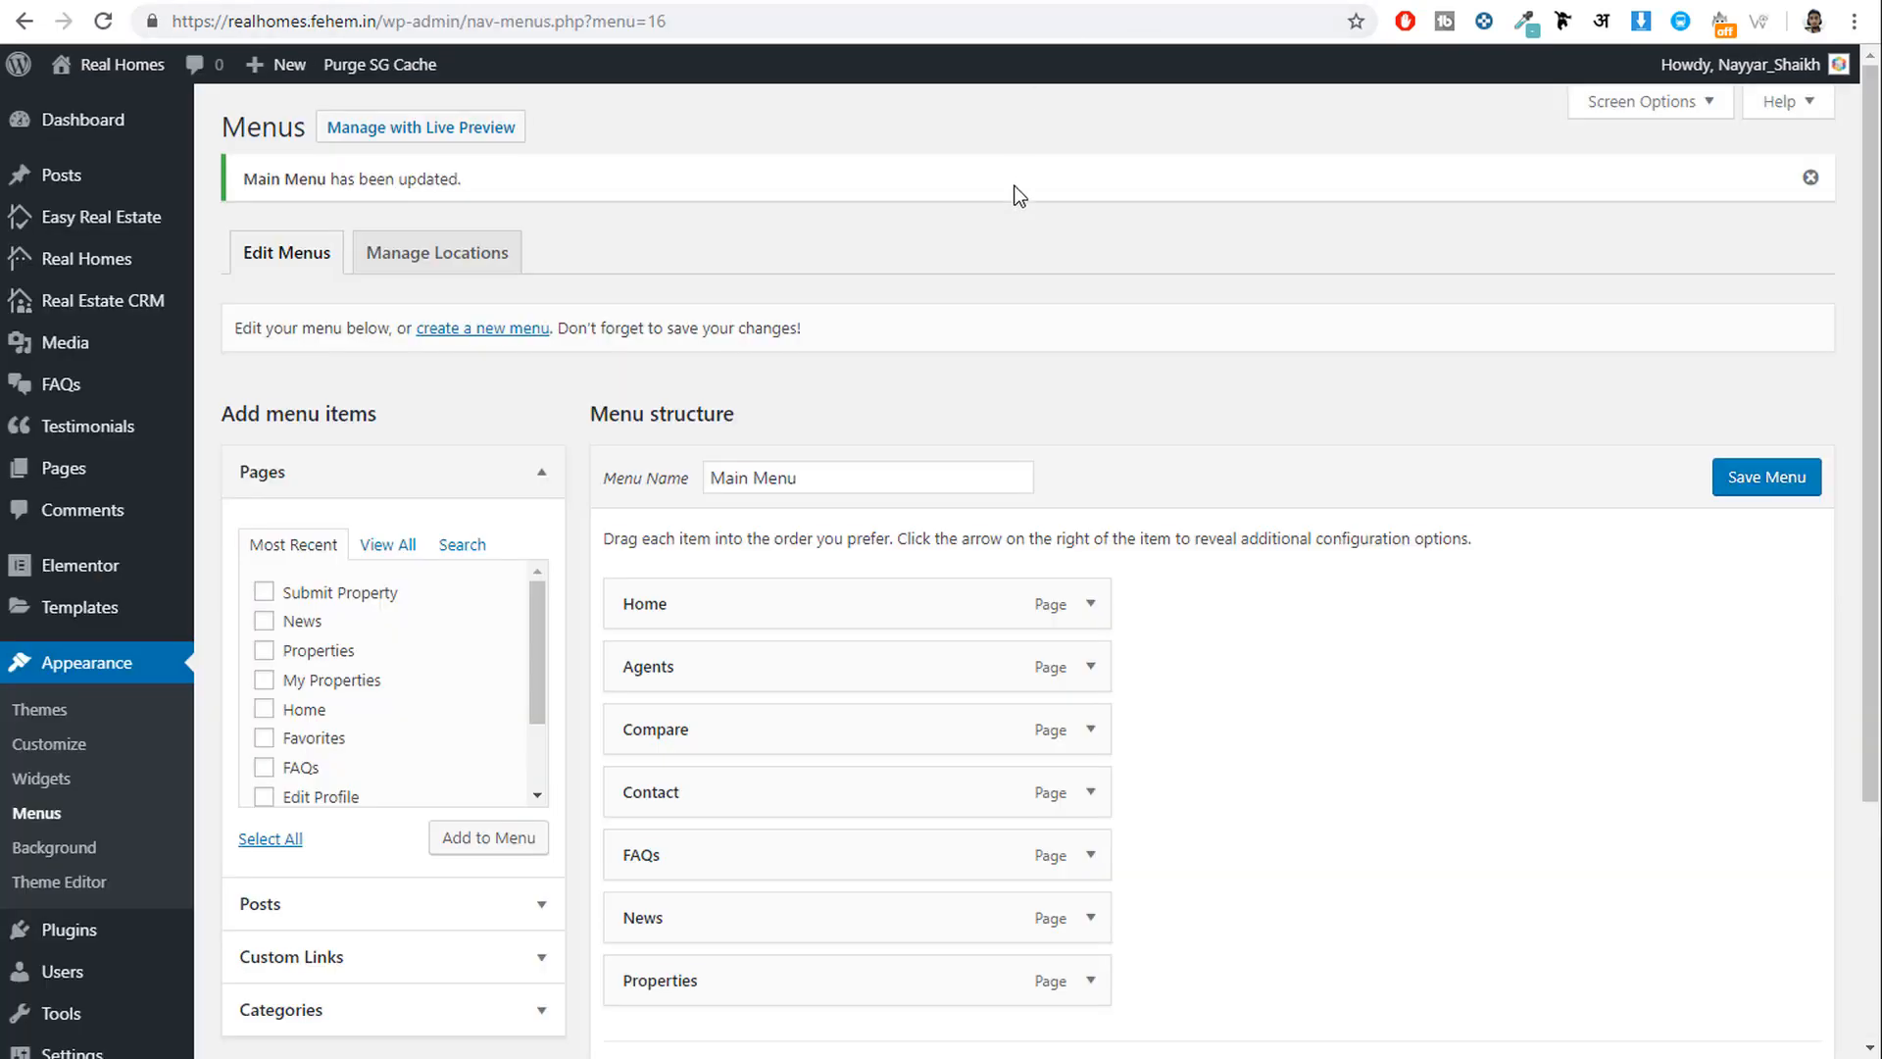
left_click(526, 329)
Create a menu named Footer Menu and tick Agents, Edit Profile and Favorites.
left_click(774, 392)
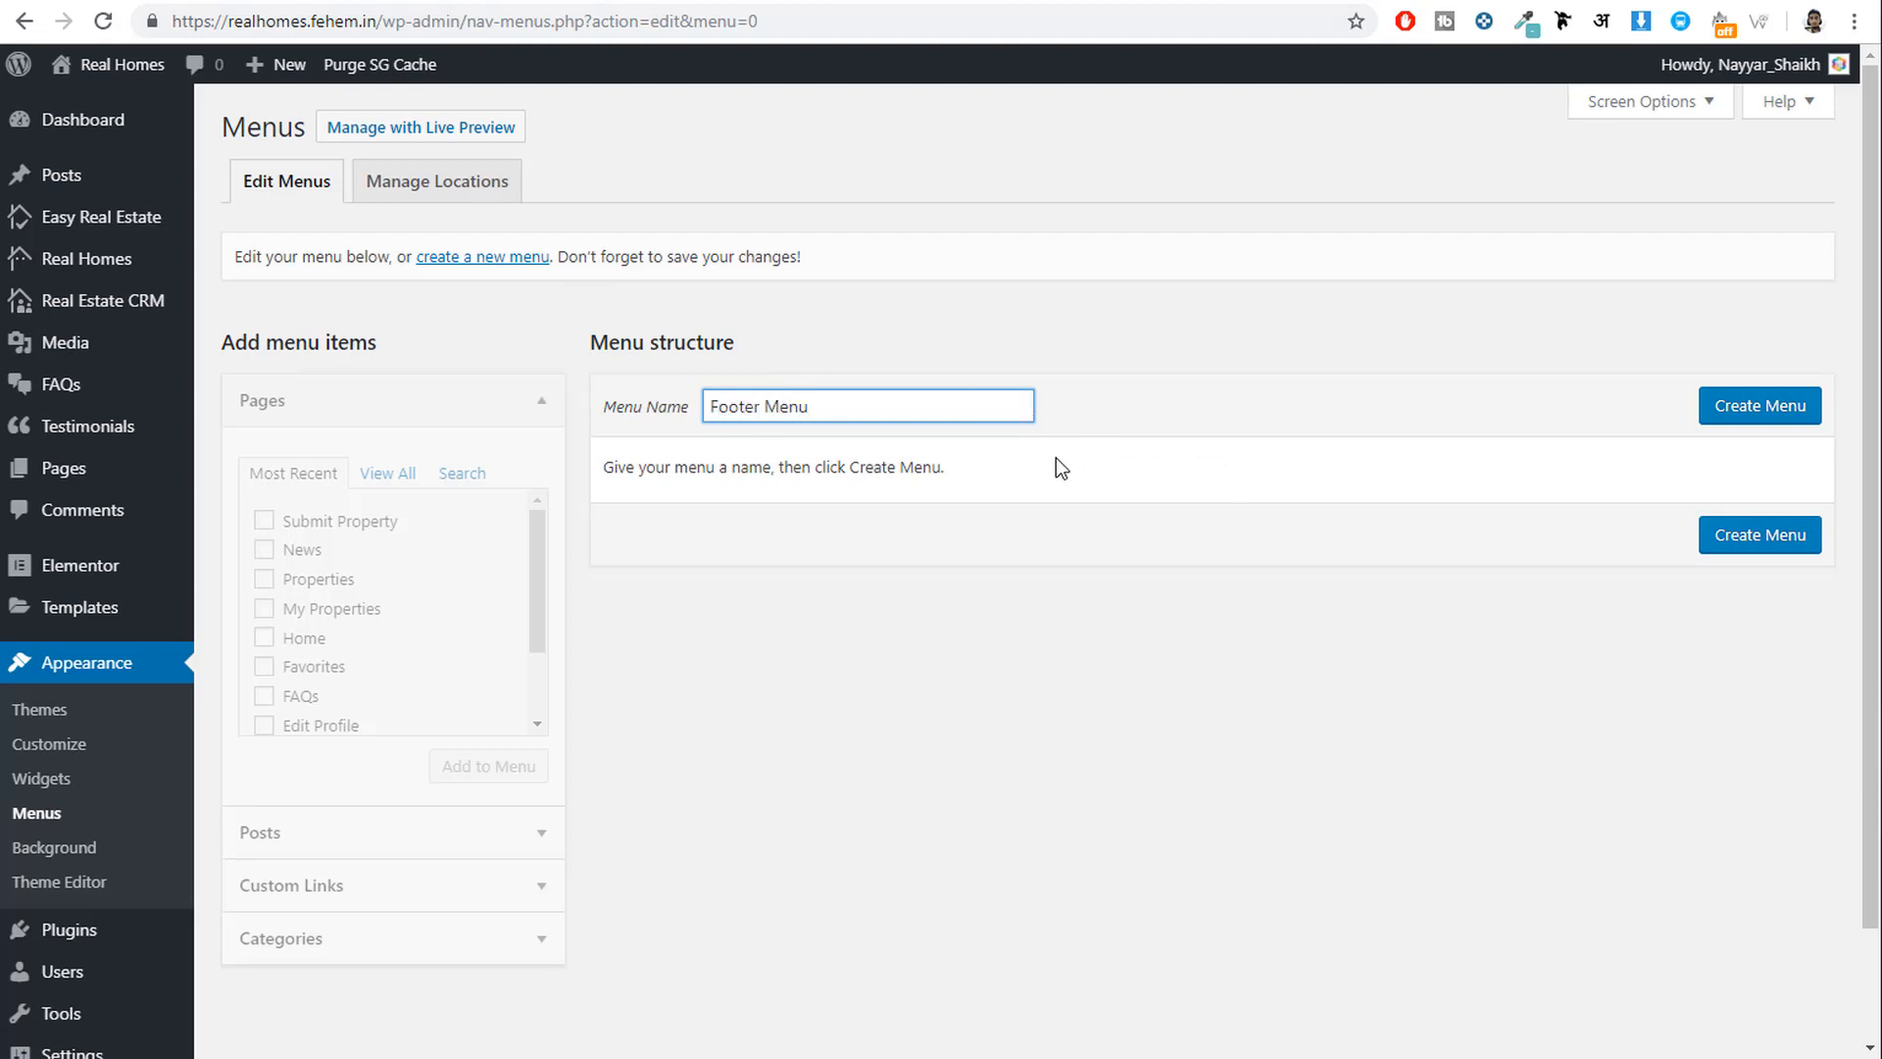
left_click(1722, 420)
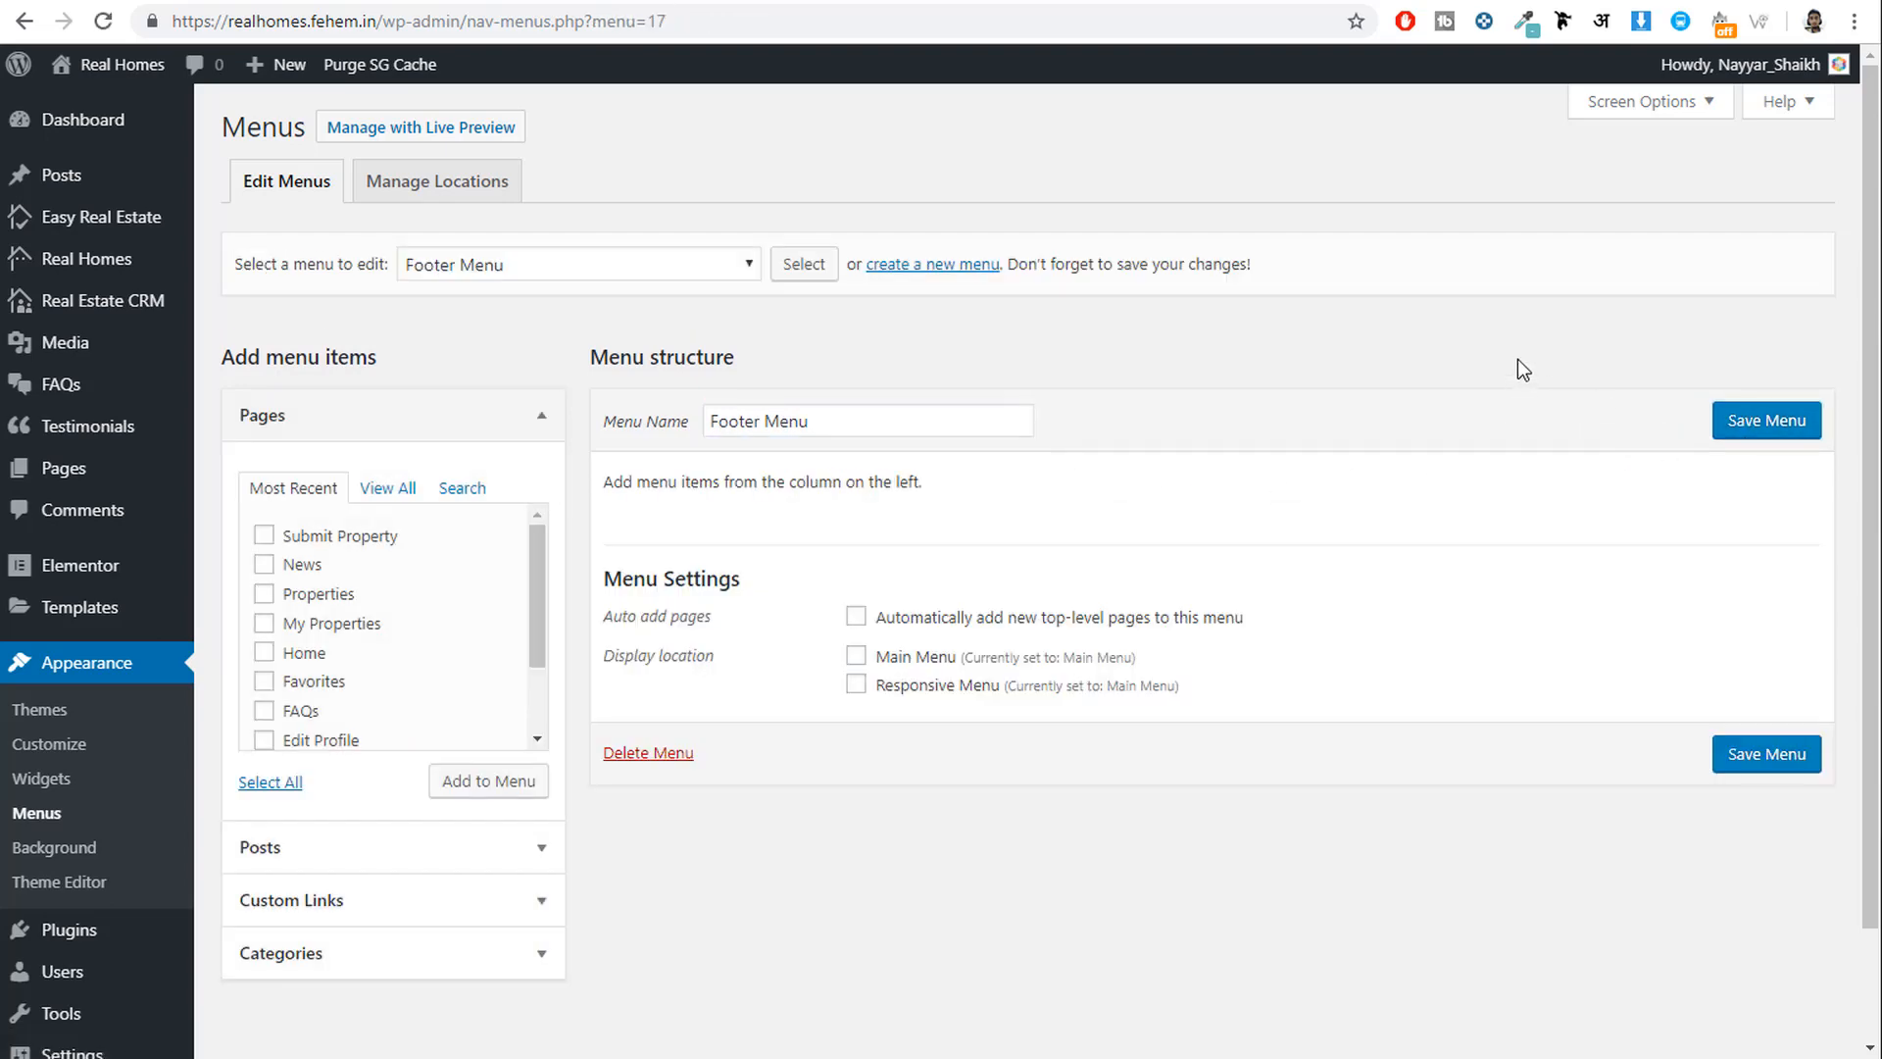
left_click(385, 489)
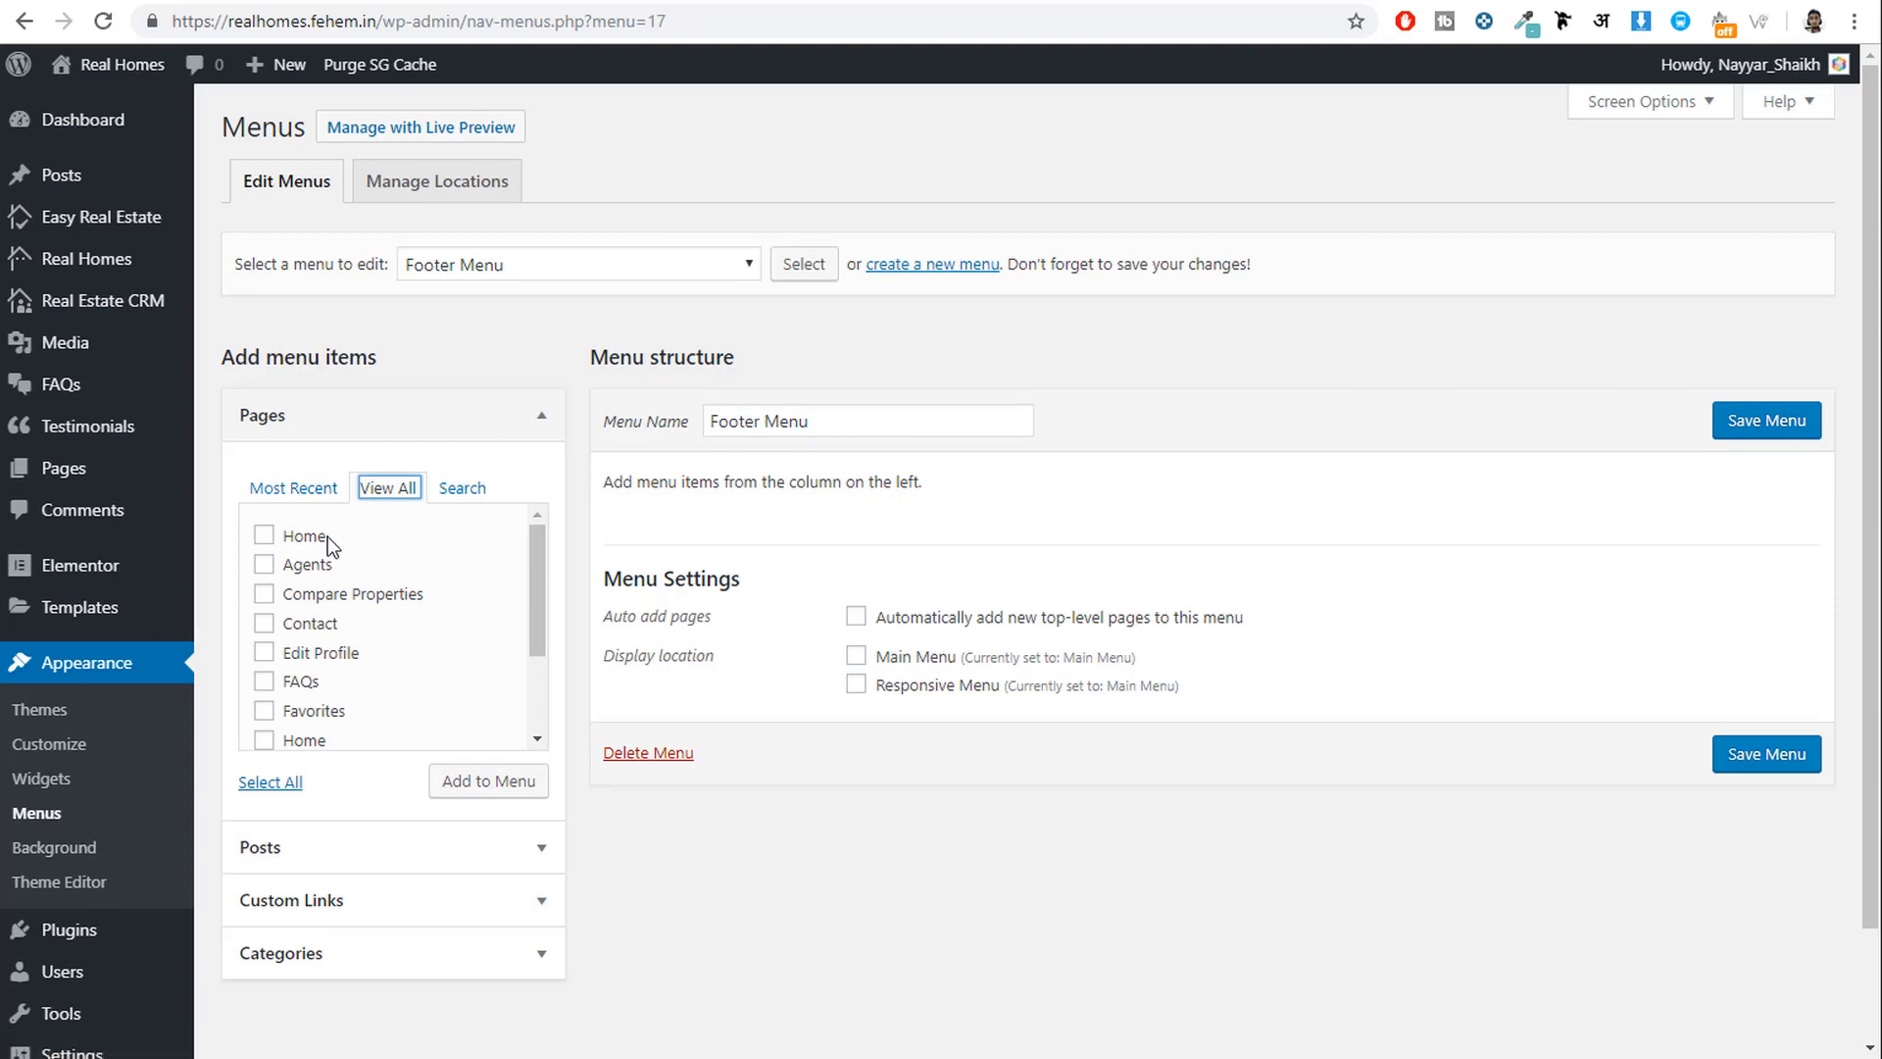
left_click(307, 567)
left_click(329, 659)
left_click(313, 712)
Also tick My Properties and News, then add the ticked pages to the footer menu.
scroll(372, 698, "down", 2)
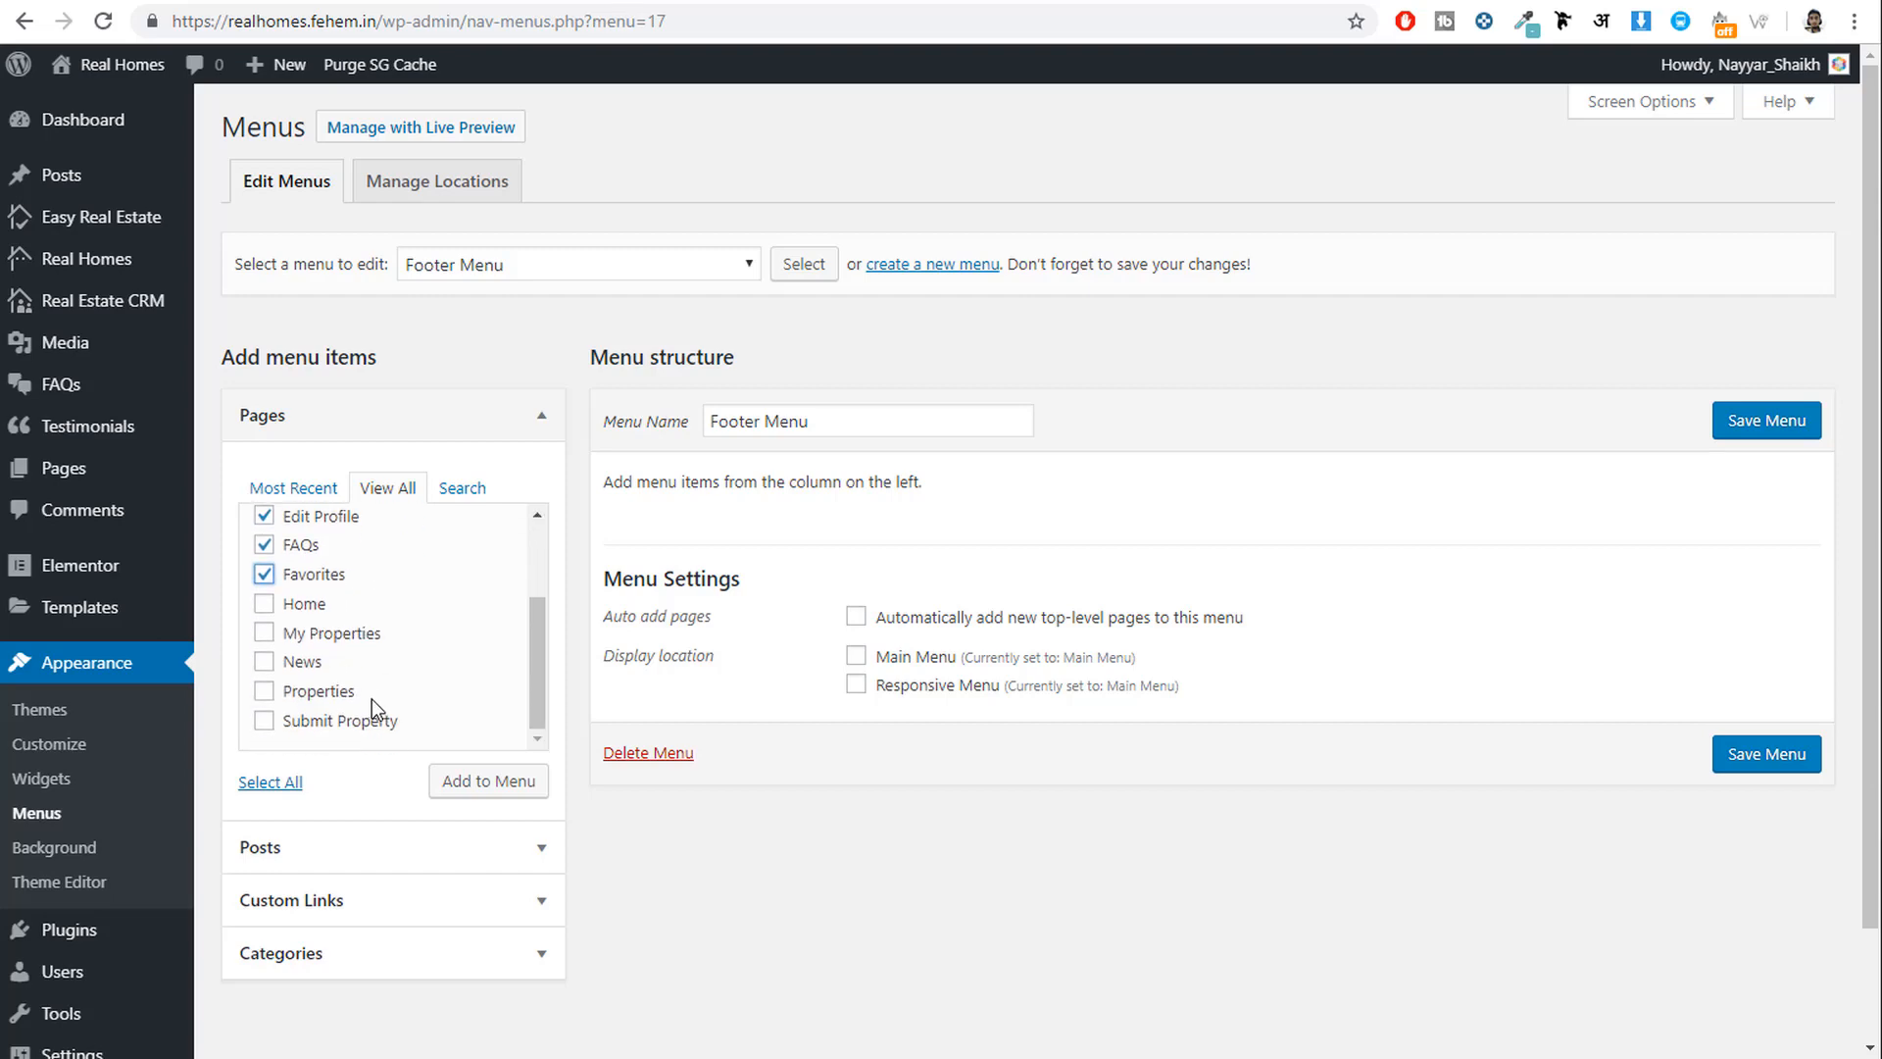
left_click(334, 635)
left_click(313, 669)
scroll(380, 672, "up", 2)
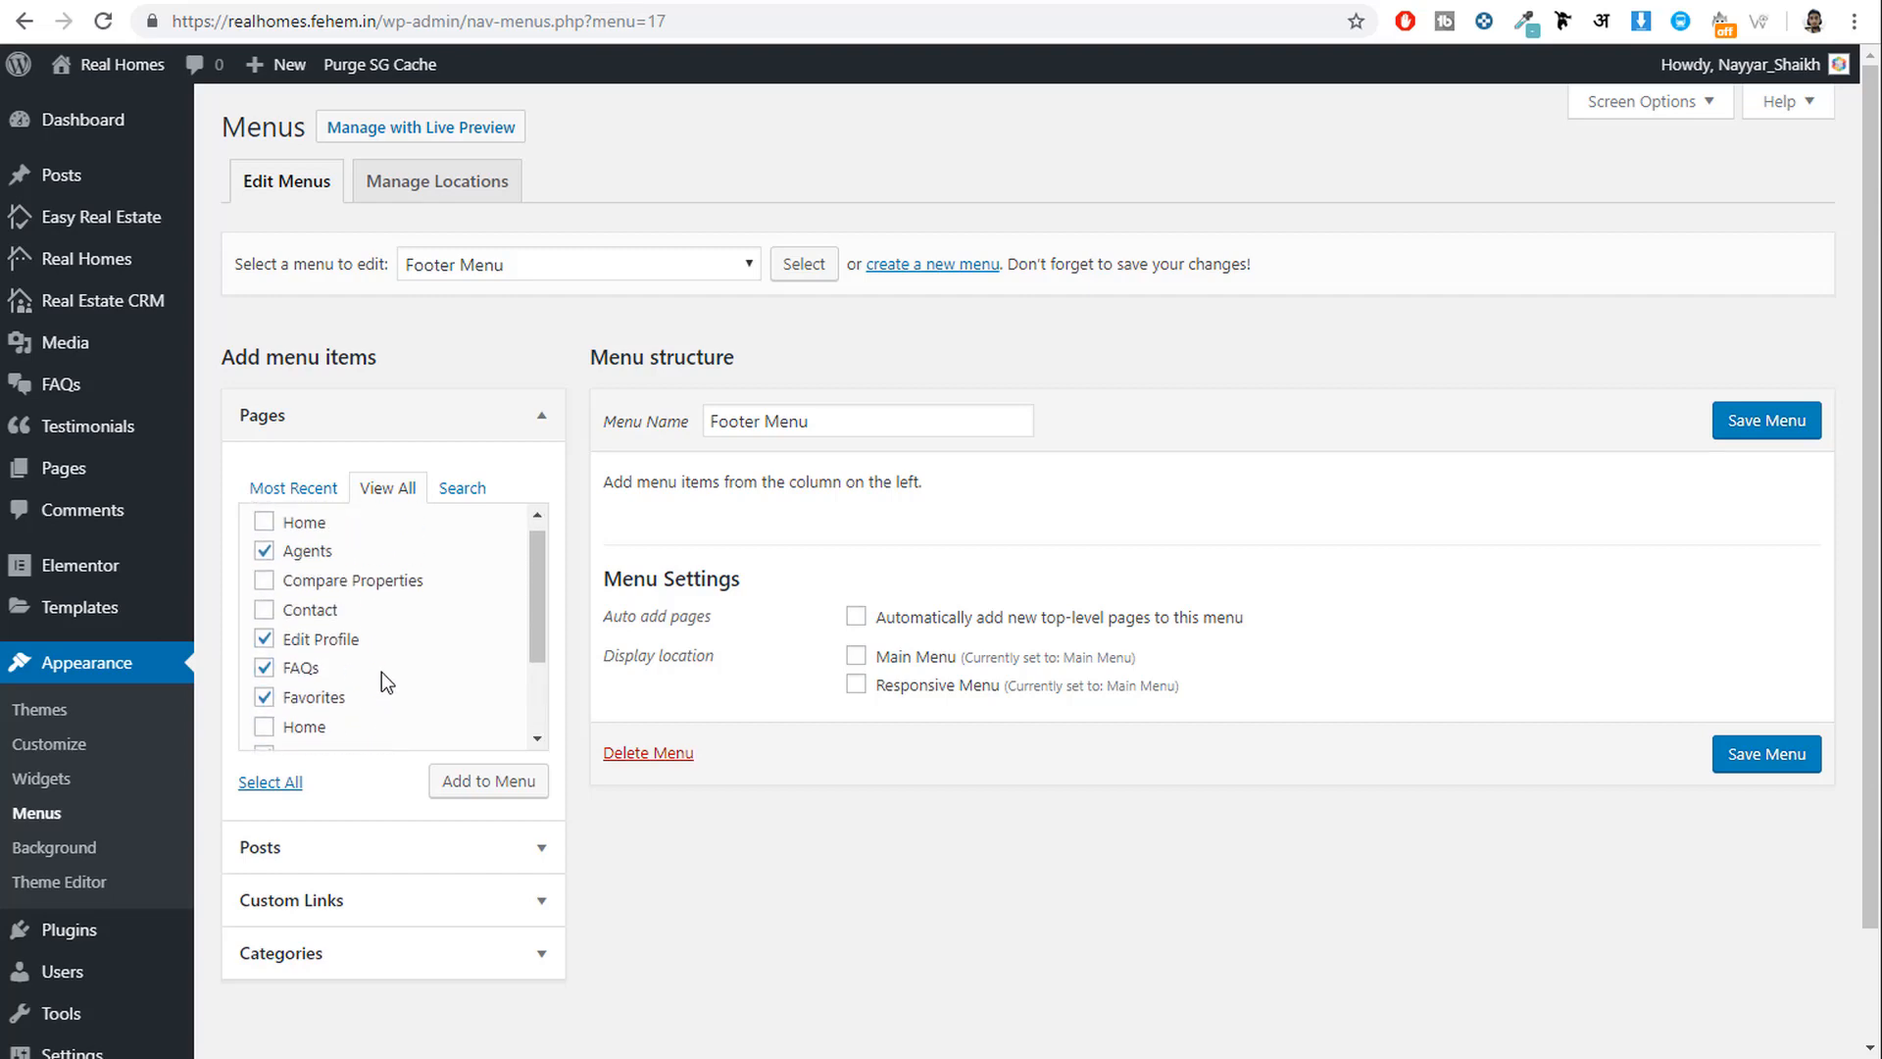
scroll(381, 673, "down", 3)
left_click(480, 782)
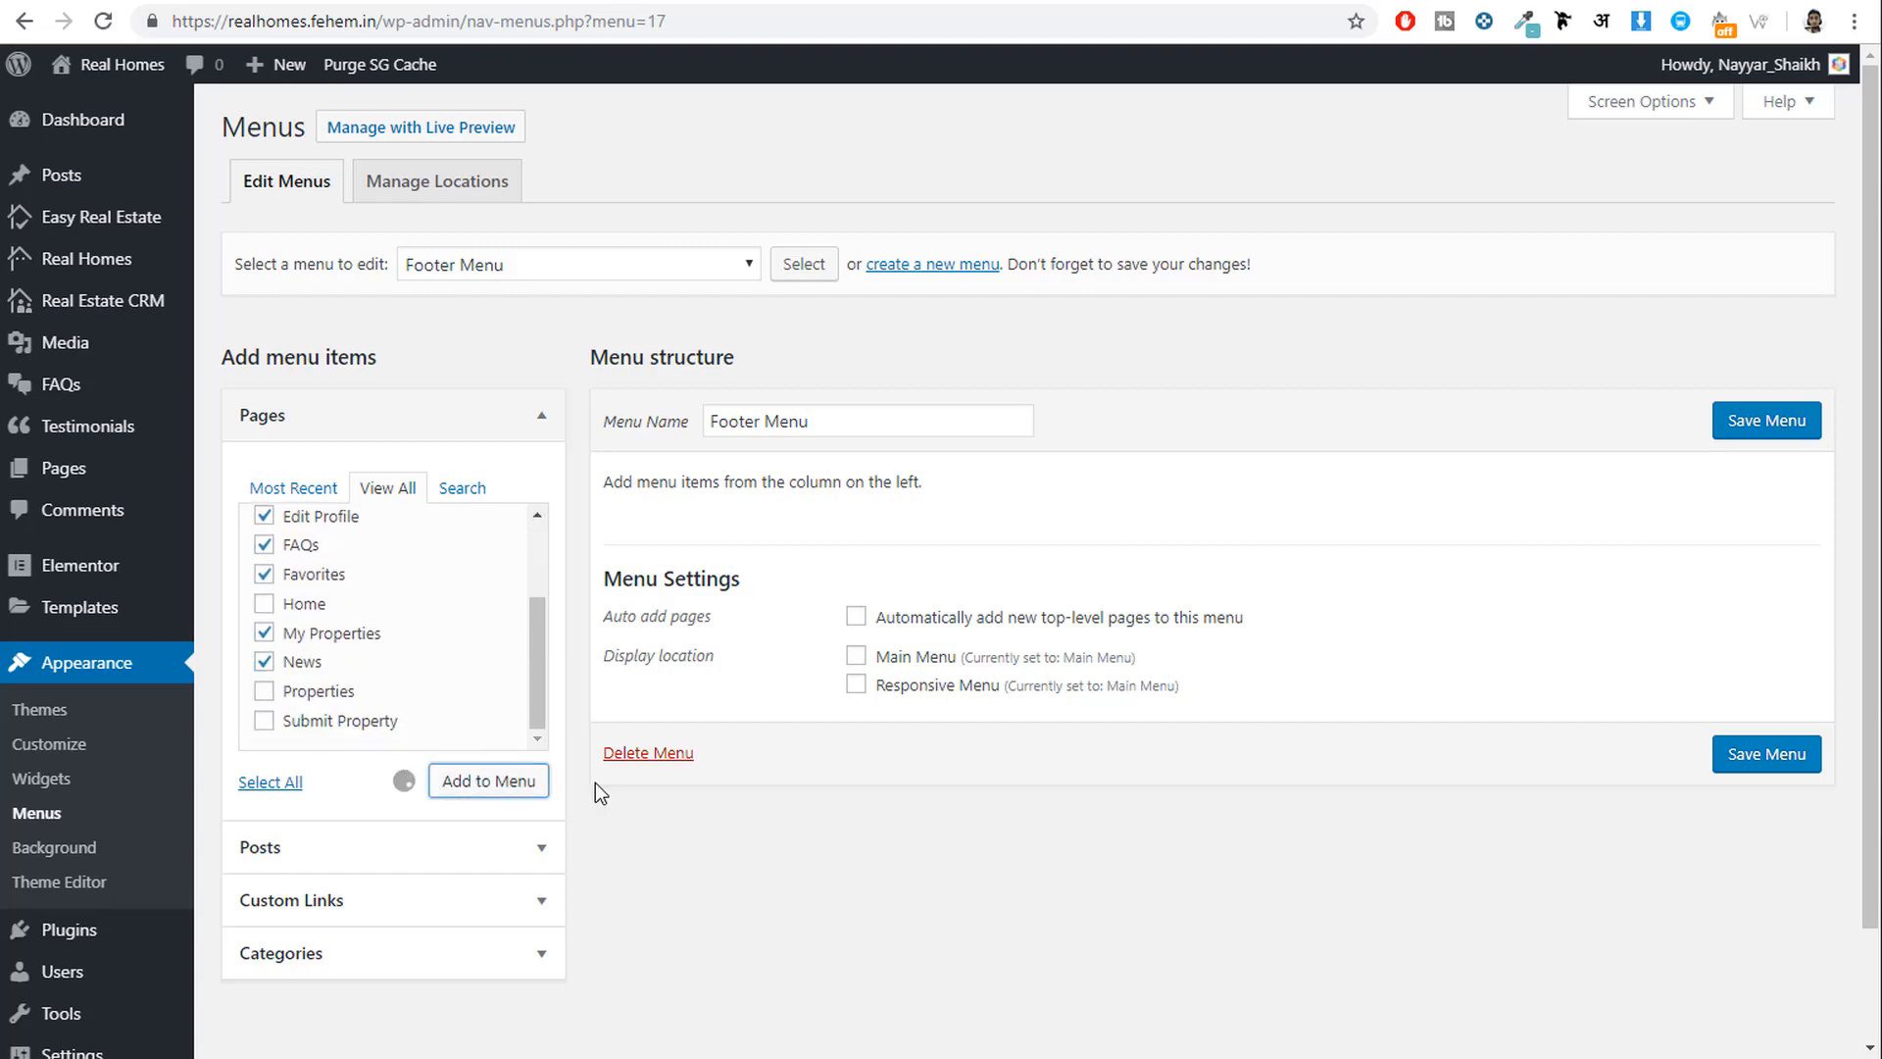
Save the Footer Menu and return to the live homepage tab.
scroll(1176, 975, "down", 3)
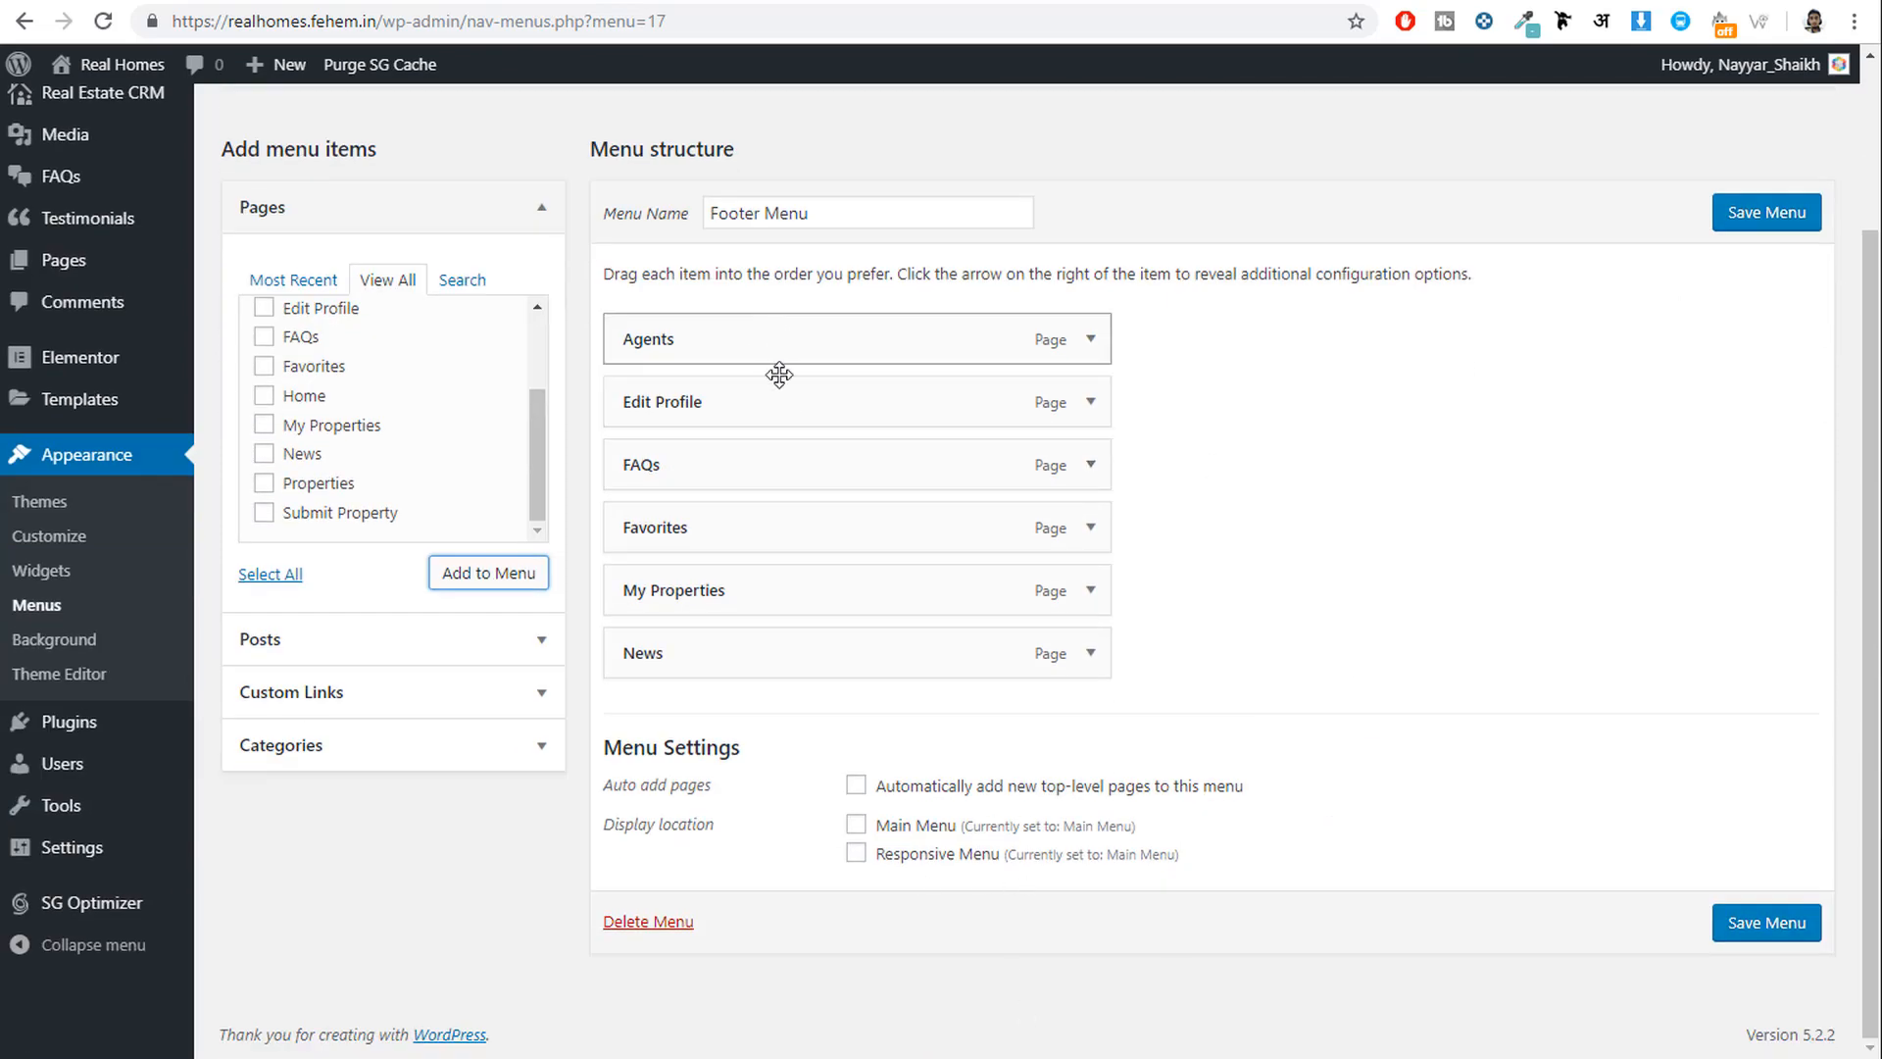
left_click(1786, 222)
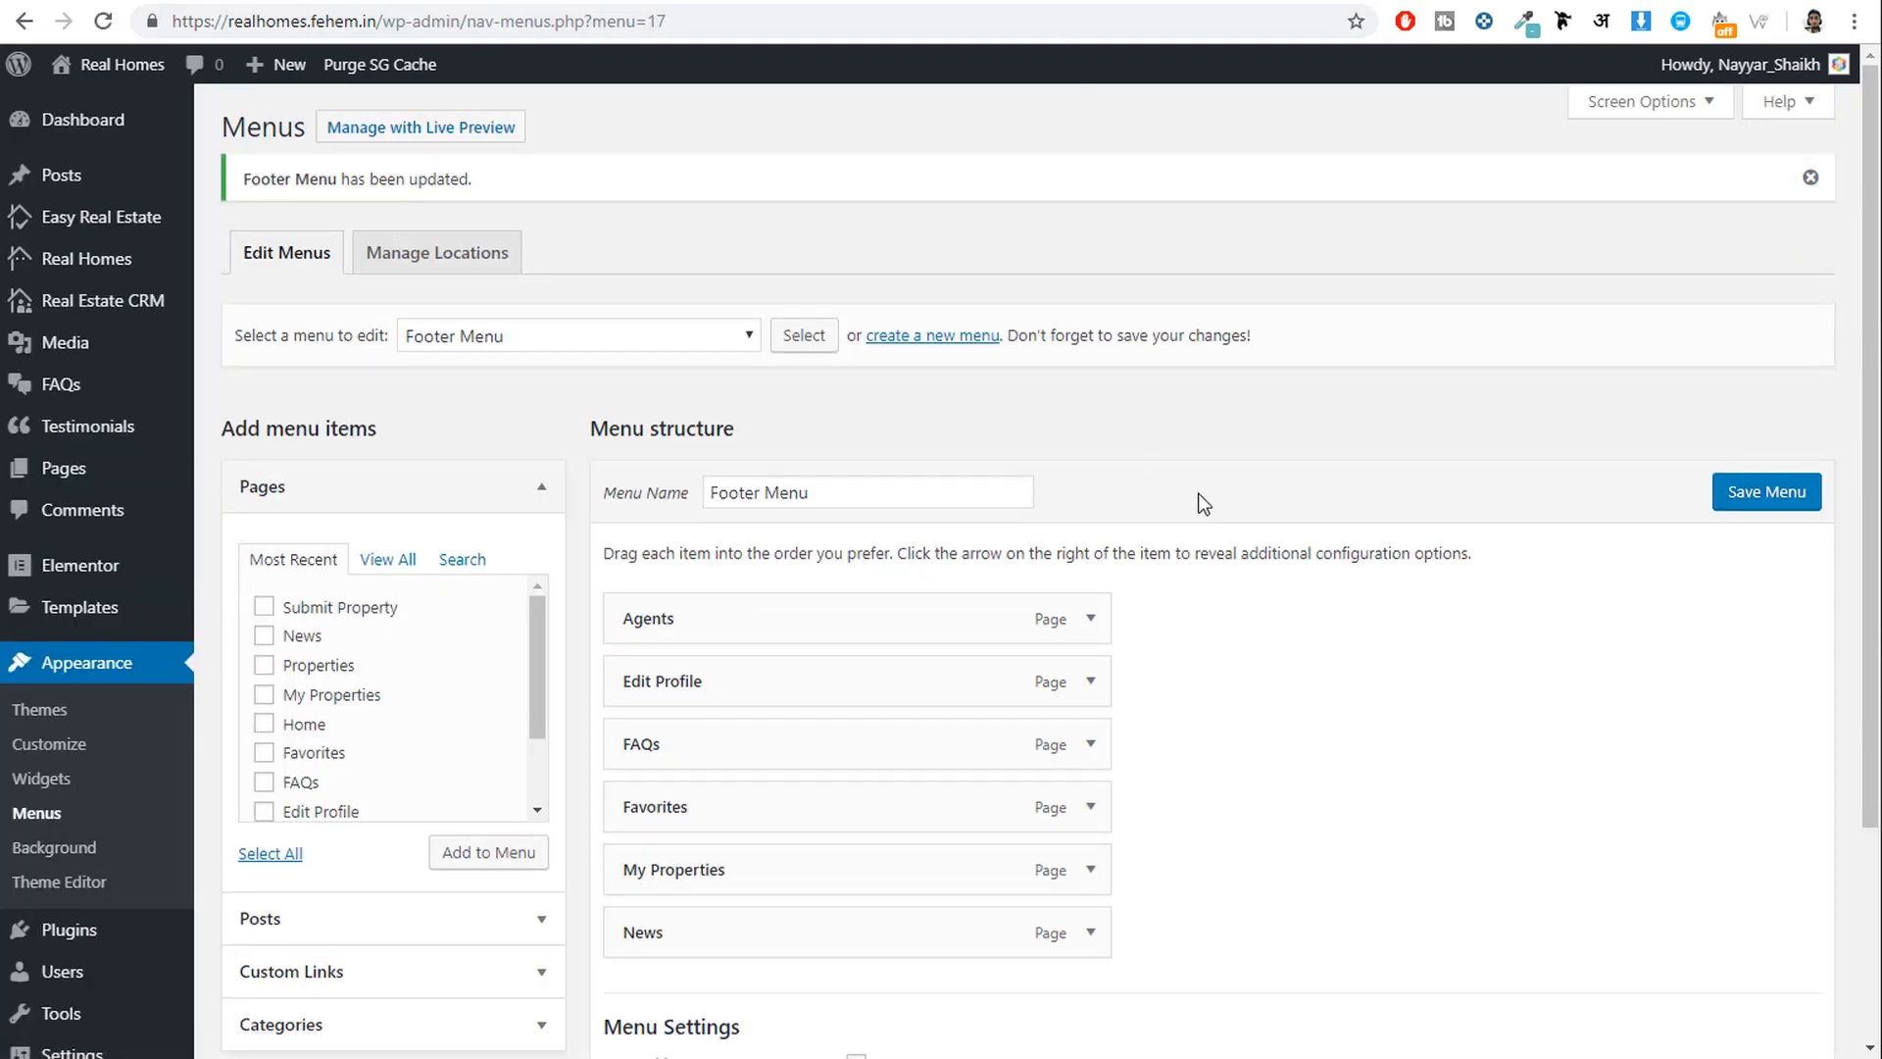
left_click(890, 0)
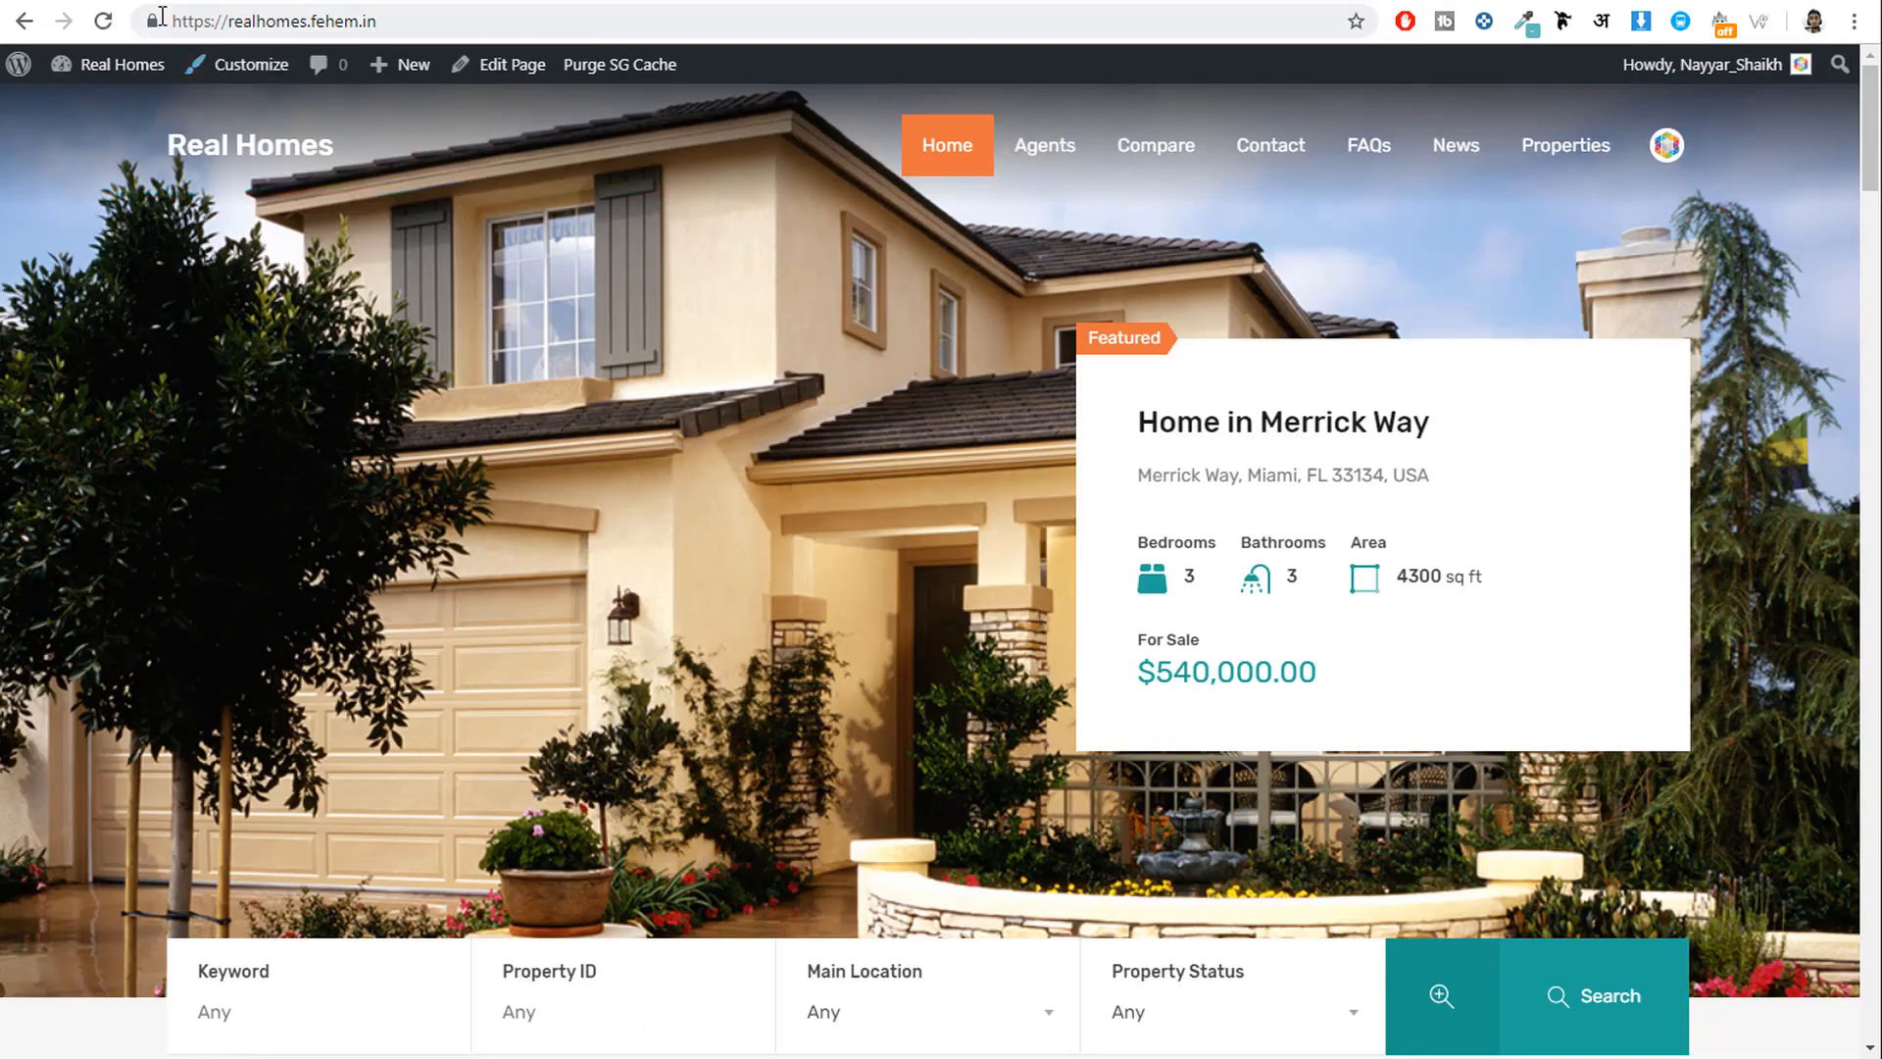
Reload the homepage to check the menus and compare them with the second demo site.
left_click(97, 32)
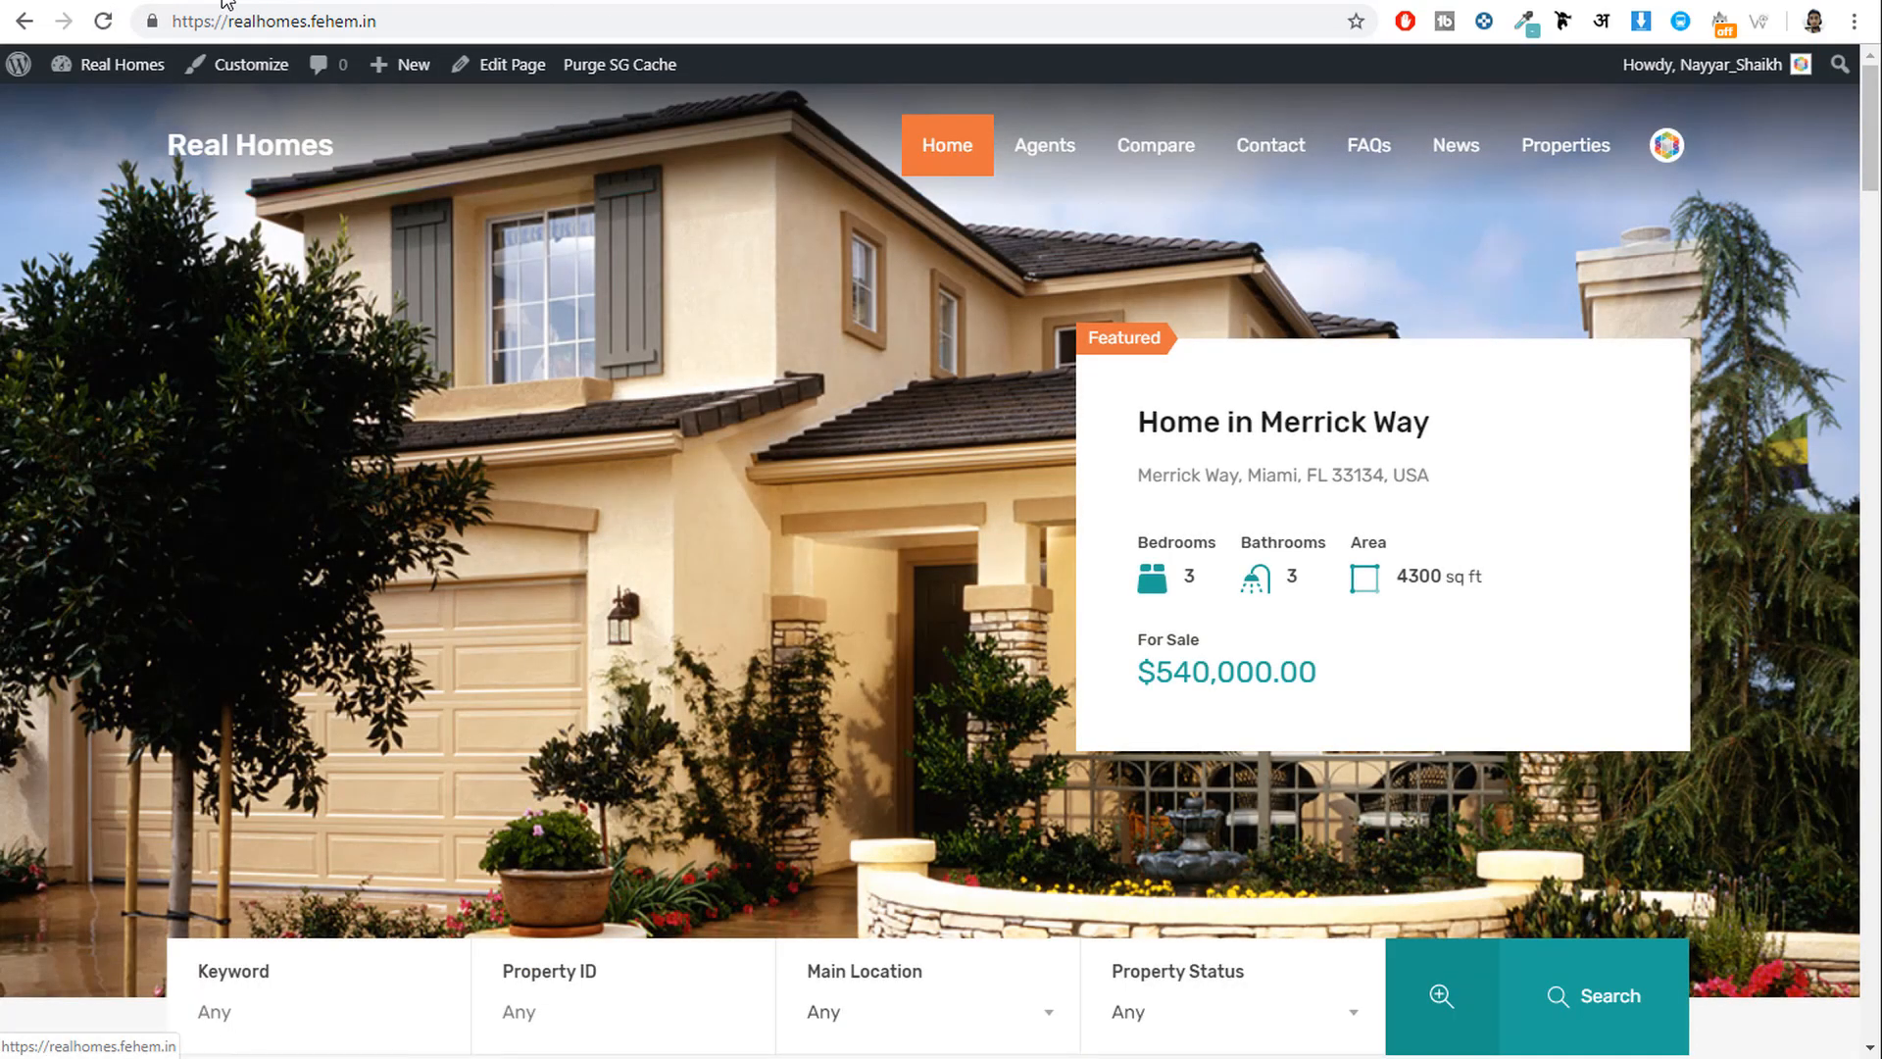
left_click(174, 2)
scroll(958, 460, "up", 10)
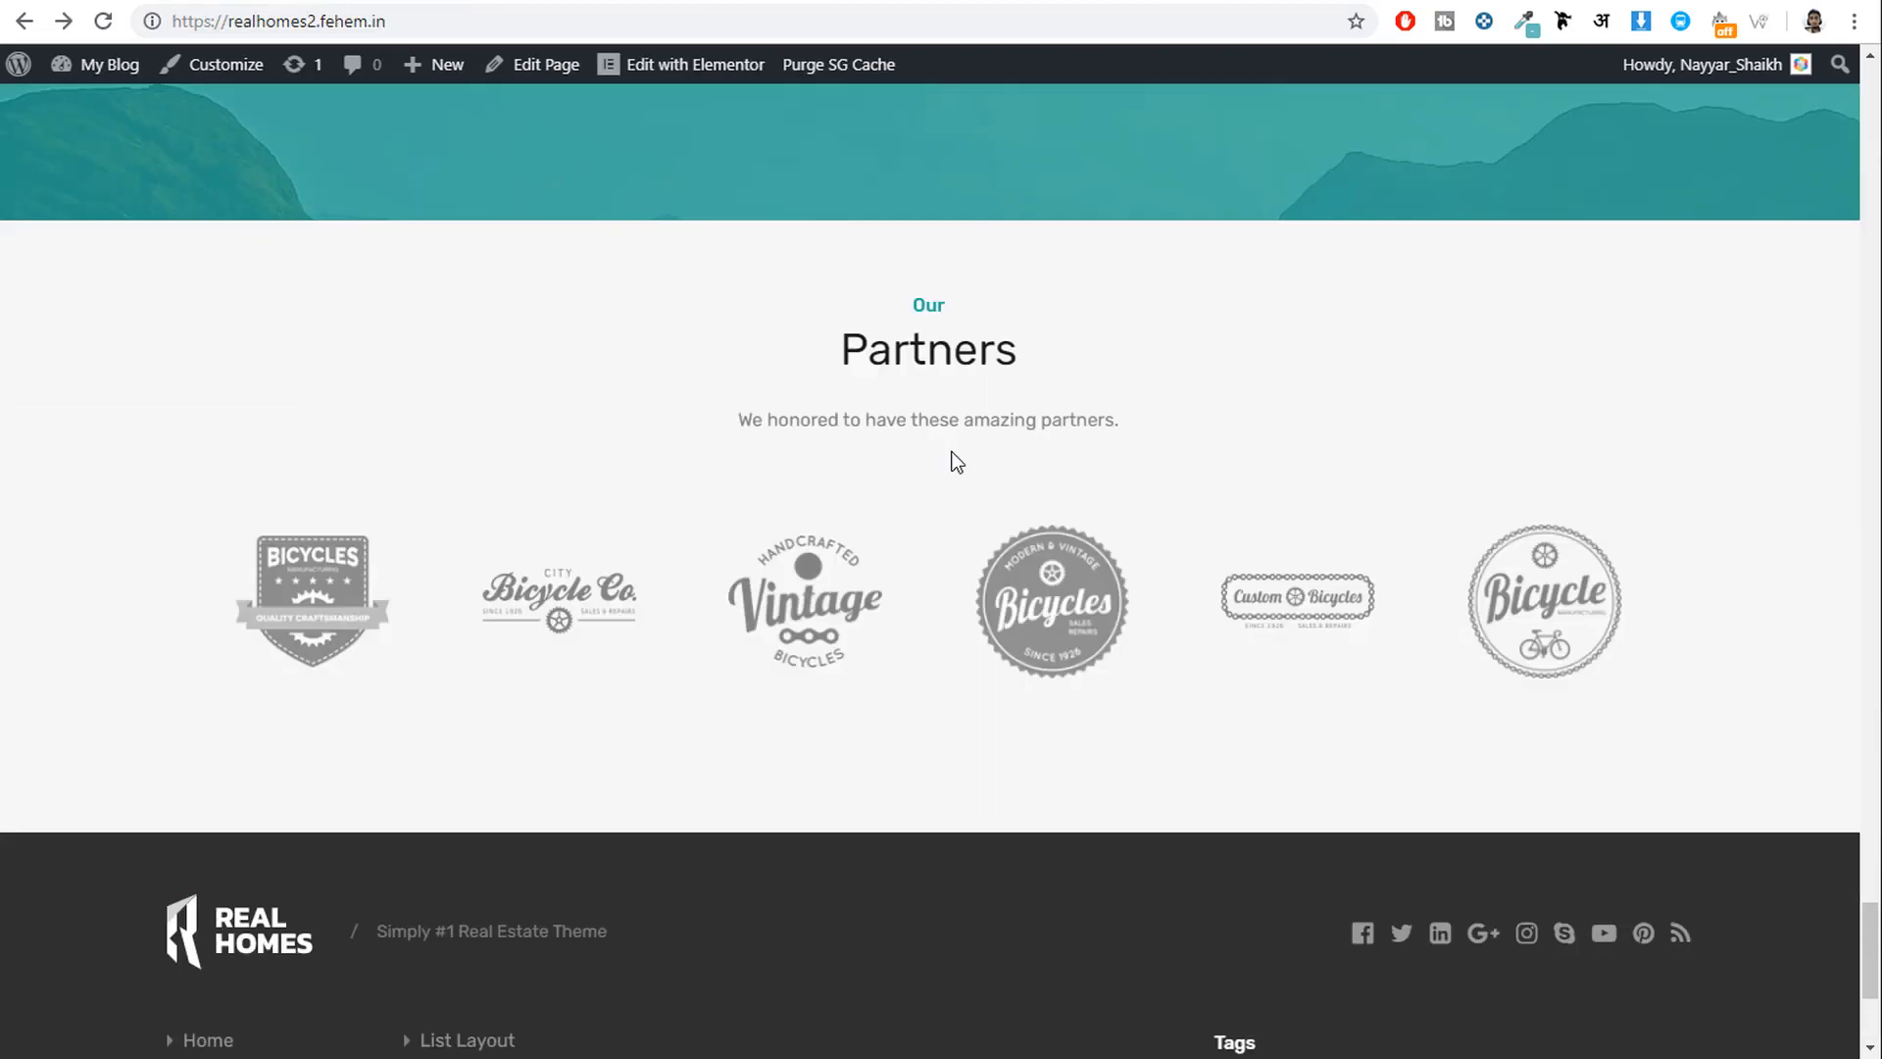
scroll(961, 478, "up", 8)
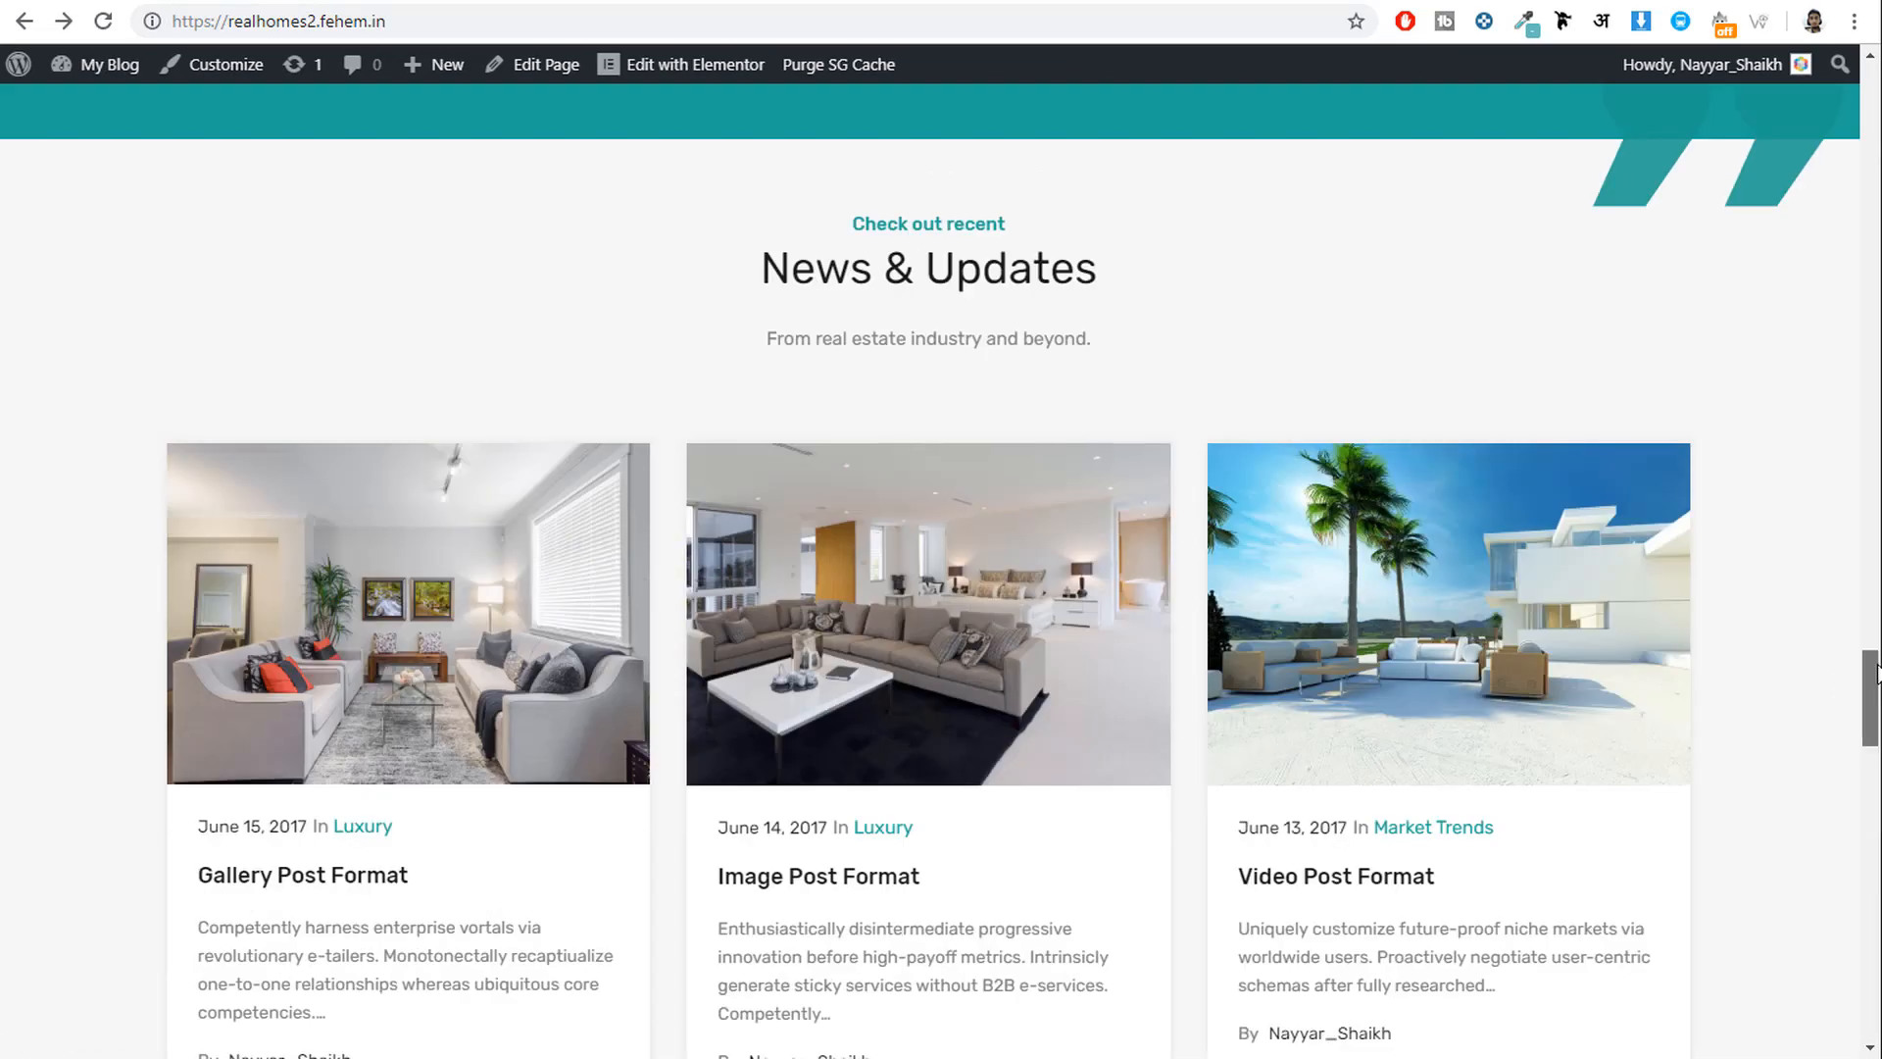
left_click_drag(1871, 683, 1870, 66)
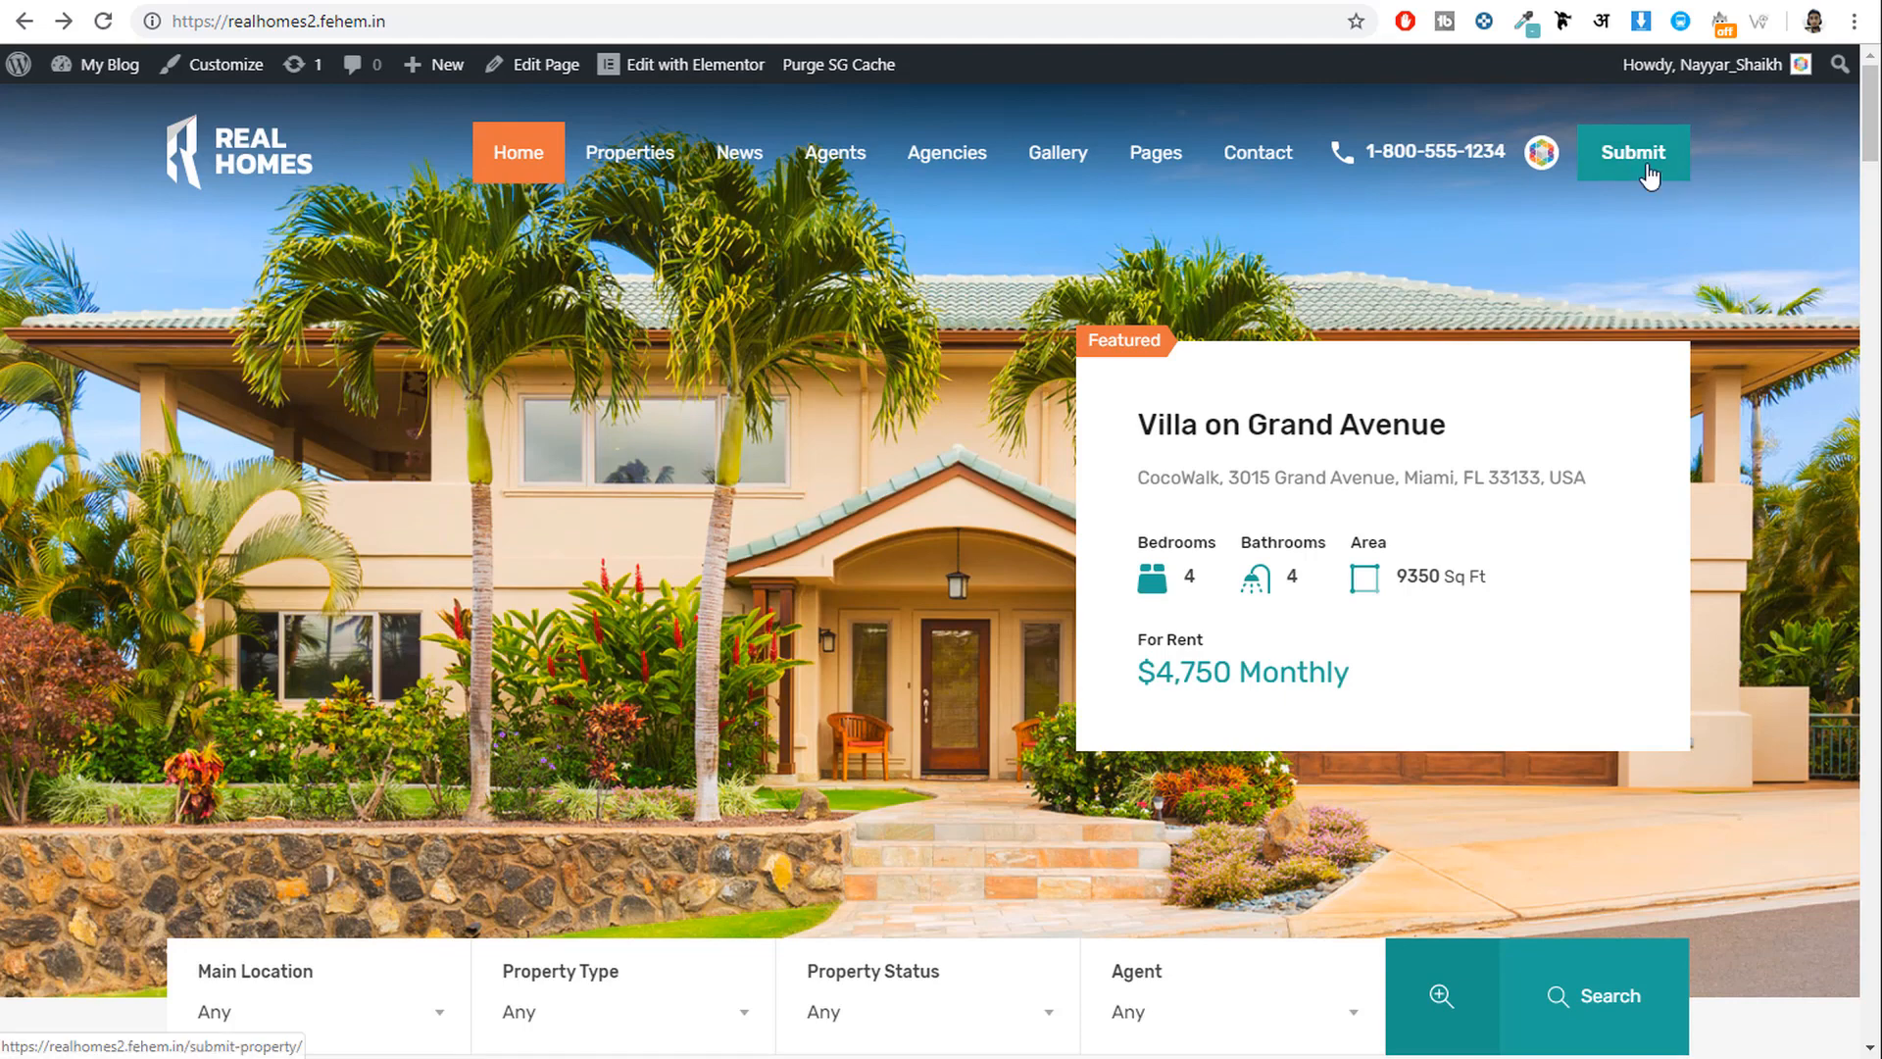
Go back to the main Real Homes site and launch the theme Customizer.
left_click(914, 0)
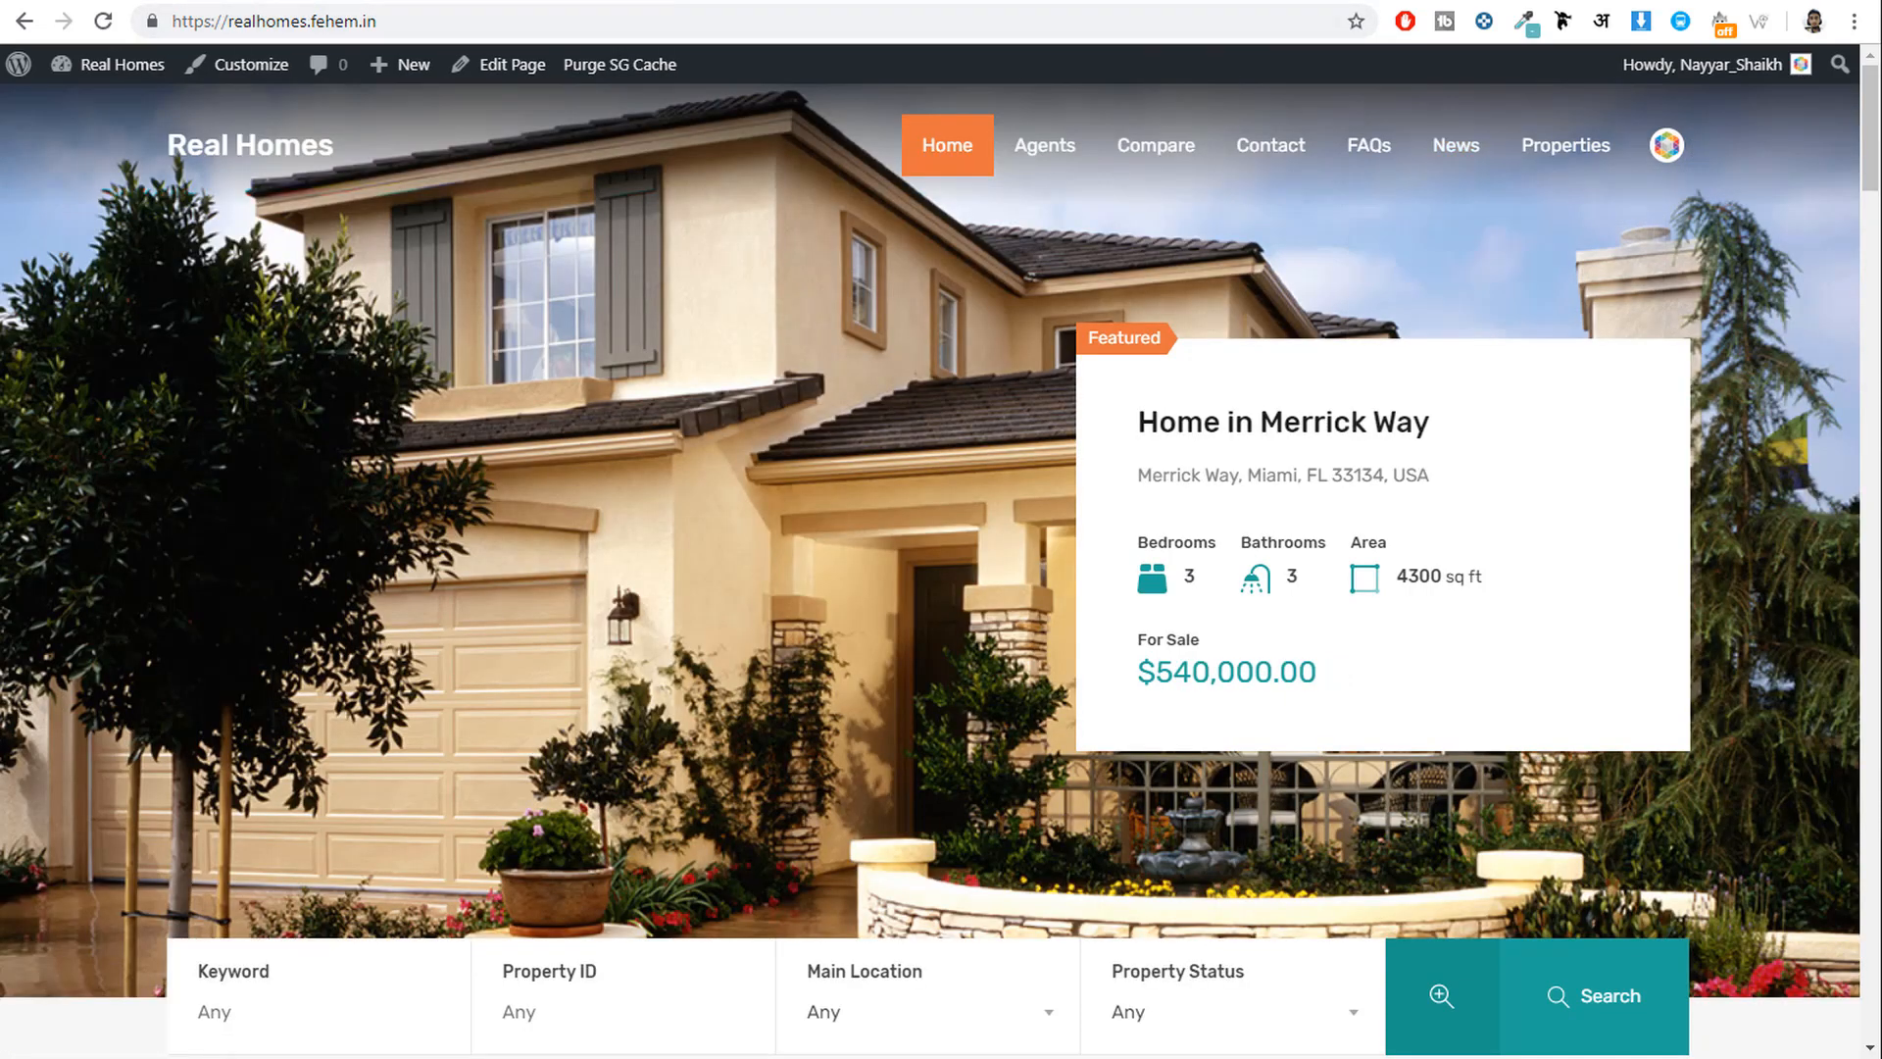
left_click(1128, 0)
mouse_move(1543, 157)
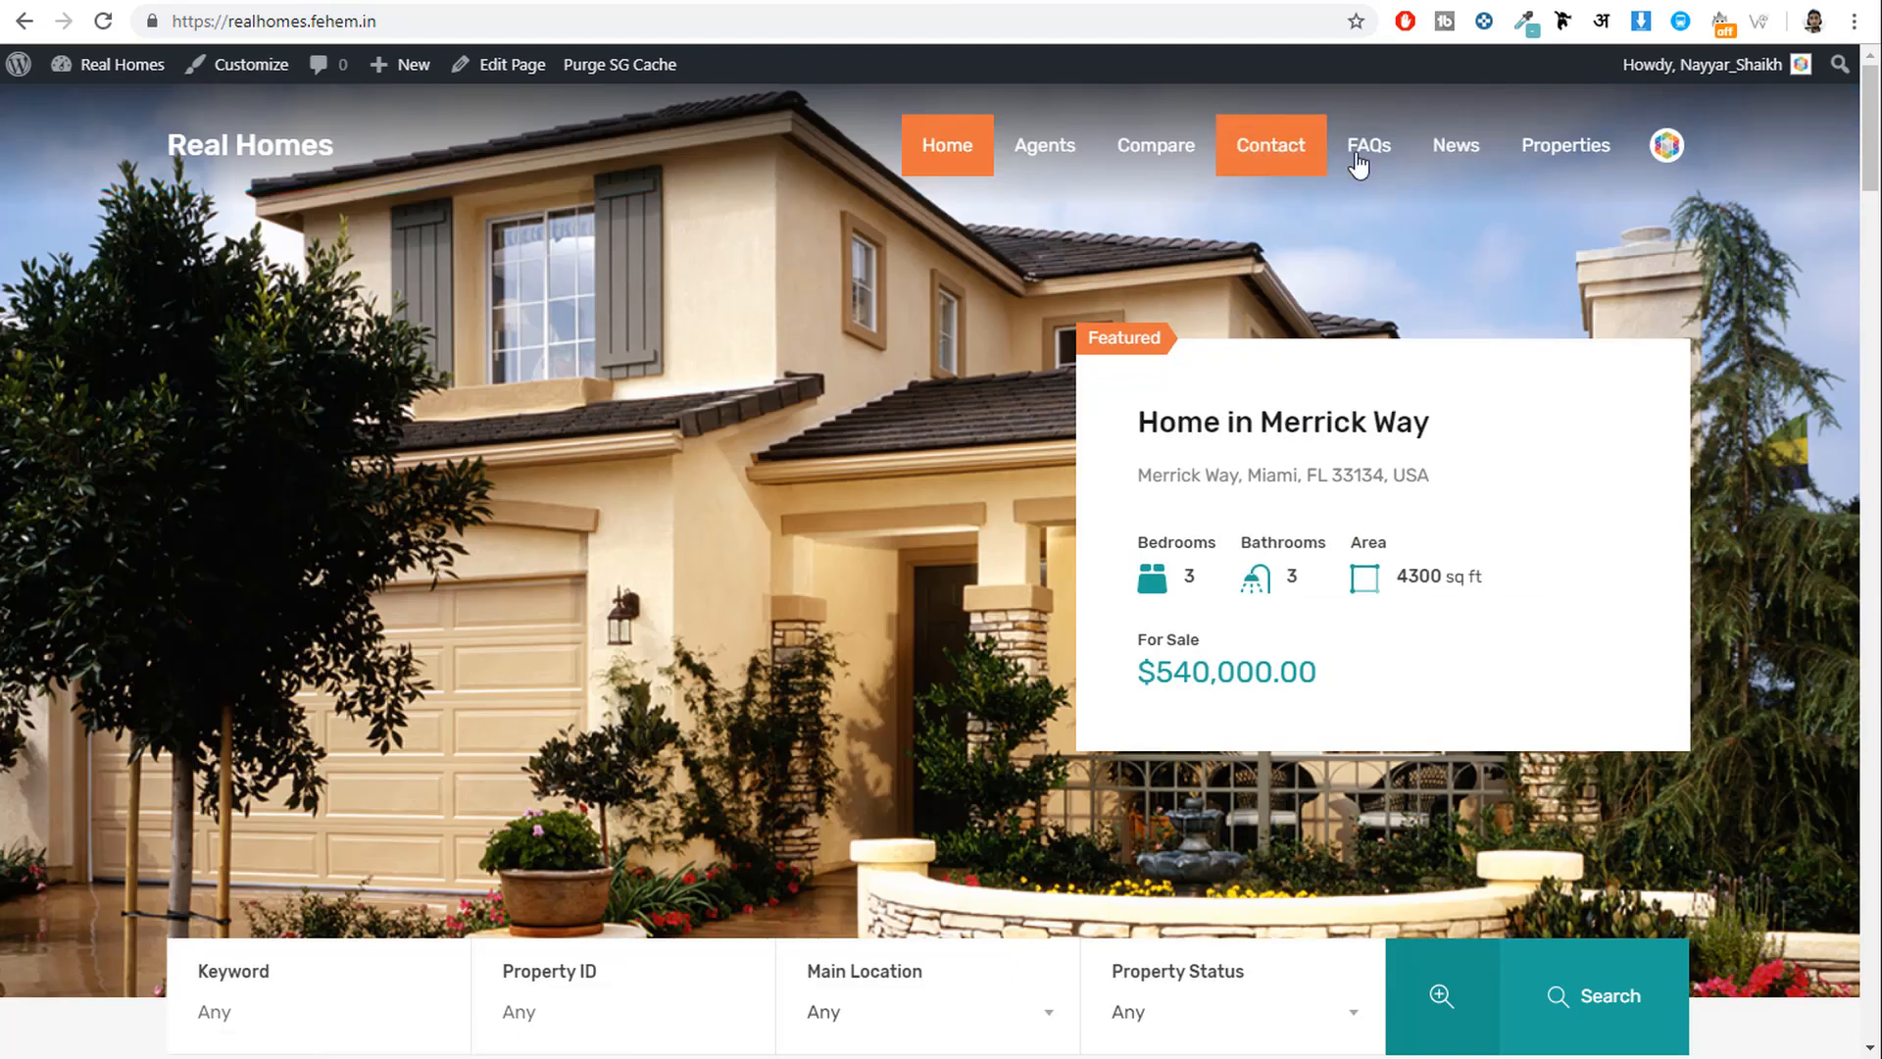
mouse_move(1664, 166)
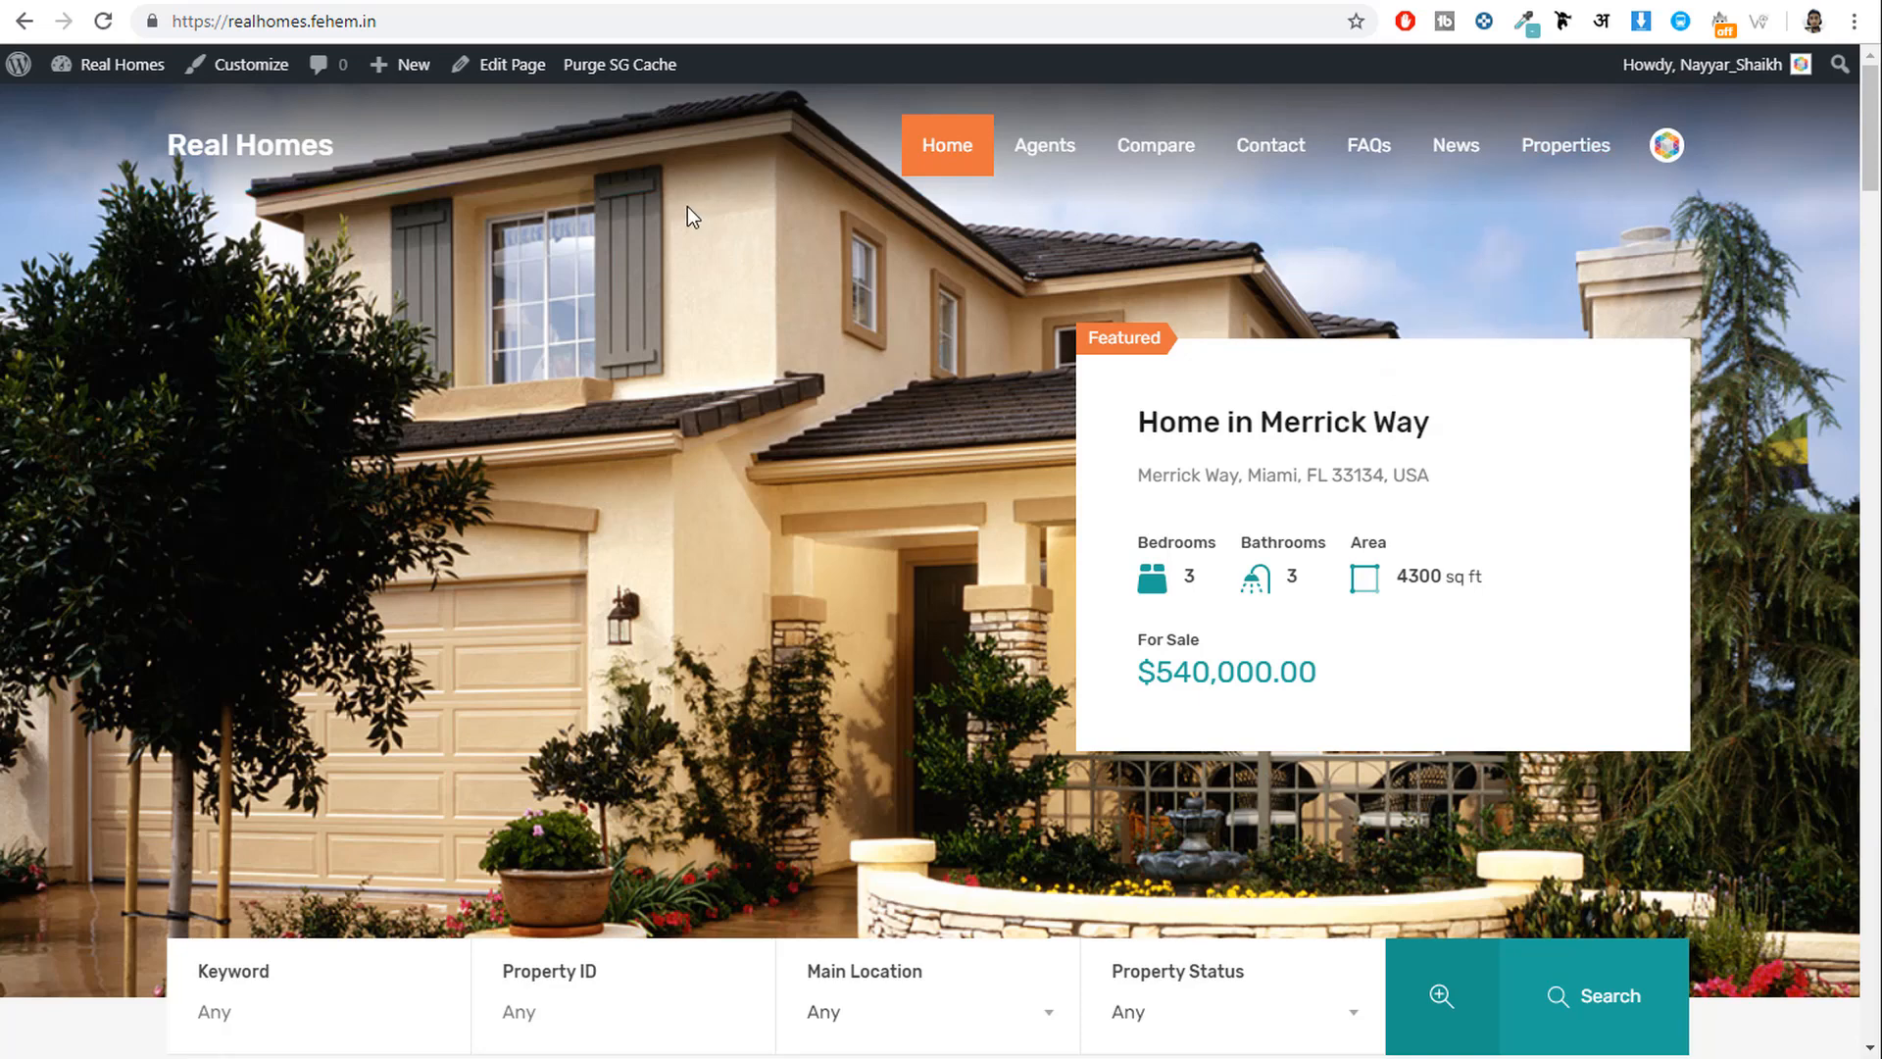
left_click(263, 75)
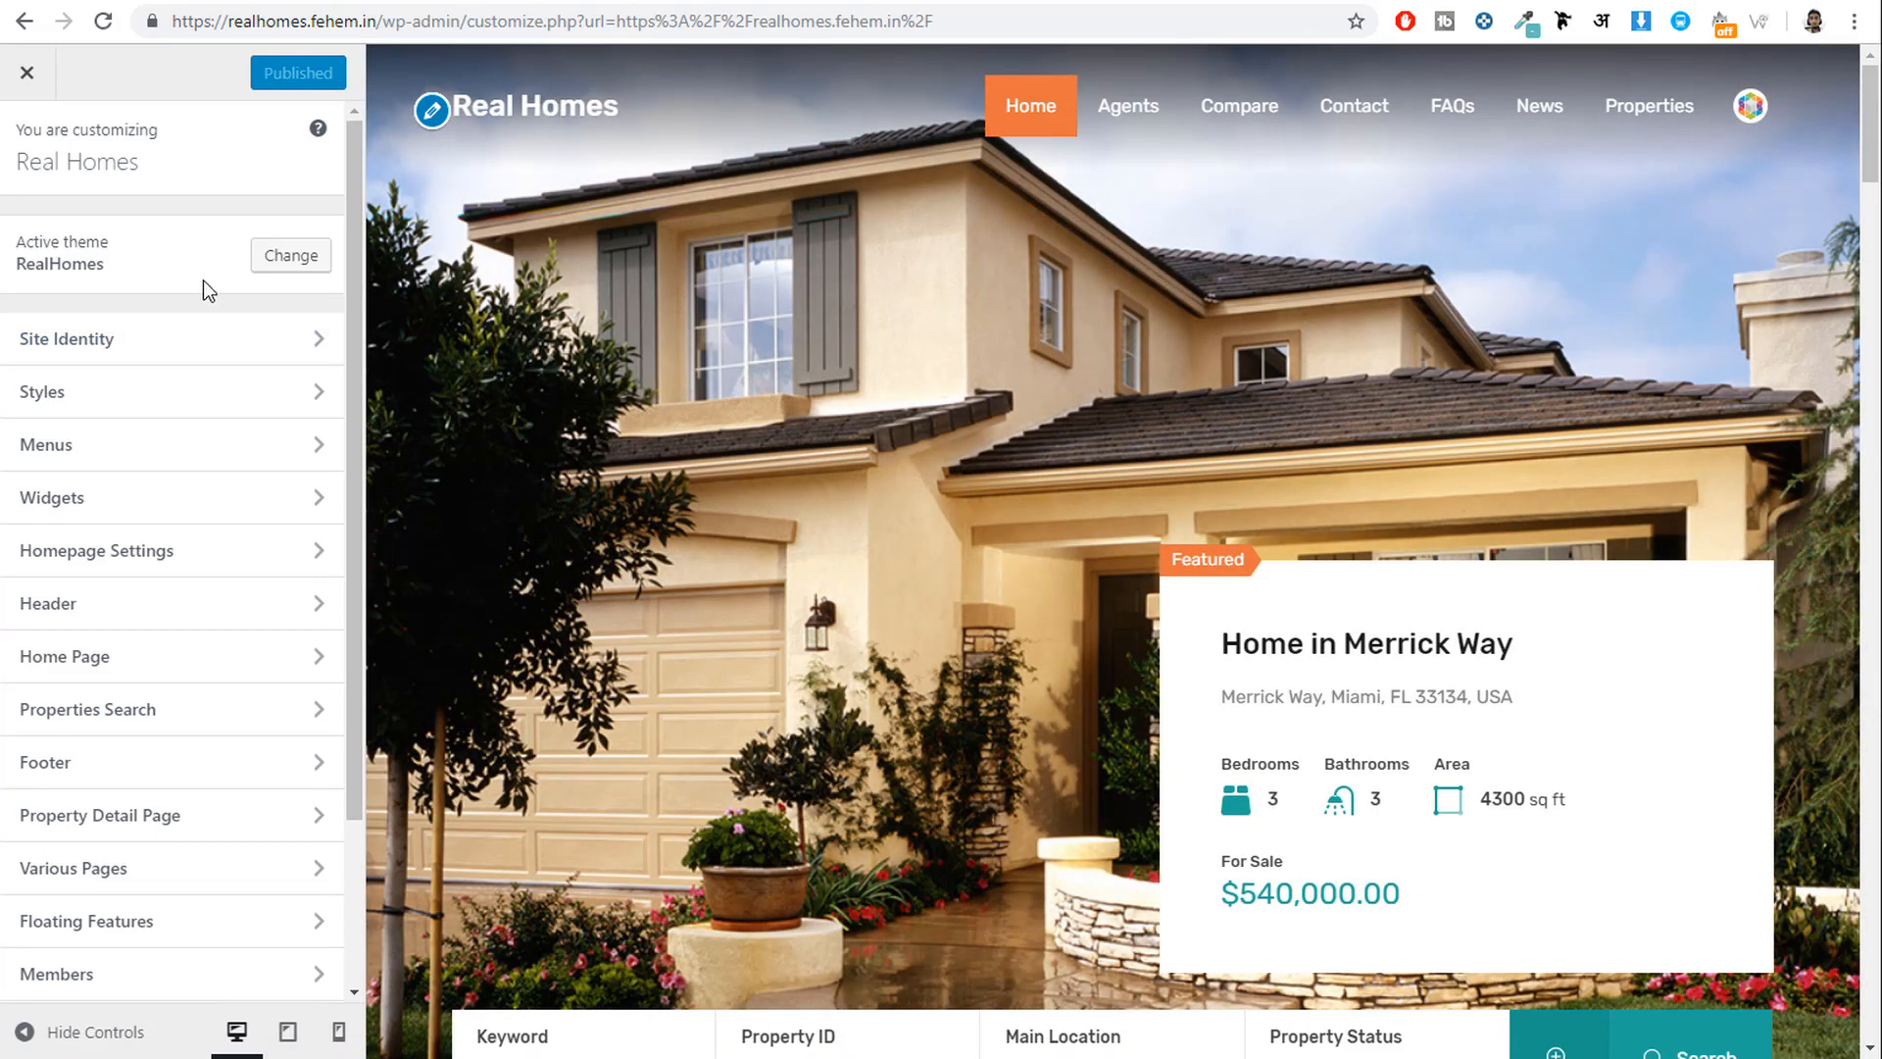
Upload logo.png and set it as the Site Identity logo.
left_click(166, 345)
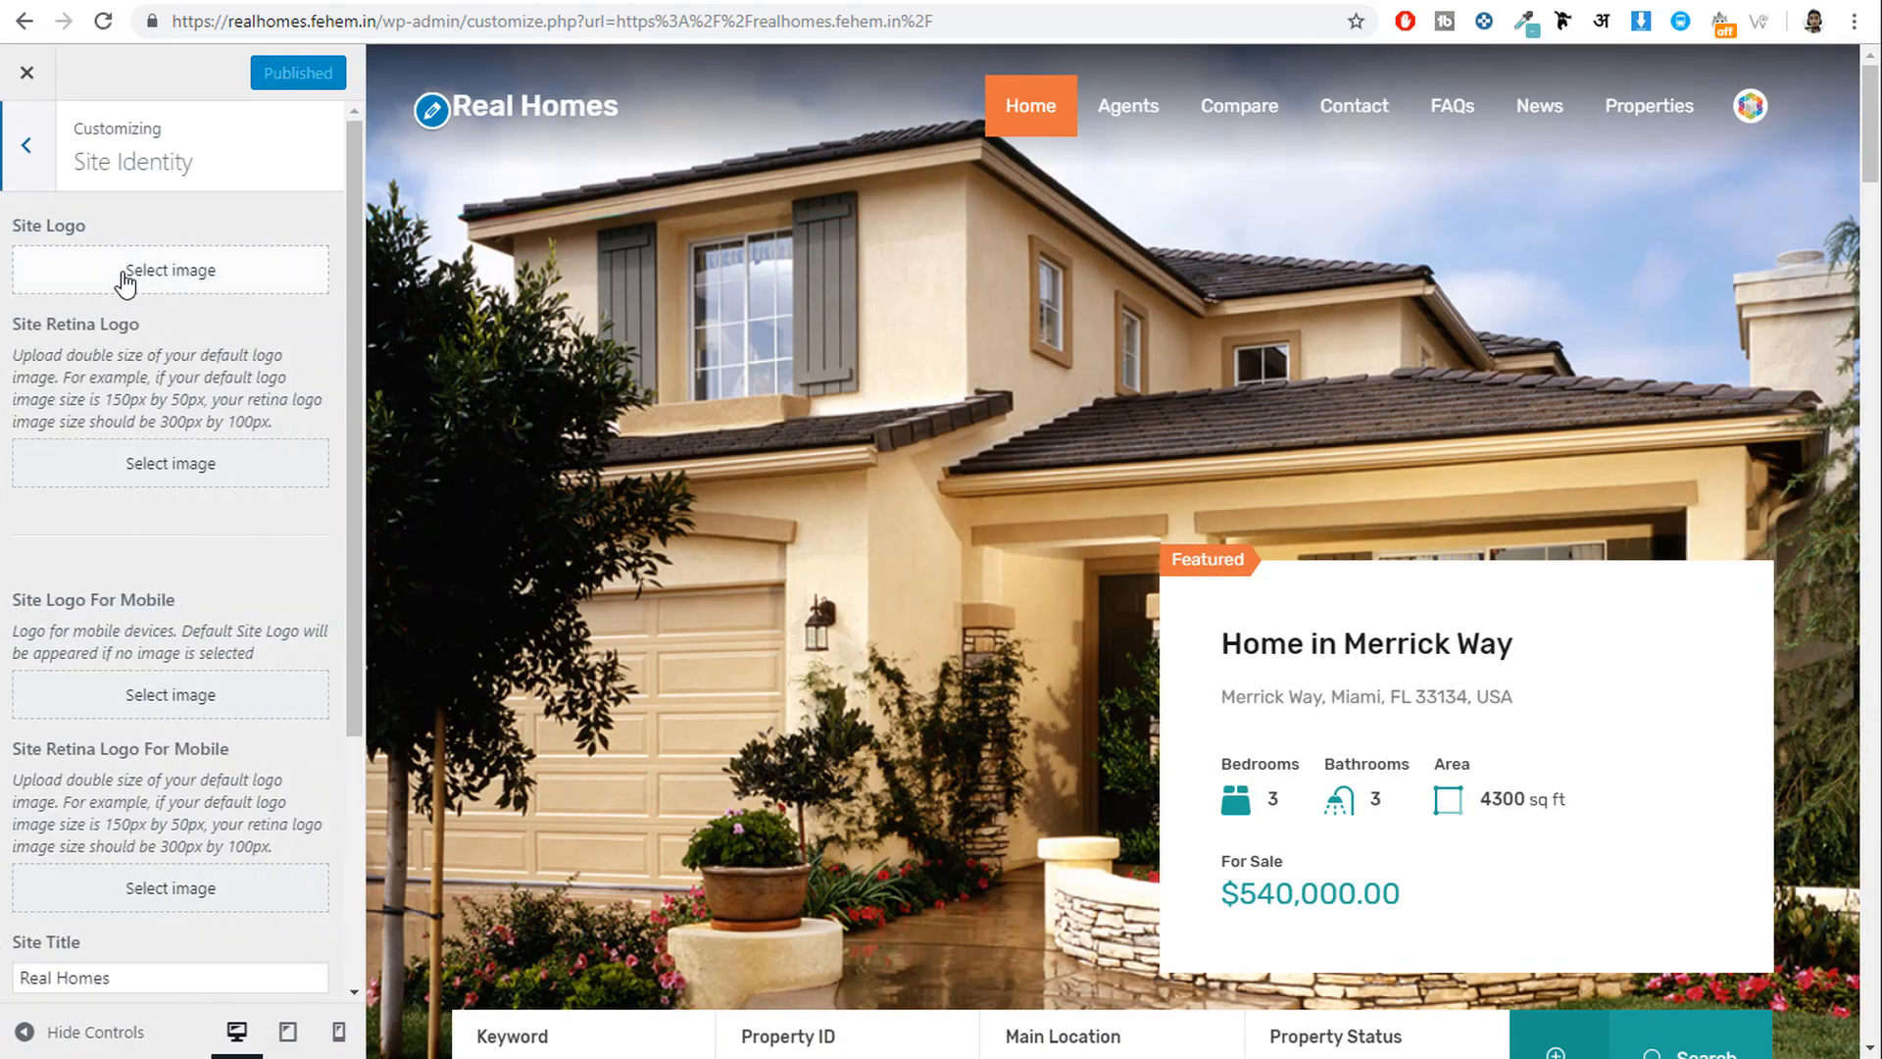
left_click(201, 273)
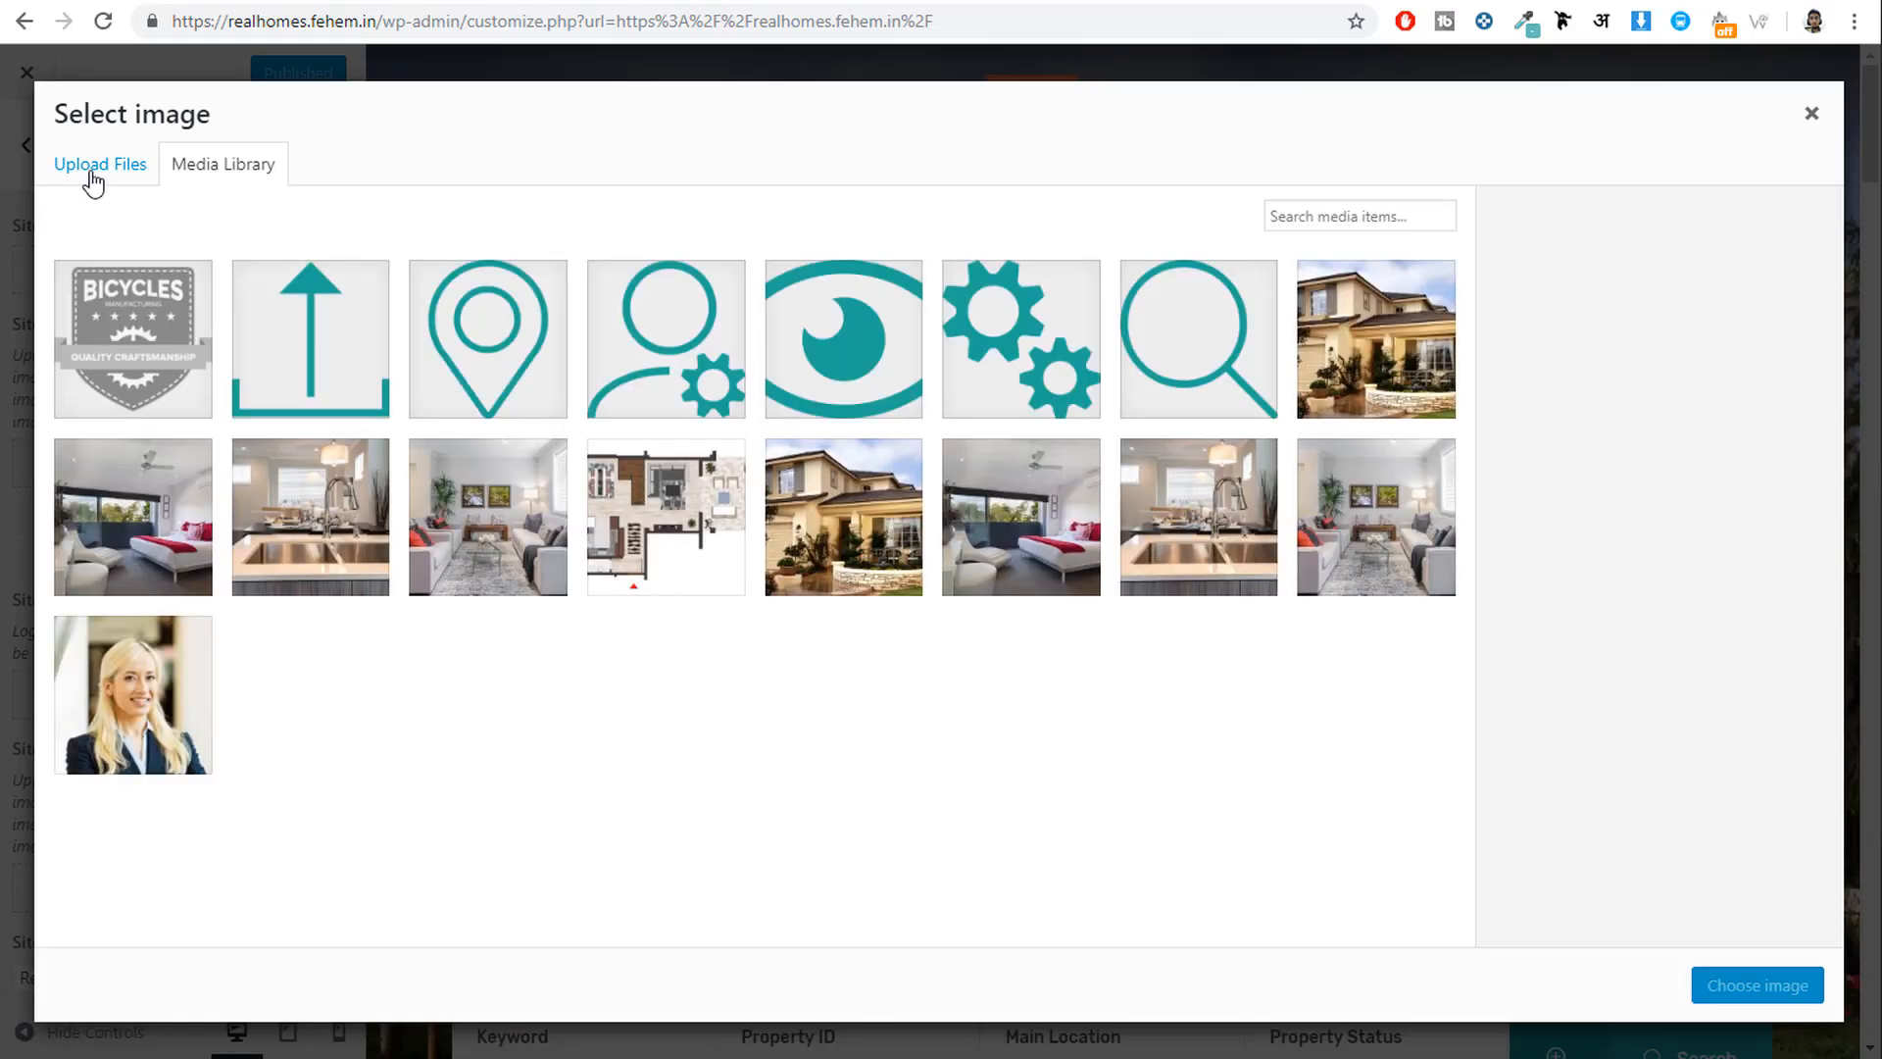
left_click(93, 179)
left_click(946, 544)
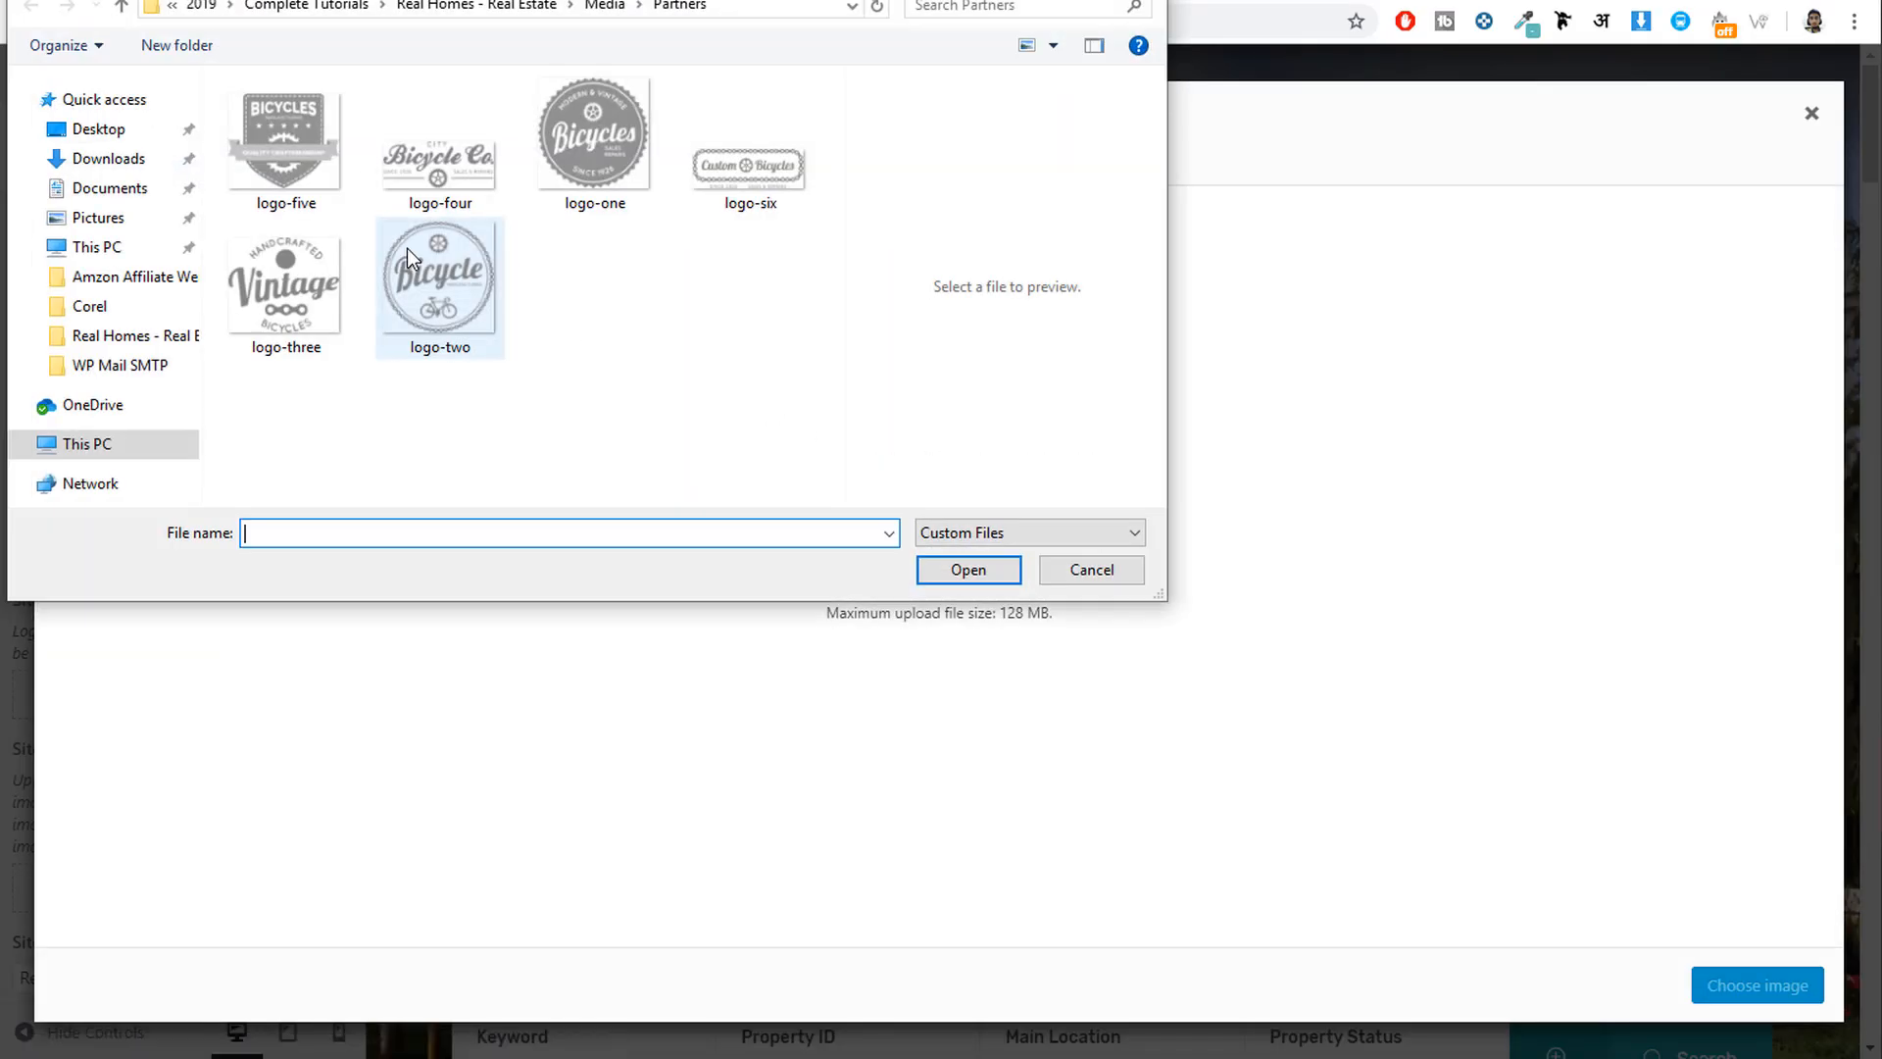
left_click(604, 6)
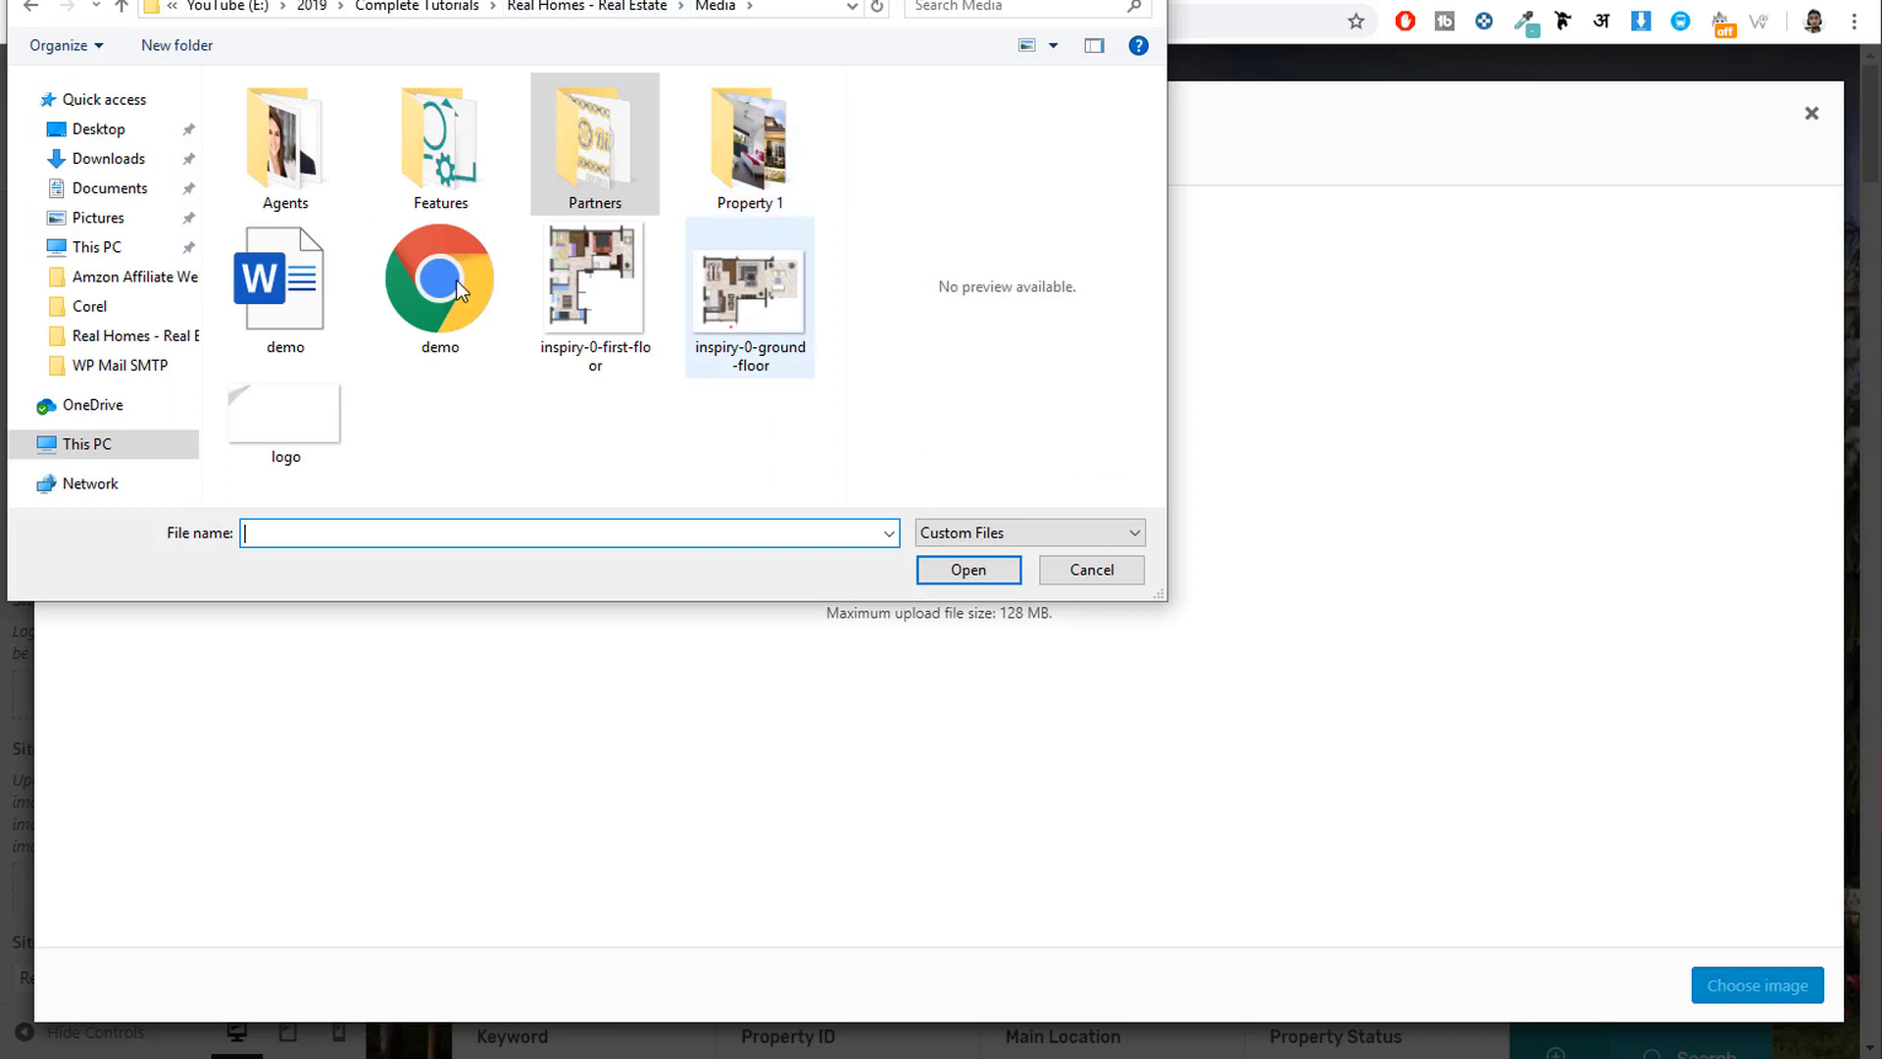
left_click(263, 420)
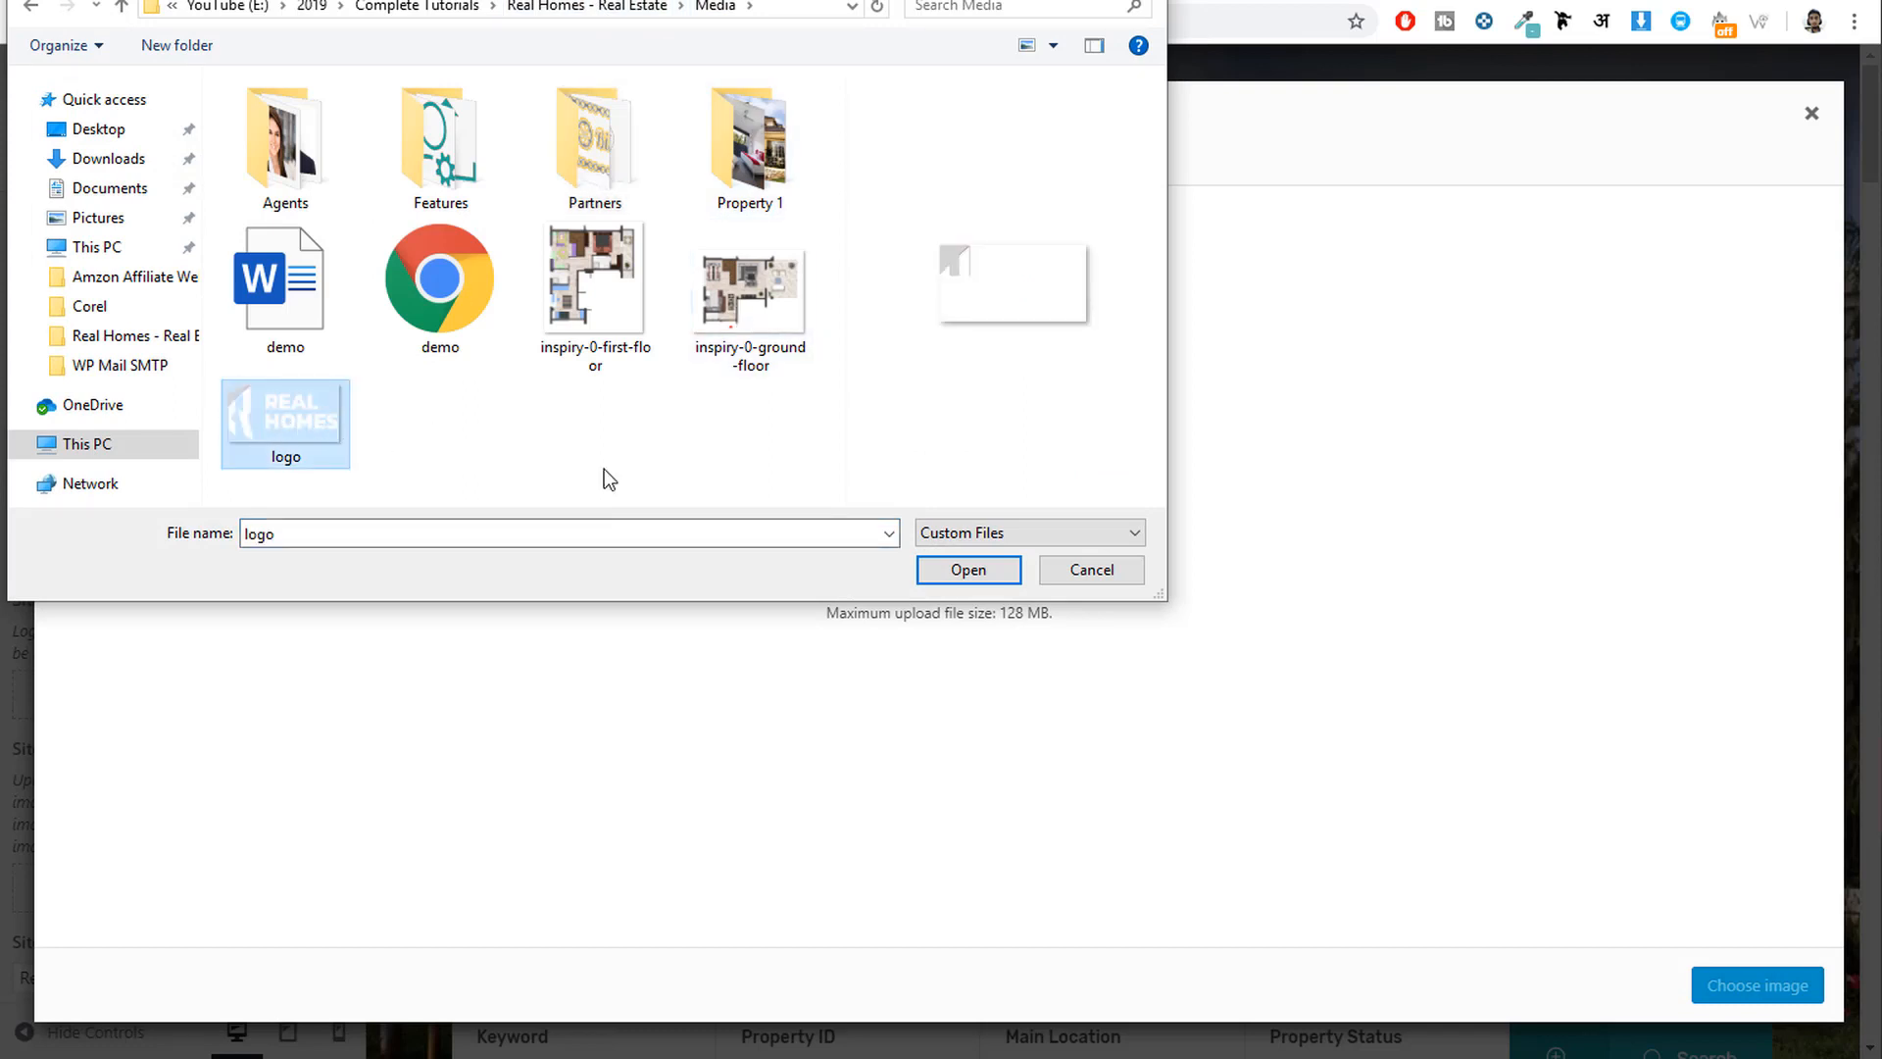
left_click(969, 571)
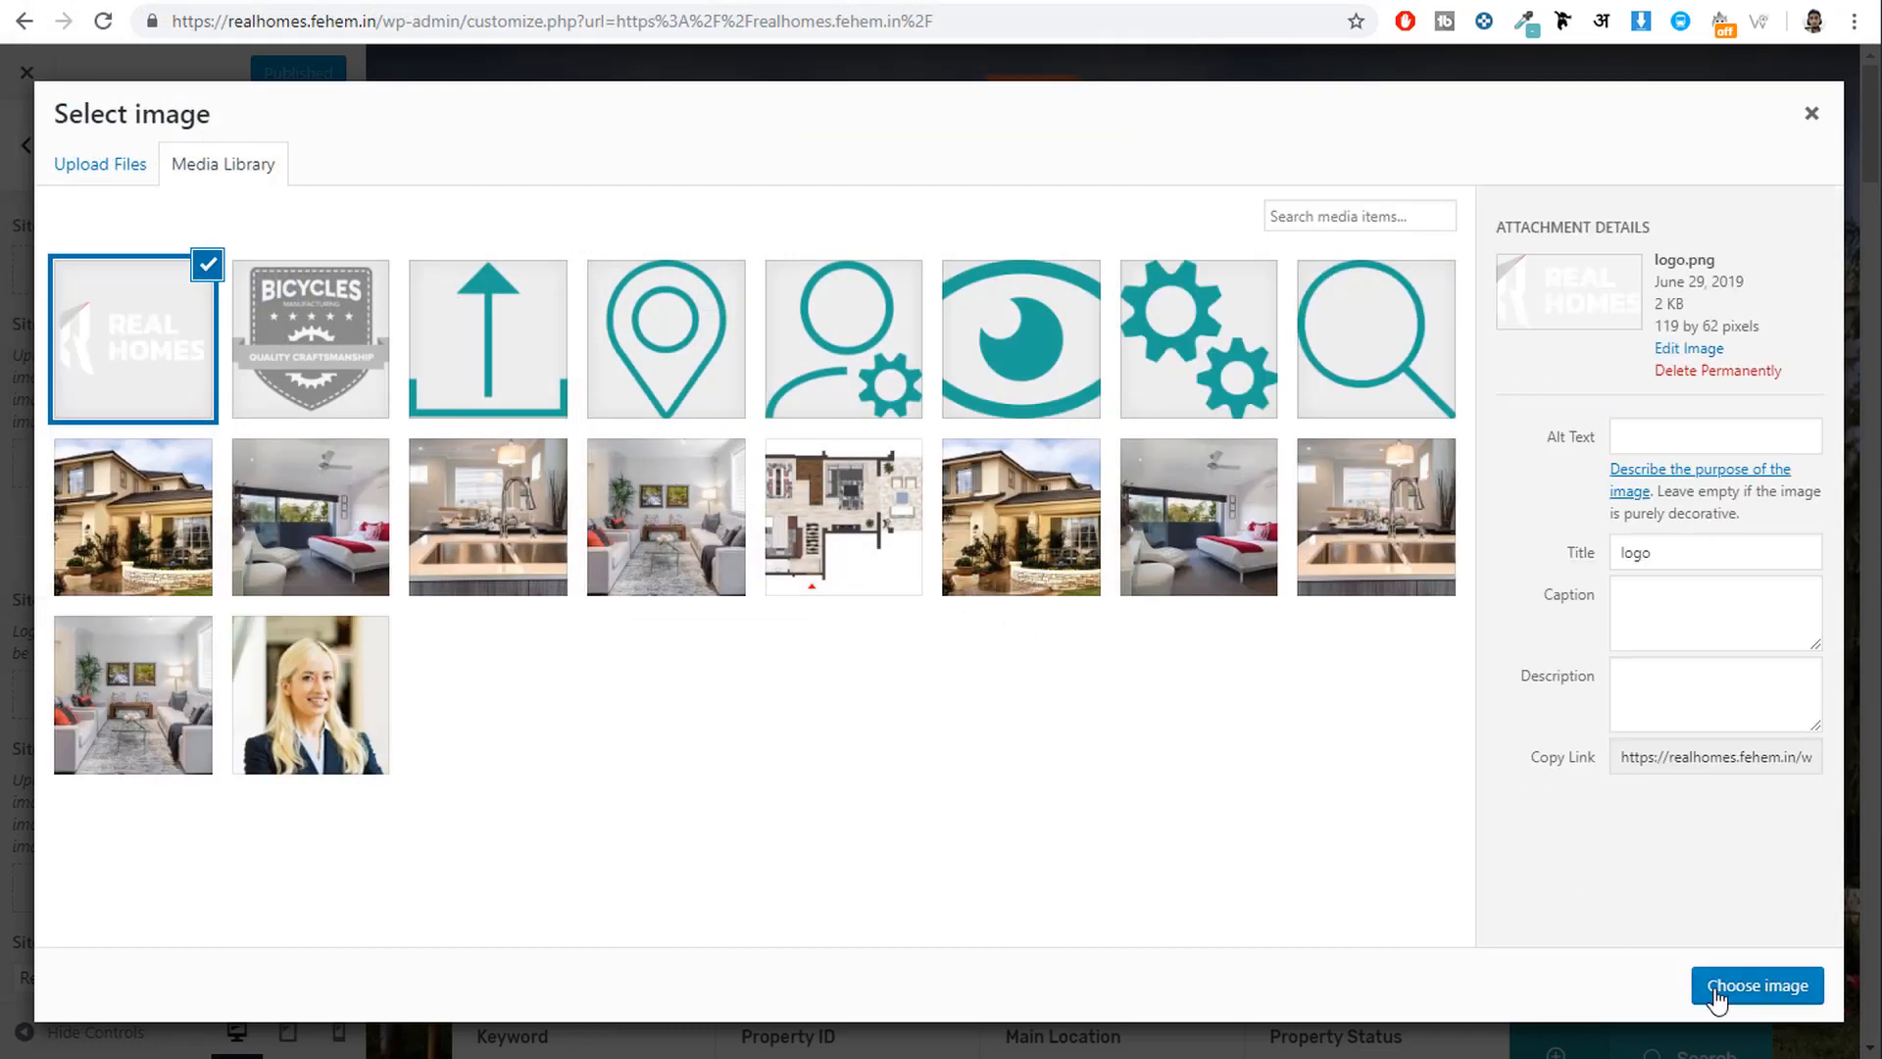
left_click(1716, 998)
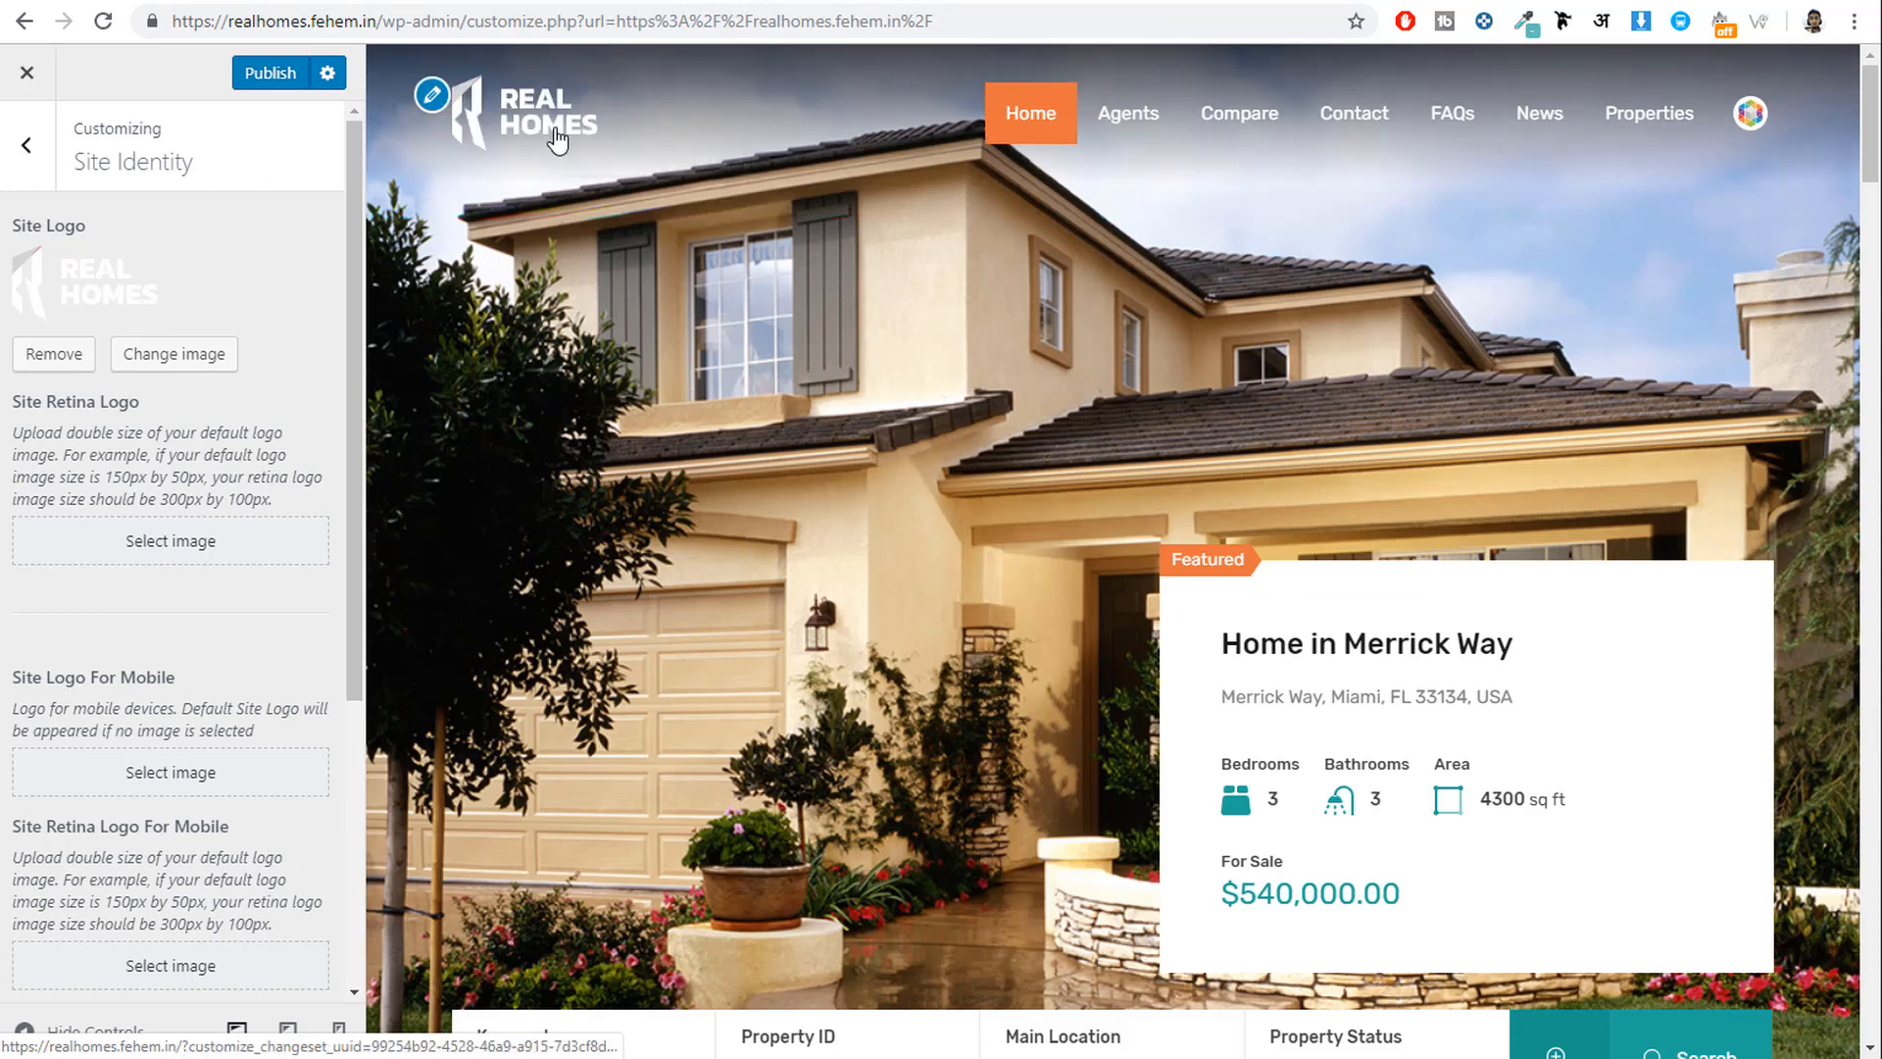
Publish the logo, review the Site Title and Tagline text, and return to the main settings list.
left_click(267, 73)
scroll(196, 245, "down", 3)
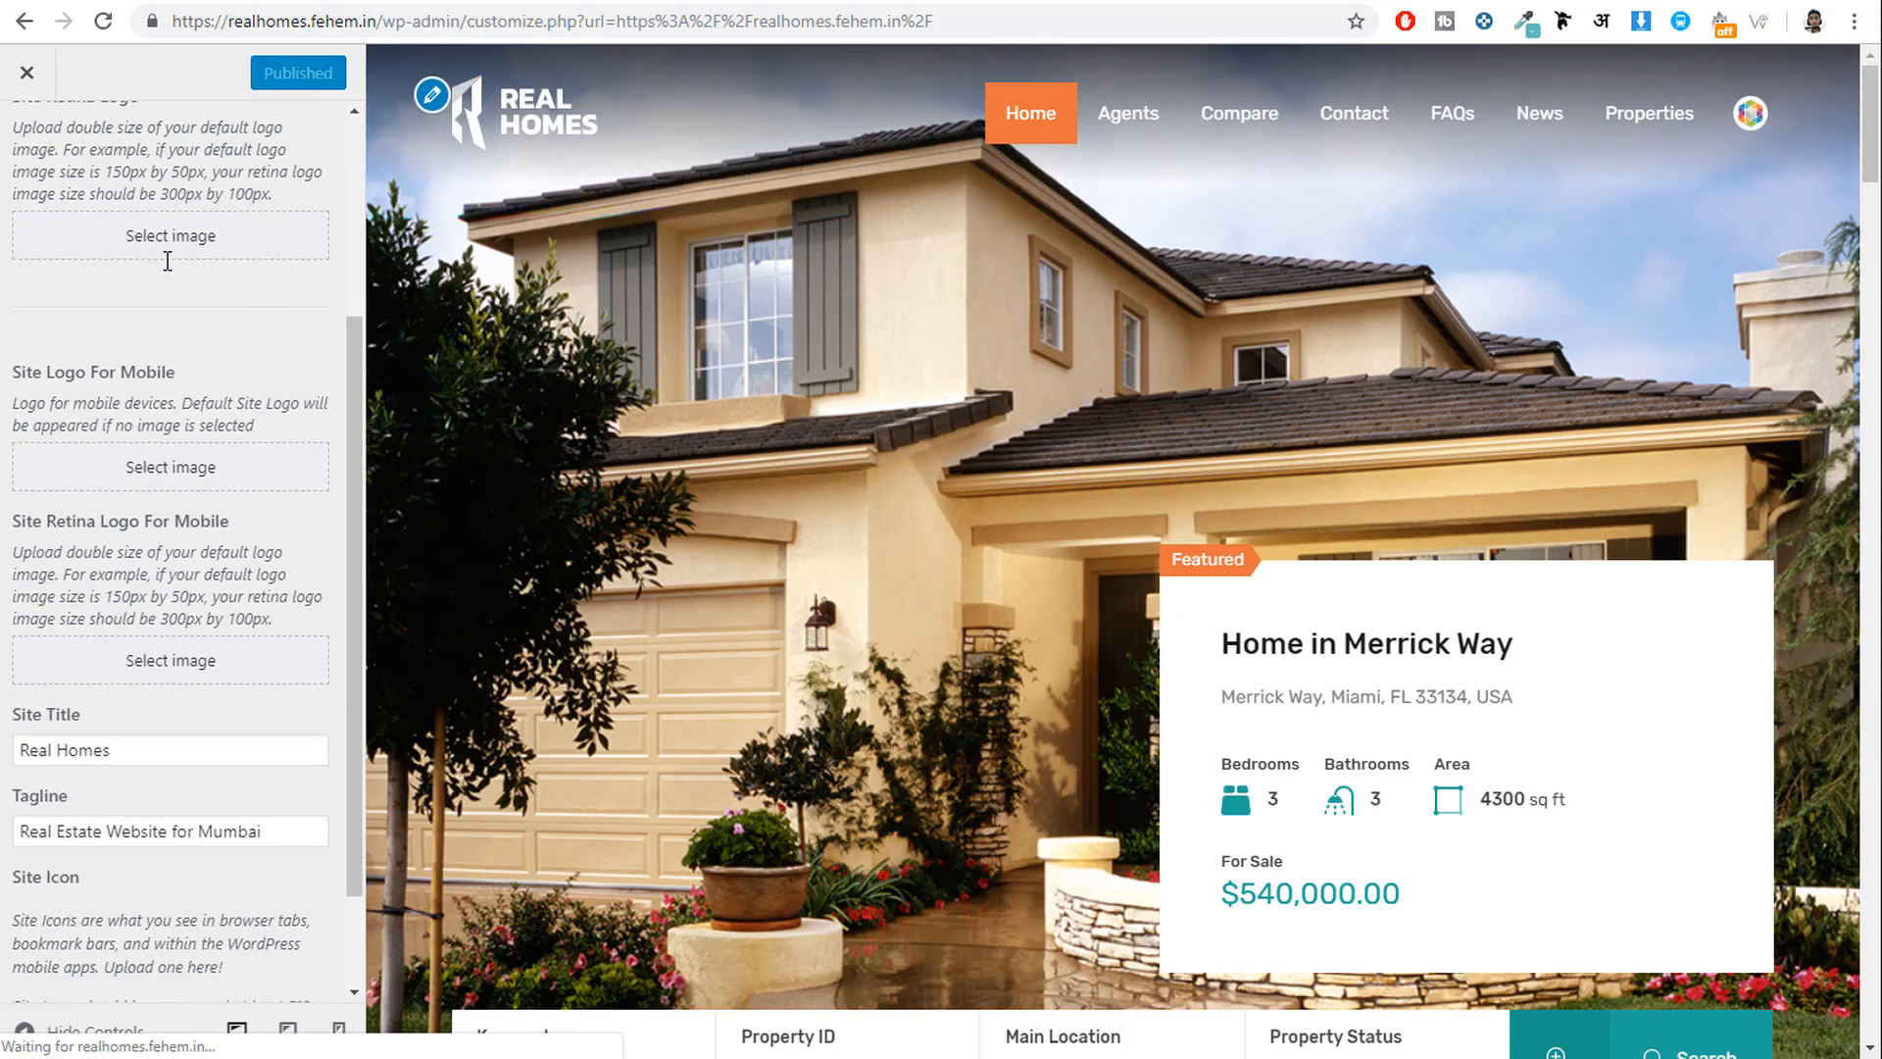
scroll(59, 231, "up", 3)
scroll(78, 196, "down", 4)
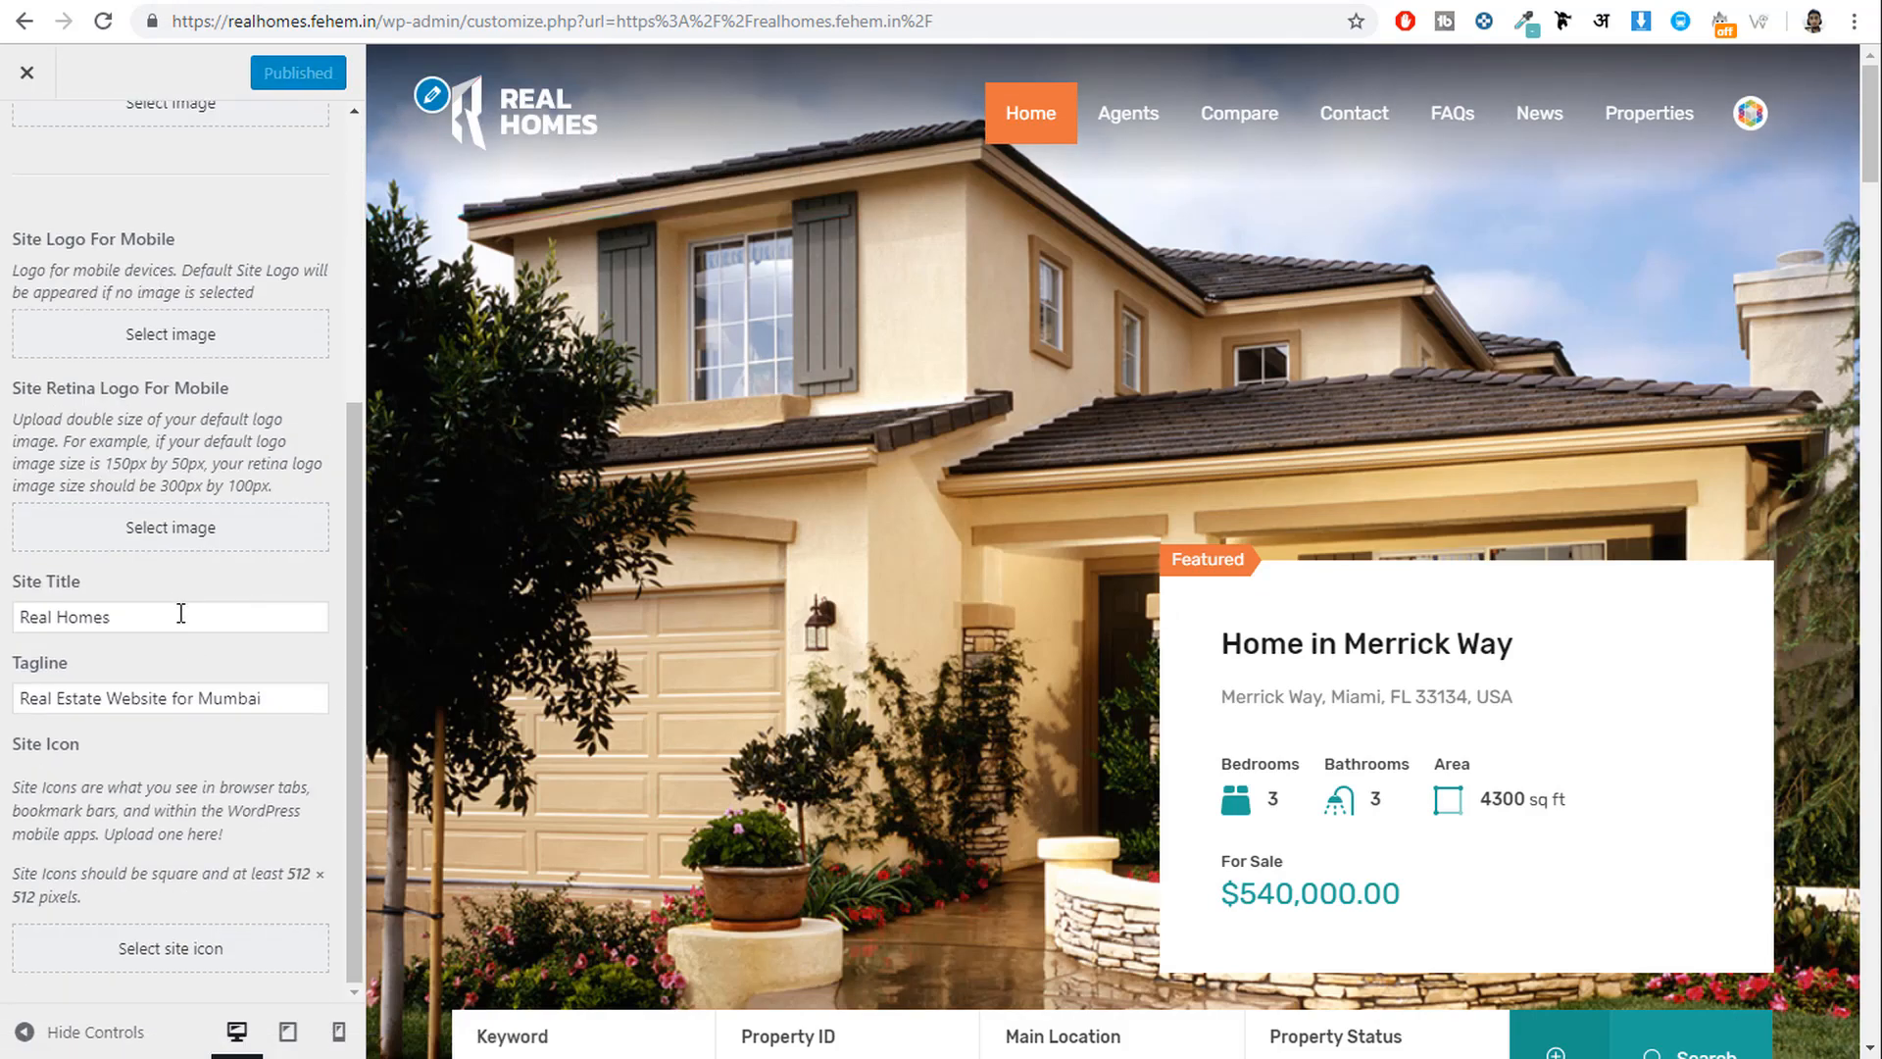
triple_click(88, 616)
left_click_drag(262, 696, 17, 692)
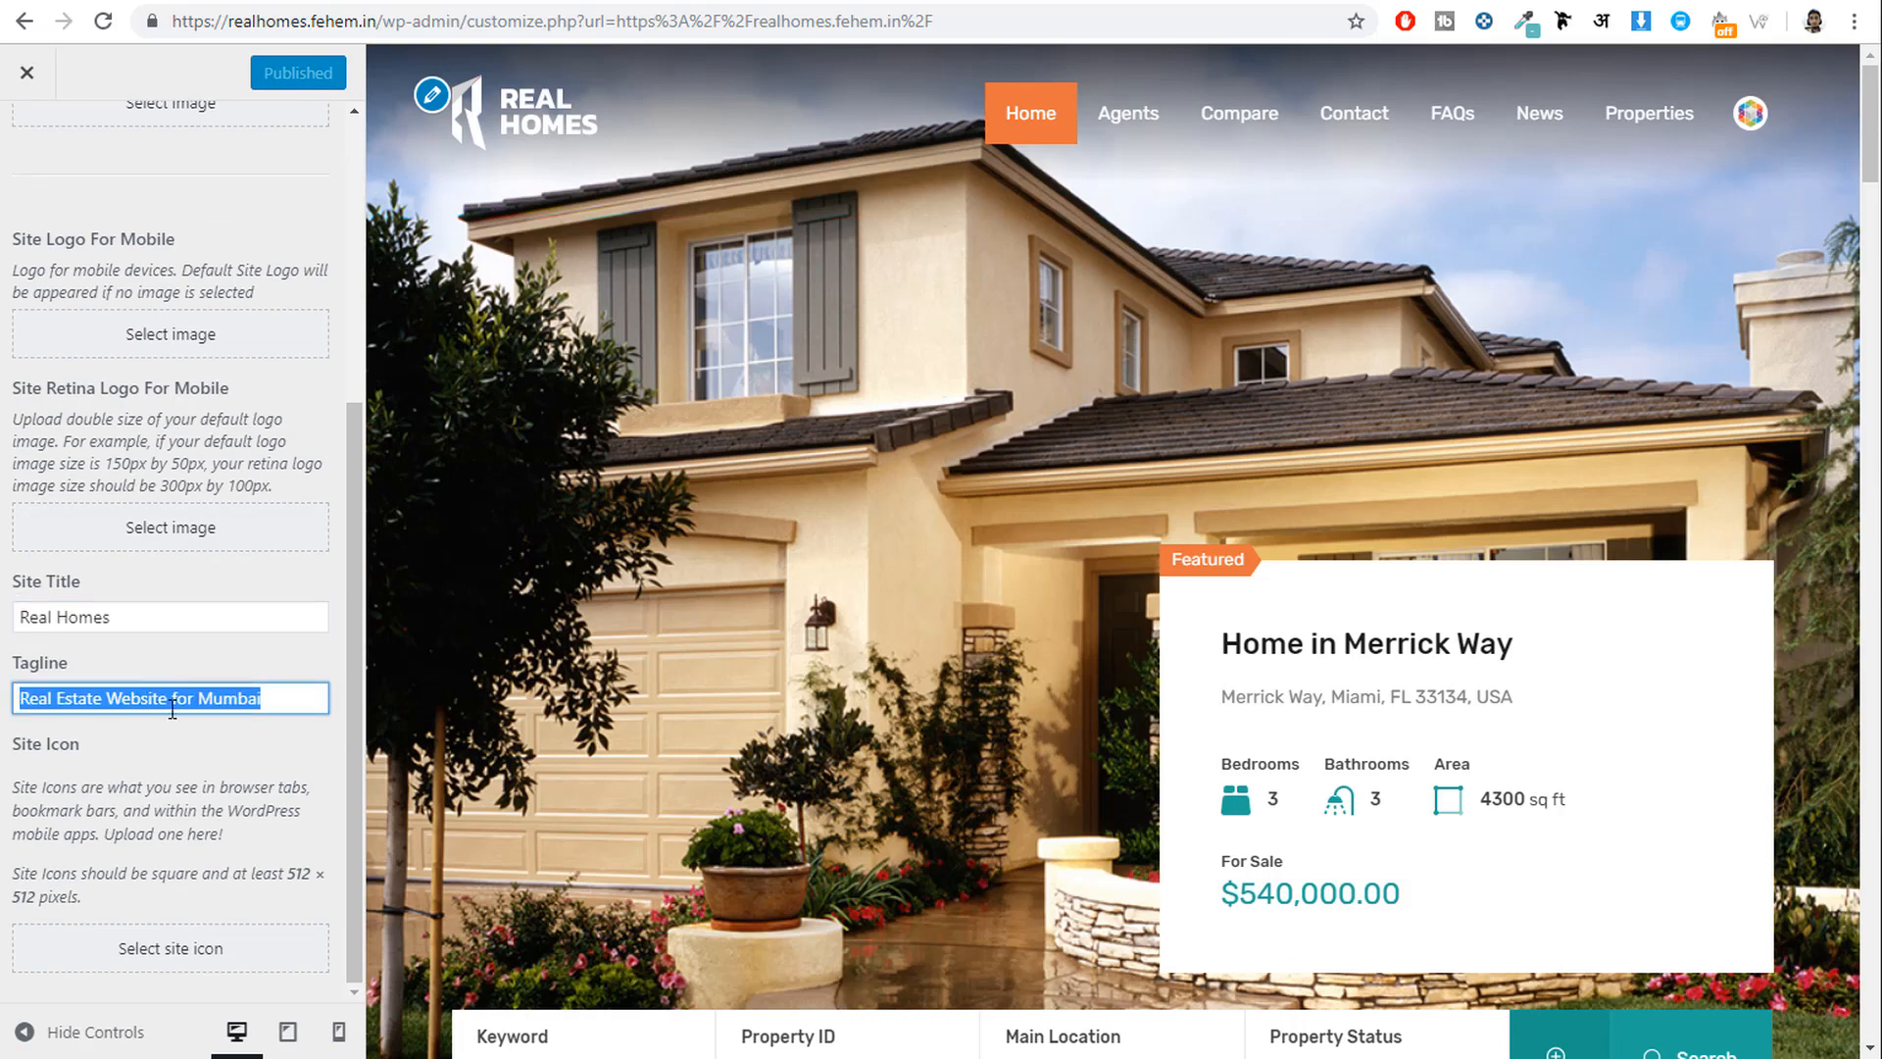
scroll(173, 708, "up", 5)
left_click(34, 149)
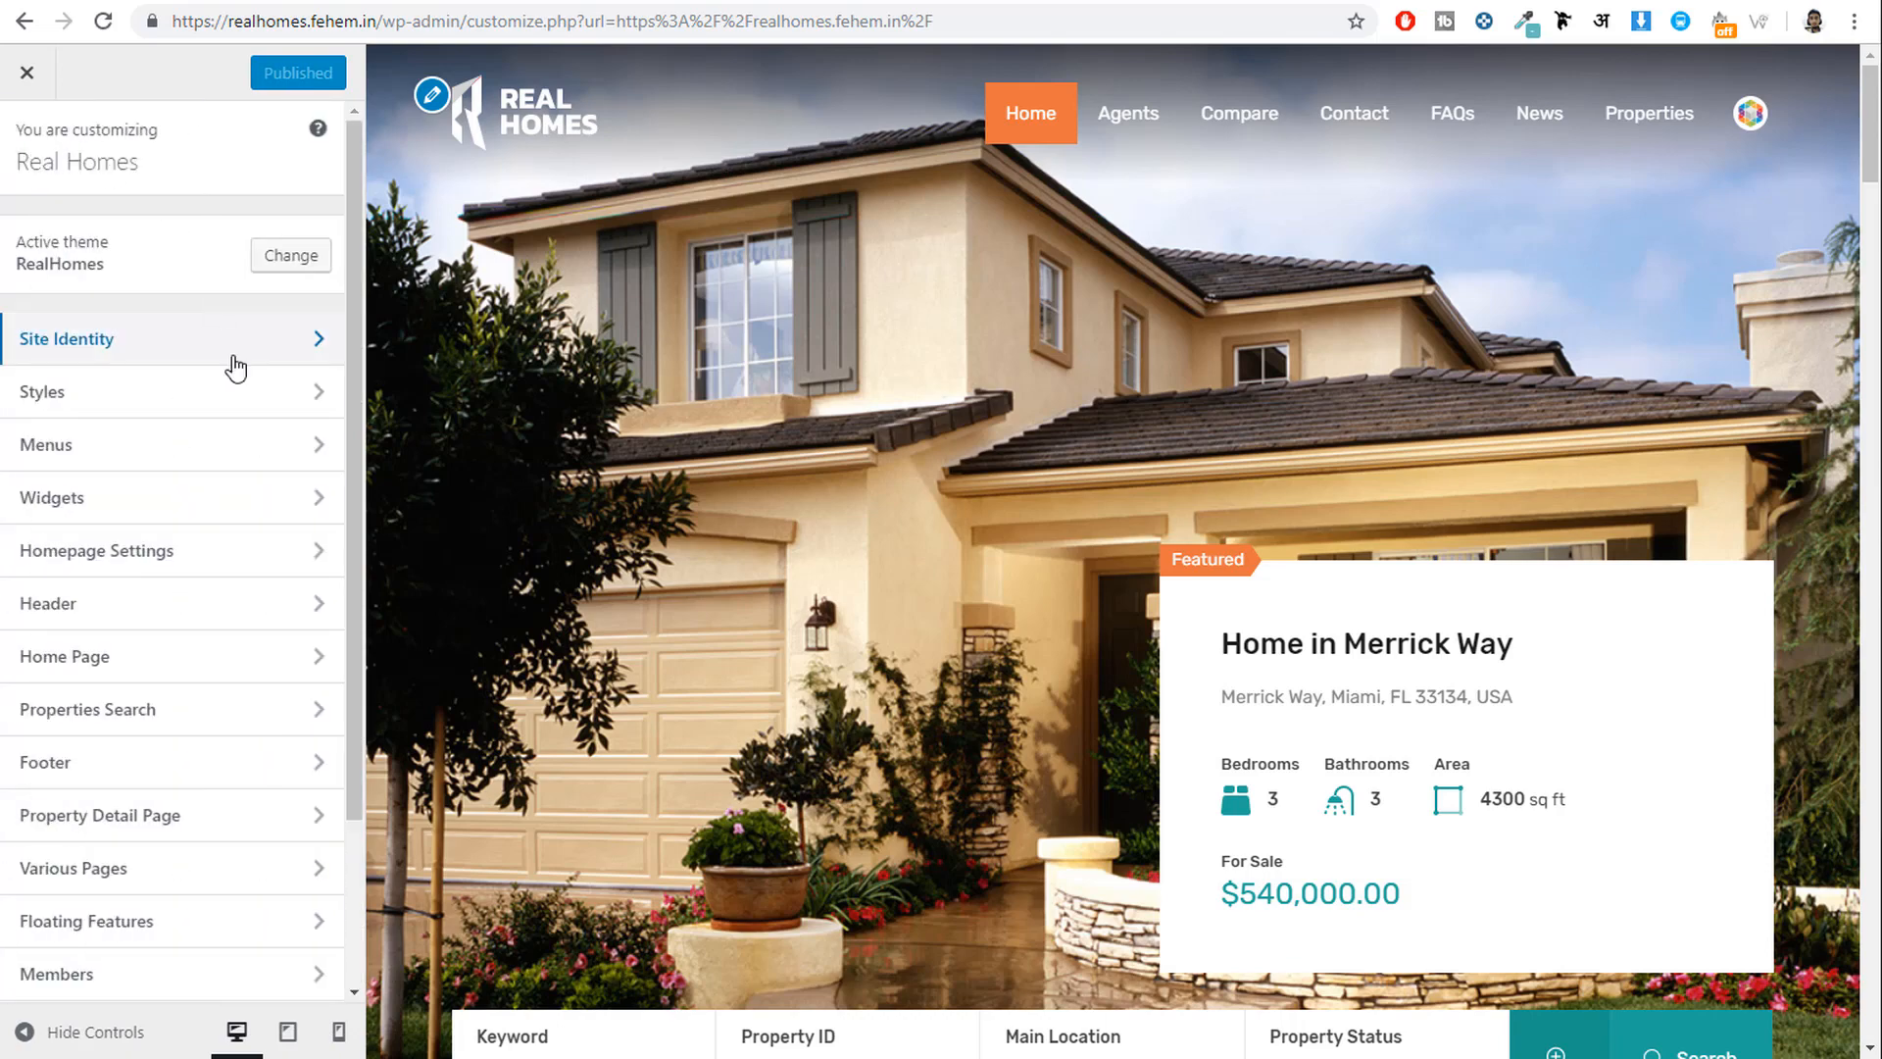
Look through the Header's User Navigation and Contact Information options.
left_click(182, 622)
left_click(177, 260)
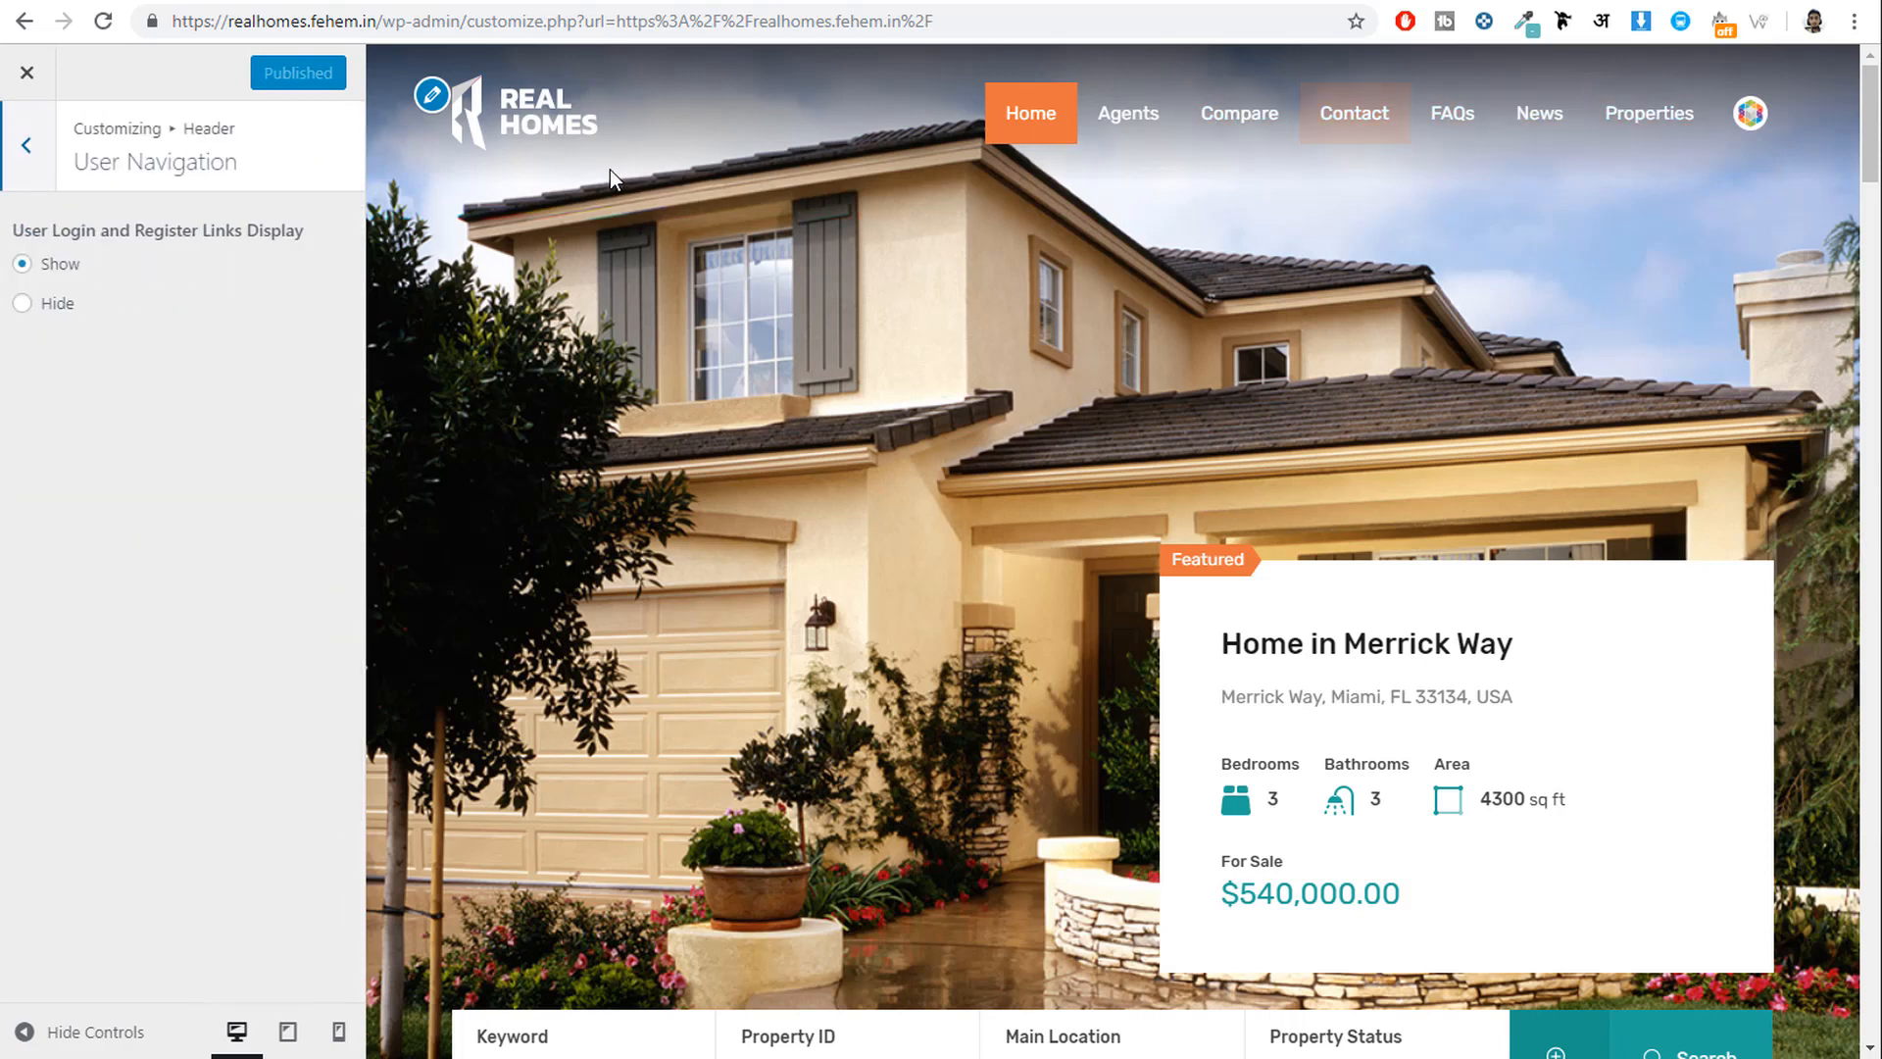
left_click(14, 147)
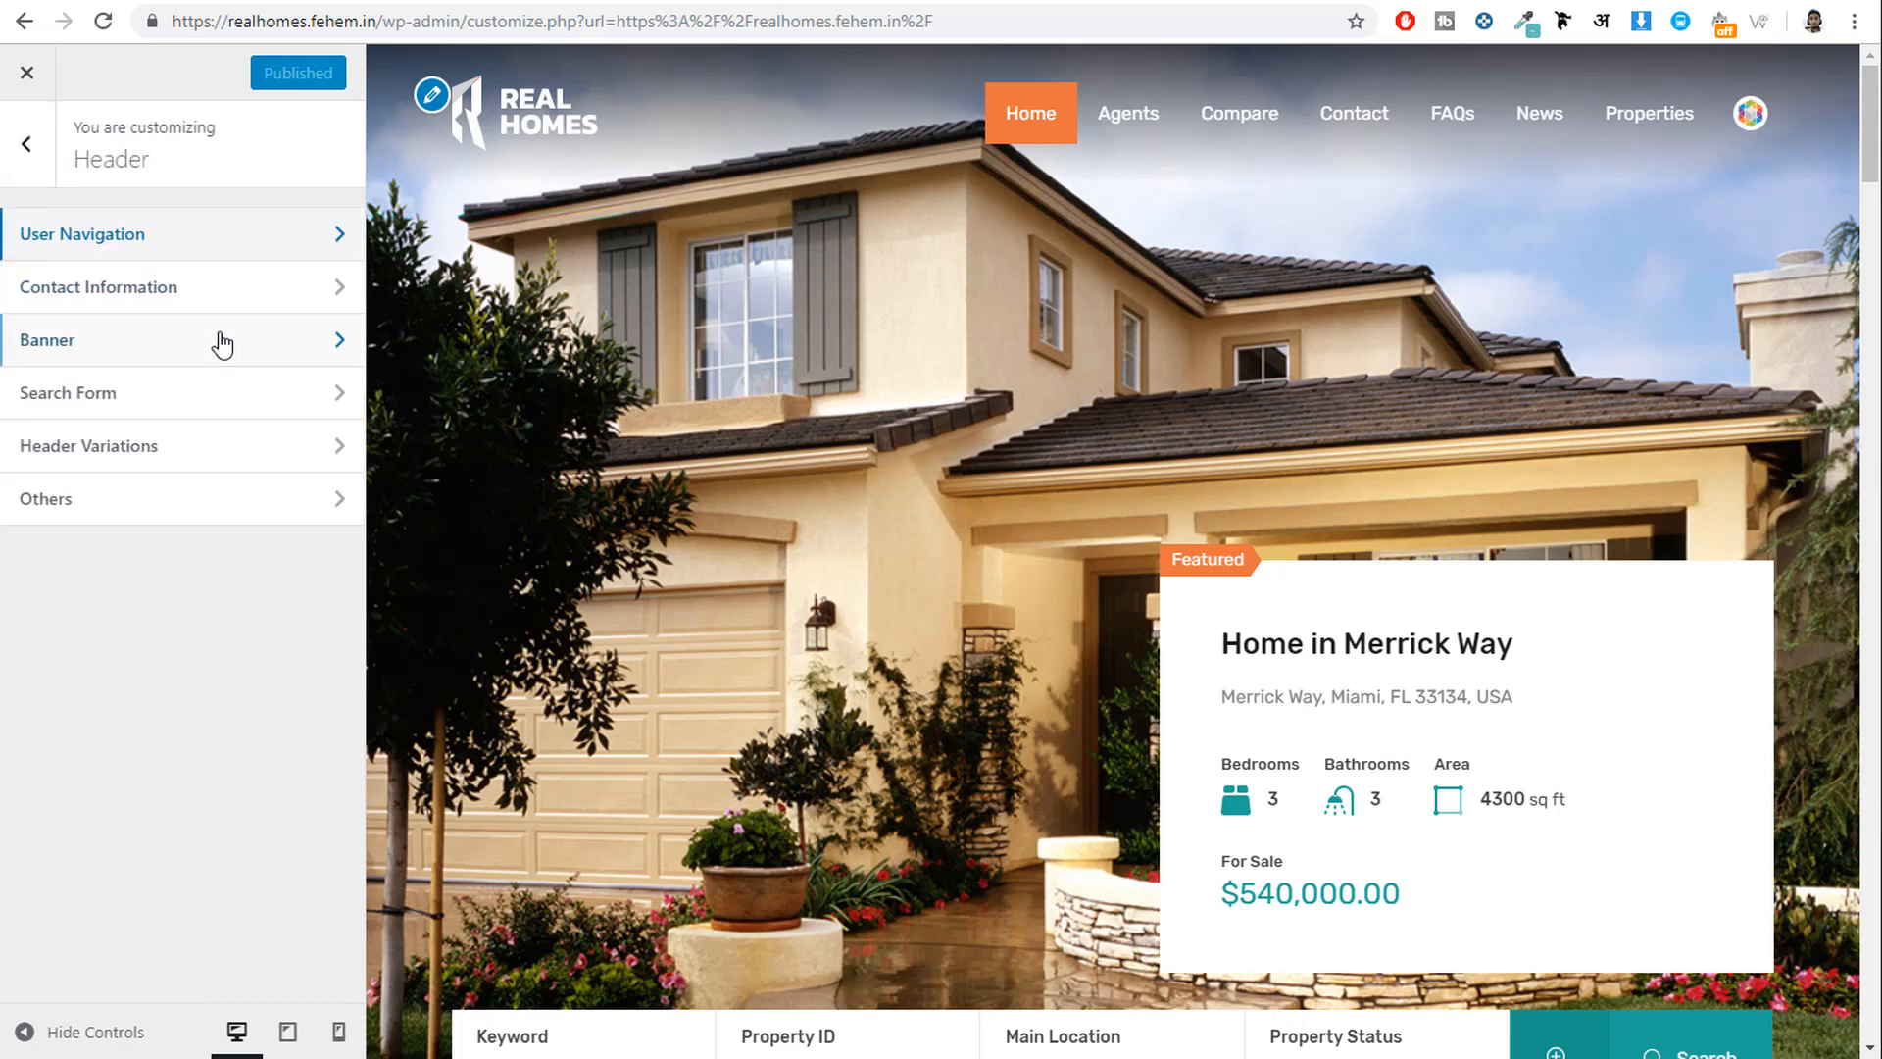
left_click(196, 289)
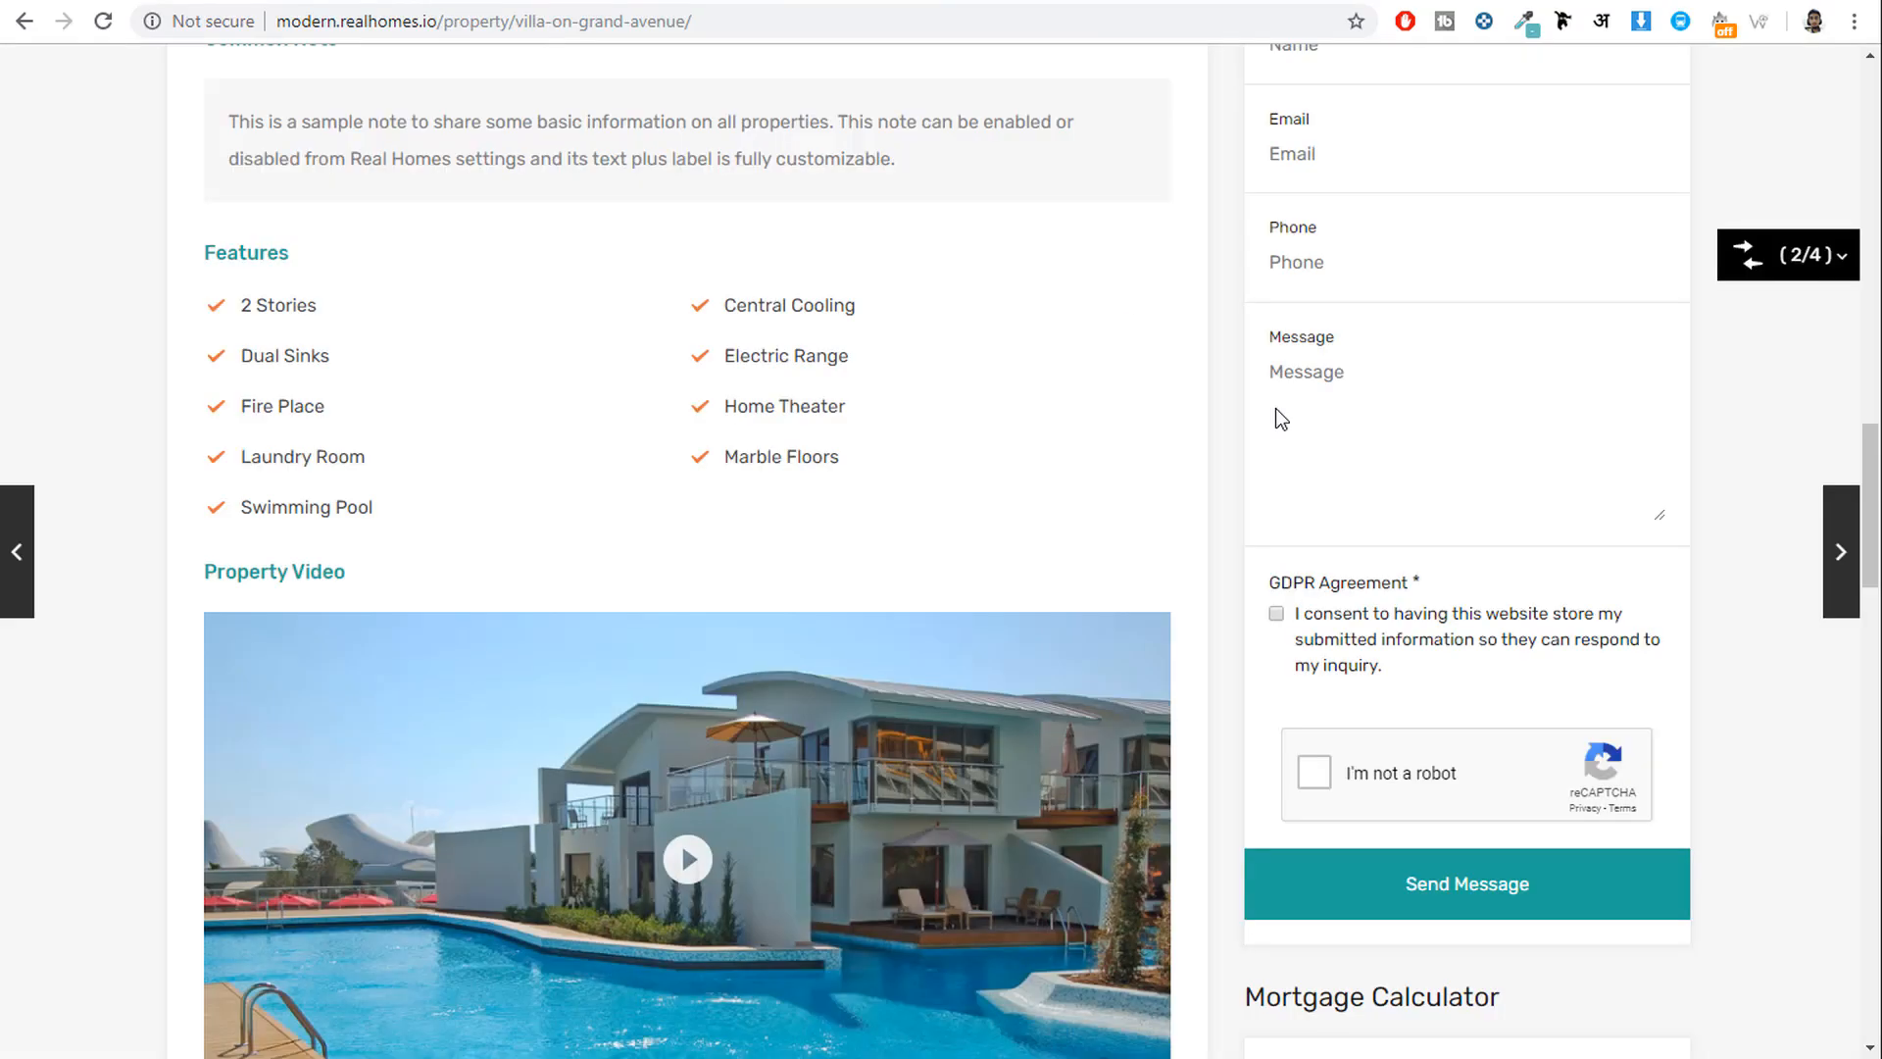
Compare the contact details with the demo property page, then return to the Header list.
scroll(1873, 569, "up", 9)
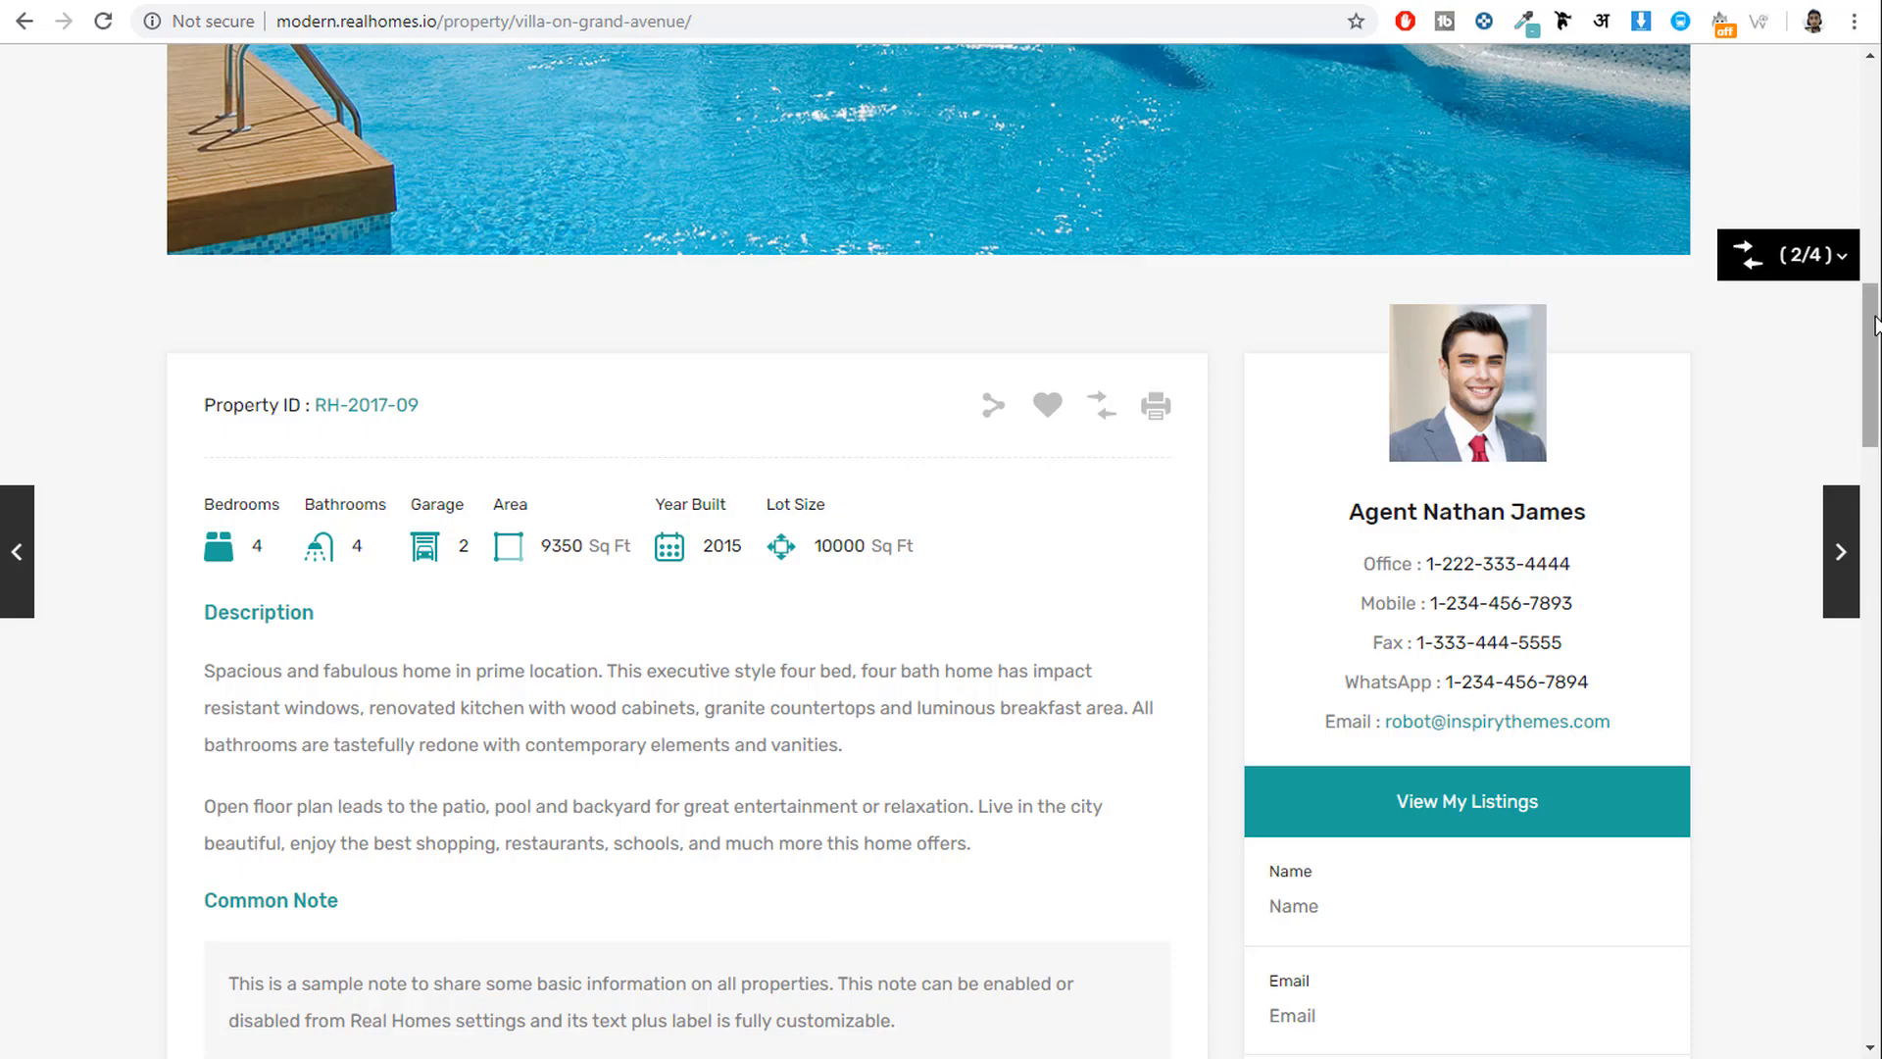
scroll(1873, 254, "up", 12)
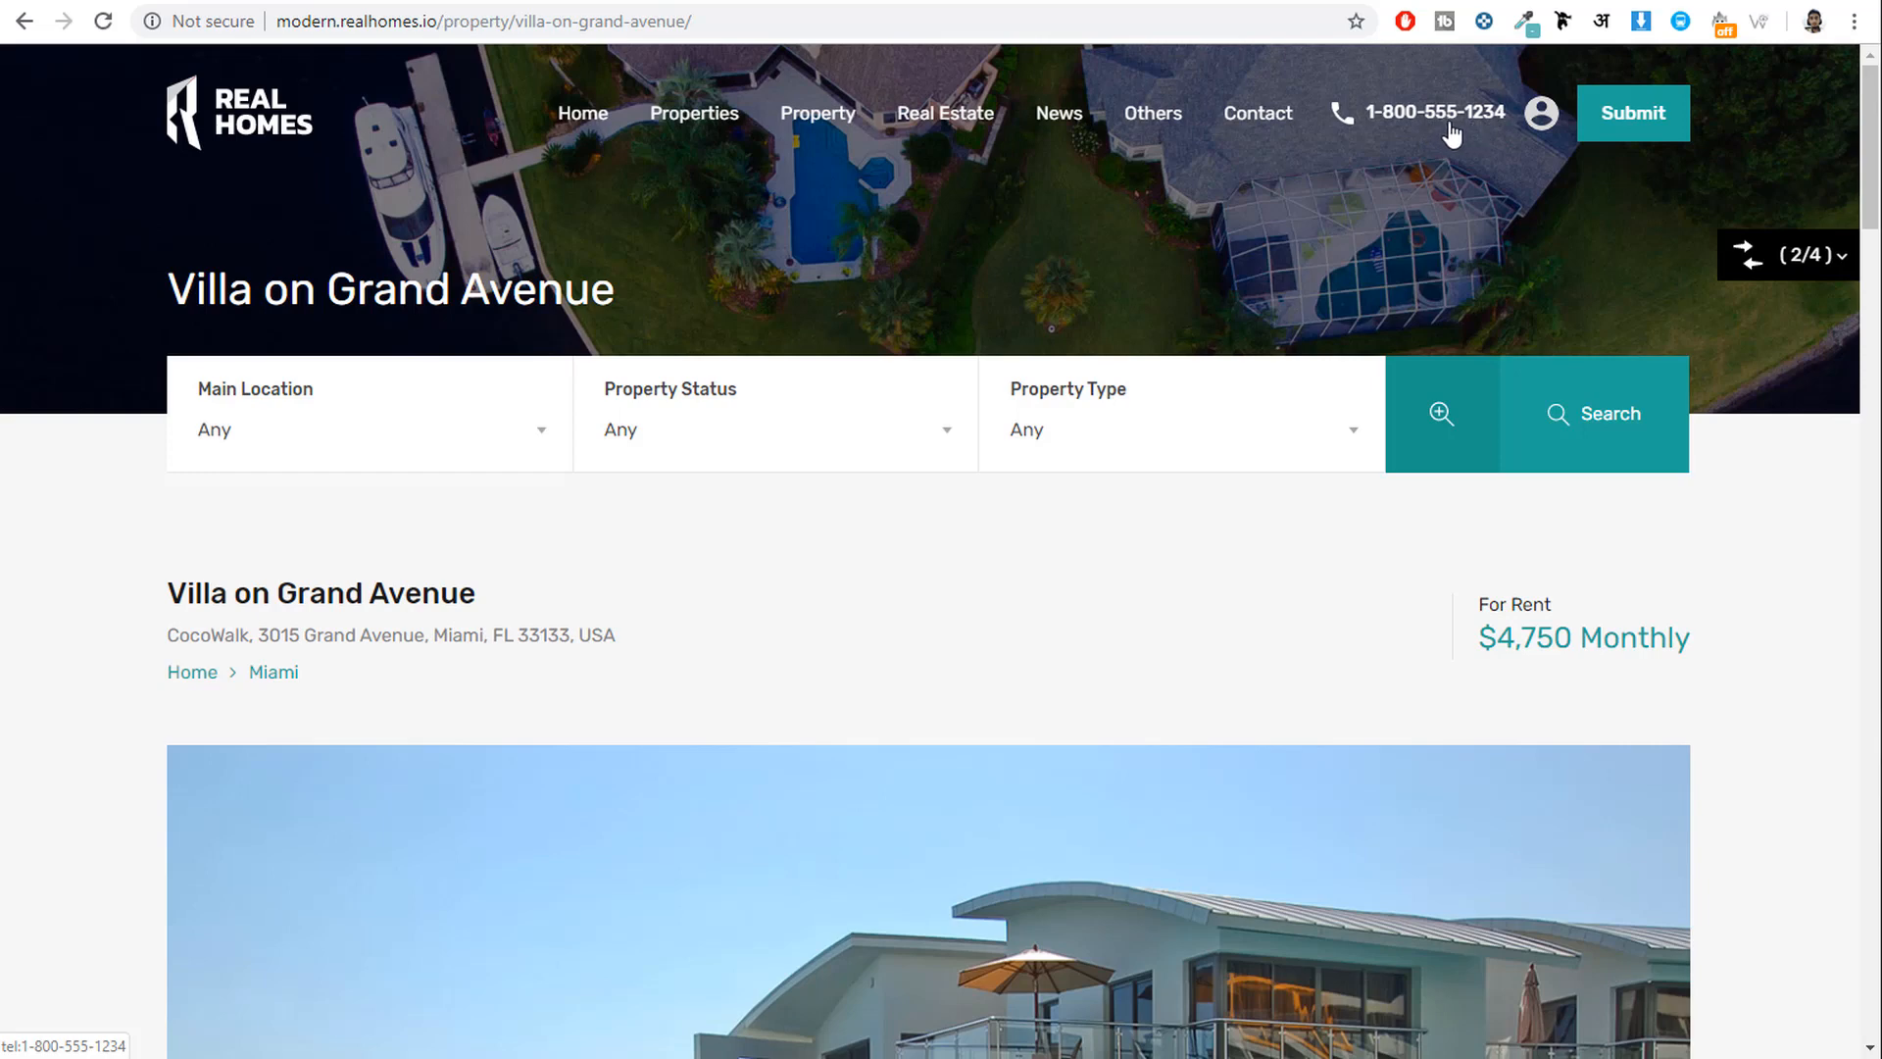
left_click(672, 0)
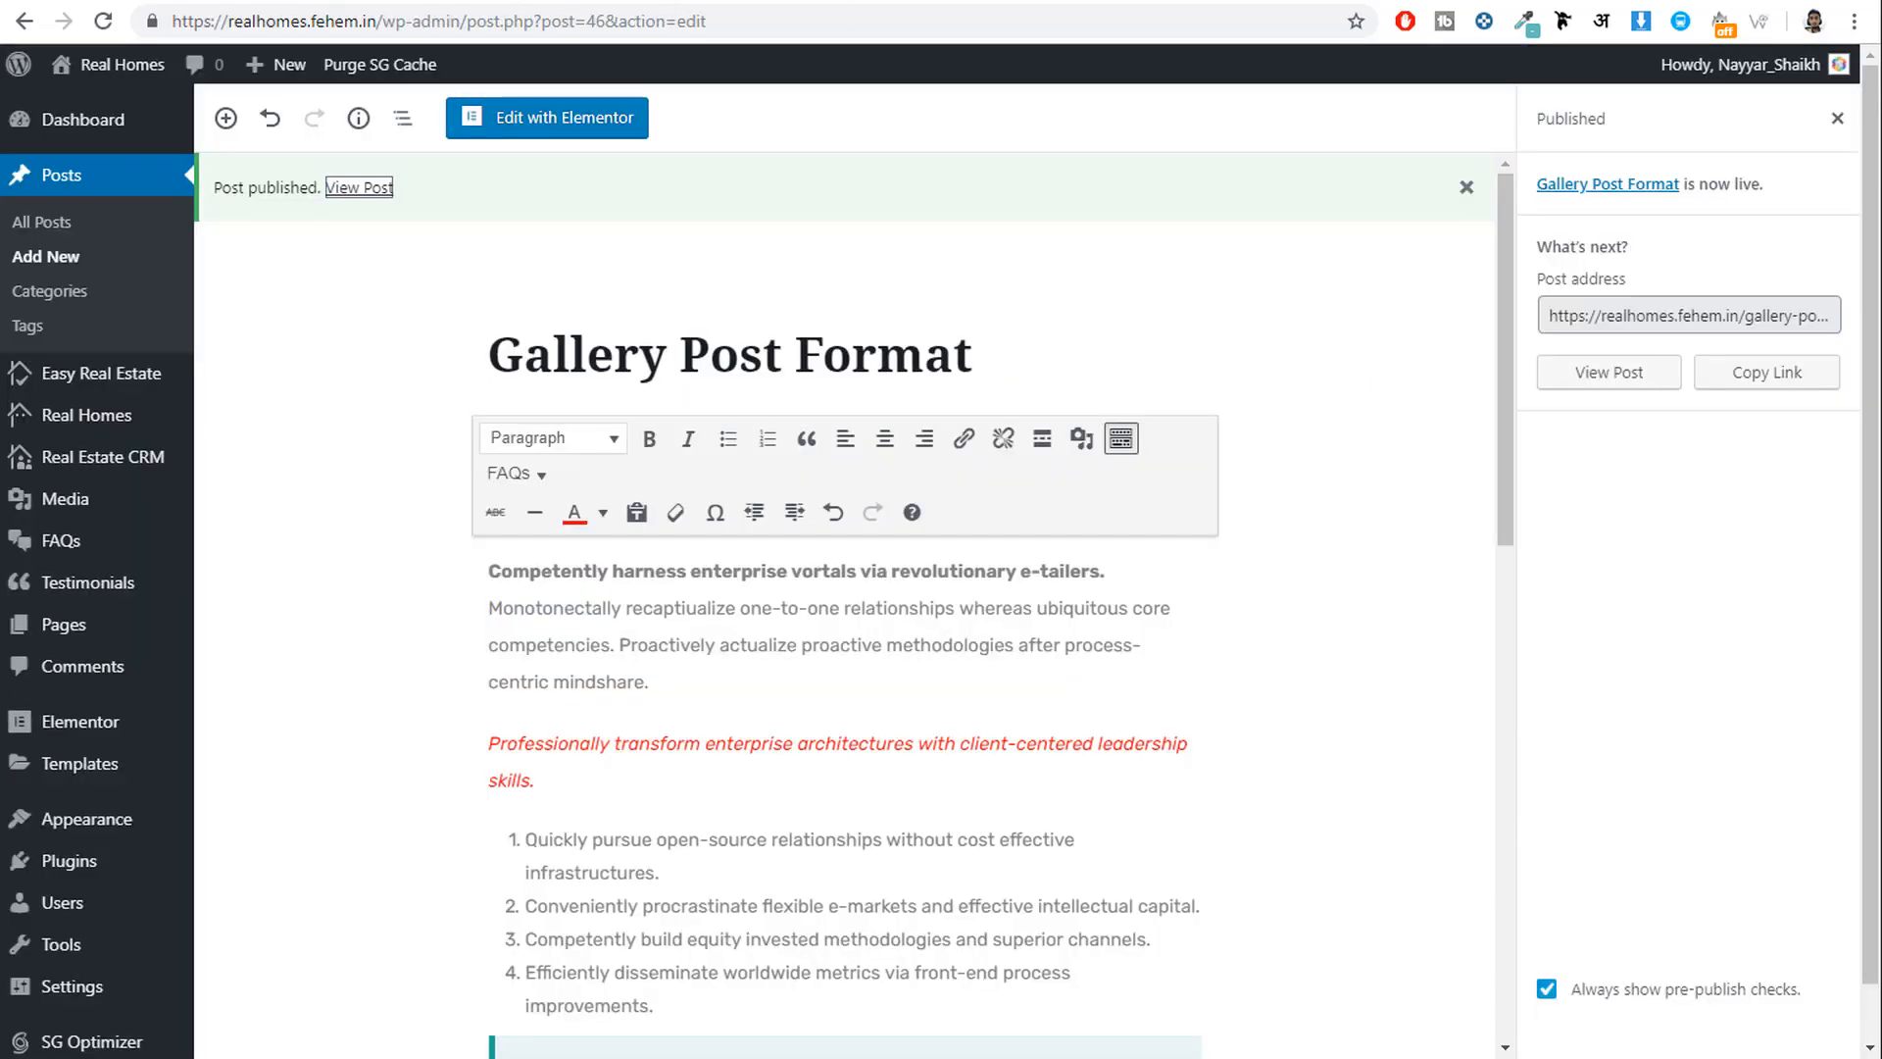
left_click(490, 2)
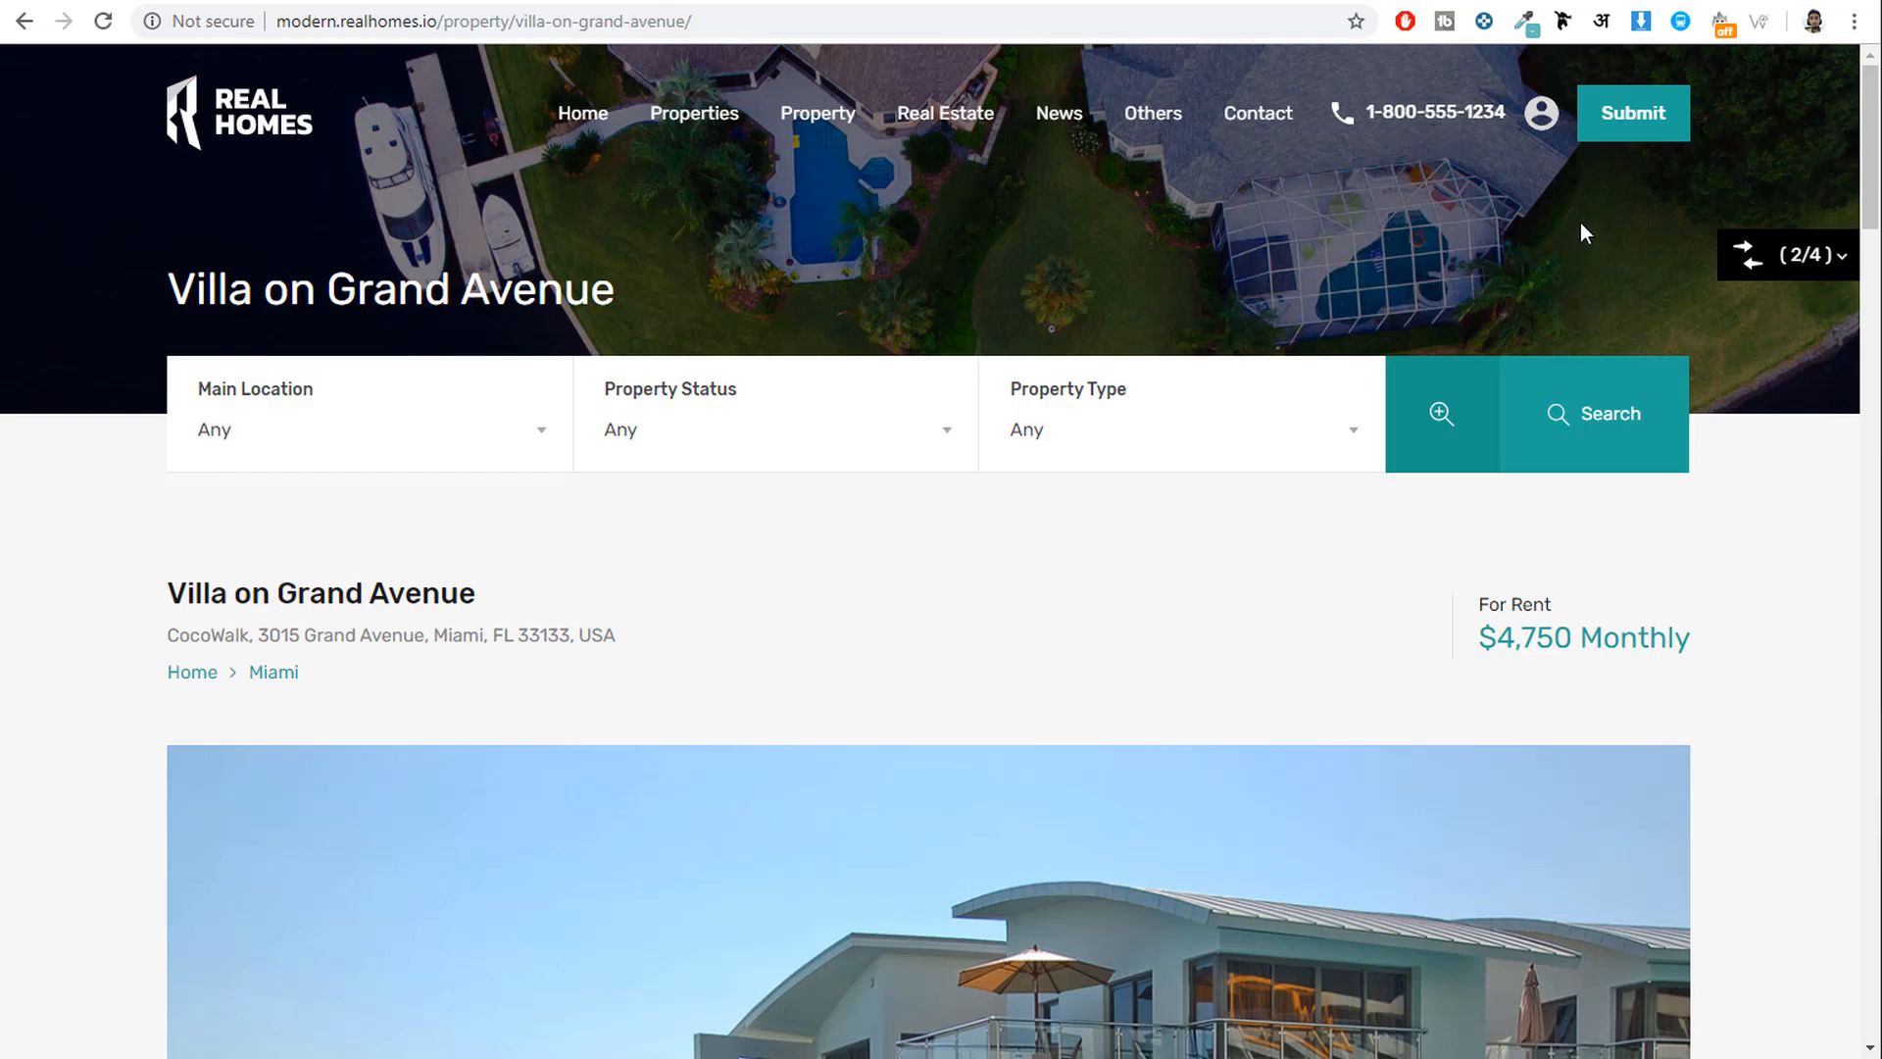
left_click(976, 2)
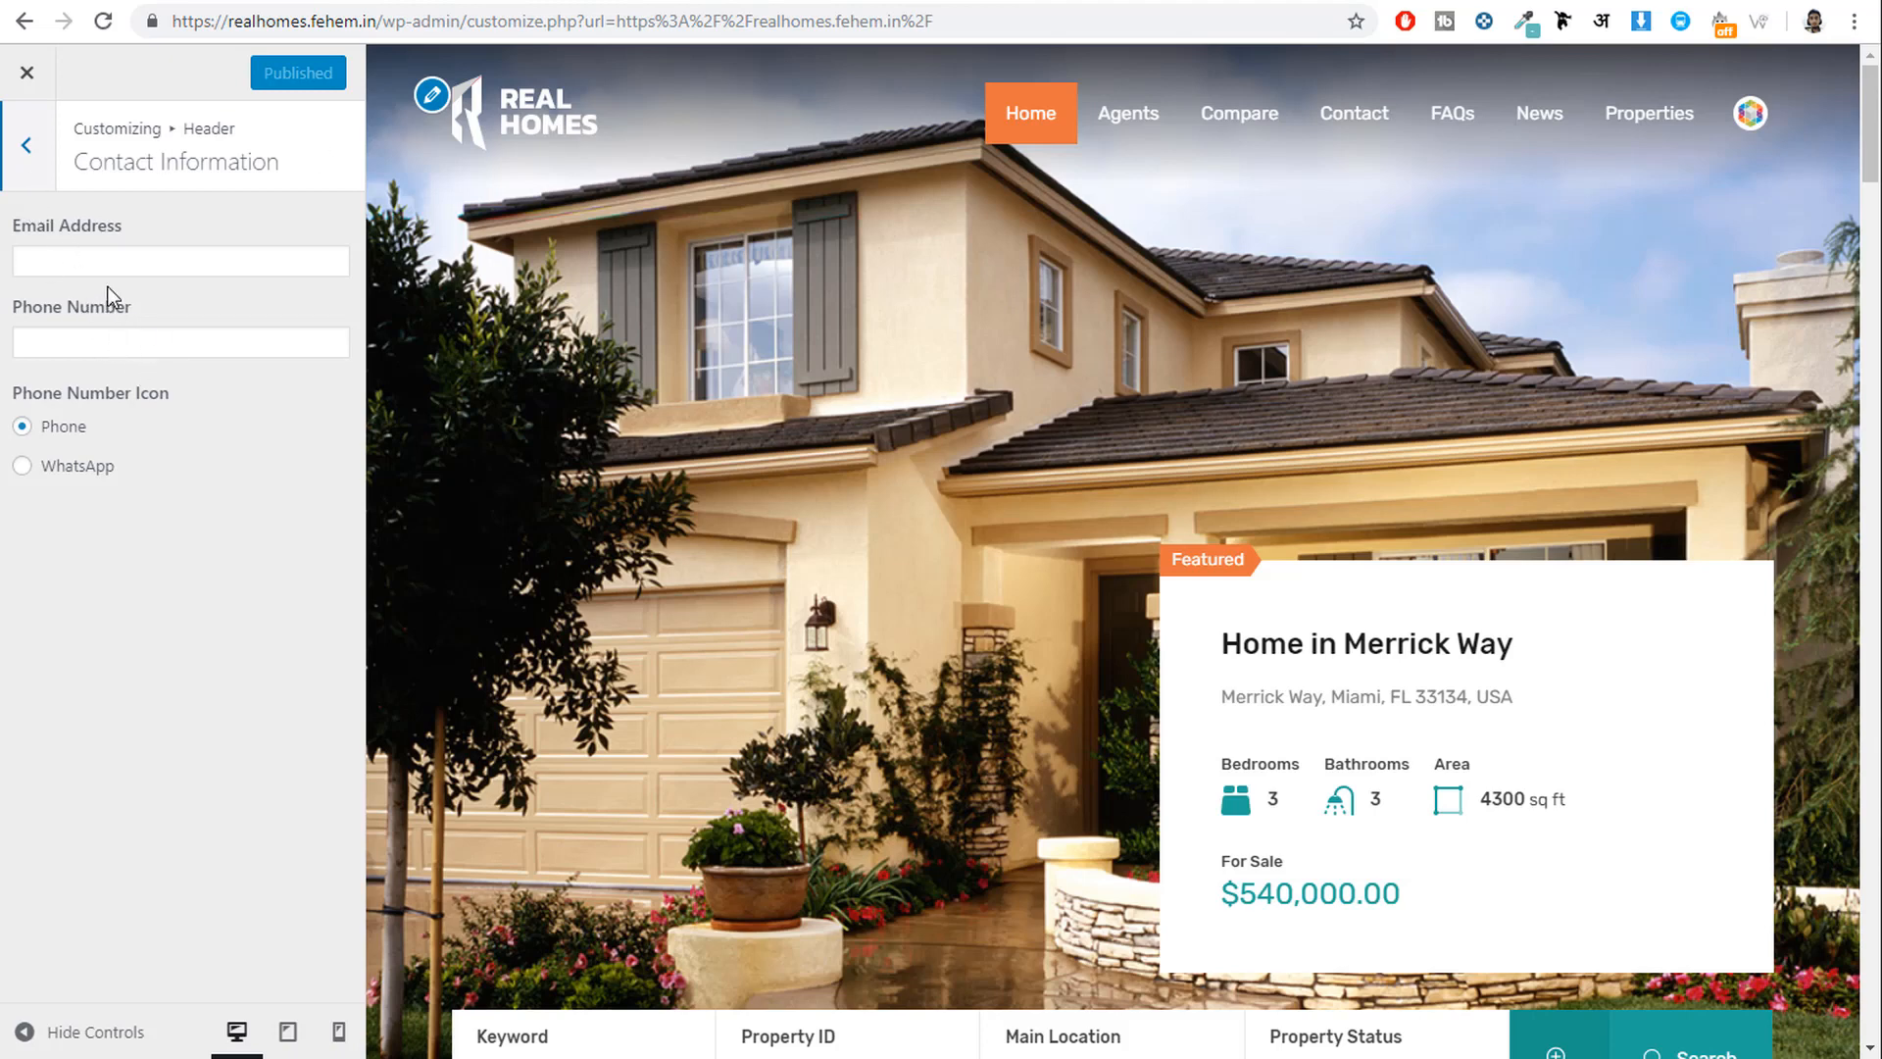
left_click(28, 147)
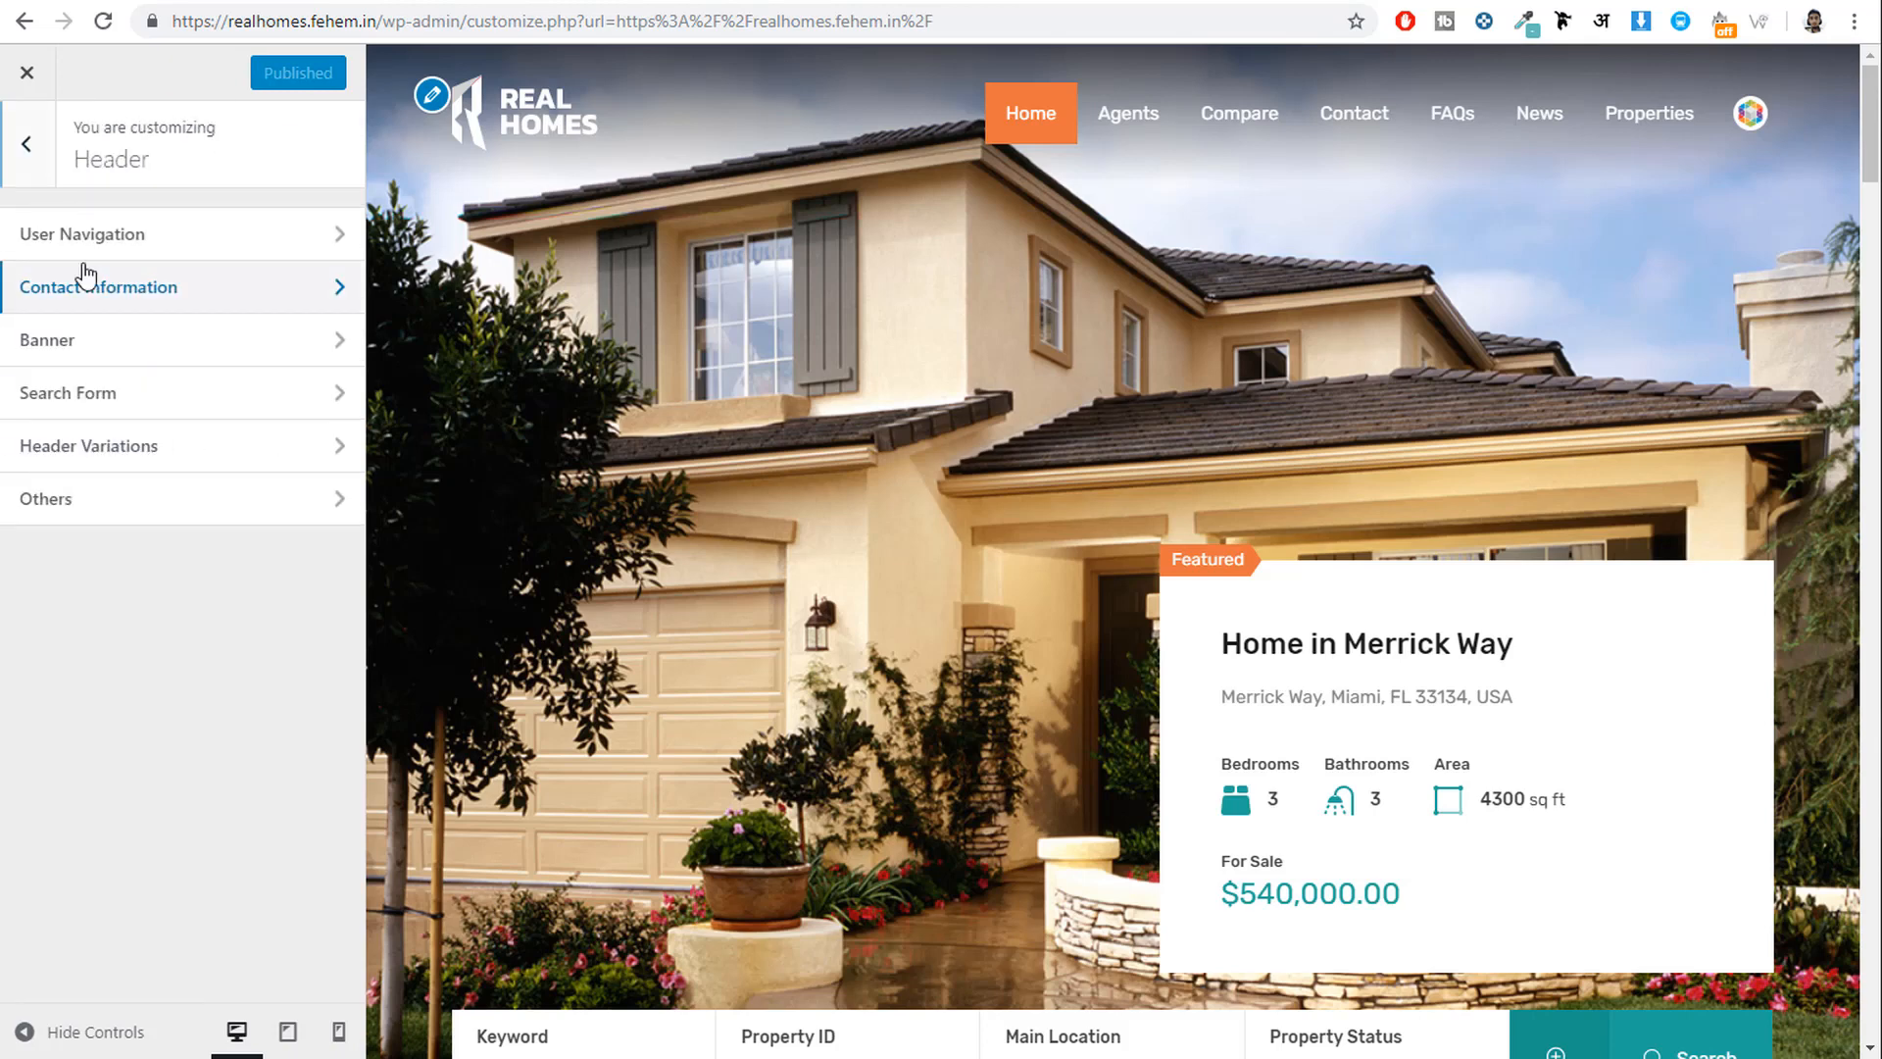
Glance at the Header Banner and Search Form settings.
left_click(106, 344)
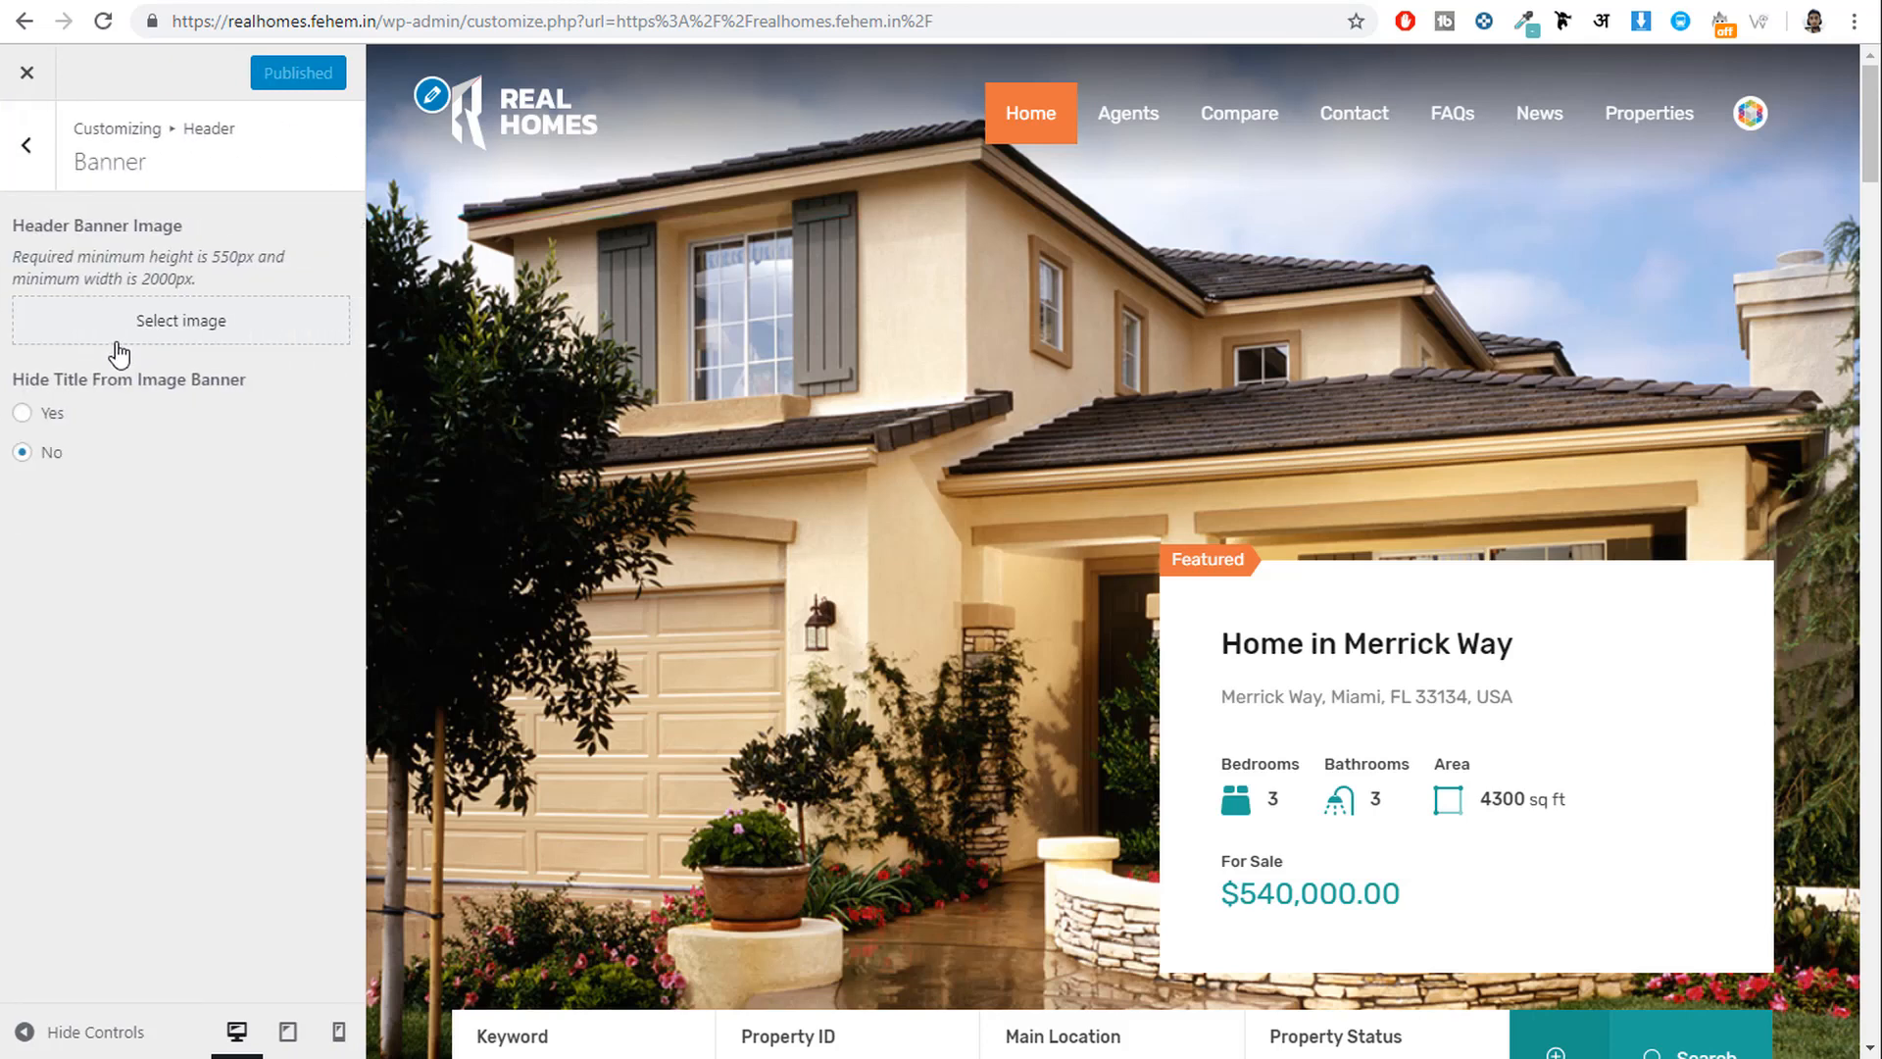
left_click(43, 154)
left_click(160, 401)
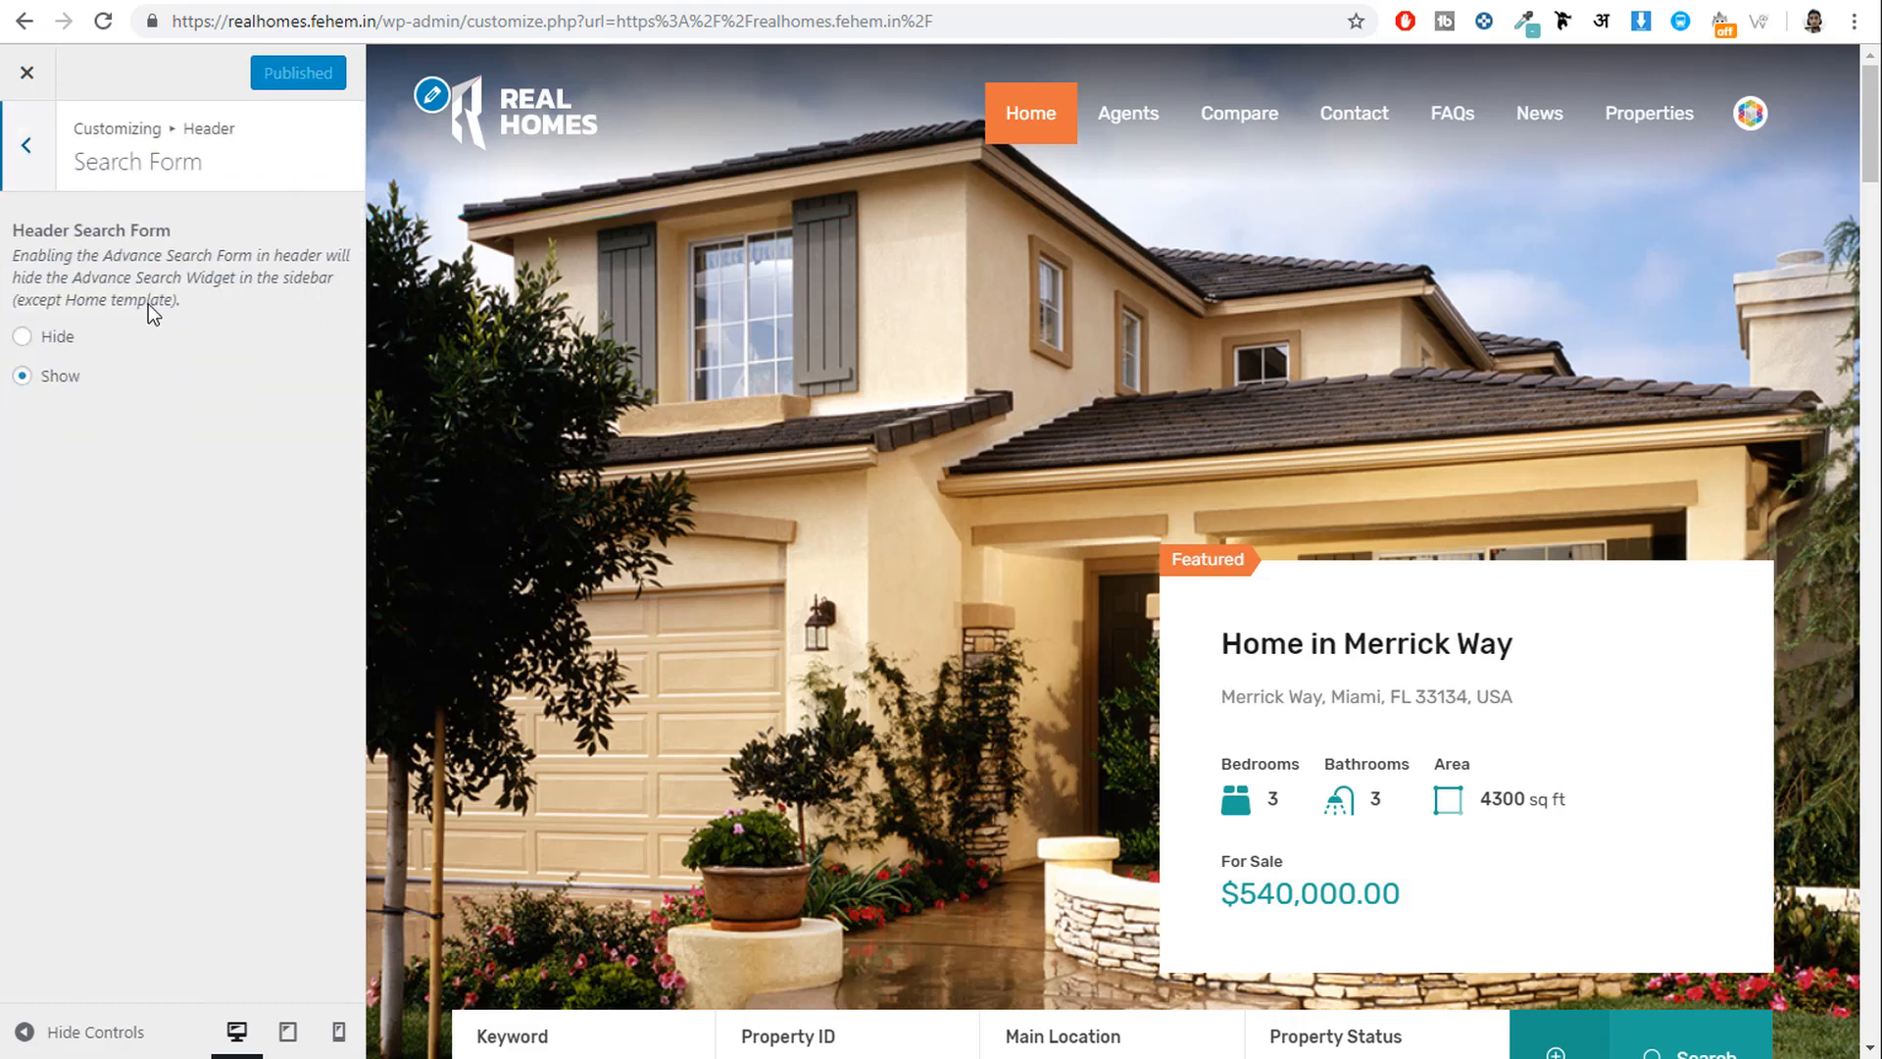
left_click(26, 145)
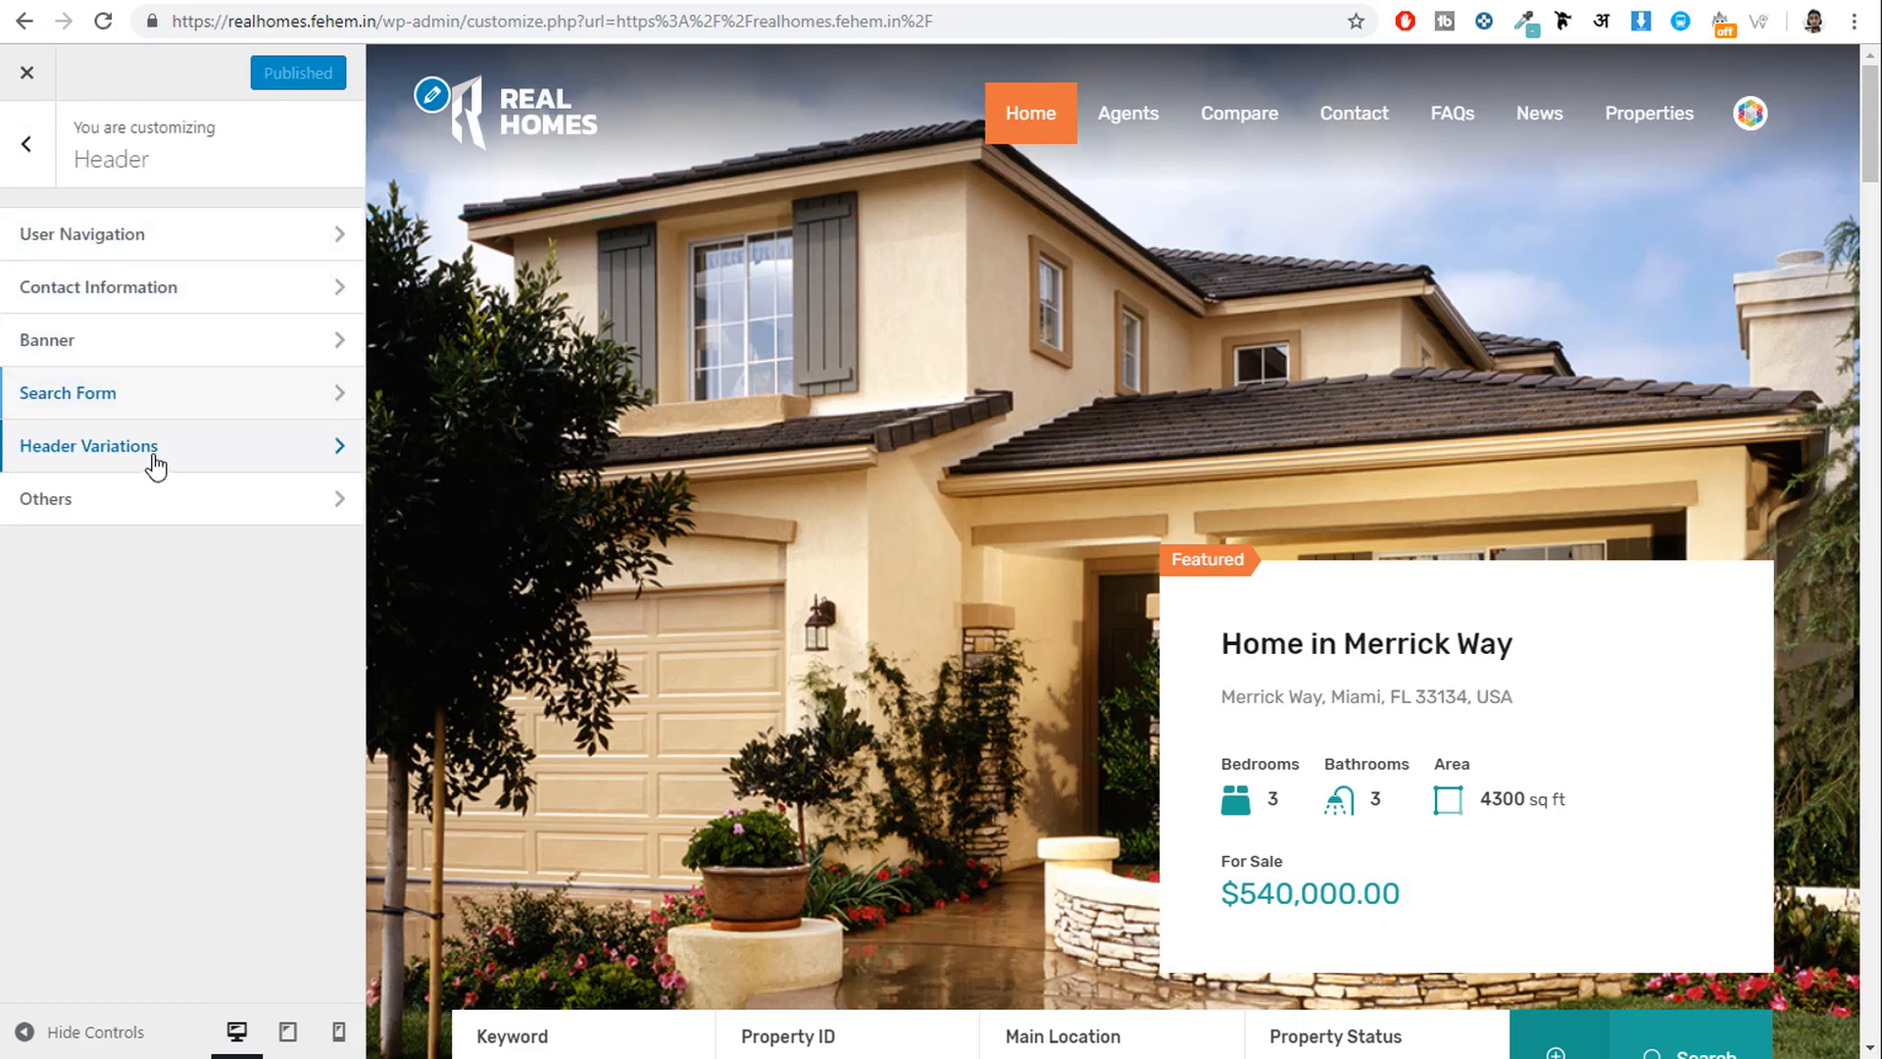
Choose the first header layout in Header Variations, then open Header Others.
left_click(154, 465)
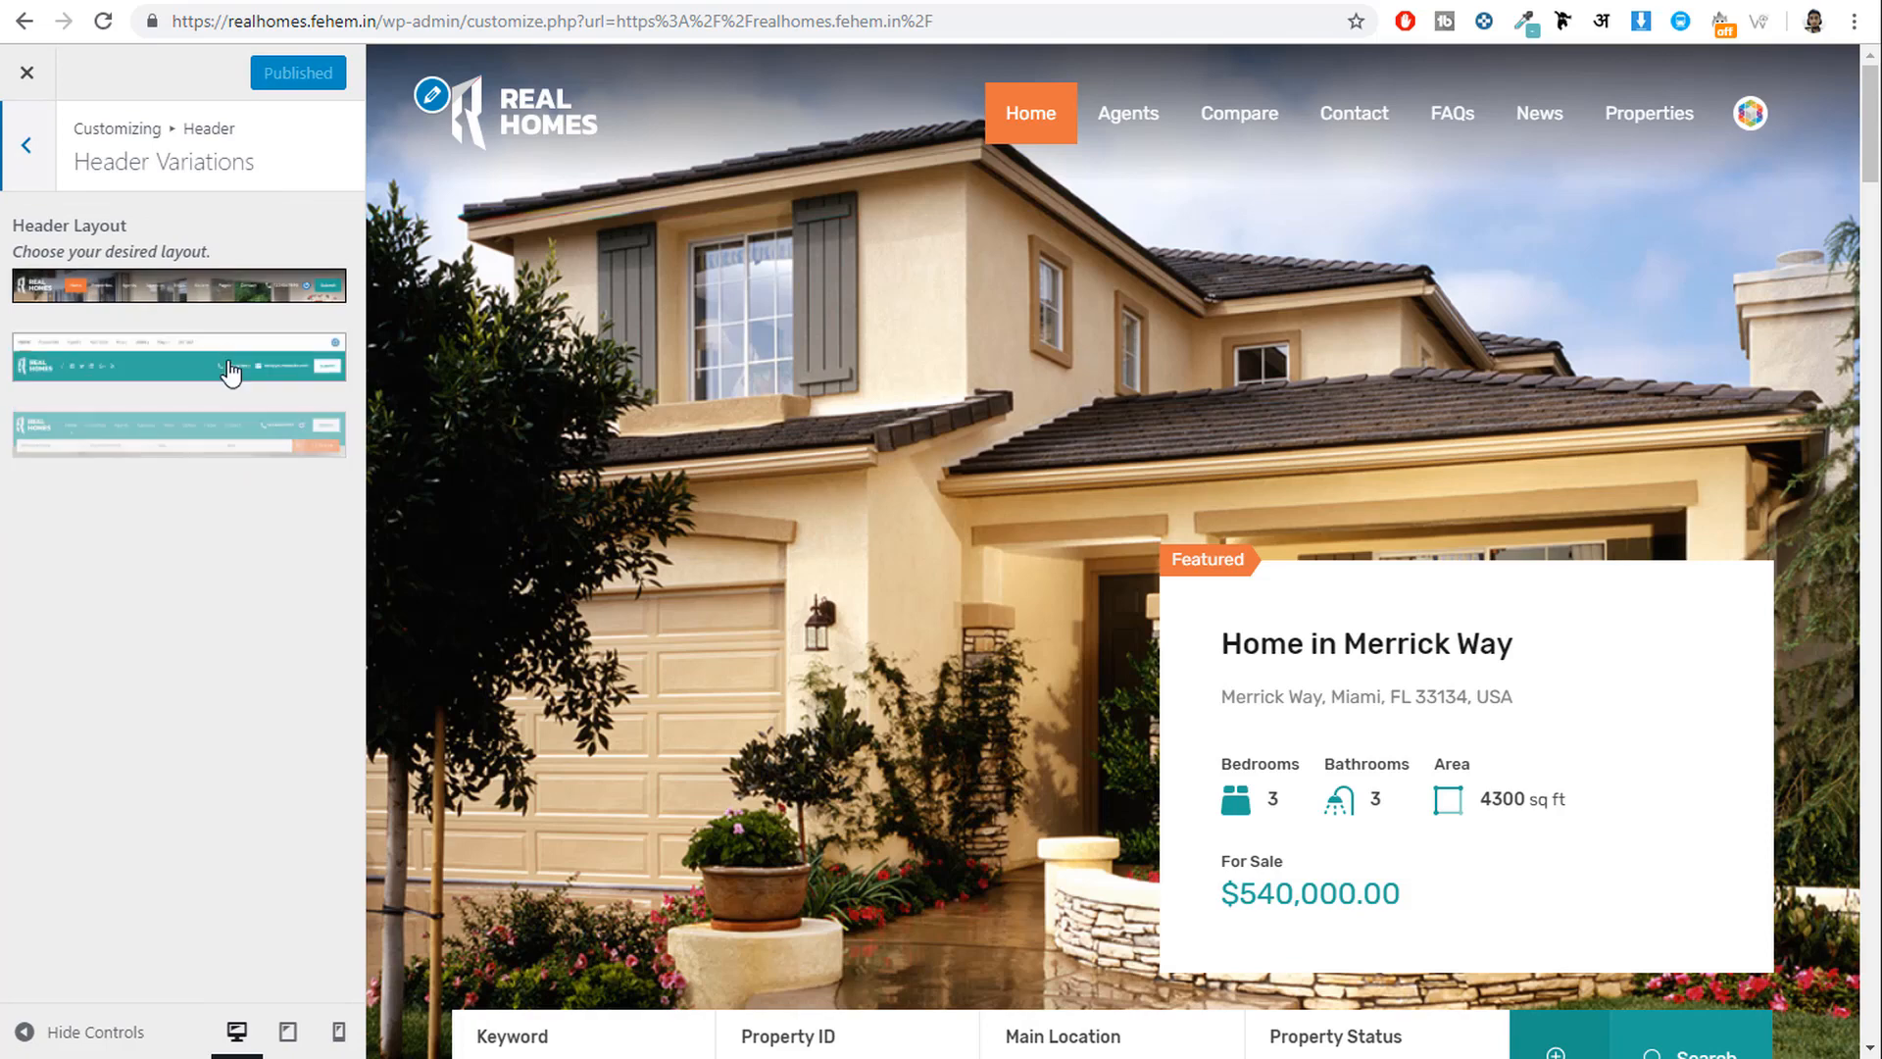
left_click(200, 291)
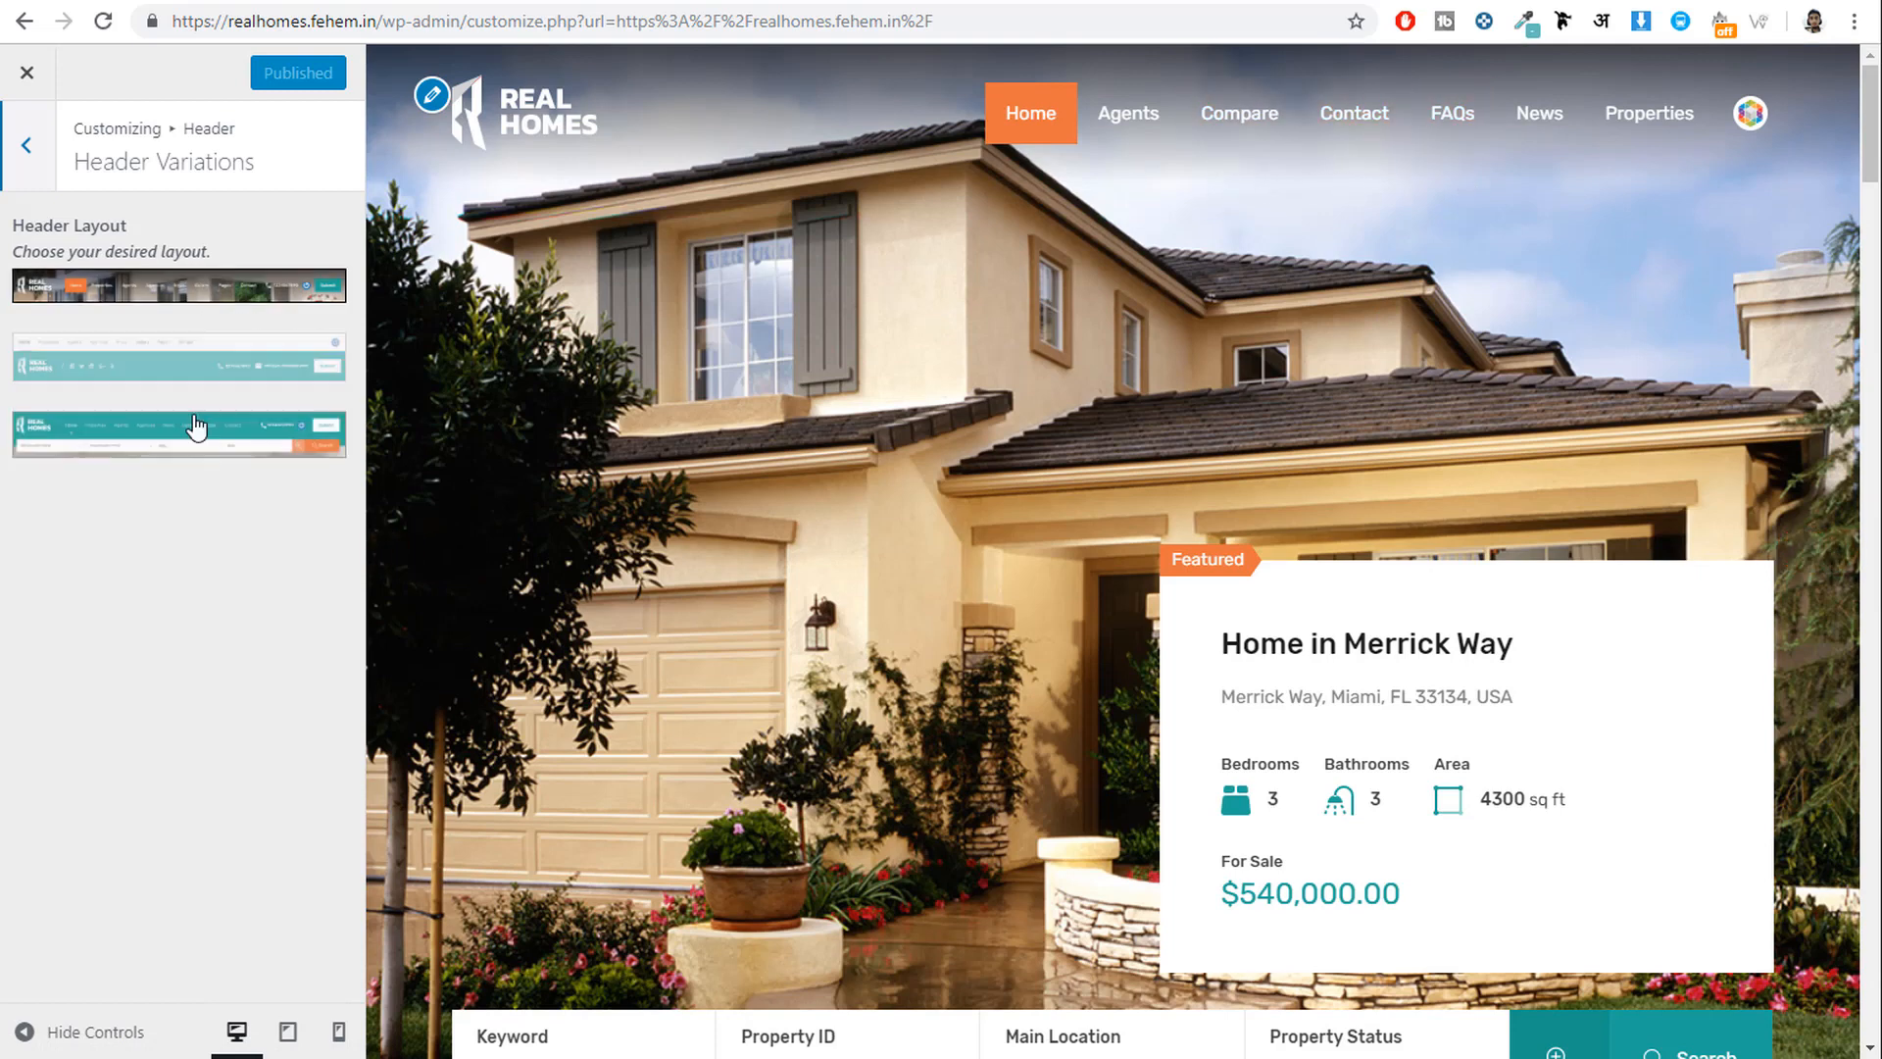
left_click(36, 163)
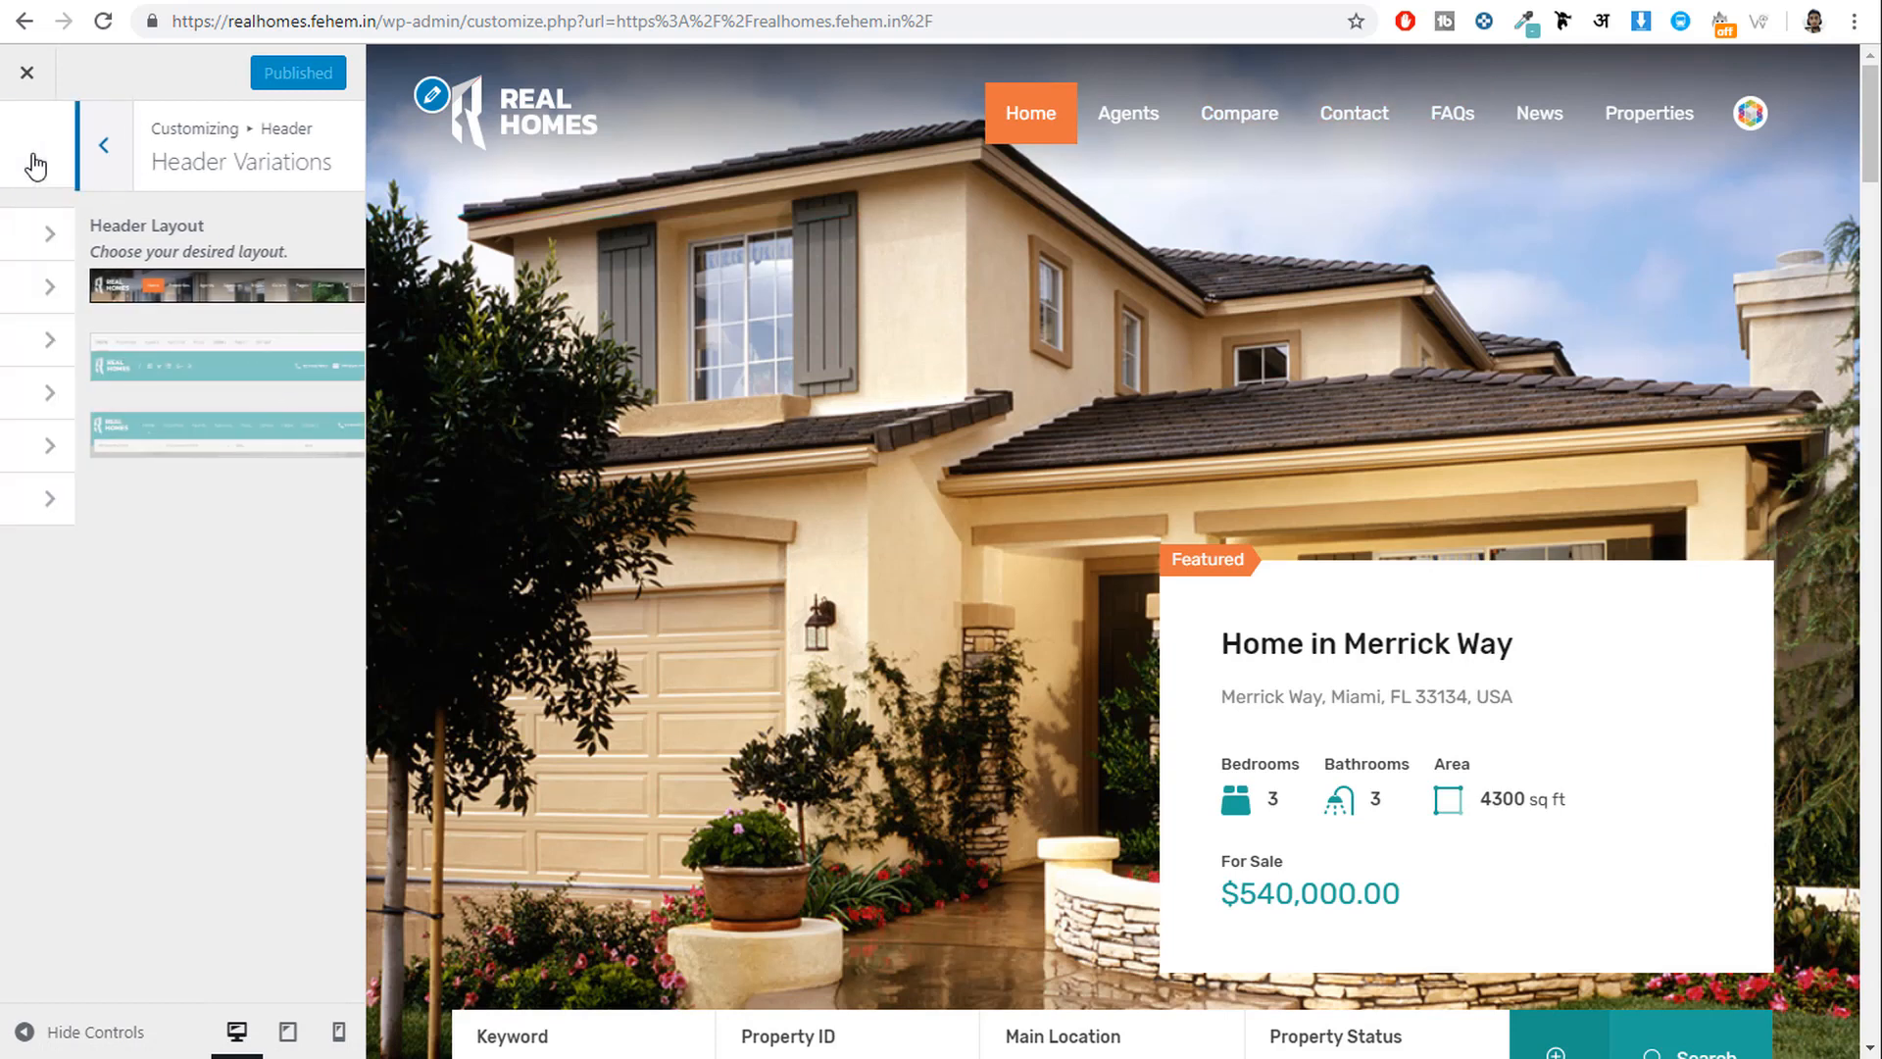
left_click(154, 502)
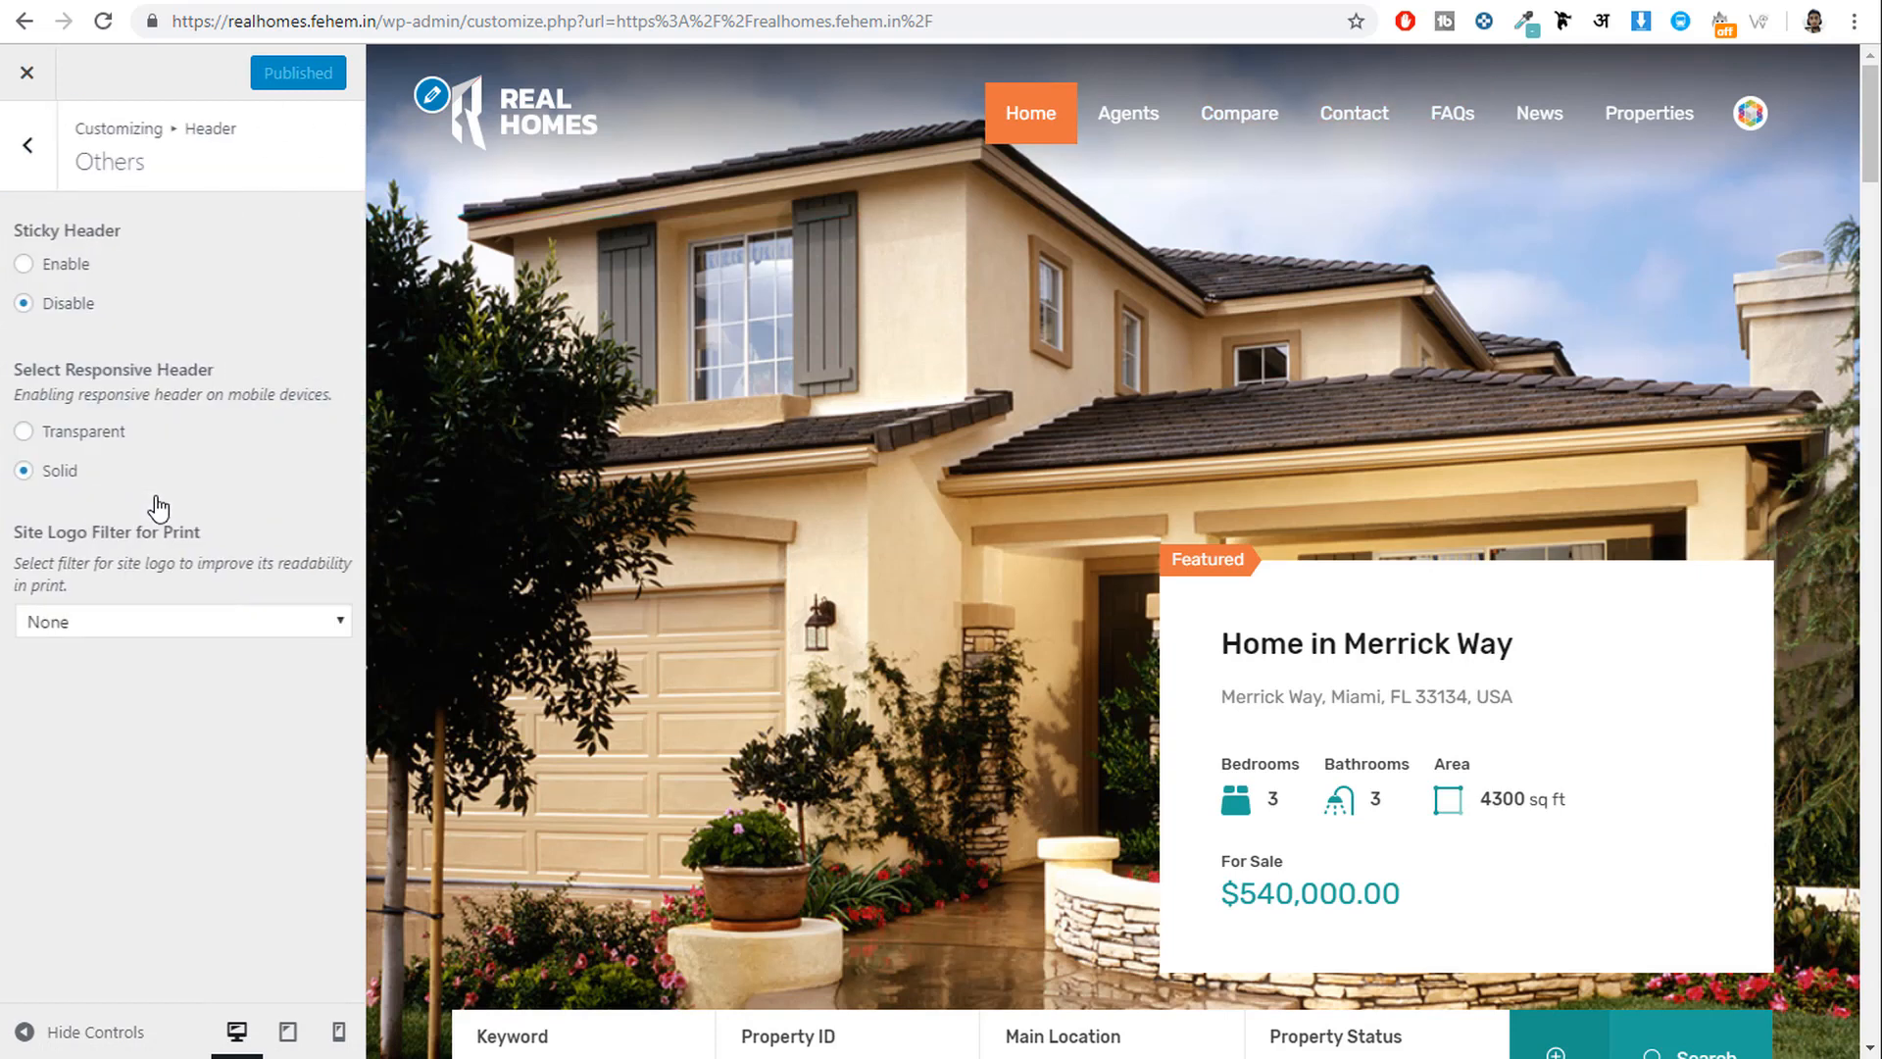
Set Sticky Header to Enable, check it in the preview, publish, and return to the main list.
left_click(59, 264)
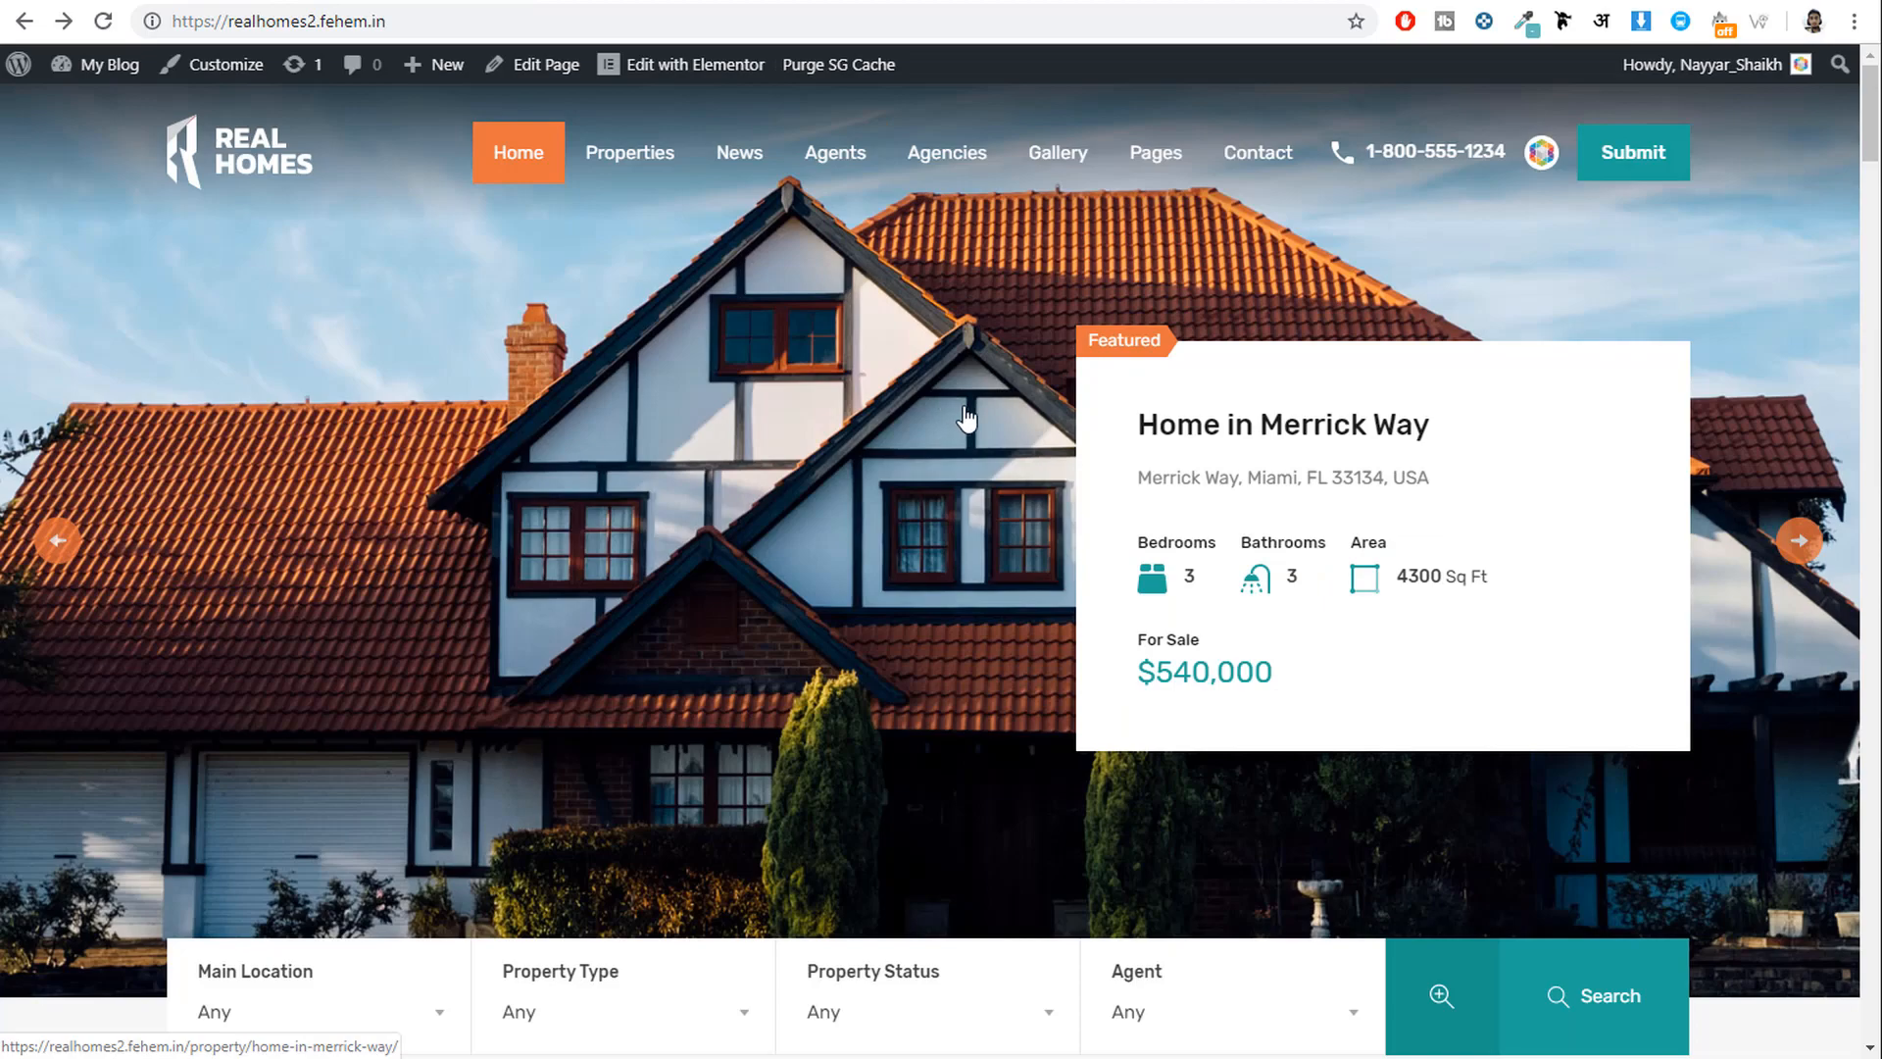
scroll(966, 418, "down", 7)
scroll(976, 313, "down", 15)
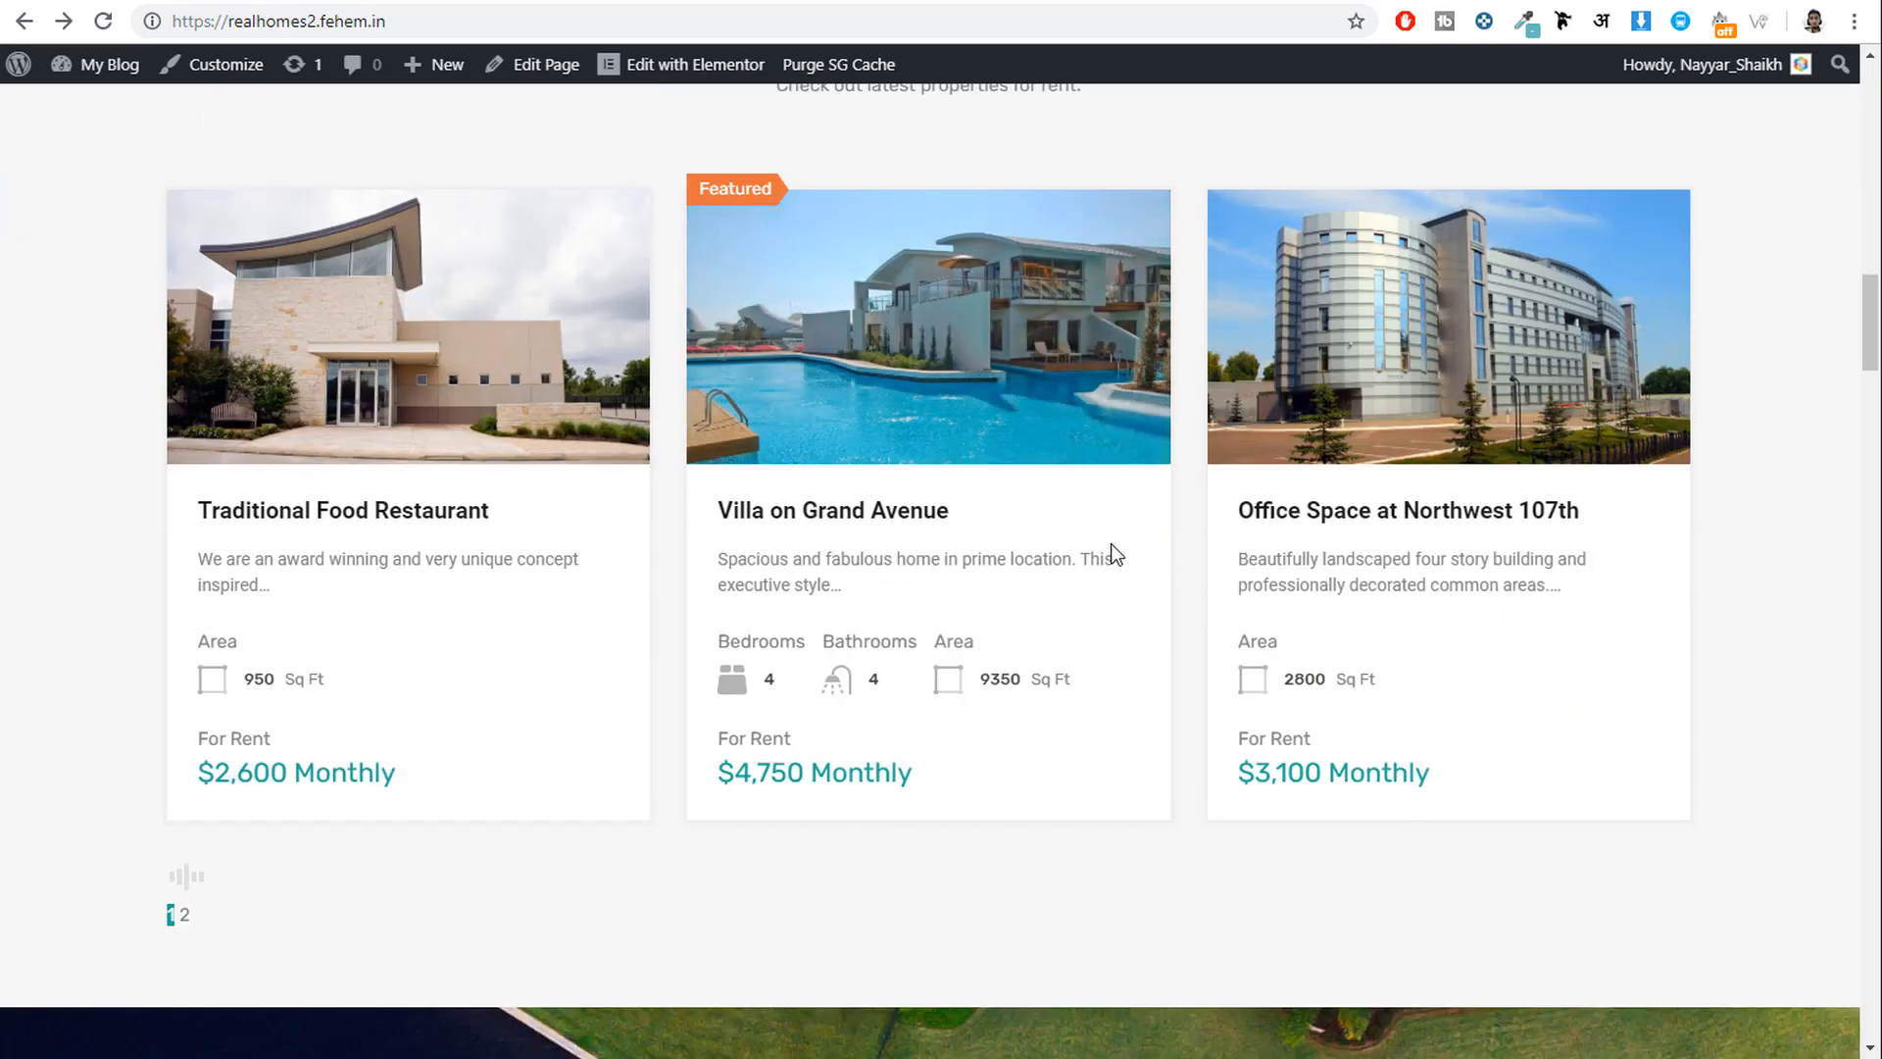
scroll(1114, 555, "up", 15)
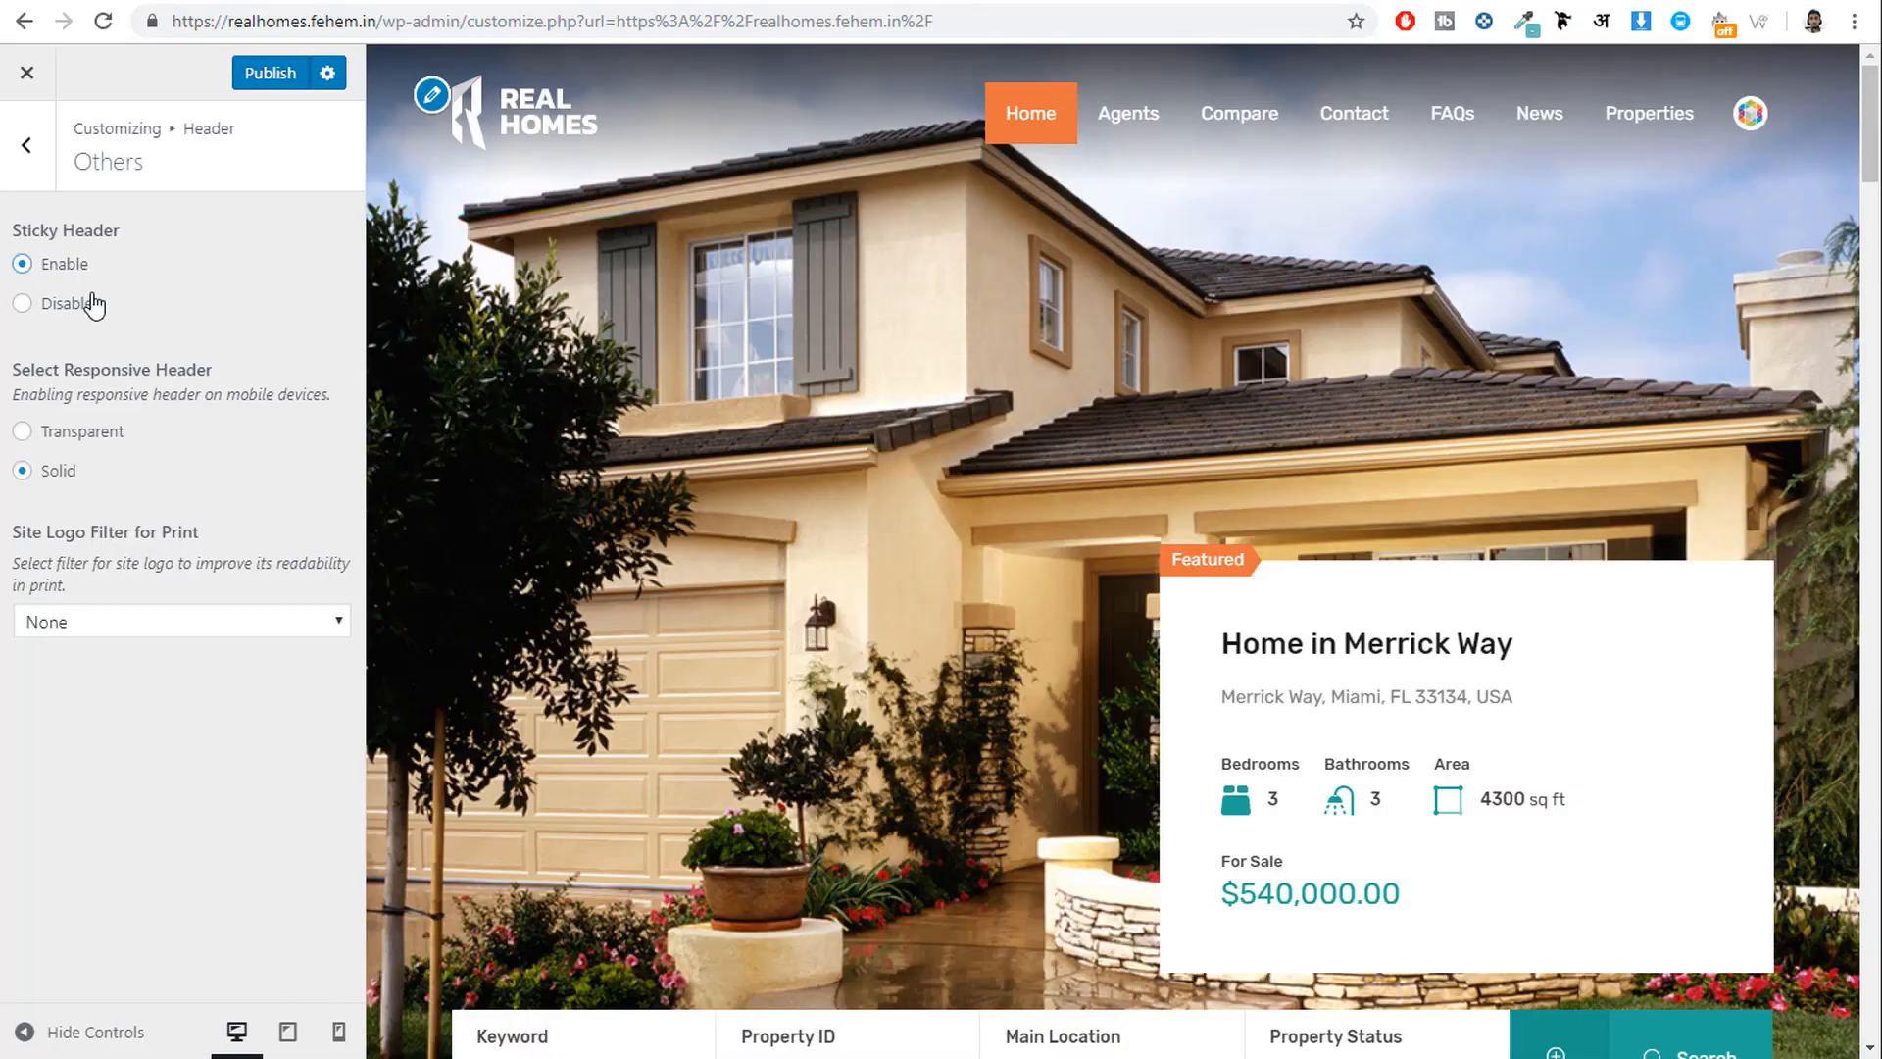
scroll(1155, 640, "down", 10)
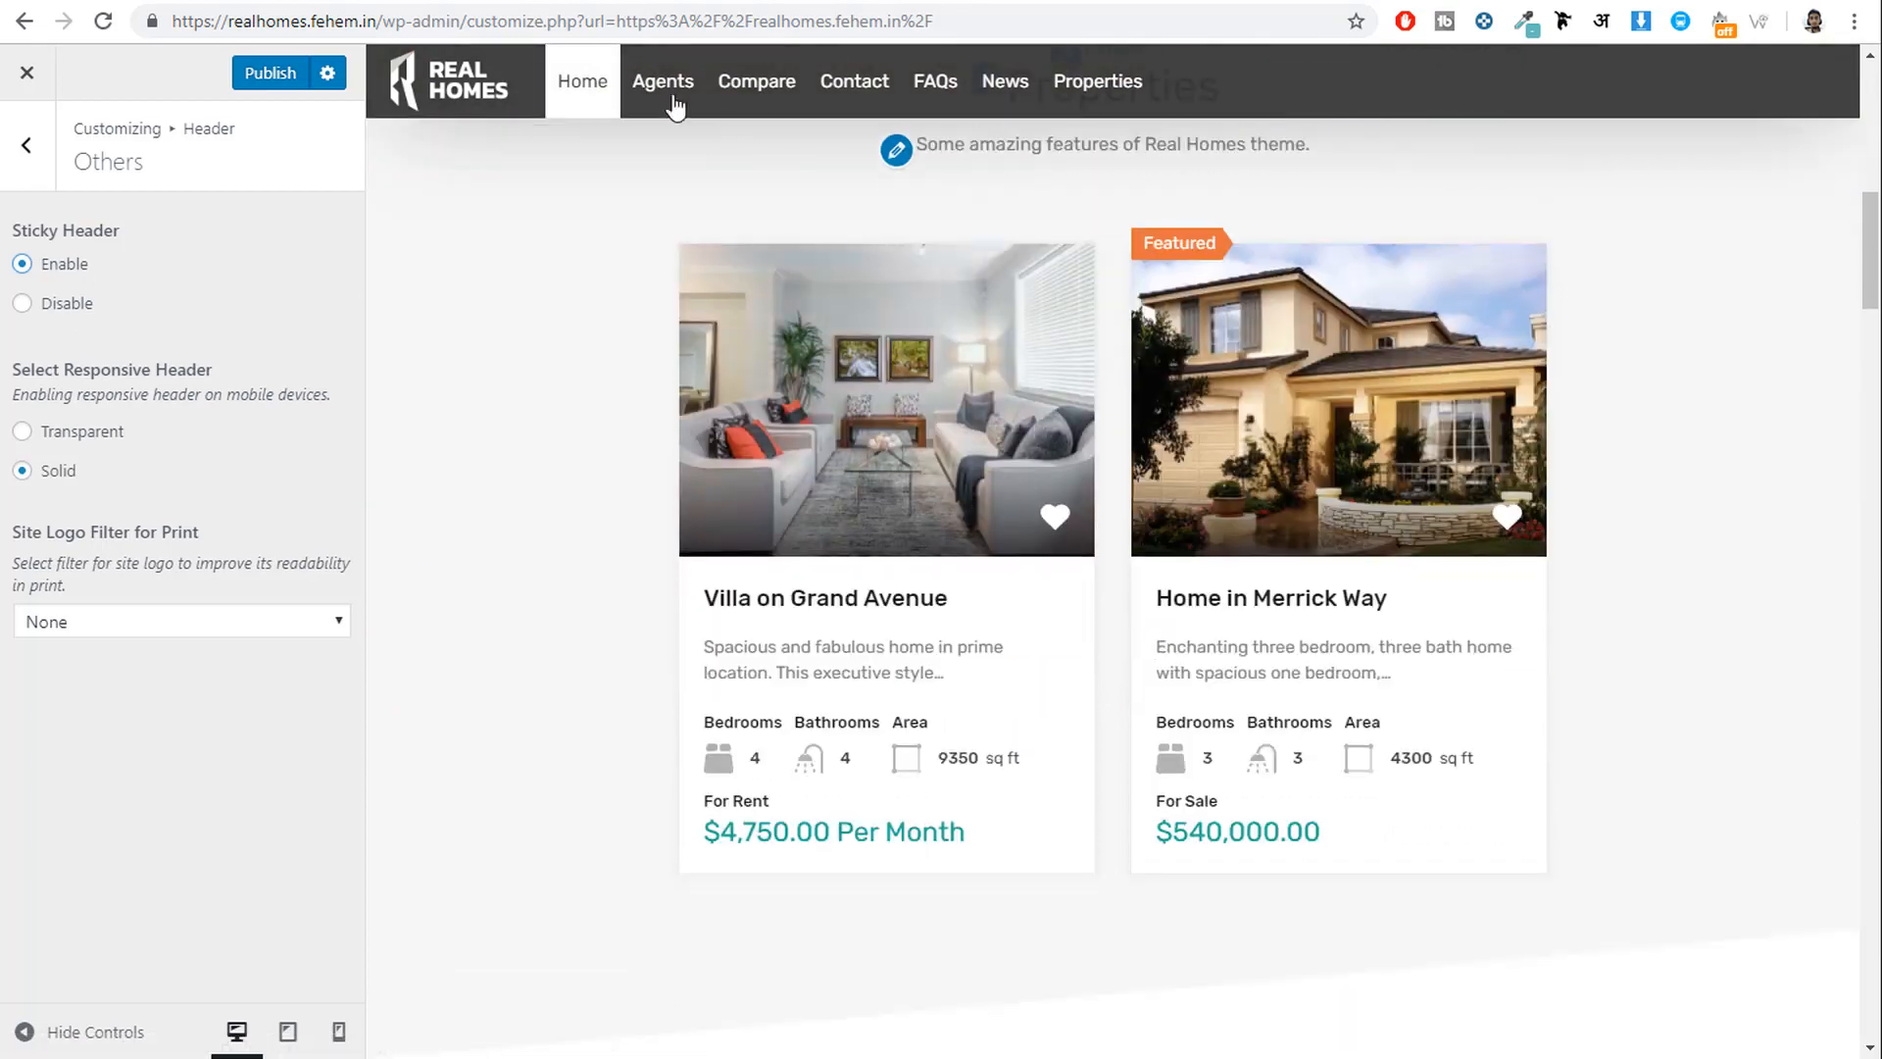
scroll(1004, 529, "down", 10)
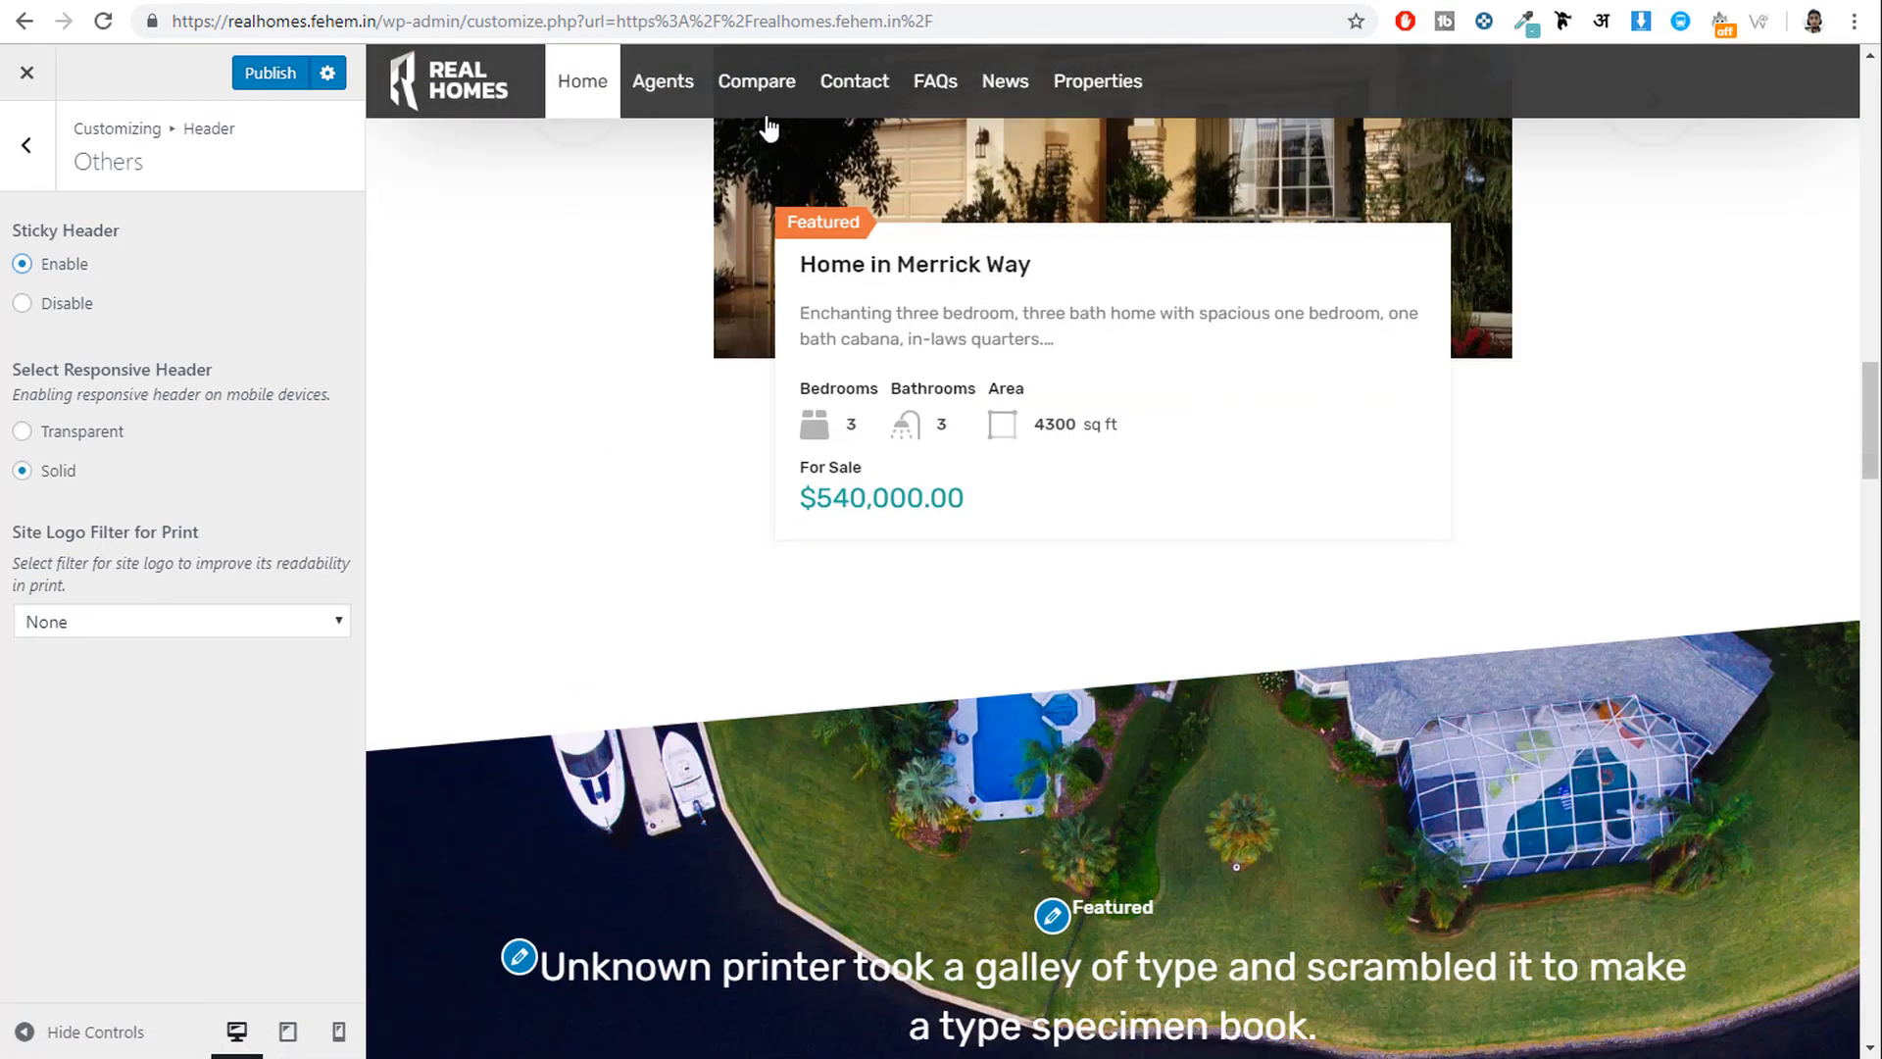
scroll(1066, 638, "up", 20)
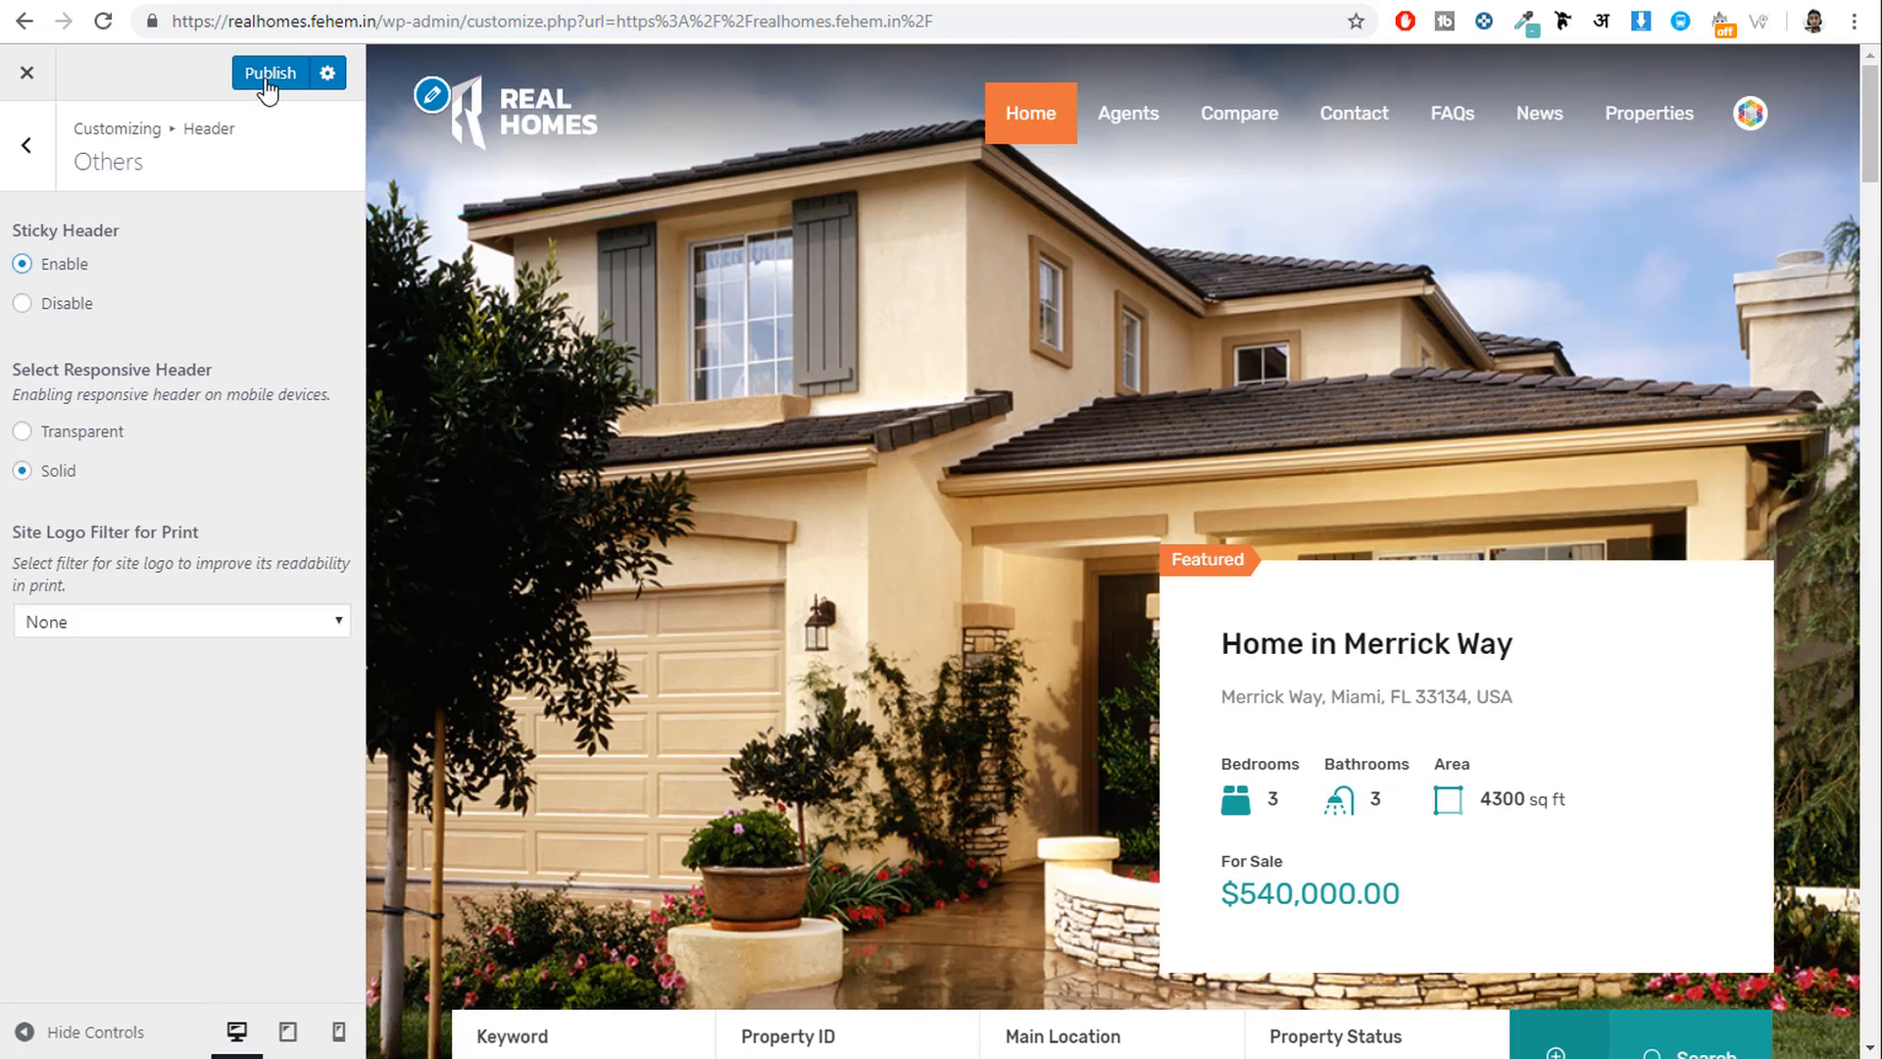
left_click(266, 84)
left_click(28, 145)
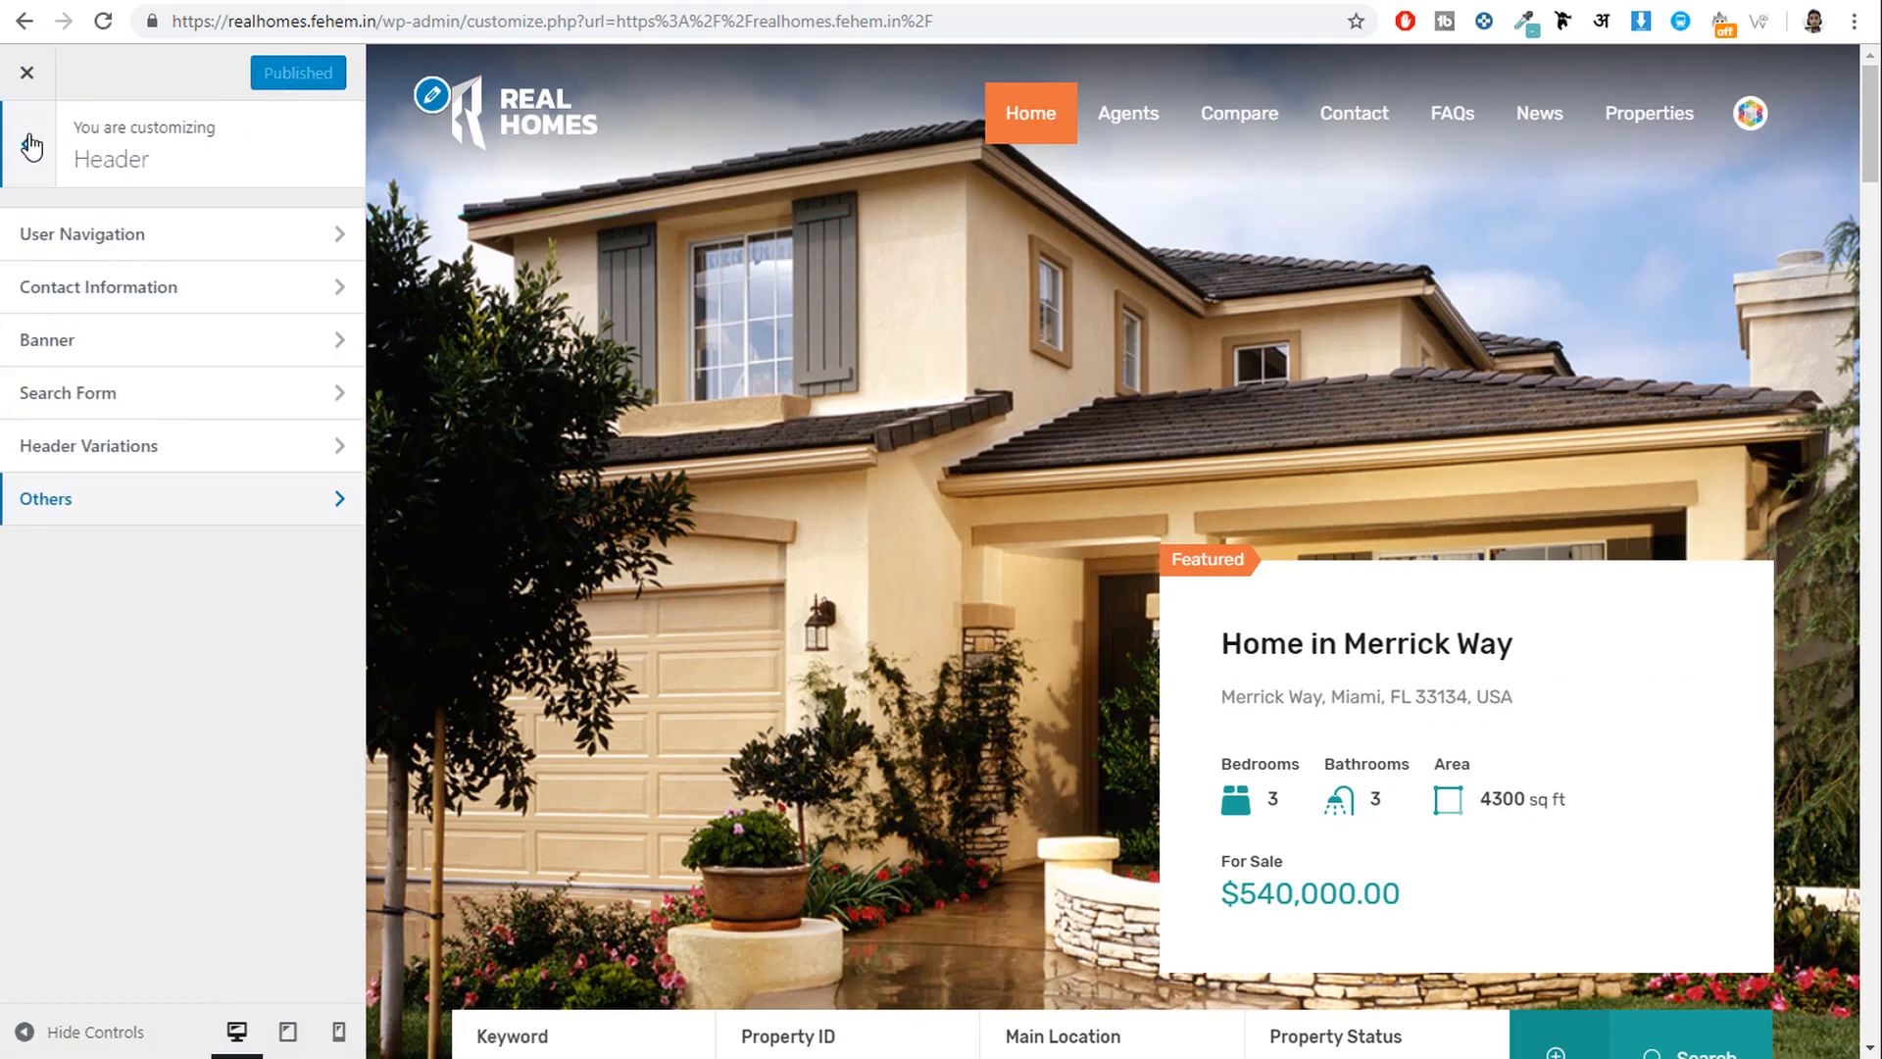
left_click(29, 148)
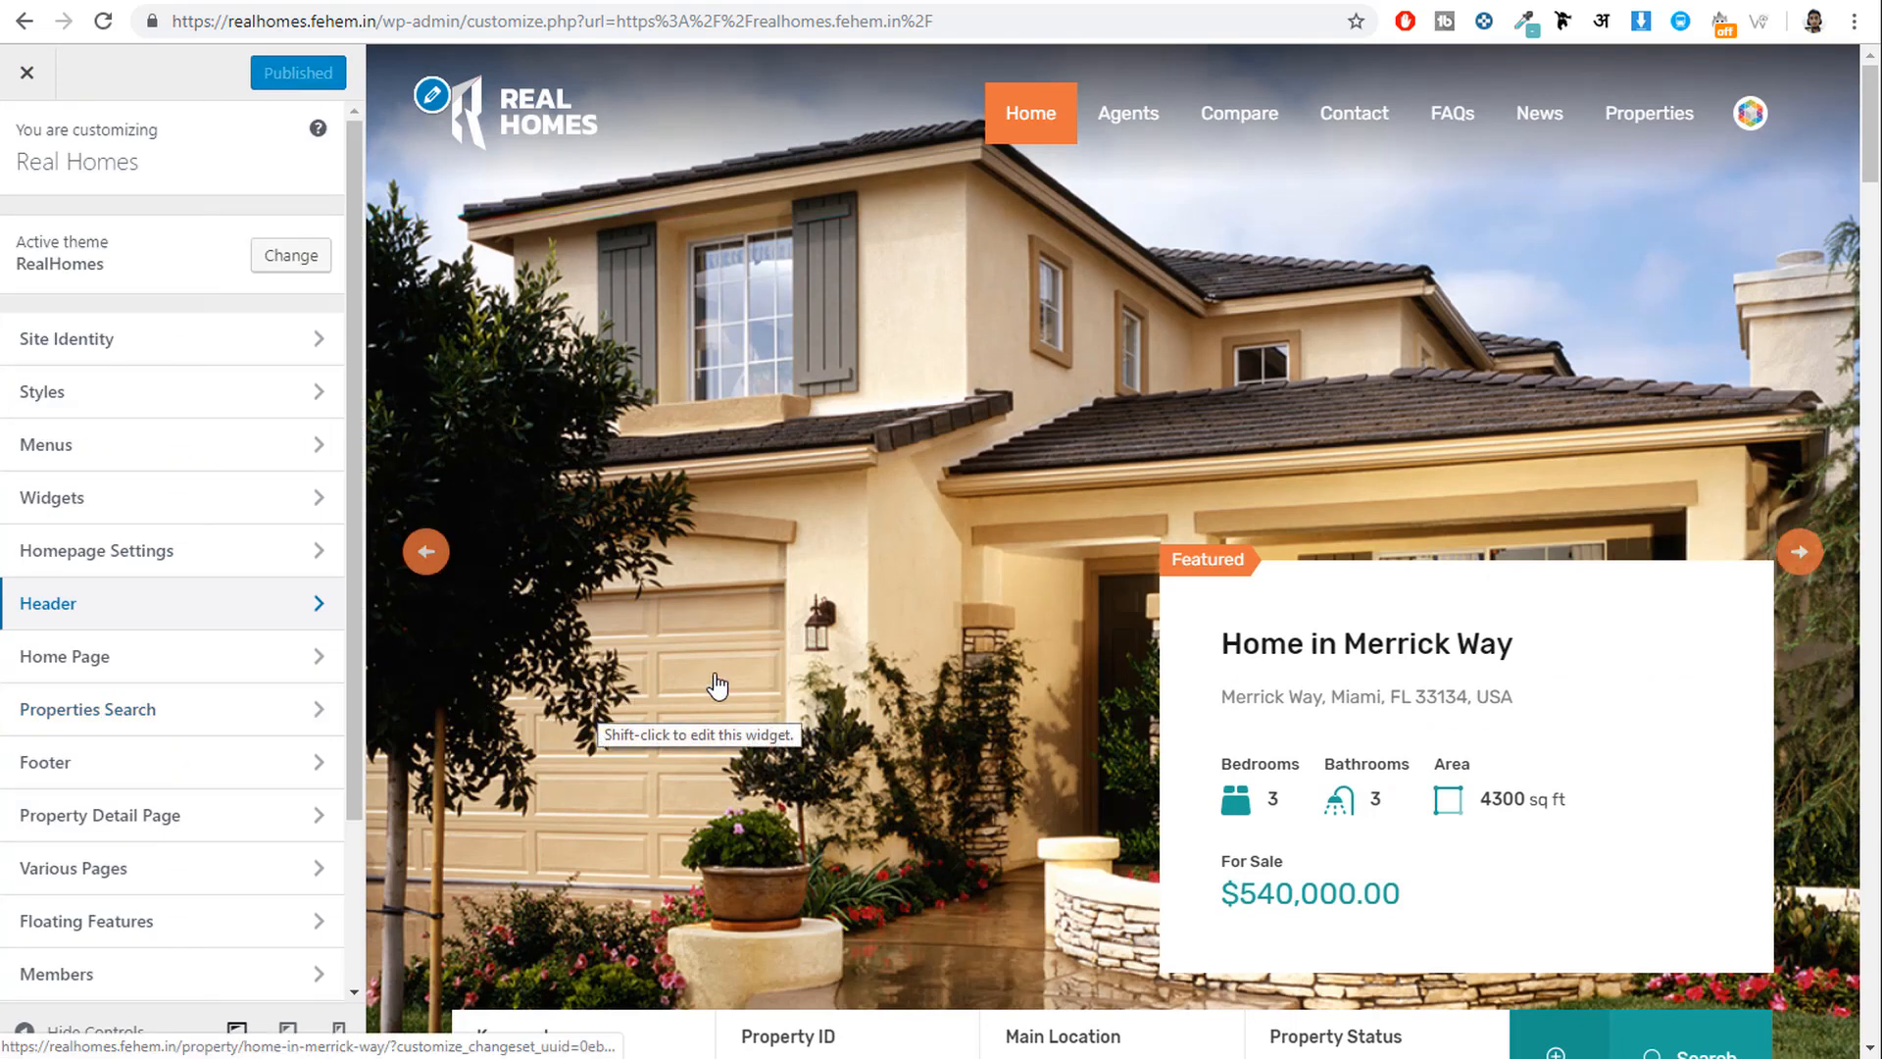
Scroll the preview to the footer, inspect the Footer Logo tagline, then open Footer Text.
scroll(761, 681, "down", 10)
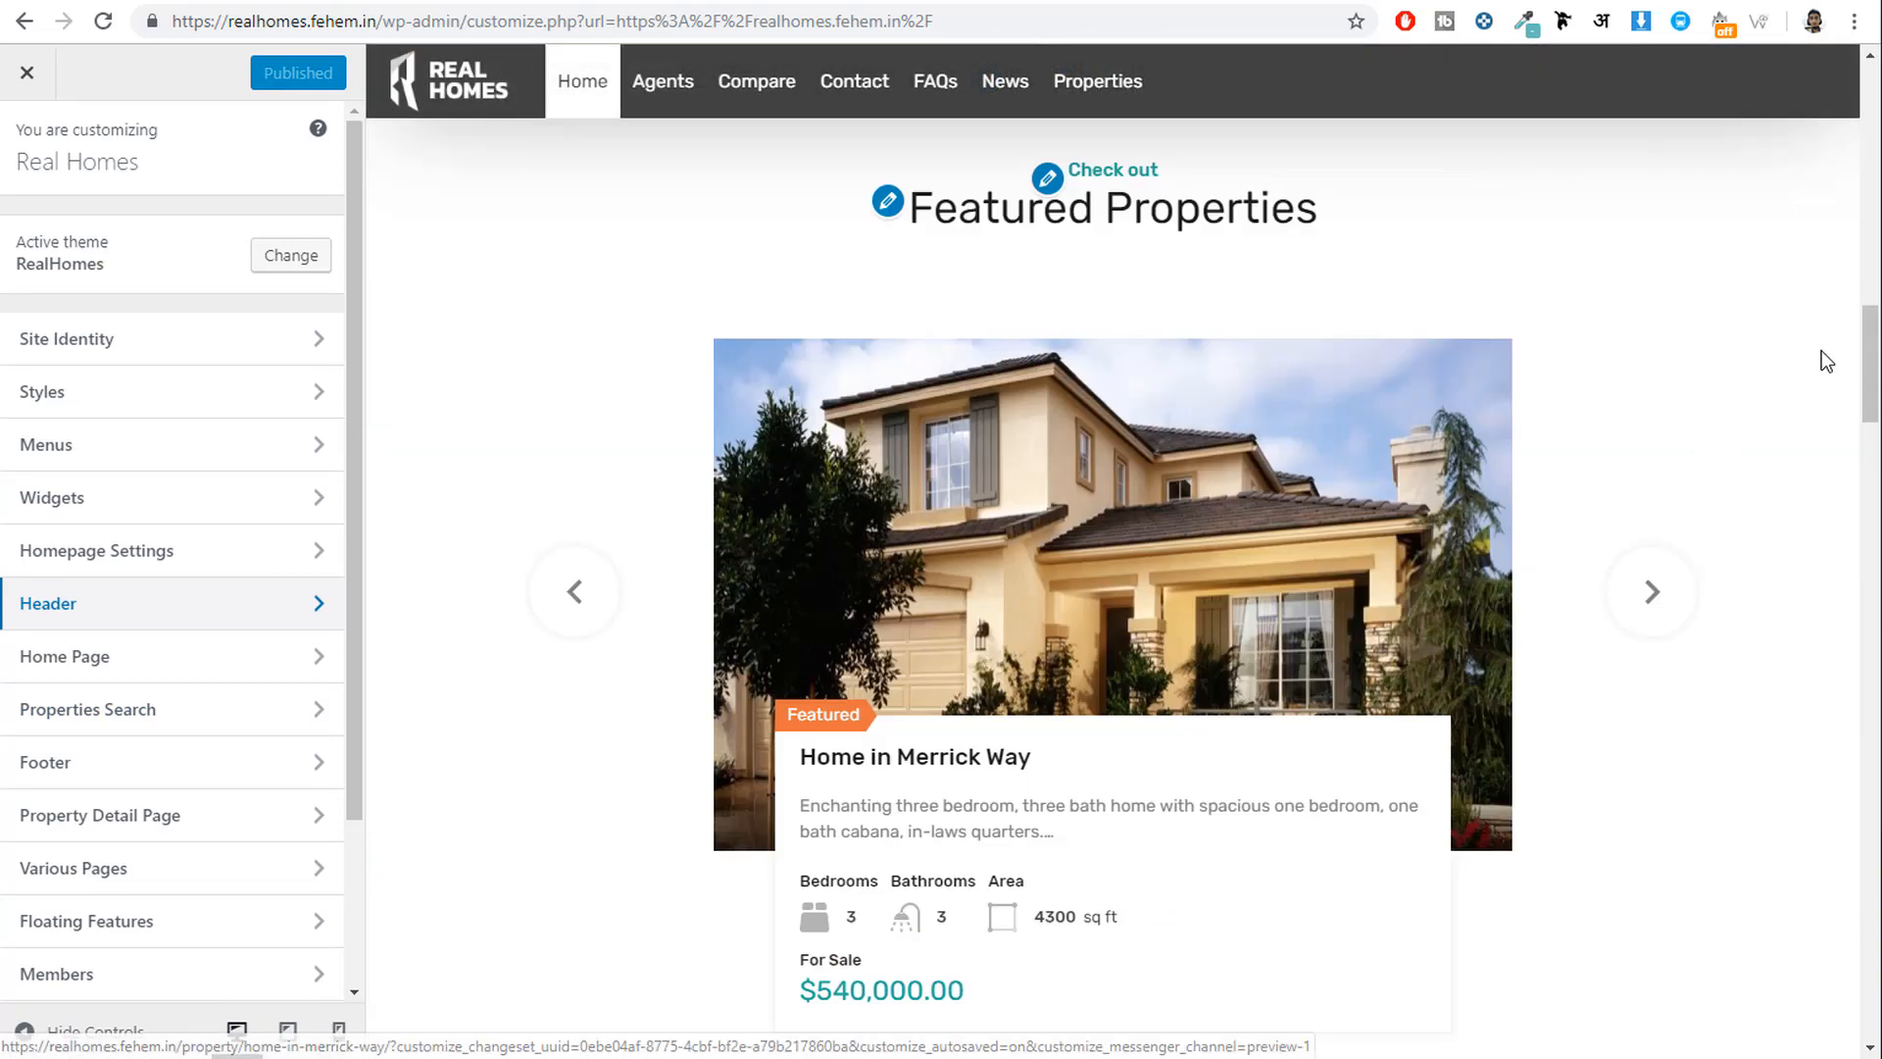
left_click_drag(1871, 363, 1870, 978)
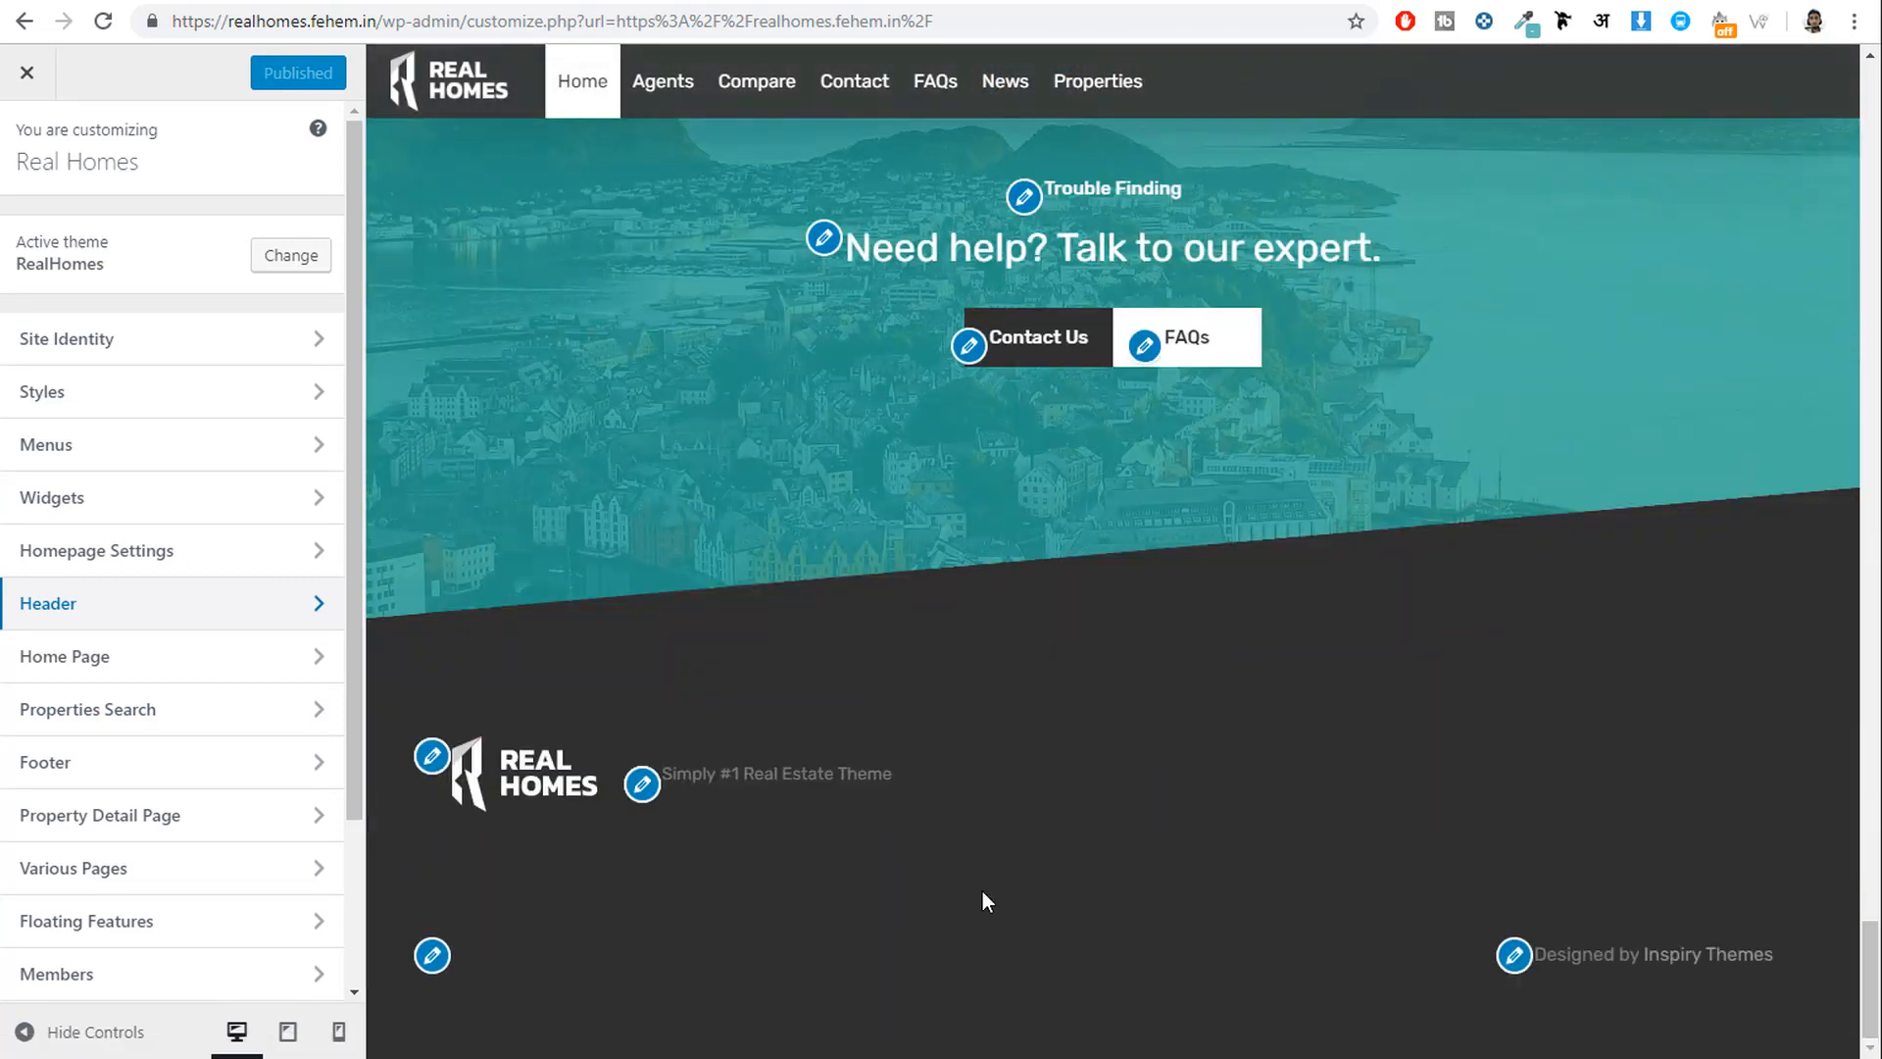
left_click(63, 764)
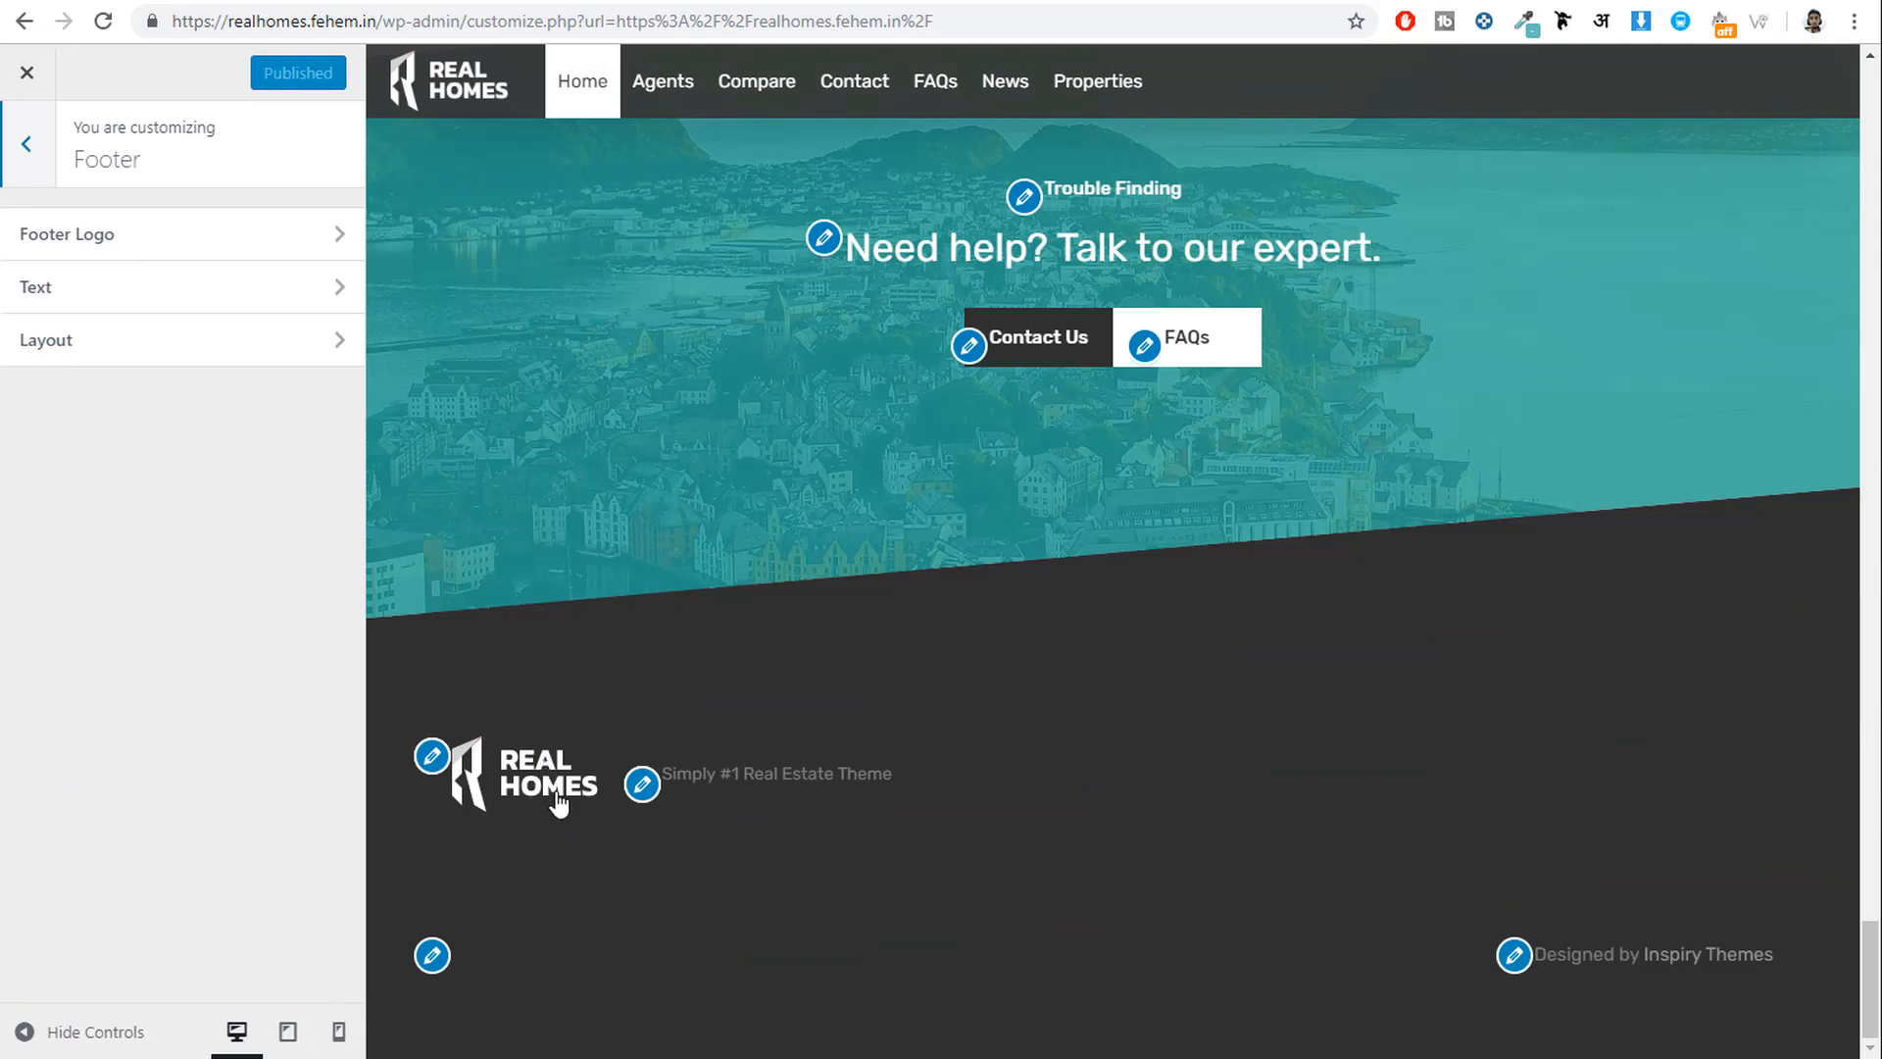
left_click(162, 251)
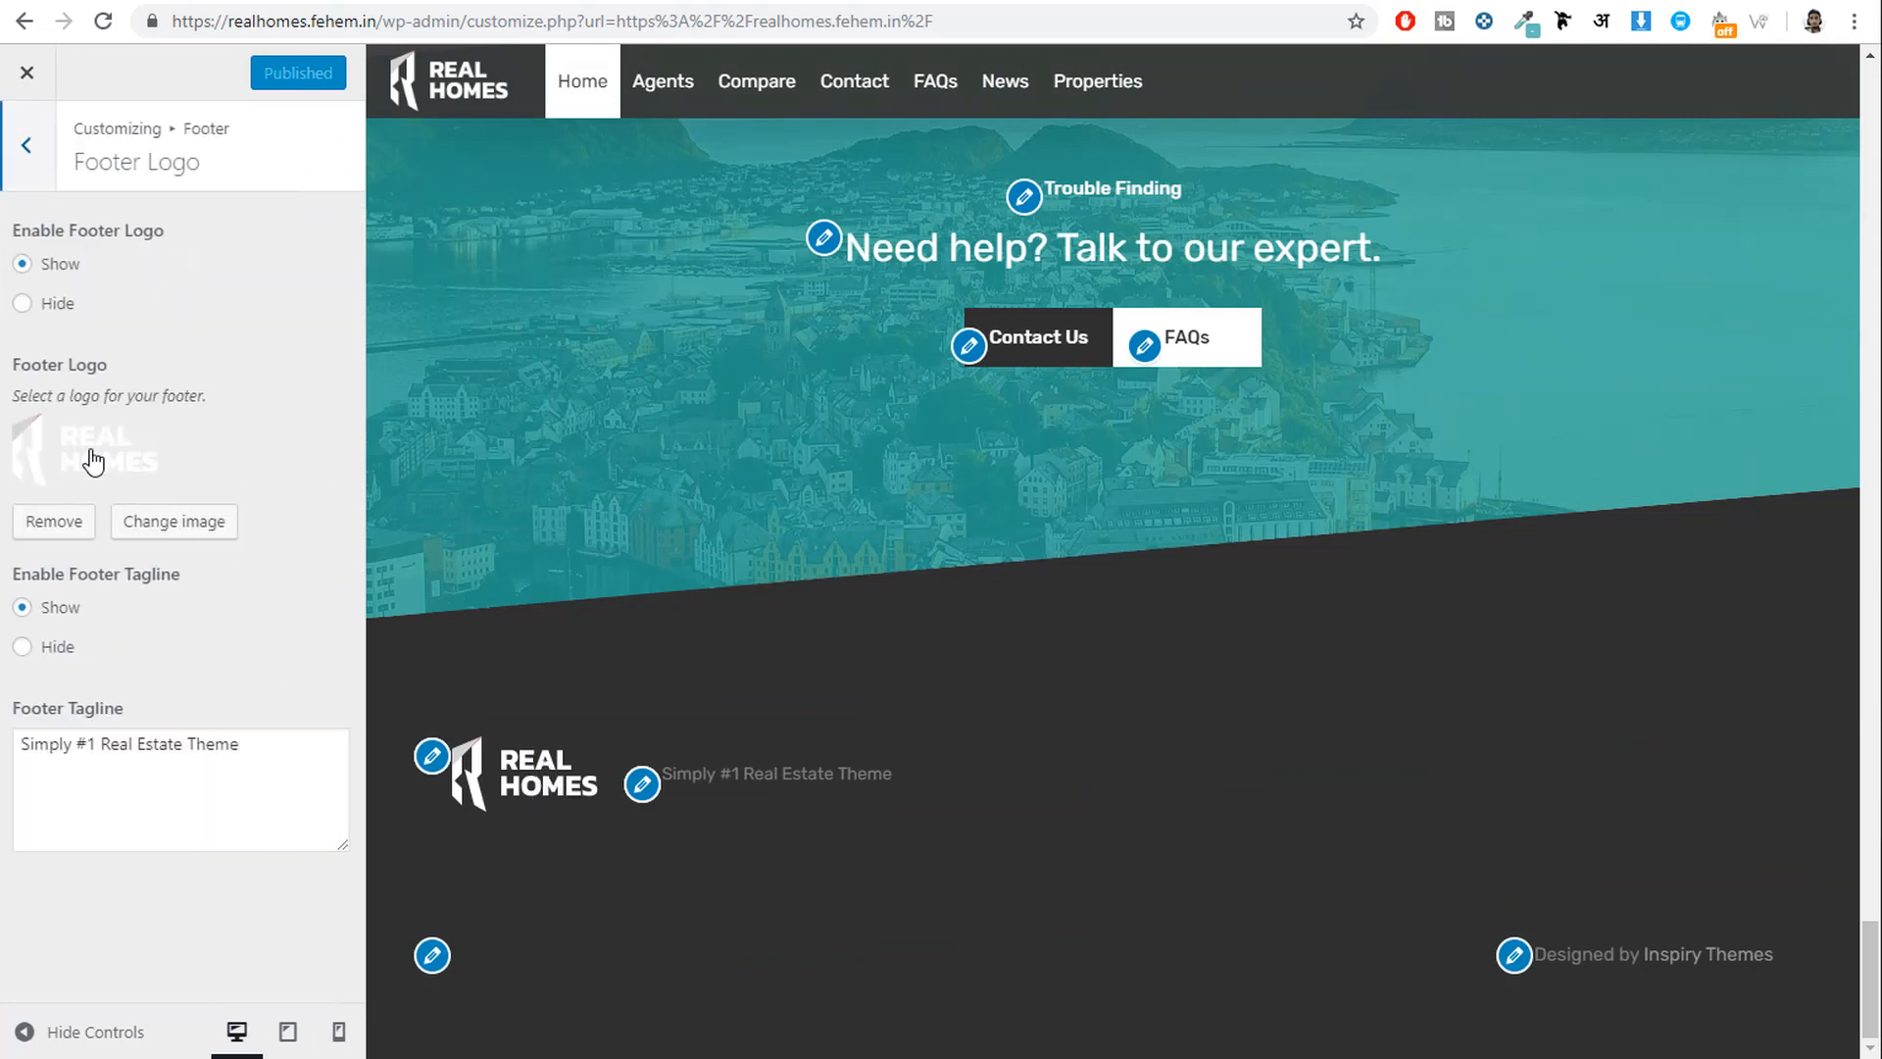
left_click(287, 764)
key("ctrl+a")
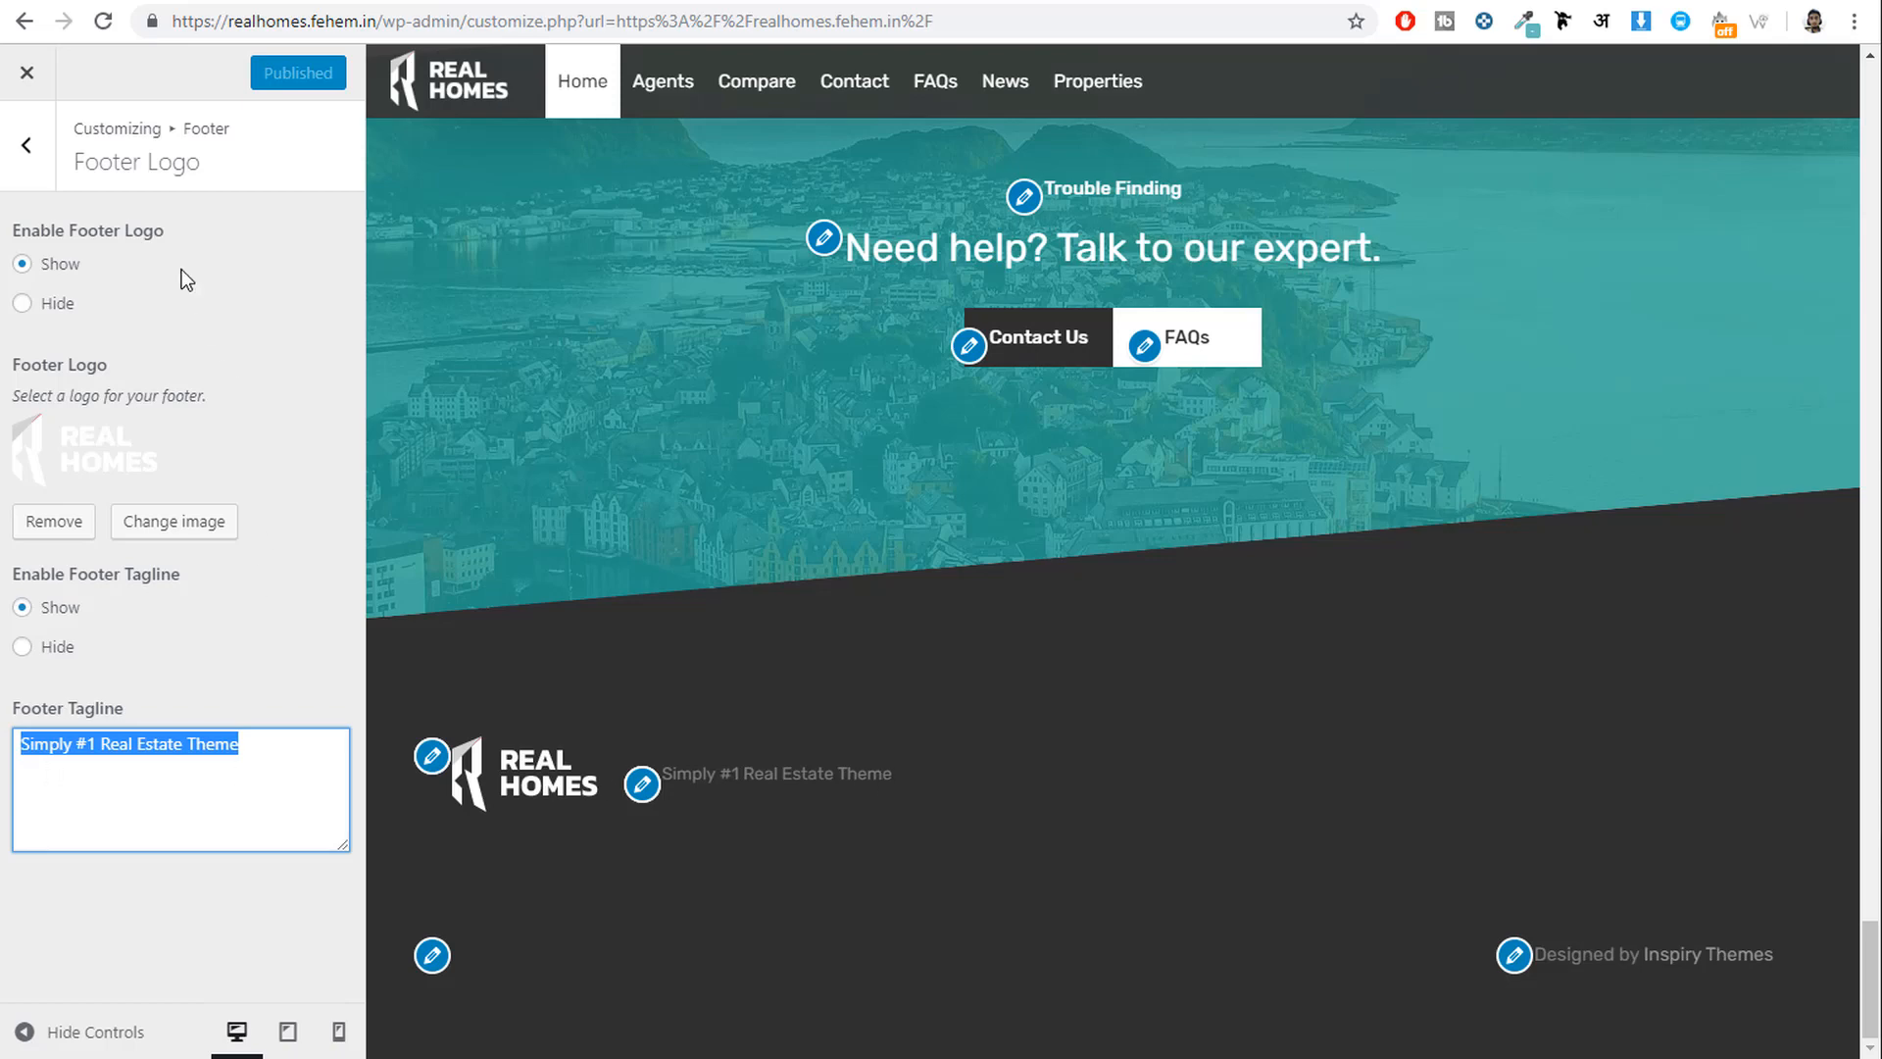
left_click(29, 147)
left_click(153, 299)
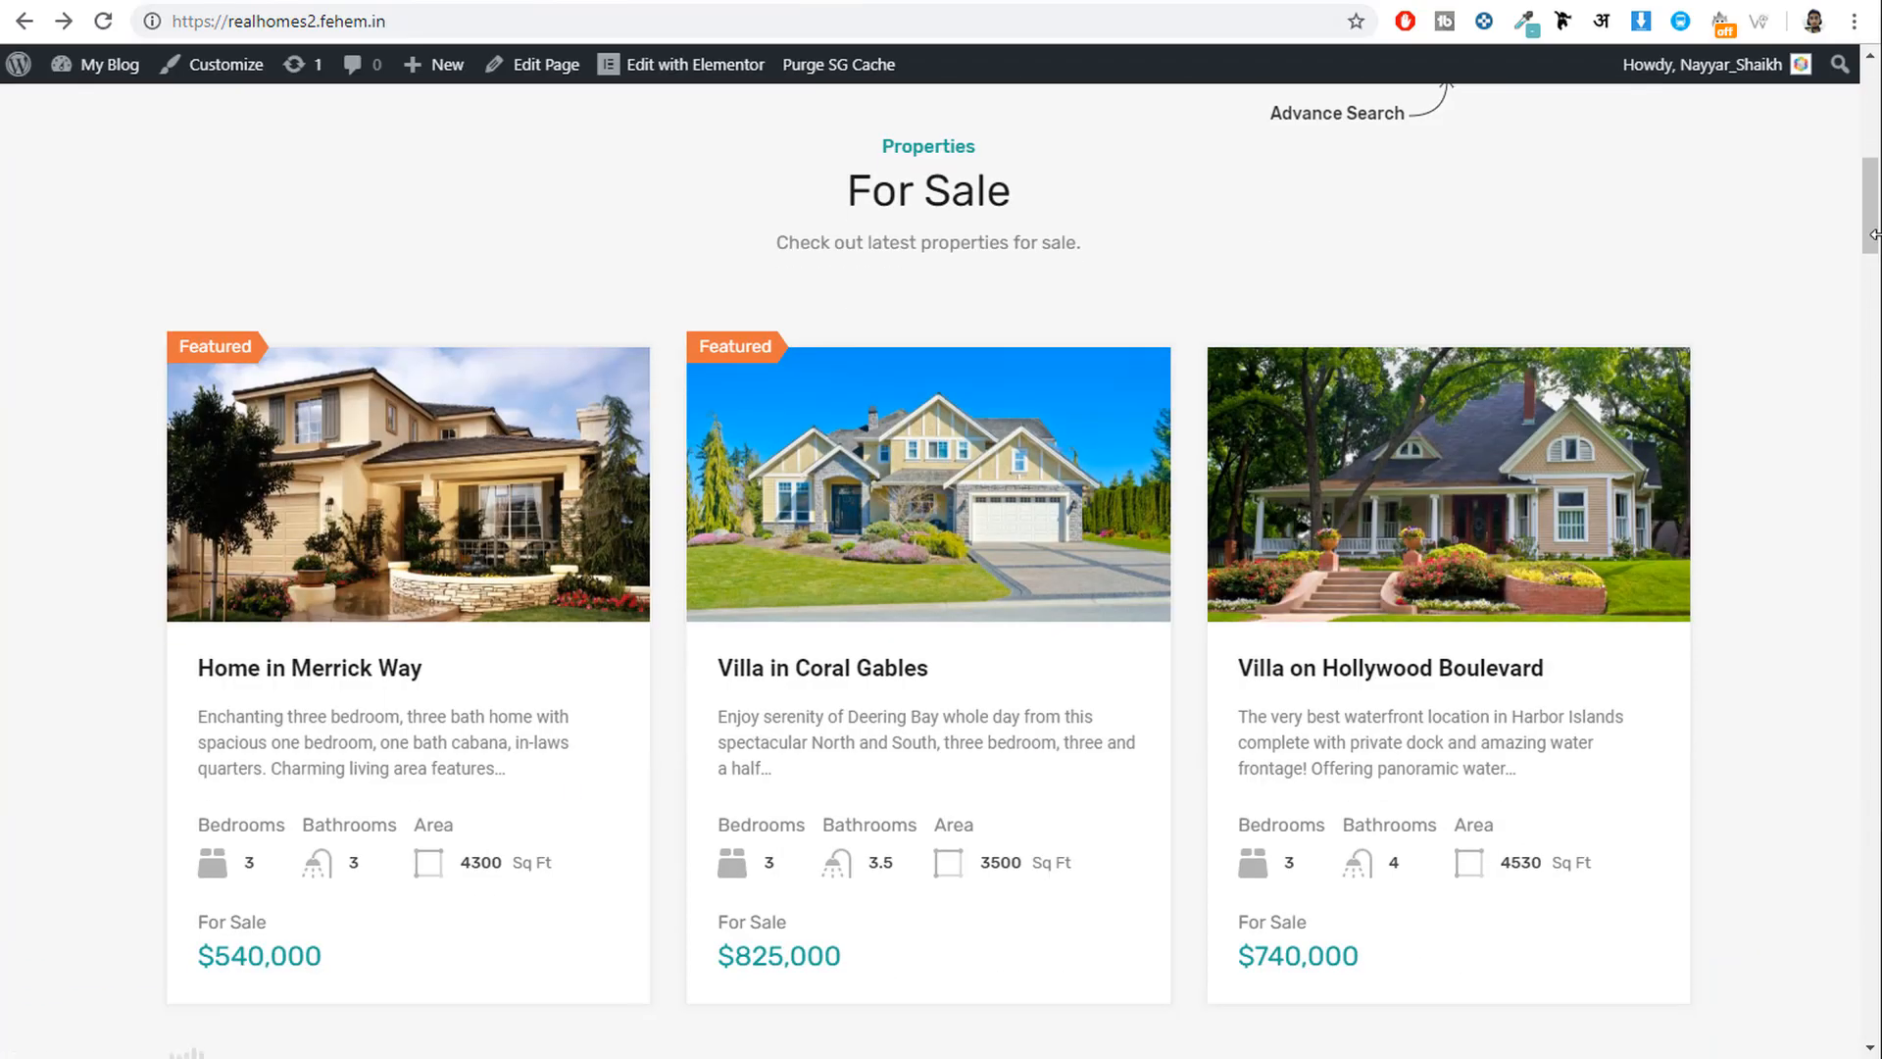
Copy the live site's copyright line '© 2019. All rights reserved.' into Copyright Text.
left_click_drag(1875, 234, 1874, 1019)
left_click_drag(449, 919, 144, 922)
key("ctrl+c")
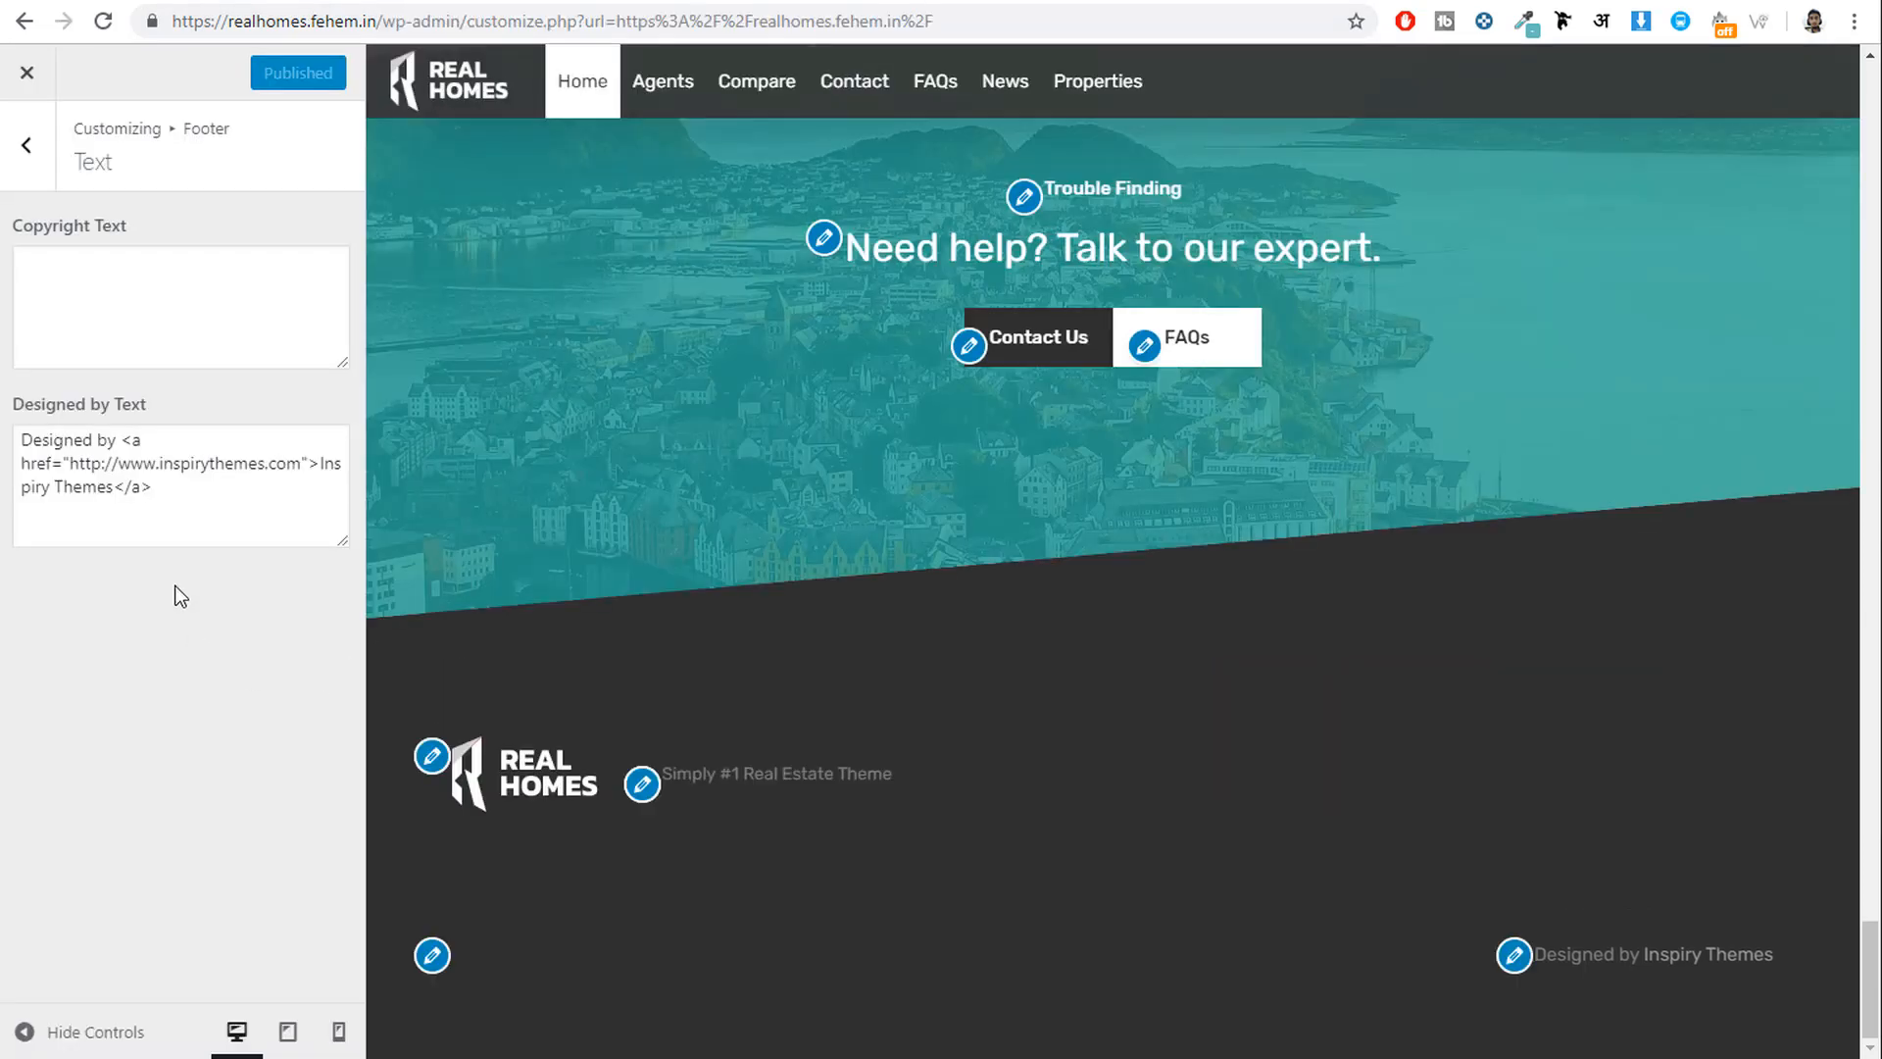
left_click(143, 340)
key("ctrl+v")
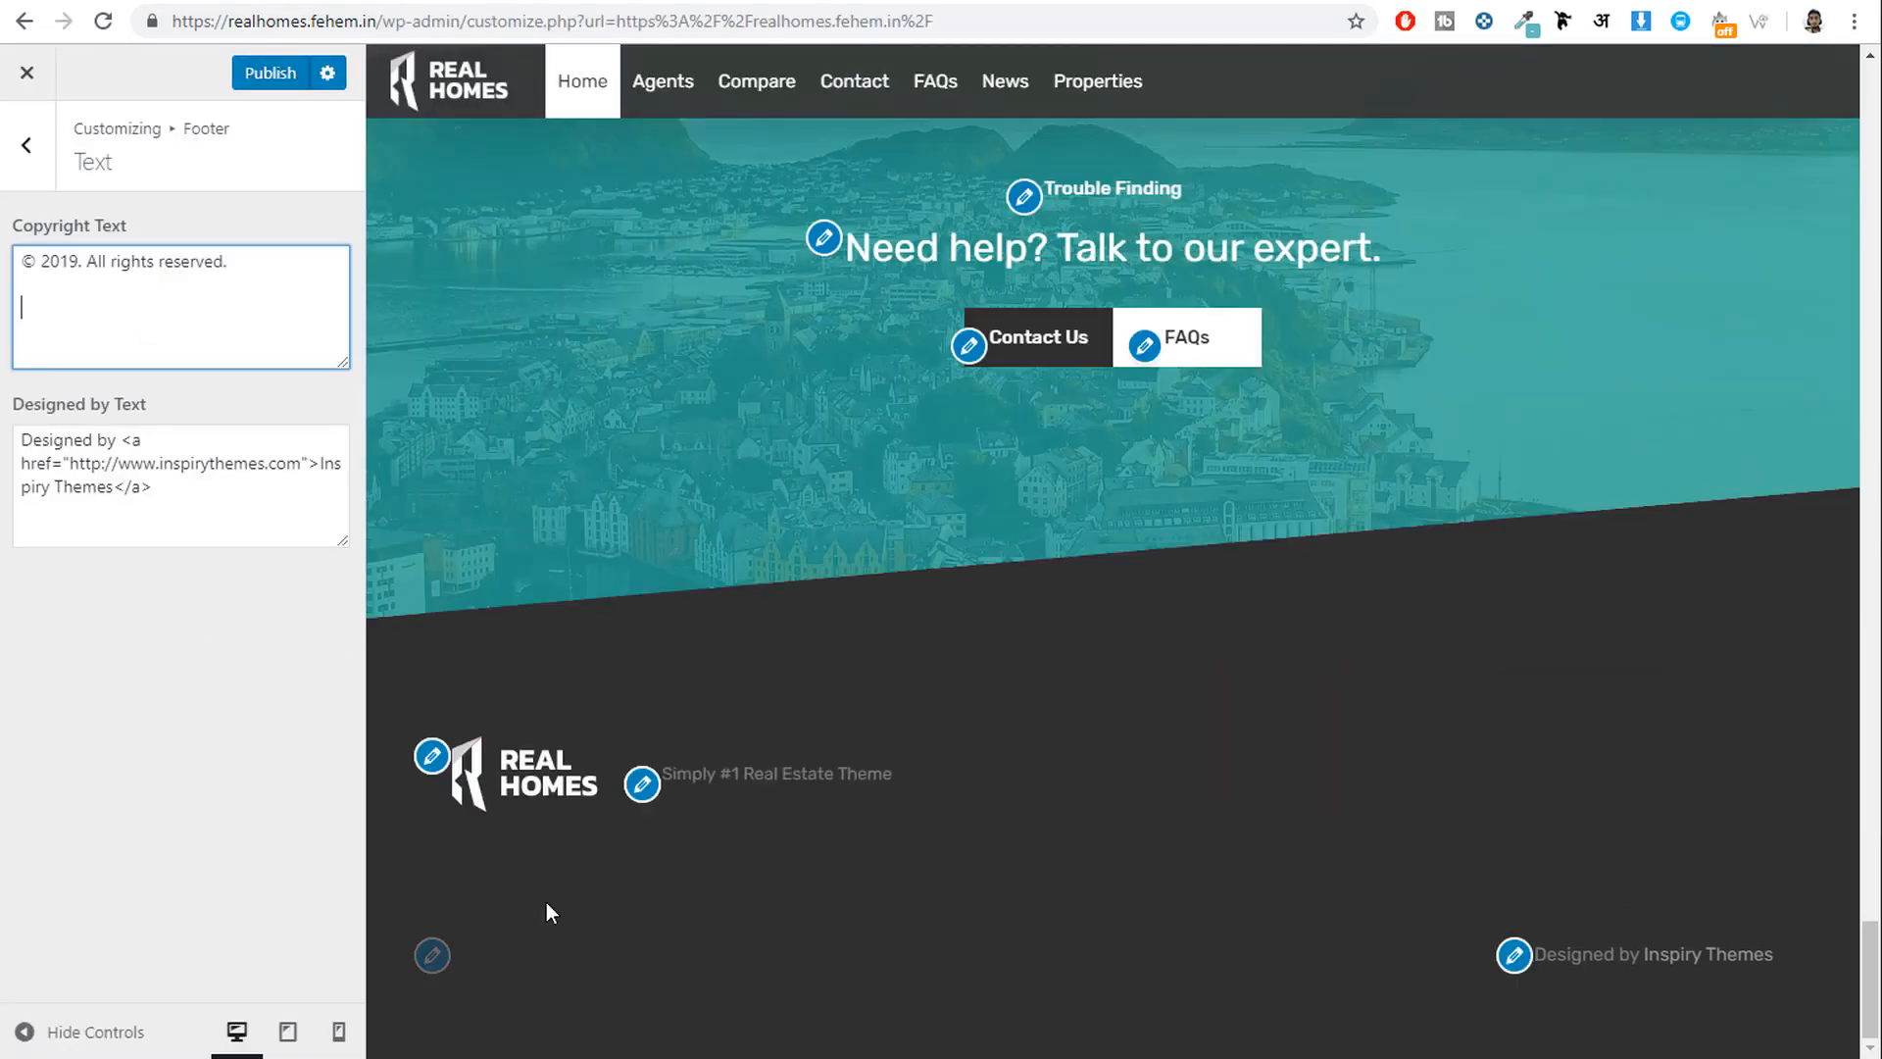
left_click_drag(690, 957, 591, 955)
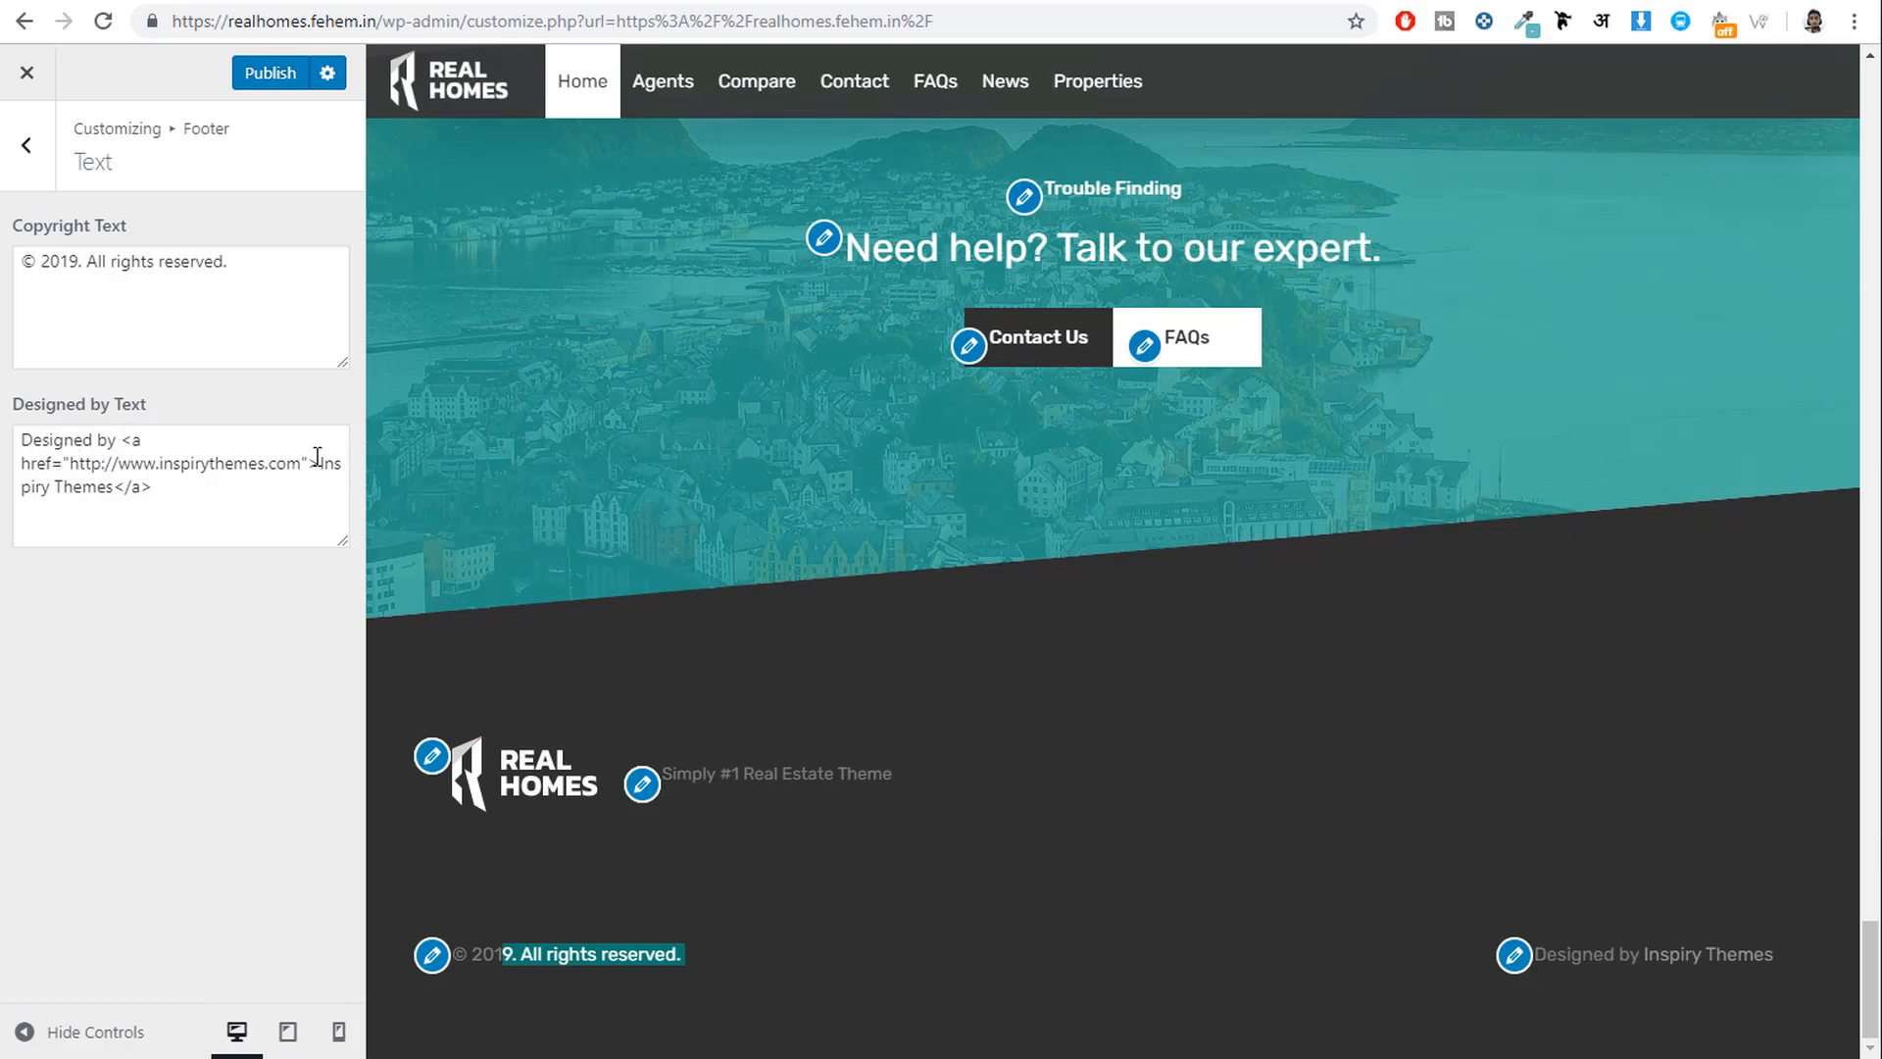
Replace the Designed by credit's name and link with the author's name and YouTube channel, then publish.
left_click_drag(317, 460, 118, 486)
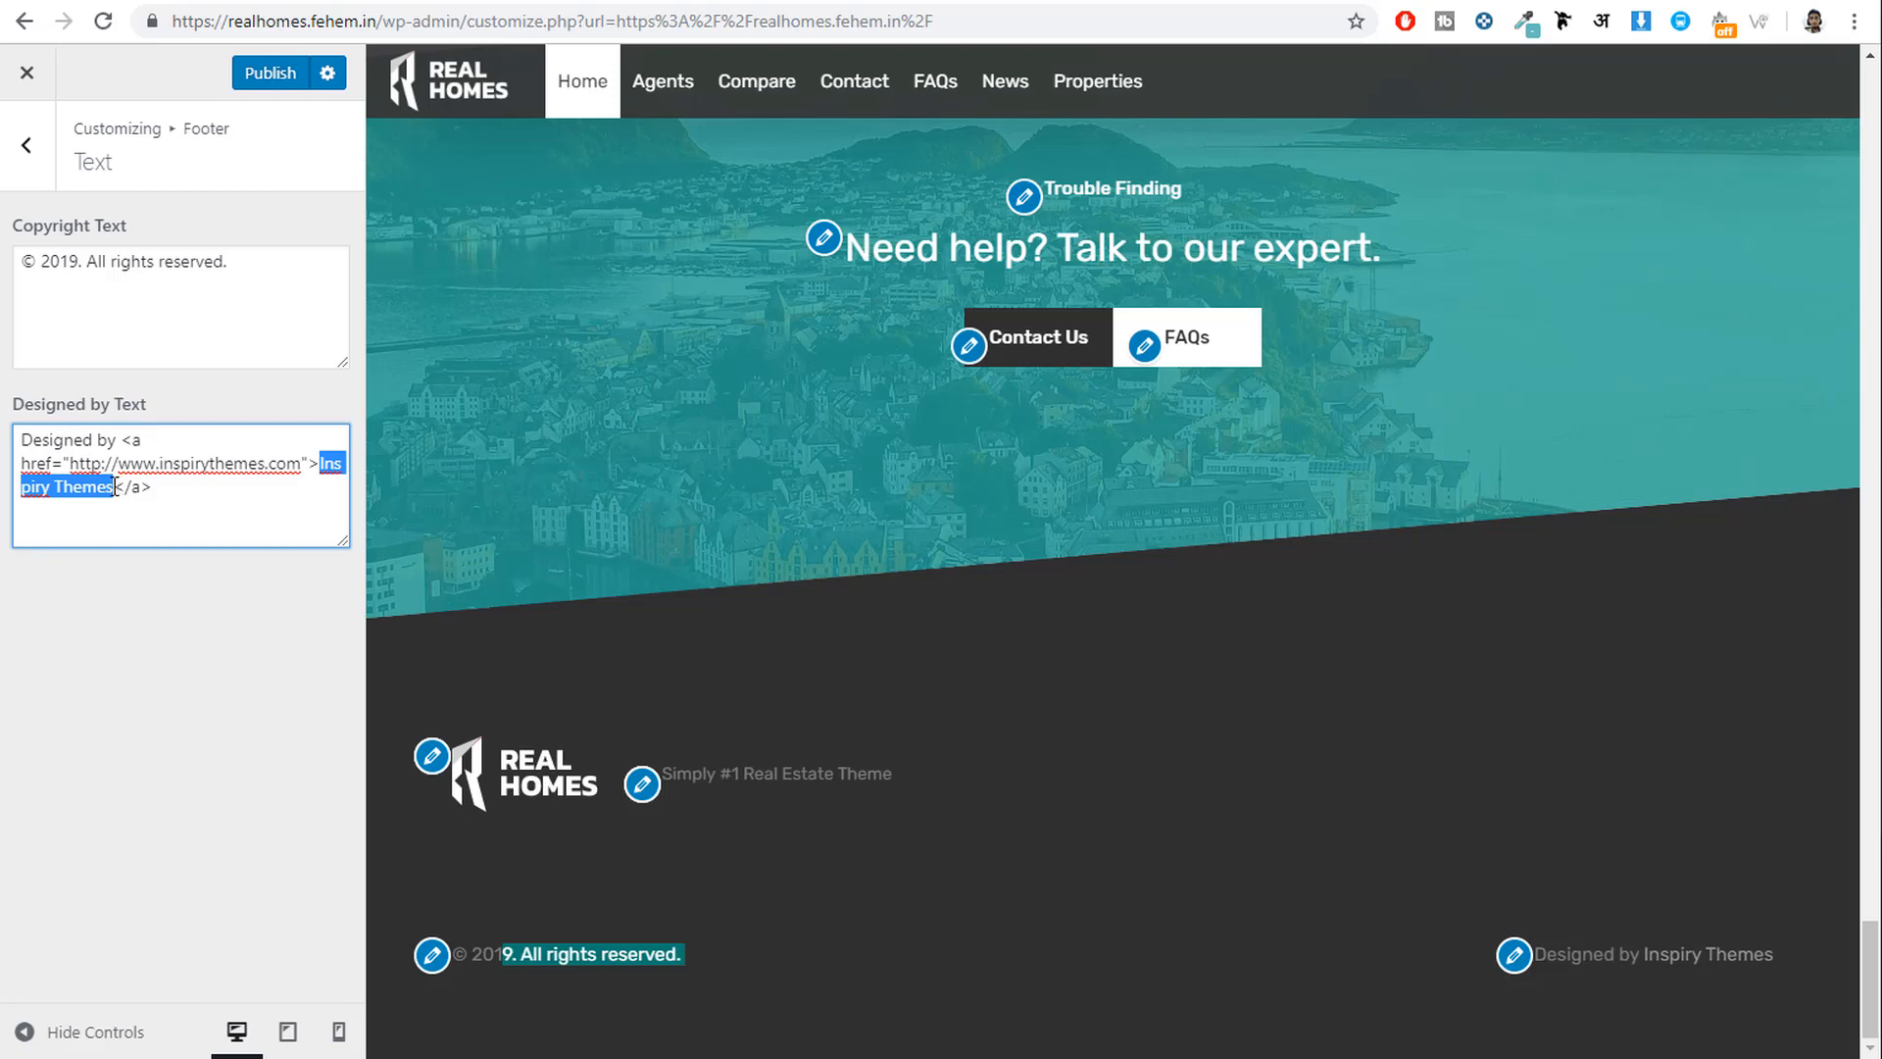
type("Nayyar Shai")
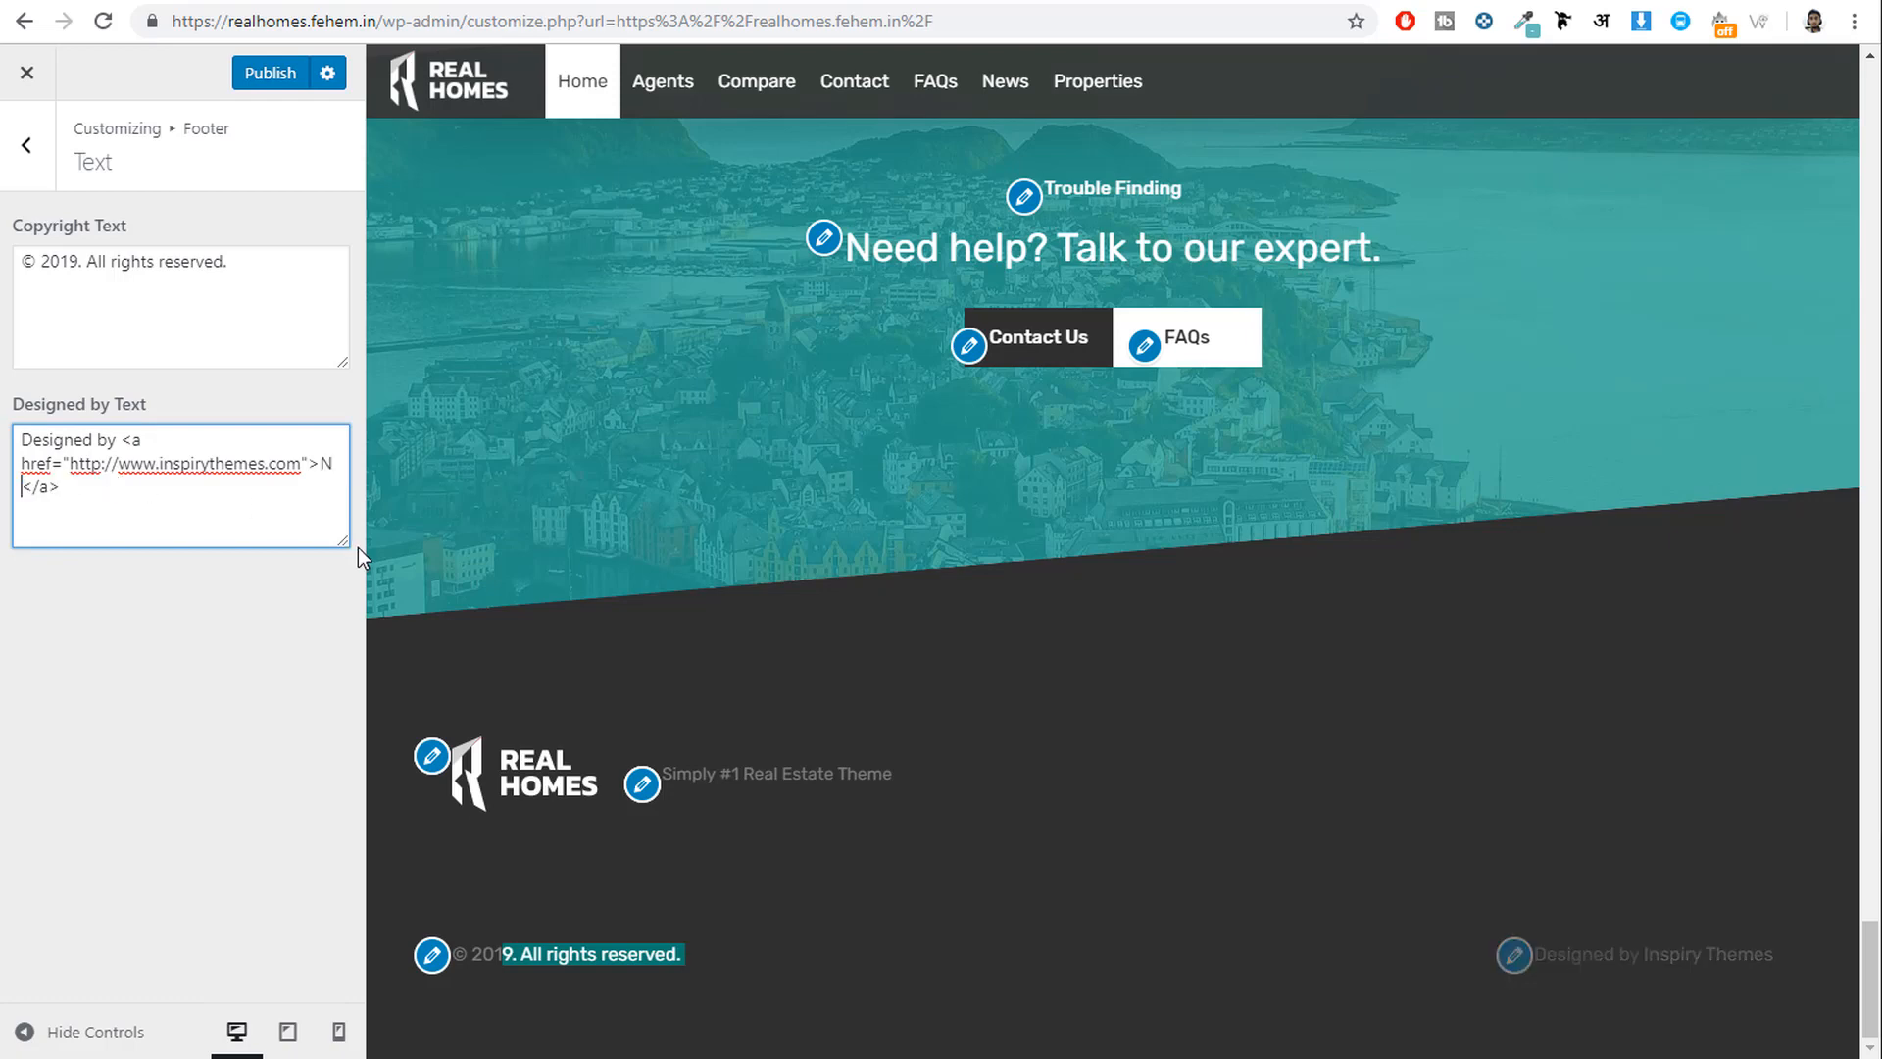
type("kh")
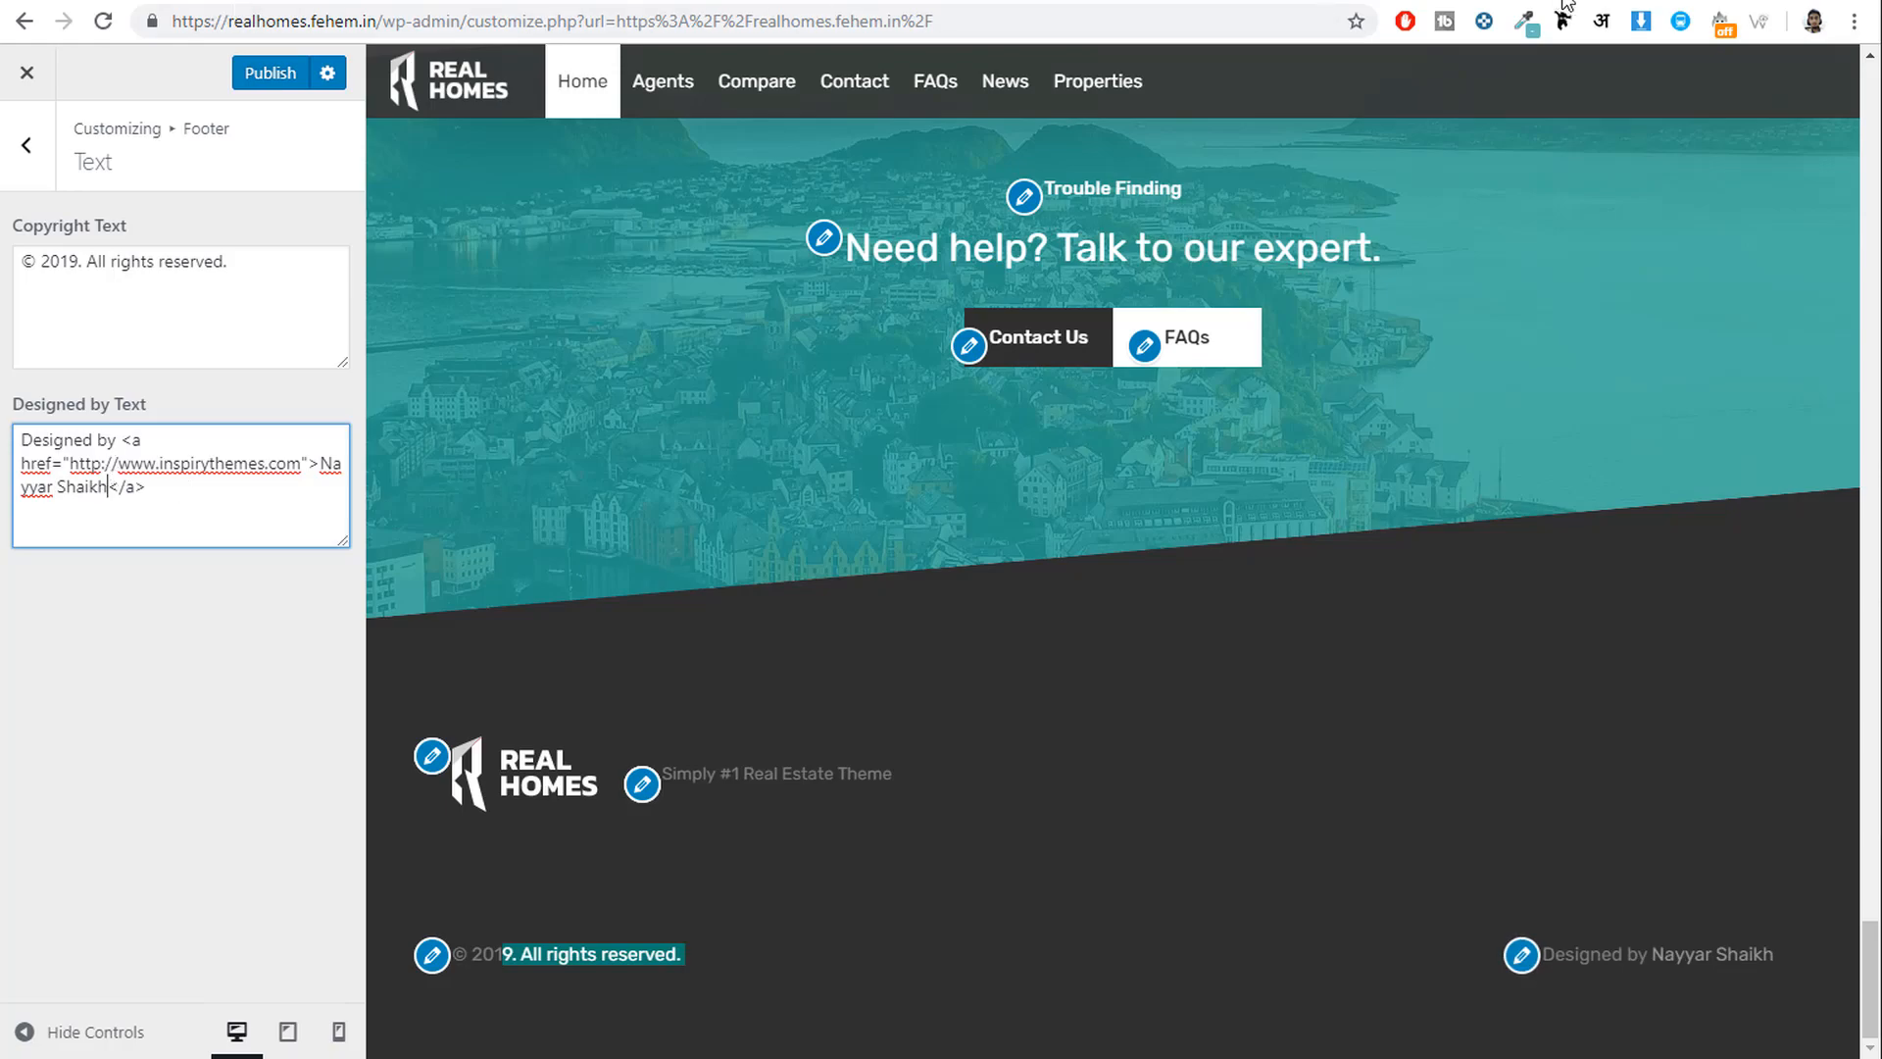
key("ctrl+t")
type("y")
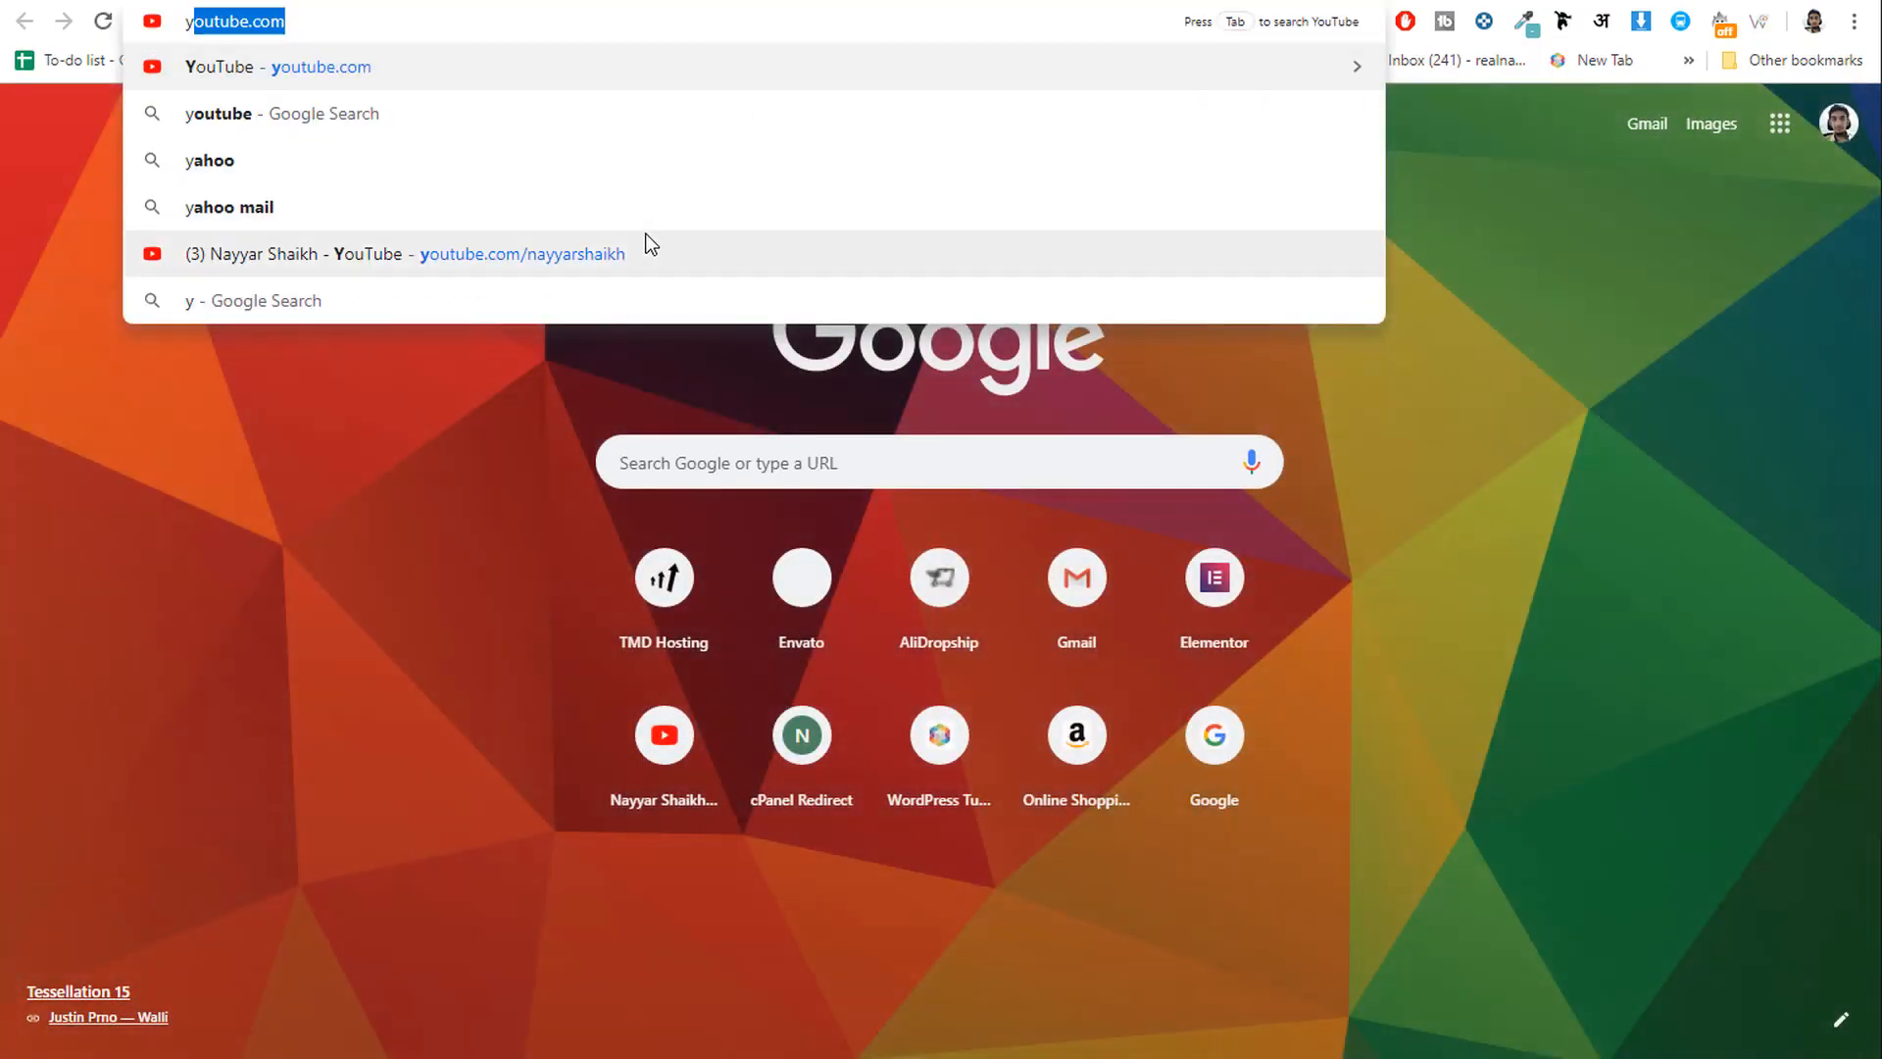
left_click(643, 241)
left_click(567, 16)
key("ctrl+c")
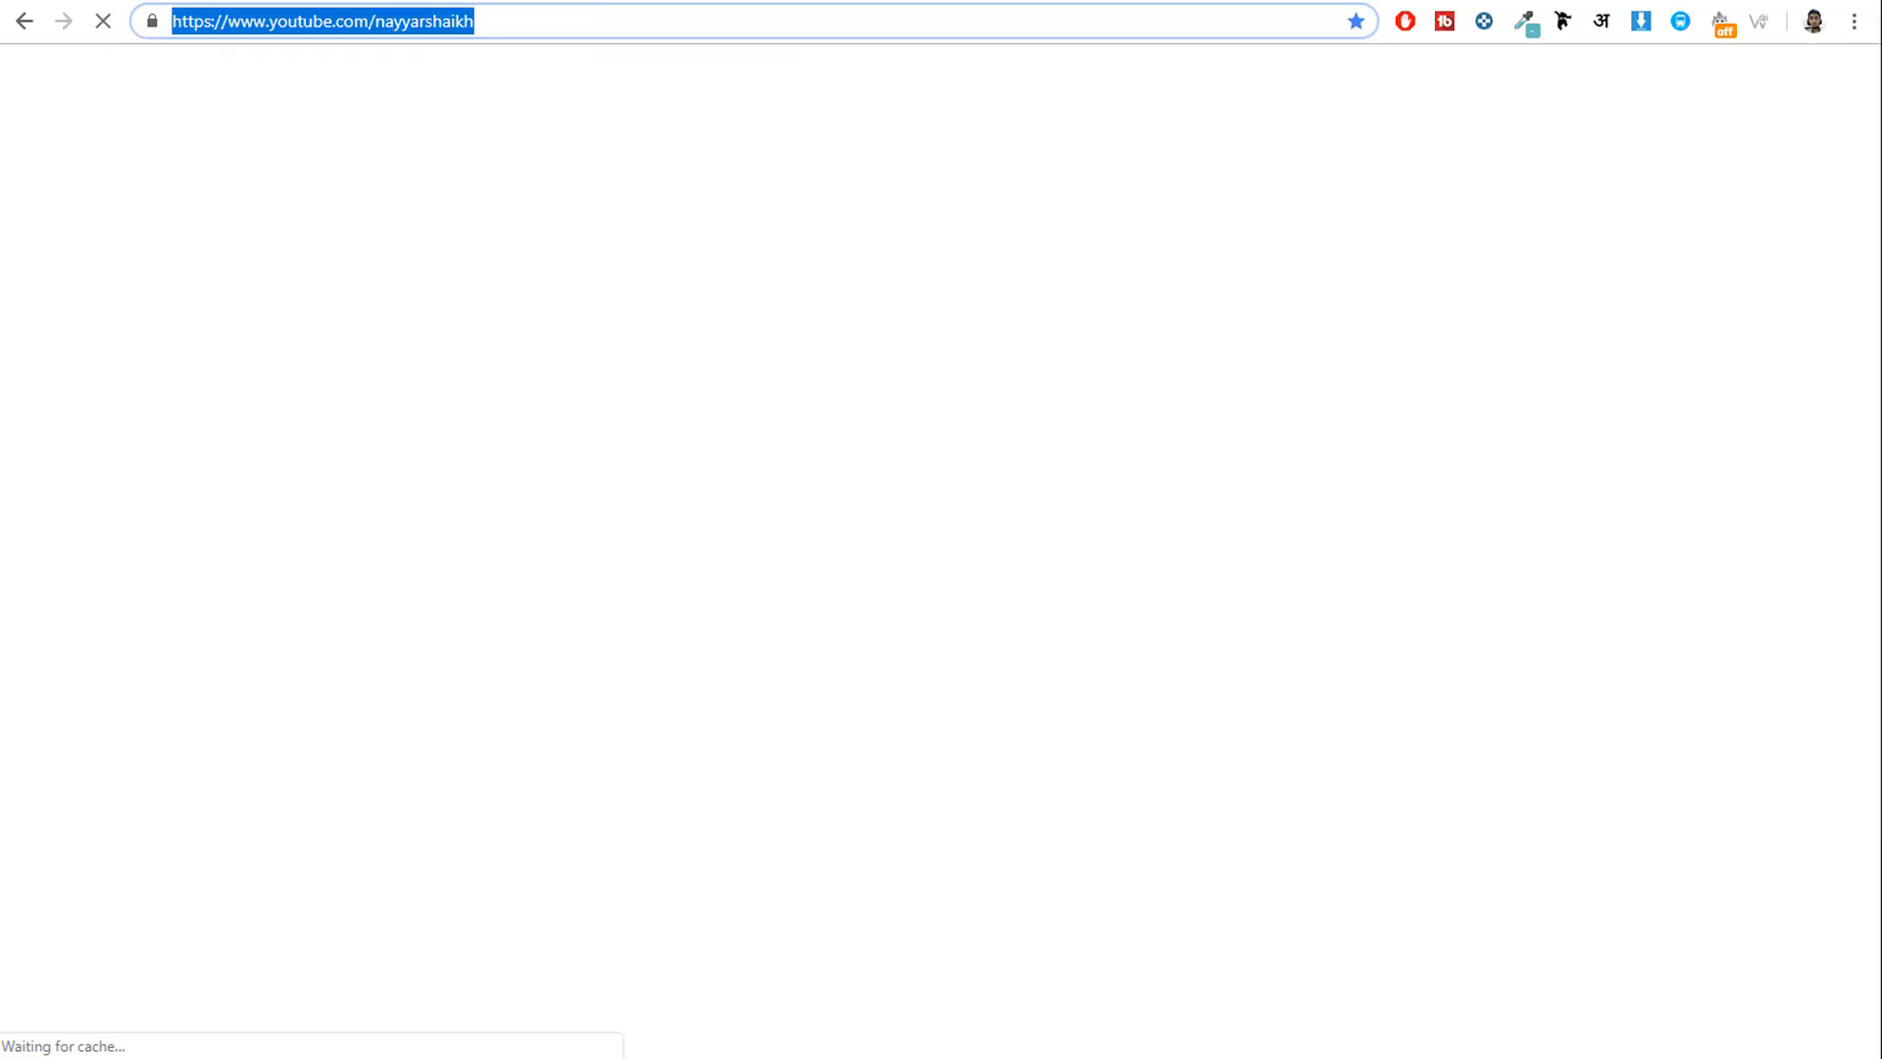
key("ctrl+w")
left_click_drag(70, 462, 304, 465)
key("ctrl+v")
left_click(248, 74)
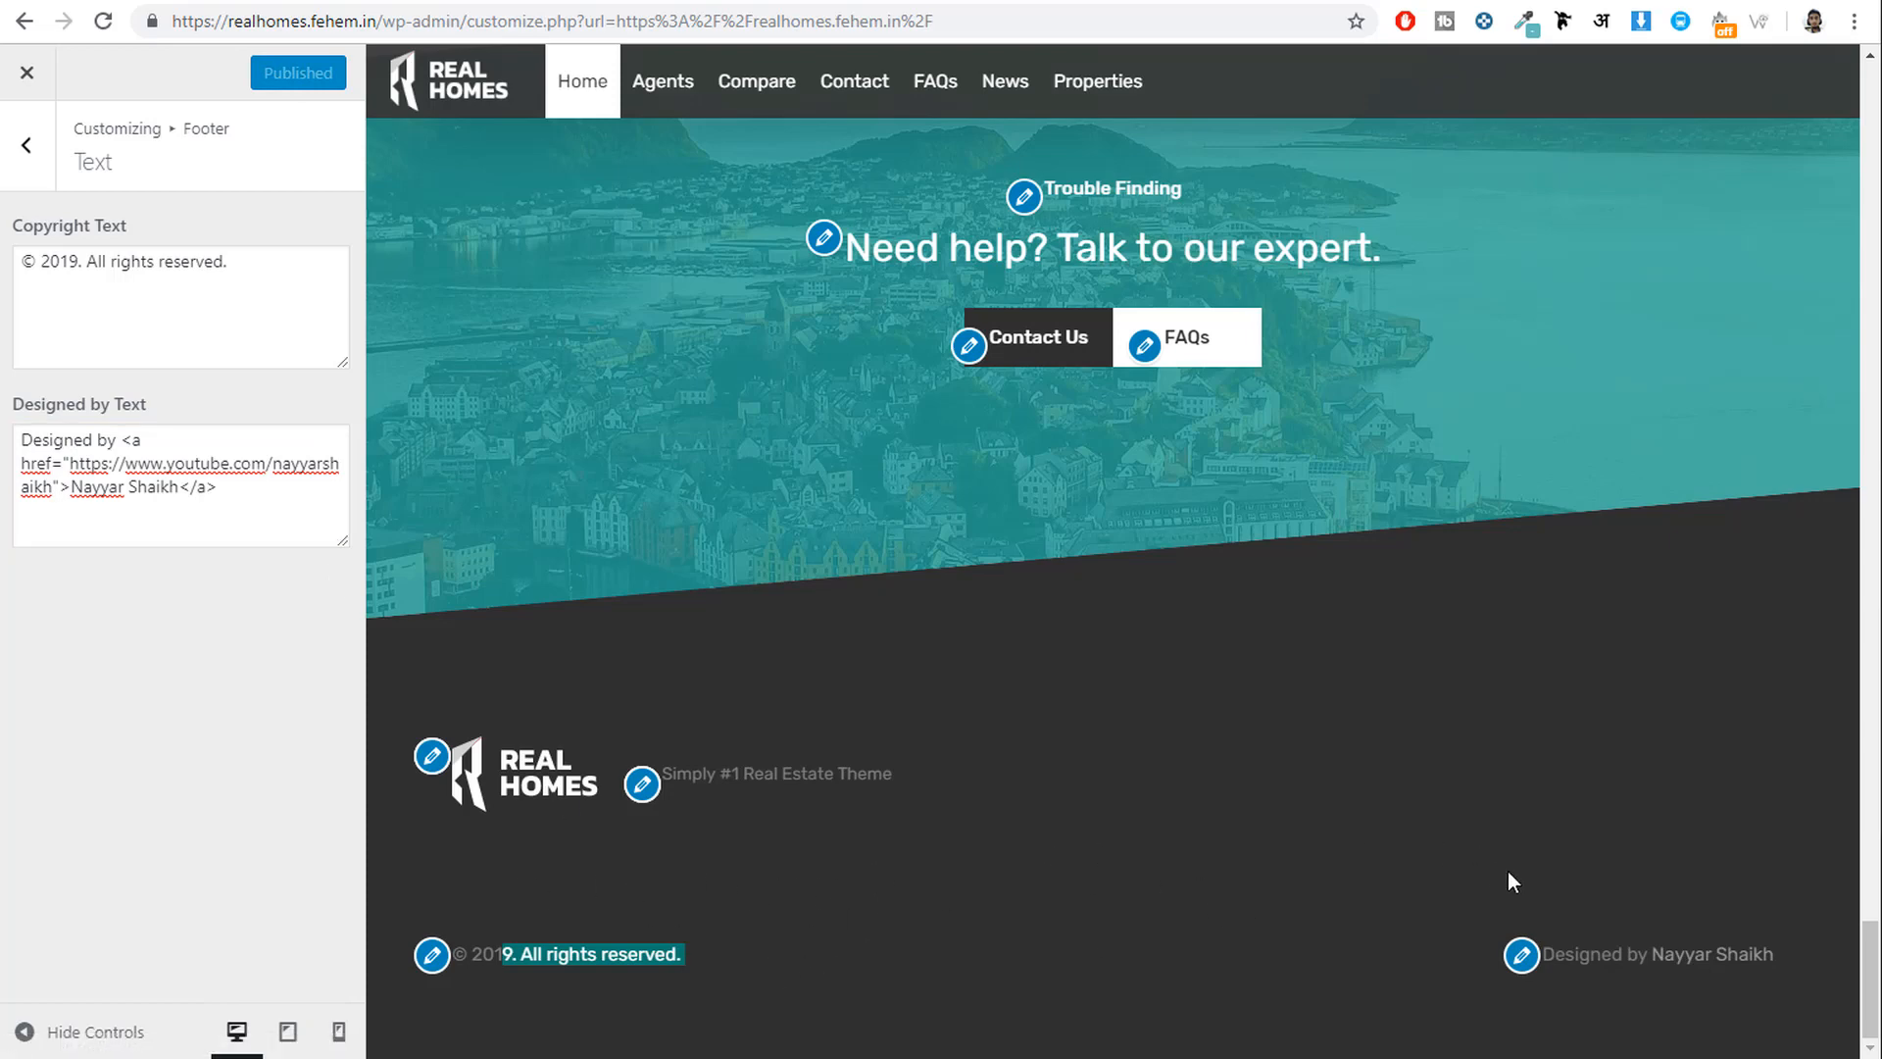
Keep Footer Columns at Three Columns in Footer Layout and return to the top-level sections.
left_click(26, 146)
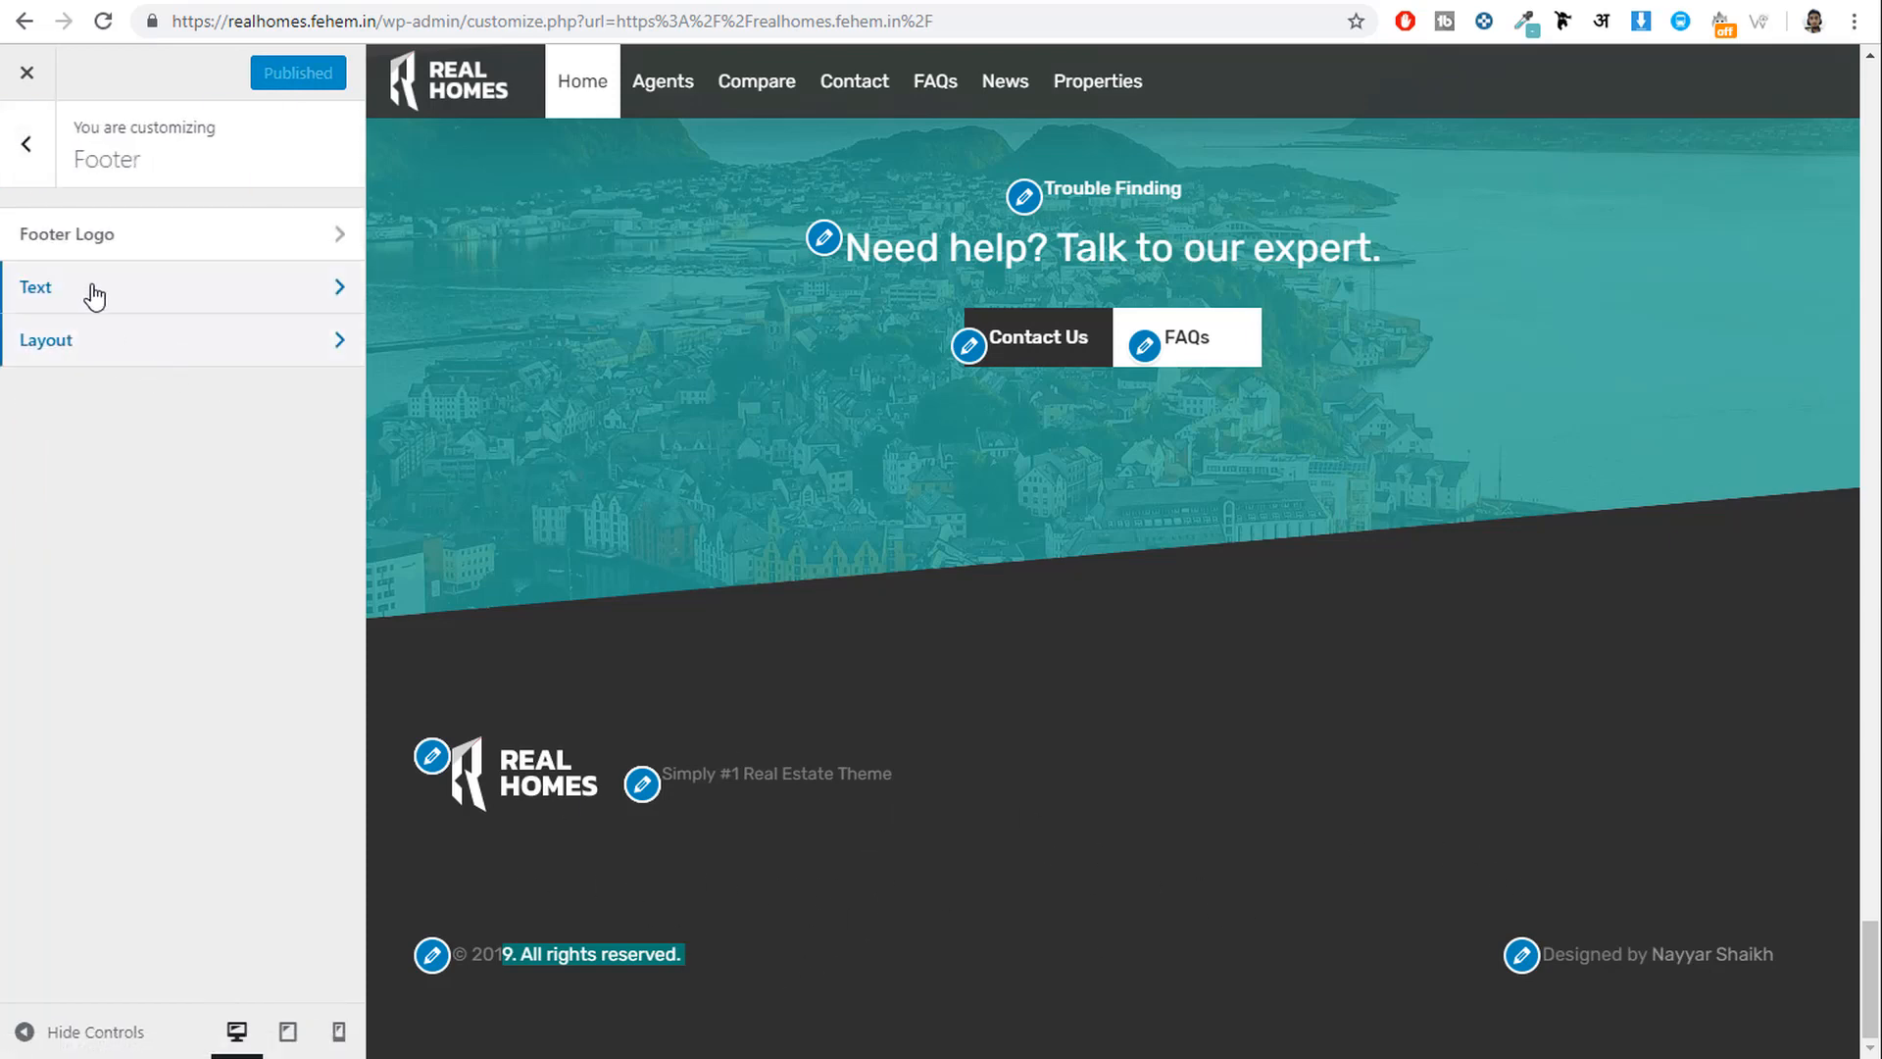
left_click(75, 341)
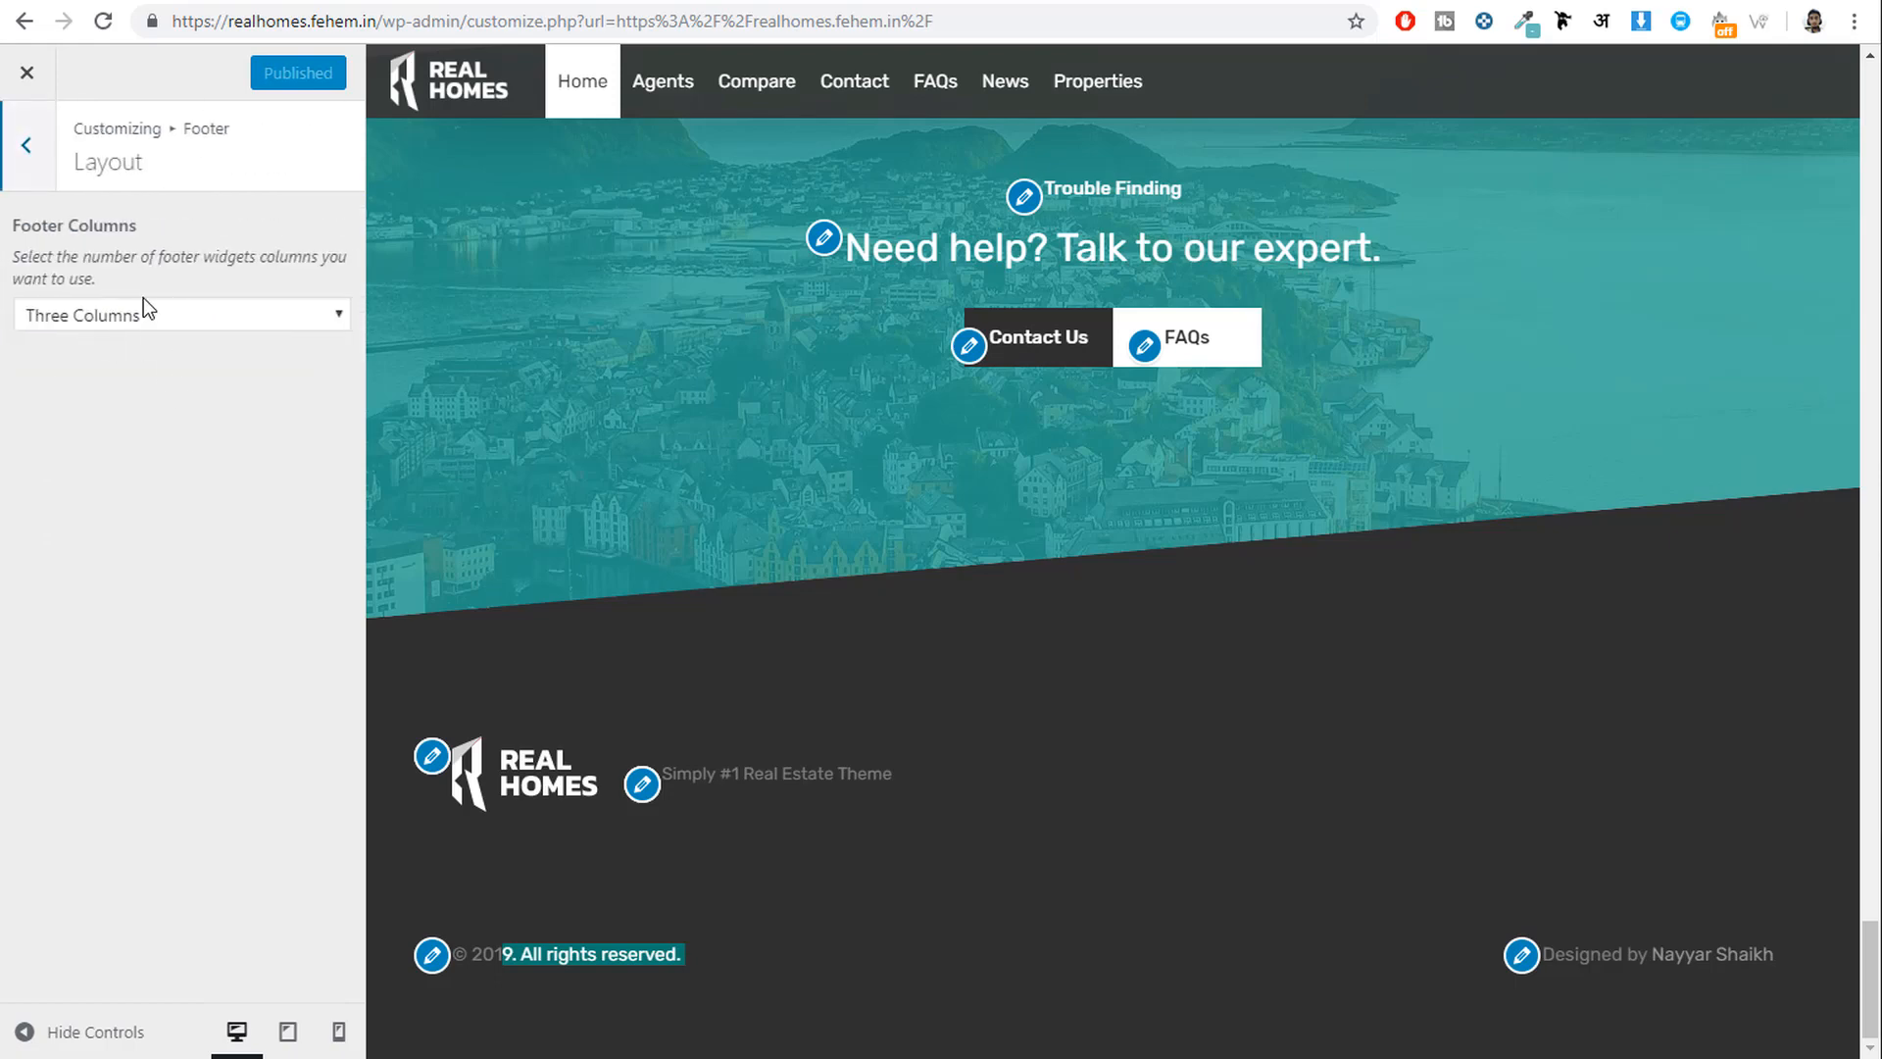
left_click(142, 319)
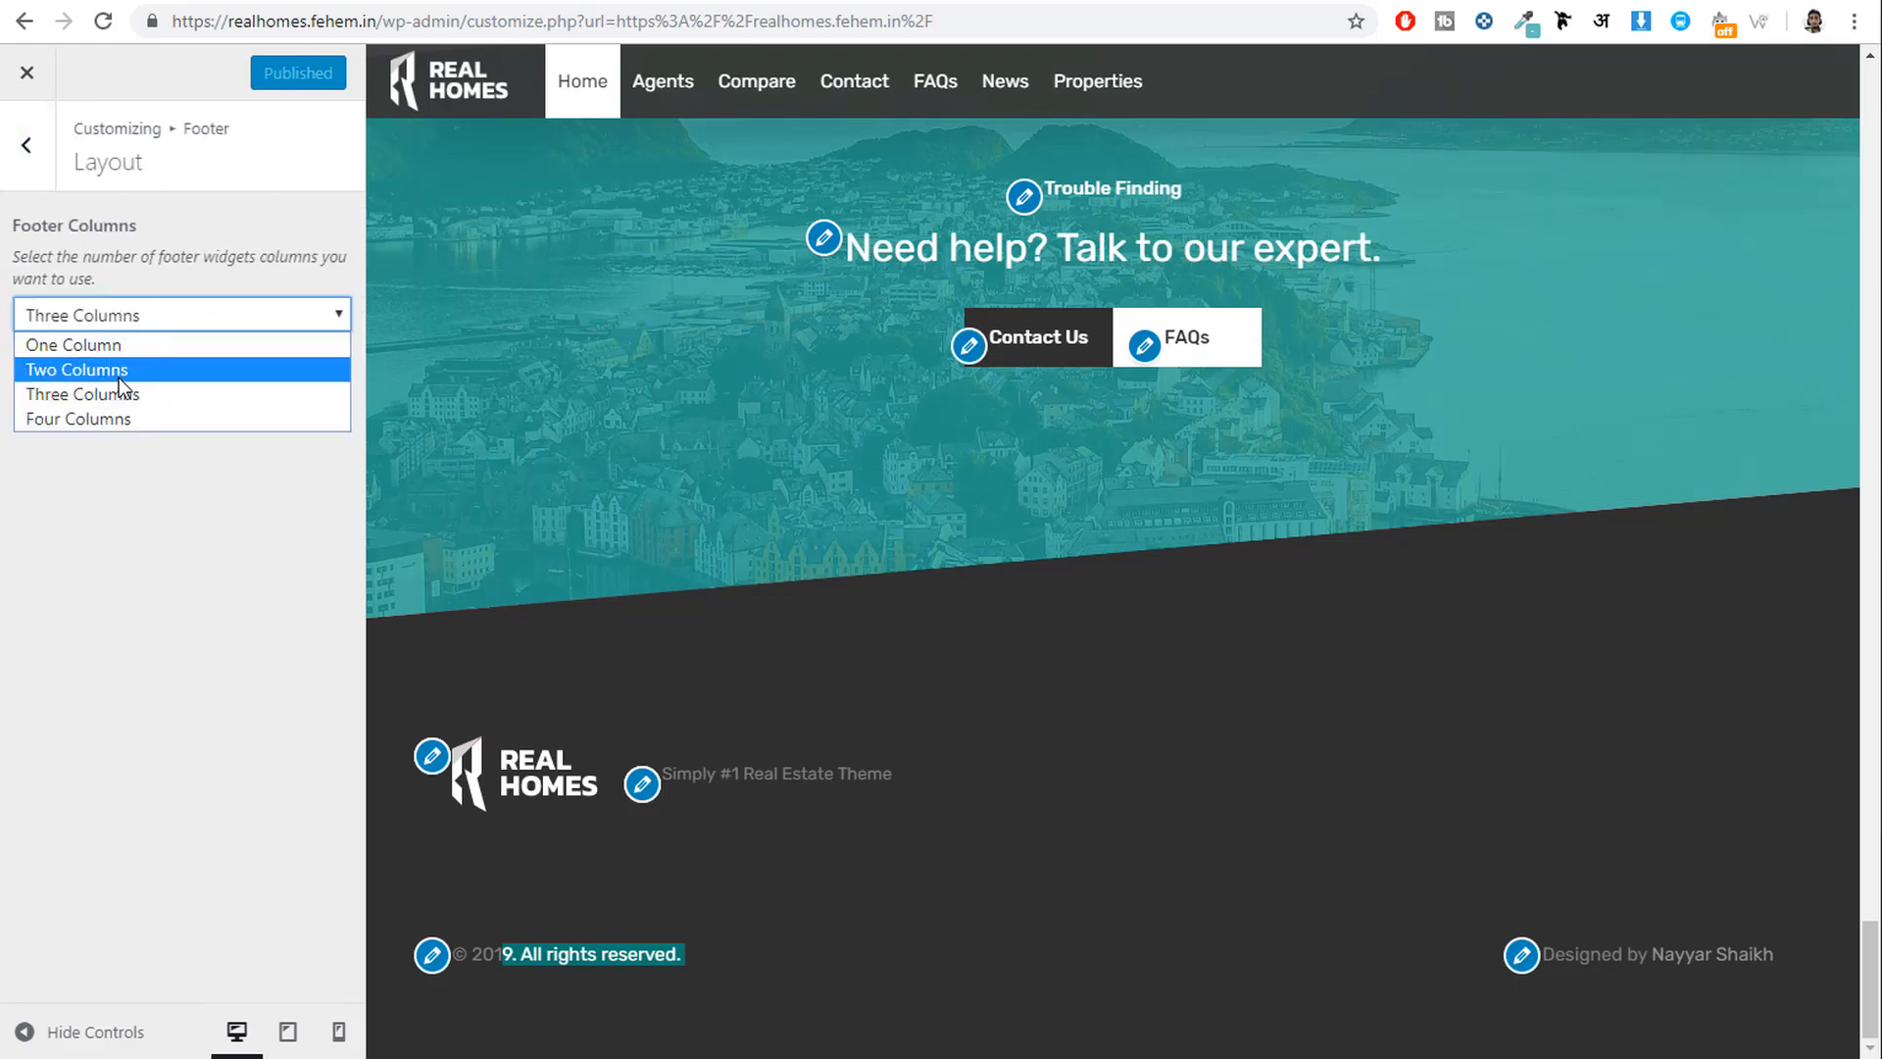
left_click(30, 149)
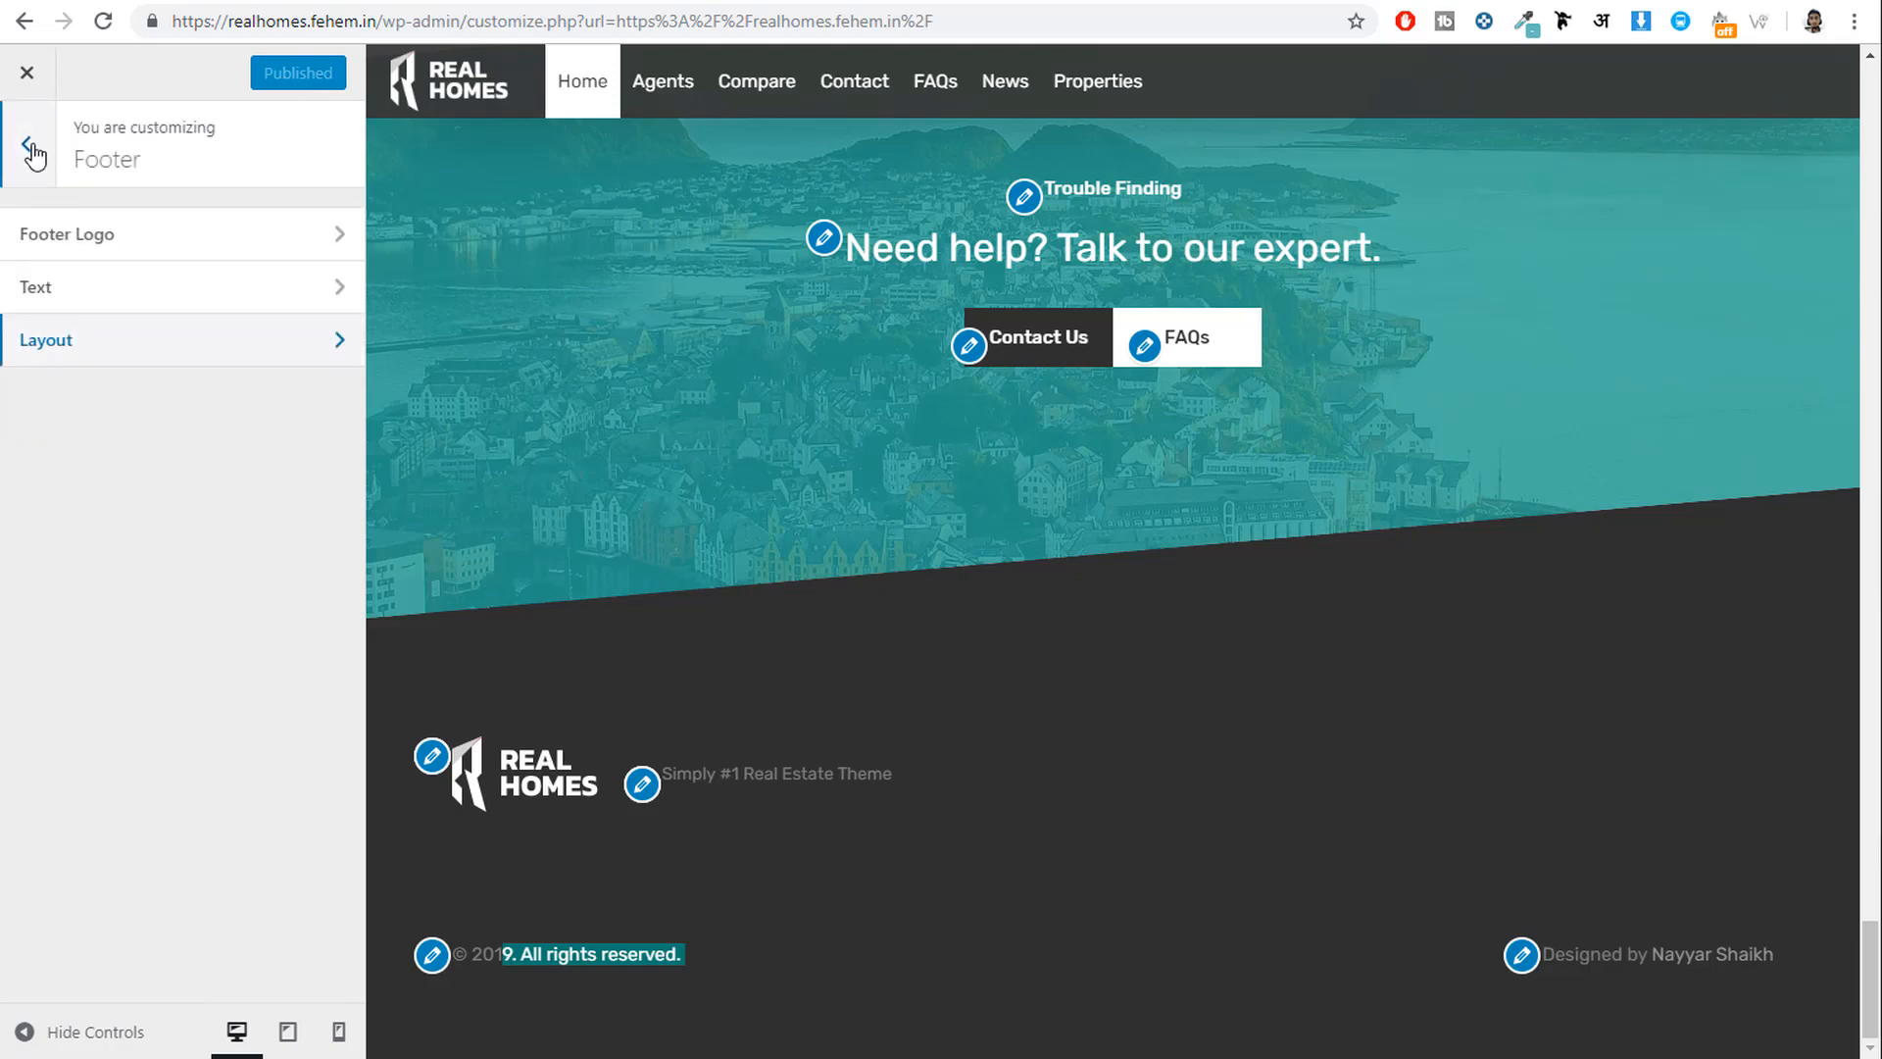
left_click(25, 149)
left_click_drag(1872, 927, 1862, 108)
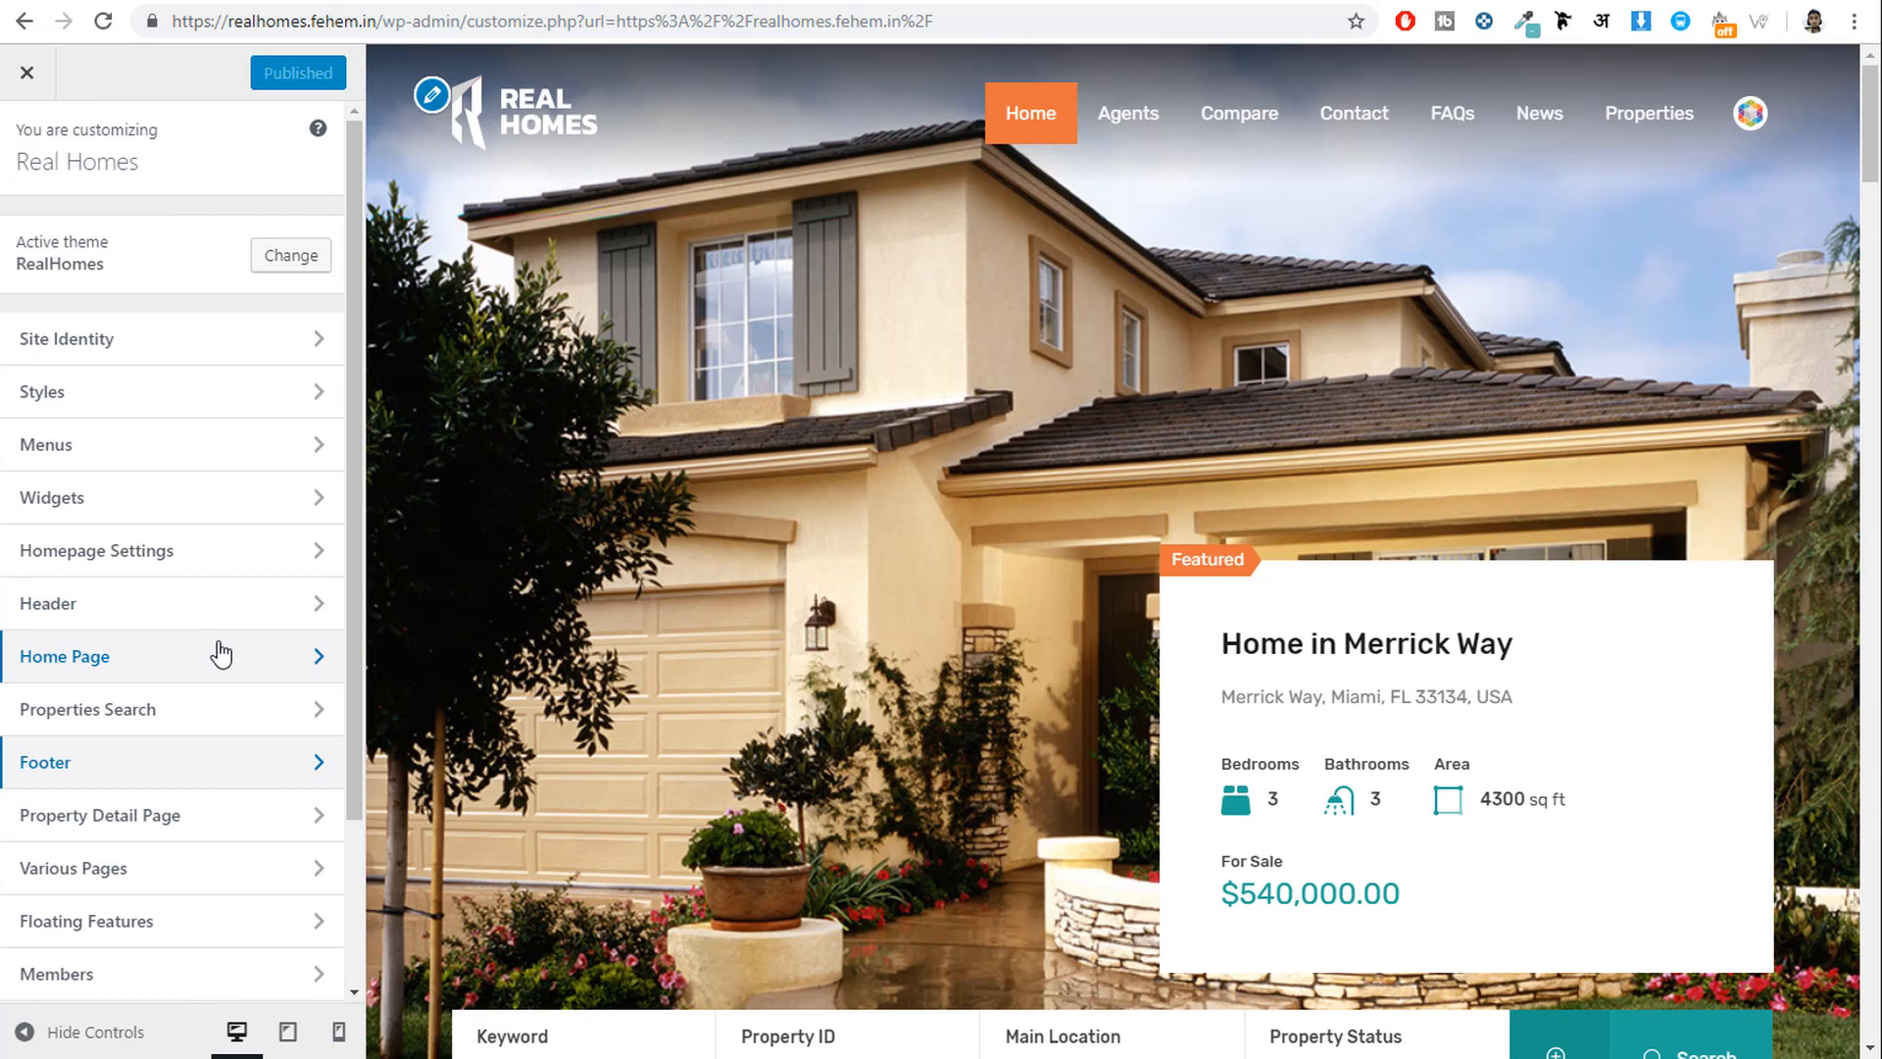
Open Properties Search and review the Properties Search Page options.
scroll(228, 654, "down", 2)
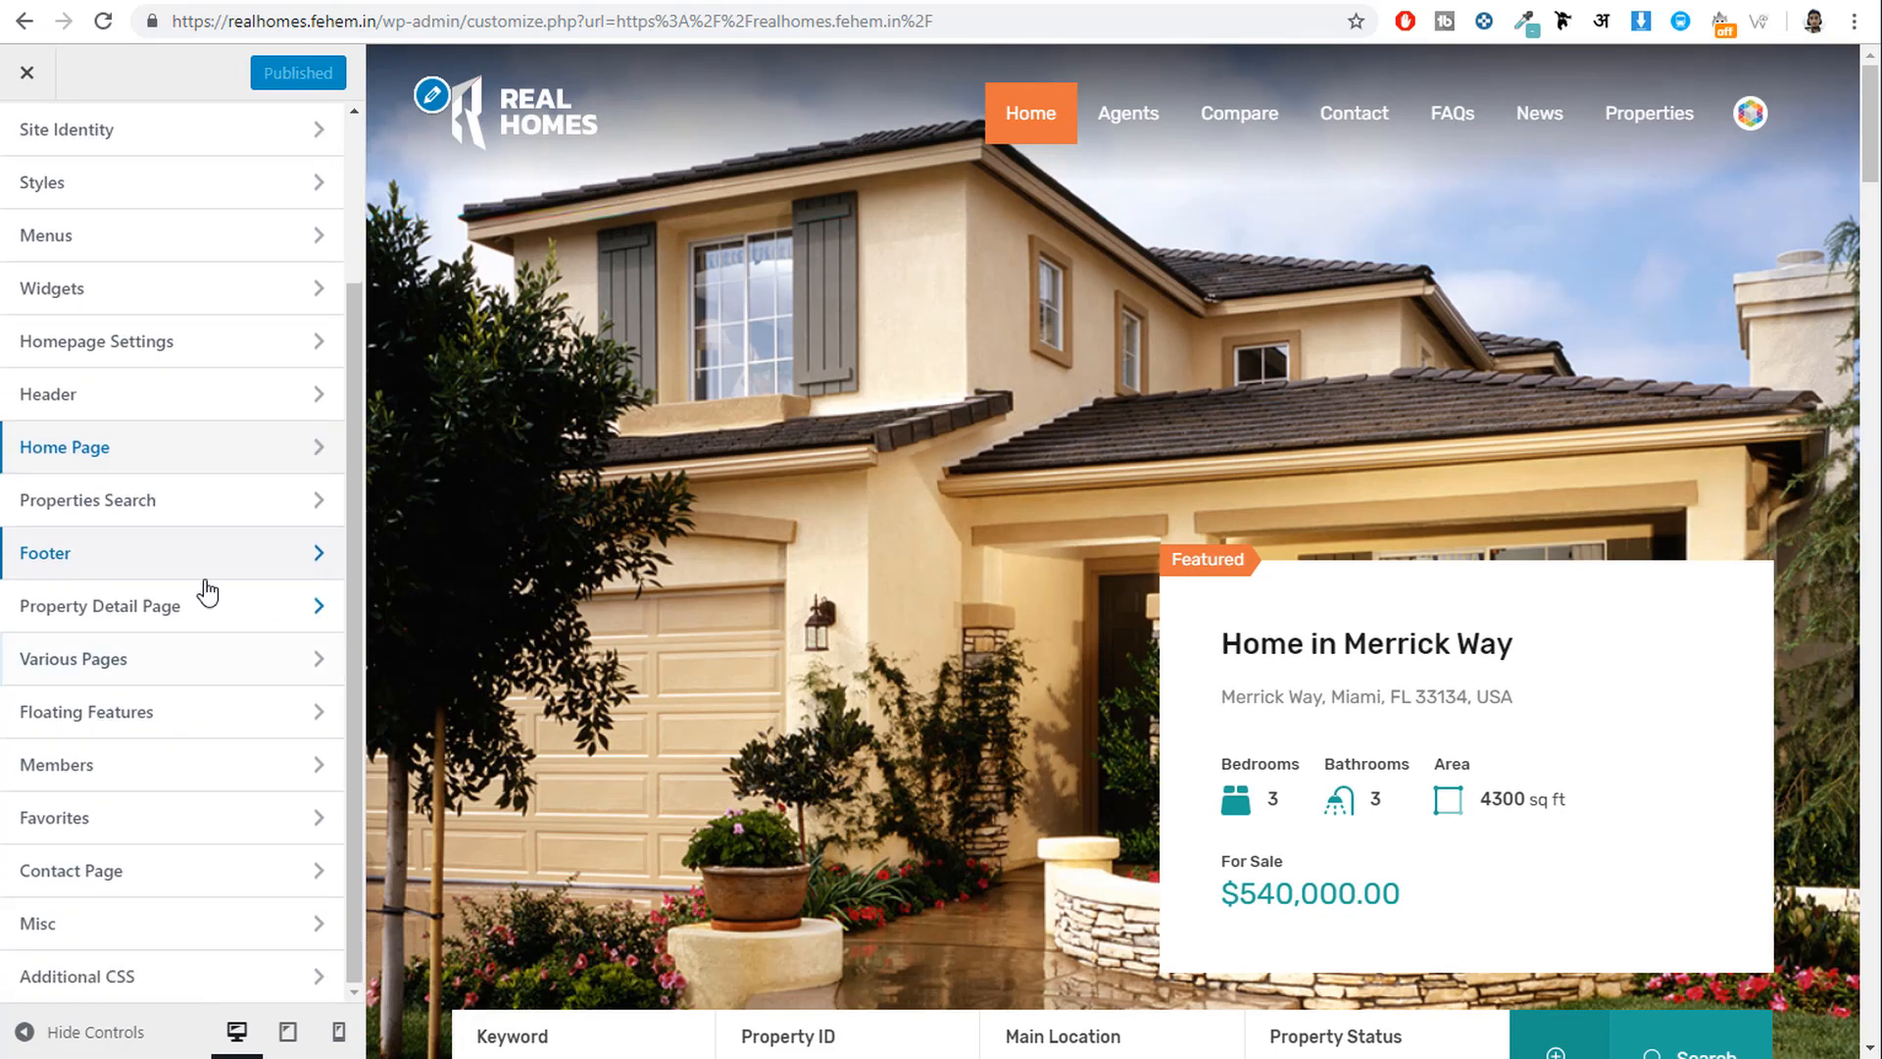
left_click(172, 517)
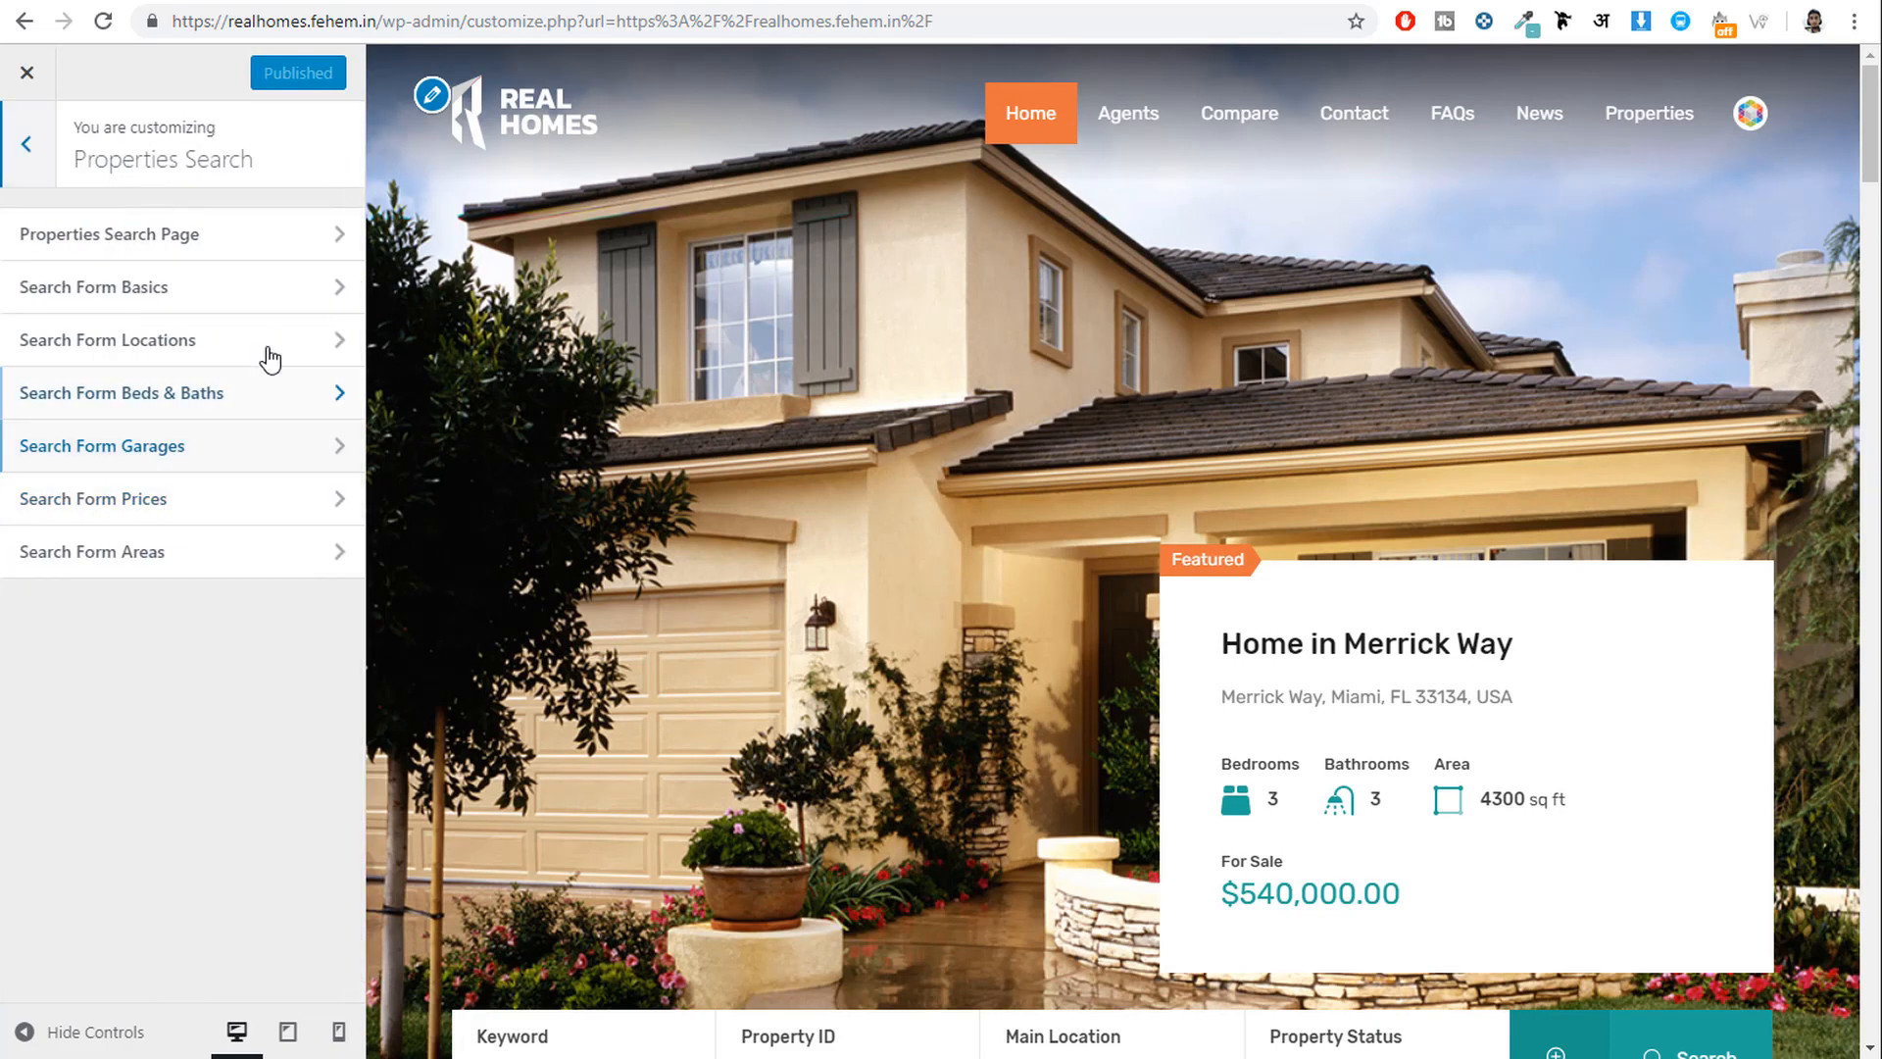
scroll(1008, 547, "down", 2)
scroll(1008, 547, "down", 2)
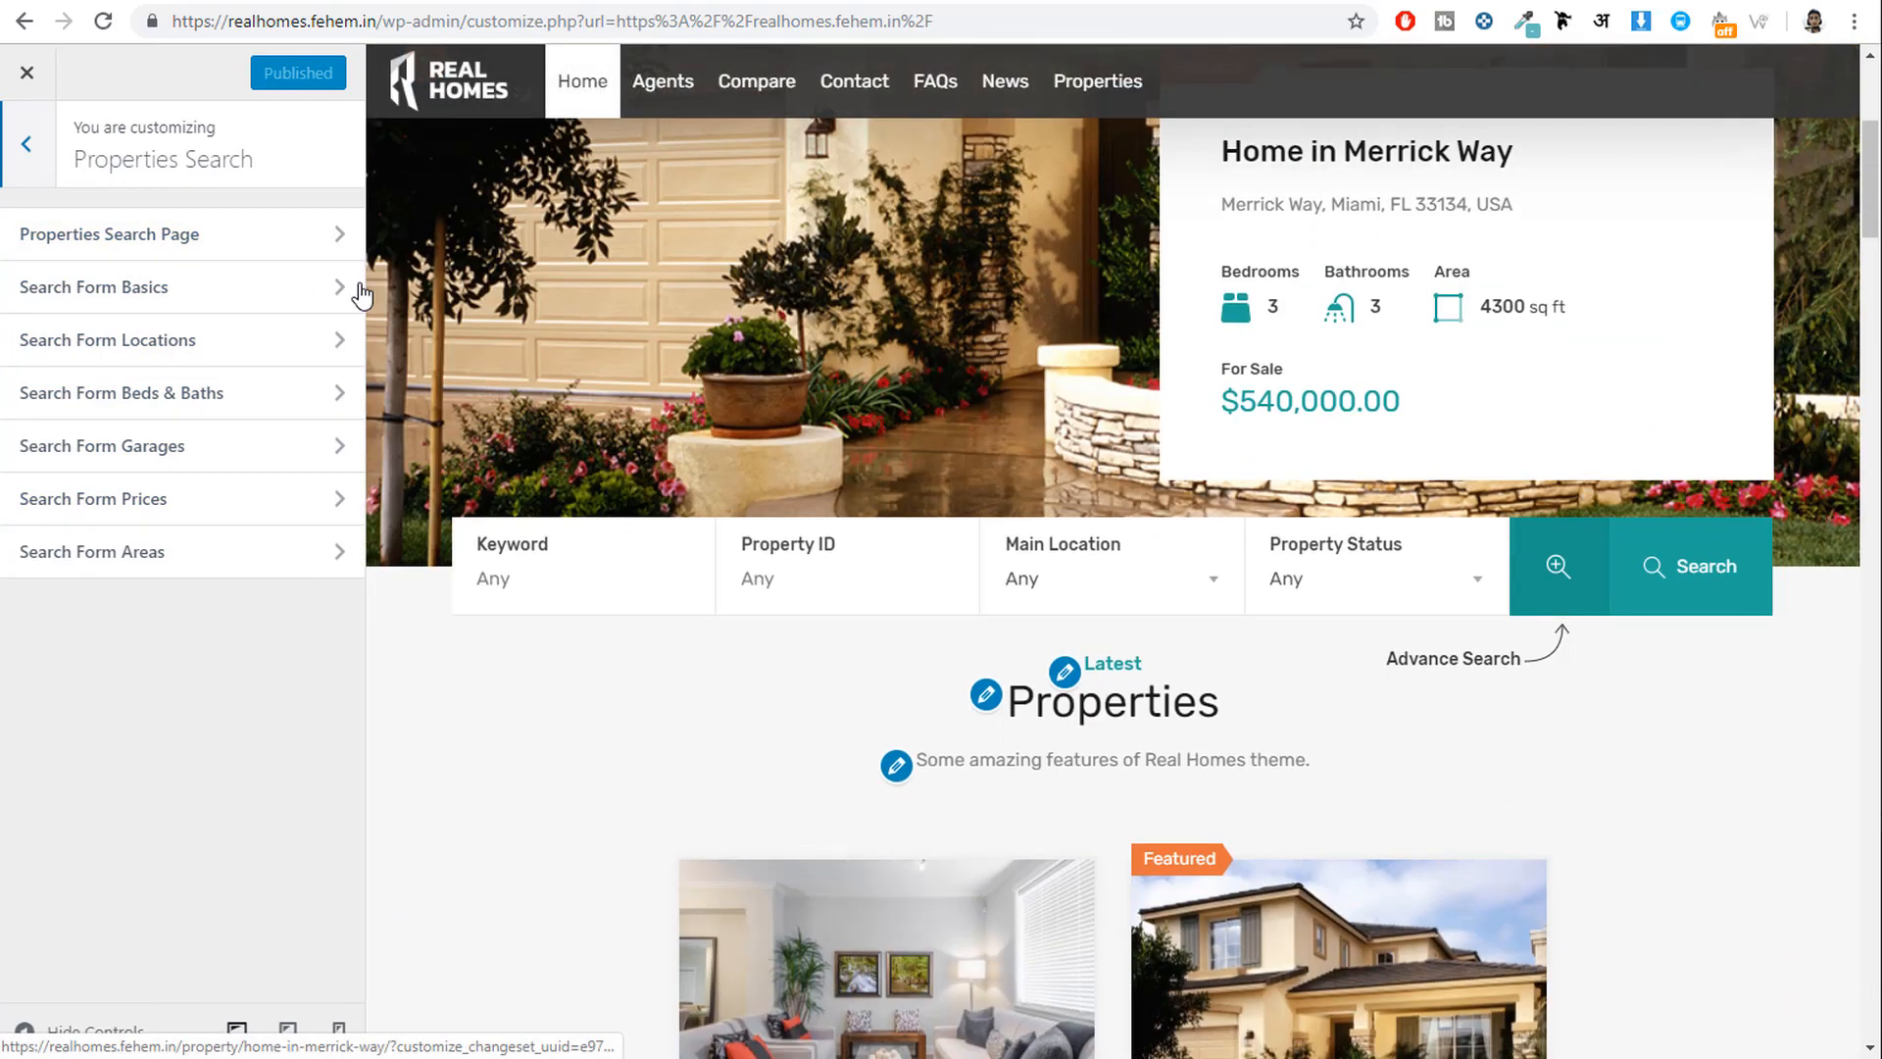
left_click(258, 253)
scroll(222, 440, "down", 4)
scroll(221, 441, "up", 4)
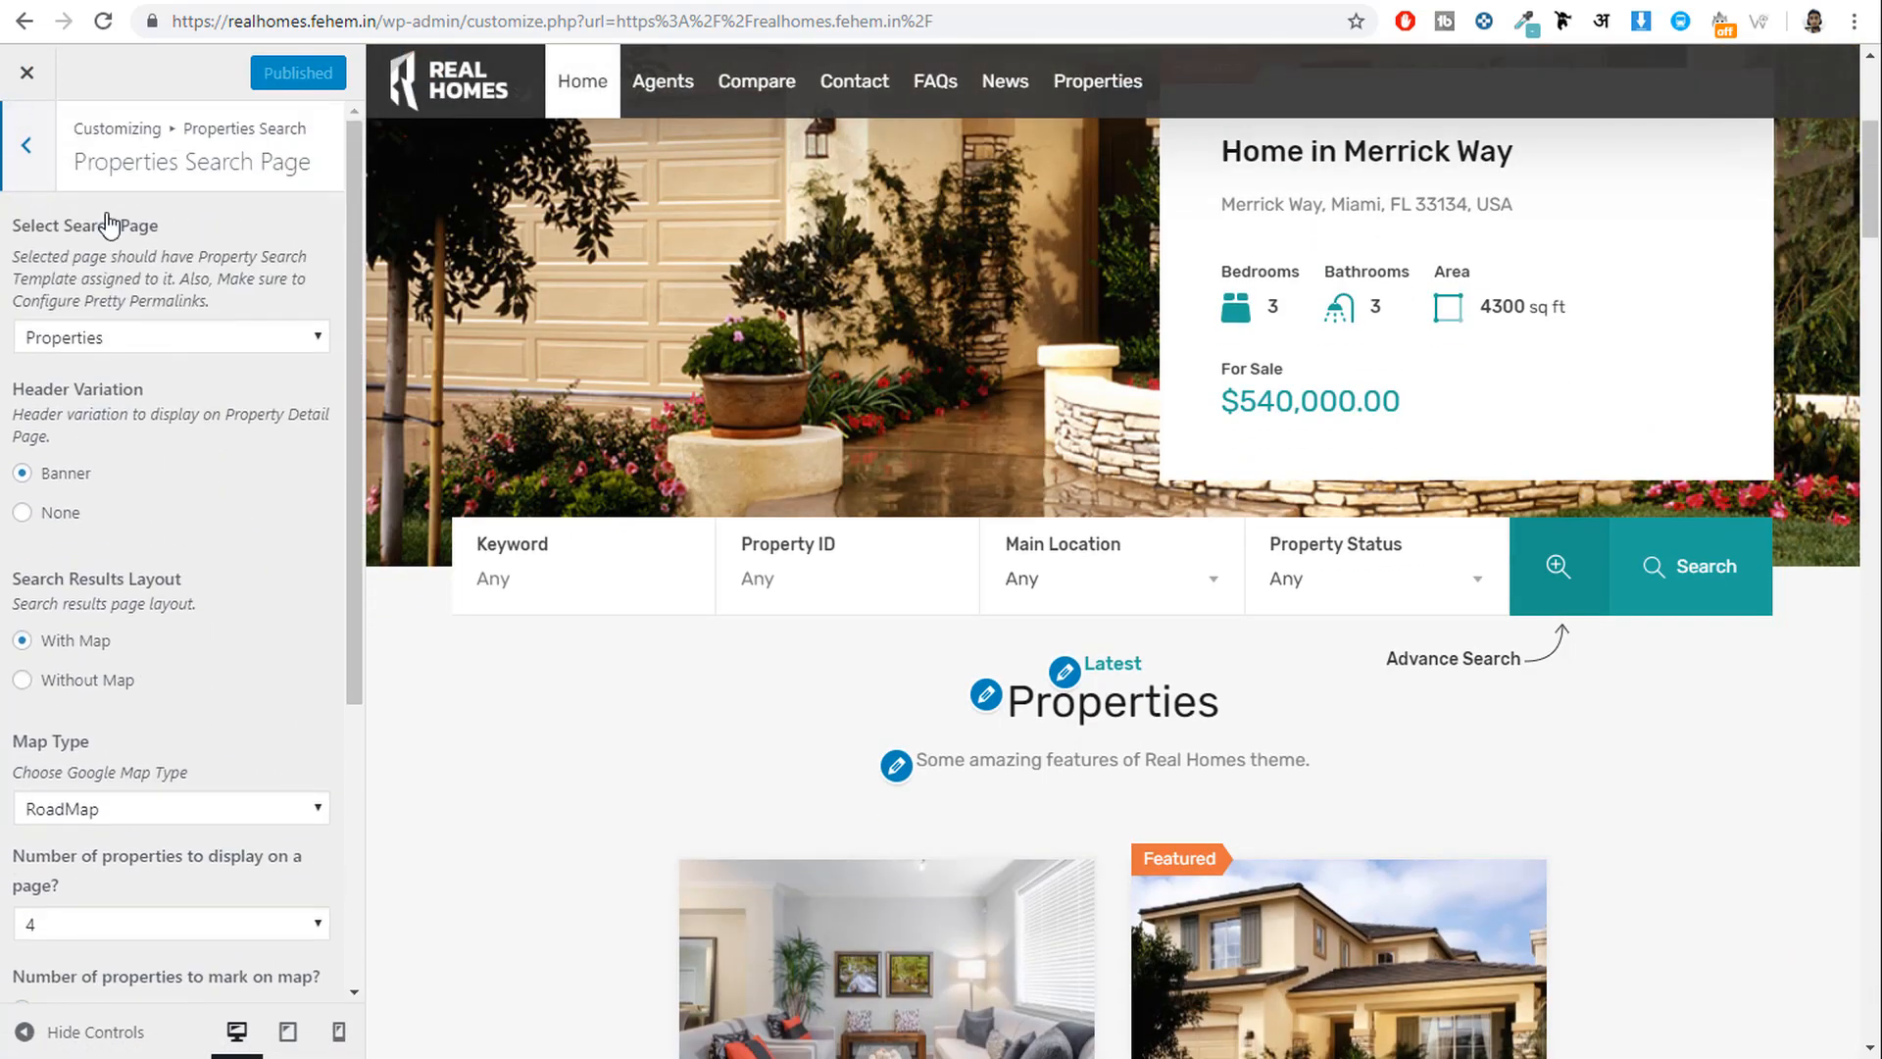
left_click(27, 145)
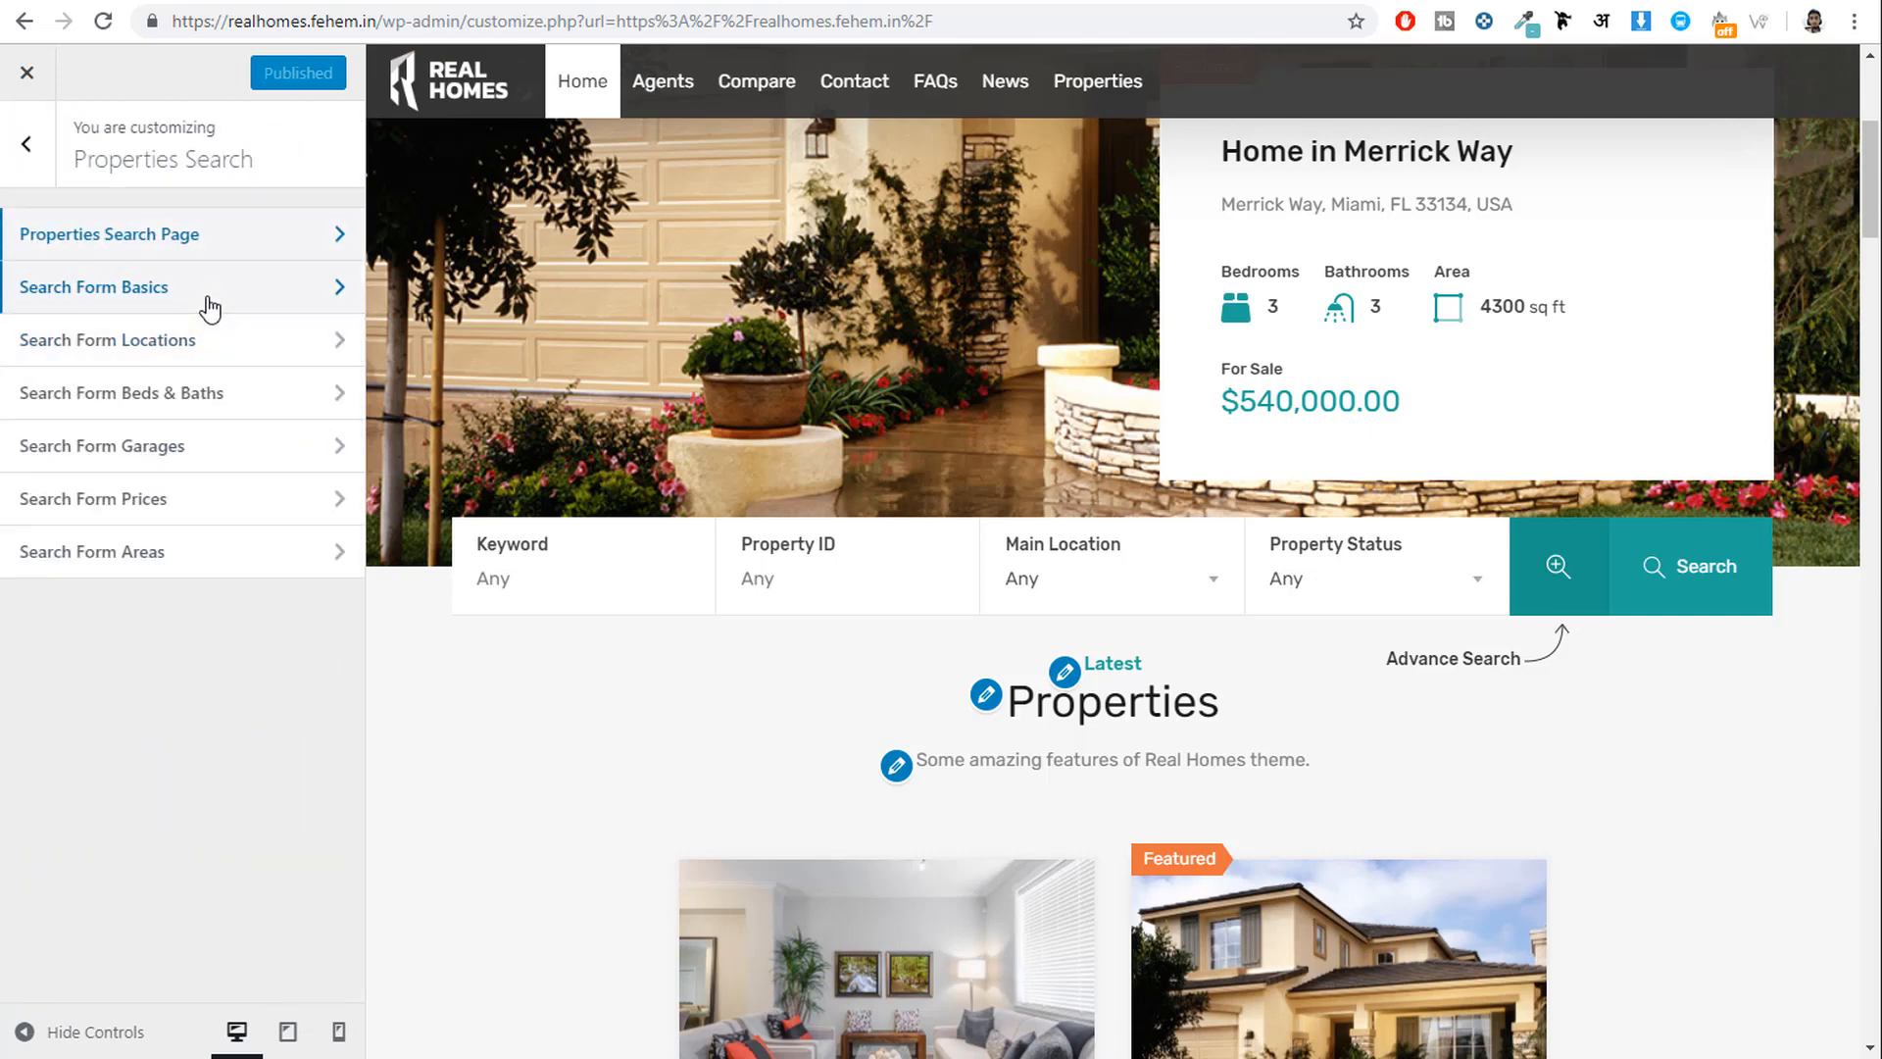
Review Search Form Basics and test the preview's Main Location, Property Status and Property ID fields.
left_click(209, 310)
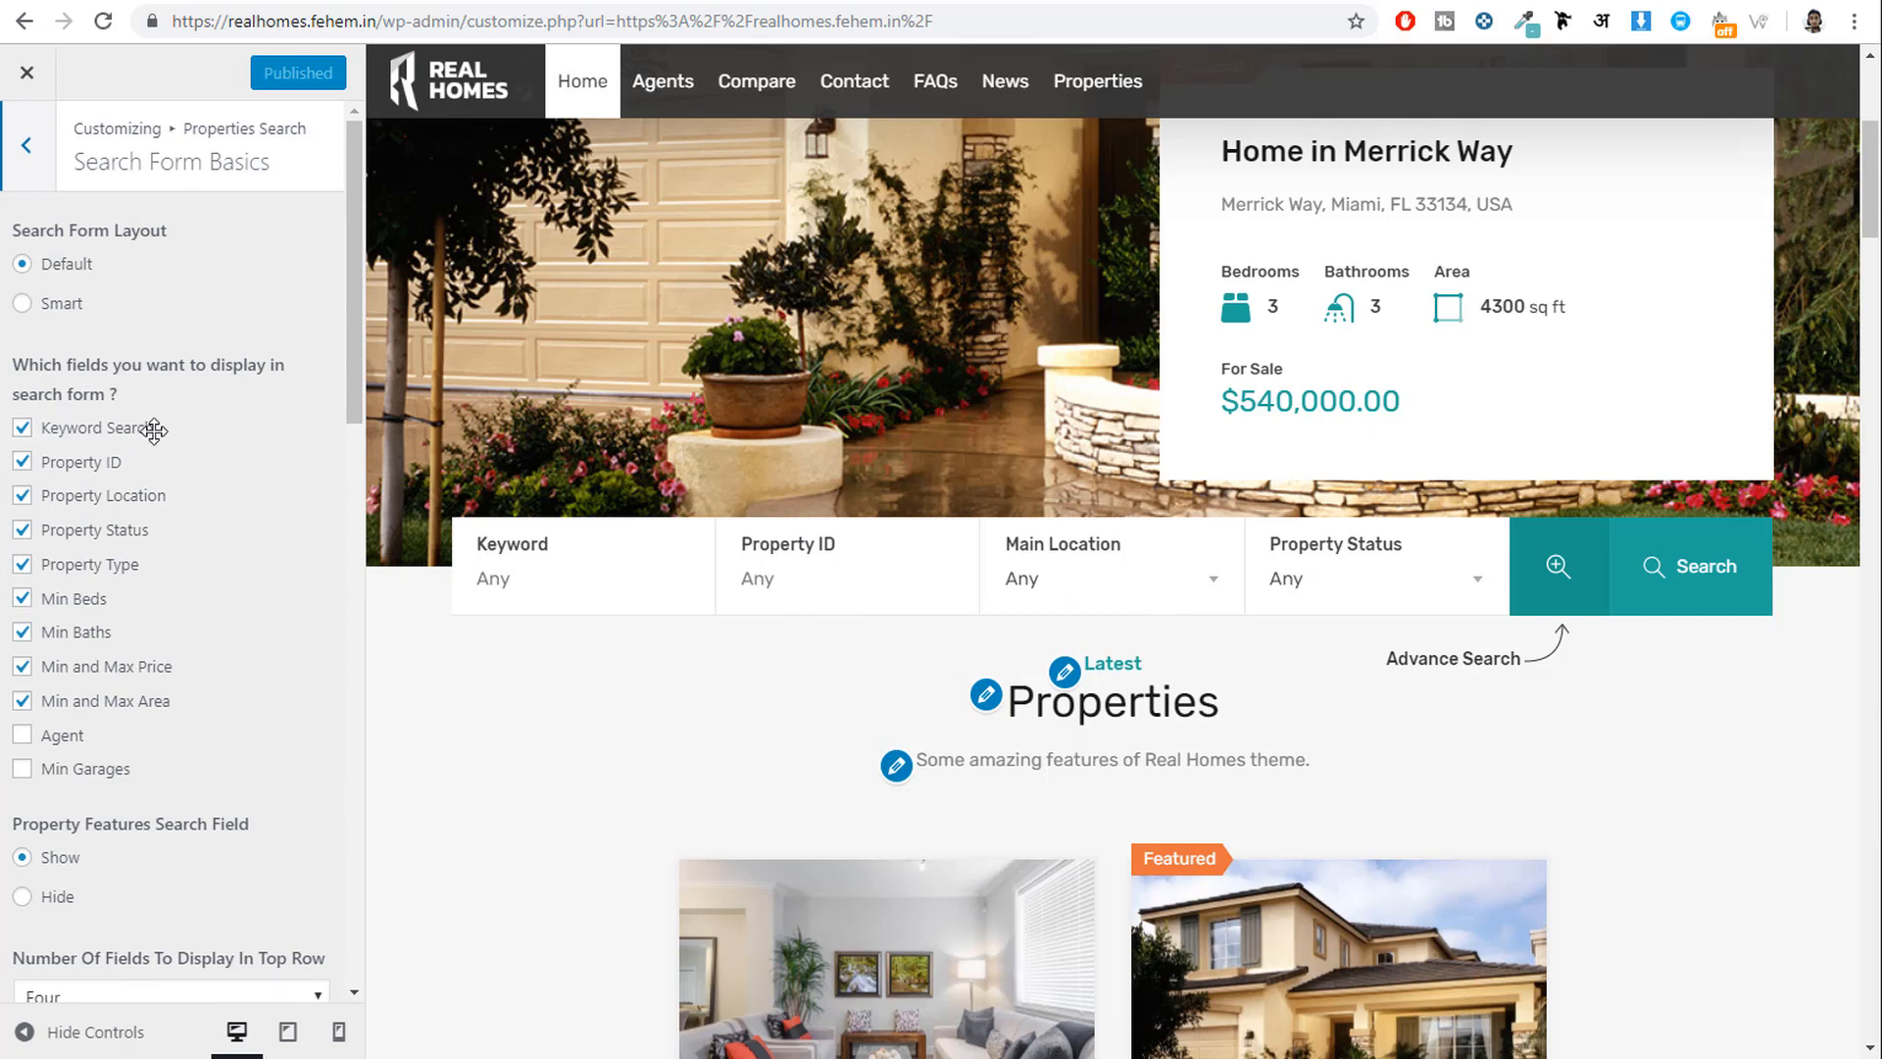
scroll(216, 692, "down", 15)
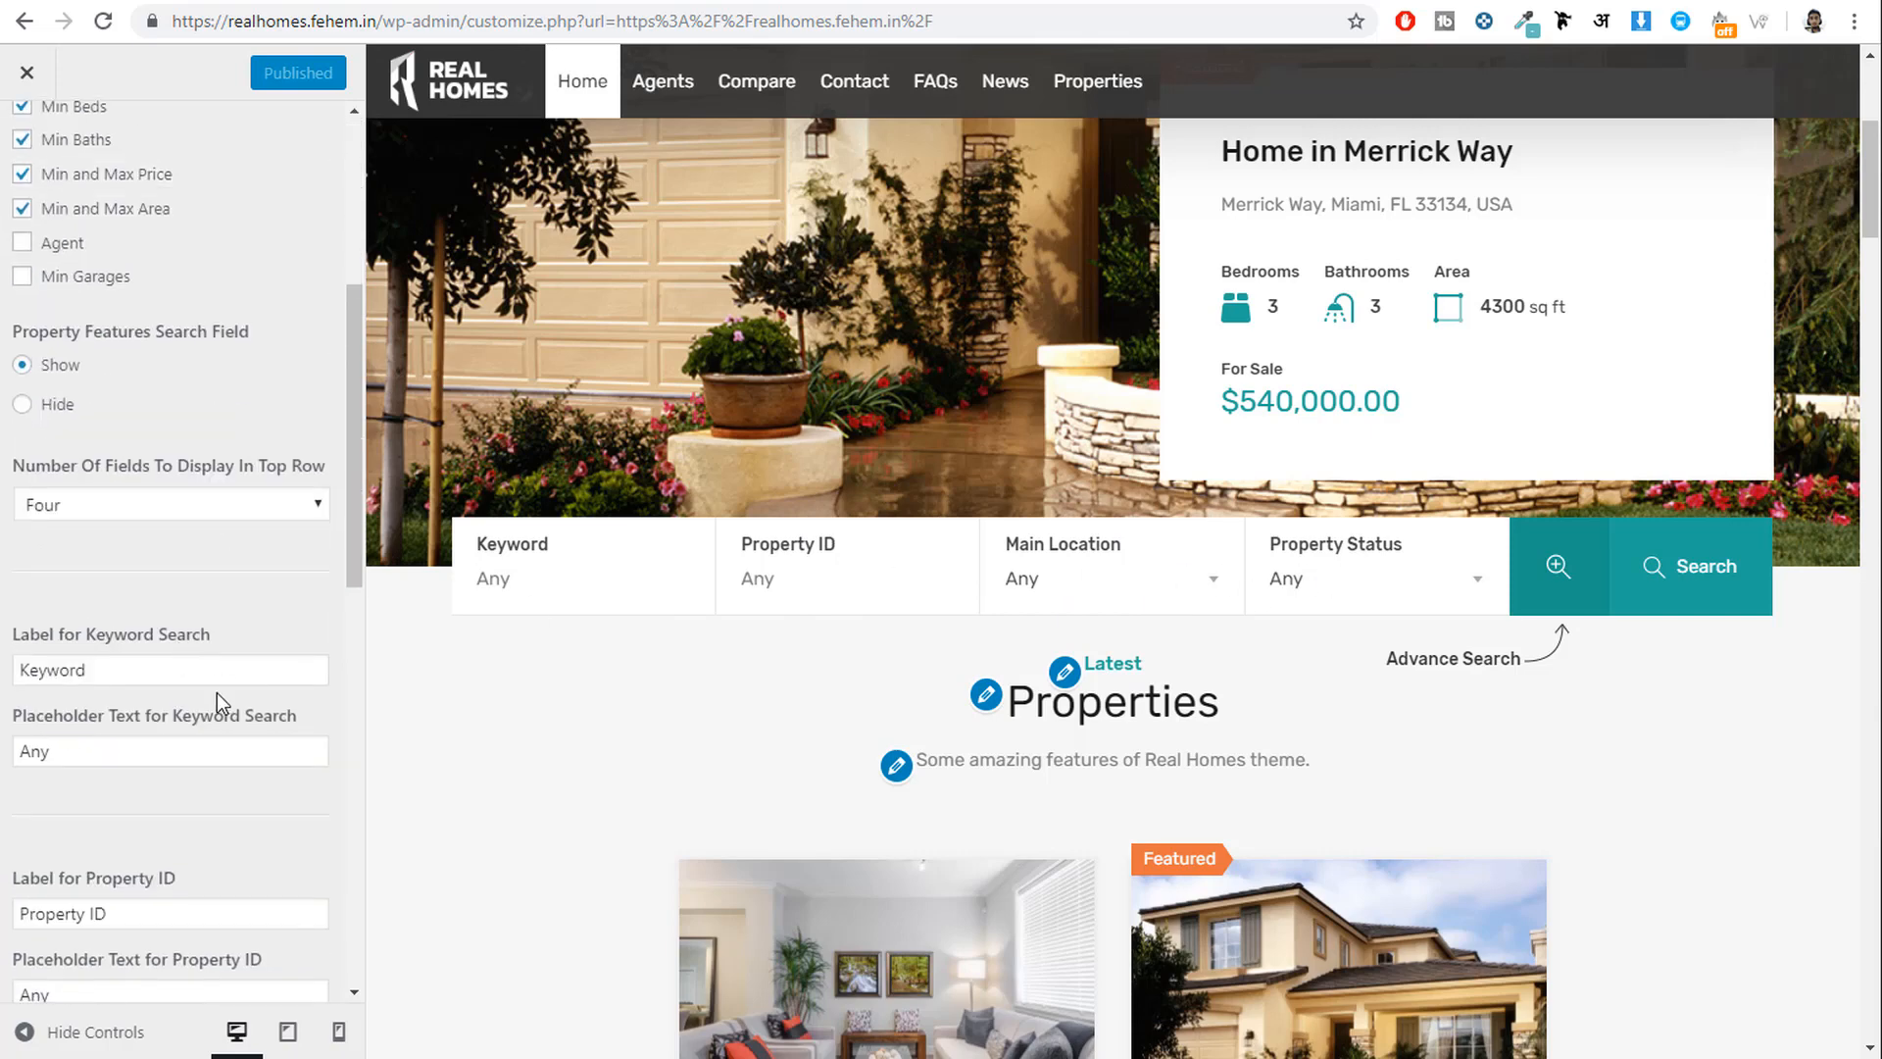
scroll(217, 713, "down", 4)
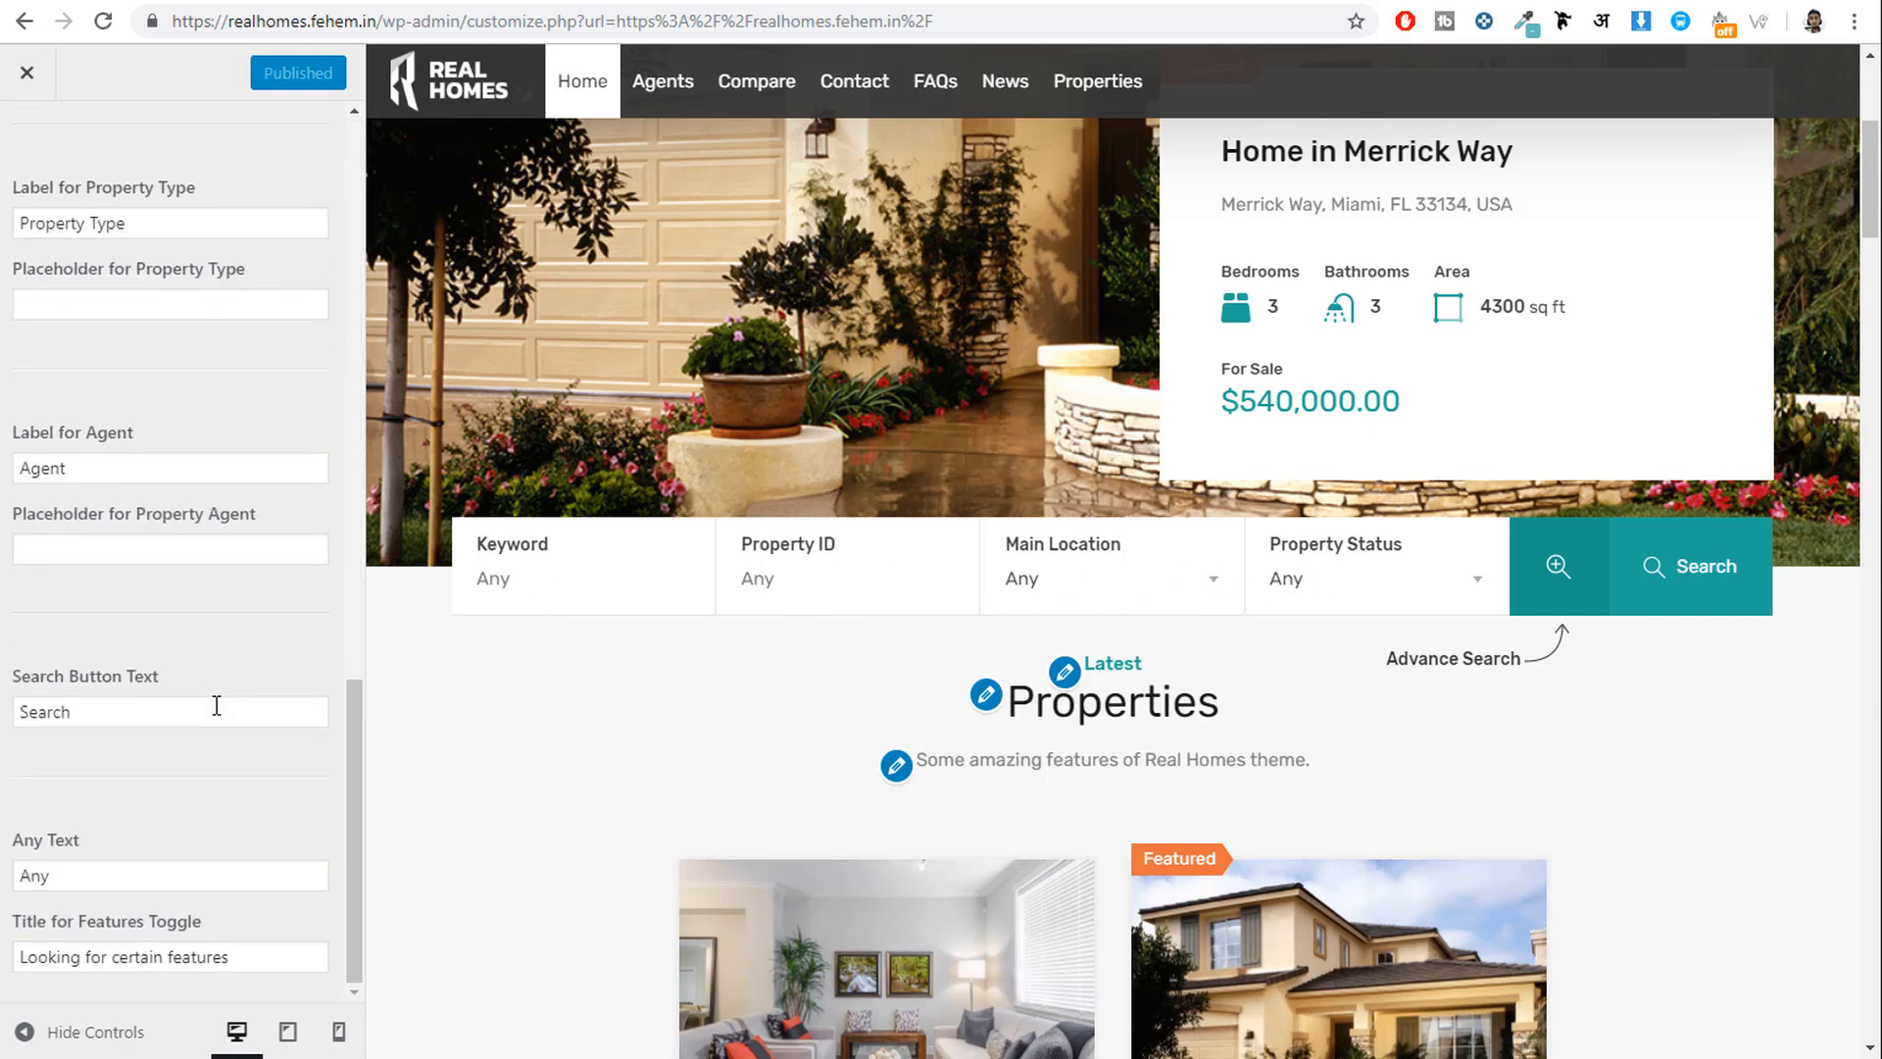
scroll(215, 706, "up", 18)
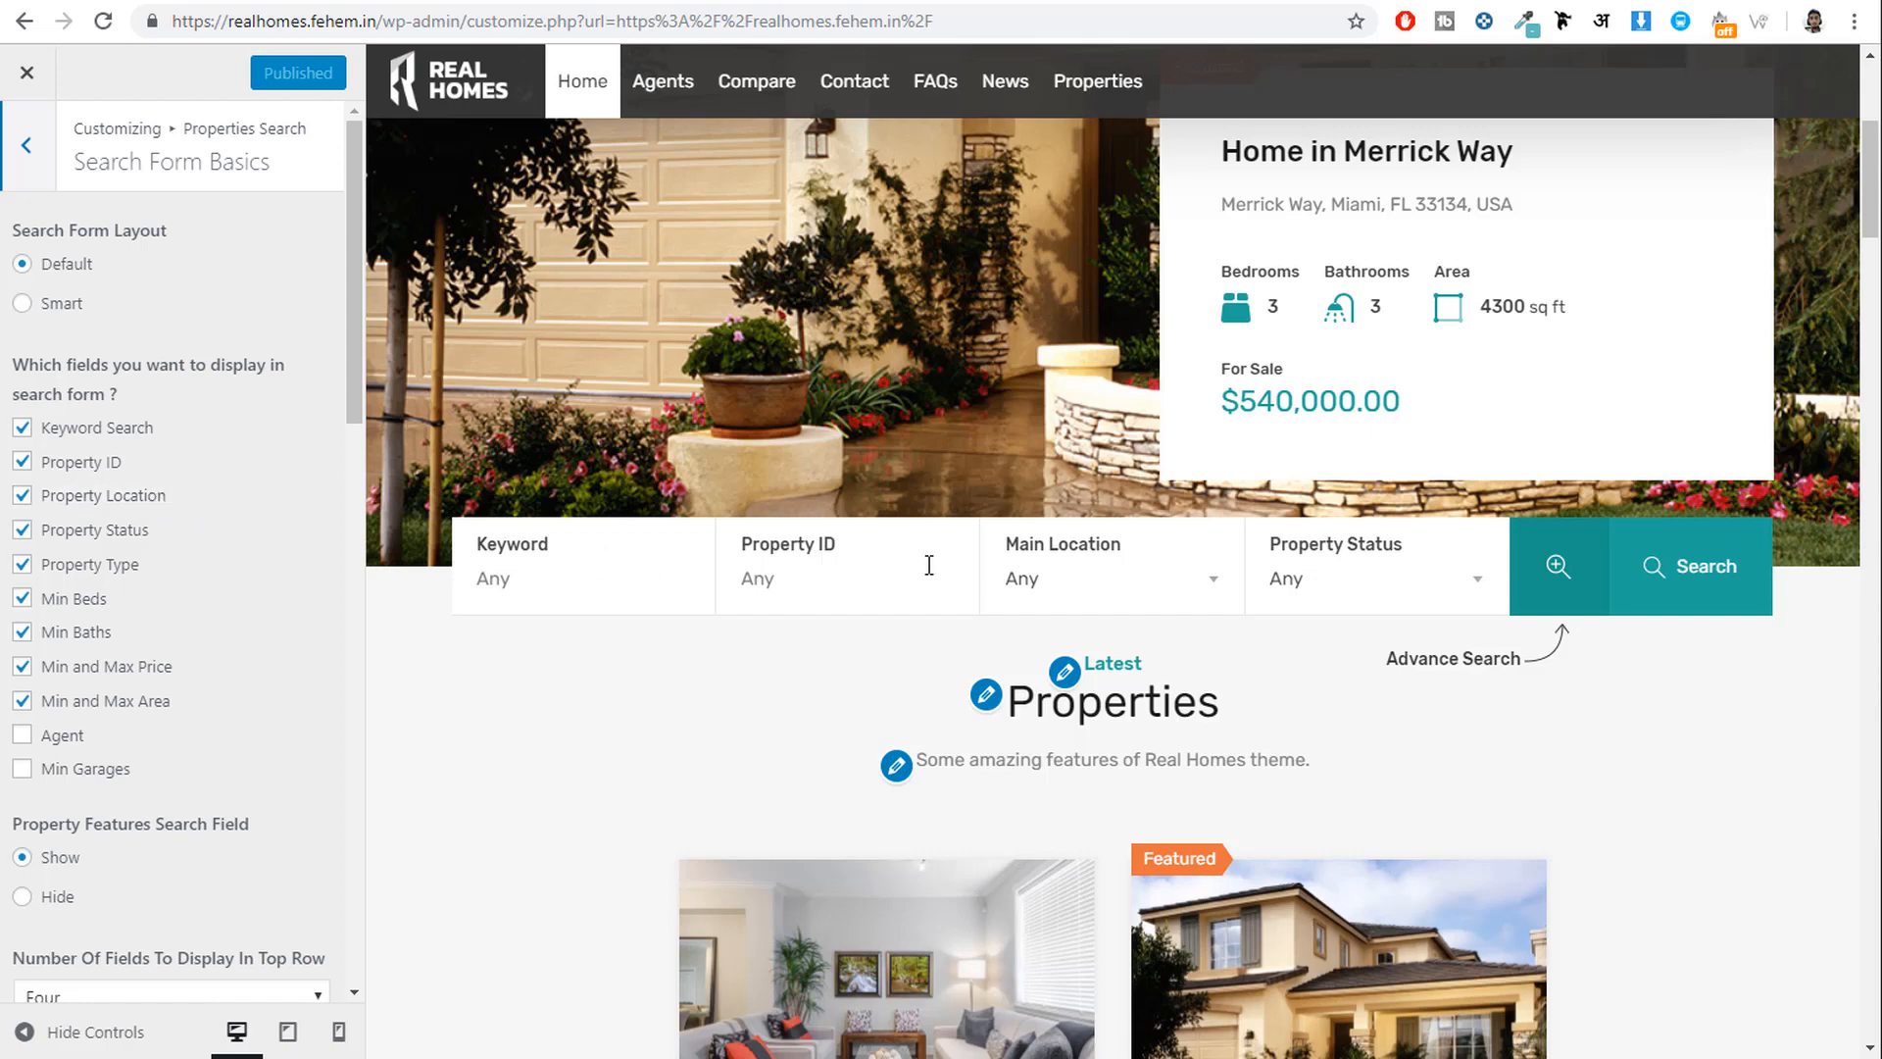
left_click(1120, 582)
left_click(1421, 589)
left_click(828, 578)
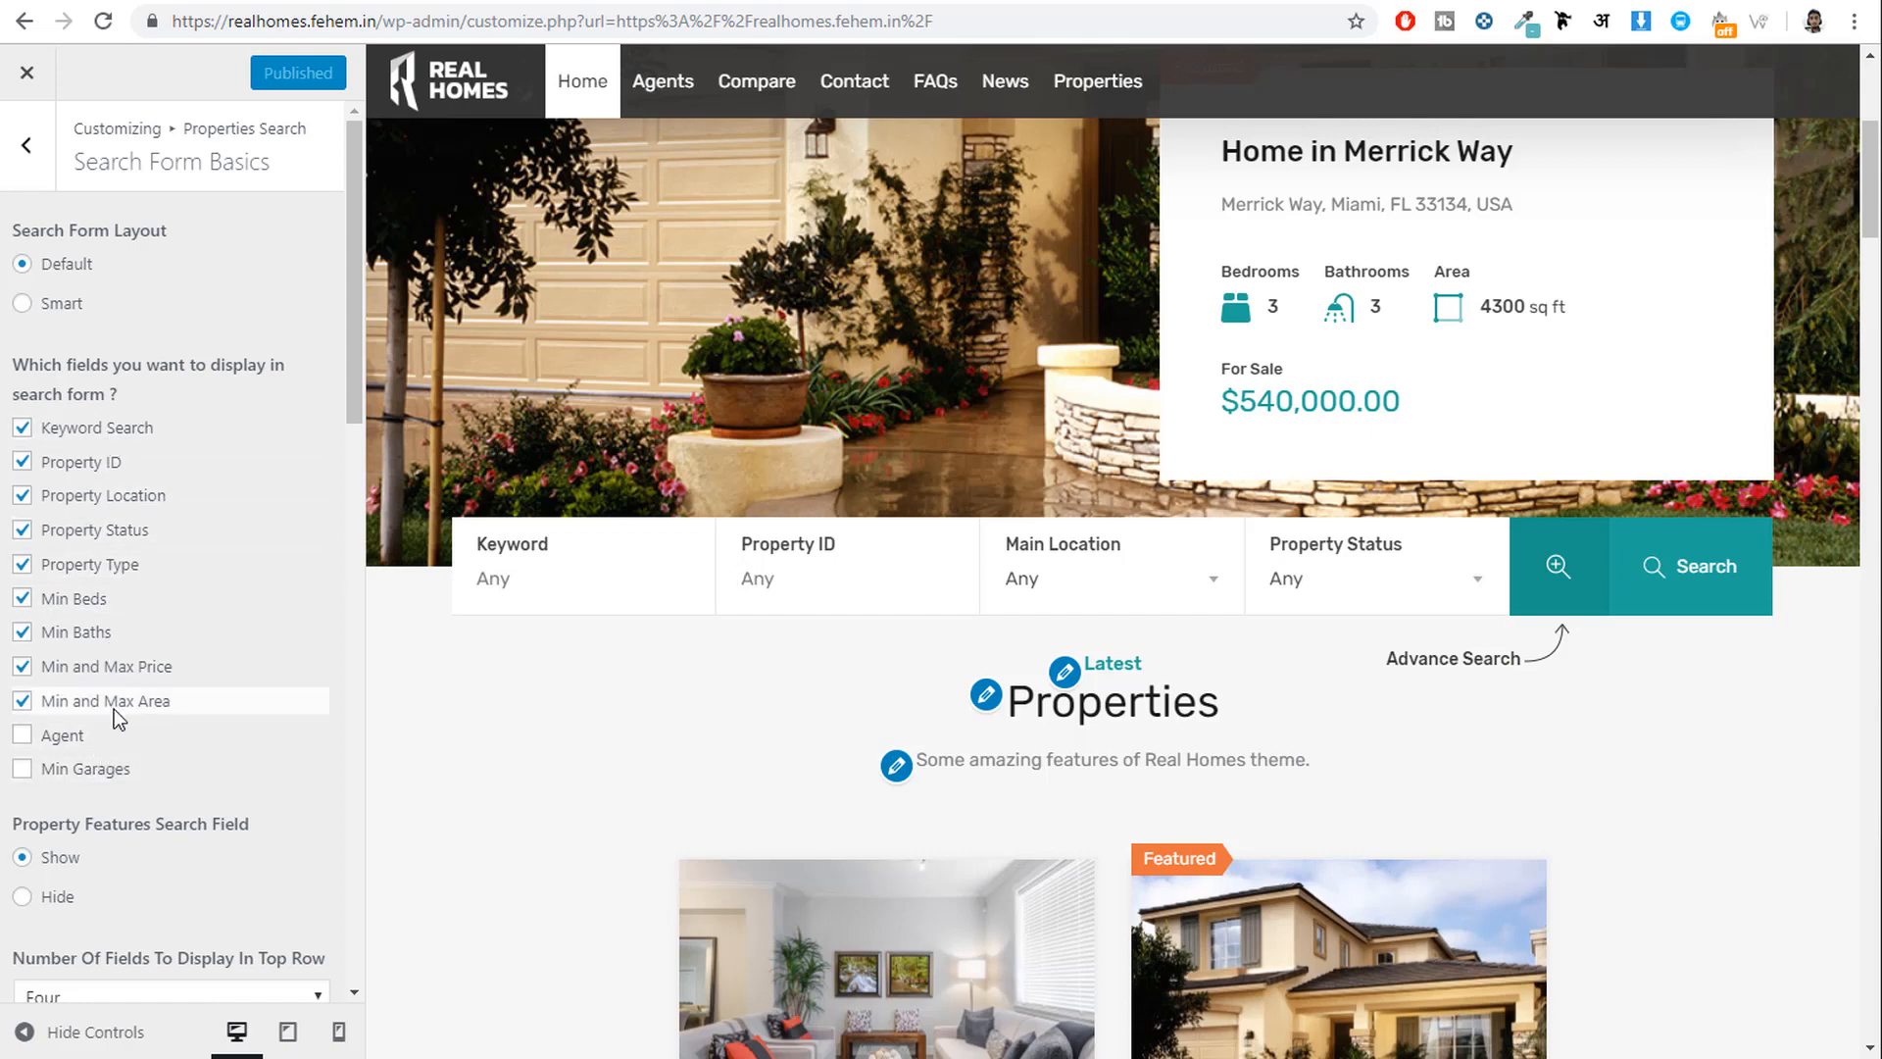
scroll(90, 617, "down", 3)
scroll(90, 618, "up", 3)
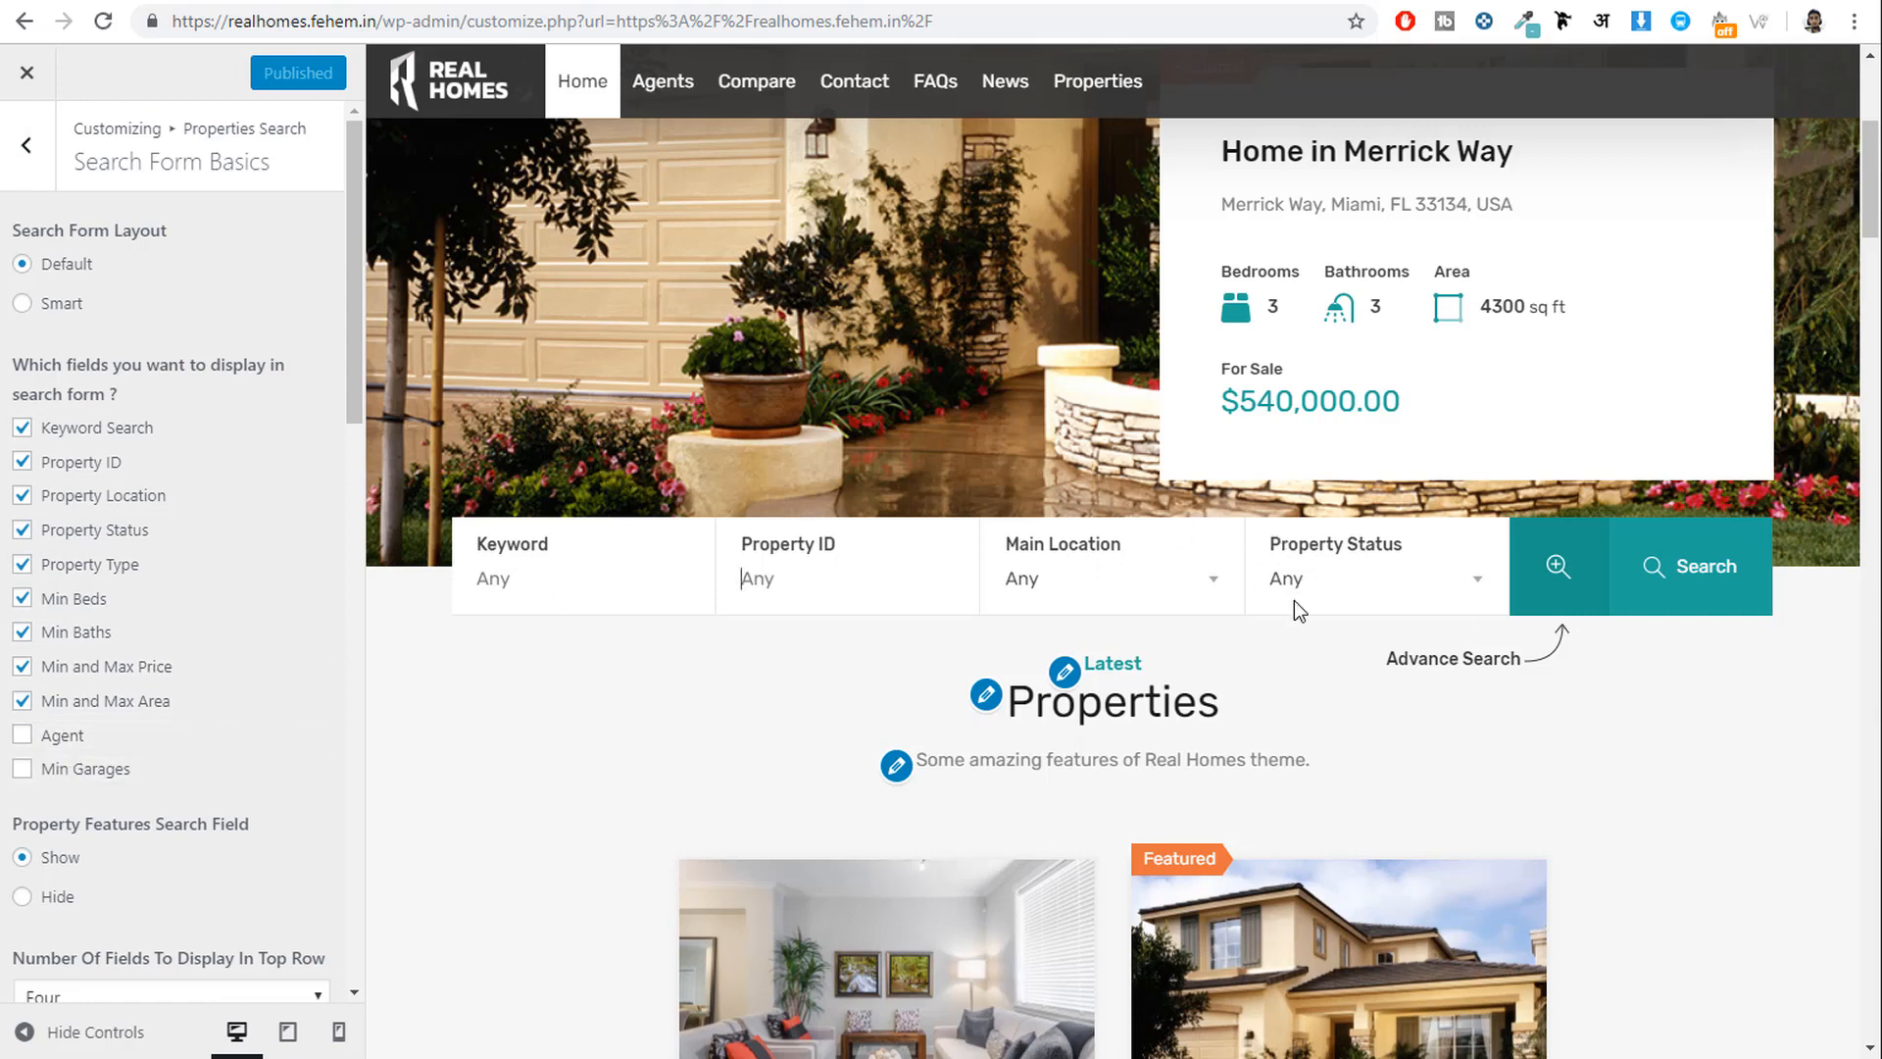
left_click(27, 145)
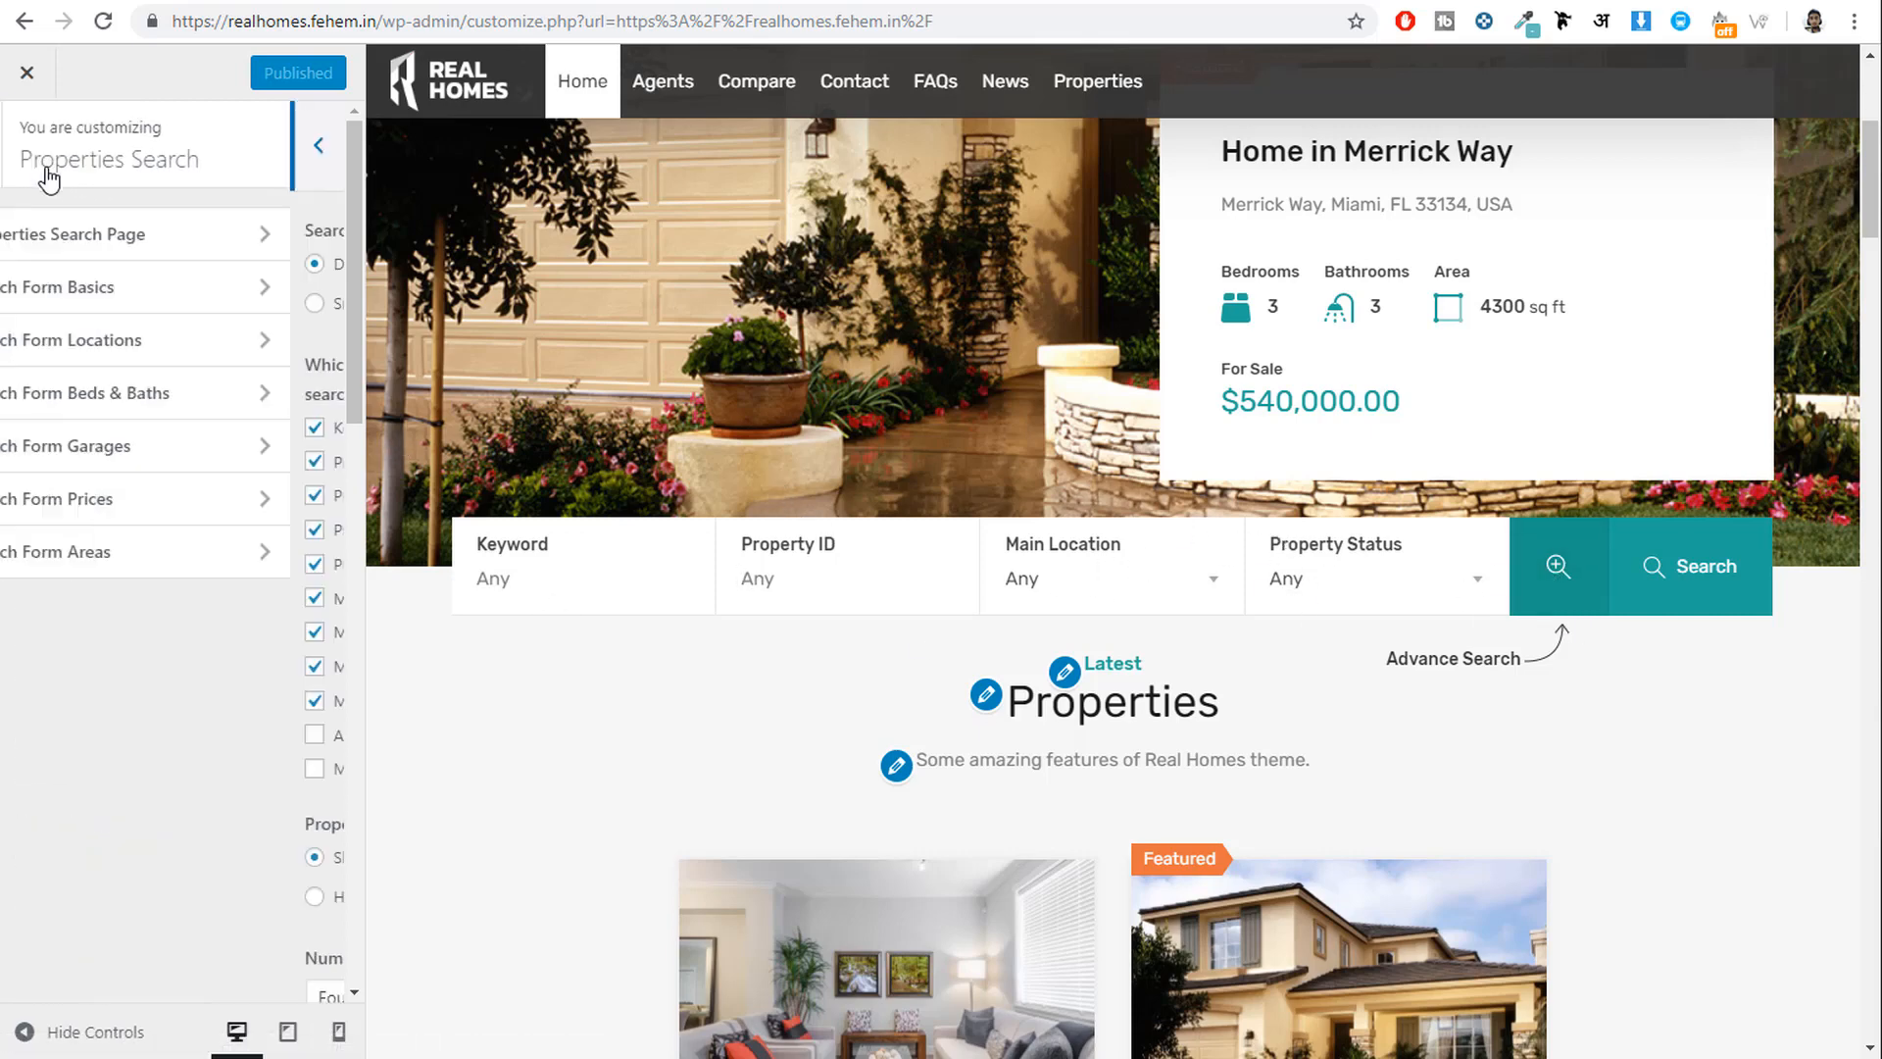
Review the Locations settings, previewing Main Location options Mumbai, Pune and Nashik.
left_click(131, 355)
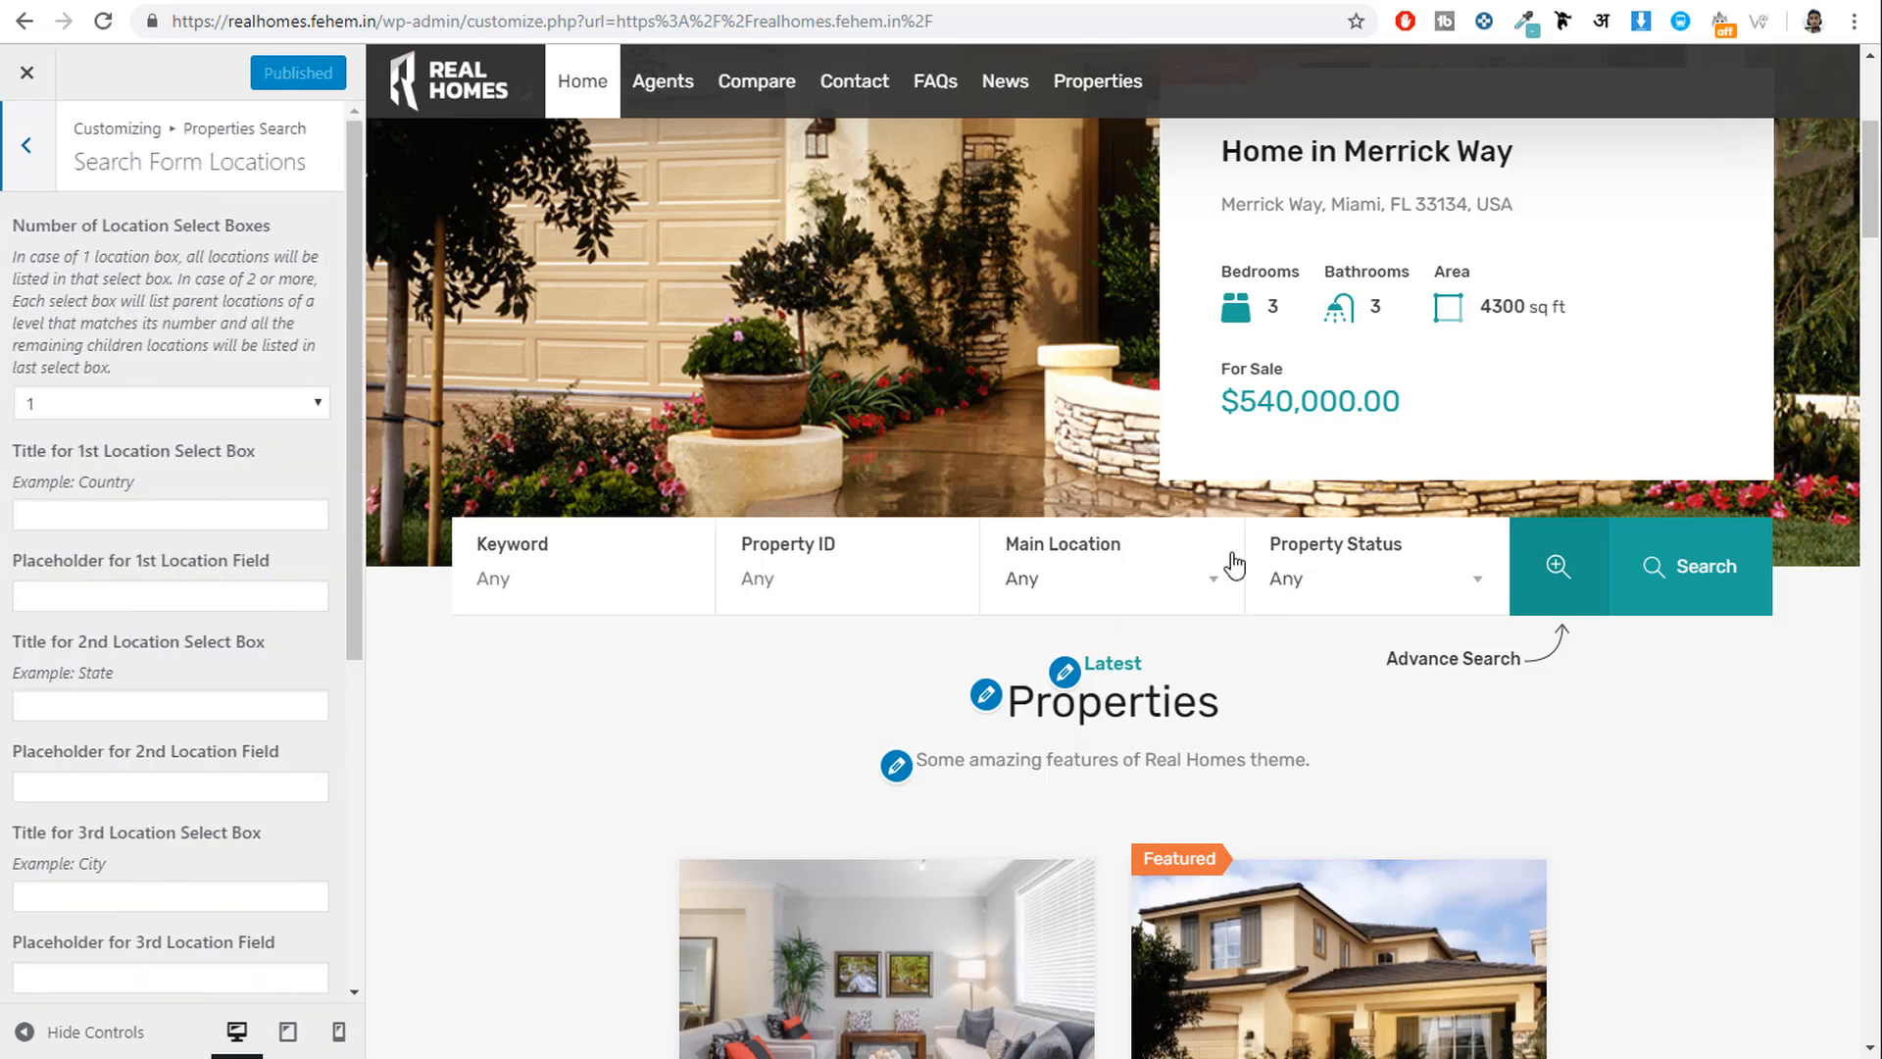
left_click(1091, 586)
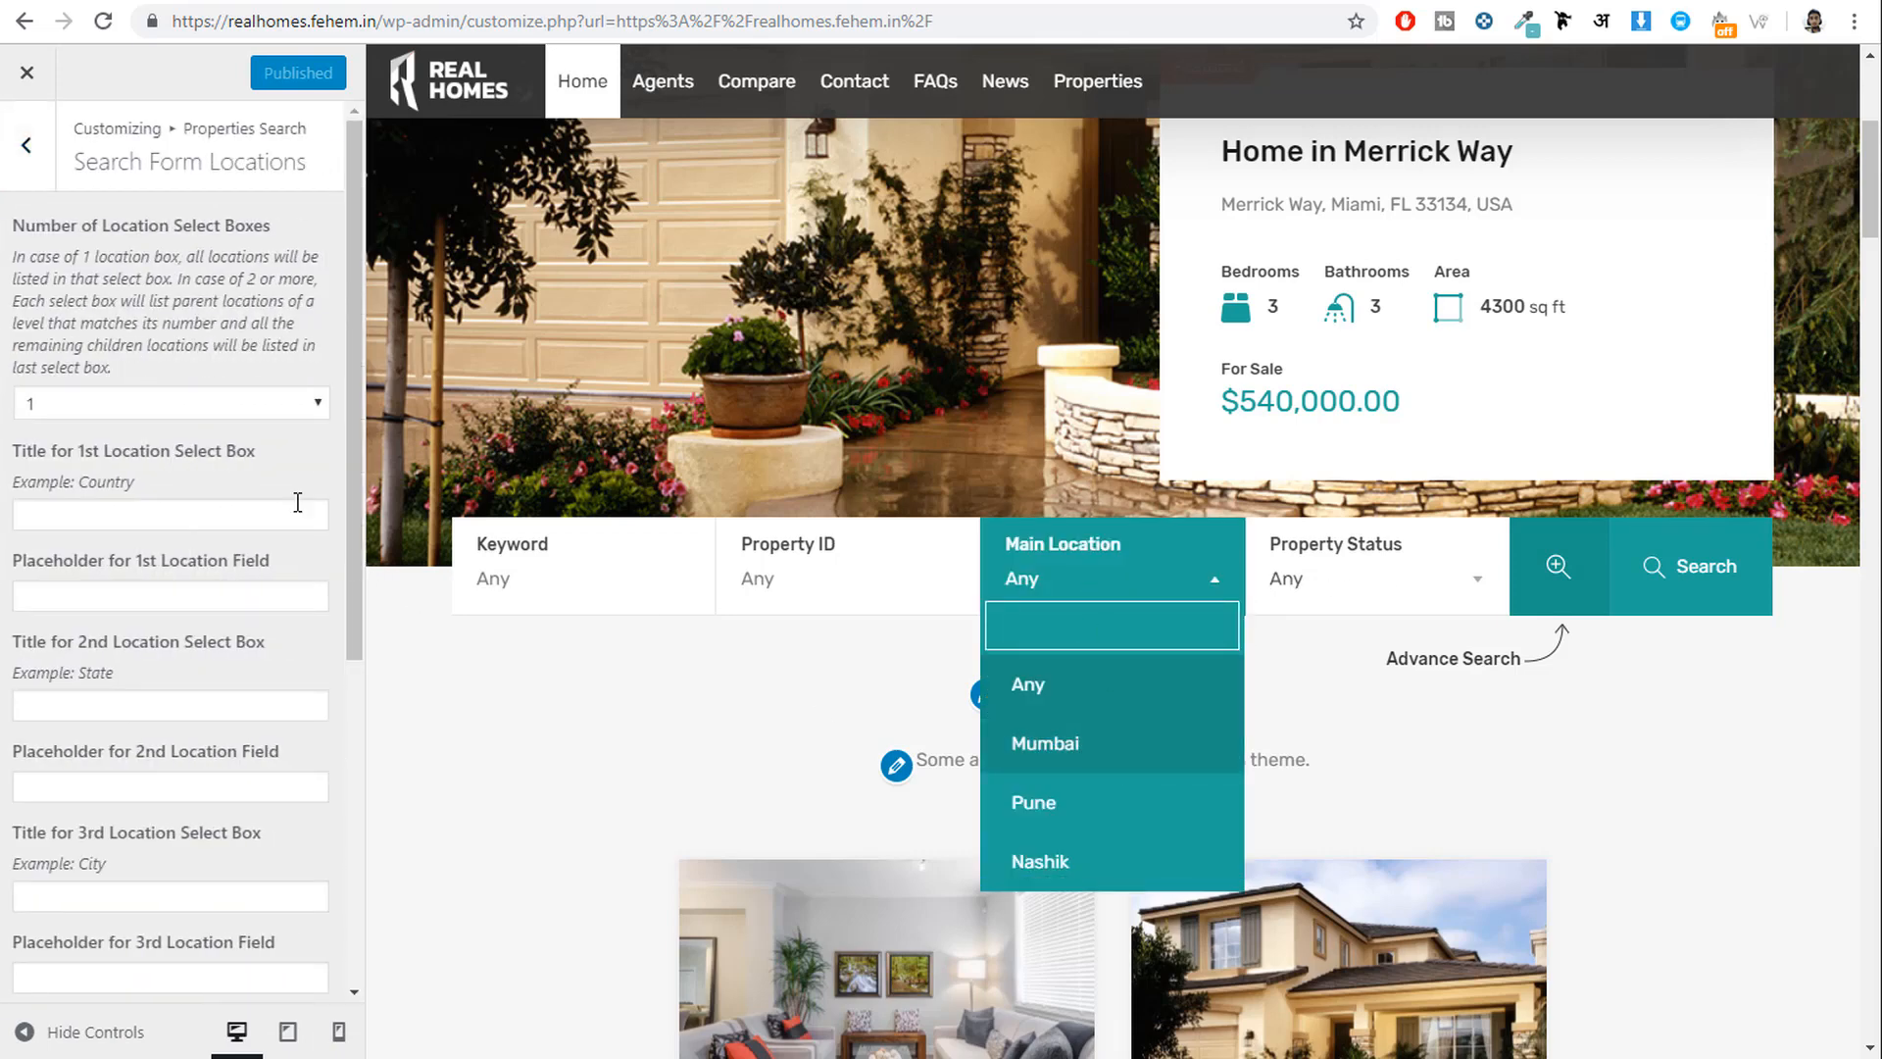
left_click(196, 514)
scroll(184, 457, "down", 1)
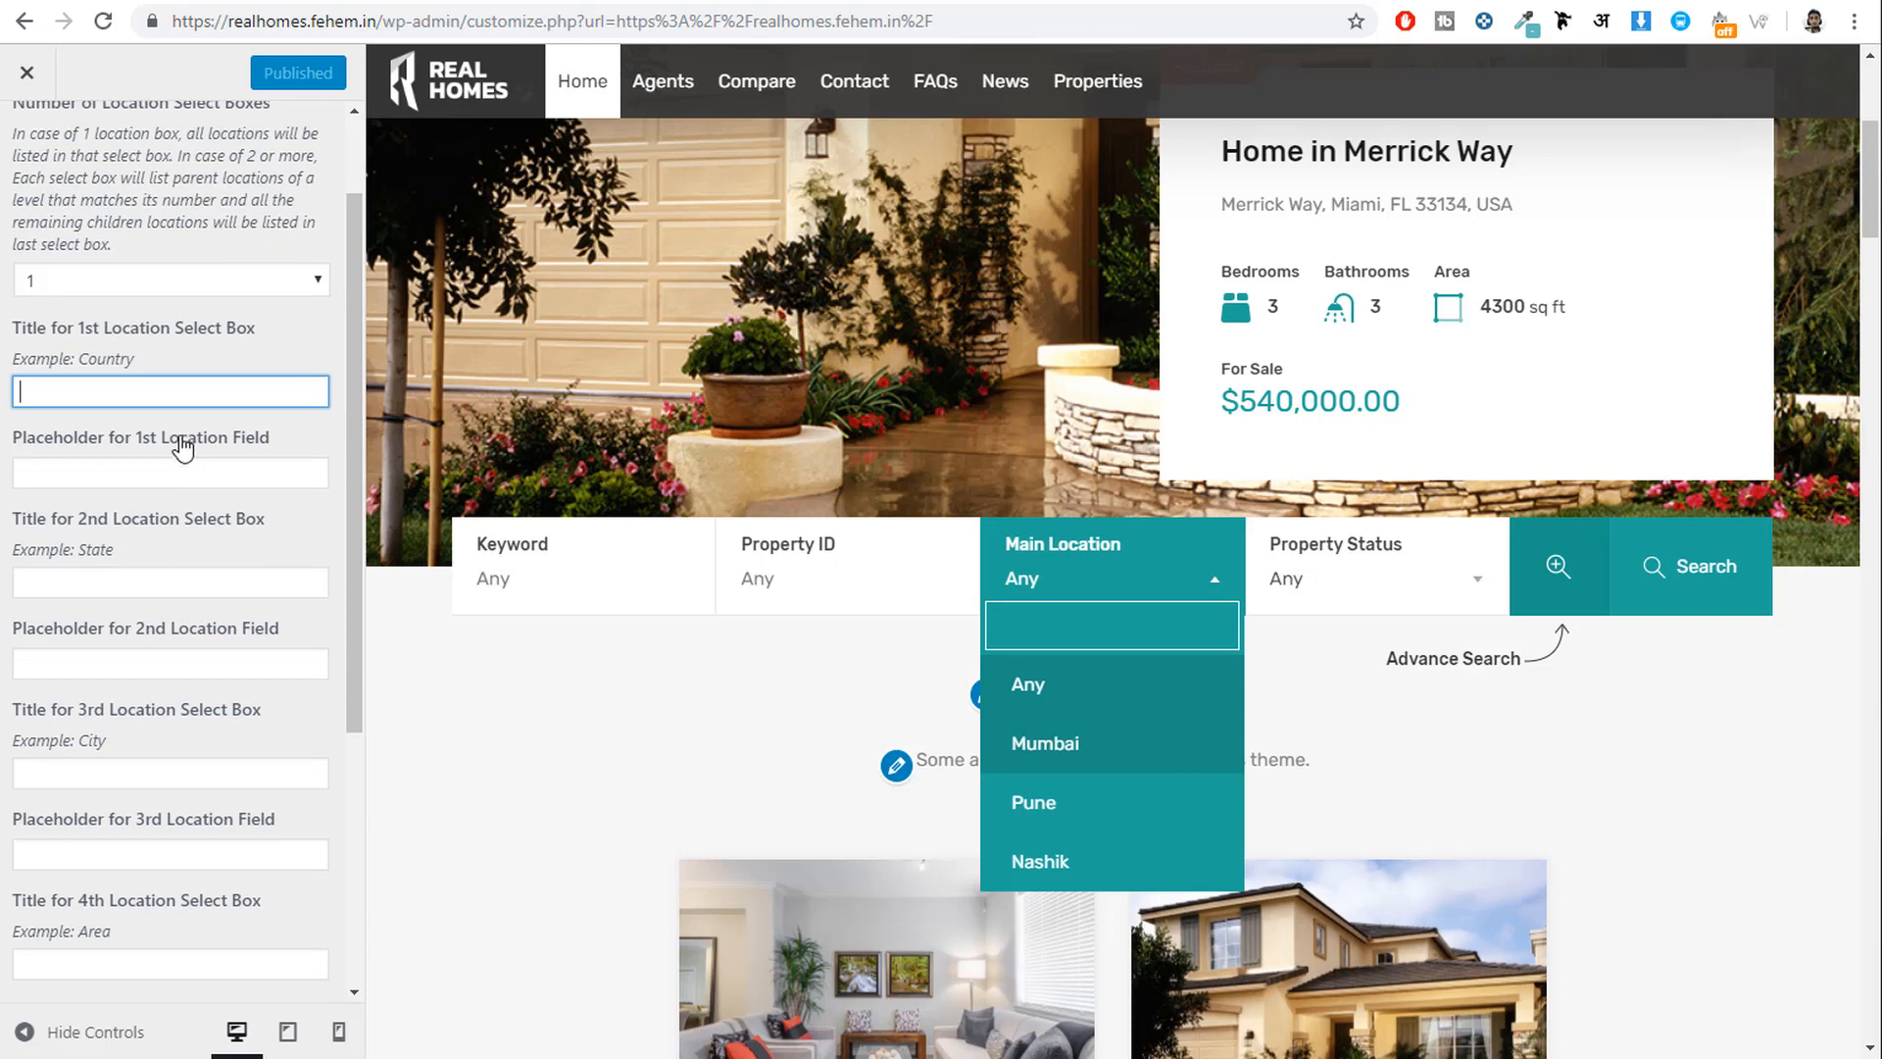
scroll(182, 446, "down", 4)
scroll(173, 669, "up", 5)
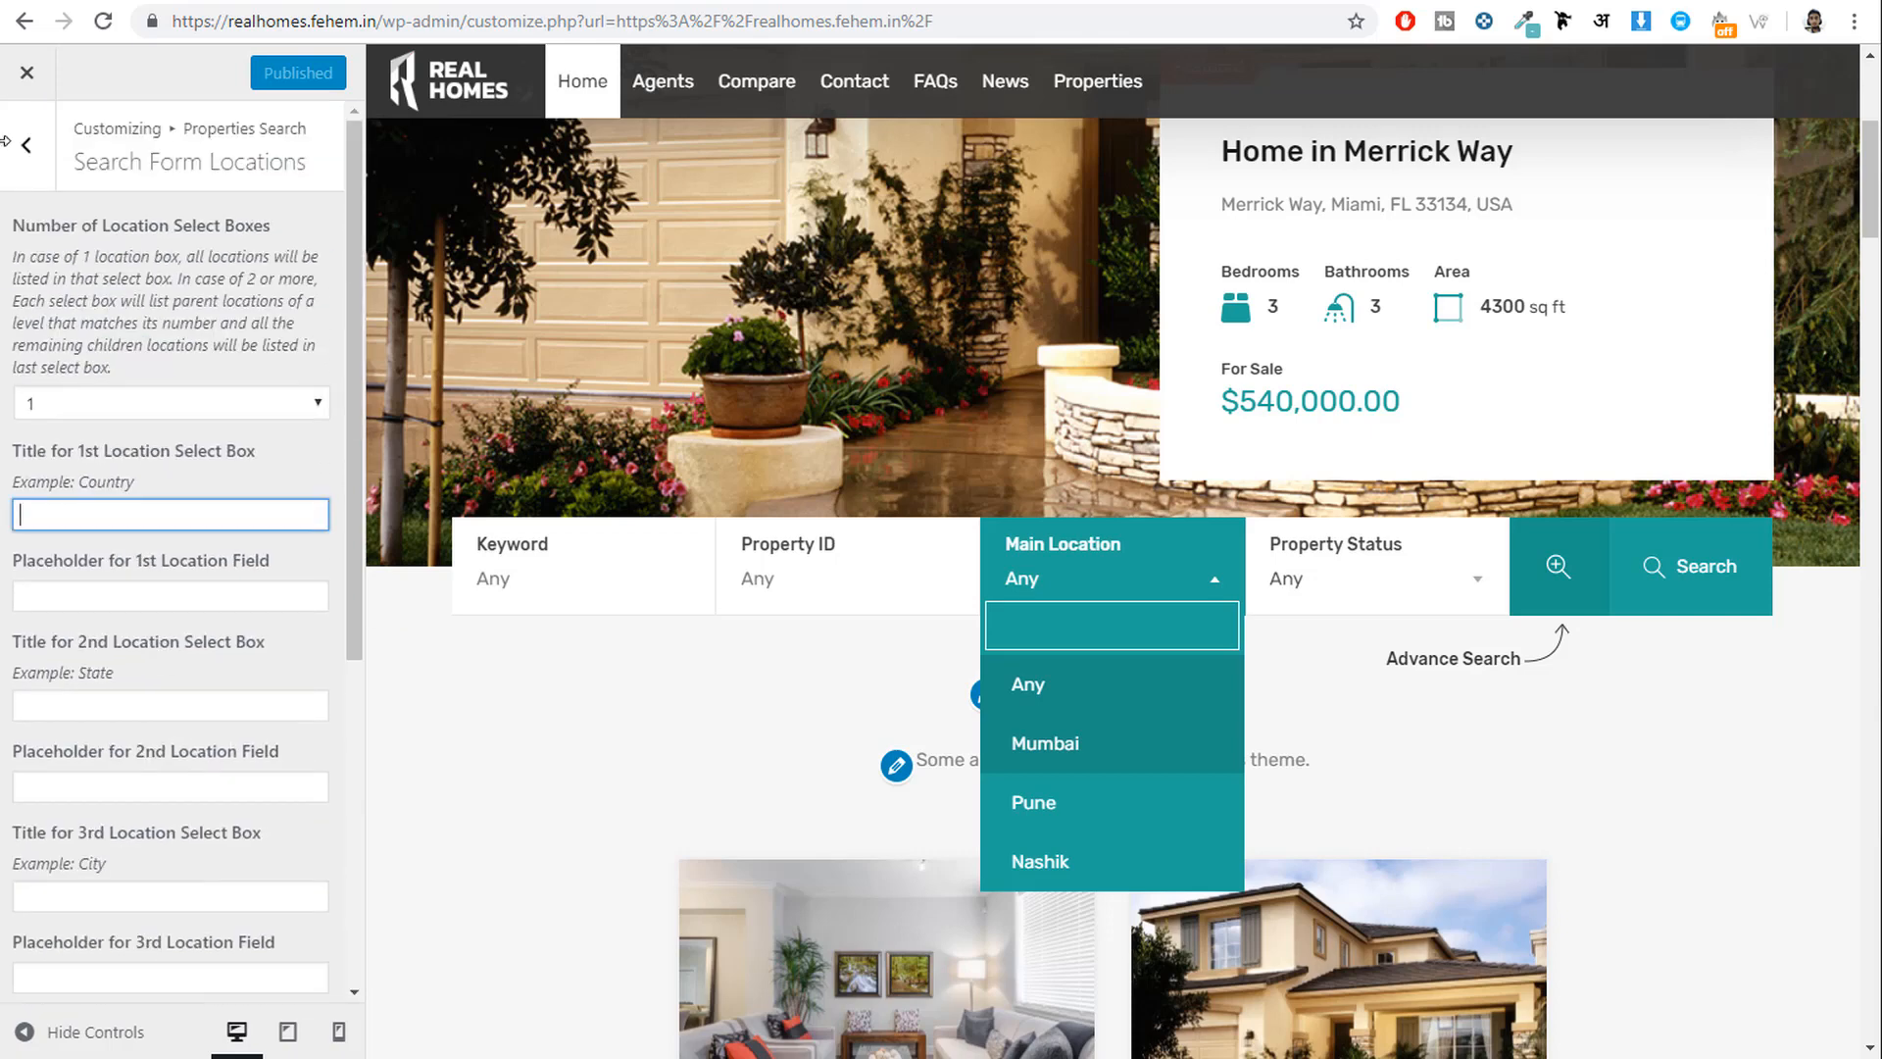
left_click(27, 144)
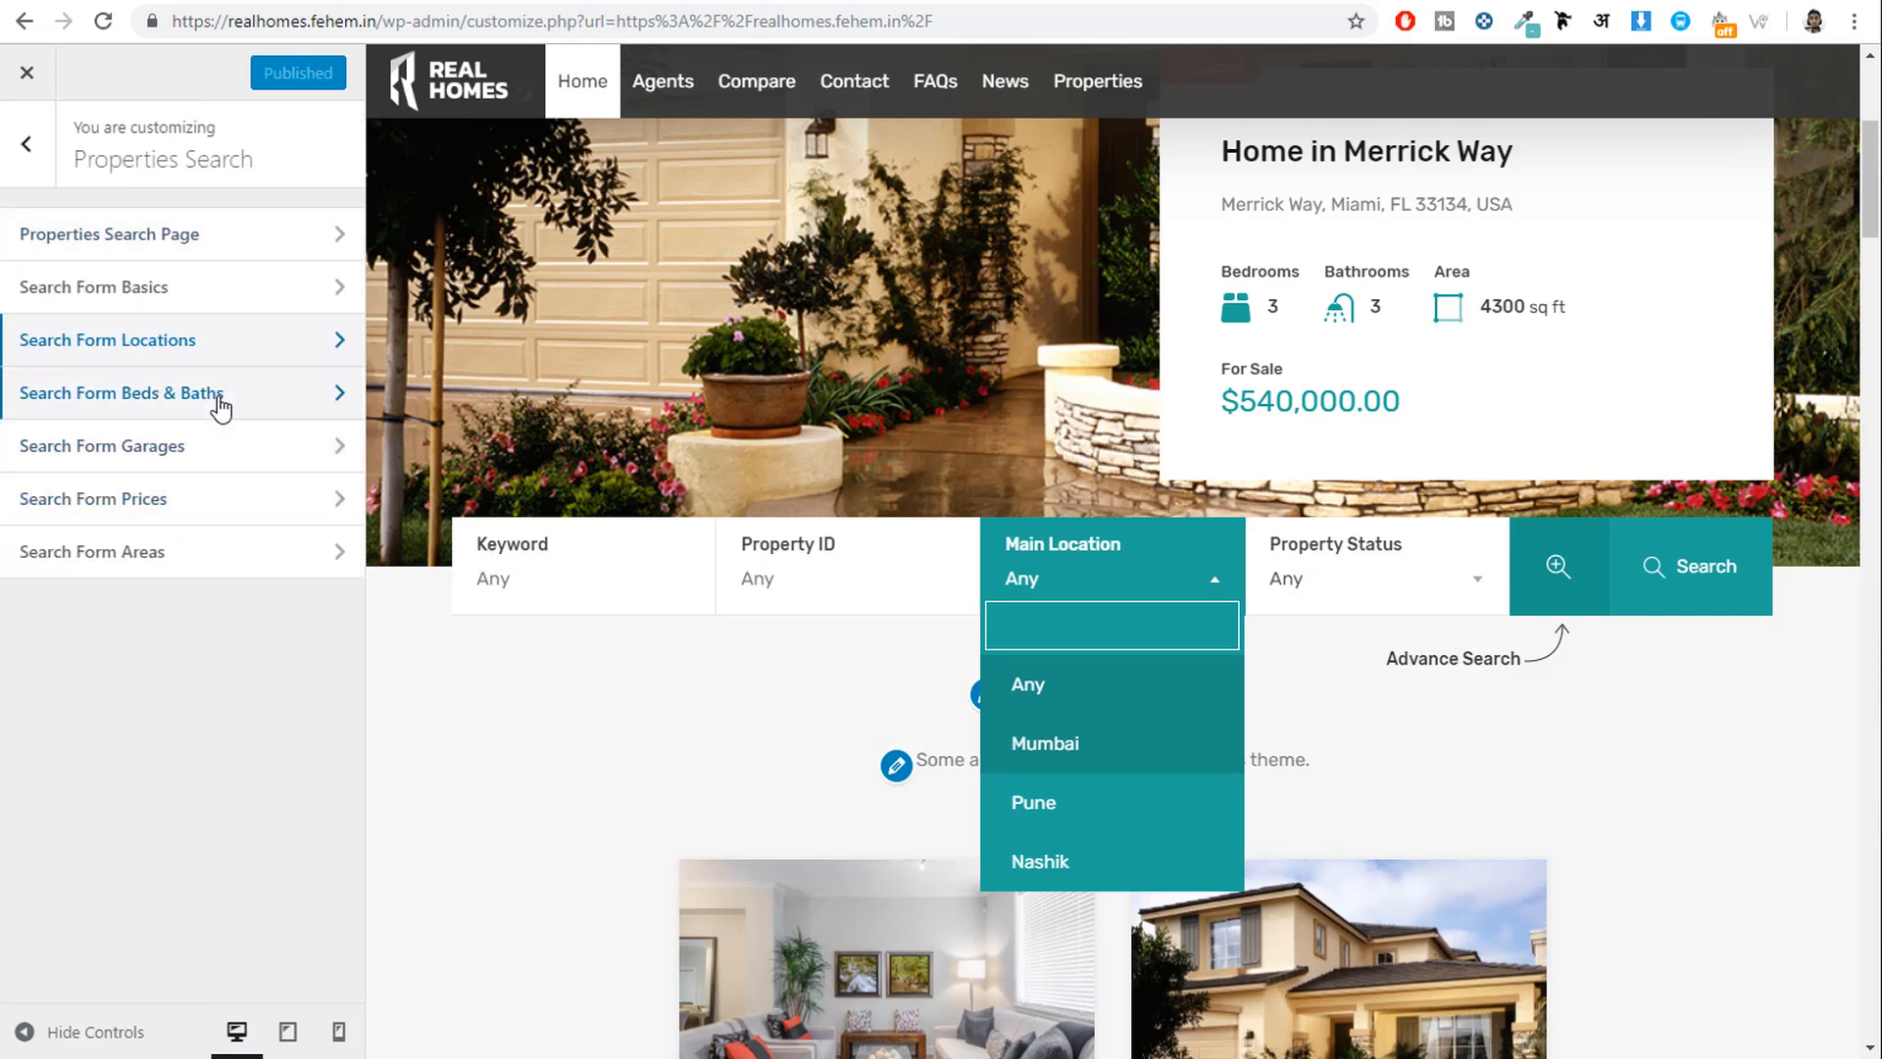
Review Beds & Baths settings and preview the advanced Min Beds and Min Price choices.
left_click(219, 395)
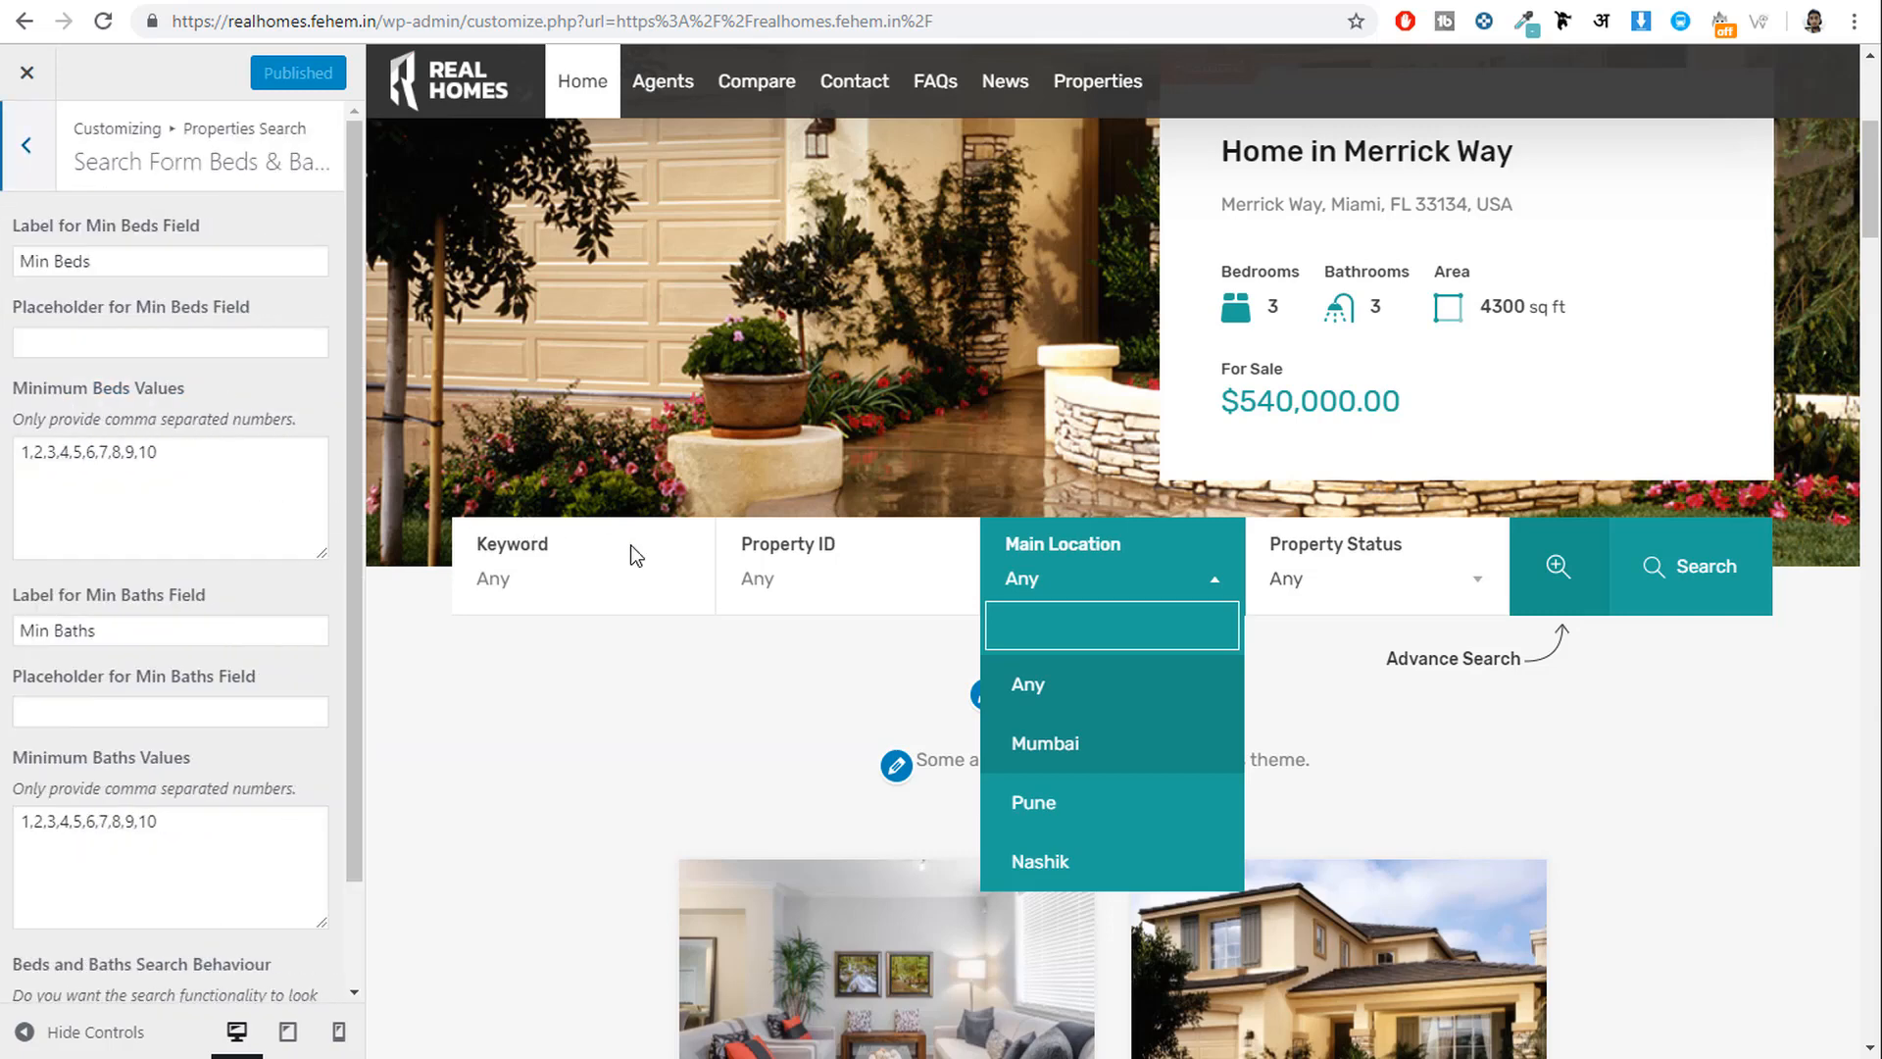
left_click(1561, 588)
scroll(686, 559, "down", 1)
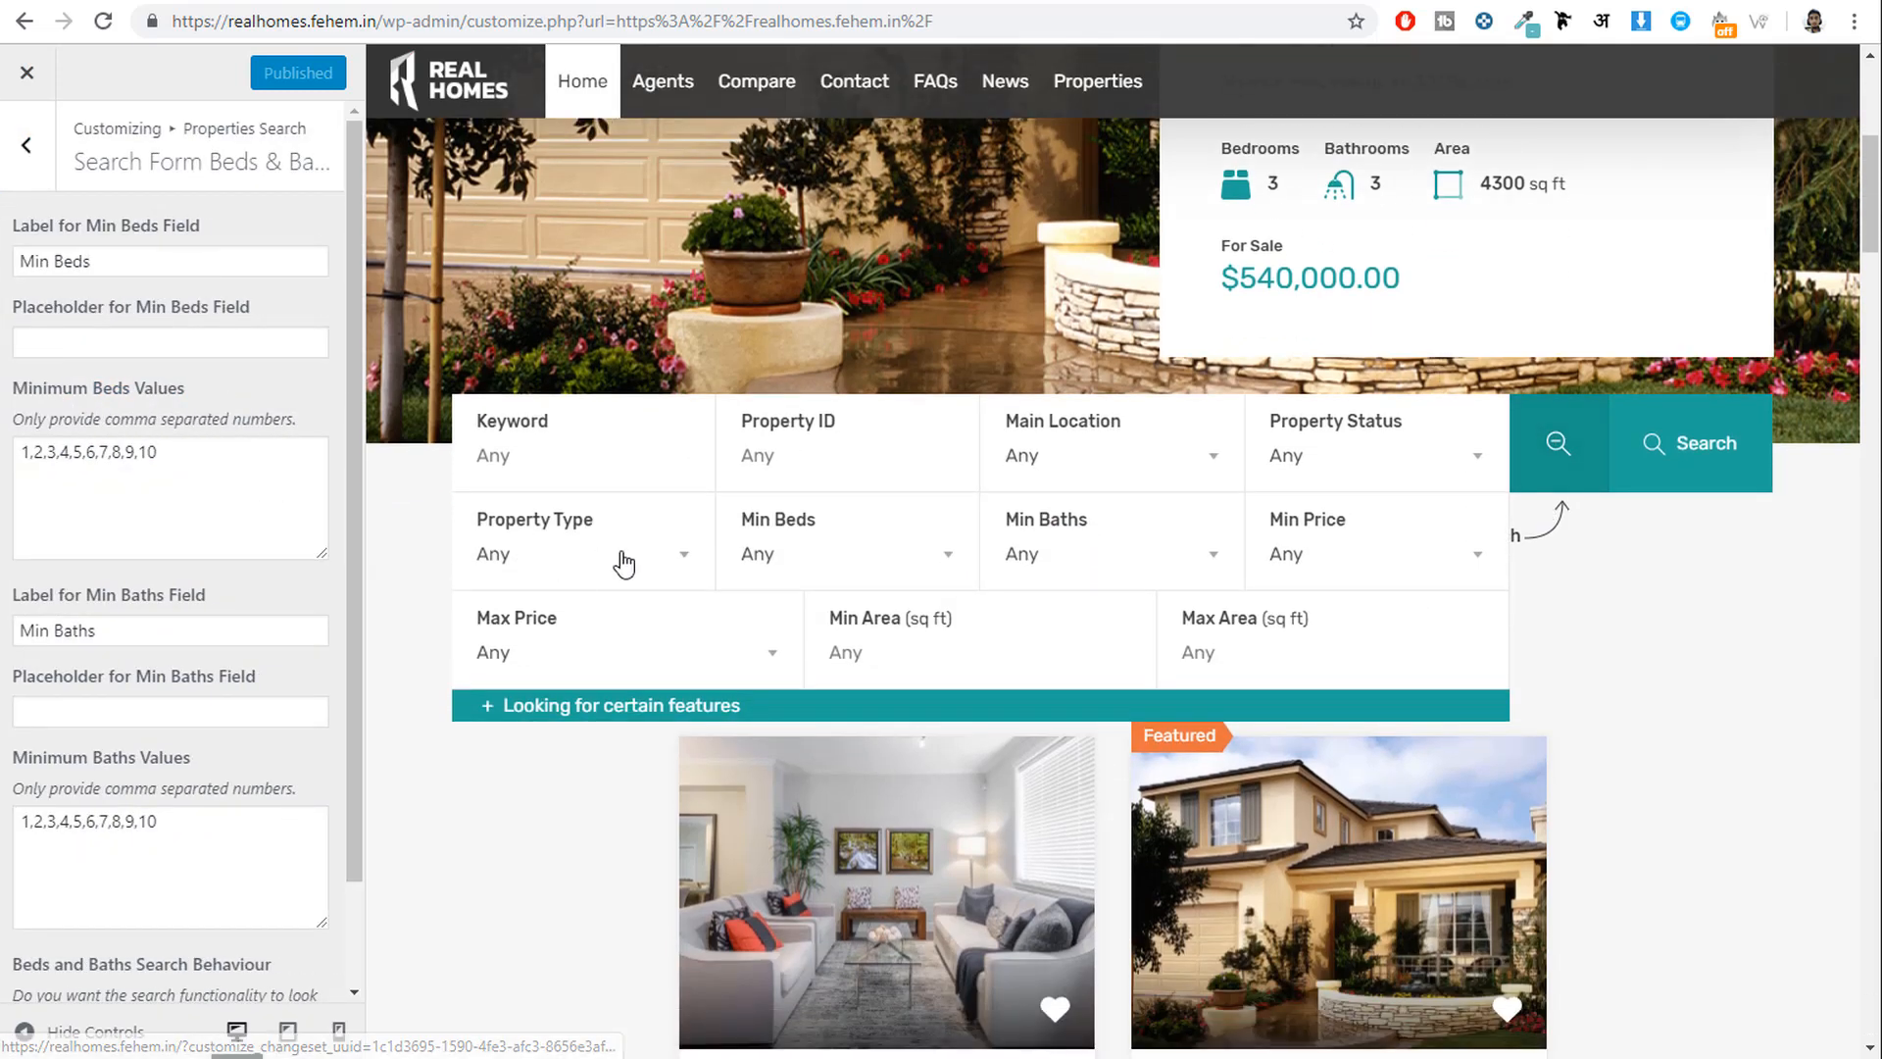
left_click(822, 553)
scroll(828, 765, "down", 4)
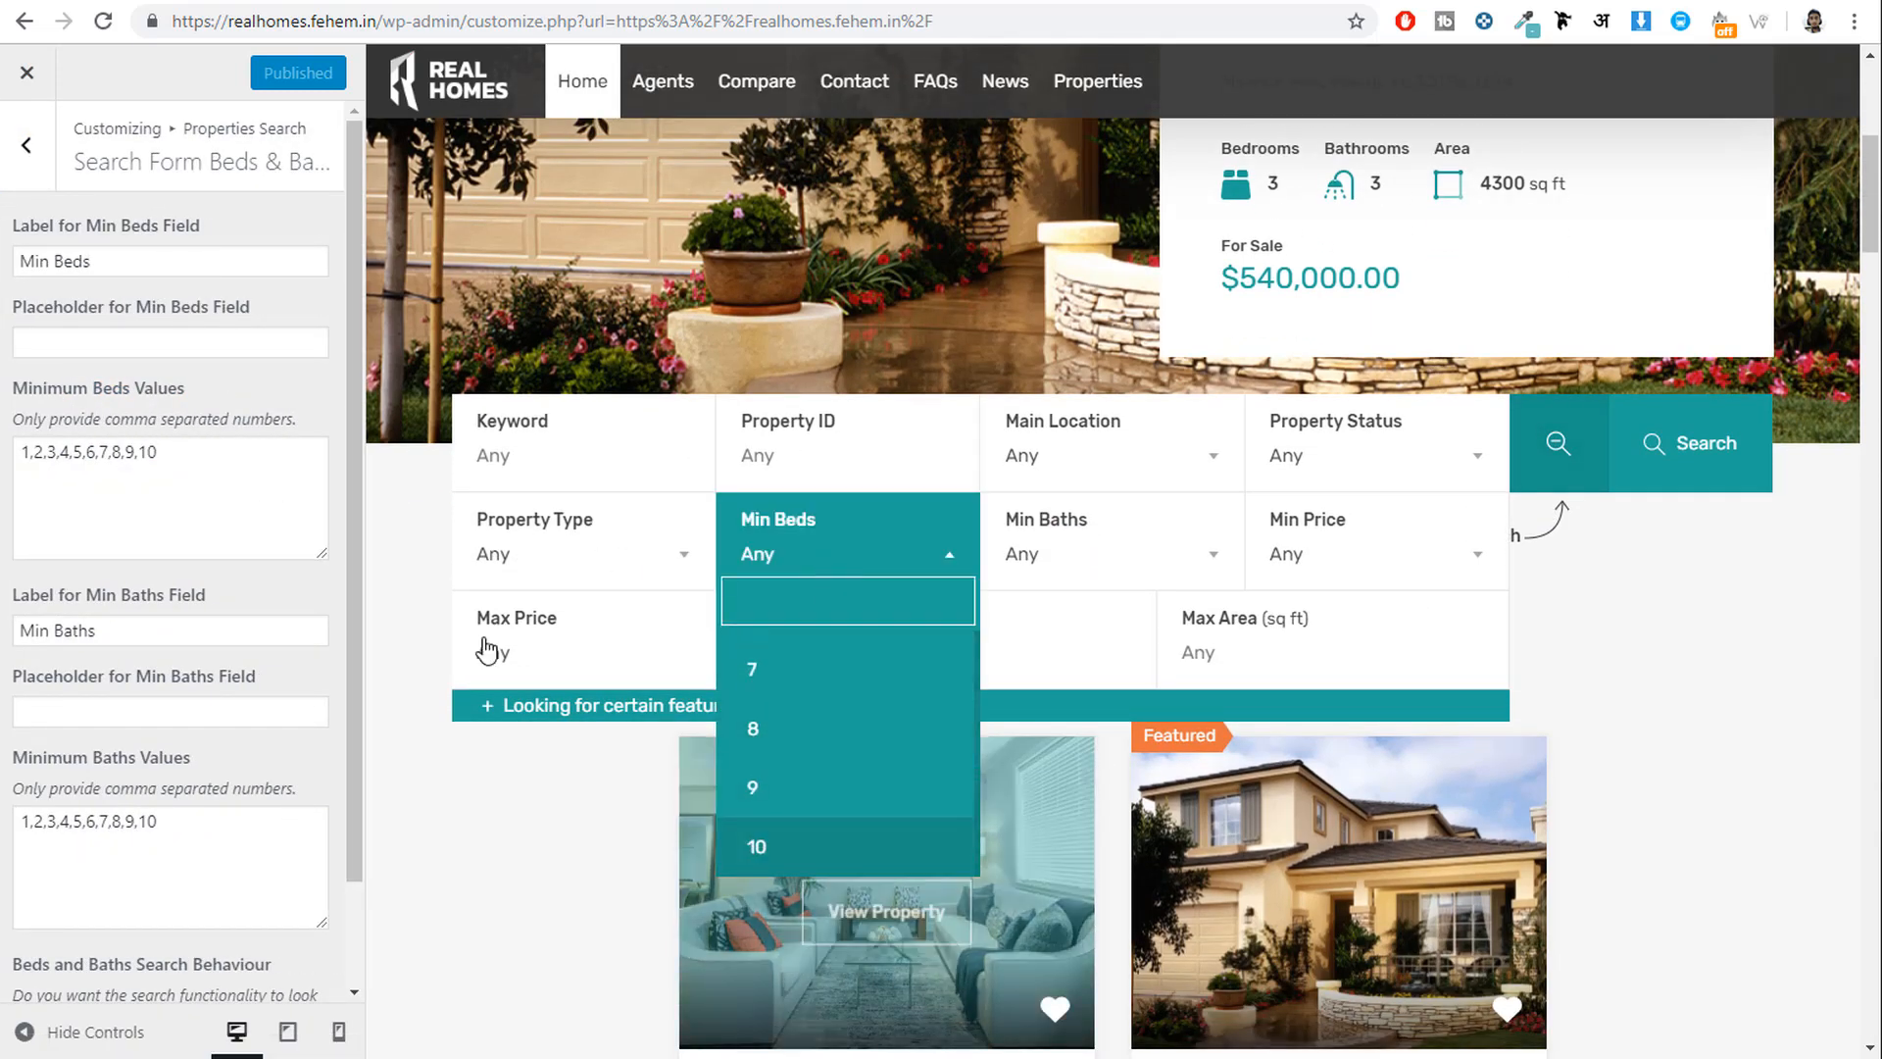
left_click_drag(149, 468, 33, 452)
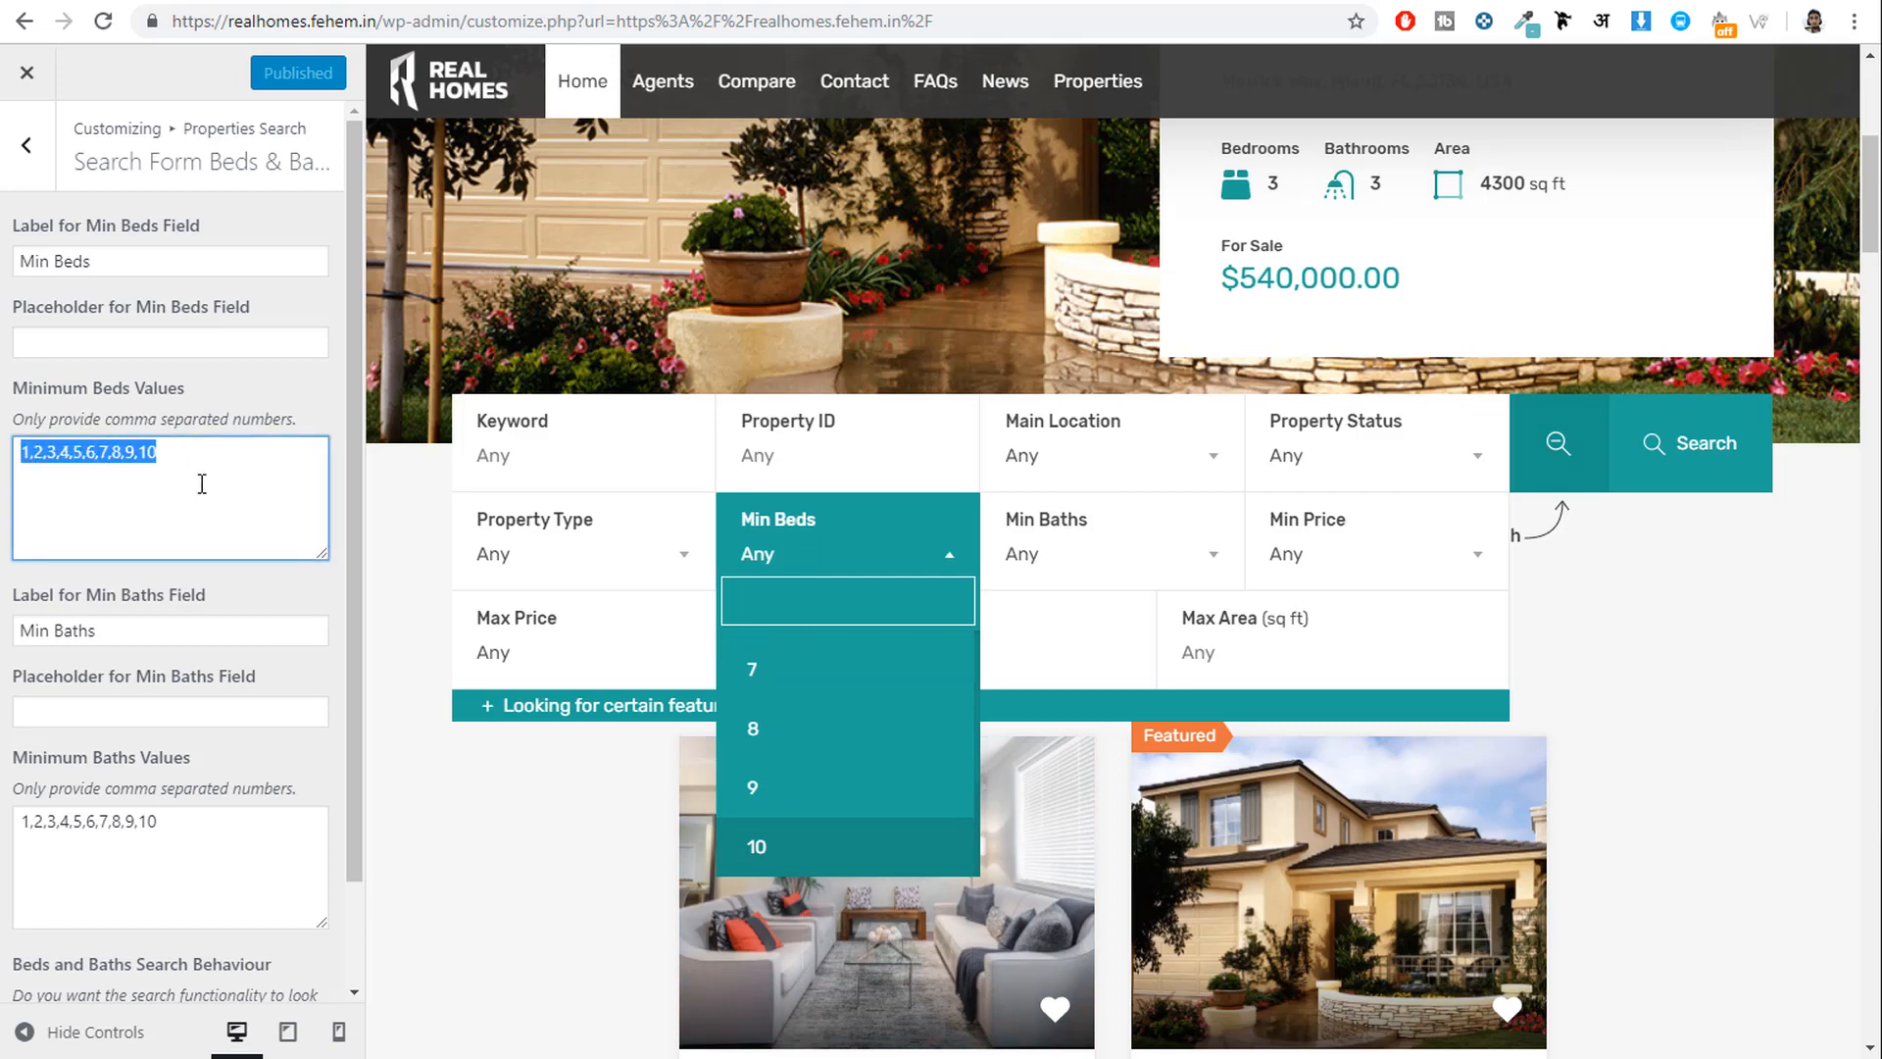
scroll(225, 515, "down", 1)
left_click(1294, 553)
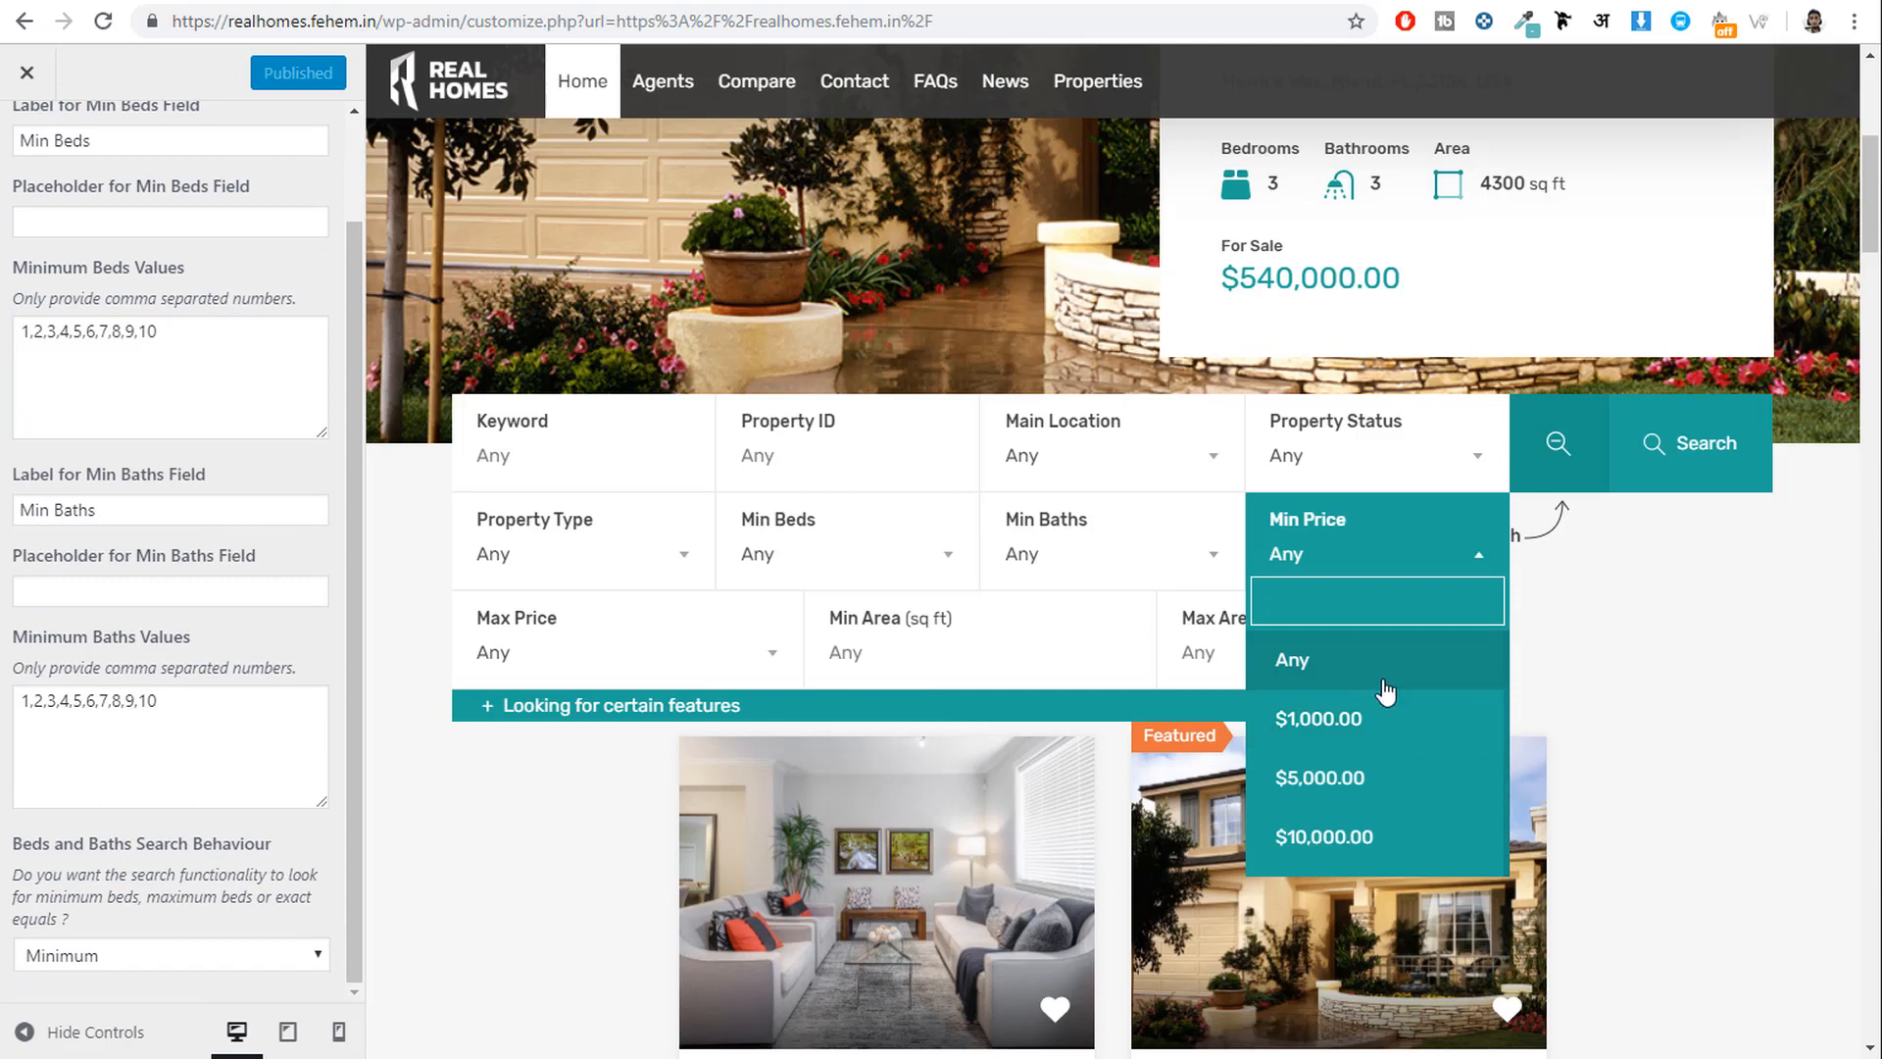
scroll(1384, 765, "down", 2)
scroll(1385, 775, "down", 10)
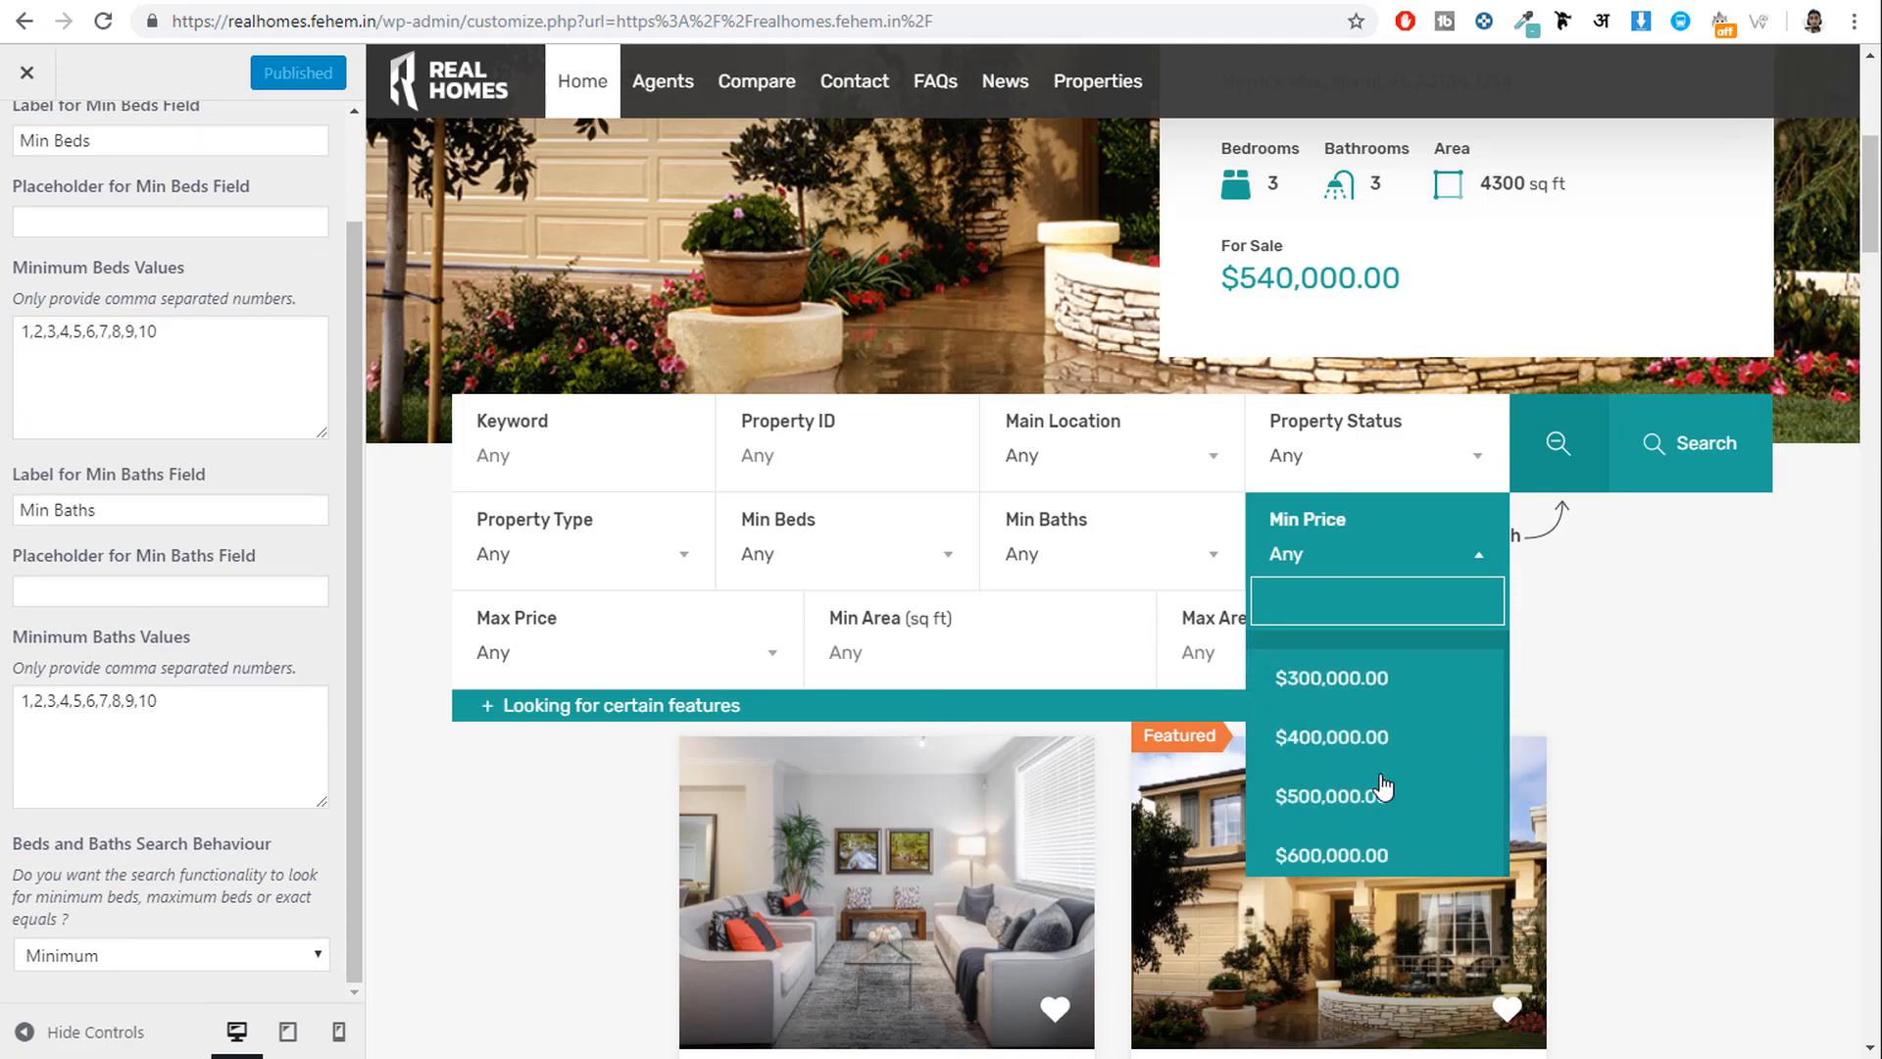
scroll(24, 285, "up", 2)
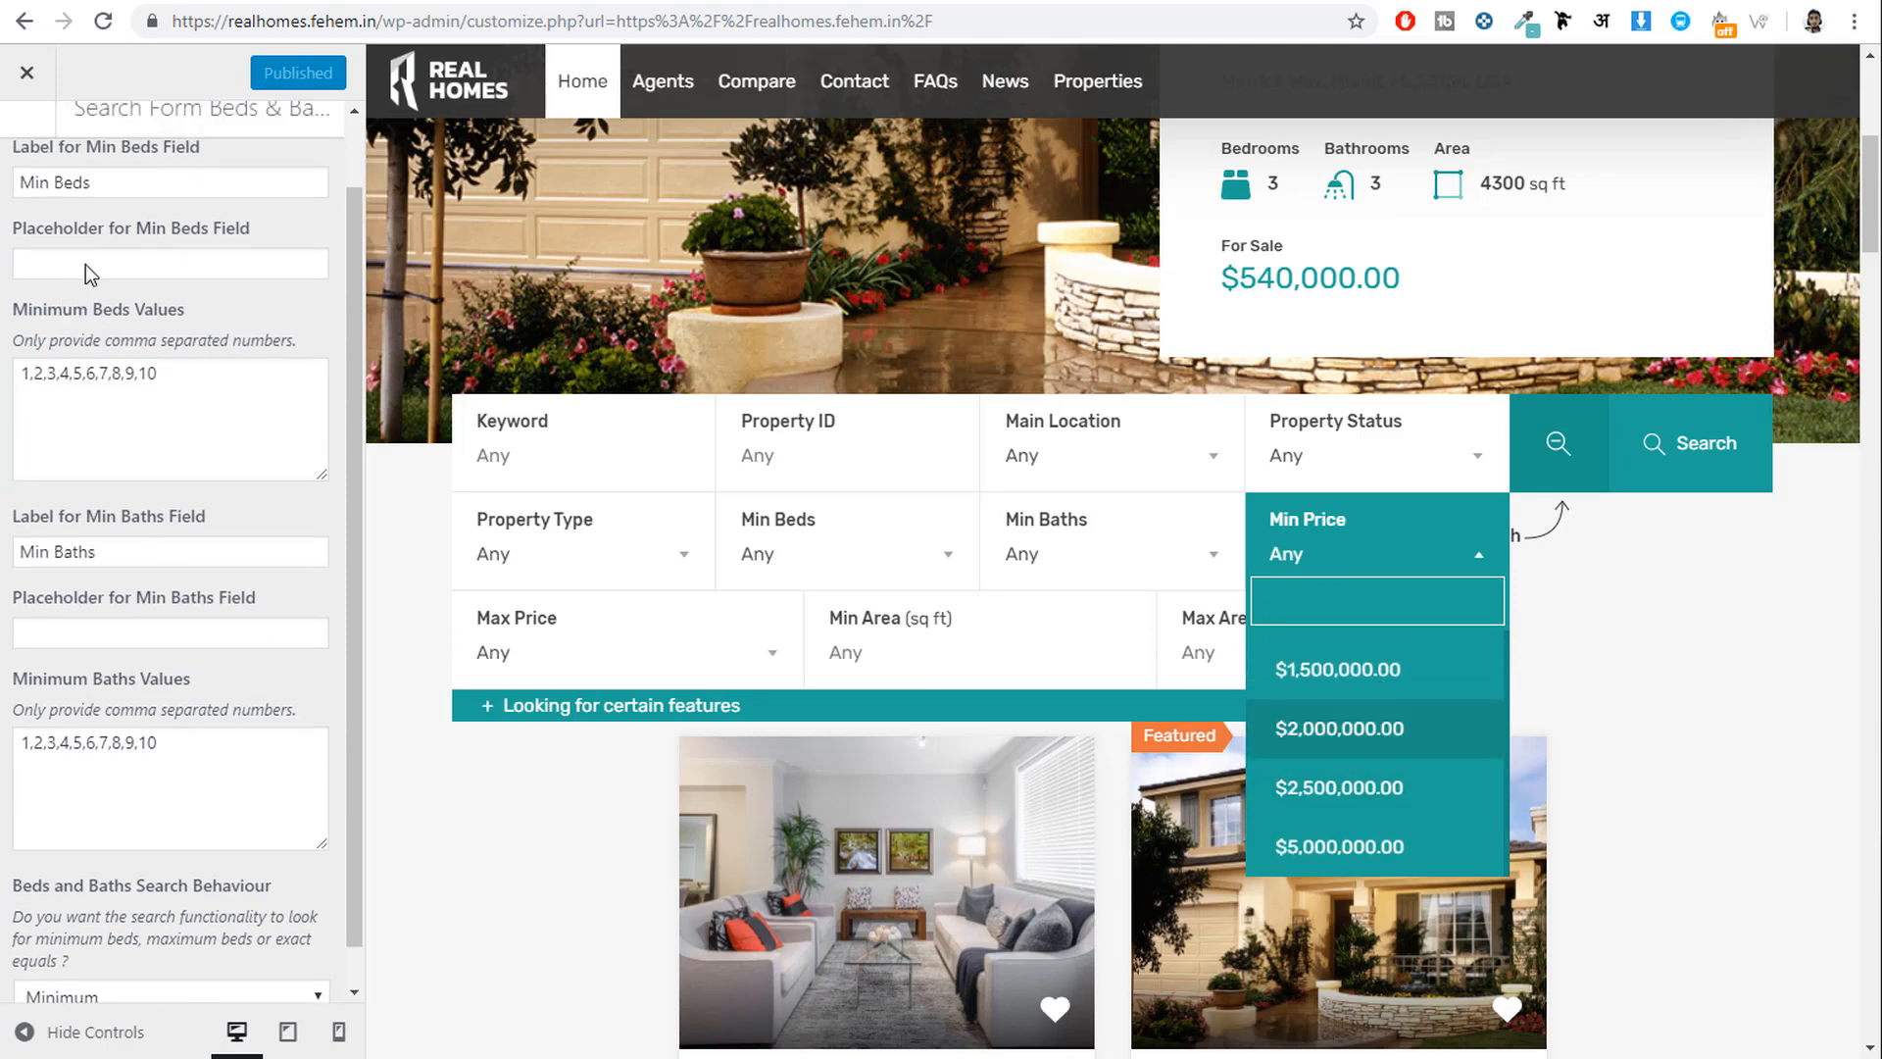
left_click(24, 165)
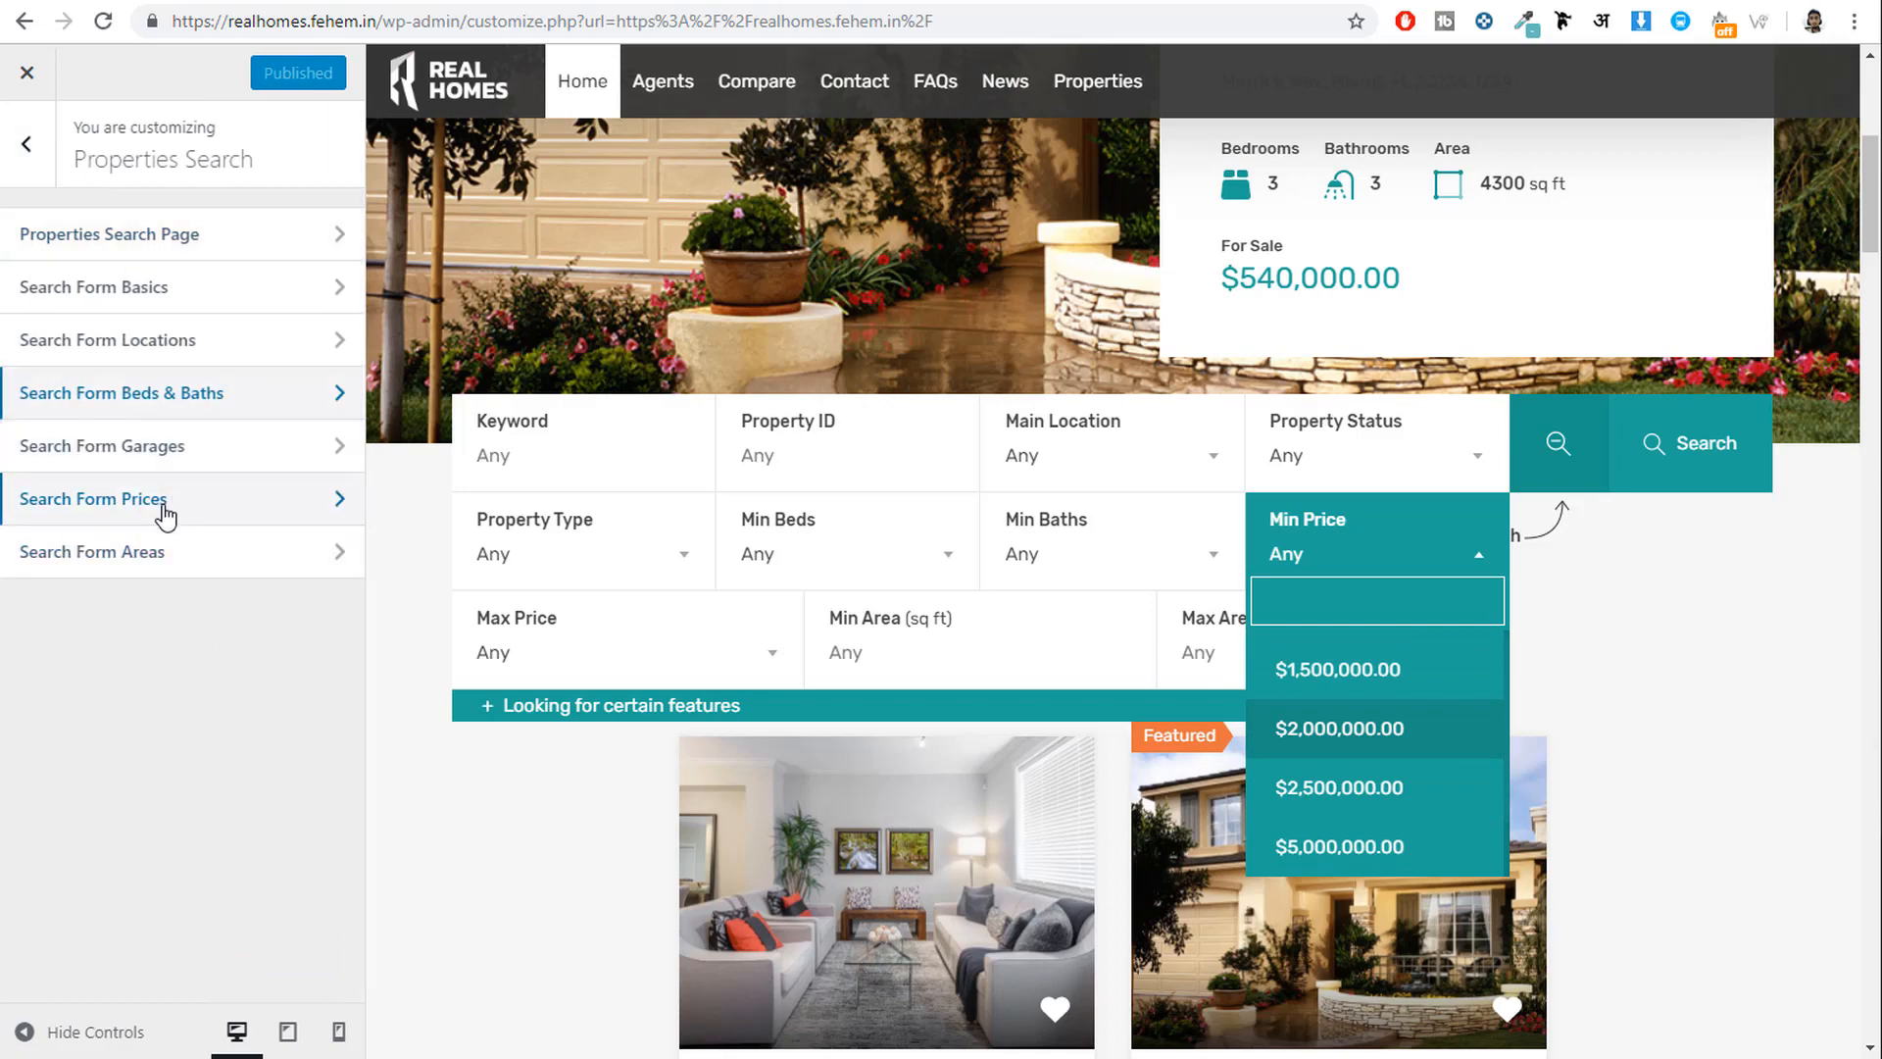
Review the Prices settings' minimum prices list, from $1,000.00 to $5,000,000.00.
left_click(164, 502)
left_click_drag(224, 563, 33, 495)
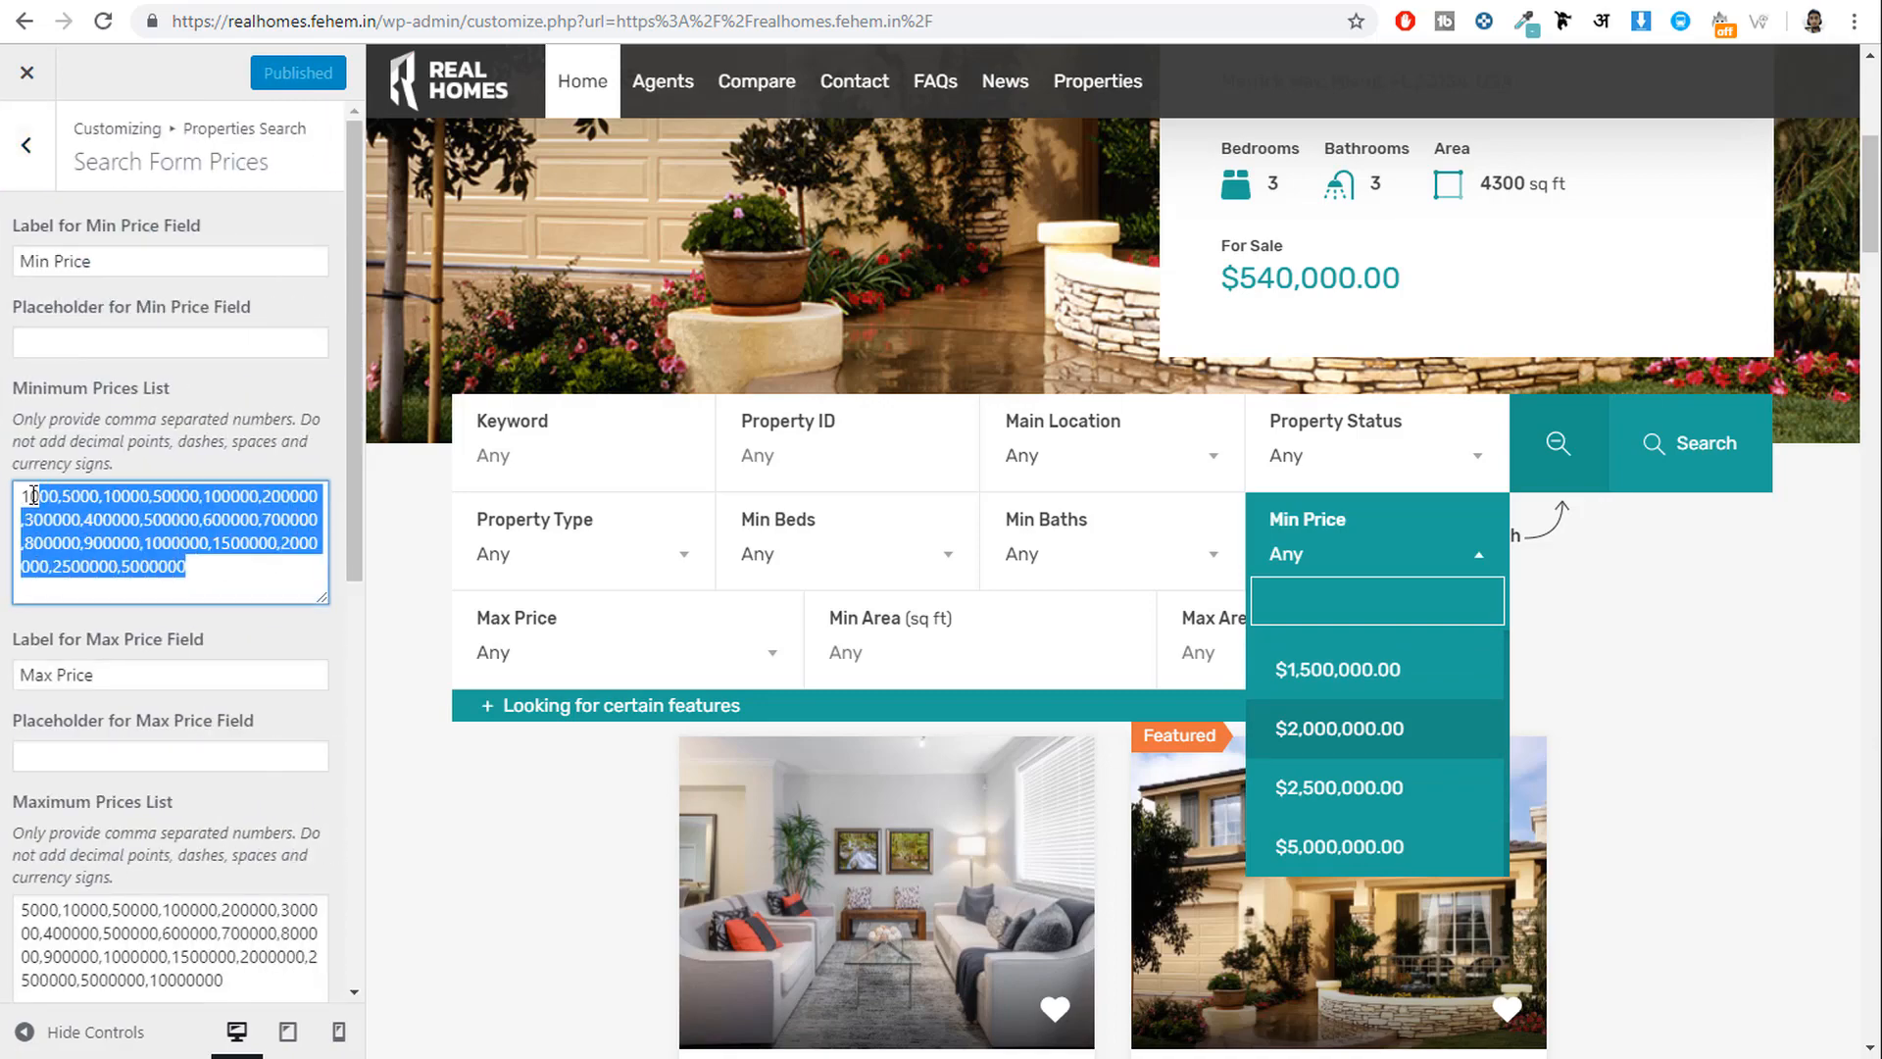
scroll(272, 721, "down", 9)
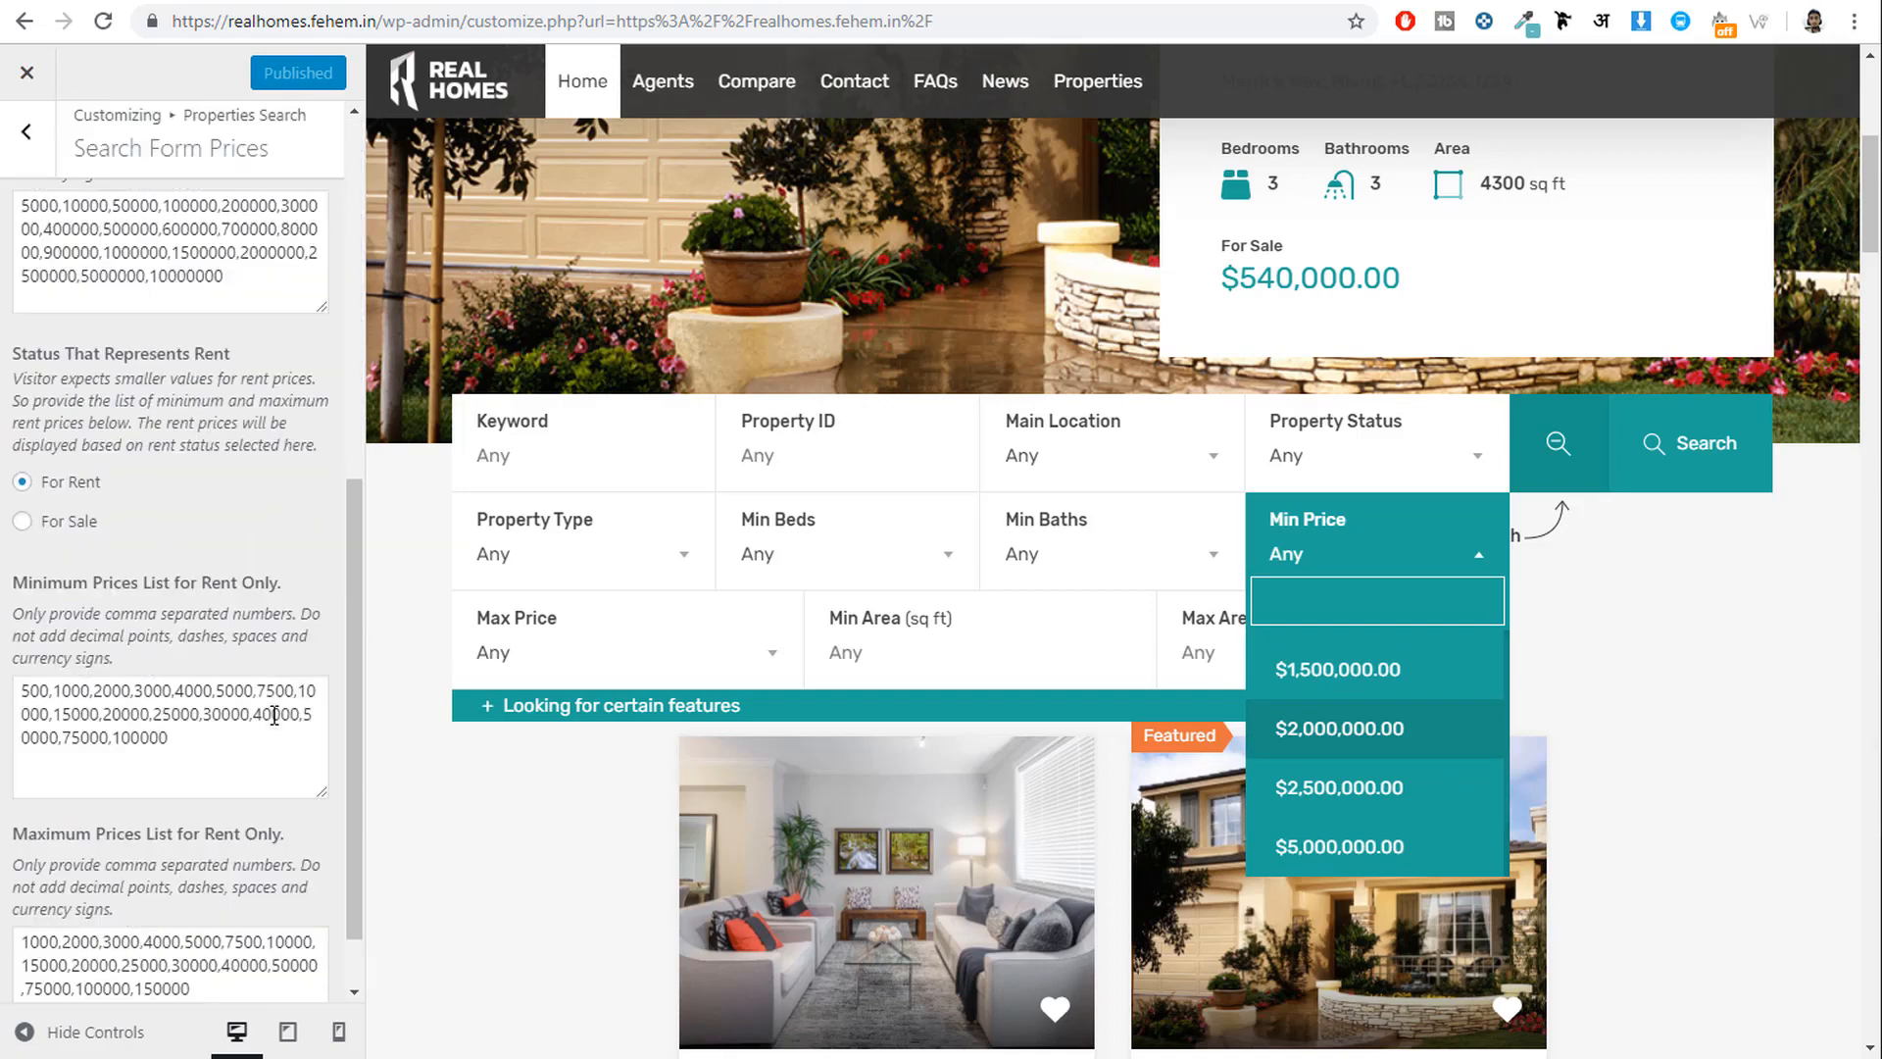
scroll(147, 490, "up", 9)
left_click(35, 191)
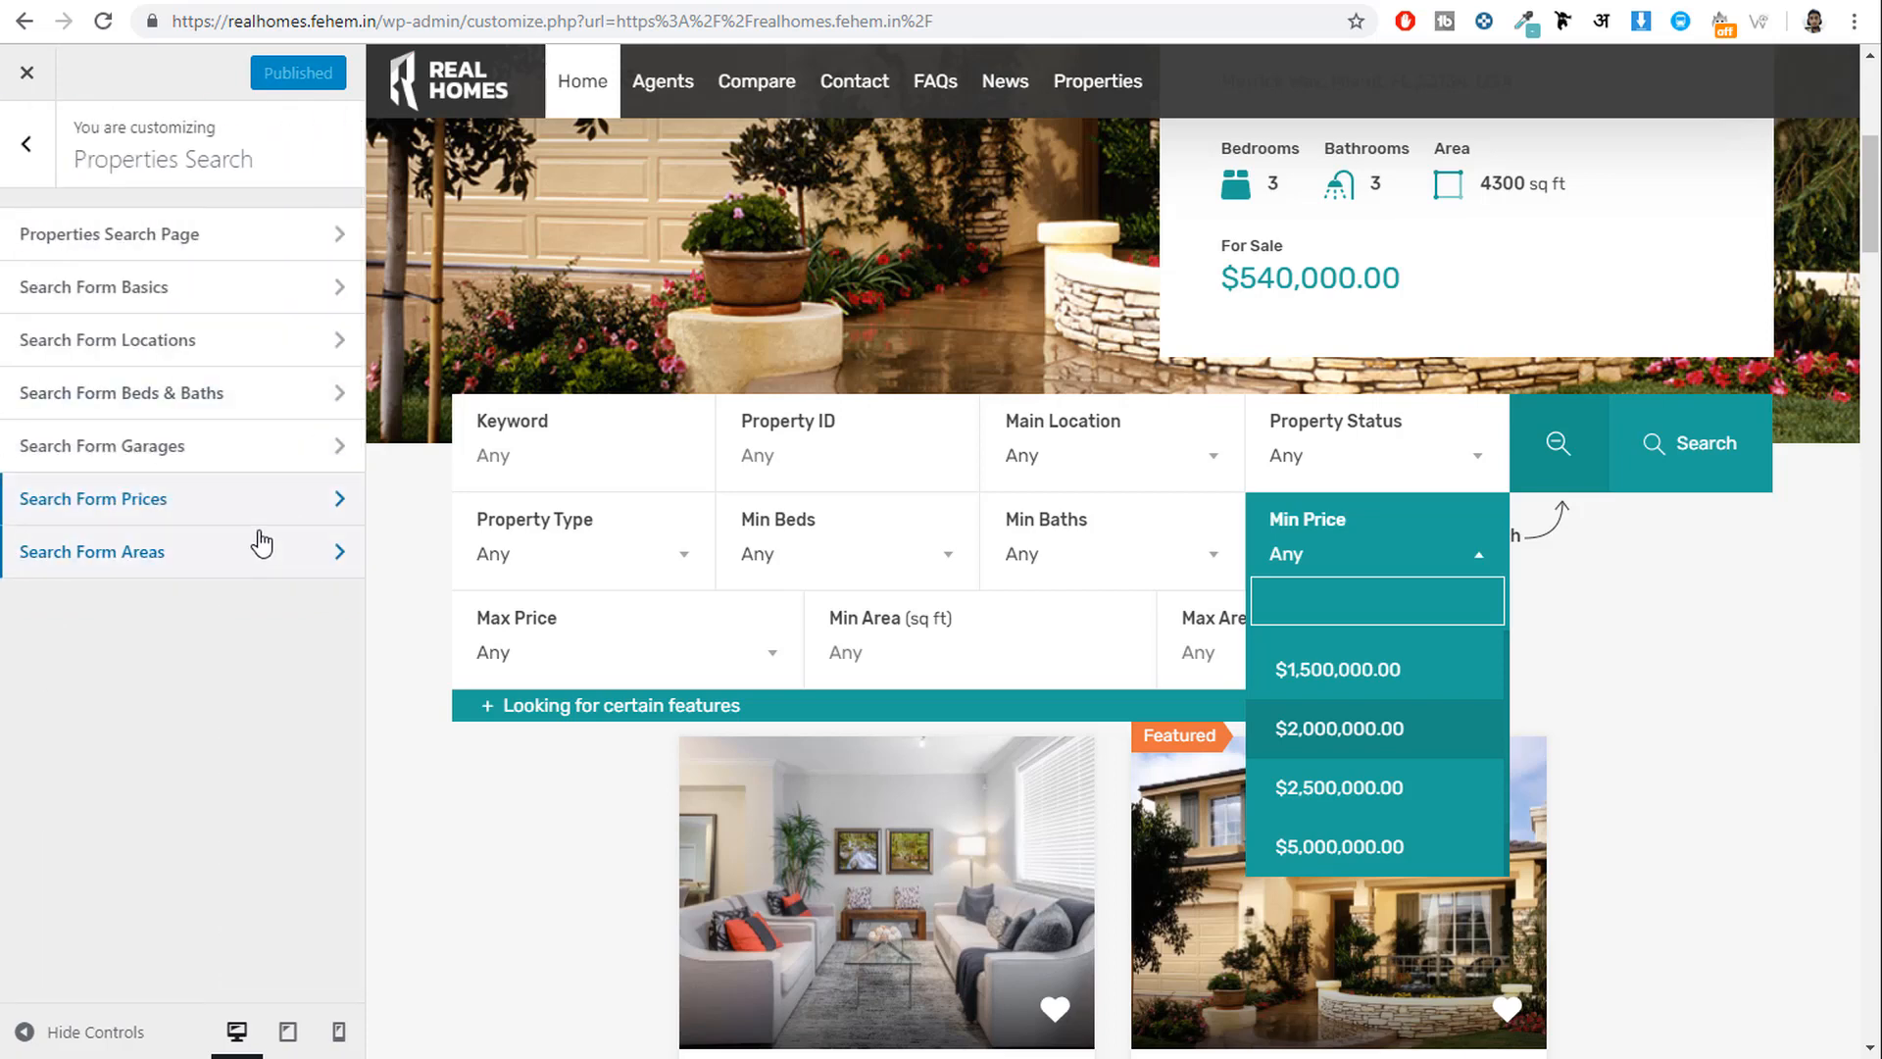
Look at the Property Detail Page settings.
left_click(27, 144)
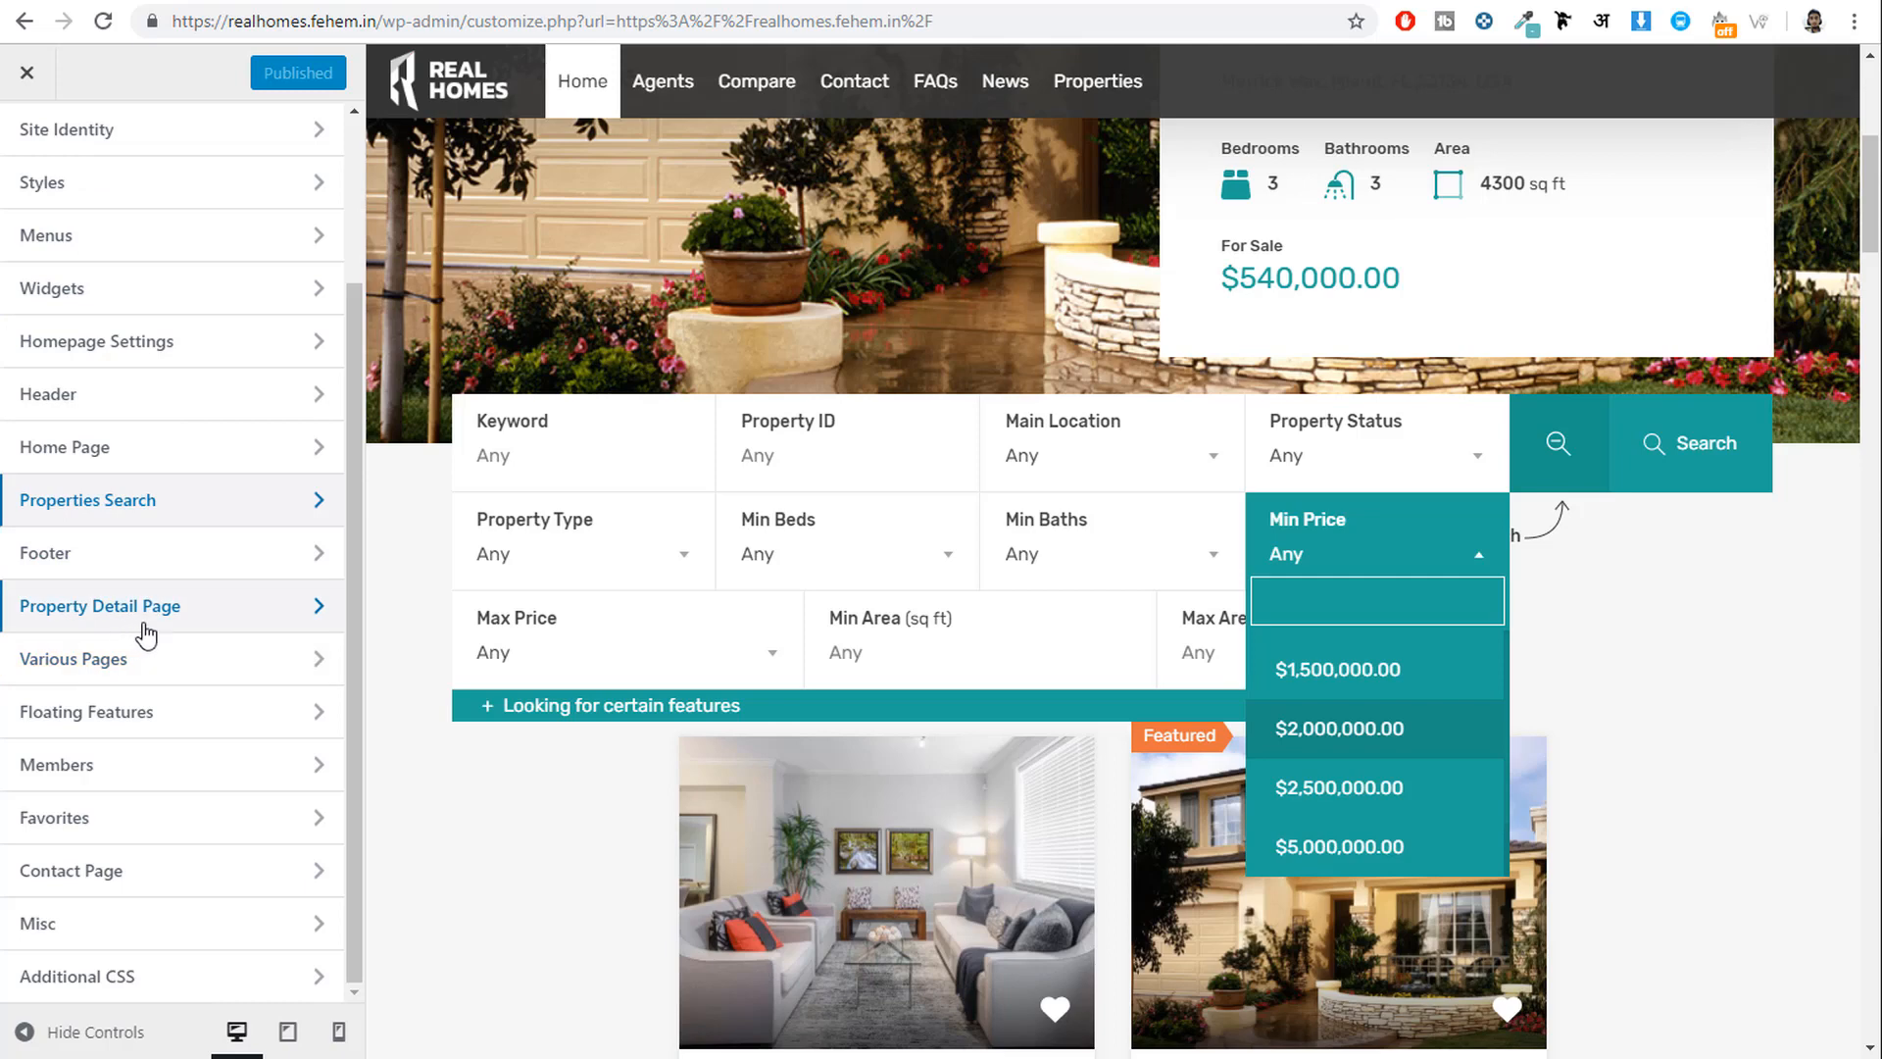
left_click(149, 628)
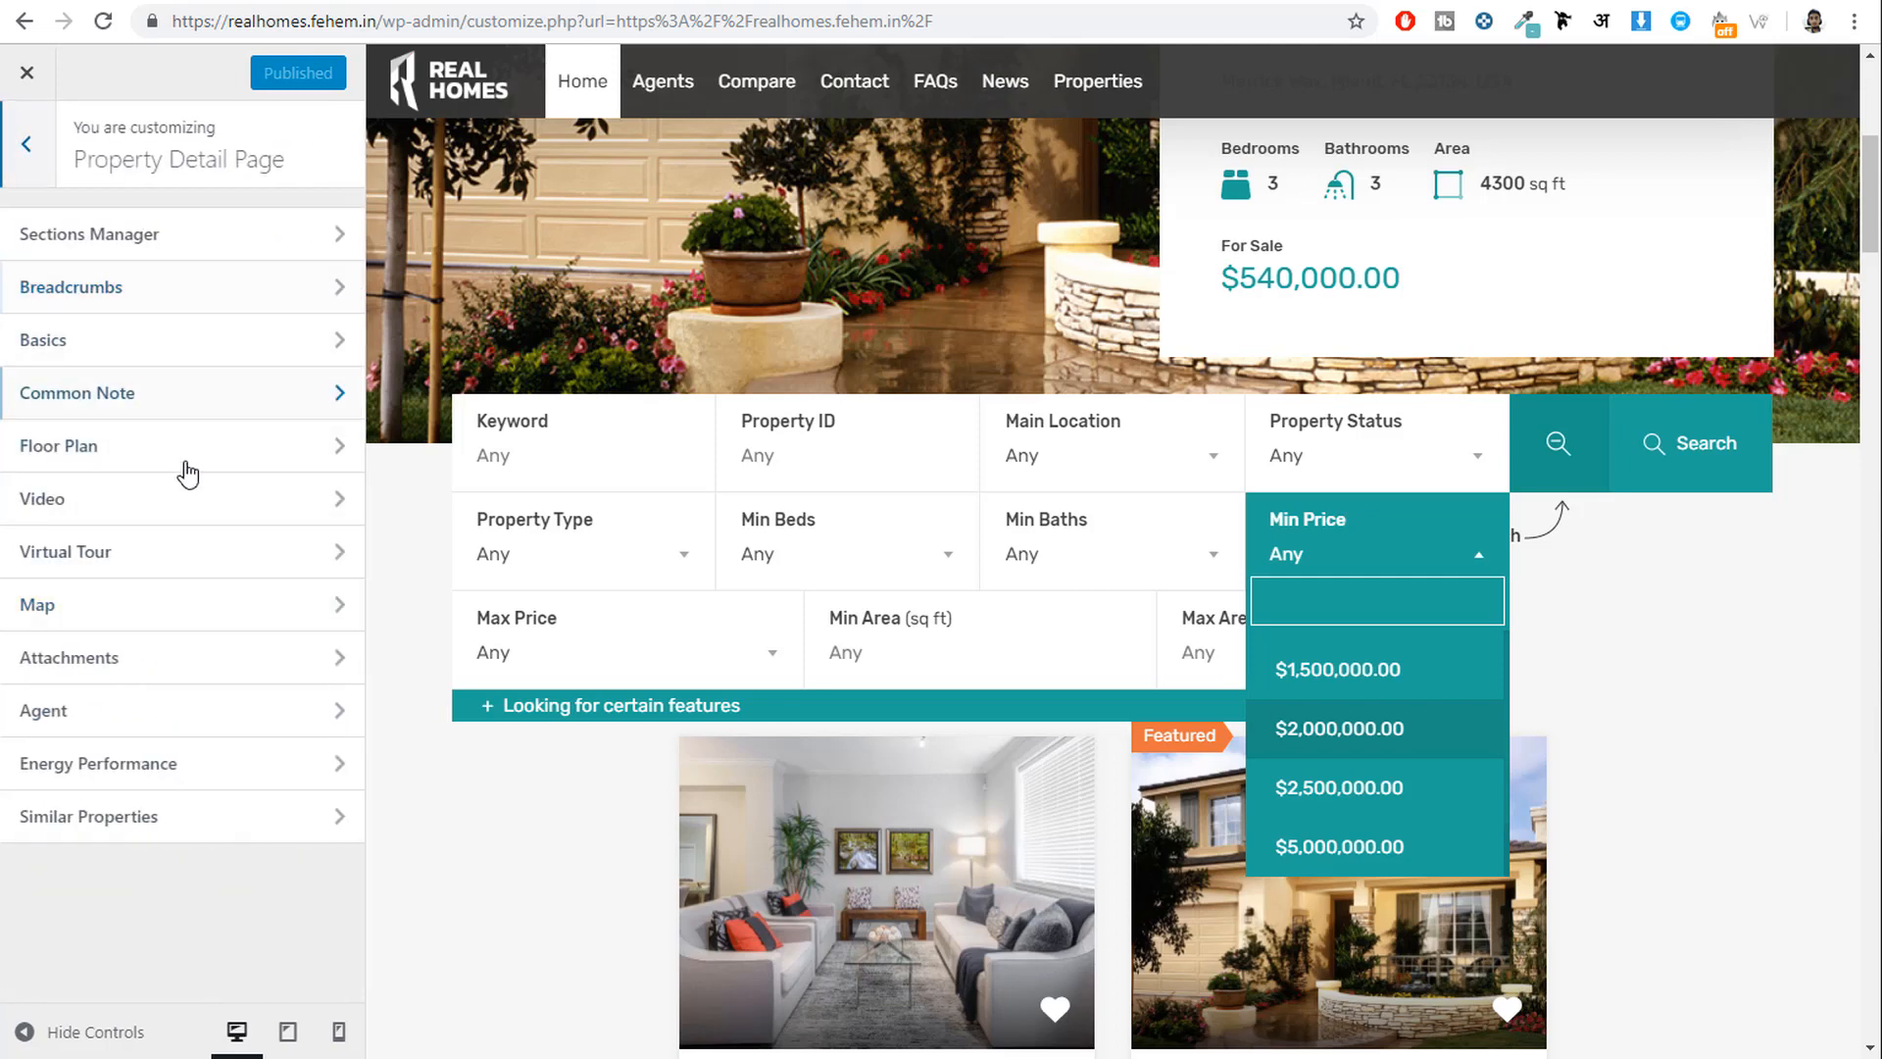
left_click(33, 149)
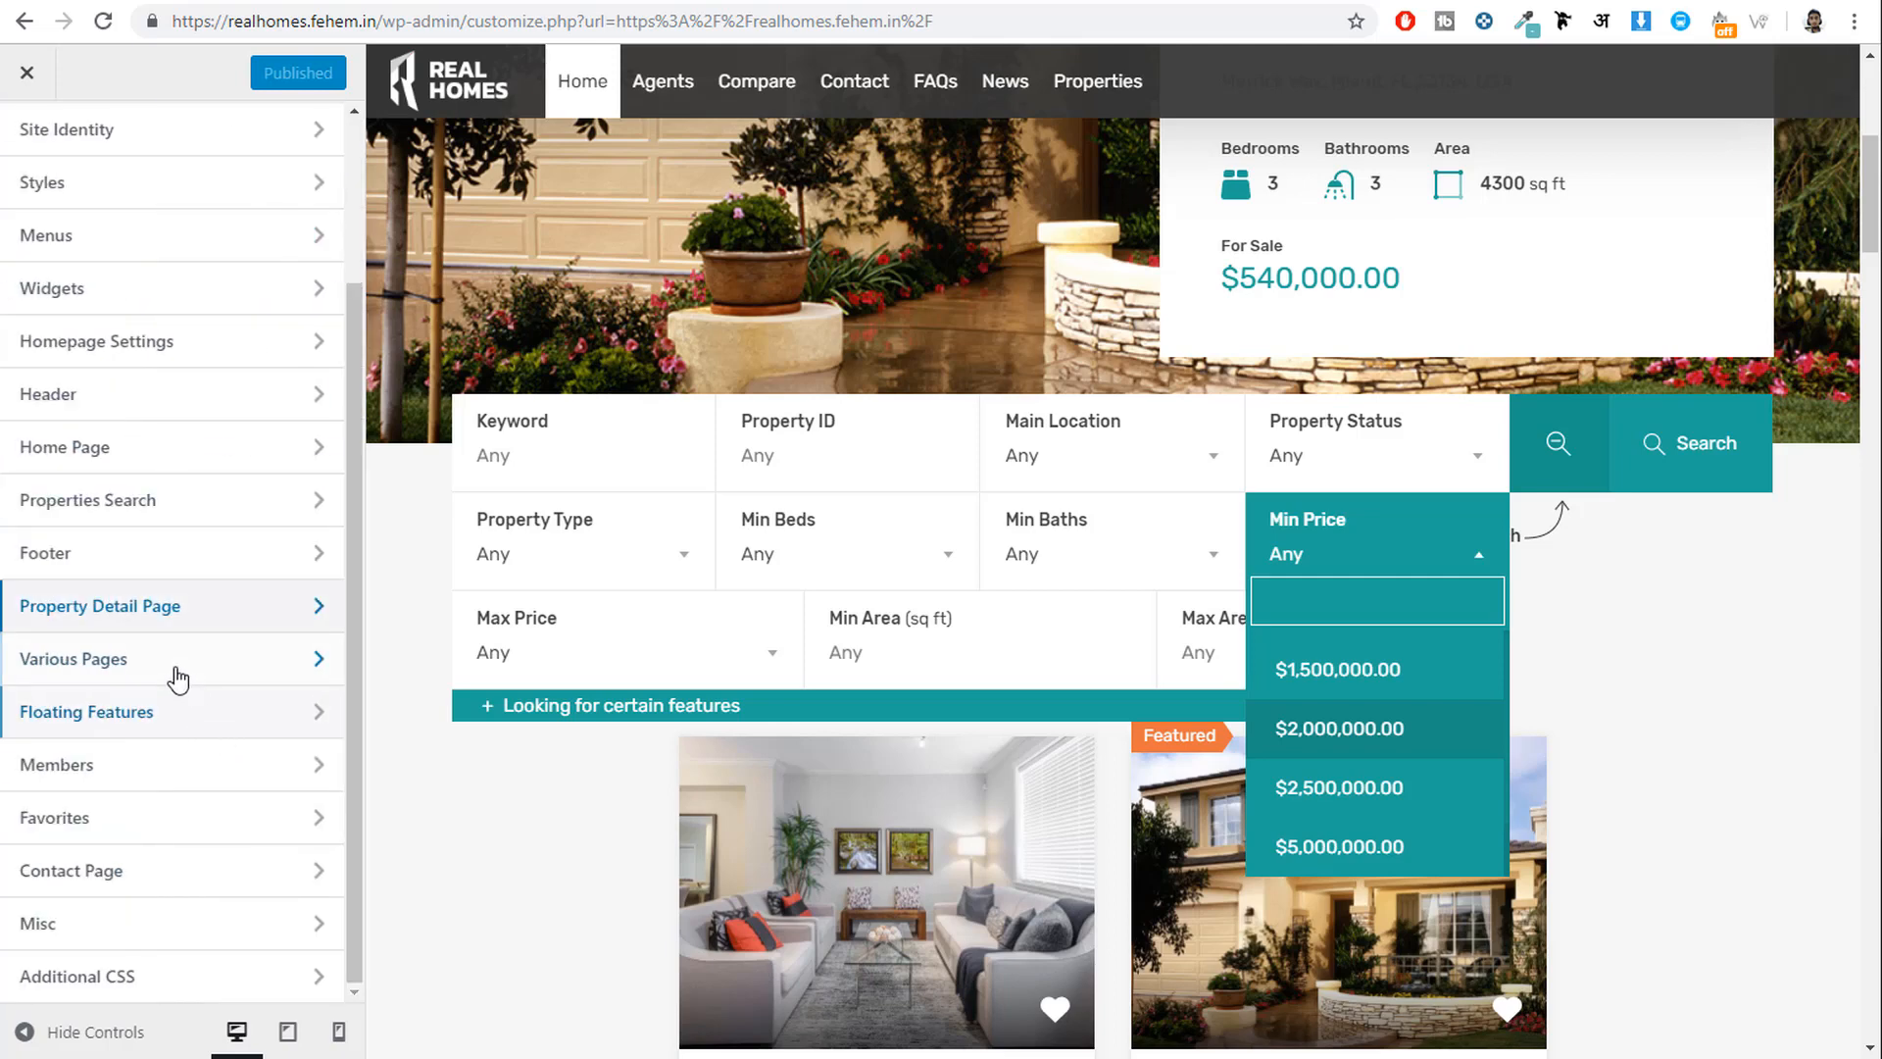
Look through Various Pages: the News/Blog Page banner title and the Pages settings.
left_click(178, 677)
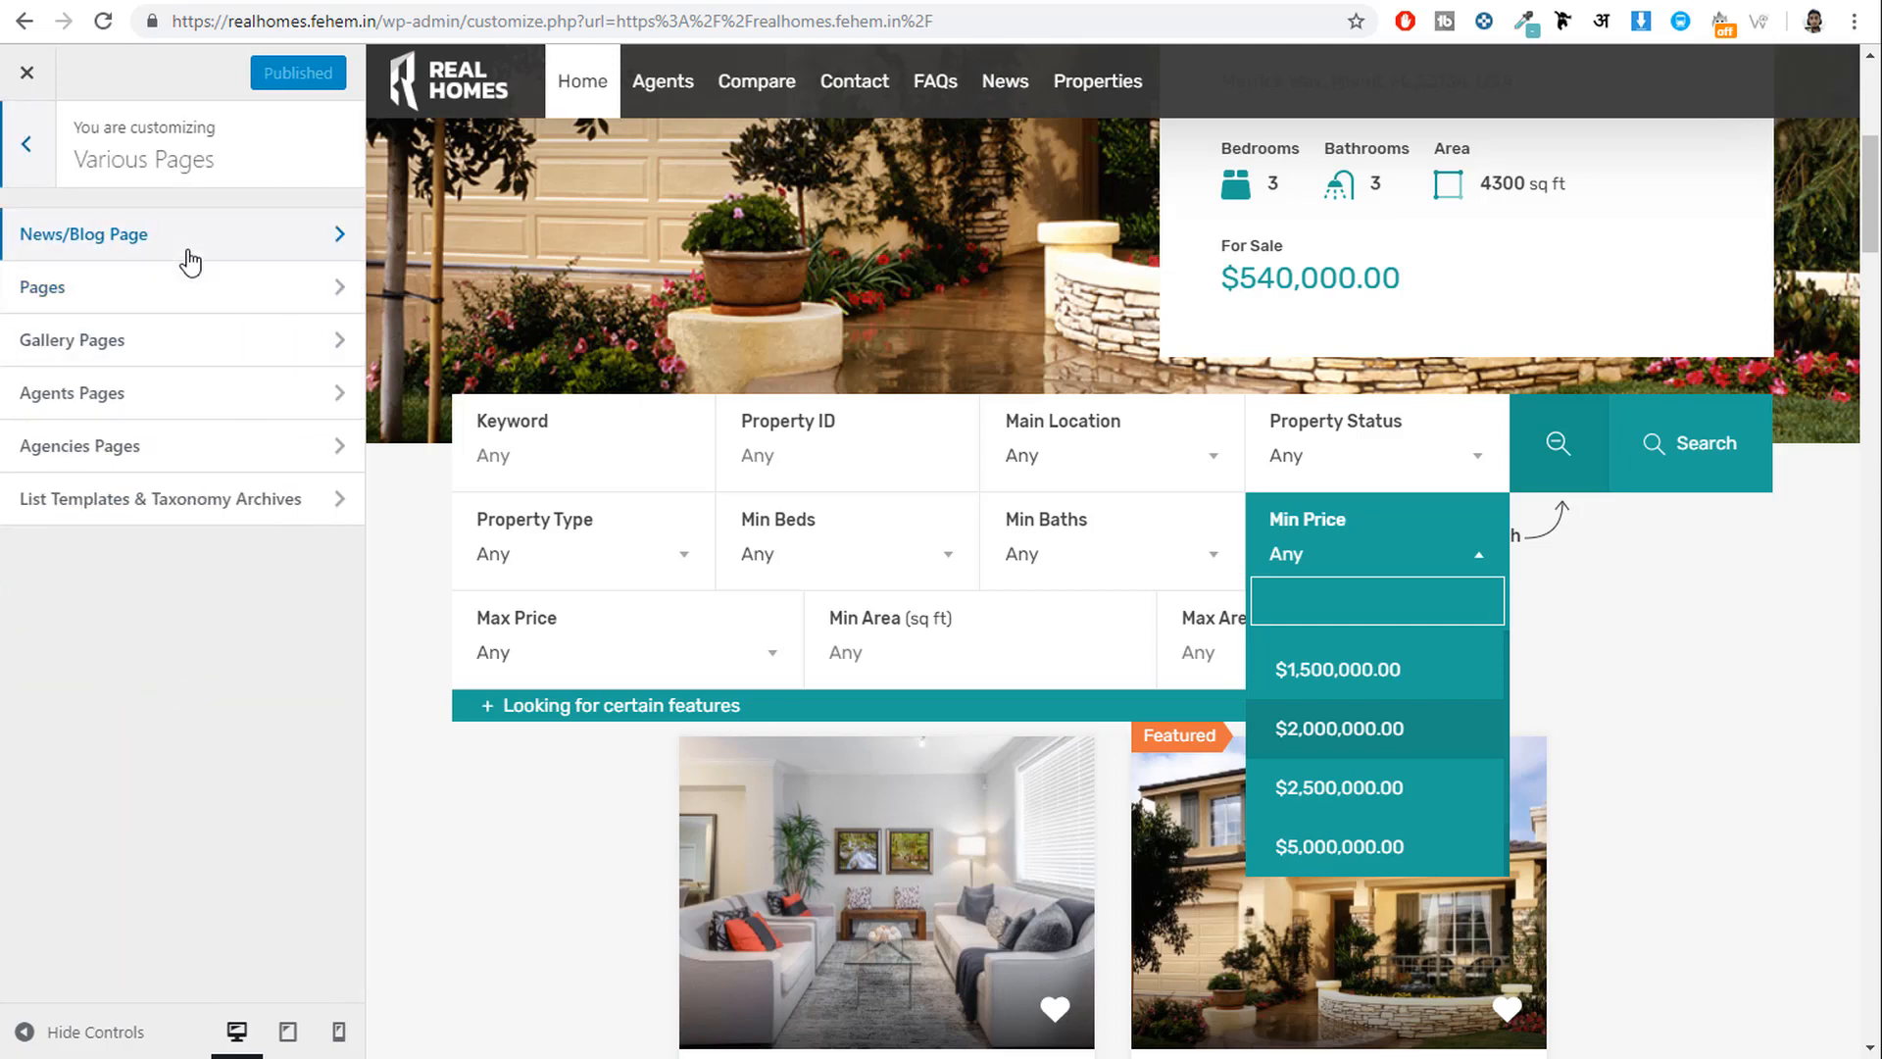
left_click(191, 243)
left_click_drag(111, 436, 3, 436)
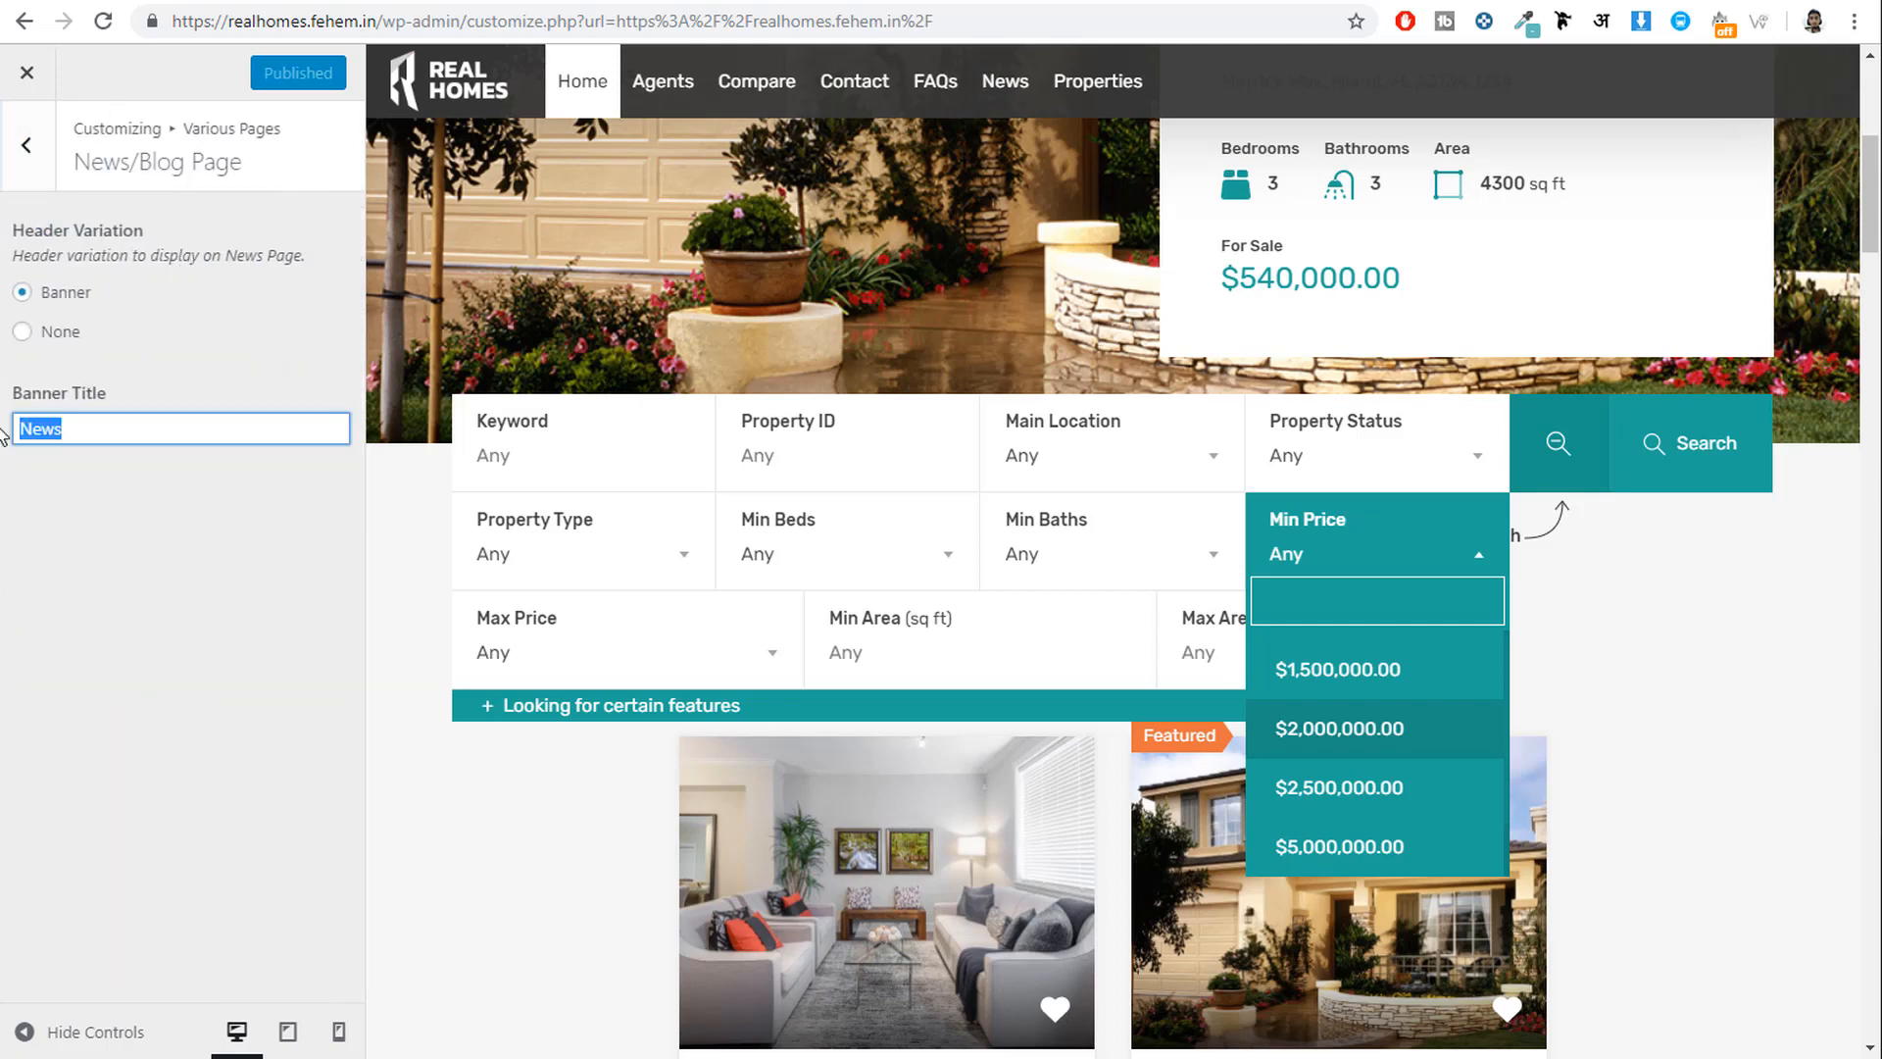
left_click(26, 145)
left_click(140, 299)
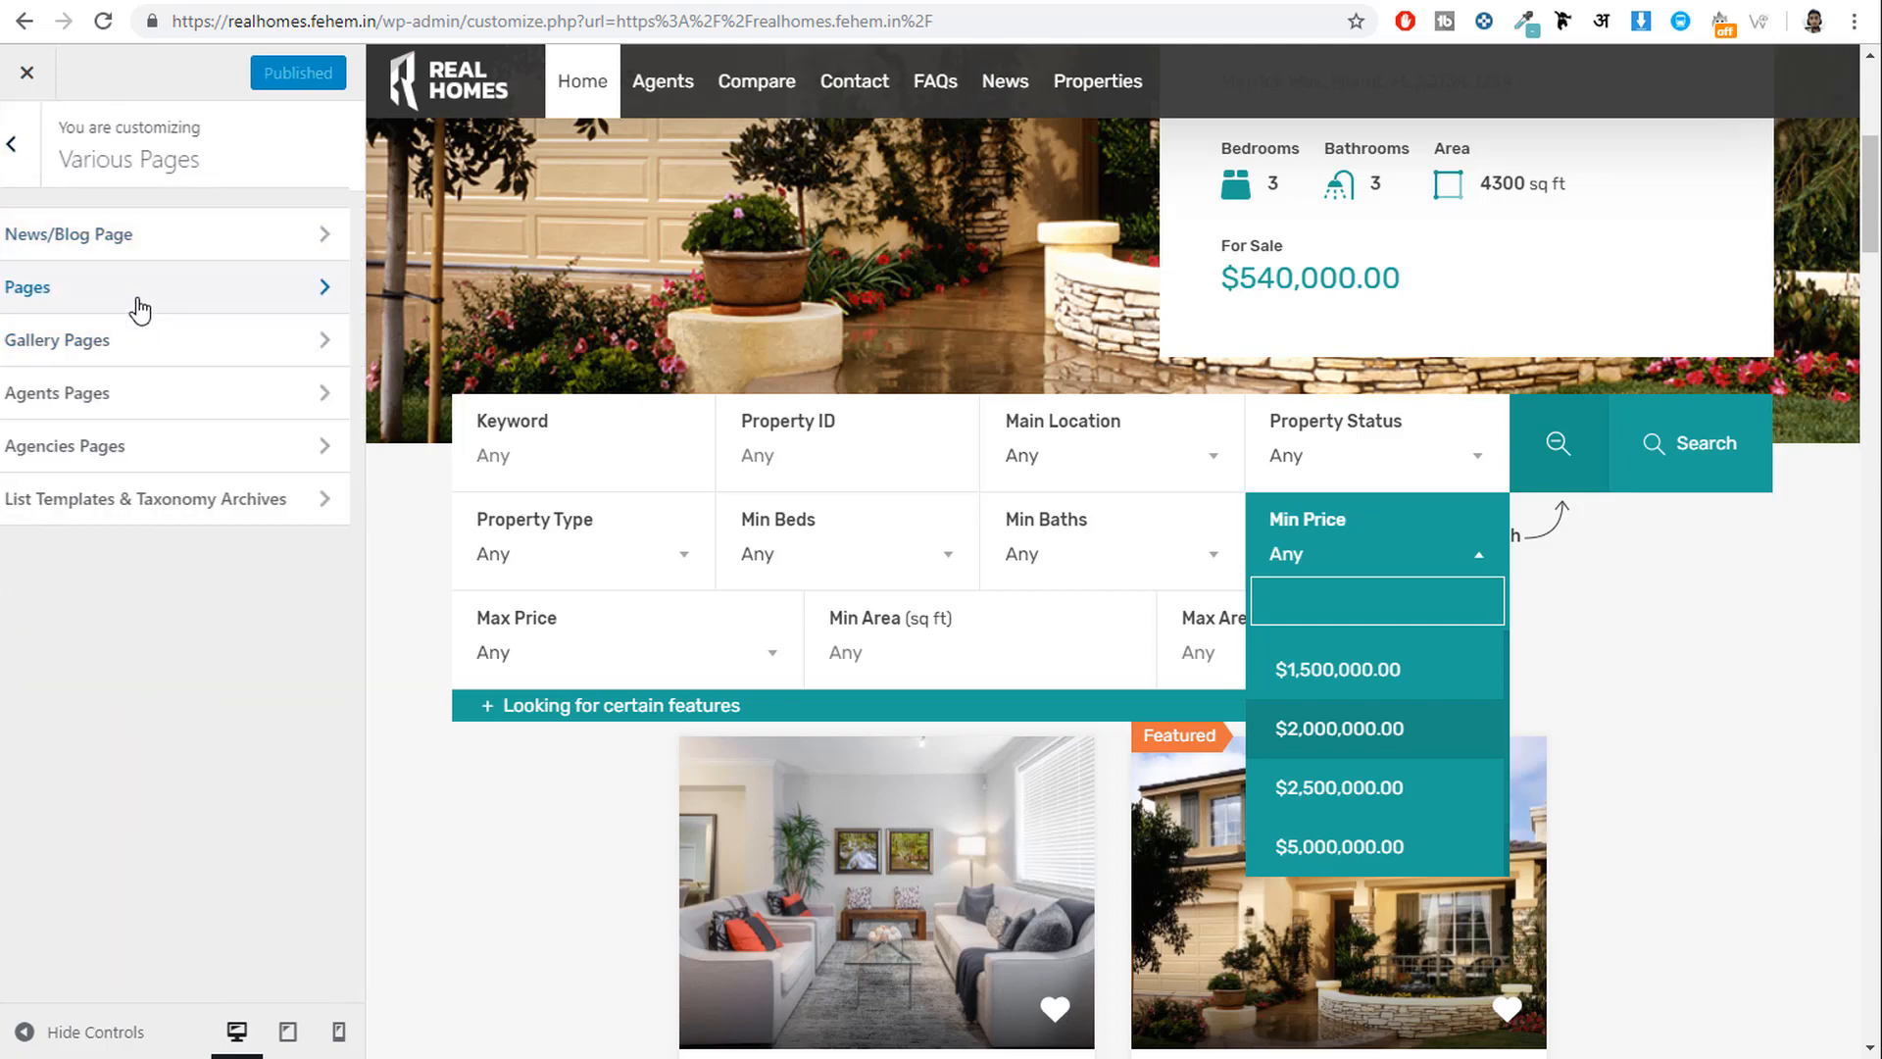
left_click(28, 152)
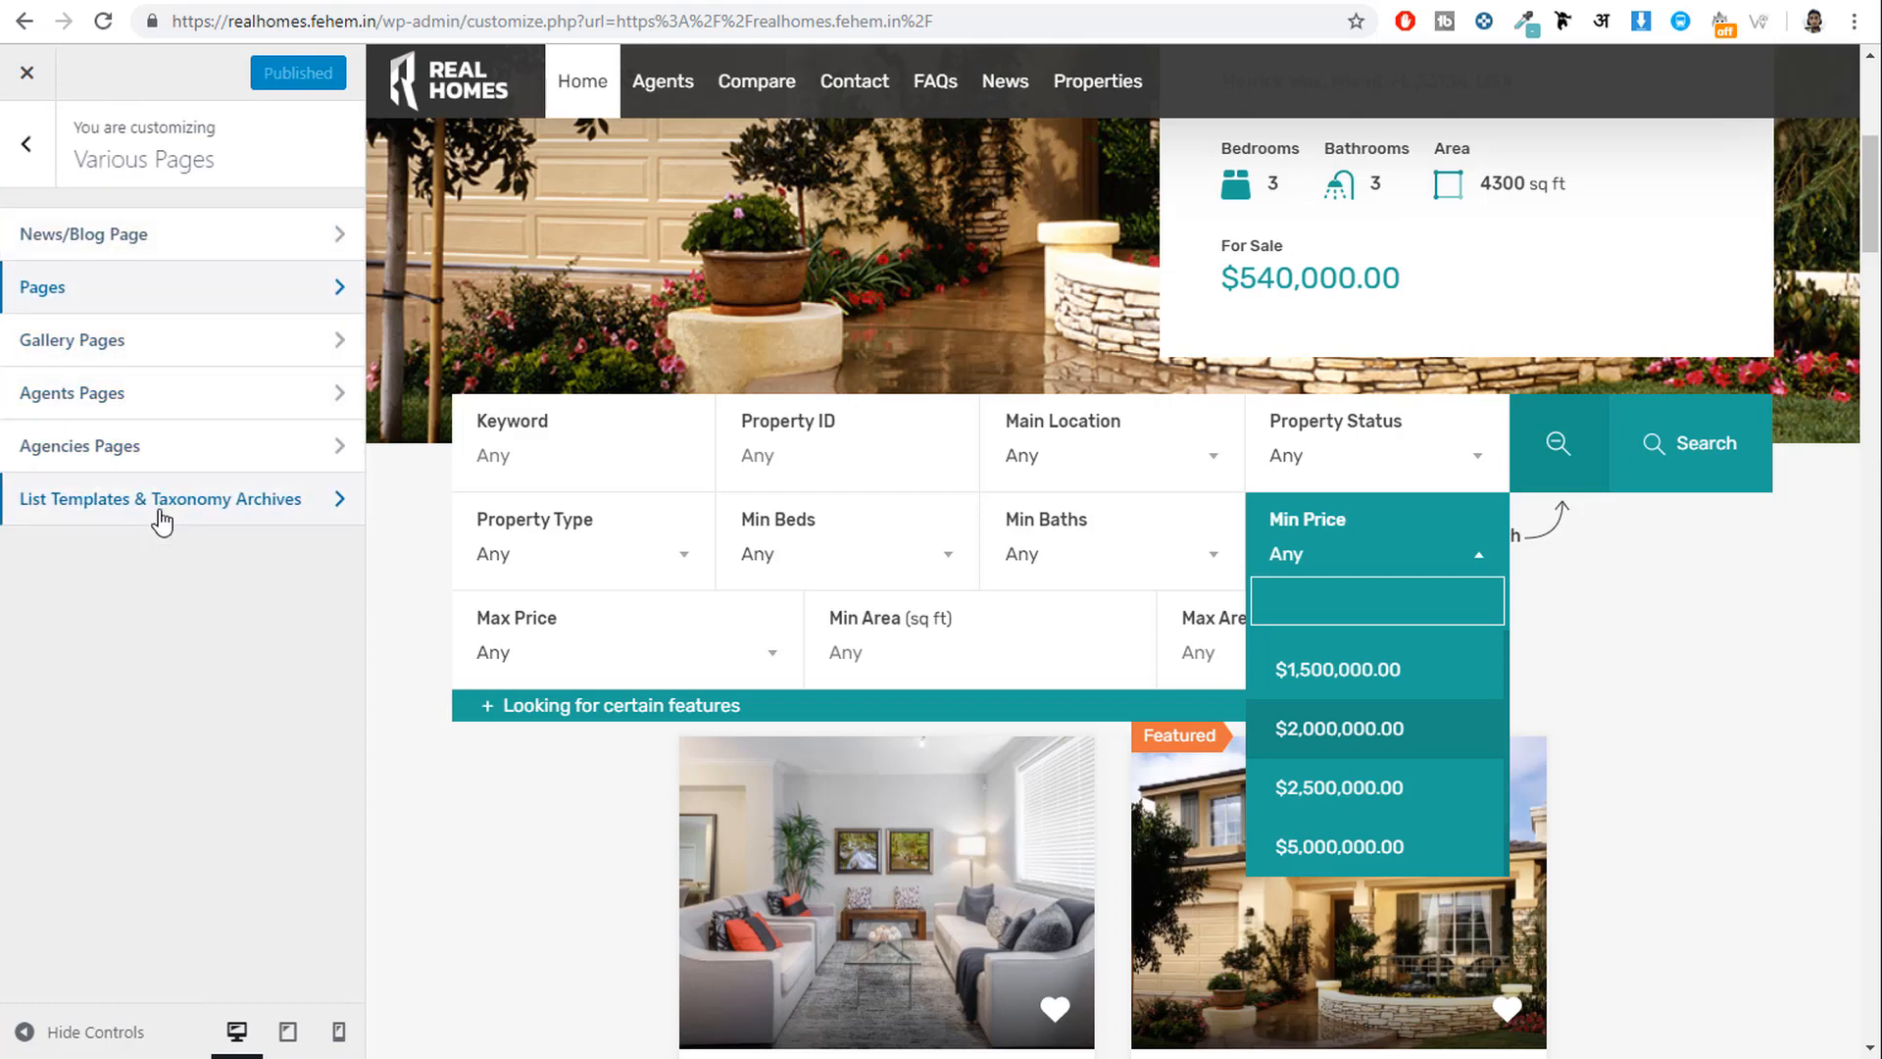
left_click(30, 147)
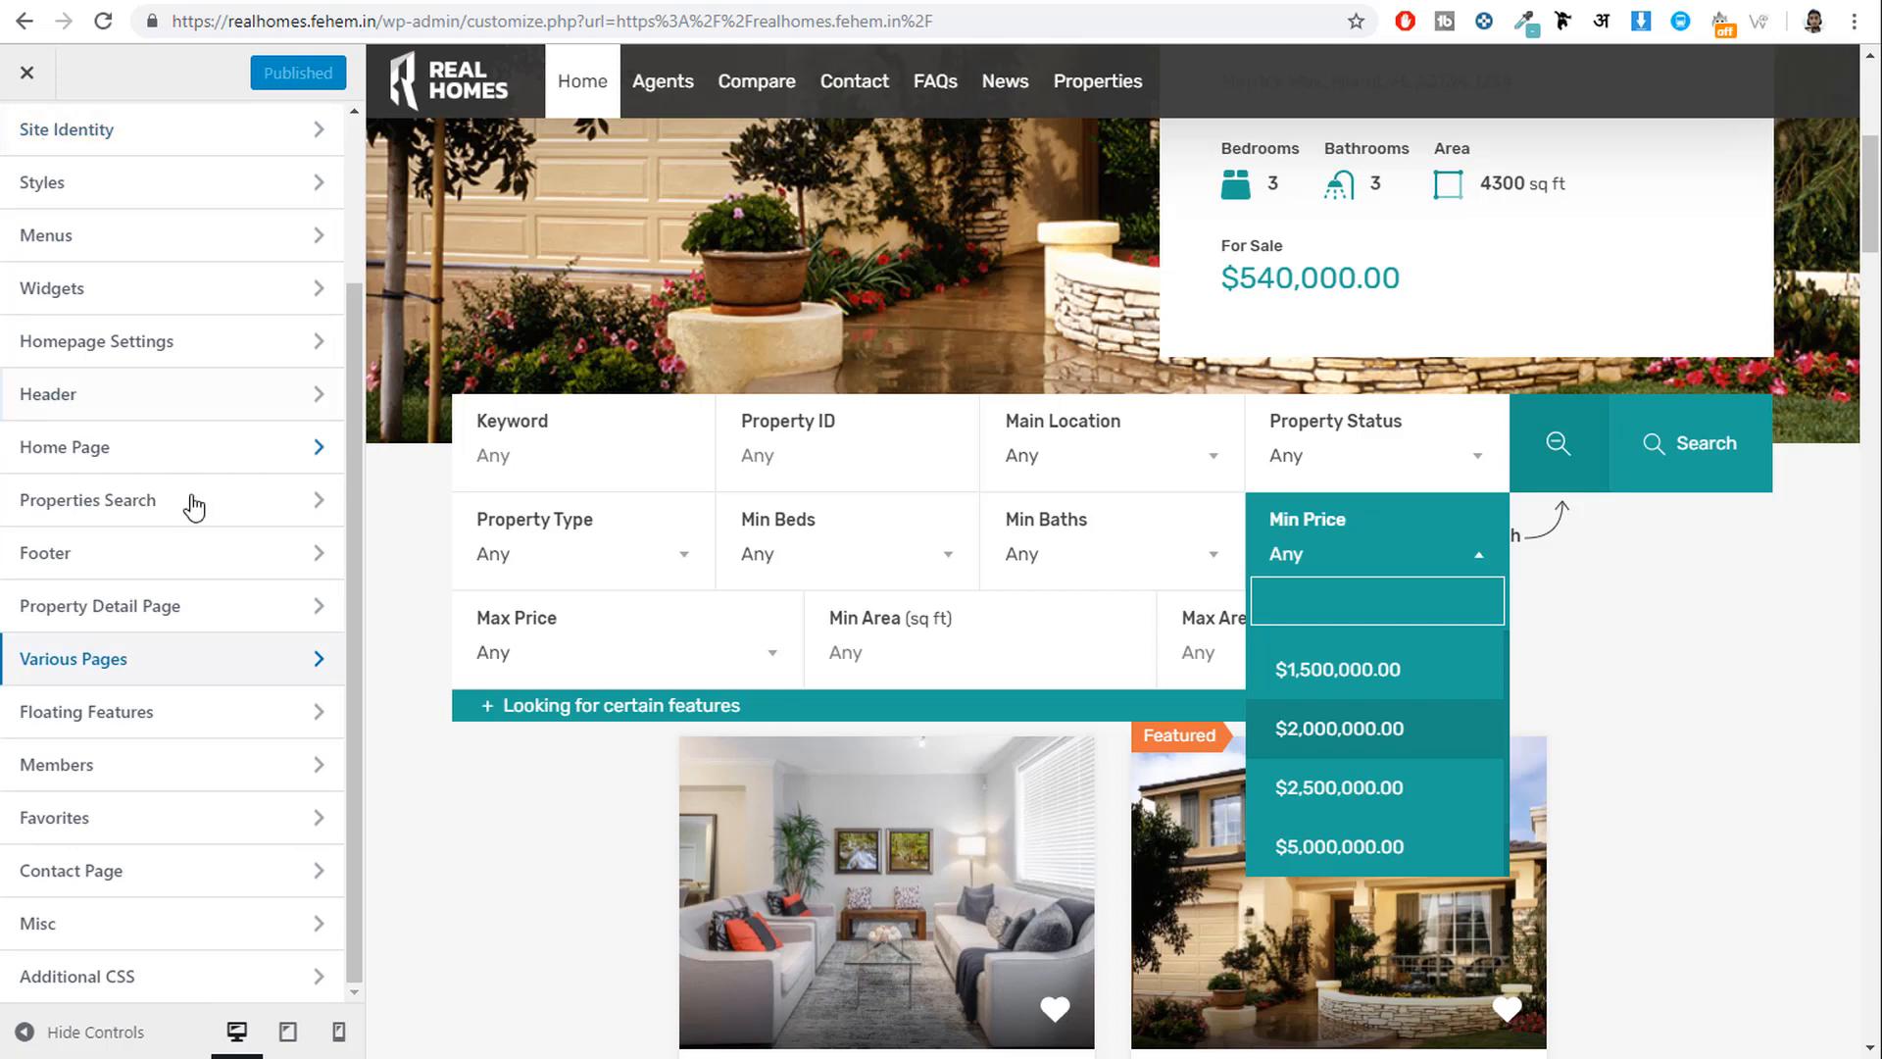
Enable Compare Properties under Floating Features, choose the Compare Properties page, and publish.
left_click(201, 725)
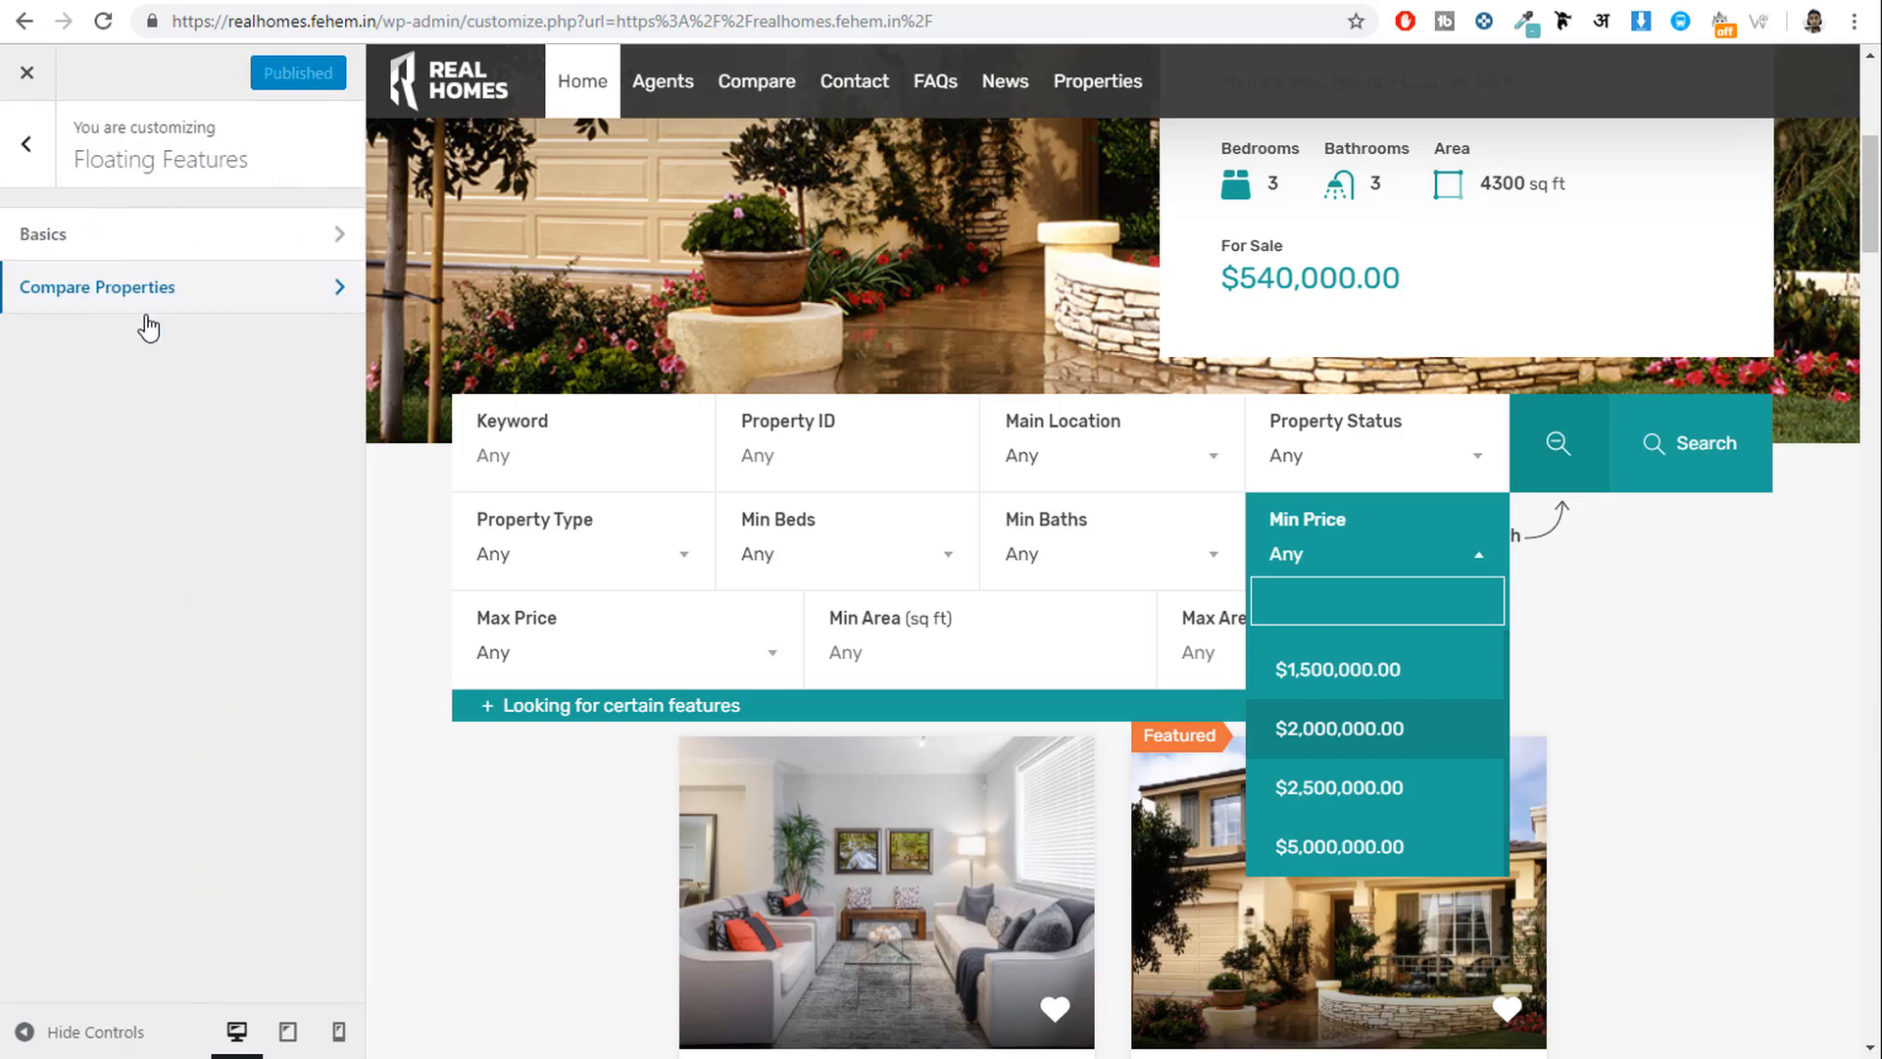
left_click(168, 304)
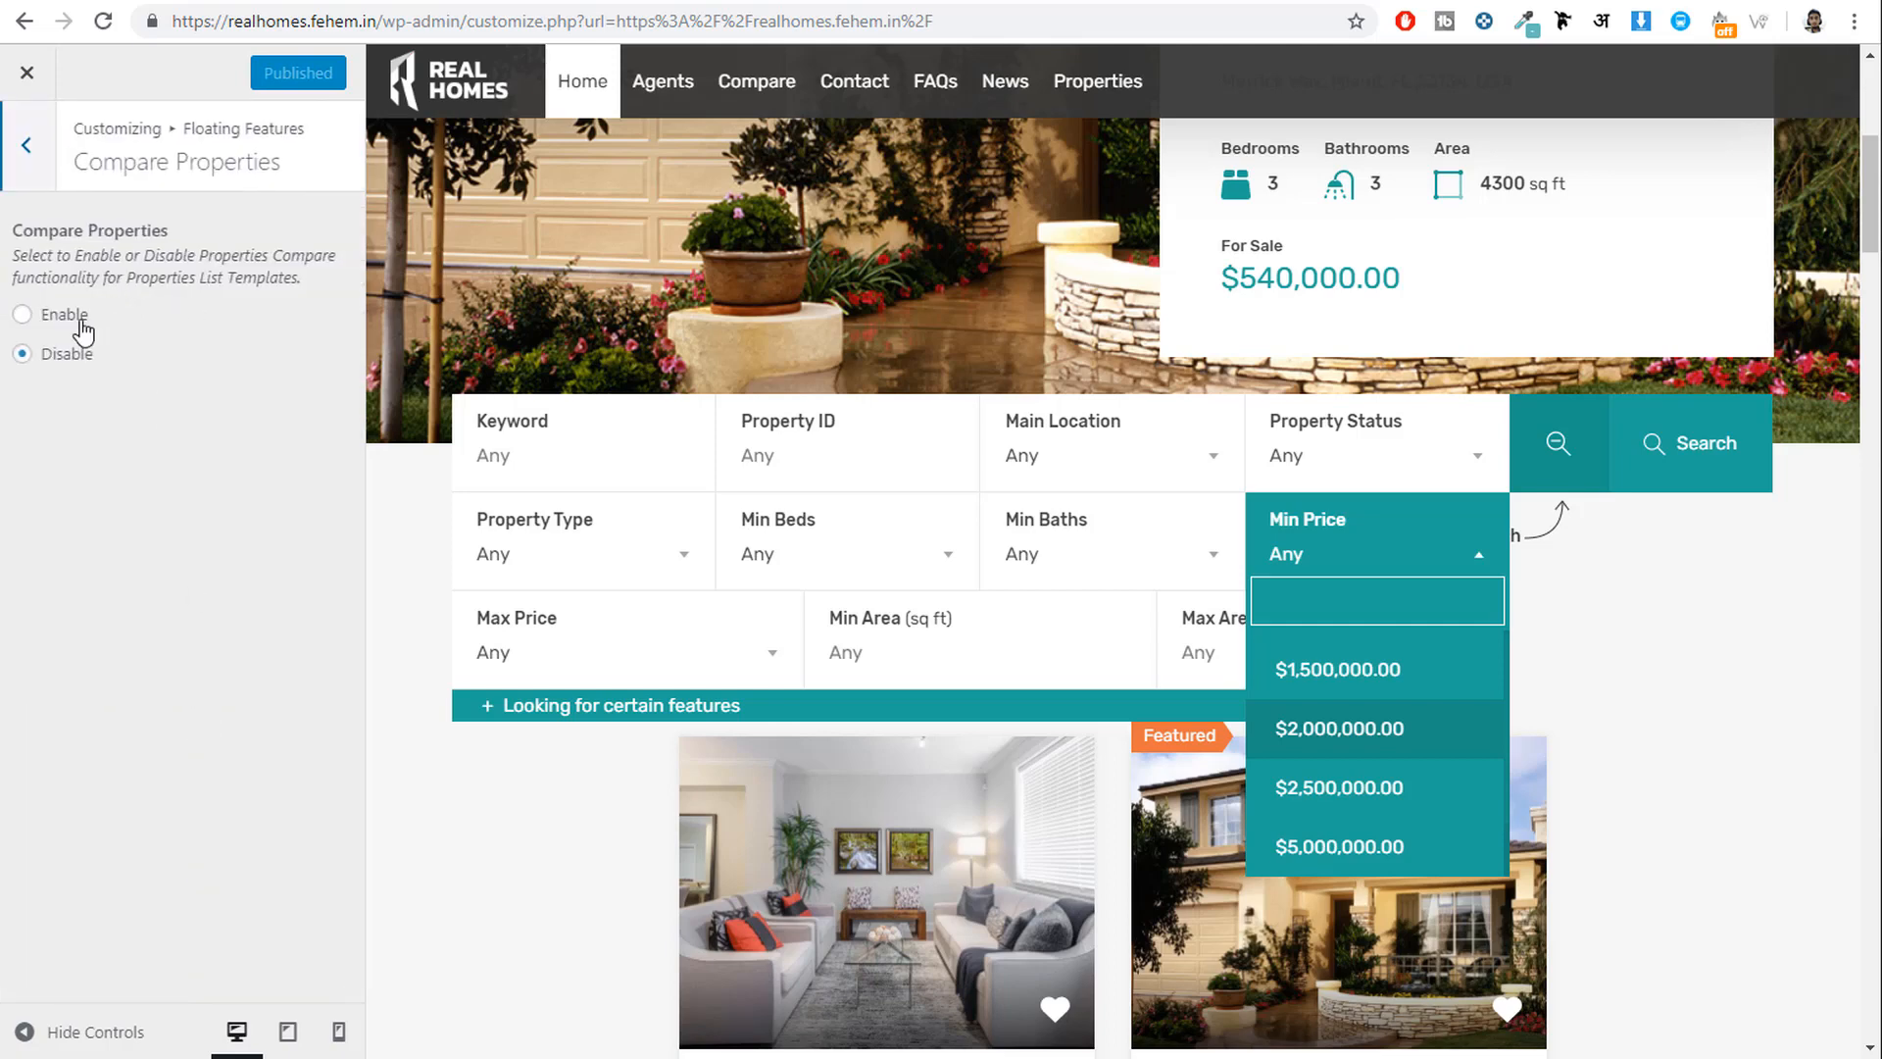
left_click(67, 323)
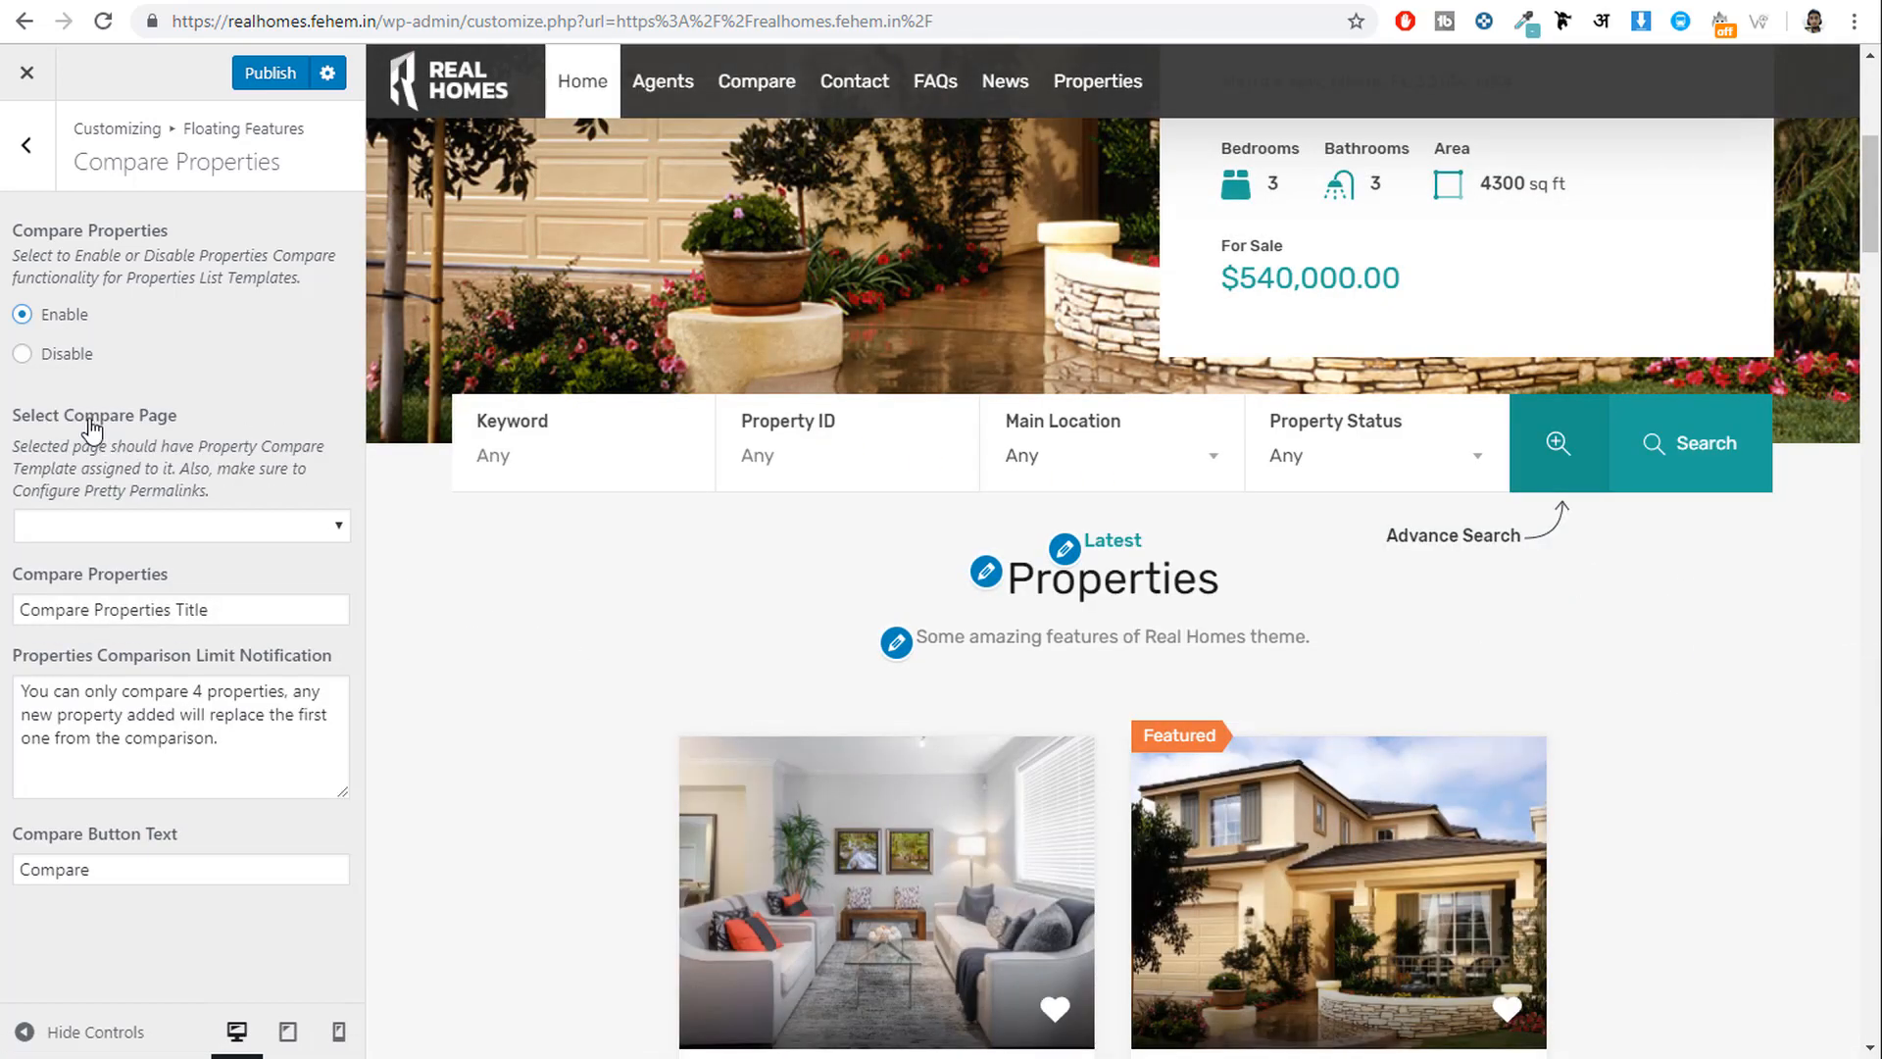
left_click_drag(27, 425, 171, 421)
left_click(239, 529)
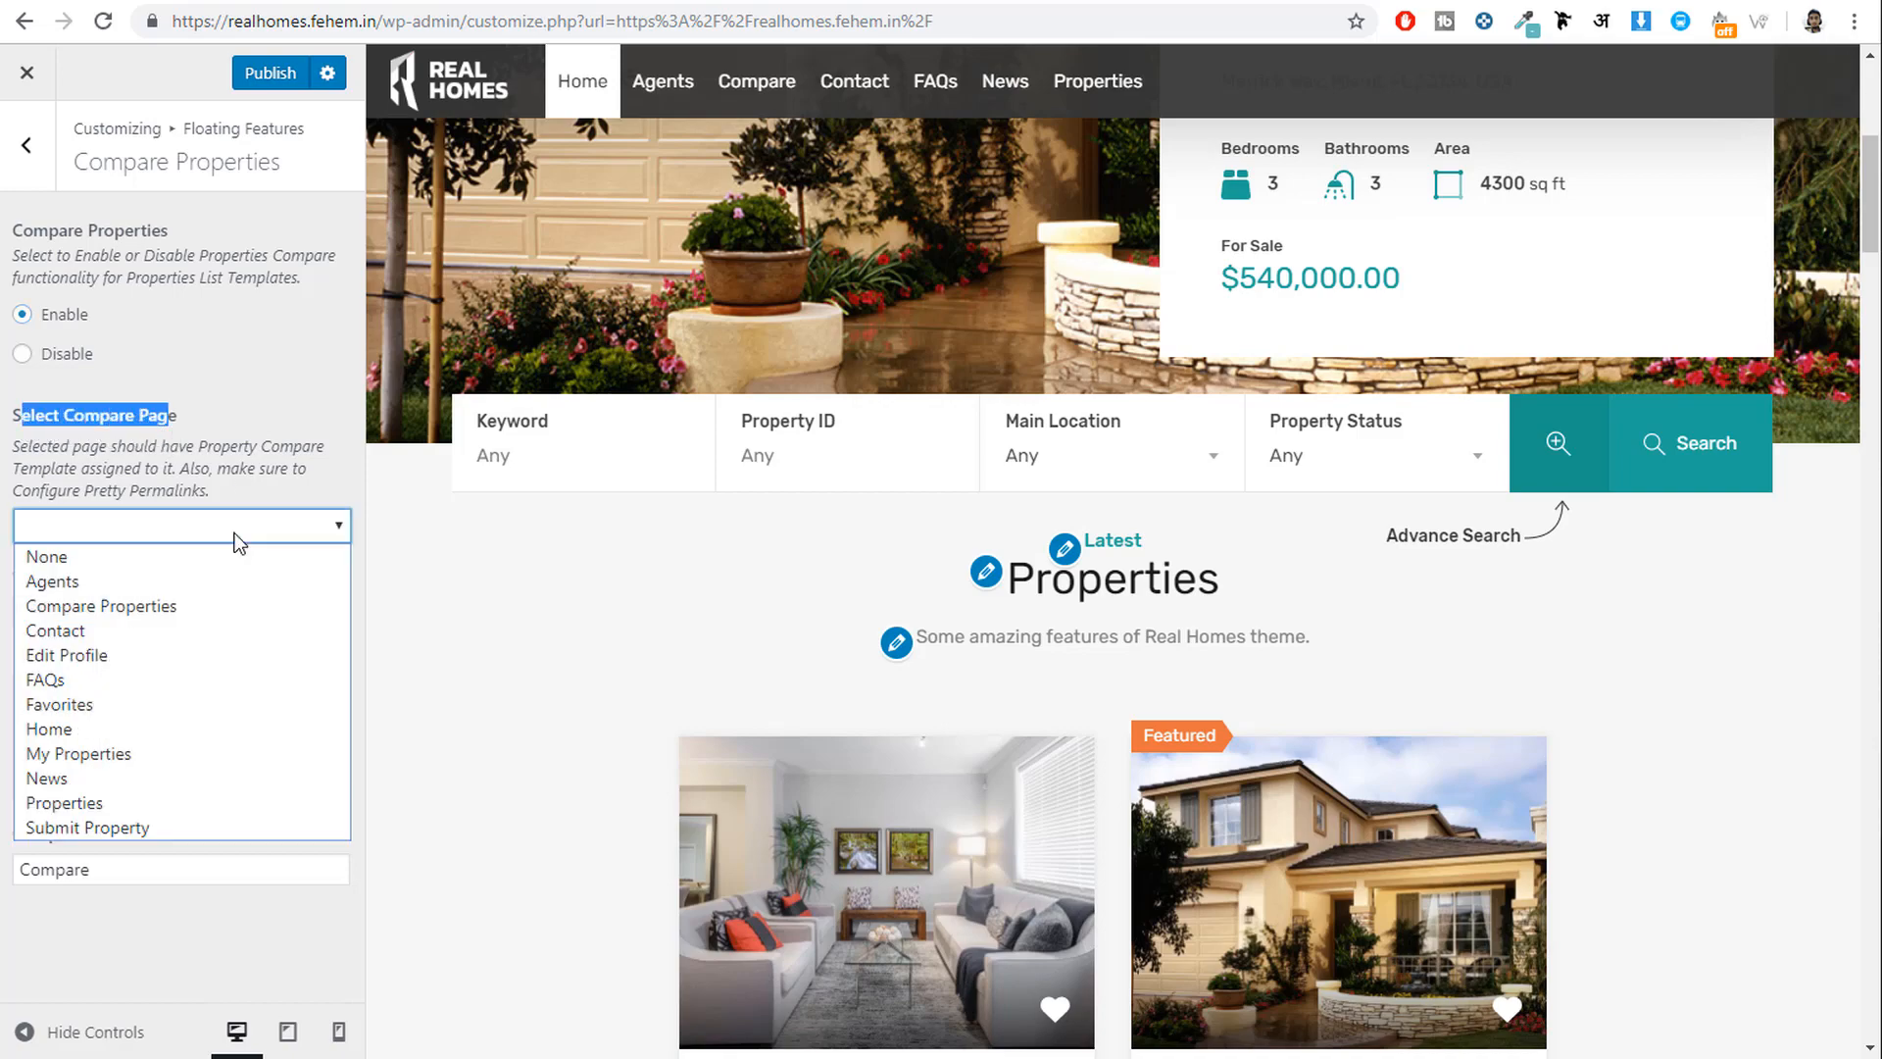
left_click(162, 608)
left_click(257, 80)
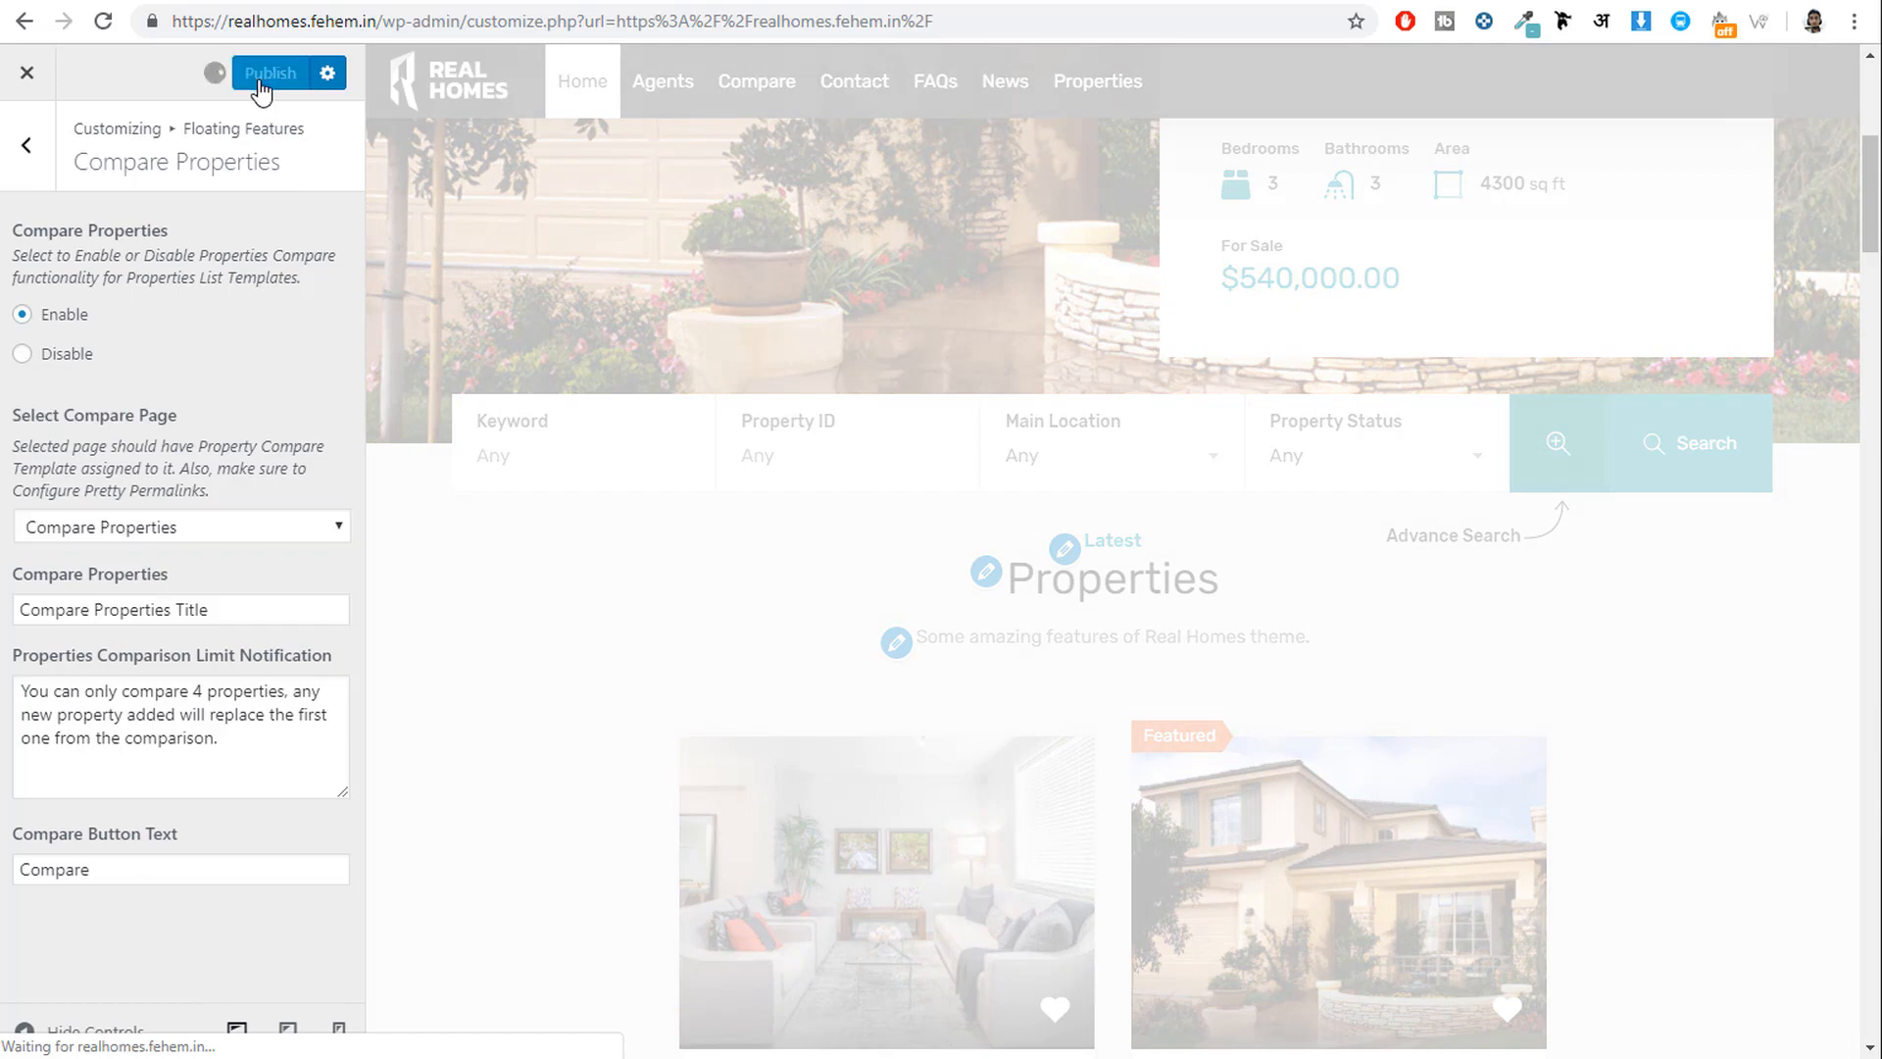
scroll(1739, 627, "down", 4)
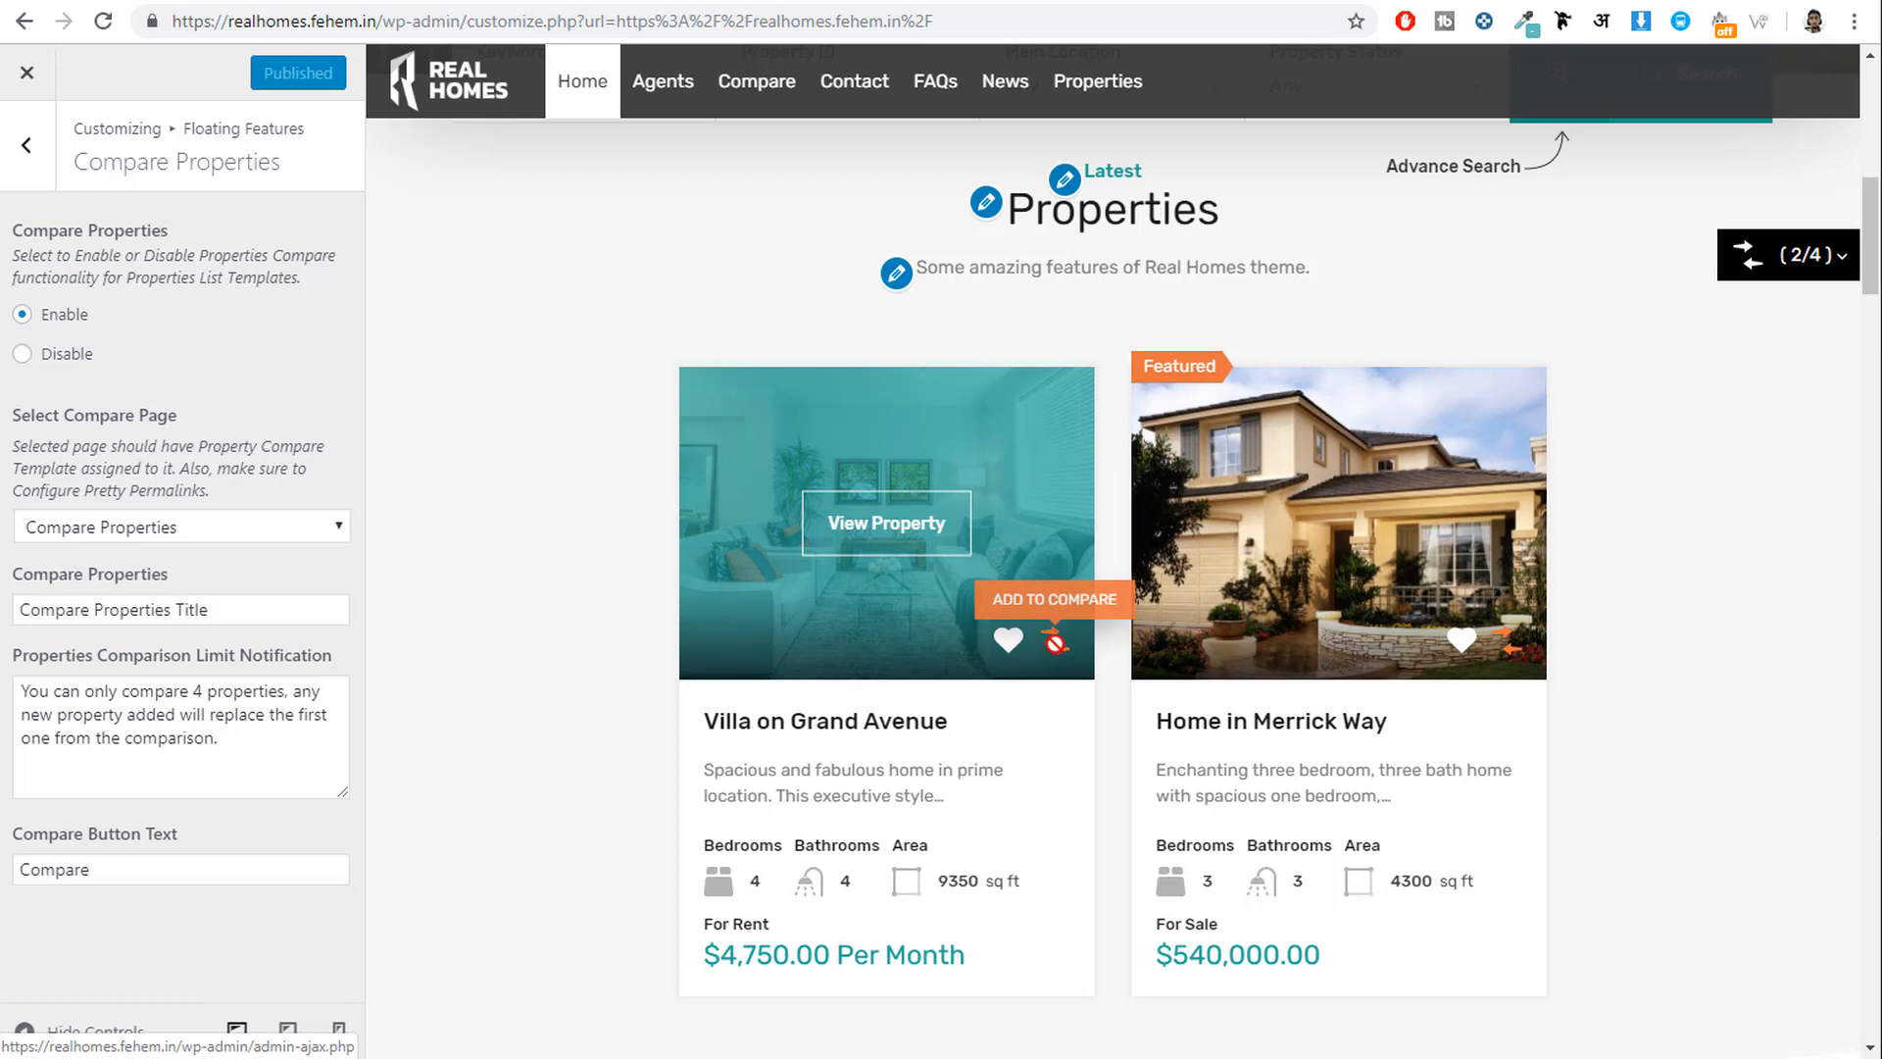
left_click(29, 147)
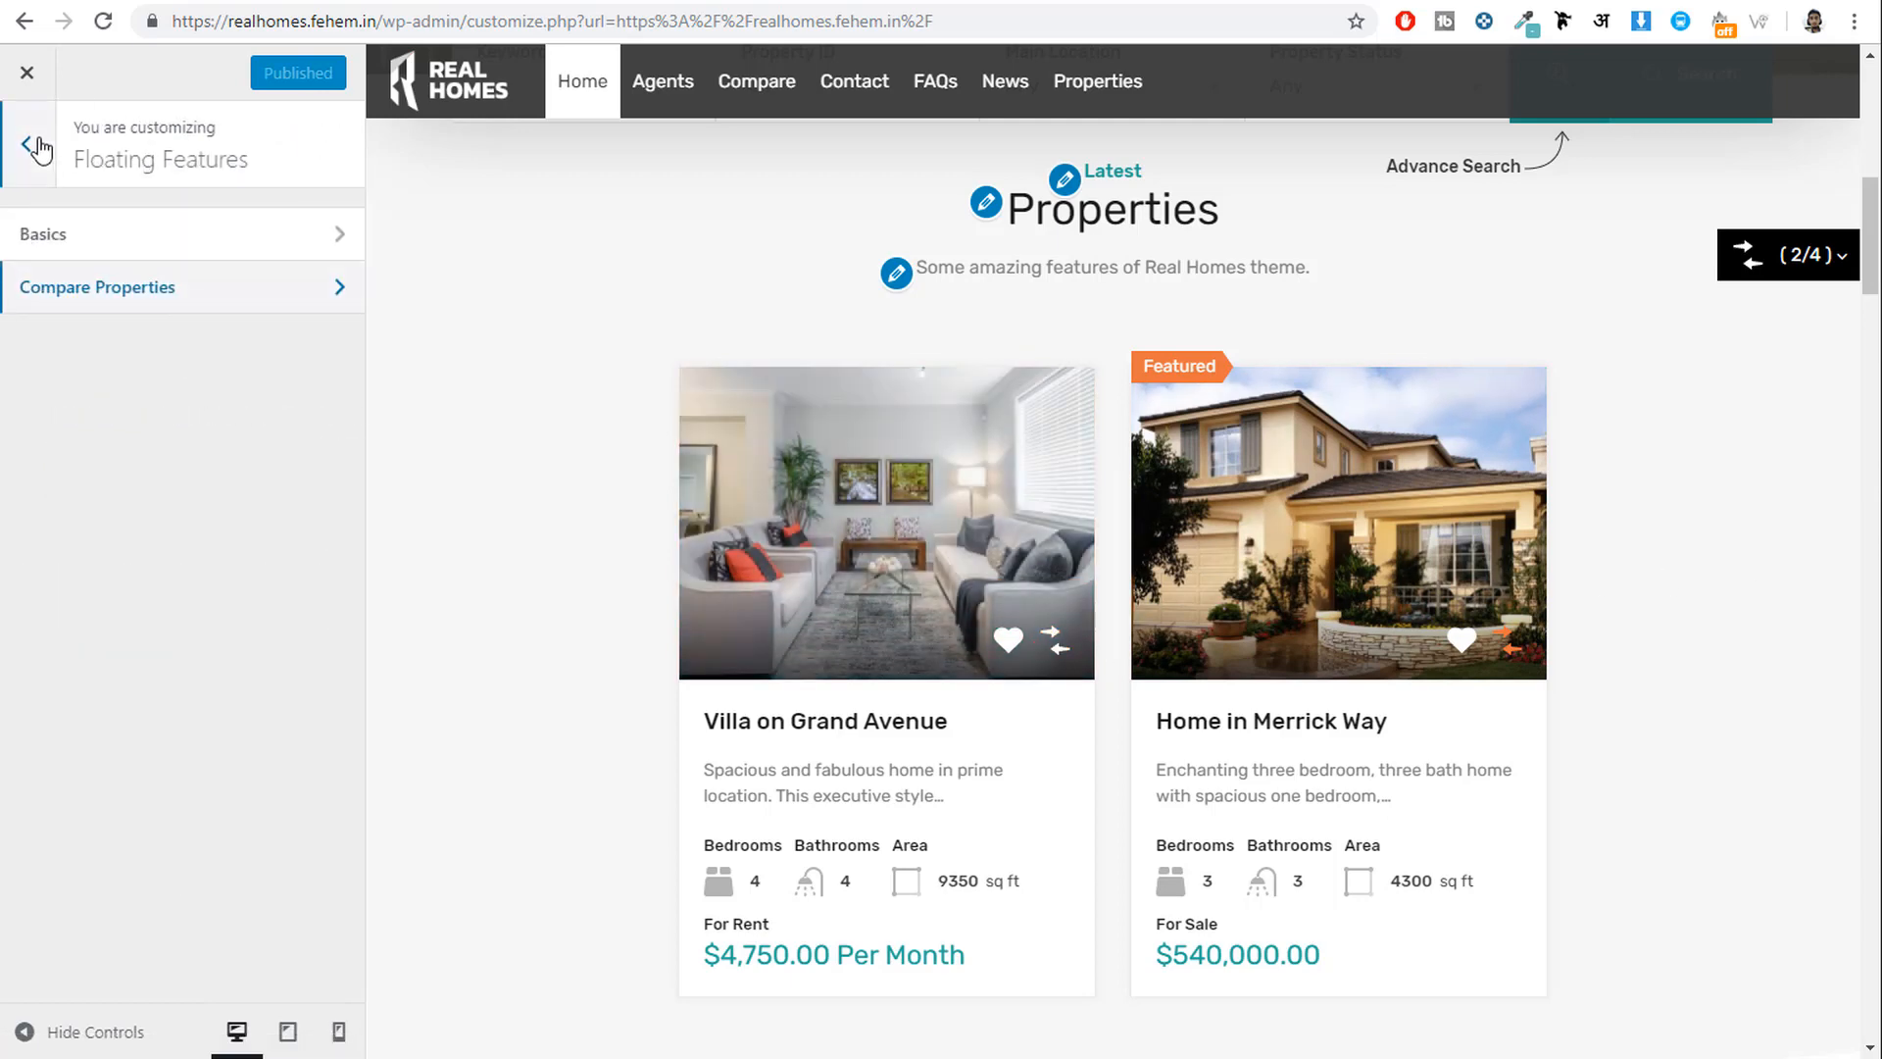
Look through the Members basic settings and login and register settings.
left_click(35, 147)
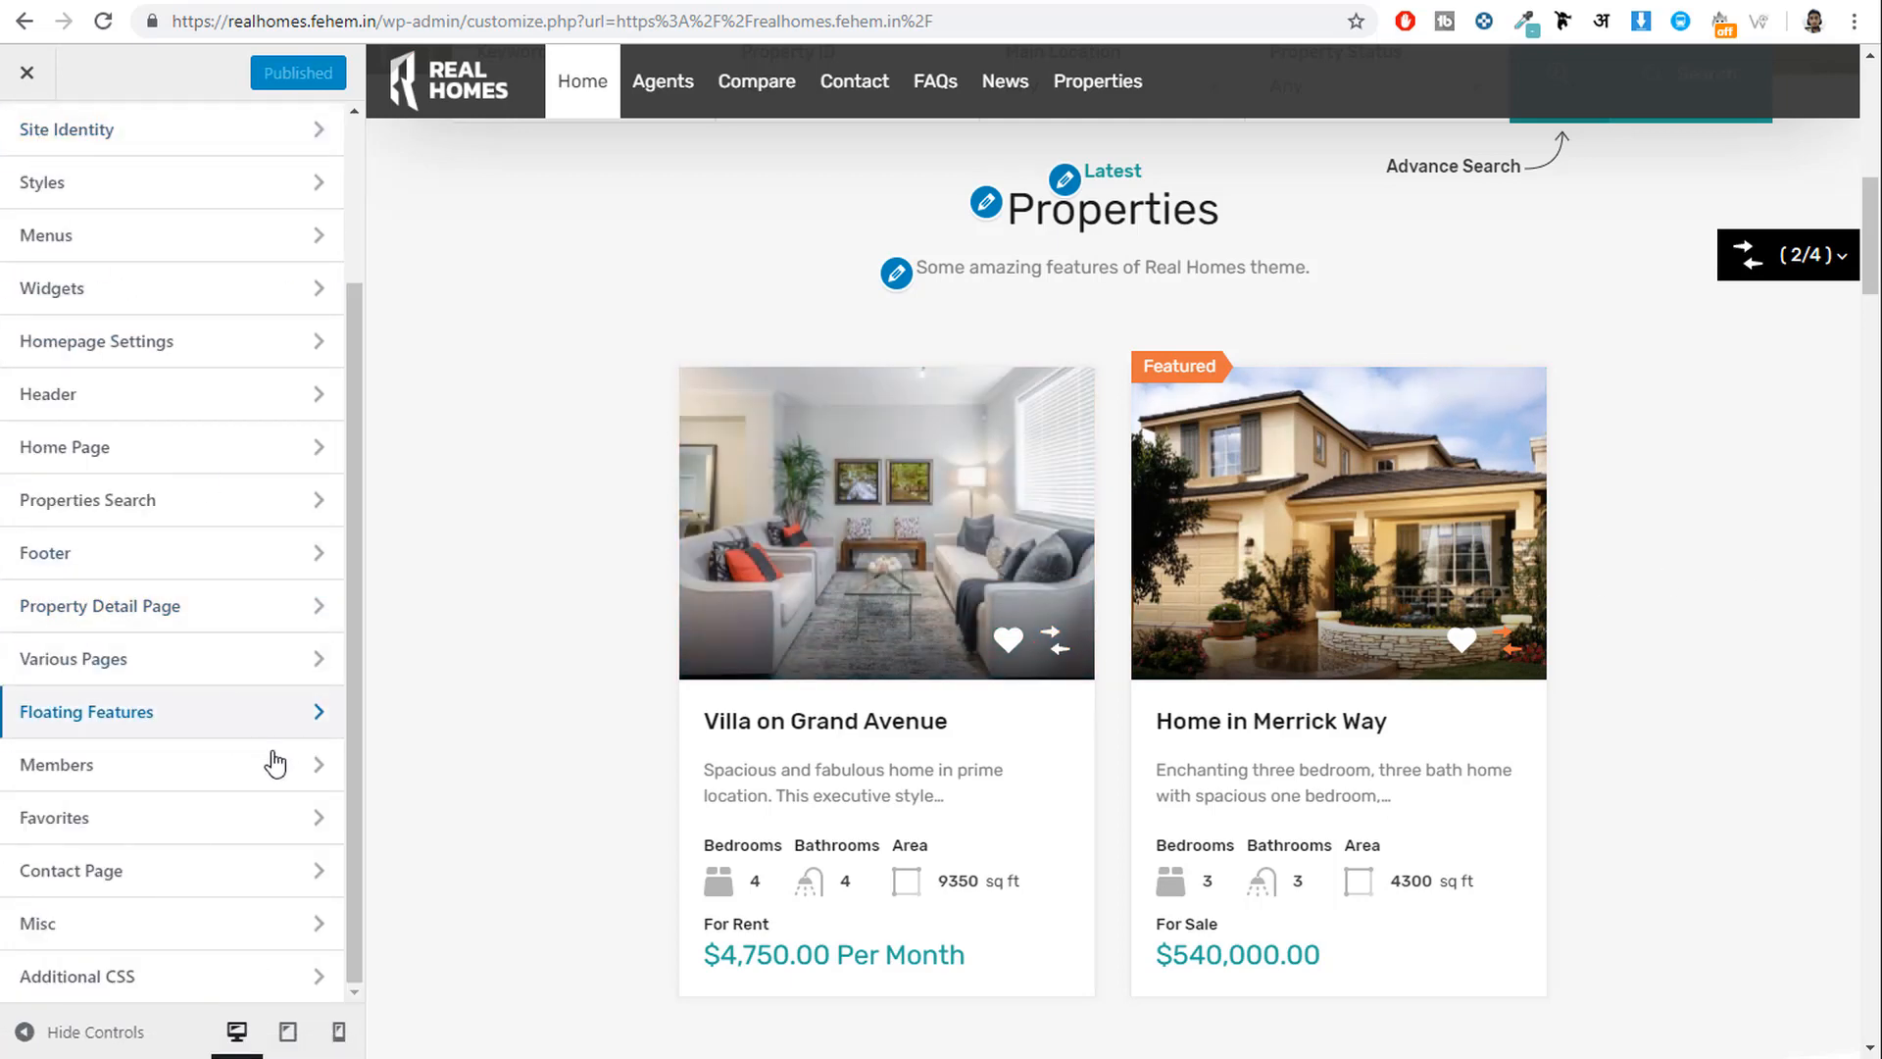
left_click(208, 774)
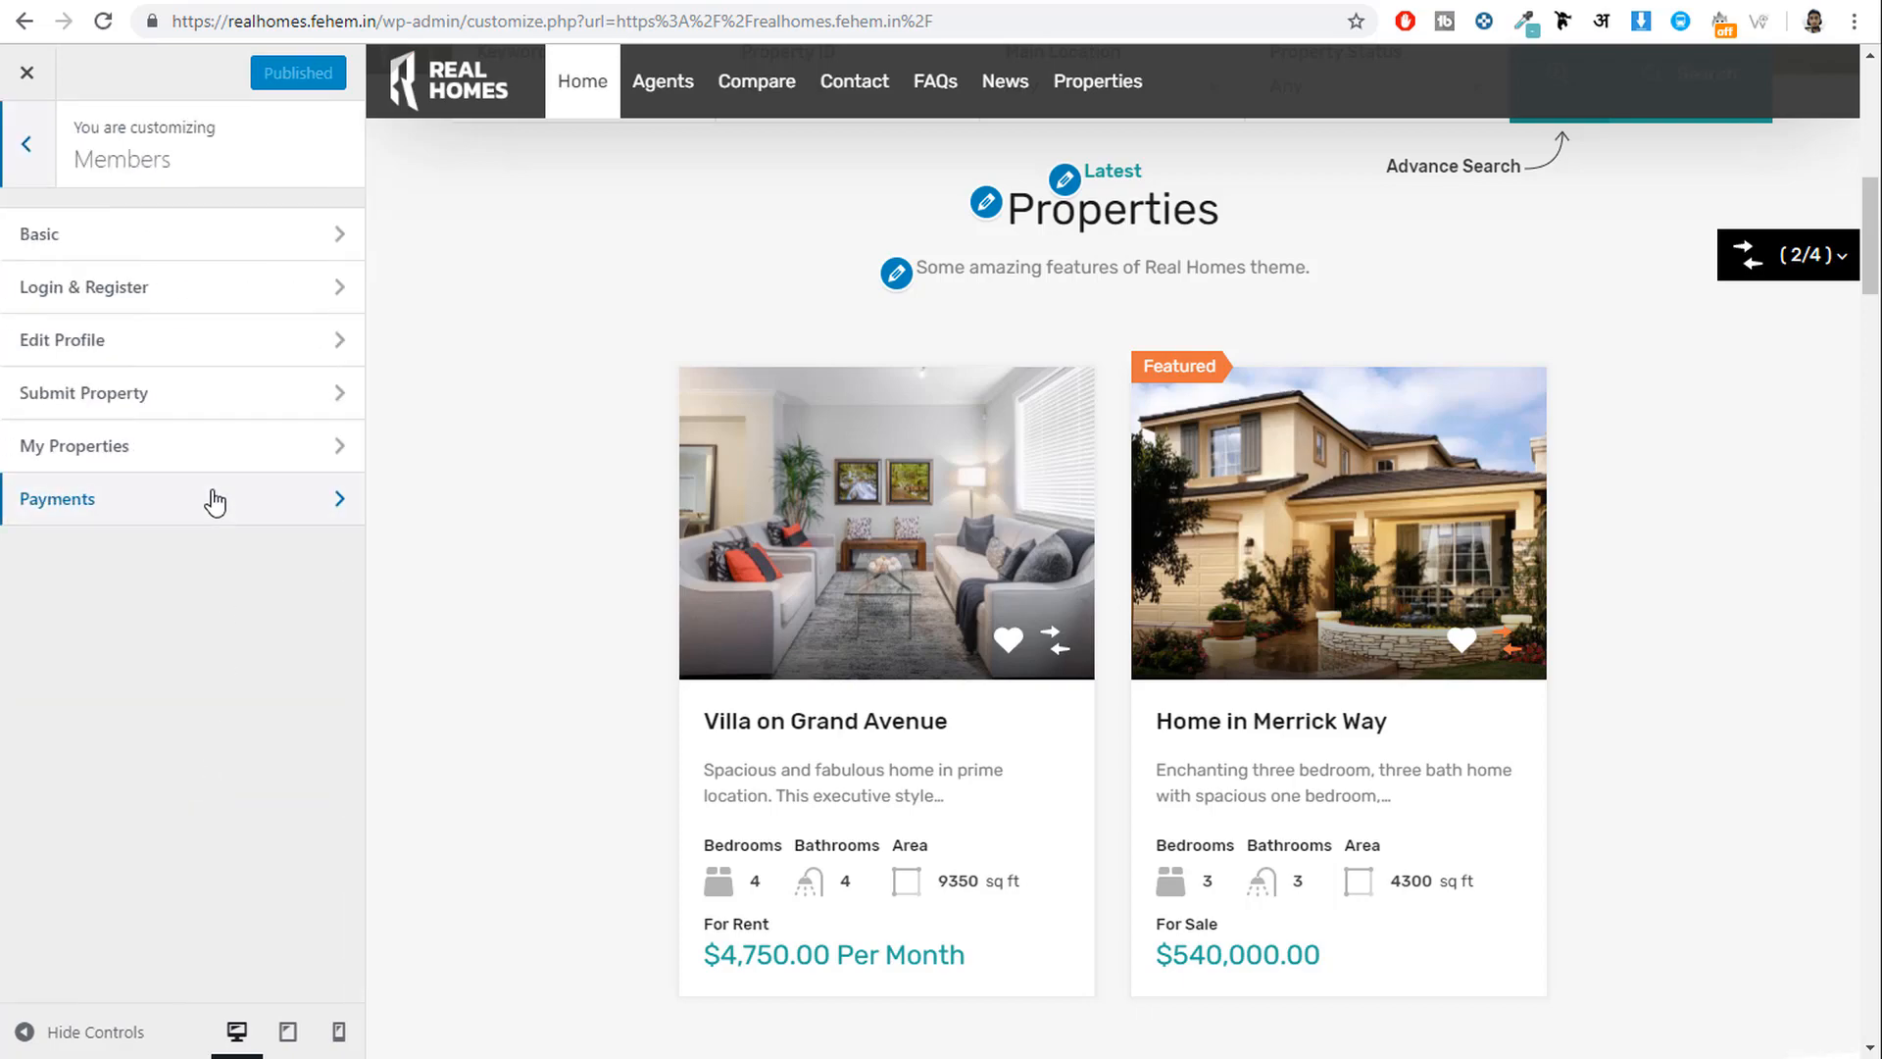
scroll(1627, 751, "up", 10)
mouse_move(1753, 140)
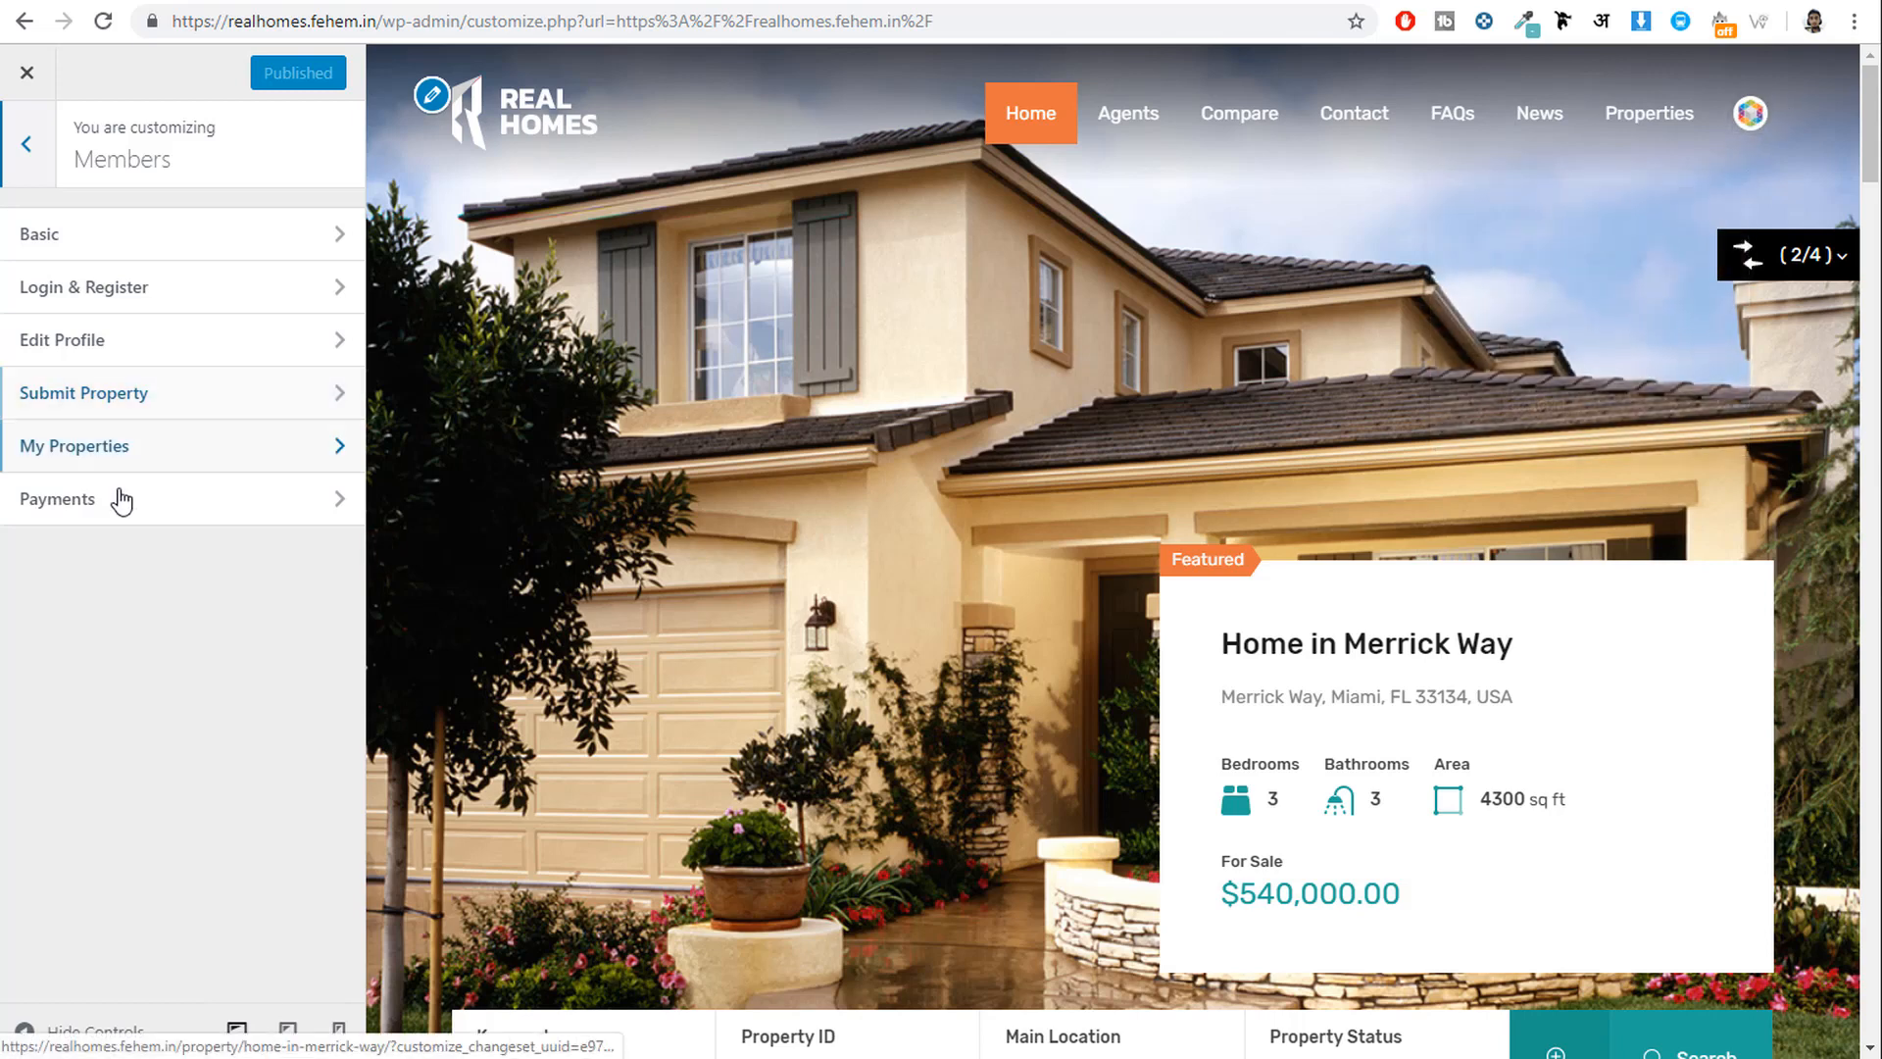
left_click(113, 250)
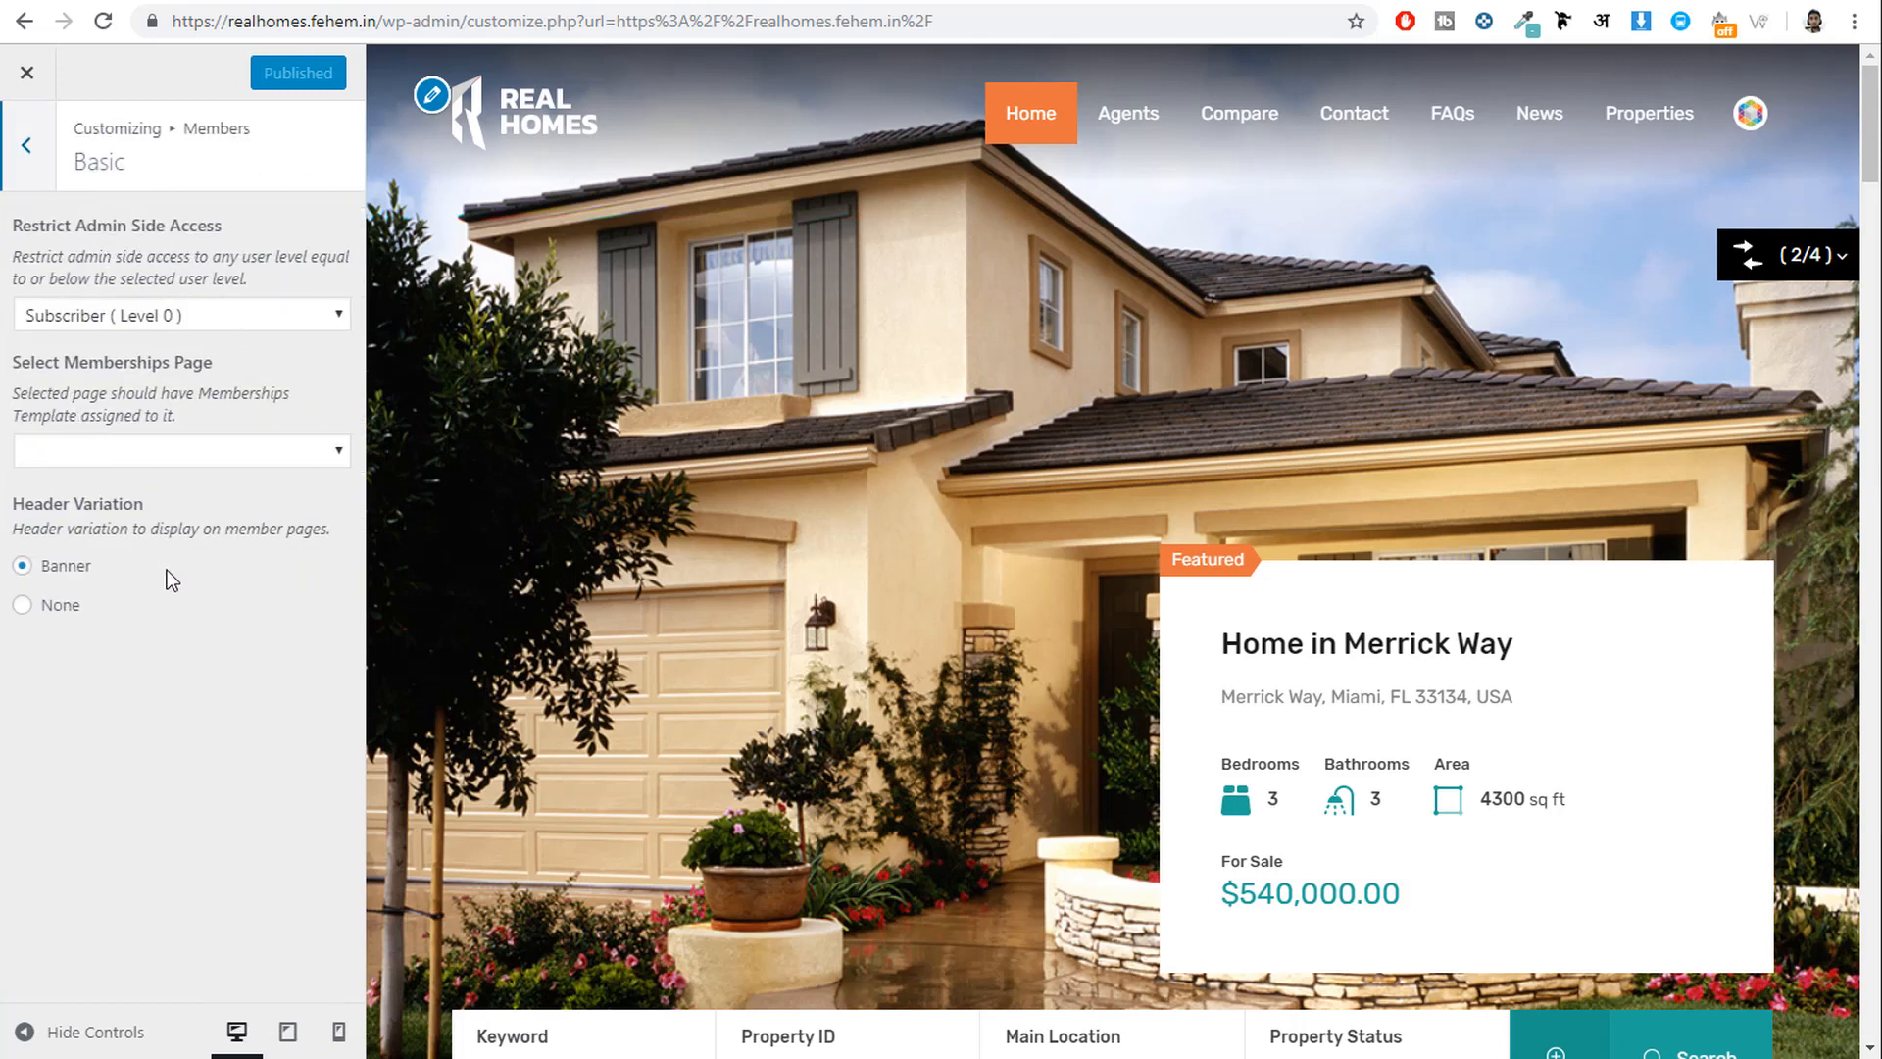
left_click(27, 147)
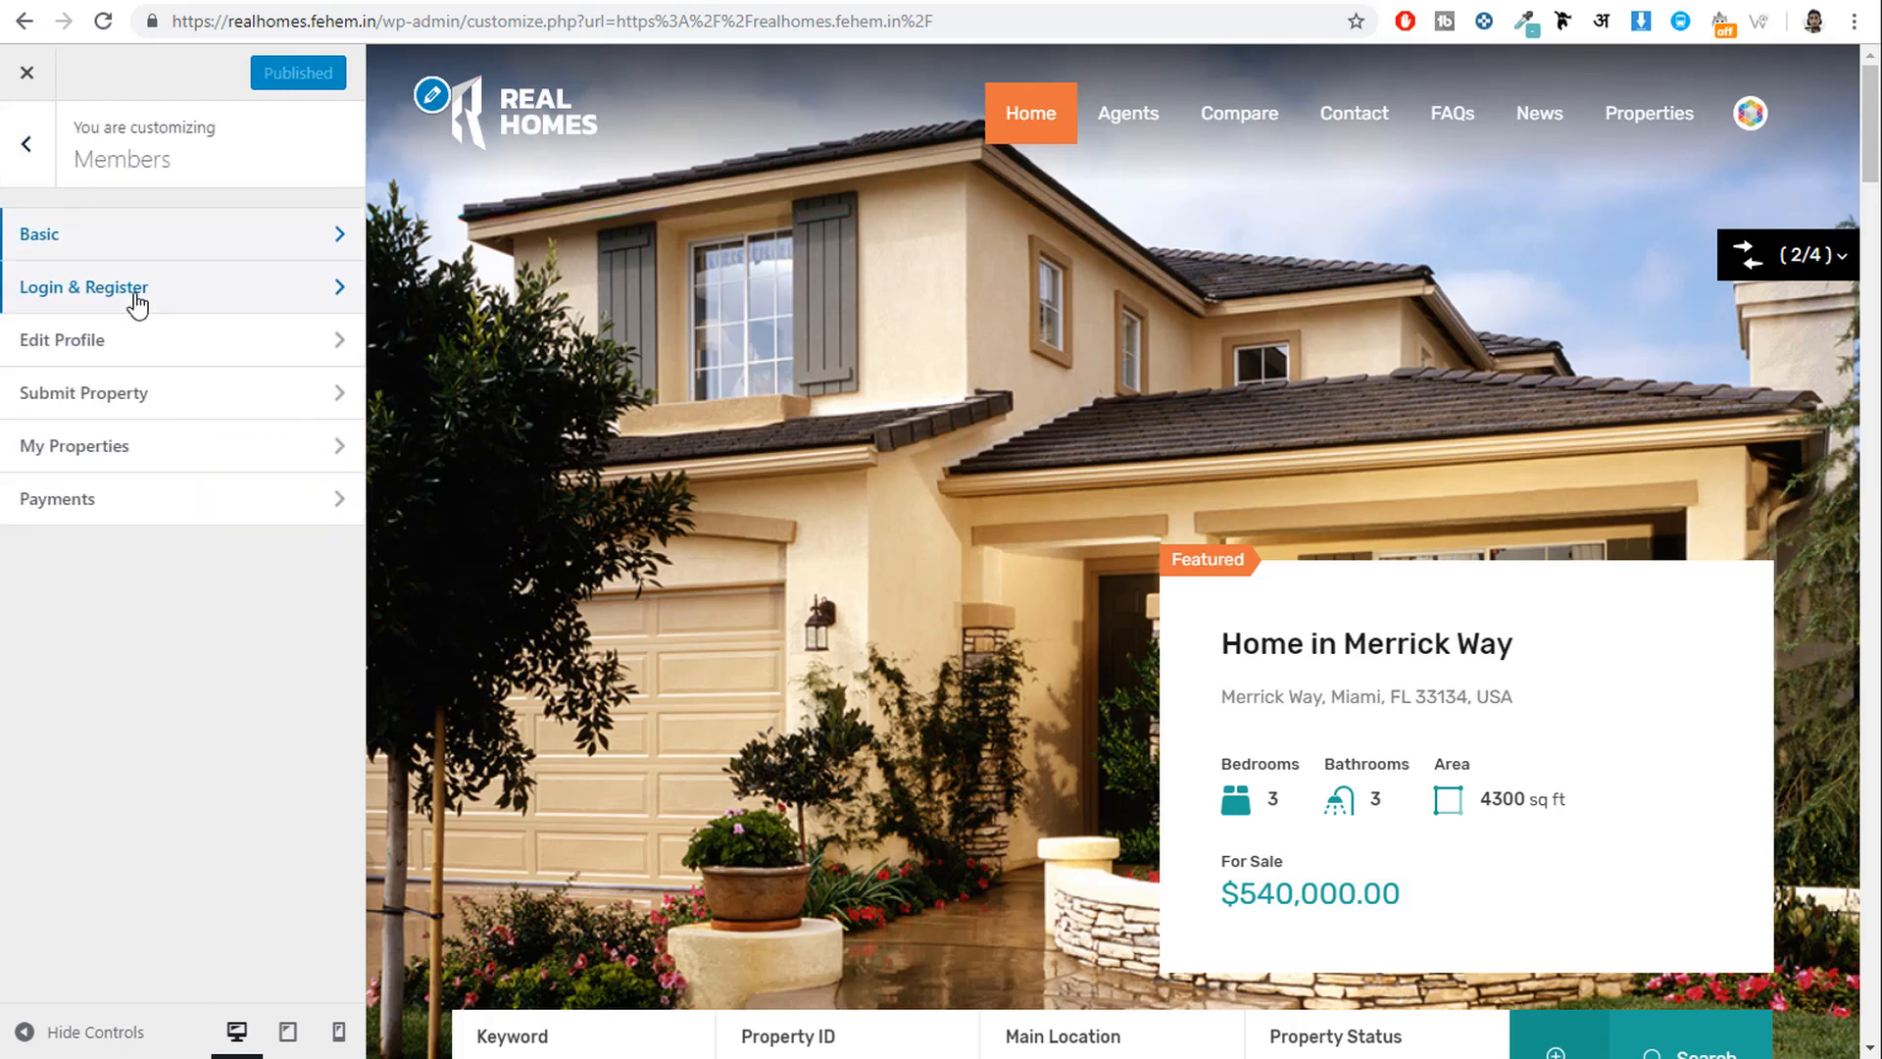
left_click(135, 289)
left_click(8, 167)
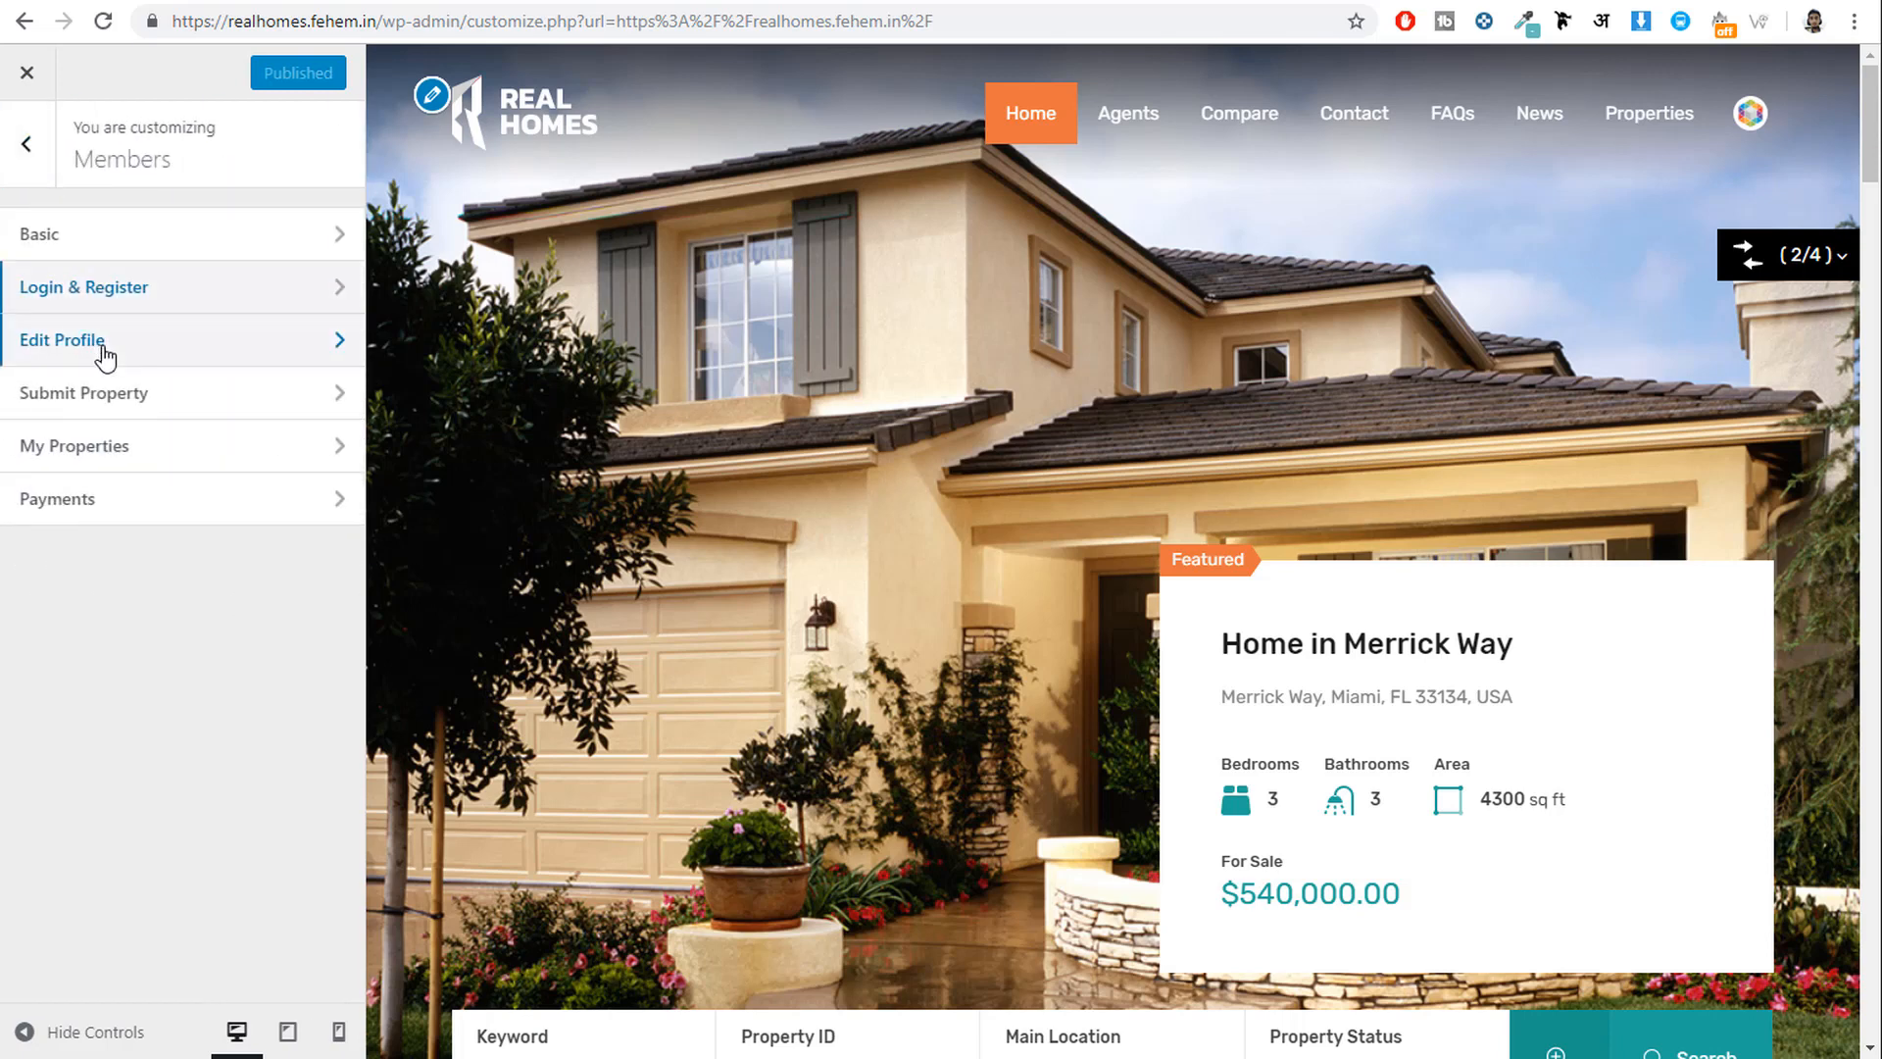
Set Select Edit Profile Page to Edit Profile and publish.
left_click(93, 343)
left_click_drag(20, 225, 195, 258)
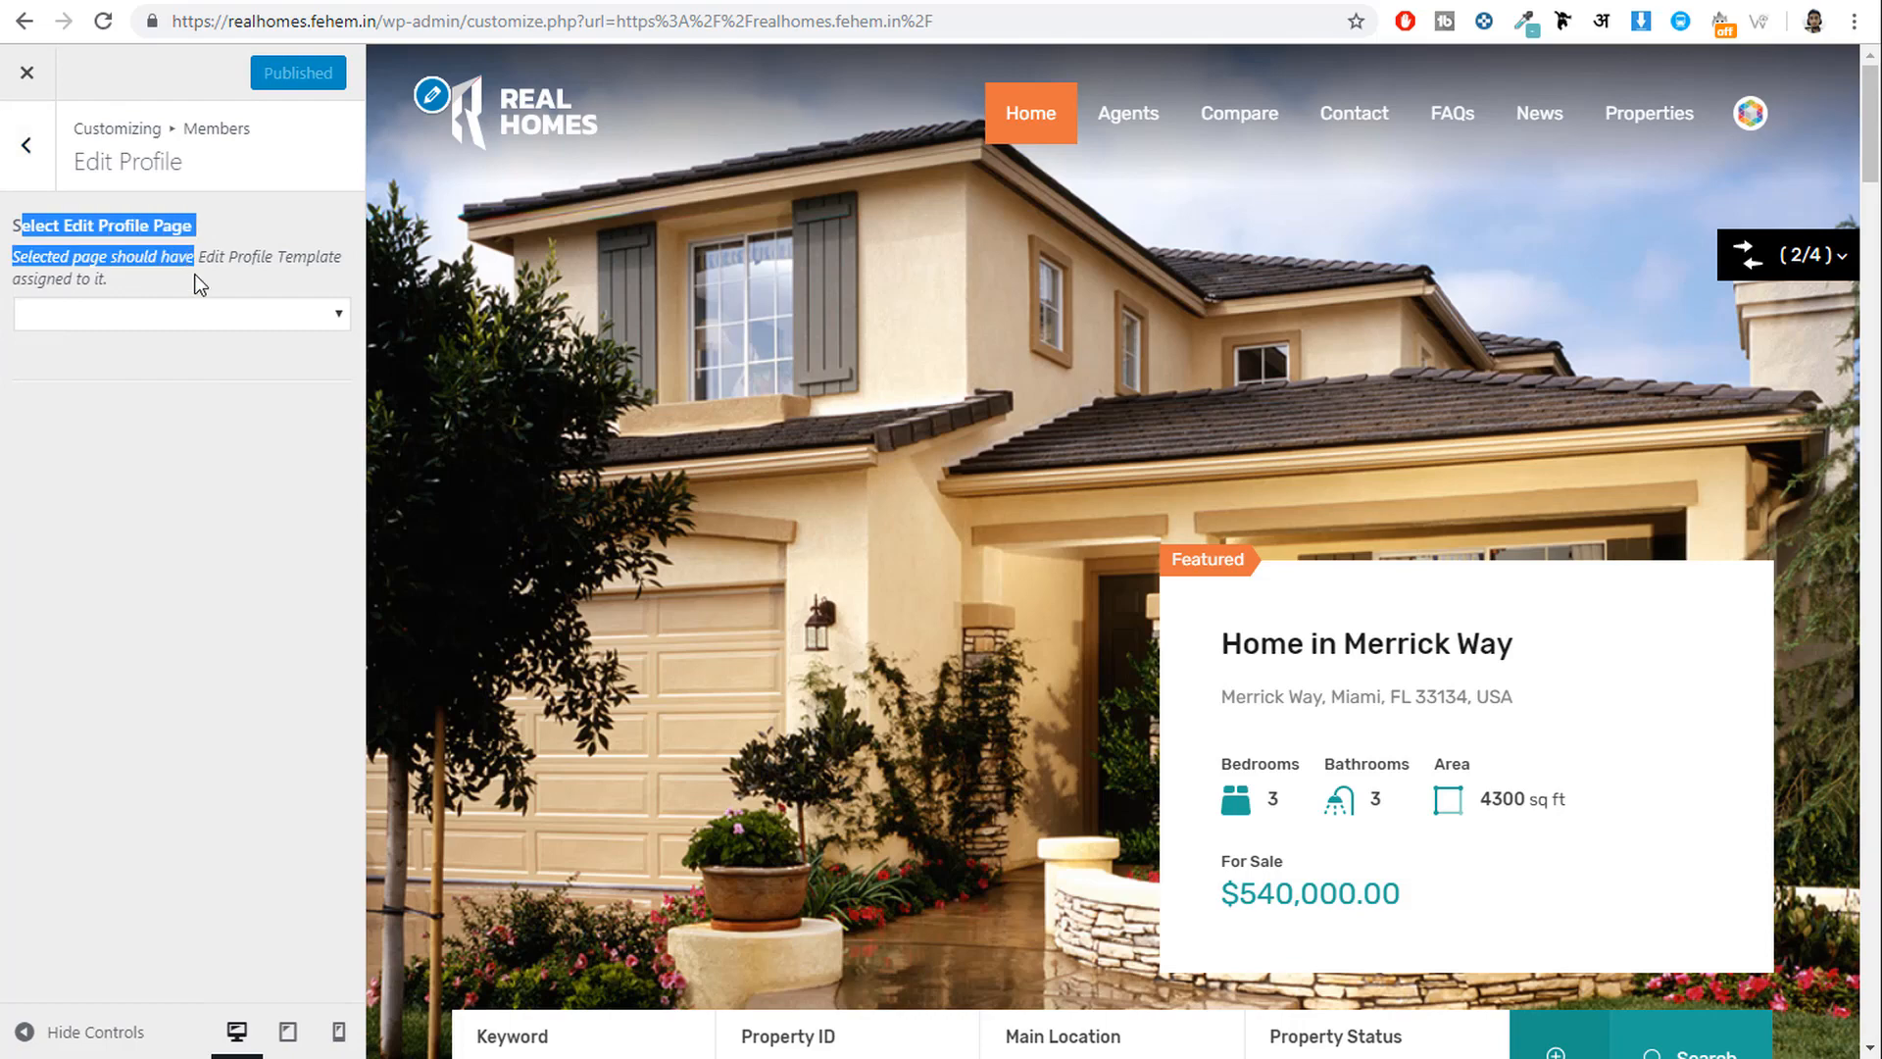
left_click(176, 314)
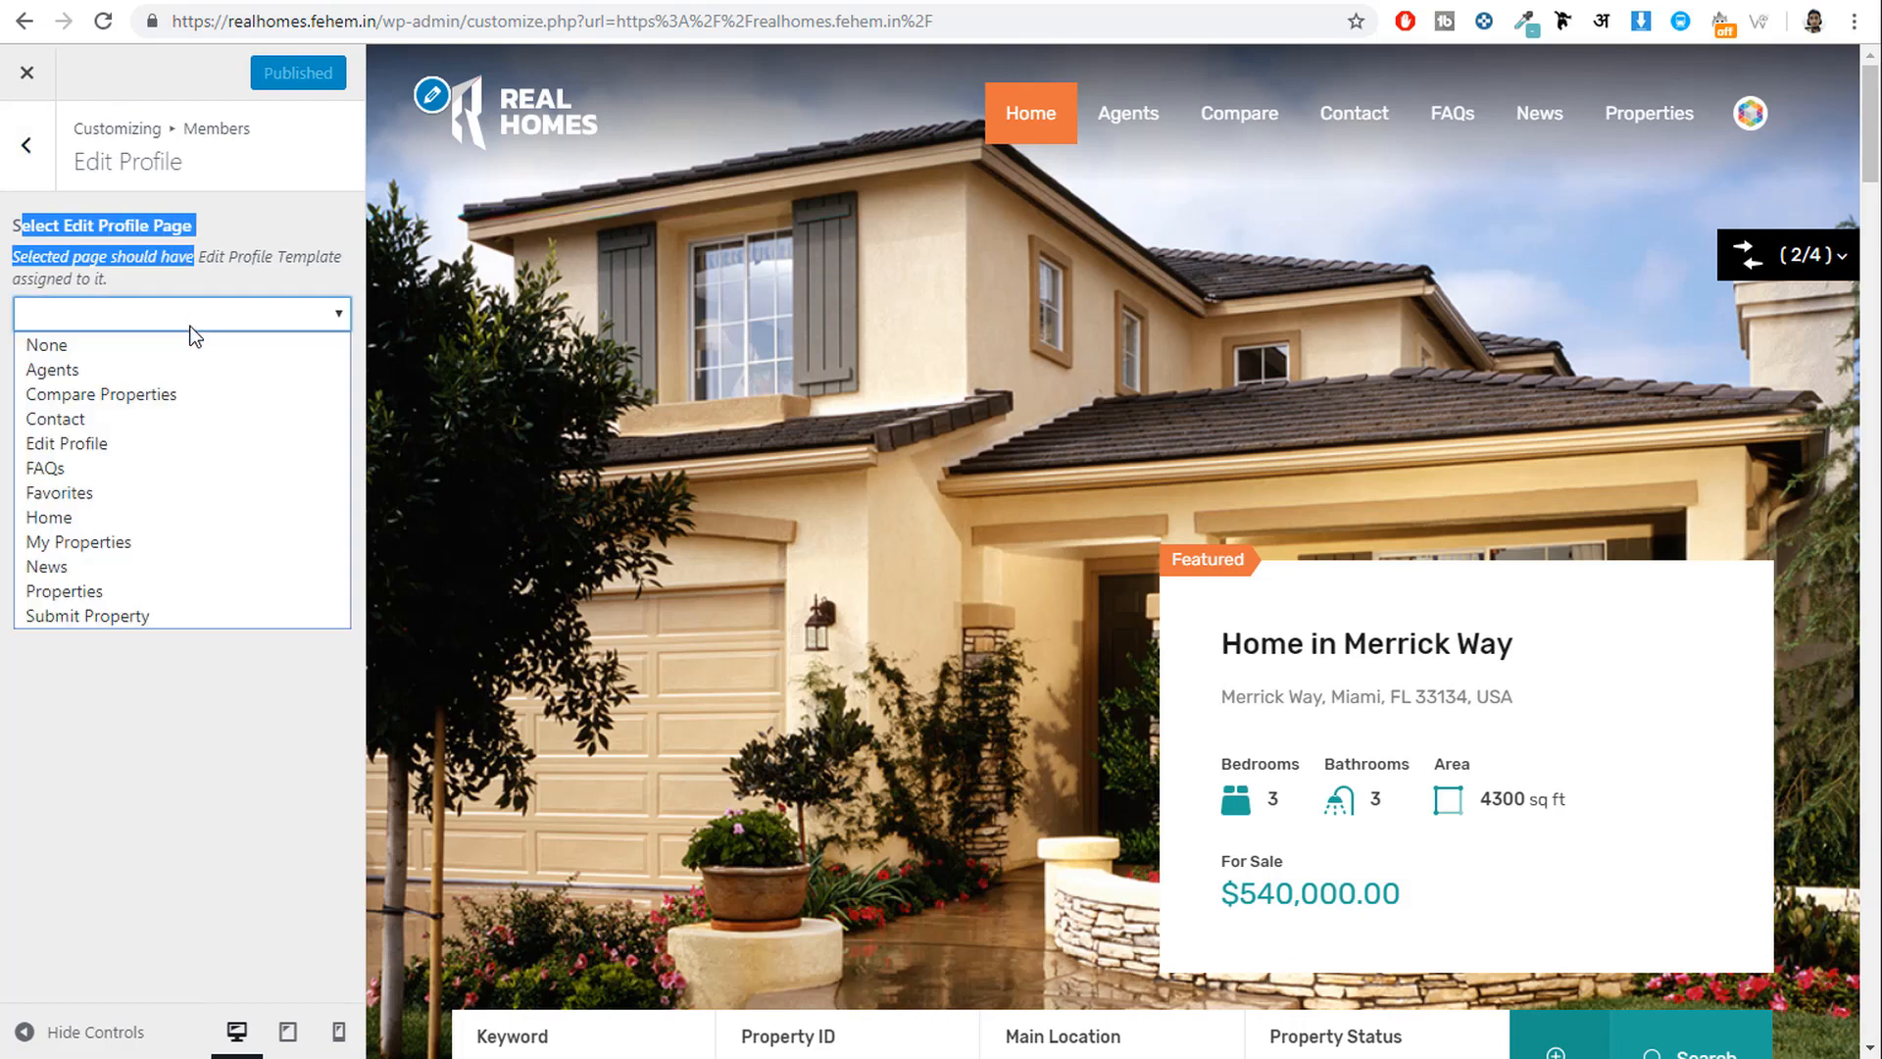
left_click(133, 443)
left_click(257, 74)
left_click(227, 514)
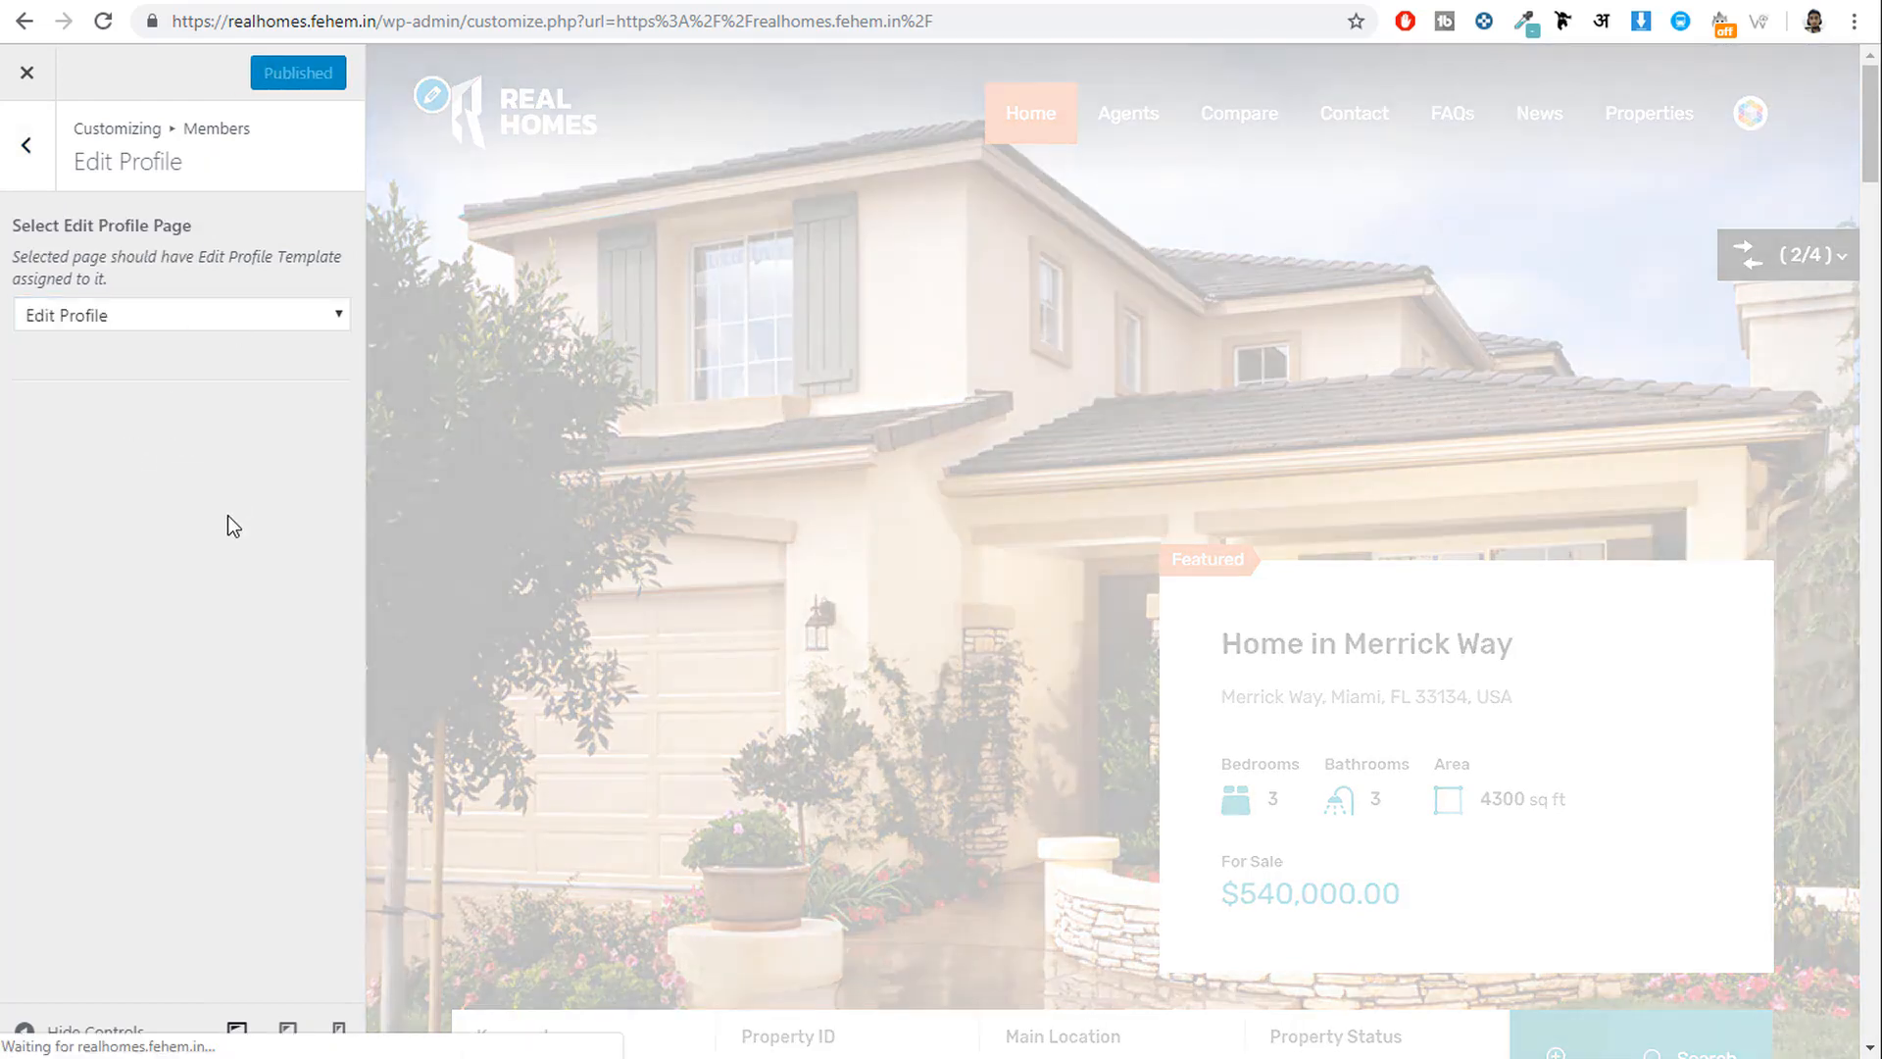
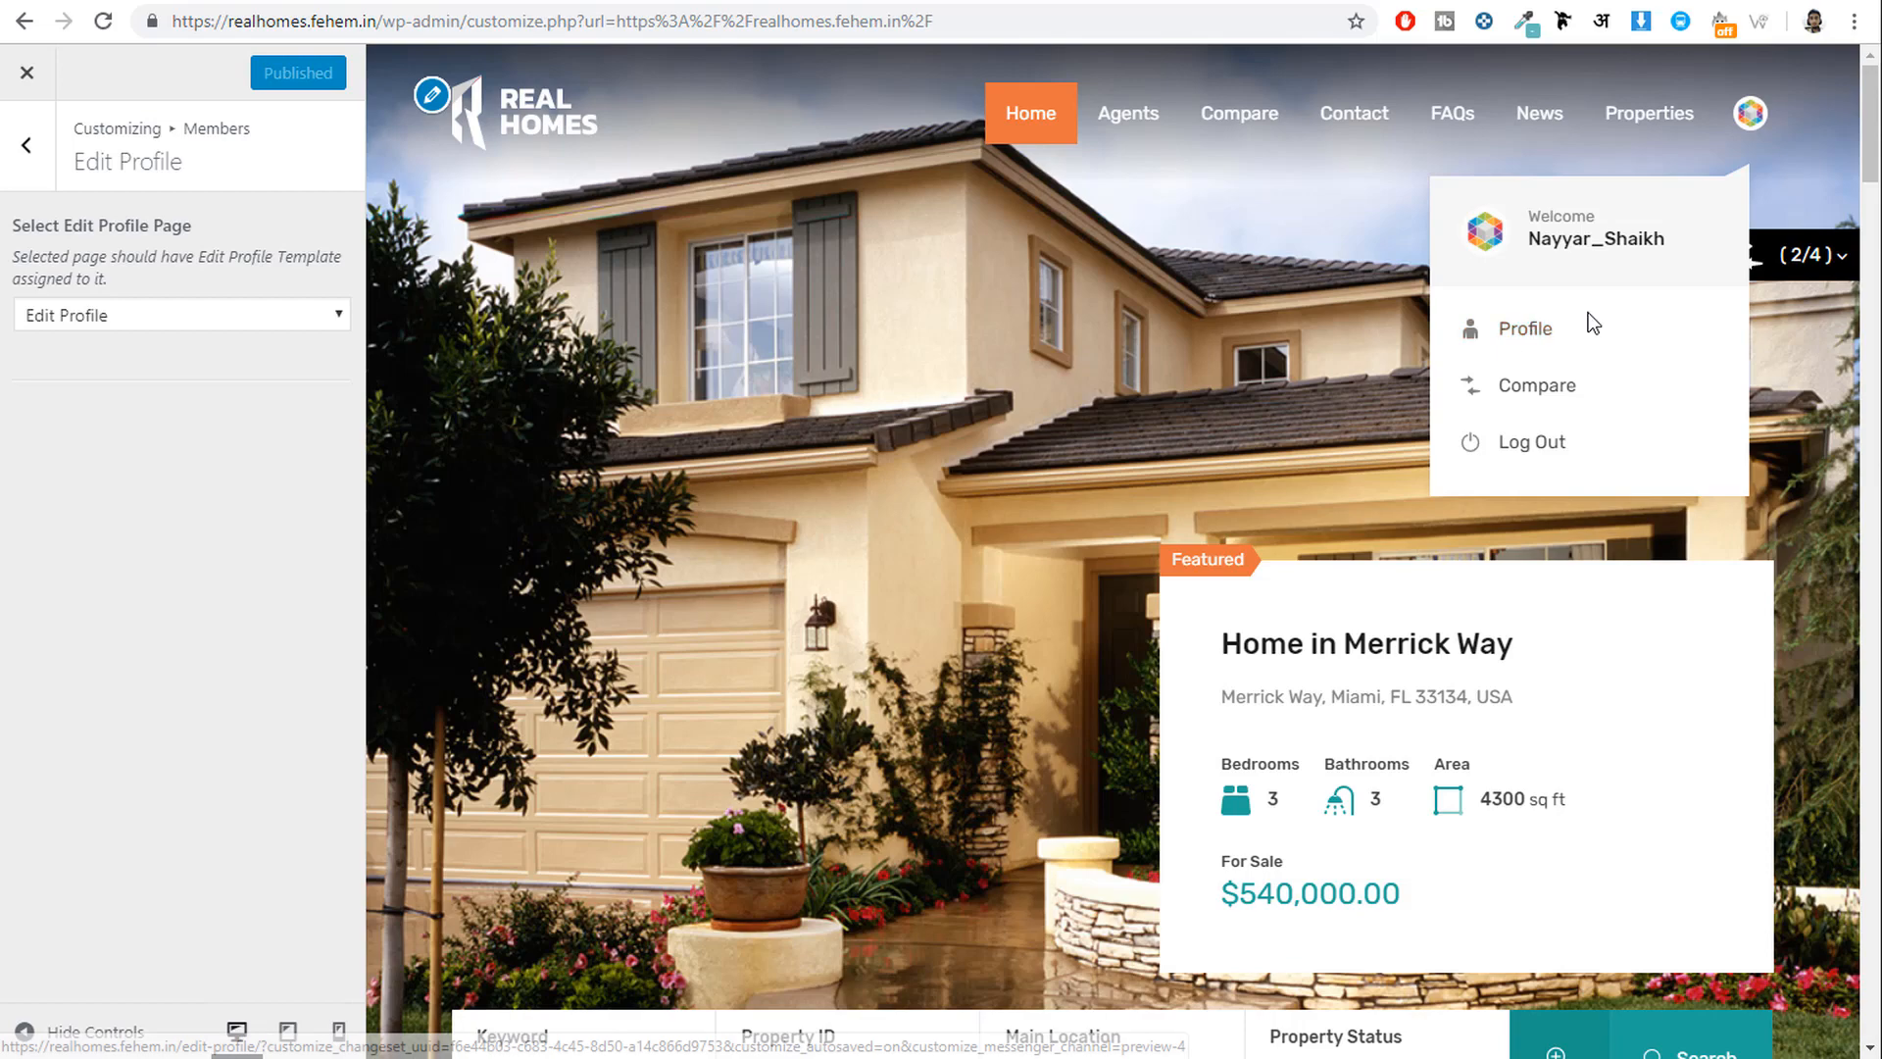
Go back from Edit Profile to the Members list and open the Submit Property options.
left_click(29, 167)
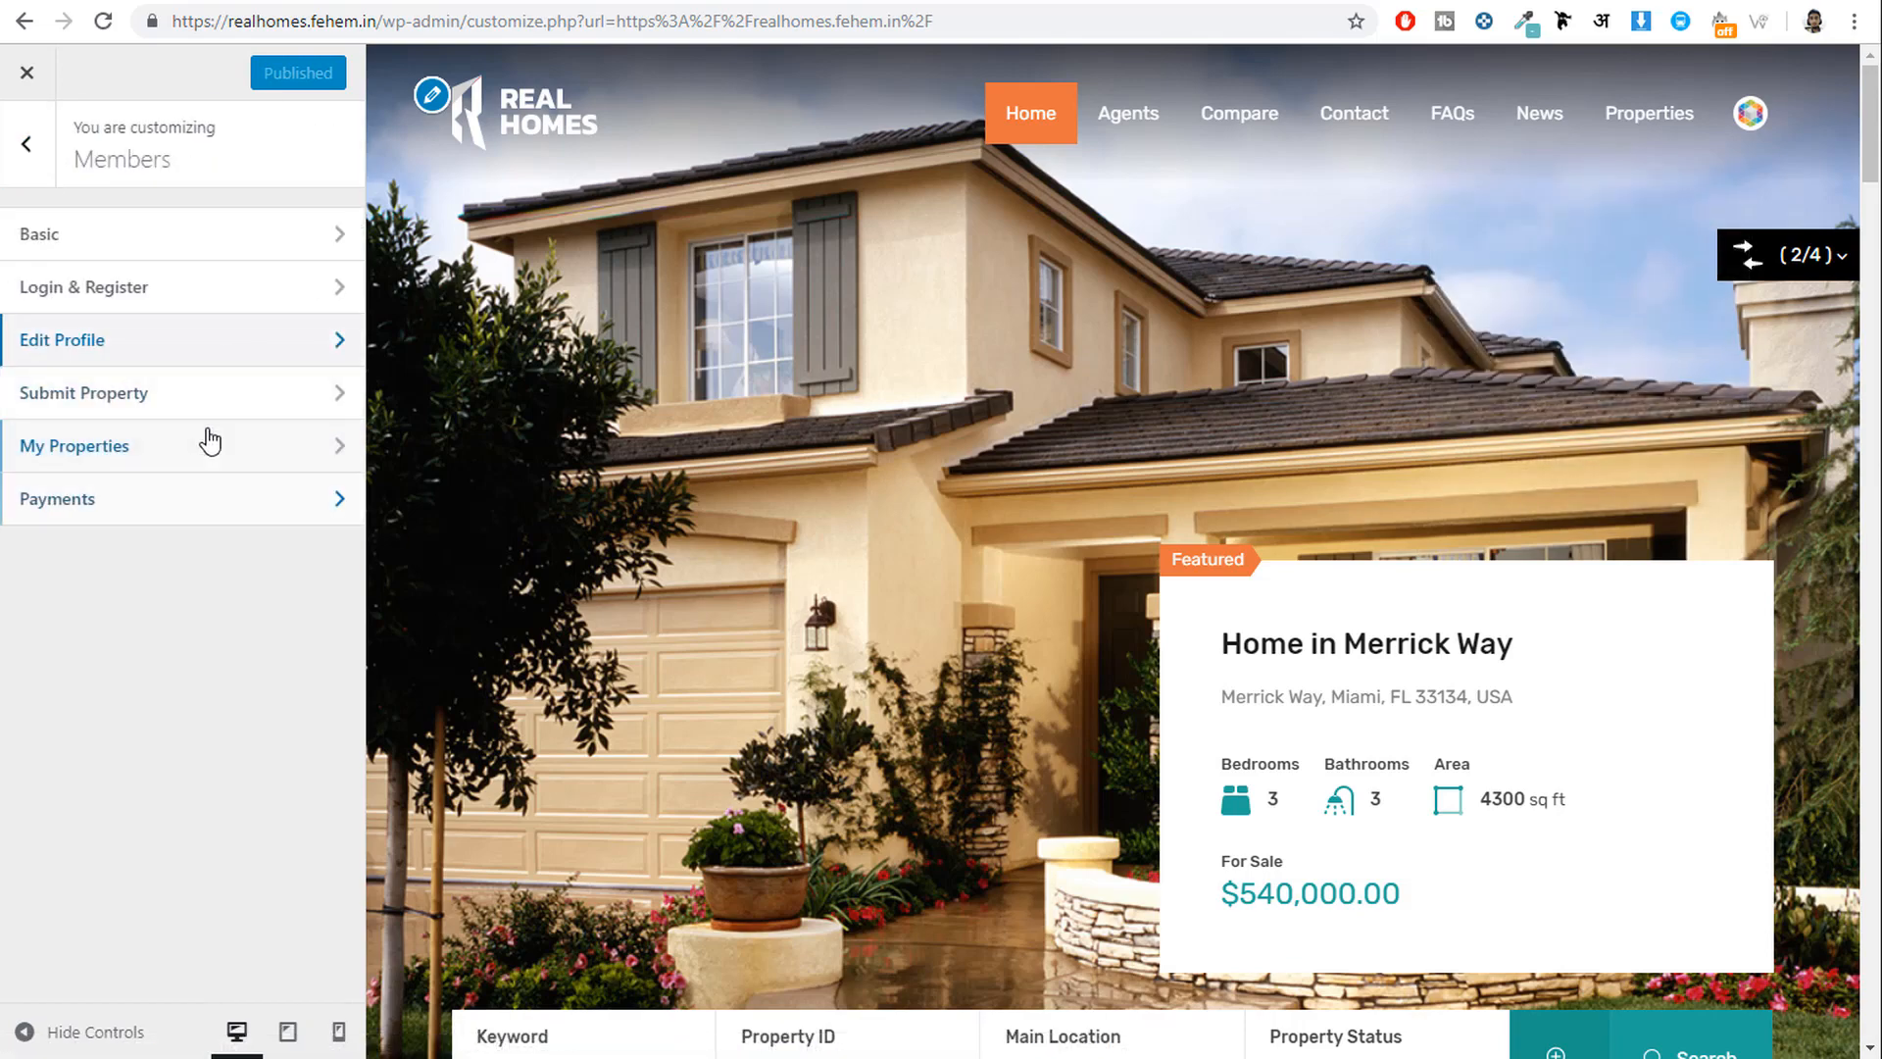
left_click(196, 392)
Assign the 'Submit Property' page to property submissions and review the submit button label.
left_click(180, 320)
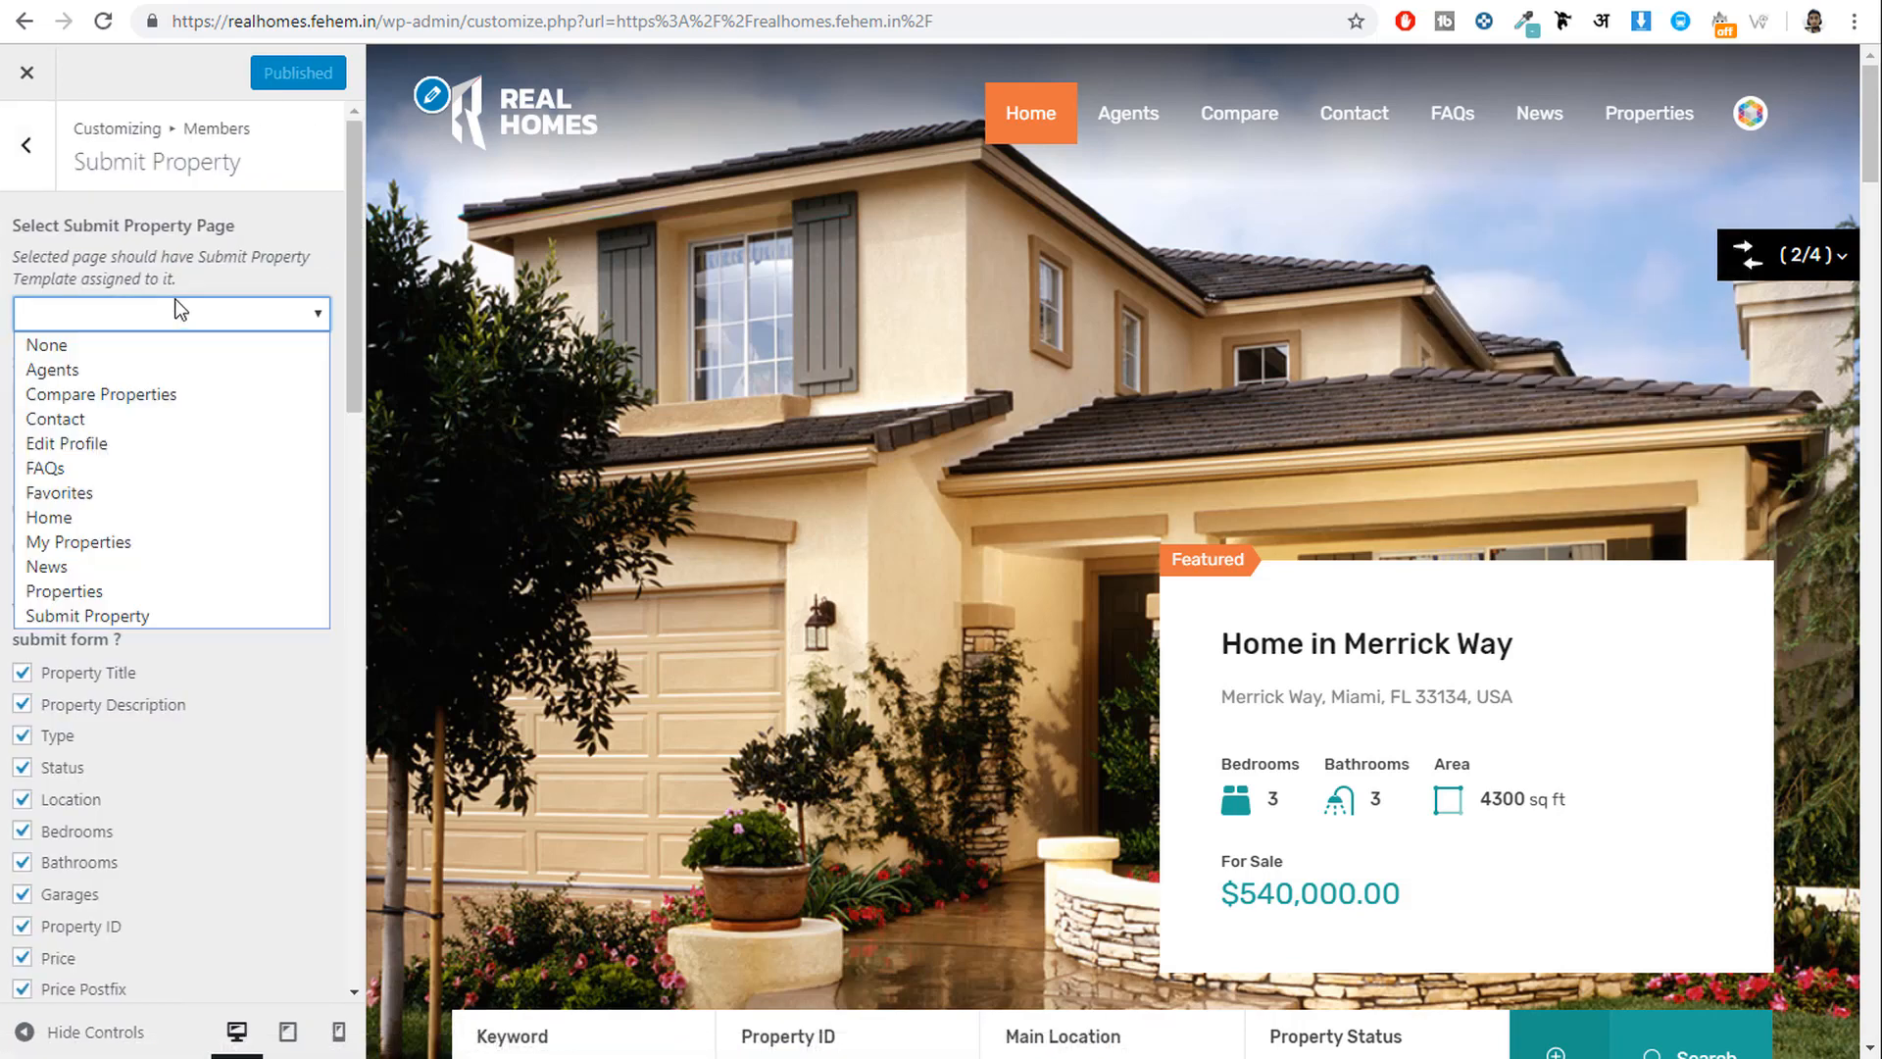
left_click(175, 616)
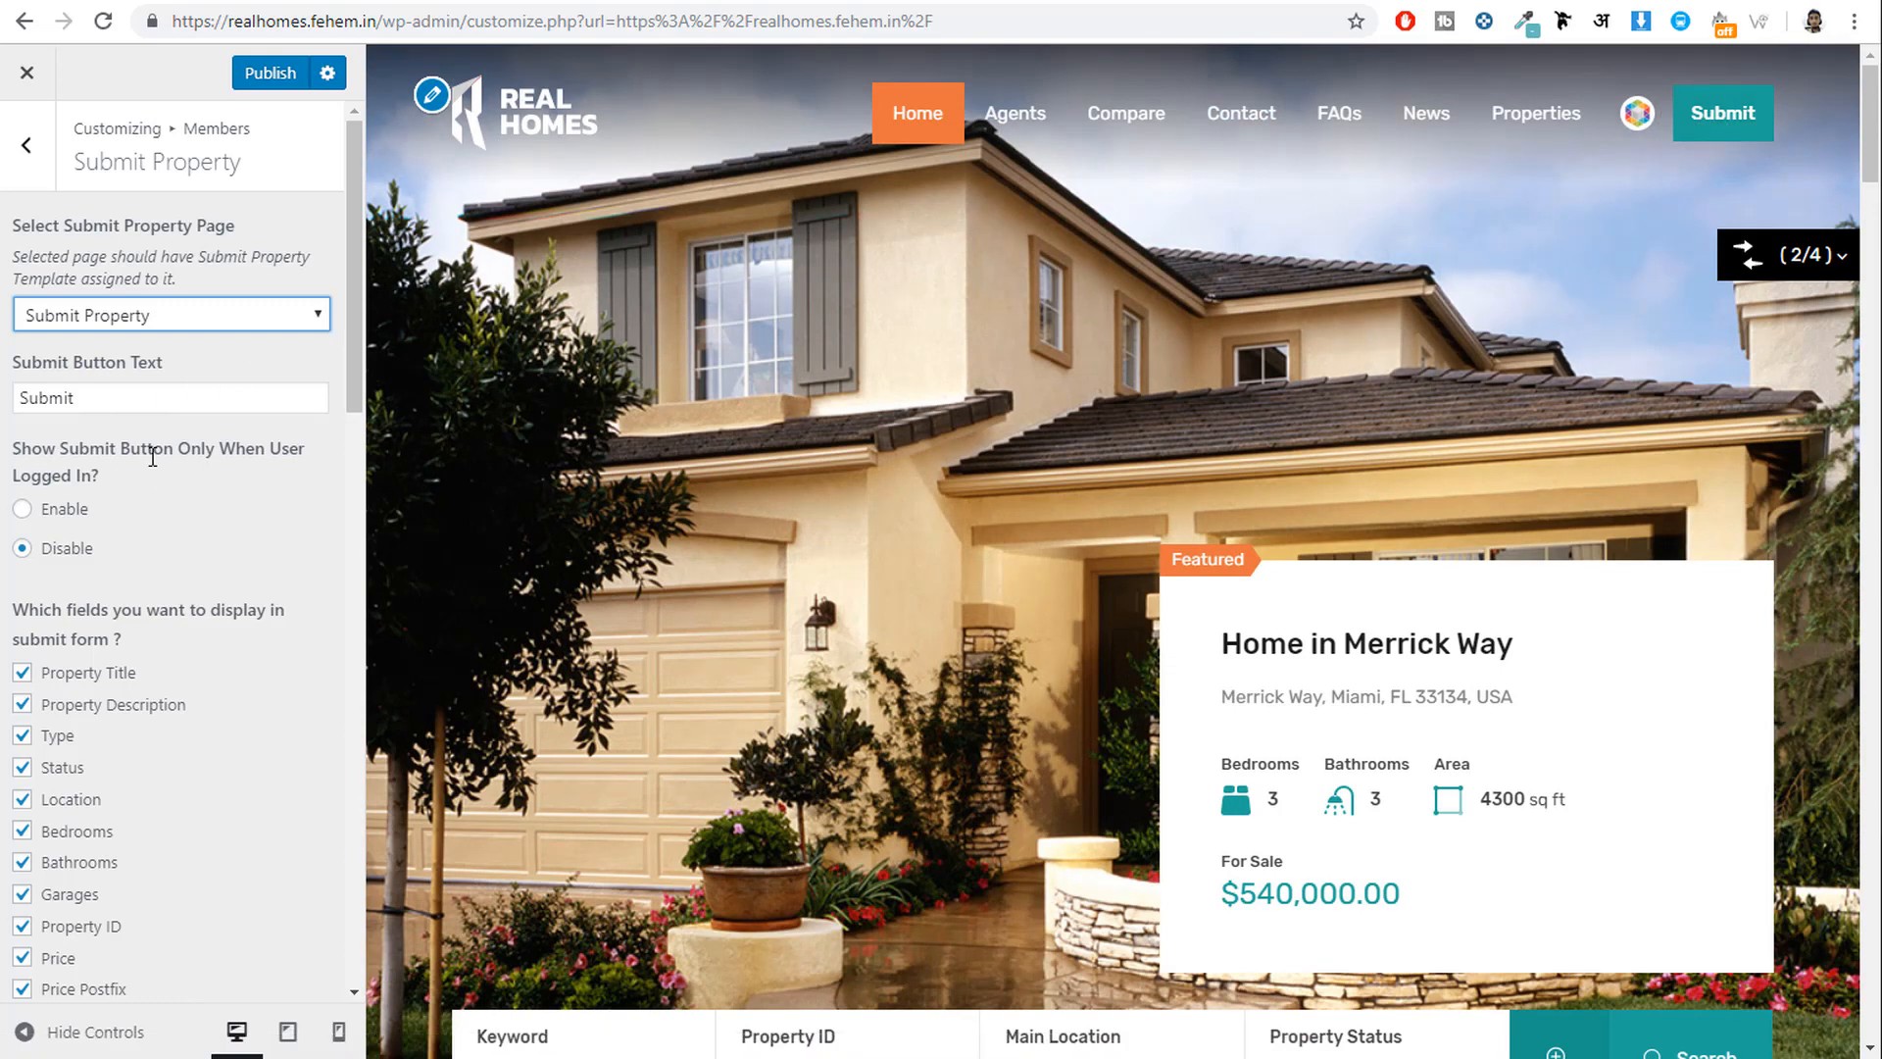
scroll(159, 444, "down", 1)
scroll(126, 282, "down", 1)
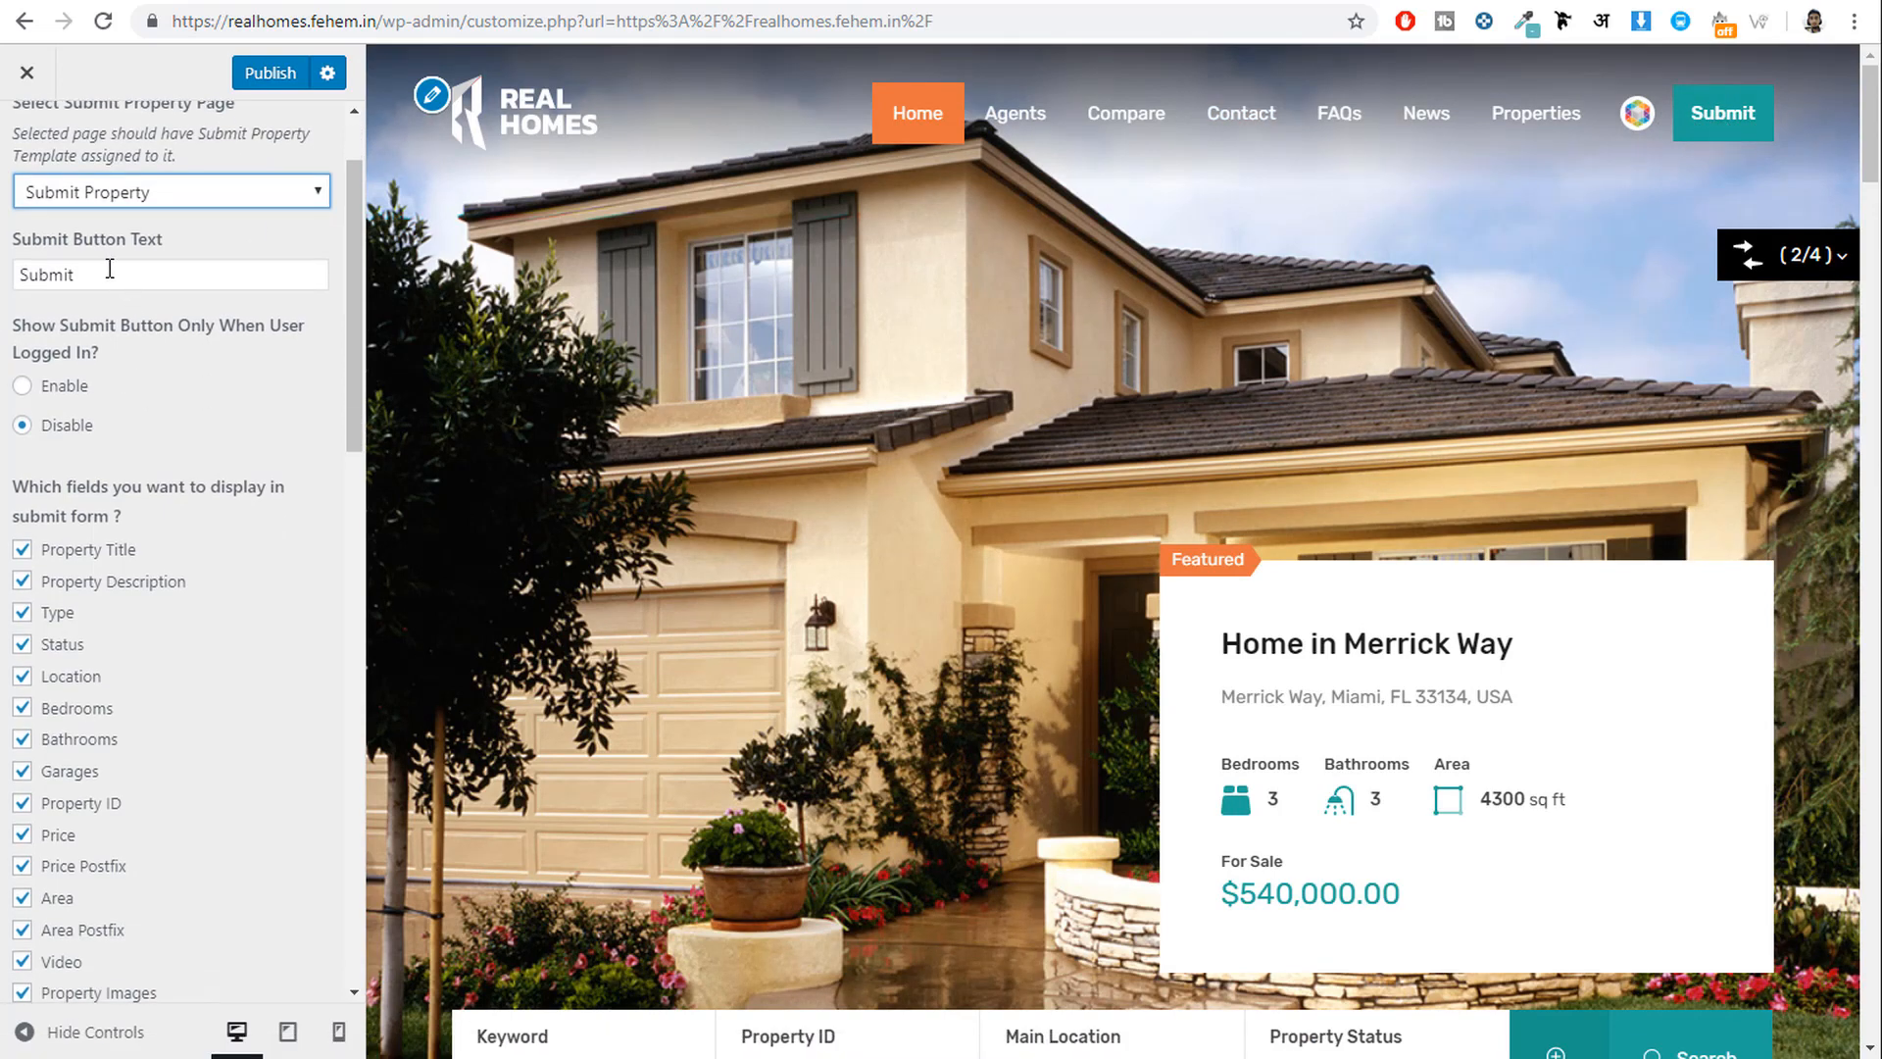
left_click(110, 273)
scroll(177, 412, "up", 2)
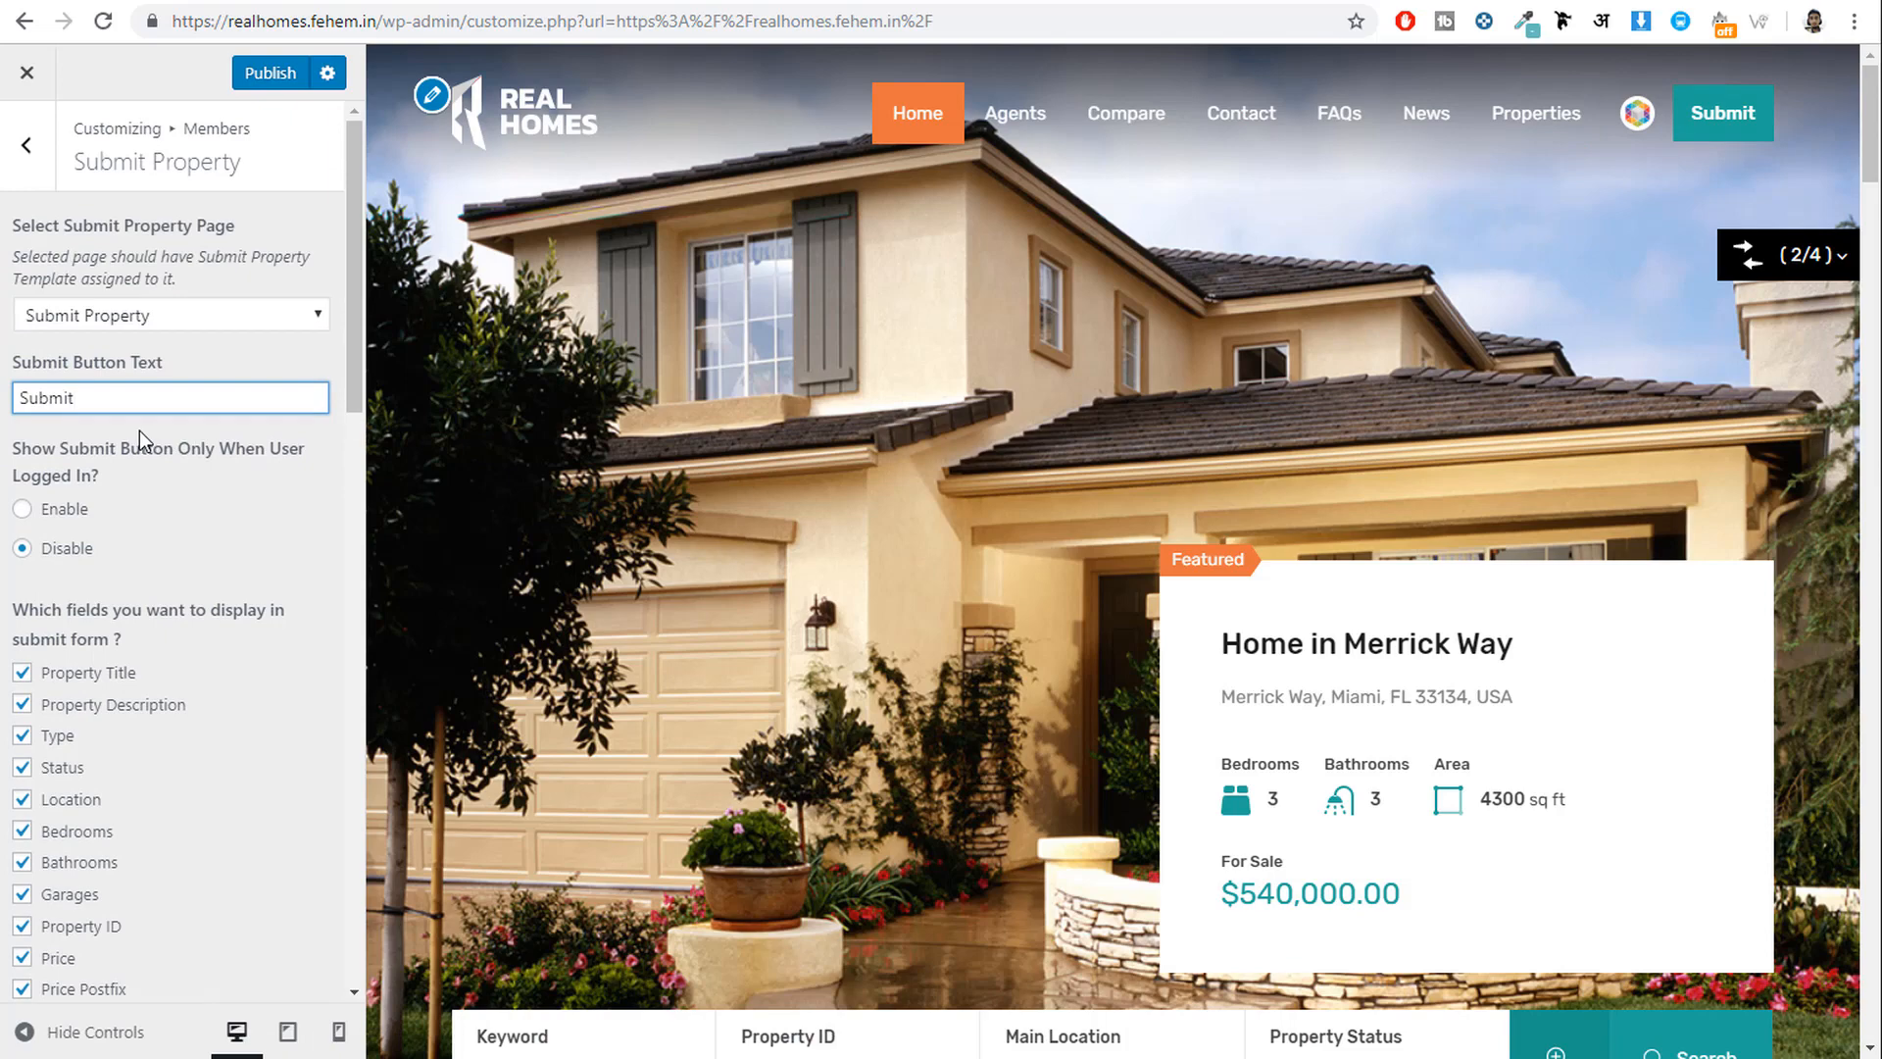
double_click(77, 397)
scroll(301, 649, "down", 1)
scroll(299, 655, "down", 5)
scroll(294, 663, "up", 6)
scroll(255, 296, "down", 5)
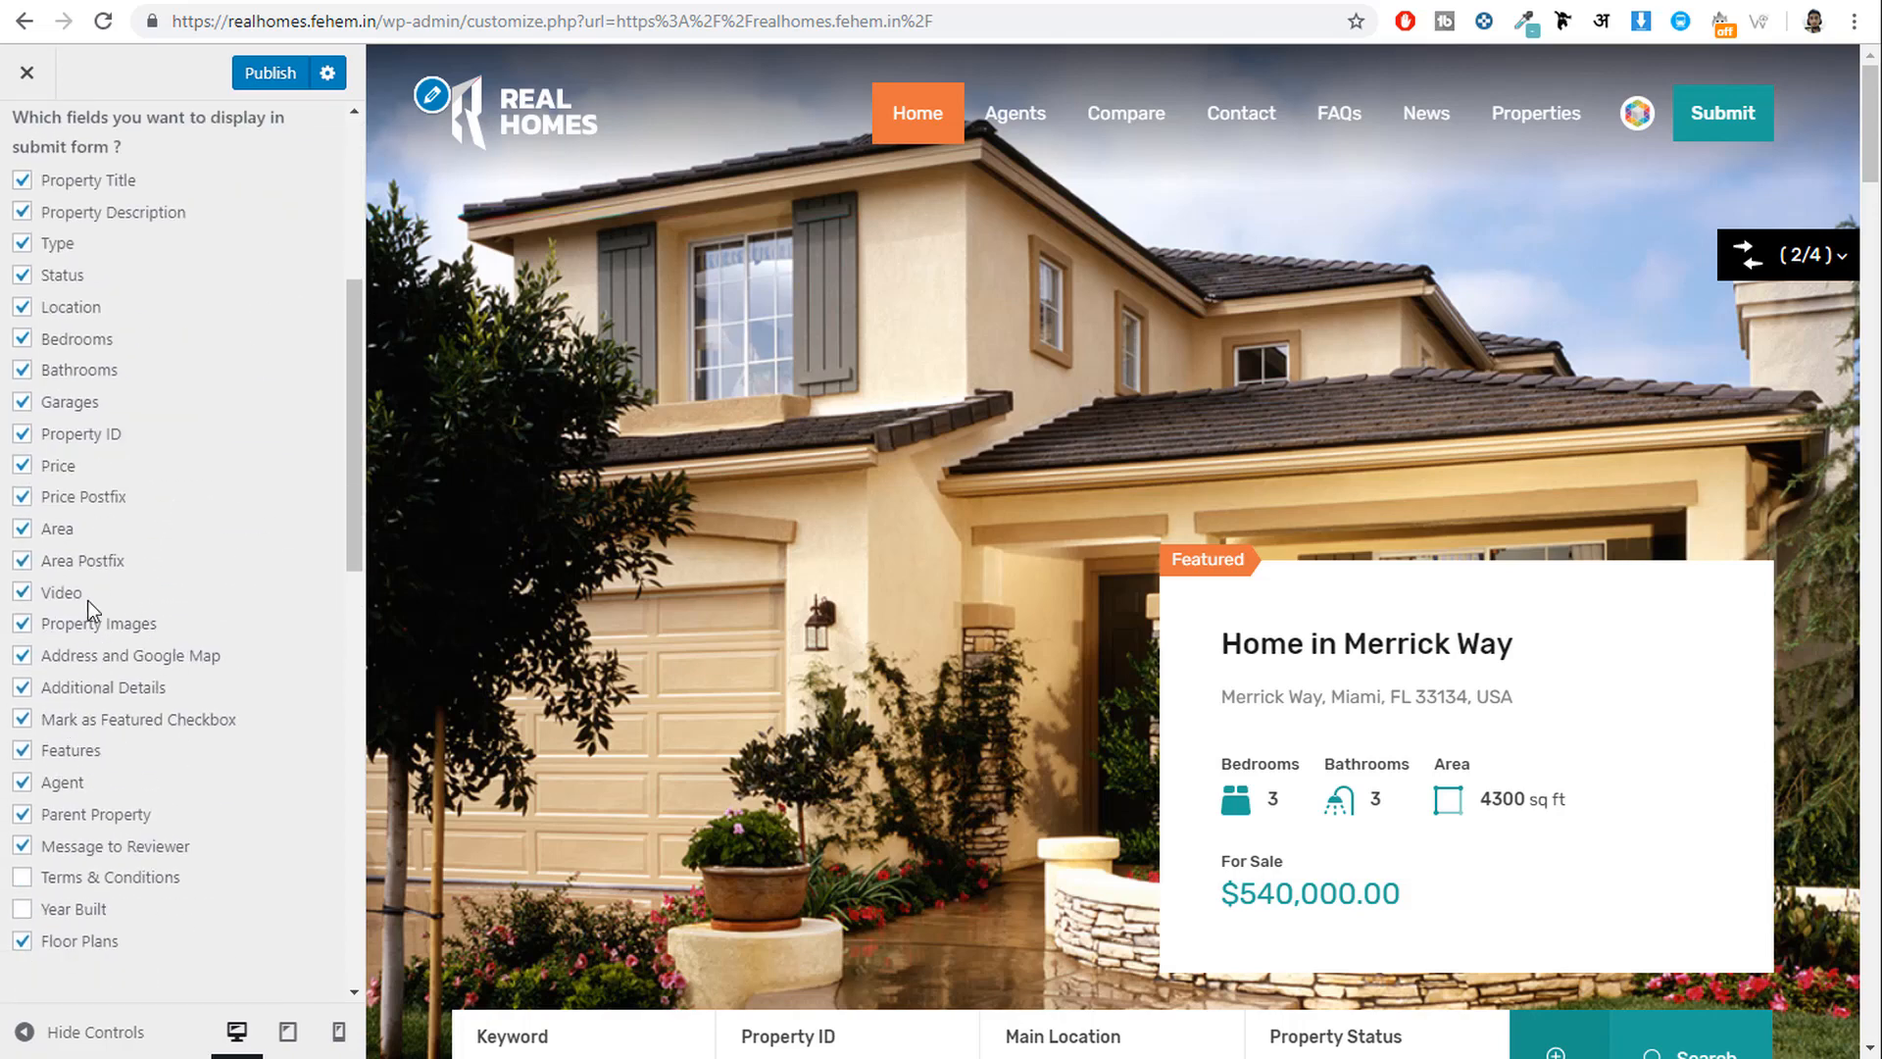
scroll(85, 863, "up", 2)
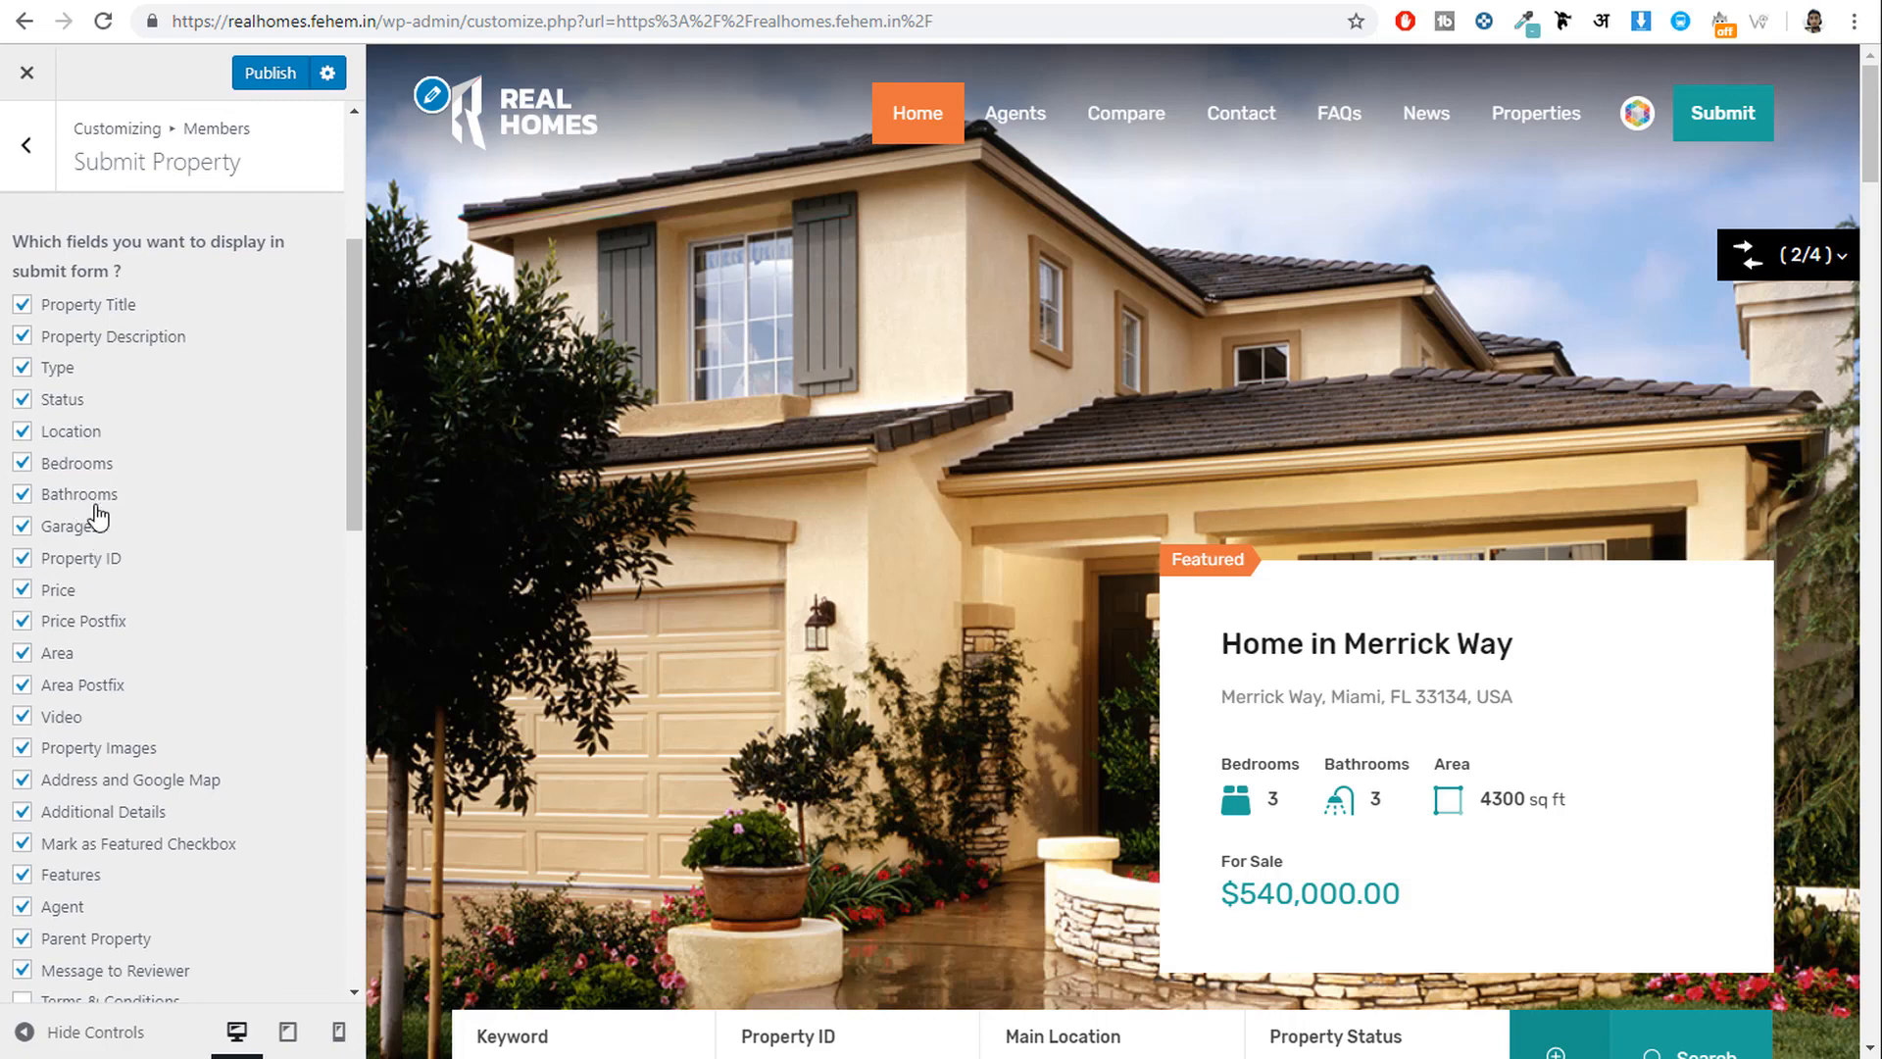
Preview the Submit Property page, hide then restore Property Title, and publish.
left_click(1741, 115)
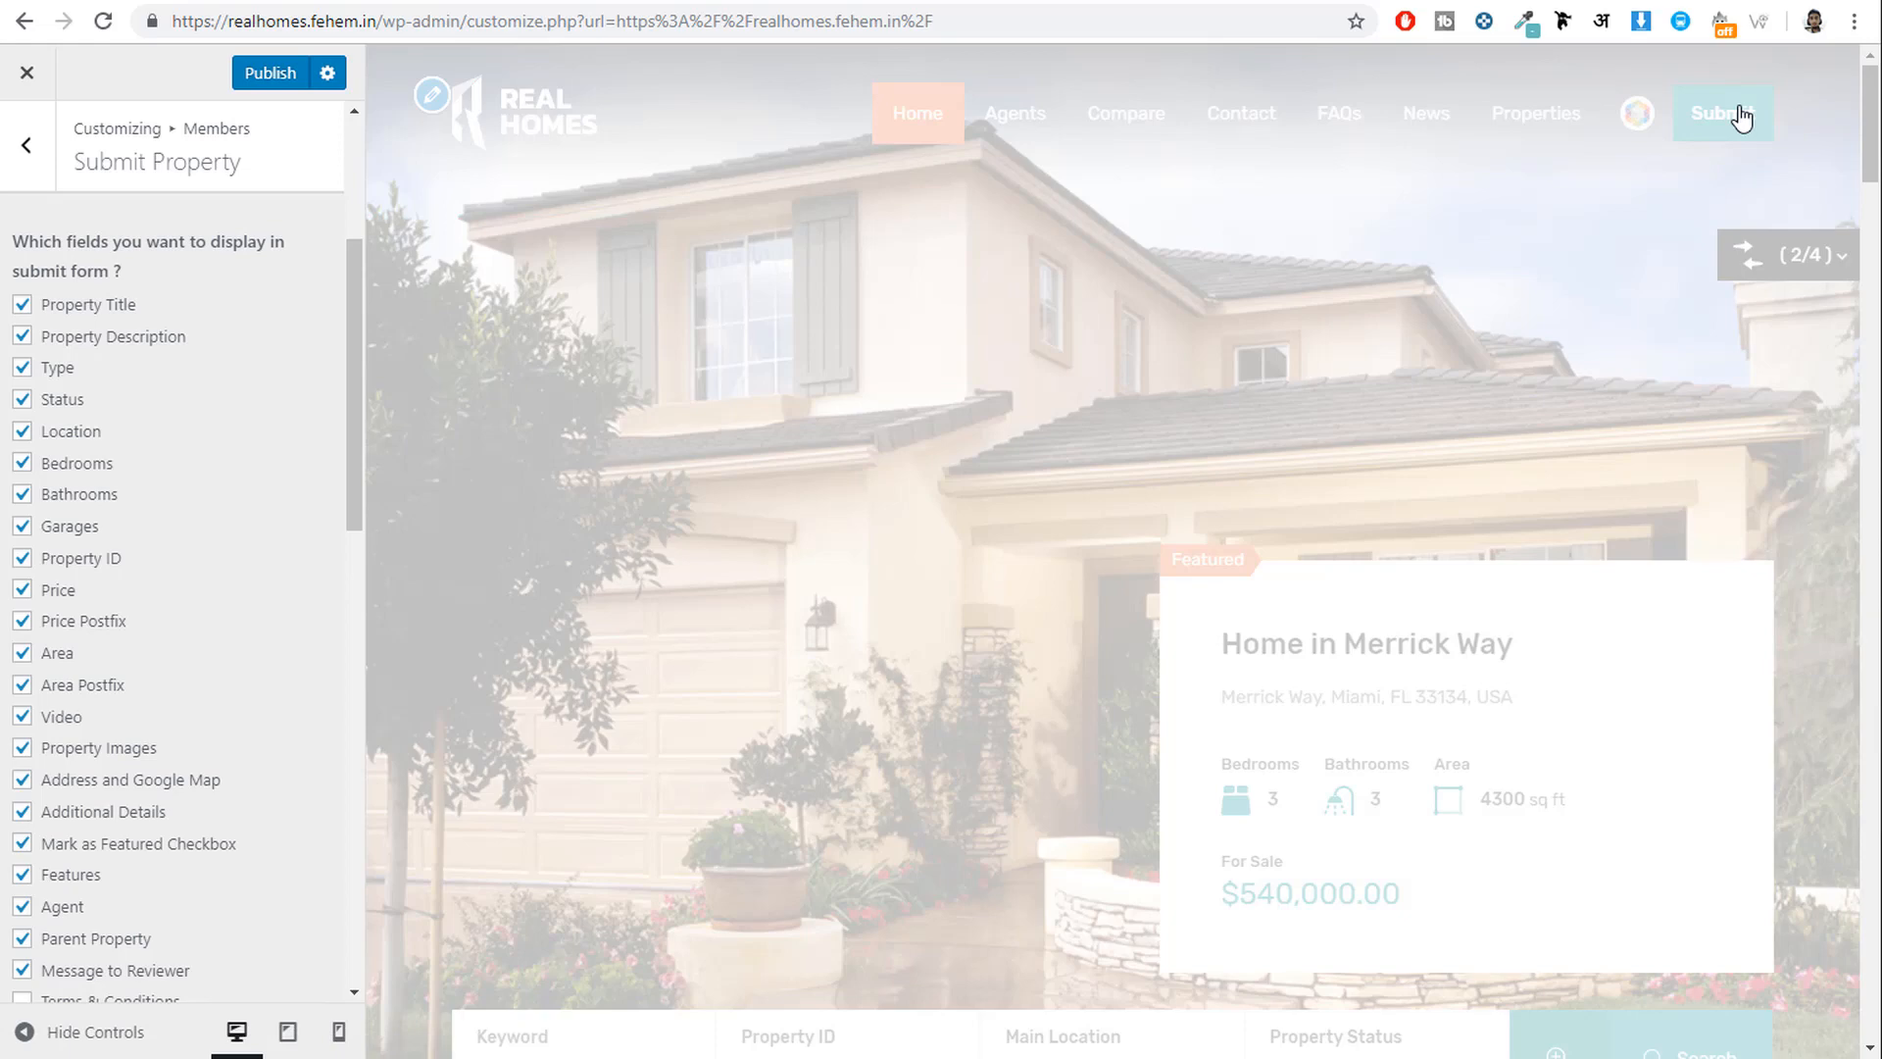
scroll(1379, 390, "down", 3)
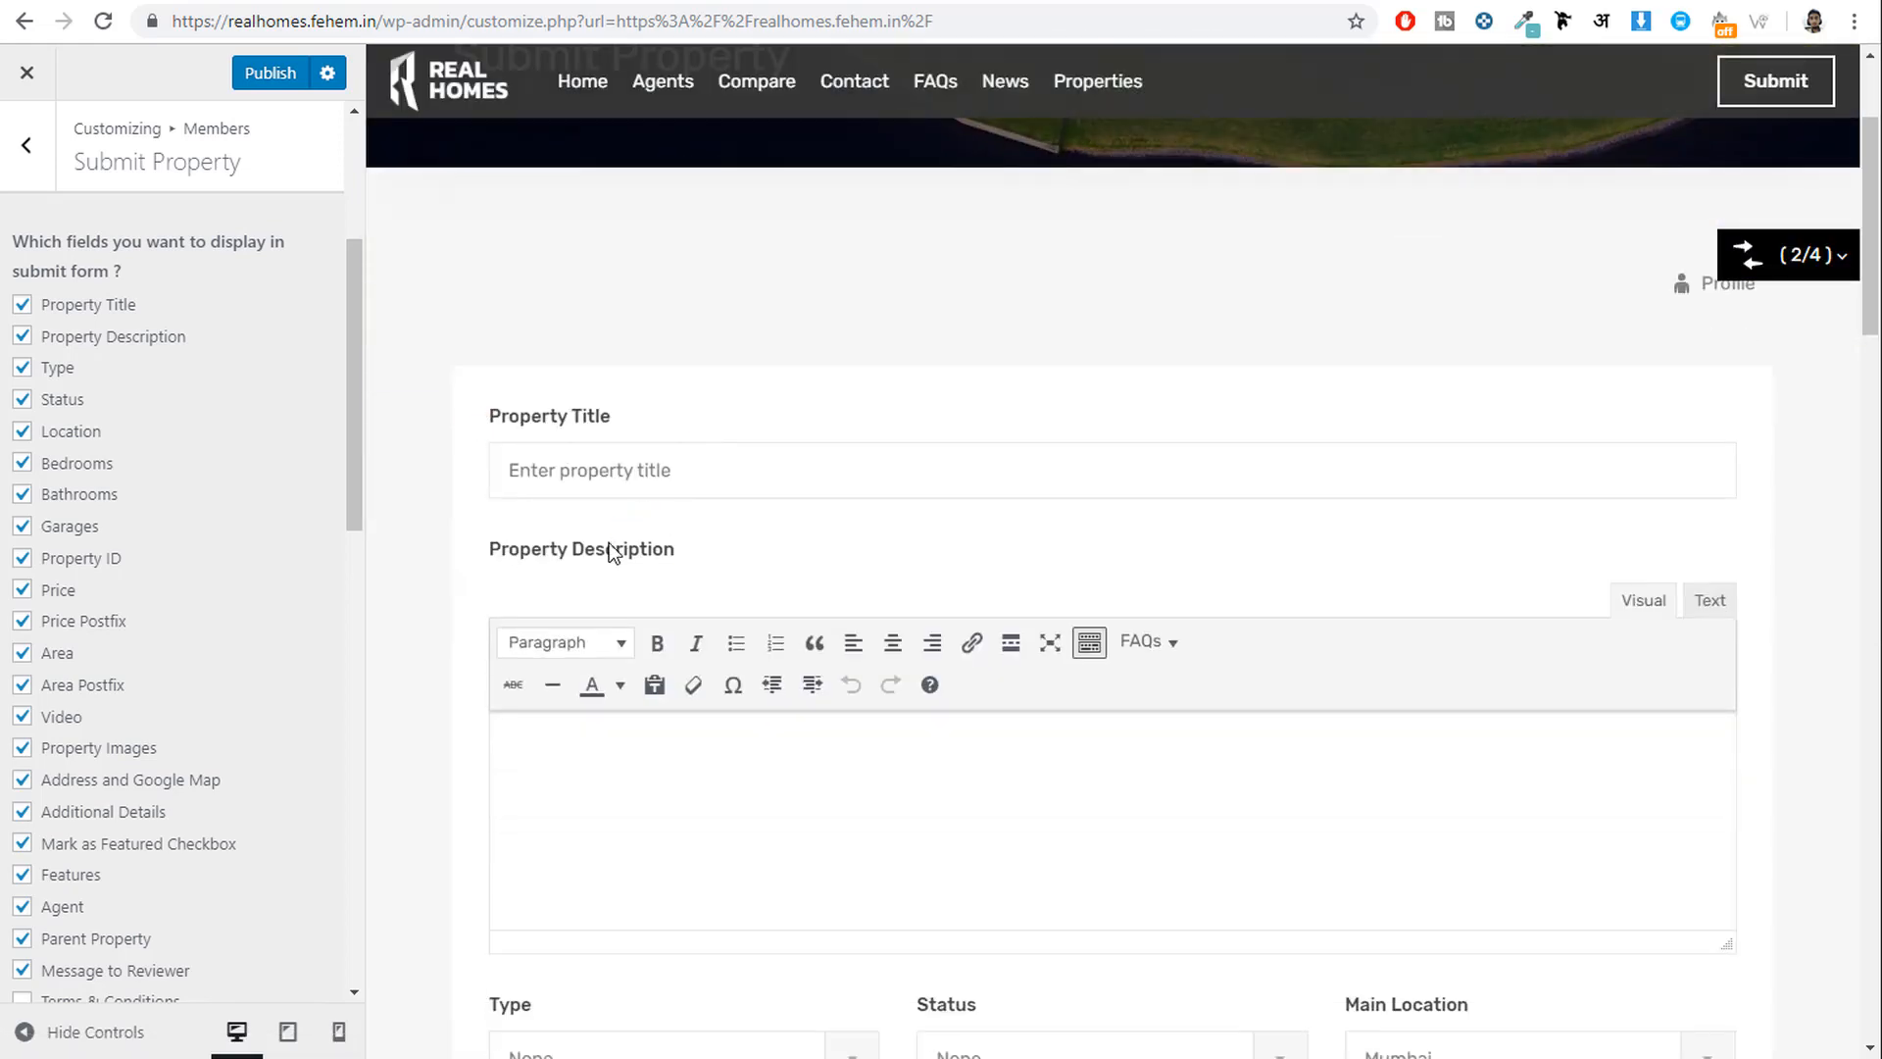
left_click_drag(136, 306, 45, 315)
left_click_drag(189, 339, 80, 358)
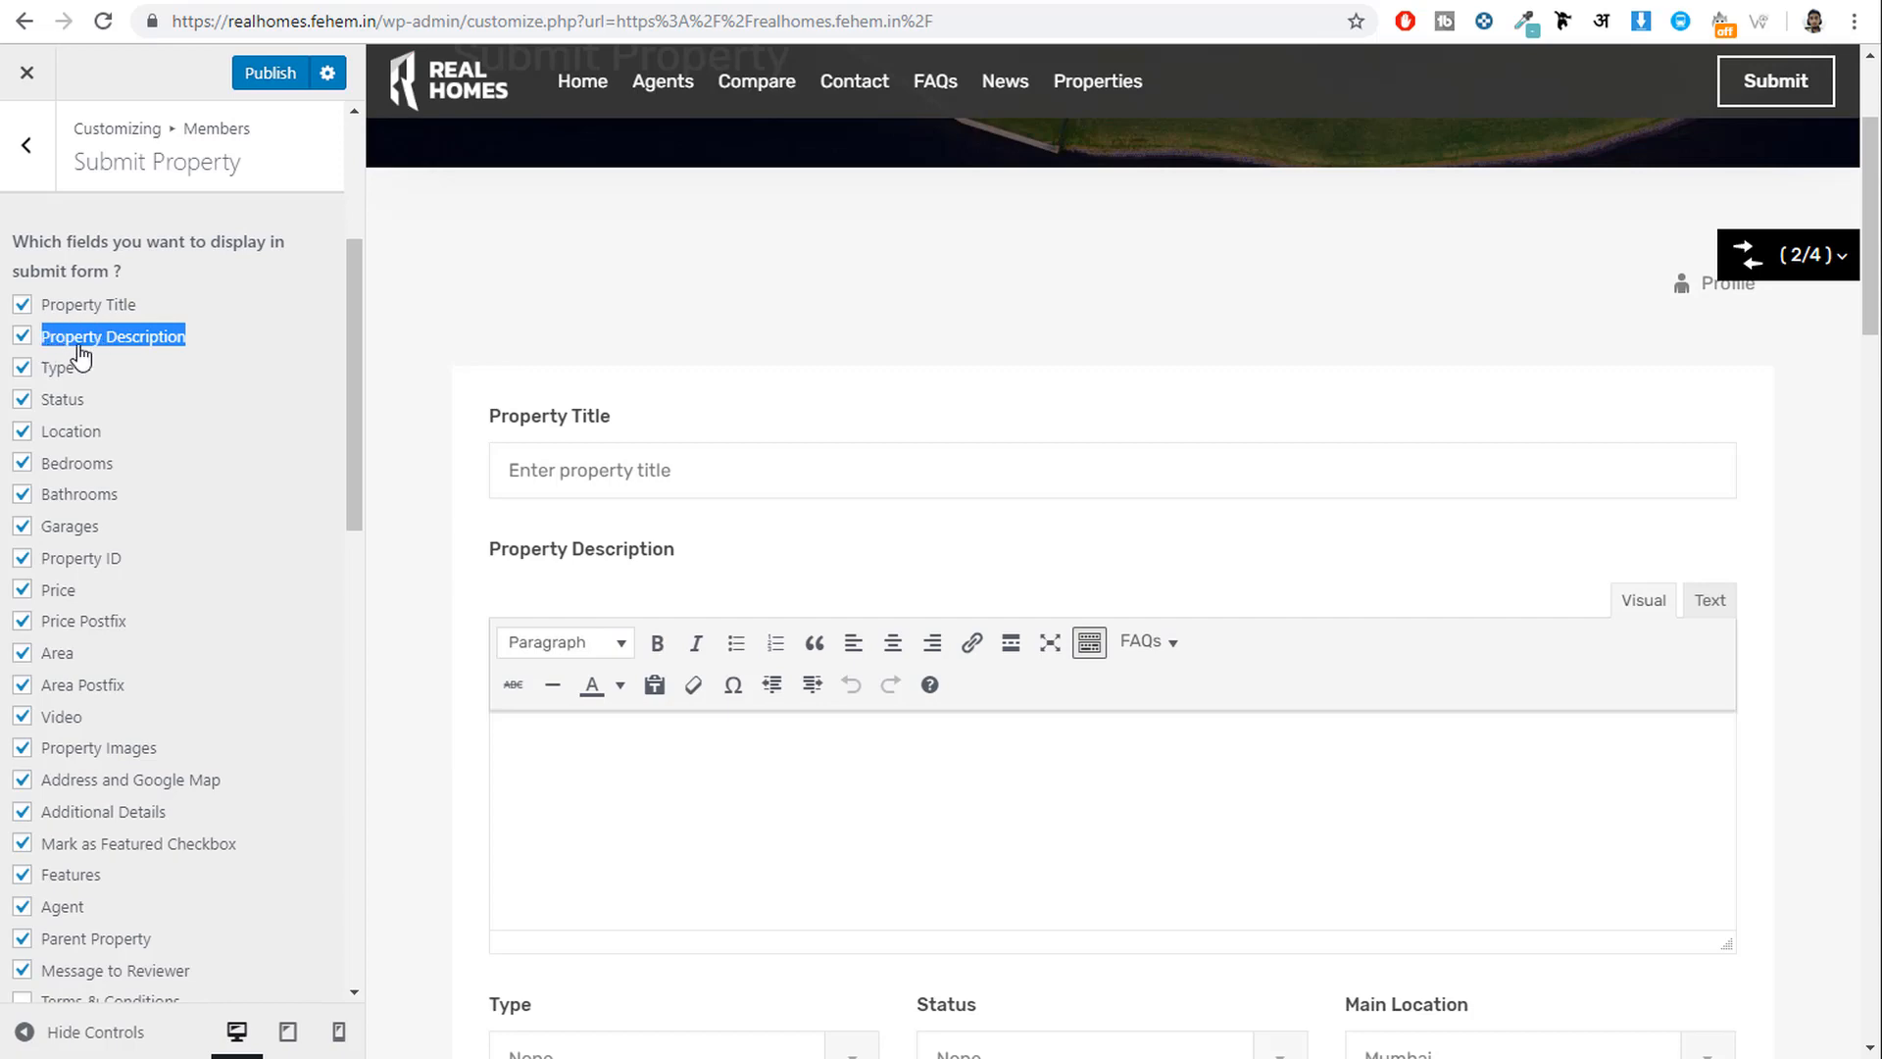
left_click(22, 304)
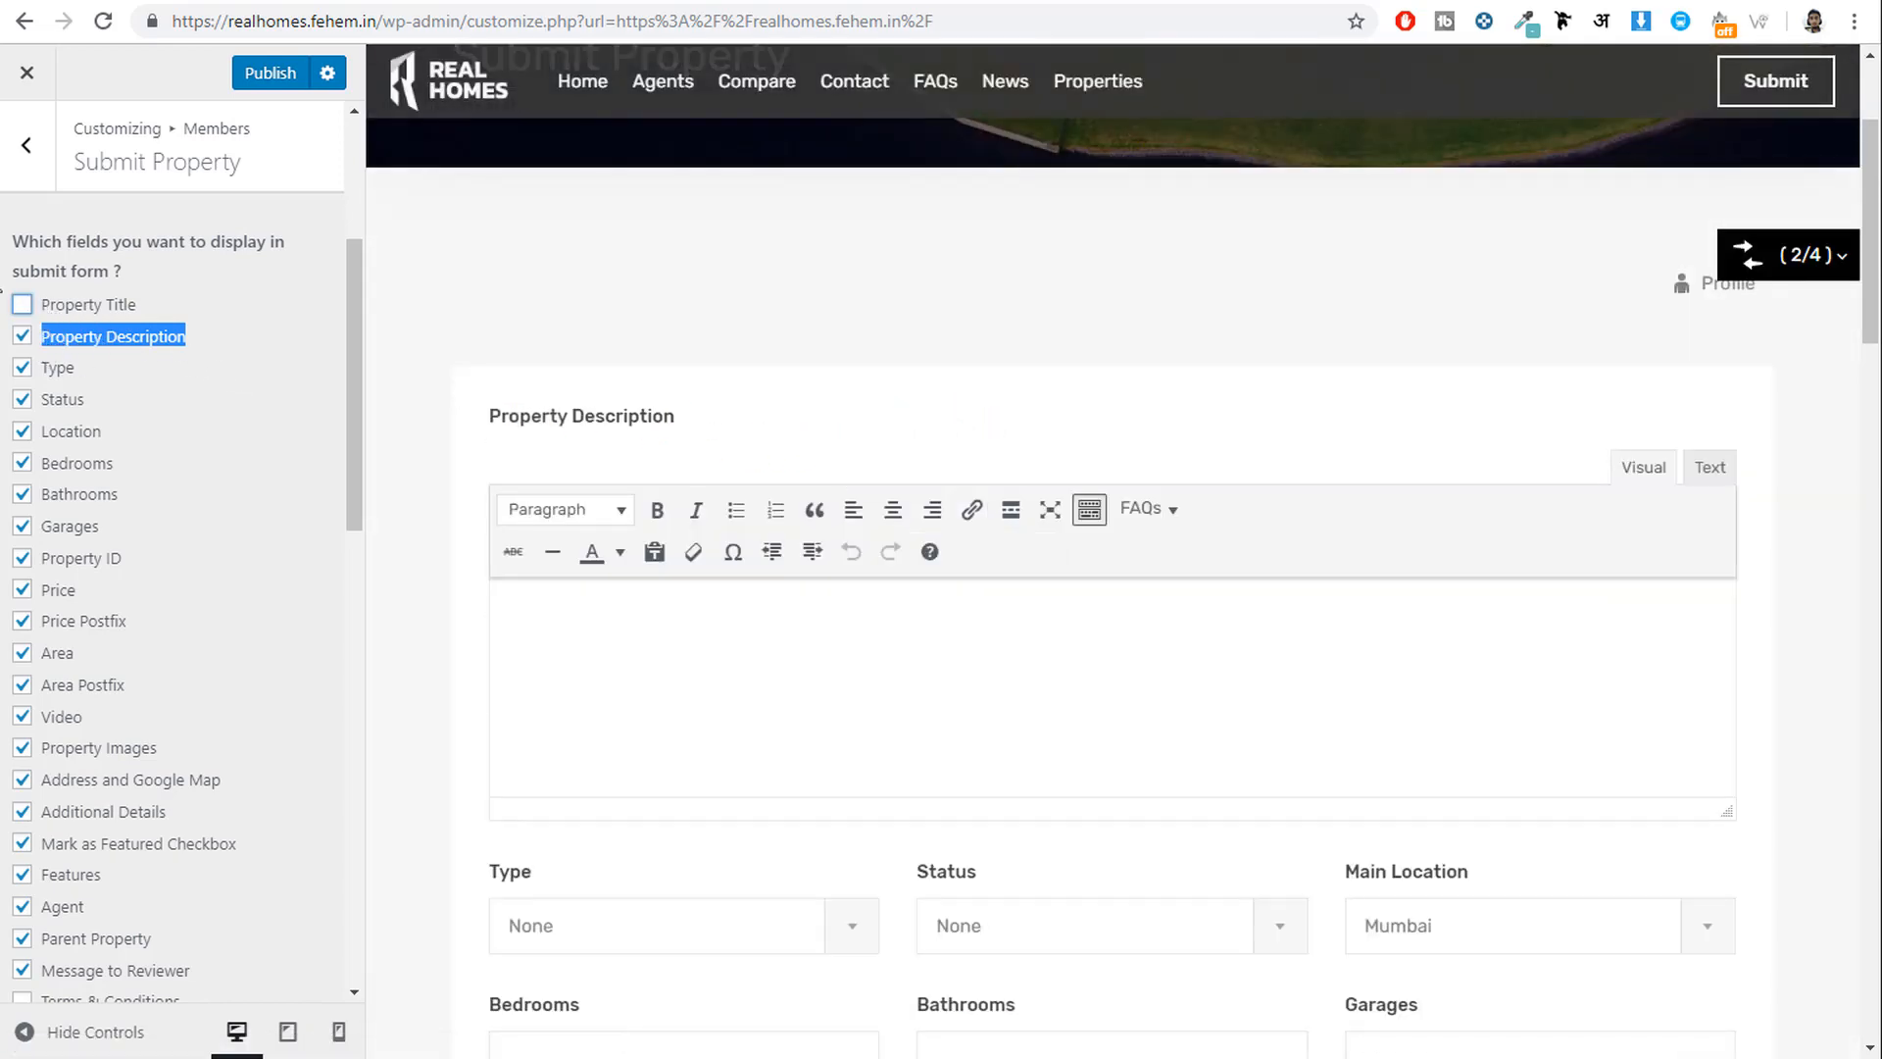
left_click(21, 305)
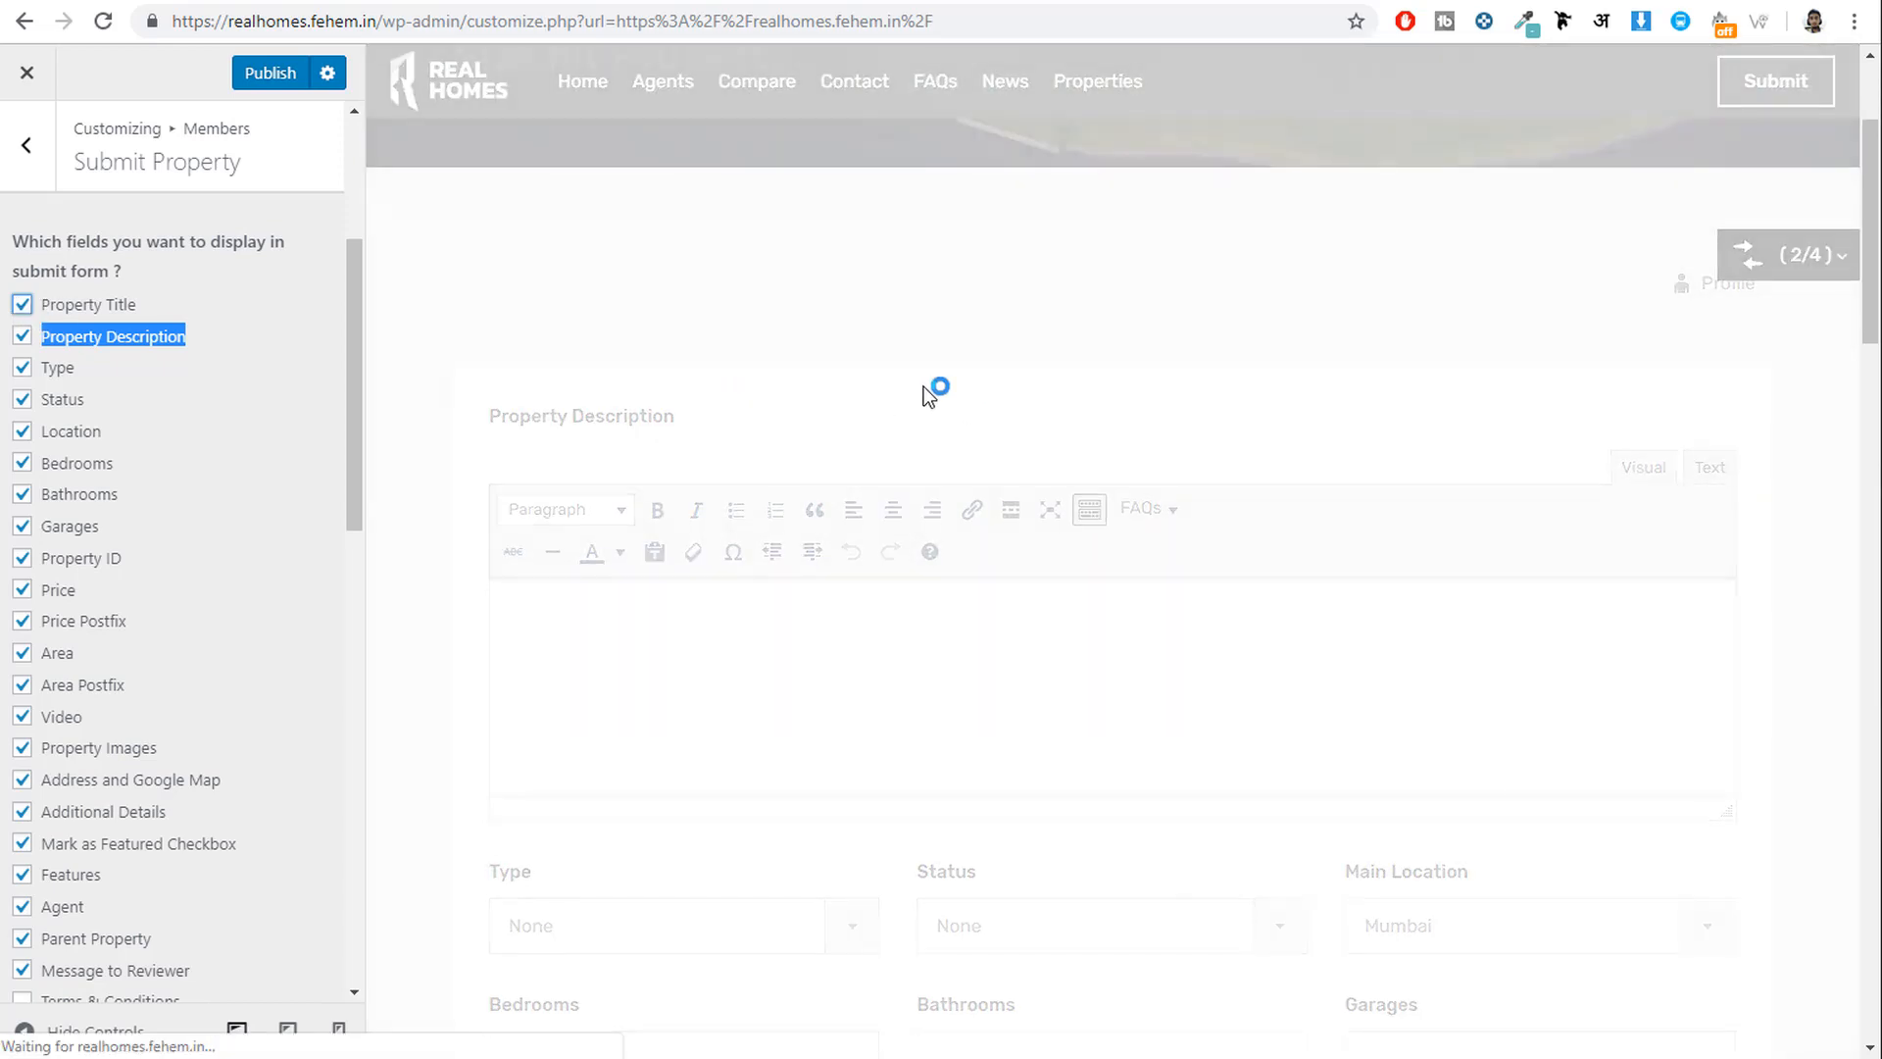
scroll(142, 723, "down", 5)
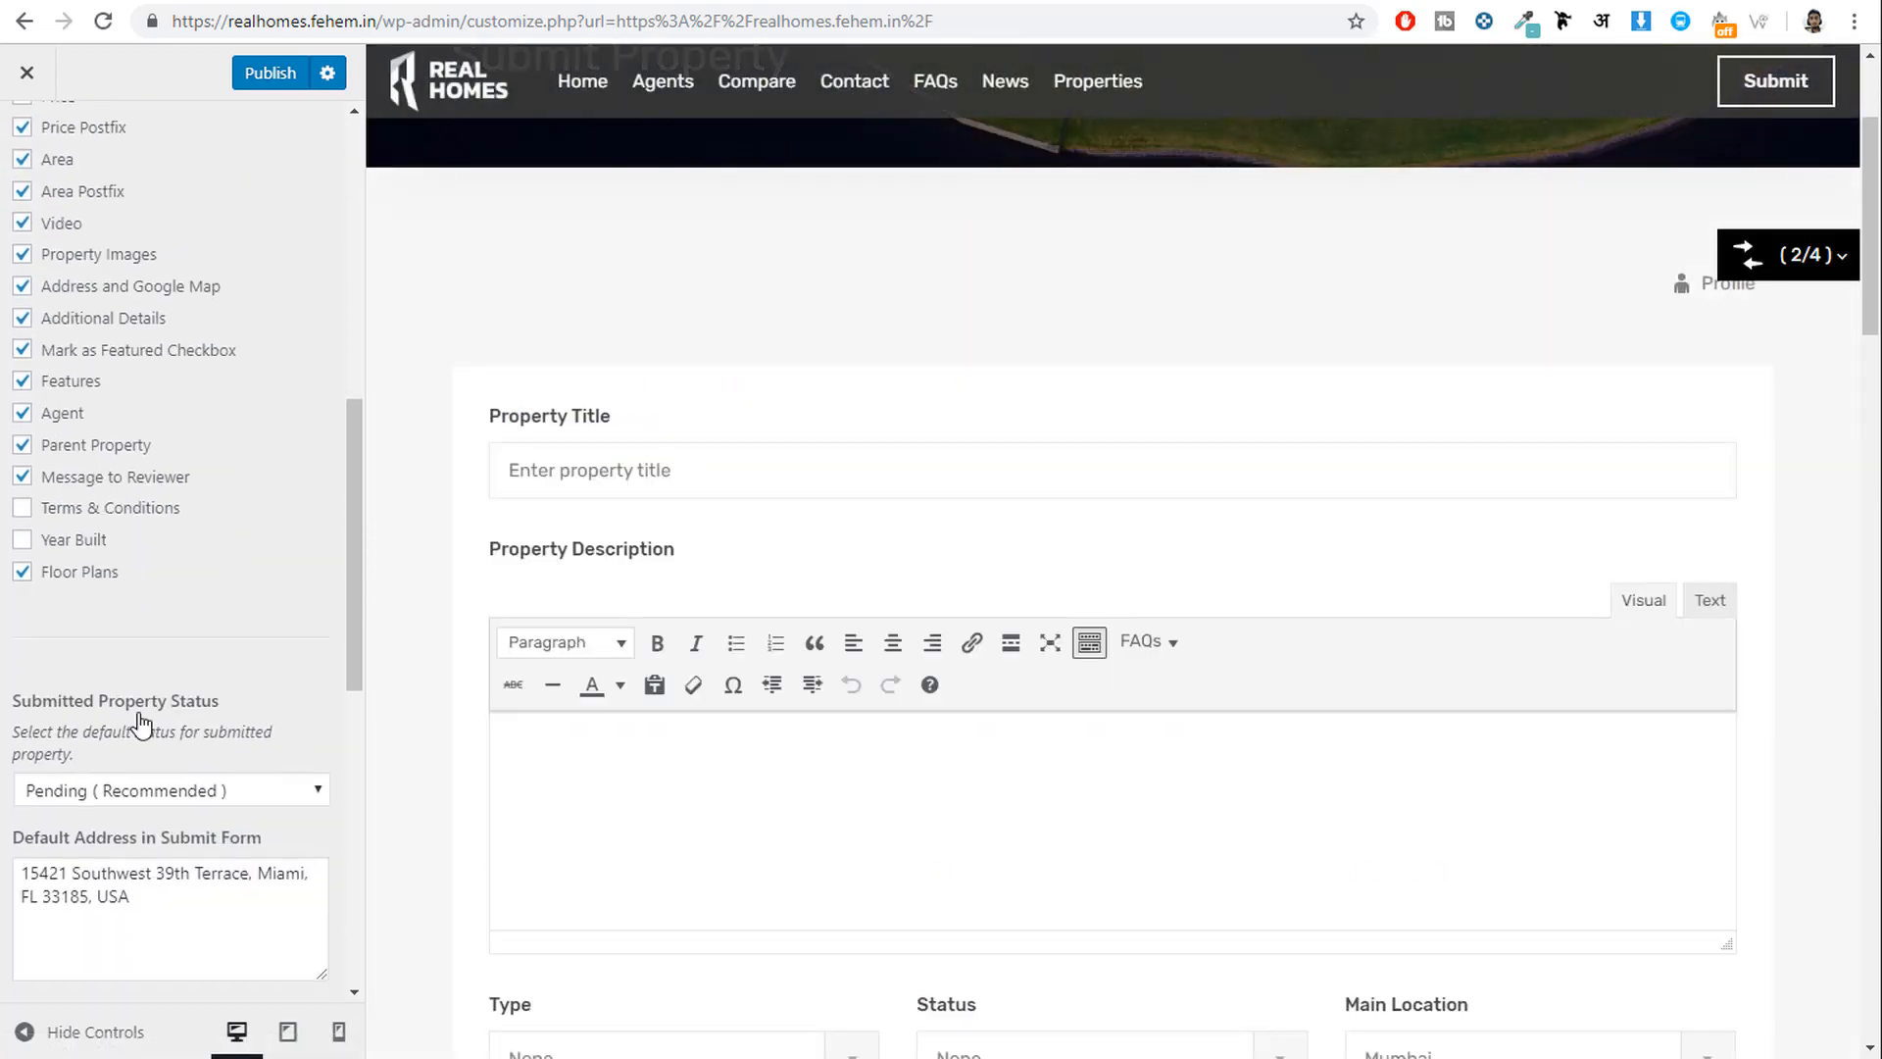
scroll(202, 837, "down", 8)
scroll(197, 836, "up", 17)
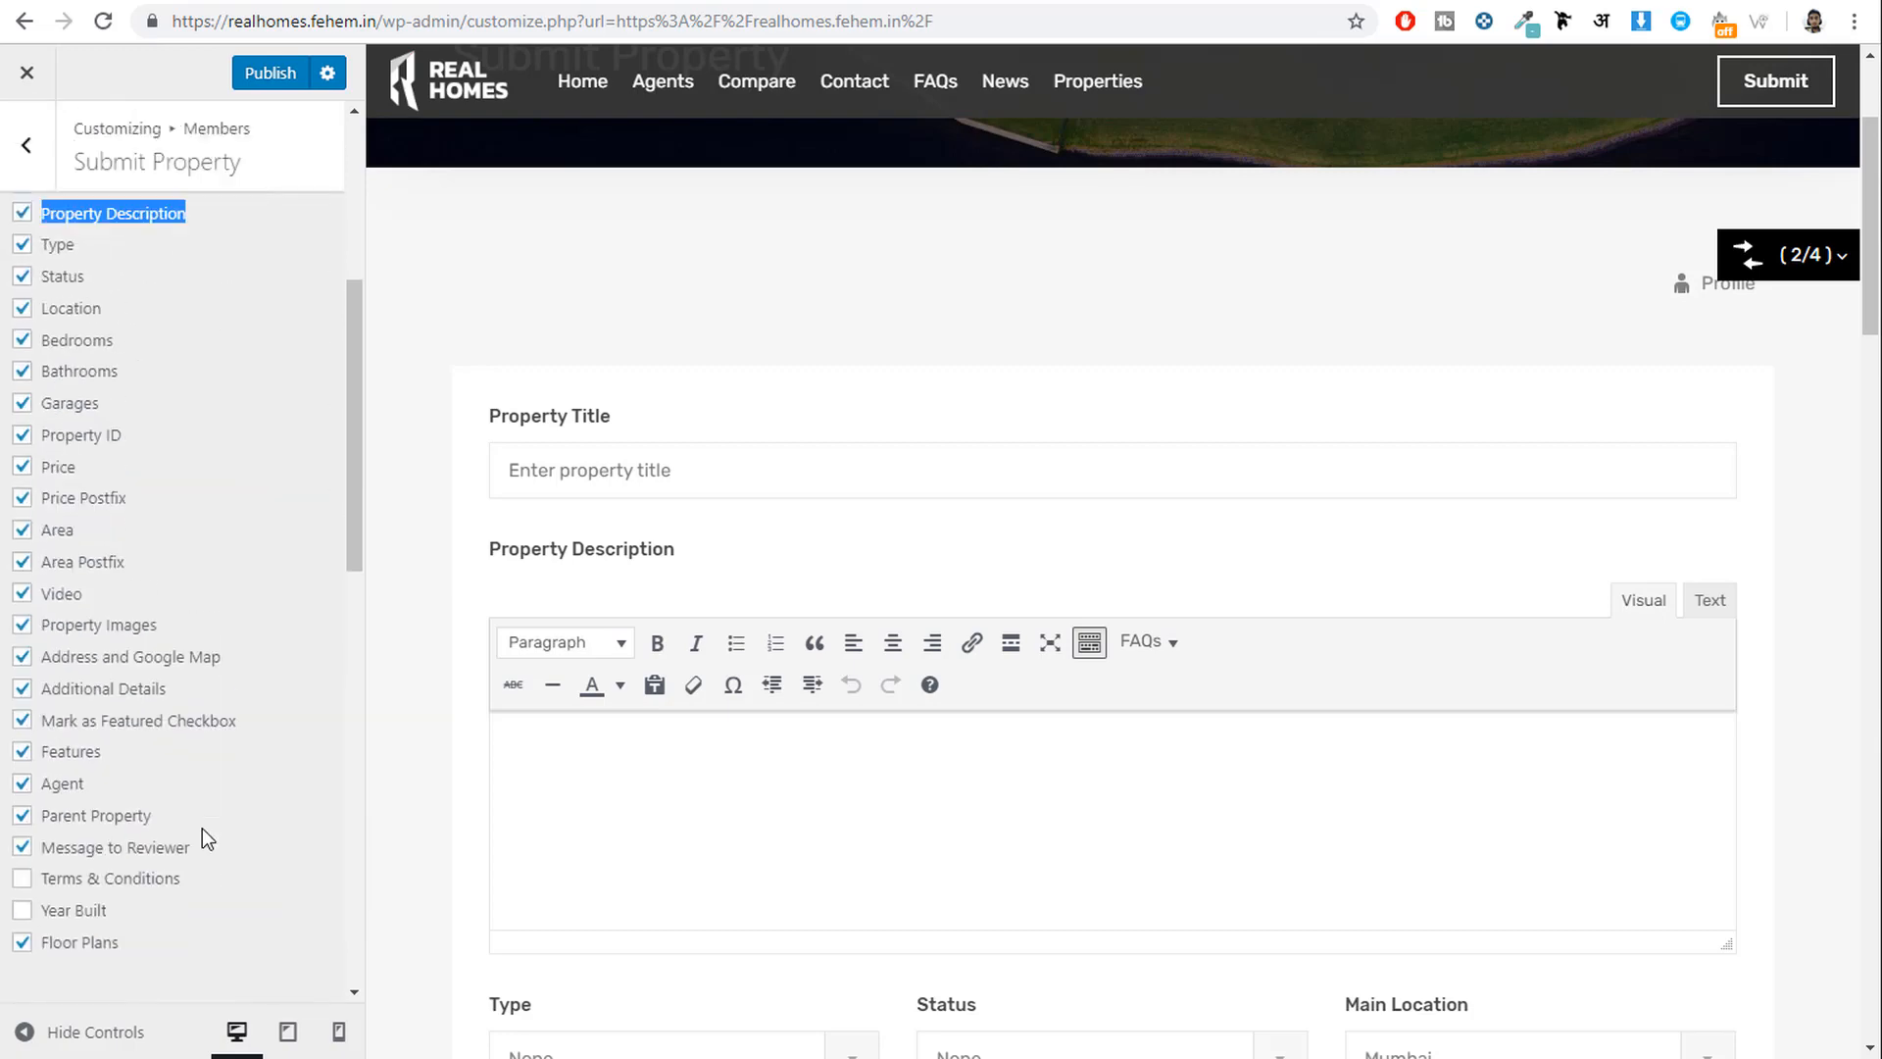
left_click(271, 87)
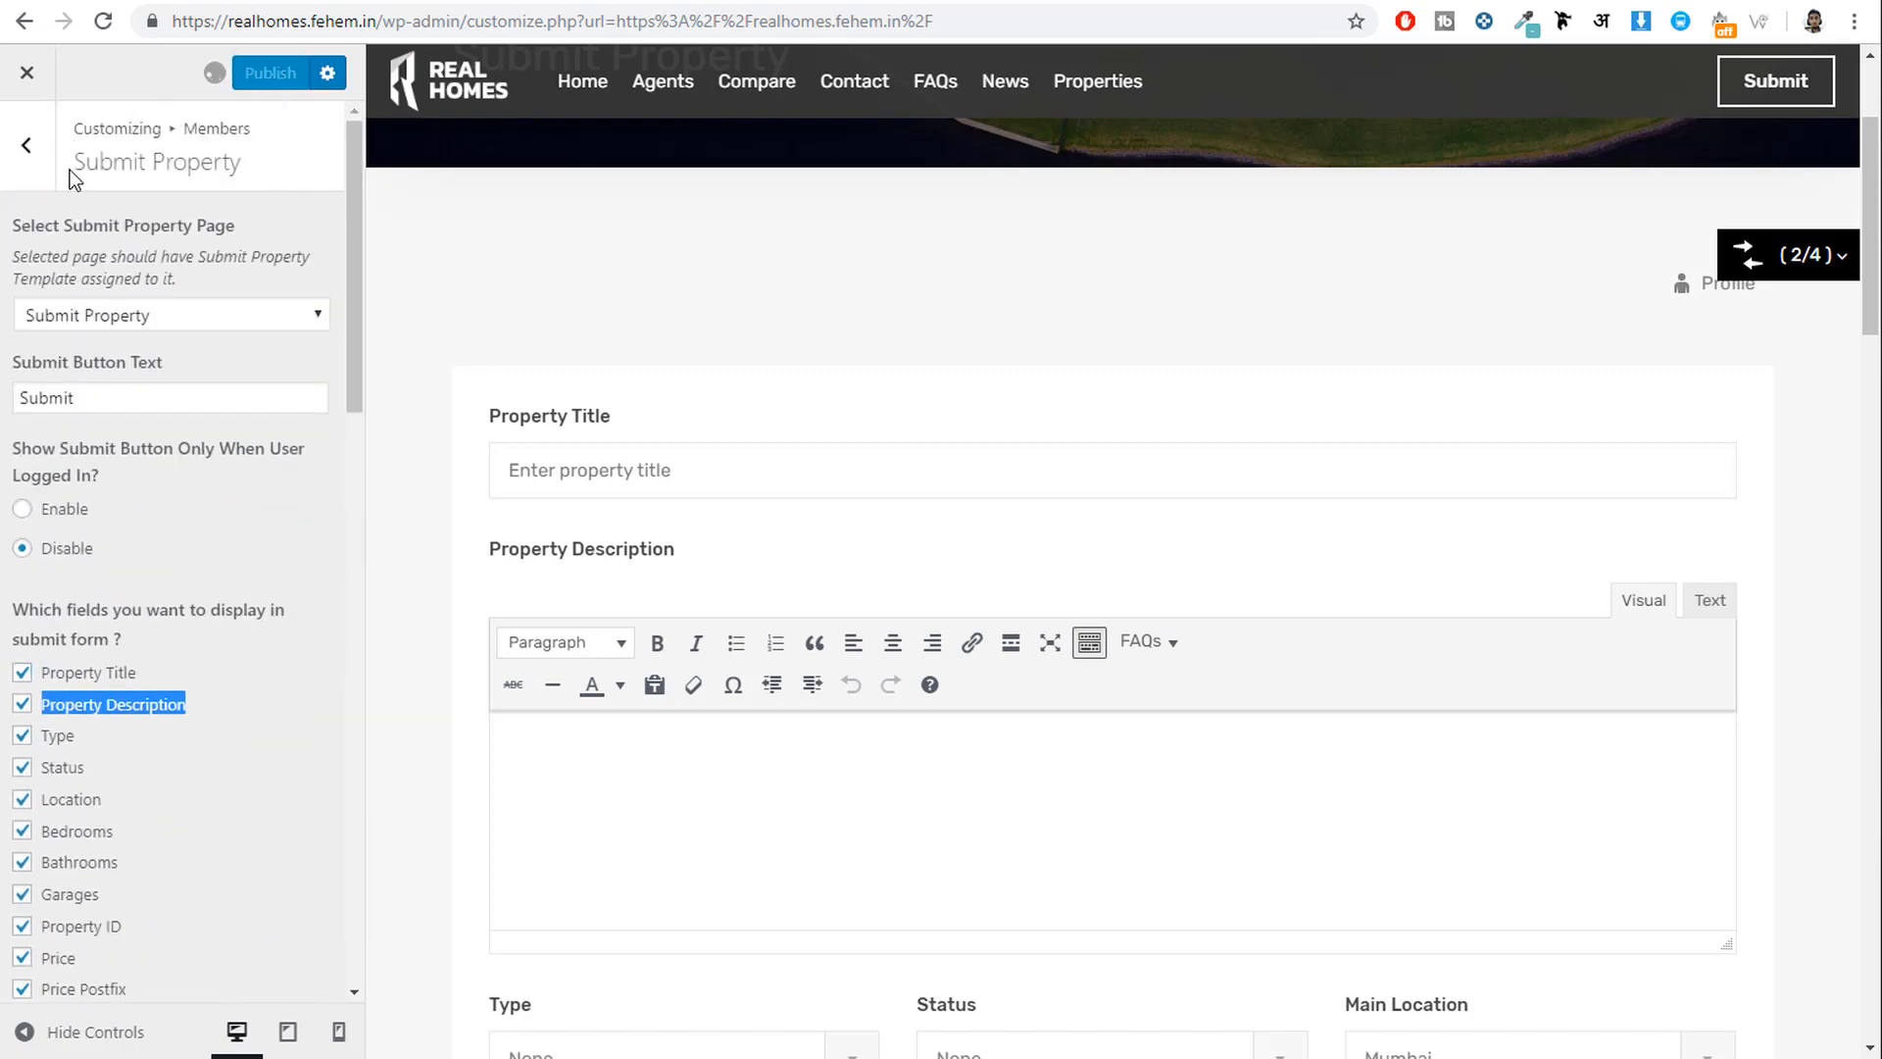
left_click(26, 145)
Set the My Properties page to 'My Properties' and publish.
left_click(539, 115)
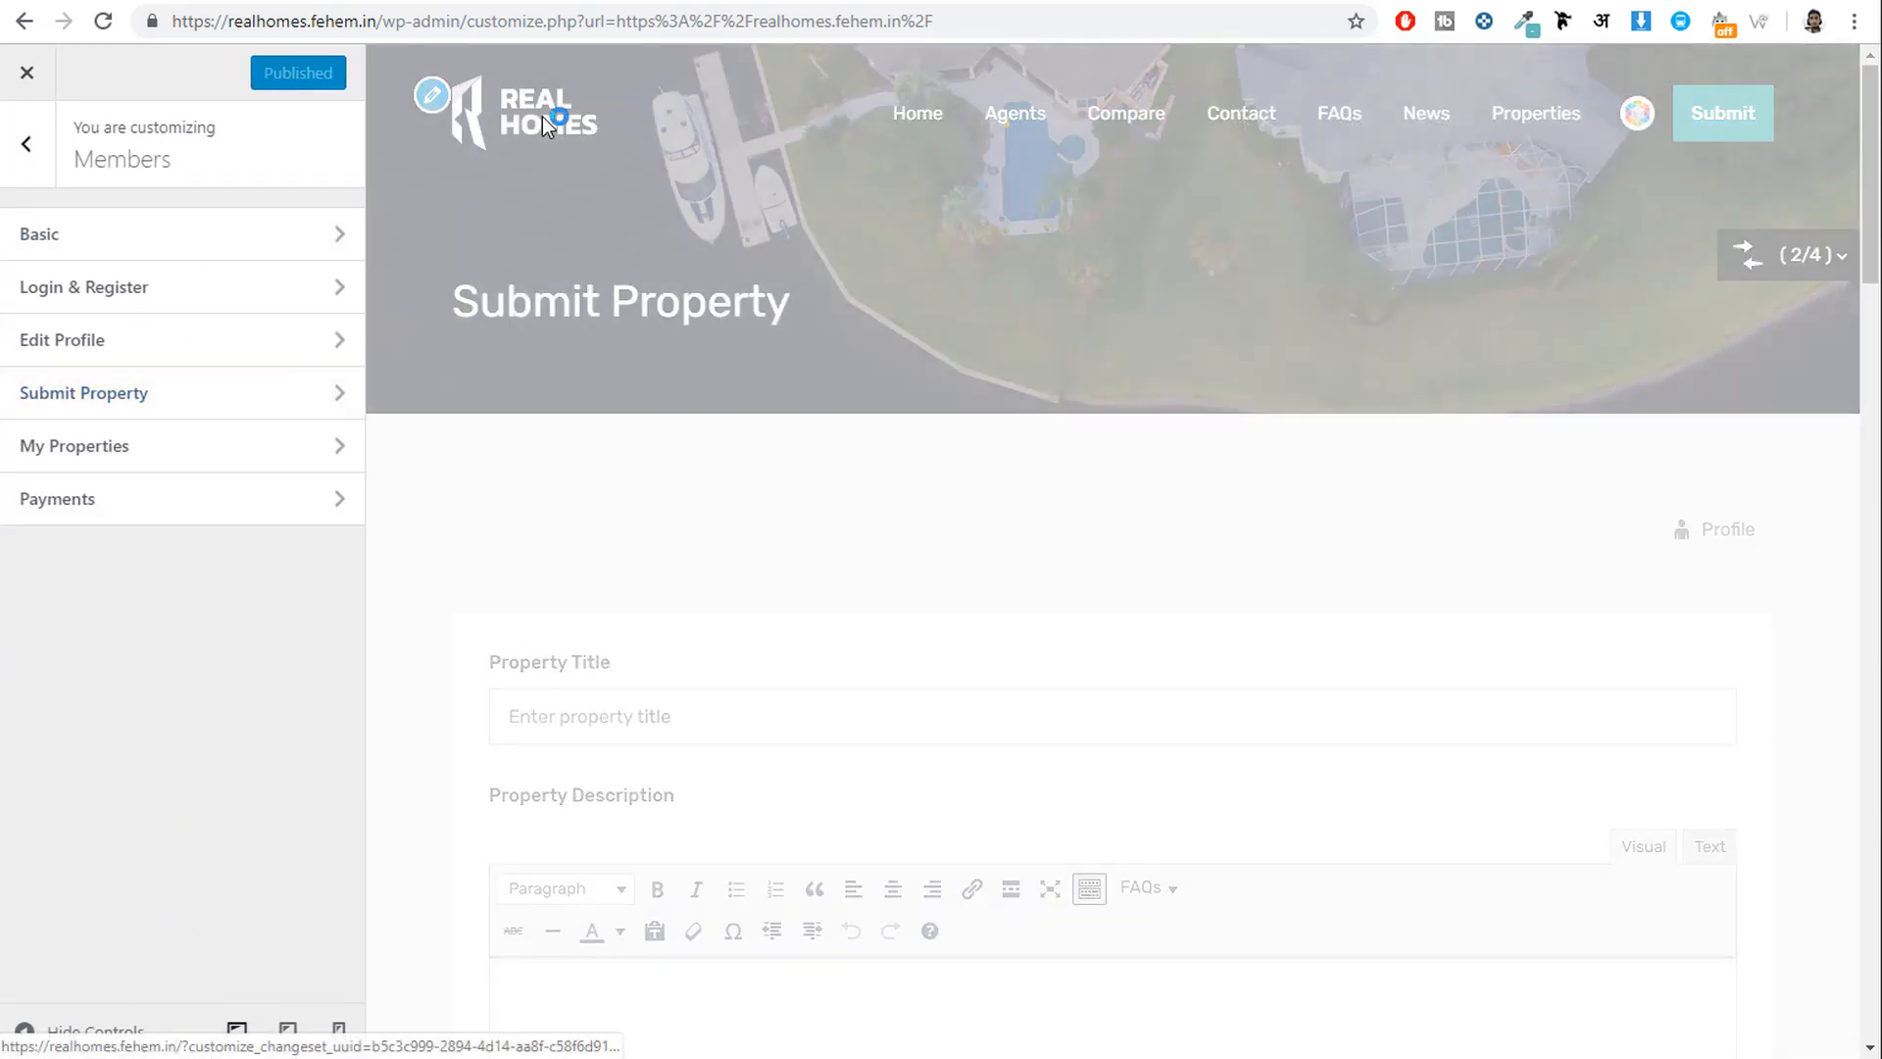
left_click(219, 456)
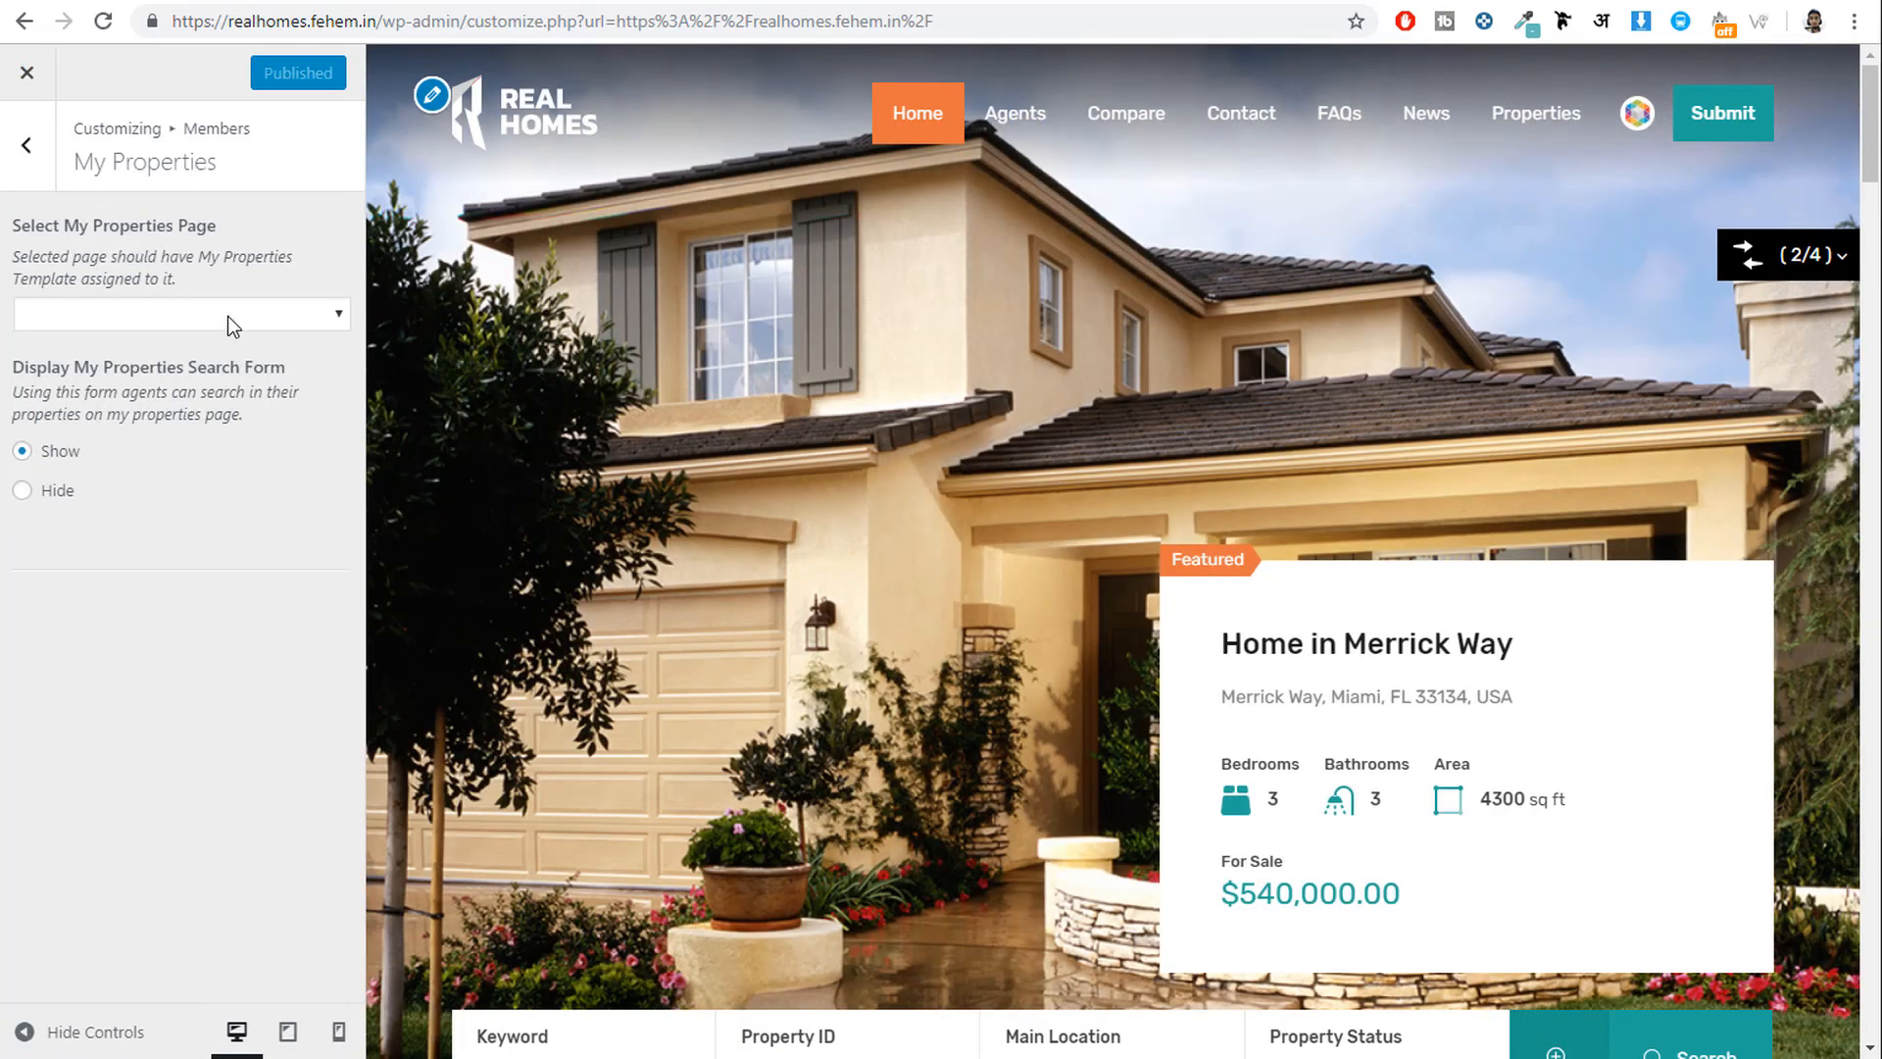
left_click(227, 316)
left_click(168, 539)
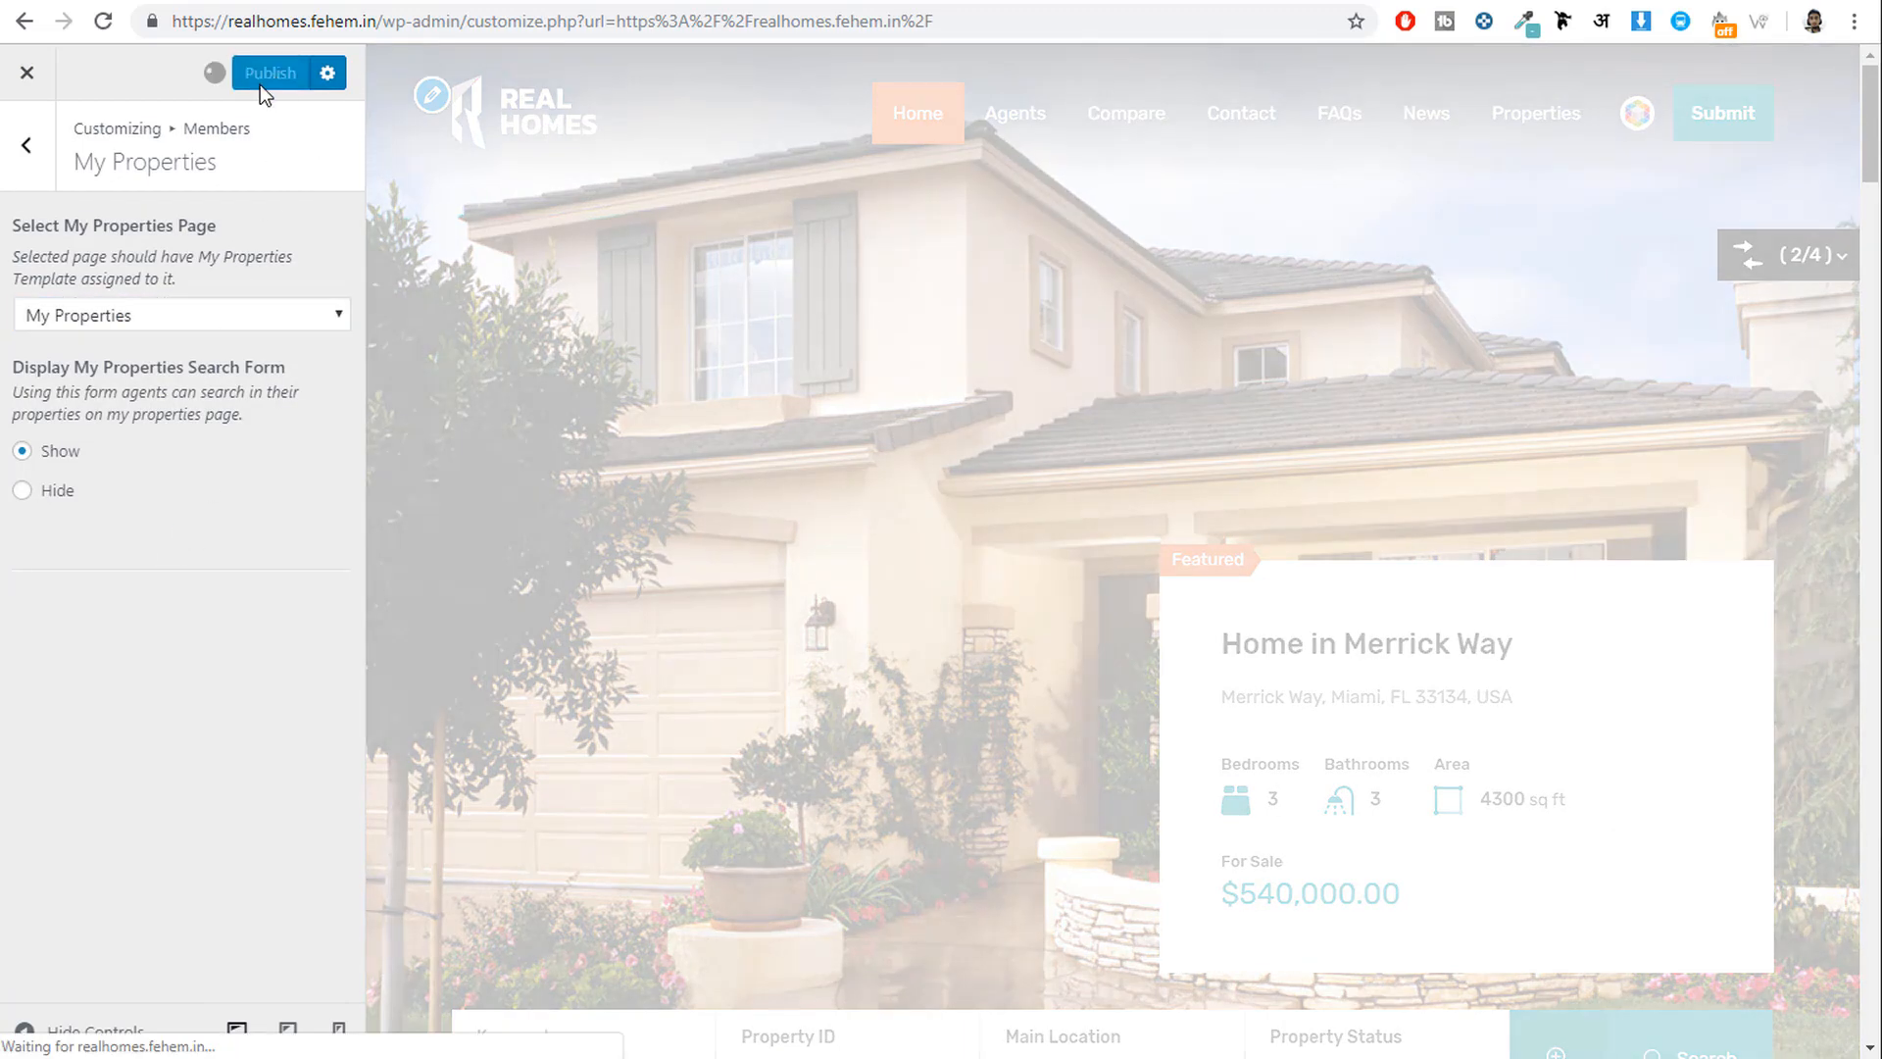
left_click(261, 78)
left_click(27, 147)
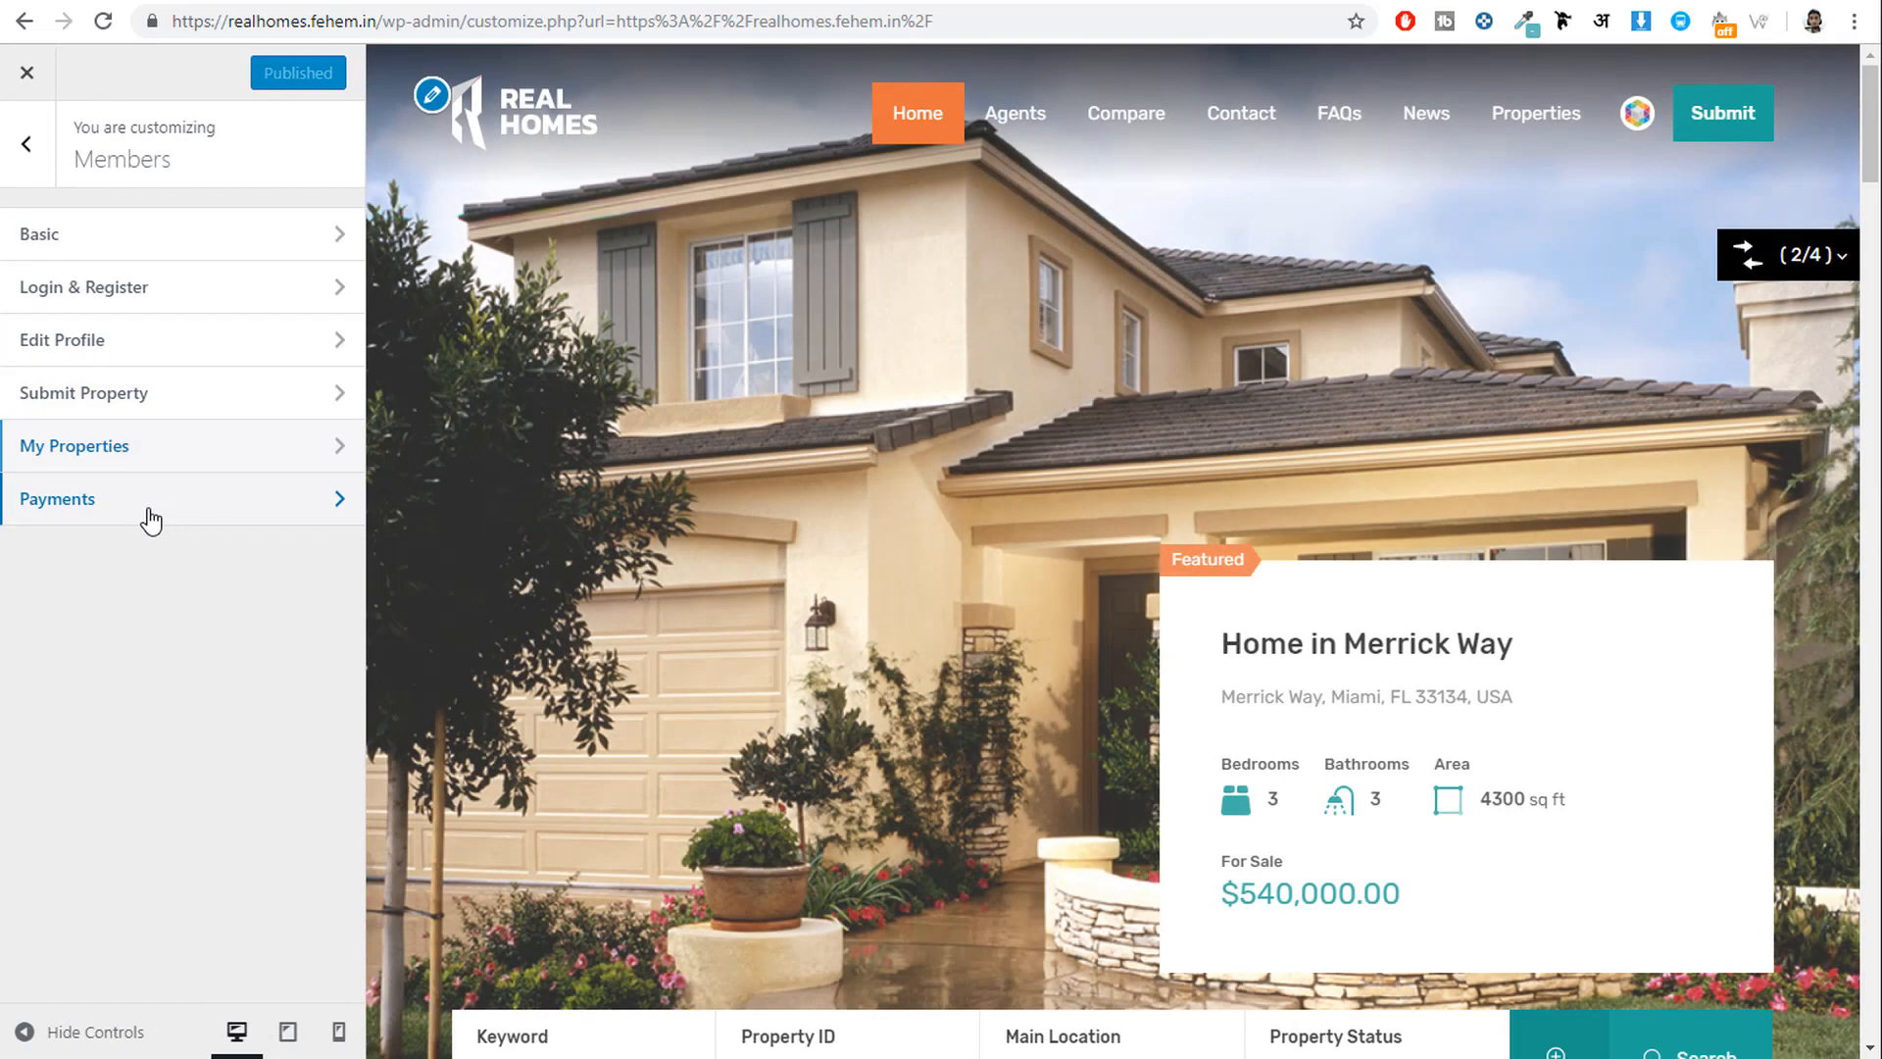
Review the Payments settings and follow the PayPal IPN for WordPress plugin link.
left_click(150, 520)
scroll(255, 319, "down", 2)
scroll(231, 309, "up", 2)
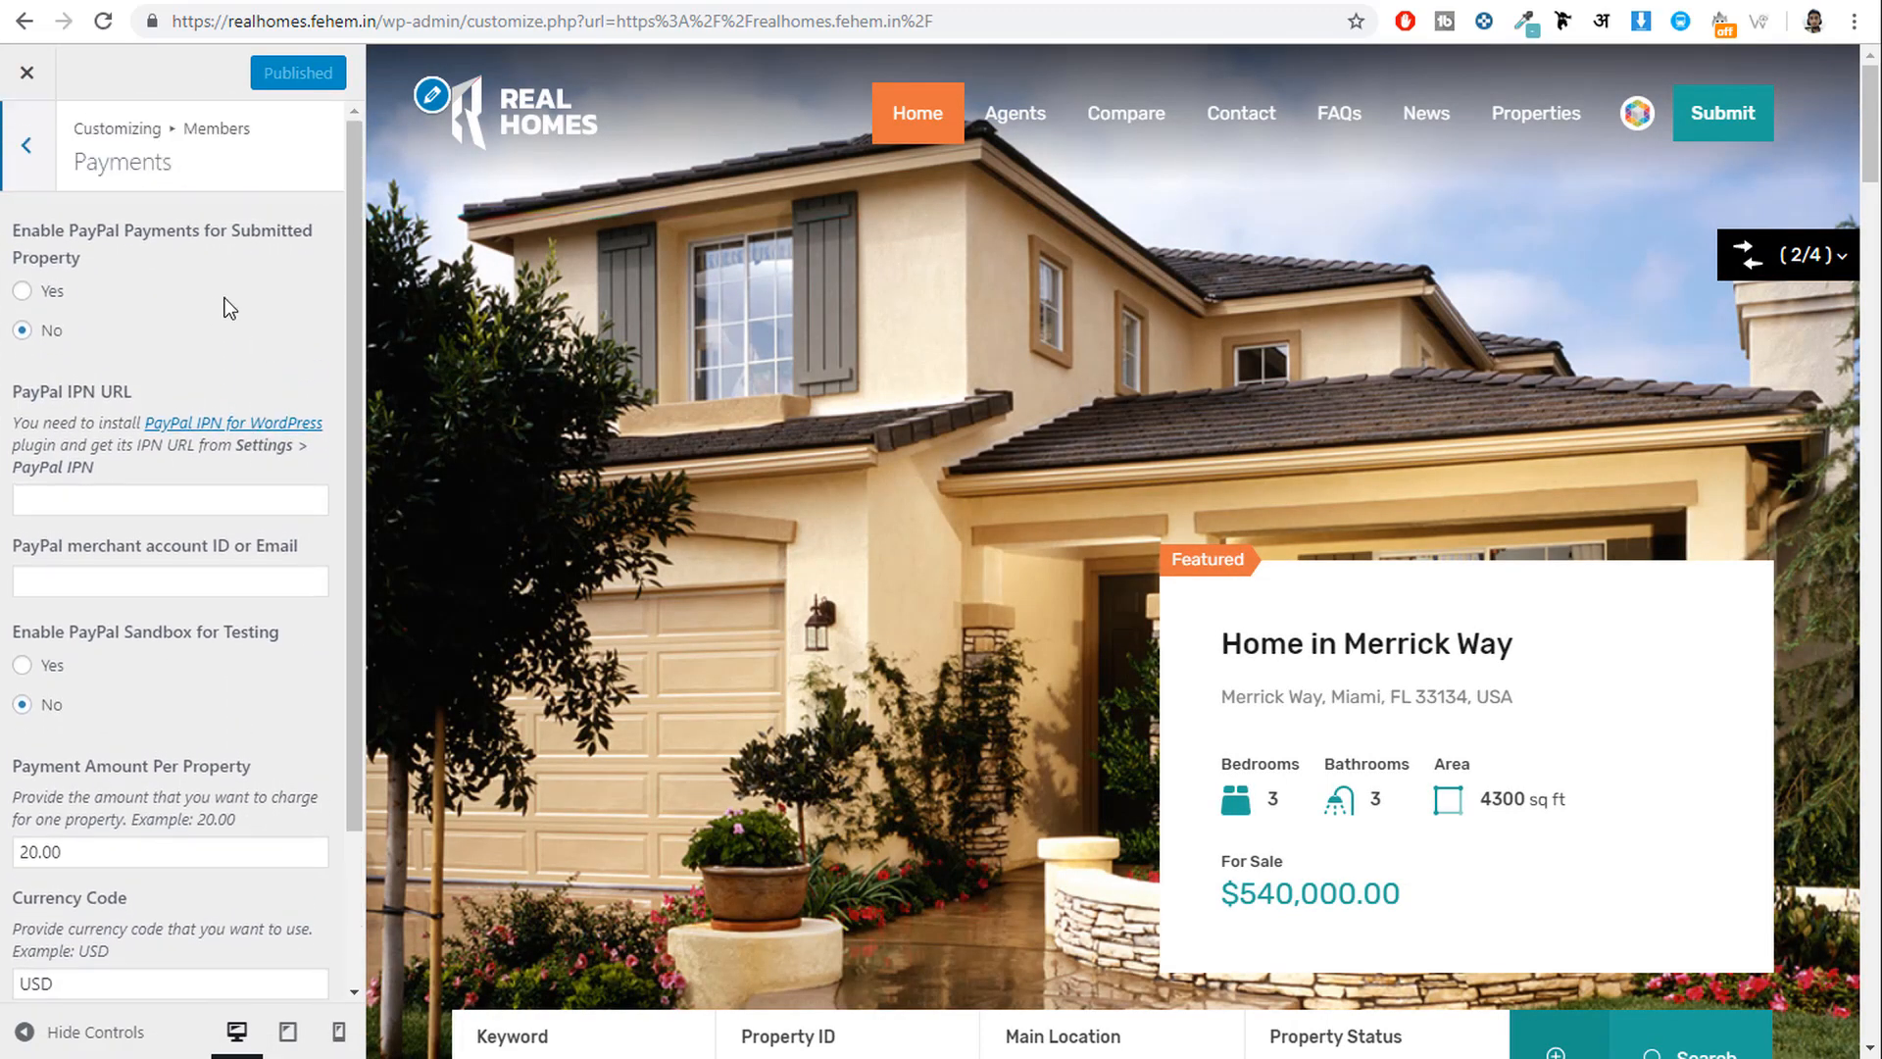
right_click(220, 432)
left_click(295, 441)
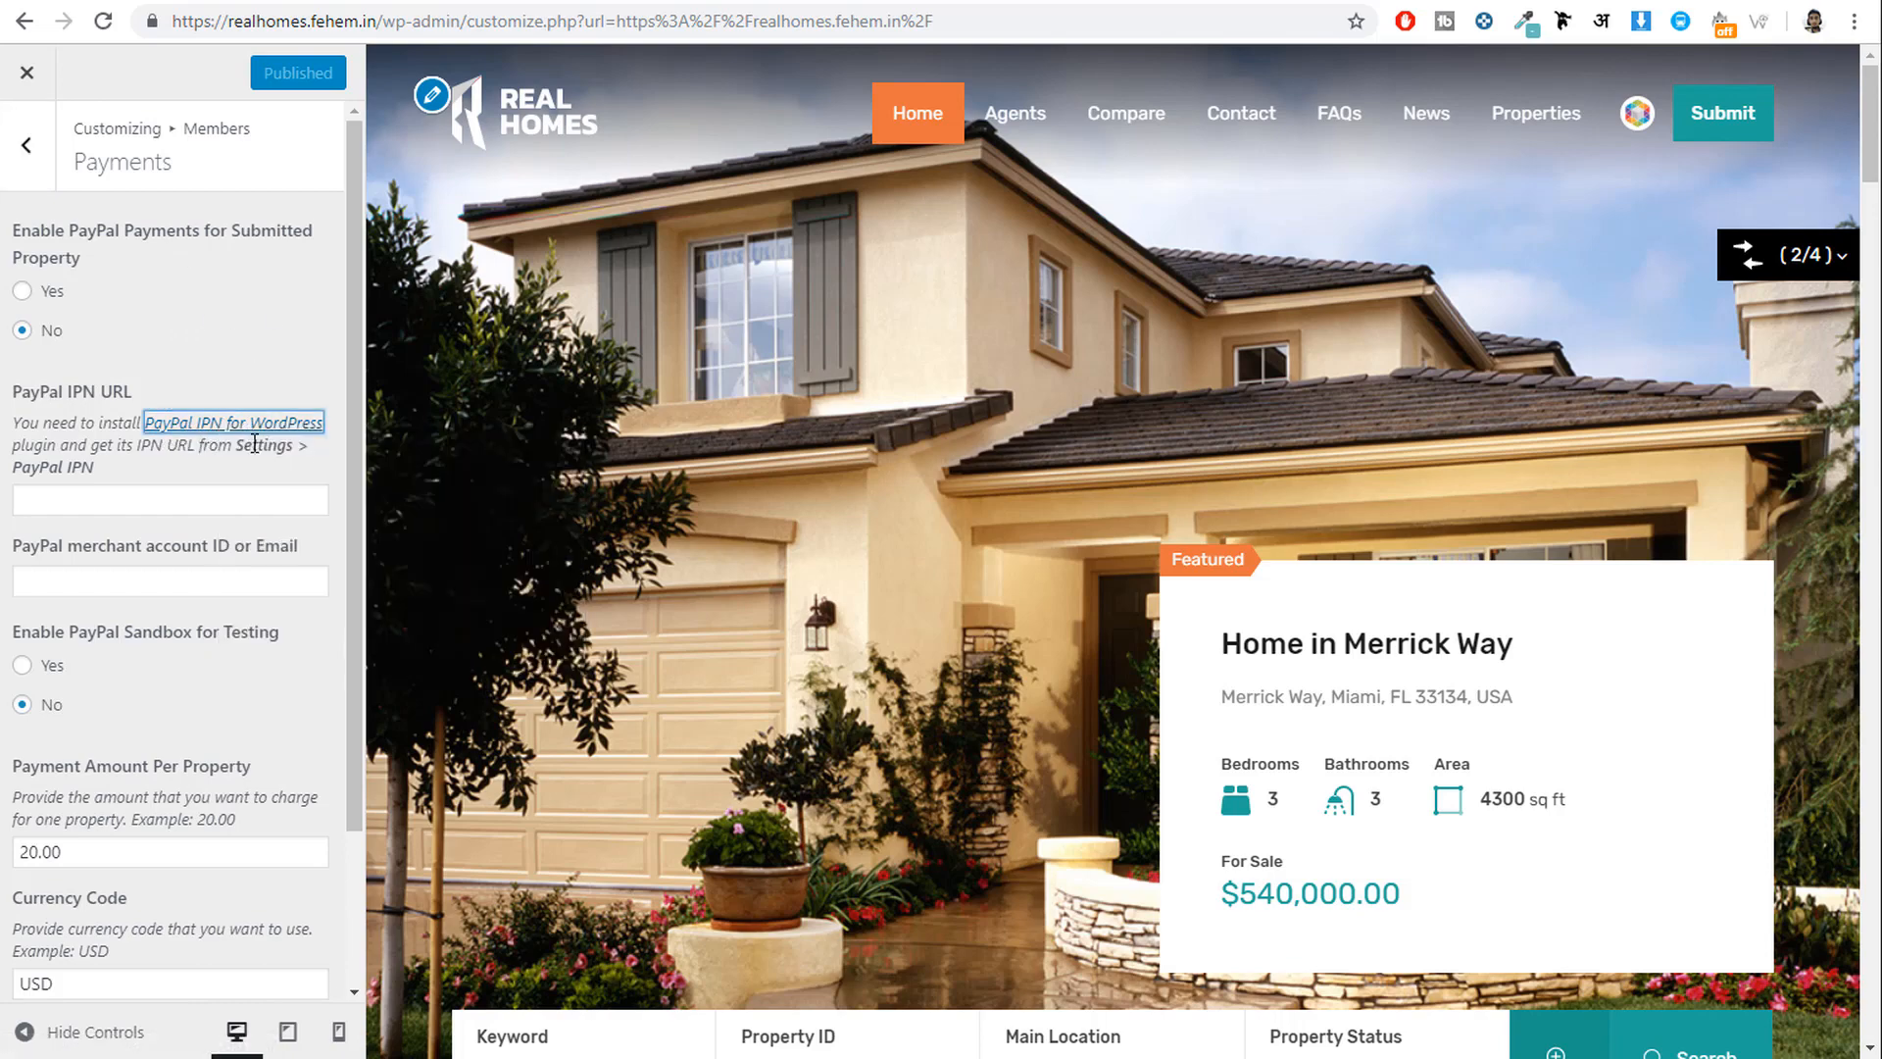
left_click(861, 0)
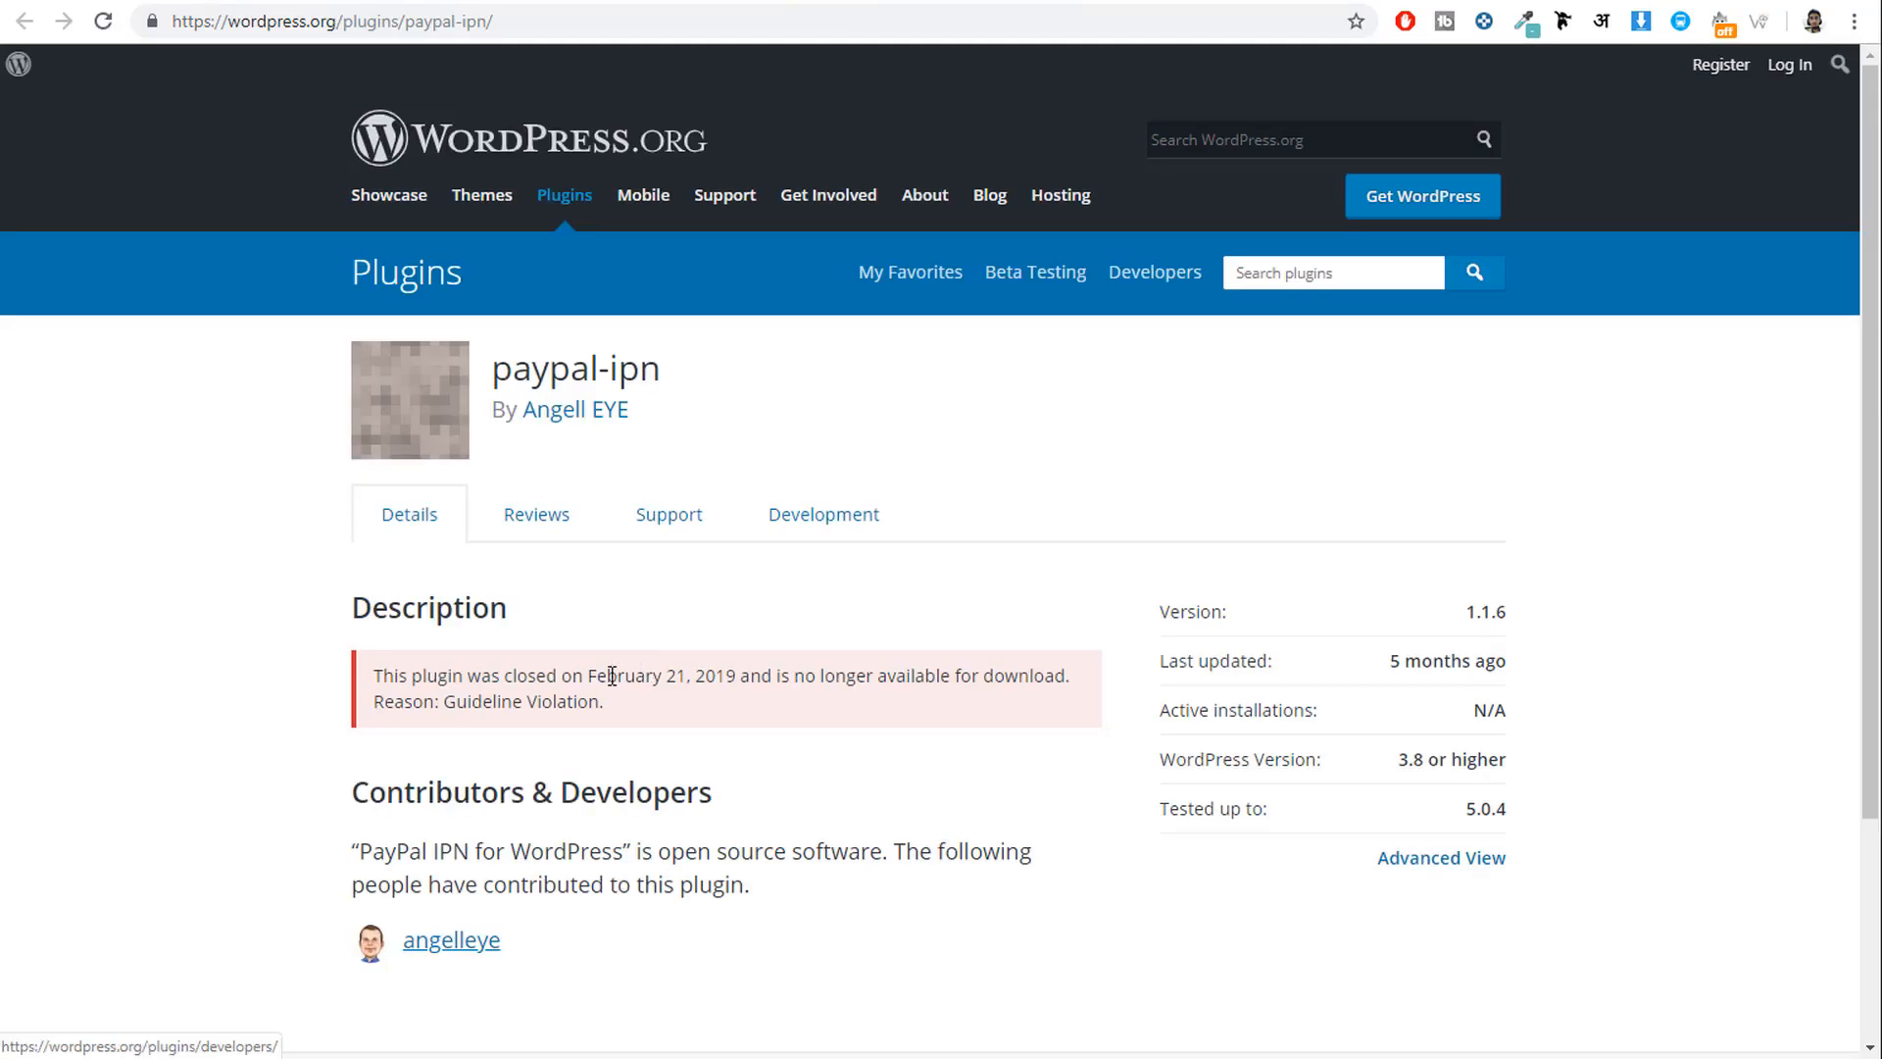
Read the paypal-ipn plugin closure notice on WordPress.org, then return to the Customizer tab.
left_click_drag(398, 675, 537, 677)
left_click(634, 712)
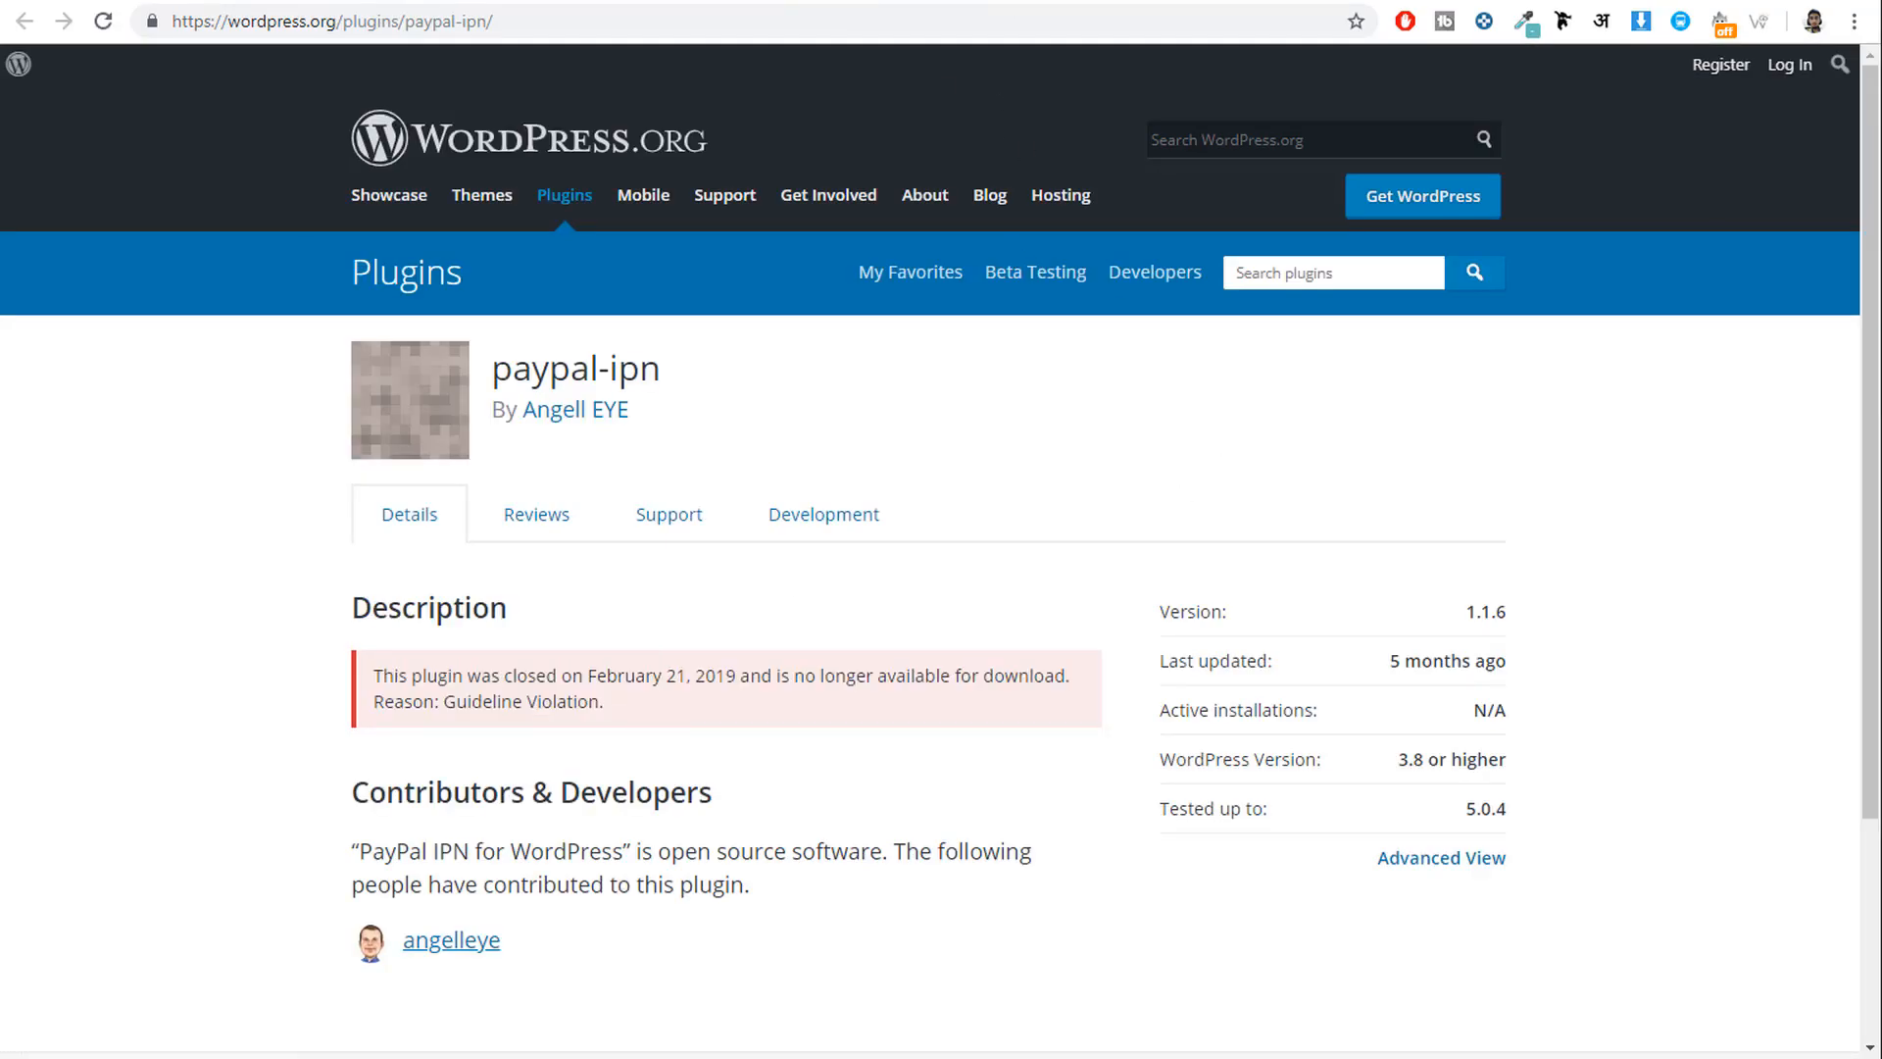
left_click(995, 3)
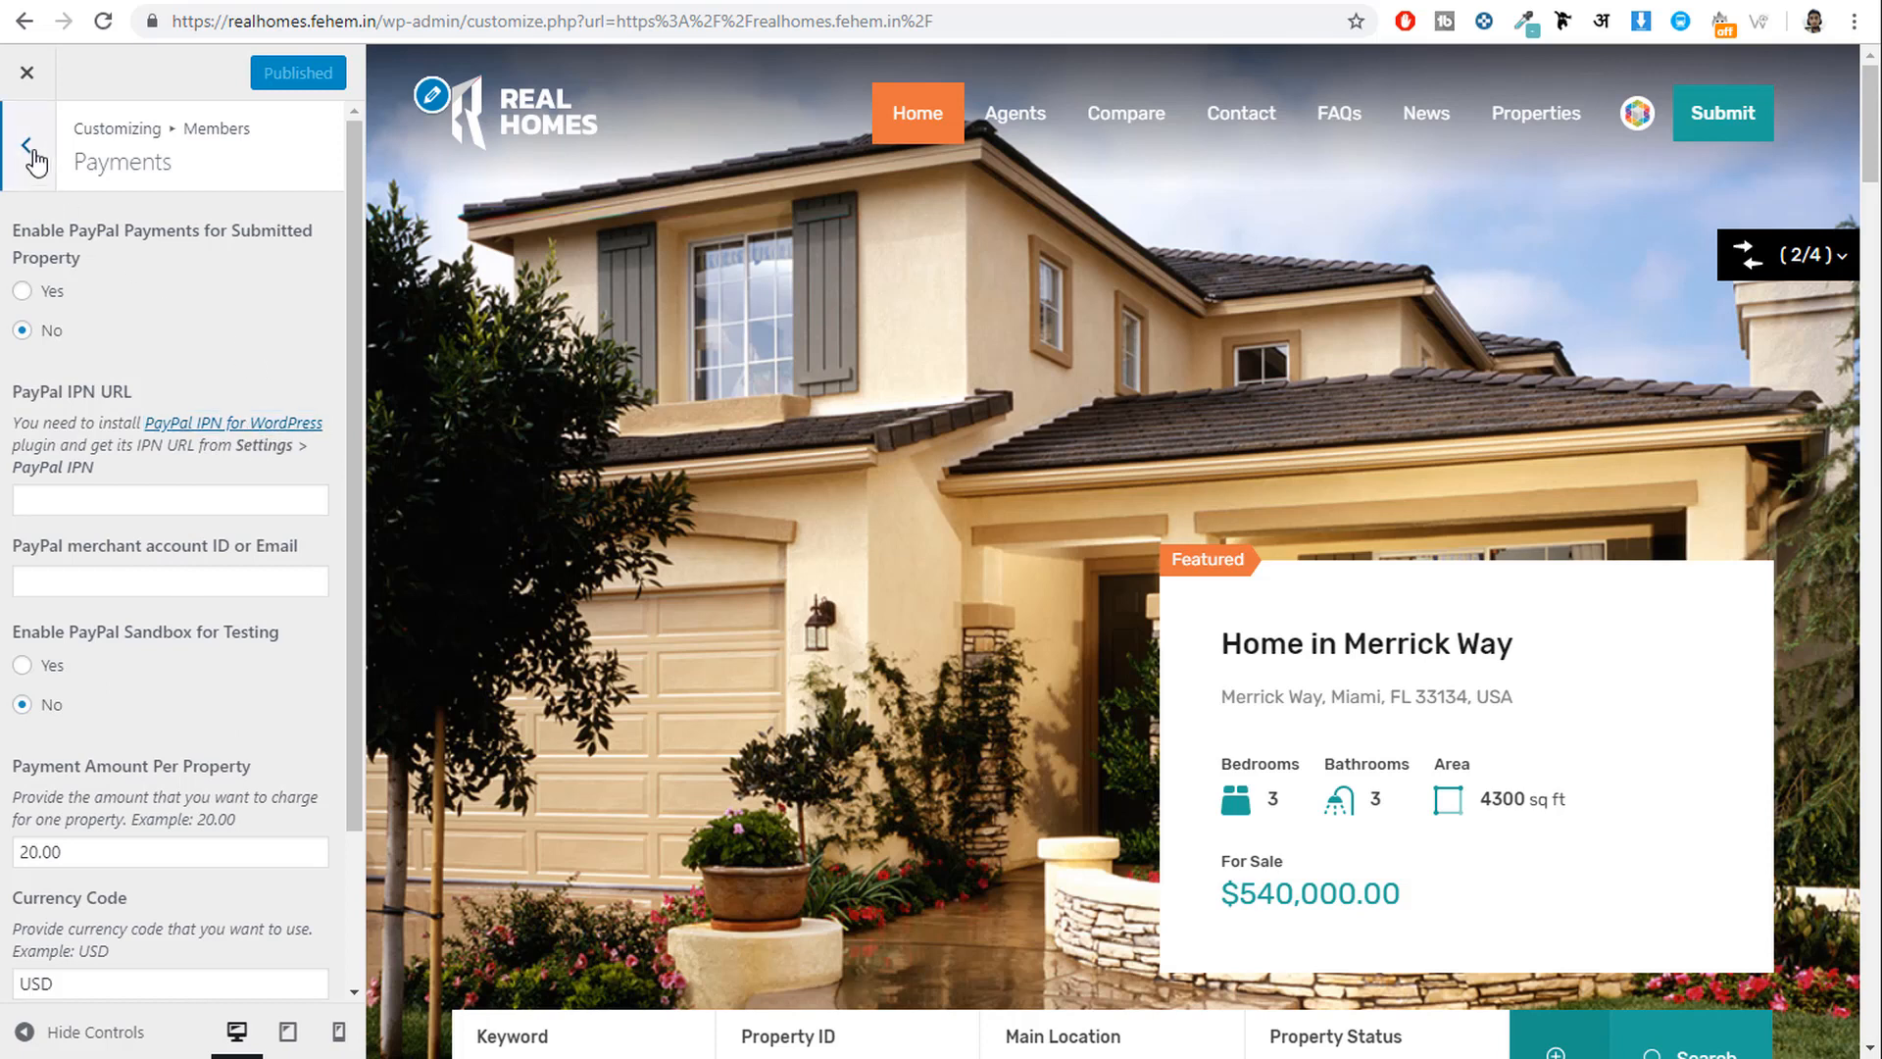
Back out to the main Customizer list and select 'Favorites' as the Favorite Properties page.
left_click(25, 181)
left_click(19, 165)
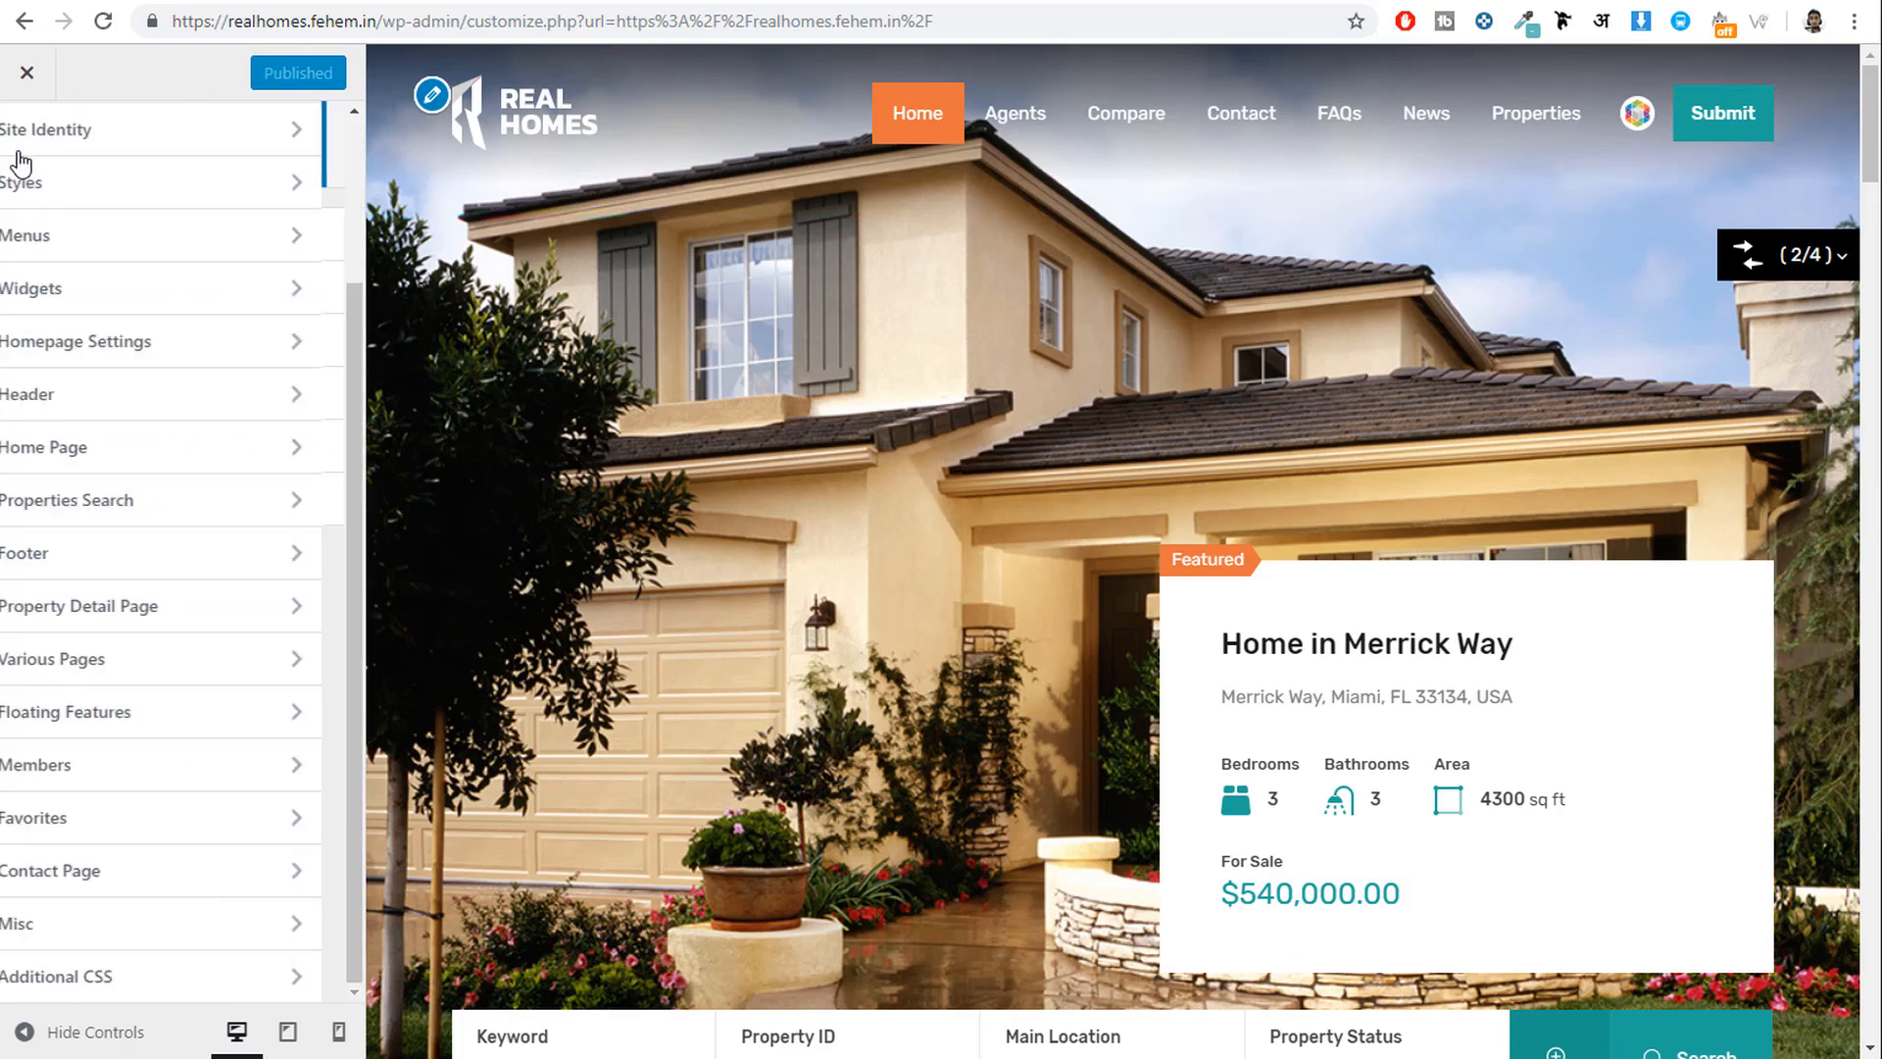
left_click(221, 845)
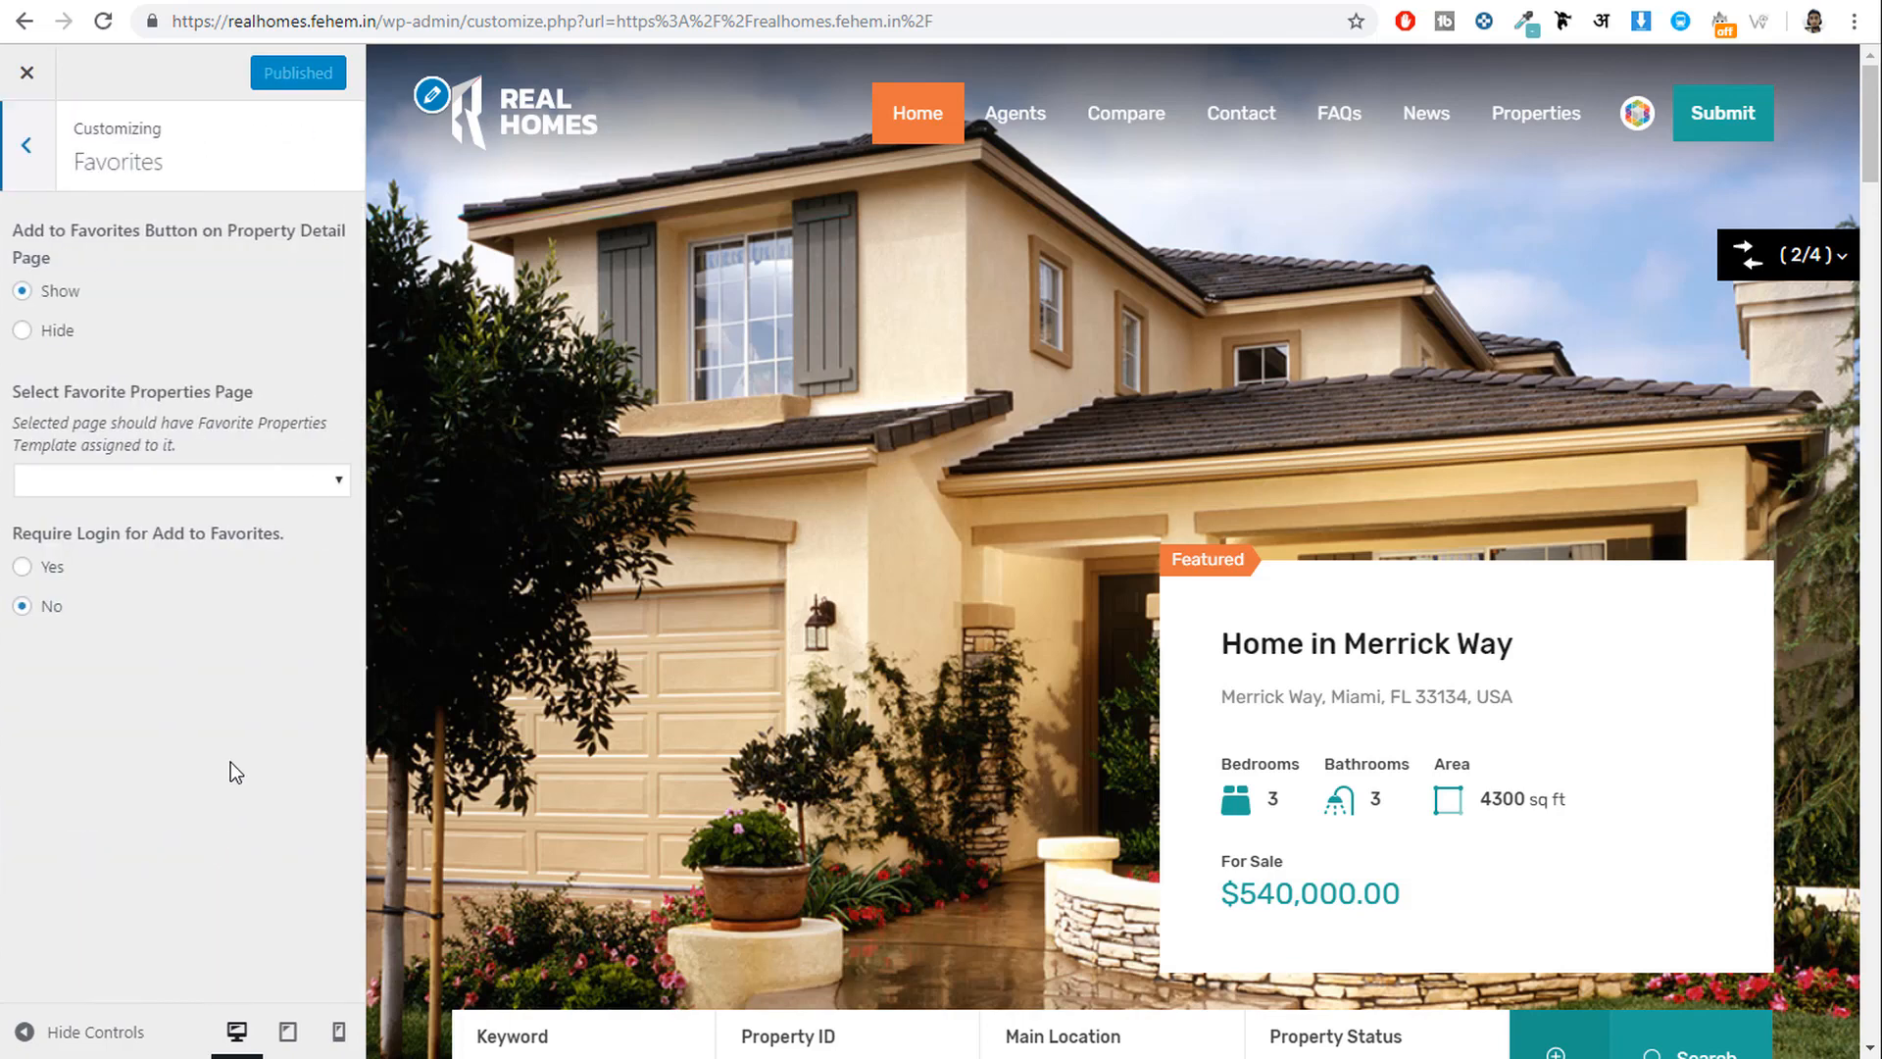
left_click(110, 483)
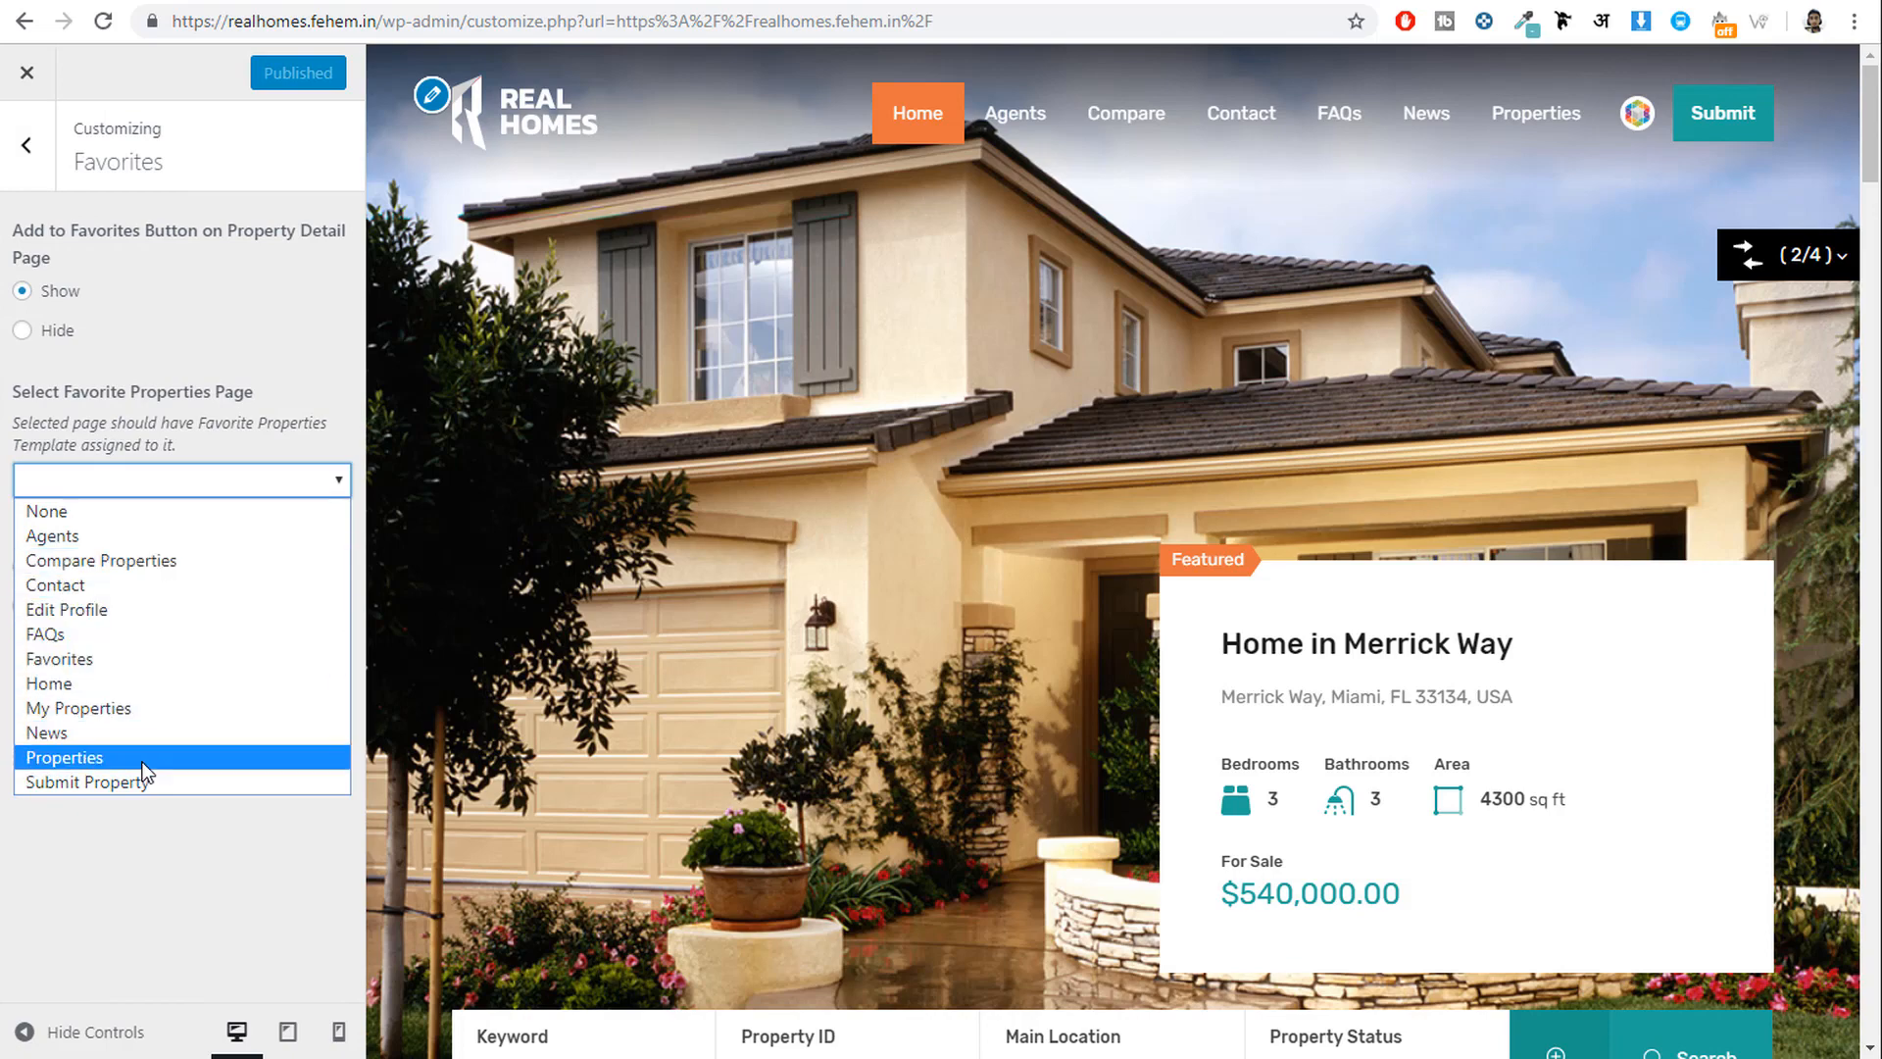
left_click(133, 656)
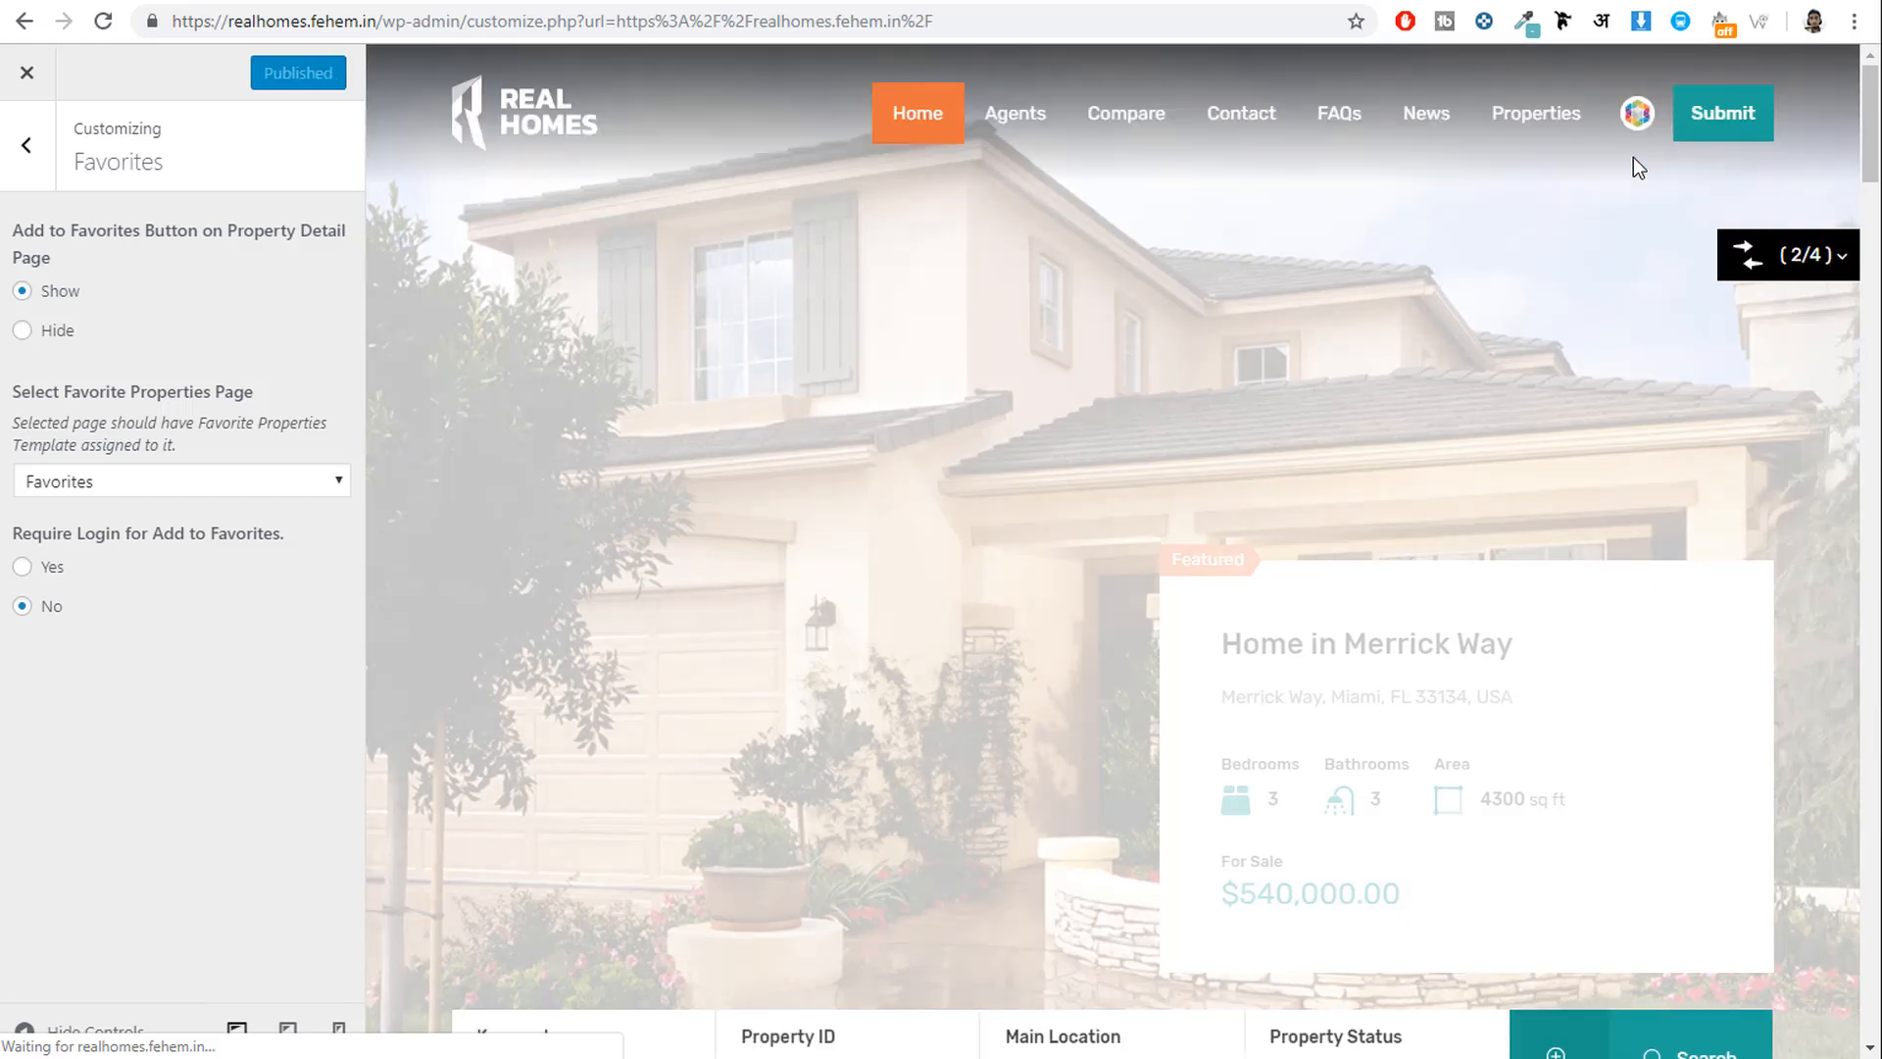
mouse_move(1633, 157)
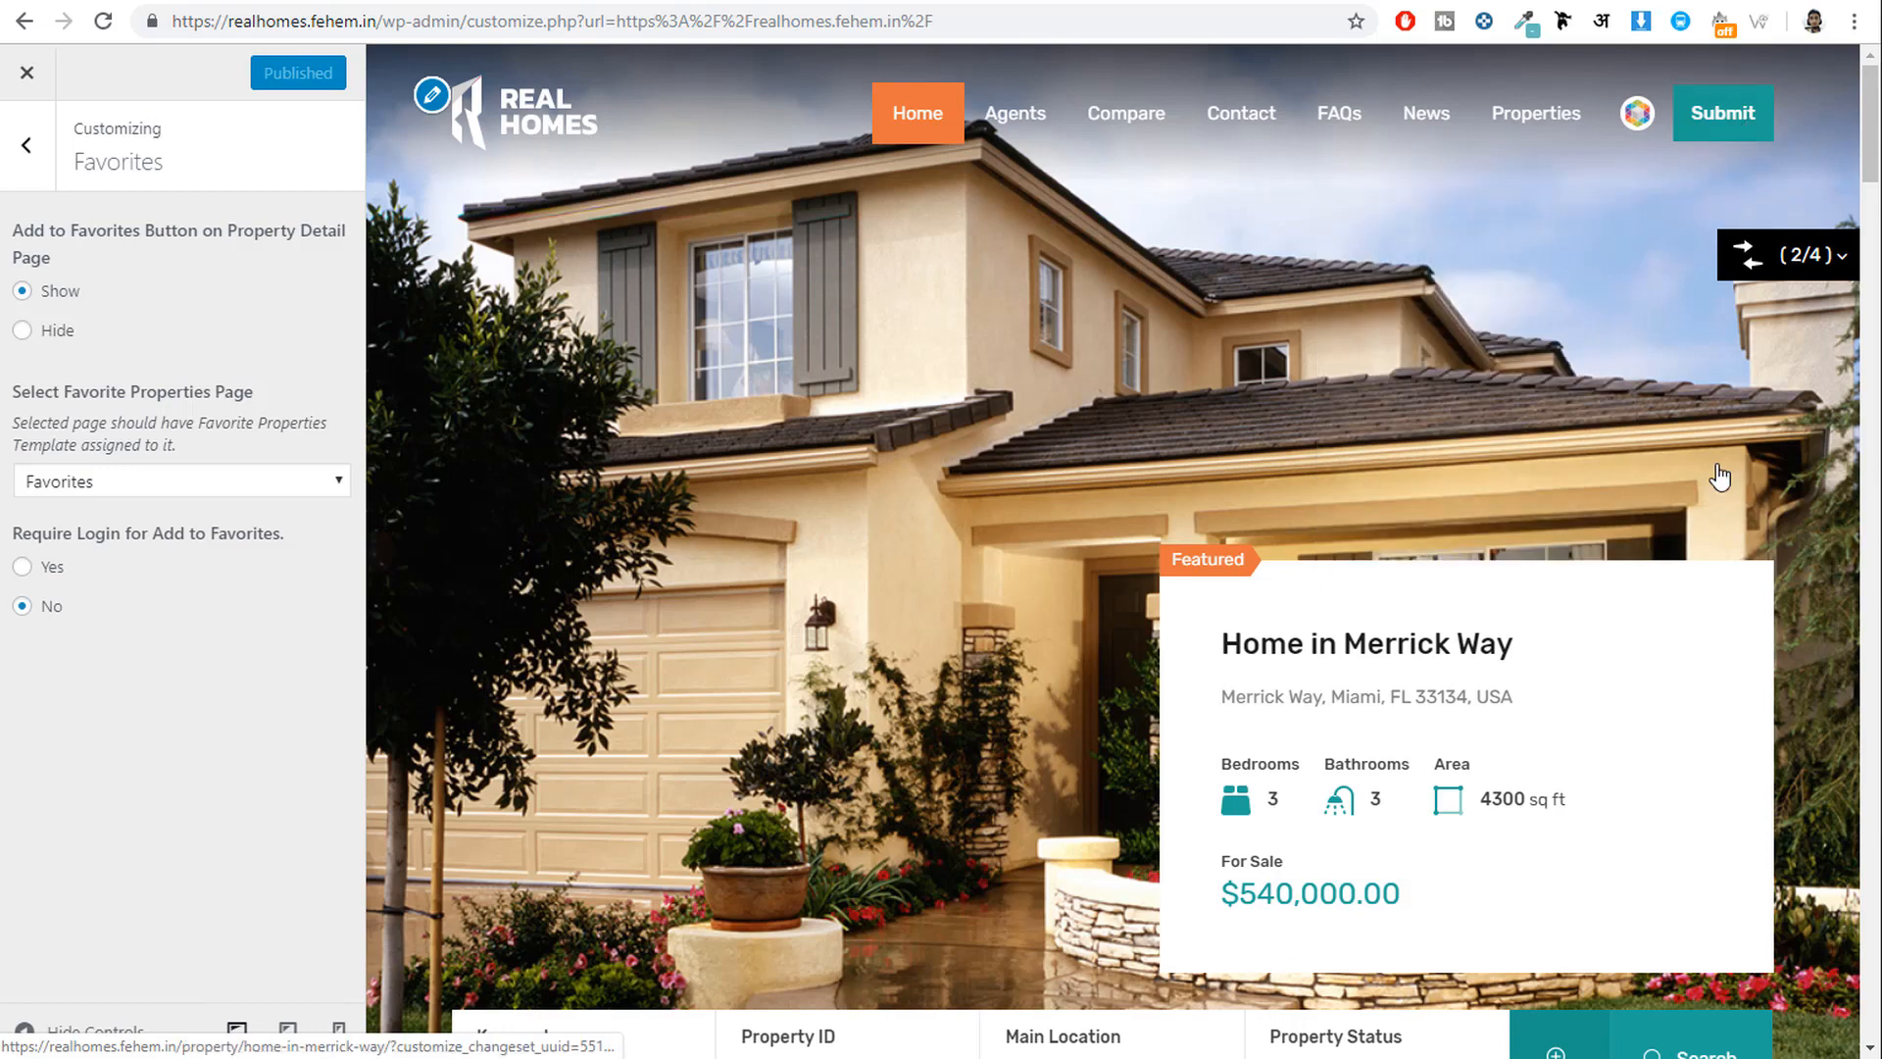
scroll(1718, 490, "down", 10)
scroll(1715, 504, "up", 10)
Open the Contact Page settings, preview the Contact page, and inspect the current map latitude and longitude.
left_click(27, 145)
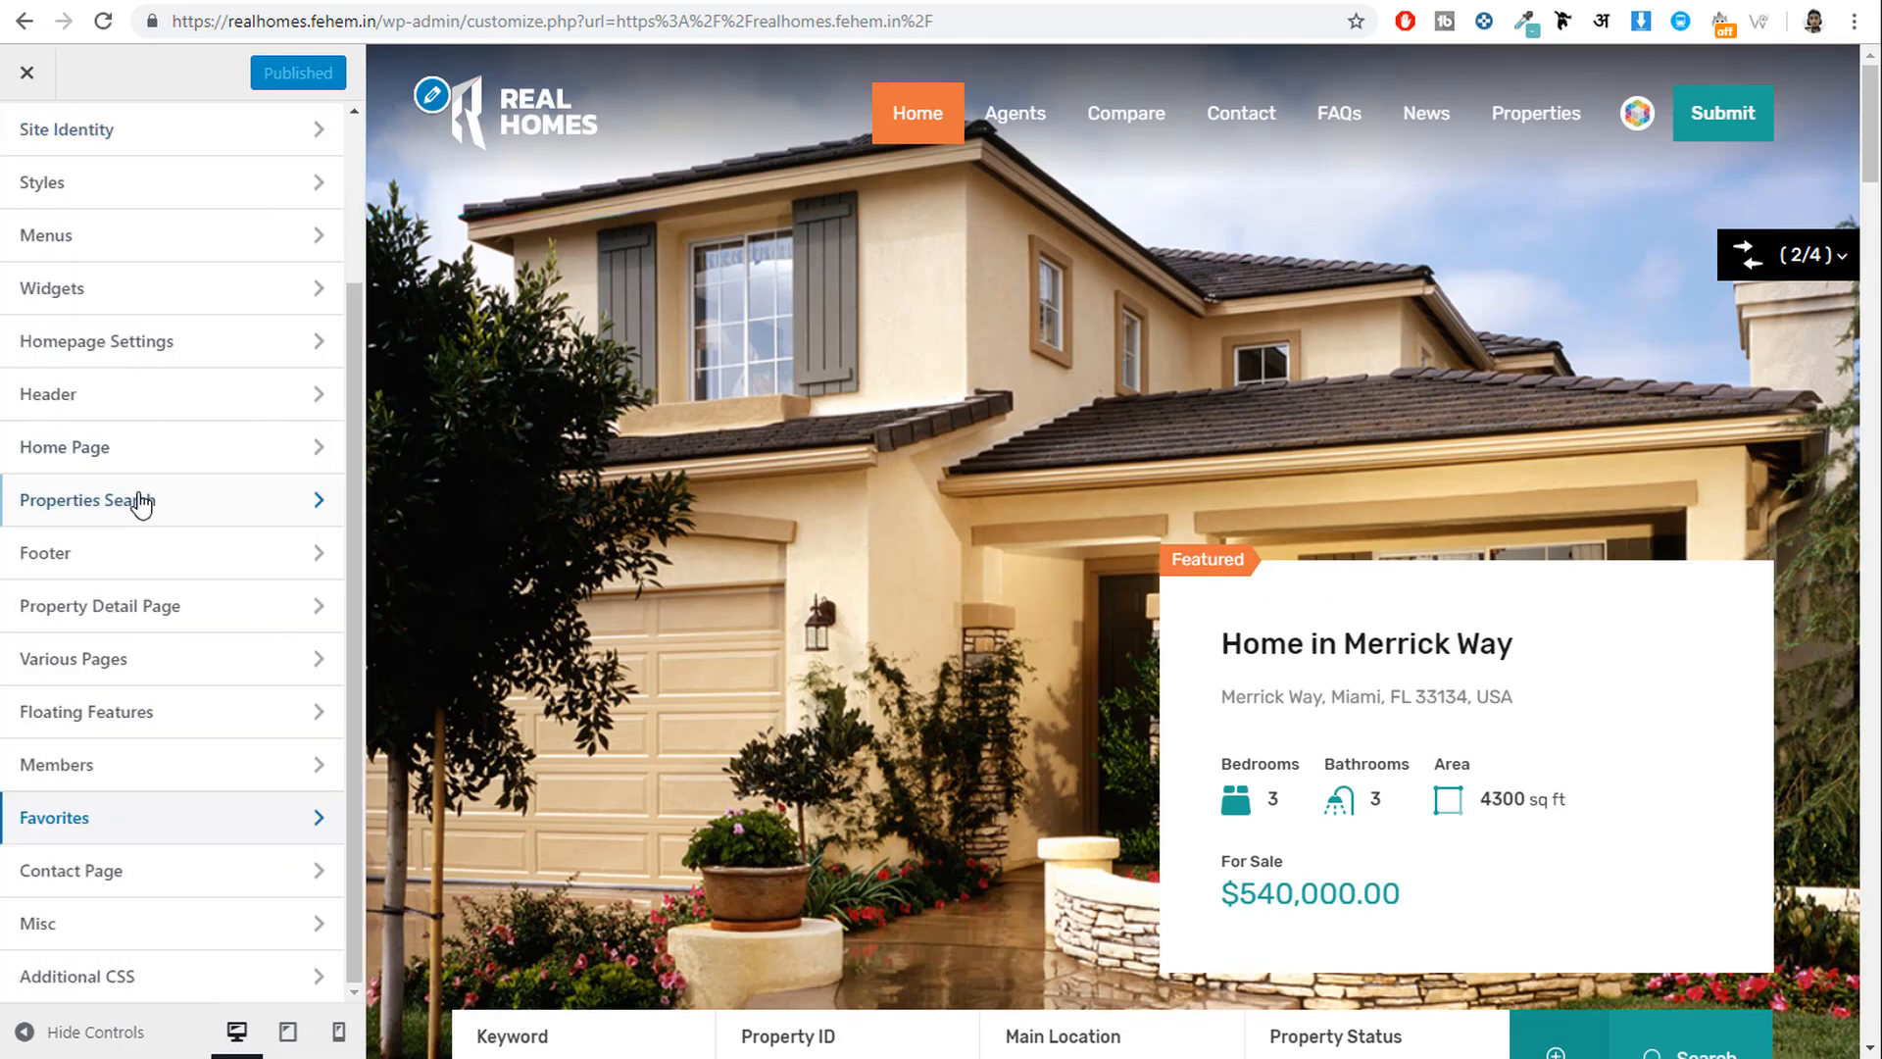
left_click(201, 892)
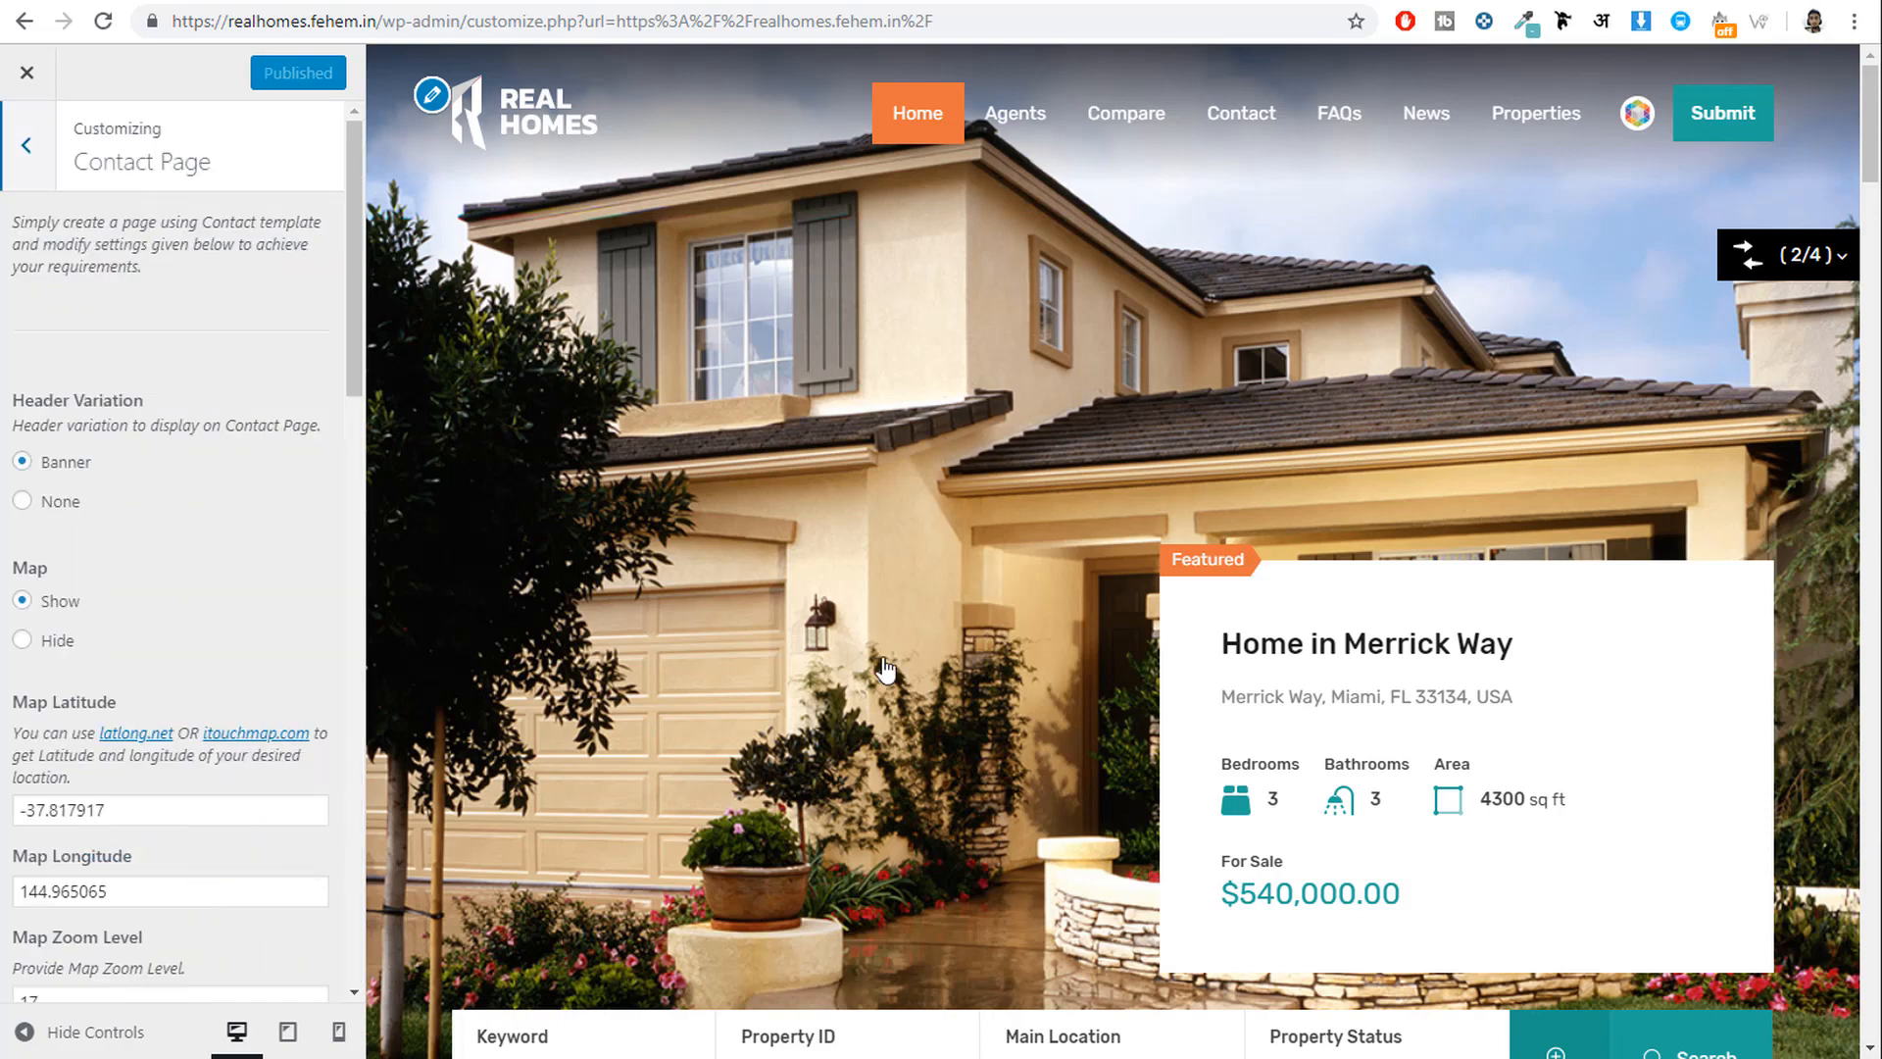
left_click(1250, 126)
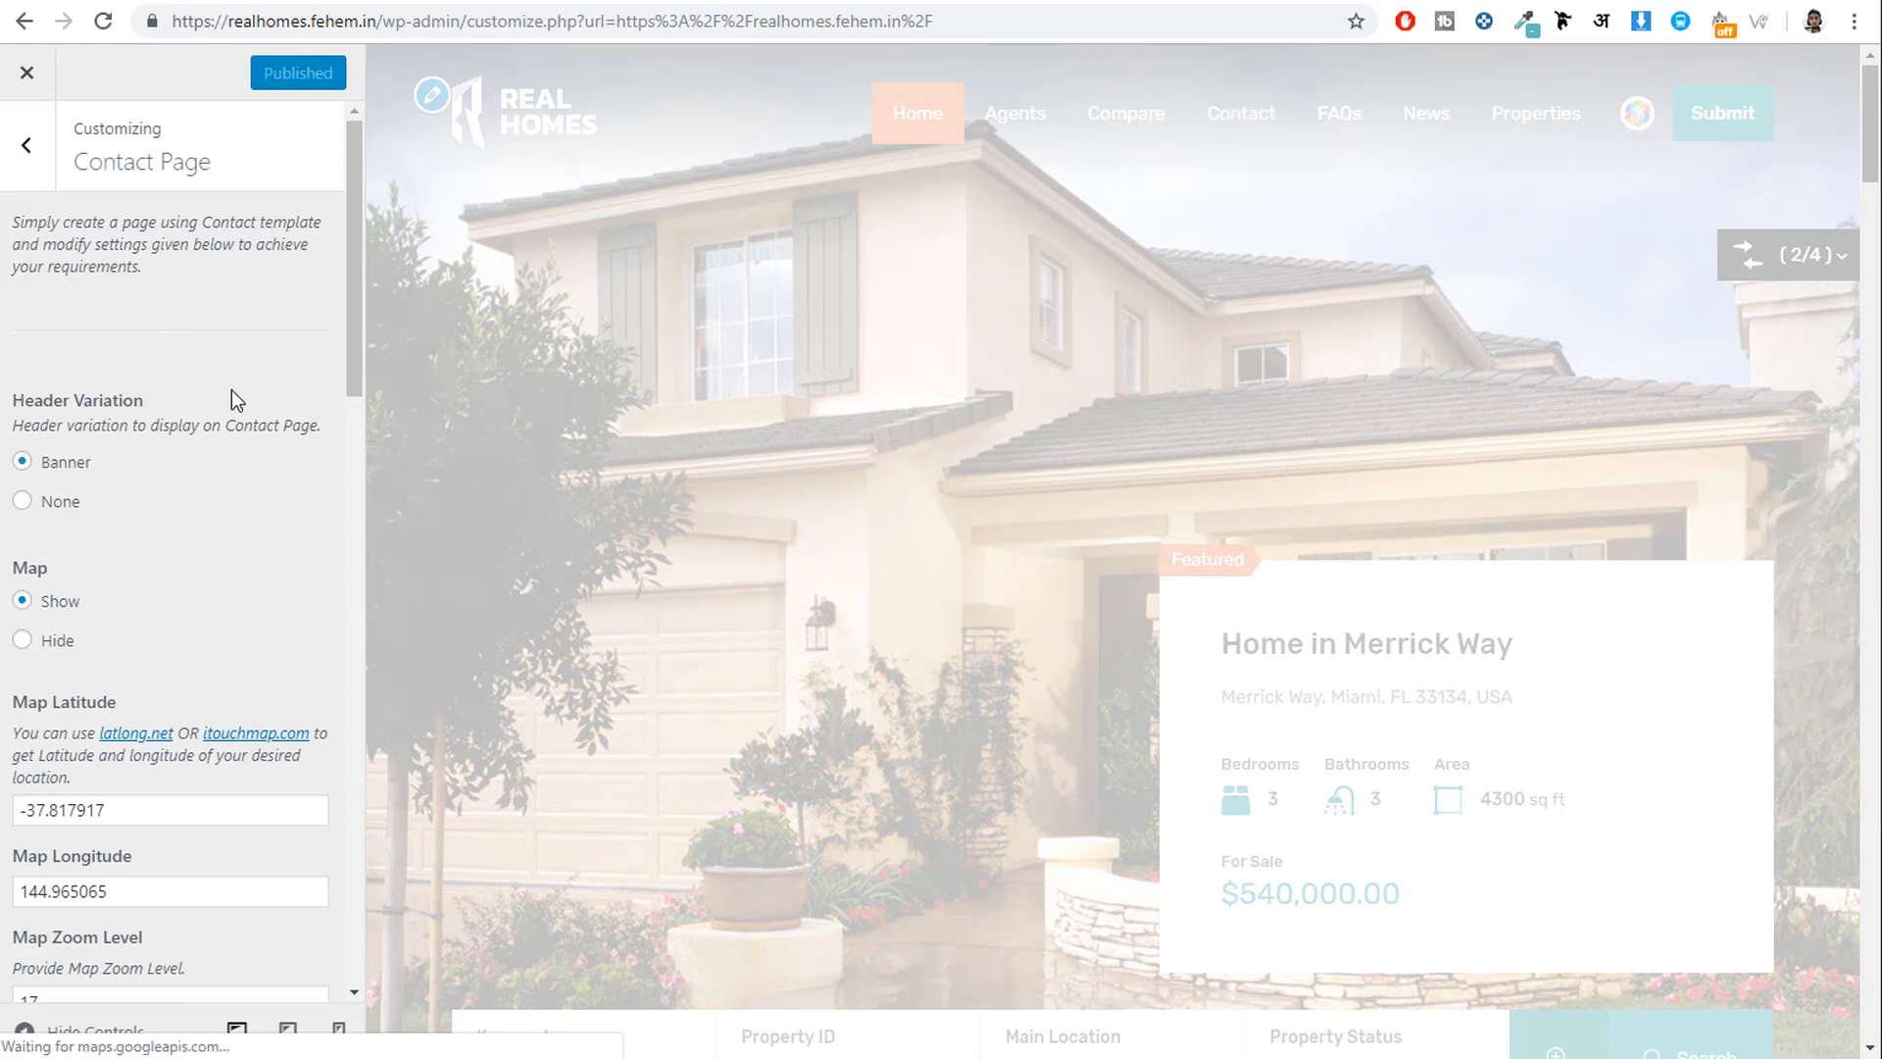
scroll(1265, 529, "down", 4)
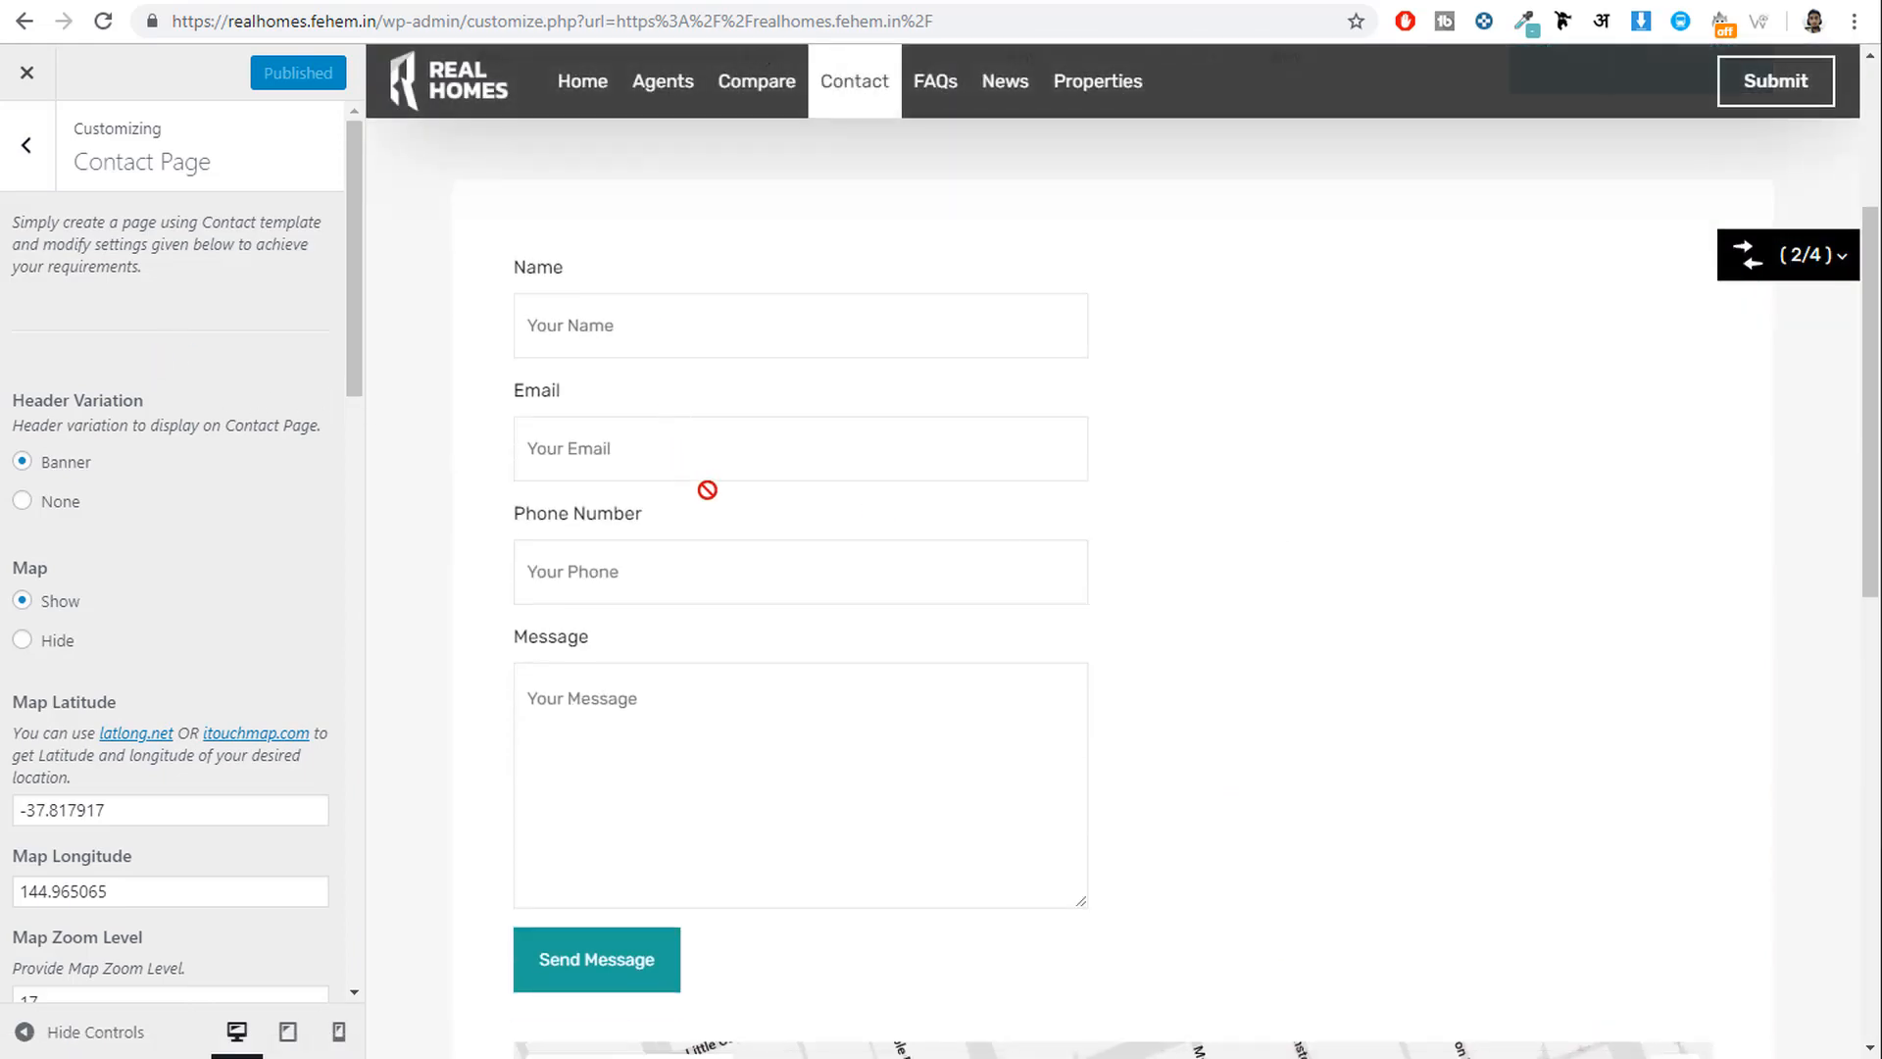
scroll(707, 490, "down", 7)
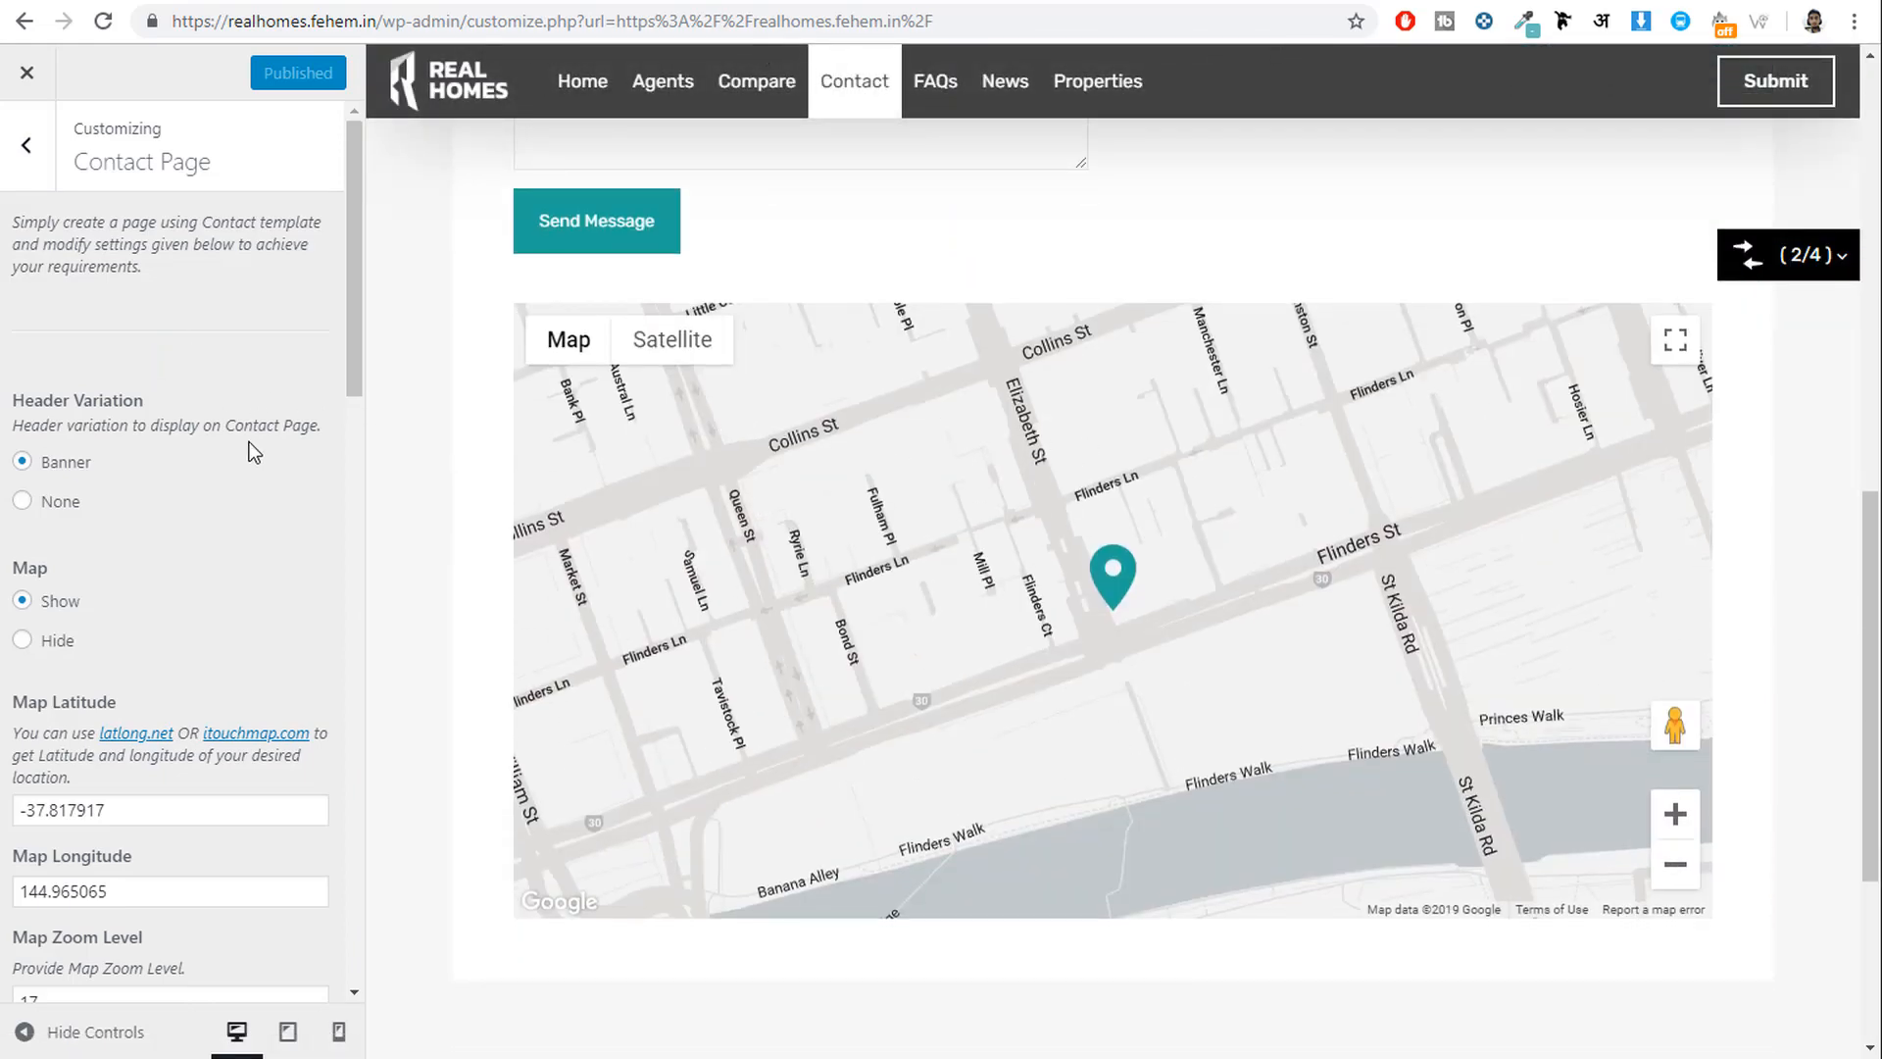
scroll(250, 446, "down", 4)
left_click_drag(154, 444, 10, 444)
left_click_drag(160, 529, 1, 541)
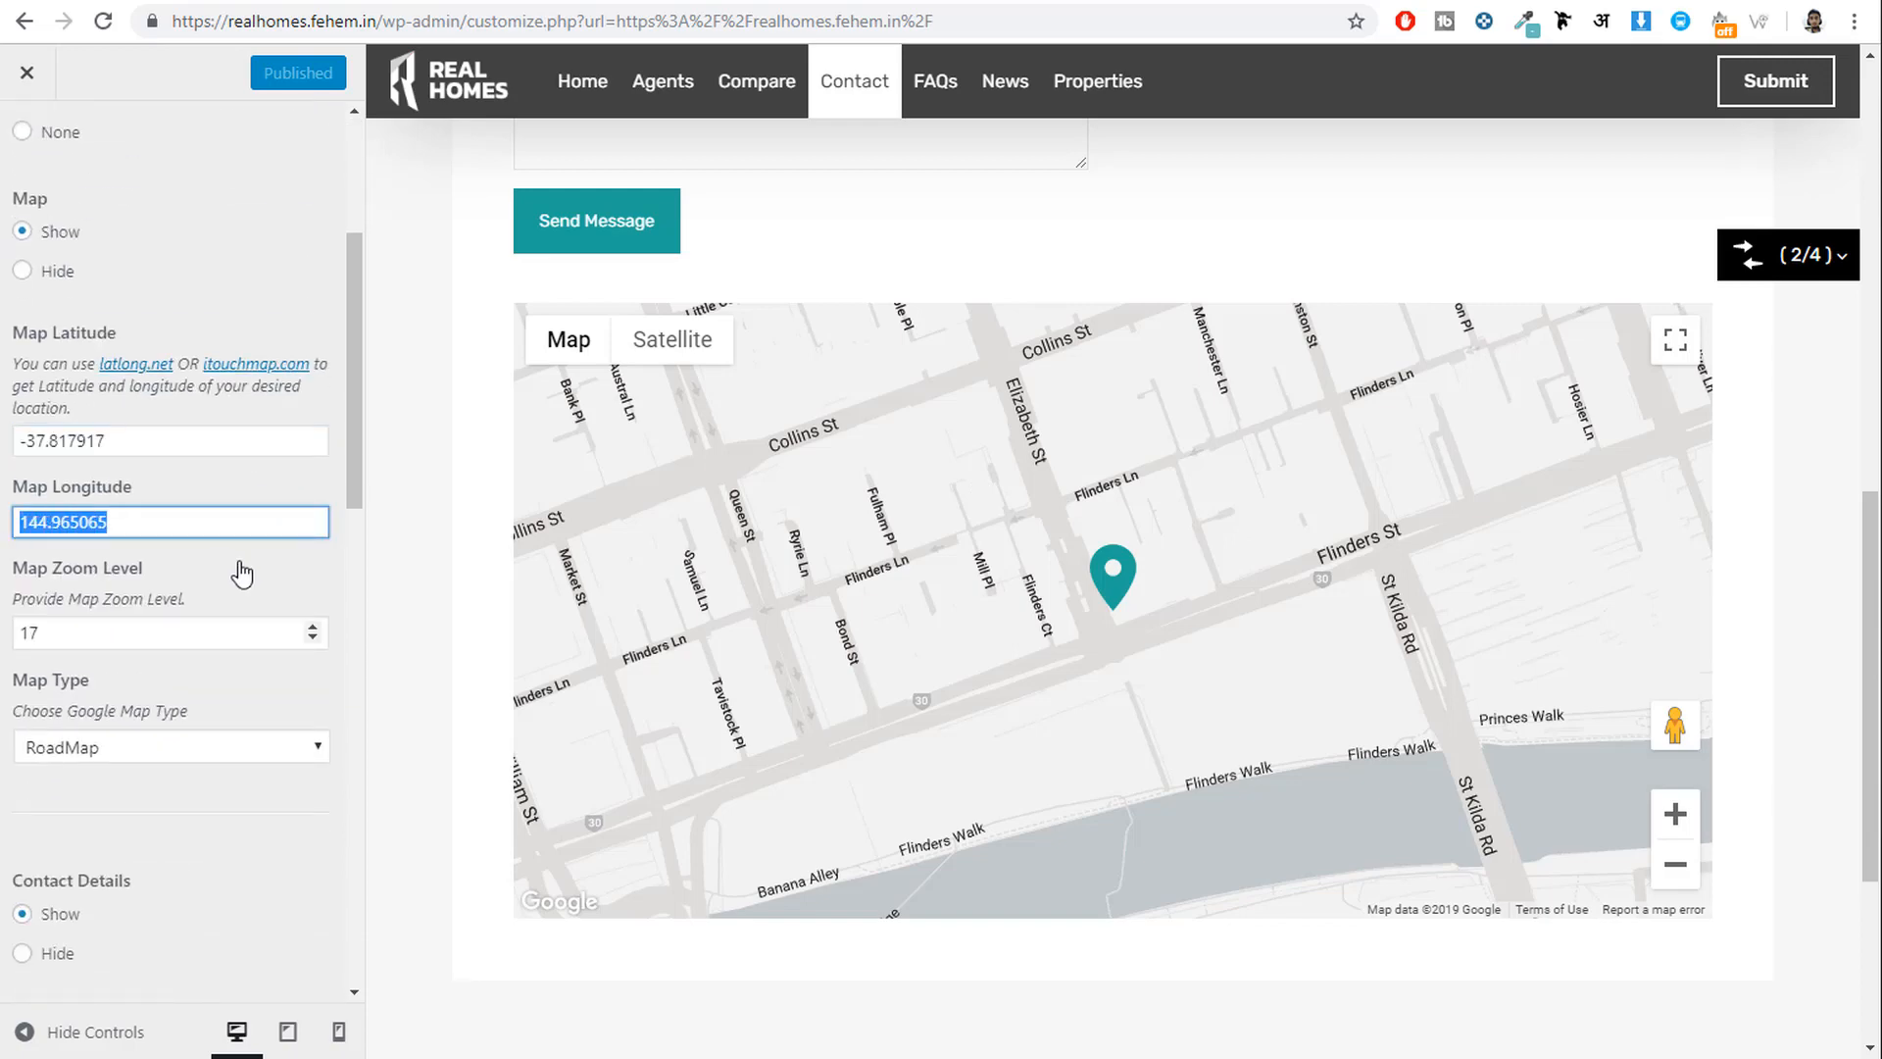
scroll(196, 554, "down", 1)
scroll(186, 546, "up", 3)
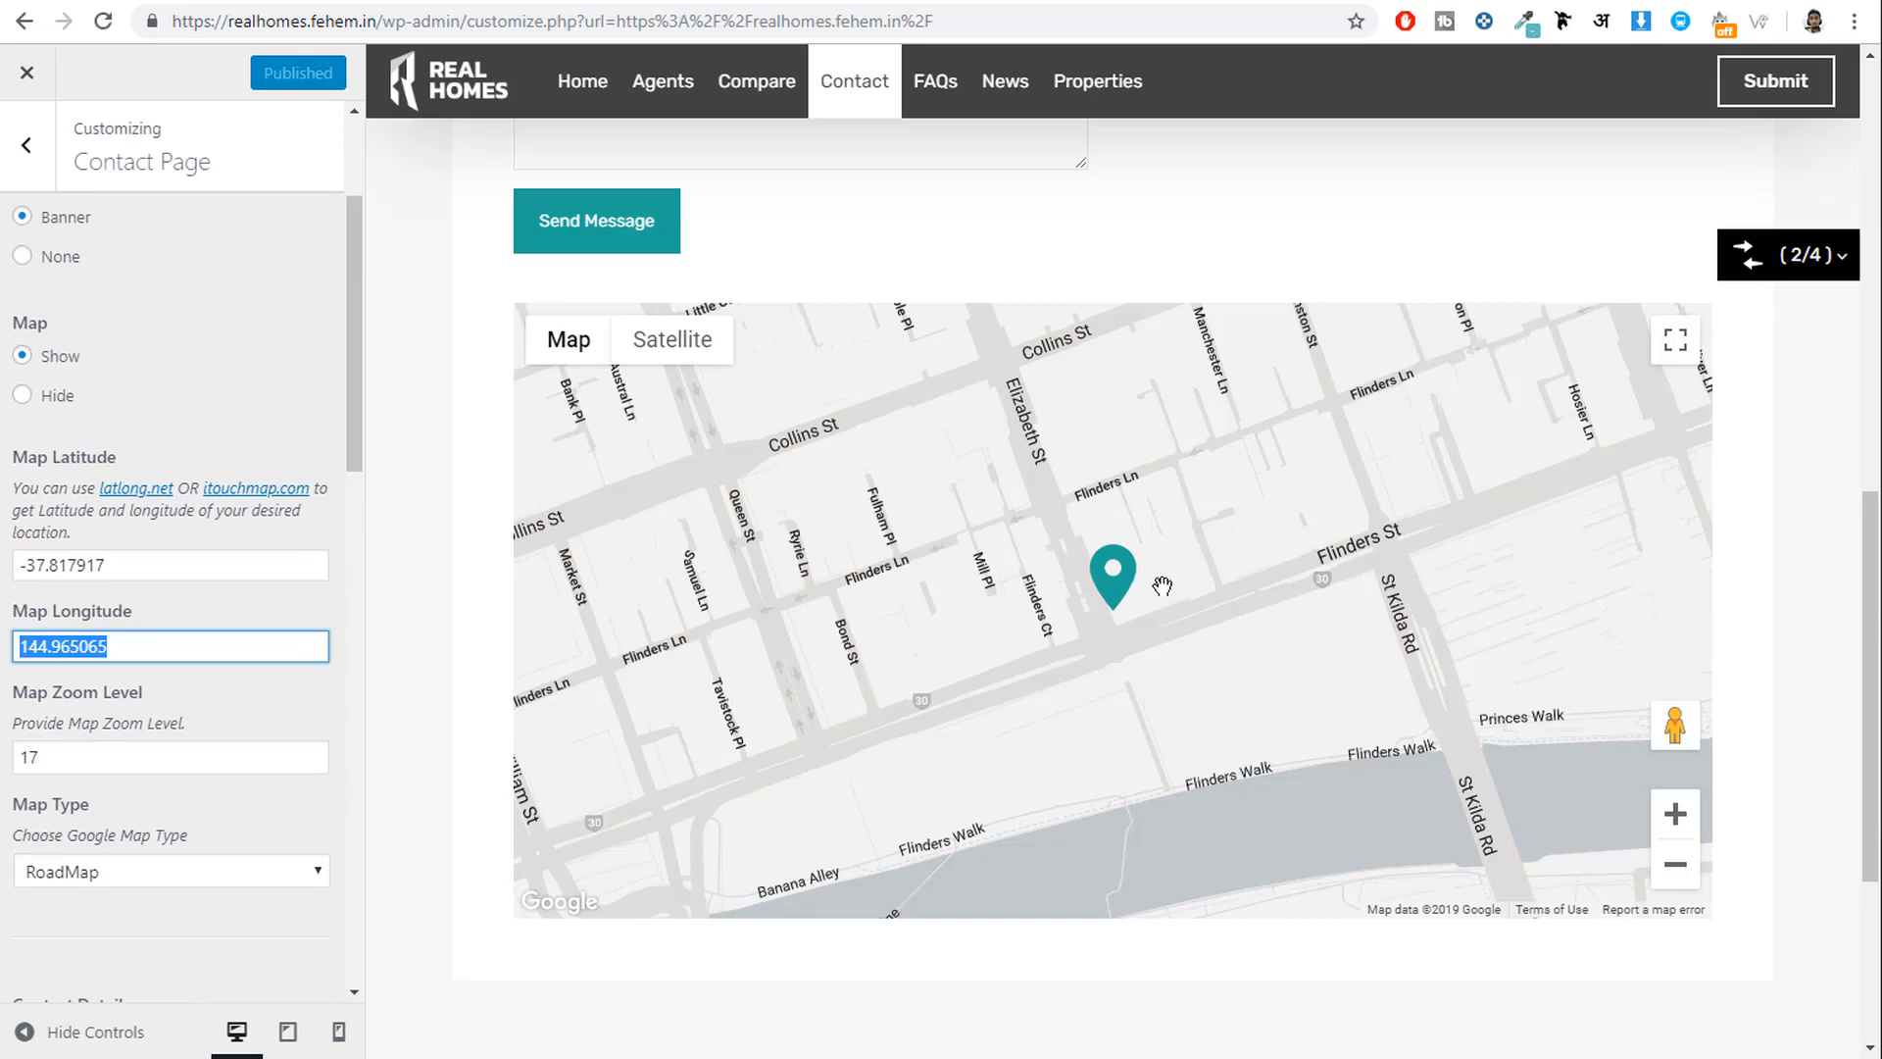
key("ctrl+t")
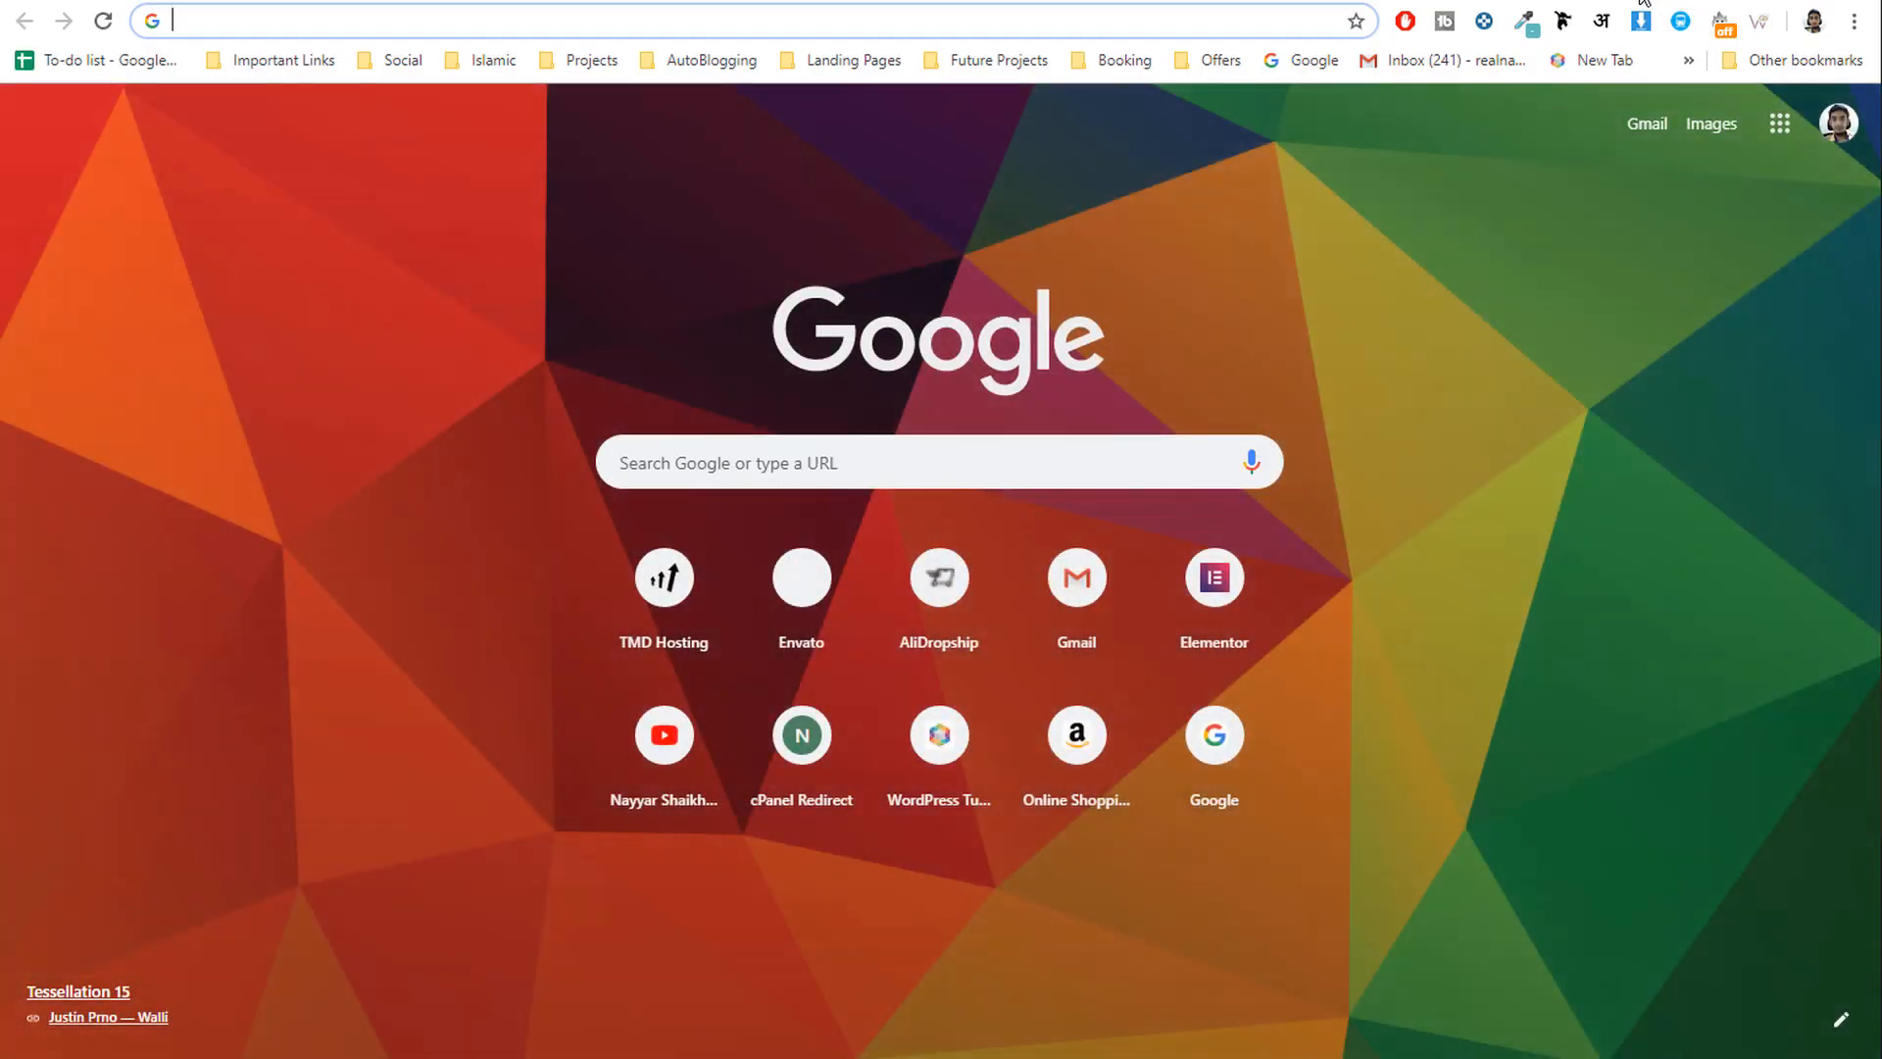
Look up Mumbai on latlong.net and copy its latitude.
type("la")
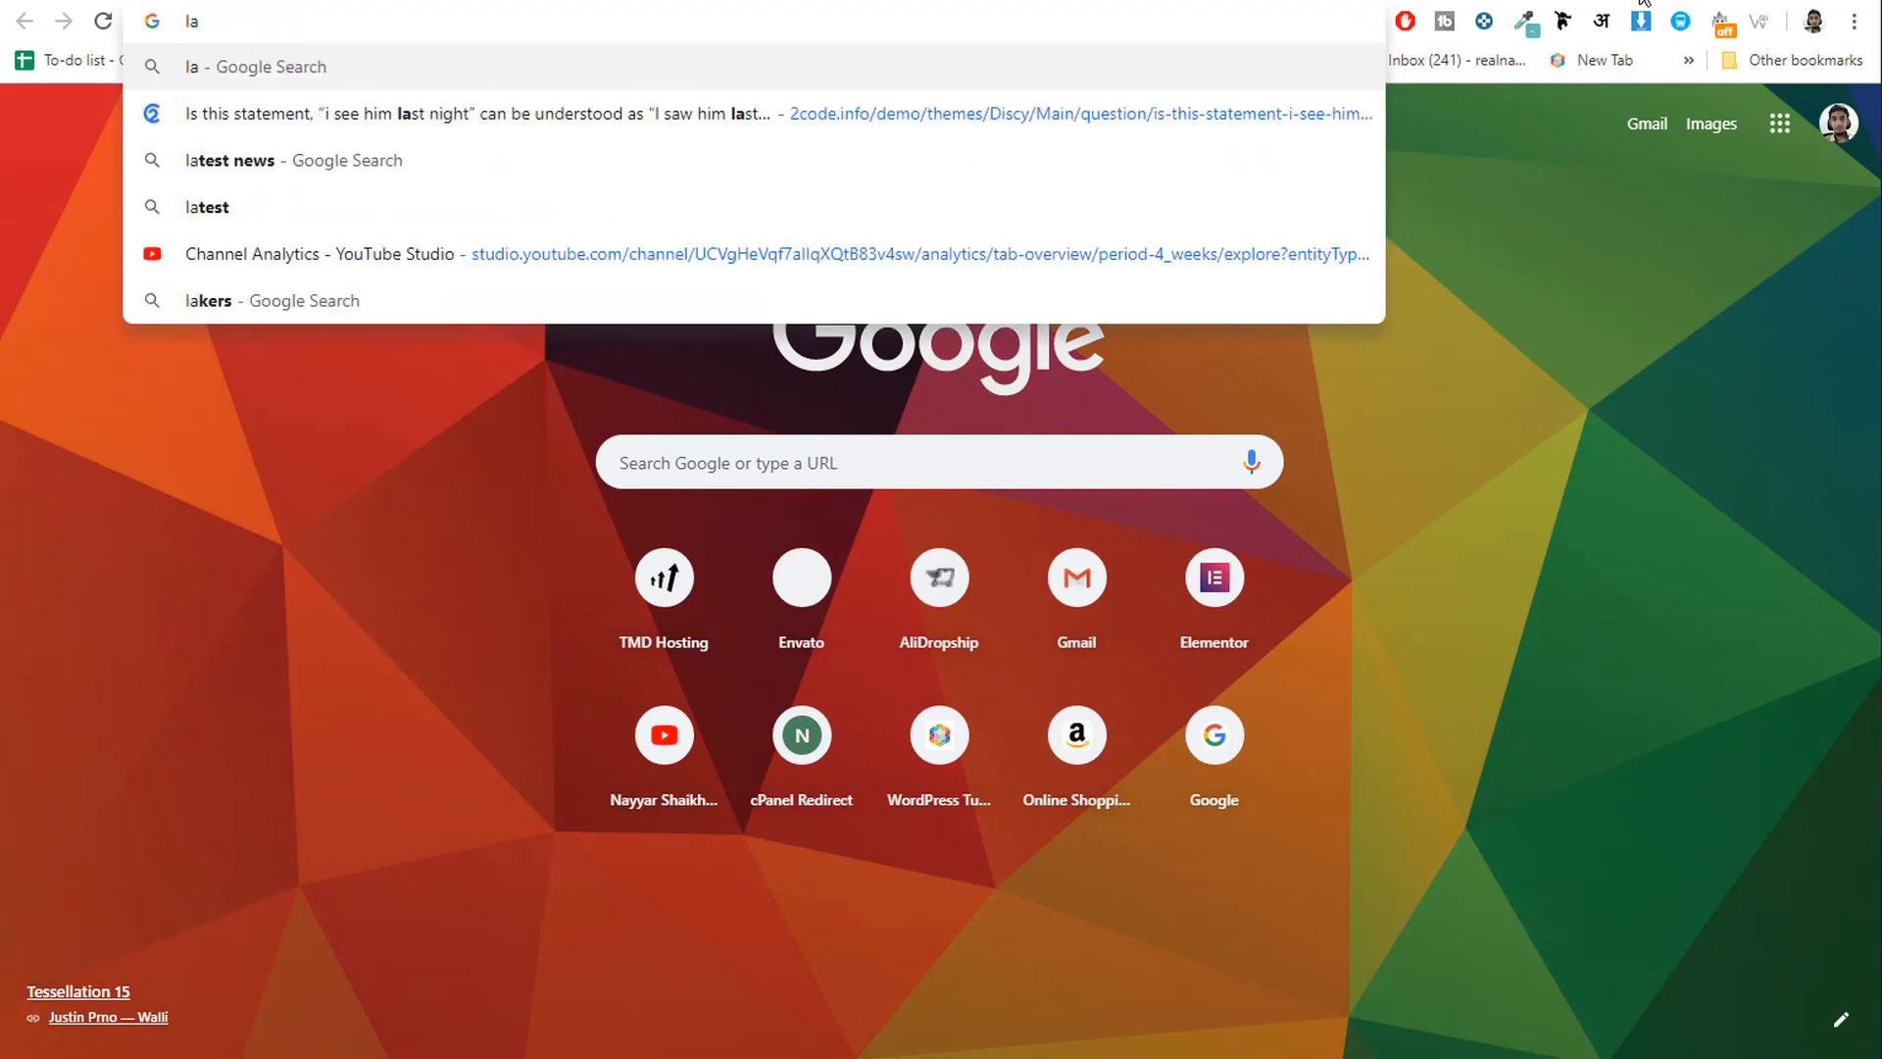
type("tl")
key("Down")
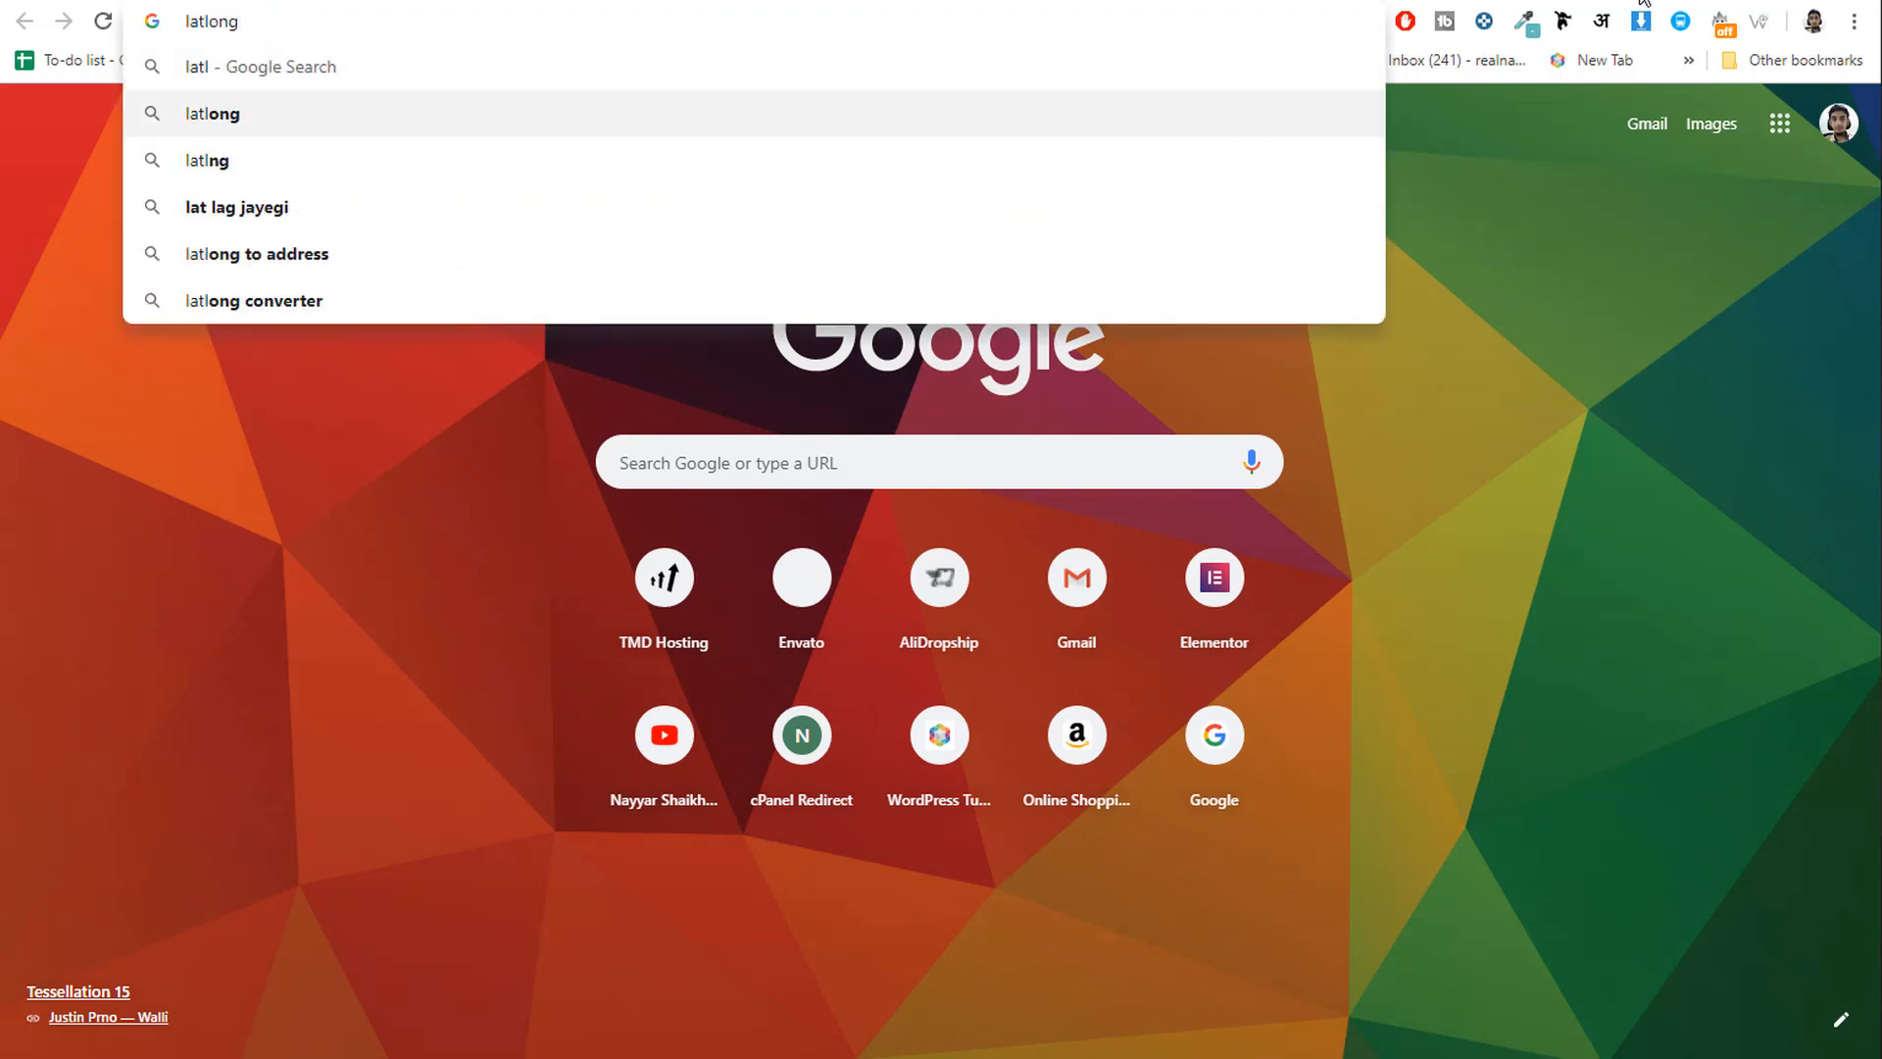
type(".net")
key("Return")
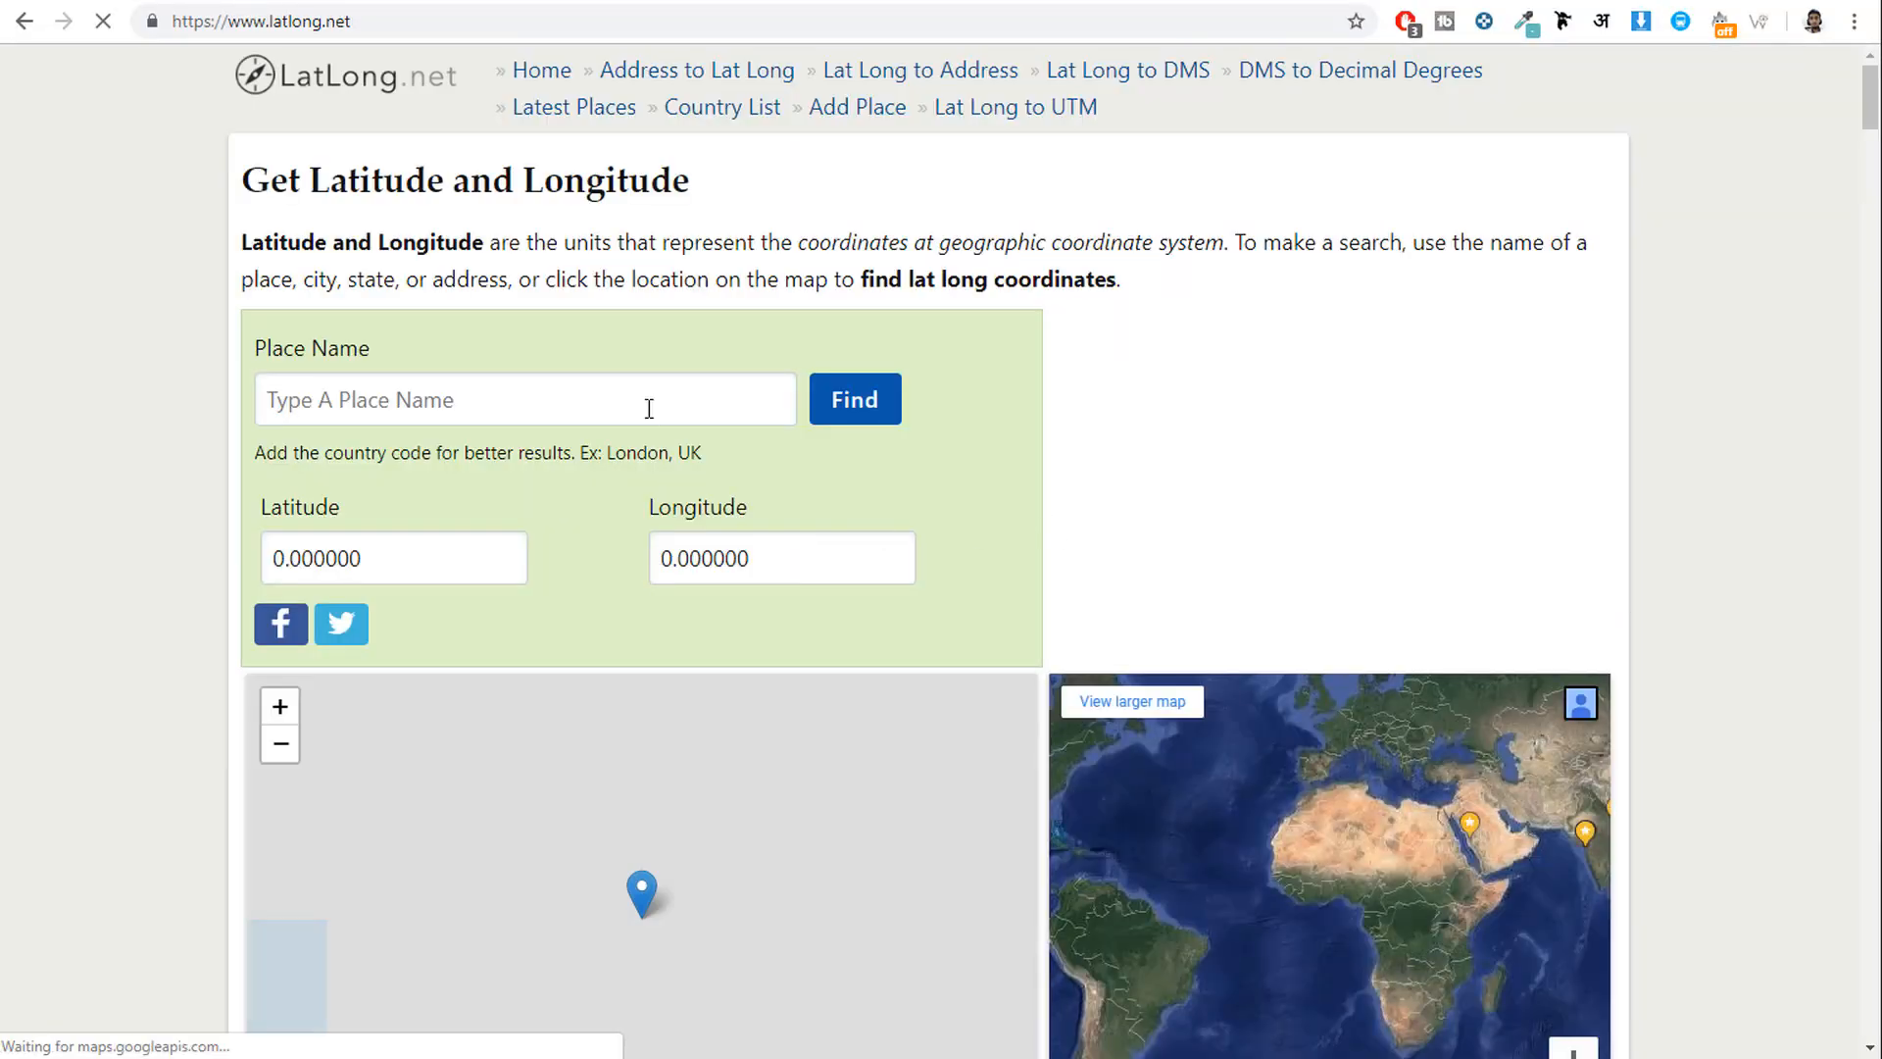
left_click(649, 408)
type("Mumbai")
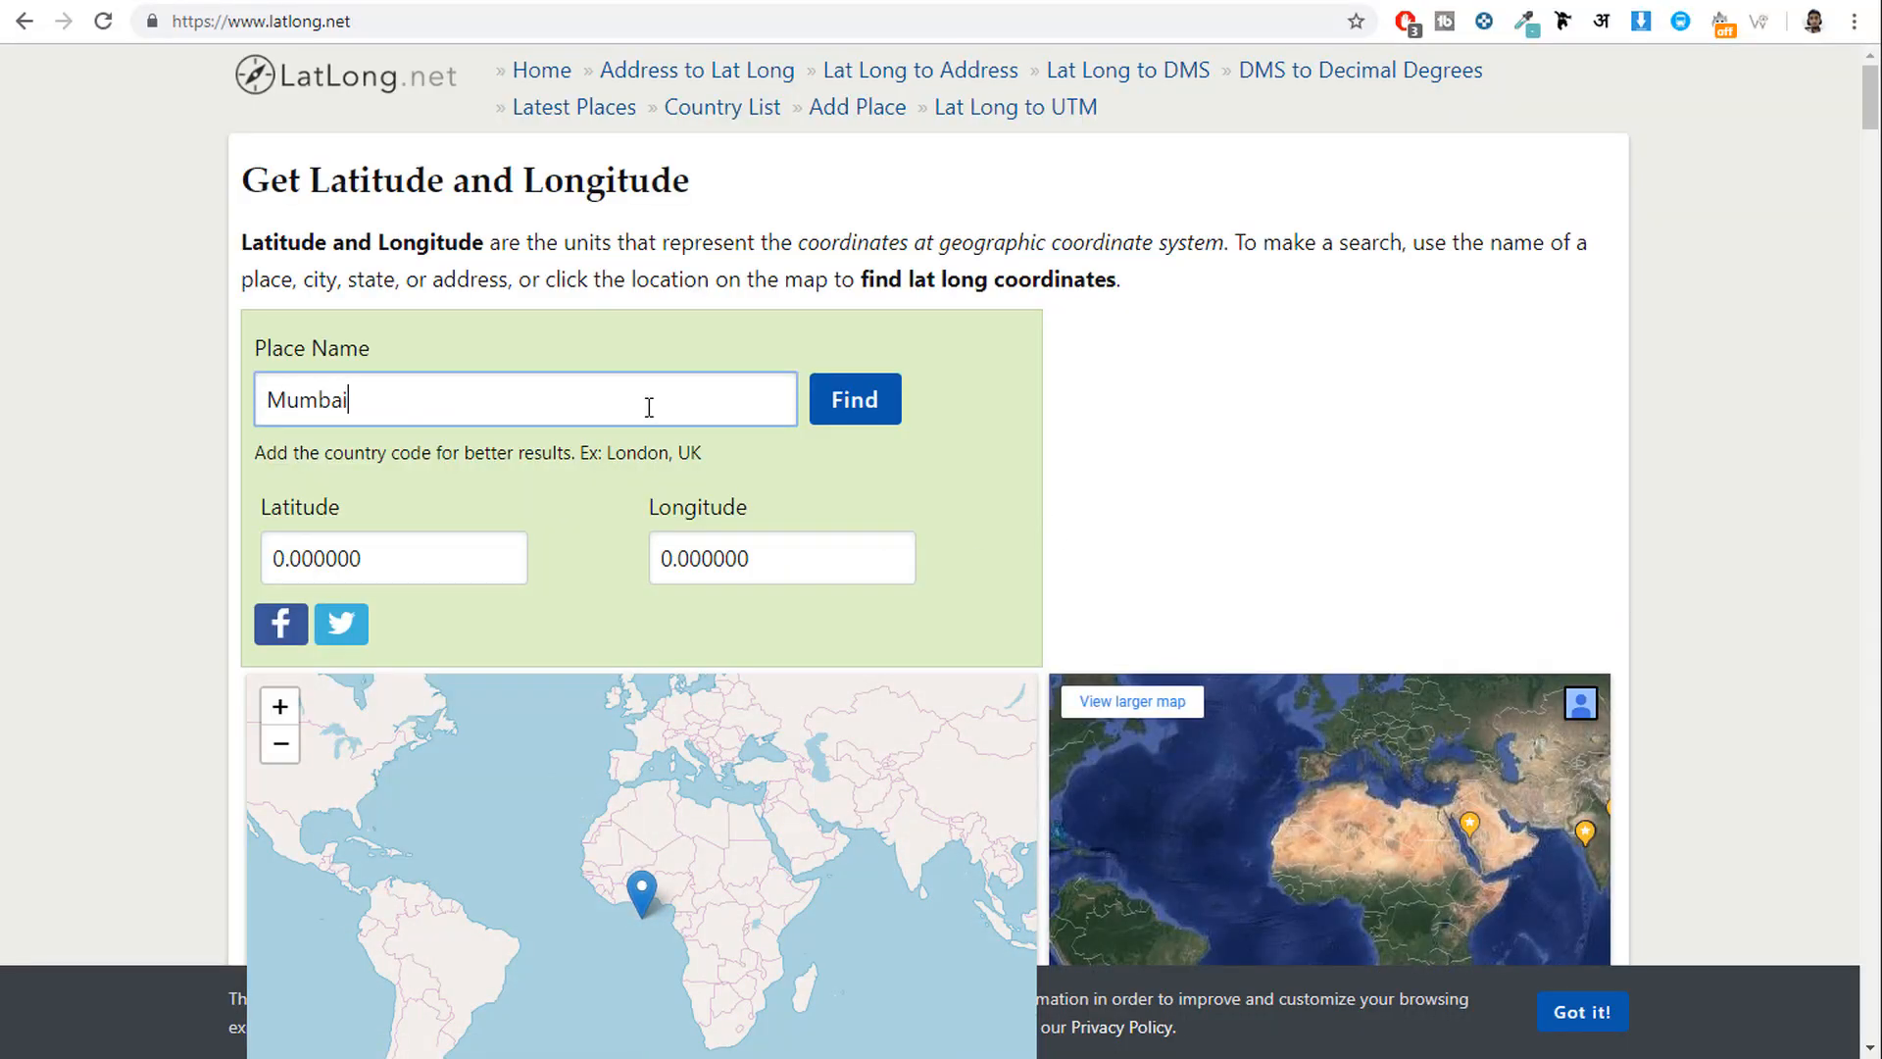
left_click(842, 410)
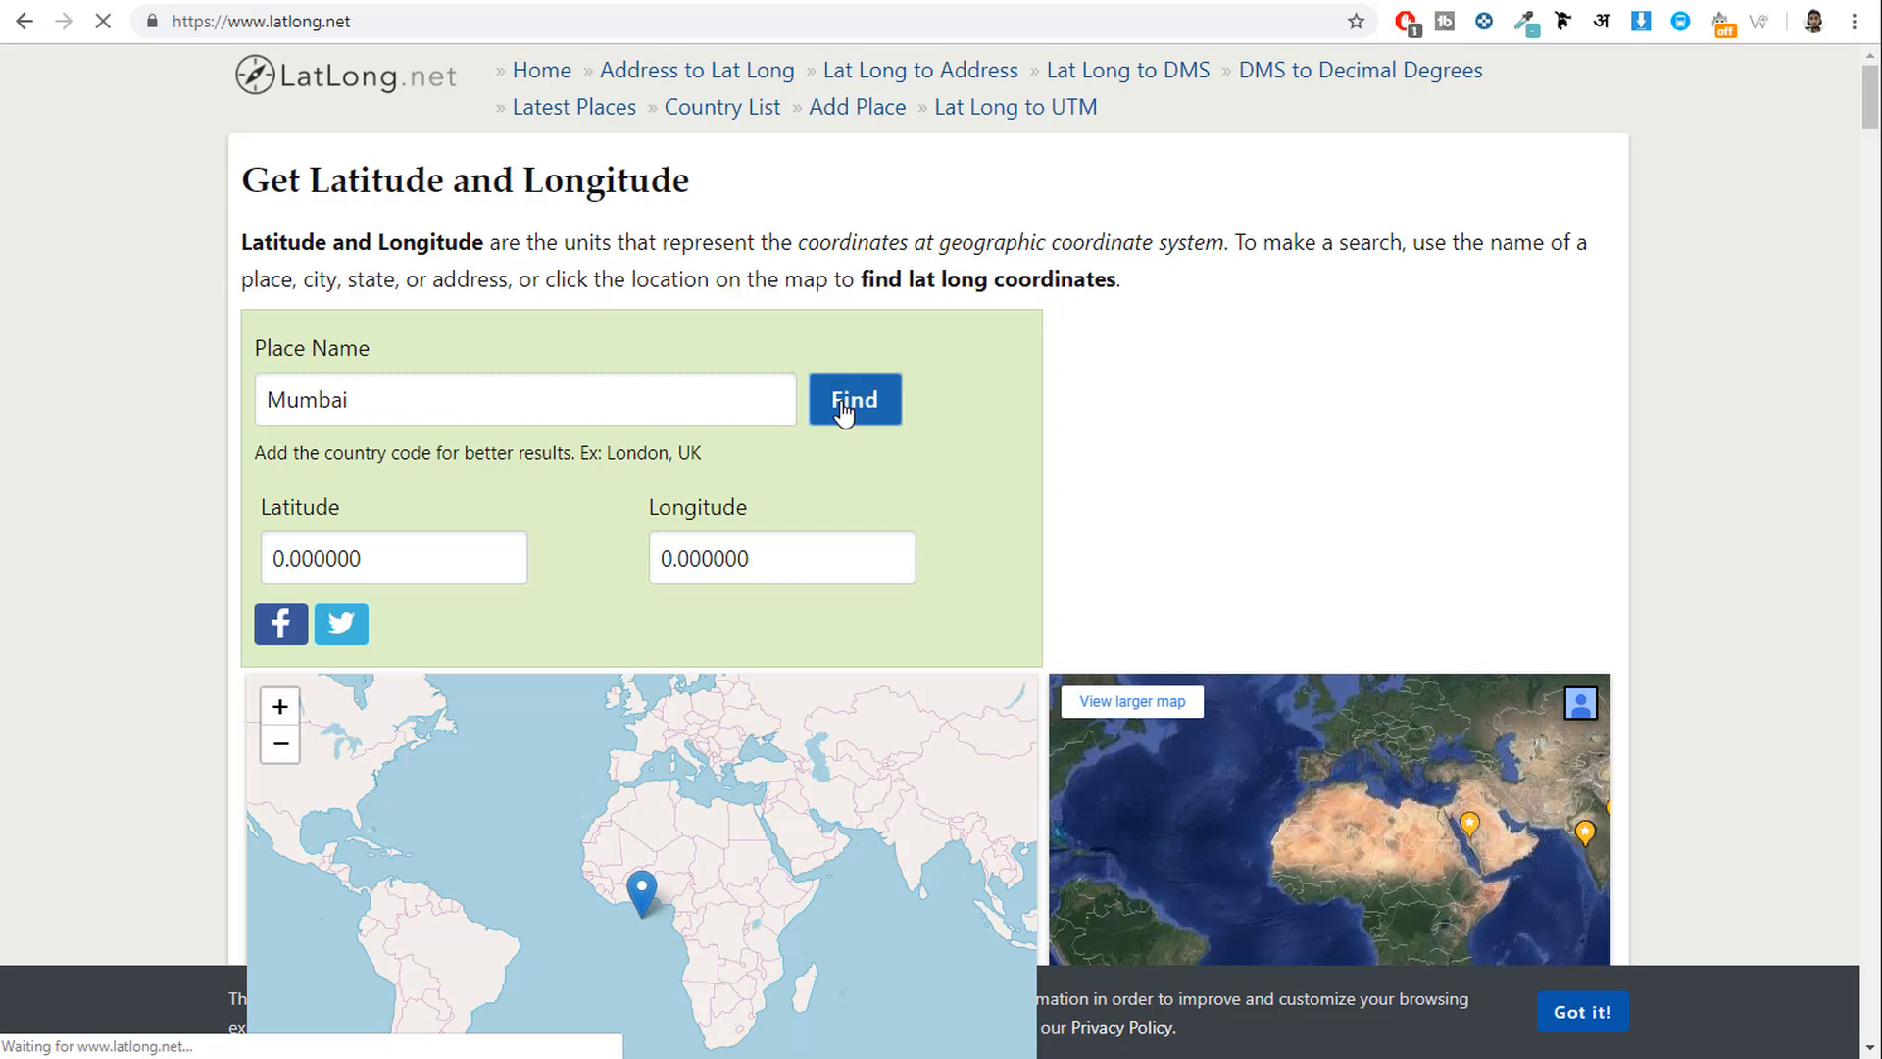
double_click(425, 555)
key("ctrl+c")
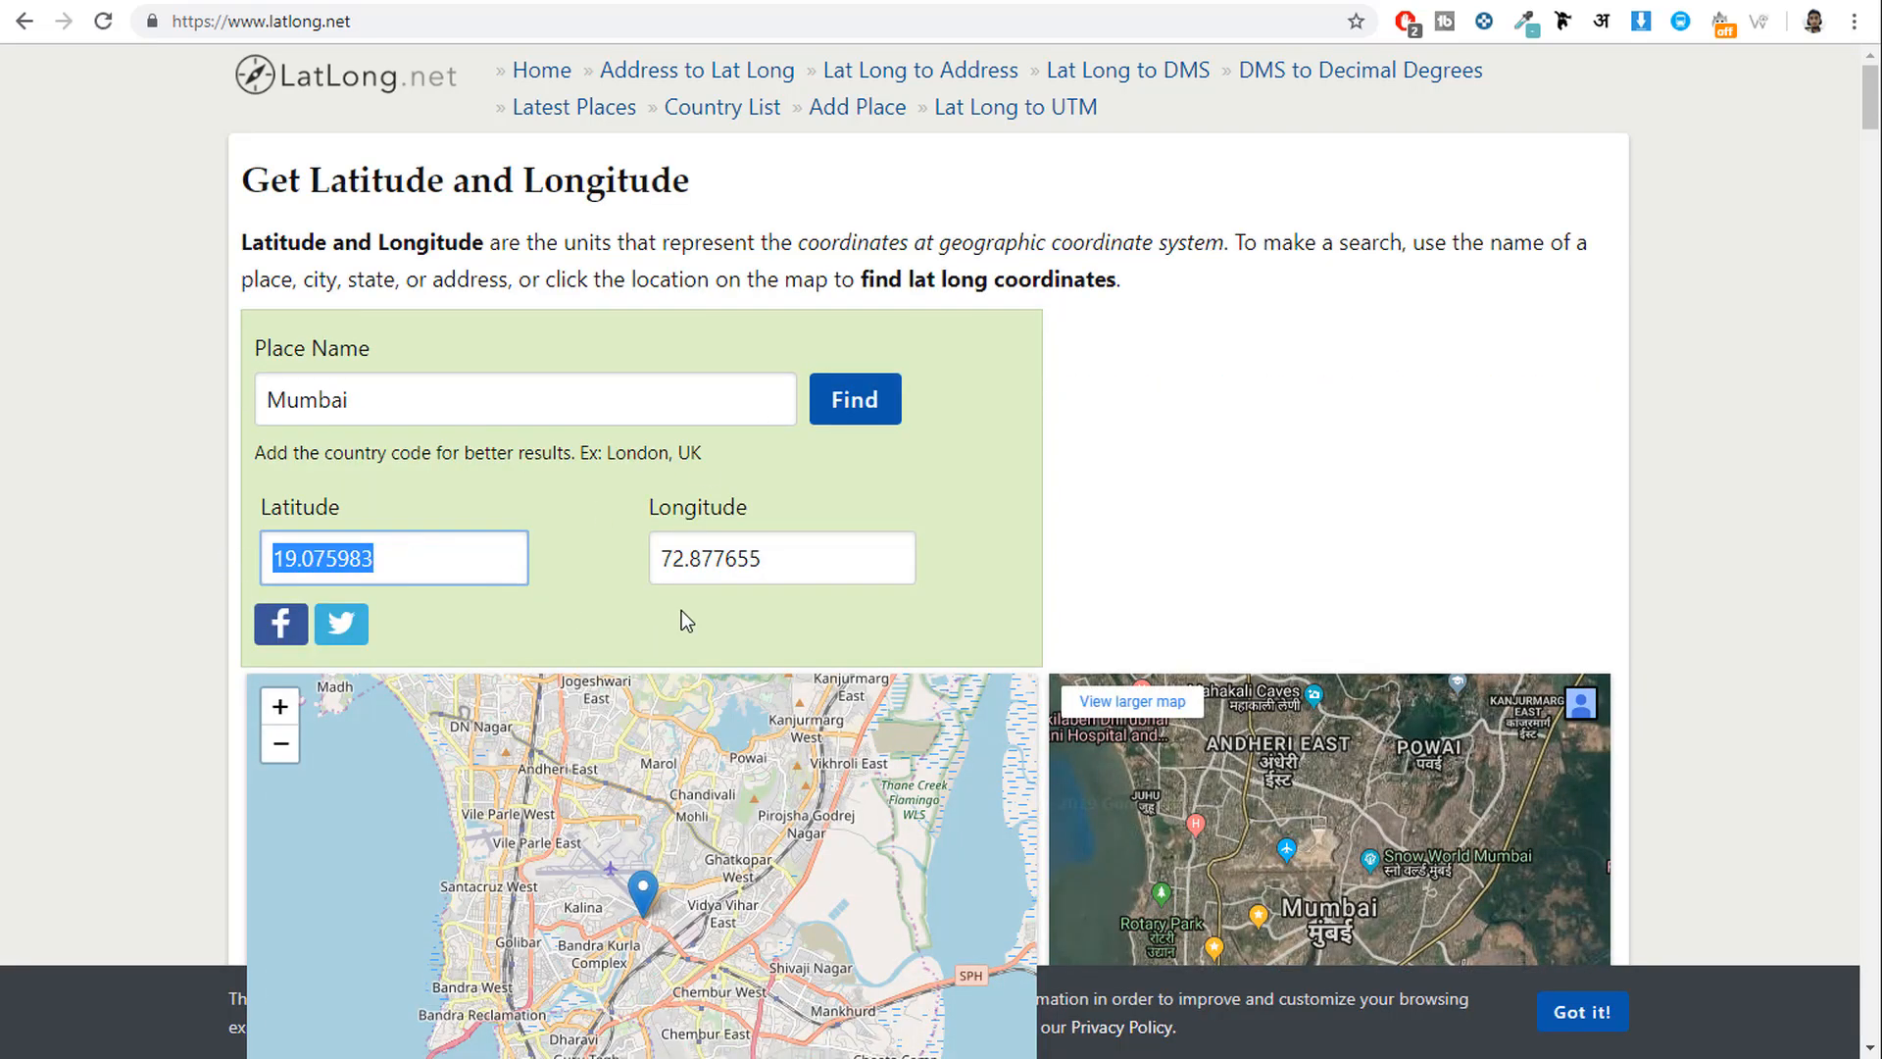
Enter Mumbai's latitude 19.075983 and longitude 72.877655 into the Contact Page map fields.
left_click(672, 1)
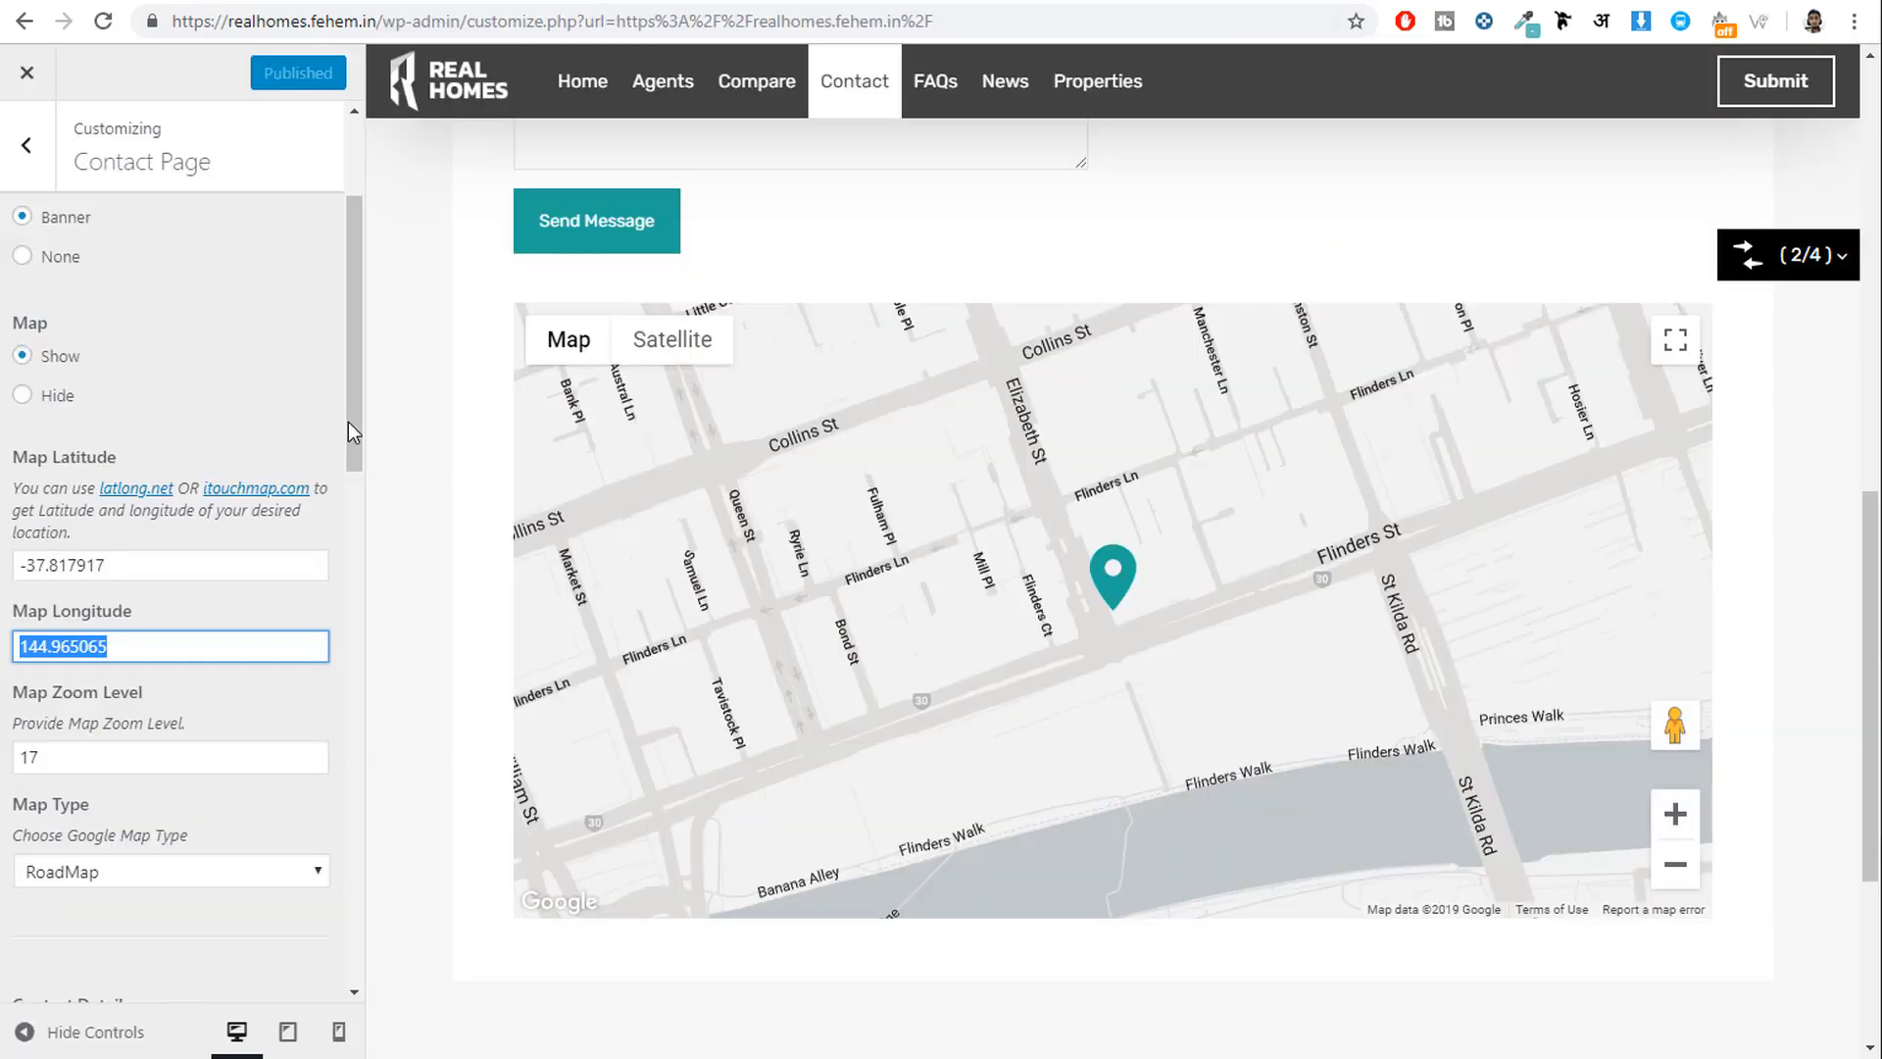
left_click(155, 569)
key("ctrl+a")
key("ctrl+v")
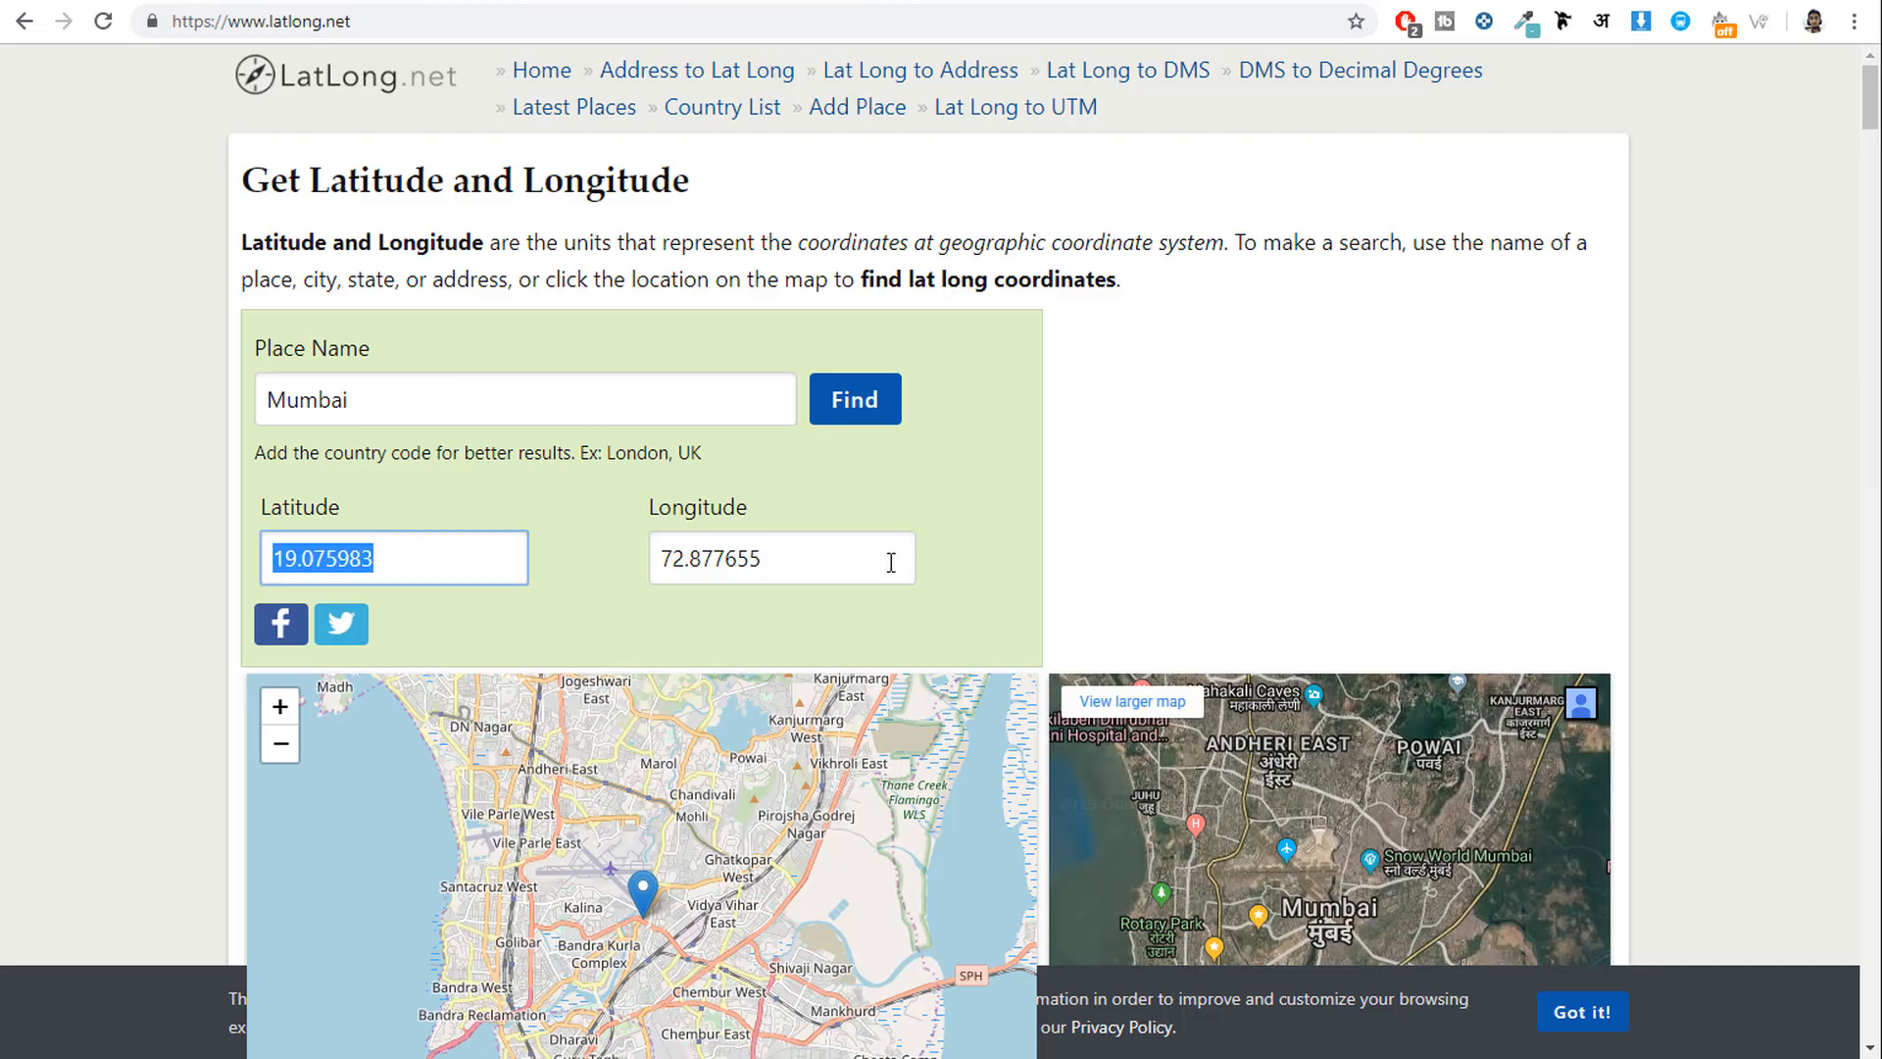
left_click_drag(887, 558, 600, 564)
key("ctrl+c")
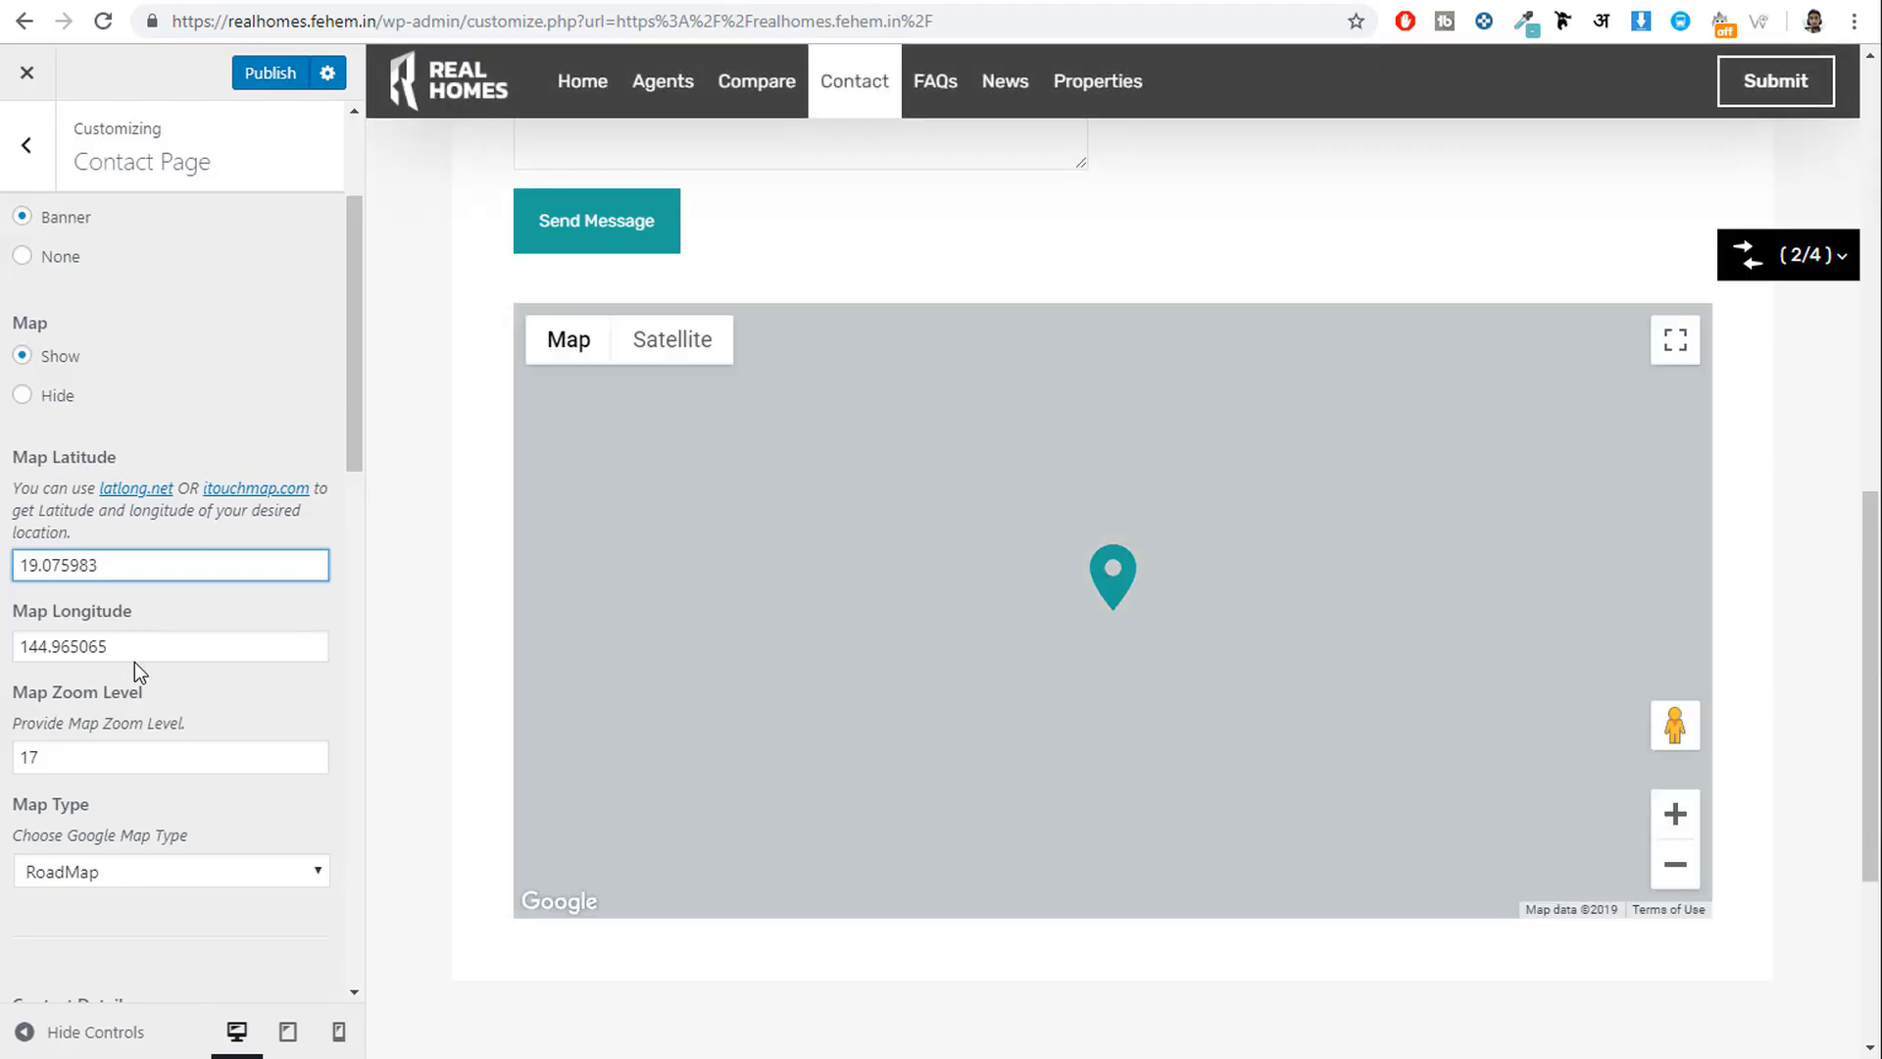
double_click(142, 647)
key("ctrl+v")
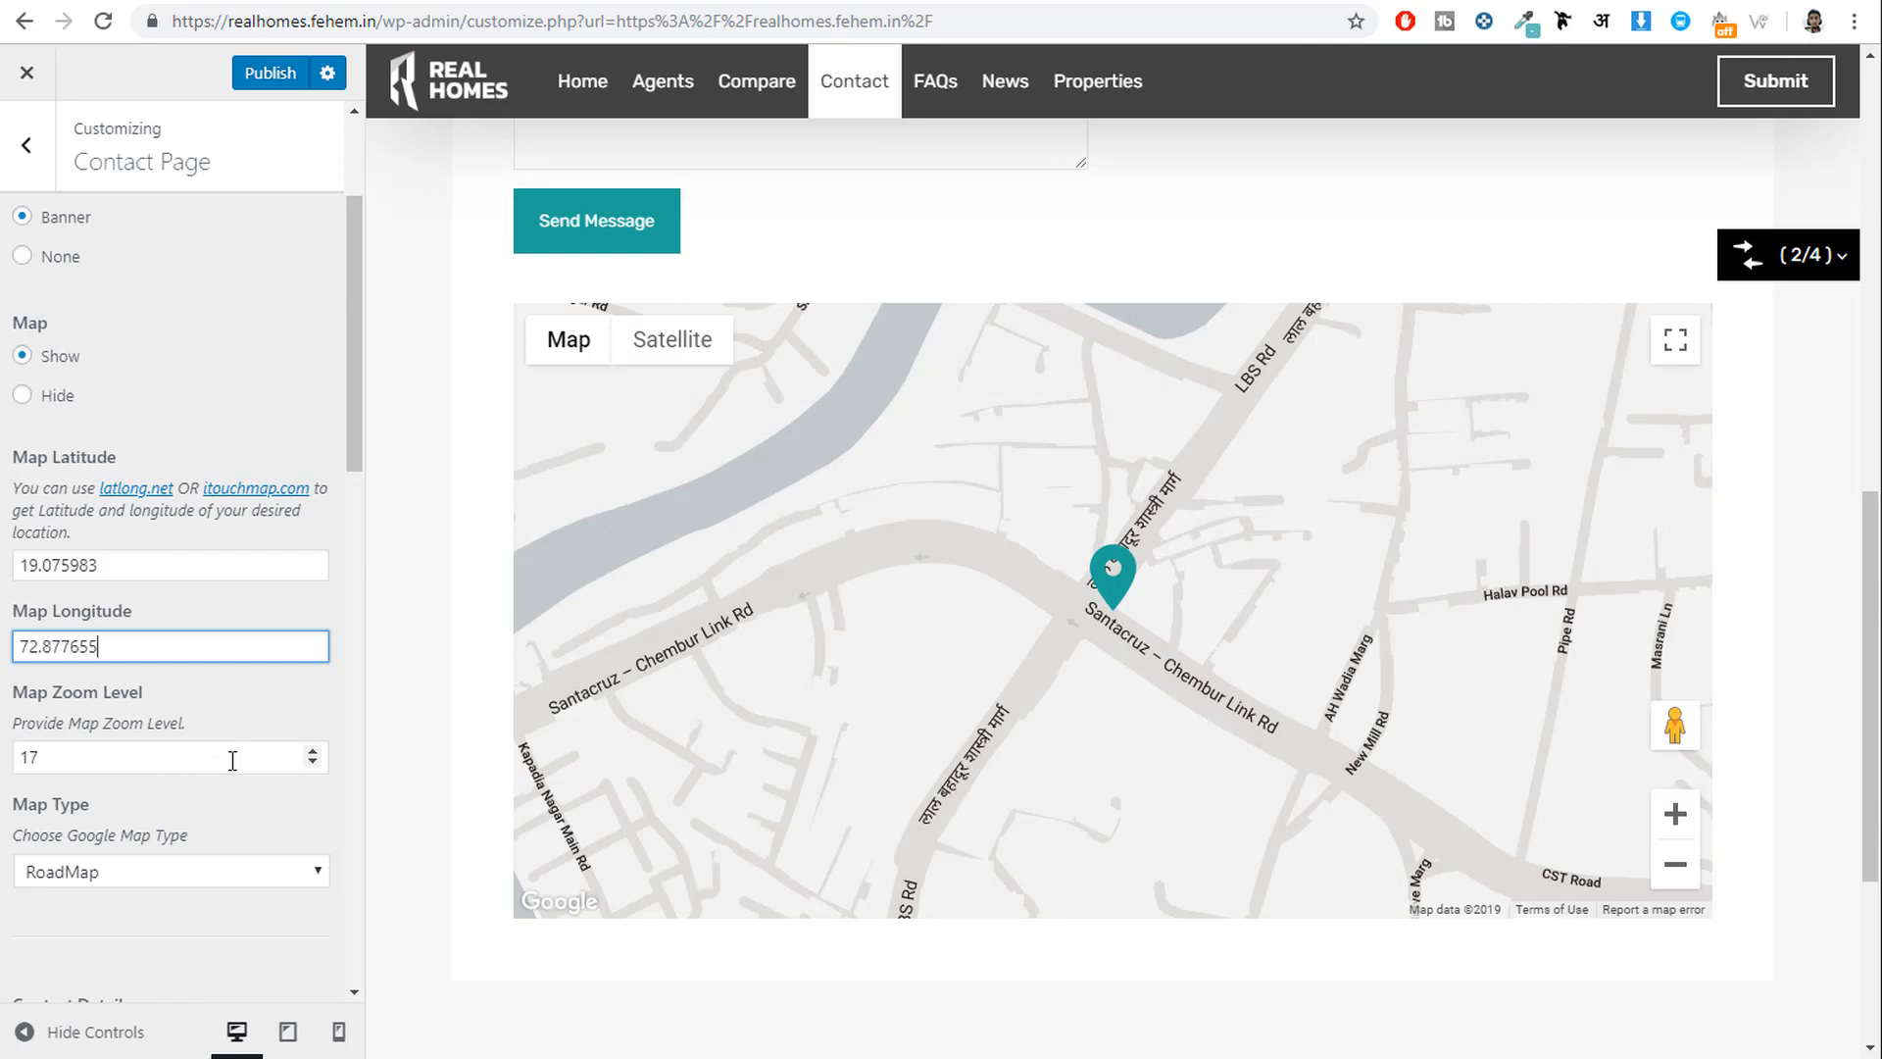
scroll(213, 746, "down", 2)
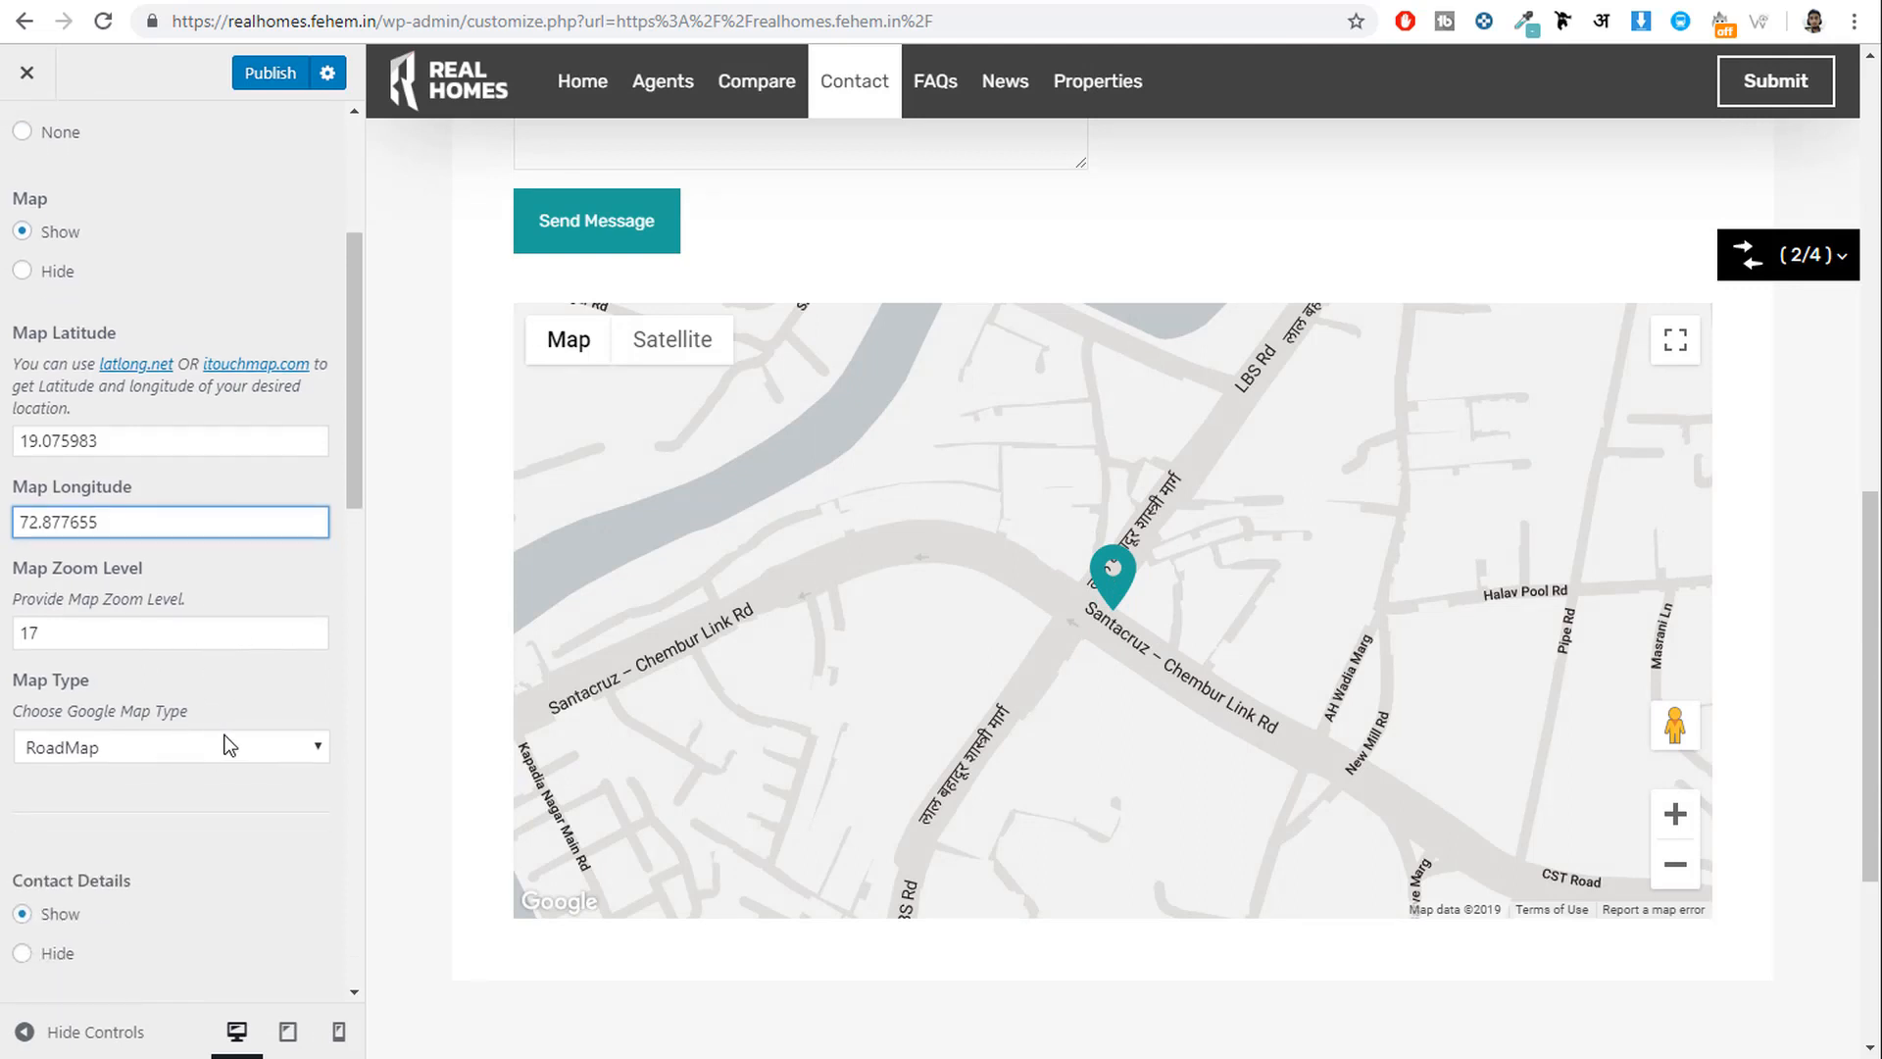
scroll(245, 739, "down", 8)
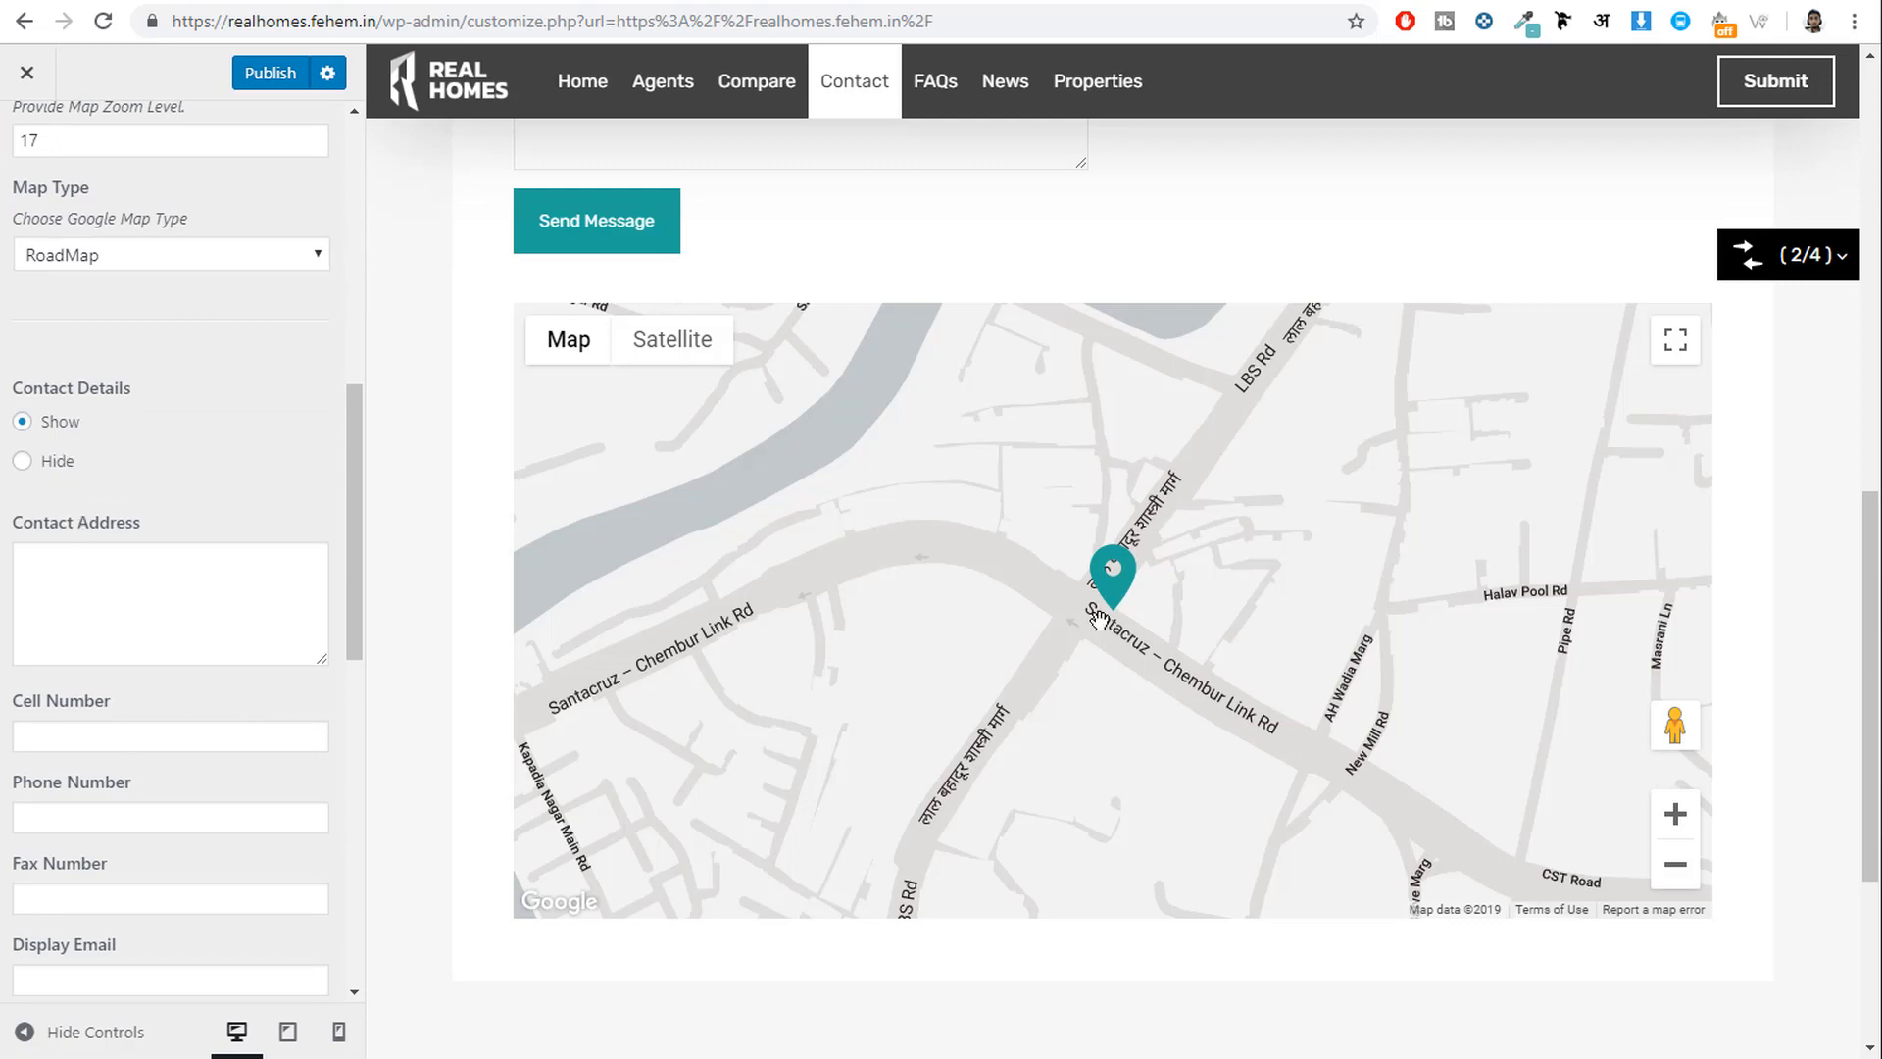
scroll(1119, 667, "up", 10)
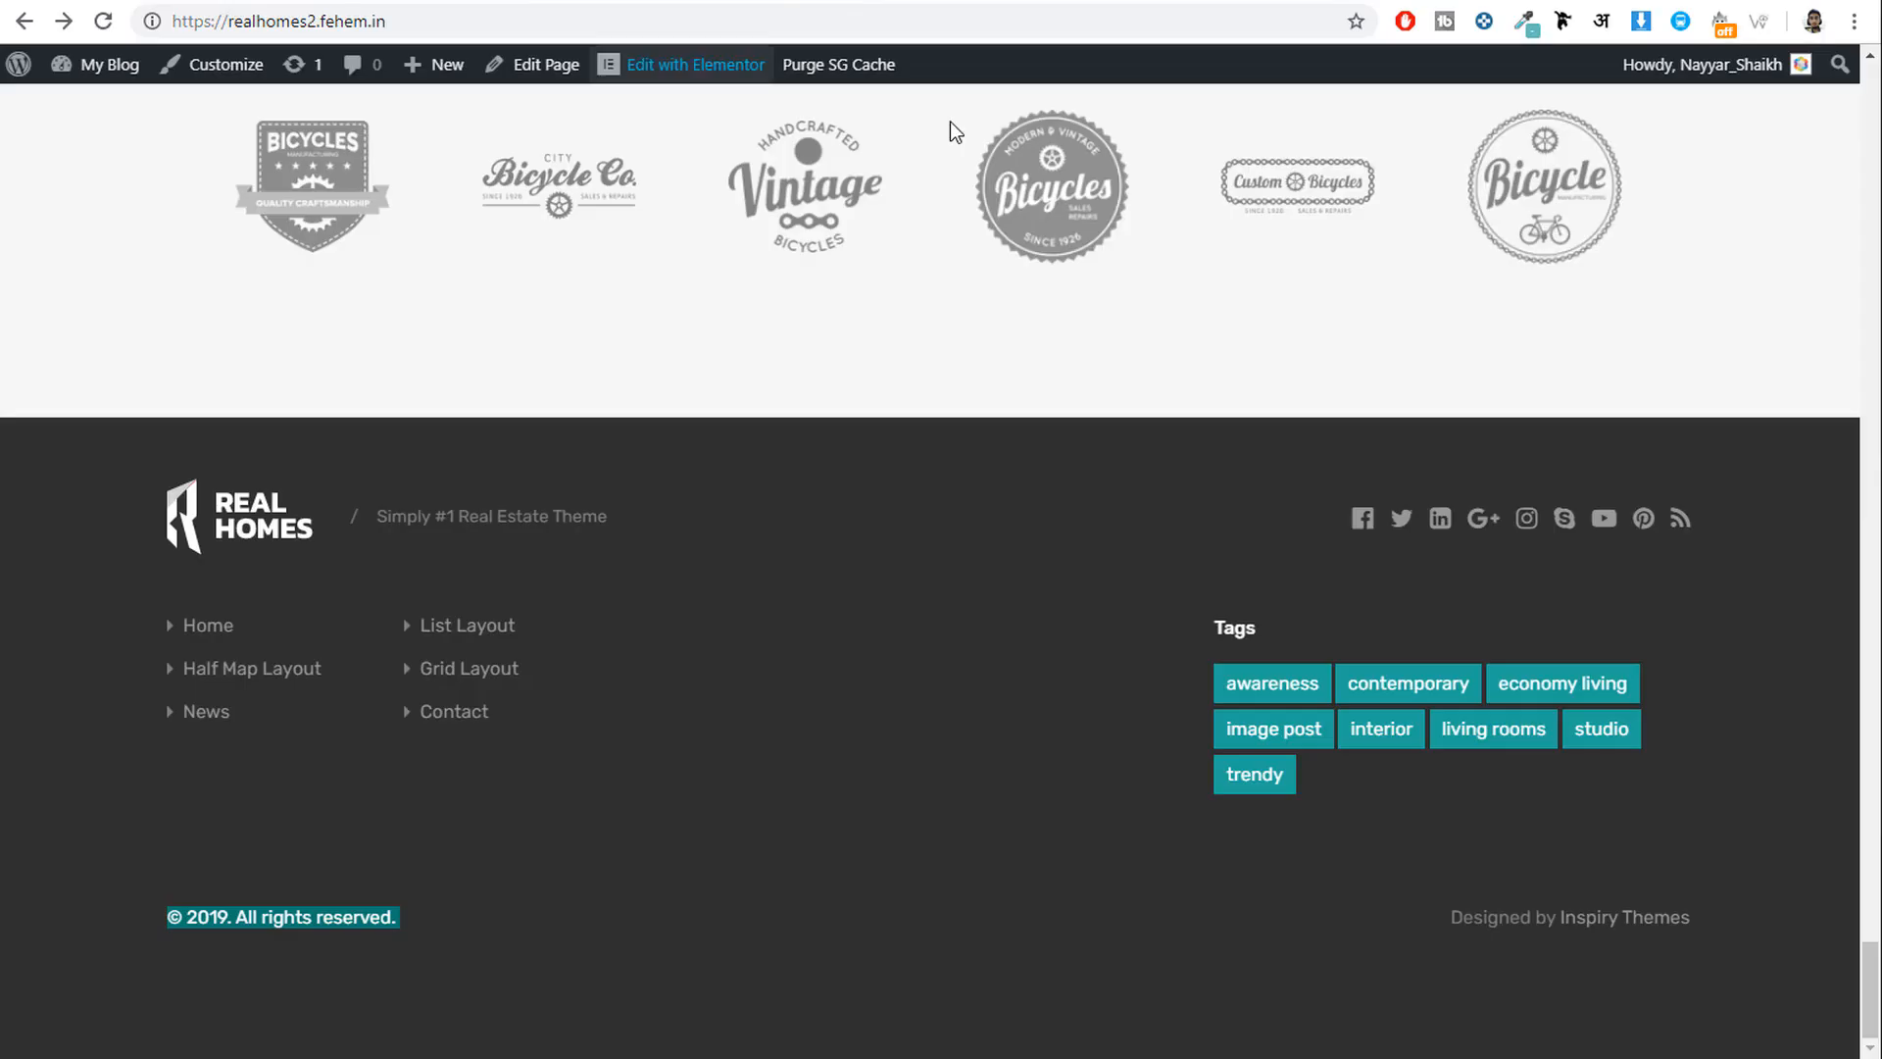
Copy the demo site's contact address into the Contact Address field.
scroll(950, 122, "up", 12)
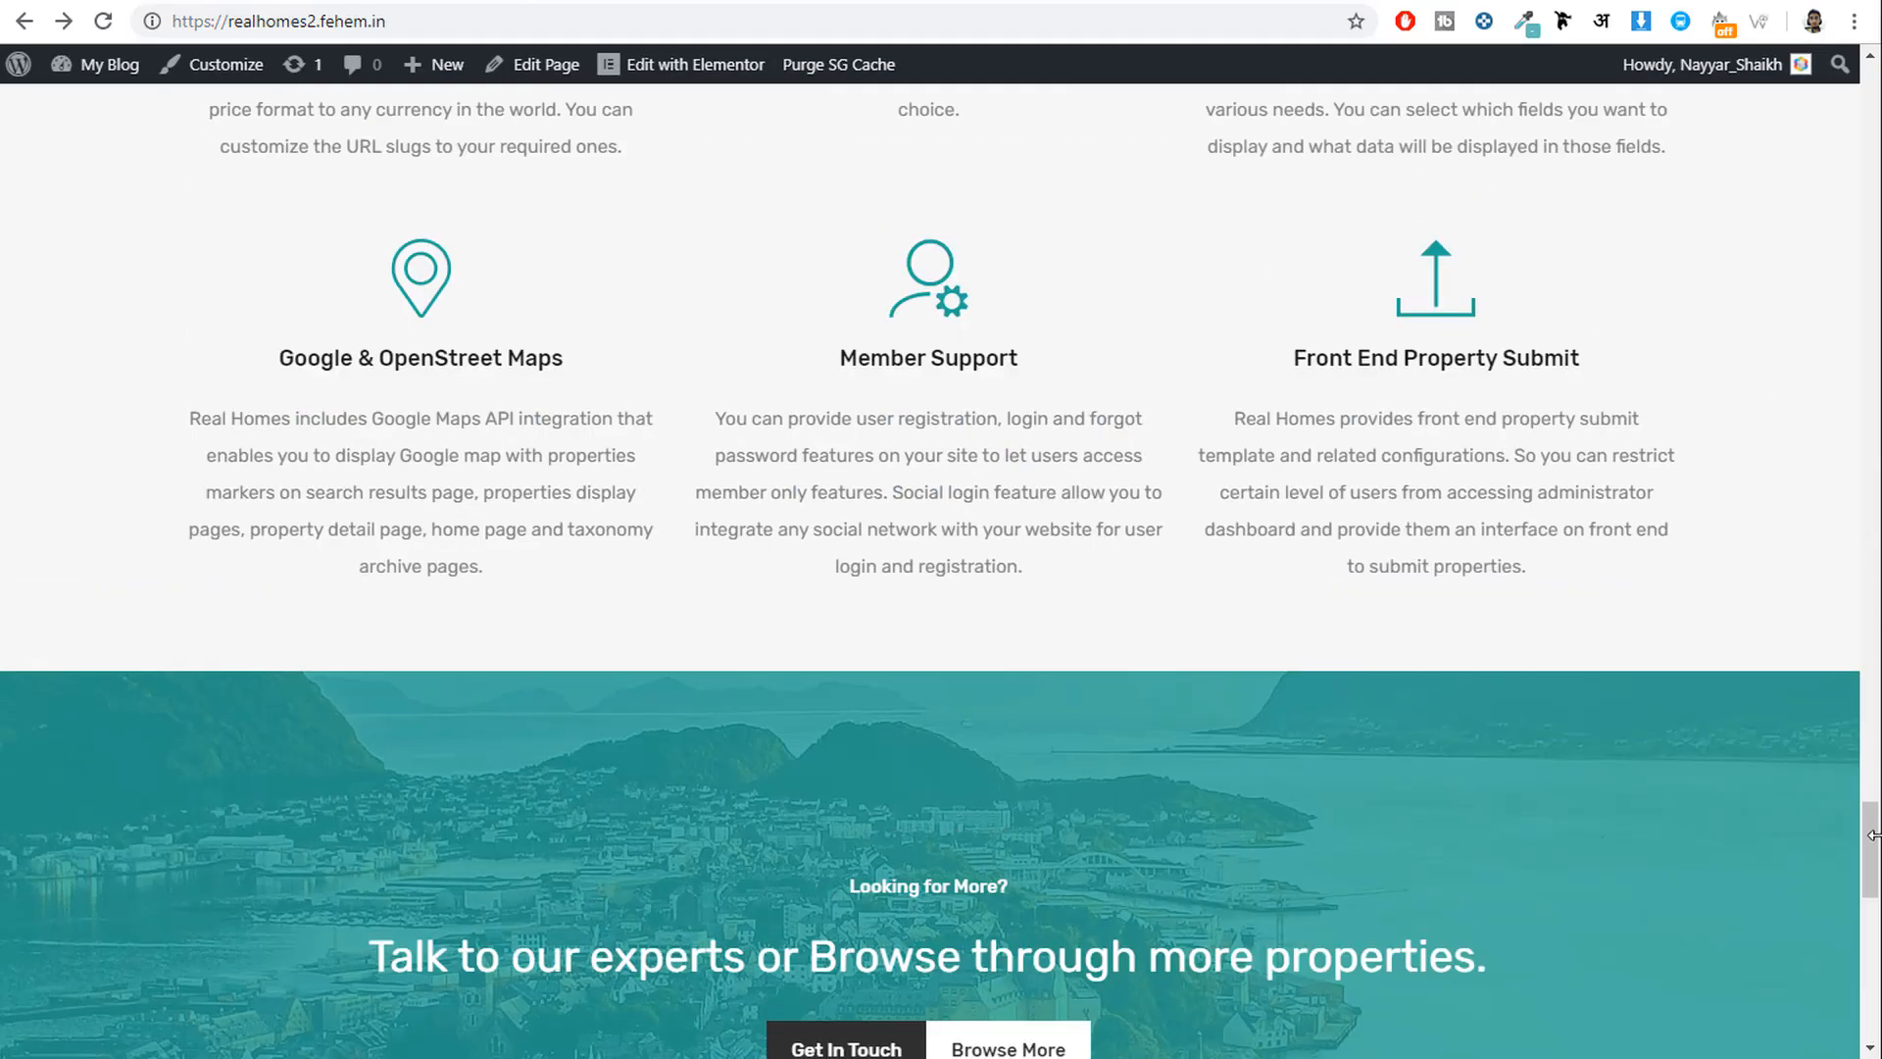
left_click_drag(1872, 834, 1872, 113)
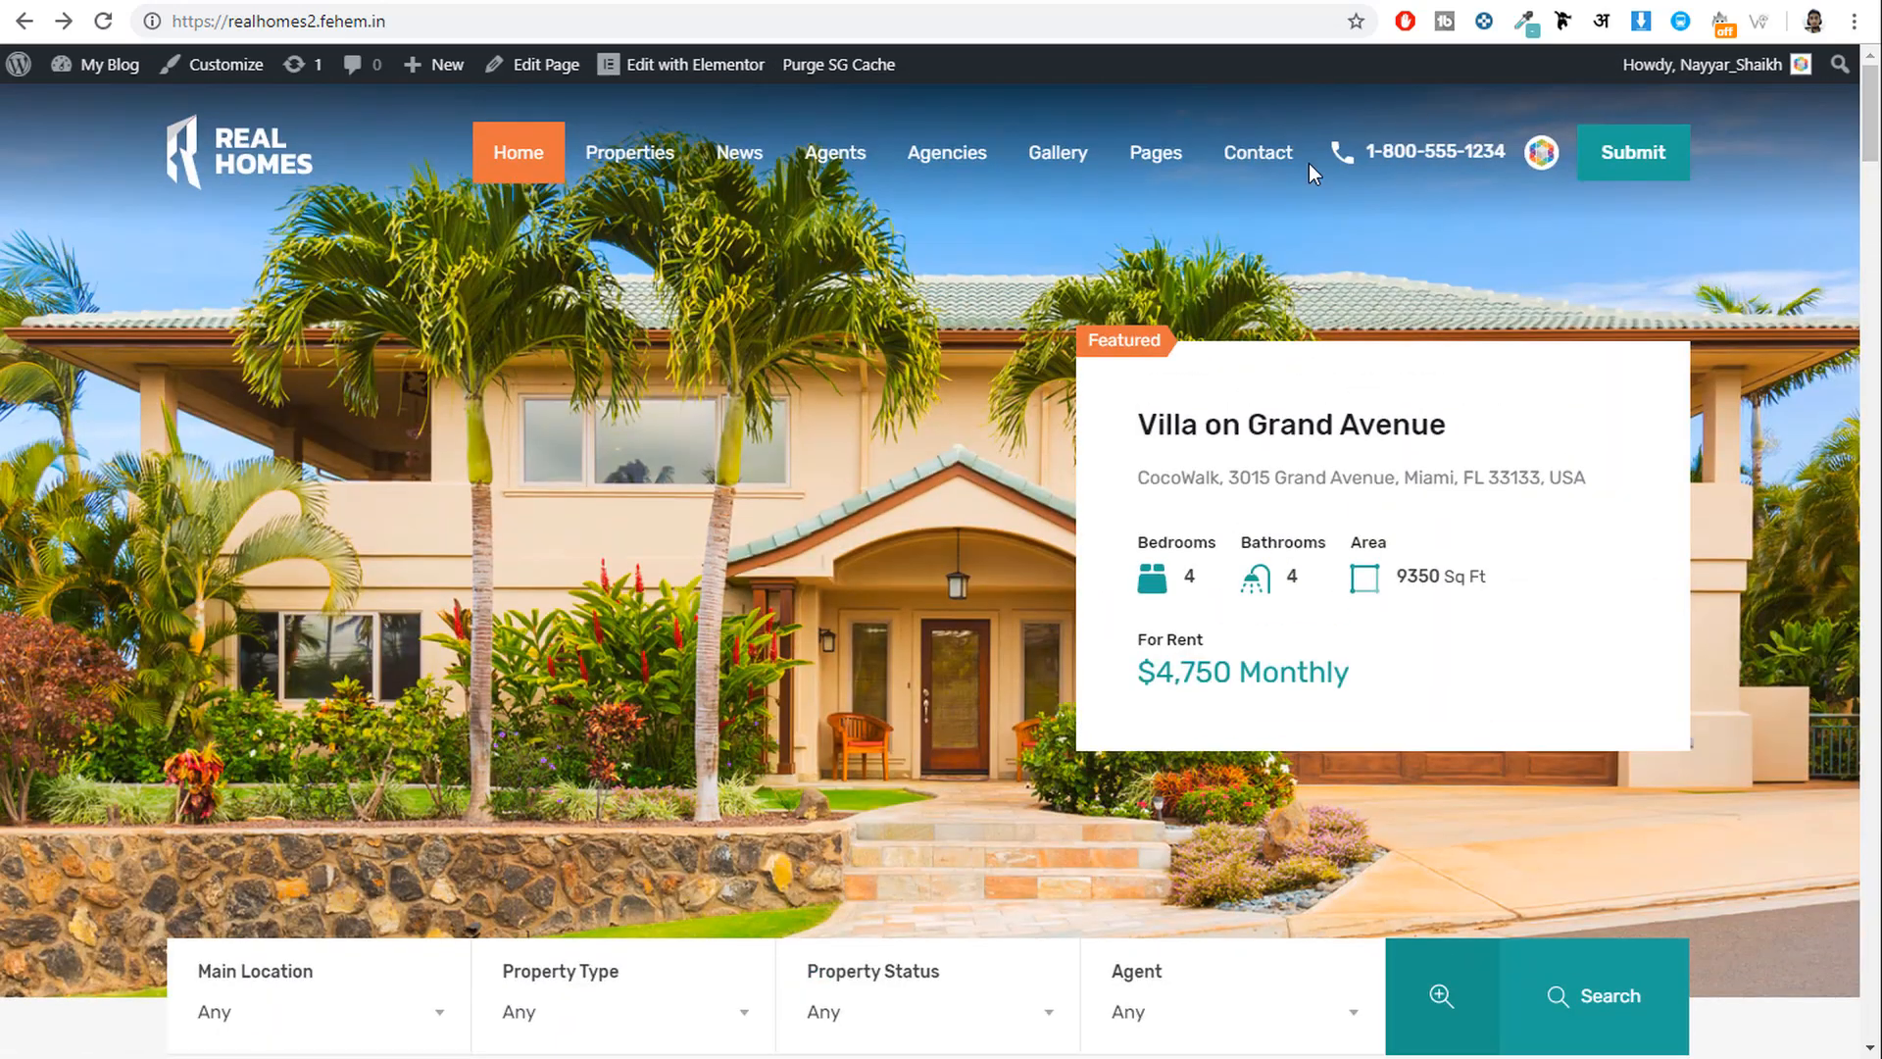
left_click(1259, 165)
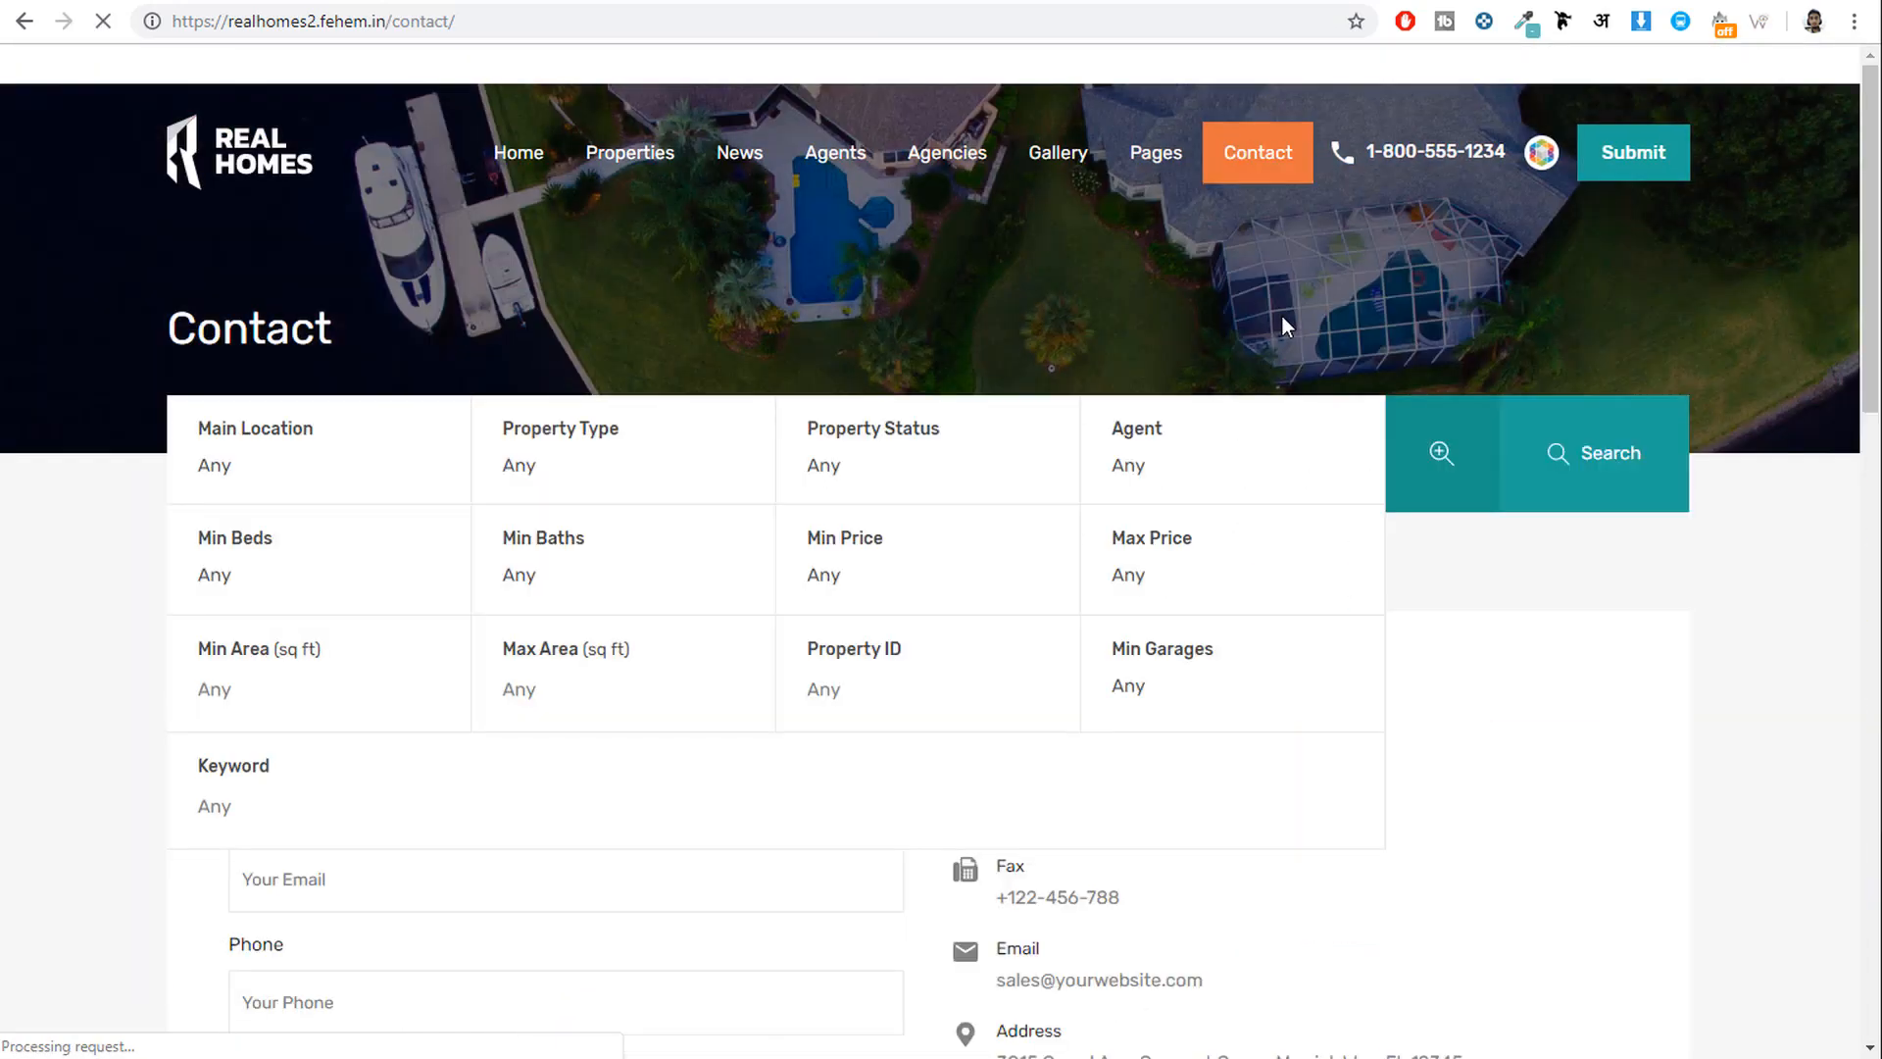
scroll(1607, 545, "down", 4)
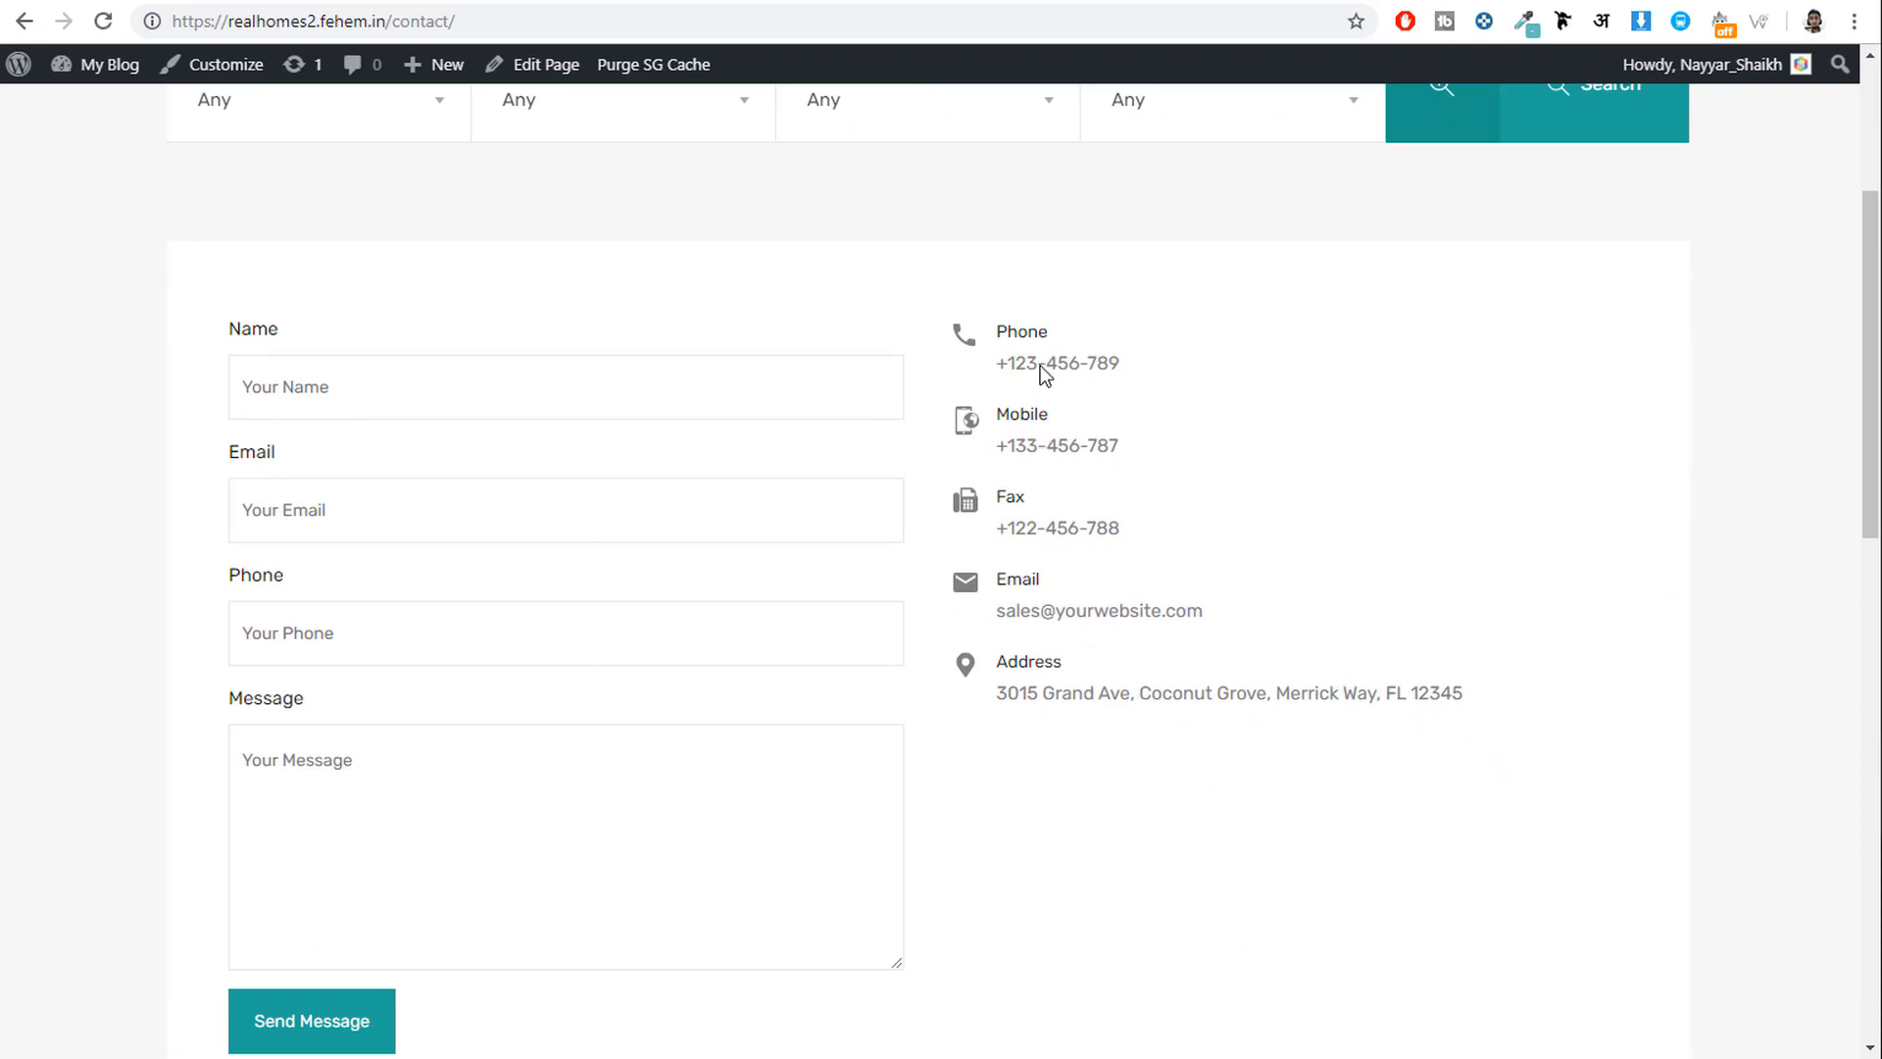
triple_click(1392, 692)
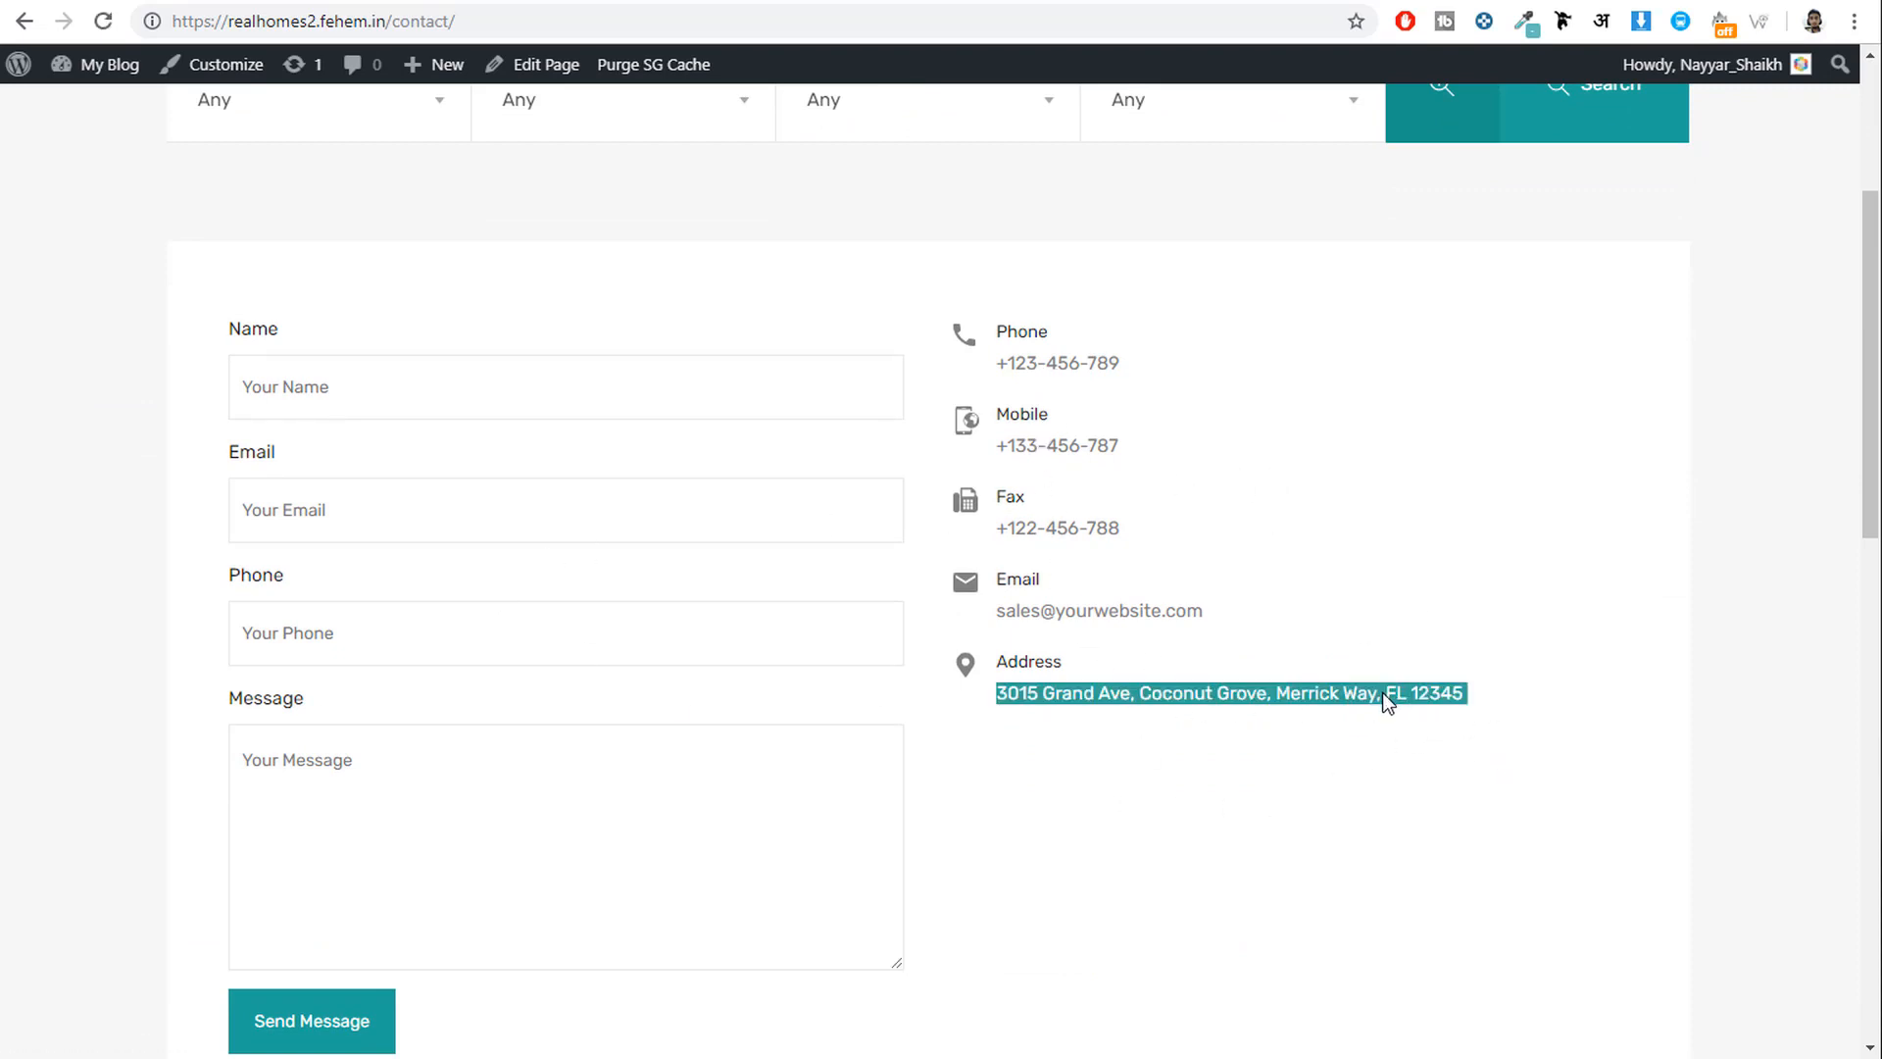
key("ctrl+c")
key("alt+Tab")
left_click(147, 637)
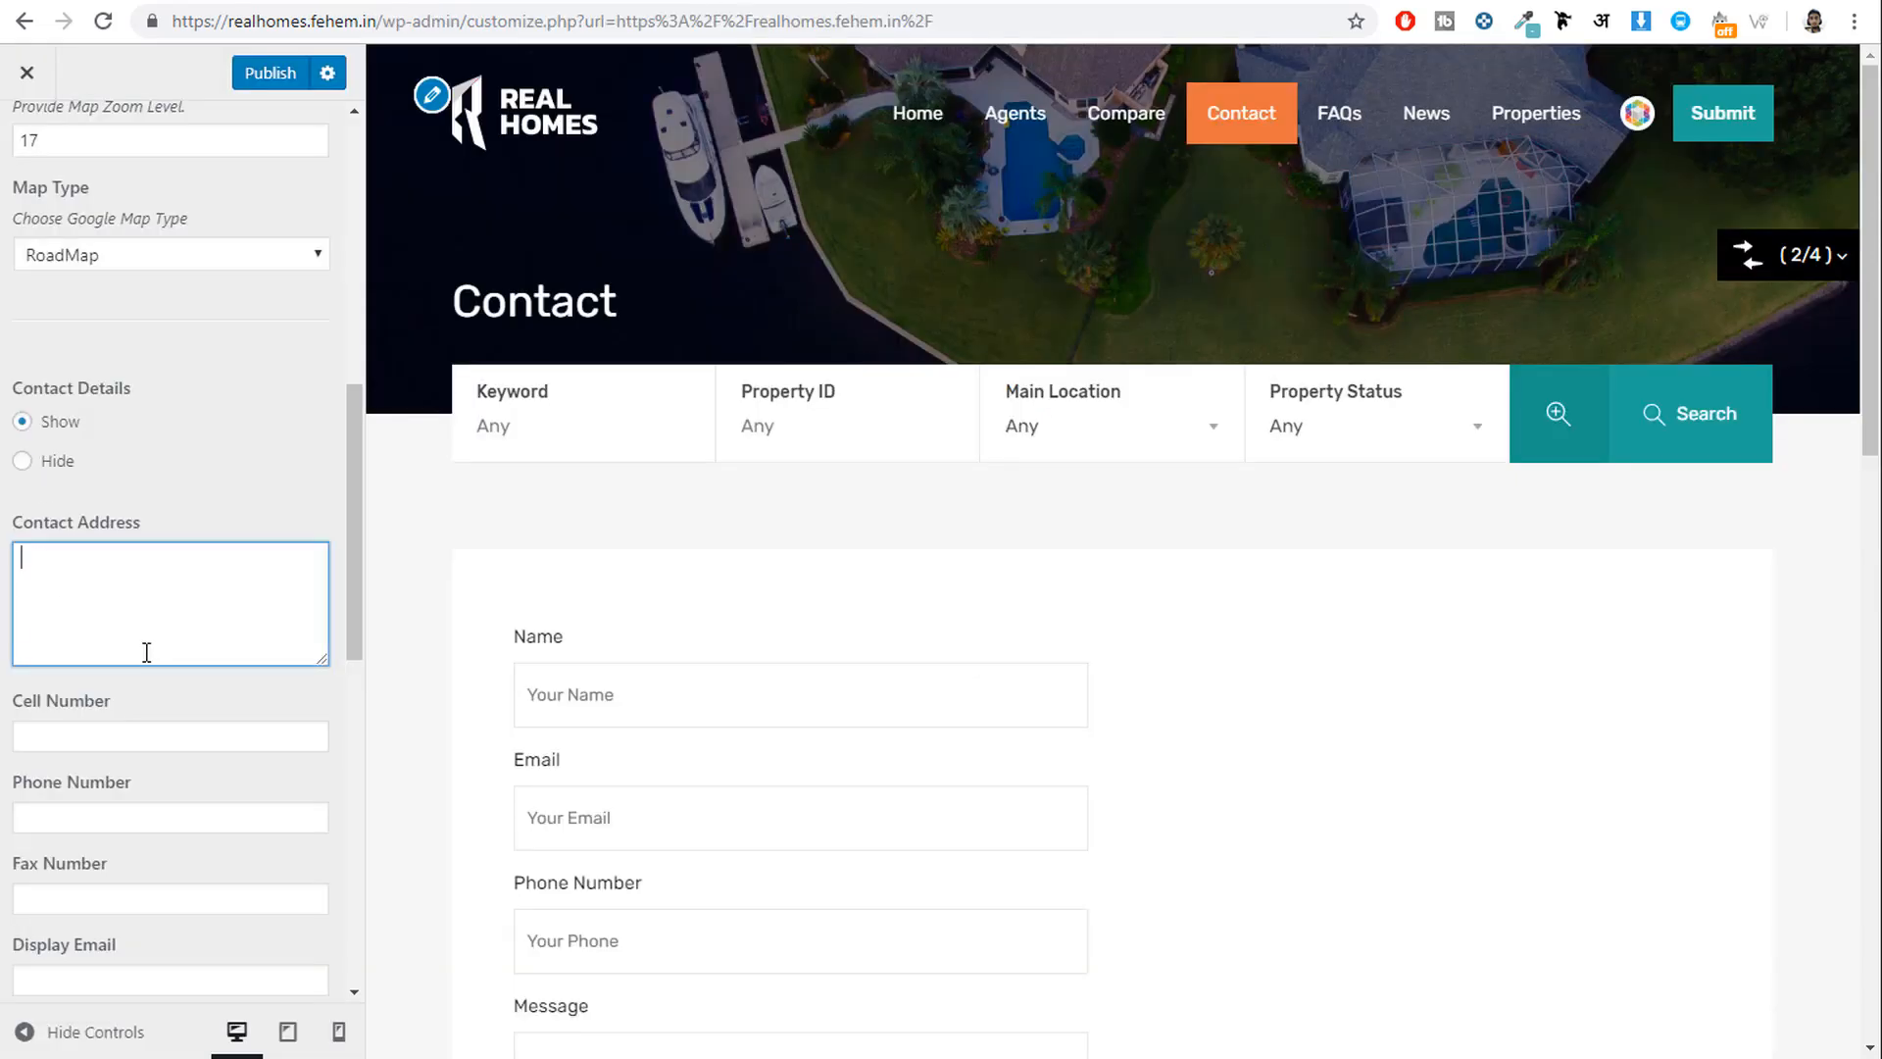
key("ctrl+v")
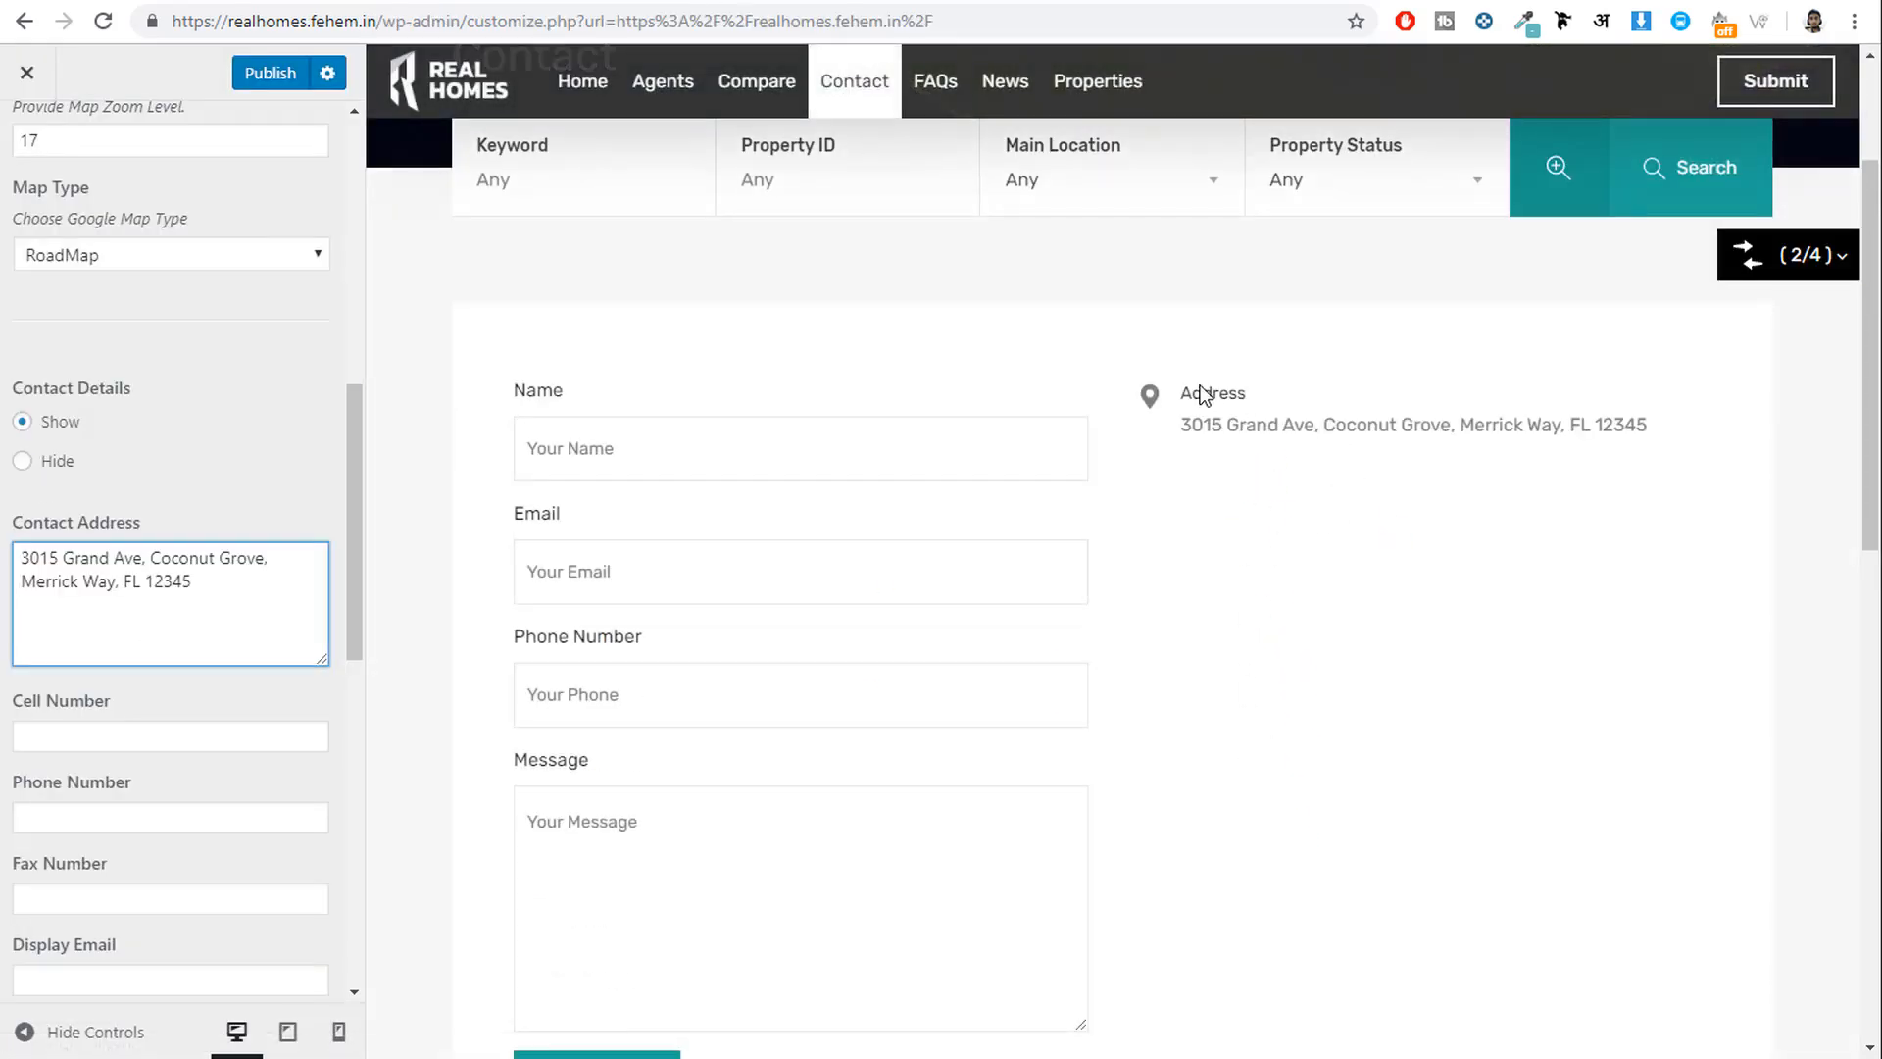
Paste the demo site's phone number into the Phone Number and Fax Number fields.
left_click(119, 734)
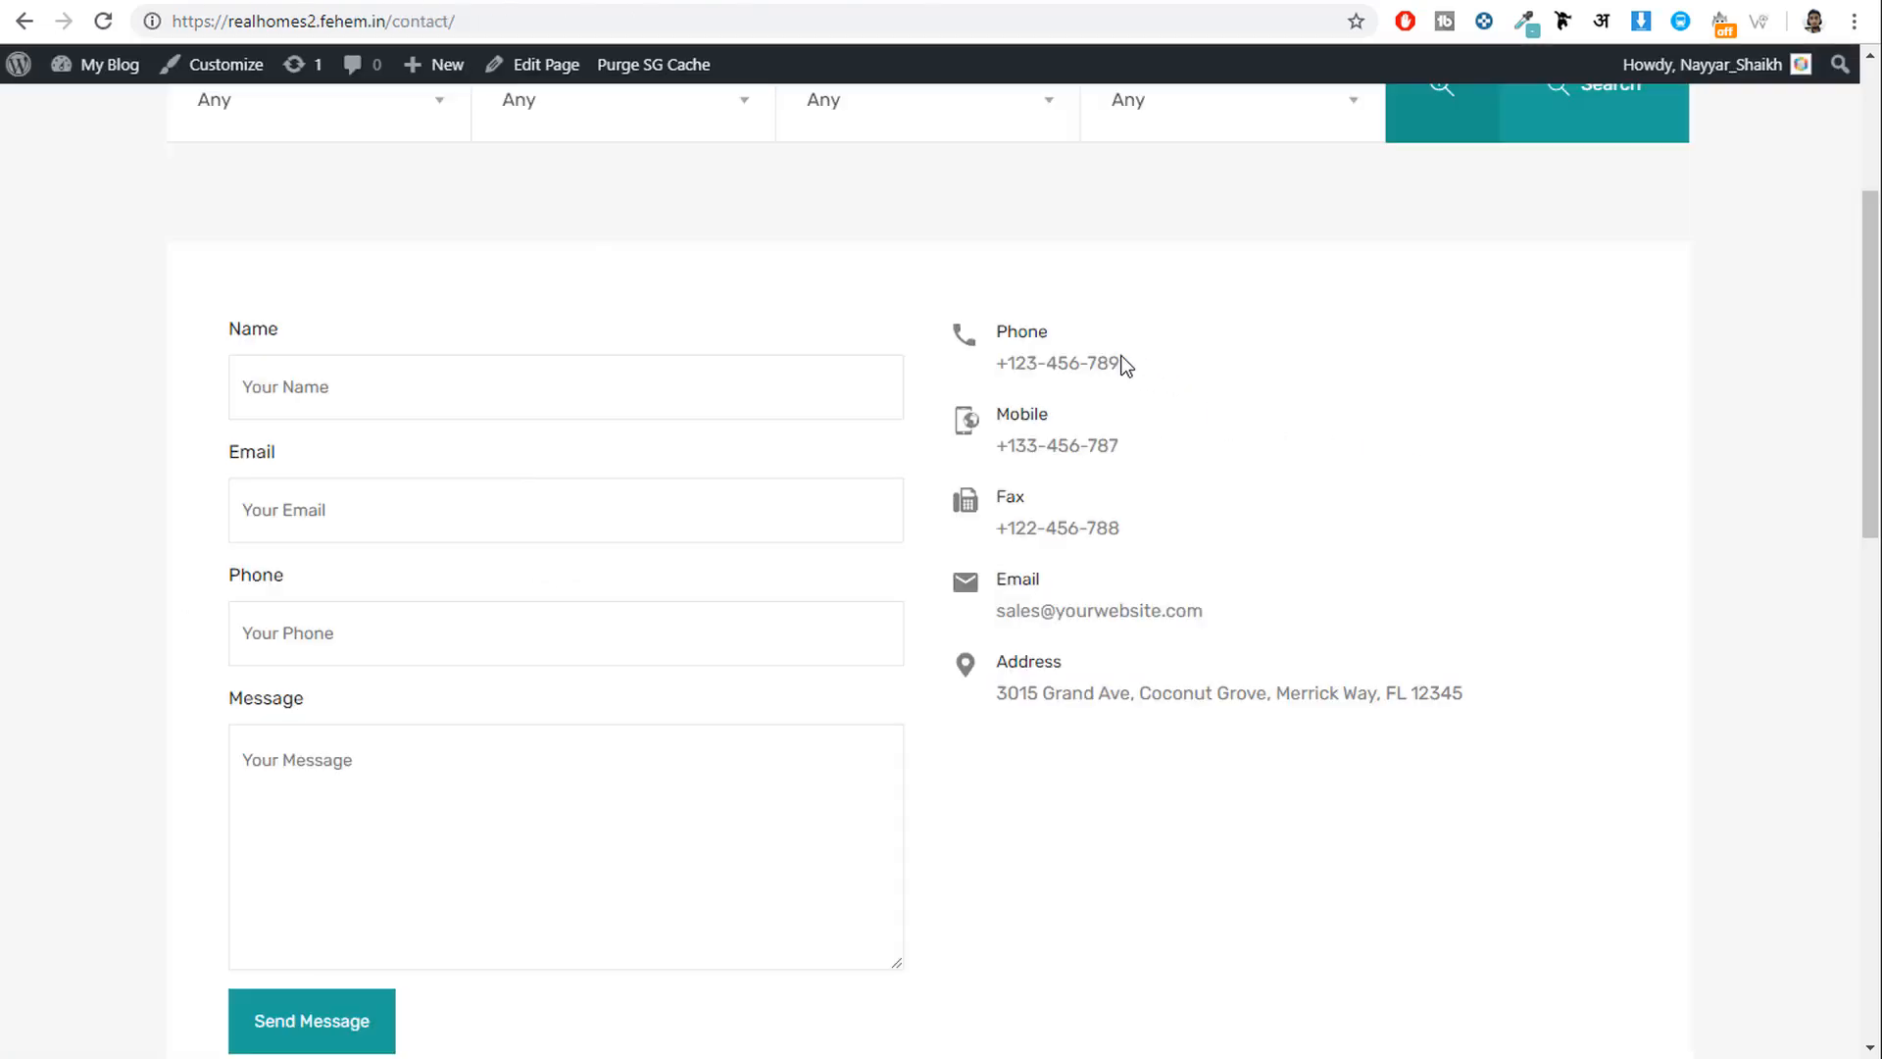
left_click_drag(1121, 365, 1000, 366)
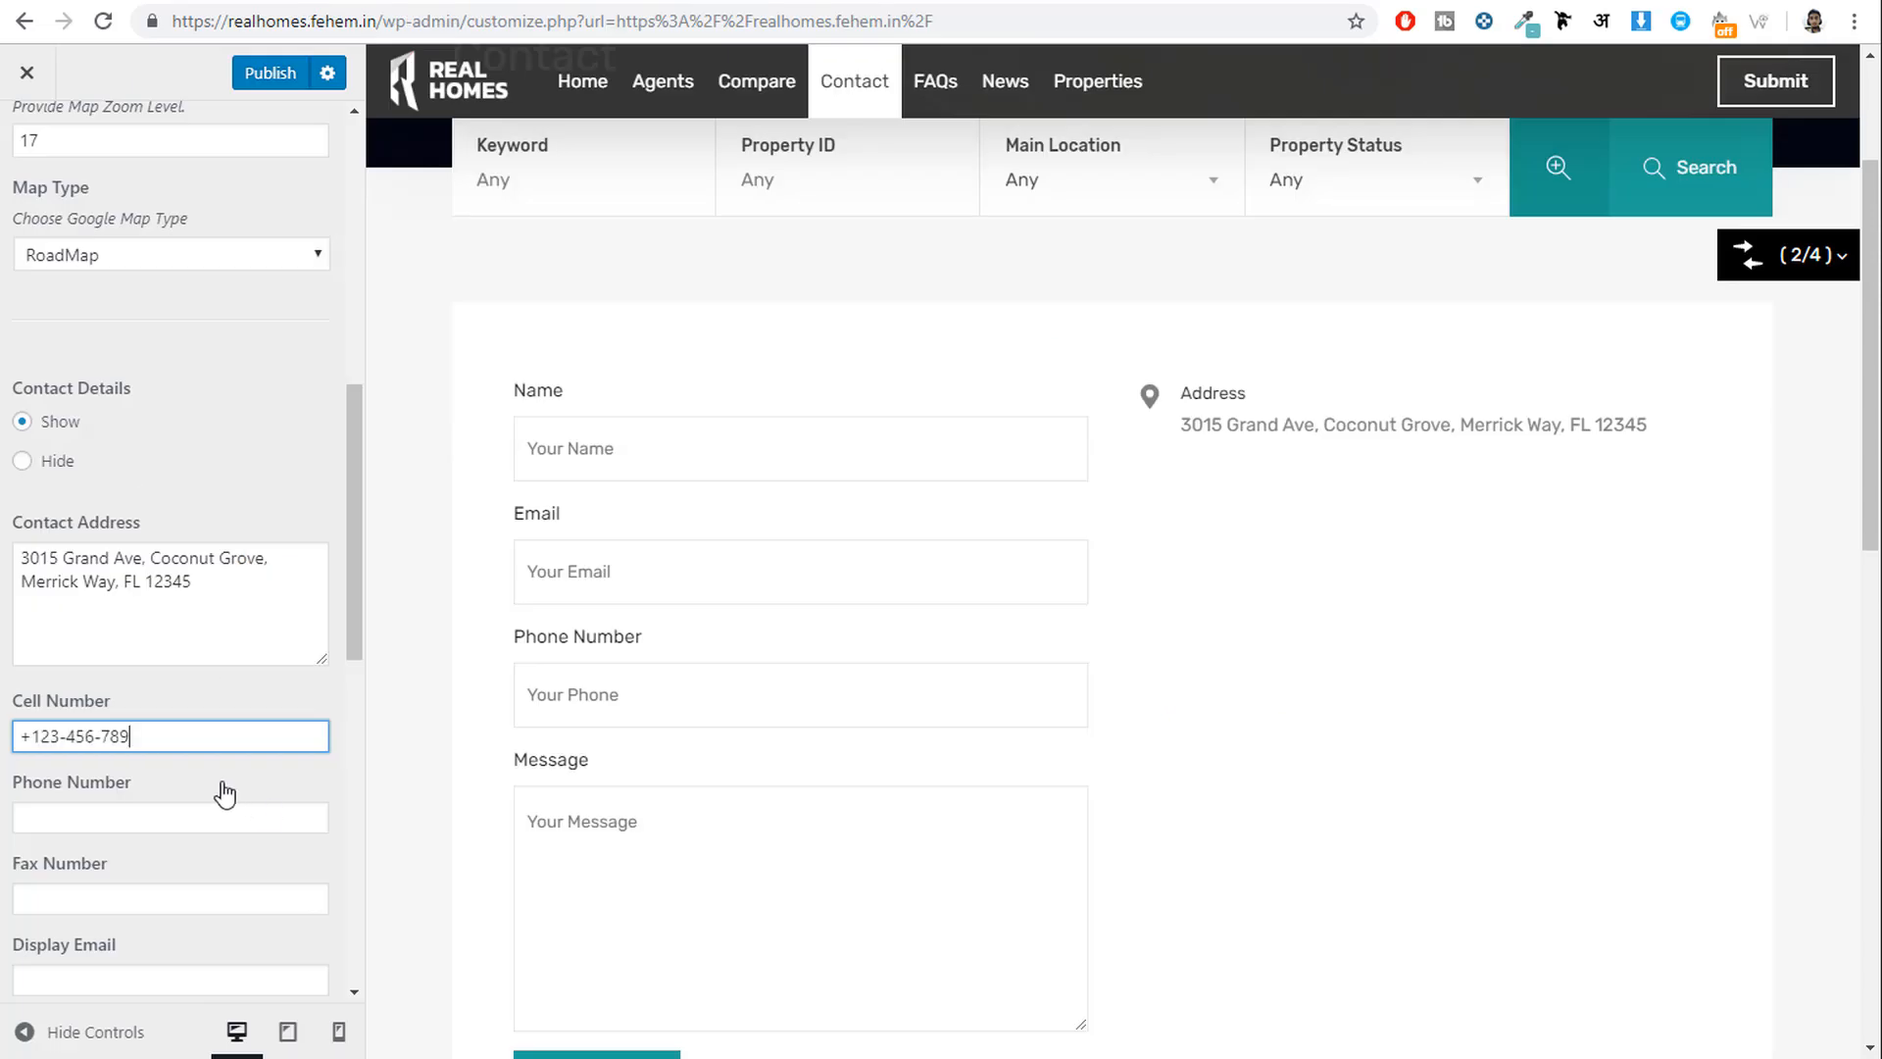
left_click(138, 816)
key("ctrl+v")
left_click(118, 895)
key("ctrl+v")
Copy the demo site's email address into the Display Email field.
scroll(226, 827, "down", 5)
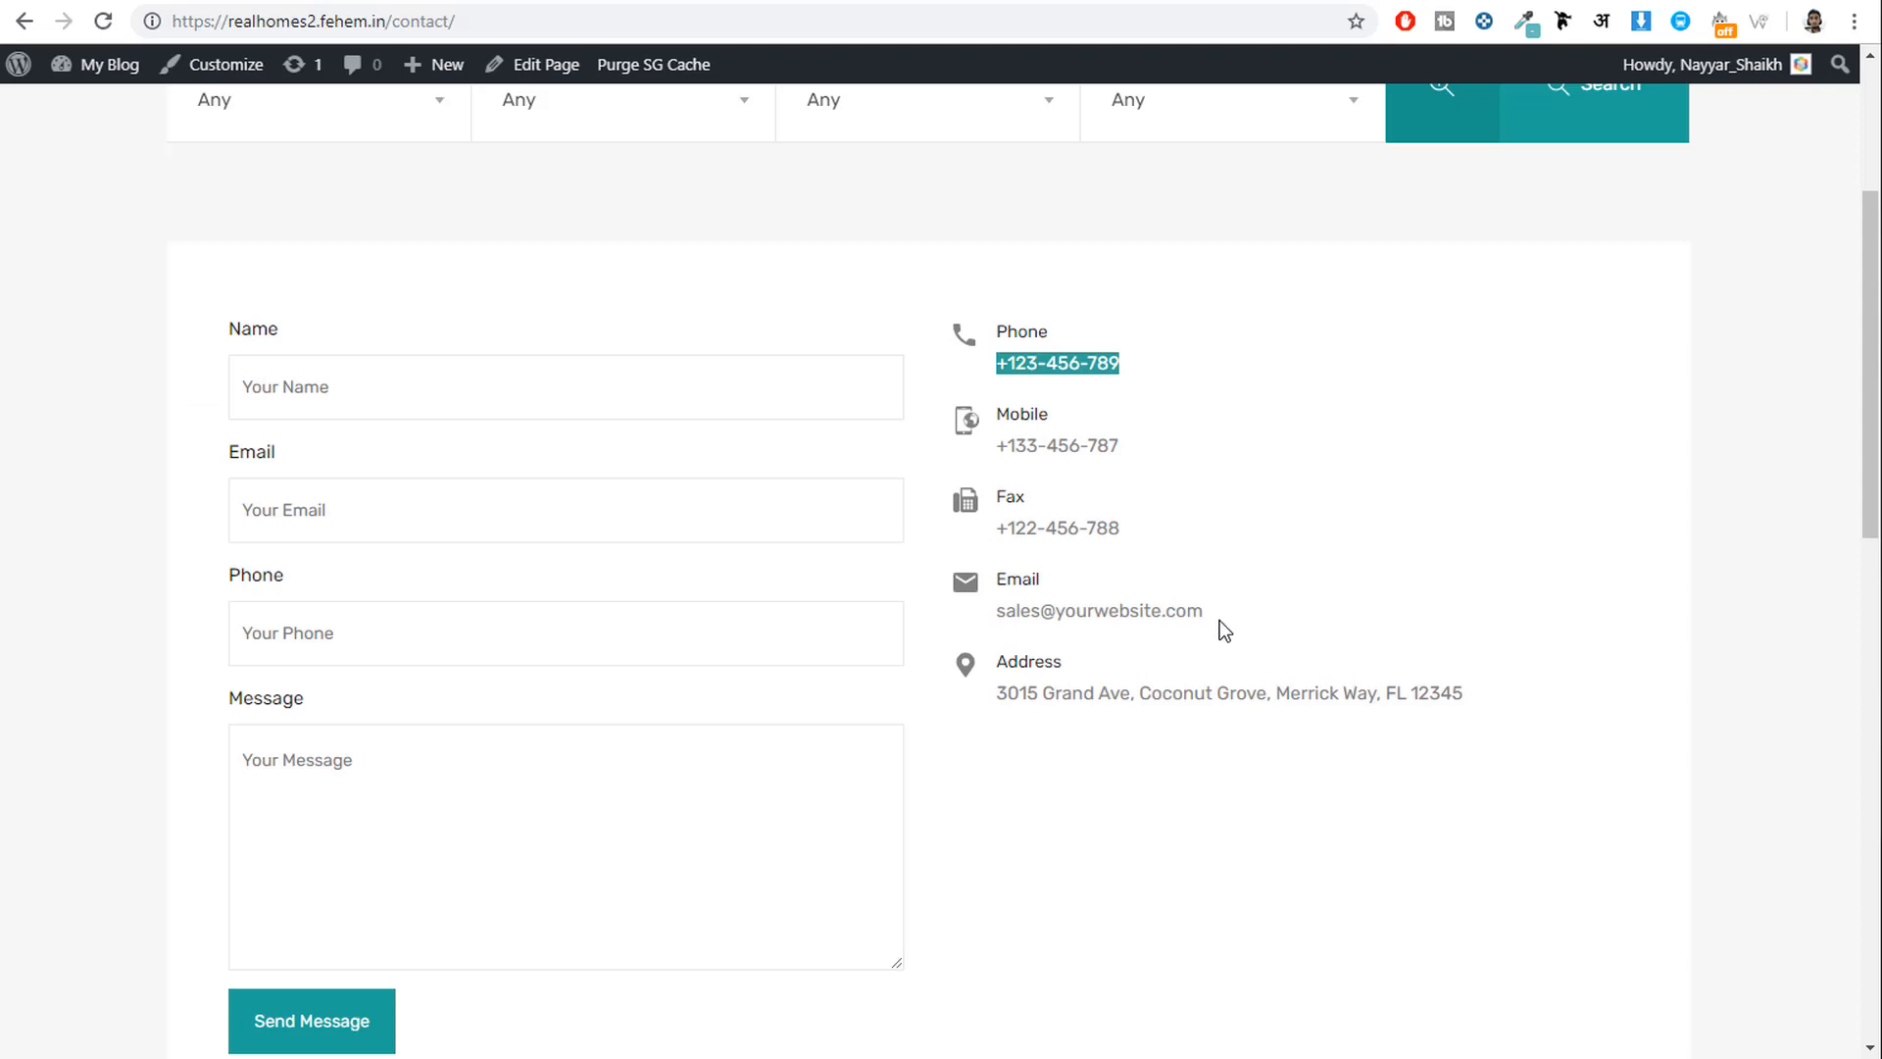
right_click(1140, 616)
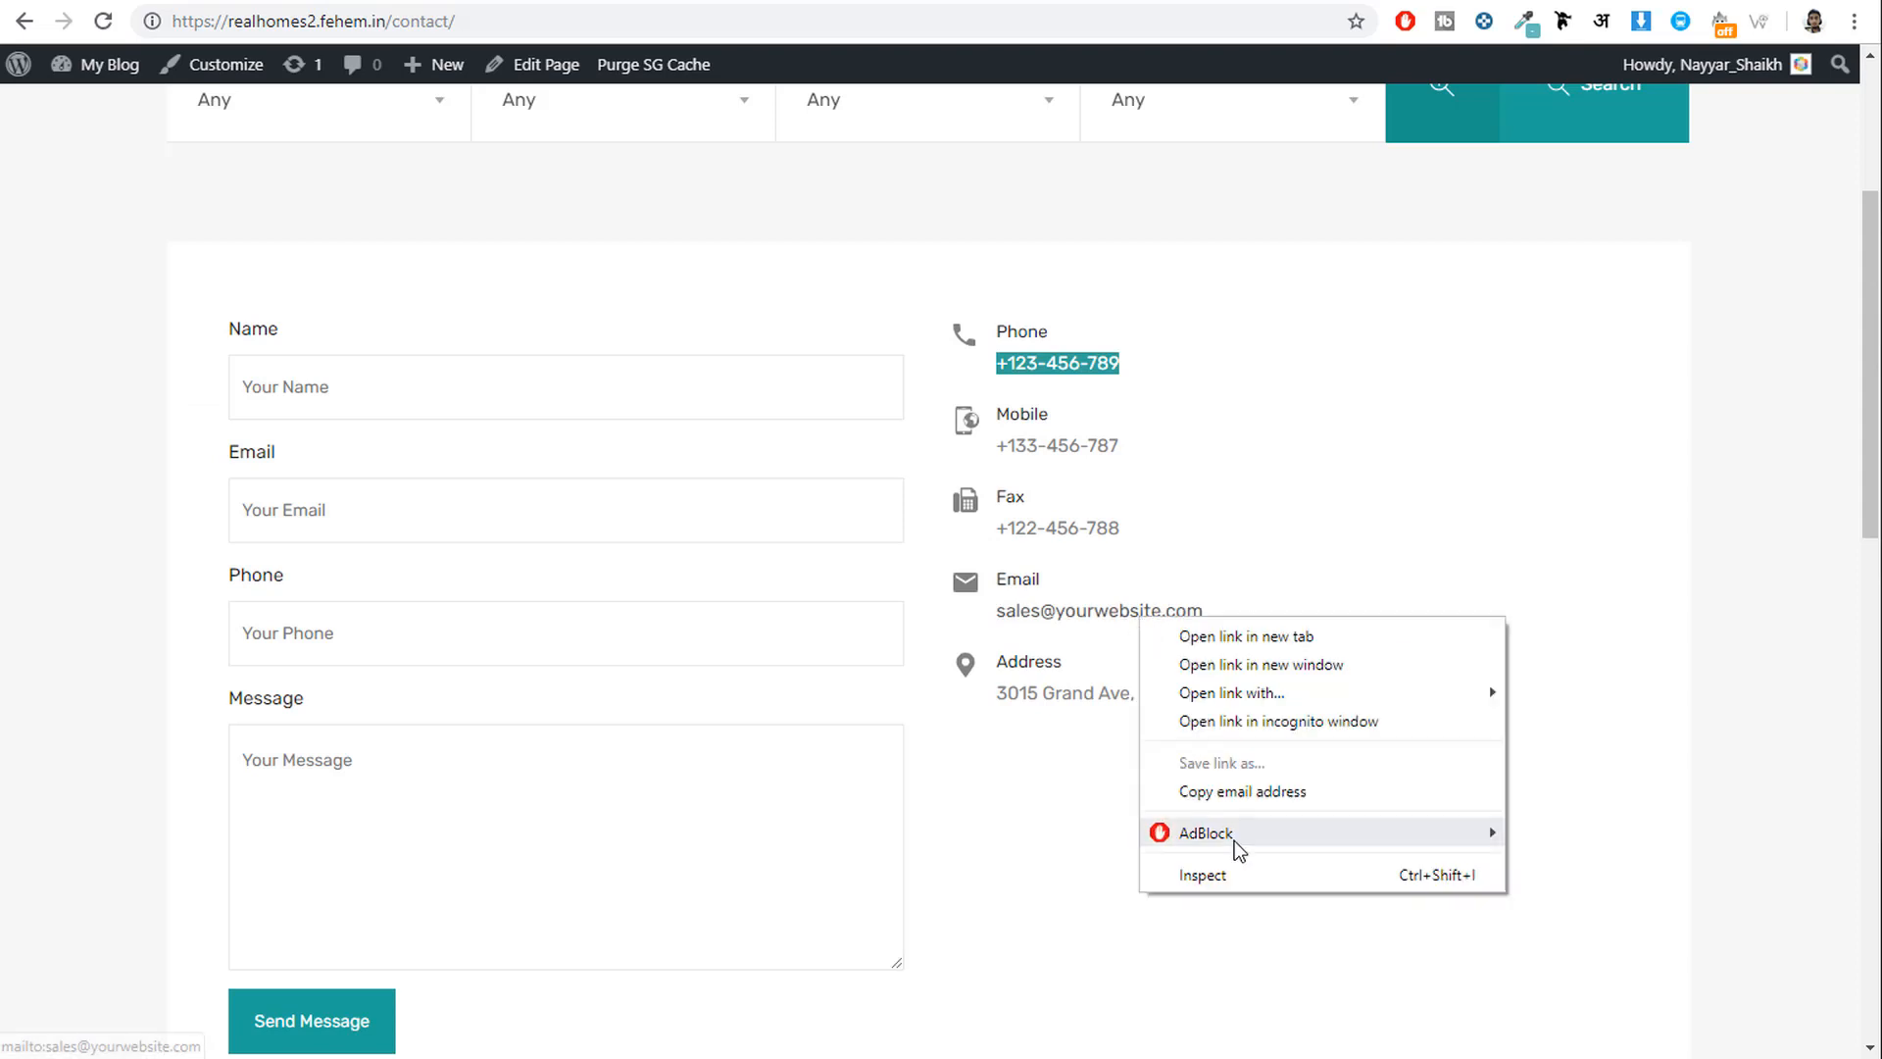
left_click(1255, 793)
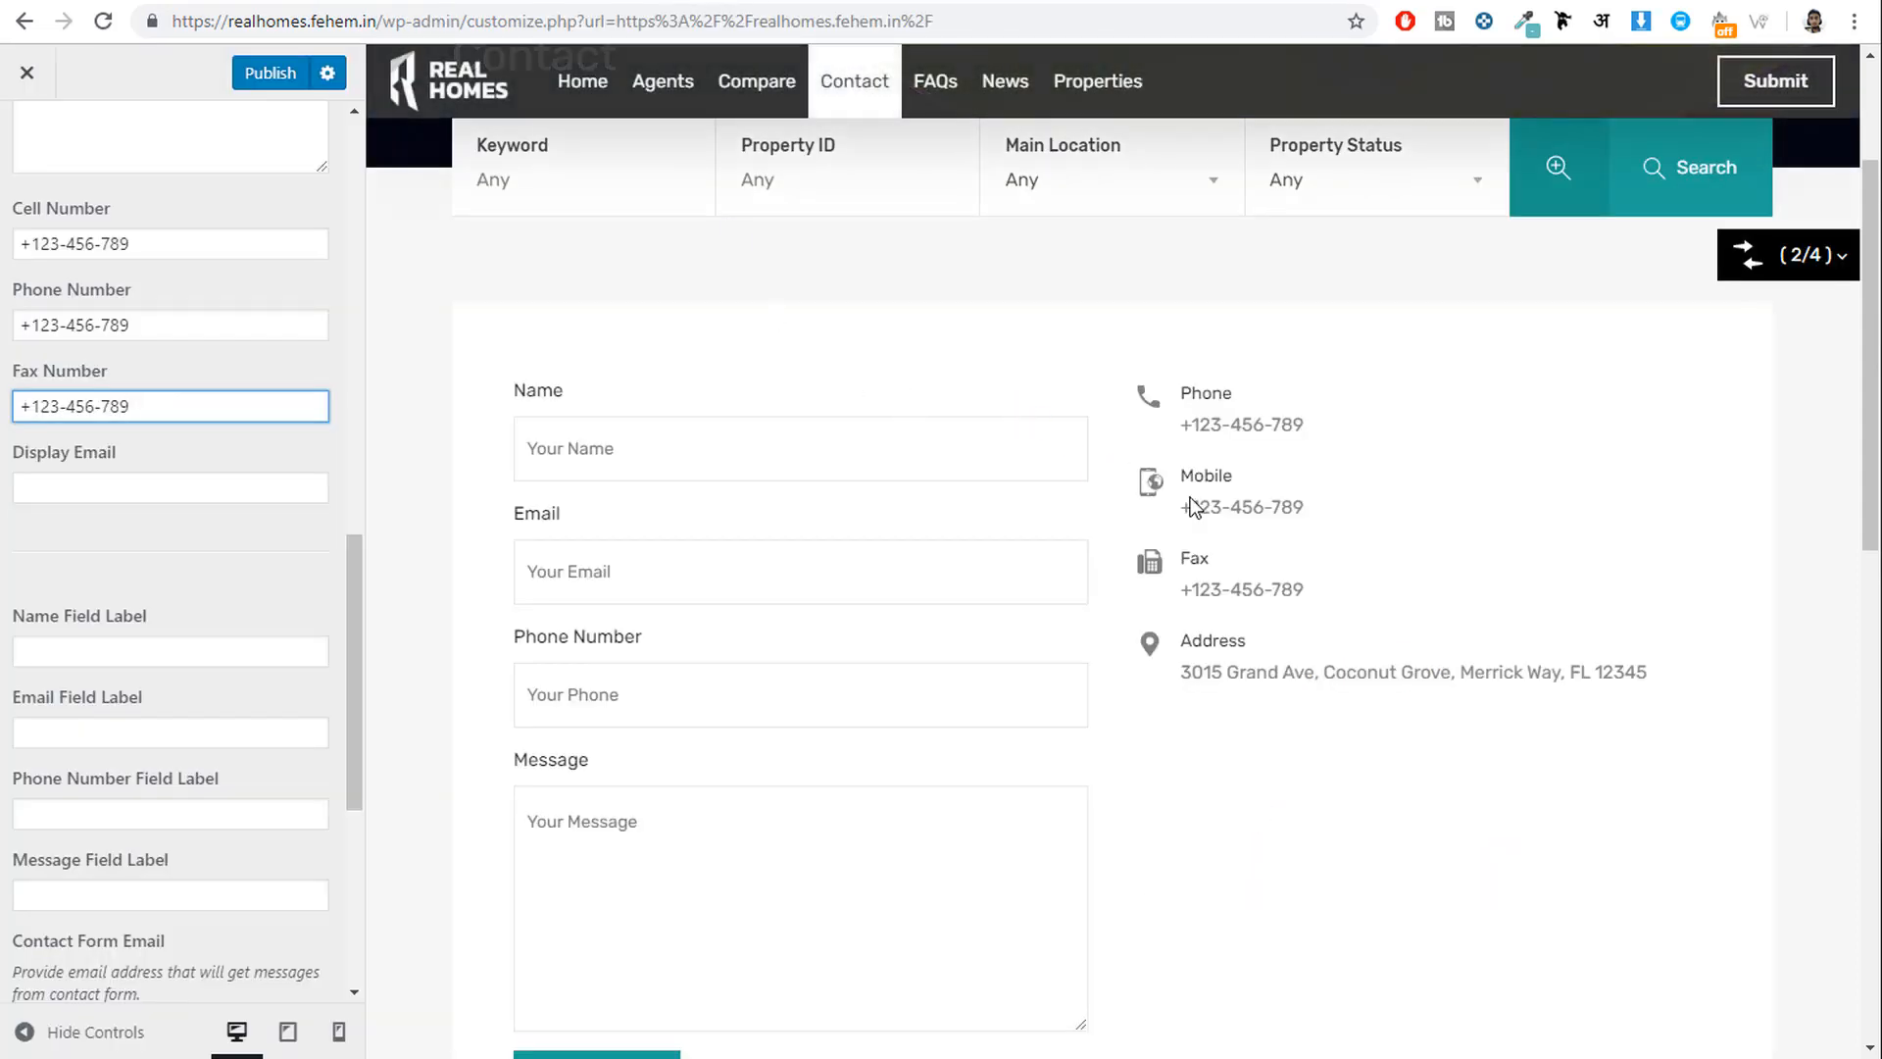
left_click(116, 493)
key("ctrl+v")
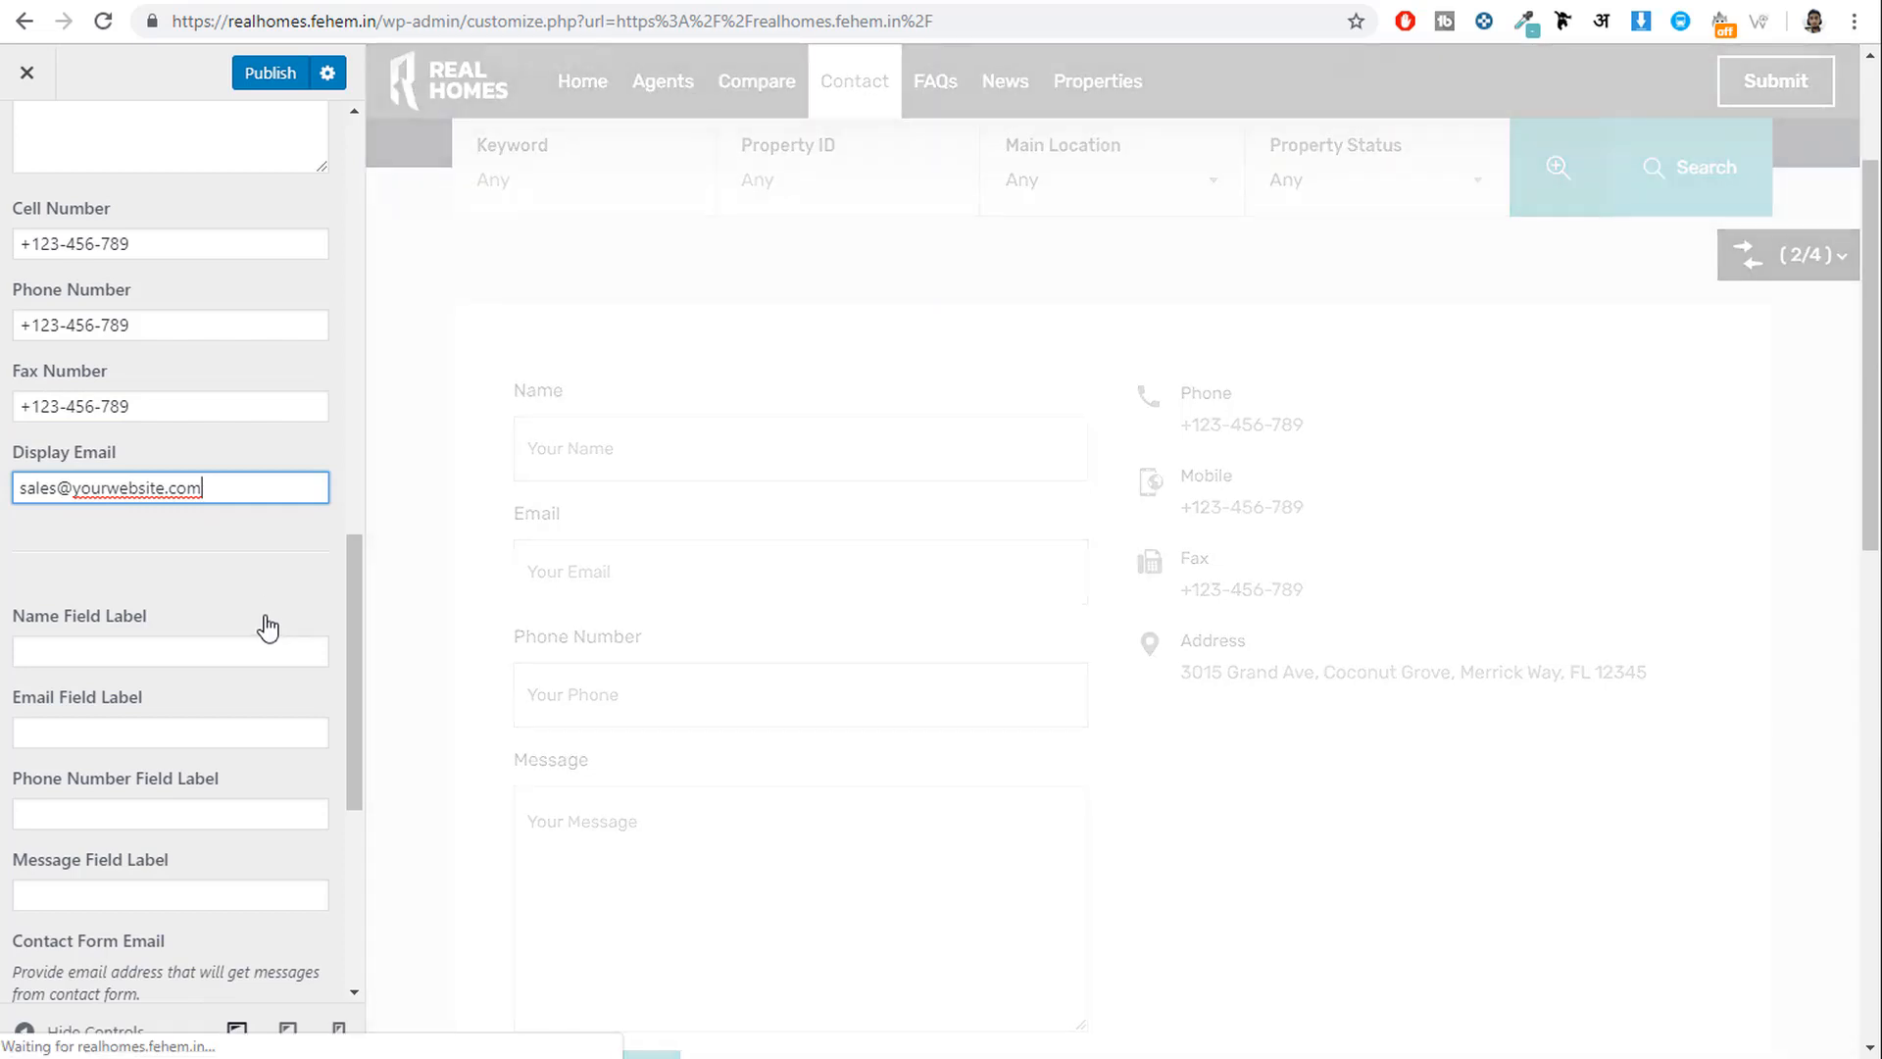
Check the contact form email address and publish the Contact Page changes.
scroll(286, 651, "down", 5)
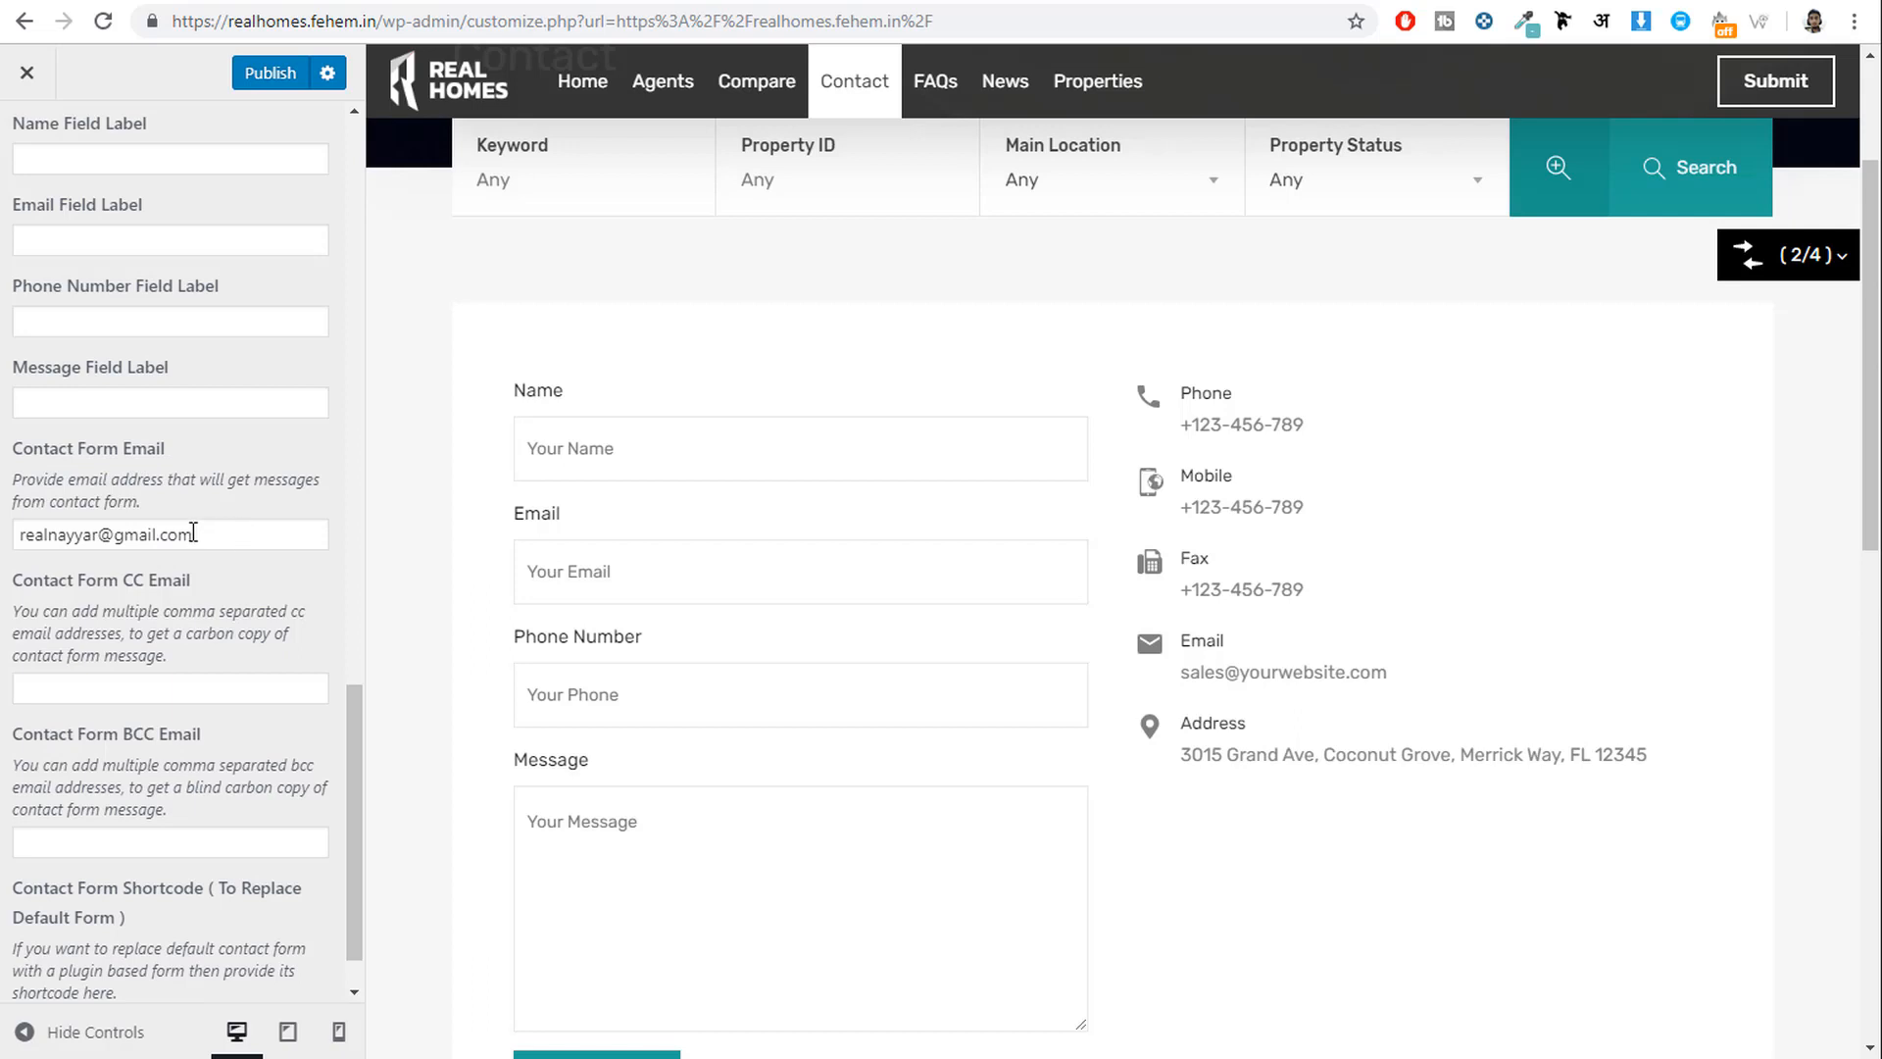
left_click_drag(193, 531, 5, 537)
scroll(277, 722, "down", 1)
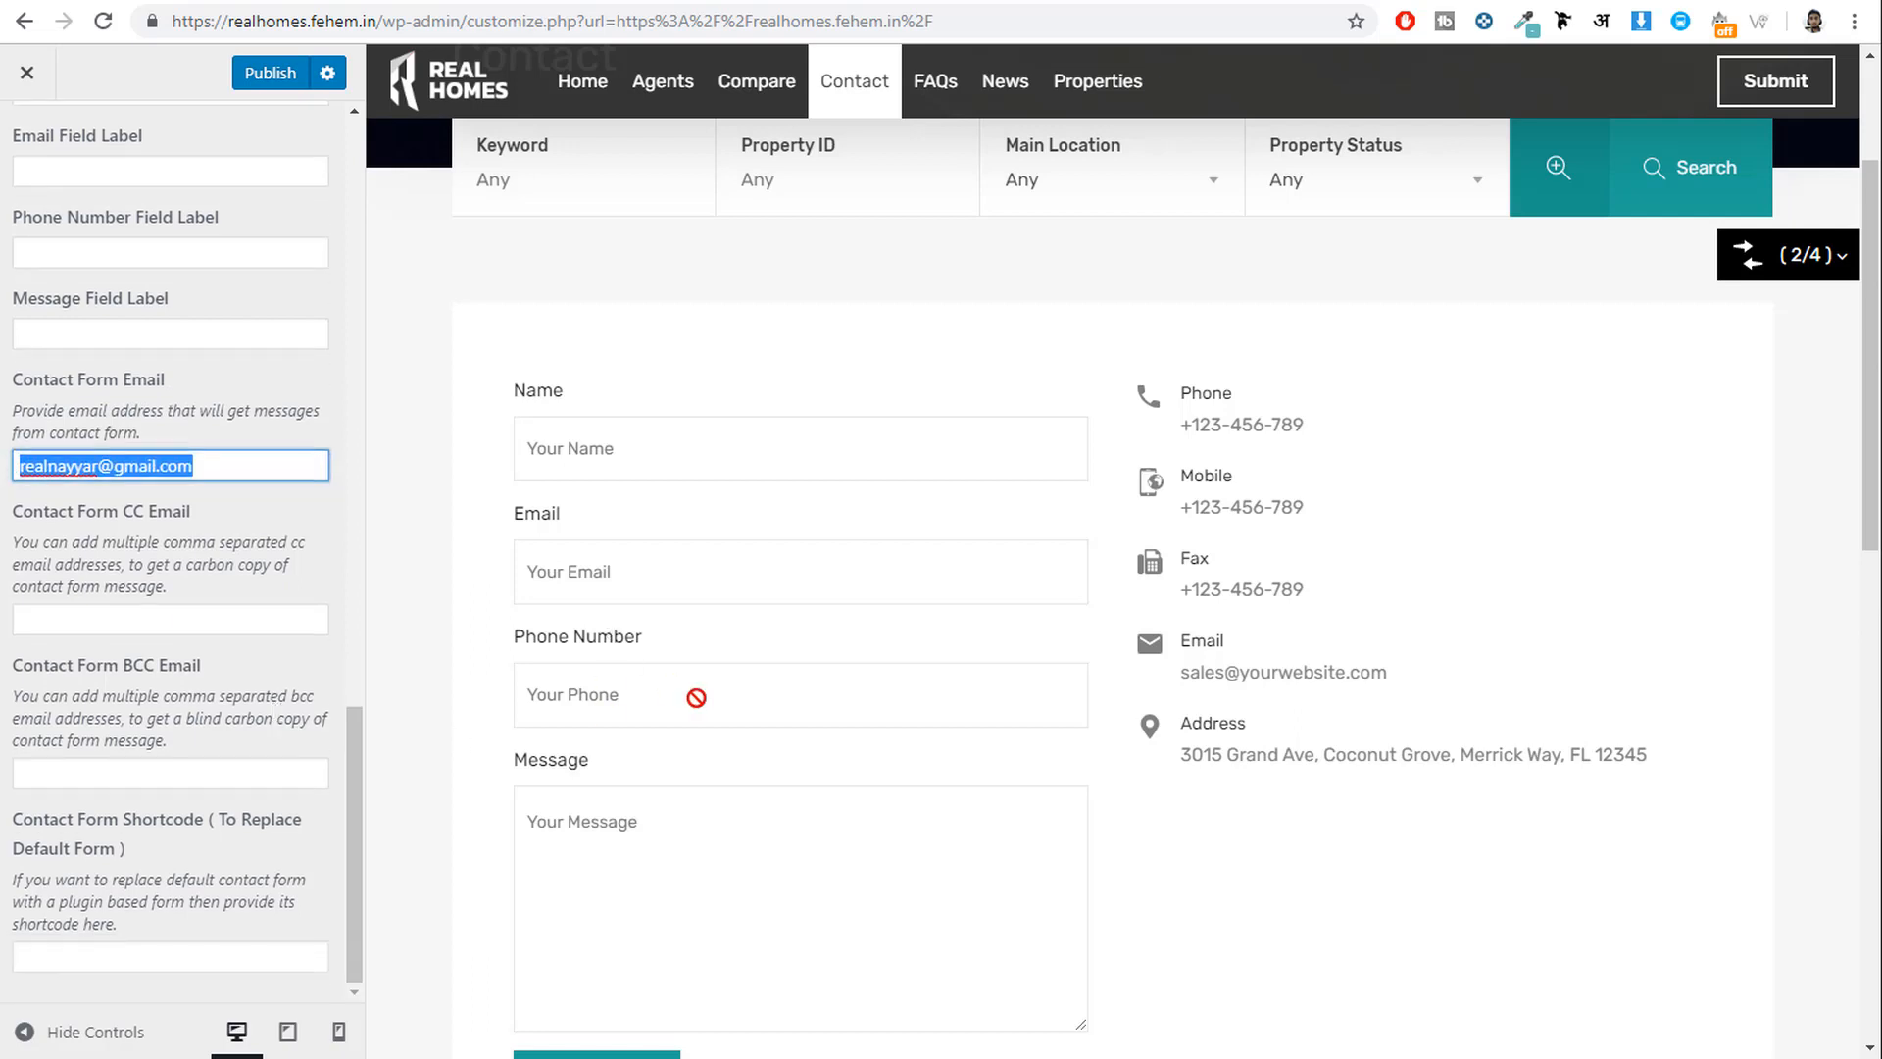
scroll(696, 697, "down", 3)
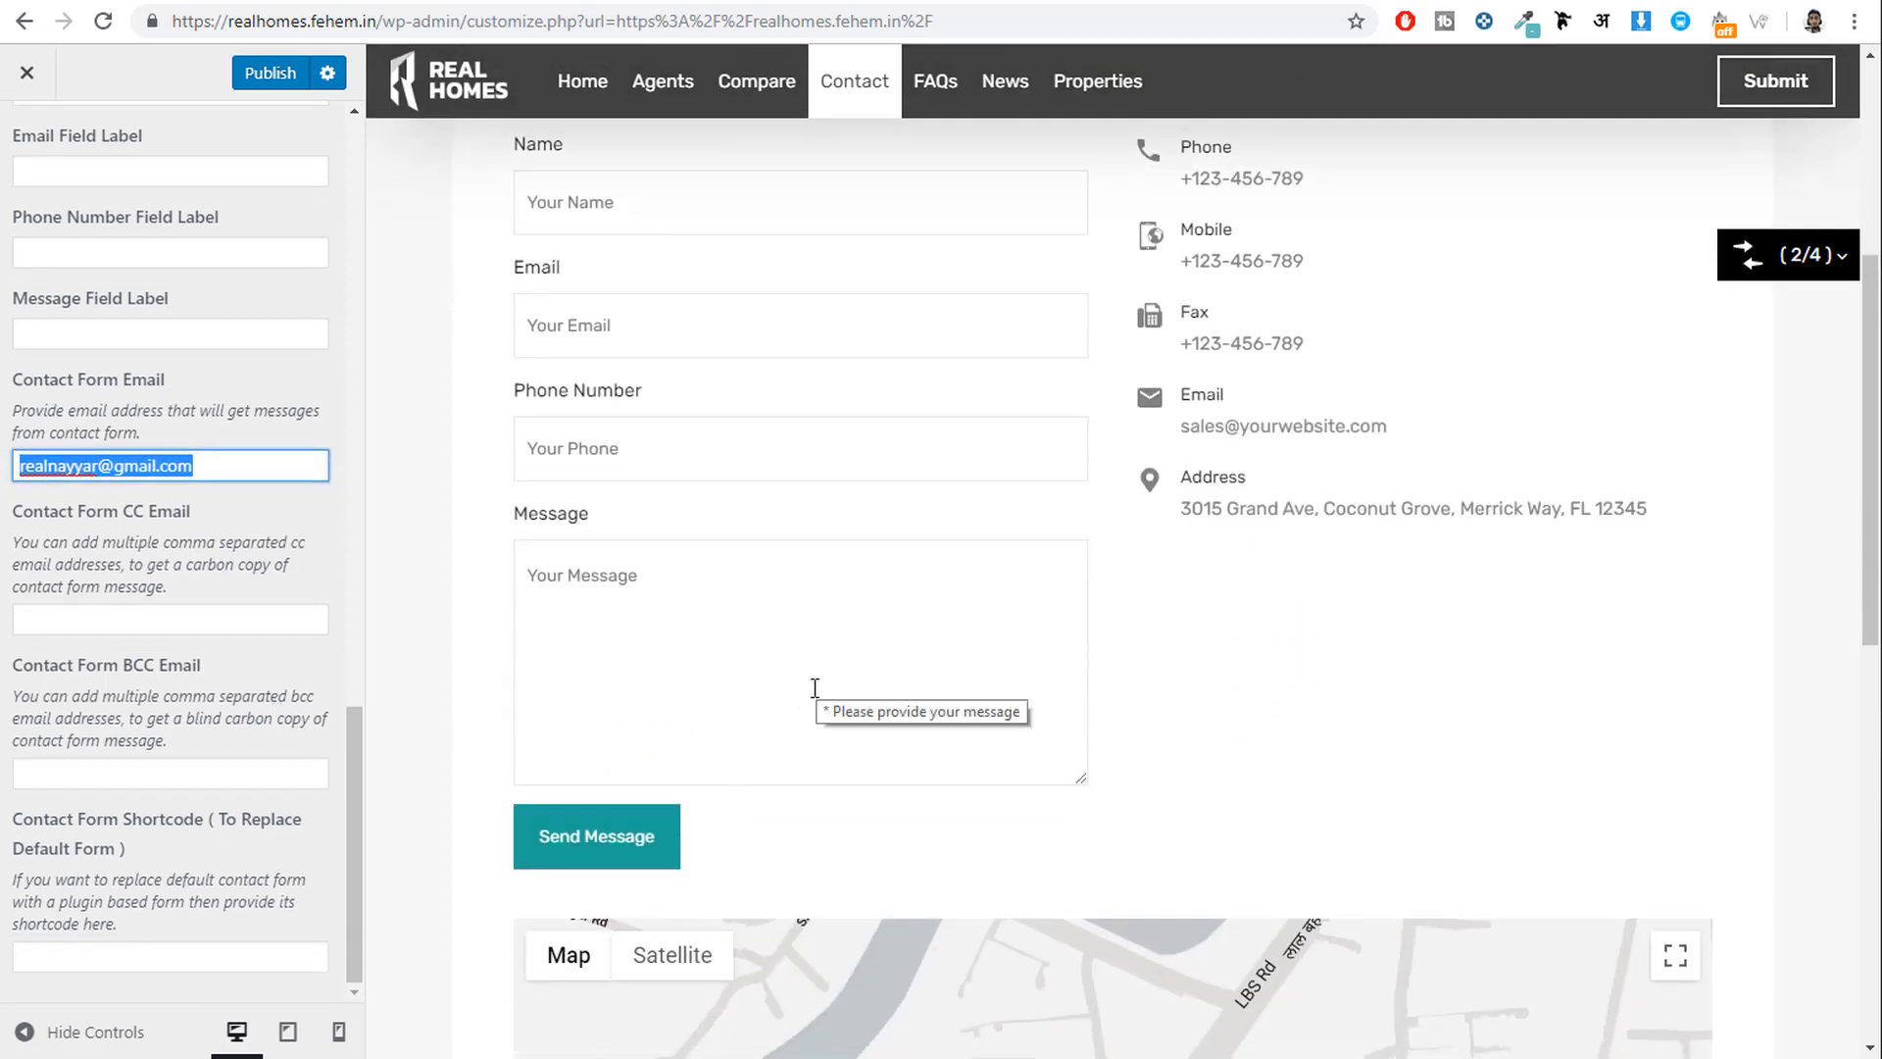
left_click_drag(261, 474, 4, 466)
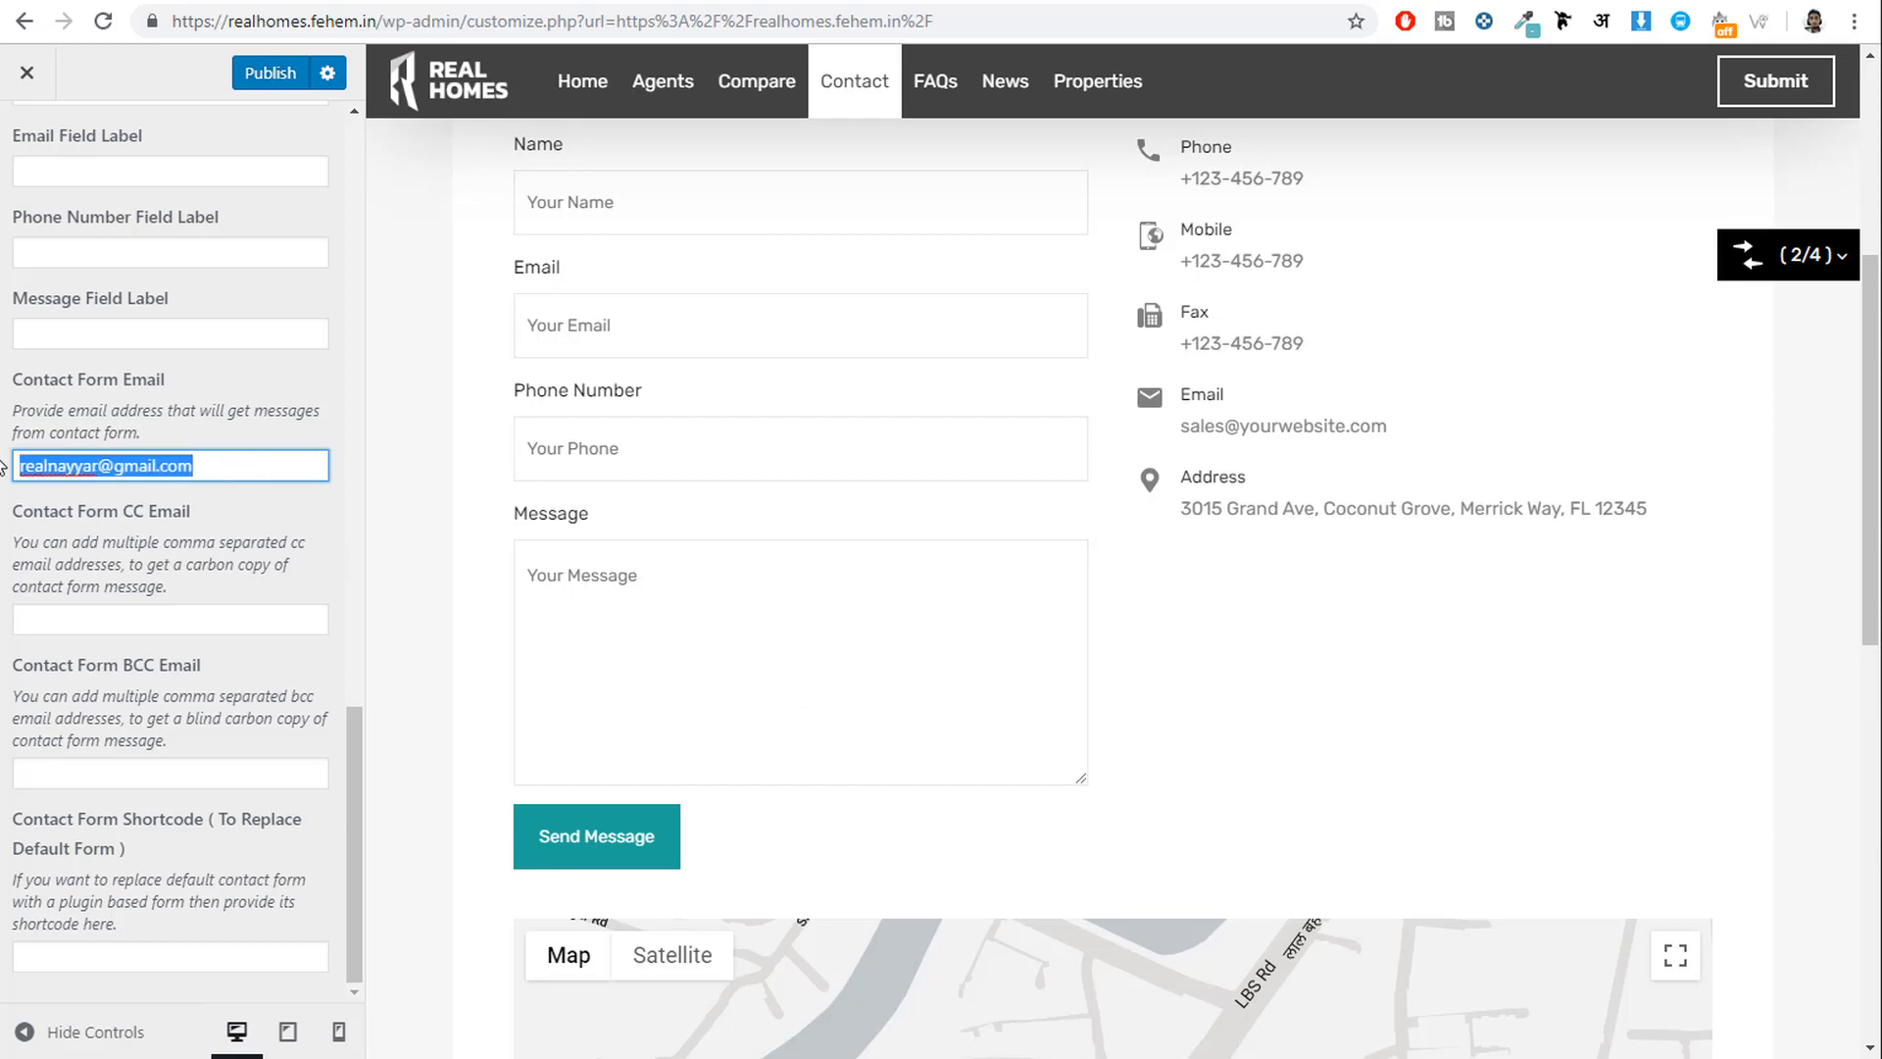
scroll(217, 624, "up", 9)
scroll(227, 480, "up", 4)
left_click(268, 77)
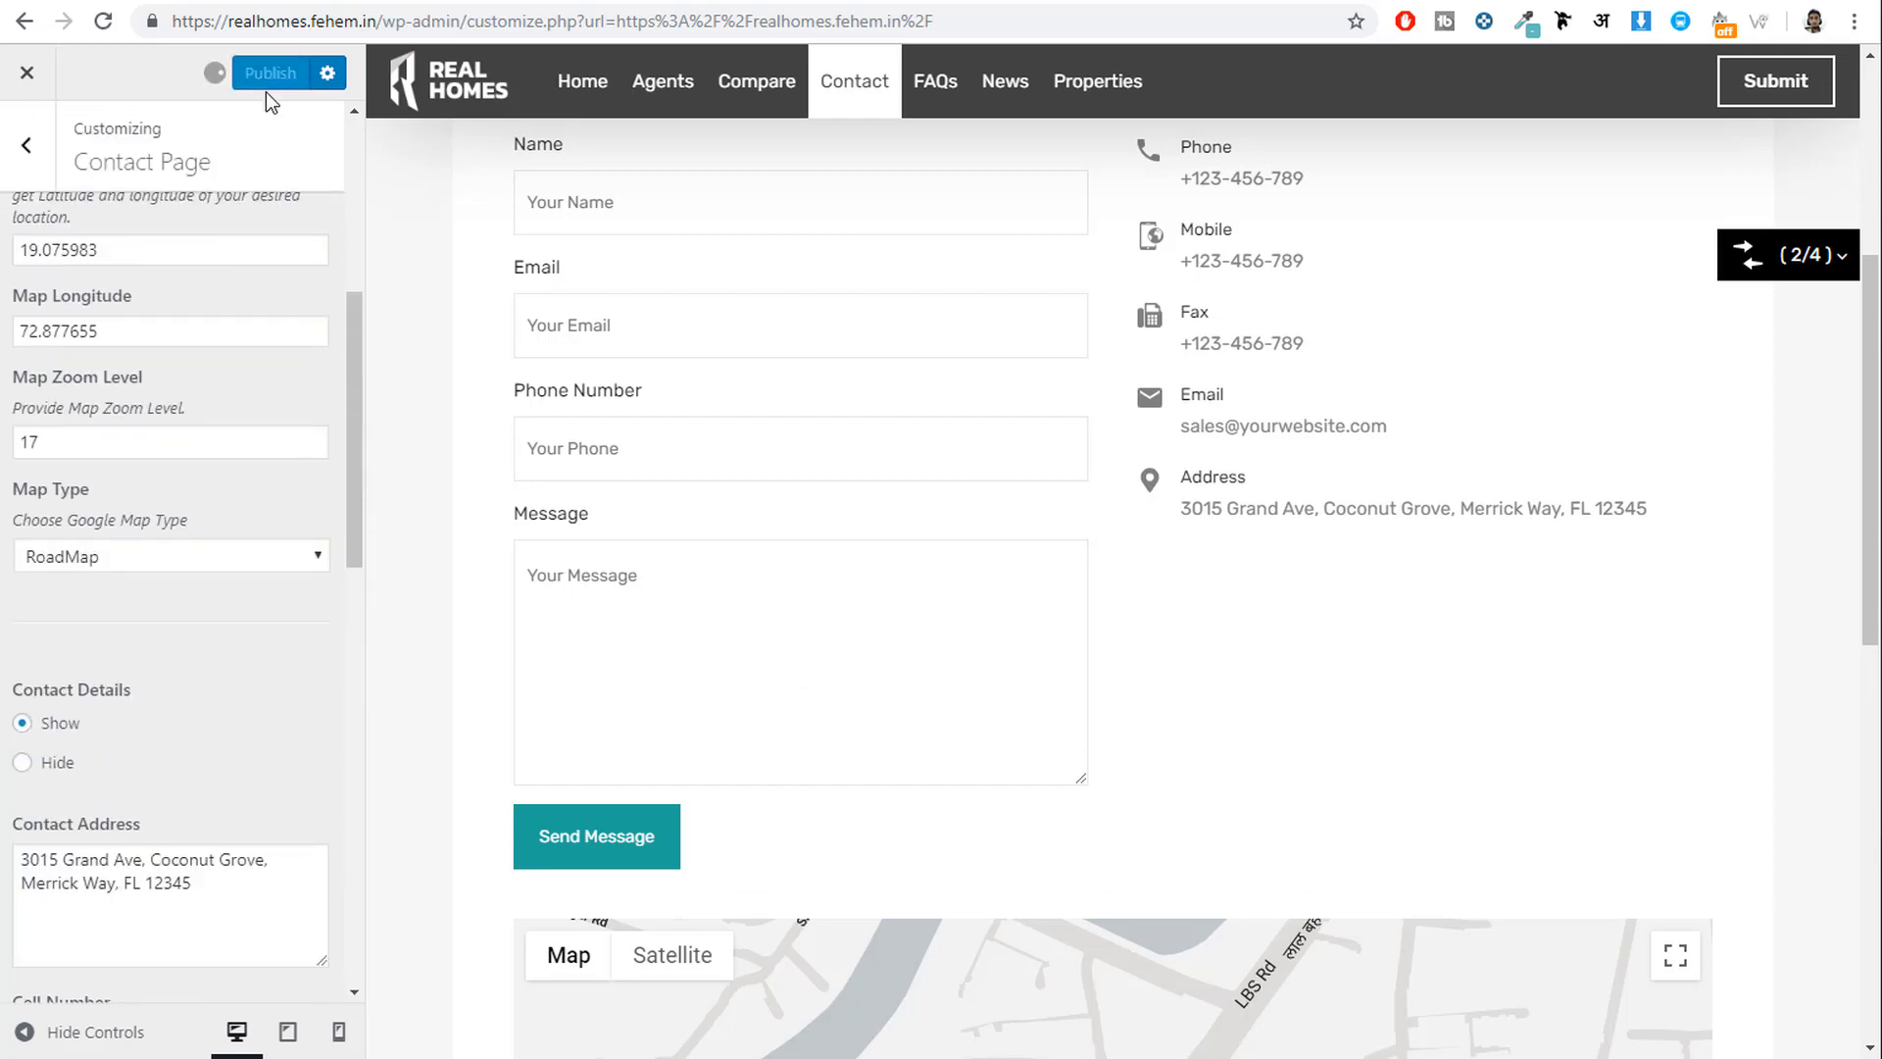
Return to the main Customizer list and close the Customizer.
left_click(28, 145)
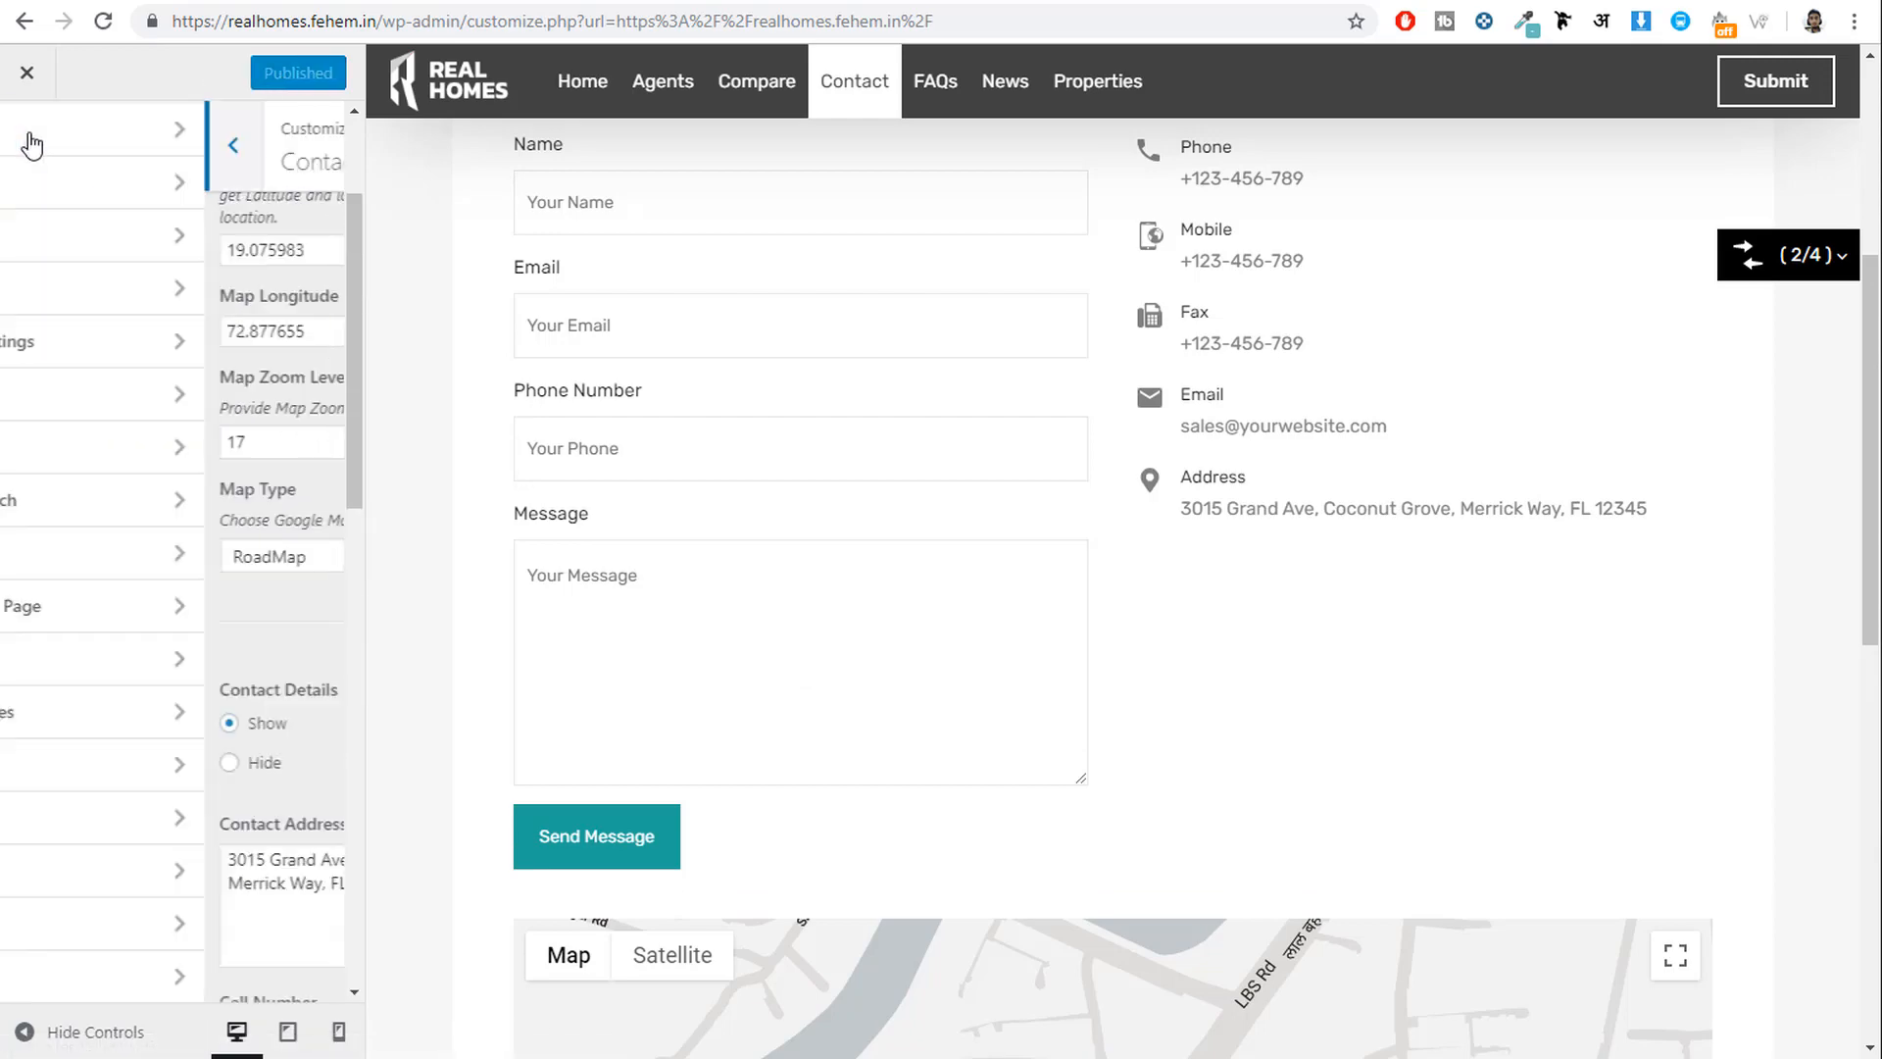
scroll(278, 928, "up", 2)
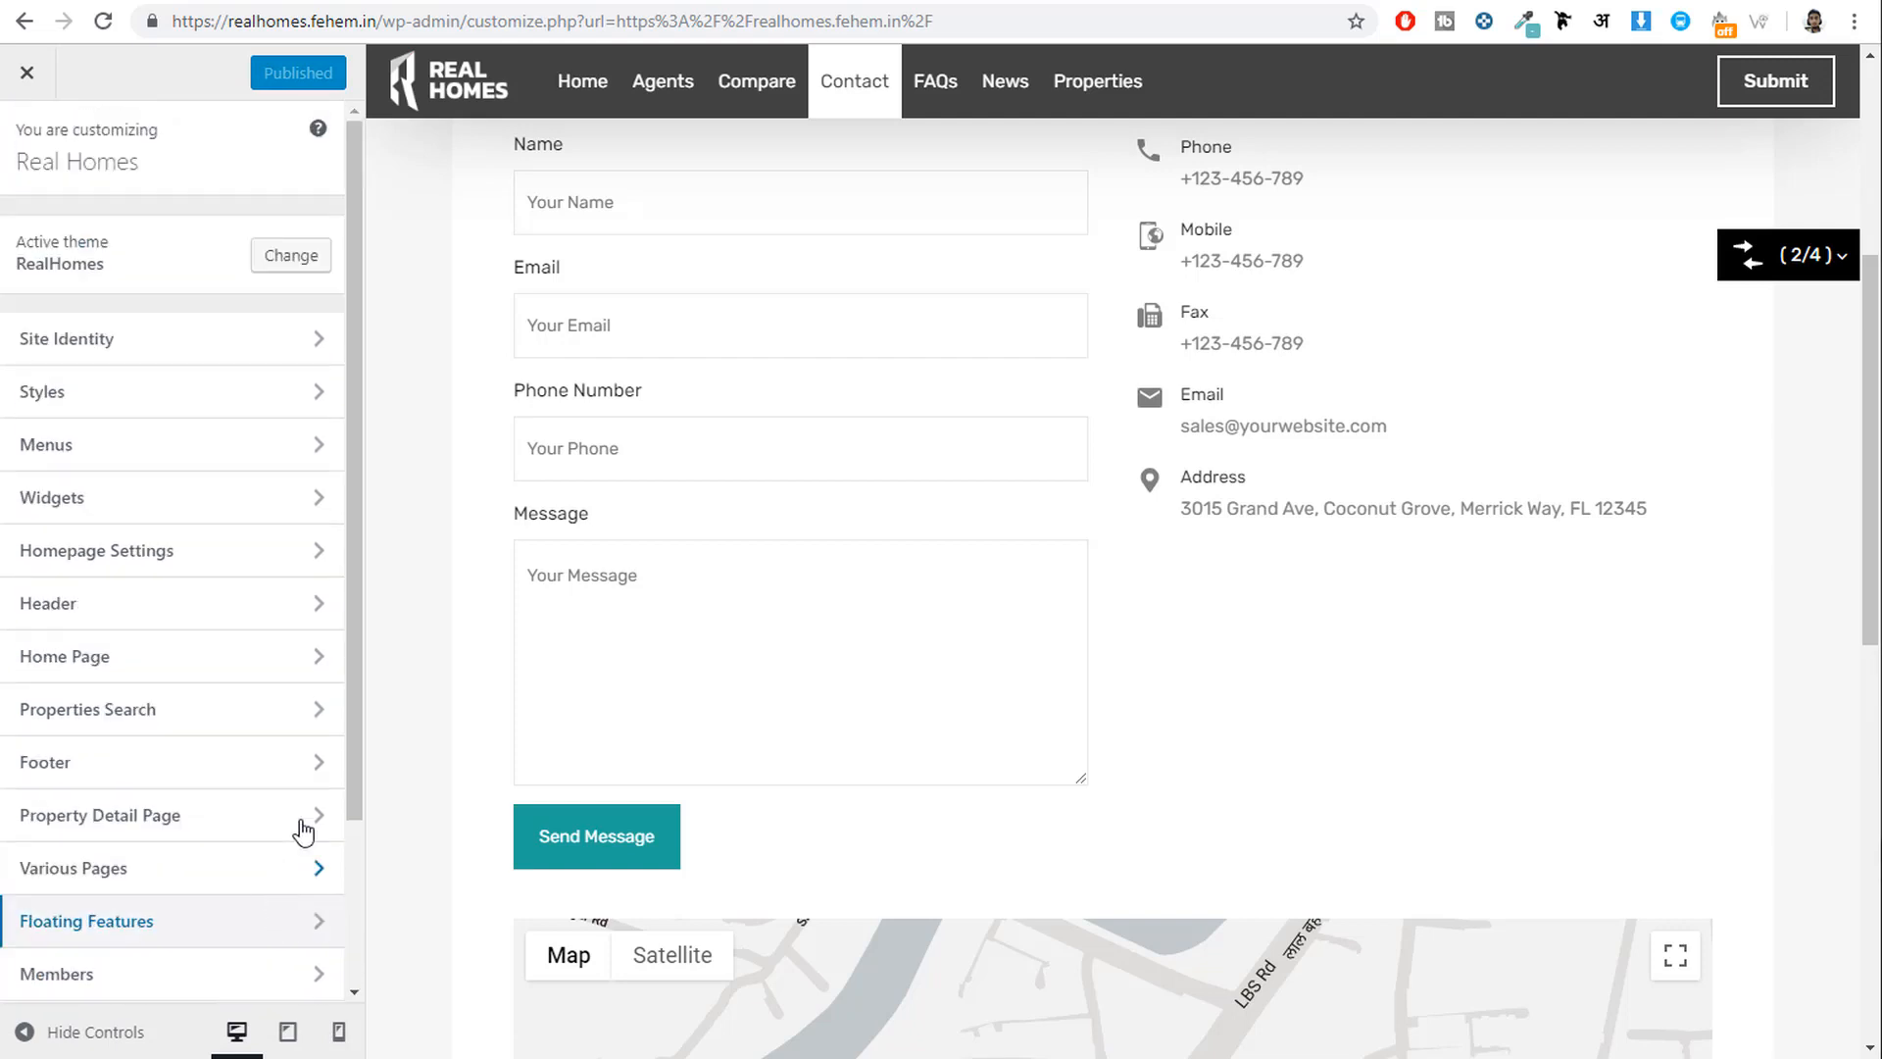
scroll(591, 755, "up", 5)
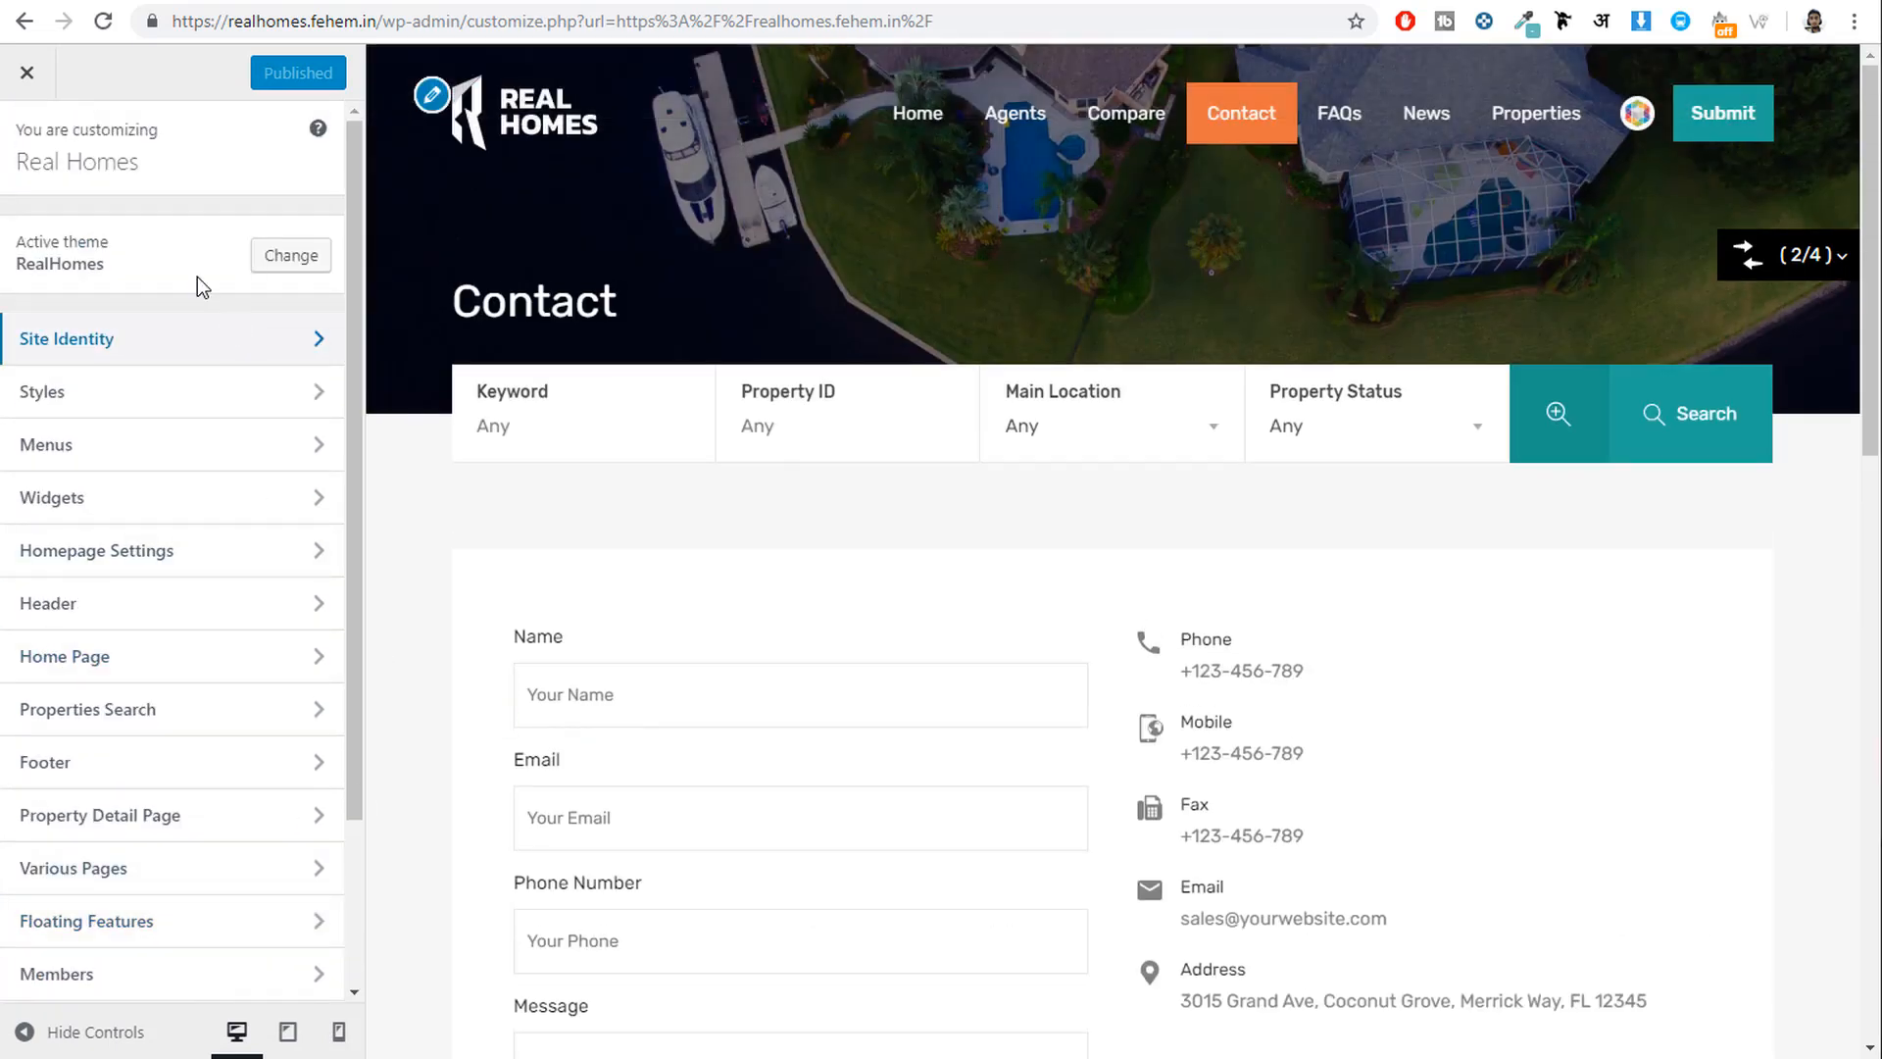
left_click(39, 90)
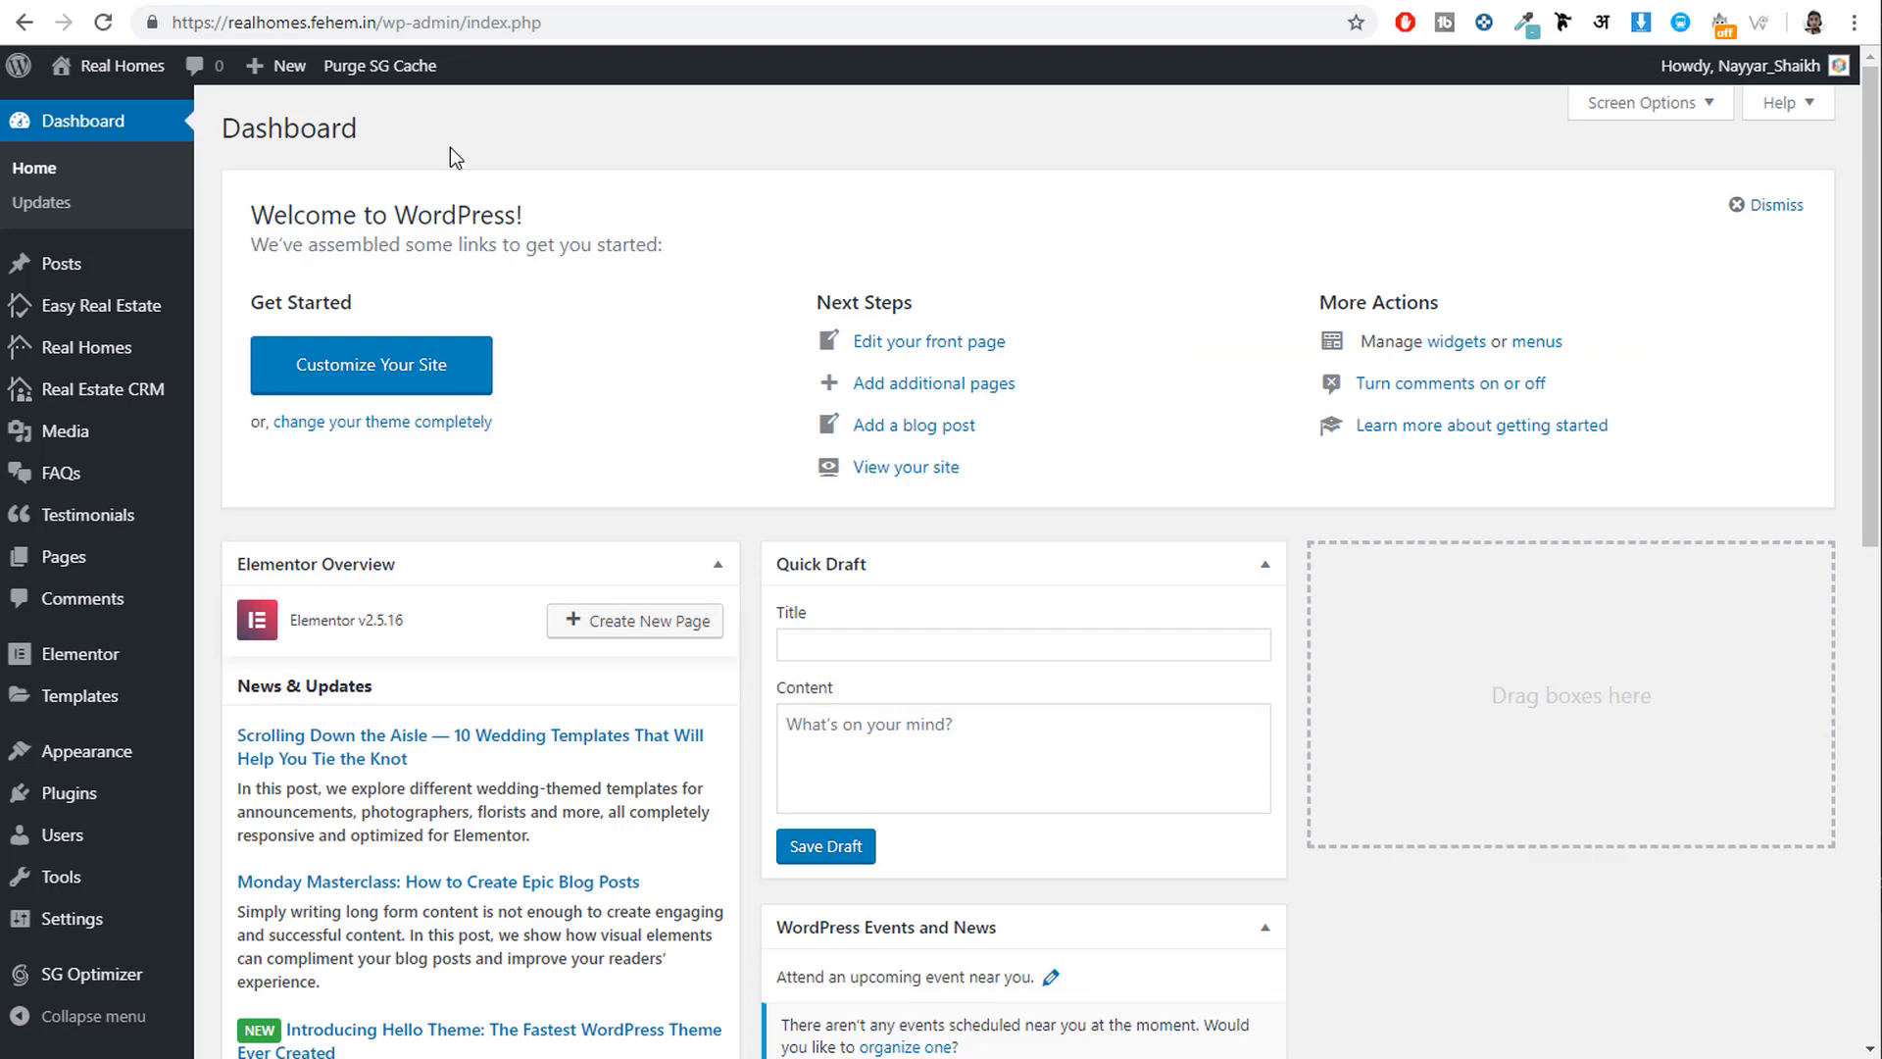
Replace the Easy Real Estate currency sign $ with ₹ copied from a Google search, and save.
mouse_move(86, 313)
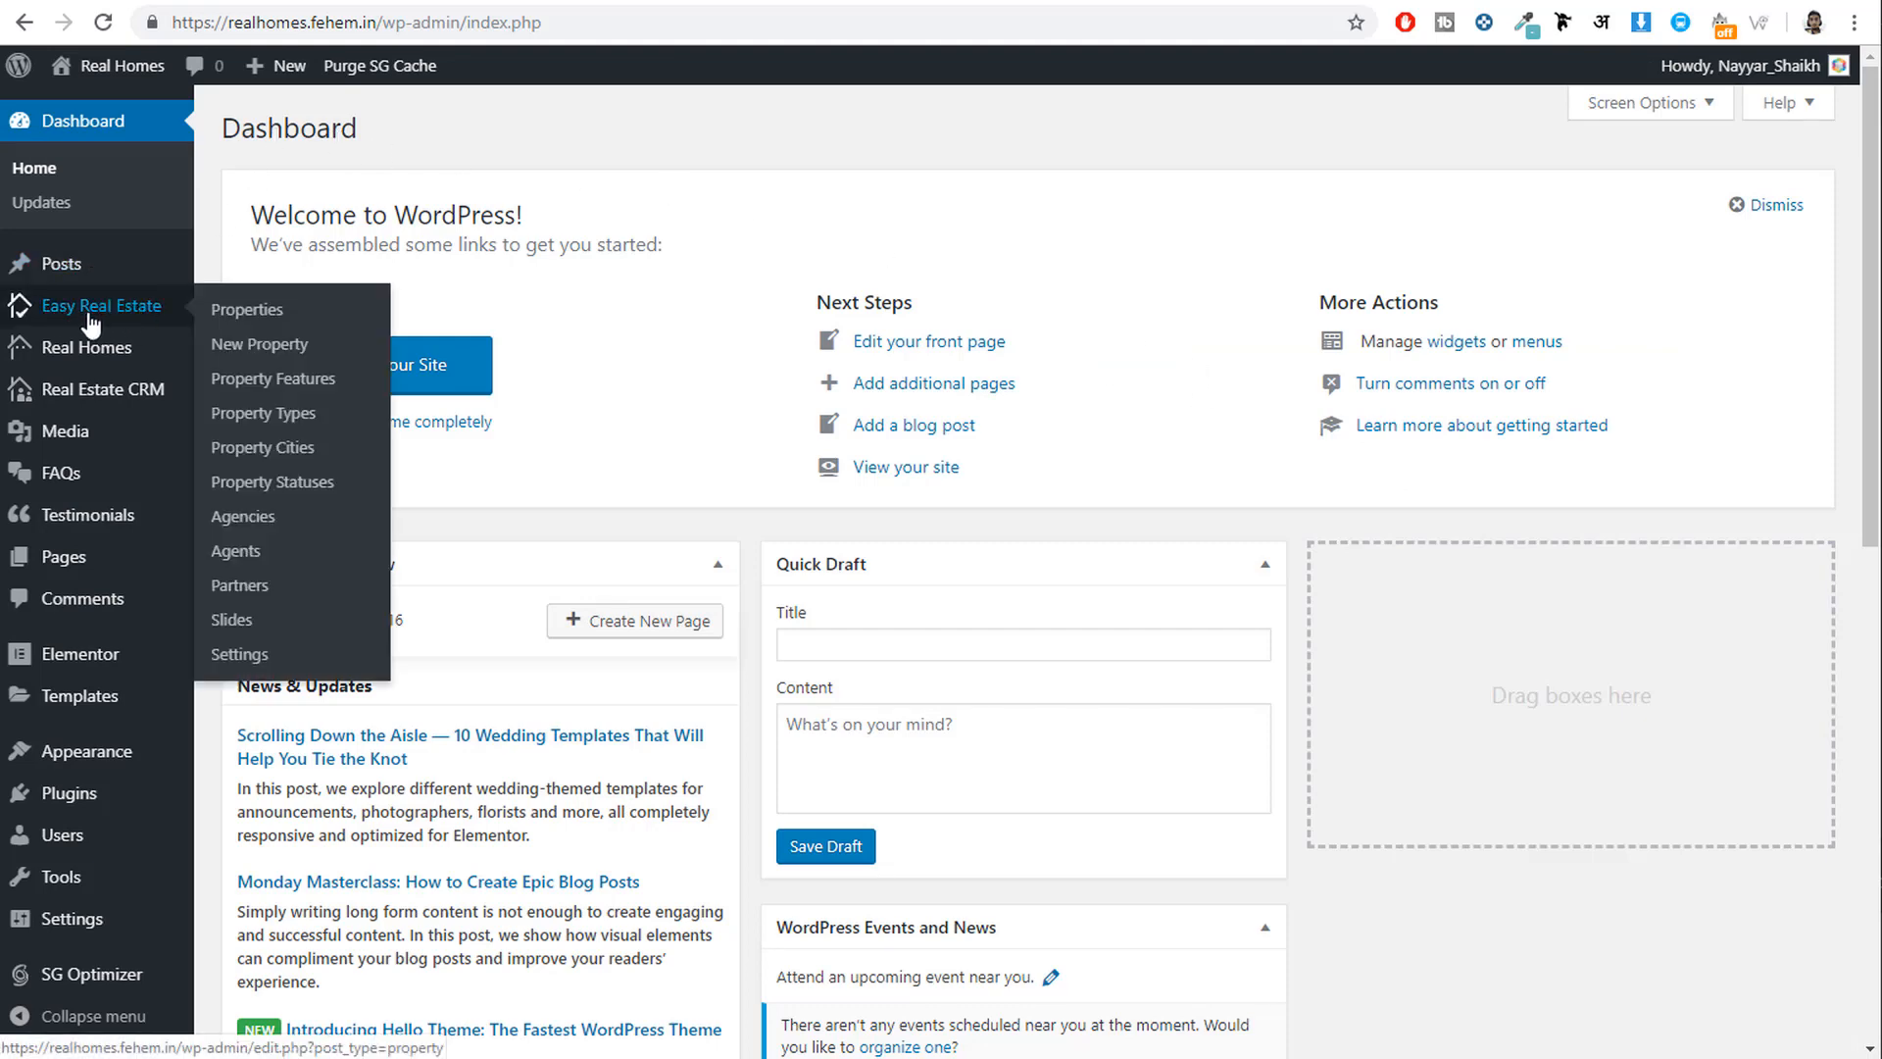
left_click(266, 666)
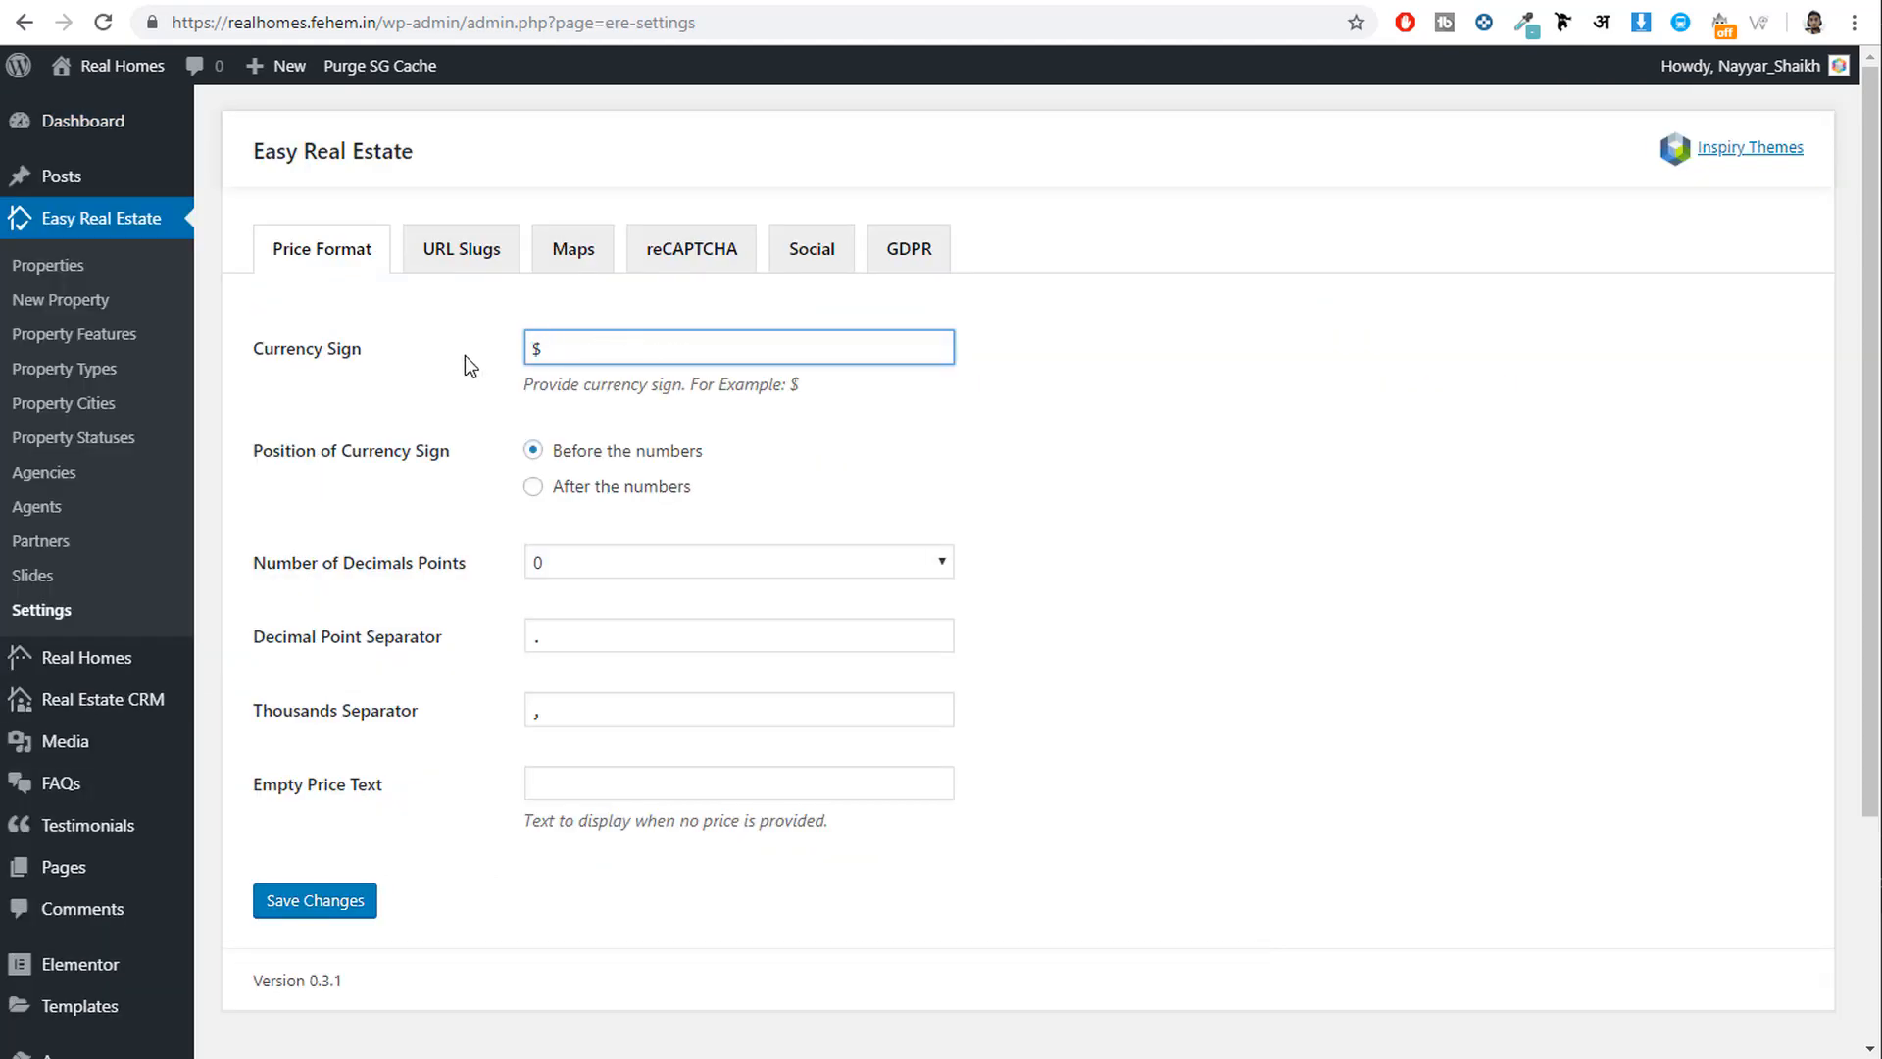
double_click(661, 346)
key("ctrl+t")
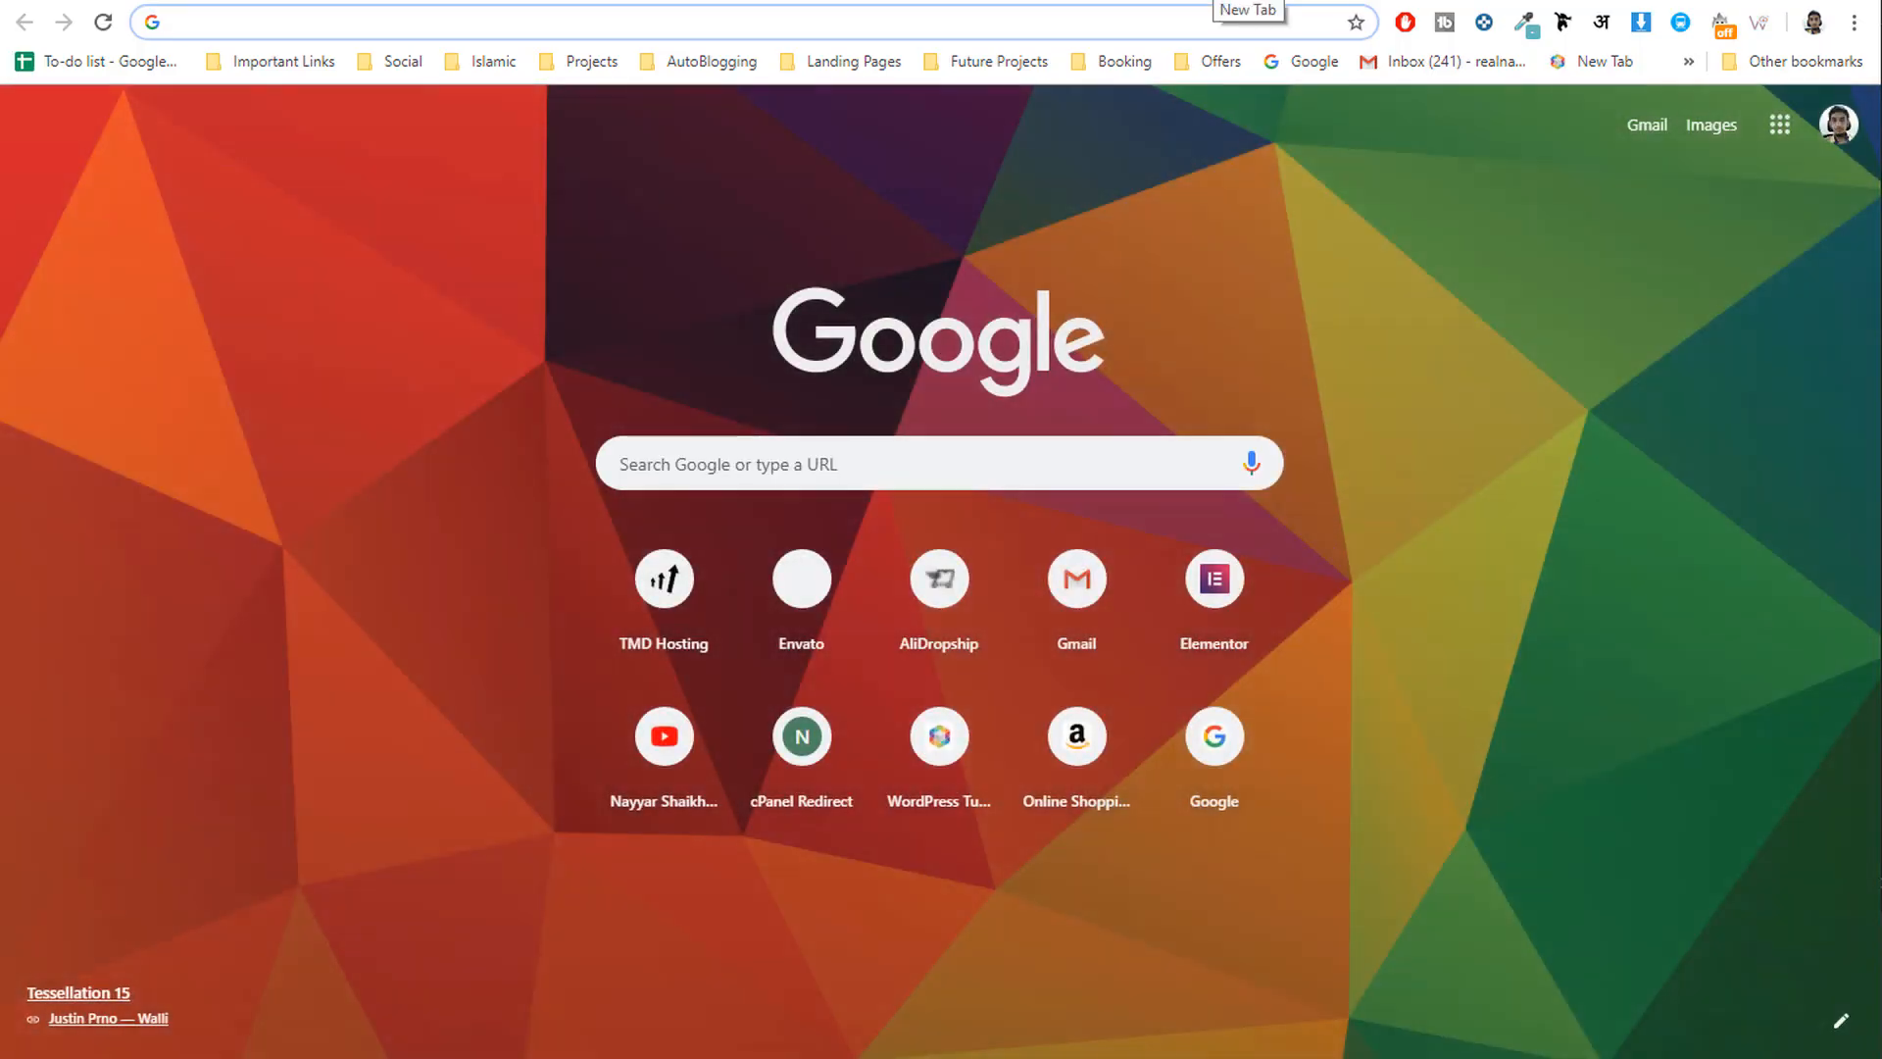
type("rup")
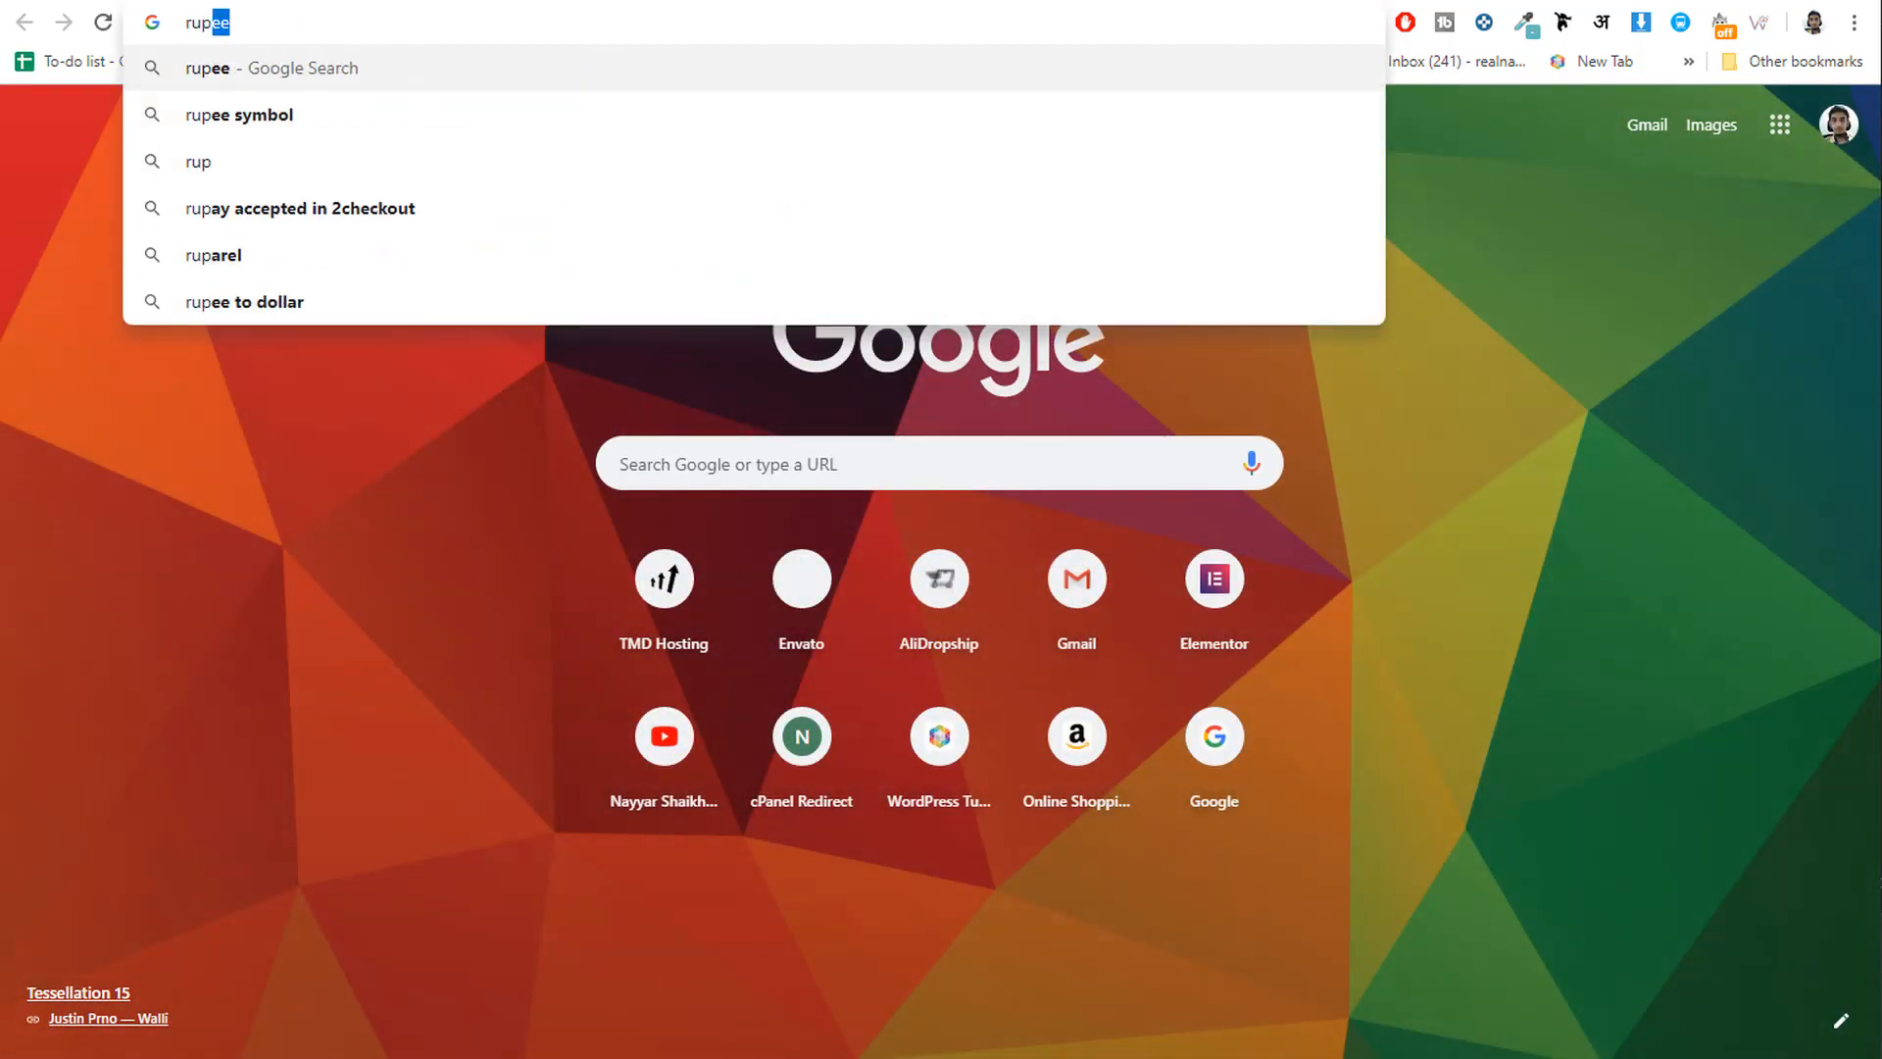
key("Down")
key("Return")
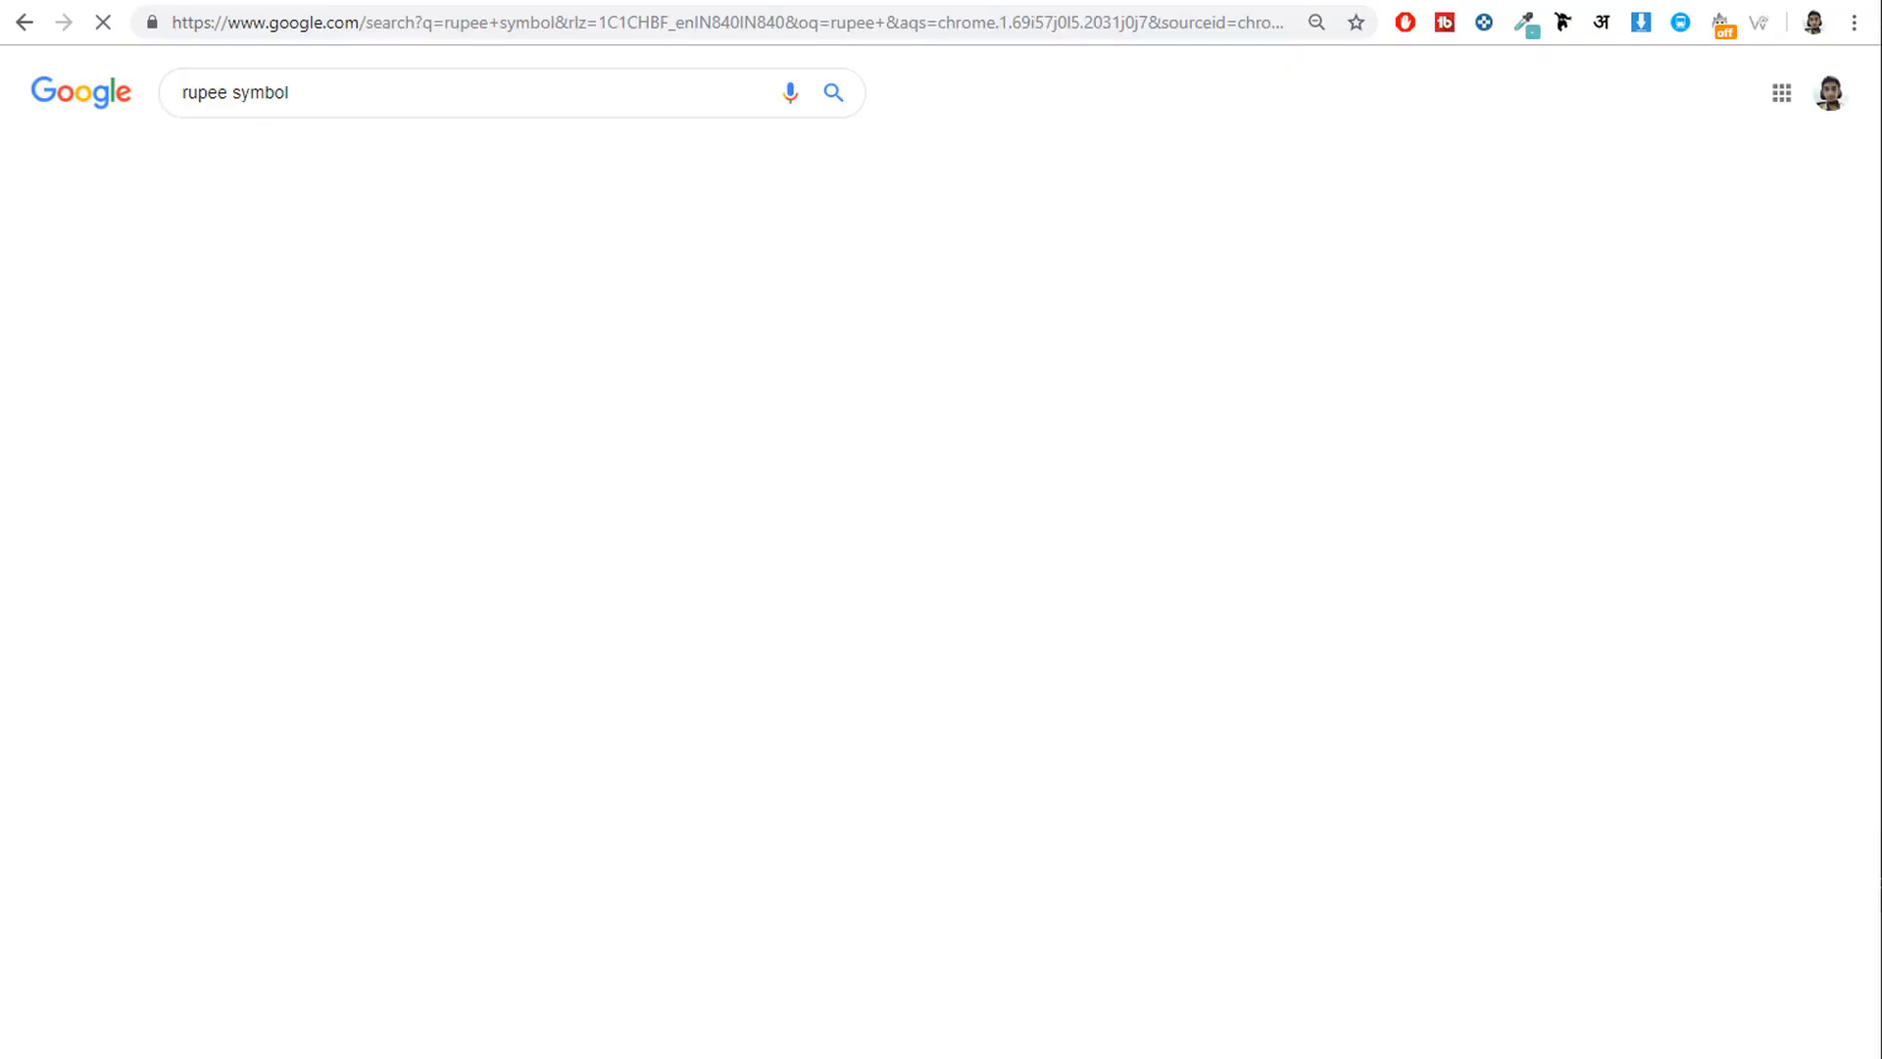
left_click_drag(279, 302, 174, 294)
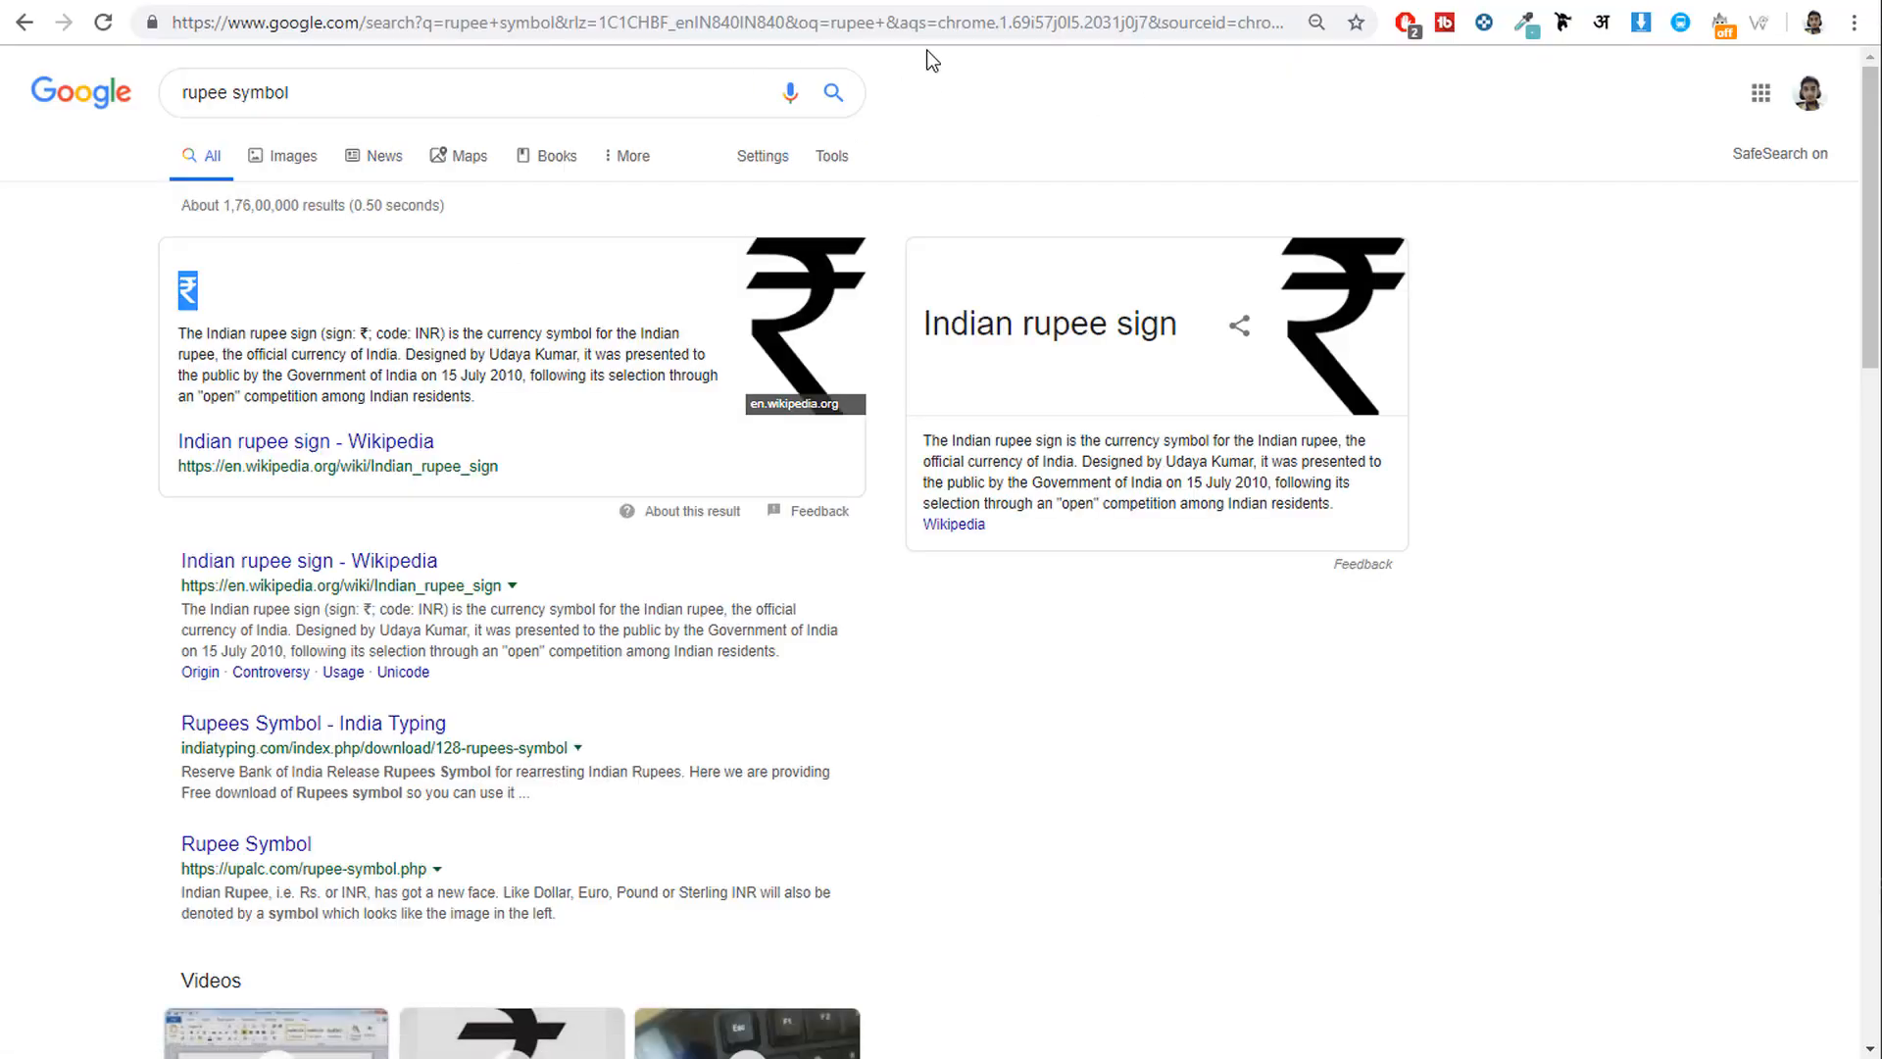
left_click(788, 3)
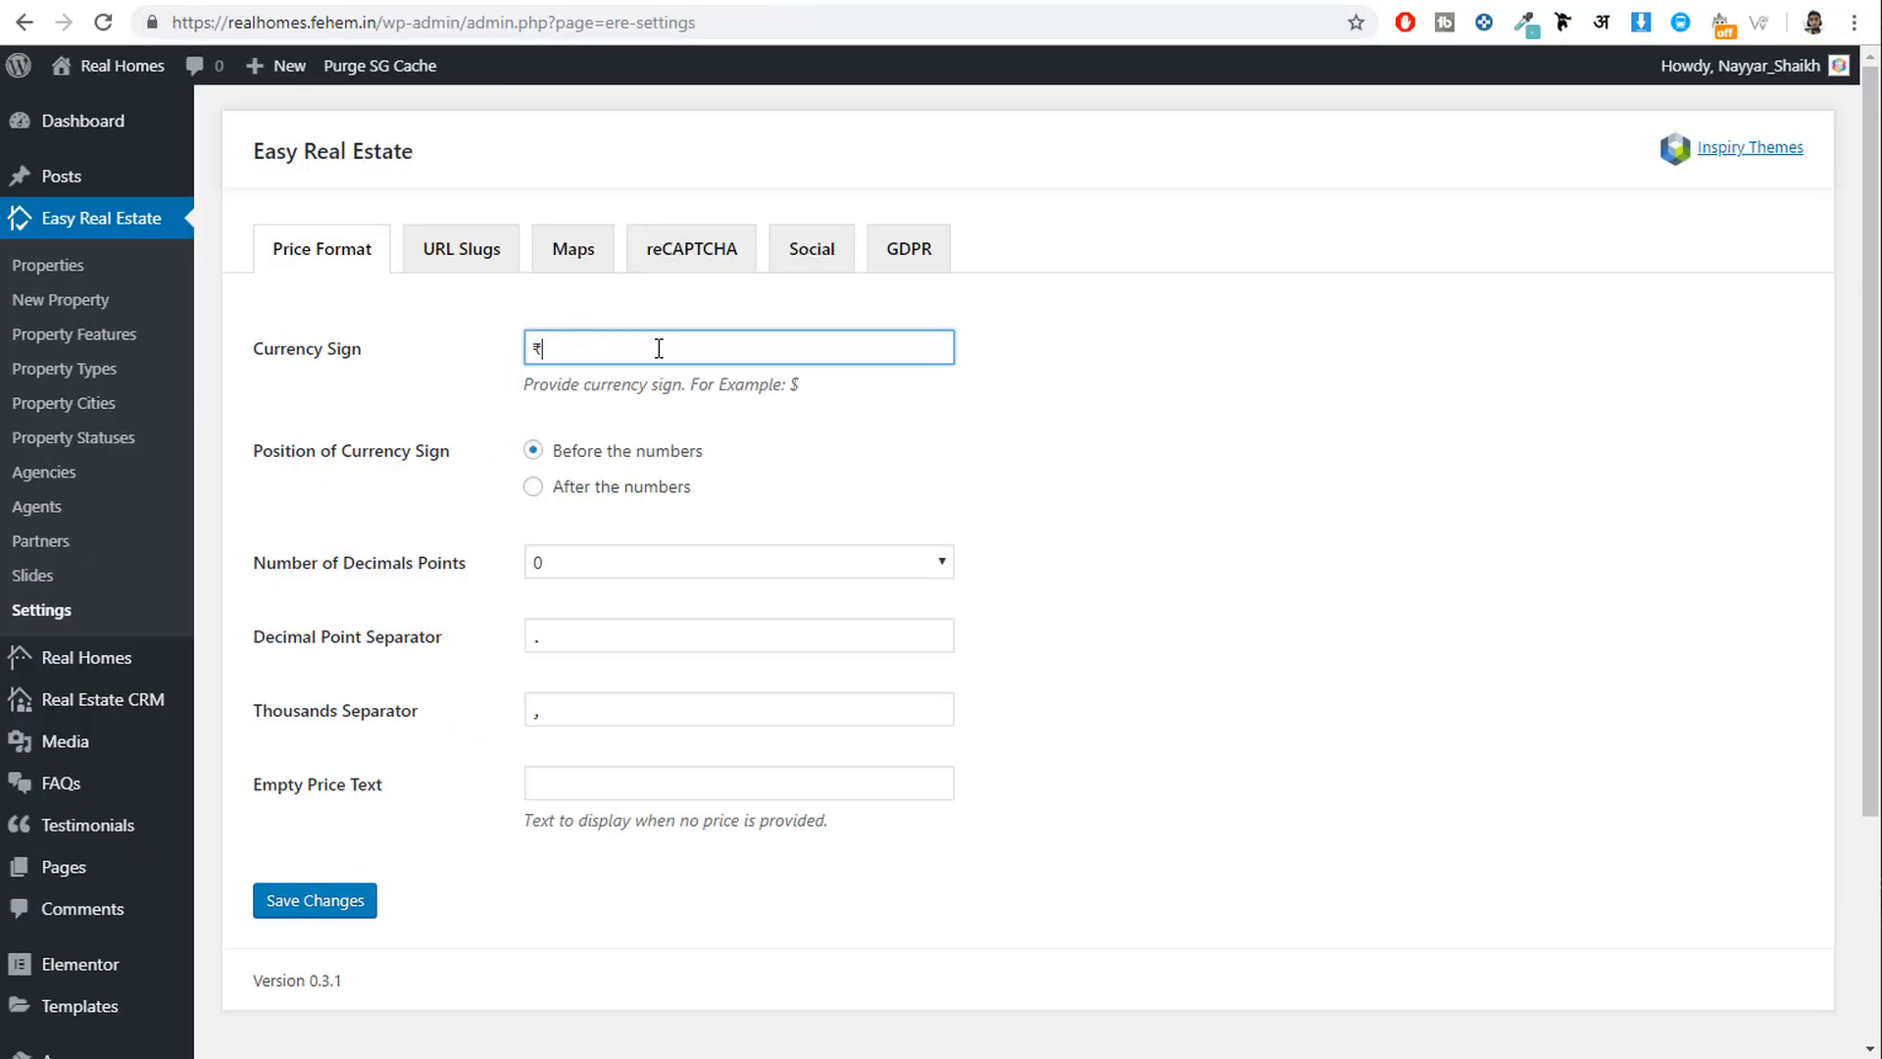
left_click(318, 899)
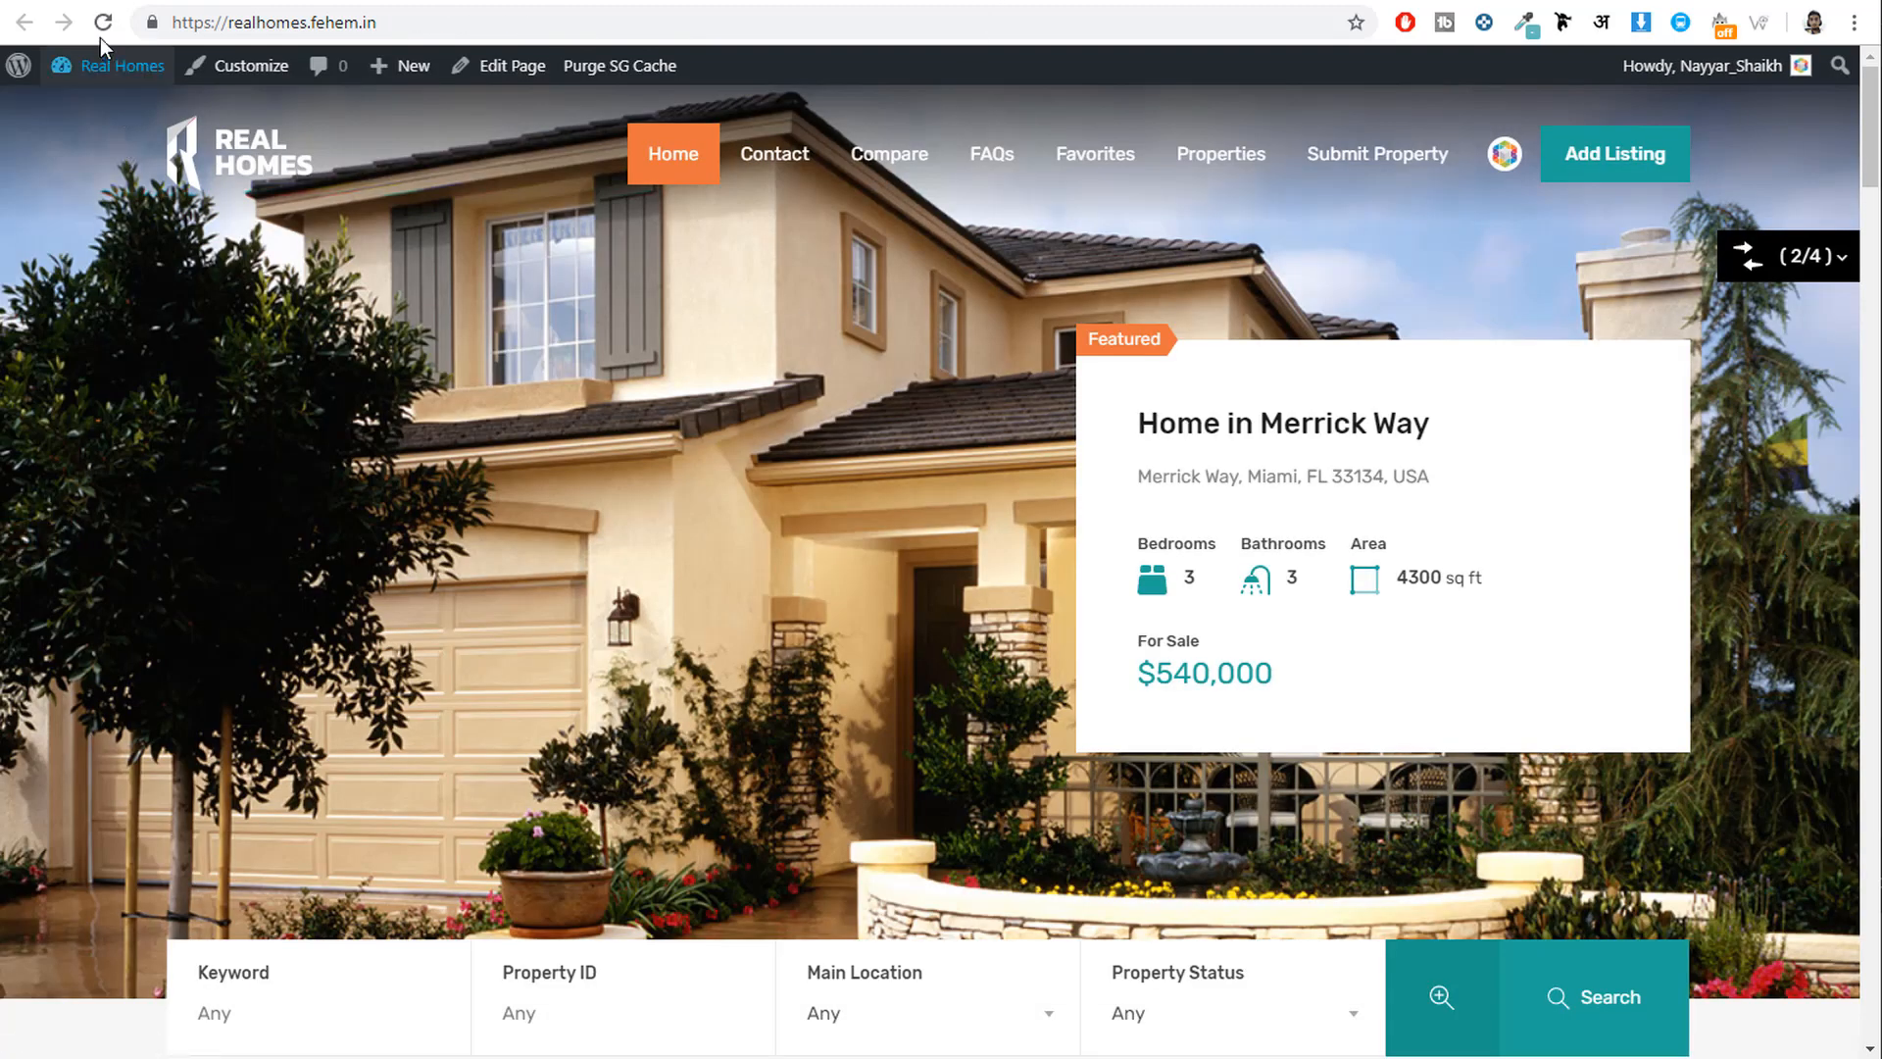
Reload the homepage to check the updated price, then view the Properties listings page.
left_click(103, 23)
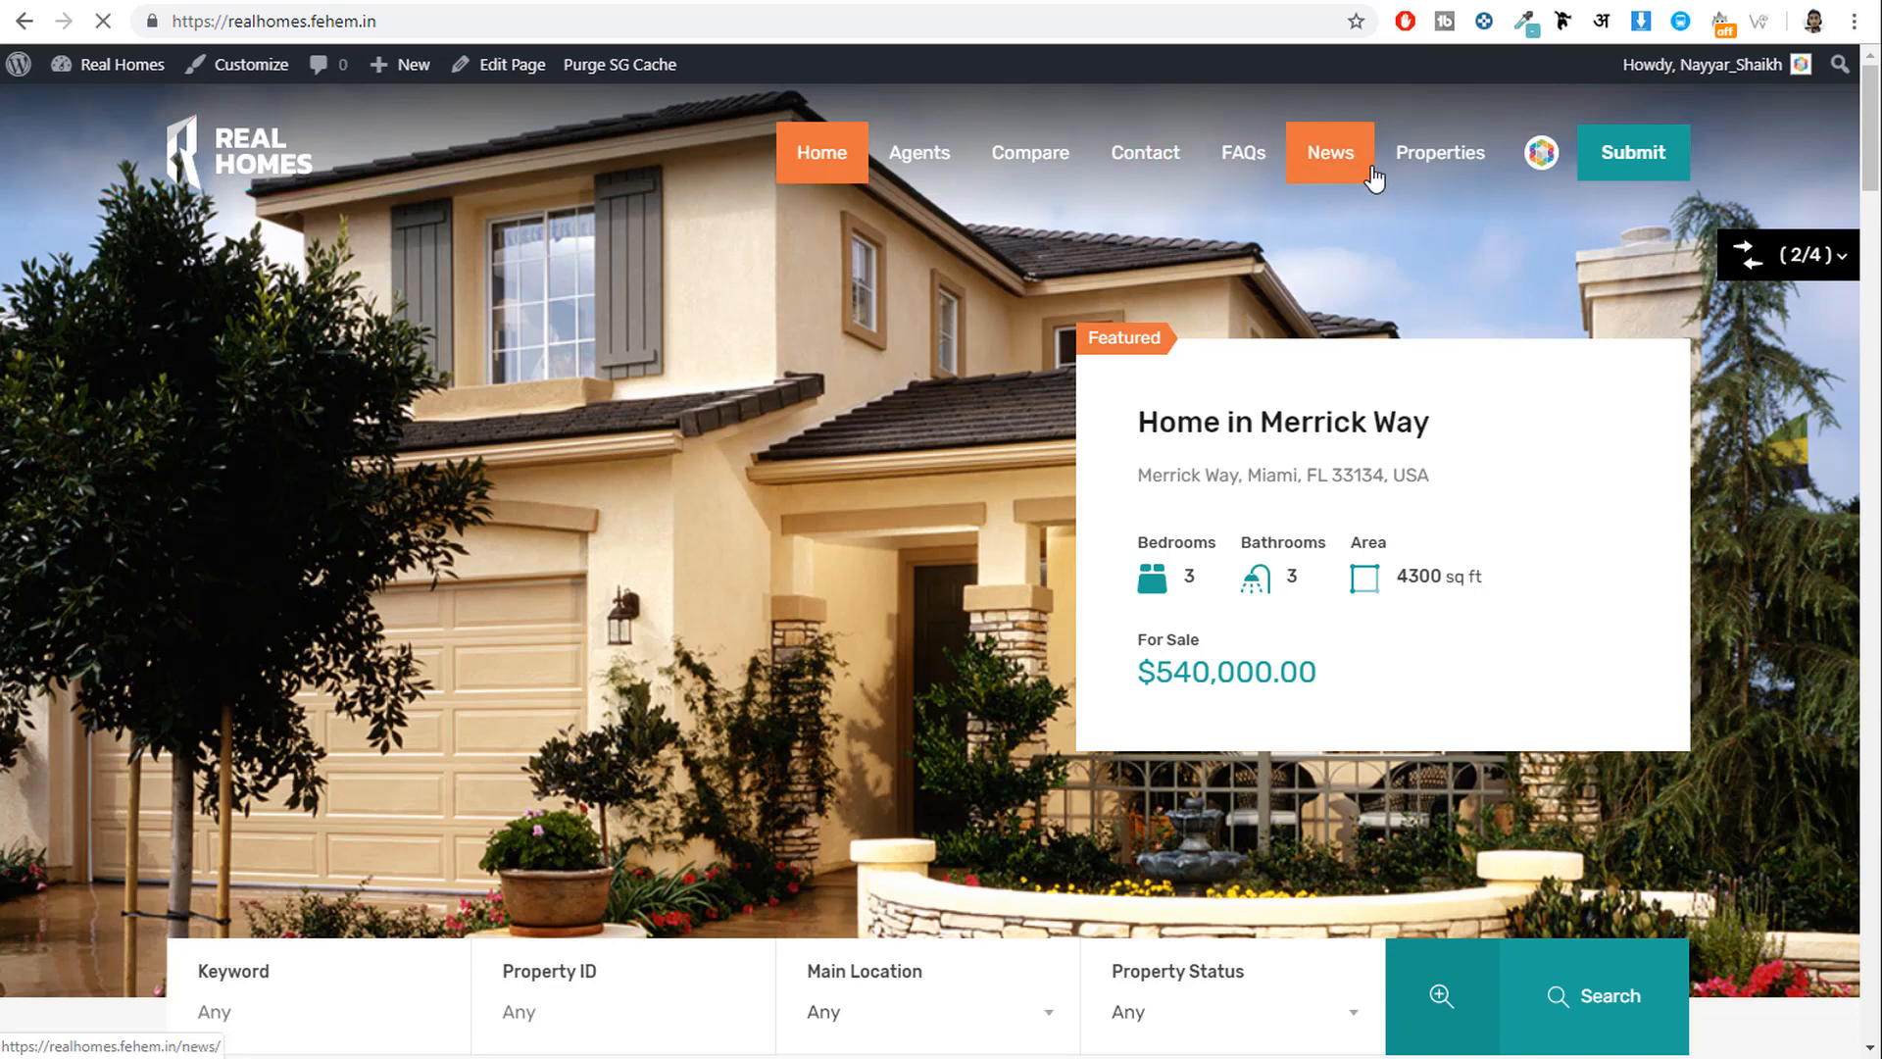
scroll(892, 627, "down", 15)
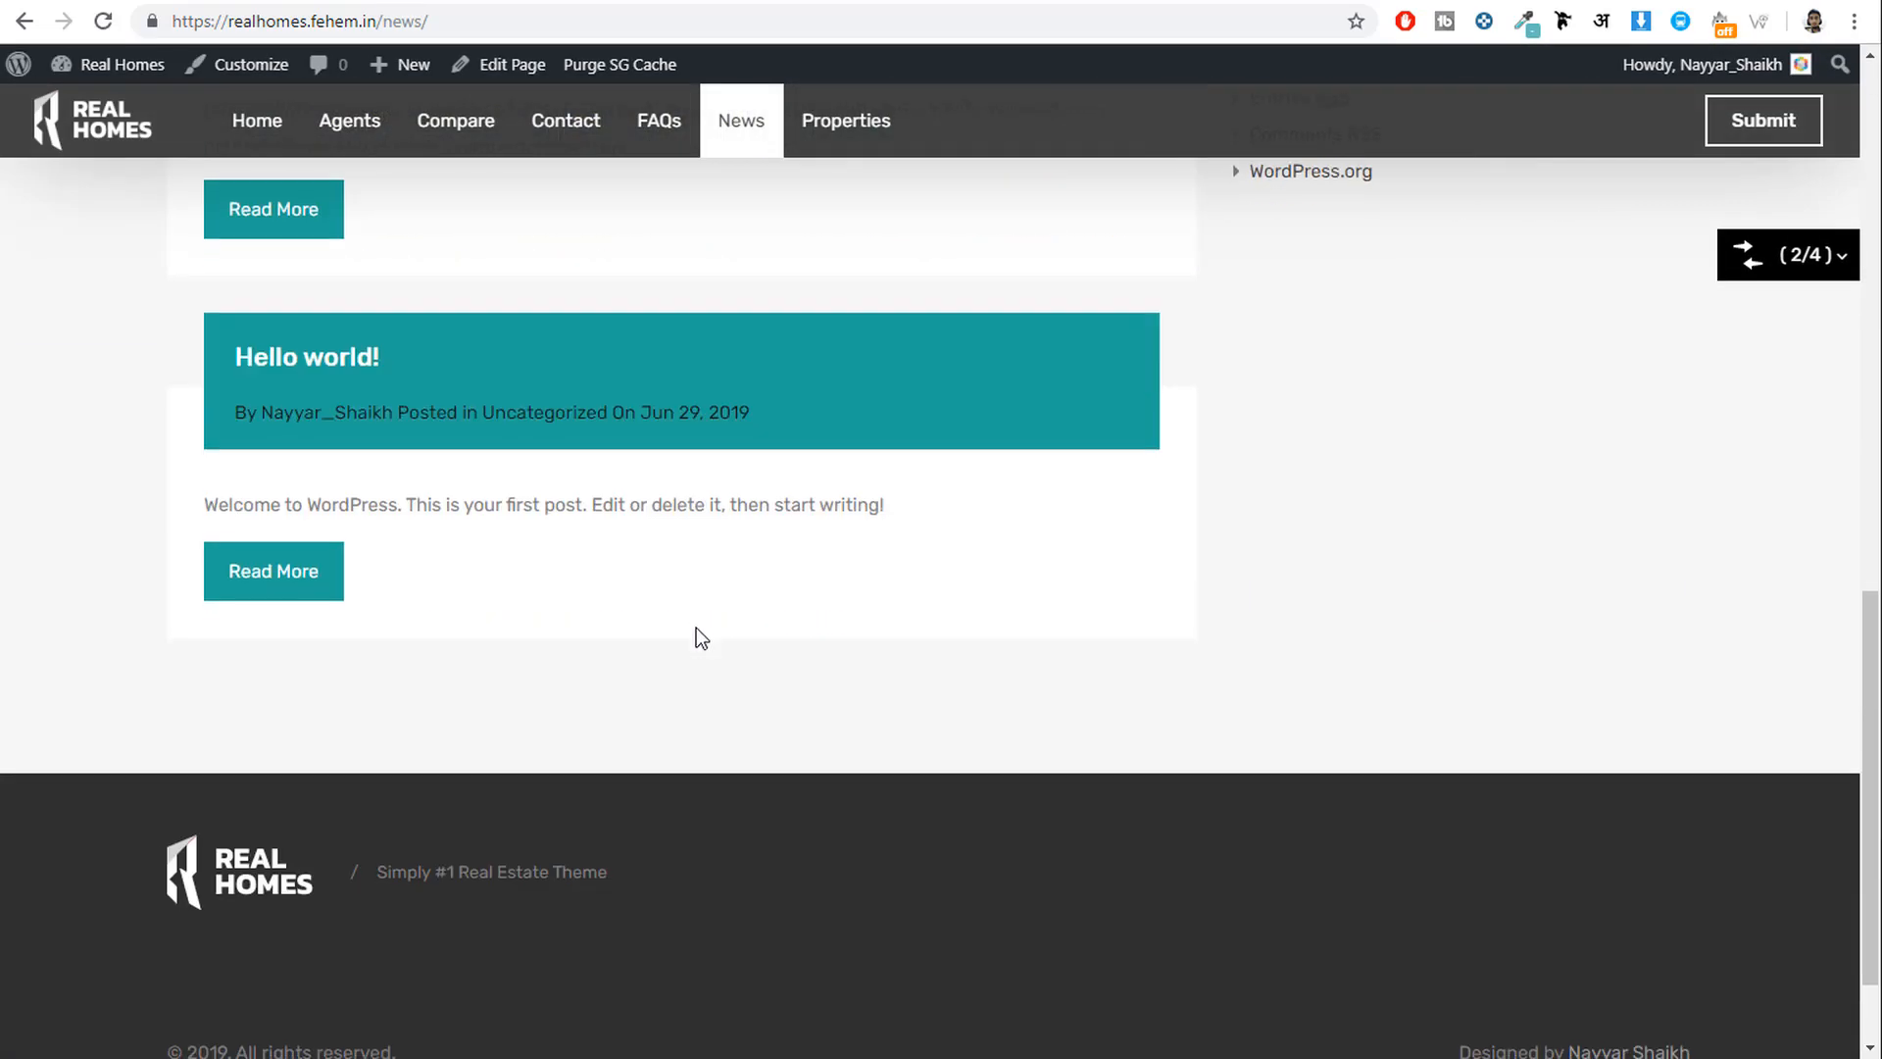
scroll(701, 637, "up", 15)
left_click(1445, 182)
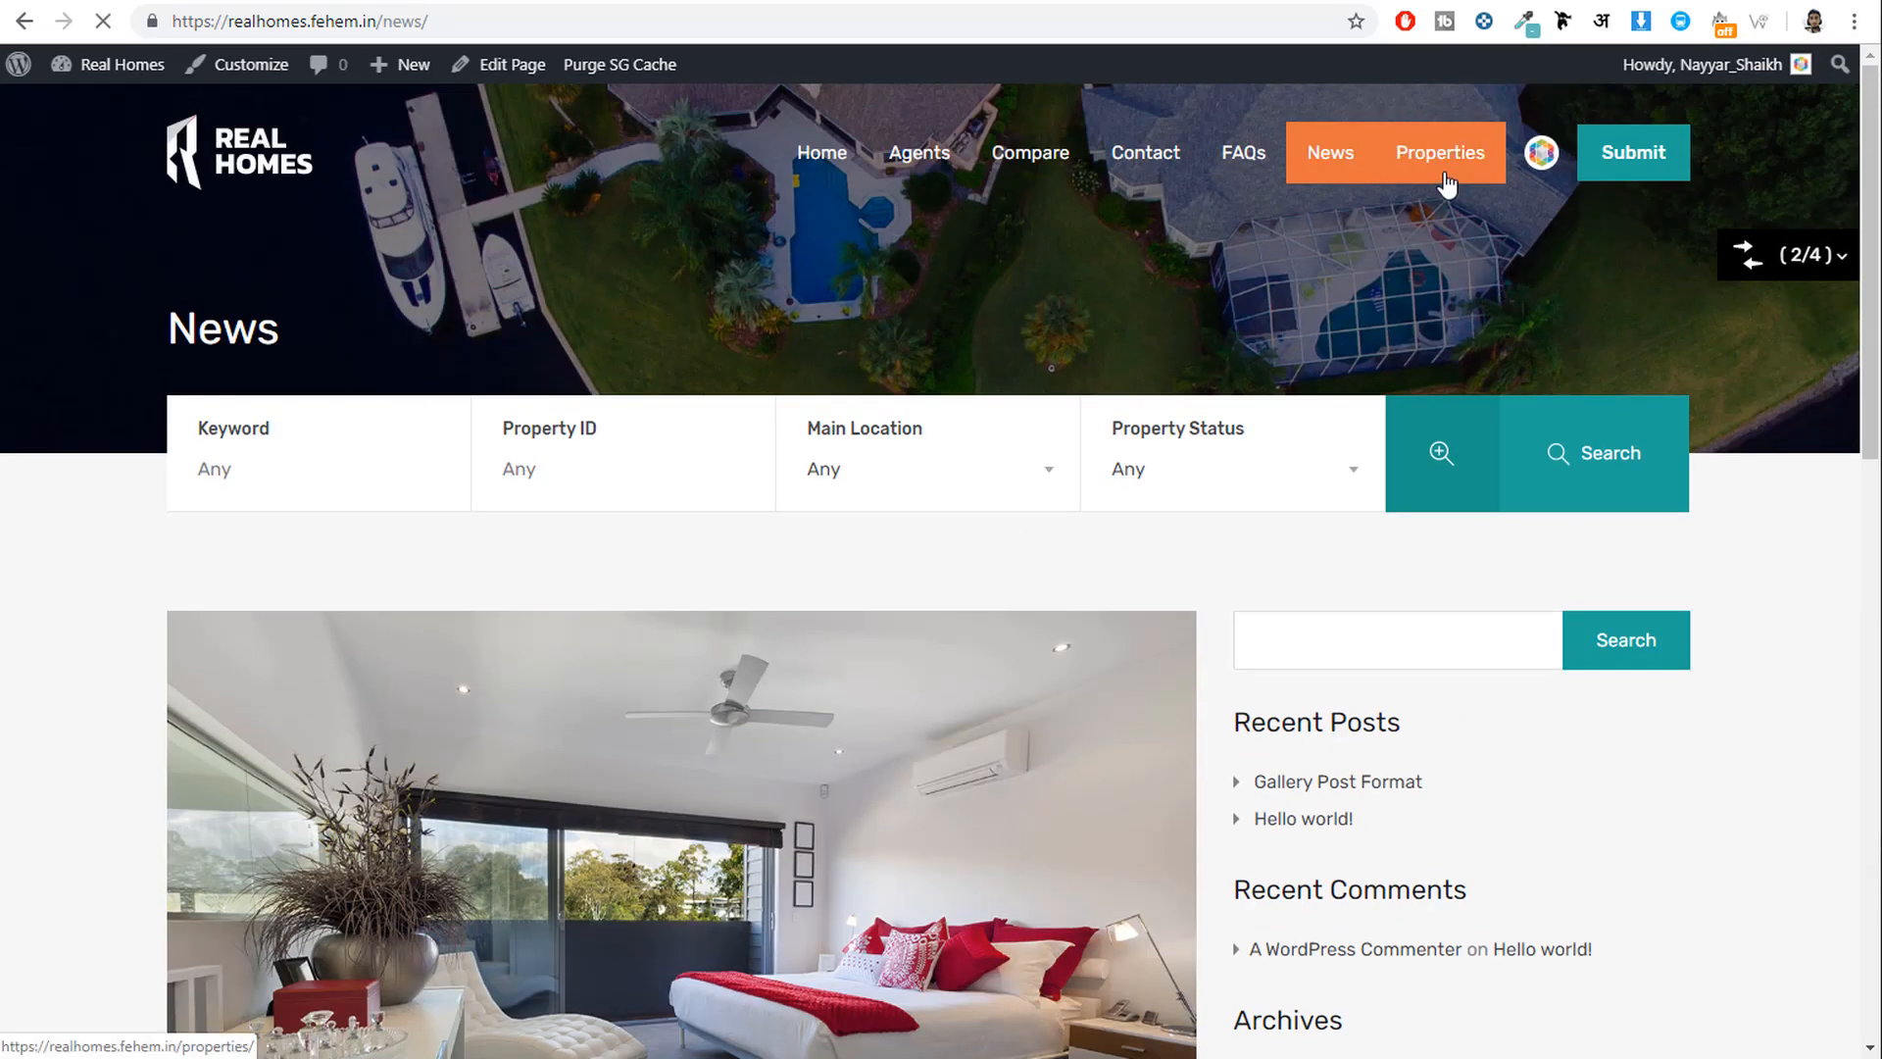
scroll(1147, 555, "down", 5)
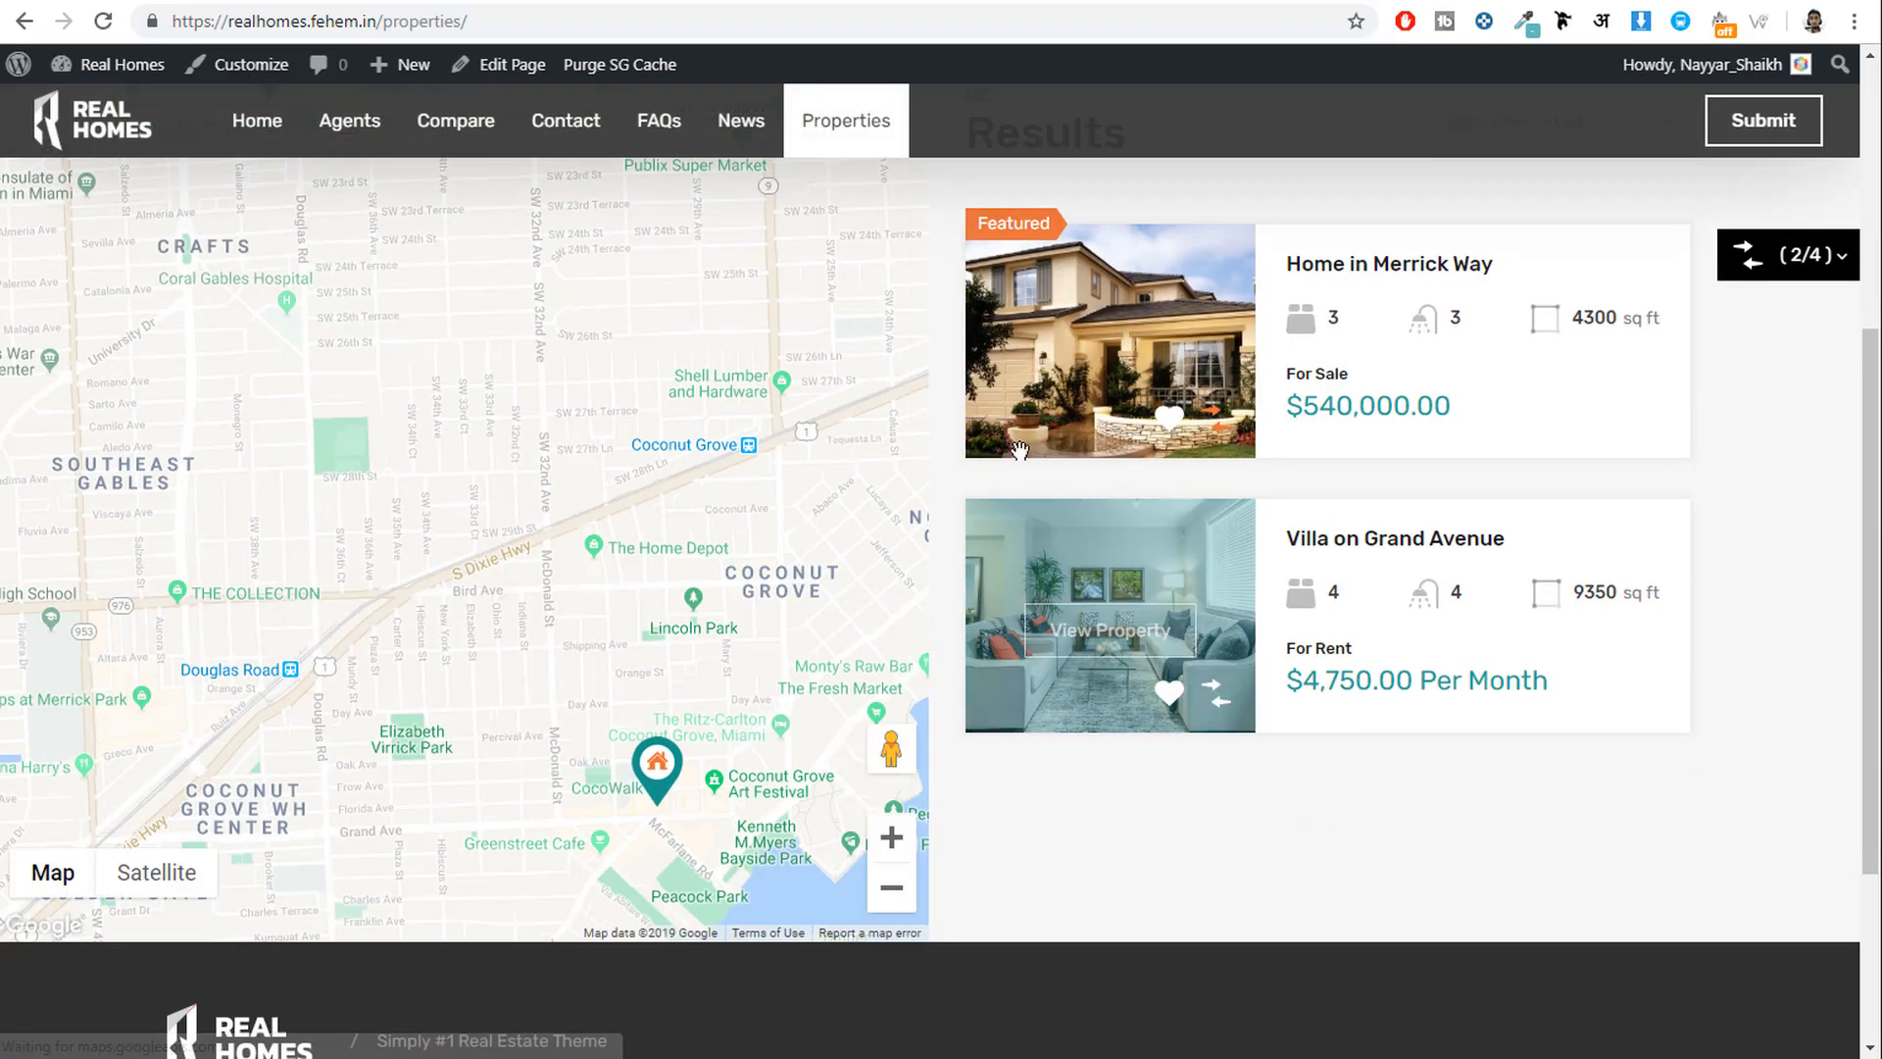
scroll(1030, 651, "up", 5)
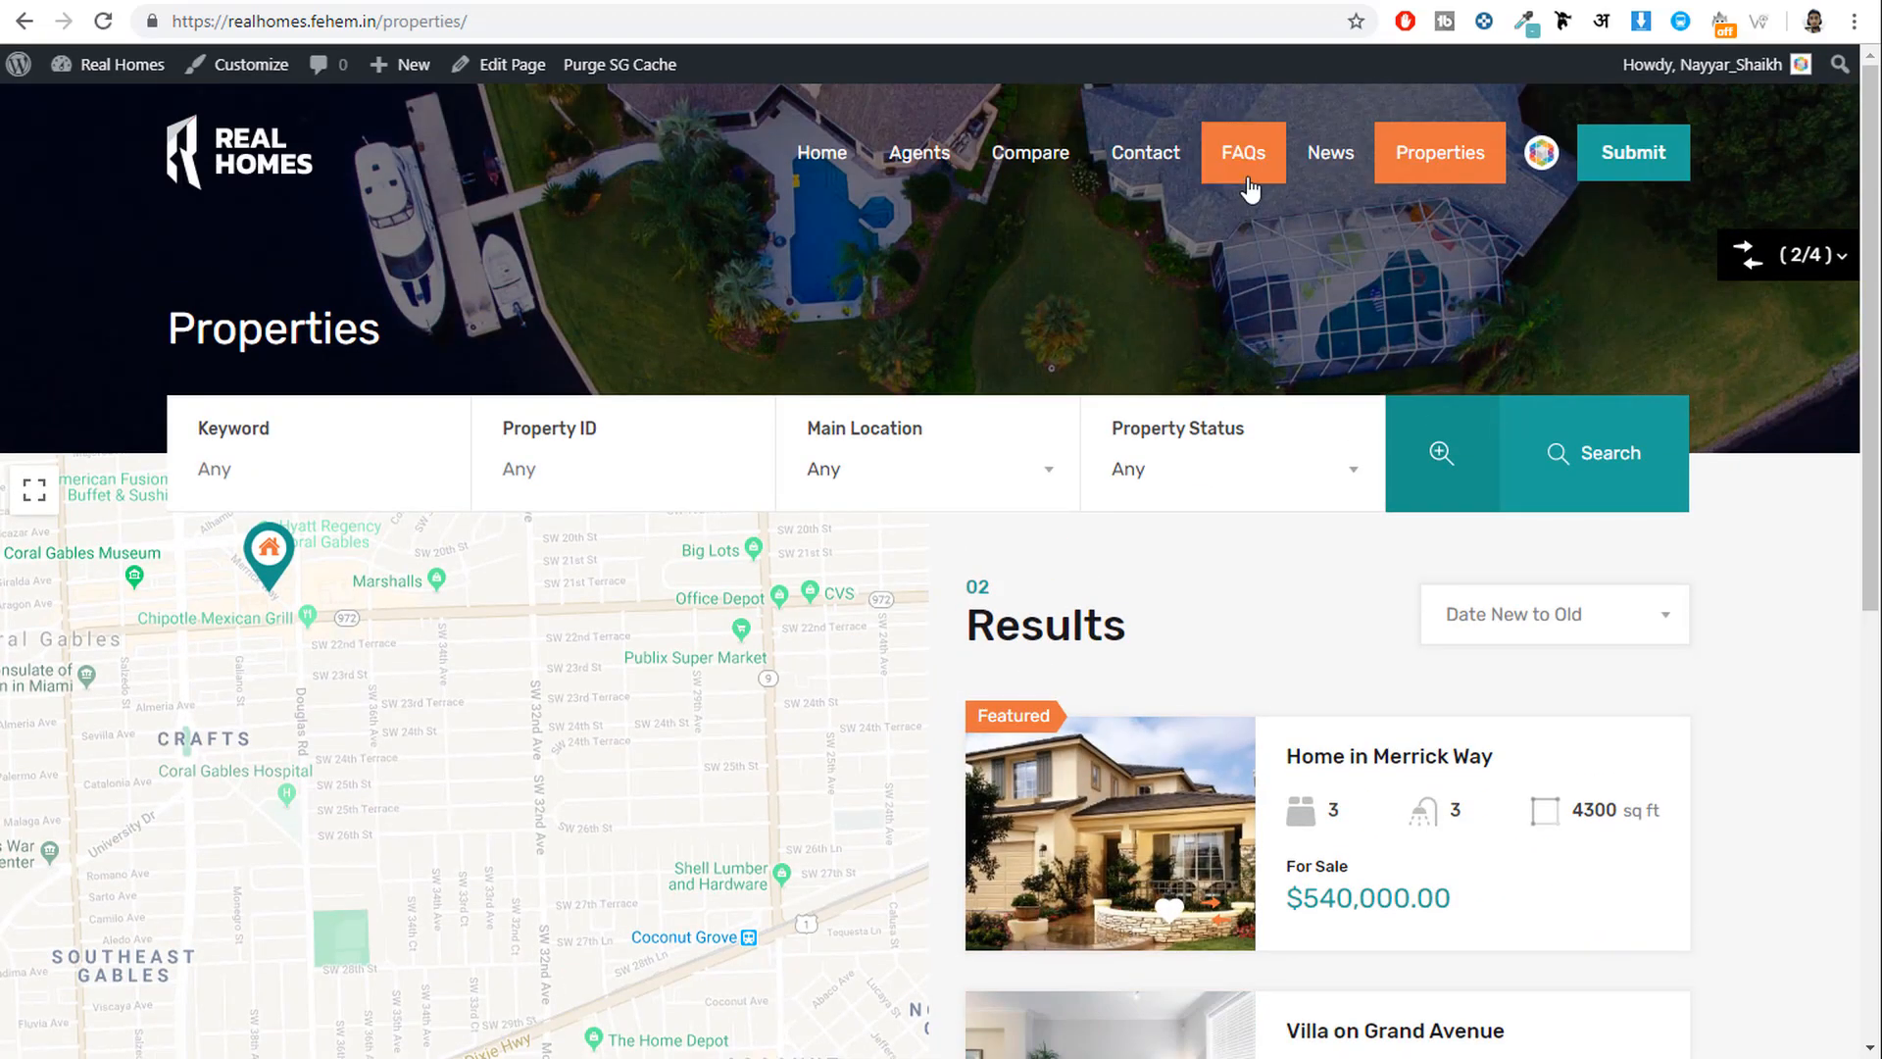
Go to the demo site's /faqs/ page.
left_click(1247, 182)
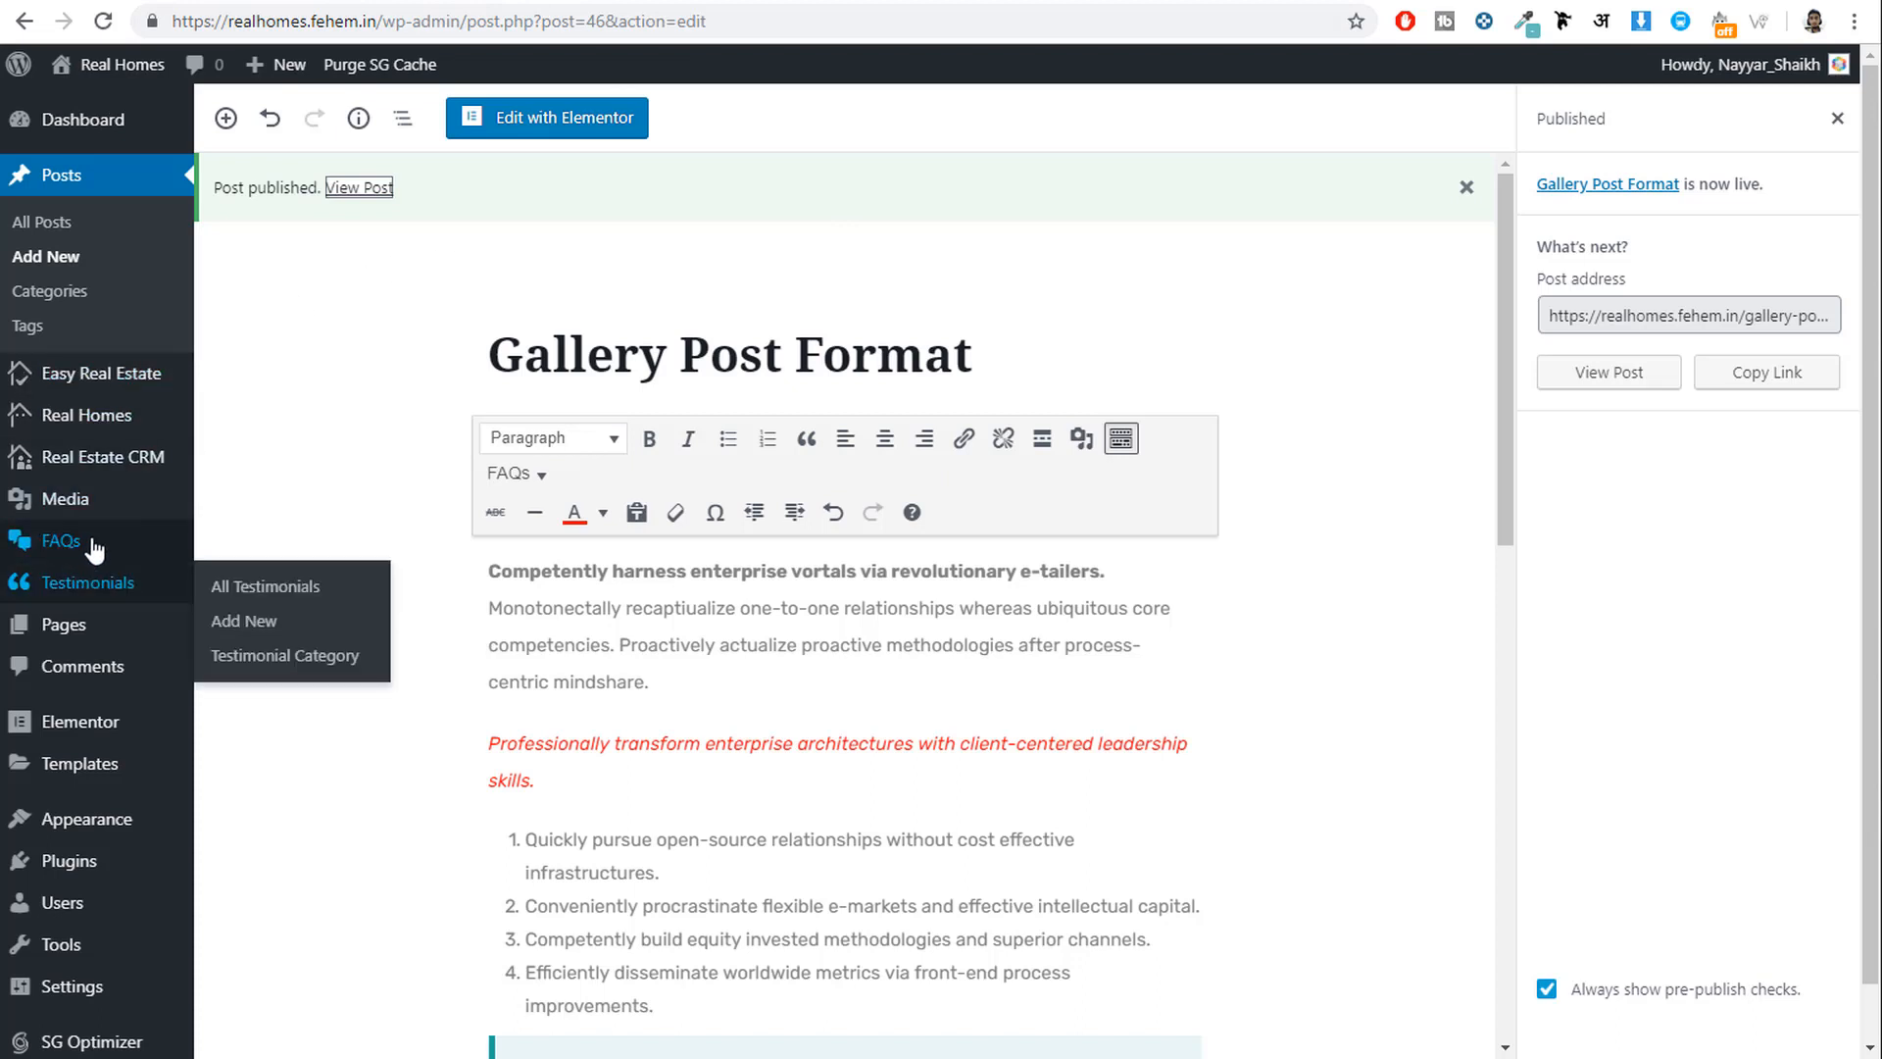
mouse_move(54, 551)
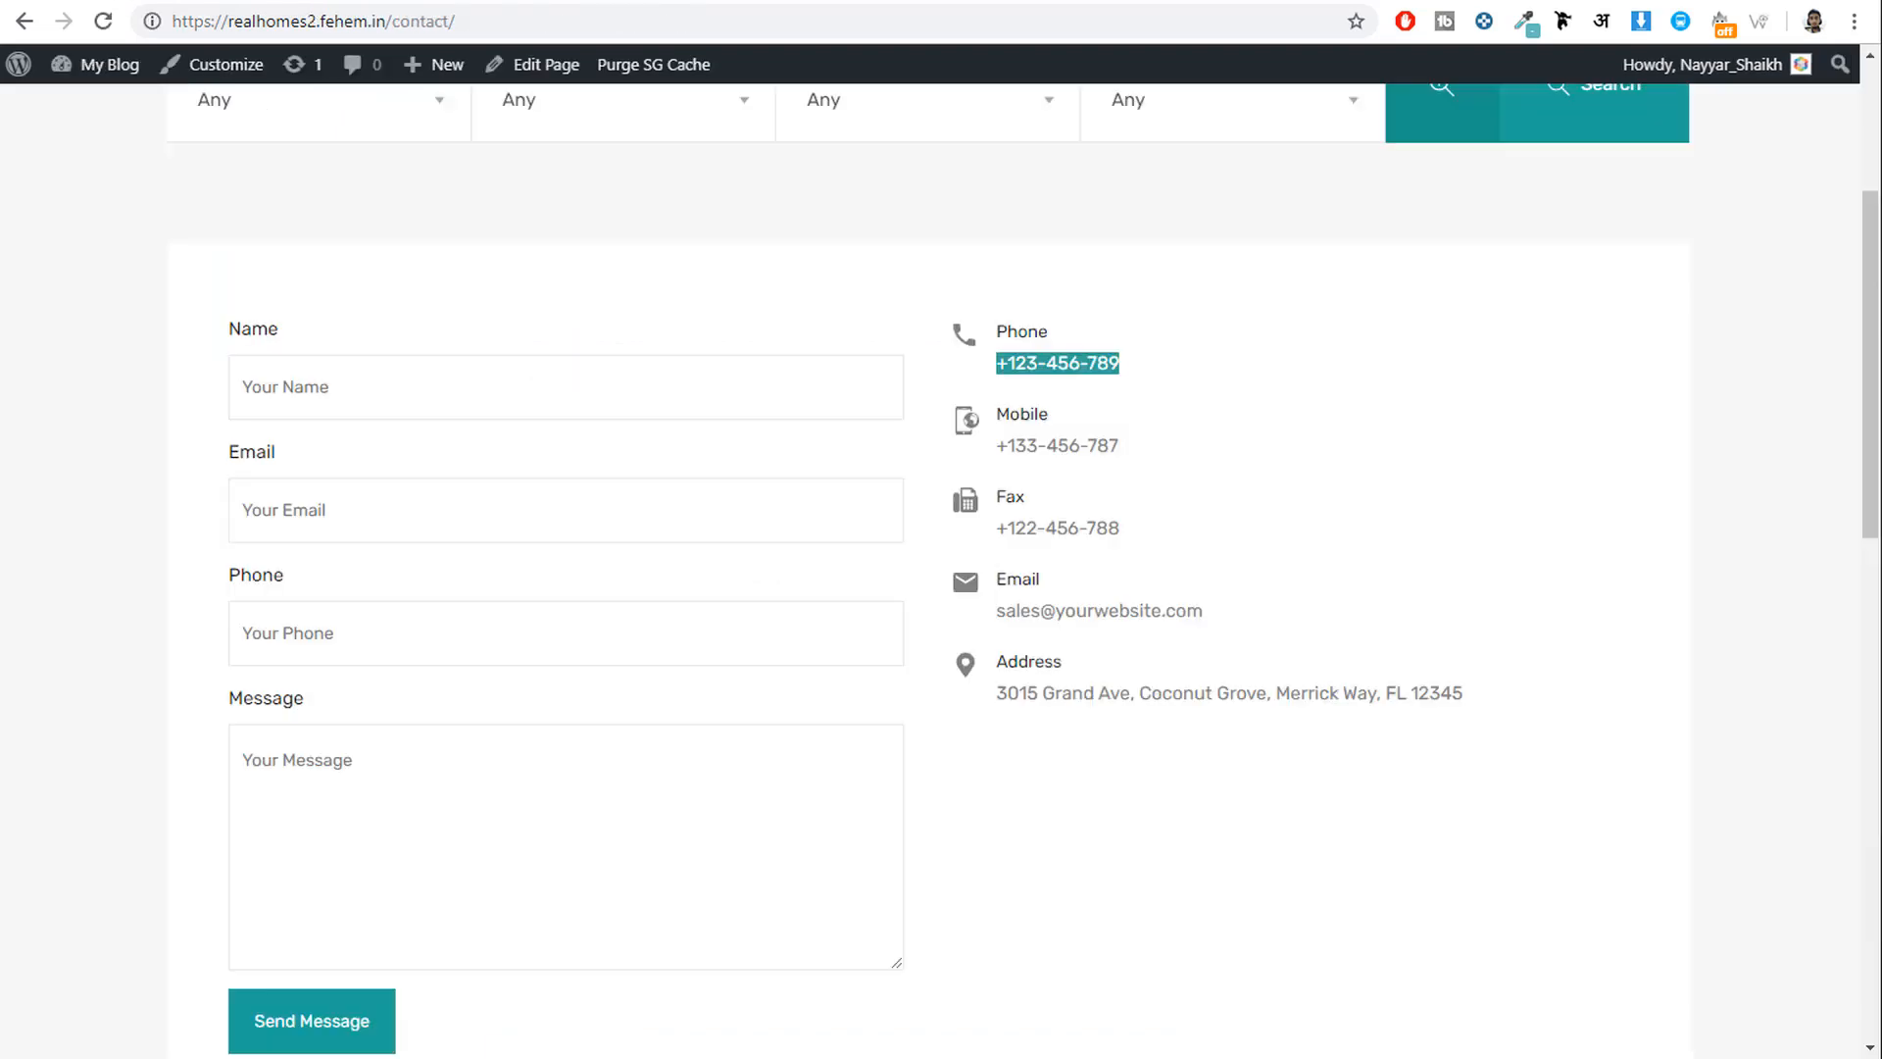
scroll(1147, 487, "up", 4)
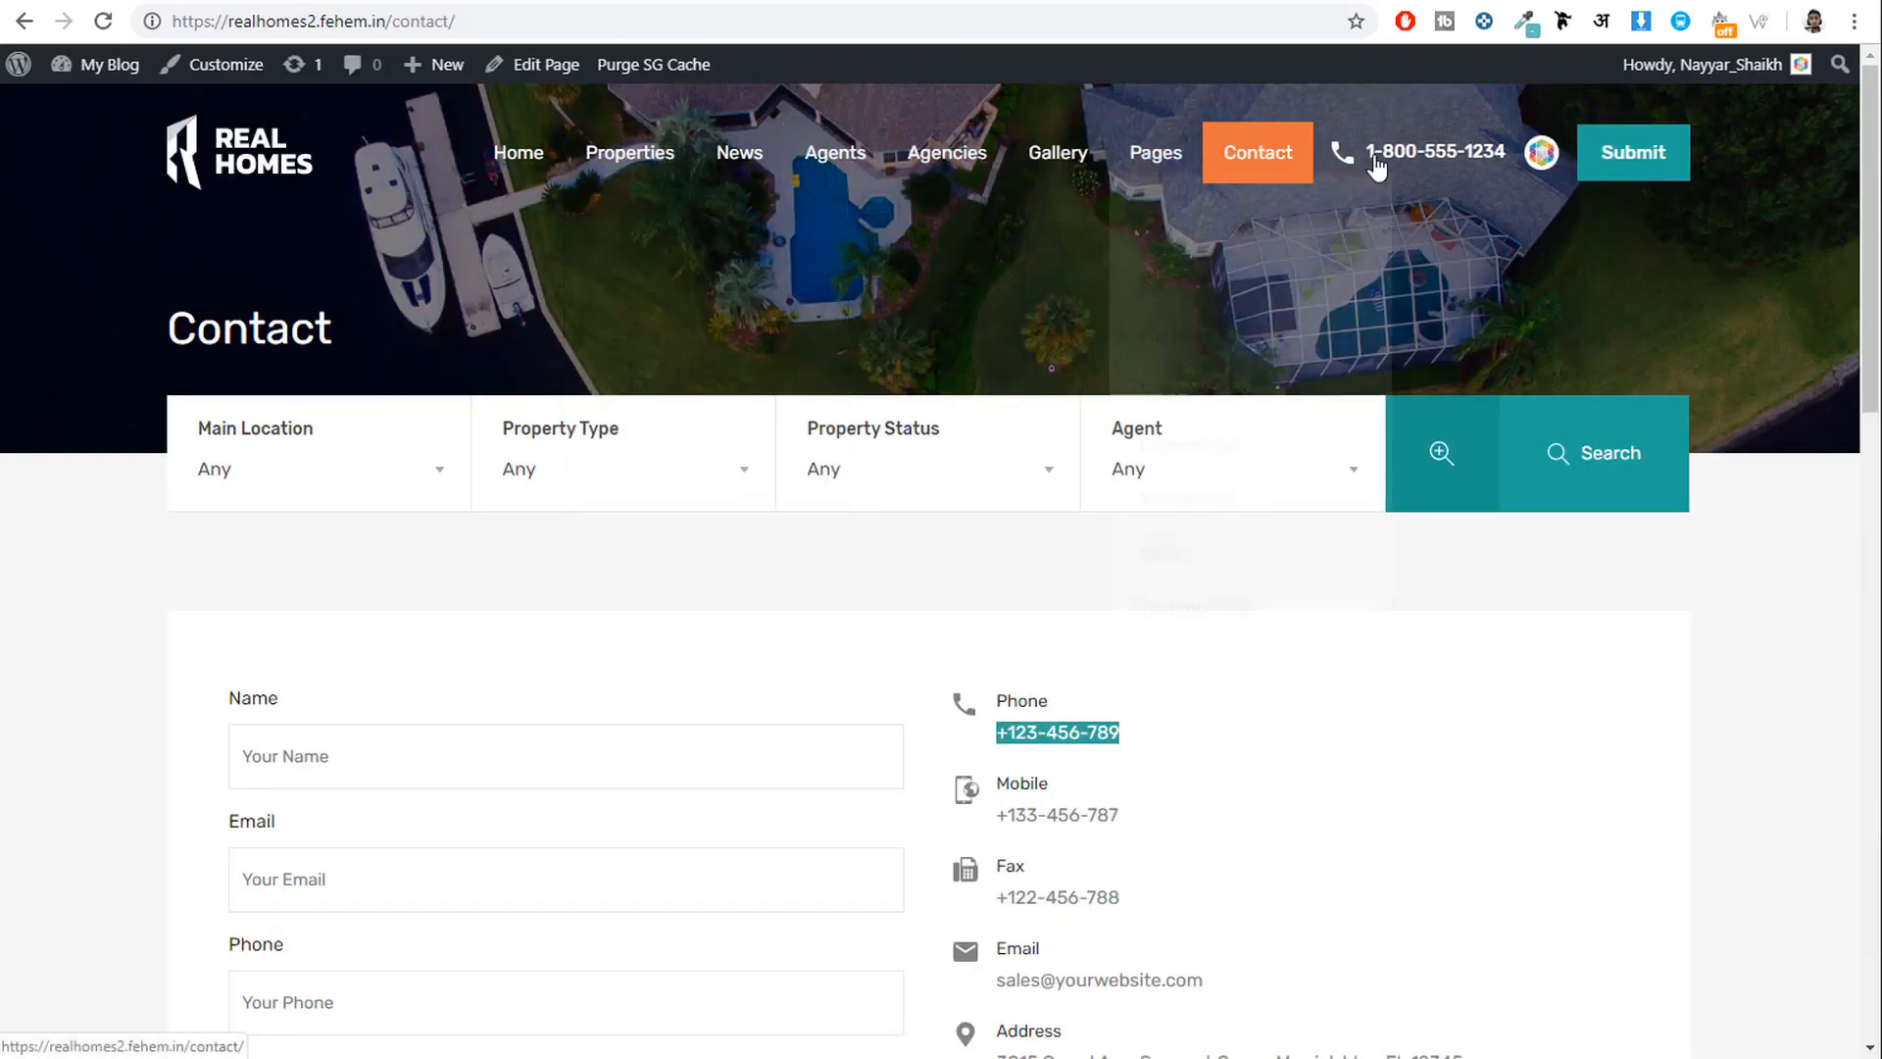
left_click_drag(494, 26, 394, 44)
type("f")
key("Return")
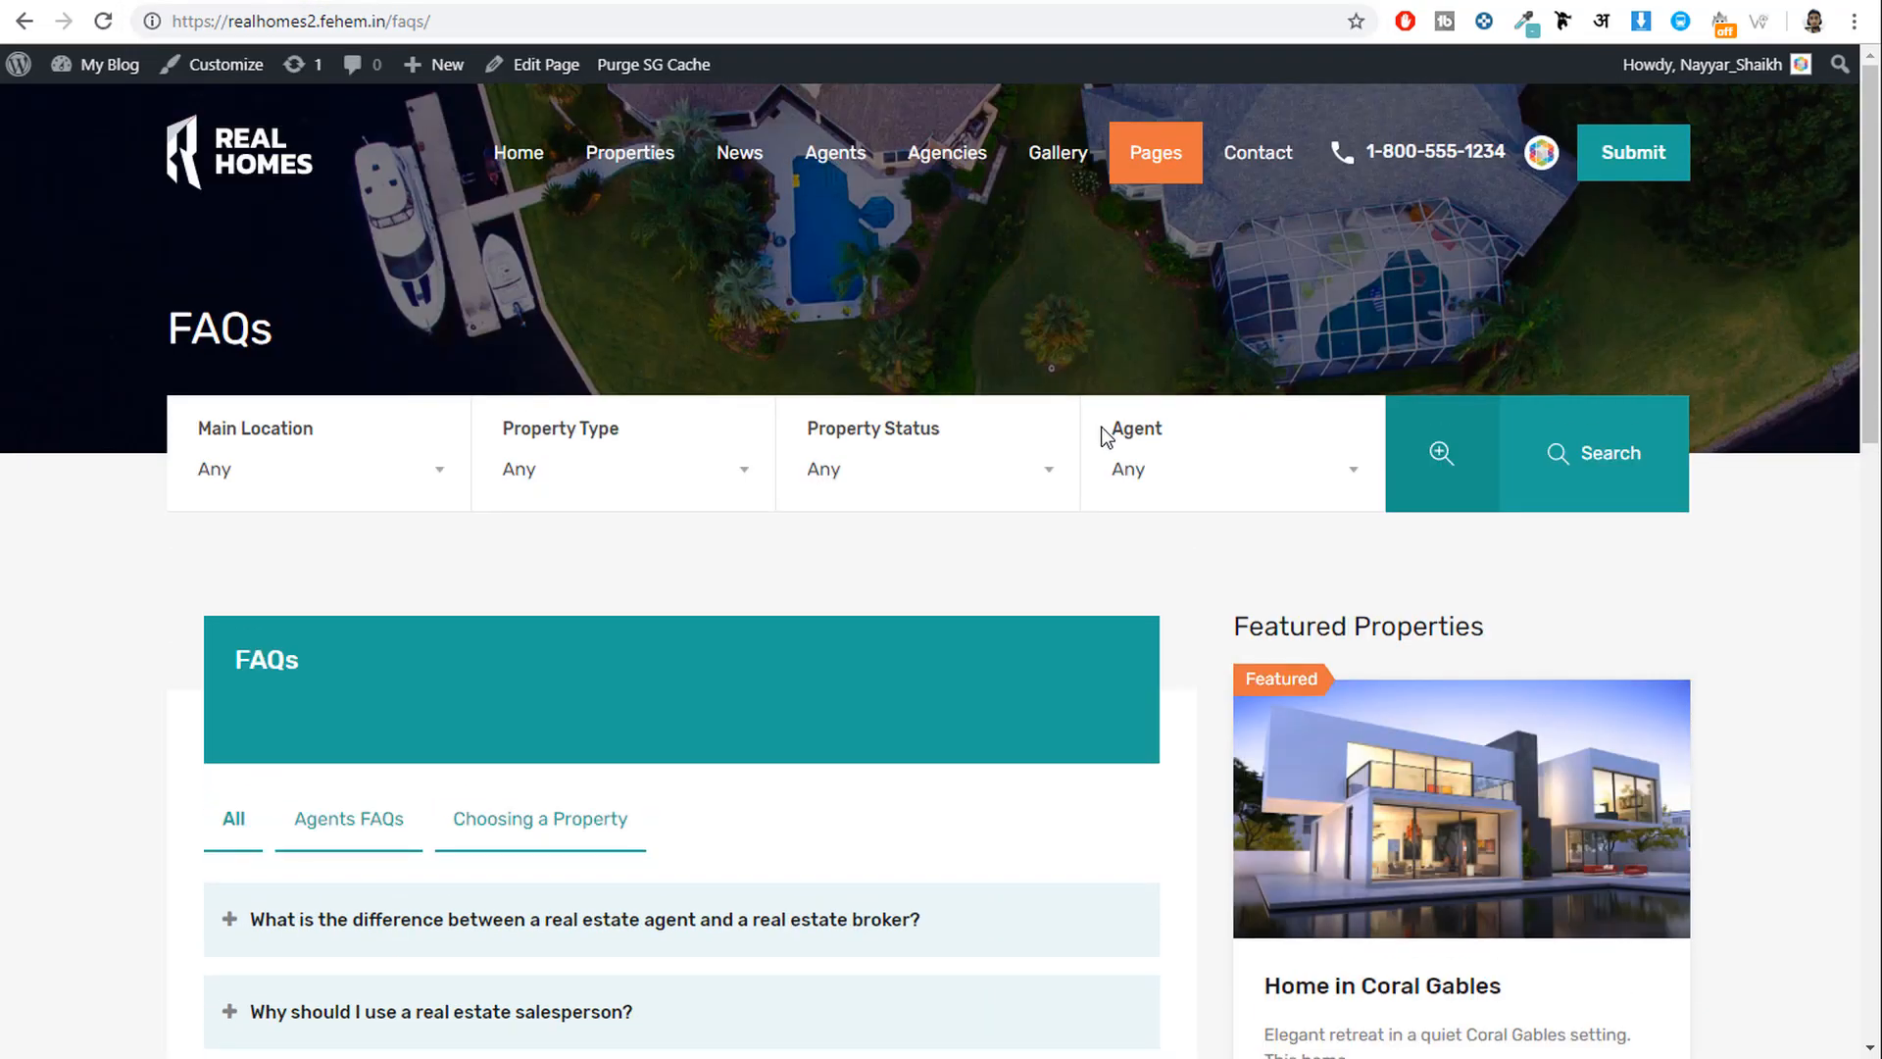
Try the Agents FAQs and Choosing a Property filters, then expand and copy the first question.
scroll(475, 450, "down", 3)
left_click(368, 453)
left_click(492, 460)
left_click(349, 458)
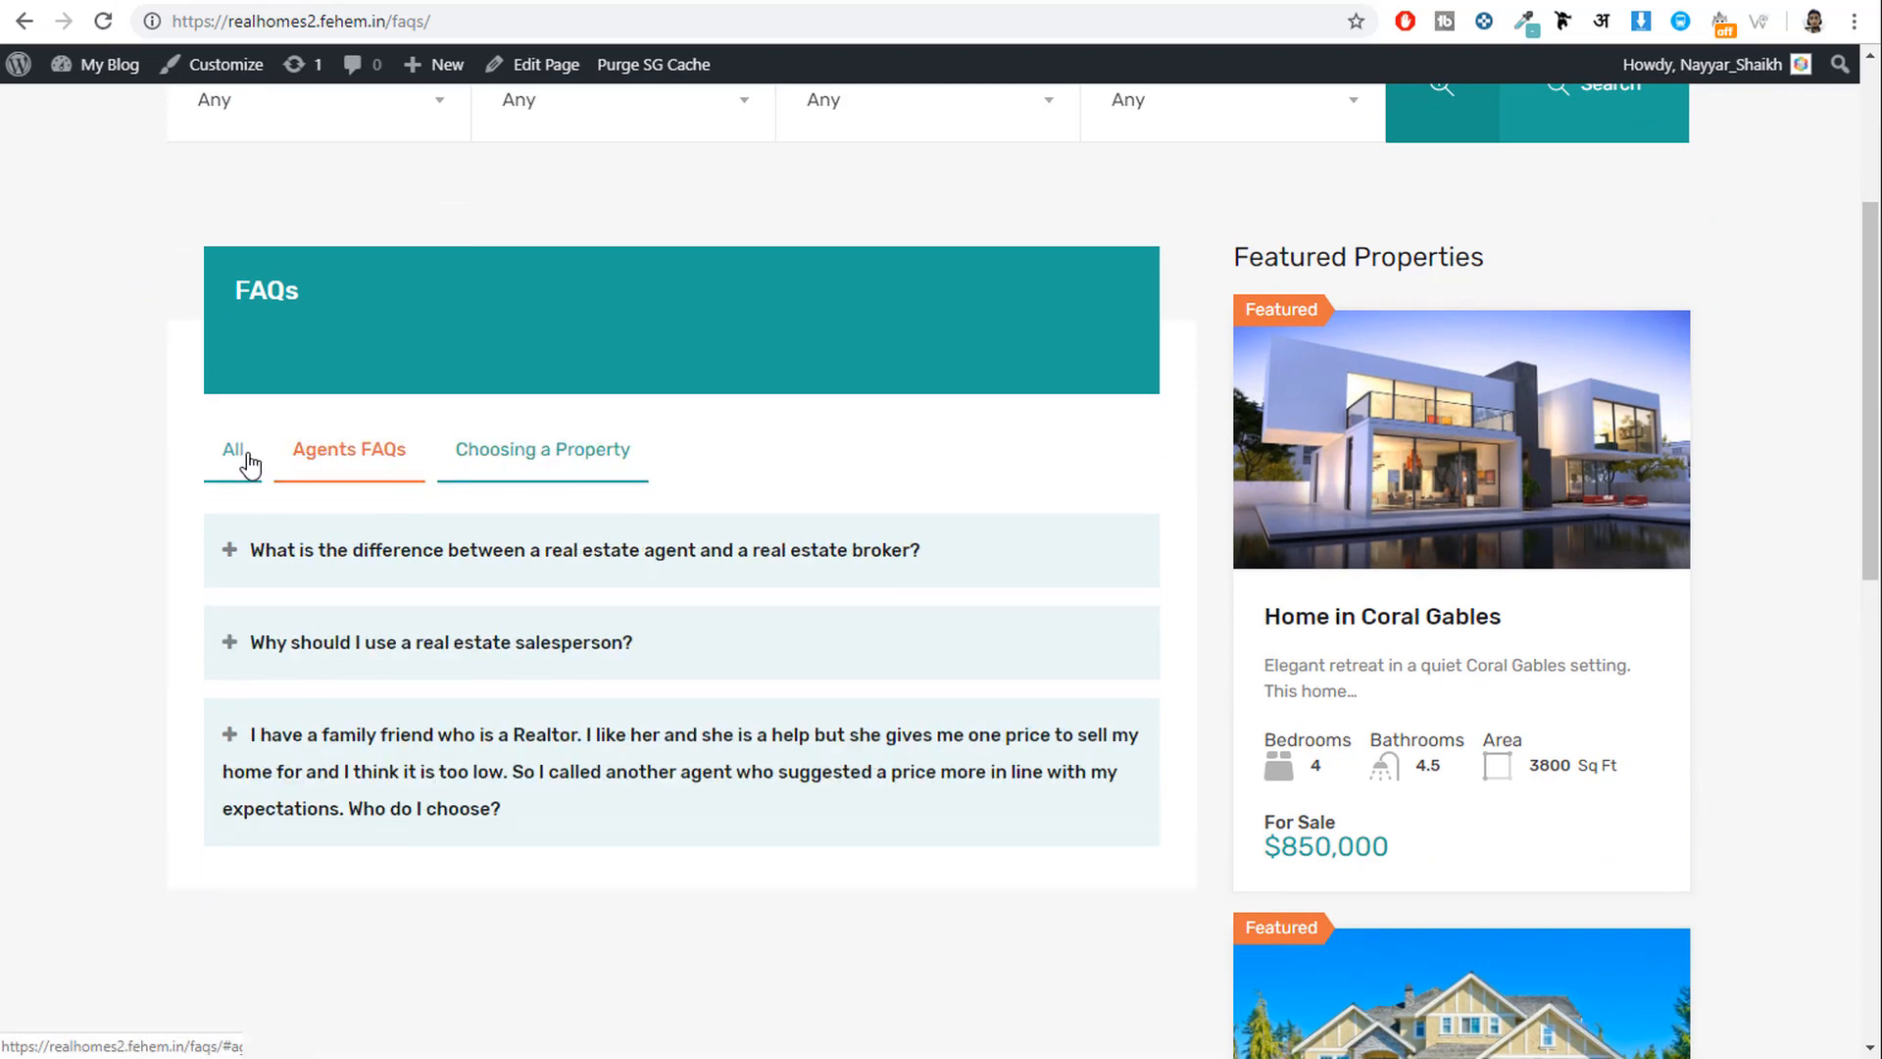
left_click(490, 461)
left_click(394, 460)
left_click(520, 465)
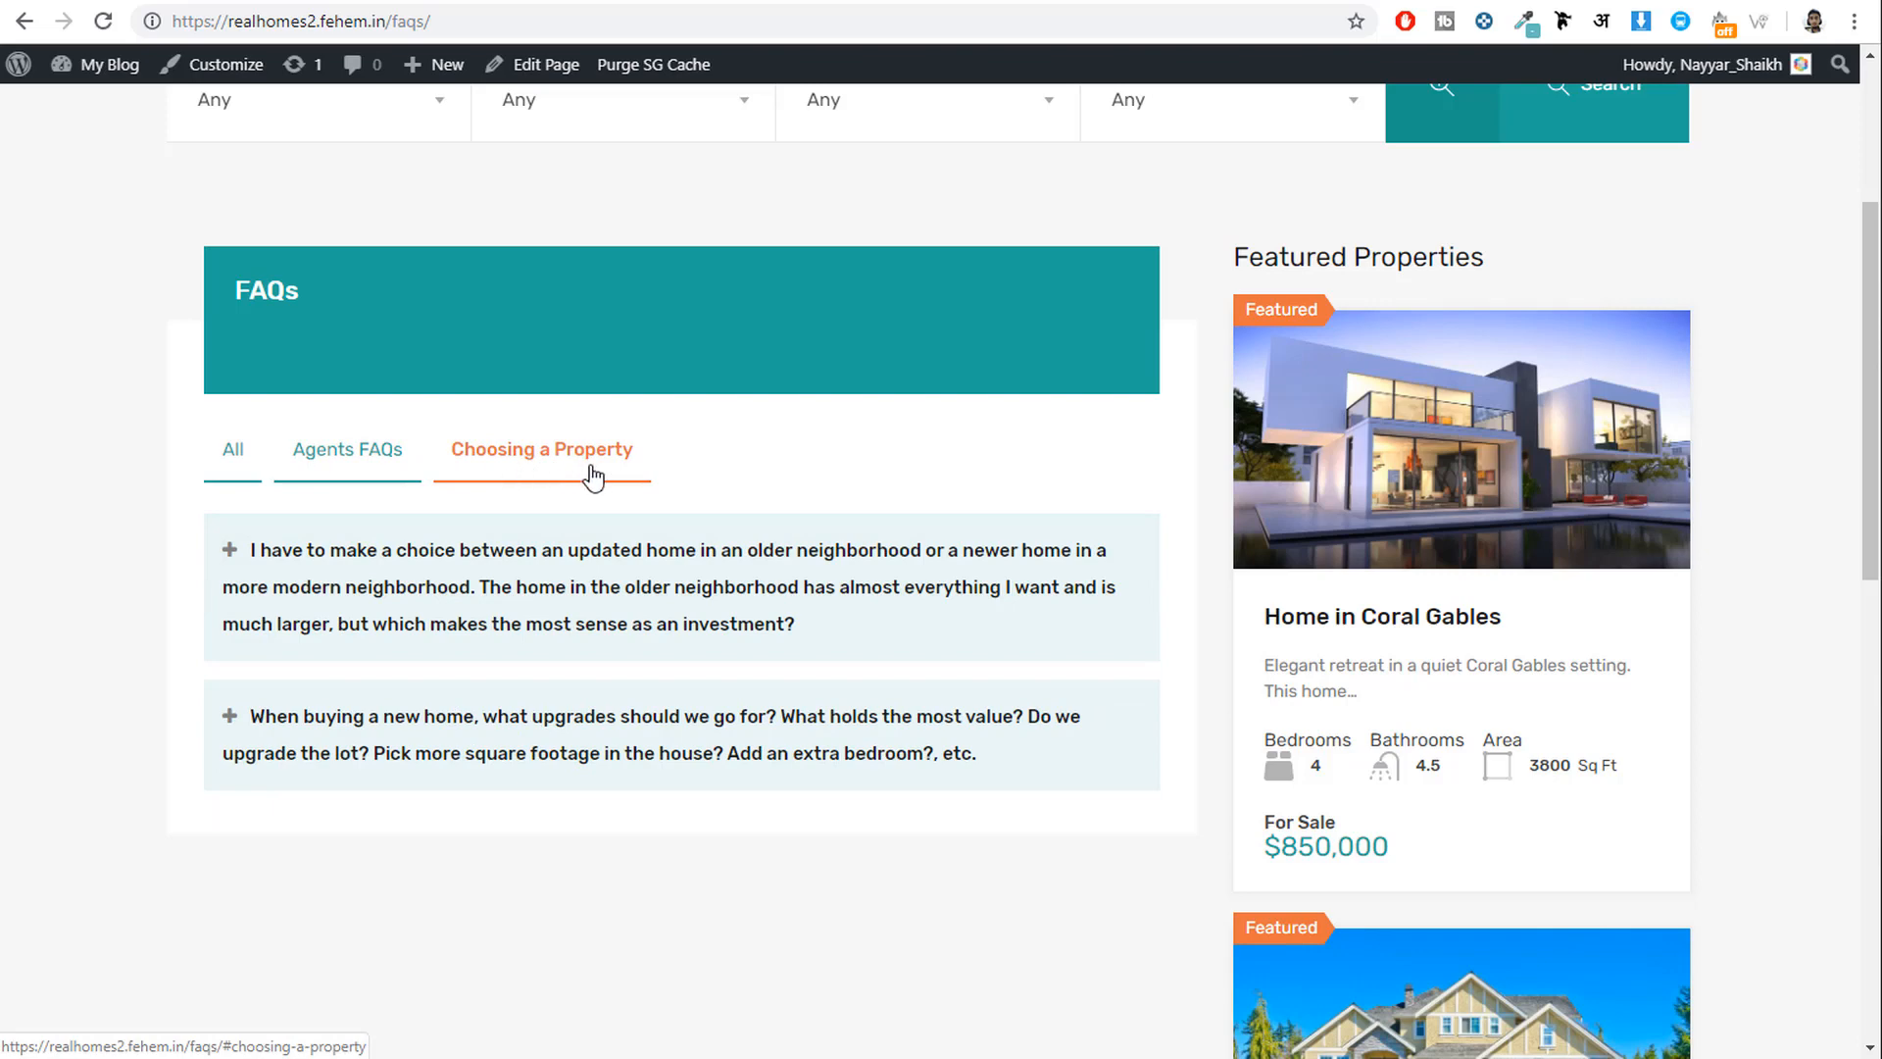
left_click(333, 470)
left_click(515, 459)
left_click(362, 453)
left_click(260, 456)
left_click(601, 569)
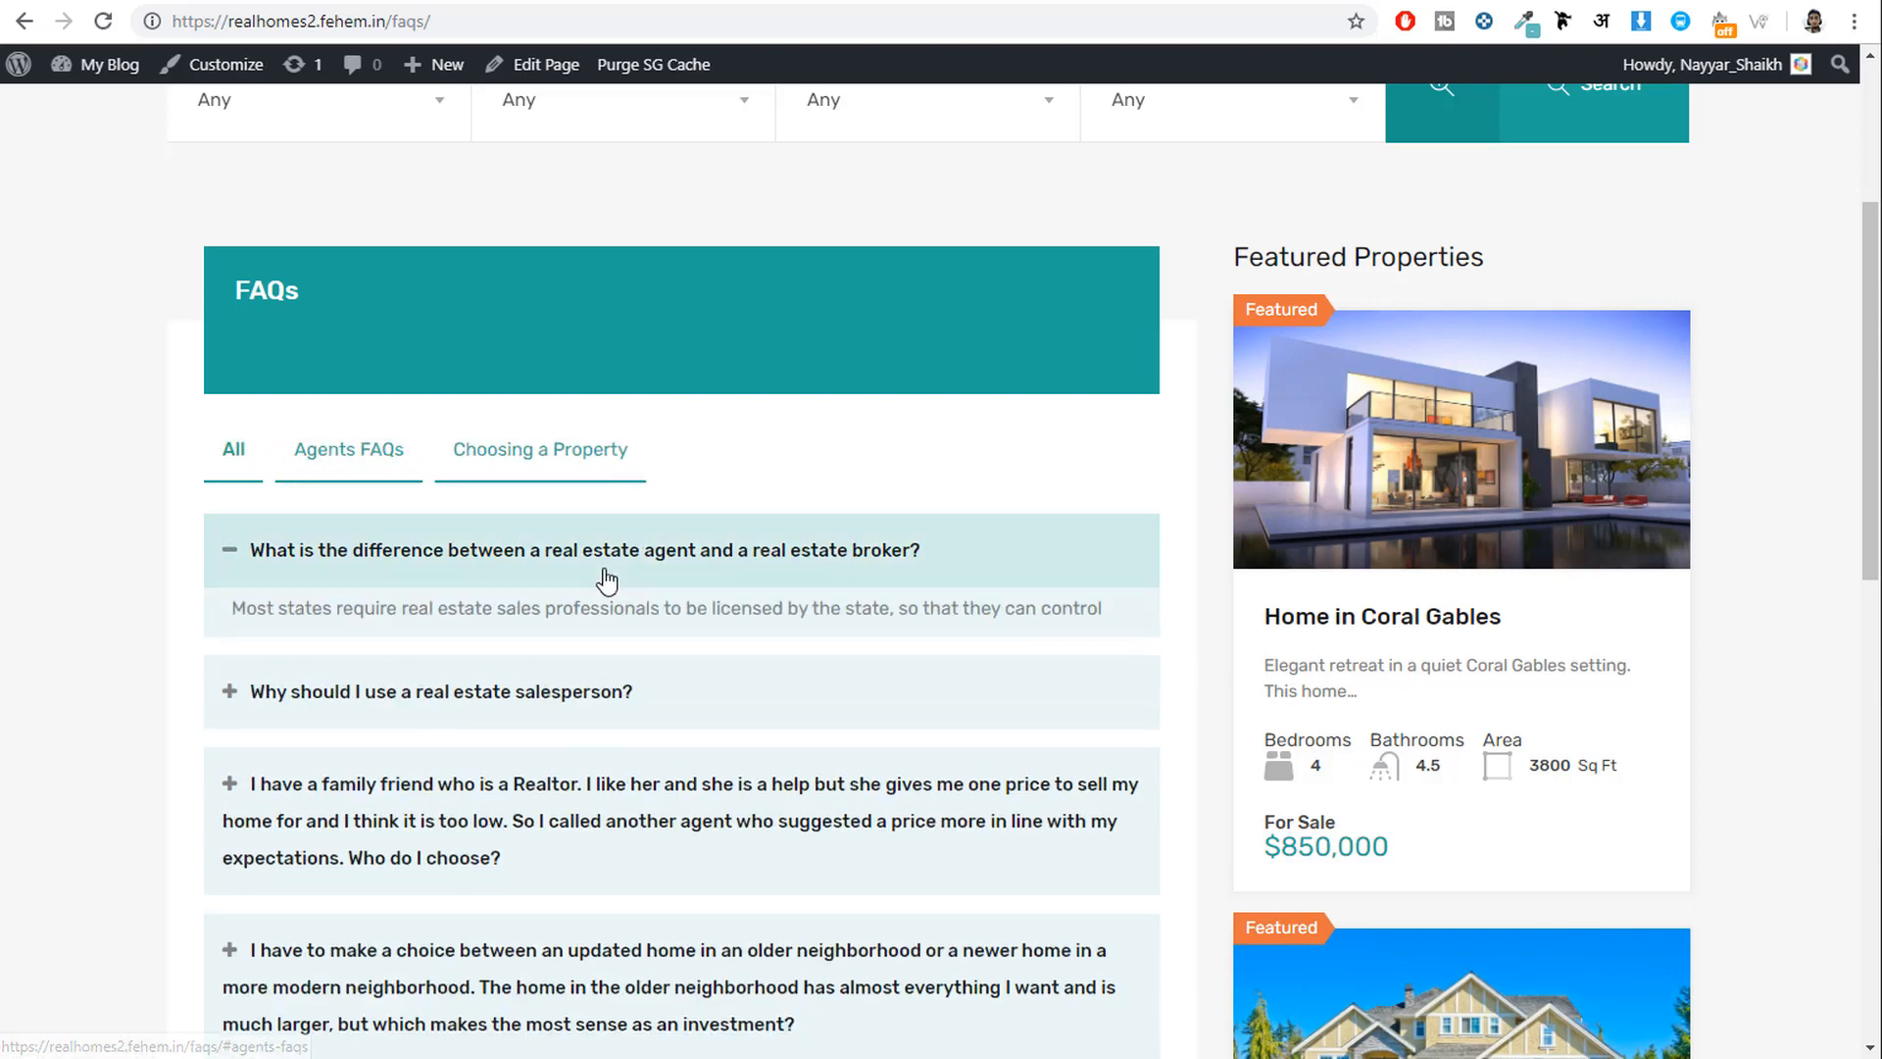
left_click_drag(943, 549, 257, 567)
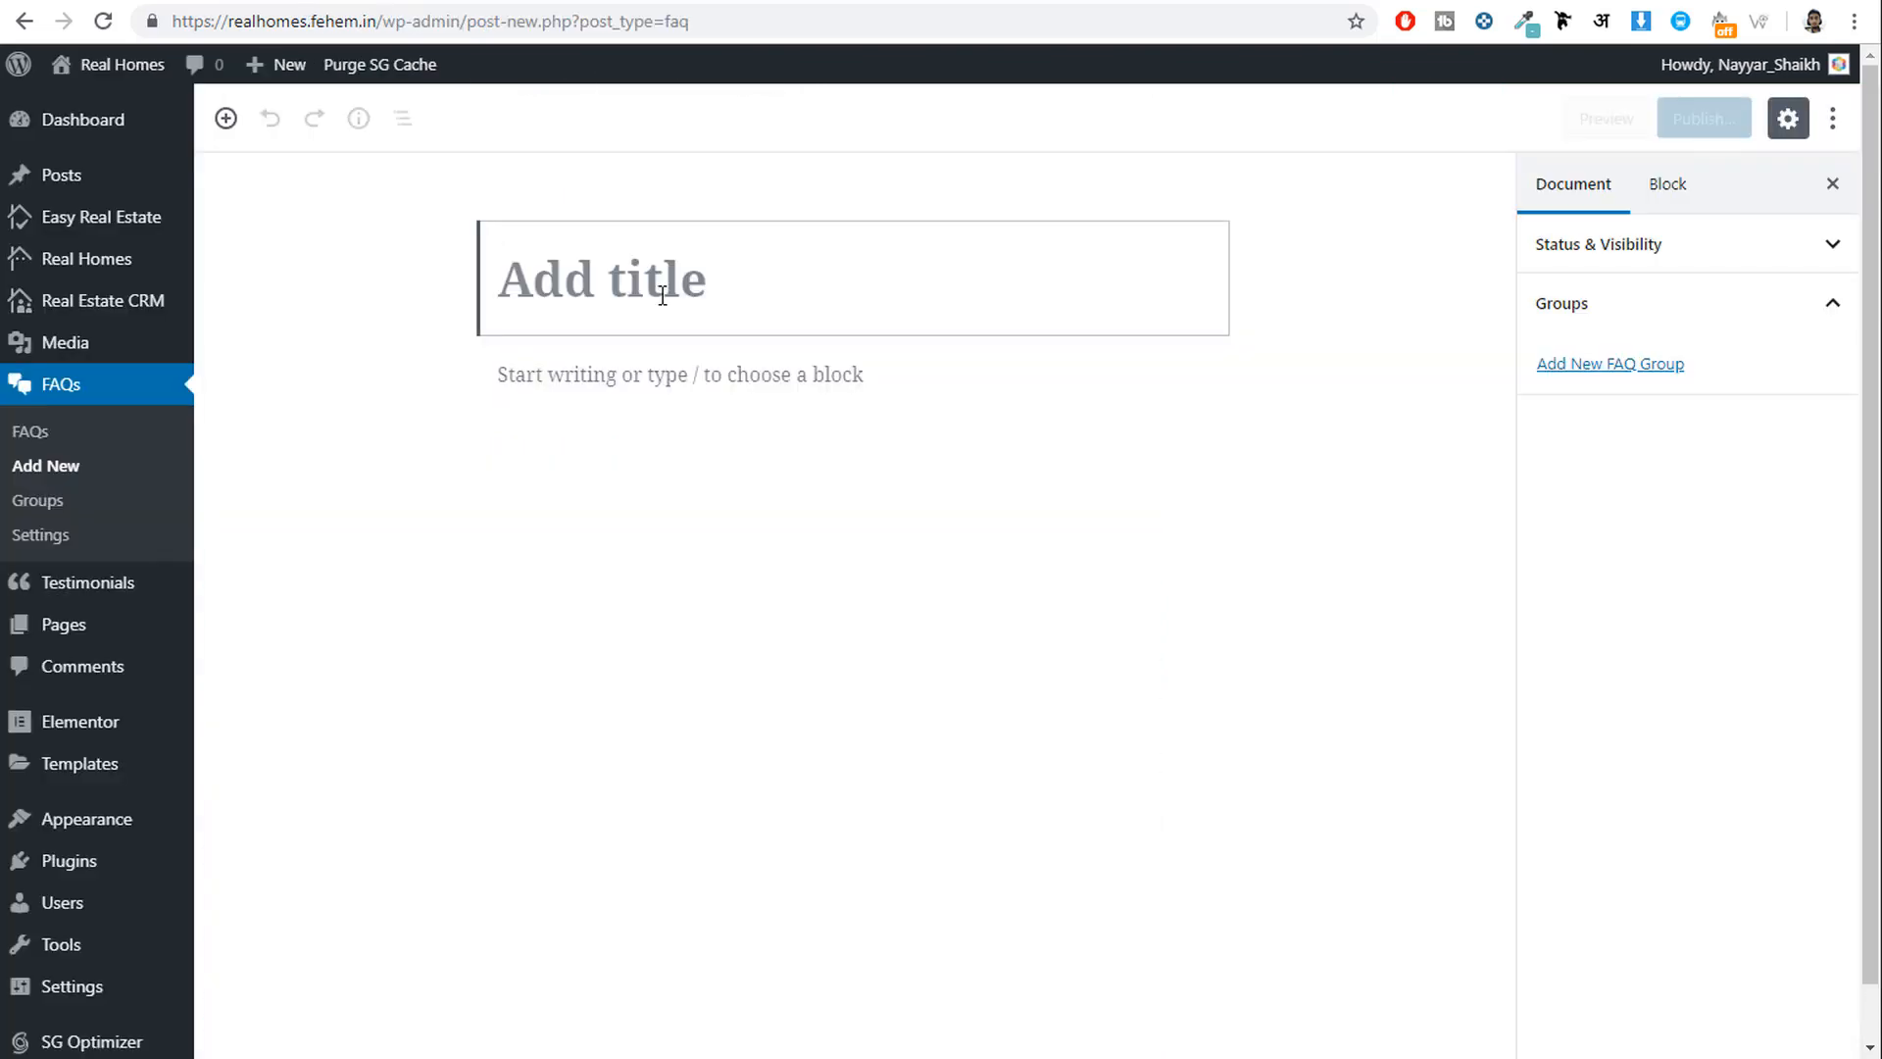
Paste the agent-versus-broker question as the title and its four-paragraph answer into a Classic block.
type("What is the difference between a real estate agent and a real estate broker?")
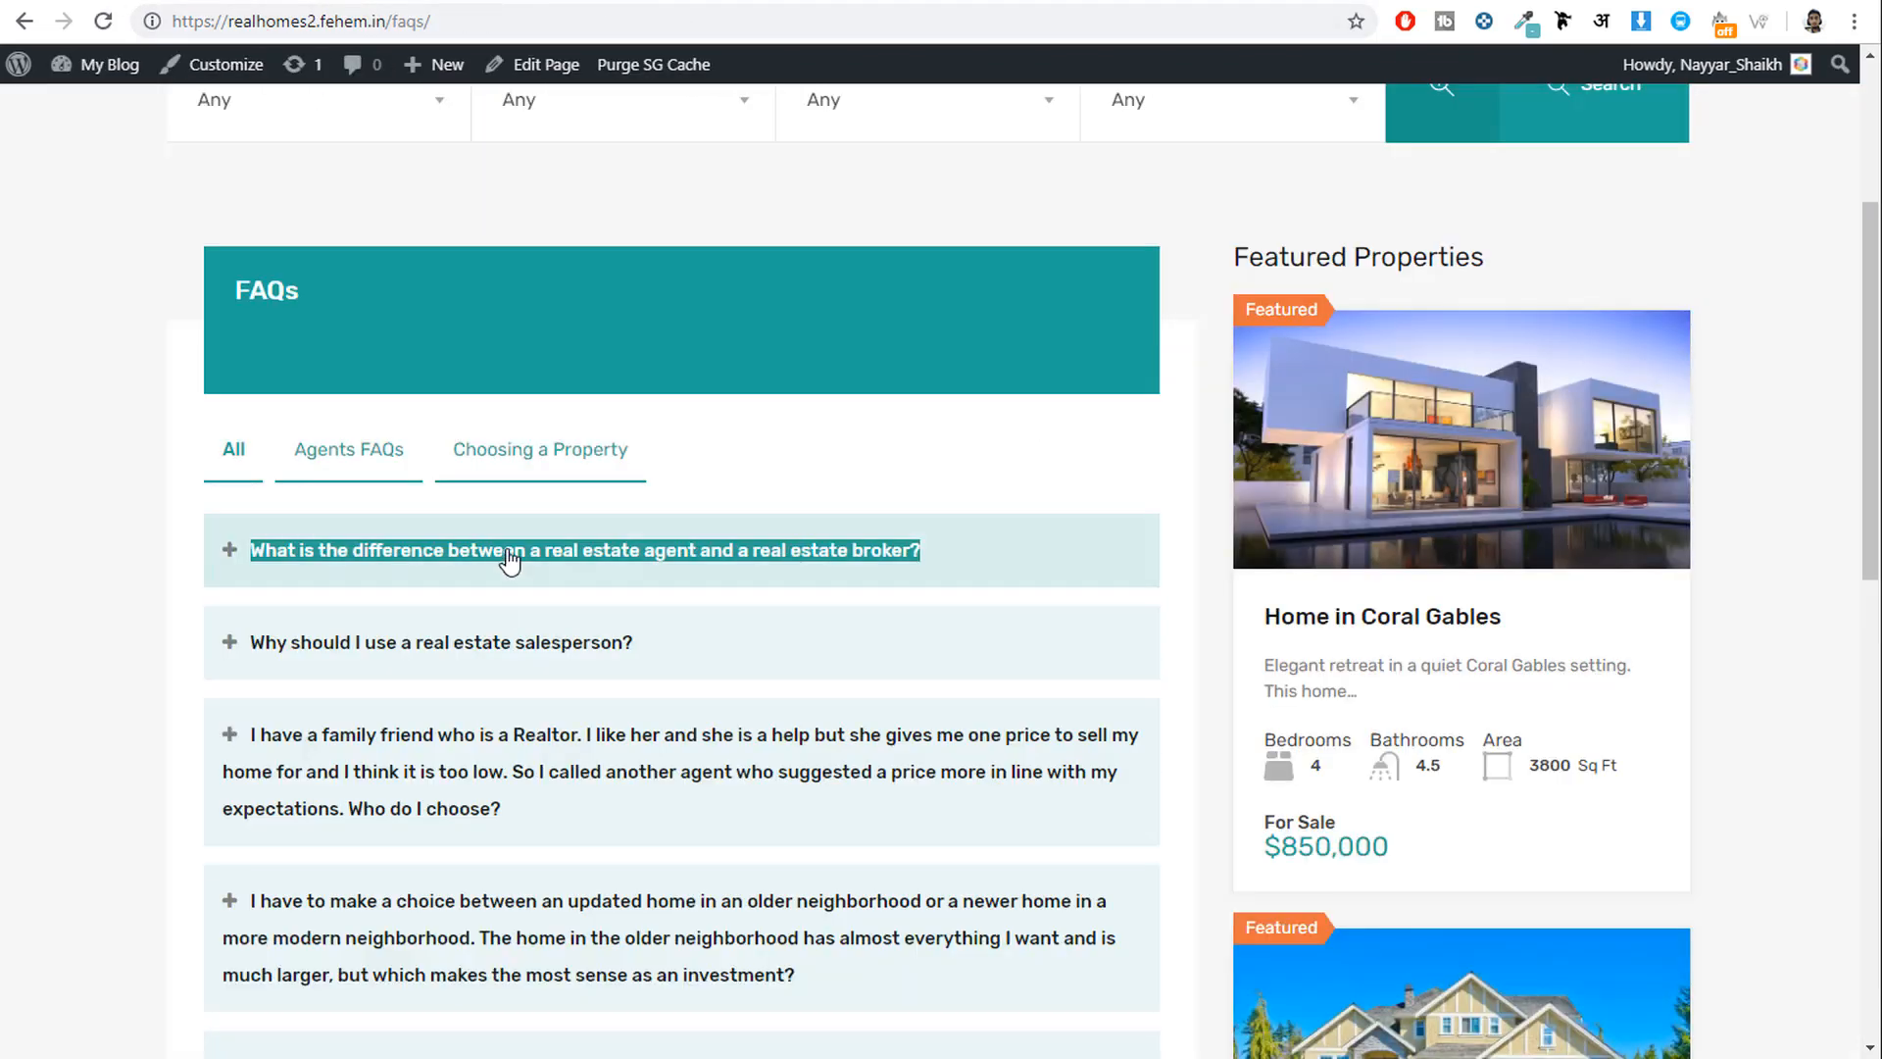
left_click(500, 550)
left_click_drag(439, 974, 232, 623)
key("ctrl+c")
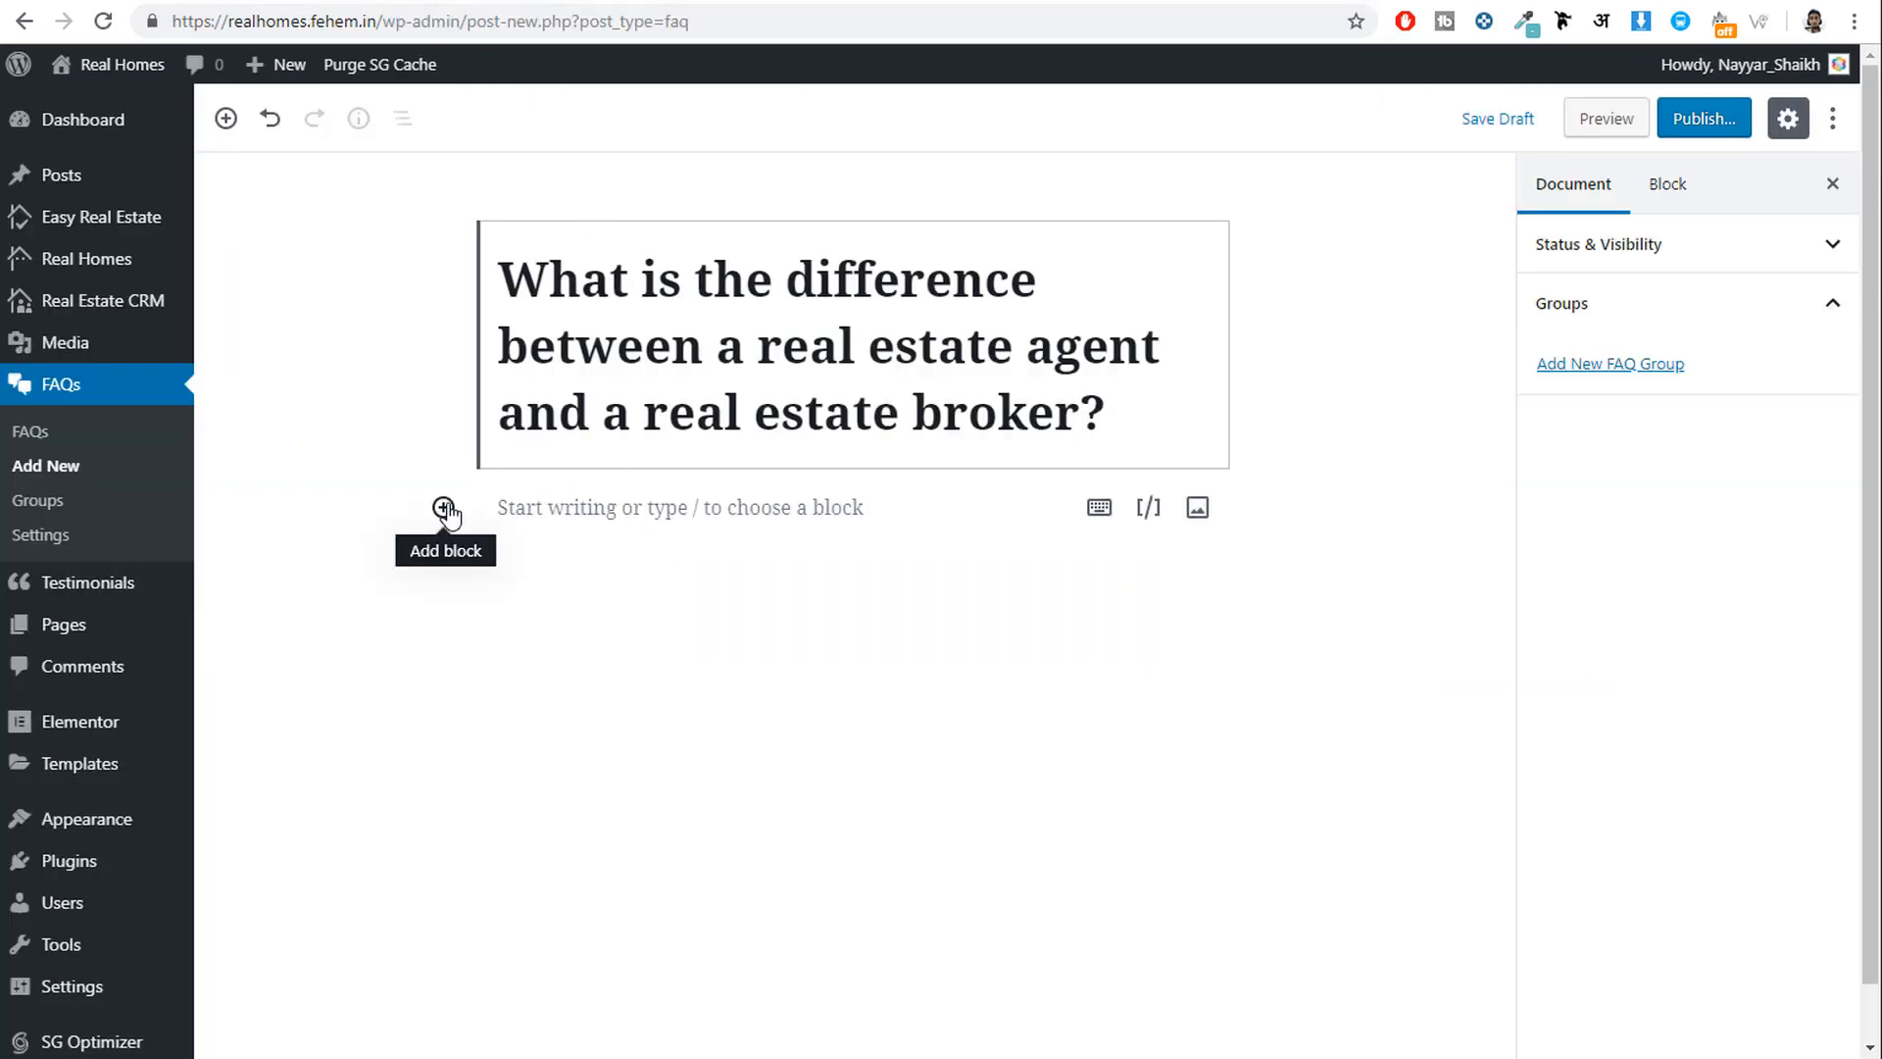
left_click(443, 507)
left_click(529, 743)
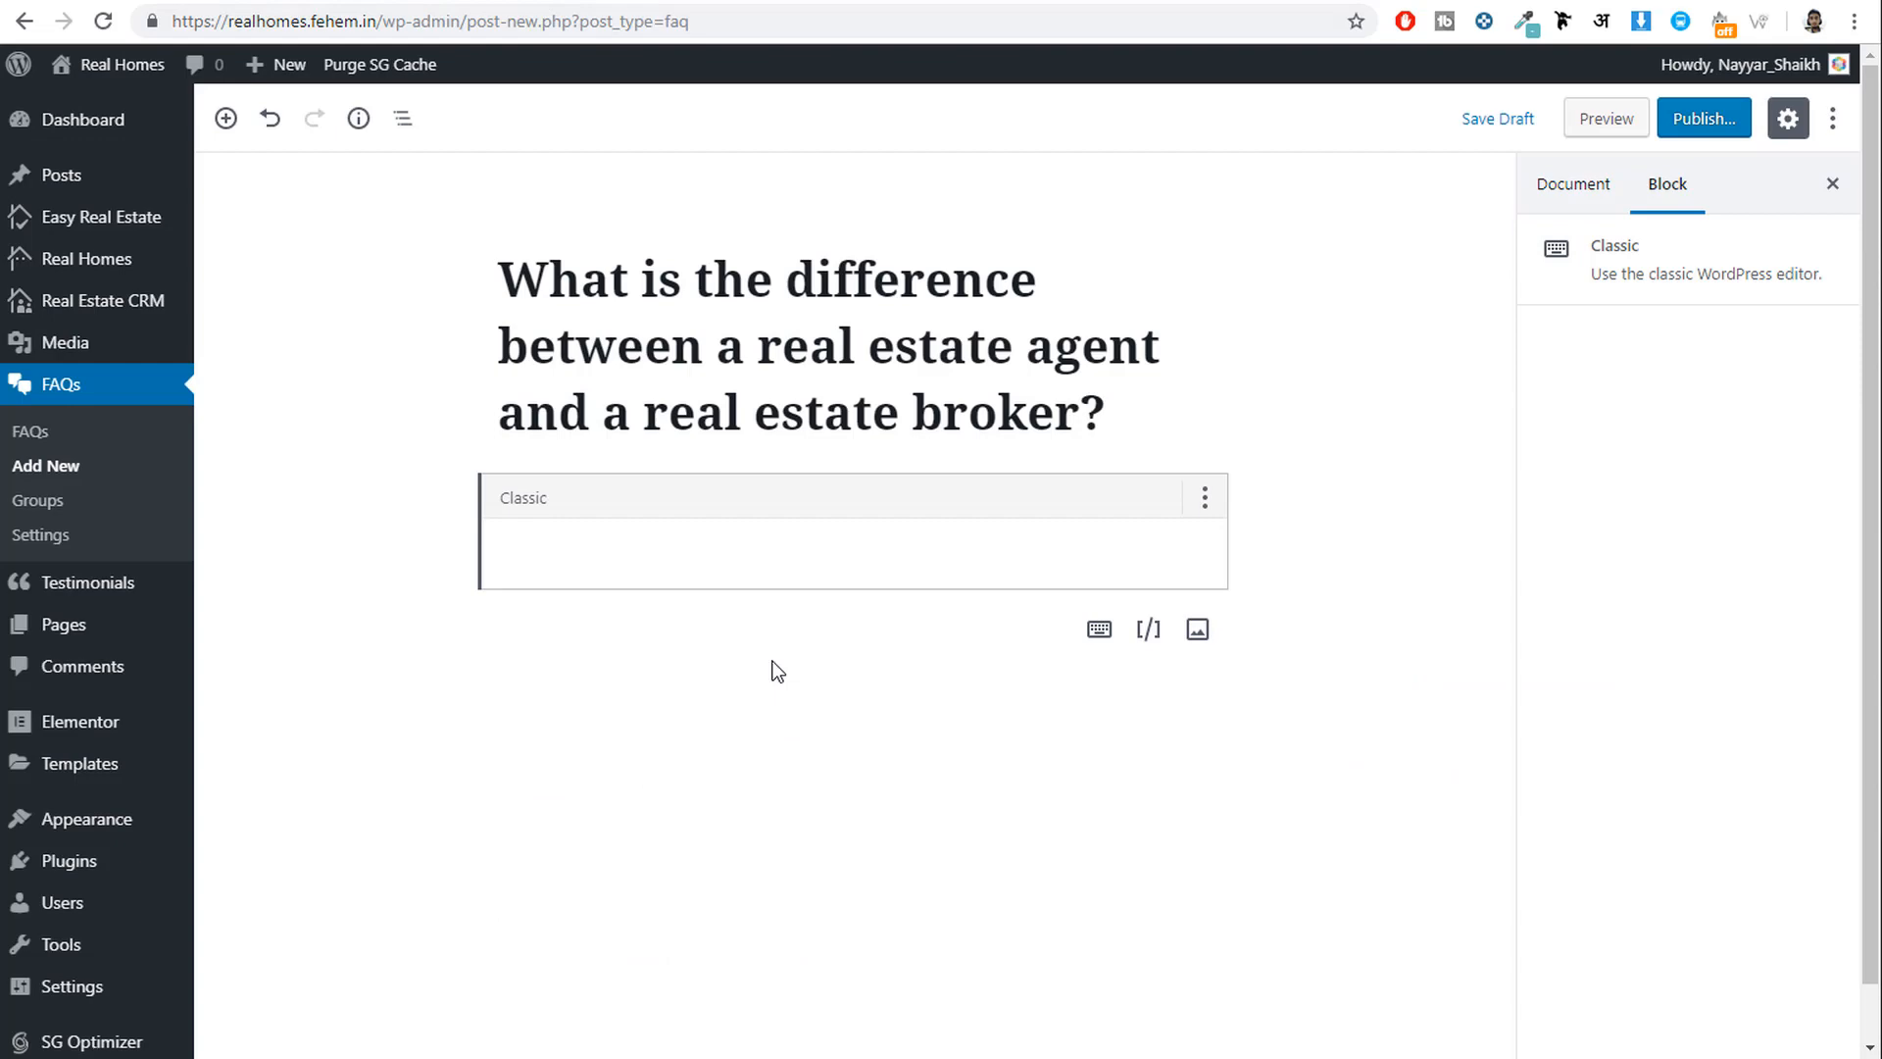
left_click(766, 551)
key("ctrl+v")
File the FAQ under a new Agents FAQs group and publish it.
left_click(1581, 184)
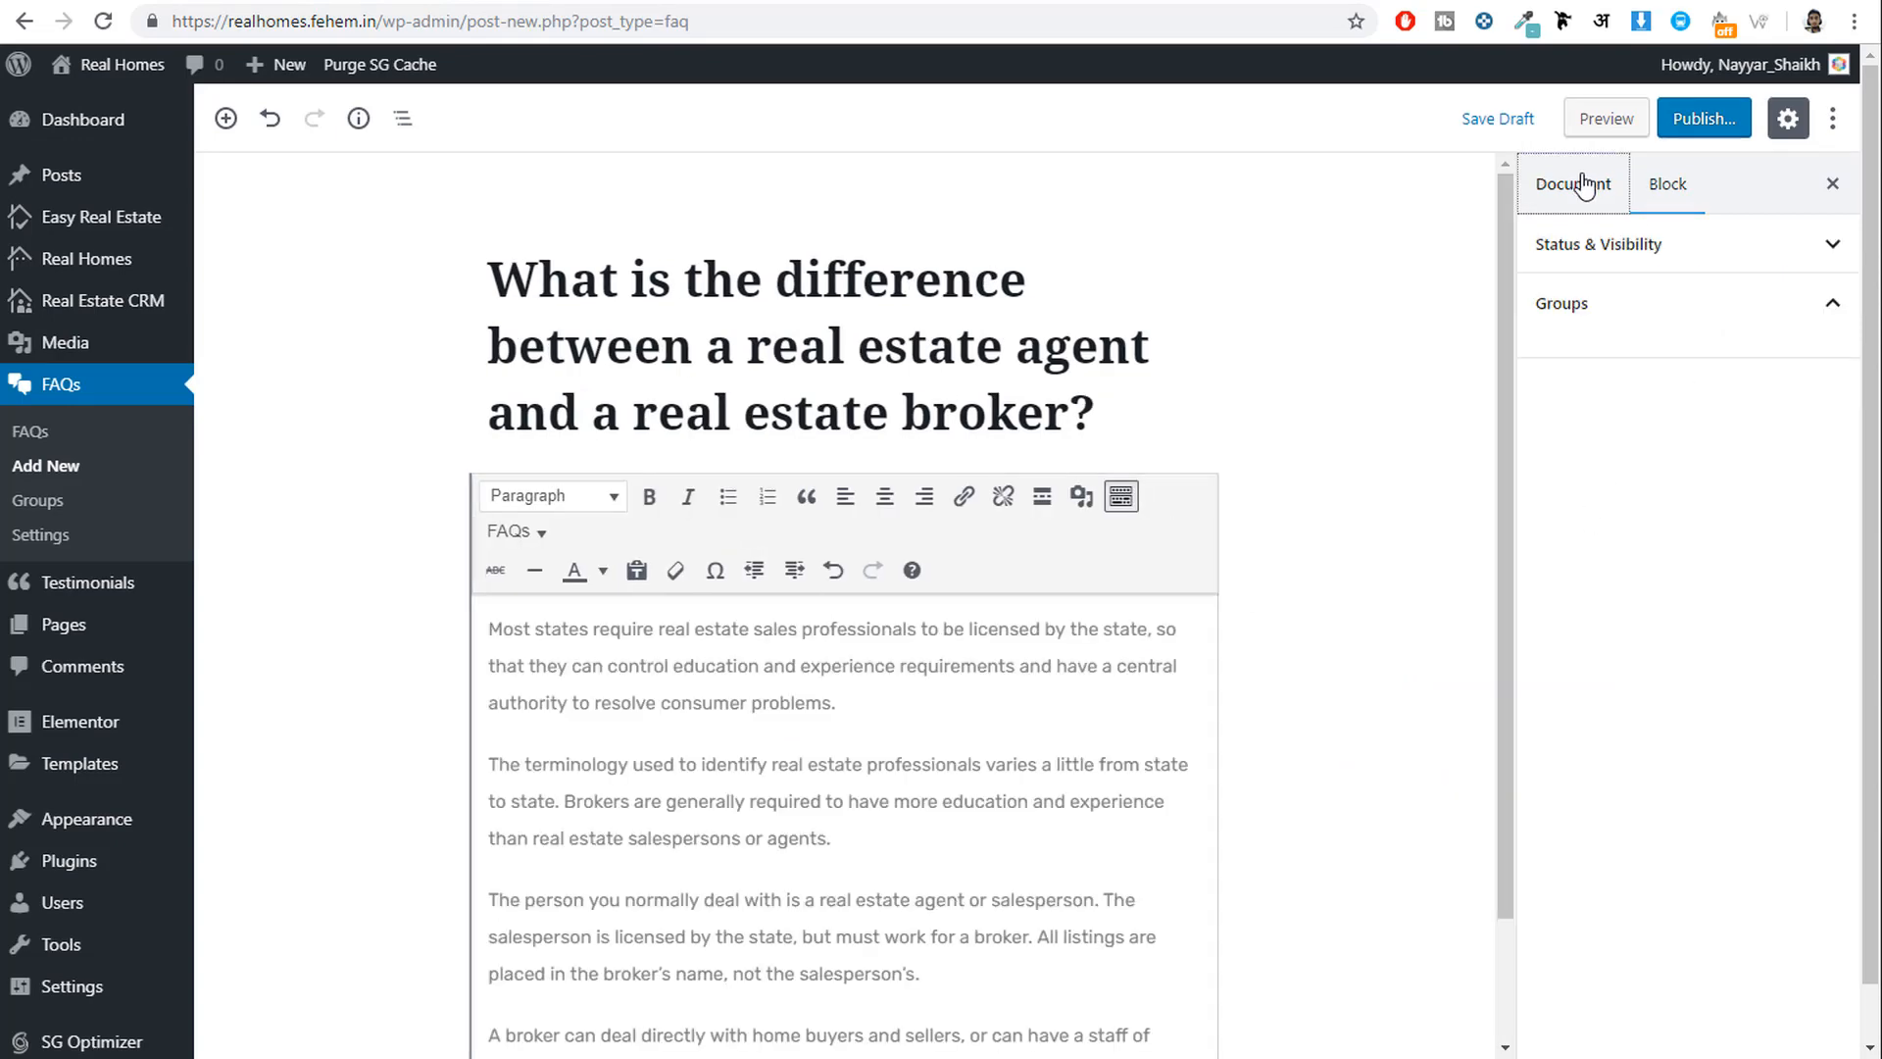
left_click(1602, 306)
left_click(1610, 364)
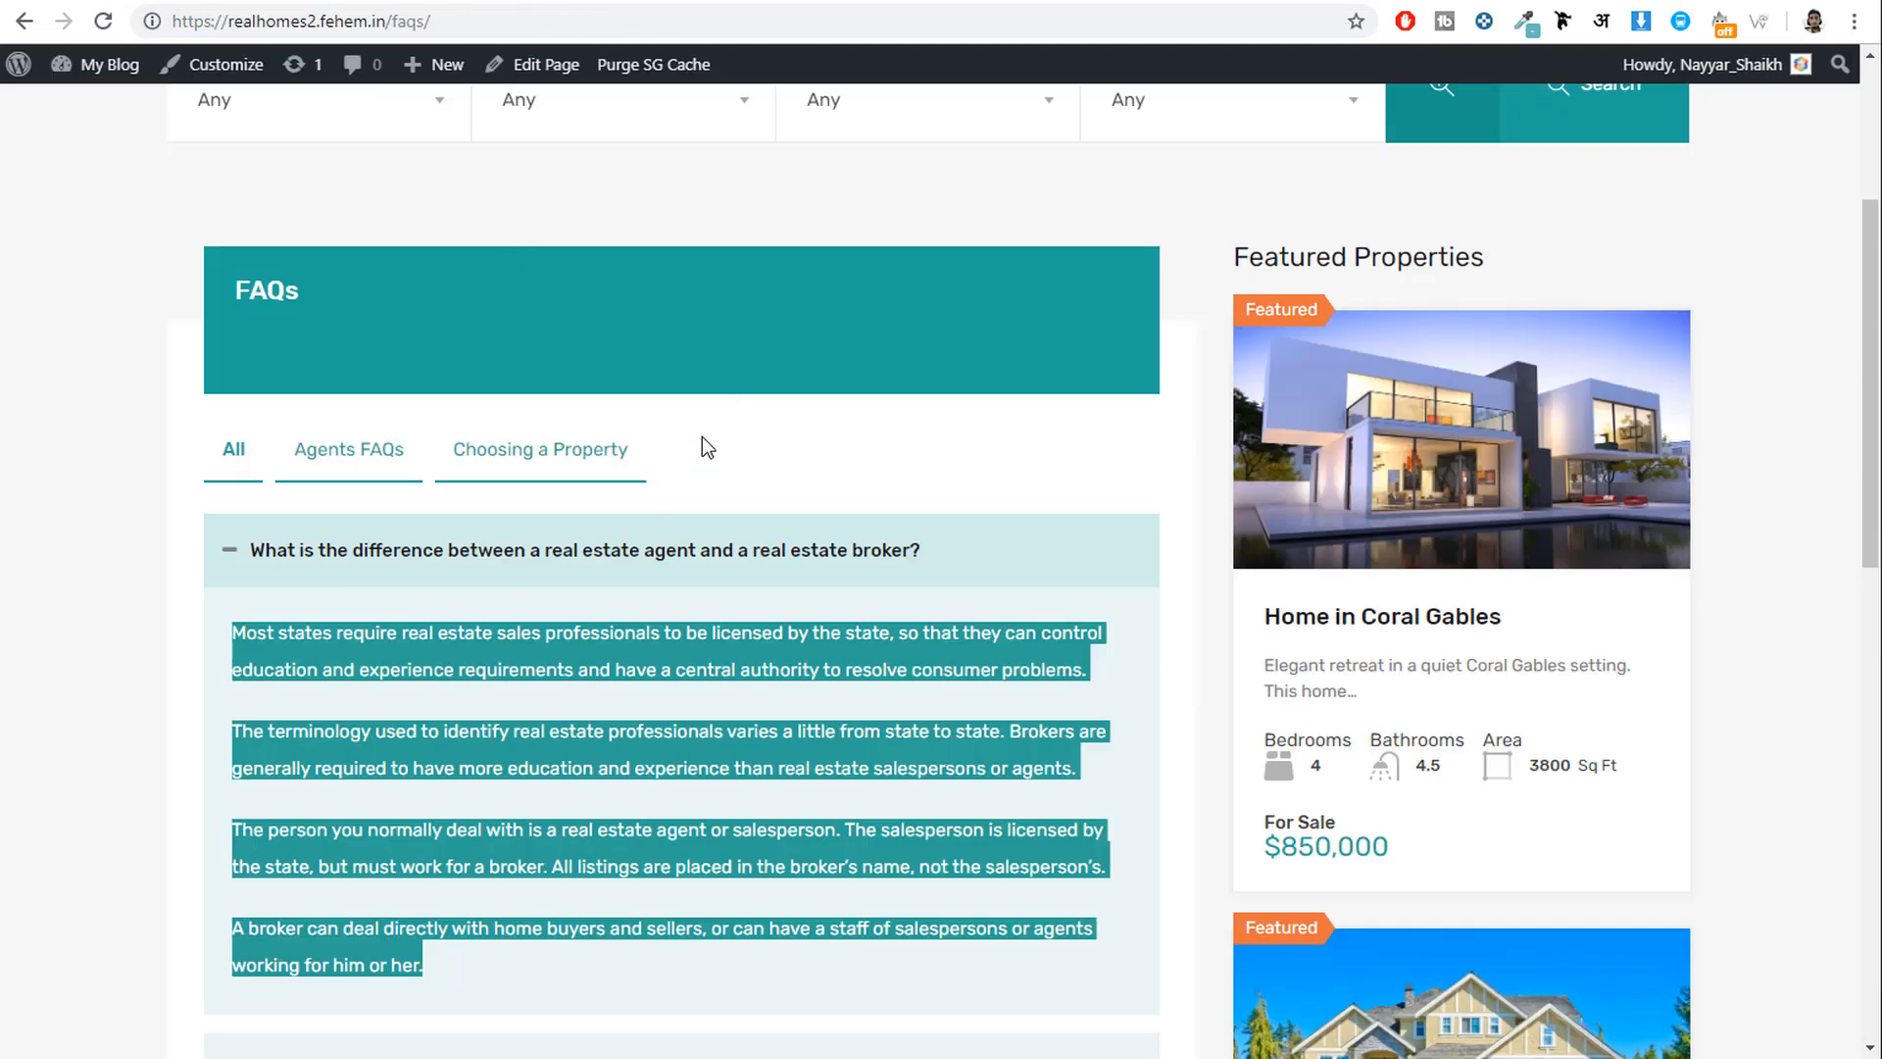
left_click(704, 447)
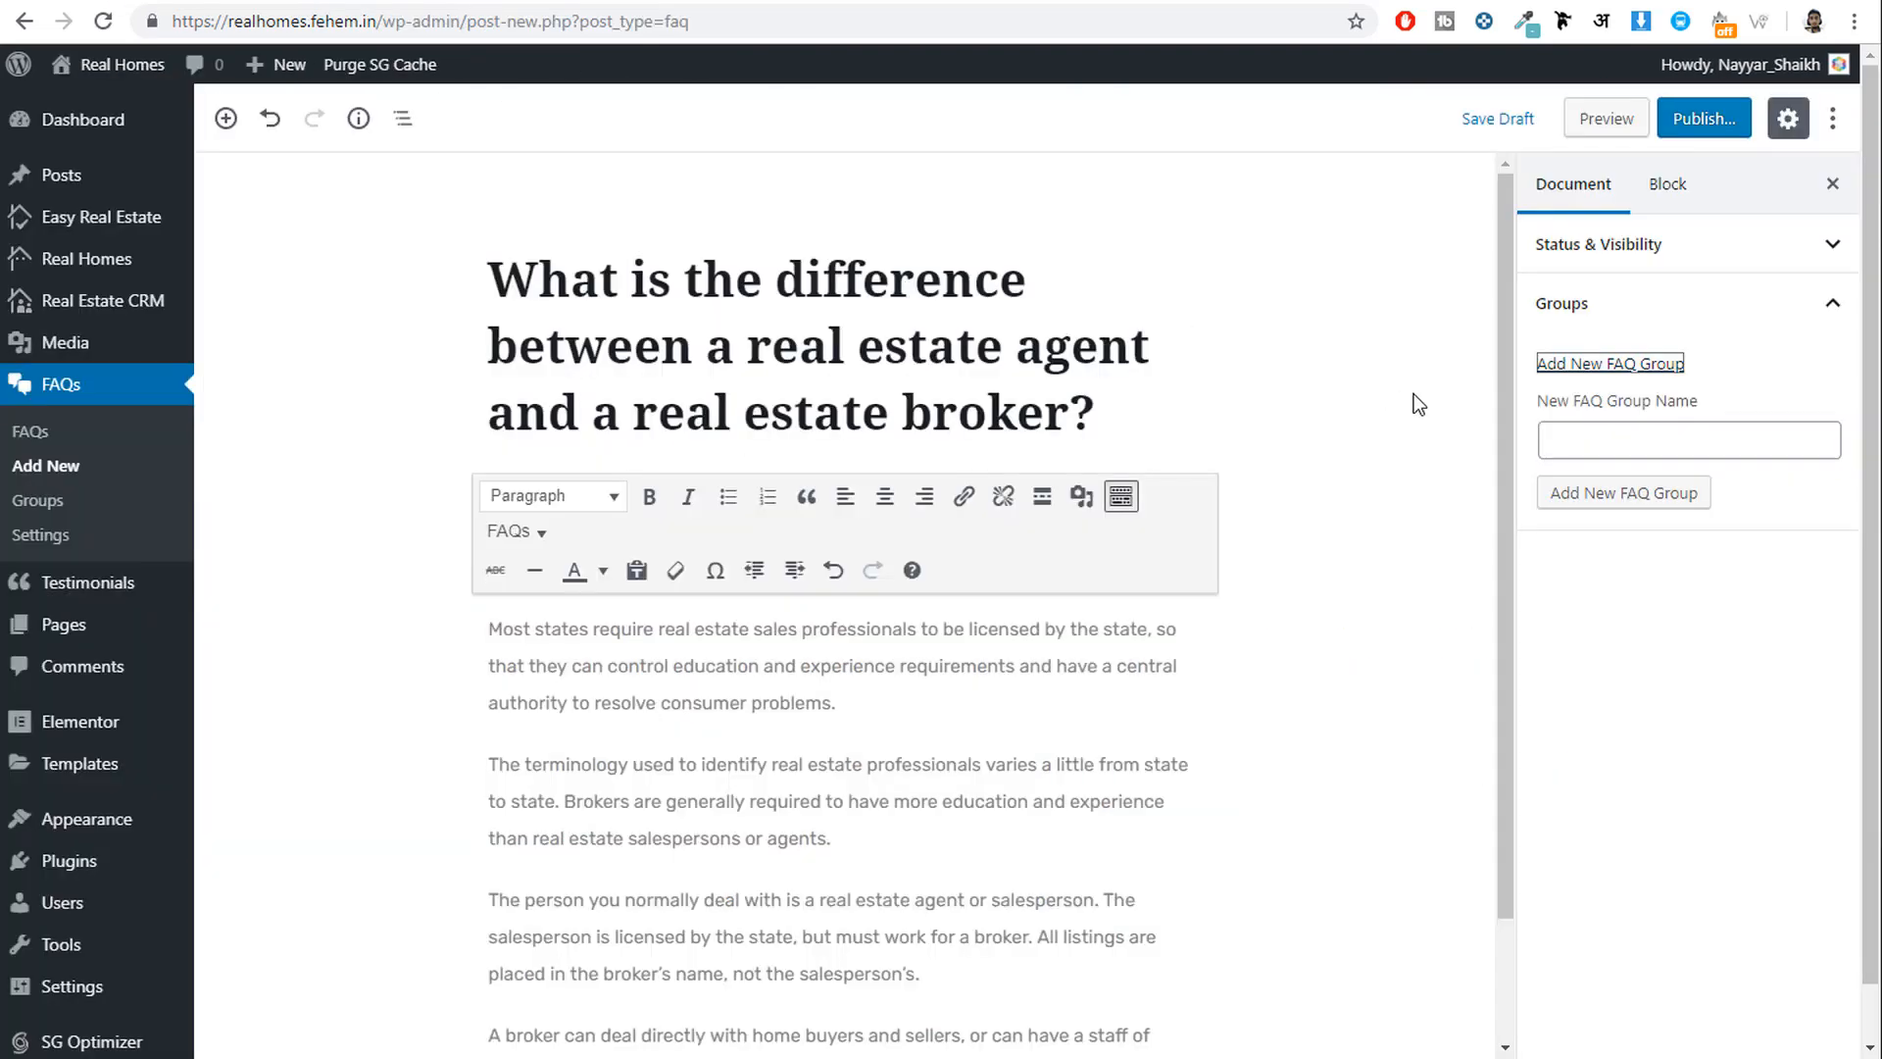
left_click(1631, 436)
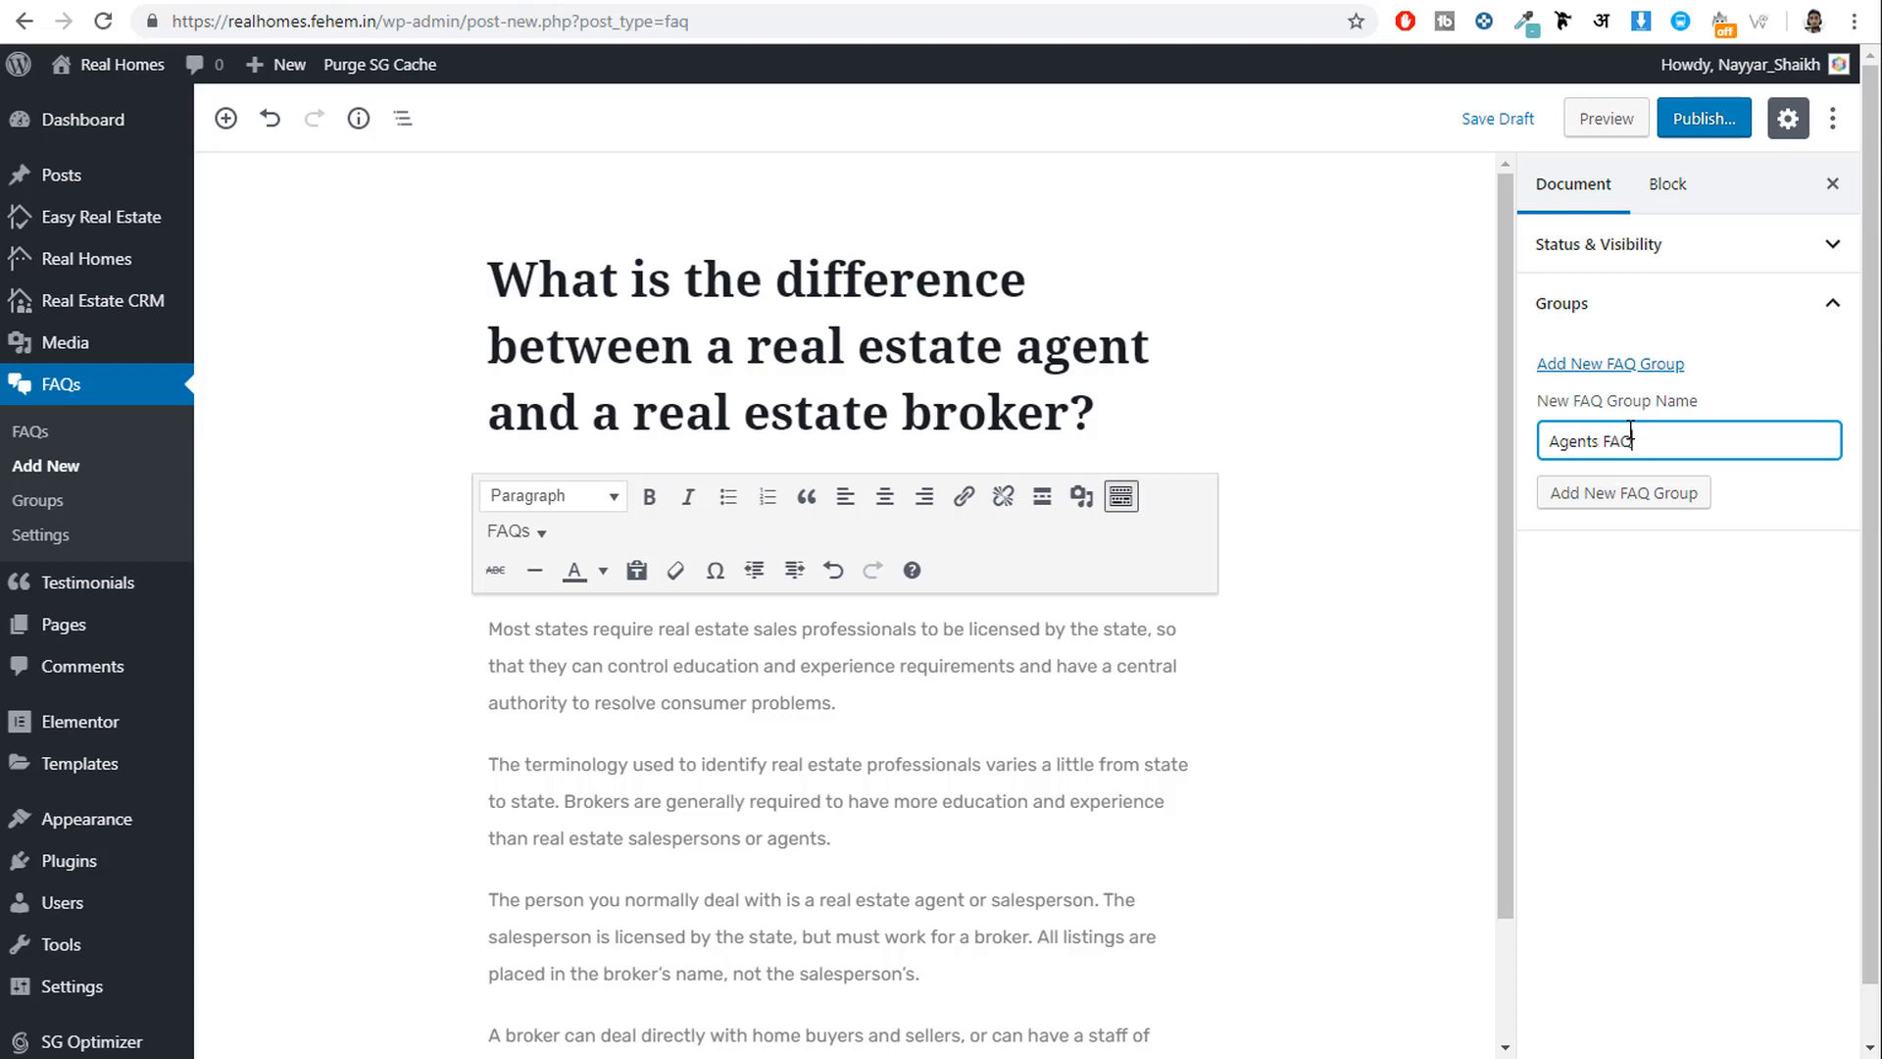
left_click(1691, 493)
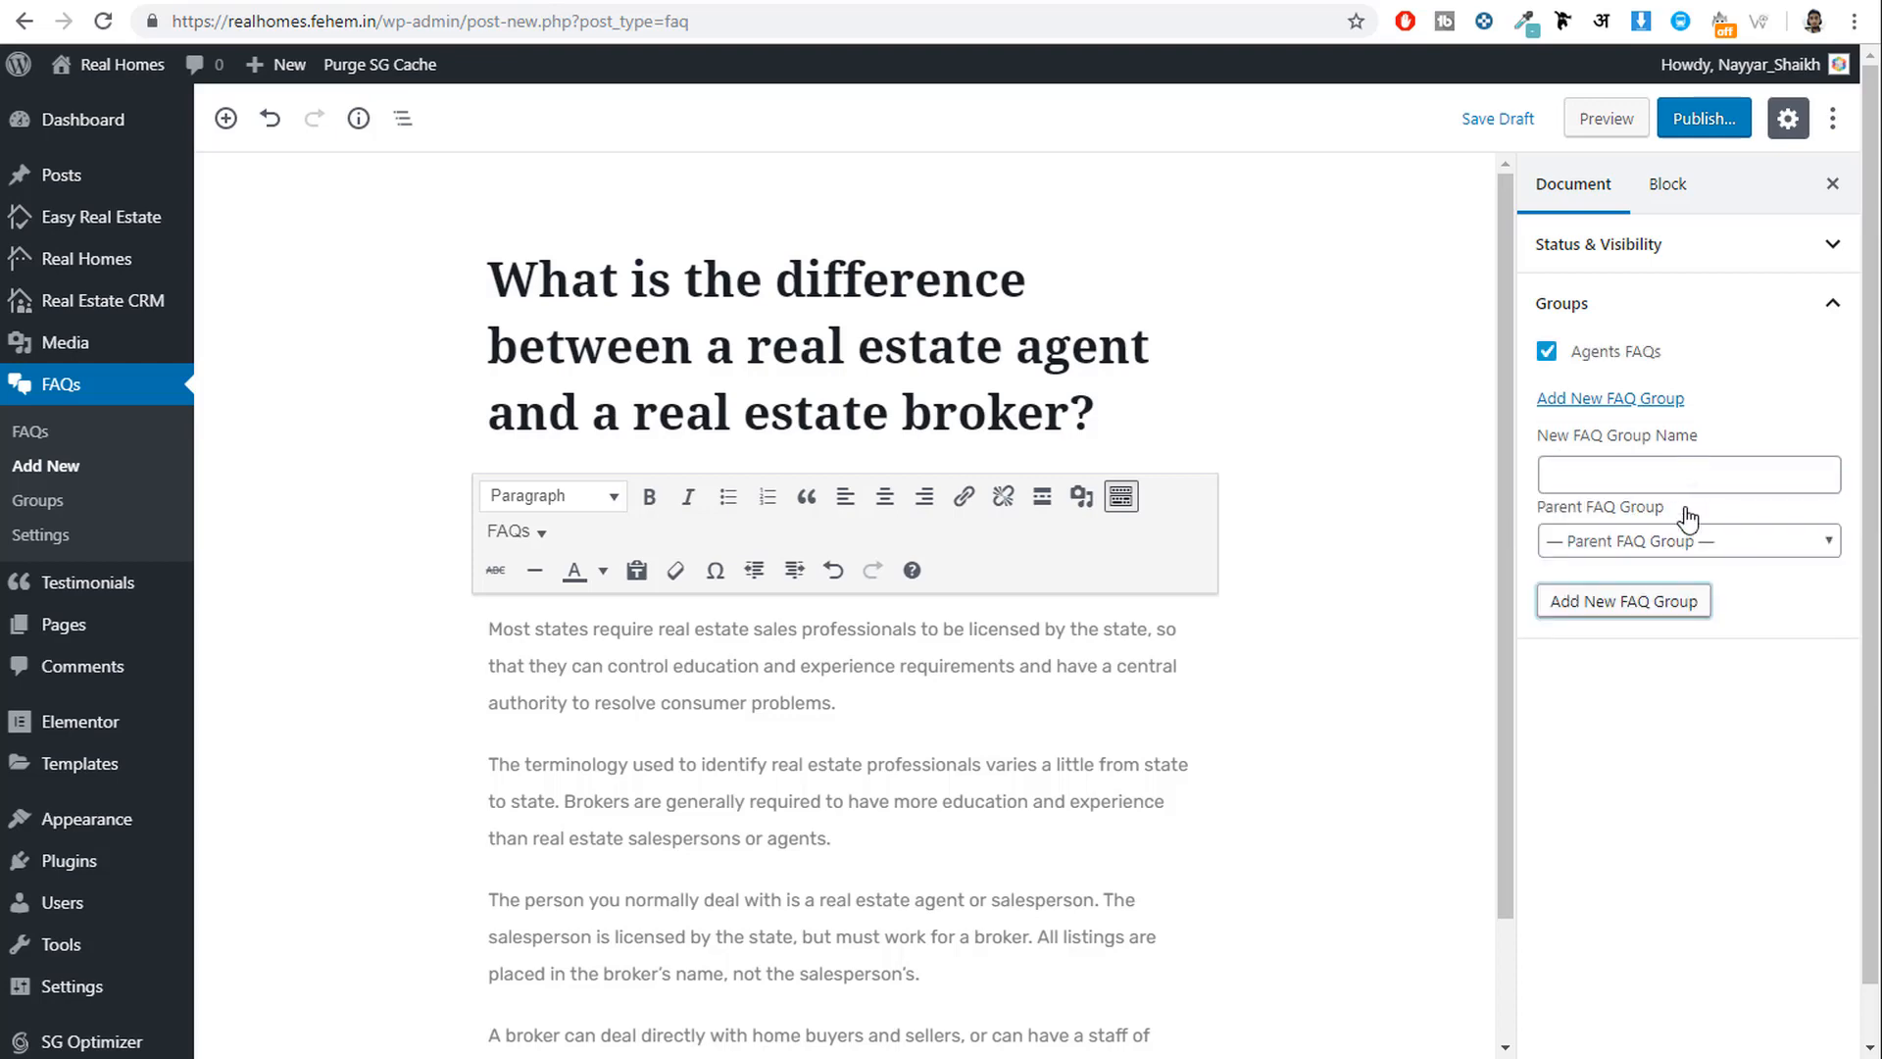
left_click(1704, 117)
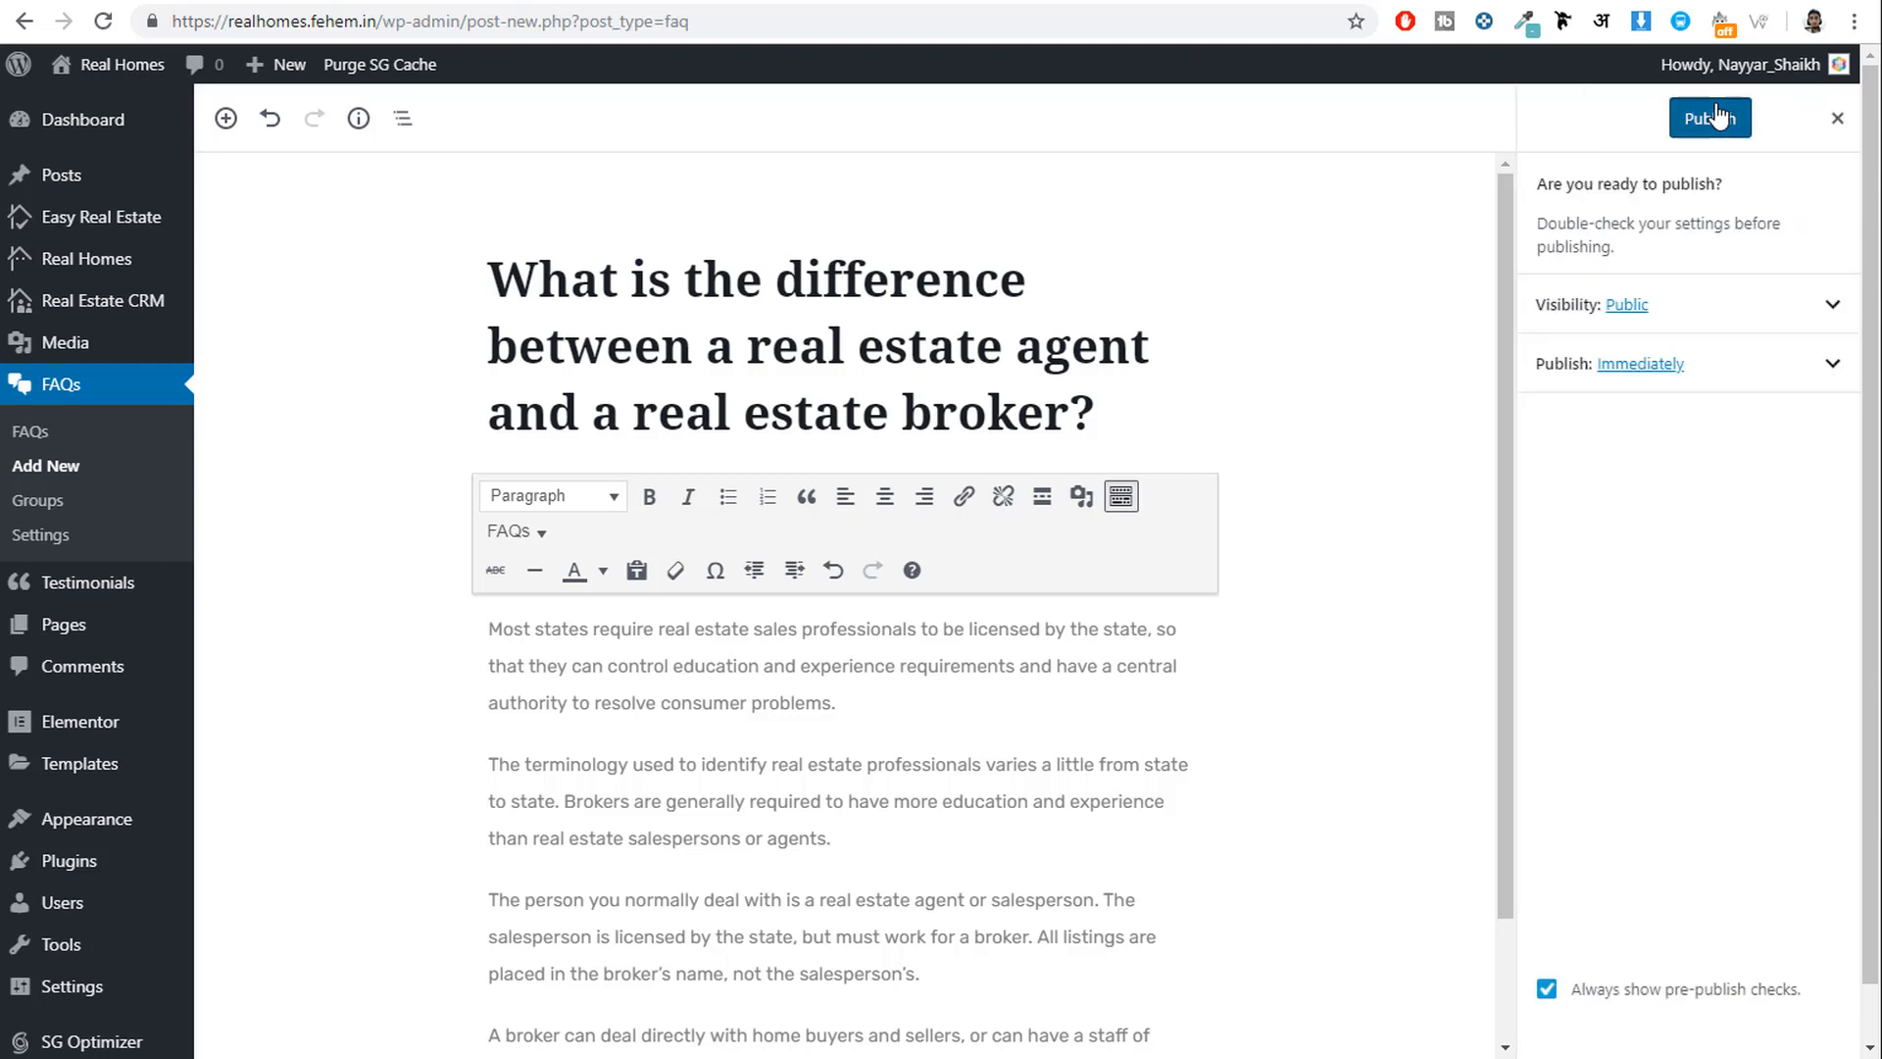
left_click(1714, 115)
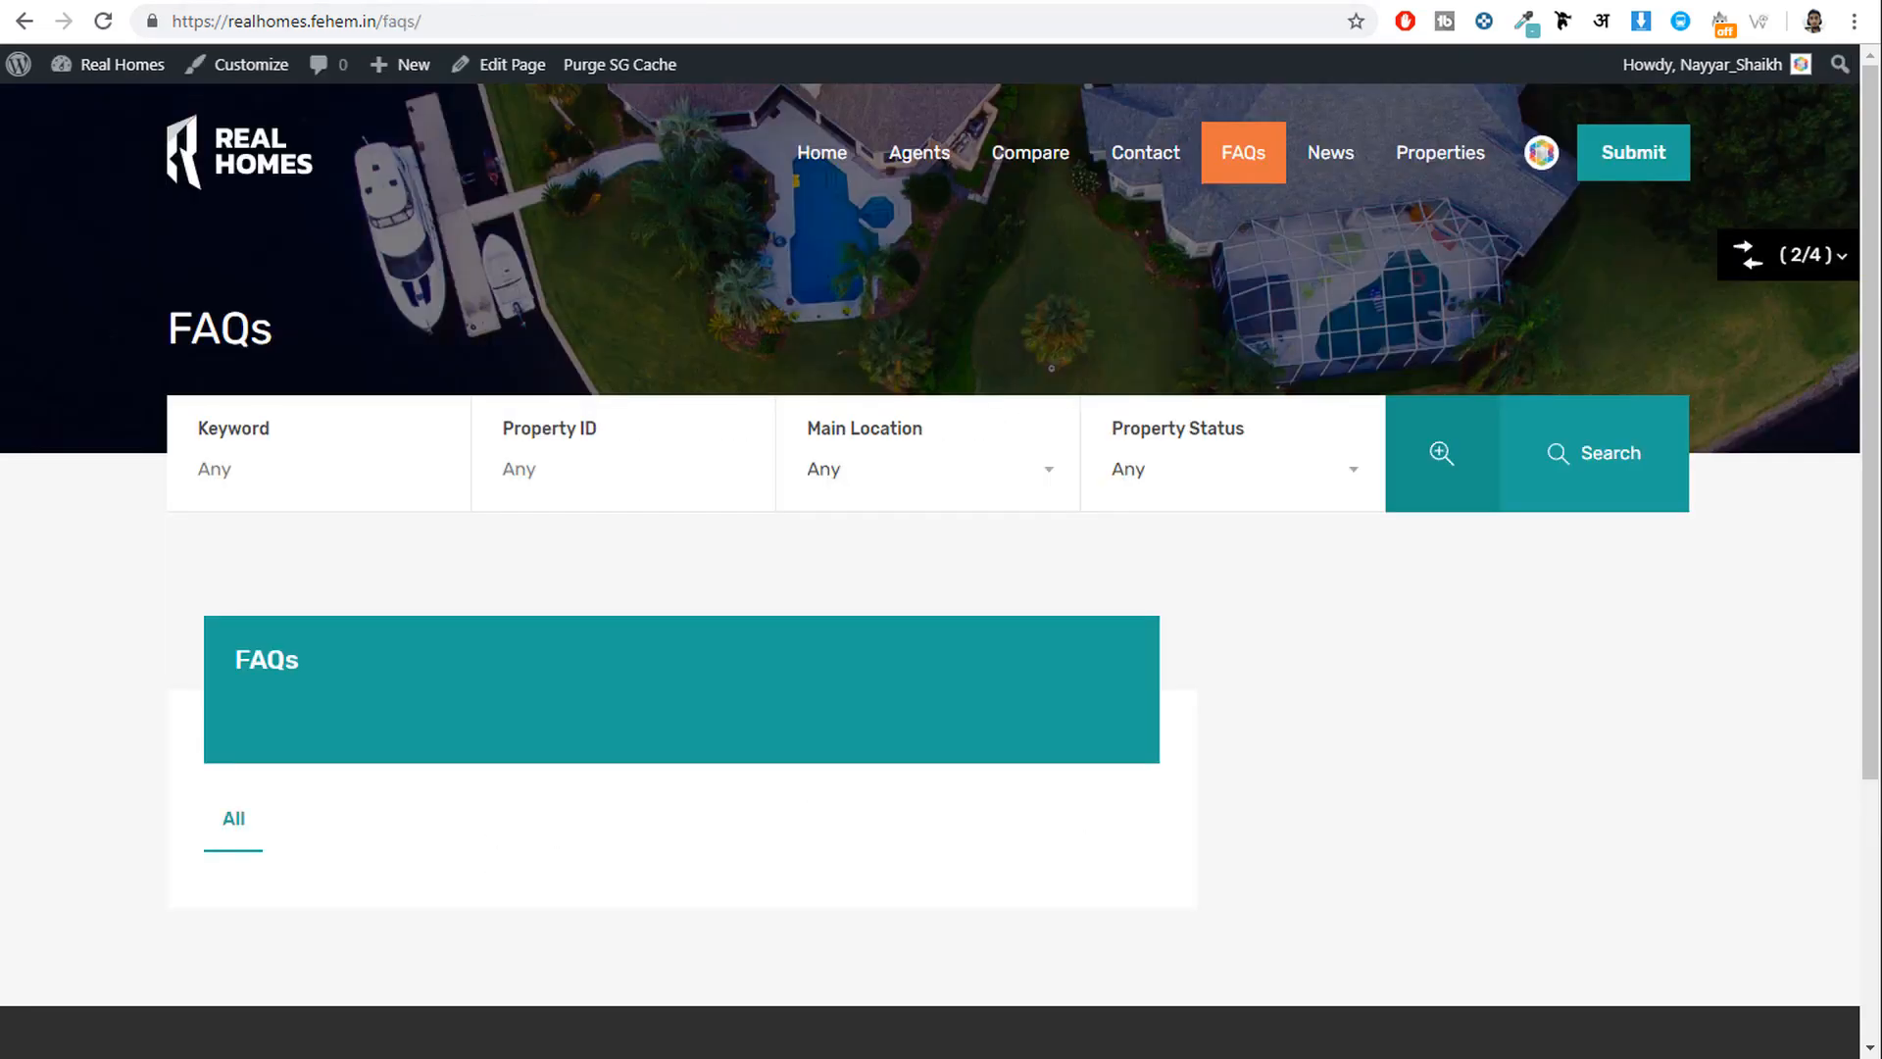
Reload the FAQs page to see the new question and inspect its [faqs] shortcode.
left_click(115, 26)
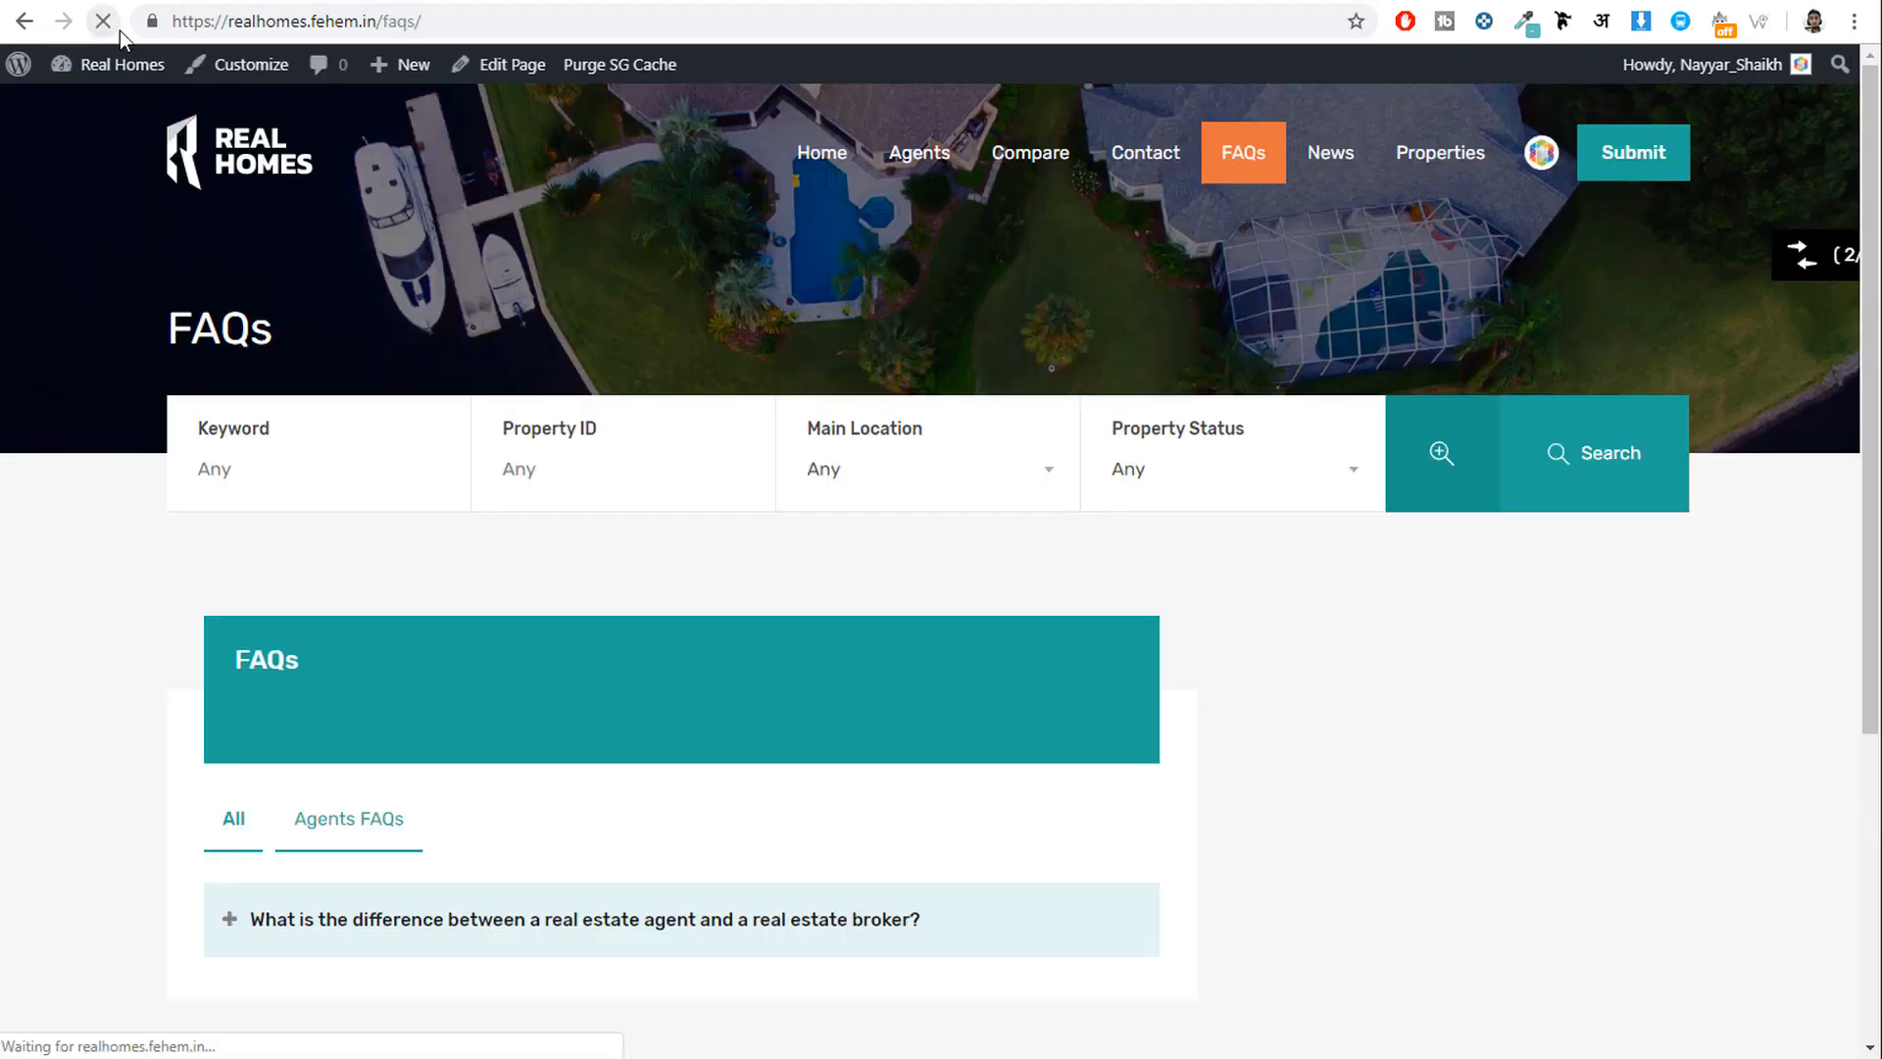
scroll(625, 840, "down", 2)
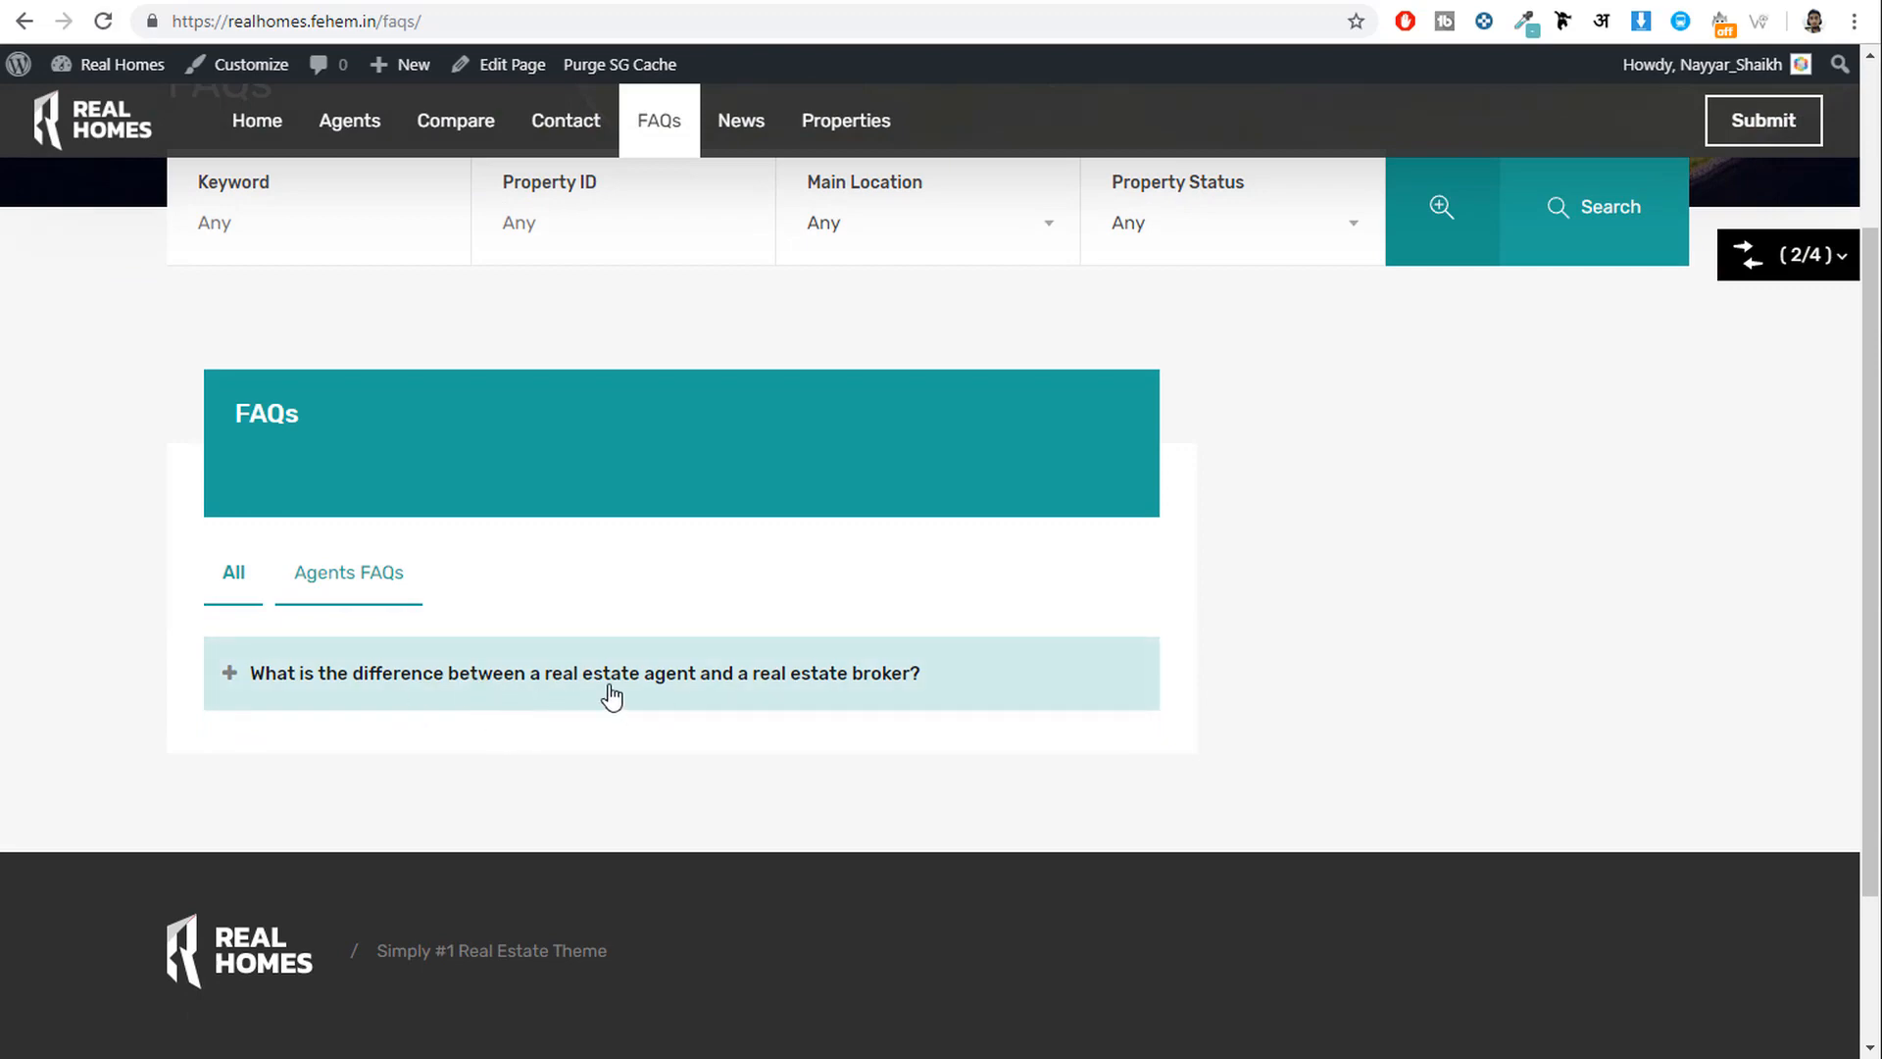
left_click(501, 65)
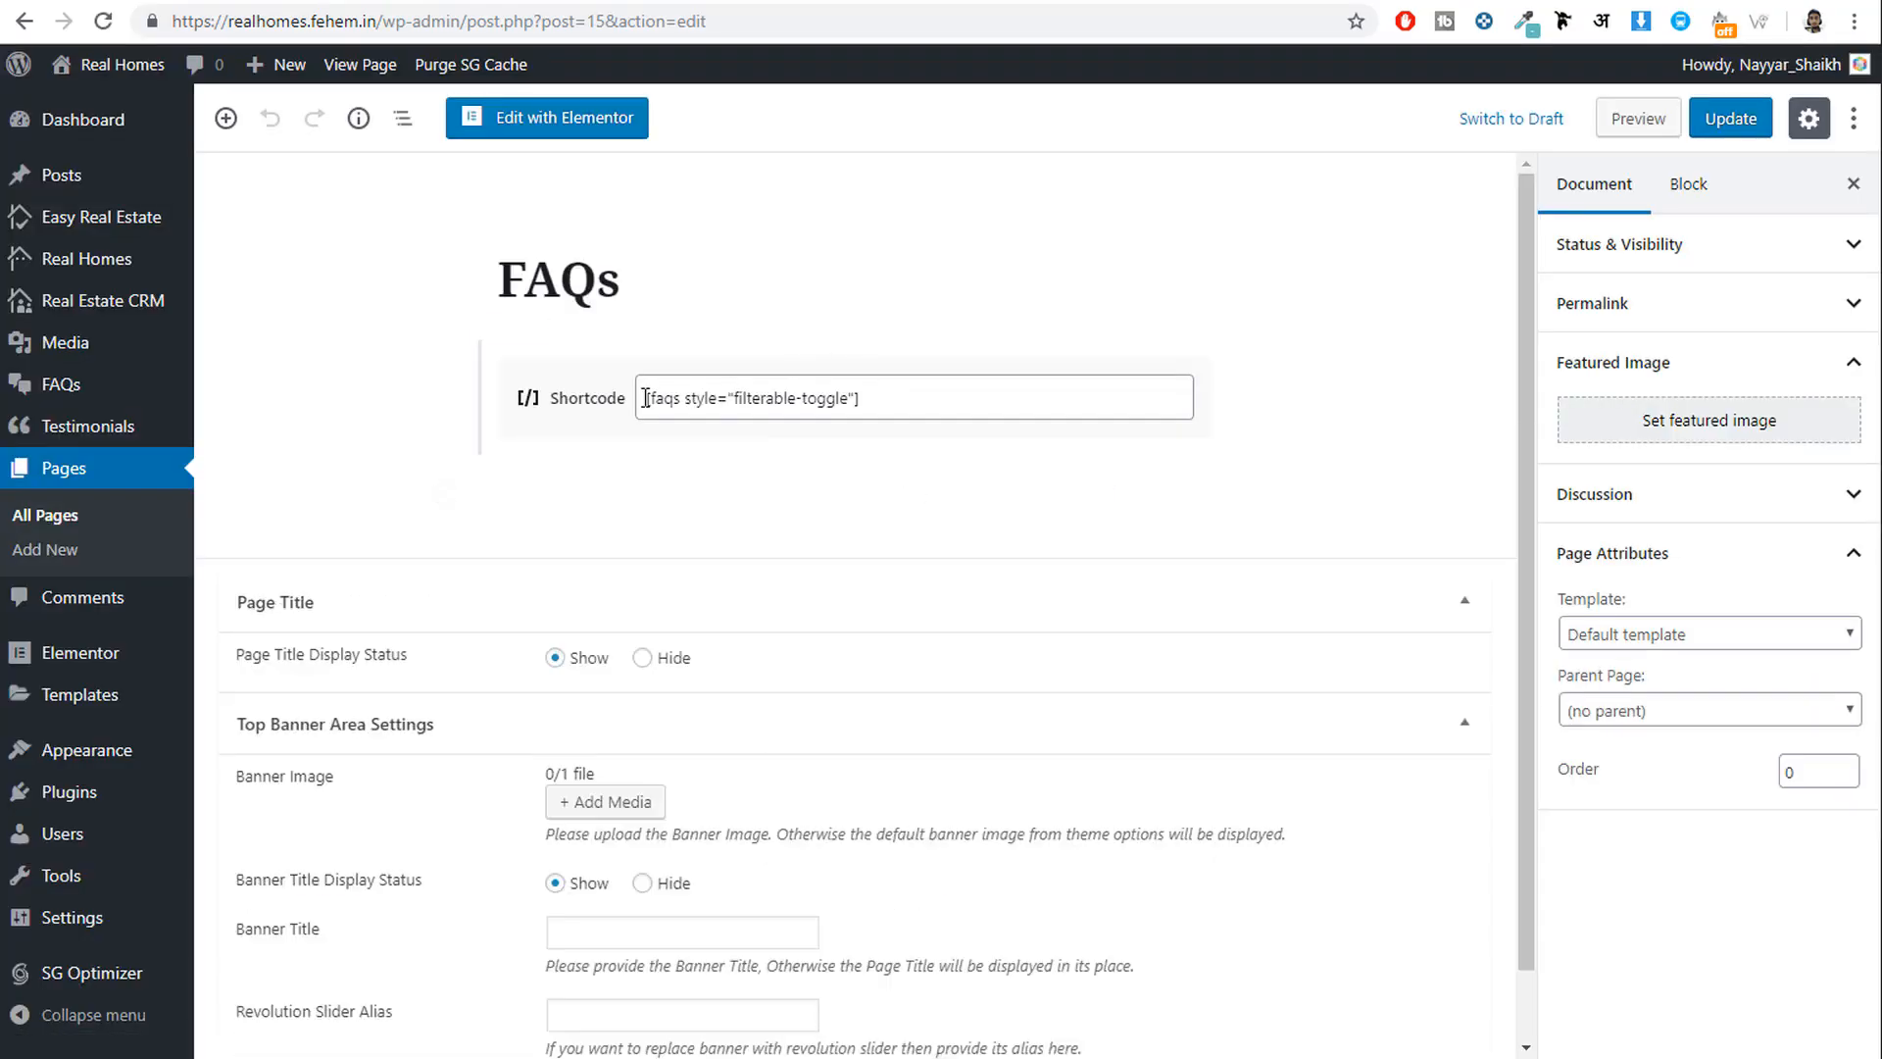
left_click(840, 399)
key("alt+Left")
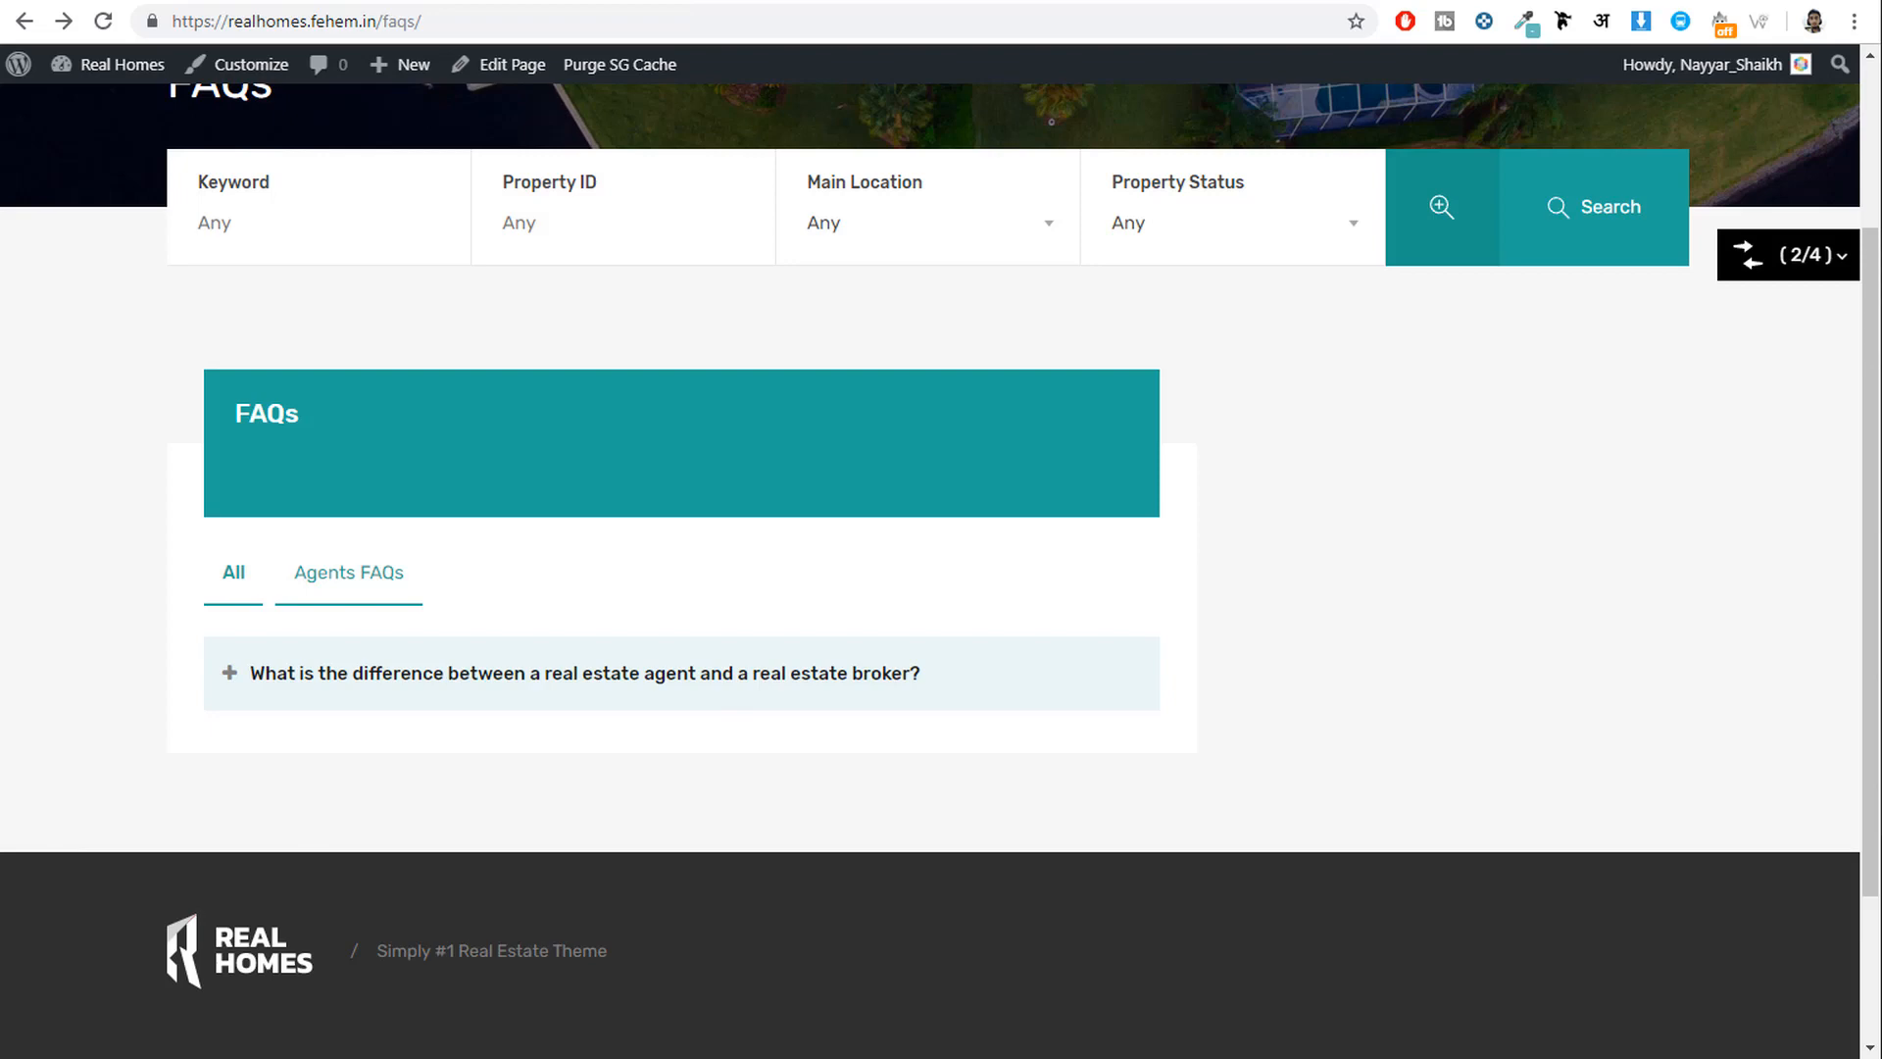
scroll(1006, 704, "down", 2)
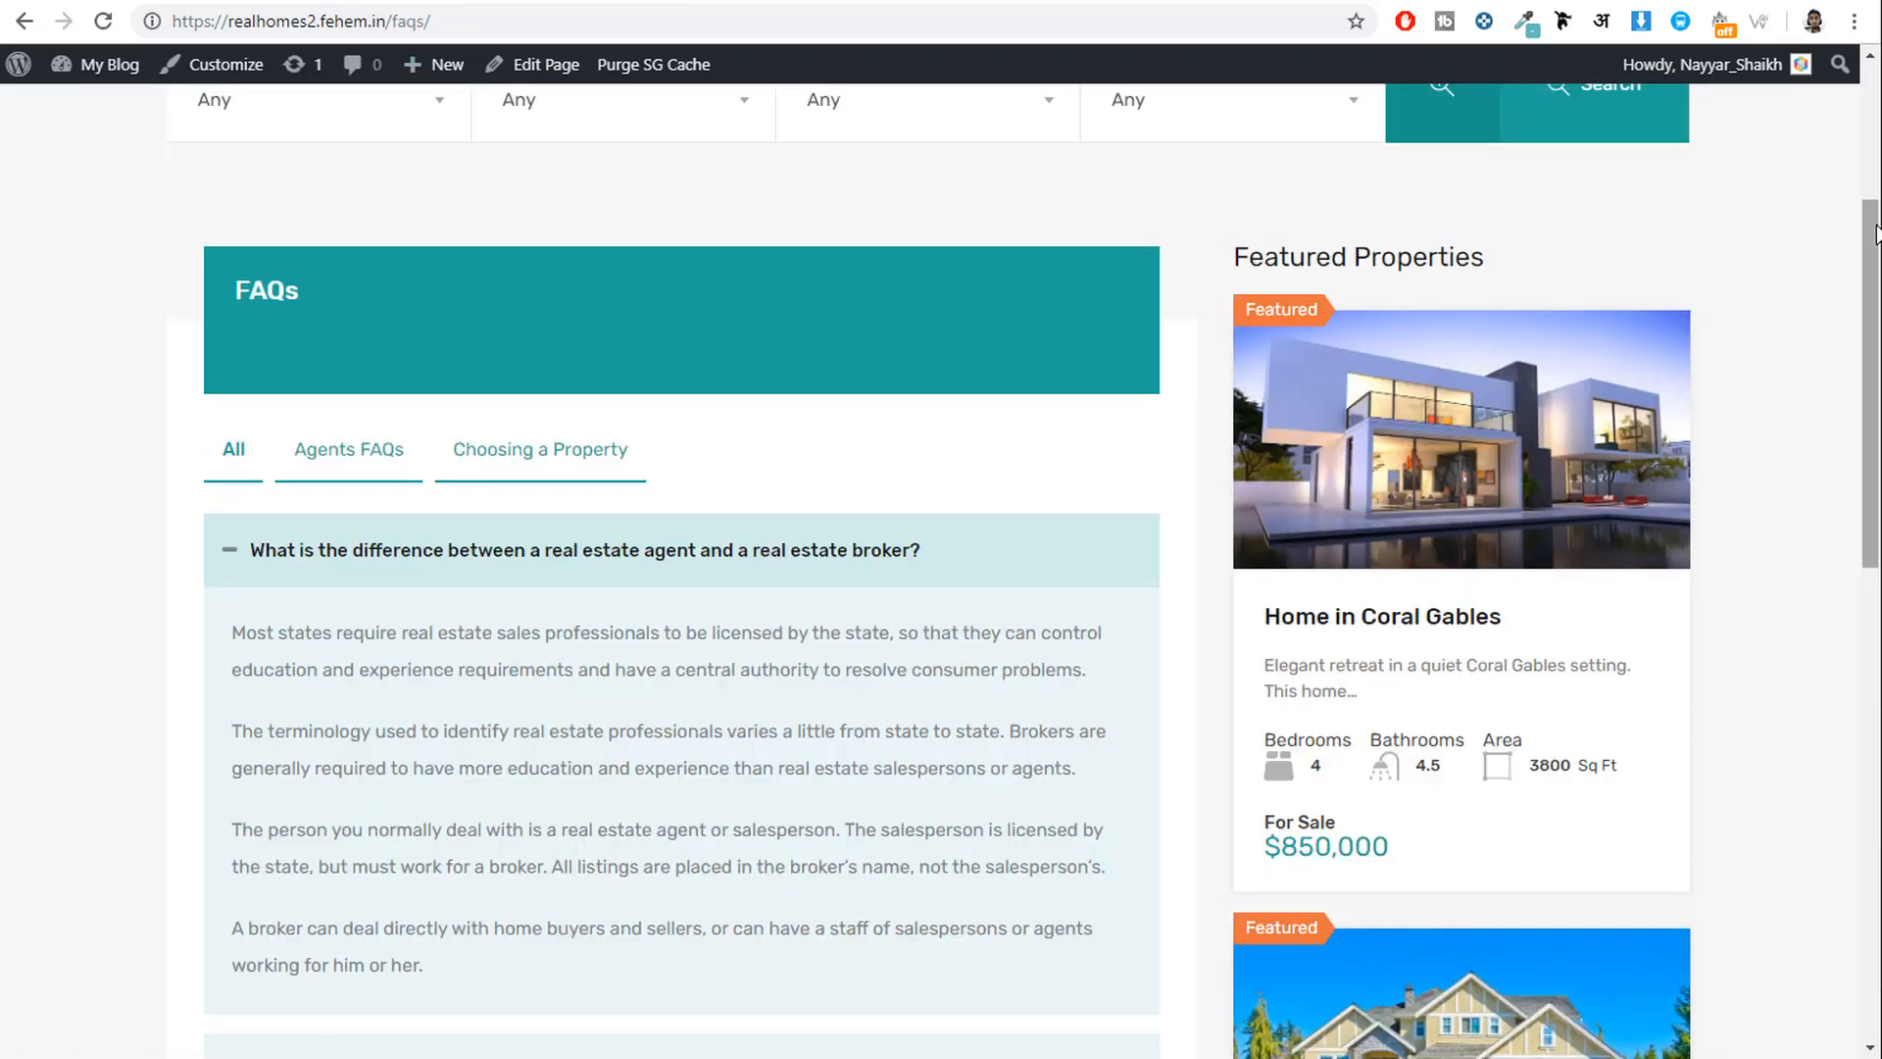
scroll(1345, 921, "down", 10)
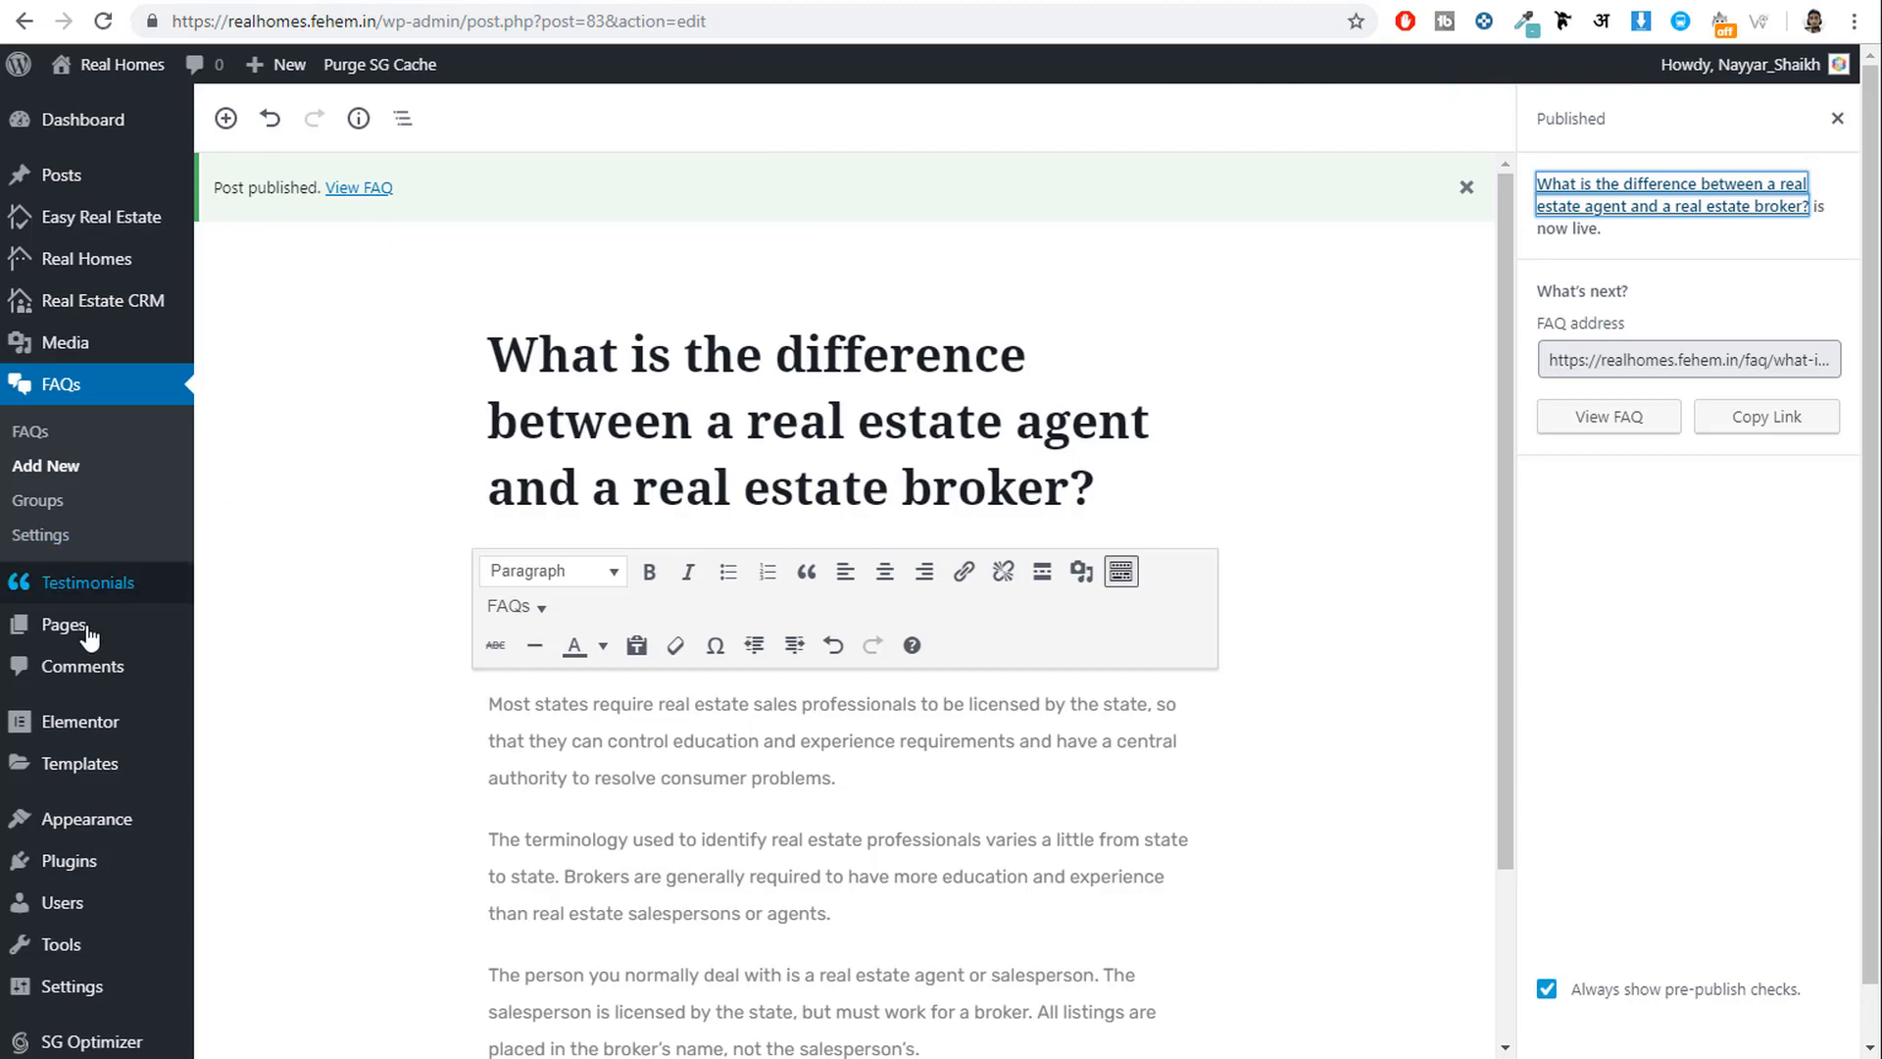
Open Appearance > Widgets and collapse the Default Sidebar area.
mouse_move(98, 821)
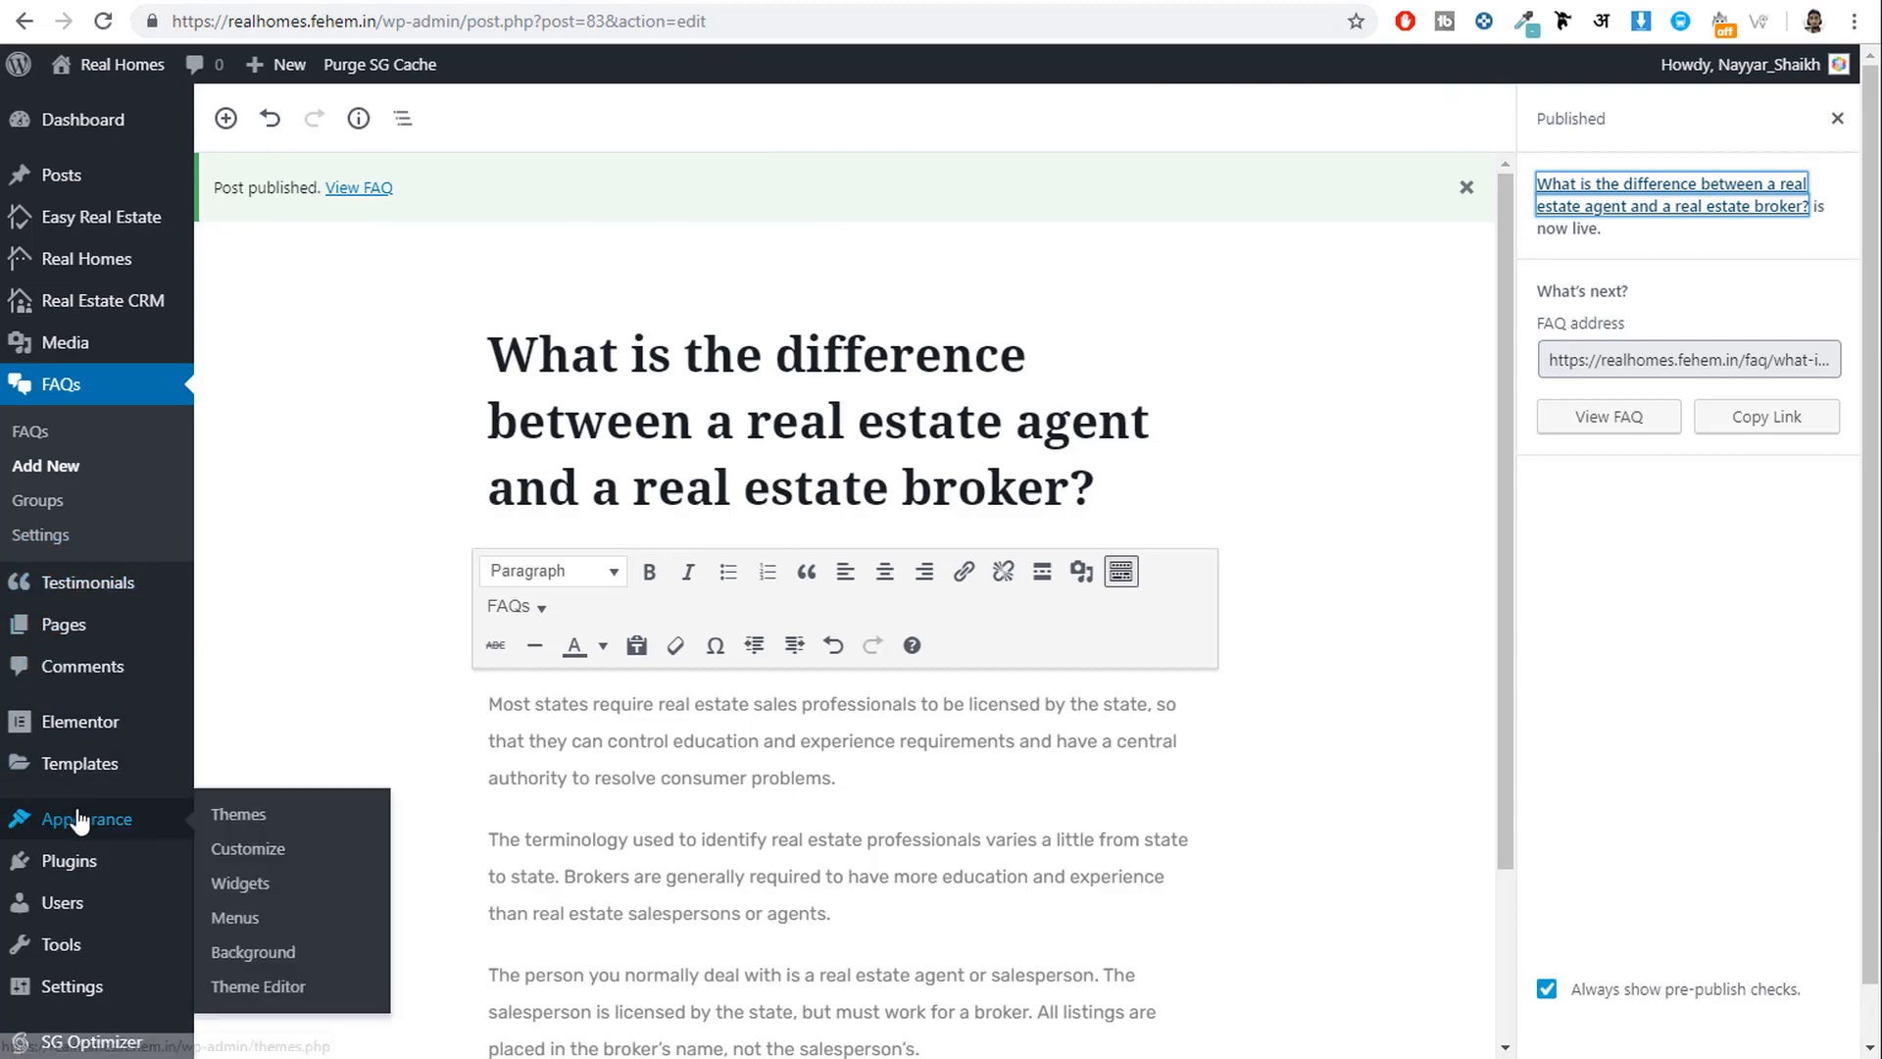
left_click(240, 883)
scroll(1216, 412, "down", 5)
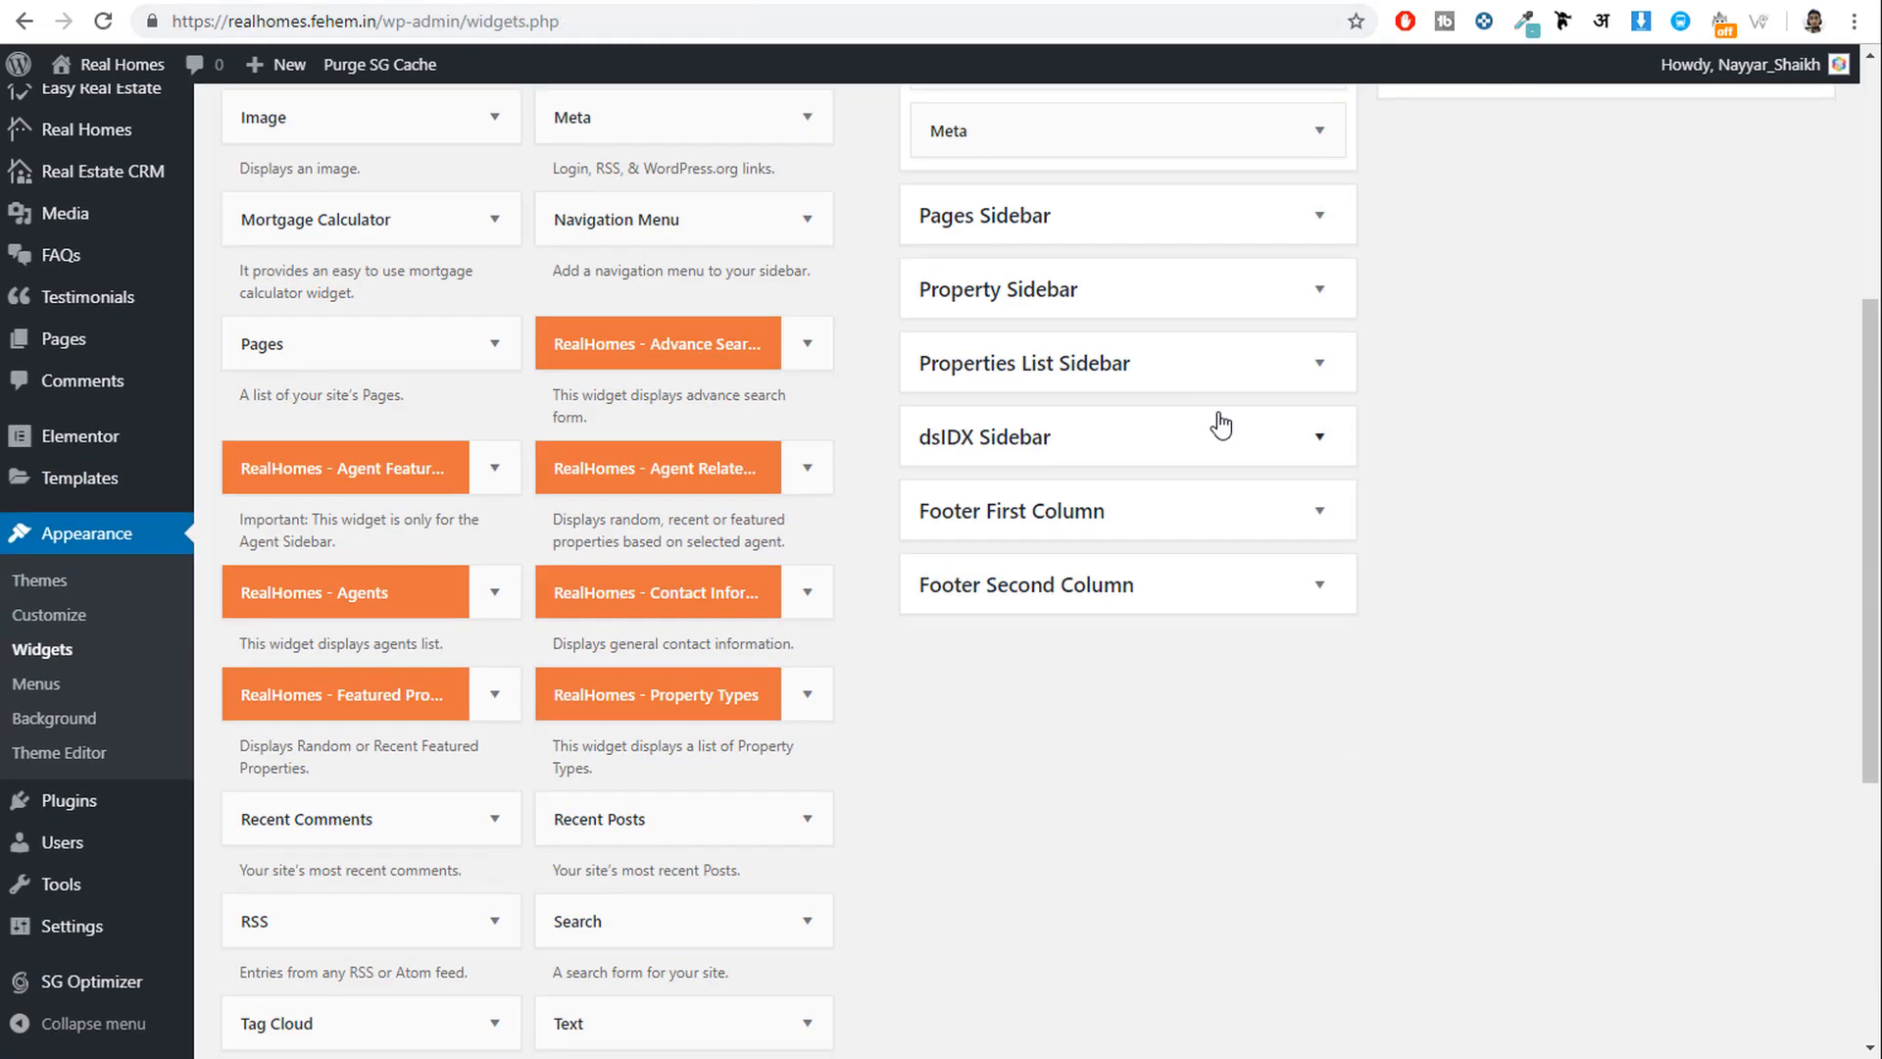
scroll(1218, 419, "up", 5)
left_click(1247, 211)
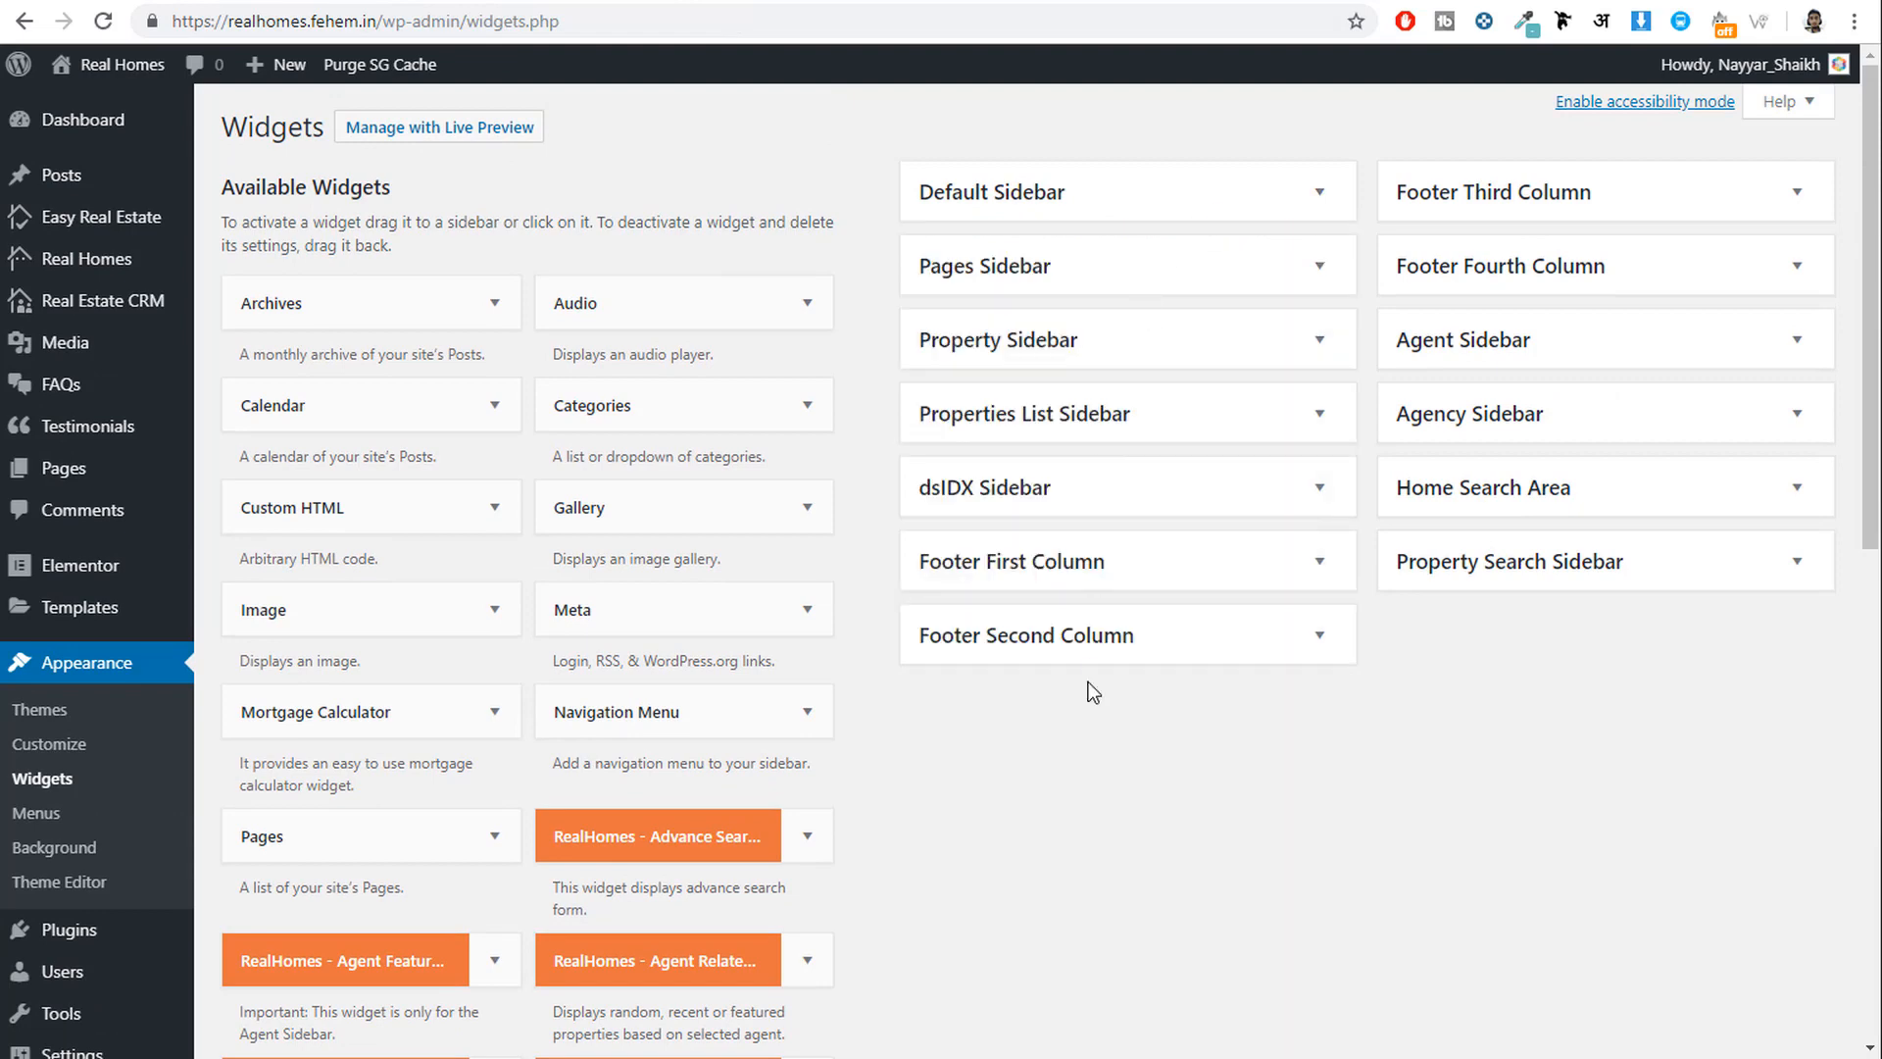
scroll(833, 687, "down", 1)
Add a Navigation Menu widget using Footer Menu to Footer First Column and save it.
left_click(736, 587)
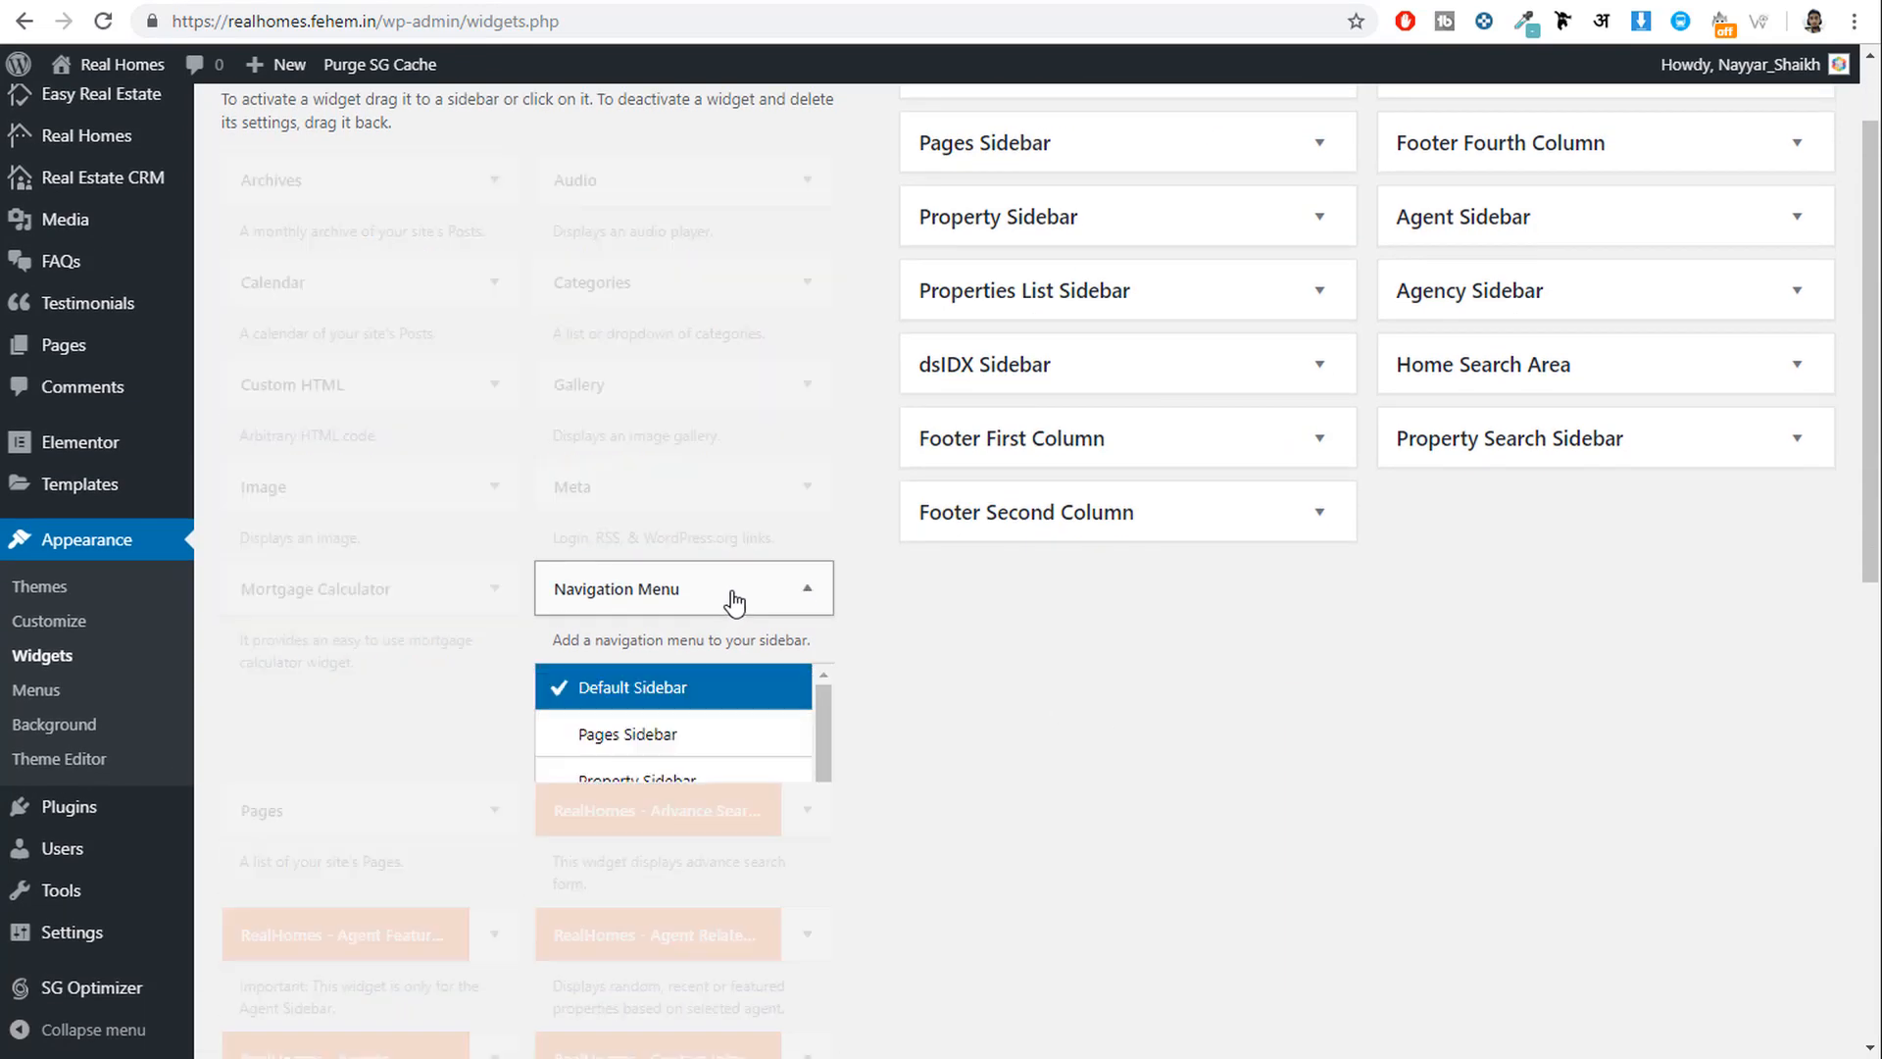
scroll(1260, 676, "down", 2)
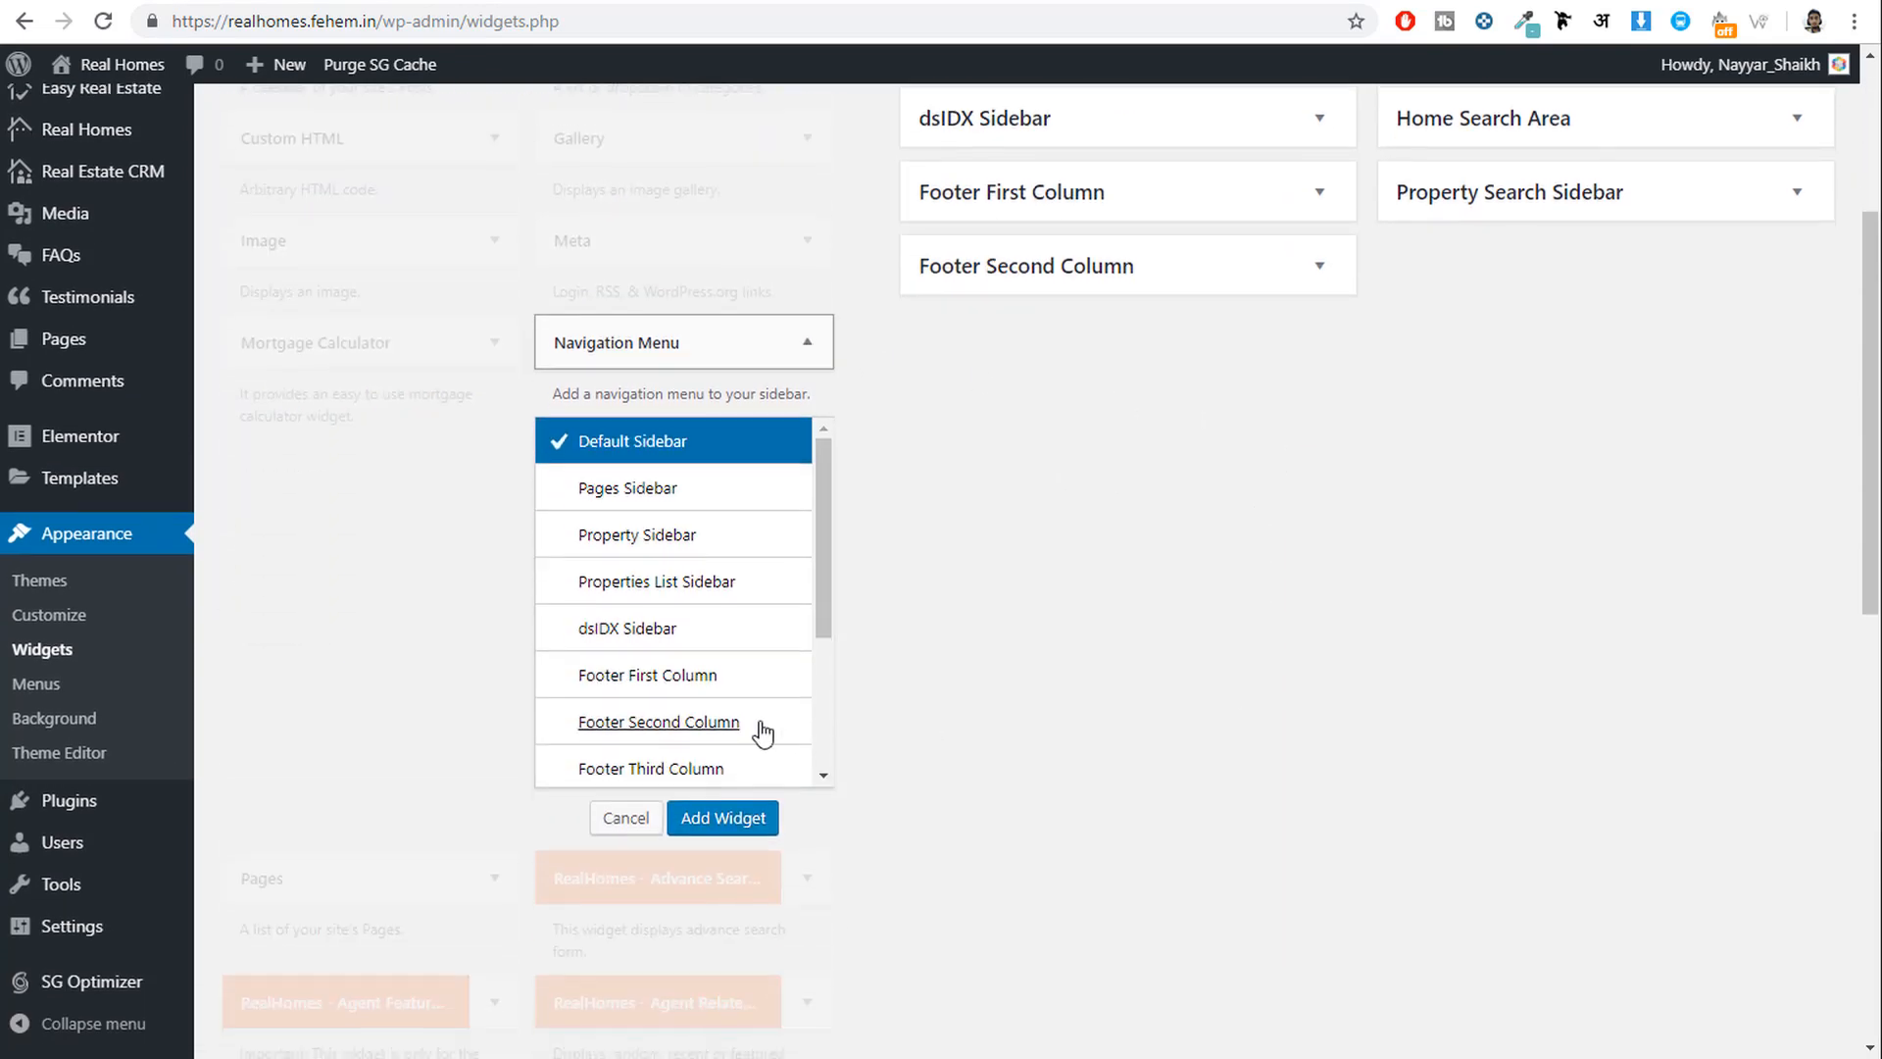
left_click(647, 686)
left_click(726, 820)
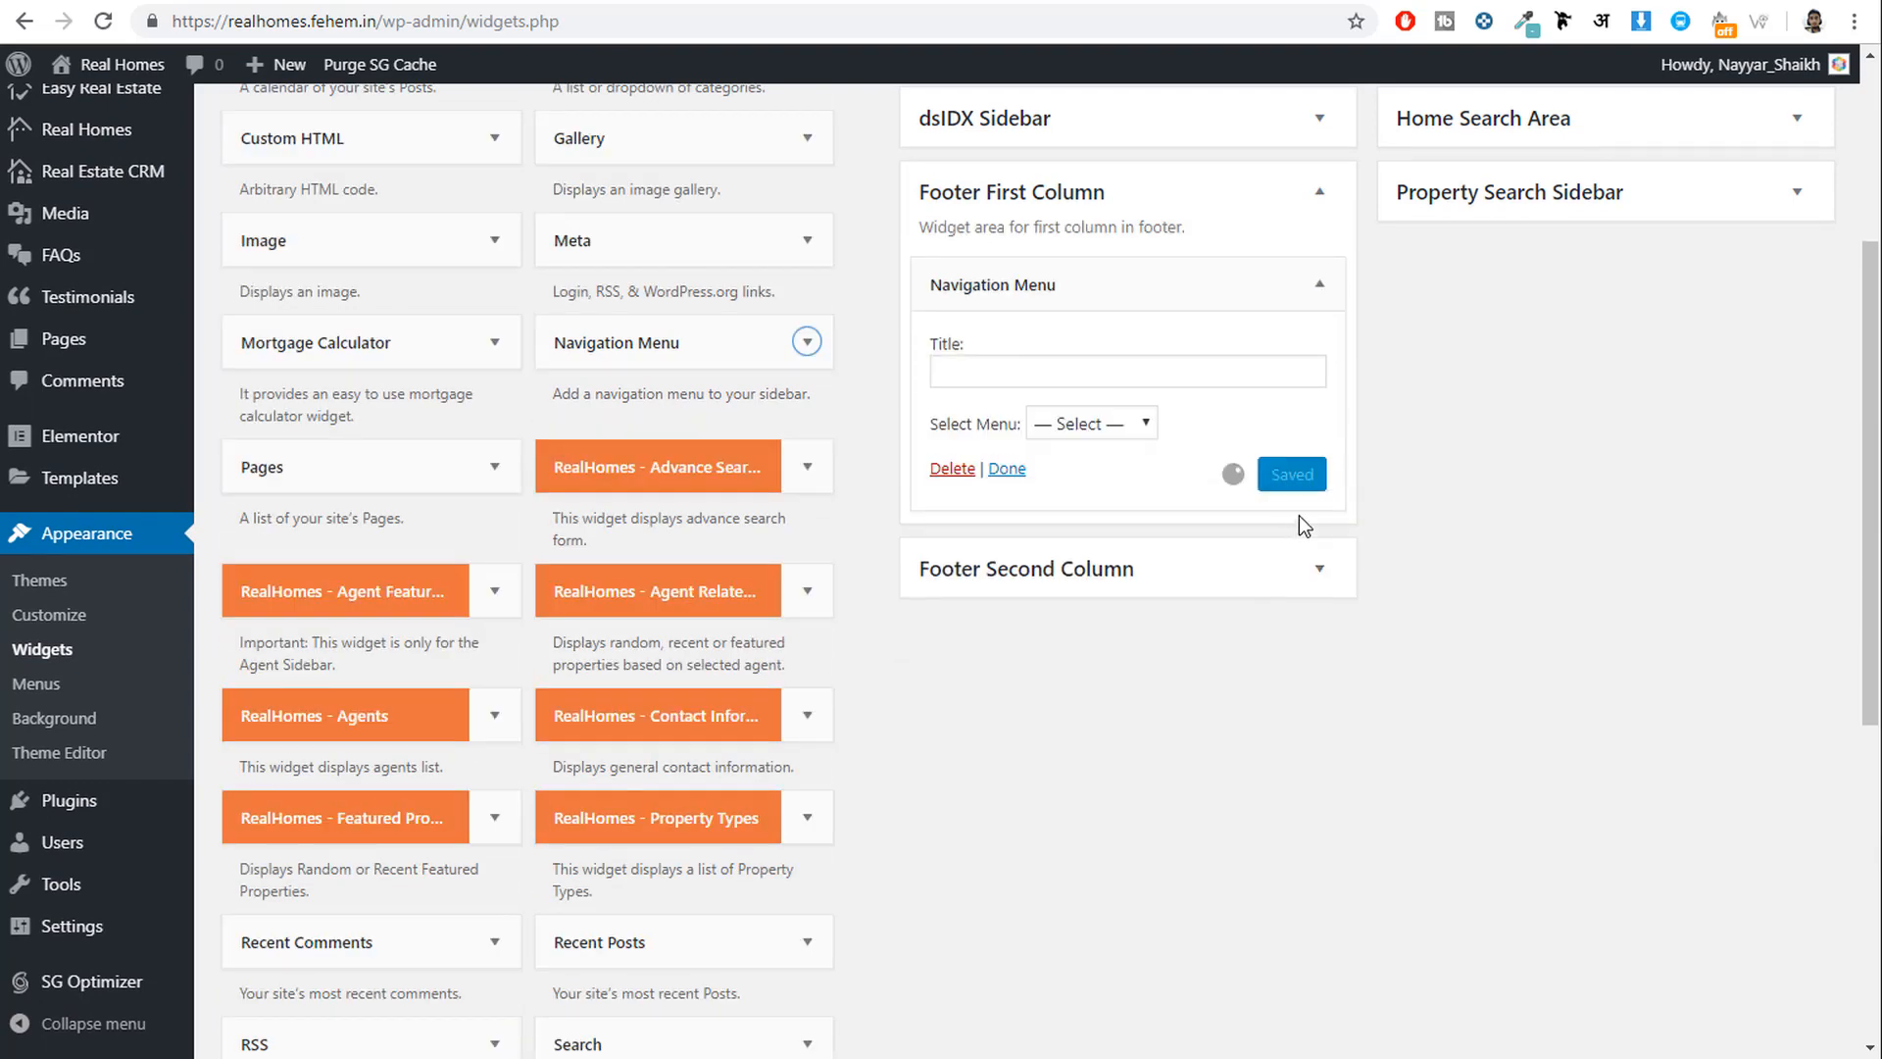
left_click(1088, 423)
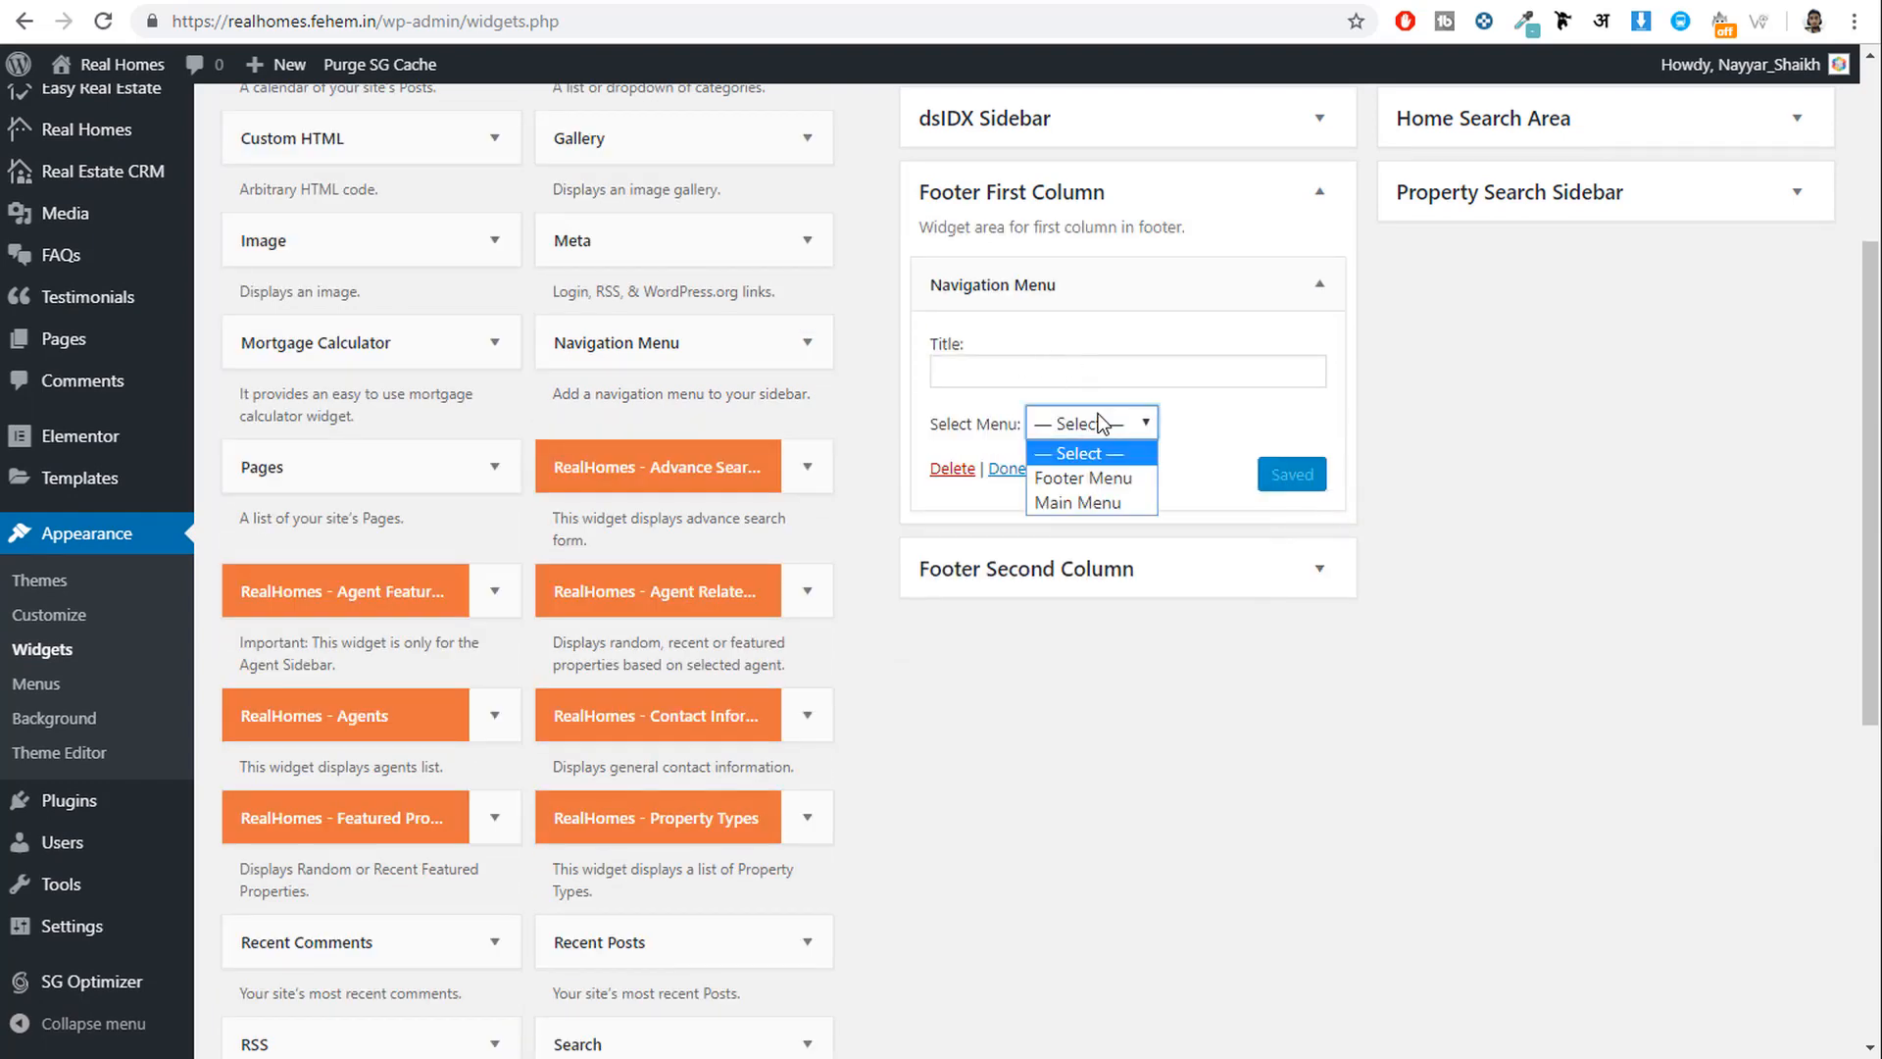
left_click(1094, 479)
left_click(1284, 482)
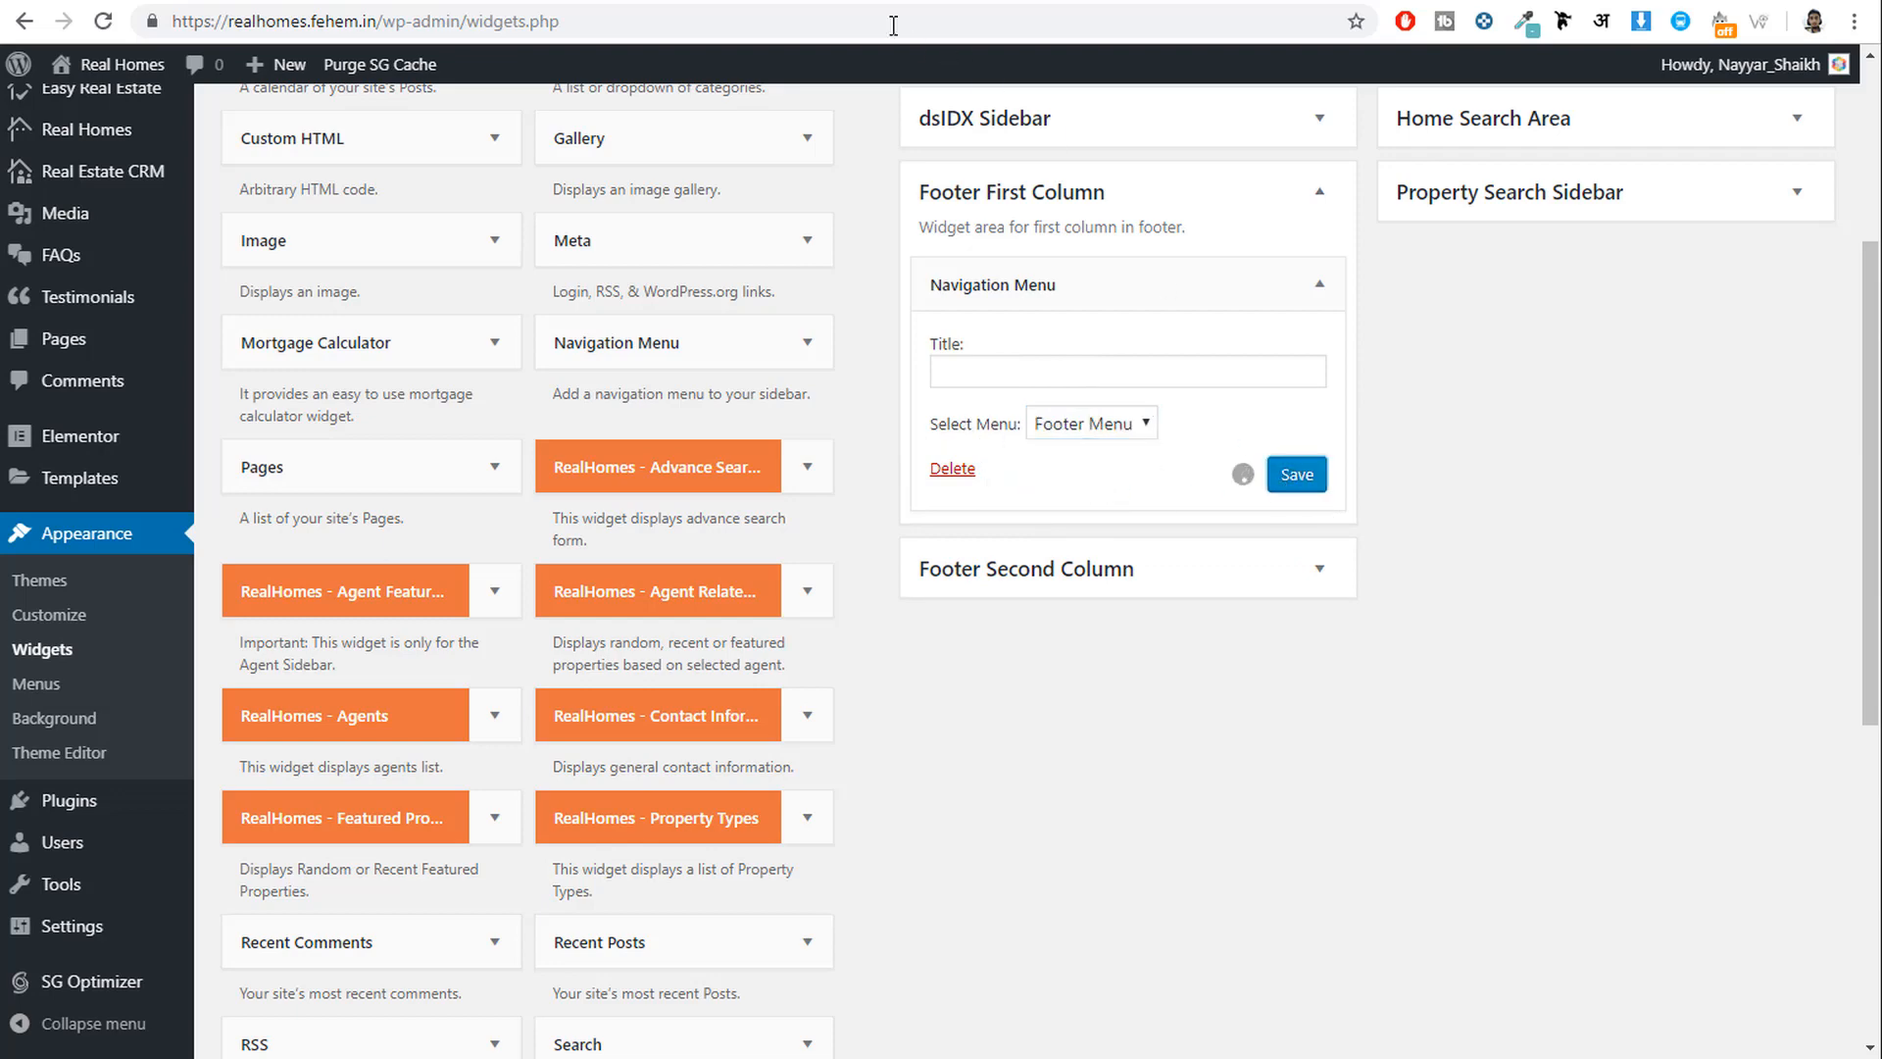
Reload the live FAQs page to check the footer links, then collapse the widget settings.
left_click(24, 21)
left_click(118, 22)
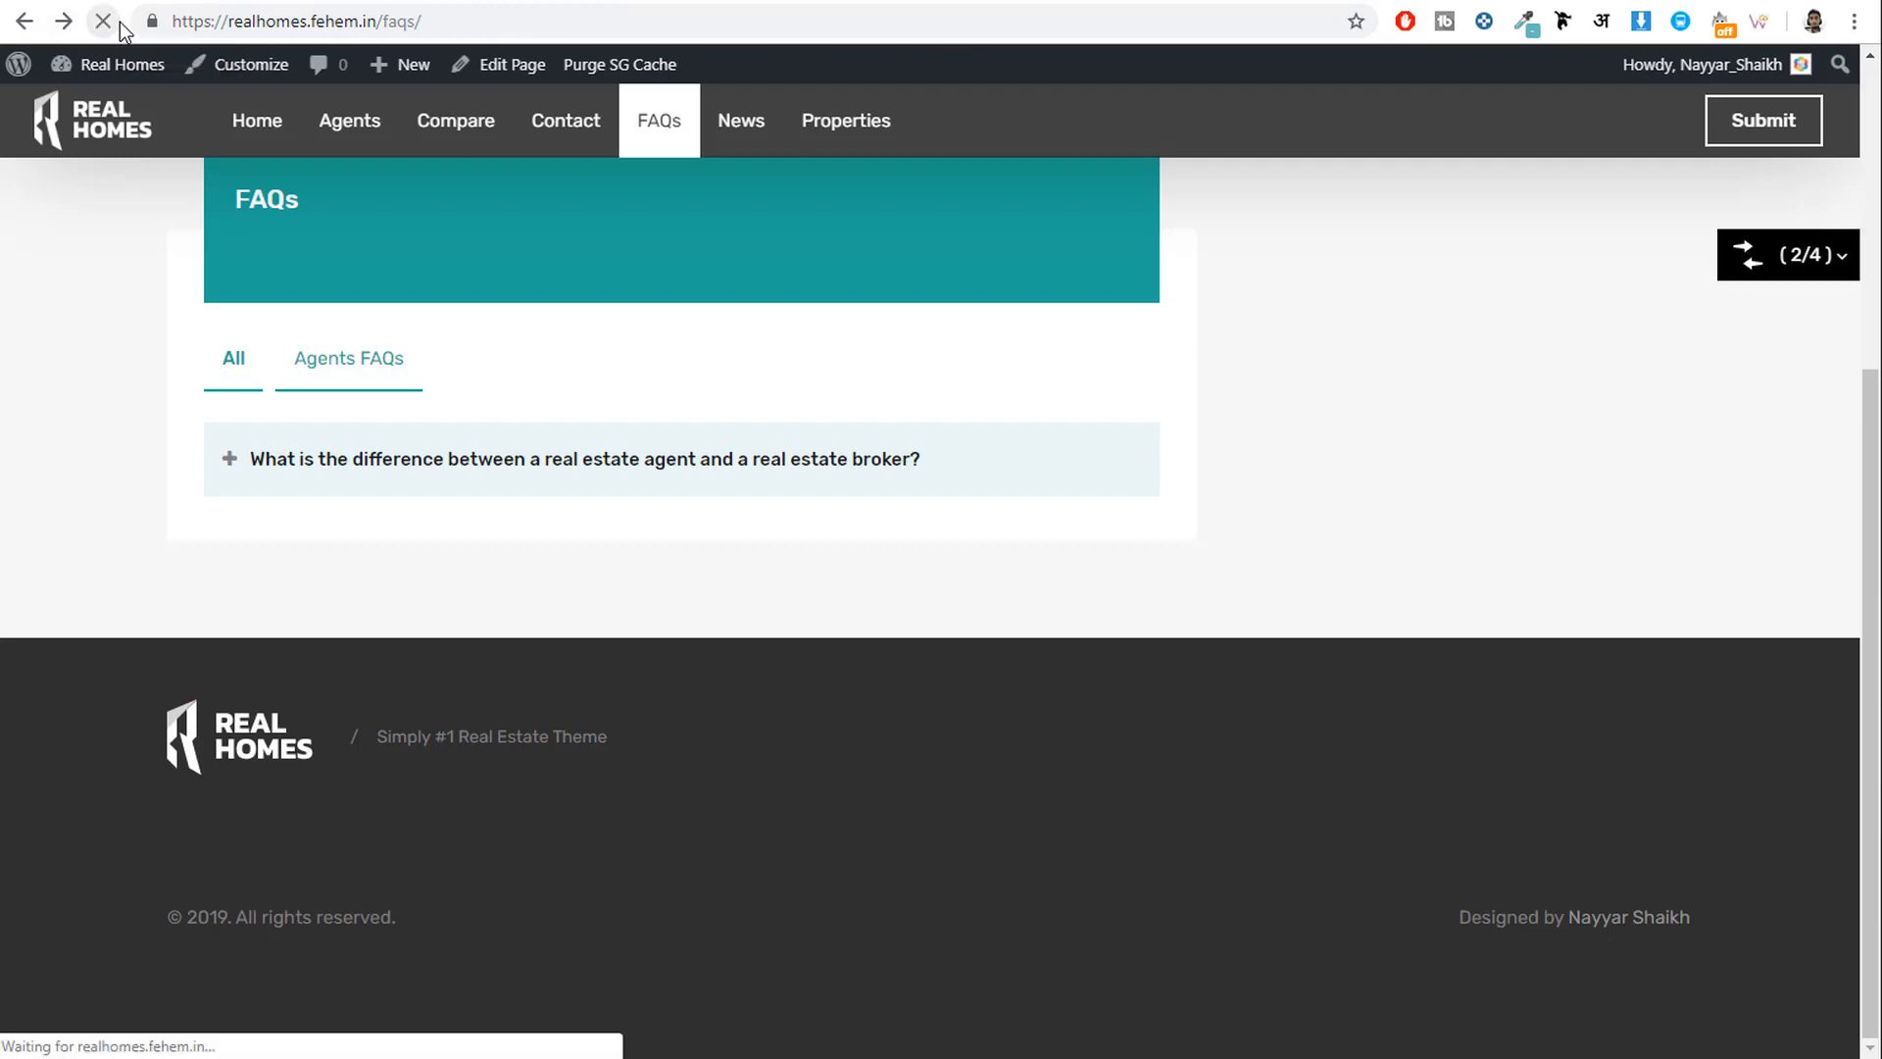
scroll(328, 813, "down", 2)
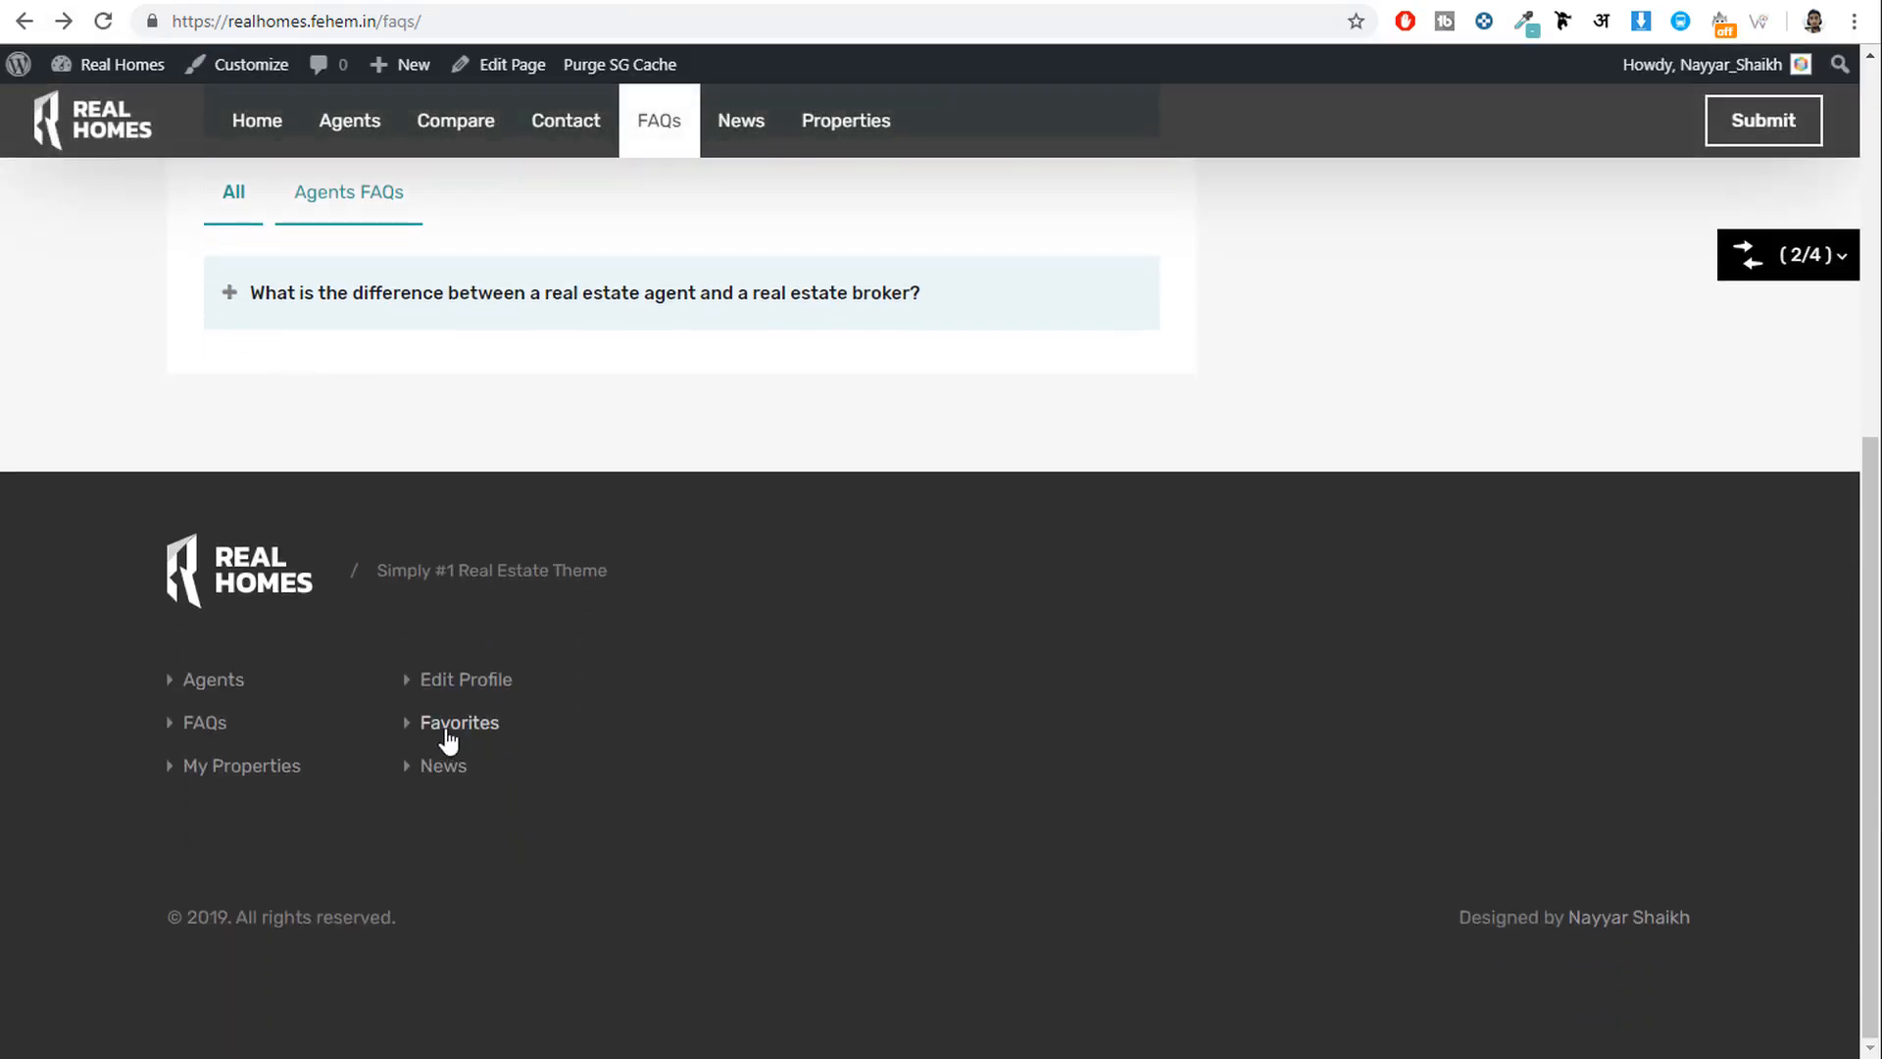
left_click(490, 1)
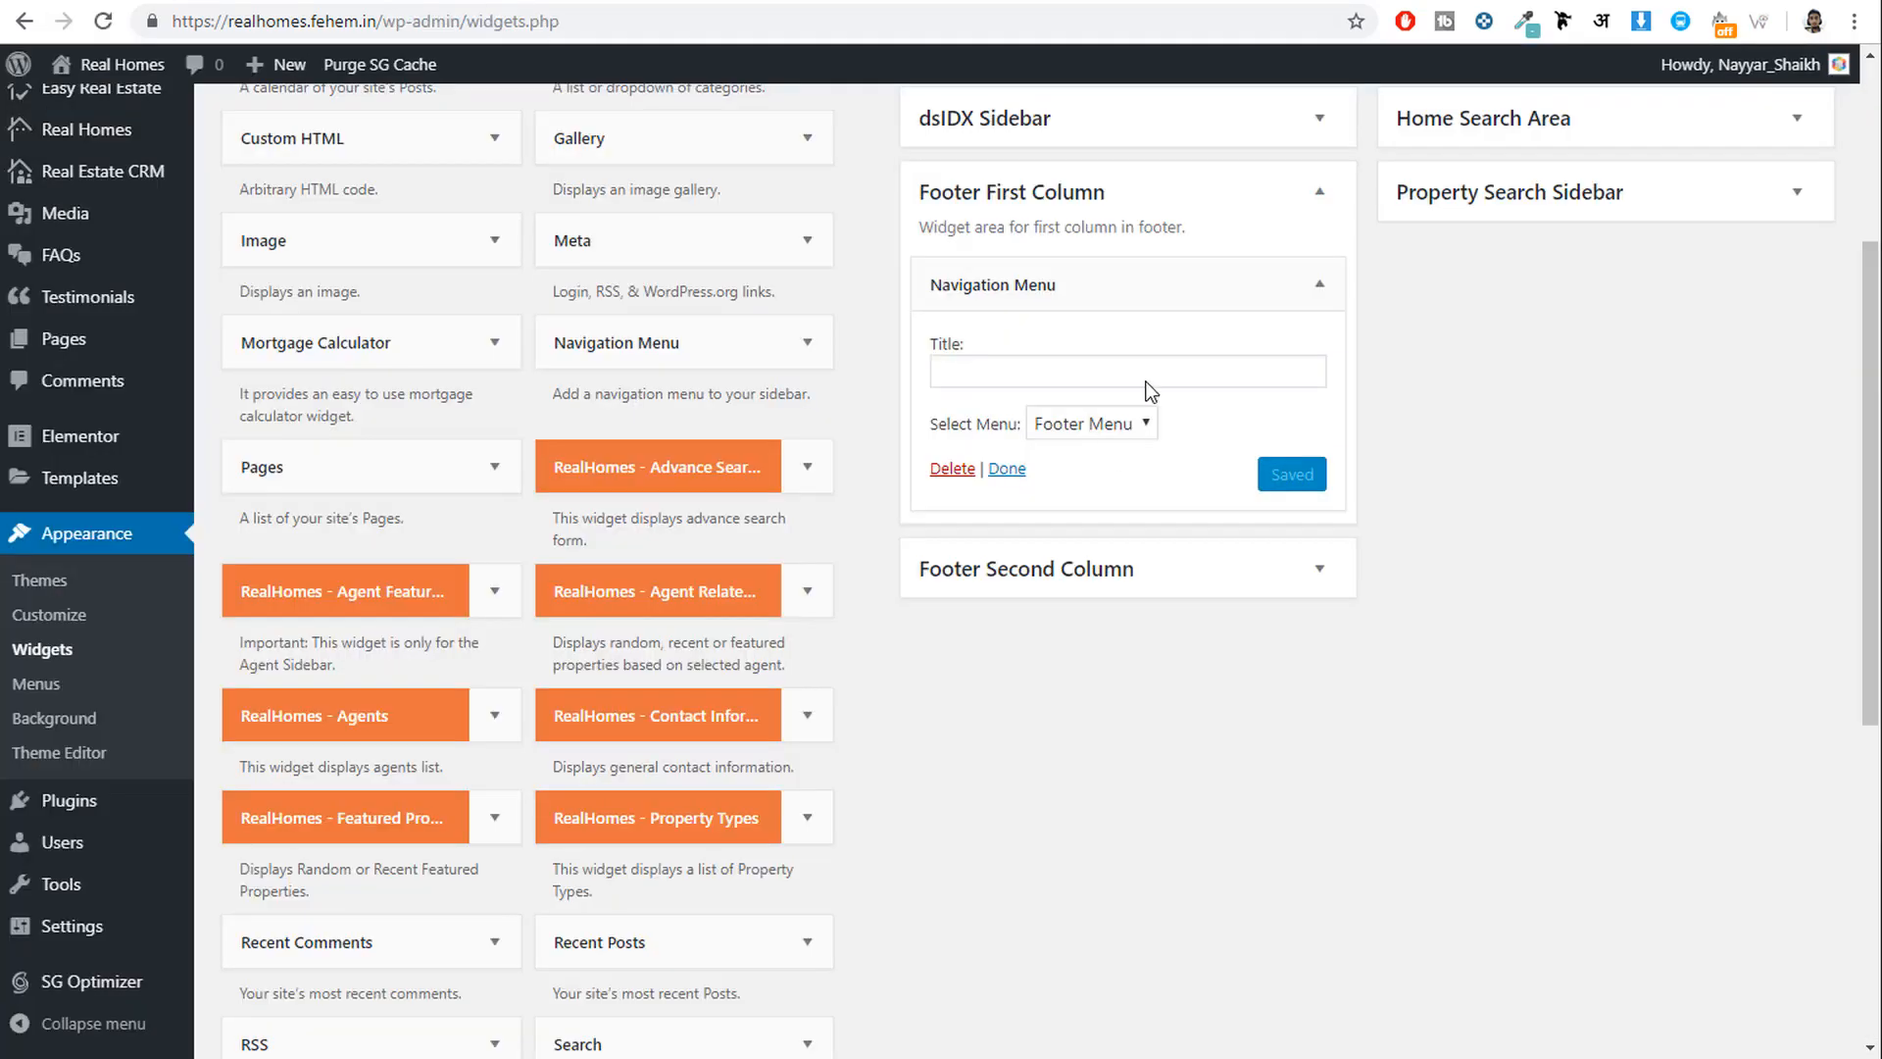
left_click(1164, 280)
scroll(1315, 645, "down", 2)
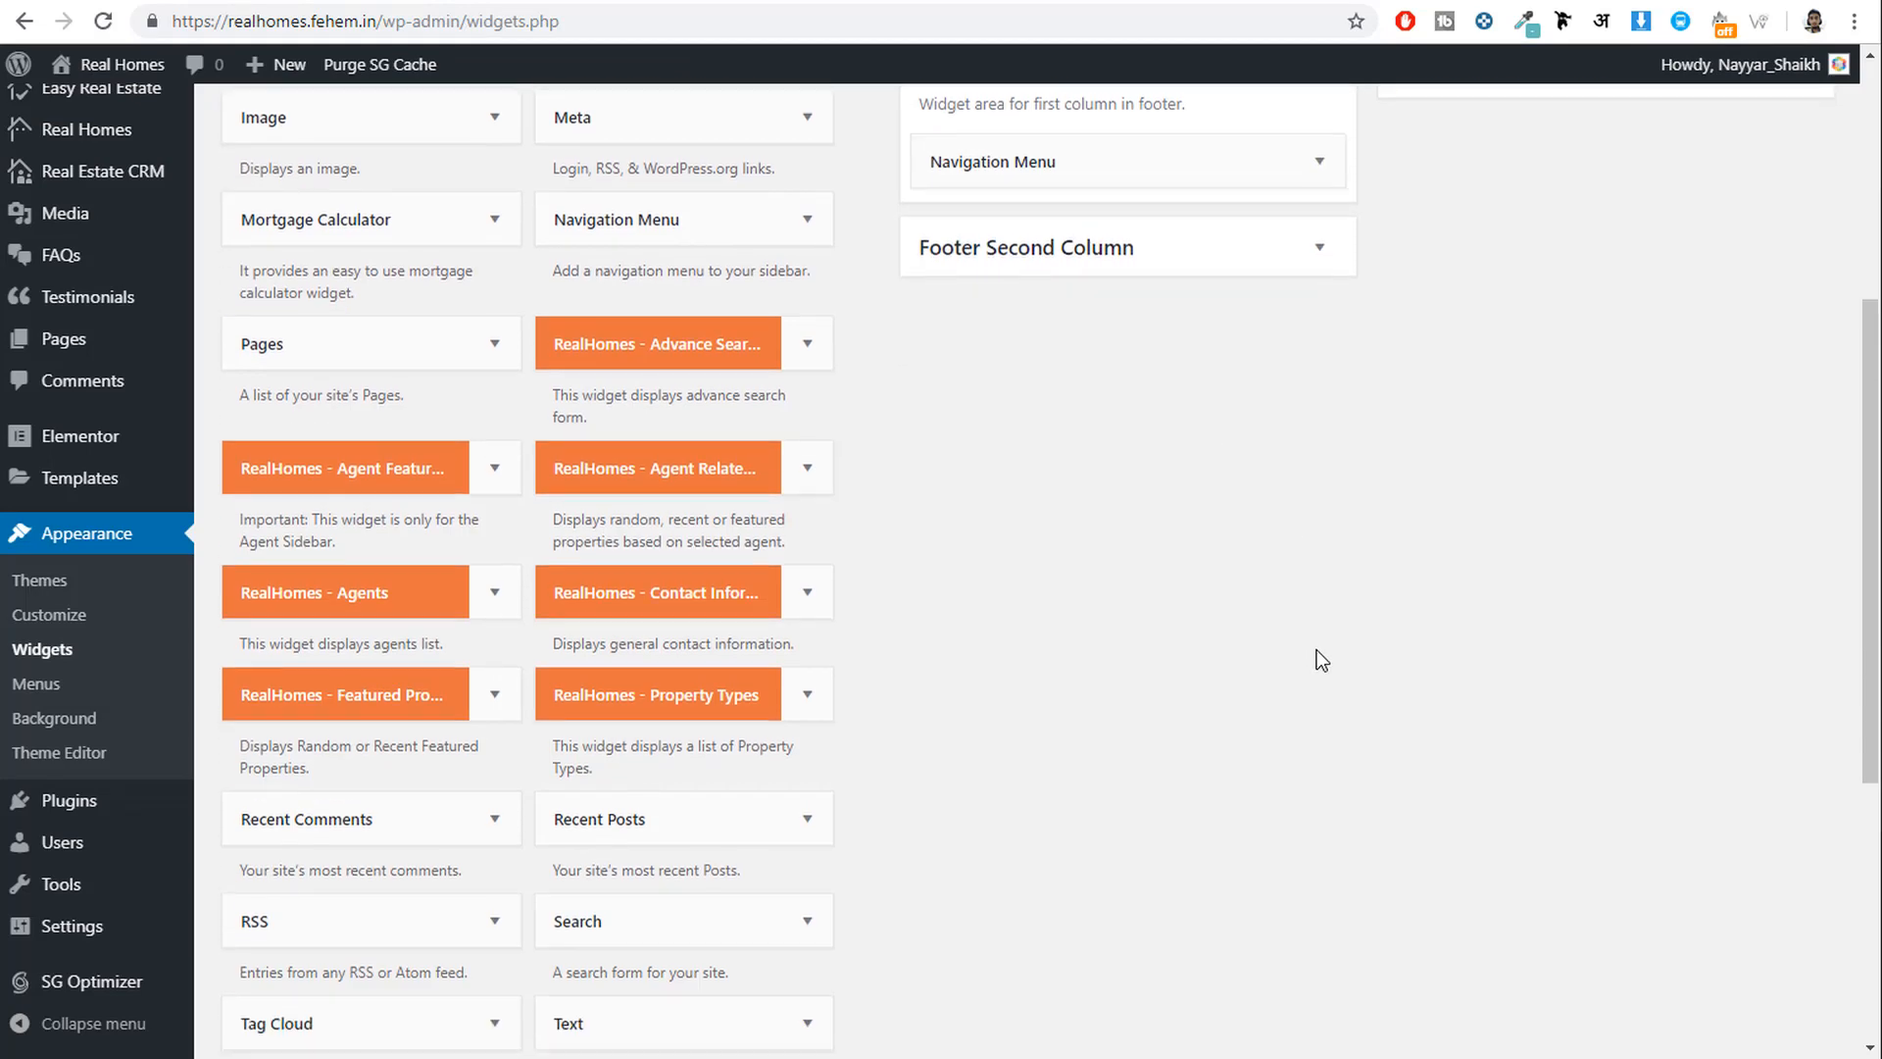
Add a Contact Information widget to Footer Second Column, give it a title, and save.
left_click(688, 605)
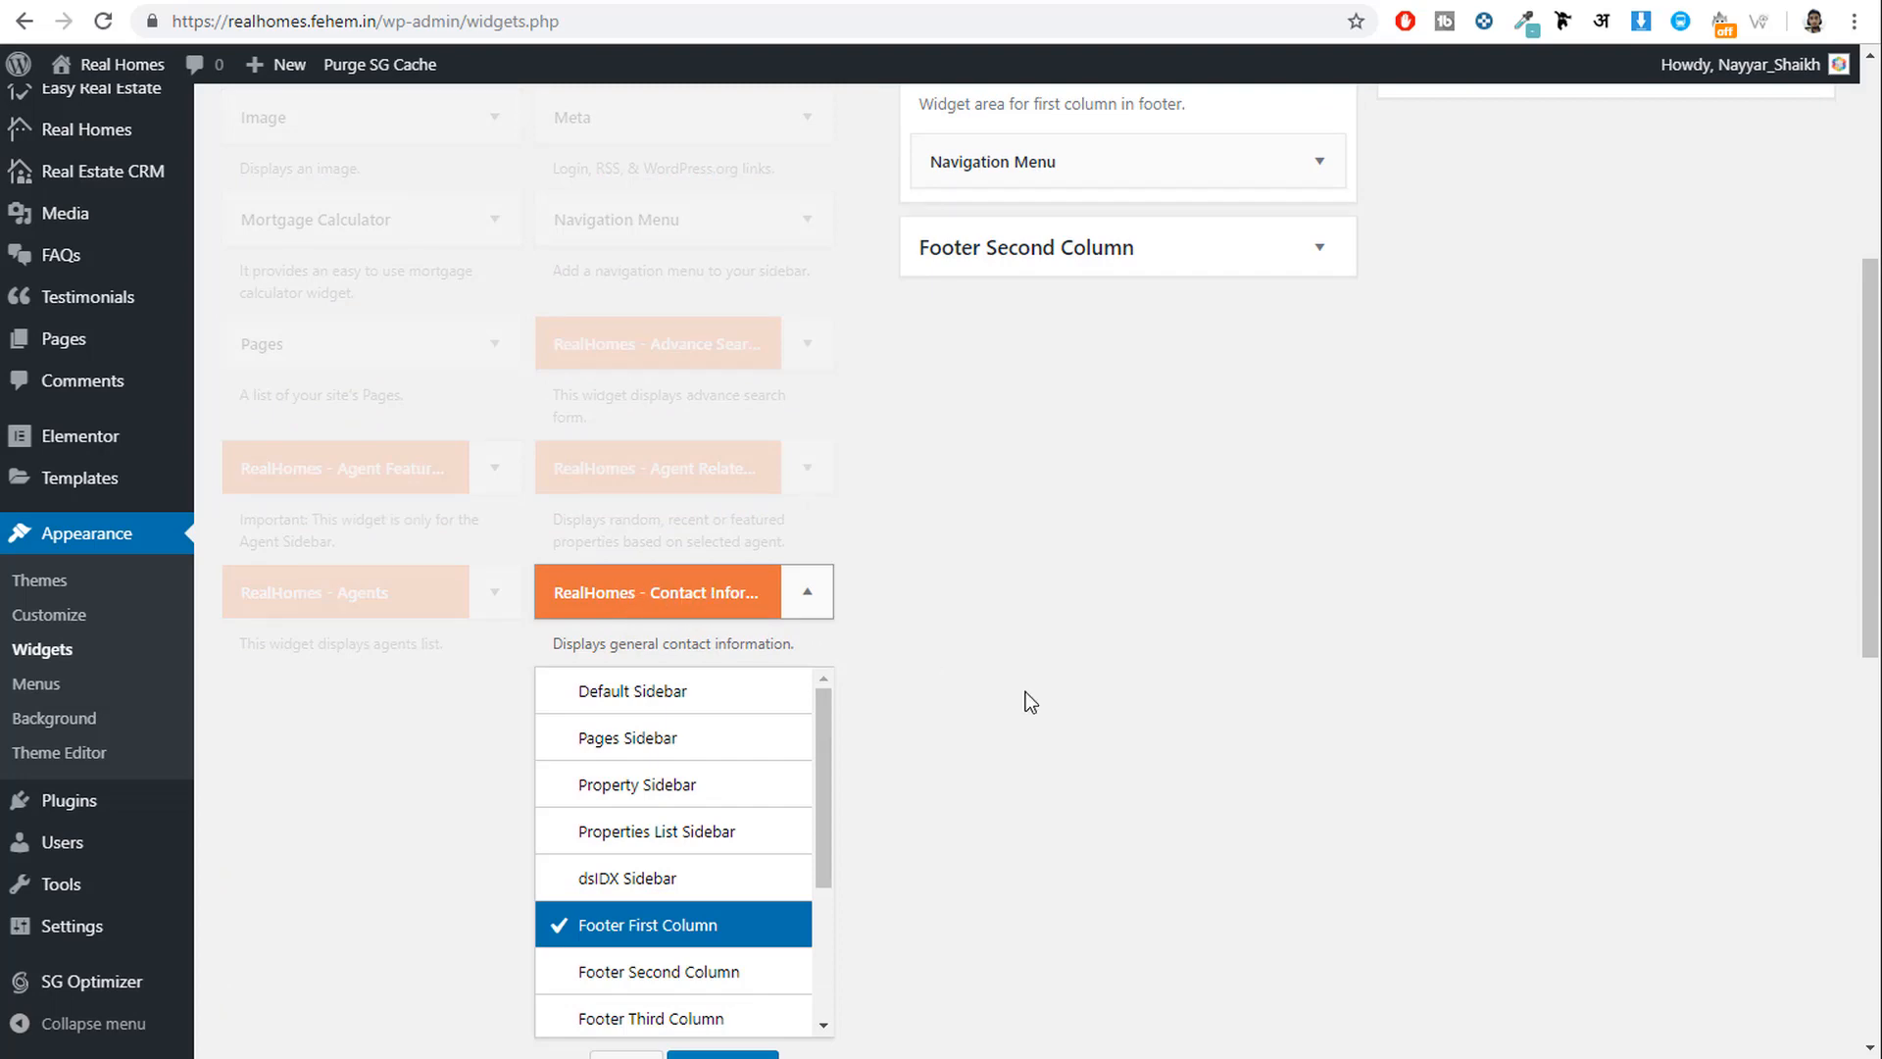
scroll(1025, 691, "down", 4)
left_click(691, 604)
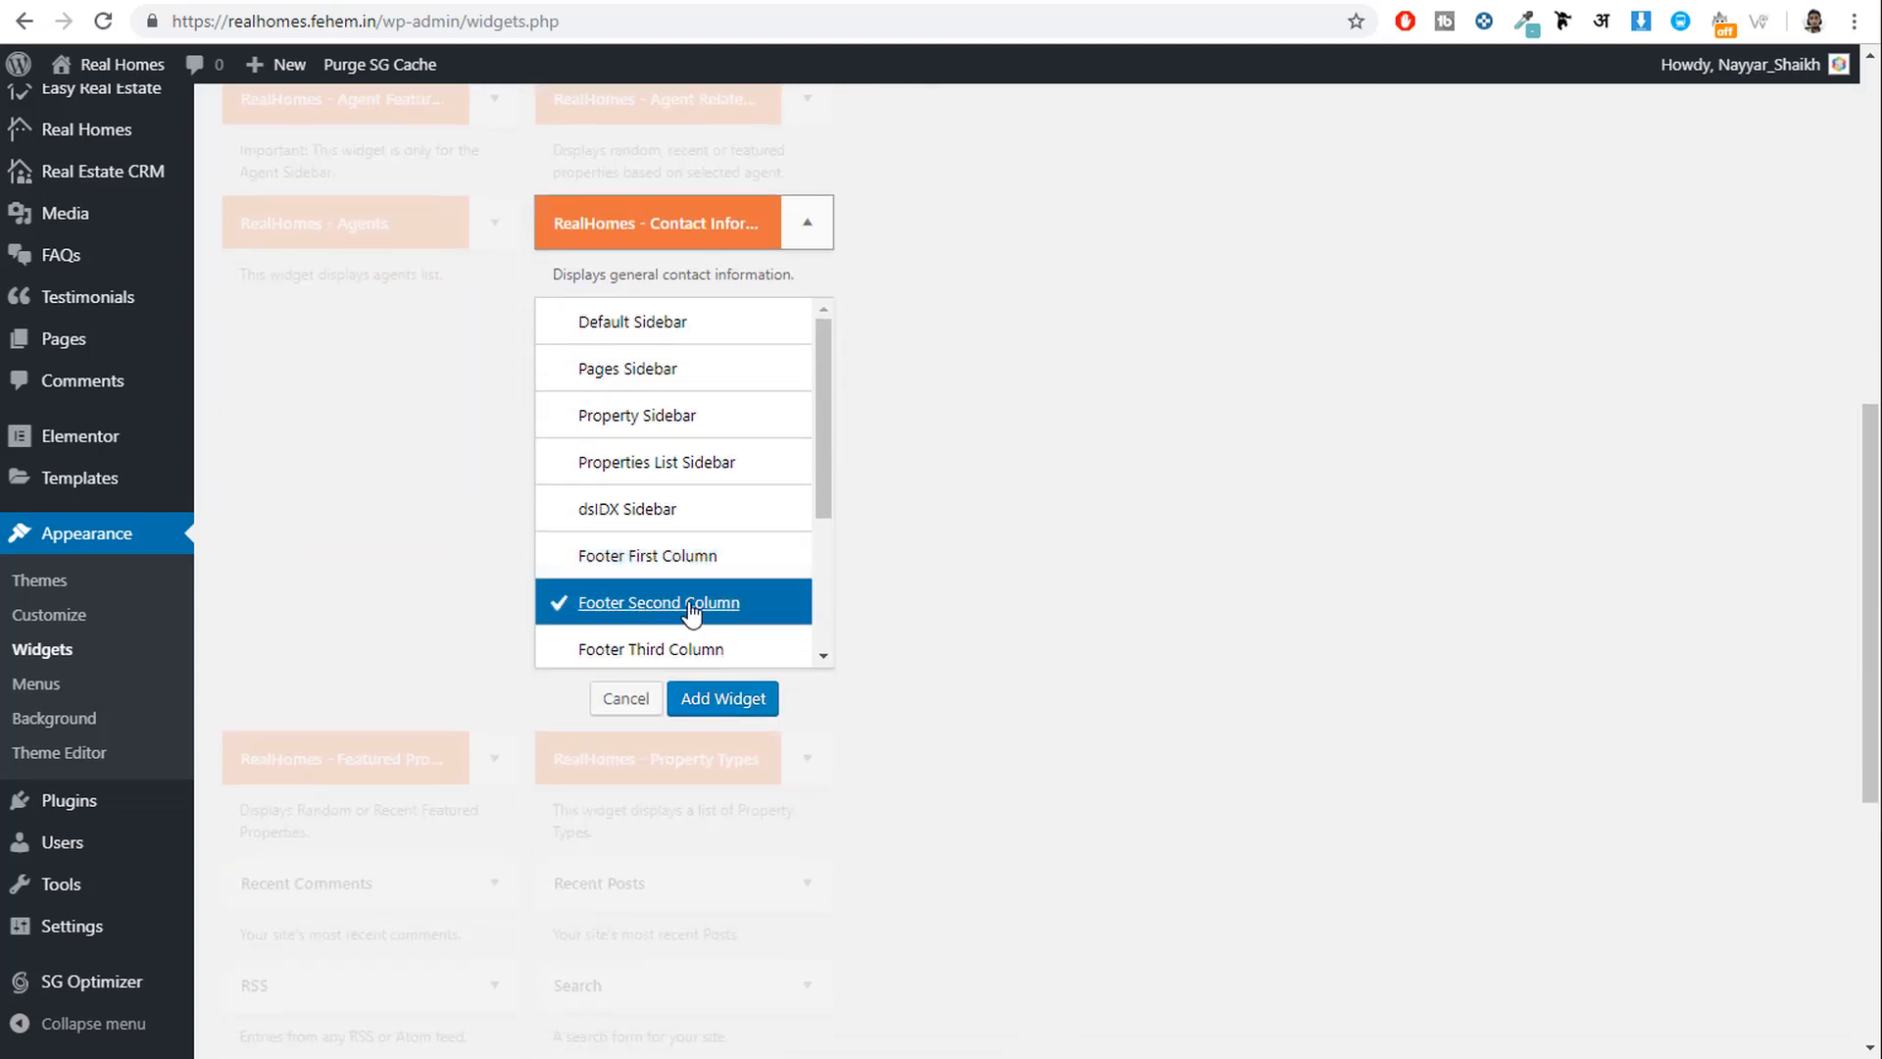
left_click(710, 701)
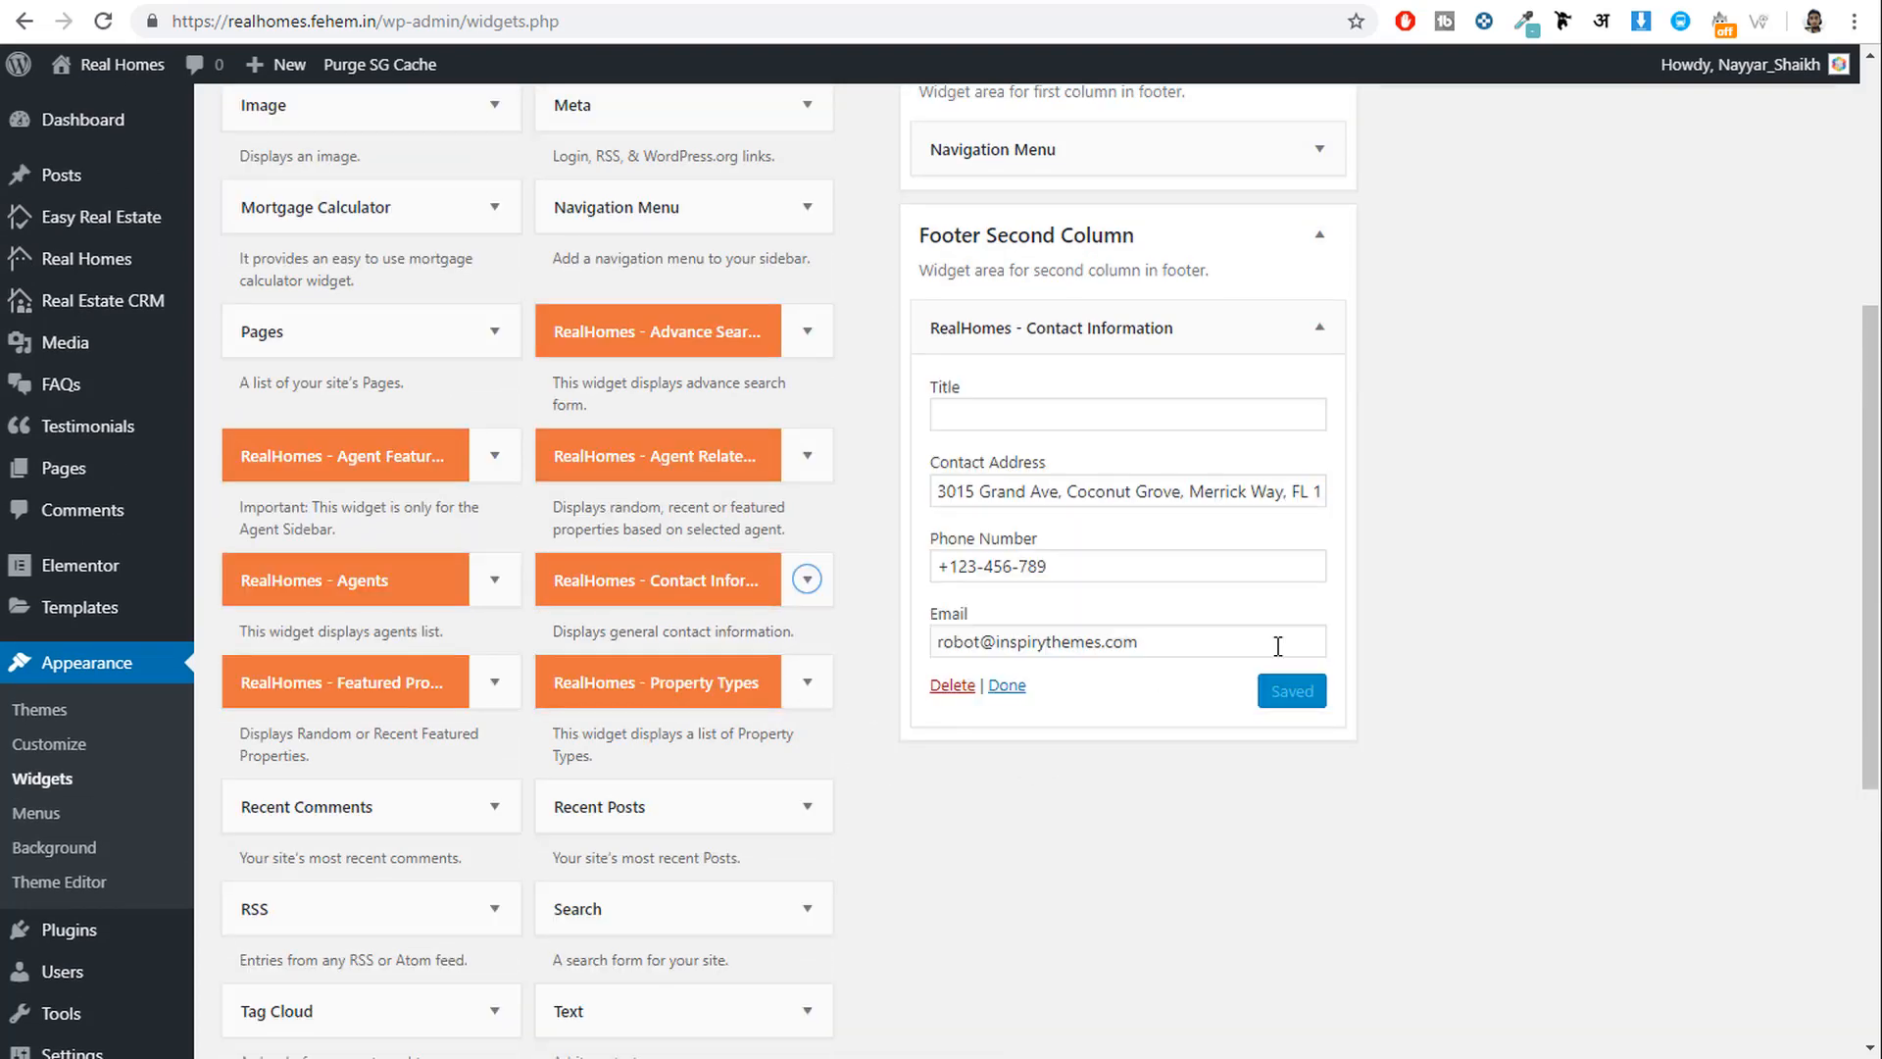
left_click(1209, 416)
type("Contact Info")
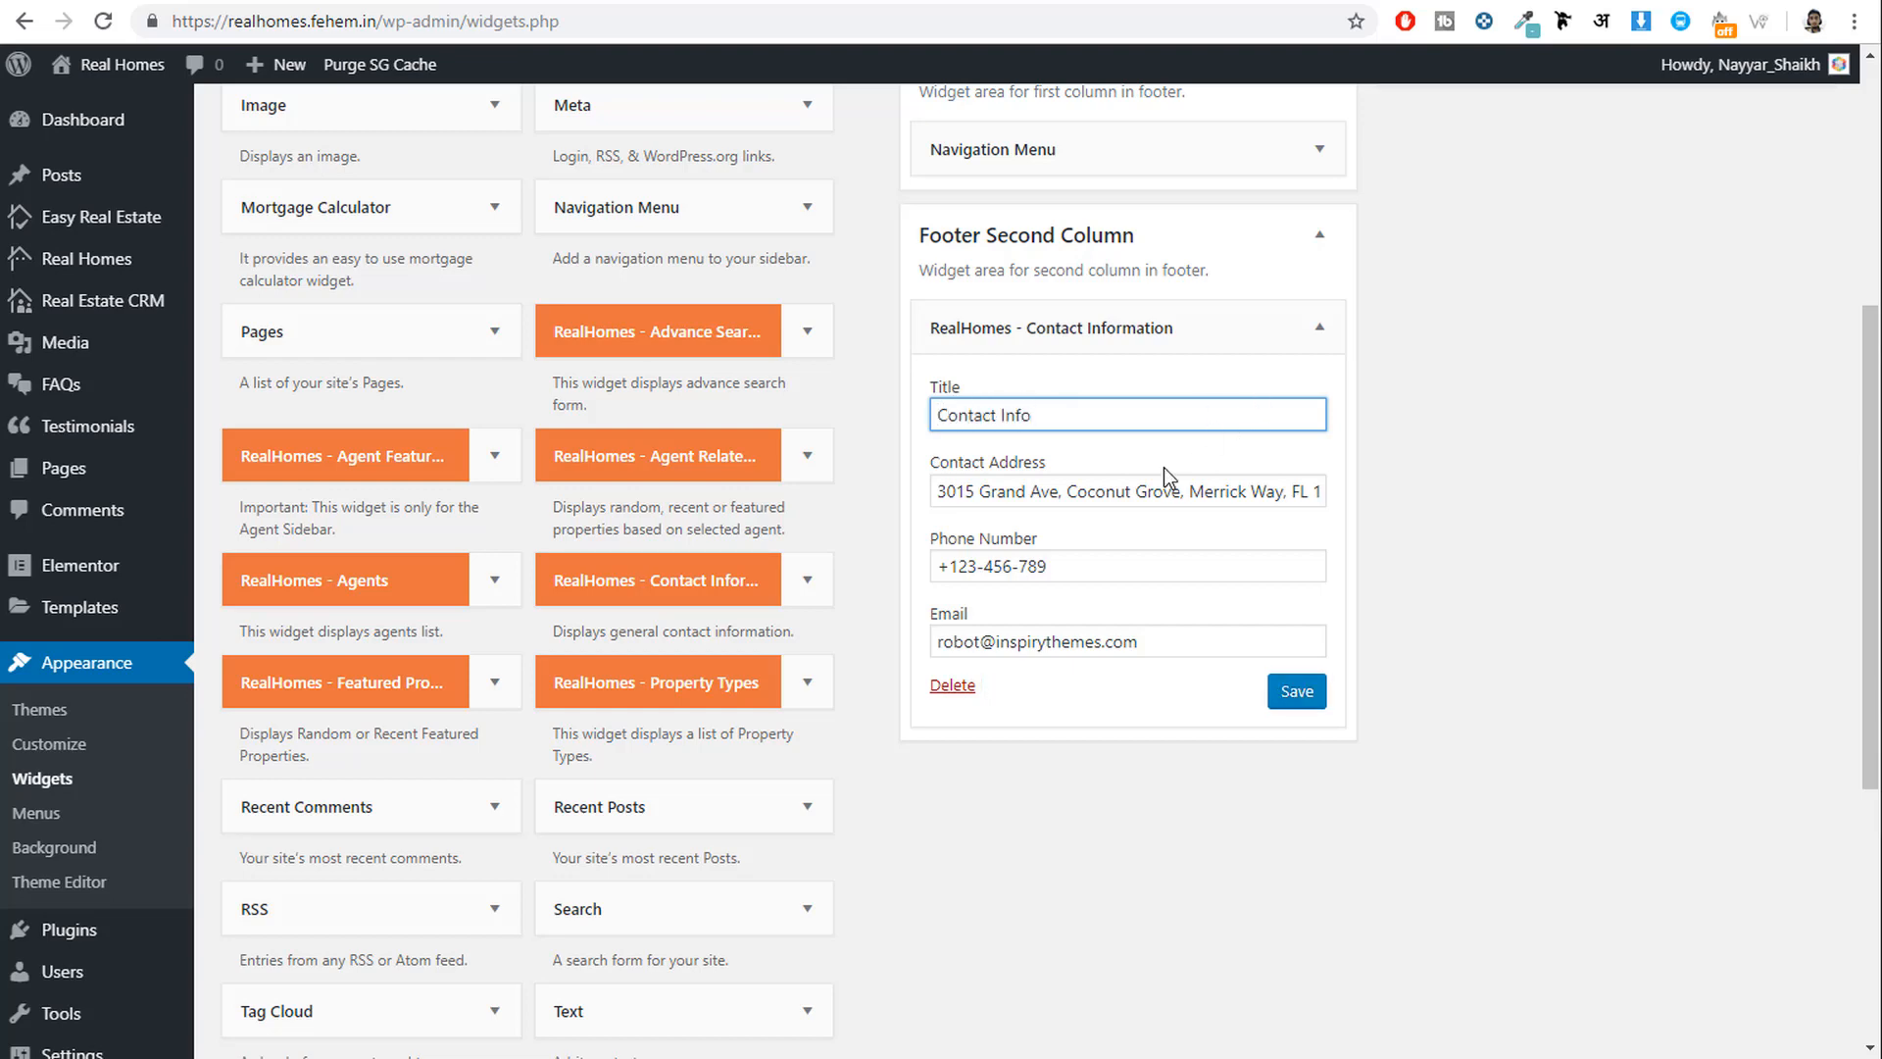
left_click(1102, 579)
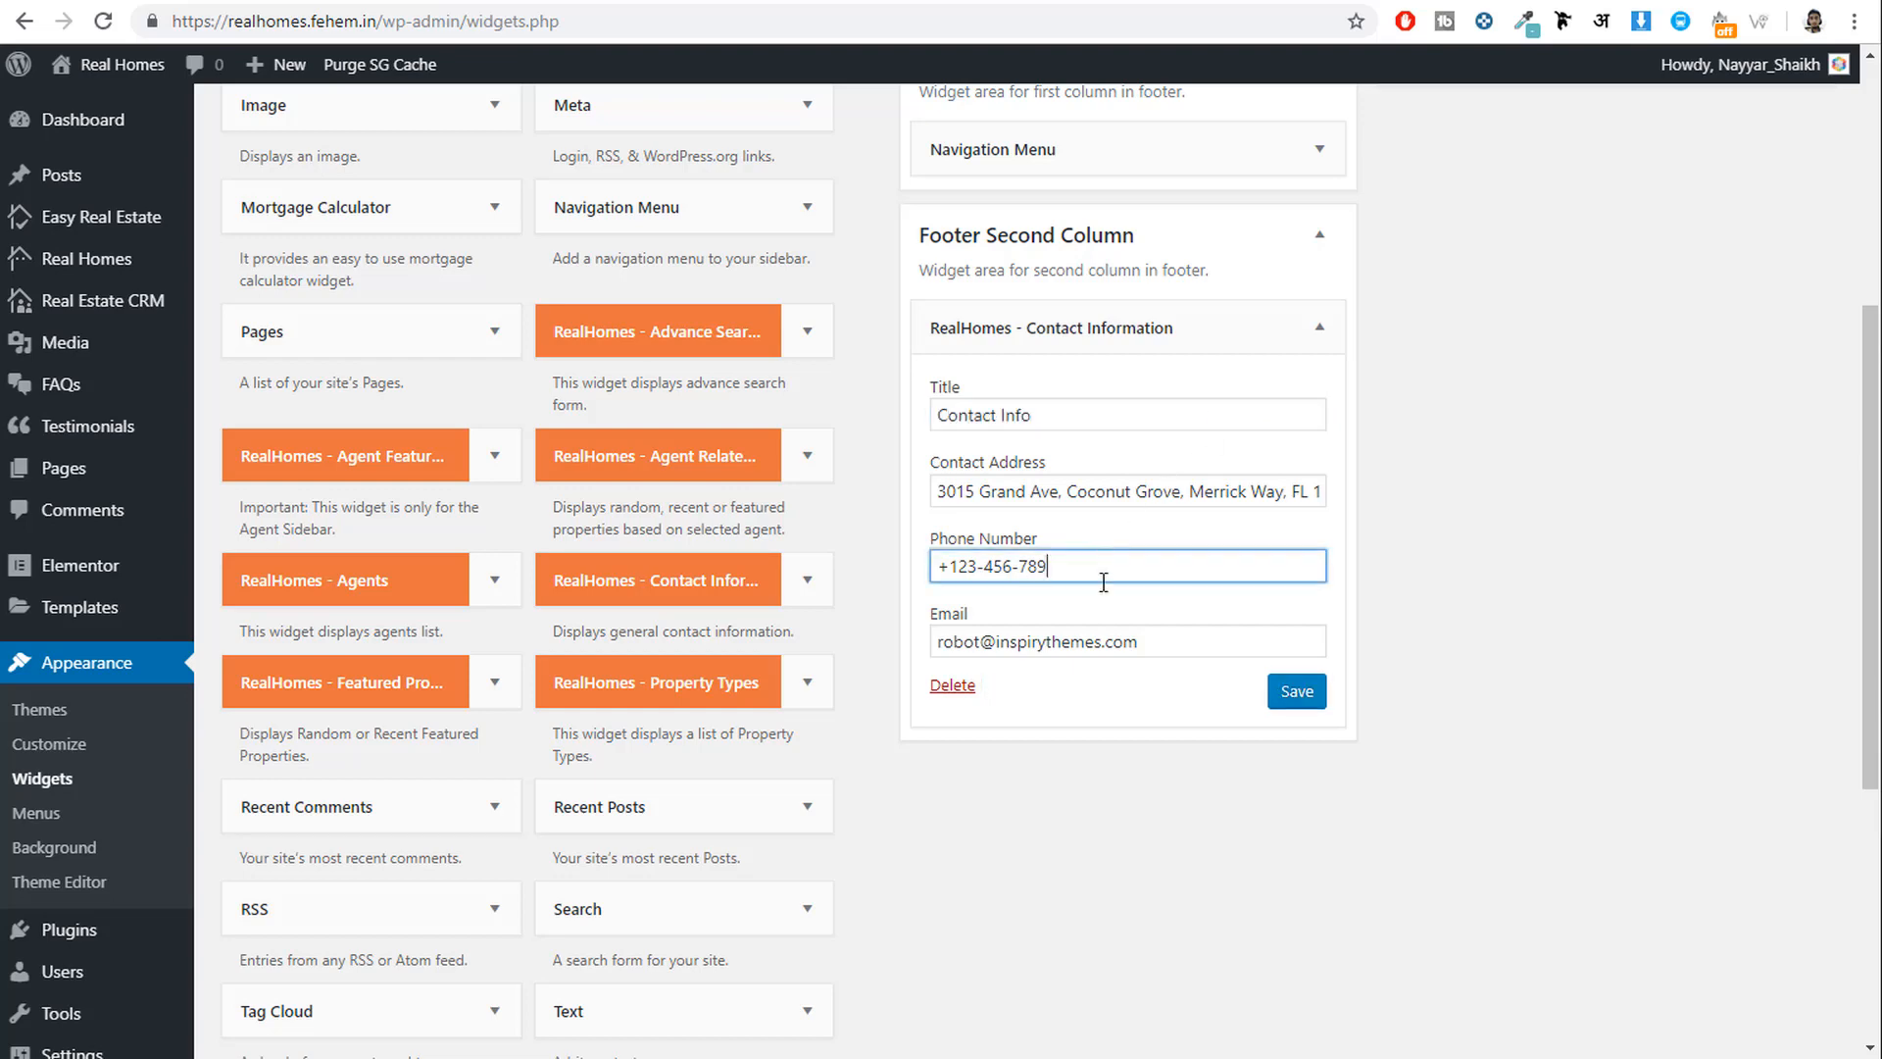
left_click(1292, 687)
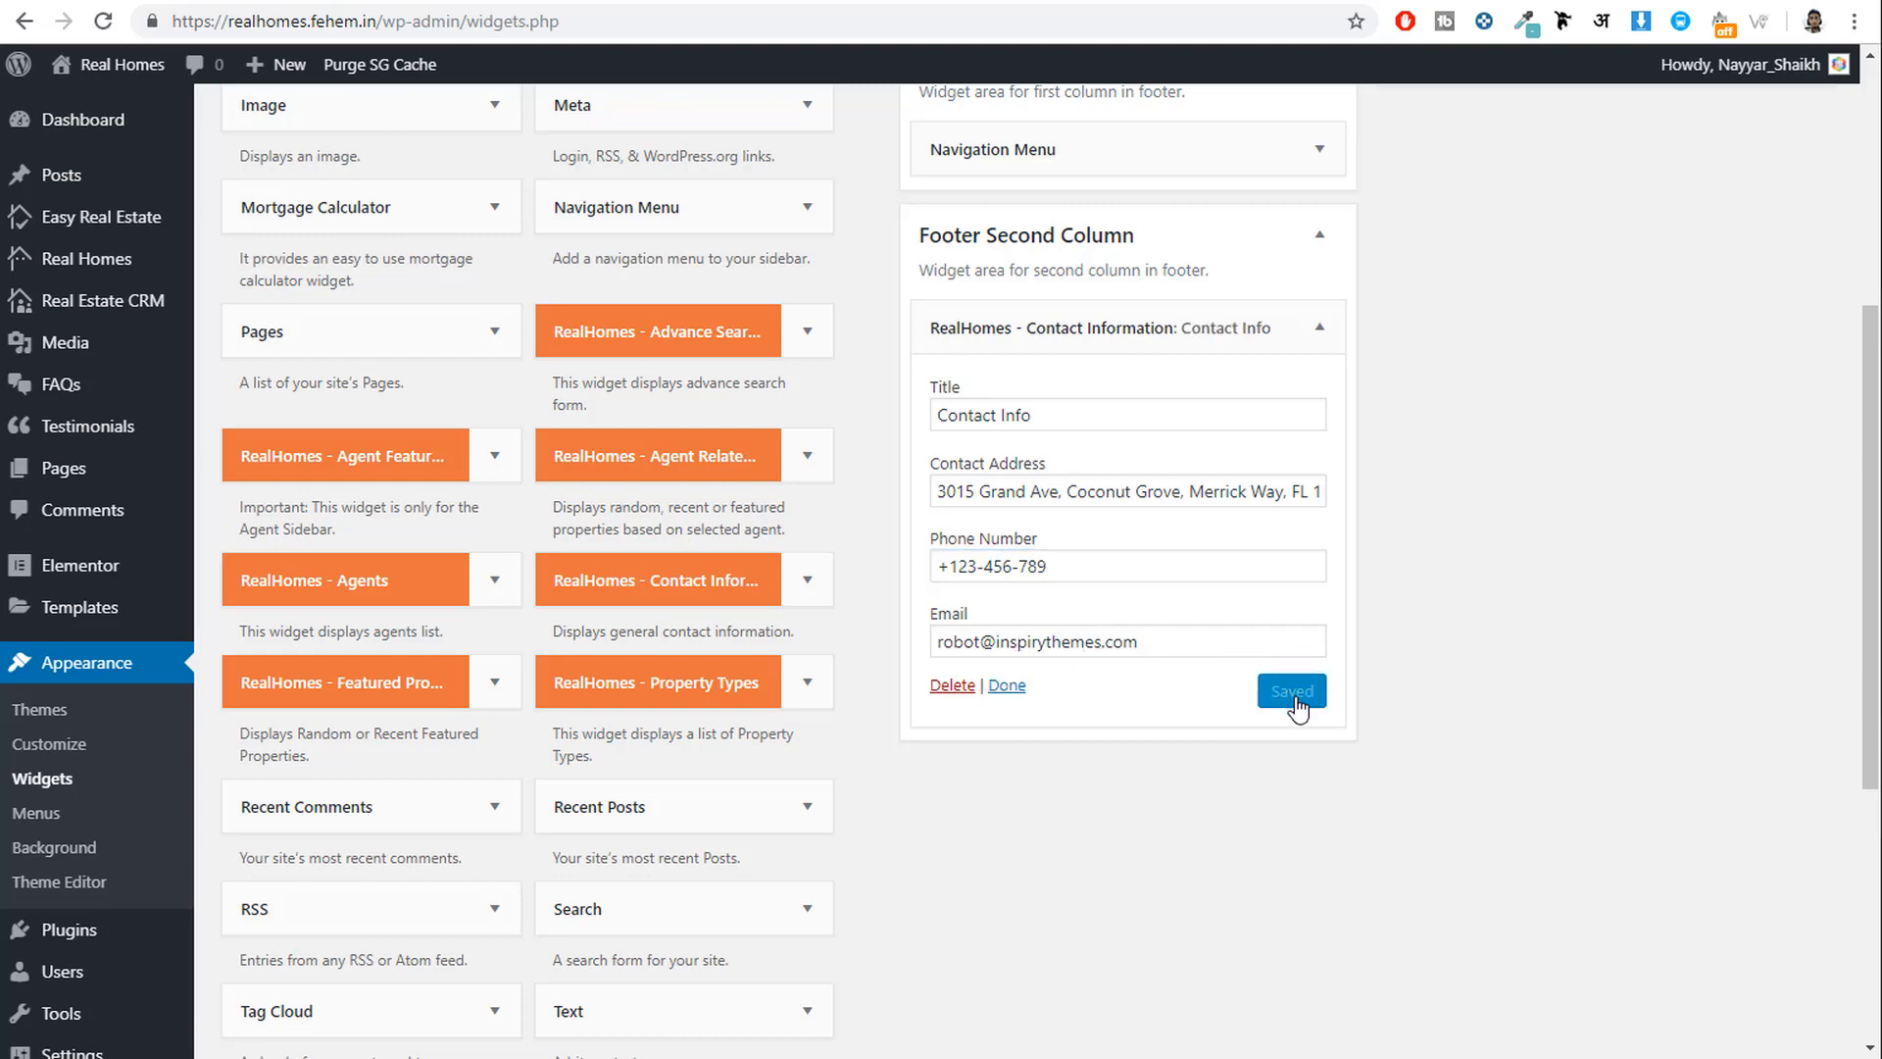
Reload the live FAQs page to see the Contact Info footer block.
left_click(247, 1)
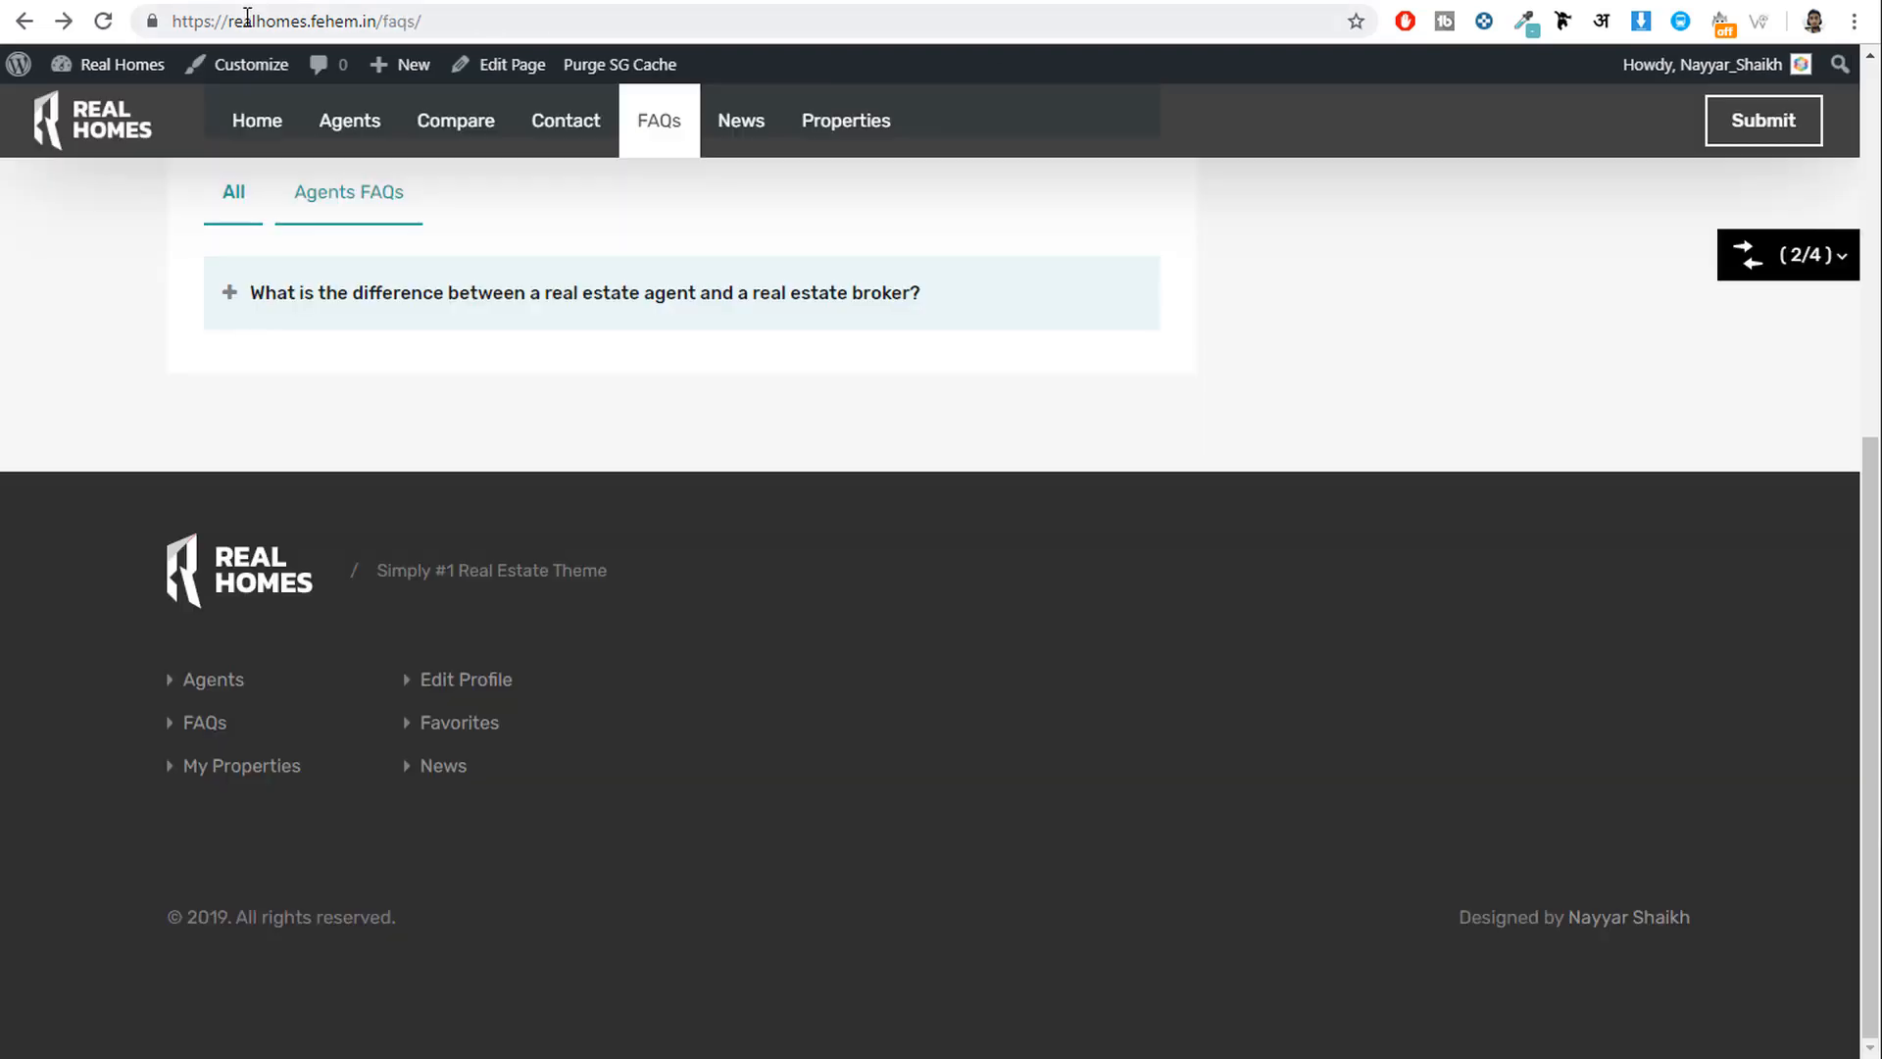
left_click(101, 21)
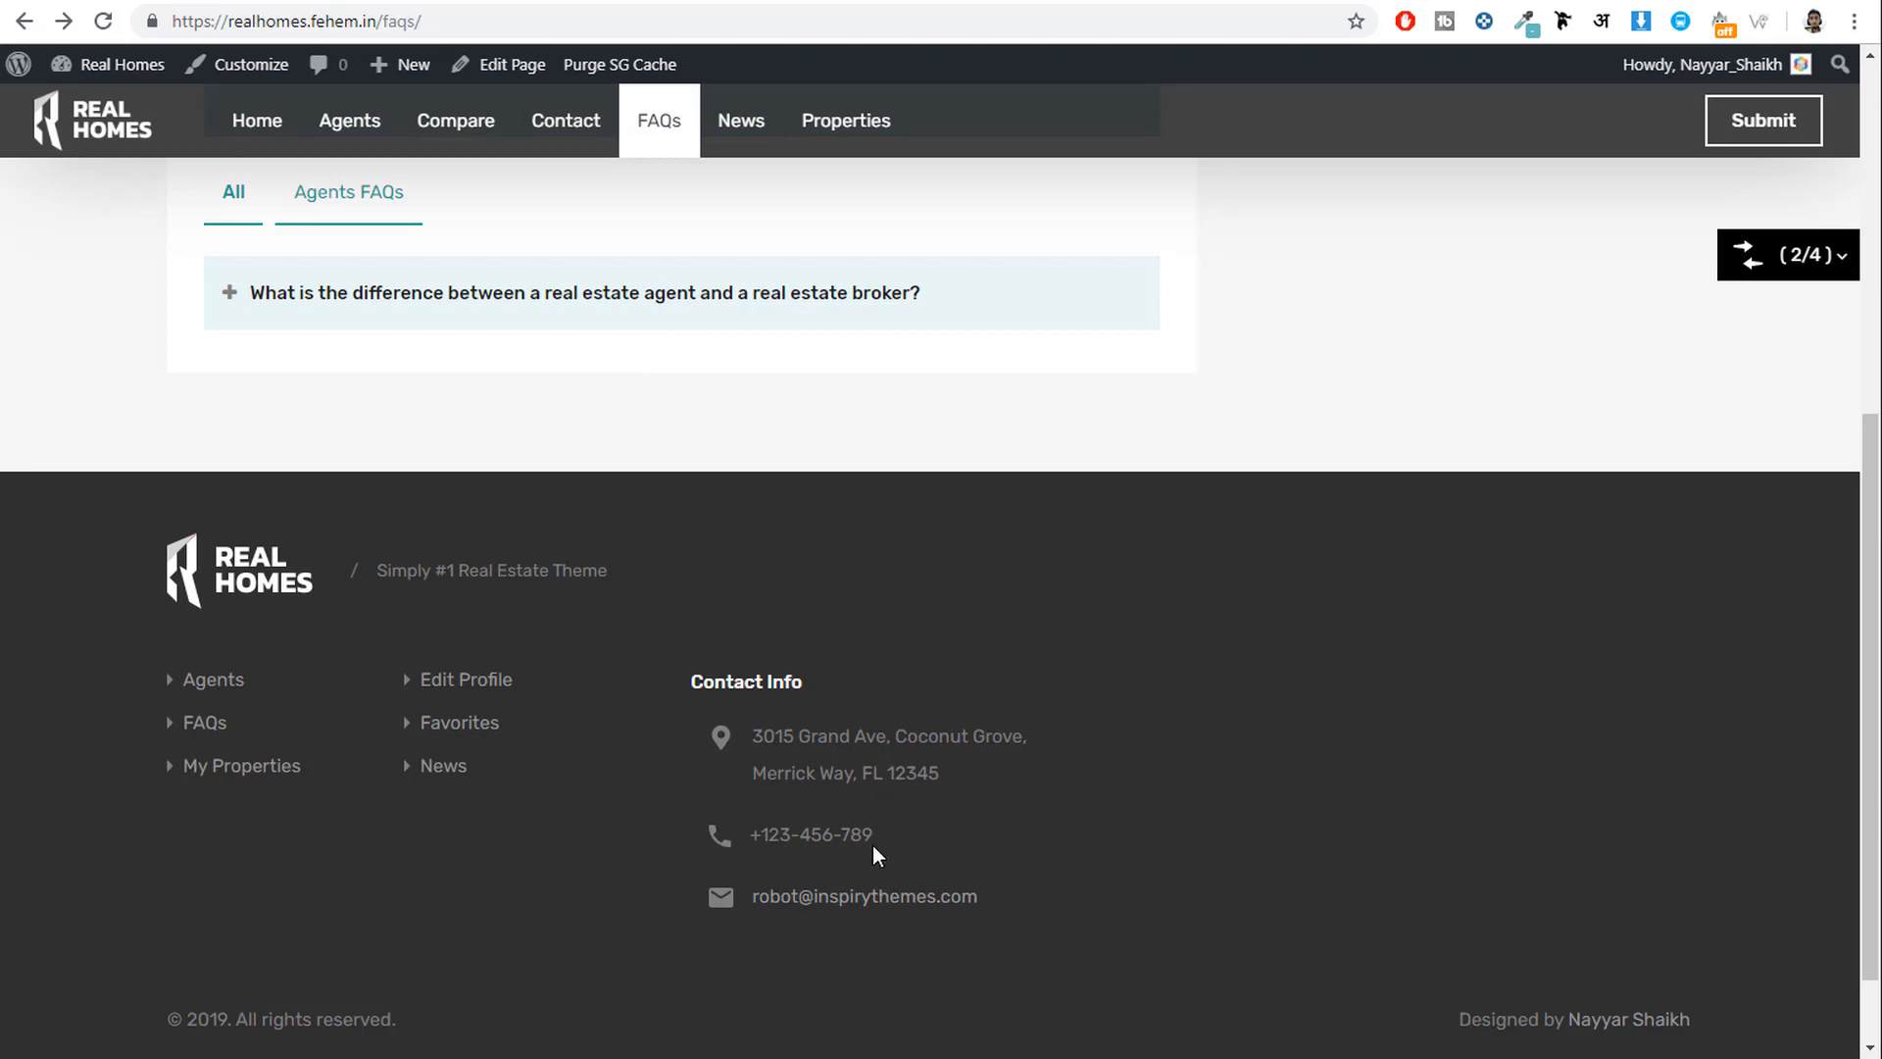
left_click(810, 1)
scroll(1015, 532, "down", 5)
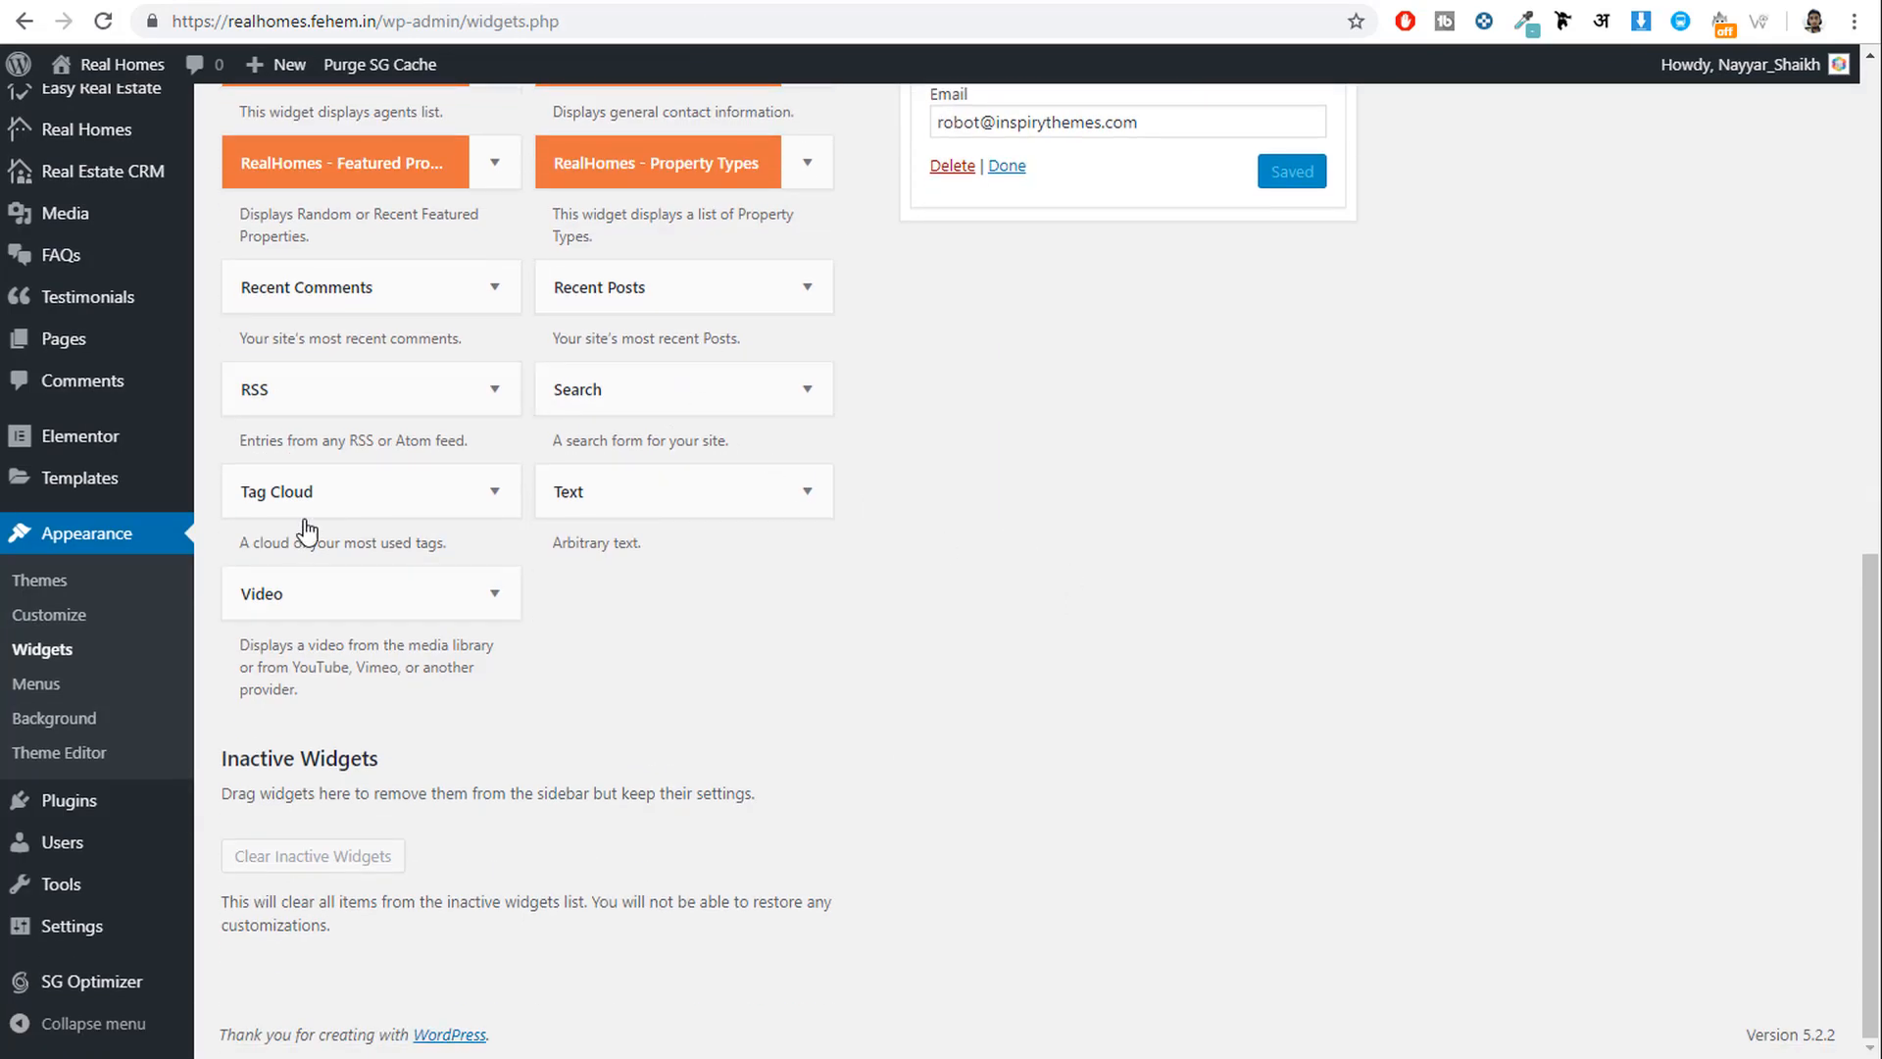
Add a Tag Cloud widget with Property Features taxonomy to Footer Third Column and save.
left_click(374, 508)
scroll(509, 531, "down", 1)
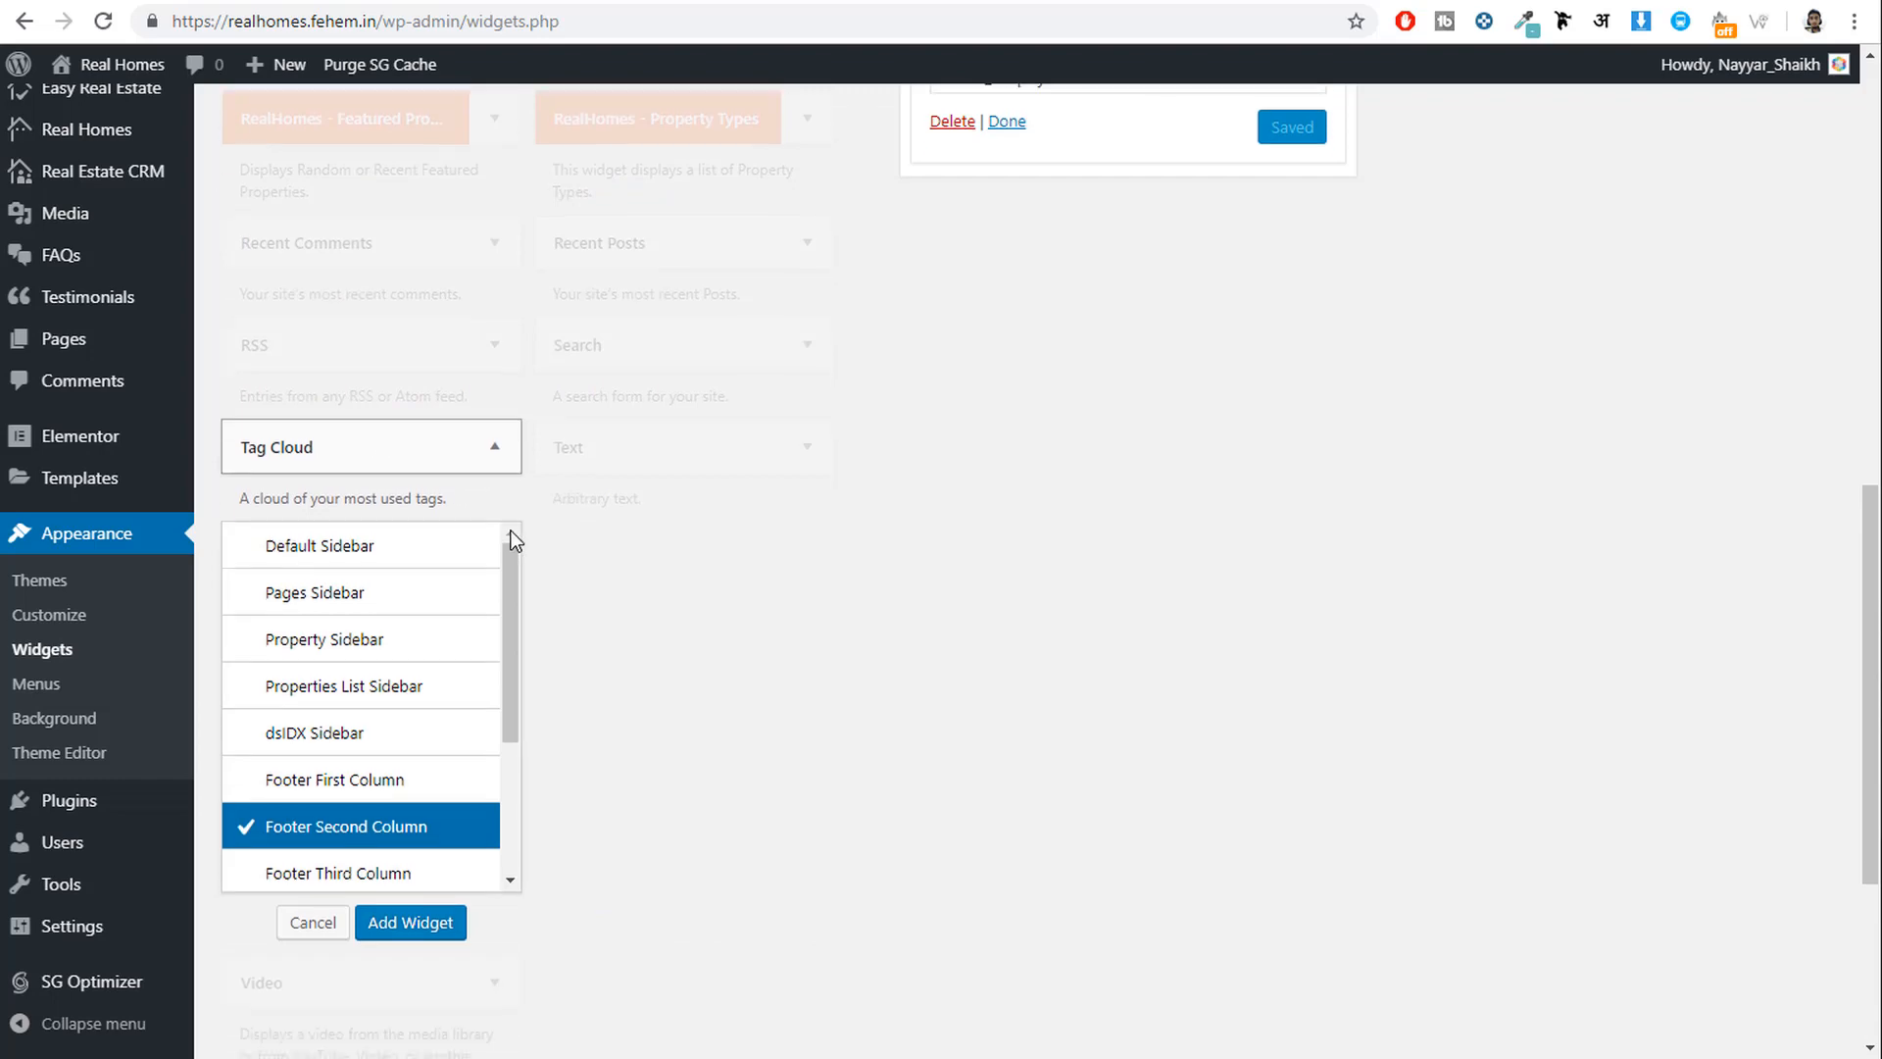
left_click(398, 802)
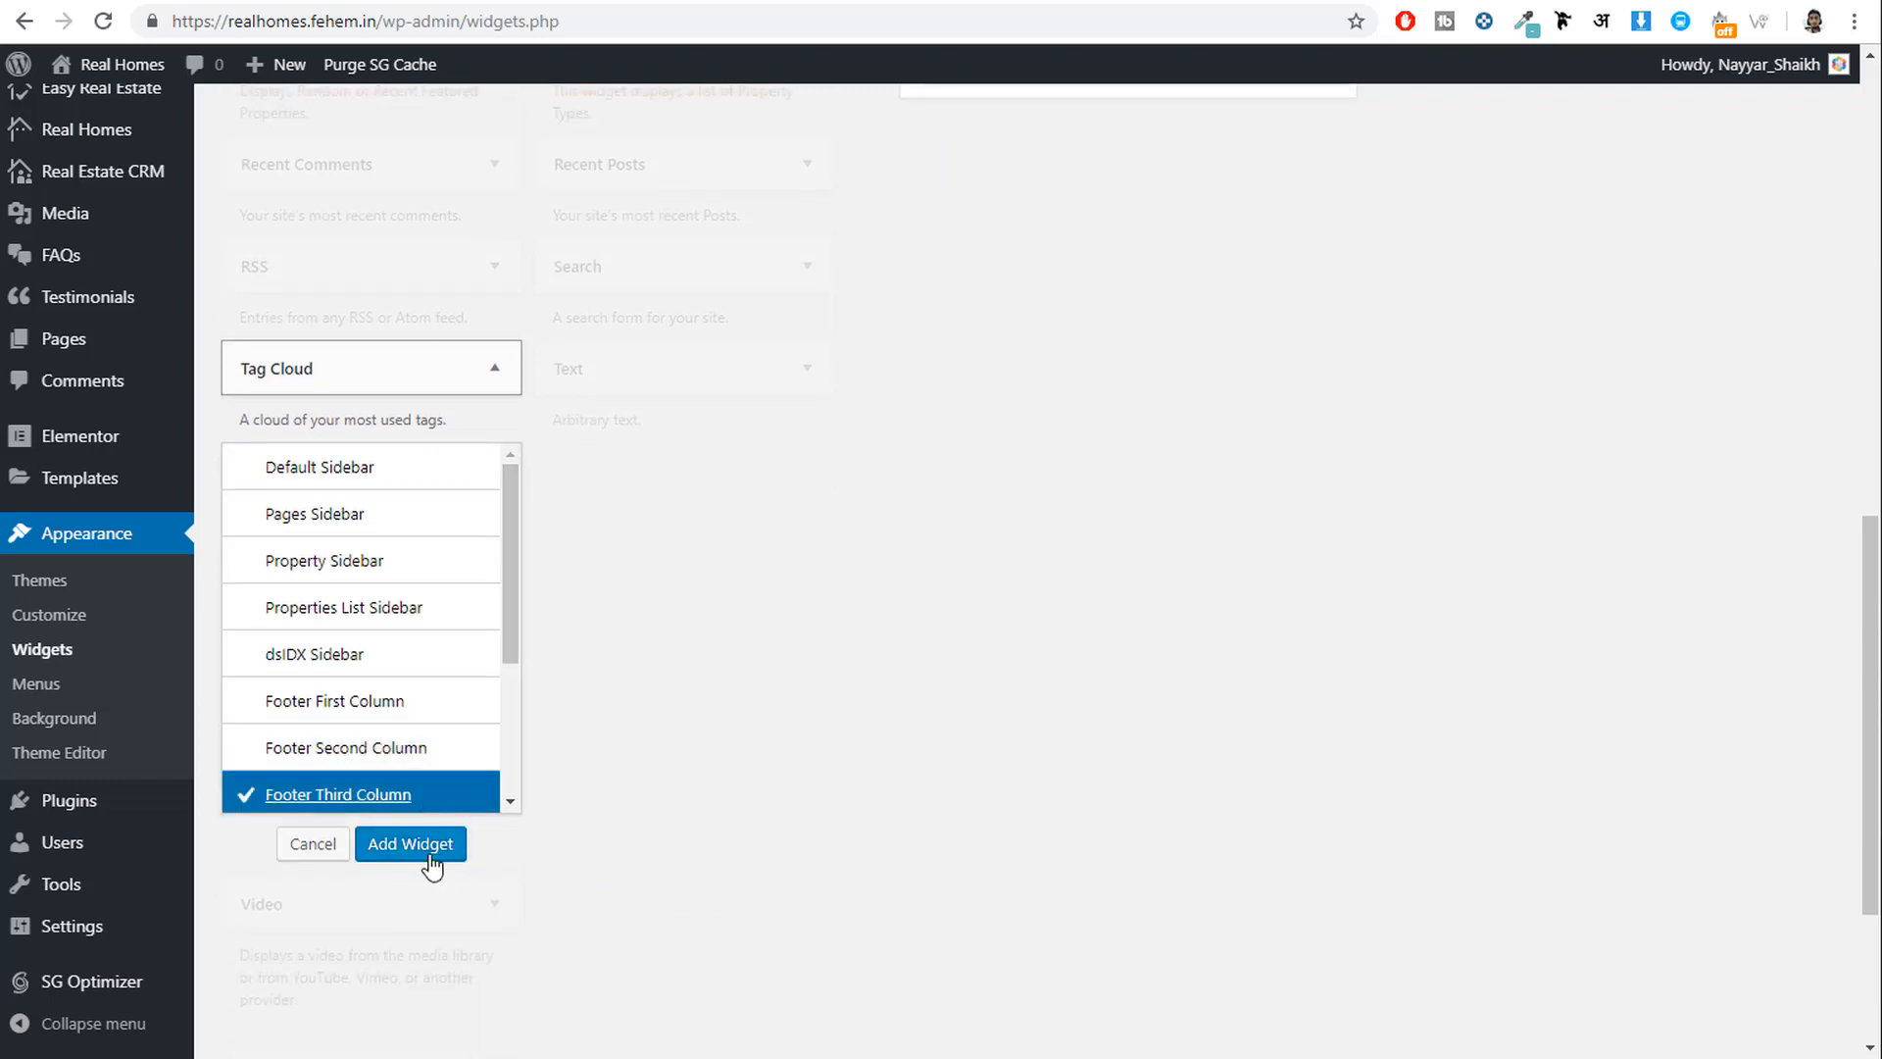
left_click(431, 844)
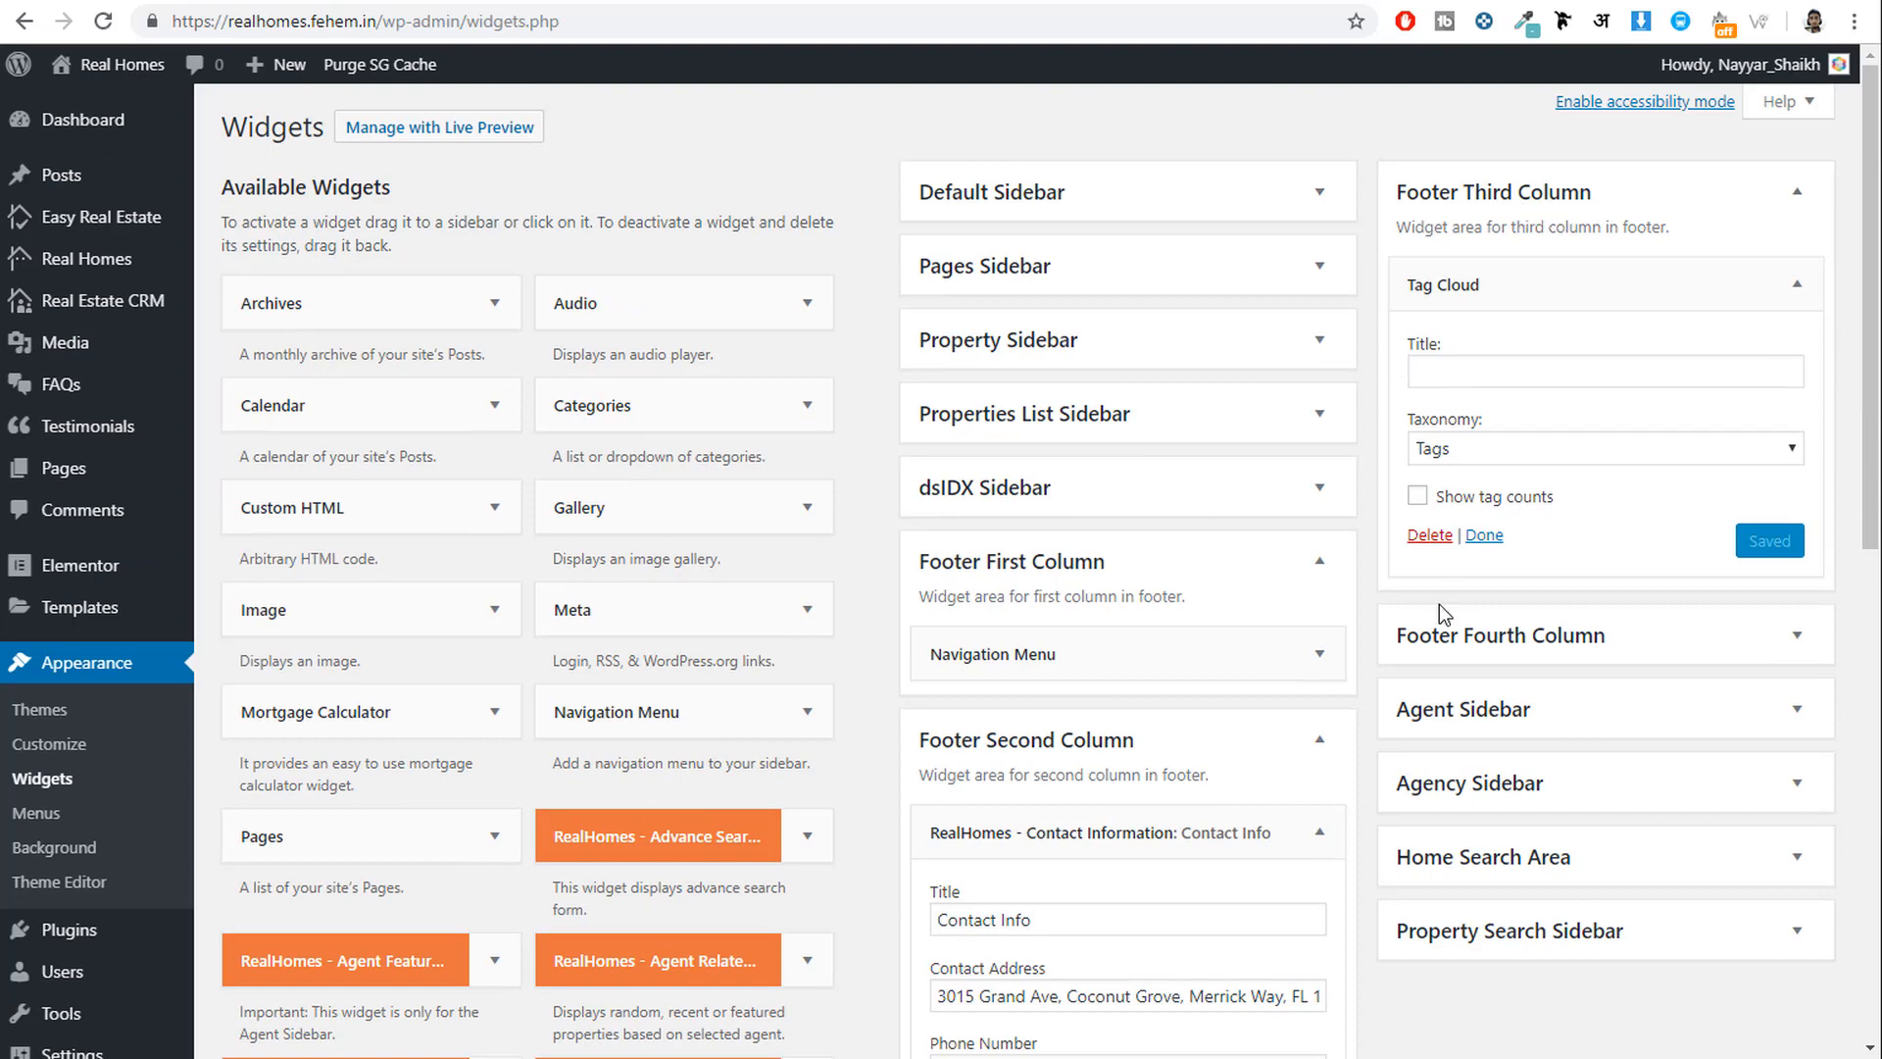
left_click(1314, 747)
left_click(1317, 561)
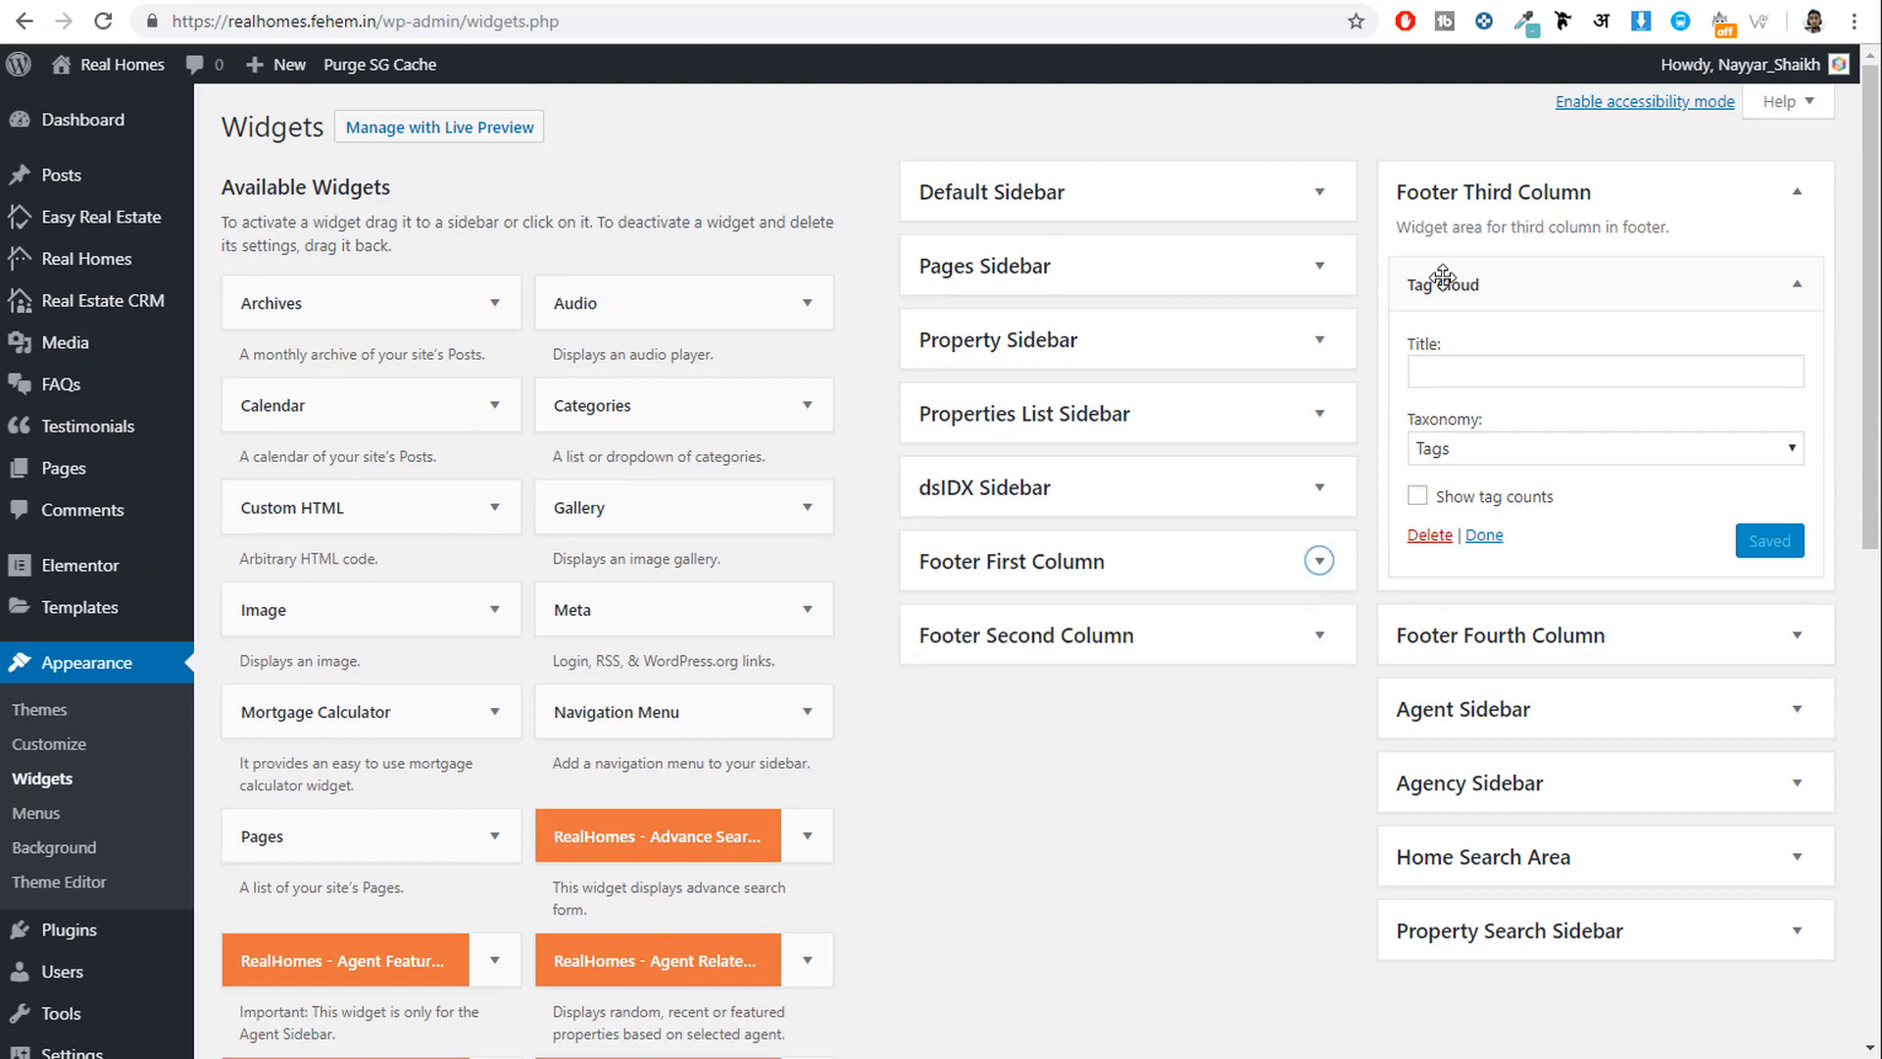
left_click(1505, 365)
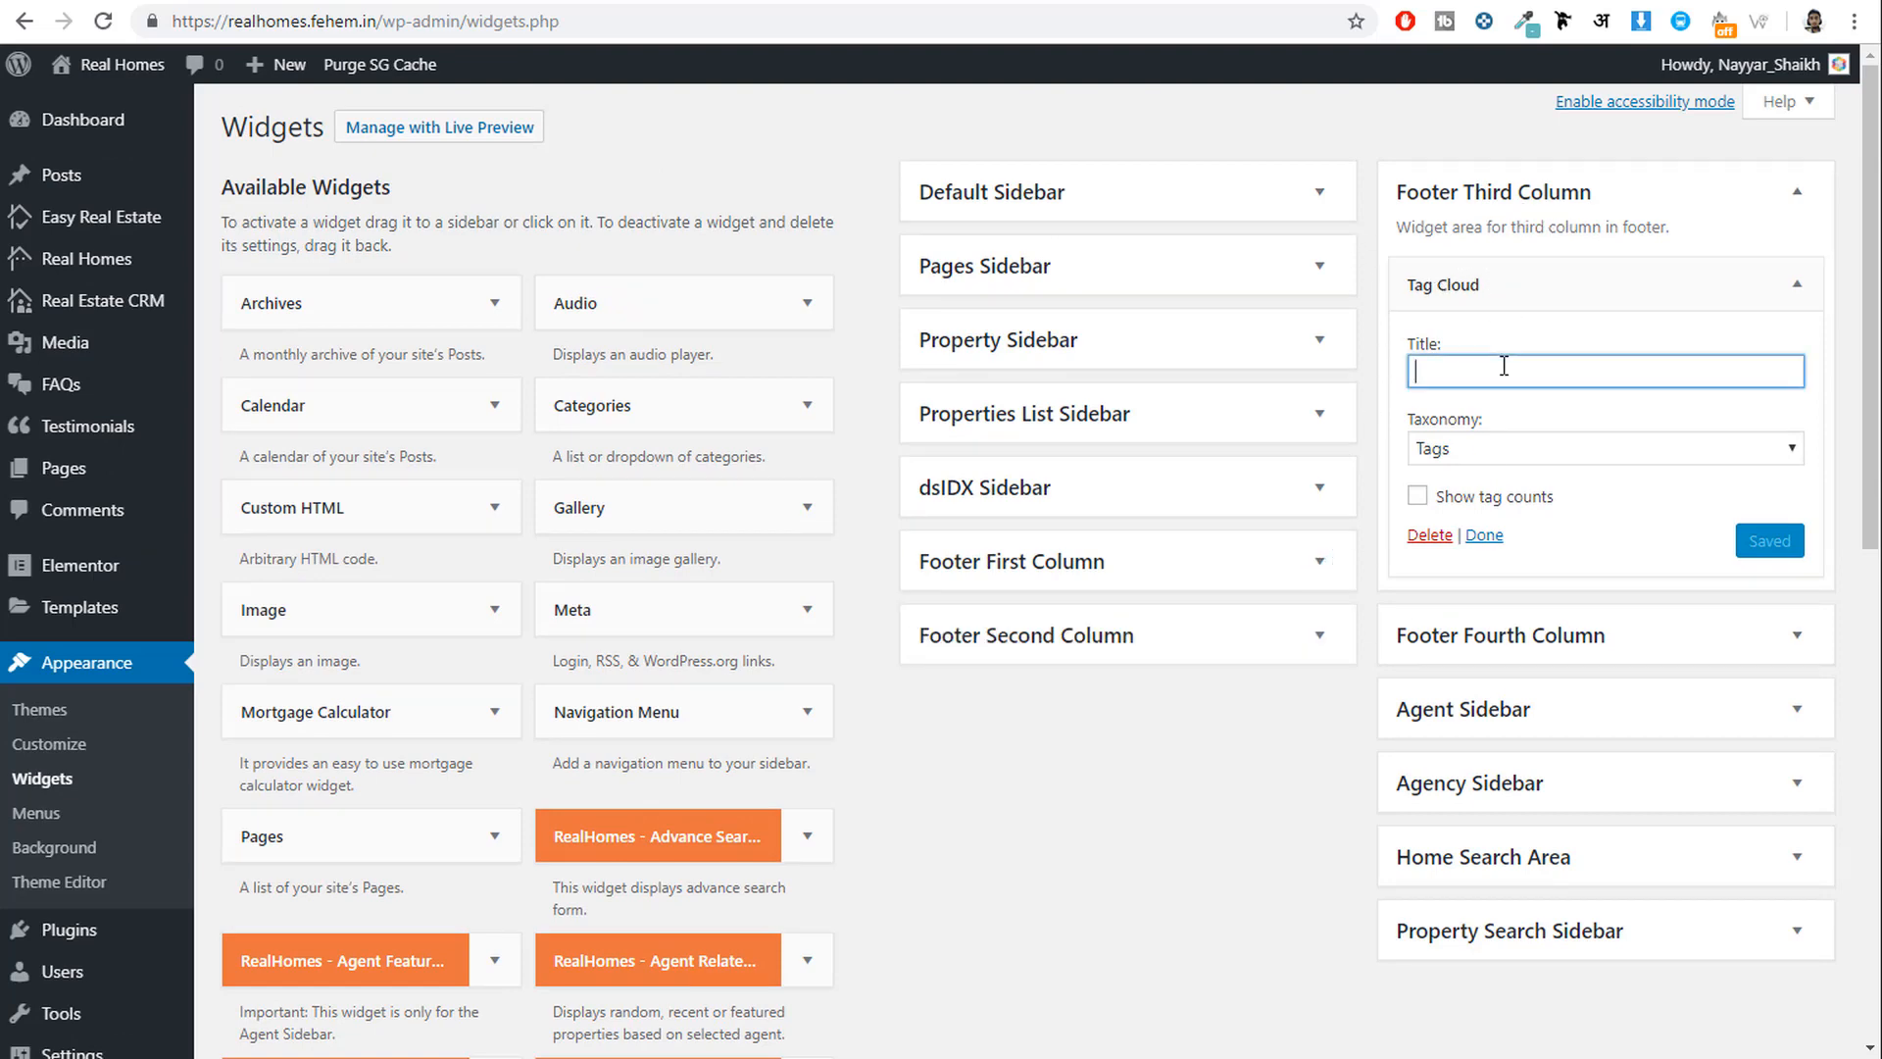
left_click(1507, 451)
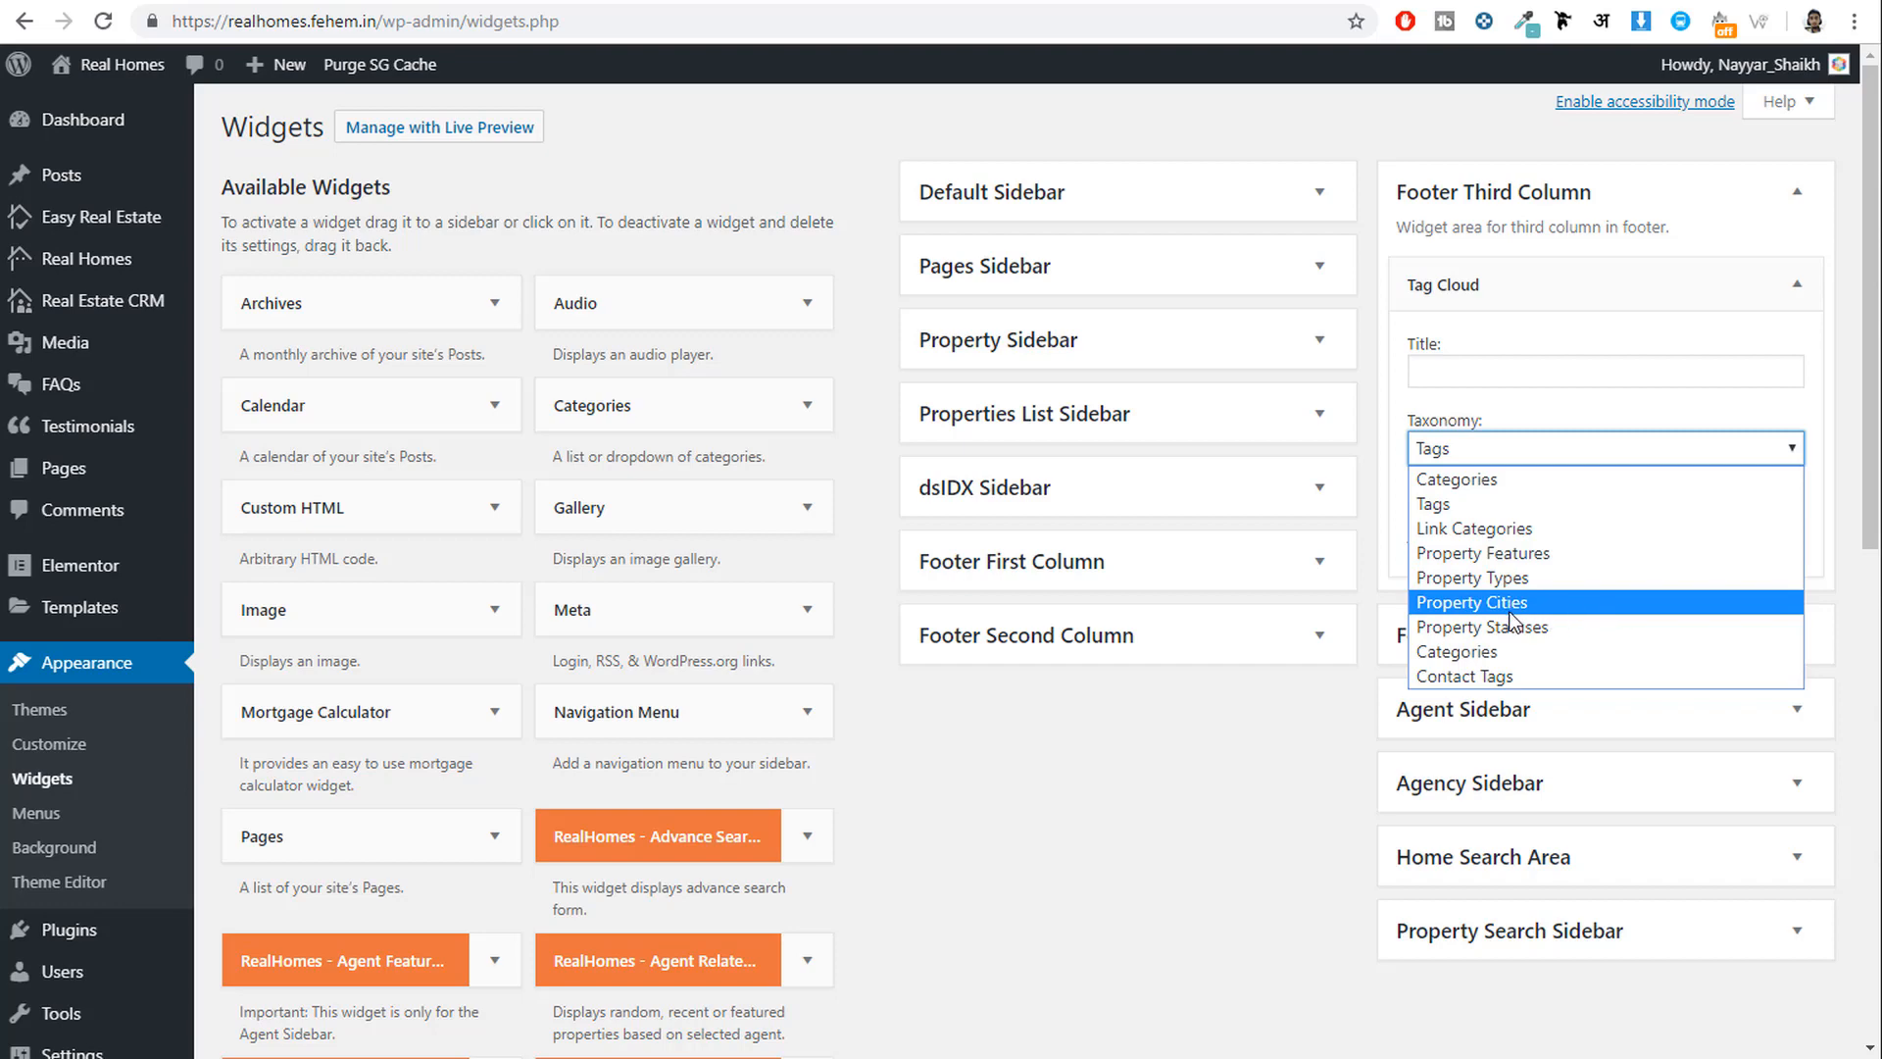
left_click(1510, 555)
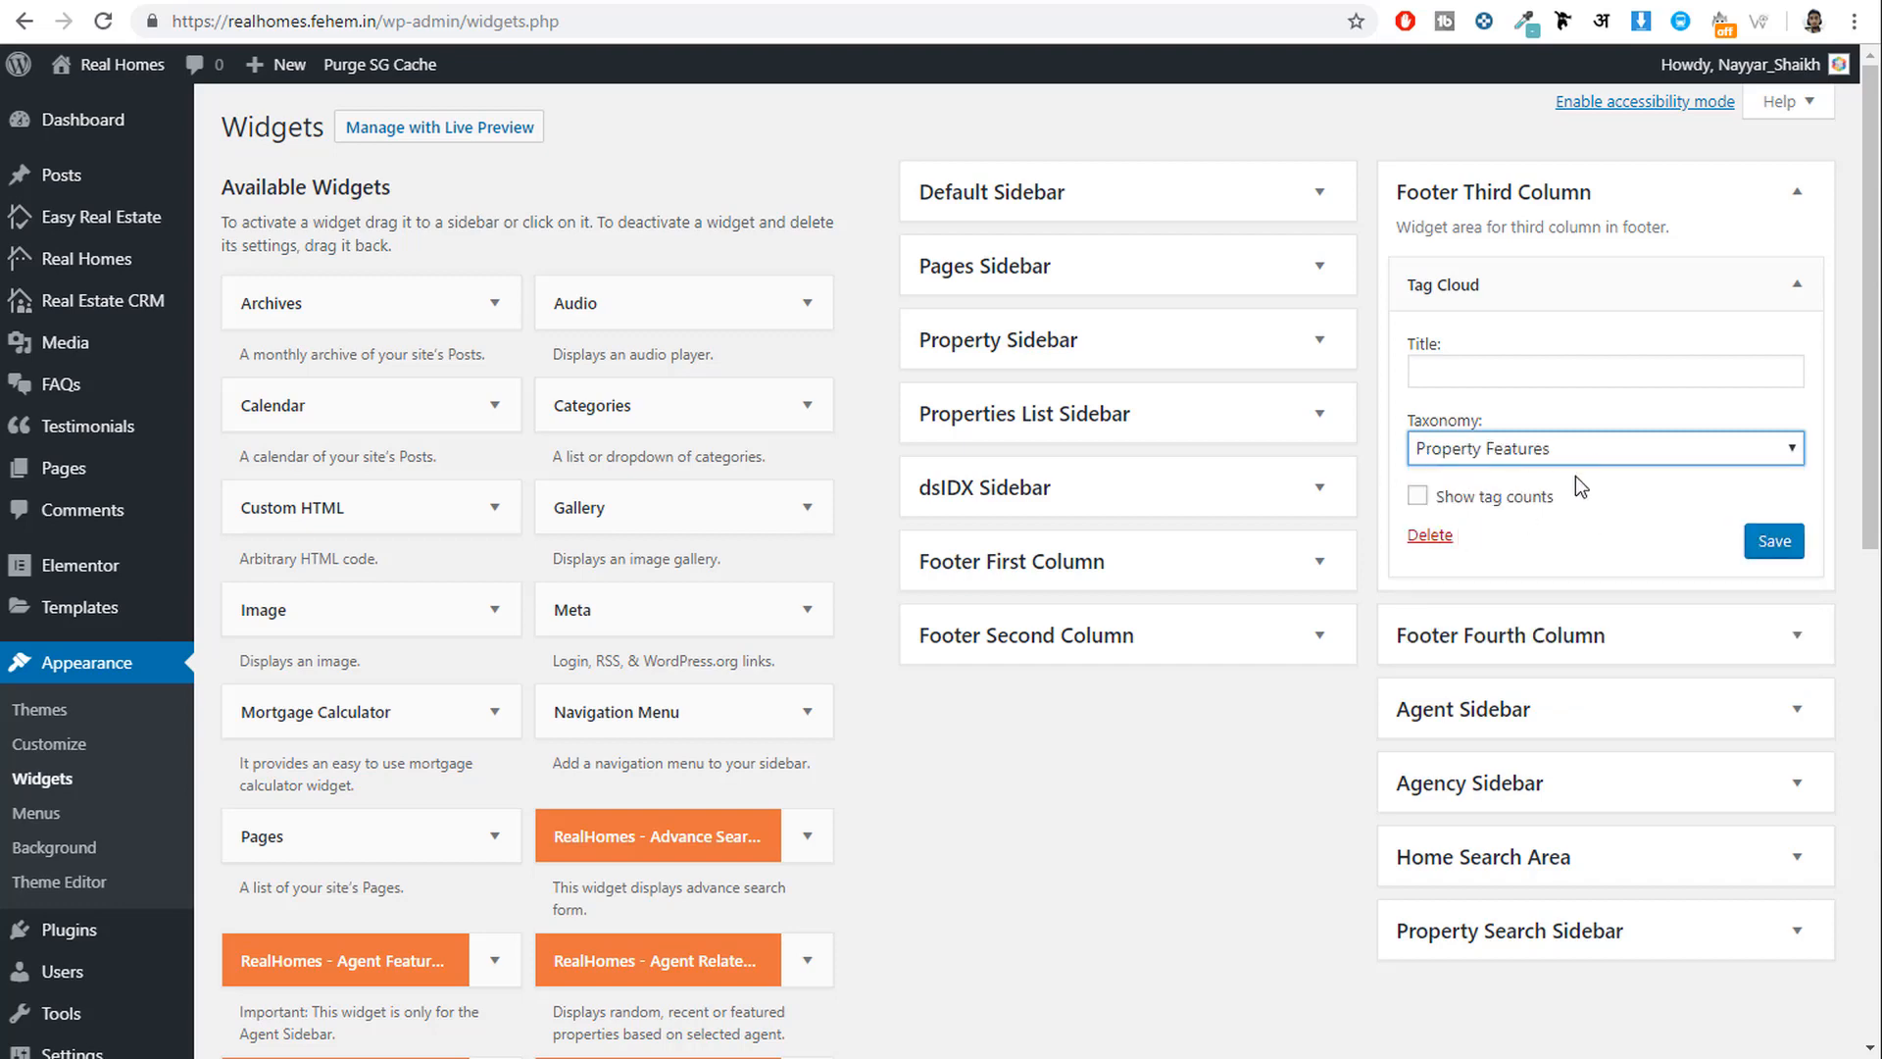
left_click(1765, 545)
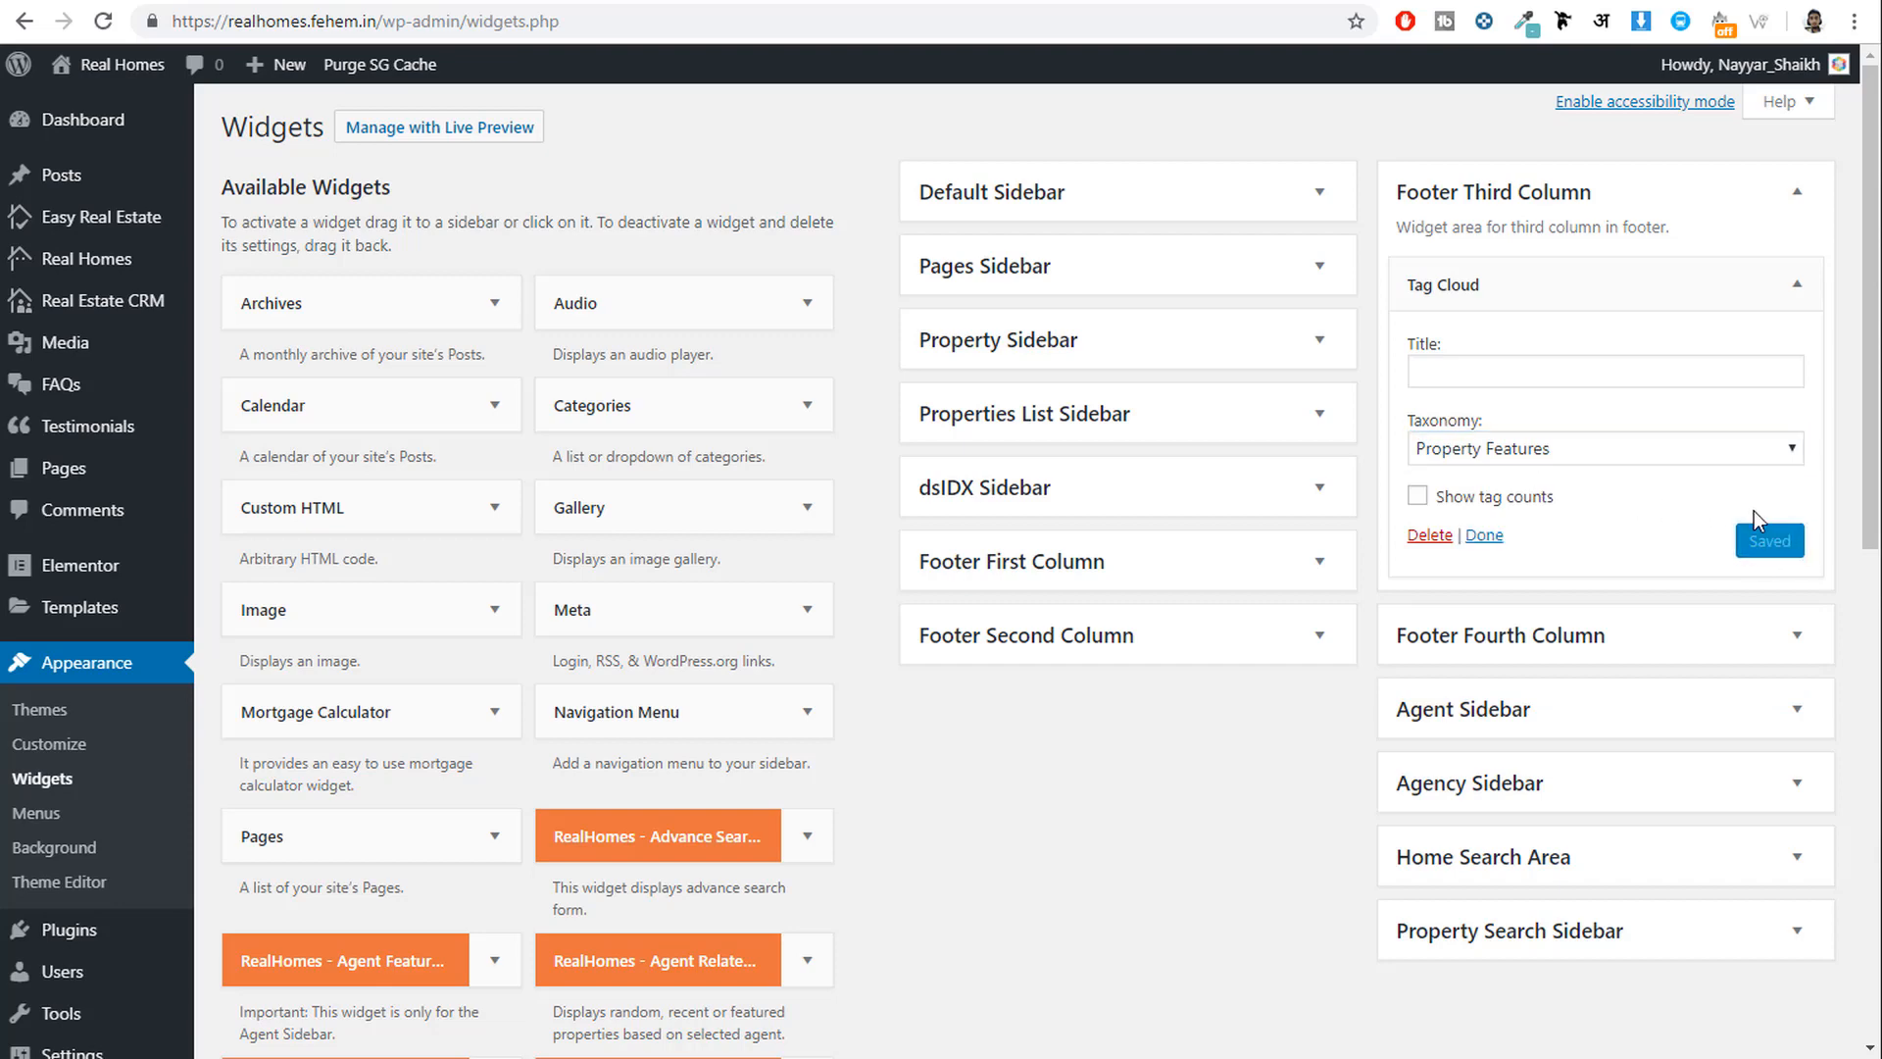
left_click(647, 2)
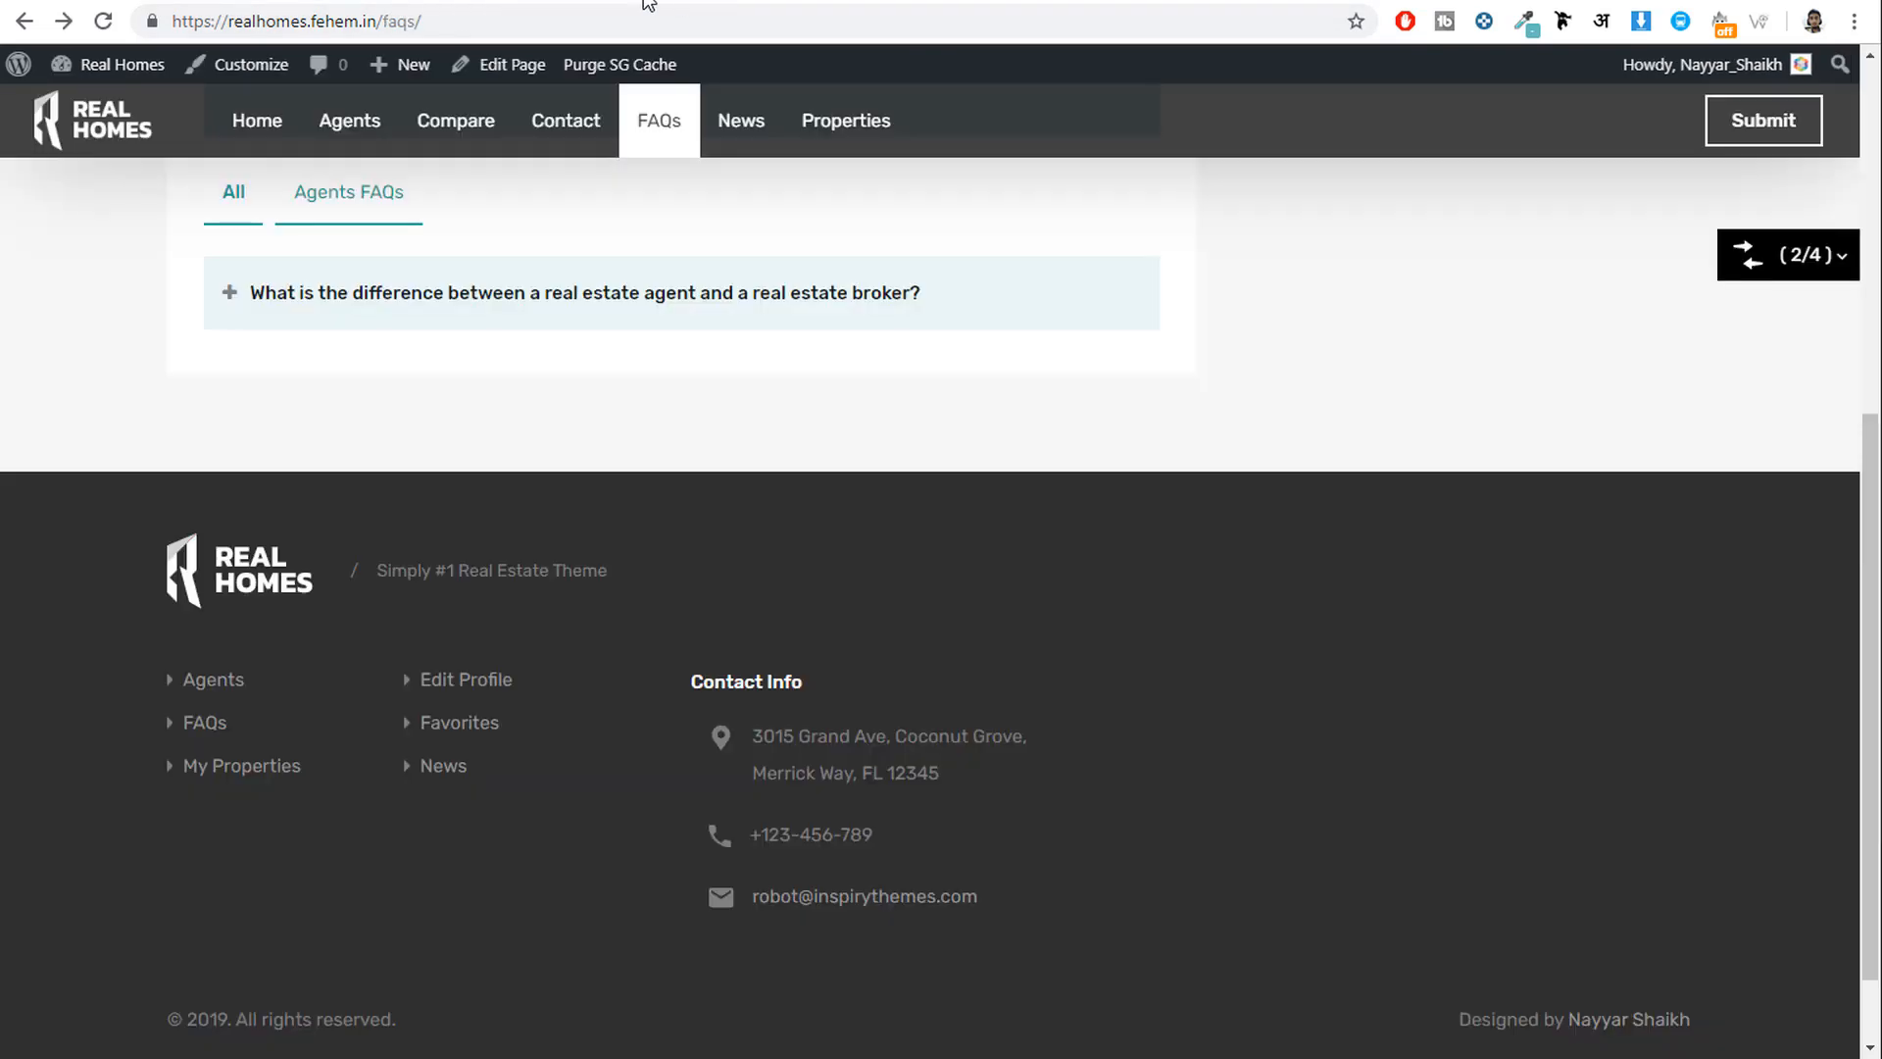
Check that the footer's Garden and Home Theater tags open their property listings.
left_click(103, 21)
scroll(1078, 491, "down", 1)
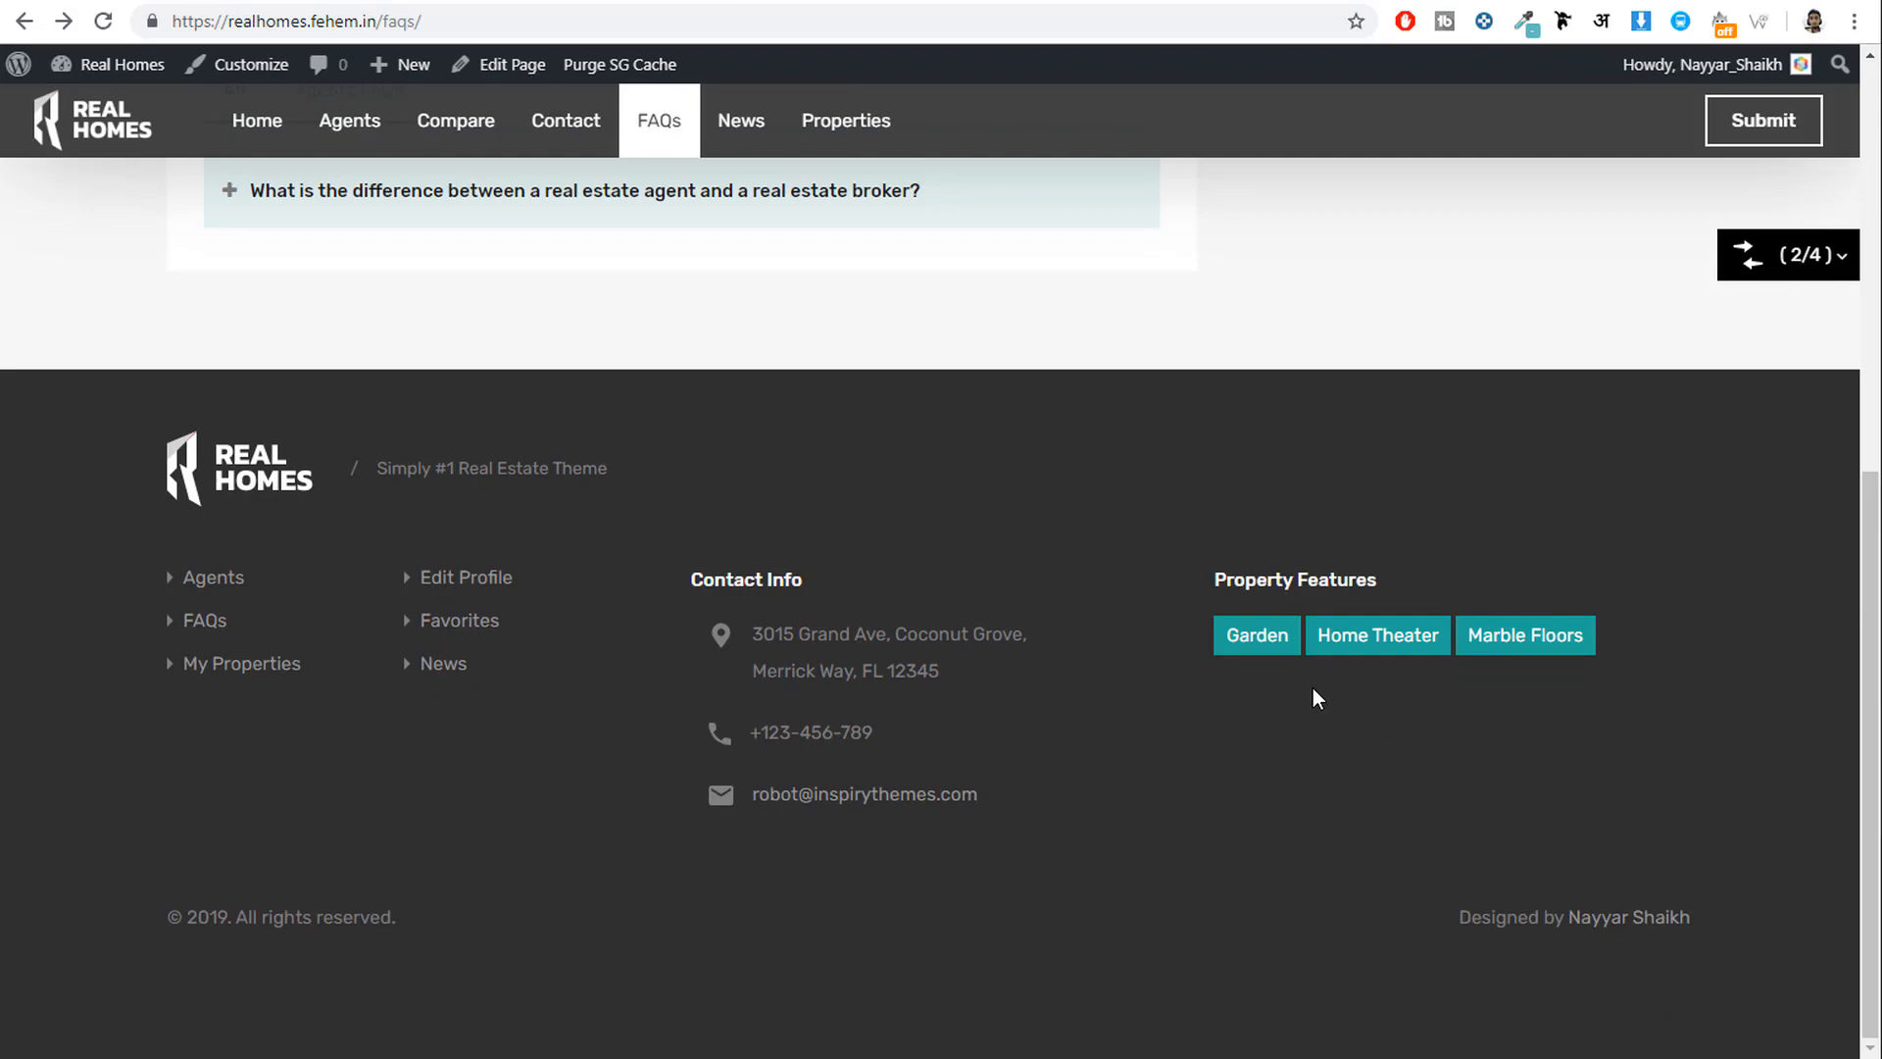
left_click(1252, 637)
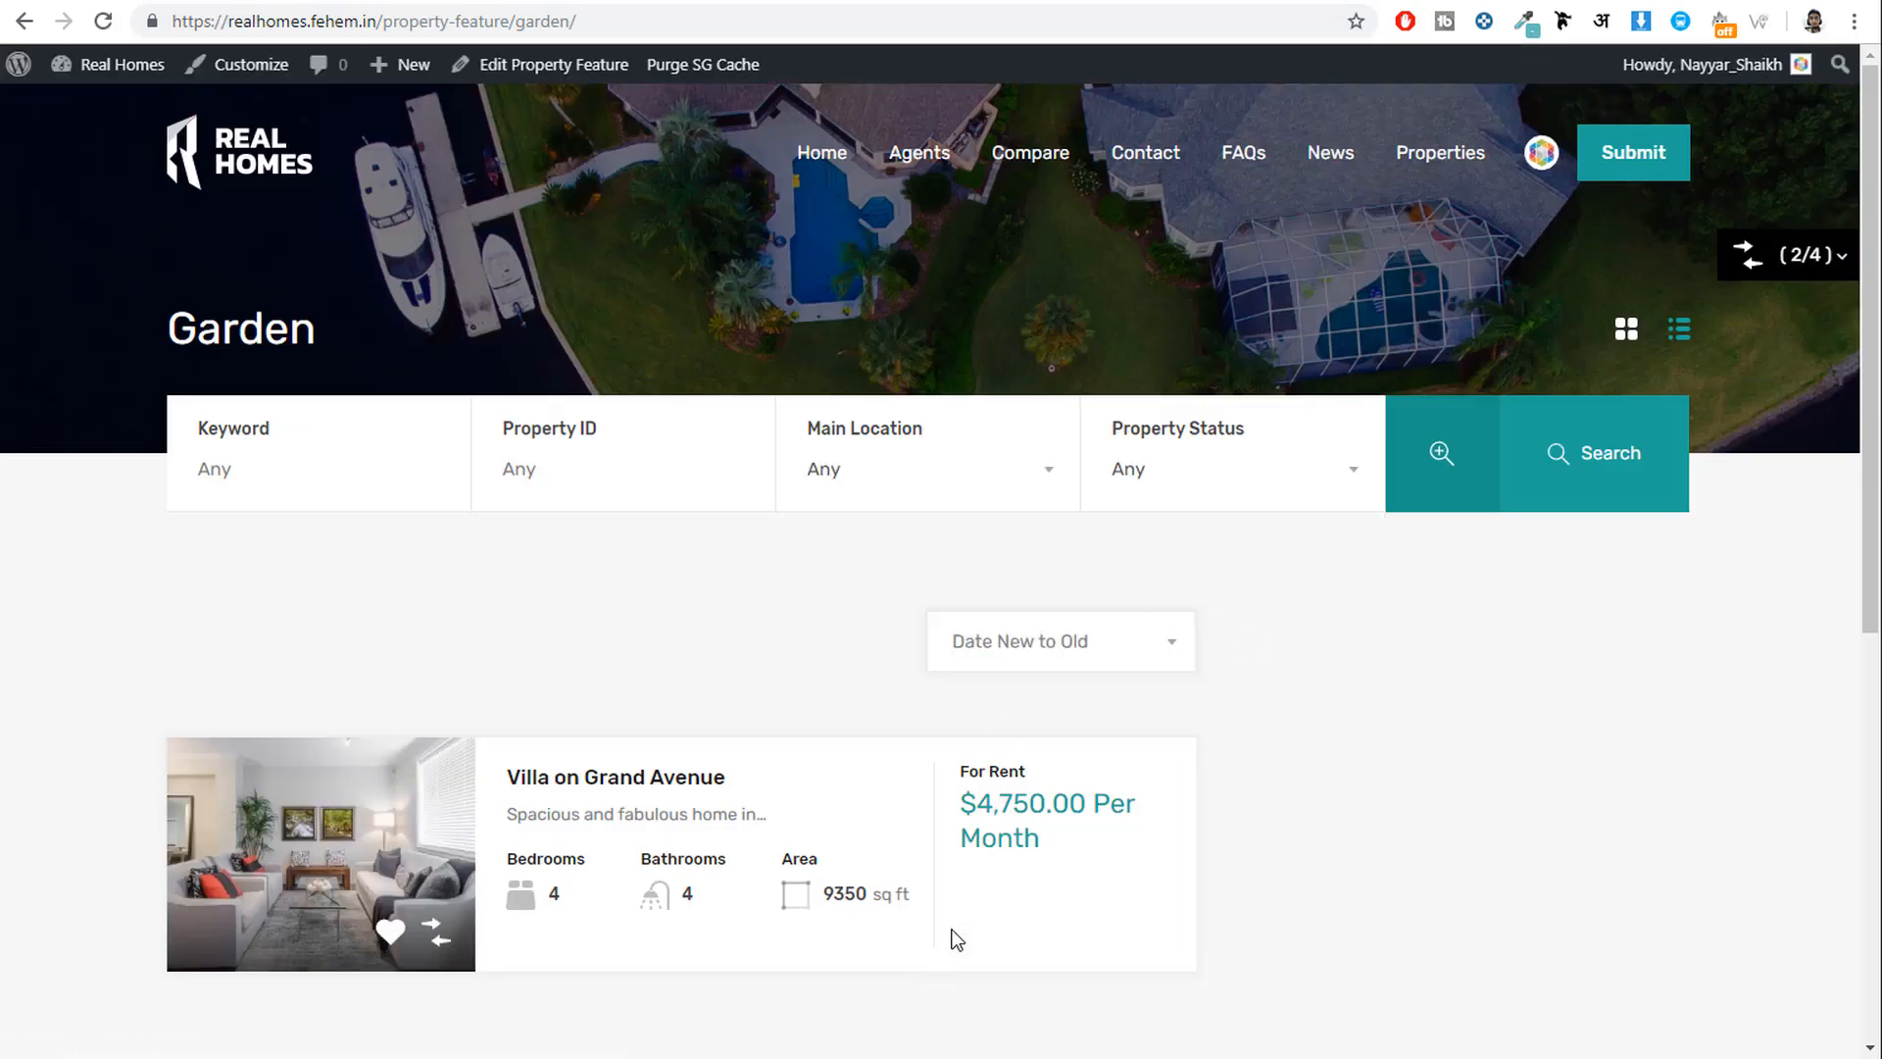
key("alt+Left")
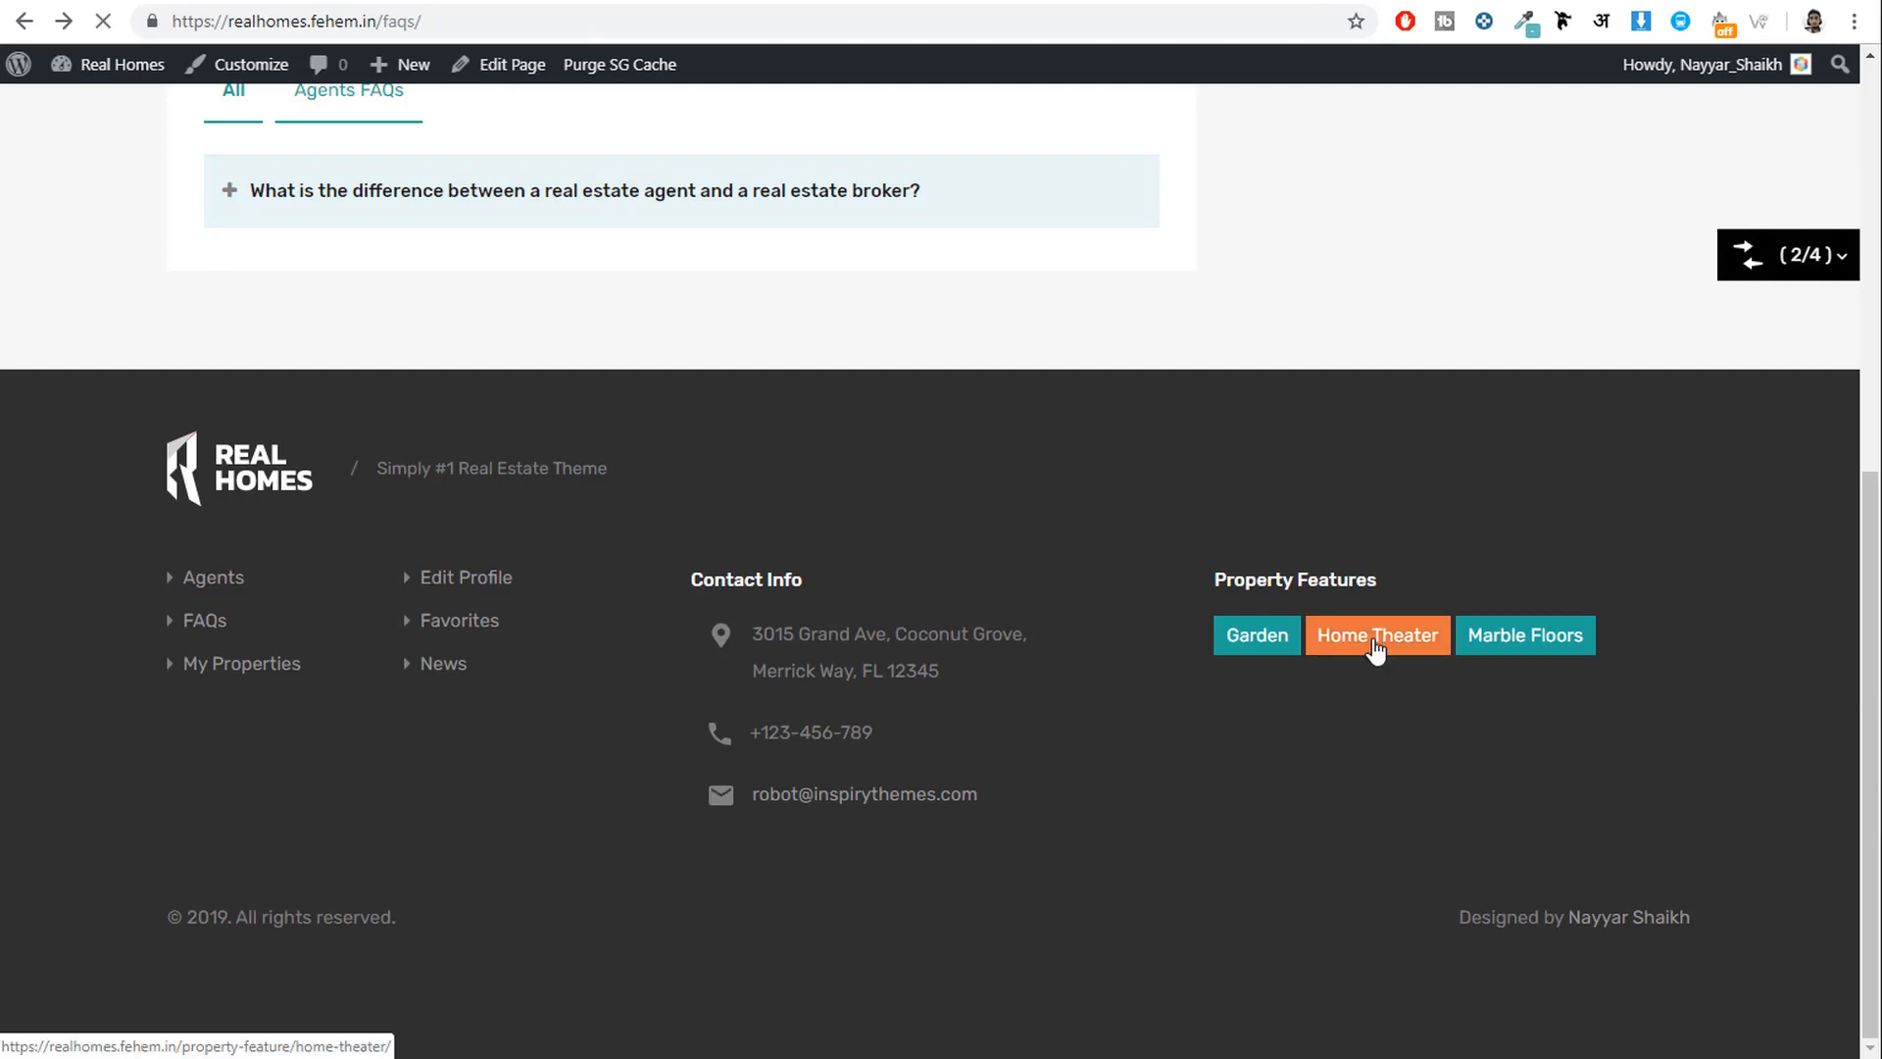
left_click(1376, 647)
scroll(1355, 647, "down", 6)
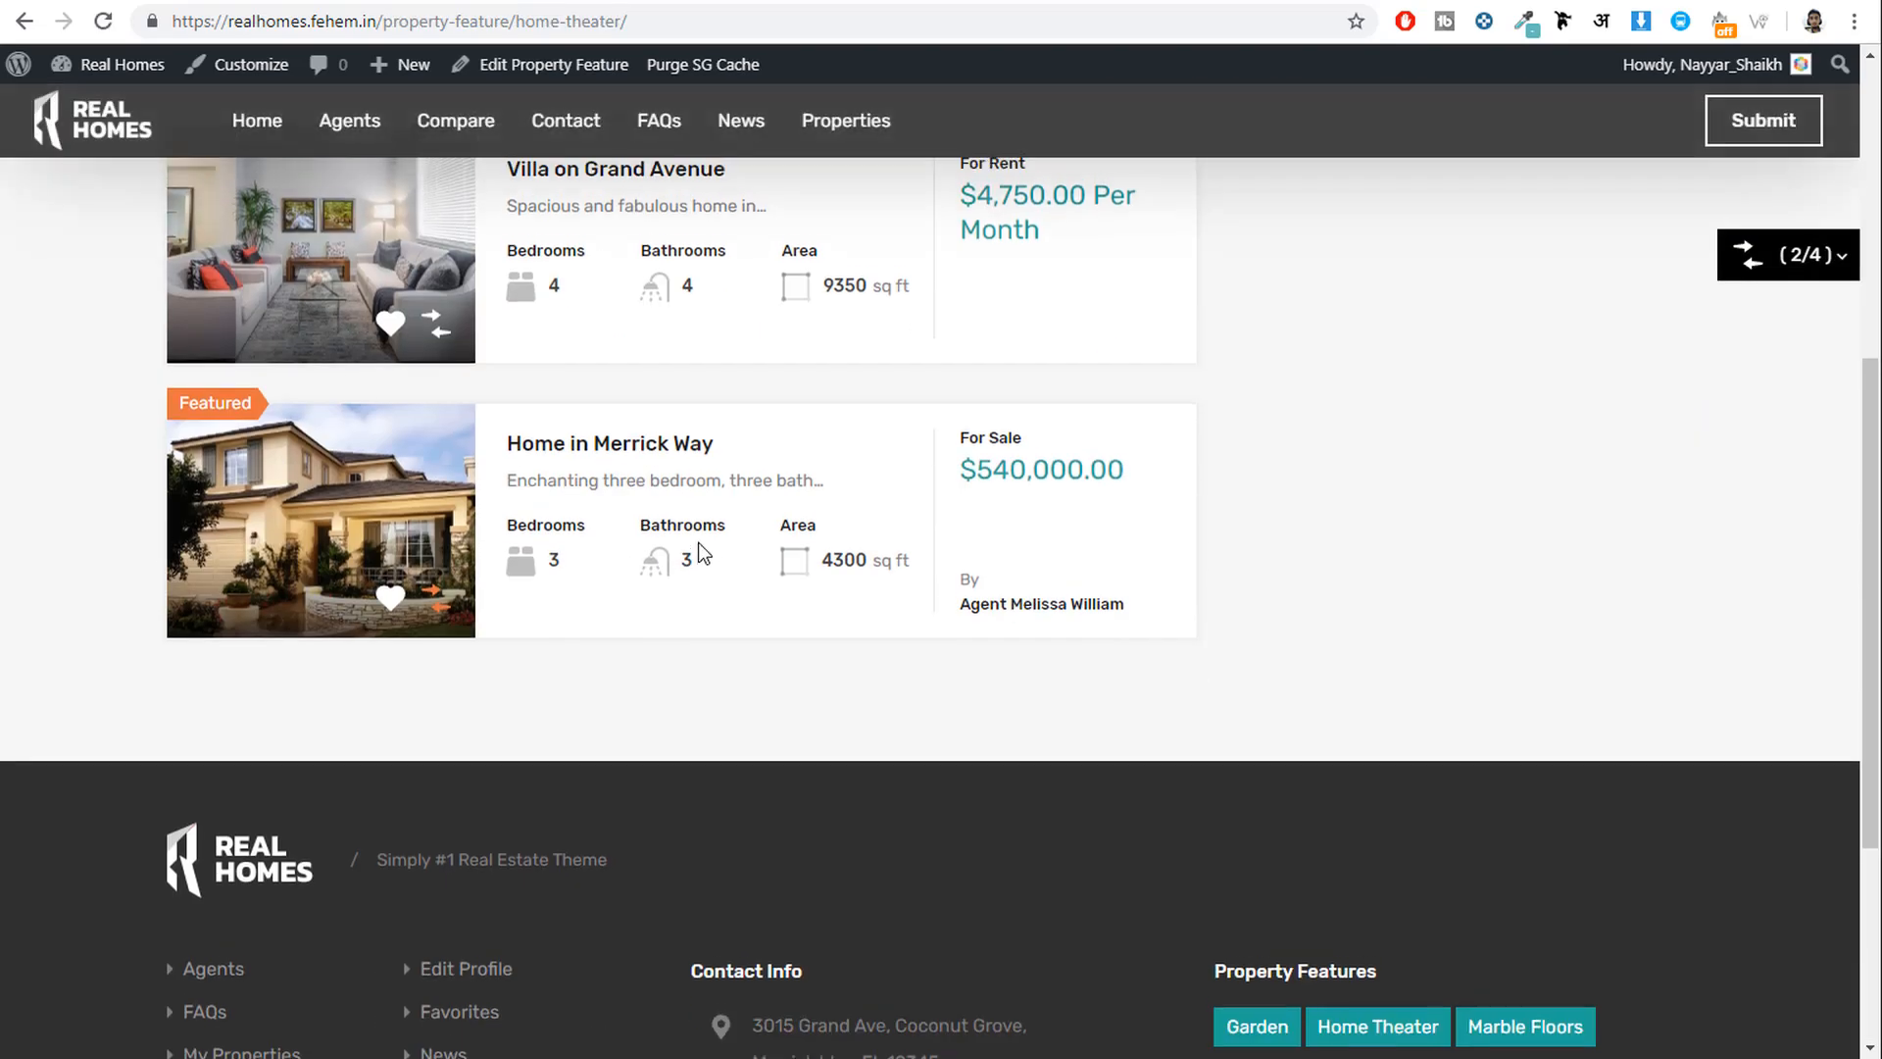
scroll(701, 554, "up", 2)
key("alt+Left")
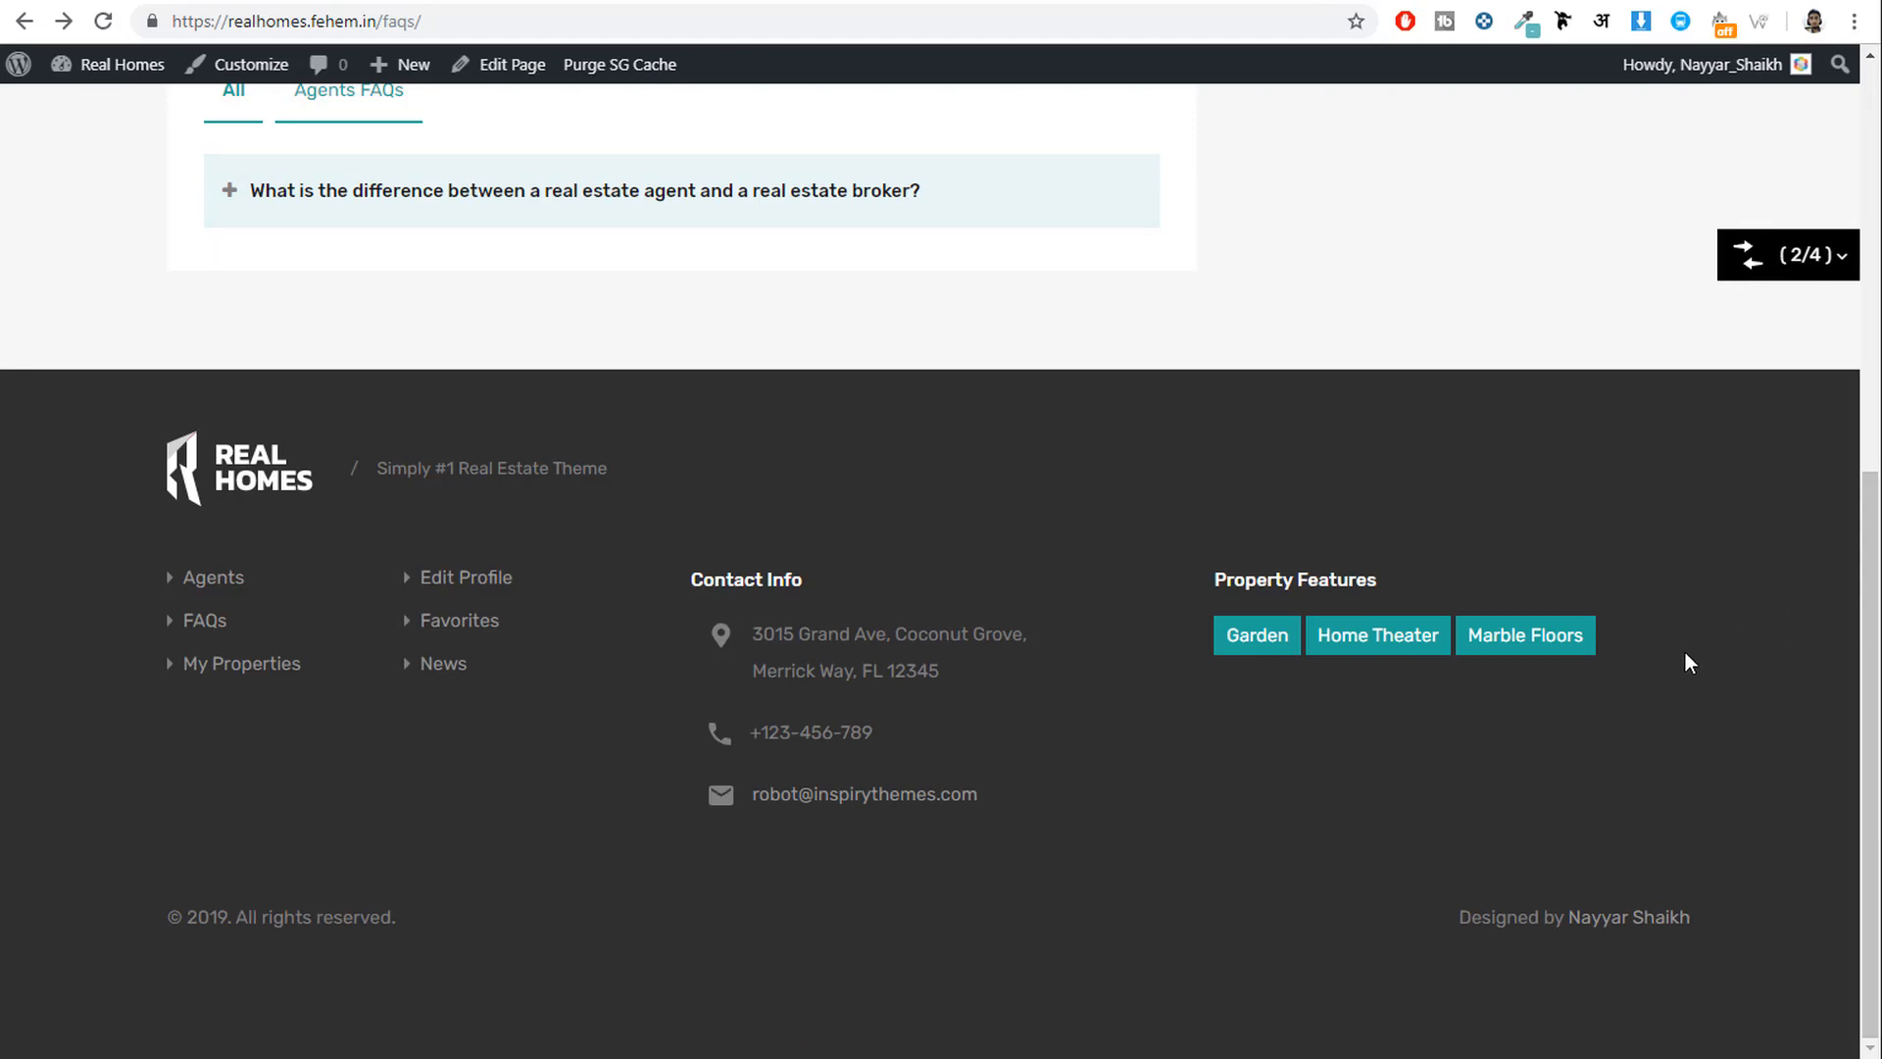
scroll(1684, 686, "up", 7)
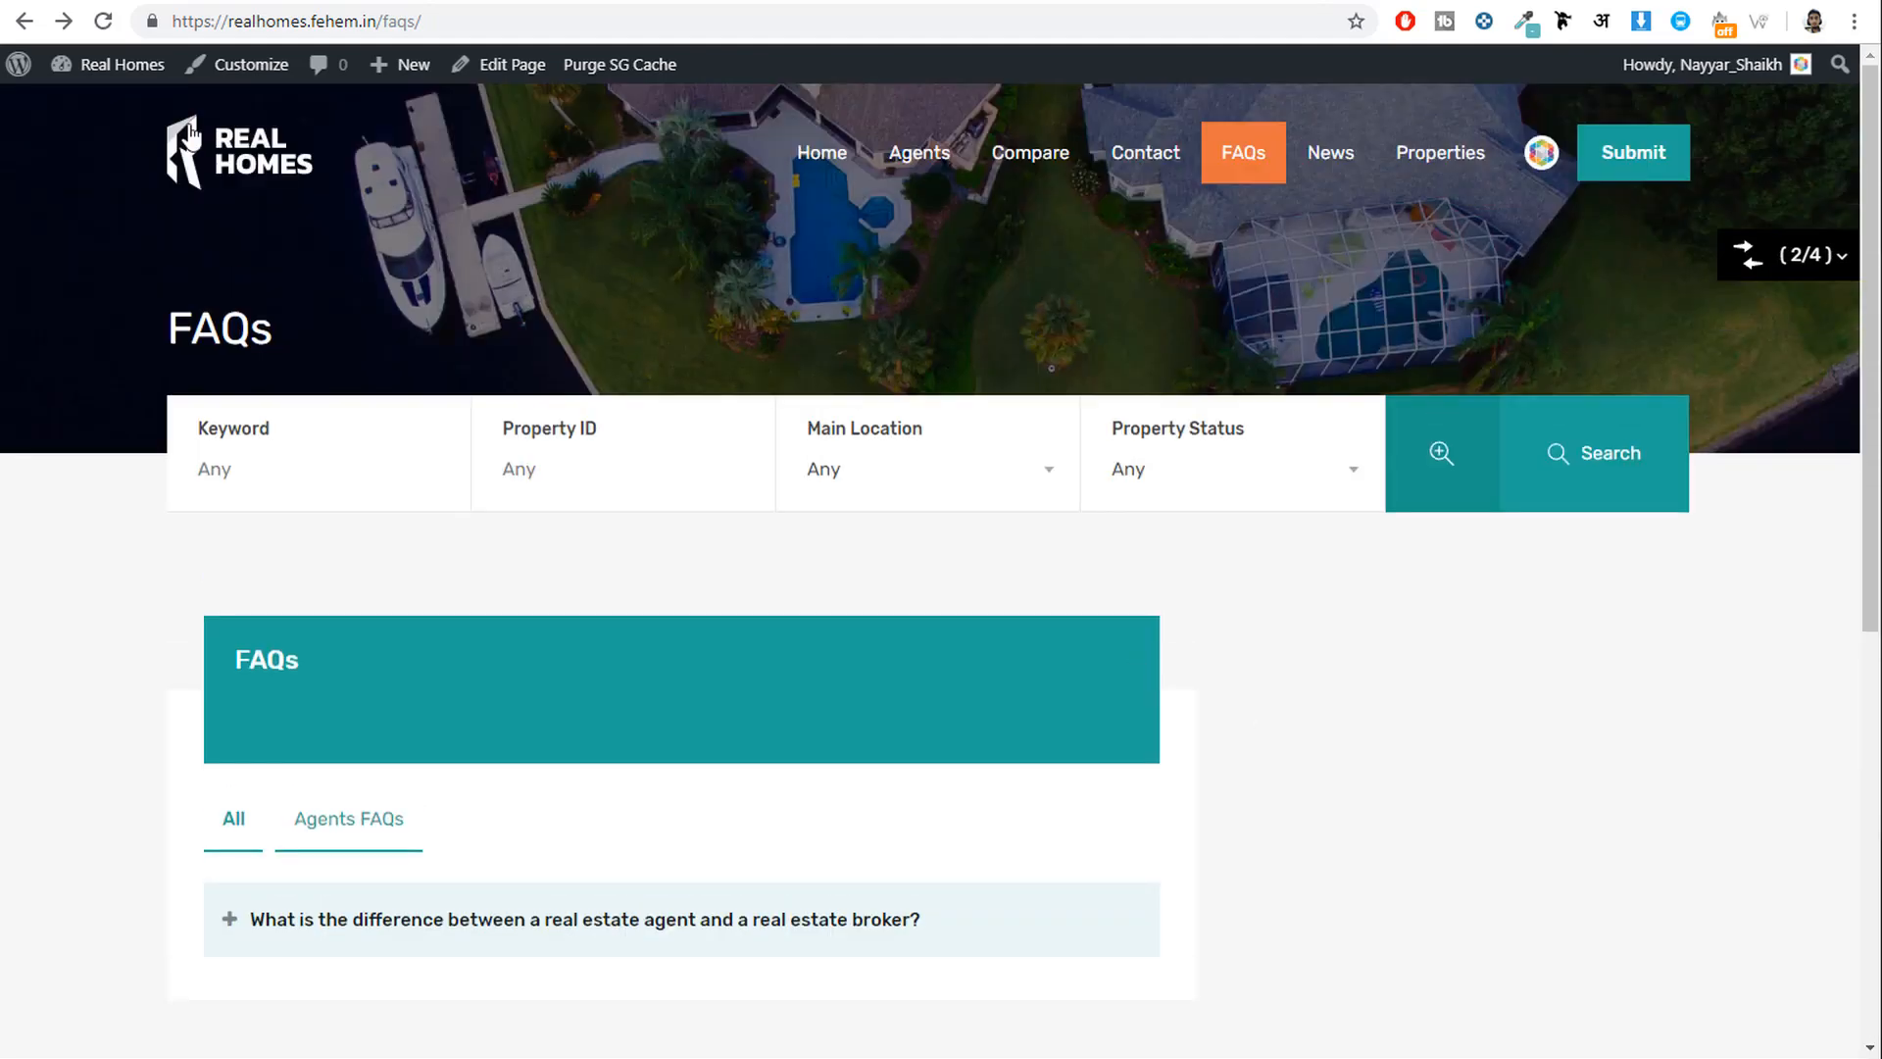
View the Villa on Grand Avenue property page from the home page.
left_click(191, 137)
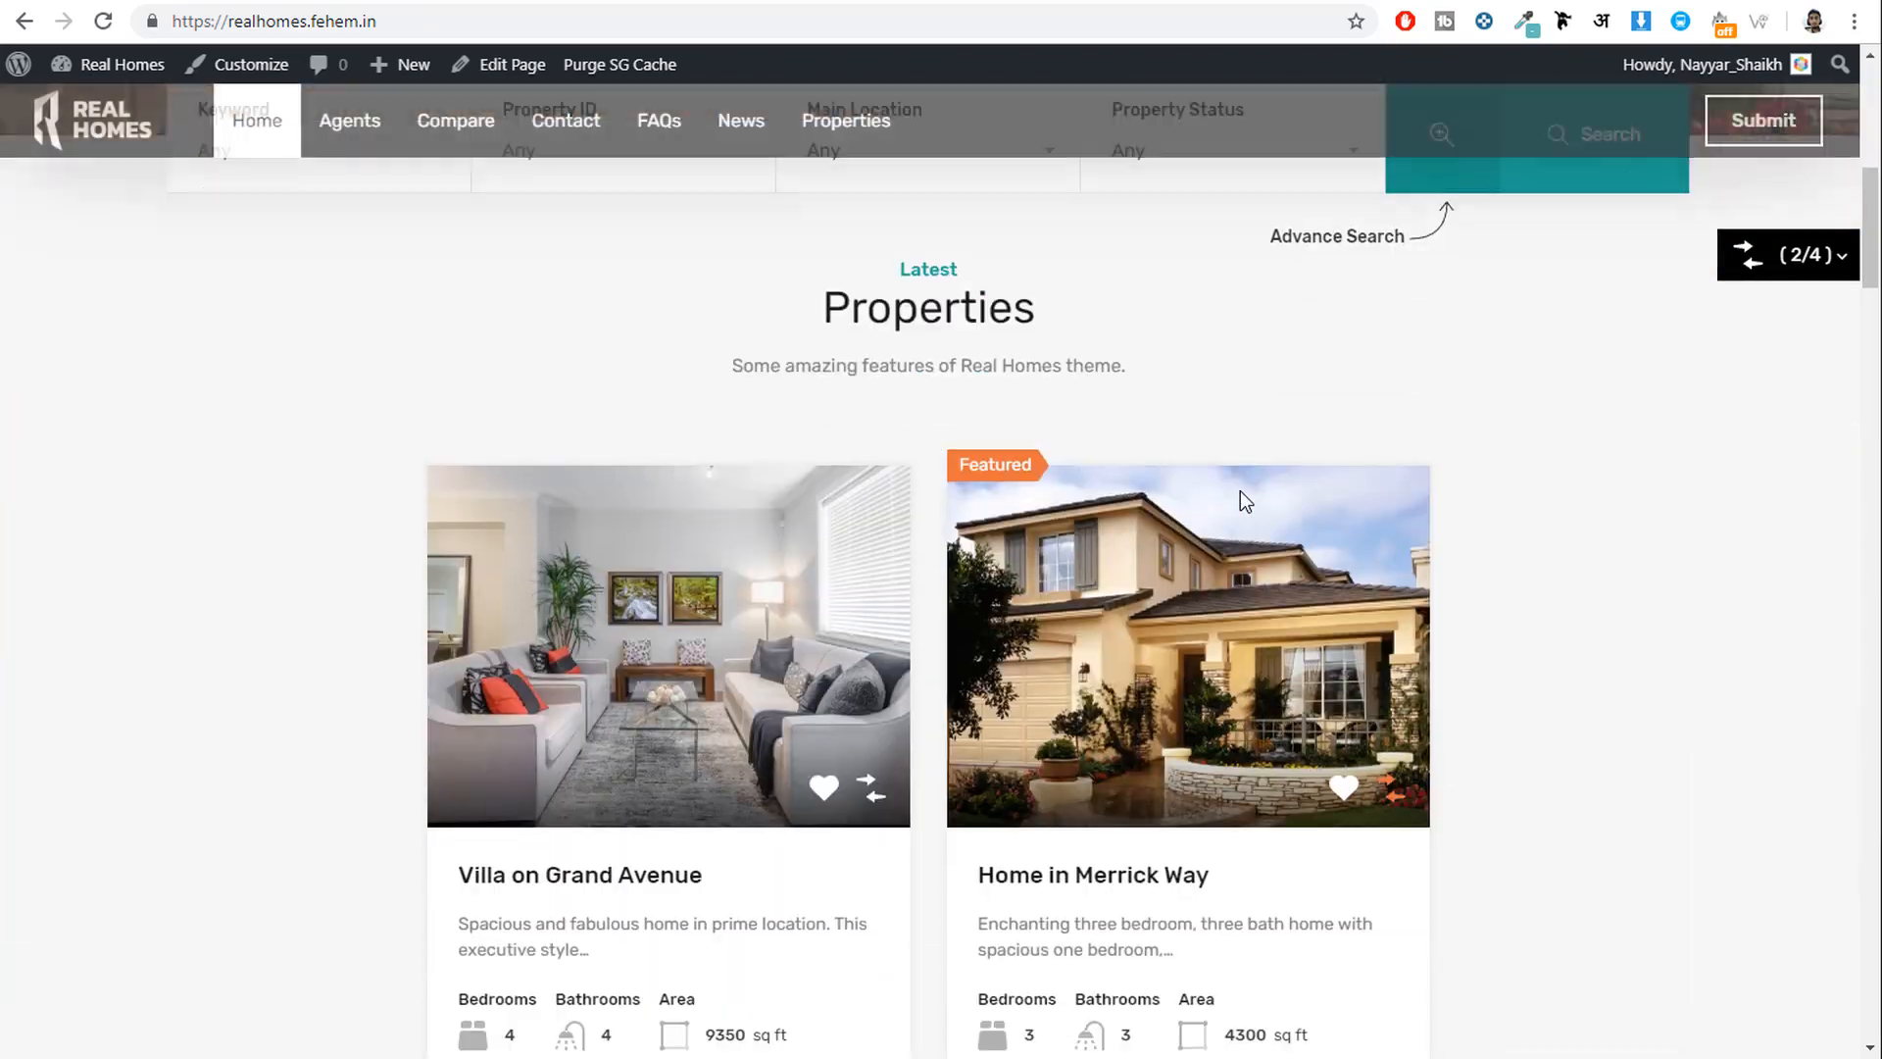
scroll(1239, 490, "down", 3)
left_click(558, 635)
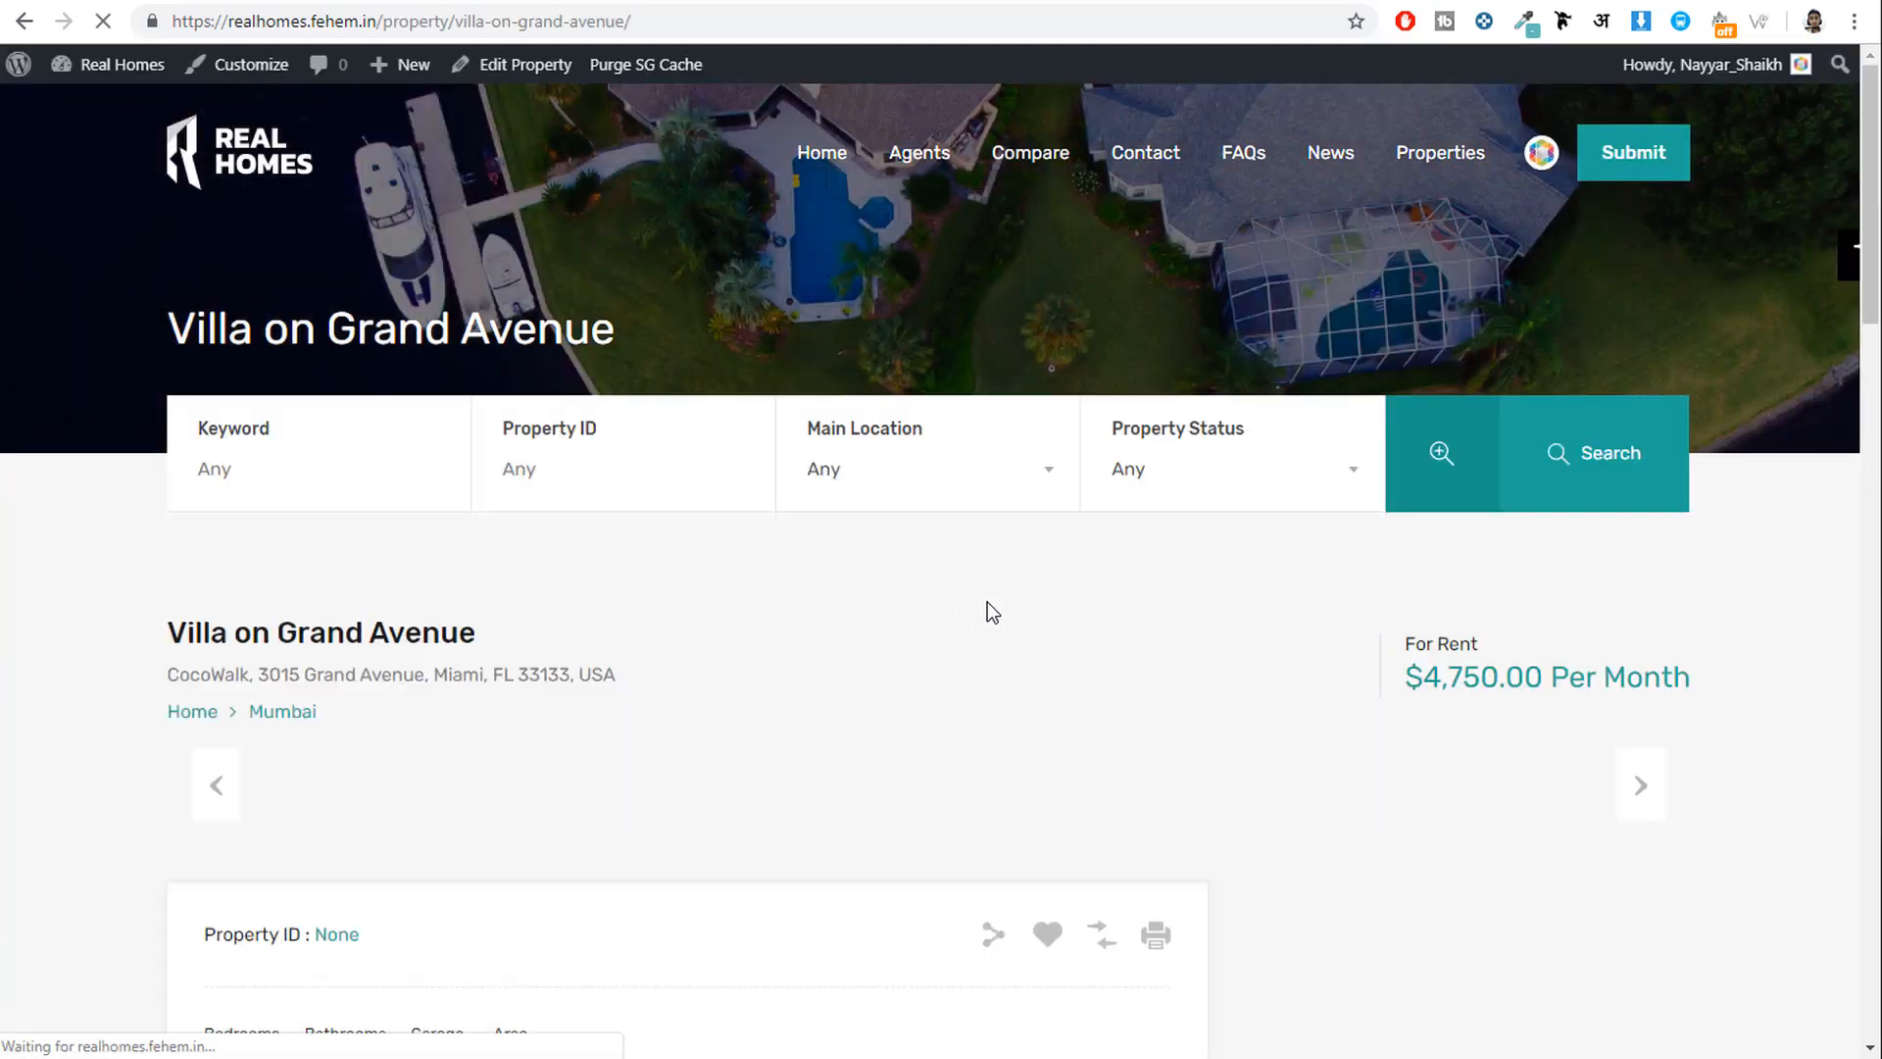
scroll(1378, 666, "down", 15)
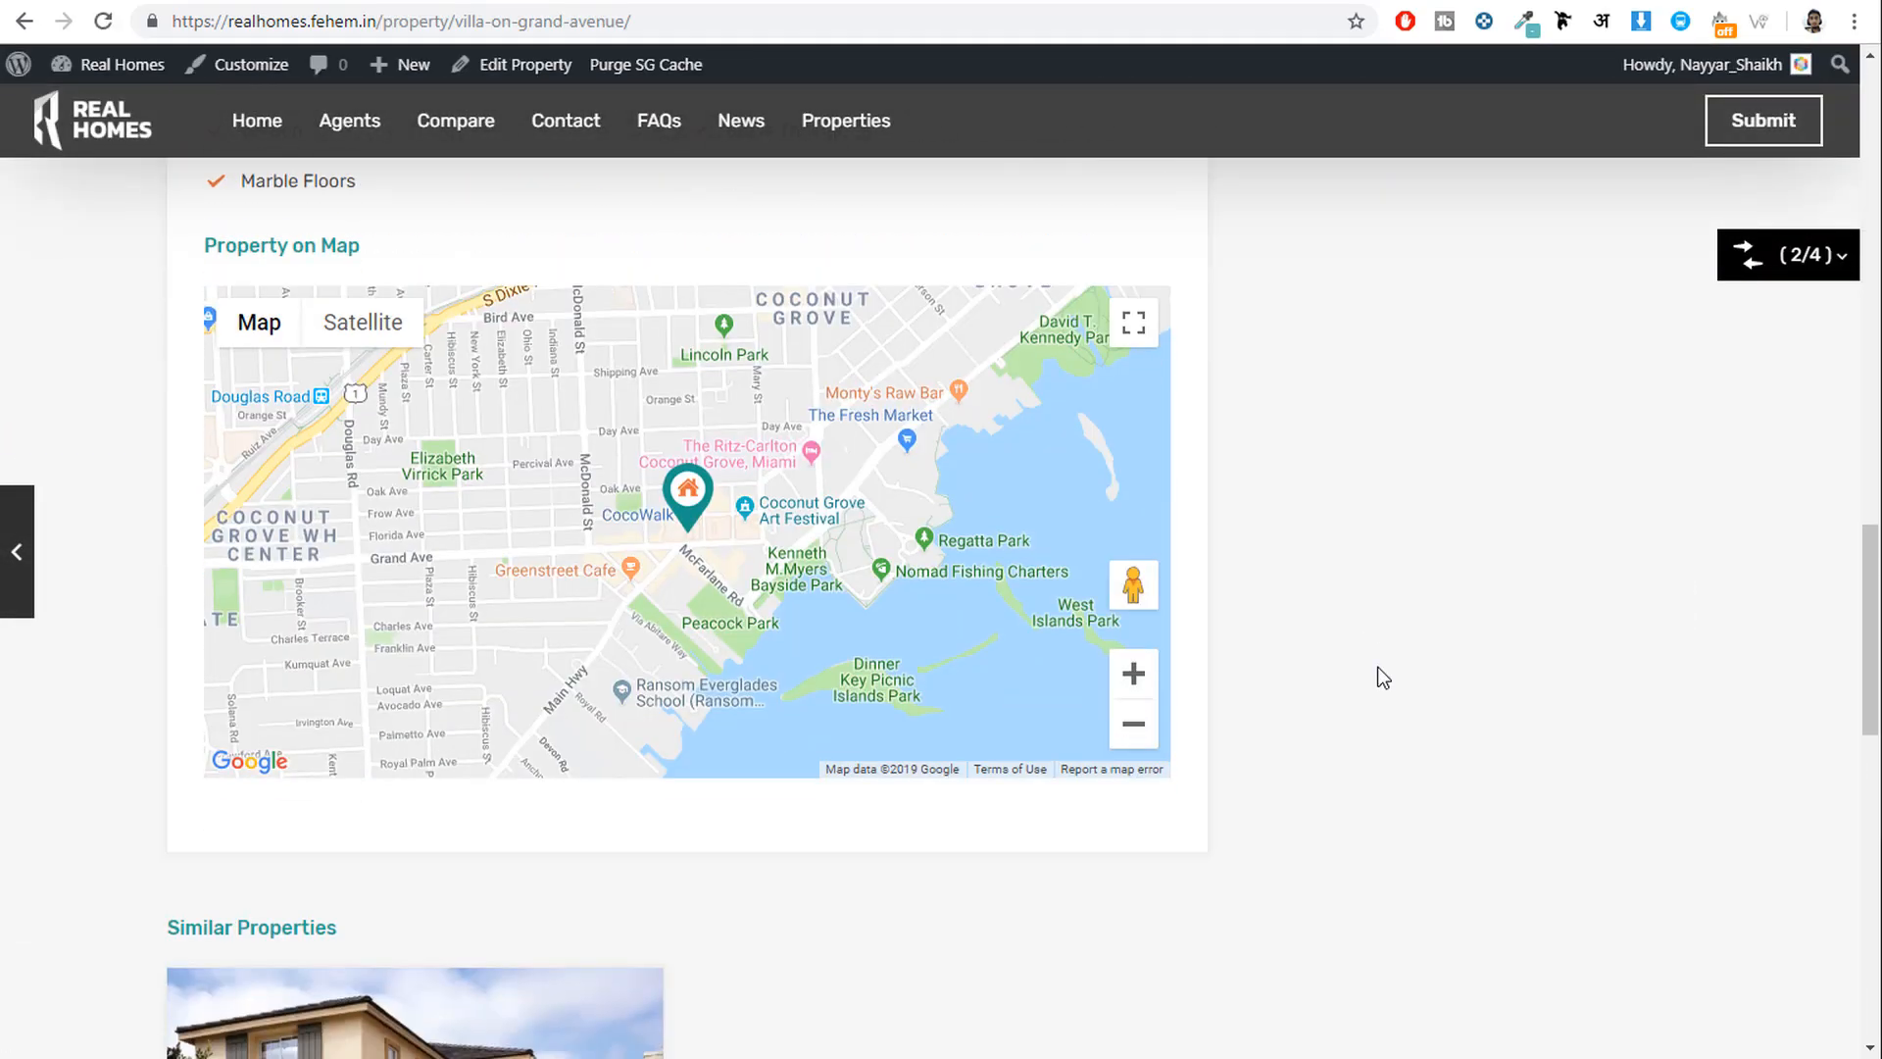
scroll(1379, 666, "down", 14)
scroll(1378, 666, "up", 15)
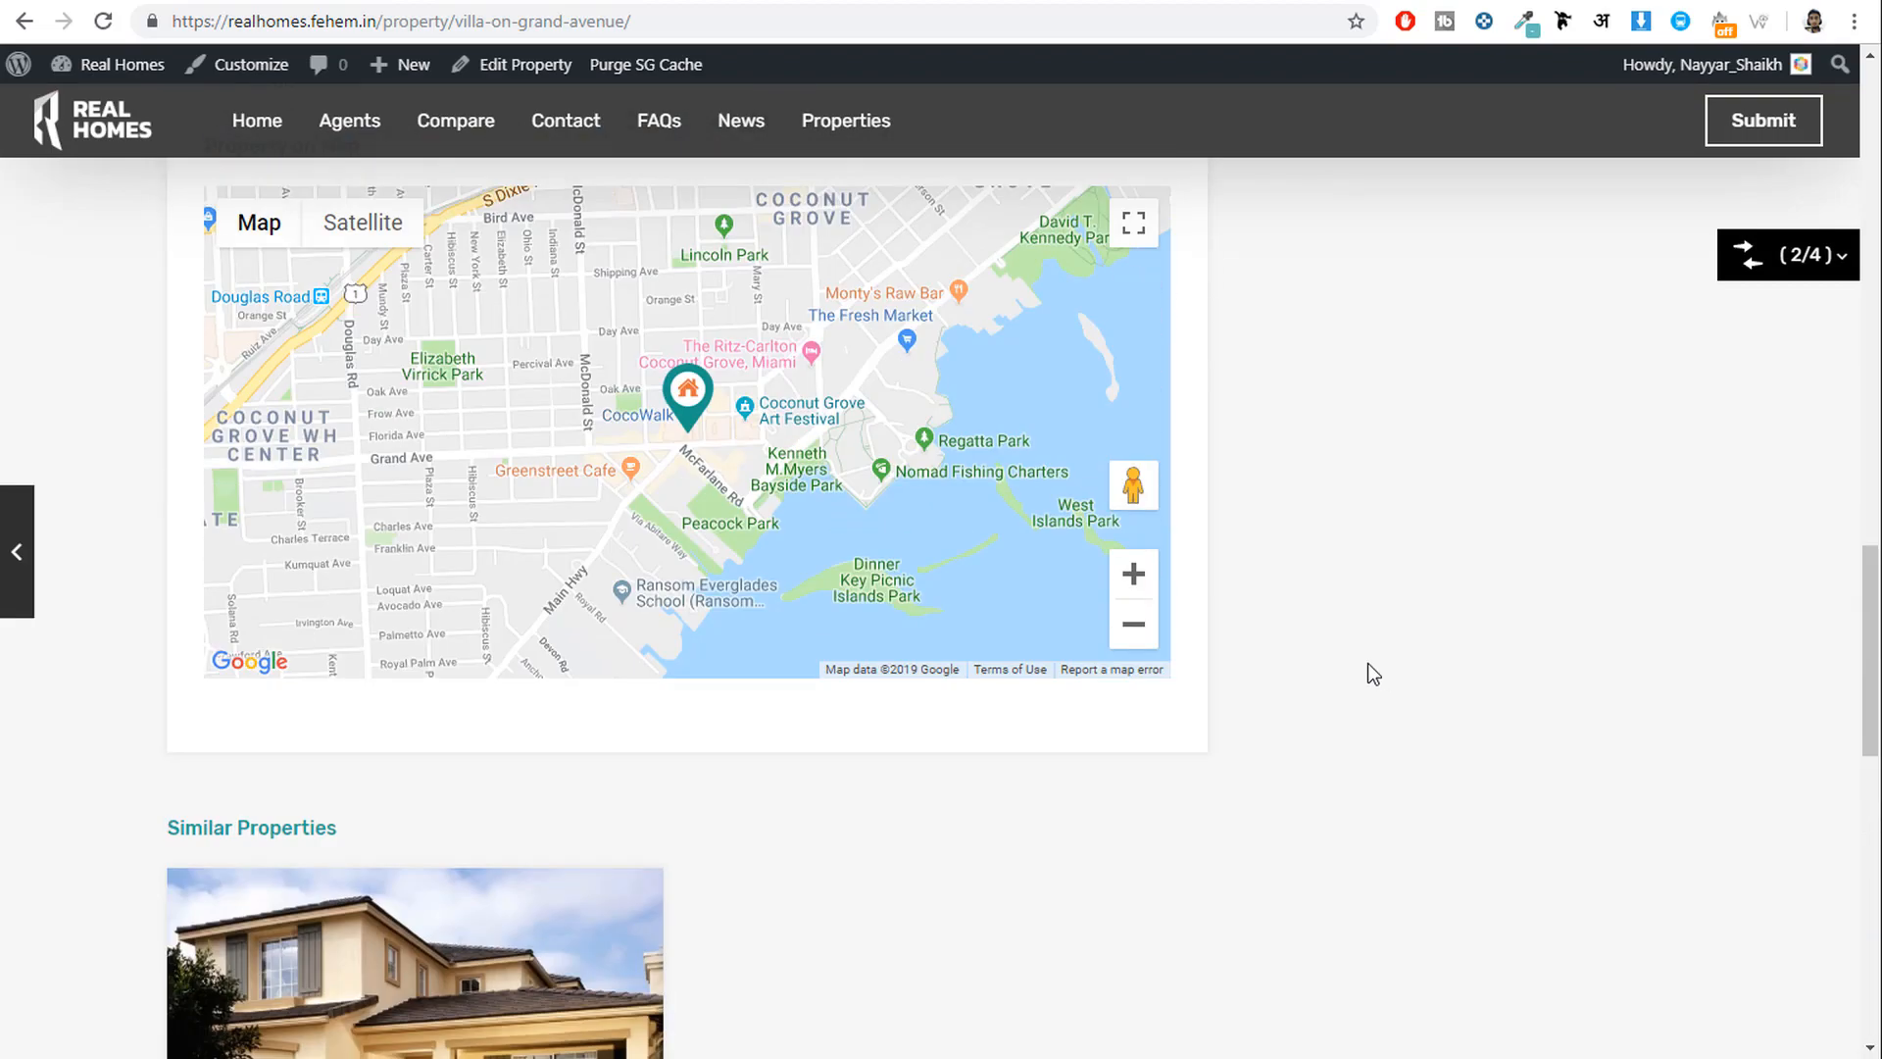
key("alt+Left")
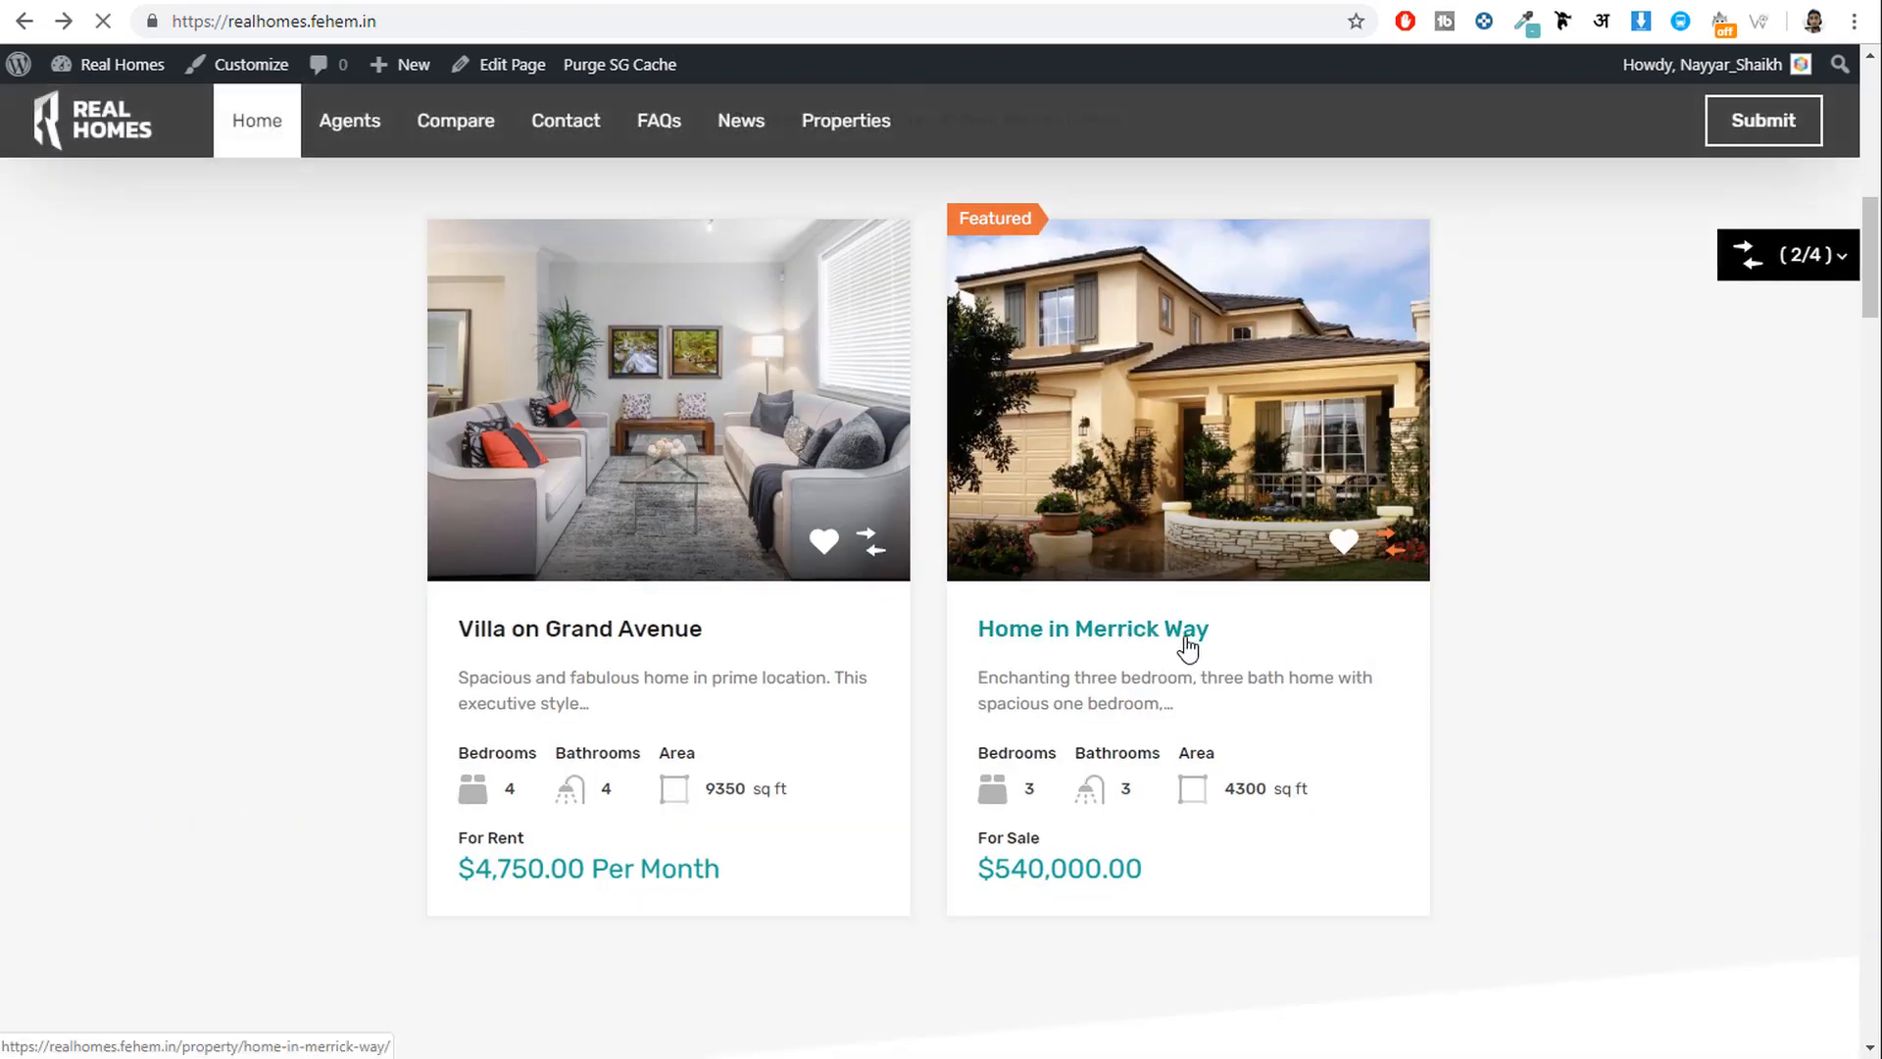
Review the Home in Merrick Way property page, then launch the Customizer for it.
left_click(1189, 637)
scroll(1492, 694, "down", 10)
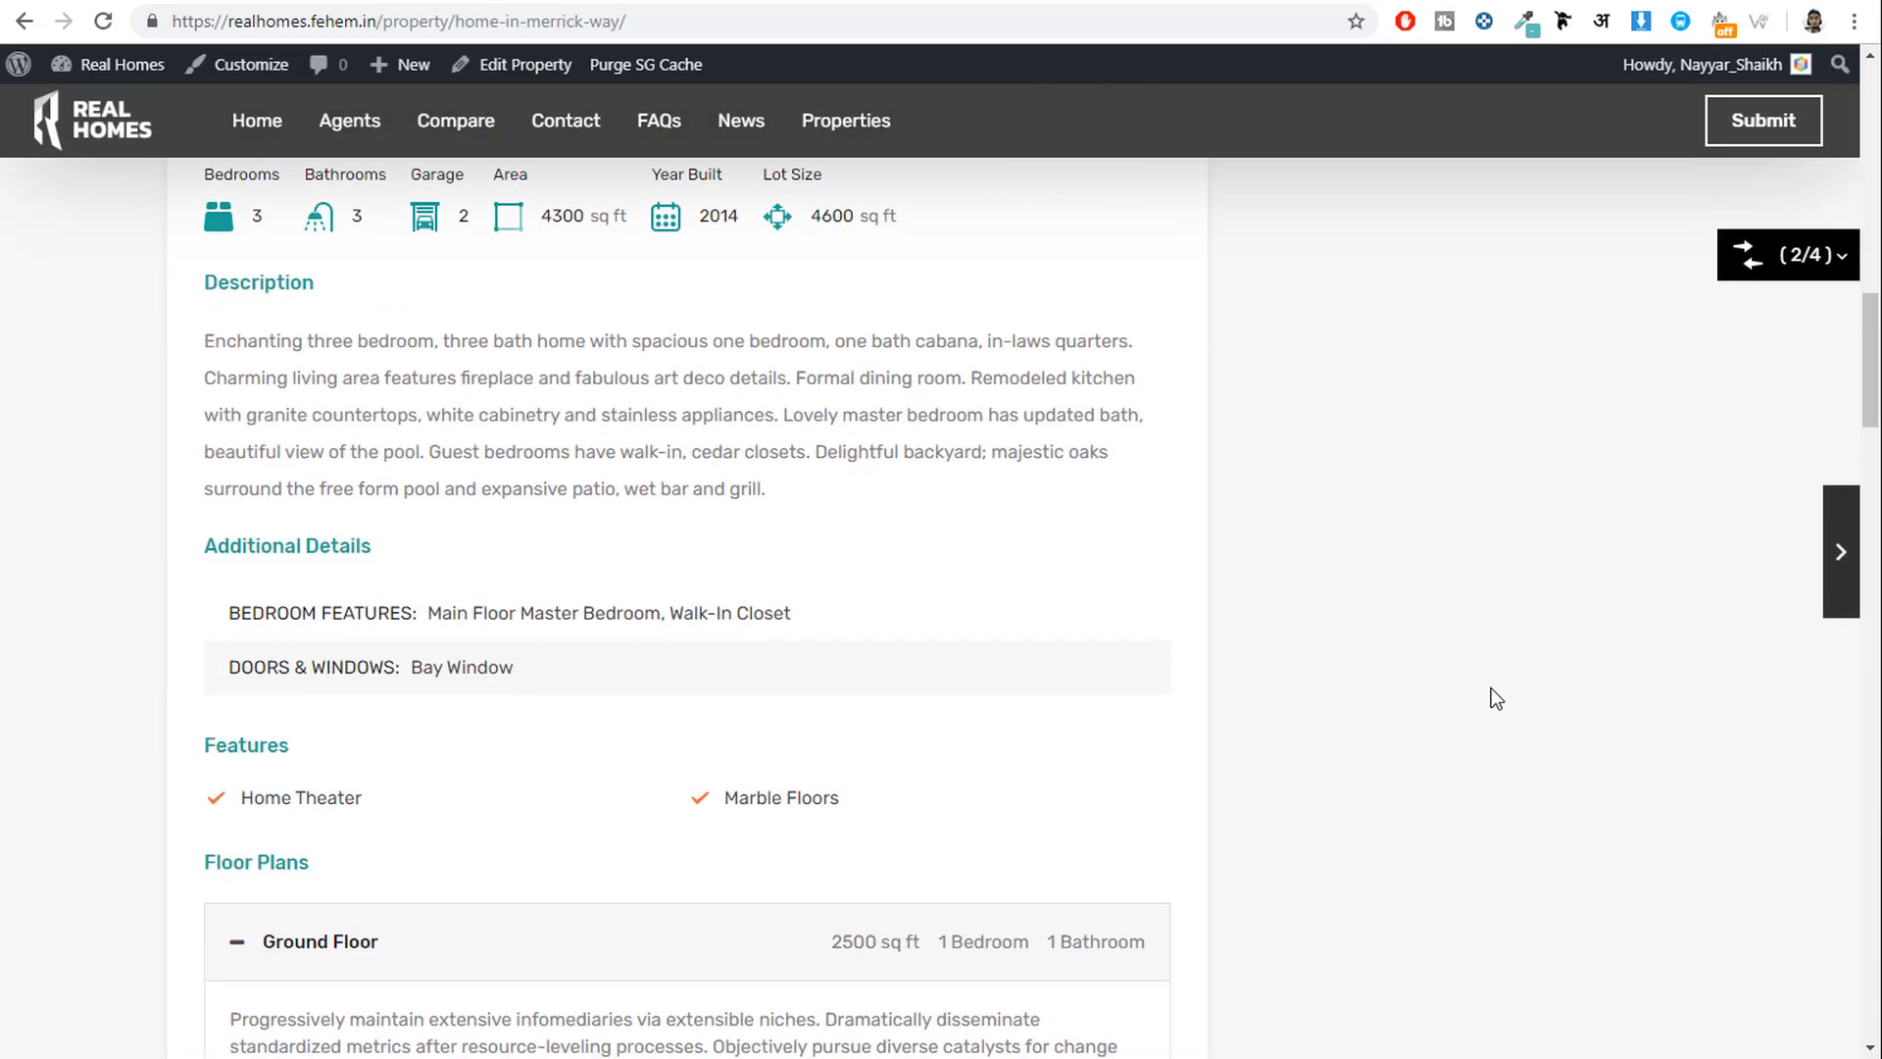
scroll(1495, 696, "down", 20)
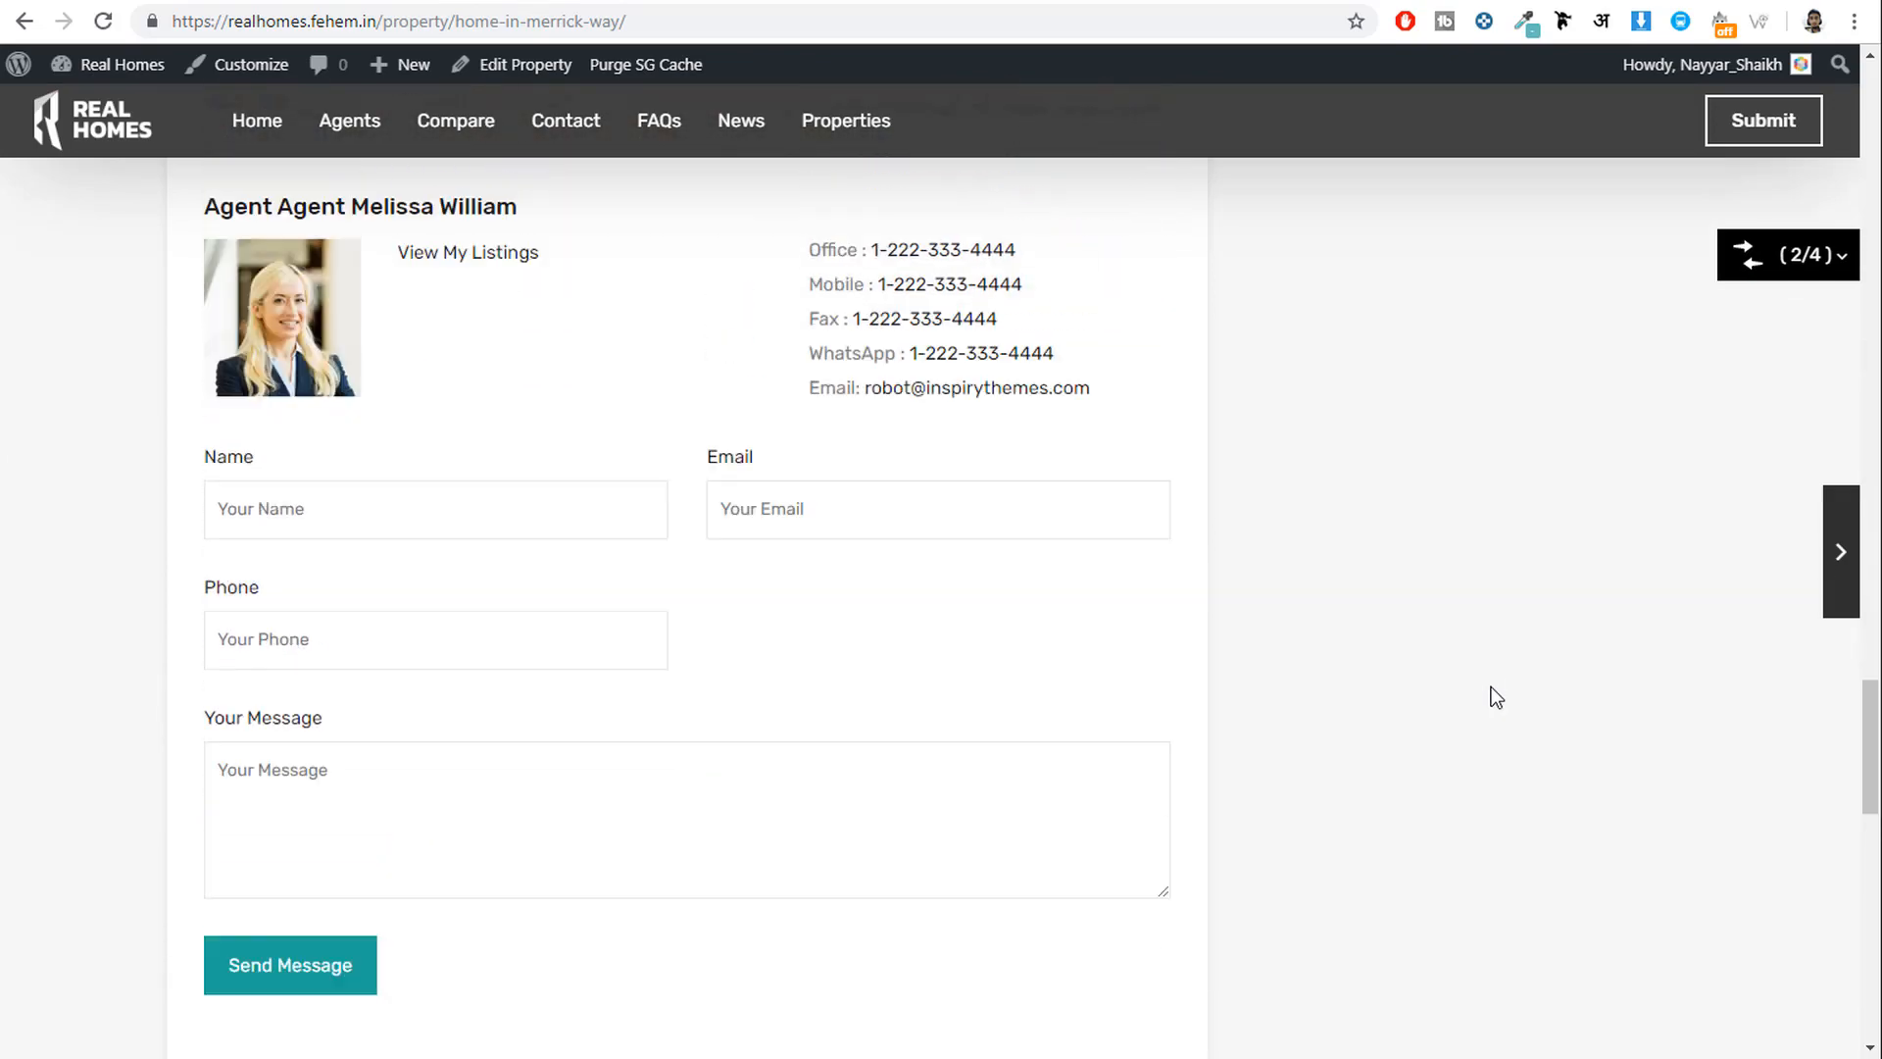
scroll(1495, 696, "up", 1)
left_click_drag(322, 289, 516, 291)
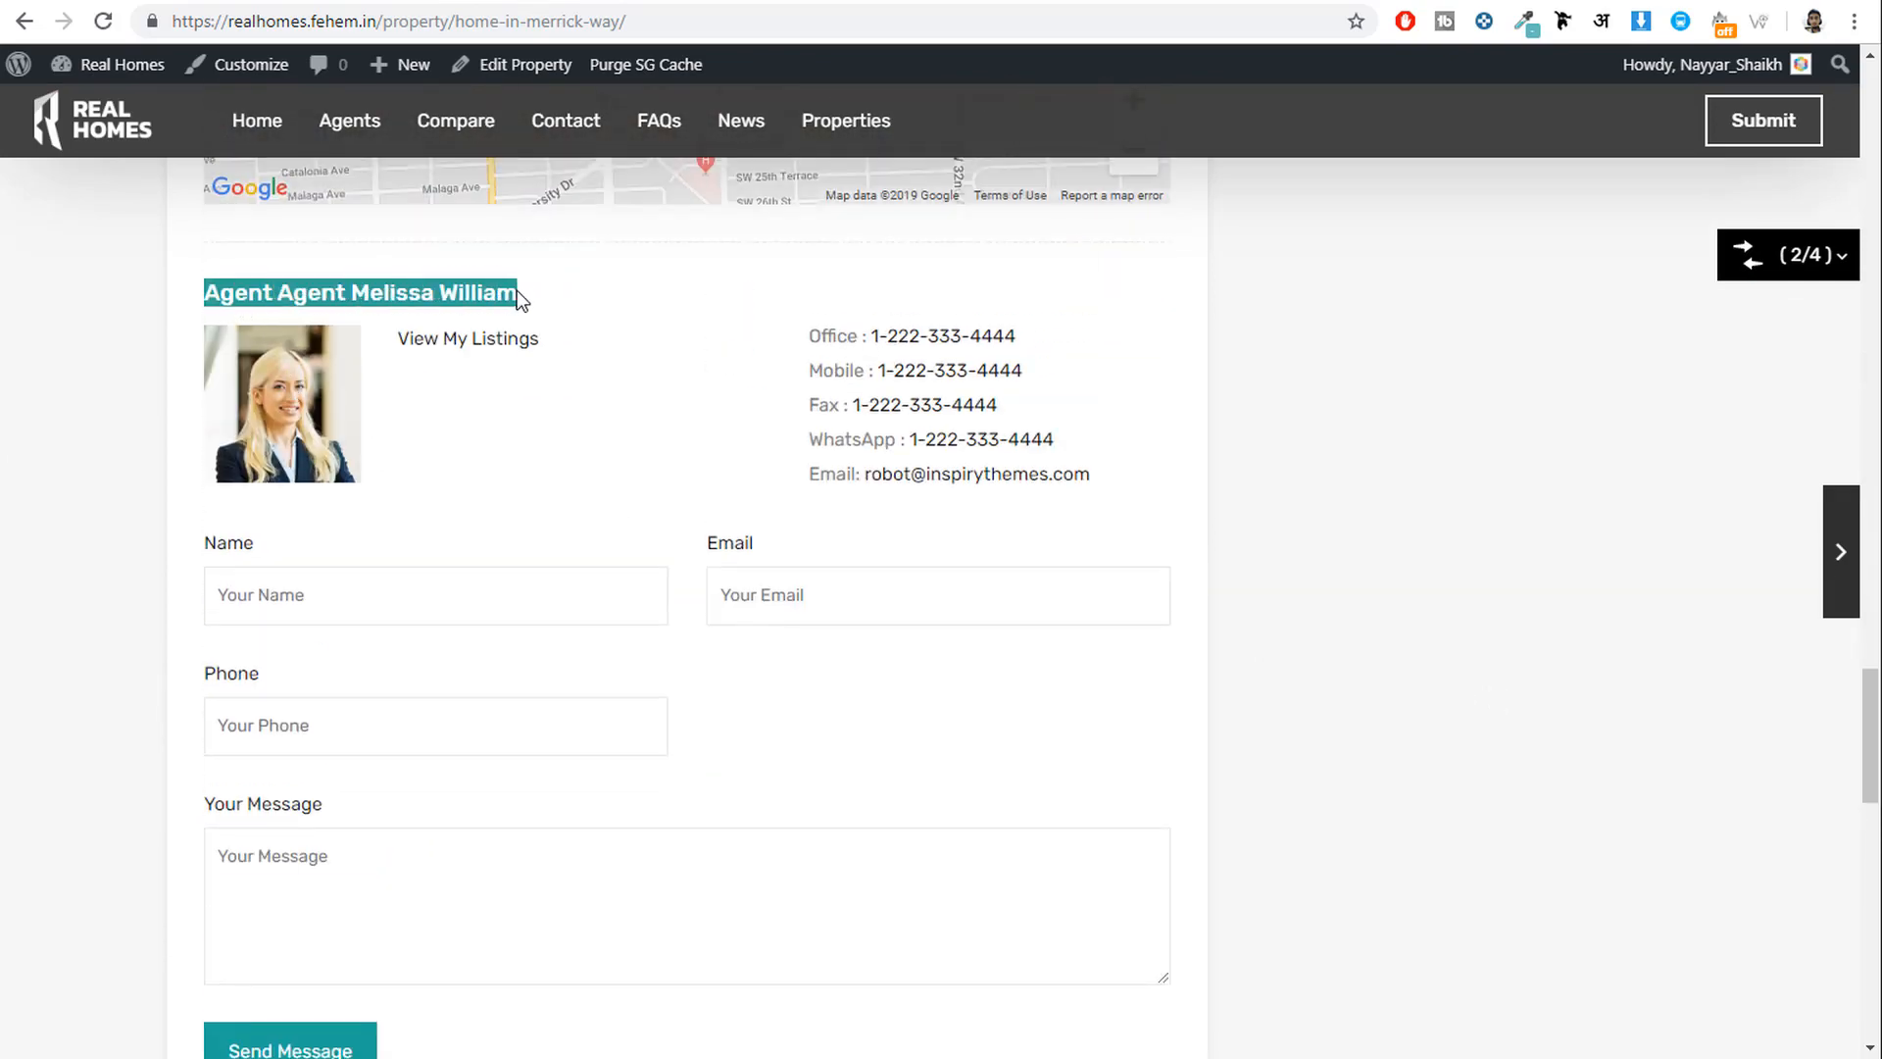
scroll(499, 627, "down", 3)
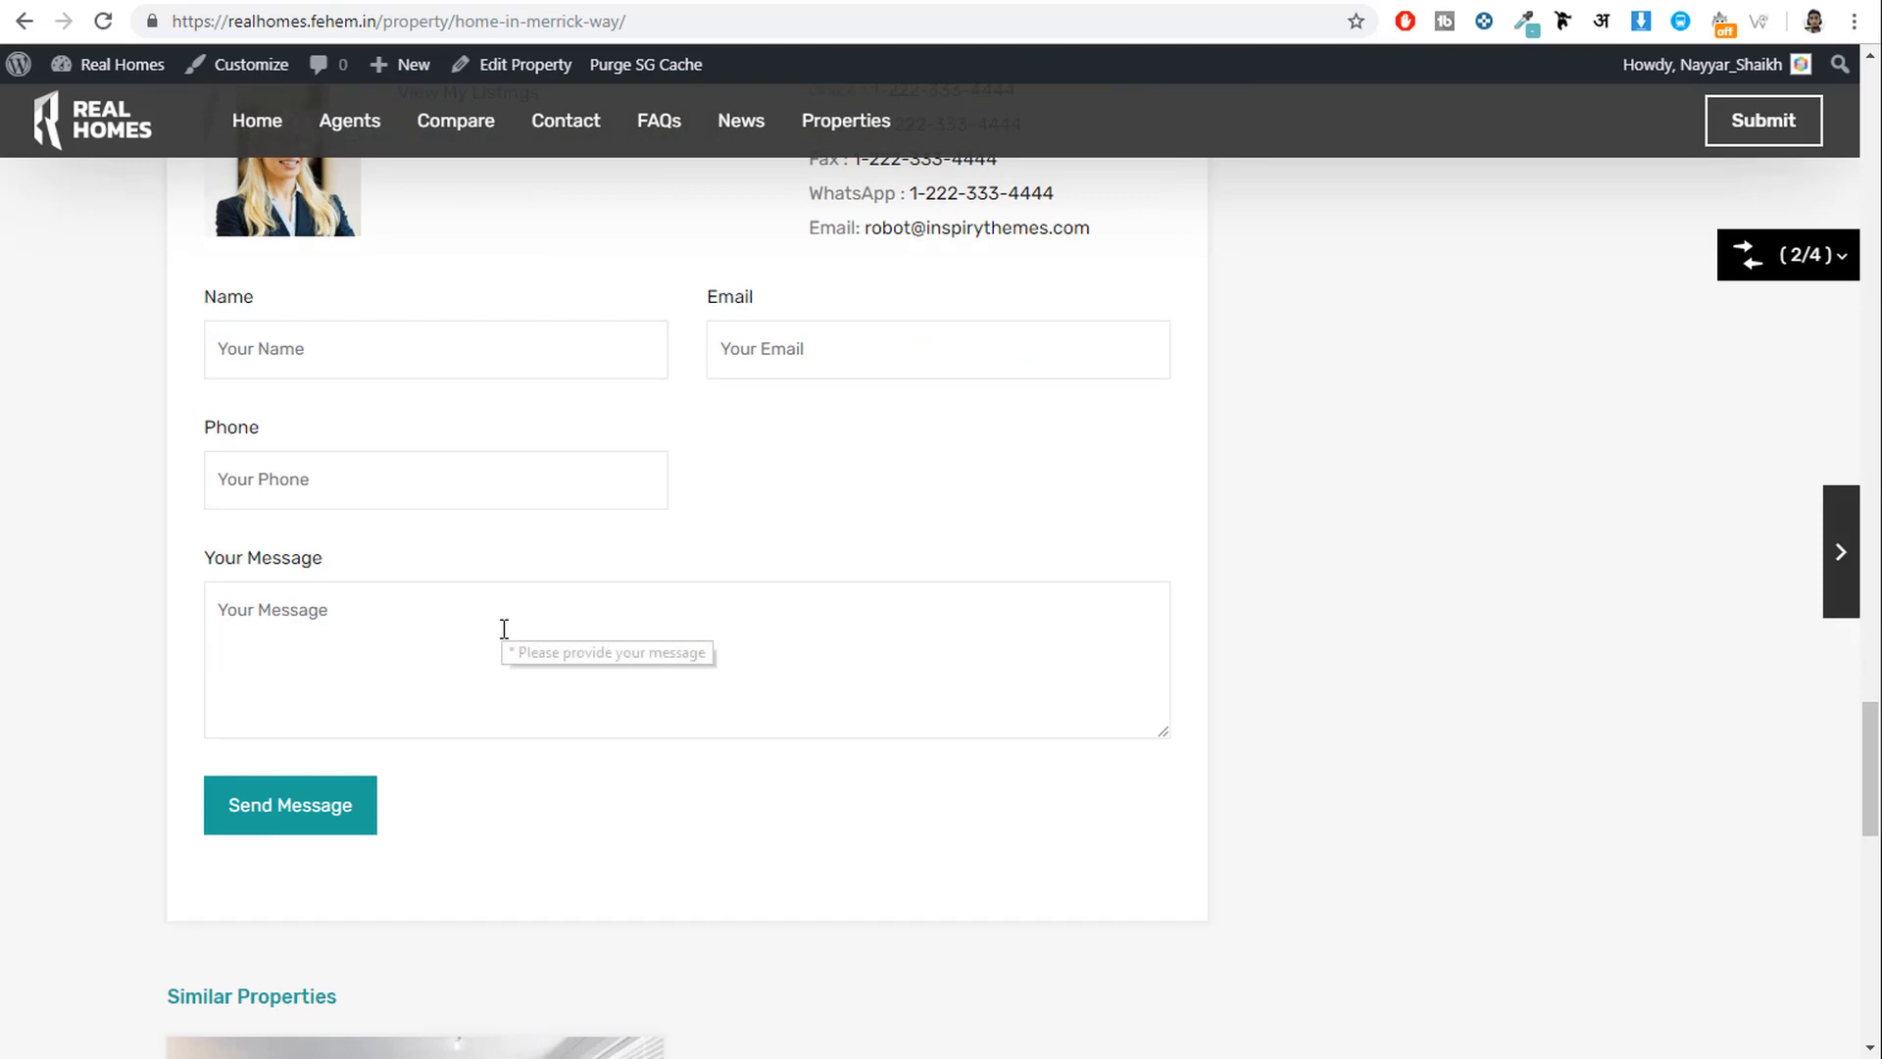
scroll(504, 634, "up", 12)
scroll(503, 626, "up", 15)
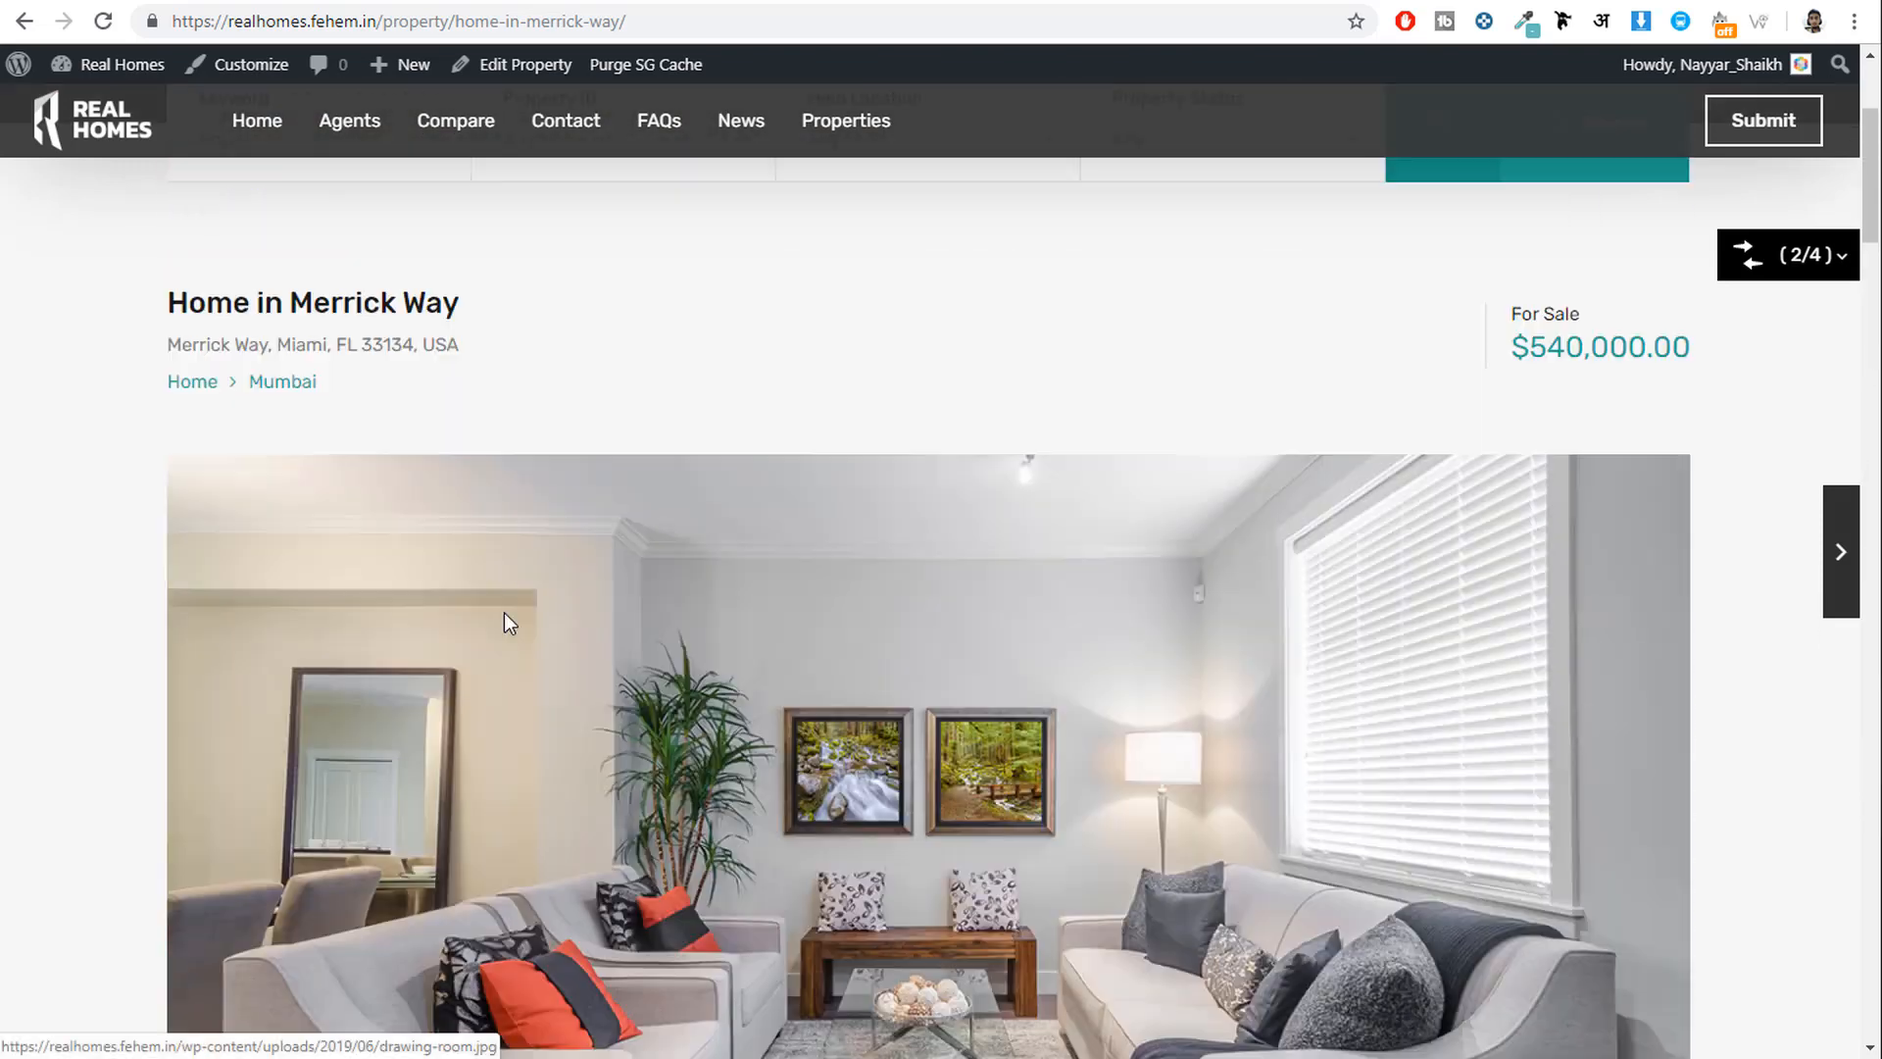
scroll(1350, 513, "down", 8)
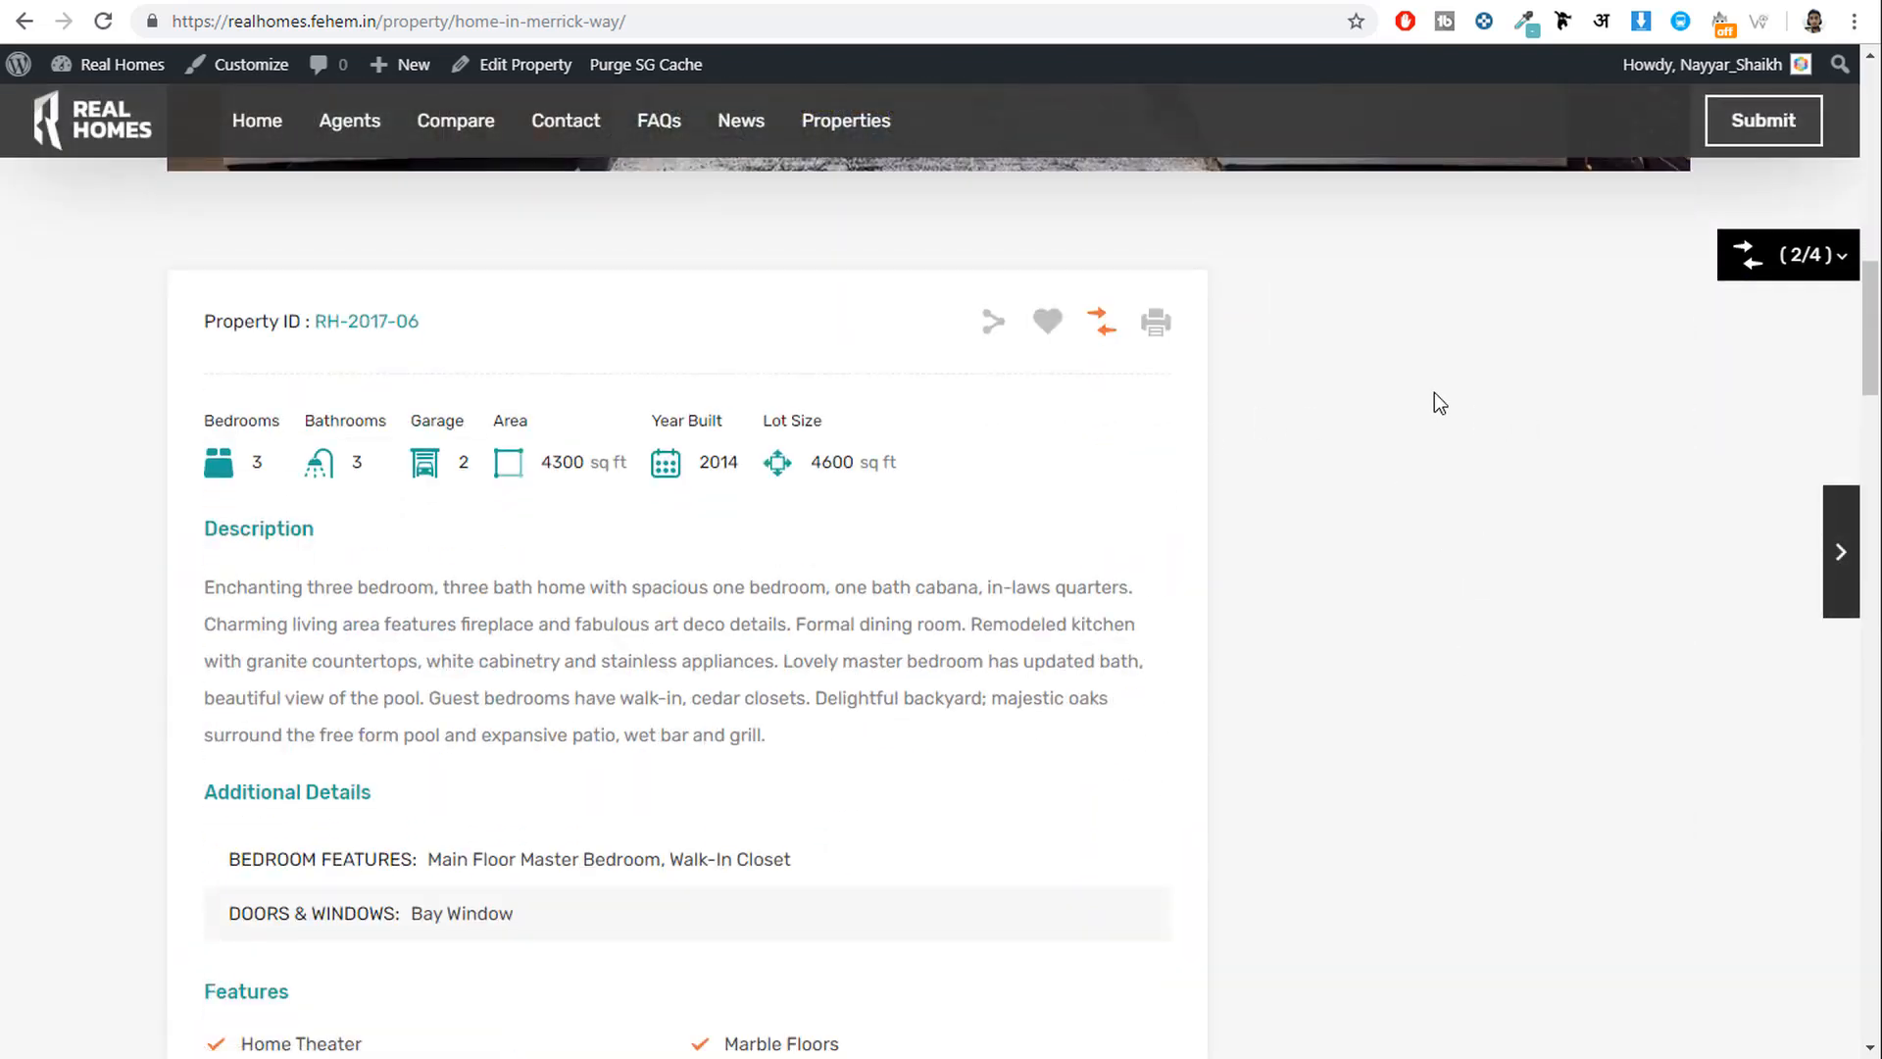
left_click(251, 64)
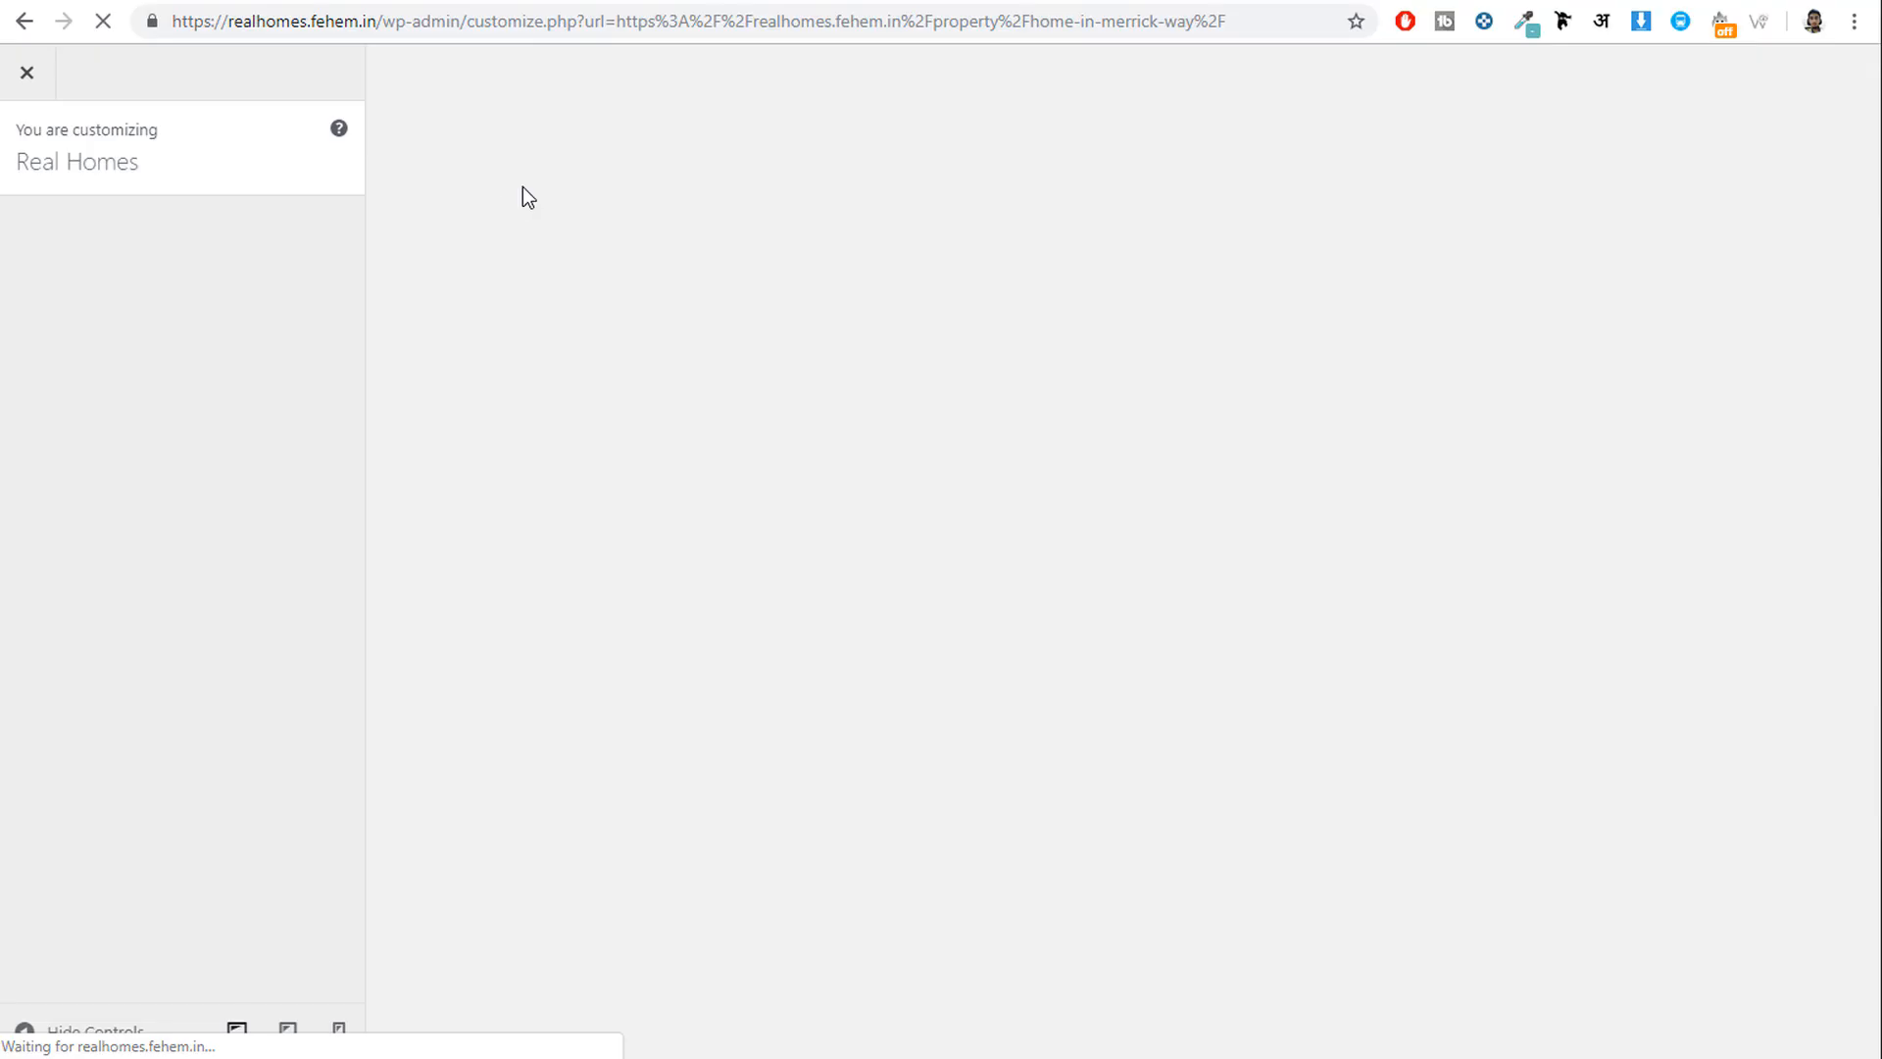
Look through the Property Detail Page settings for section ordering, property map and Similar Properties.
scroll(196, 667, "down", 1)
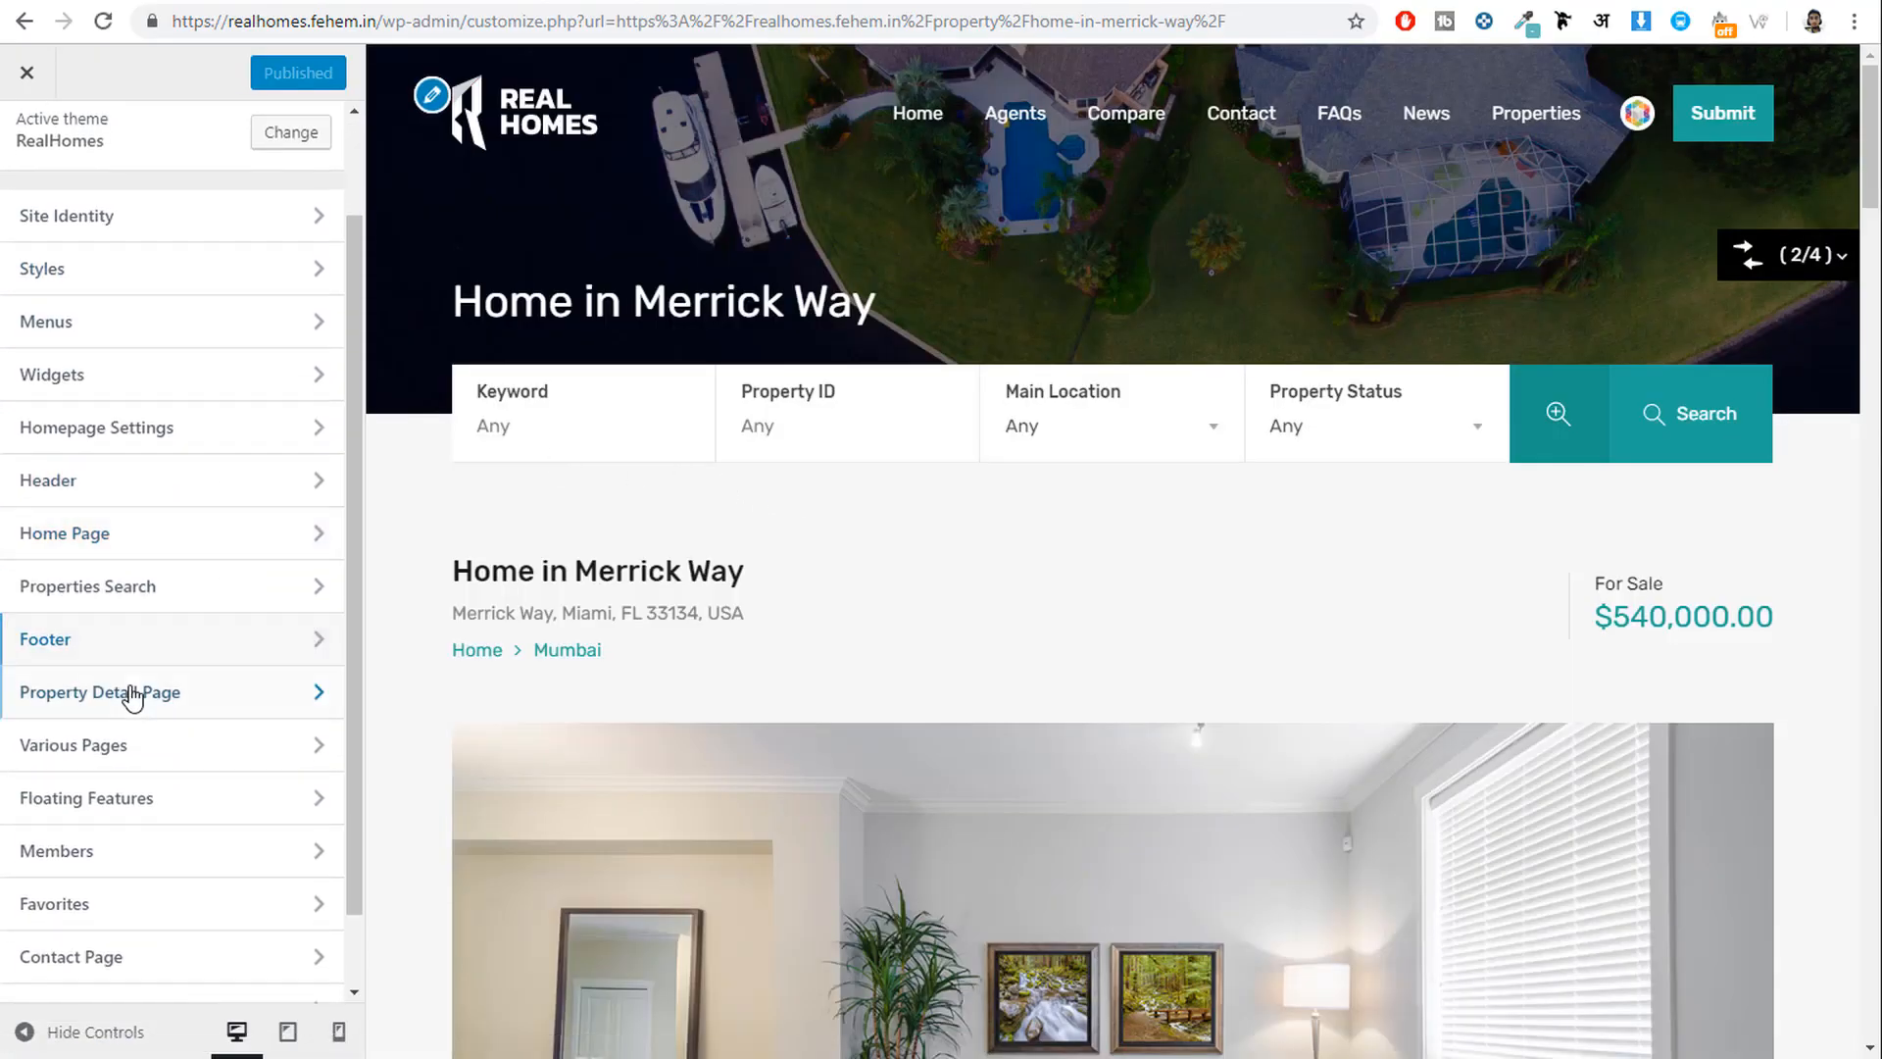
left_click(189, 714)
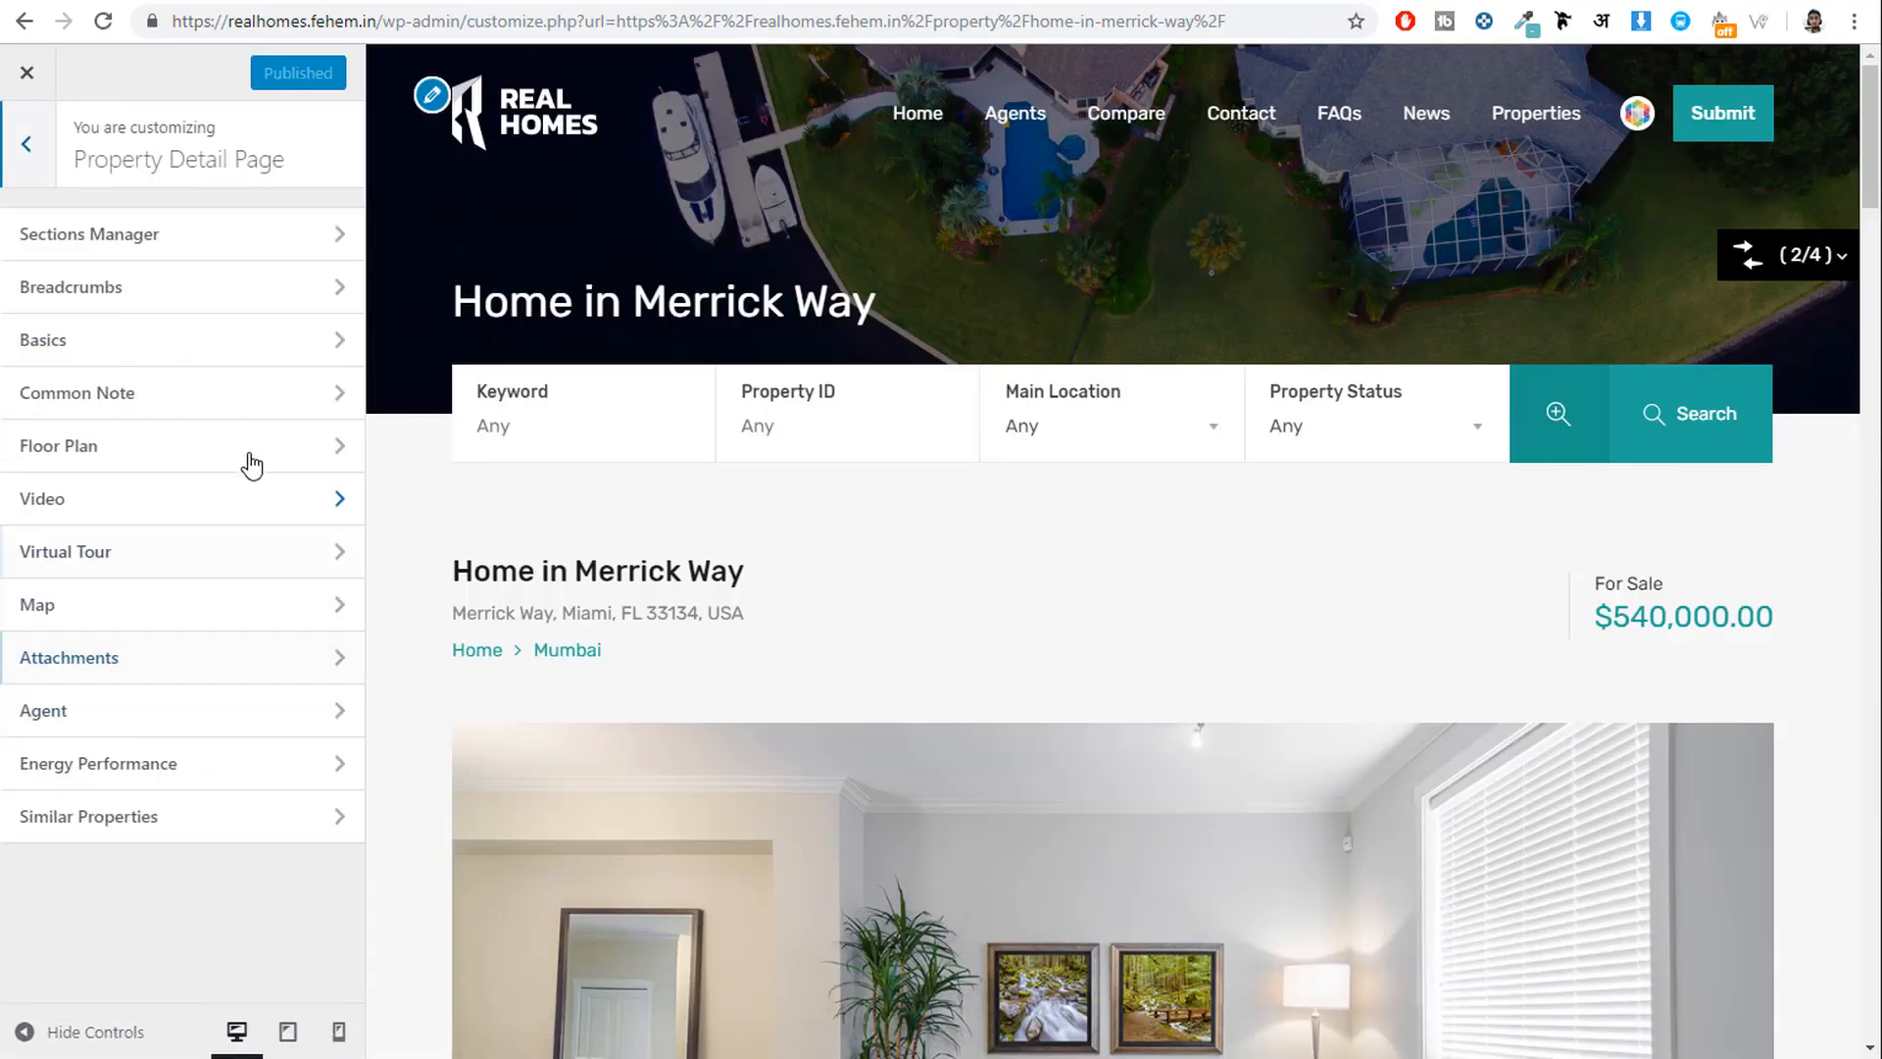
left_click(69, 240)
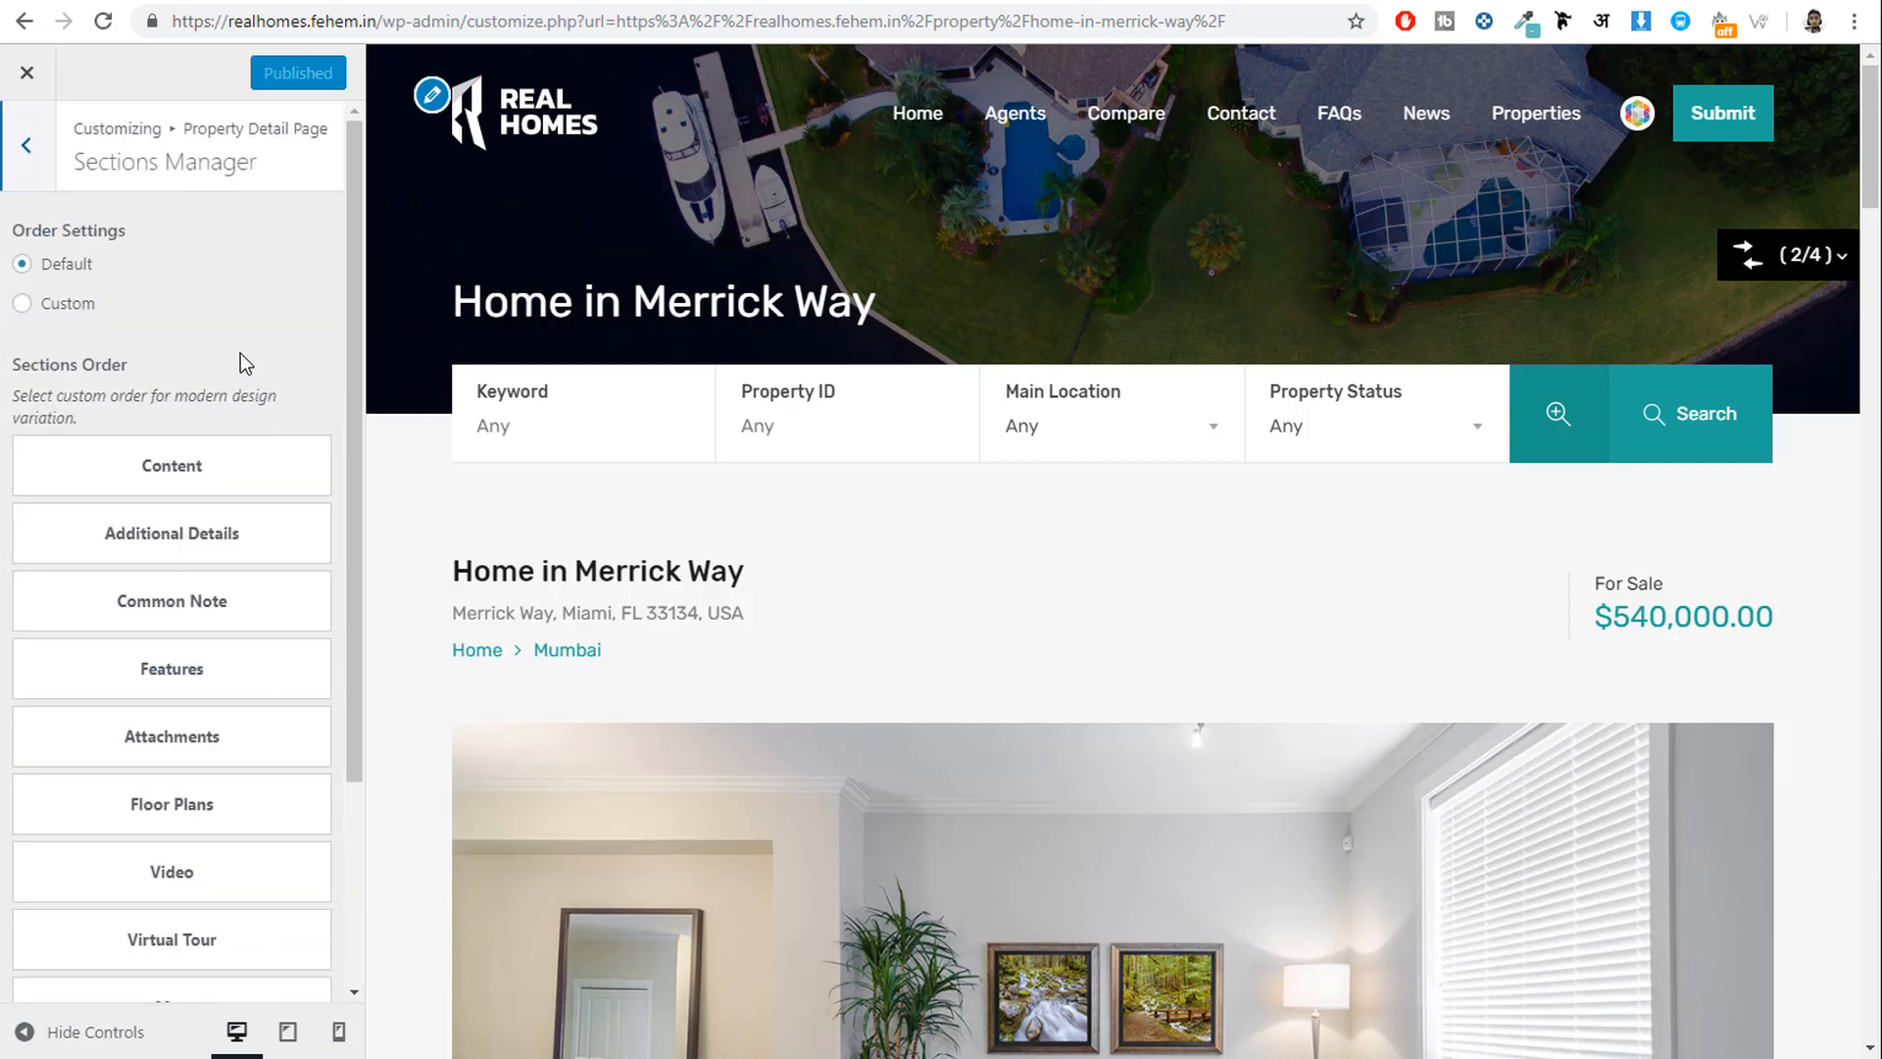
scroll(998, 580, "down", 5)
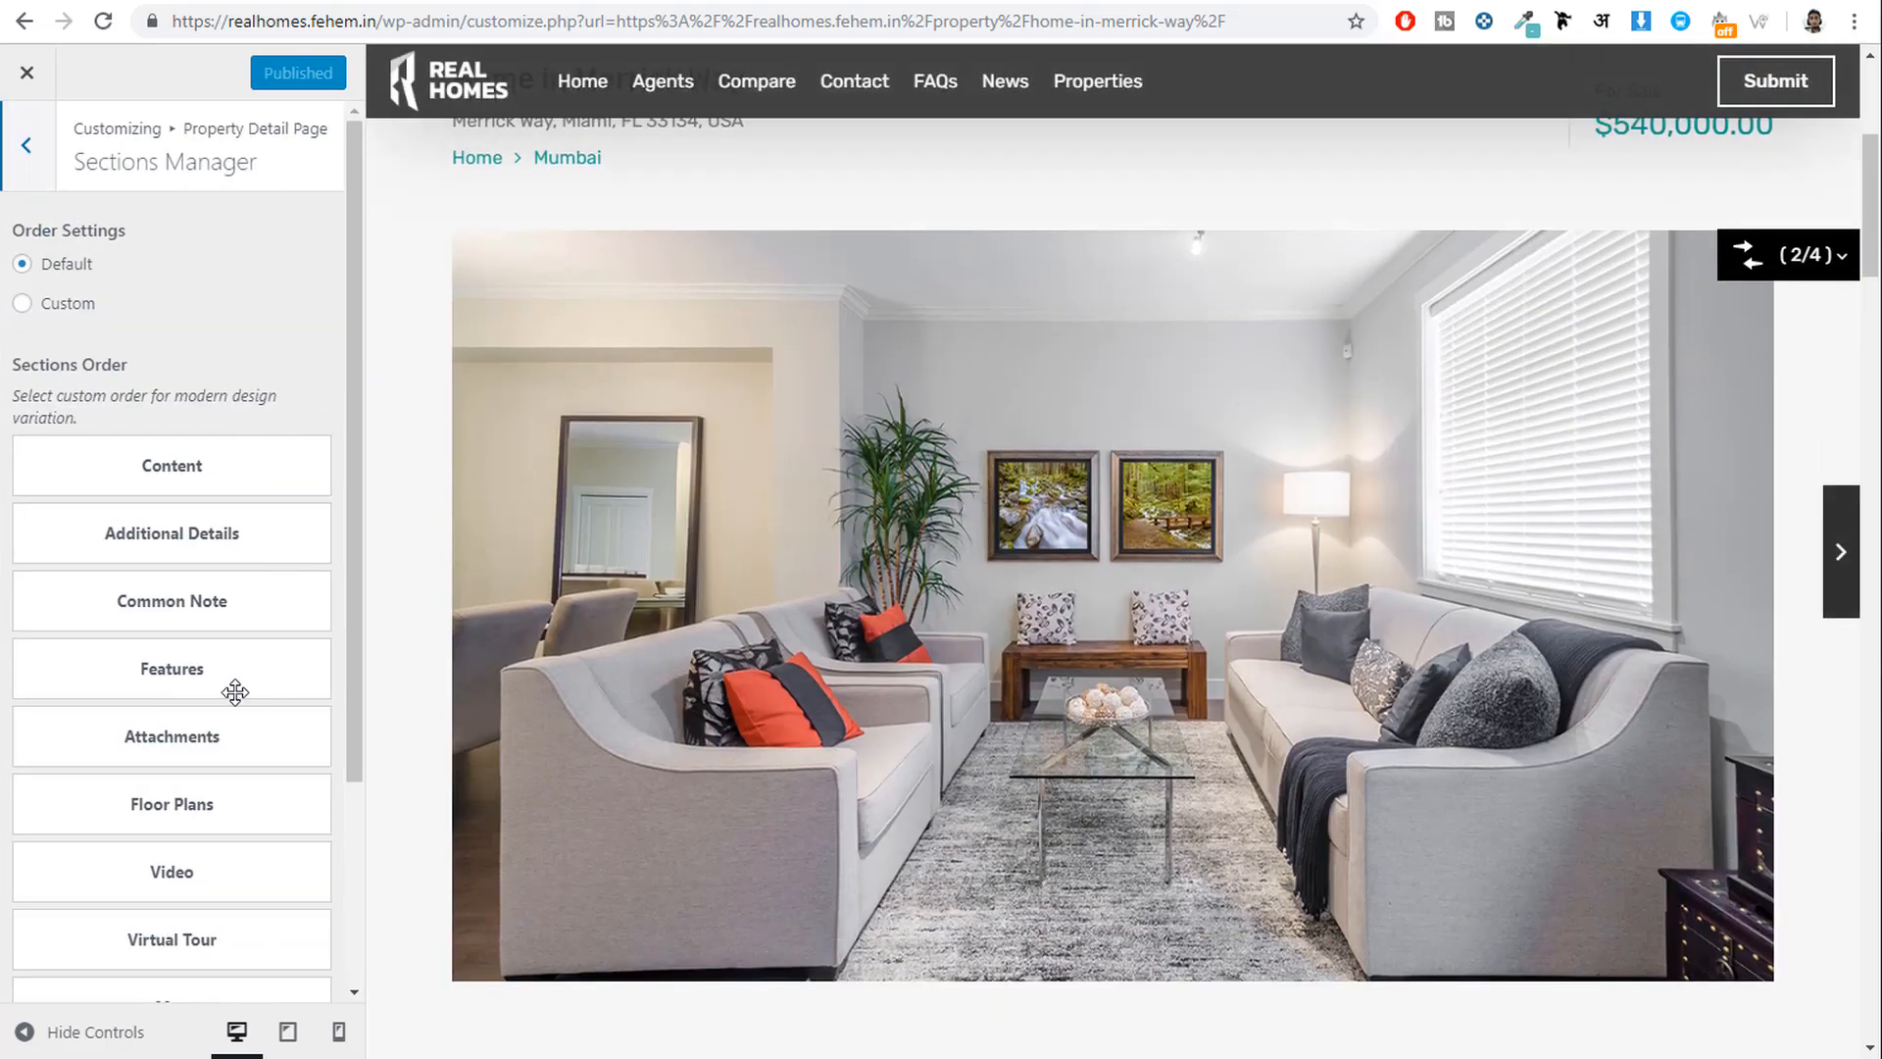
scroll(261, 722, "down", 3)
scroll(265, 726, "up", 3)
left_click(29, 177)
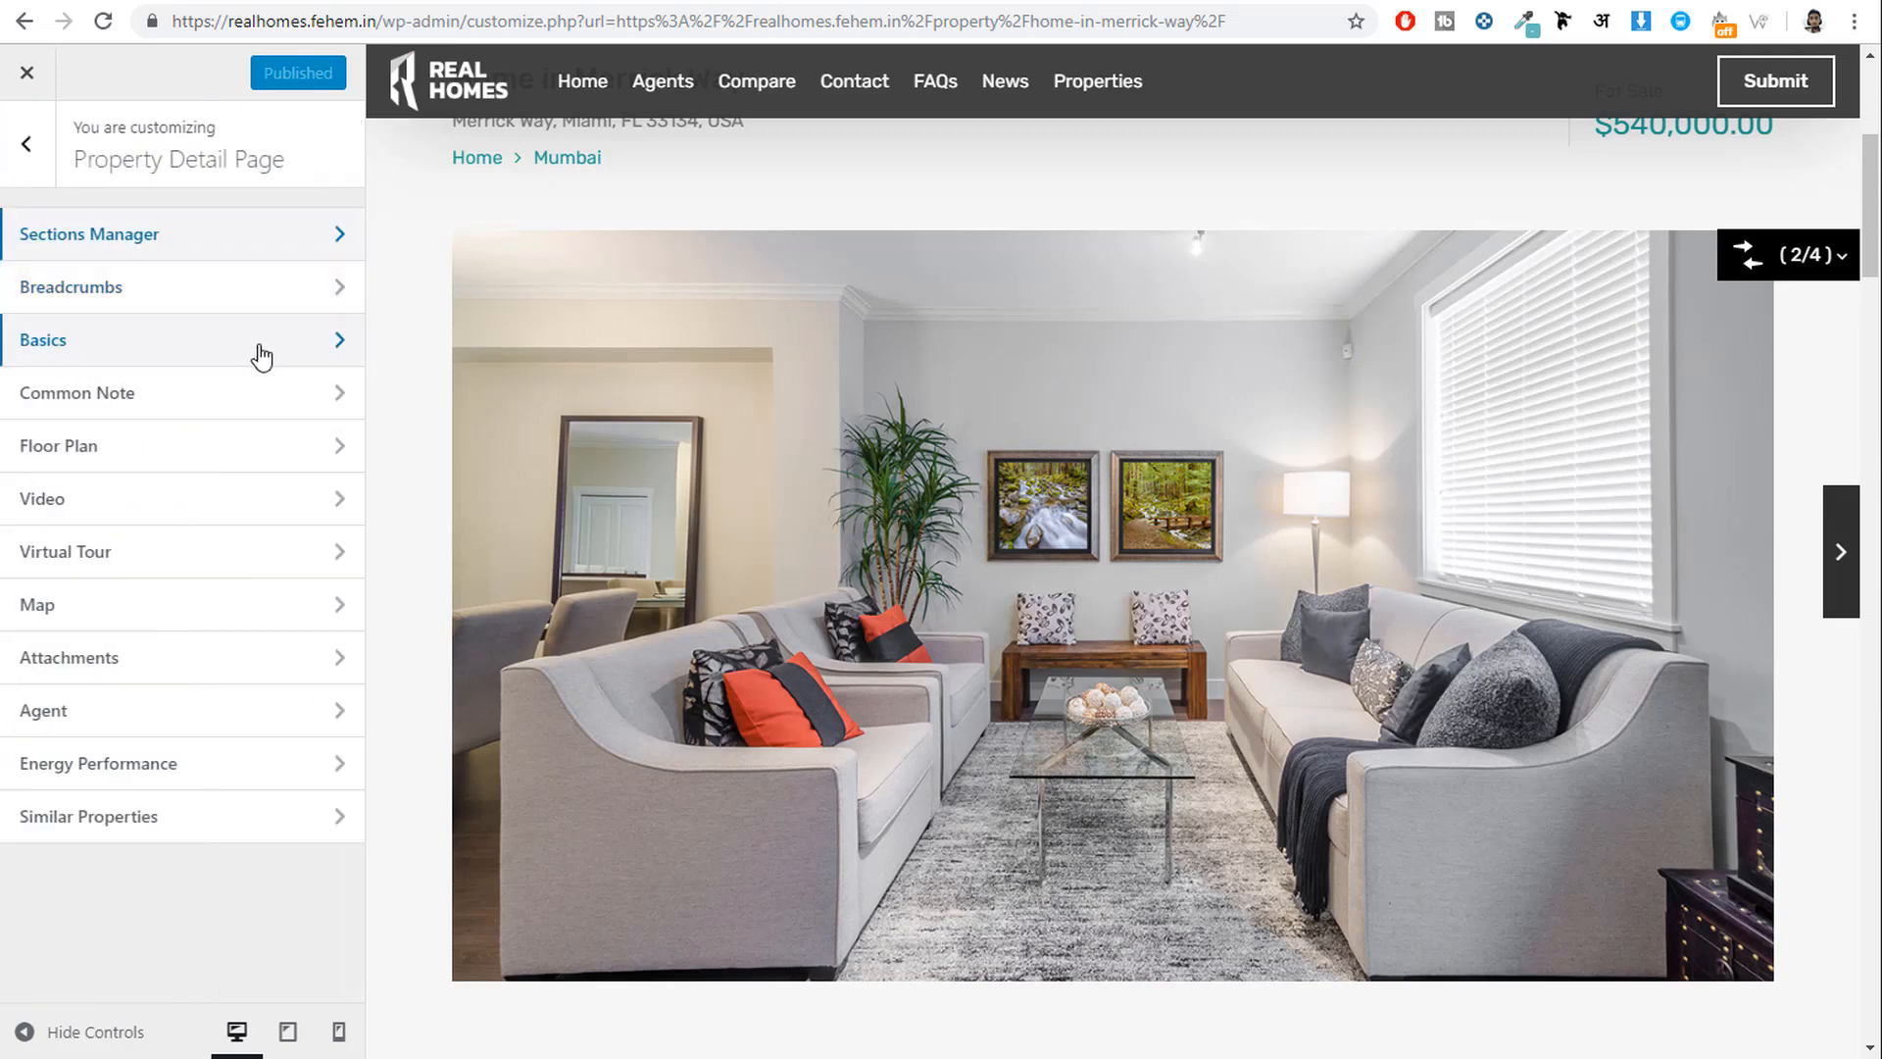
left_click(232, 625)
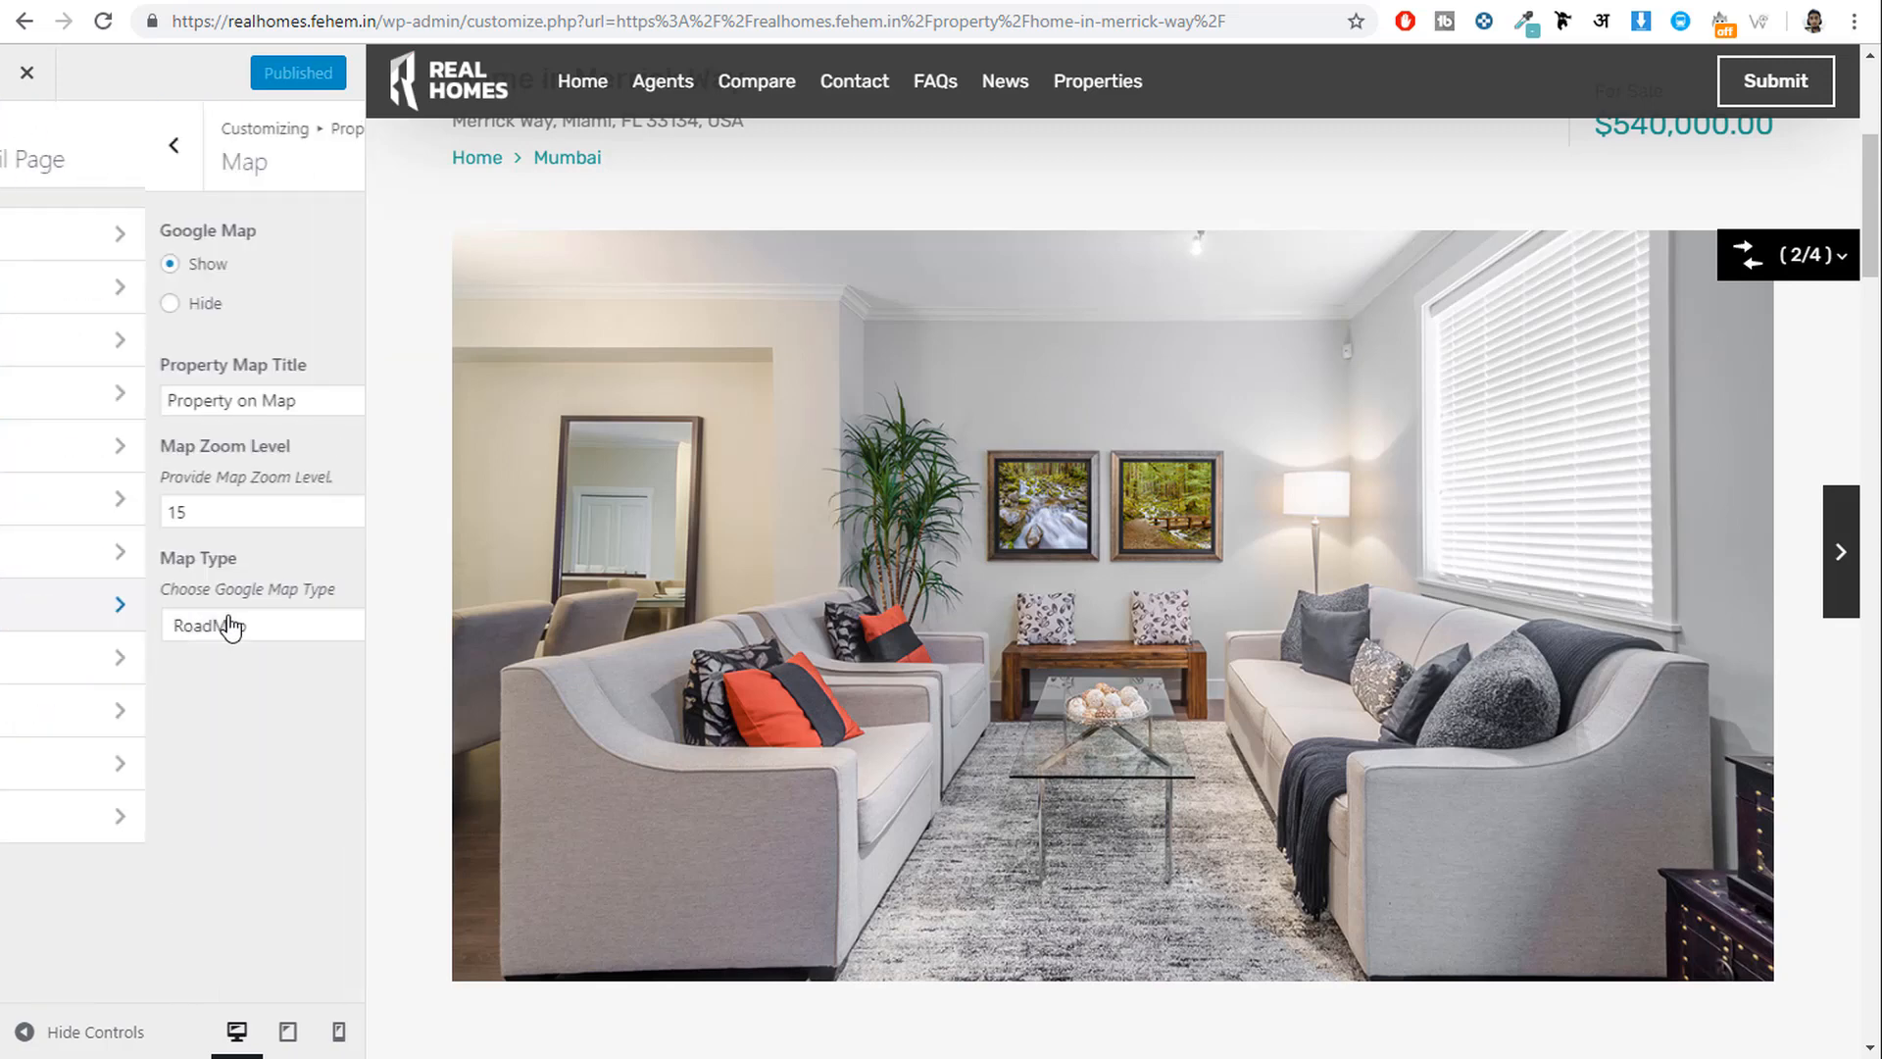
left_click(27, 147)
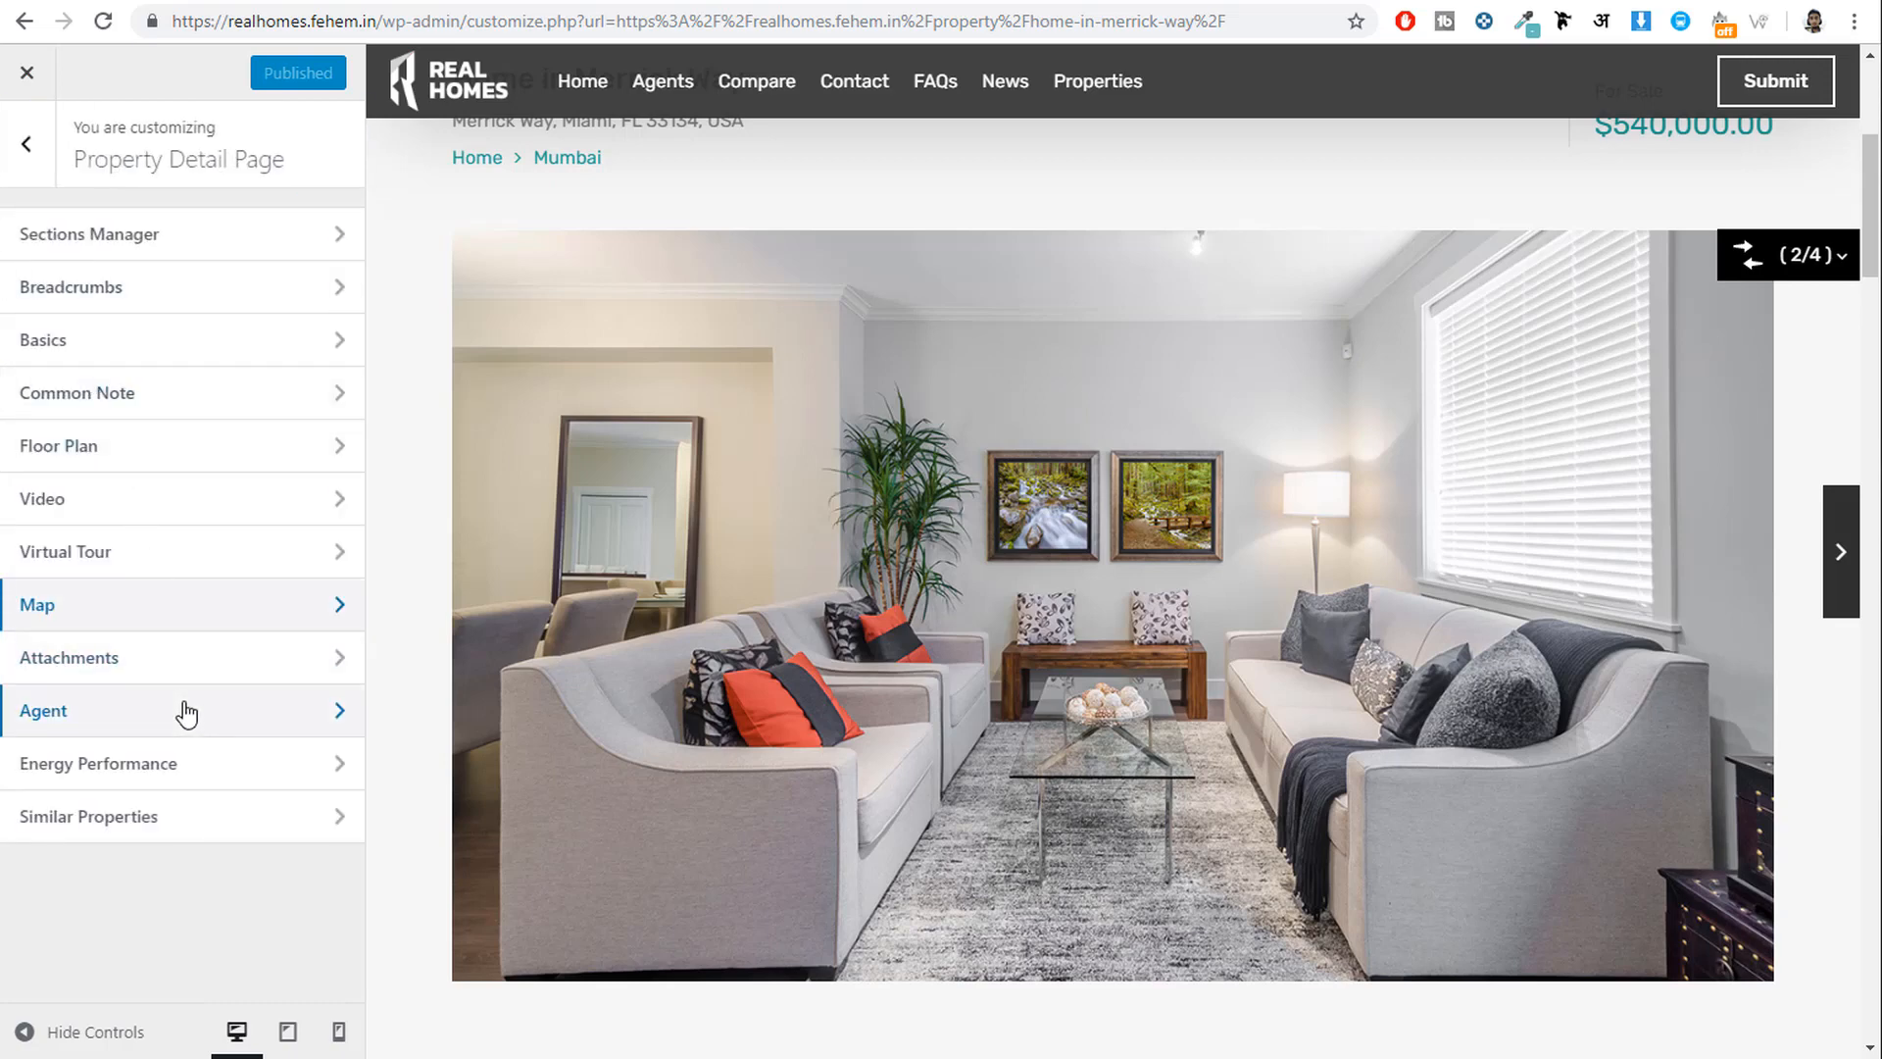
left_click(193, 605)
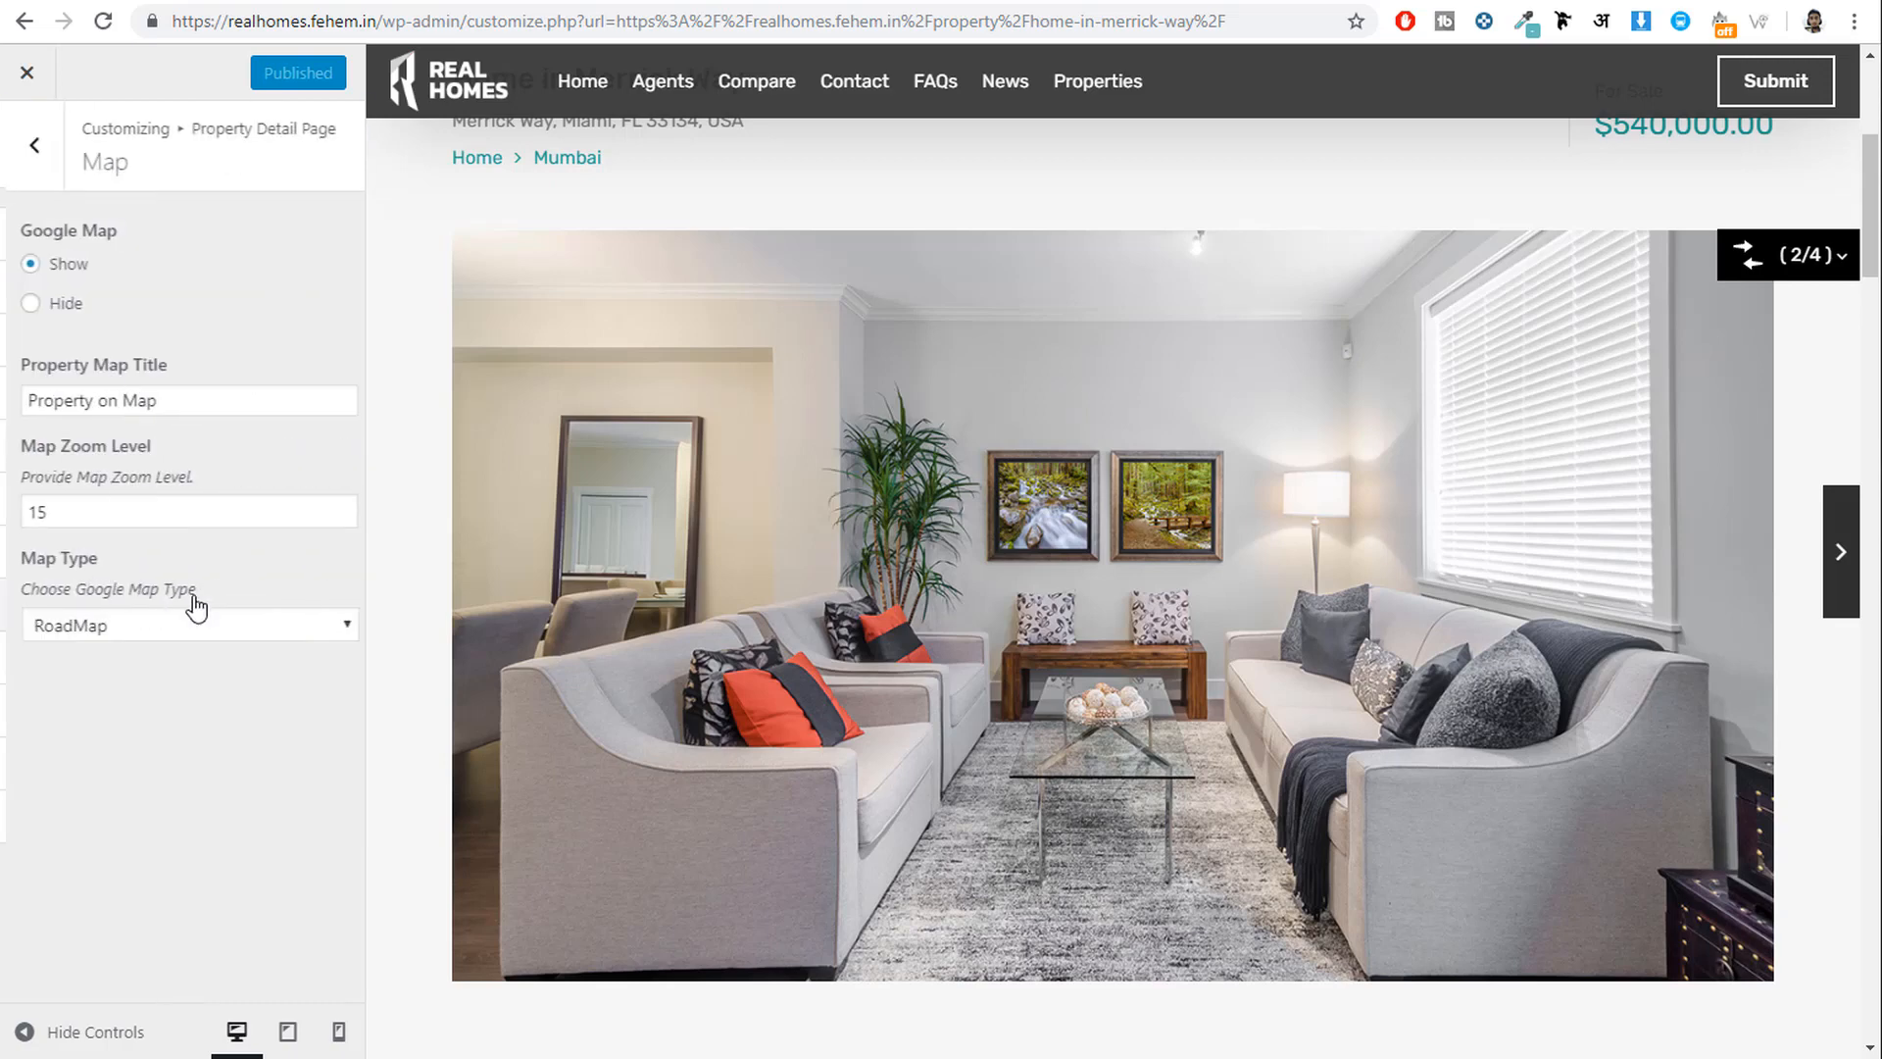
left_click(24, 175)
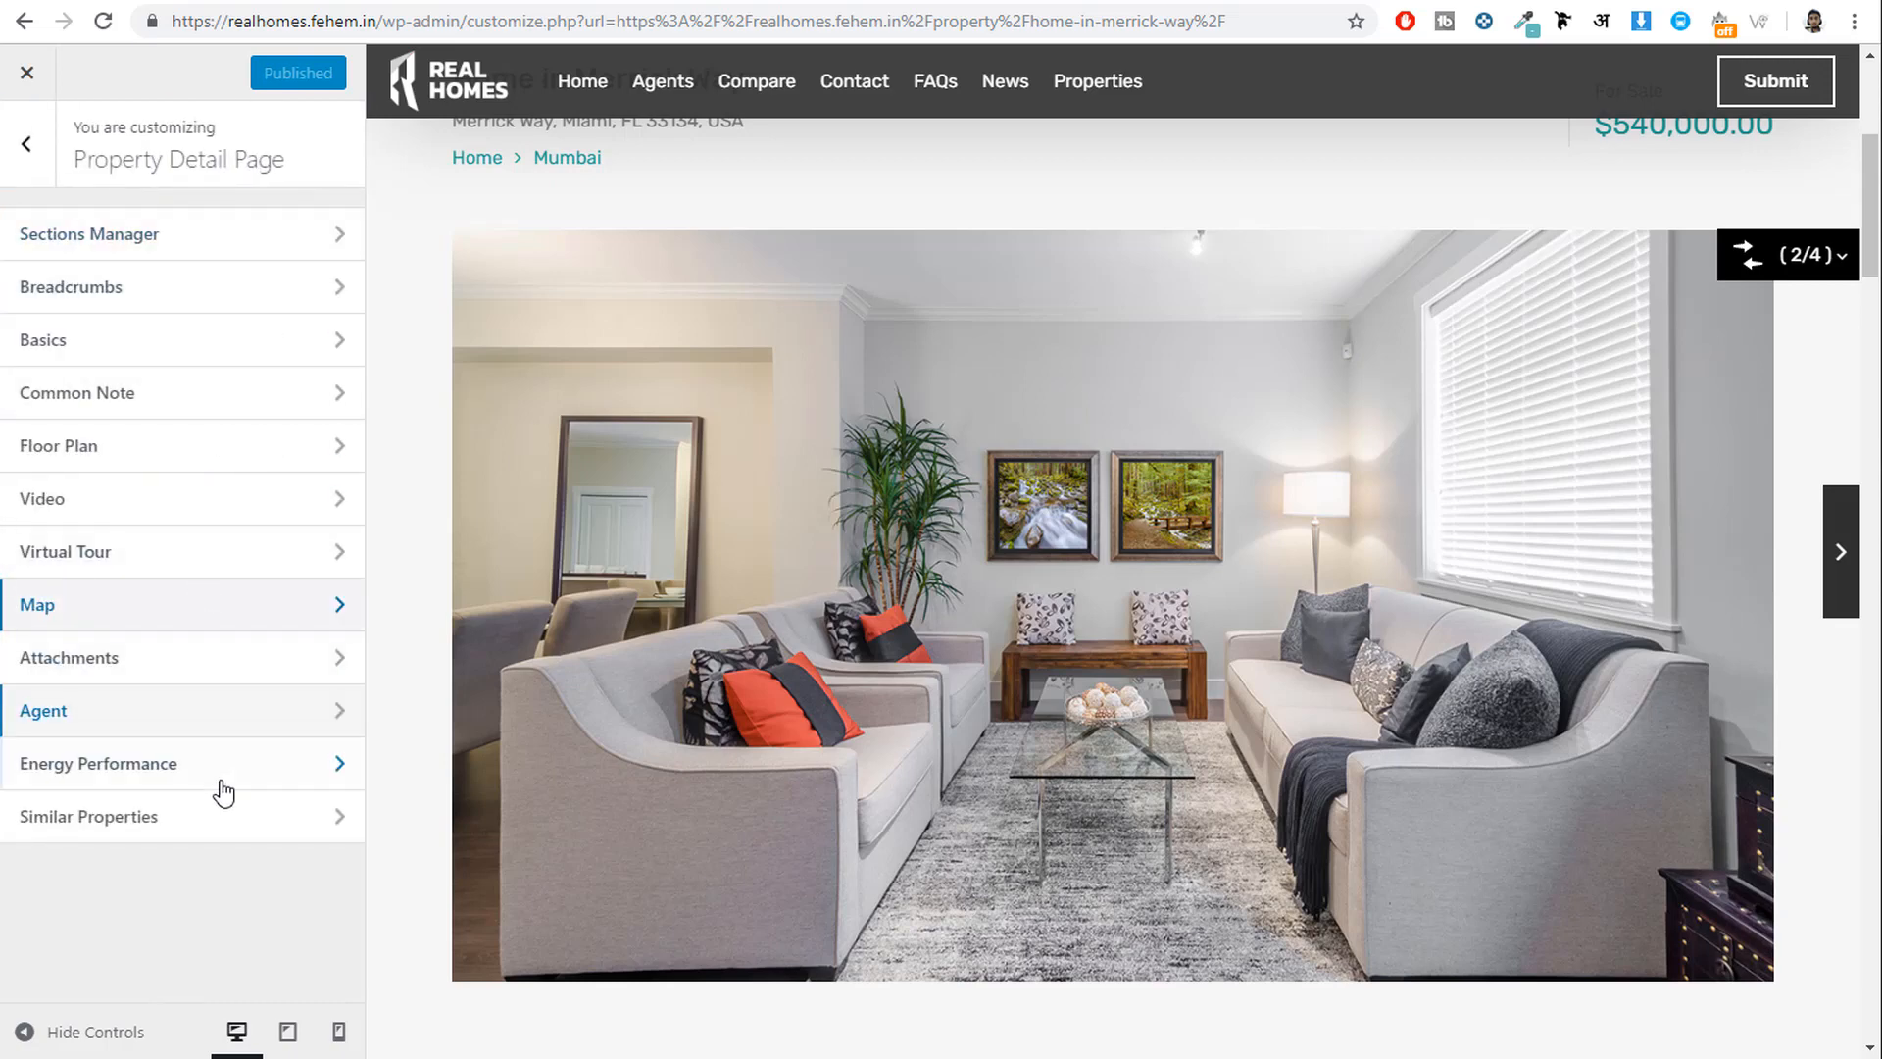
scroll(891, 899, "down", 15)
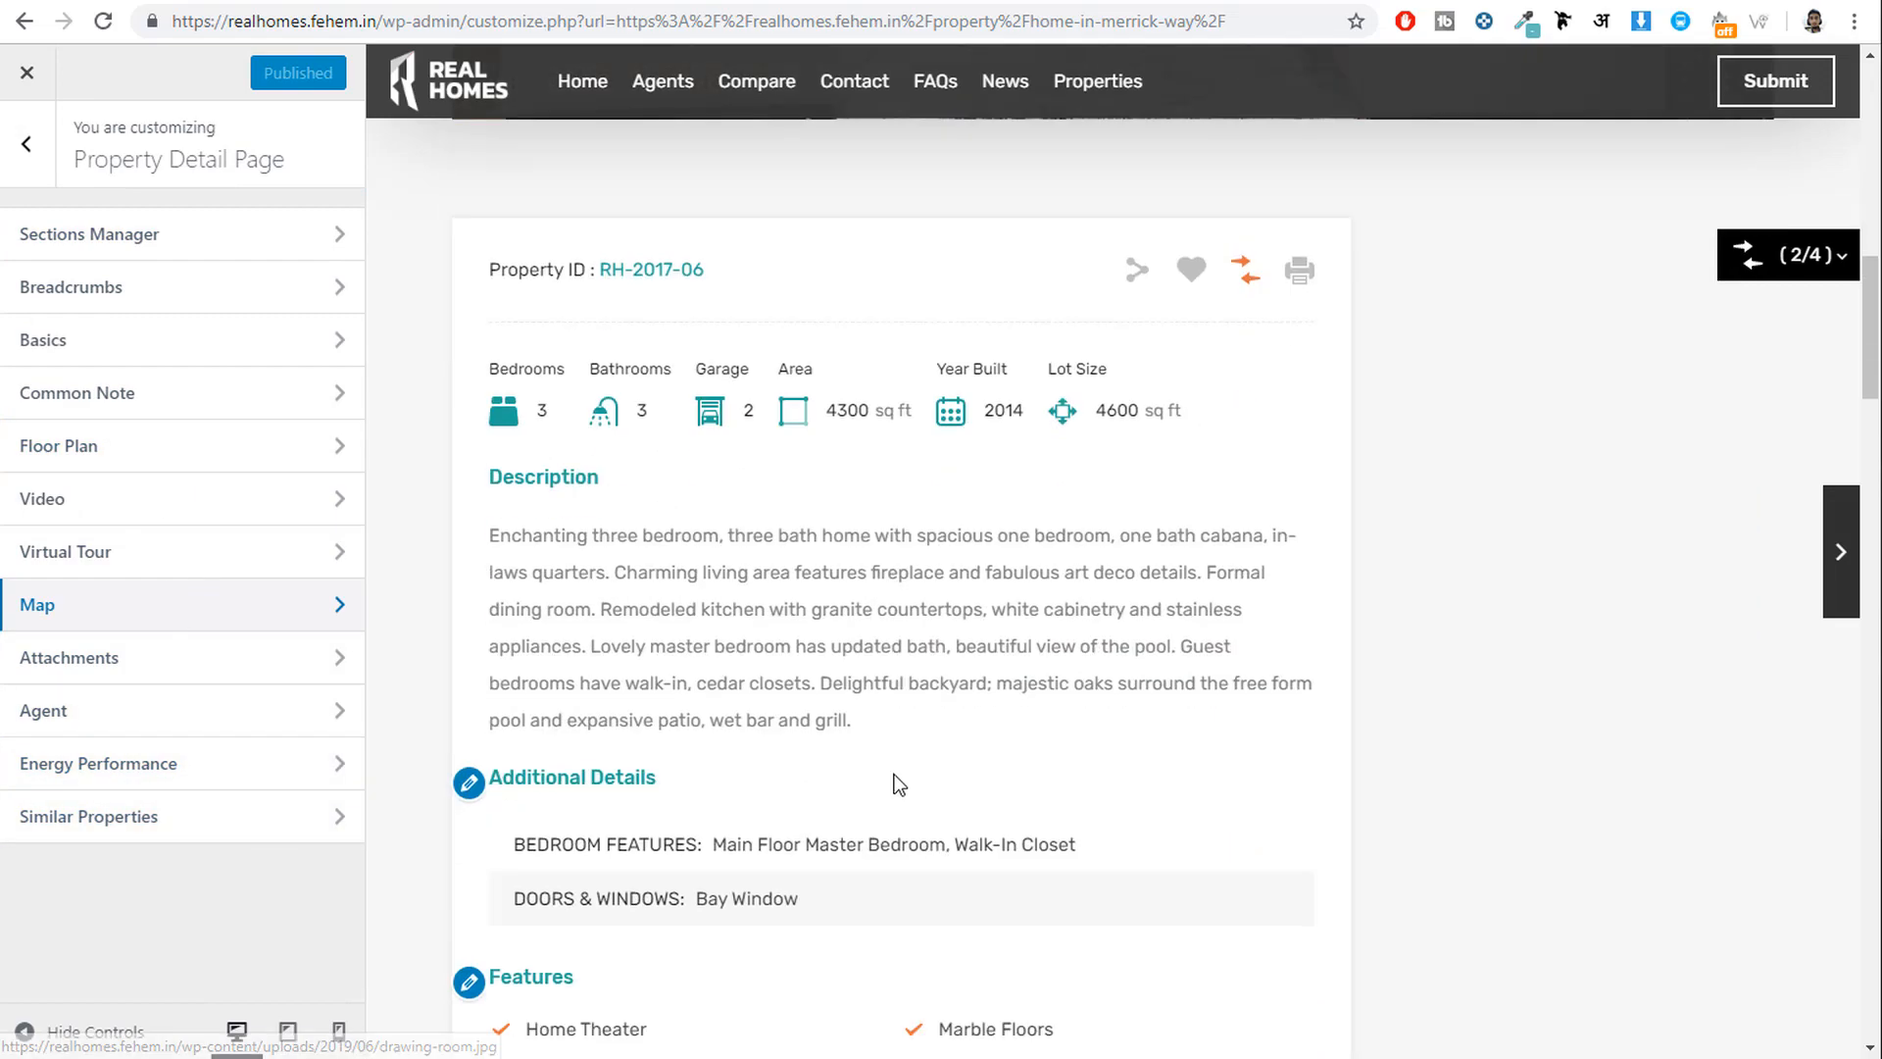
scroll(891, 776, "down", 15)
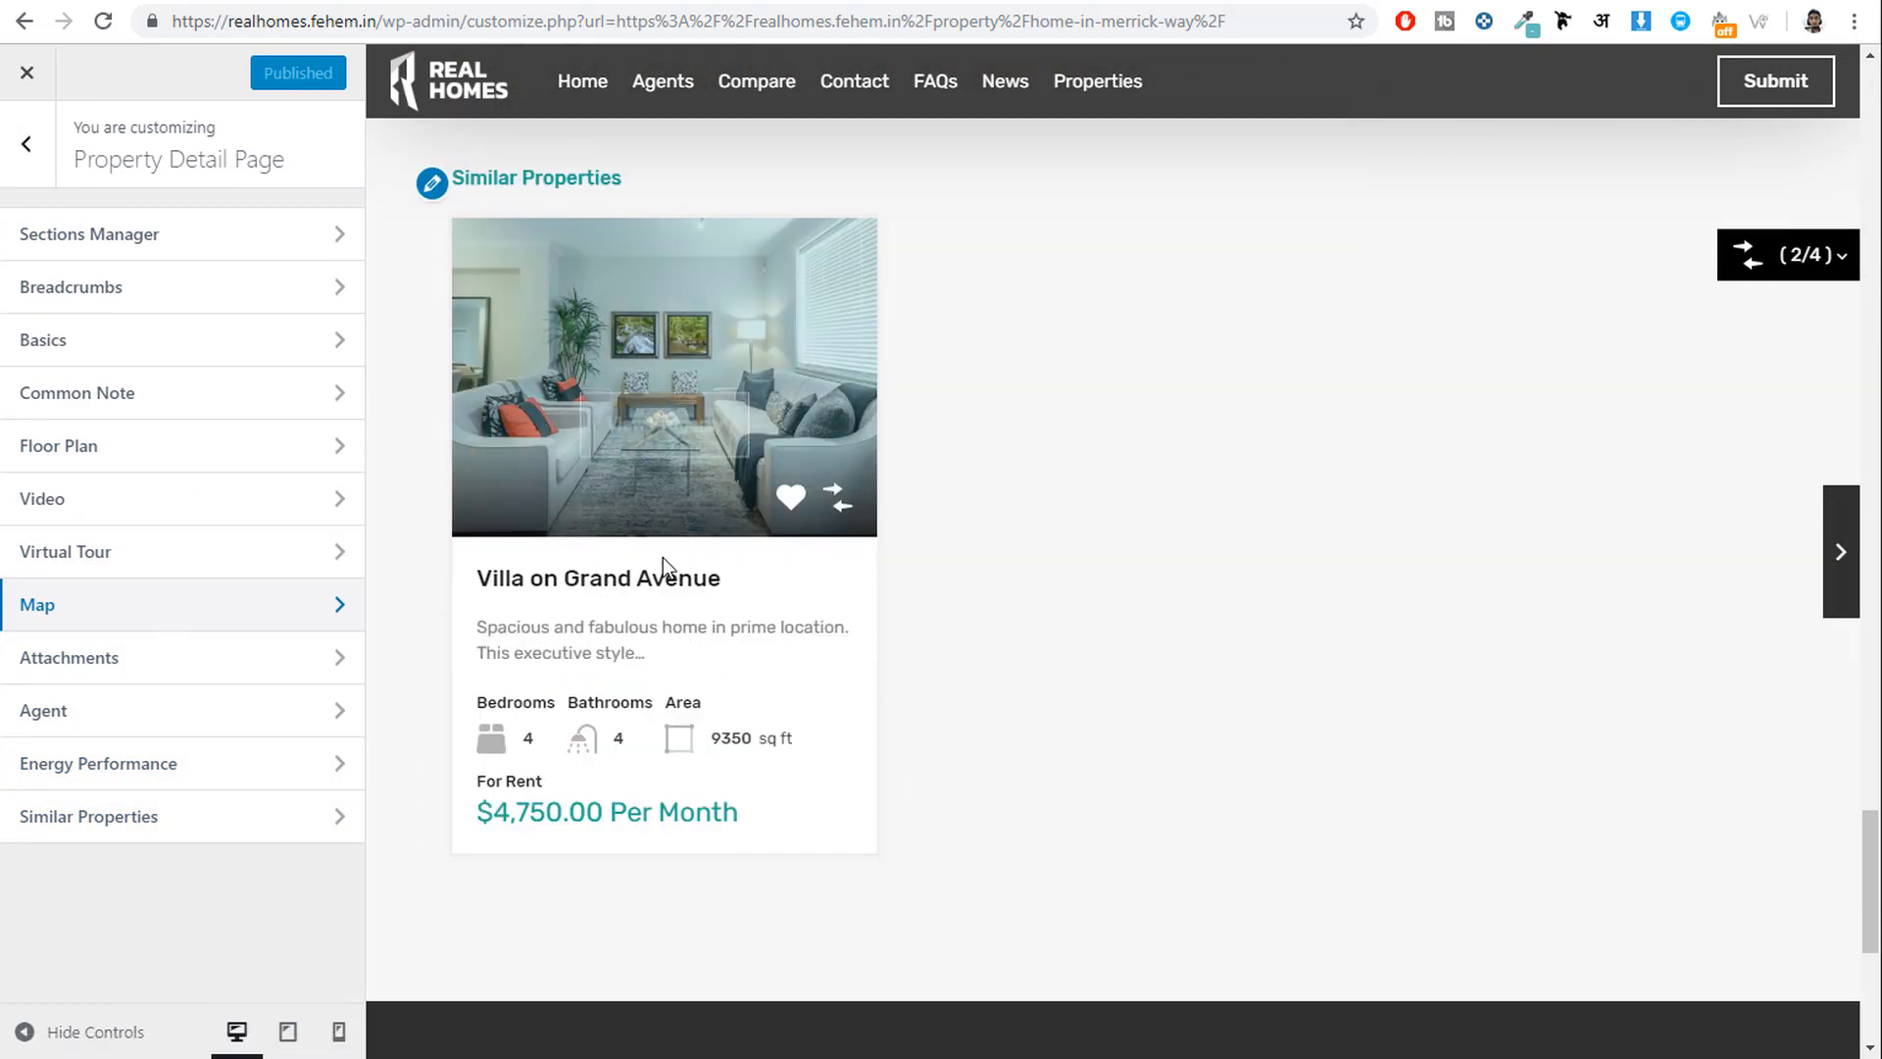
left_click(167, 816)
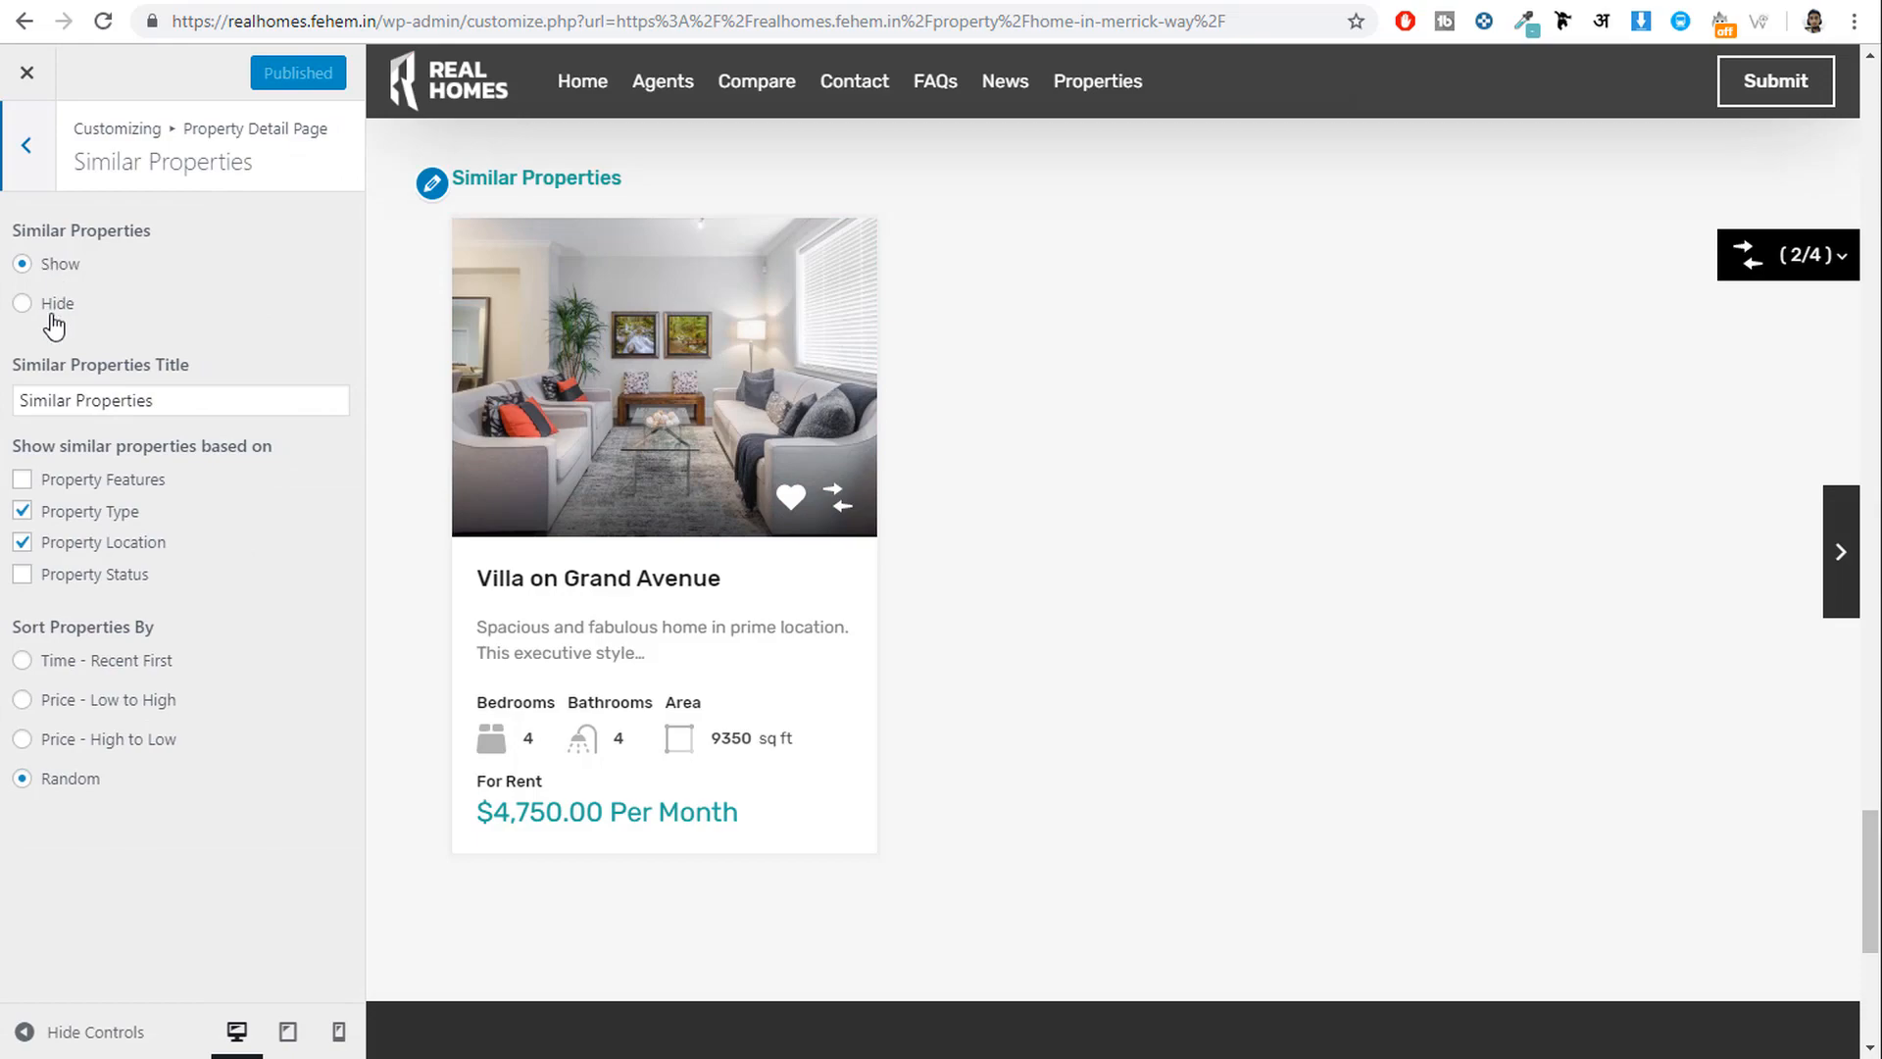
left_click(27, 157)
scroll(1264, 686, "up", 20)
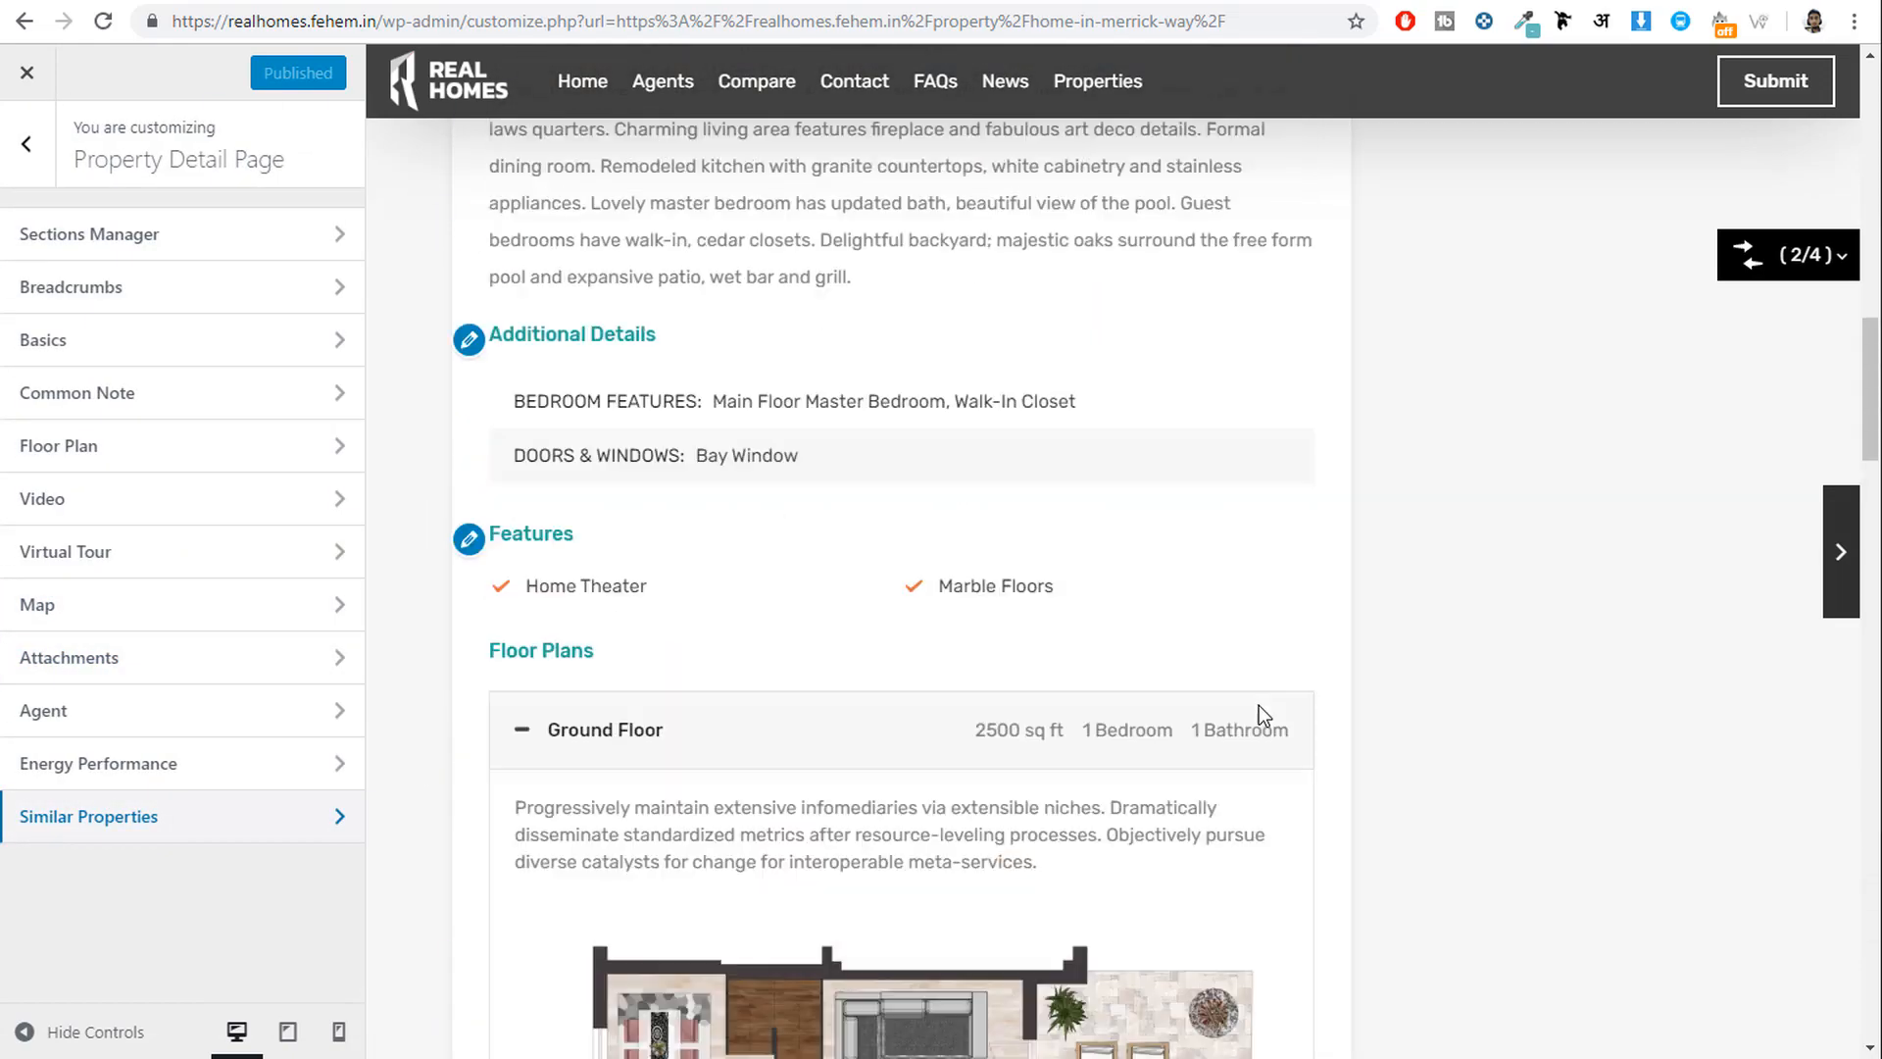
scroll(1259, 704, "up", 10)
scroll(1256, 705, "down", 8)
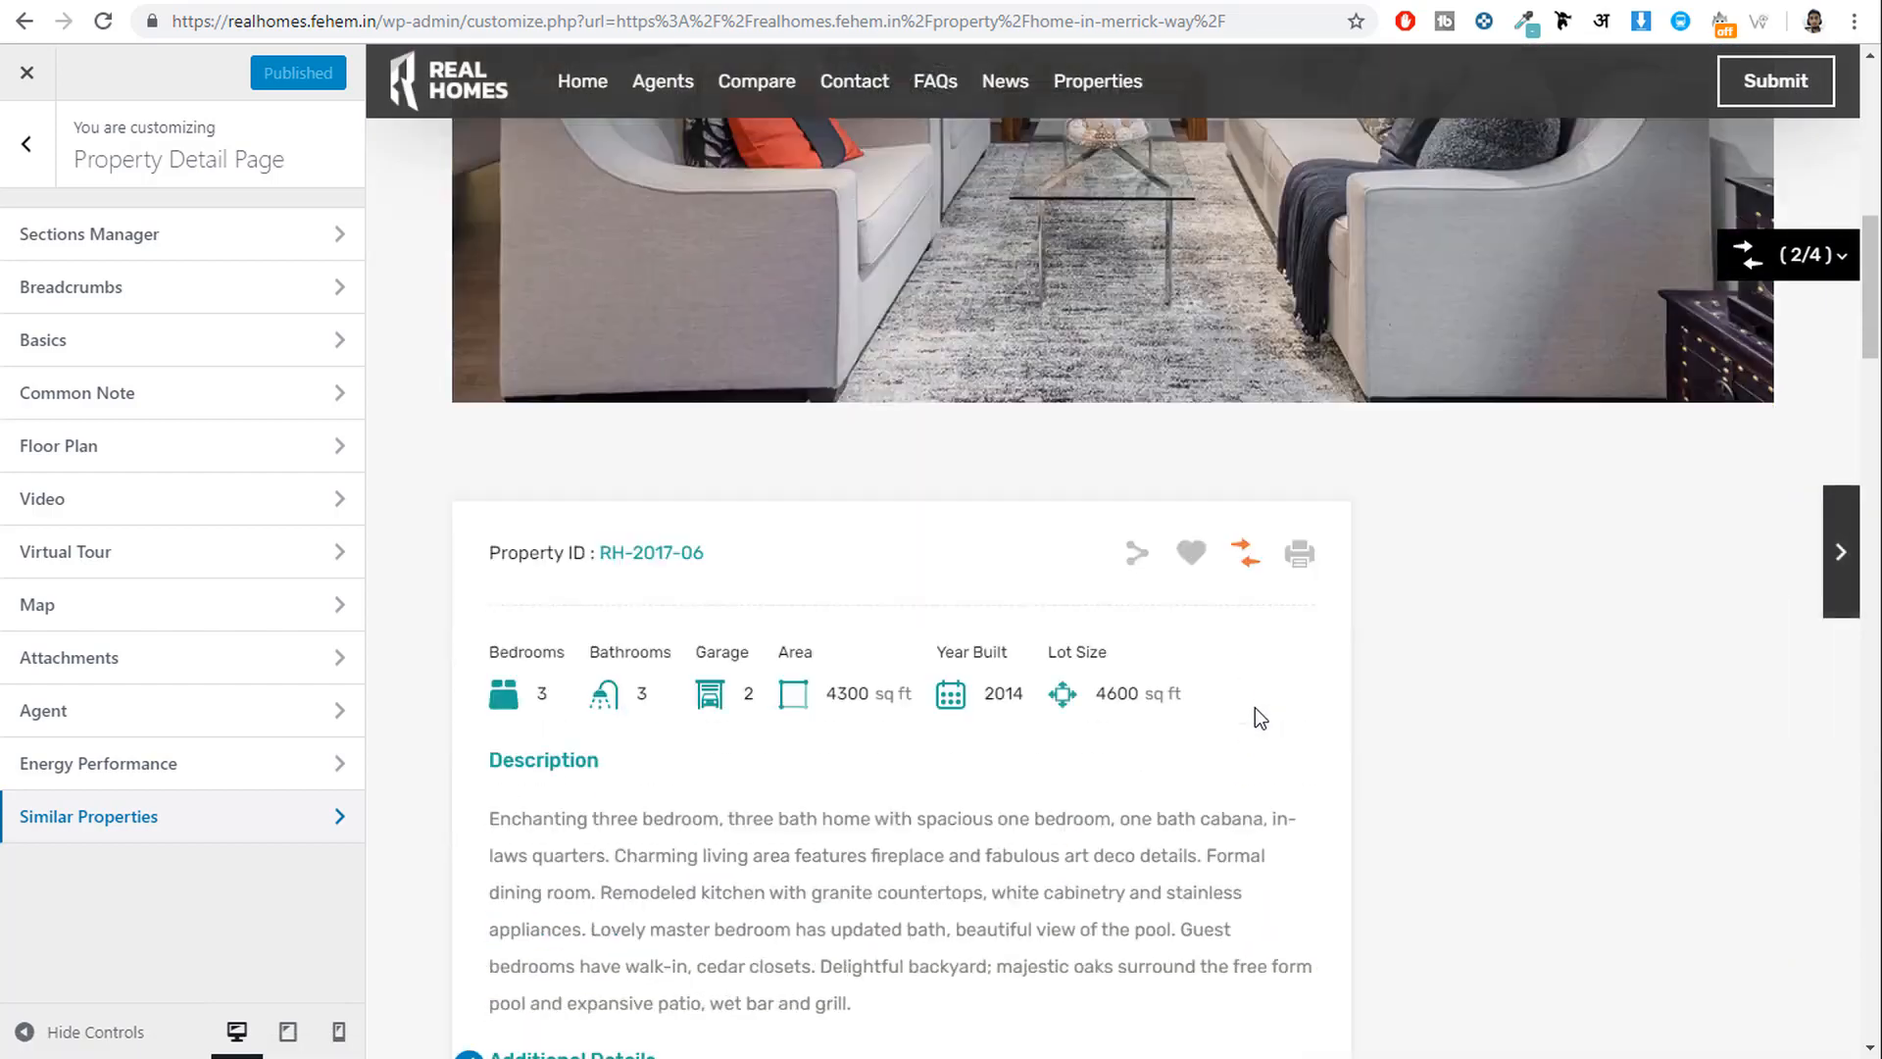
scroll(1255, 712, "down", 20)
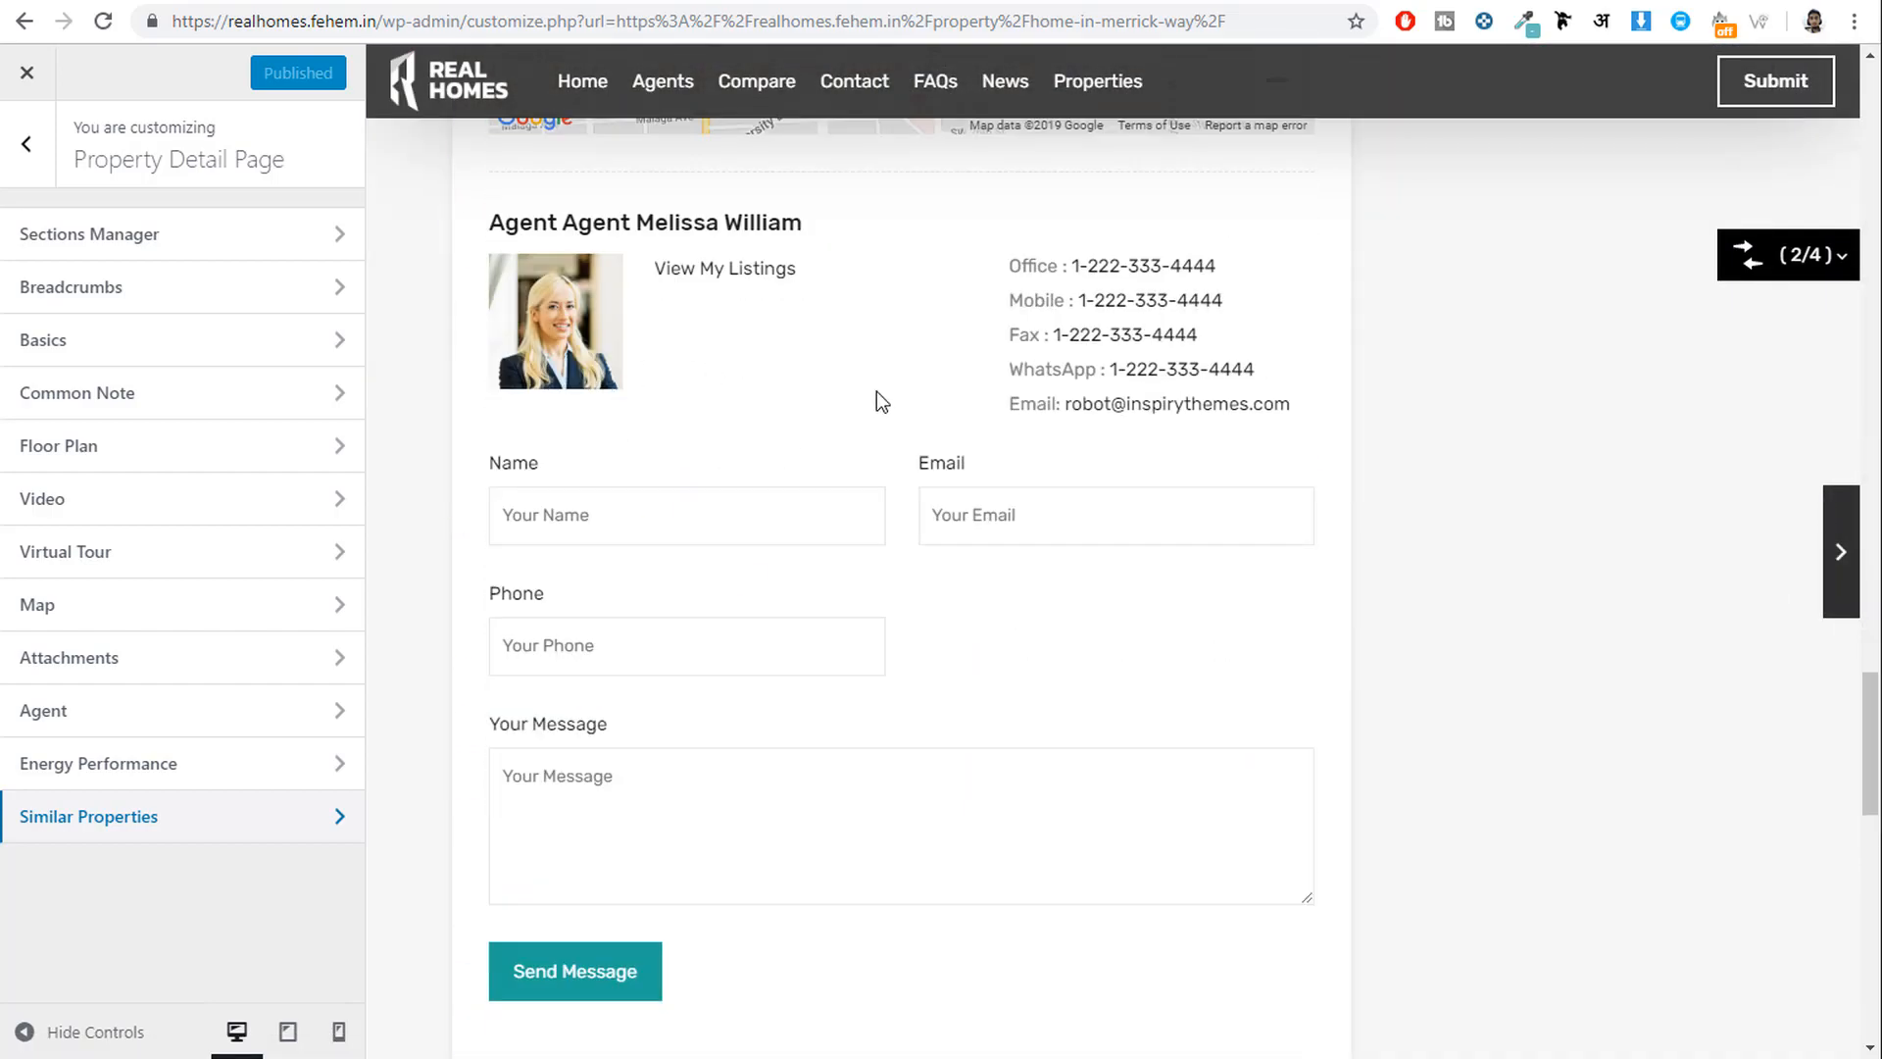
scroll(1290, 533, "up", 20)
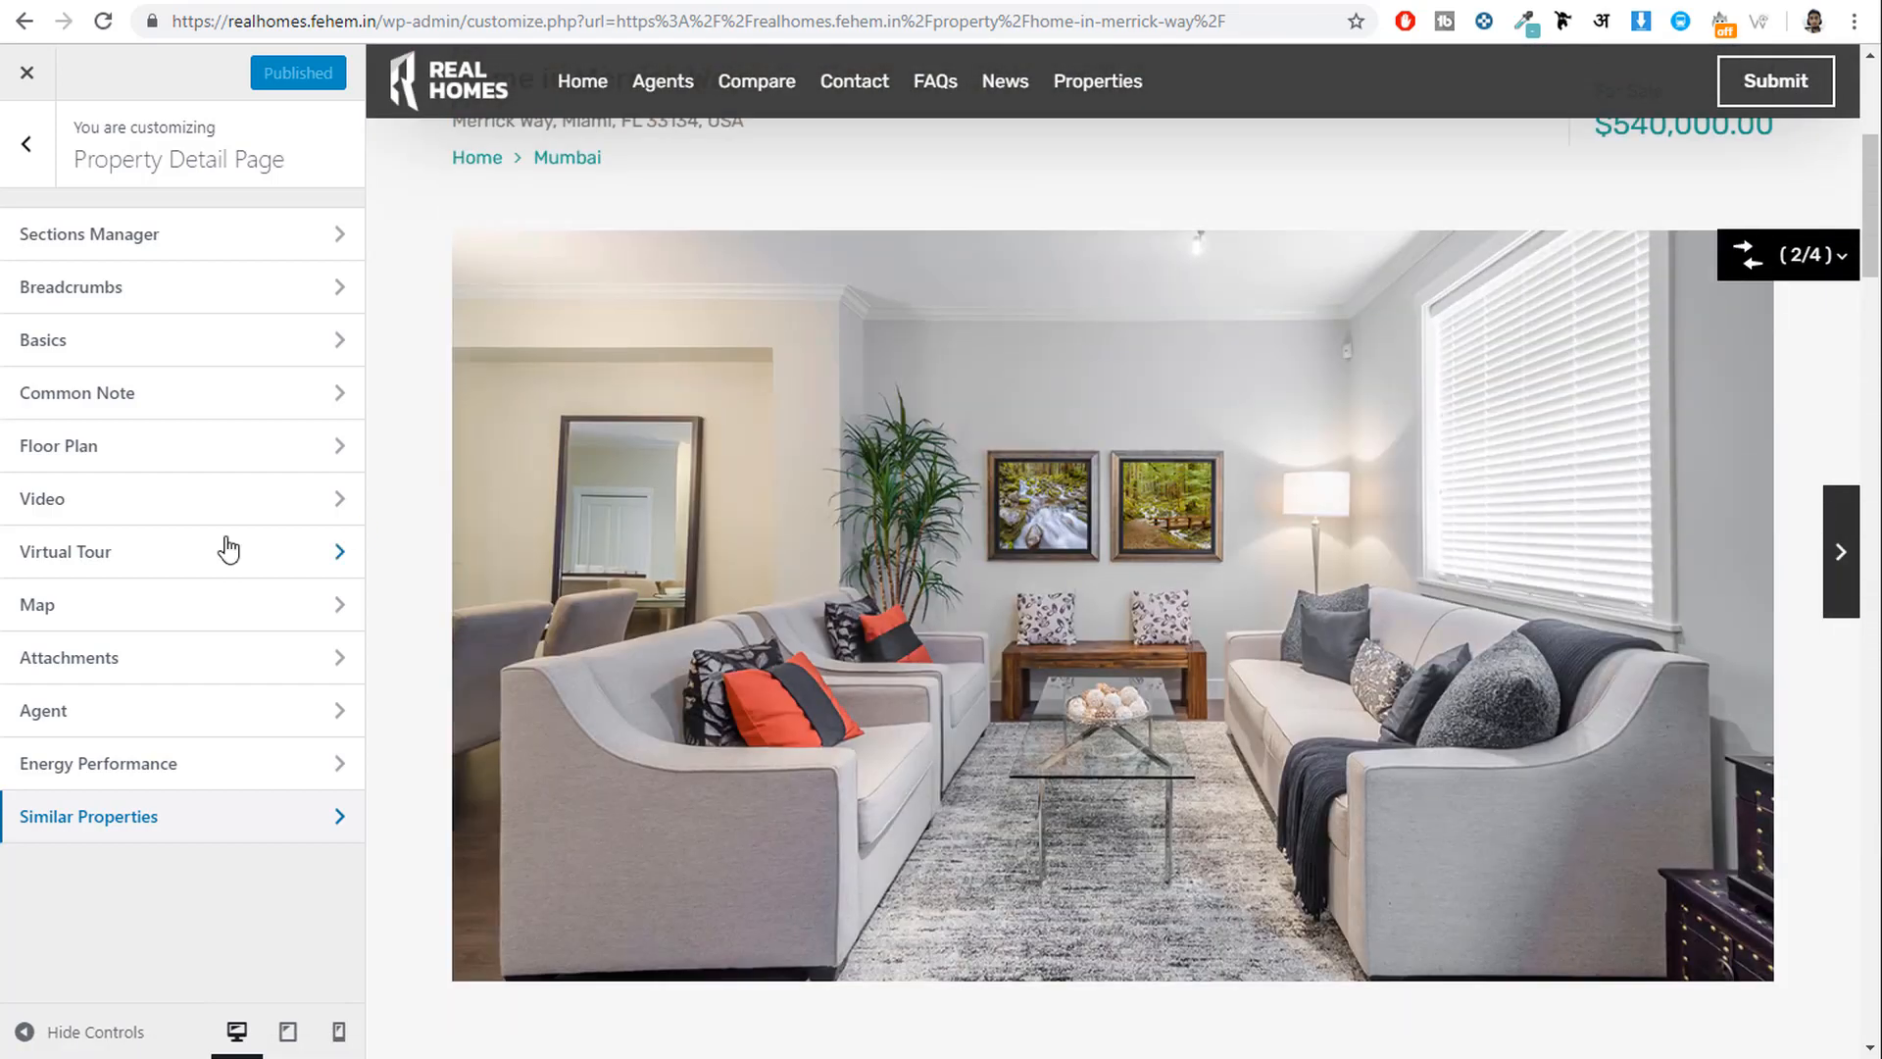
Set the Agent section to 'Agent info in Sidebar' and publish the change.
left_click(131, 711)
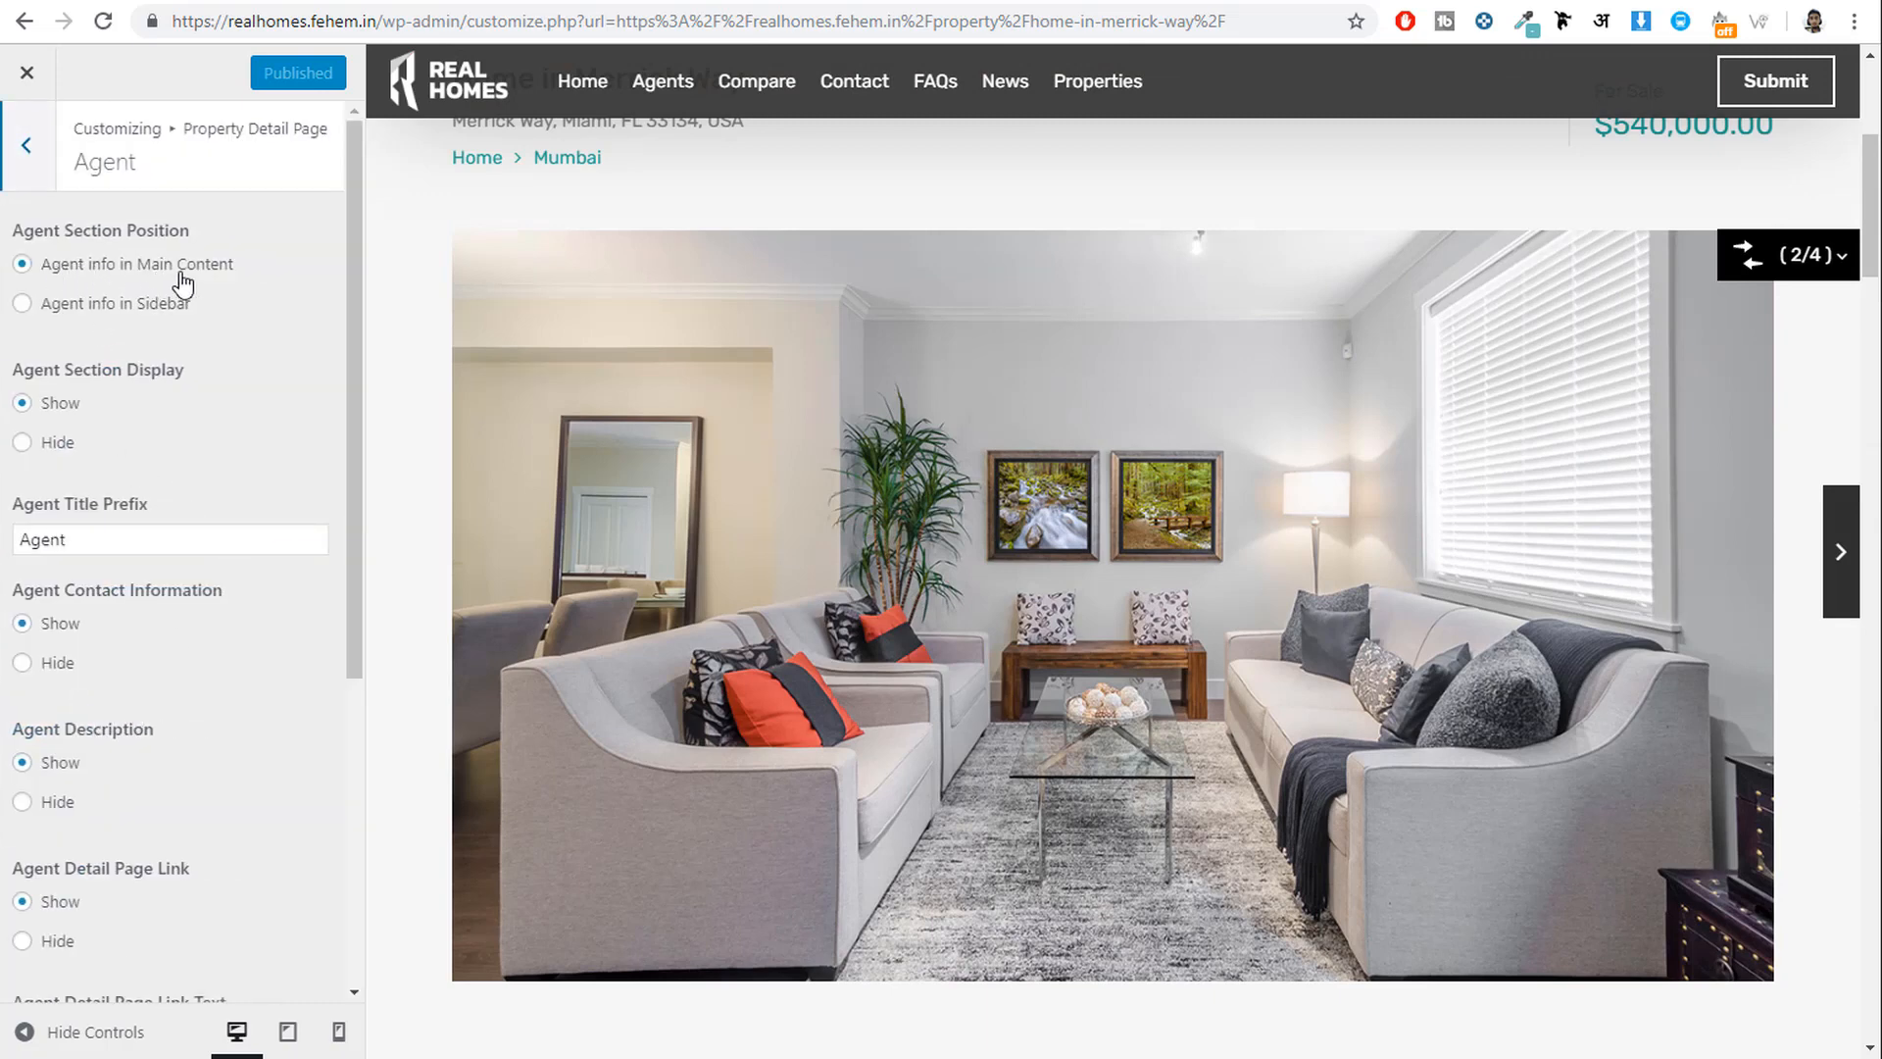
left_click(101, 307)
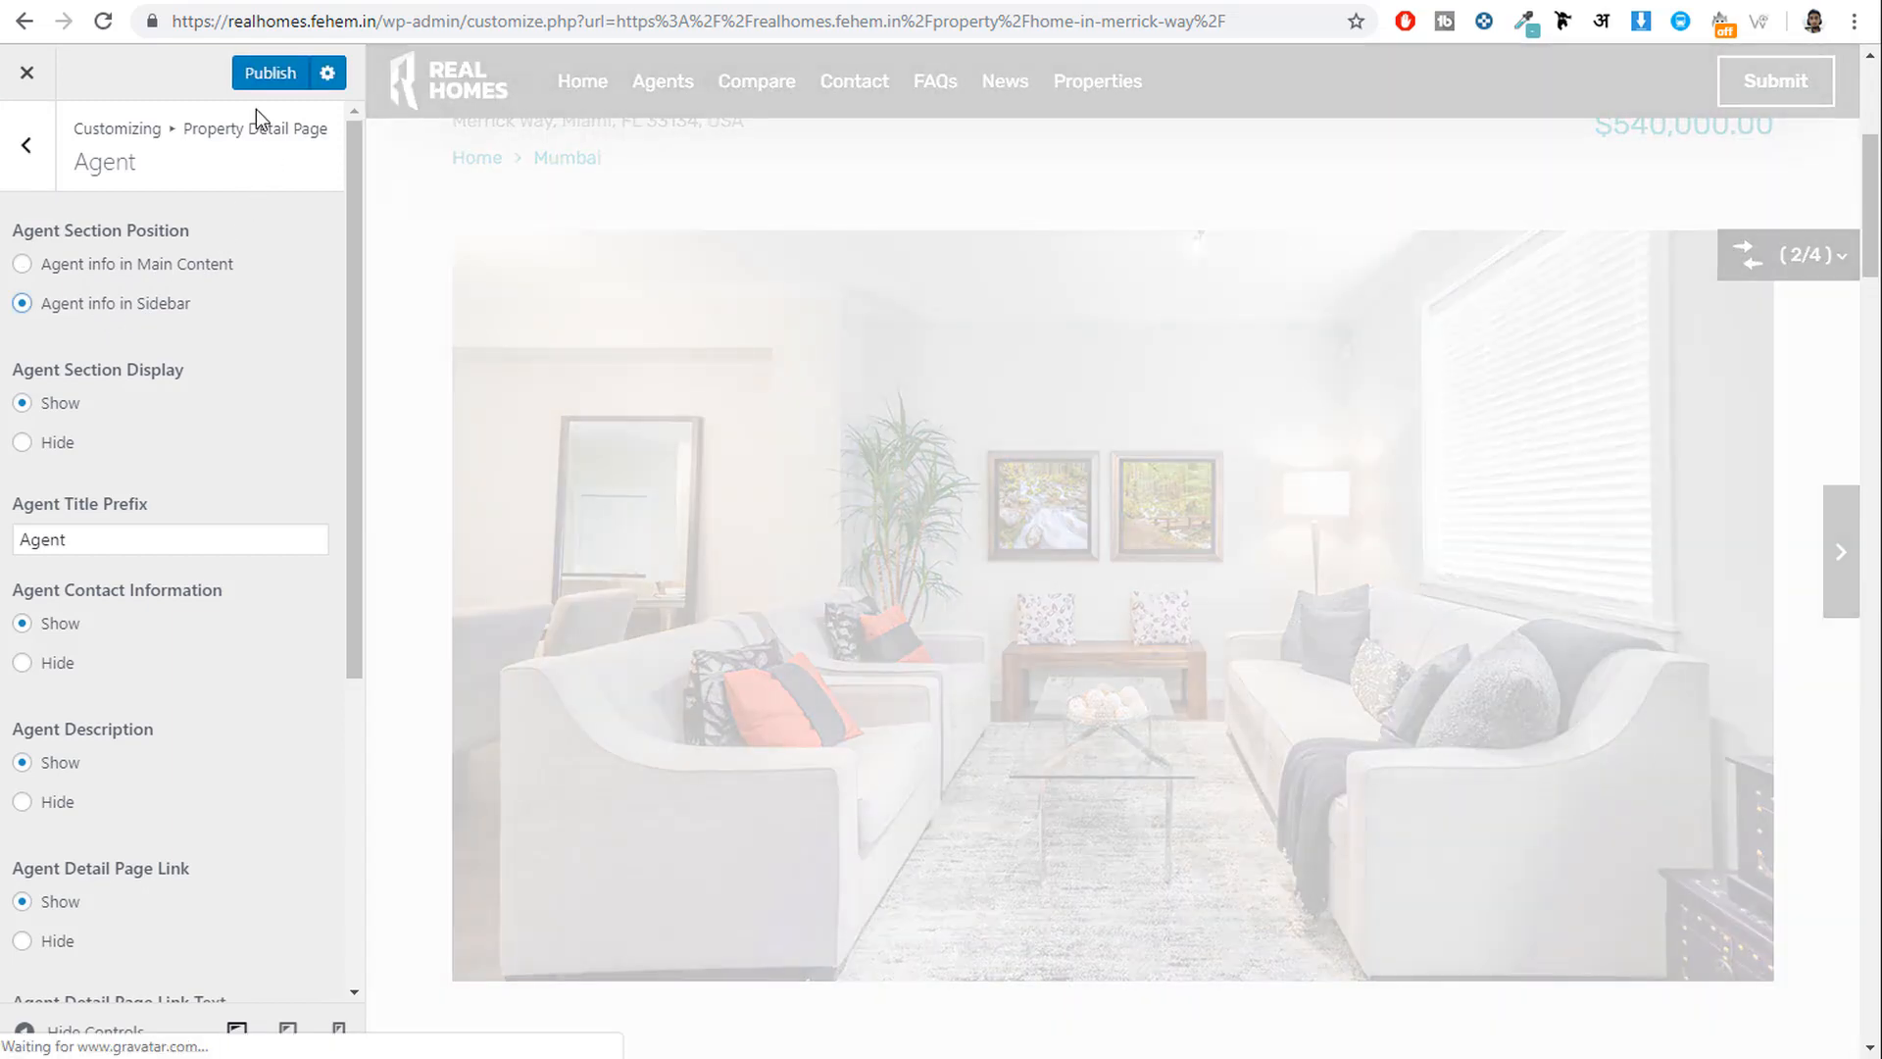
left_click(259, 74)
Move over to the realhomes2 site's FAQs page.
scroll(1470, 607, "down", 5)
scroll(1569, 627, "down", 8)
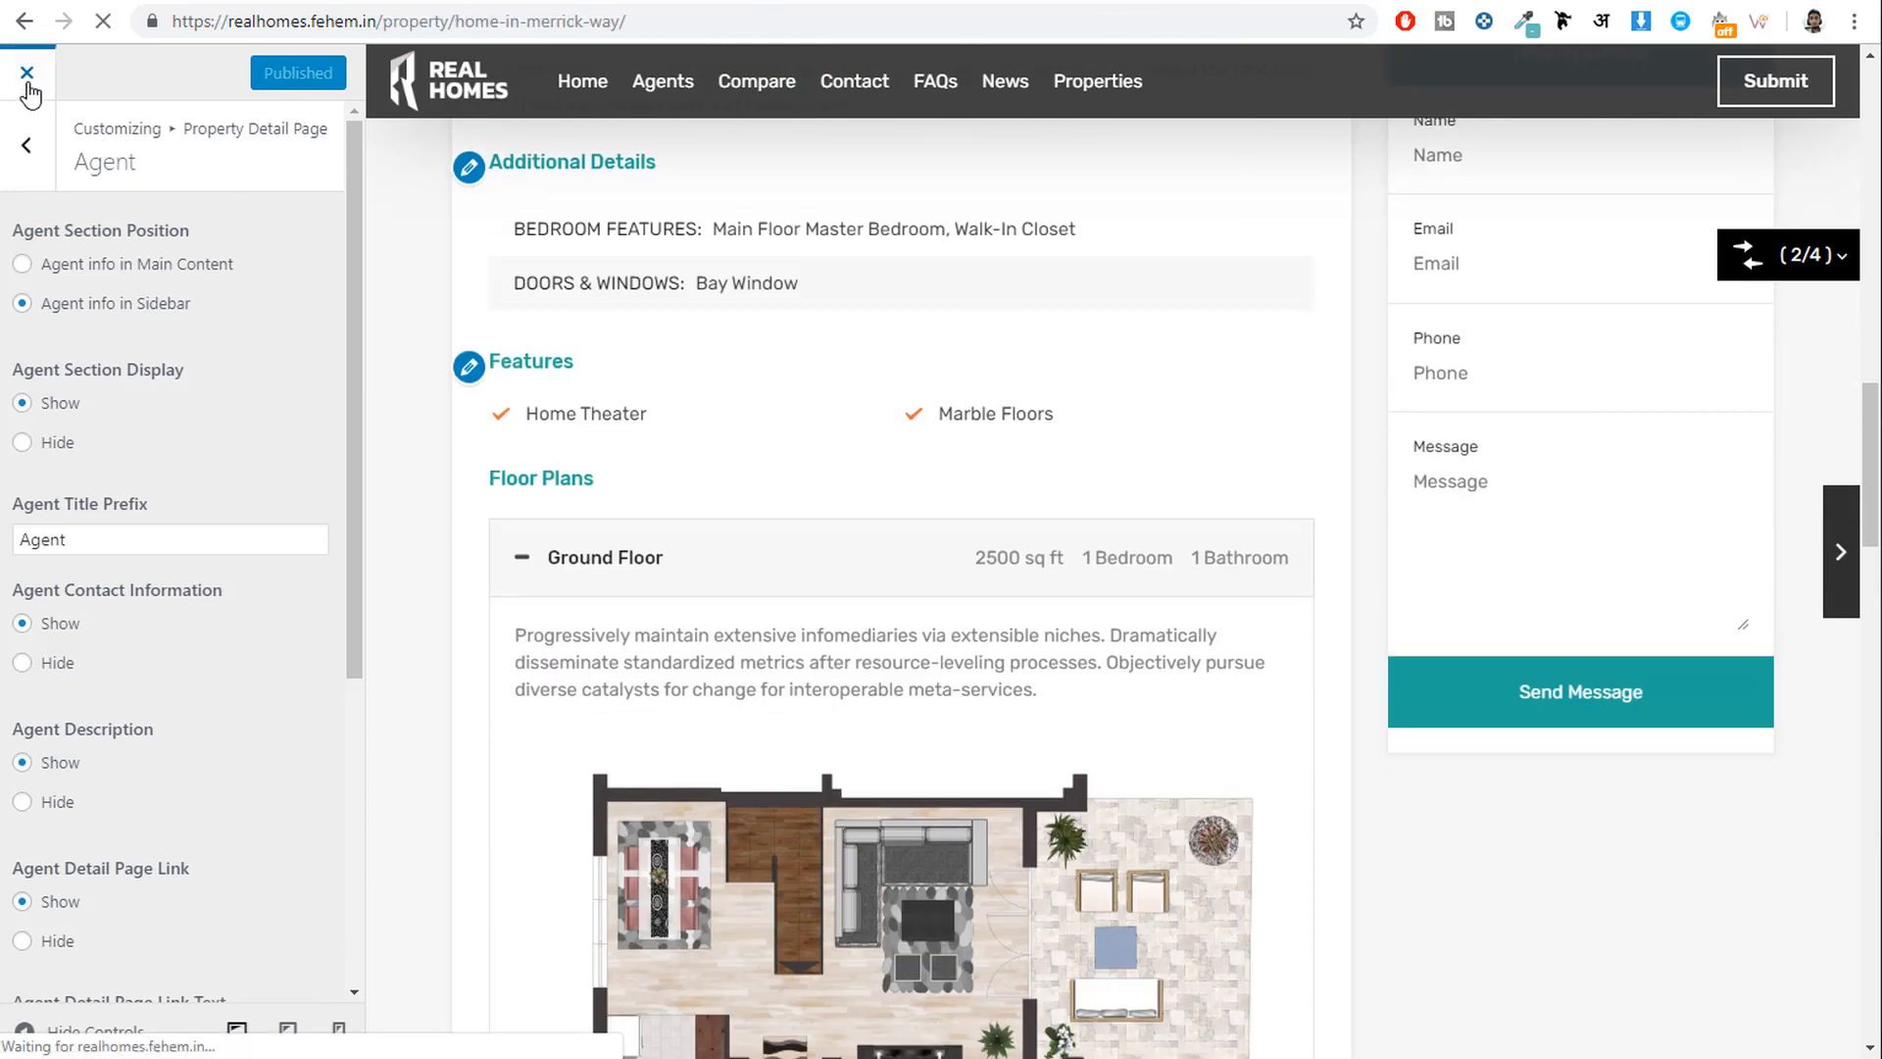
scroll(1367, 696, "down", 6)
scroll(1367, 696, "down", 15)
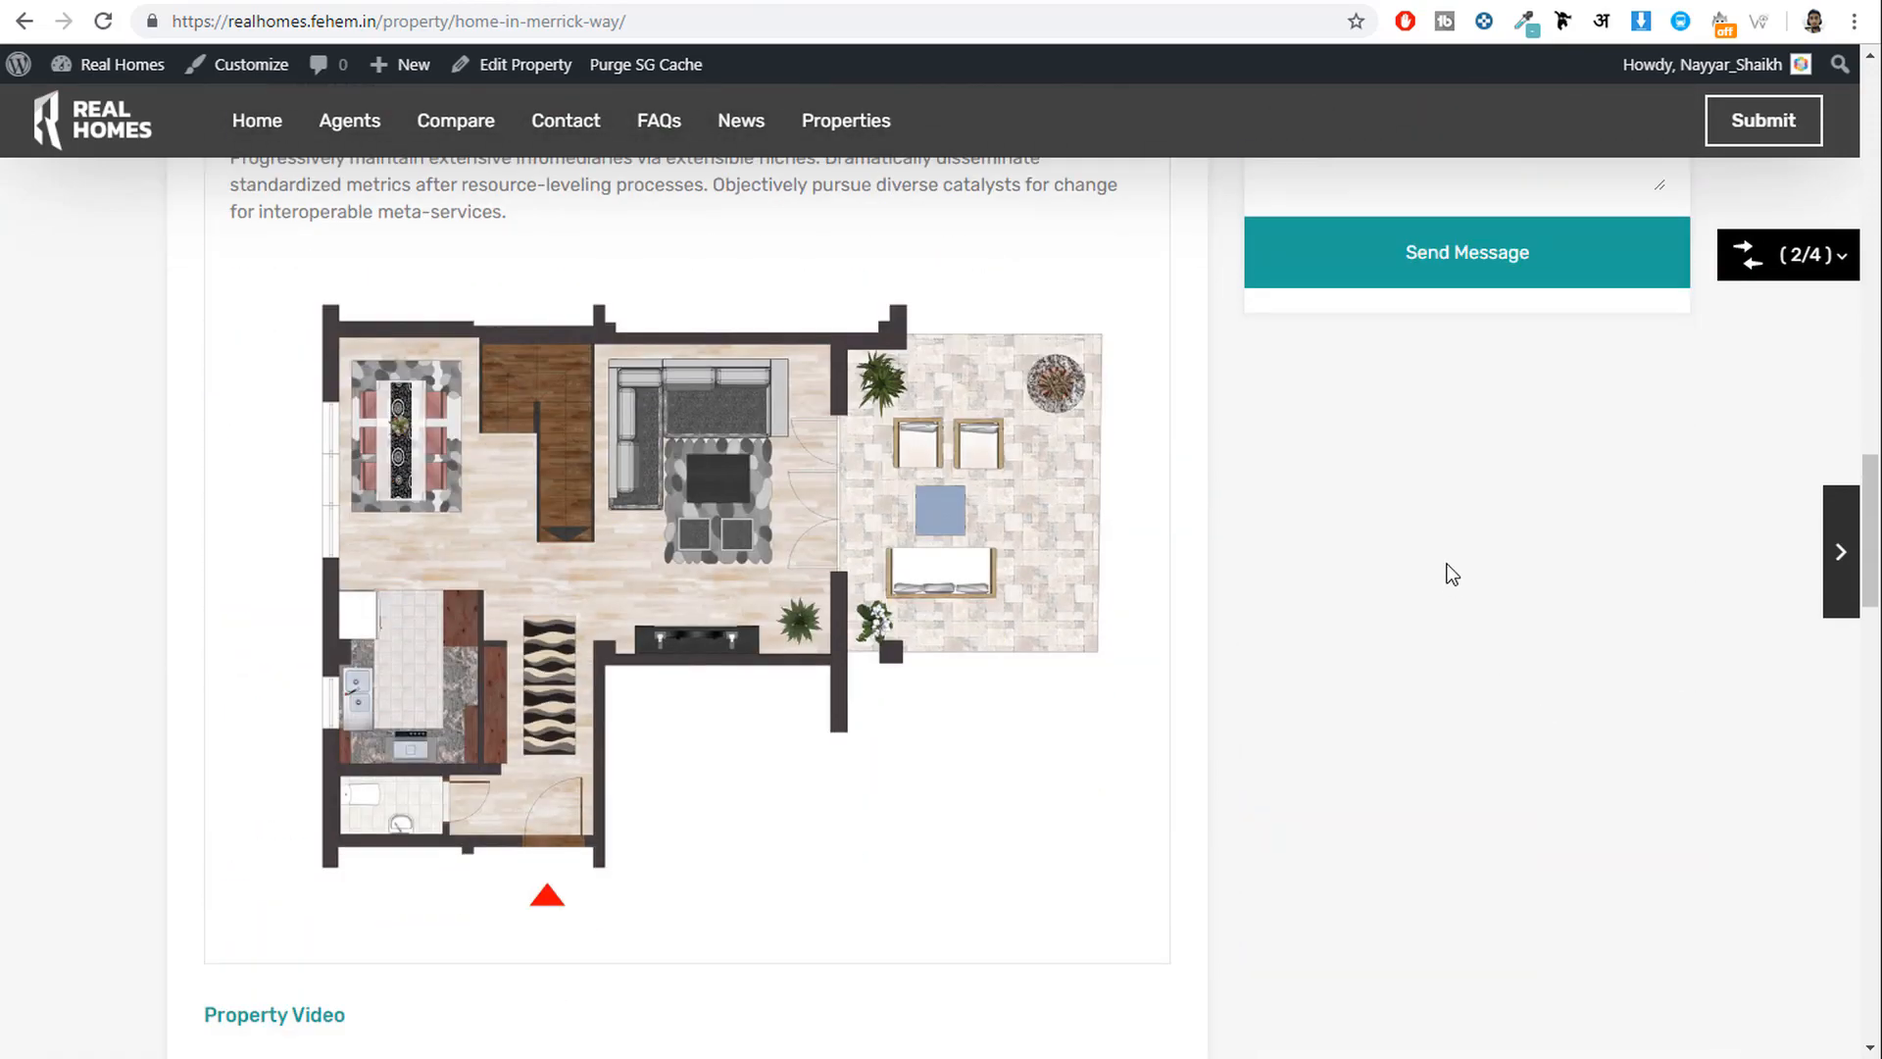
left_click(86, 1)
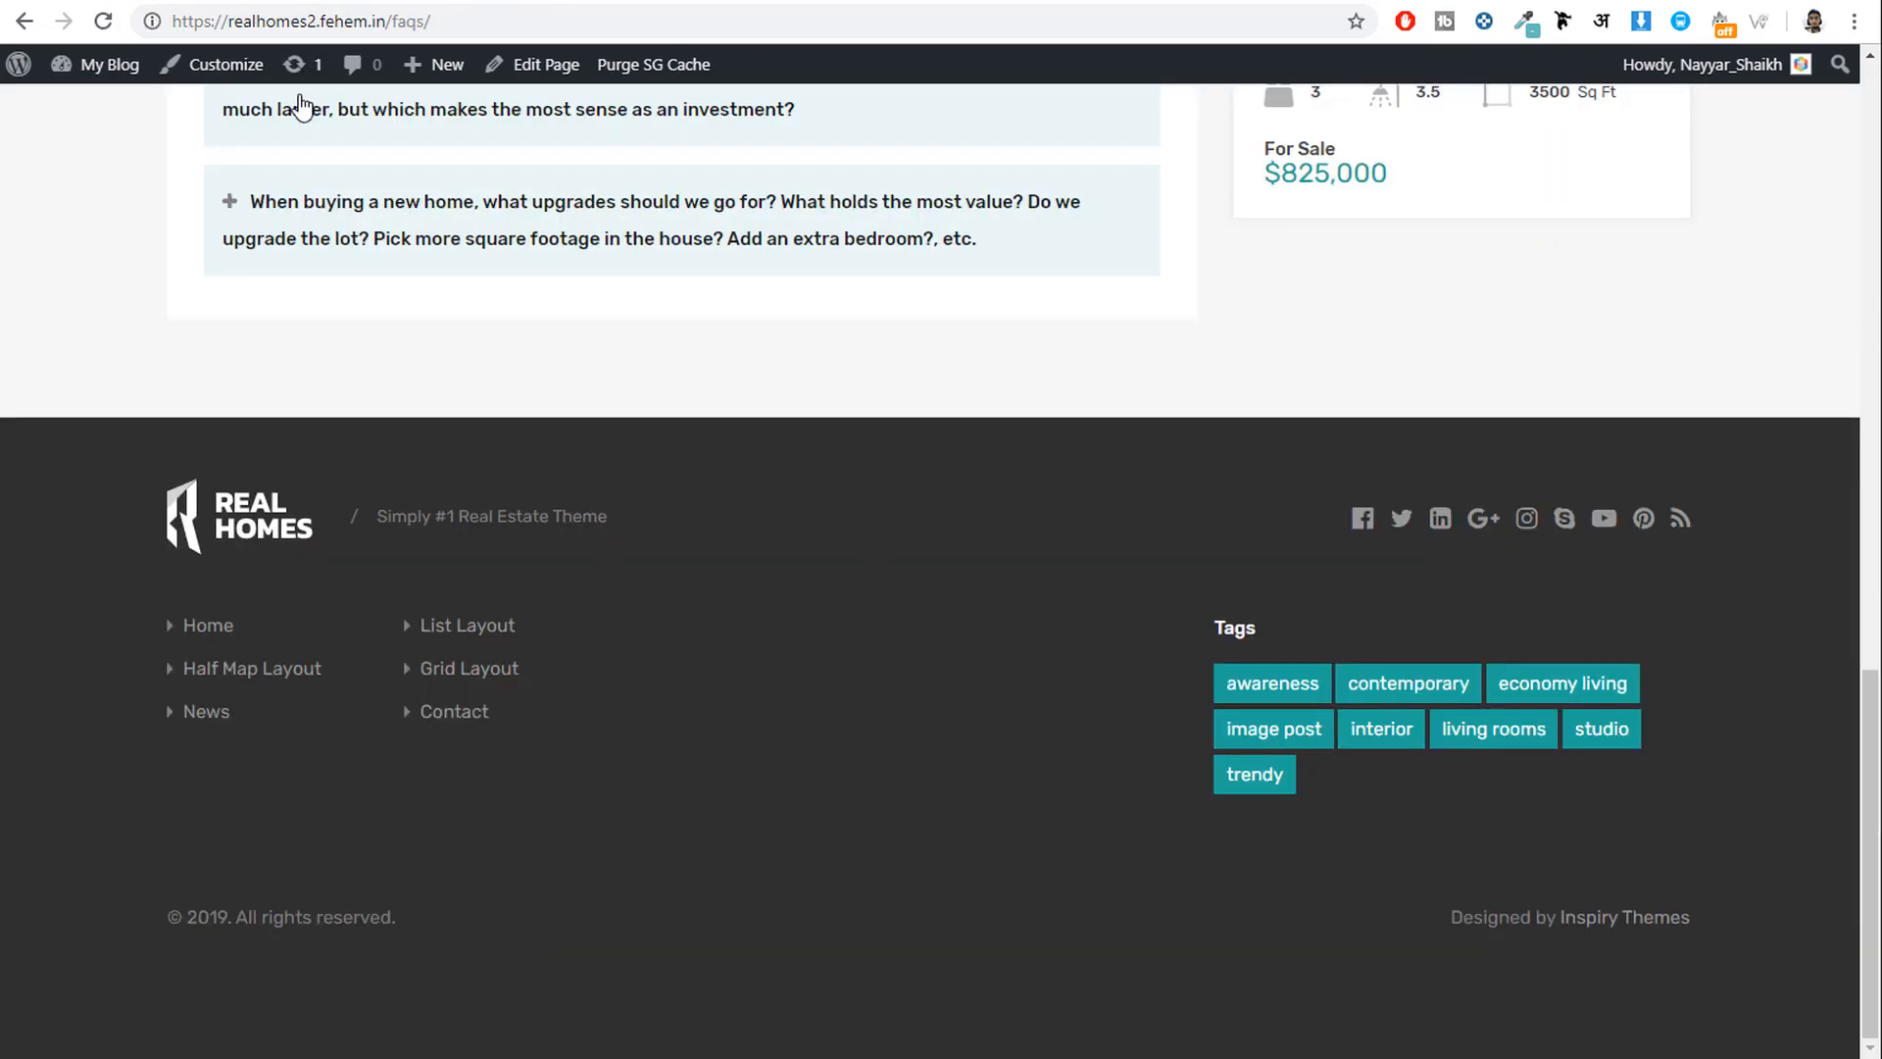
scroll(673, 549, "up", 15)
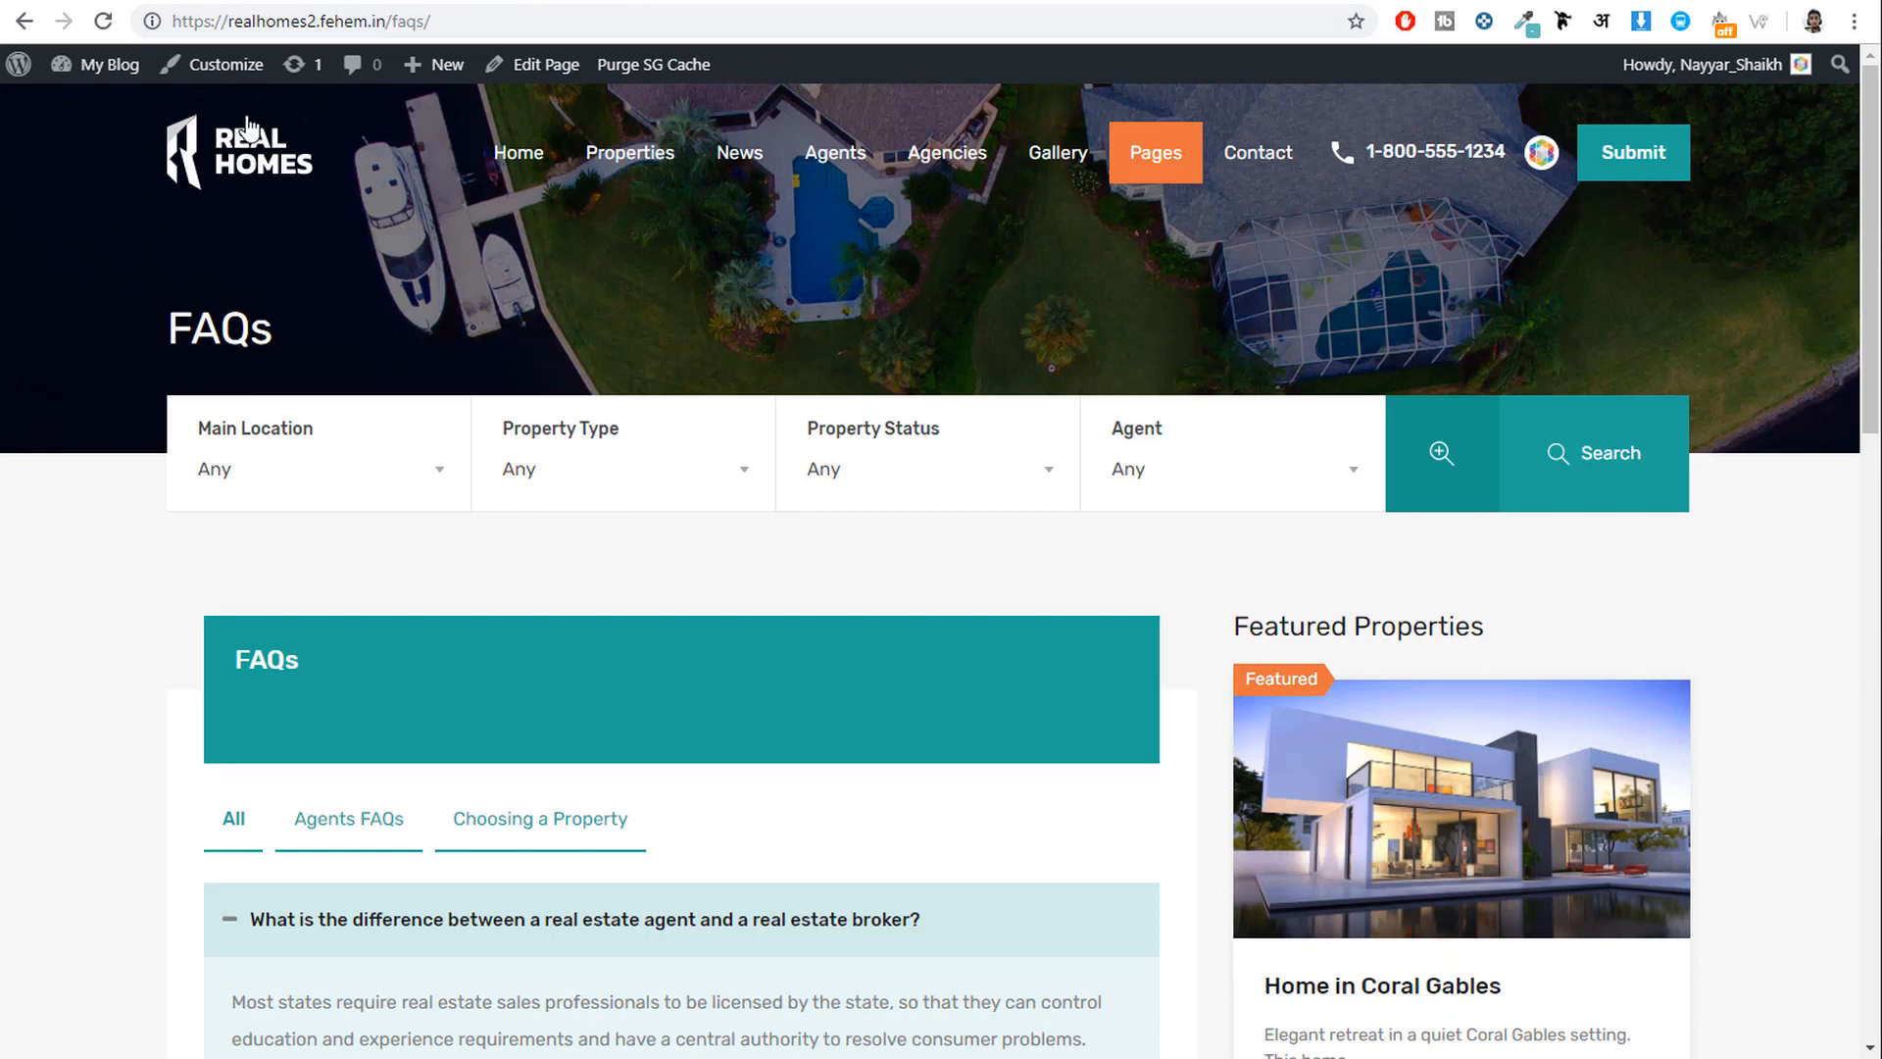
Drag the Mortgage Calculator widget into the Property Sidebar.
left_click(643, 5)
left_click(461, 5)
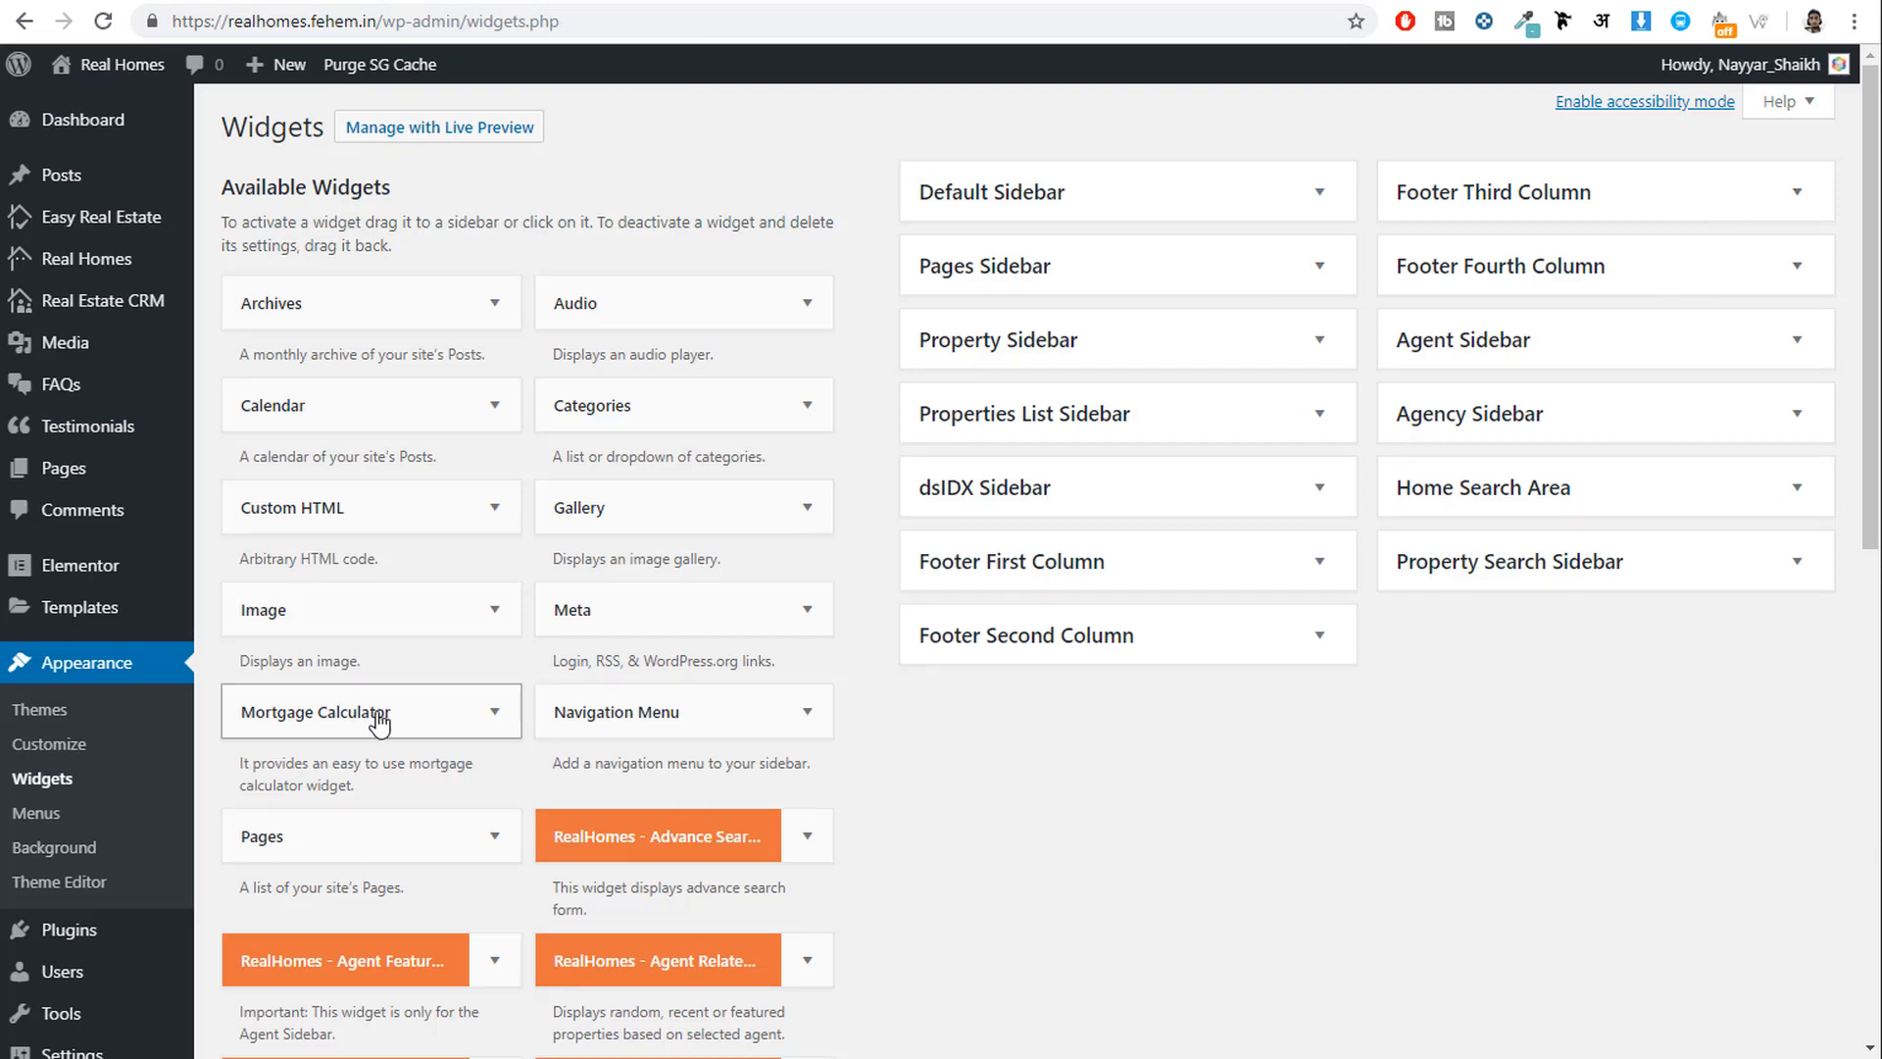
left_click_drag(374, 730, 997, 360)
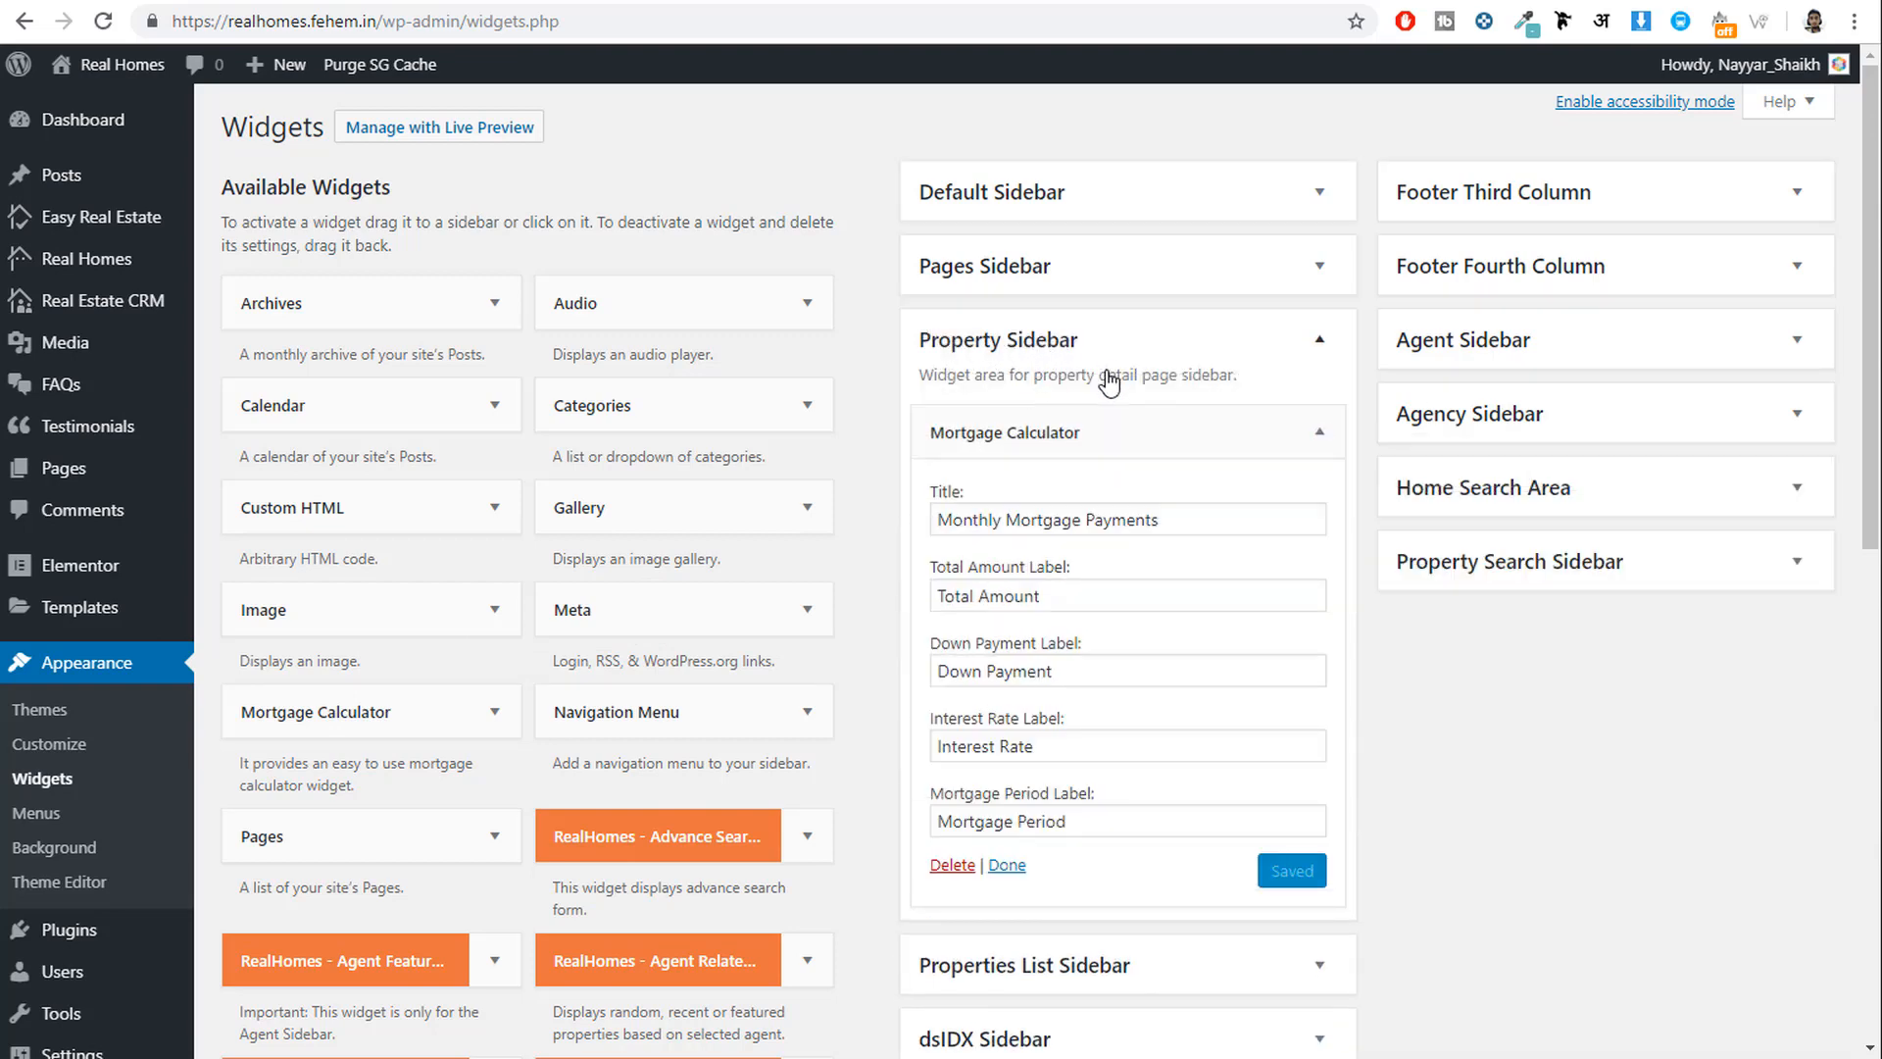
Reload the property page and try the calculator's 540000 total amount and down payment fields.
left_click(736, 2)
left_click(103, 20)
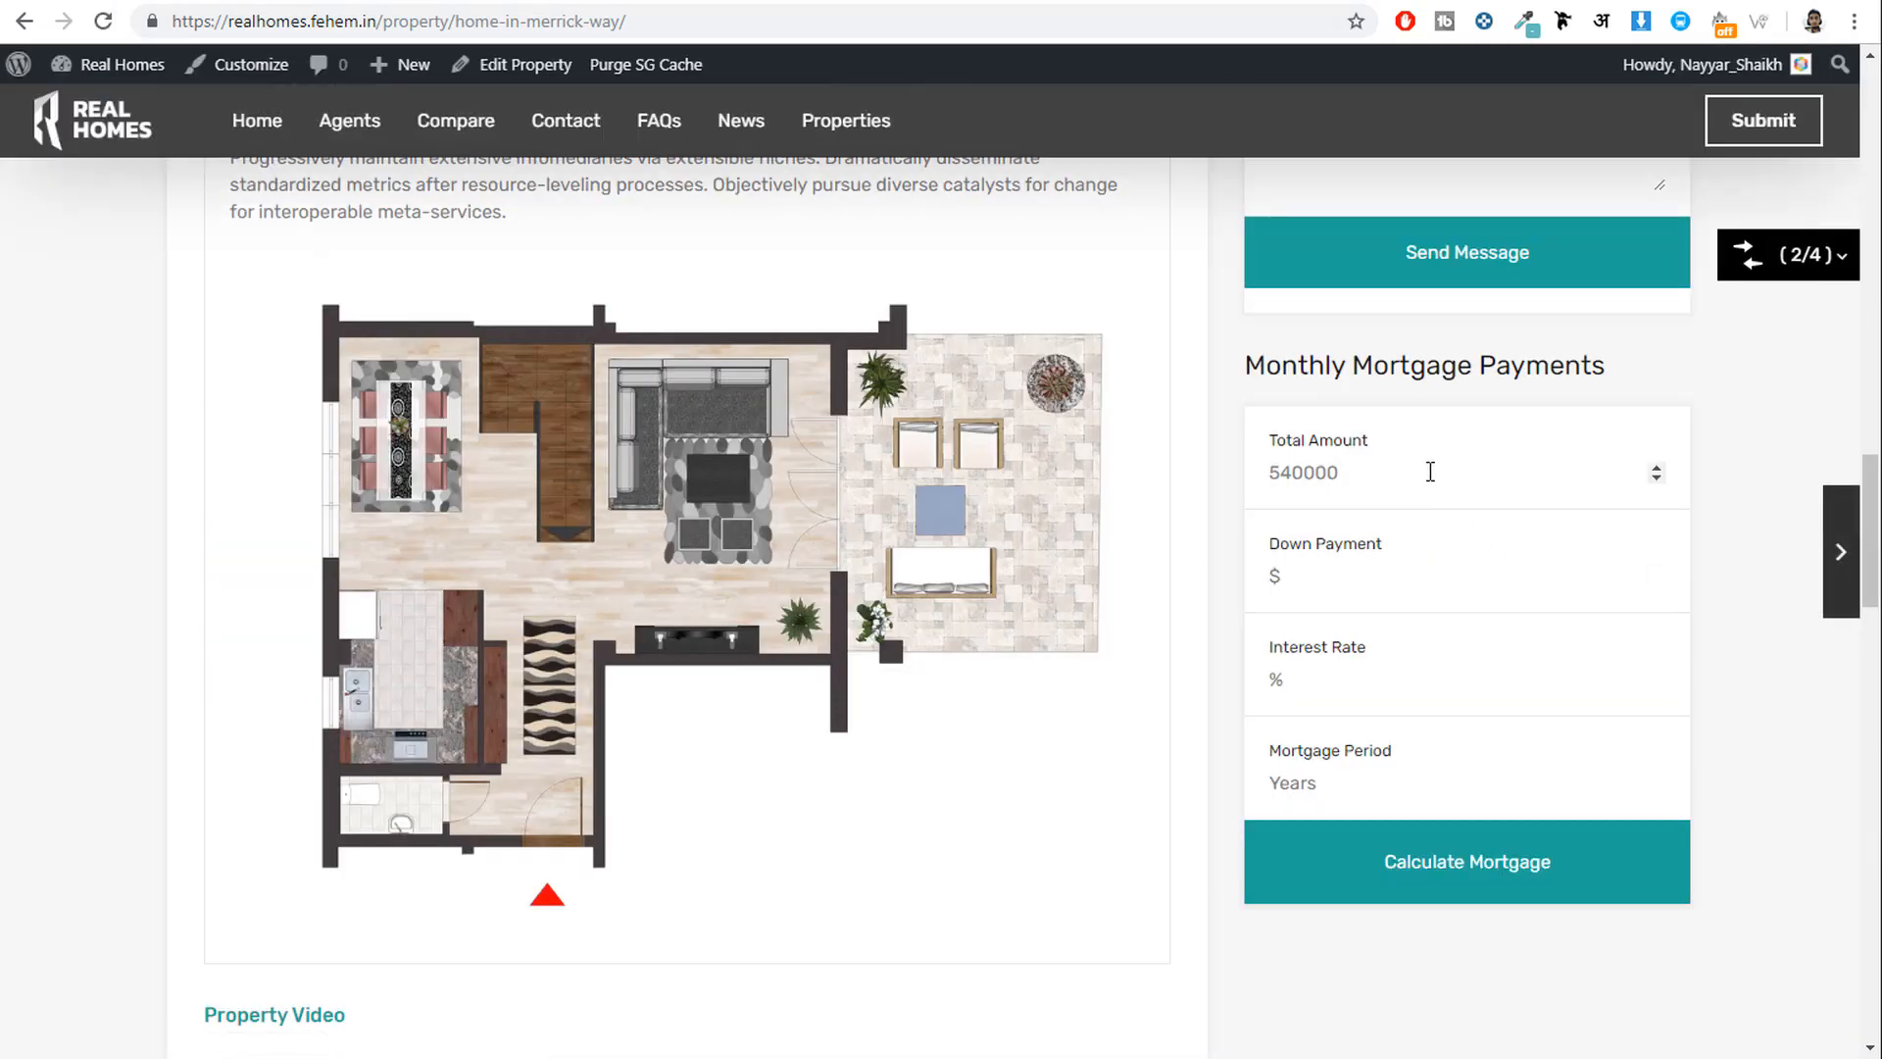
double_click(1377, 461)
left_click(1375, 572)
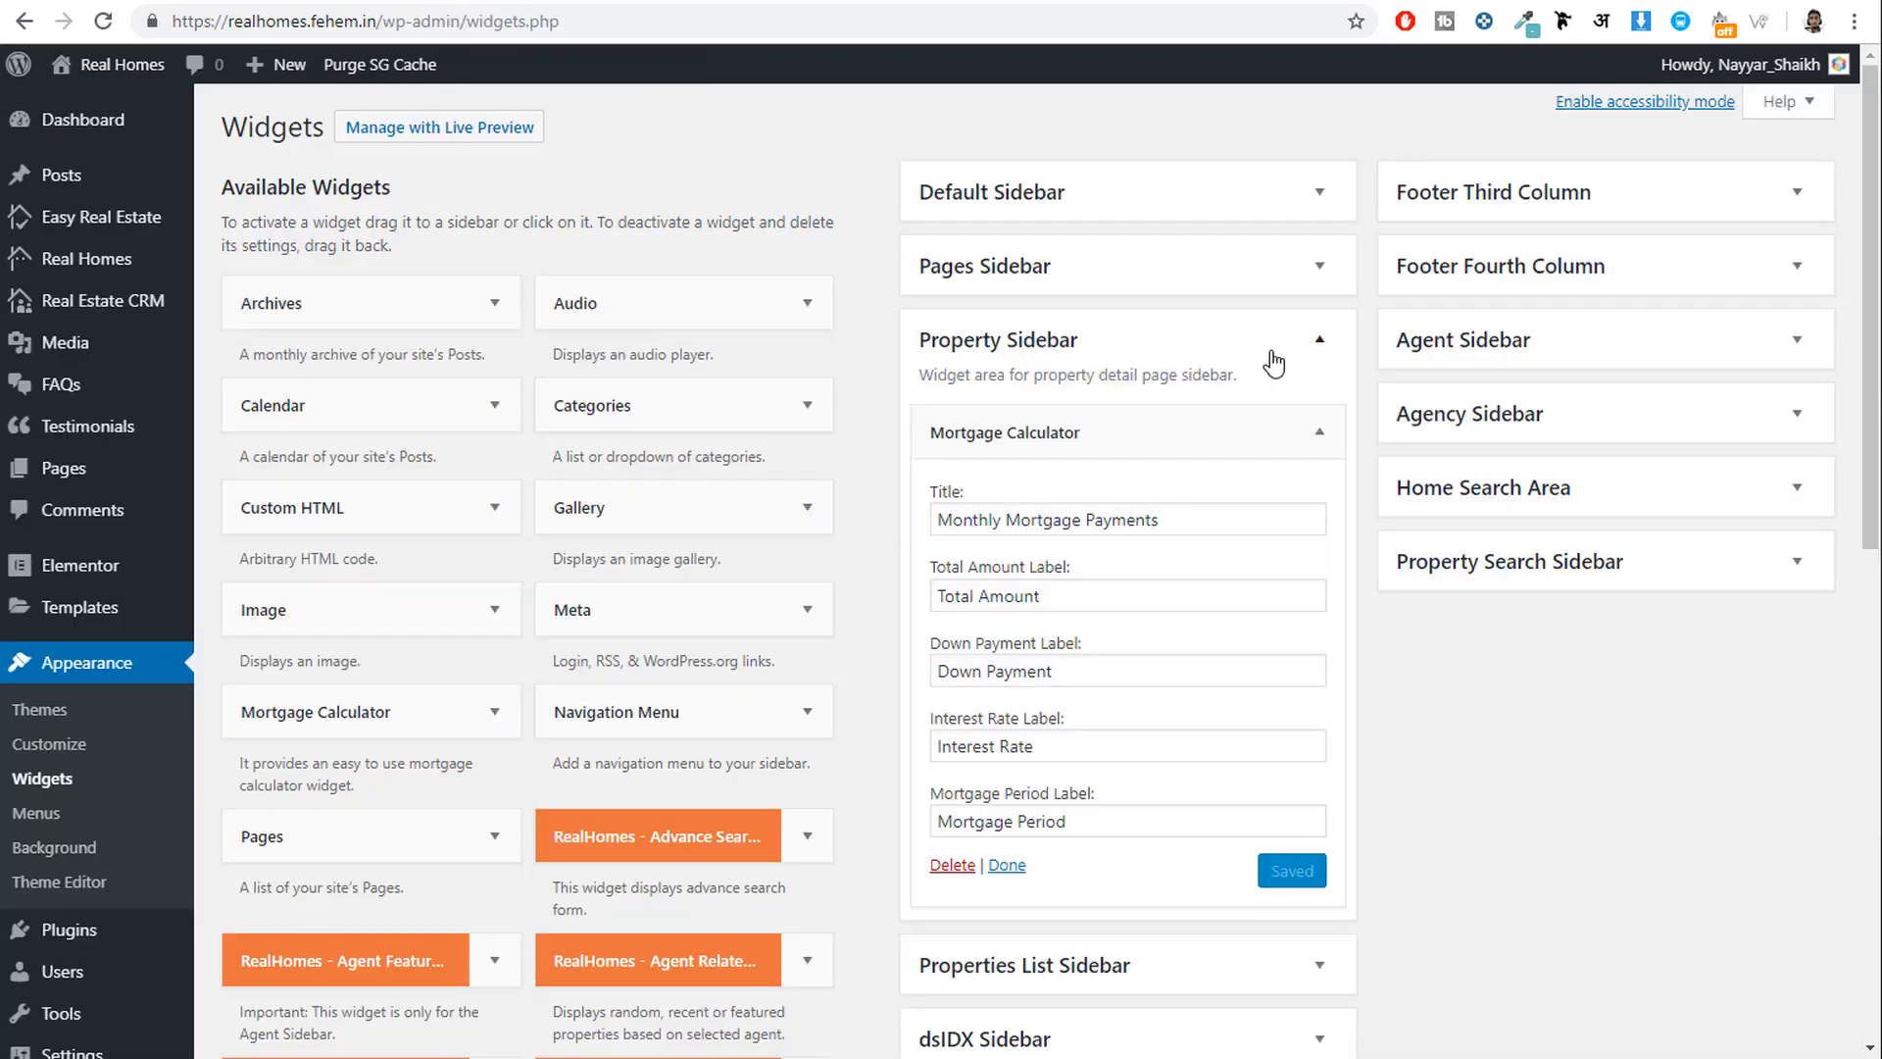
left_click(1251, 430)
scroll(989, 849, "down", 1)
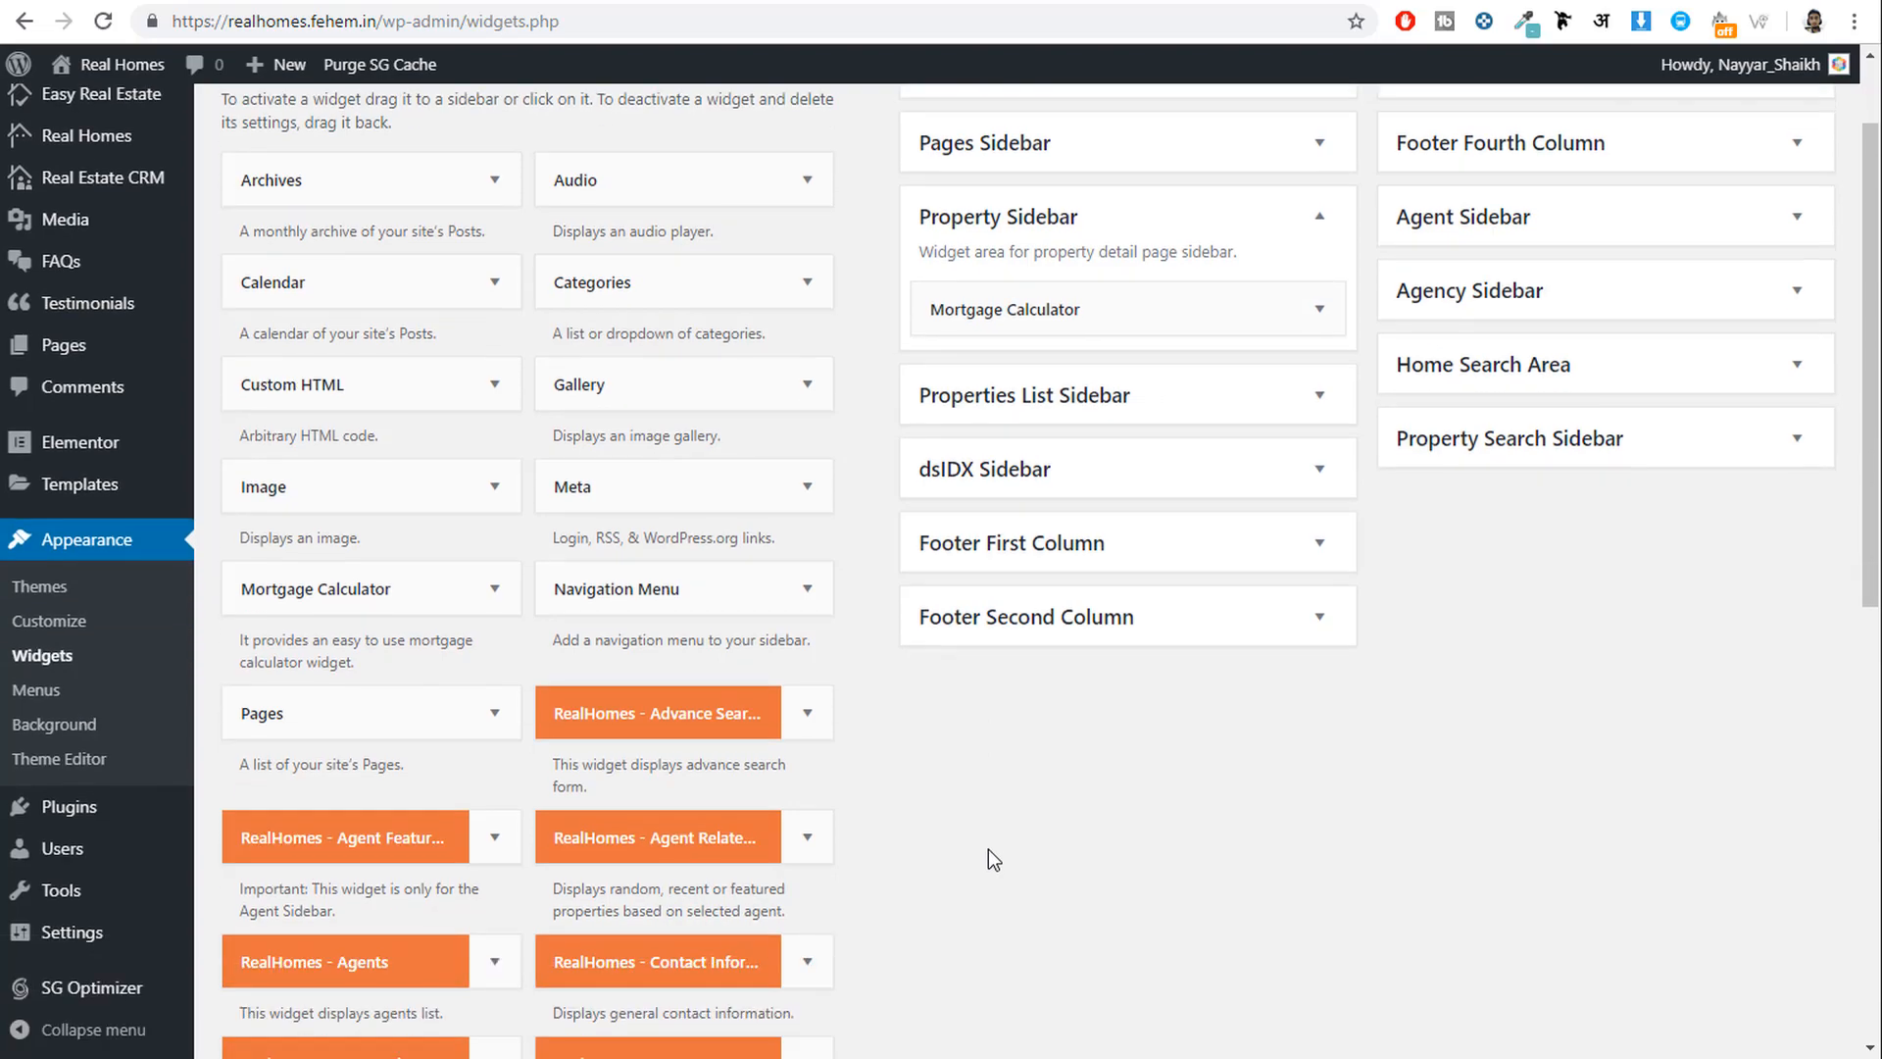
scroll(988, 849, "up", 1)
scroll(989, 849, "down", 6)
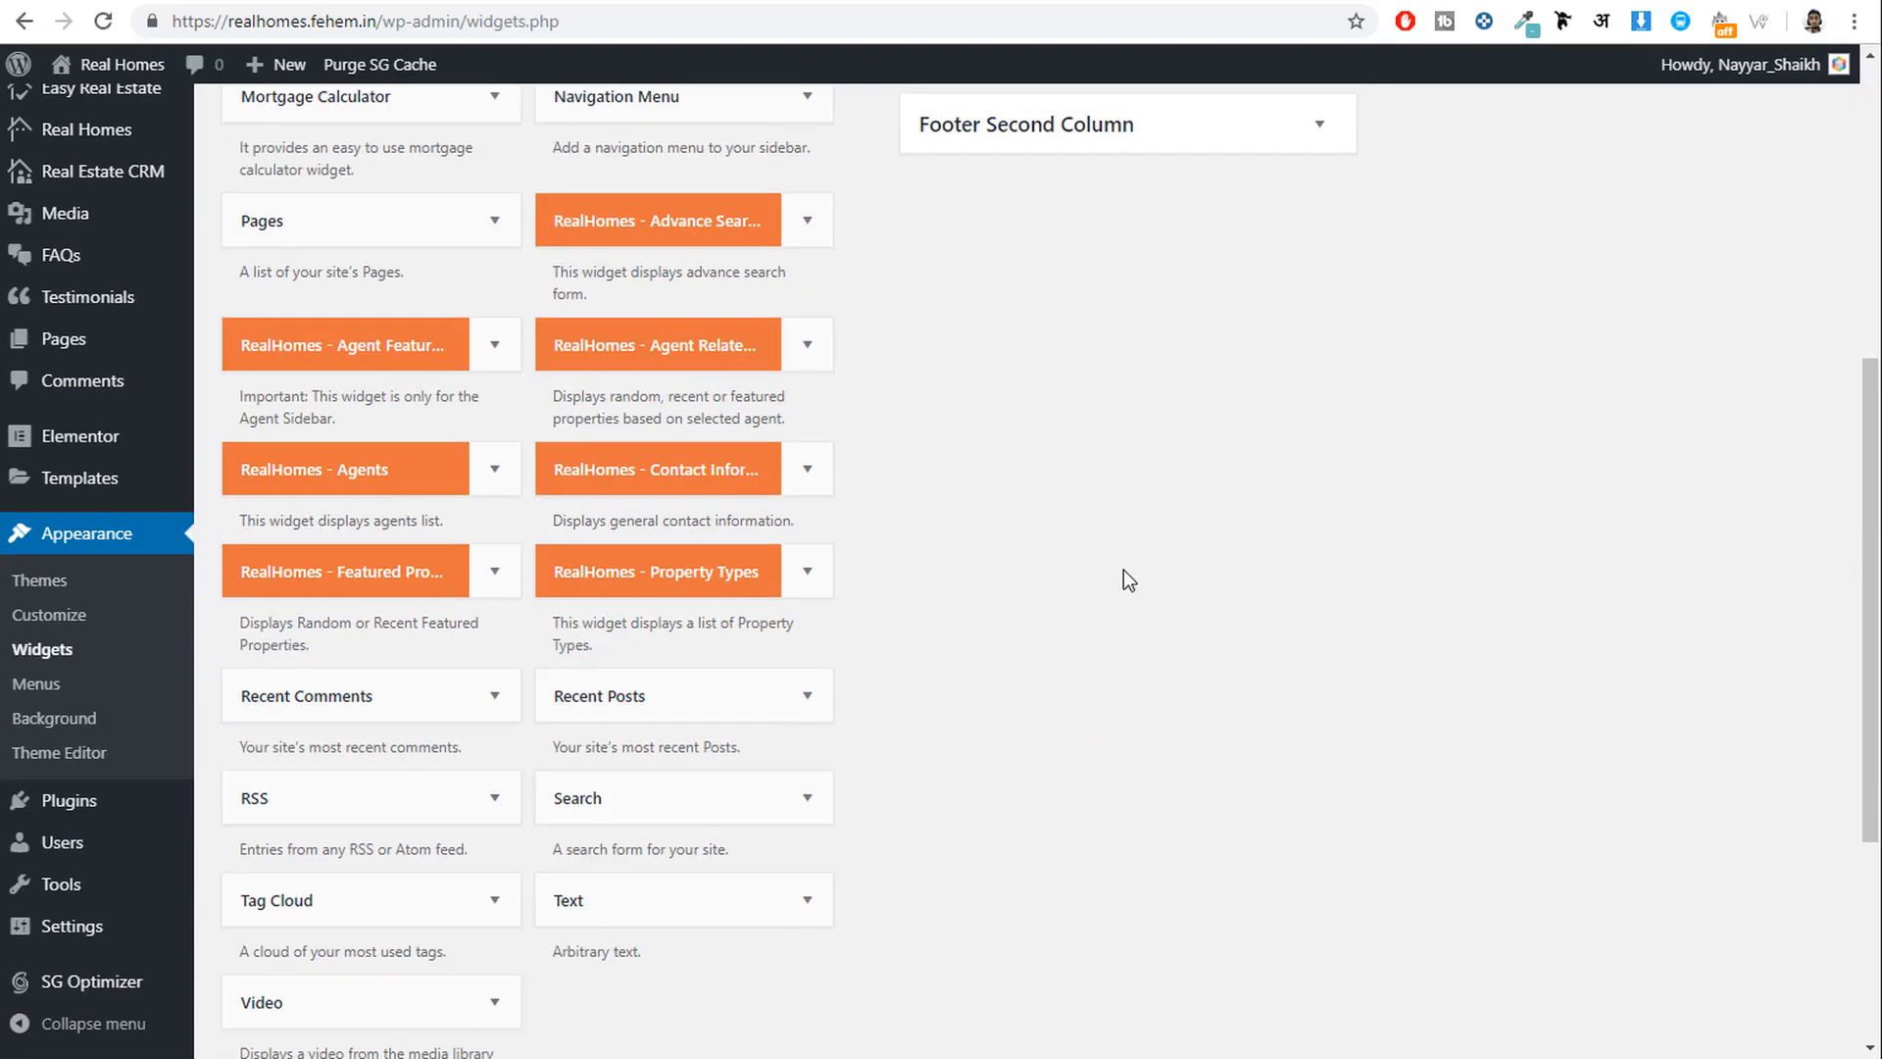
scroll(950, 698, "up", 2)
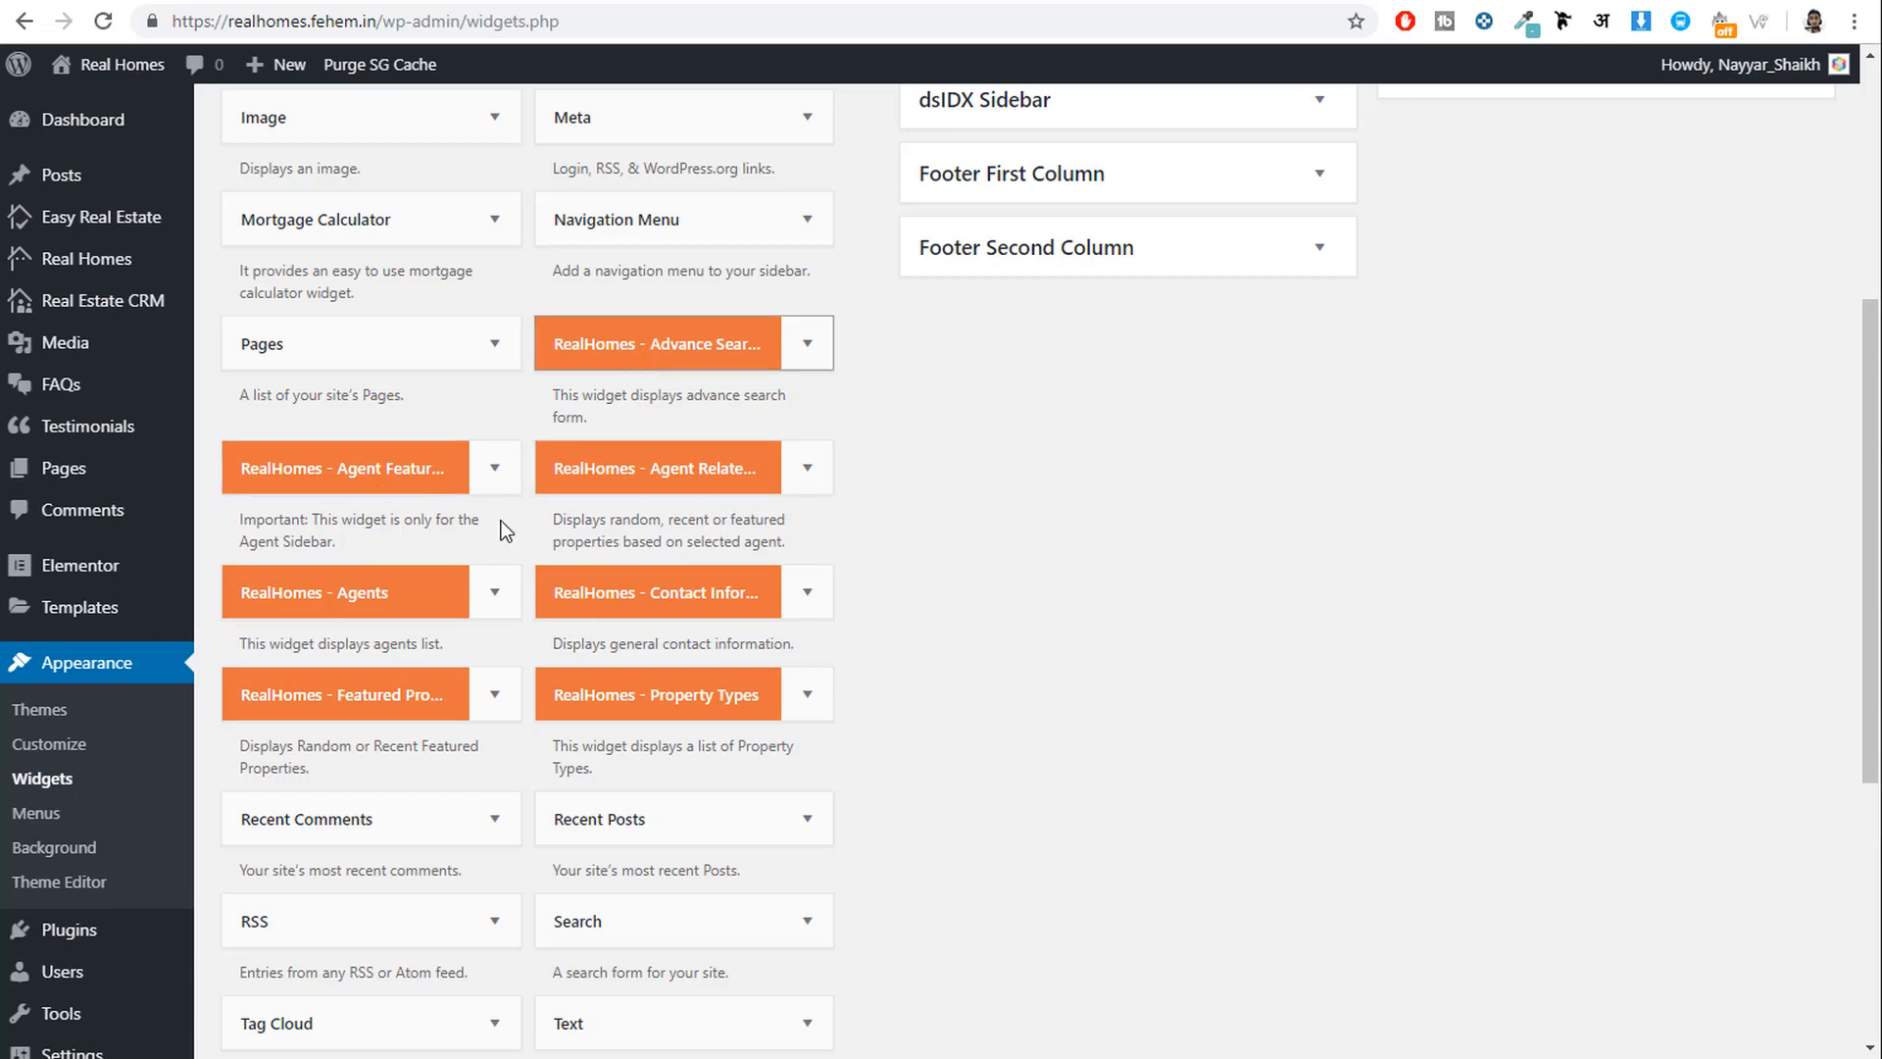
left_click_drag(345, 696, 1099, 81)
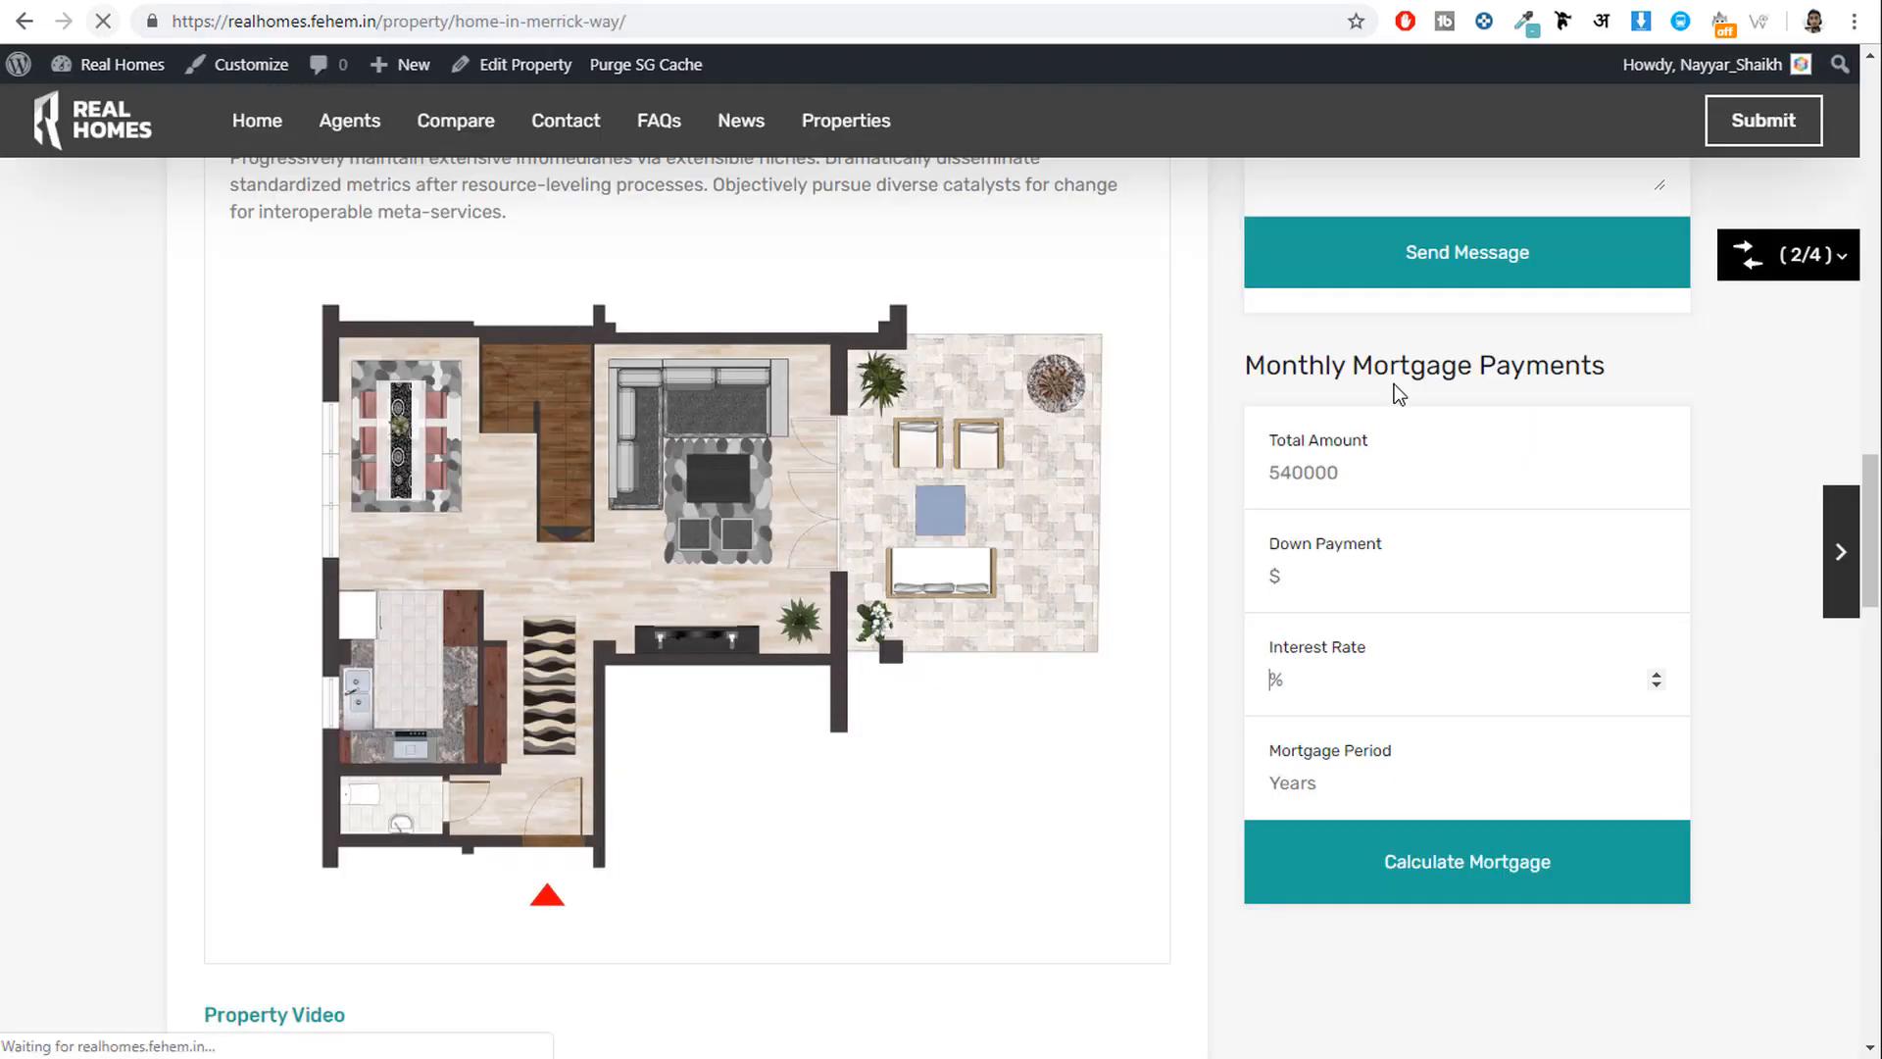
scroll(1401, 388, "down", 15)
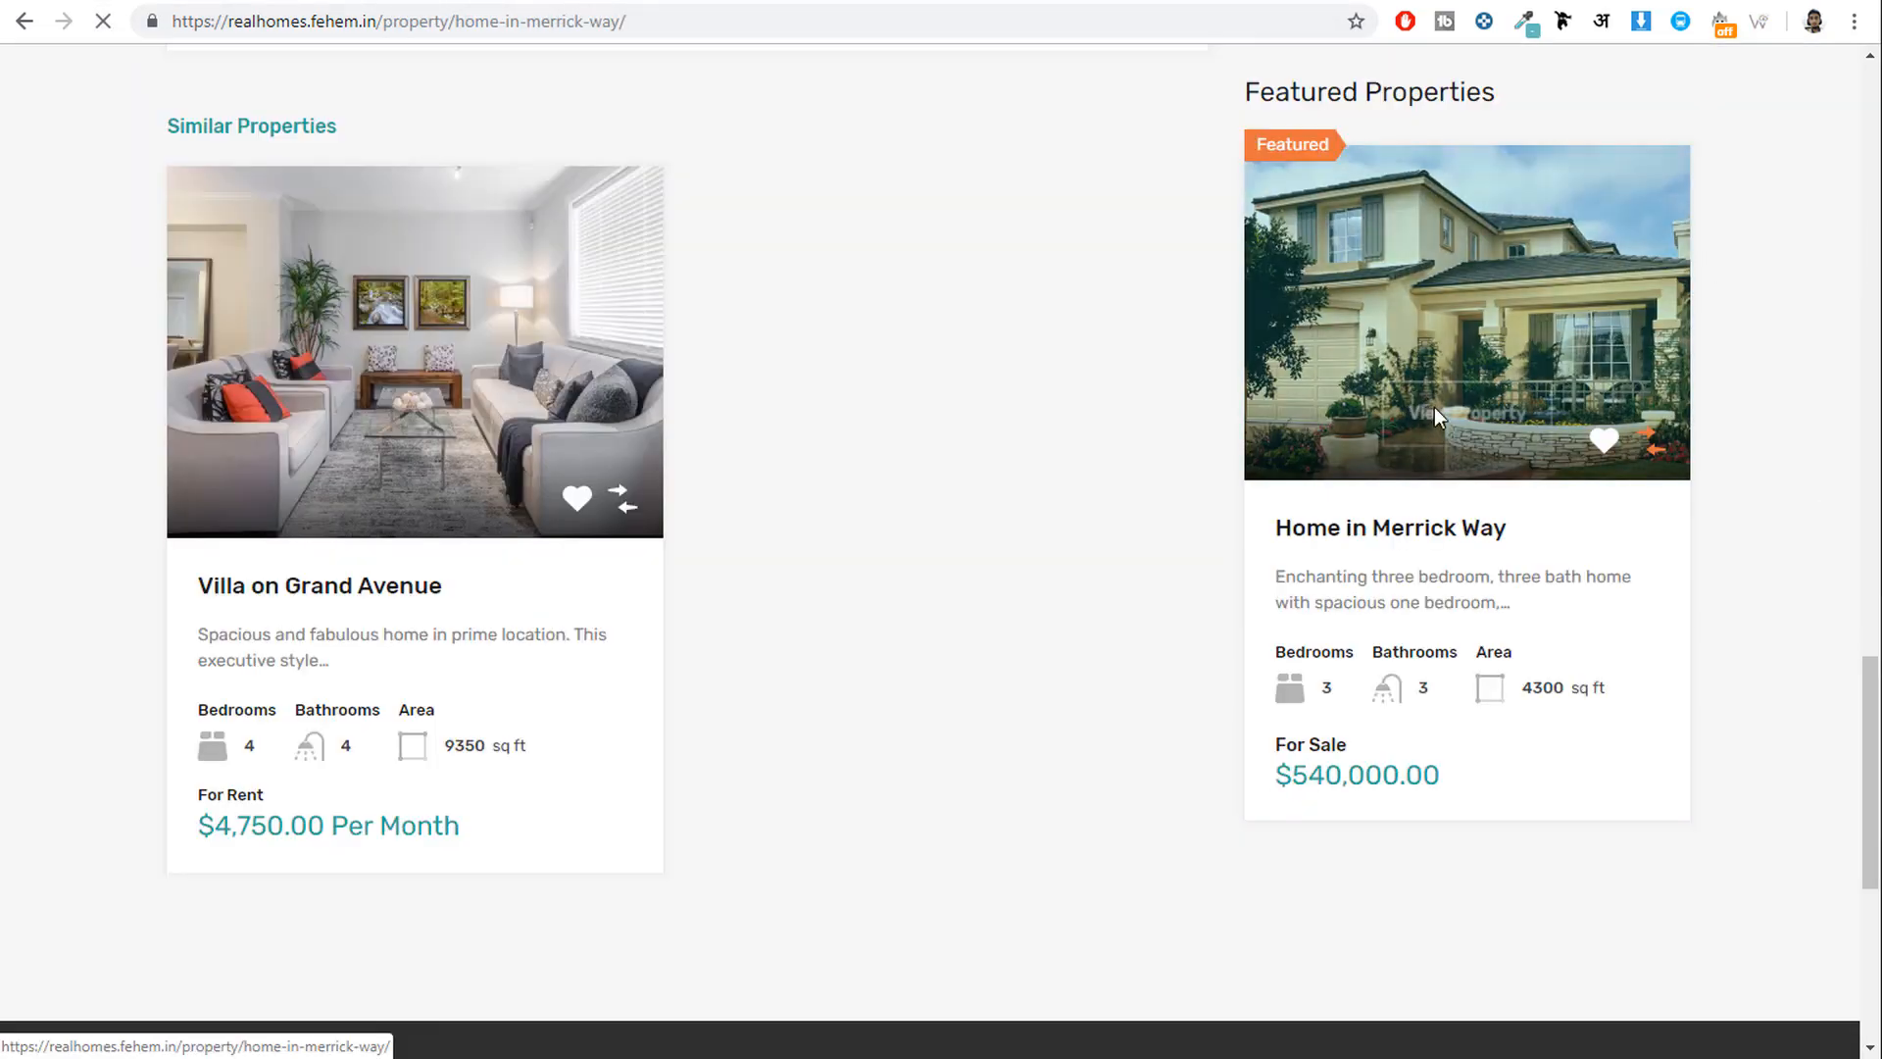
scroll(1563, 467, "down", 5)
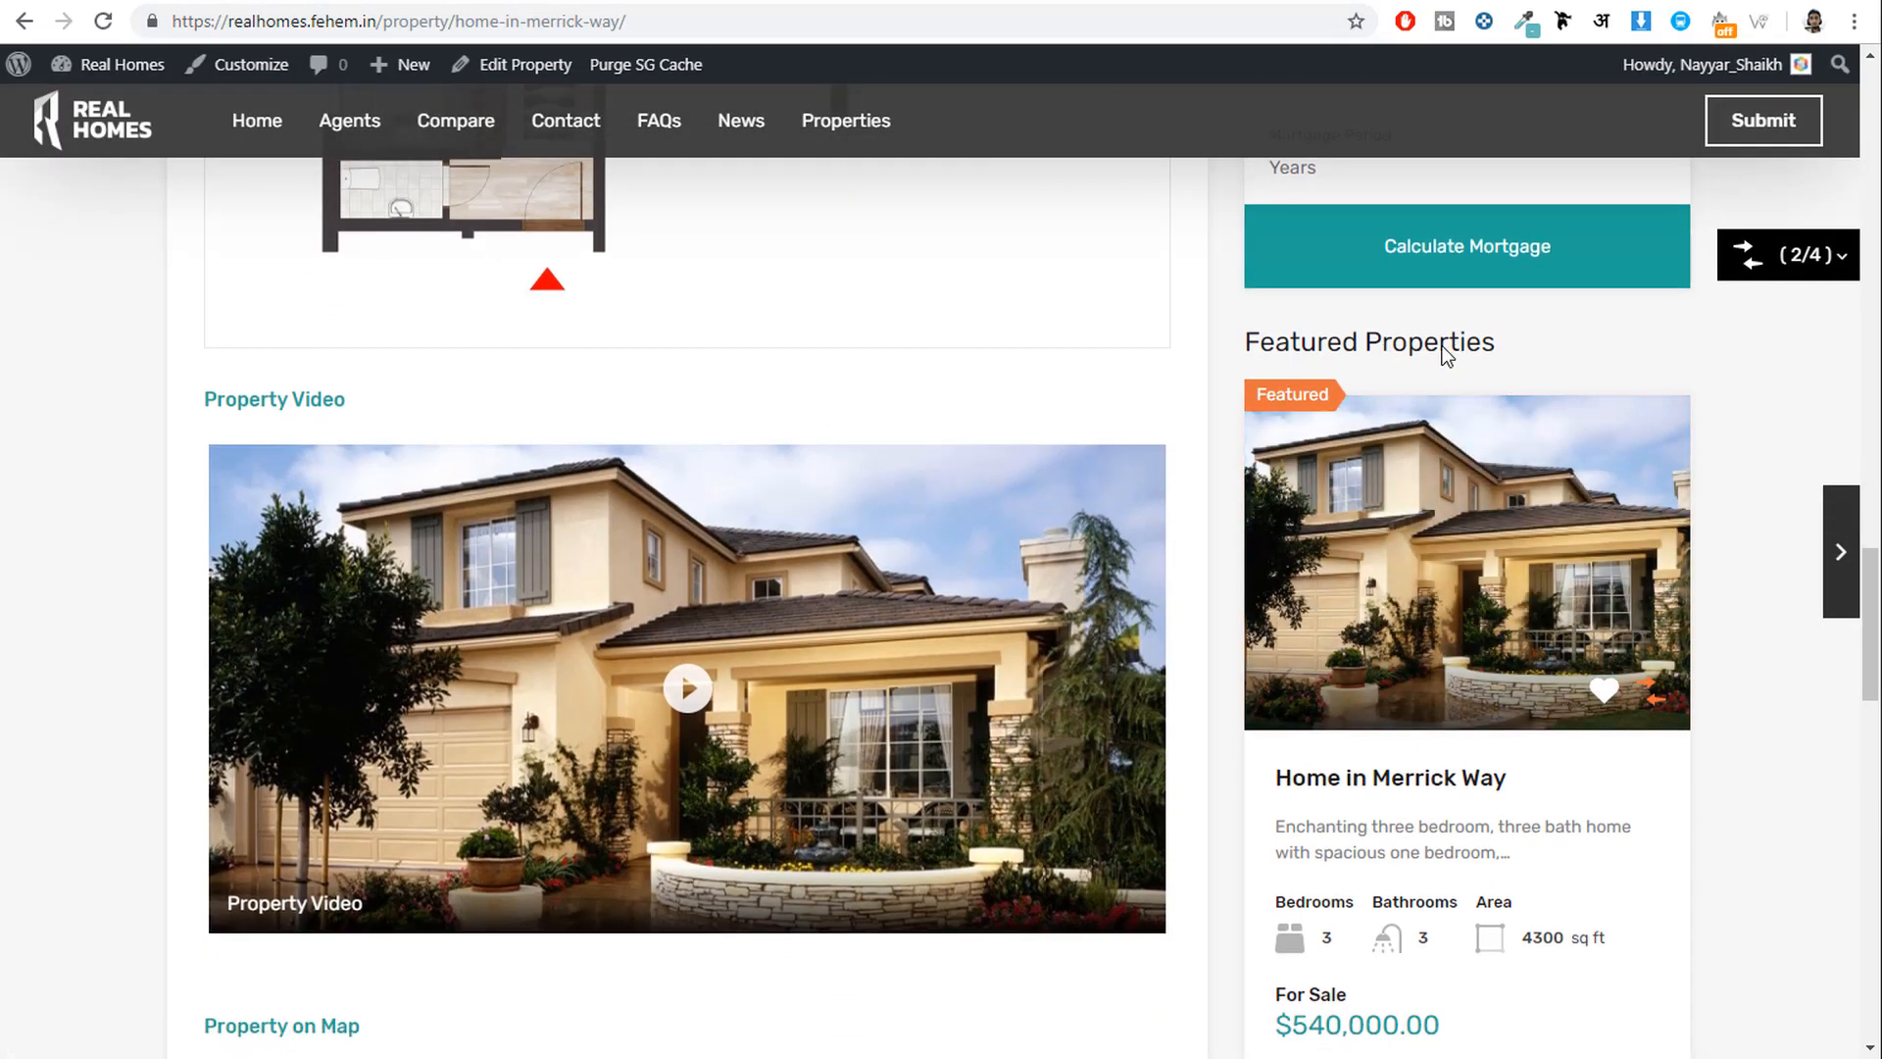
mouse_move(1605, 422)
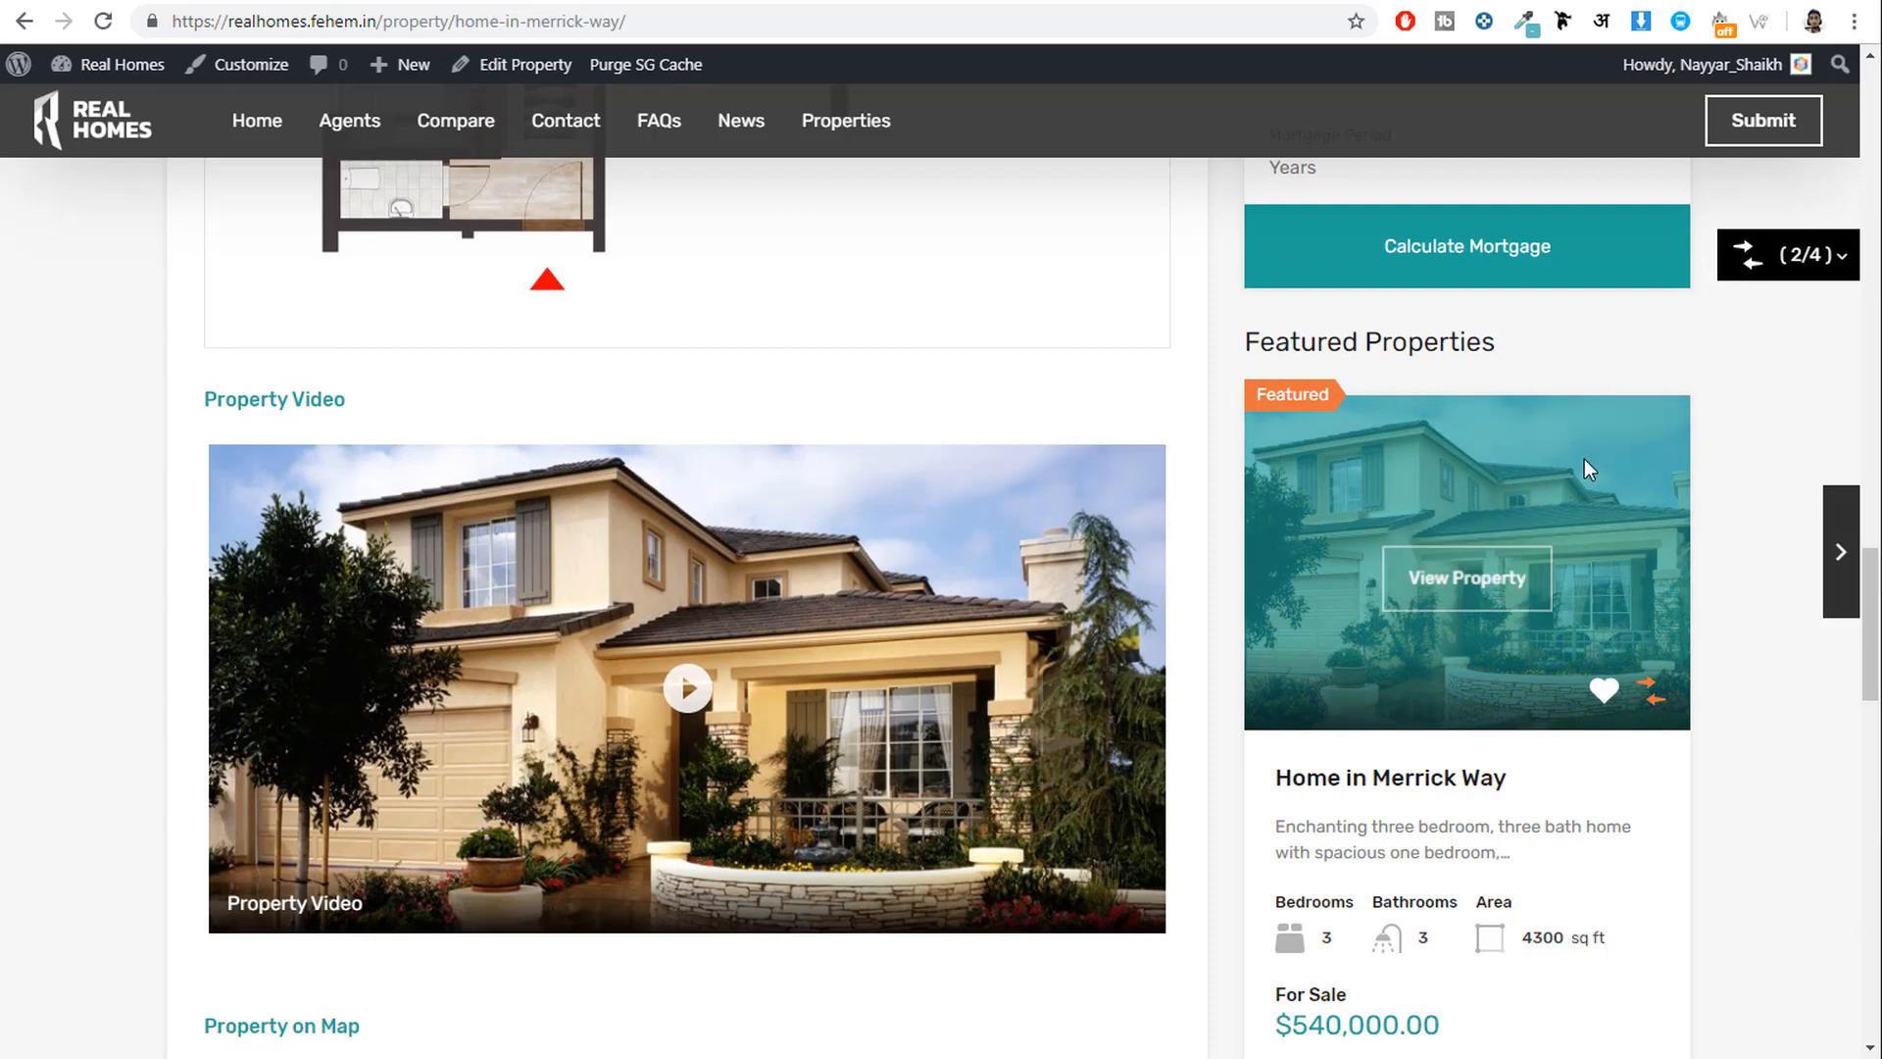
scroll(1754, 643, "up", 20)
scroll(1733, 735, "up", 5)
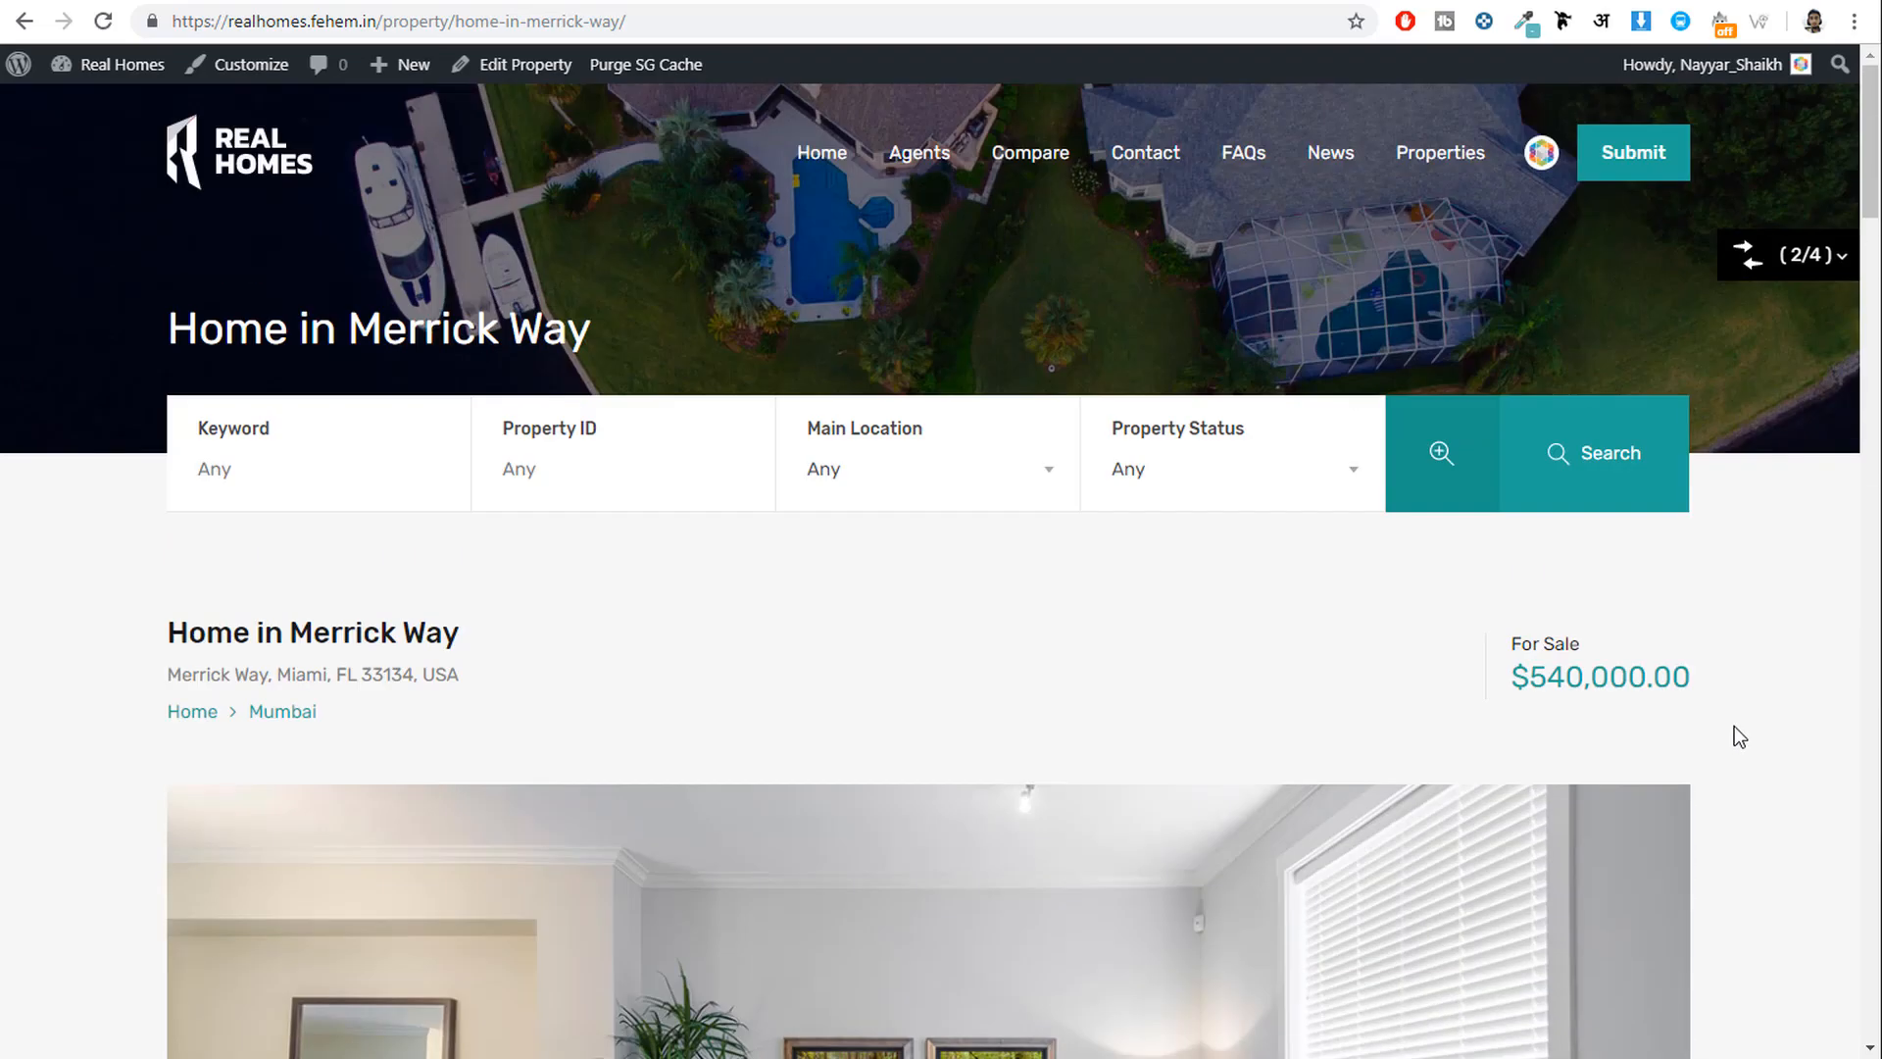
From the home page, open the side-by-side comparison of the queued properties.
left_click(287, 181)
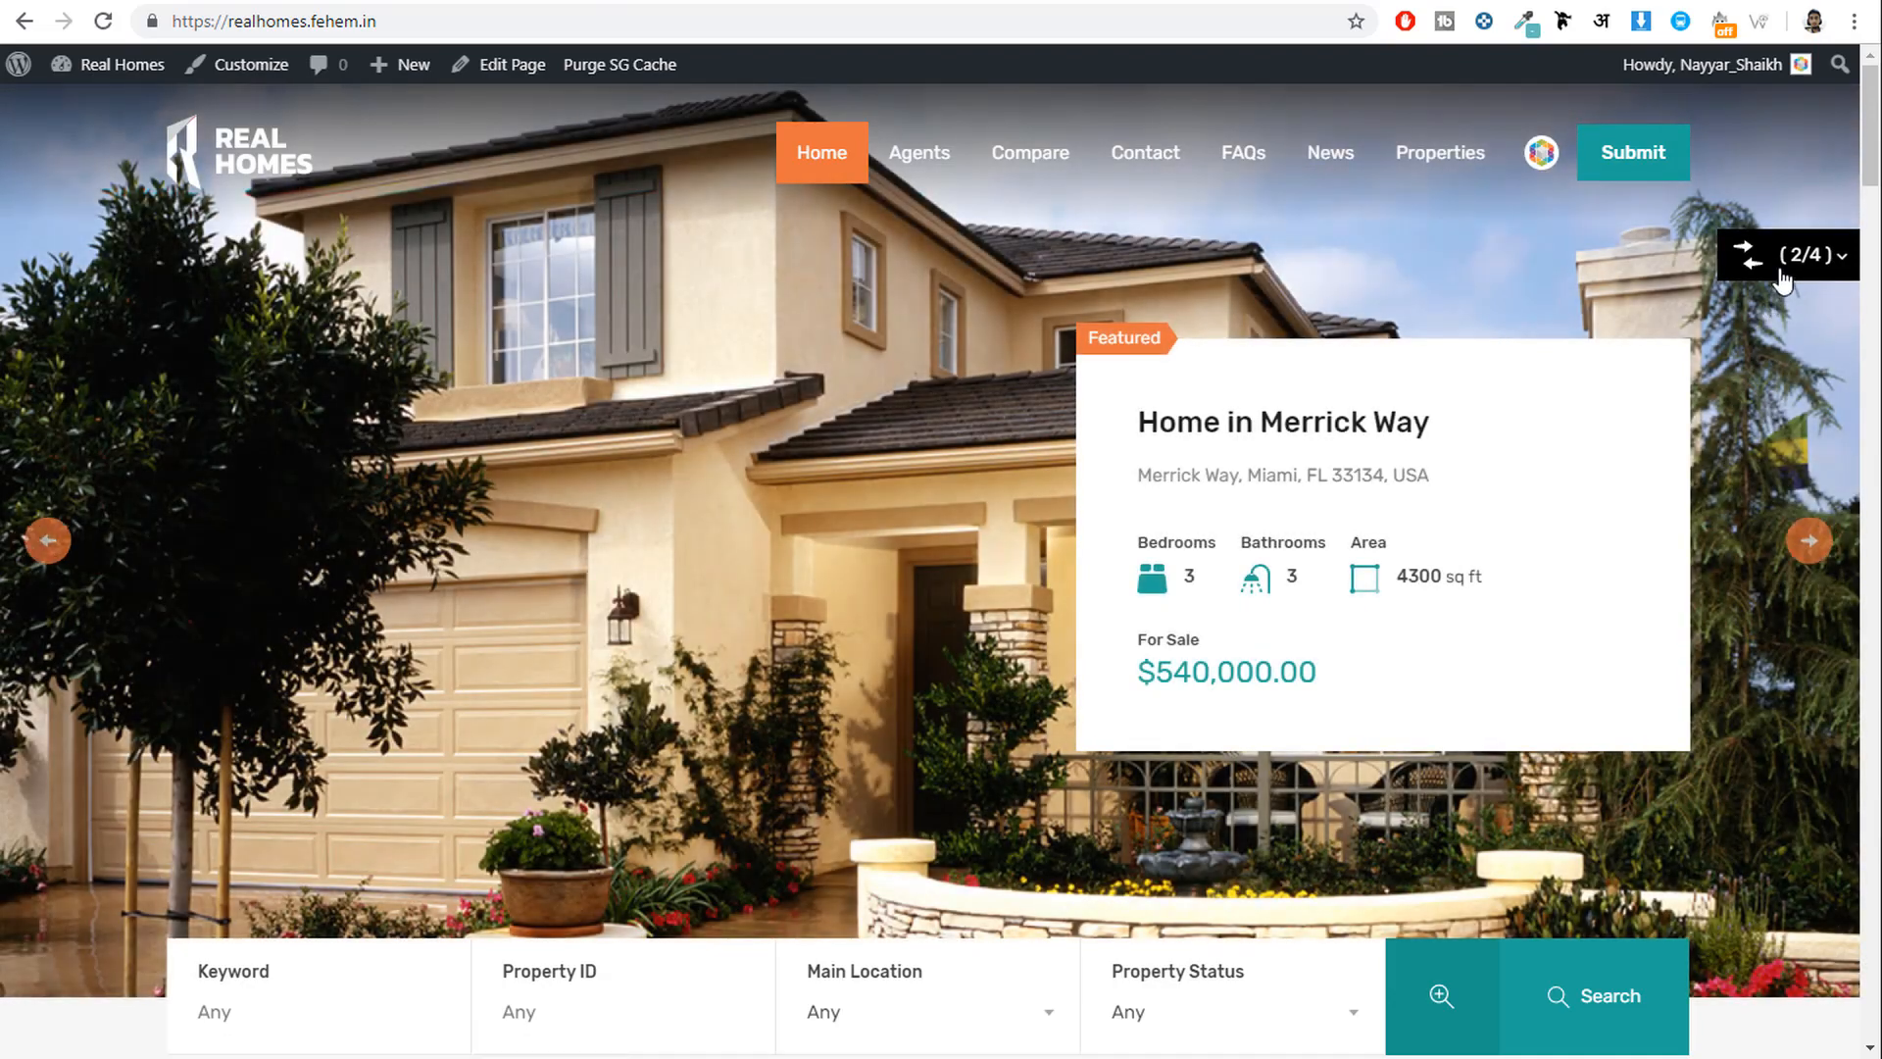
left_click(1785, 257)
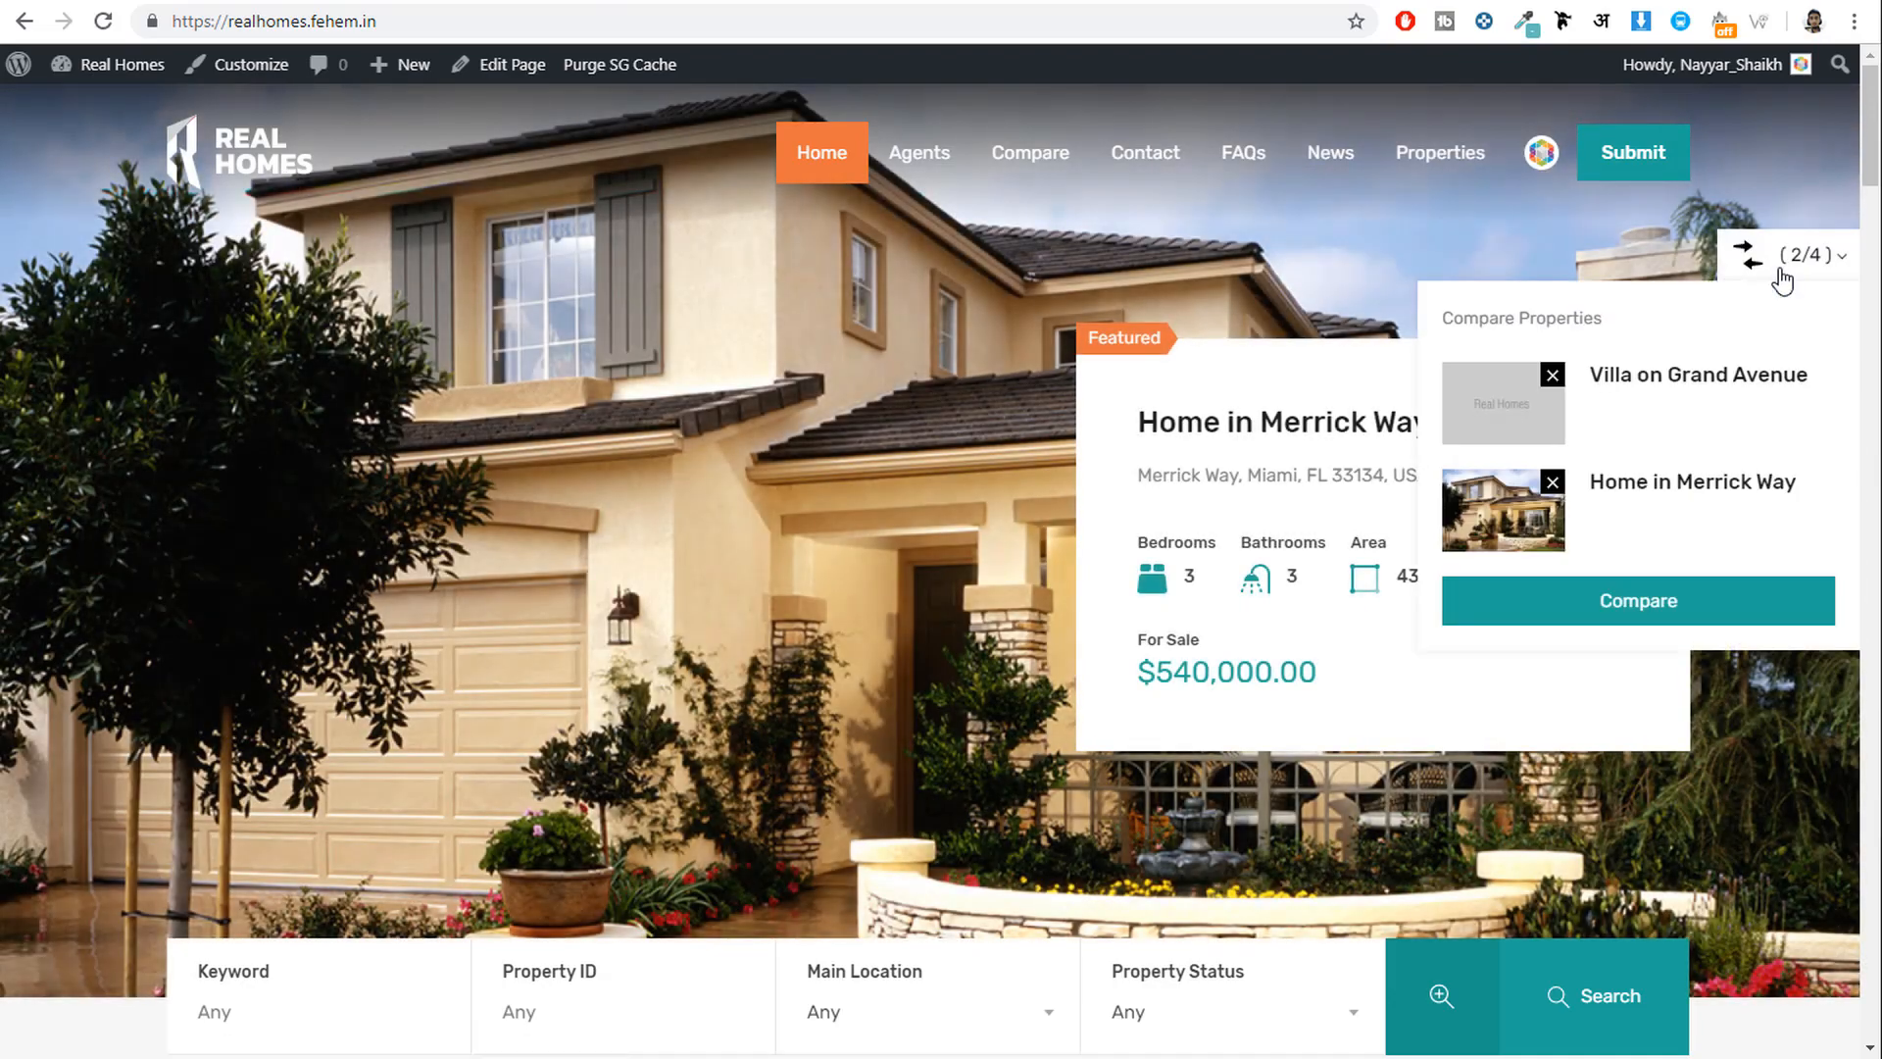
left_click(1643, 596)
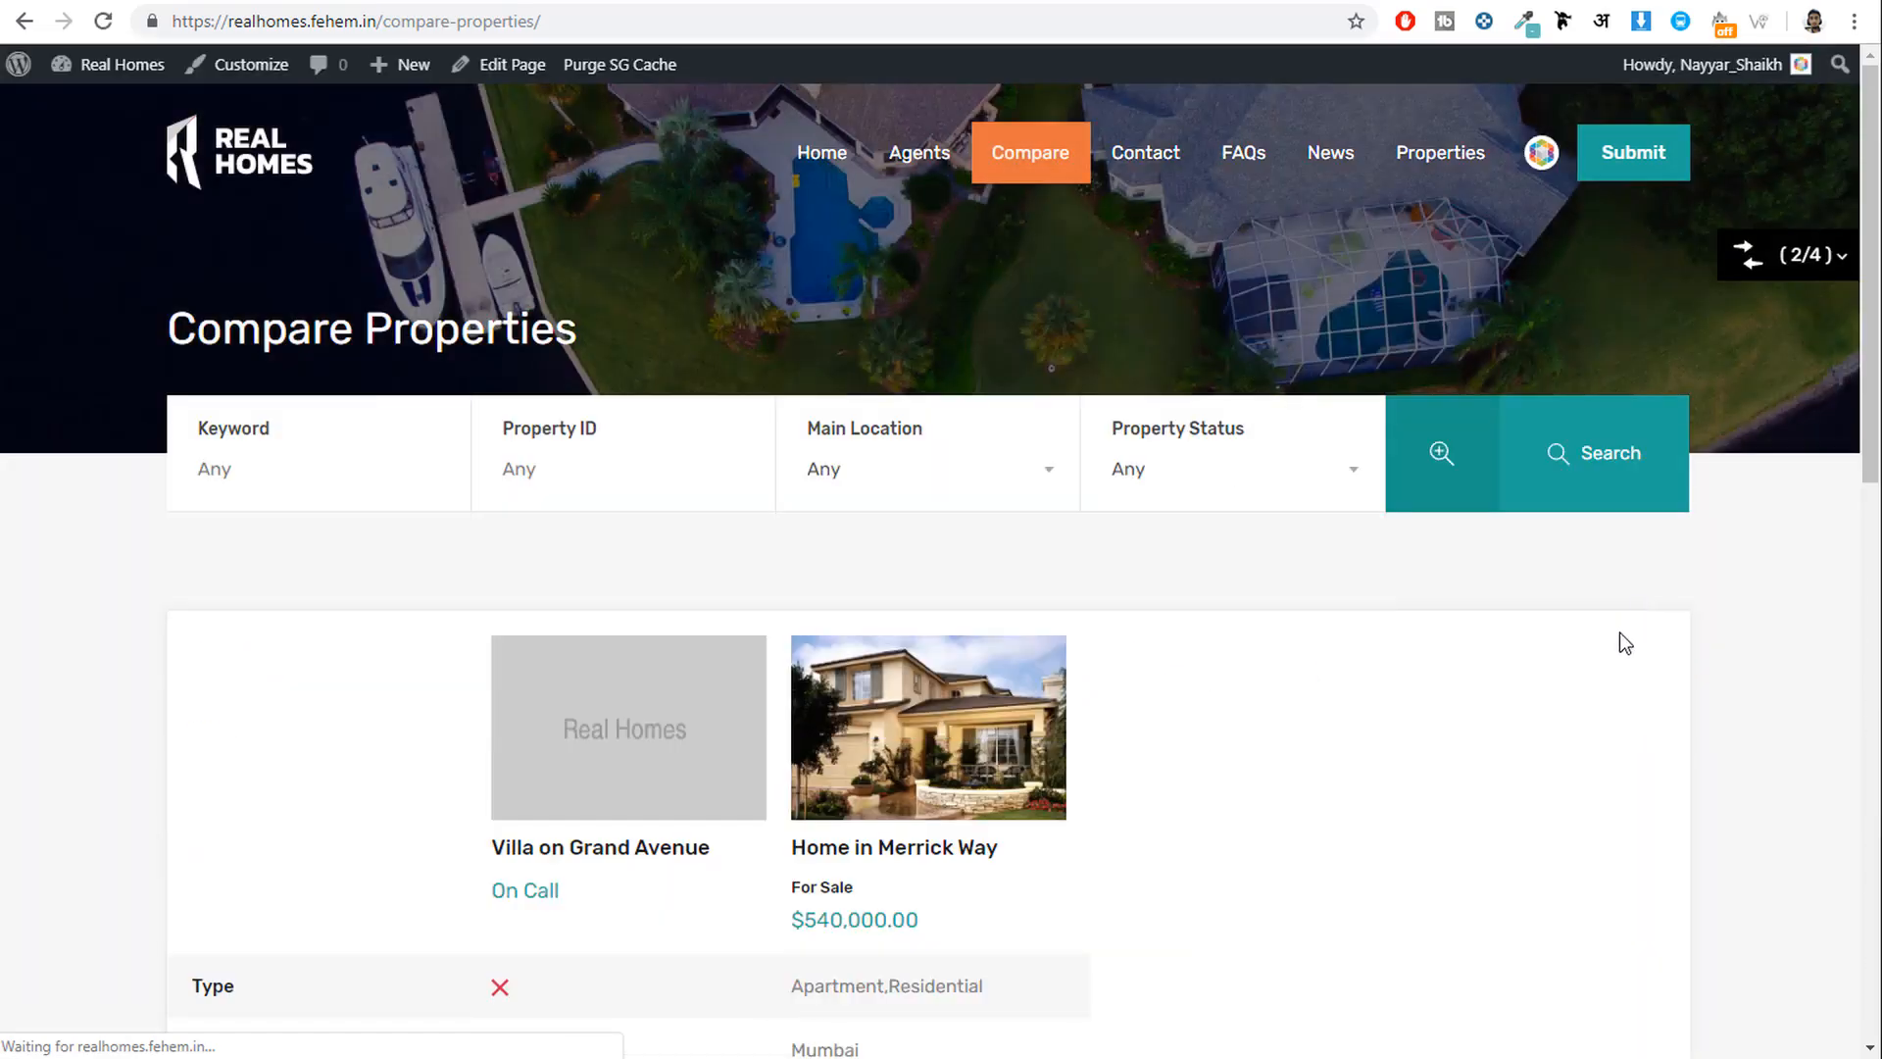
scroll(596, 662, "down", 3)
scroll(655, 558, "down", 5)
scroll(781, 559, "up", 10)
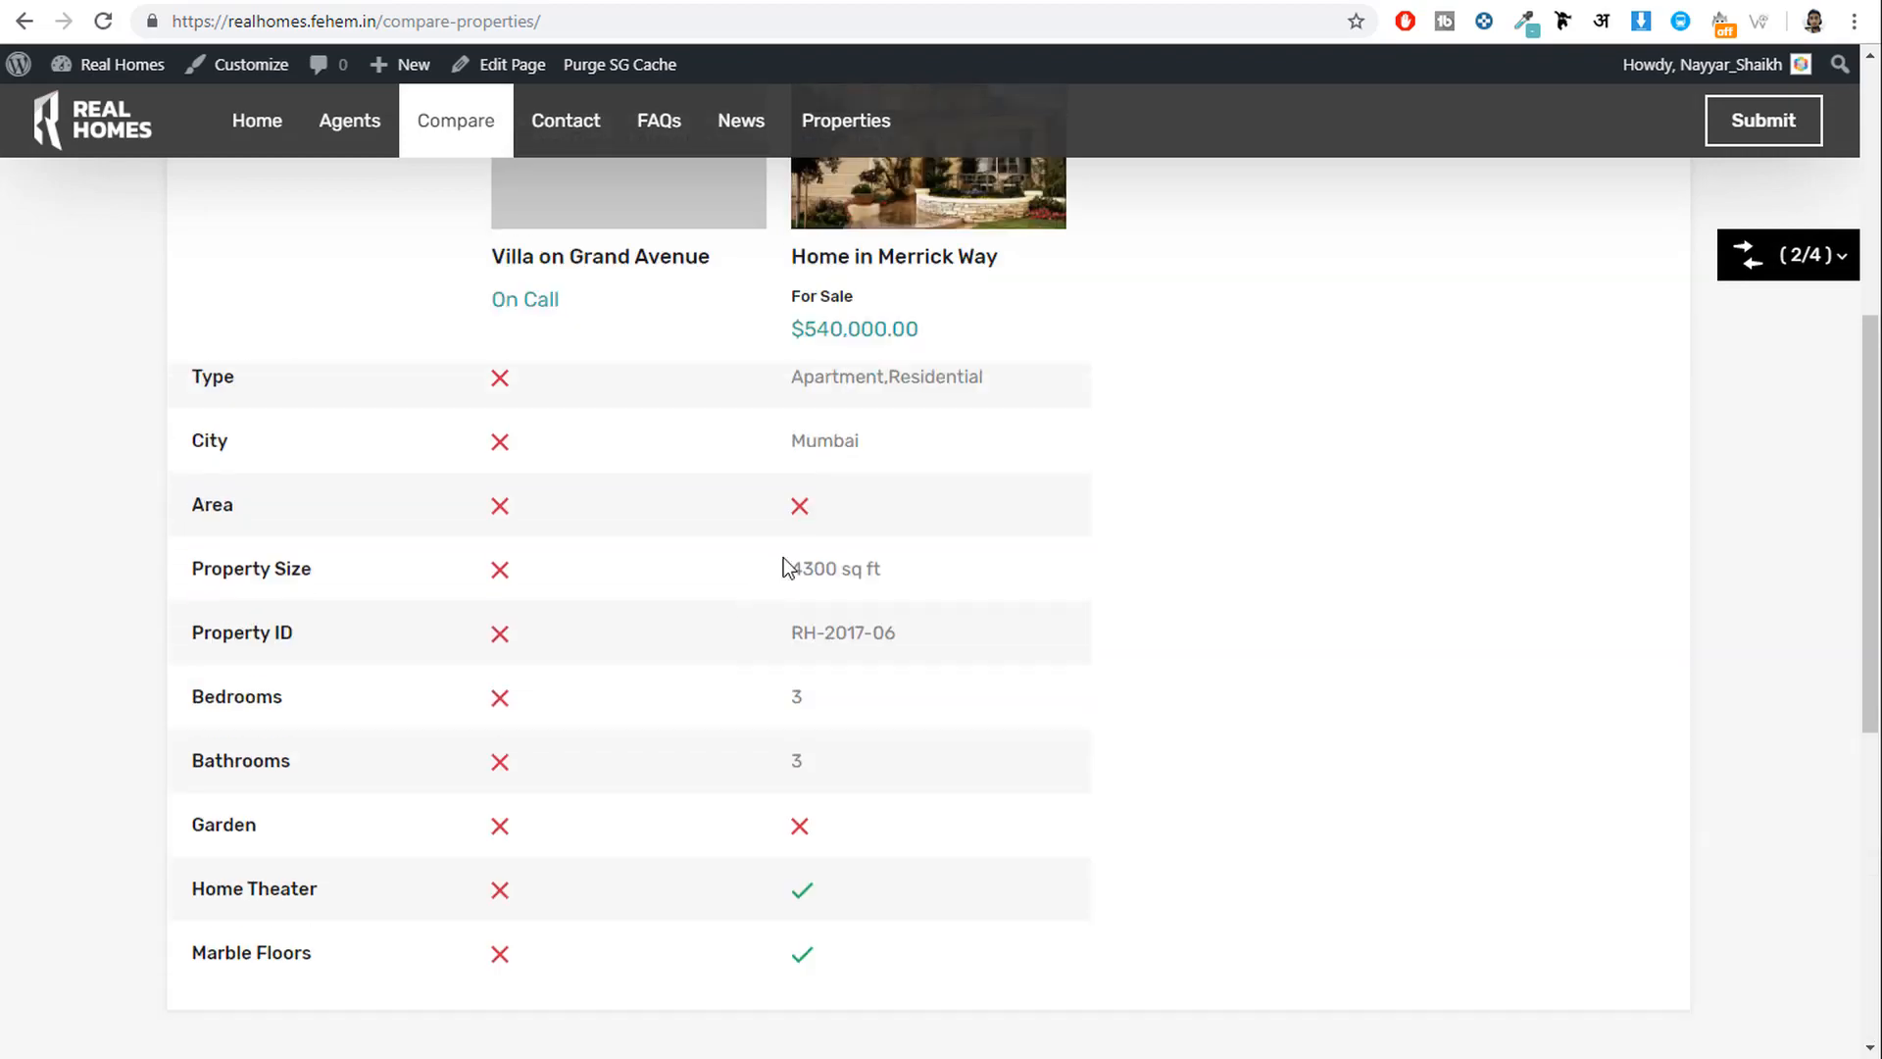
Look over the front-end Submit Property form, then return to the home page.
left_click(227, 155)
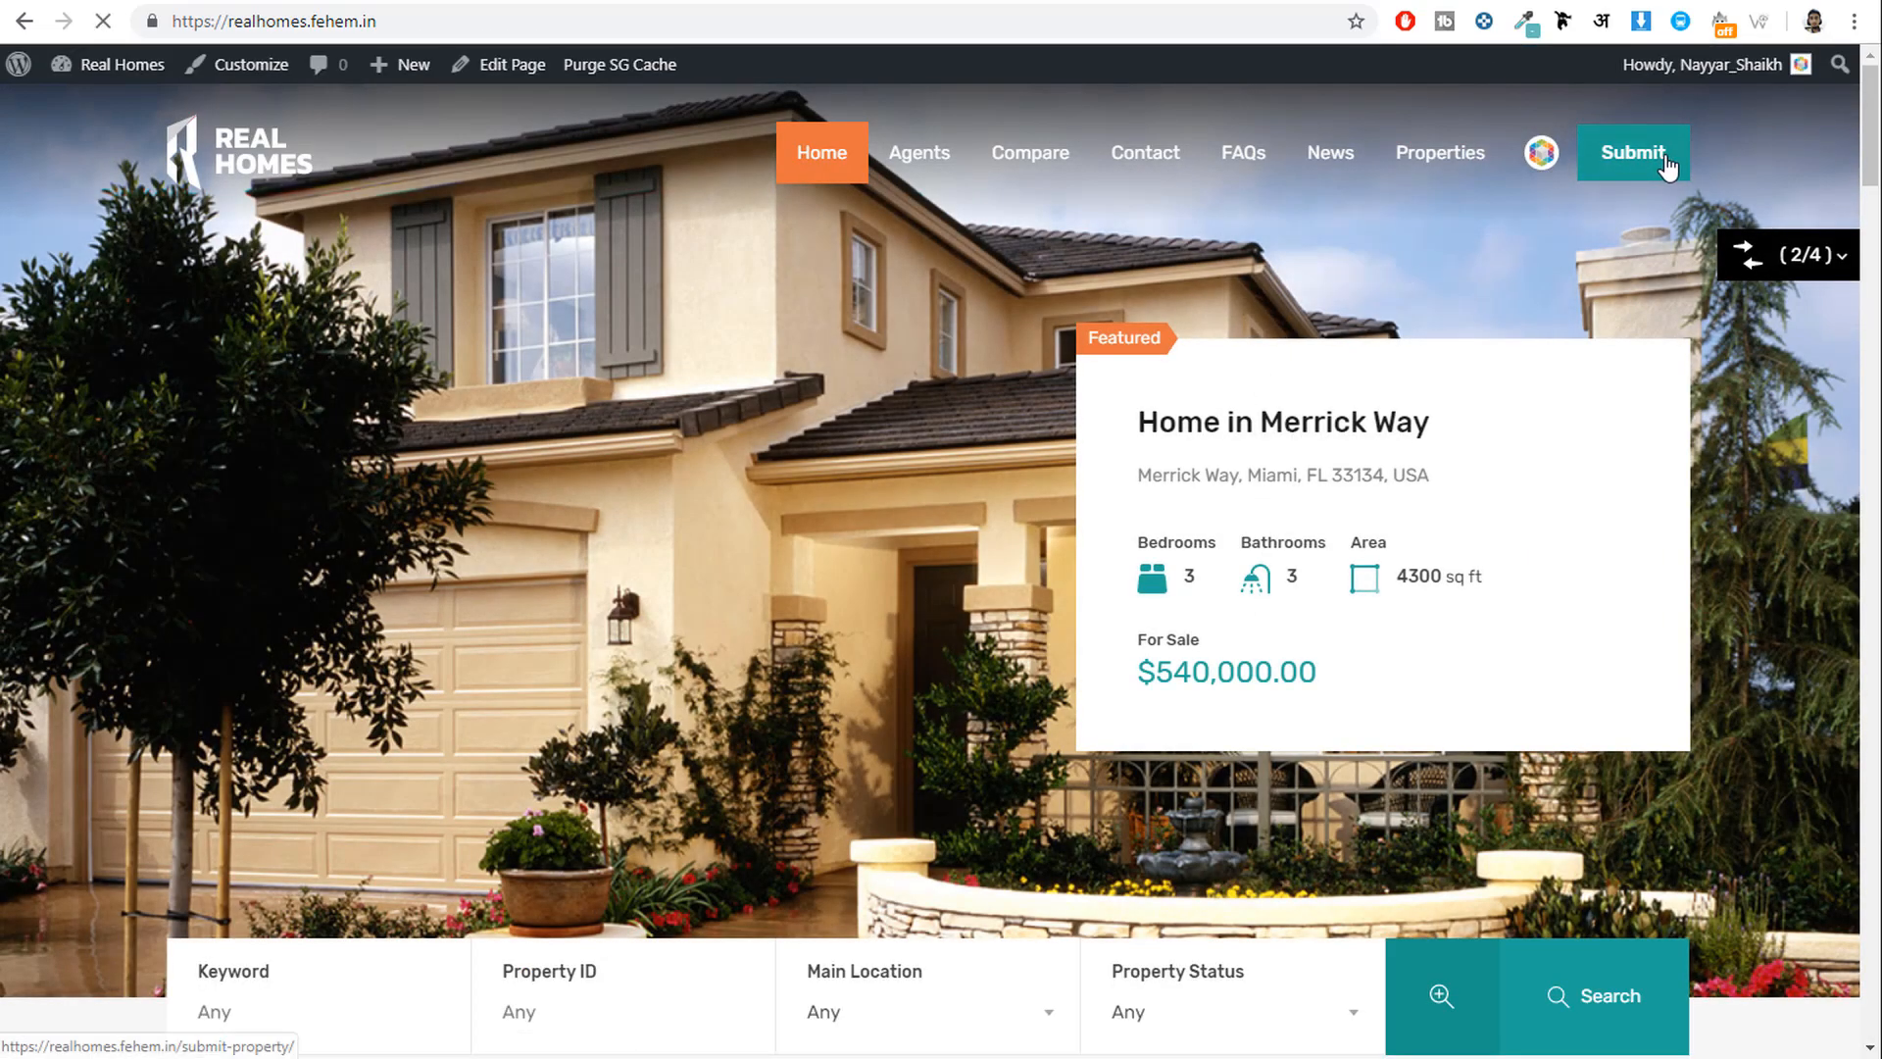
left_click(1669, 161)
scroll(1697, 451, "down", 15)
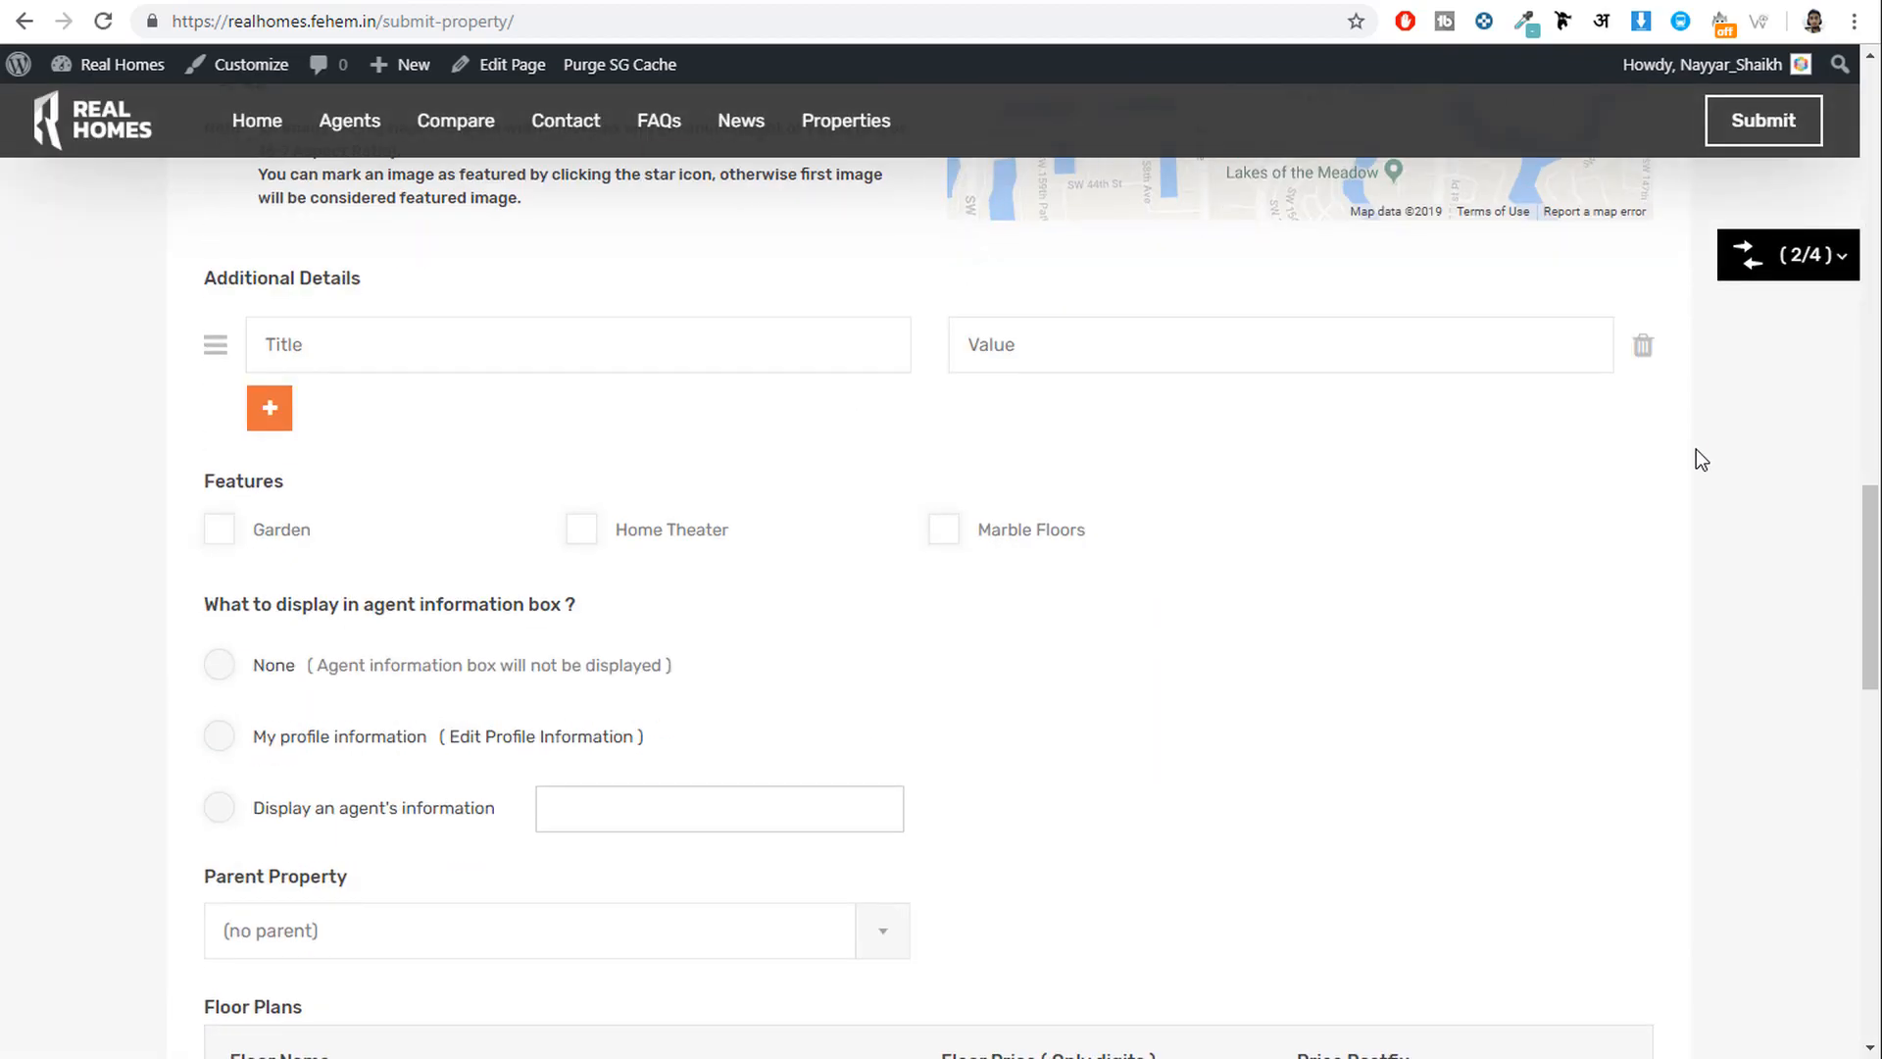
scroll(1697, 451, "up", 8)
scroll(1697, 461, "up", 8)
left_click(226, 162)
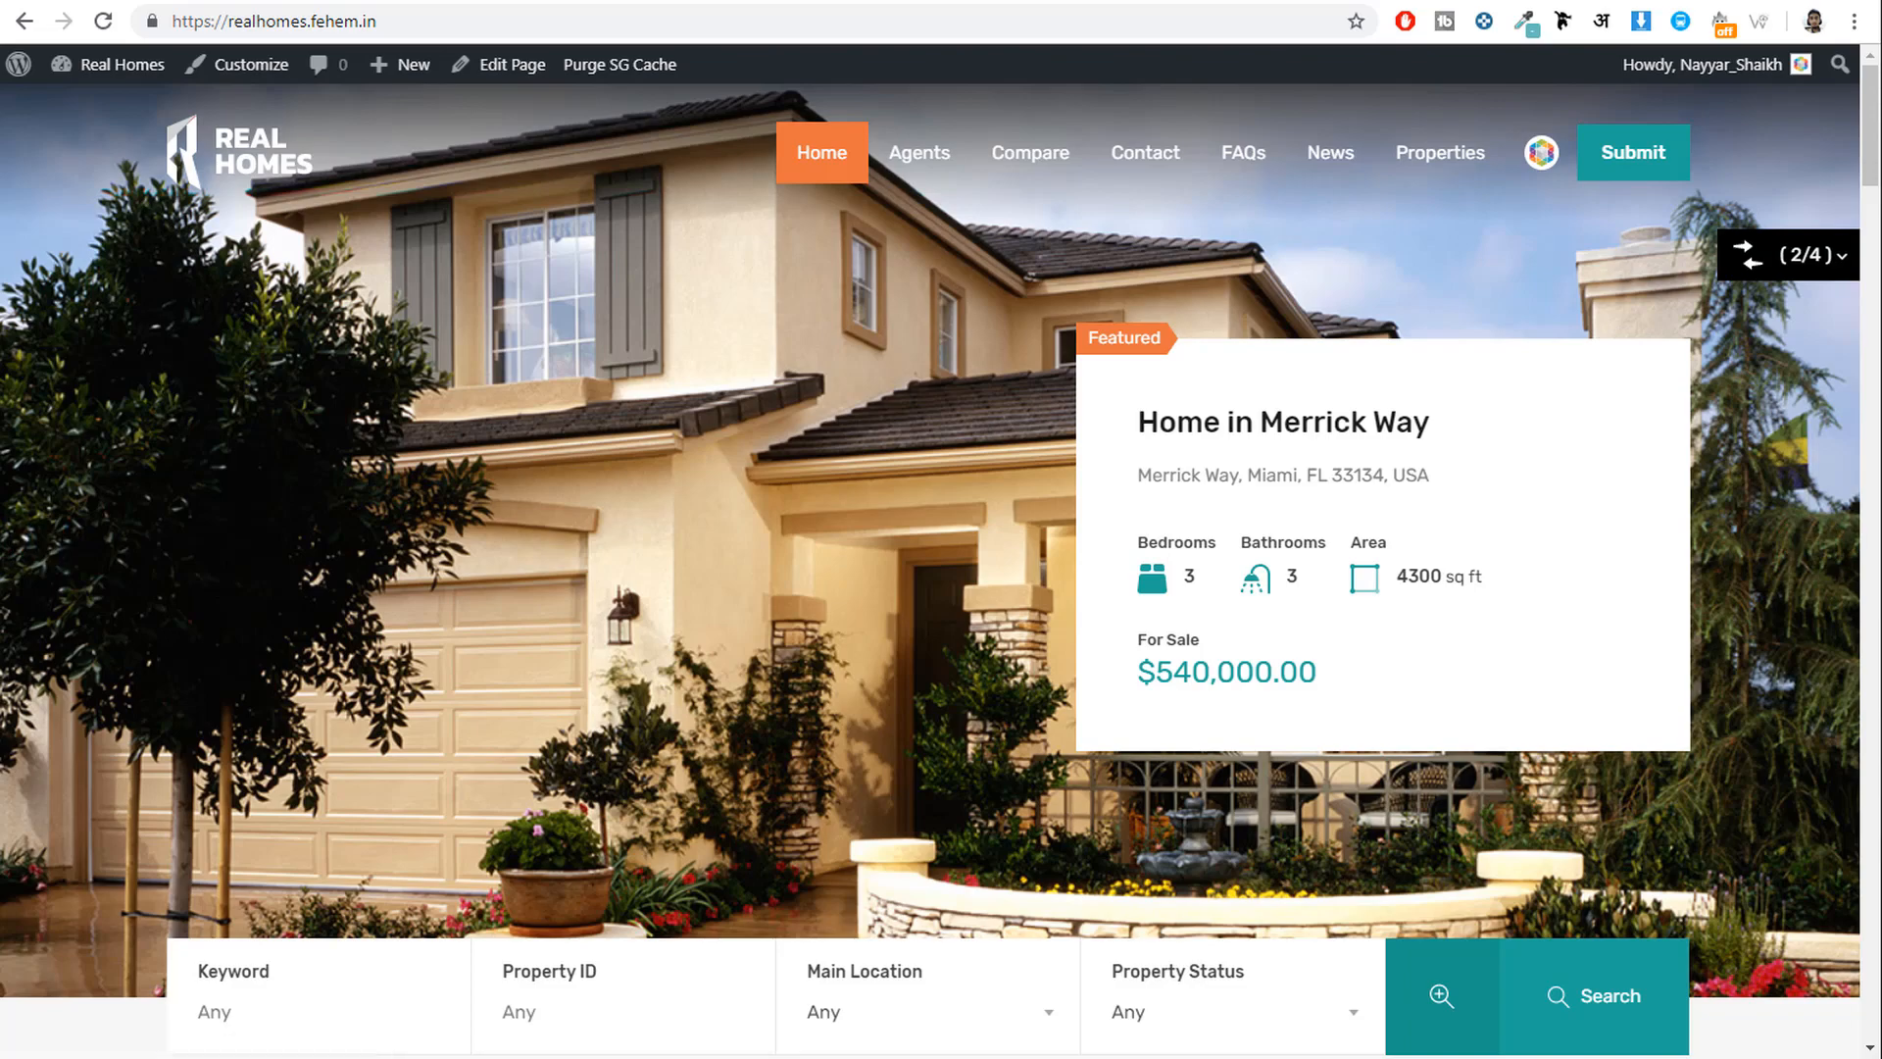
Open Home in Merrick Way and autofill the agent form's name, e-mail and phone.
scroll(1431, 692, "down", 12)
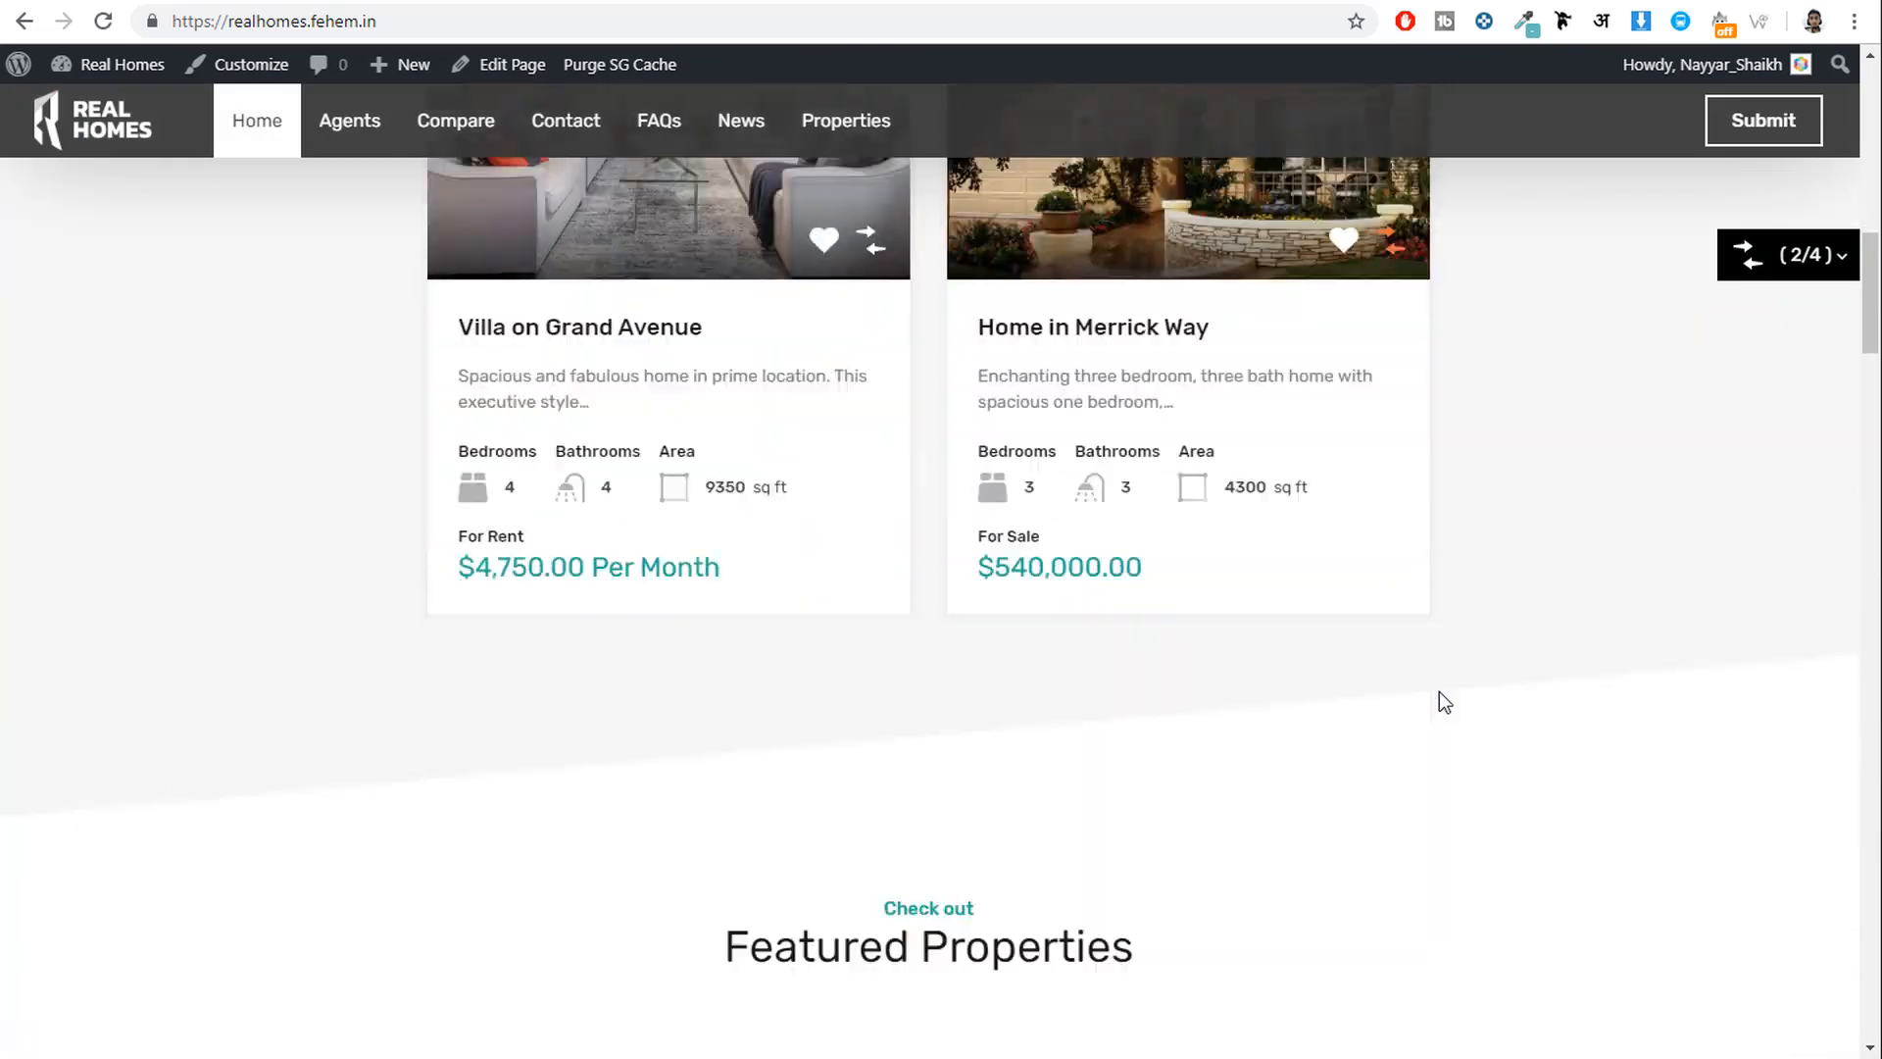
scroll(1437, 697, "up", 3)
left_click(1088, 637)
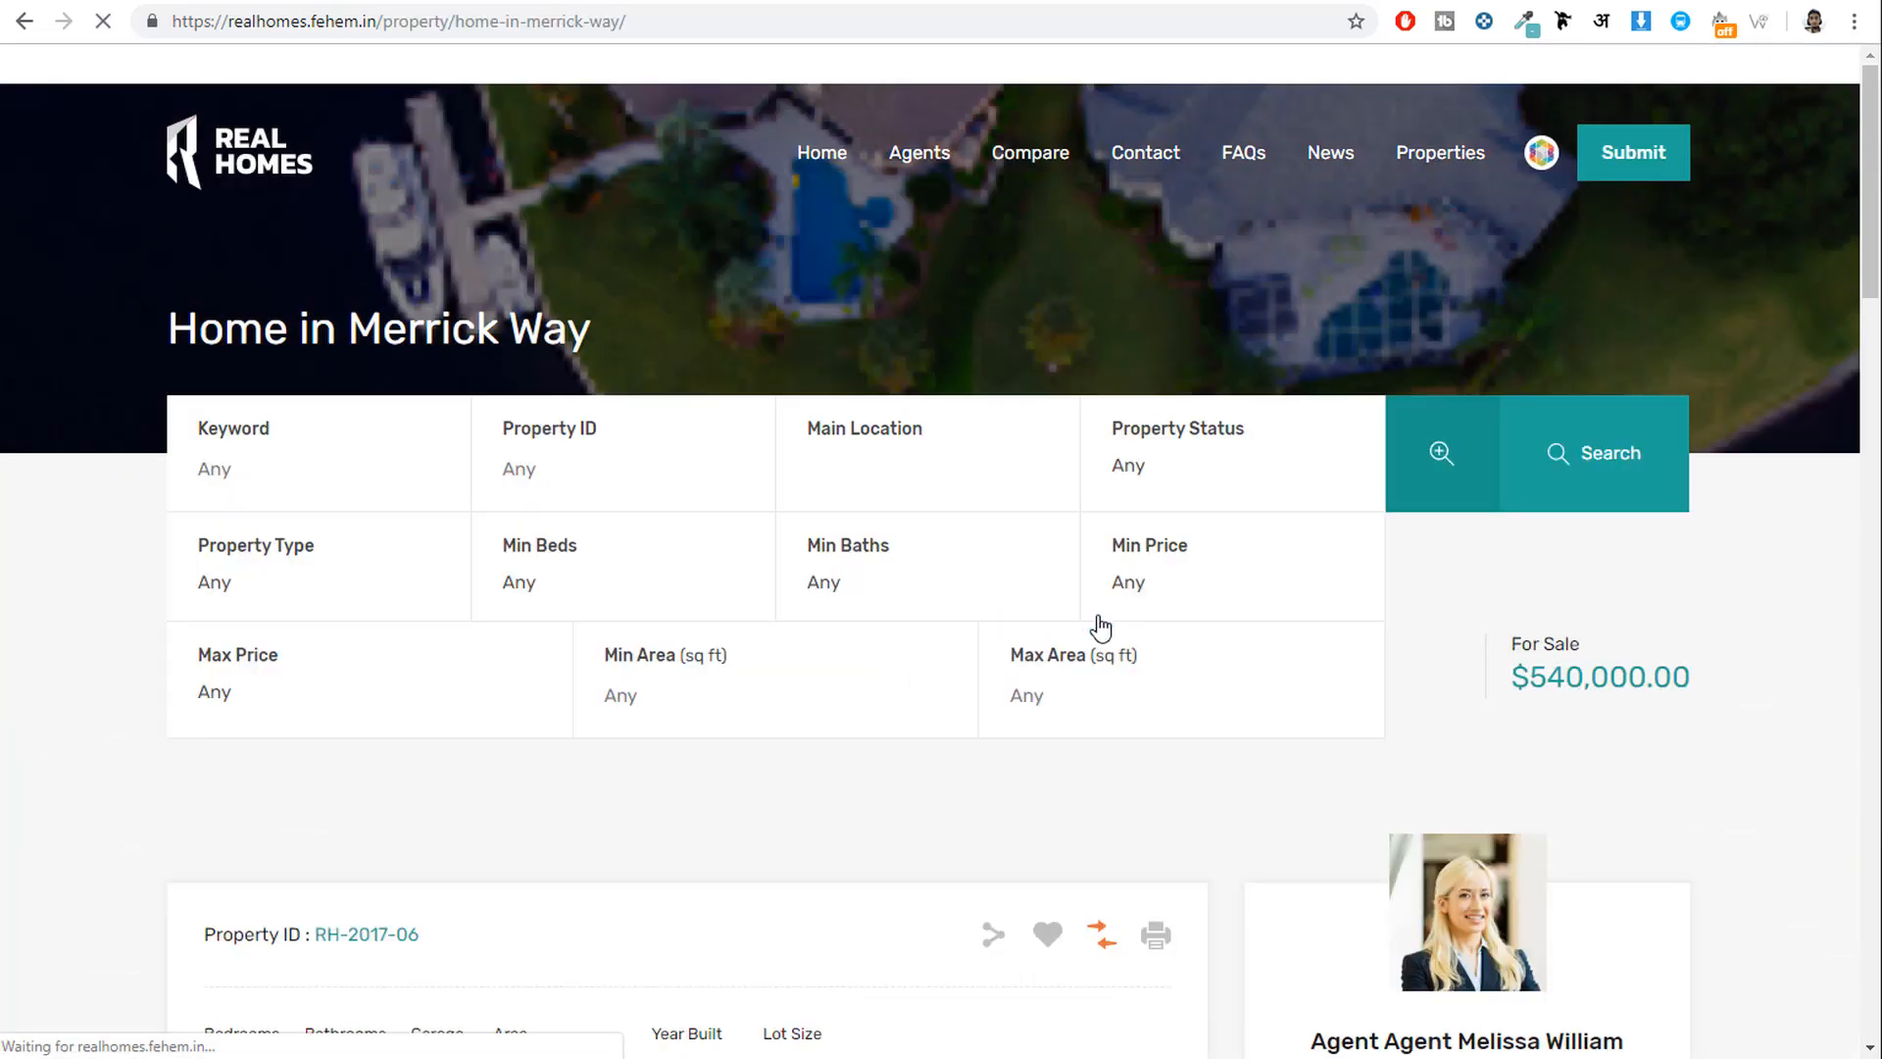
scroll(1117, 627, "down", 5)
scroll(1374, 345, "down", 7)
scroll(1529, 391, "up", 5)
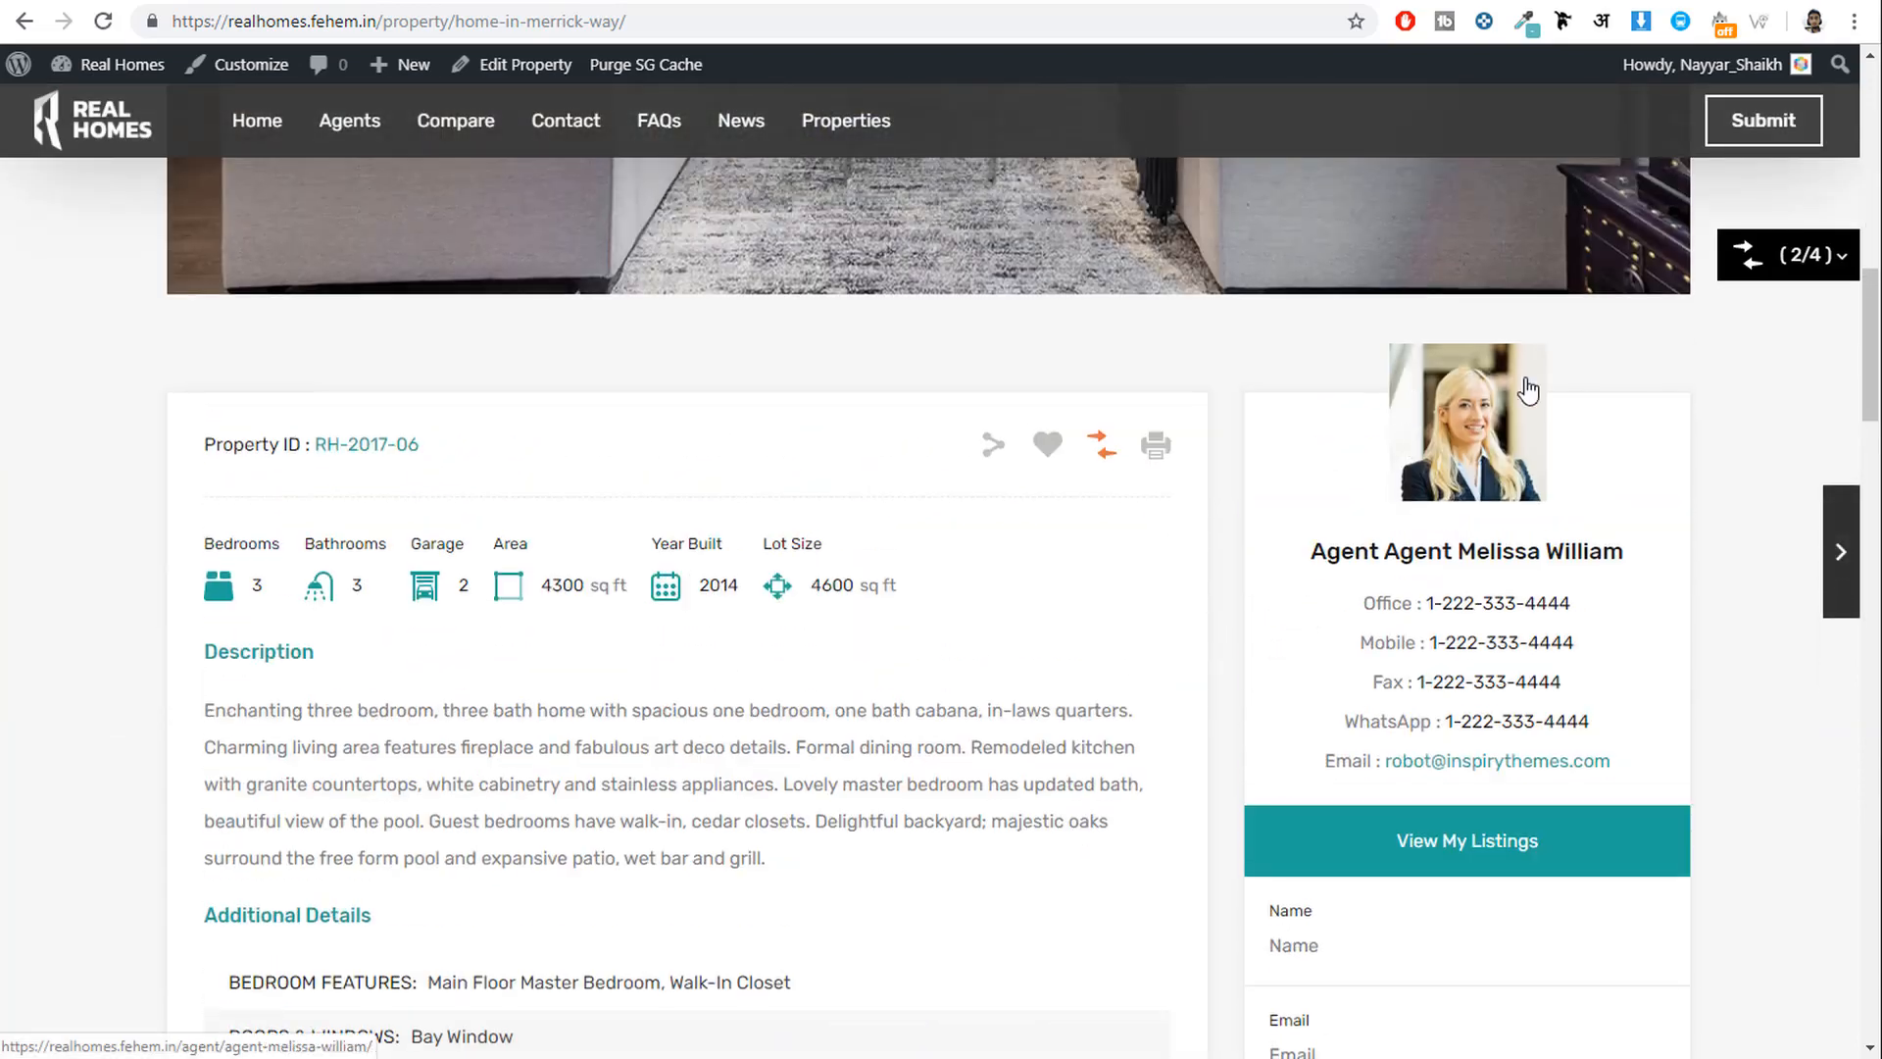
scroll(1562, 672, "down", 4)
scroll(1561, 679, "down", 1)
left_click(1408, 576)
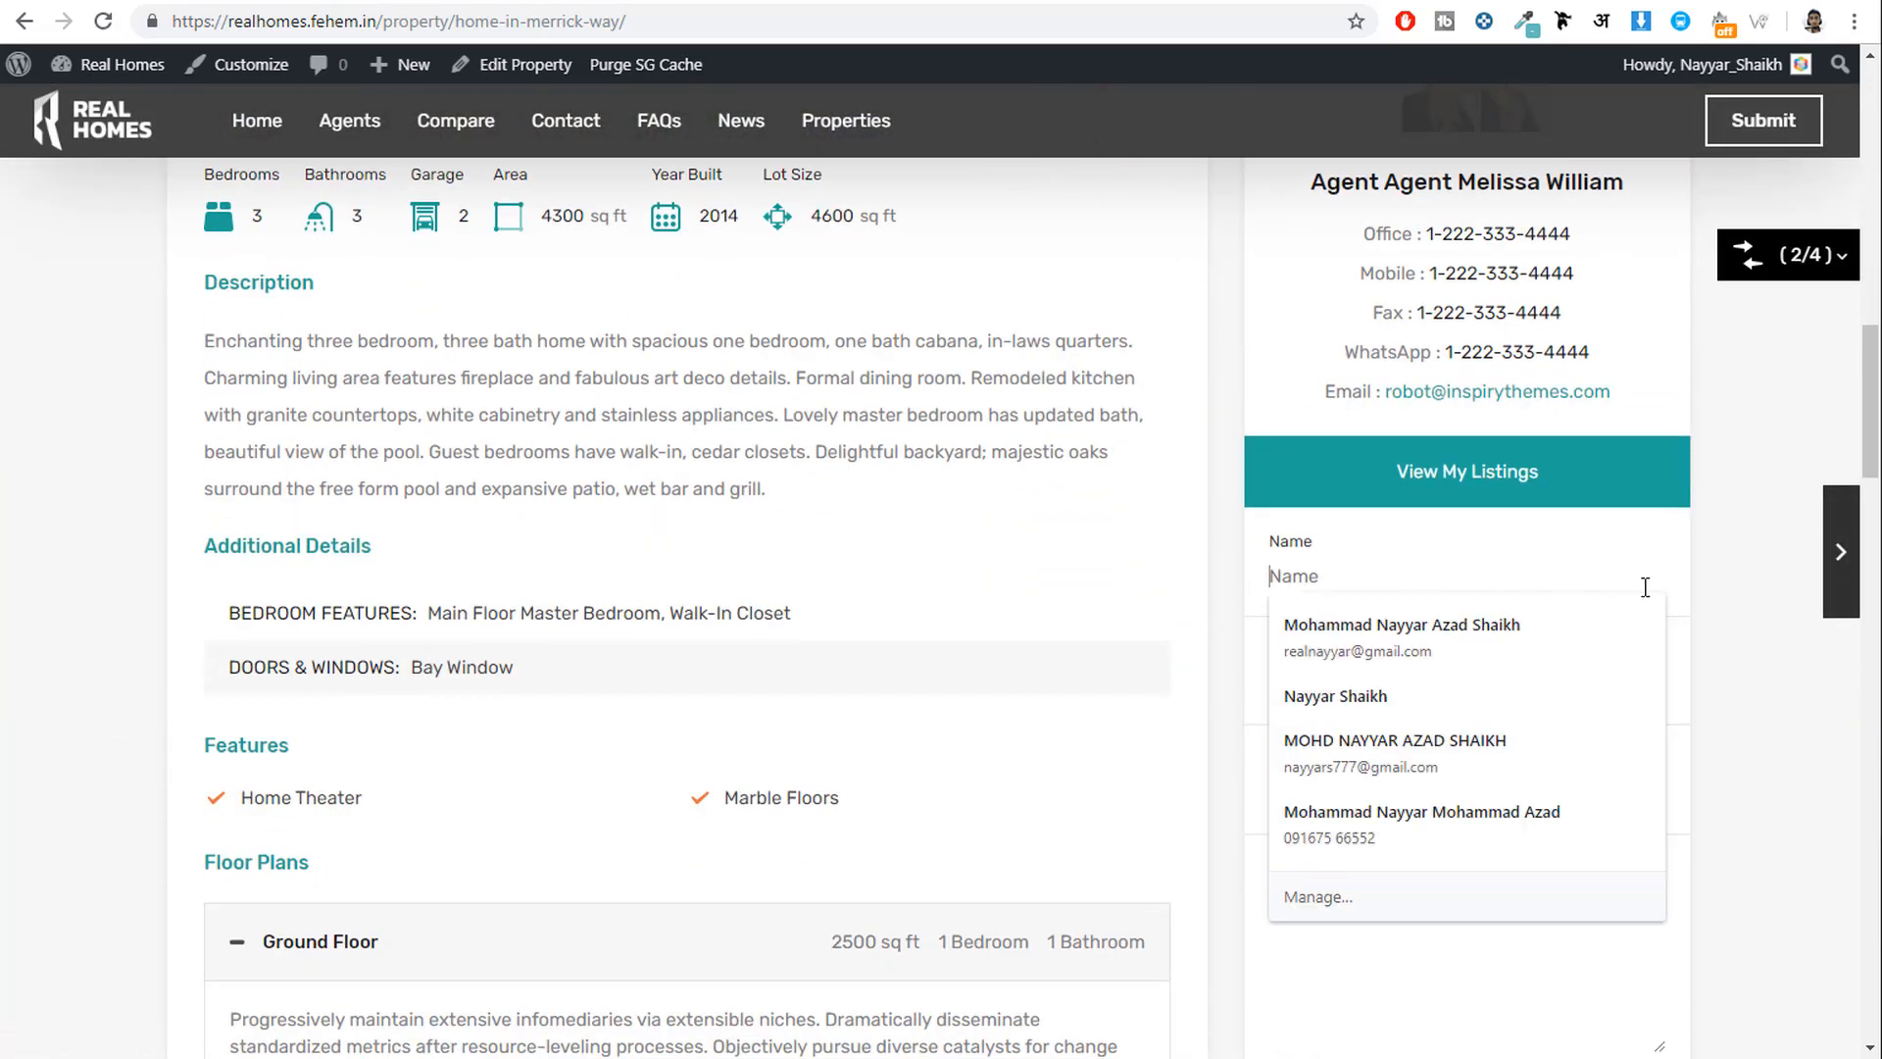
left_click(1486, 688)
left_click(1445, 687)
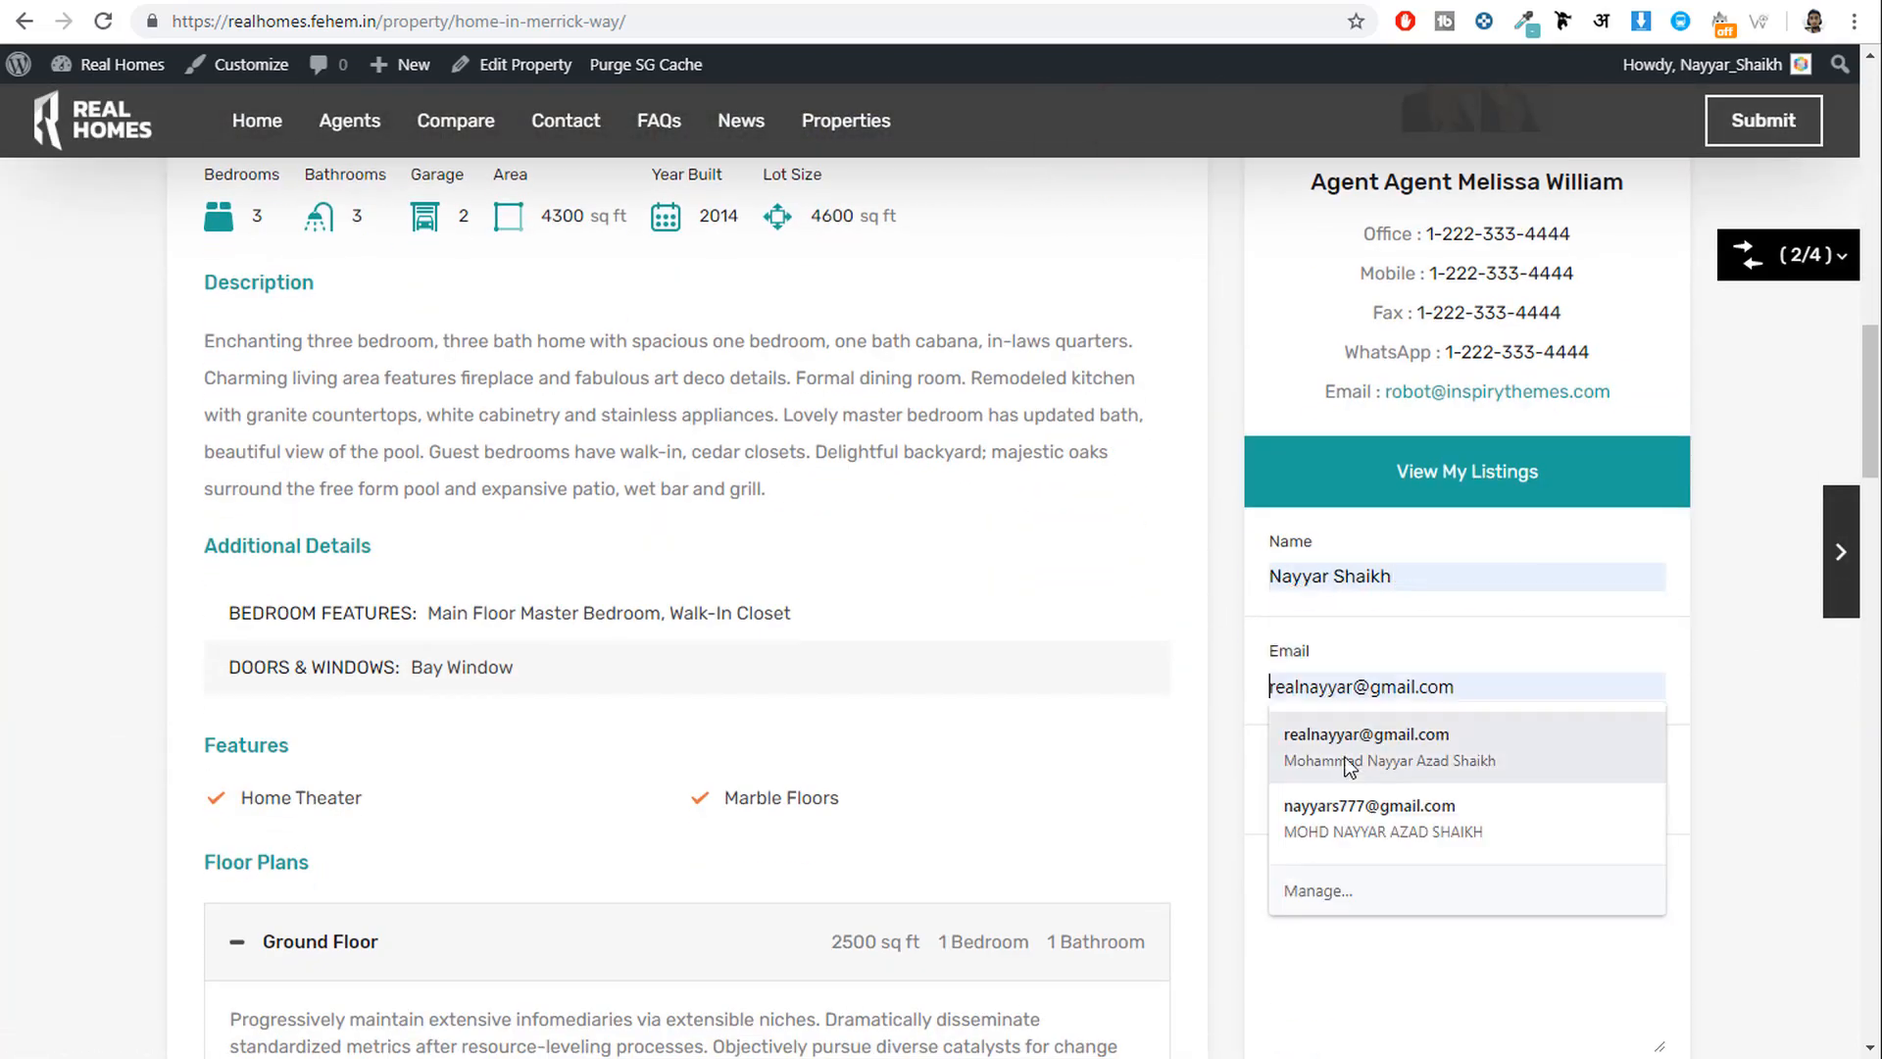
left_click(1349, 774)
Write 'I am interested in this Property.' as the message and send it to the agent.
scroll(1392, 843, "down", 3)
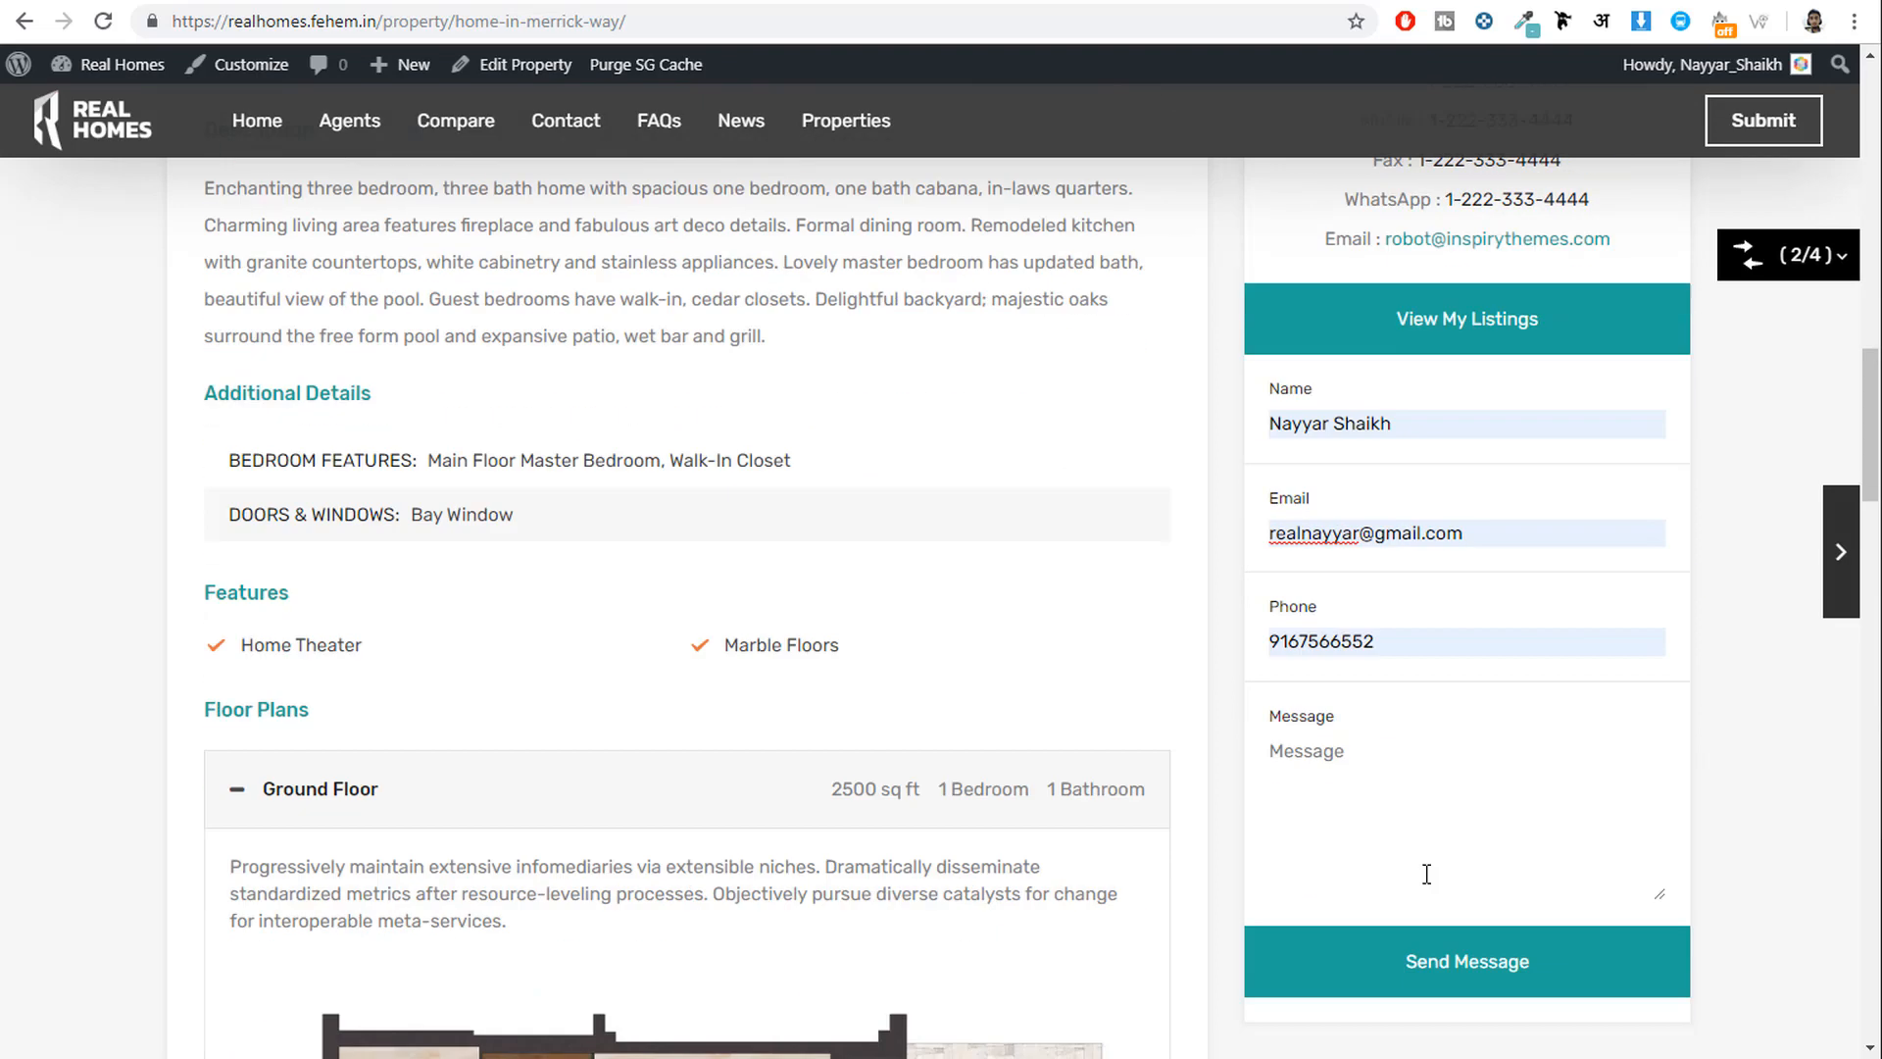
left_click(1372, 737)
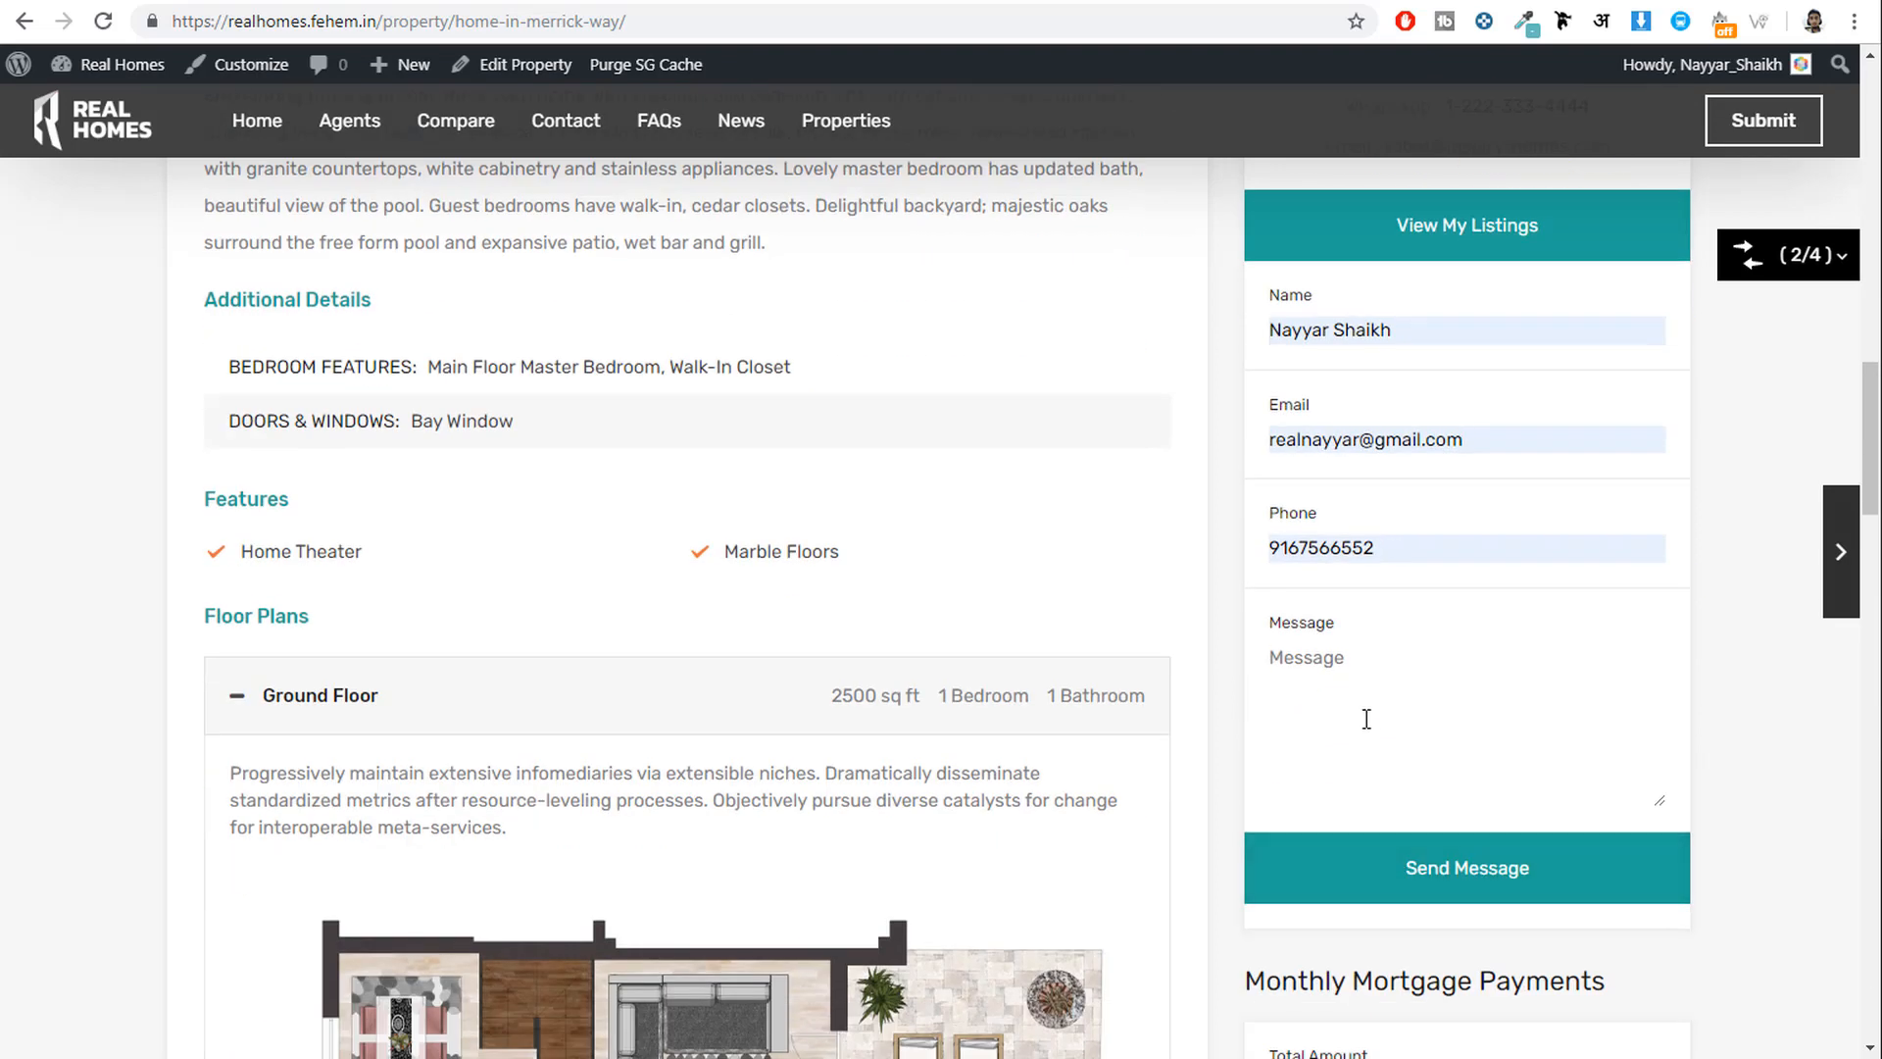
type("I am")
type(" interested in this Property.")
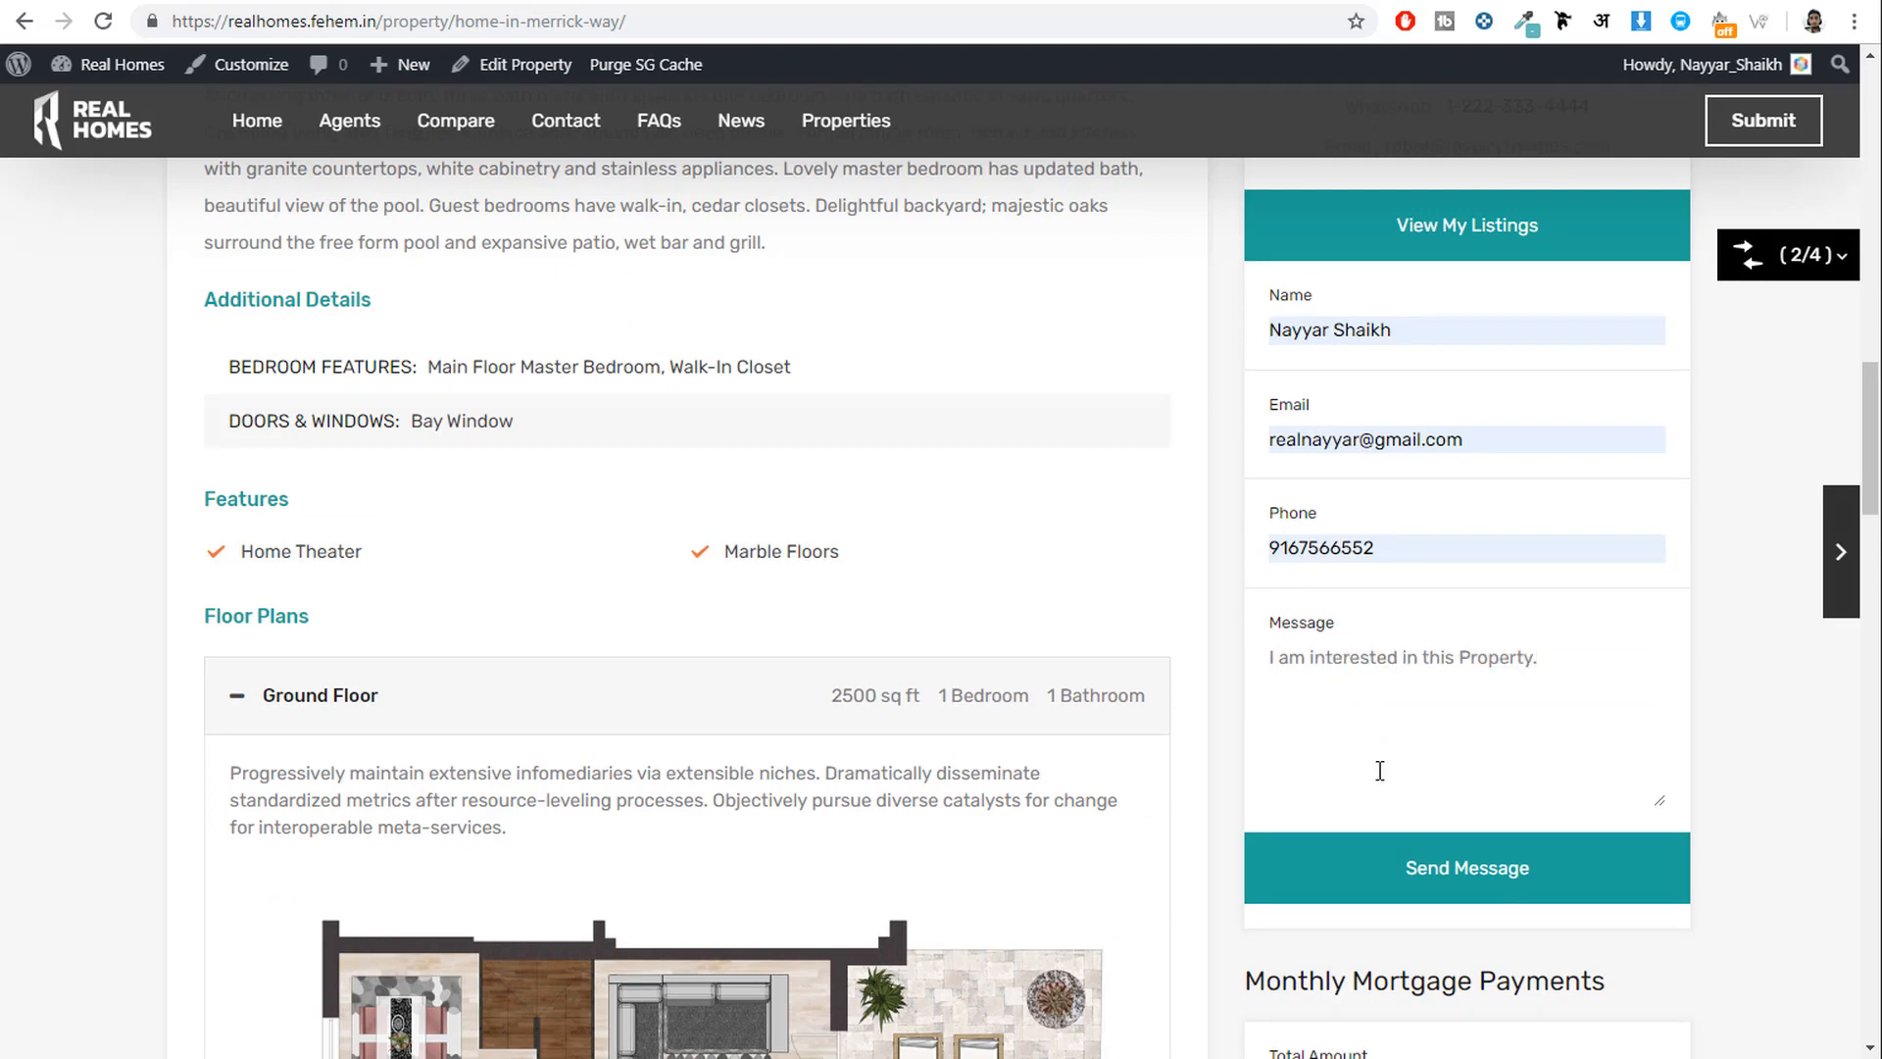
left_click(1465, 882)
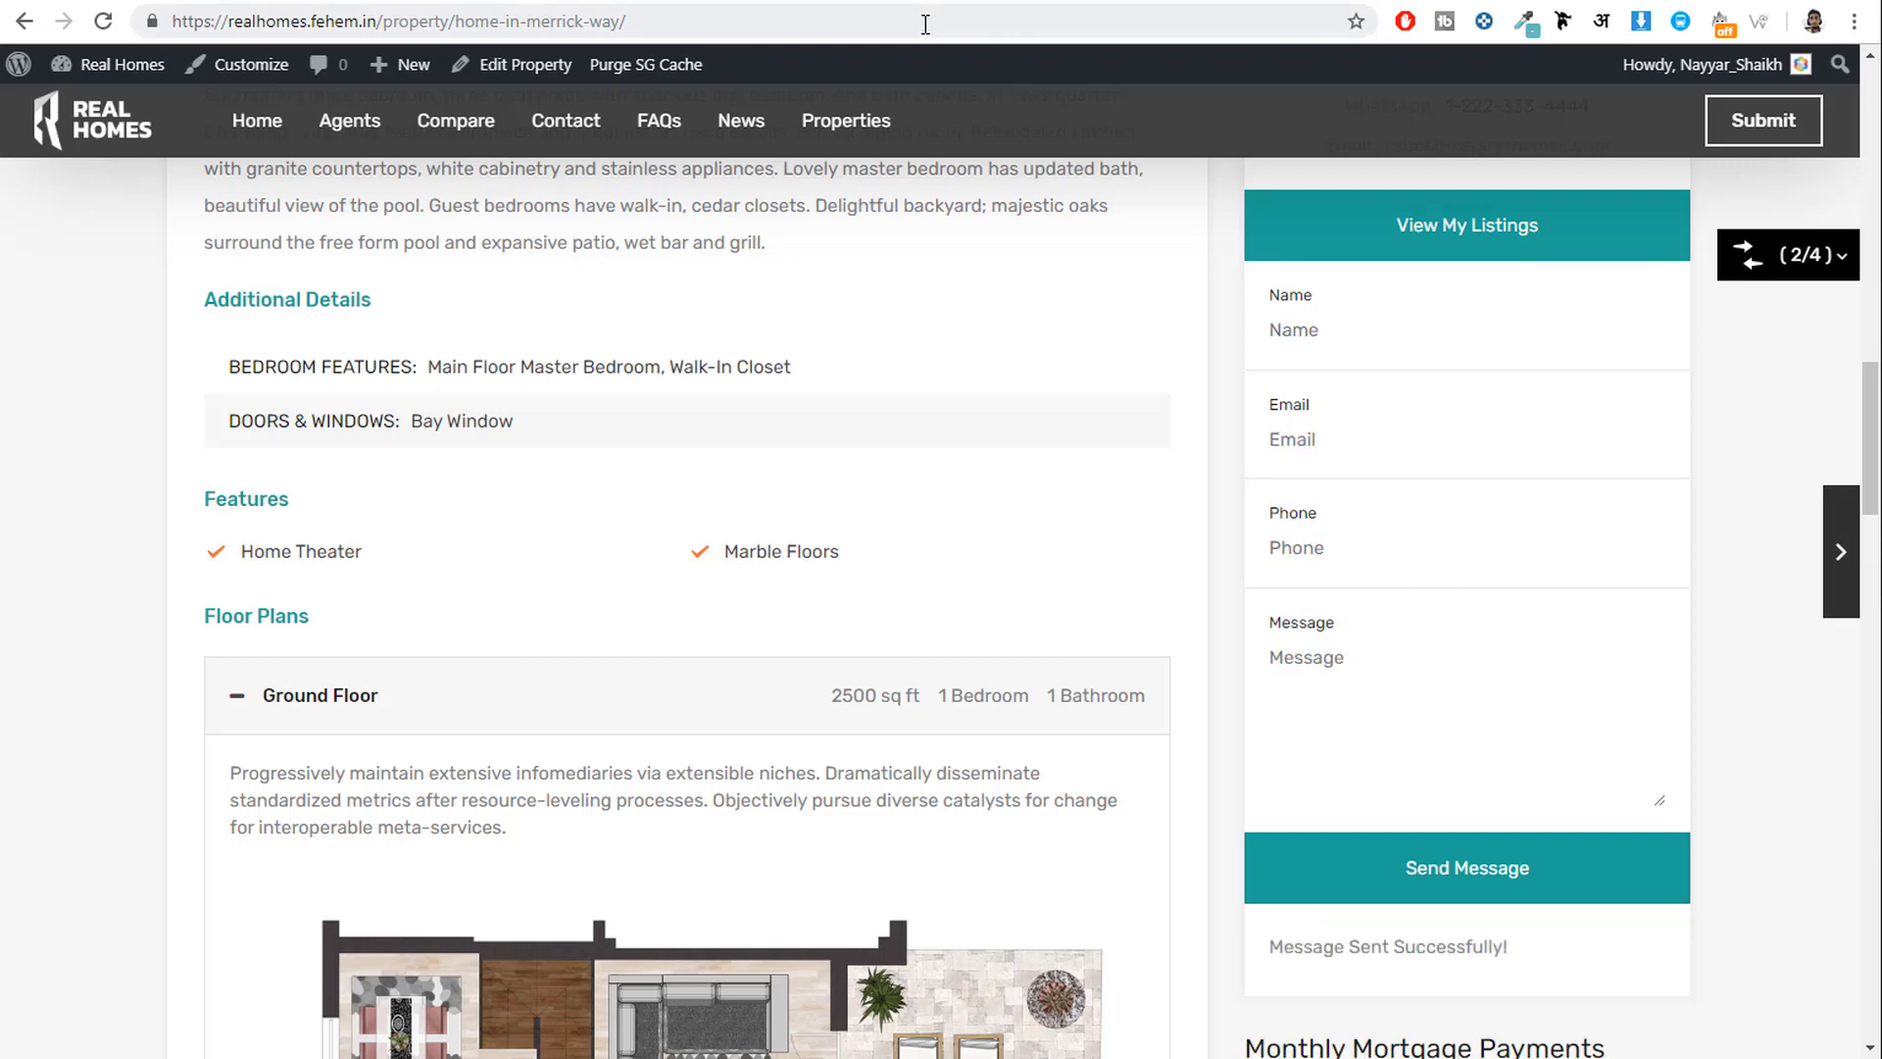
In the admin, open Real Estate CRM > Enquiries and open enquiry 86.
left_click(498, 3)
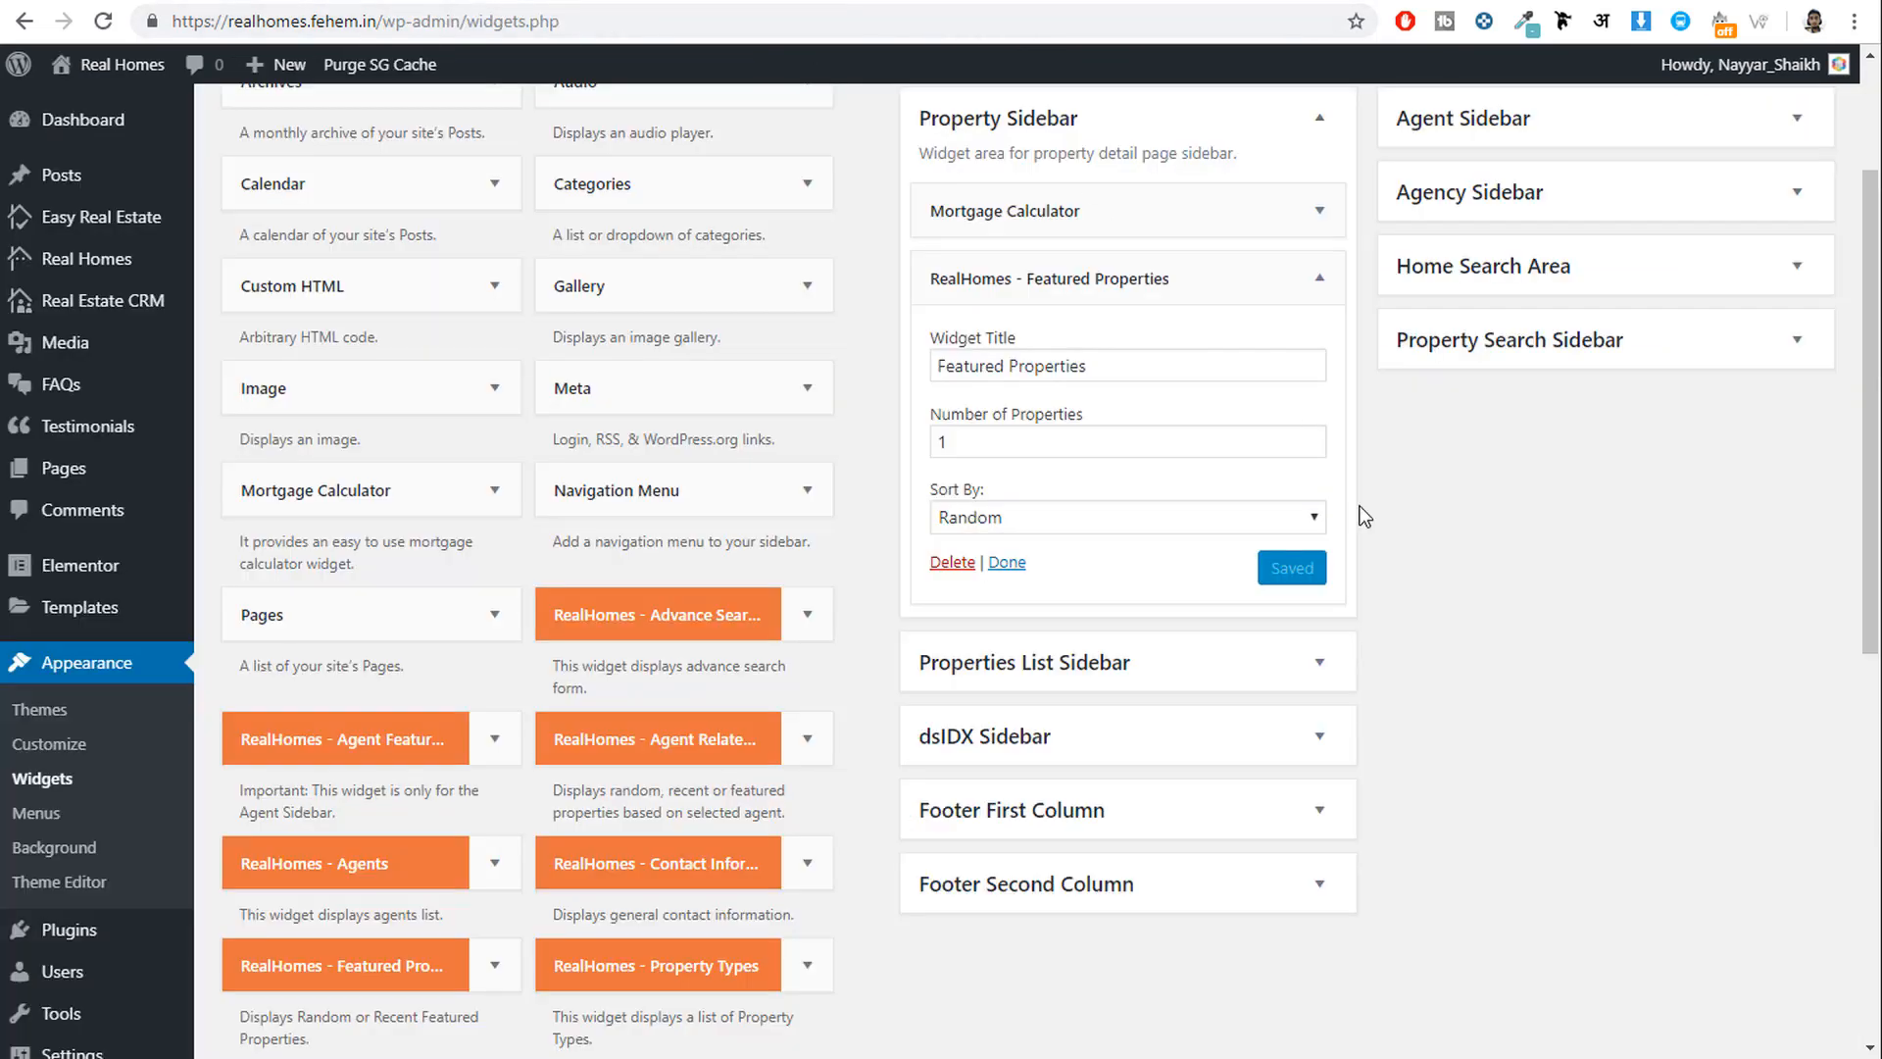
scroll(1356, 513, "up", 3)
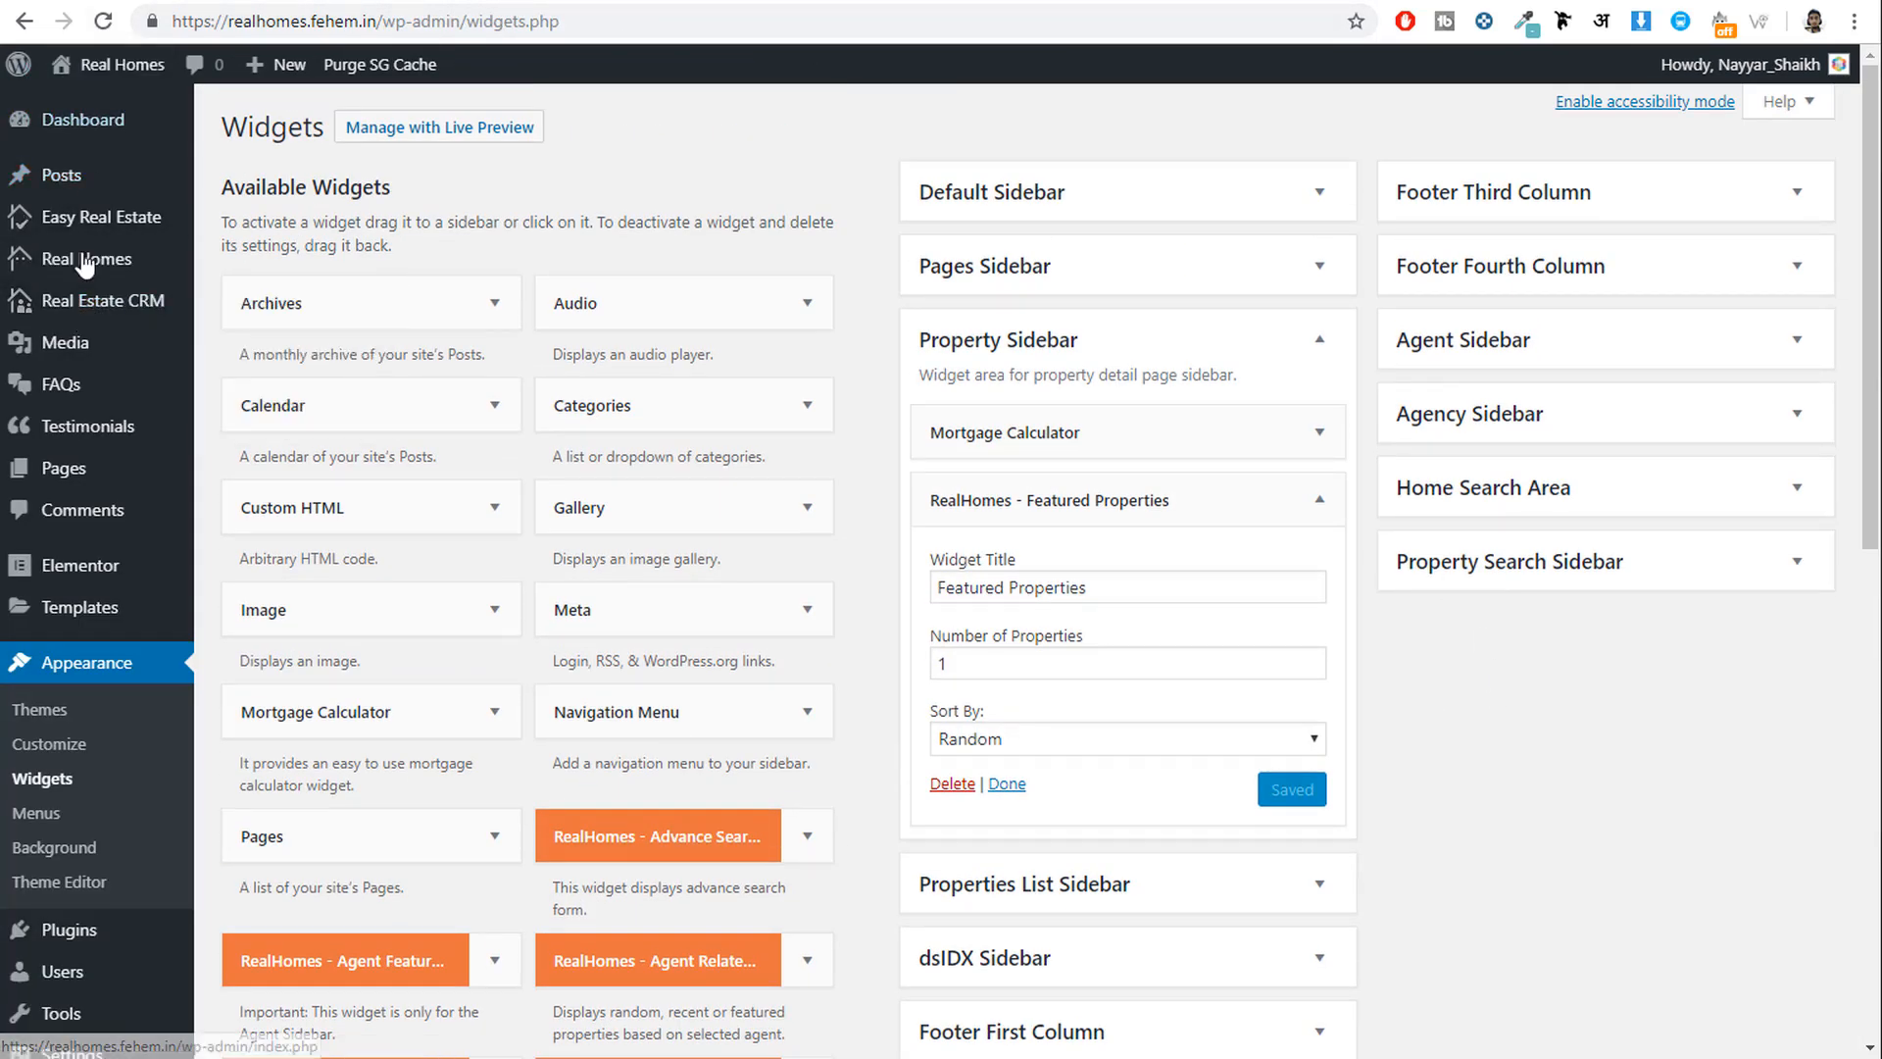
mouse_move(103, 311)
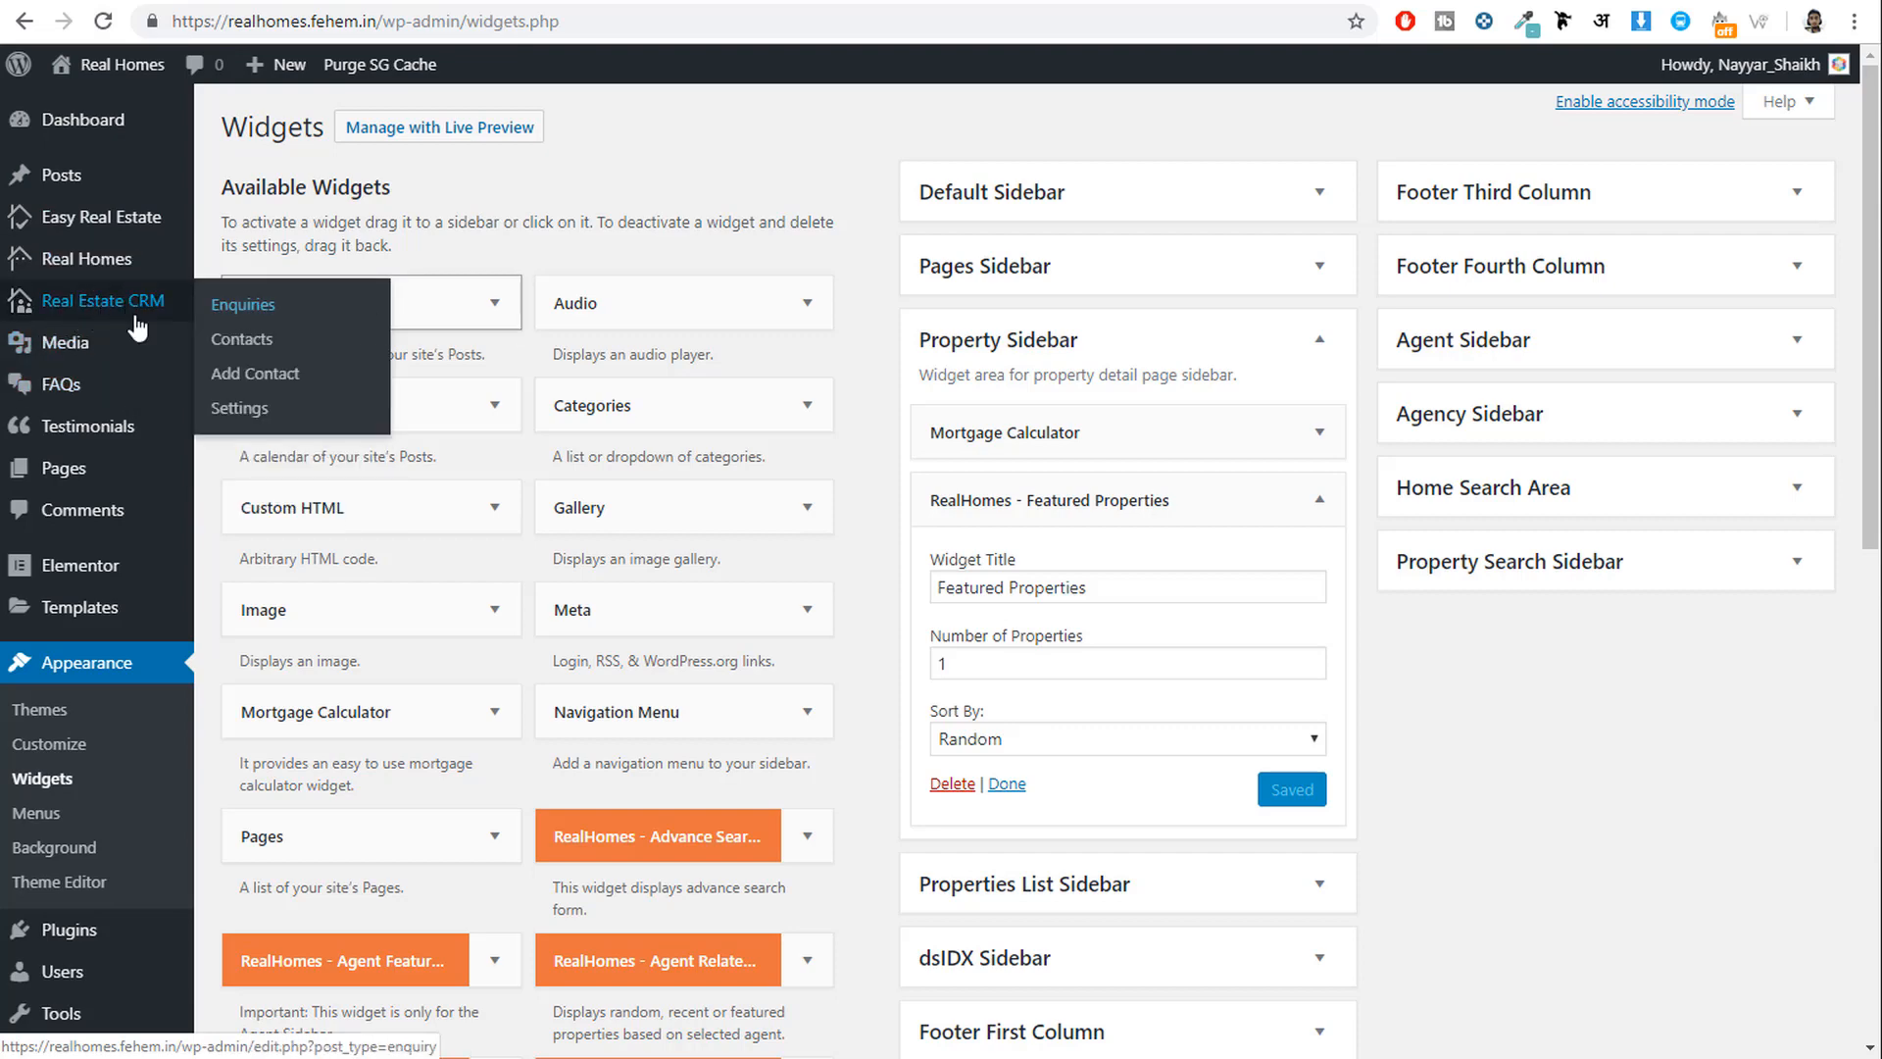
left_click(116, 323)
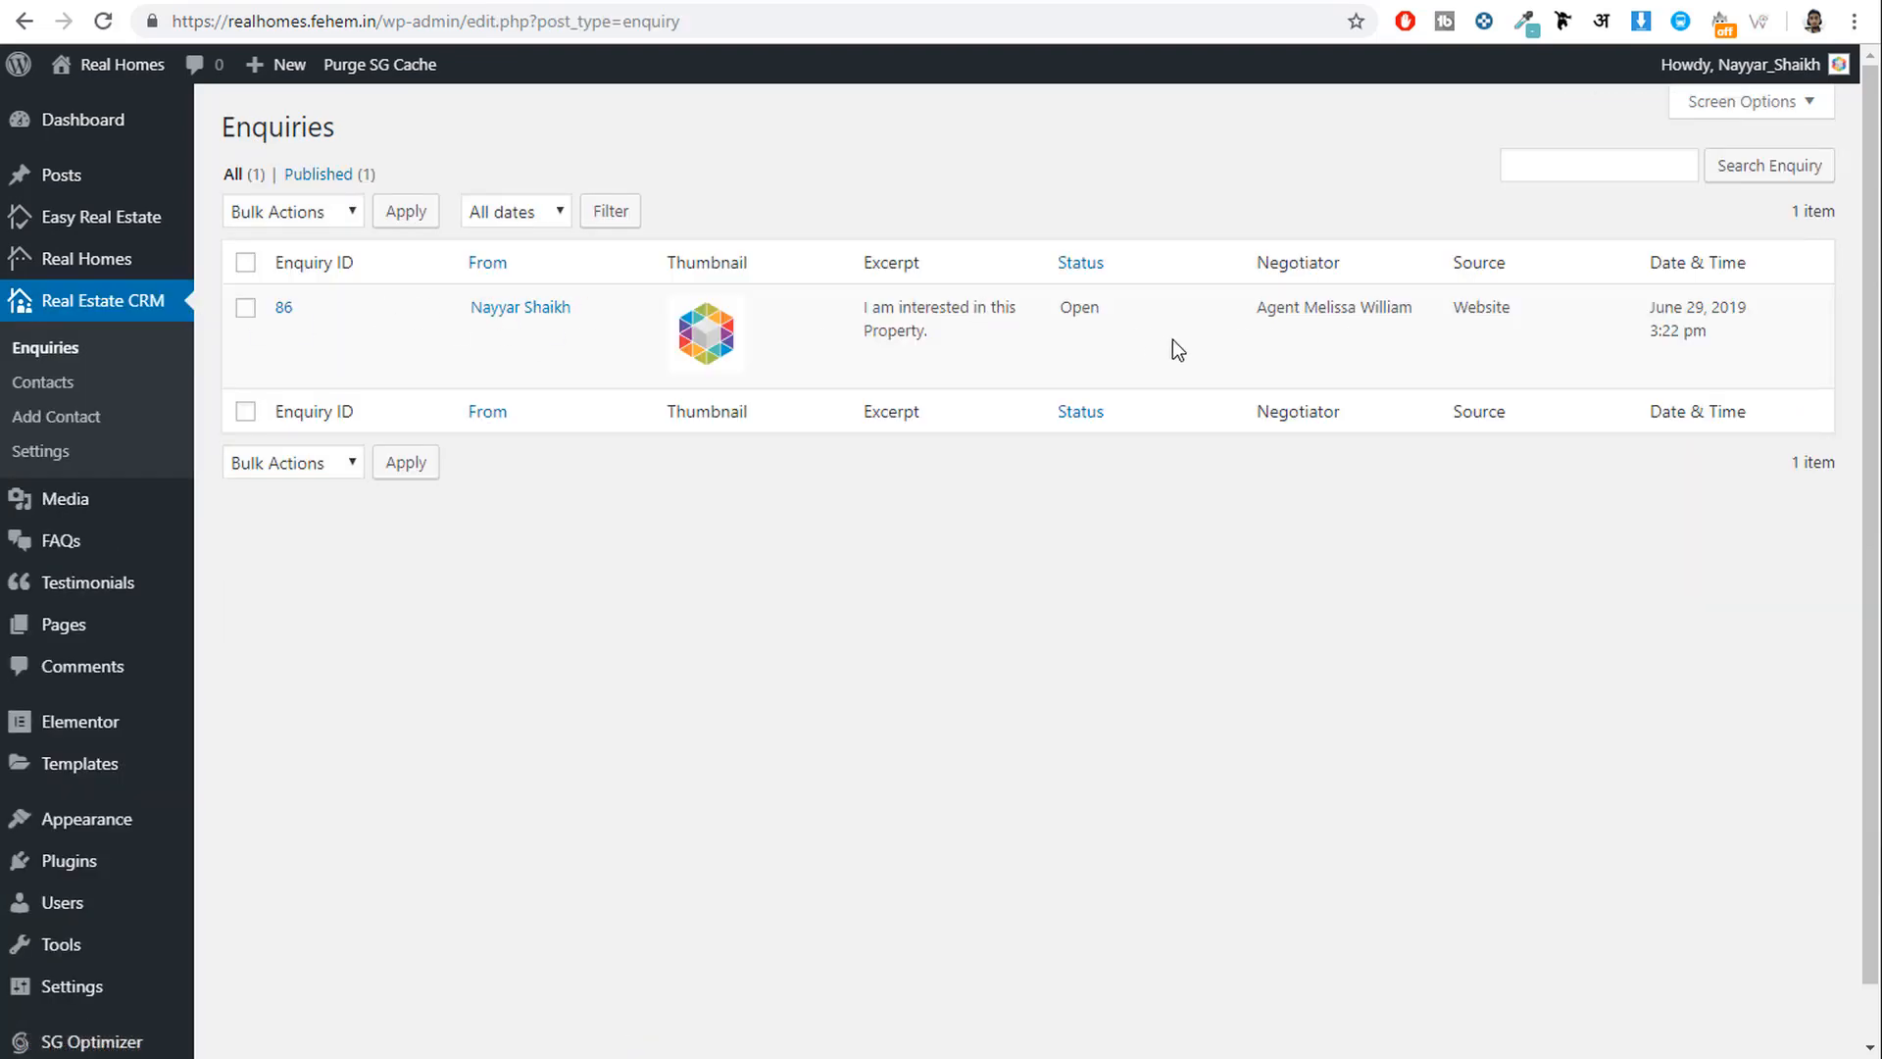
triple_click(911, 323)
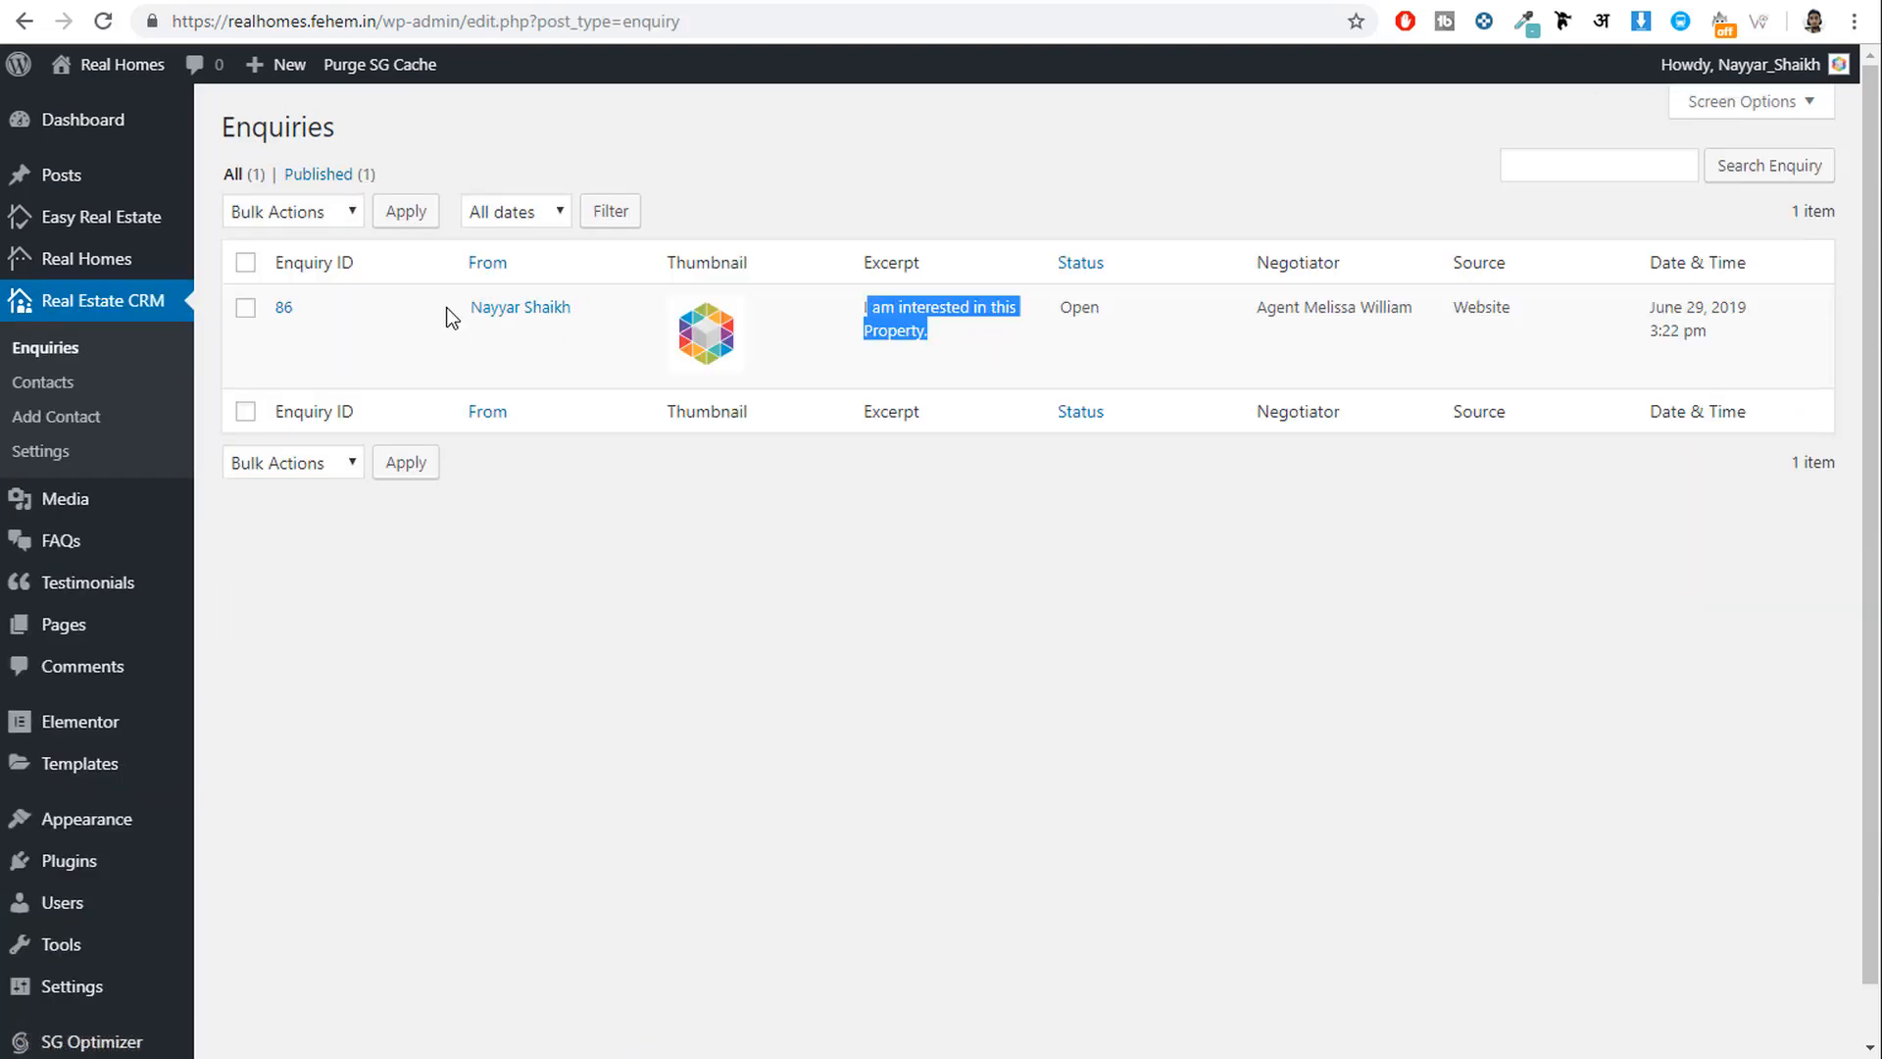
left_click(277, 308)
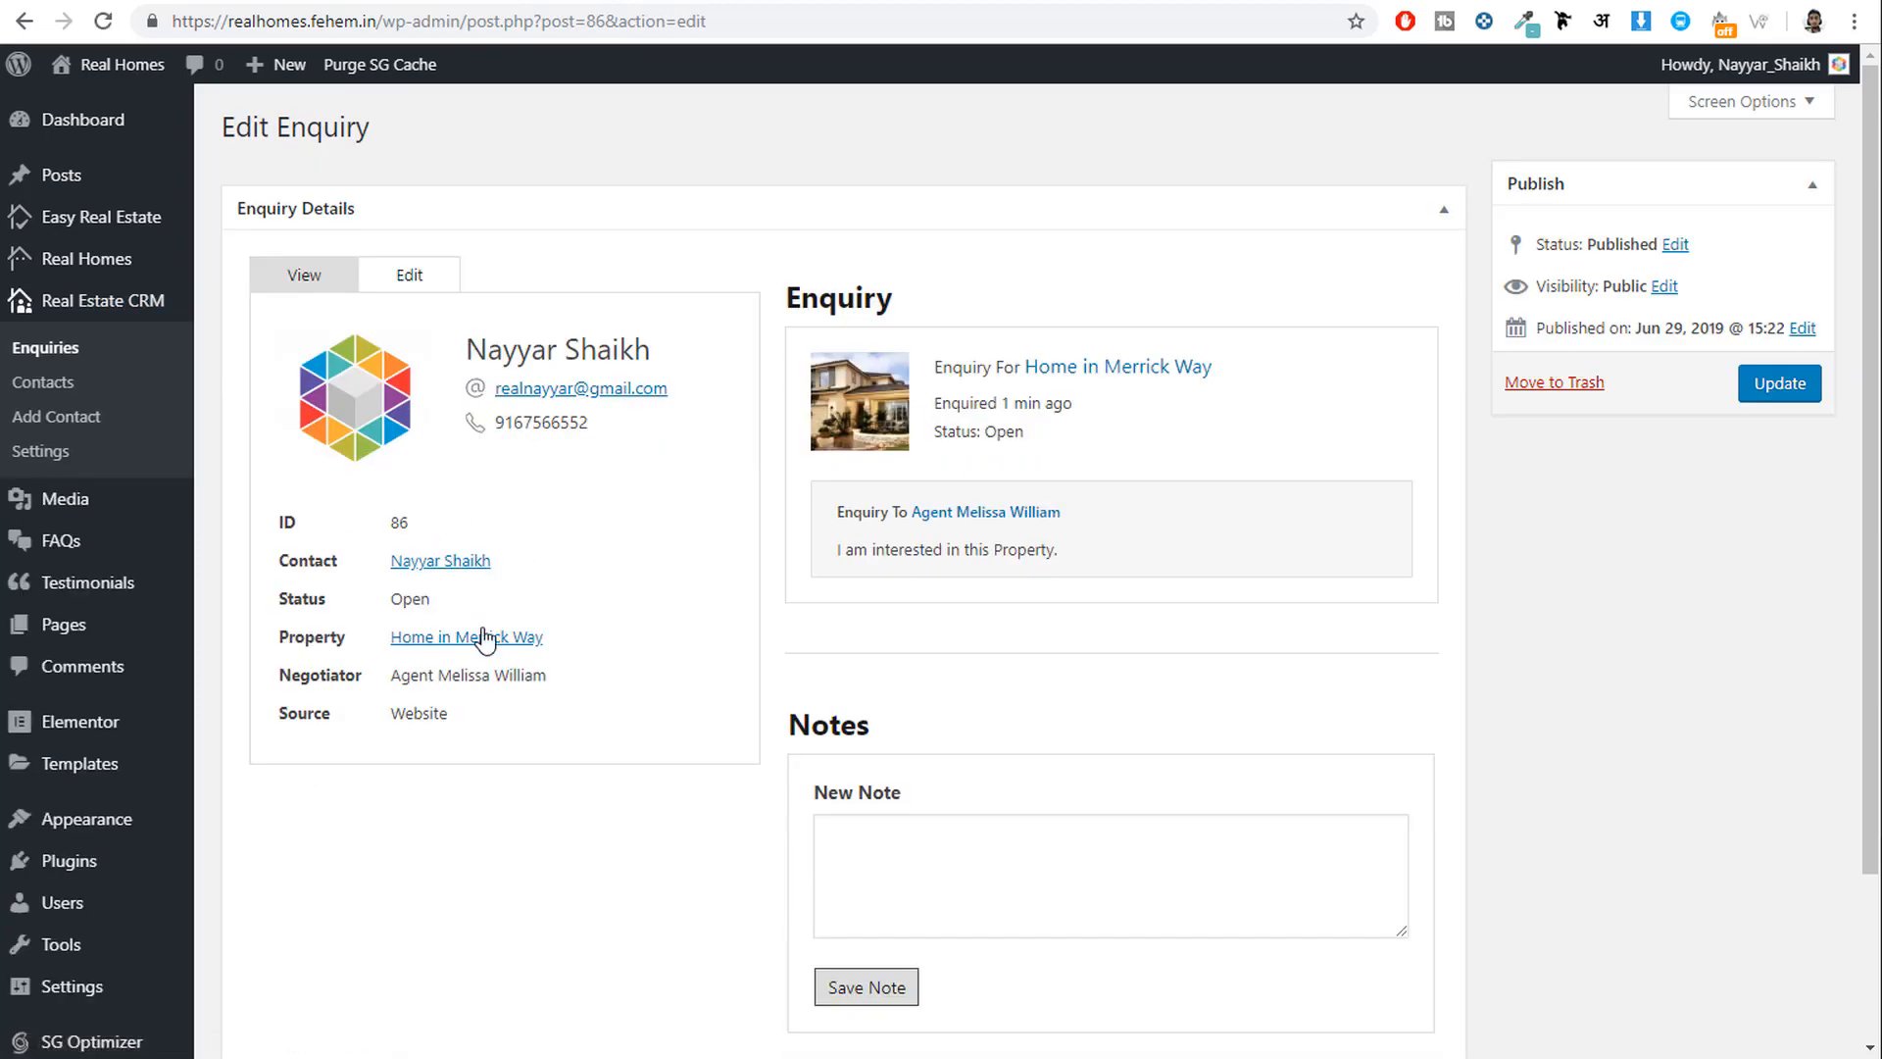
Check enquiry 86's contact details, assigned negotiator and source, then return to the property page.
left_click_drag(614, 432, 498, 339)
left_click(565, 349)
left_click_drag(551, 678, 384, 678)
left_click(389, 681)
triple_click(401, 678)
left_click(535, 678)
left_click_drag(583, 687, 401, 671)
left_click(401, 671)
left_click(693, 1)
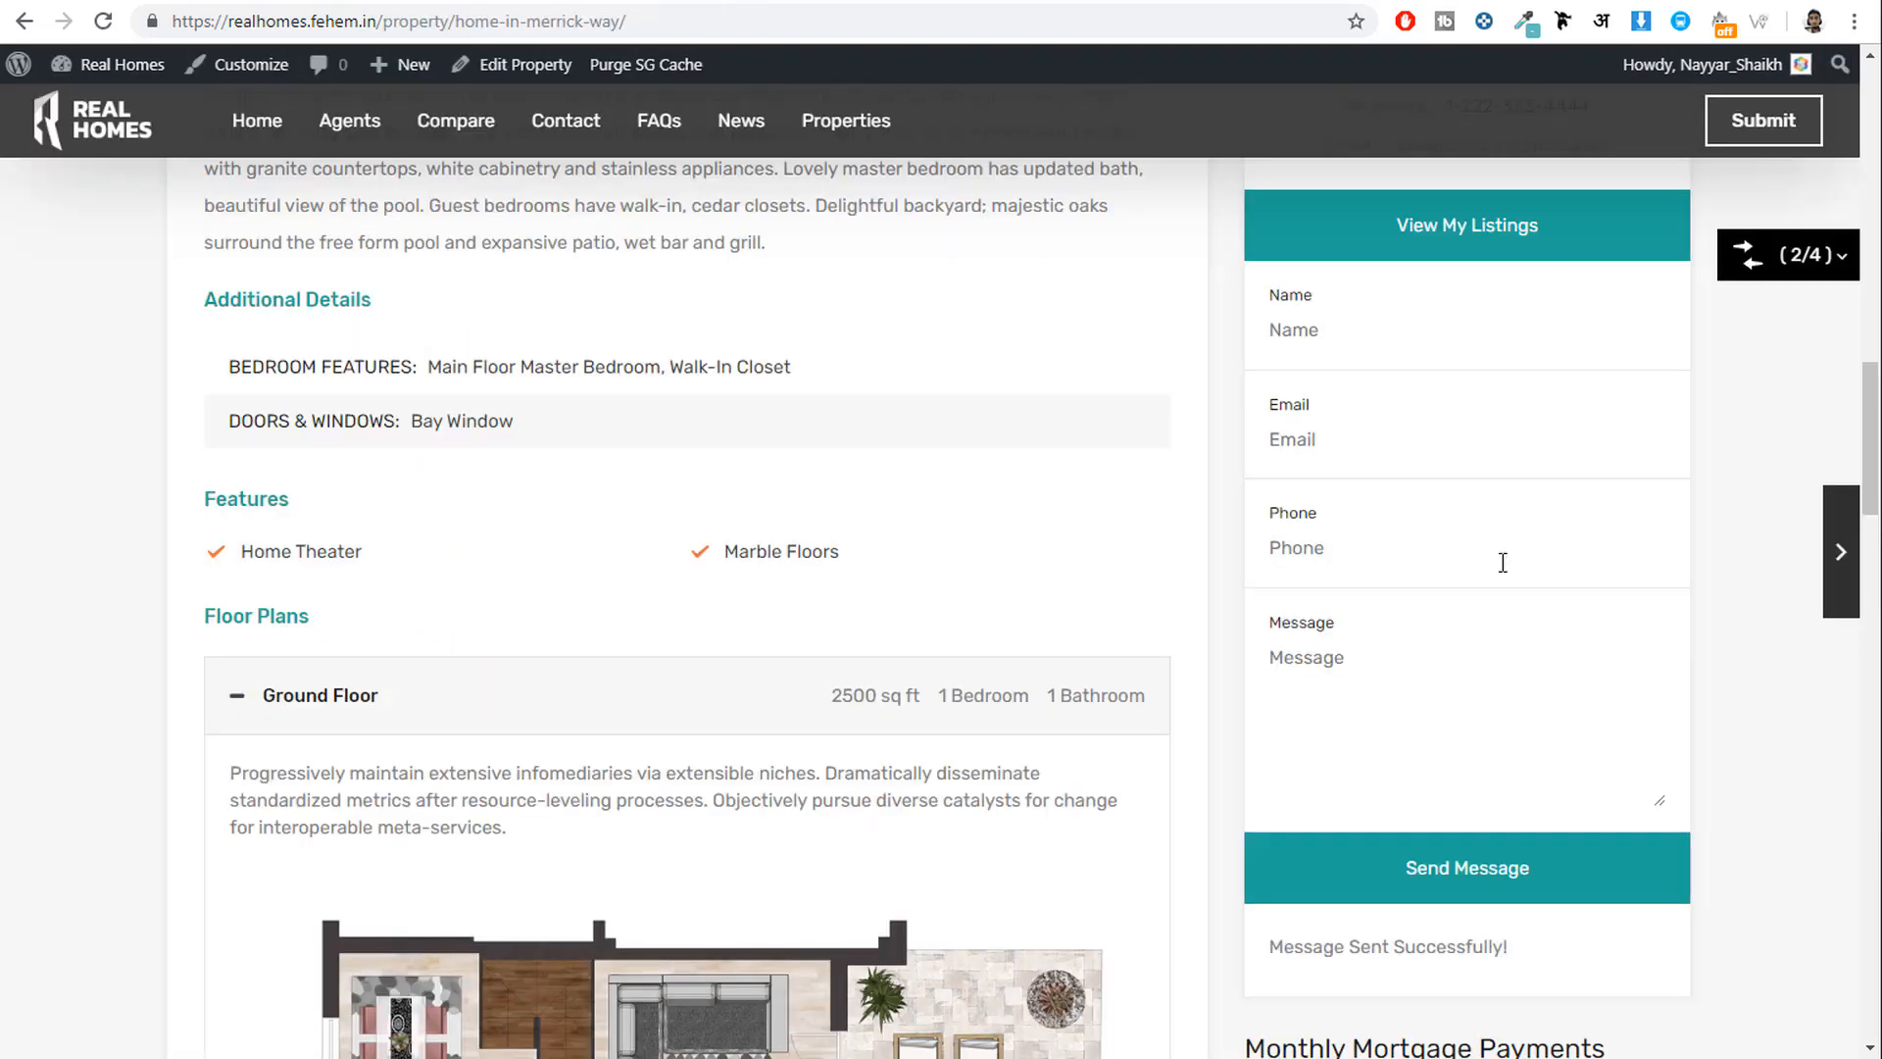
On the Edit Enquiry screen, review the Website source and the message text.
scroll(1529, 627, "down", 5)
scroll(1568, 692, "up", 11)
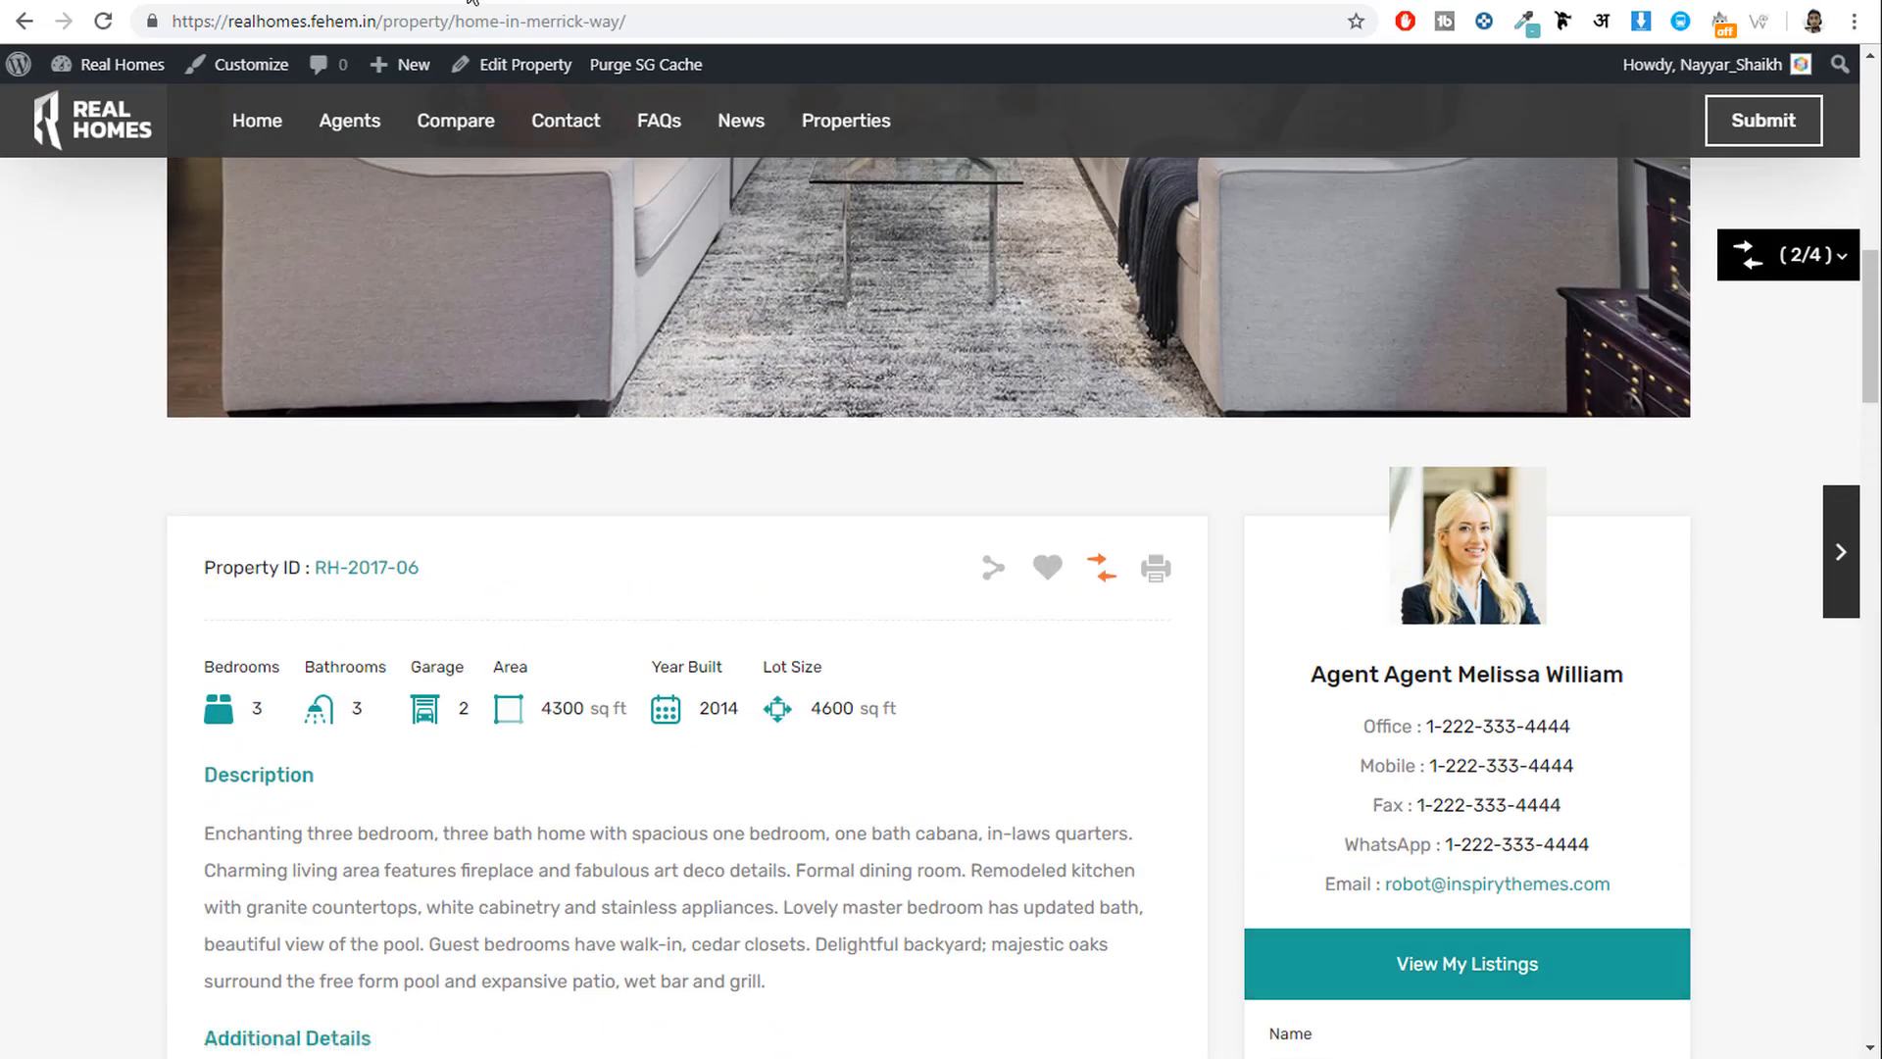
left_click(392, 1)
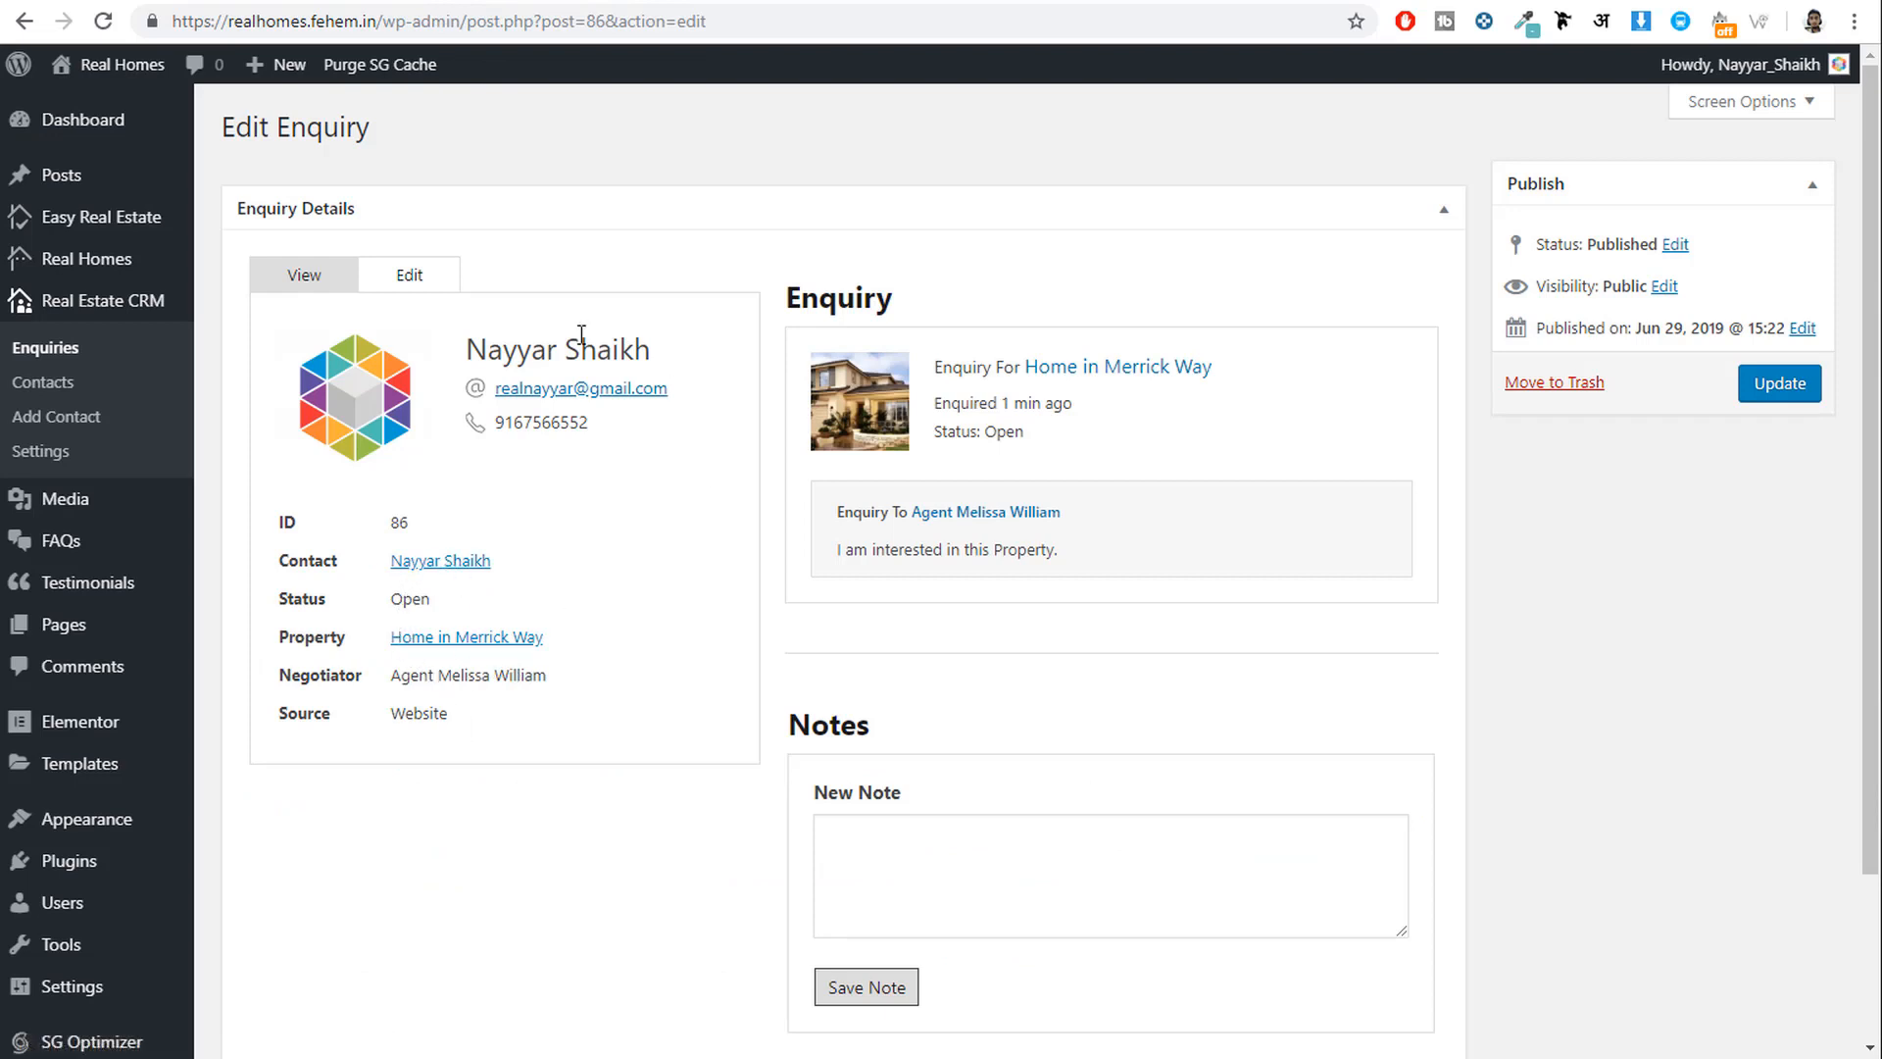
left_click_drag(450, 714, 395, 710)
left_click(460, 714)
left_click(569, 546)
scroll(1431, 581, "down", 1)
left_click_drag(841, 437, 1068, 437)
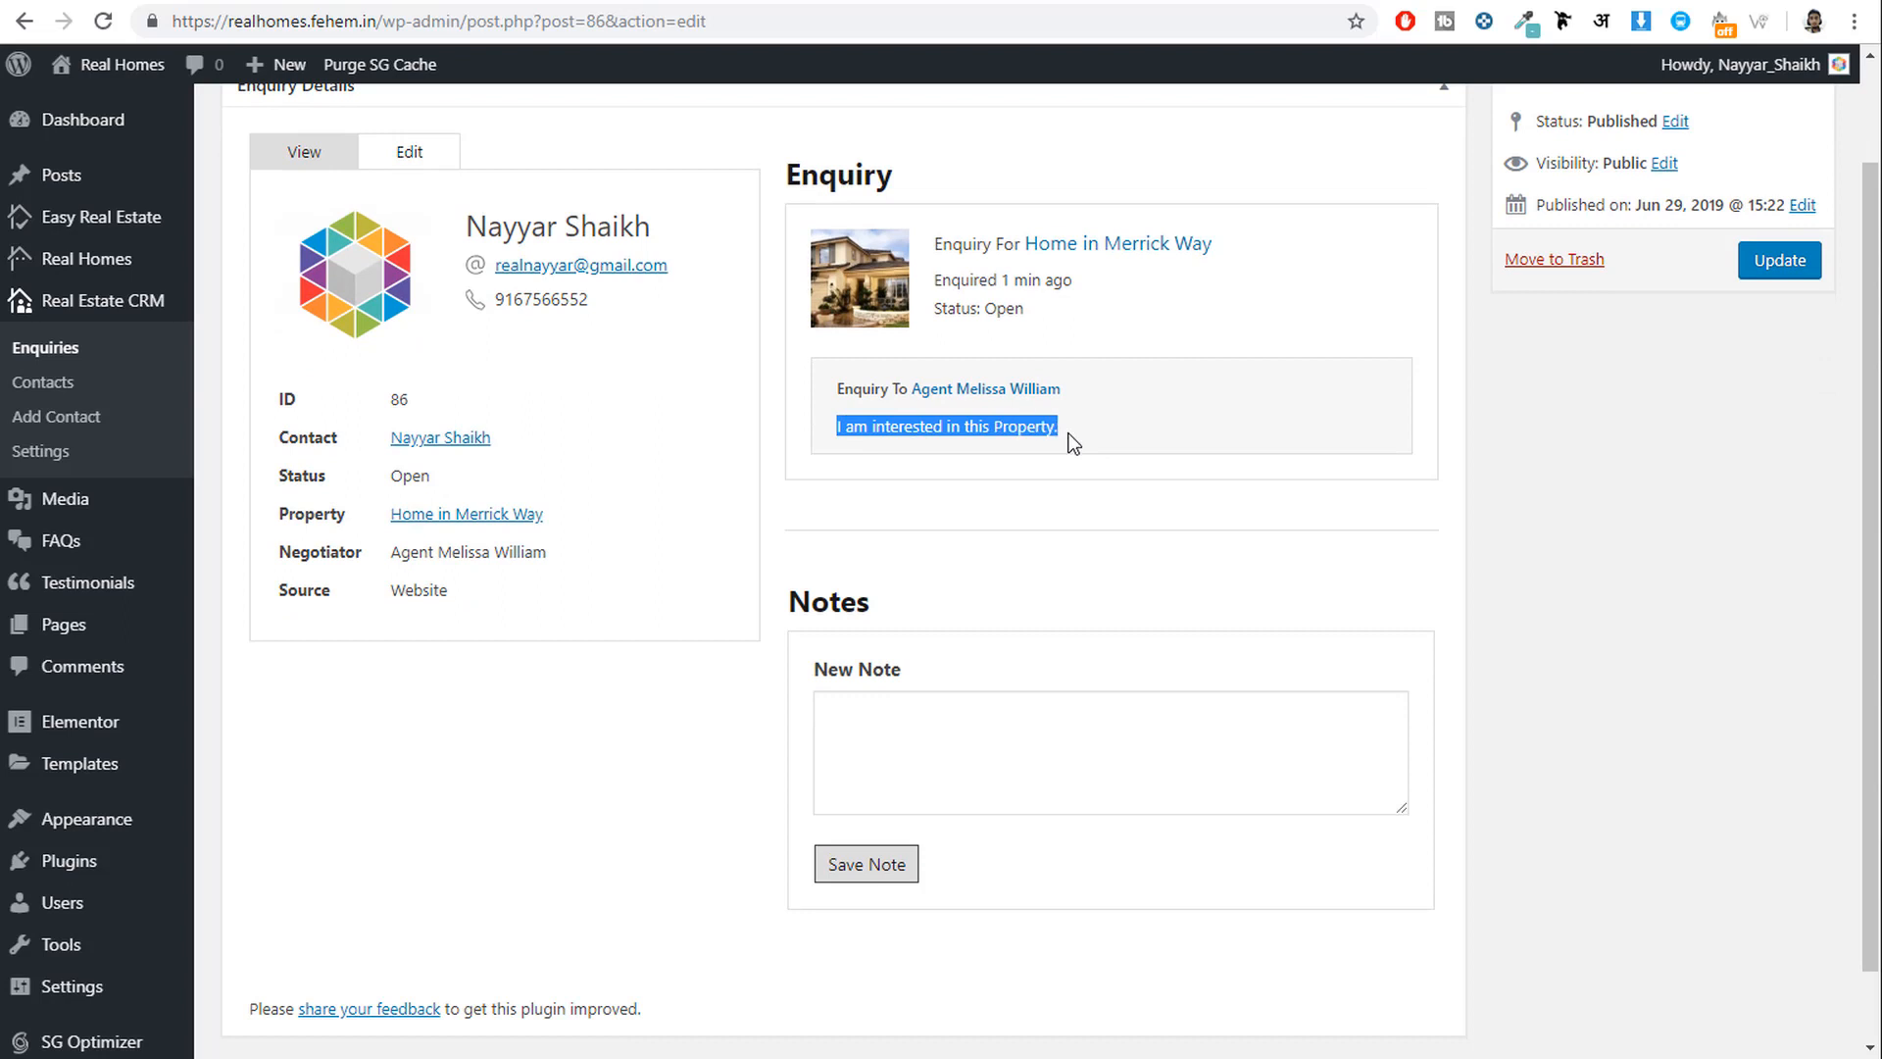
left_click(1067, 438)
Check the enquirer's phone number and the Notes box, then visit the public home page.
left_click(996, 794)
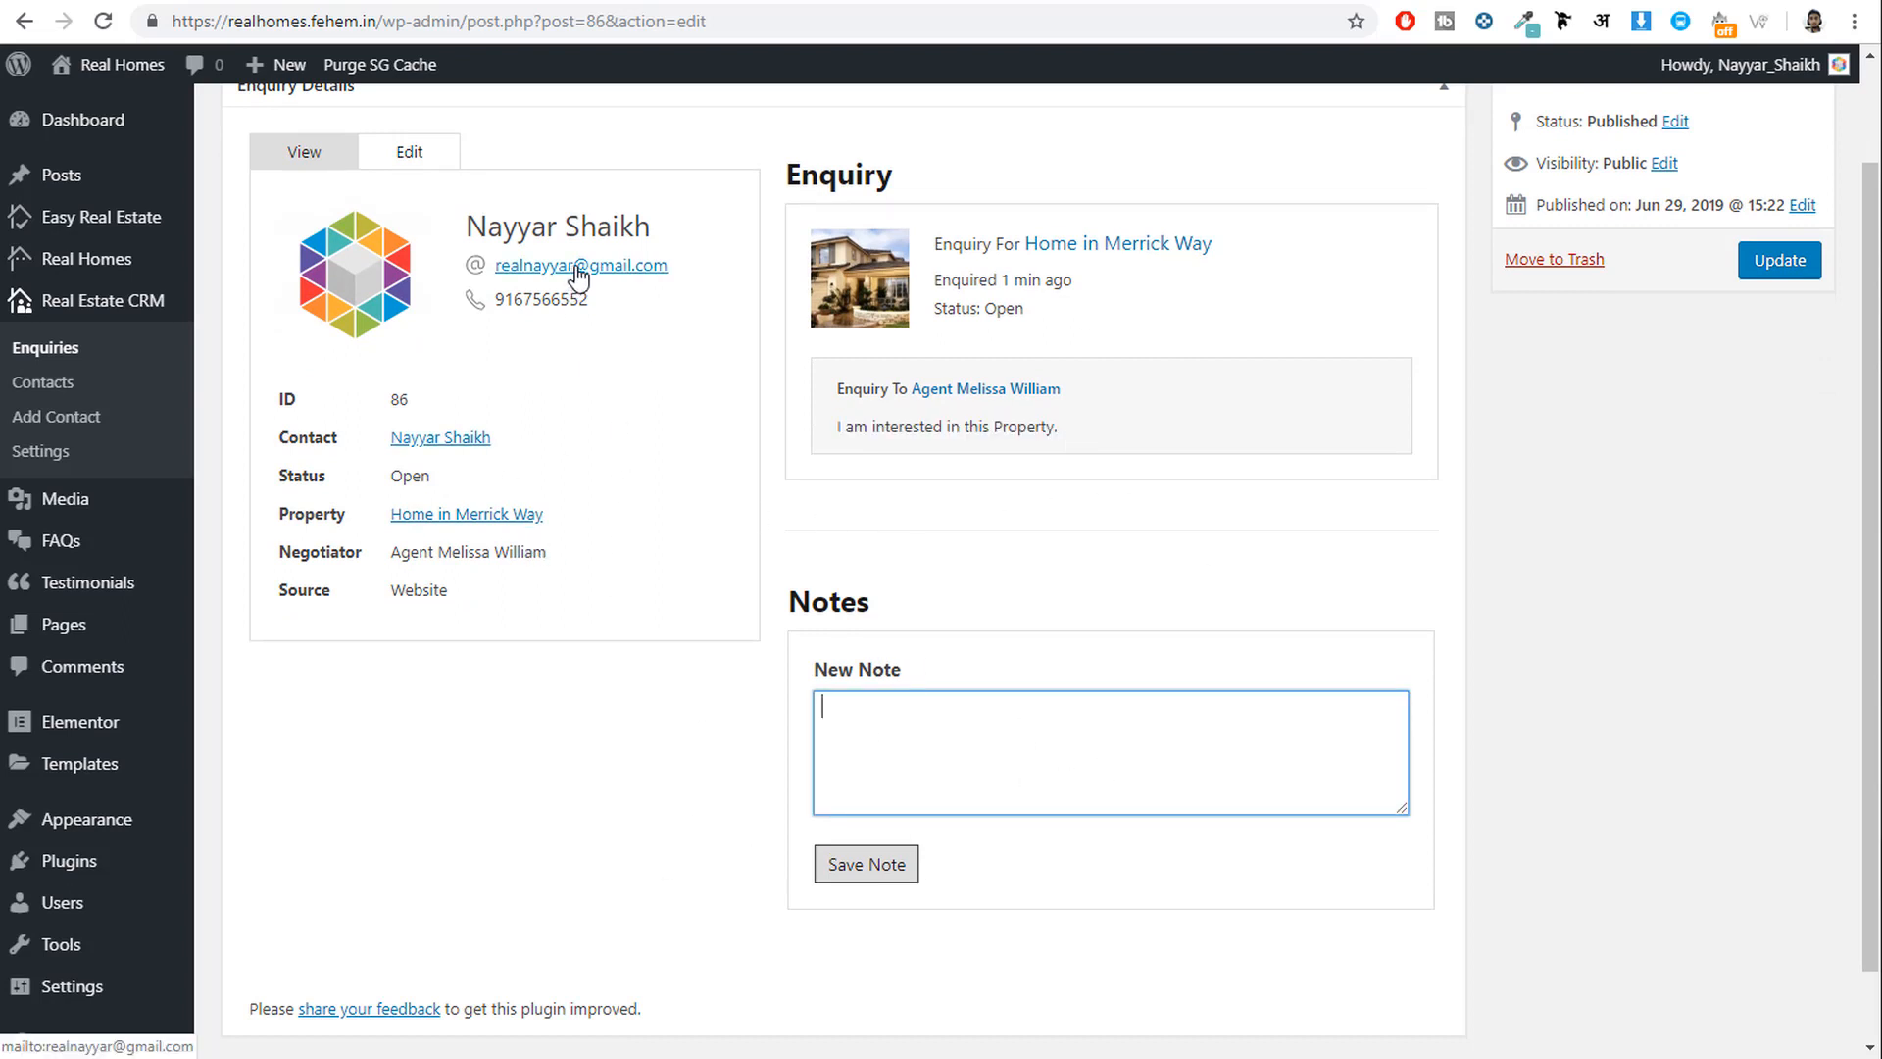
double_click(598, 298)
left_click(649, 361)
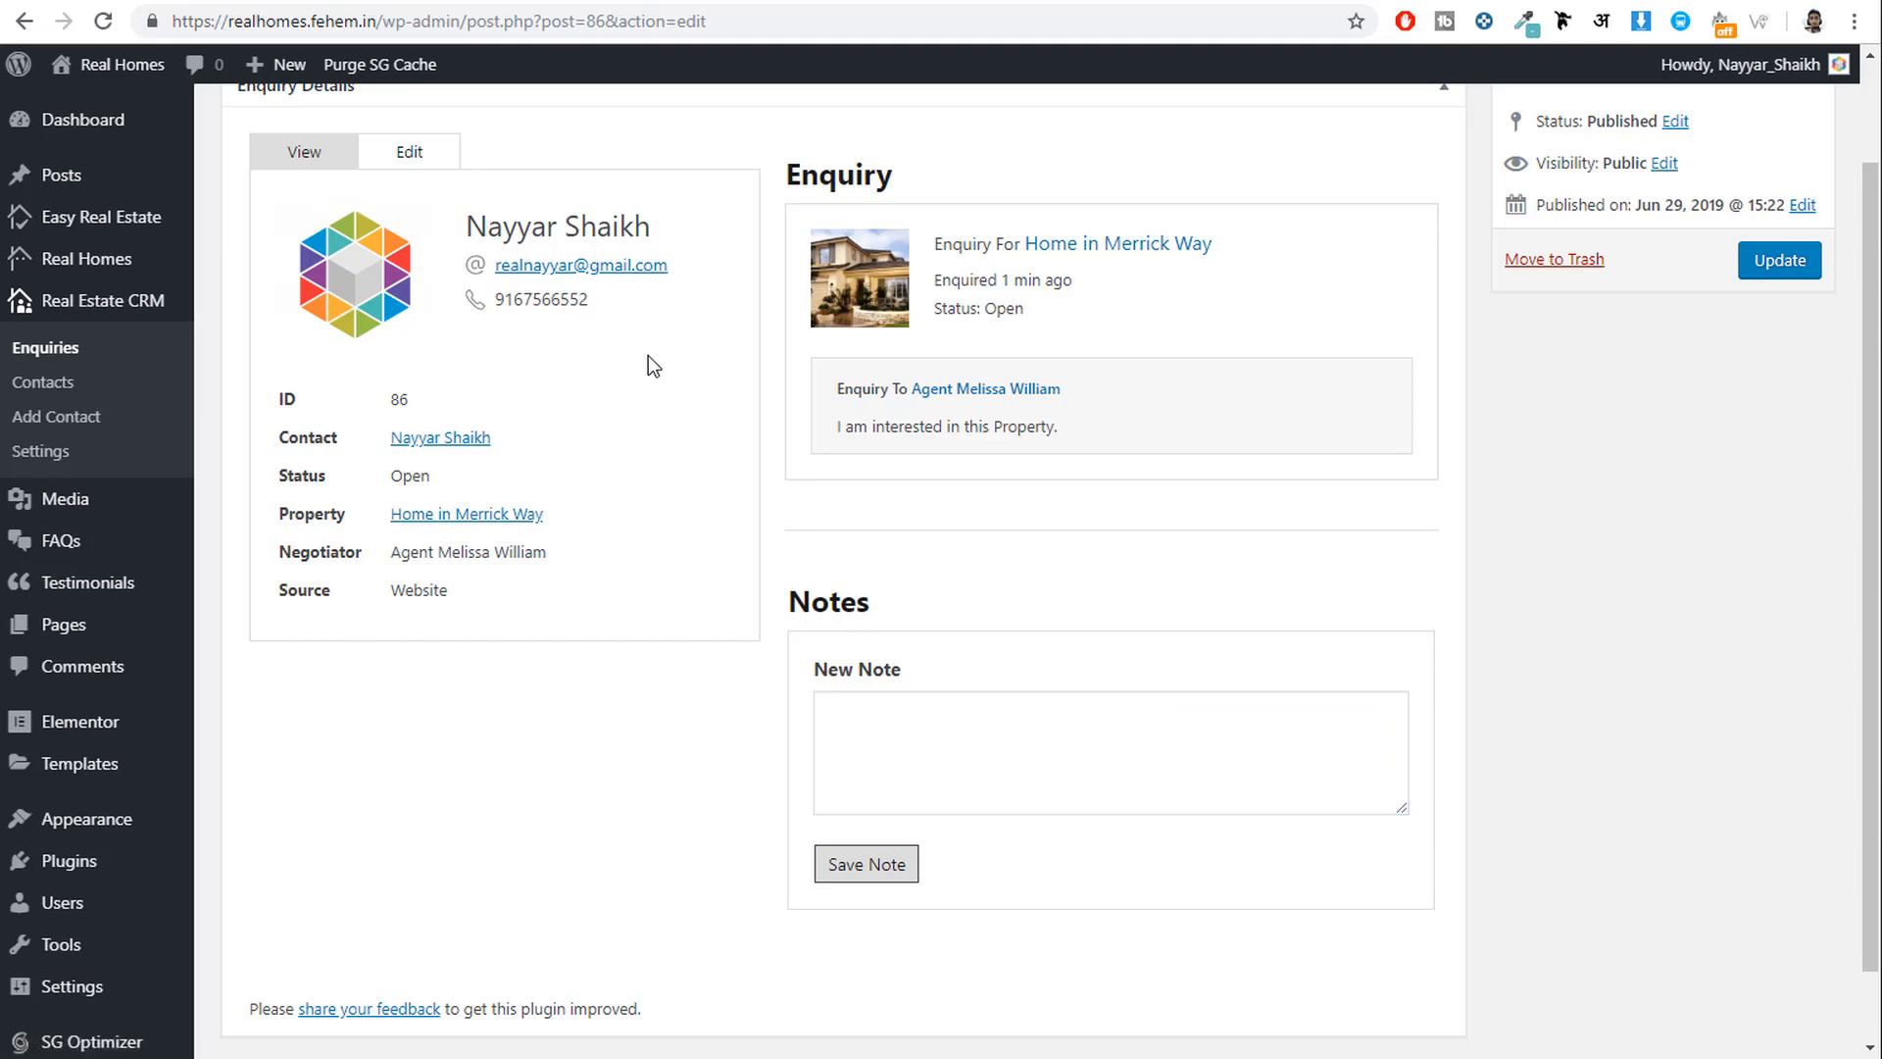
left_click(1063, 785)
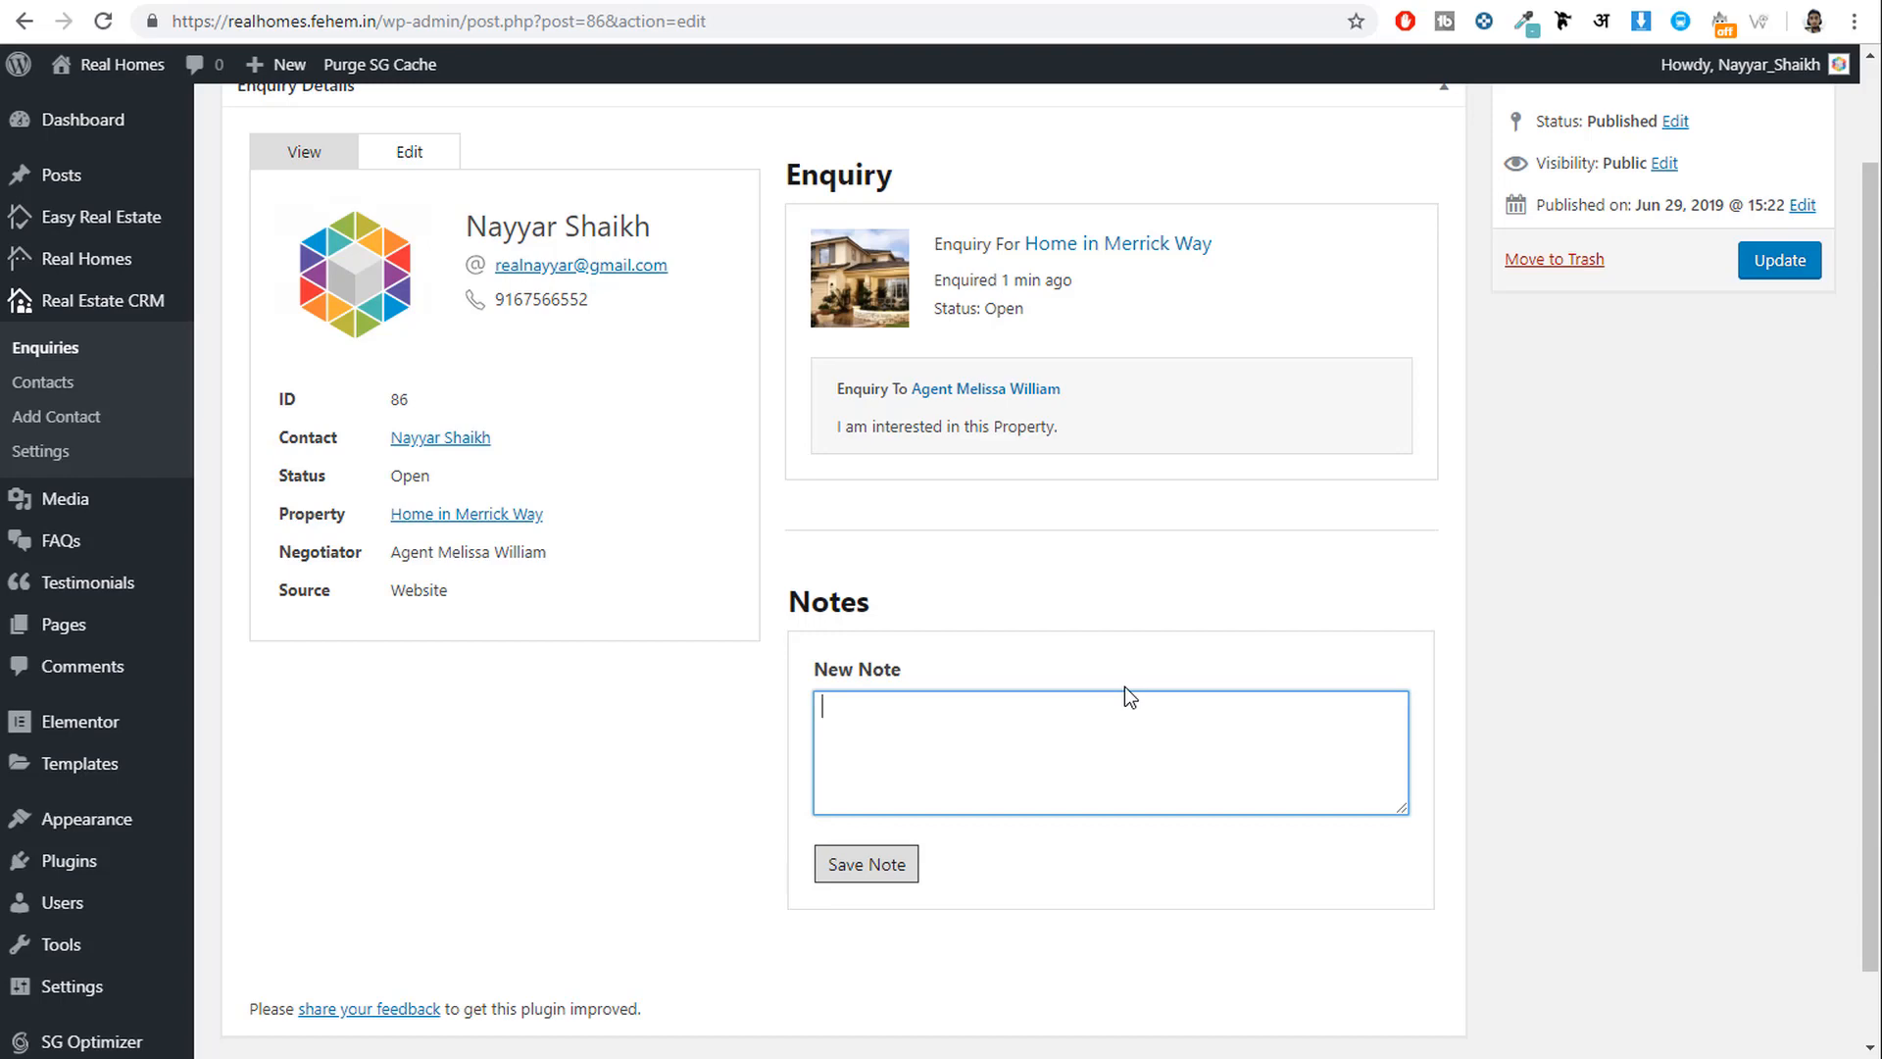
scroll(1137, 688, "up", 2)
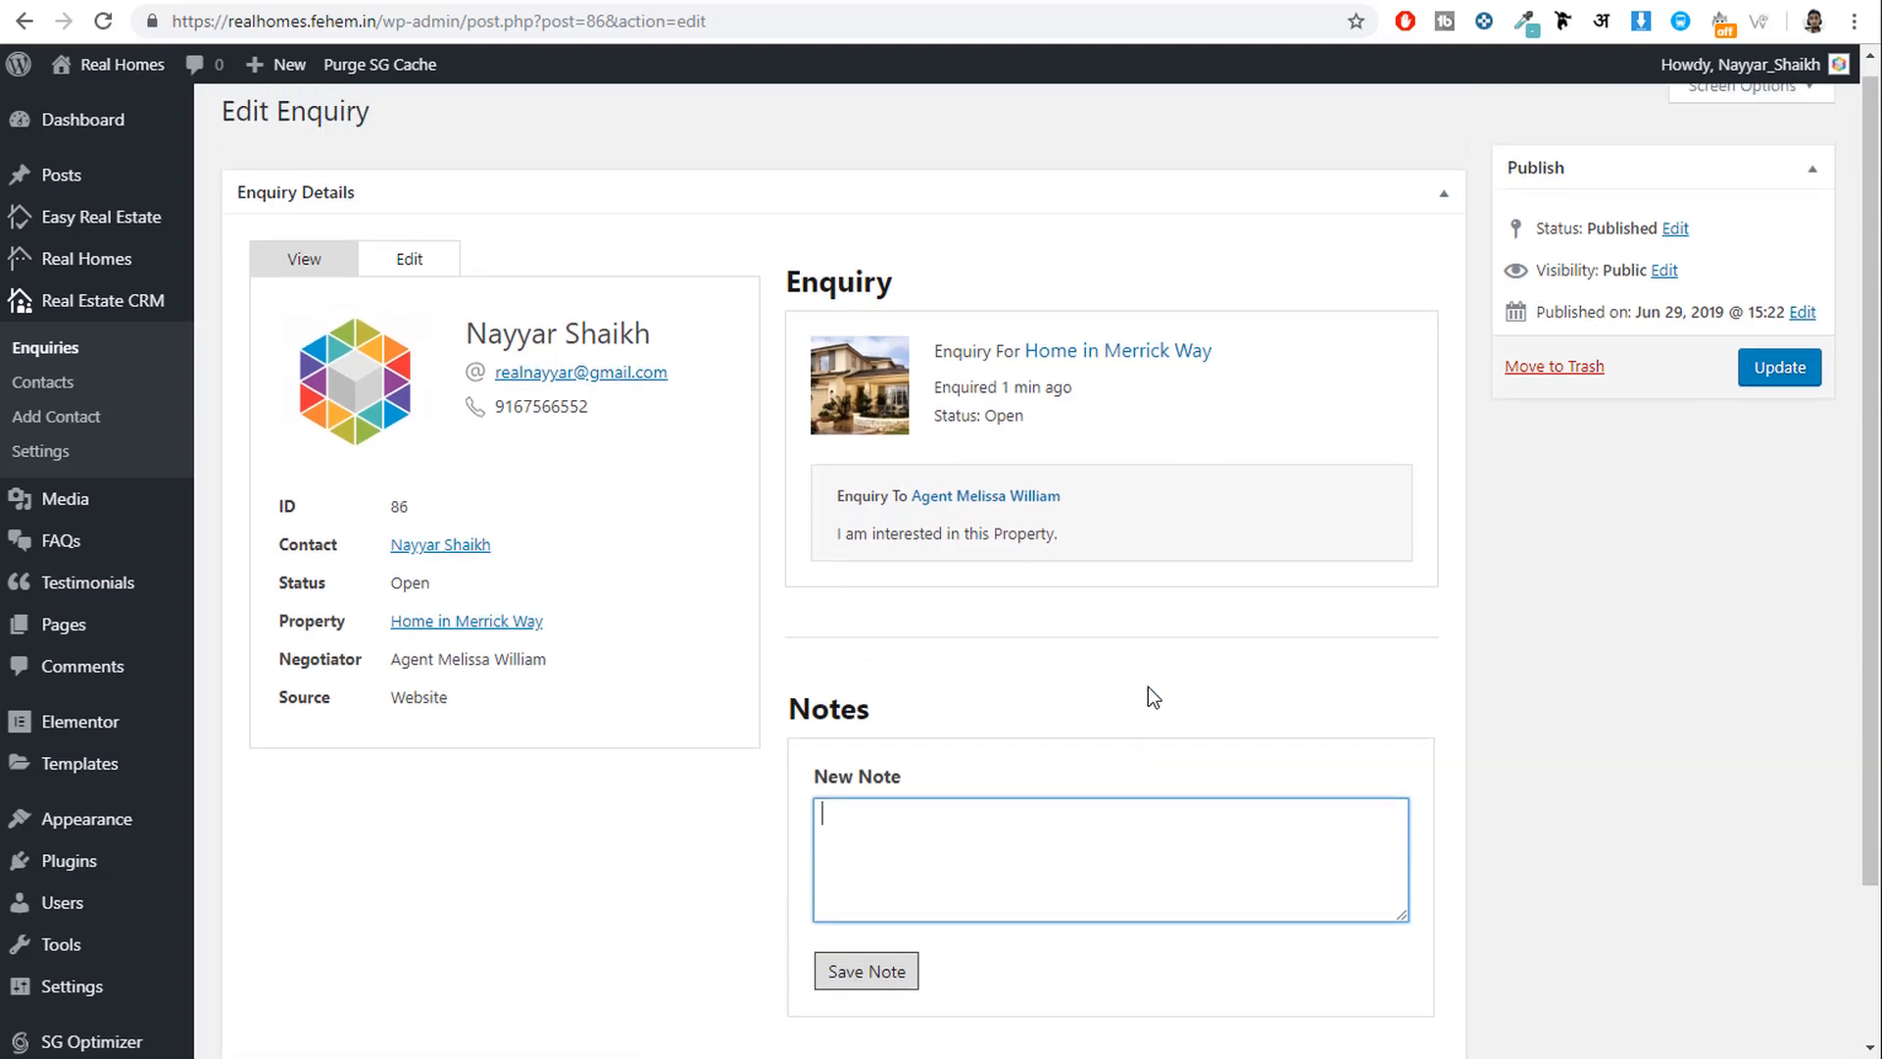
left_click(122, 88)
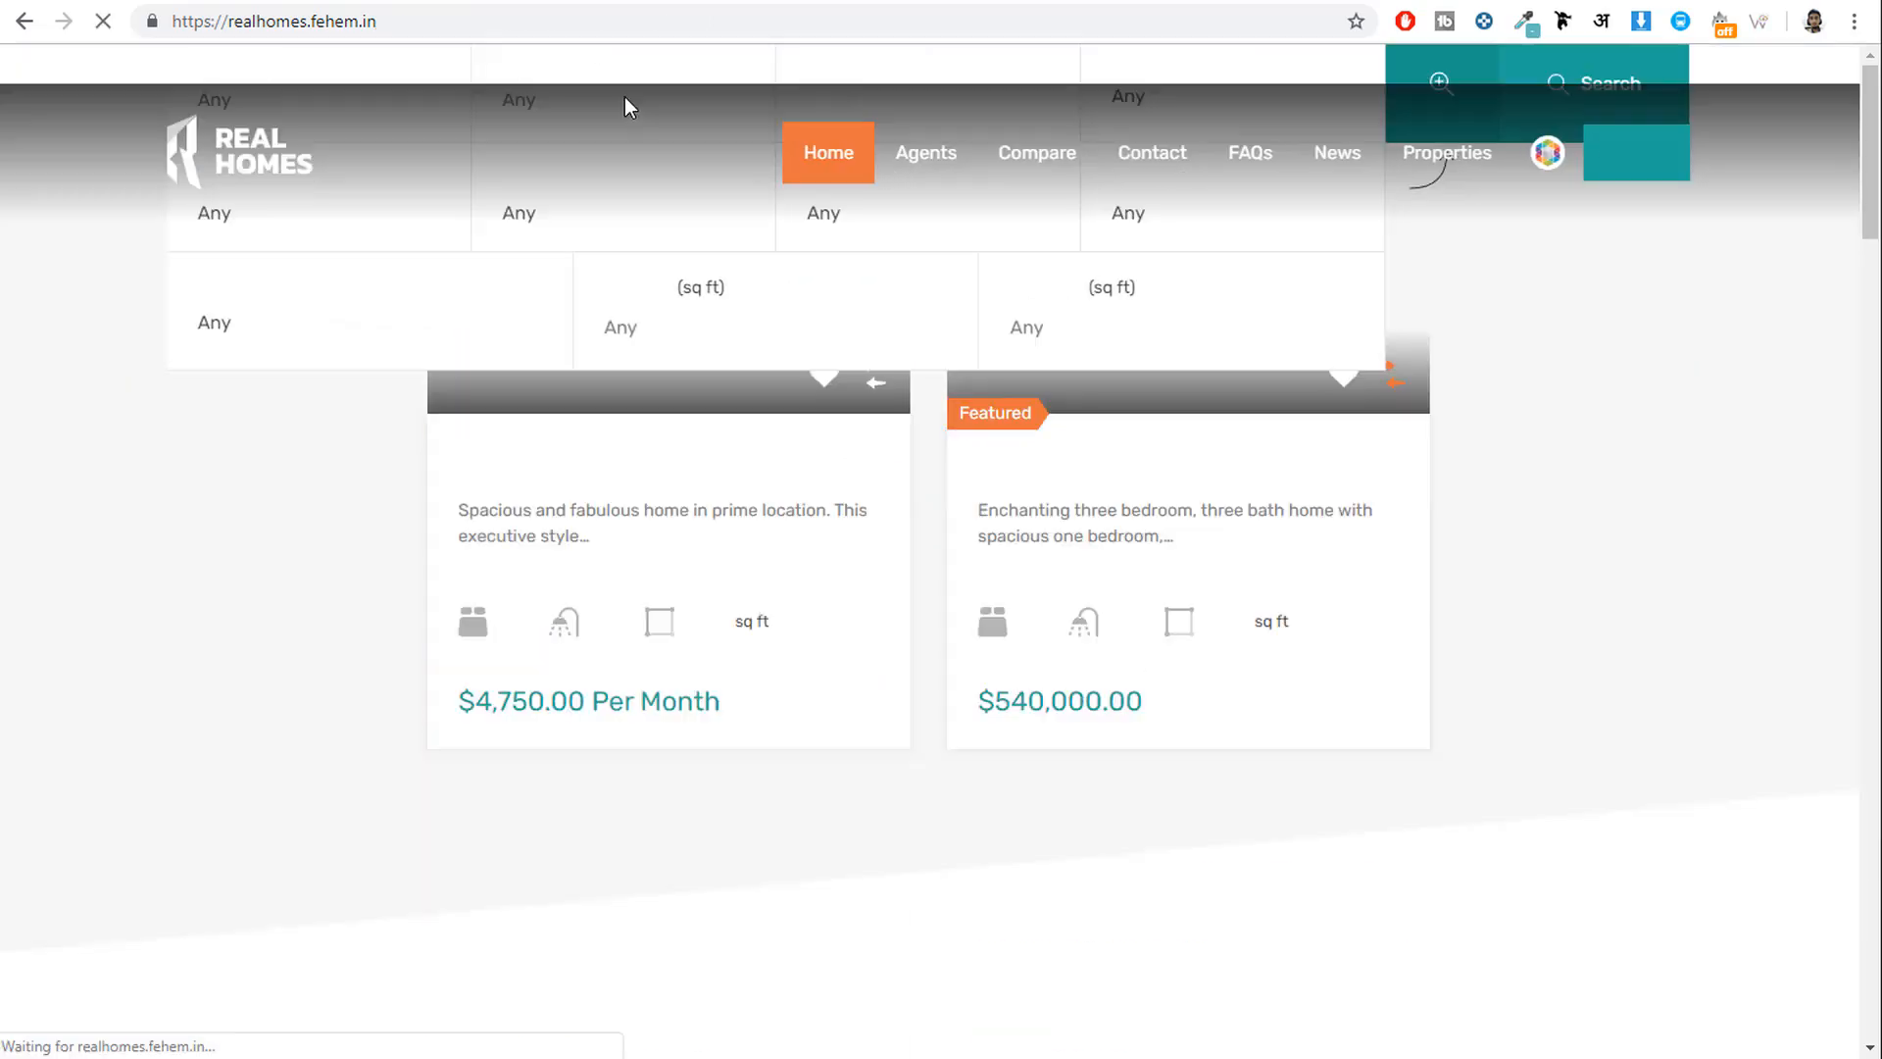